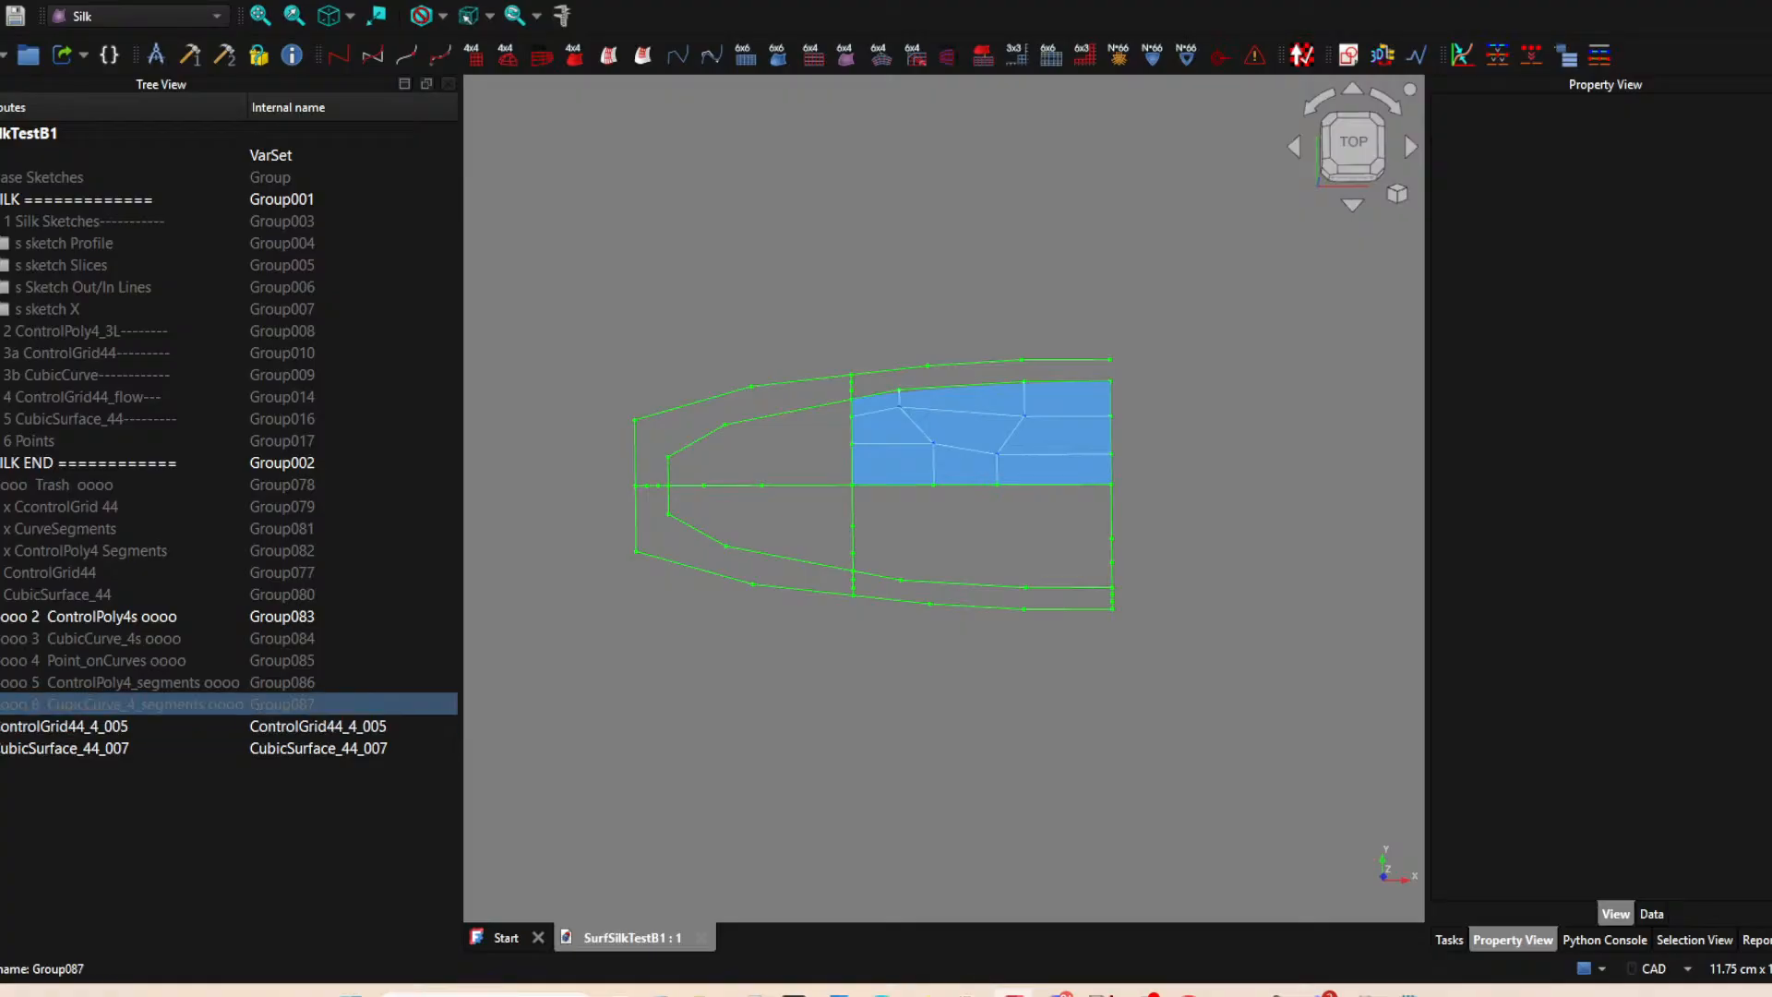
Hide the blue CubicSurface_44_007 and its ControlGrid44_4_005, keeping the green control polygons displayed.
{"action": "left_click", "coordinate": [1, 704]}
{"action": "left_click", "coordinate": [2, 704]}
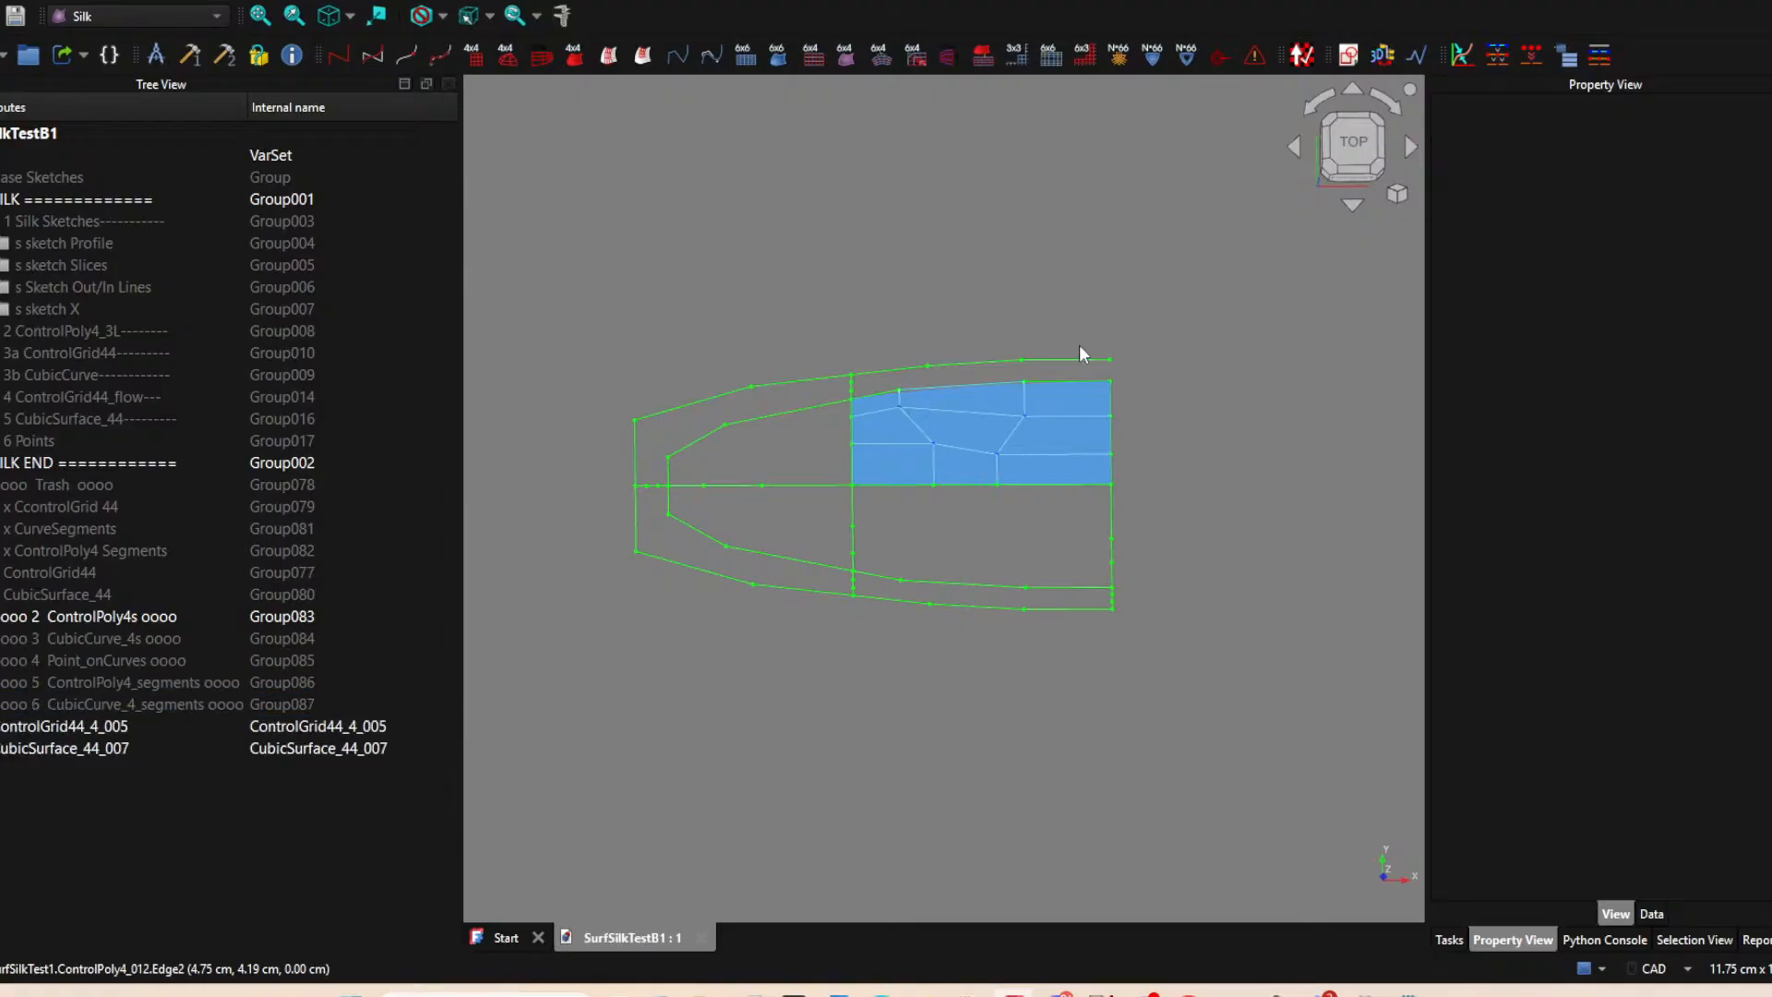
{"action": "left_click", "coordinate": [1072, 443]}
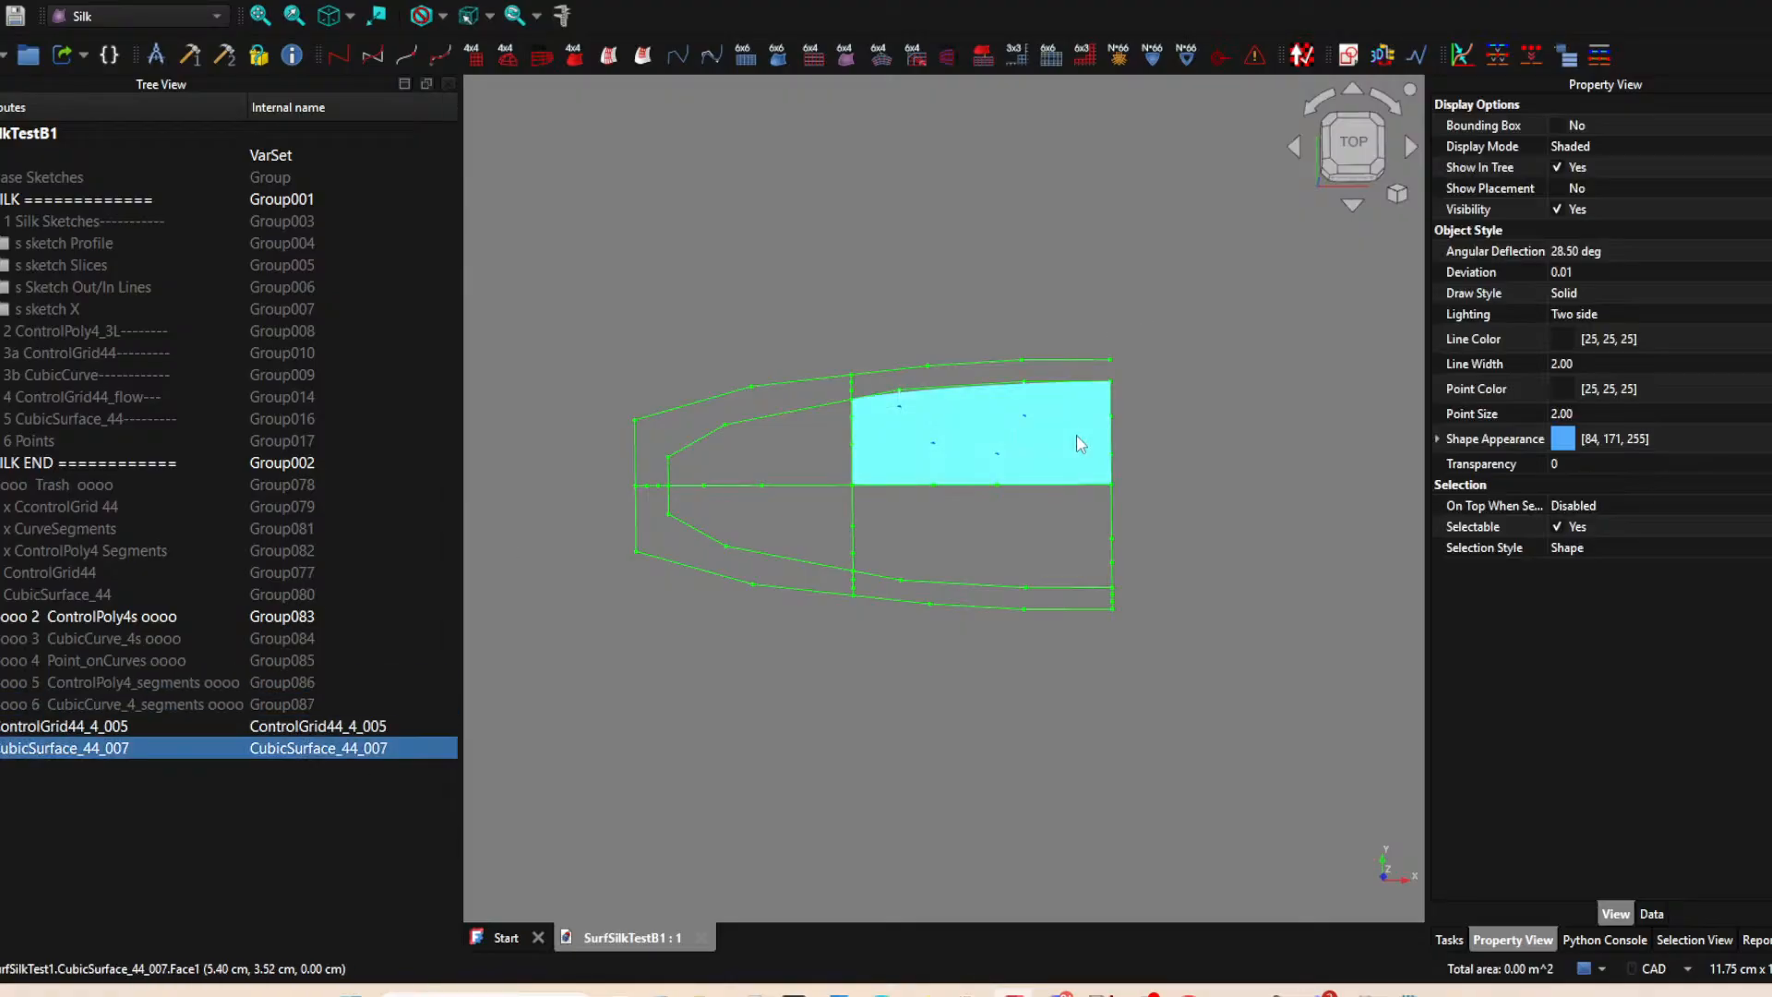
{"action": "key", "text": "space"}
{"action": "left_click", "coordinate": [1055, 452]}
{"action": "key", "text": "space"}
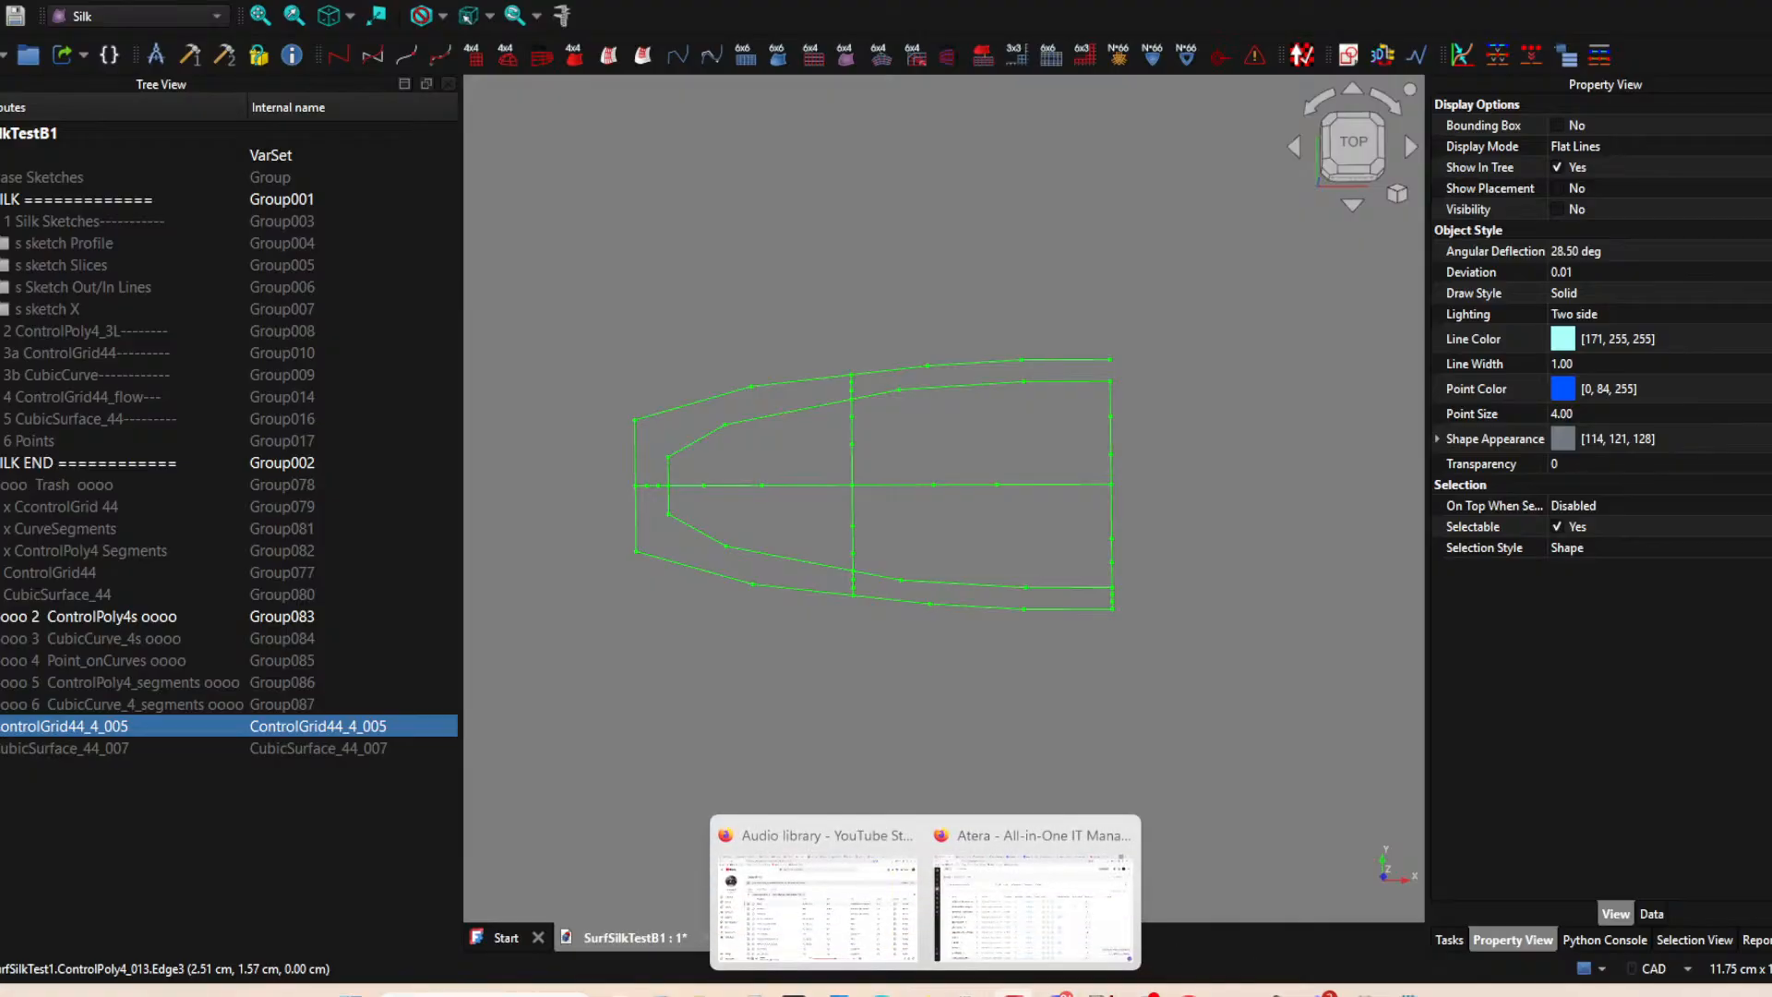
Switch to the surfboard geometry drawing in Inkscape and examine the Freeform Cap reference image.
{"action": "mouse_move", "coordinate": [1276, 991]}
{"action": "left_click", "coordinate": [1421, 925]}
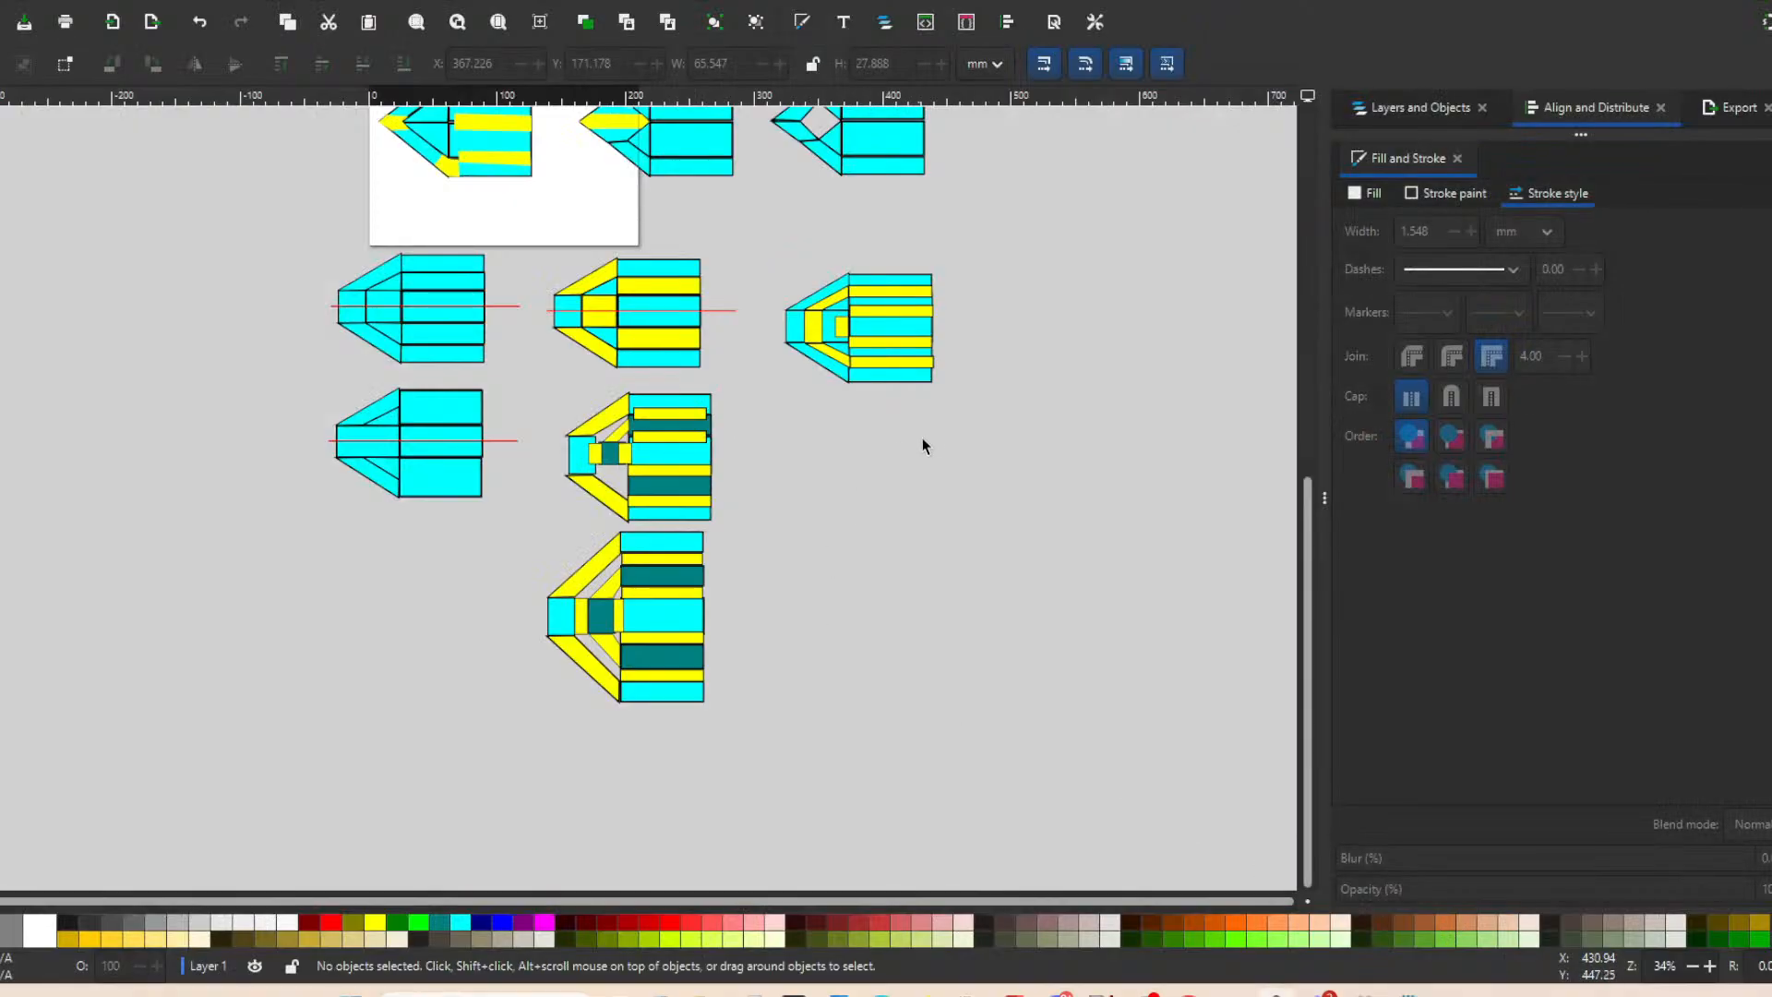
{"action": "scroll", "coordinate": [943, 430], "scroll_direction": "up", "scroll_amount": 8}
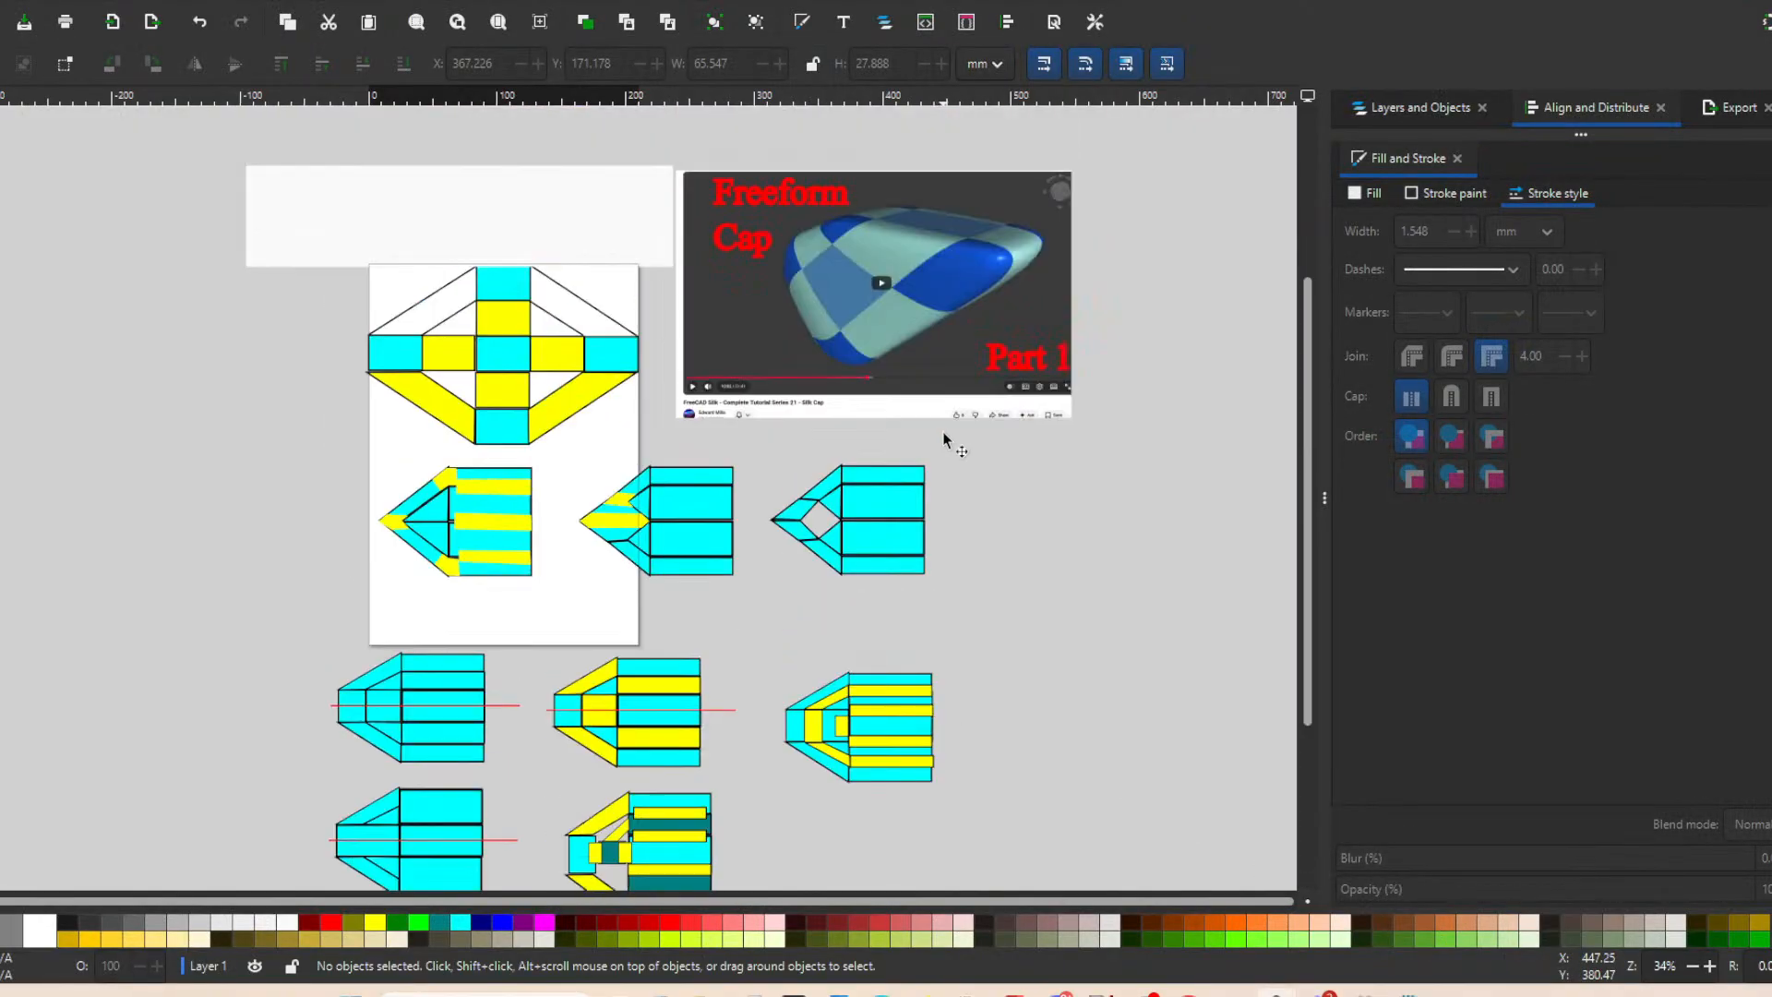
{"action": "scroll", "coordinate": [944, 430], "scroll_direction": "up", "scroll_amount": 3}
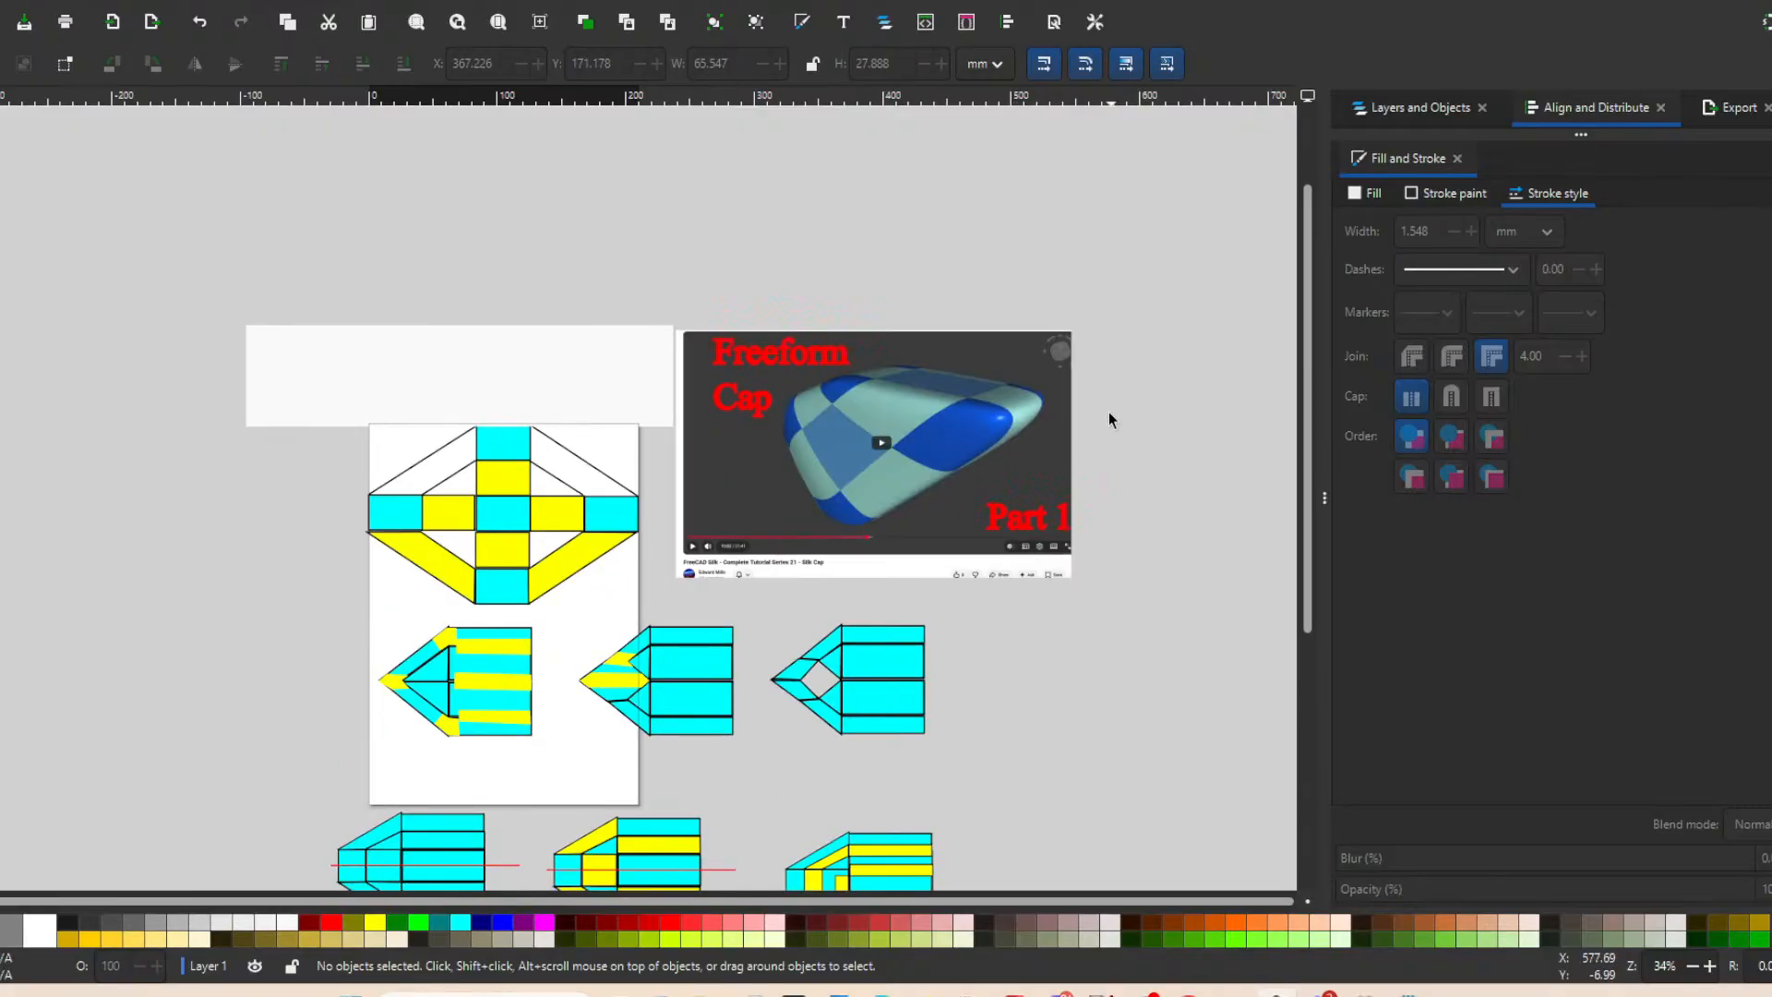
{"action": "scroll", "coordinate": [1110, 429], "scroll_direction": "up", "scroll_amount": 3, "text": "ctrl"}
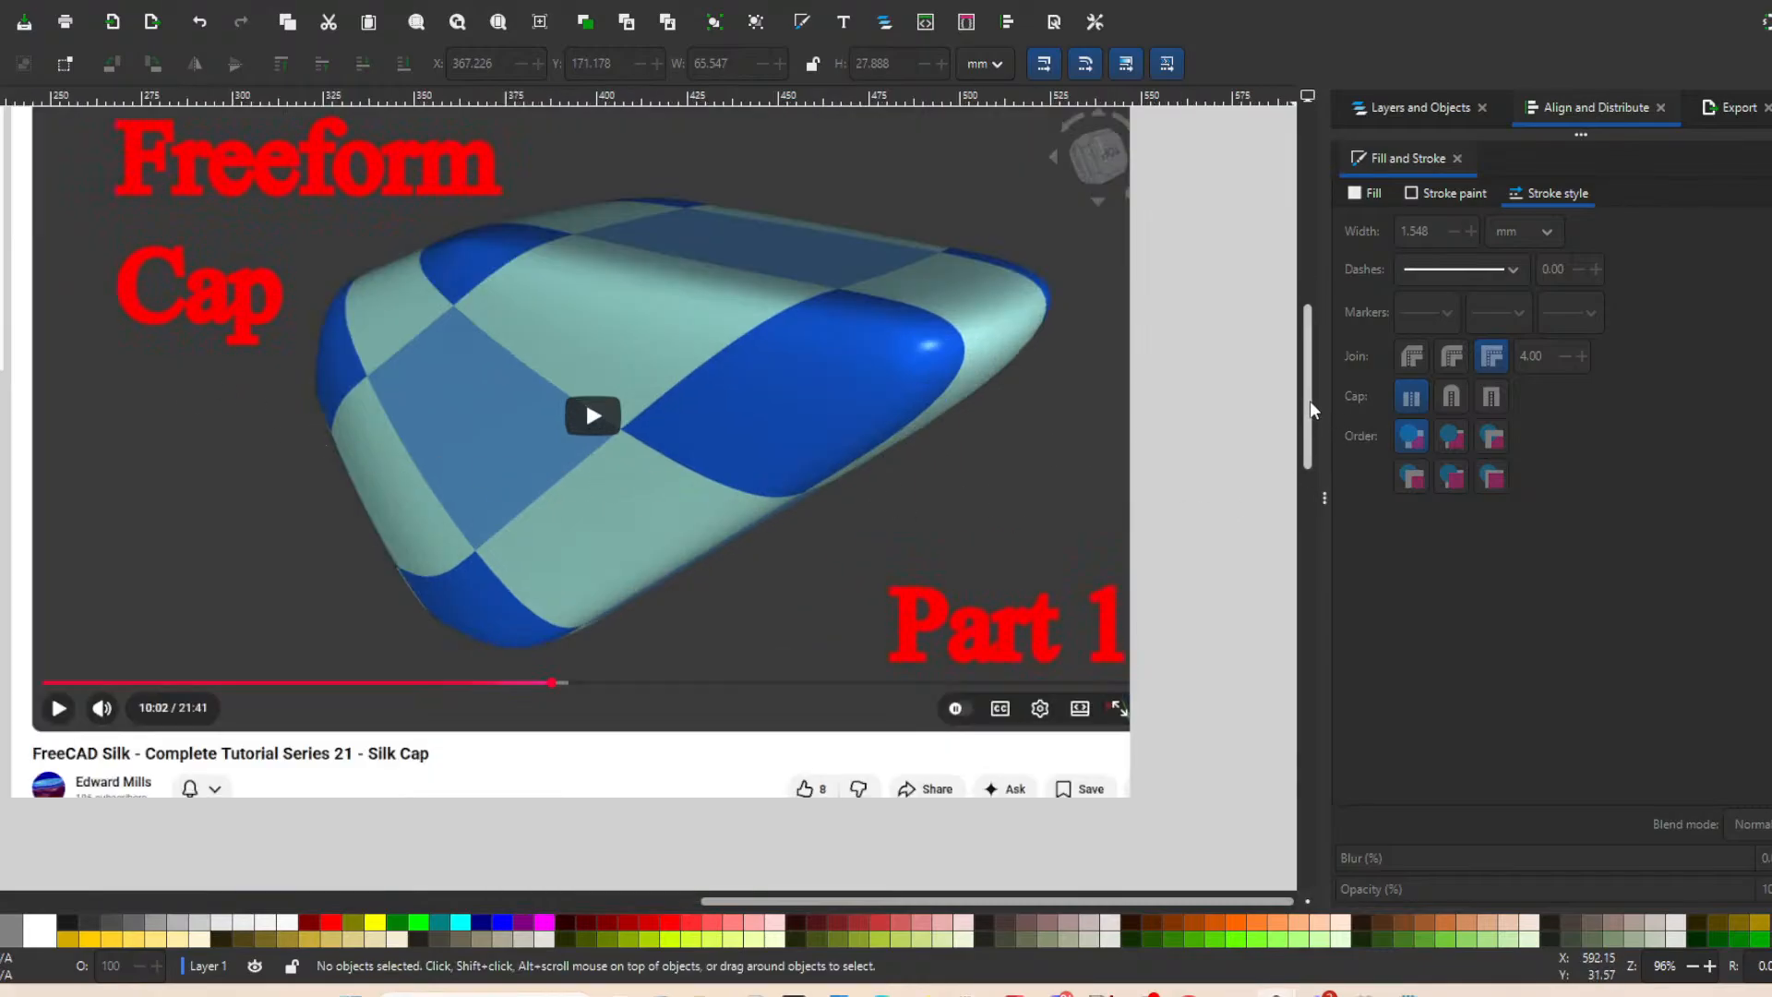
{"action": "left_click_drag", "start_coordinate": [1310, 402], "coordinate": [1308, 391]}
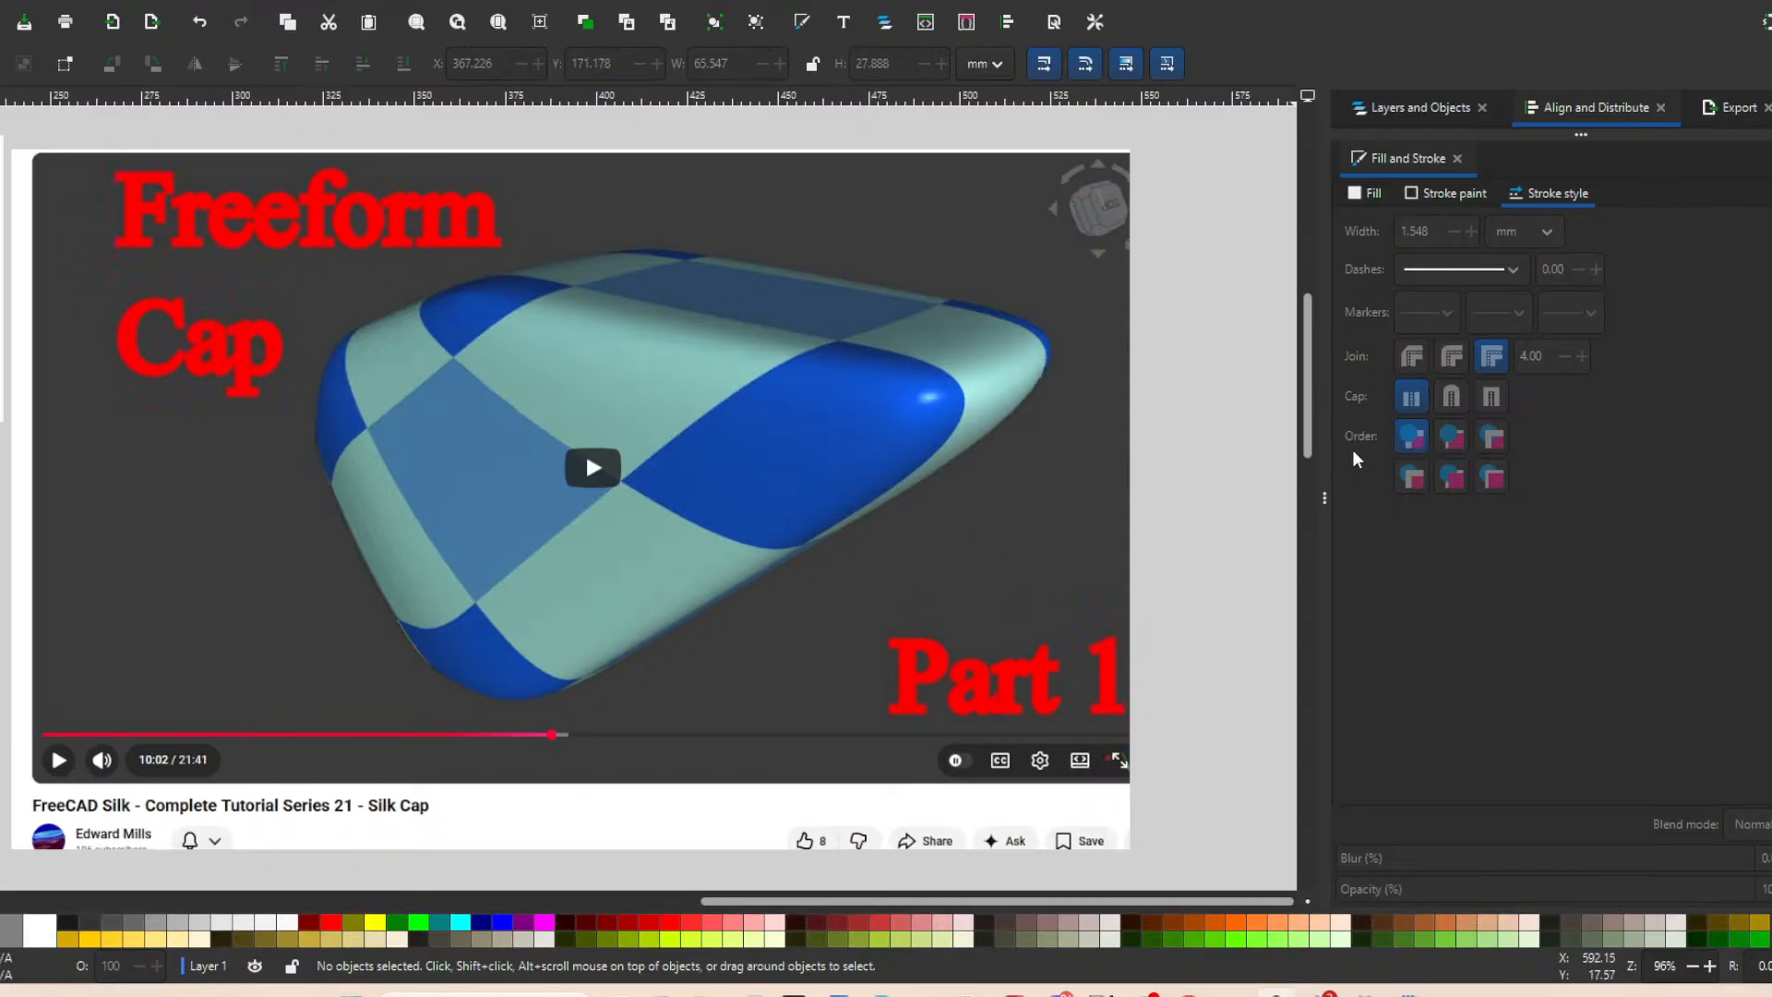
{"action": "mouse_move", "coordinate": [1309, 387]}
{"action": "left_mouse_down"}
{"action": "mouse_move", "coordinate": [1303, 352]}
{"action": "mouse_move", "coordinate": [1310, 377]}
{"action": "left_mouse_up"}
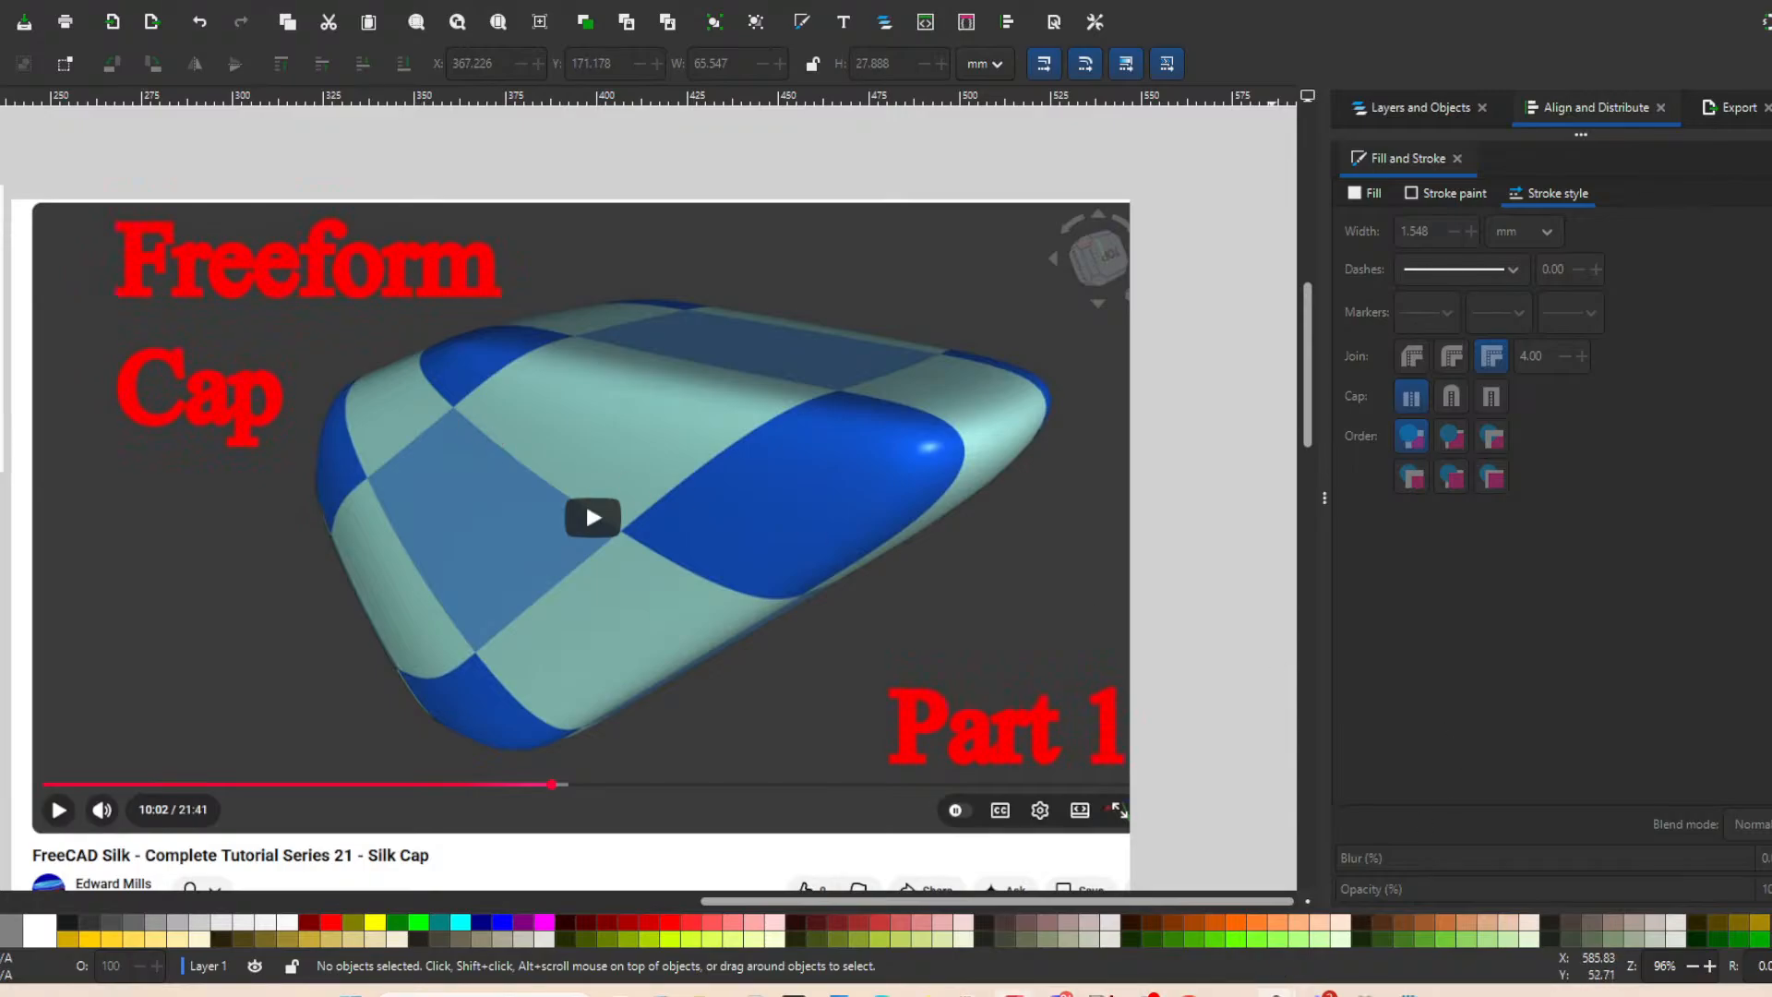
Examine the cross-shaped cyan and yellow patch layout next to the Freeform Cap image in the surfboard geometry drawing.
{"action": "mouse_move", "coordinate": [1013, 994]}
{"action": "mouse_move", "coordinate": [1274, 993]}
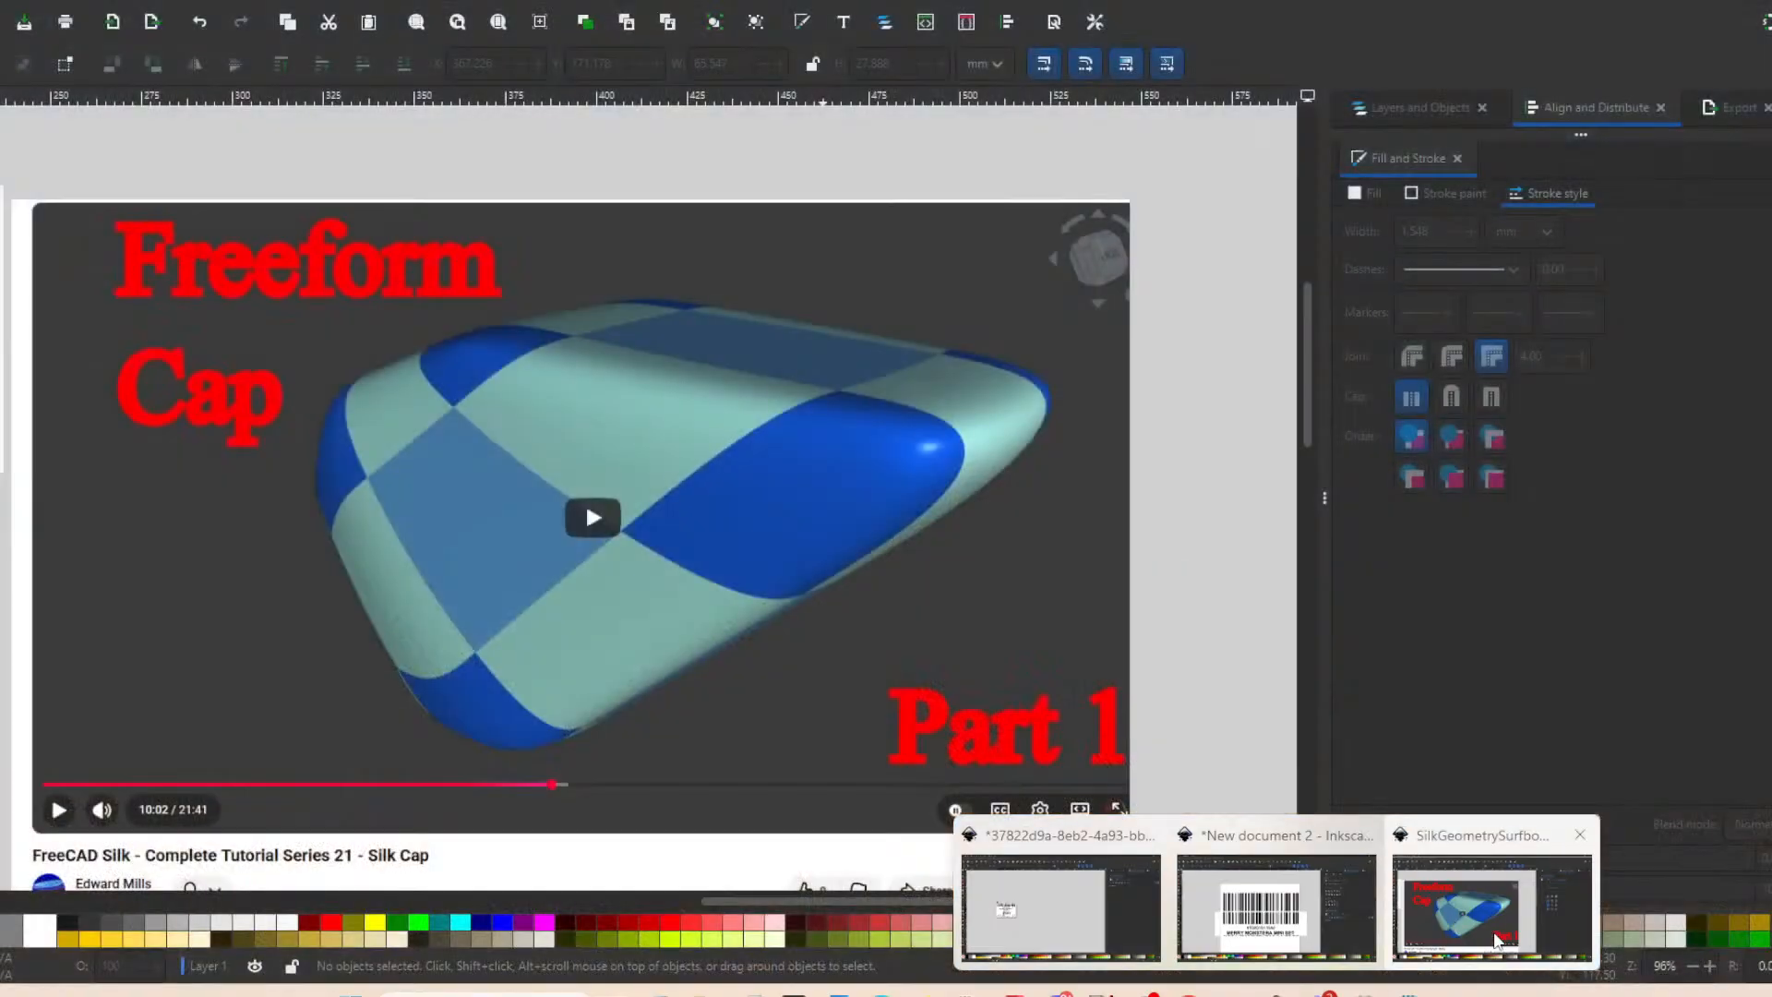
{"action": "left_click", "coordinate": [1493, 914]}
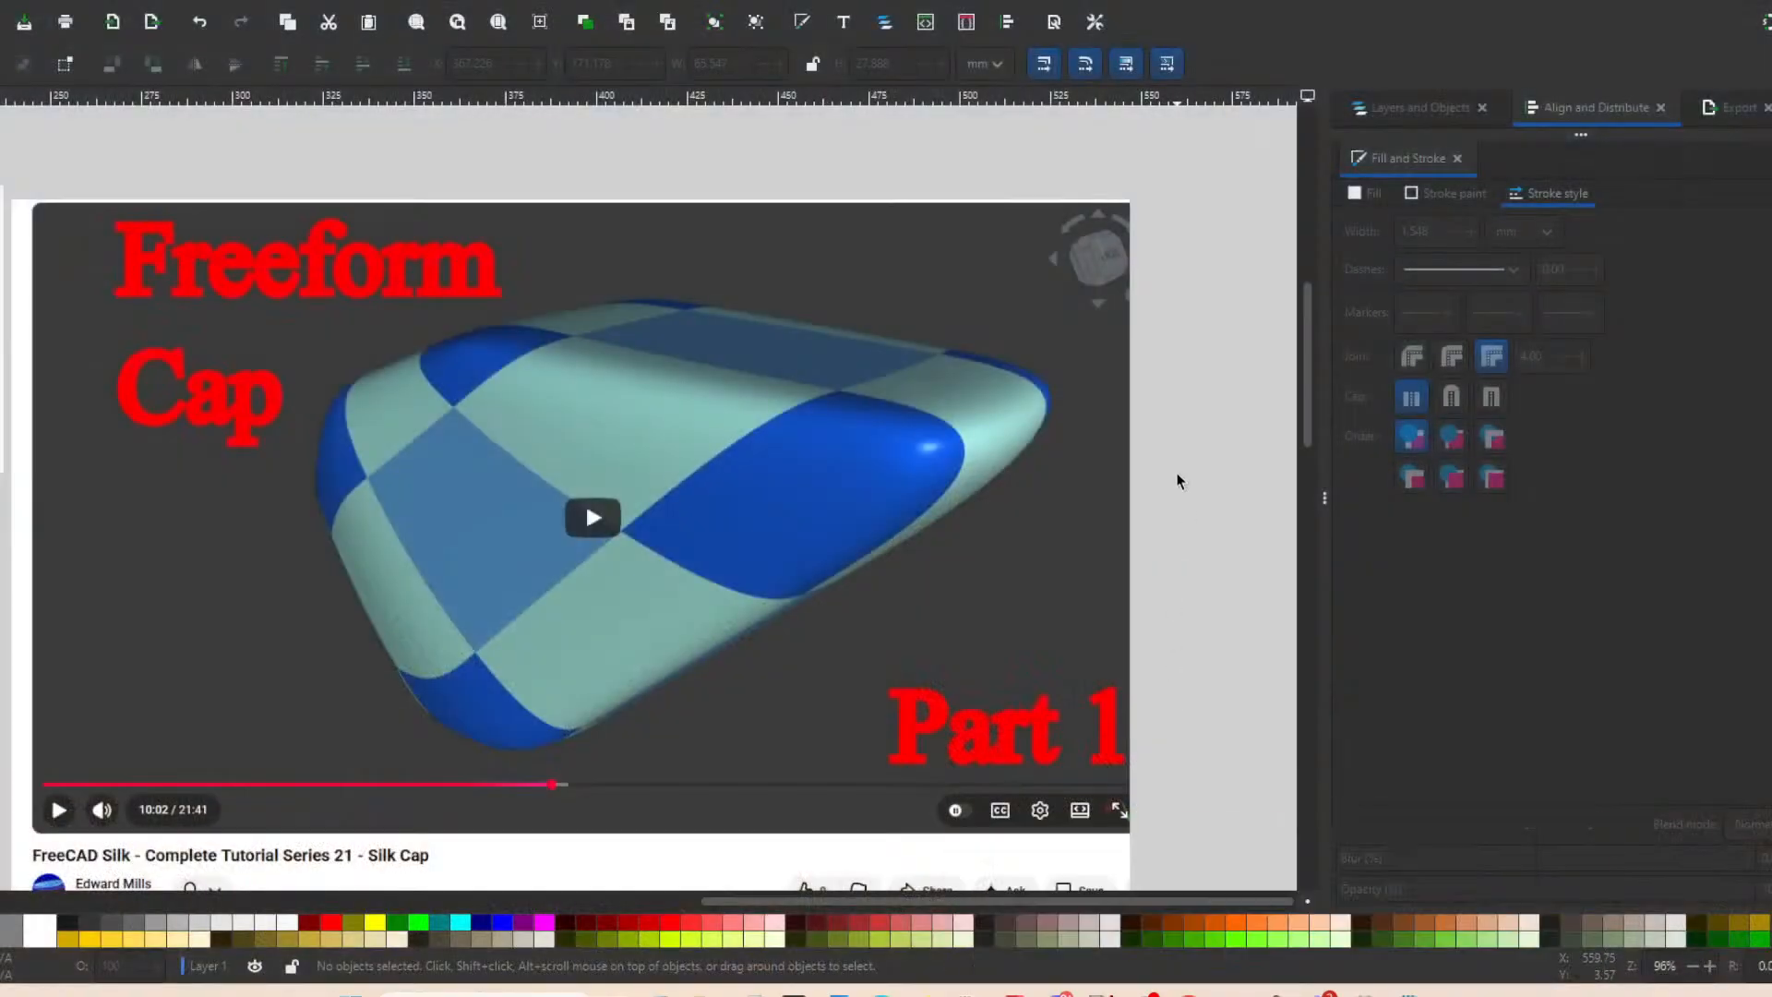
{"action": "scroll", "coordinate": [835, 522], "scroll_direction": "down", "scroll_amount": 4, "text": "ctrl"}
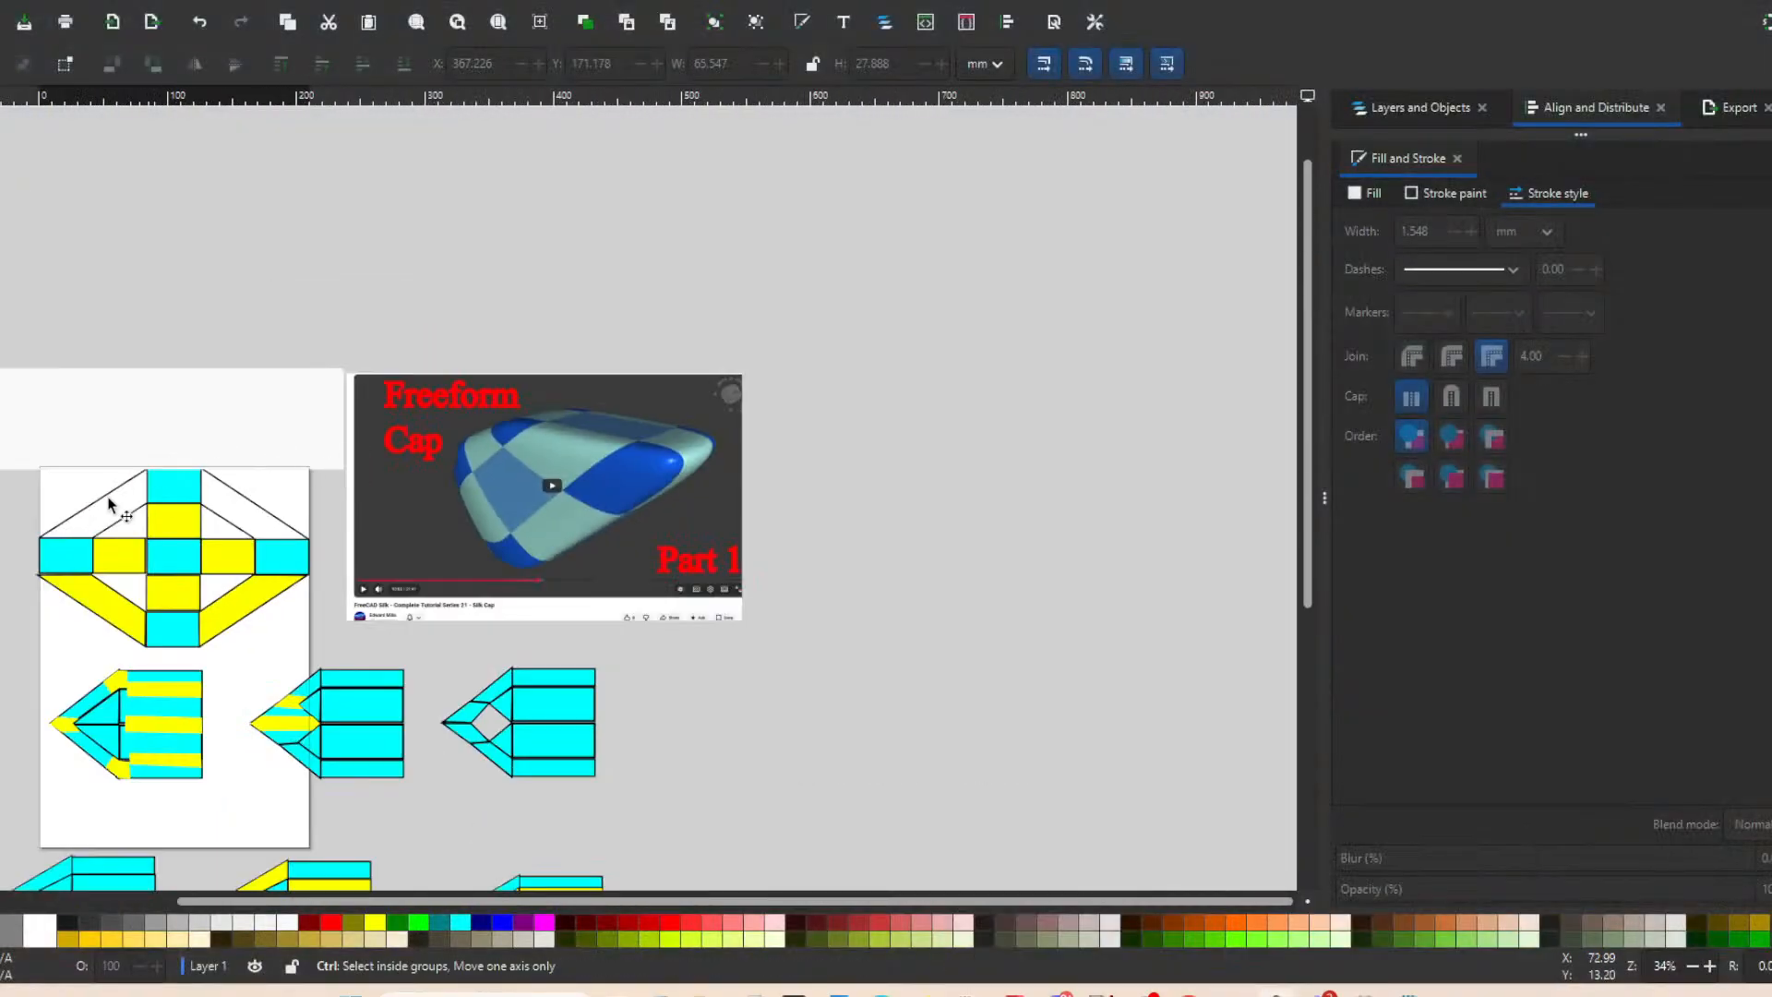
{"action": "scroll", "coordinate": [37, 595], "scroll_direction": "up", "scroll_amount": 1, "text": "ctrl"}
{"action": "scroll", "coordinate": [95, 489], "scroll_direction": "up", "scroll_amount": 2, "text": "ctrl"}
{"action": "scroll", "coordinate": [667, 550], "scroll_direction": "down", "scroll_amount": 3, "text": "ctrl"}
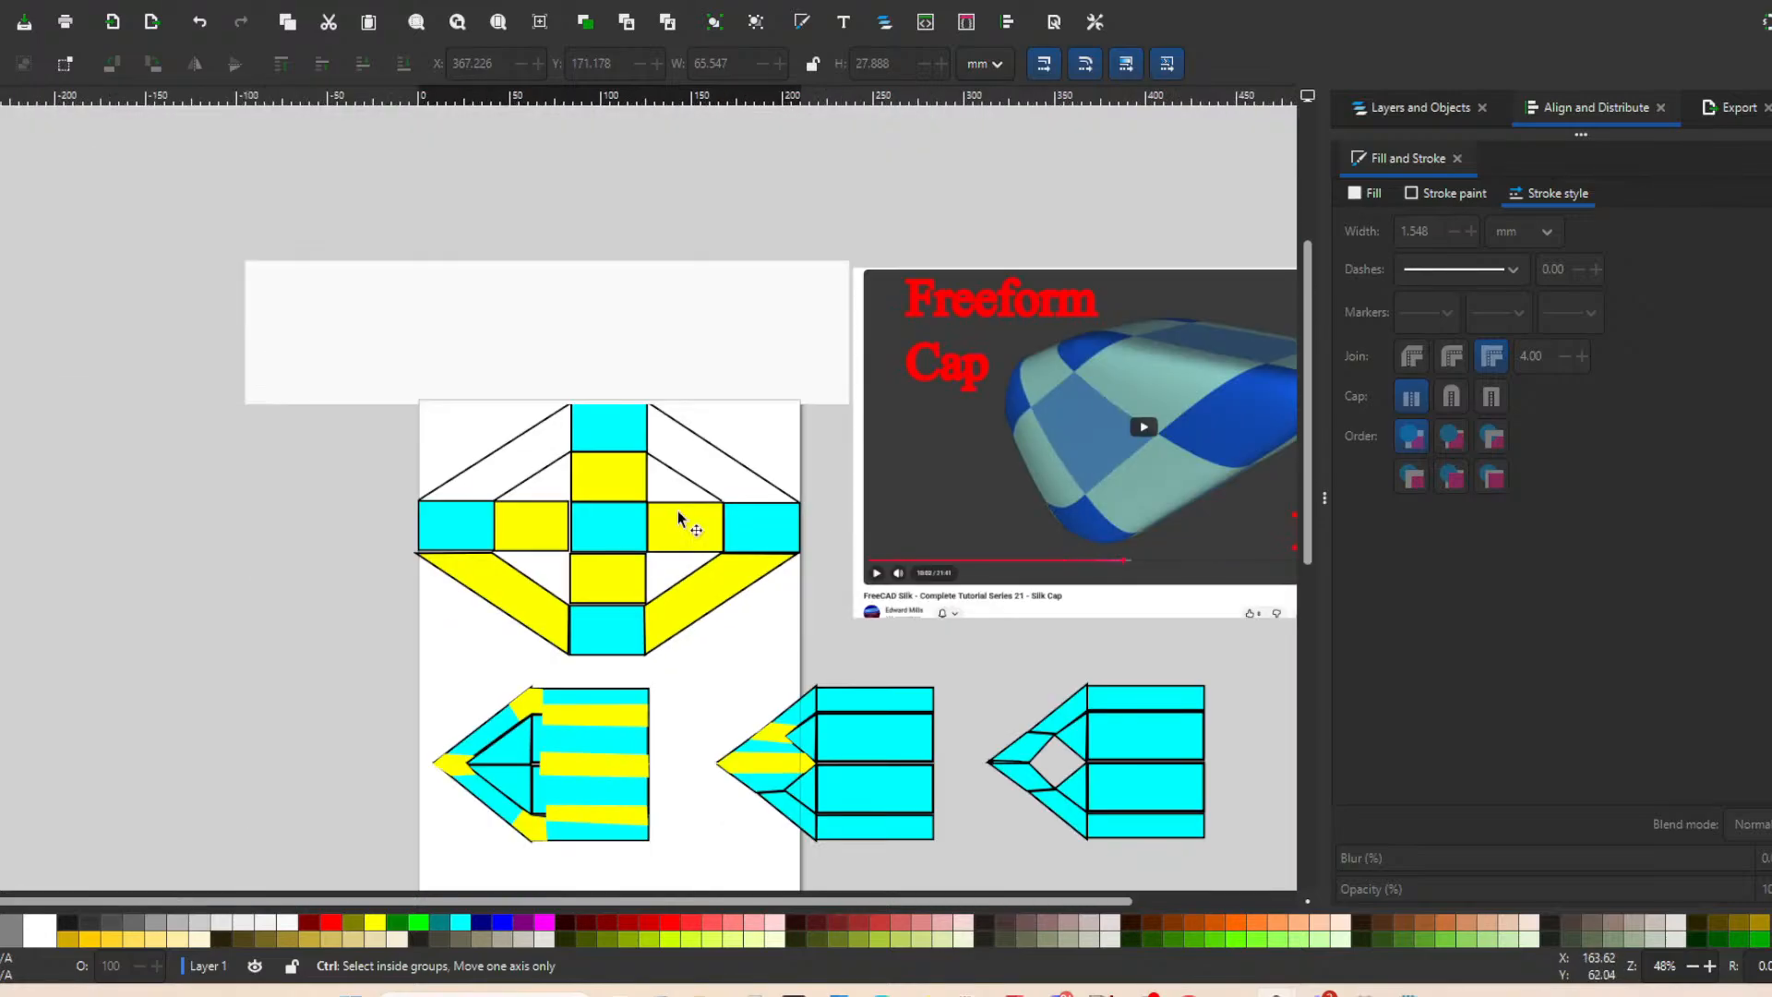
{"action": "scroll", "coordinate": [667, 550], "scroll_direction": "up", "scroll_amount": 2, "text": "ctrl"}
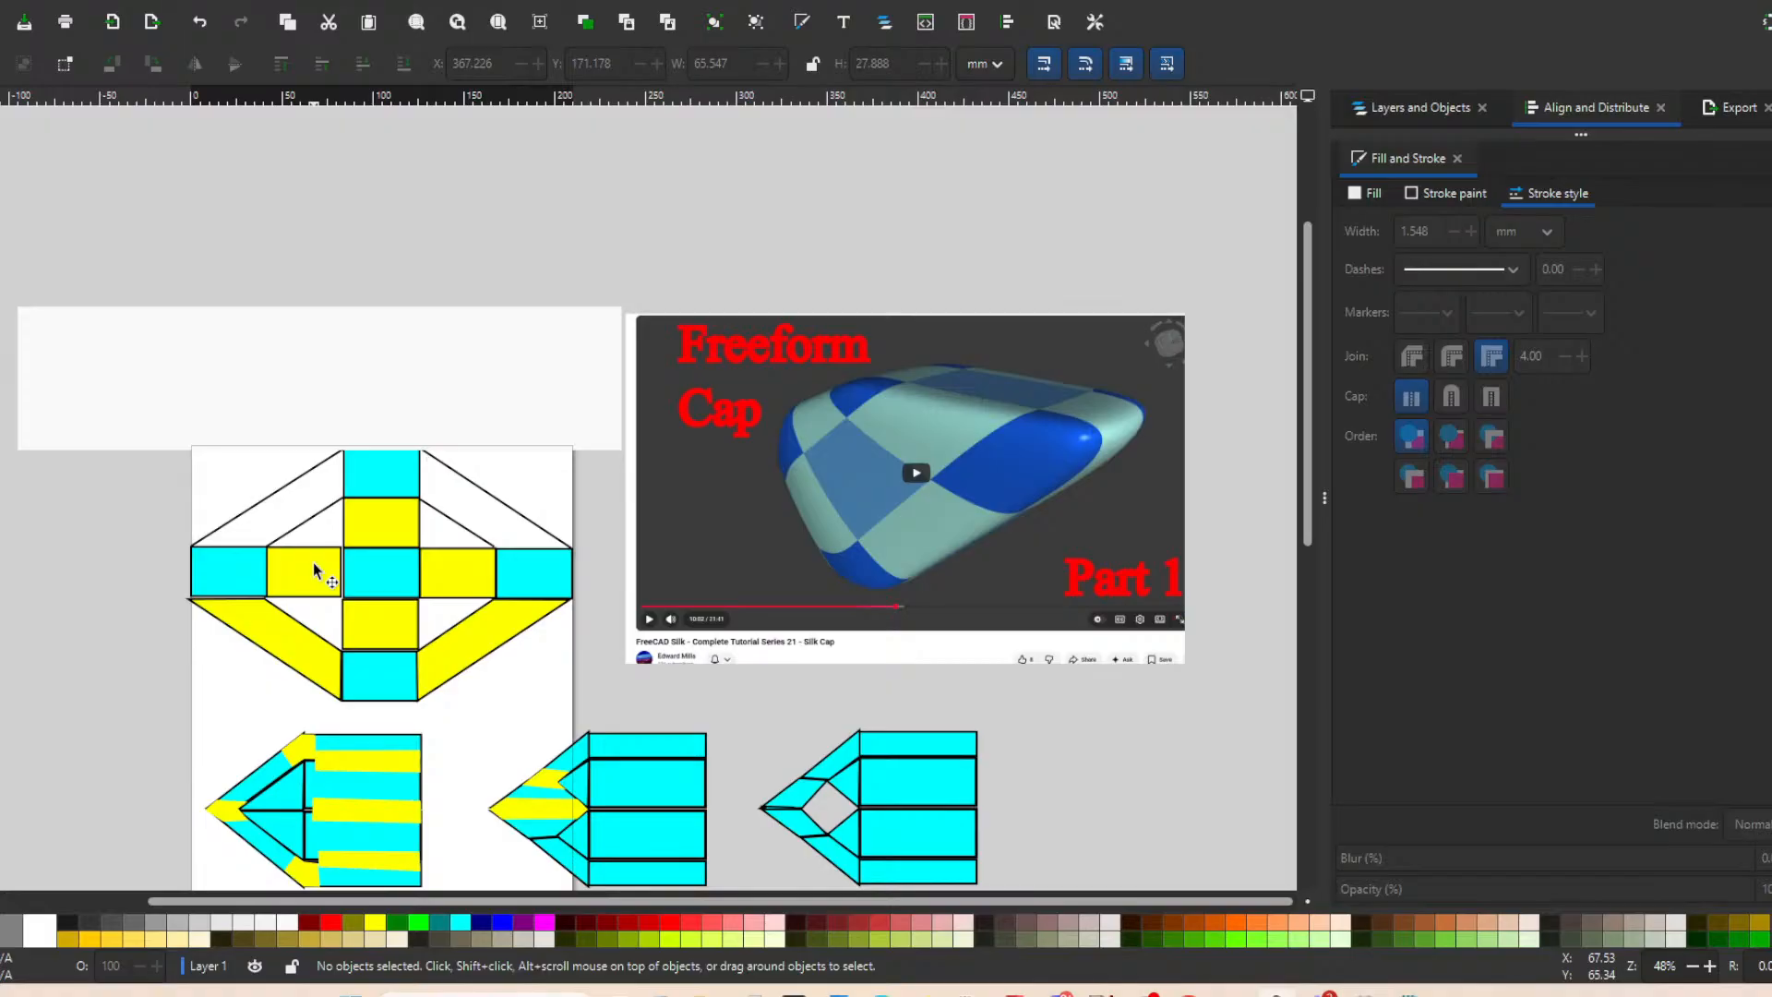
Move the white rectangle down to cover the upper half of the cross-shaped patch layout.
{"action": "mouse_move", "coordinate": [415, 356]}
{"action": "left_mouse_down"}
{"action": "mouse_move", "coordinate": [428, 621]}
{"action": "mouse_move", "coordinate": [462, 431]}
{"action": "mouse_move", "coordinate": [455, 480]}
{"action": "mouse_move", "coordinate": [422, 478]}
{"action": "left_mouse_up"}
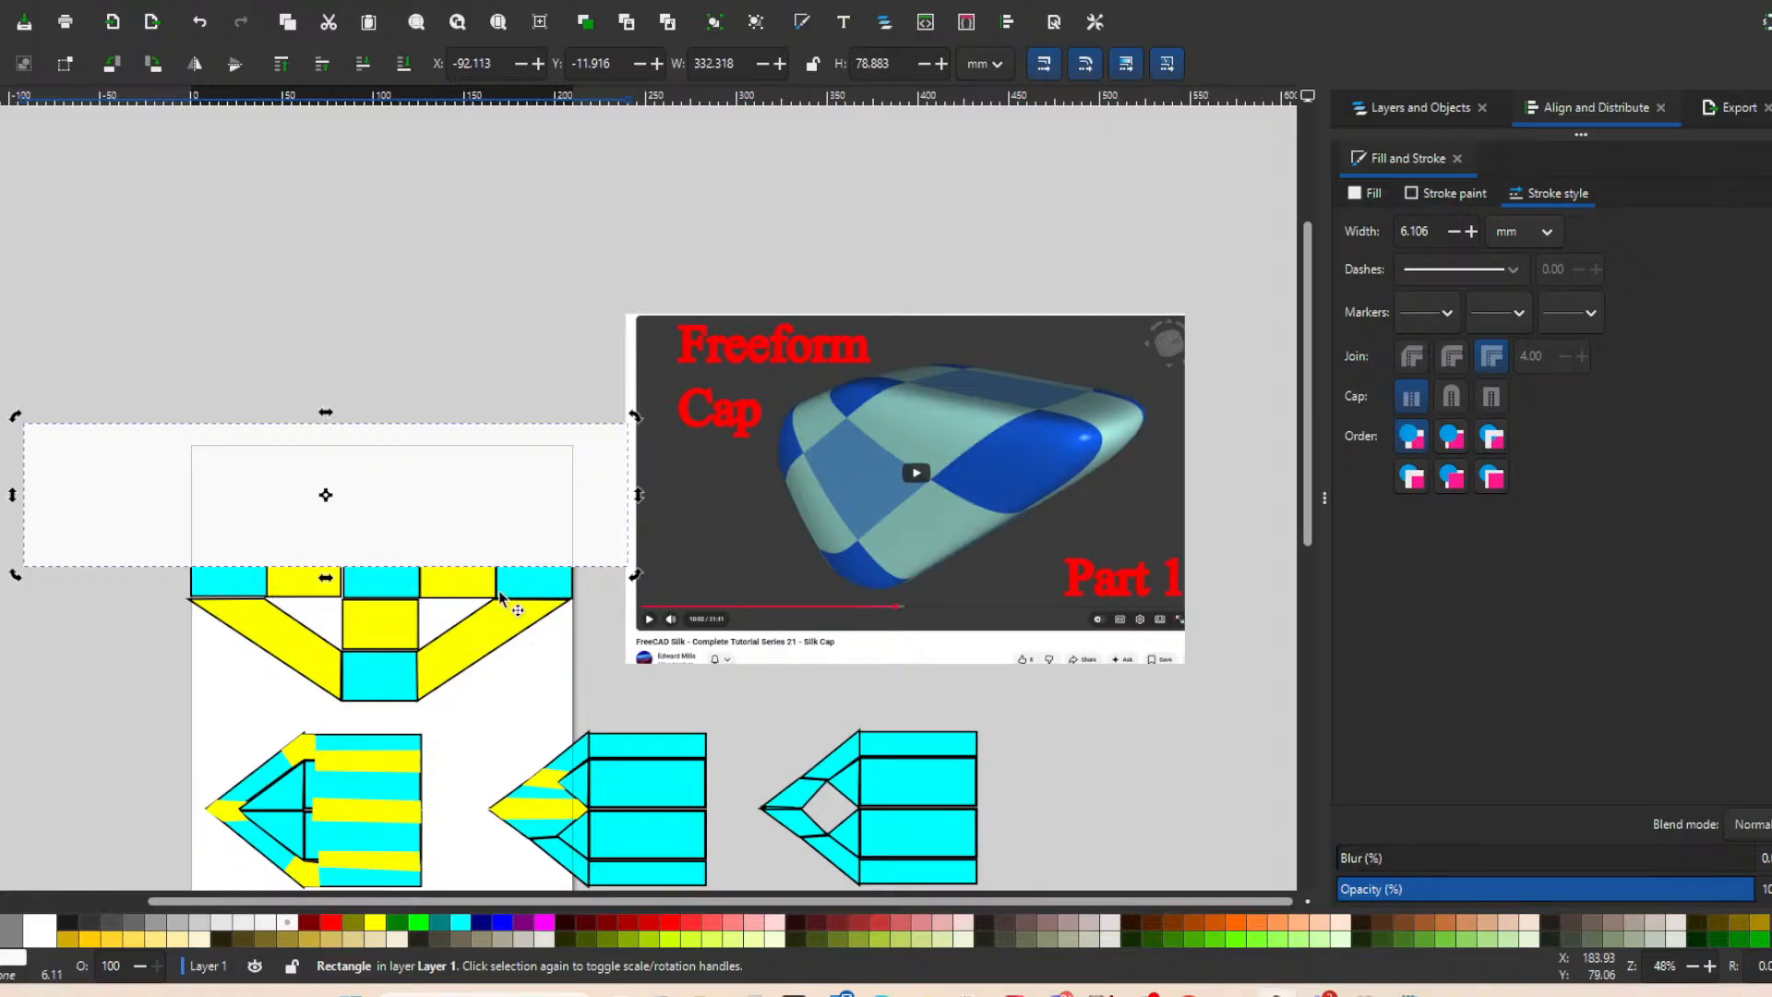
{"action": "scroll", "coordinate": [449, 552], "scroll_direction": "down", "scroll_amount": 2}
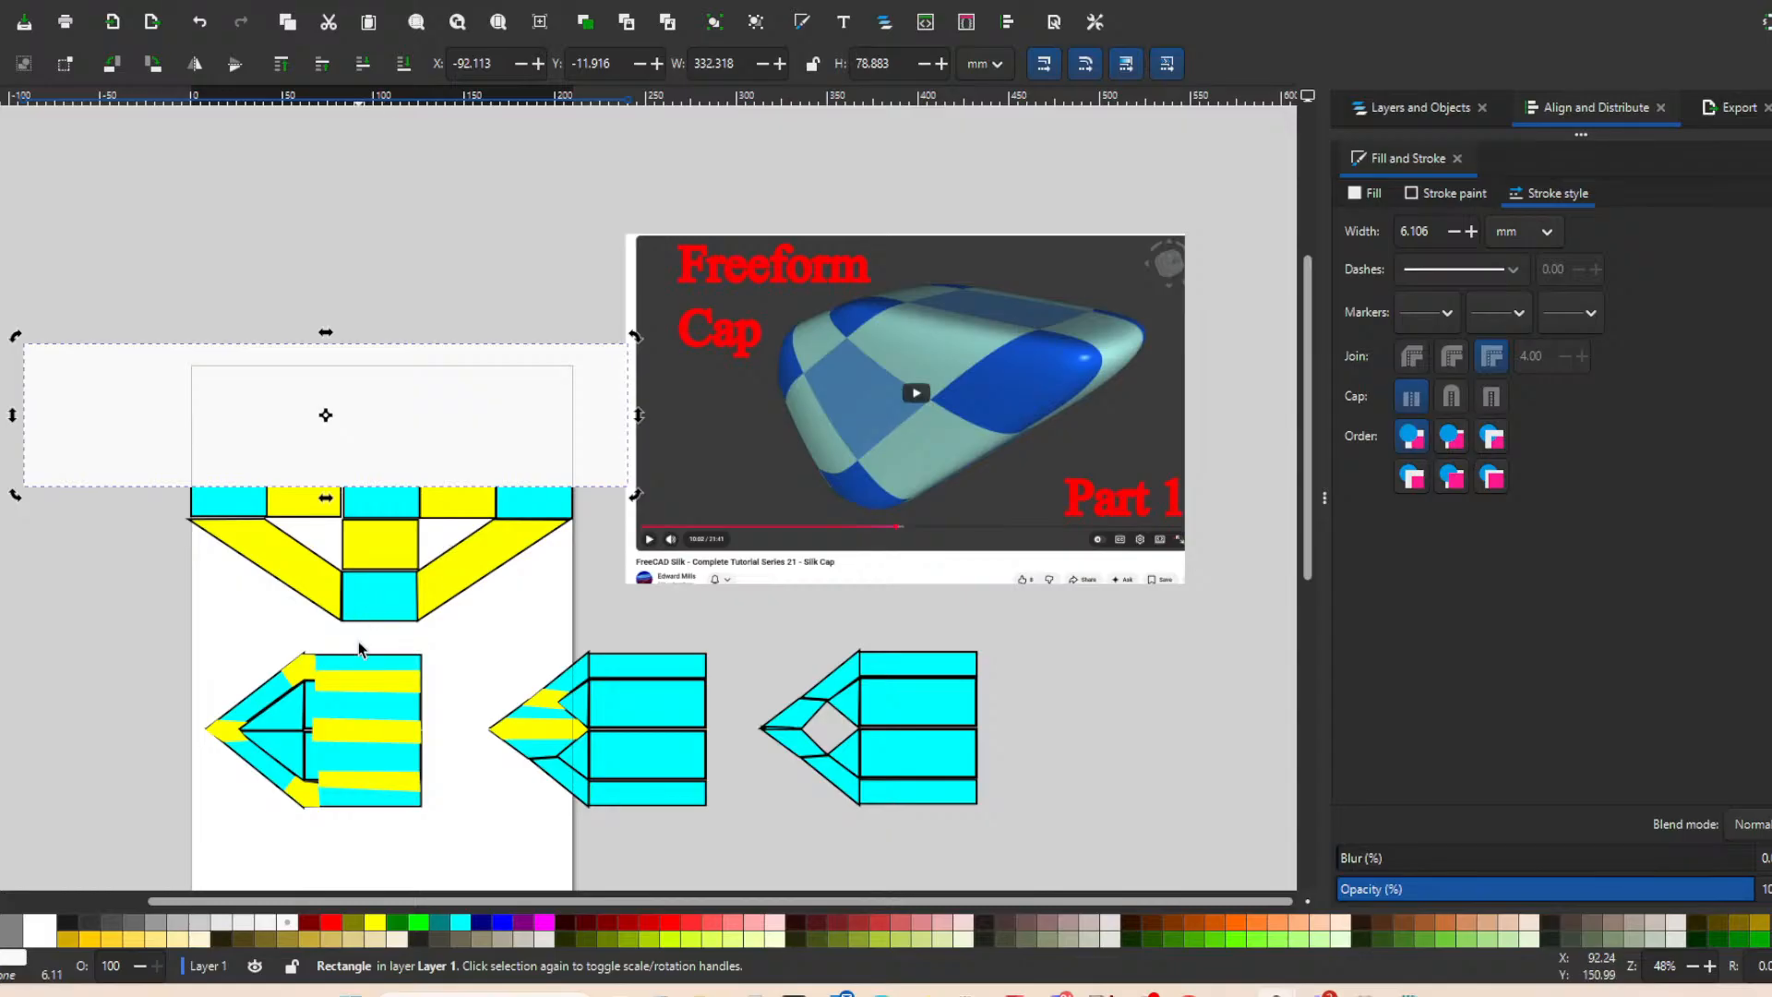
{"action": "scroll", "coordinate": [358, 650], "scroll_direction": "down", "scroll_amount": 2}
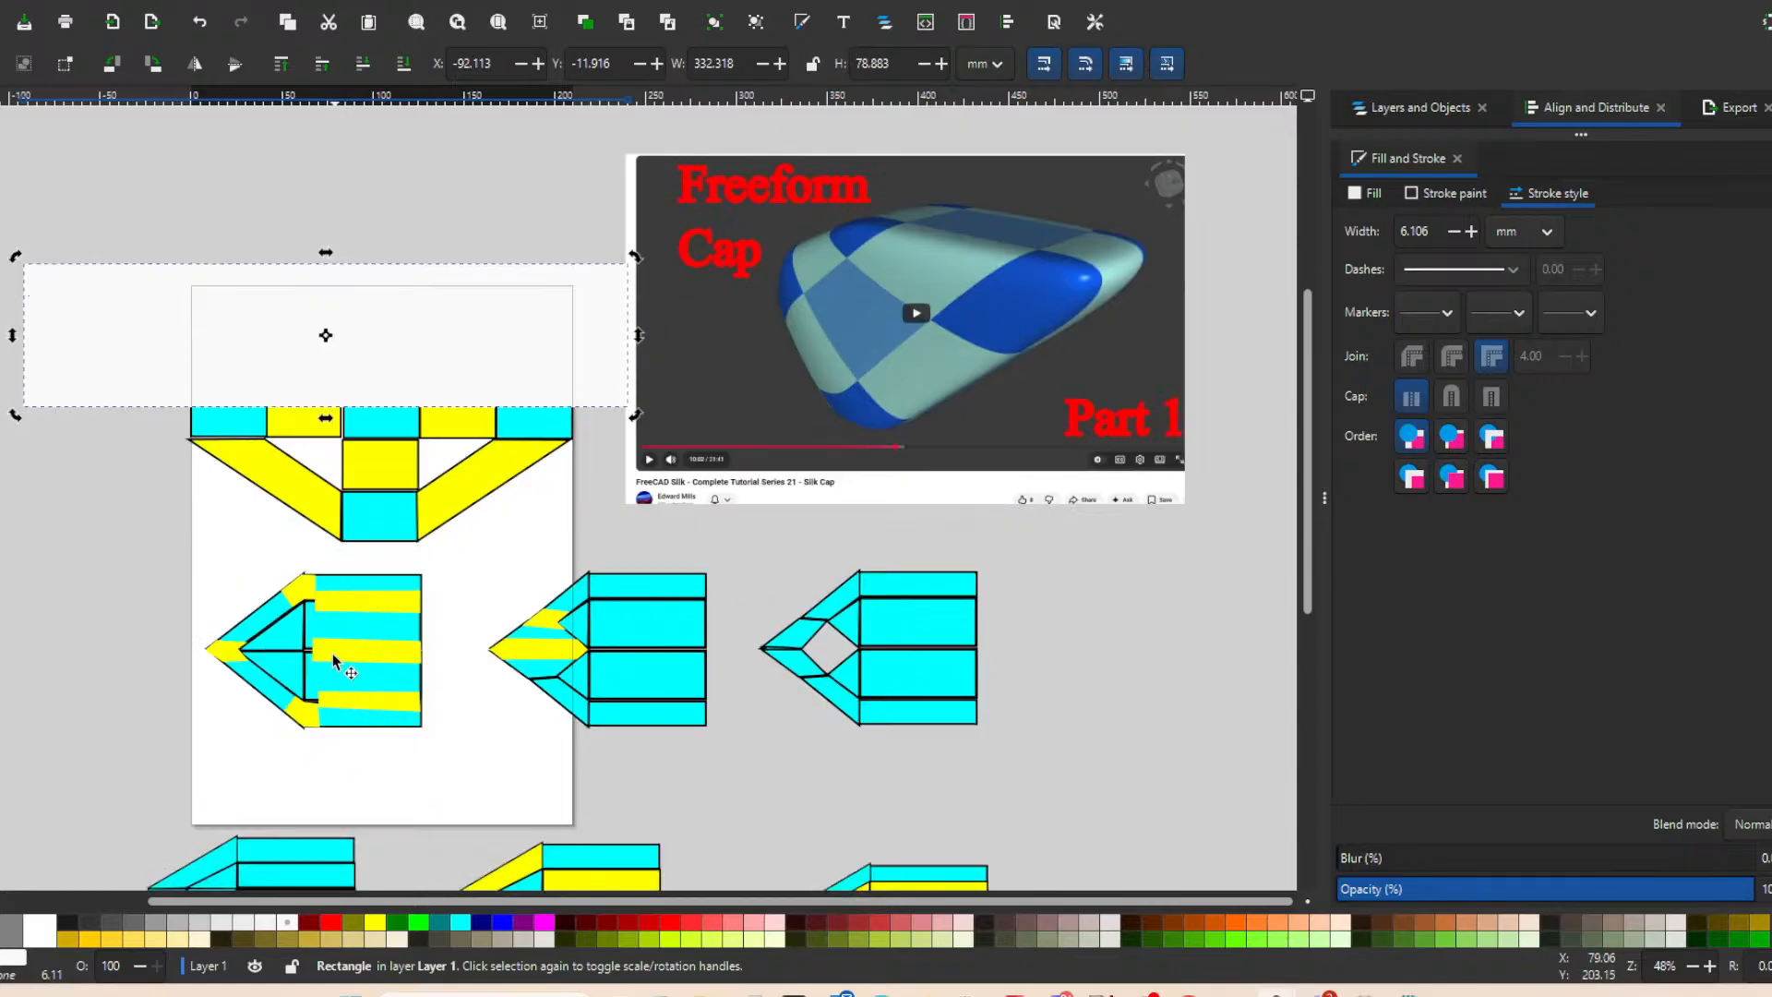
{"action": "scroll", "coordinate": [360, 646], "scroll_direction": "up", "scroll_amount": 2}
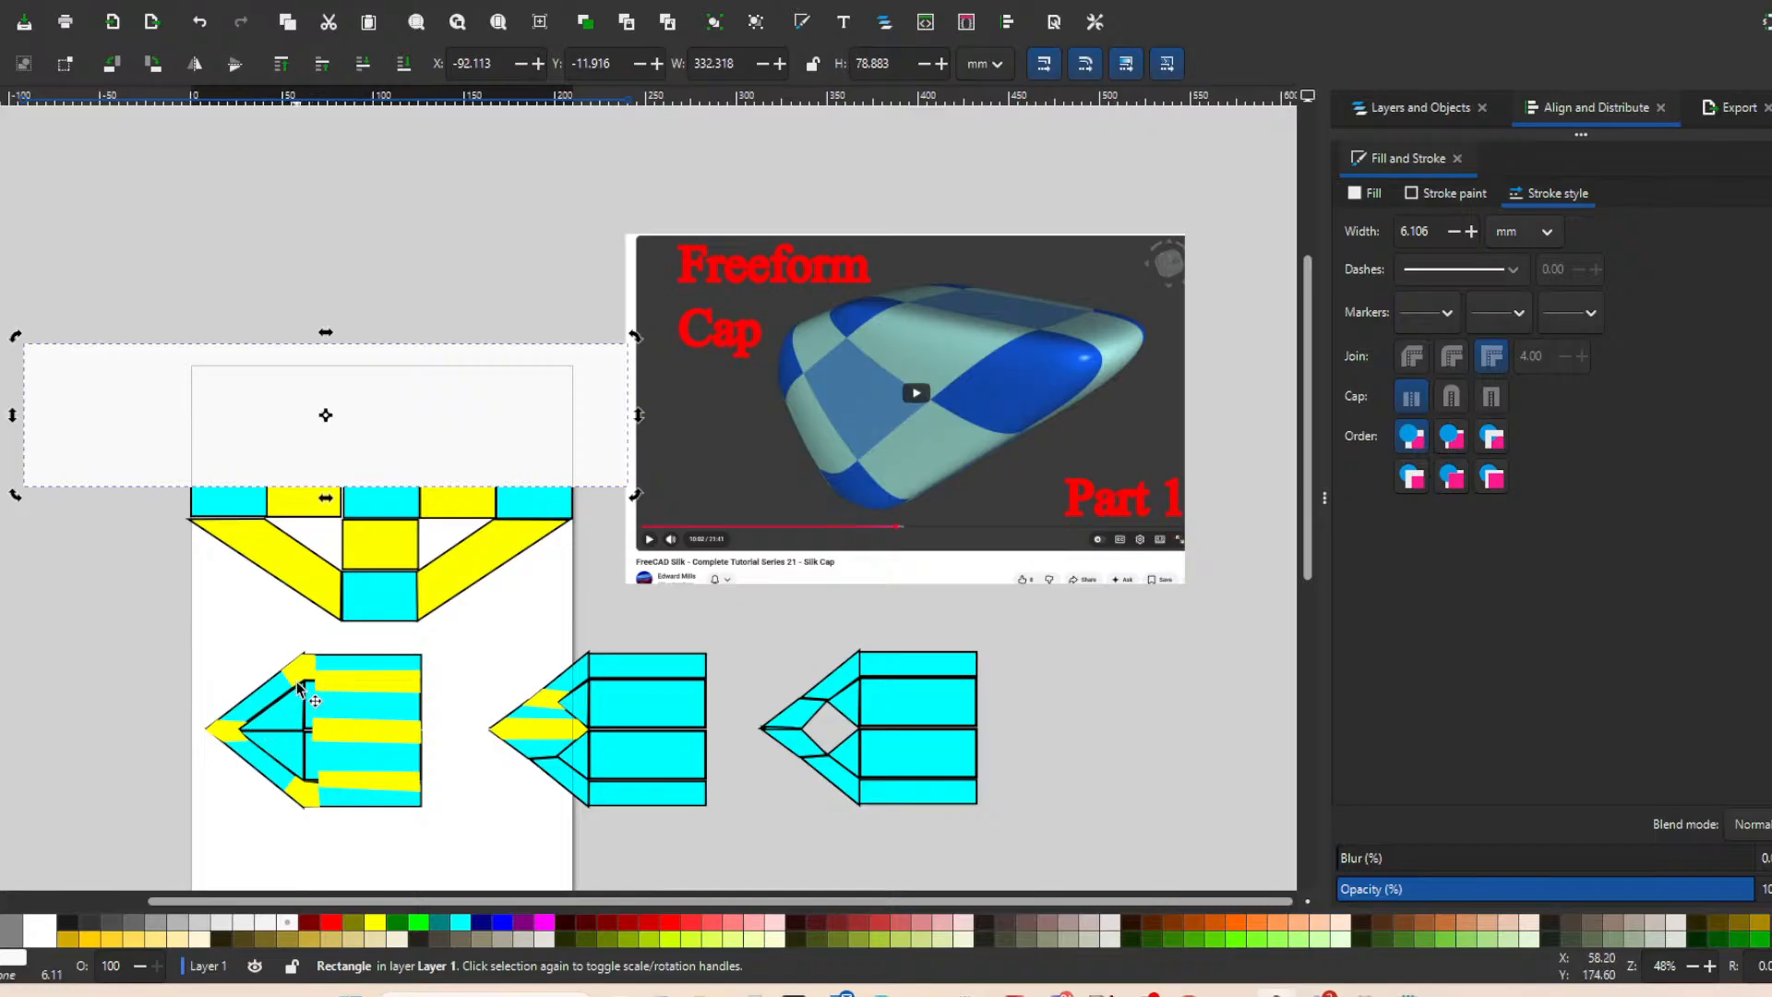
{"action": "left_click", "coordinate": [360, 688], "text": "ctrl"}
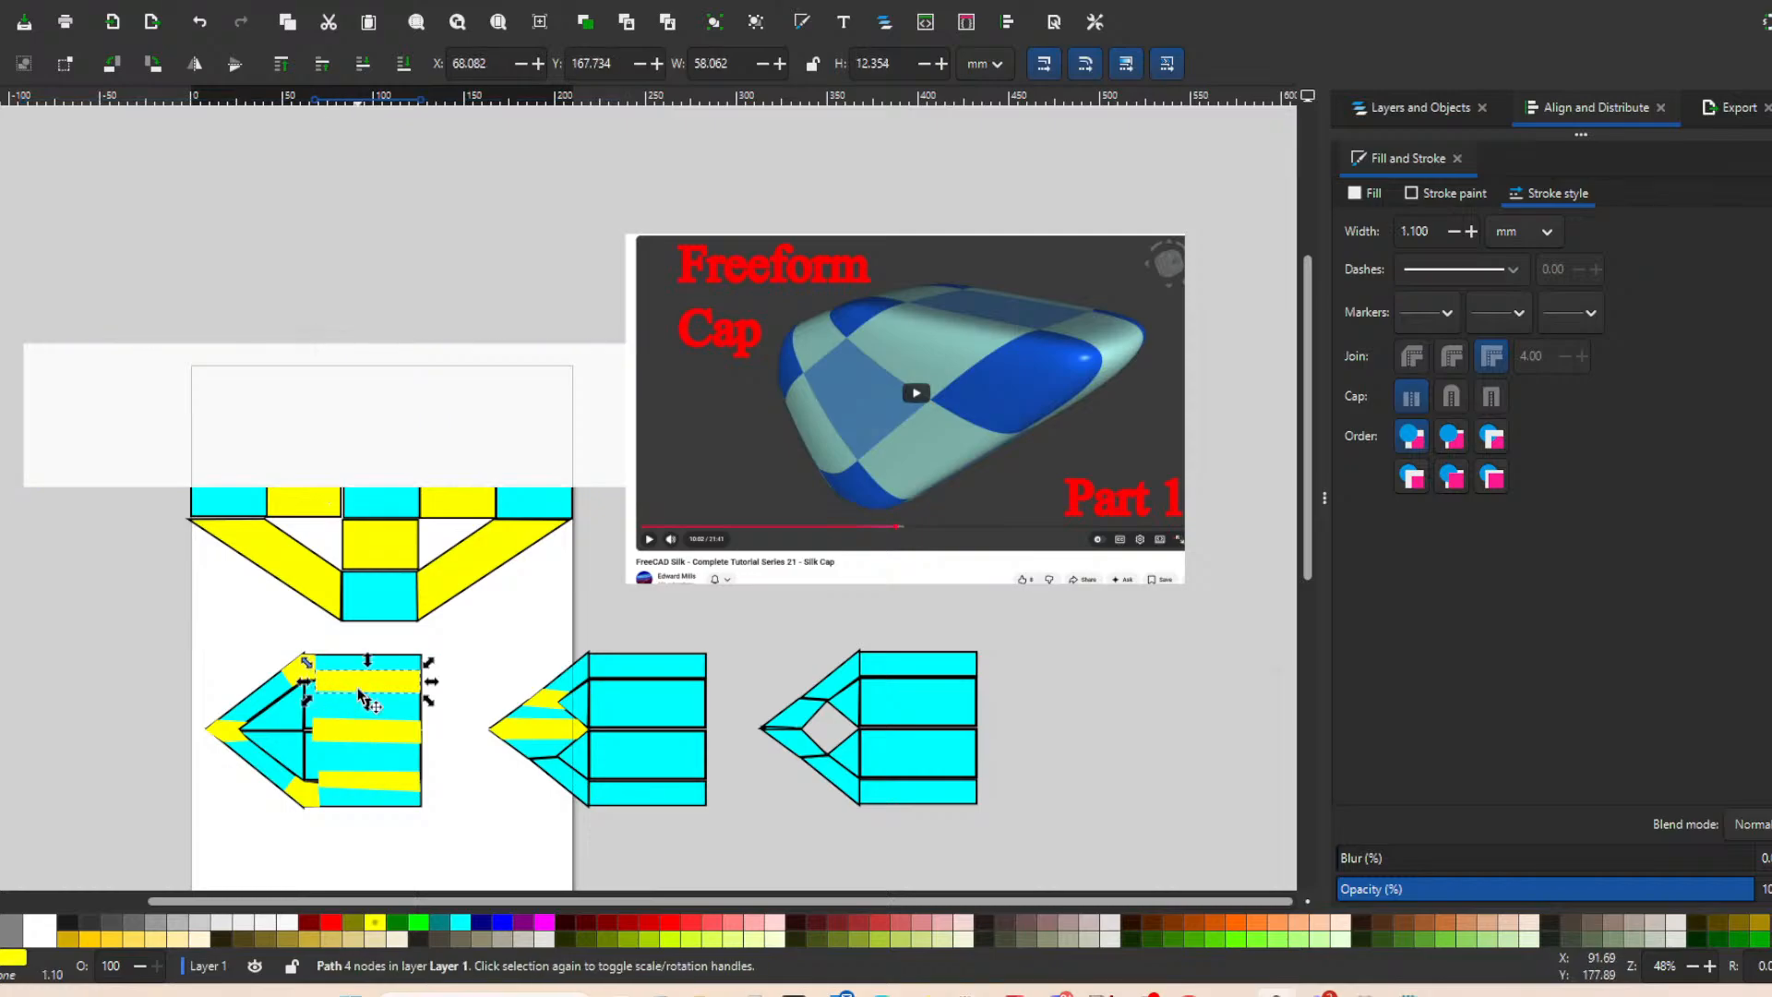
{"action": "left_click", "coordinate": [246, 640]}
{"action": "left_click", "coordinate": [333, 676]}
{"action": "key", "text": "Escape"}
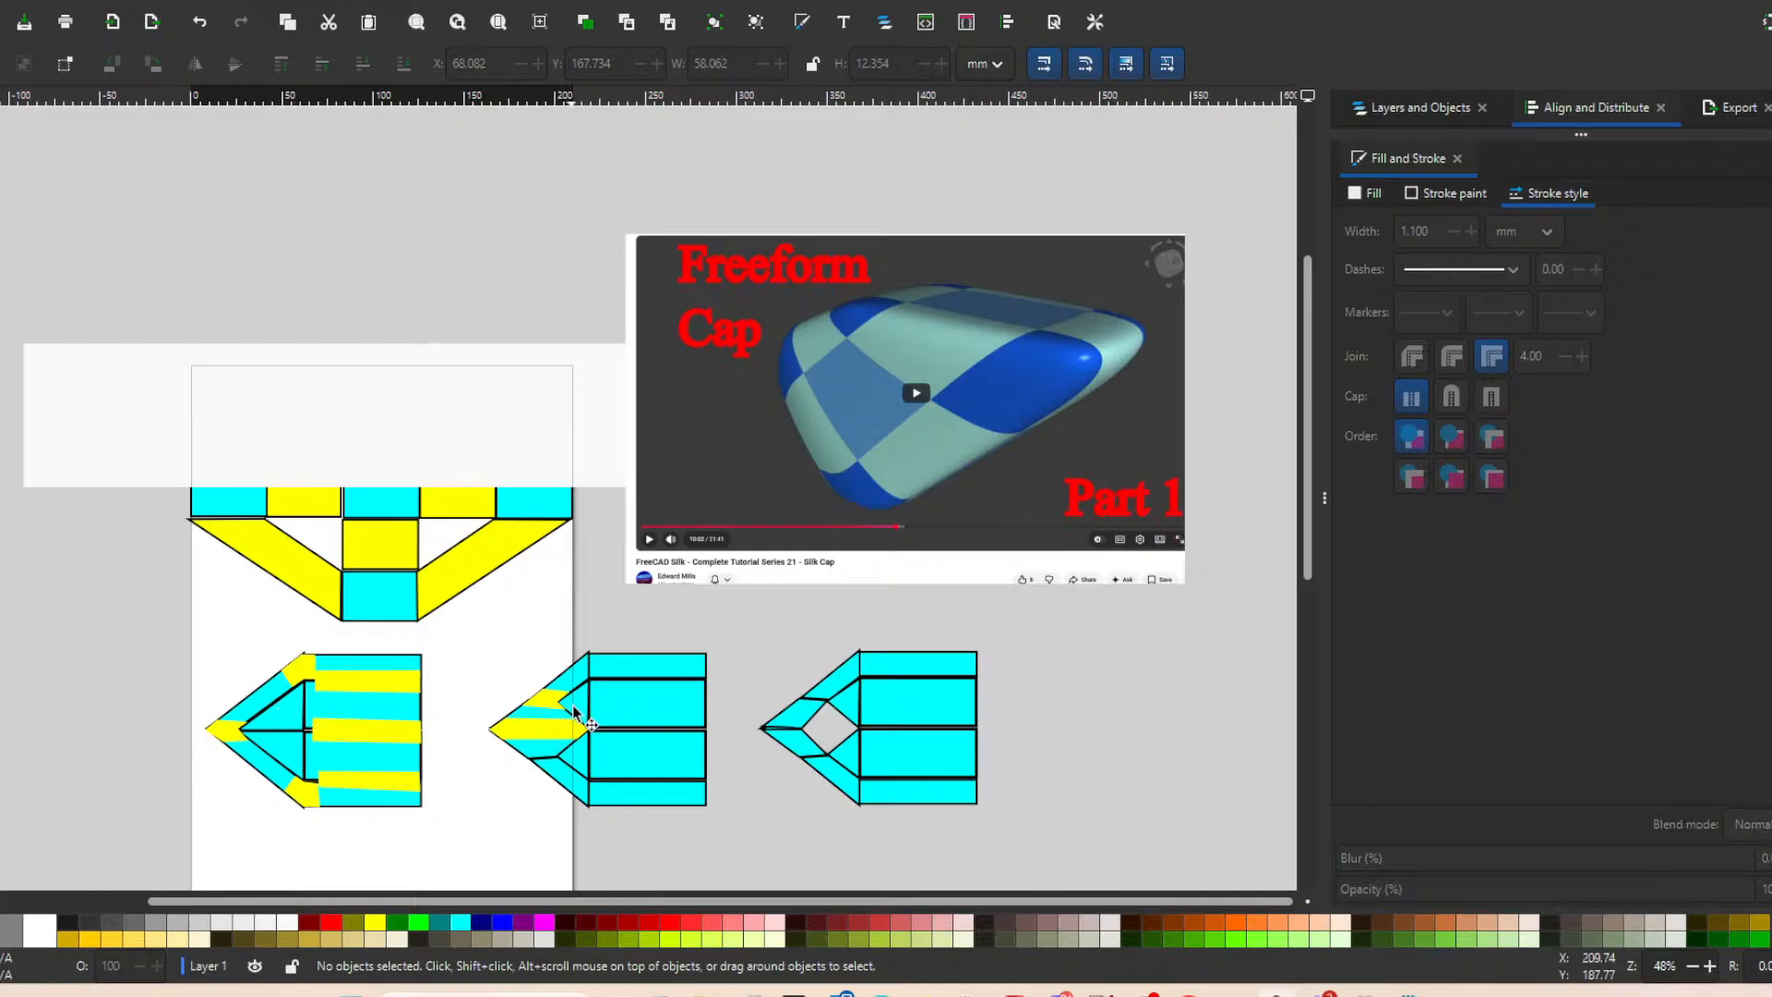
Pull the small yellow piece out of the second pointed diagram and fill both outer diagonal nose patches yellow.
{"action": "left_click_drag", "start_coordinate": [536, 692], "coordinate": [518, 650]}
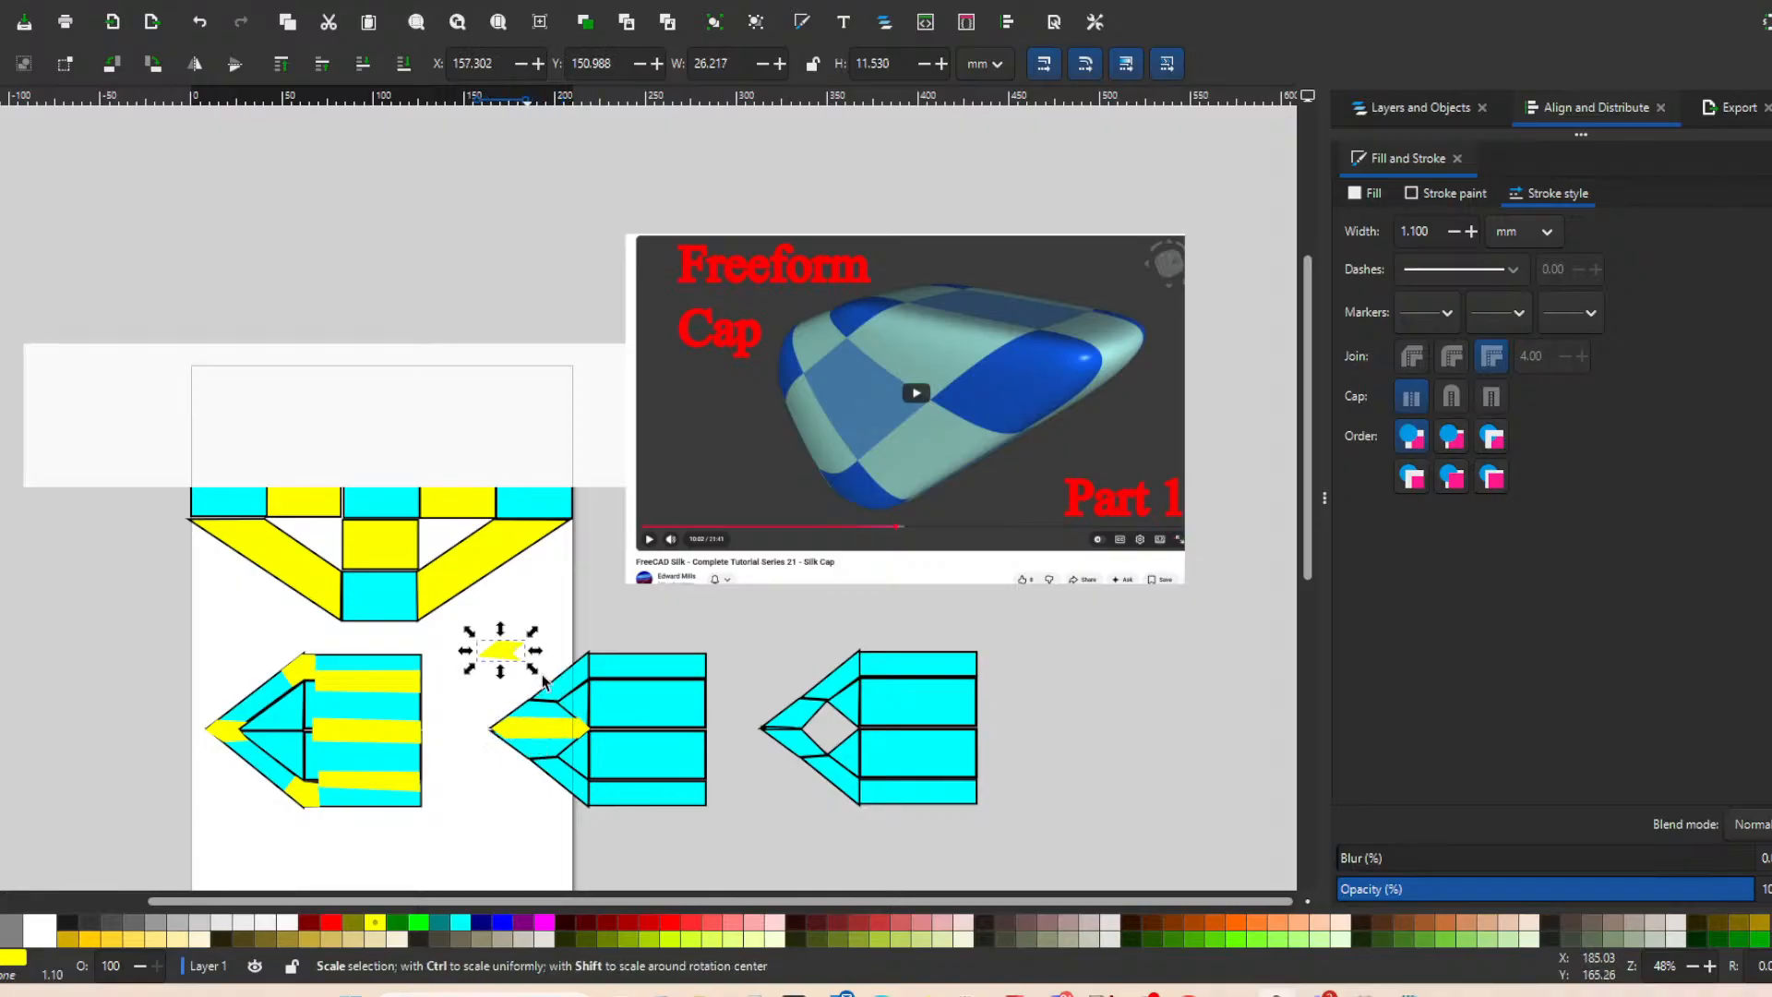
{"action": "left_click", "coordinate": [568, 683]}
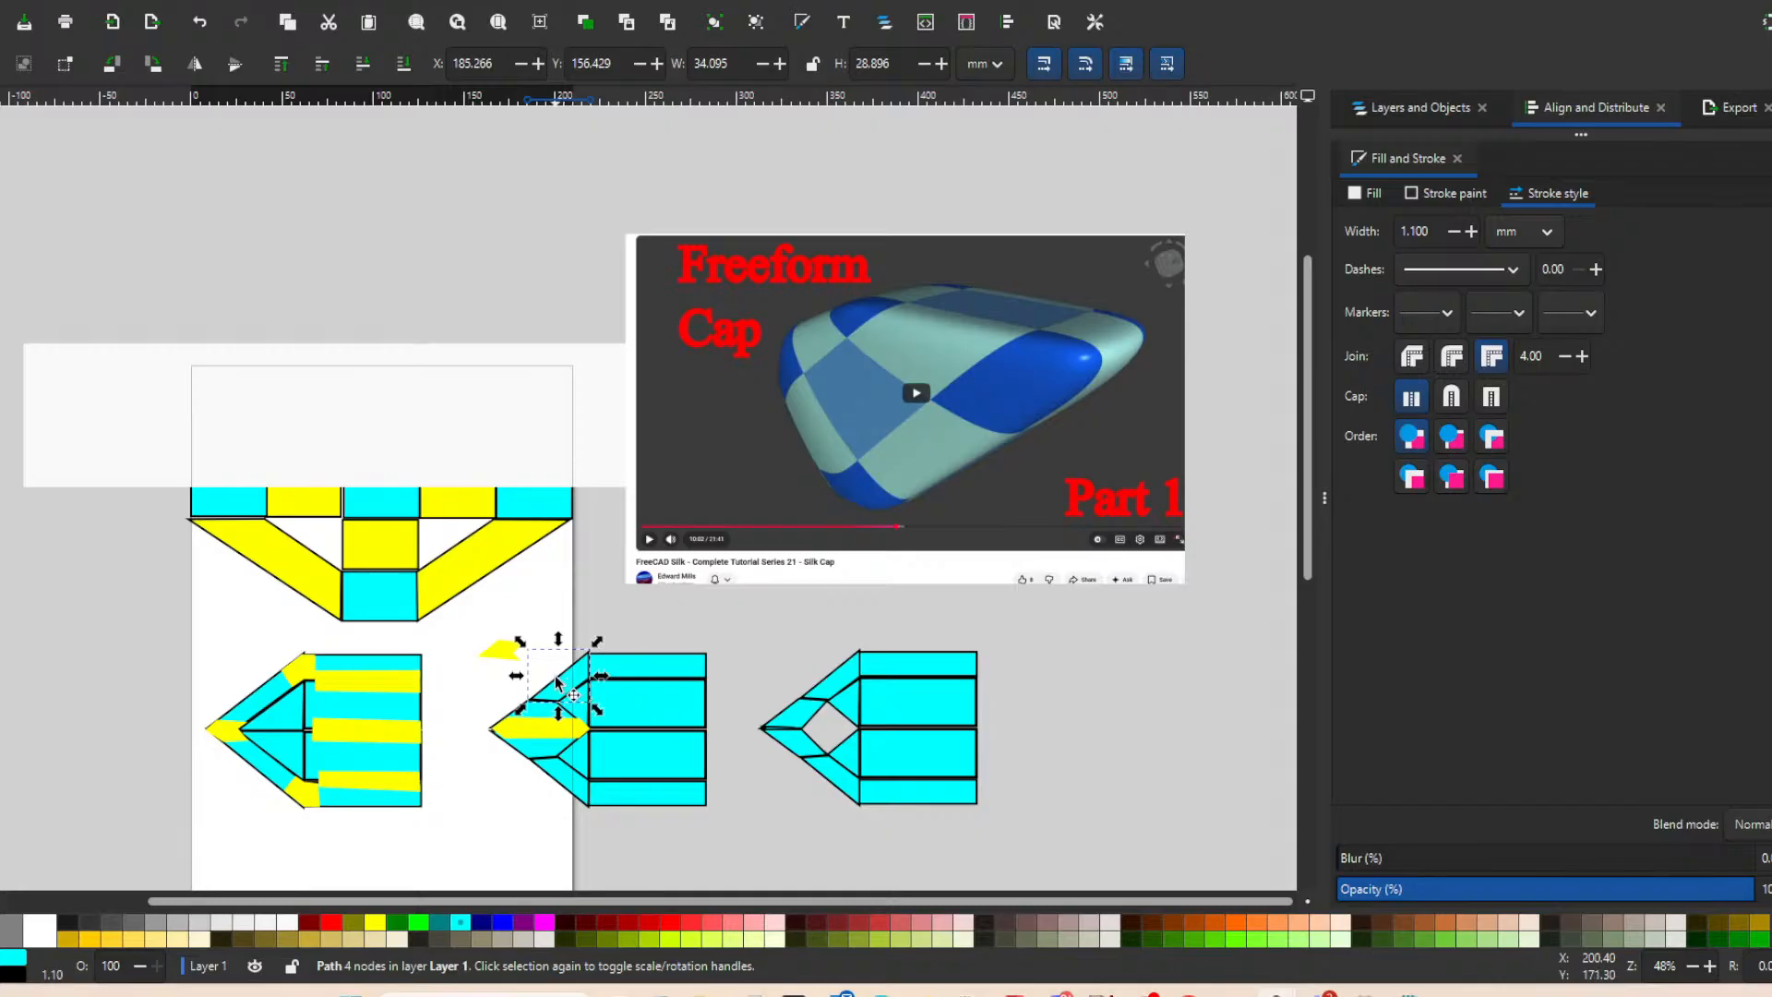
{"action": "key", "text": "v"}
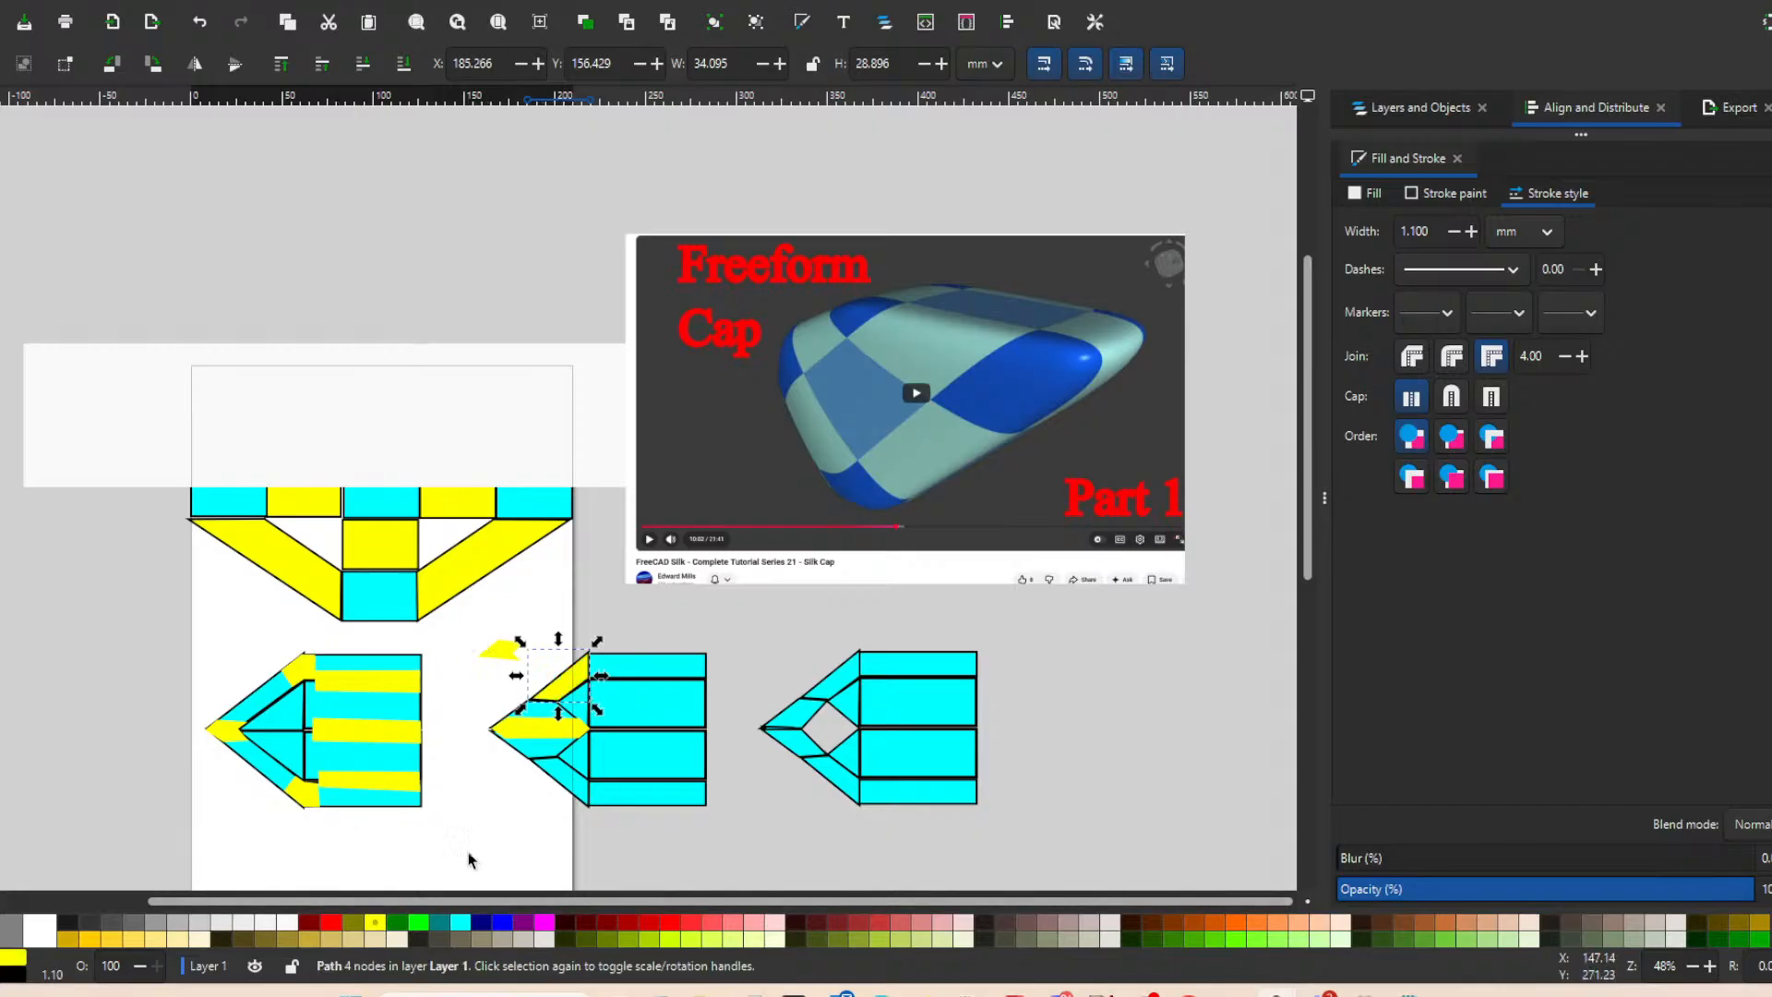
{"action": "left_click", "coordinate": [375, 922]}
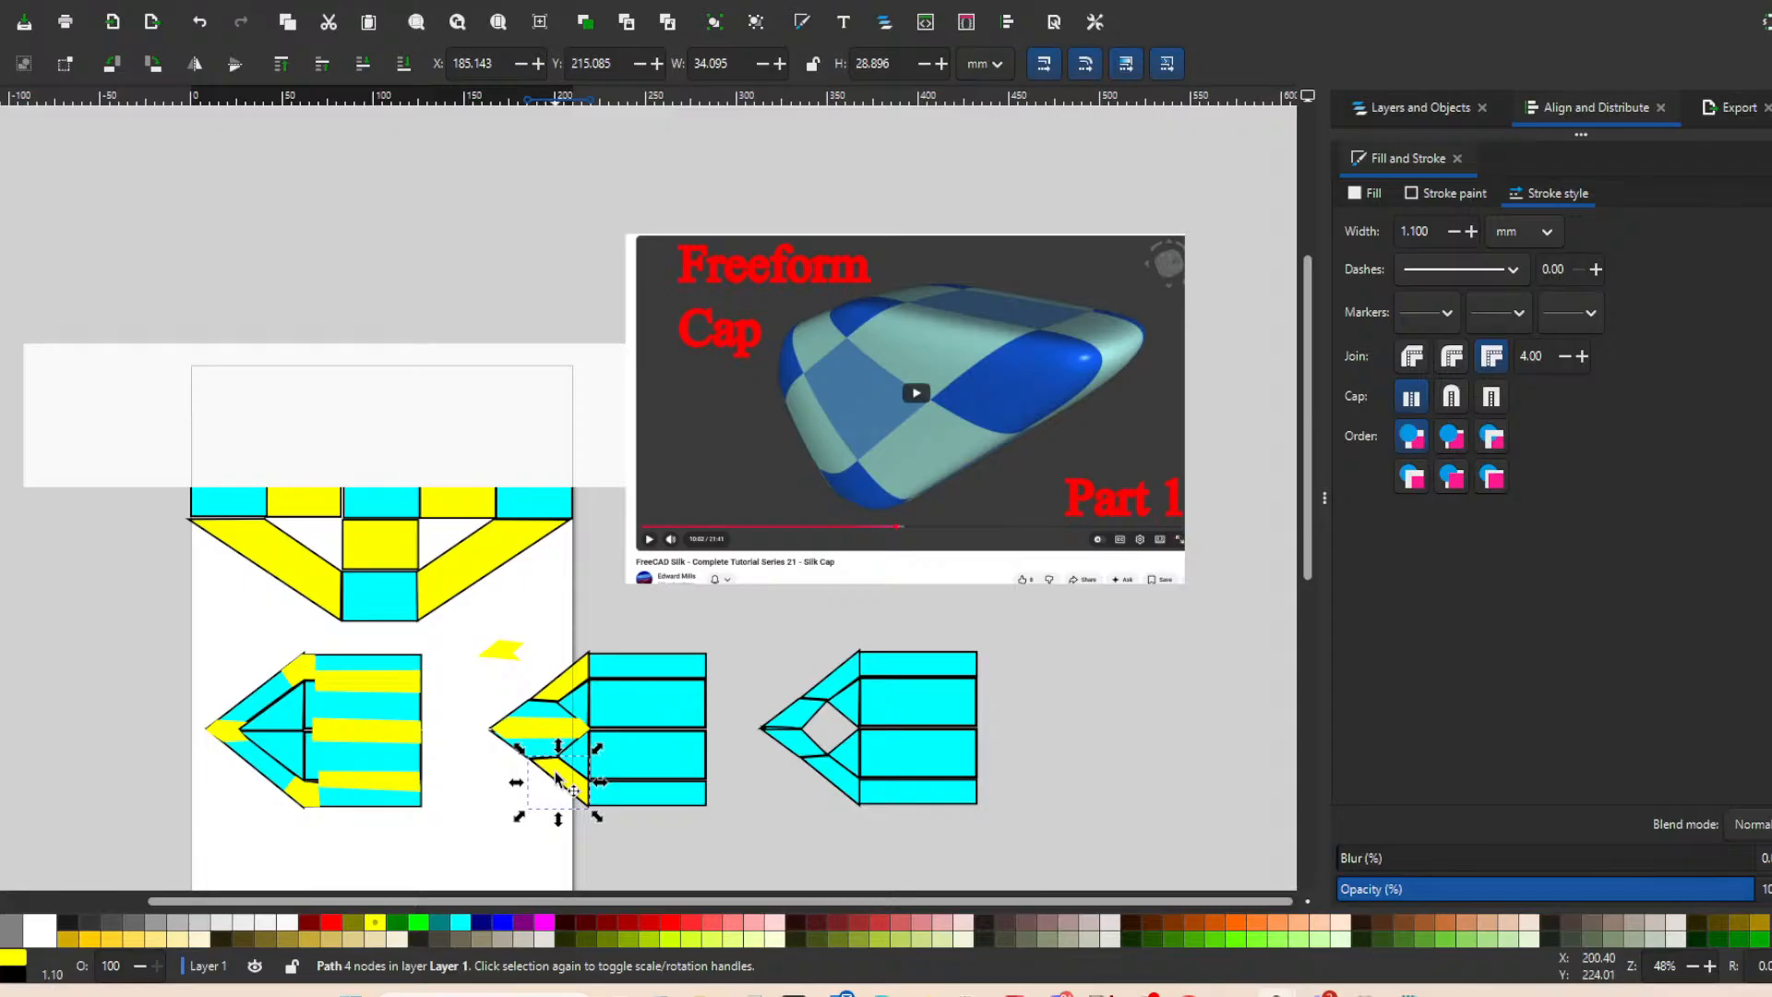
Undo the trial moves and yellow fills in the second pointed diagram, including the white rectangle's move.
{"action": "key", "text": "ctrl+z"}
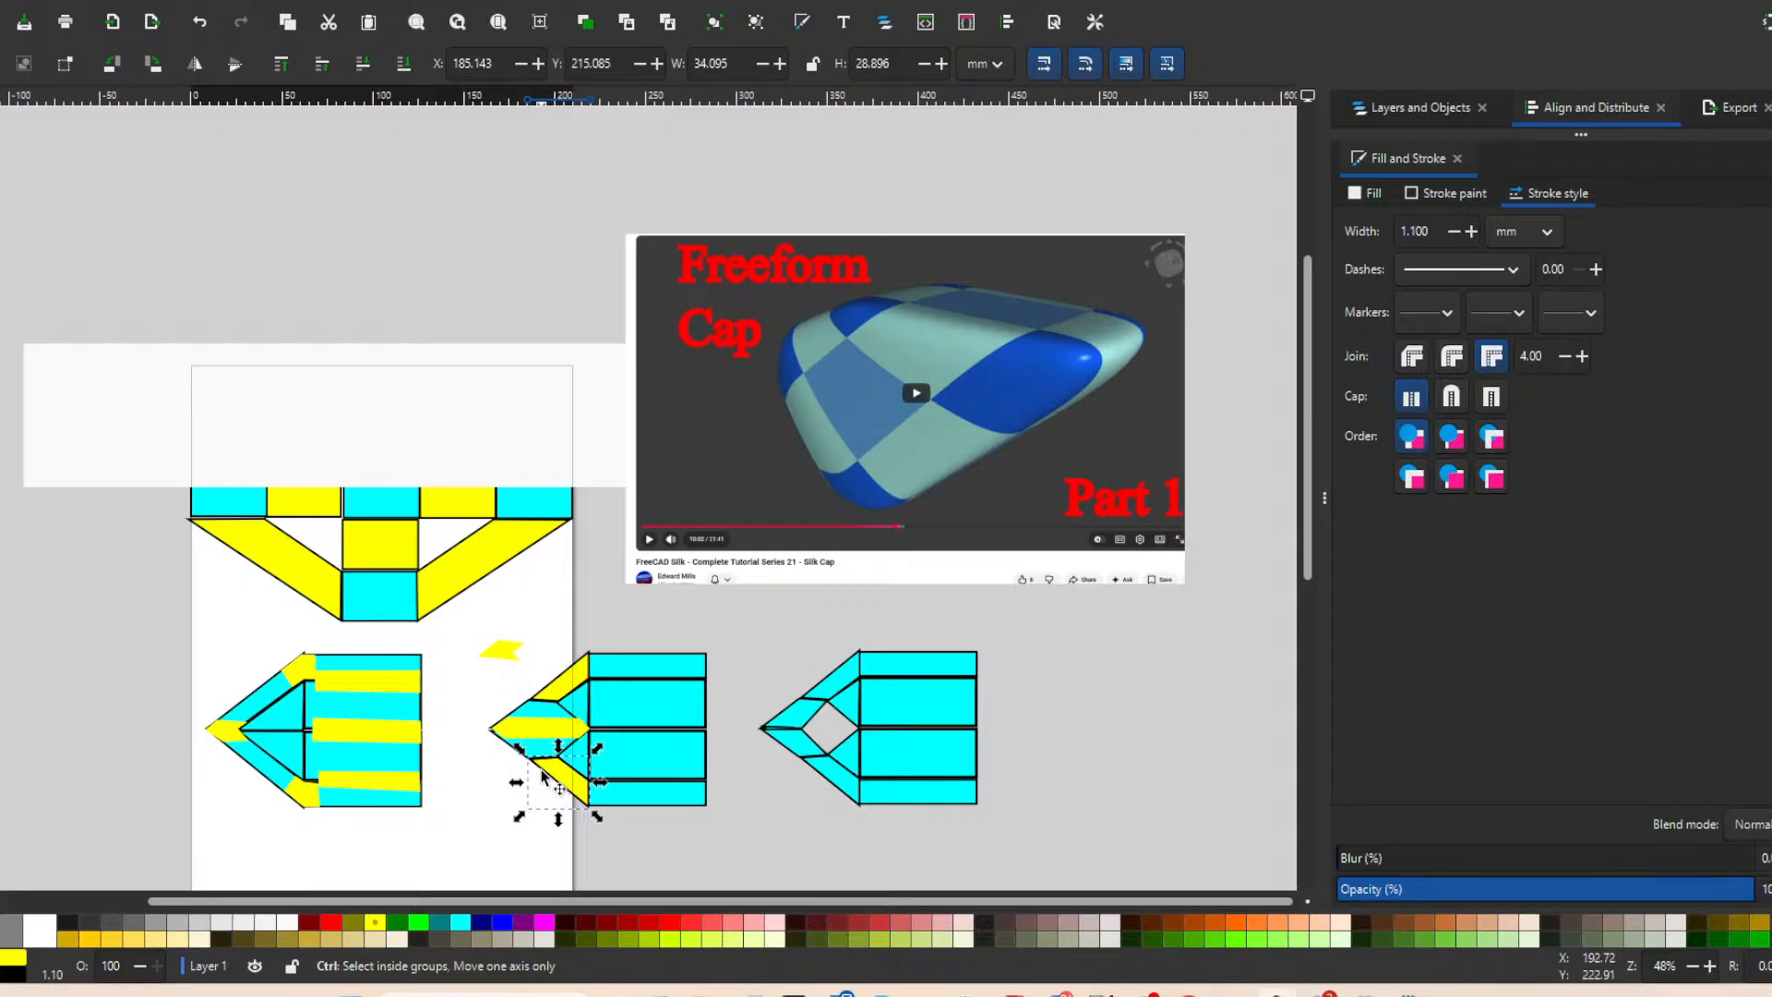
{"action": "left_click_drag", "start_coordinate": [508, 649], "coordinate": [562, 763]}
{"action": "key", "text": "ctrl+z"}
{"action": "key", "text": "ctrl+z"}
{"action": "key", "text": "ctrl+z"}
{"action": "key", "text": "ctrl+z"}
{"action": "key", "text": "ctrl+z"}
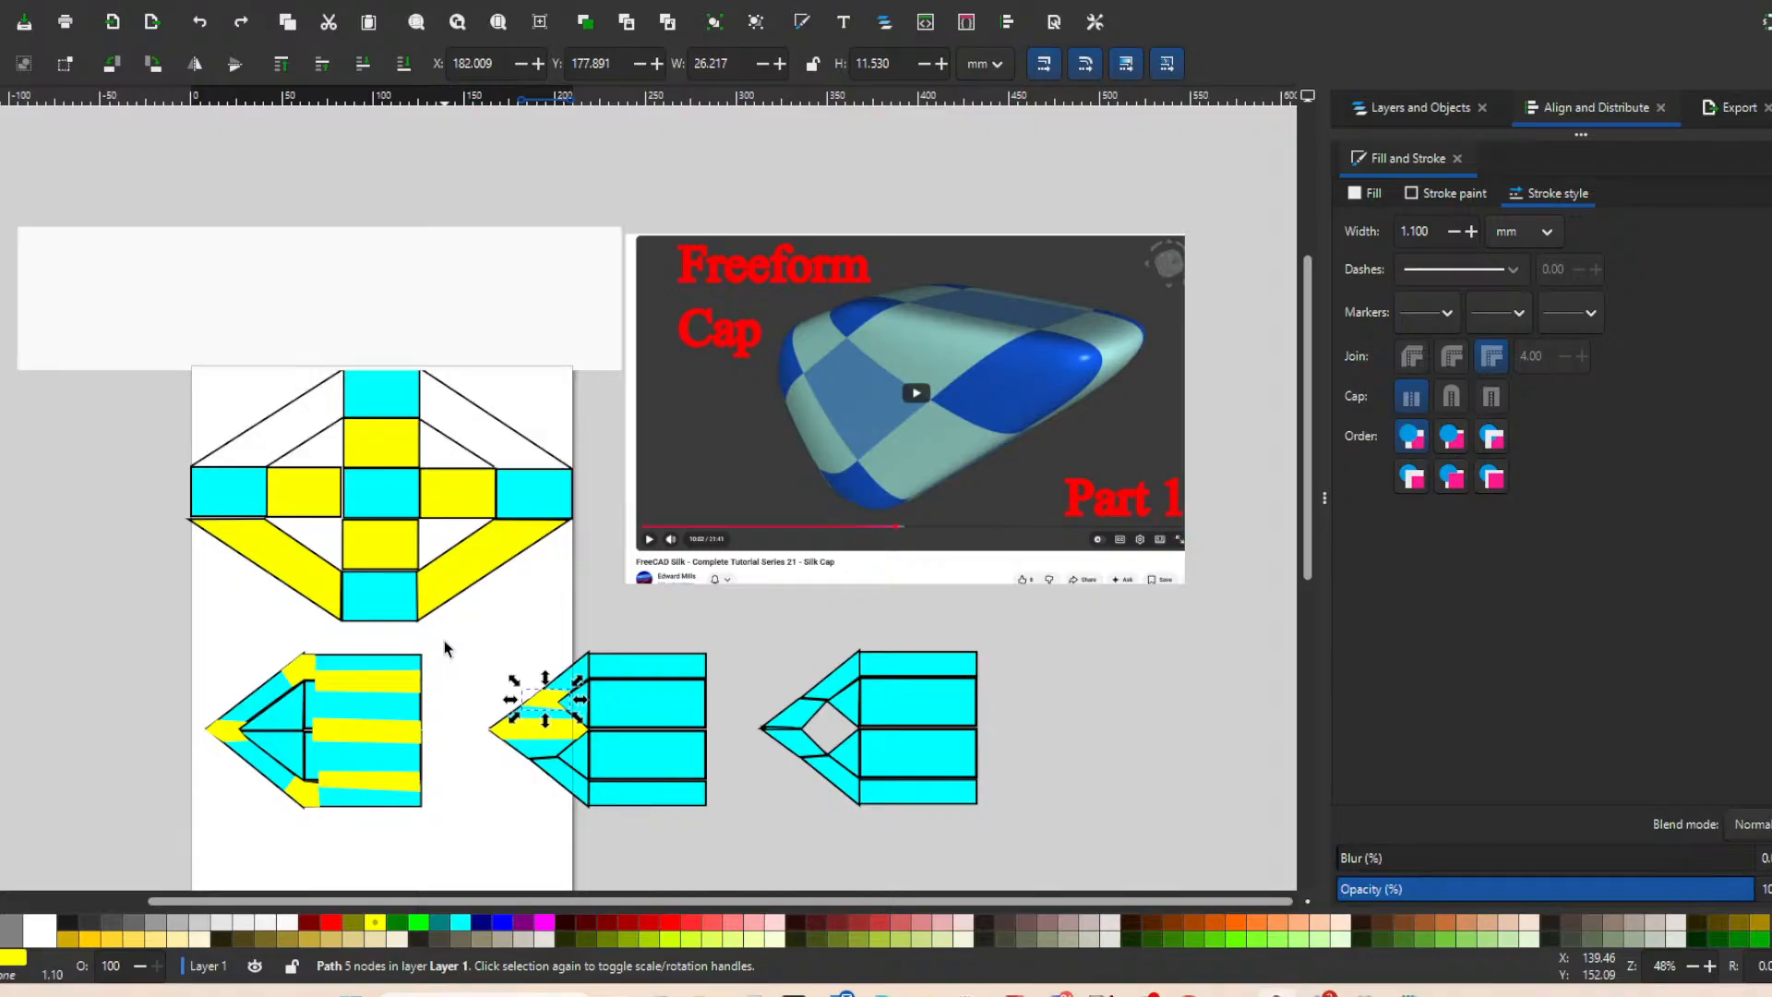
Compare the pointed diagram with the diamond-shaped gap to the Freeform Cap image, and move the image to X 249.517, Y -77.202 mm.
{"action": "scroll", "coordinate": [1020, 617], "scroll_direction": "down", "scroll_amount": 5}
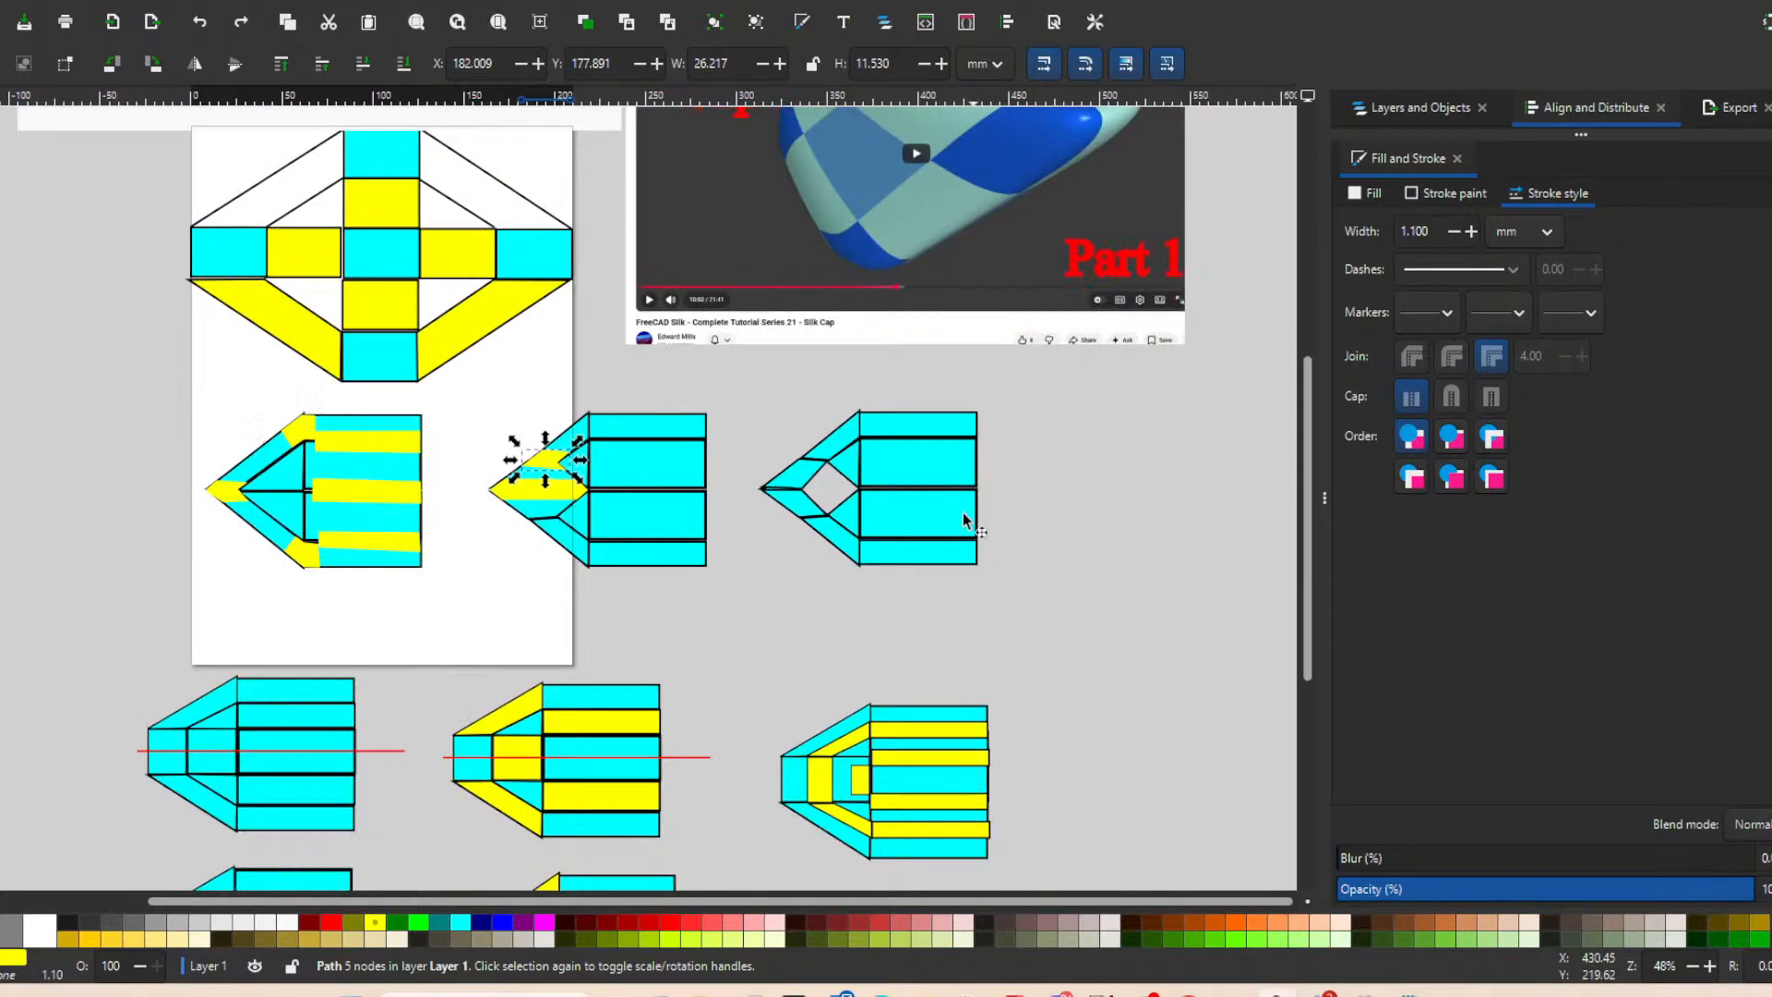
{"action": "left_click", "coordinate": [821, 480]}
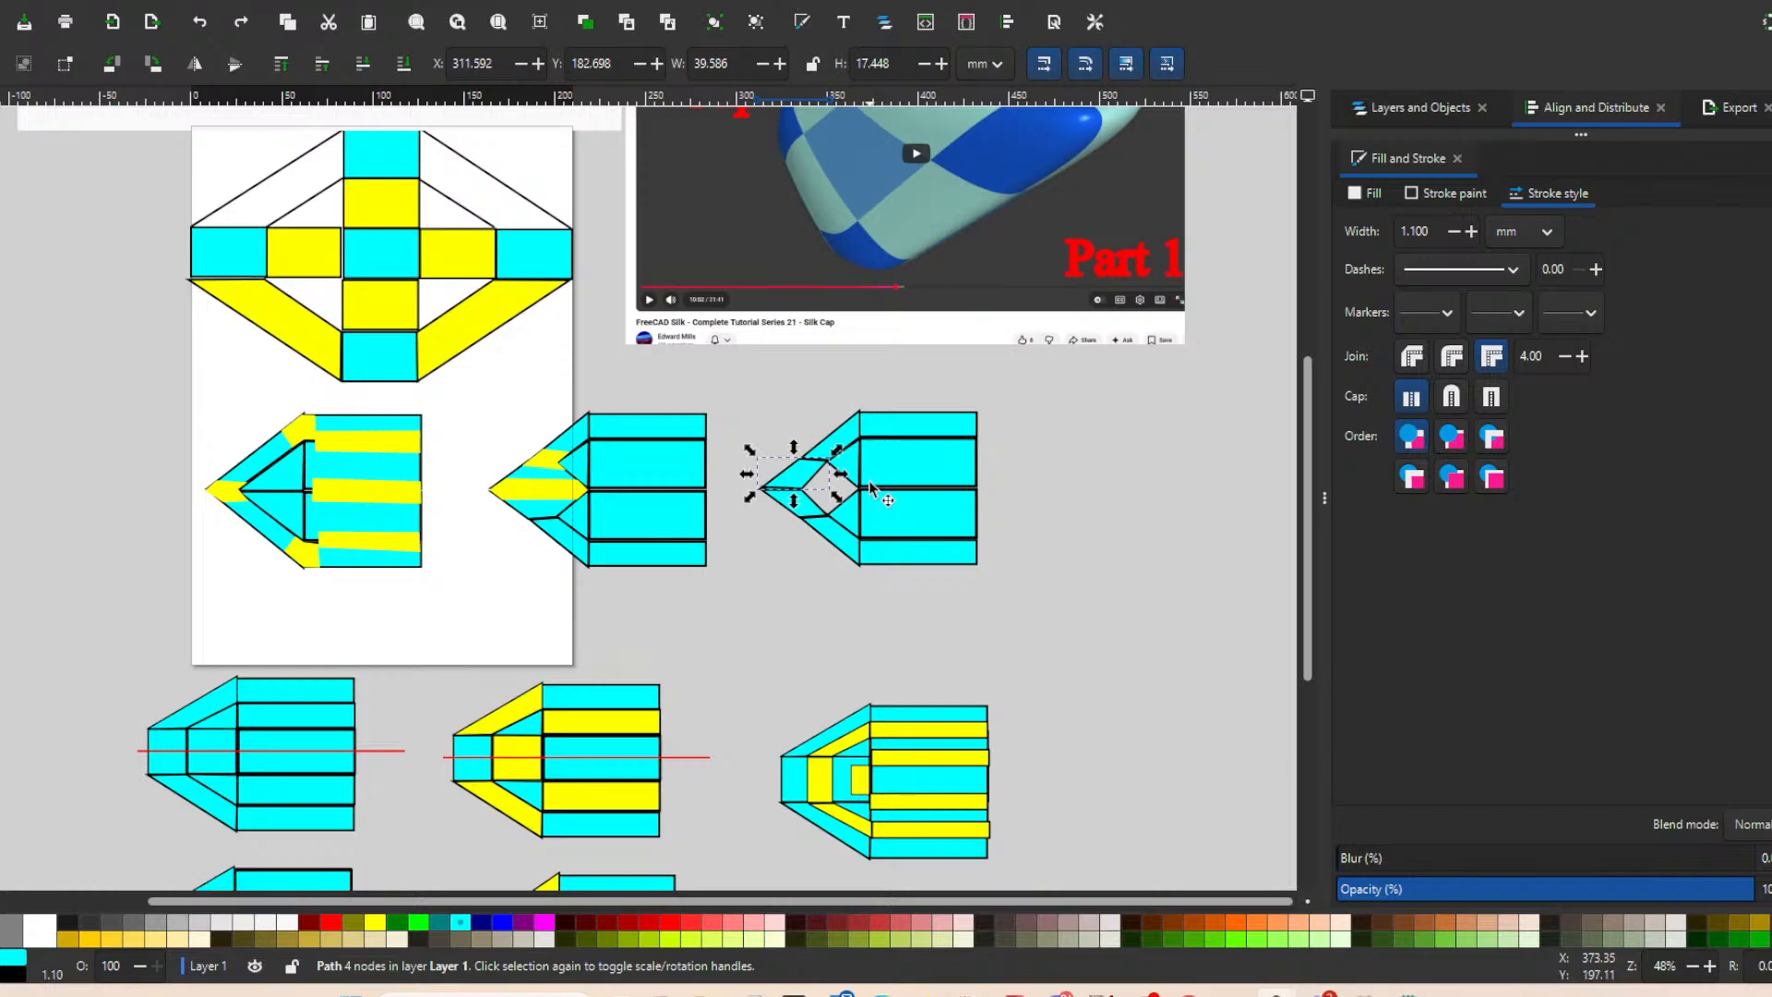
{"action": "scroll", "coordinate": [868, 461], "scroll_direction": "down", "scroll_amount": 5}
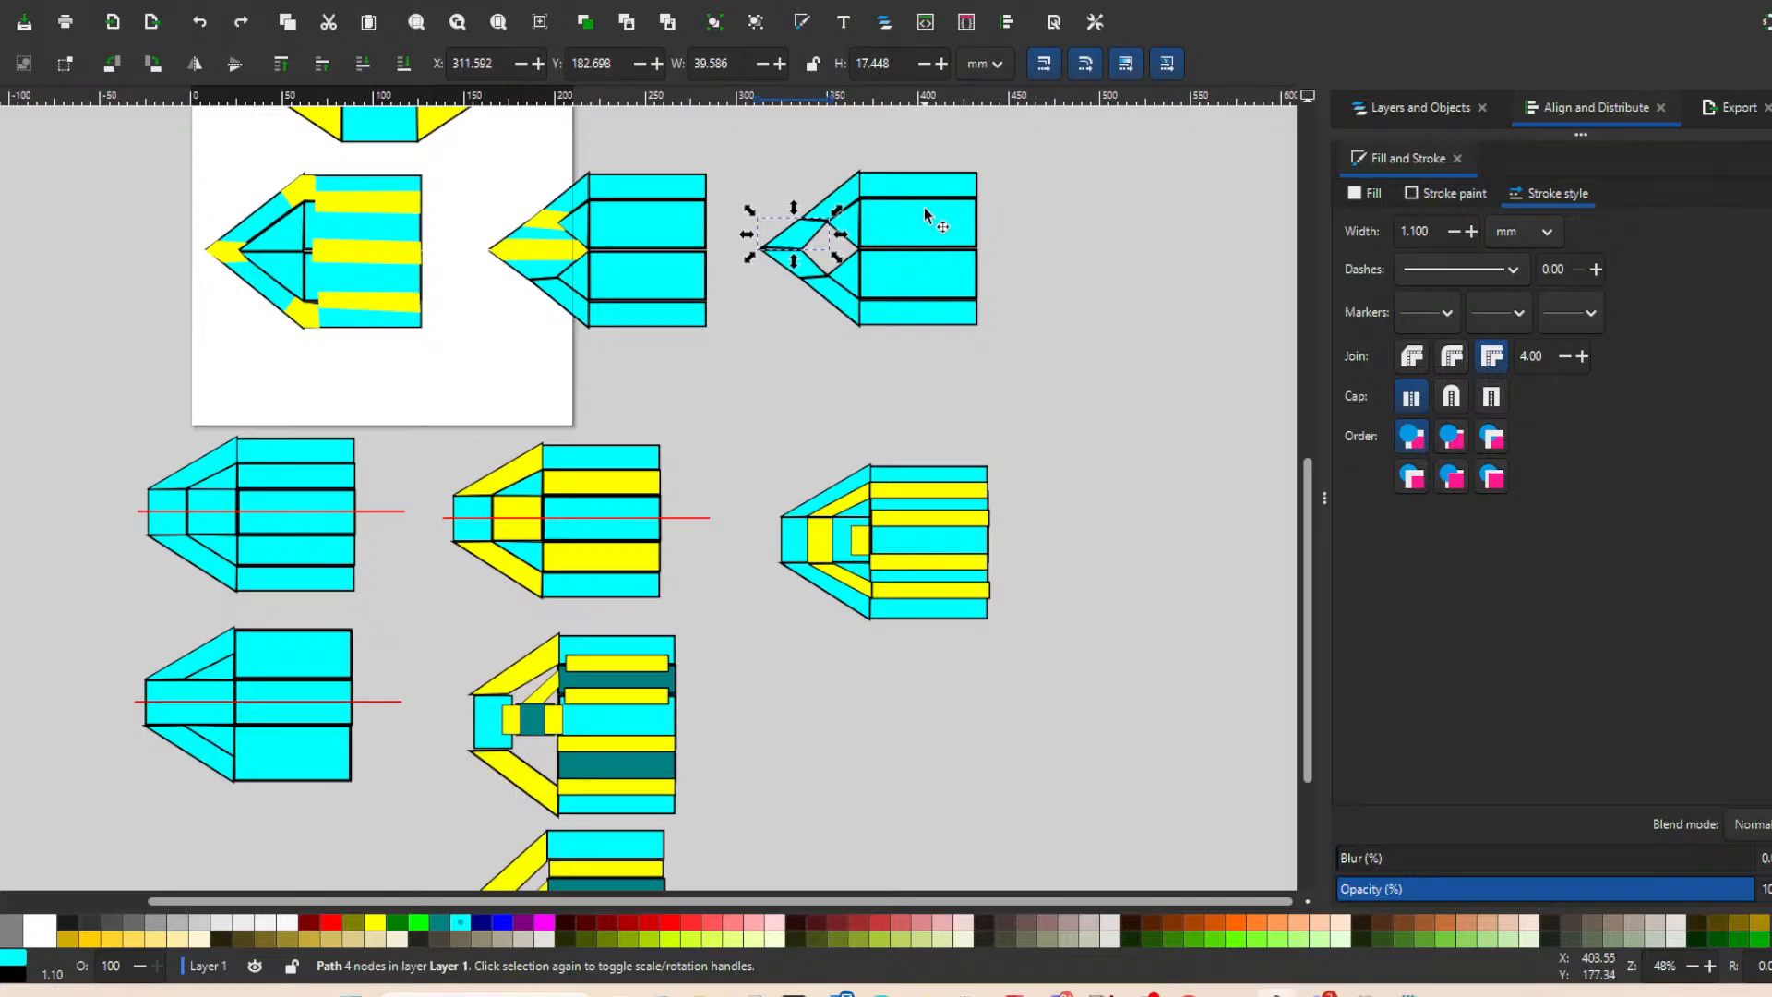
{"action": "scroll", "coordinate": [940, 251], "scroll_direction": "up", "scroll_amount": 8}
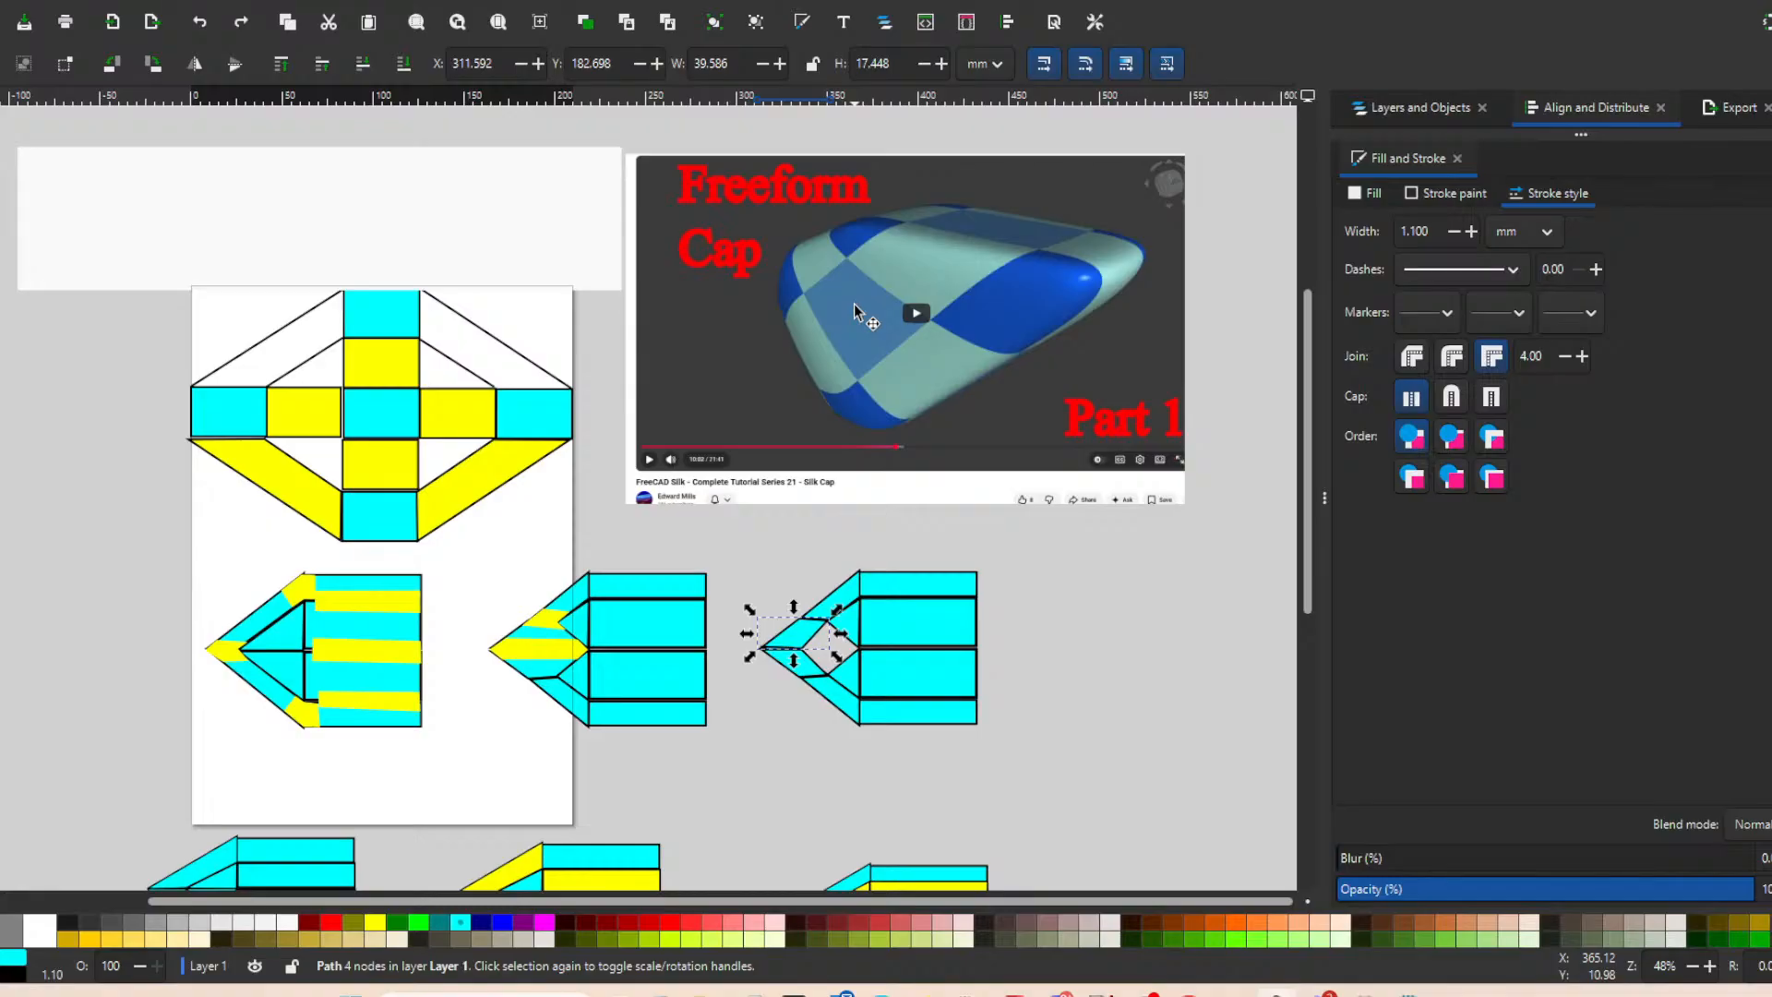
{"action": "left_click_drag", "start_coordinate": [812, 304], "coordinate": [810, 343]}
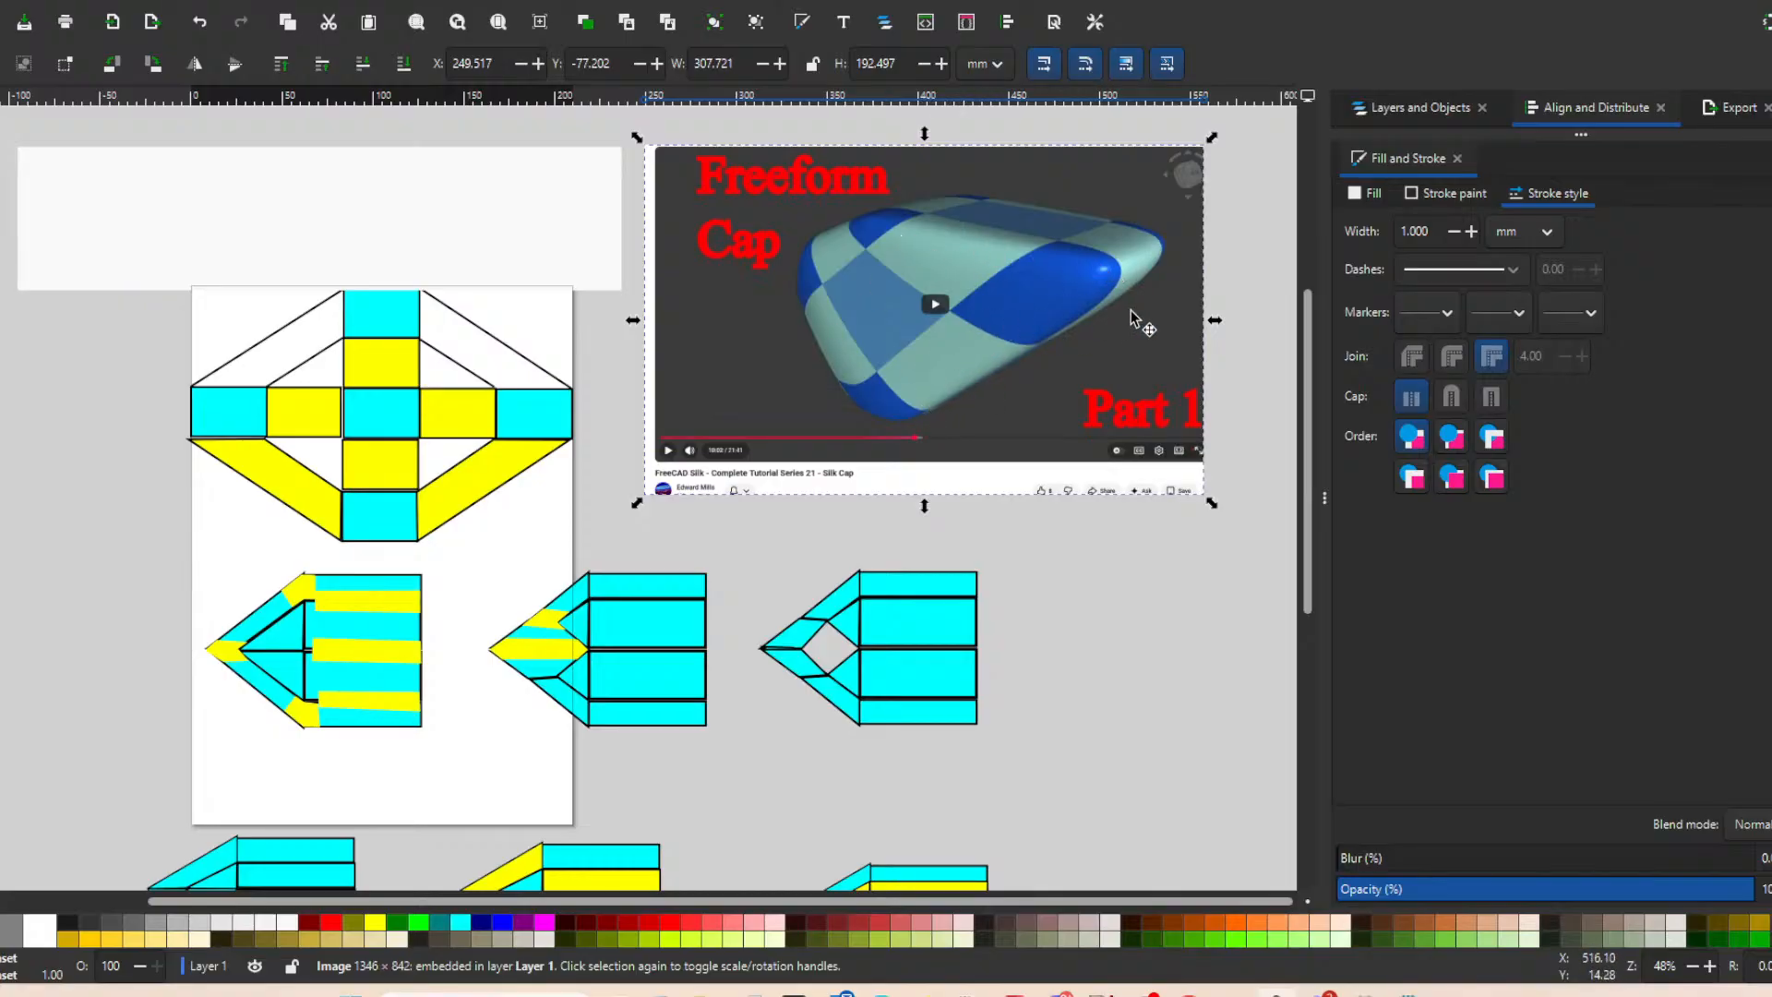
Inspect the all-cyan, blunt-nosed diagram with five long strips by selecting its centreline and the rectangular patch at its nose.
{"action": "left_click_drag", "start_coordinate": [1311, 340], "coordinate": [1308, 385]}
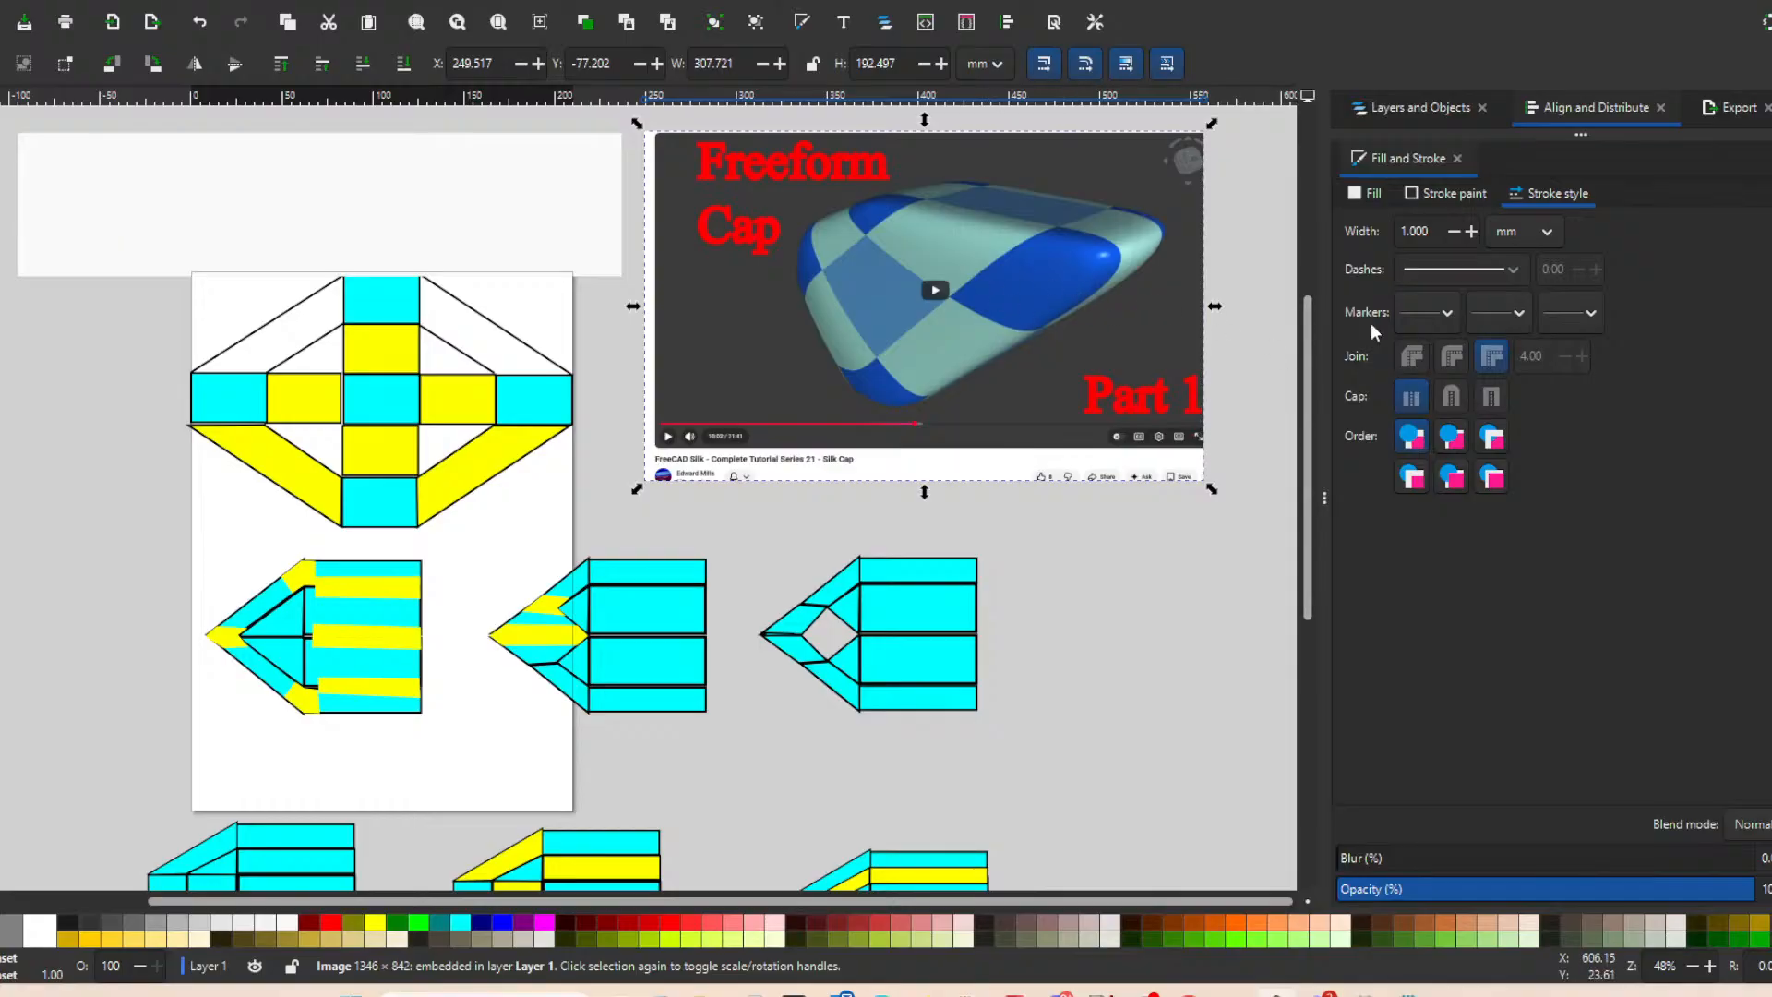
{"action": "left_click_drag", "start_coordinate": [1311, 339], "coordinate": [1282, 566]}
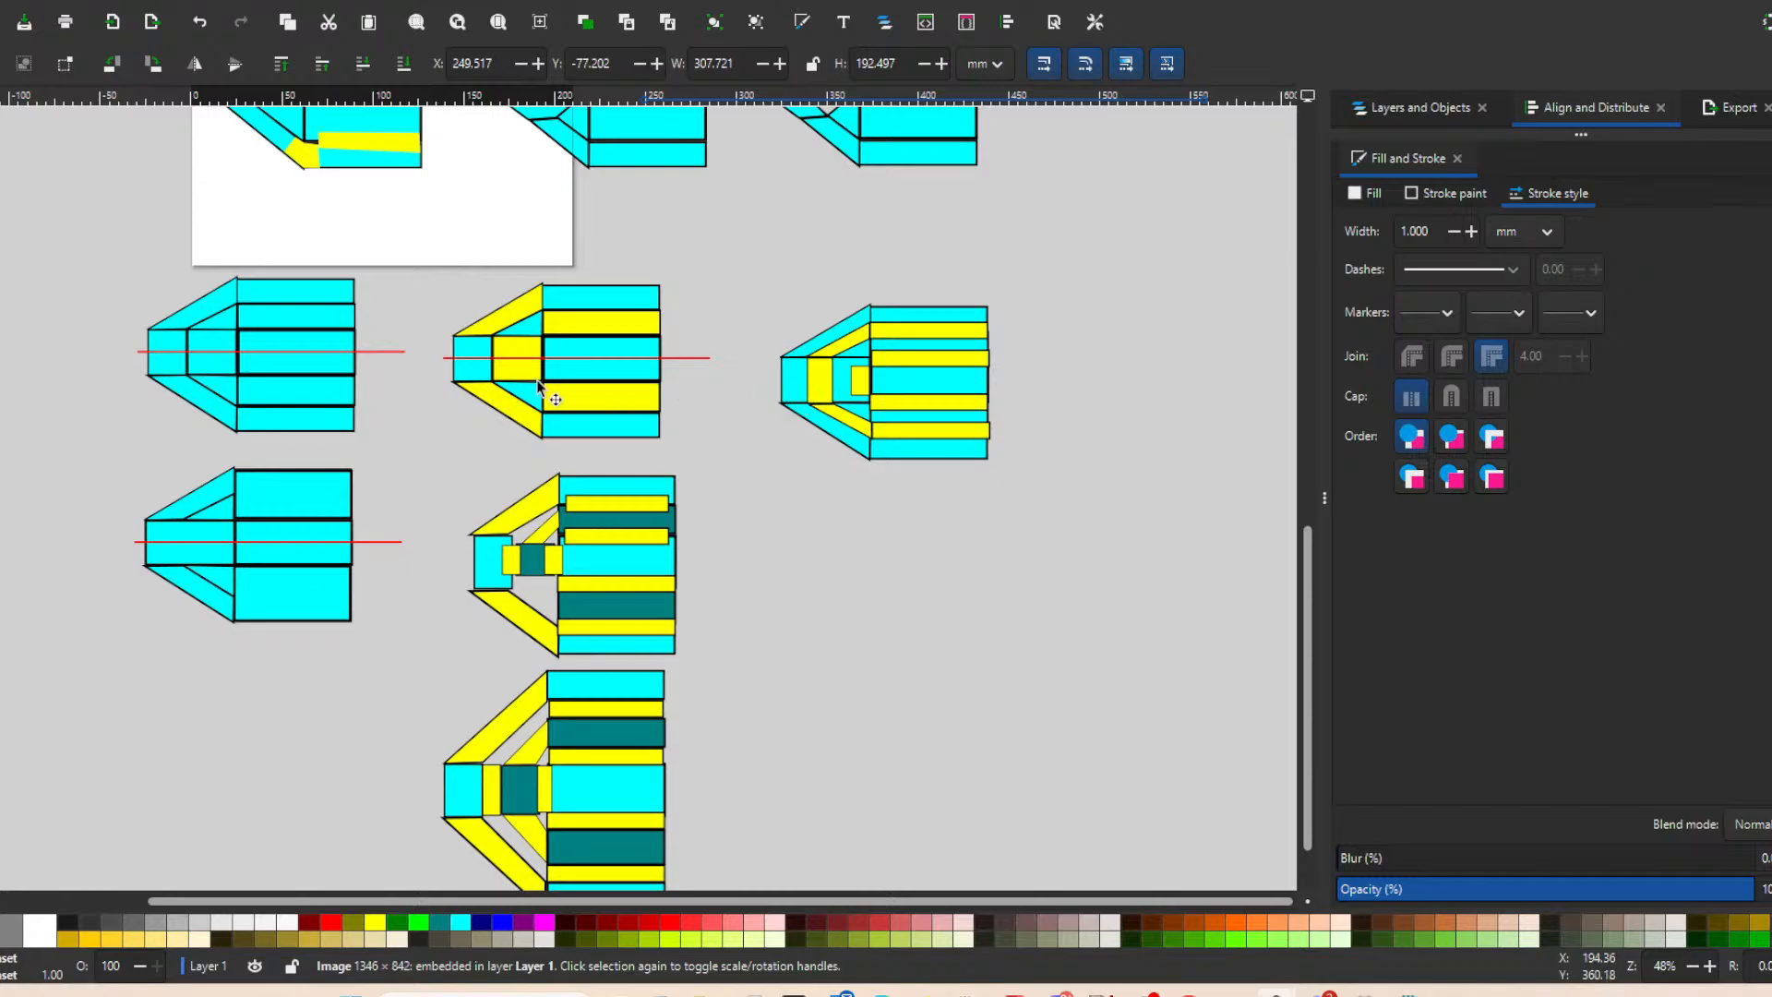
{"action": "left_click", "coordinate": [312, 361]}
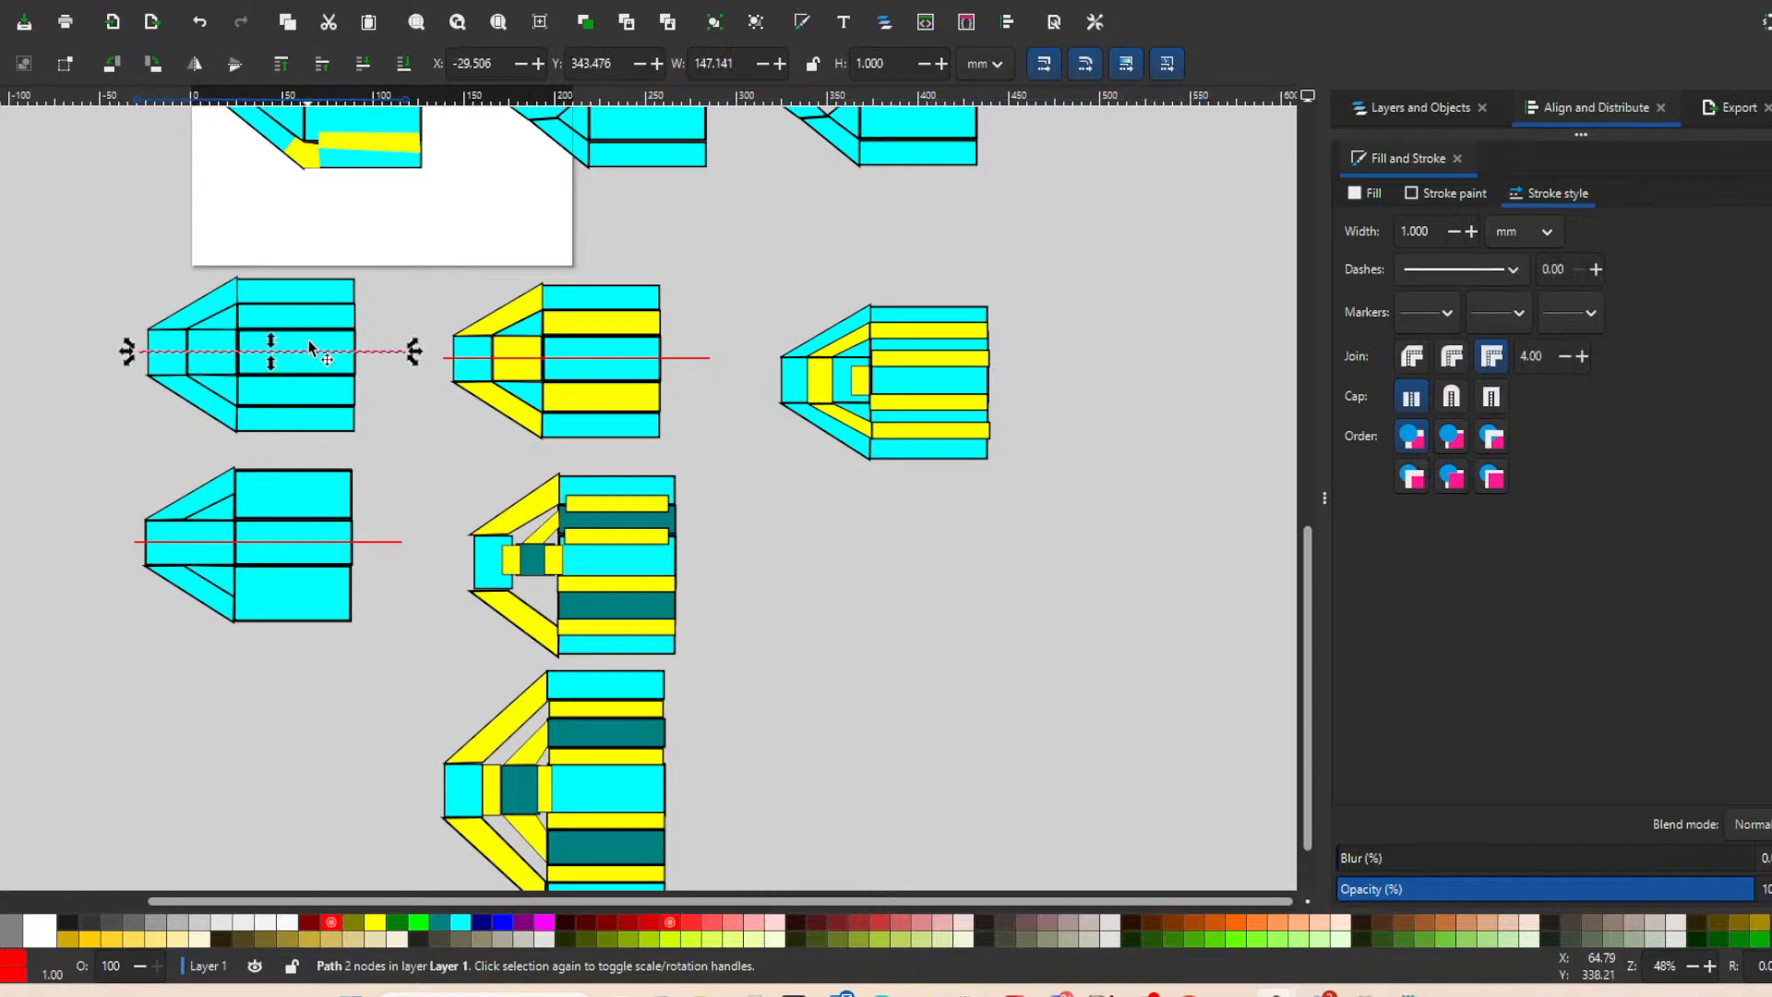
{"action": "left_click", "coordinate": [308, 347]}
{"action": "left_click", "coordinate": [213, 351]}
{"action": "left_click", "coordinate": [163, 347]}
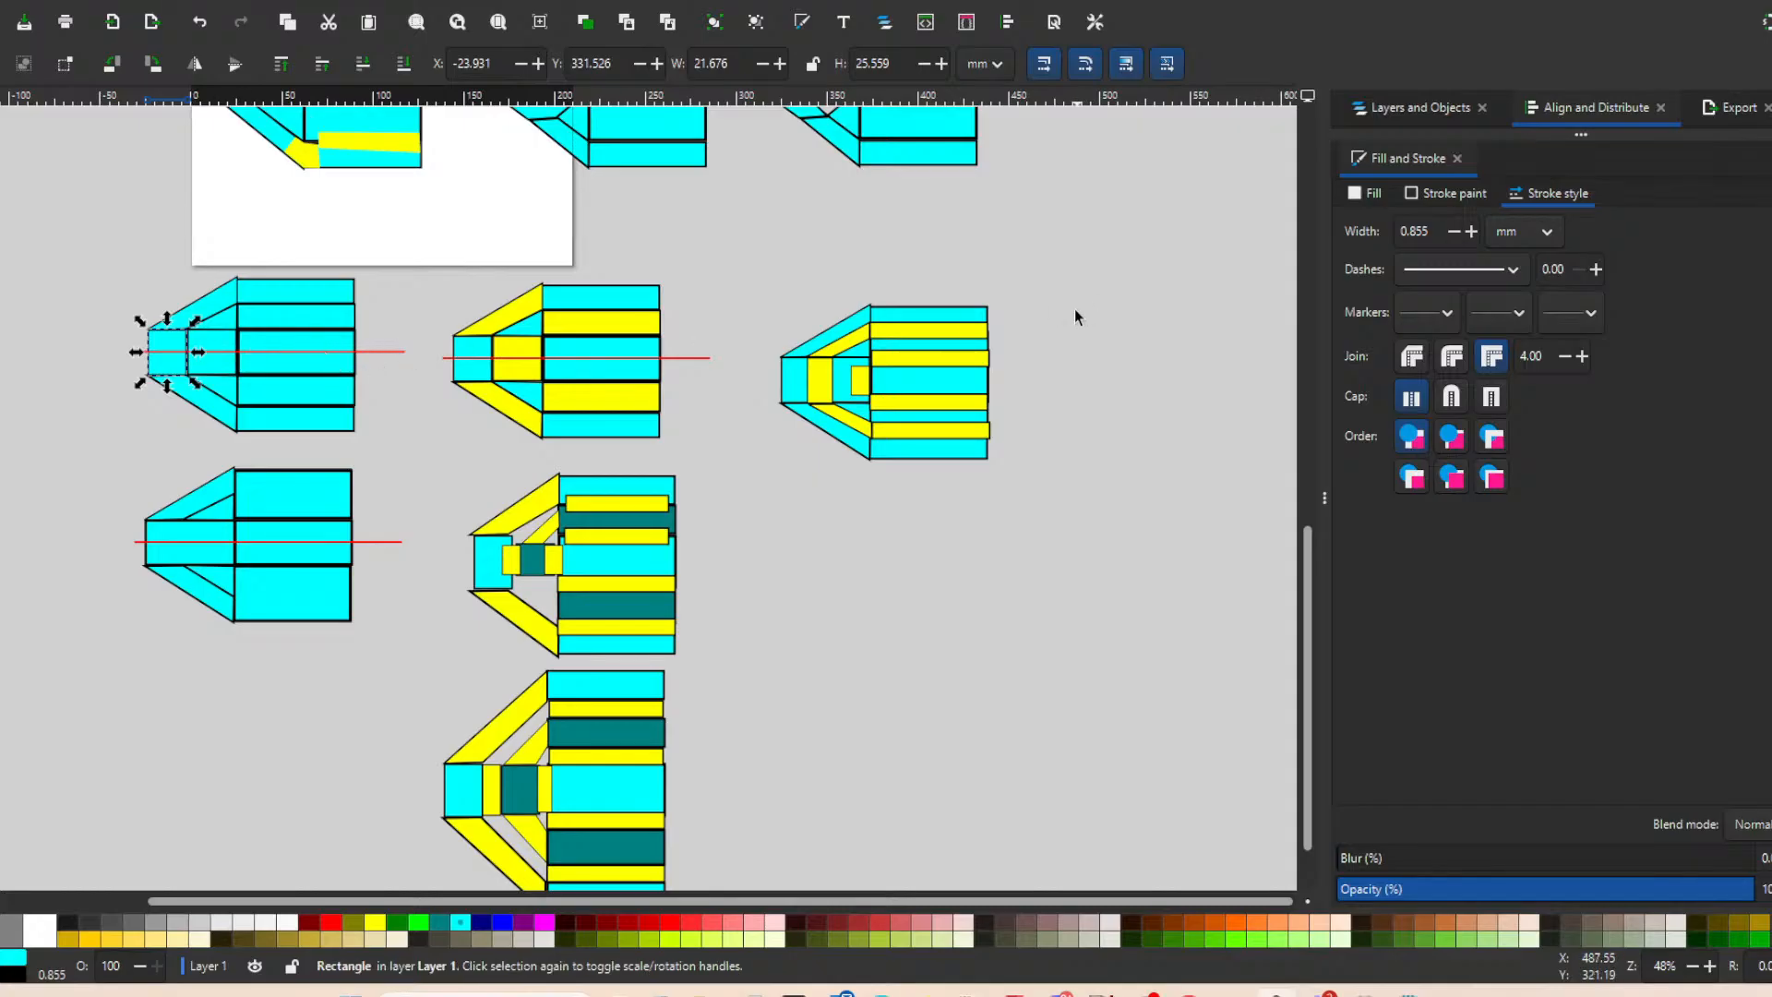
Compare the blunt-nosed patch diagrams, examining the outer diagonal nose patch of the lowest yellow and teal layout.
{"action": "scroll", "coordinate": [1076, 308], "scroll_direction": "up", "scroll_amount": 3}
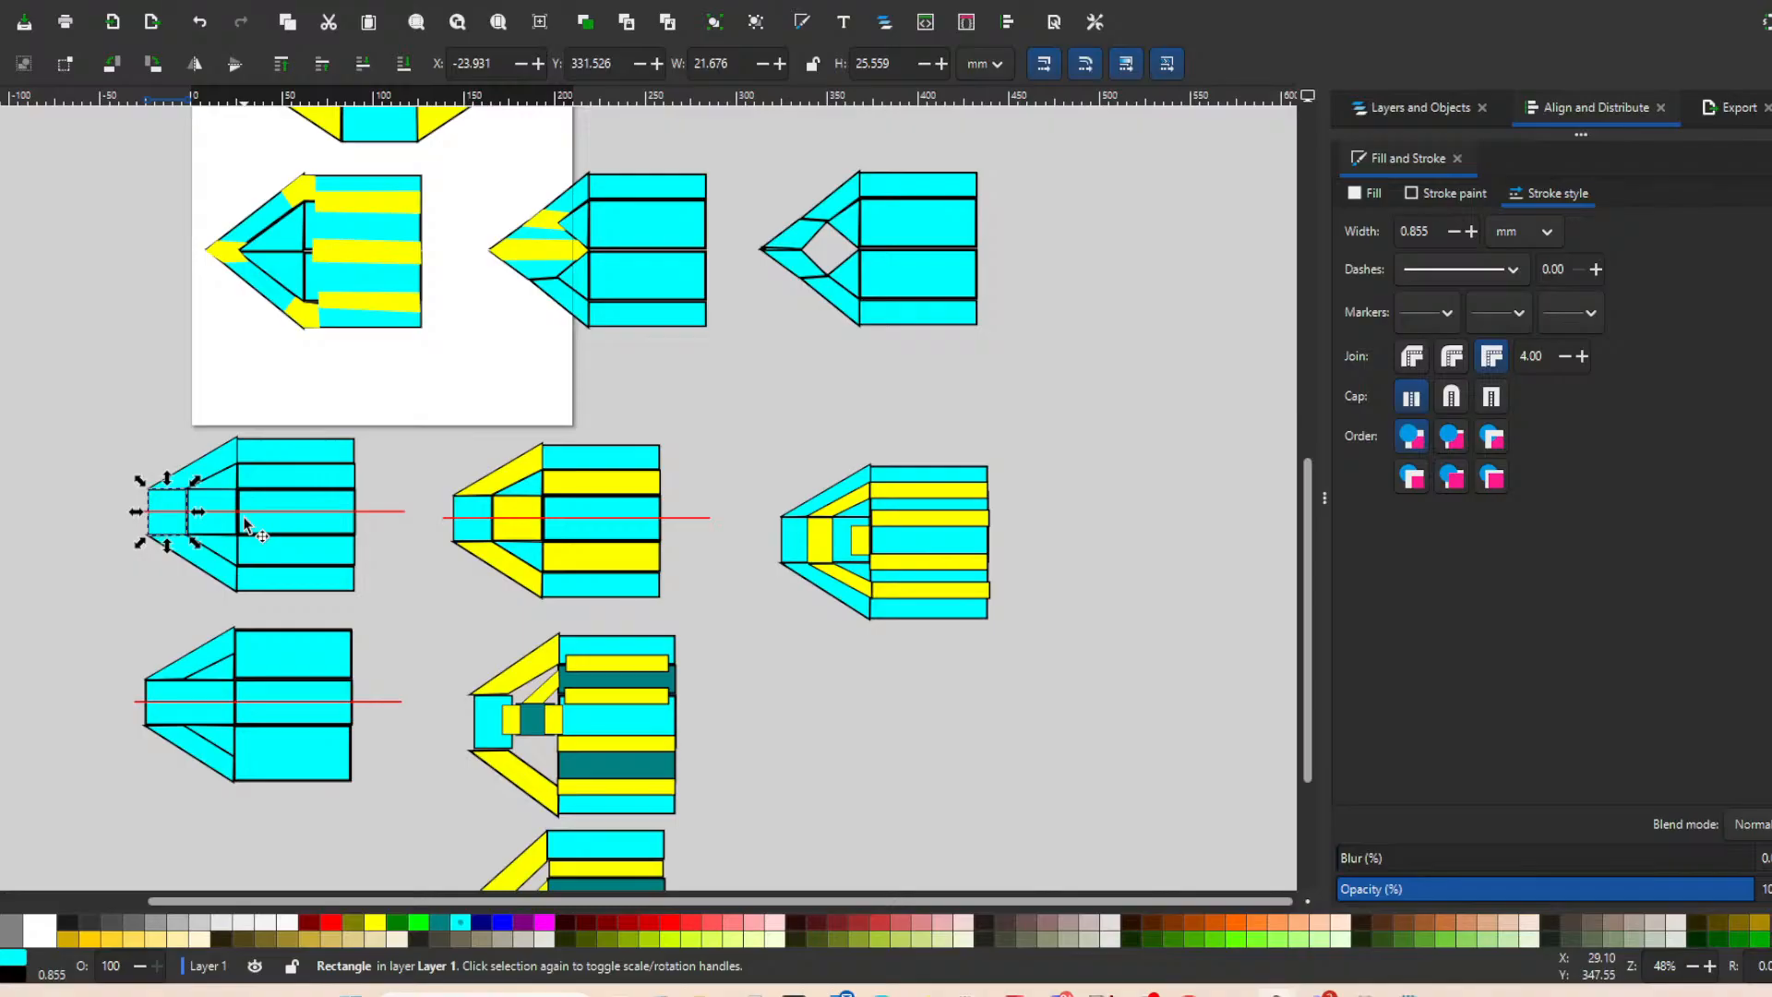
{"action": "scroll", "coordinate": [358, 454], "scroll_direction": "down", "scroll_amount": 4}
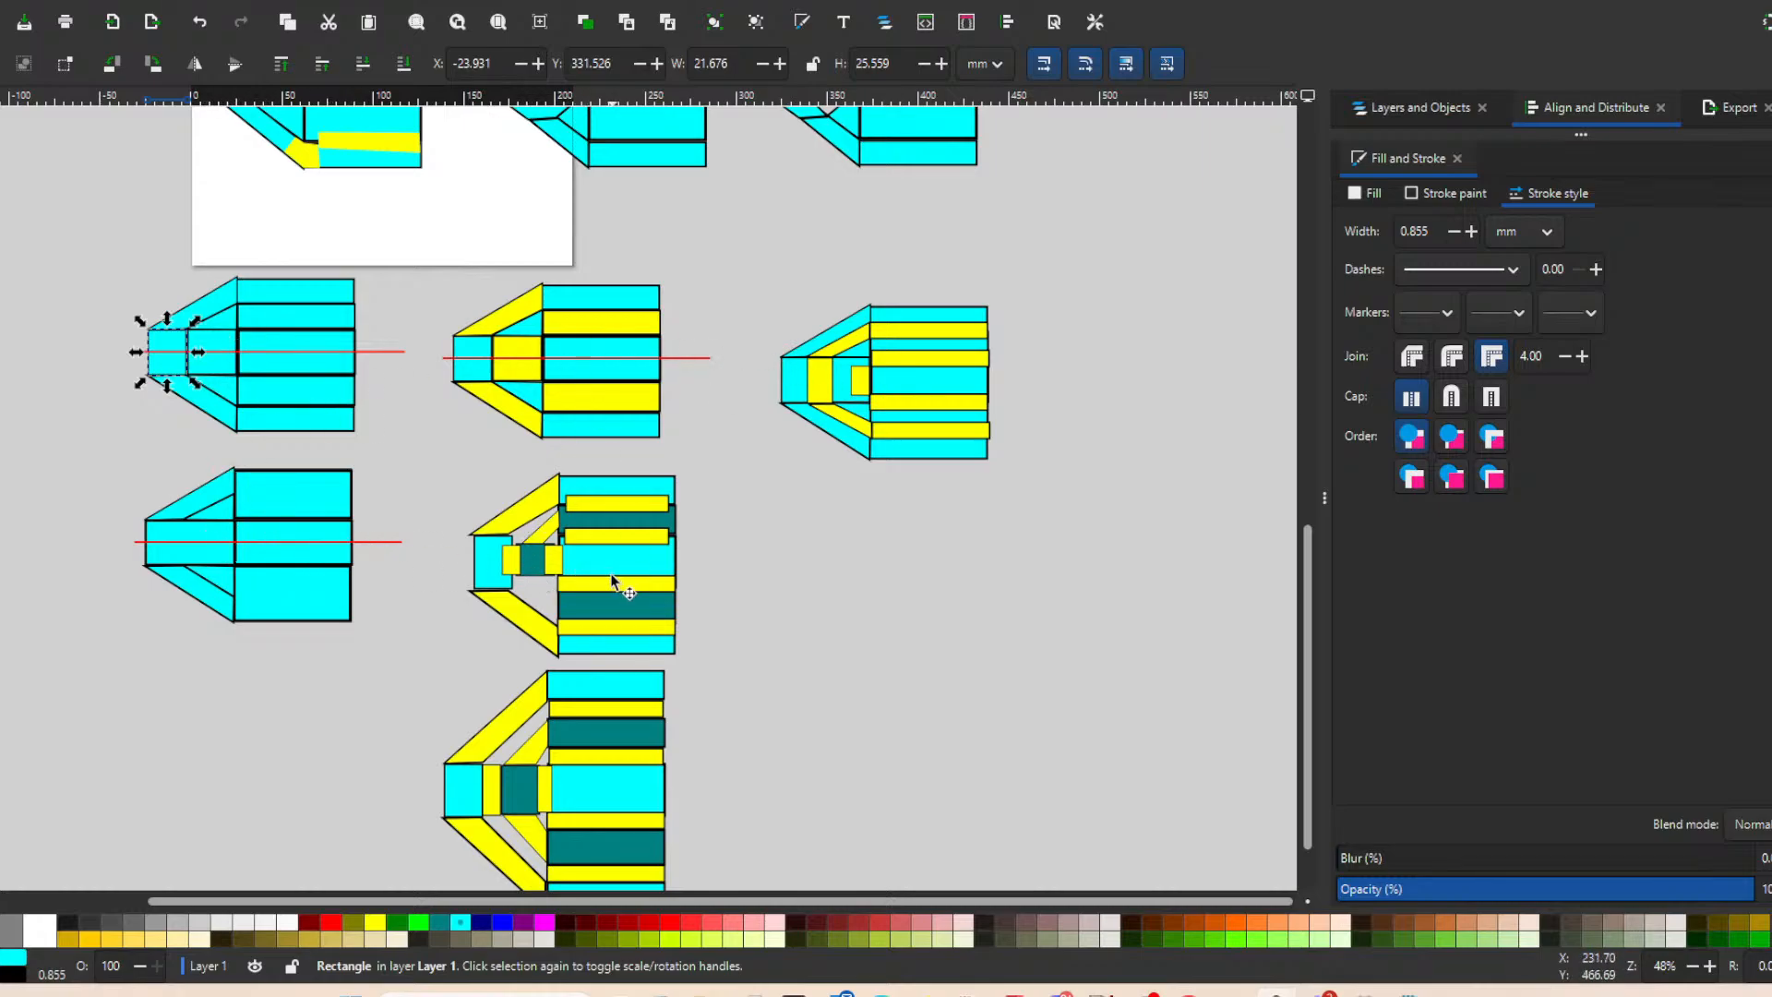
{"action": "scroll", "coordinate": [812, 523], "scroll_direction": "down", "scroll_amount": 5}
{"action": "scroll", "coordinate": [791, 517], "scroll_direction": "right", "scroll_amount": 2}
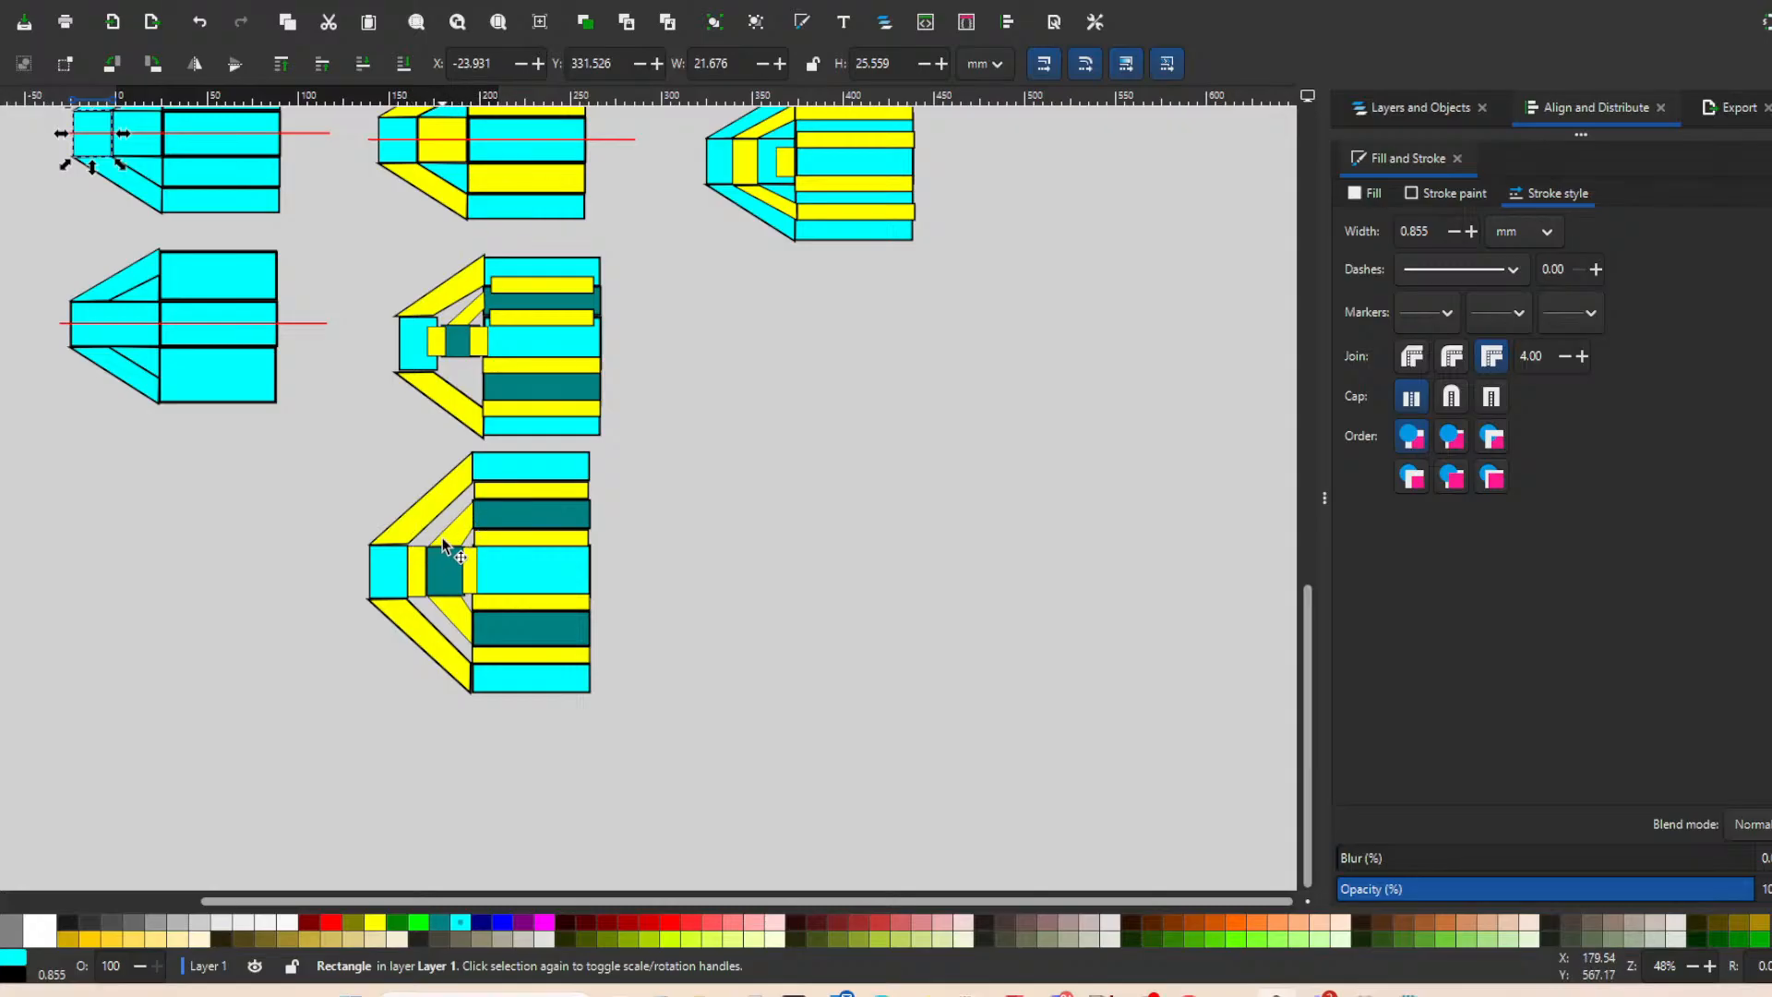
{"action": "scroll", "coordinate": [444, 544], "scroll_direction": "up", "scroll_amount": 2}
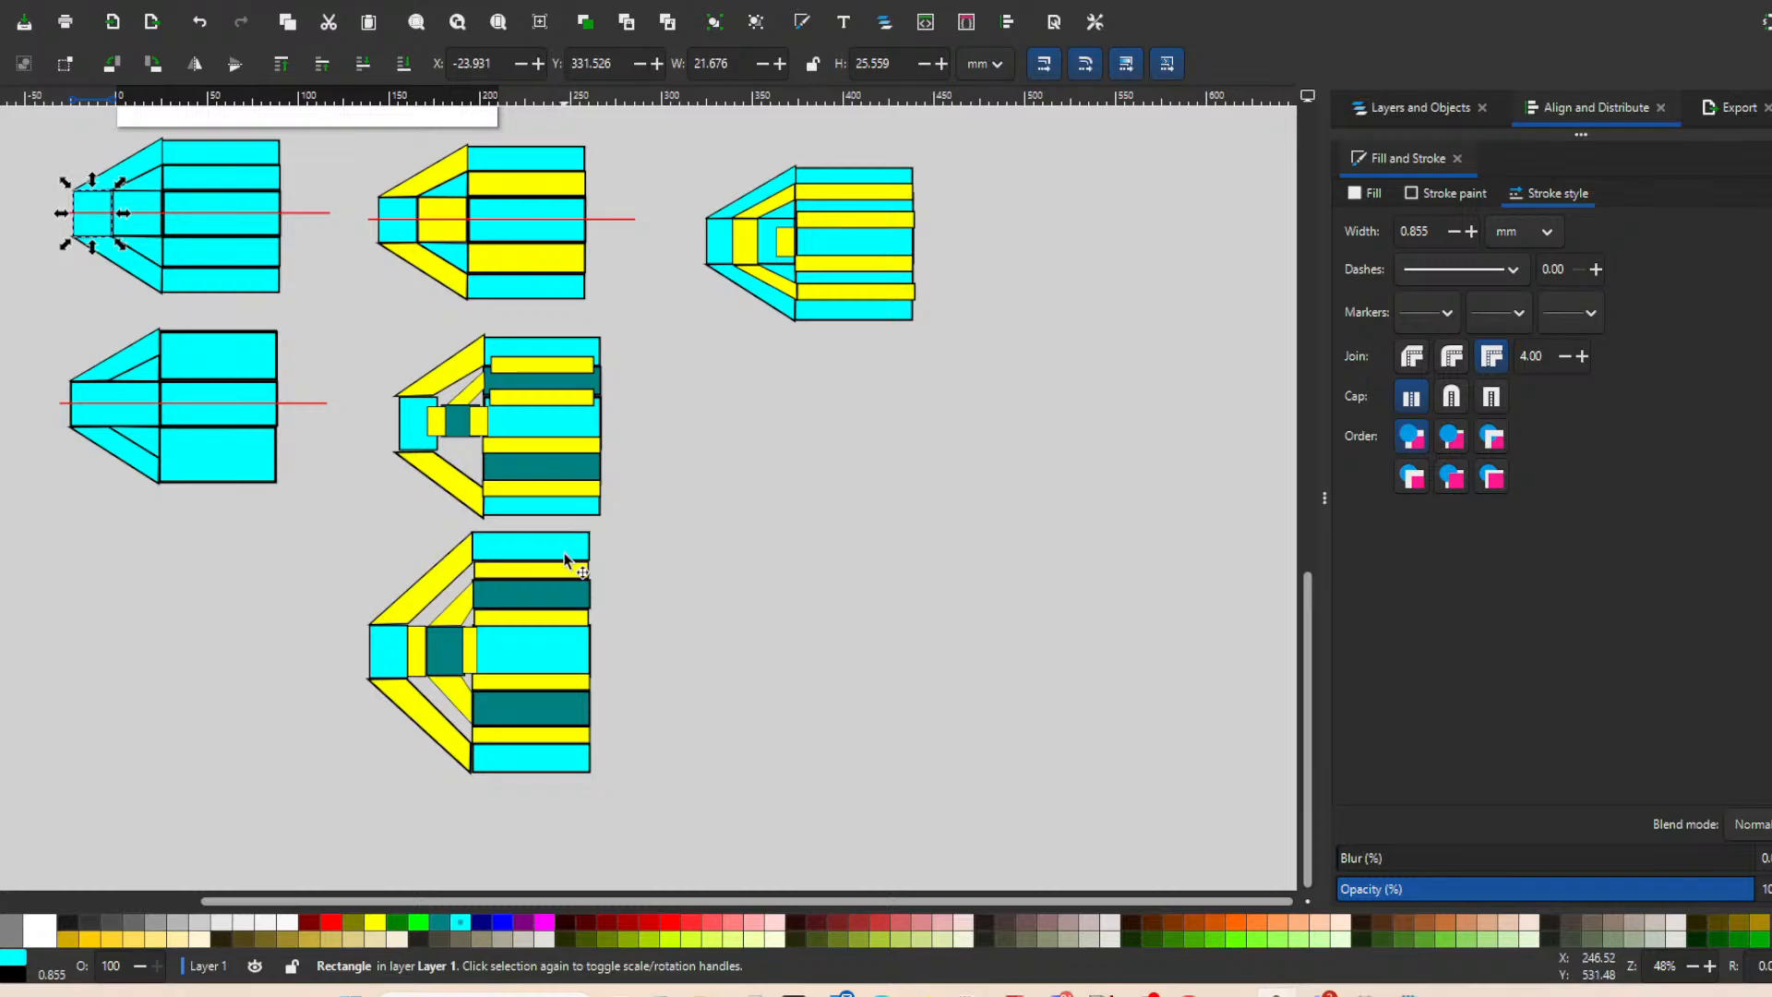
{"action": "left_click", "coordinate": [430, 577]}
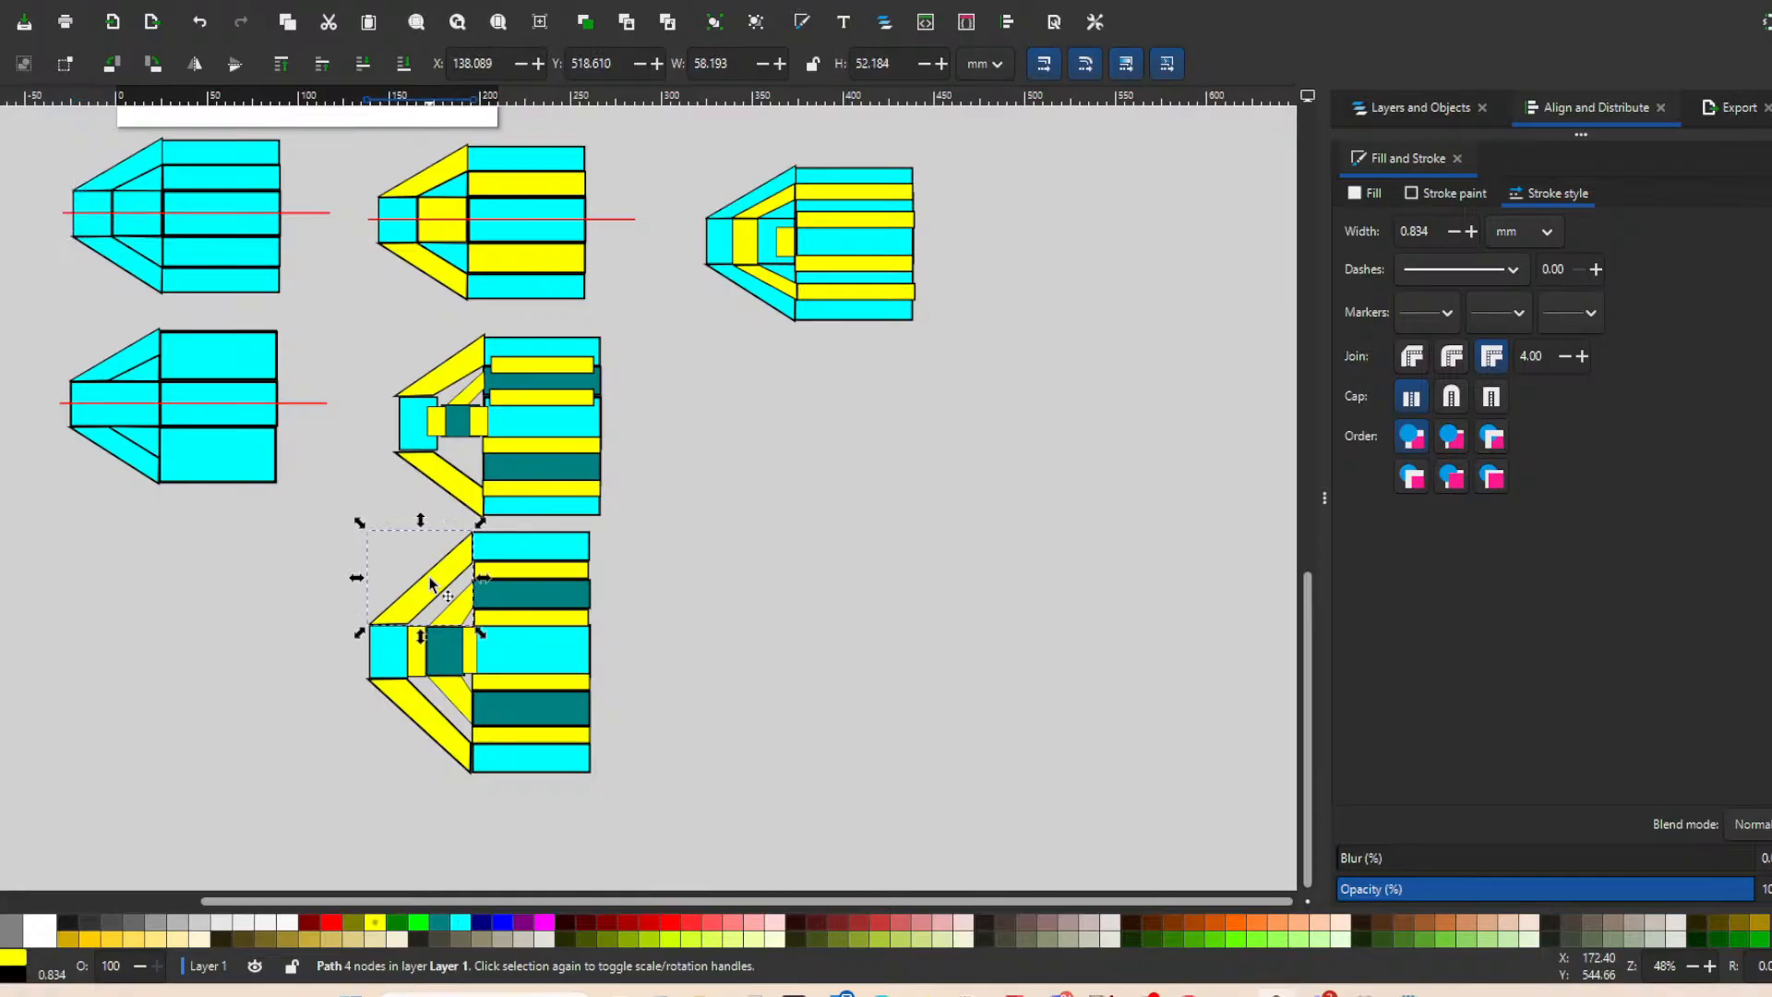
{"action": "key", "text": "Escape"}
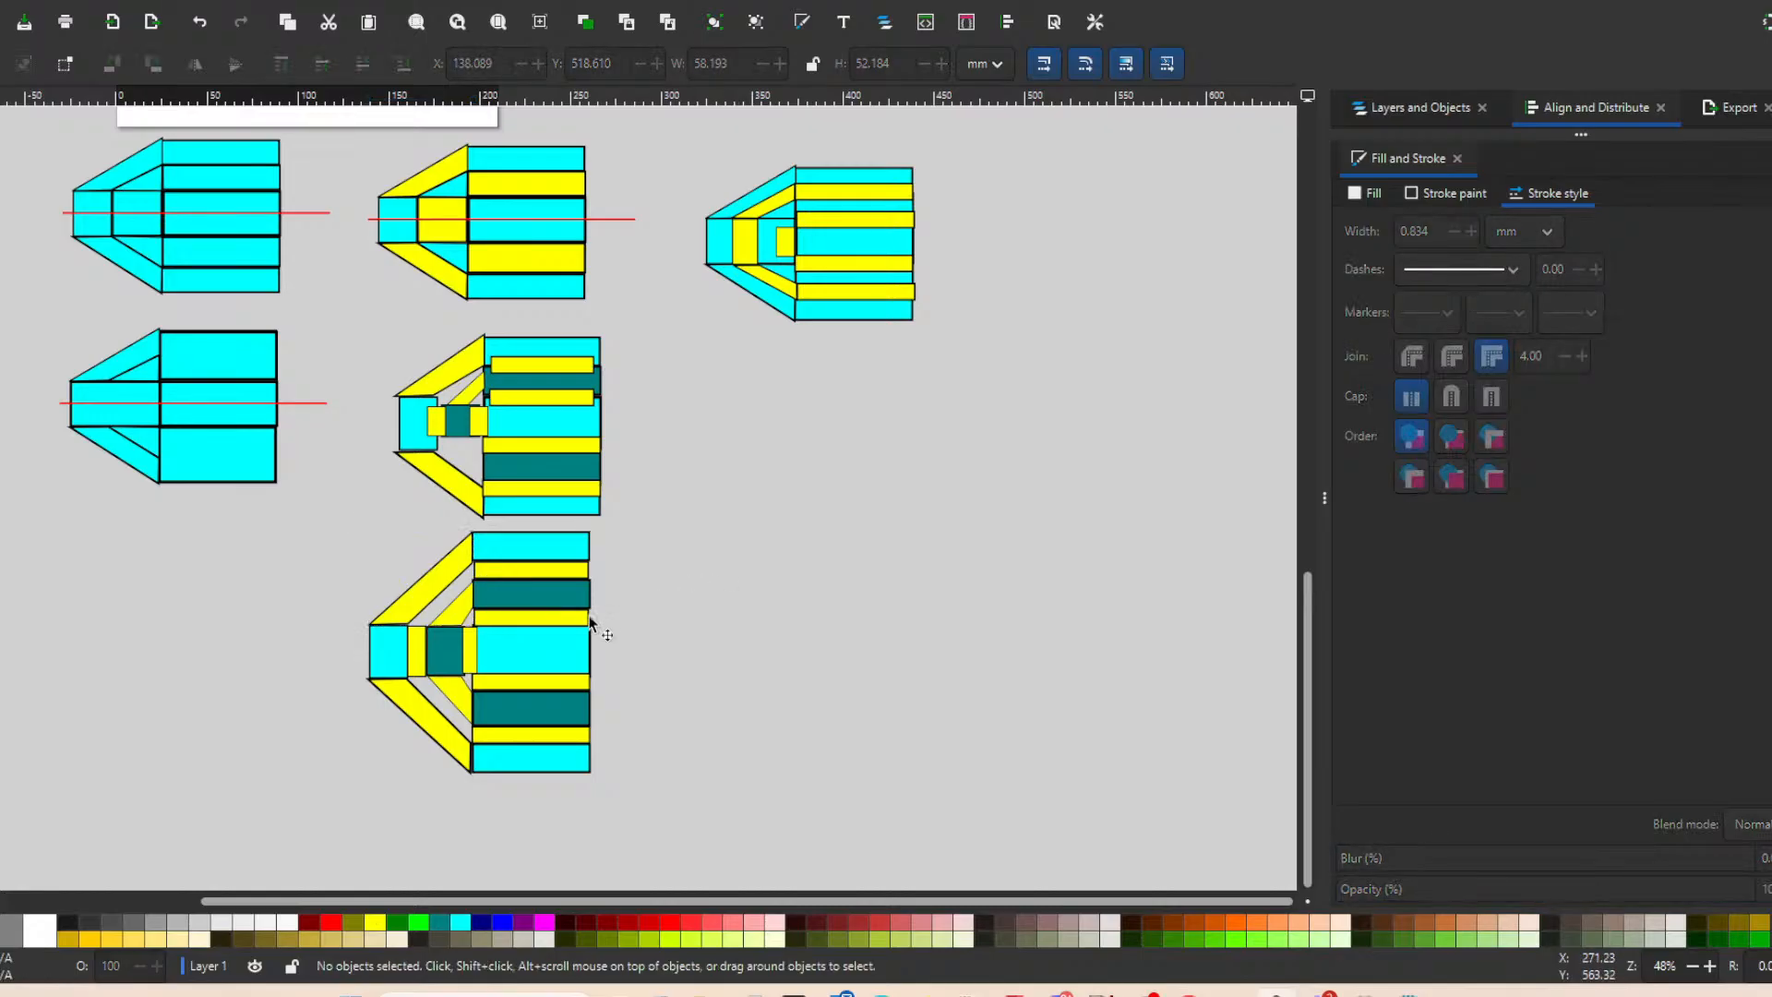
{"action": "left_click", "coordinate": [447, 613]}
{"action": "left_click", "coordinate": [959, 623]}
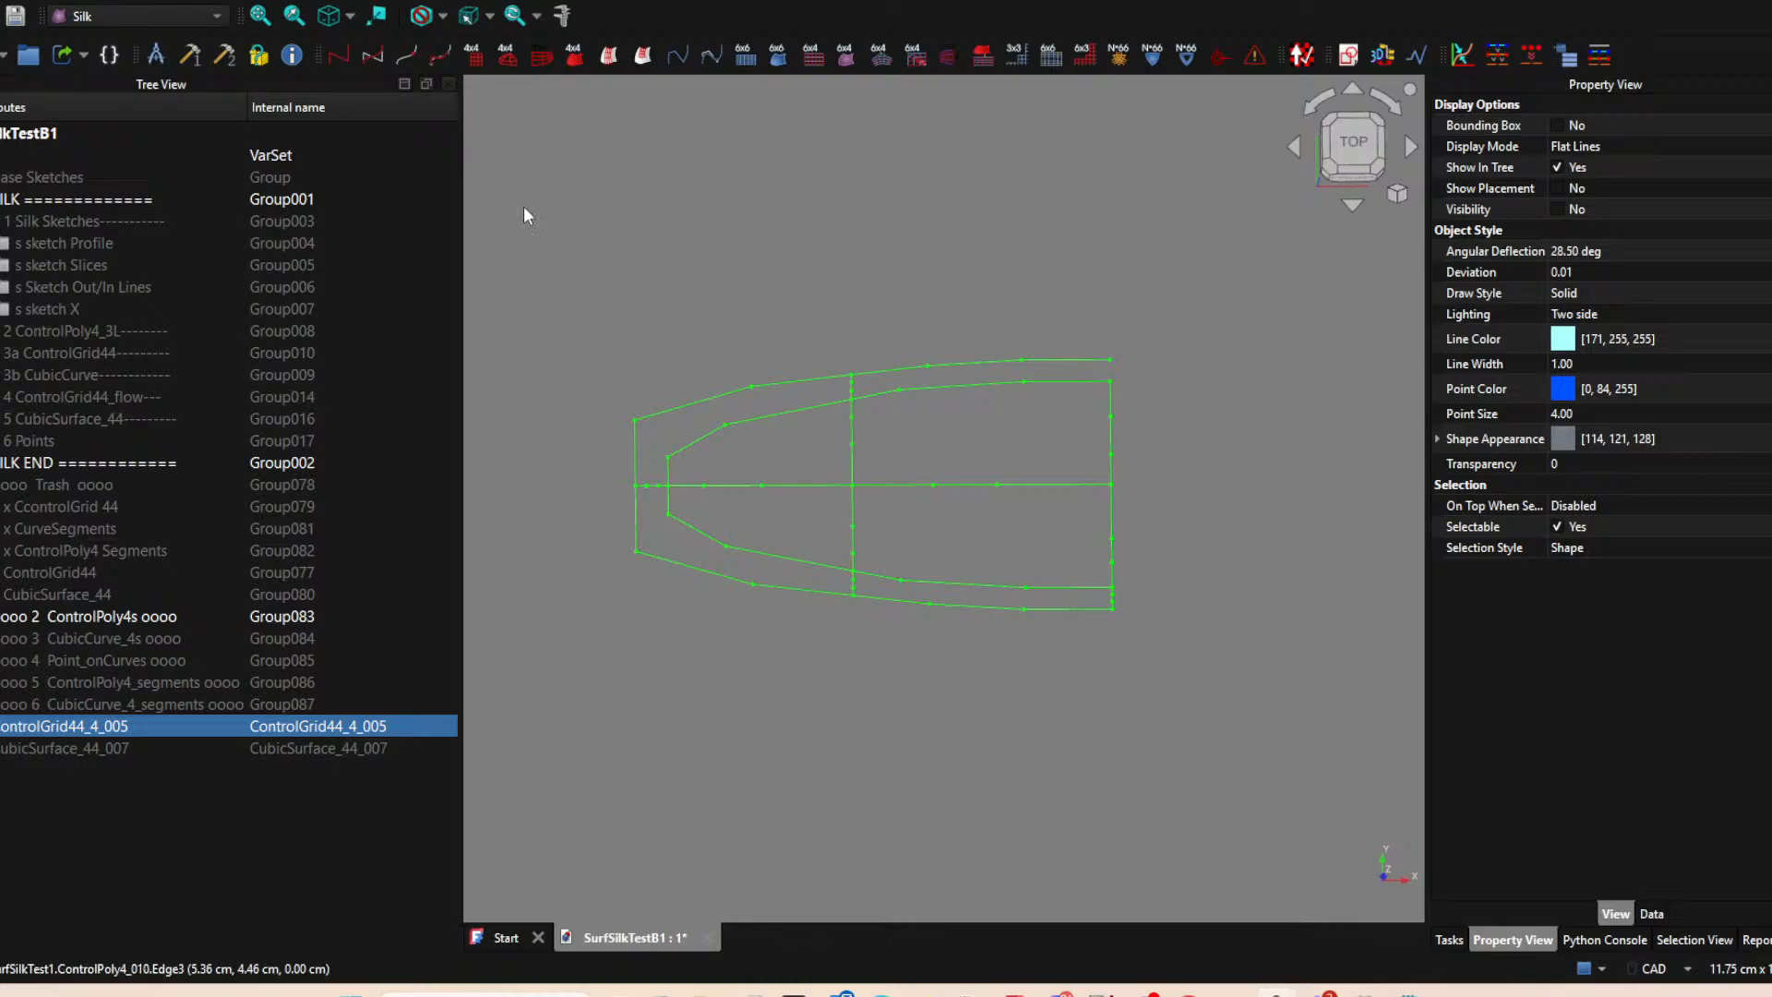
In FreeCAD, delete everything from the x CcontrolGrid 44 group through CubicSurface_44_007, including all group contents.
{"action": "left_click", "coordinate": [122, 749]}
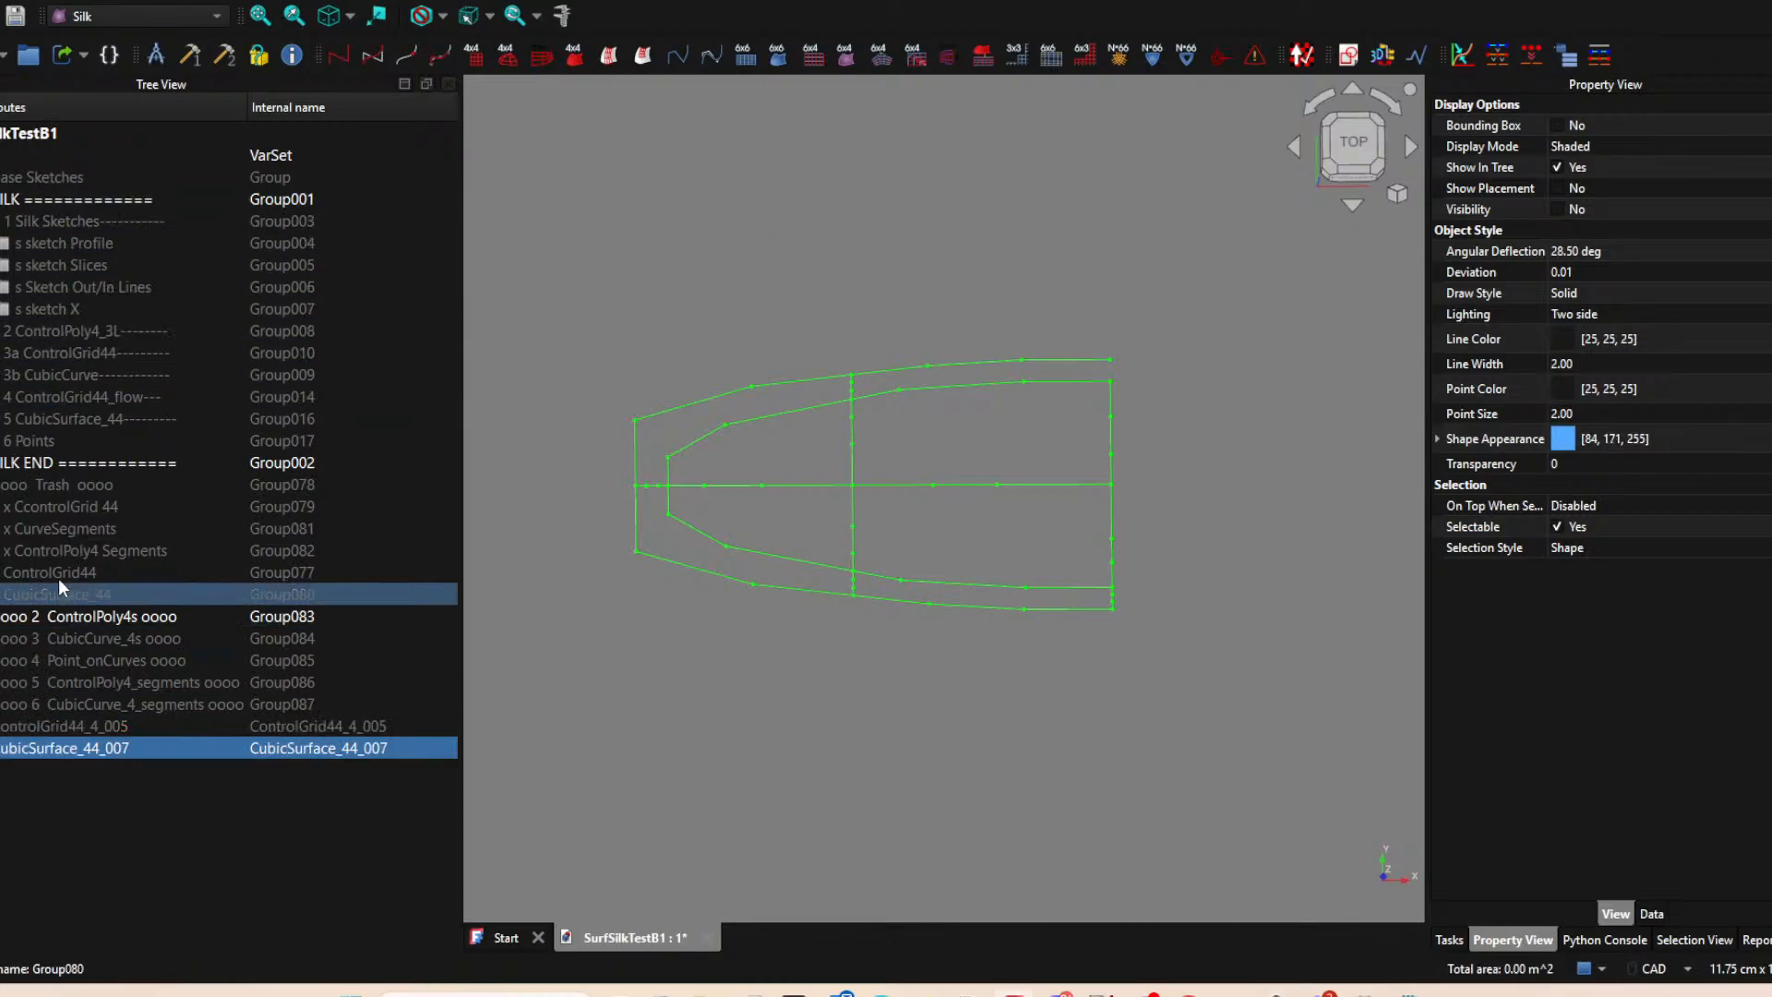
{"action": "left_click", "coordinate": [63, 508], "text": "shift"}
{"action": "key", "text": "Delete"}
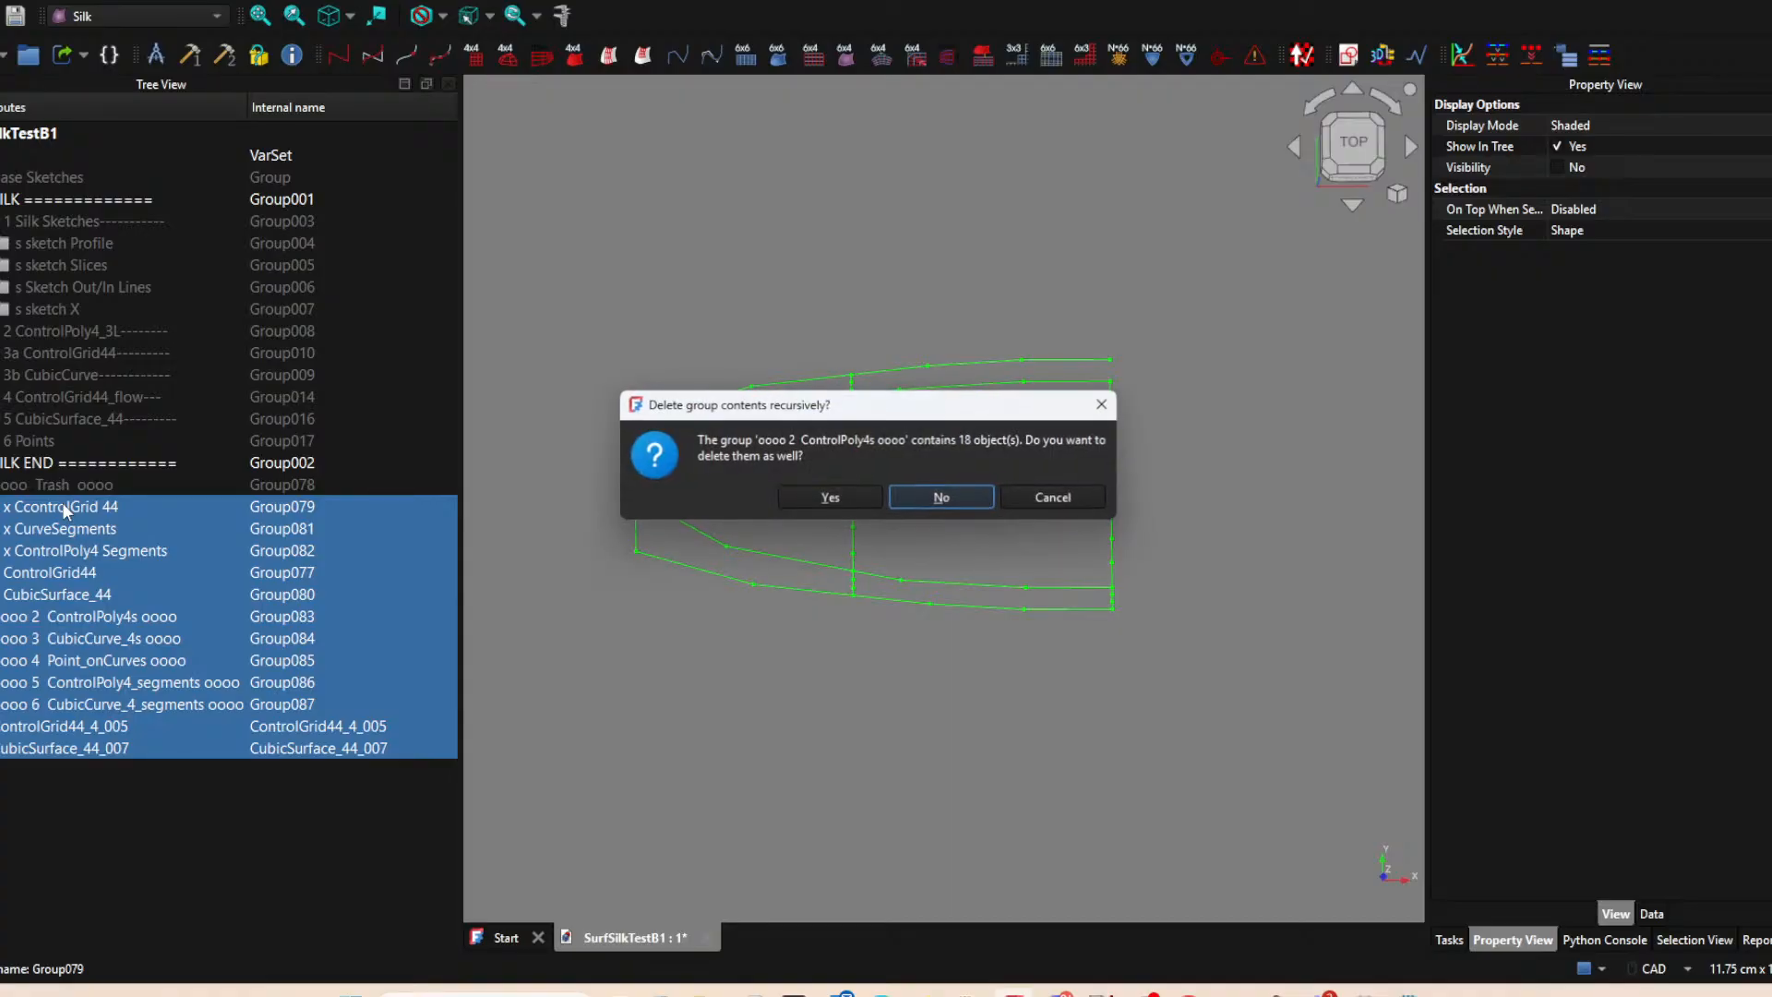
{"action": "left_click", "coordinate": [833, 496]}
{"action": "left_click", "coordinate": [853, 495]}
{"action": "left_click", "coordinate": [854, 496]}
{"action": "left_click", "coordinate": [854, 495]}
{"action": "left_click", "coordinate": [854, 496]}
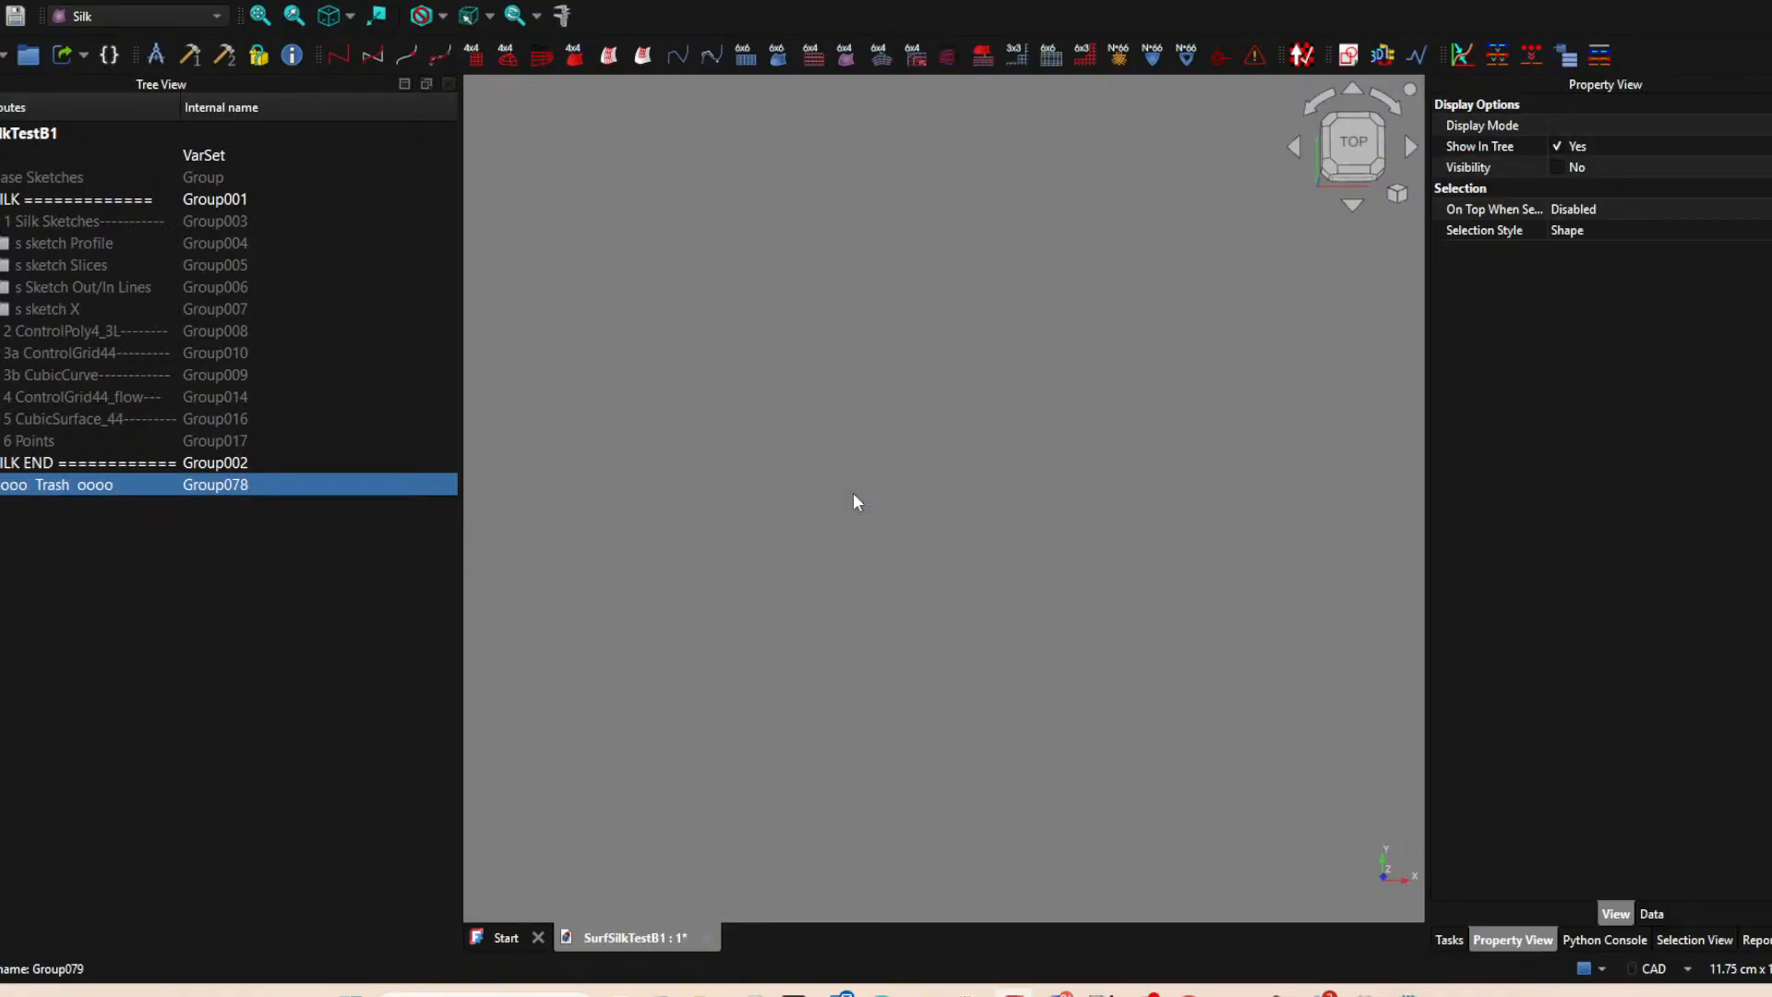
Delete the groups from 2 ControlPoly4_3L through 6 Points together with all their contents.
{"action": "left_click", "coordinate": [88, 440]}
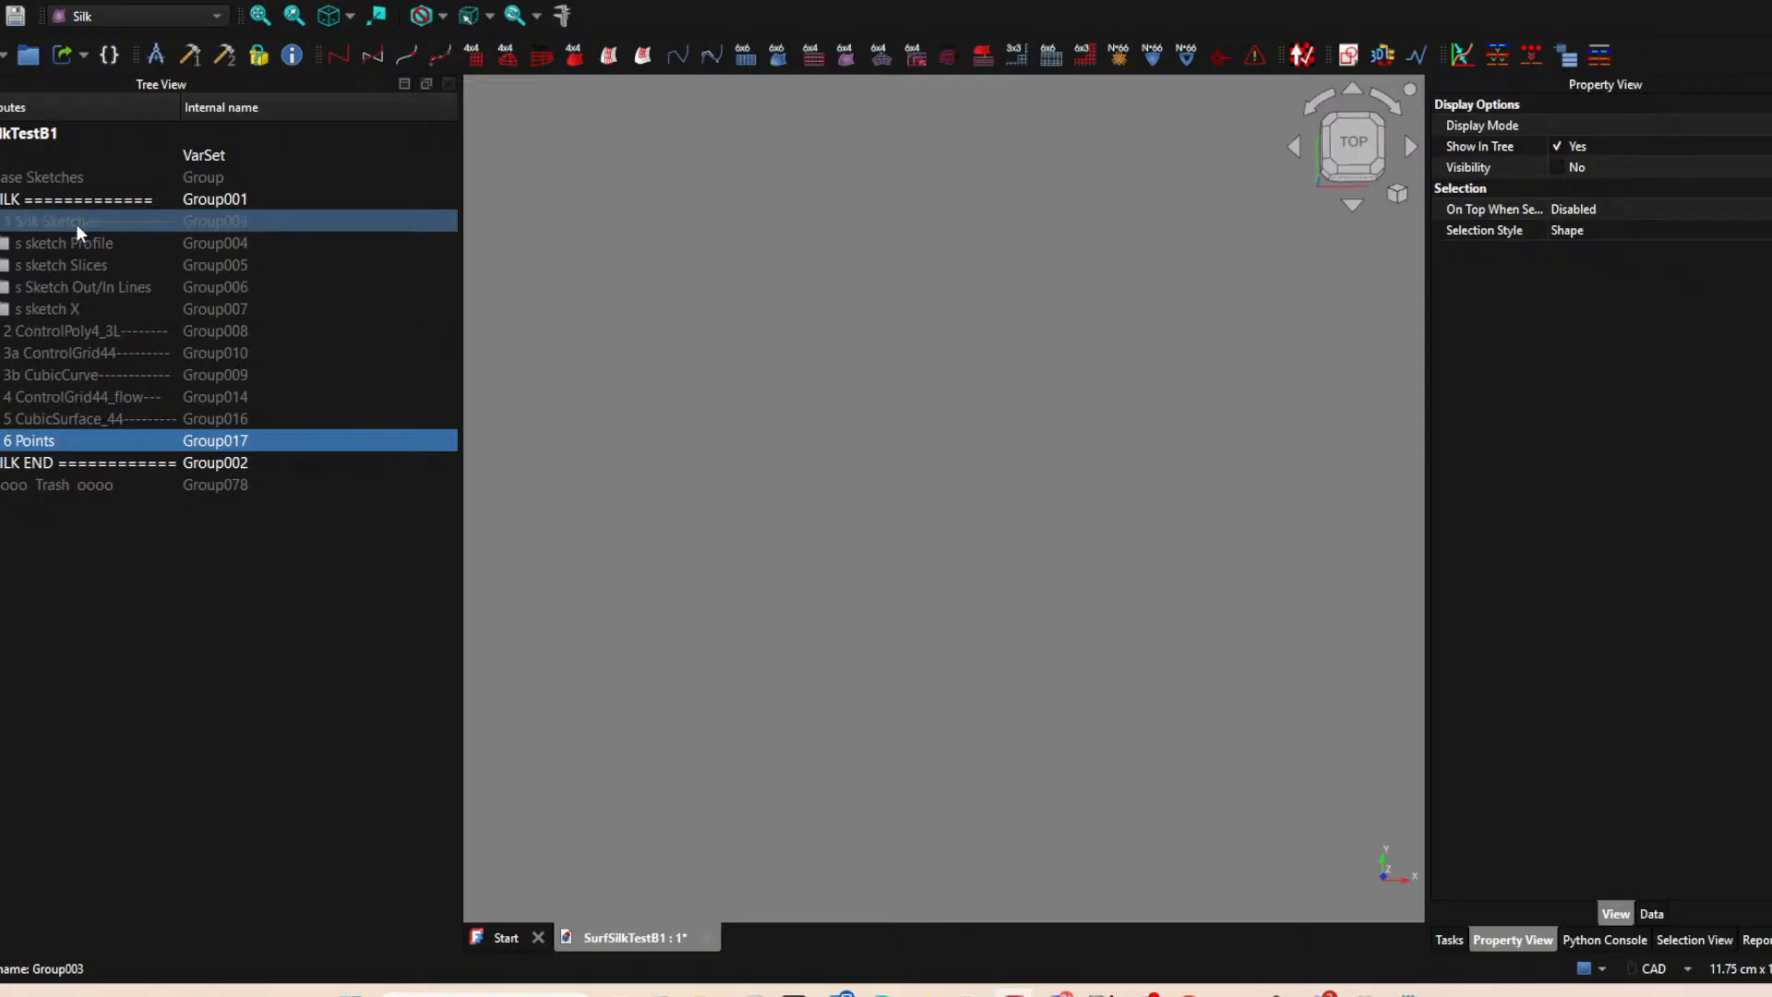
{"action": "left_click", "coordinate": [58, 332], "text": "shift"}
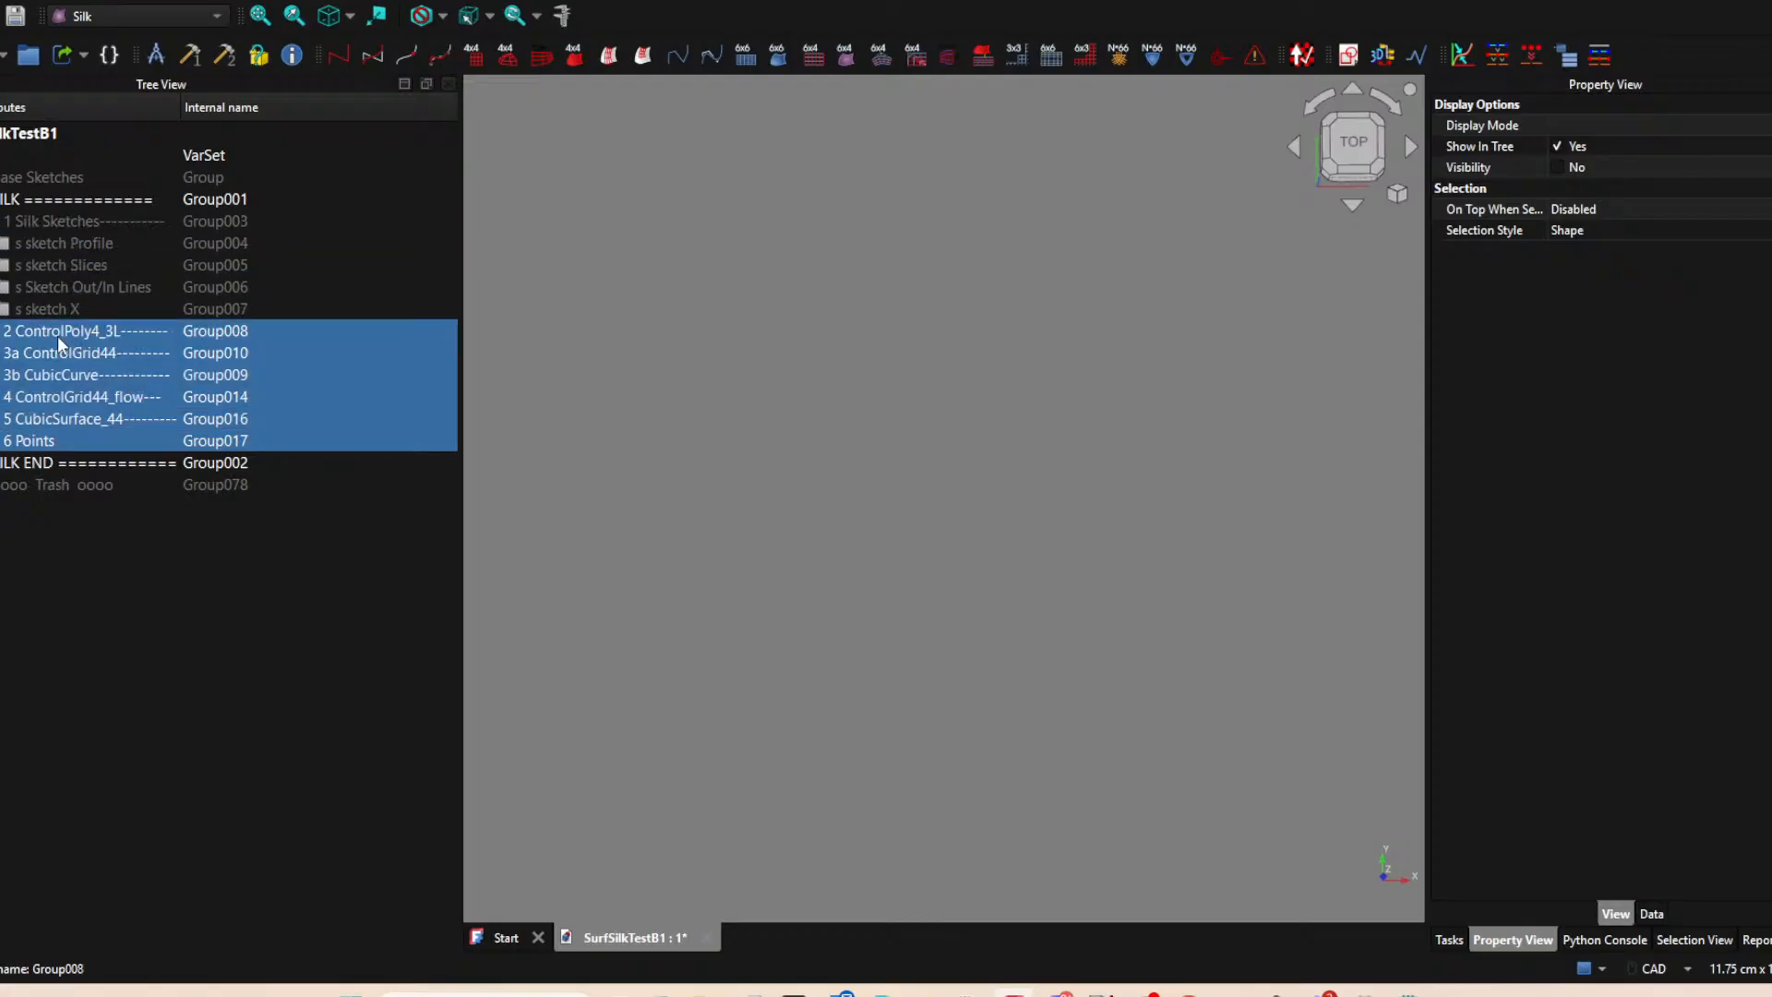
{"action": "key", "text": "Delete"}
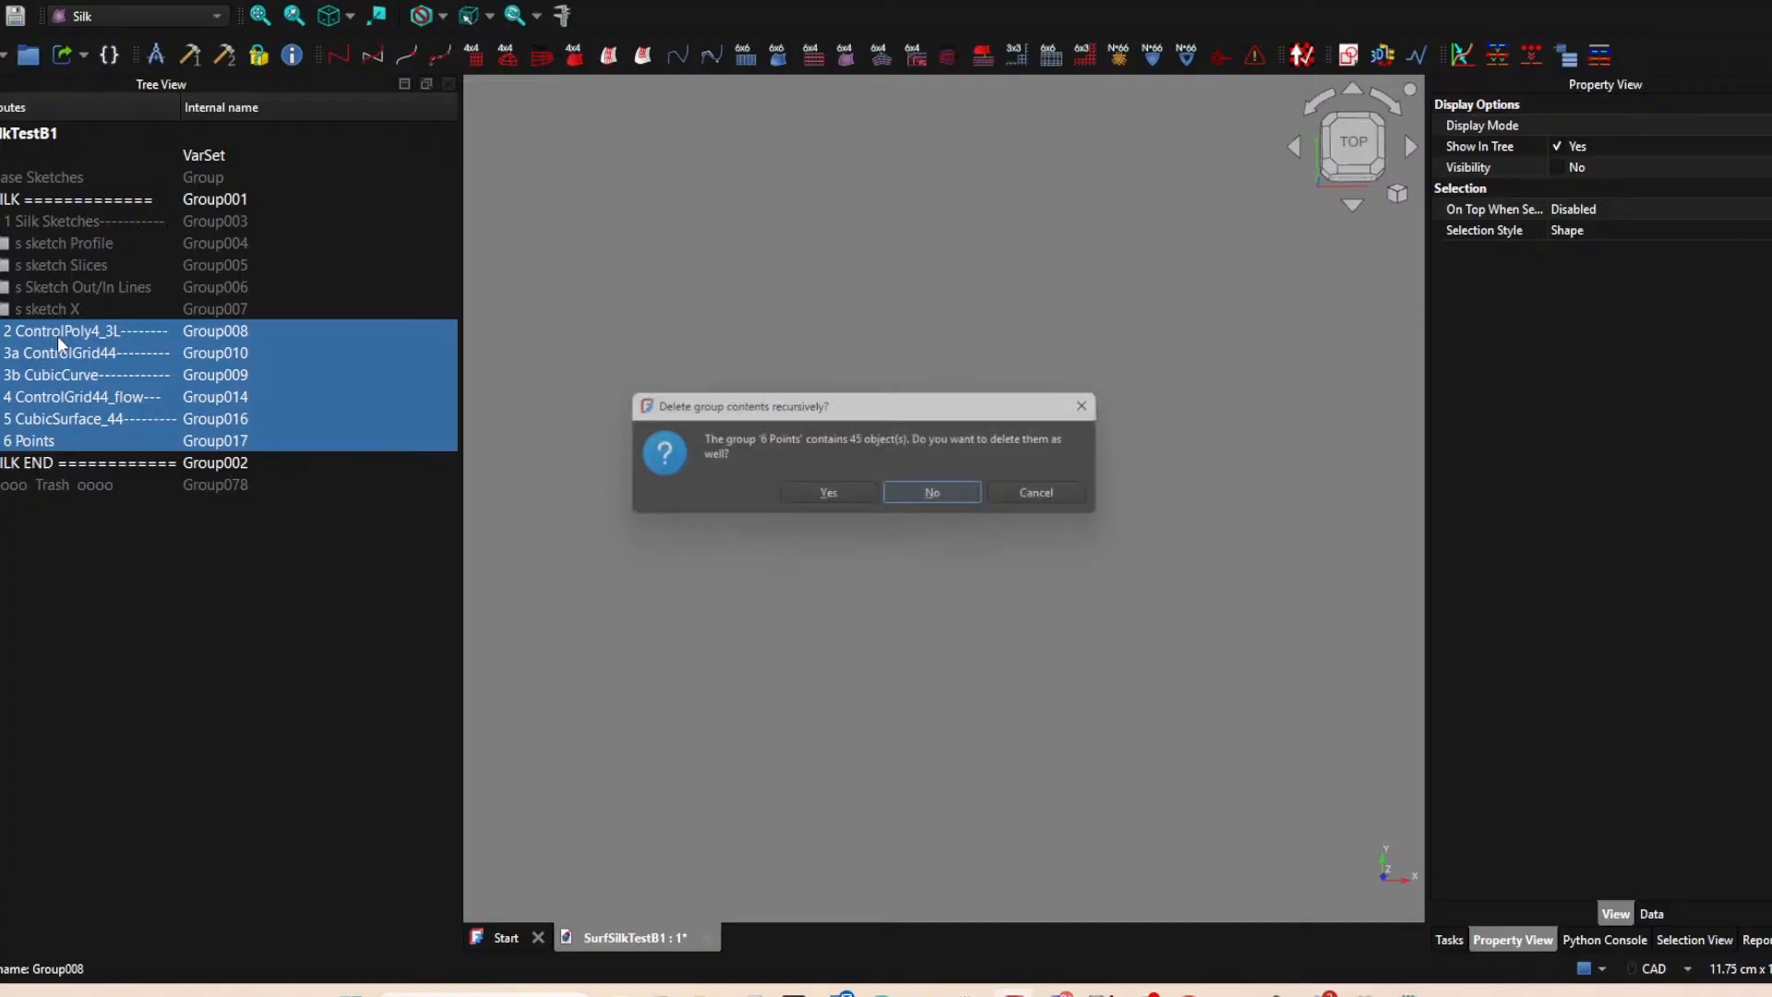
{"action": "left_click", "coordinate": [847, 504]}
{"action": "left_click", "coordinate": [847, 504]}
{"action": "left_click", "coordinate": [848, 504]}
{"action": "left_click", "coordinate": [847, 504]}
{"action": "left_click", "coordinate": [847, 502]}
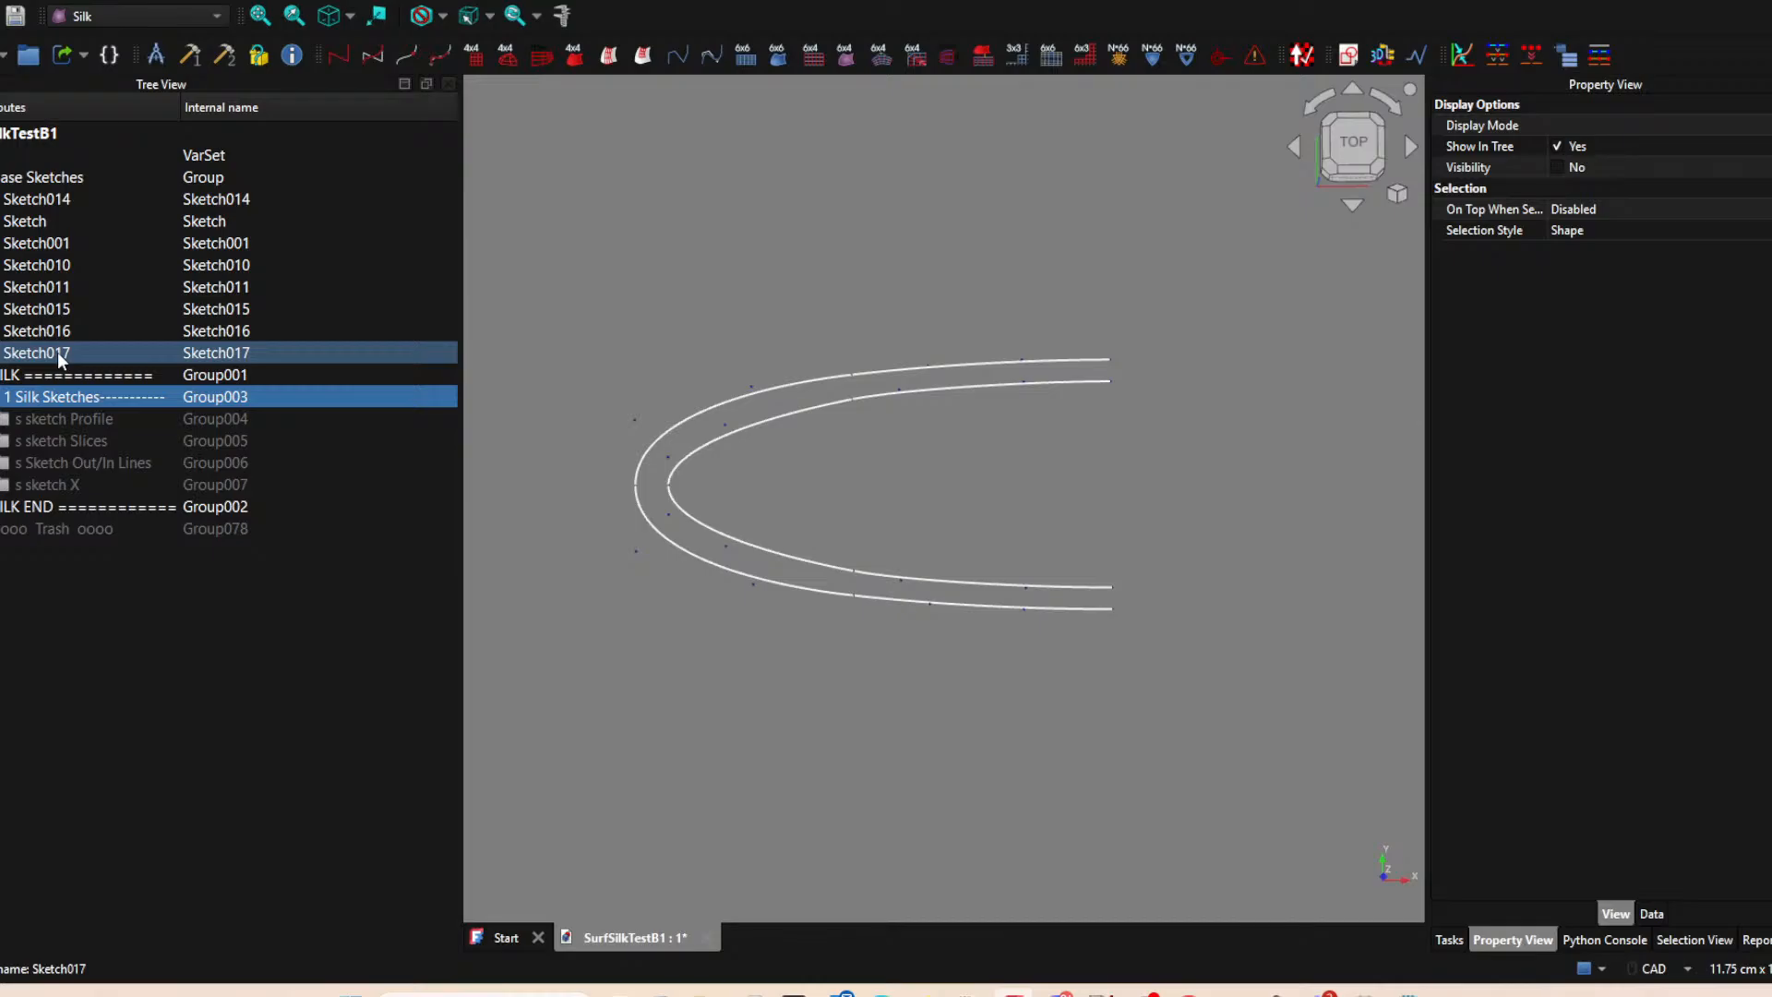
Check the inner outline segments, and delete the 1 Silk Sketches group recursively with all its nested groups.
{"action": "left_click", "coordinate": [807, 413]}
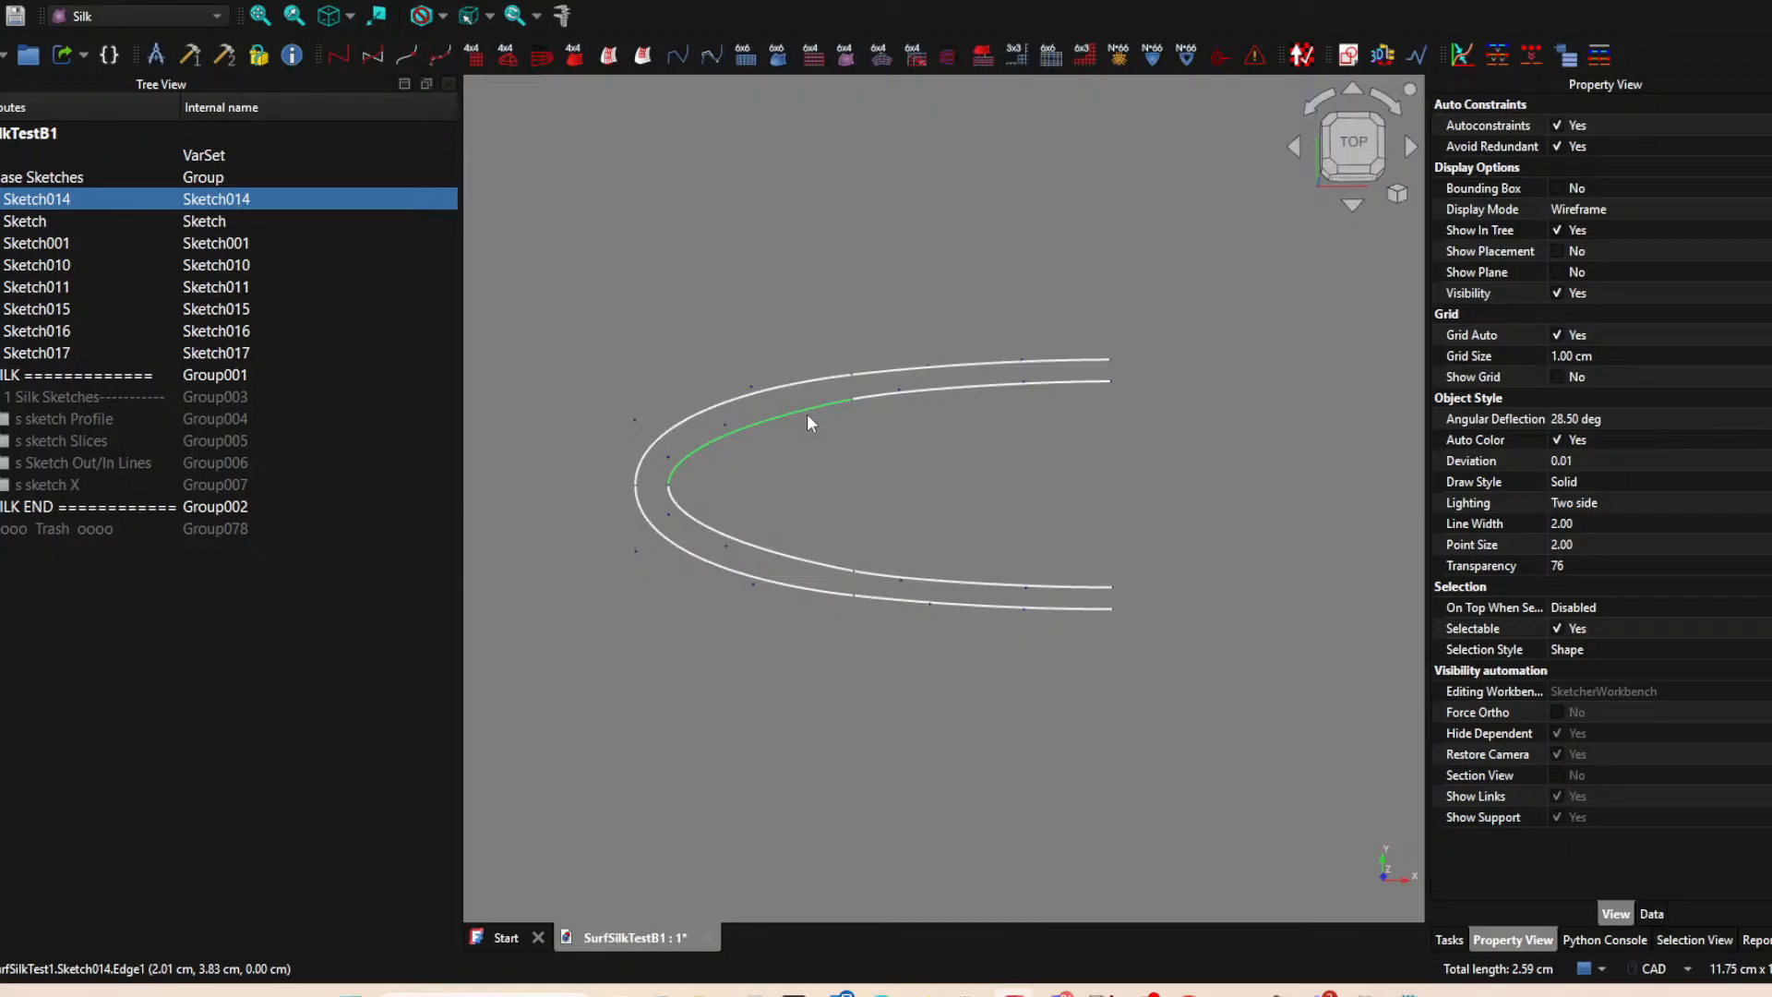
{"action": "left_click", "coordinate": [1013, 383]}
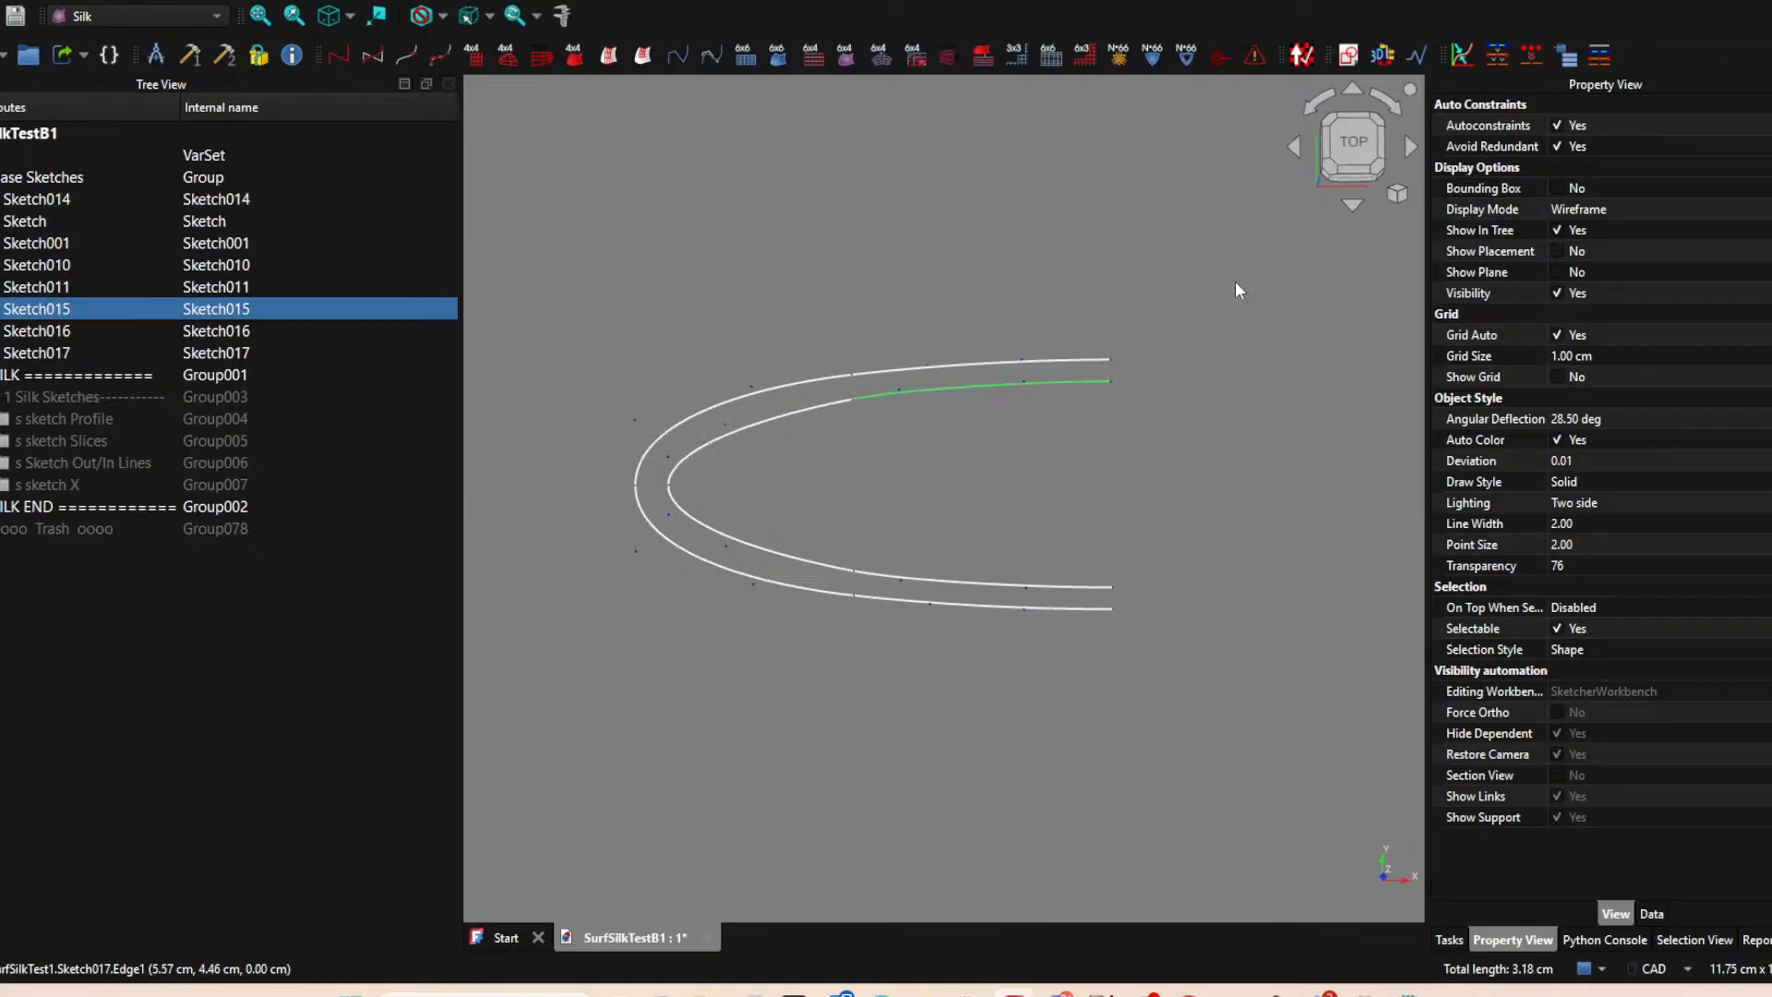
{"action": "left_click", "coordinate": [891, 558]}
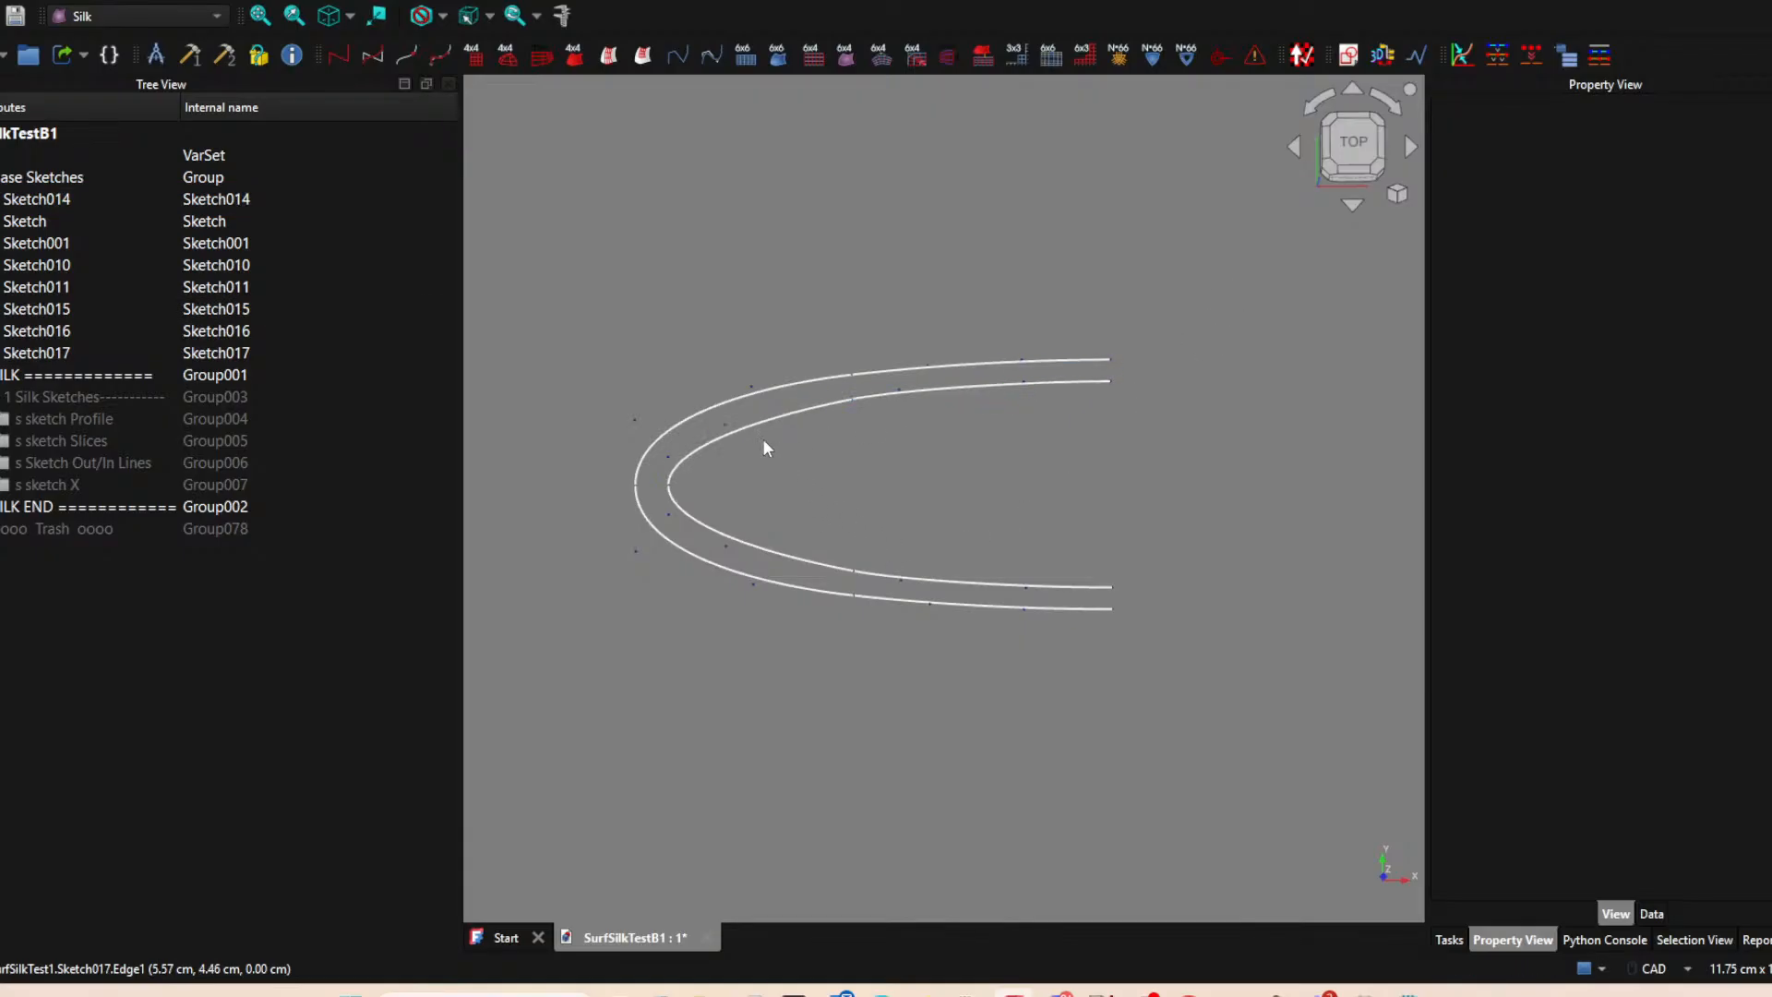
{"action": "left_click", "coordinate": [44, 397]}
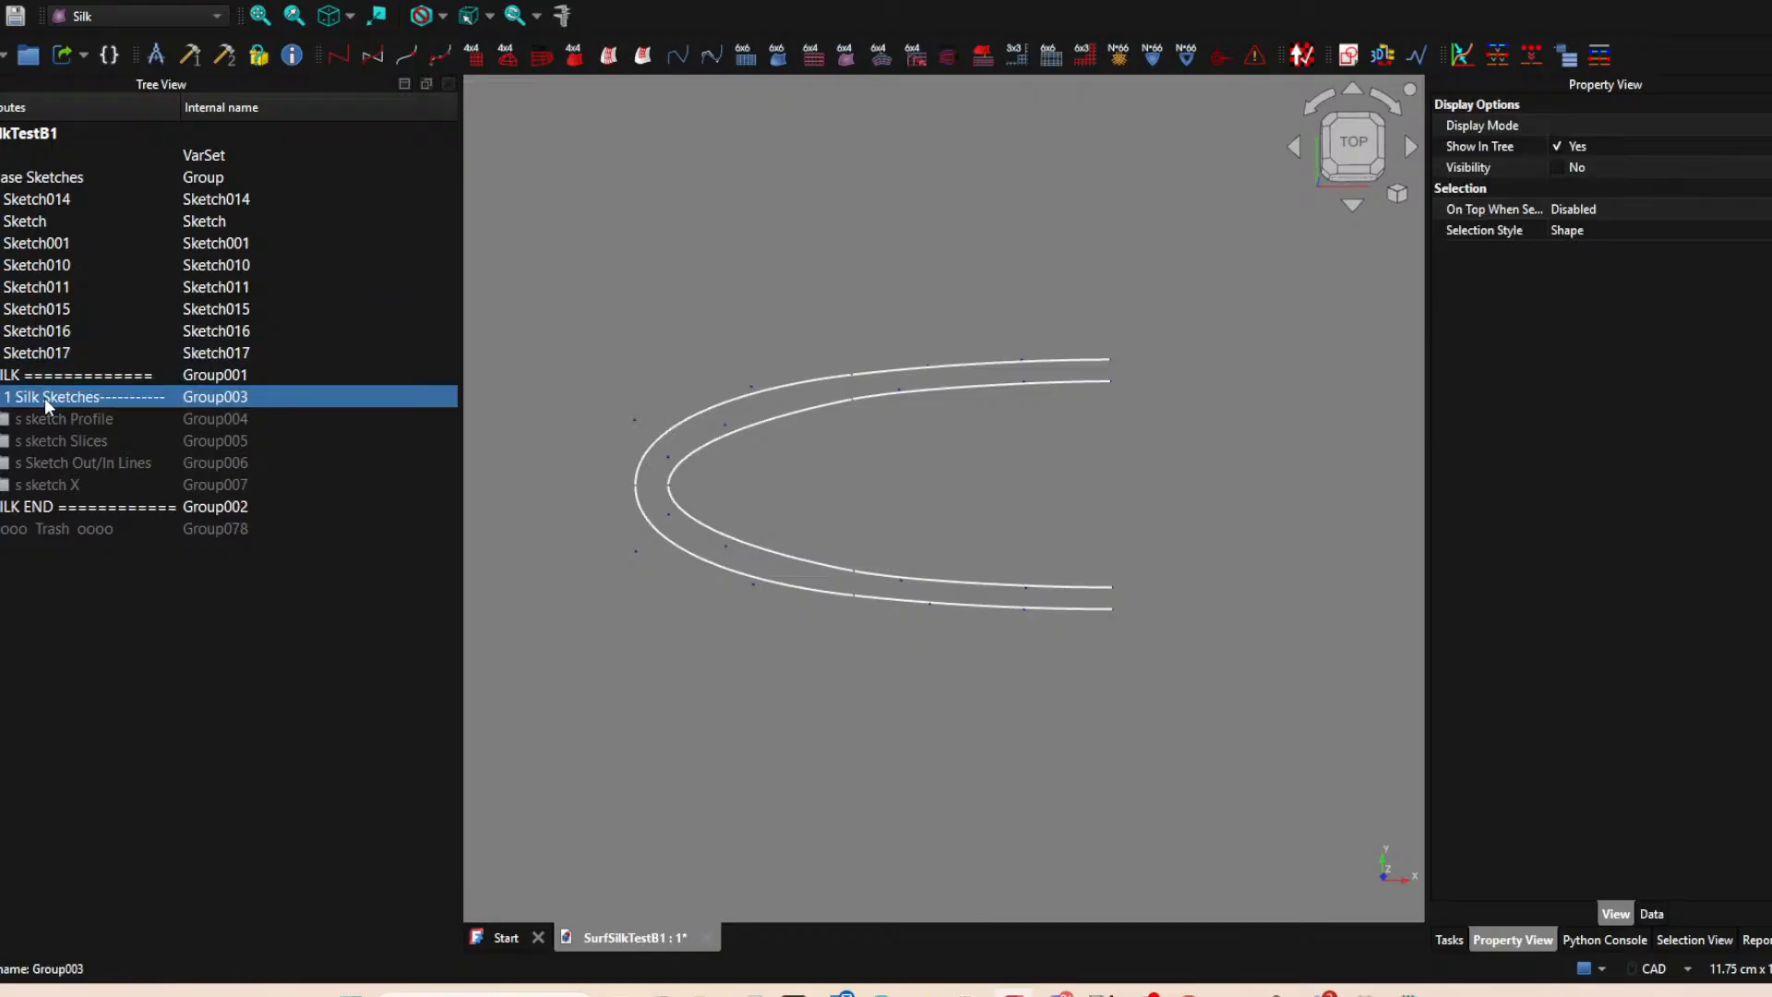
{"action": "key", "text": "Delete"}
{"action": "left_click", "coordinate": [826, 499]}
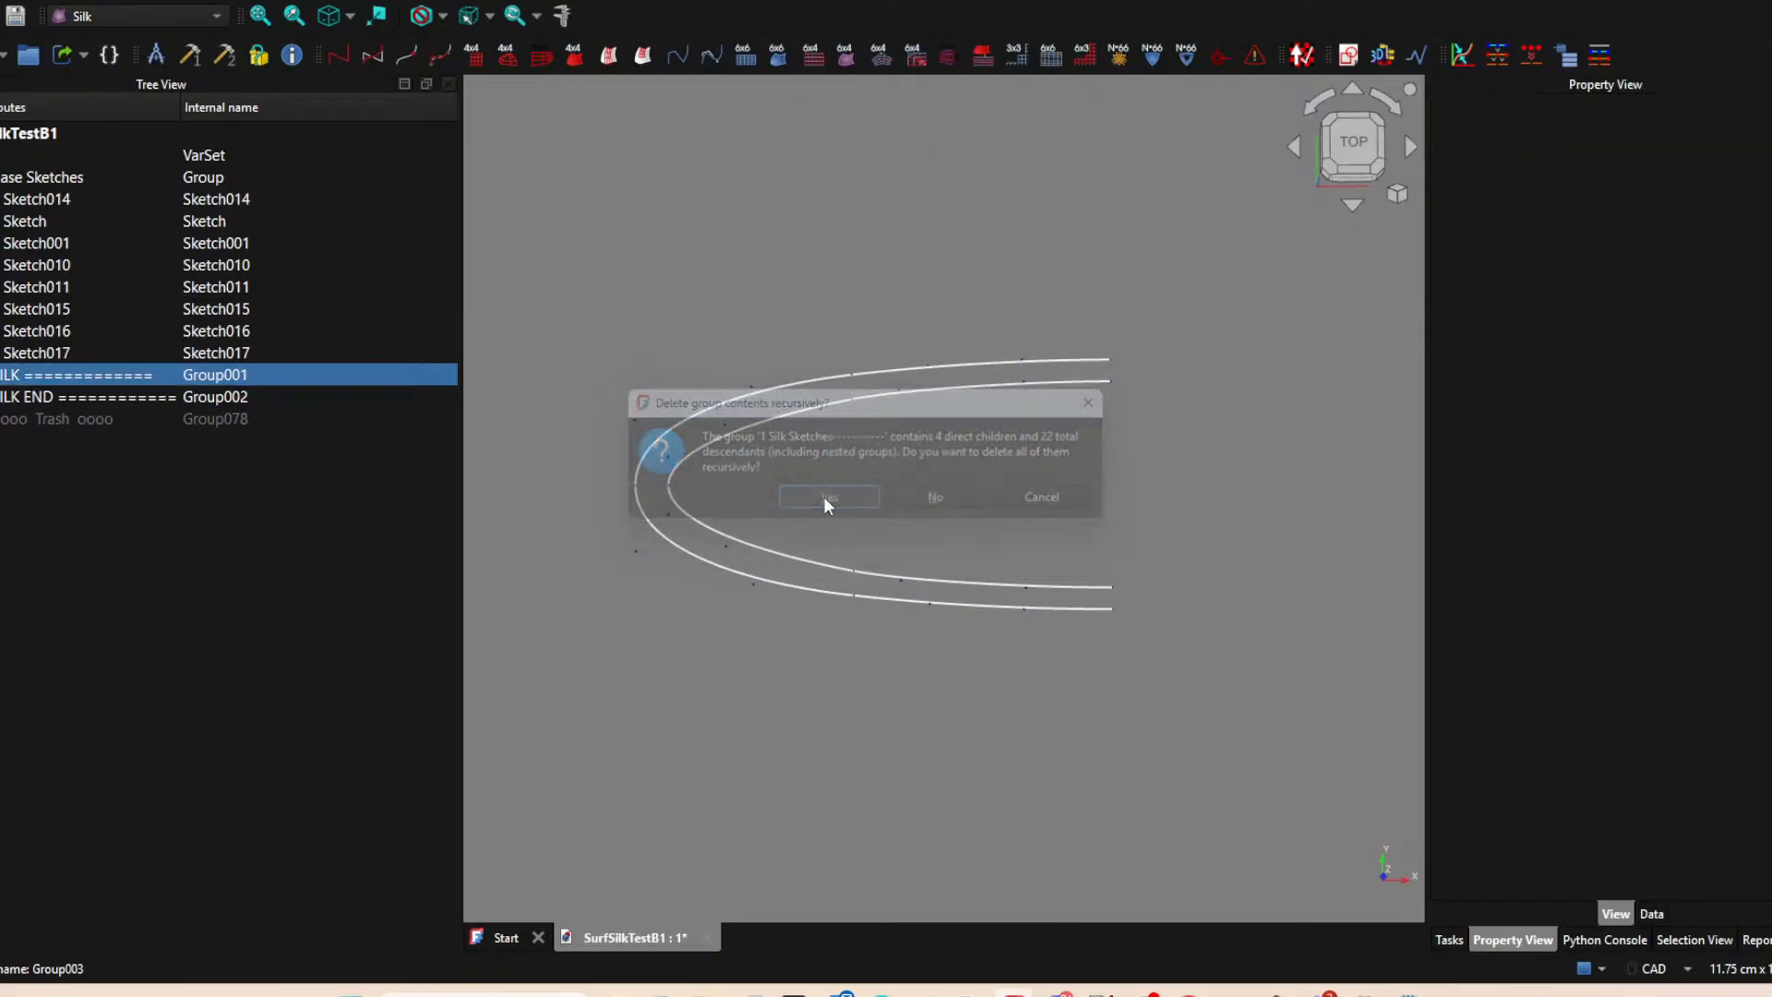
Delete all the outline sketches in the Base Sketches group, from Sketch014 through Sketch017.
{"action": "left_click", "coordinate": [61, 379]}
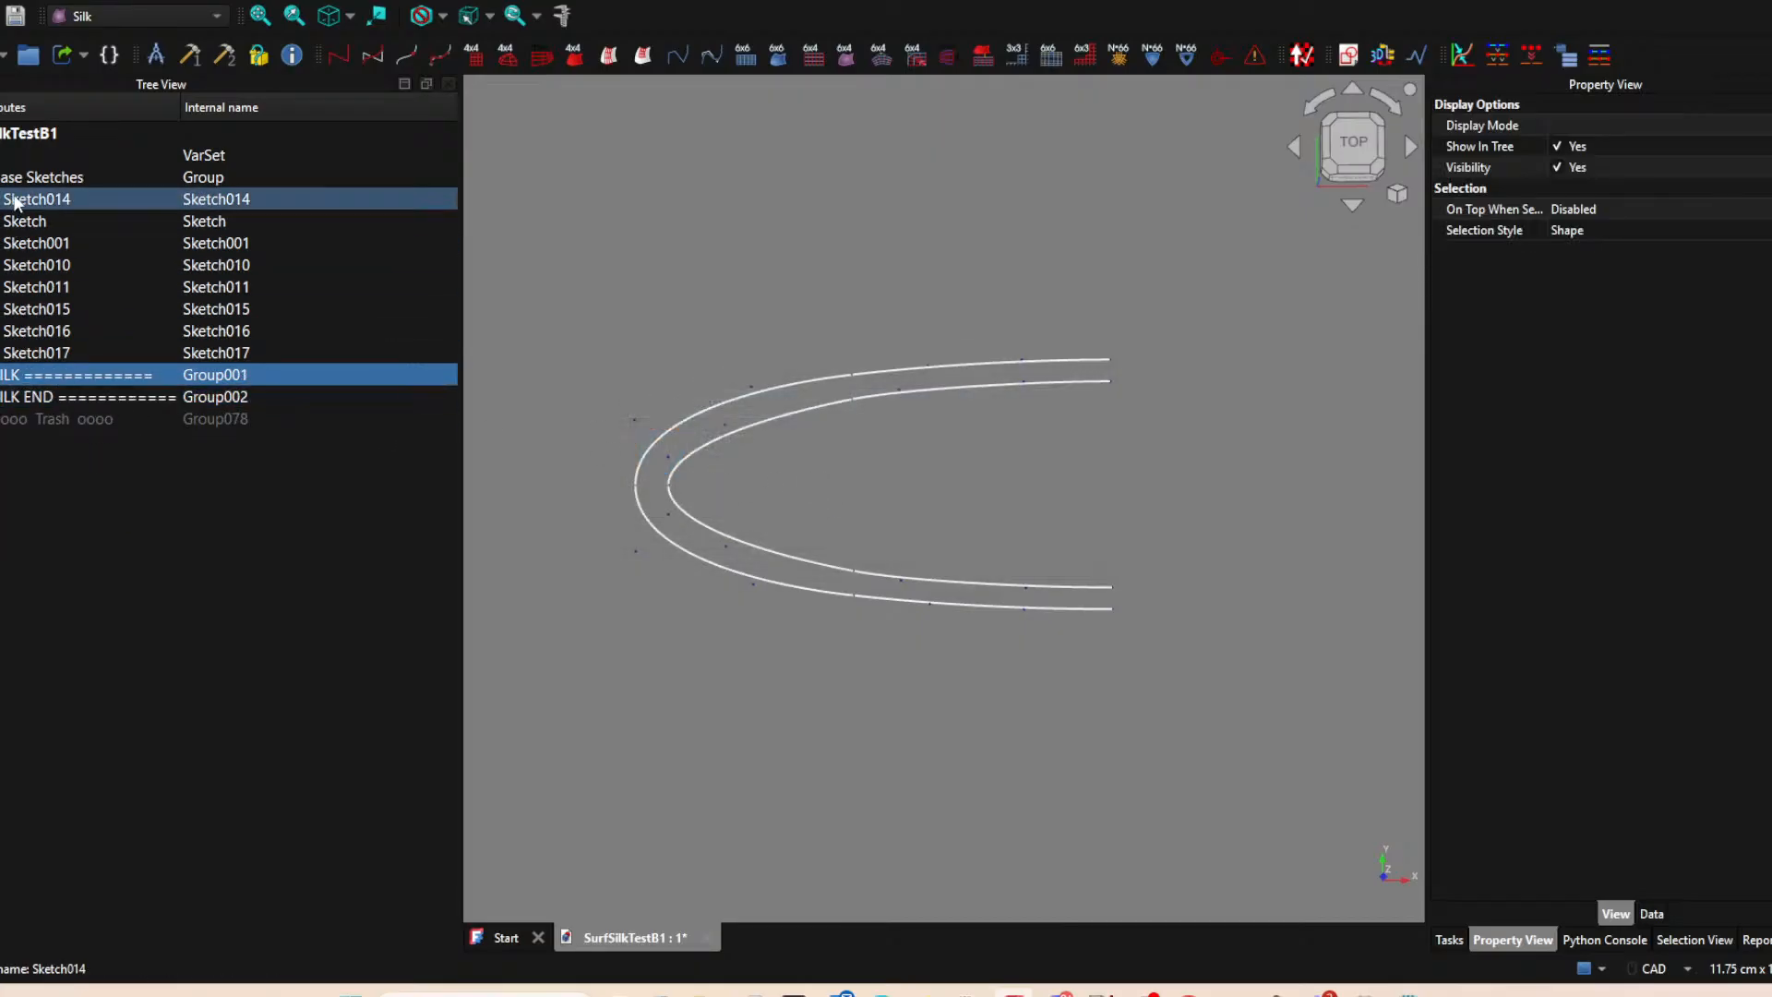
{"action": "left_click", "coordinate": [16, 203]}
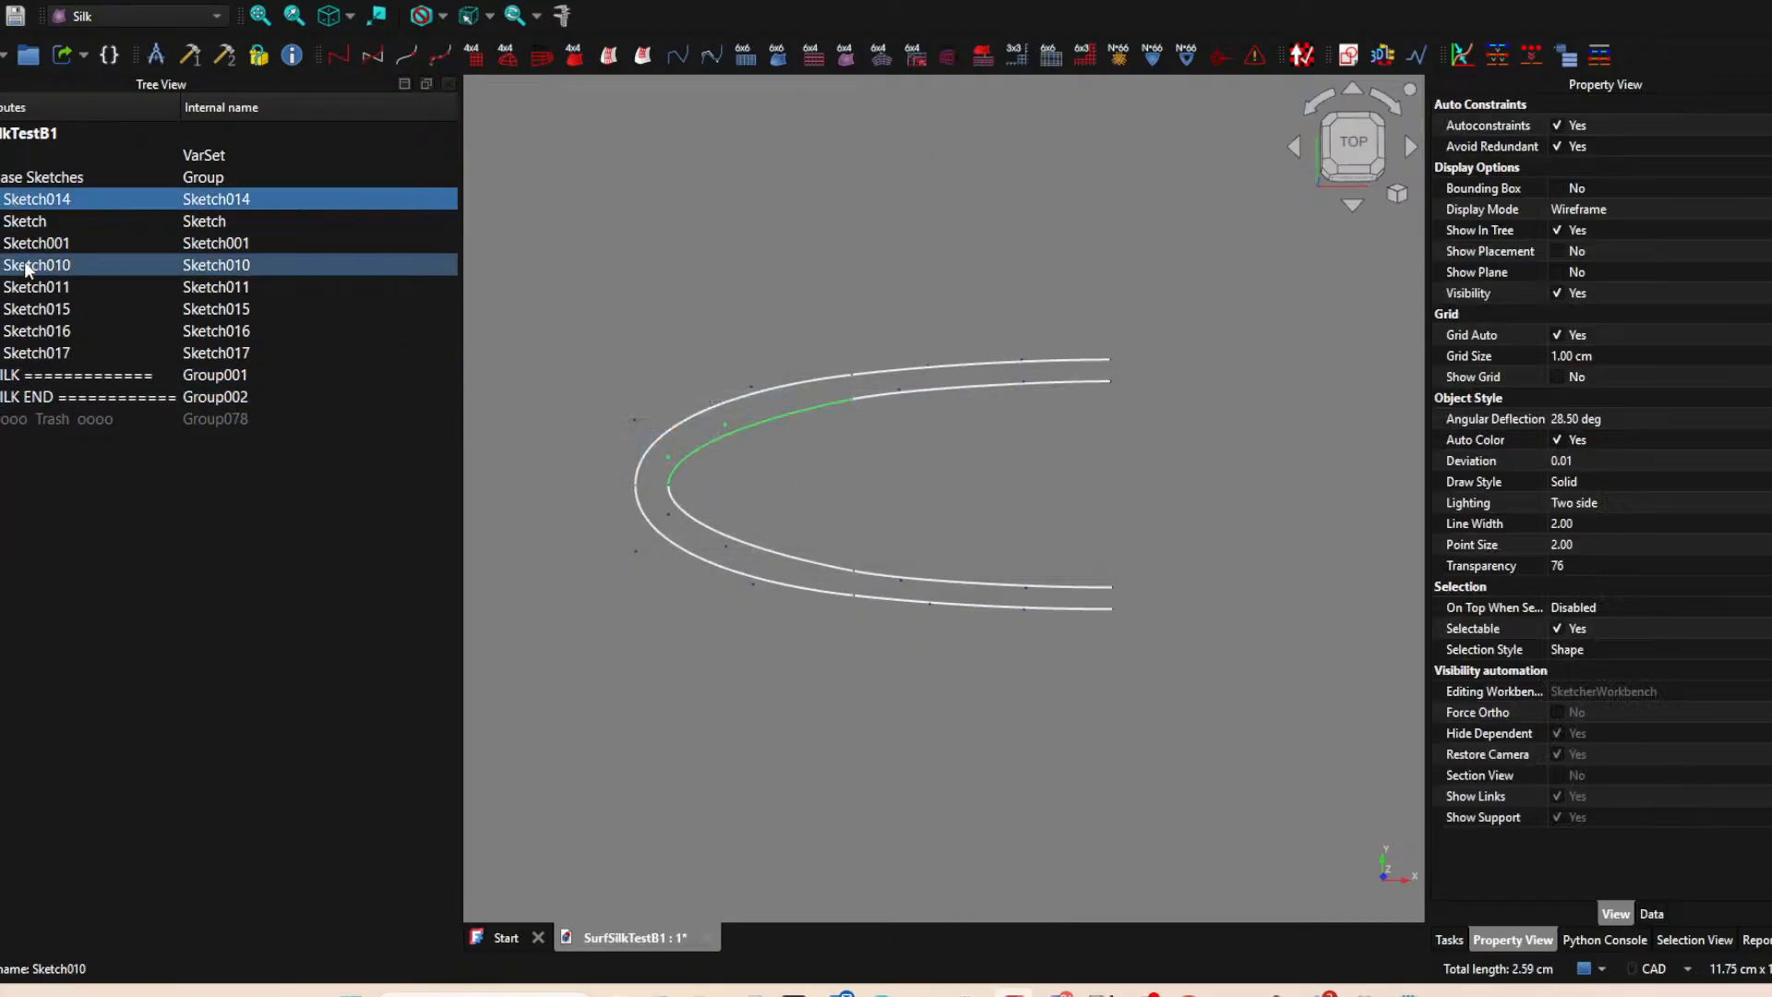
{"action": "left_click", "coordinate": [31, 354], "text": "shift"}
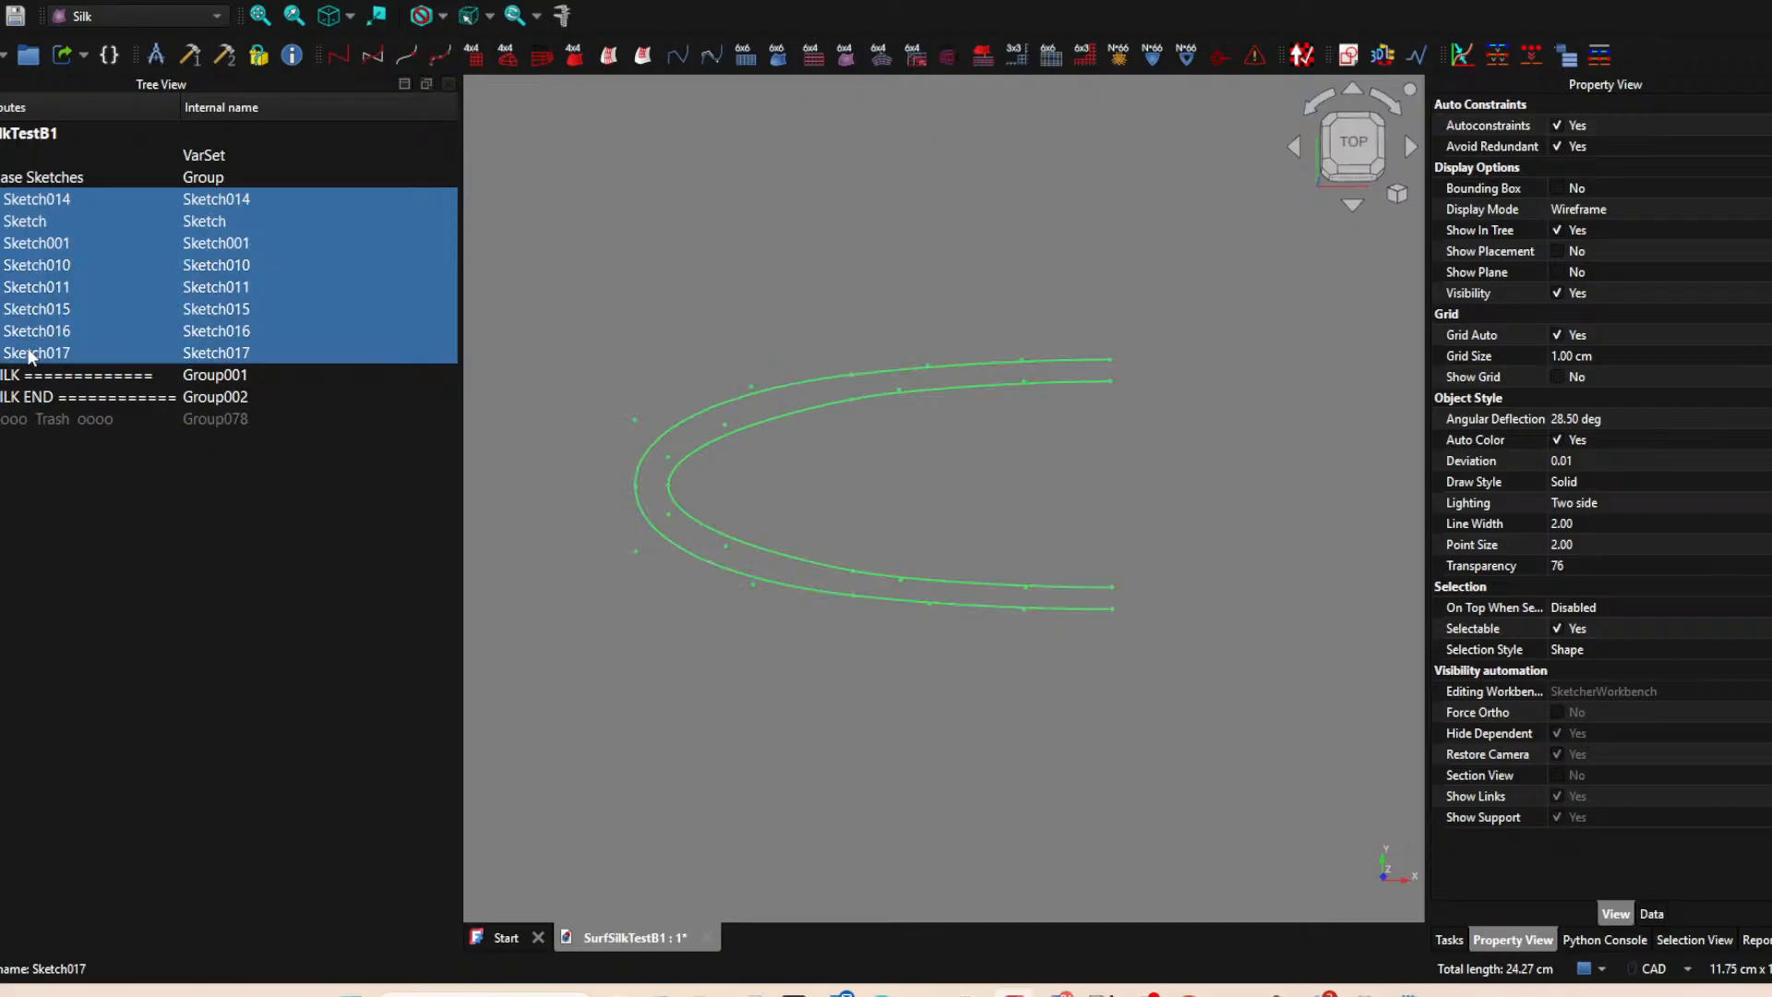
{"action": "key", "text": "Delete"}
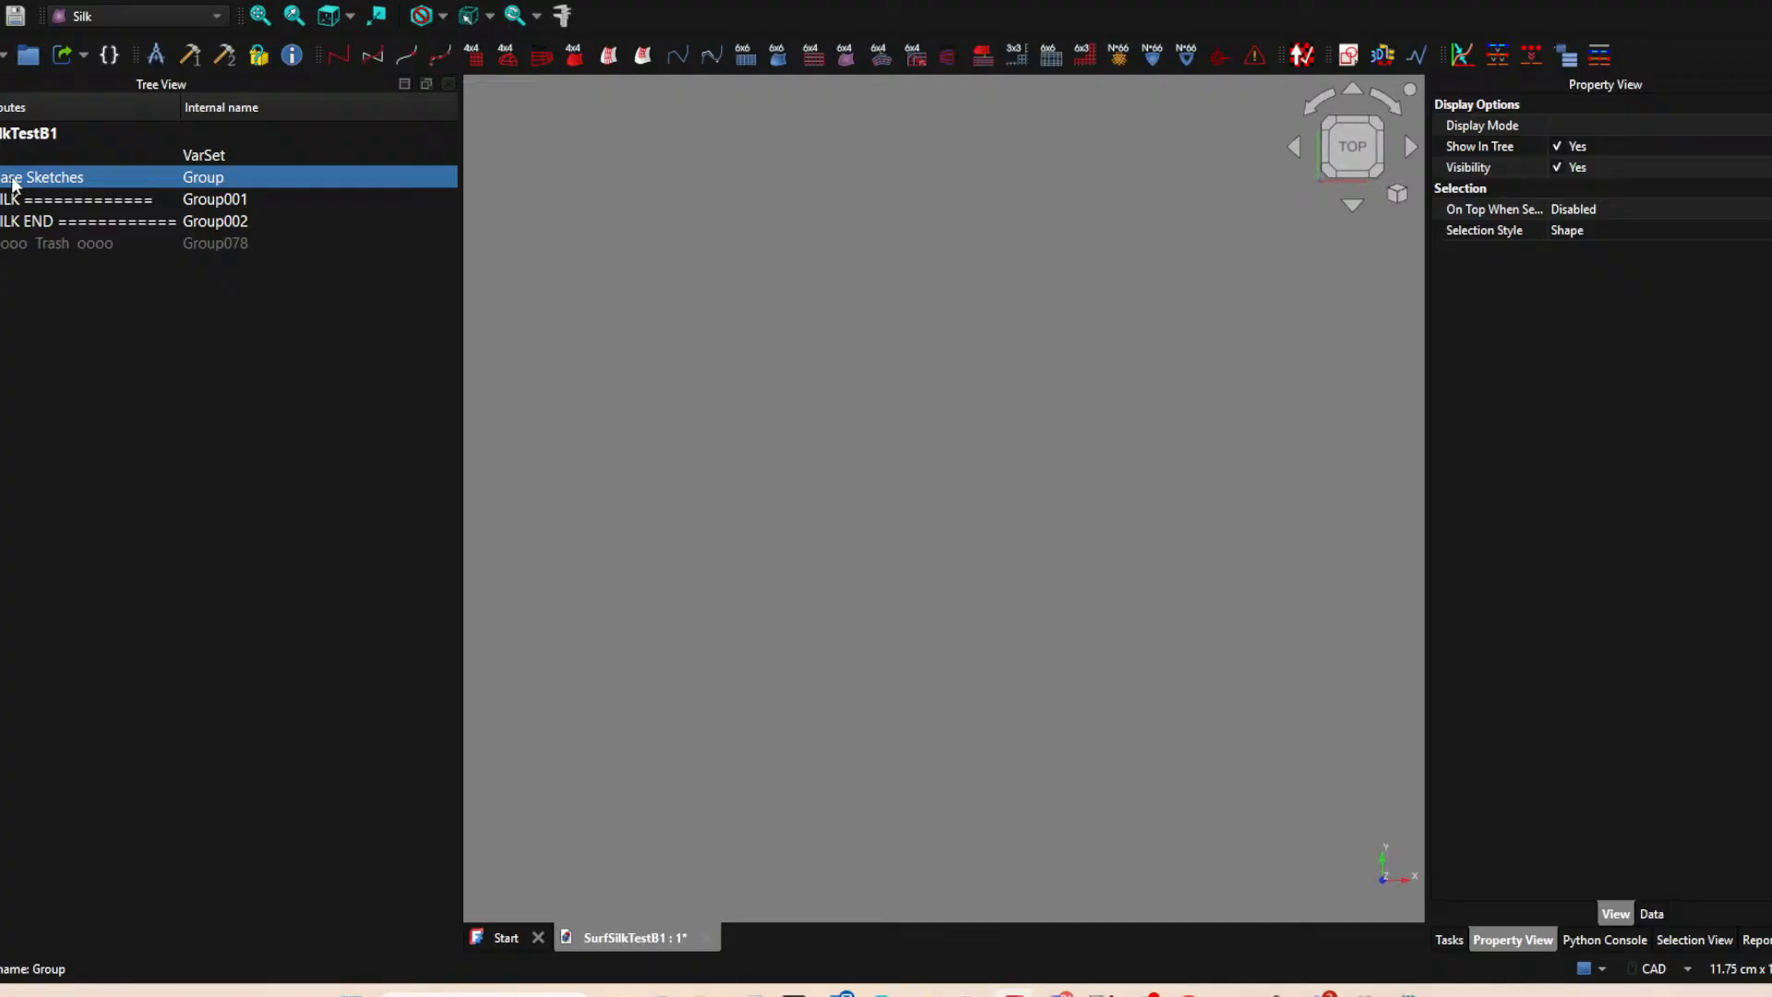
Rename the Base Sketches group to "oooo 1 Sketches oooo".
{"action": "left_click", "coordinate": [13, 177]}
{"action": "key", "text": "Home"}
{"action": "key", "text": "Delete"}
{"action": "key", "text": "Delete"}
{"action": "key", "text": "Delete"}
{"action": "key", "text": "Delete"}
{"action": "key", "text": "Delete"}
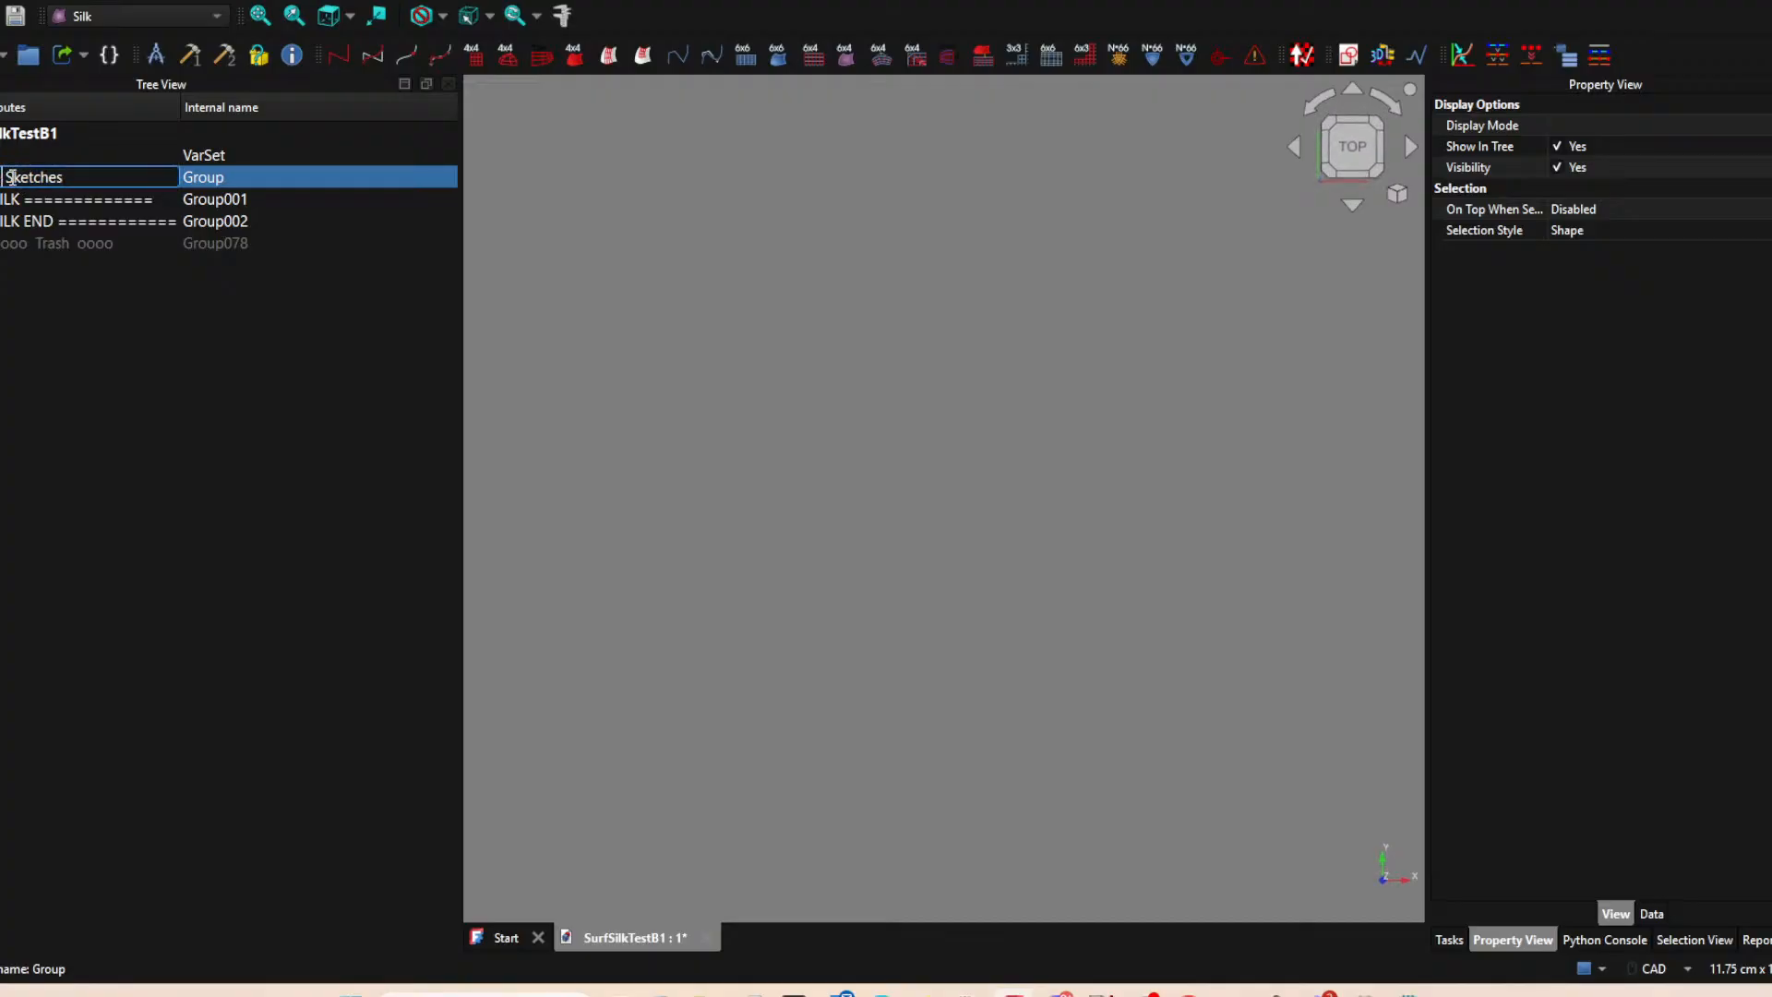
{"action": "type", "text": "ooo"}
{"action": "key", "text": "BackSpace"}
{"action": "type", "text": "o 1"}
{"action": "left_click", "coordinate": [136, 180]}
{"action": "type", "text": "oooo"}
{"action": "key", "text": "Return"}
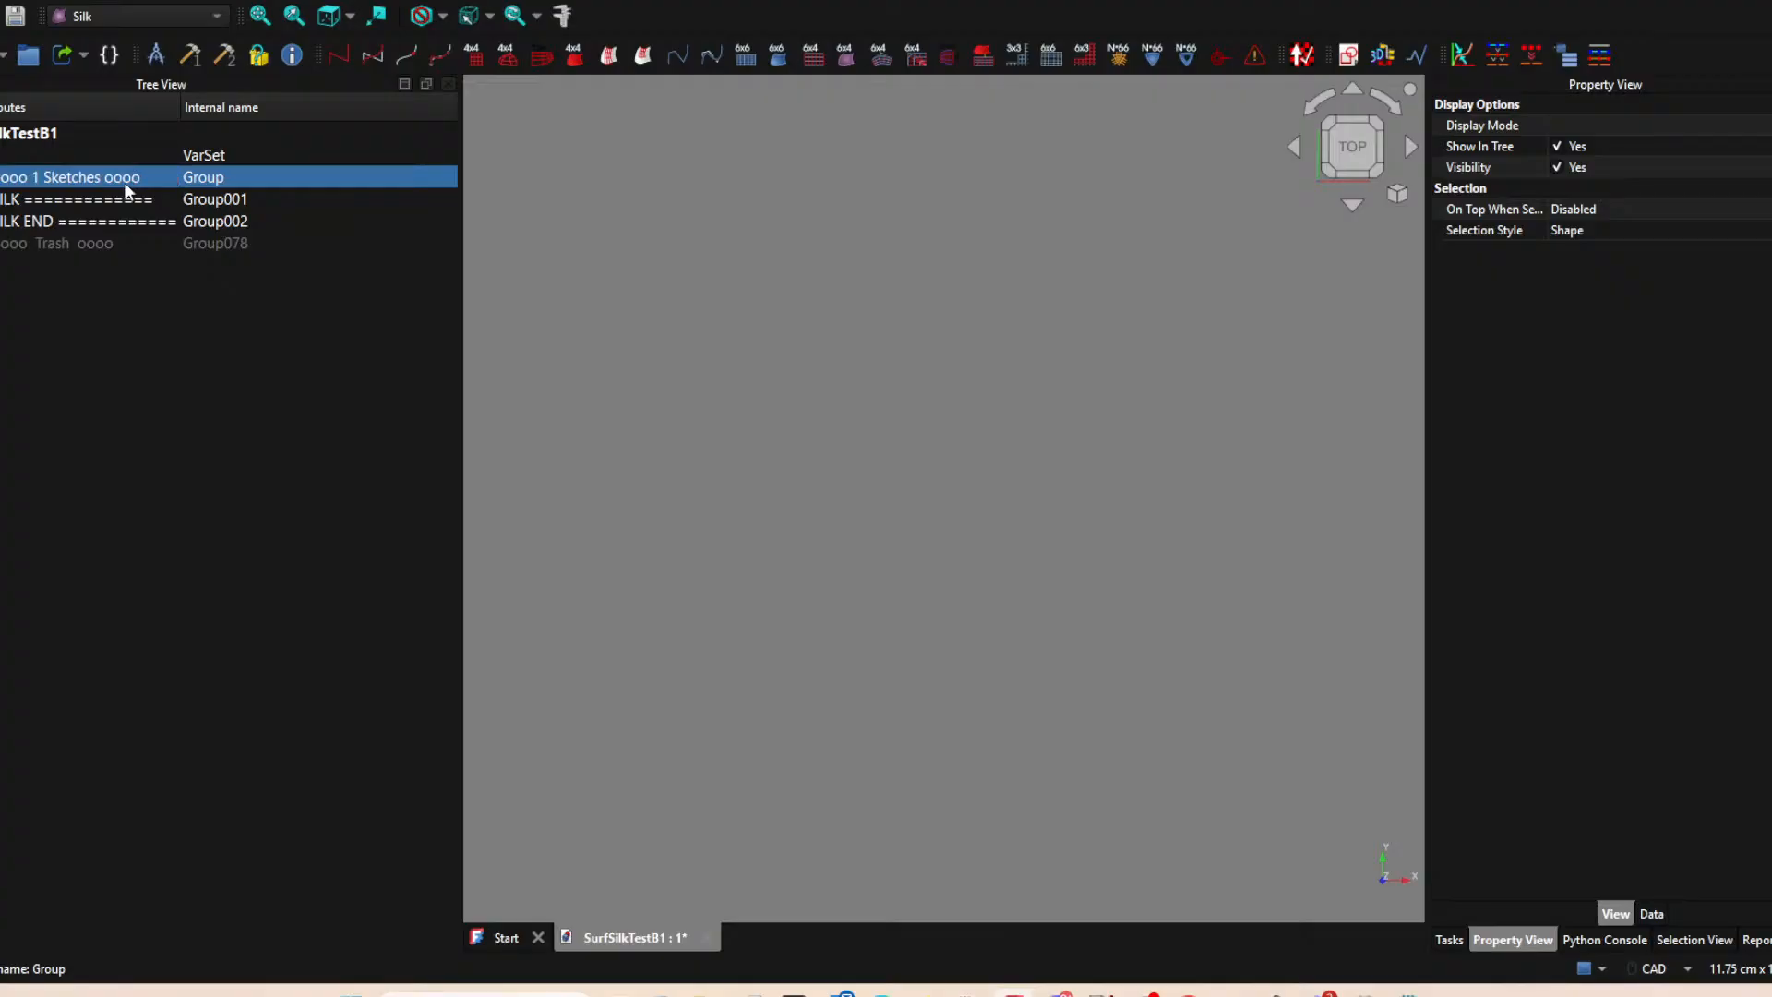
{"action": "mouse_move", "coordinate": [74, 179]}
{"action": "left_mouse_down"}
{"action": "mouse_move", "coordinate": [58, 203]}
{"action": "mouse_move", "coordinate": [58, 174]}
{"action": "left_mouse_up"}
{"action": "left_click", "coordinate": [830, 251]}
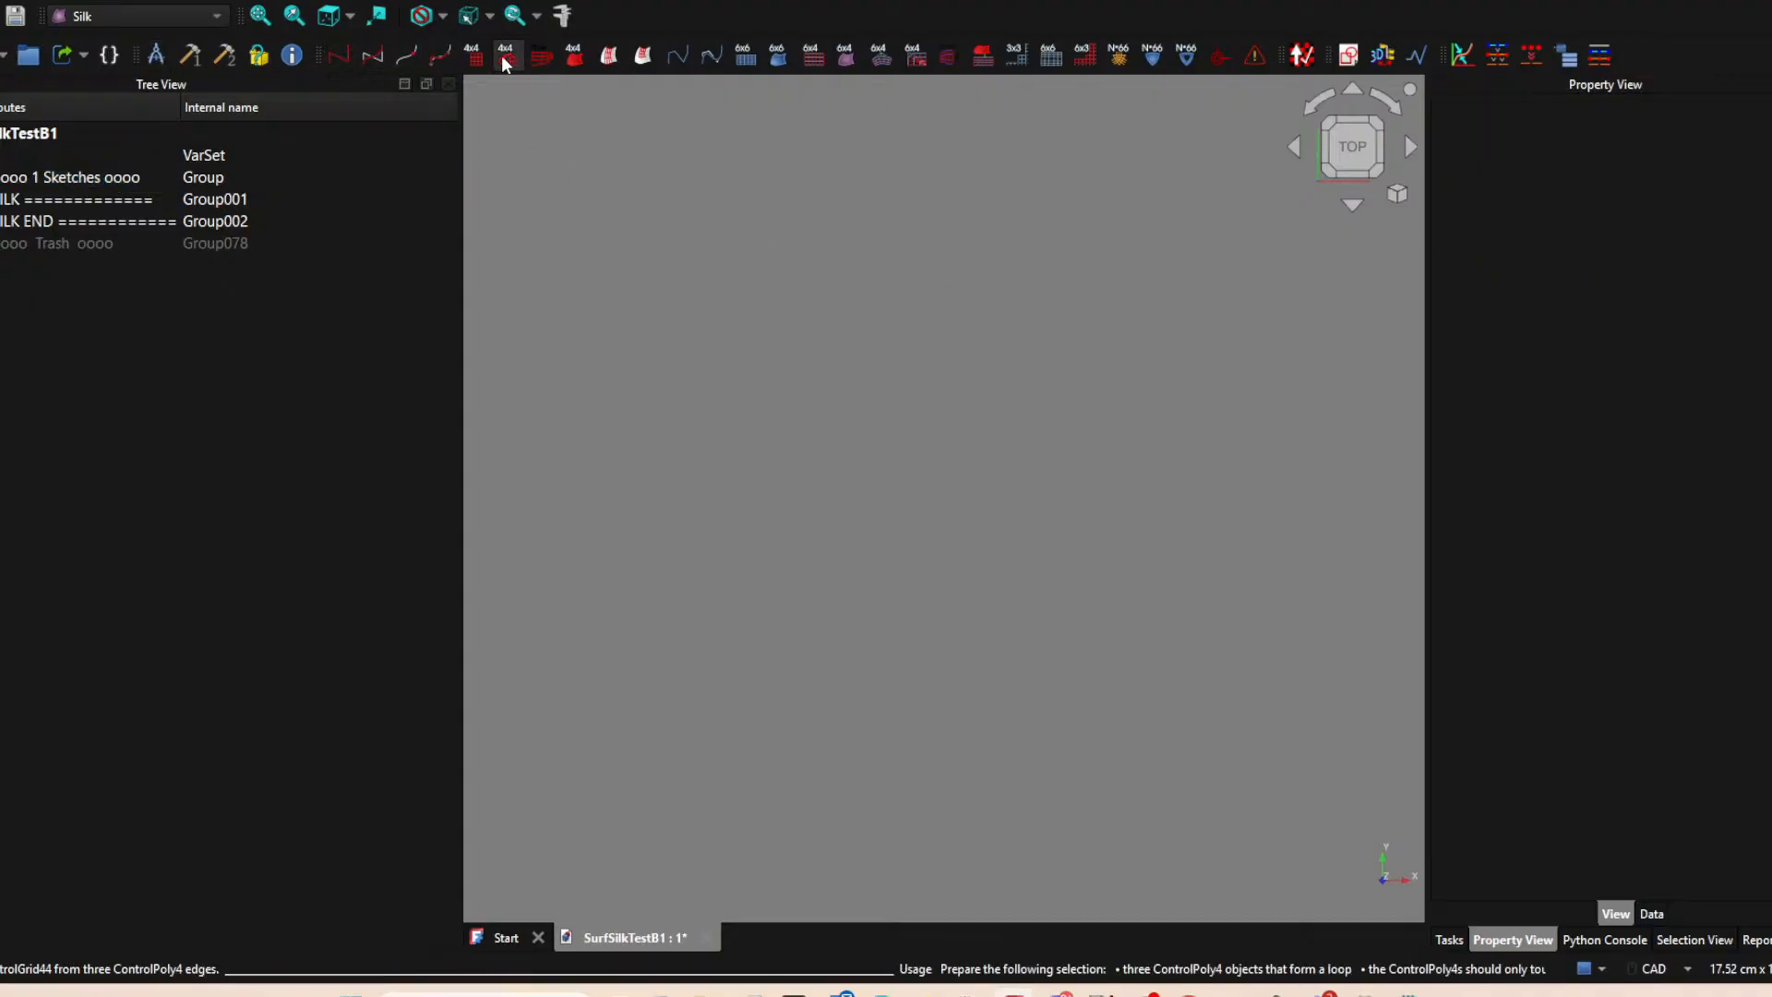
Create a new sketch on the XY plane.
{"action": "left_click", "coordinate": [1349, 55]}
{"action": "left_click", "coordinate": [826, 557]}
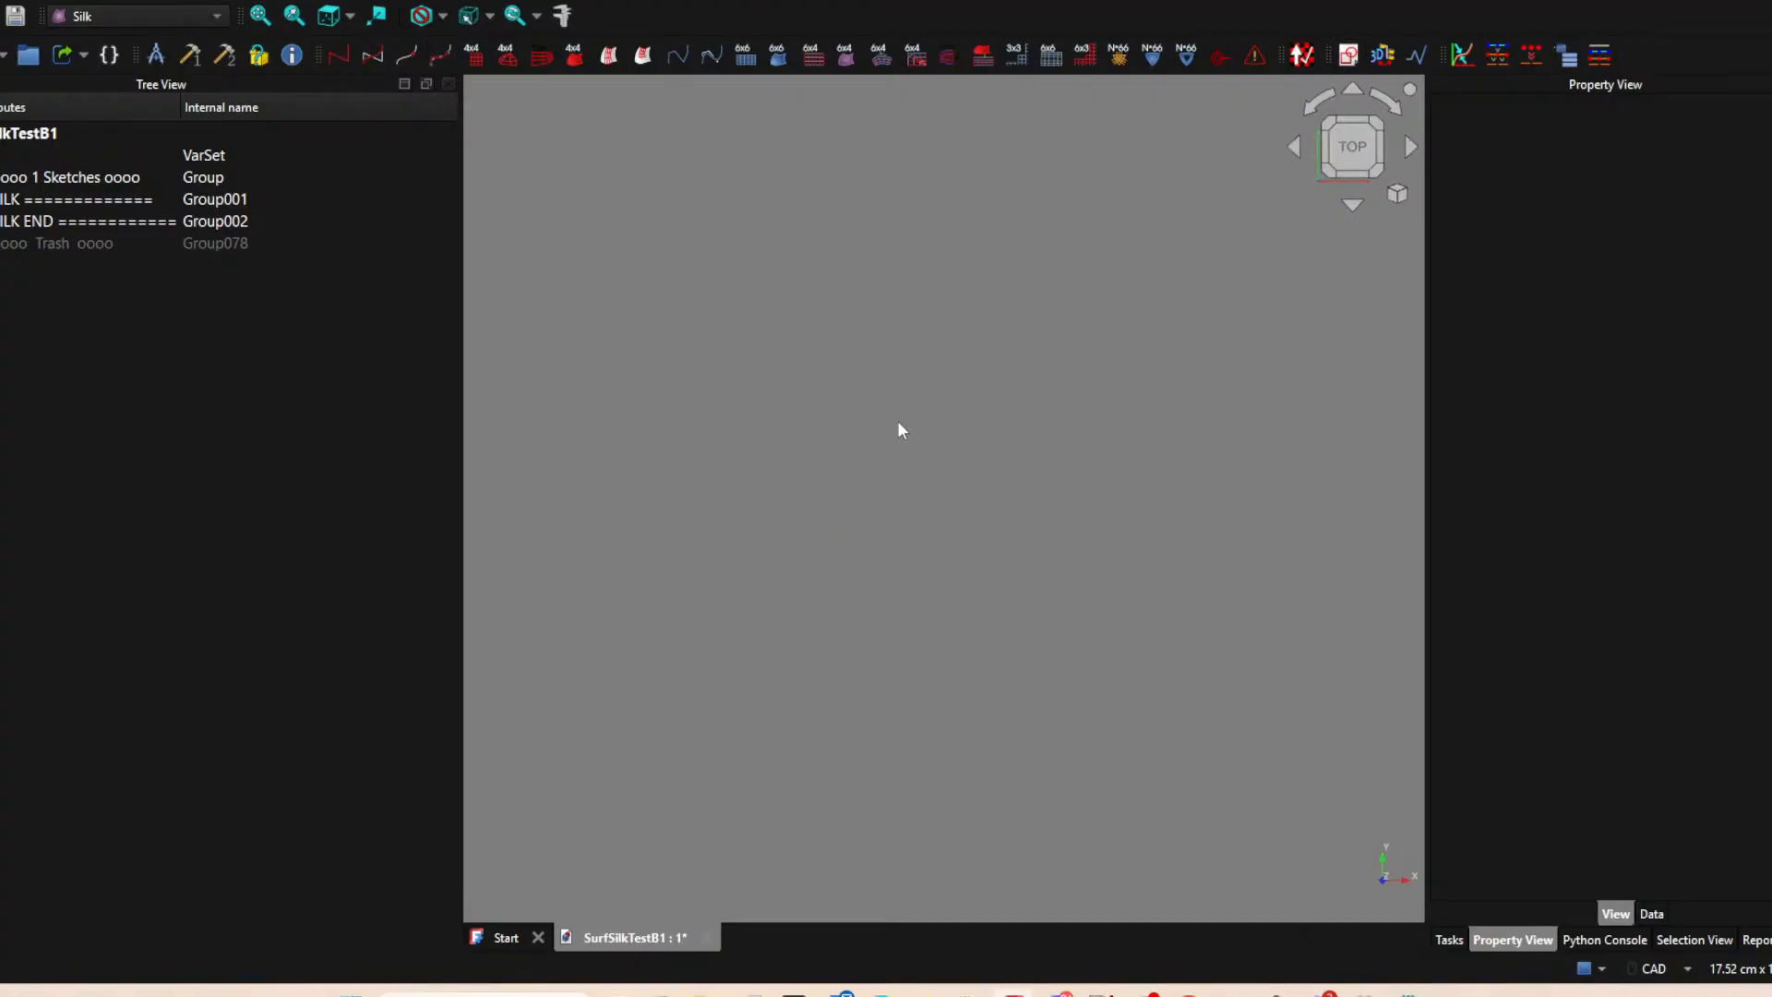
{"action": "scroll", "coordinate": [919, 407], "scroll_direction": "down", "scroll_amount": 9}
{"action": "mouse_move", "coordinate": [895, 379]}
{"action": "middle_mouse_down"}
{"action": "mouse_move", "coordinate": [874, 396]}
{"action": "mouse_move", "coordinate": [965, 321]}
{"action": "middle_mouse_up"}
{"action": "middle_click_drag", "start_coordinate": [956, 396], "coordinate": [790, 496]}
{"action": "mouse_move", "coordinate": [896, 440]}
{"action": "middle_mouse_down"}
{"action": "mouse_move", "coordinate": [917, 416]}
{"action": "mouse_move", "coordinate": [656, 359]}
{"action": "mouse_move", "coordinate": [924, 324]}
{"action": "mouse_move", "coordinate": [831, 357]}
{"action": "mouse_move", "coordinate": [889, 305]}
{"action": "mouse_move", "coordinate": [840, 490]}
{"action": "middle_mouse_up"}
{"action": "scroll", "coordinate": [917, 416], "scroll_direction": "down", "scroll_amount": 2}
{"action": "scroll", "coordinate": [924, 324], "scroll_direction": "down", "scroll_amount": 2}
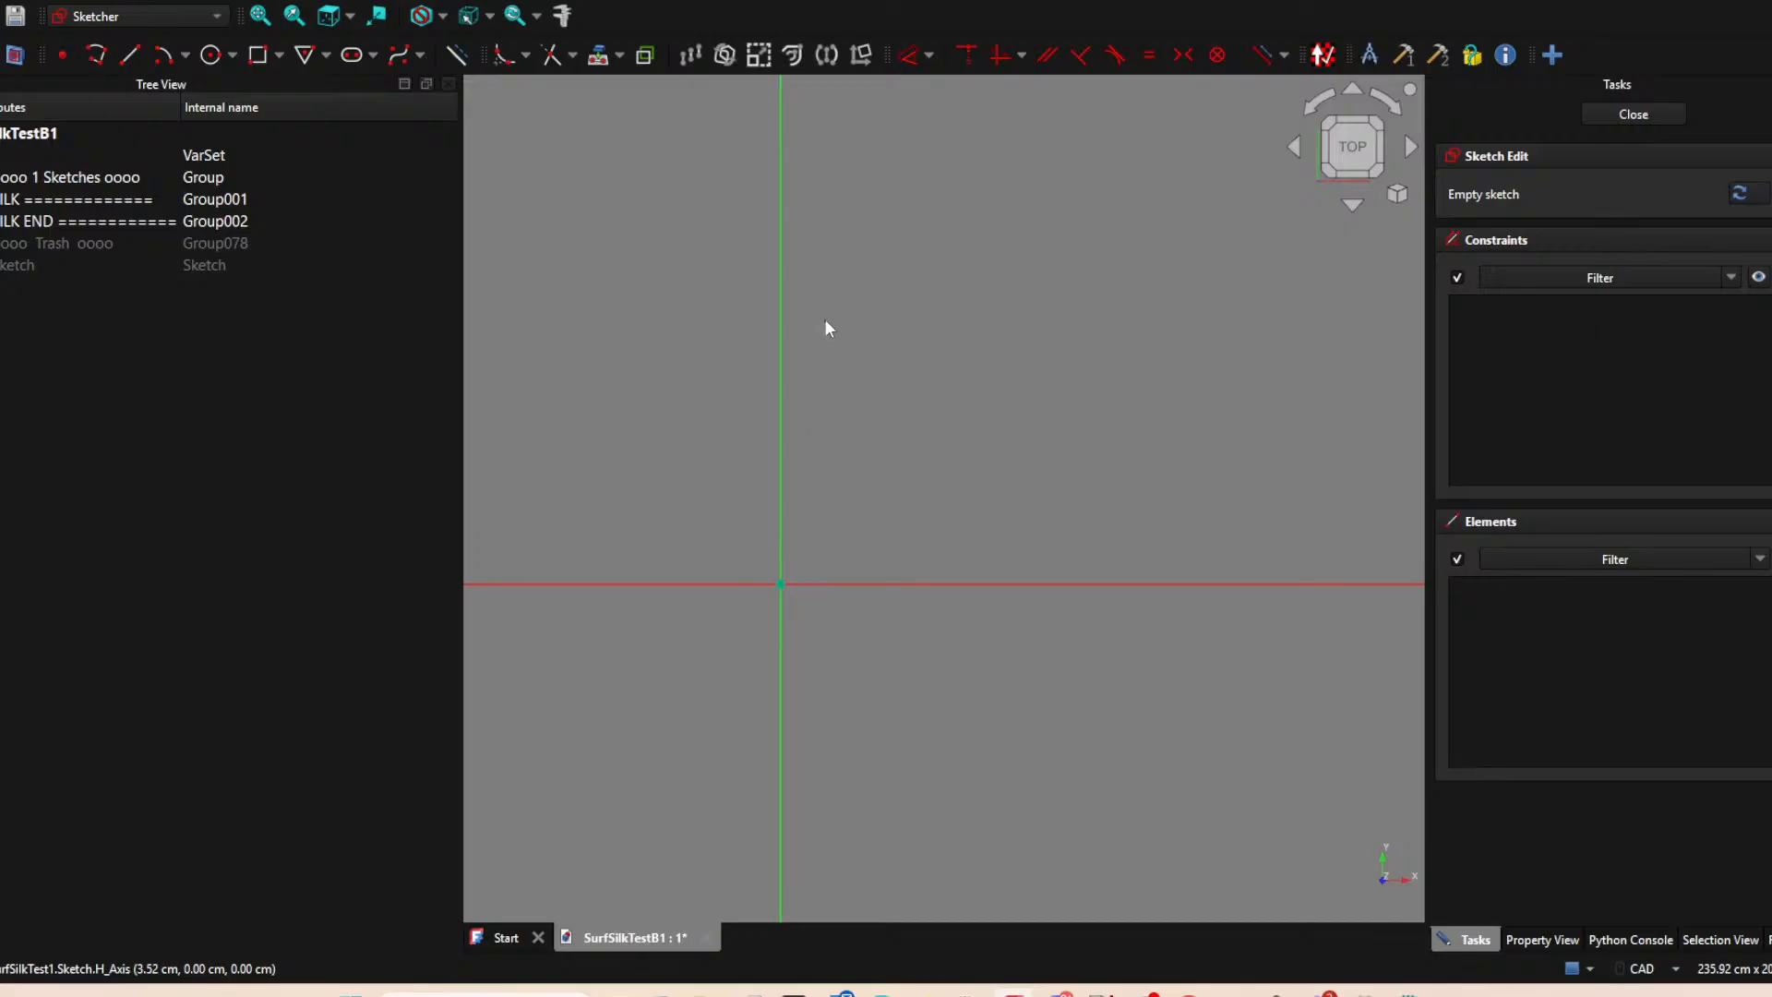
{"action": "left_click", "coordinate": [412, 55]}
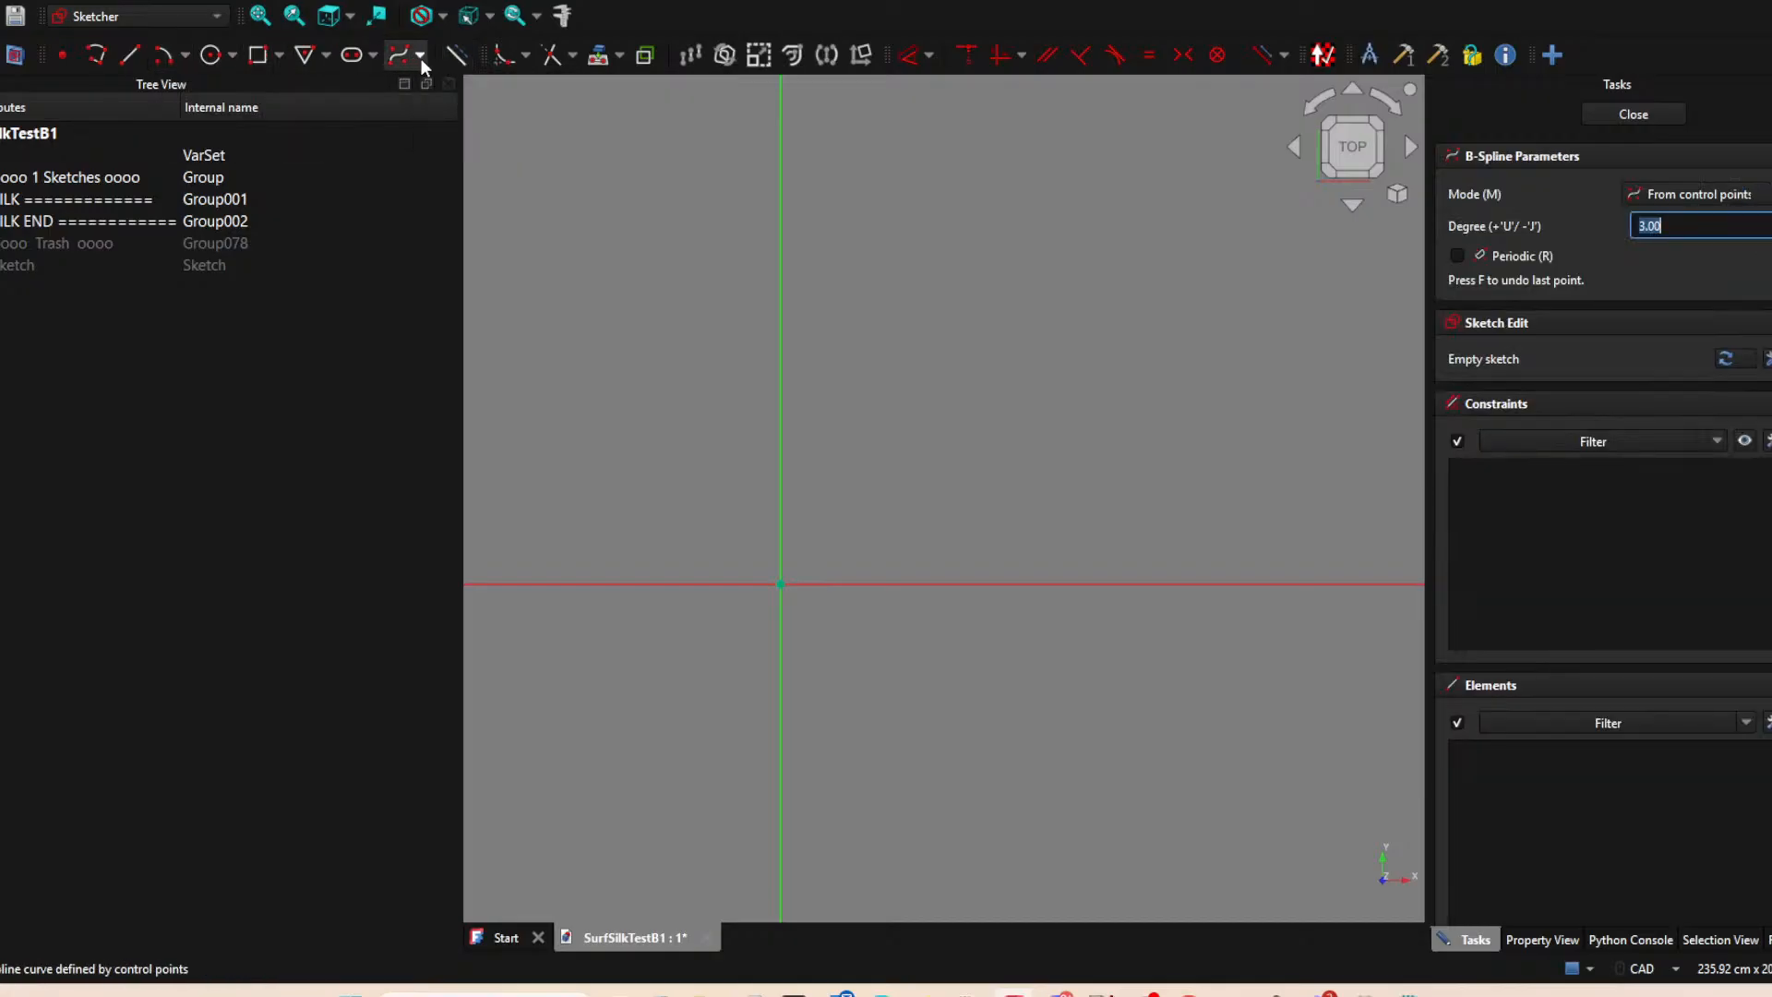
{"action": "left_click", "coordinate": [419, 58]}
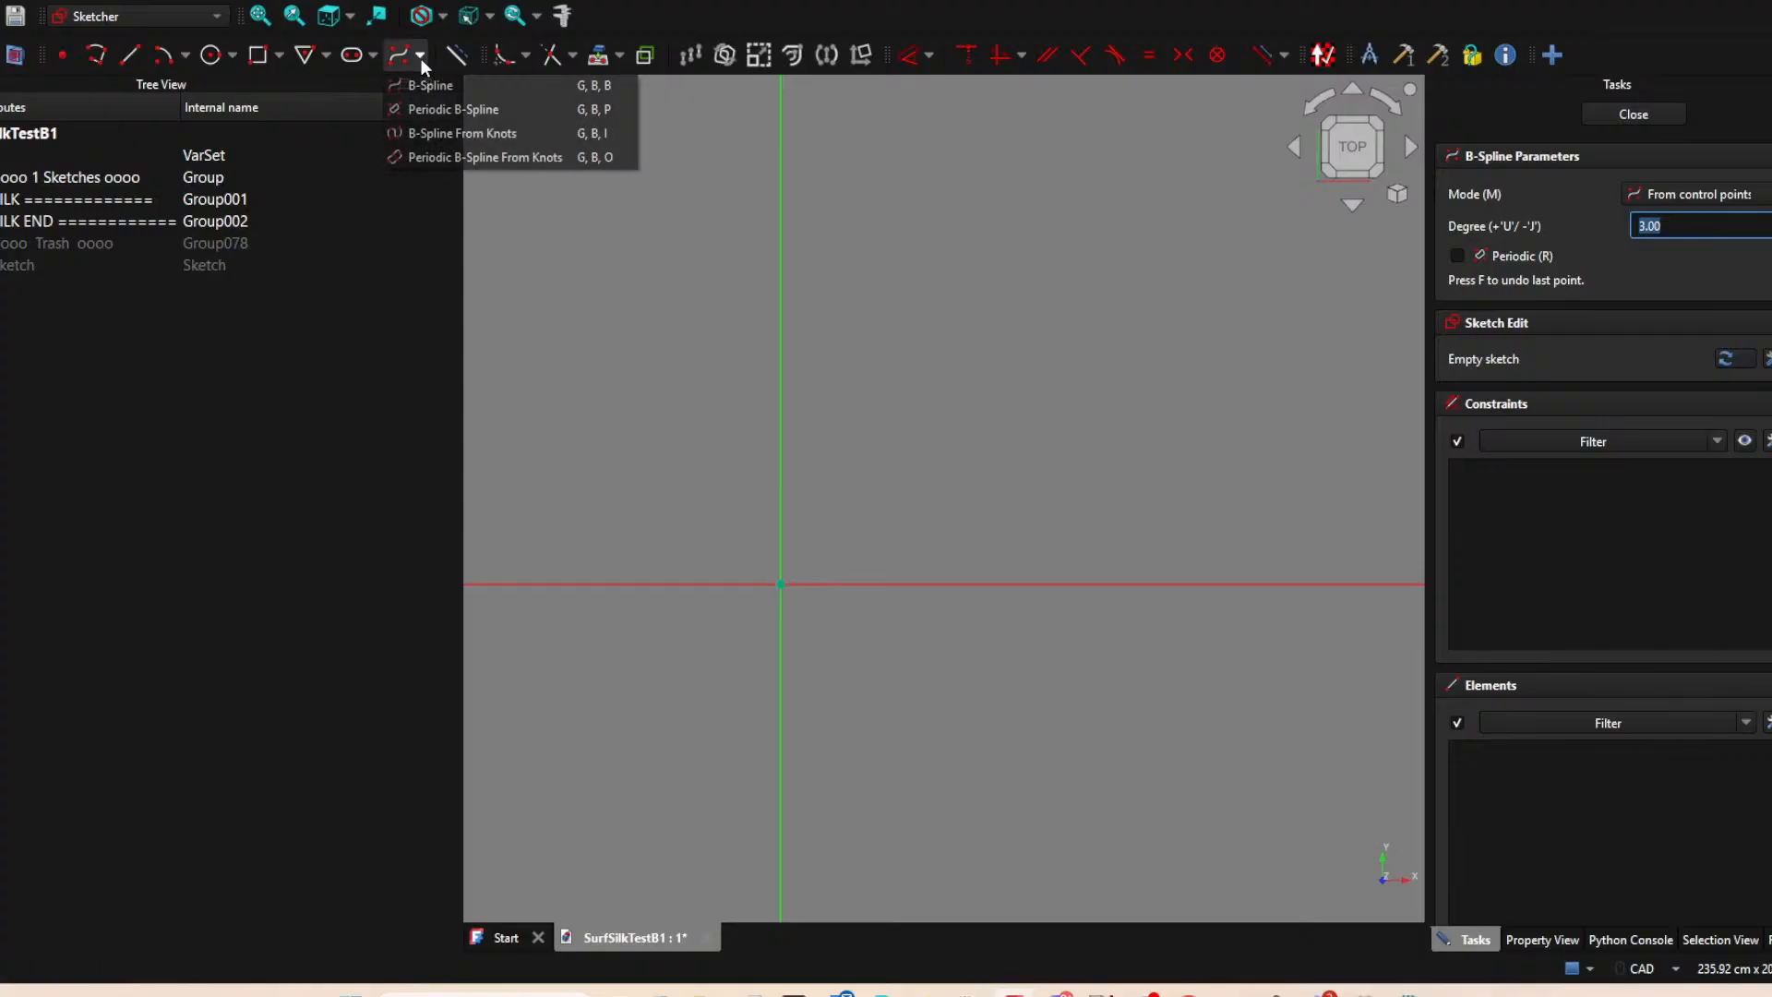
{"action": "left_click", "coordinate": [427, 139]}
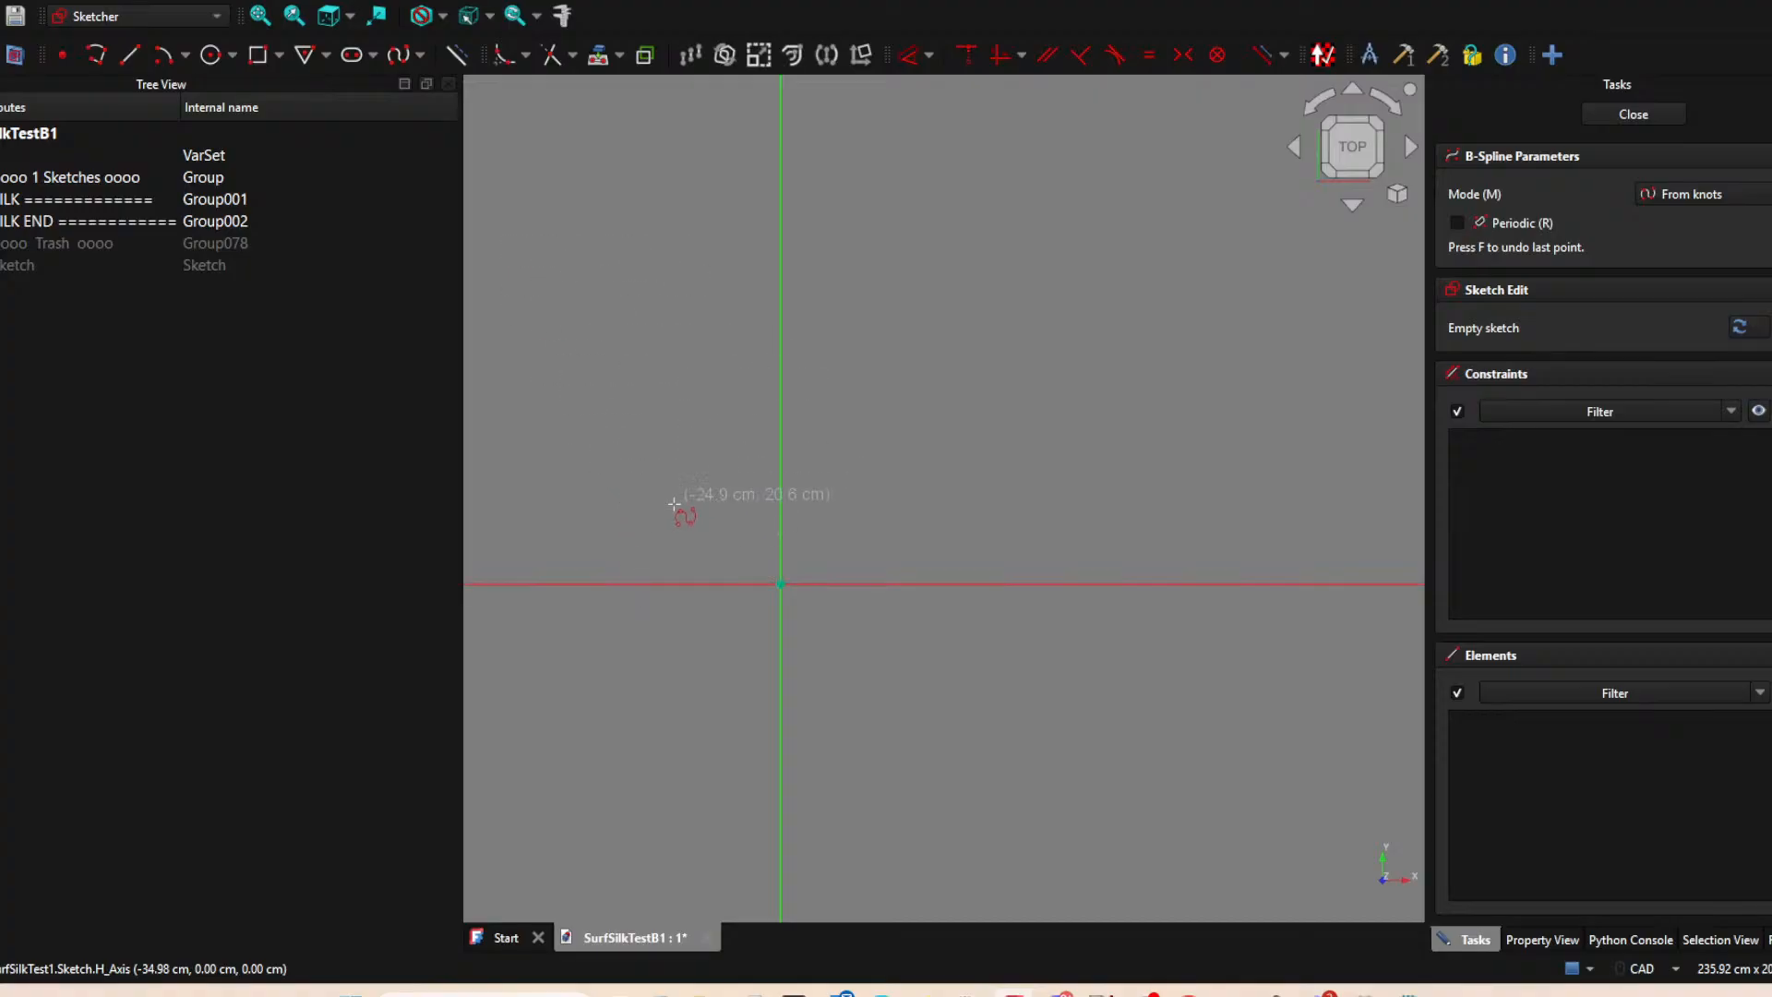
{"action": "left_click", "coordinate": [420, 55]}
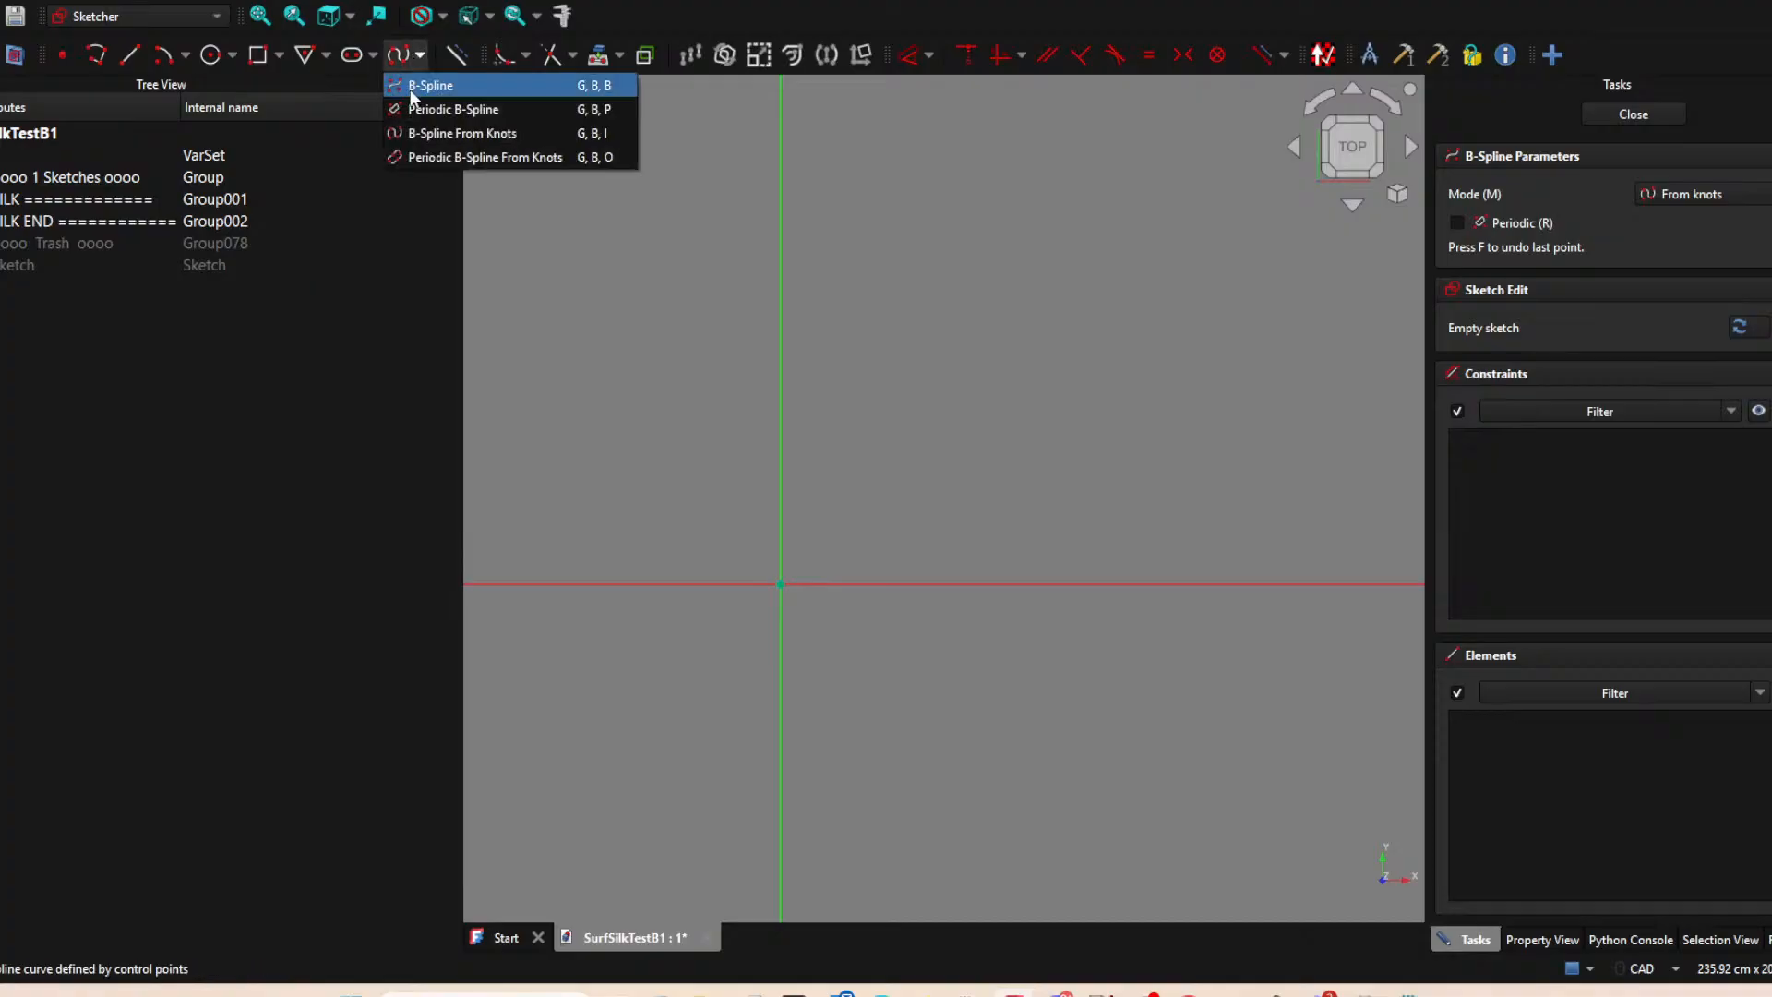
{"action": "left_click", "coordinate": [443, 83]}
{"action": "scroll", "coordinate": [642, 520], "scroll_direction": "down", "scroll_amount": 1}
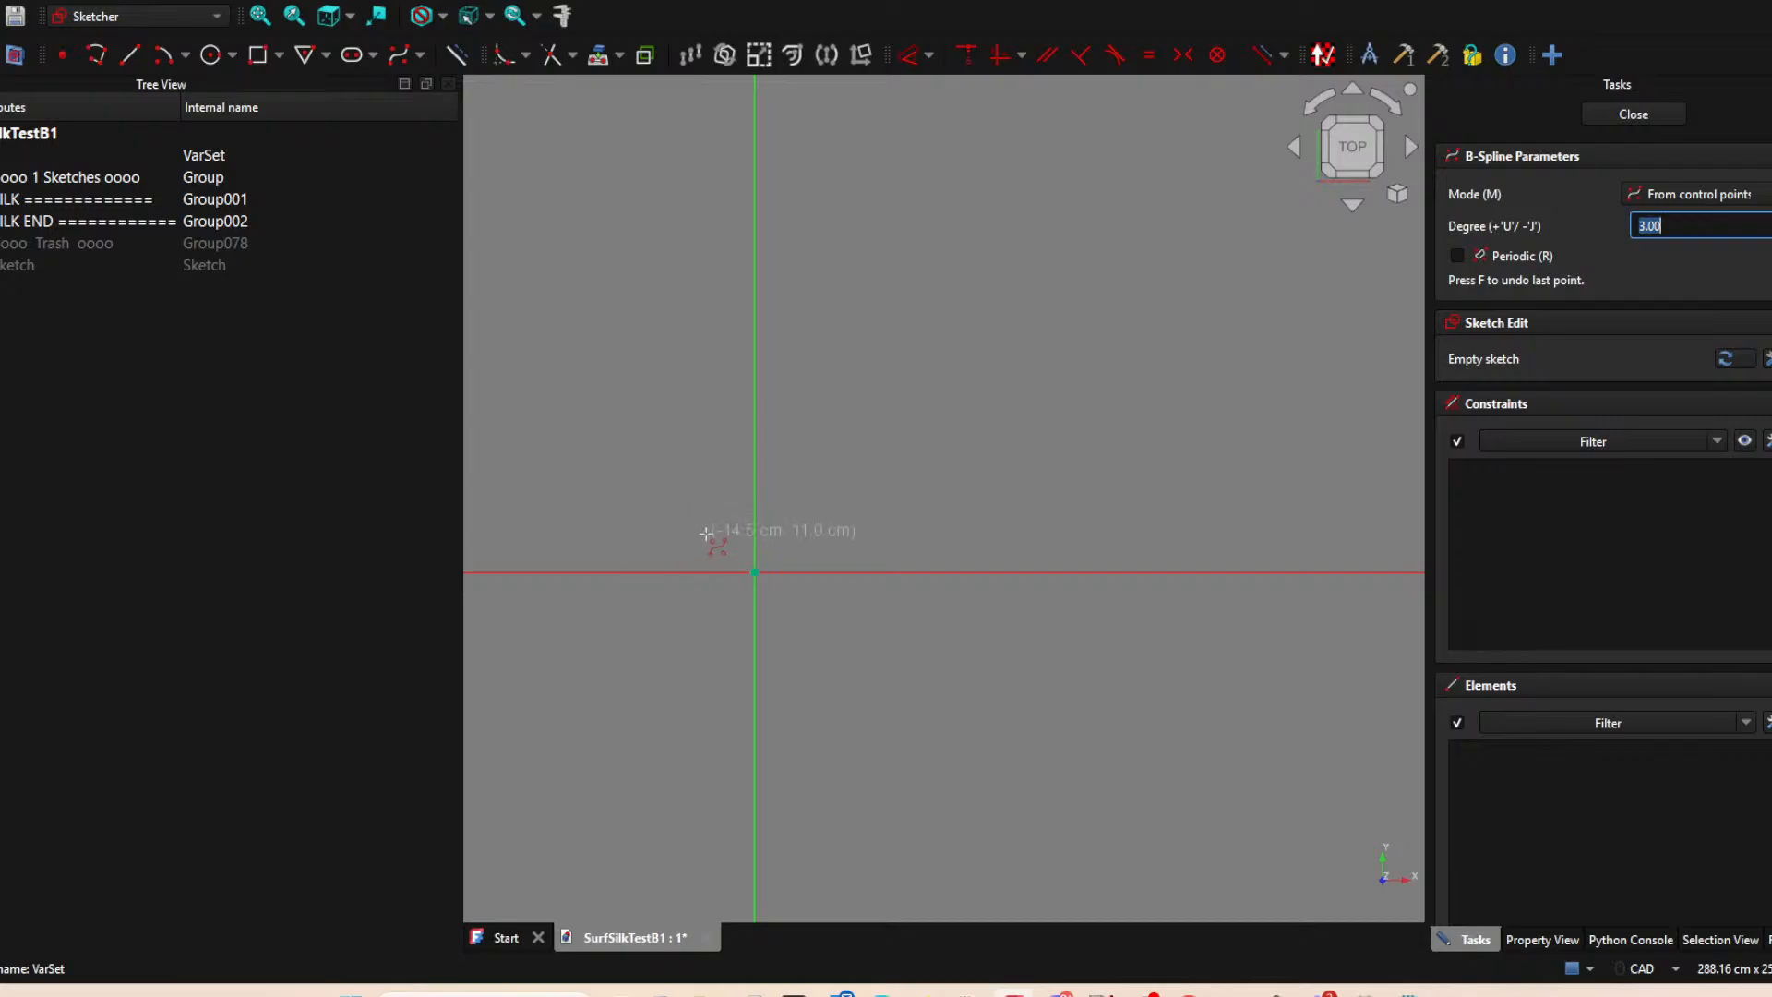
{"action": "scroll", "coordinate": [724, 498], "scroll_direction": "down", "scroll_amount": 8}
{"action": "middle_click_drag", "start_coordinate": [712, 494], "coordinate": [736, 814]}
{"action": "scroll", "coordinate": [803, 535], "scroll_direction": "down", "scroll_amount": 4}
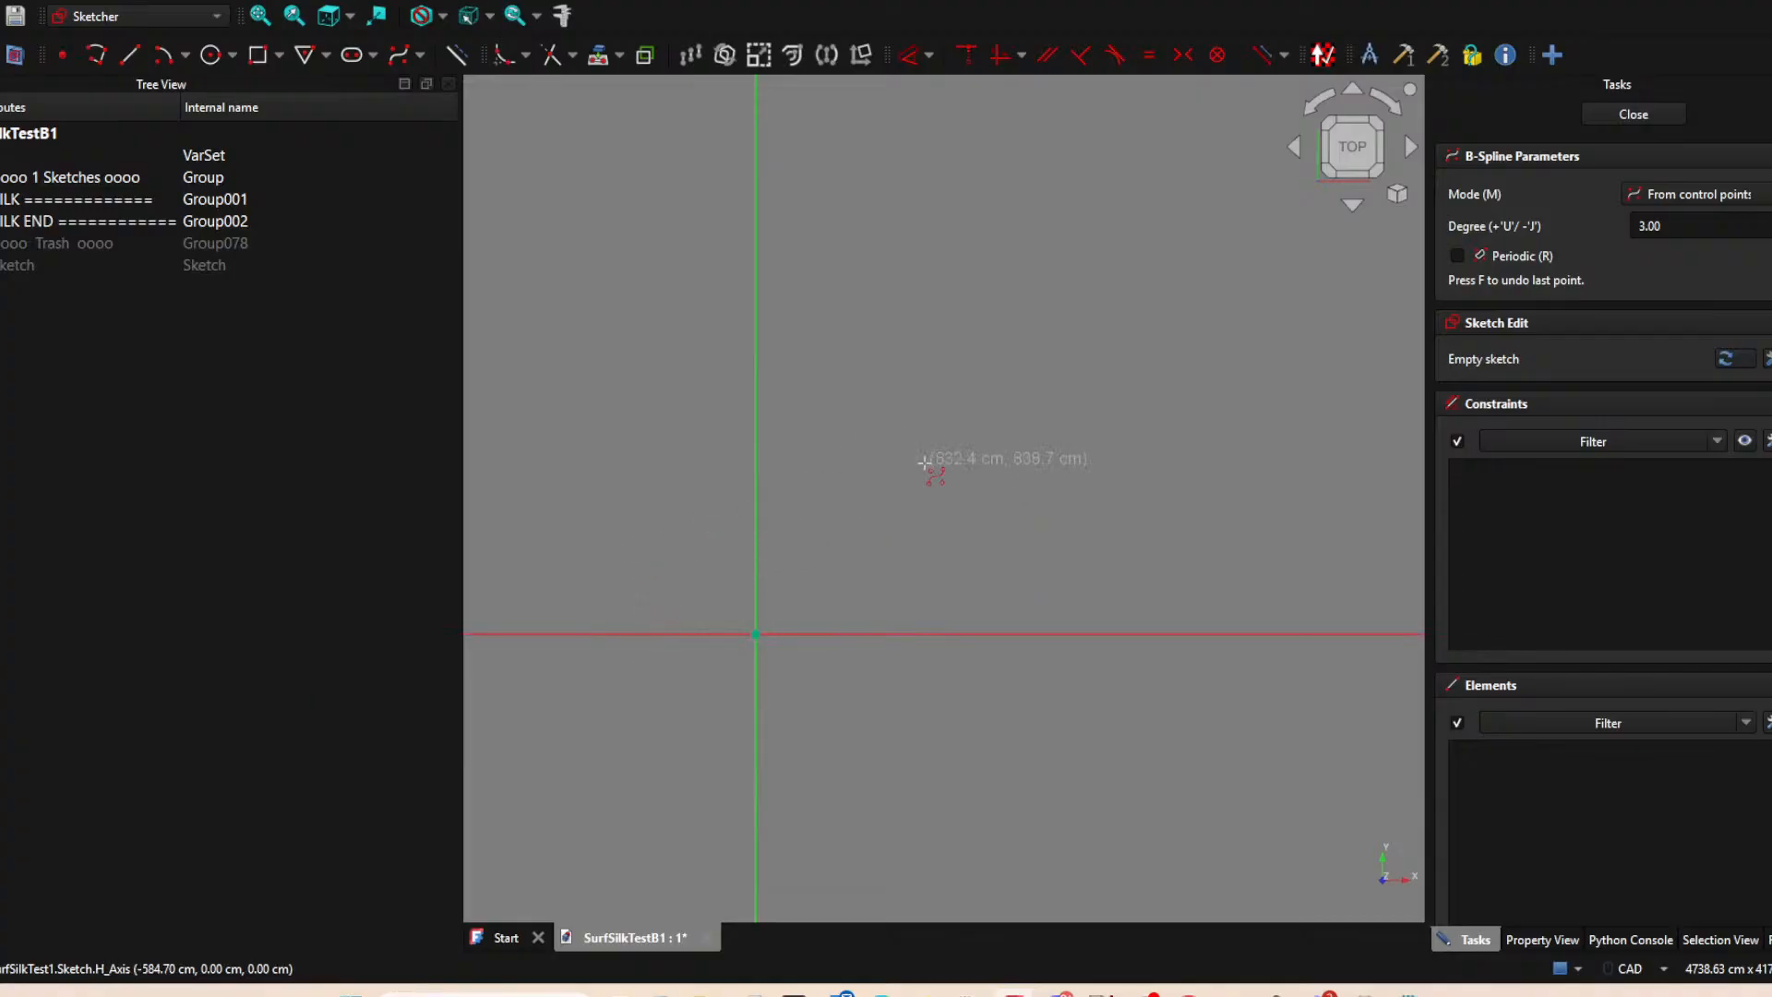
{"action": "scroll", "coordinate": [906, 655], "scroll_direction": "down", "scroll_amount": 3}
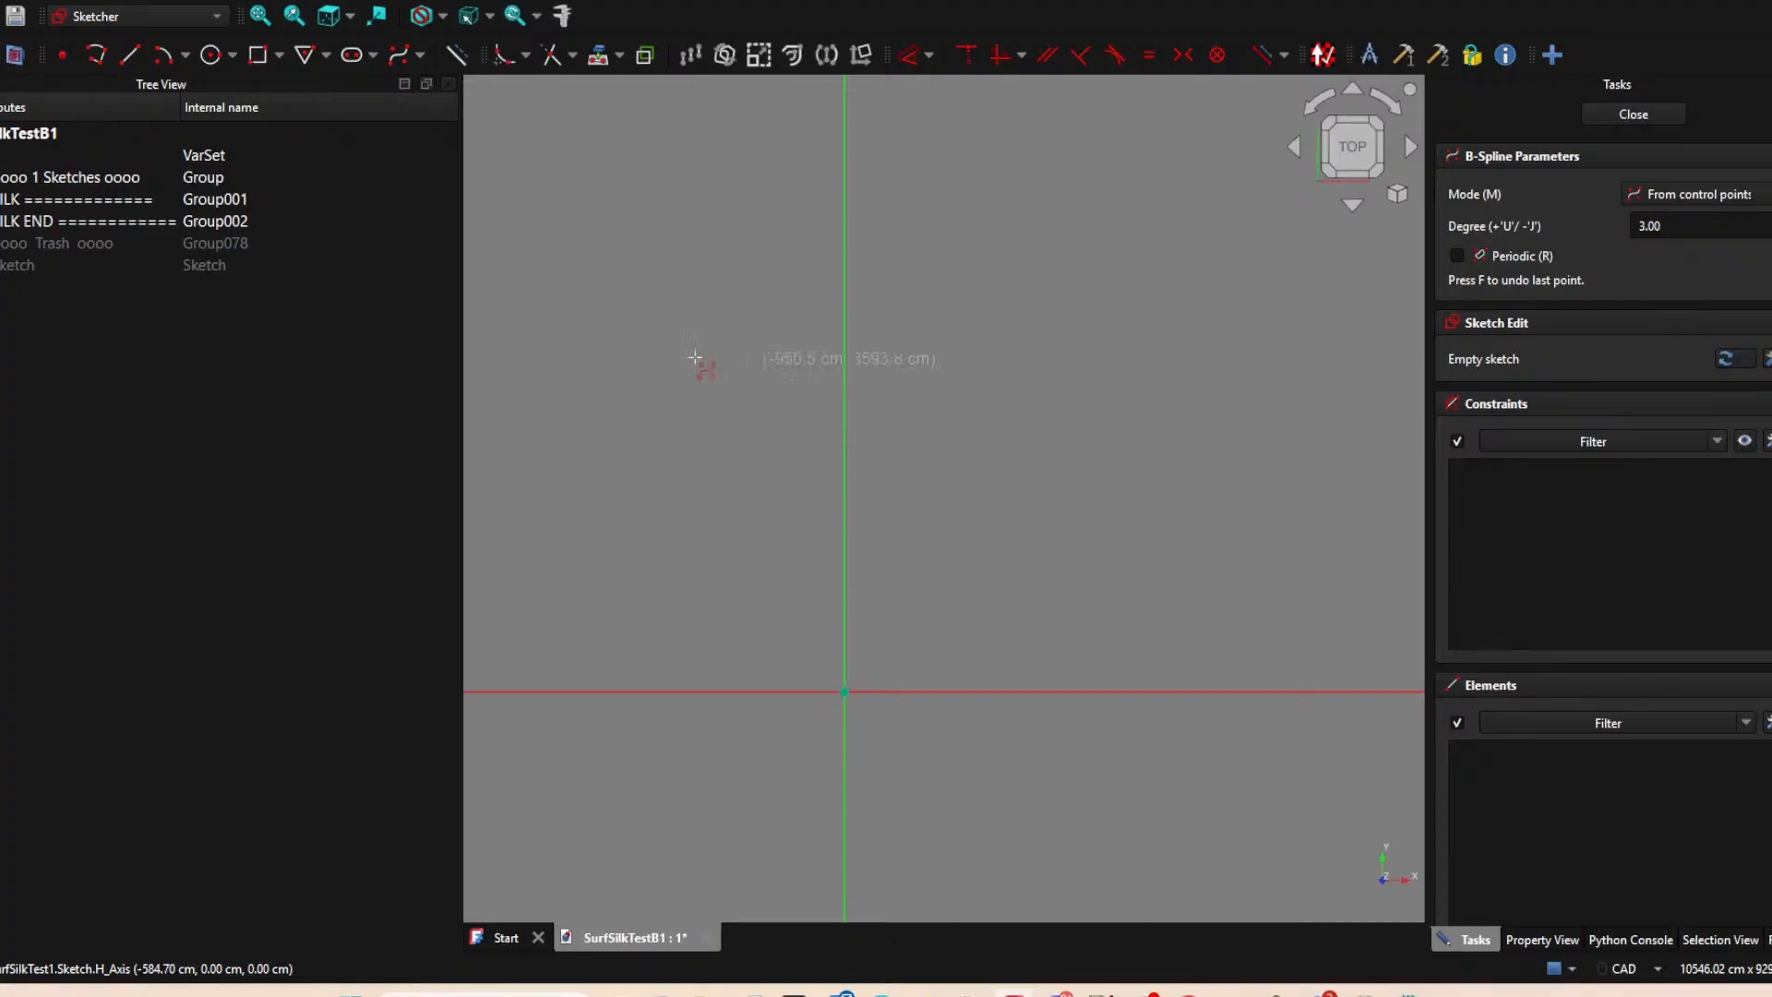
Draw a horizontal line above the X axis, crossing the Y axis.
{"action": "left_click", "coordinate": [128, 56]}
{"action": "left_click", "coordinate": [779, 551]}
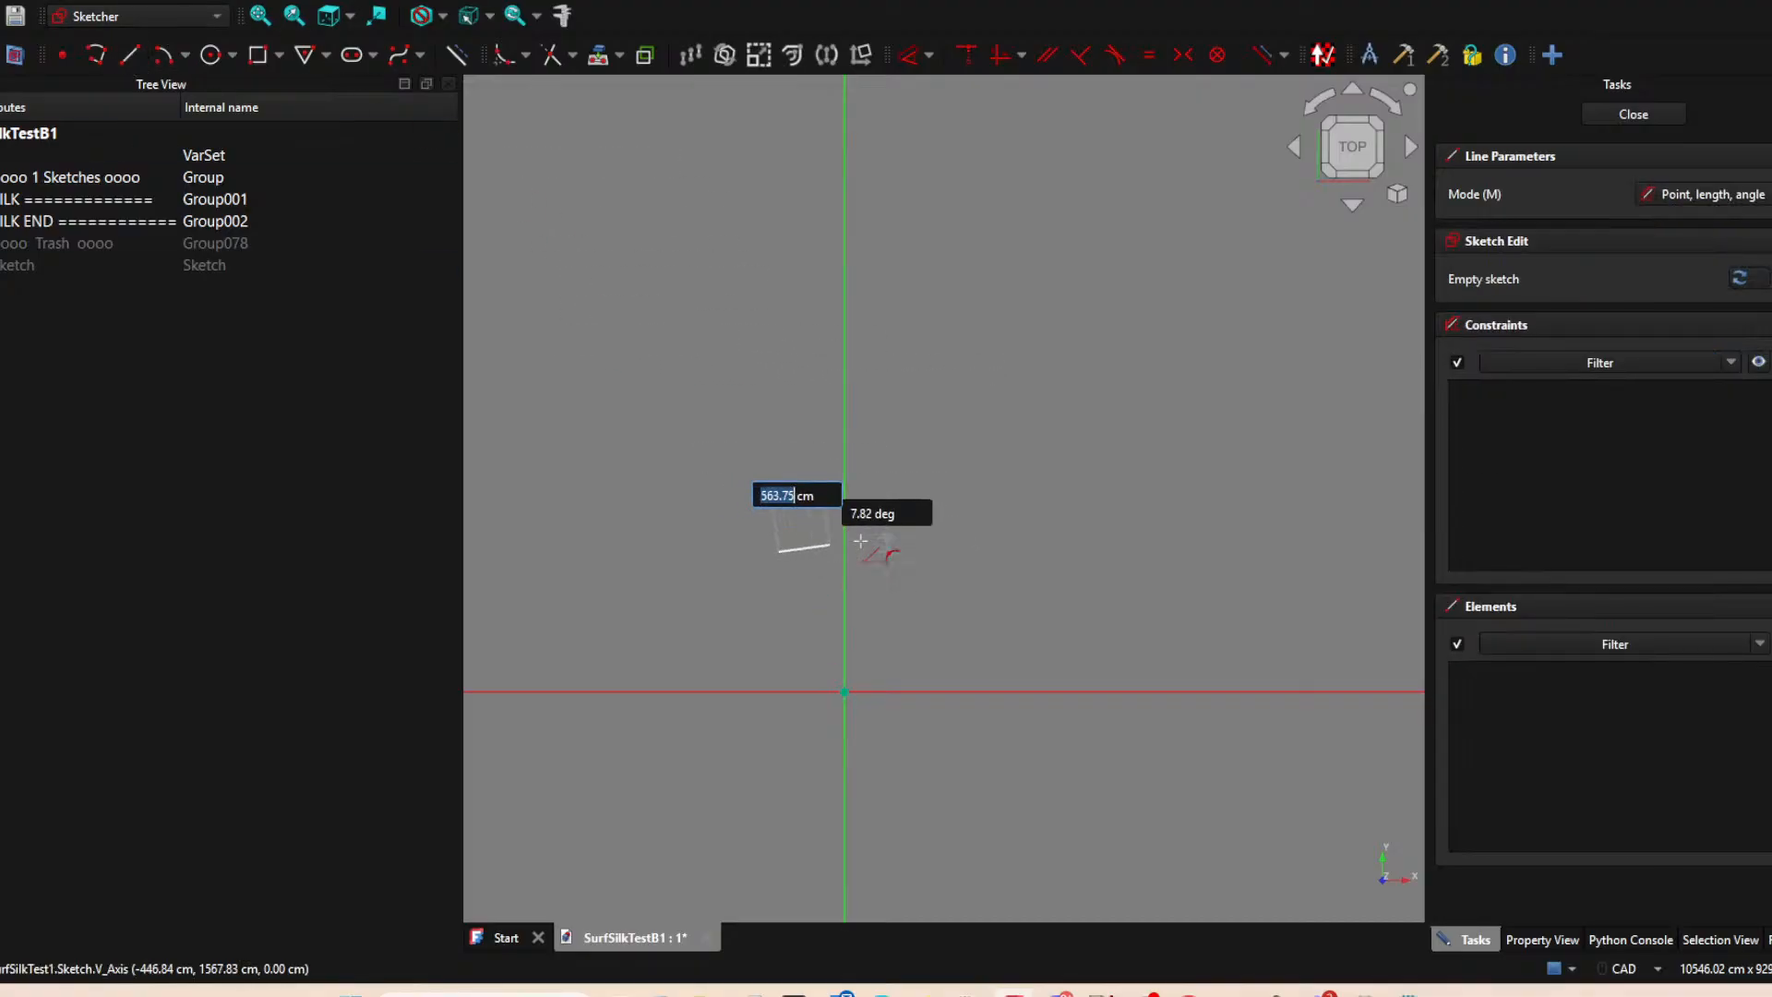
{"action": "left_click", "coordinate": [923, 551]}
{"action": "right_click", "coordinate": [1019, 485]}
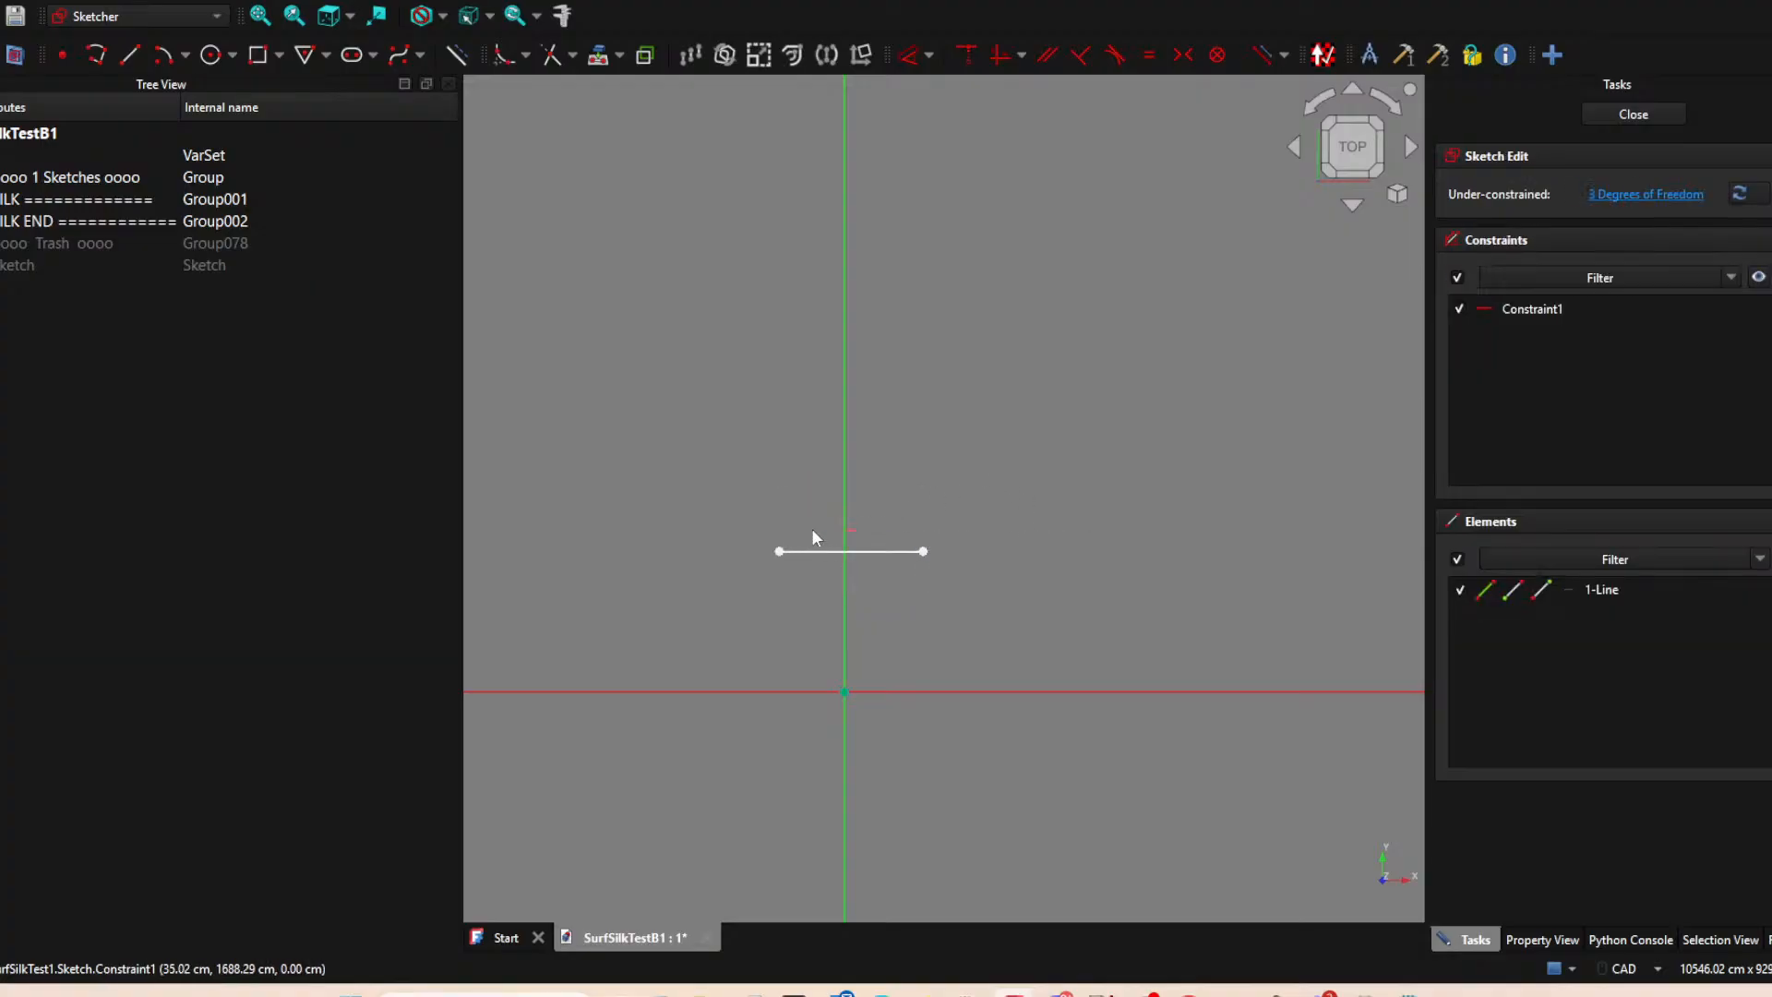
Make the line's endpoints symmetric about the Y axis, stretch the line to about 2041 cm, and close the sketch.
{"action": "left_click", "coordinate": [780, 552]}
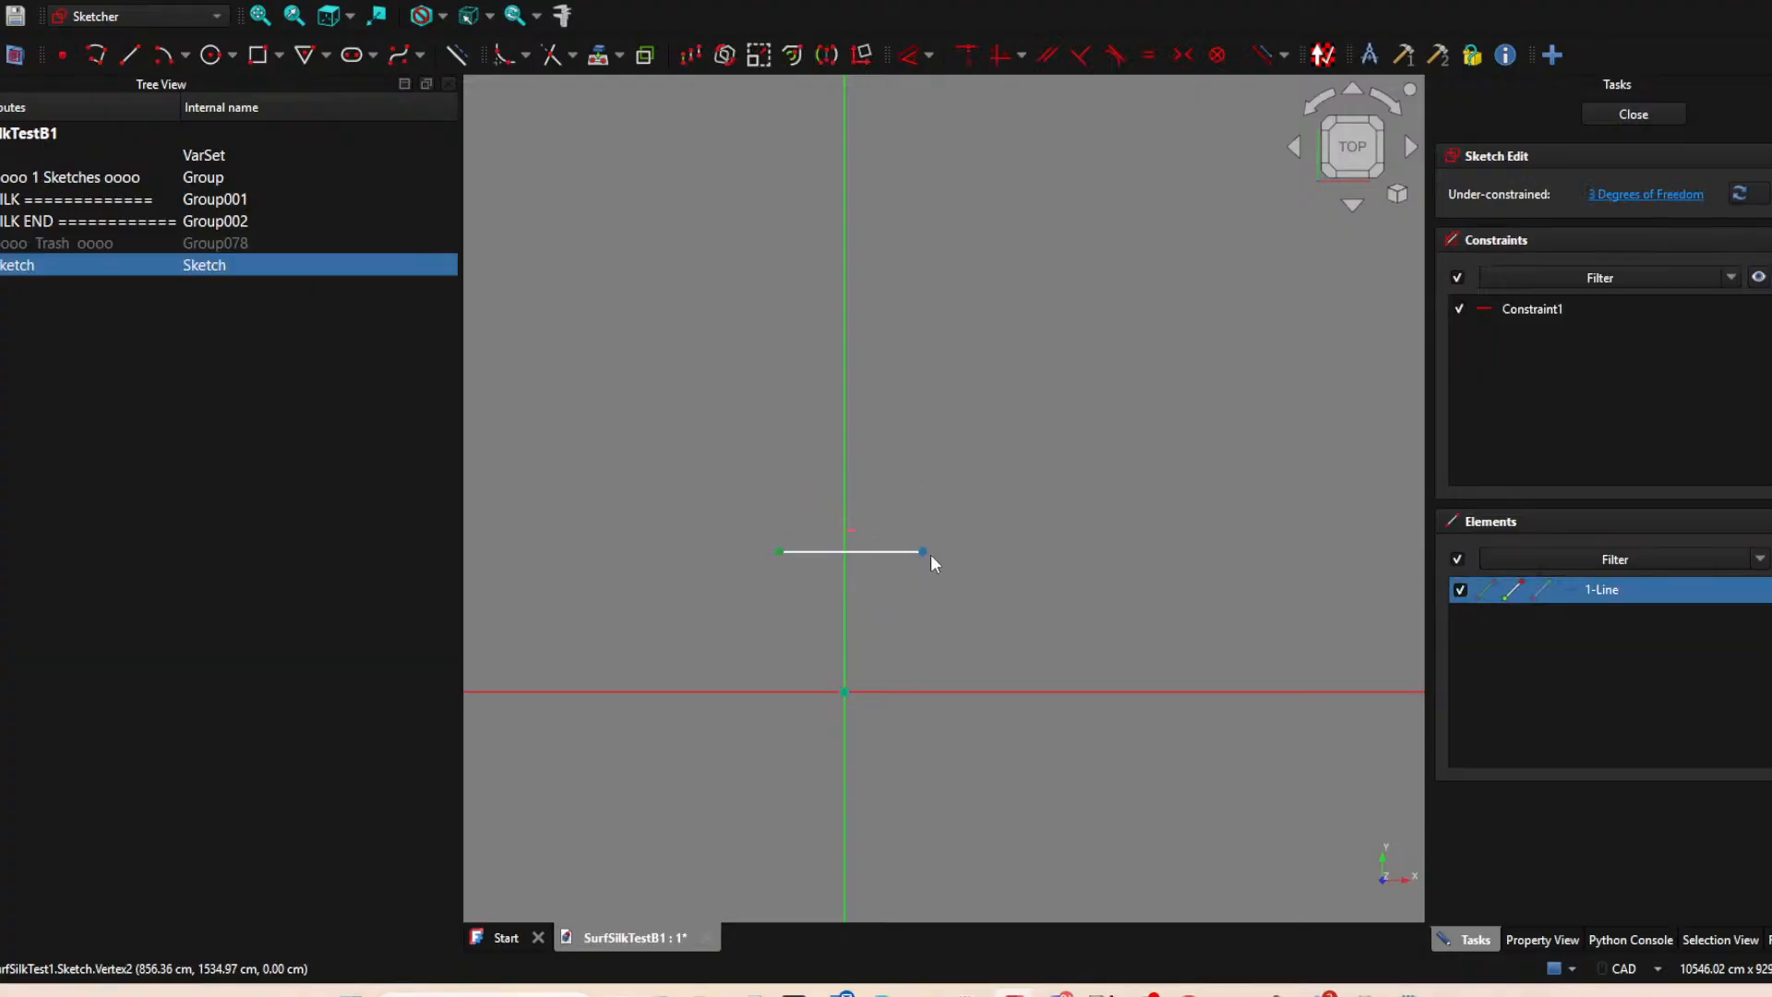
{"action": "left_click", "coordinate": [844, 457]}
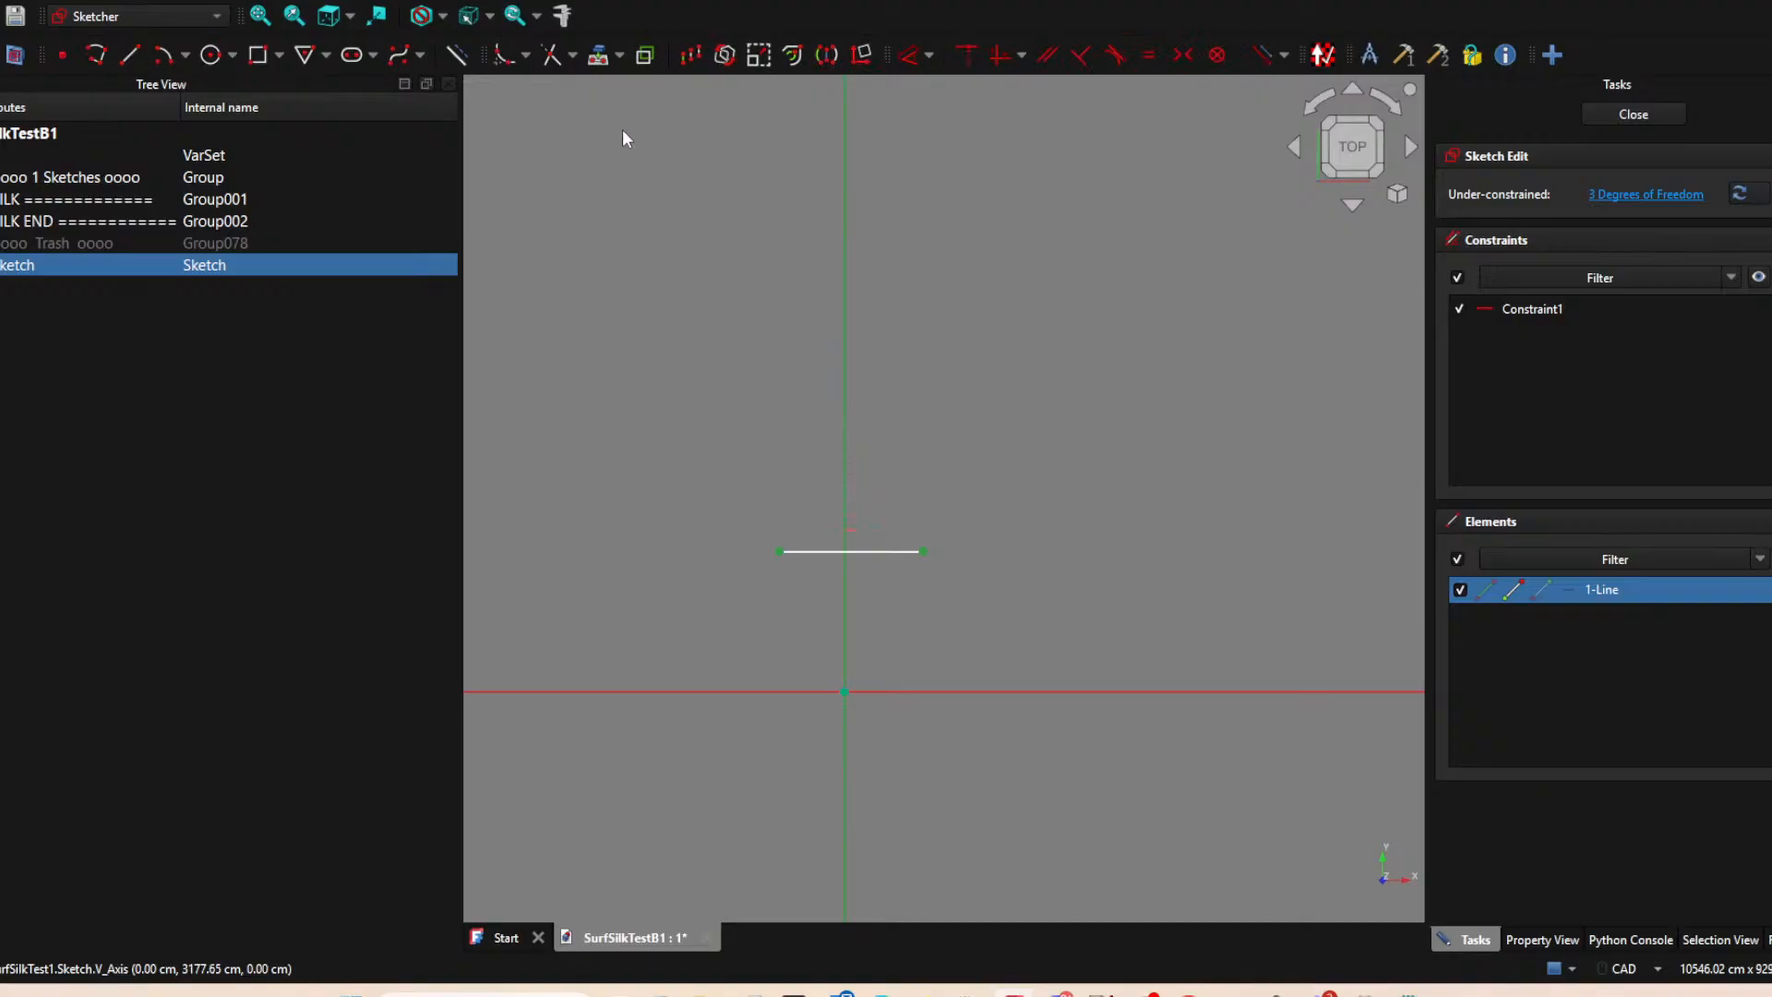
{"action": "key", "text": "s"}
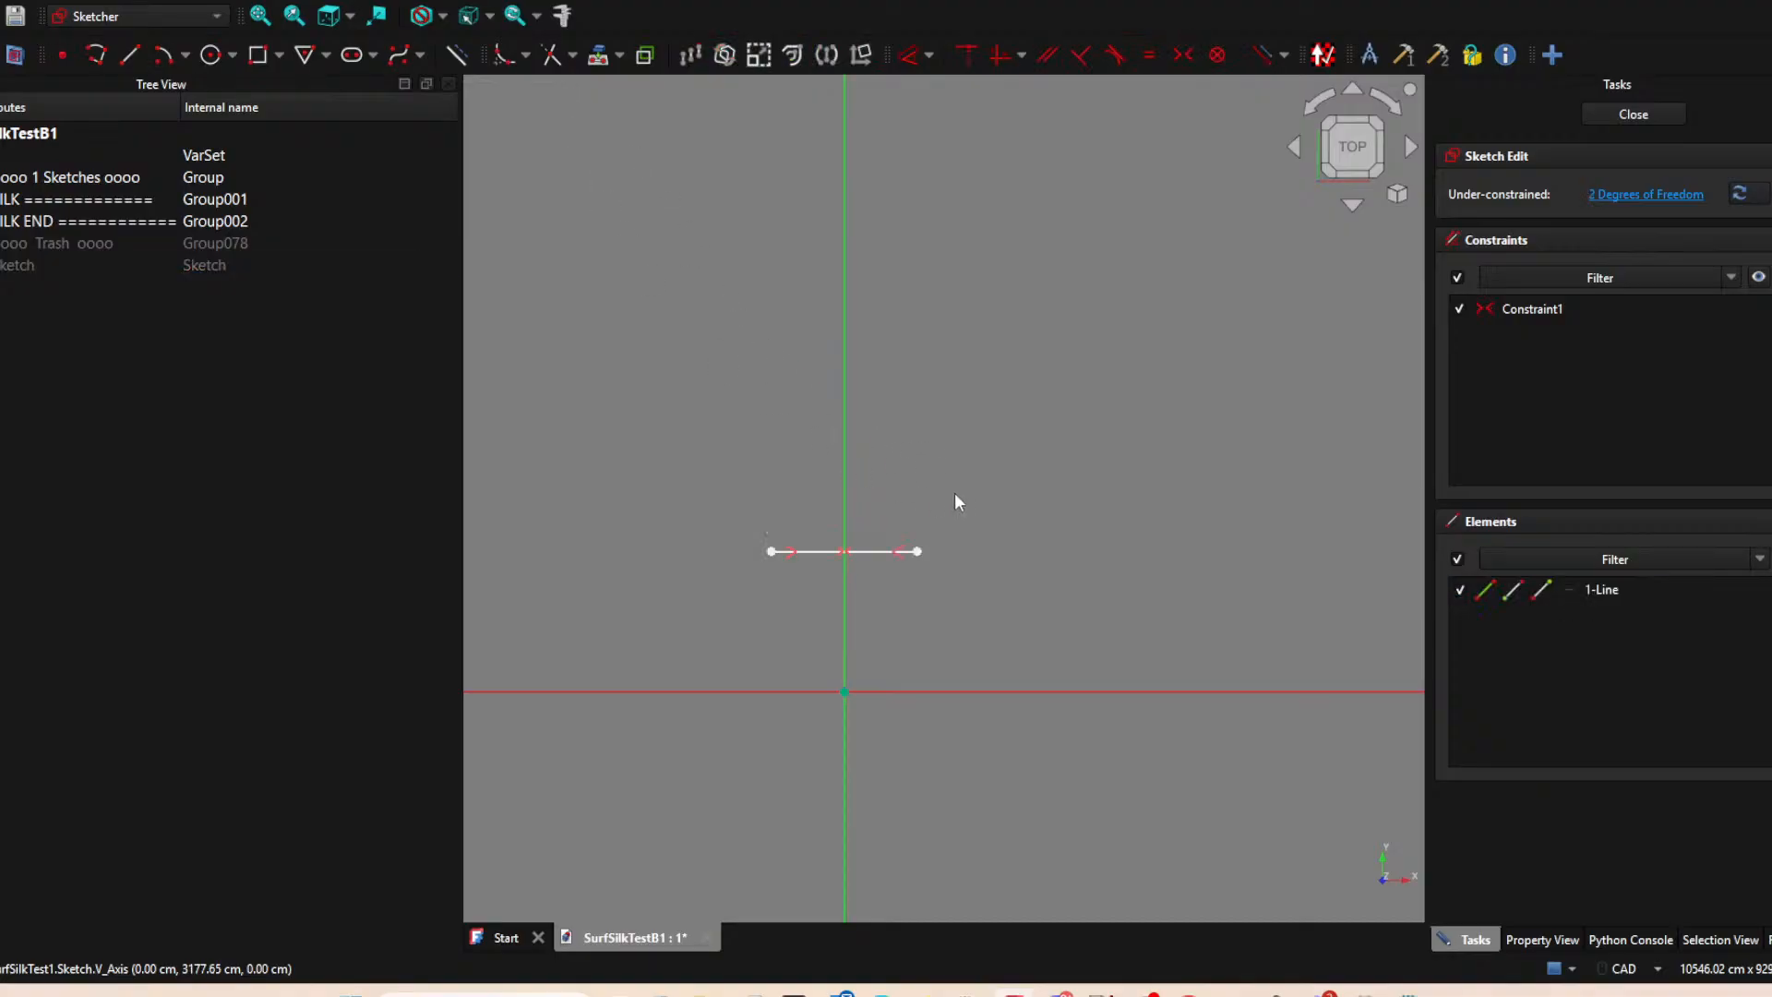
{"action": "left_click_drag", "start_coordinate": [771, 551], "coordinate": [753, 562]}
{"action": "left_click_drag", "start_coordinate": [937, 557], "coordinate": [940, 563]}
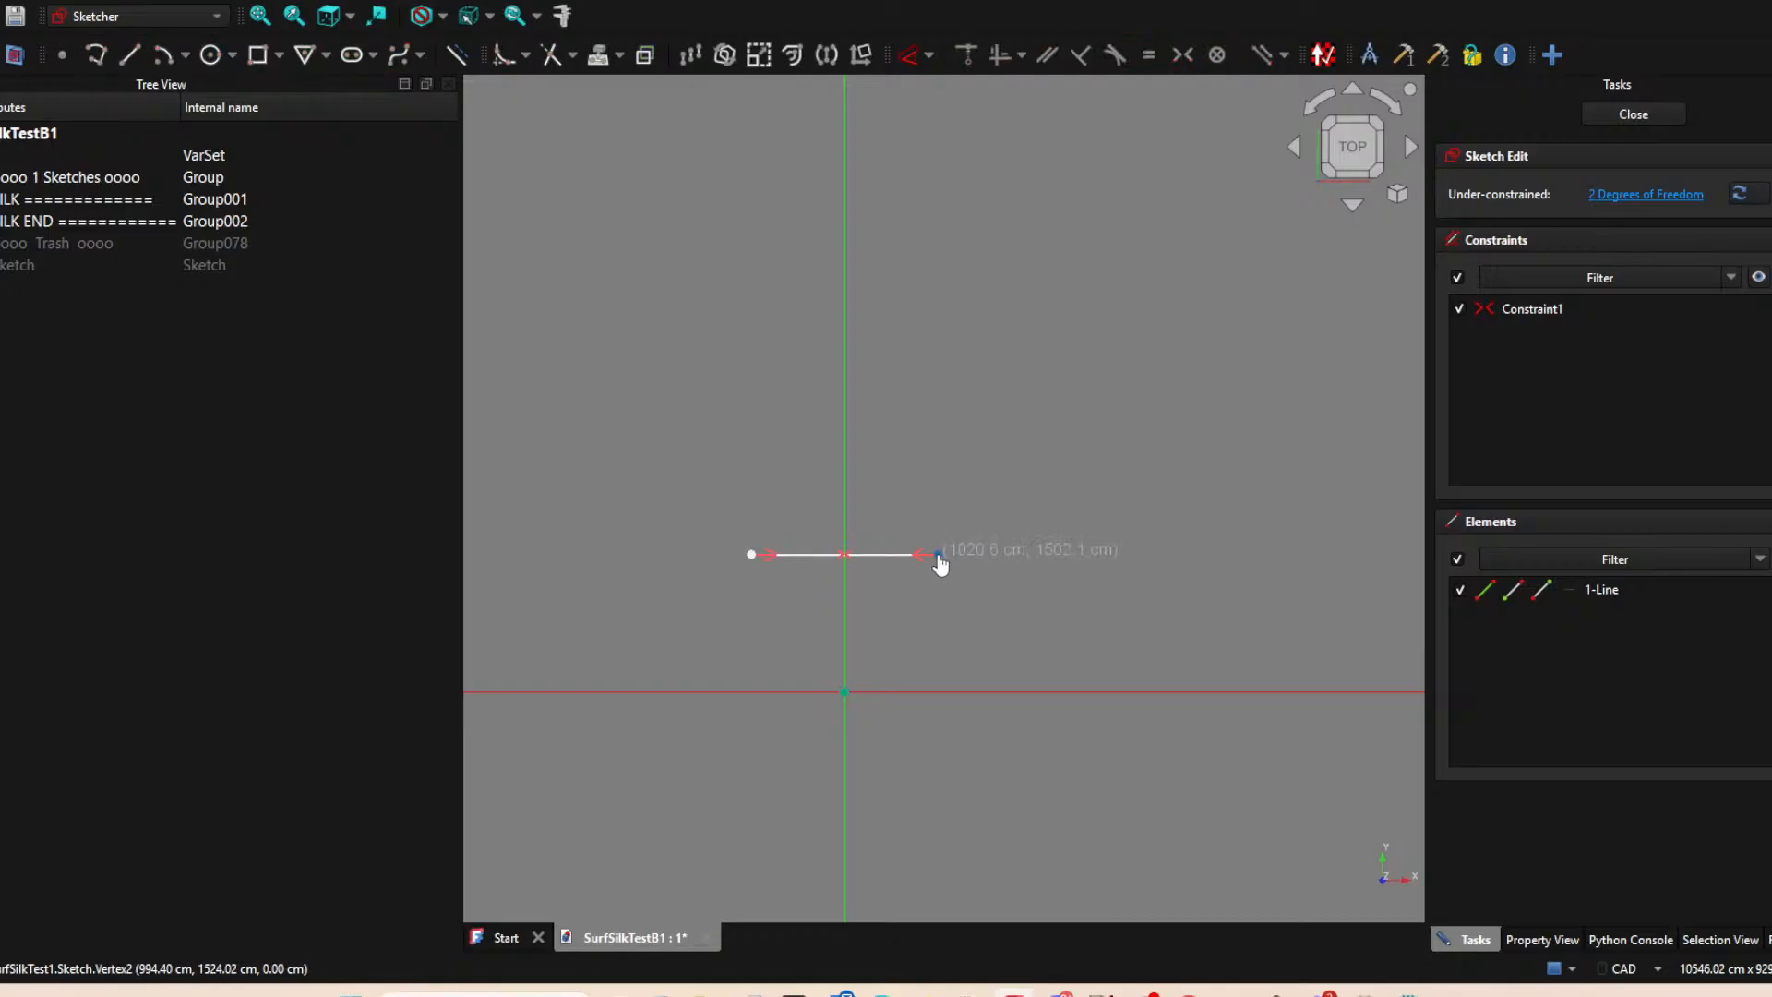
{"action": "left_click", "coordinate": [1634, 115]}
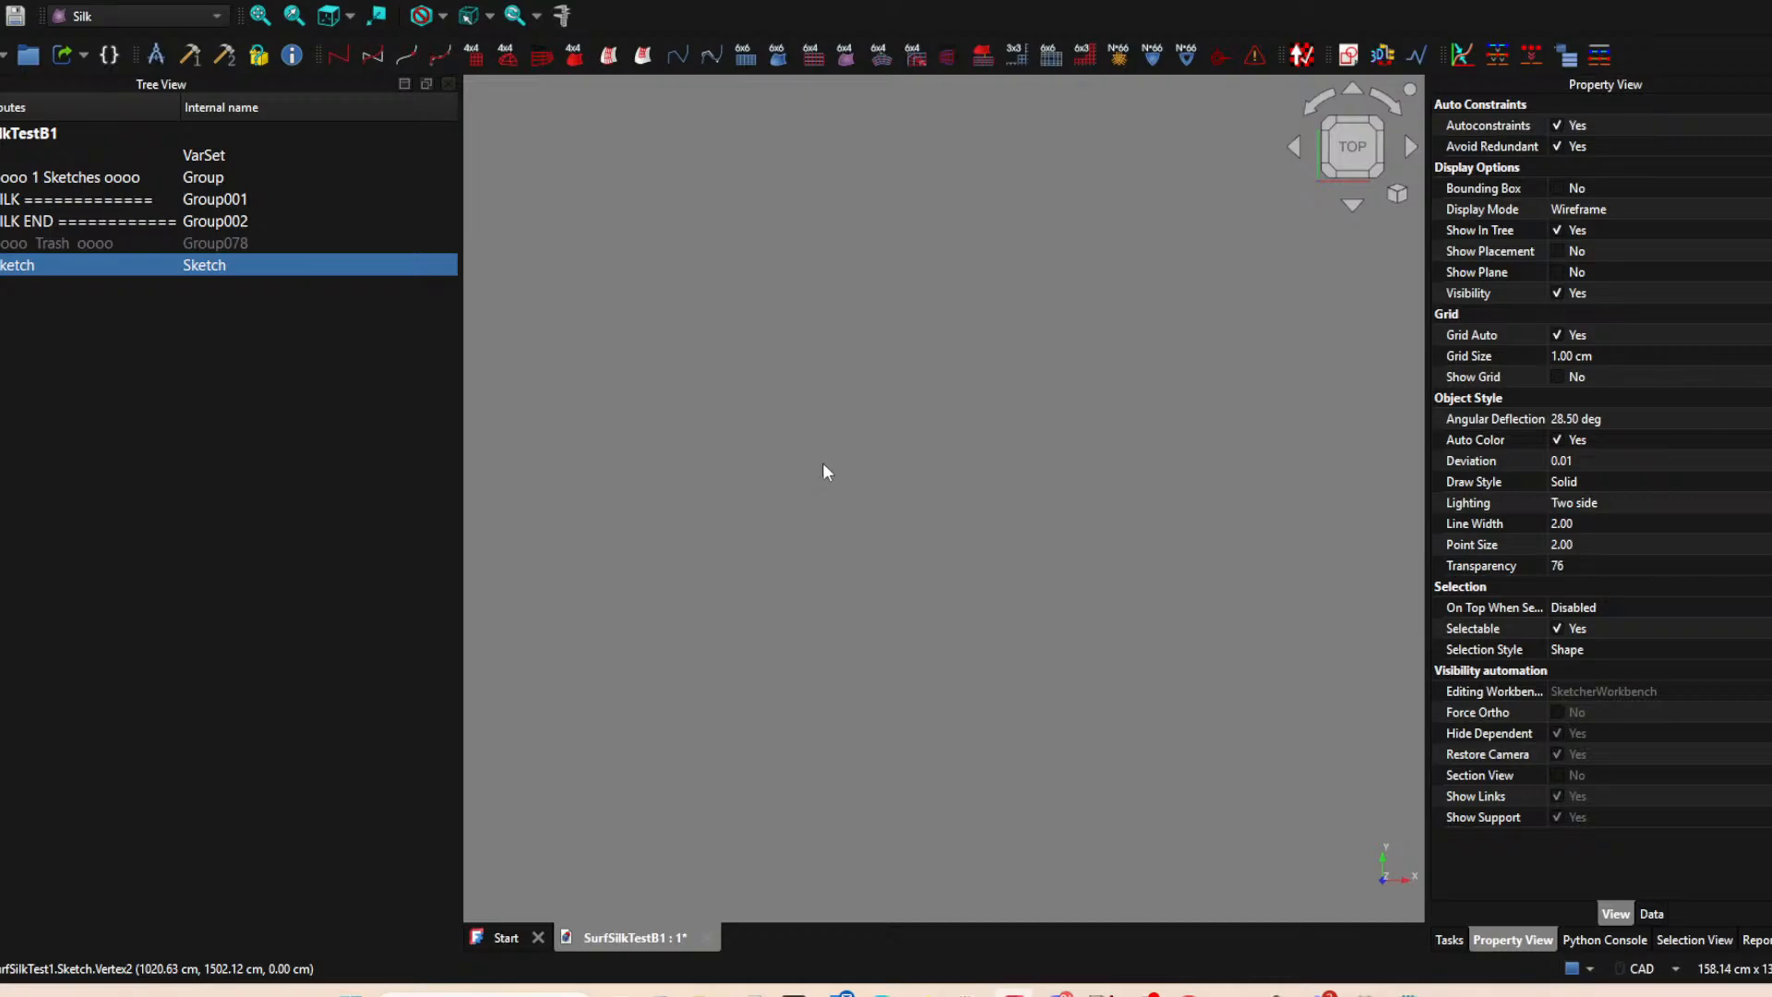
Select the sketched line and save the document as a new version named SurfSilkTestB2.
{"action": "scroll", "coordinate": [997, 430], "scroll_direction": "down", "scroll_amount": 20}
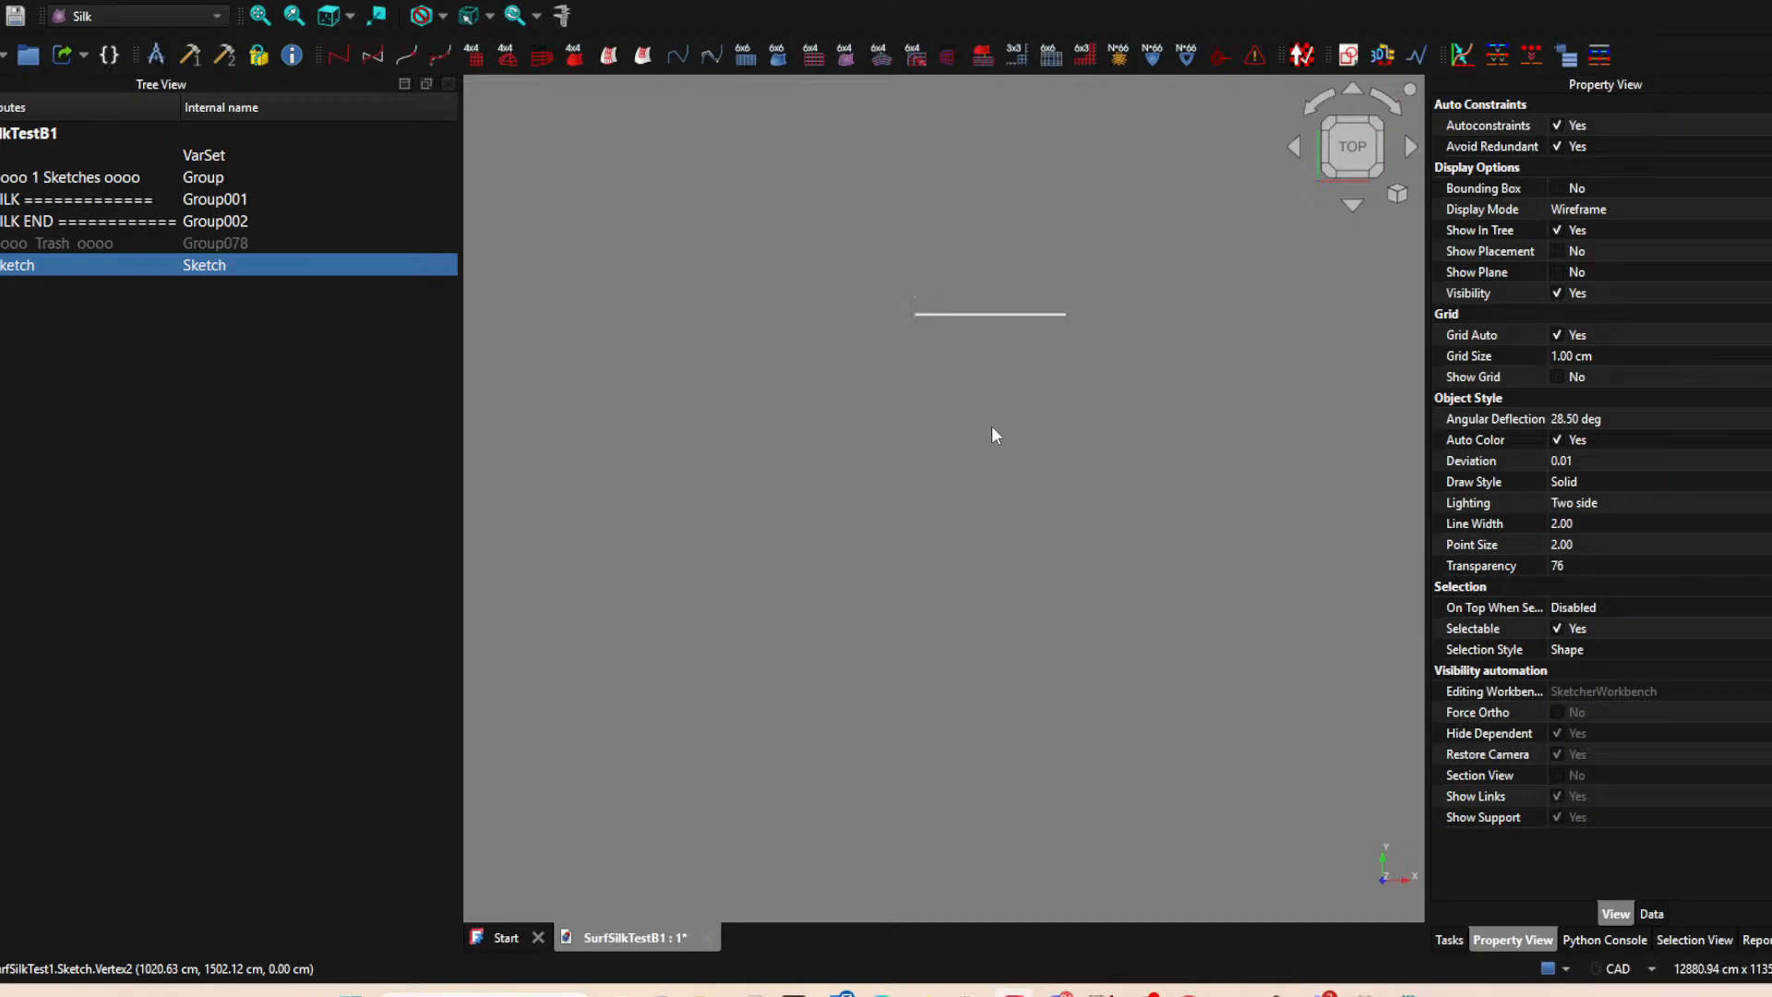
{"action": "middle_click_drag", "start_coordinate": [953, 493], "coordinate": [888, 679]}
{"action": "scroll", "coordinate": [989, 574], "scroll_direction": "up", "scroll_amount": 4}
{"action": "left_click", "coordinate": [866, 536]}
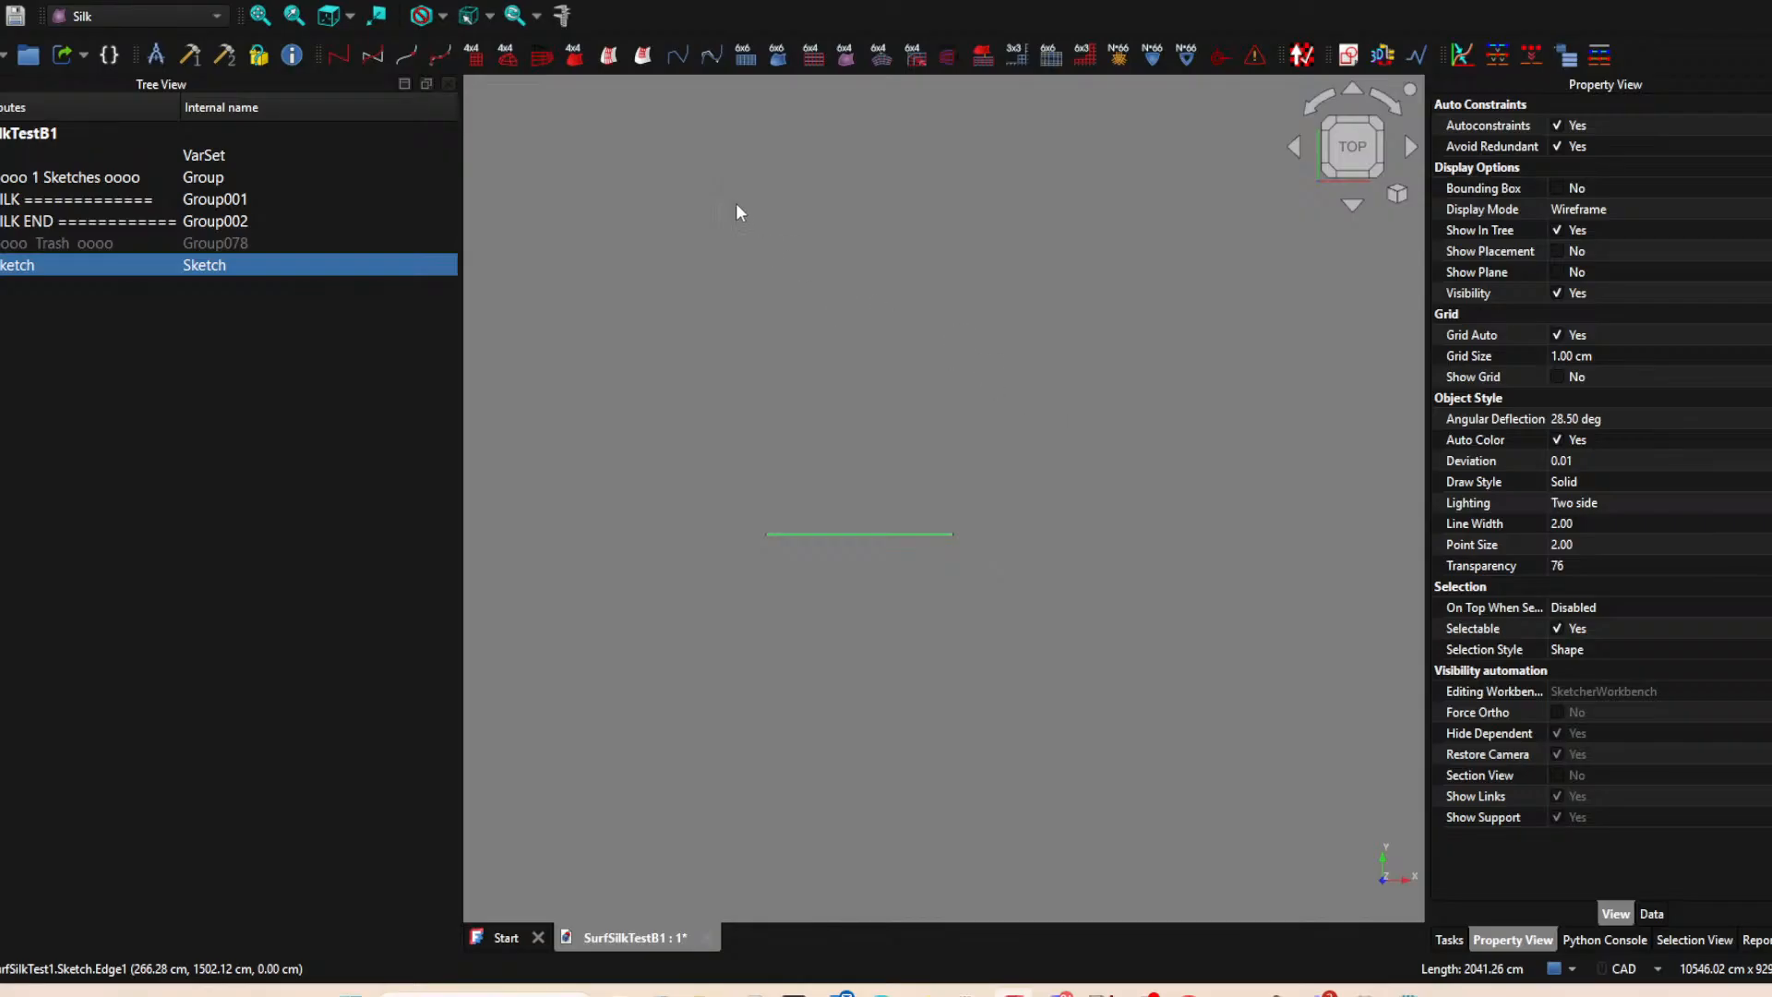
{"action": "left_click", "coordinate": [0, 0]}
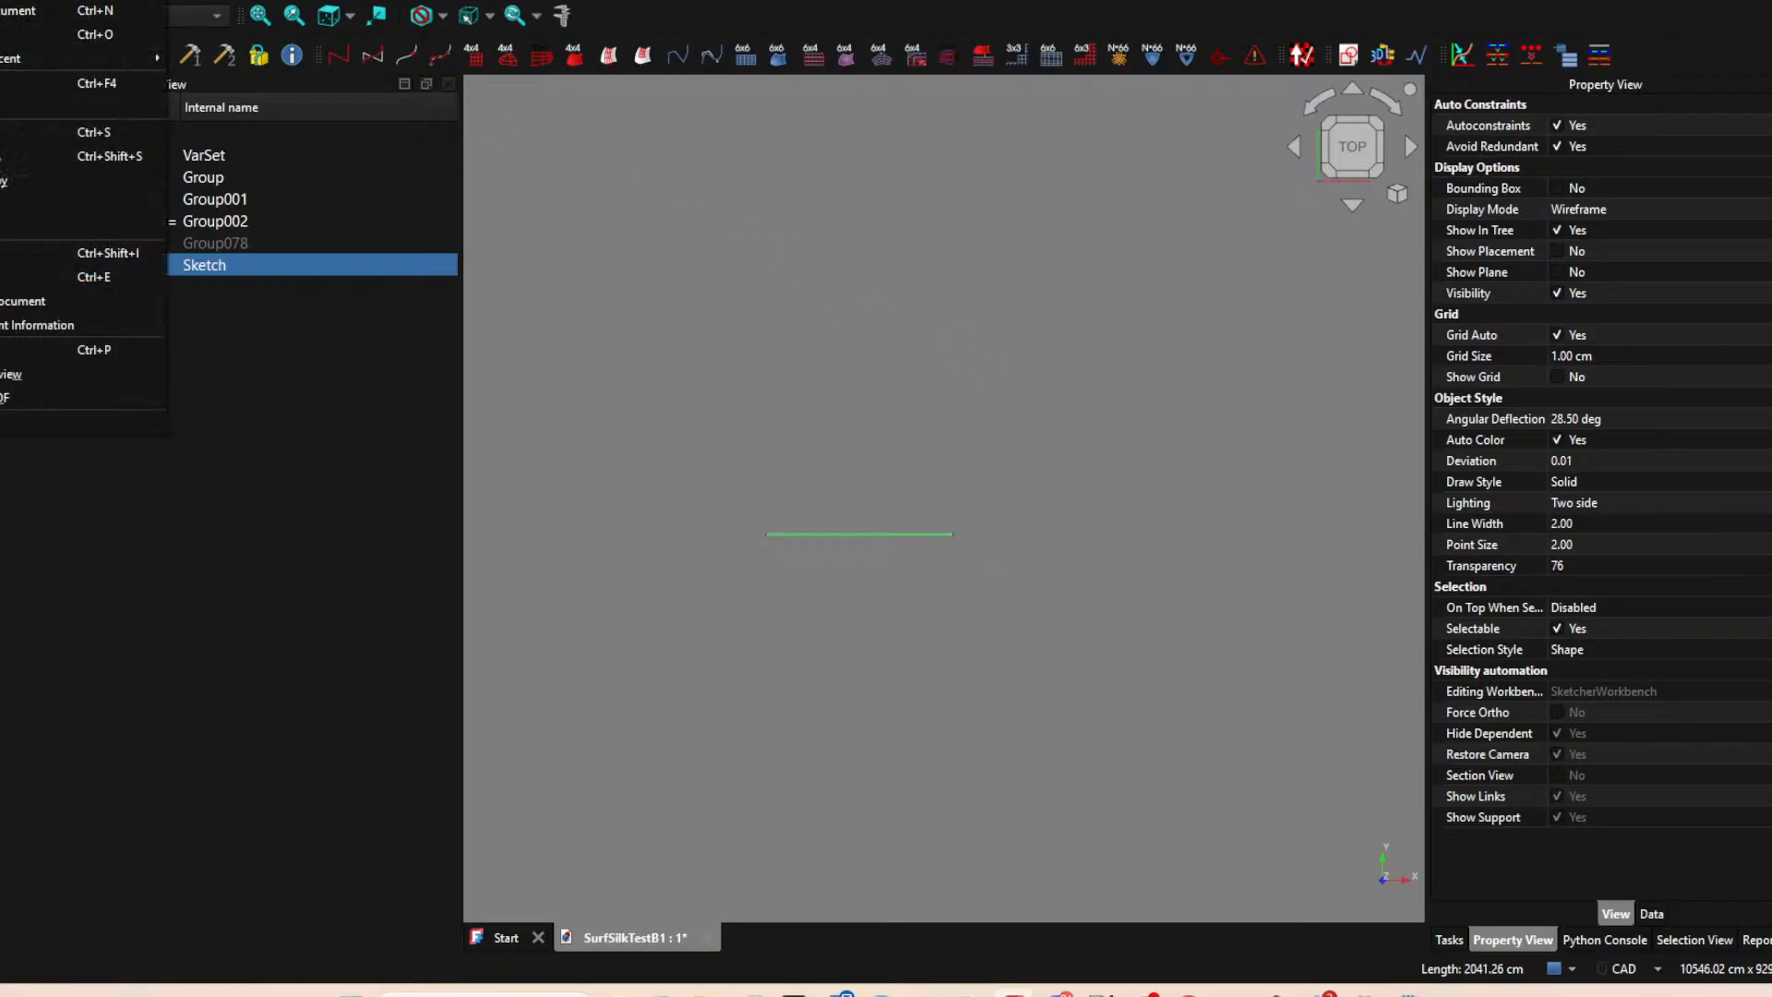
{"action": "left_click", "coordinate": [2, 159]}
{"action": "left_click_drag", "start_coordinate": [127, 372], "coordinate": [240, 376]}
{"action": "type", "text": "2"}
{"action": "left_click", "coordinate": [710, 476]}
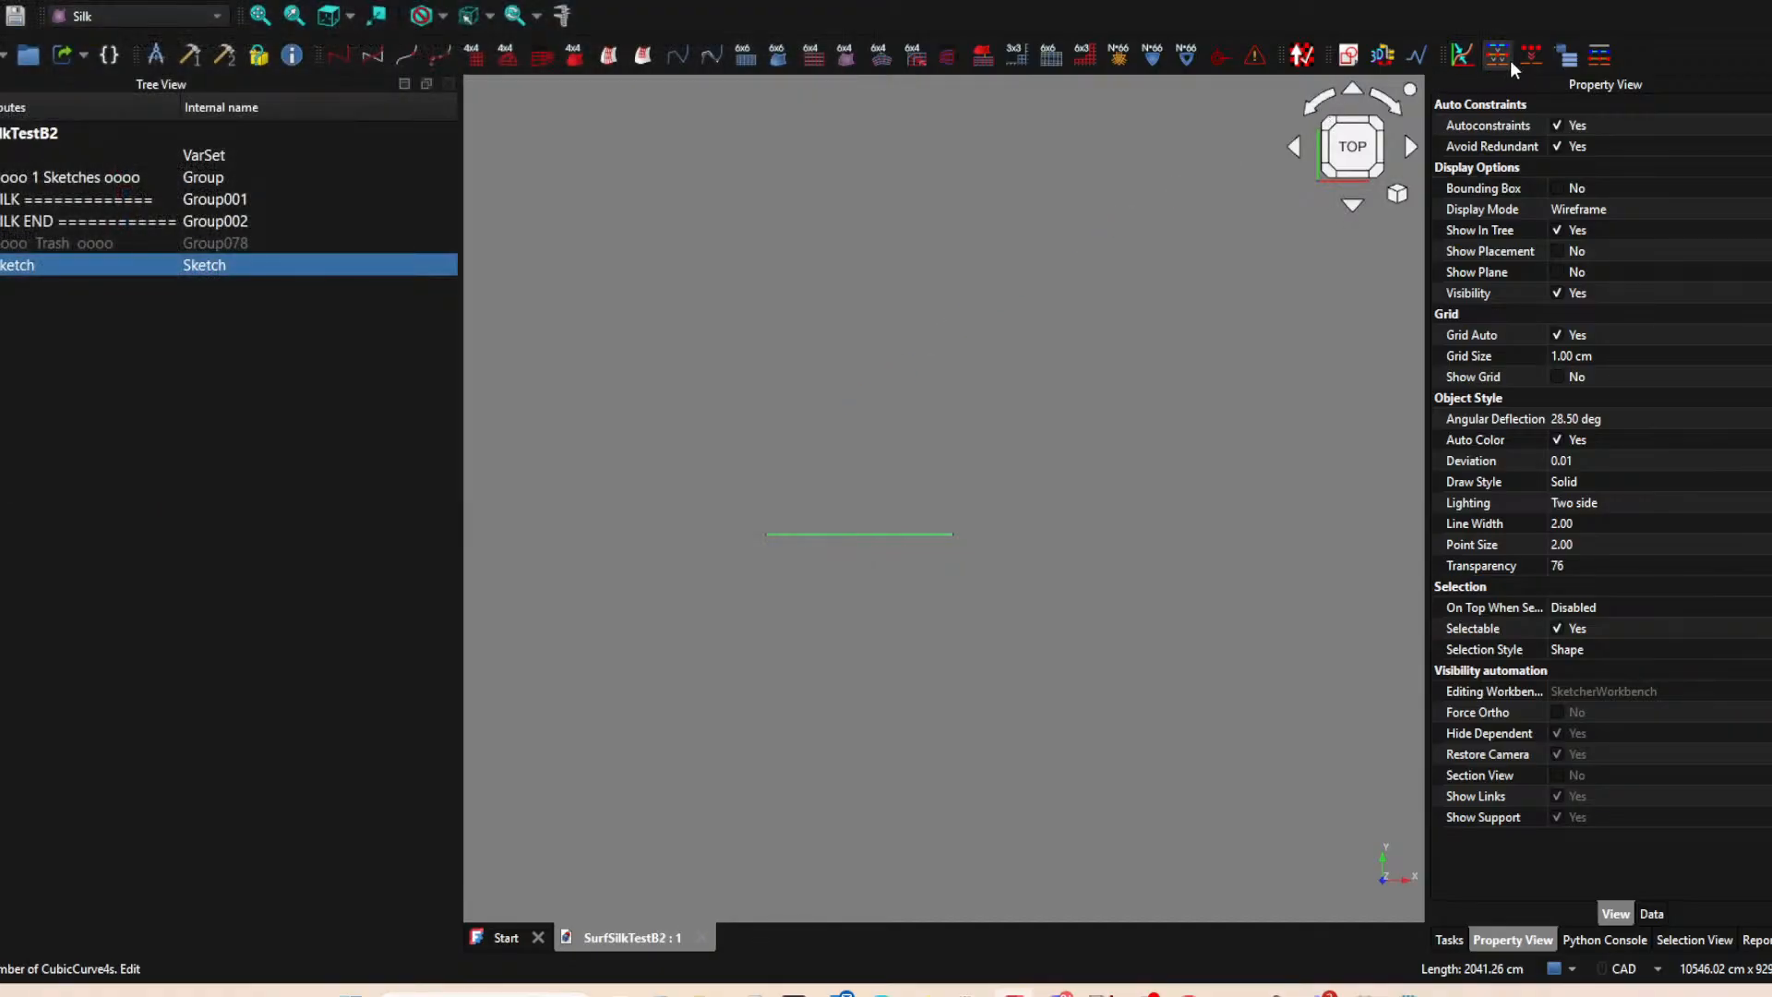
Generate the numbered Silk curve groups from the selected line, and delete all five groups from ControlPoly4s to CubicCurve_4_segments.
{"action": "left_click", "coordinate": [1610, 54]}
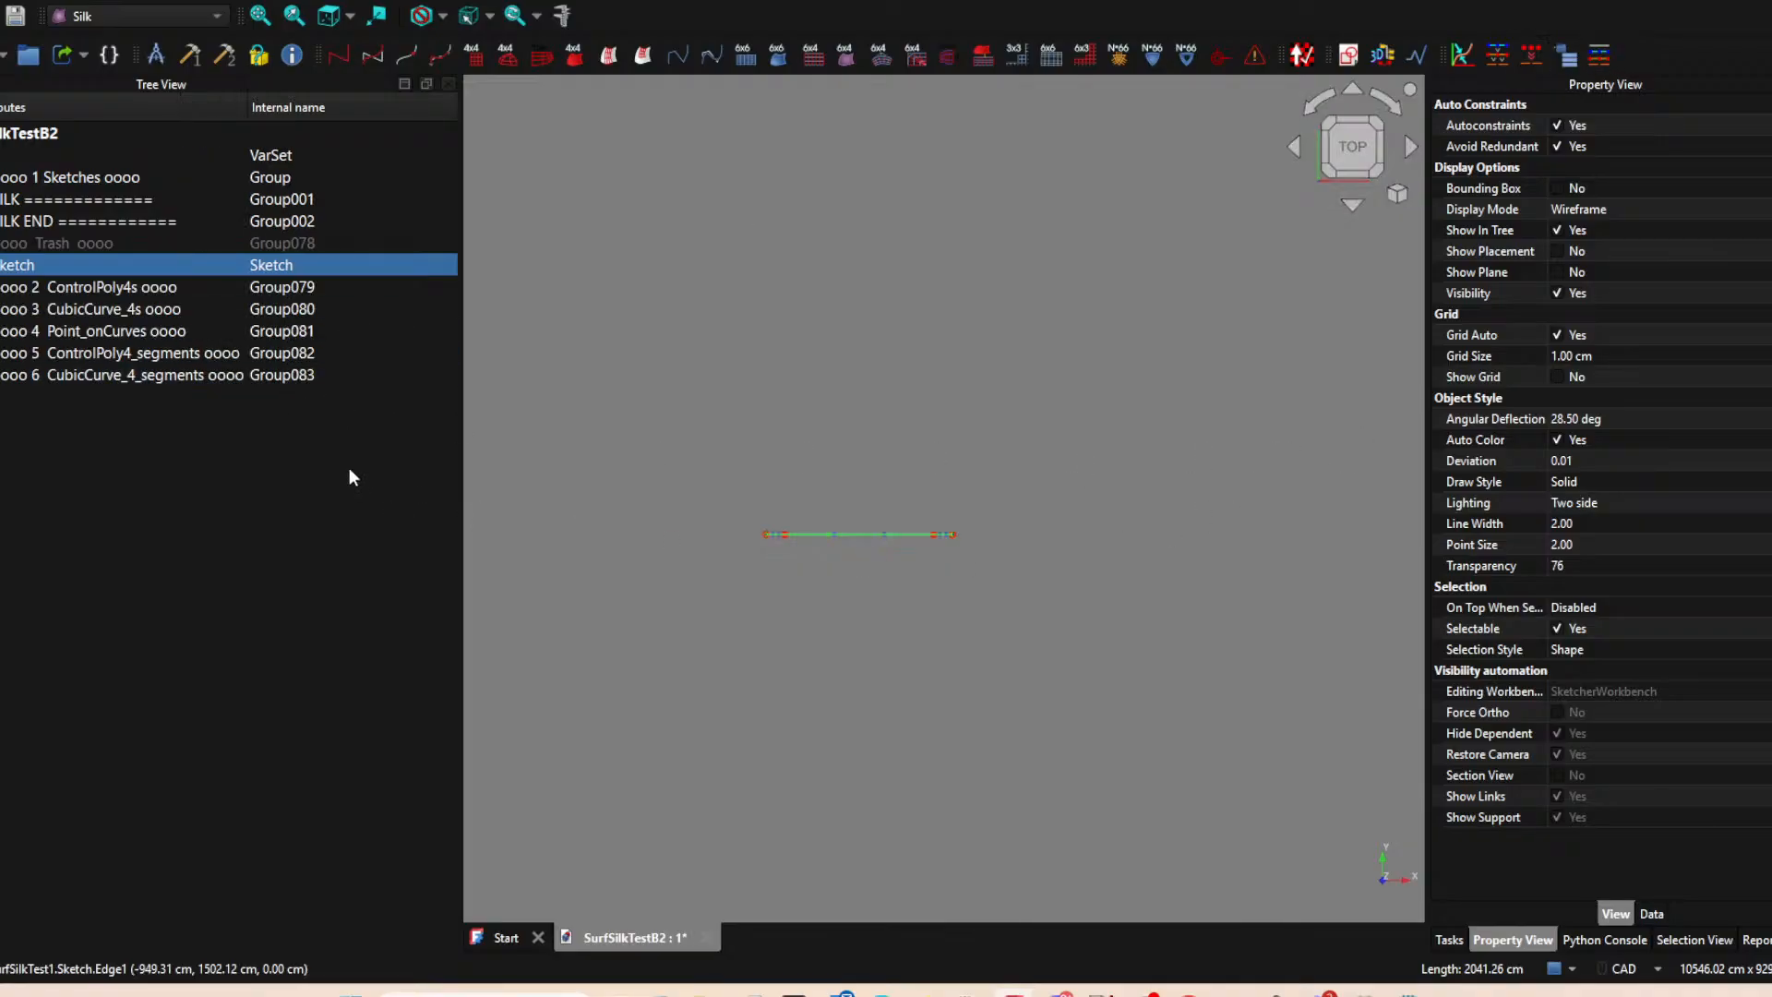
{"action": "left_click_drag", "start_coordinate": [134, 287], "coordinate": [130, 374]}
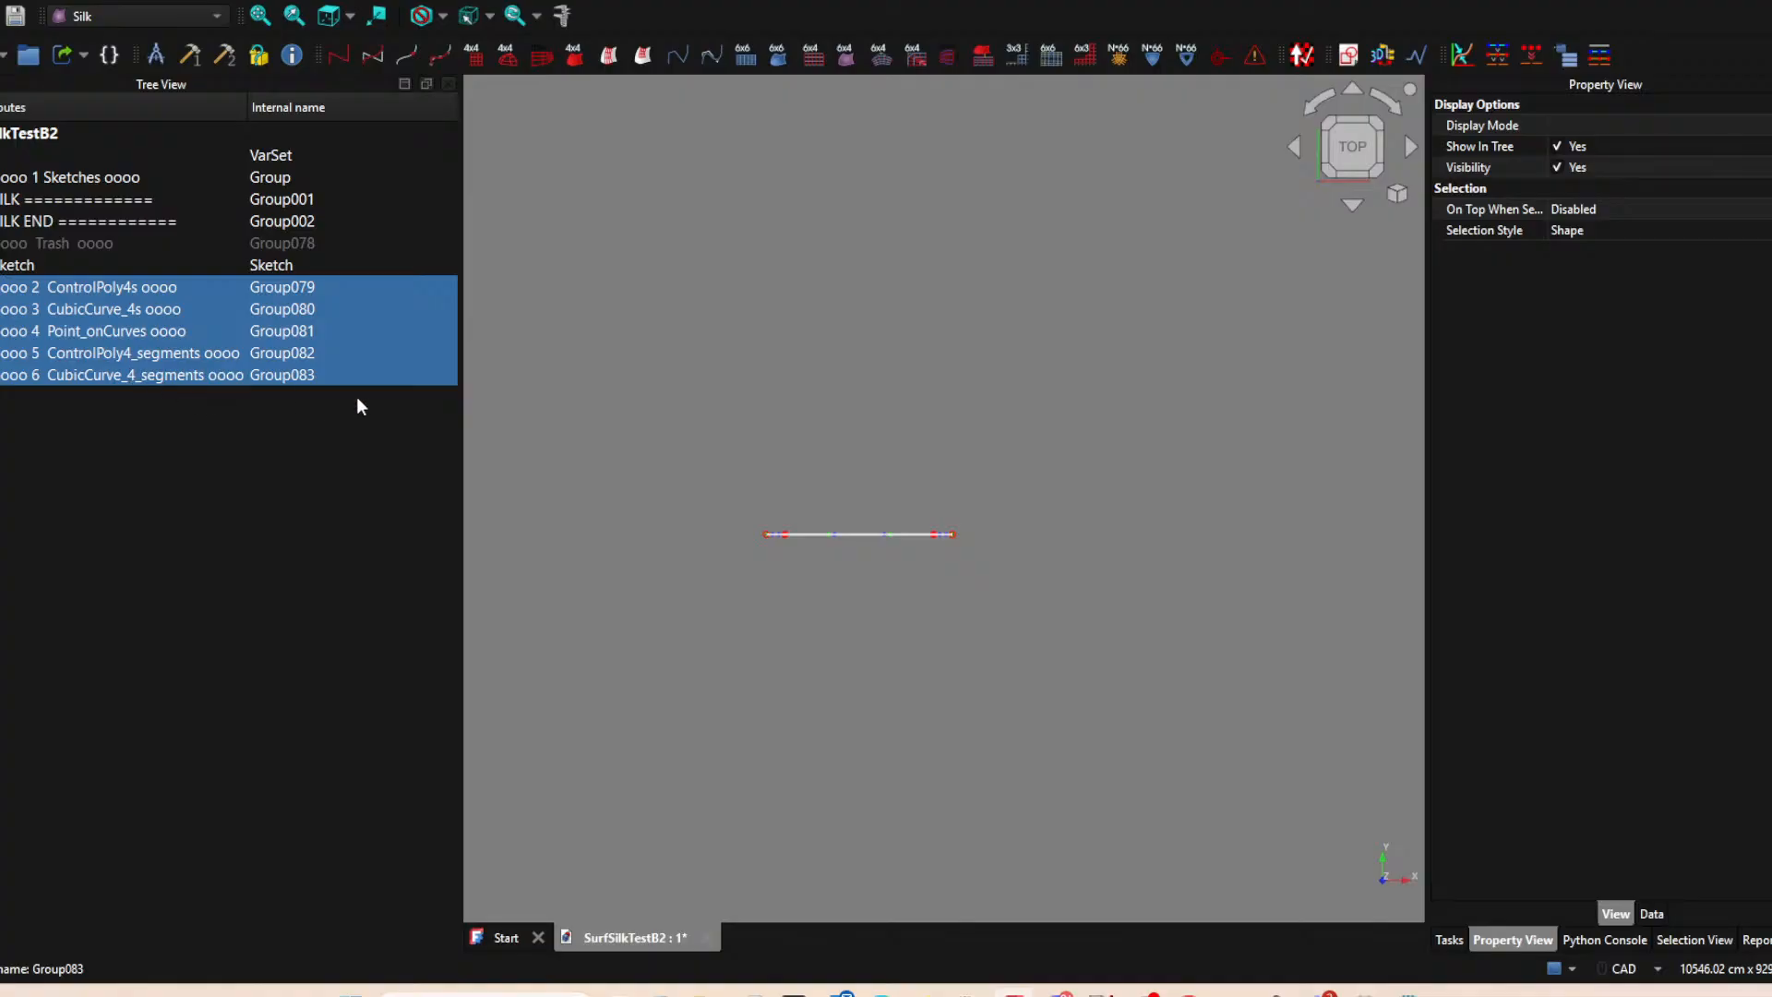
{"action": "key", "text": "Delete"}
{"action": "left_click", "coordinate": [864, 496]}
{"action": "left_click", "coordinate": [844, 503]}
{"action": "left_click", "coordinate": [844, 502]}
{"action": "left_click", "coordinate": [844, 503]}
{"action": "left_click", "coordinate": [843, 503]}
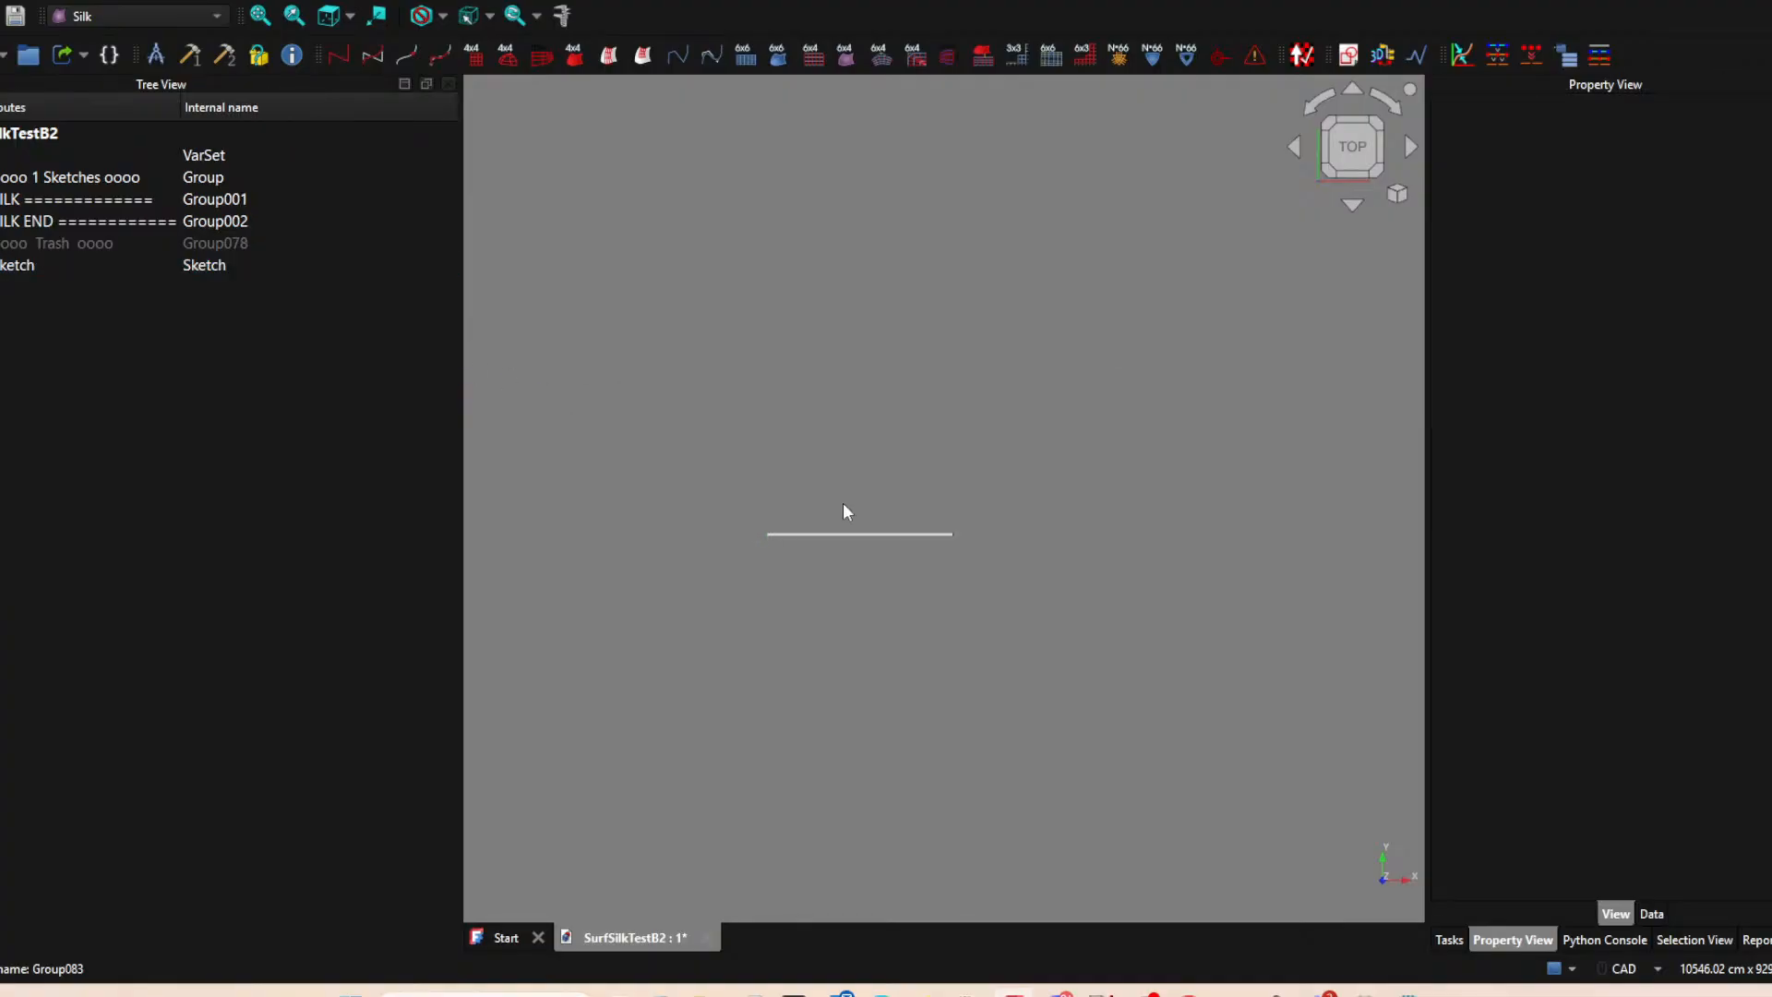
{"action": "left_click", "coordinate": [845, 535]}
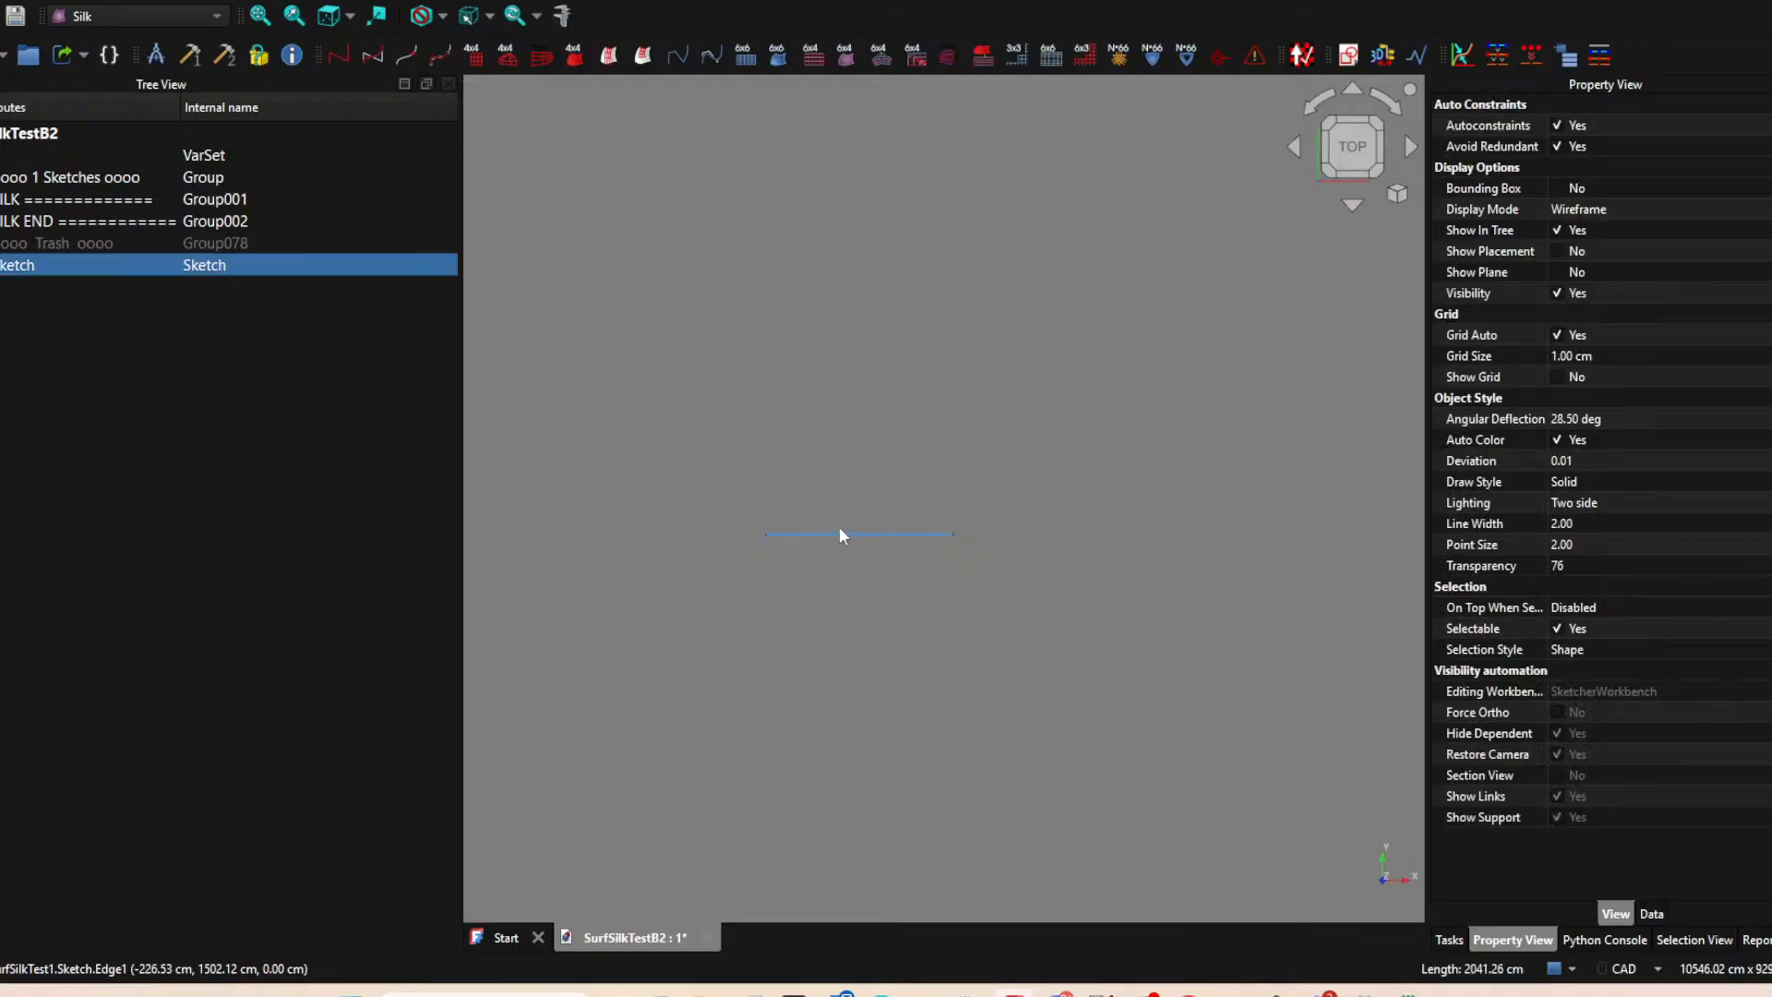
{"action": "left_click", "coordinate": [754, 329]}
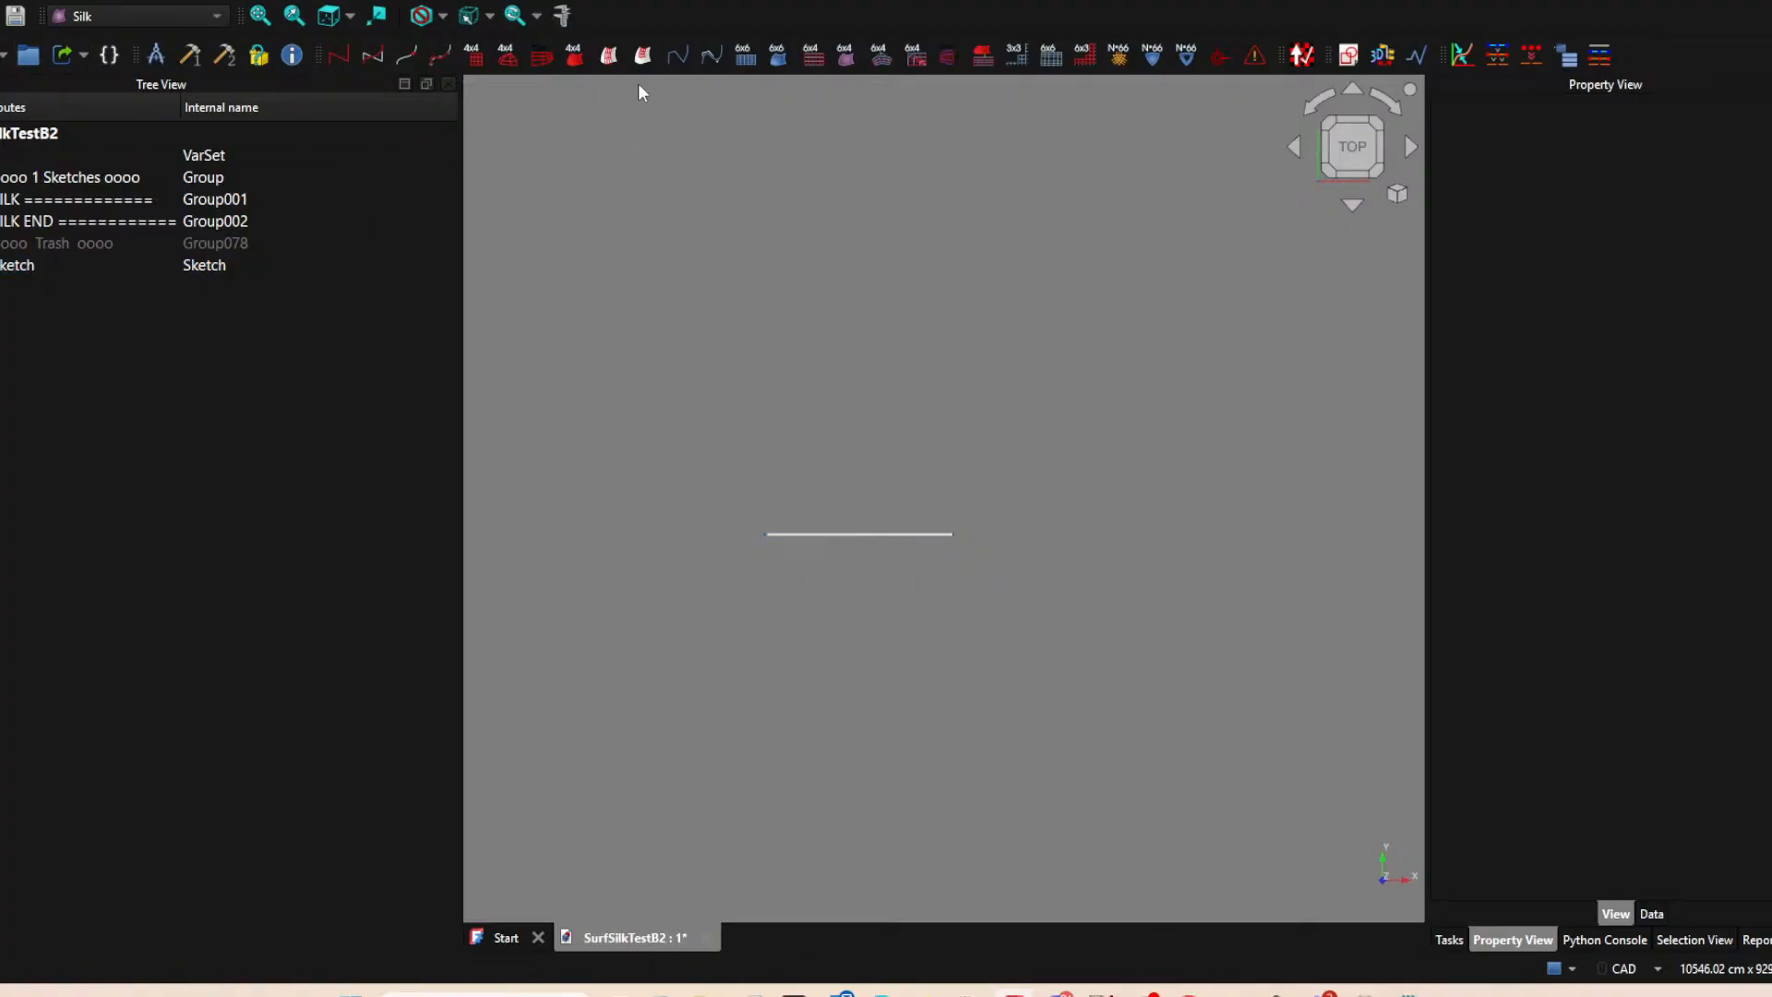
Create a second sketch on the XY-plane and project both endpoints of the existing horizontal line into it as external geometry.
{"action": "left_click", "coordinate": [1347, 56]}
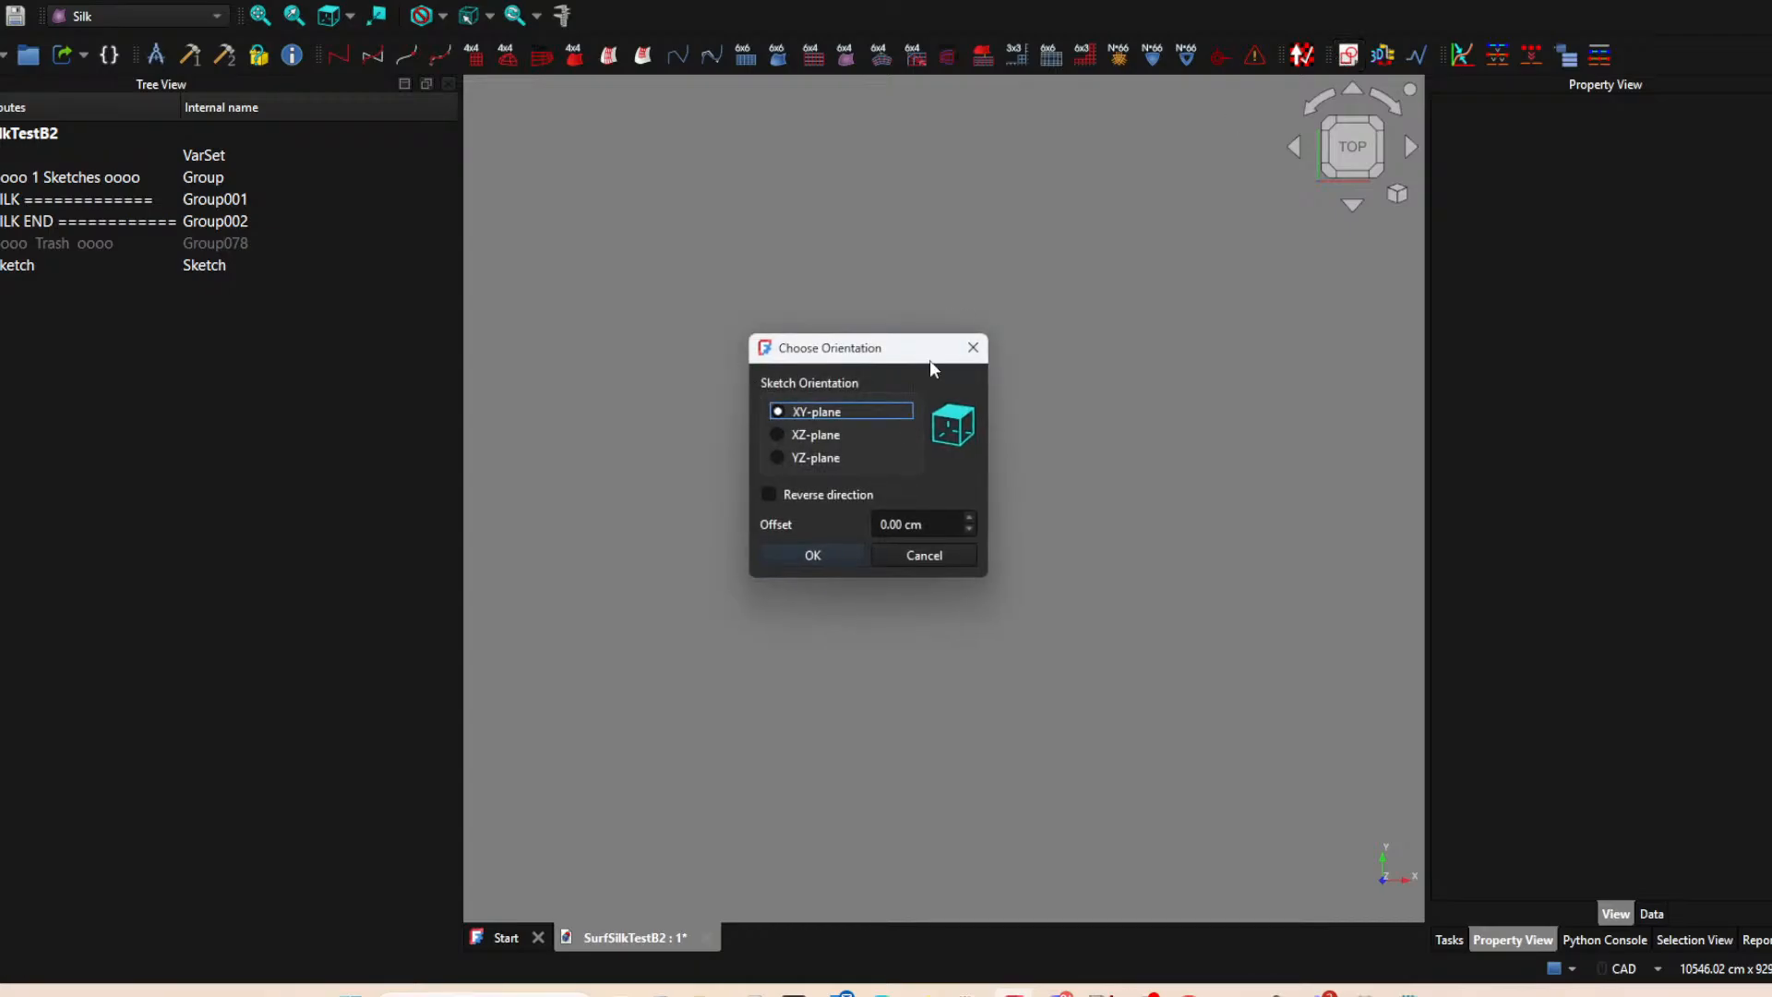
{"action": "left_click", "coordinate": [811, 556]}
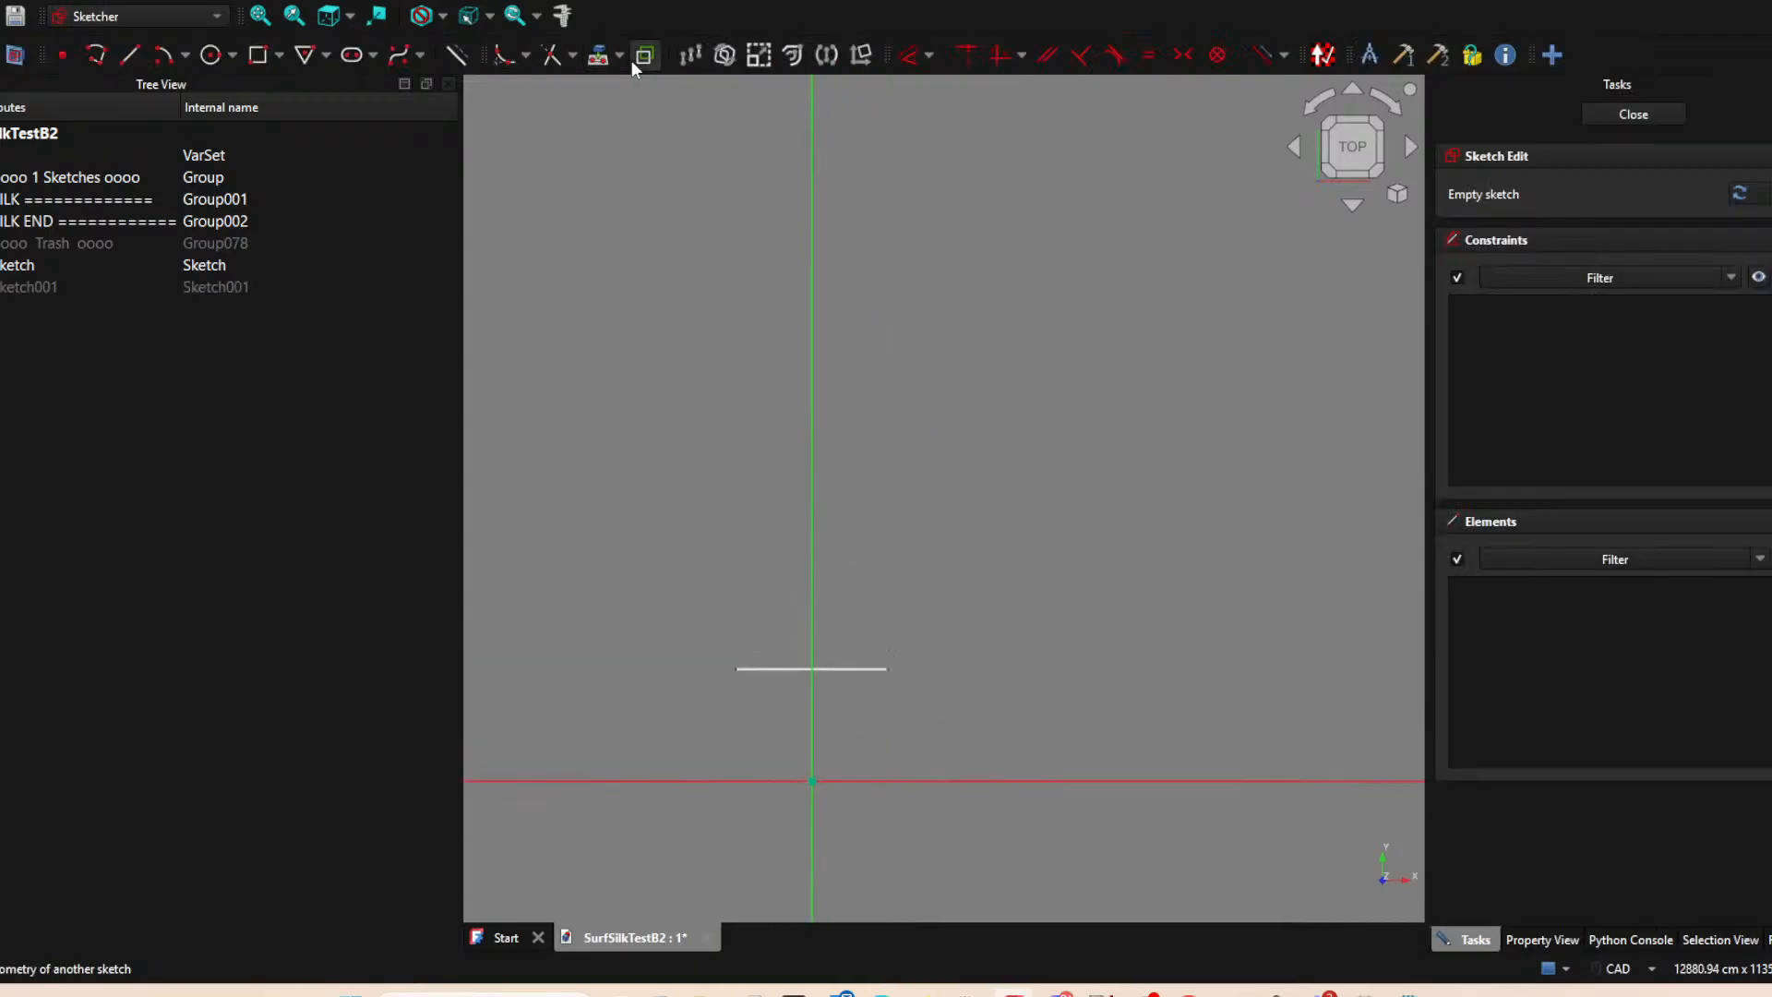
{"action": "left_click", "coordinate": [599, 55]}
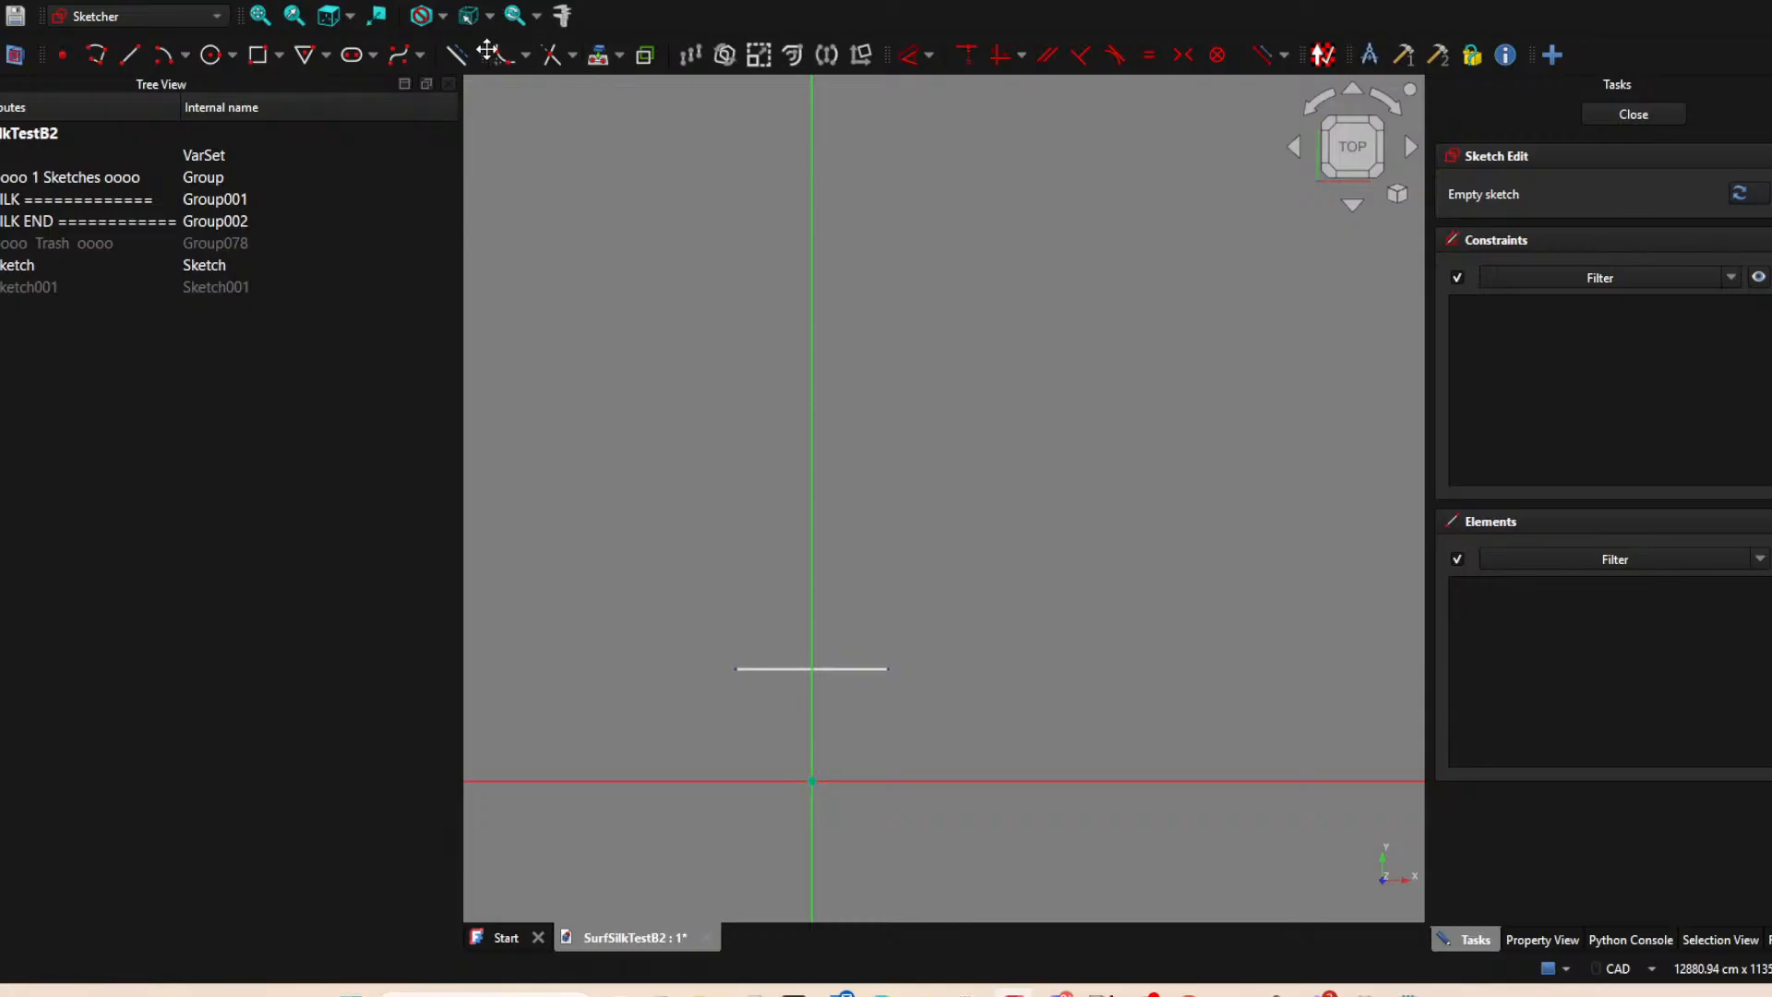
{"action": "left_click", "coordinate": [725, 664]}
{"action": "left_click", "coordinate": [890, 664]}
{"action": "right_click", "coordinate": [902, 360]}
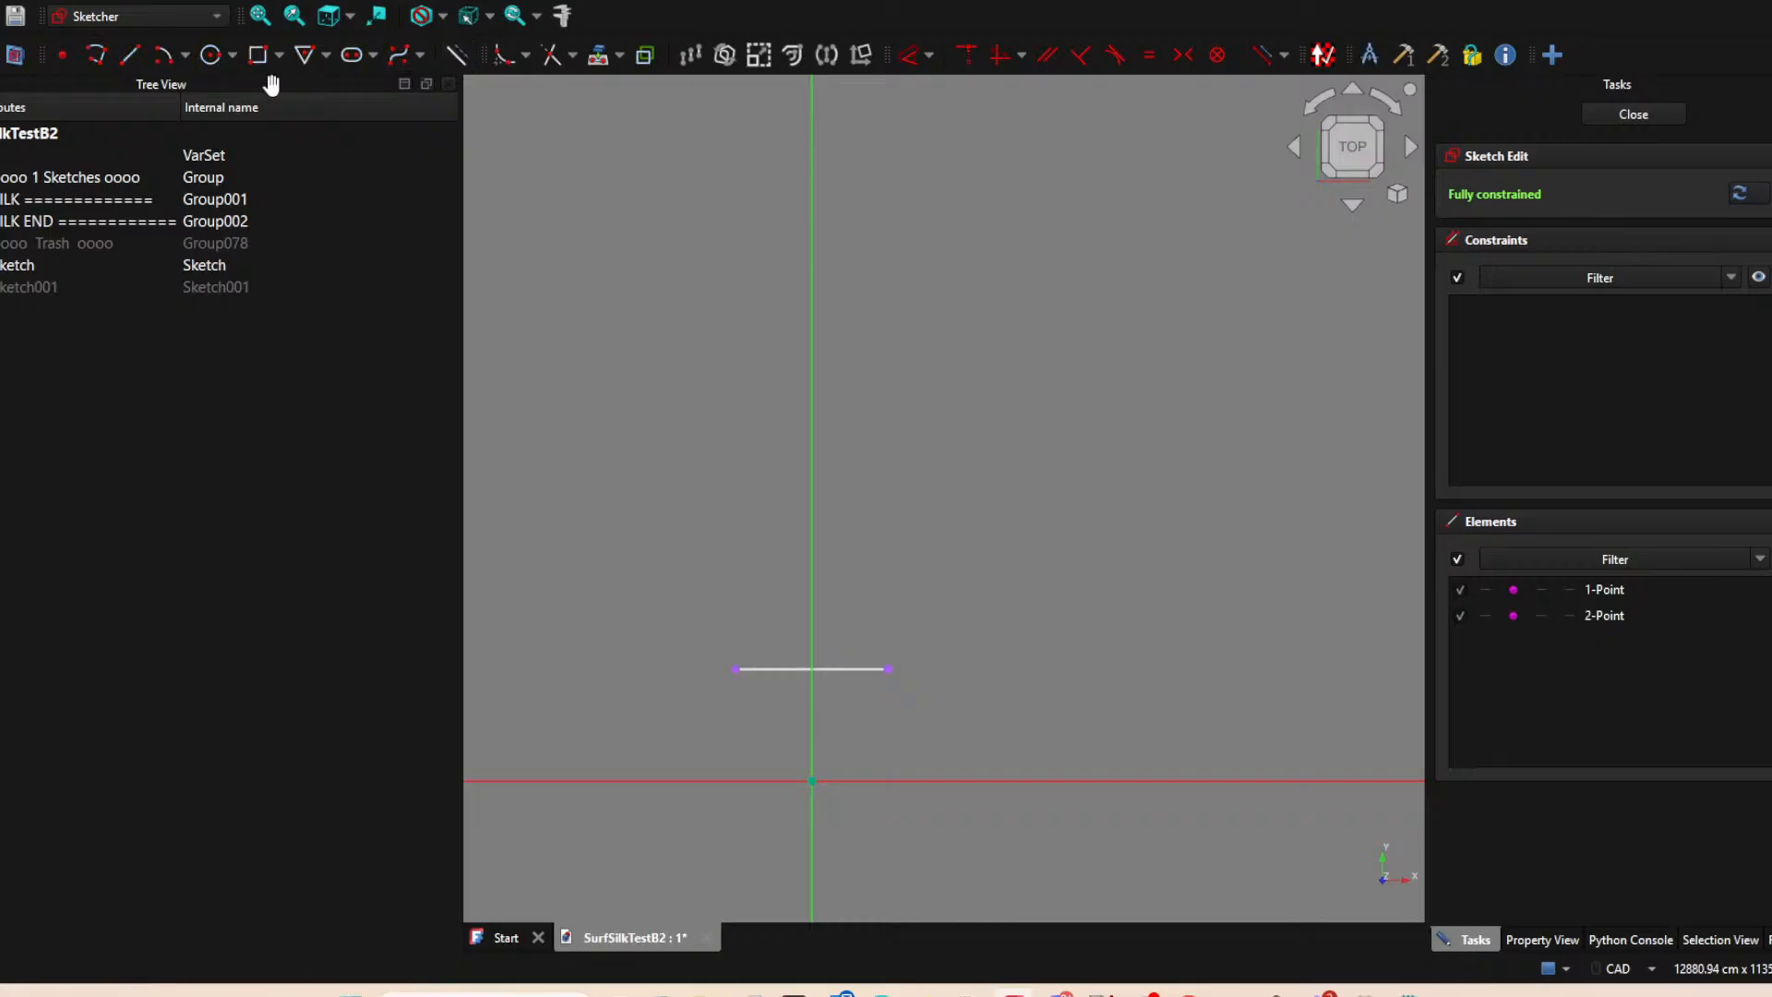
Draw a second horizontal line above the first, about 4371 cm above the X axis and across the Y axis.
{"action": "left_click", "coordinate": [128, 56]}
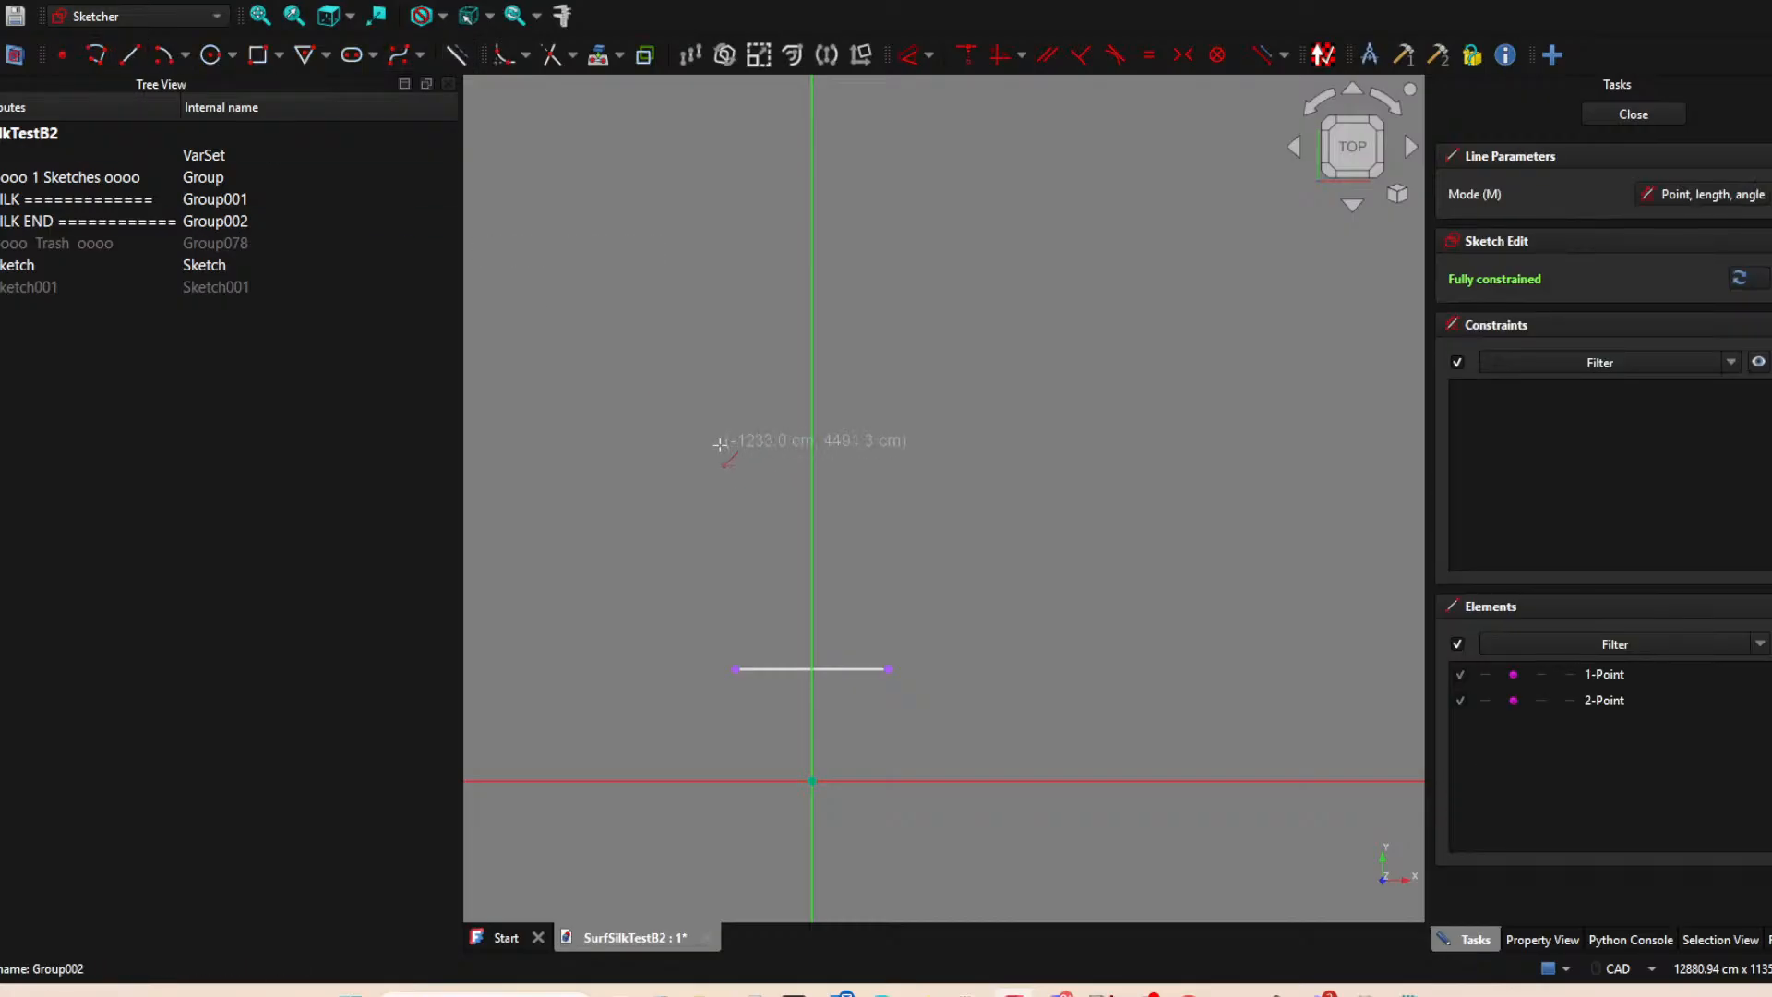
{"action": "left_click", "coordinate": [734, 452]}
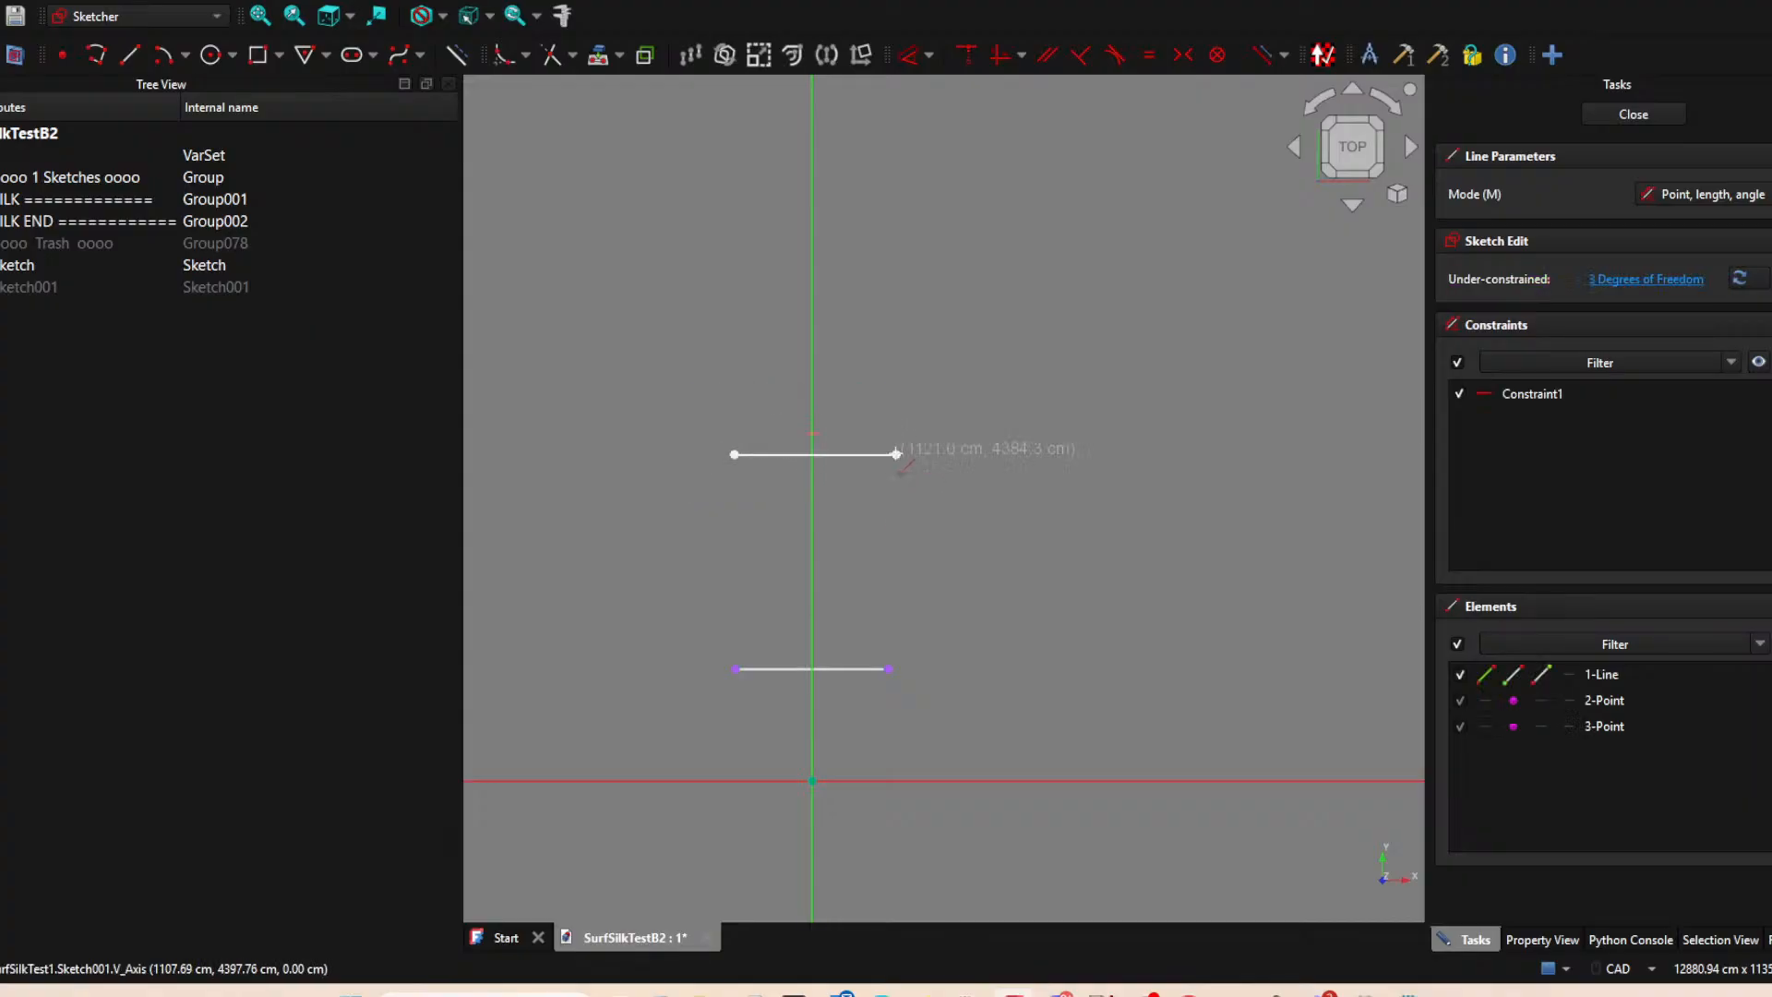
{"action": "left_click", "coordinate": [893, 449]}
Align both ends of the upper line vertically with the projected endpoints below, and close the sketch.
{"action": "left_click", "coordinate": [734, 455]}
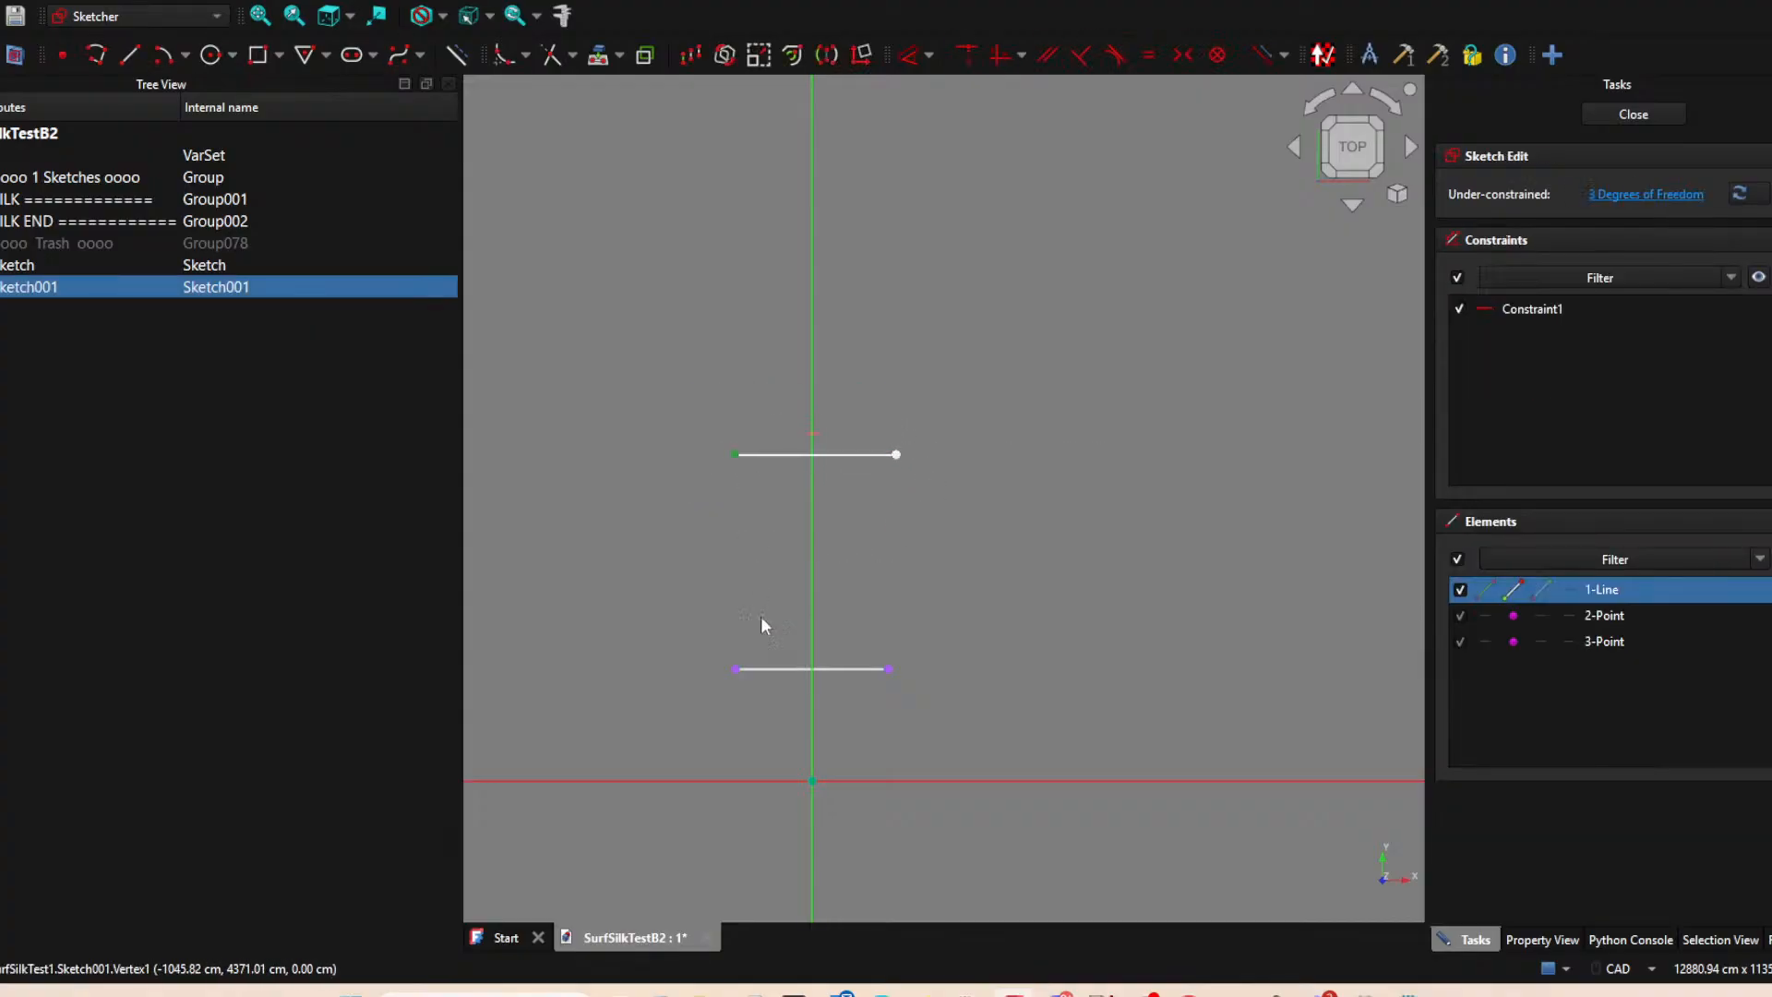
{"action": "left_click", "coordinate": [737, 670]}
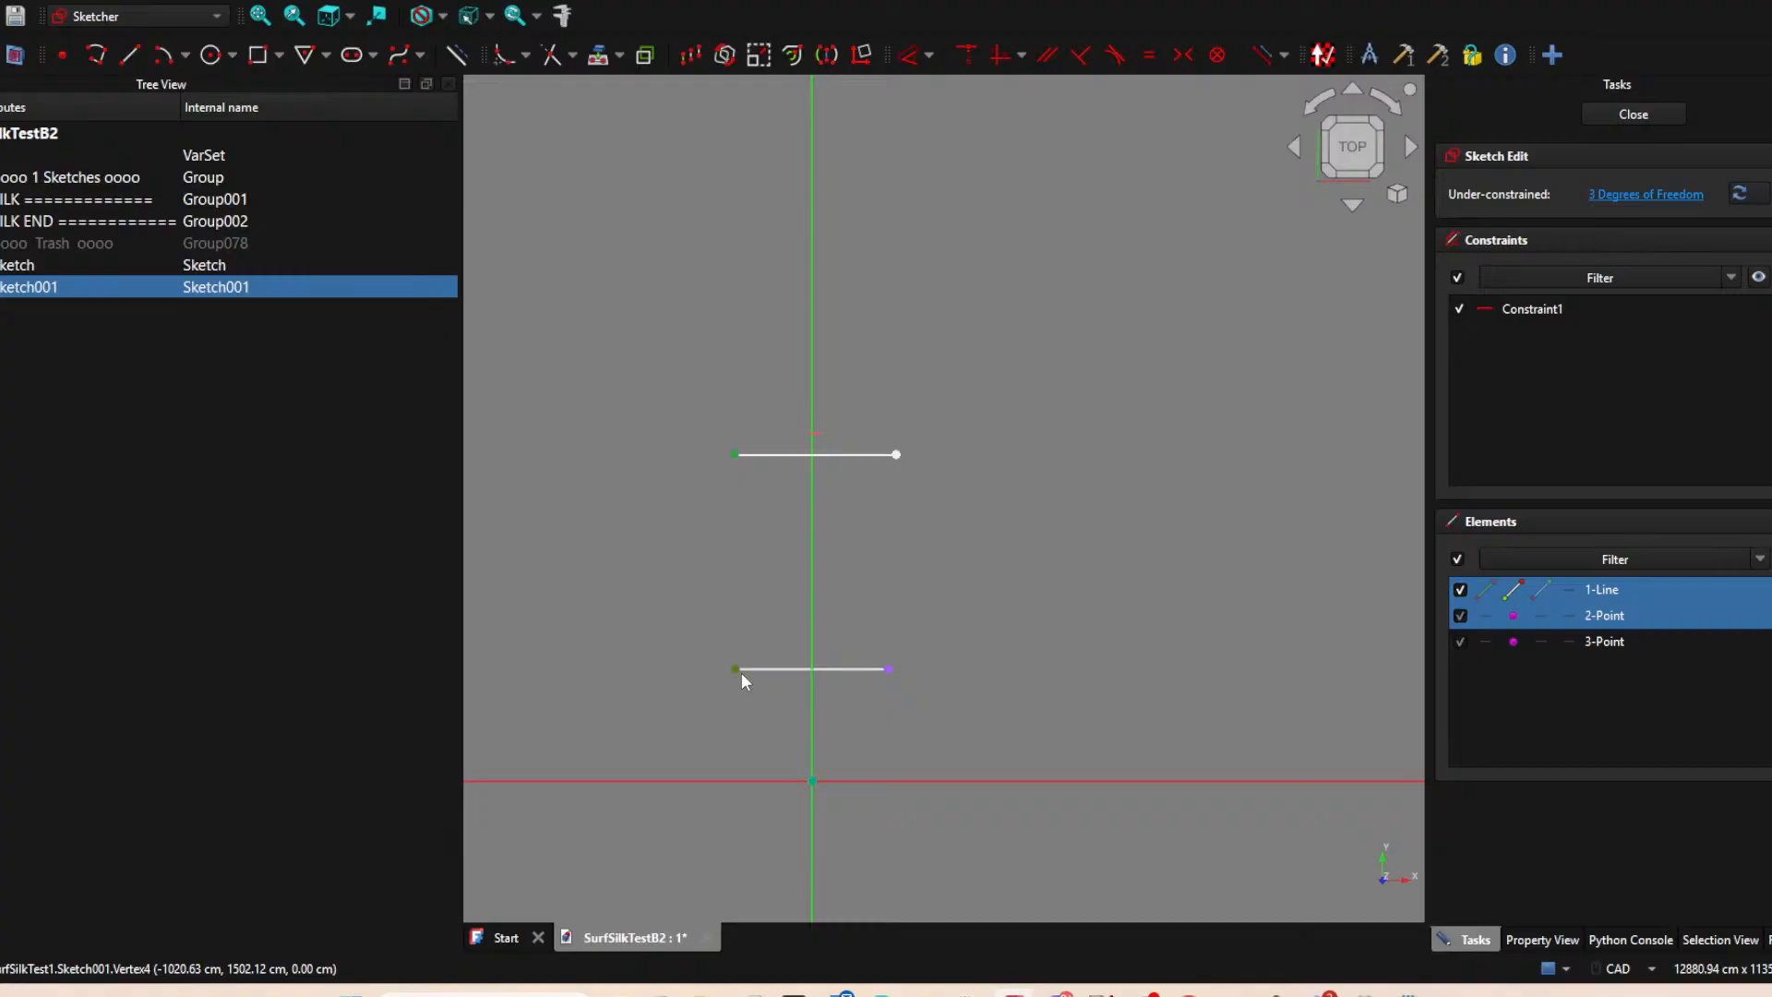
{"action": "key", "text": "v"}
{"action": "left_click", "coordinate": [897, 461]}
{"action": "left_click", "coordinate": [898, 458]}
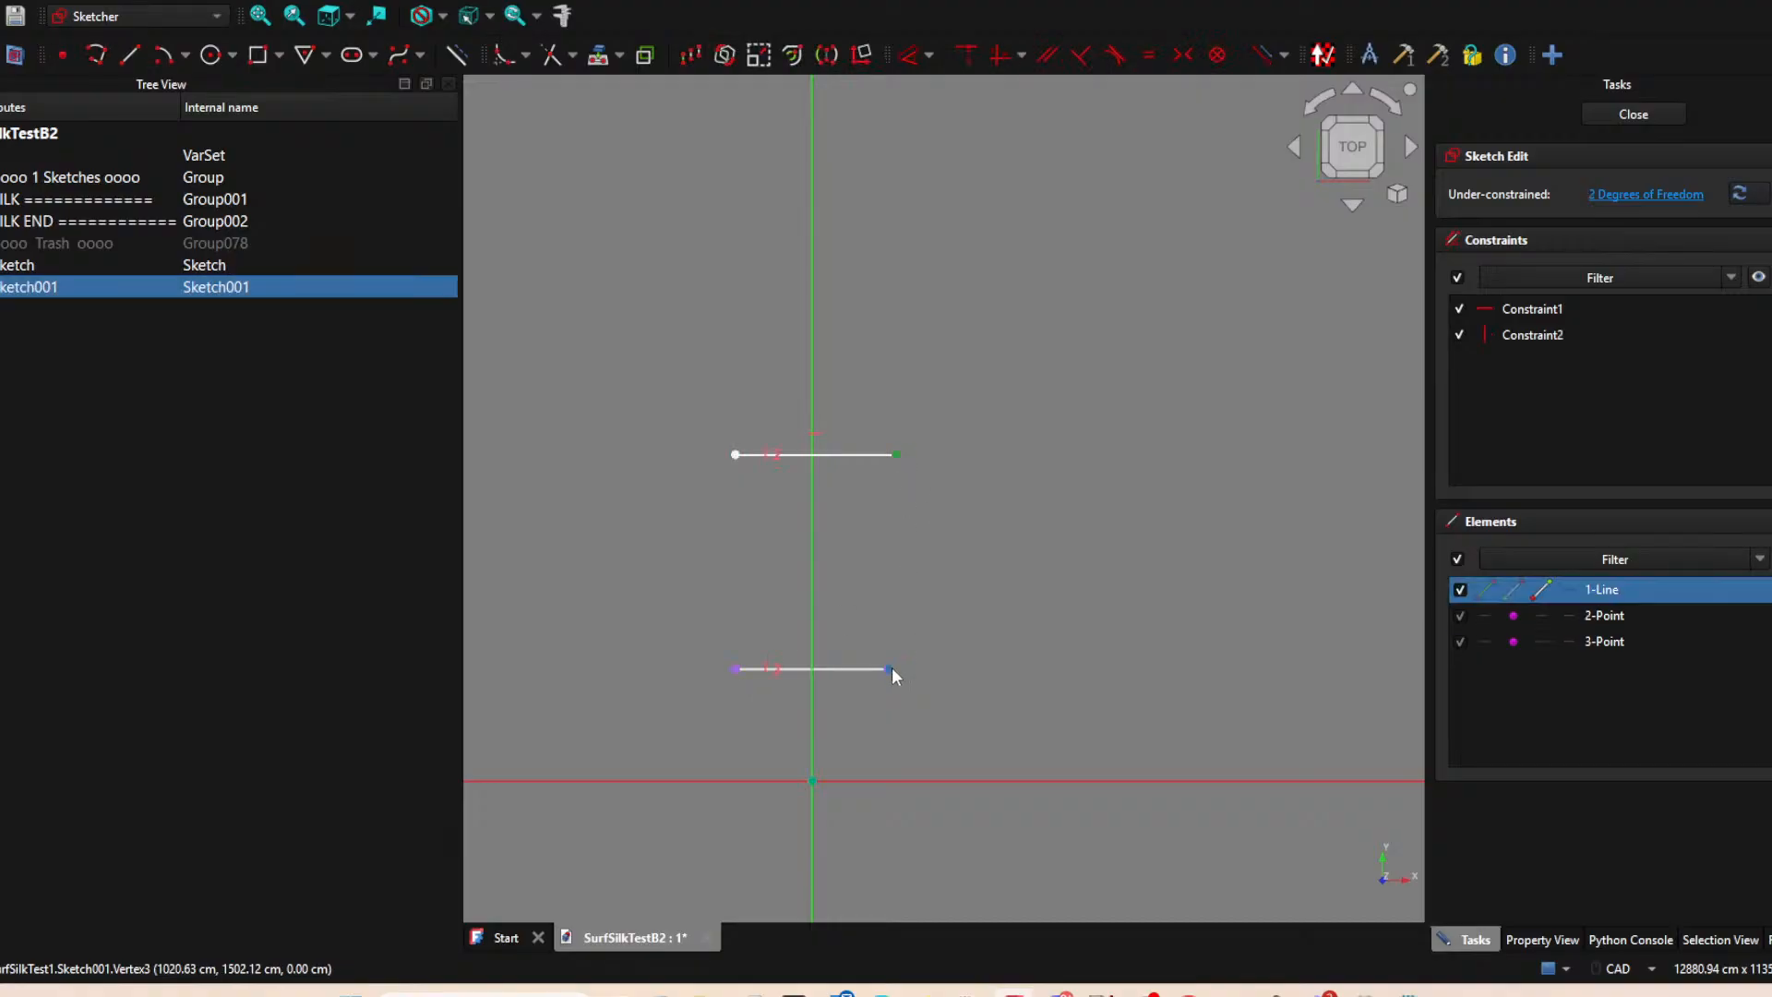
{"action": "left_click", "coordinate": [888, 670]}
{"action": "key", "text": "v"}
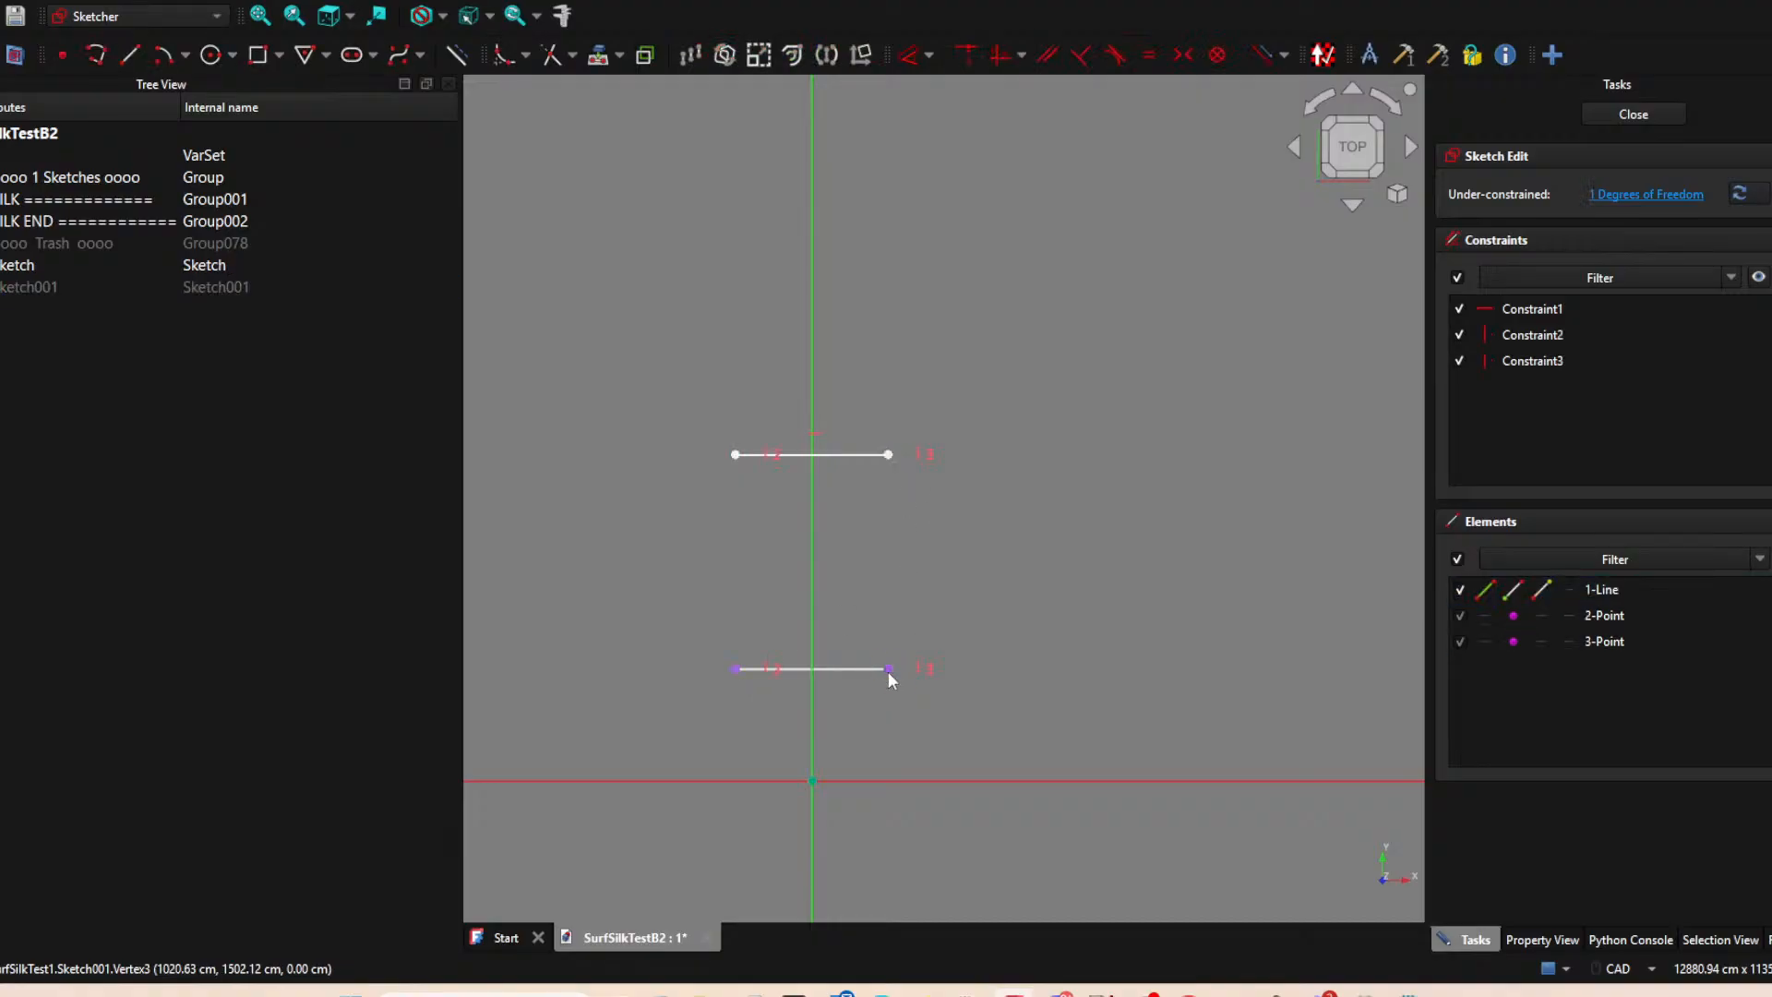
{"action": "left_click_drag", "start_coordinate": [894, 452], "coordinate": [901, 456]}
{"action": "left_click", "coordinate": [1634, 115]}
Create a third sketch on the XY-plane and project the left endpoints of both horizontal lines as external geometry.
{"action": "scroll", "coordinate": [967, 574], "scroll_direction": "down", "scroll_amount": 2}
{"action": "mouse_move", "coordinate": [1089, 461]}
{"action": "middle_mouse_down"}
{"action": "mouse_move", "coordinate": [949, 621]}
{"action": "mouse_move", "coordinate": [1005, 519]}
{"action": "middle_mouse_up"}
{"action": "scroll", "coordinate": [979, 539], "scroll_direction": "up", "scroll_amount": 1}
{"action": "scroll", "coordinate": [958, 532], "scroll_direction": "down", "scroll_amount": 2}
{"action": "scroll", "coordinate": [1005, 519], "scroll_direction": "up", "scroll_amount": 1}
{"action": "scroll", "coordinate": [1006, 523], "scroll_direction": "up", "scroll_amount": 1}
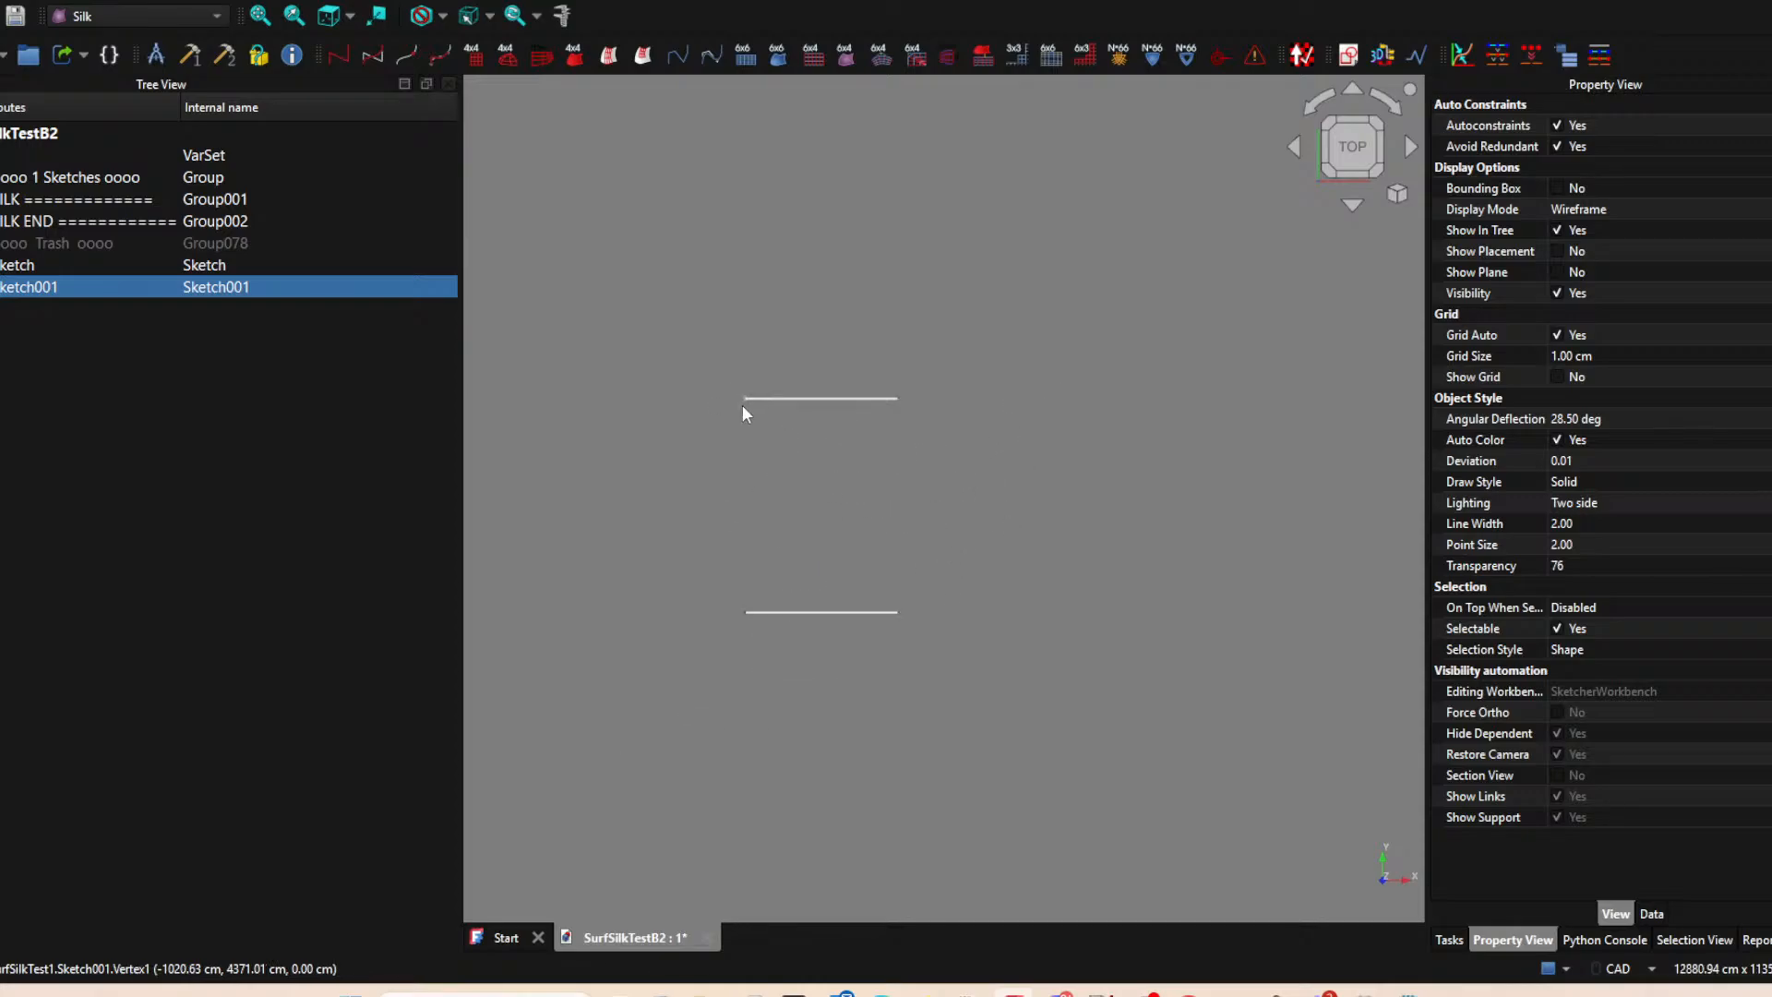
{"action": "left_click", "coordinate": [735, 467]}
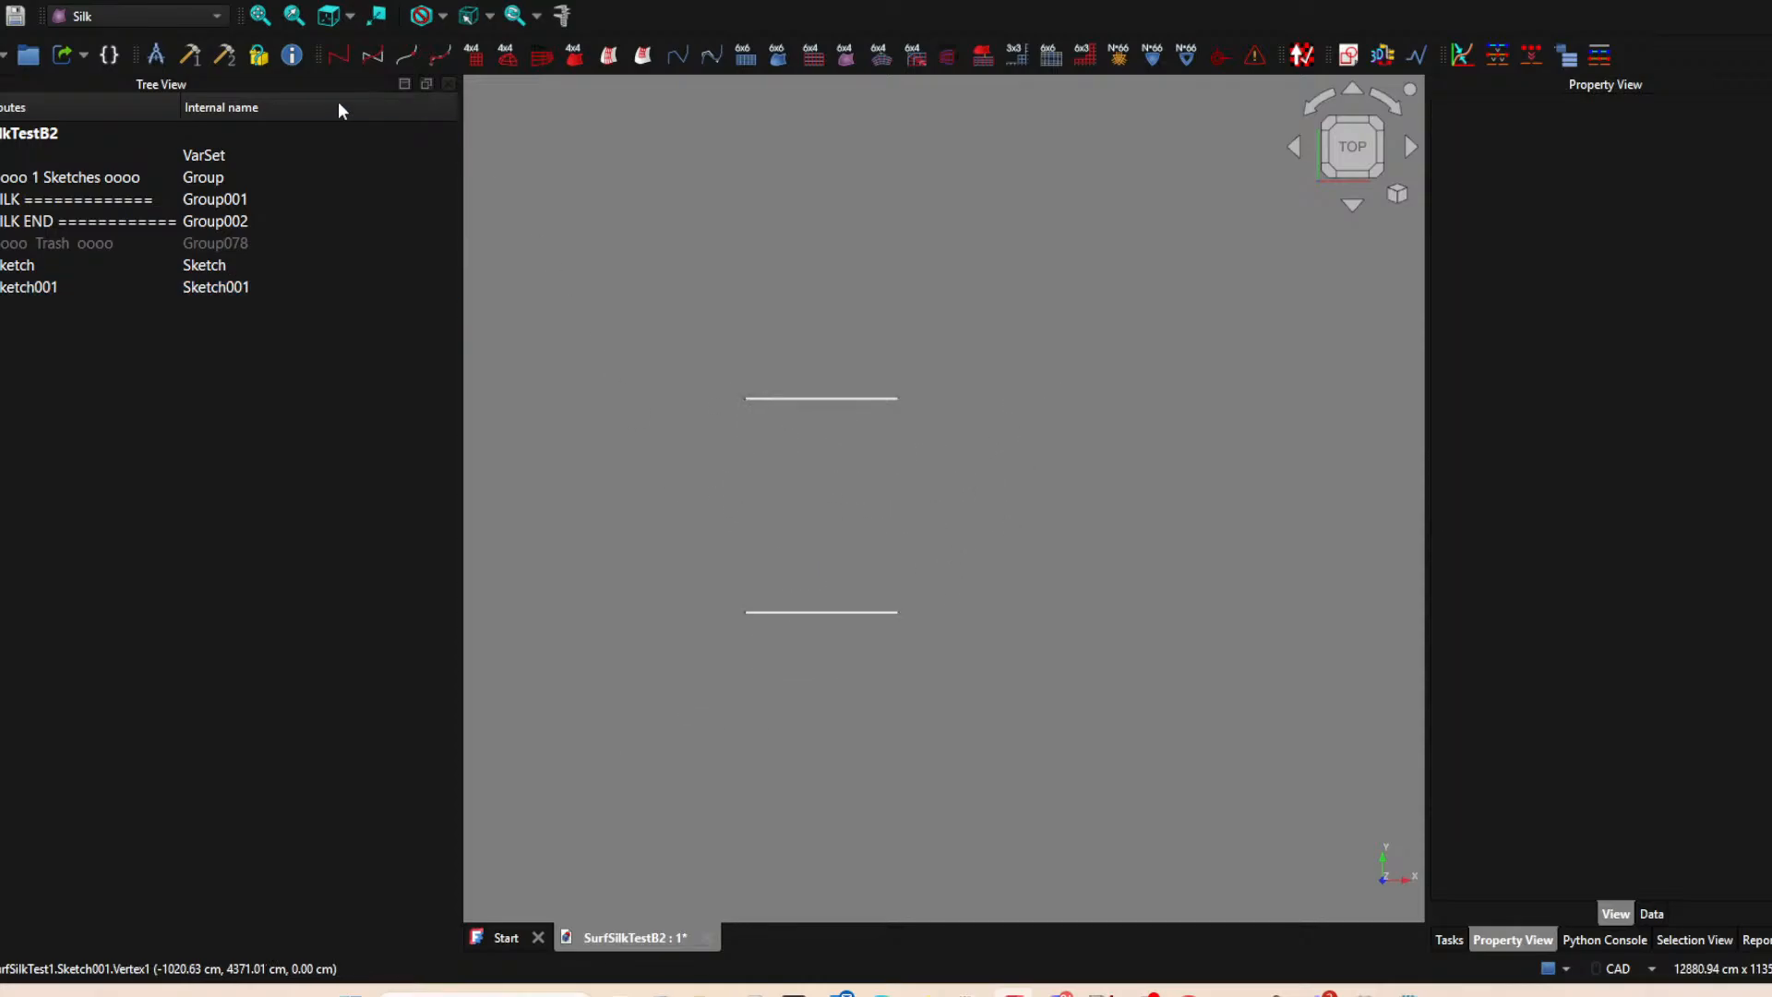
{"action": "left_click", "coordinate": [1350, 57]}
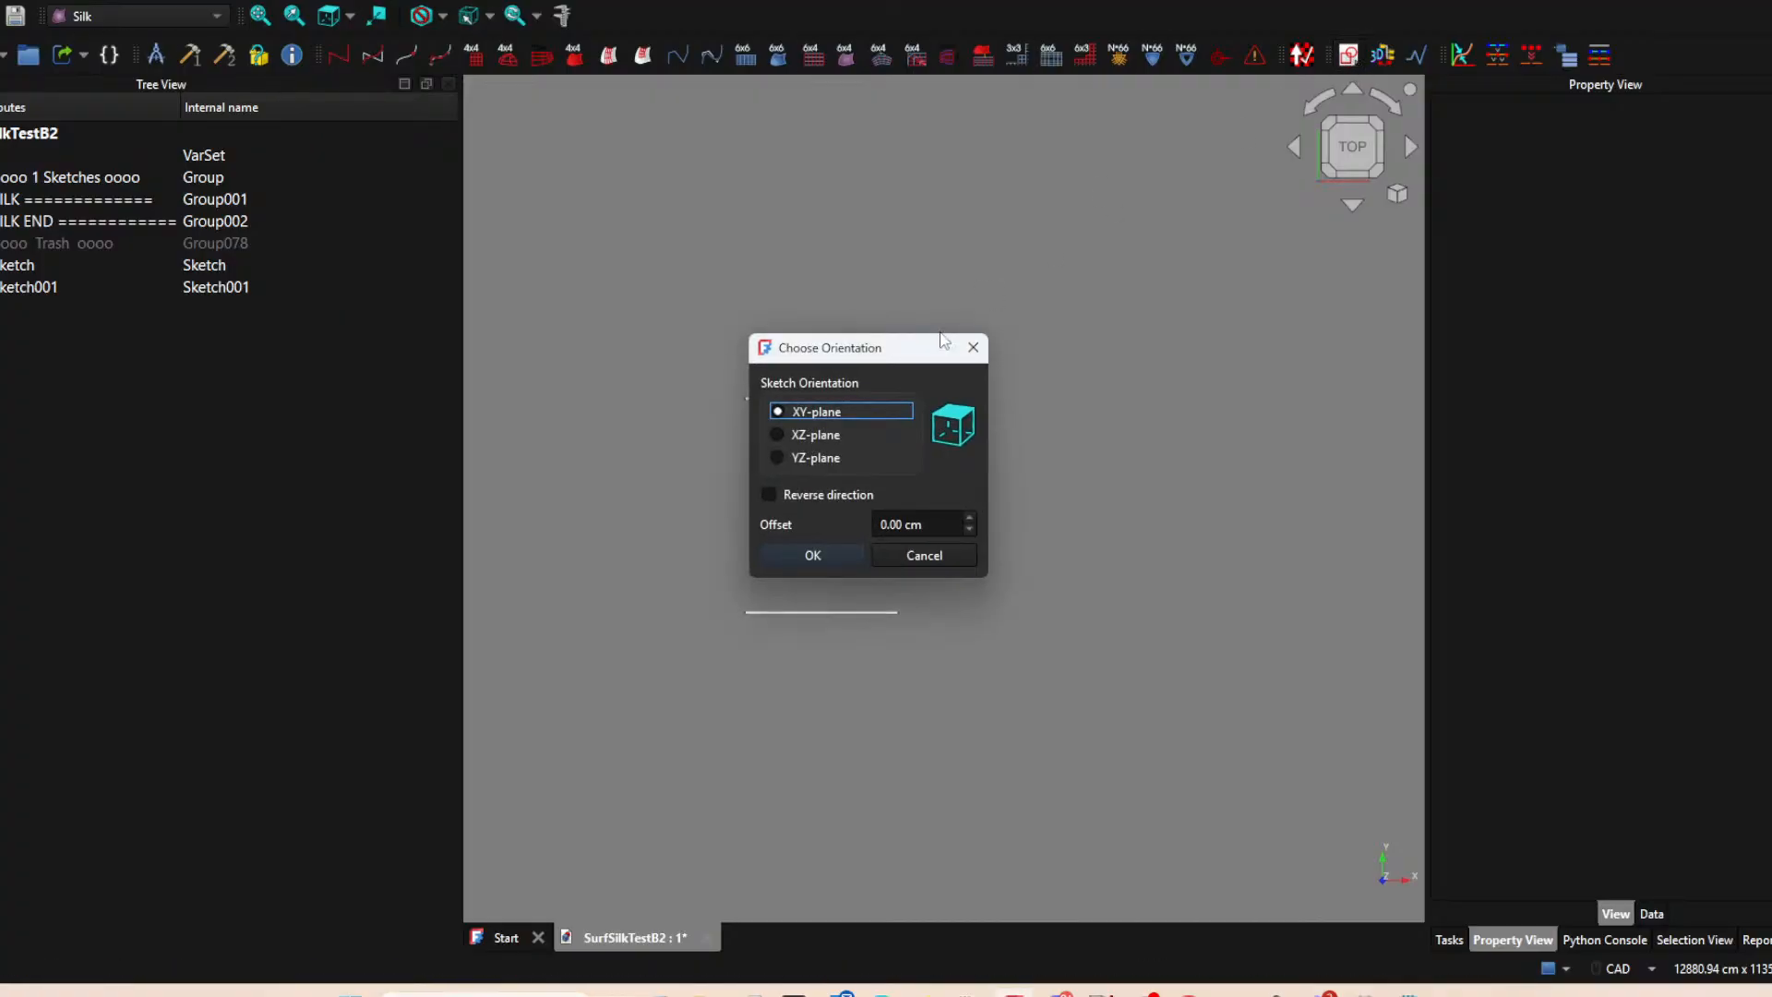
{"action": "left_click", "coordinate": [811, 556]}
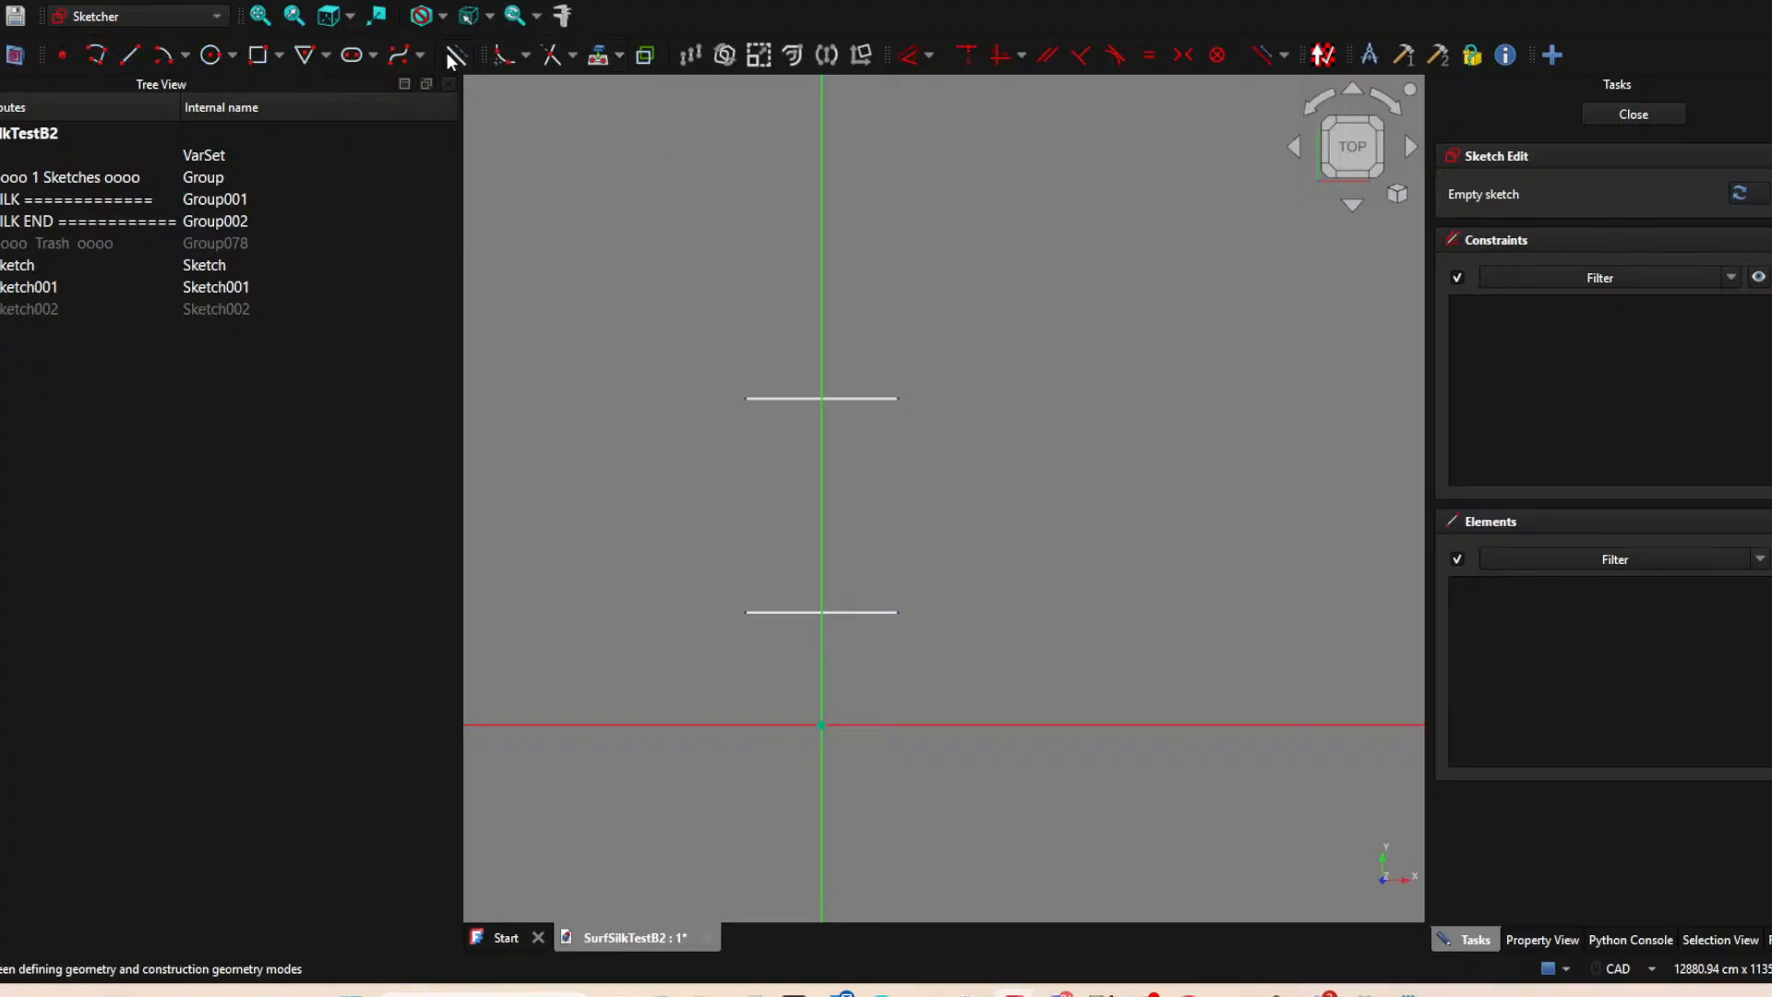
{"action": "left_click", "coordinate": [598, 55]}
{"action": "left_click", "coordinate": [746, 398]}
{"action": "left_click", "coordinate": [745, 612]}
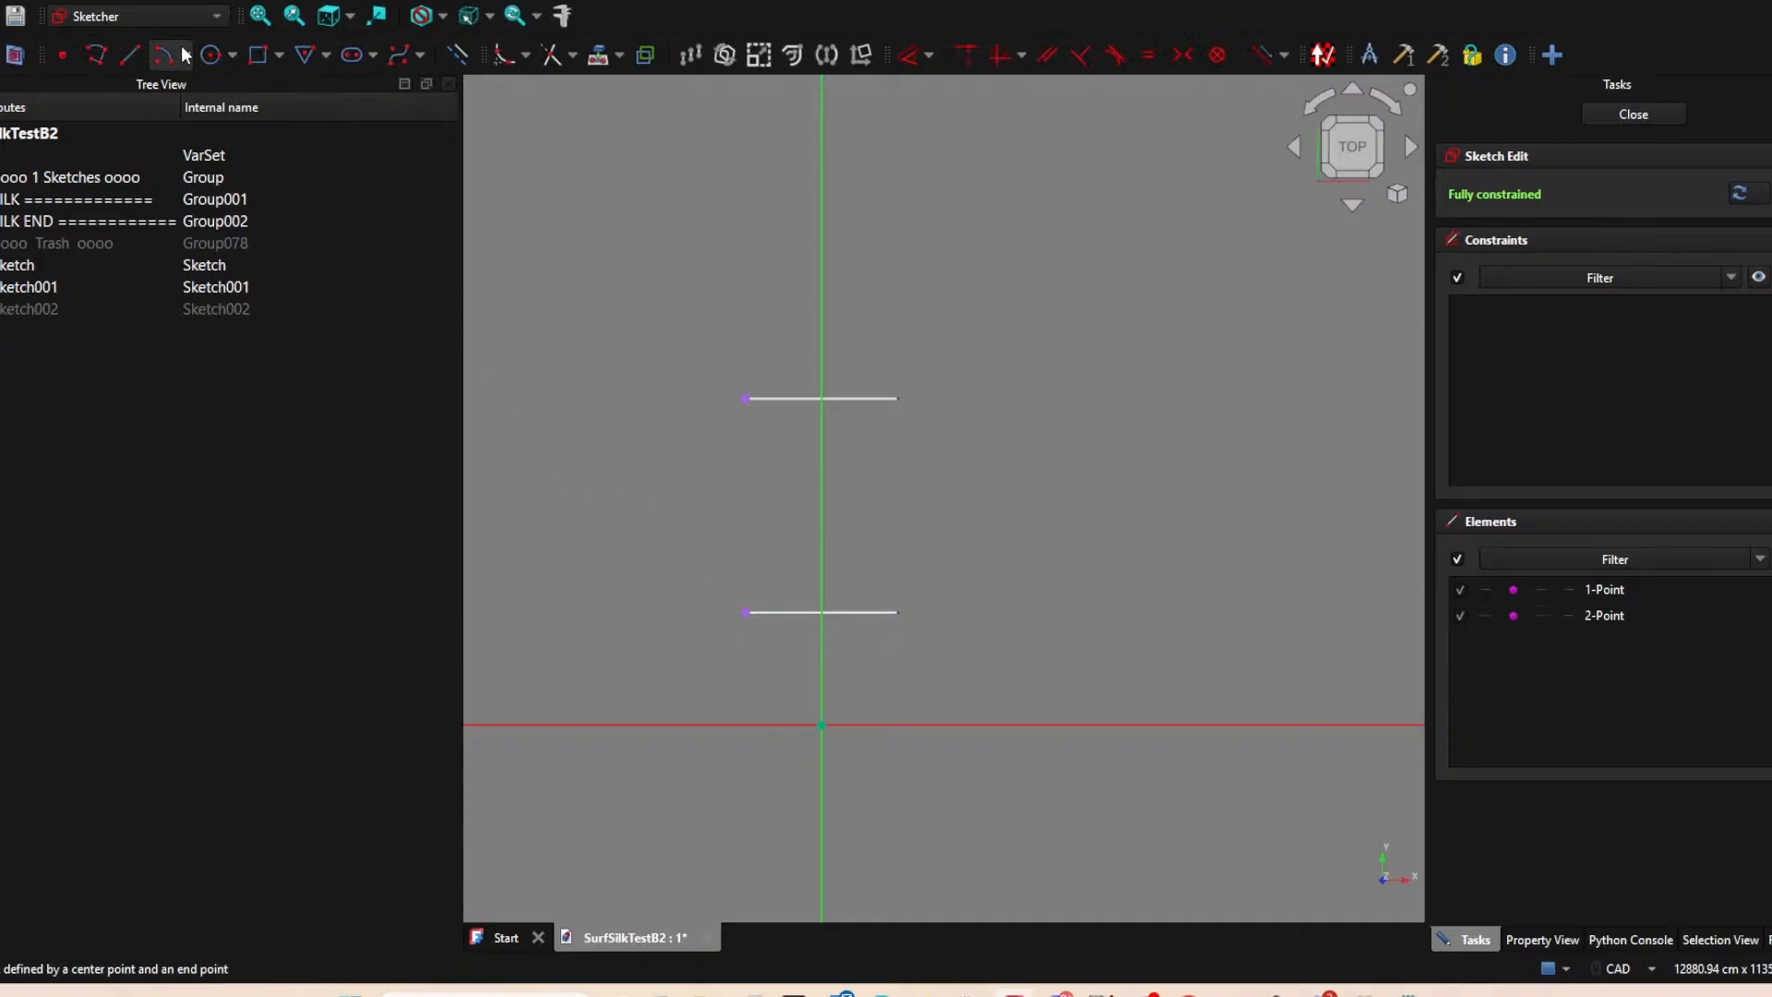
Draw a line connecting the two projected left endpoints, and close the sketch.
{"action": "left_click", "coordinate": [122, 56]}
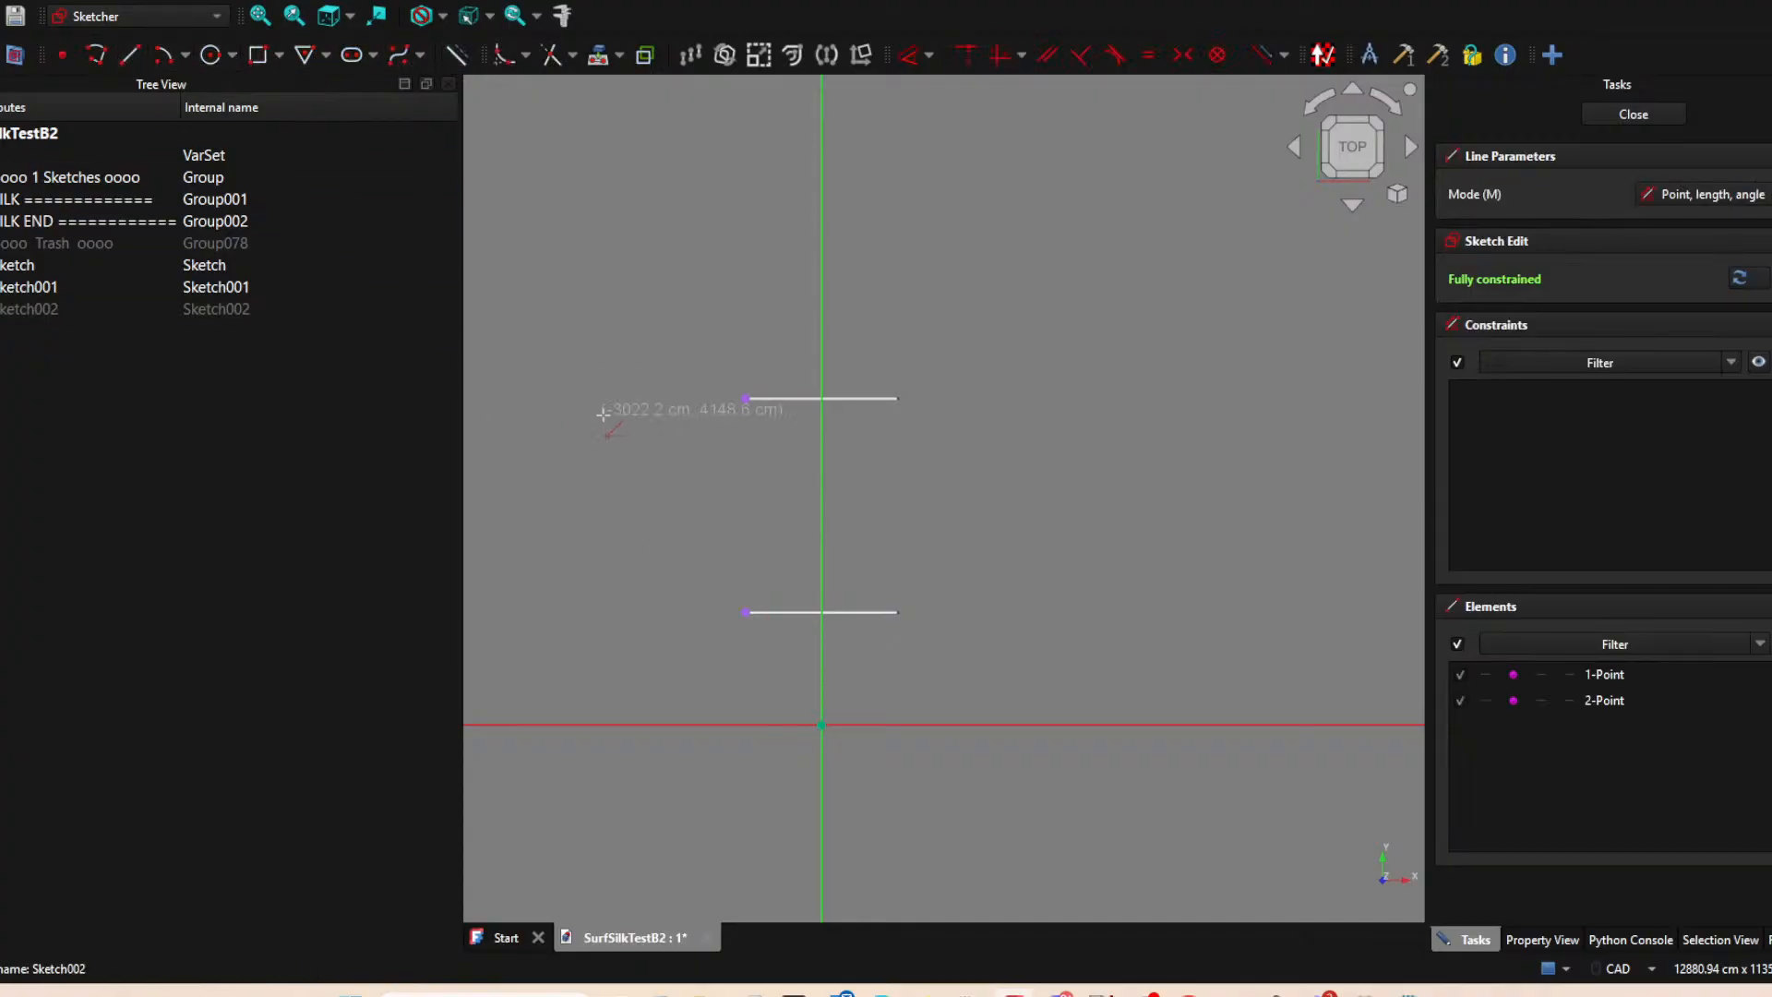
{"action": "left_click", "coordinate": [745, 399]}
{"action": "left_click", "coordinate": [745, 612]}
{"action": "key", "text": "Escape"}
{"action": "left_click", "coordinate": [1633, 115]}
{"action": "left_click", "coordinate": [1089, 267]}
Create a fourth sketch on the XY-plane and project the right endpoints of both horizontal lines as external geometry.
{"action": "left_click", "coordinate": [1353, 55]}
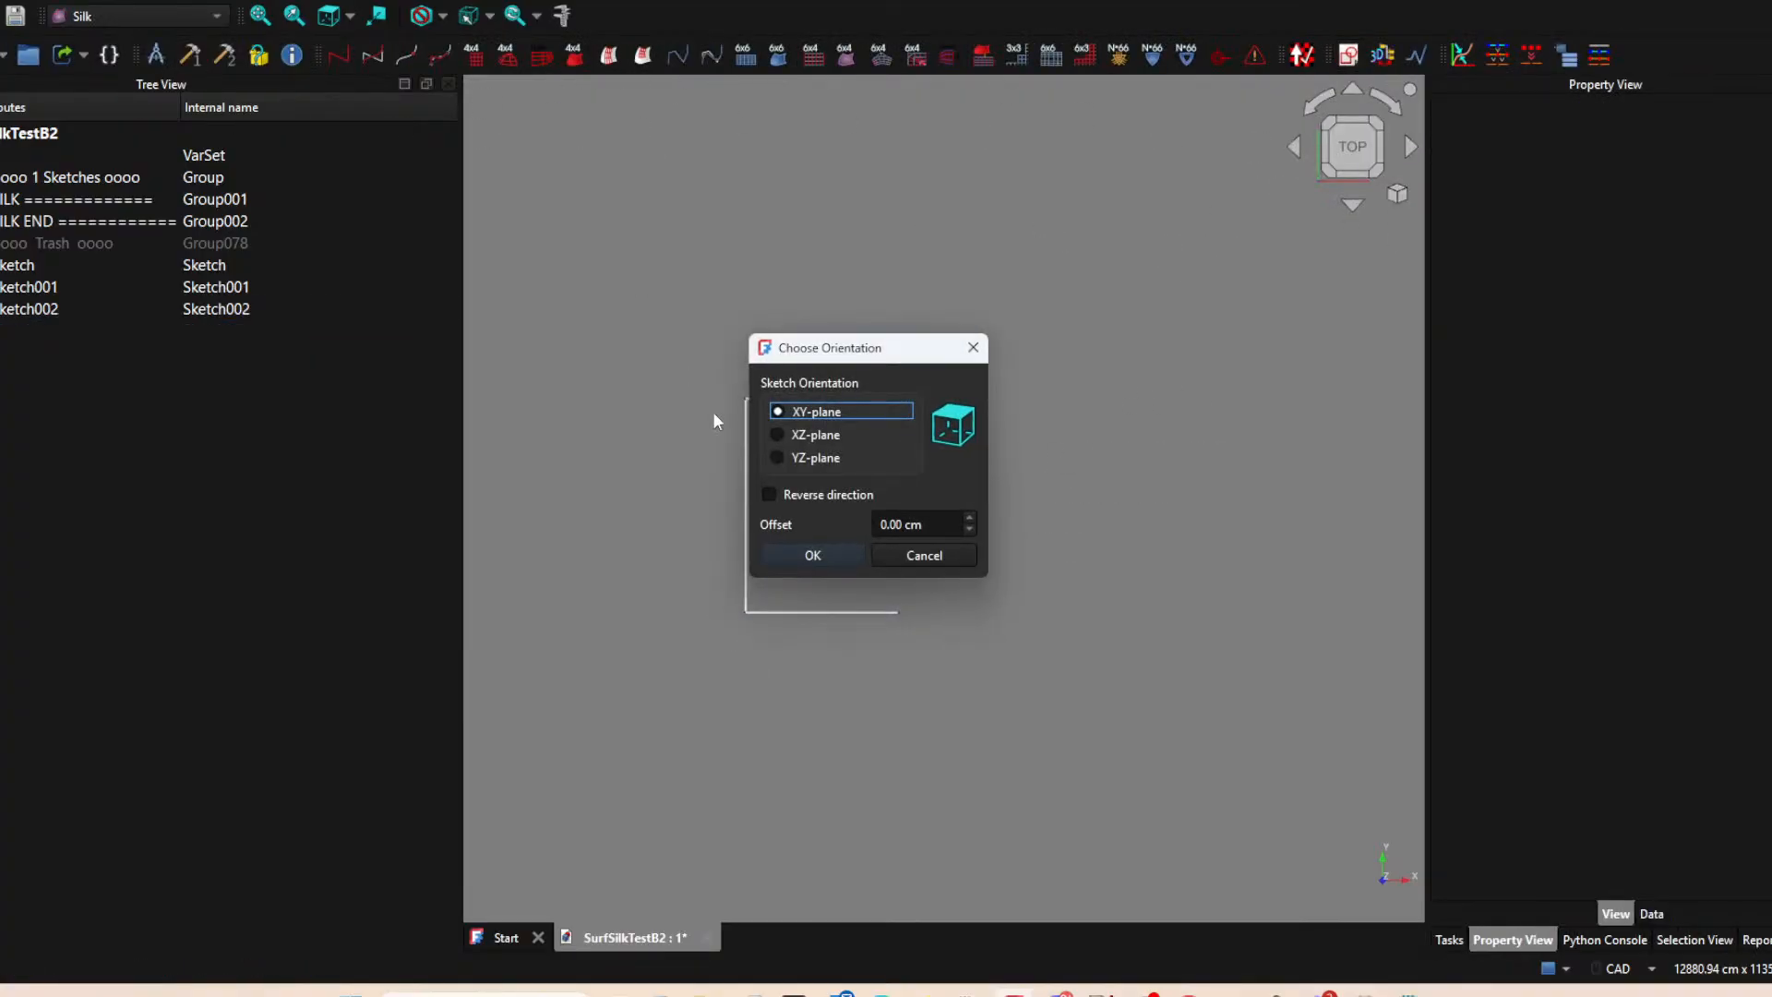
{"action": "left_click", "coordinate": [812, 556]}
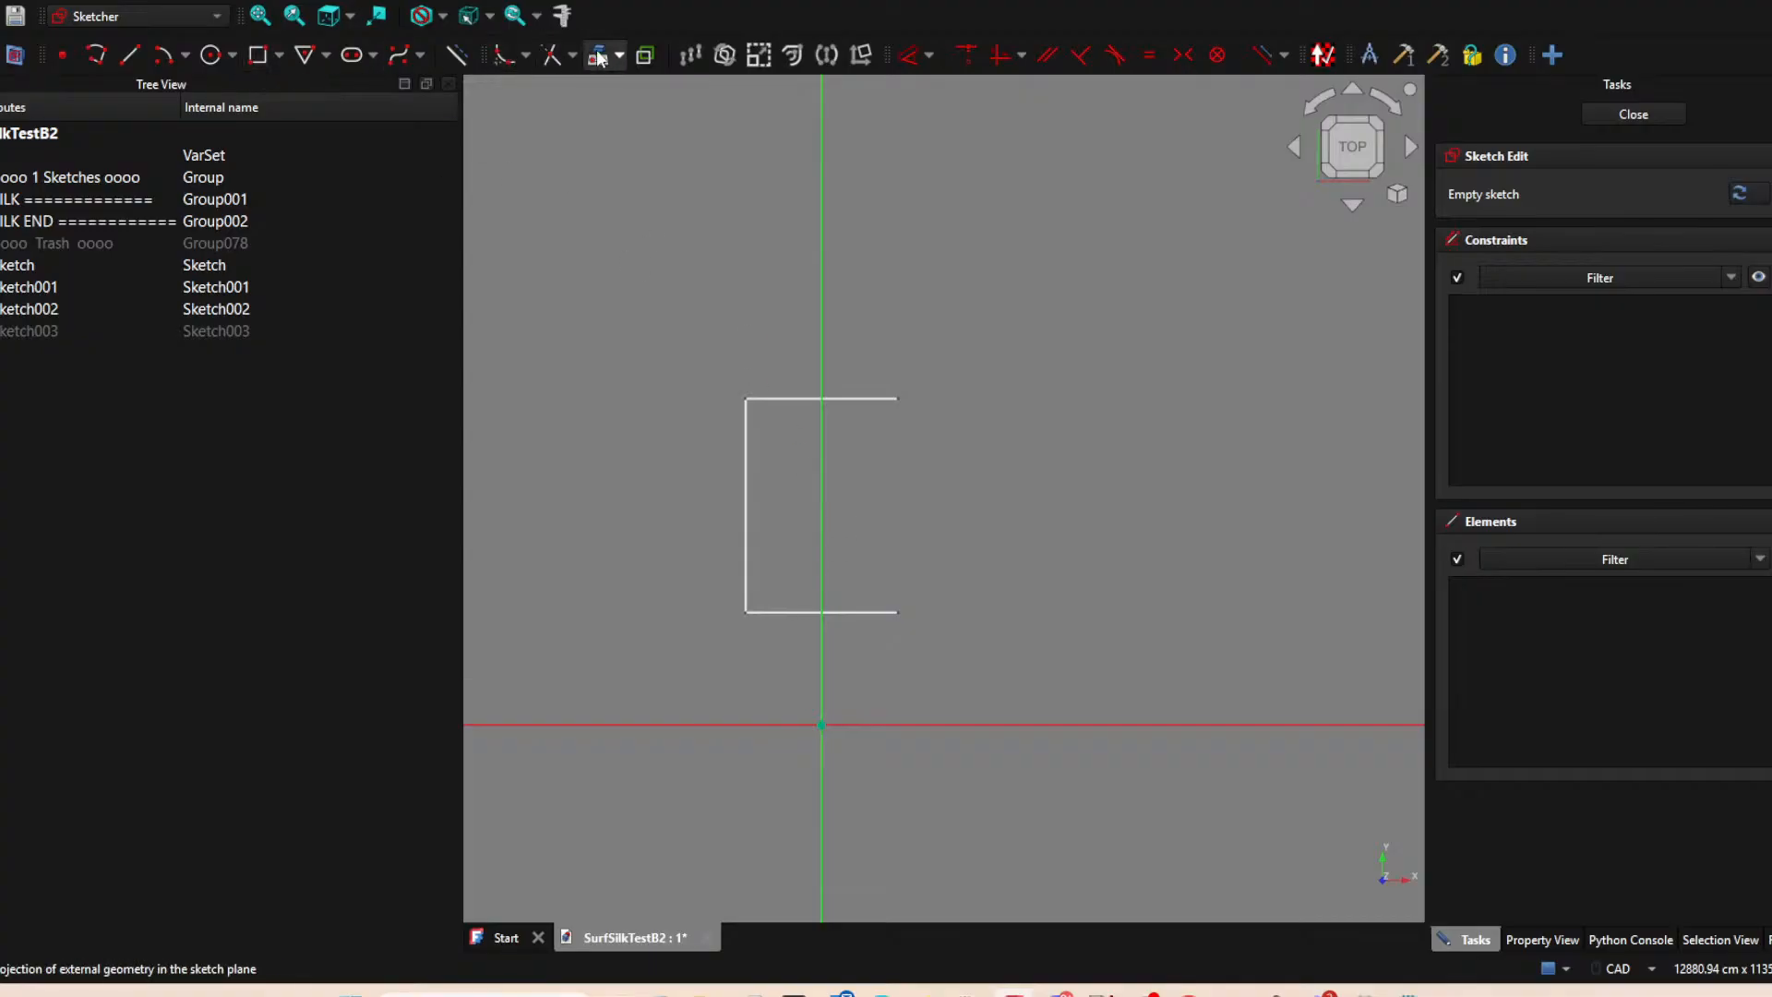
{"action": "left_click", "coordinate": [900, 400]}
{"action": "left_click", "coordinate": [899, 611]}
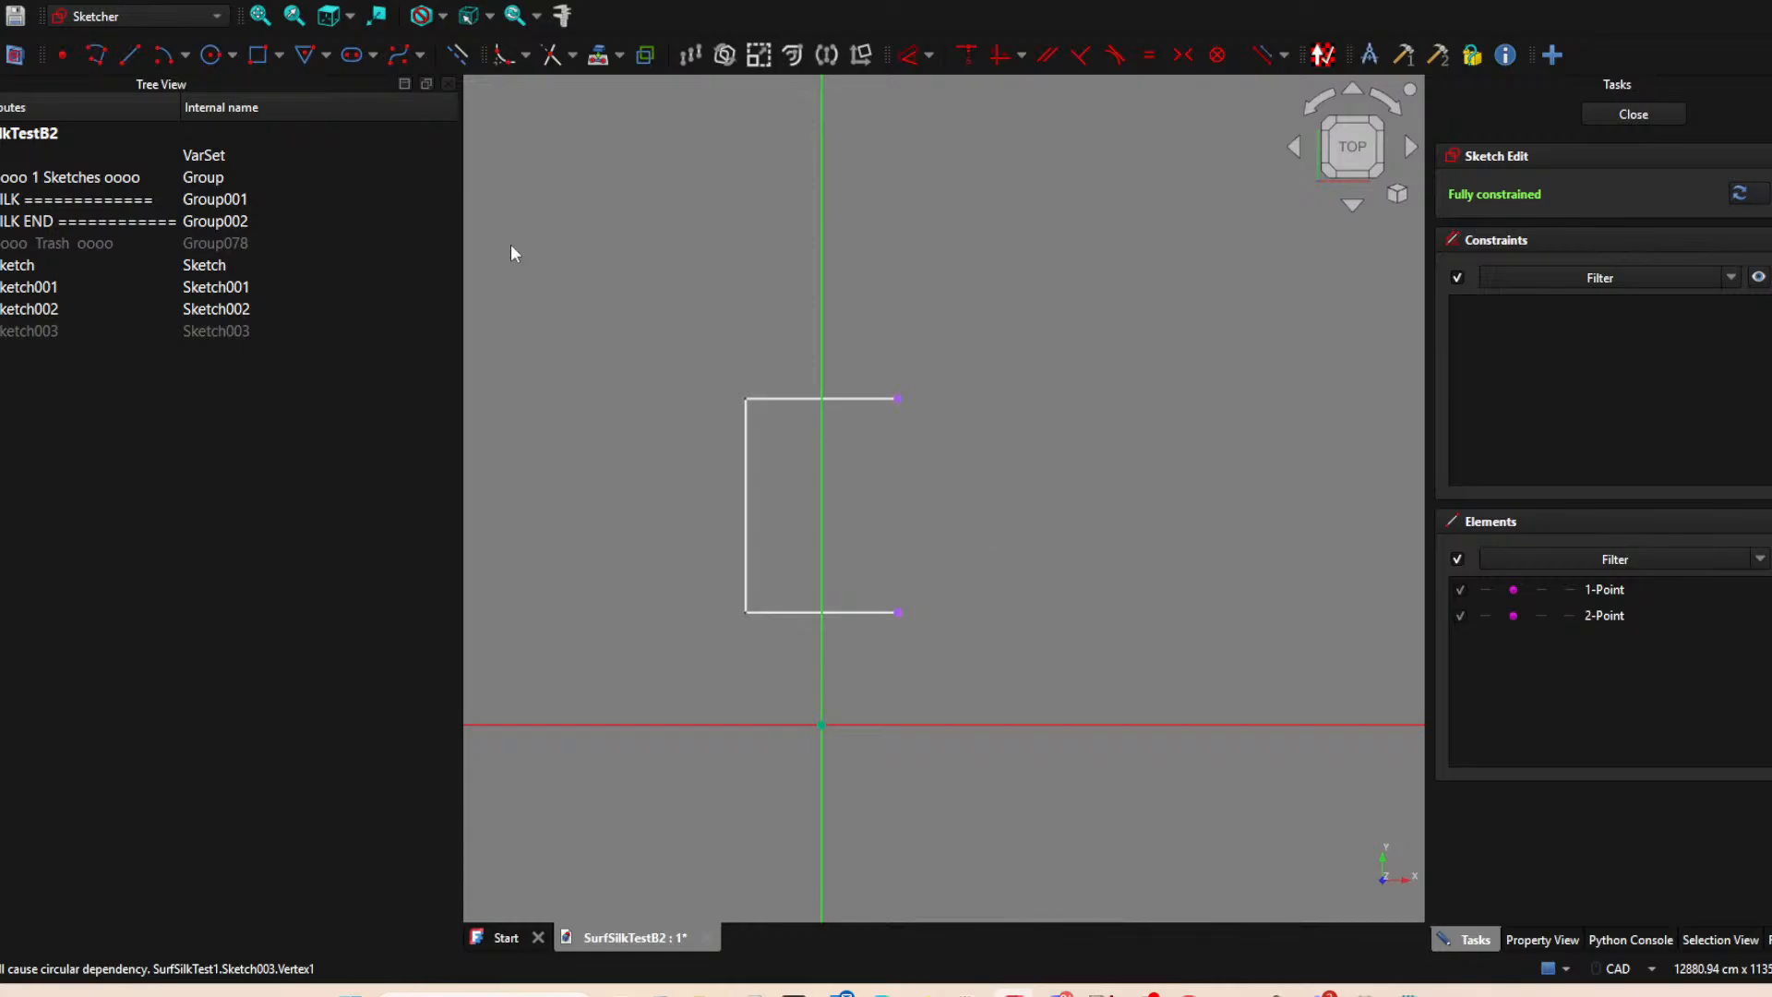
Draw a line connecting the two projected right endpoints, and close the sketch.
{"action": "left_click", "coordinate": [129, 55]}
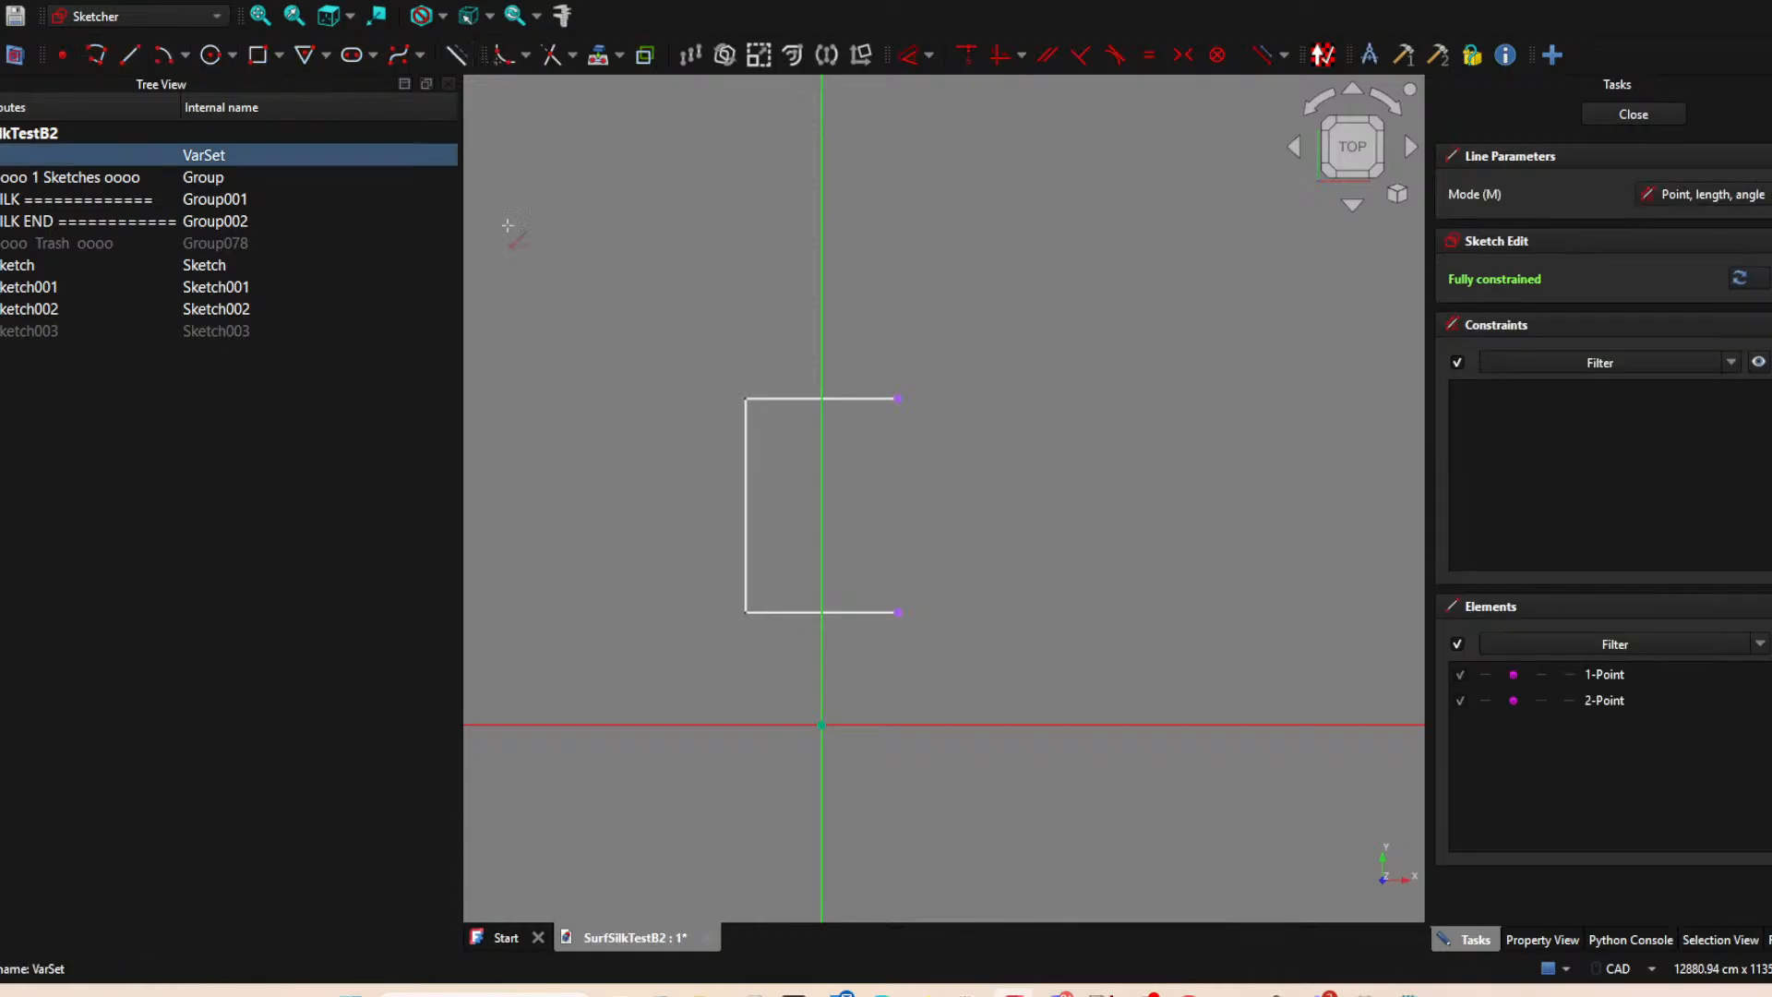
{"action": "left_click", "coordinate": [898, 399]}
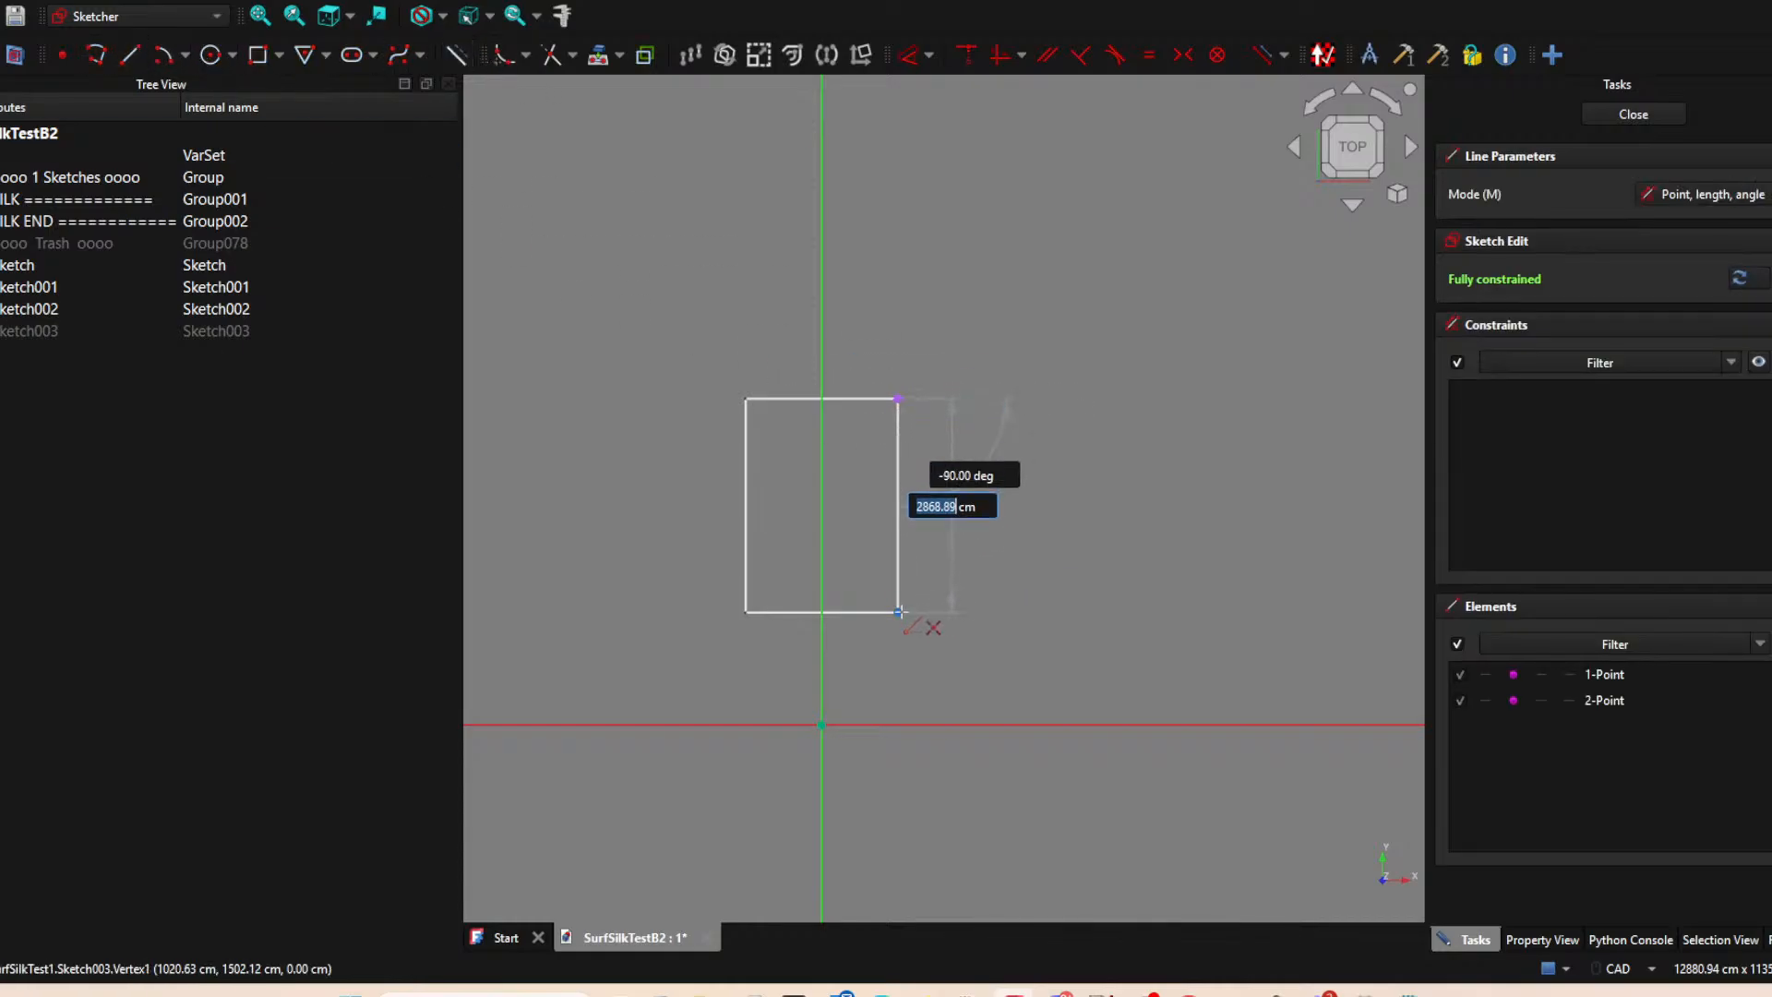
{"action": "left_click", "coordinate": [901, 611]}
{"action": "key", "text": "Escape"}
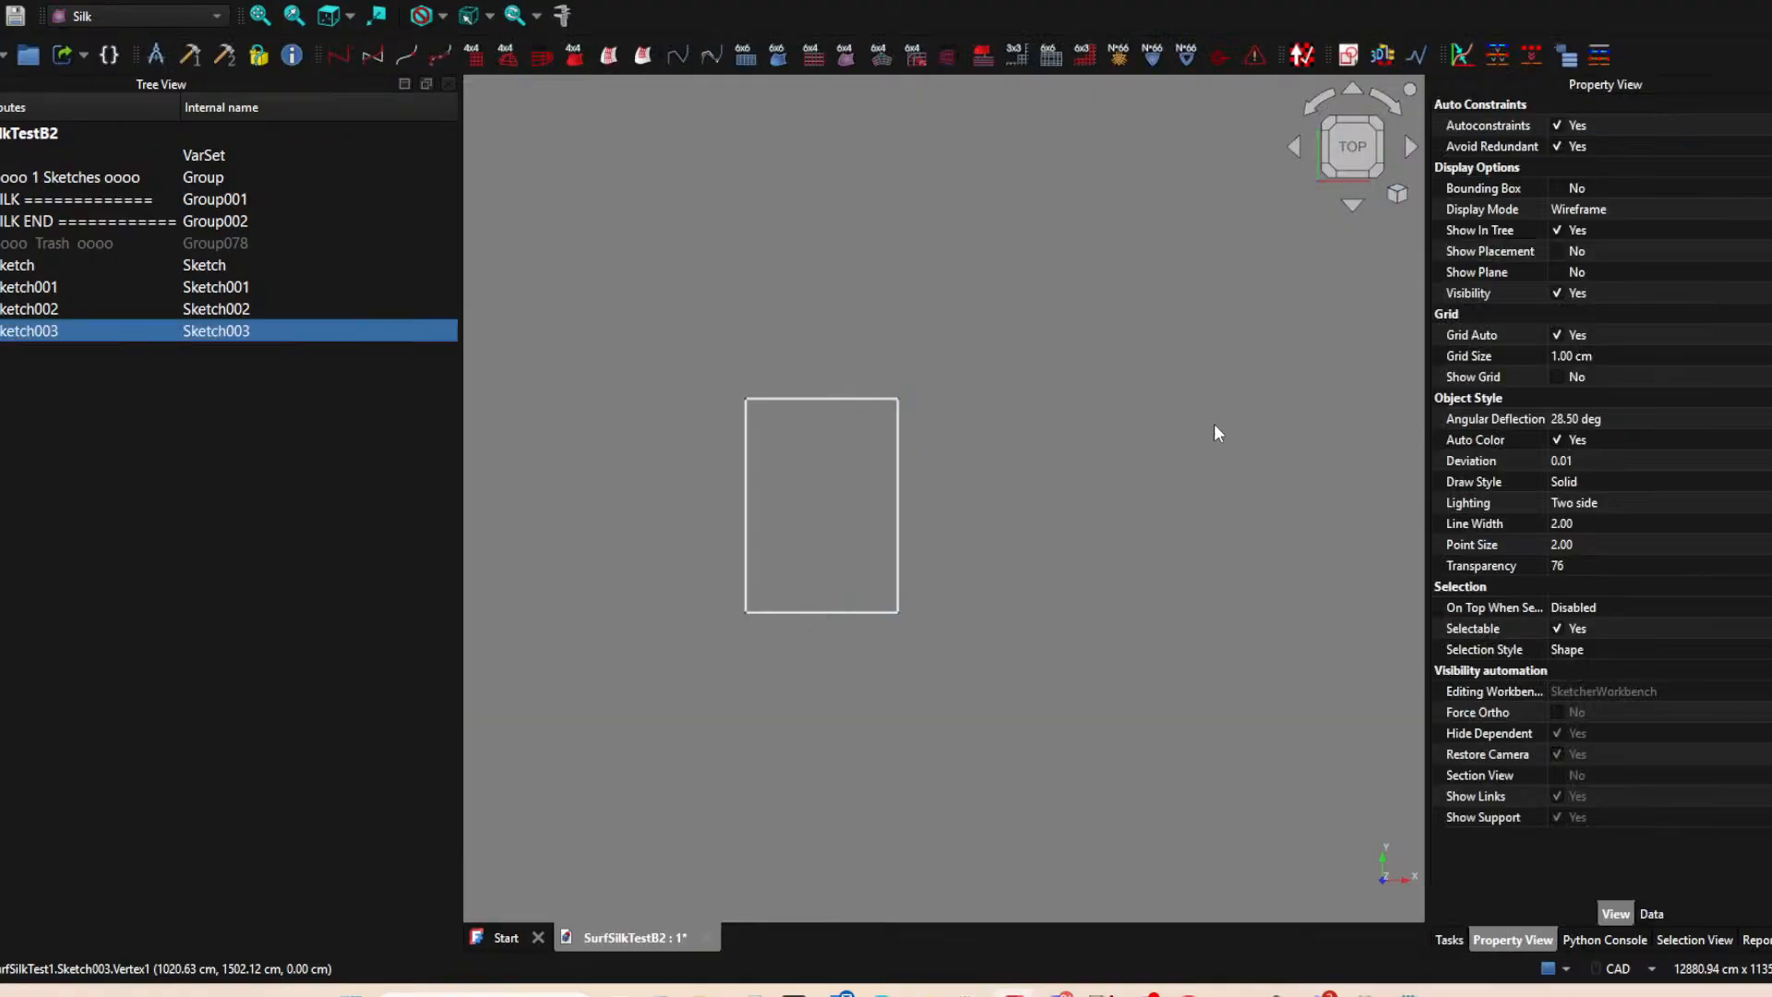
Create a fifth sketch on the XY-plane with no offset.
{"action": "scroll", "coordinate": [1155, 486], "scroll_direction": "down", "scroll_amount": 2}
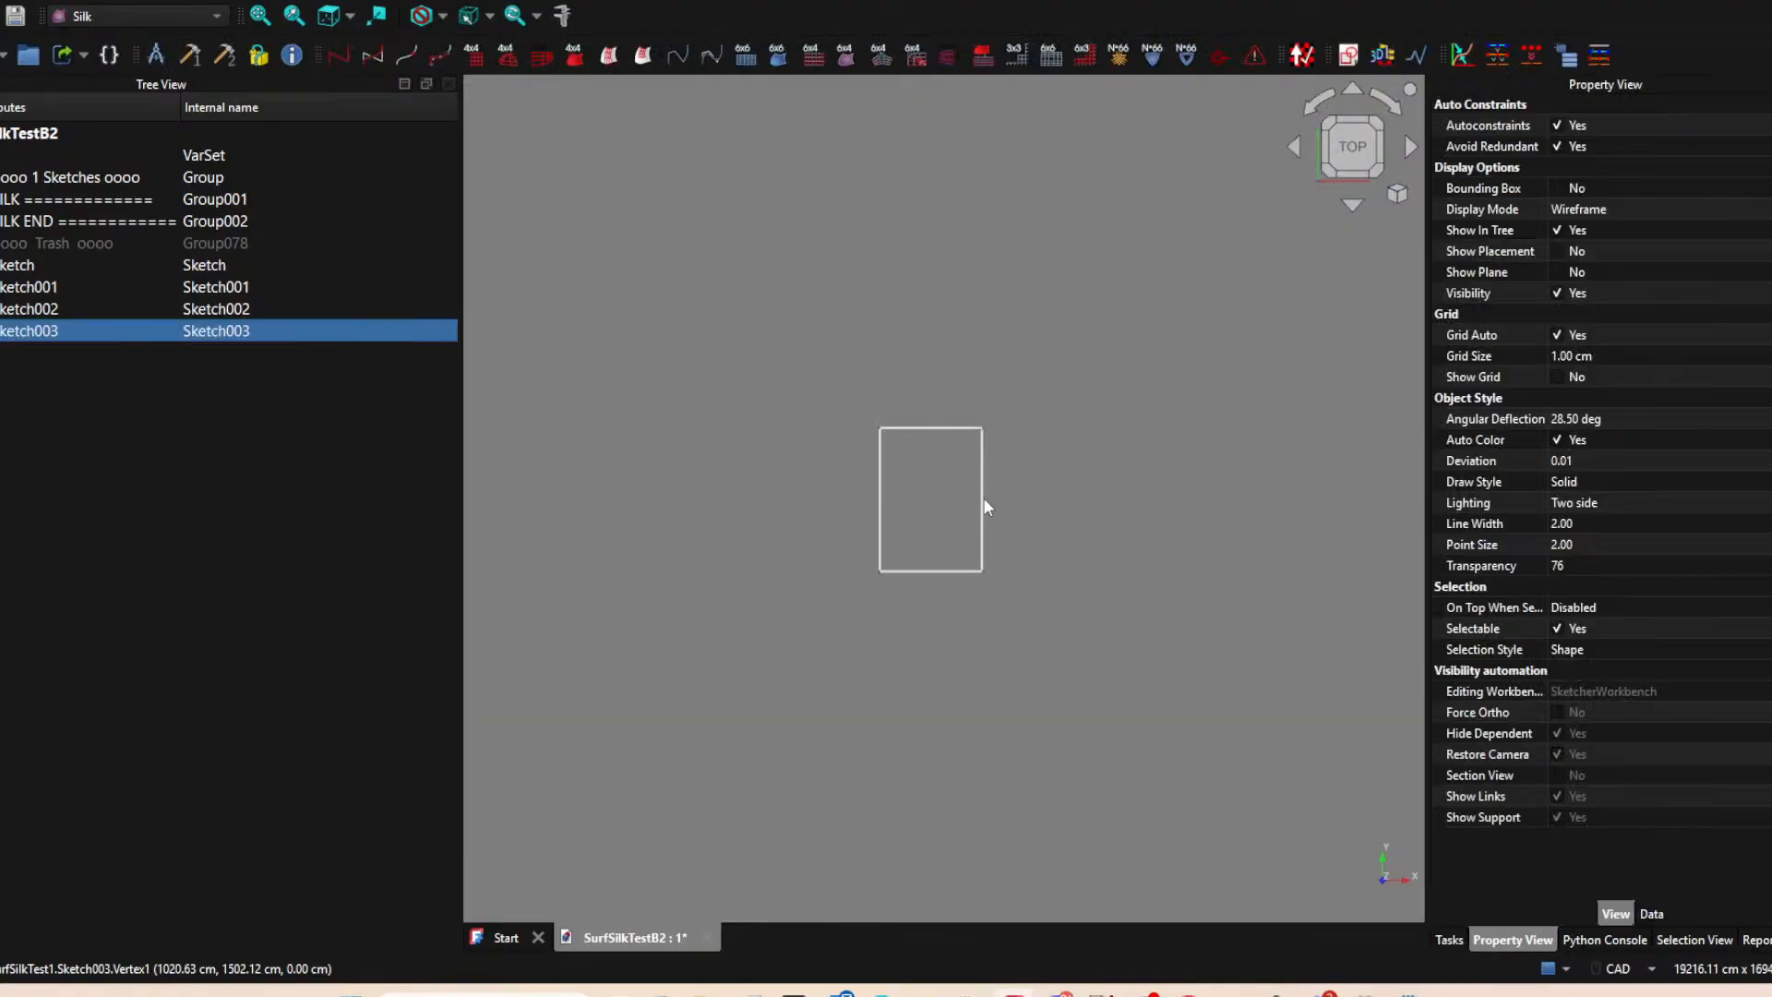
{"action": "middle_click_drag", "start_coordinate": [1108, 483], "coordinate": [984, 554]}
{"action": "scroll", "coordinate": [980, 549], "scroll_direction": "down", "scroll_amount": 2}
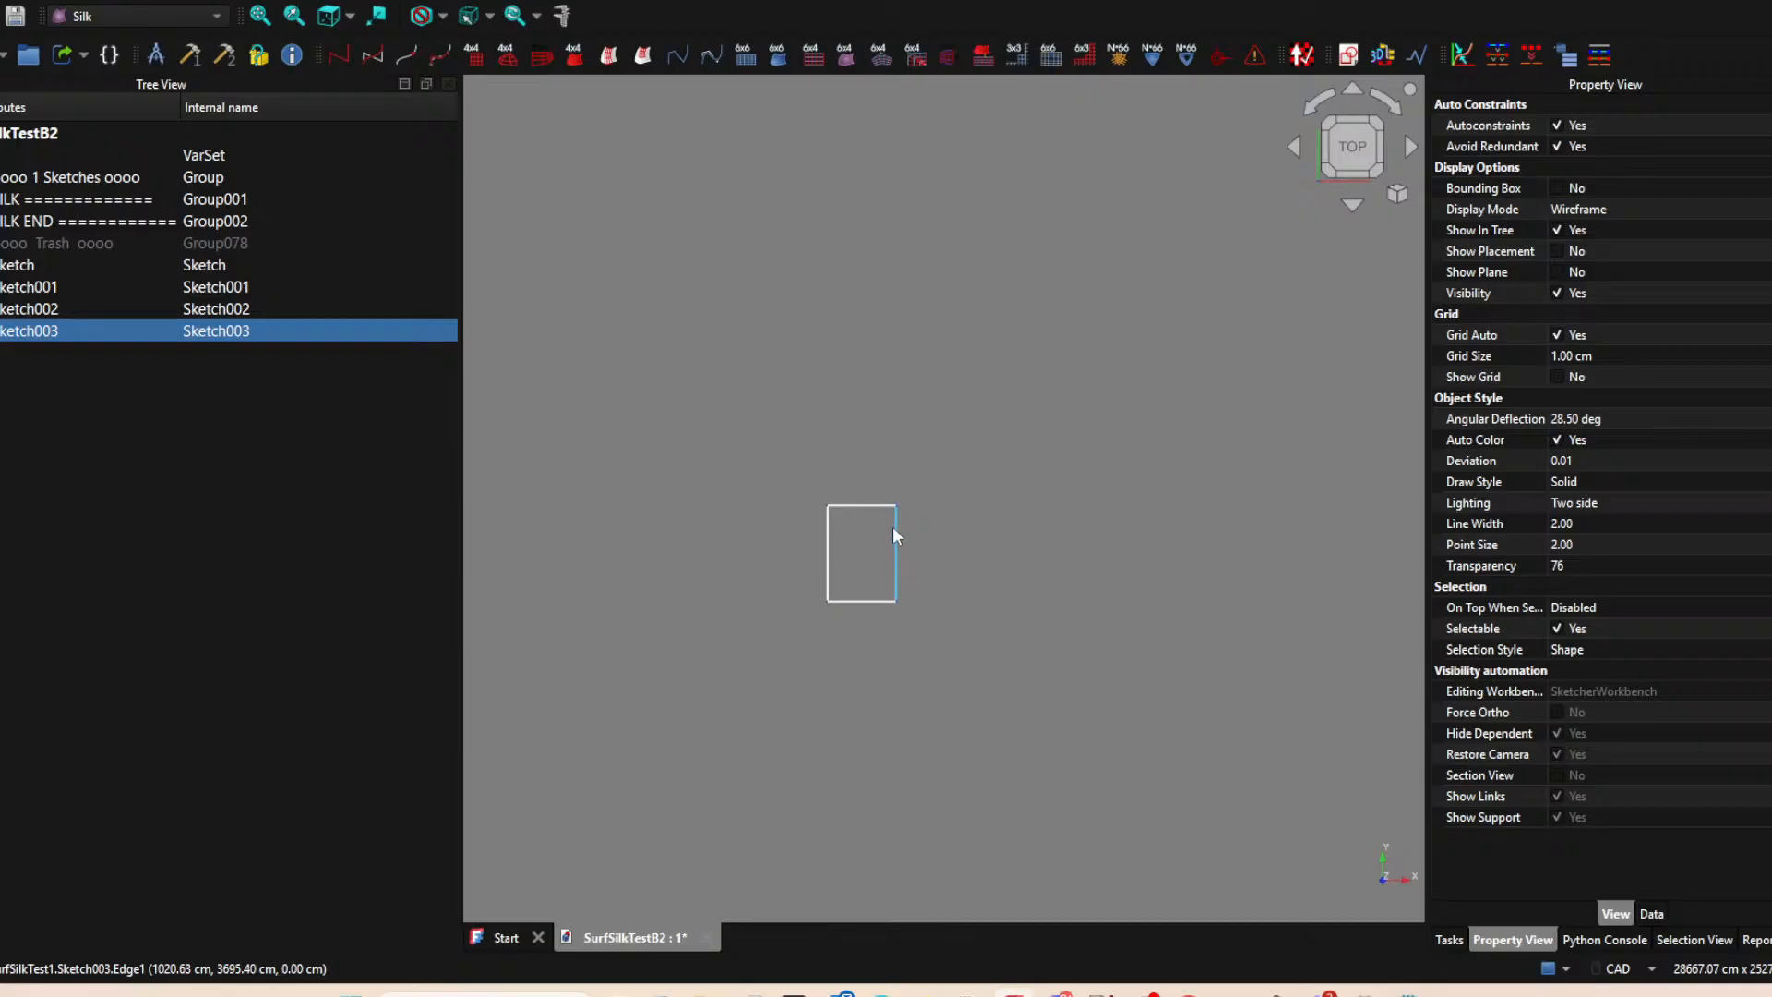
{"action": "mouse_move", "coordinate": [1069, 569]}
{"action": "middle_mouse_down"}
{"action": "mouse_move", "coordinate": [939, 535]}
{"action": "mouse_move", "coordinate": [933, 519]}
{"action": "mouse_move", "coordinate": [979, 496]}
{"action": "mouse_move", "coordinate": [951, 495]}
{"action": "middle_mouse_up"}
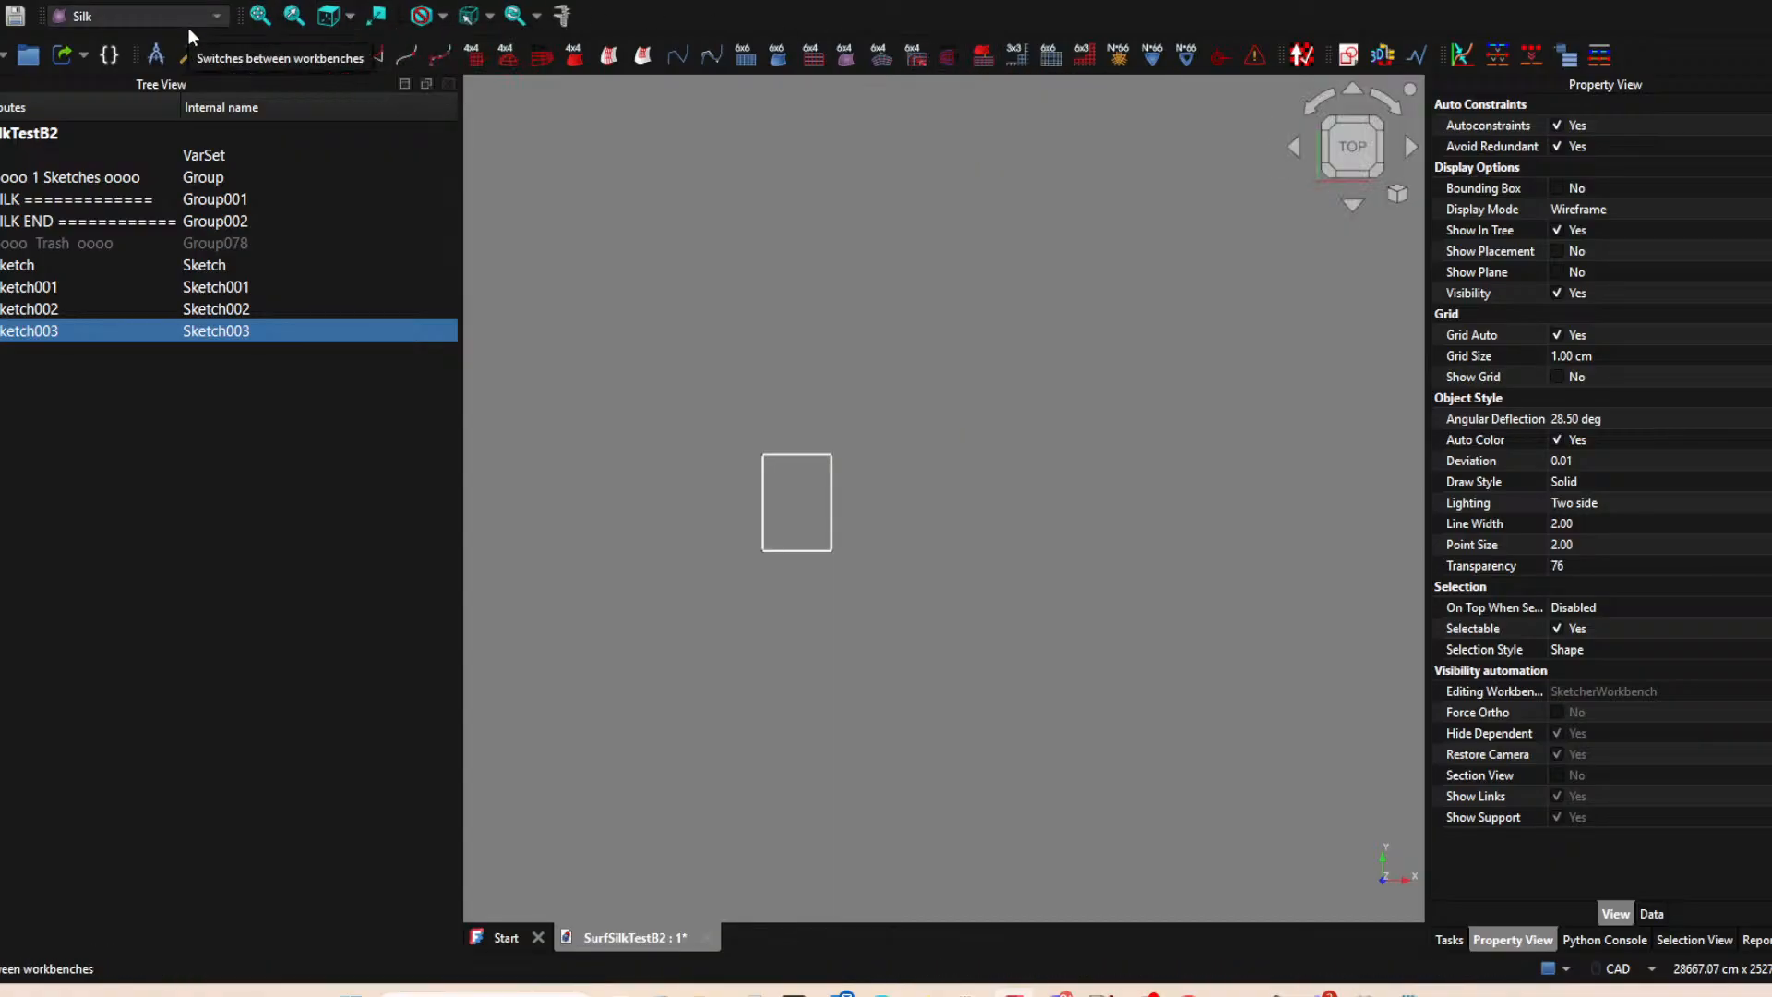
{"action": "left_click", "coordinate": [1347, 56]}
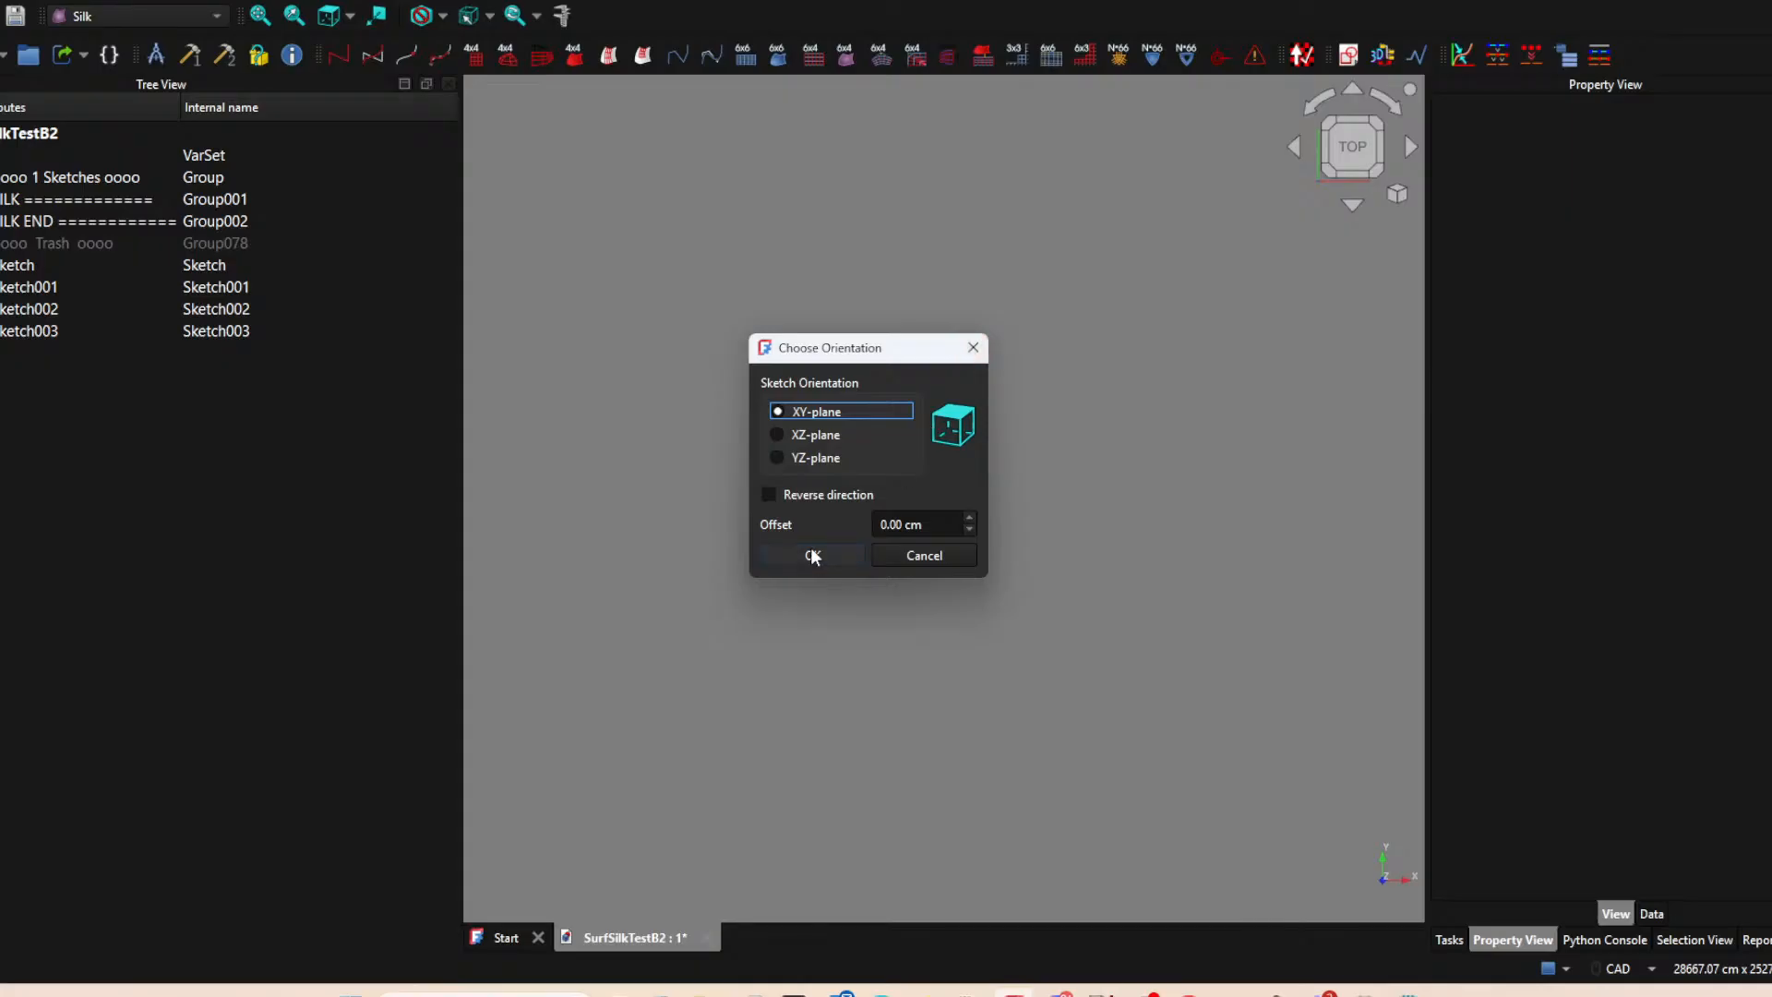
{"action": "left_click", "coordinate": [812, 556]}
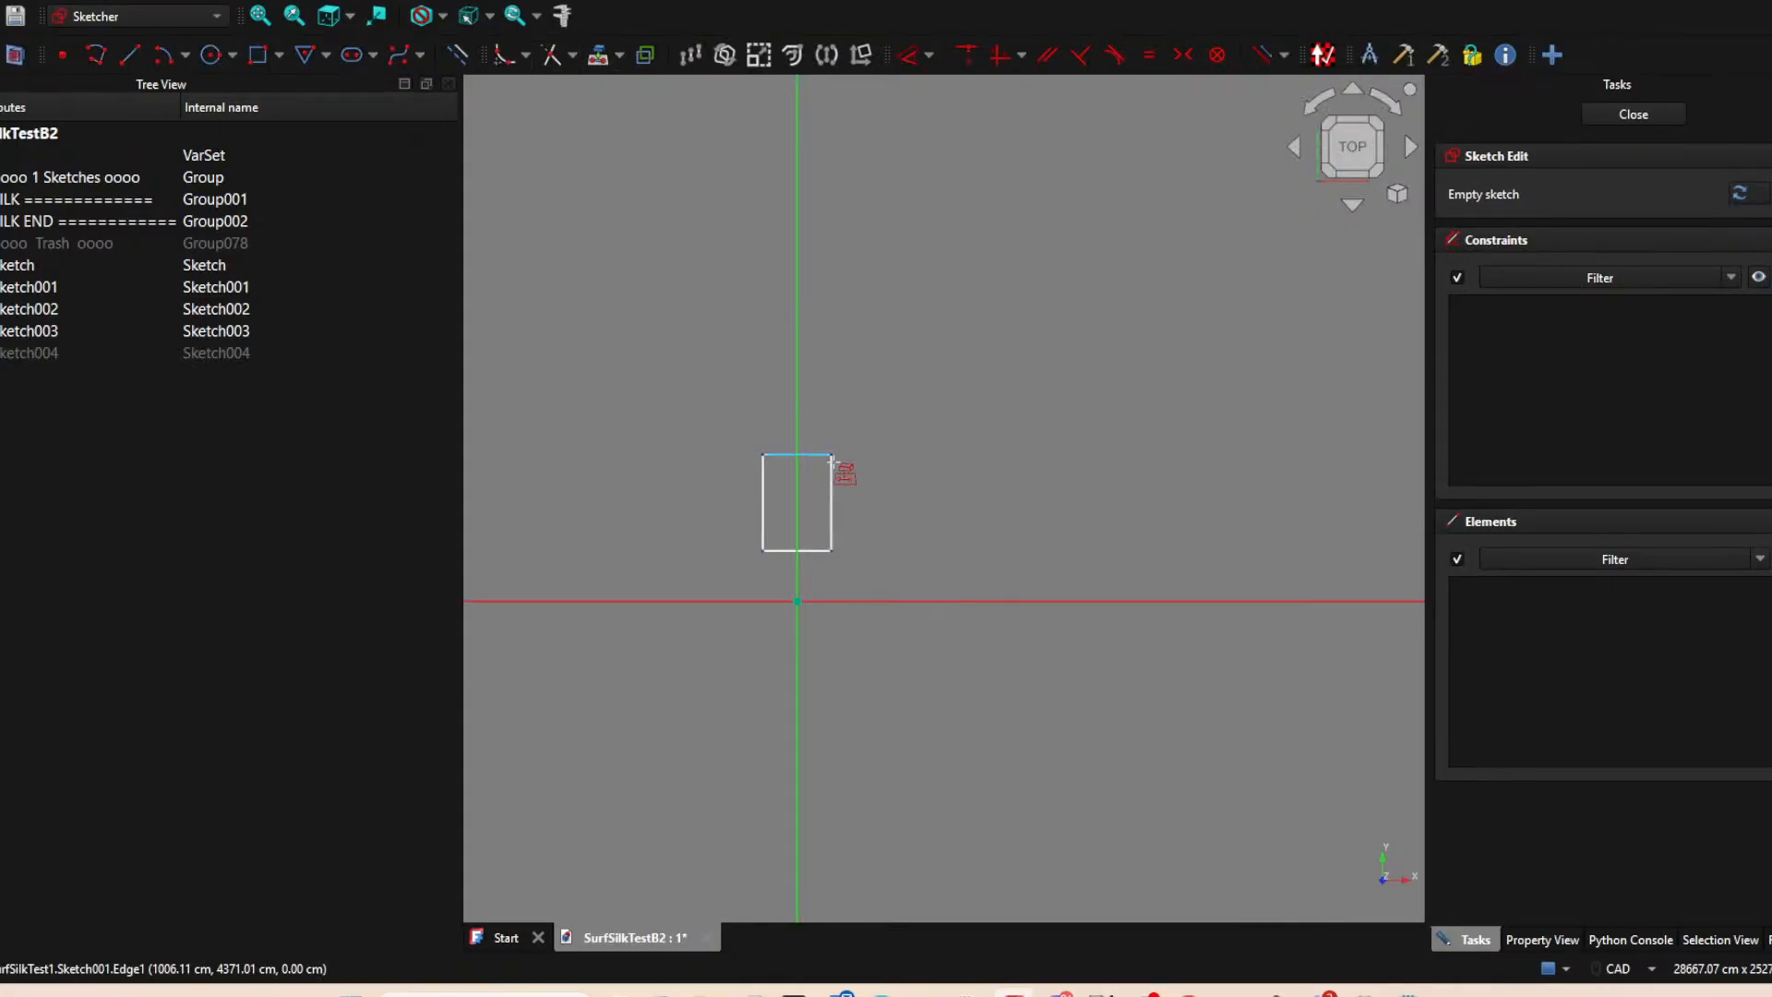
{"action": "left_click", "coordinate": [831, 503]}
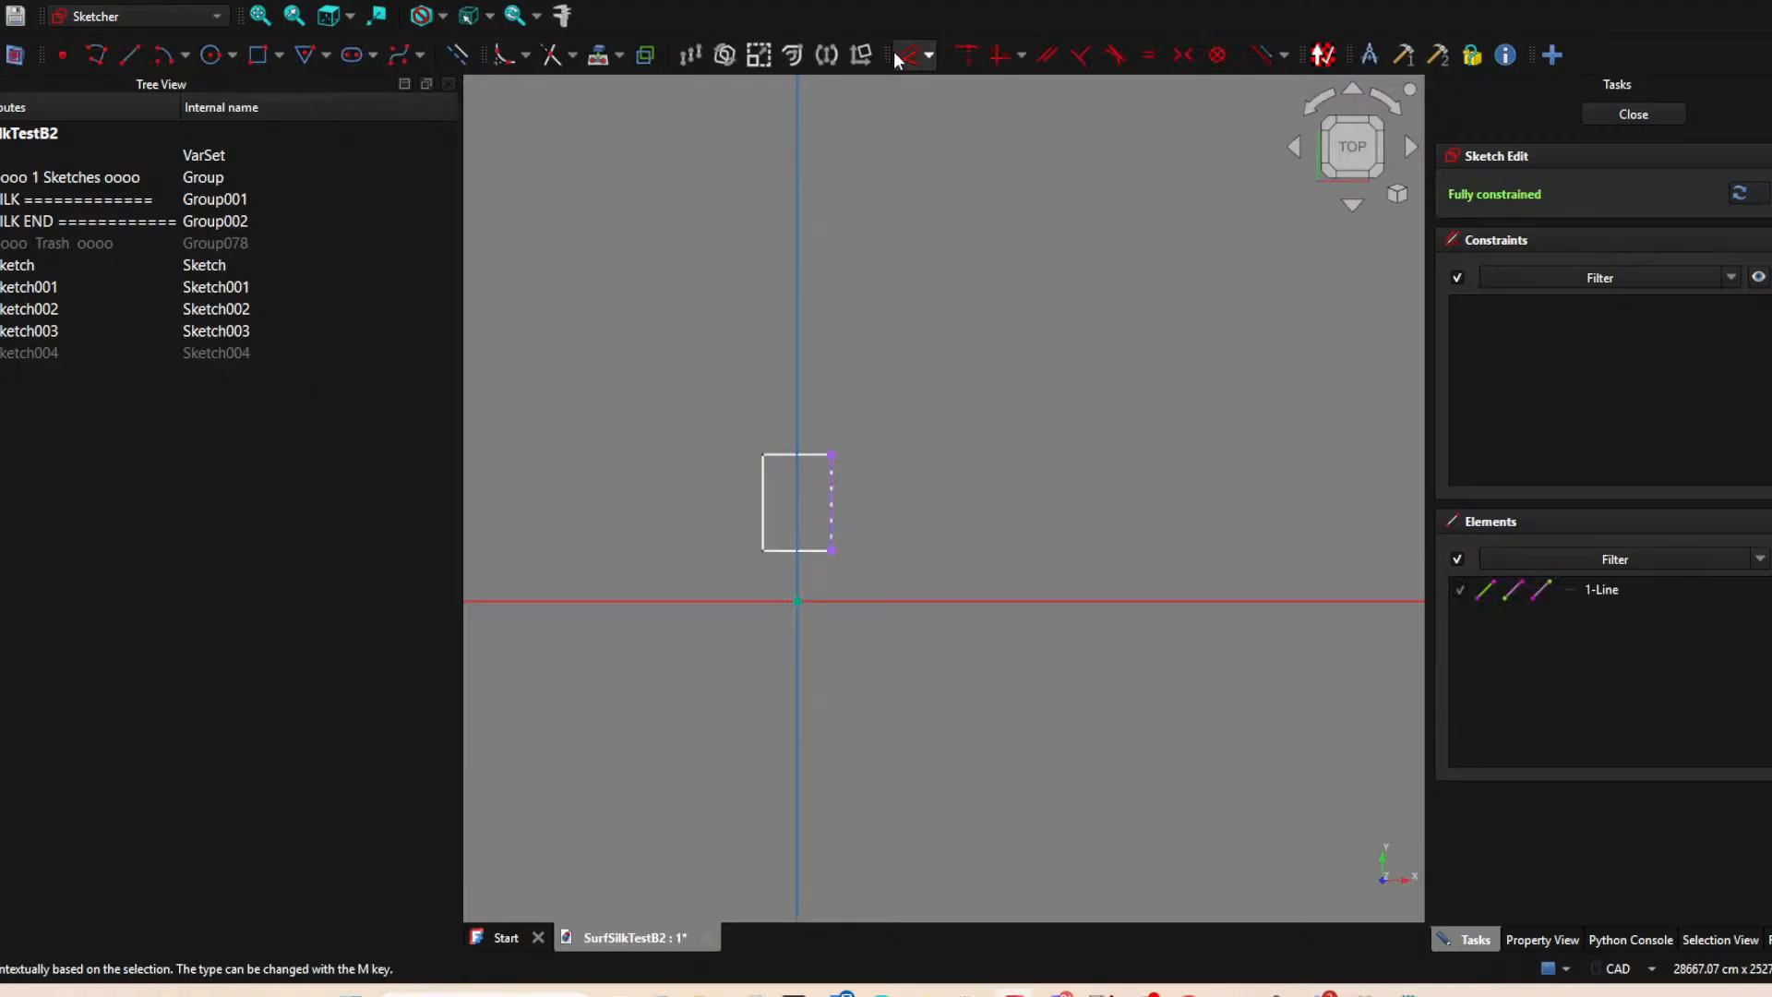
{"action": "left_click", "coordinate": [596, 55]}
{"action": "key", "text": "Escape"}
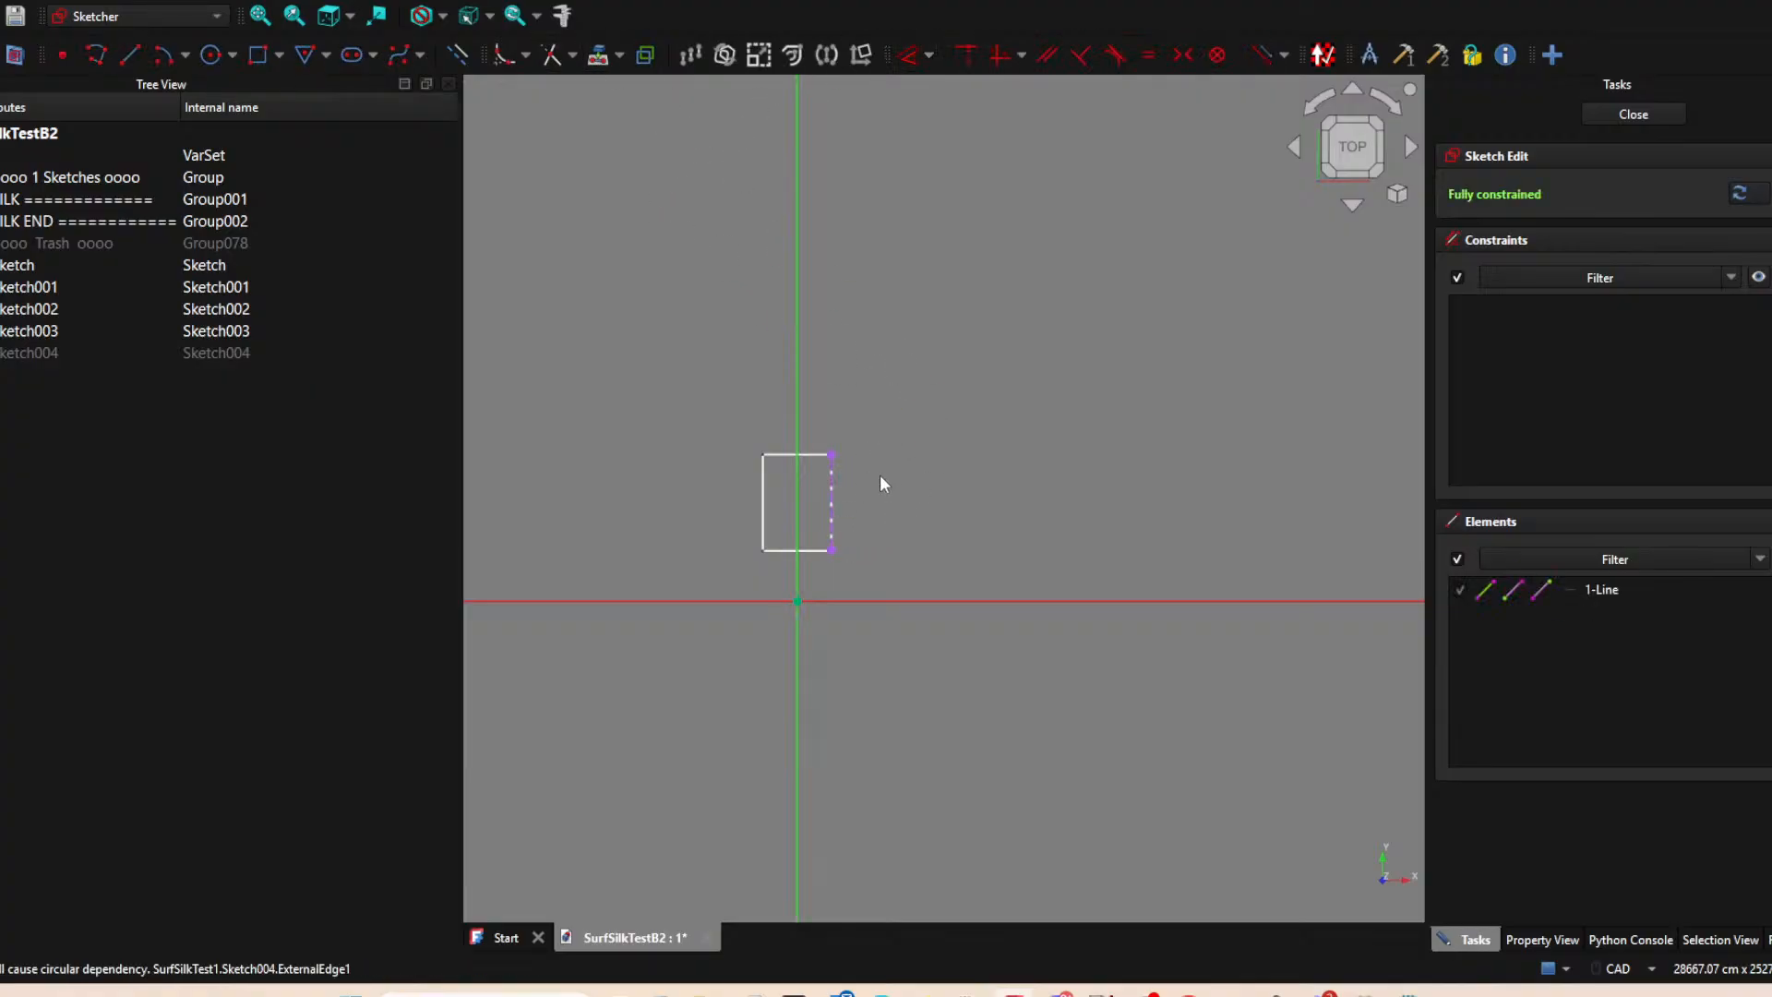
{"action": "left_click", "coordinate": [833, 485]}
{"action": "key", "text": "Delete"}
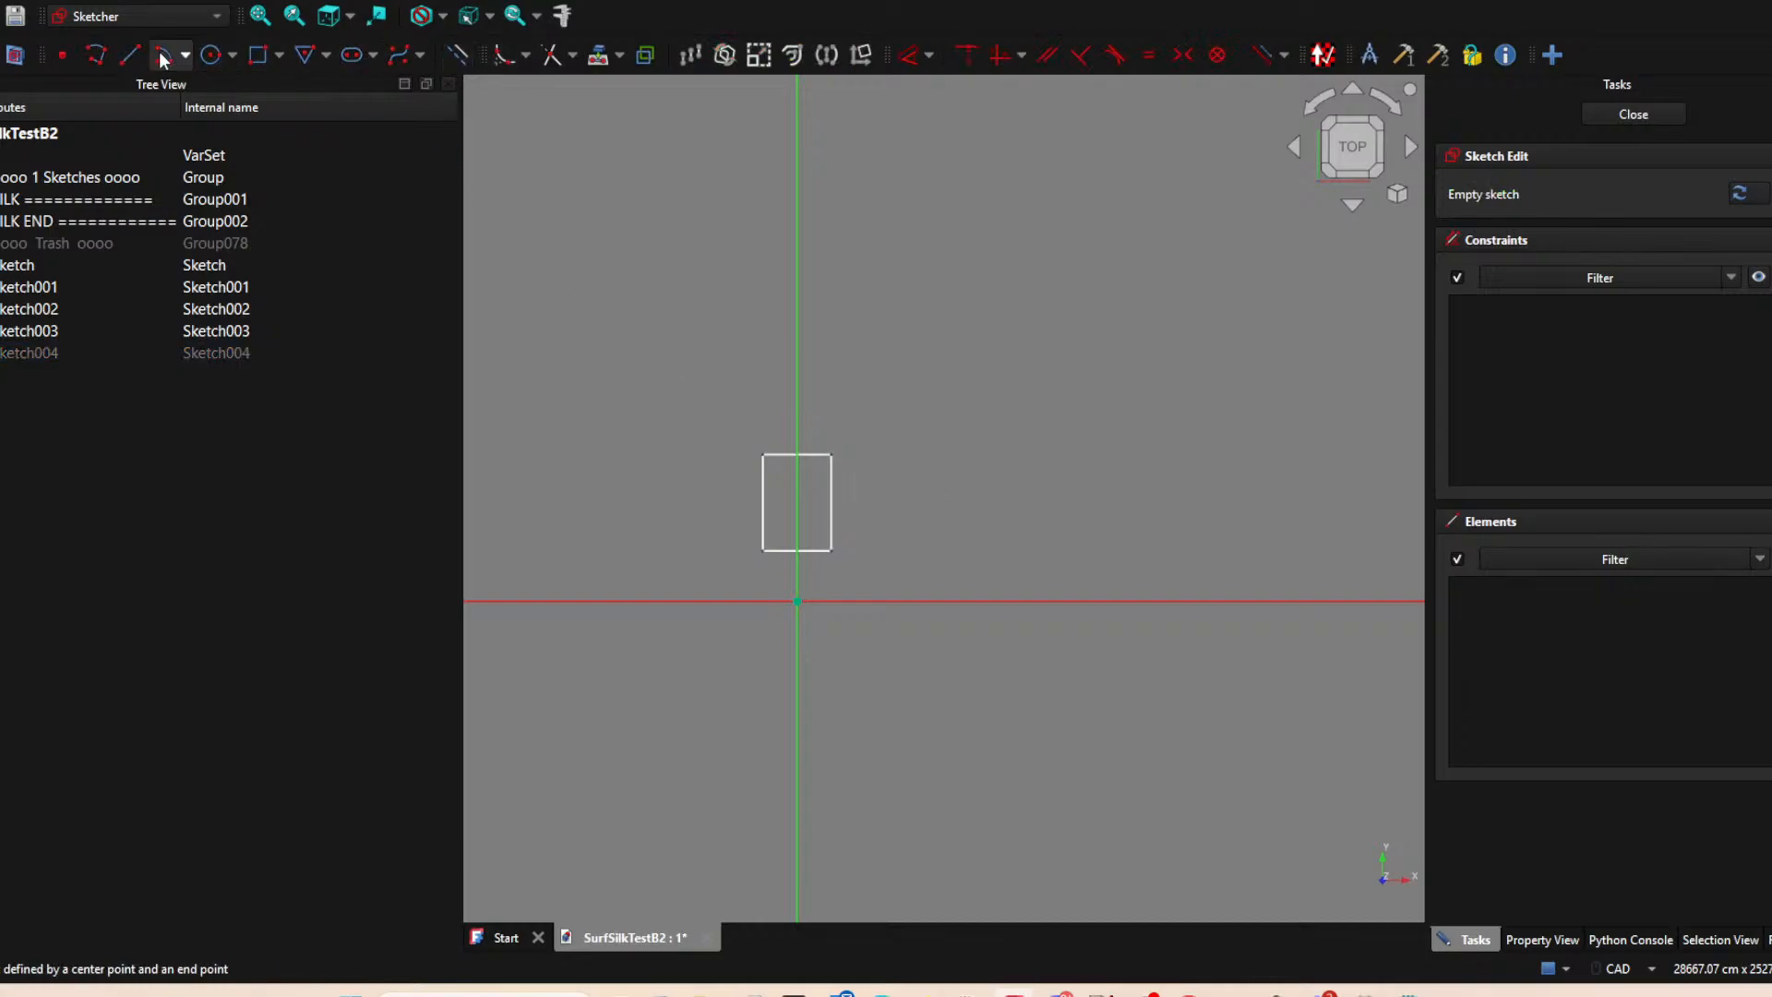
{"action": "left_click", "coordinate": [132, 57]}
{"action": "left_click", "coordinate": [454, 58]}
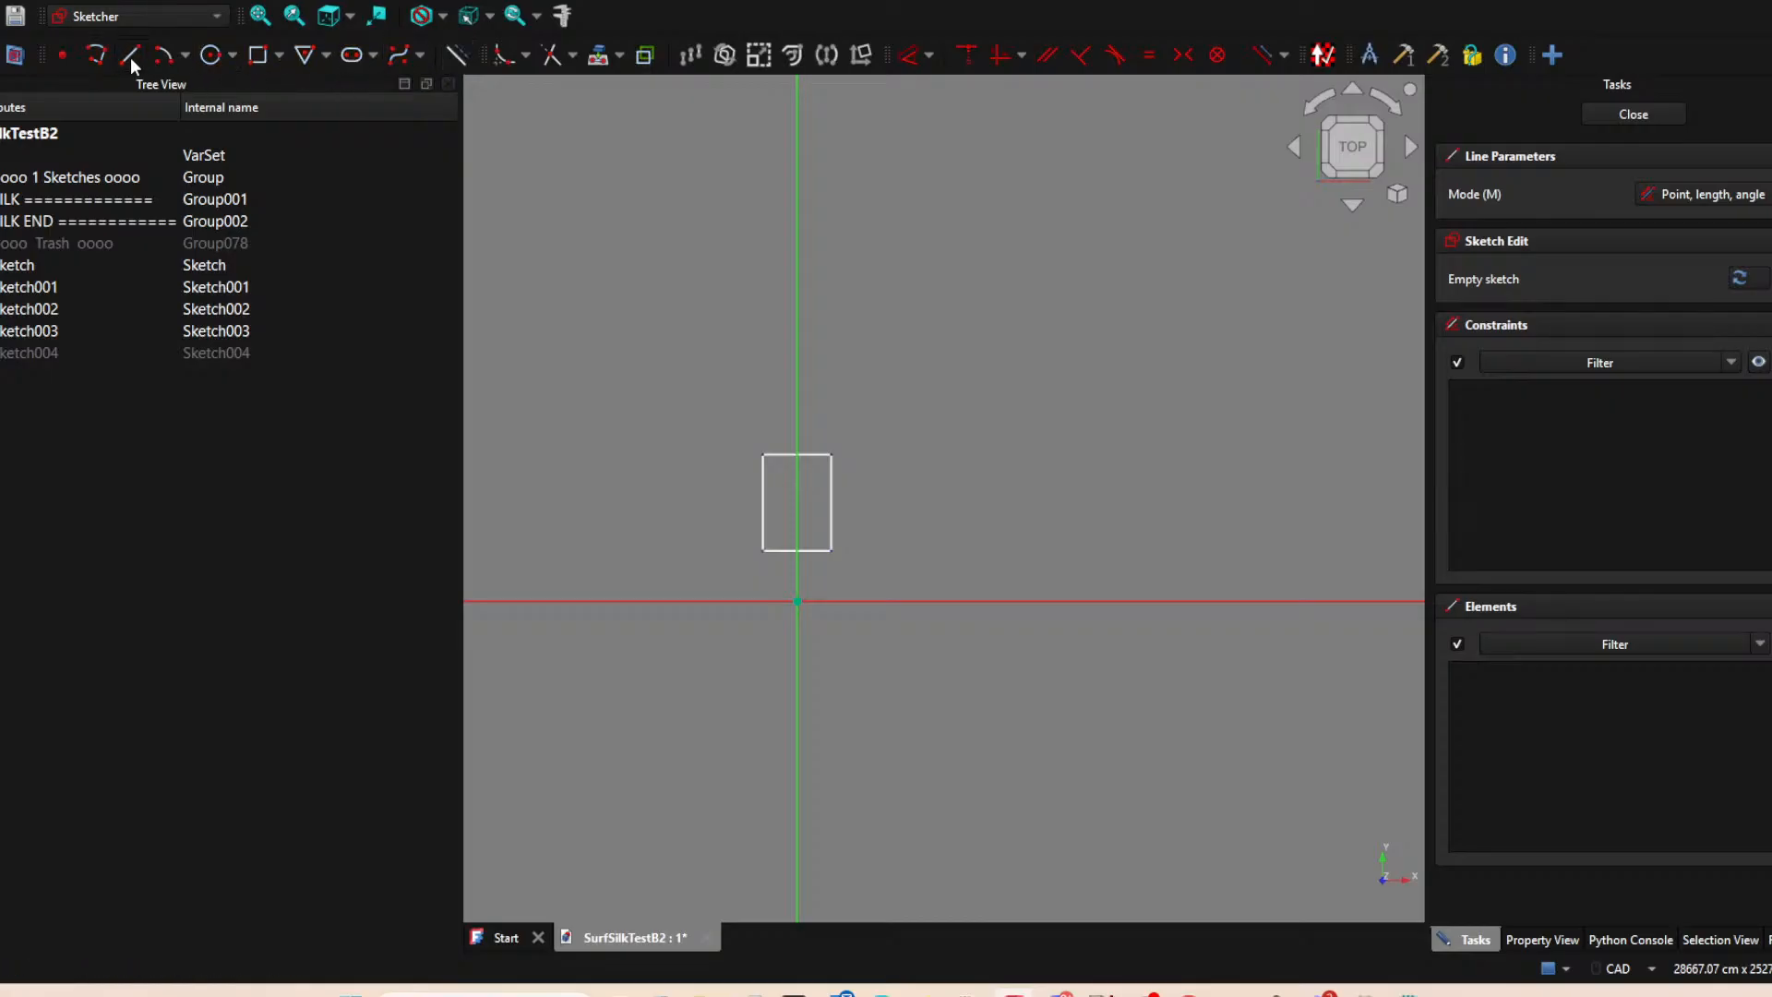
{"action": "right_click", "coordinate": [907, 497]}
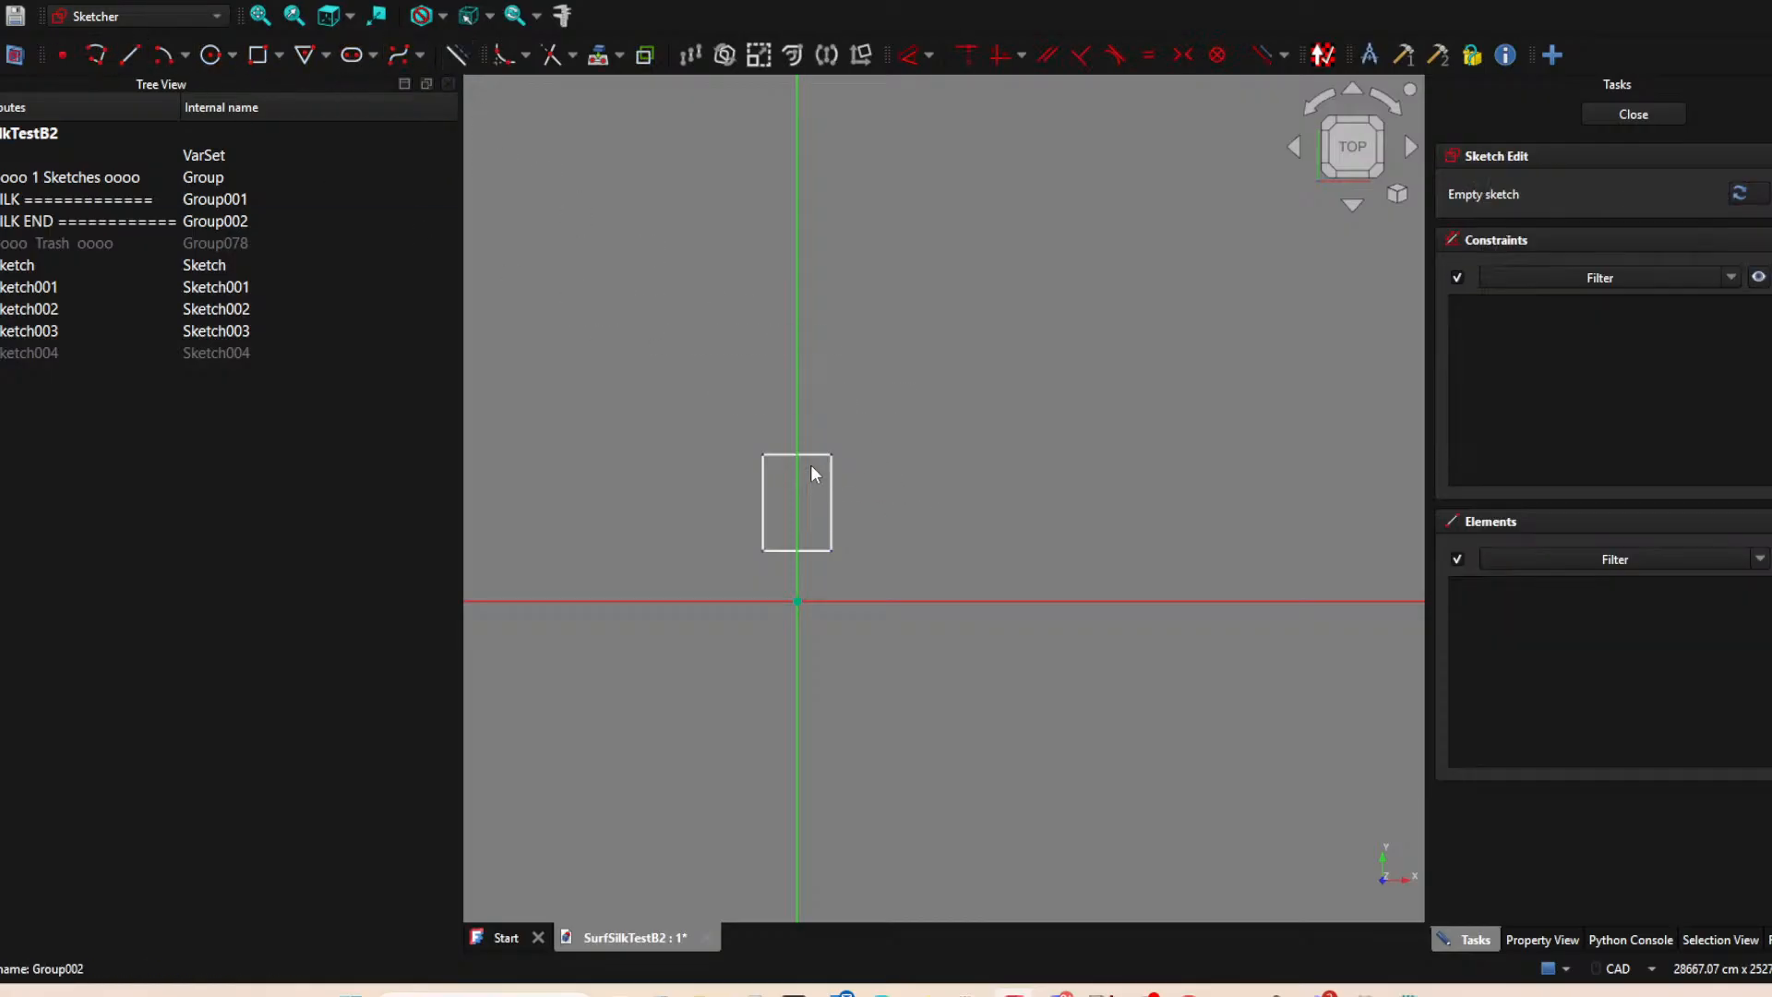
Hide Sketch and Sketch001, the two horizontal line sketches, leaving the vertical line sketches displayed.
{"action": "left_click", "coordinate": [10, 318]}
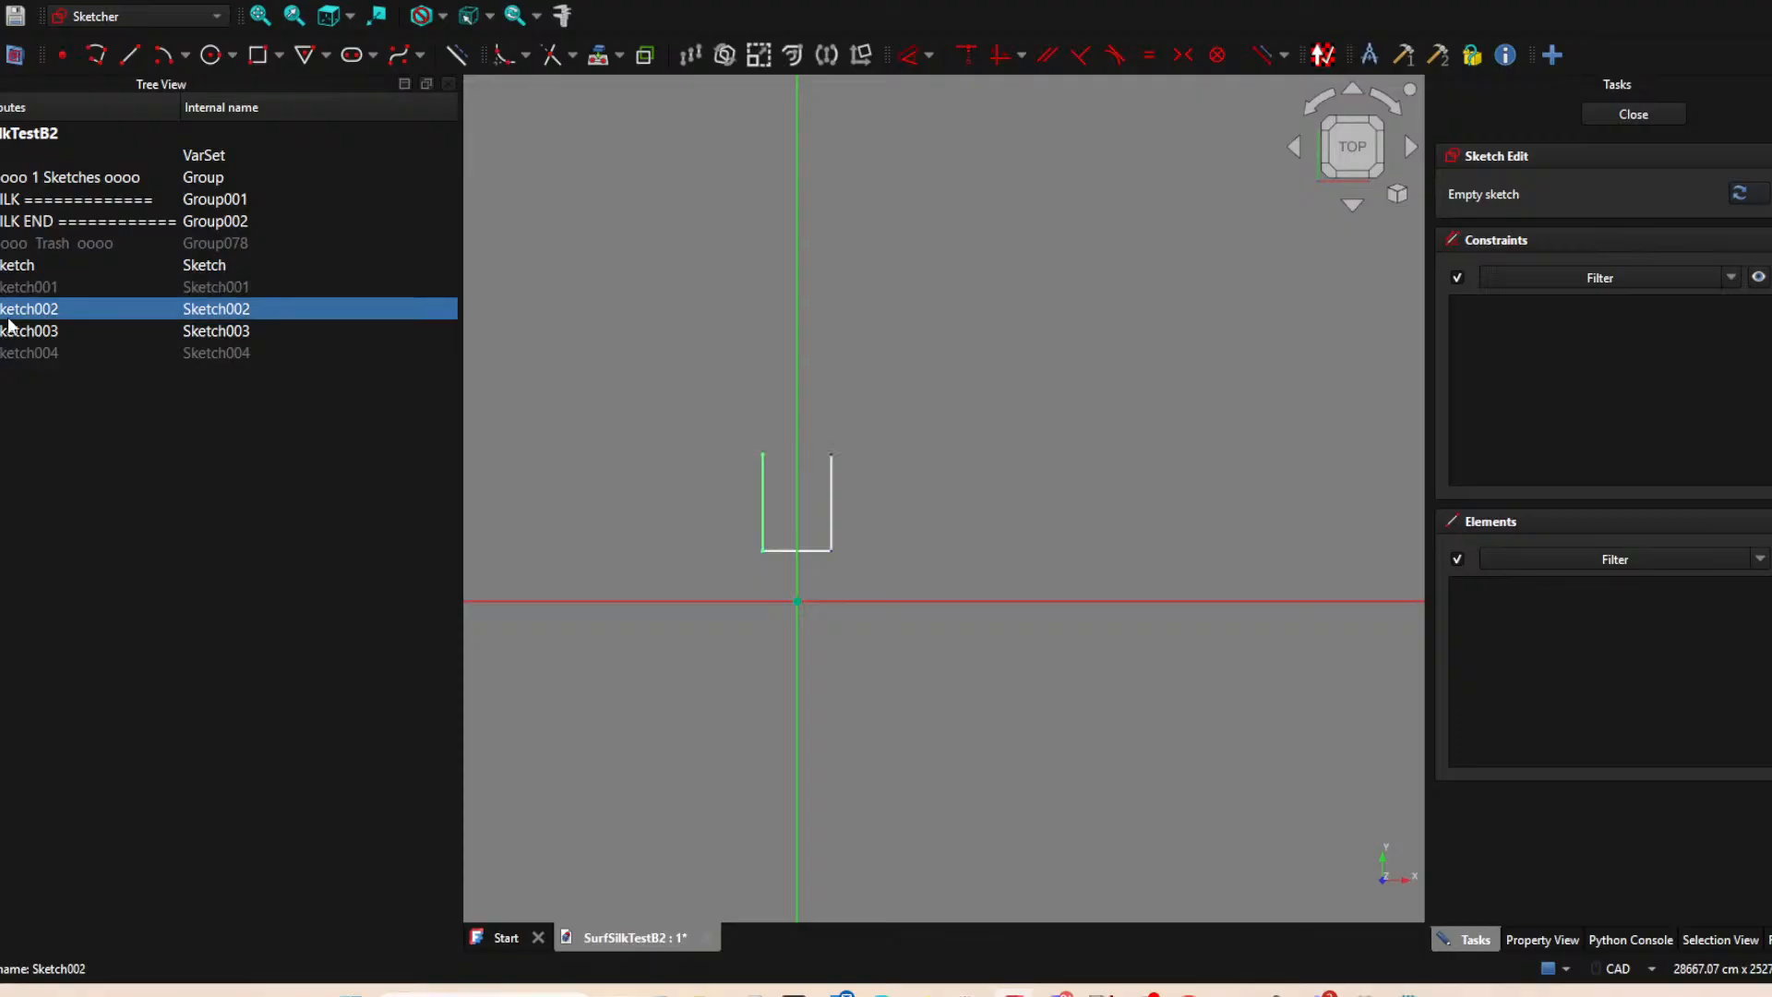
{"action": "left_click", "coordinate": [13, 340]}
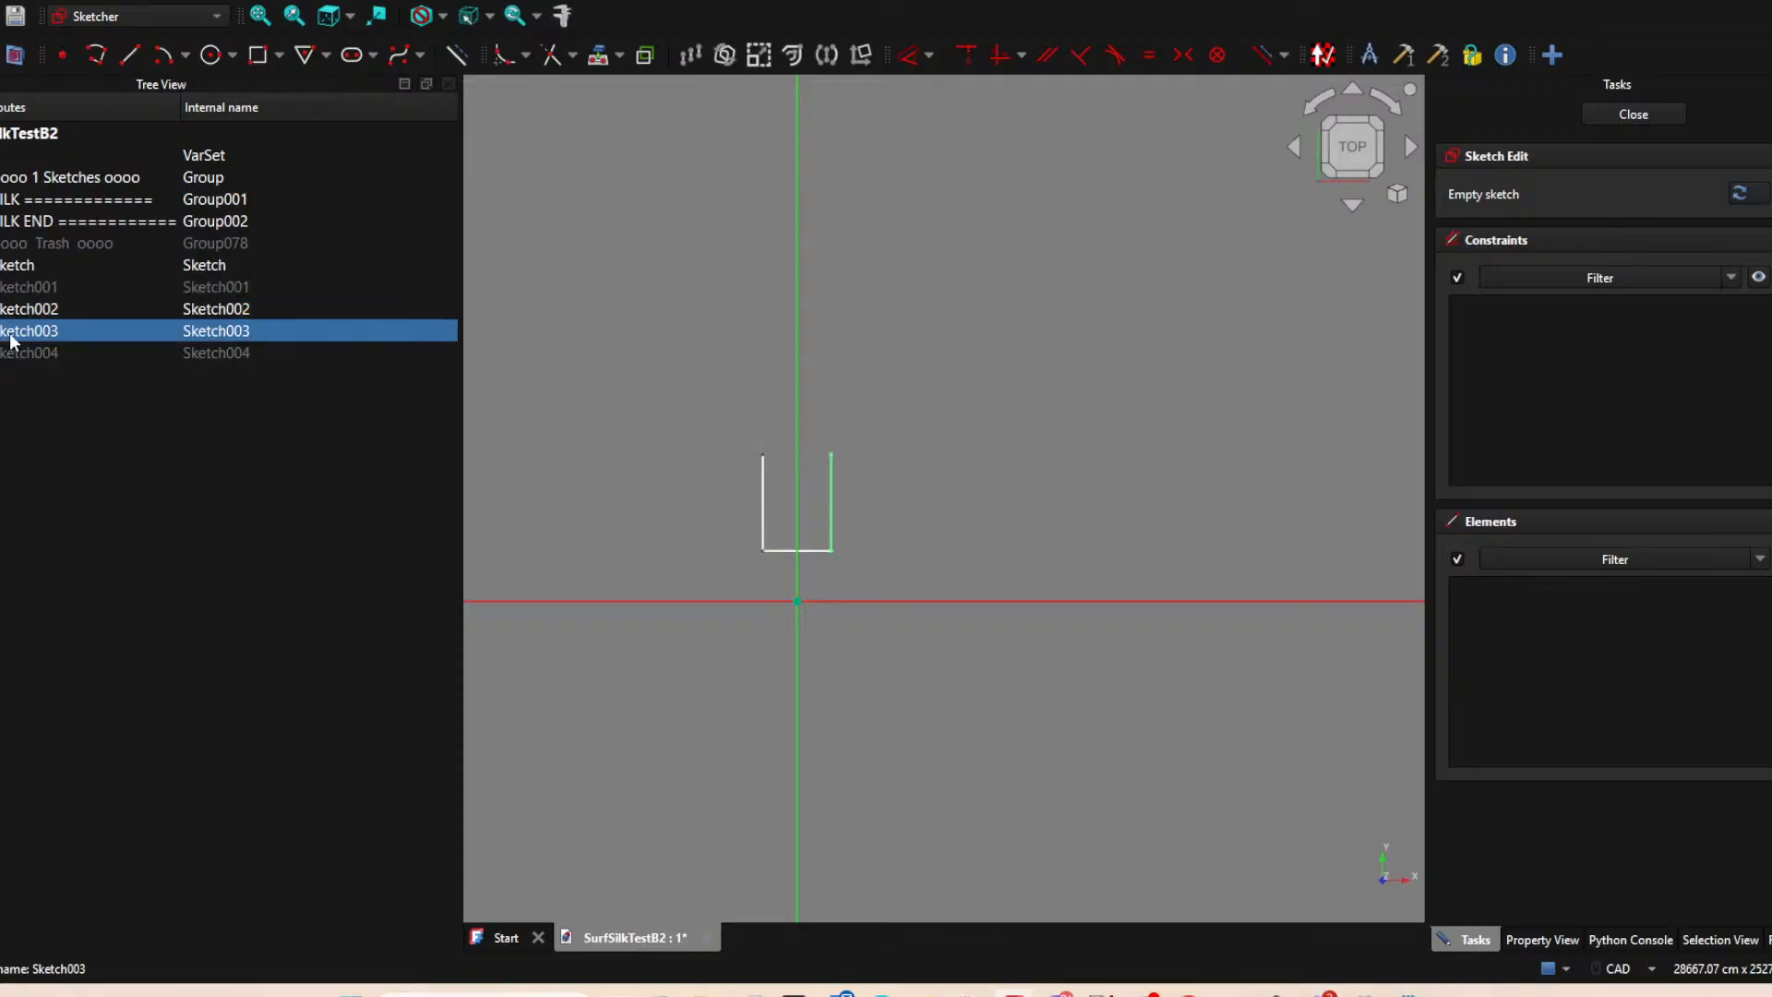
{"action": "left_click", "coordinate": [20, 314]}
{"action": "key", "text": "space"}
{"action": "left_click", "coordinate": [52, 269]}
{"action": "key", "text": "space"}
Project both endpoints of the right vertical line into the sketch as external geometry.
{"action": "left_click", "coordinate": [938, 378]}
{"action": "left_click", "coordinate": [598, 54]}
{"action": "left_click", "coordinate": [831, 454]}
{"action": "left_click", "coordinate": [831, 550]}
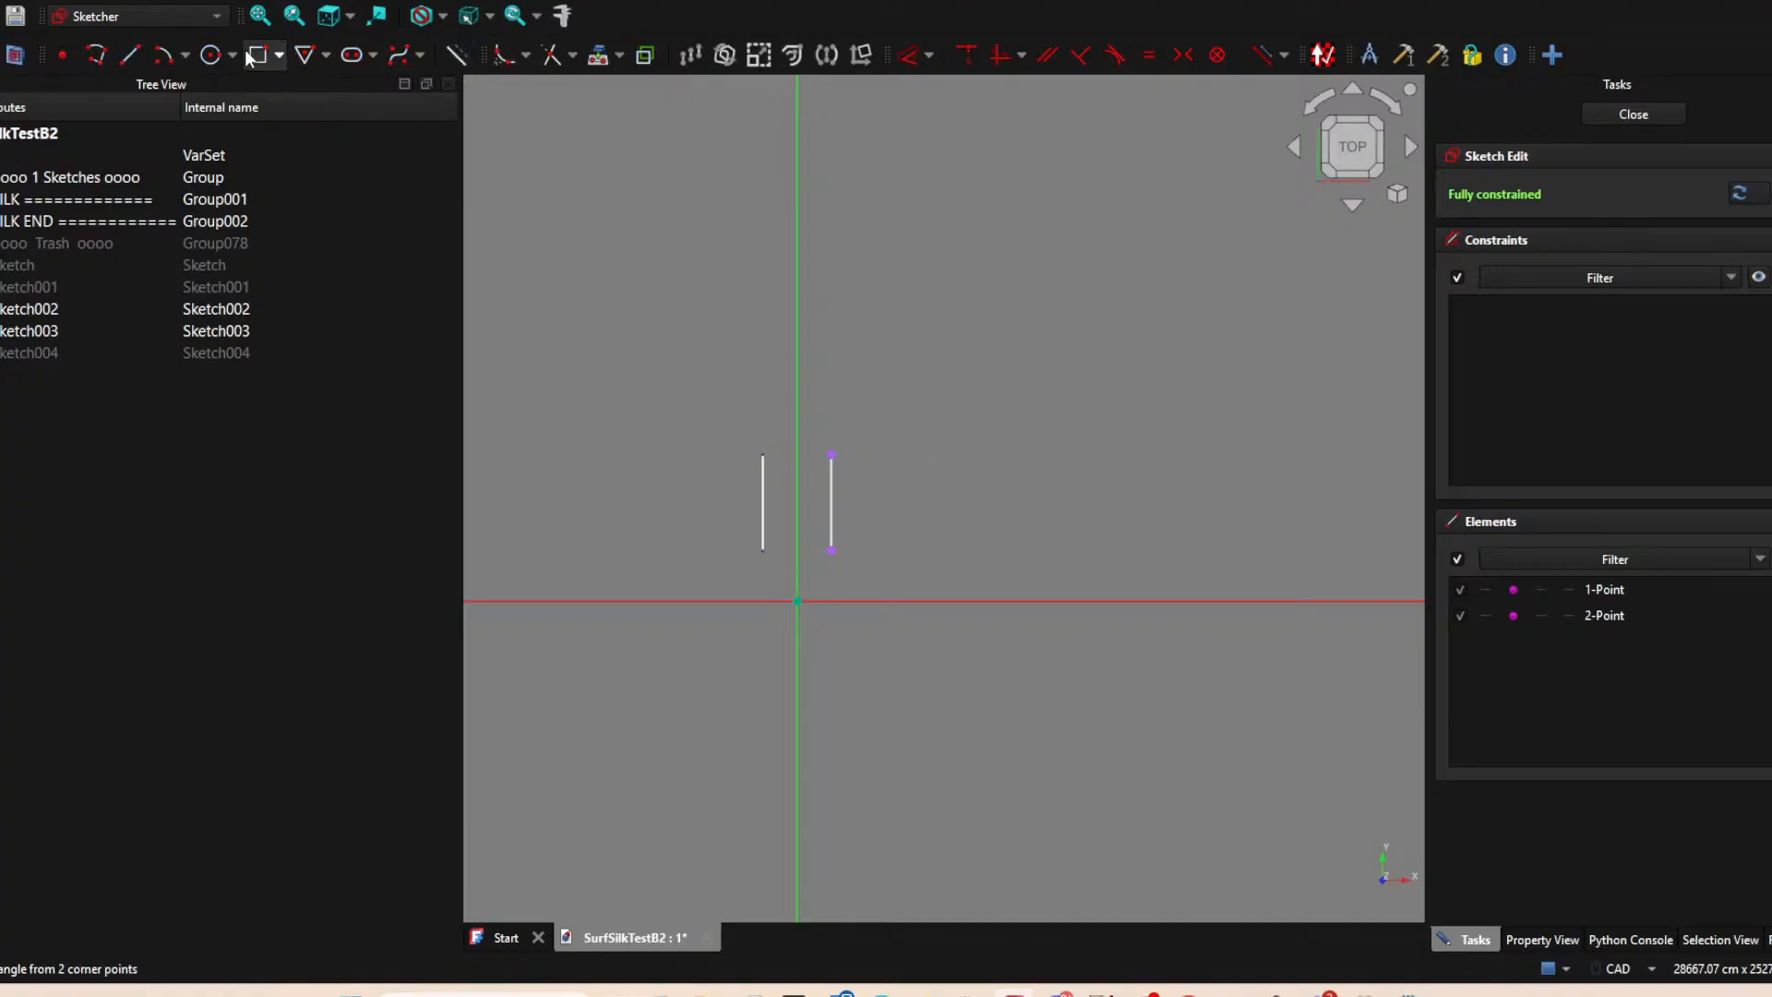
Draw a separate vertical line of similar length to the right of the projected endpoints.
{"action": "left_click", "coordinate": [132, 56]}
{"action": "left_click", "coordinate": [905, 453]}
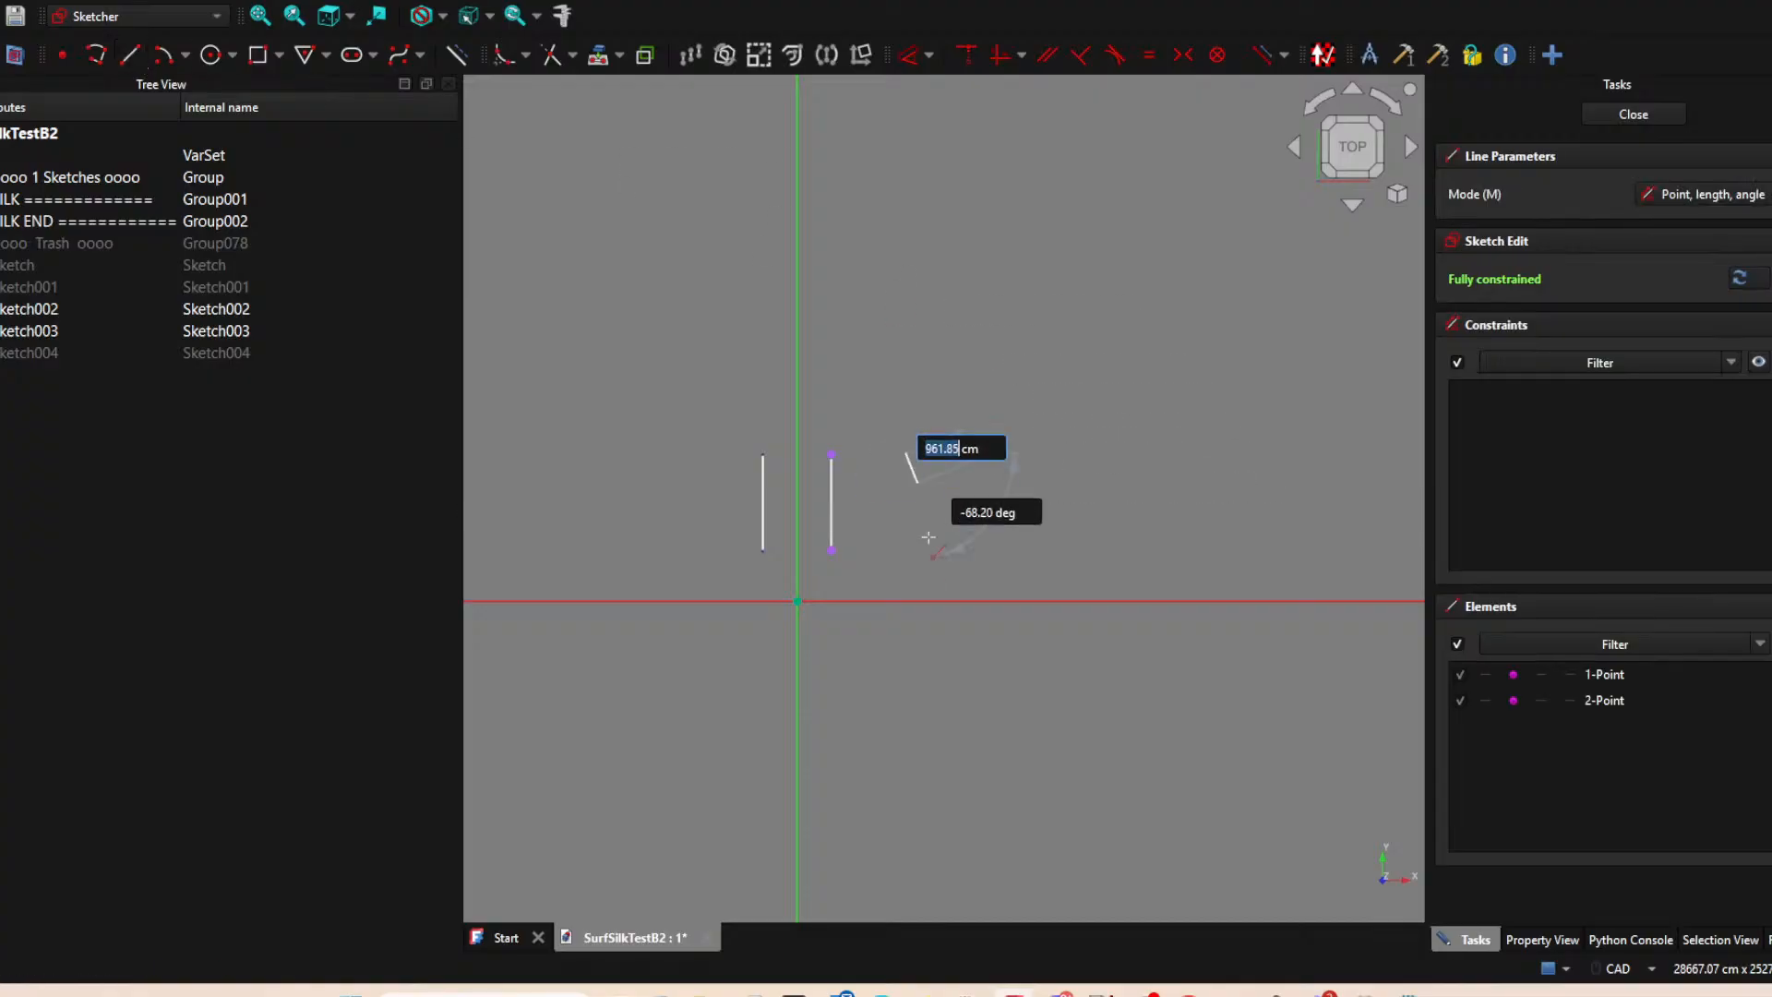
{"action": "left_click", "coordinate": [906, 545]}
{"action": "right_click", "coordinate": [960, 486]}
{"action": "left_click", "coordinate": [929, 458]}
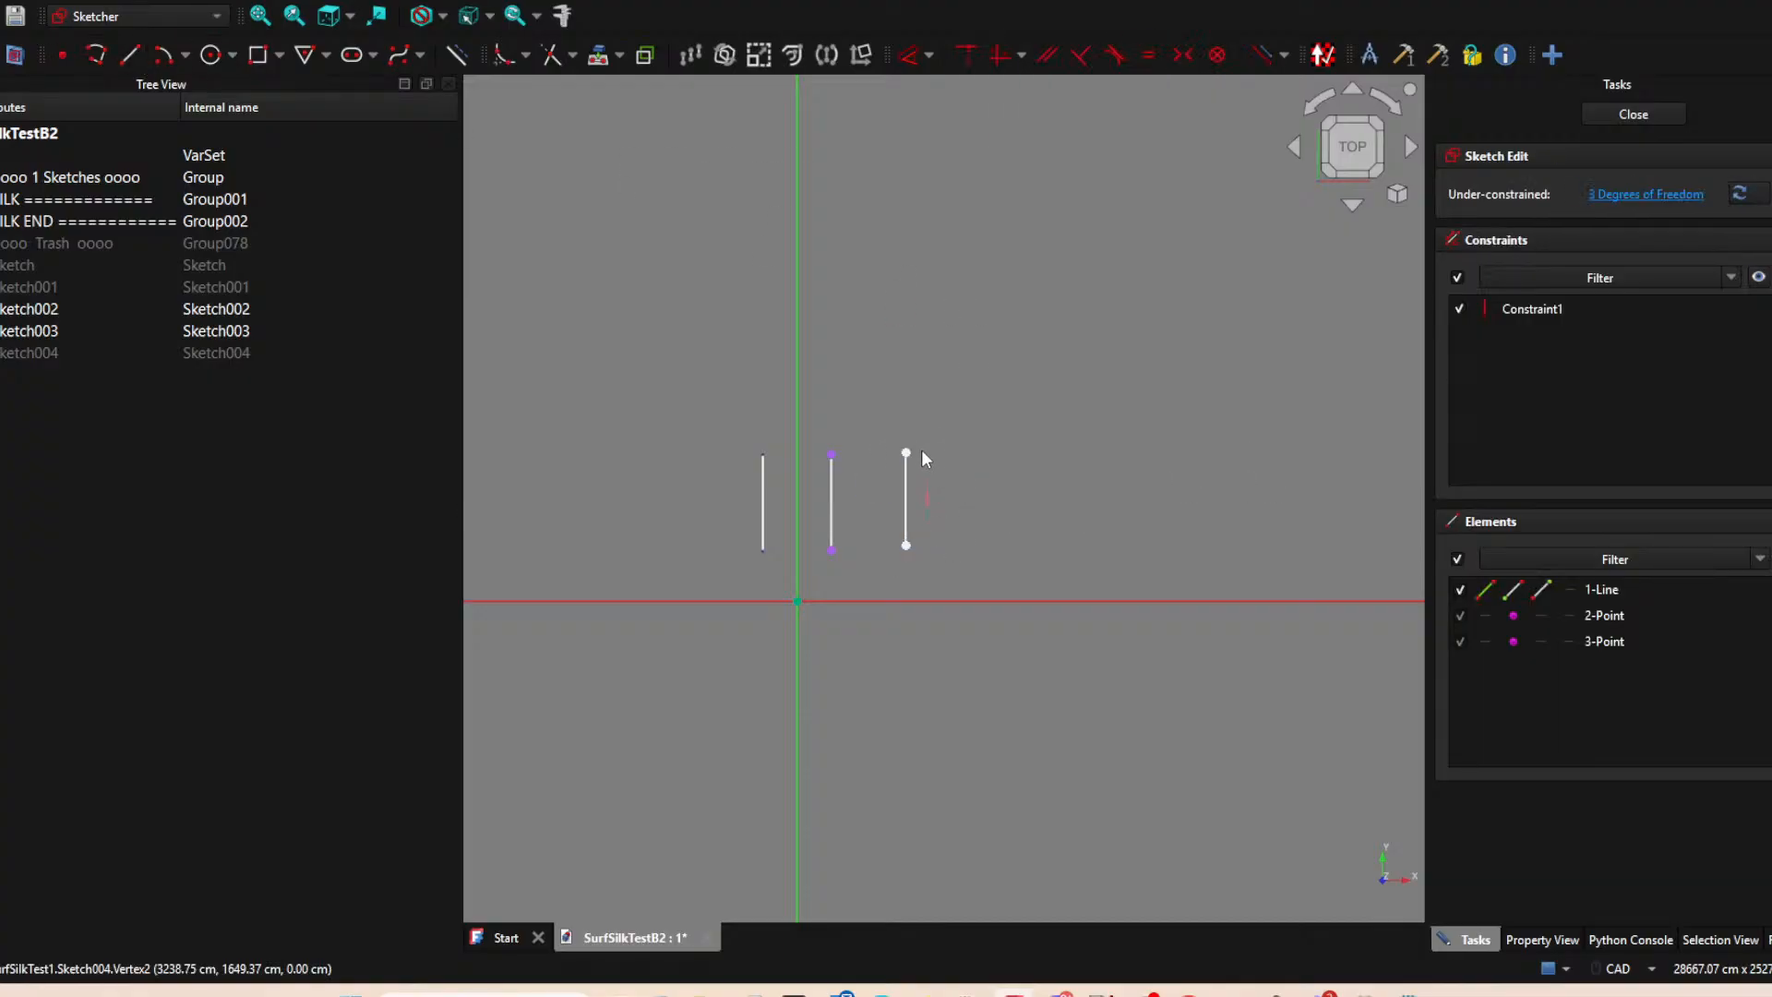
Align both ends of the new vertical line horizontally with the projected endpoints, and close the sketch.
{"action": "left_click", "coordinate": [906, 452]}
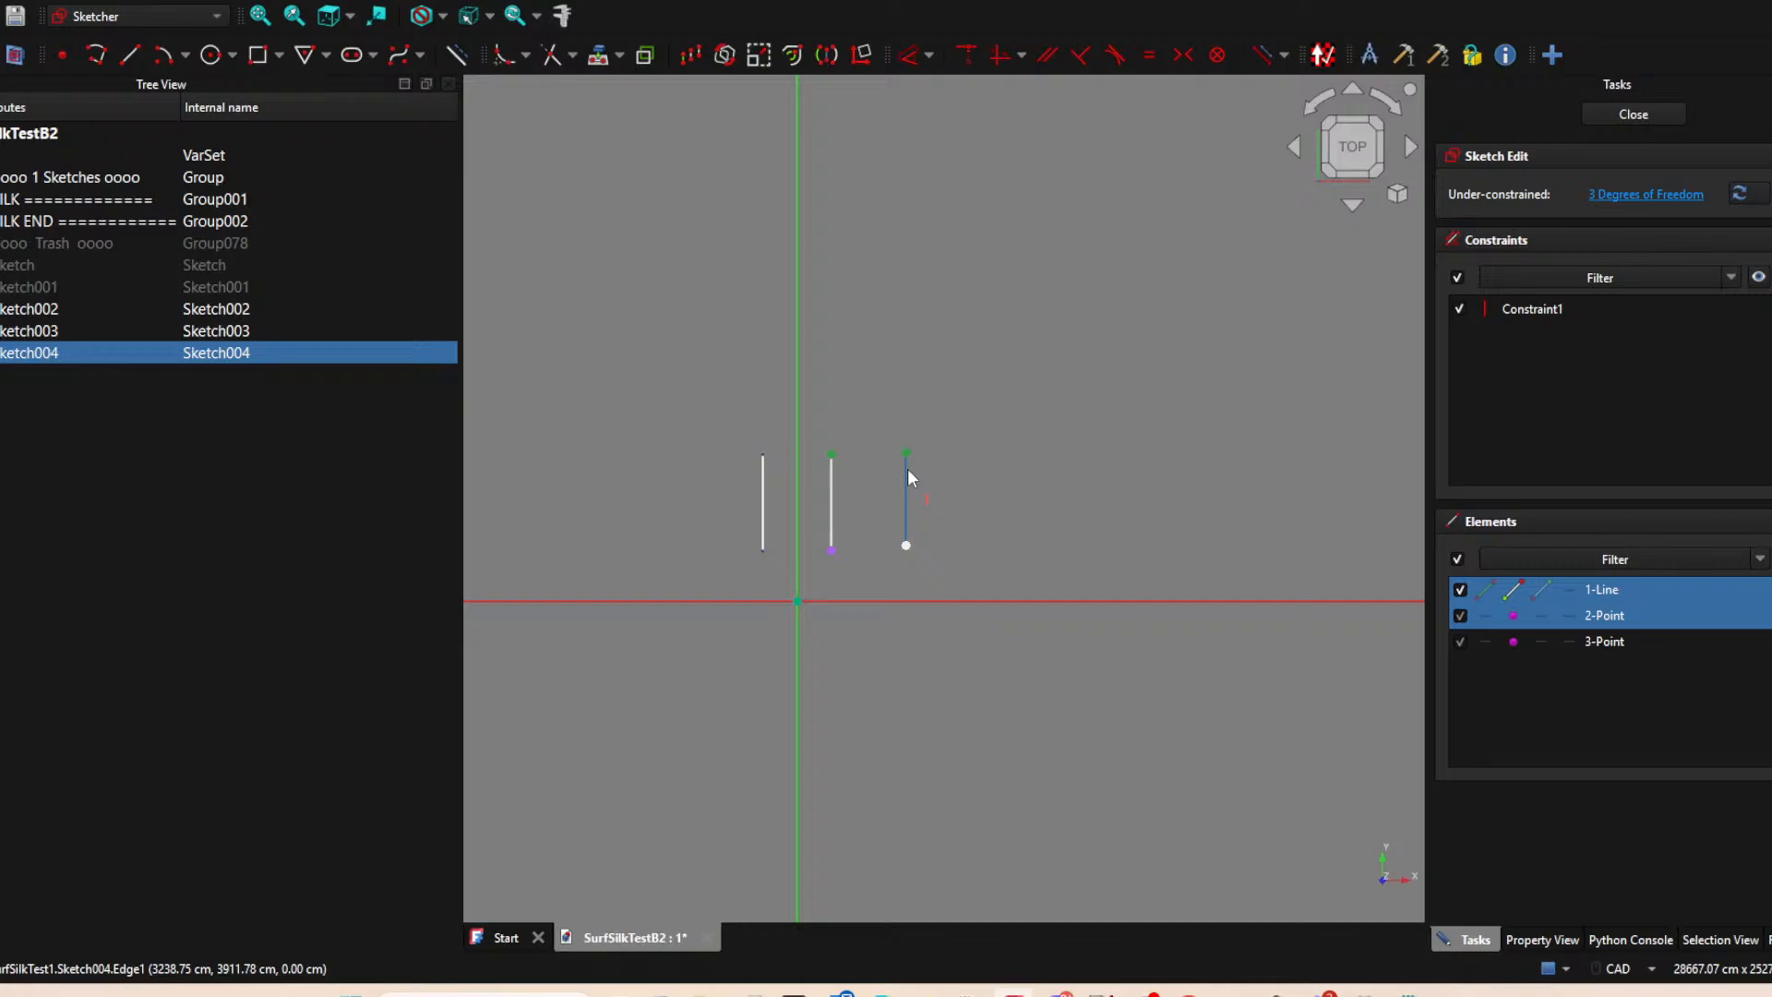
{"action": "key", "text": "h"}
{"action": "left_click", "coordinate": [831, 549]}
{"action": "left_click", "coordinate": [905, 548]}
{"action": "key", "text": "h"}
{"action": "left_click", "coordinate": [1633, 113]}
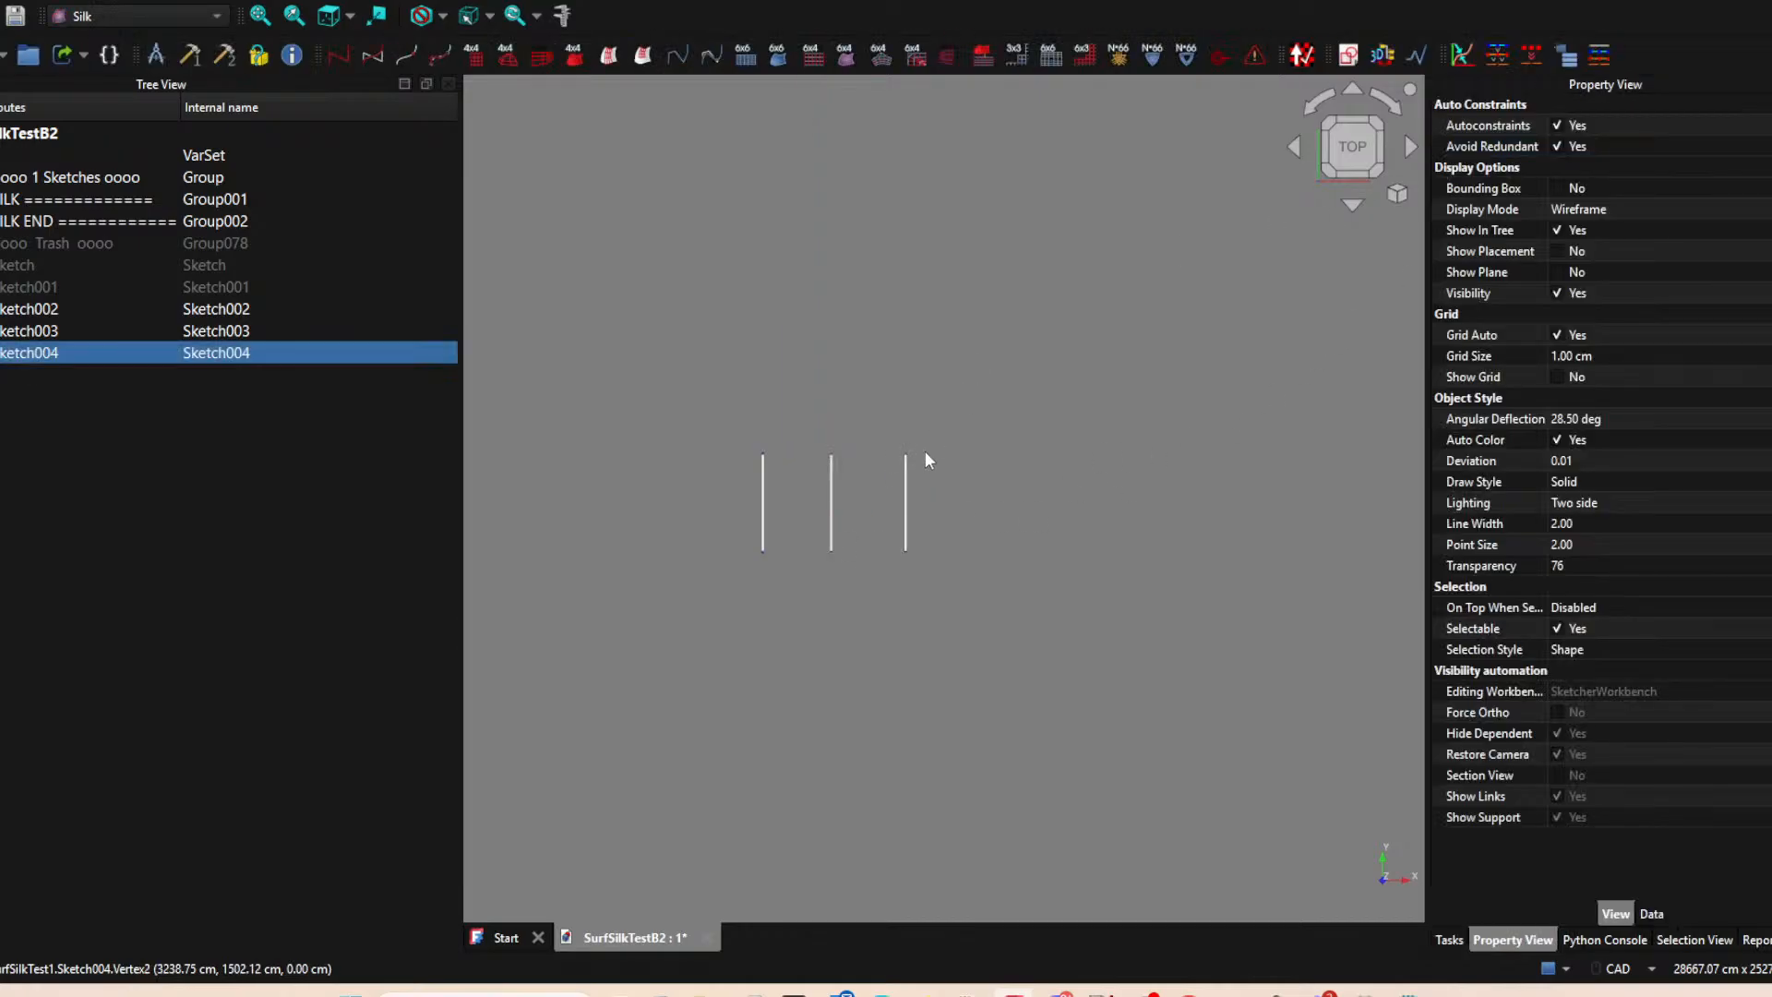
Create a sixth sketch on the XY-plane and project the lower endpoints of the middle and right vertical lines as external geometry.
{"action": "left_click", "coordinate": [994, 416]}
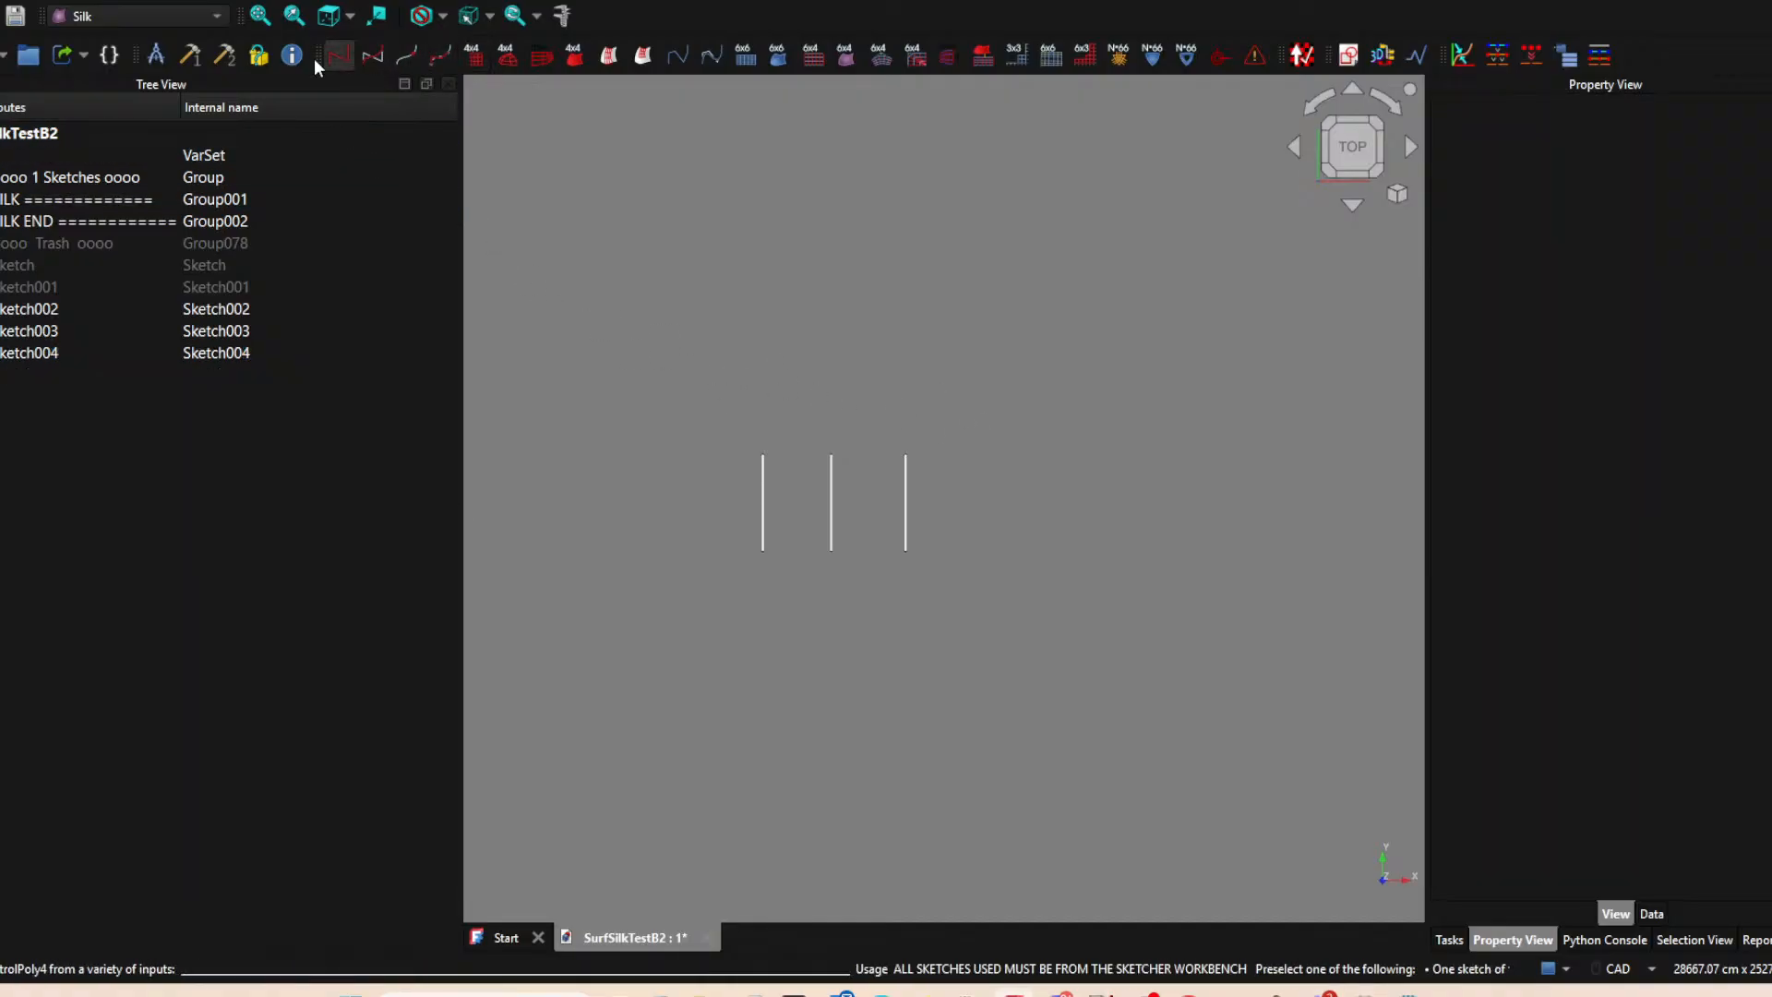
{"action": "left_click", "coordinate": [1347, 56]}
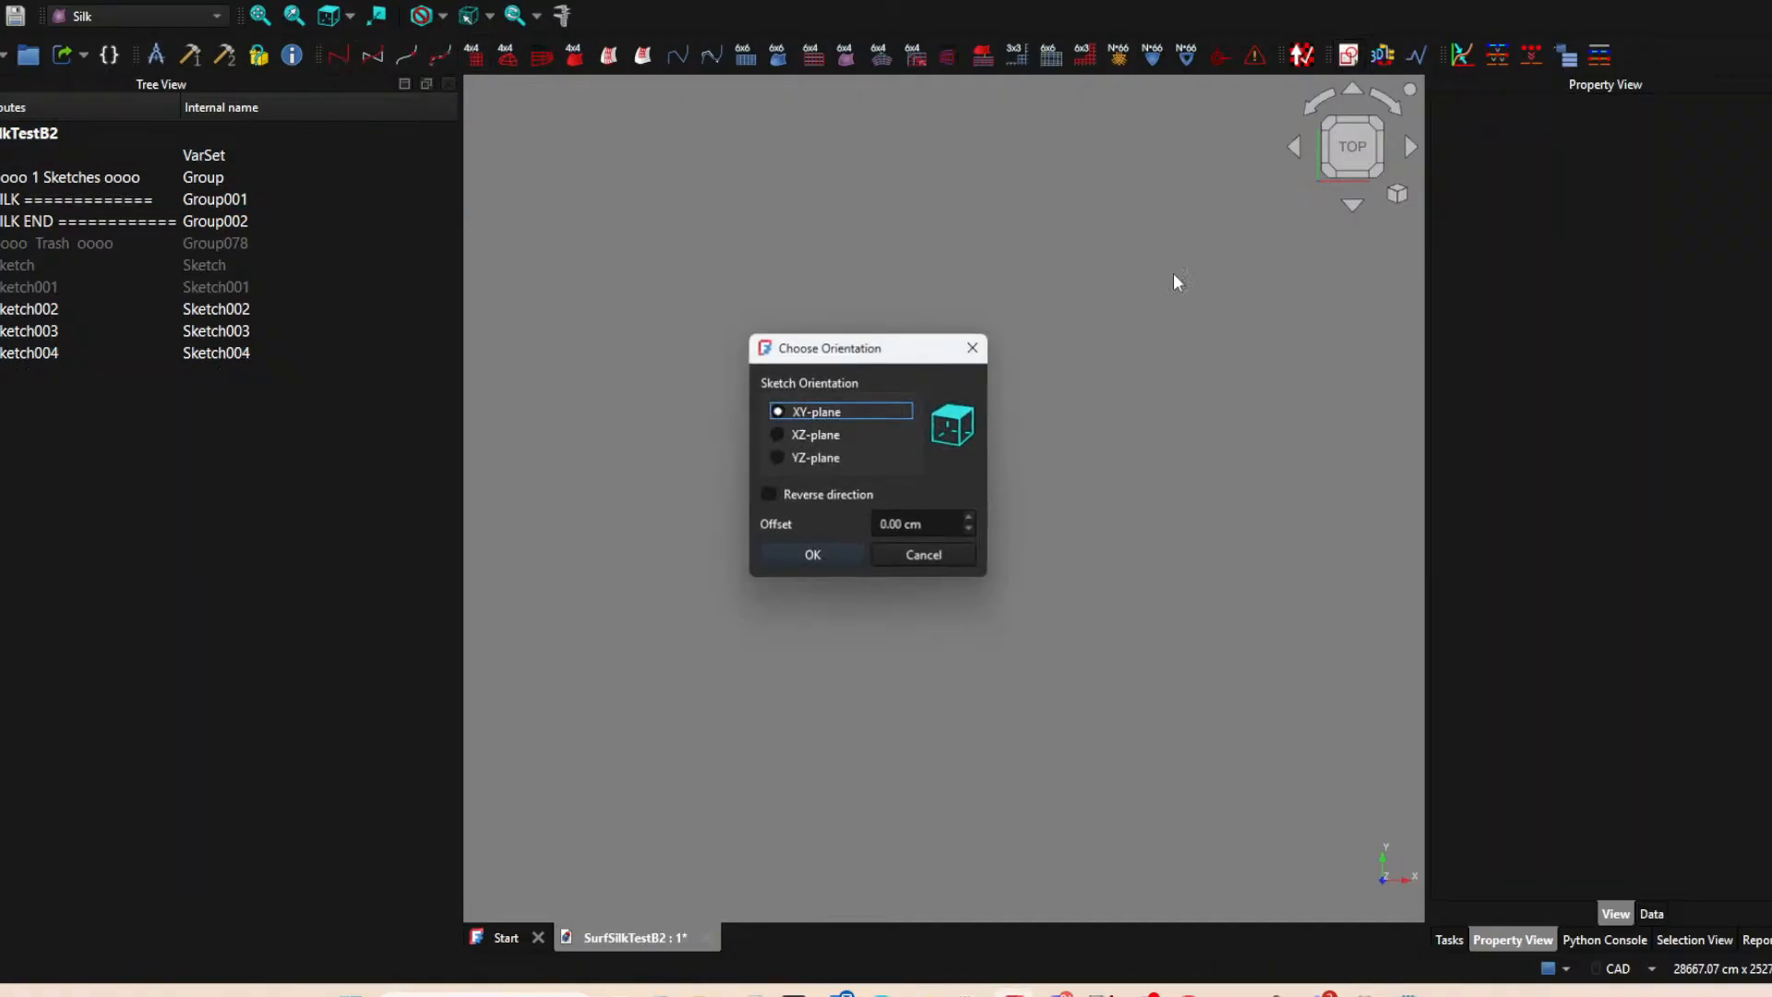
{"action": "left_click", "coordinate": [826, 552]}
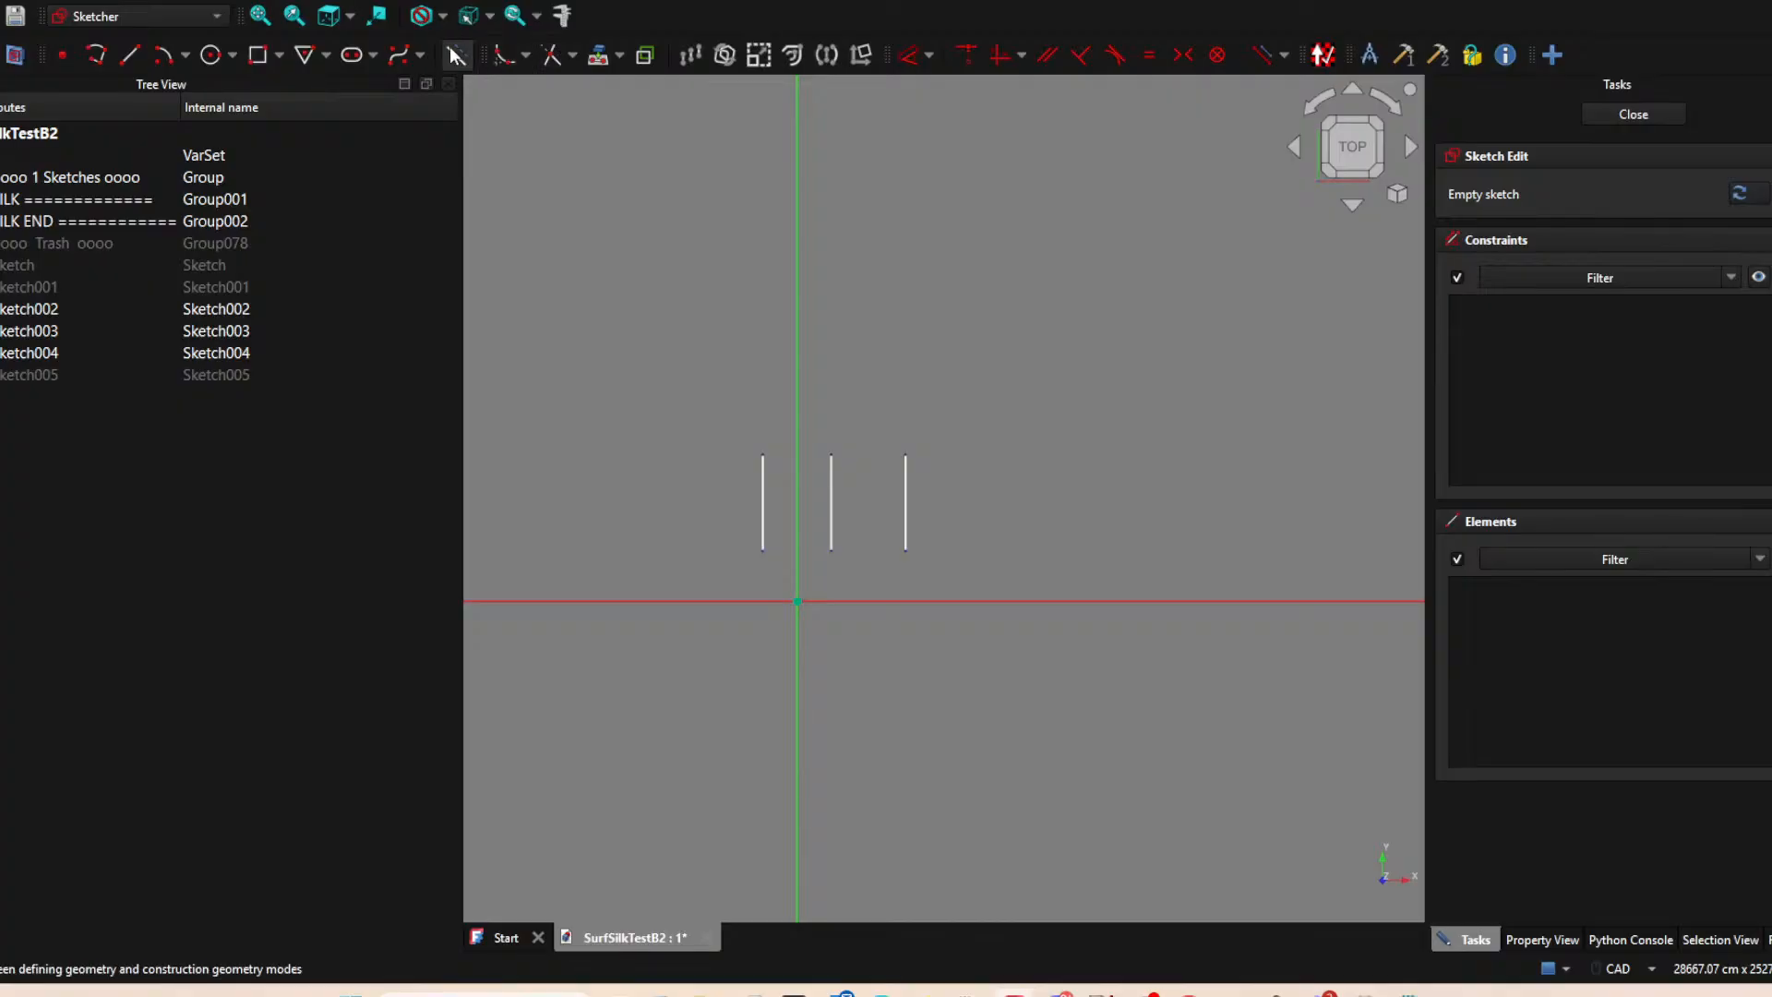
{"action": "left_click", "coordinate": [598, 54]}
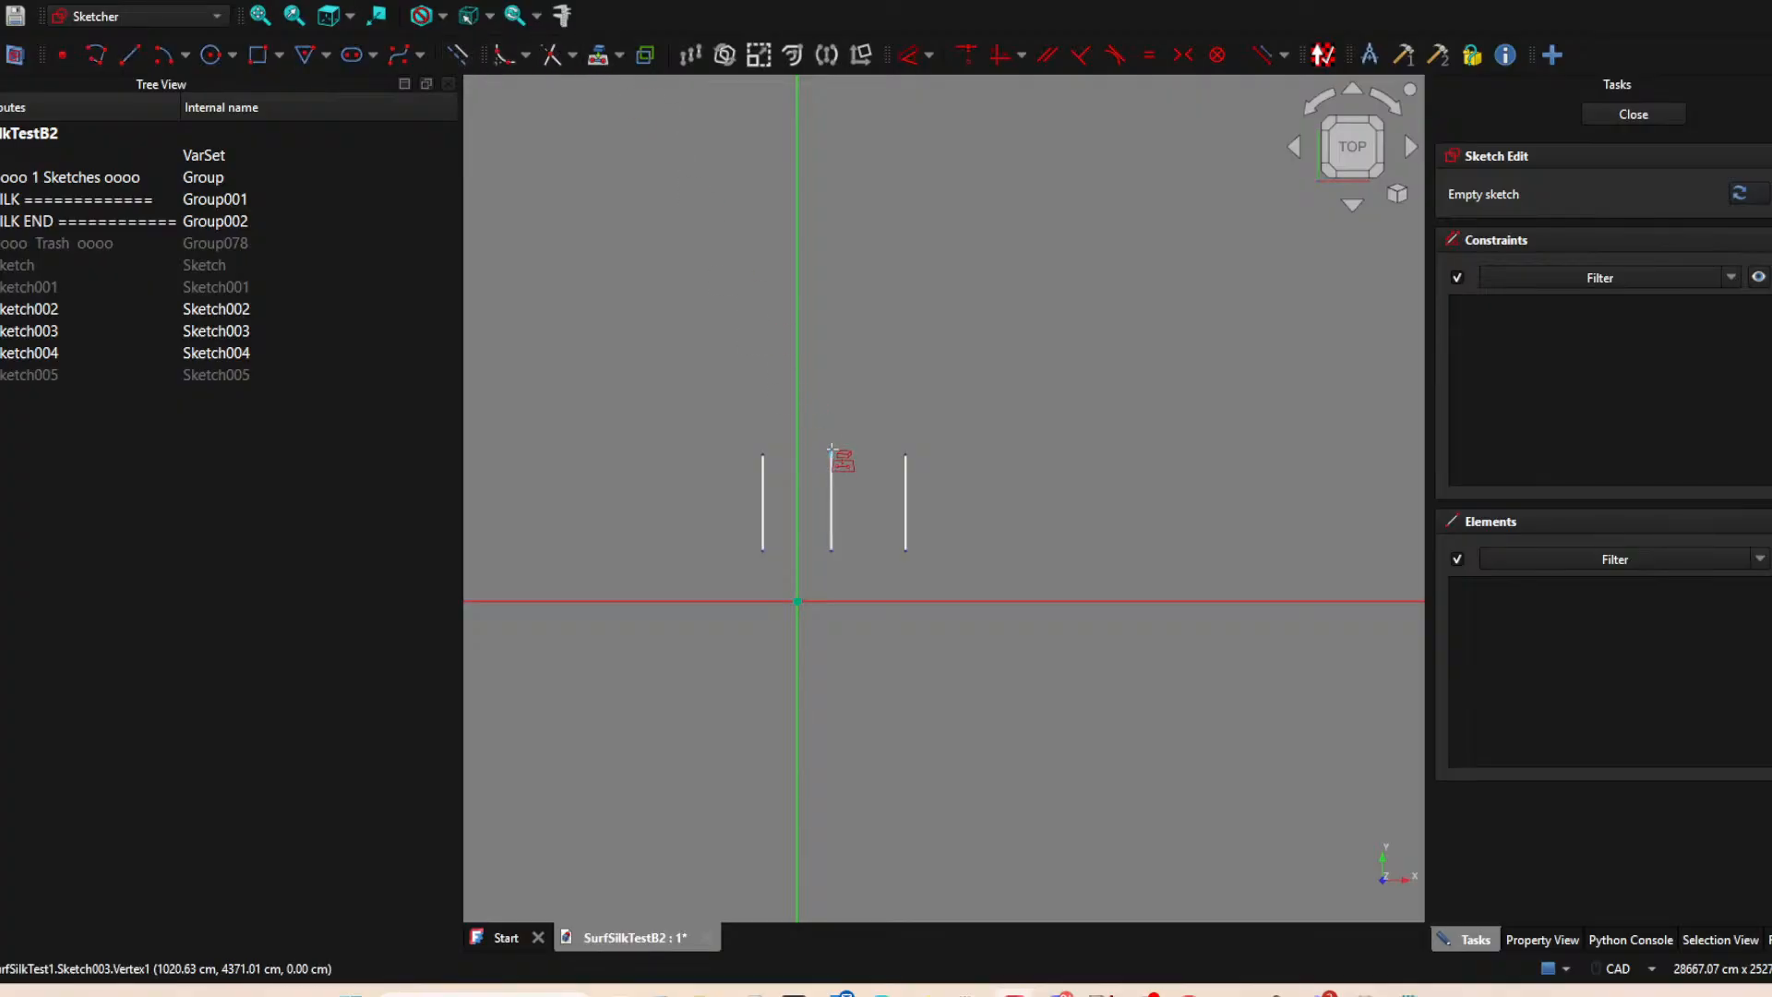
{"action": "left_click", "coordinate": [832, 550]}
{"action": "left_click", "coordinate": [906, 550]}
Draw a line connecting the two projected lower endpoints, and close the sketch.
{"action": "left_click", "coordinate": [129, 55]}
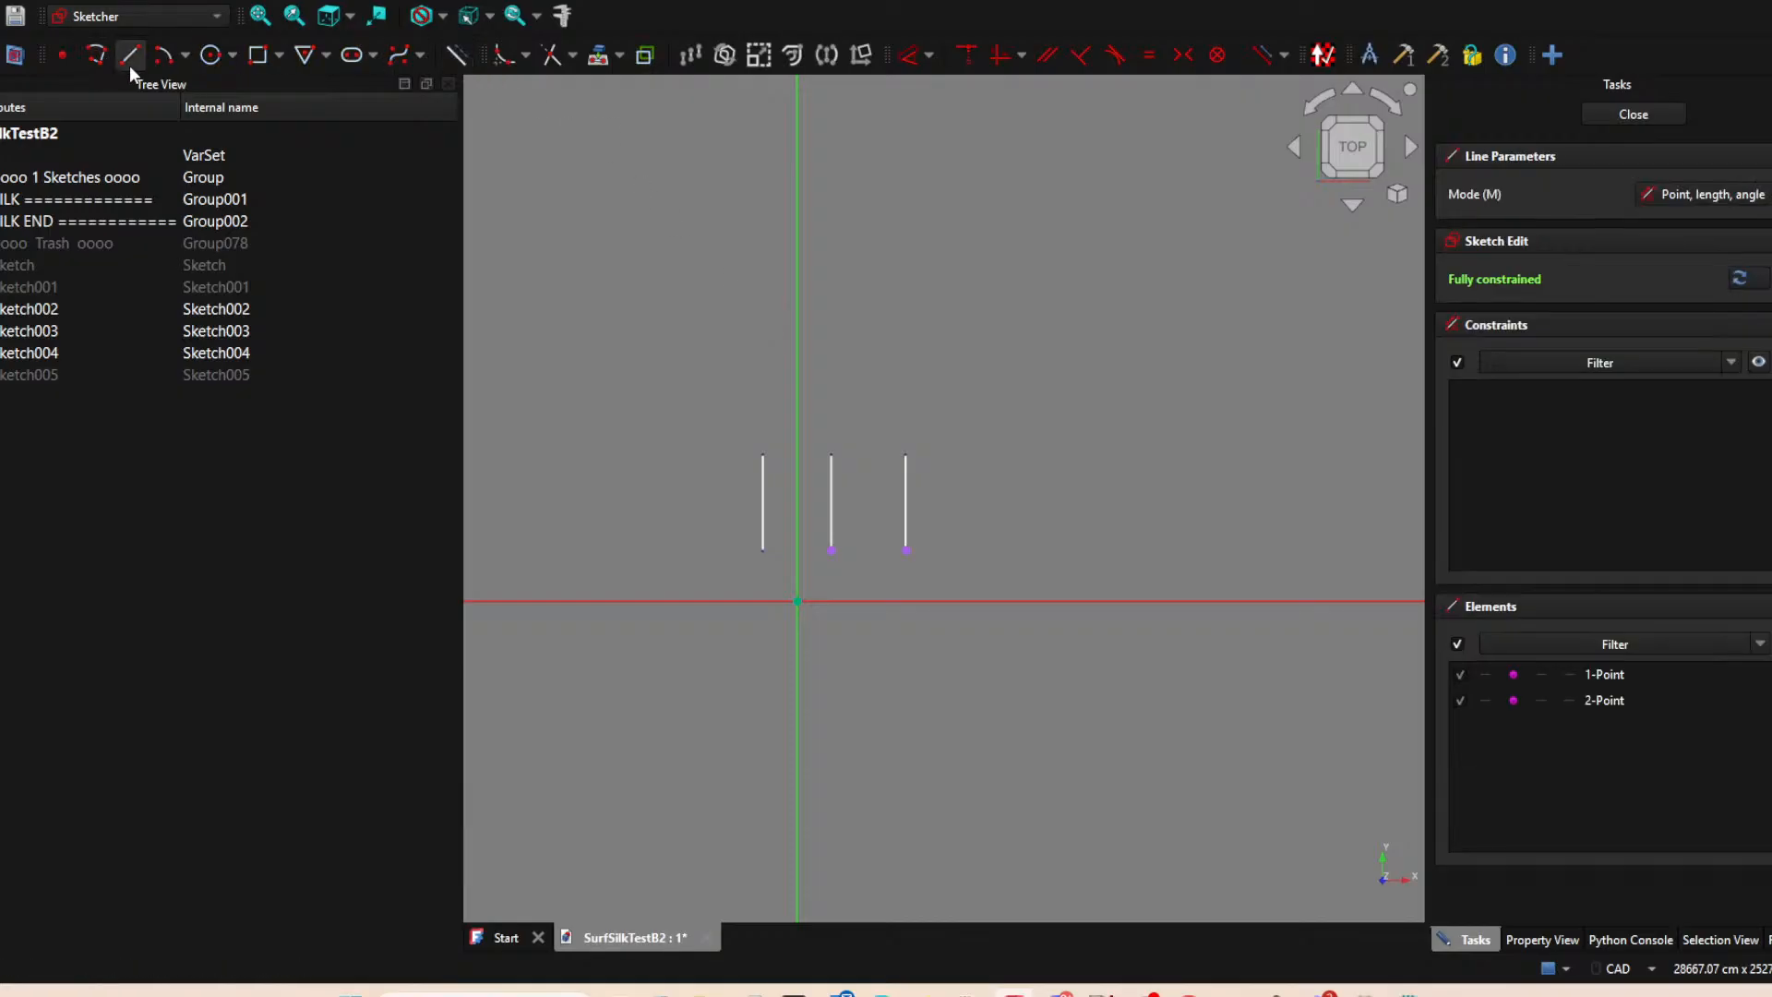
{"action": "left_click", "coordinate": [832, 550]}
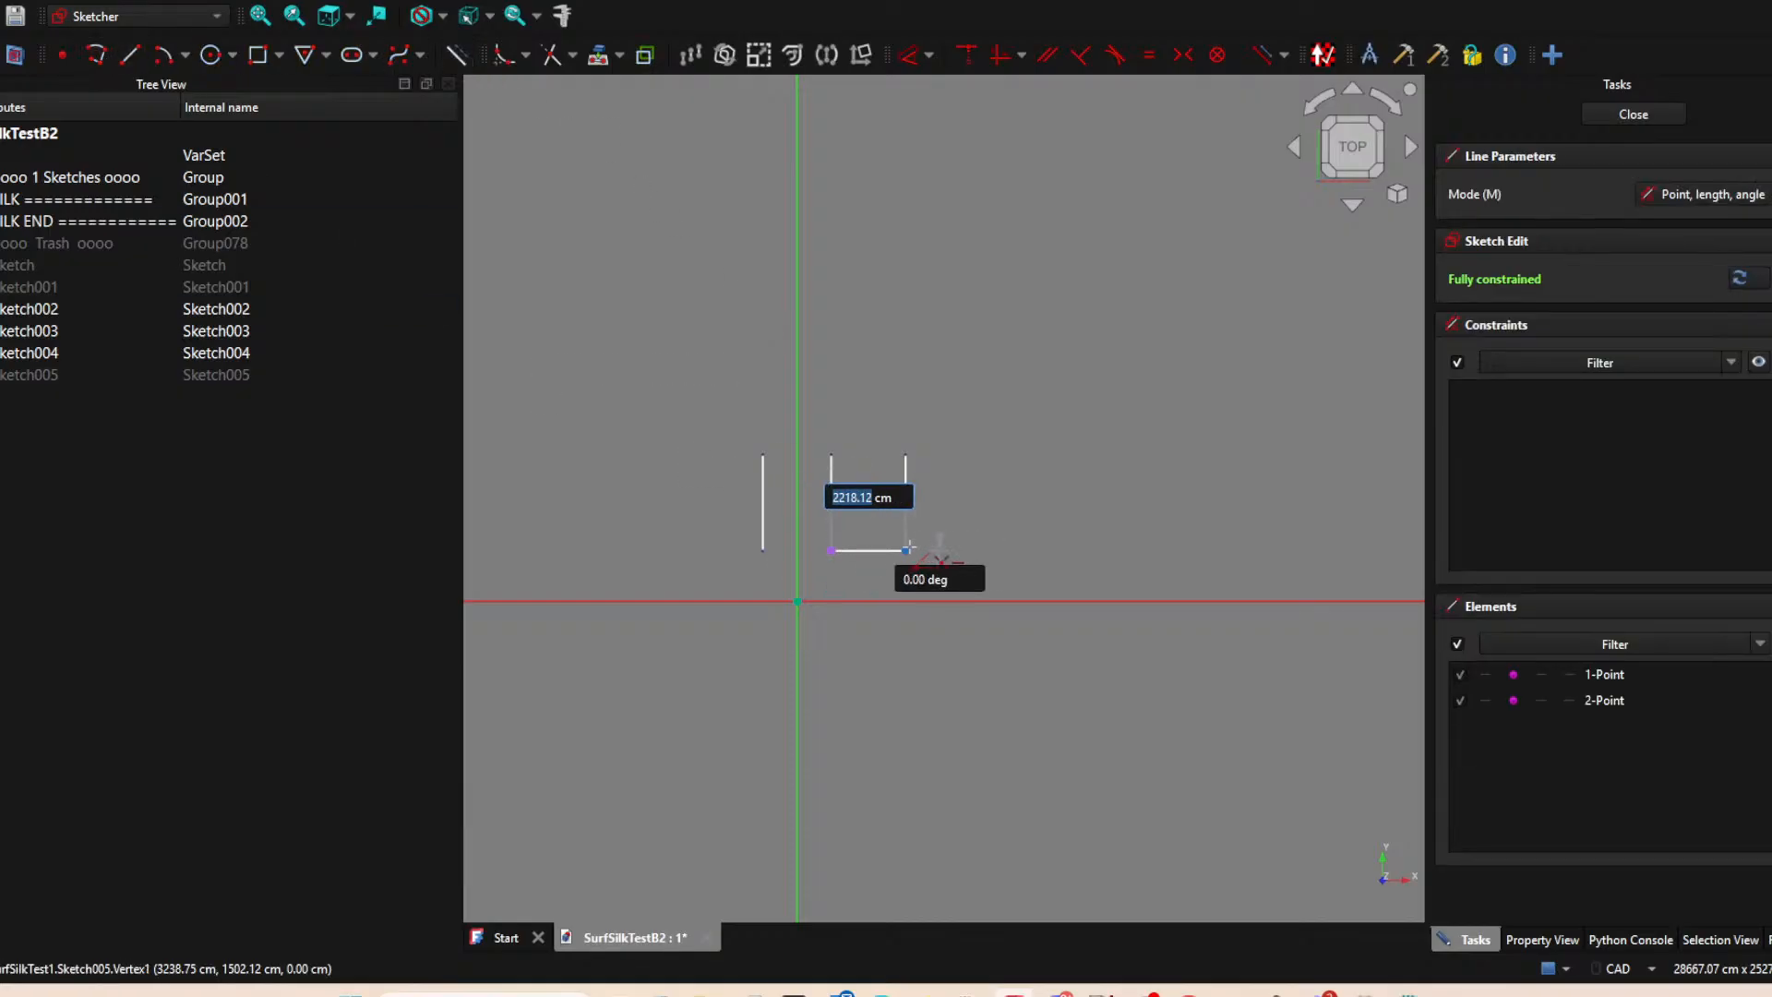
{"action": "left_click", "coordinate": [905, 550]}
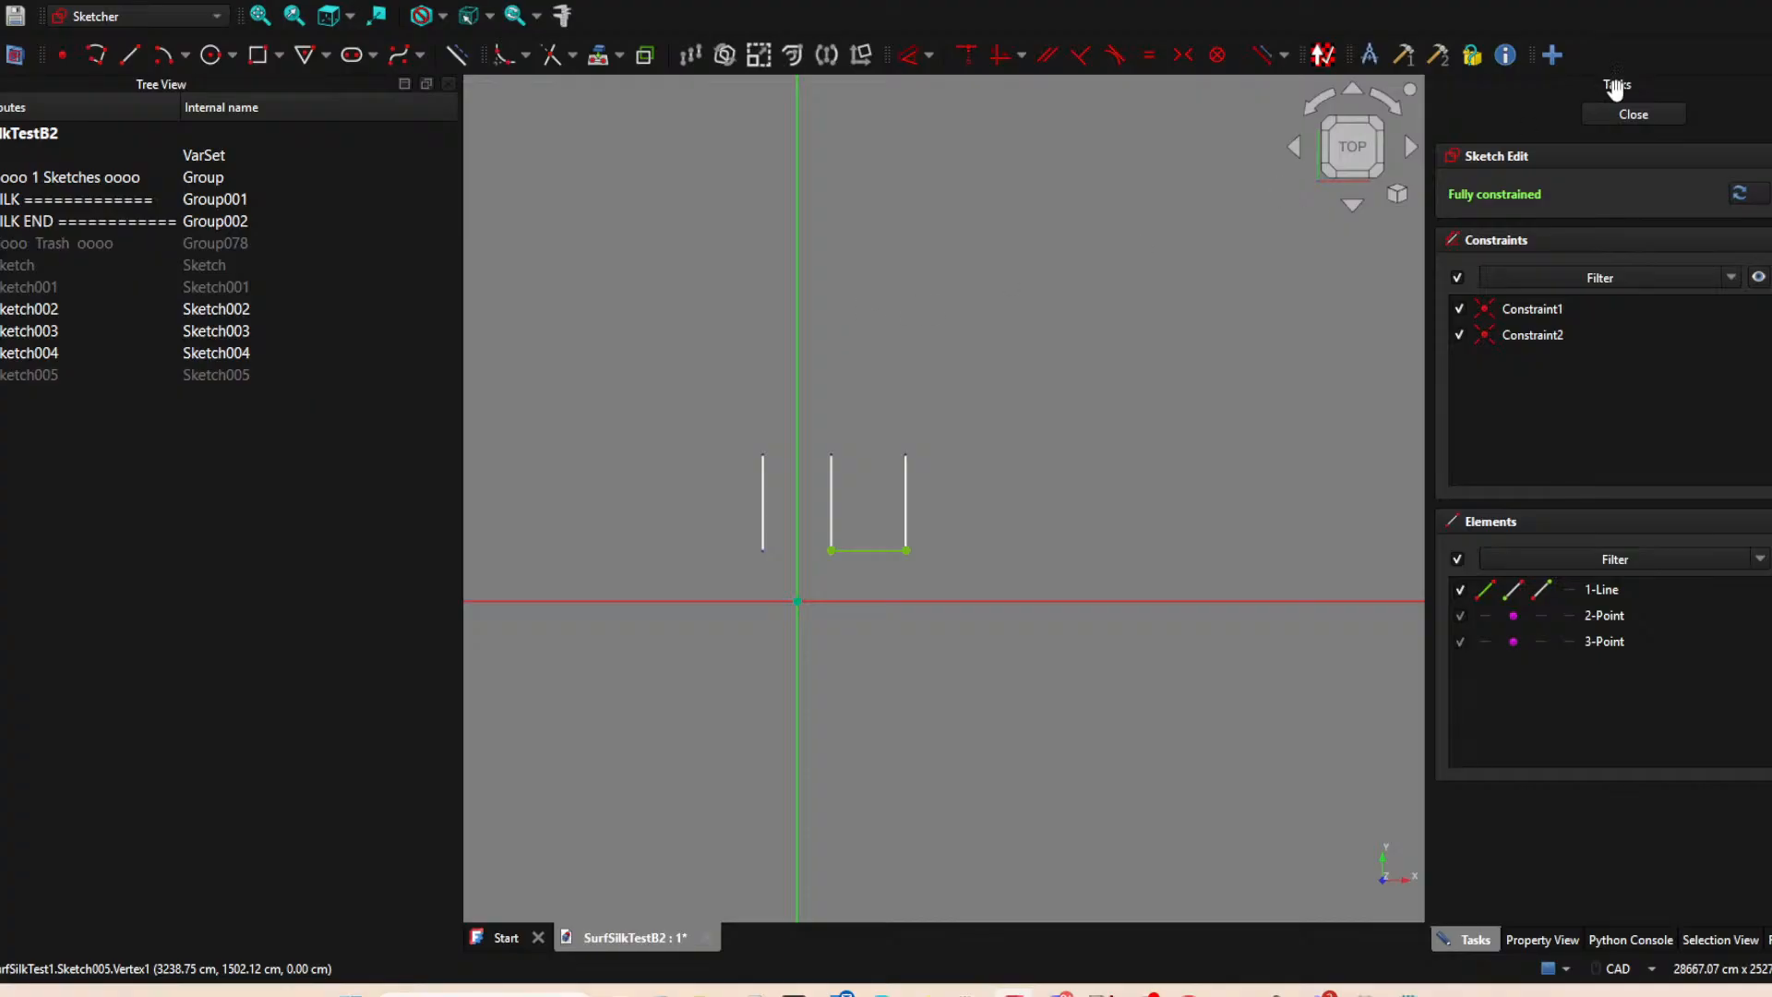
{"action": "left_click", "coordinate": [1632, 114]}
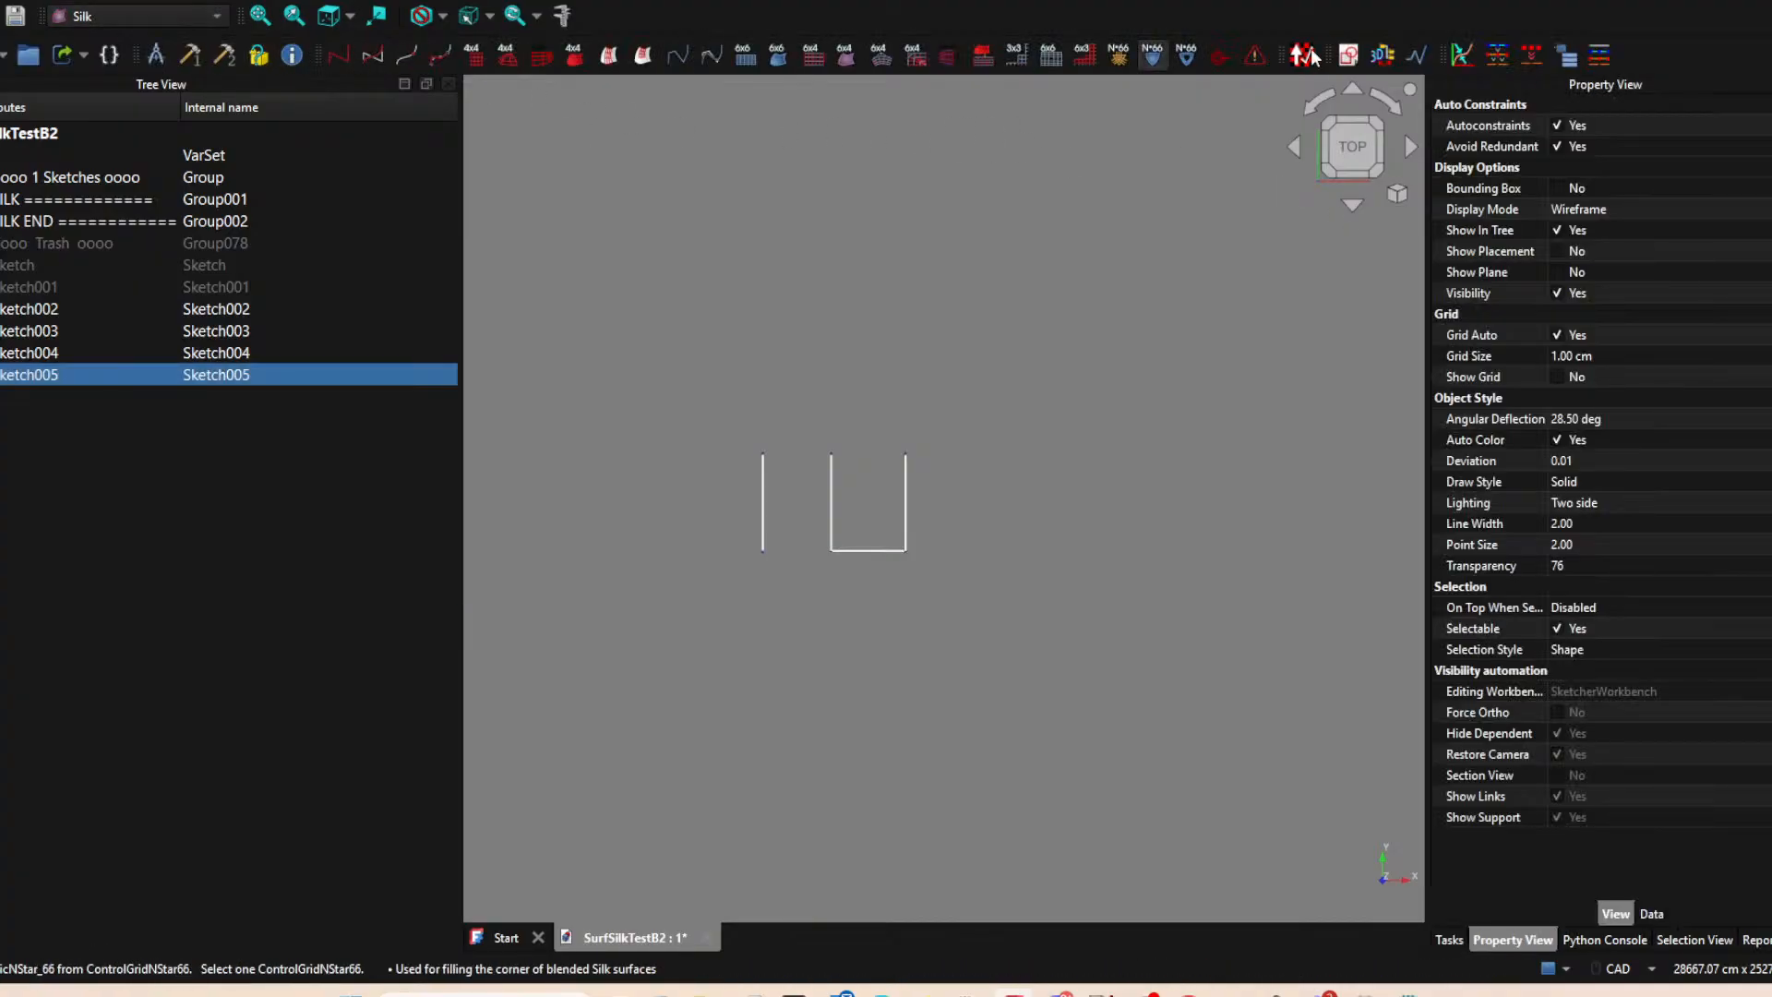
Create a seventh sketch on the XY-plane and project the upper endpoints of the middle and right vertical lines as external geometry.
{"action": "left_click", "coordinate": [1350, 54]}
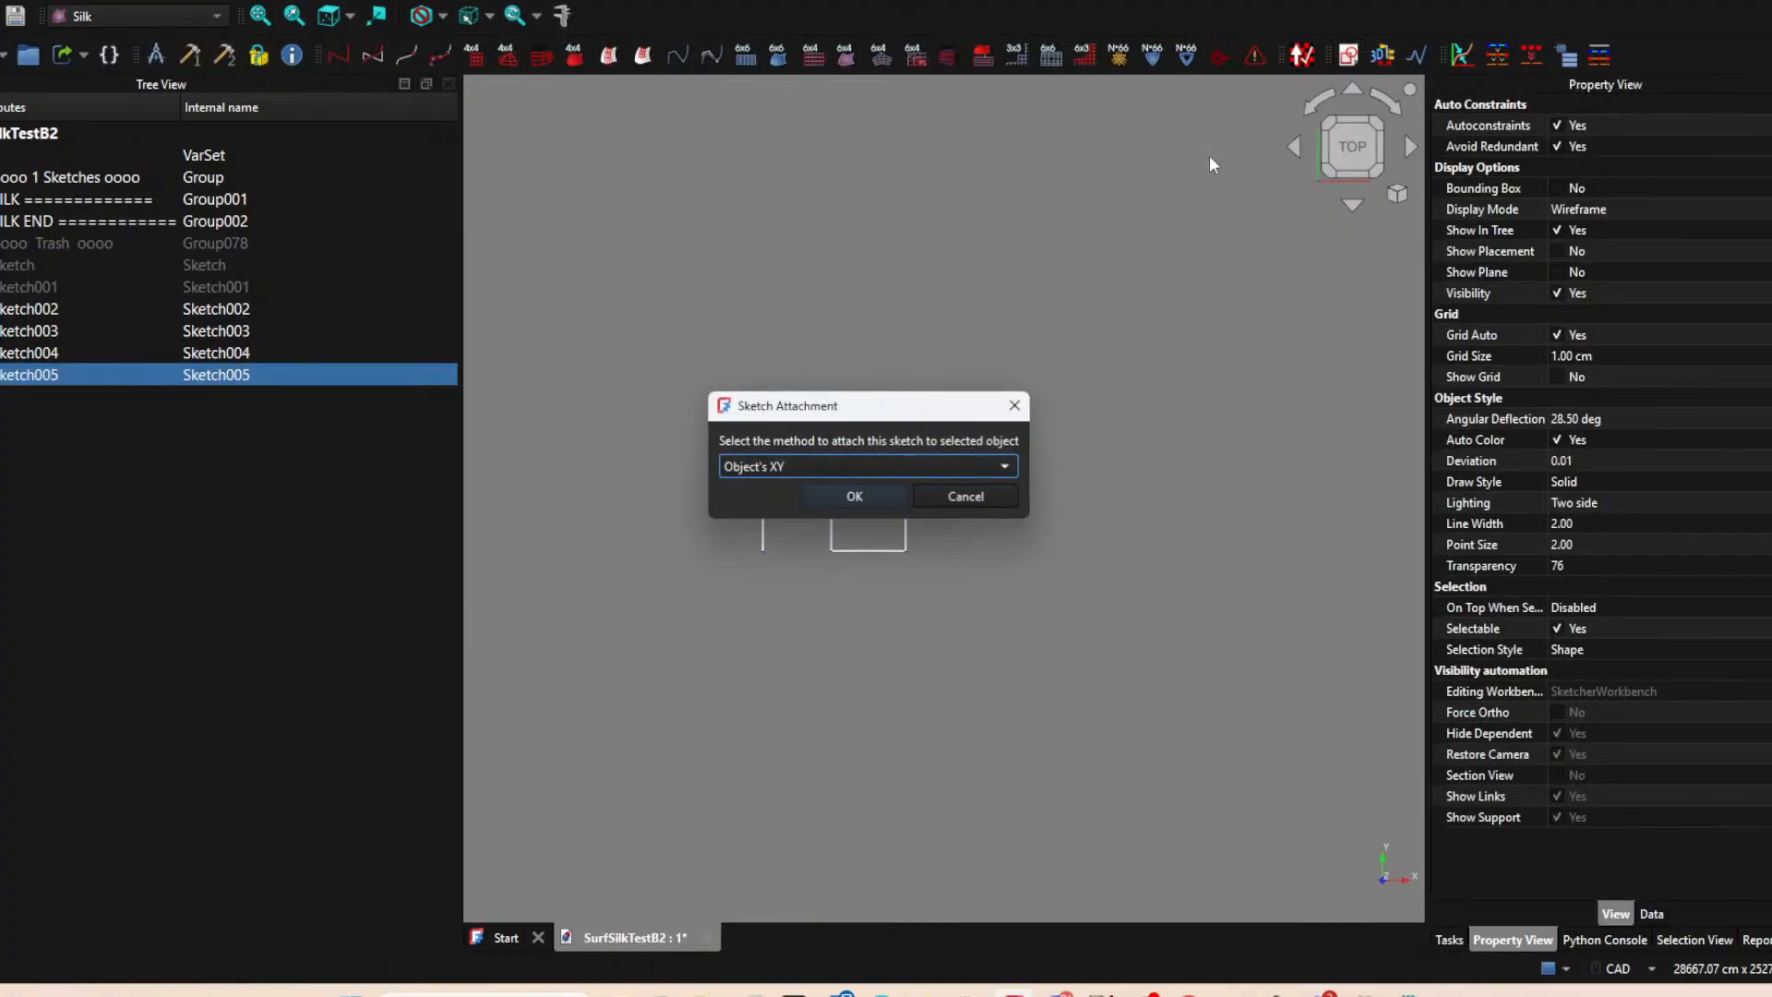
{"action": "left_click", "coordinate": [988, 493]}
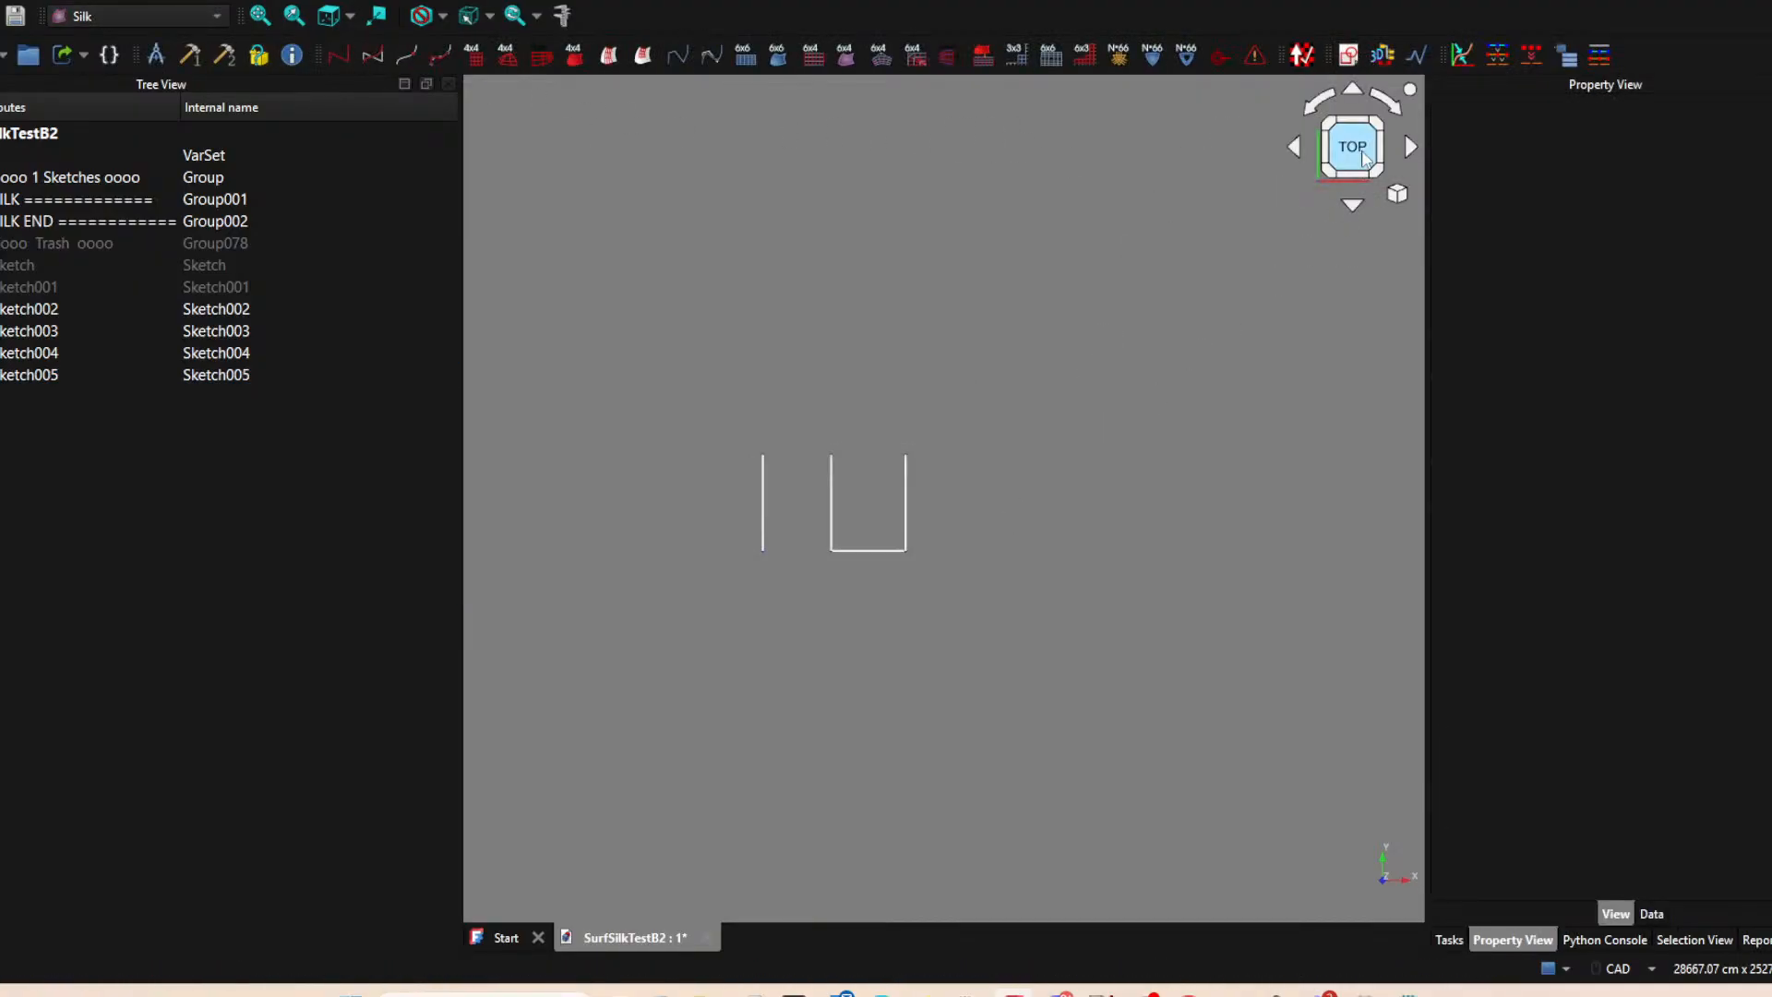
{"action": "left_click", "coordinate": [1353, 54]}
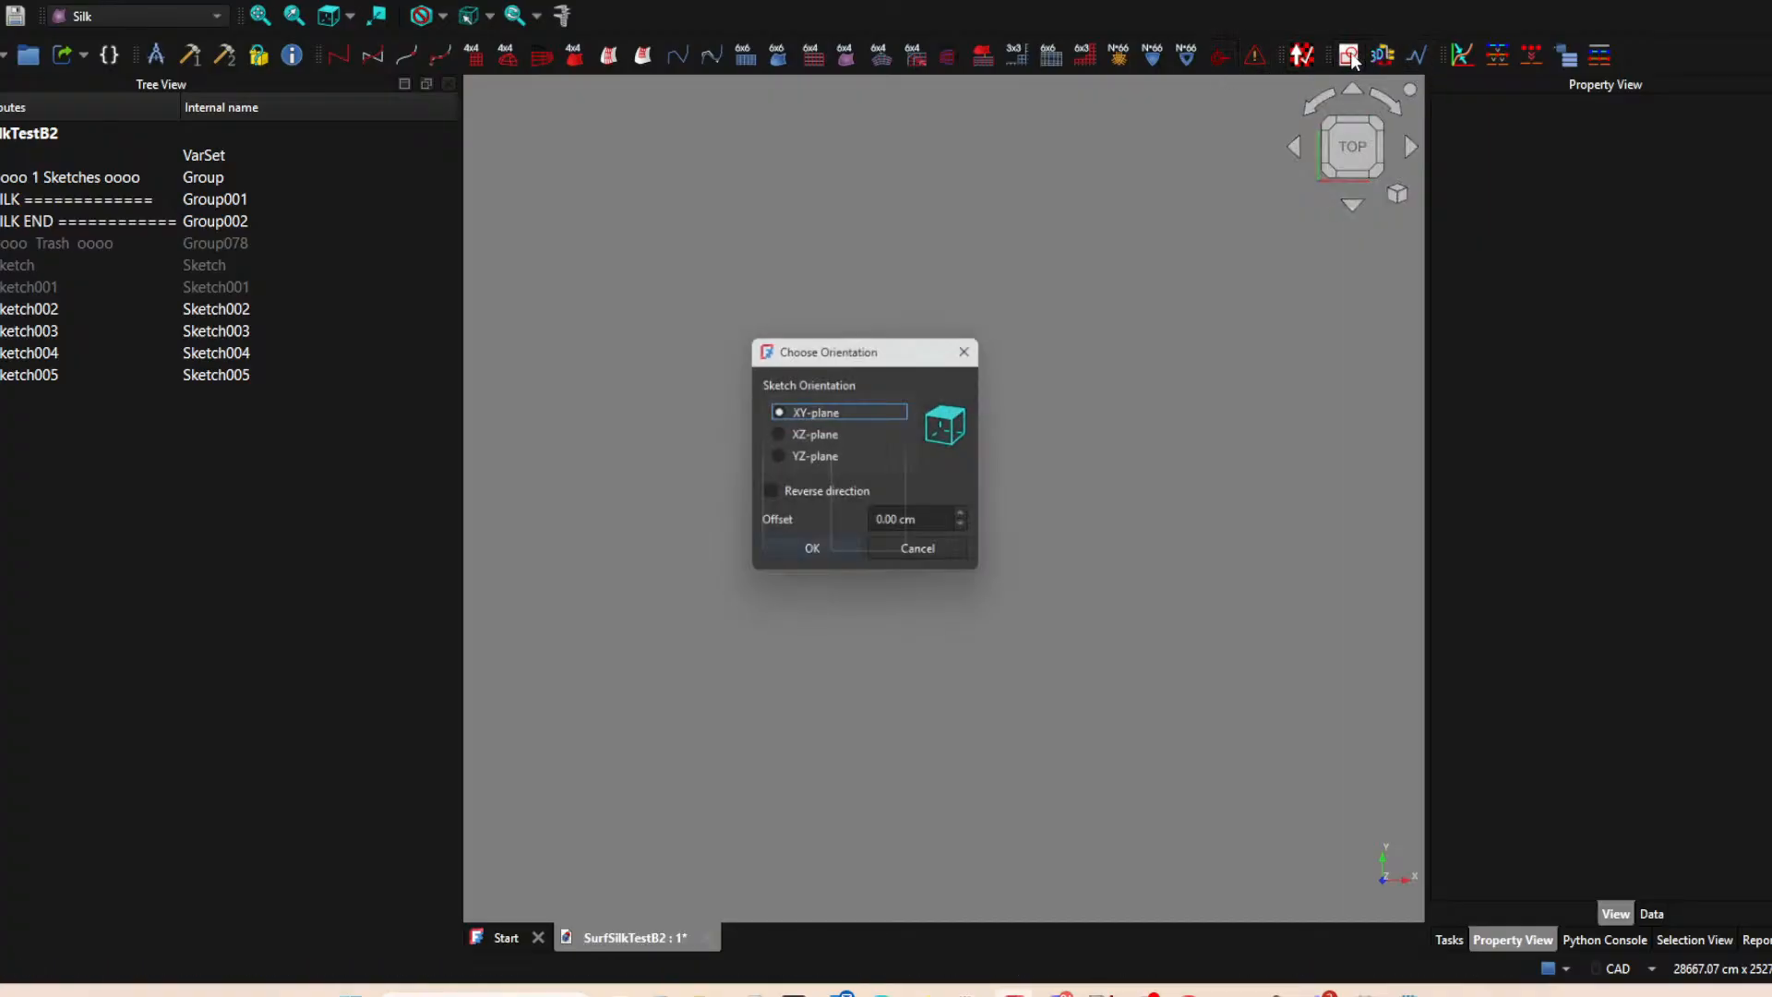
{"action": "left_click", "coordinate": [834, 553]}
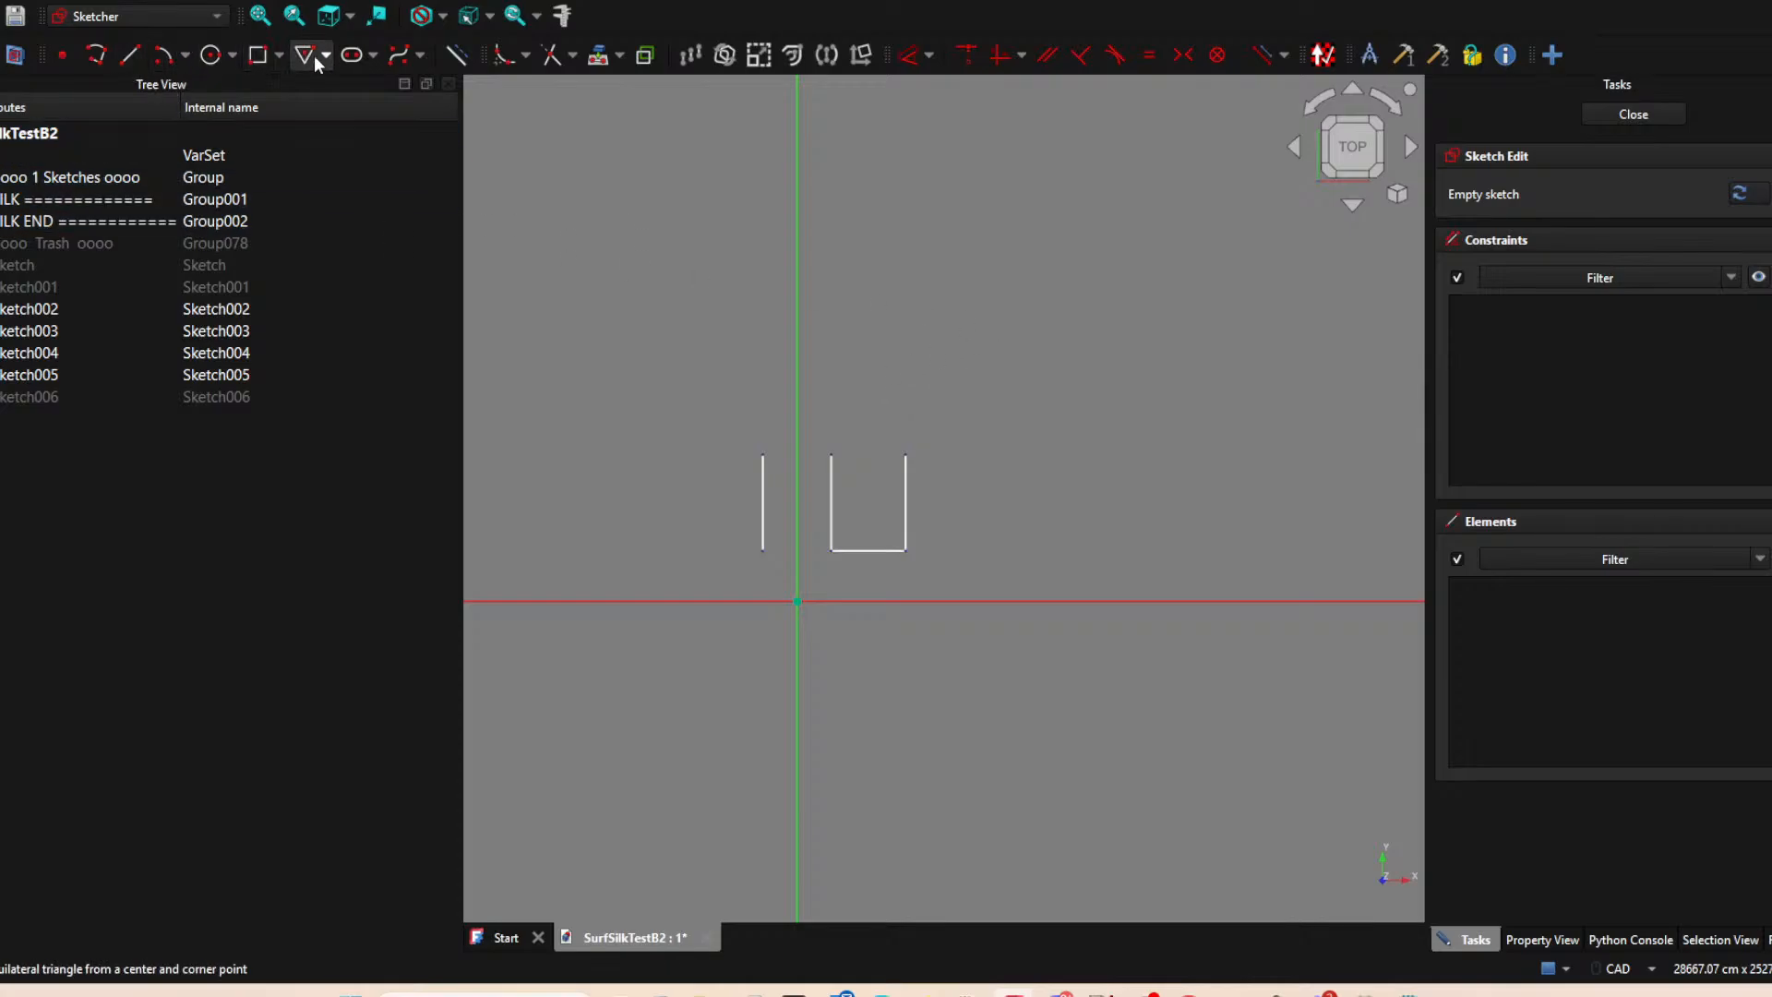
{"action": "left_click", "coordinate": [402, 56]}
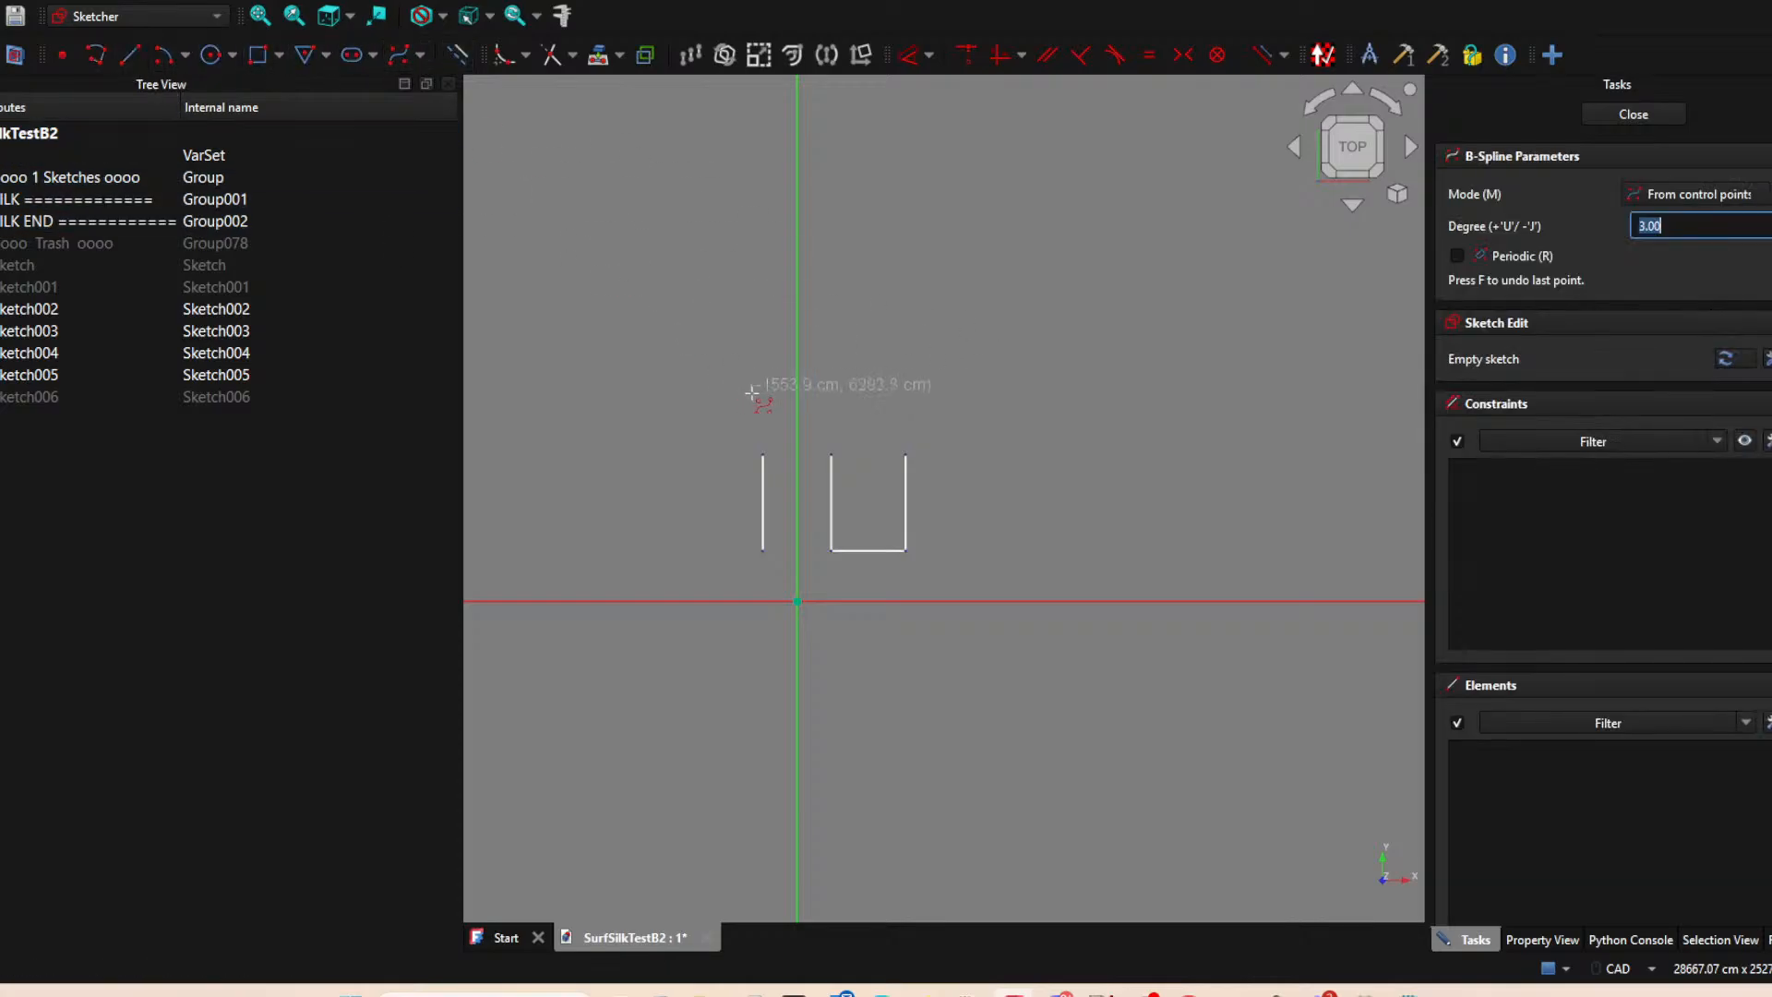
{"action": "key", "text": "Escape"}
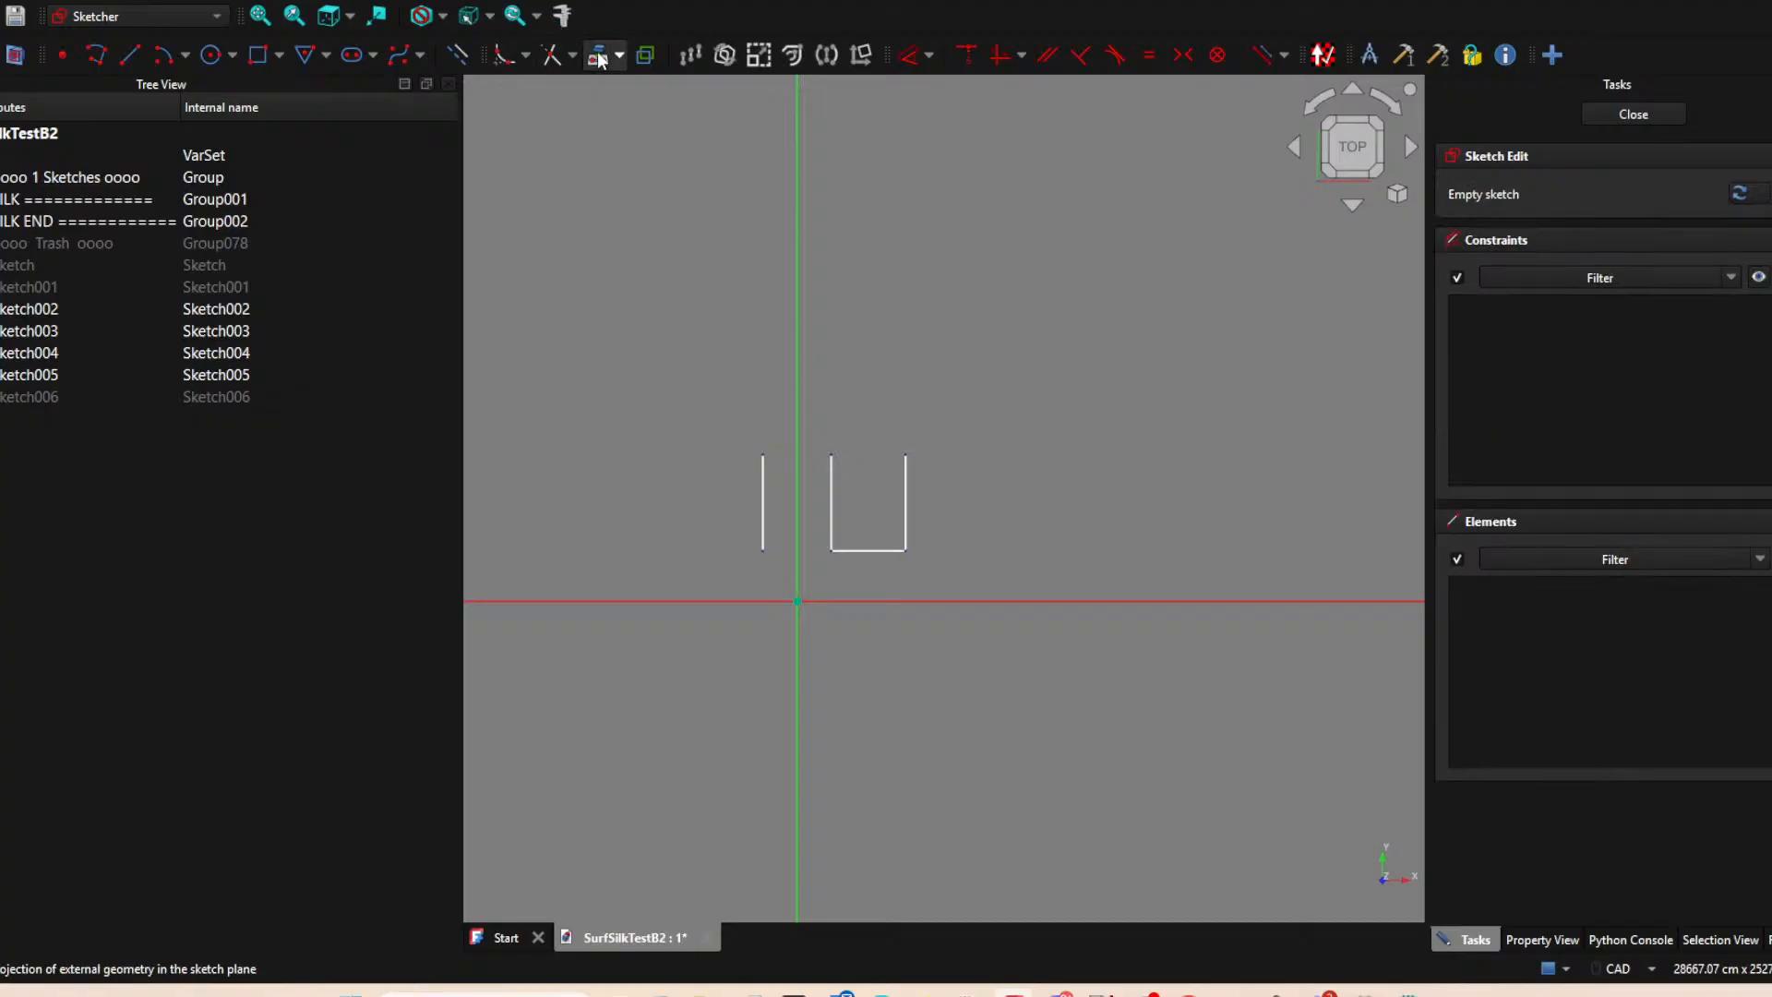
{"action": "left_click", "coordinate": [832, 454]}
{"action": "left_click", "coordinate": [908, 454]}
Draw a line connecting the two projected upper endpoints of the middle and right vertical lines, and close the sketch.
{"action": "left_click", "coordinate": [130, 55]}
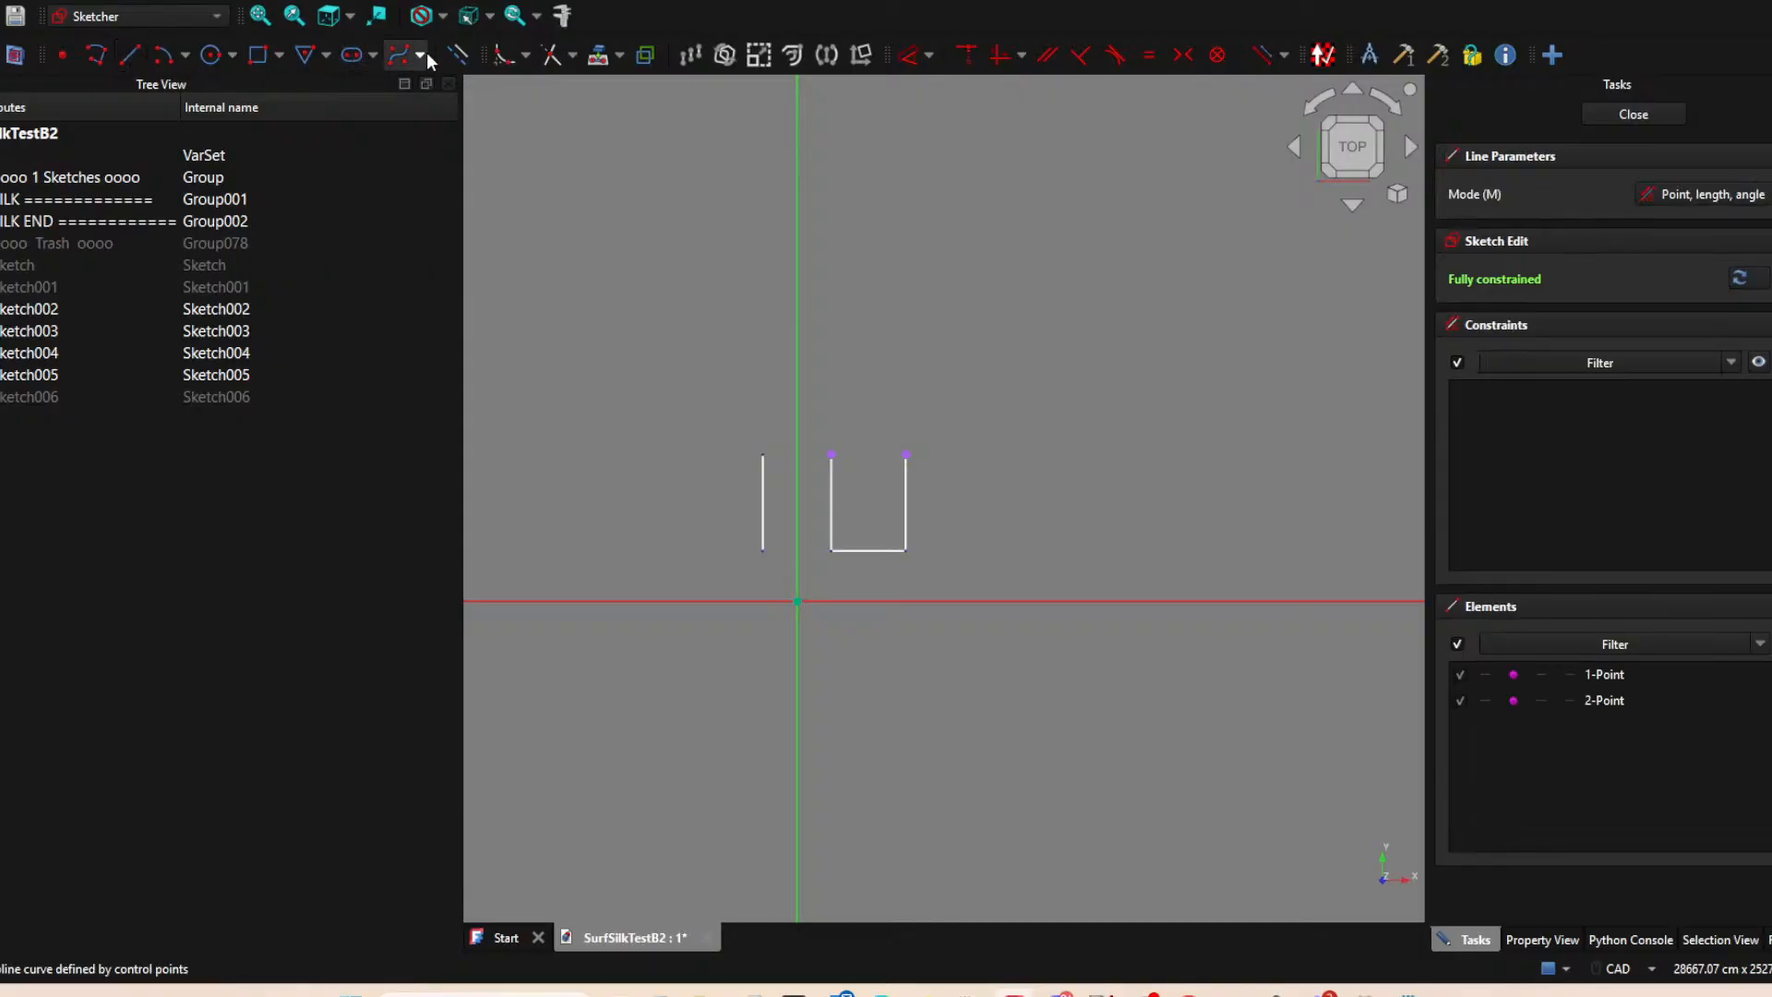
{"action": "left_click", "coordinate": [832, 454]}
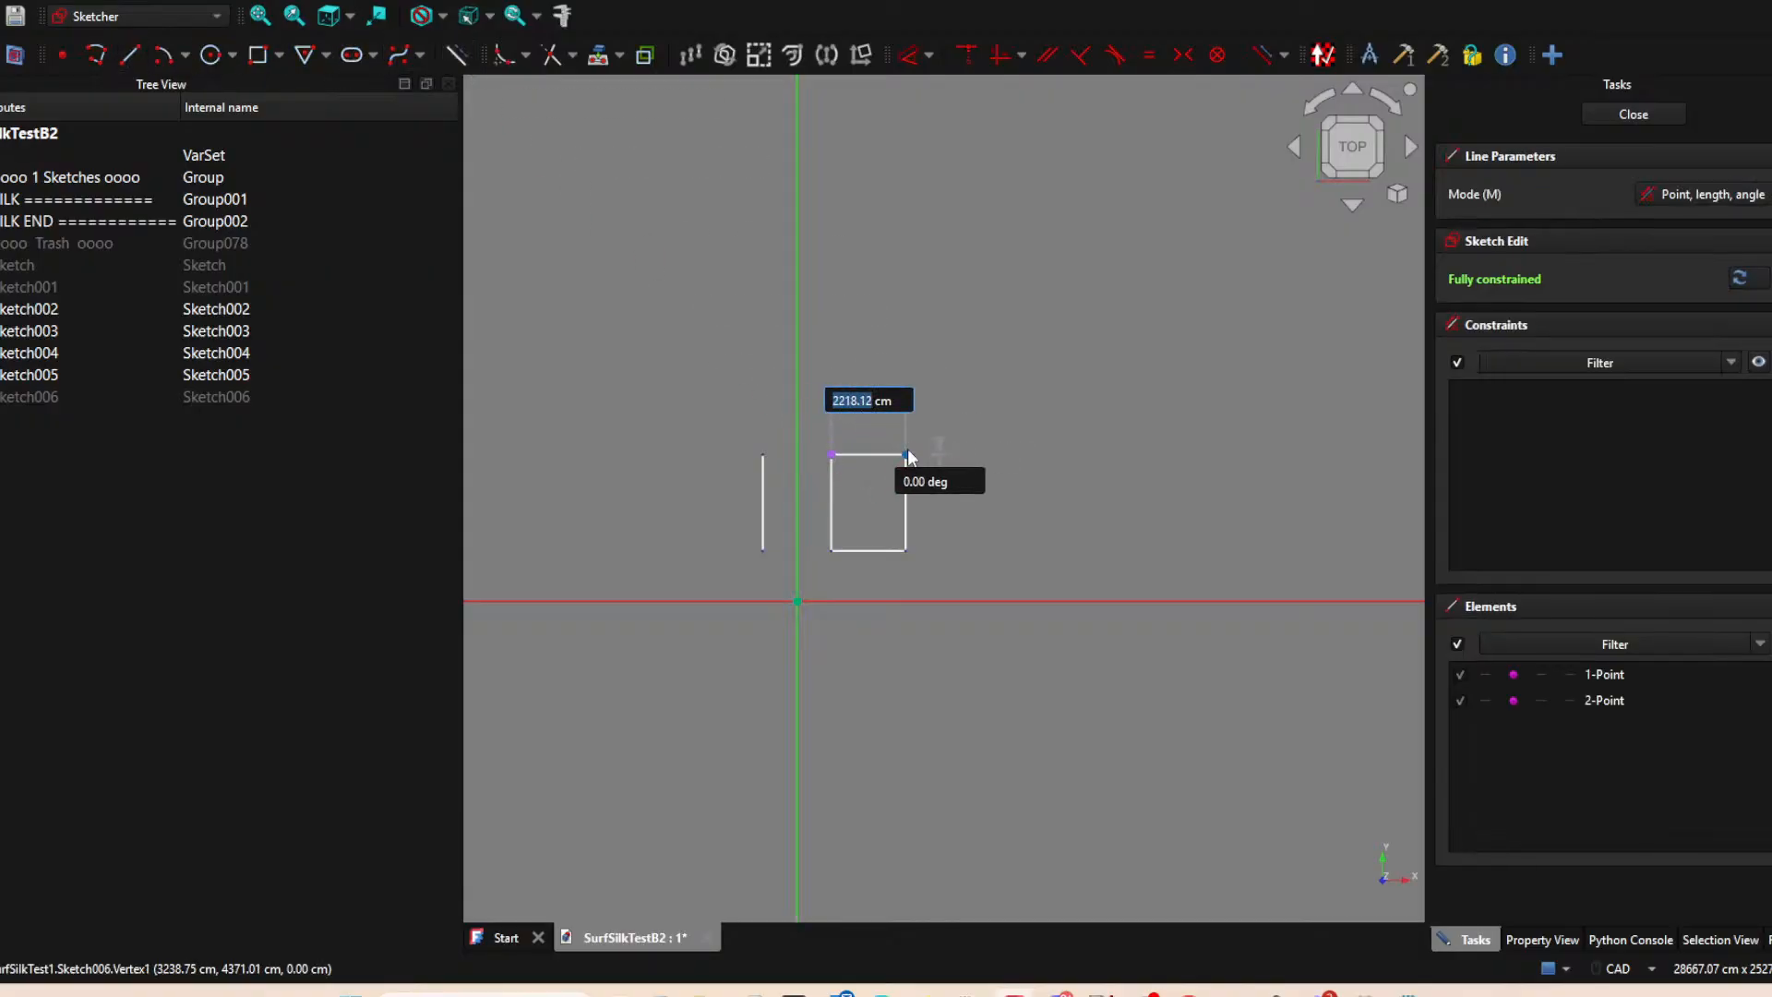
{"action": "left_click", "coordinate": [908, 454]}
{"action": "left_click", "coordinate": [1606, 116]}
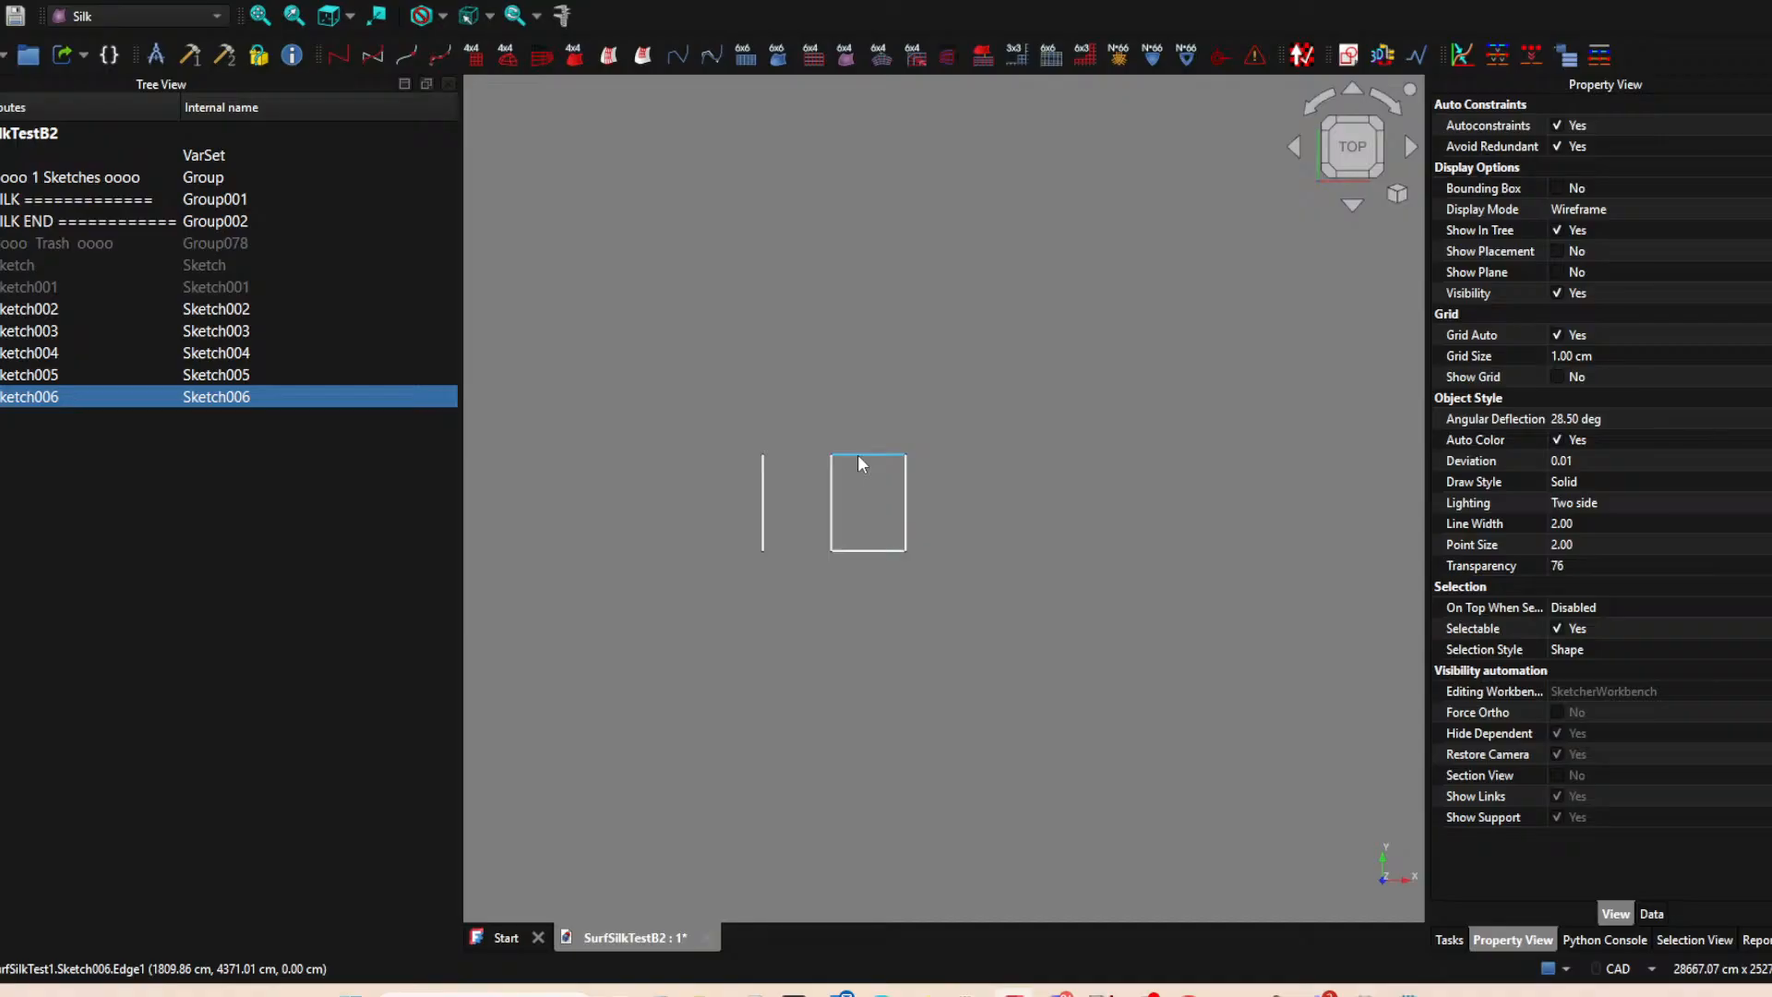
Hide the lower connecting line's sketch, and project the middle vertical line's lower endpoint into an eighth sketch on the XY-plane.
{"action": "left_click", "coordinate": [866, 550]}
{"action": "key", "text": "space"}
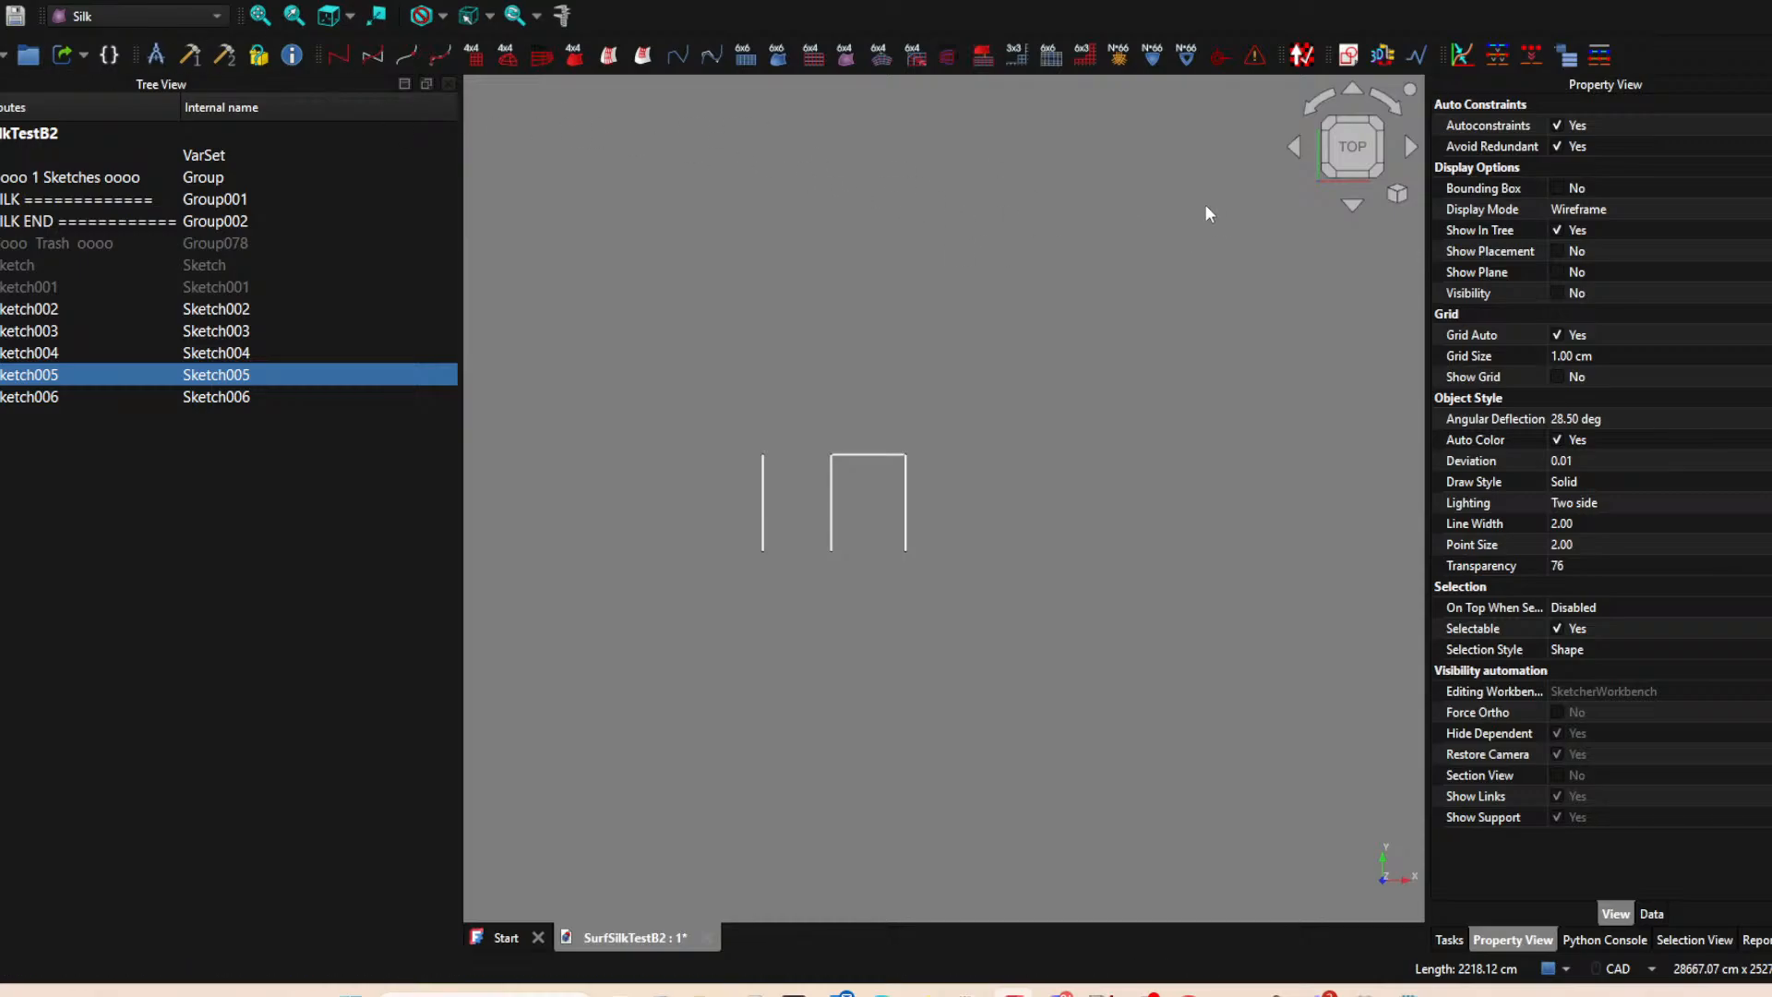
{"action": "left_click", "coordinate": [624, 91]}
{"action": "left_click", "coordinate": [1348, 54]}
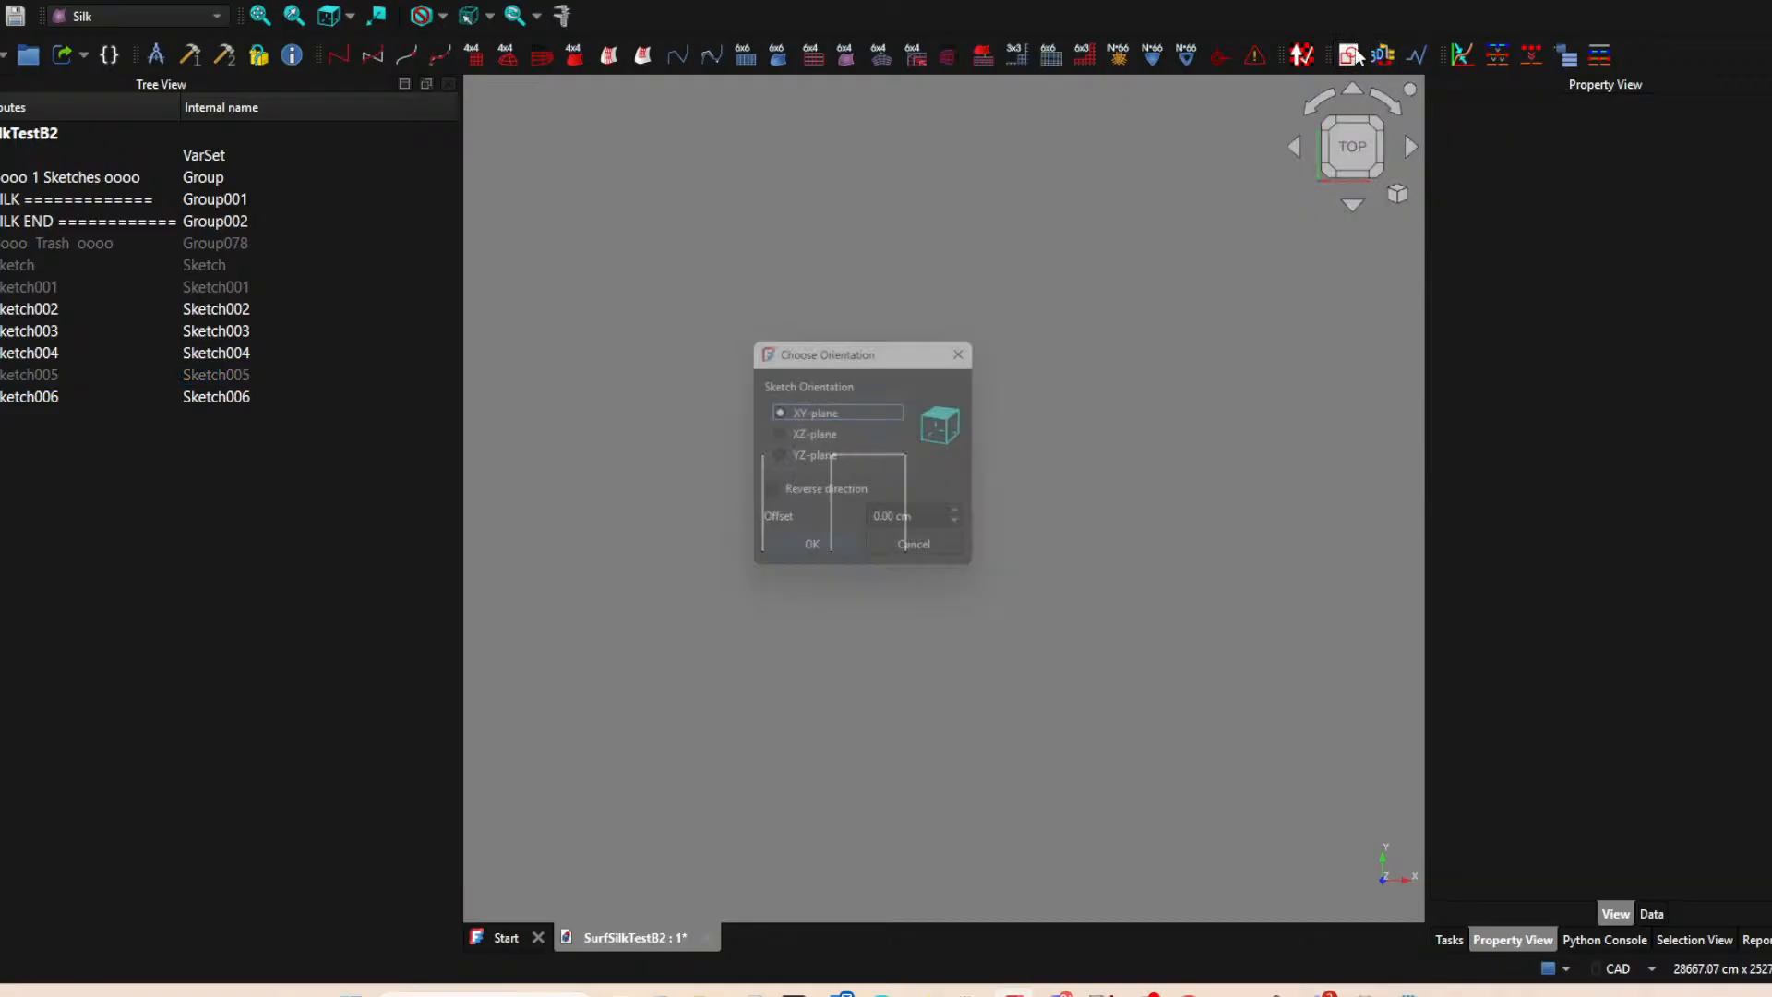
{"action": "left_click", "coordinate": [811, 555]}
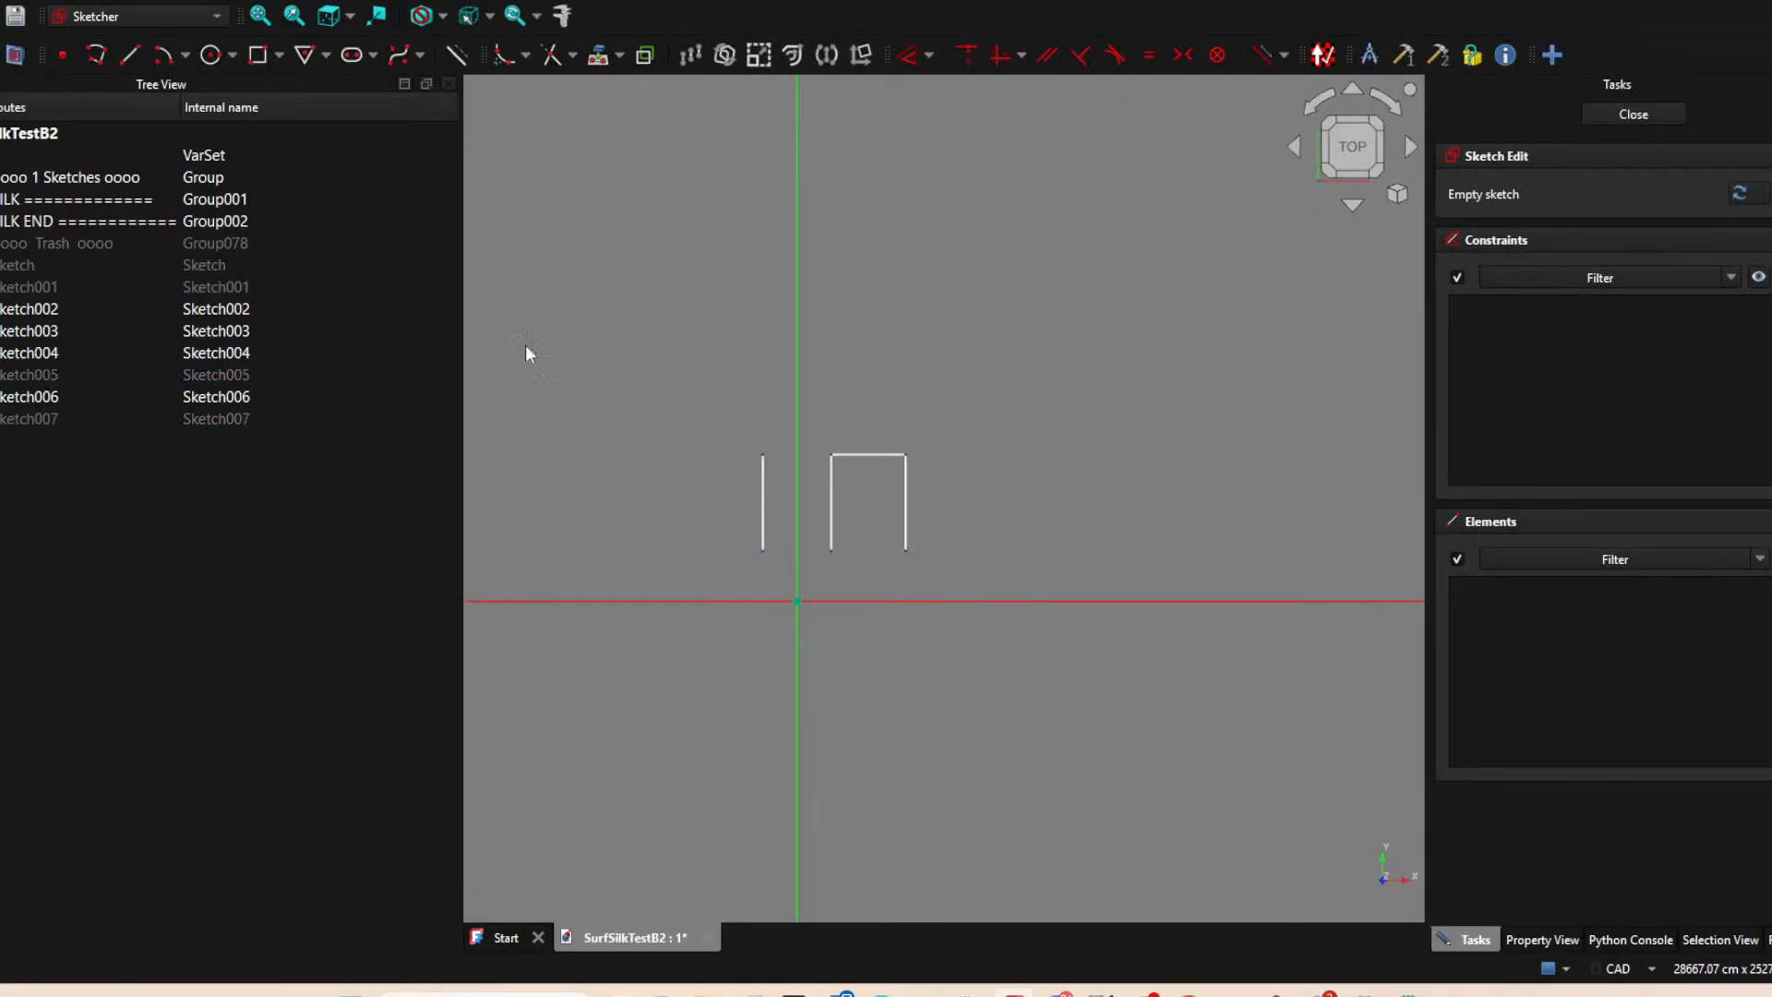
{"action": "left_click", "coordinate": [130, 55]}
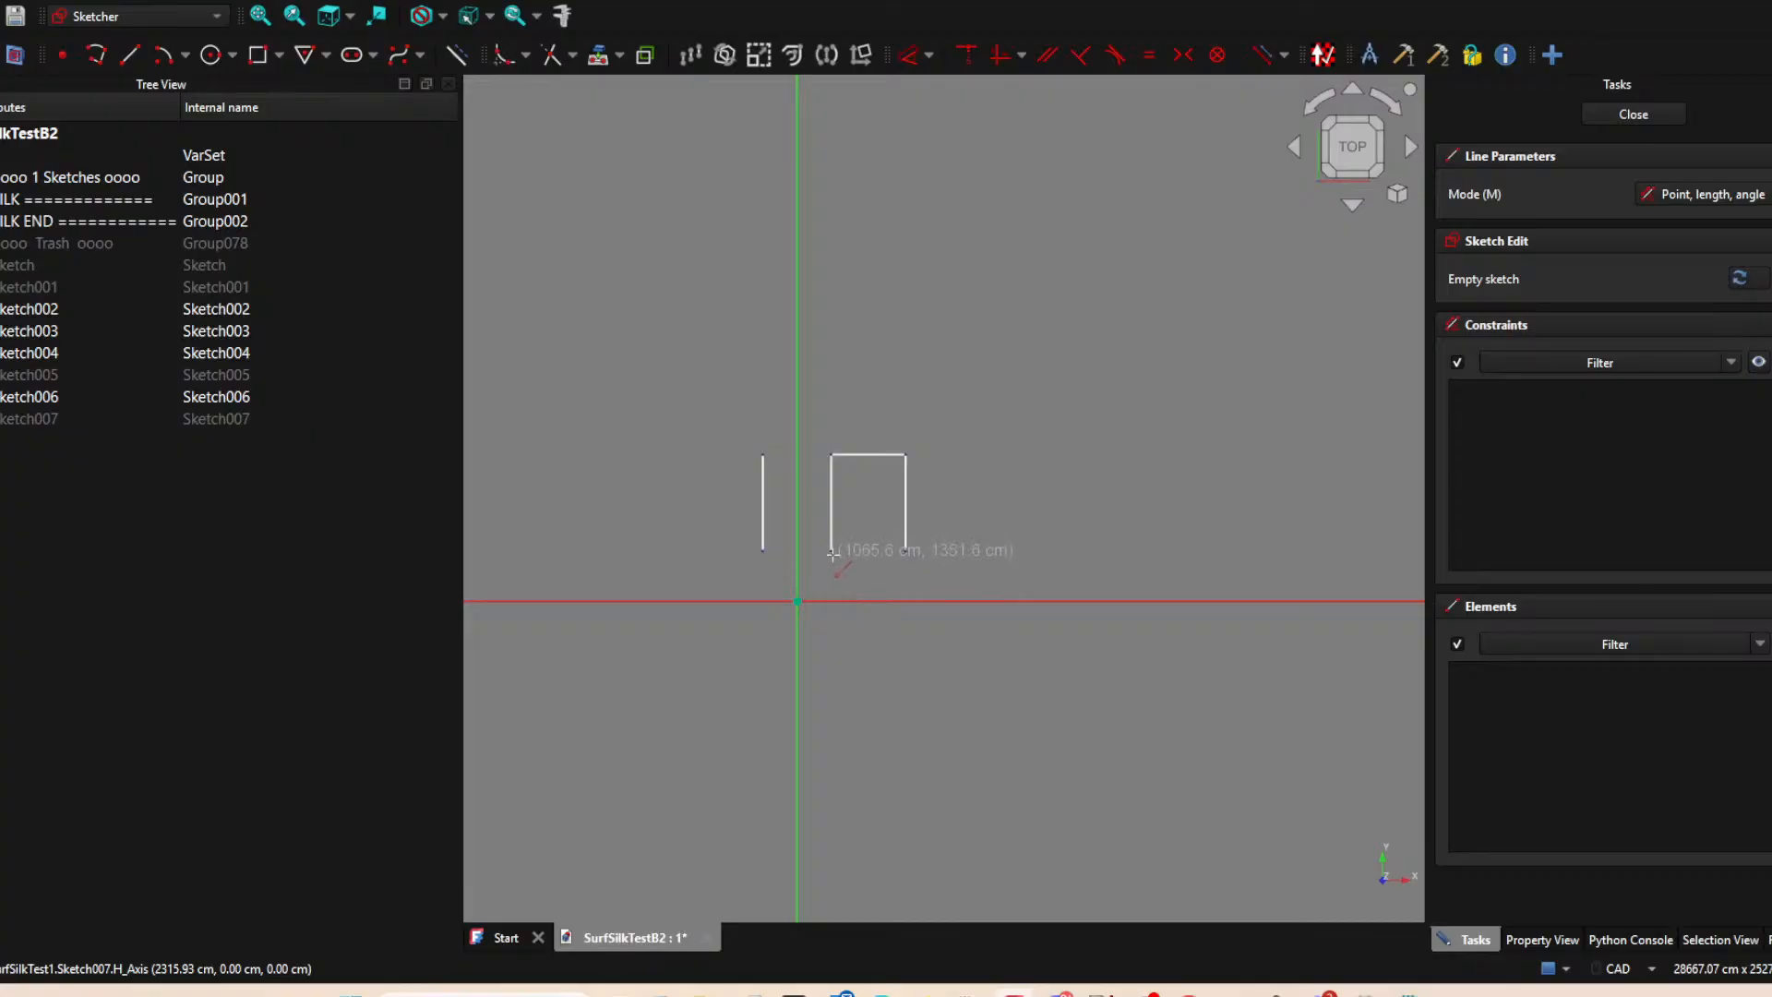
{"action": "key", "text": "Escape"}
{"action": "left_click", "coordinate": [592, 54]}
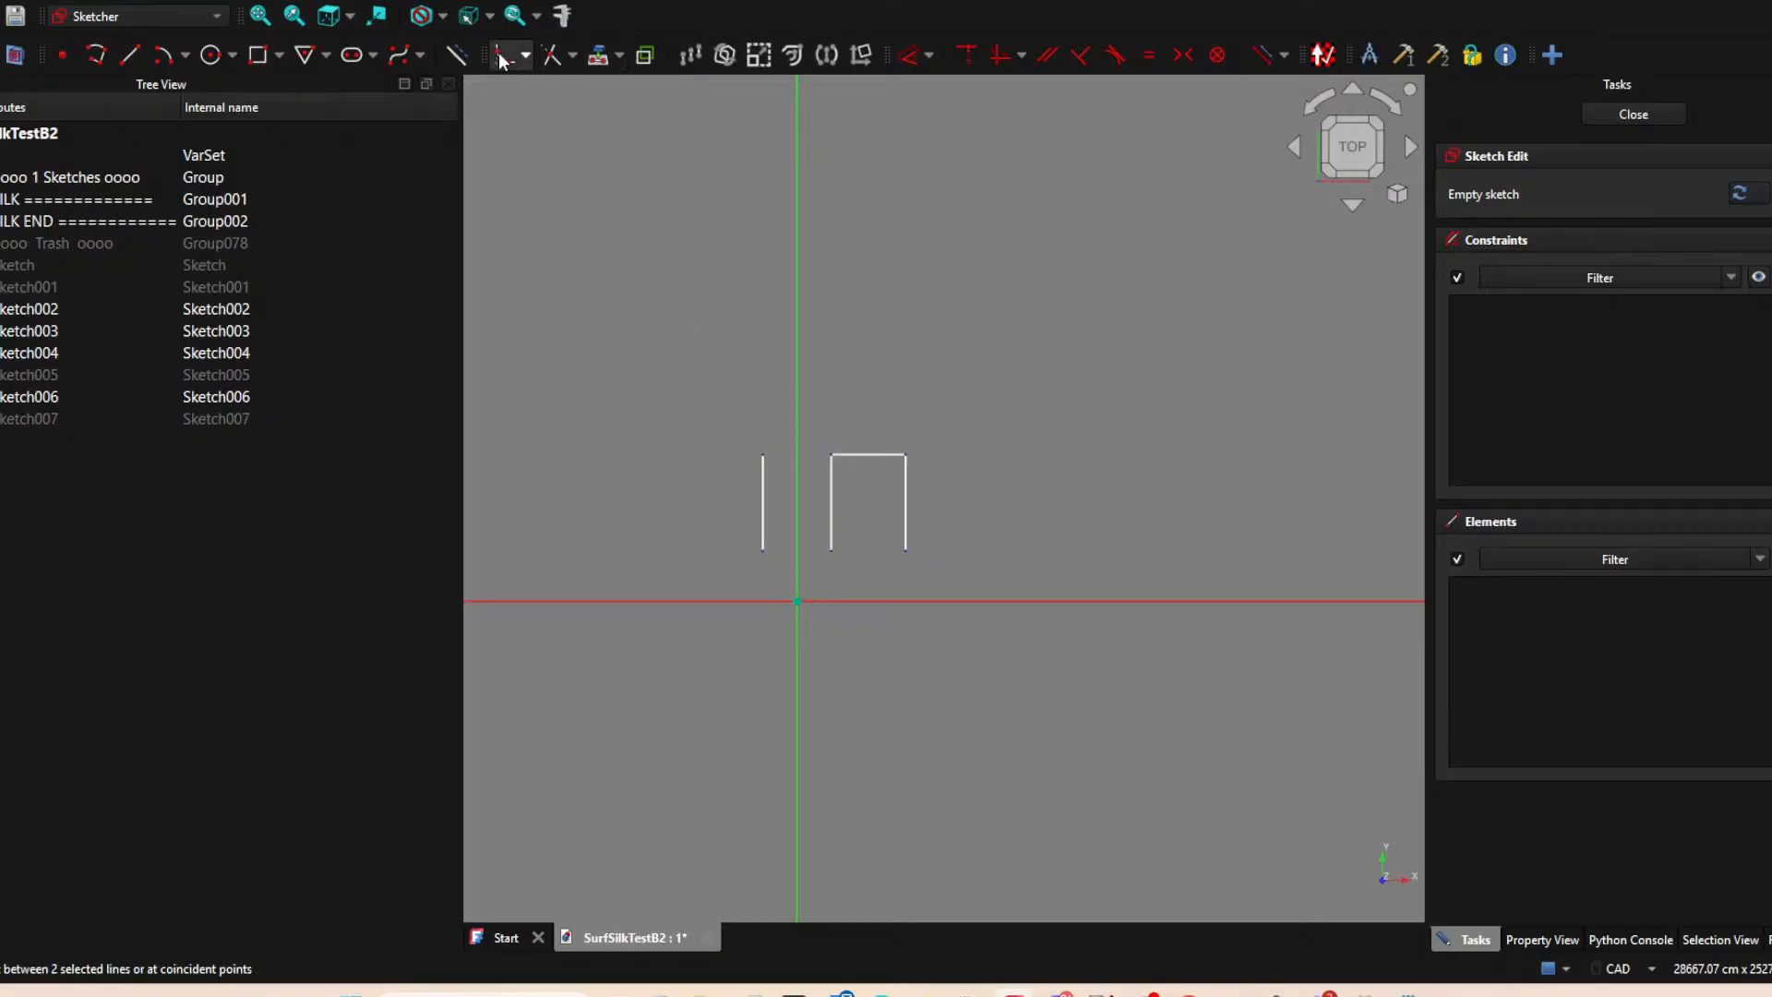
{"action": "left_click", "coordinate": [832, 551]}
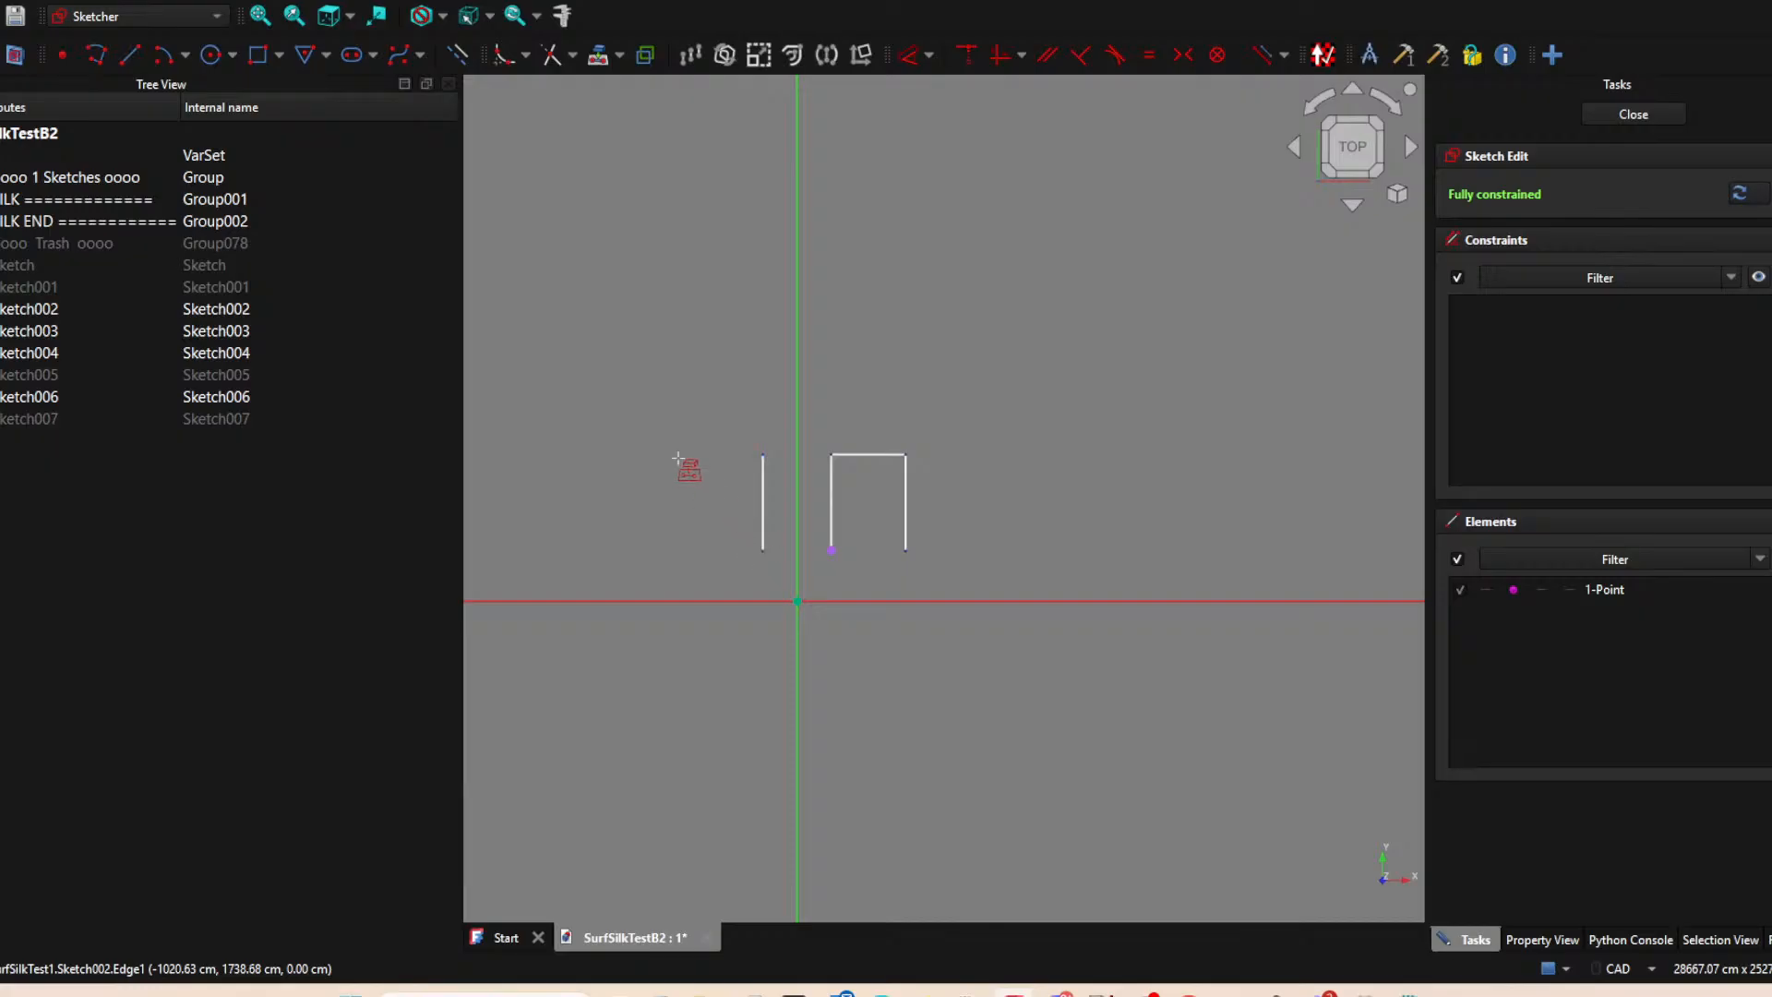
Draw a vertical line from the middle line's projected lower endpoint down to the horizontal axis, and close the sketch.
{"action": "left_click", "coordinate": [131, 57]}
{"action": "left_click", "coordinate": [831, 550]}
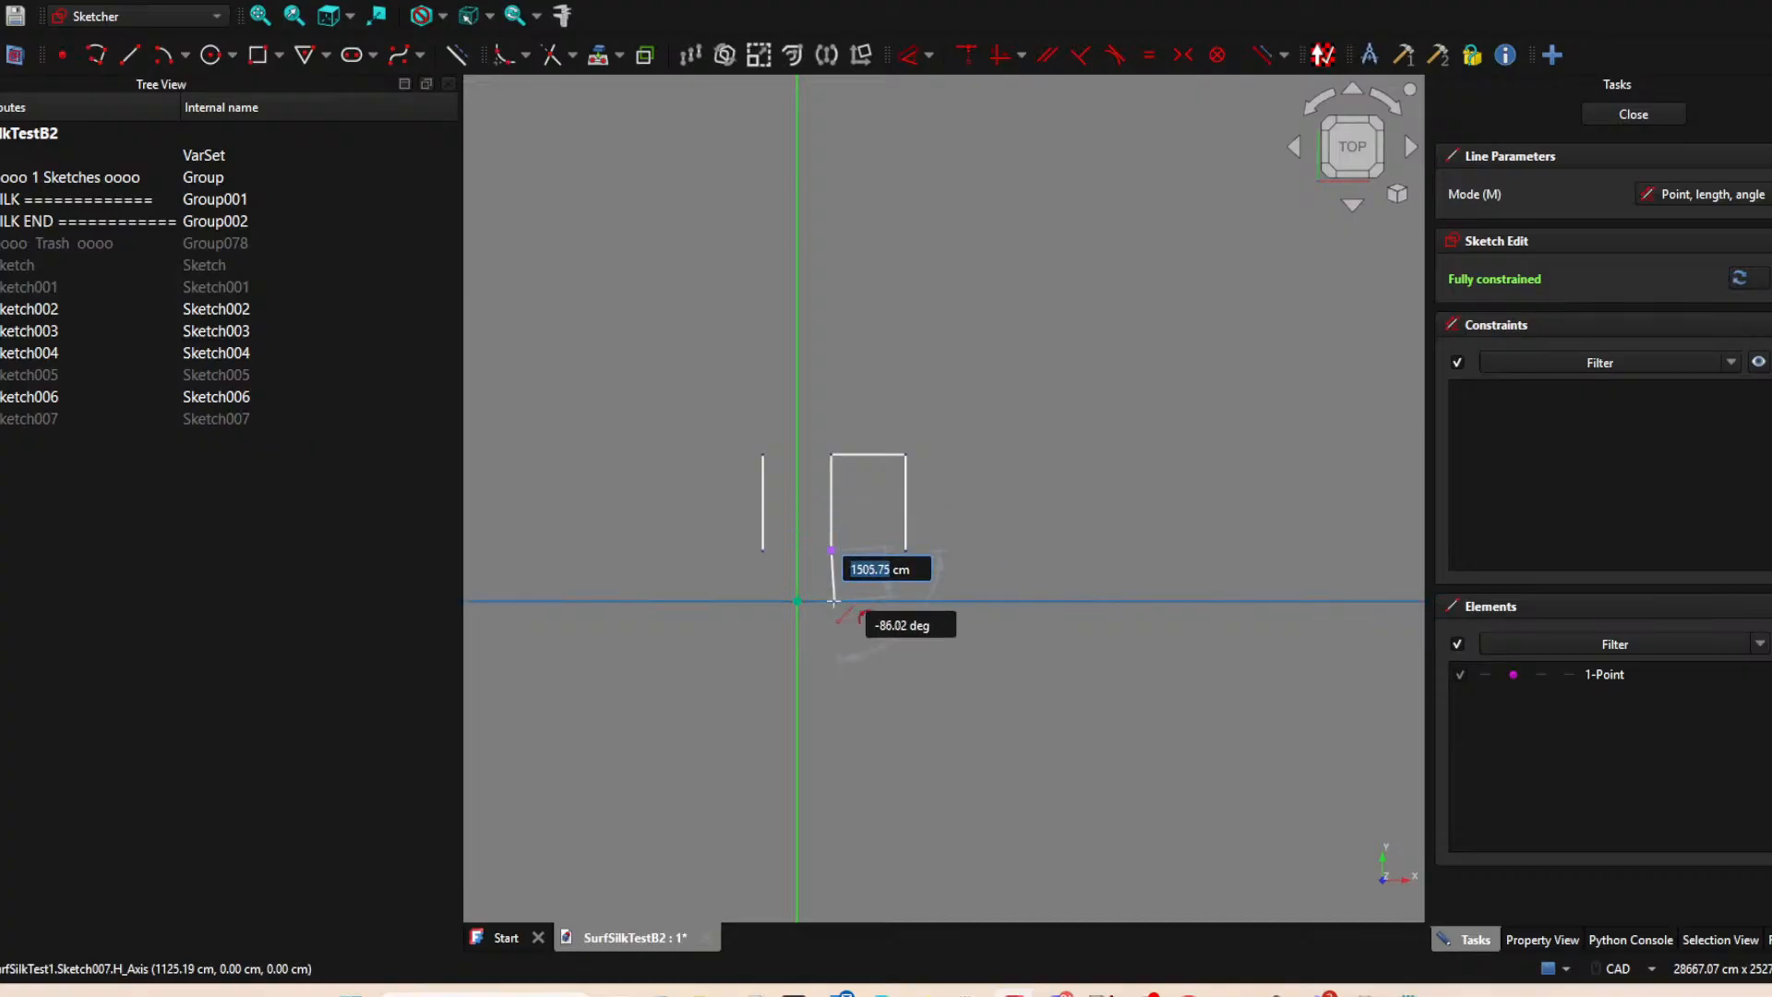
{"action": "left_click", "coordinate": [831, 600]}
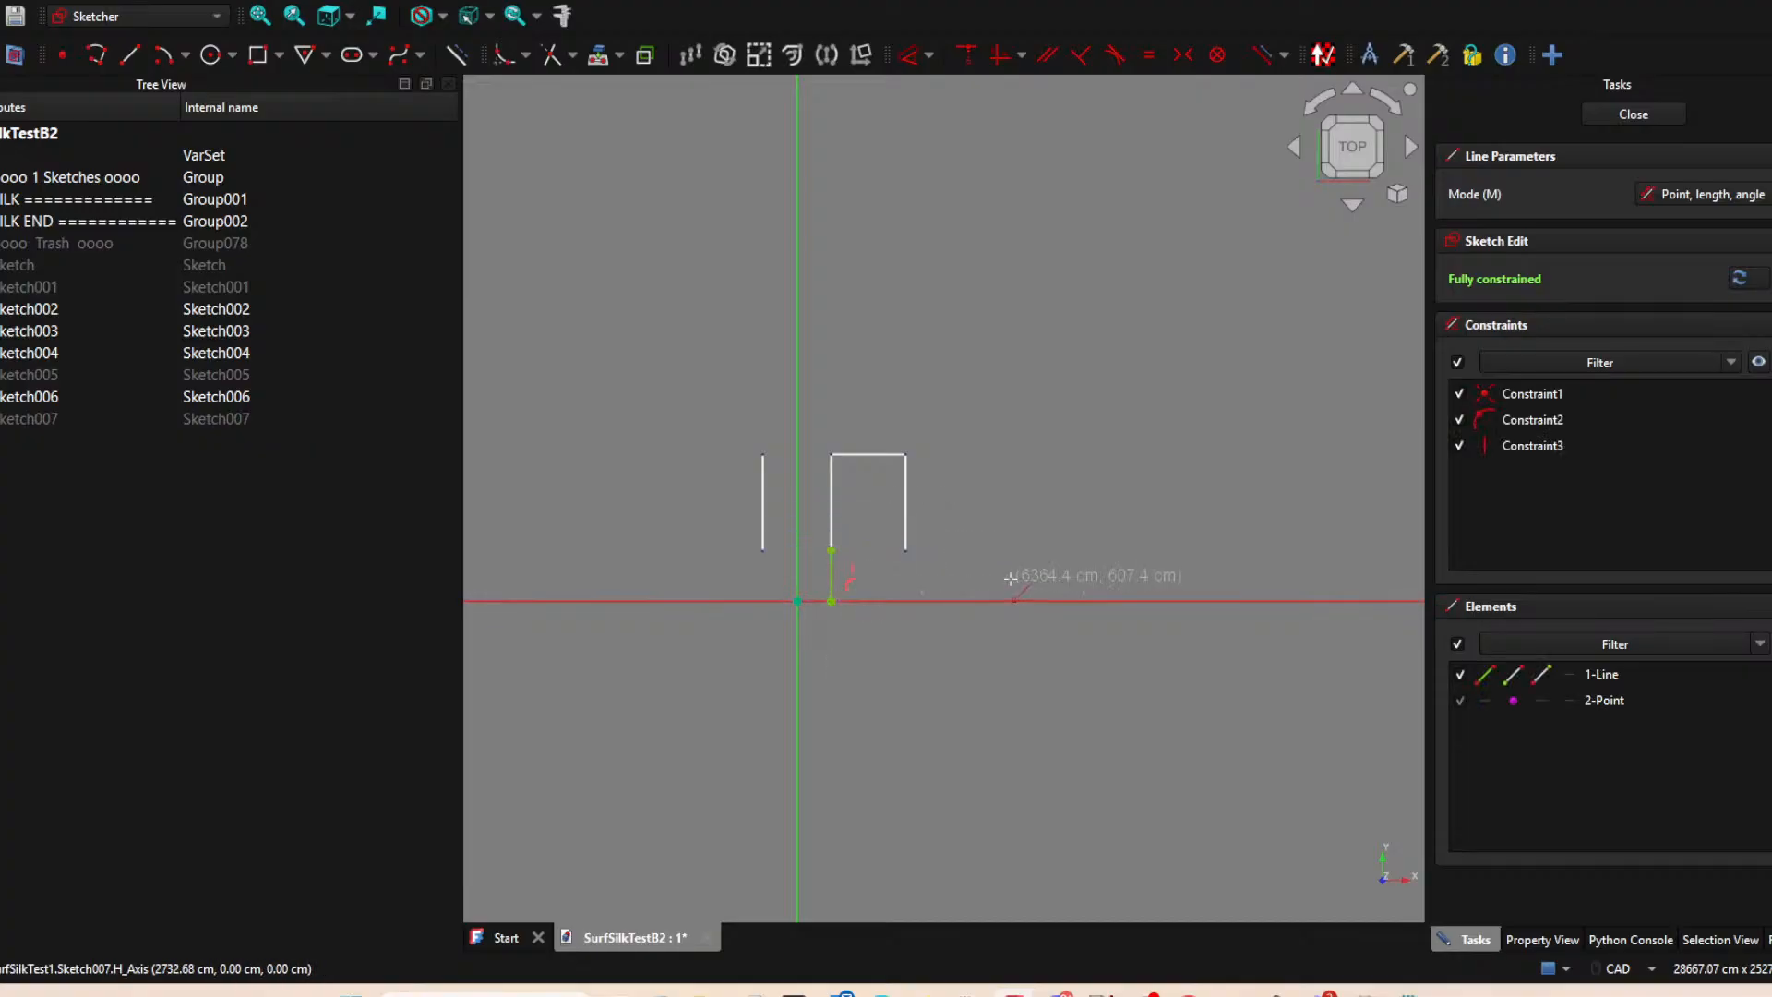
{"action": "left_click", "coordinate": [1633, 114]}
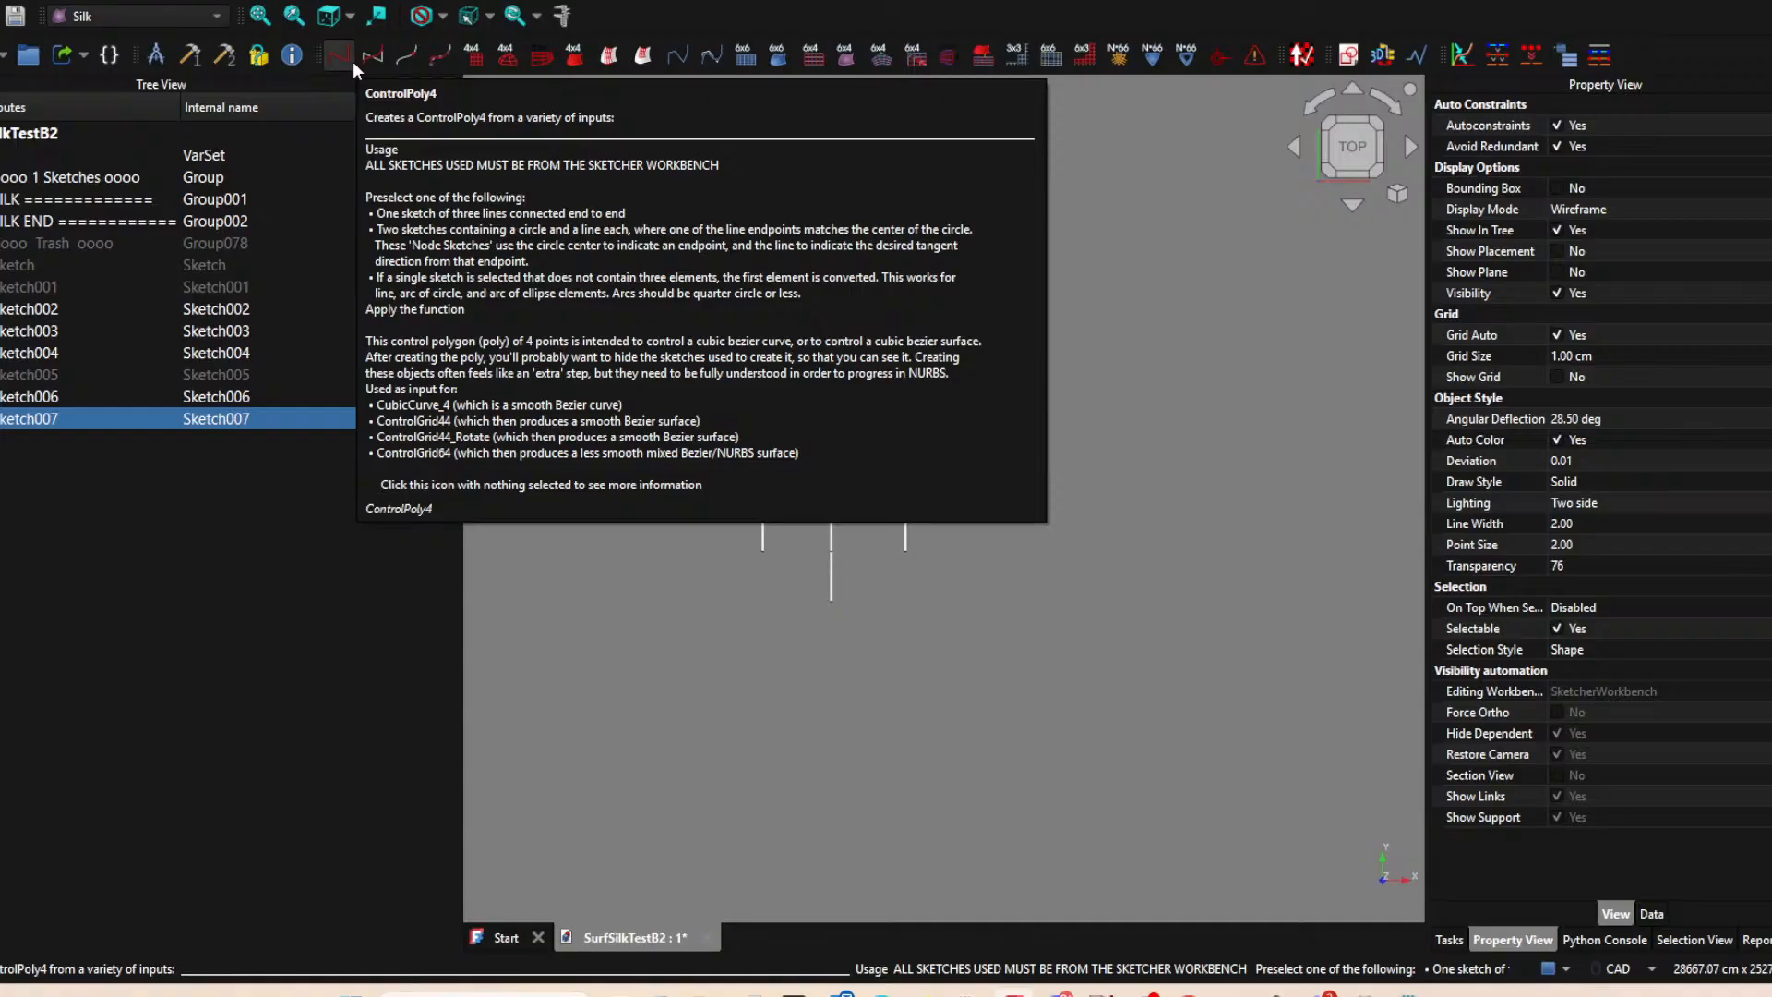
{"action": "left_click", "coordinate": [1234, 417]}
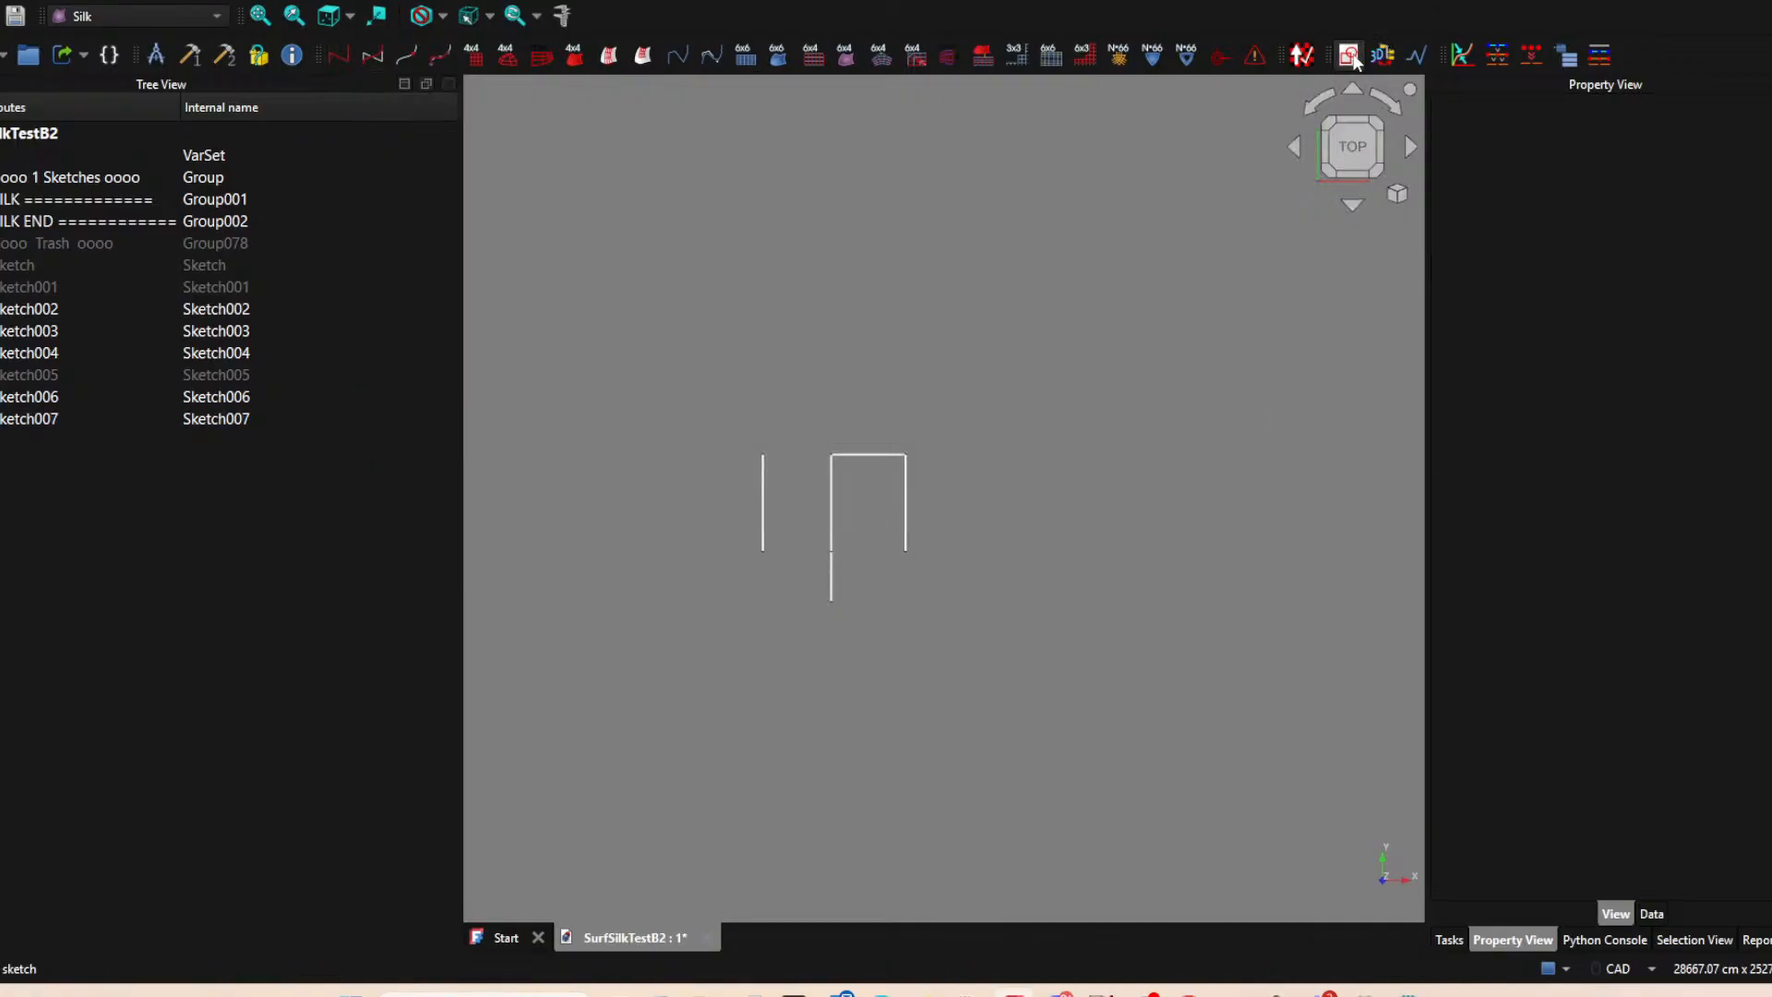
Create a ninth sketch on the XY-plane and project the lower endpoint of the left vertical line as external geometry.
{"action": "left_click", "coordinate": [1349, 56]}
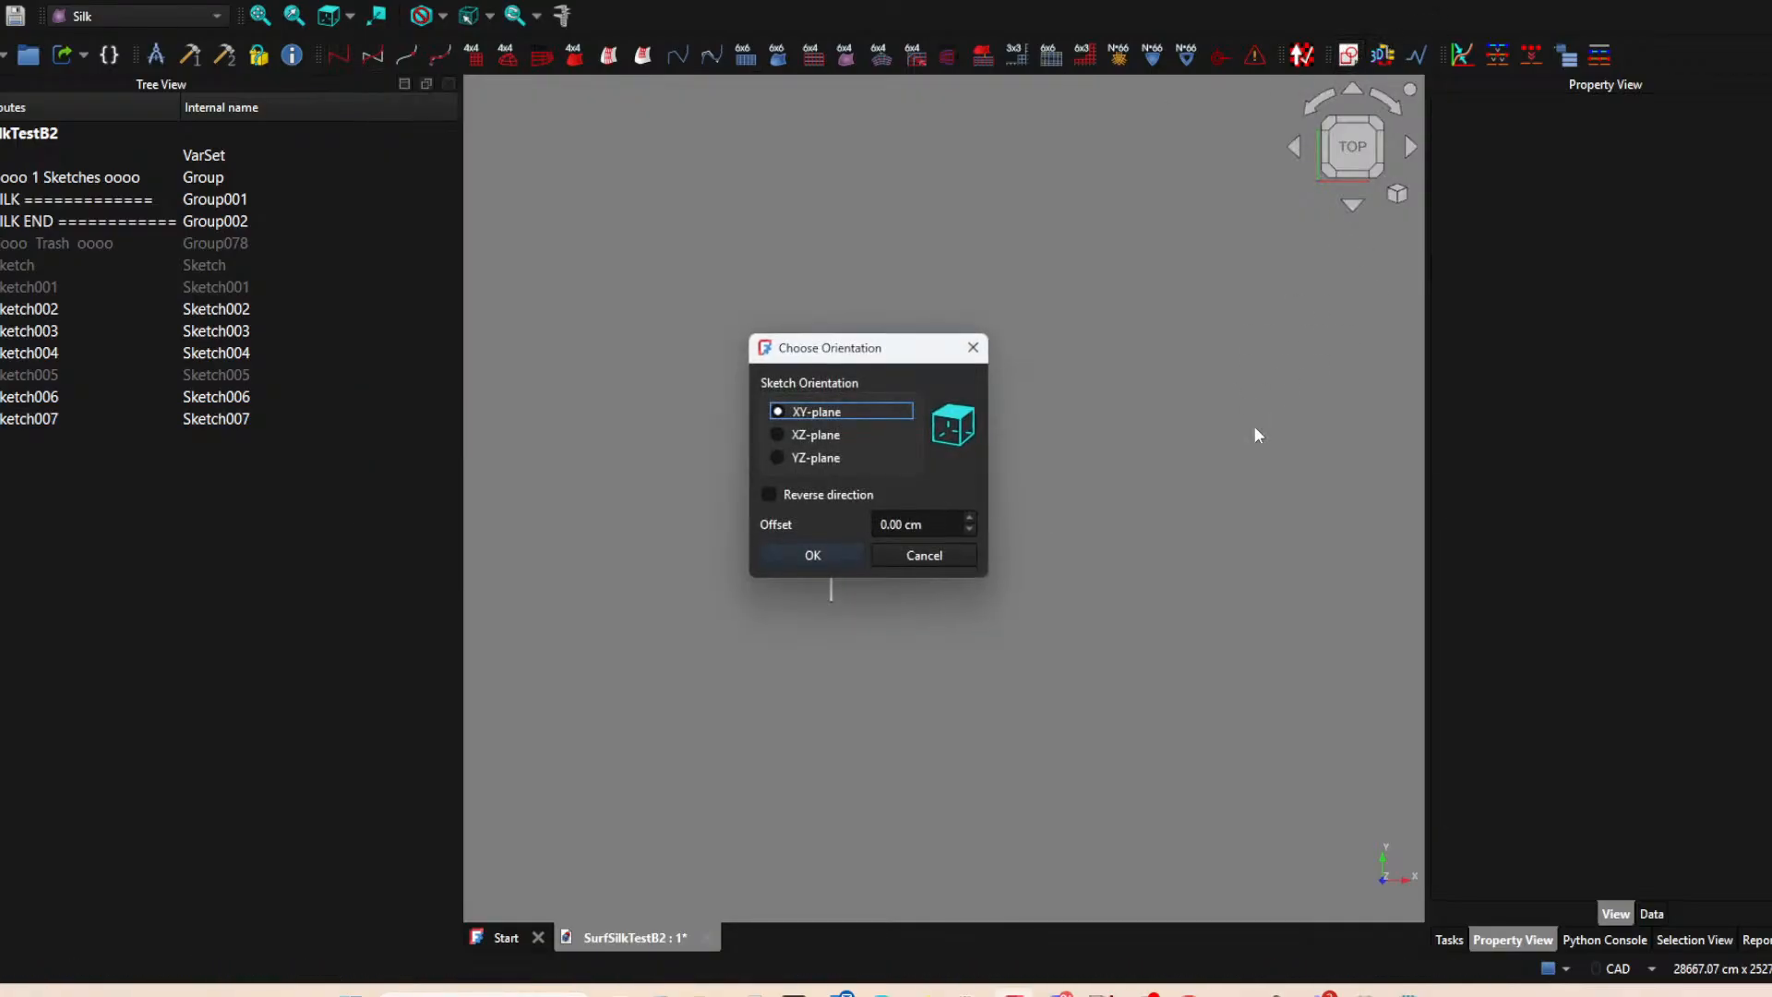
{"action": "left_click", "coordinate": [837, 554]}
{"action": "left_click", "coordinate": [554, 58]}
{"action": "left_click", "coordinate": [762, 549]}
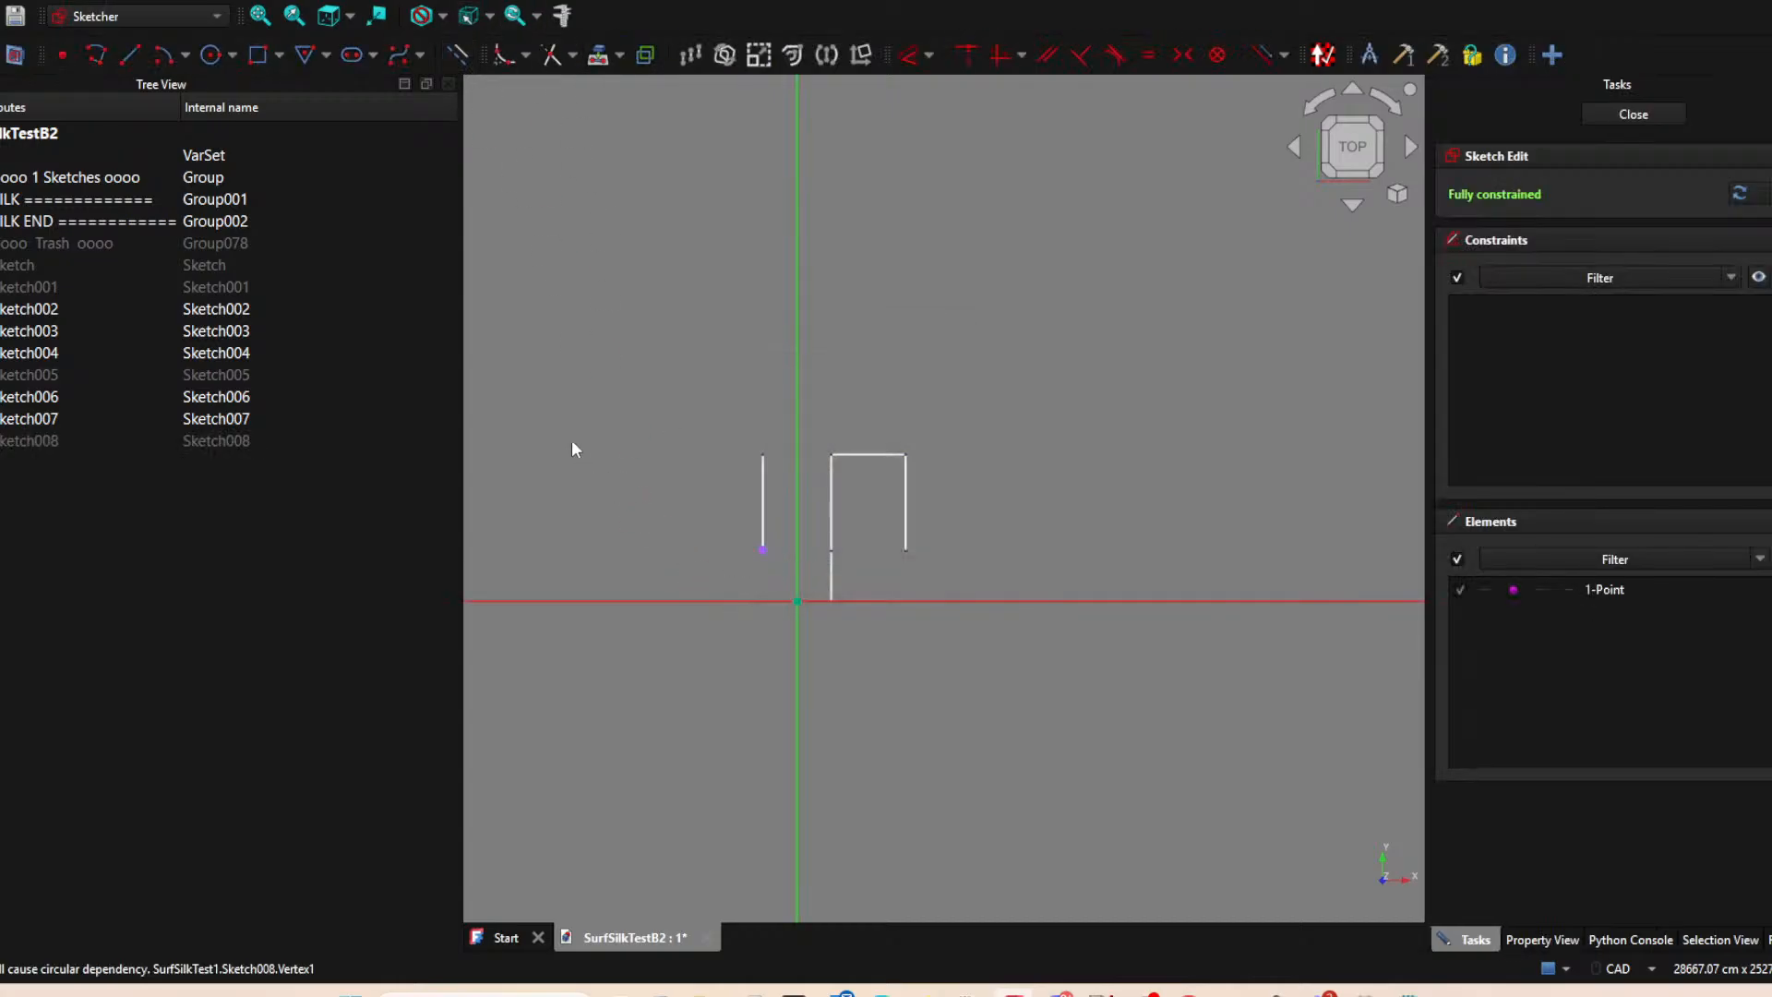
Draw a vertical line from the left line's projected lower endpoint down to the horizontal axis, and close the sketch.
{"action": "left_click", "coordinate": [129, 54]}
{"action": "left_click", "coordinate": [762, 550]}
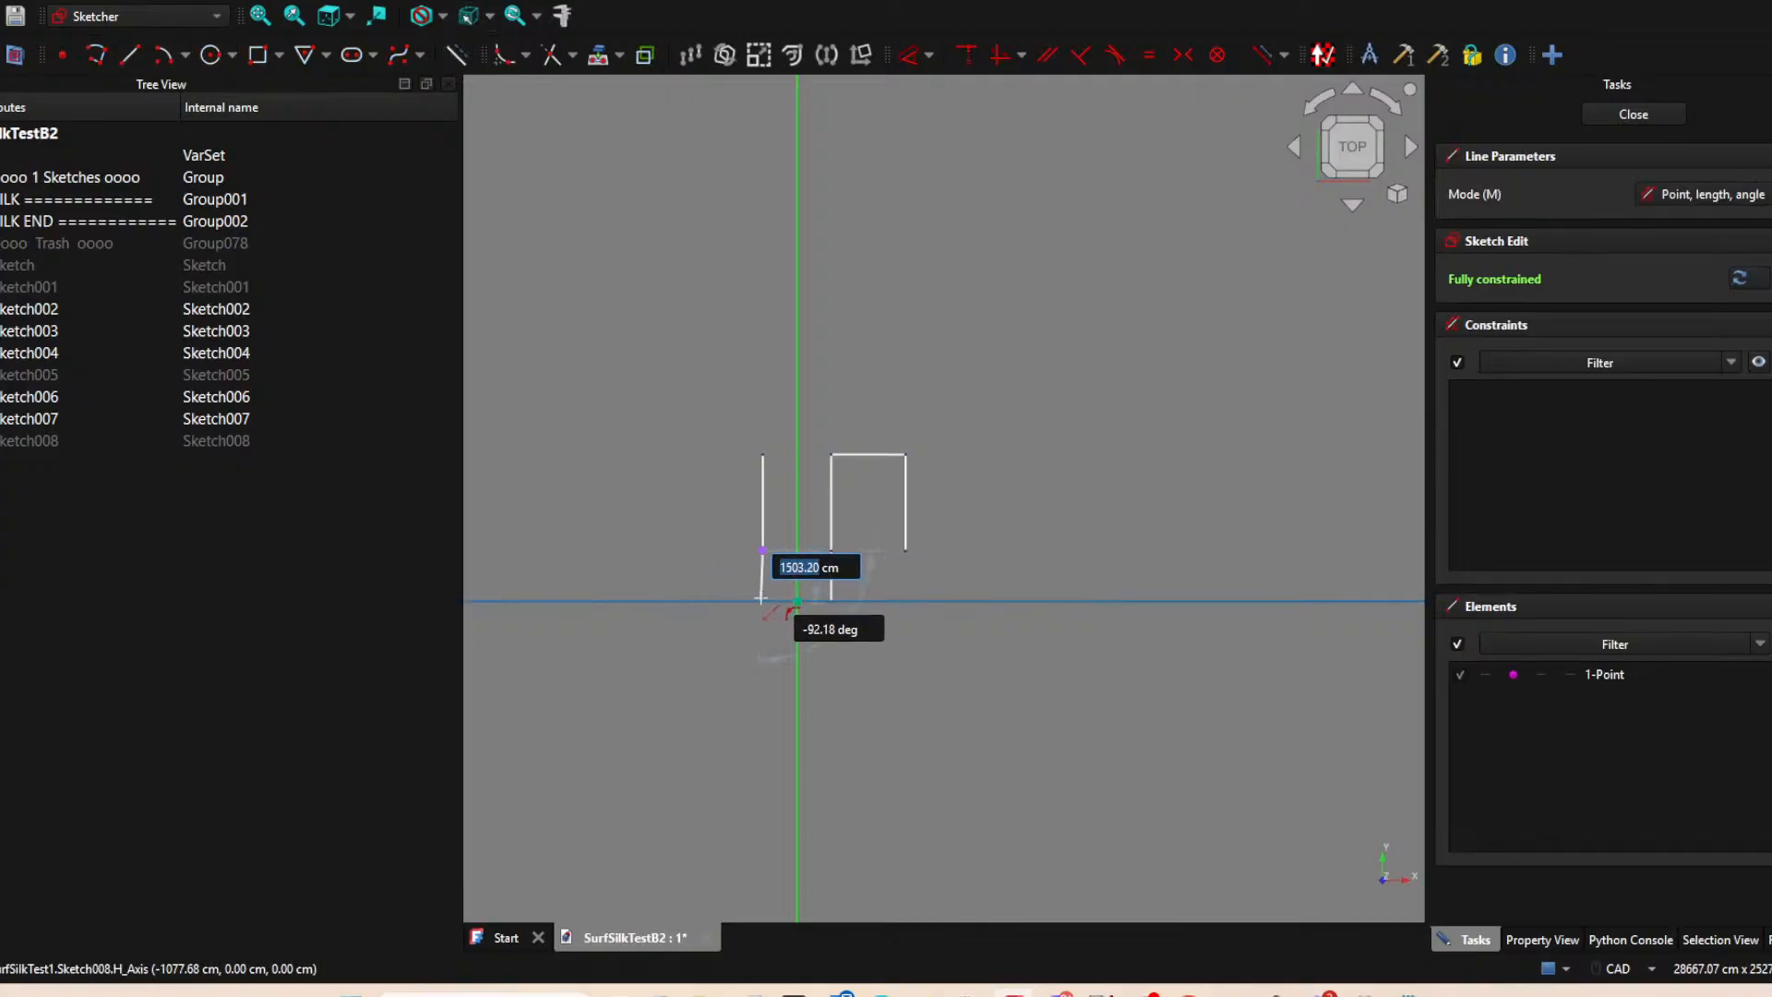
{"action": "left_click", "coordinate": [762, 601]}
{"action": "key", "text": "Escape"}
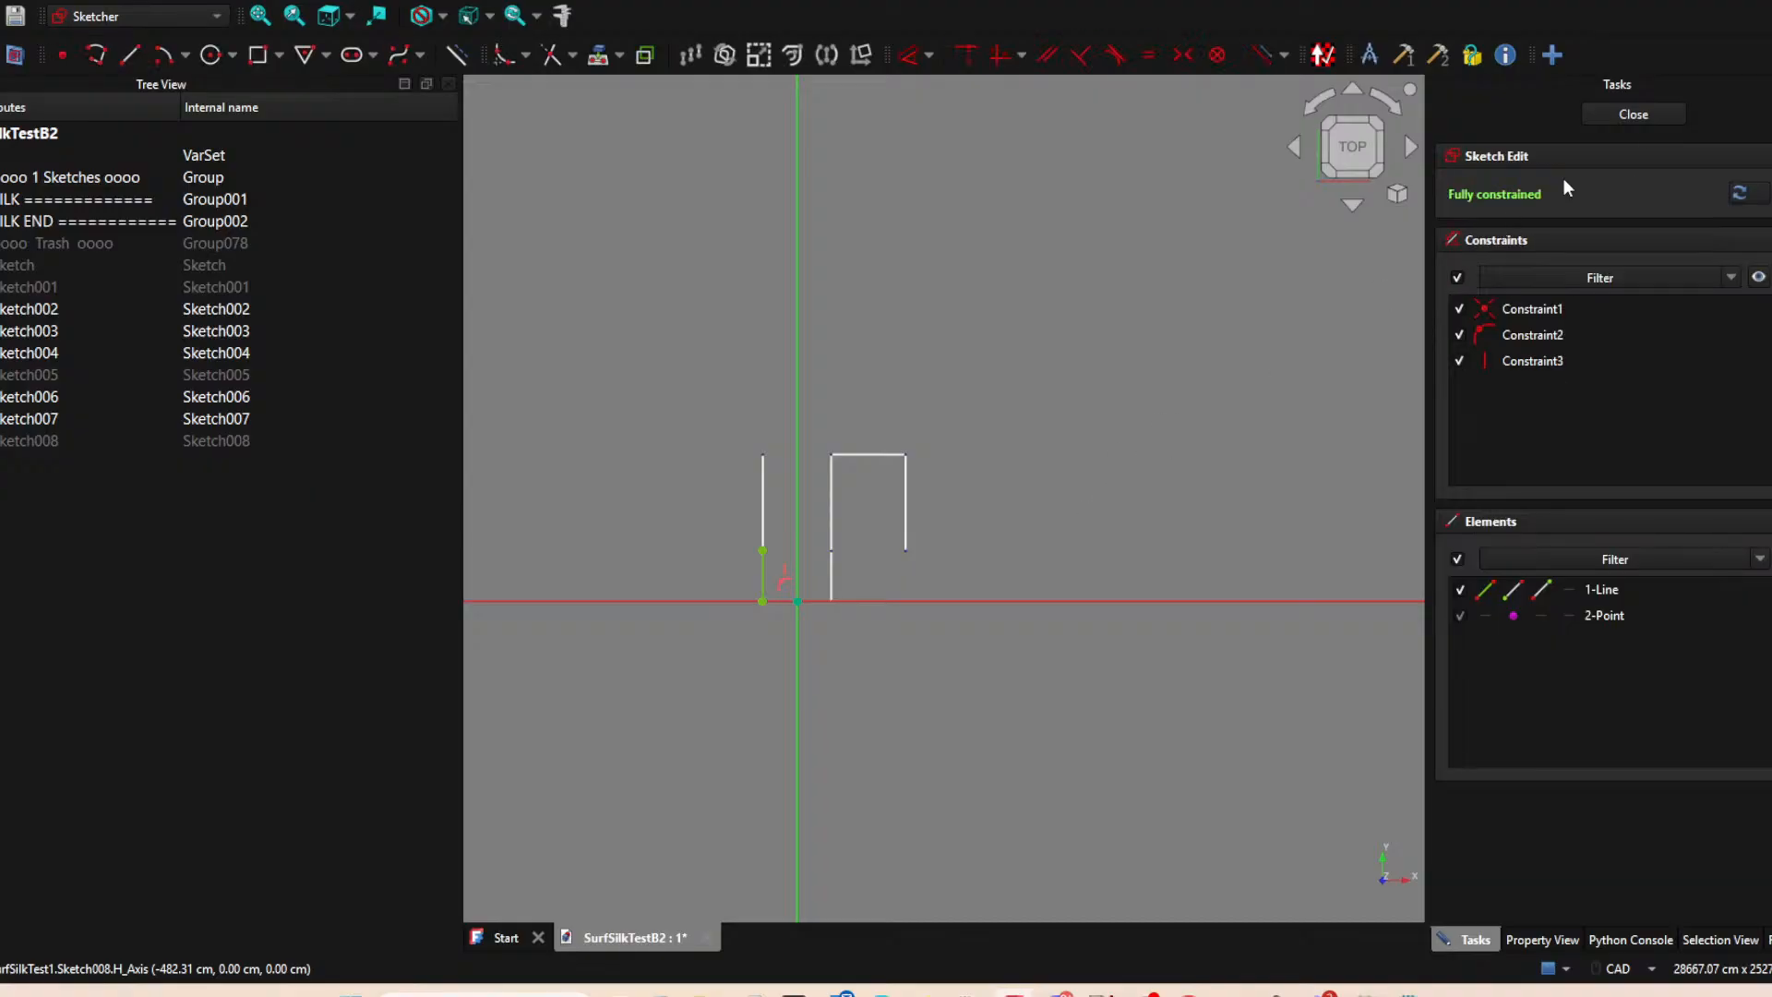
{"action": "left_click", "coordinate": [1634, 115]}
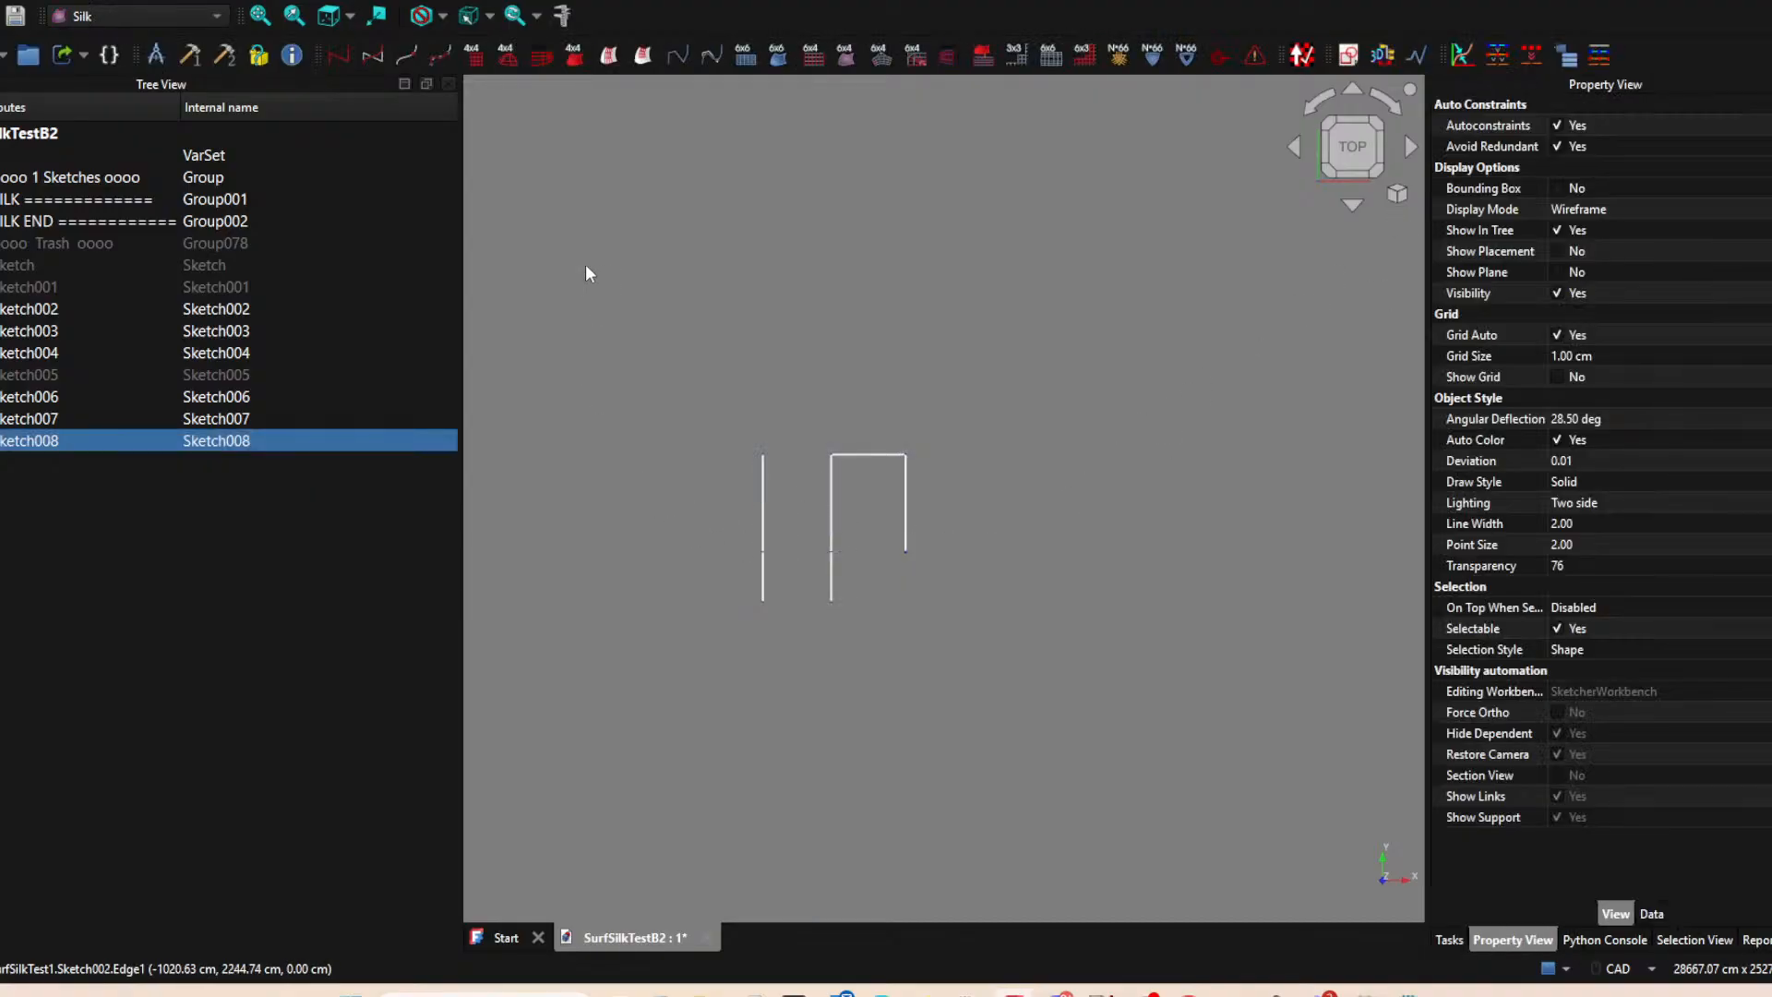
Create a tenth sketch on the XY-plane and project the lower endpoints of the two short vertical lines as external geometry.
{"action": "left_click", "coordinate": [1314, 175]}
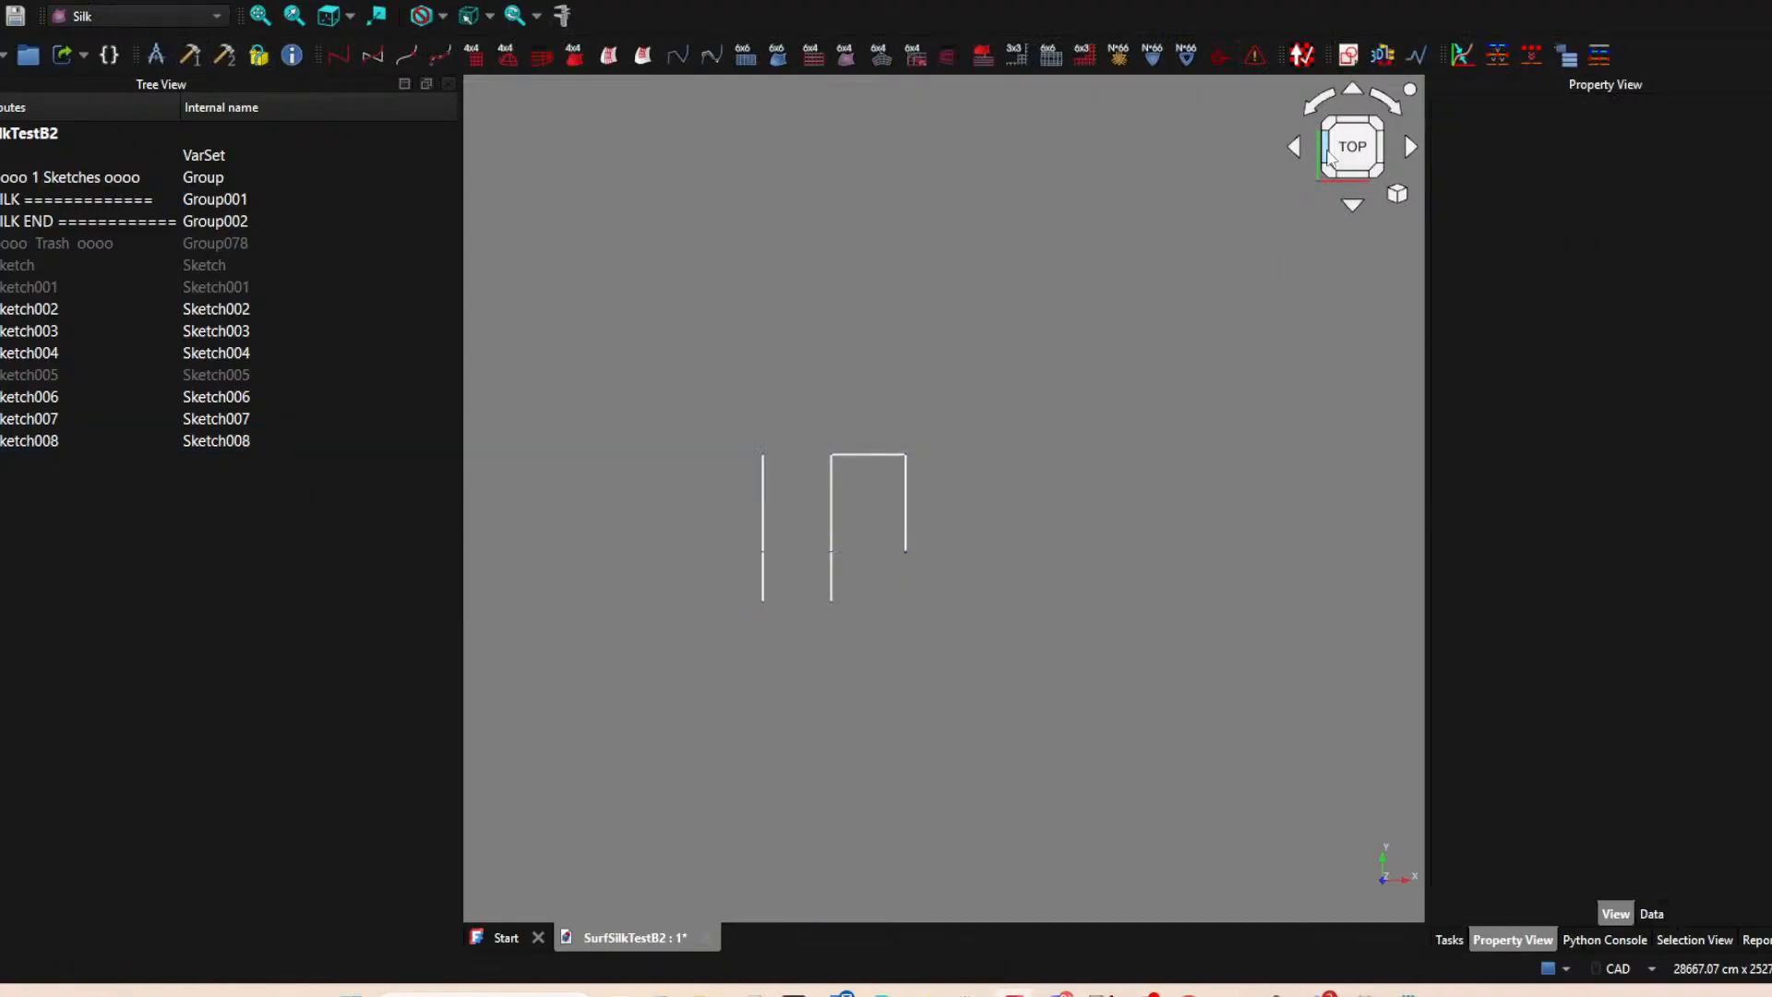
{"action": "left_click", "coordinate": [1348, 55]}
{"action": "left_click", "coordinate": [838, 553]}
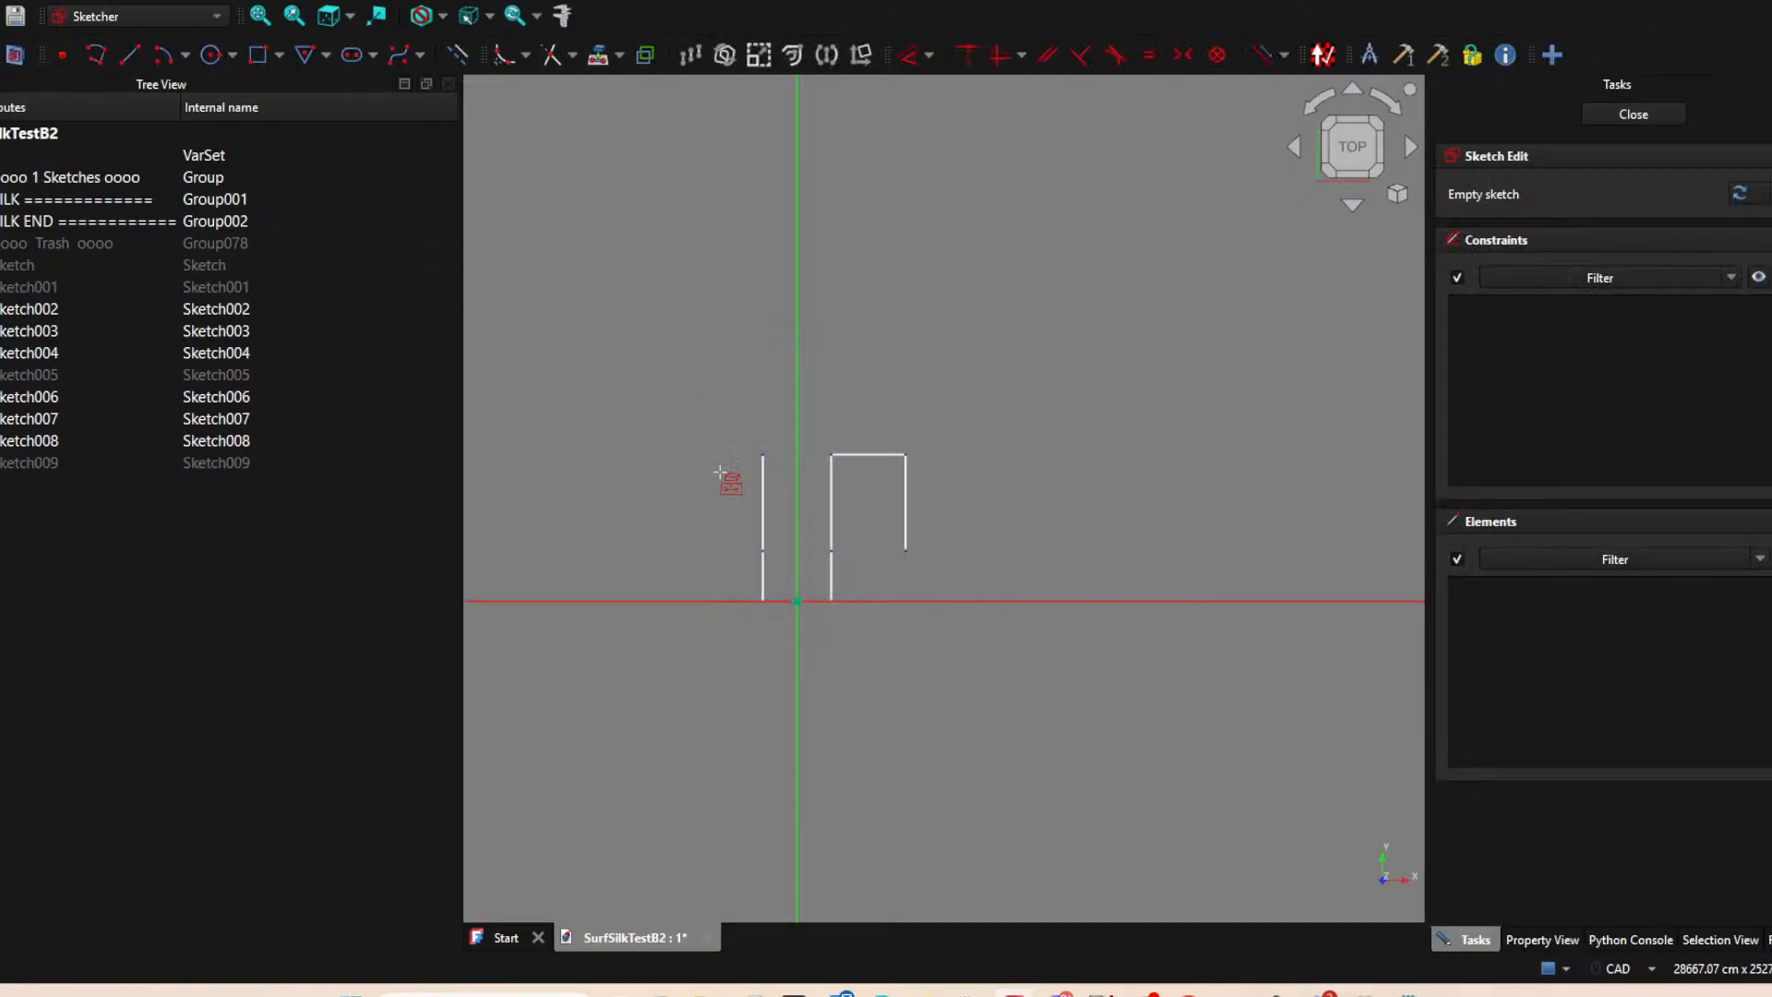
{"action": "left_click", "coordinate": [762, 601]}
{"action": "left_click", "coordinate": [832, 600]}
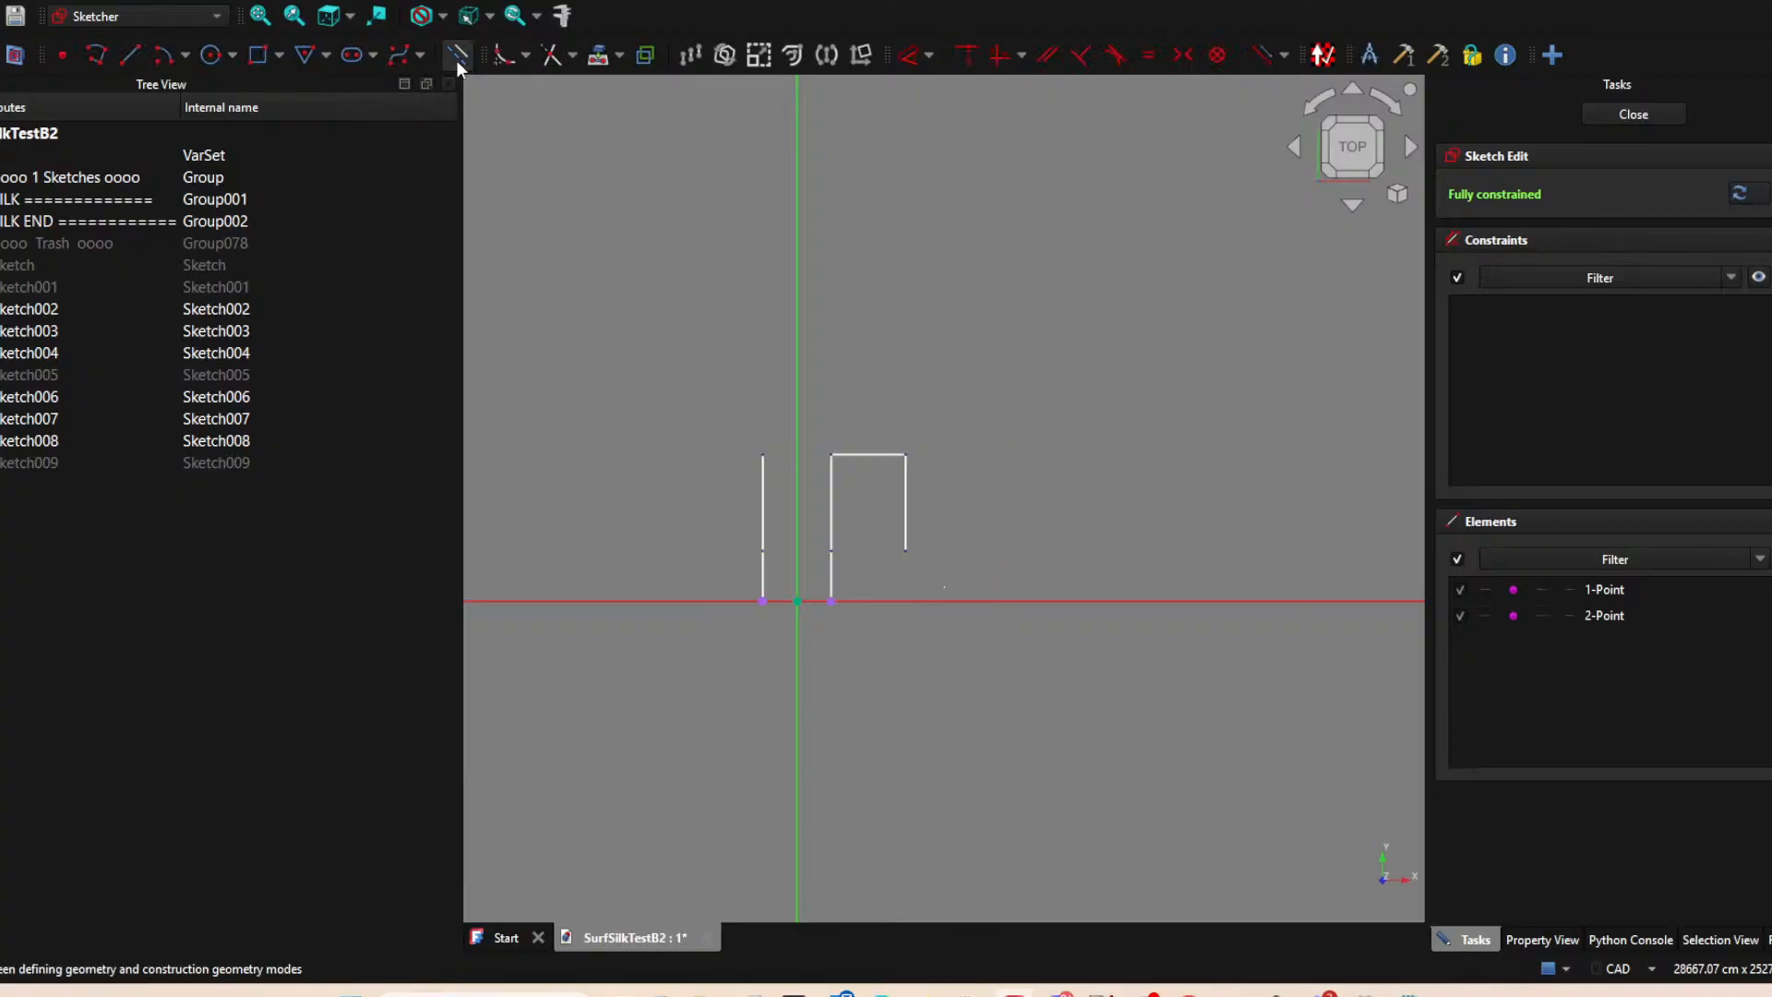
Draw a line along the horizontal axis connecting the two projected endpoints, and close the sketch.
{"action": "left_click", "coordinate": [130, 55]}
{"action": "left_click", "coordinate": [762, 600]}
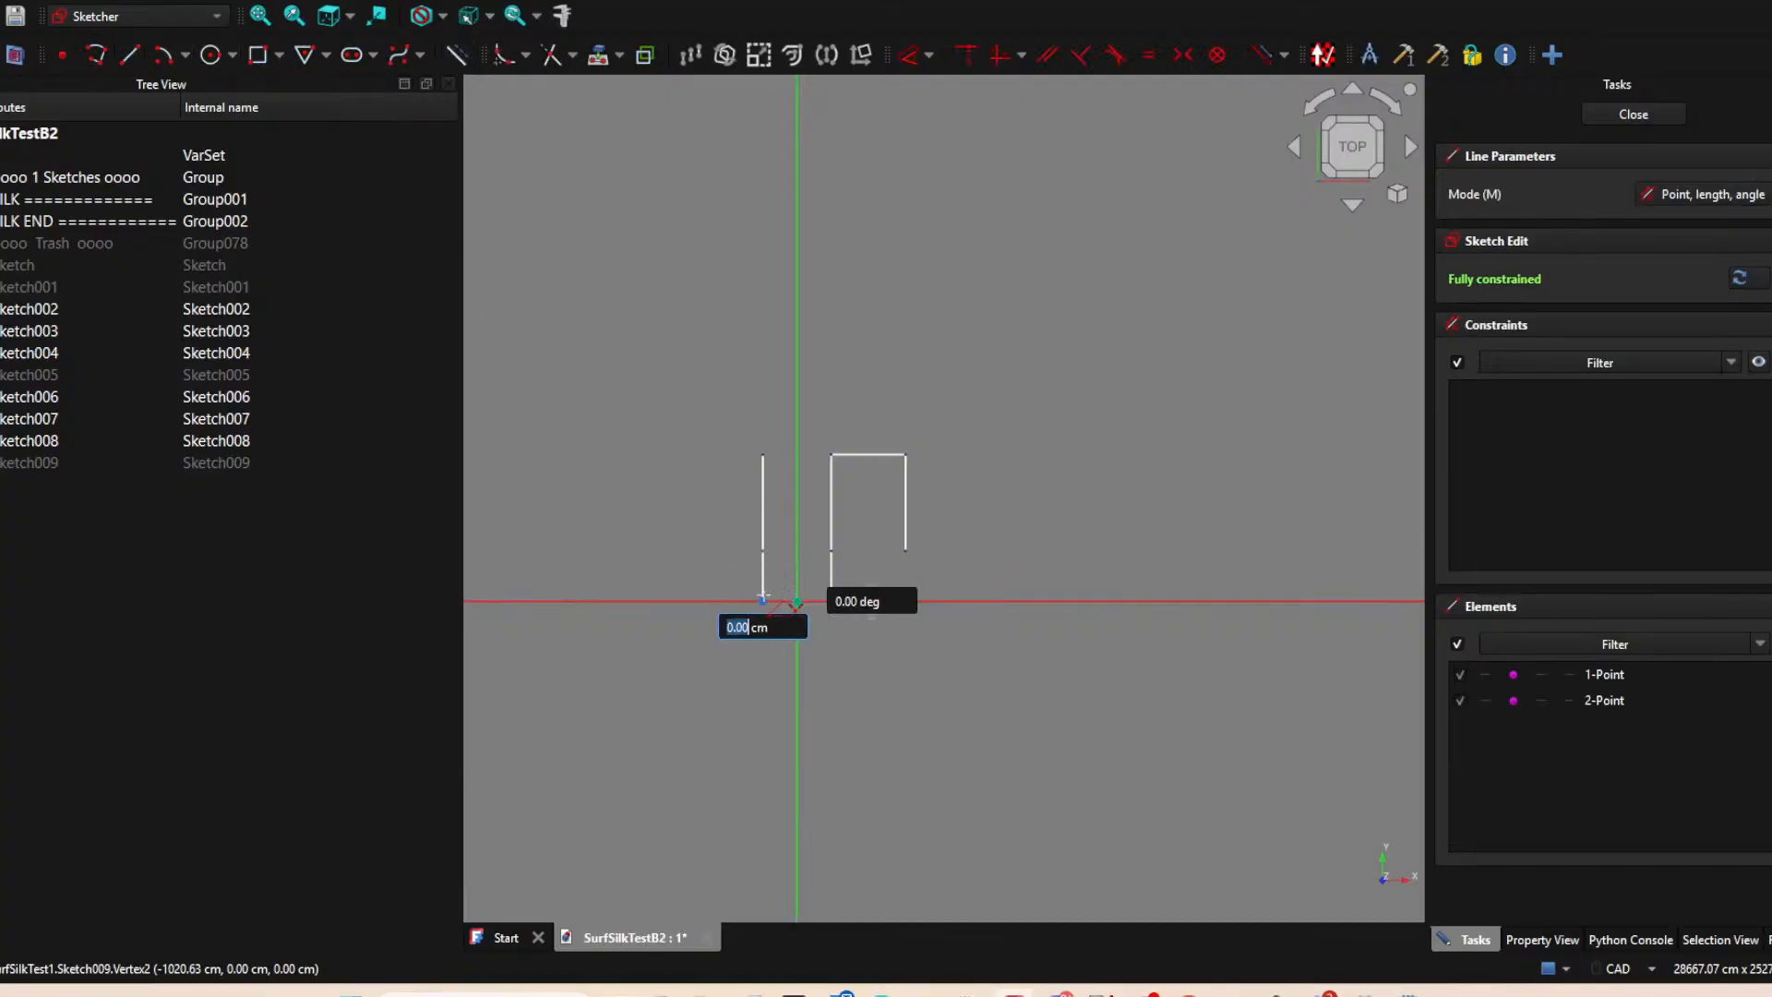
{"action": "left_click", "coordinate": [831, 601]}
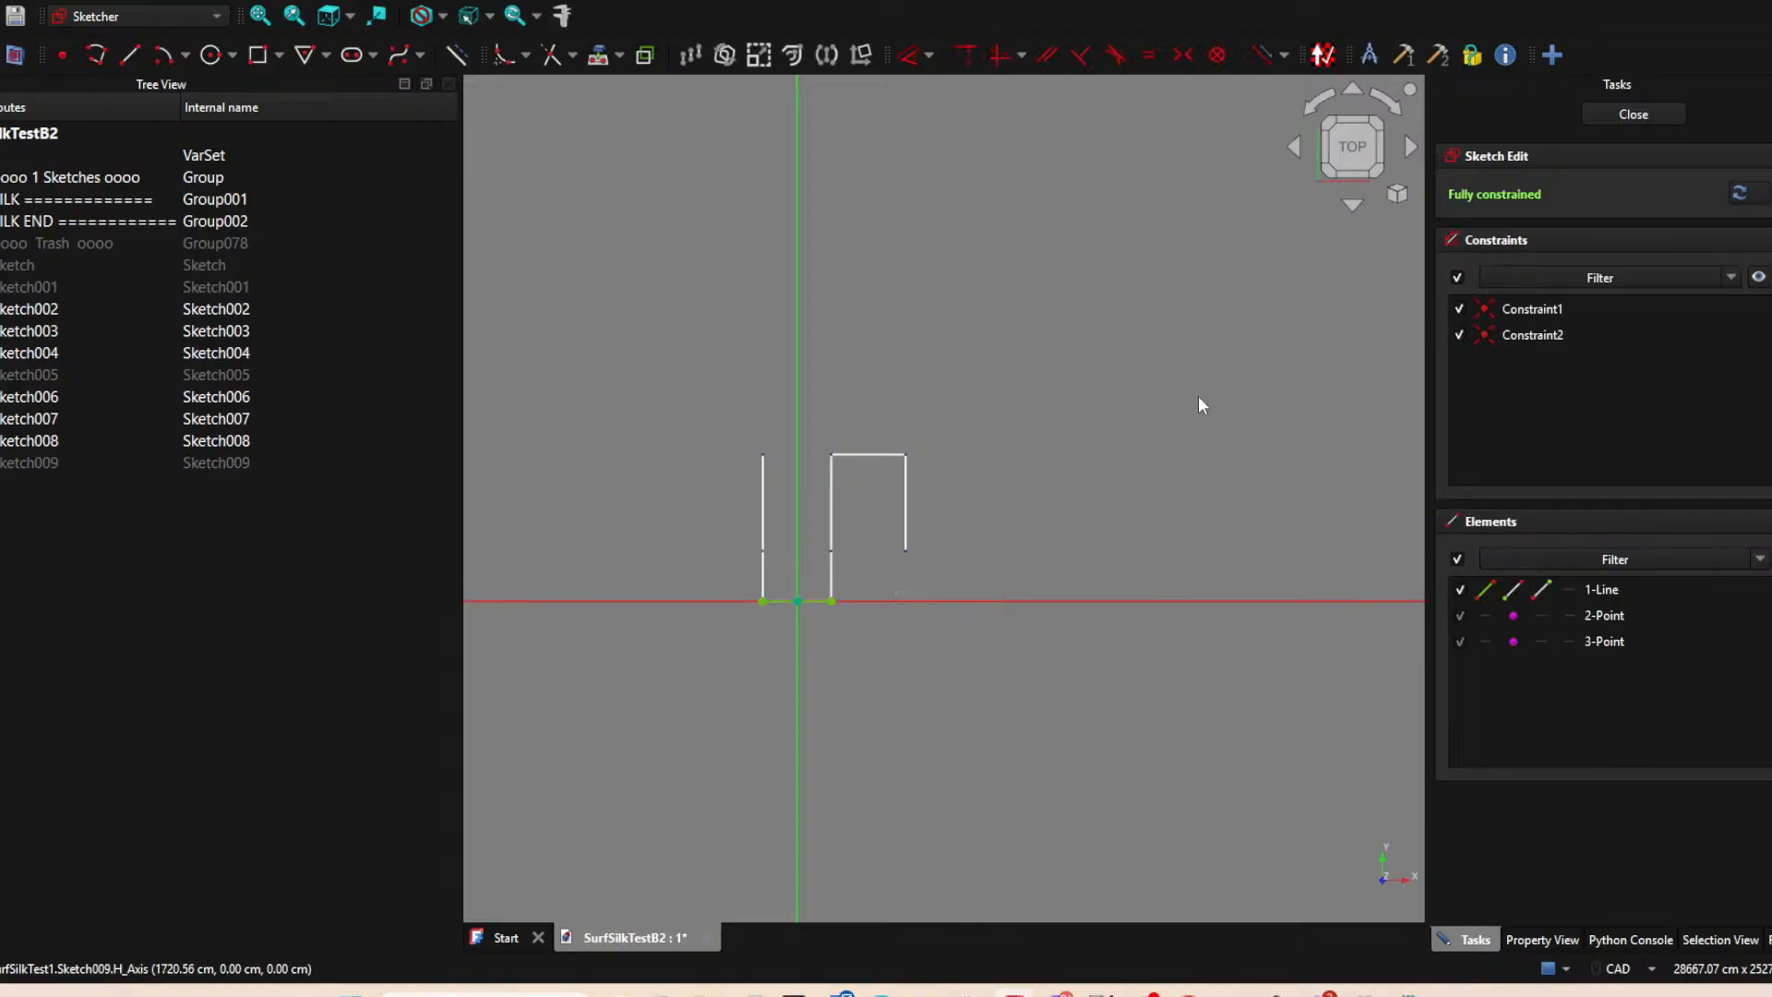
{"action": "left_click", "coordinate": [1634, 114]}
{"action": "left_click", "coordinate": [1020, 616]}
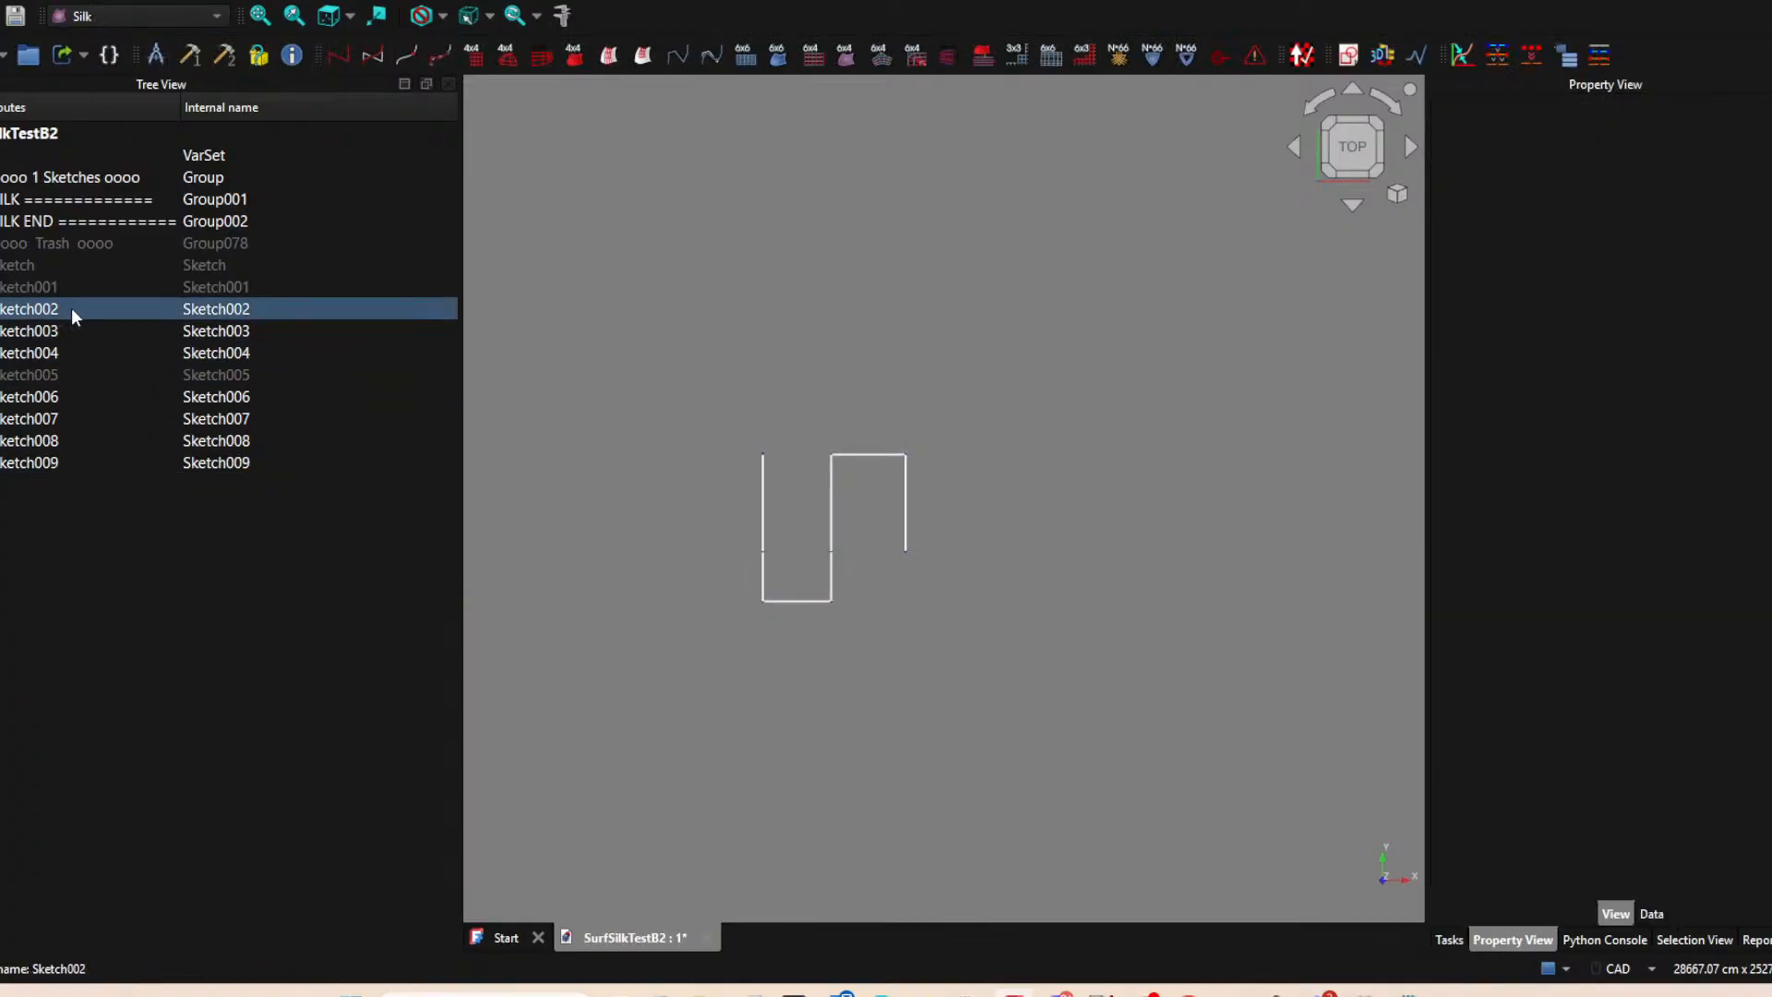
Show the hidden sketches Sketch005, Sketch001 and Sketch again.
{"action": "left_click", "coordinate": [43, 374]}
{"action": "key", "text": "space"}
{"action": "left_click", "coordinate": [61, 284]}
{"action": "key", "text": "space"}
{"action": "left_click", "coordinate": [57, 267]}
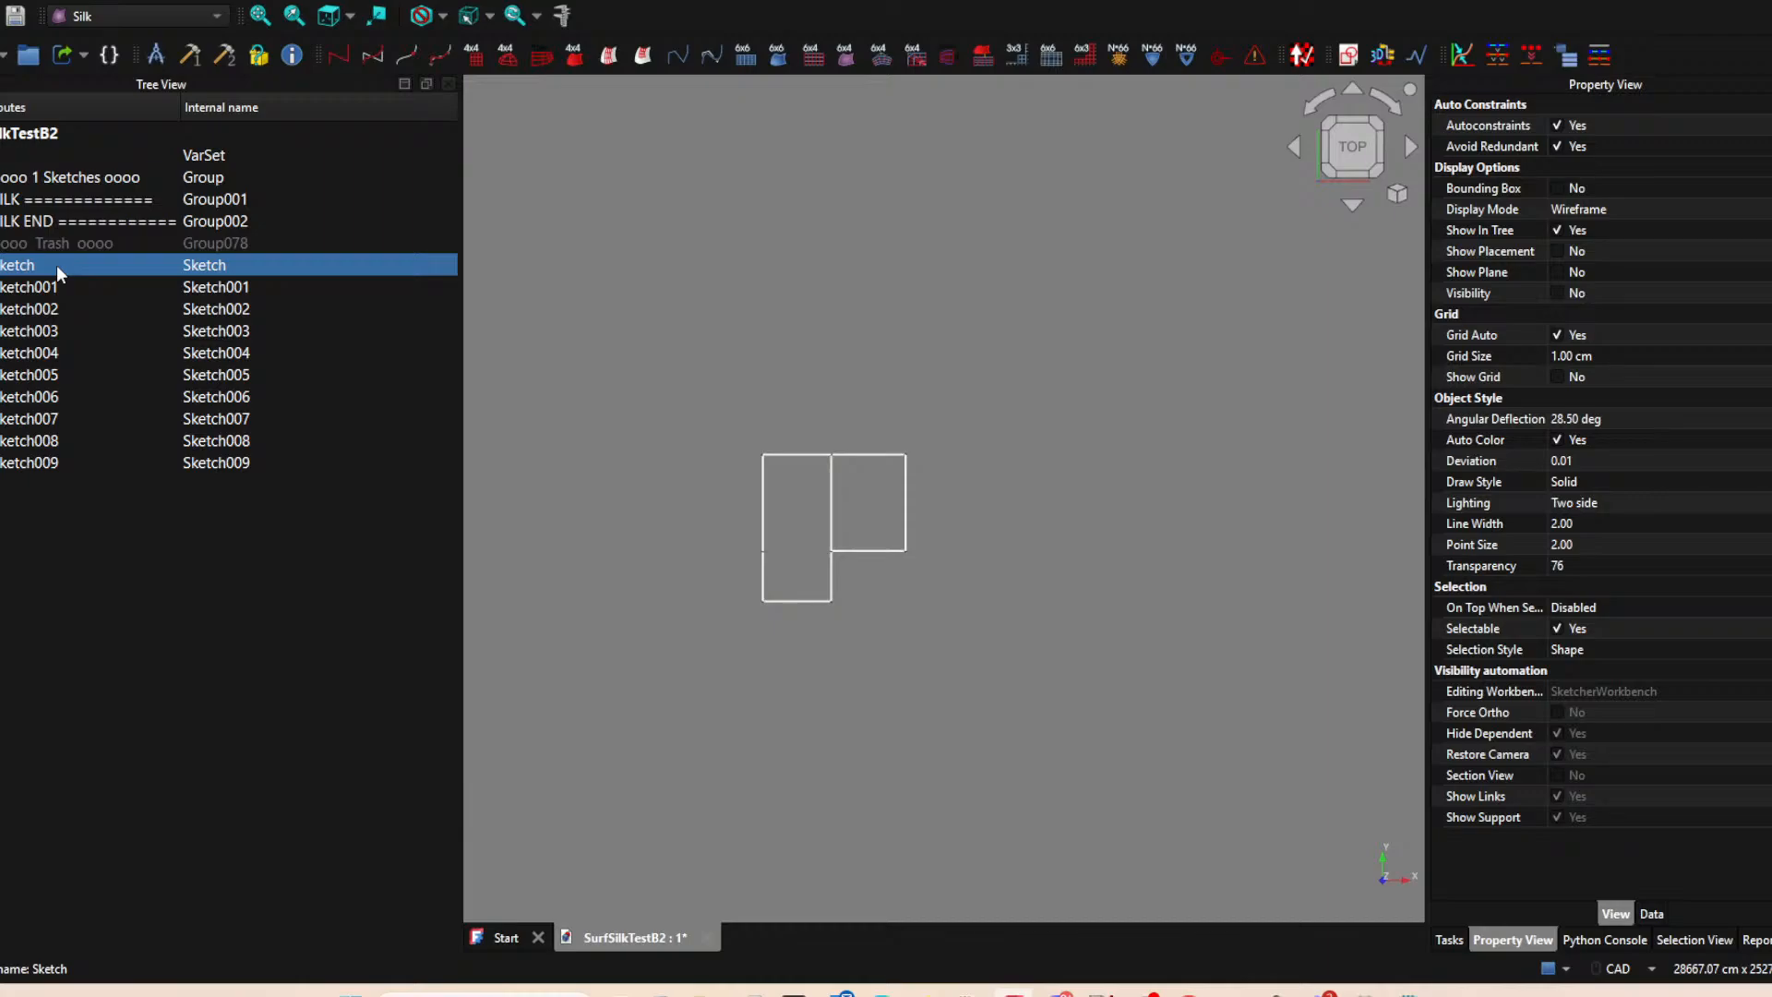
{"action": "key", "text": "space"}
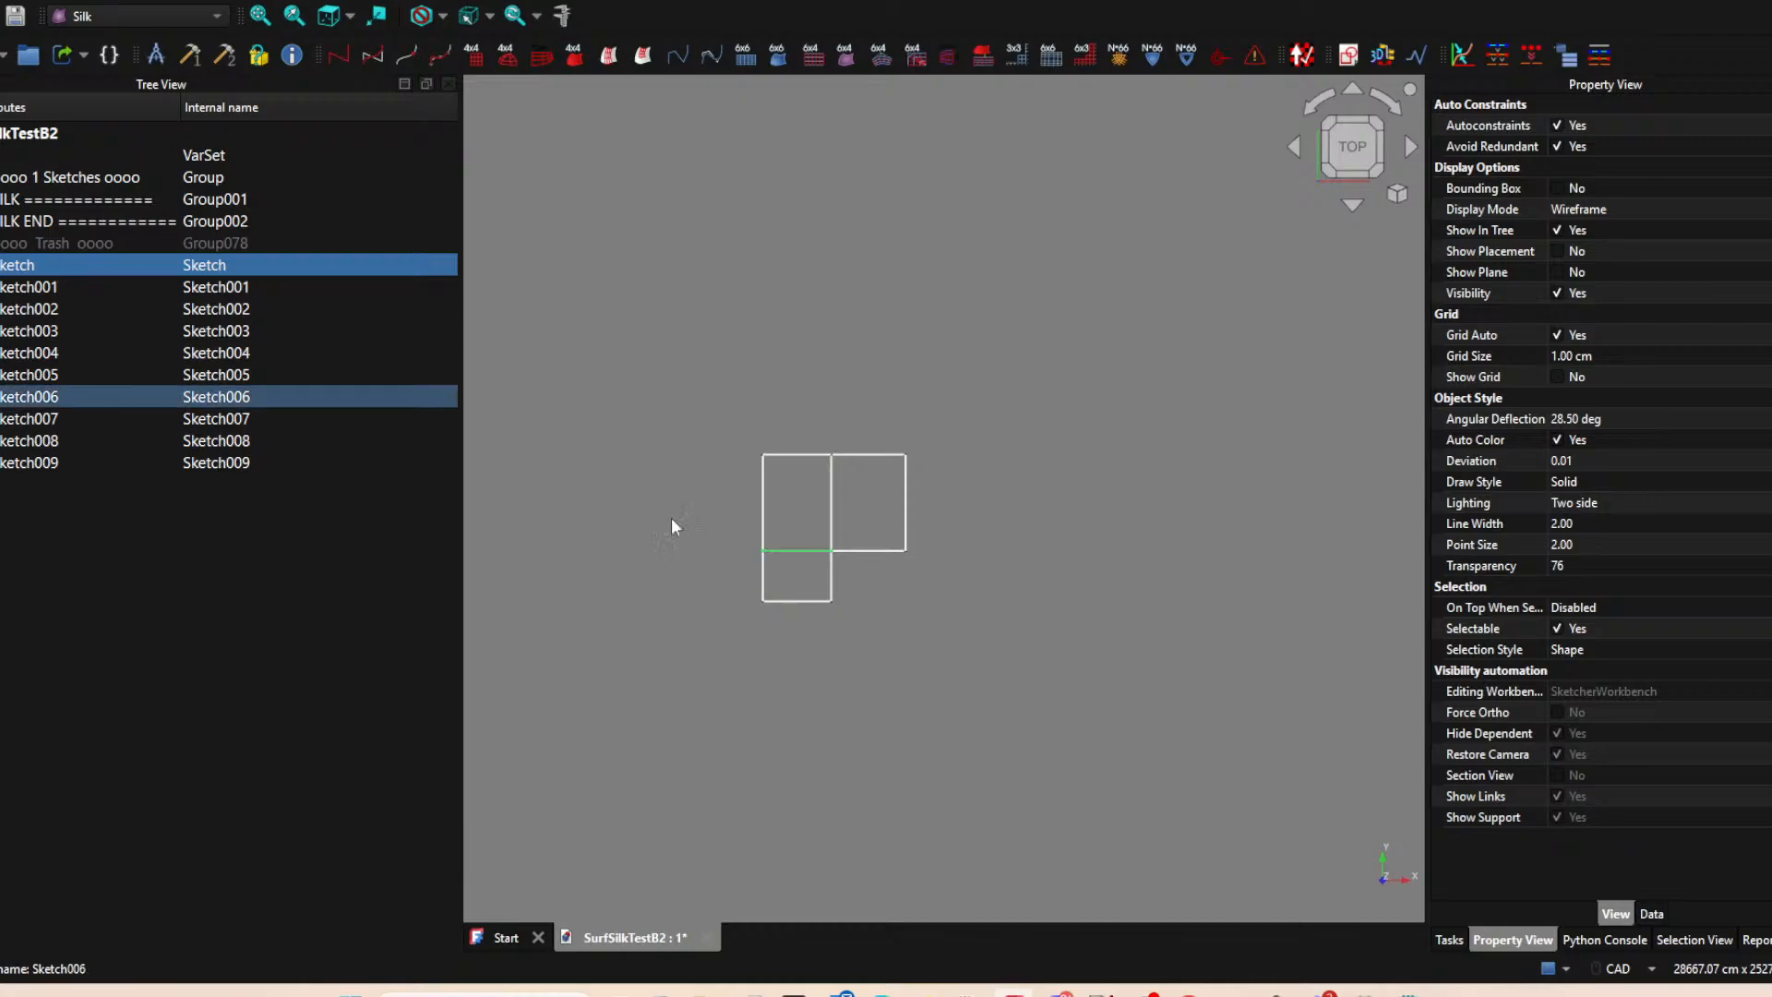
Examine the complete three-patch edge layout at an angle and from the top view.
{"action": "left_click", "coordinate": [964, 639]}
{"action": "scroll", "coordinate": [965, 639], "scroll_direction": "down", "scroll_amount": 3}
{"action": "mouse_move", "coordinate": [781, 709]}
{"action": "middle_mouse_down"}
{"action": "mouse_move", "coordinate": [817, 685]}
{"action": "mouse_move", "coordinate": [744, 720]}
{"action": "mouse_move", "coordinate": [736, 696]}
{"action": "mouse_move", "coordinate": [797, 685]}
{"action": "middle_mouse_up"}
{"action": "scroll", "coordinate": [892, 610], "scroll_direction": "up", "scroll_amount": 3}
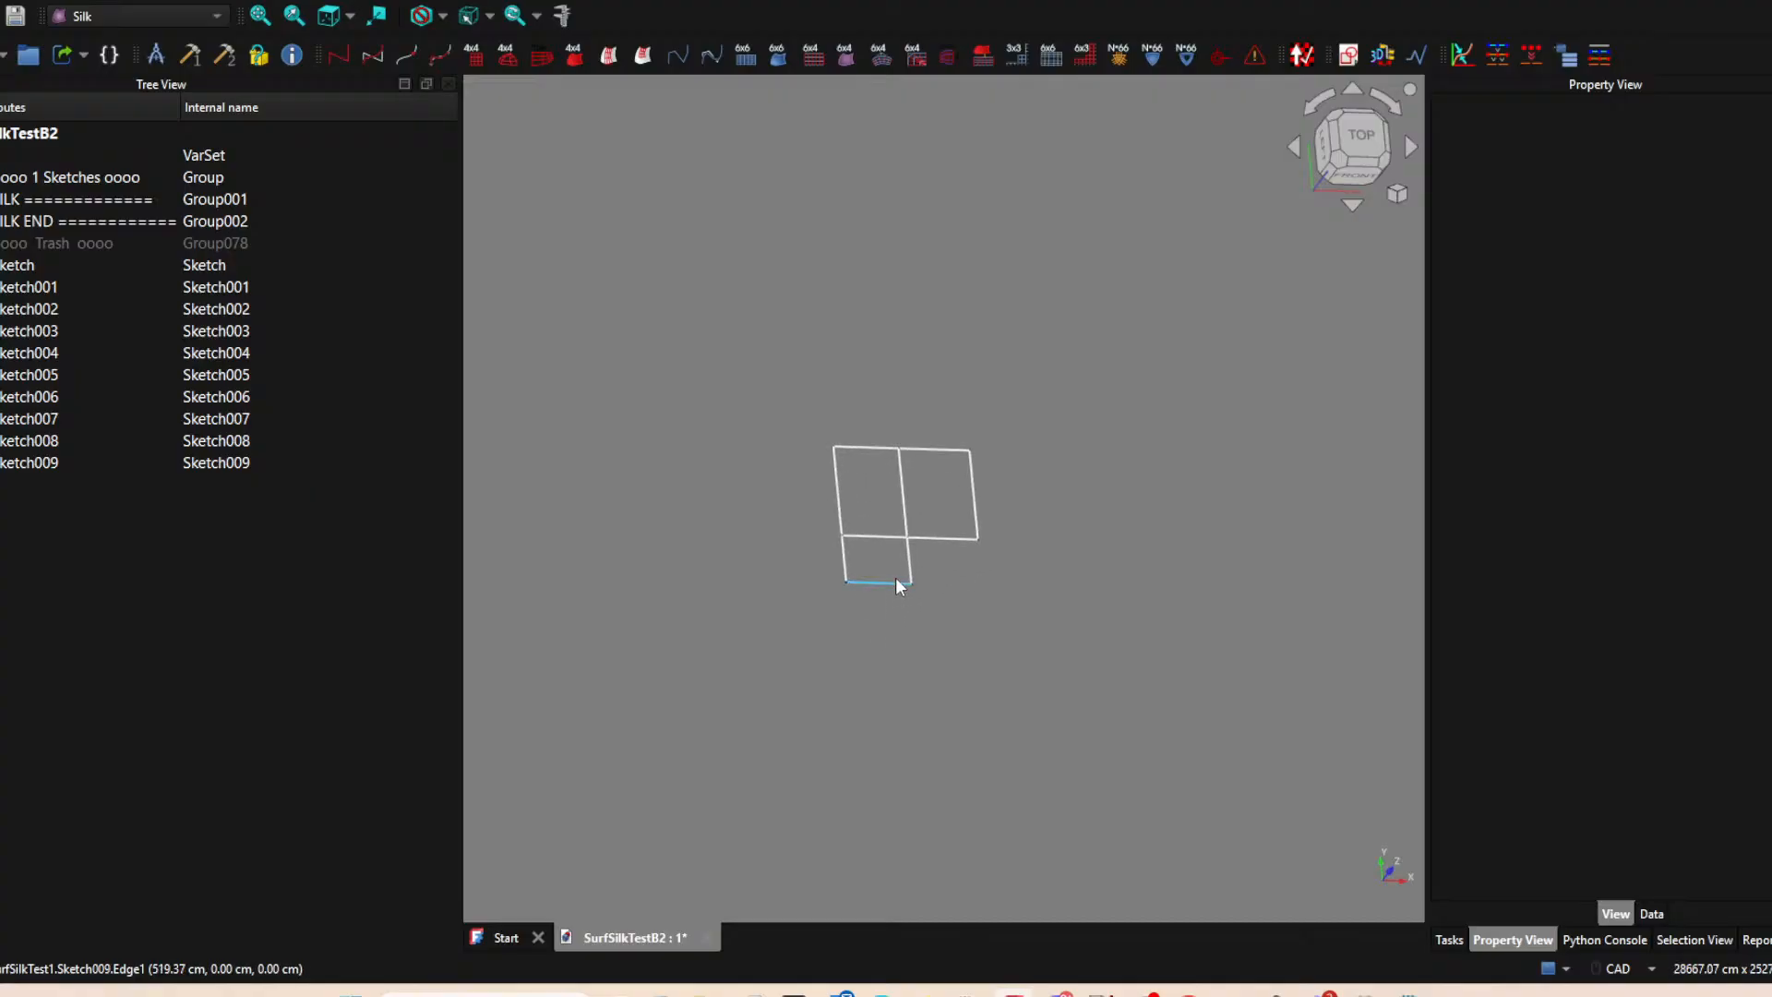
{"action": "mouse_move", "coordinate": [938, 562]}
{"action": "middle_mouse_down"}
{"action": "mouse_move", "coordinate": [961, 563]}
{"action": "mouse_move", "coordinate": [930, 645]}
{"action": "mouse_move", "coordinate": [953, 625]}
{"action": "middle_mouse_up"}
{"action": "left_click", "coordinate": [1336, 164]}
{"action": "scroll", "coordinate": [955, 540], "scroll_direction": "up", "scroll_amount": 4}
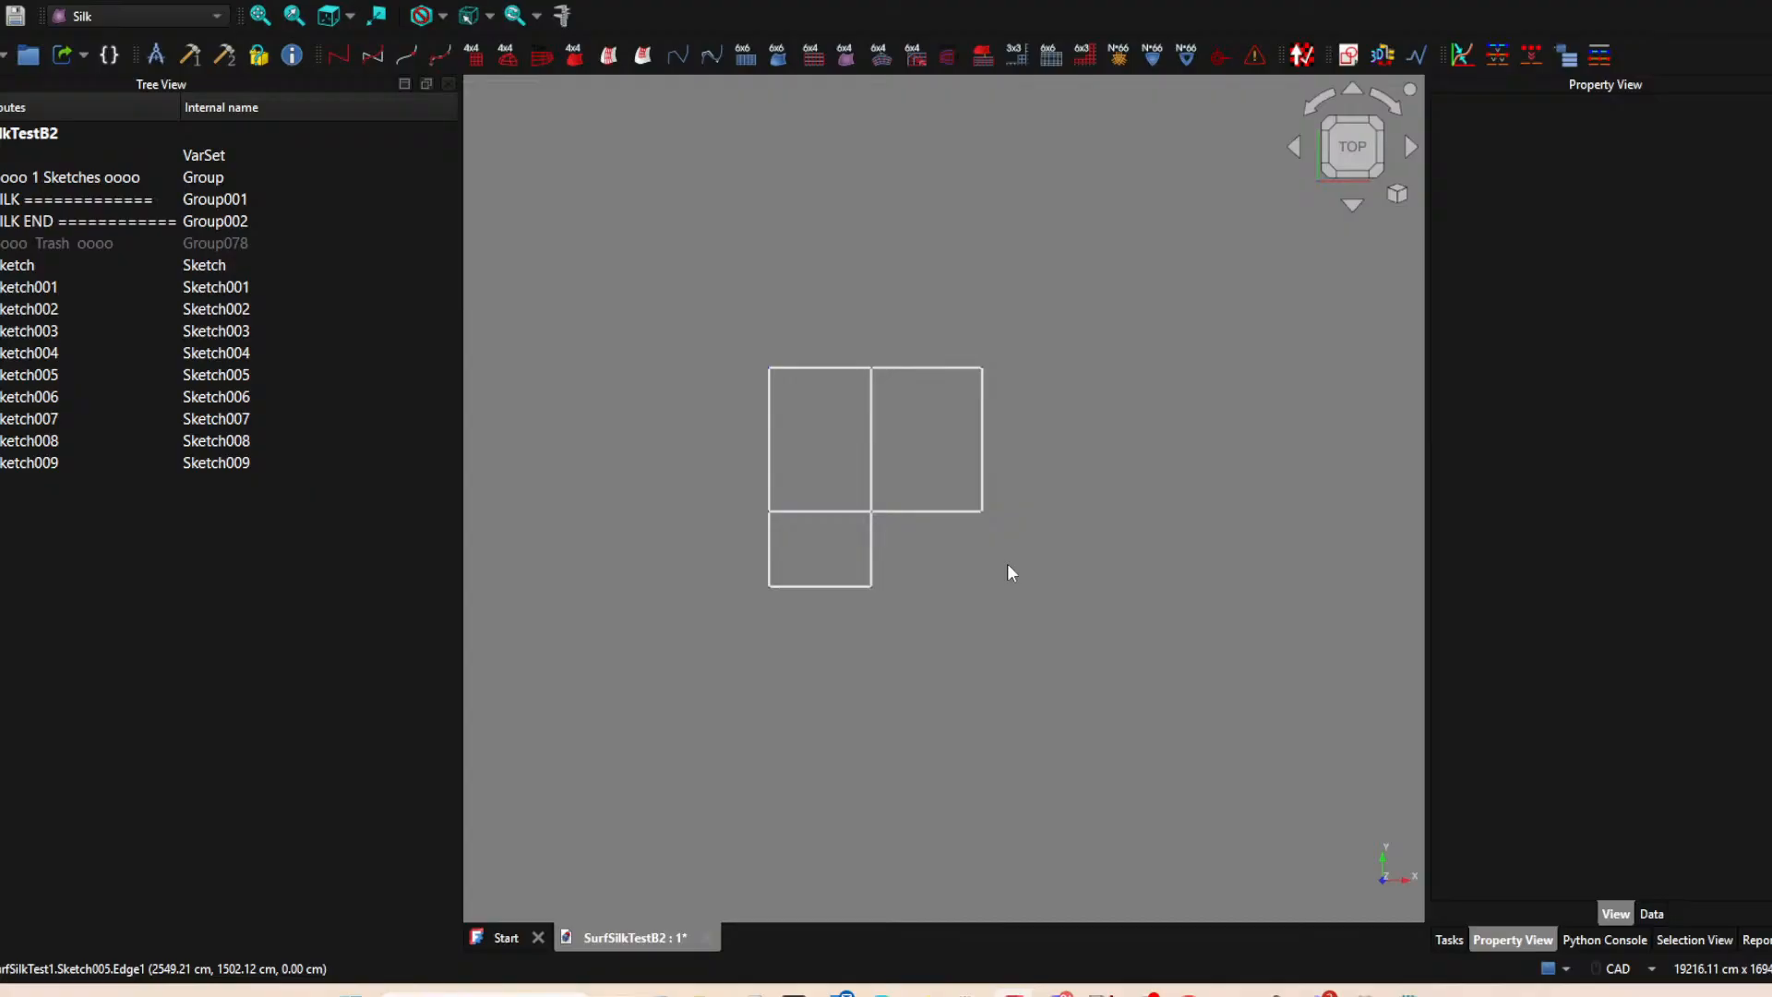
{"action": "mouse_move", "coordinate": [986, 683]}
{"action": "middle_mouse_down"}
{"action": "mouse_move", "coordinate": [902, 600]}
{"action": "mouse_move", "coordinate": [863, 590]}
{"action": "middle_mouse_up"}
{"action": "scroll", "coordinate": [903, 590], "scroll_direction": "down", "scroll_amount": 3}
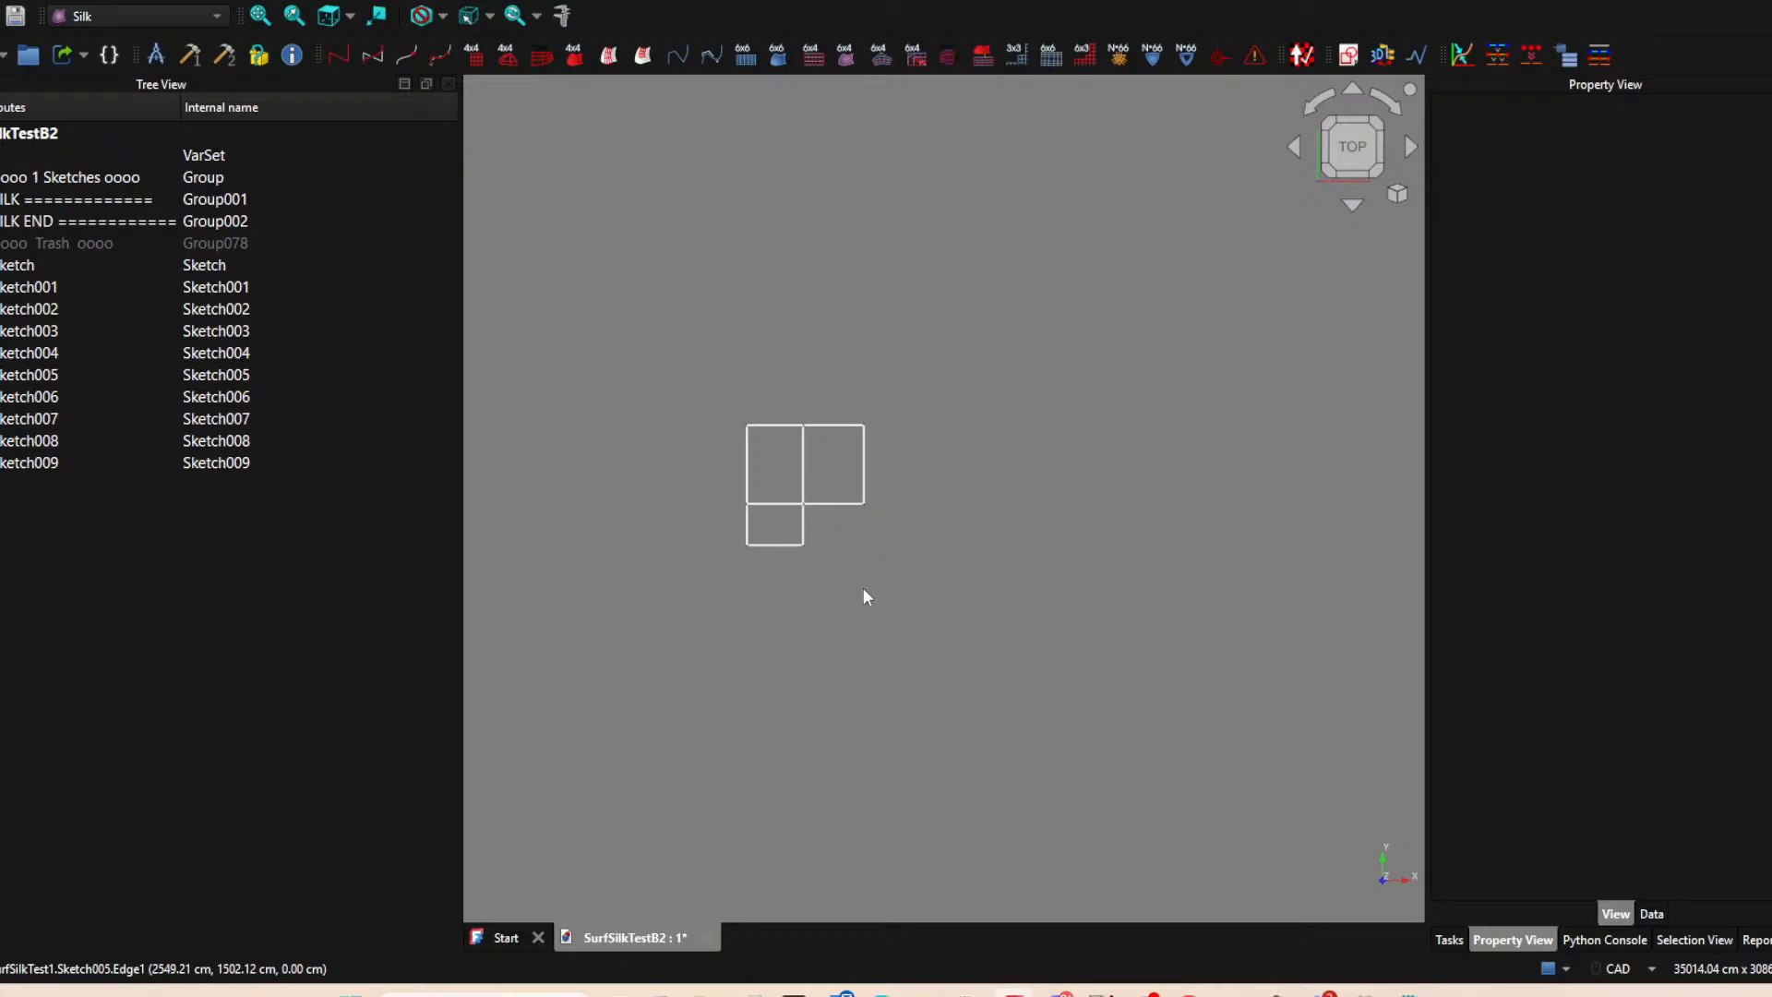
{"action": "scroll", "coordinate": [863, 586], "scroll_direction": "down", "scroll_amount": 1}
{"action": "middle_click_drag", "start_coordinate": [858, 583], "coordinate": [849, 505]}
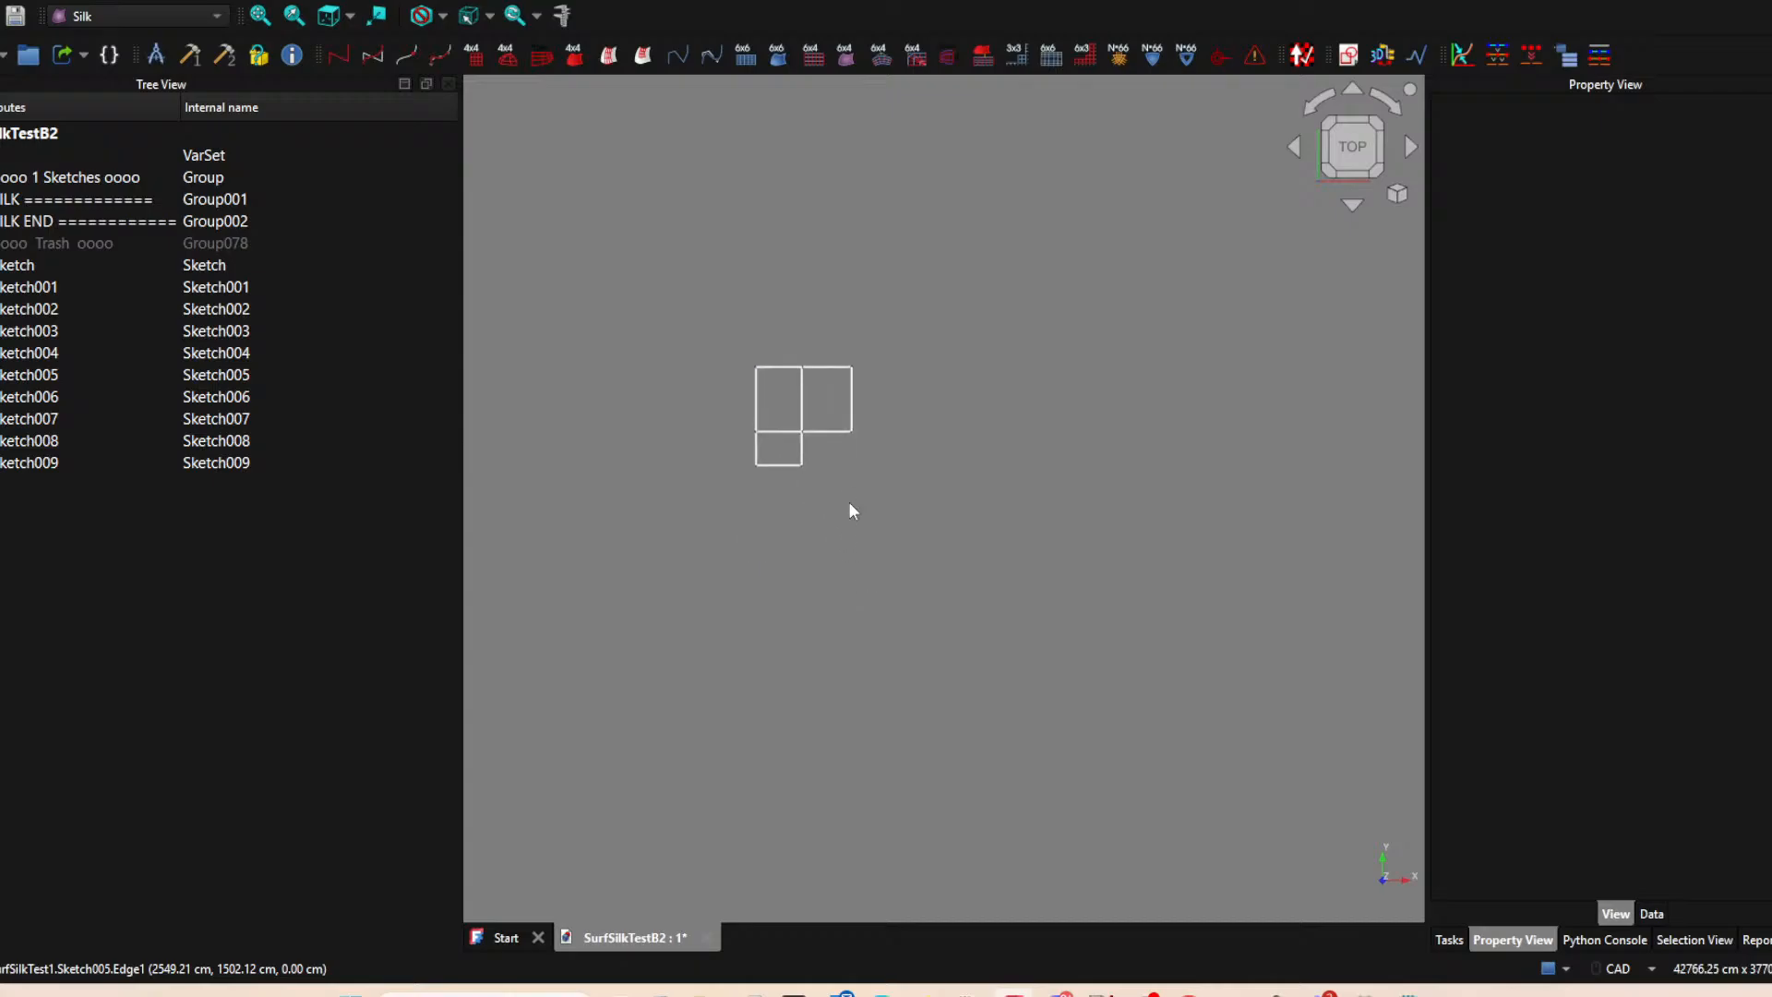
{"action": "scroll", "coordinate": [847, 501], "scroll_direction": "up", "scroll_amount": 1}
Temporarily hide the sketches of the lowest horizontal line and the rightmost vertical line, and show both again.
{"action": "left_click", "coordinate": [766, 455]}
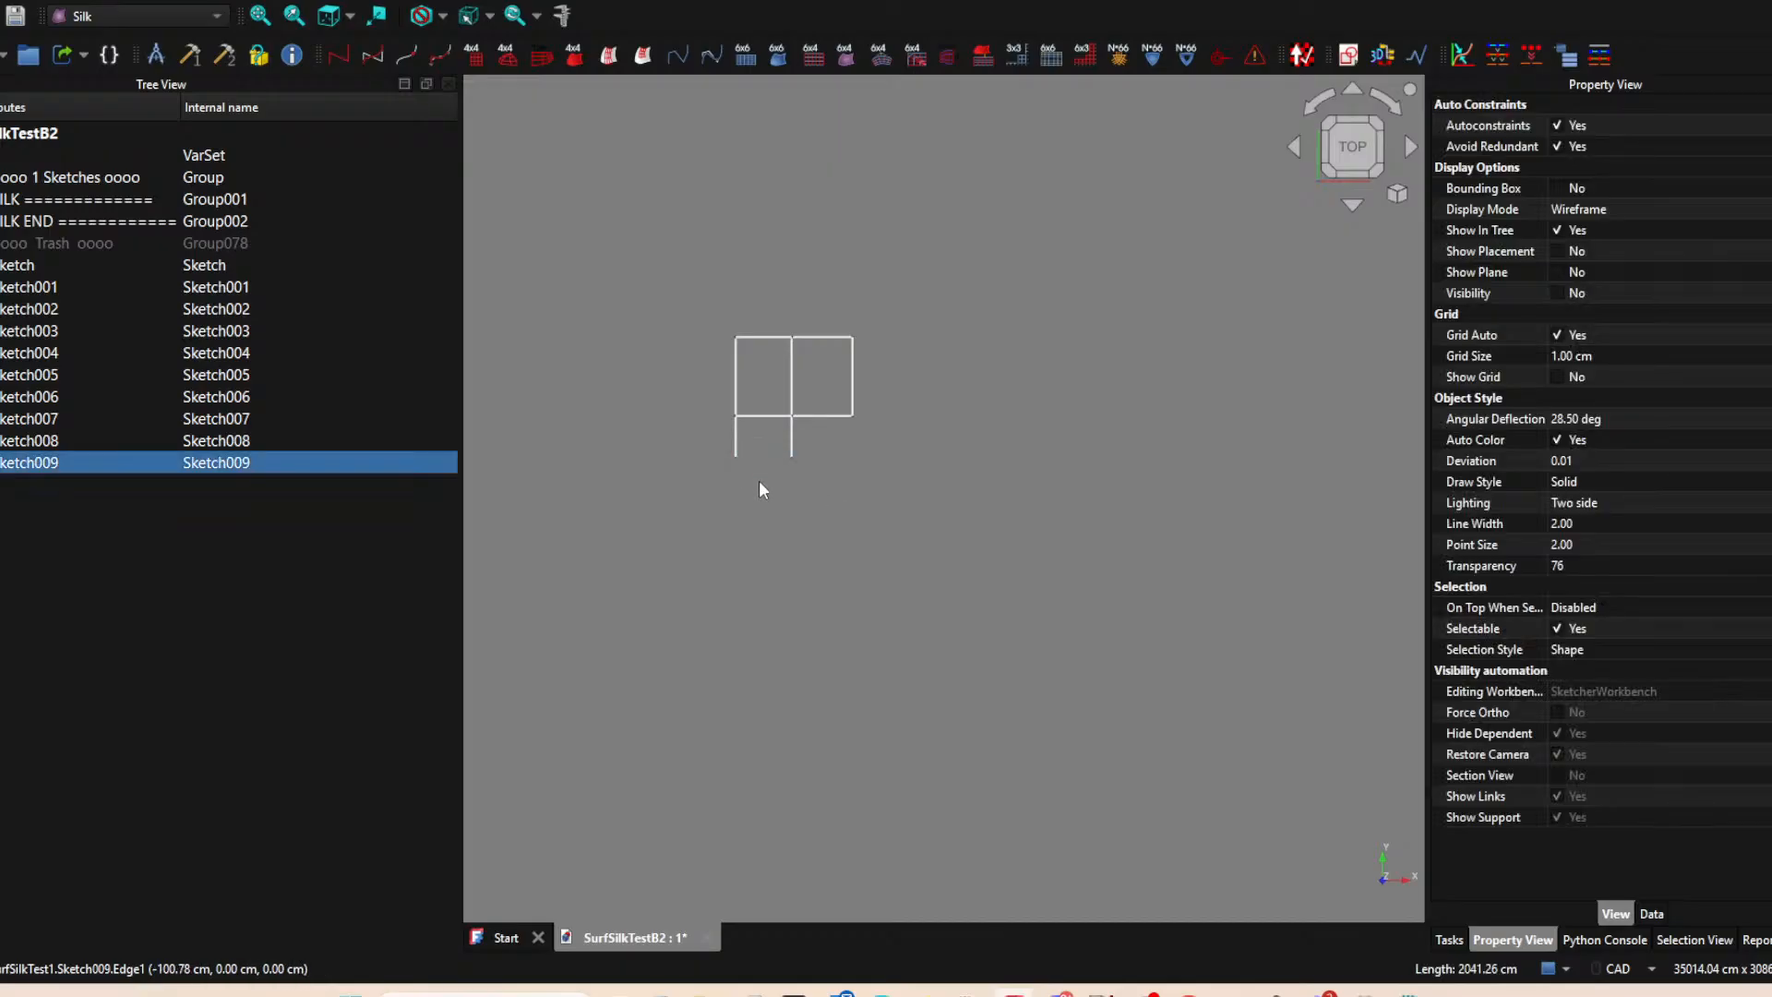
{"action": "left_click", "coordinate": [860, 388]}
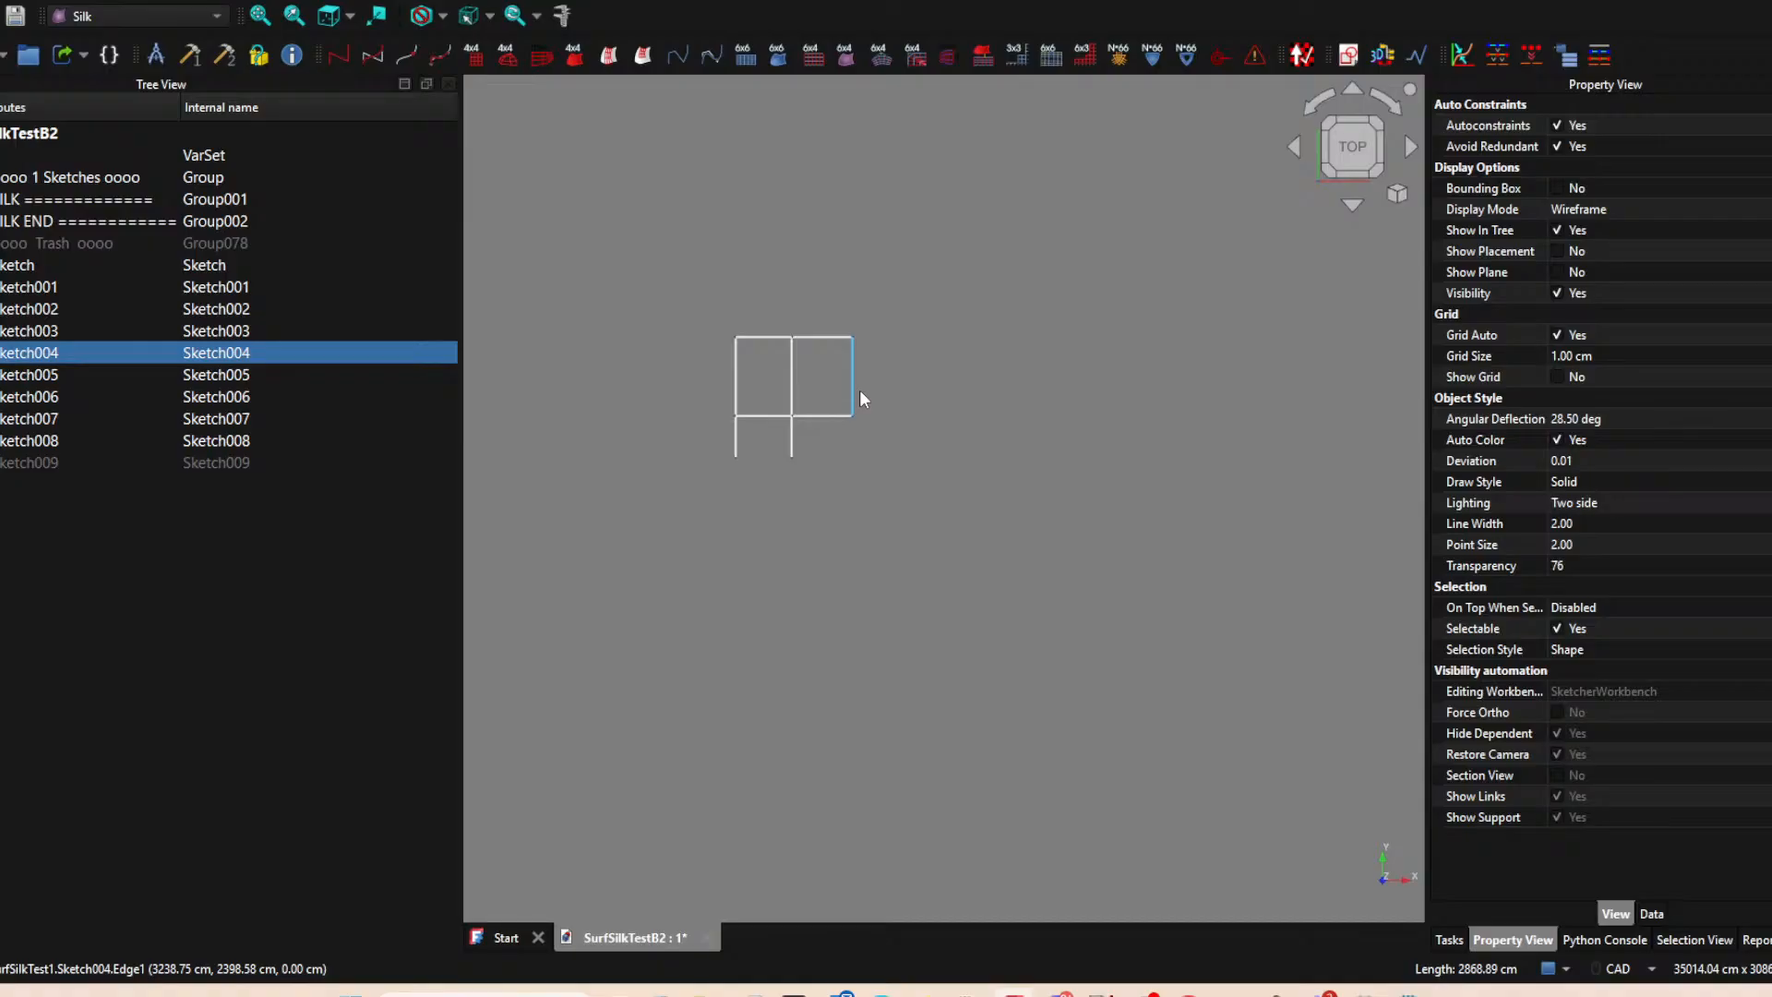
{"action": "key", "text": "Delete"}
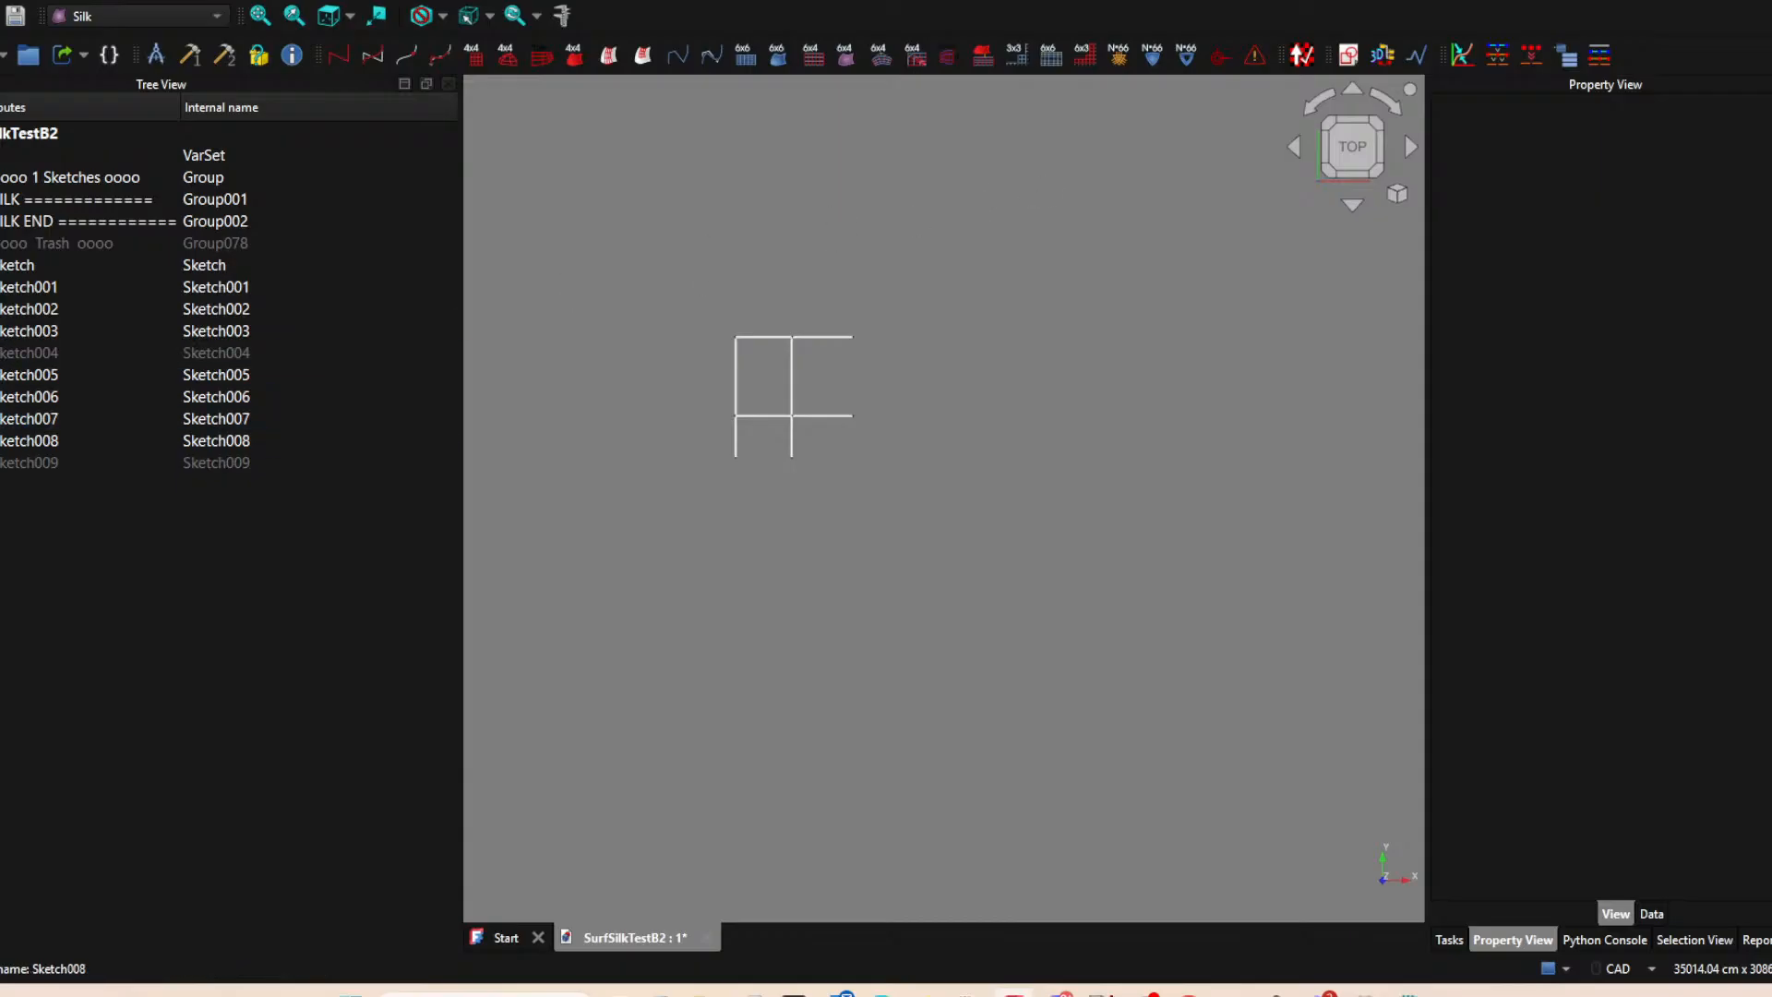
{"action": "left_click", "coordinate": [35, 355]}
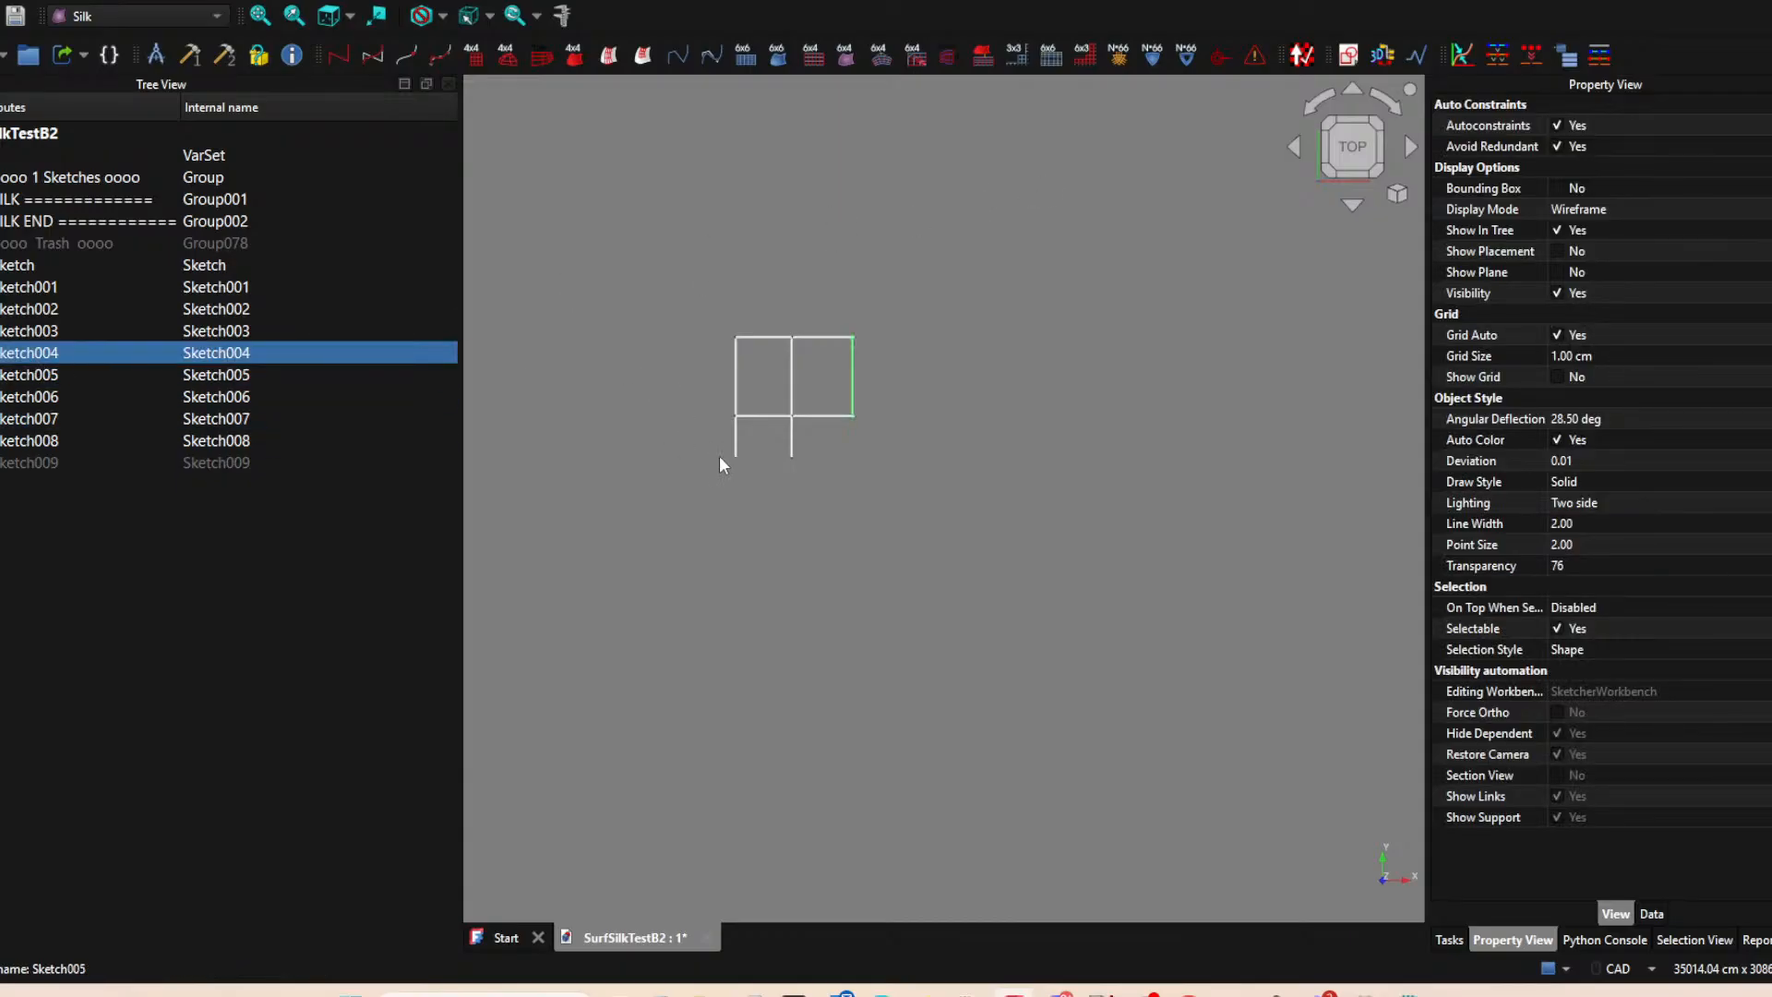
{"action": "left_click", "coordinate": [37, 465]}
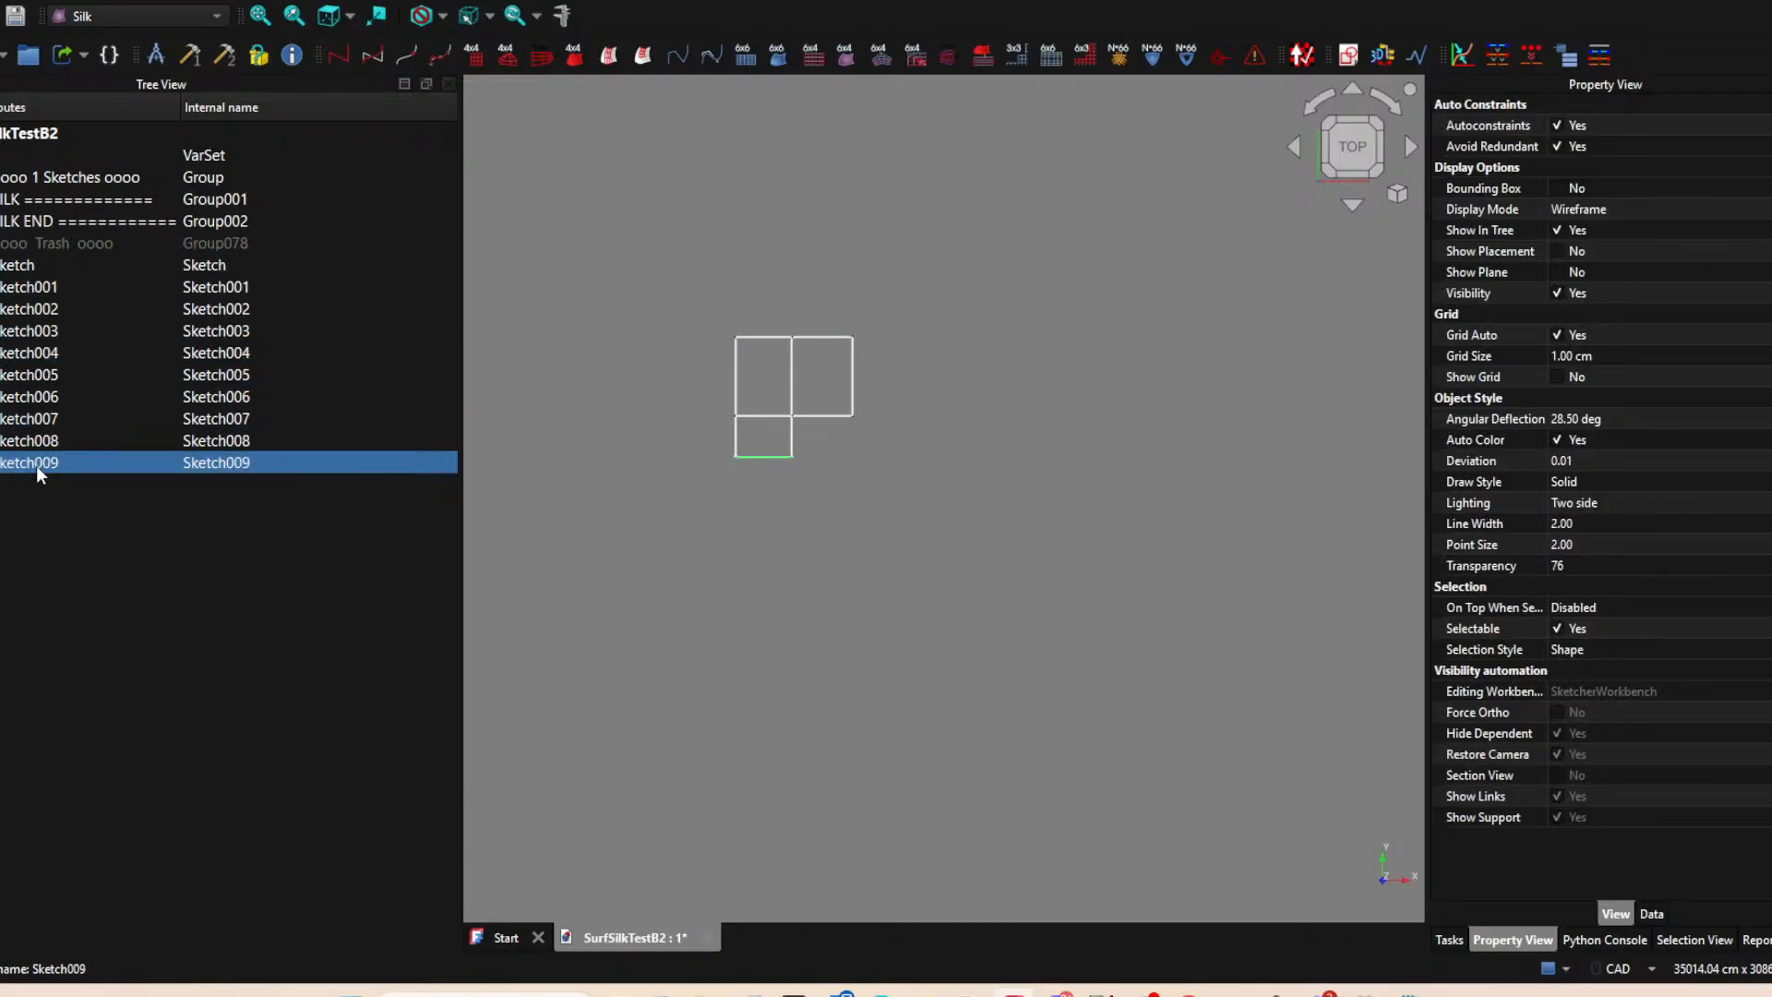
Hide the two sketches forming the top horizontal edges of the upper patches.
{"action": "left_click", "coordinate": [923, 327]}
{"action": "mouse_move", "coordinate": [921, 326]}
{"action": "middle_mouse_down"}
{"action": "mouse_move", "coordinate": [941, 470]}
{"action": "mouse_move", "coordinate": [876, 529]}
{"action": "middle_mouse_up"}
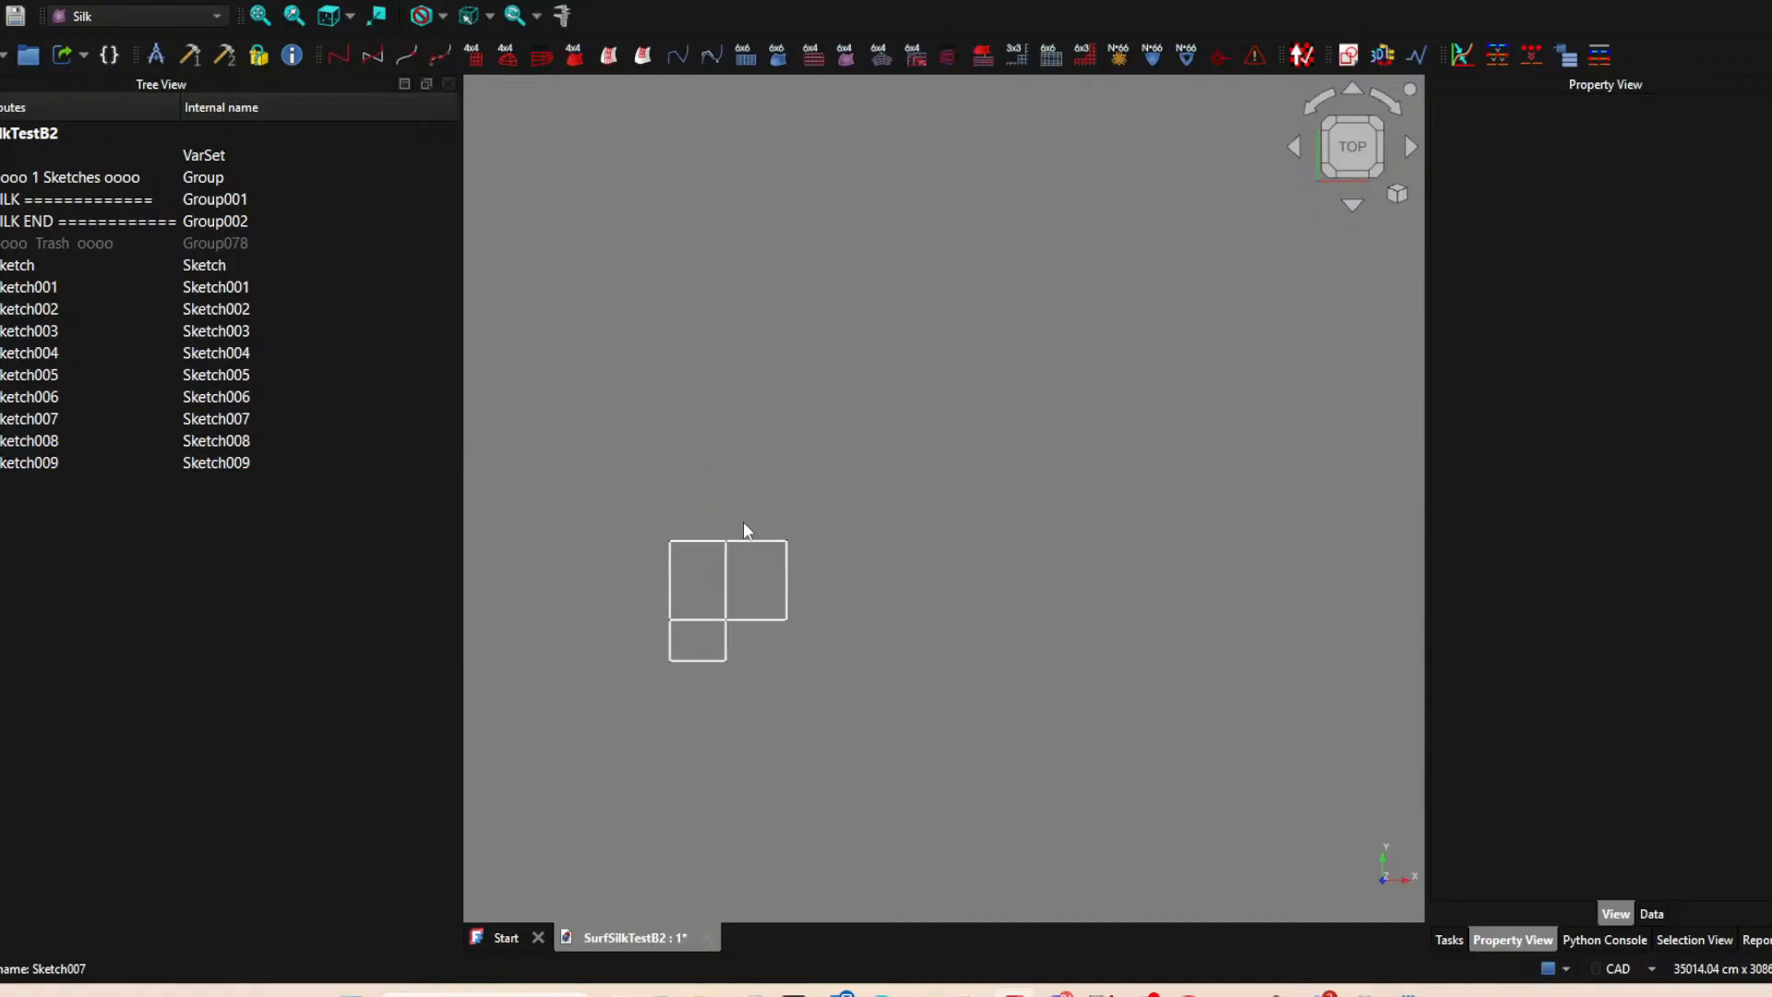
{"action": "left_click", "coordinate": [757, 541]}
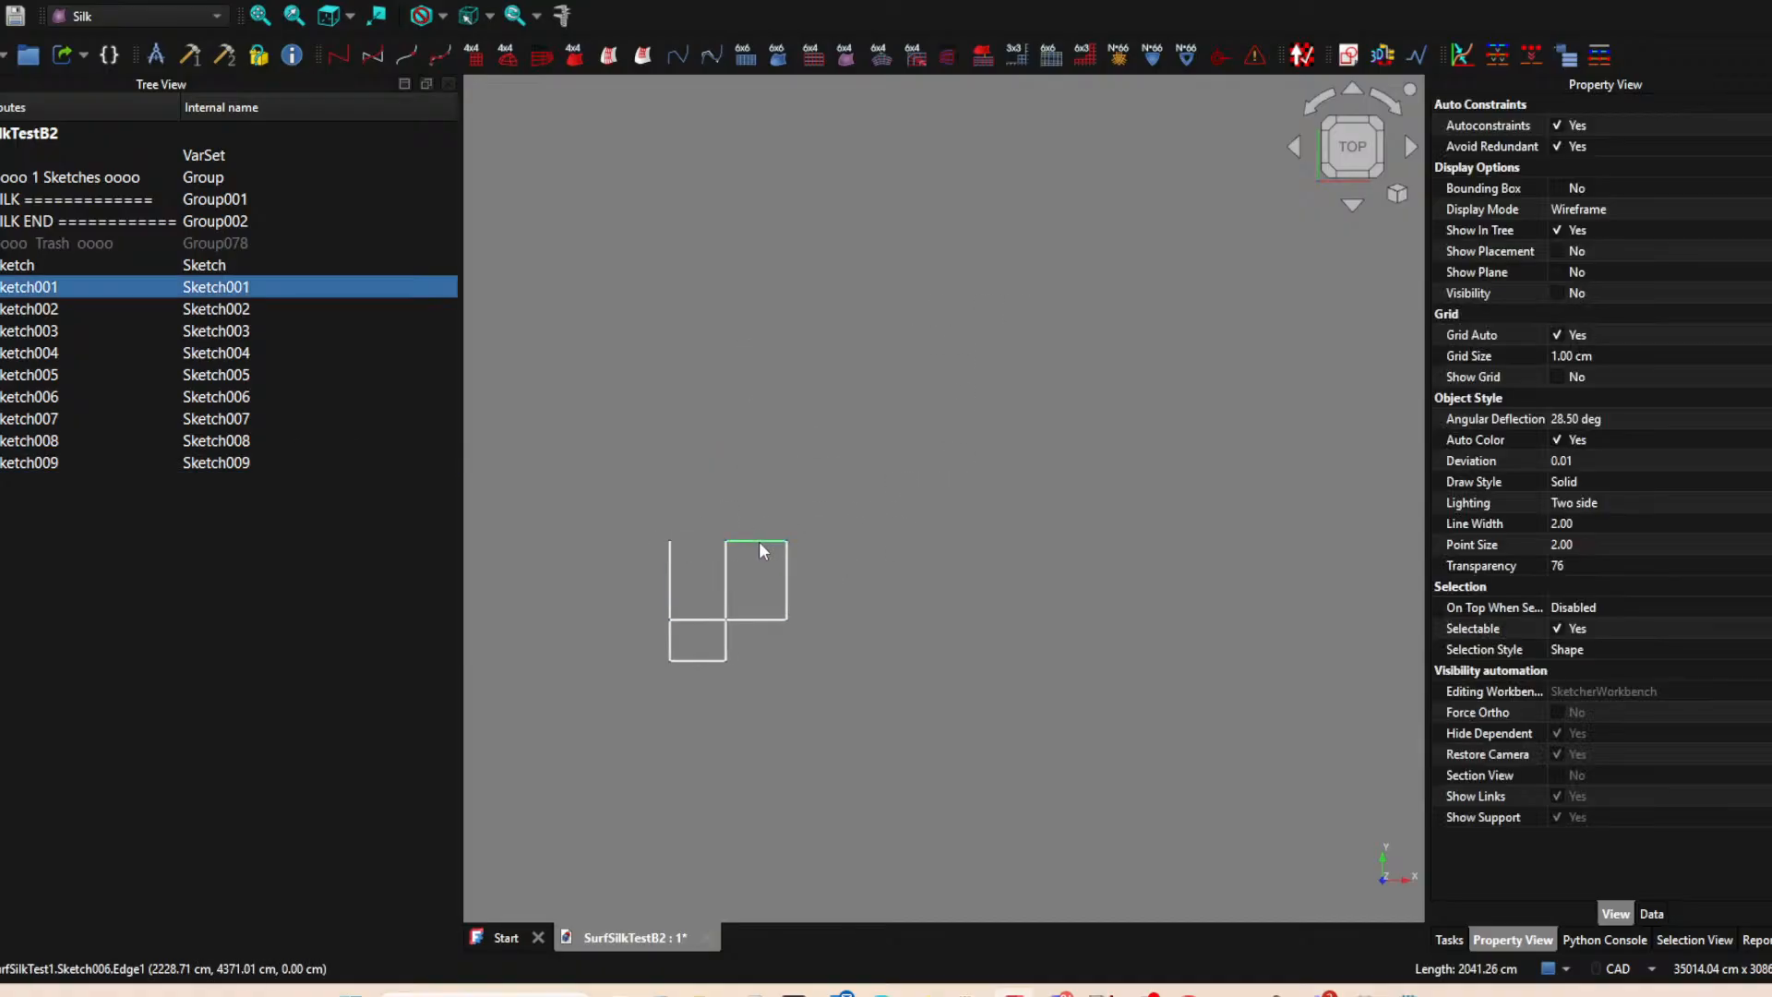
{"action": "key", "text": "space"}
{"action": "left_click", "coordinate": [962, 452]}
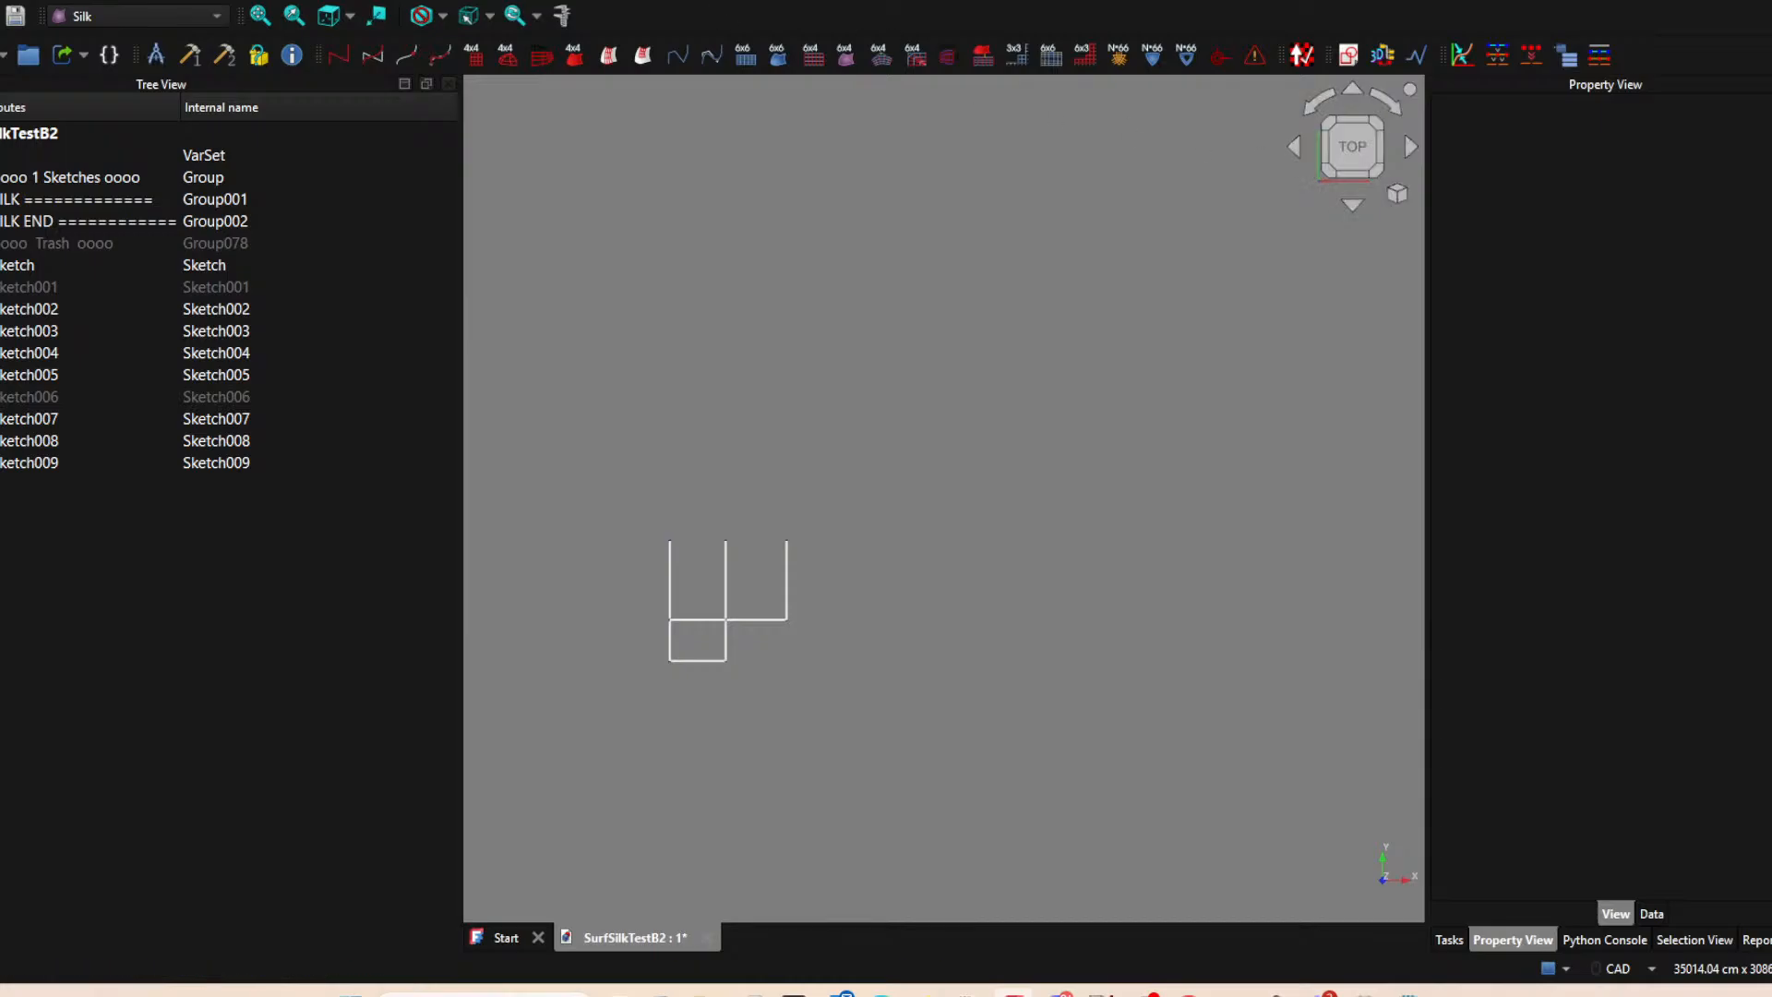
Create a new sketch on the XY-plane and project the upper endpoint of the leftmost vertical line into it.
{"action": "left_click", "coordinate": [1347, 56]}
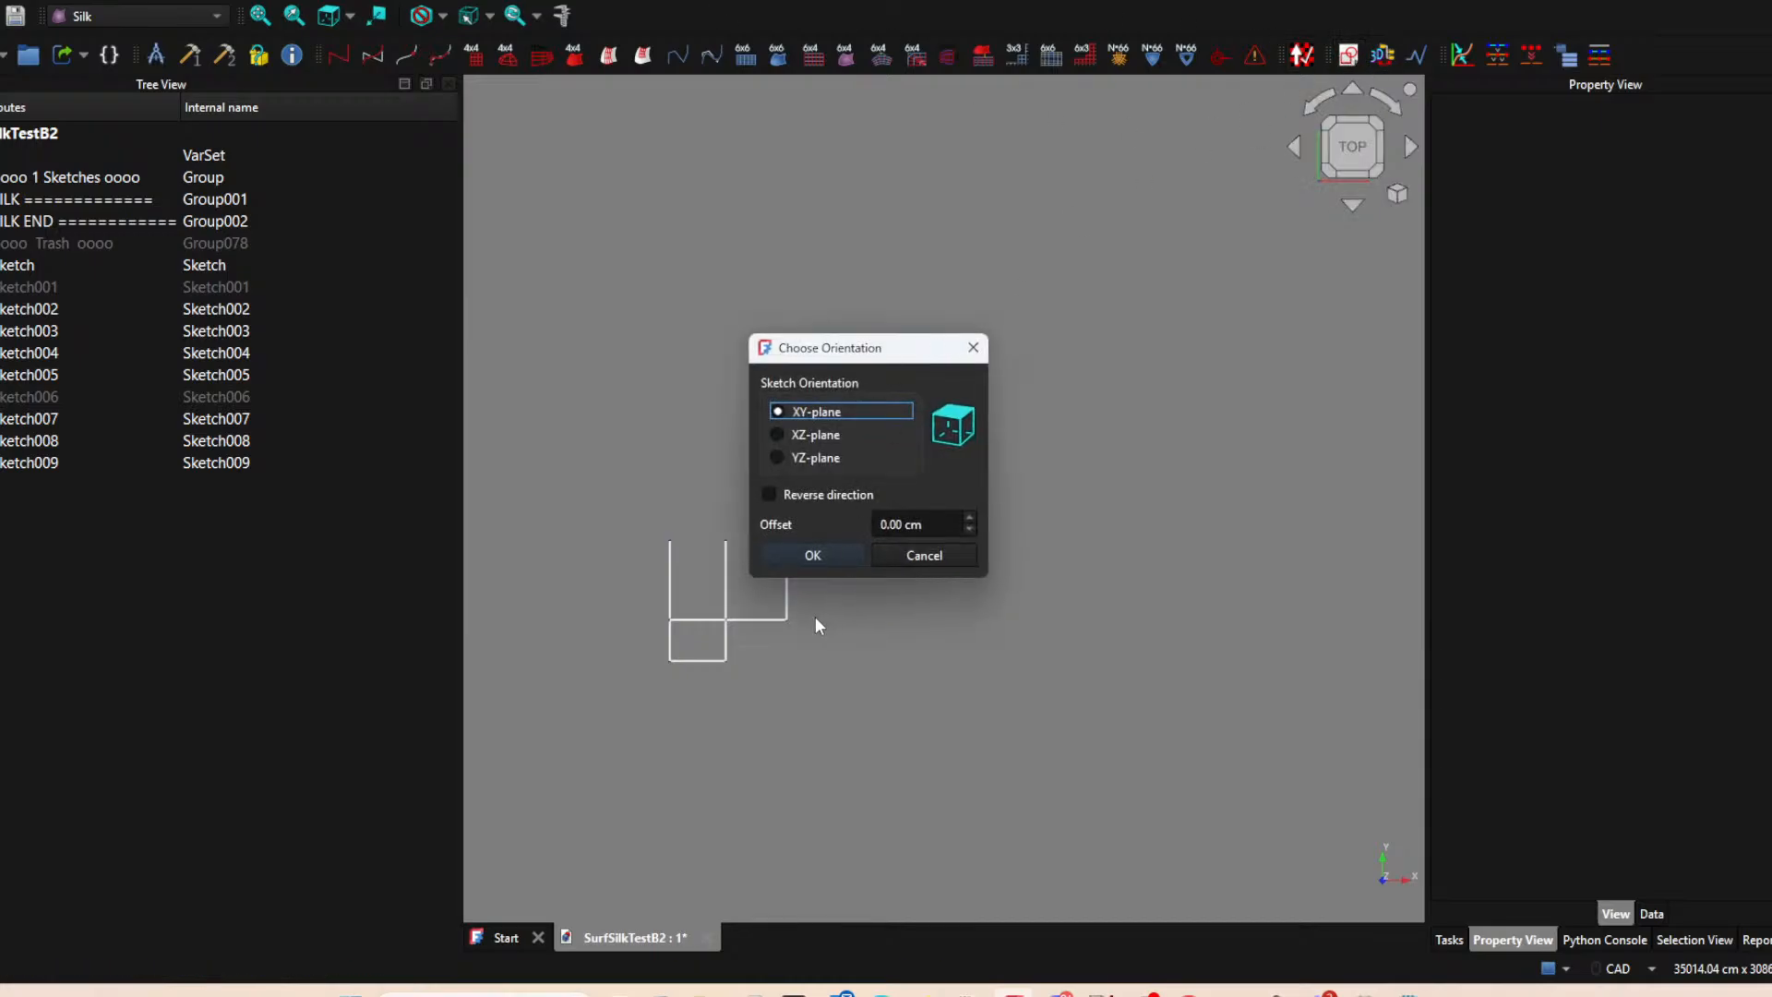
{"action": "left_click", "coordinate": [827, 555]}
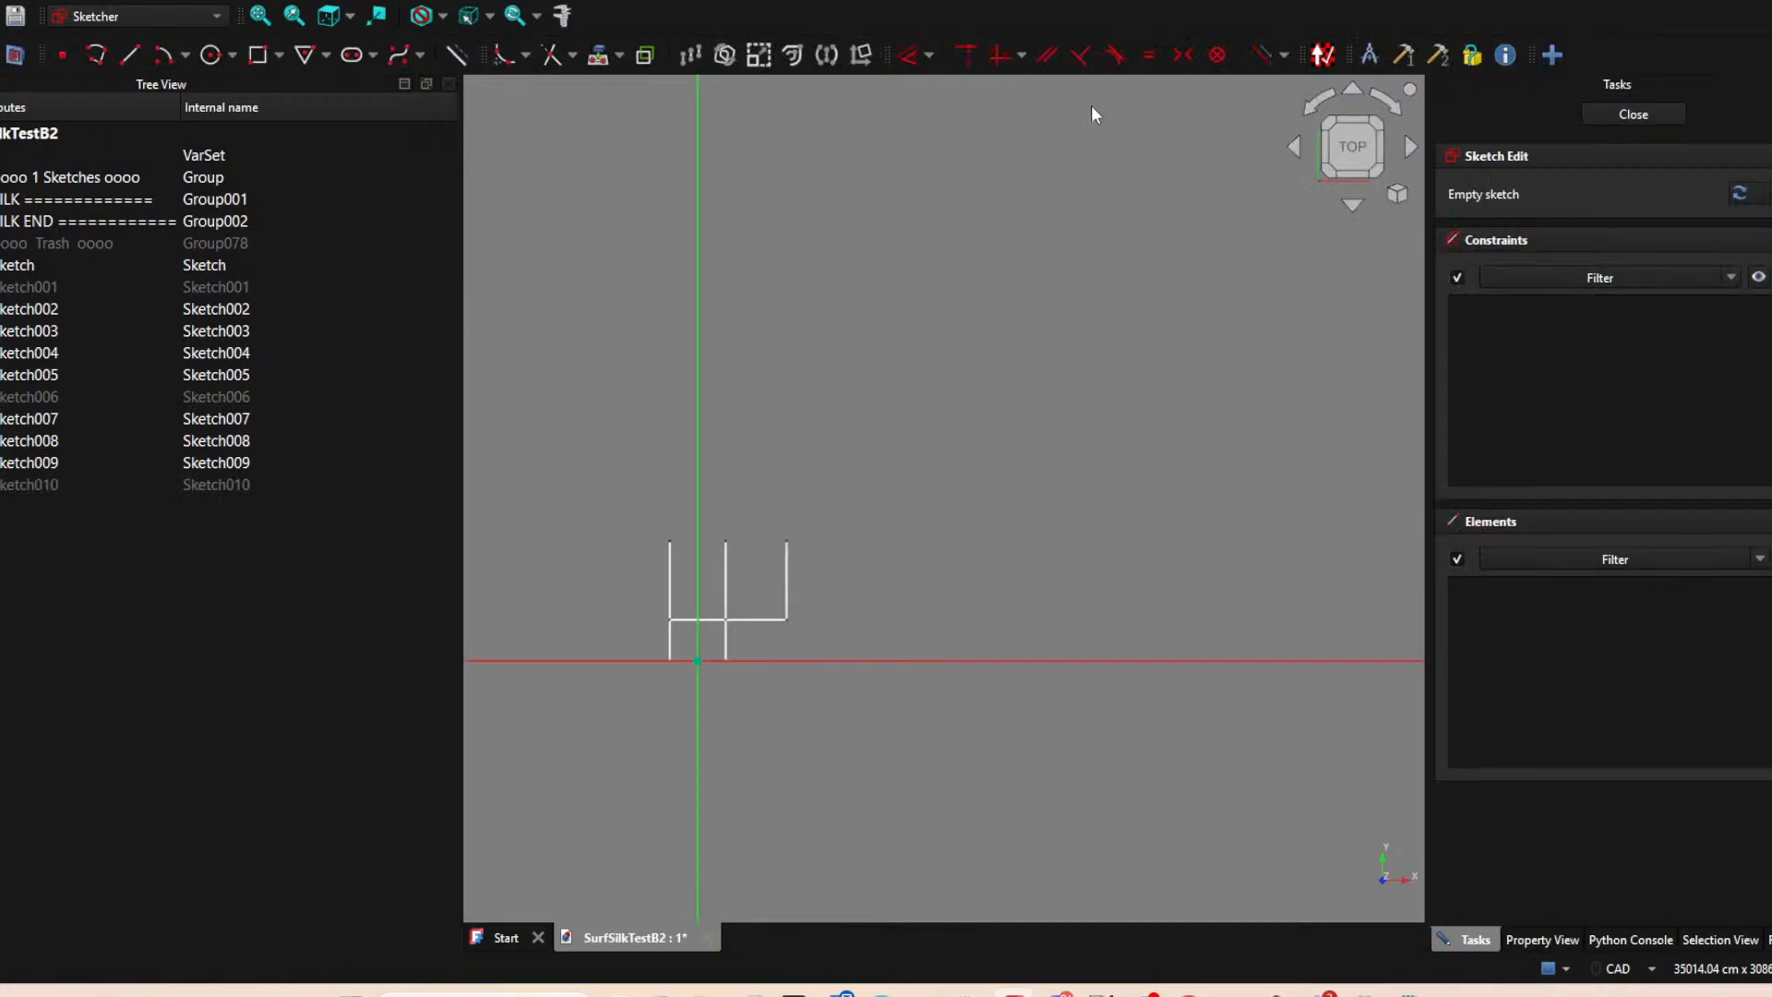
{"action": "left_click", "coordinate": [598, 54]}
{"action": "left_click", "coordinate": [669, 540]}
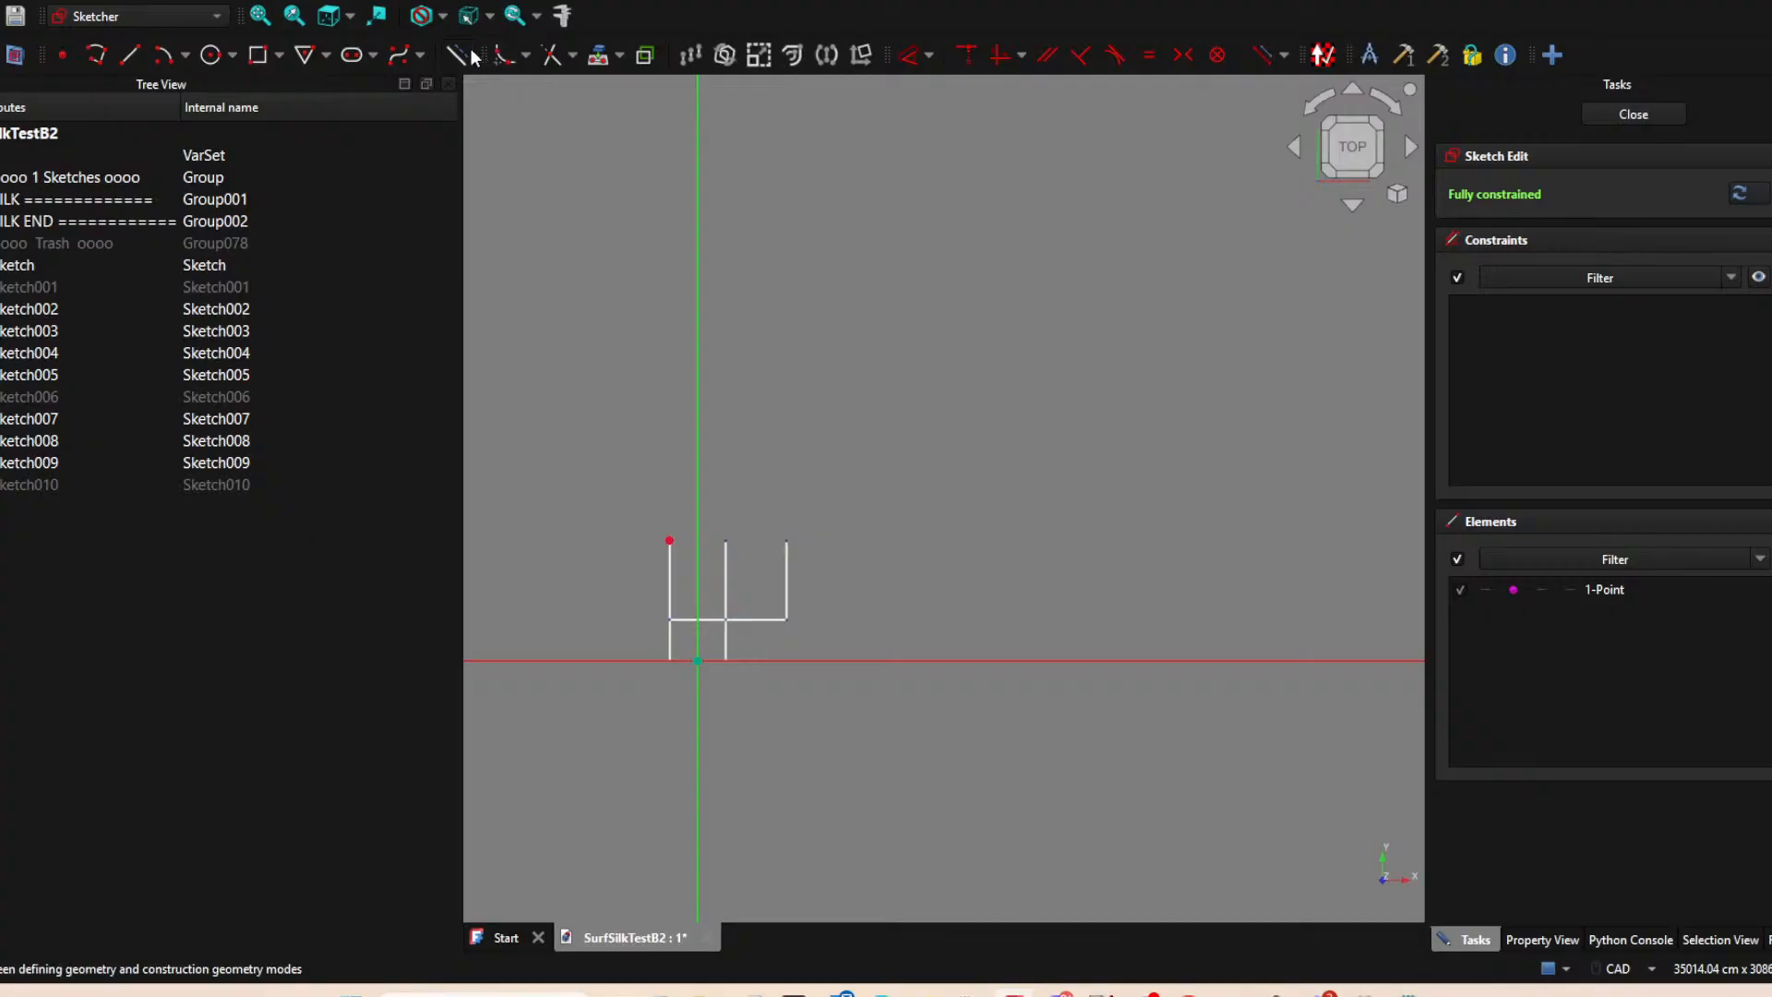
{"action": "right_click", "coordinate": [671, 539]}
{"action": "left_click", "coordinate": [672, 539]}
{"action": "left_click", "coordinate": [672, 539]}
Draw a vertical line about 2981 cm long upward from the projected endpoint, and close the sketch.
{"action": "left_click", "coordinate": [452, 60]}
{"action": "left_click", "coordinate": [129, 56]}
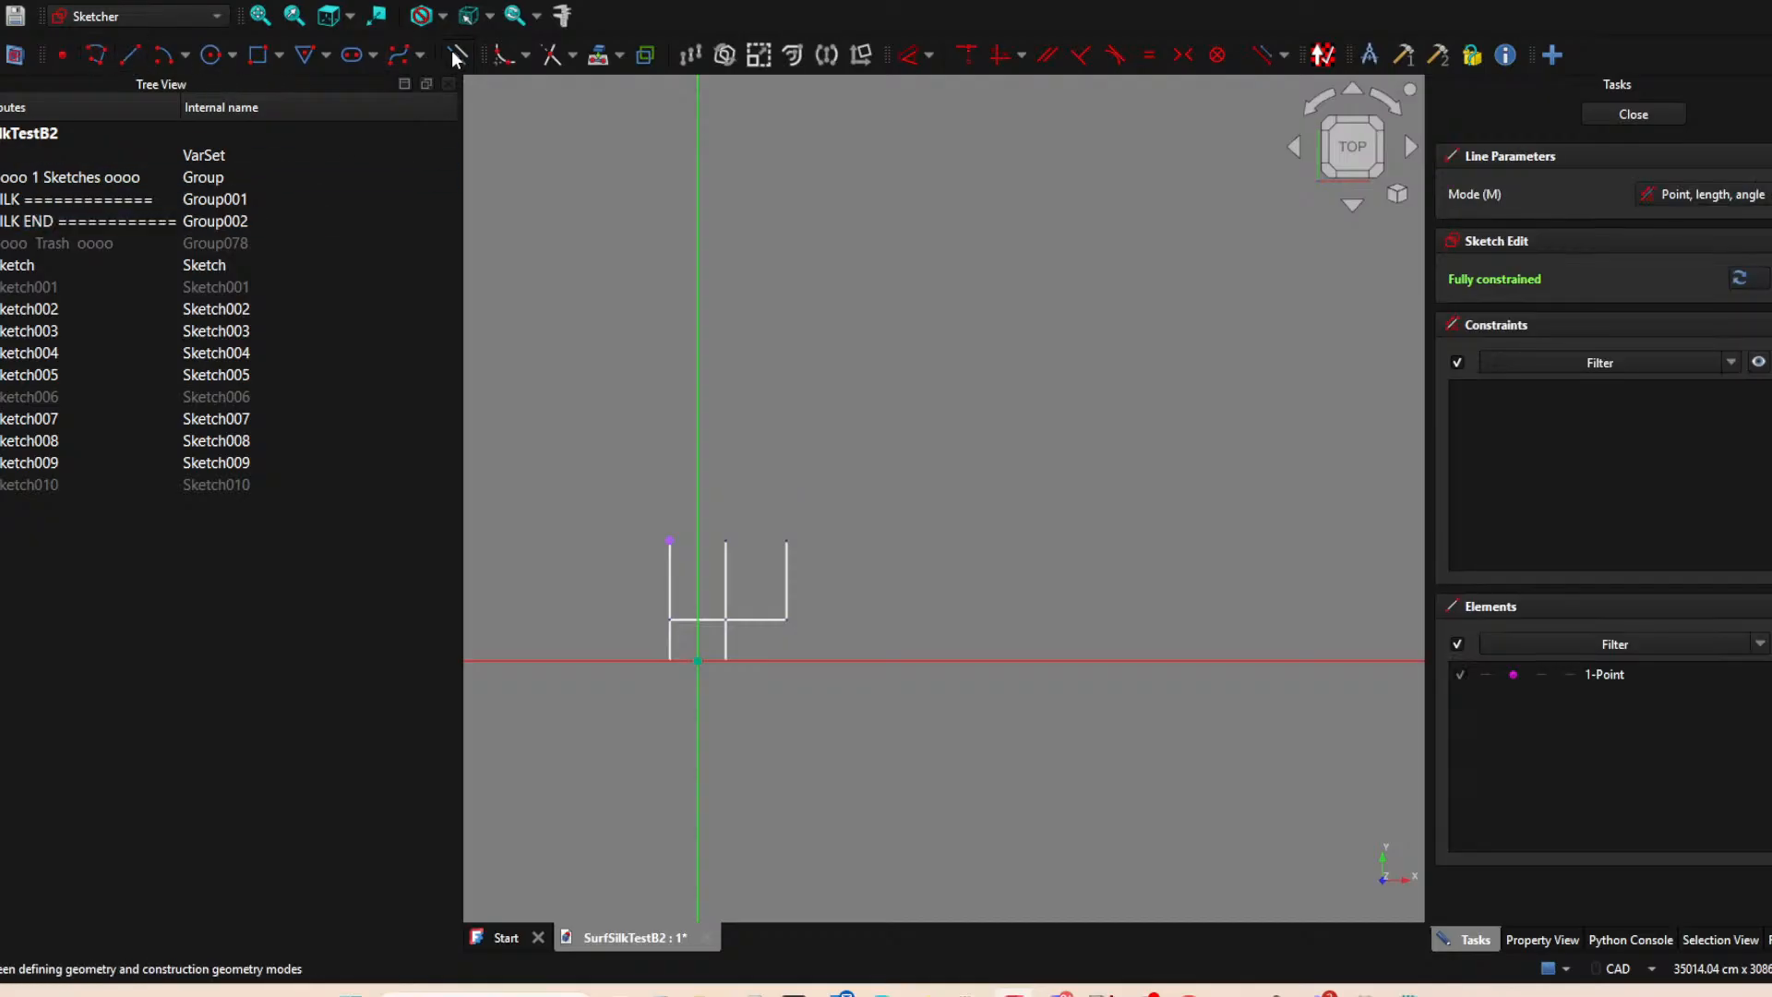
{"action": "left_click", "coordinate": [670, 541]}
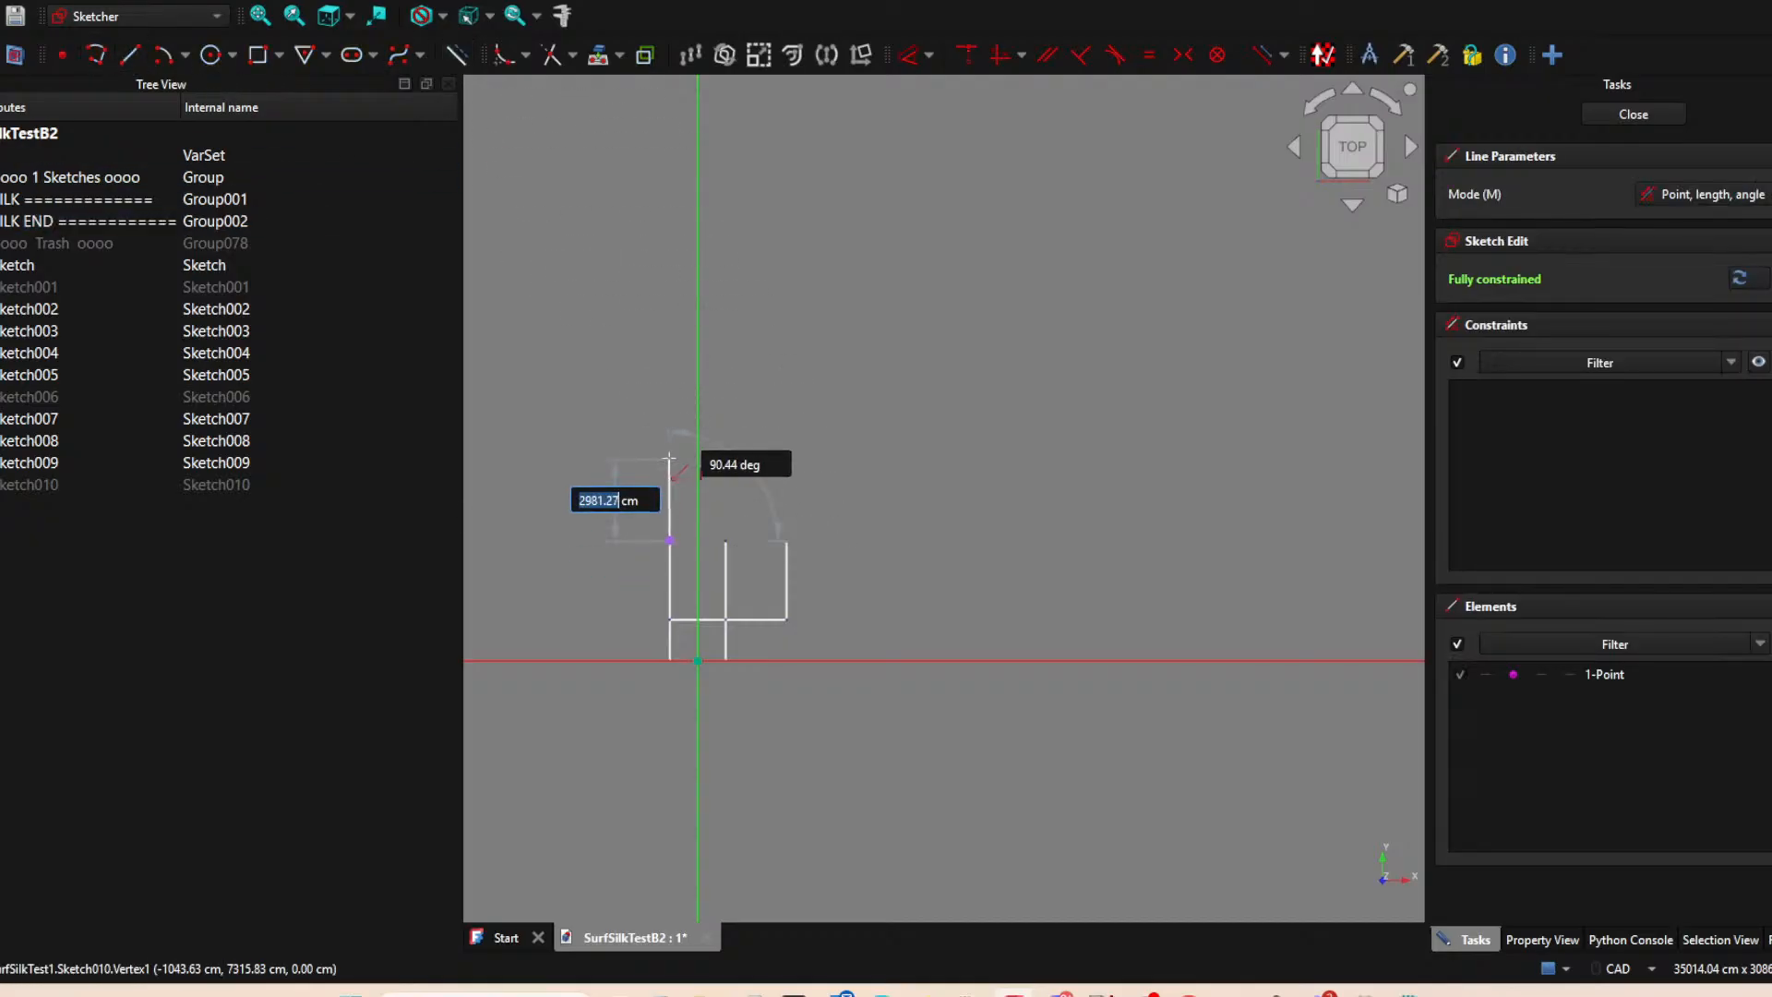
{"action": "left_click", "coordinate": [669, 459]}
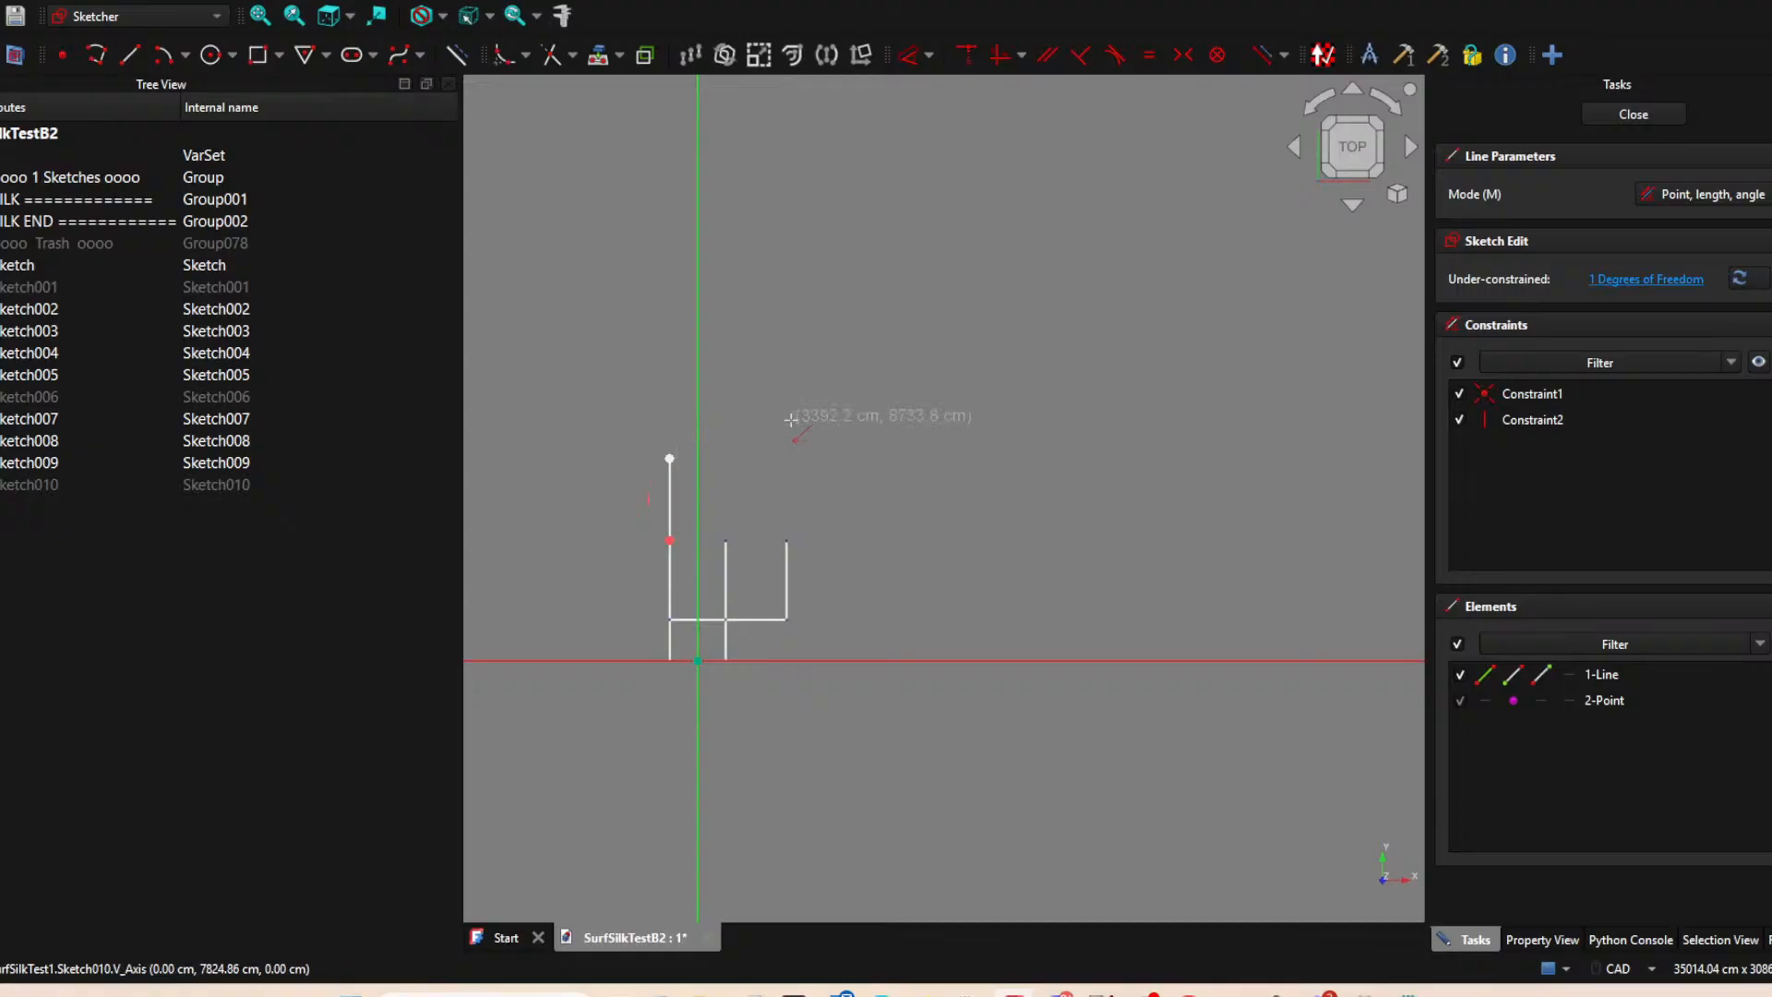
{"action": "key", "text": "Escape"}
{"action": "left_click", "coordinate": [1634, 114]}
{"action": "left_click", "coordinate": [960, 251]}
Create another XY-plane sketch and project the upper endpoint of the middle vertical line into it.
{"action": "left_click", "coordinate": [1349, 55]}
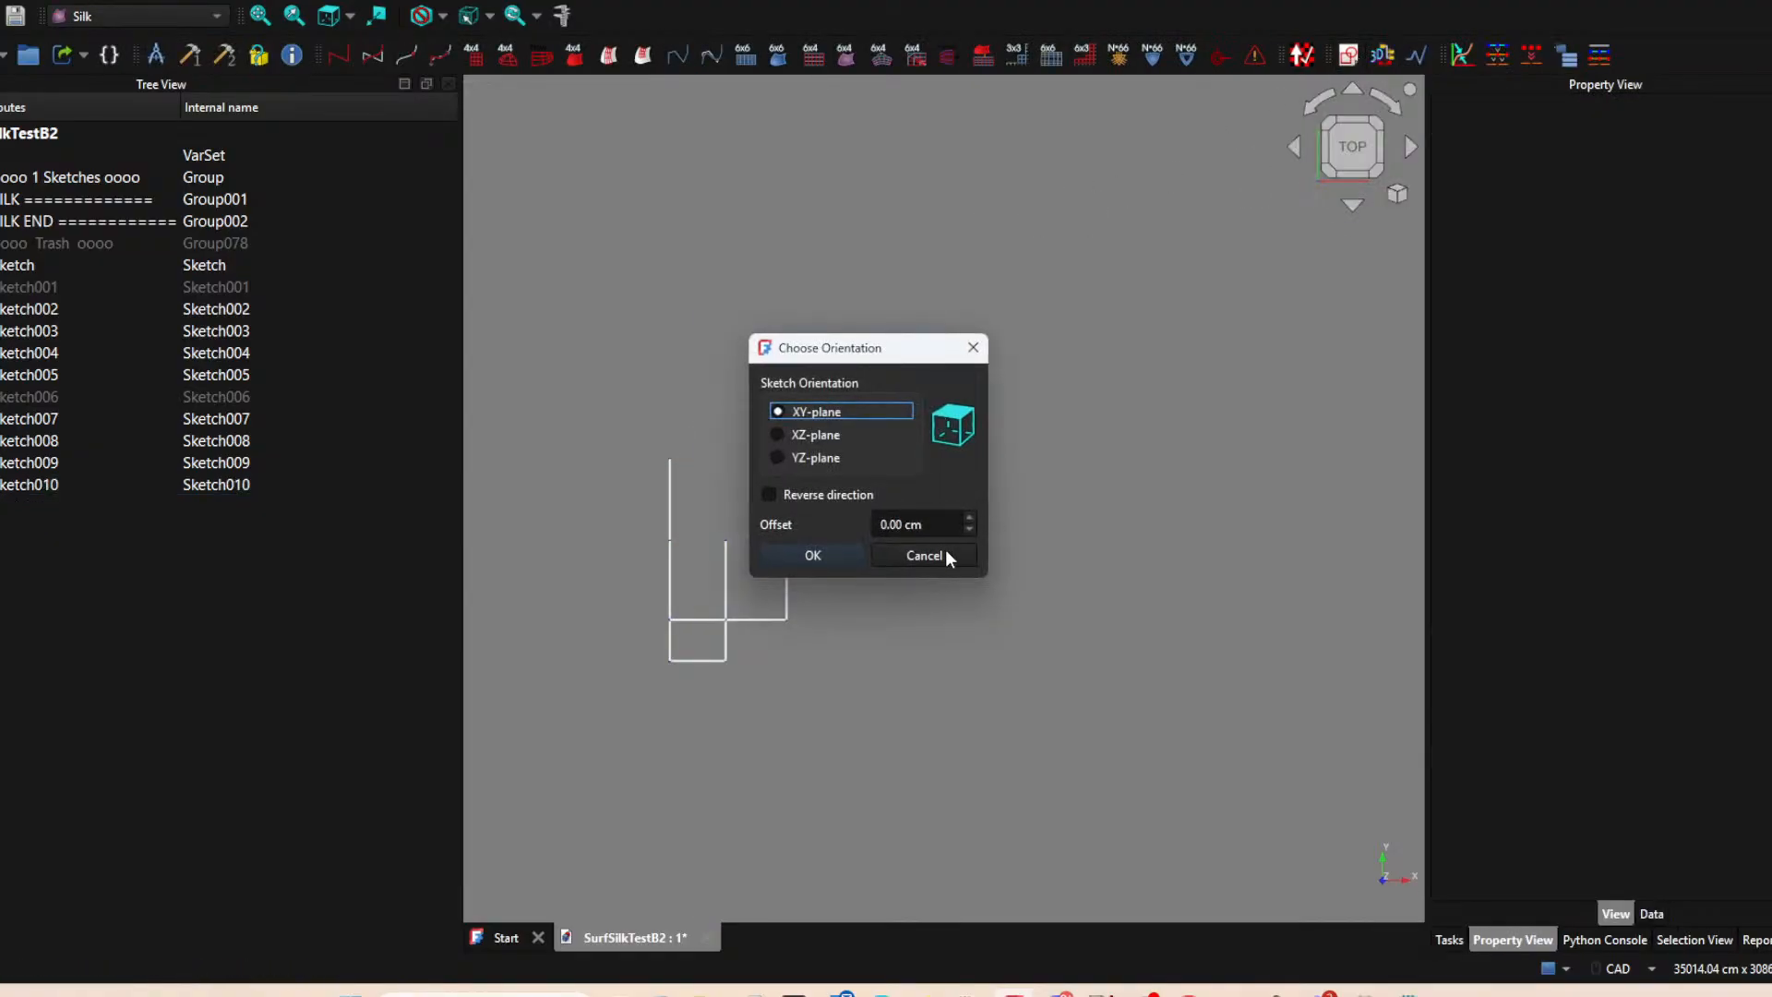
{"action": "left_click", "coordinate": [833, 562]}
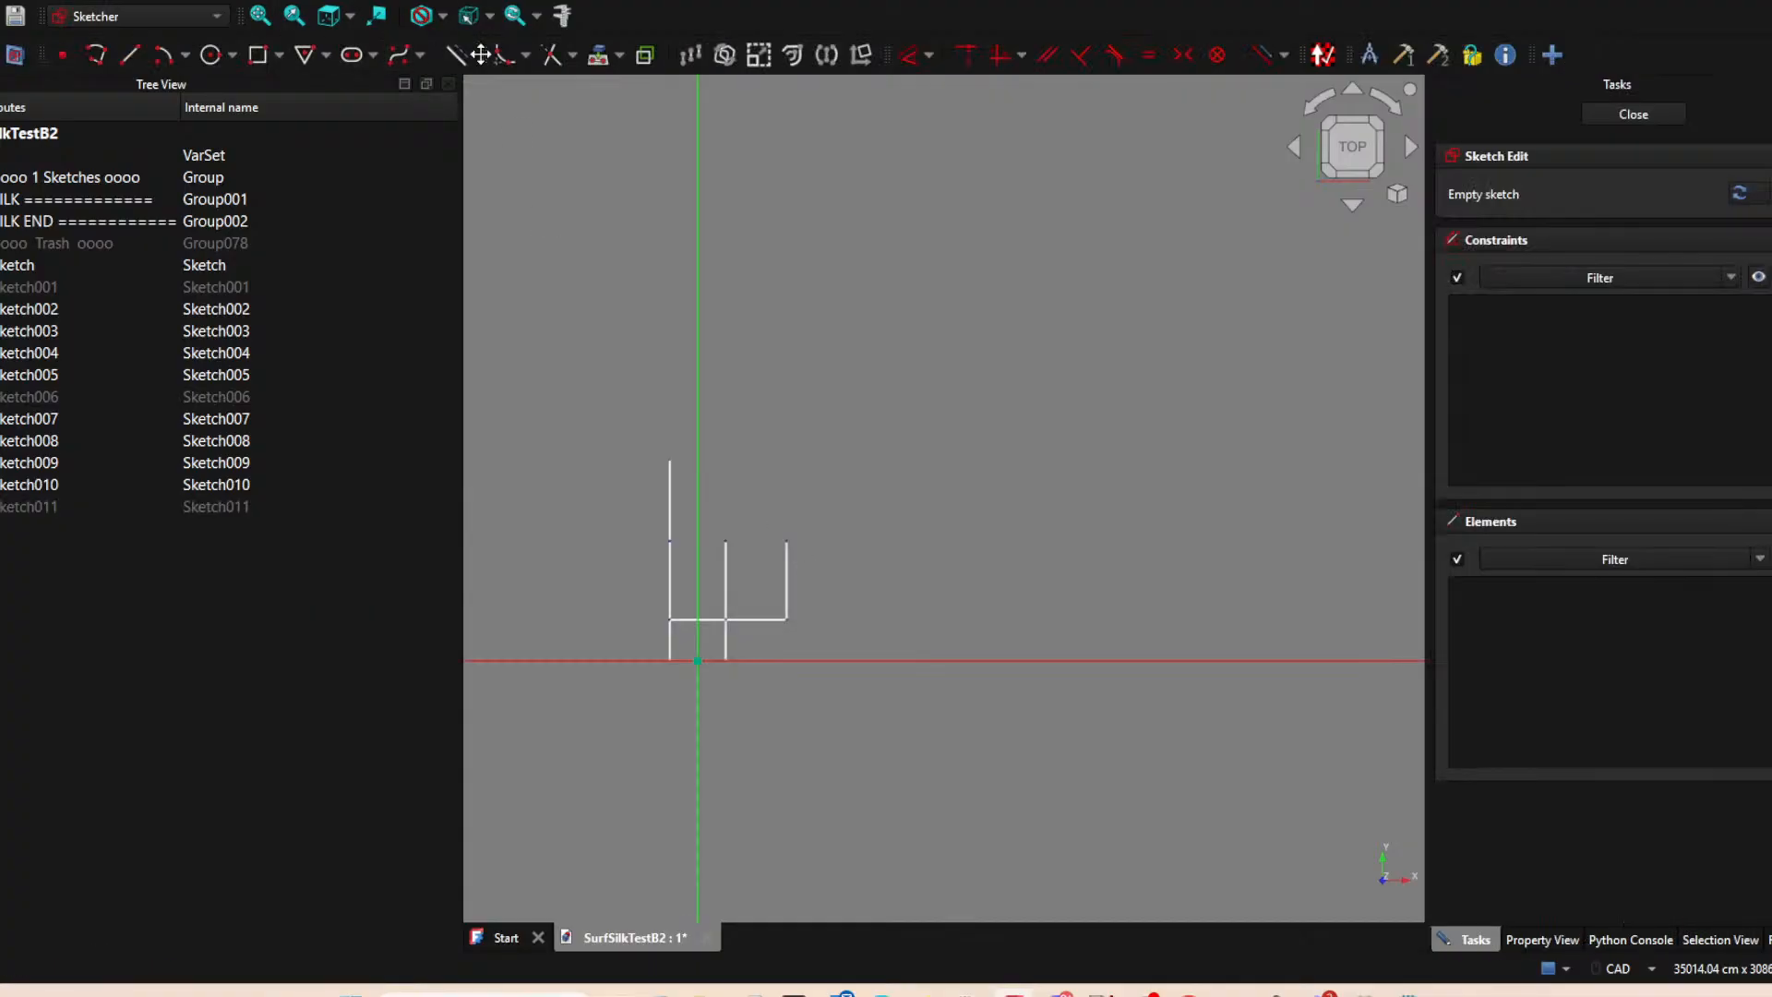
{"action": "left_click", "coordinate": [598, 56]}
{"action": "left_click", "coordinate": [726, 541]}
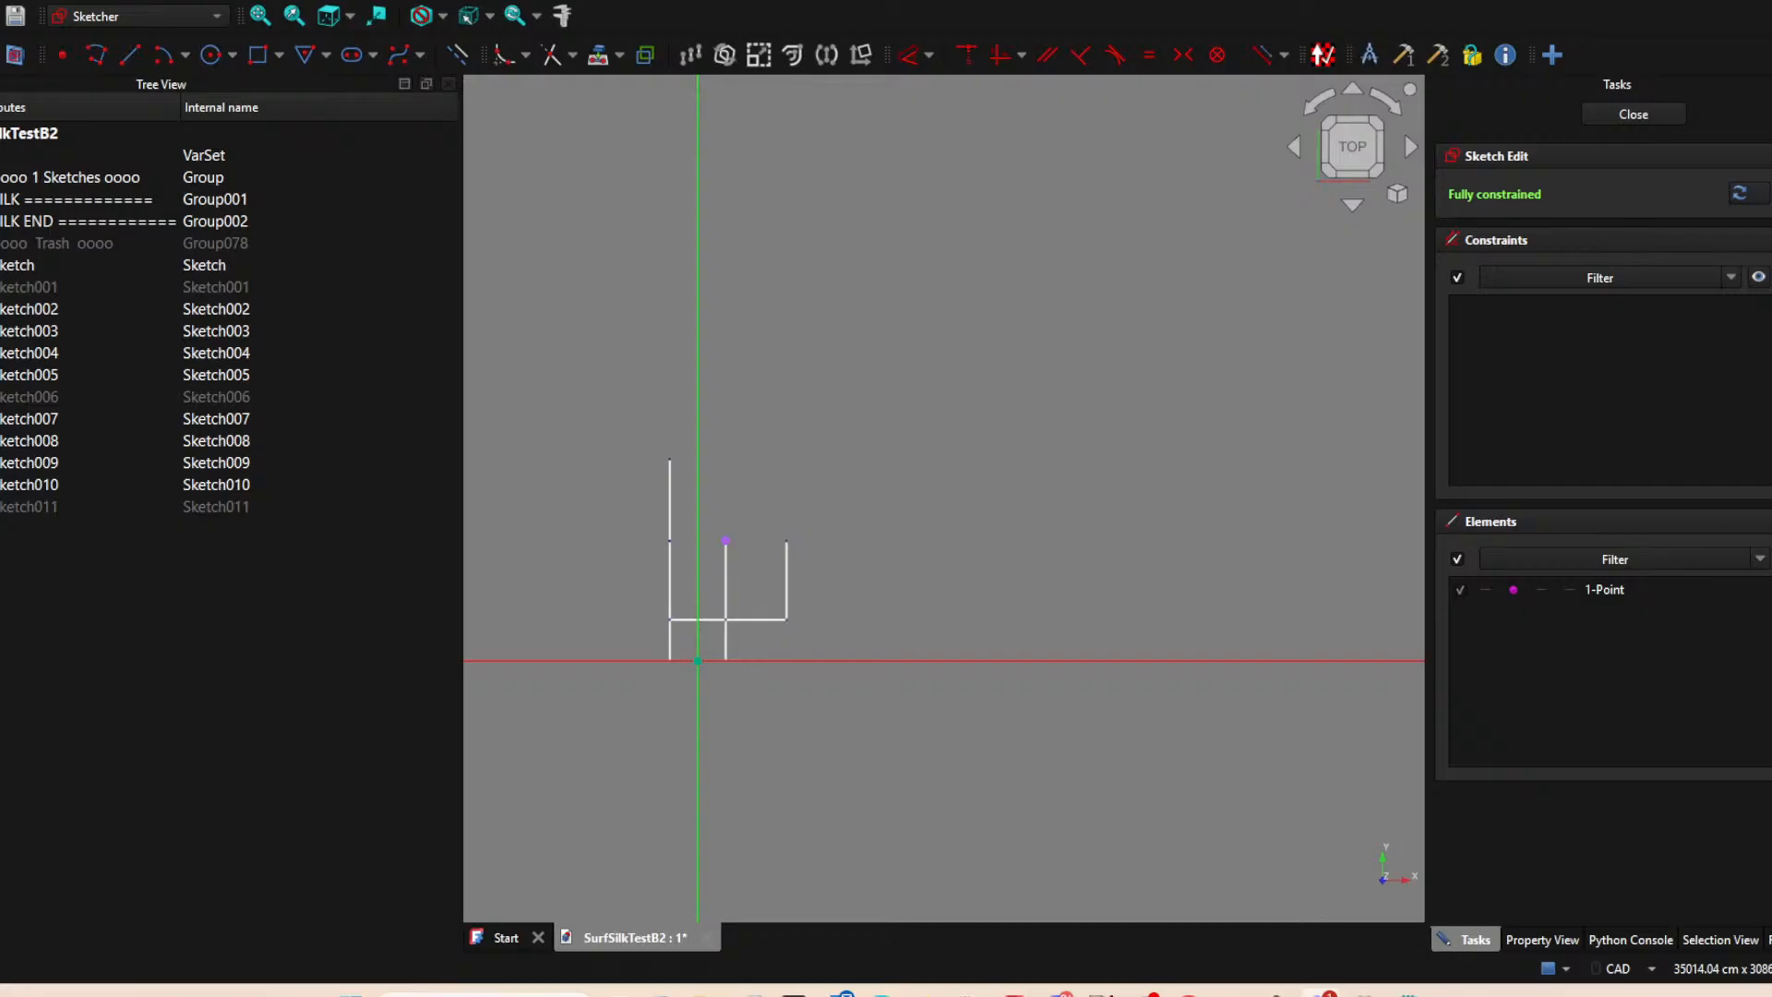
Draw a vertical line about 2872 cm long upward from the middle line's projected endpoint, and close the sketch.
{"action": "left_click", "coordinate": [129, 54]}
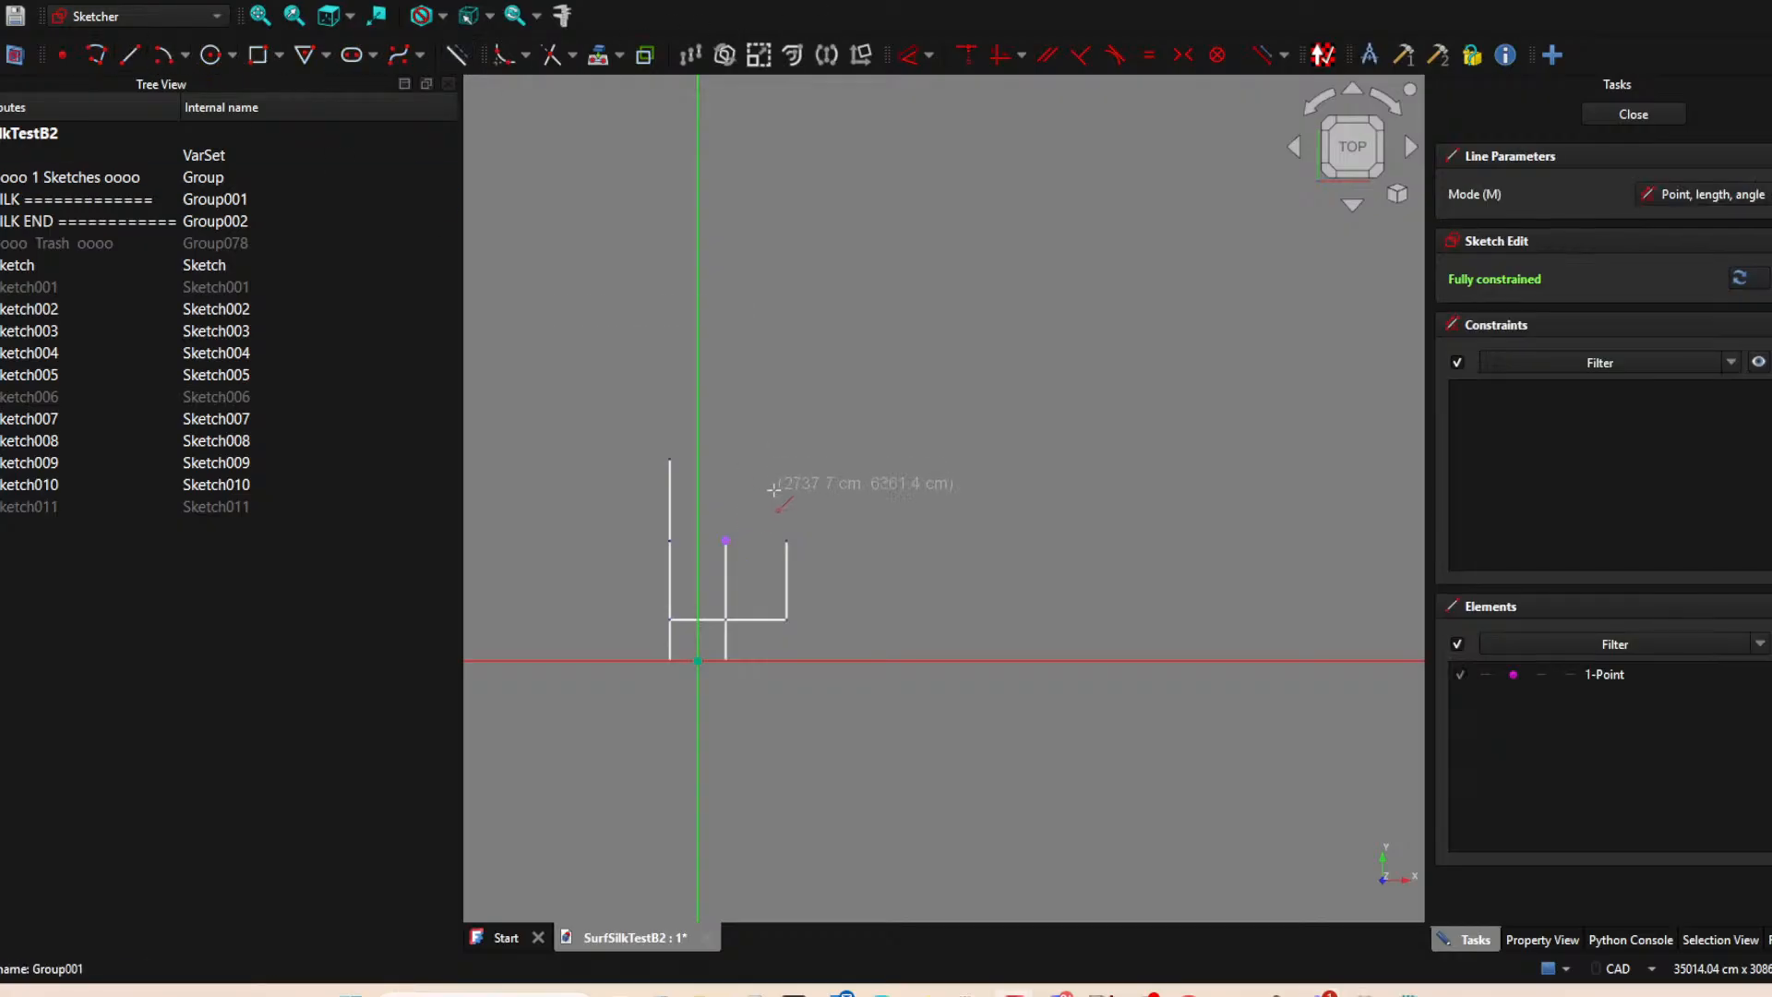
{"action": "left_click", "coordinate": [726, 540]}
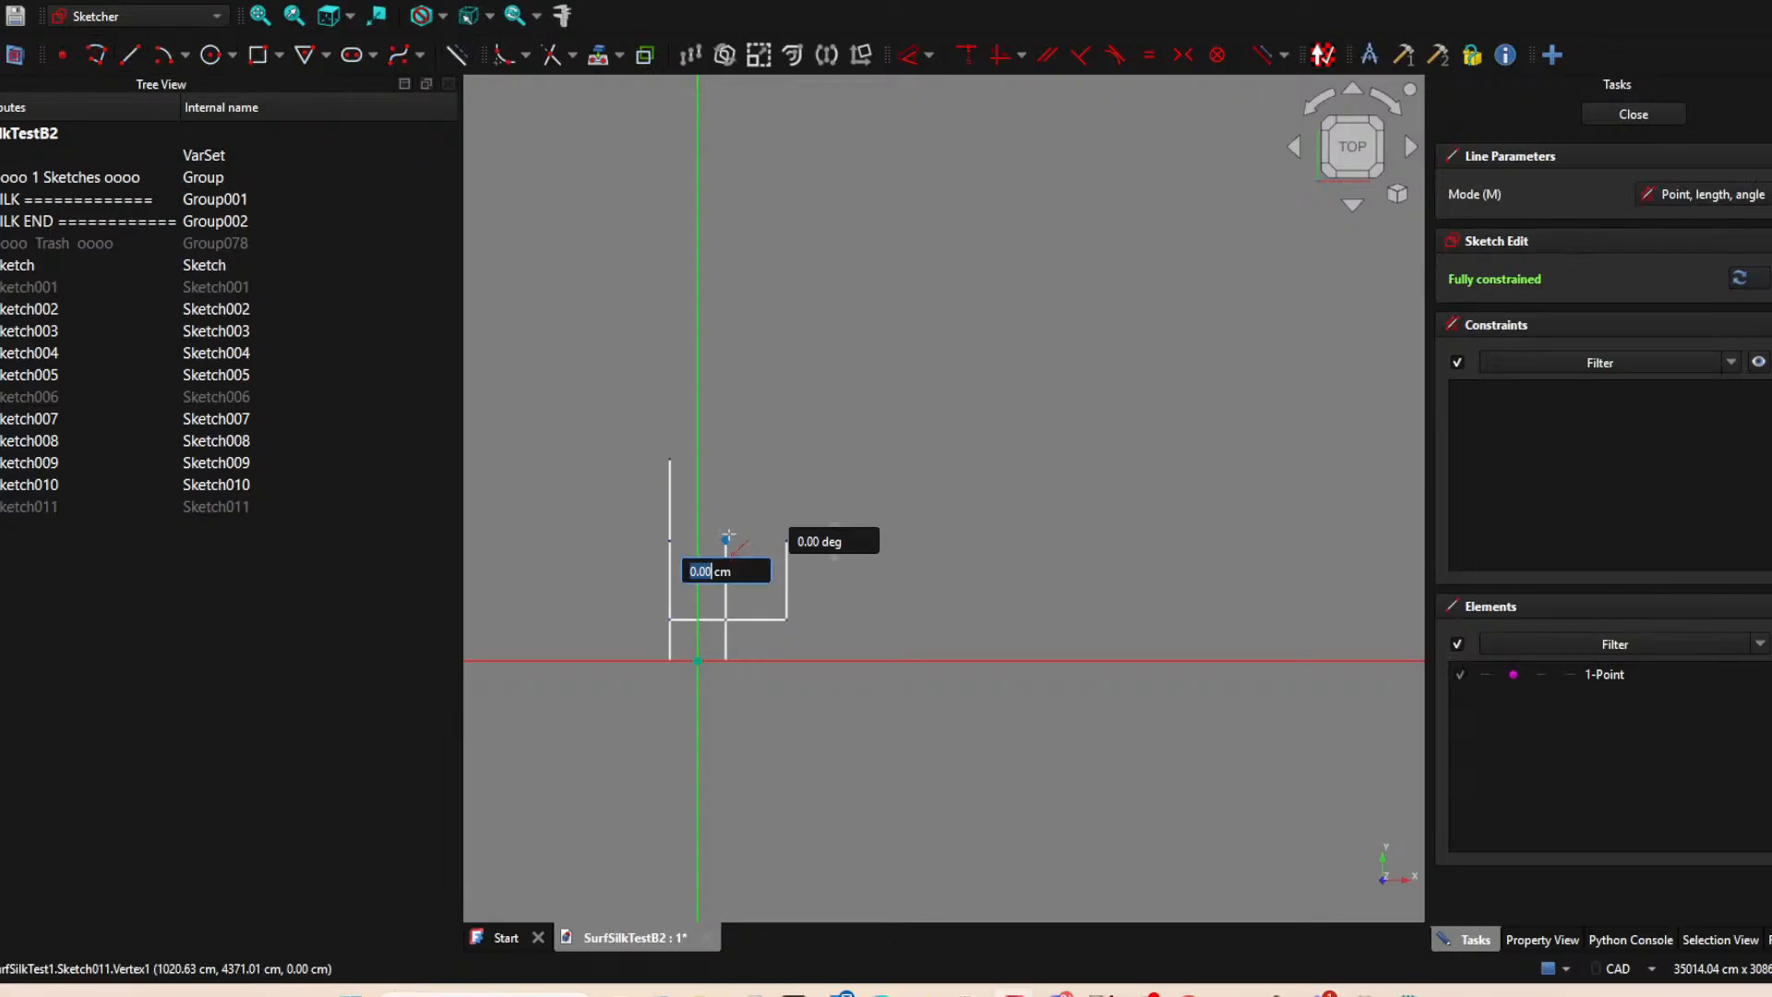
{"action": "left_click", "coordinate": [725, 461]}
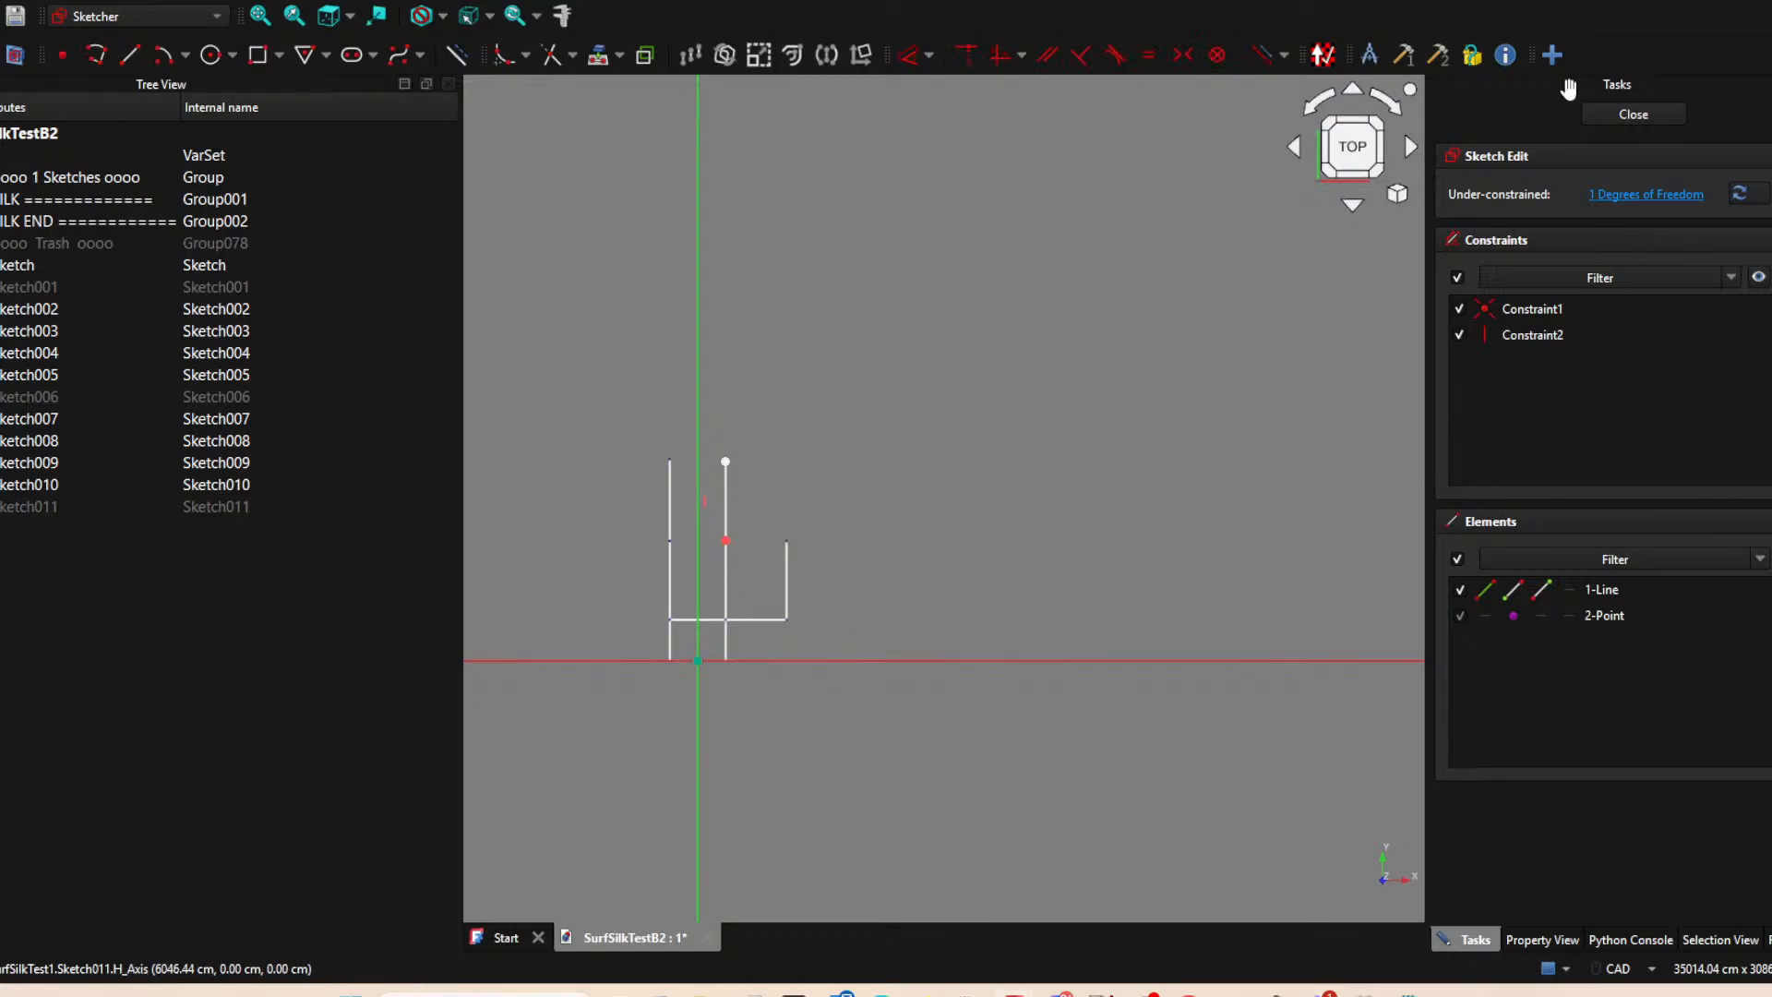
{"action": "left_click", "coordinate": [1634, 115]}
{"action": "left_click", "coordinate": [912, 434]}
Reopen the sketch of the middle upper line and project the upper endpoint of the new leftmost line into it.
{"action": "scroll", "coordinate": [703, 494], "scroll_direction": "up", "scroll_amount": 3}
{"action": "scroll", "coordinate": [704, 497], "scroll_direction": "up", "scroll_amount": 2}
{"action": "left_click", "coordinate": [760, 495]}
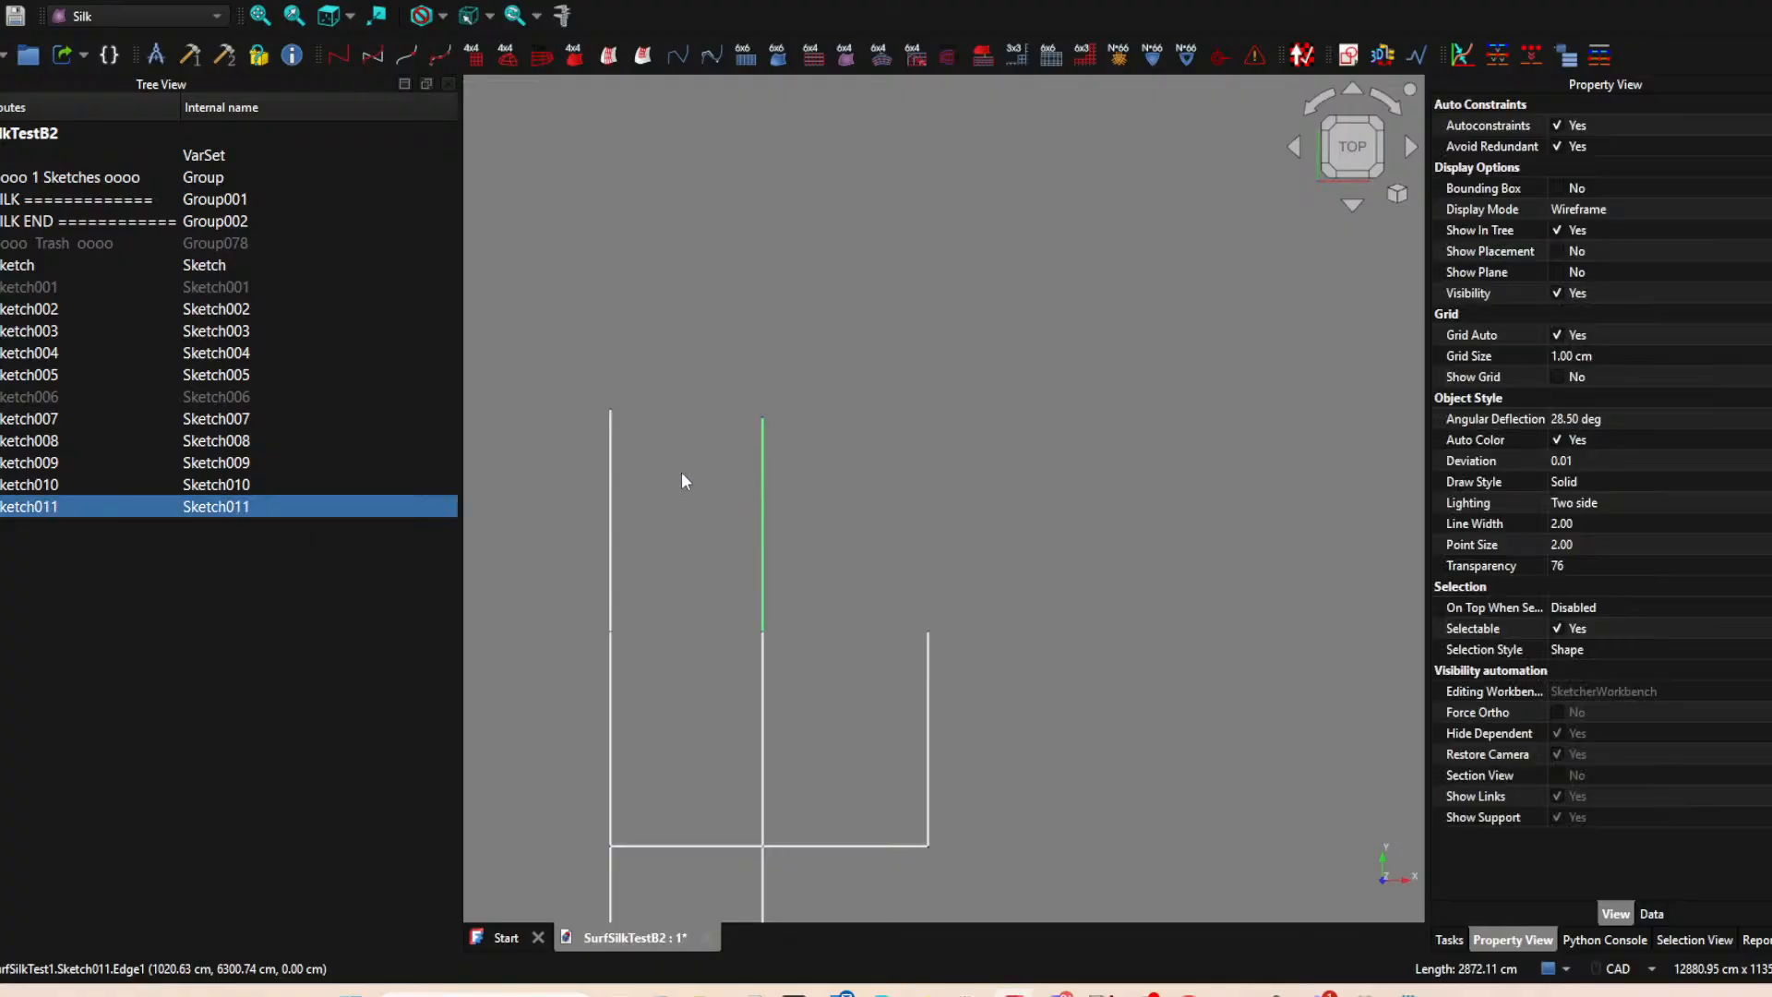
{"action": "double_click", "coordinate": [96, 505]}
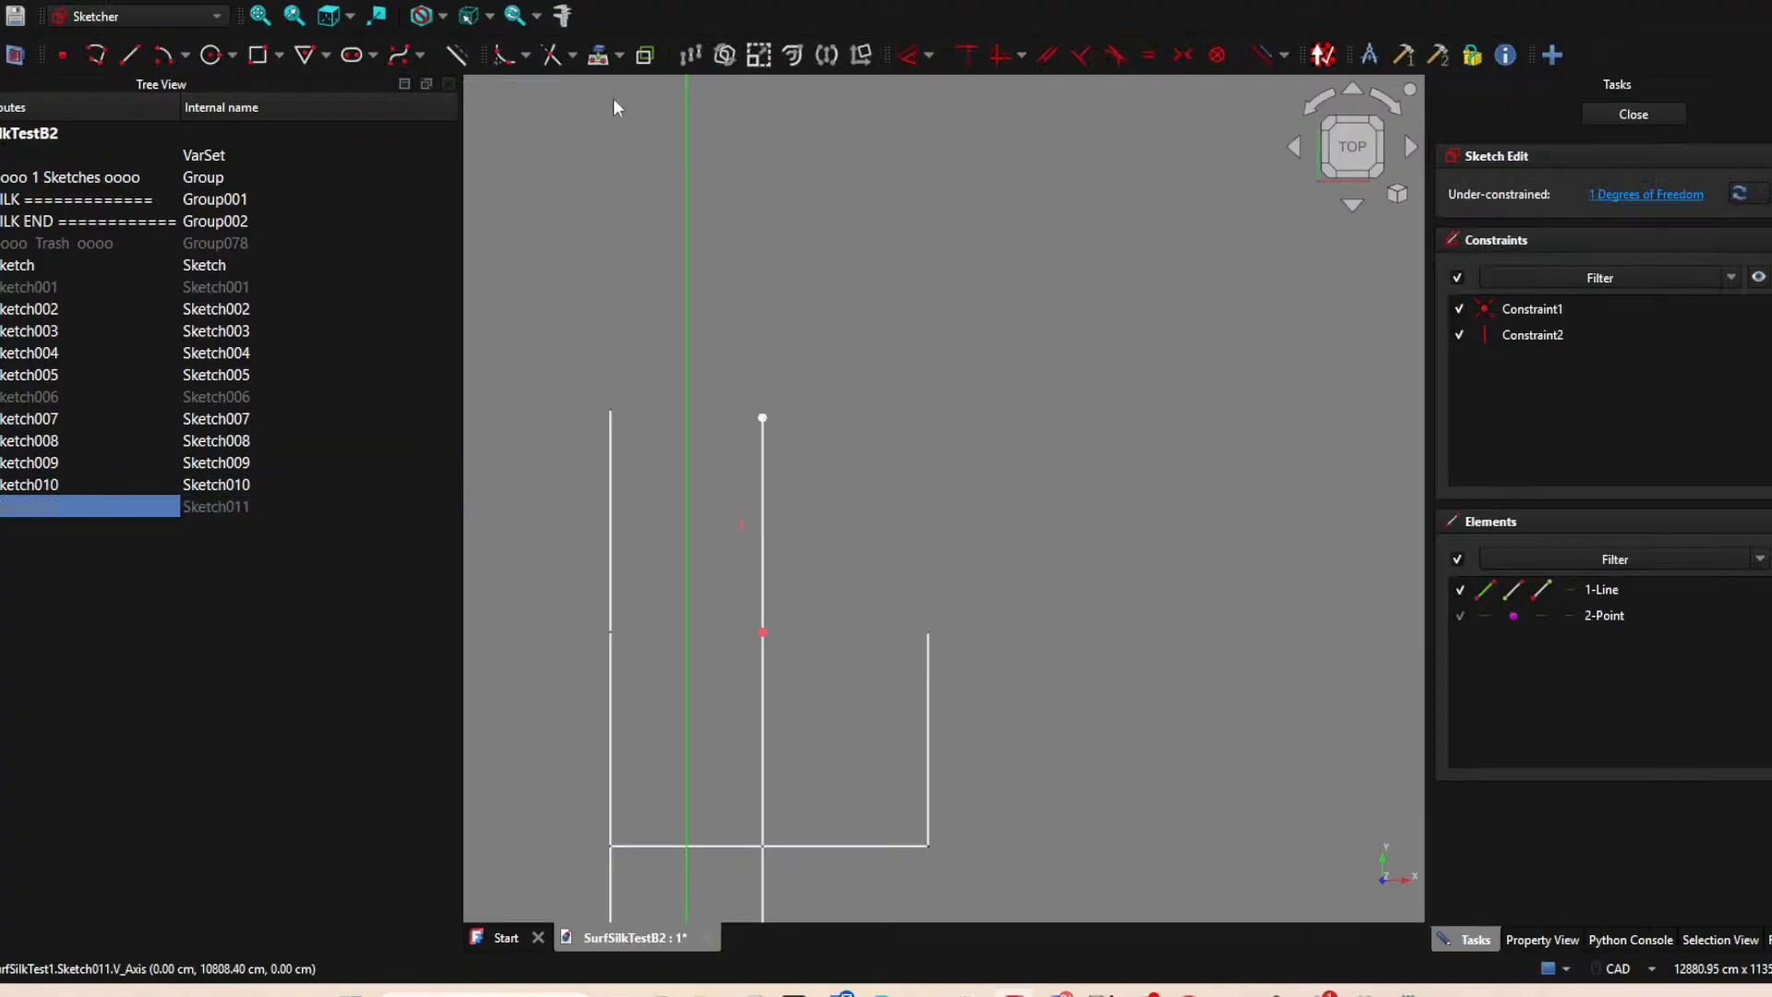
{"action": "left_click", "coordinate": [598, 54]}
{"action": "left_click", "coordinate": [610, 409]}
{"action": "right_click", "coordinate": [1025, 390]}
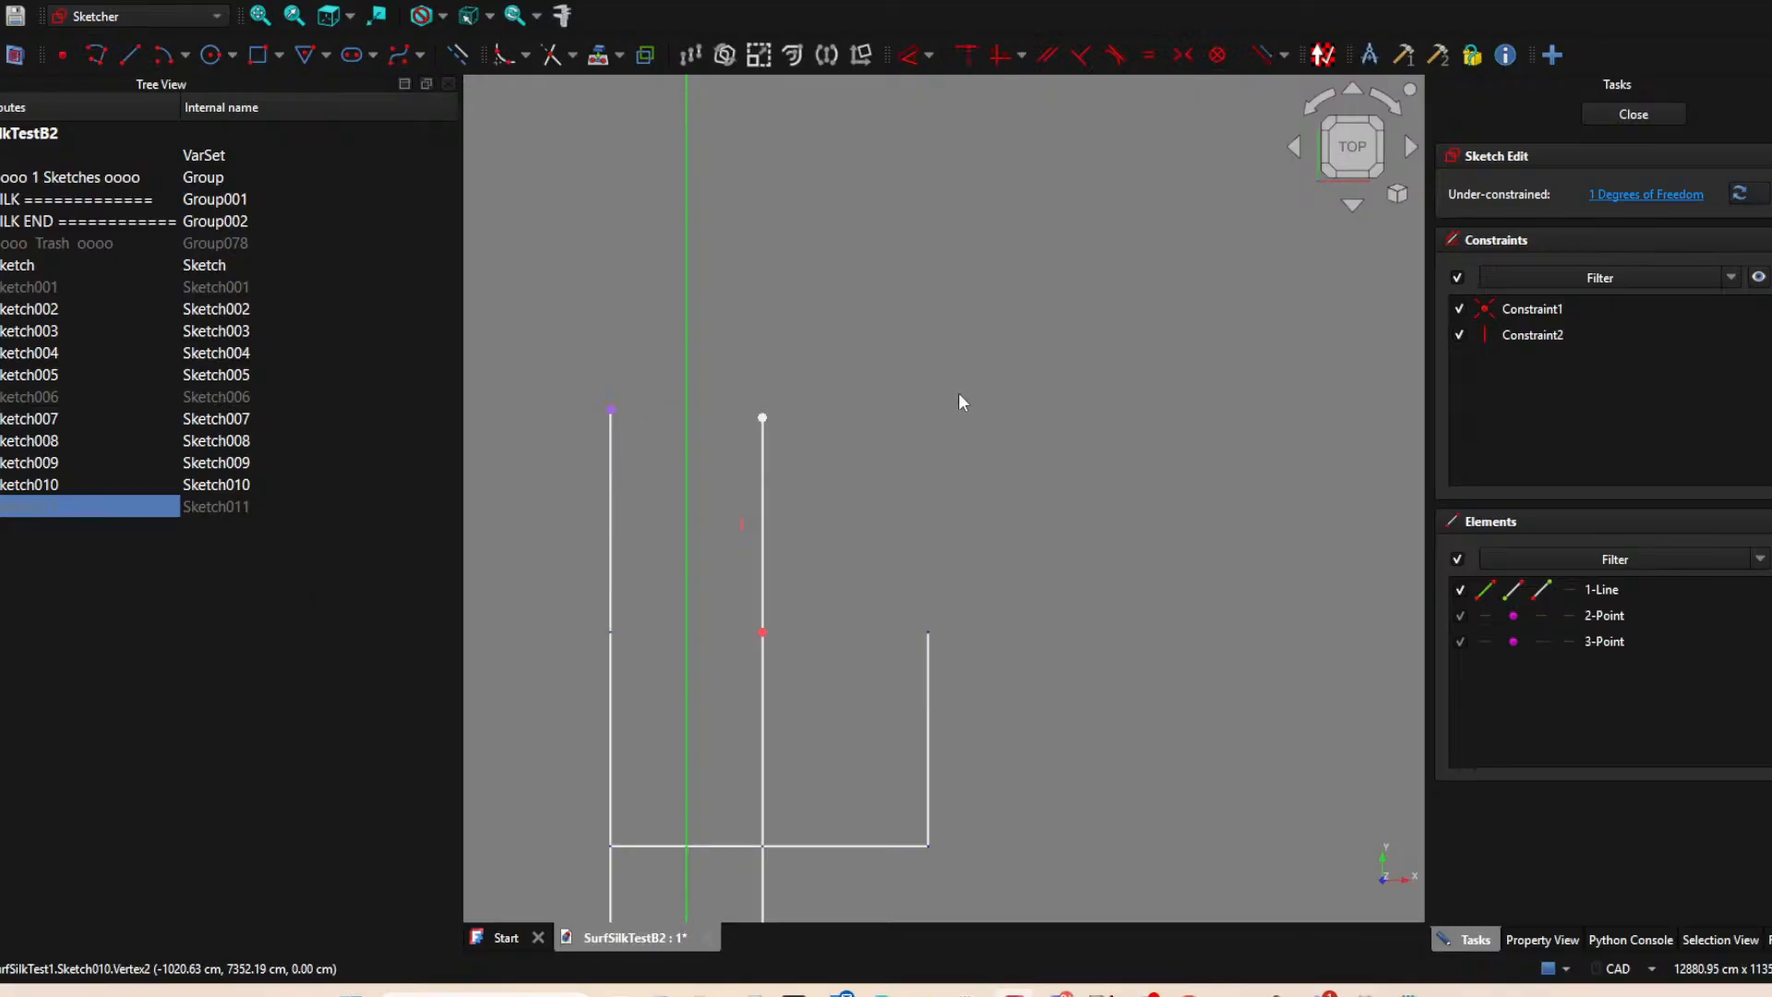
Constrain the middle line's upper endpoint horizontally to the projected left endpoint, and close the sketch.
{"action": "left_click", "coordinate": [763, 418]}
{"action": "left_click", "coordinate": [612, 411]}
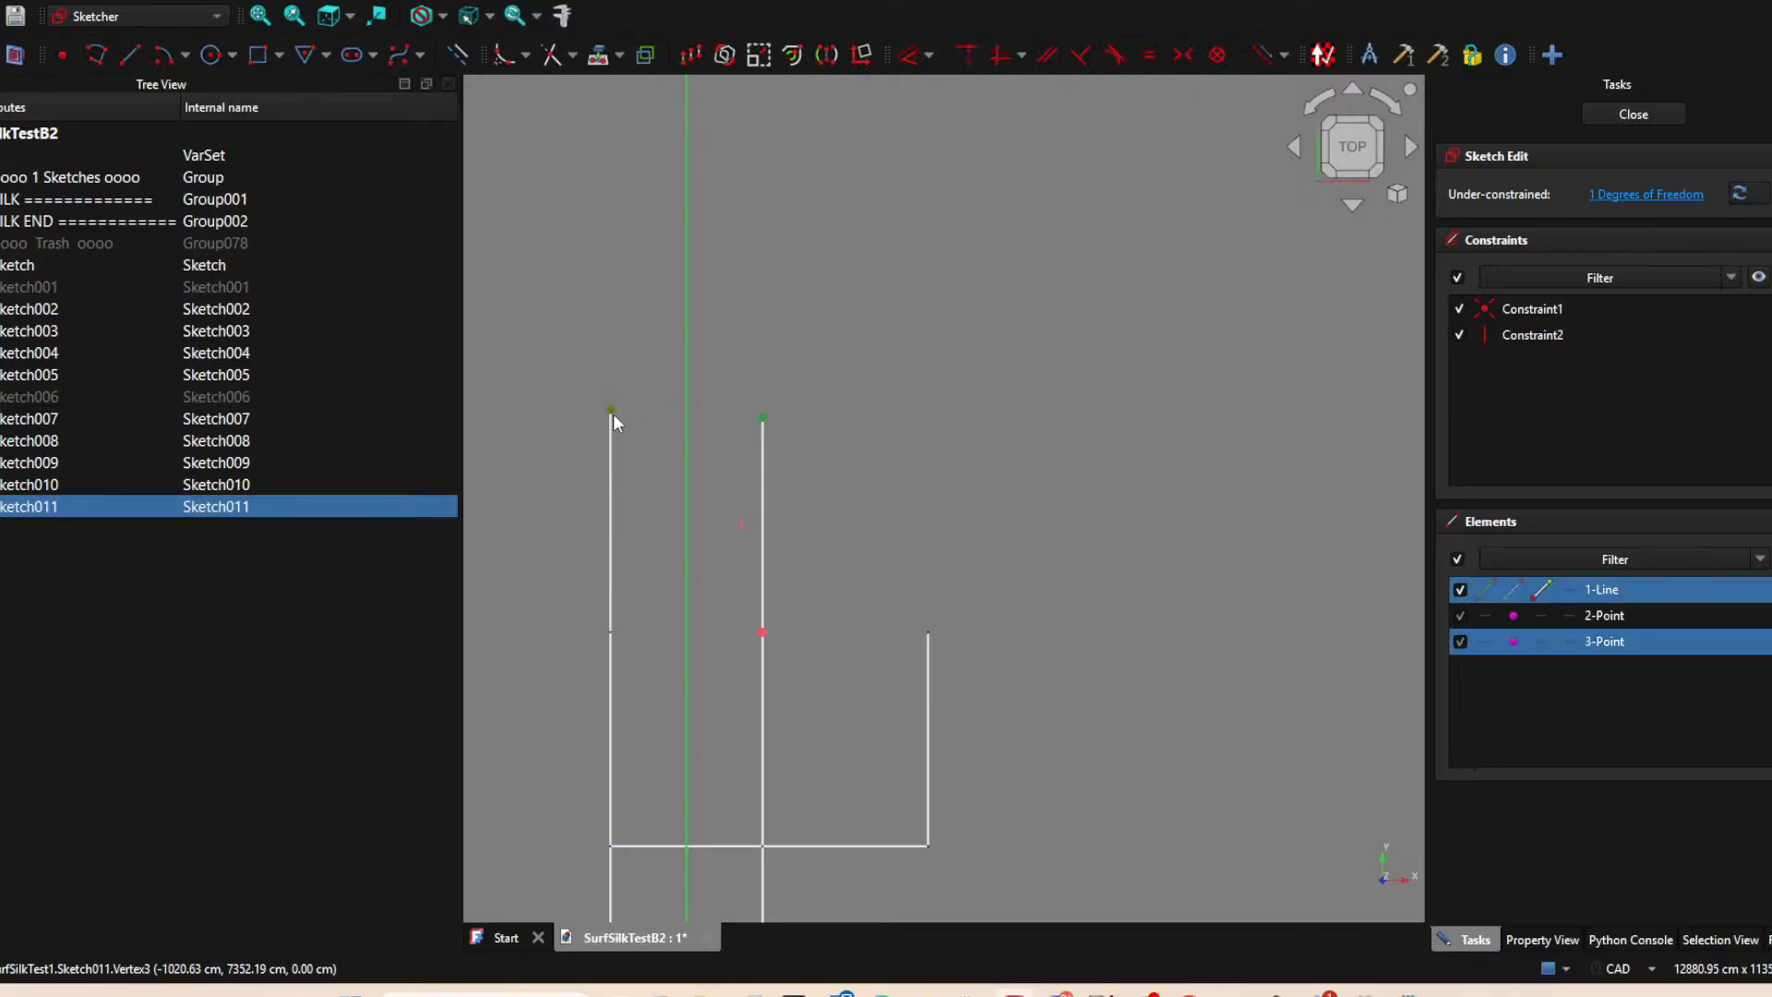
{"action": "key", "text": "h"}
{"action": "left_click", "coordinate": [1634, 113]}
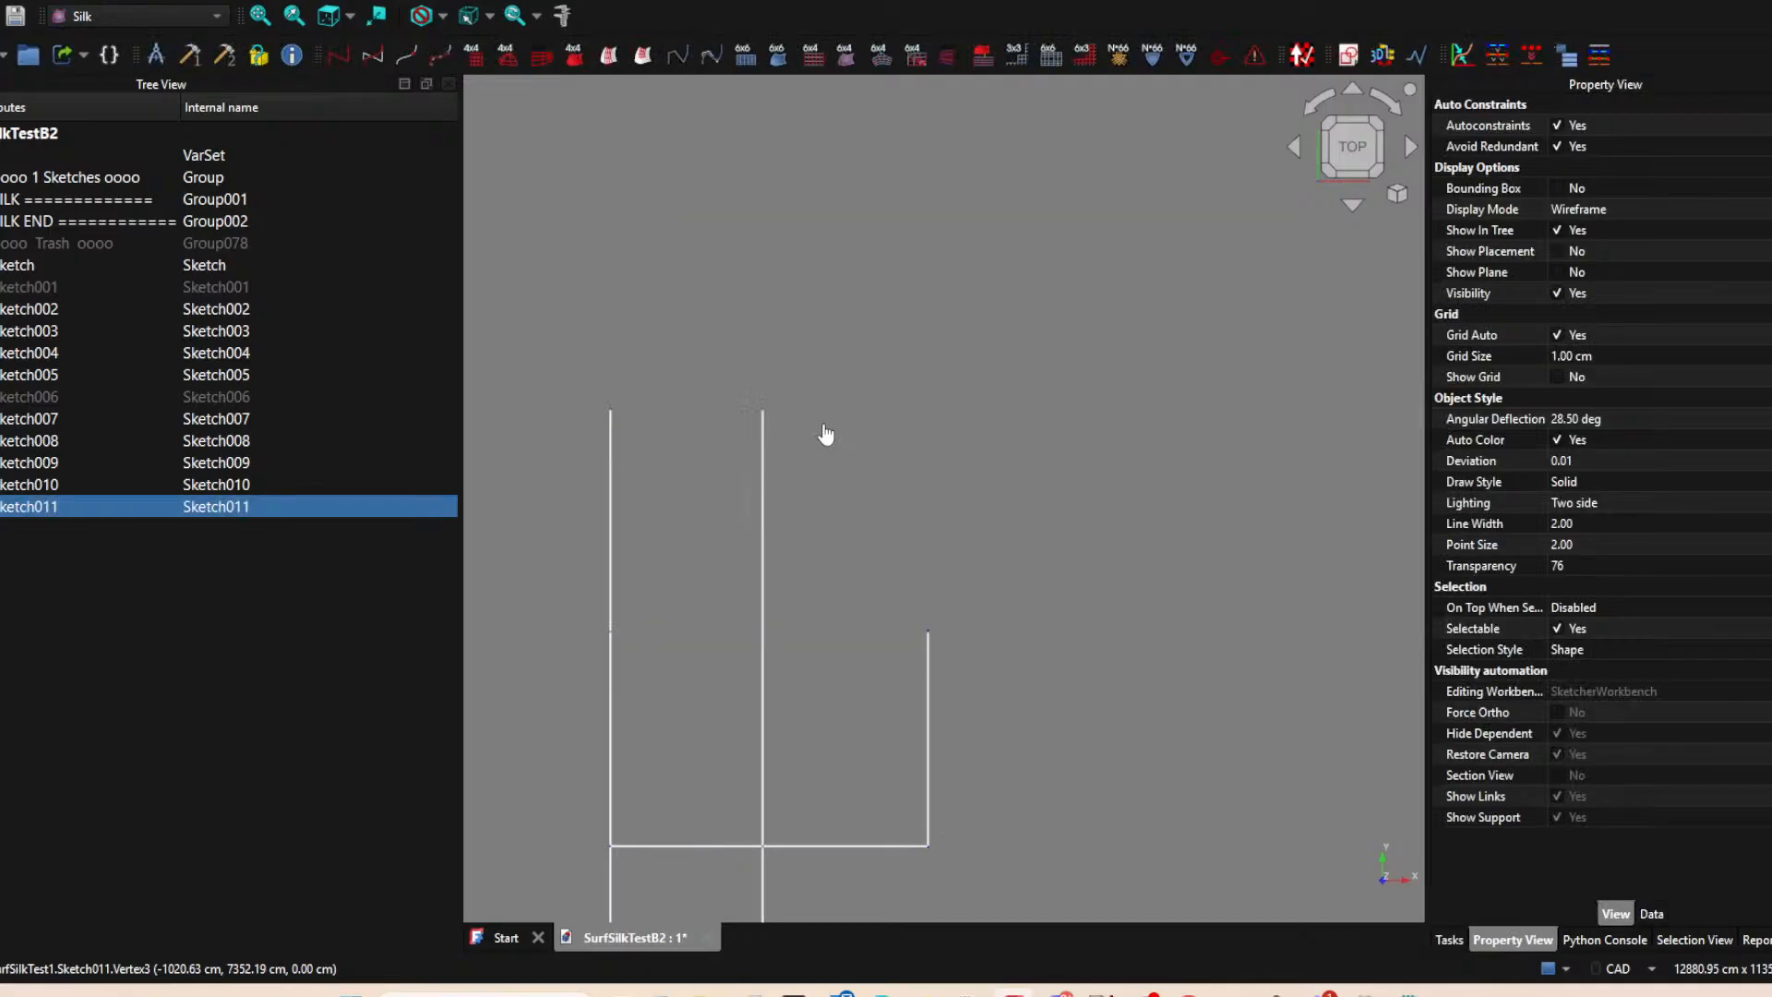
Create an XY-plane sketch and project the upper endpoints of the rightmost vertical line and the extended middle line into it.
{"action": "left_click", "coordinate": [1361, 59]}
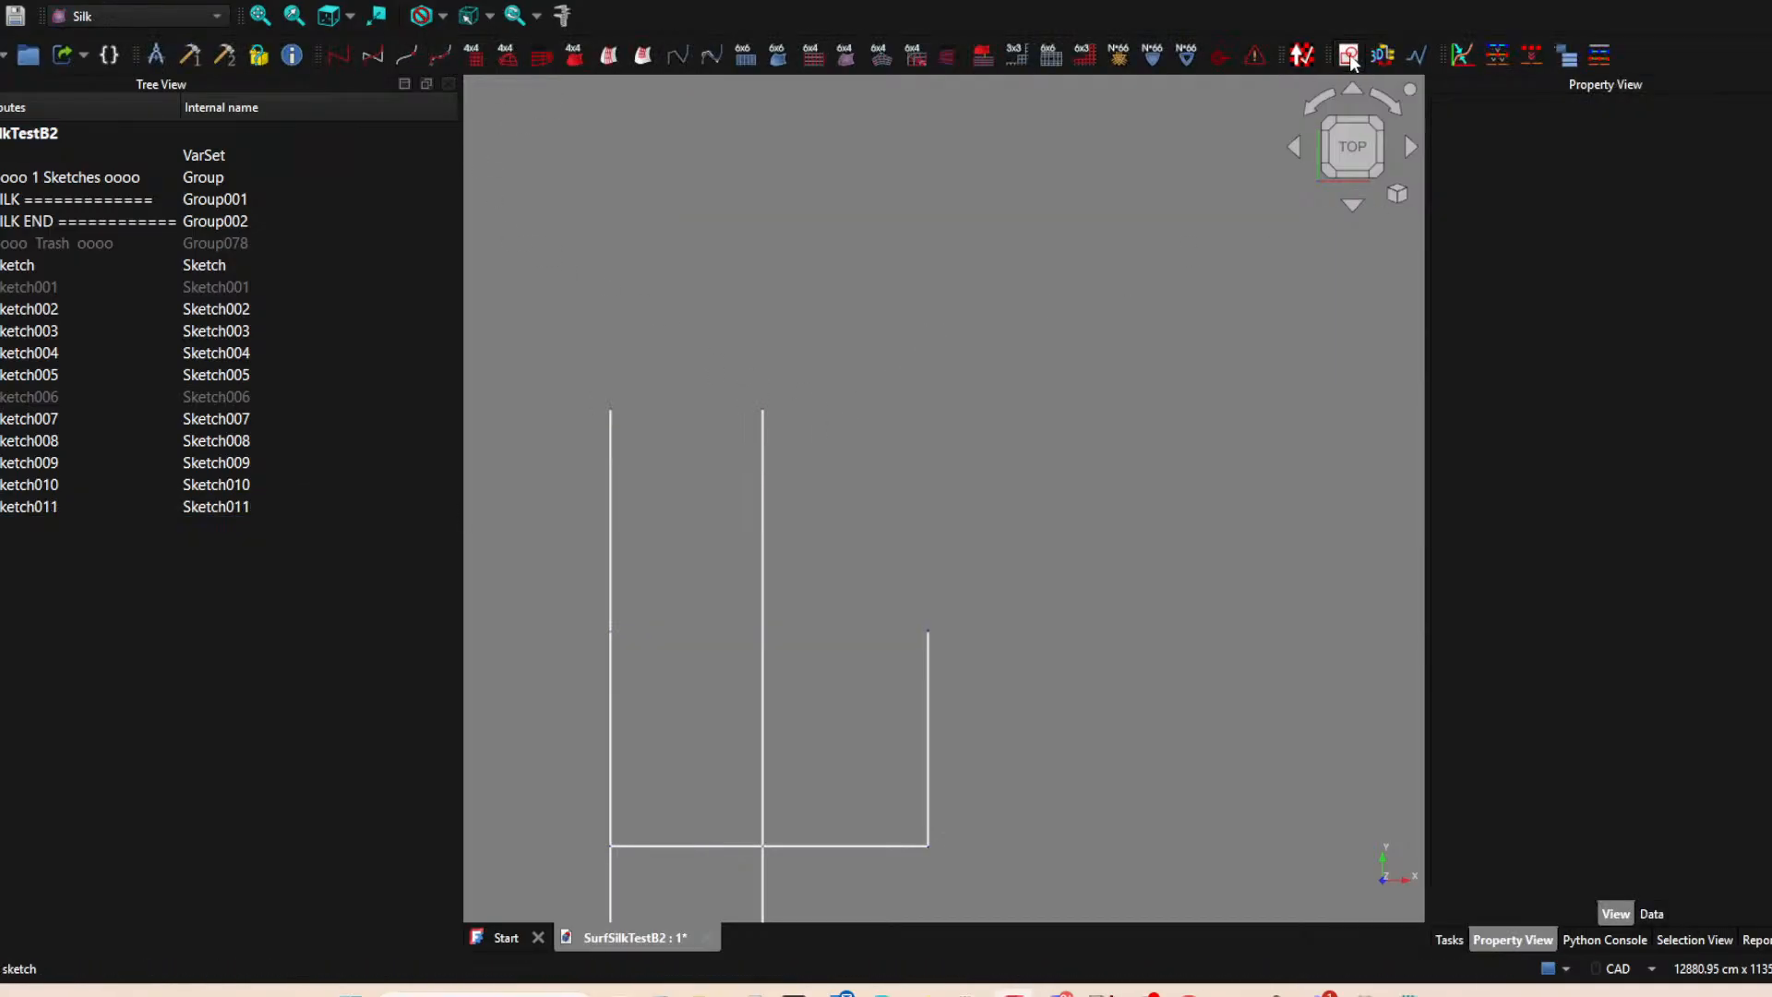
{"action": "left_click", "coordinate": [814, 555]}
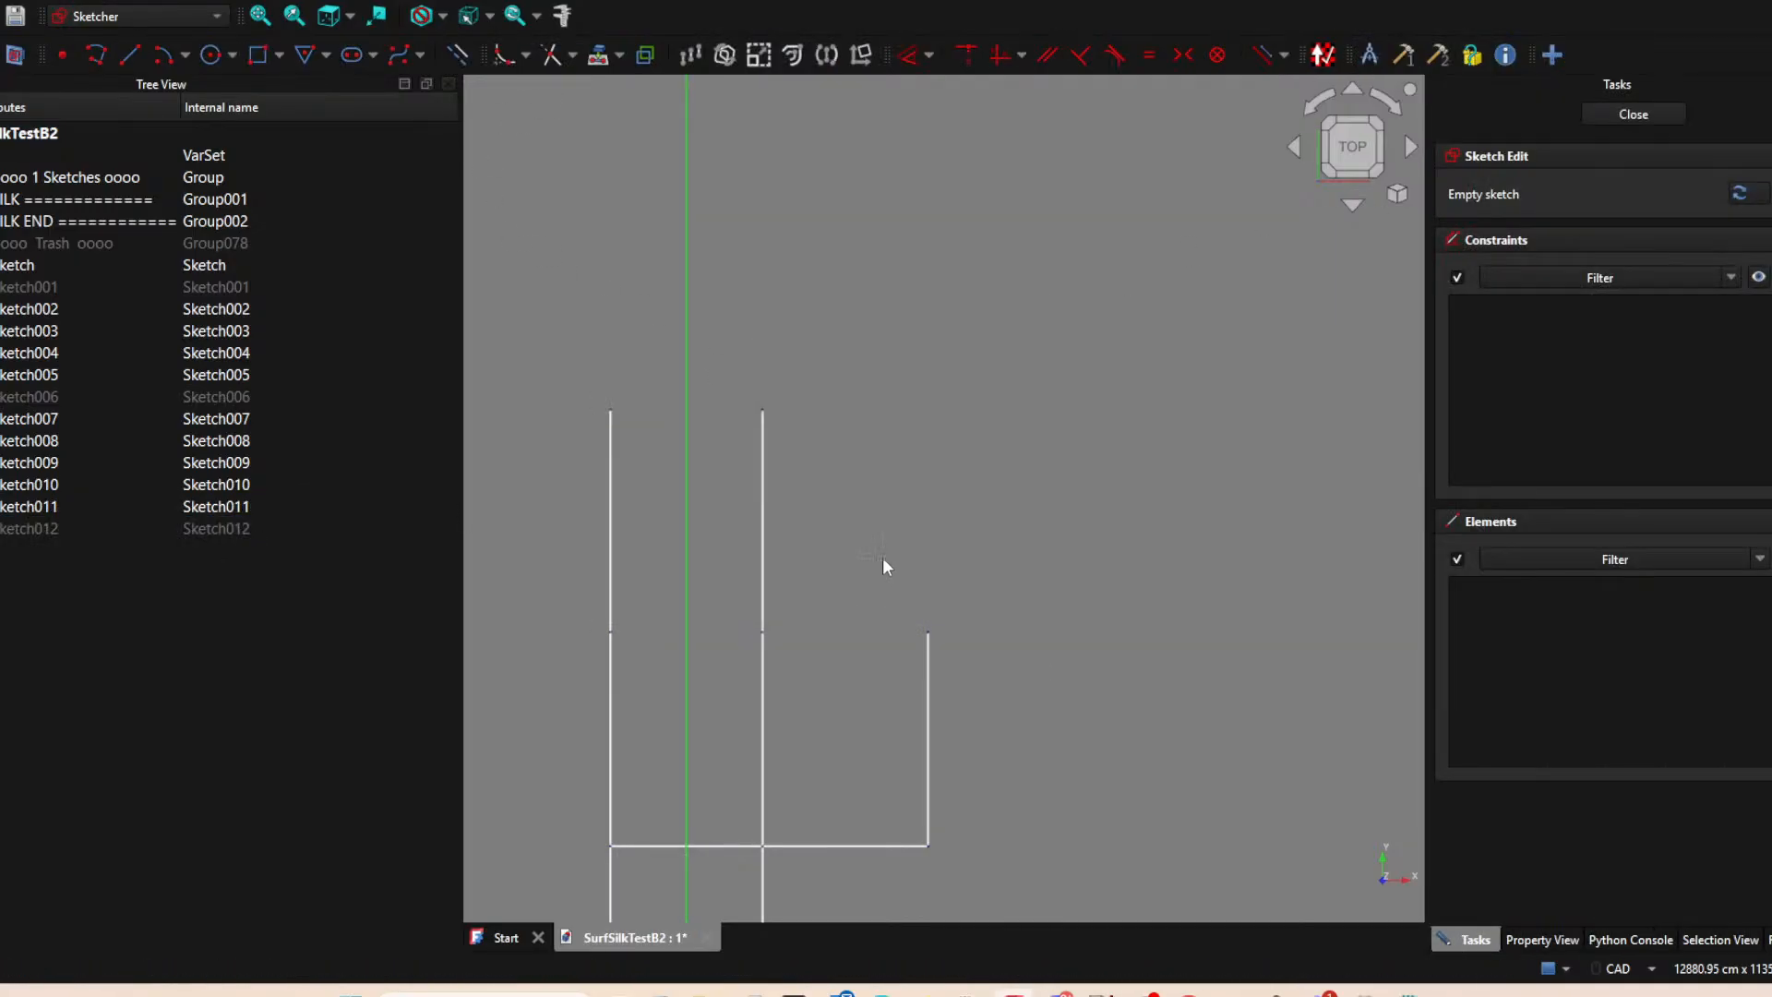
{"action": "left_click", "coordinate": [593, 57]}
{"action": "left_click", "coordinate": [928, 633]}
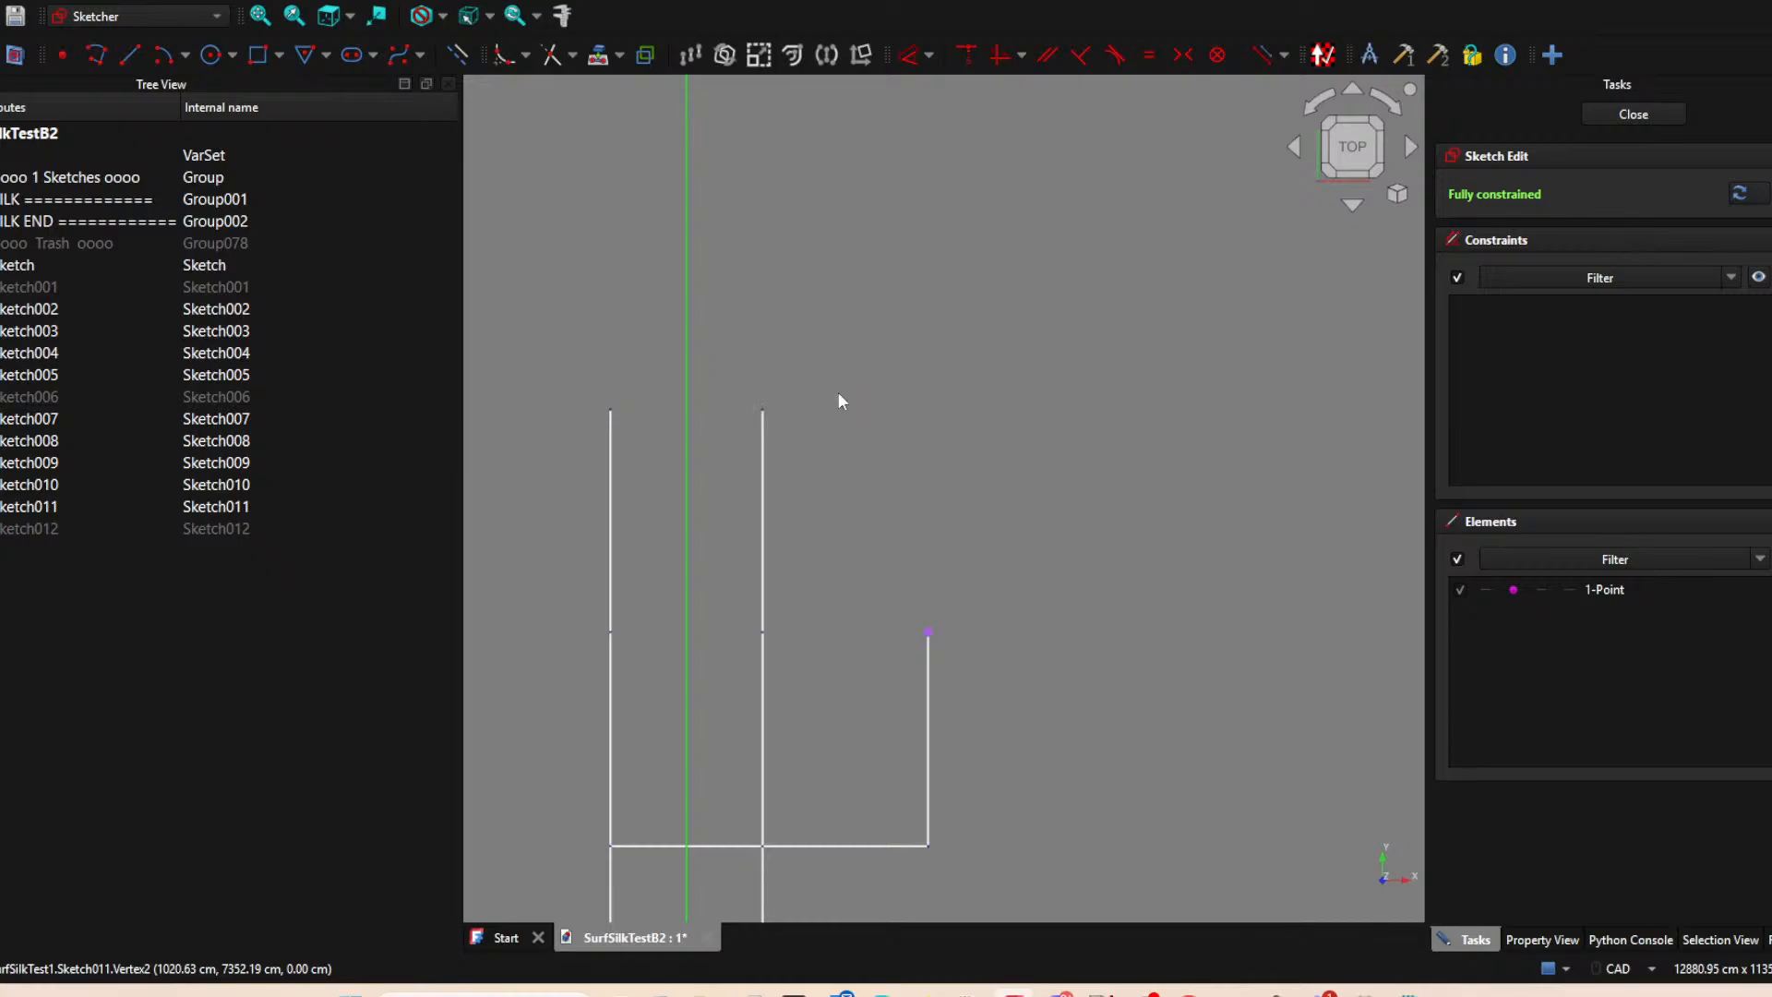
{"action": "left_click", "coordinate": [762, 410]}
Draw a vertical line about 2973 cm long upward from the rightmost line's projected endpoint.
{"action": "left_click", "coordinate": [130, 56]}
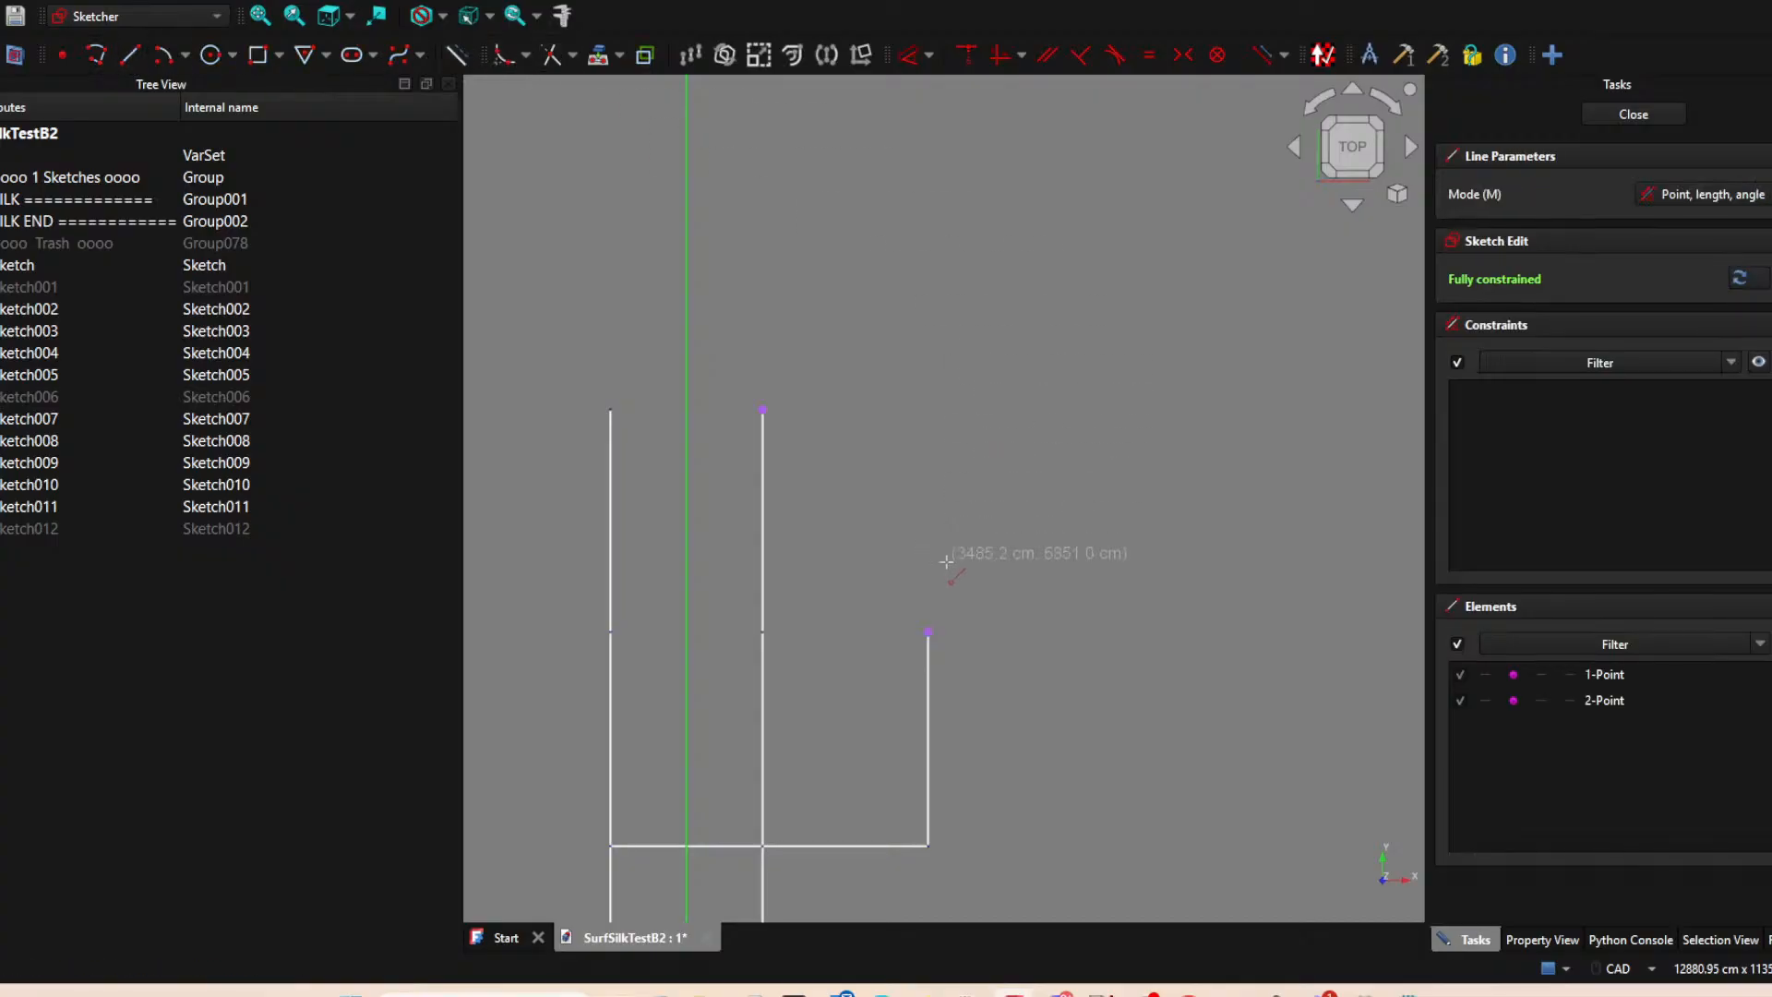
{"action": "left_click", "coordinate": [928, 633]}
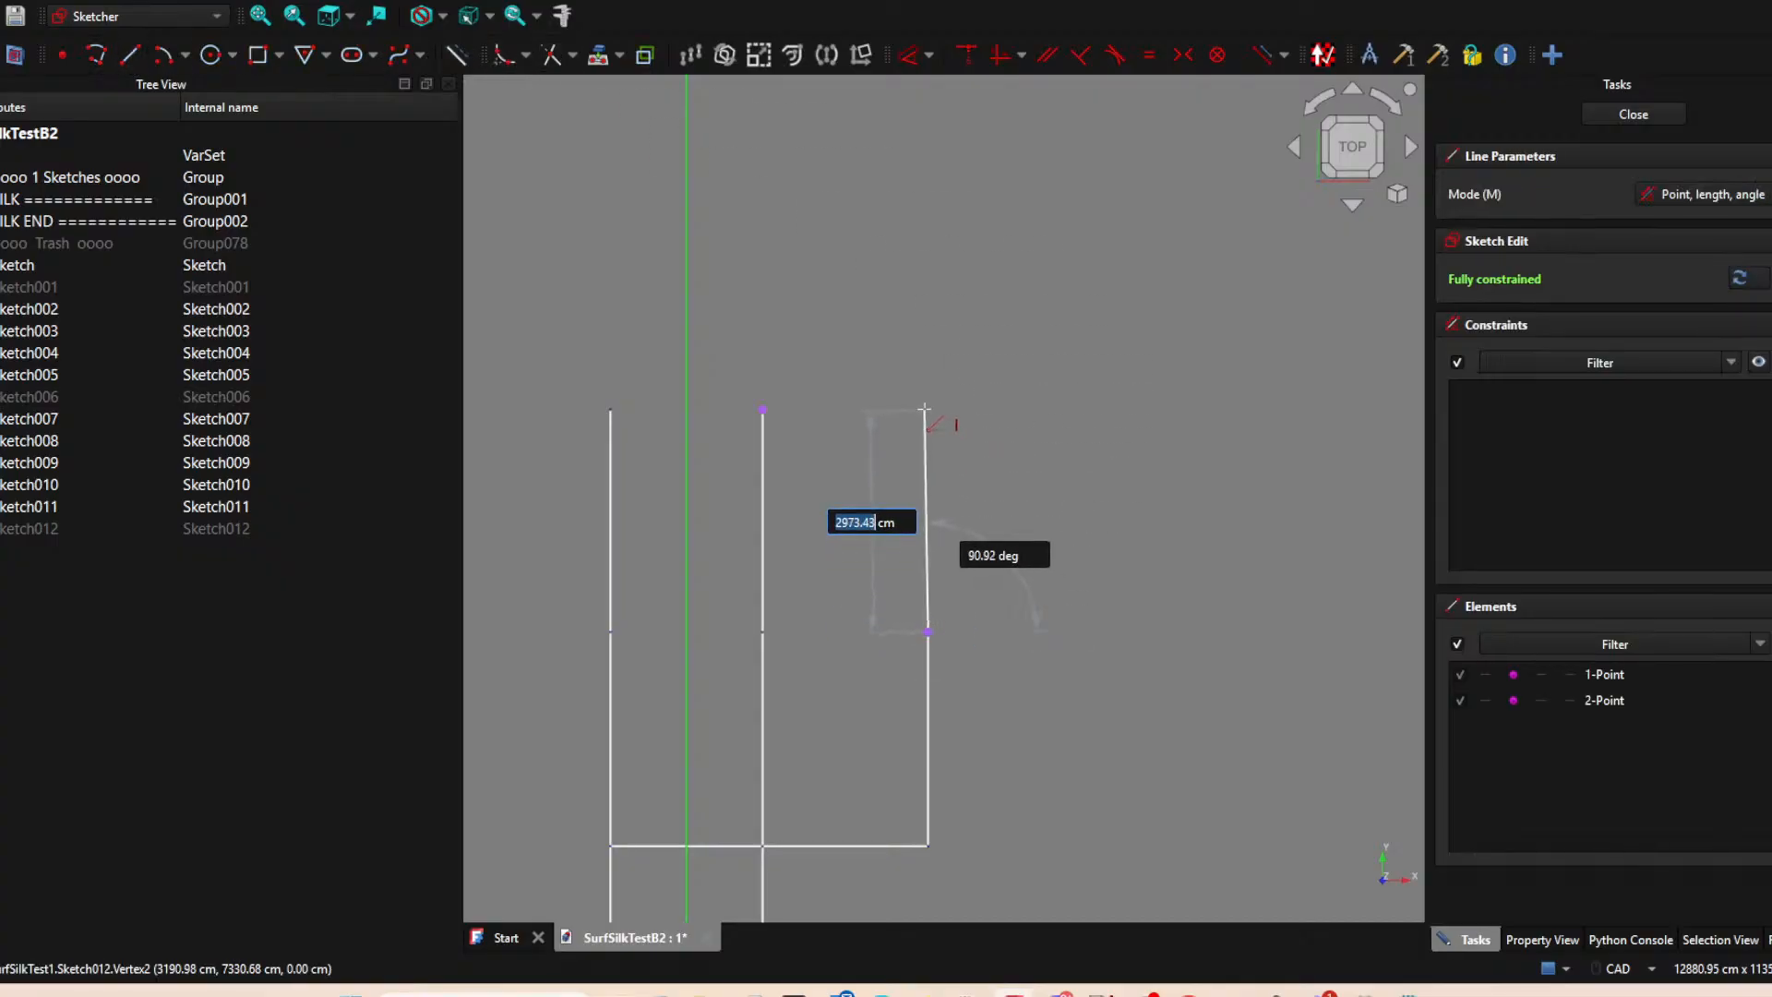
{"action": "left_click", "coordinate": [929, 409]}
Constrain the right line's upper endpoint horizontally to the middle line's projected endpoint, and close the sketch.
{"action": "left_click", "coordinate": [927, 409]}
{"action": "left_click", "coordinate": [765, 411]}
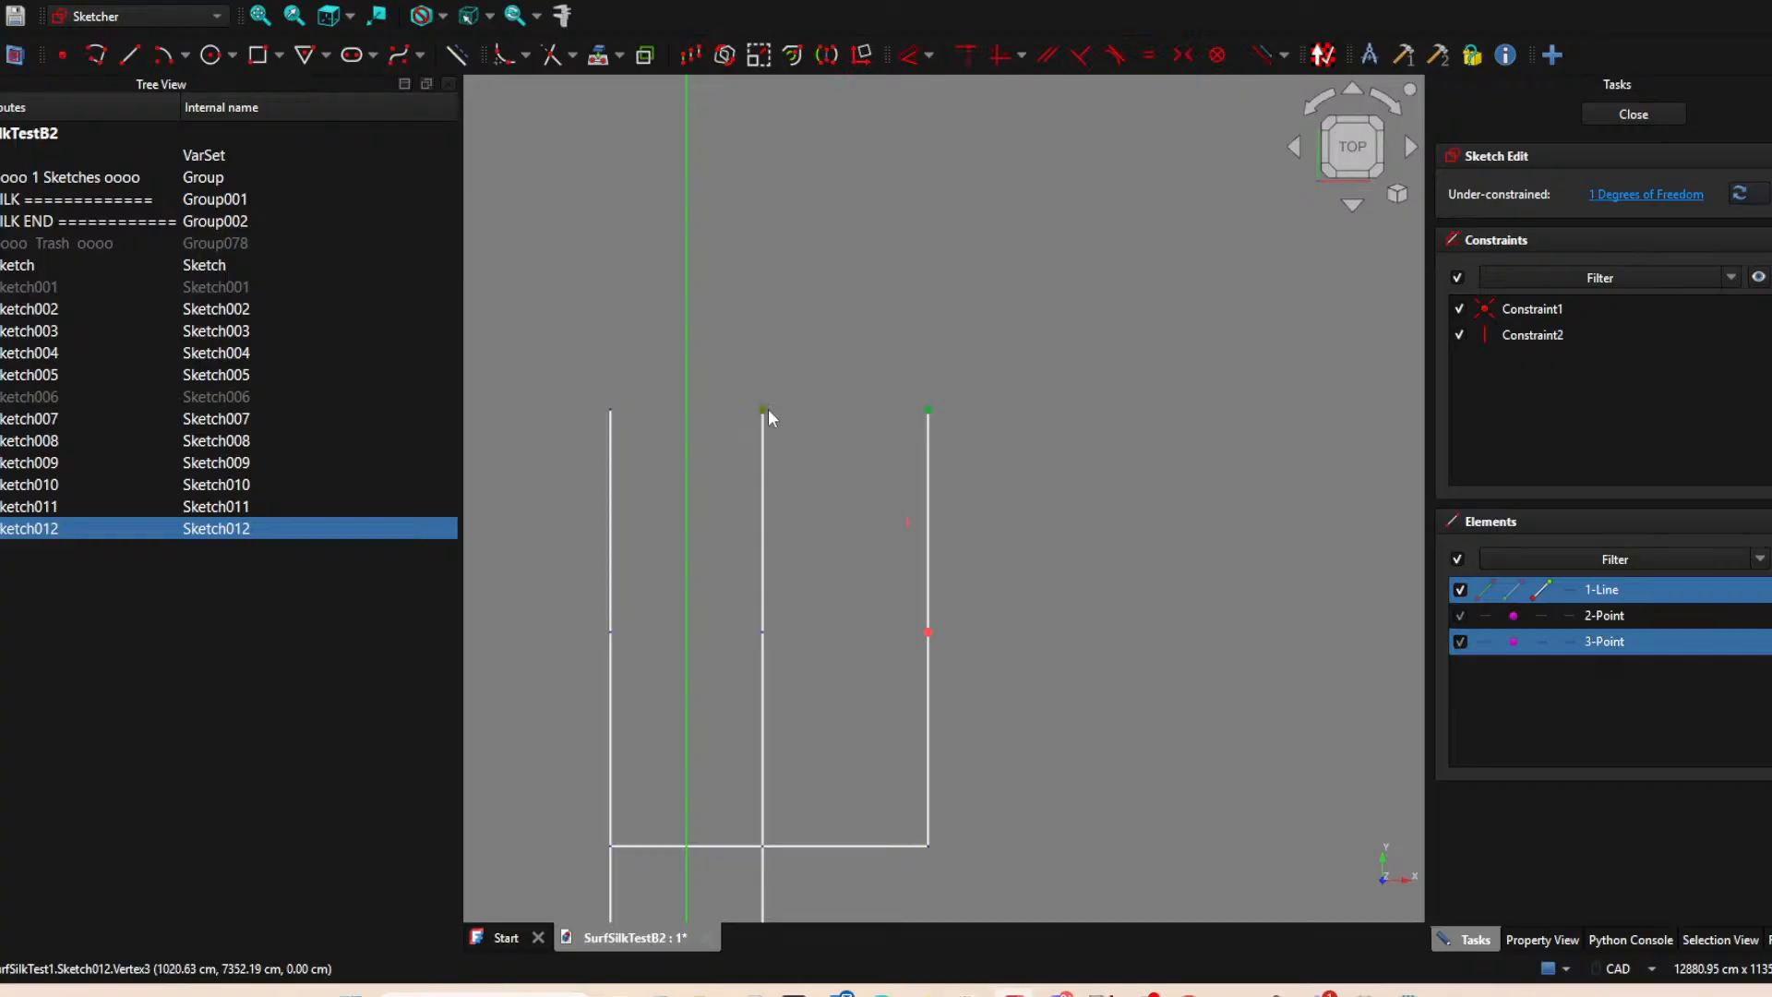
{"action": "key", "text": "h"}
{"action": "left_click", "coordinate": [1602, 118]}
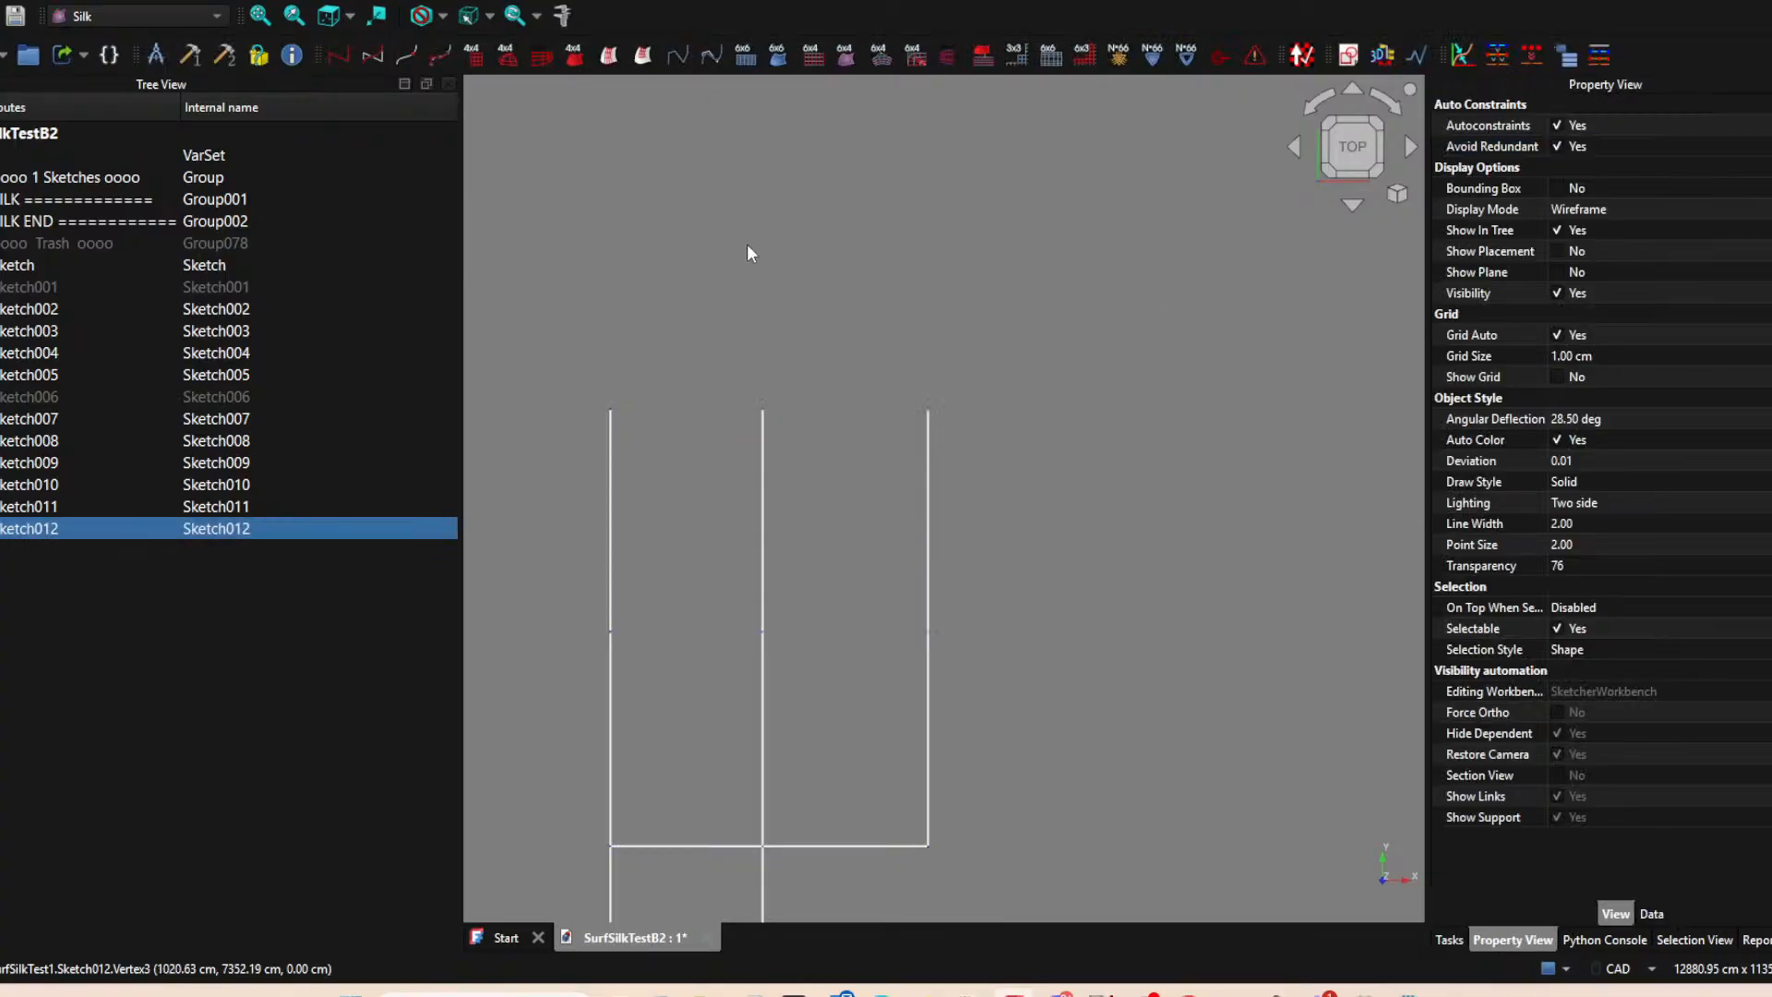
{"action": "left_click", "coordinate": [850, 331]}
Create an XY-plane sketch and project the upper endpoints of the extended left and middle vertical lines into it.
{"action": "left_click", "coordinate": [1348, 54]}
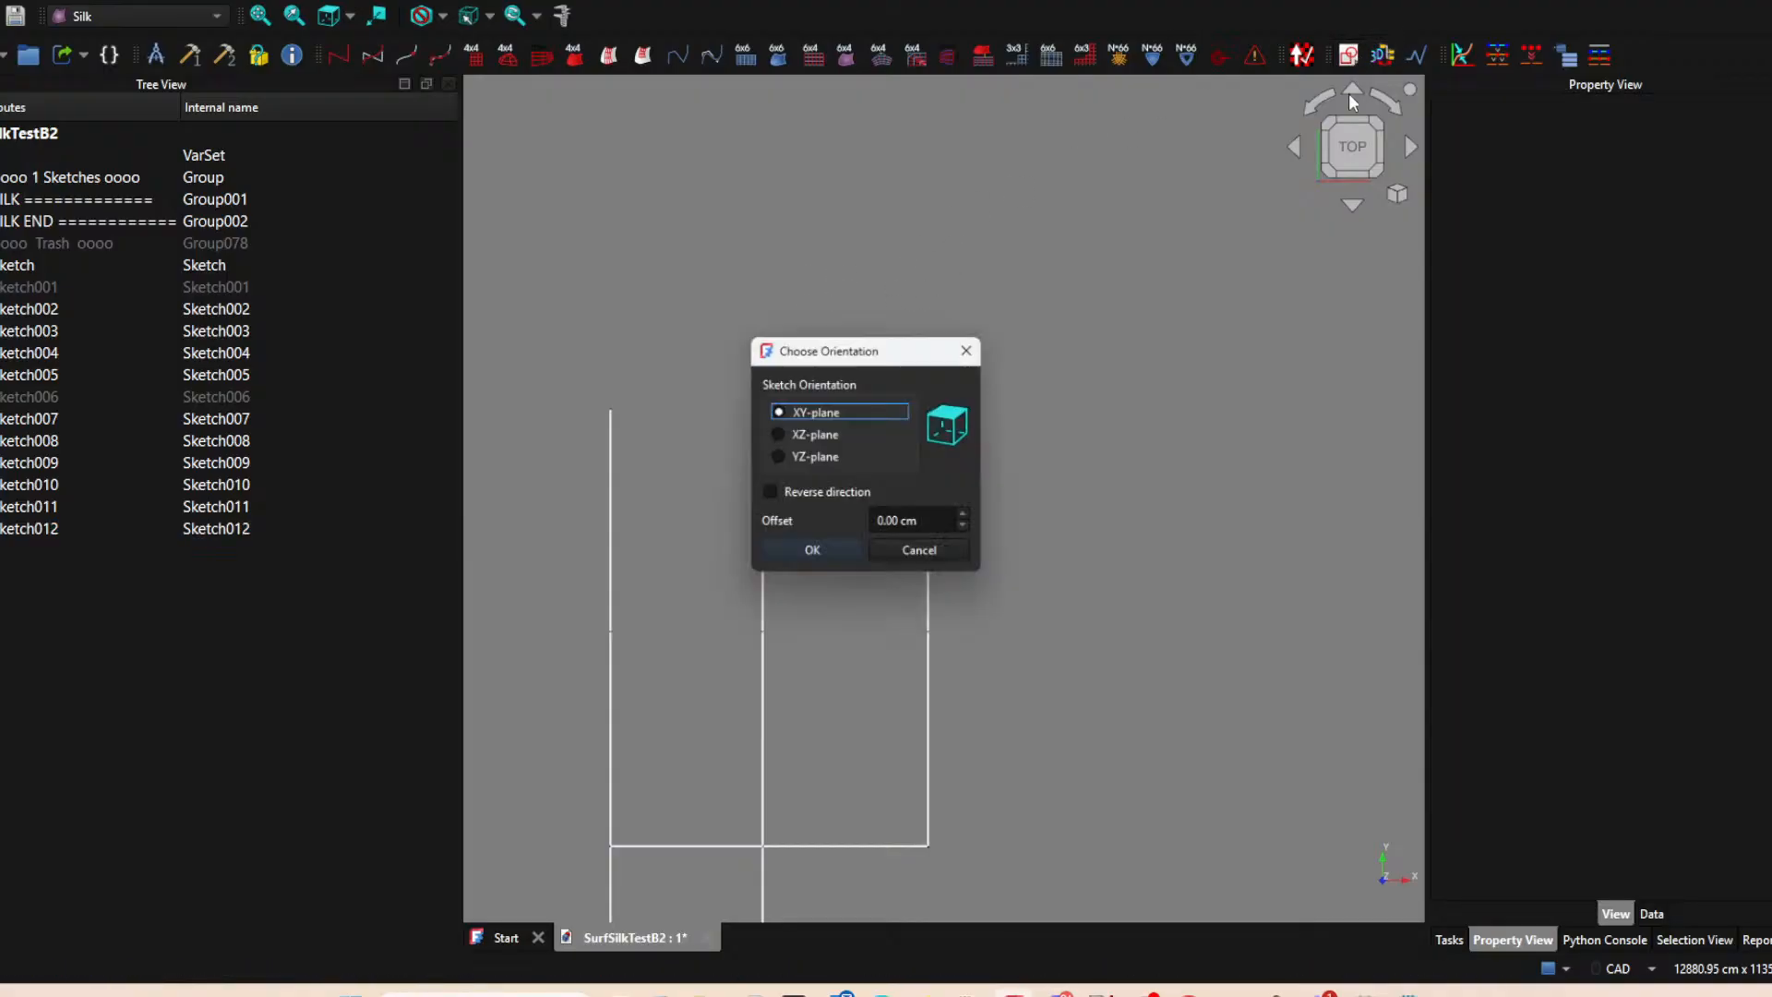
{"action": "left_click", "coordinate": [810, 553]}
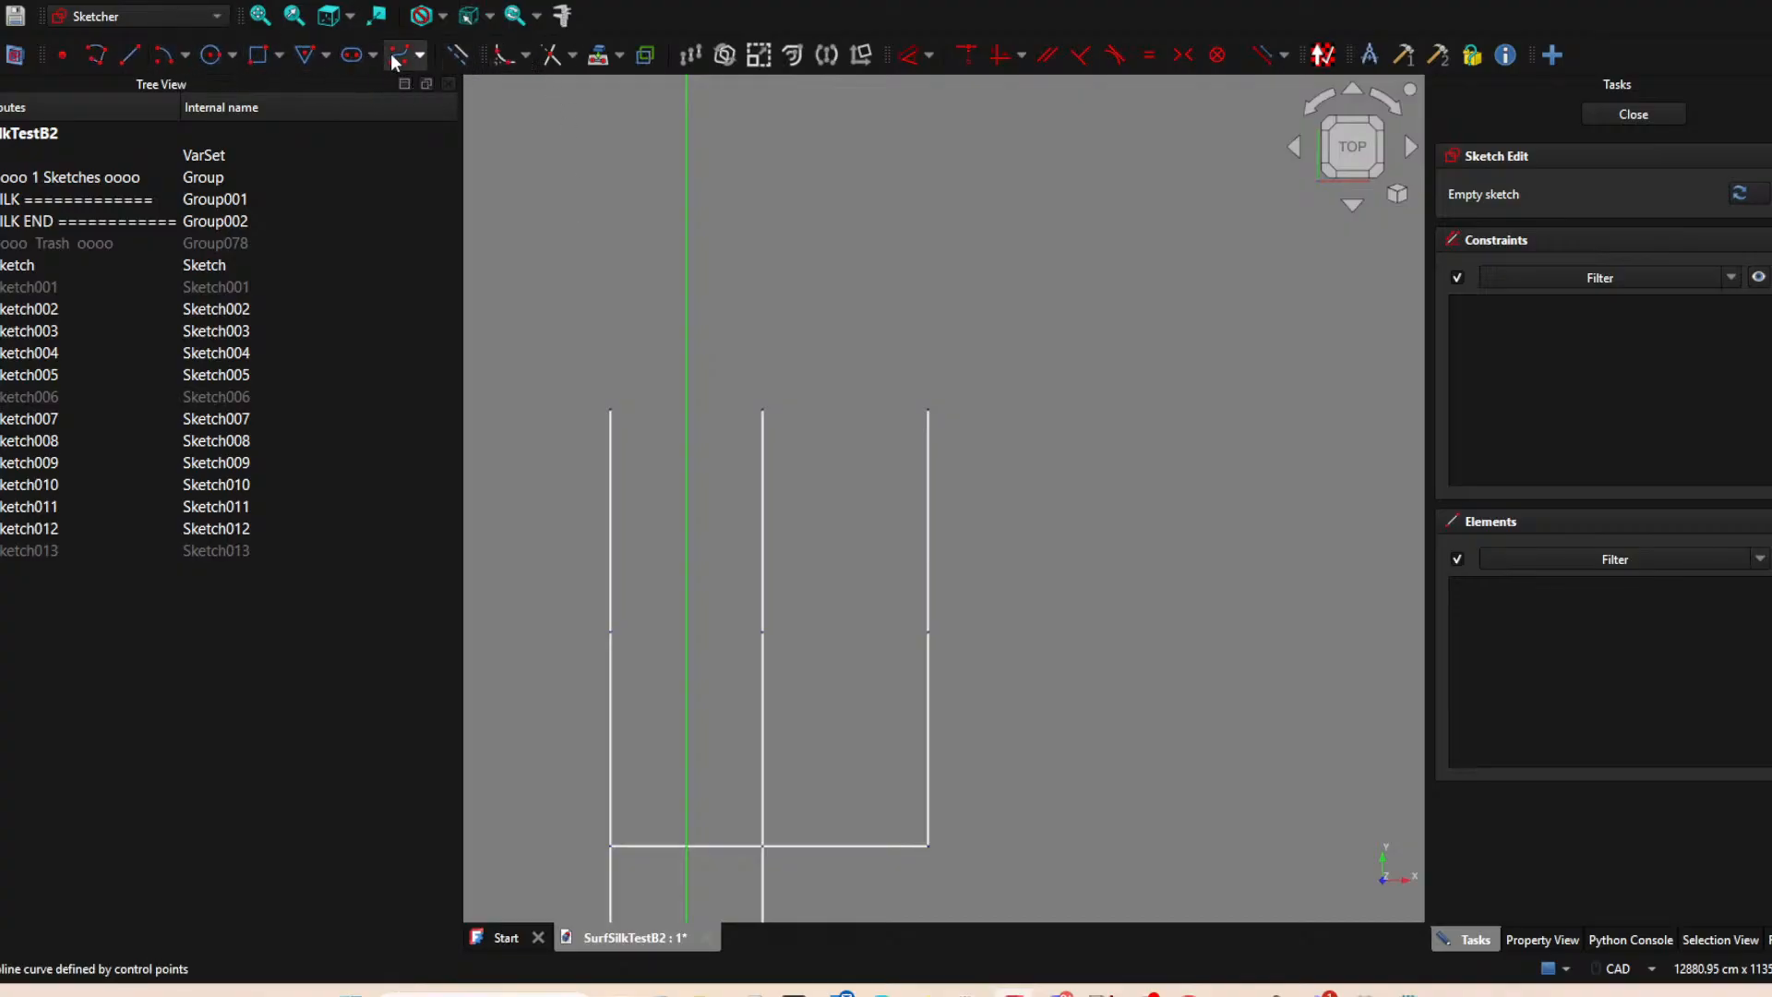
{"action": "left_click", "coordinate": [561, 52]}
{"action": "left_click", "coordinate": [610, 409]}
{"action": "left_click", "coordinate": [762, 409]}
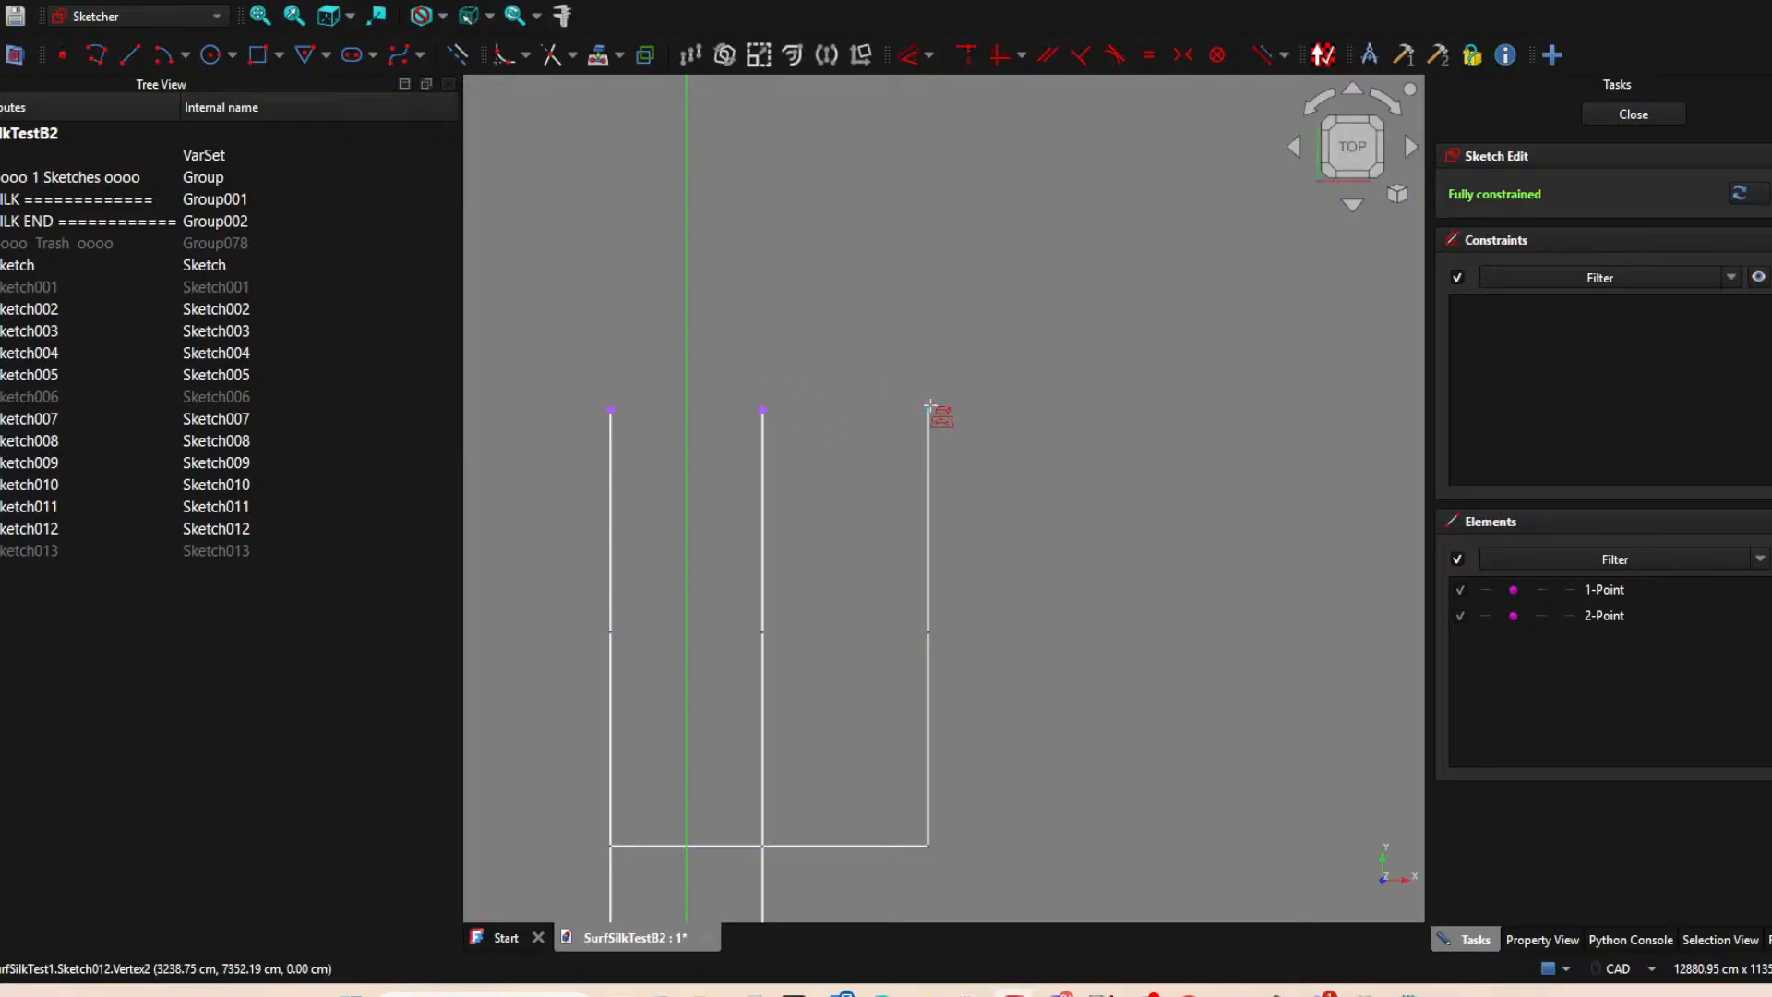
{"action": "key", "text": "Escape"}
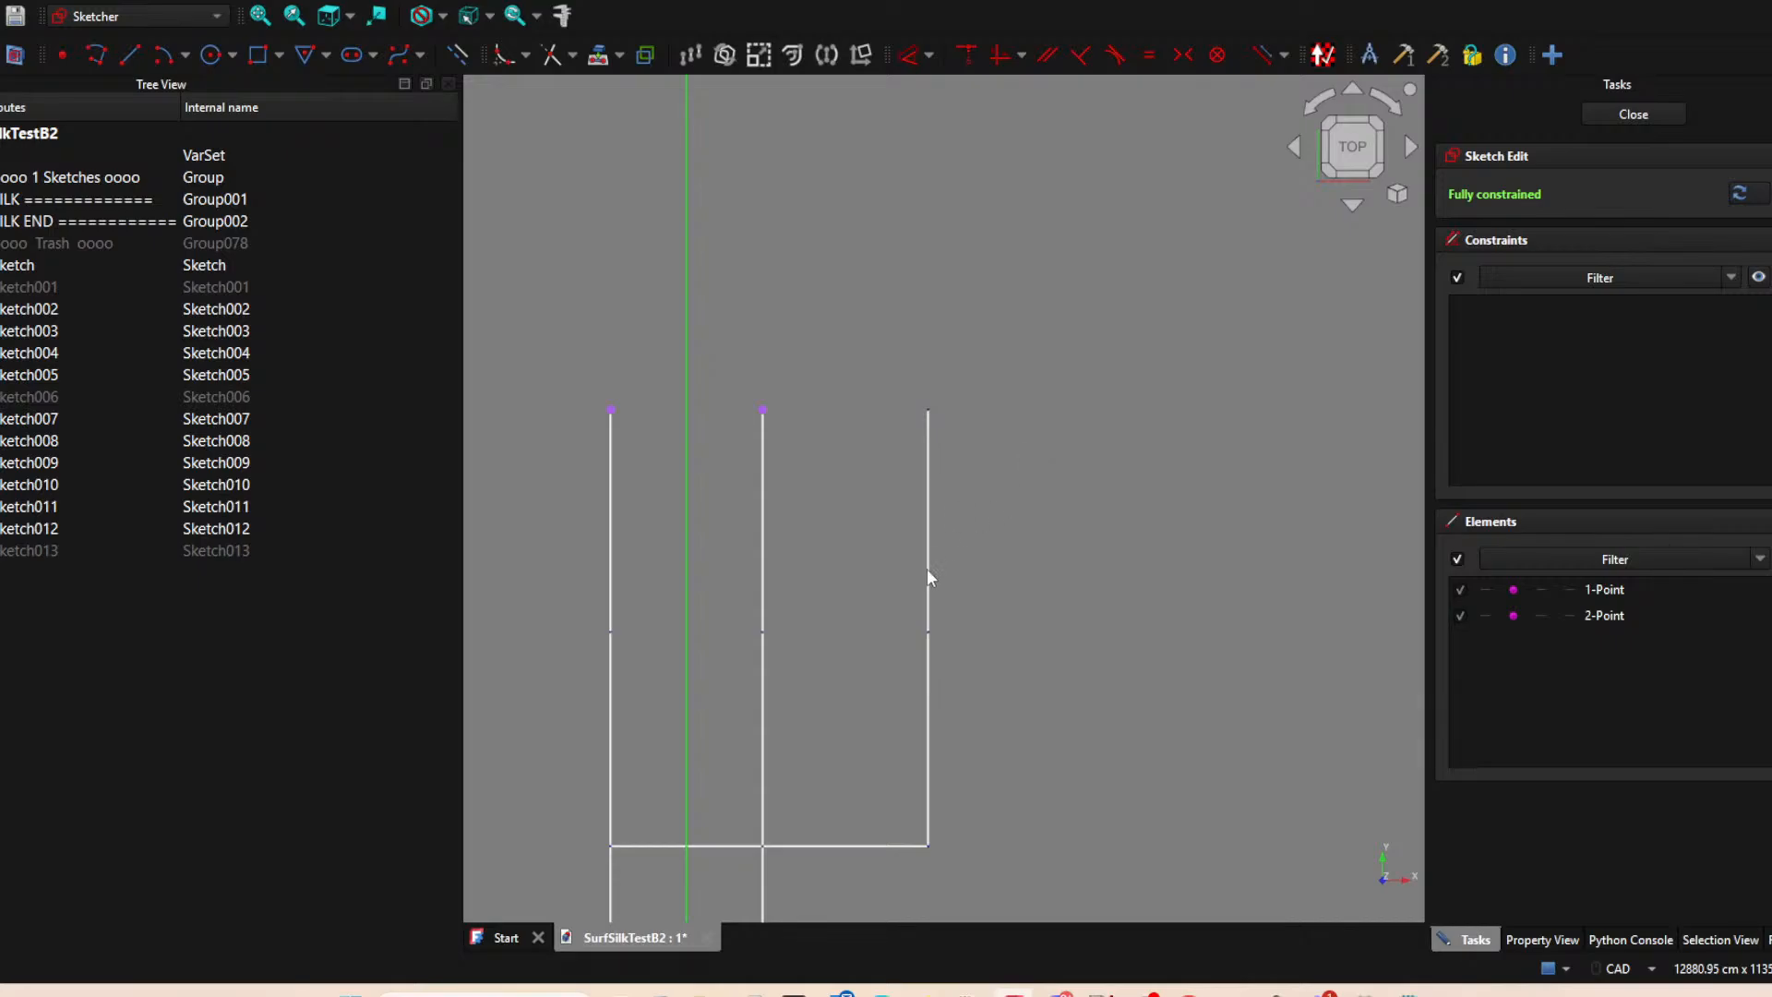
Draw a horizontal line connecting the projected left and middle endpoints, close the sketch and hide it.
{"action": "left_click", "coordinate": [130, 55]}
{"action": "left_click", "coordinate": [611, 408]}
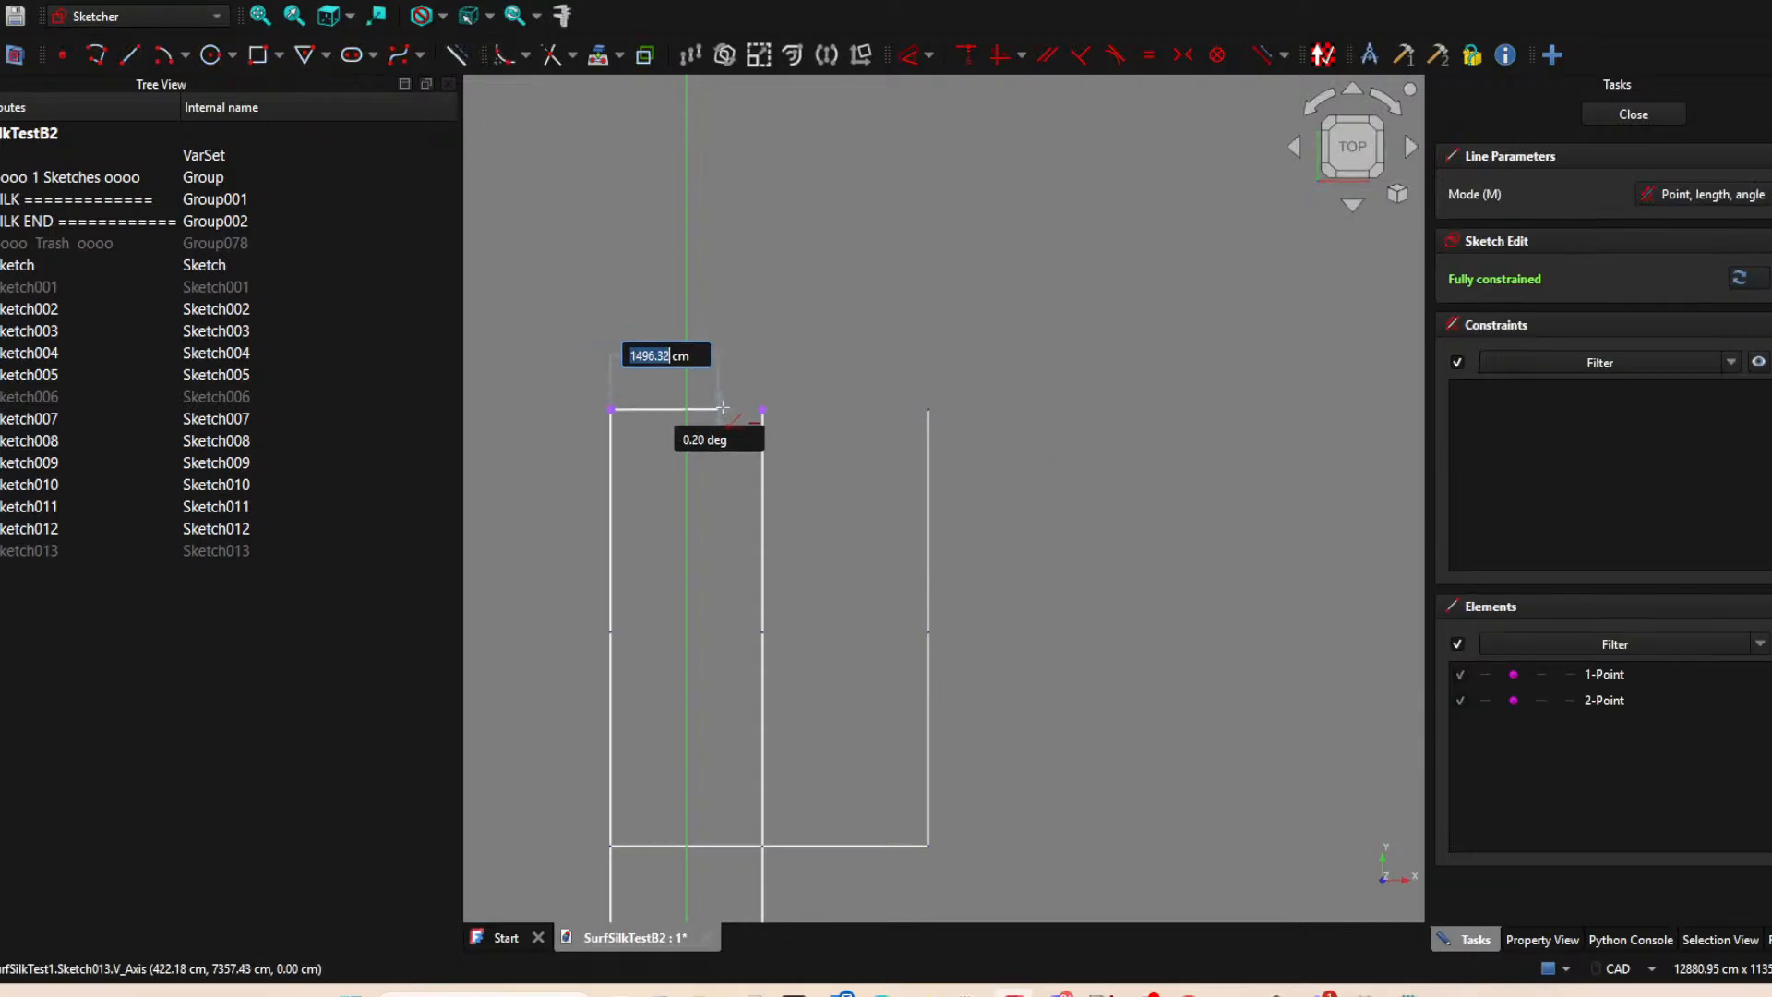
{"action": "left_click", "coordinate": [760, 409]}
{"action": "right_click", "coordinate": [866, 319]}
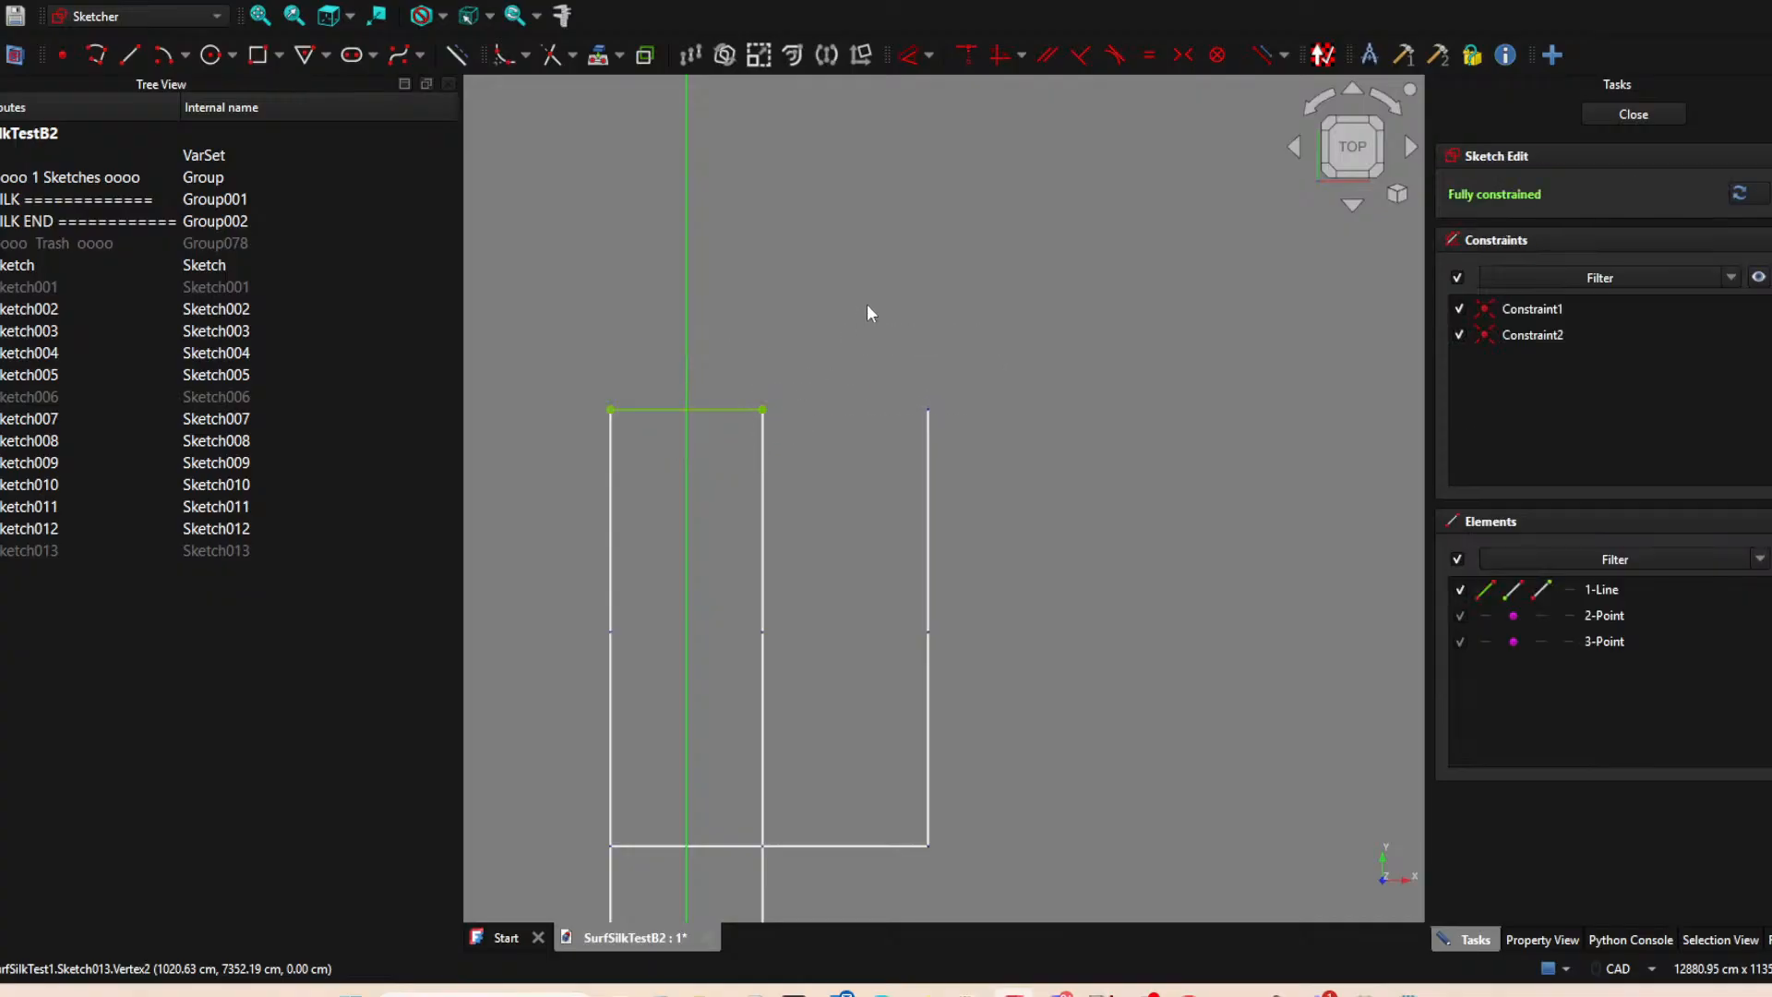
{"action": "left_click", "coordinate": [1633, 113]}
{"action": "key", "text": "space"}
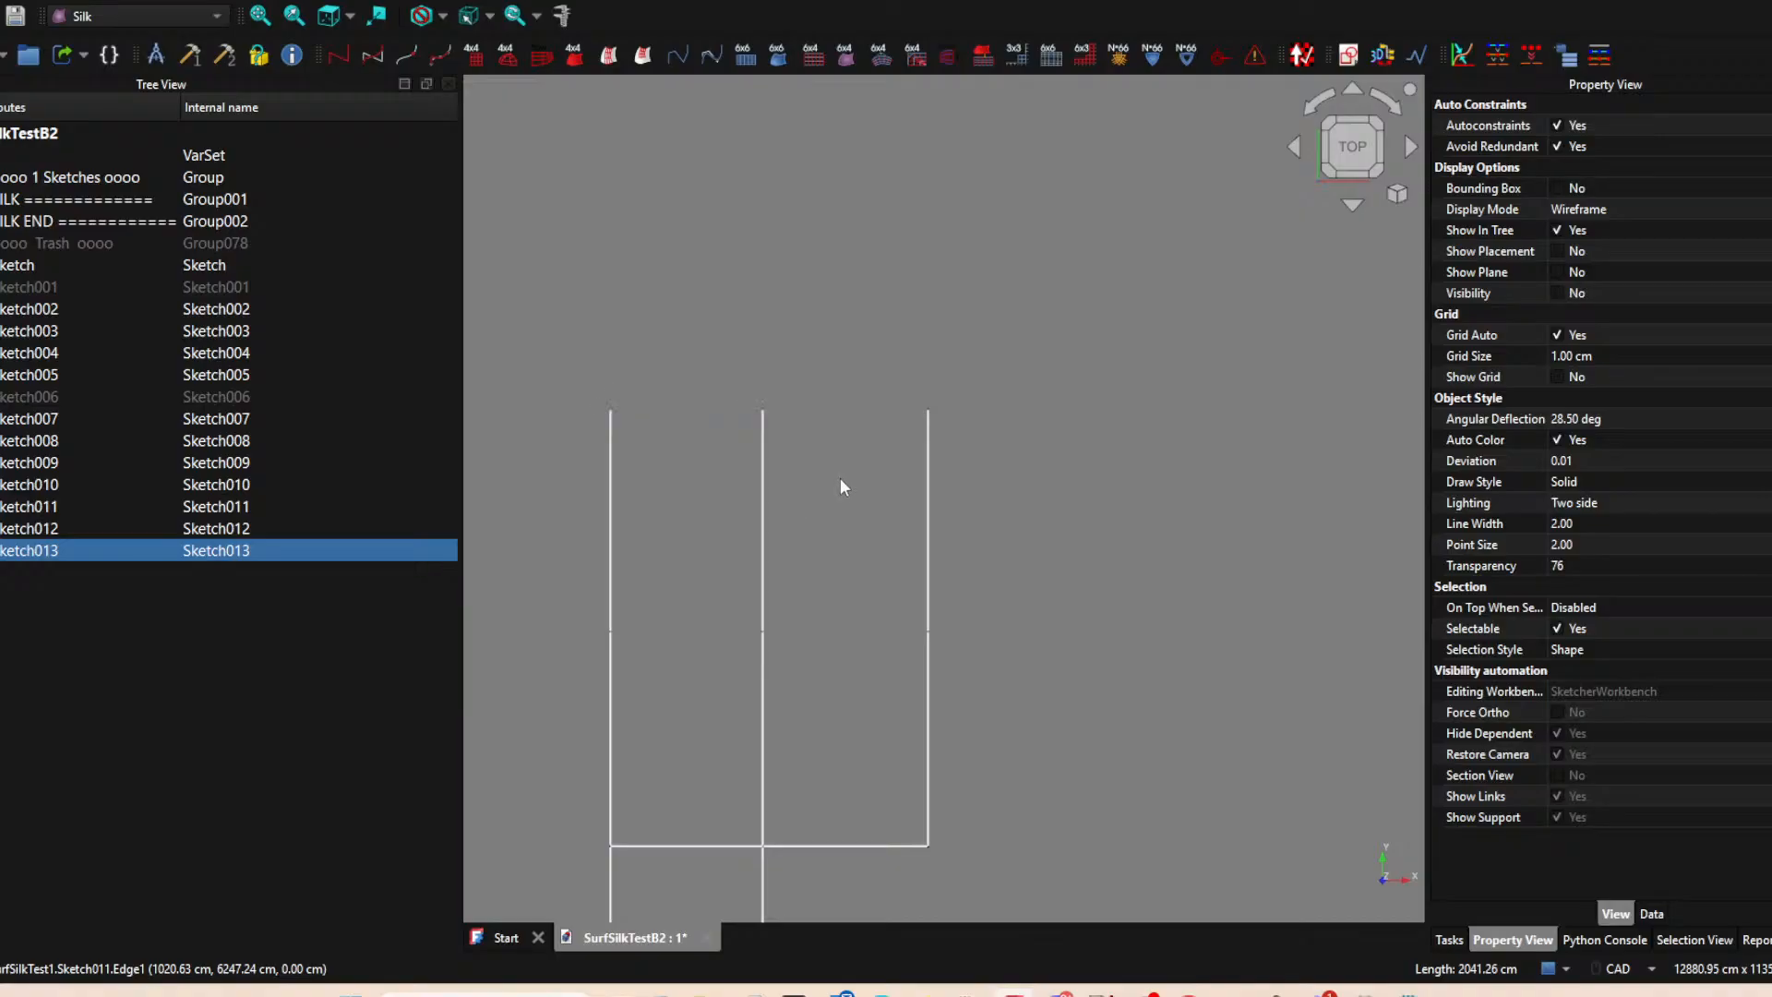
{"action": "left_click", "coordinate": [858, 420]}
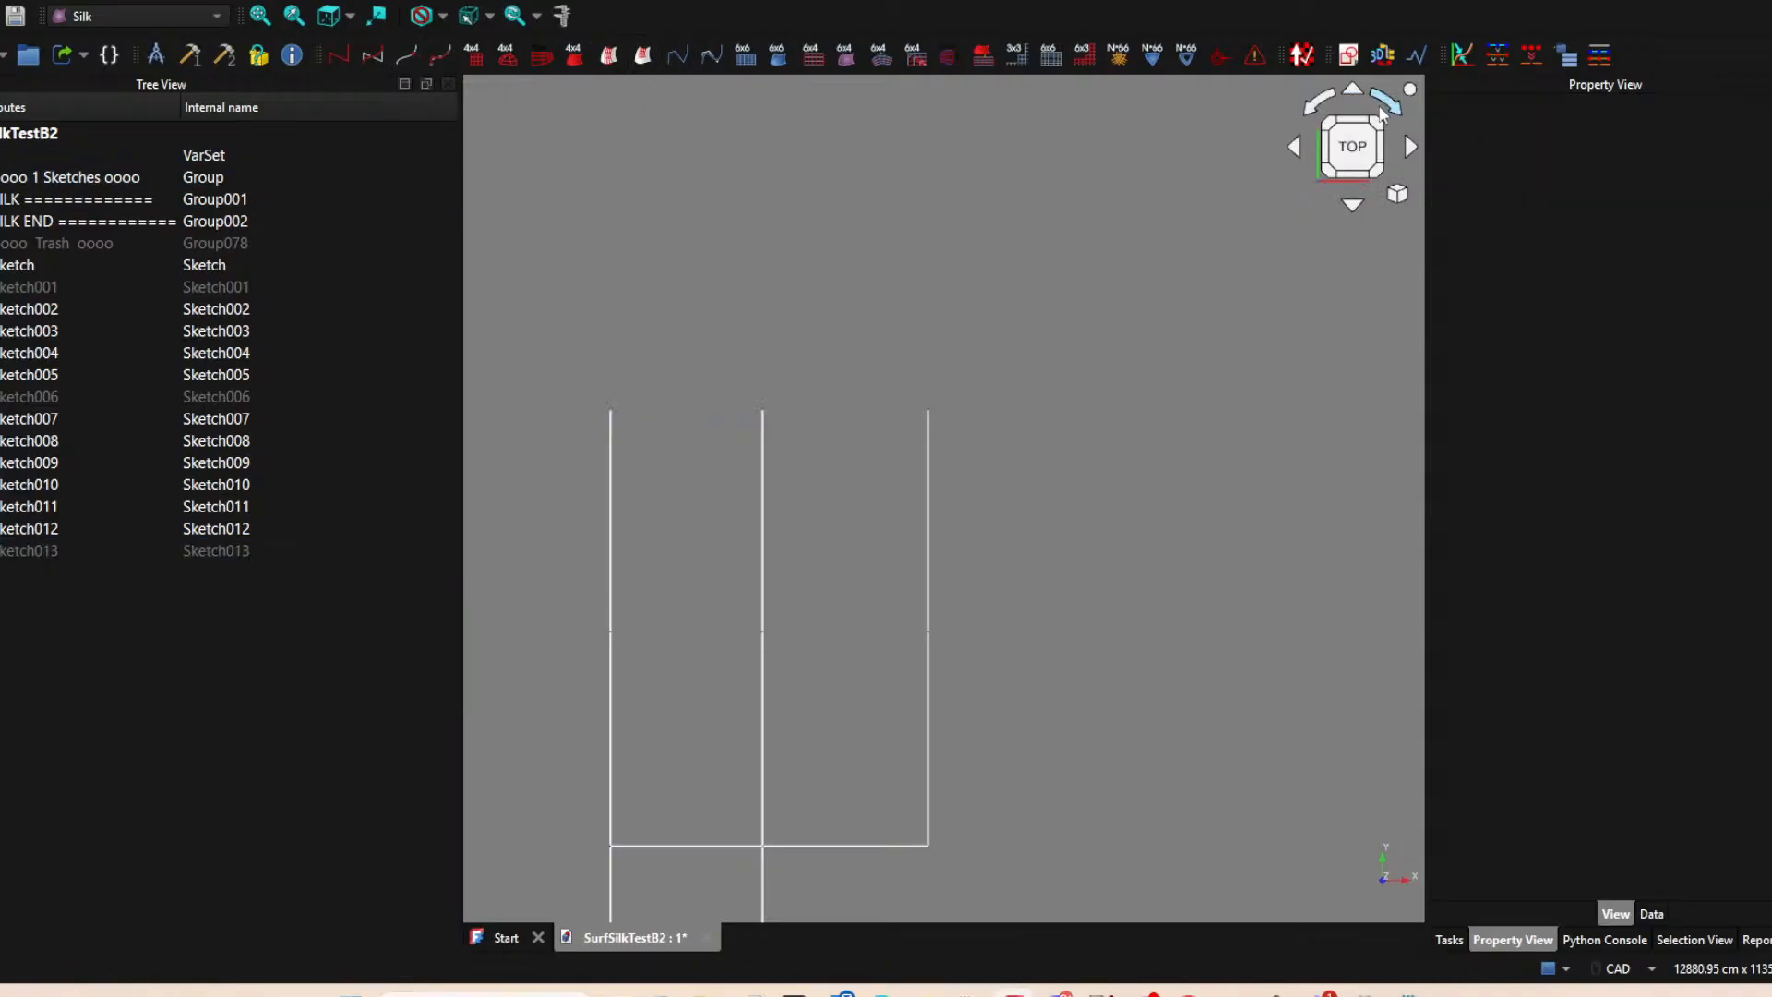
Create an XY-plane sketch and project the upper endpoints of the extended middle and right vertical lines into it.
{"action": "left_click", "coordinate": [1348, 55]}
{"action": "left_click", "coordinate": [827, 555]}
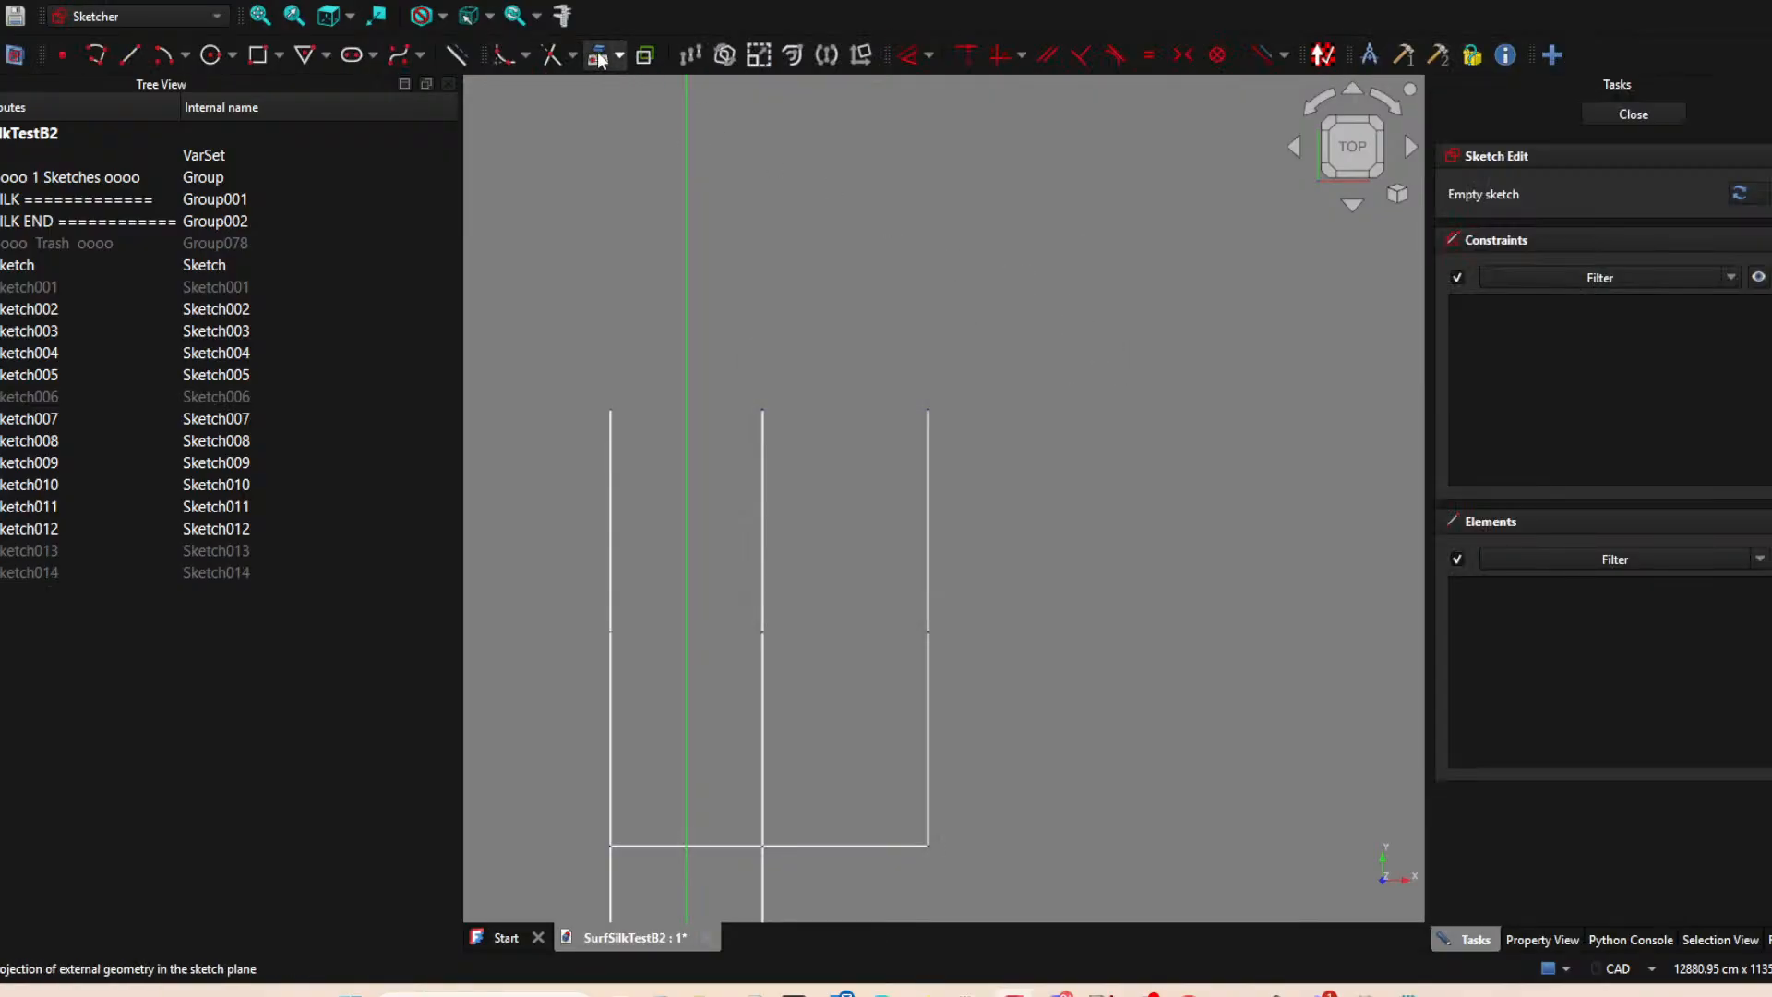
{"action": "left_click", "coordinate": [455, 56]}
{"action": "left_click", "coordinate": [763, 409]}
{"action": "left_click", "coordinate": [927, 410]}
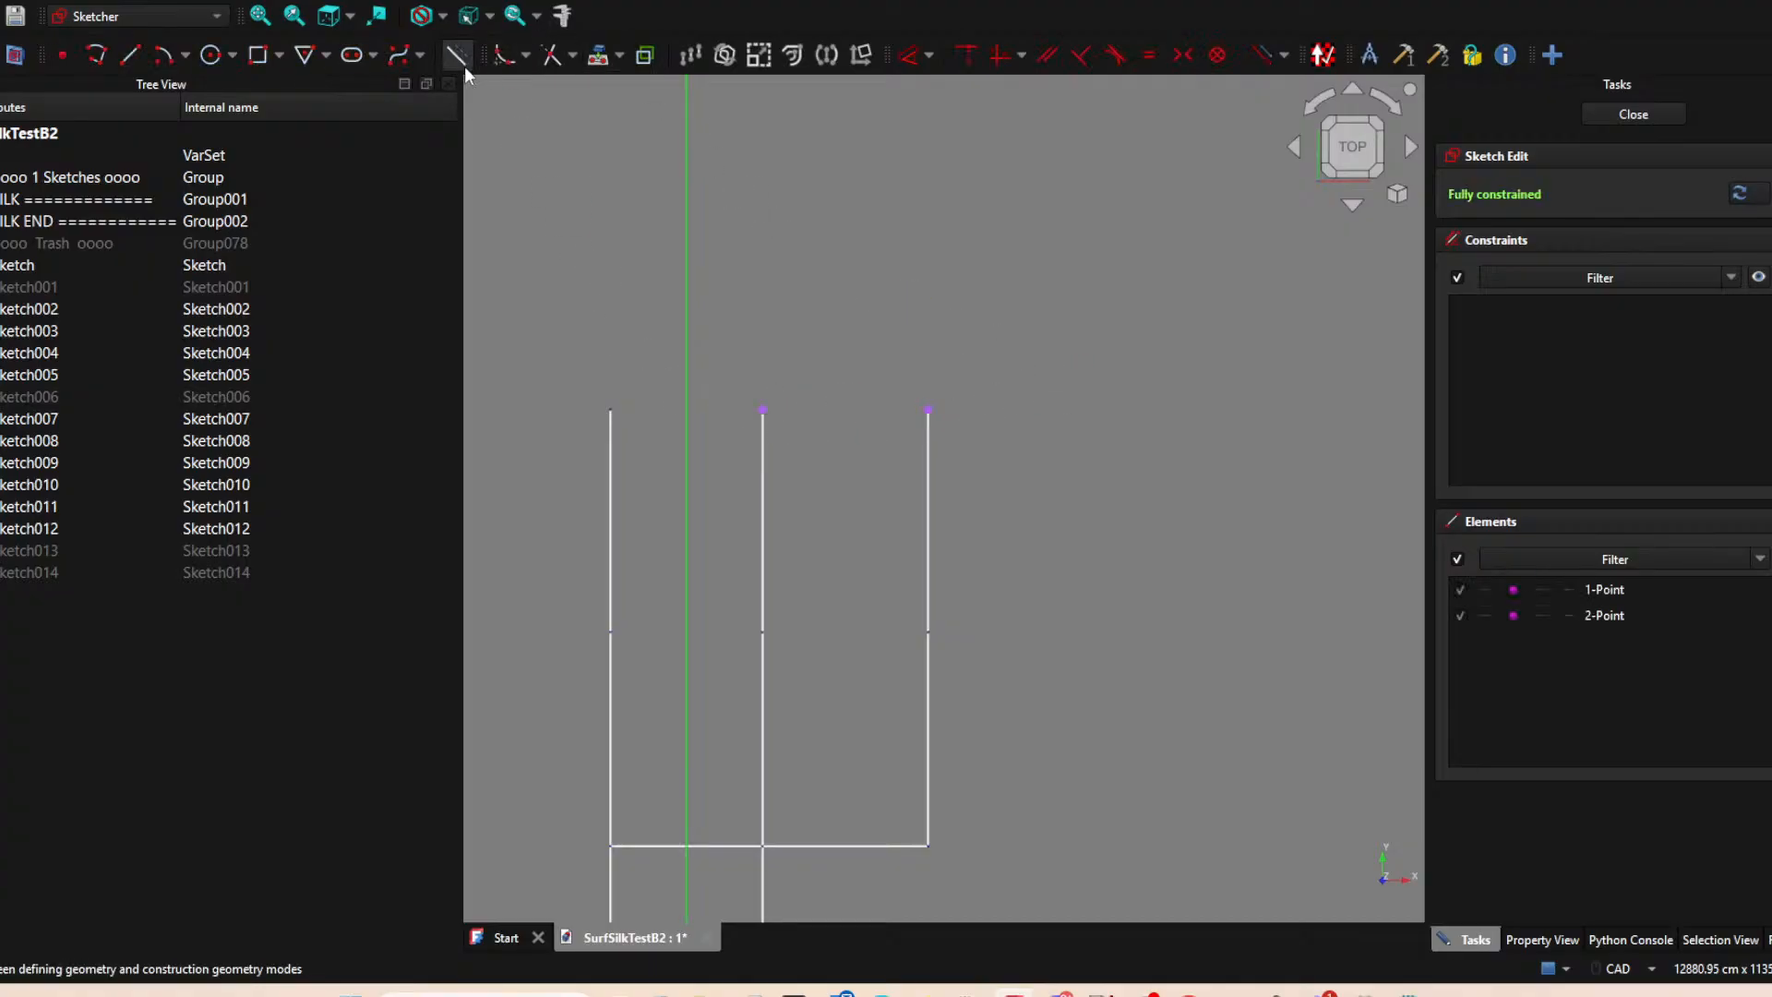
Draw a horizontal line connecting the projected middle and right endpoints, and close the sketch.
{"action": "left_click", "coordinate": [393, 56]}
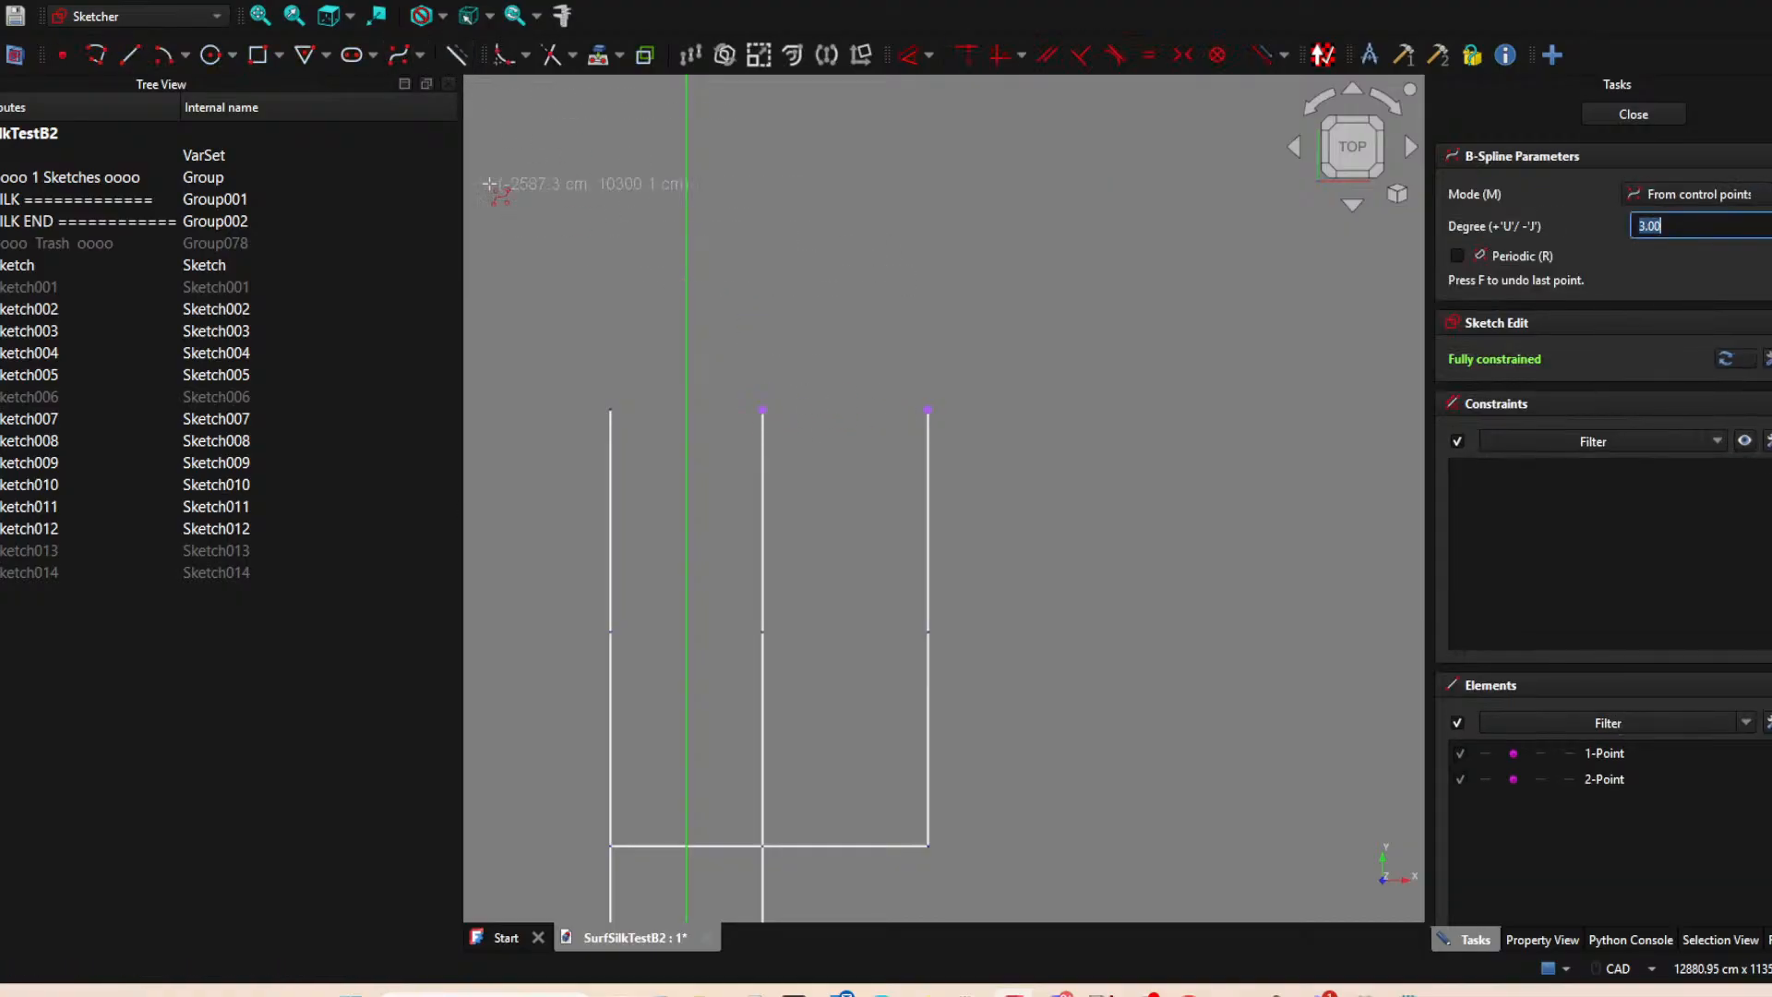
{"action": "left_click", "coordinate": [130, 55]}
{"action": "left_click", "coordinate": [762, 409]}
{"action": "left_click", "coordinate": [929, 409]}
{"action": "right_click", "coordinate": [1098, 418]}
{"action": "left_click", "coordinate": [1633, 114]}
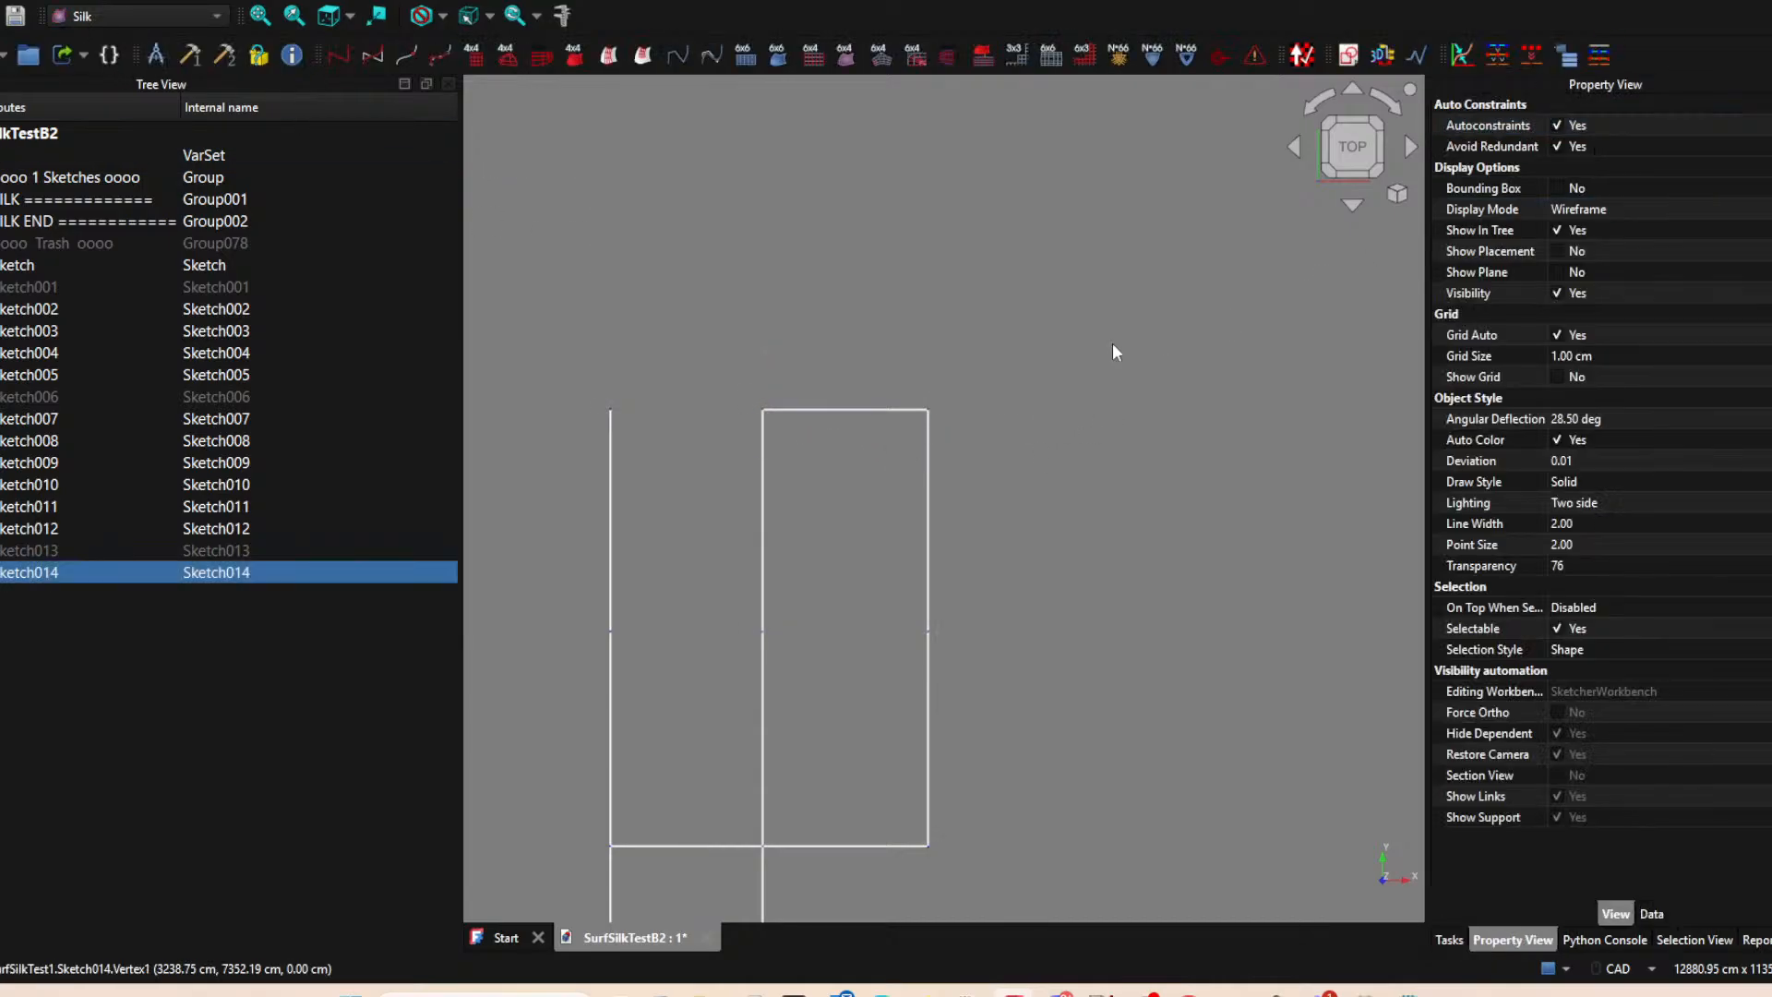
Show the hidden horizontal edge sketches Sketch013, Sketch006 and Sketch001 so the whole patch layout is displayed.
{"action": "left_click", "coordinate": [191, 544]}
{"action": "key", "text": "space"}
{"action": "left_click", "coordinate": [176, 395]}
{"action": "key", "text": "space"}
{"action": "left_click", "coordinate": [179, 292]}
{"action": "key", "text": "space"}
{"action": "scroll", "coordinate": [857, 574], "scroll_direction": "down", "scroll_amount": 3}
{"action": "middle_click_drag", "start_coordinate": [874, 635], "coordinate": [652, 530]}
{"action": "scroll", "coordinate": [658, 488], "scroll_direction": "up", "scroll_amount": 1}
{"action": "scroll", "coordinate": [707, 438], "scroll_direction": "down", "scroll_amount": 1}
{"action": "middle_click_drag", "start_coordinate": [716, 435], "coordinate": [786, 455]}
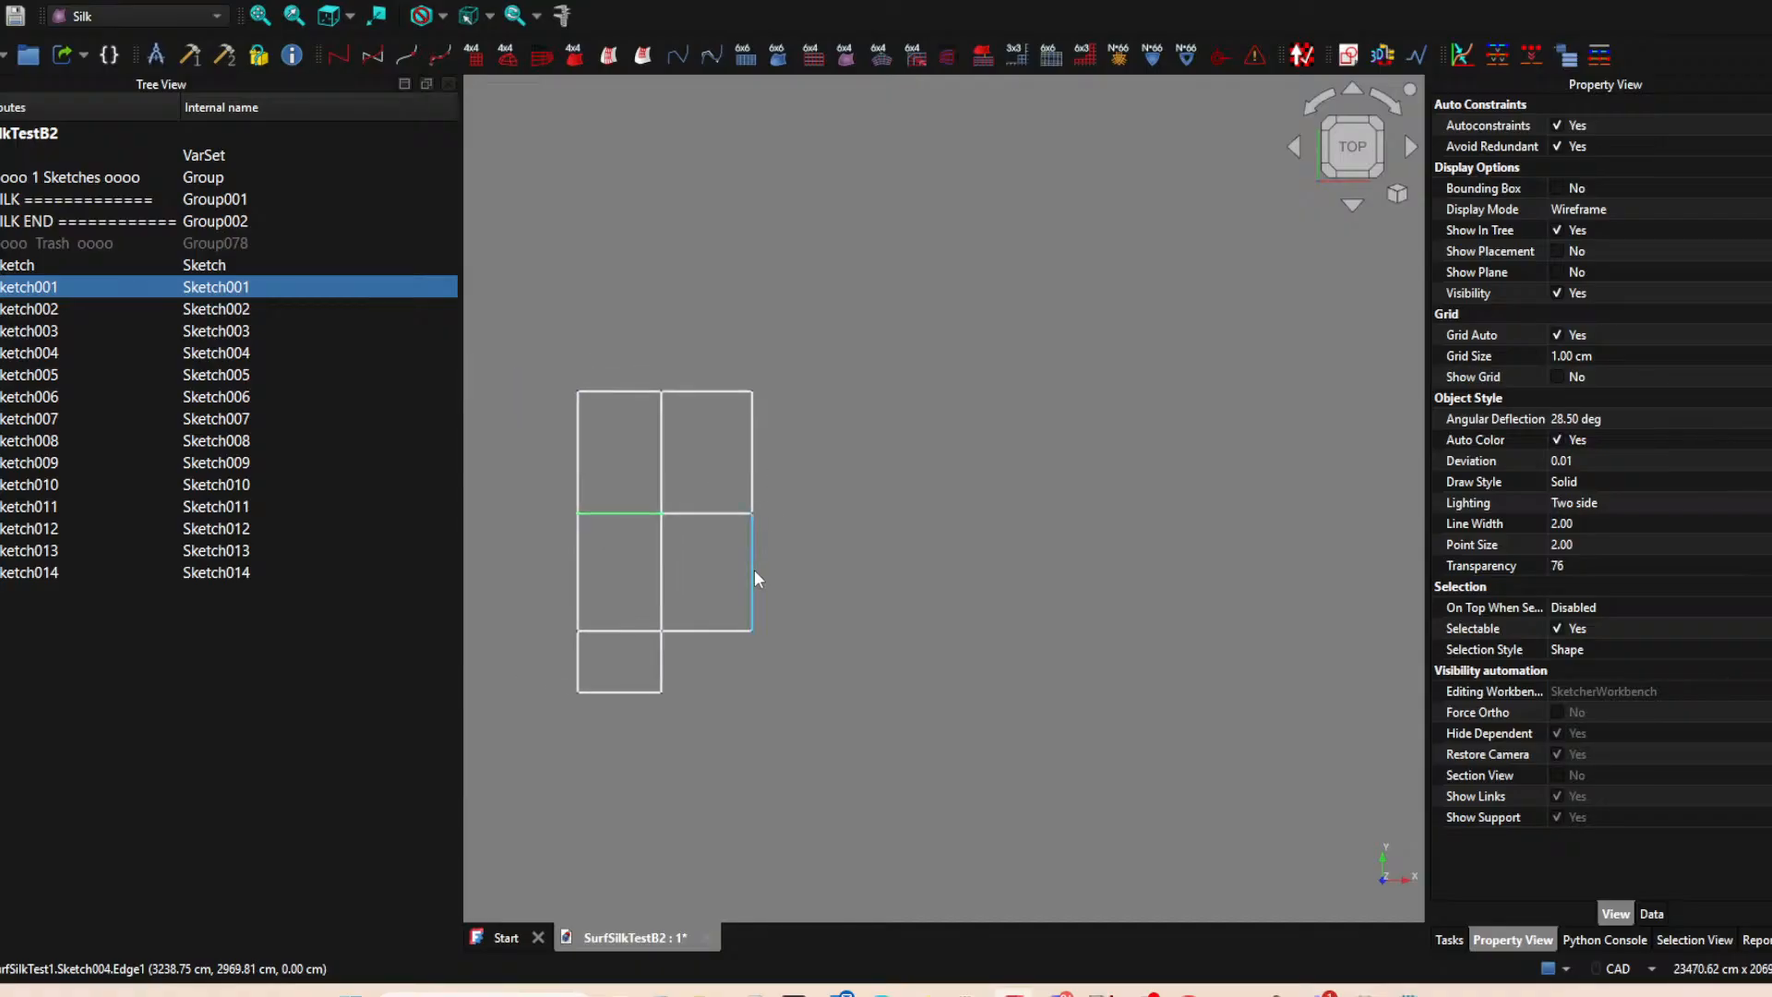
Hide the lower right vertical edge and the top and middle horizontal edges of the right-hand patches.
{"action": "left_click", "coordinate": [753, 570]}
{"action": "key", "text": "space"}
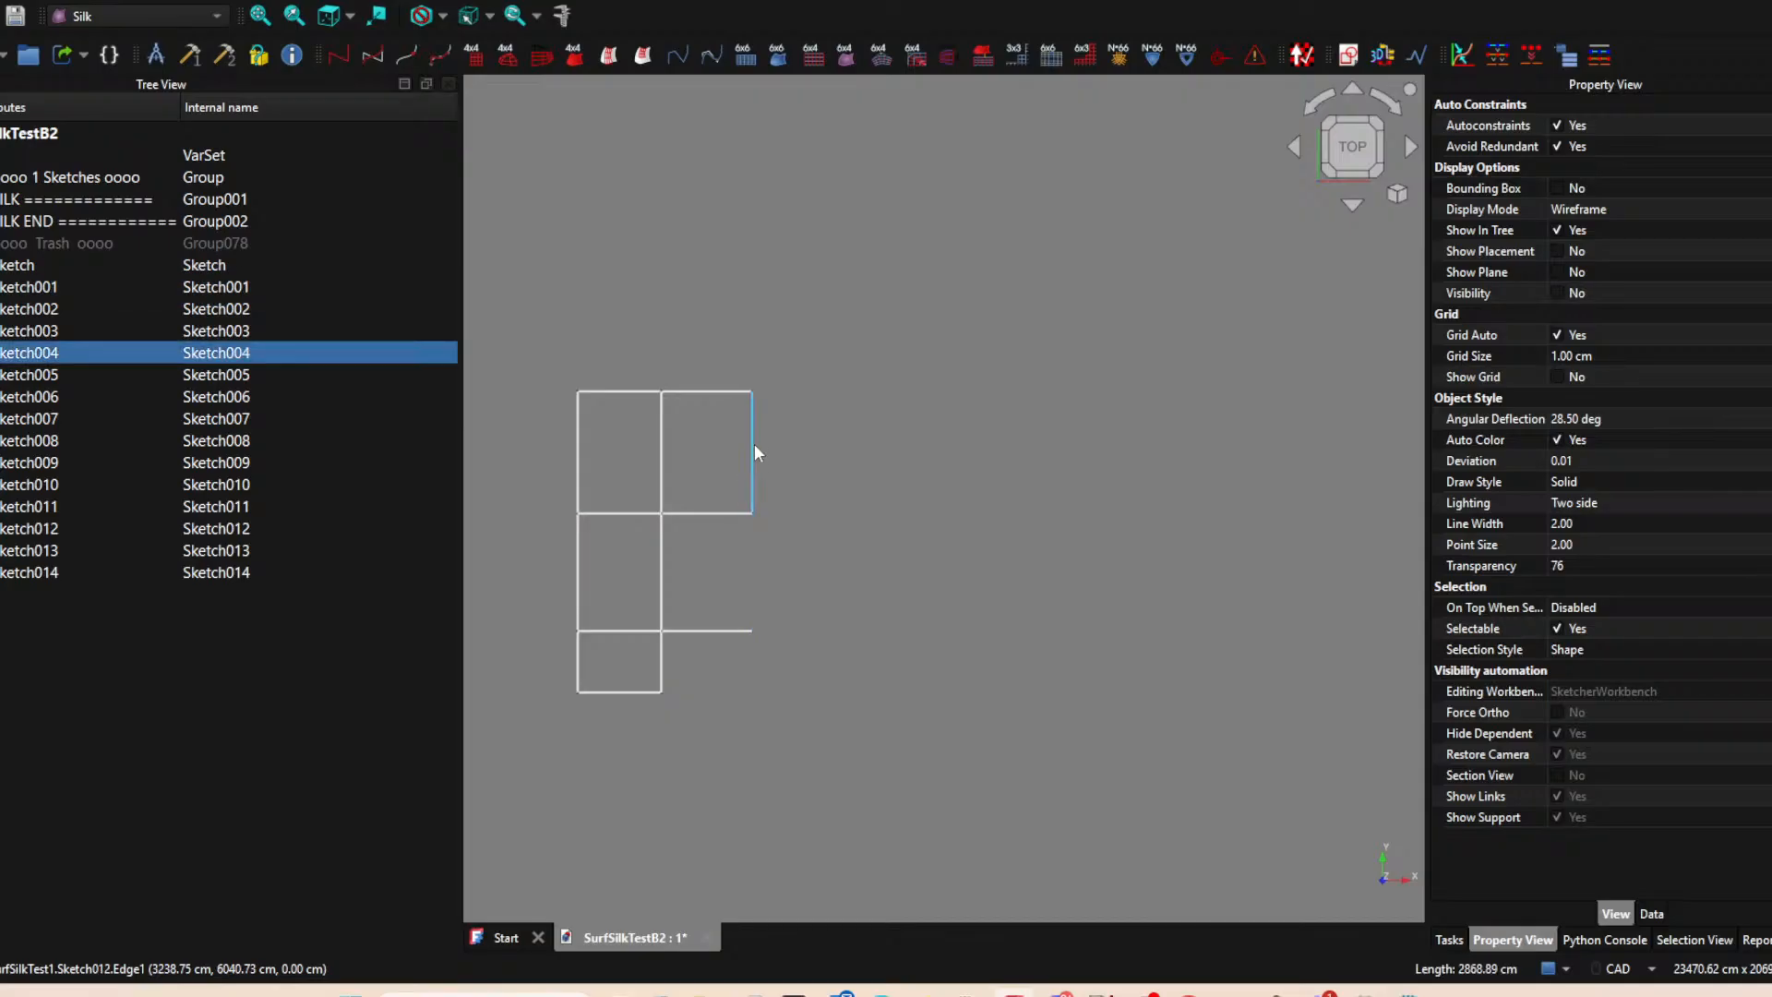
{"action": "left_click", "coordinate": [754, 448]}
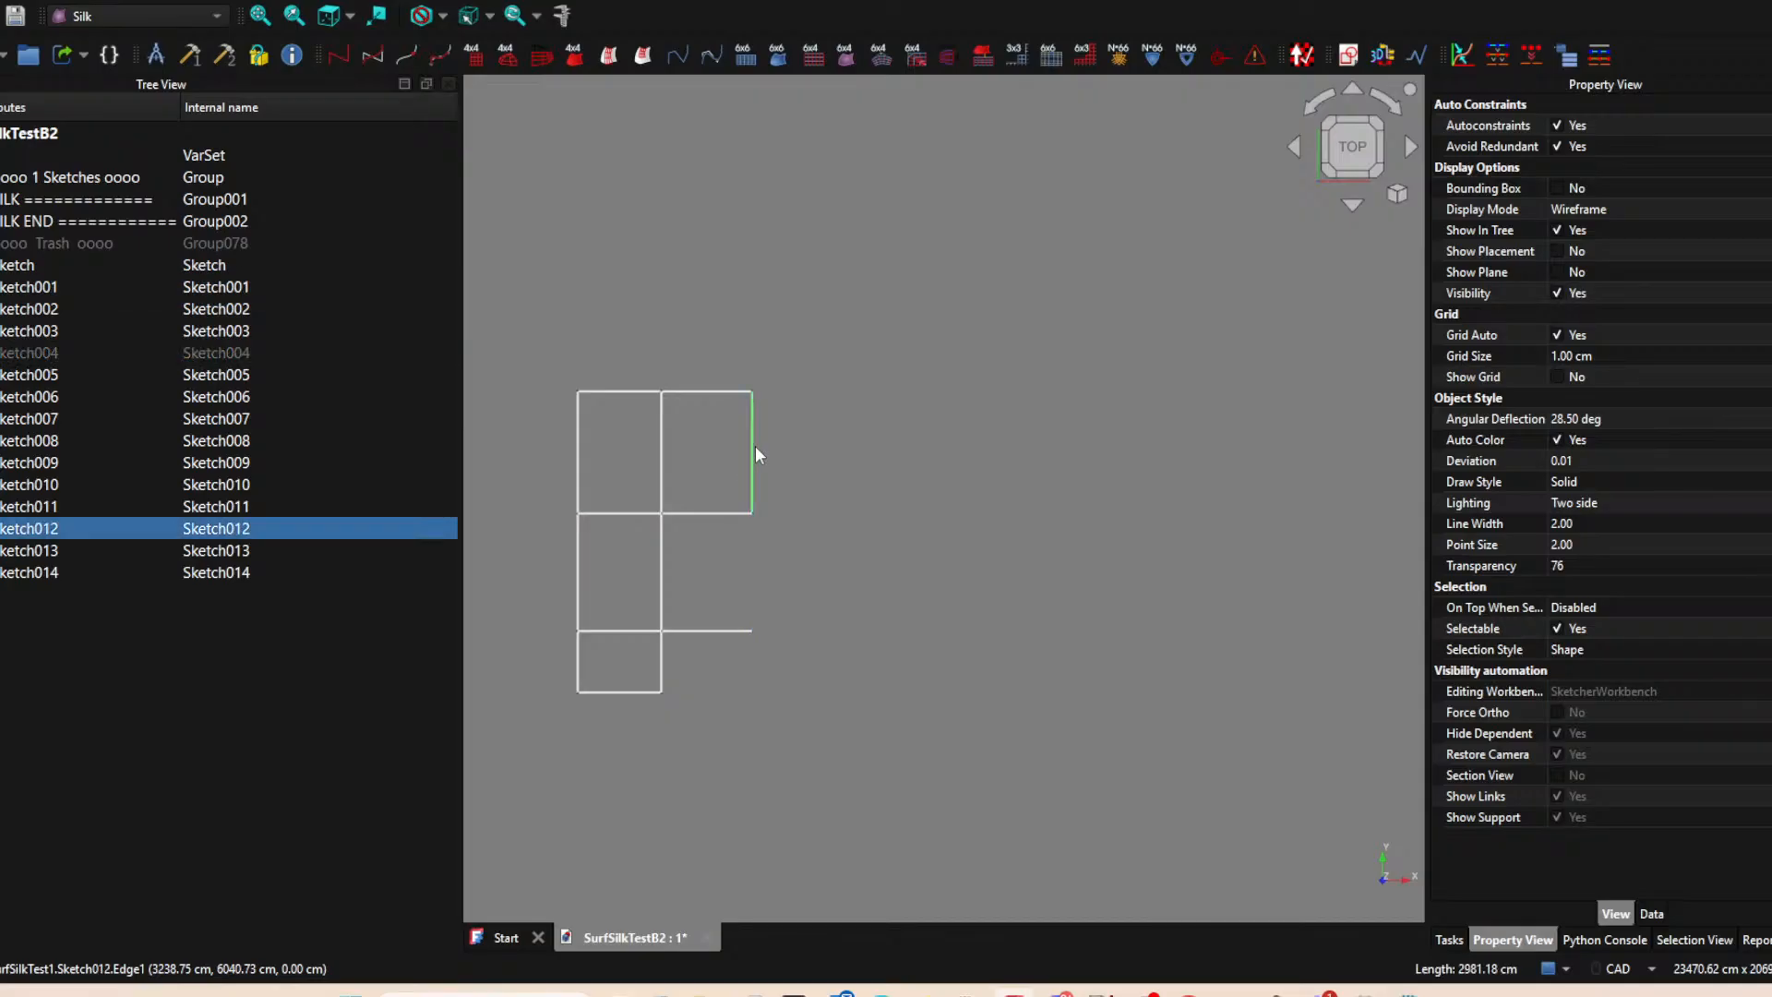
{"action": "left_click", "coordinate": [721, 393]}
{"action": "key", "text": "space"}
{"action": "left_click", "coordinate": [702, 513]}
{"action": "key", "text": "space"}
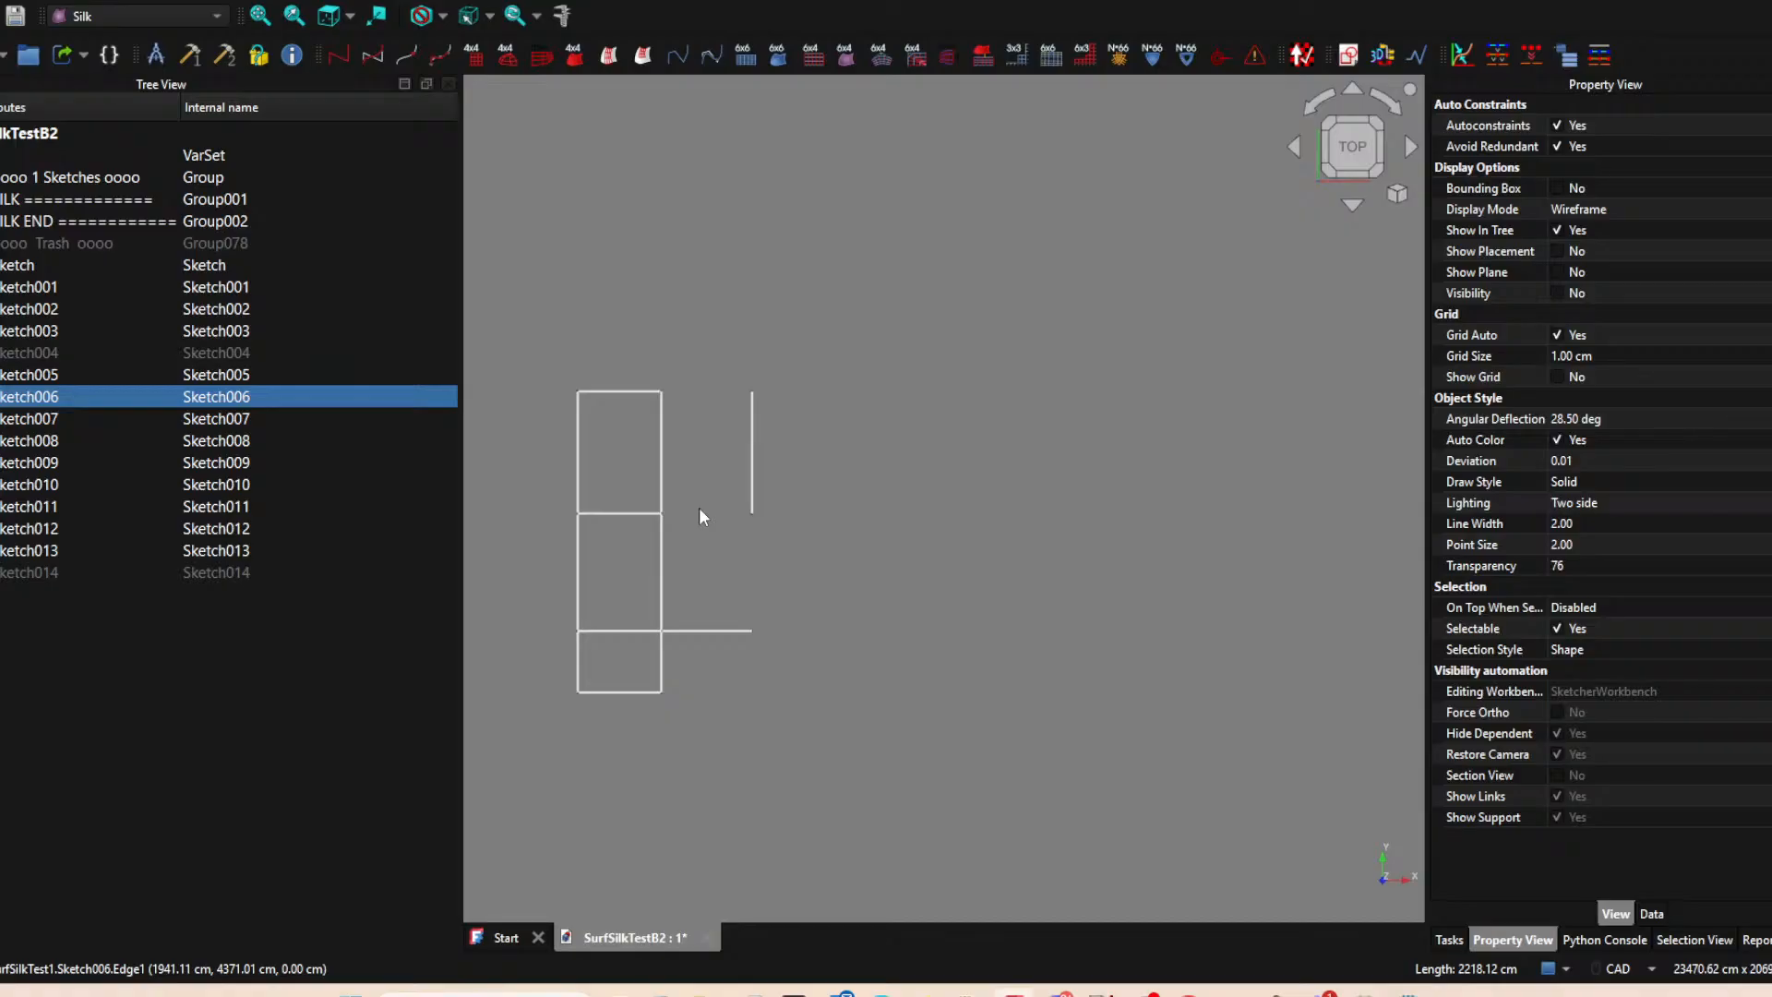
{"action": "left_click", "coordinate": [710, 631]}
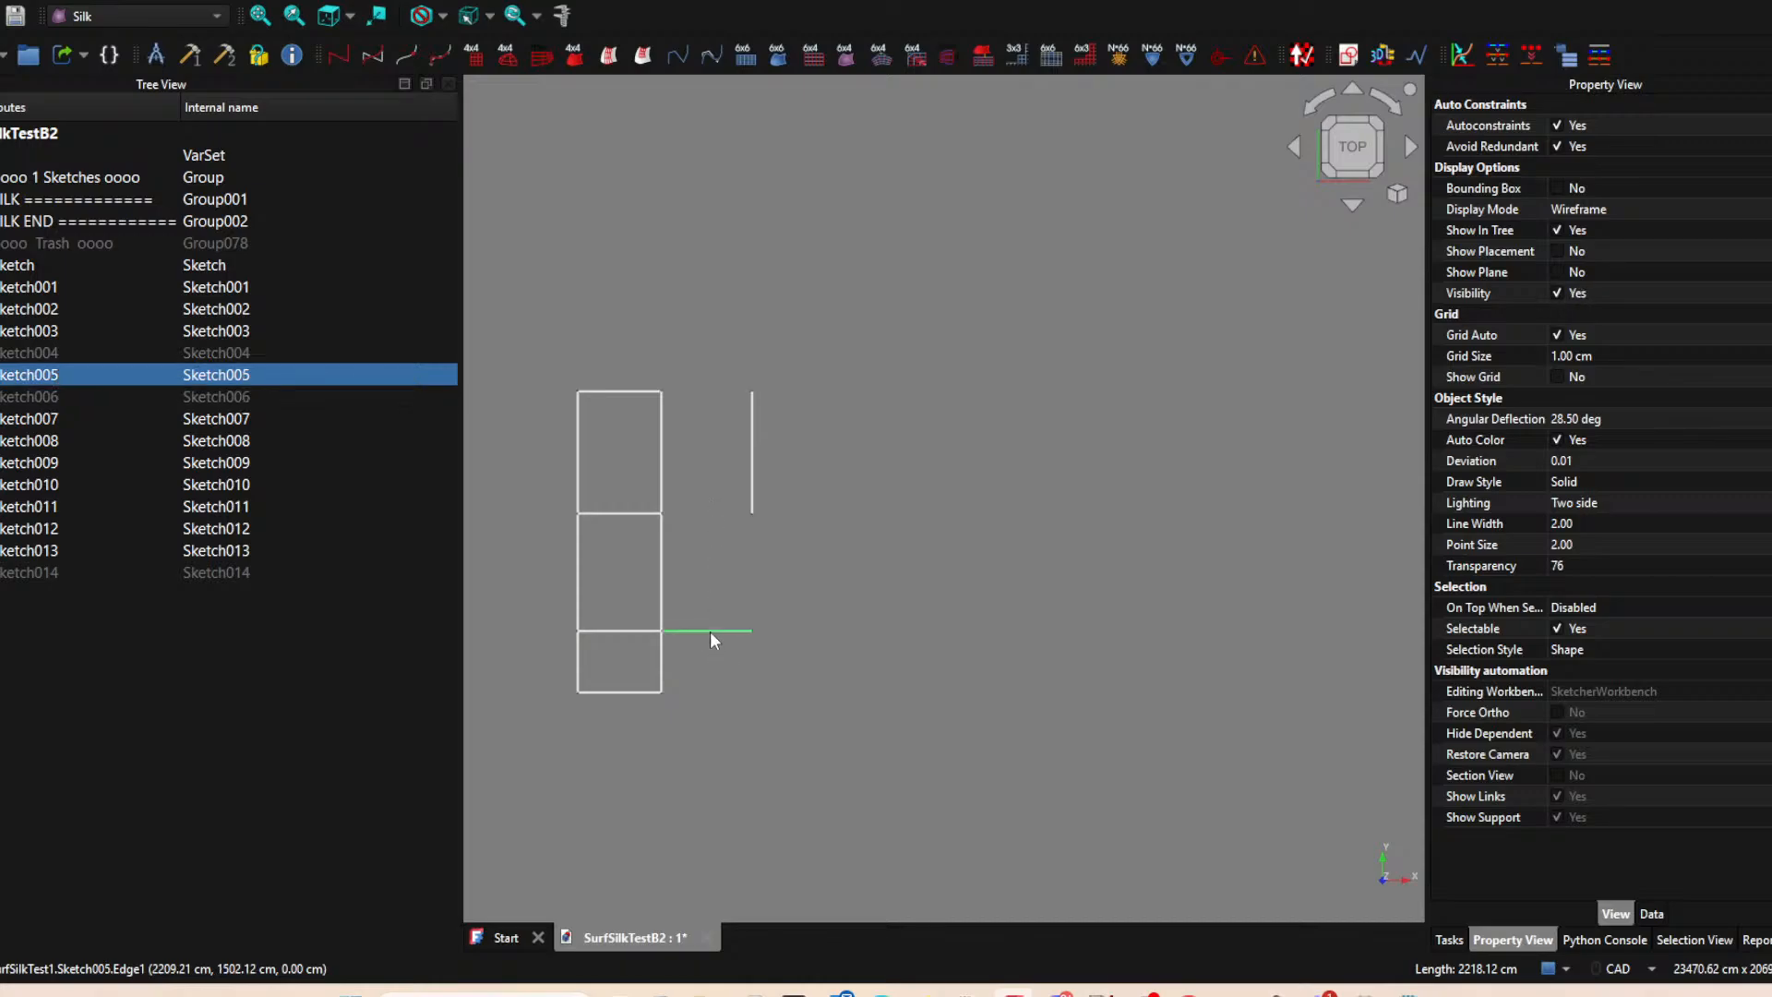
{"action": "right_click", "coordinate": [710, 631]}
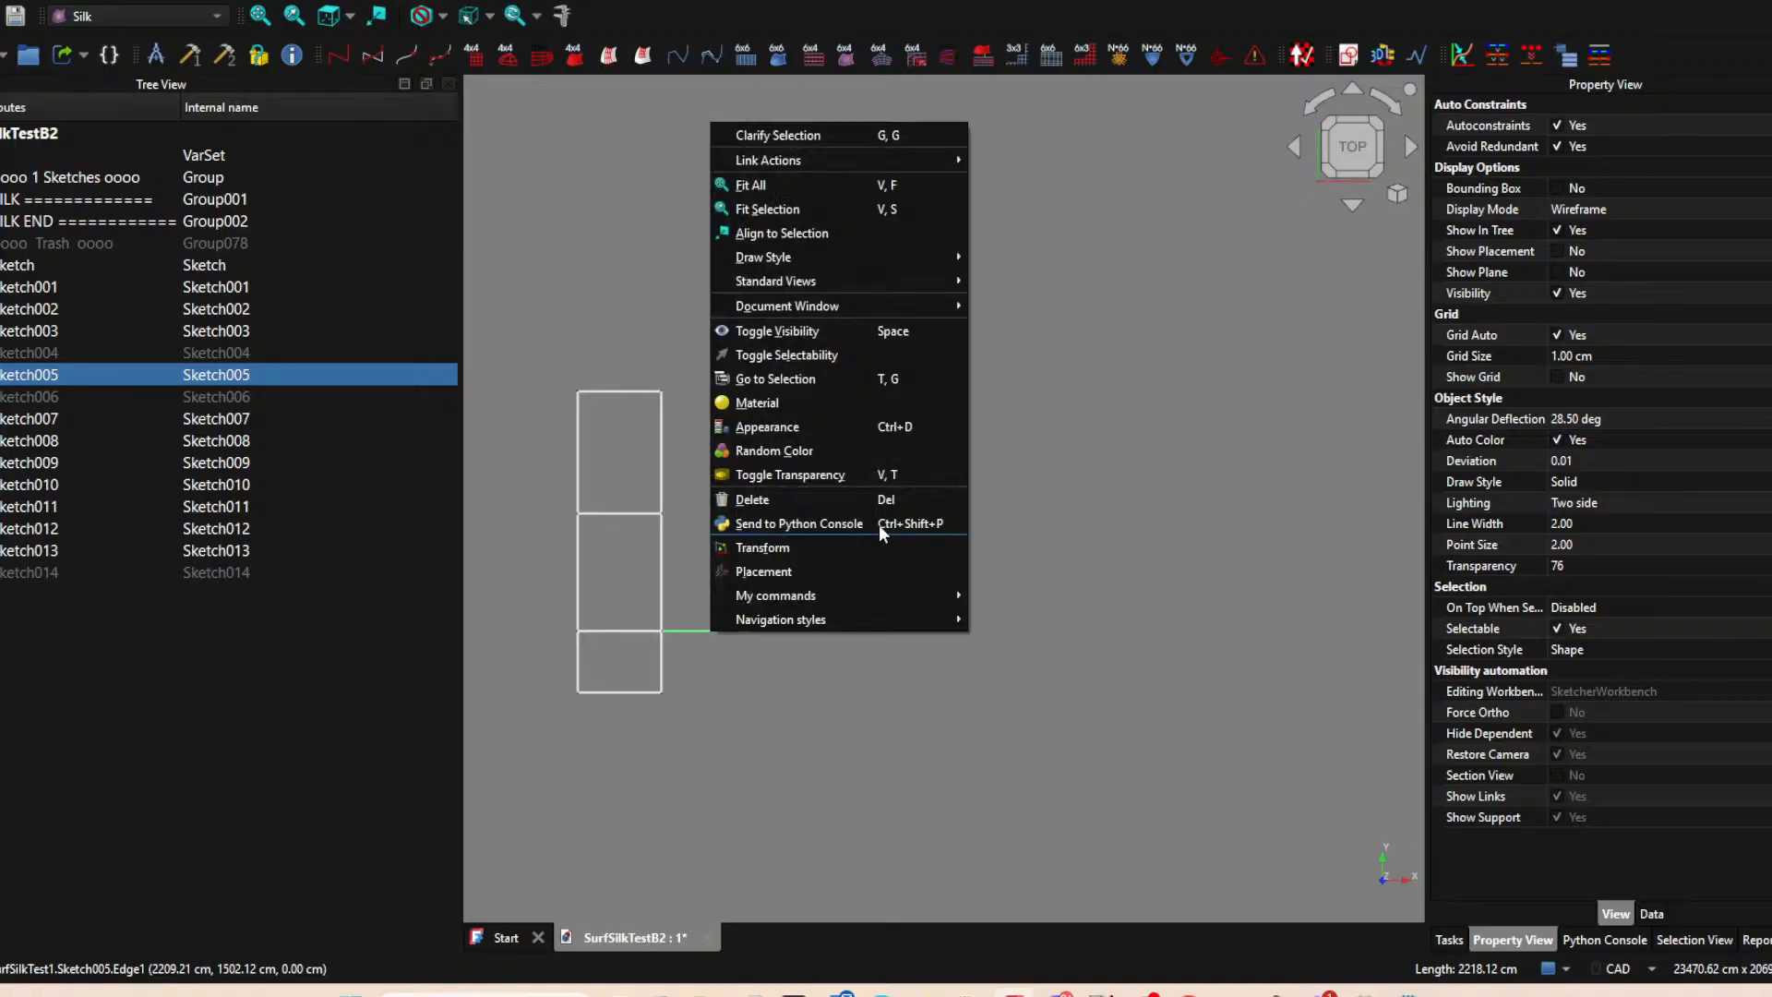
{"action": "left_click", "coordinate": [1187, 541]}
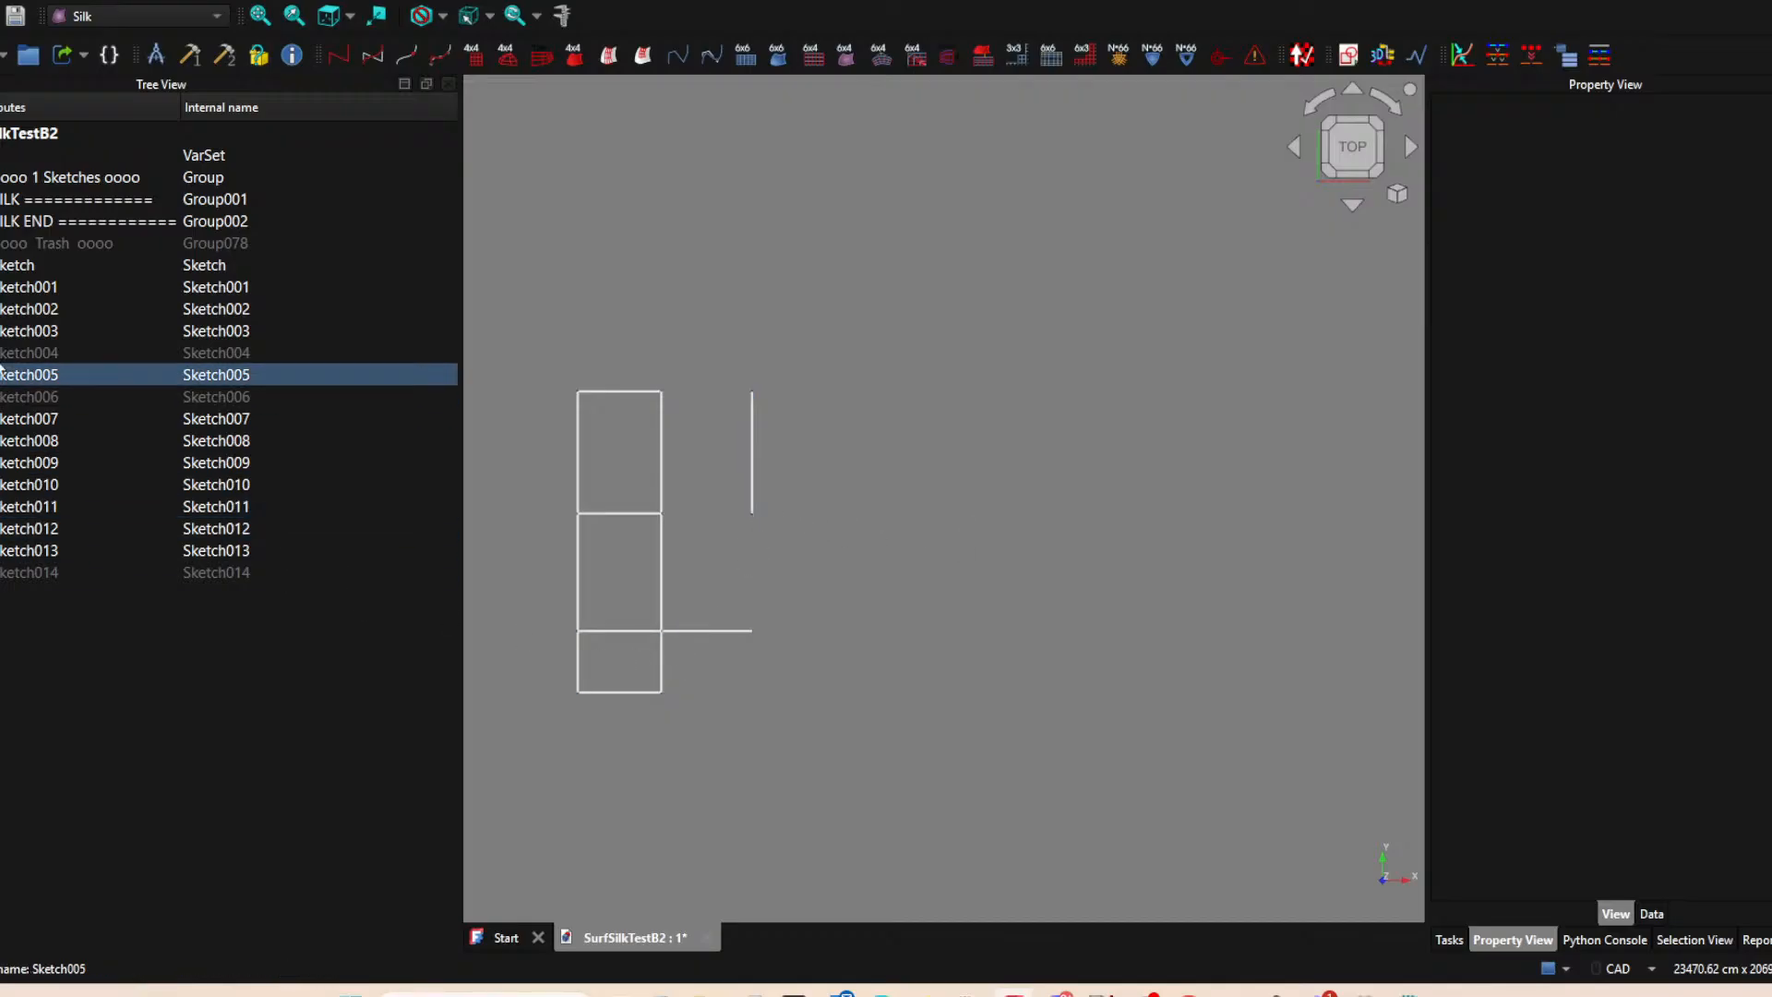
Show Sketch004, Sketch006 and Sketch014 again.
{"action": "left_click", "coordinate": [65, 352]}
{"action": "key", "text": "space"}
{"action": "left_click", "coordinate": [59, 396]}
{"action": "key", "text": "space"}
{"action": "left_click", "coordinate": [31, 572]}
{"action": "key", "text": "space"}
{"action": "left_click", "coordinate": [917, 528]}
{"action": "mouse_move", "coordinate": [917, 529]}
{"action": "middle_mouse_down"}
{"action": "mouse_move", "coordinate": [1137, 496]}
{"action": "mouse_move", "coordinate": [989, 534]}
{"action": "middle_mouse_up"}
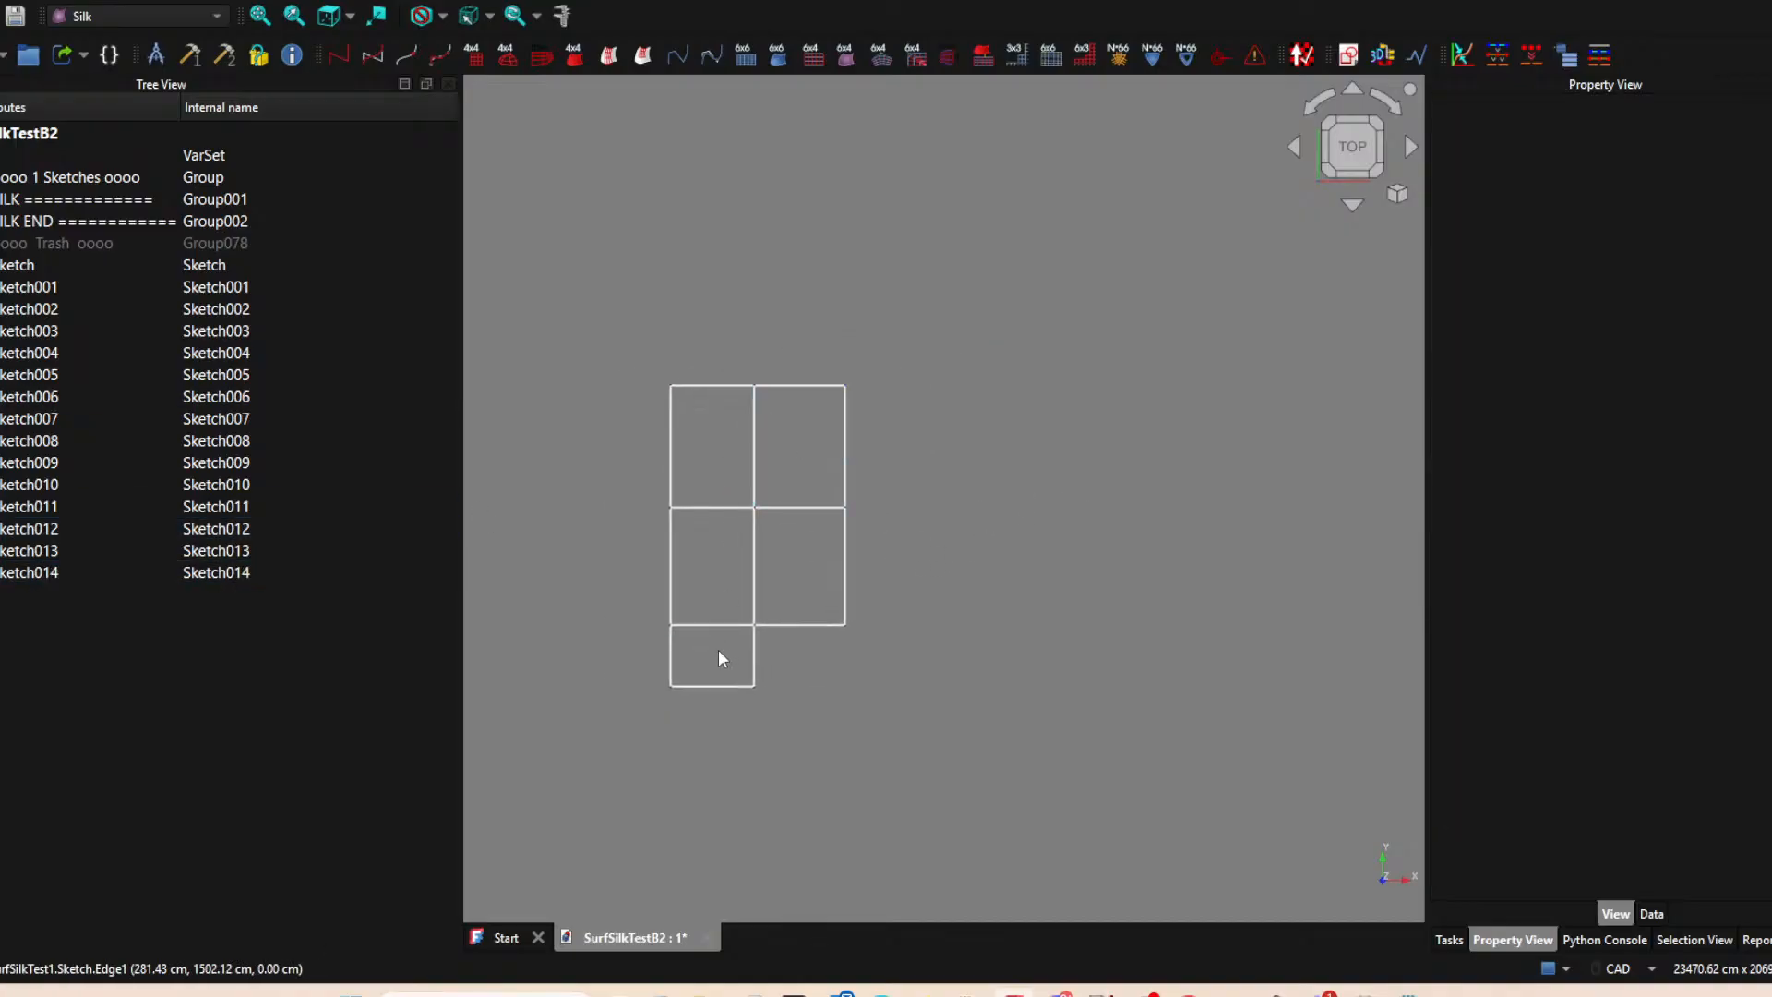
Hide the upper and lower right vertical edges, Sketch012 and Sketch004, and create a new XY-plane sketch.
{"action": "left_click", "coordinate": [726, 694]}
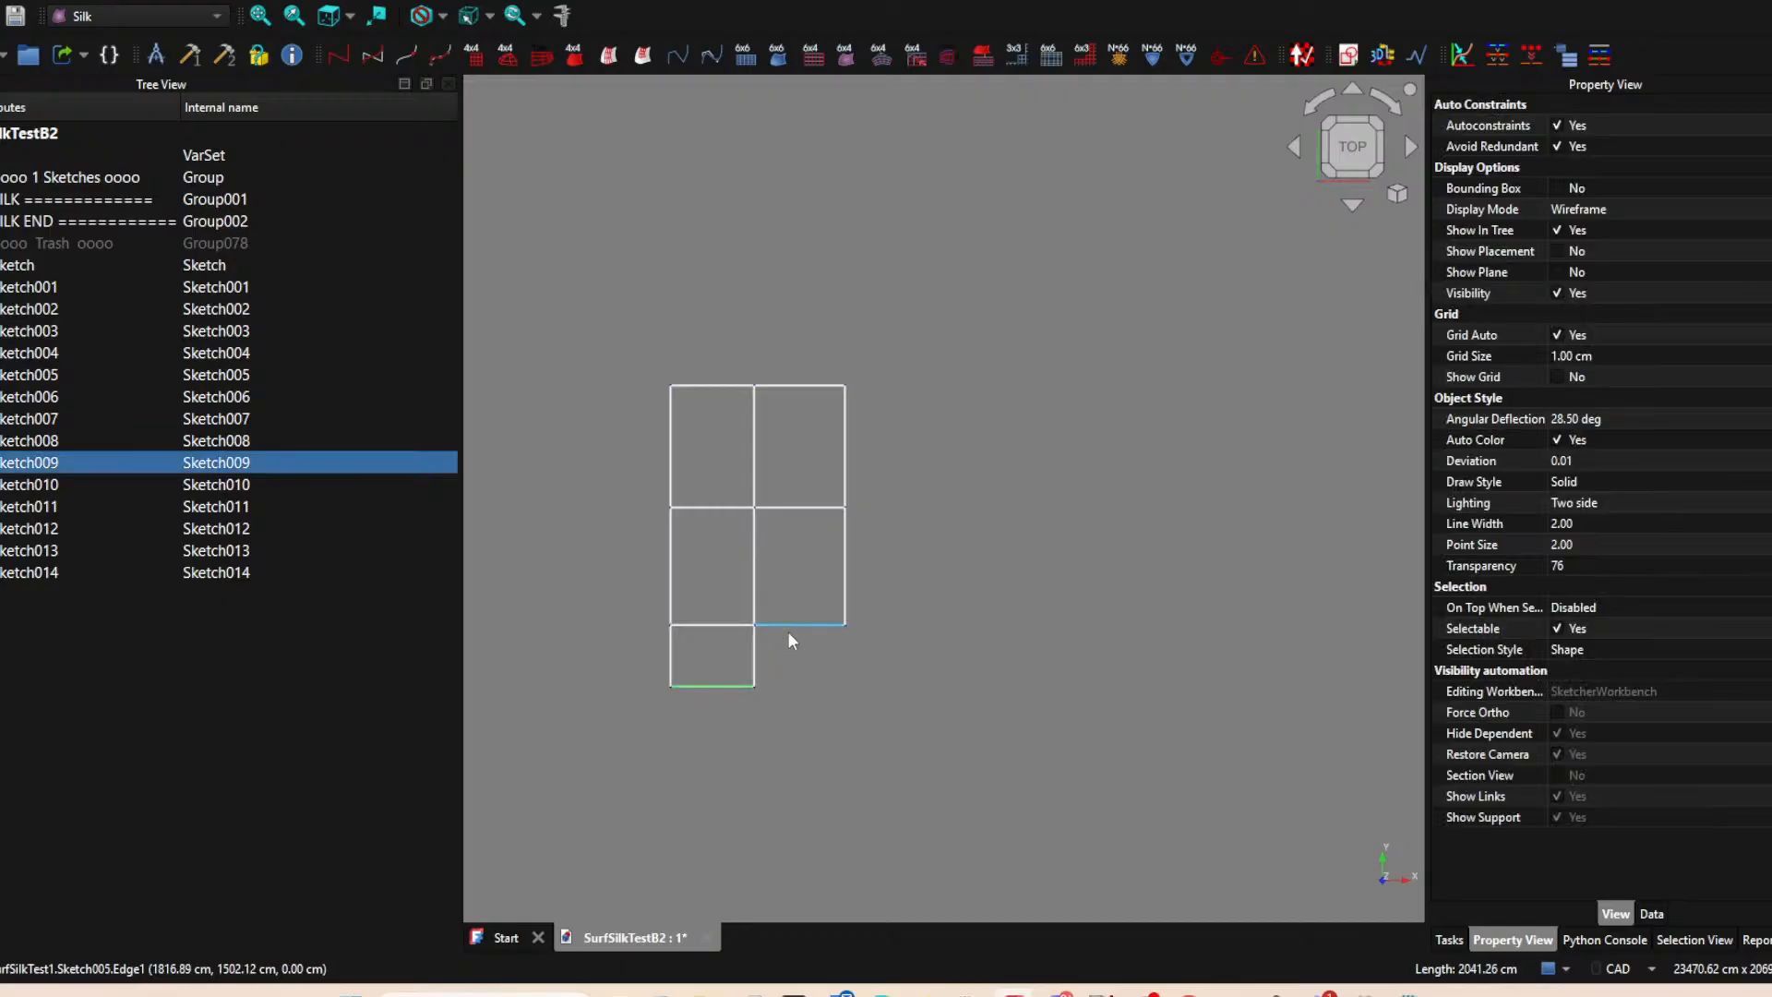
{"action": "left_click", "coordinate": [794, 628]}
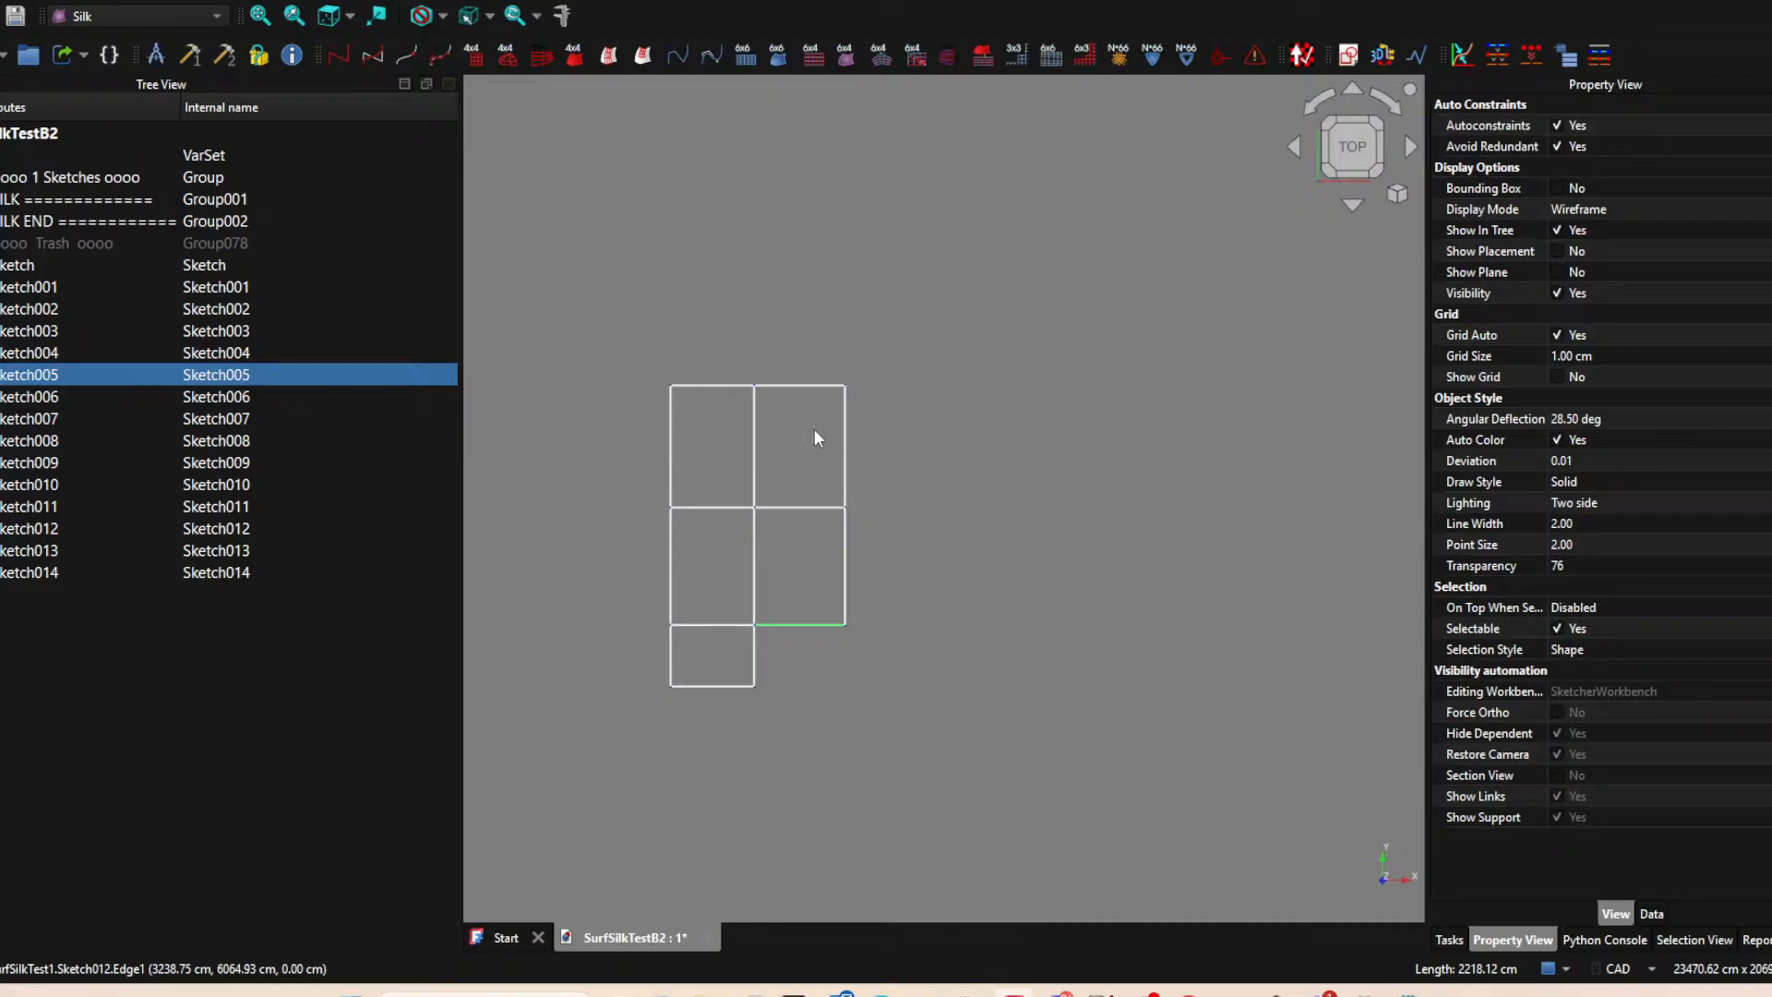
{"action": "left_click", "coordinate": [827, 387]}
{"action": "left_click", "coordinate": [840, 475]}
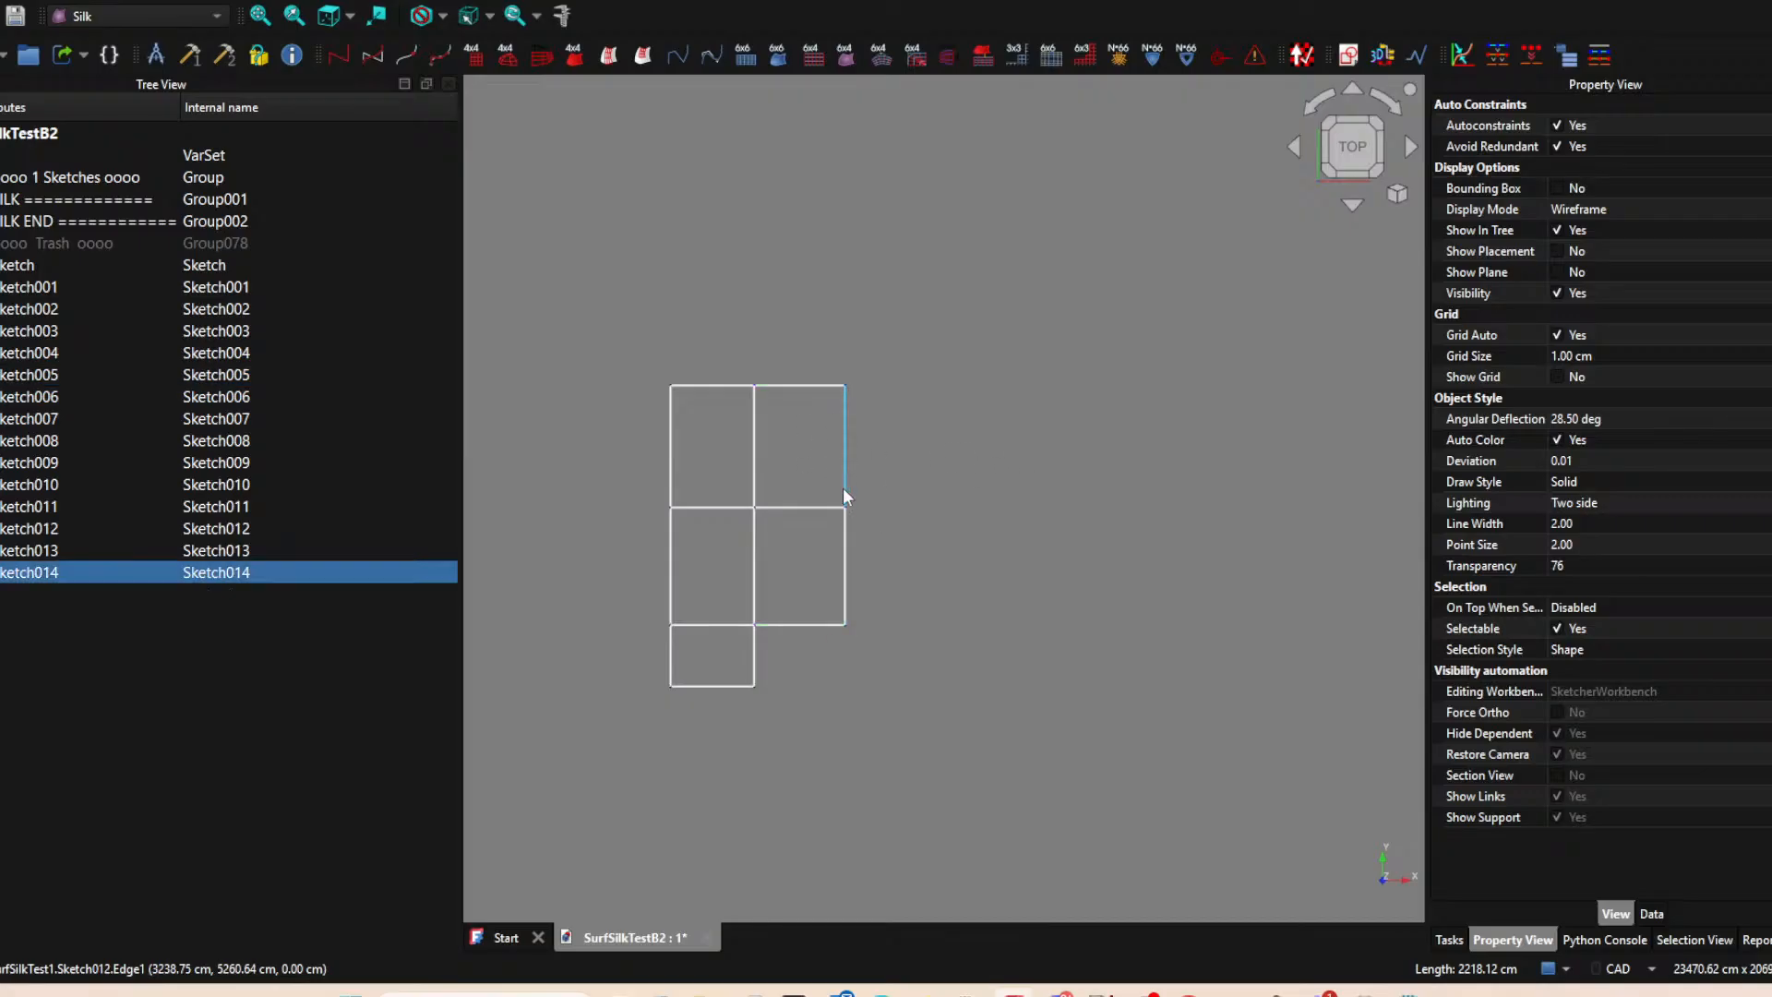
{"action": "key", "text": "space"}
{"action": "left_click", "coordinate": [844, 543]}
{"action": "key", "text": "space"}
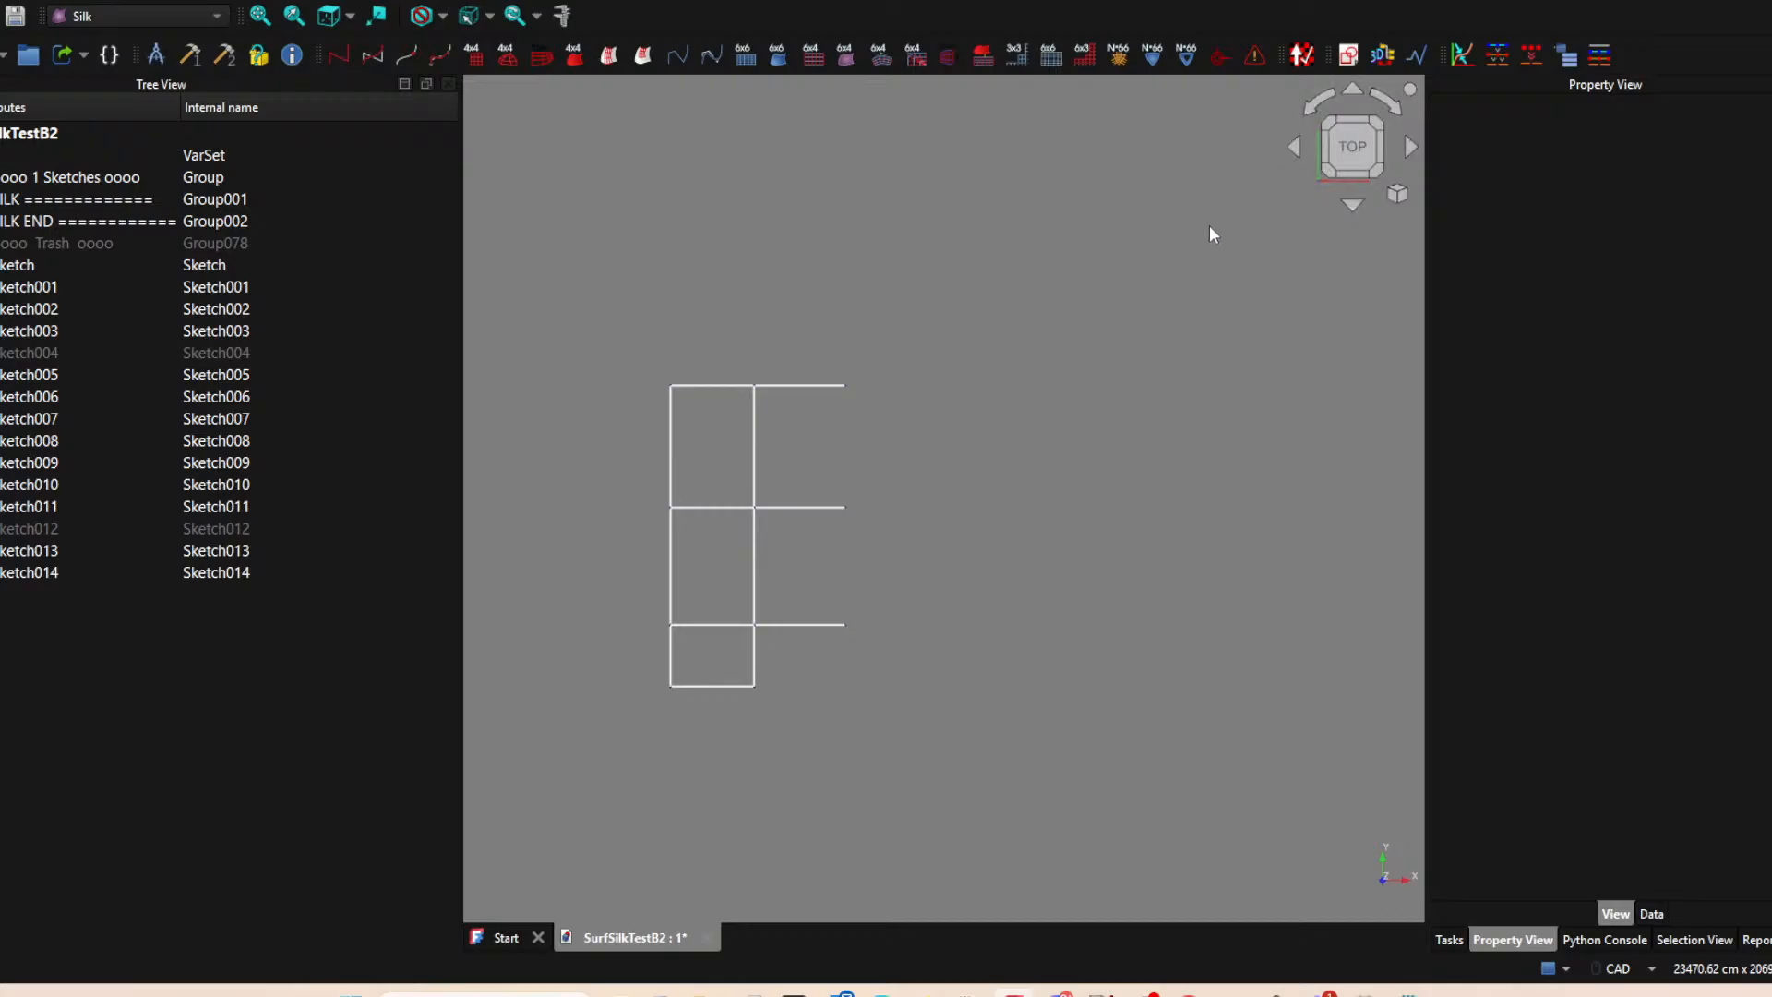
{"action": "left_click", "coordinate": [1347, 56]}
{"action": "left_click", "coordinate": [816, 550]}
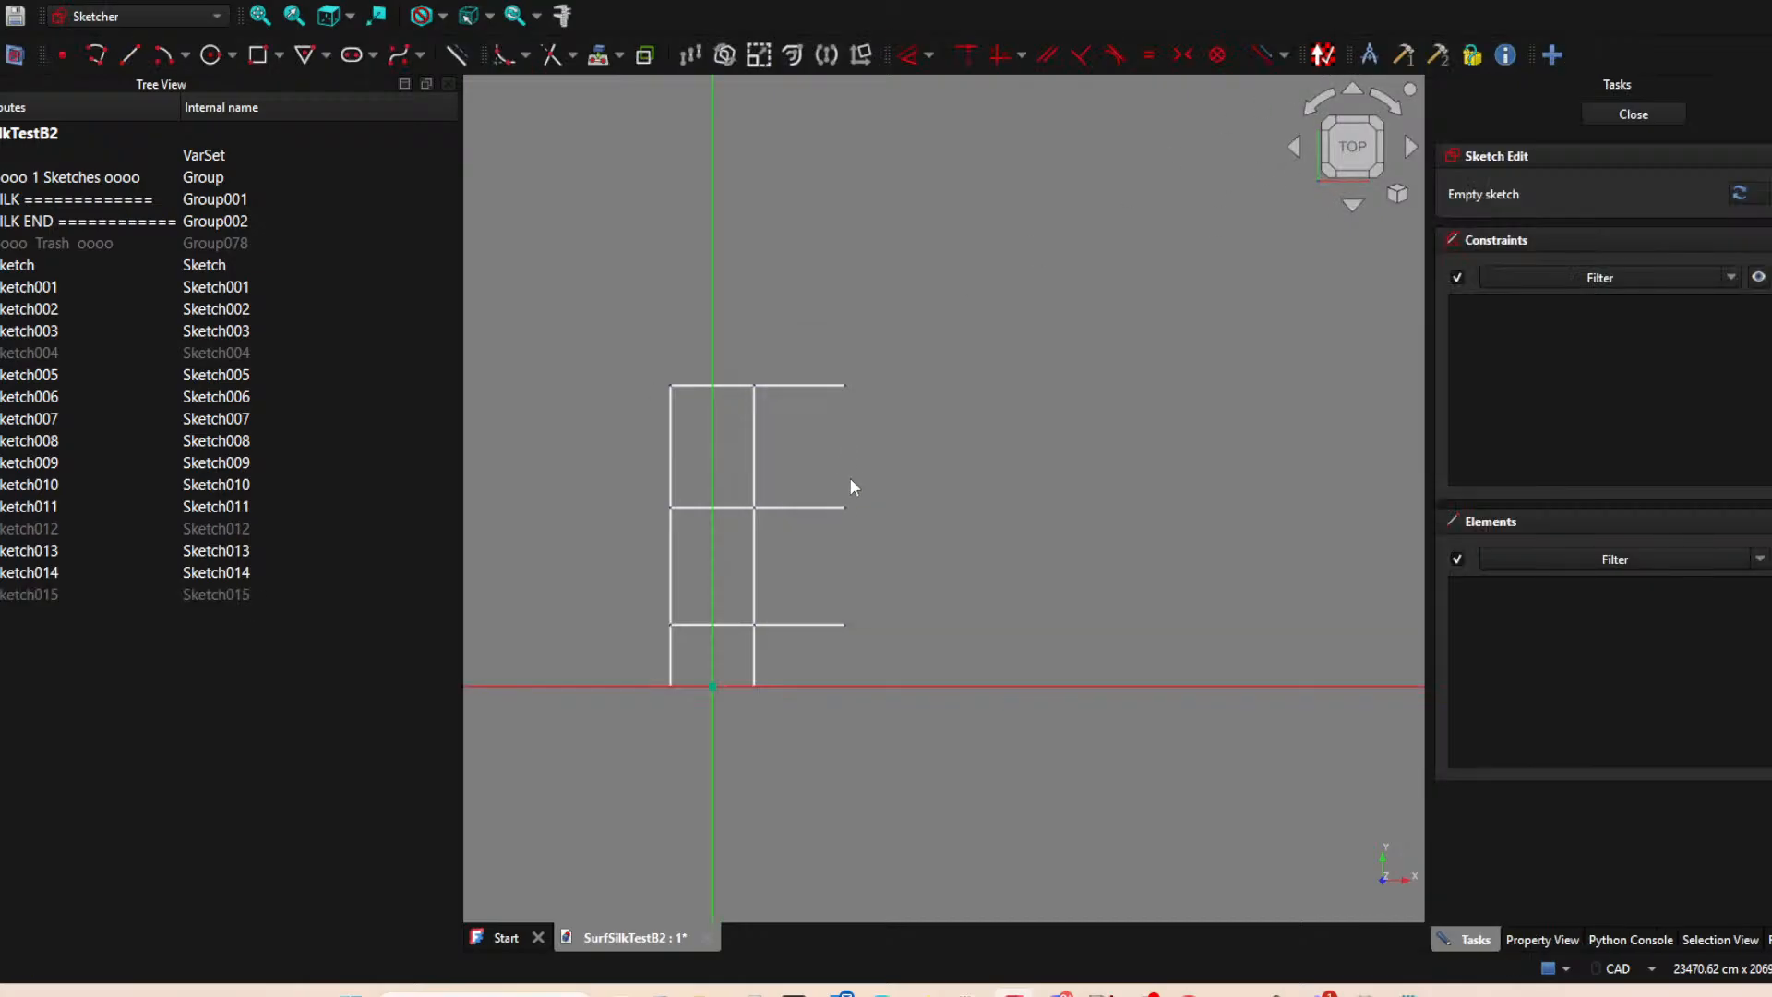
{"action": "left_click", "coordinate": [129, 54]}
{"action": "key", "text": "Escape"}
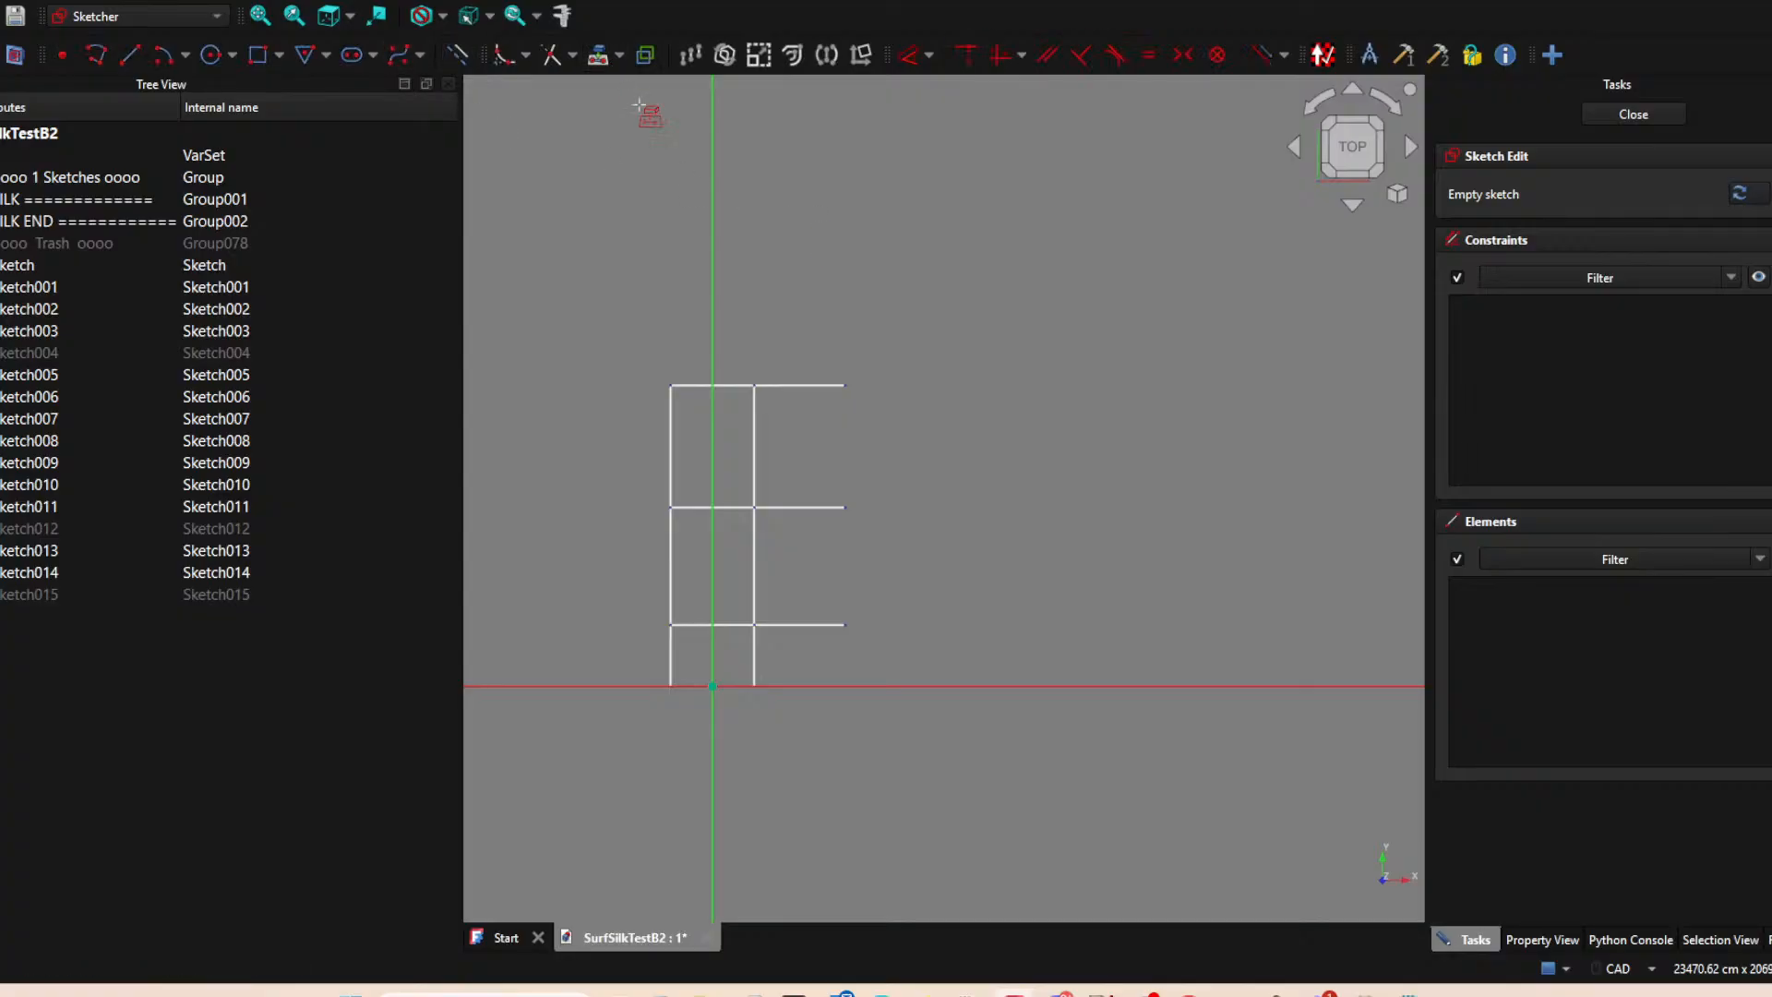
{"action": "left_click", "coordinate": [846, 387]}
{"action": "left_click", "coordinate": [130, 55]}
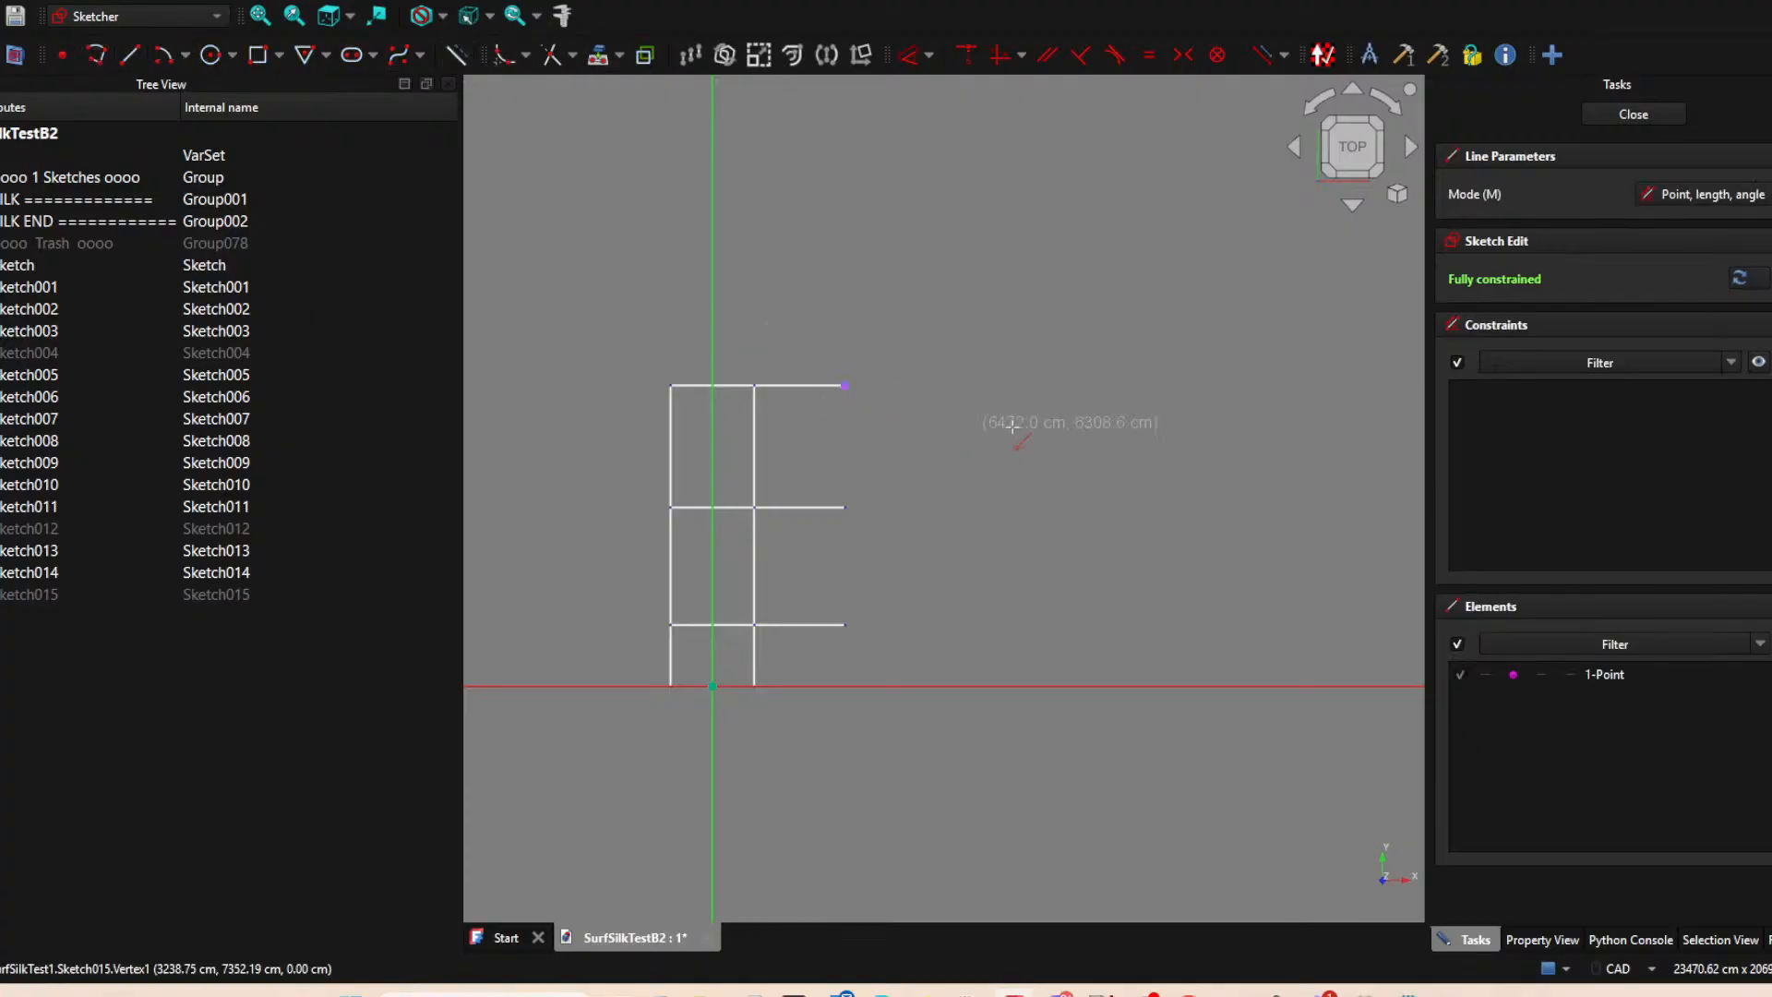
{"action": "key", "text": "Escape"}
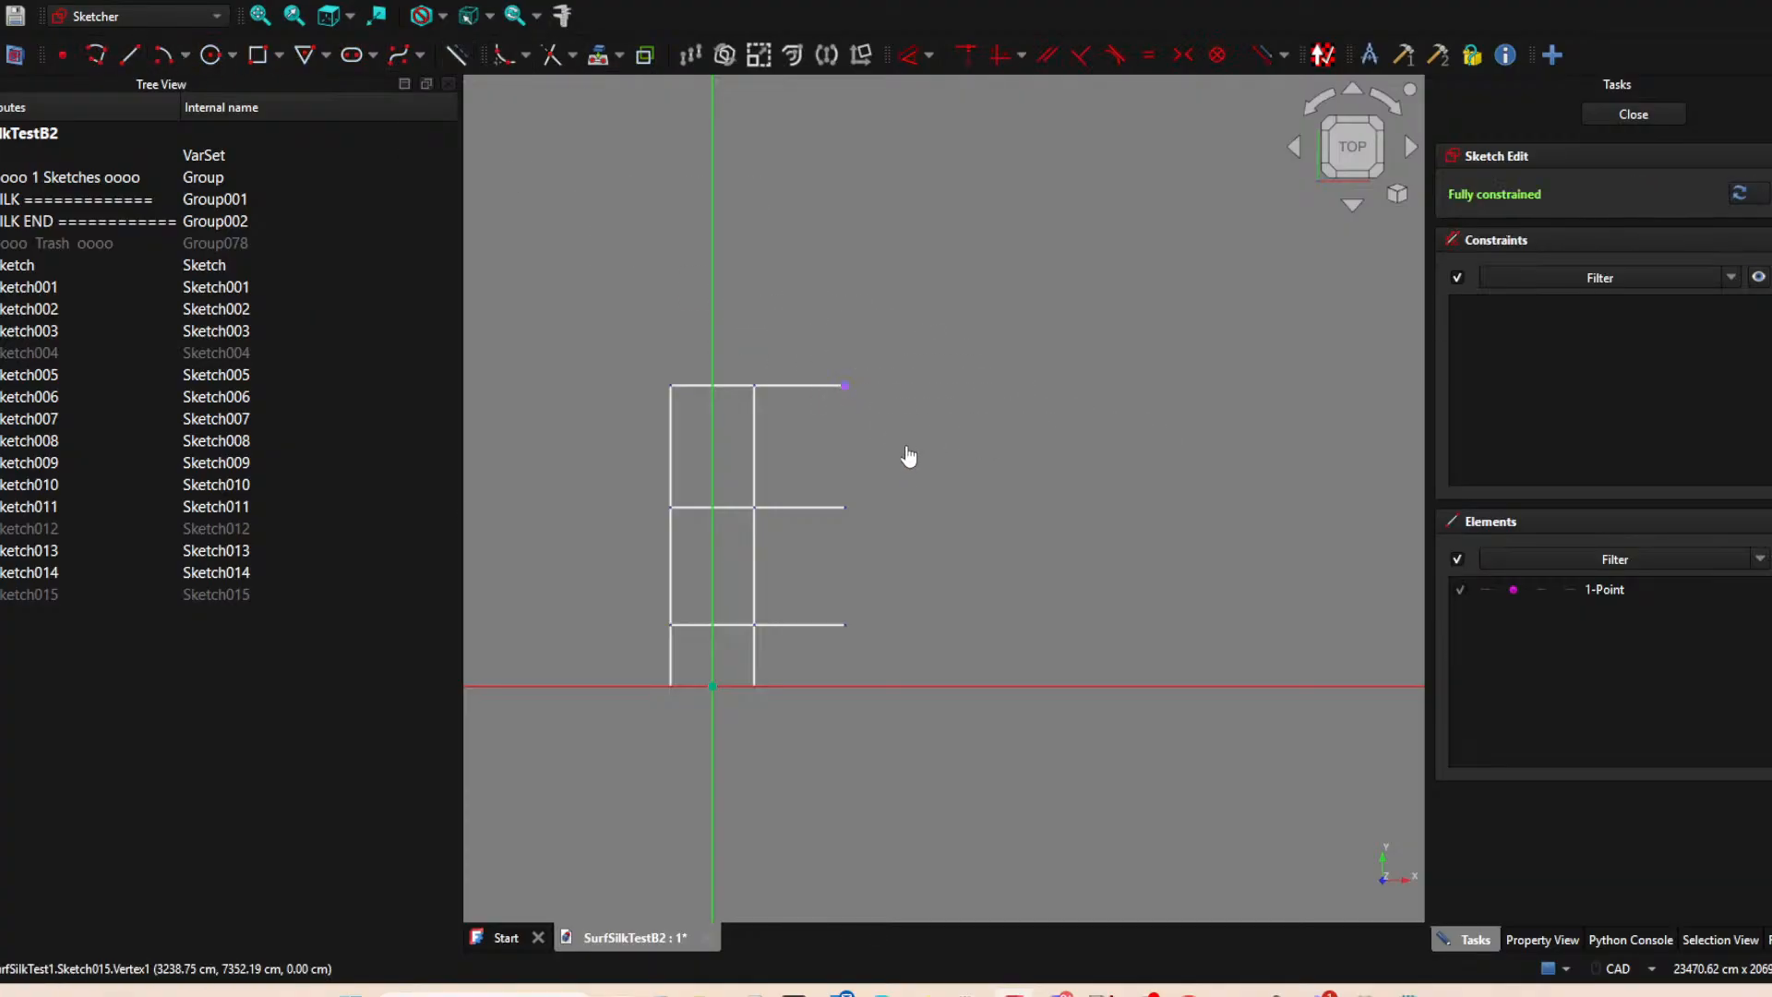
{"action": "left_click", "coordinate": [845, 385]}
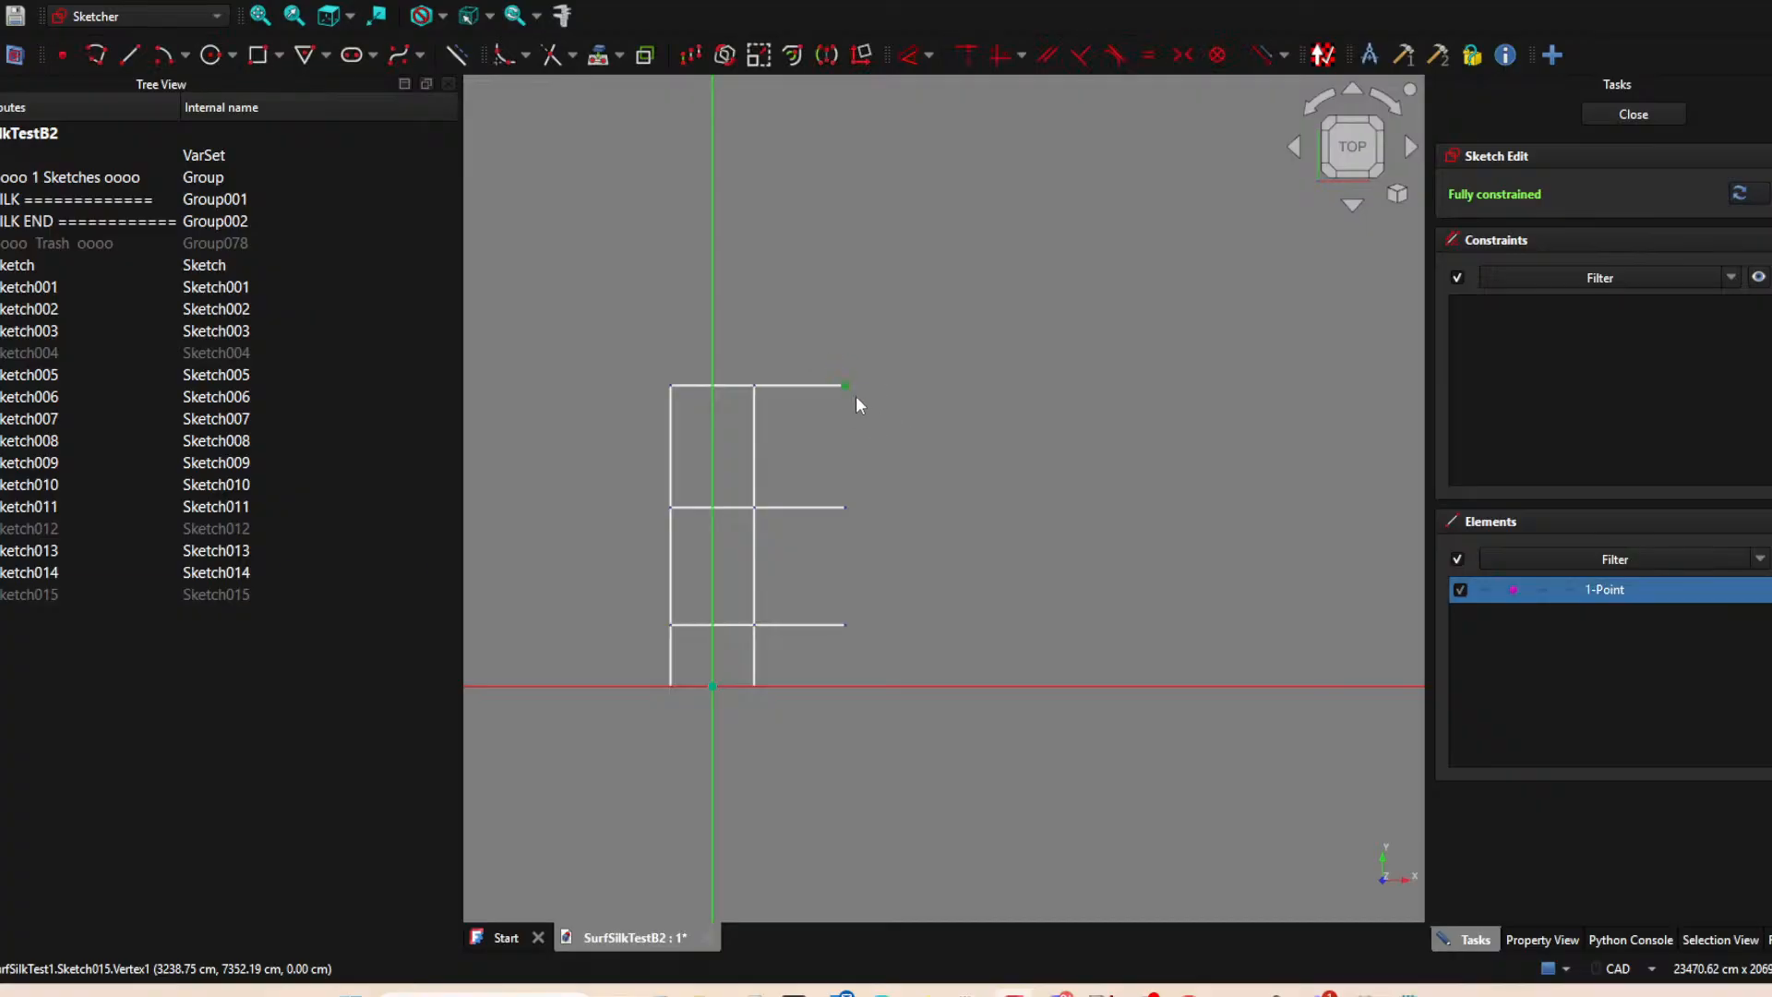
{"action": "key", "text": "Delete"}
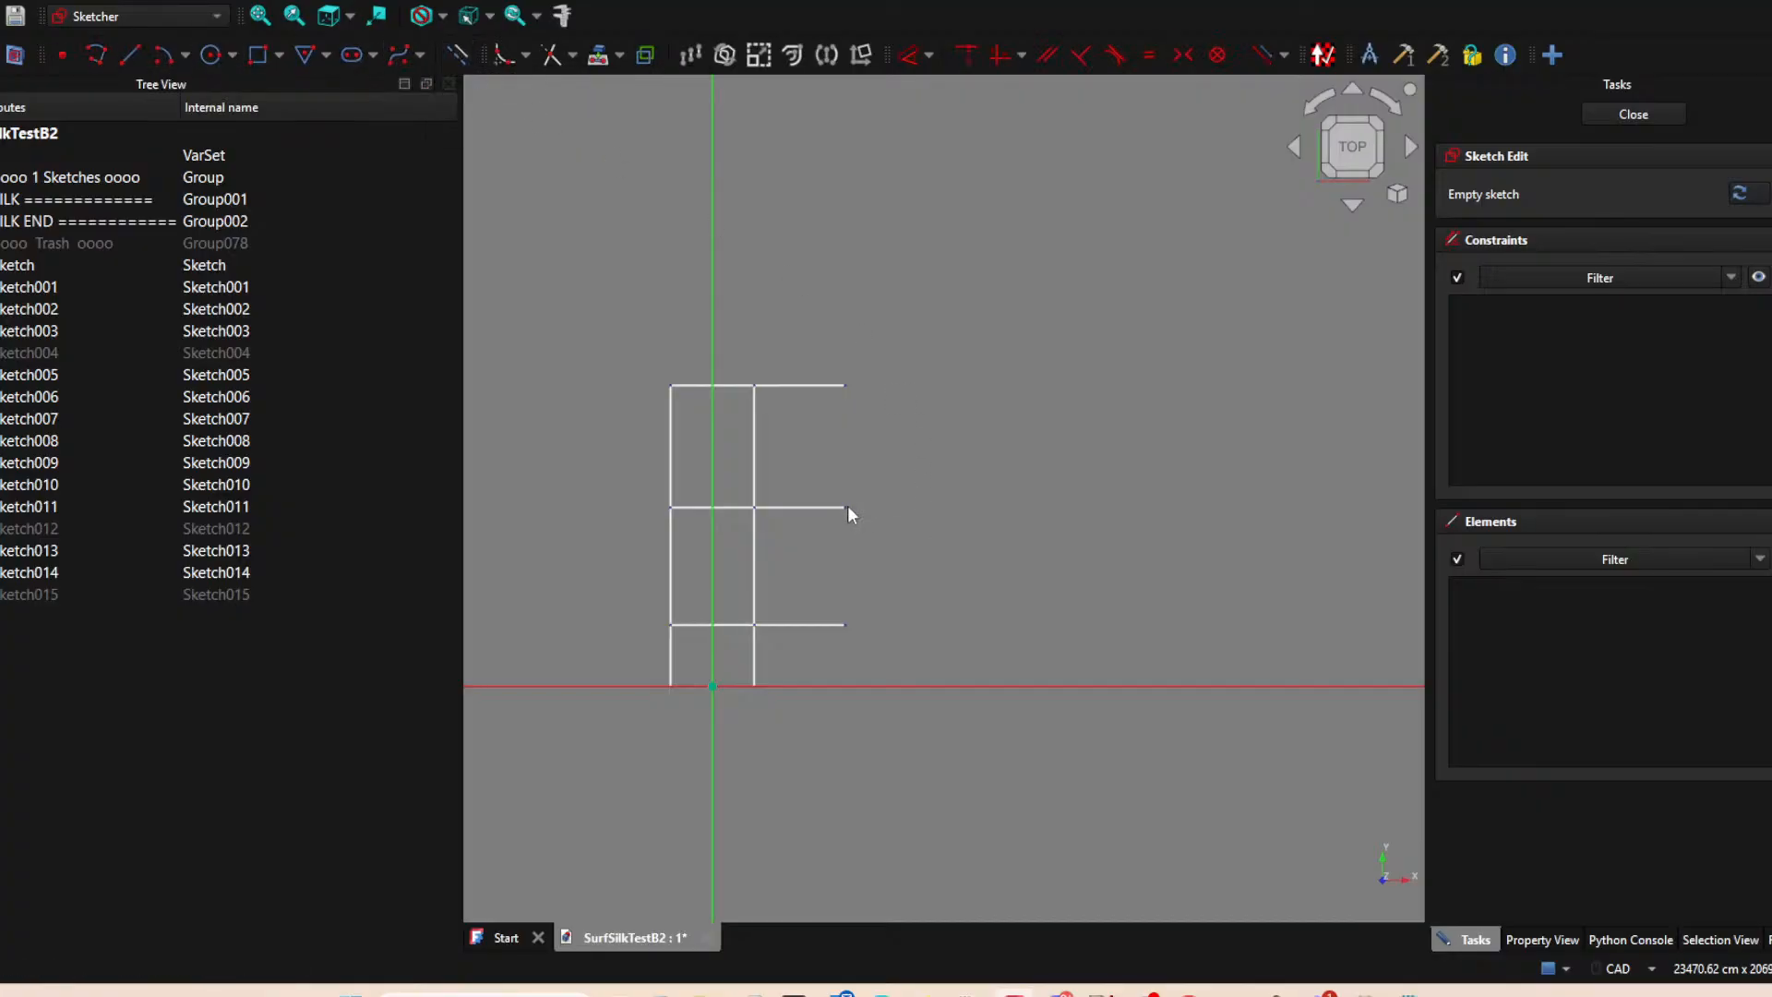
Project the middle horizontal edge's right endpoint, draw a horizontal line about 1800 cm long outward from it, and close the sketch.
{"action": "left_click", "coordinate": [598, 55]}
{"action": "left_click", "coordinate": [847, 508]}
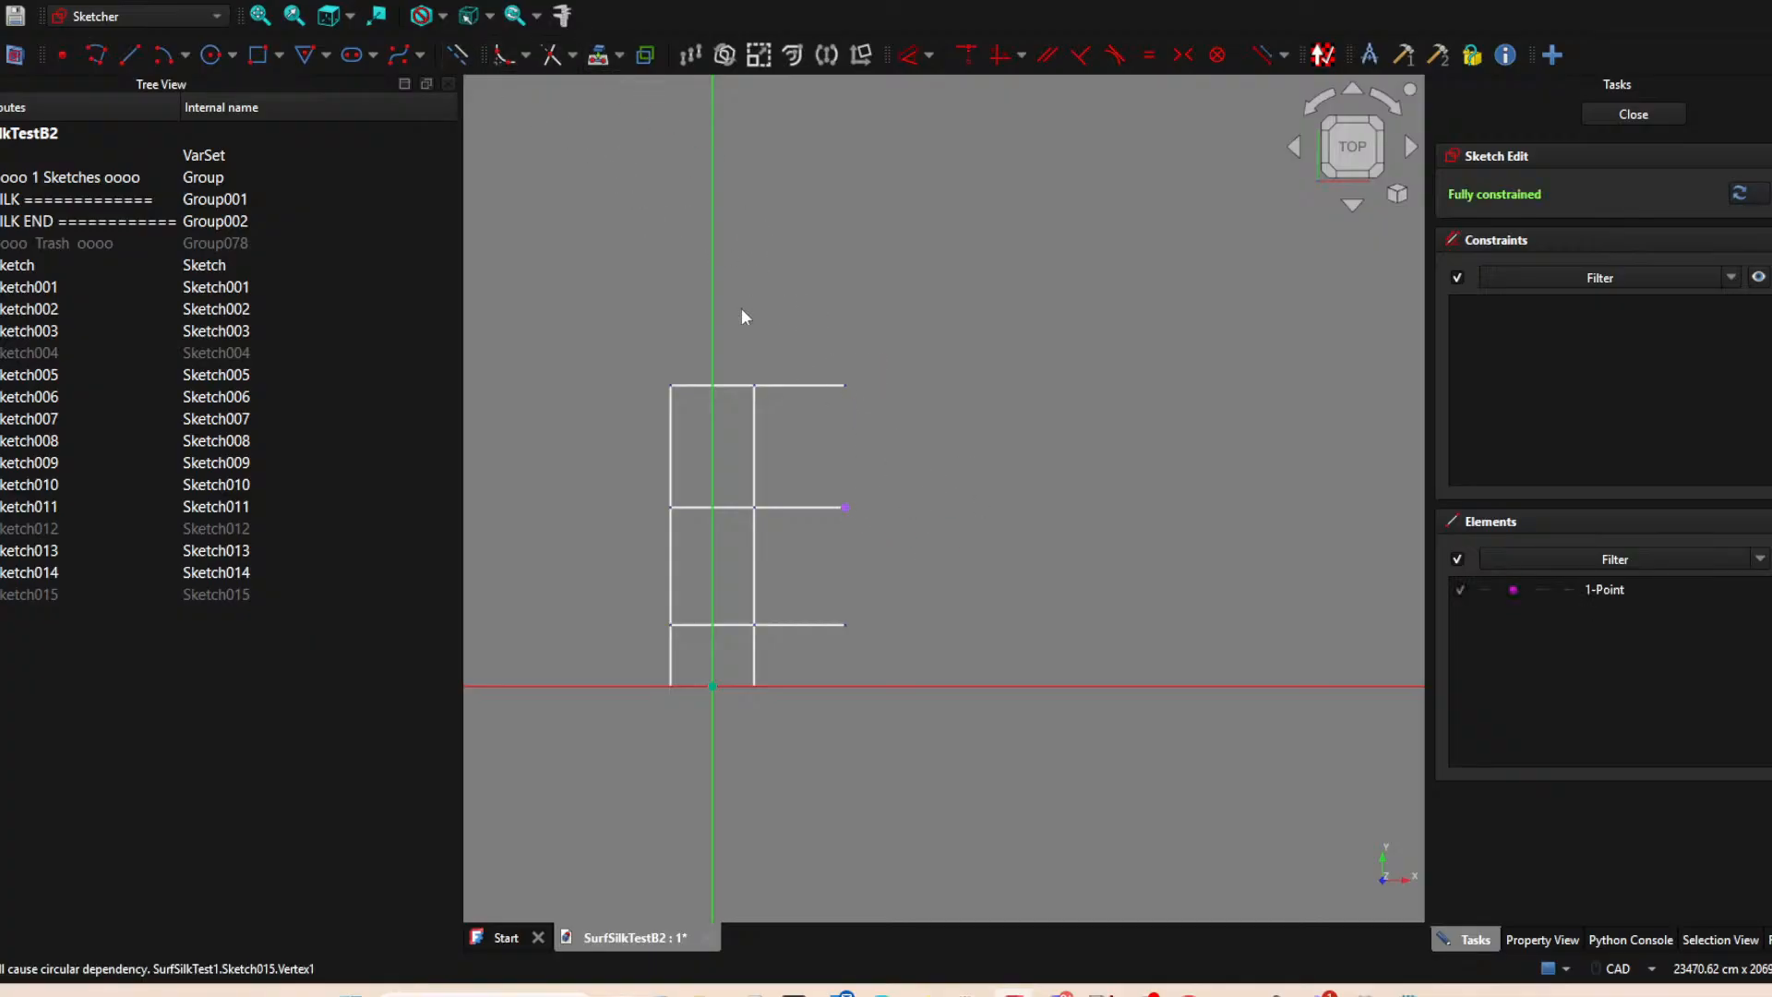
{"action": "left_click", "coordinate": [130, 54]}
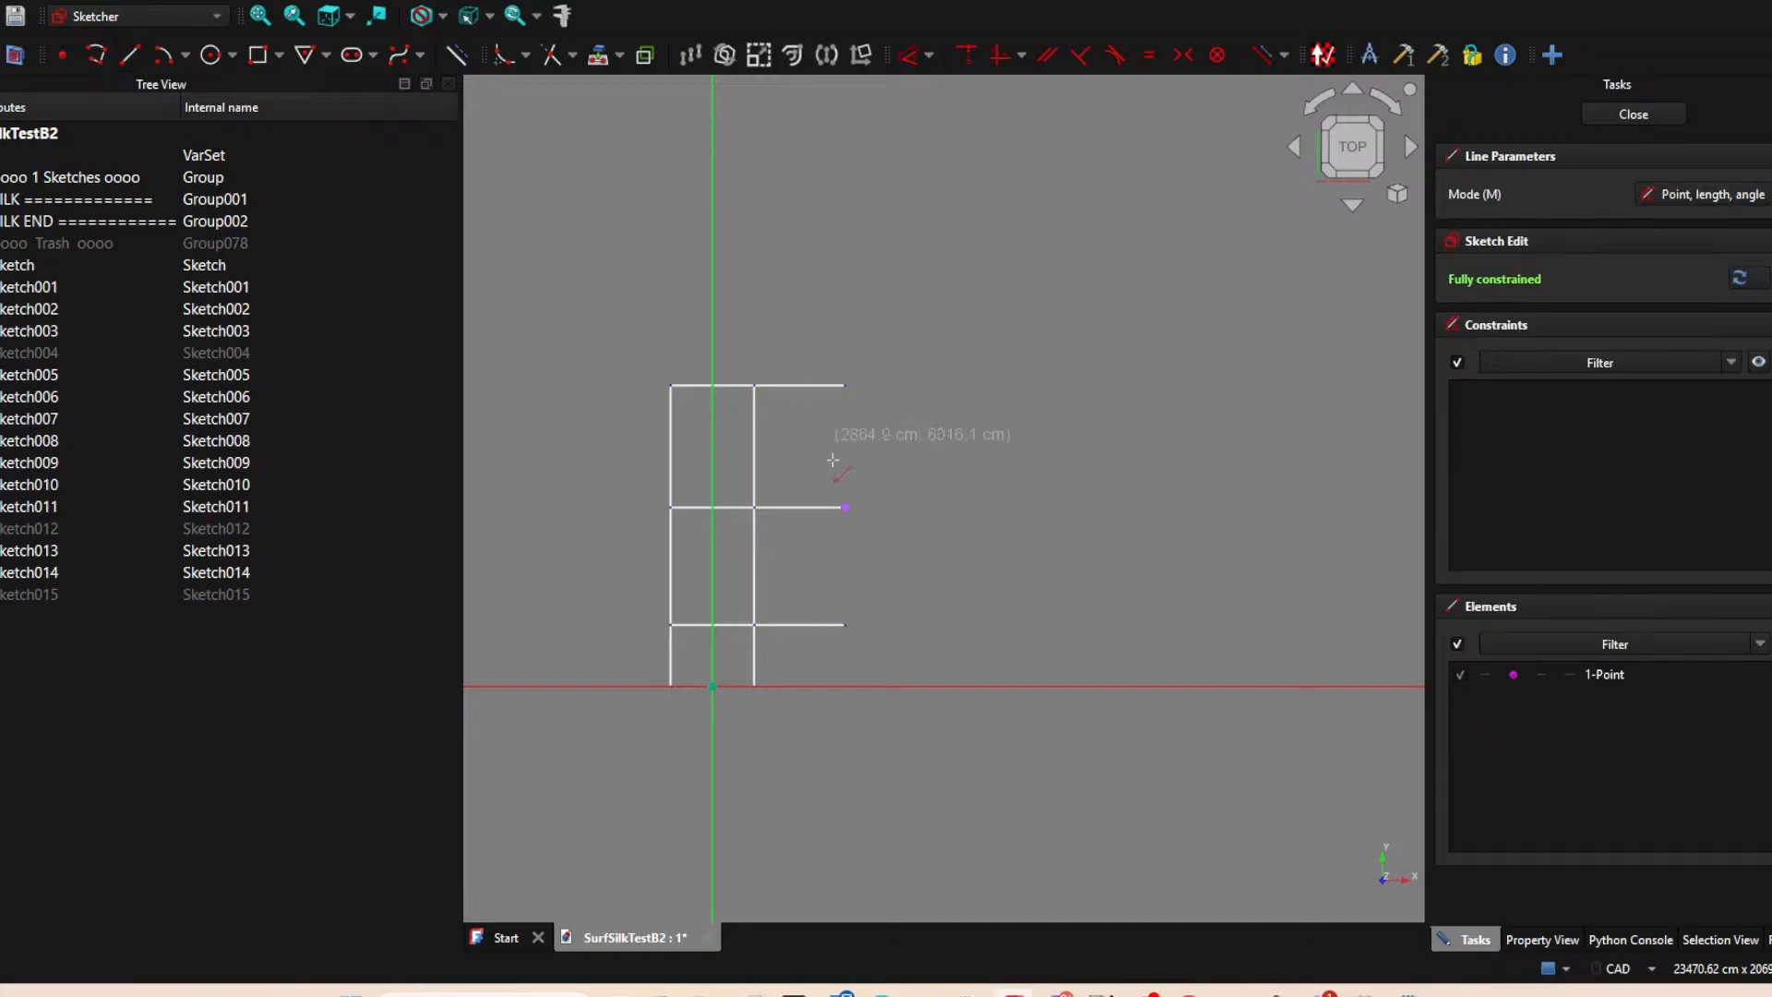
{"action": "left_click", "coordinate": [845, 506]}
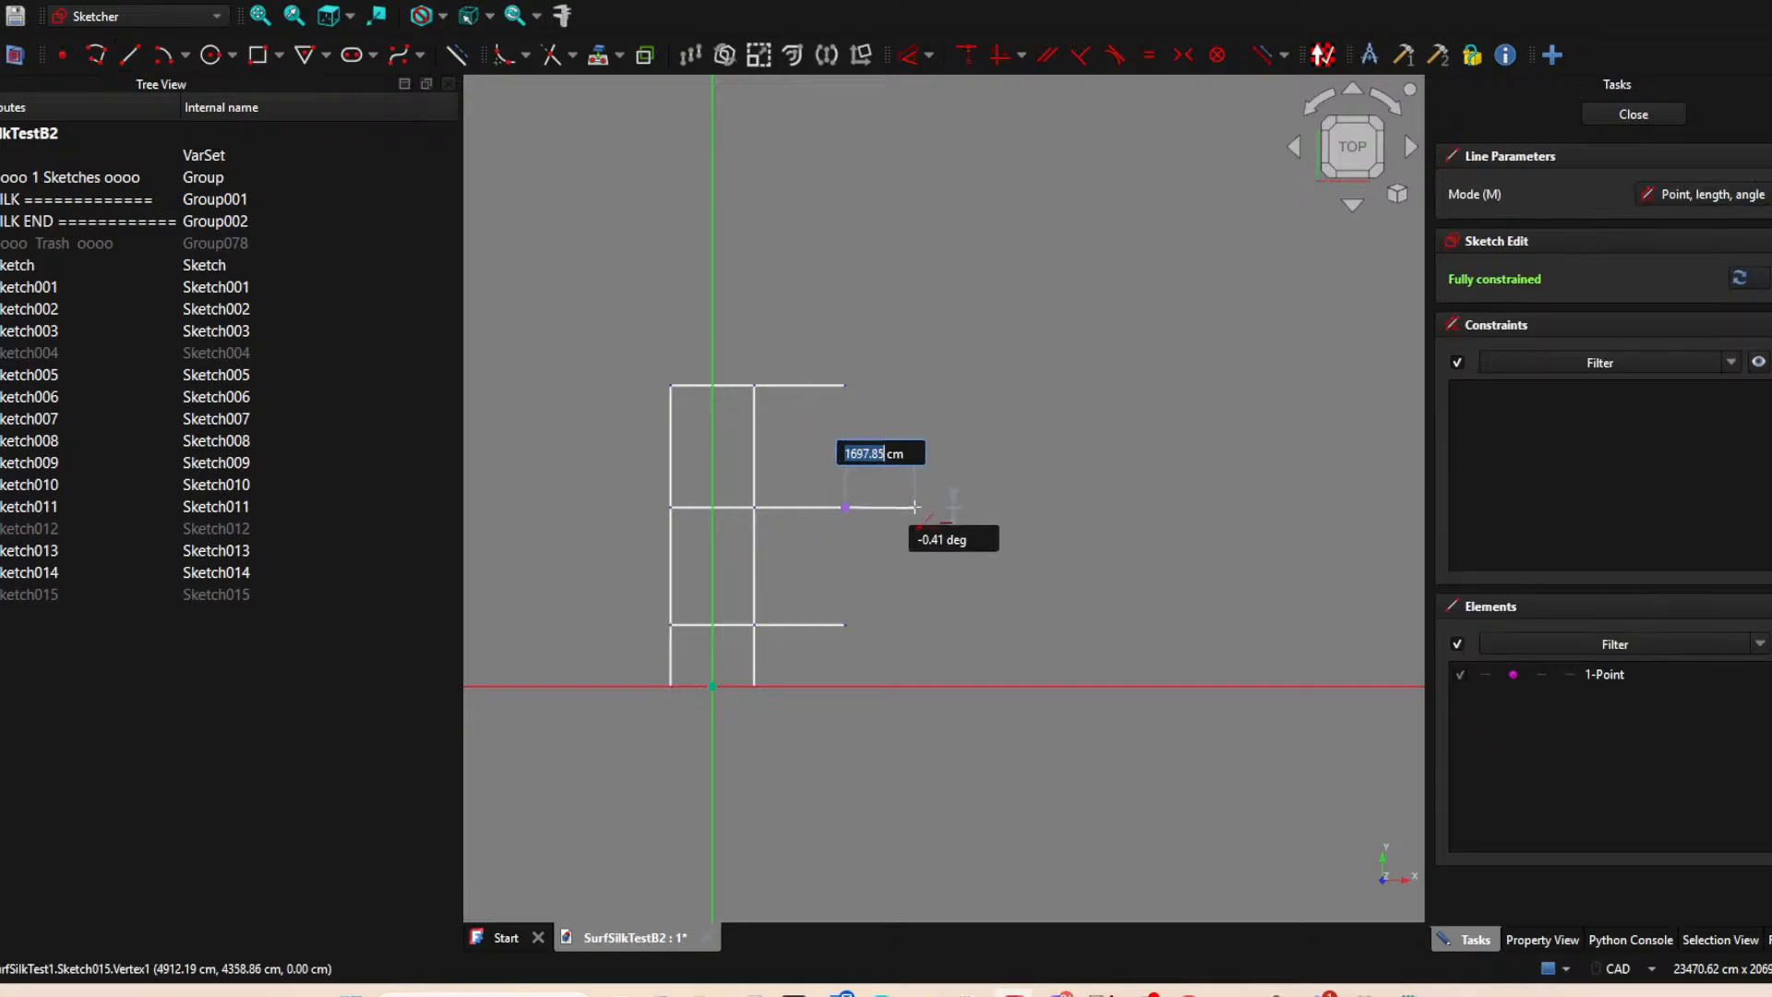
{"action": "left_click", "coordinate": [918, 506]}
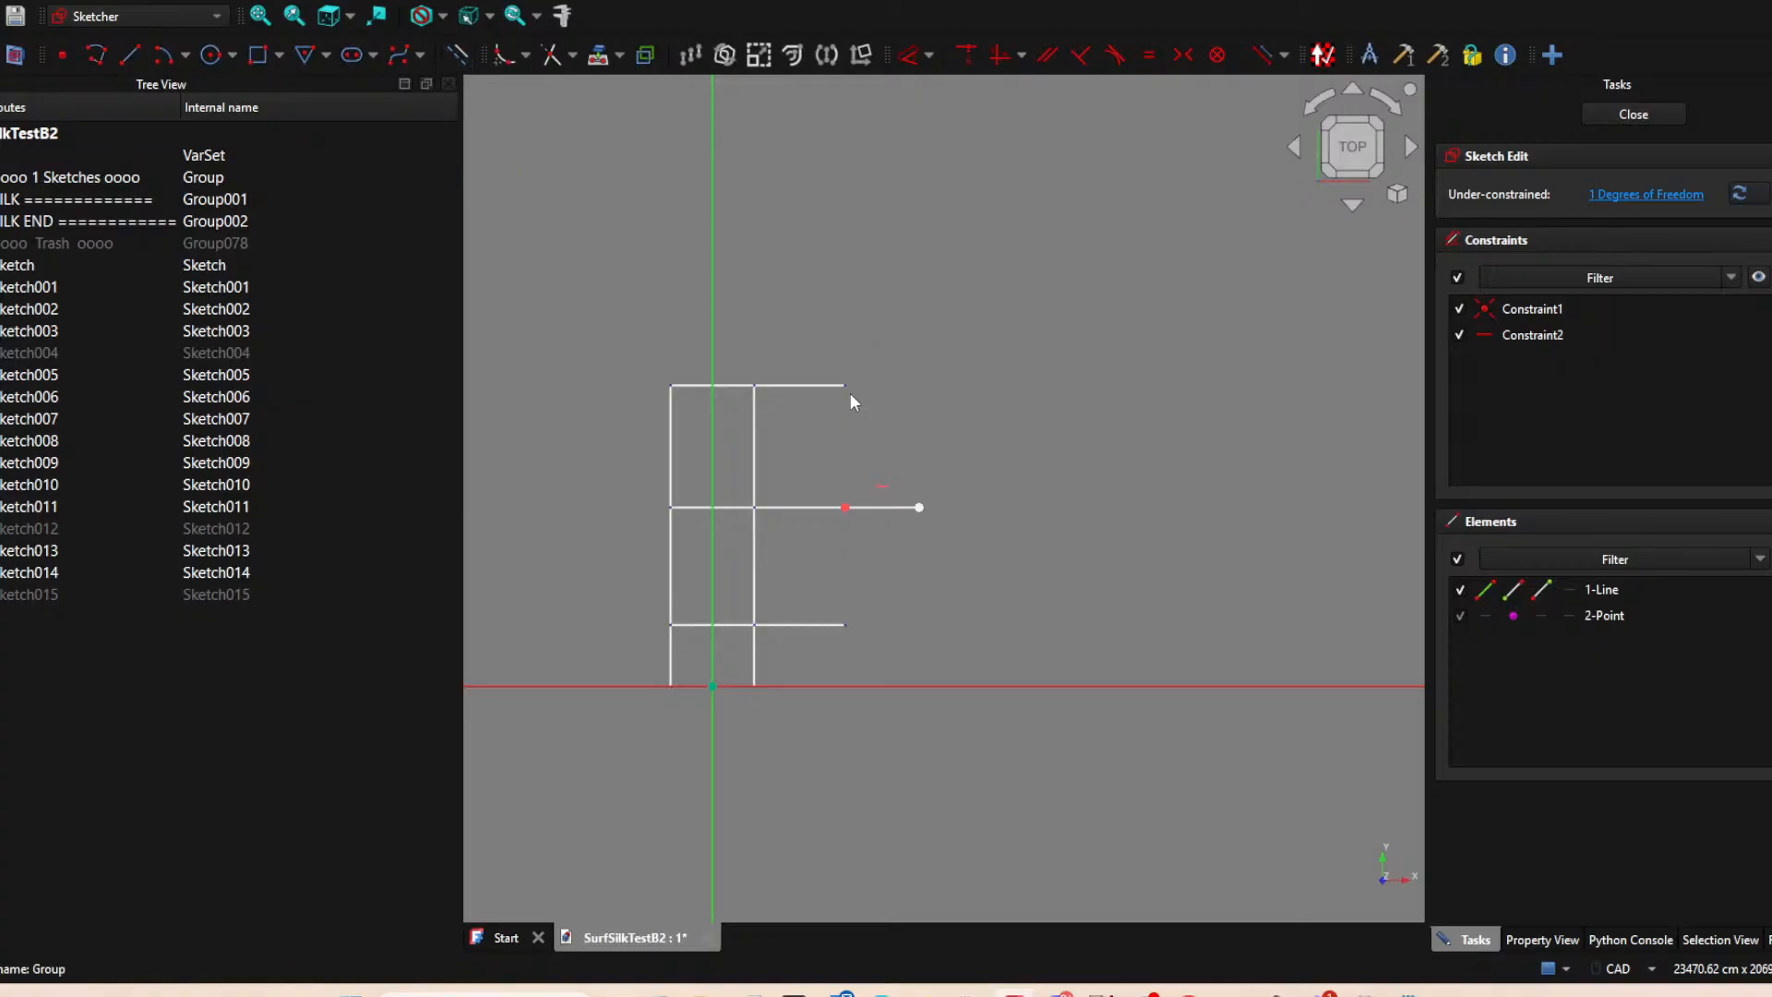
{"action": "left_click", "coordinate": [1633, 115]}
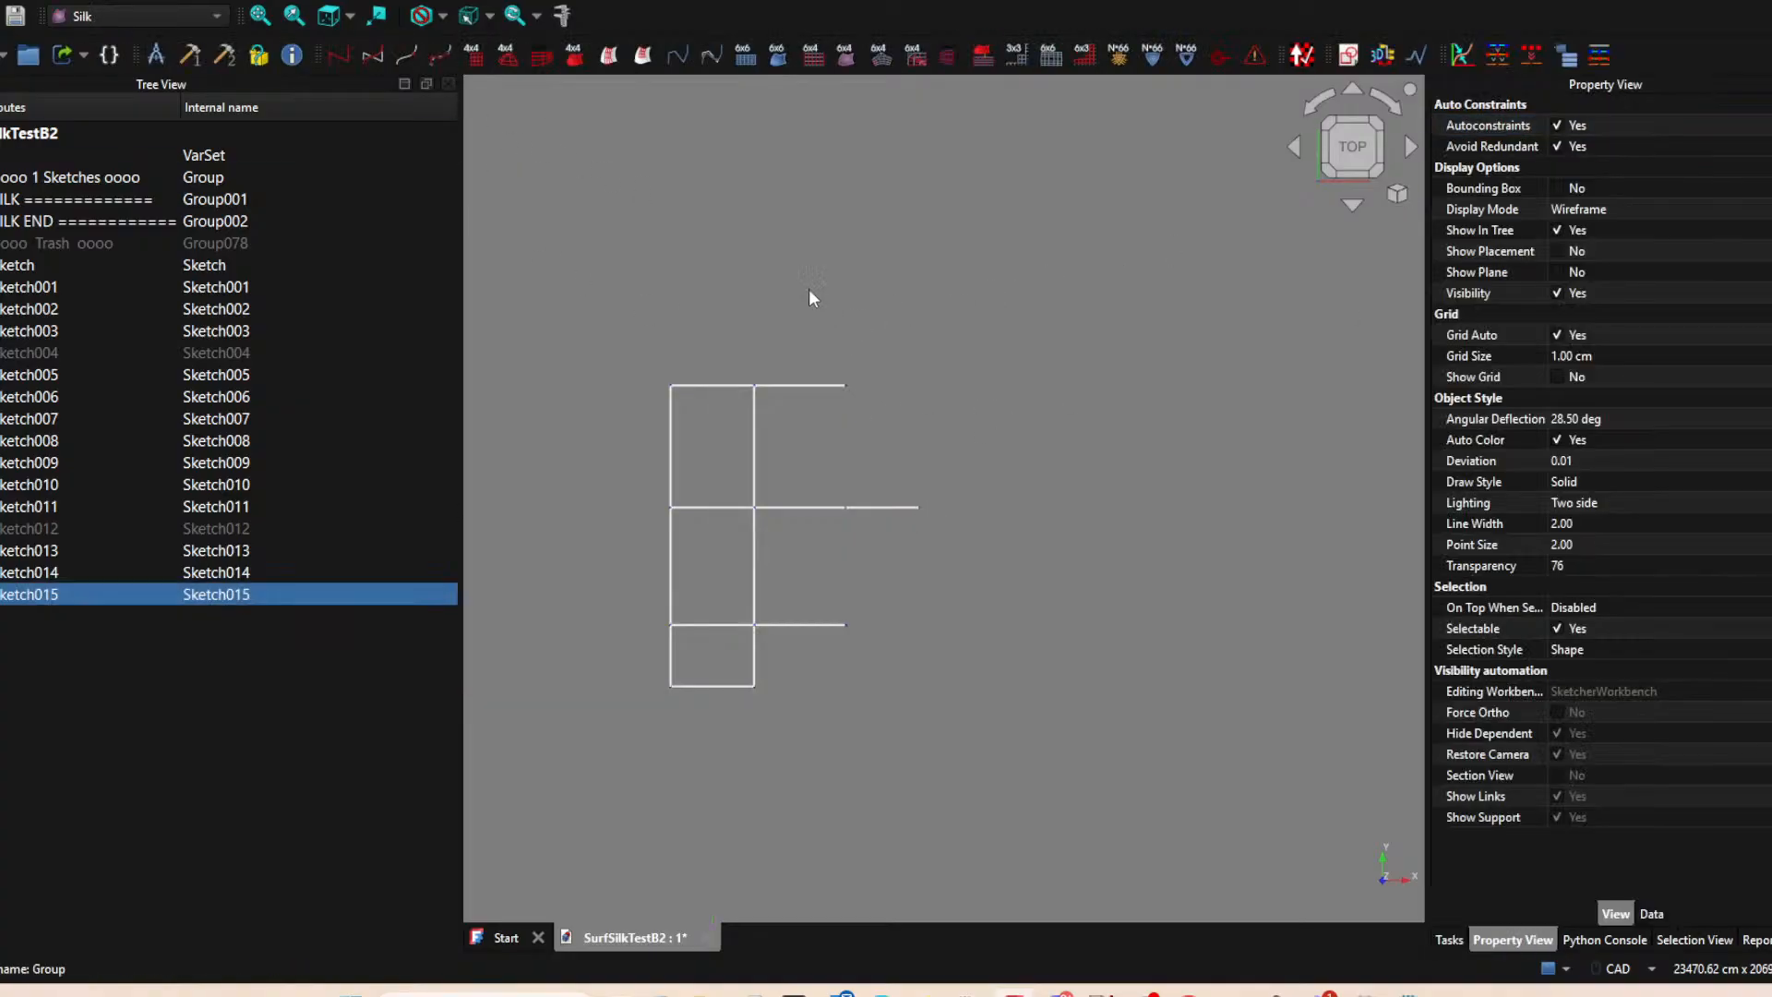
Create another XY-plane sketch and project the top horizontal edge's right endpoint into it.
{"action": "left_click", "coordinate": [869, 276]}
{"action": "left_click", "coordinate": [1350, 56]}
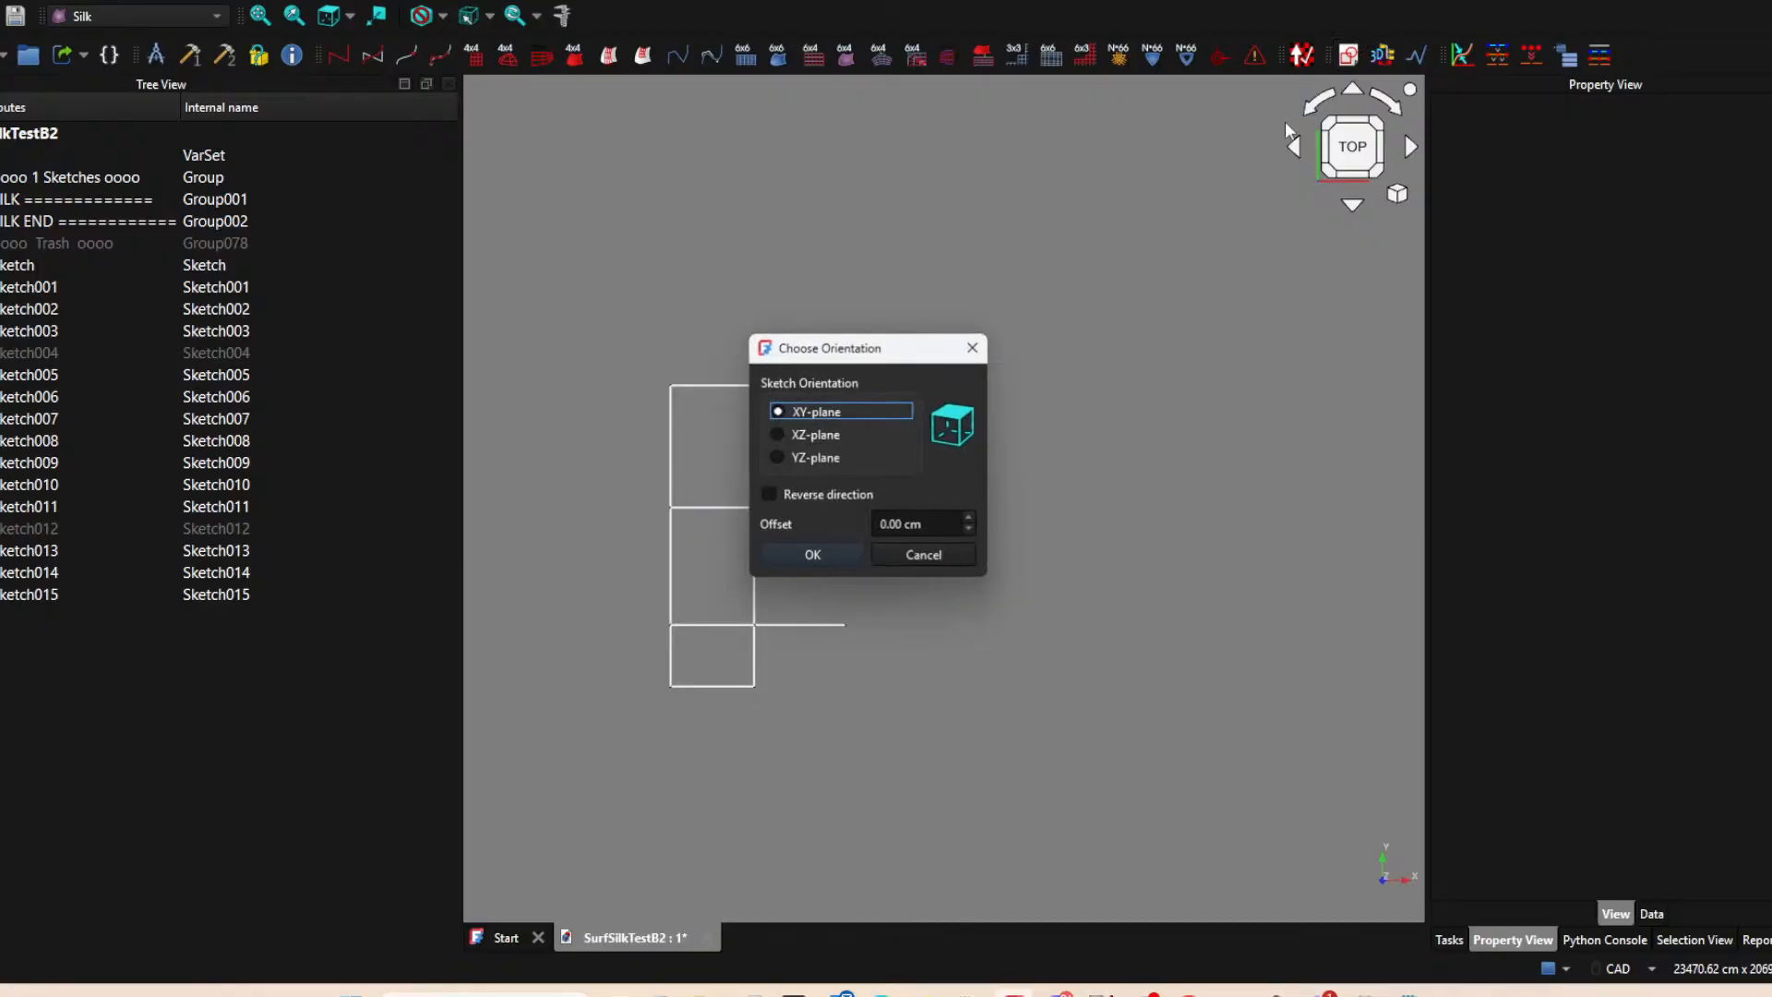
{"action": "left_click", "coordinate": [844, 556]}
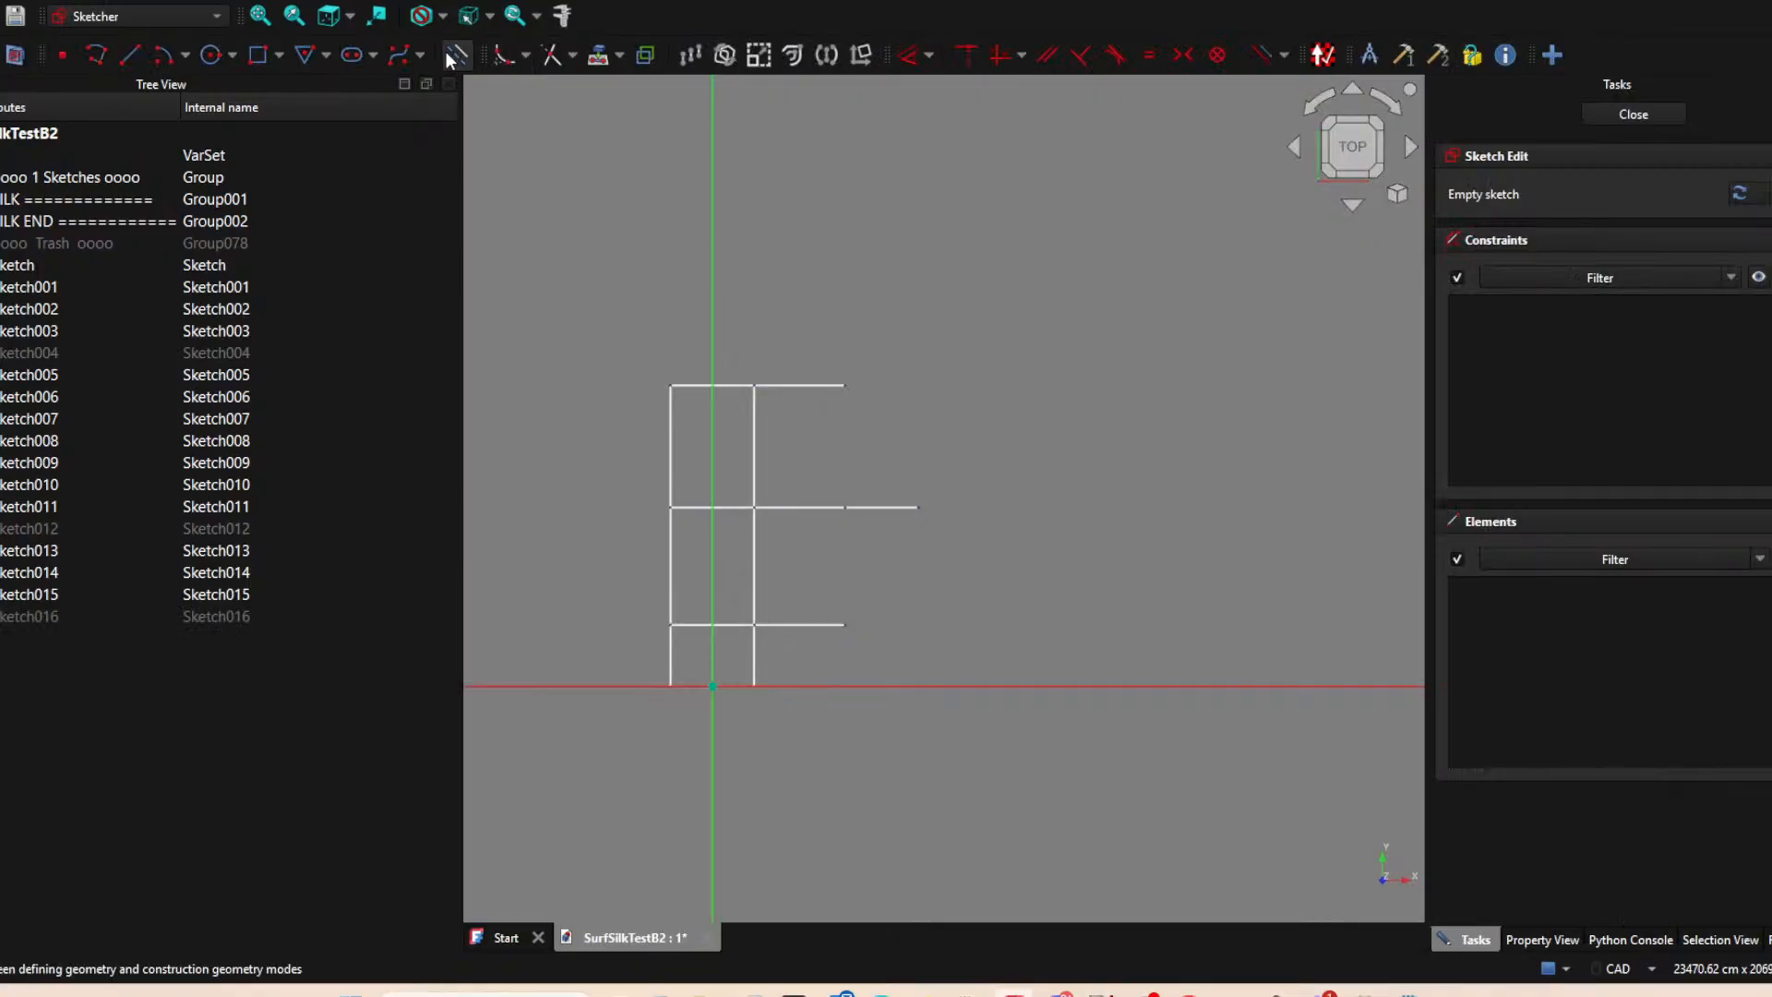
{"action": "left_click", "coordinate": [846, 384]}
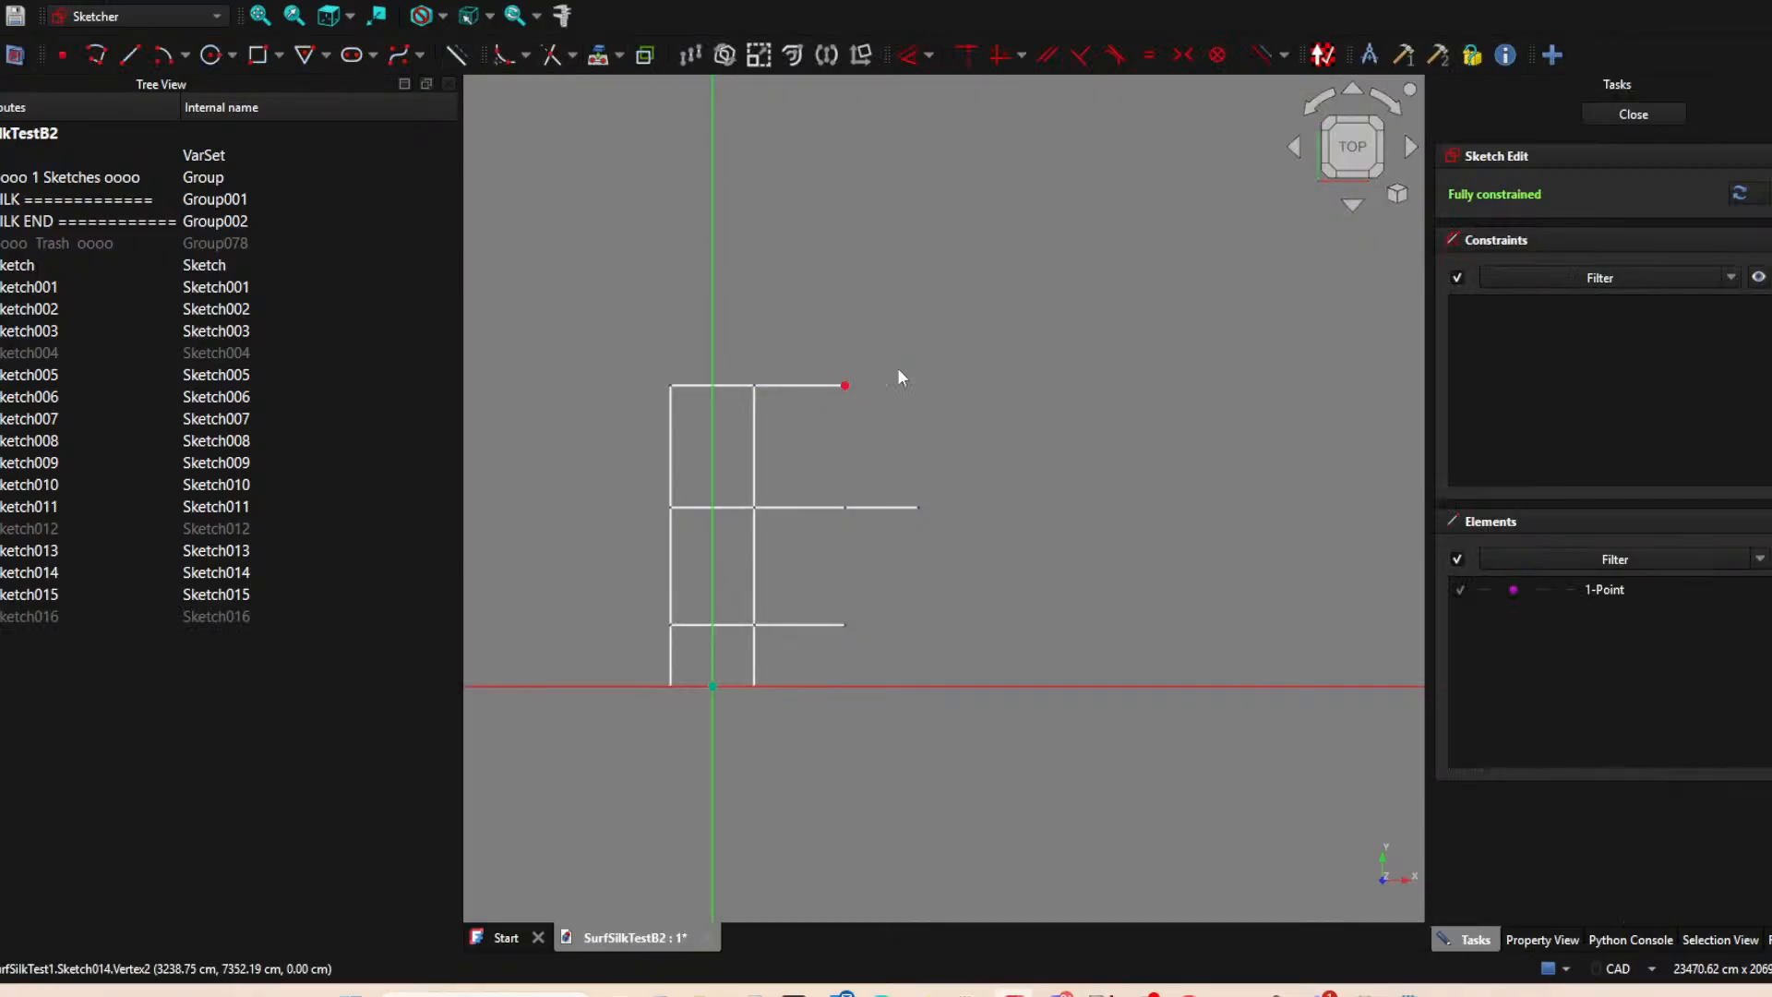
{"action": "left_click", "coordinate": [847, 384]}
{"action": "left_click", "coordinate": [458, 55]}
Draw a horizontal line about 2060 cm long outward from the projected top right endpoint.
{"action": "left_click", "coordinate": [134, 55]}
{"action": "left_click", "coordinate": [846, 384]}
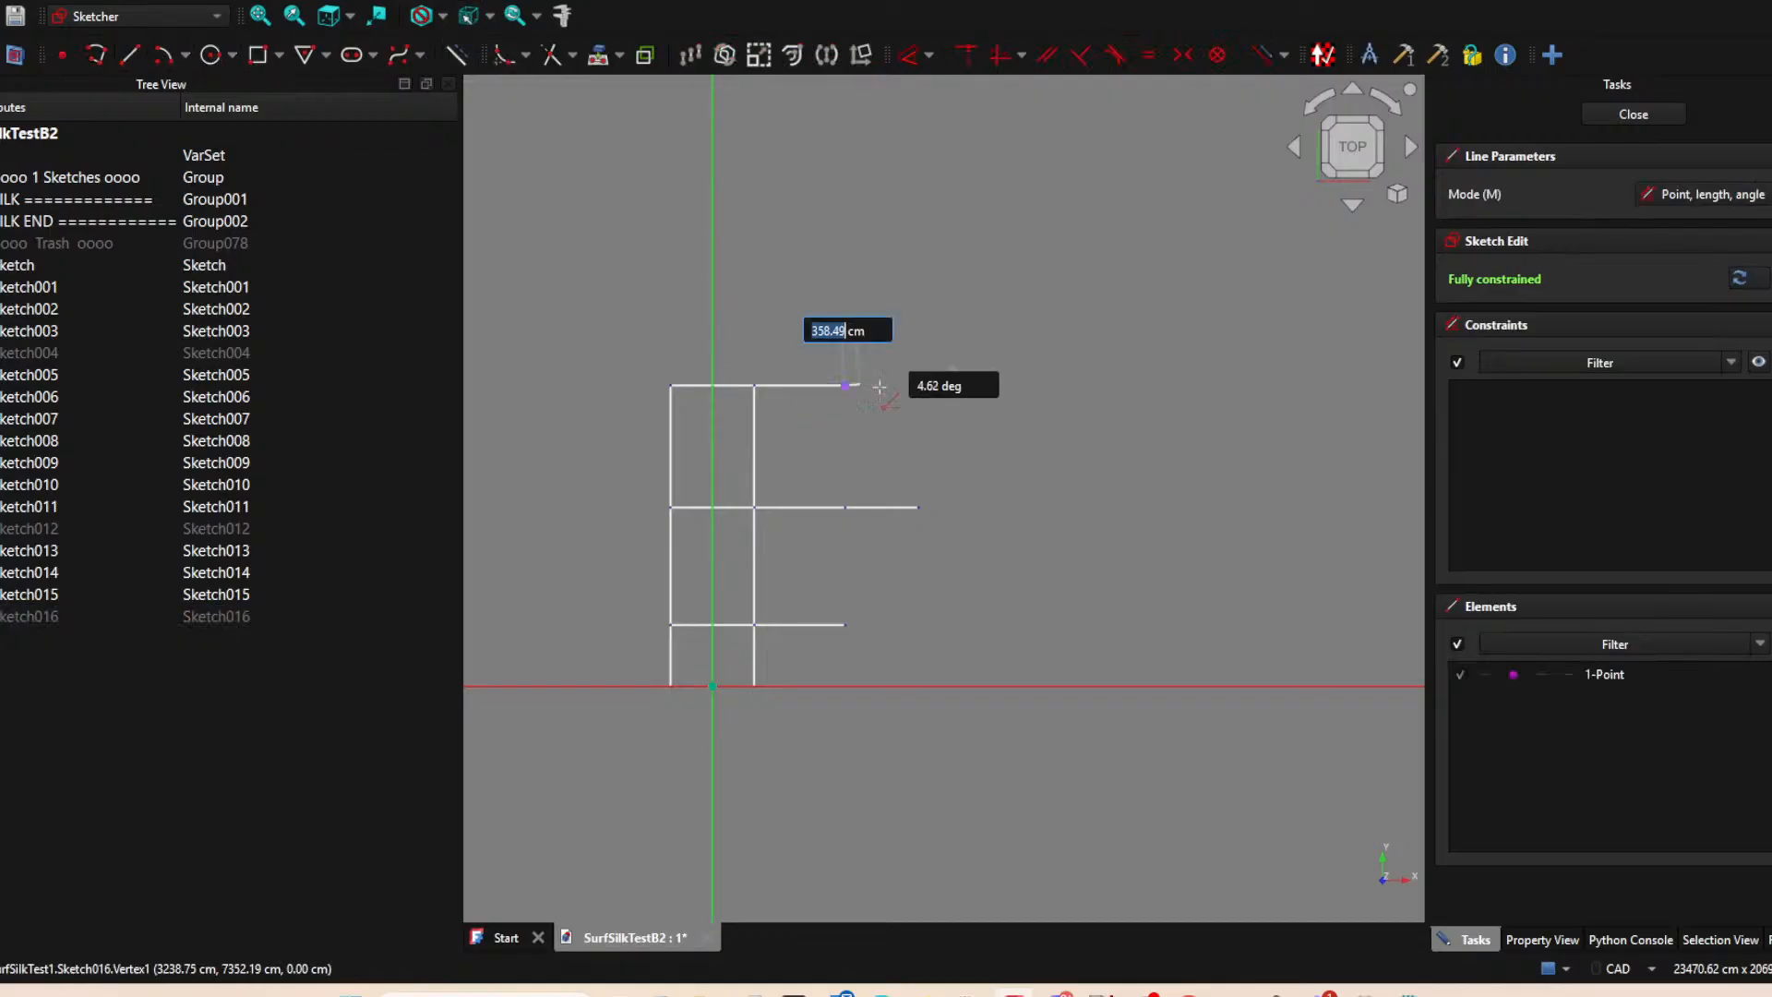
{"action": "left_click", "coordinate": [930, 384]}
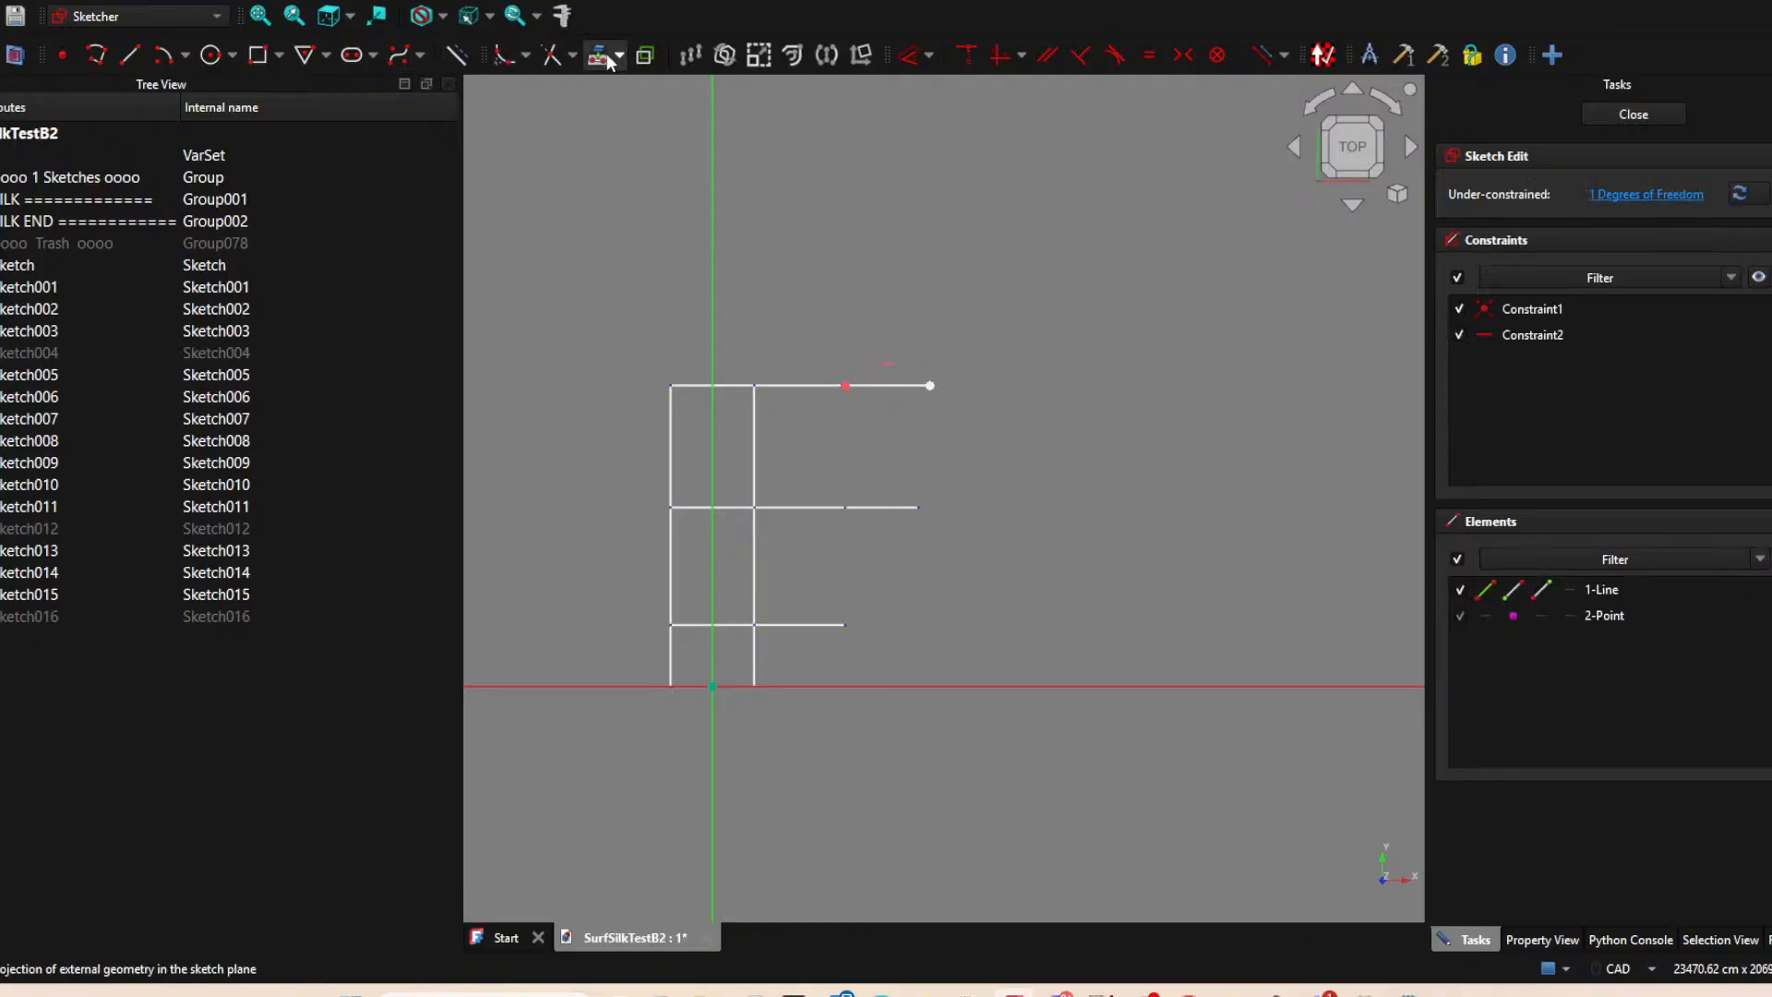
Project the middle horizontal edge's outer right endpoint, vertically align the top line's free endpoint with it, and close the sketch.
{"action": "left_click", "coordinate": [925, 509]}
{"action": "right_click", "coordinate": [973, 478]}
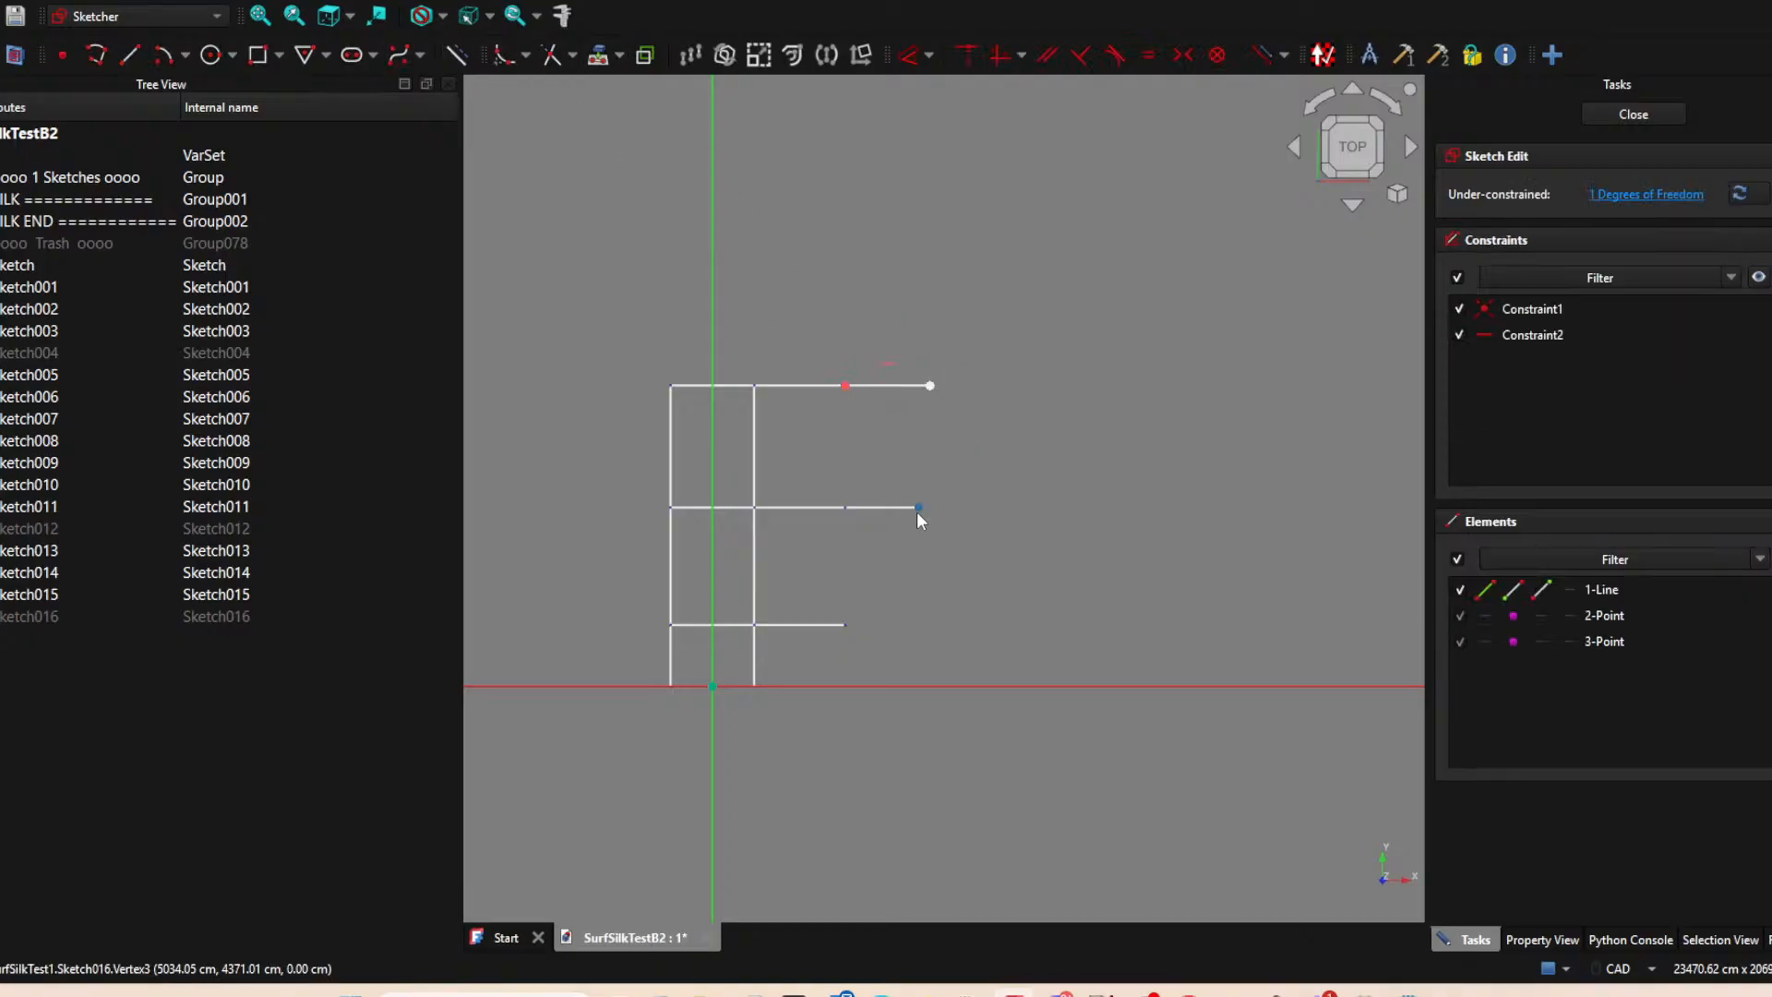
{"action": "left_click", "coordinate": [920, 511]}
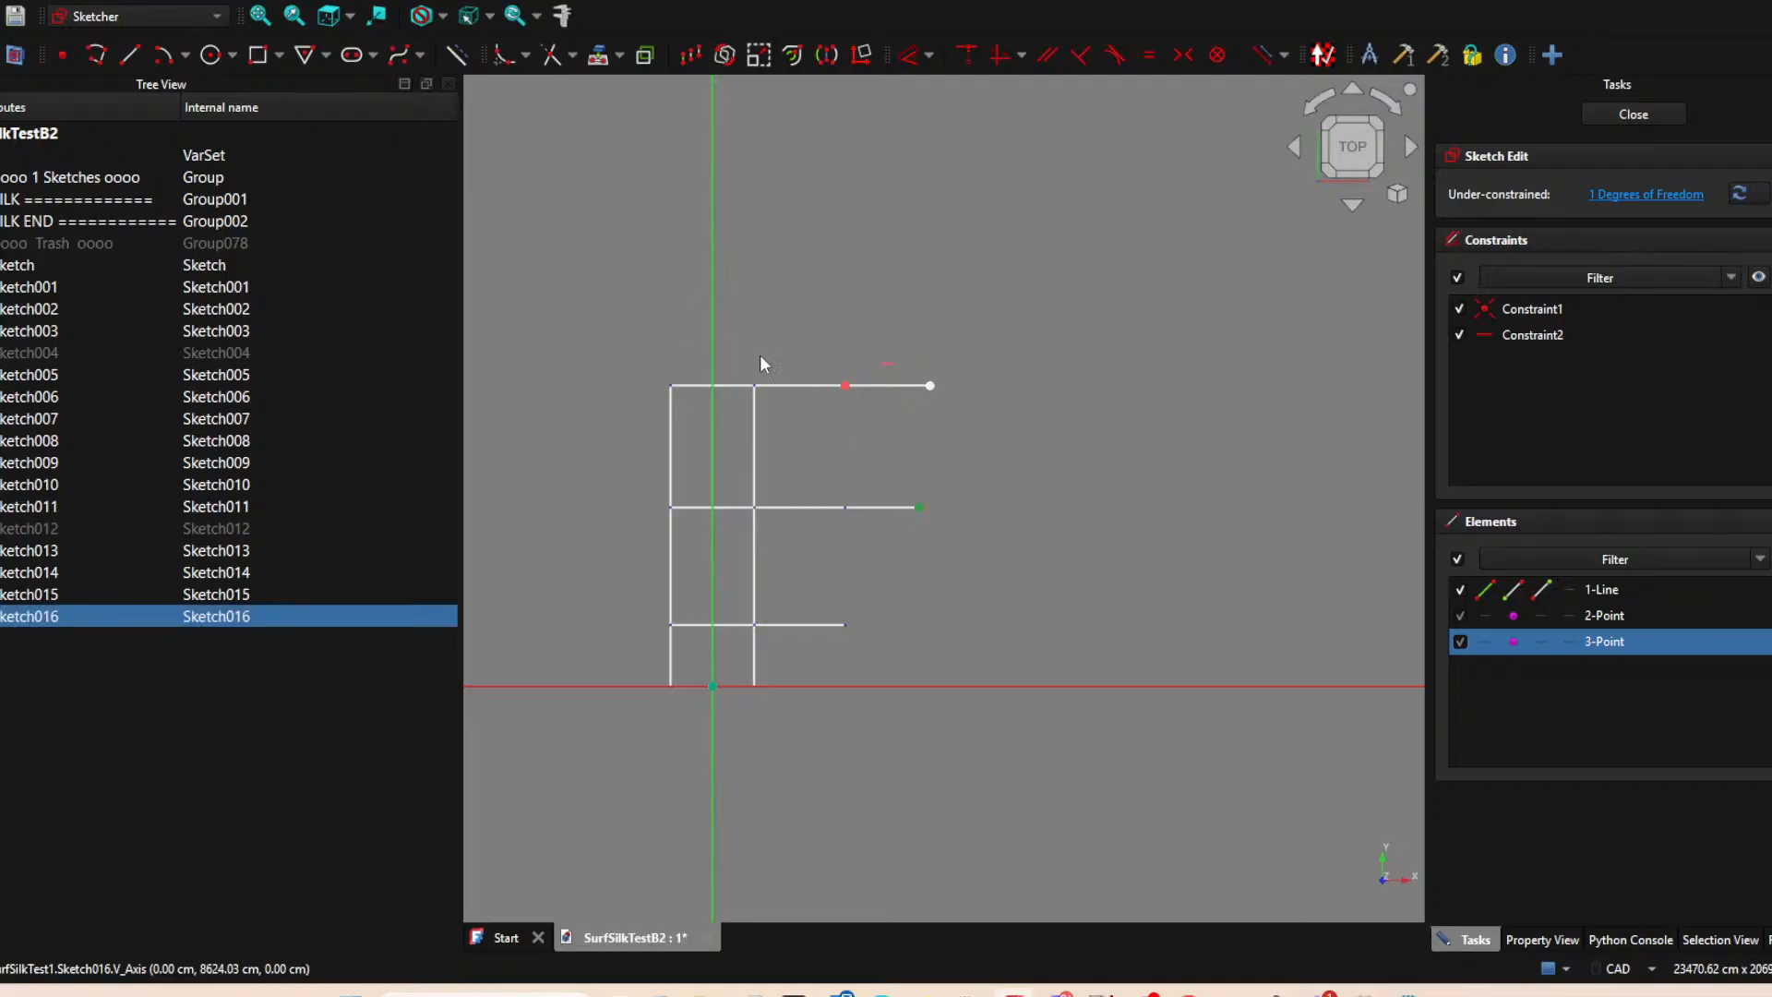
{"action": "left_click", "coordinate": [457, 57]}
{"action": "left_click", "coordinate": [930, 386]}
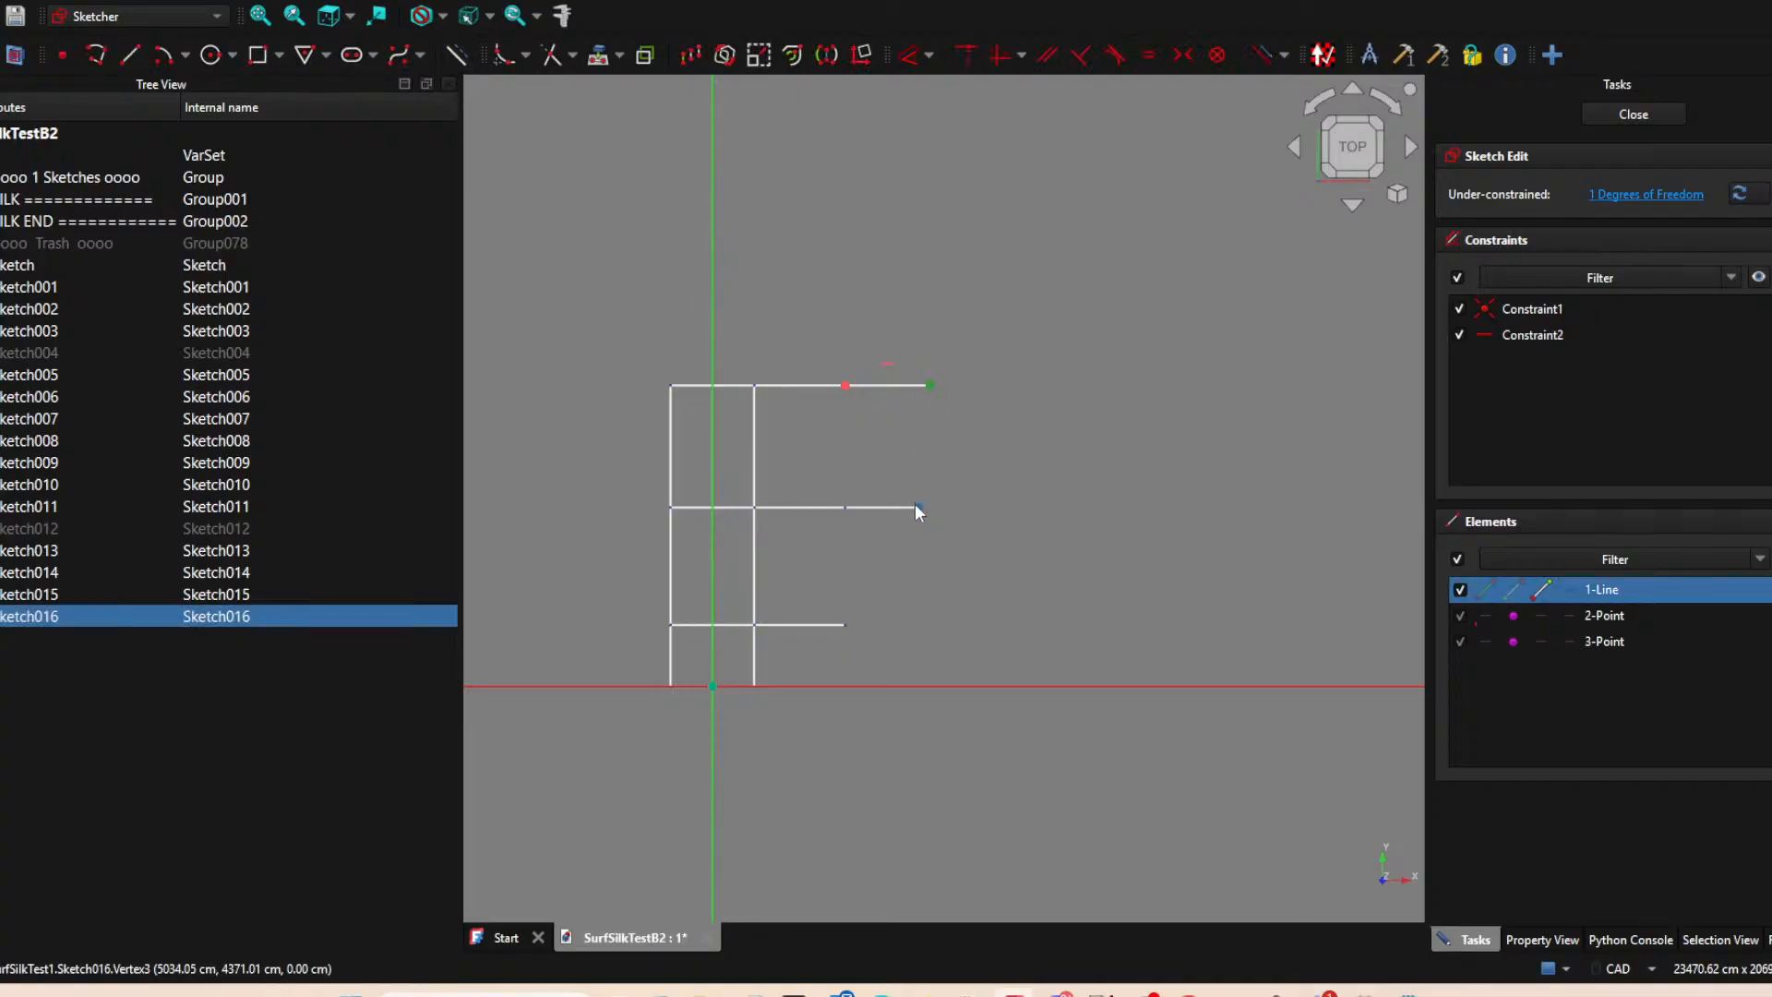
{"action": "left_click", "coordinate": [919, 507]}
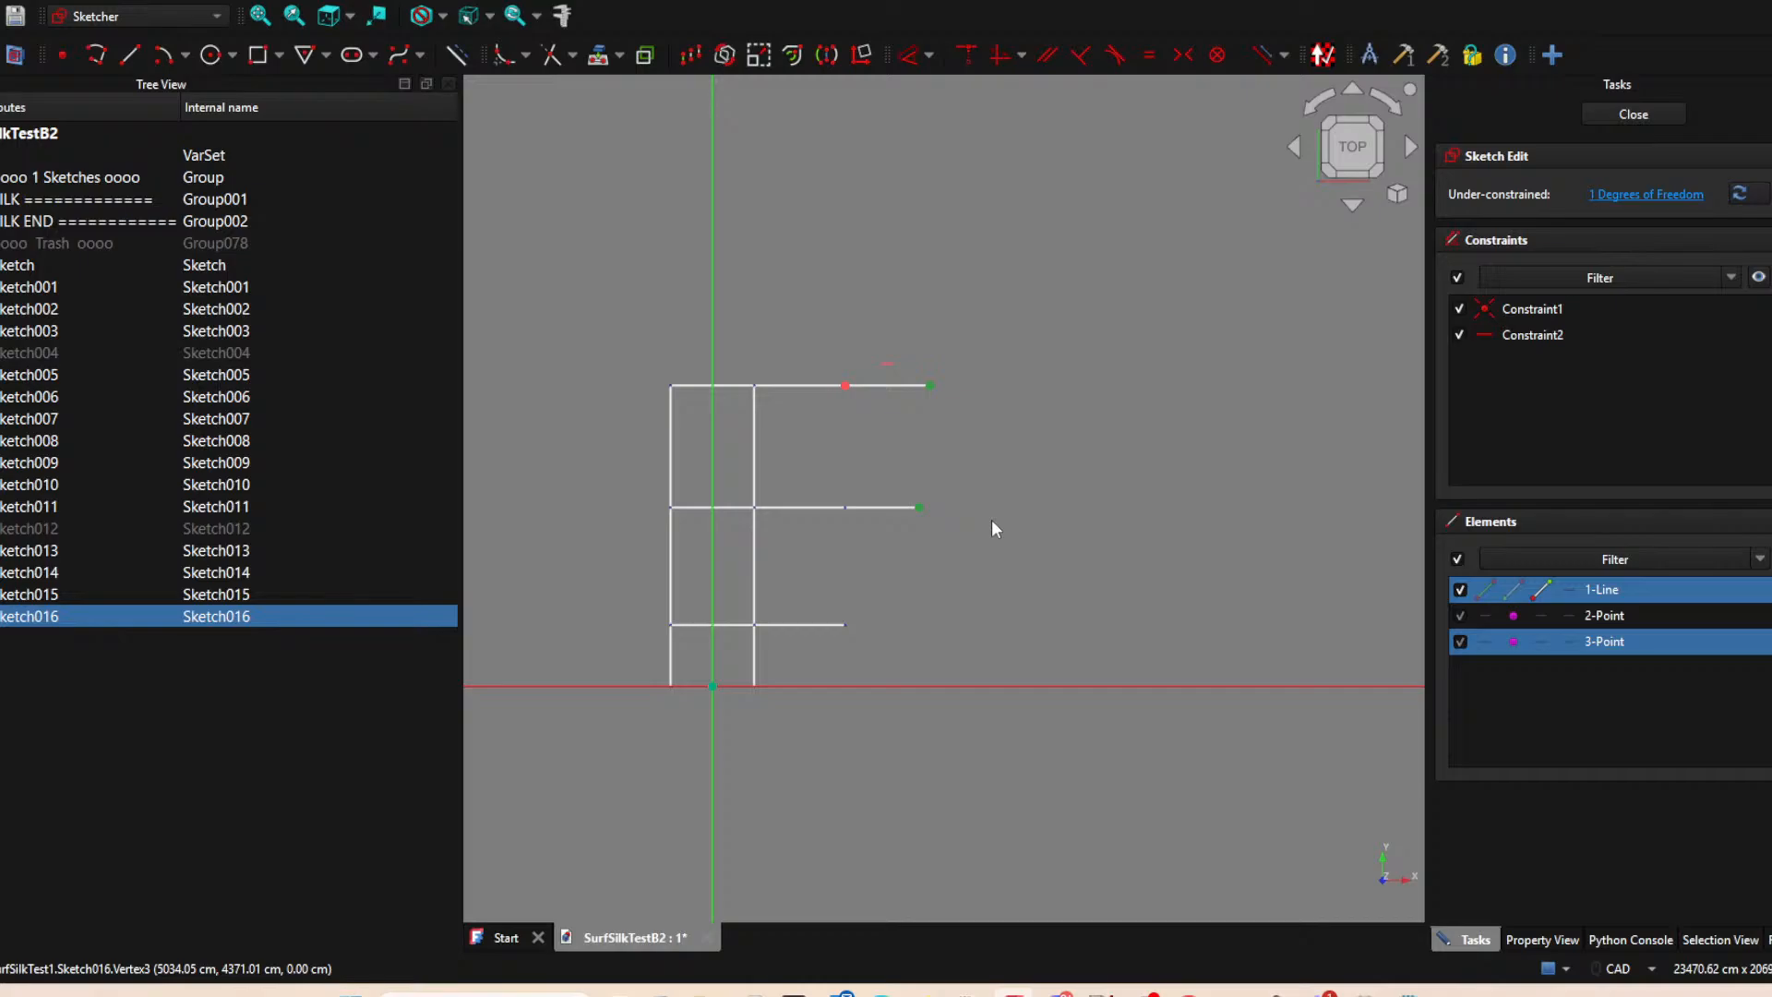
{"action": "key", "text": "v"}
{"action": "left_click", "coordinate": [1635, 117]}
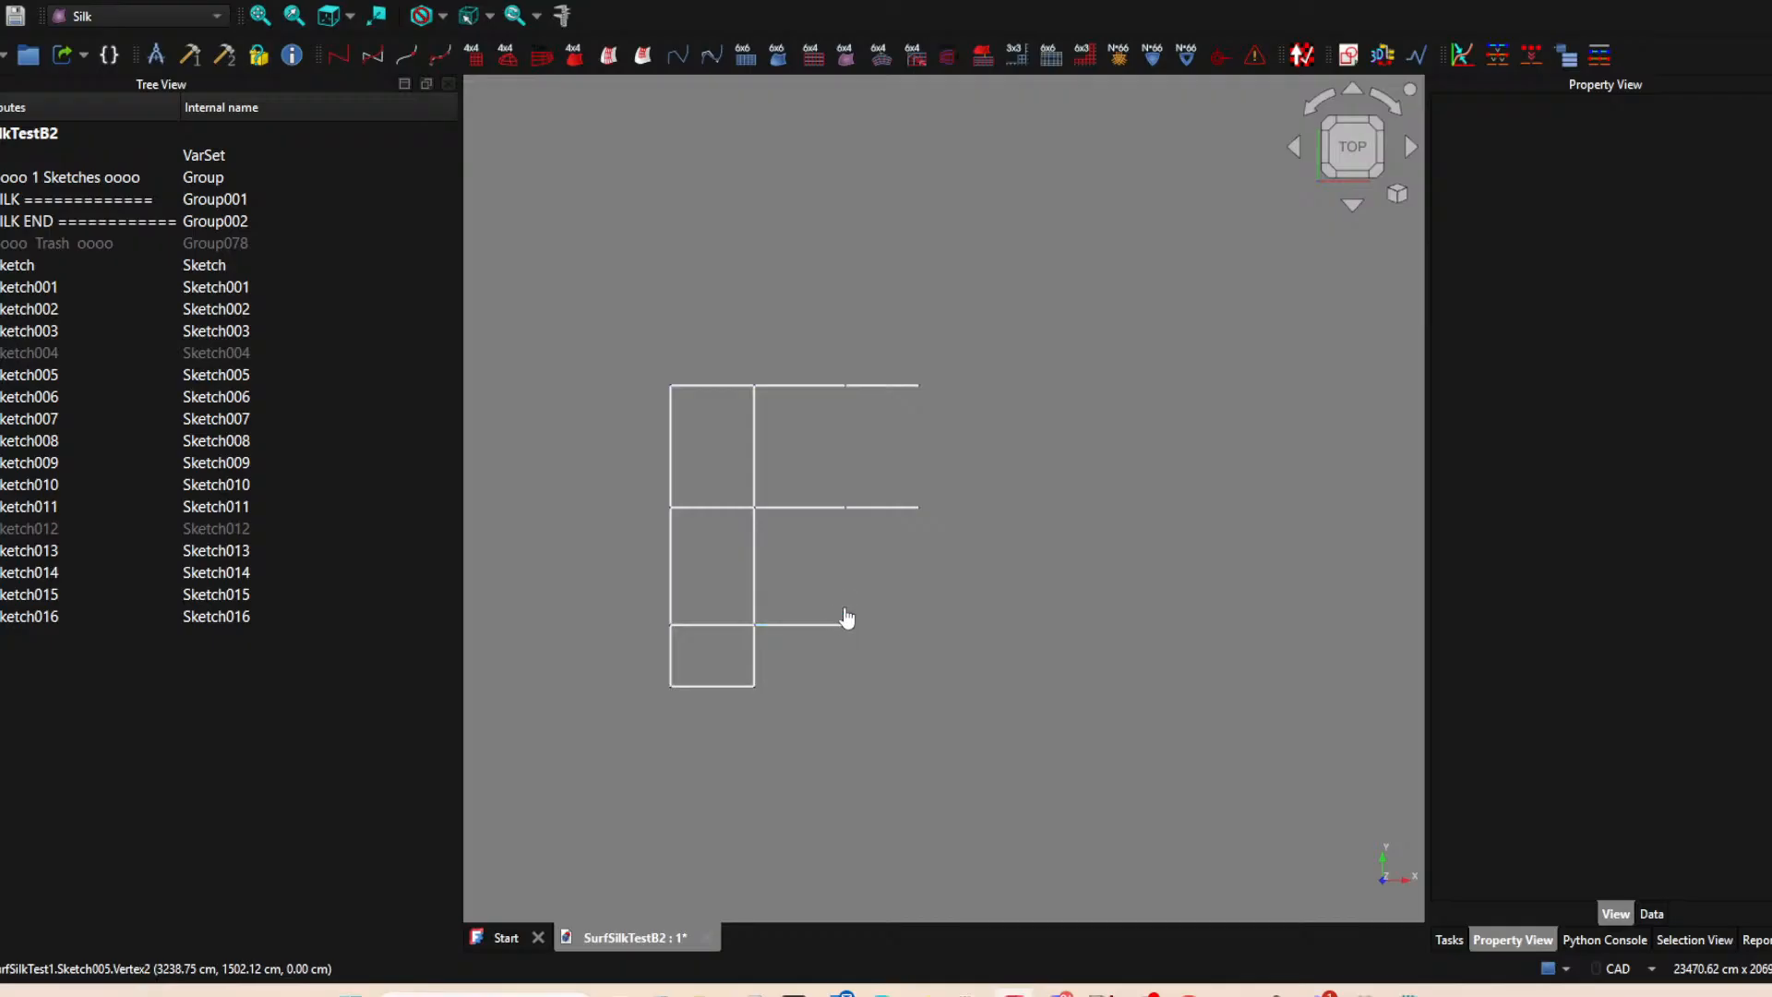
Show the hidden vertical edges Sketch004 and Sketch012 again.
{"action": "left_click", "coordinate": [53, 349]}
{"action": "left_click", "coordinate": [58, 528]}
{"action": "key", "text": "space"}
{"action": "left_click", "coordinate": [967, 671]}
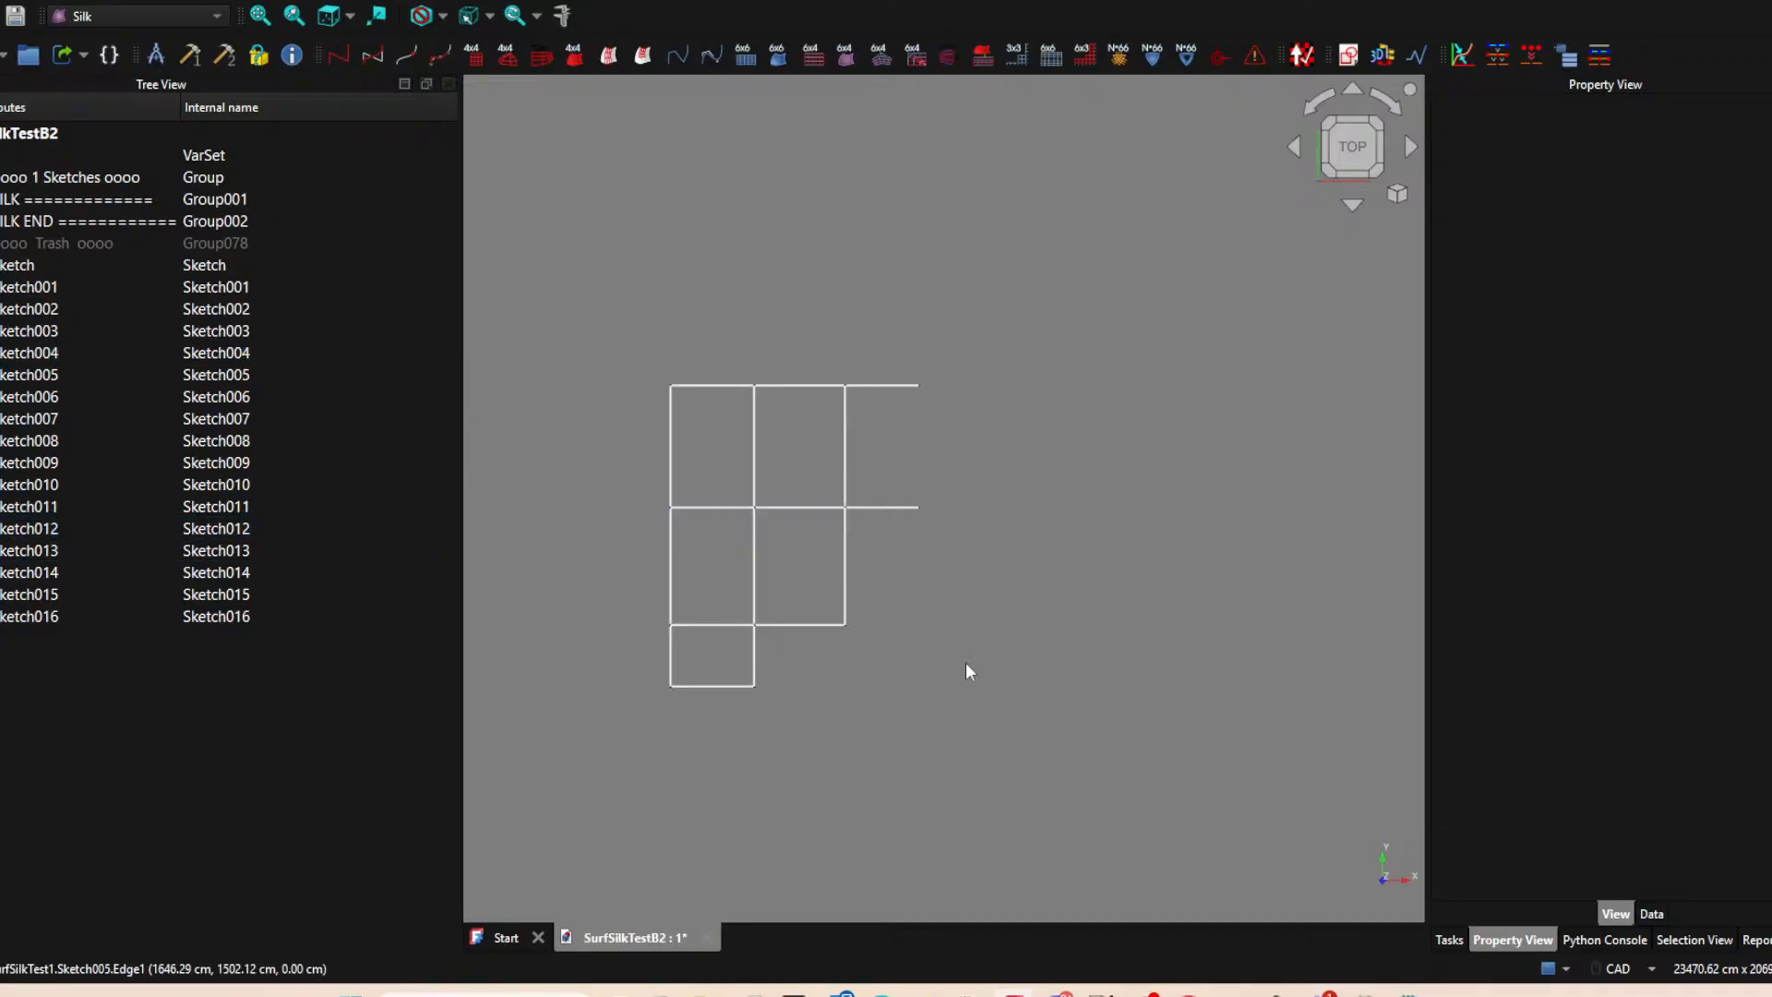
Open Sketch005, the lower horizontal edge, to examine how its right endpoint is linked, and close it unchanged.
{"action": "left_click", "coordinate": [846, 581]}
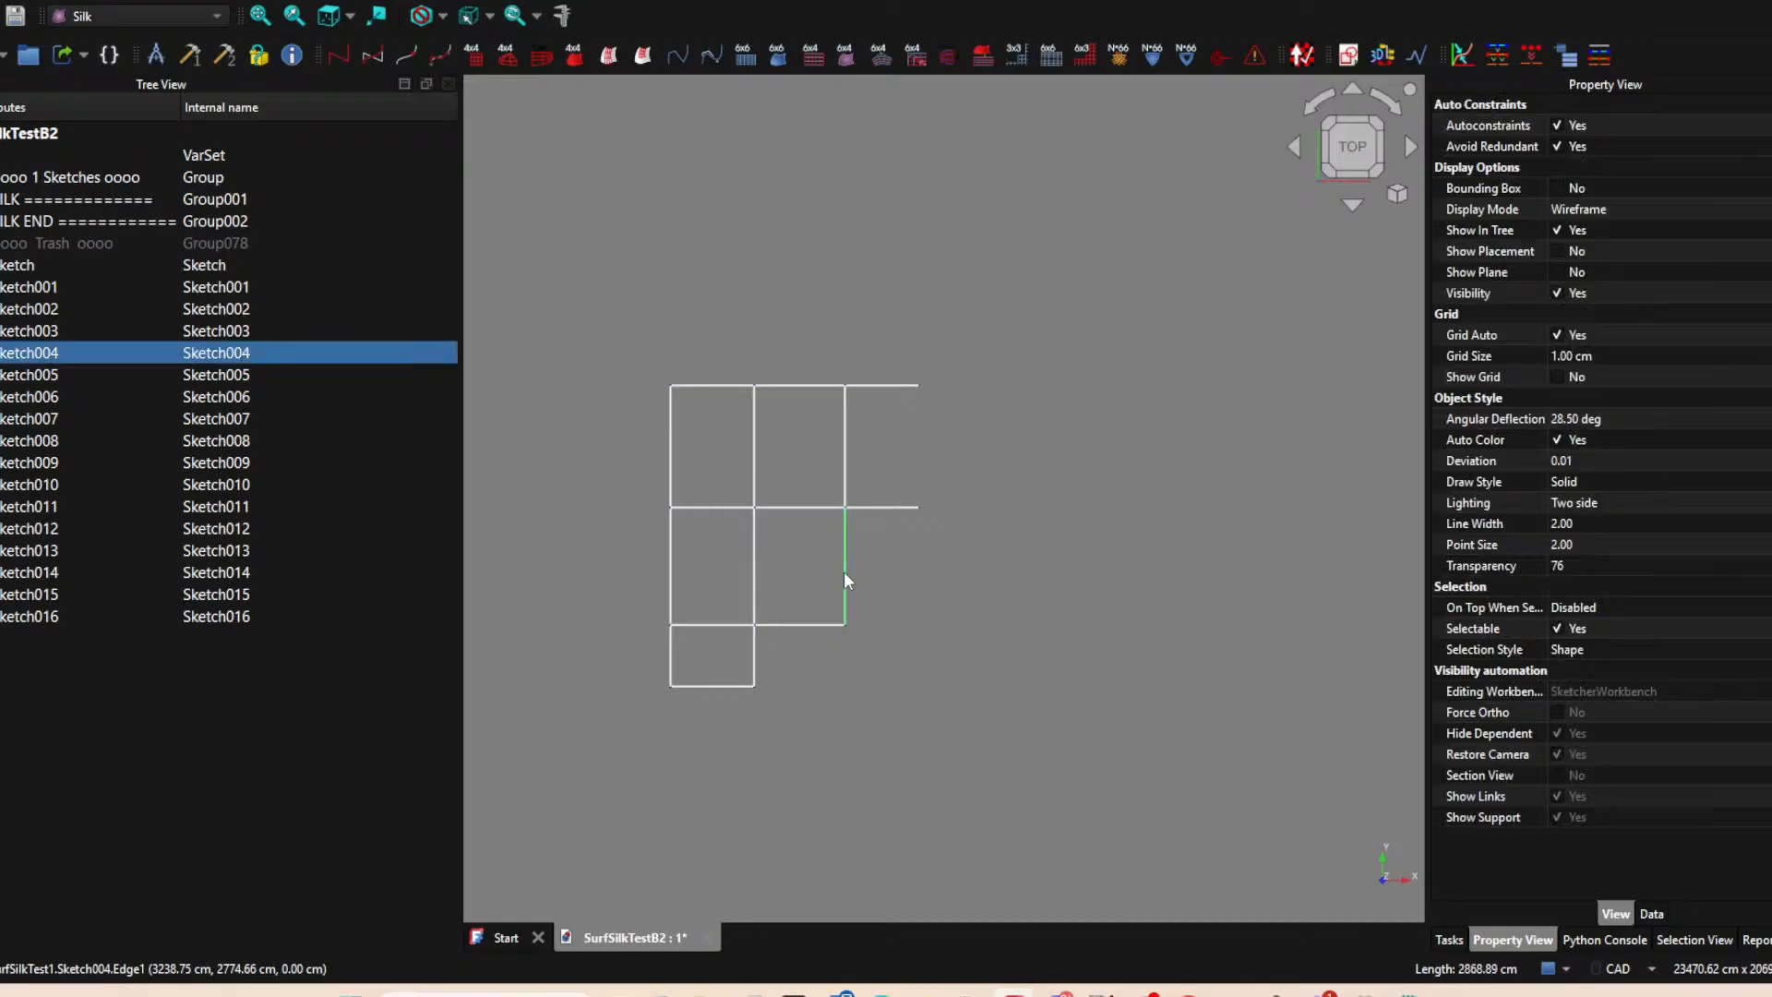
{"action": "left_click", "coordinate": [828, 625]}
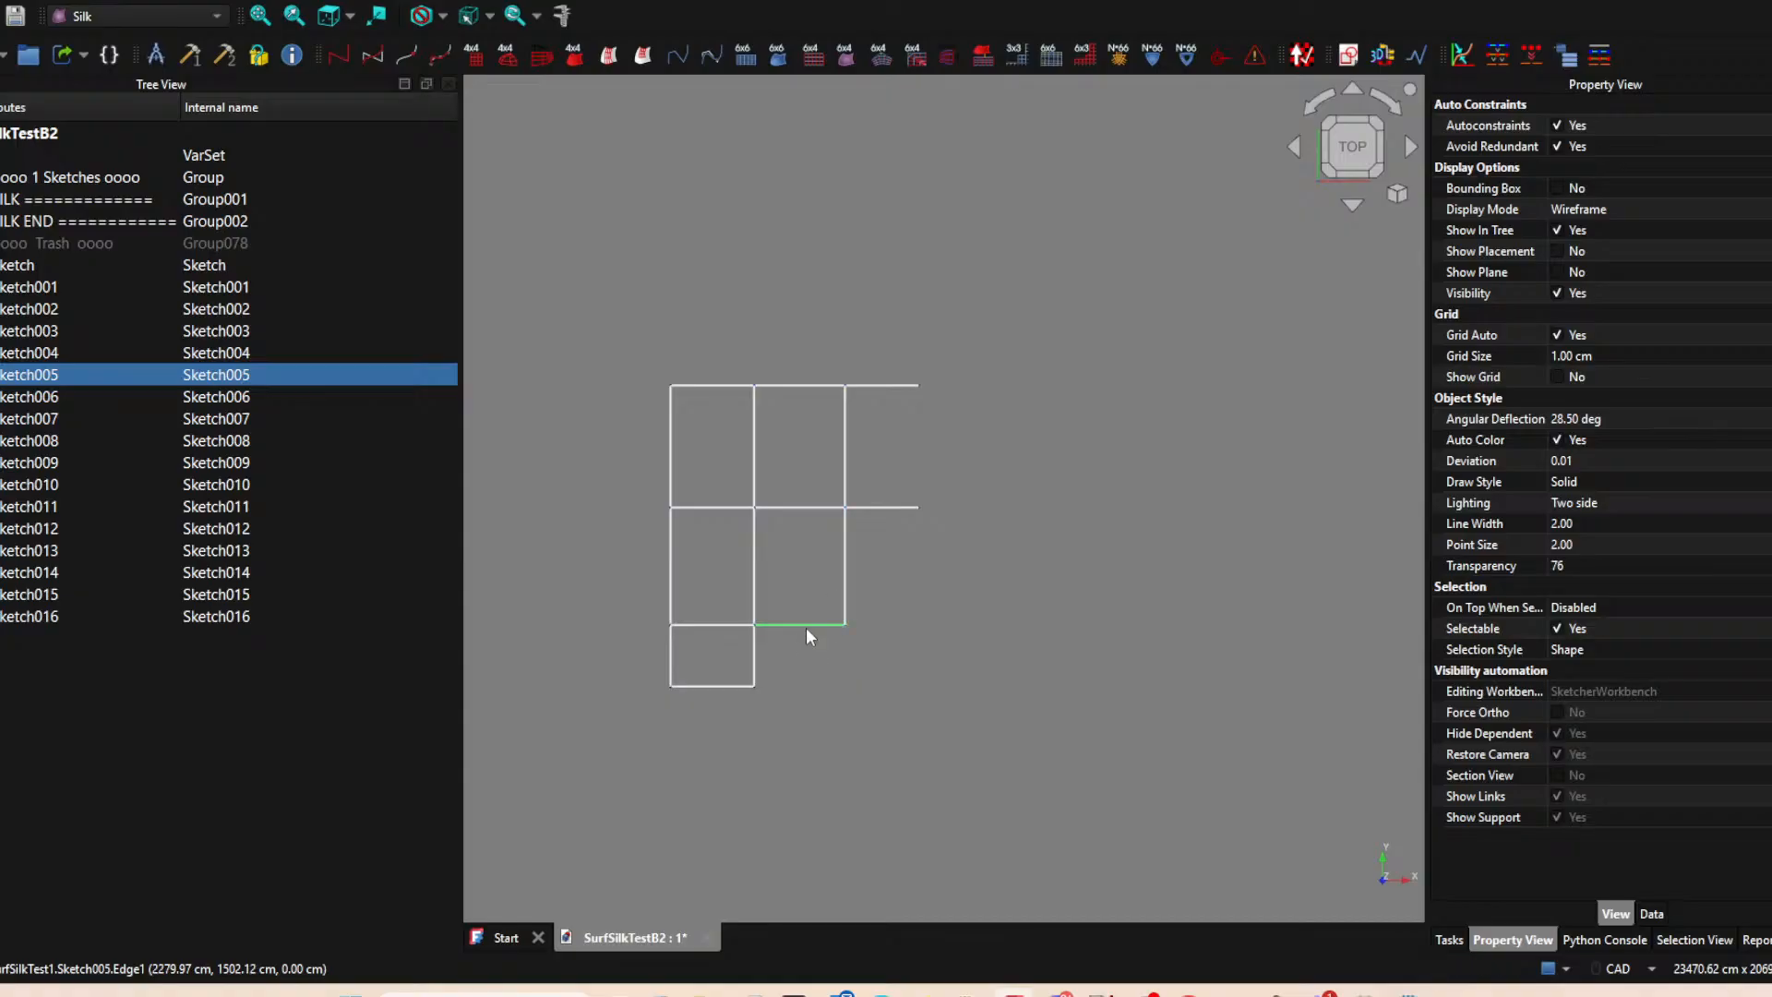
{"action": "double_click", "coordinate": [259, 372]}
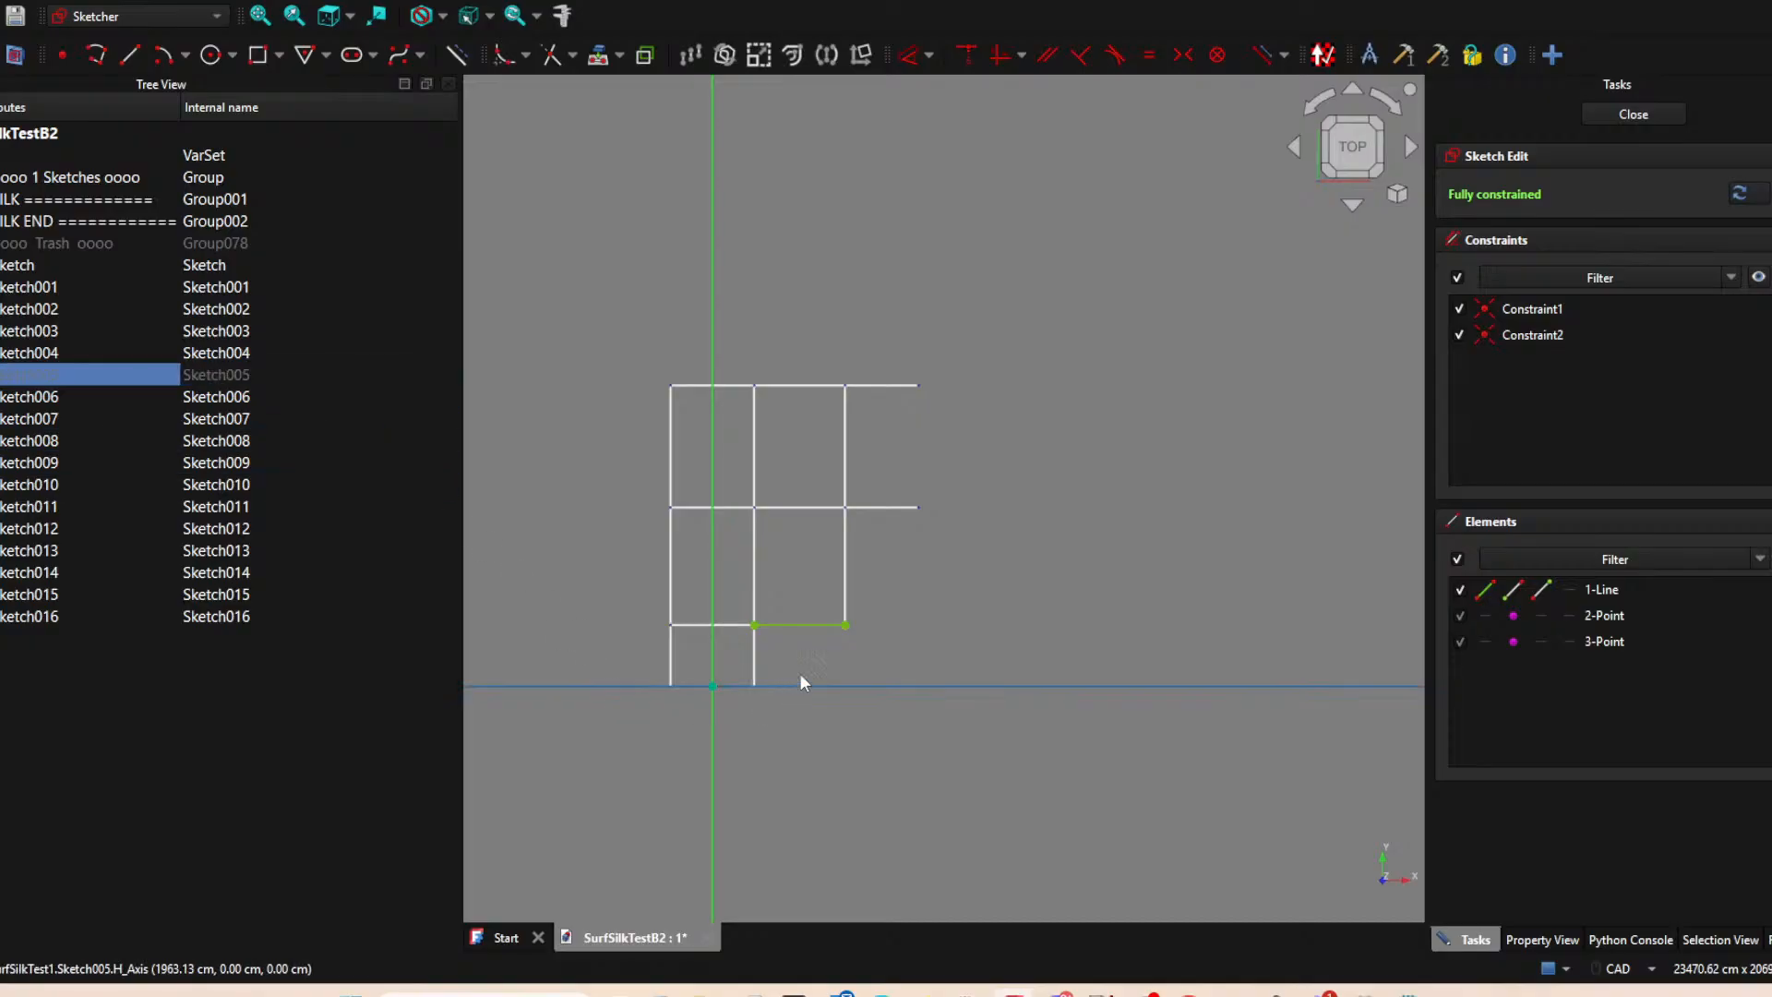
{"action": "left_click", "coordinate": [846, 624]}
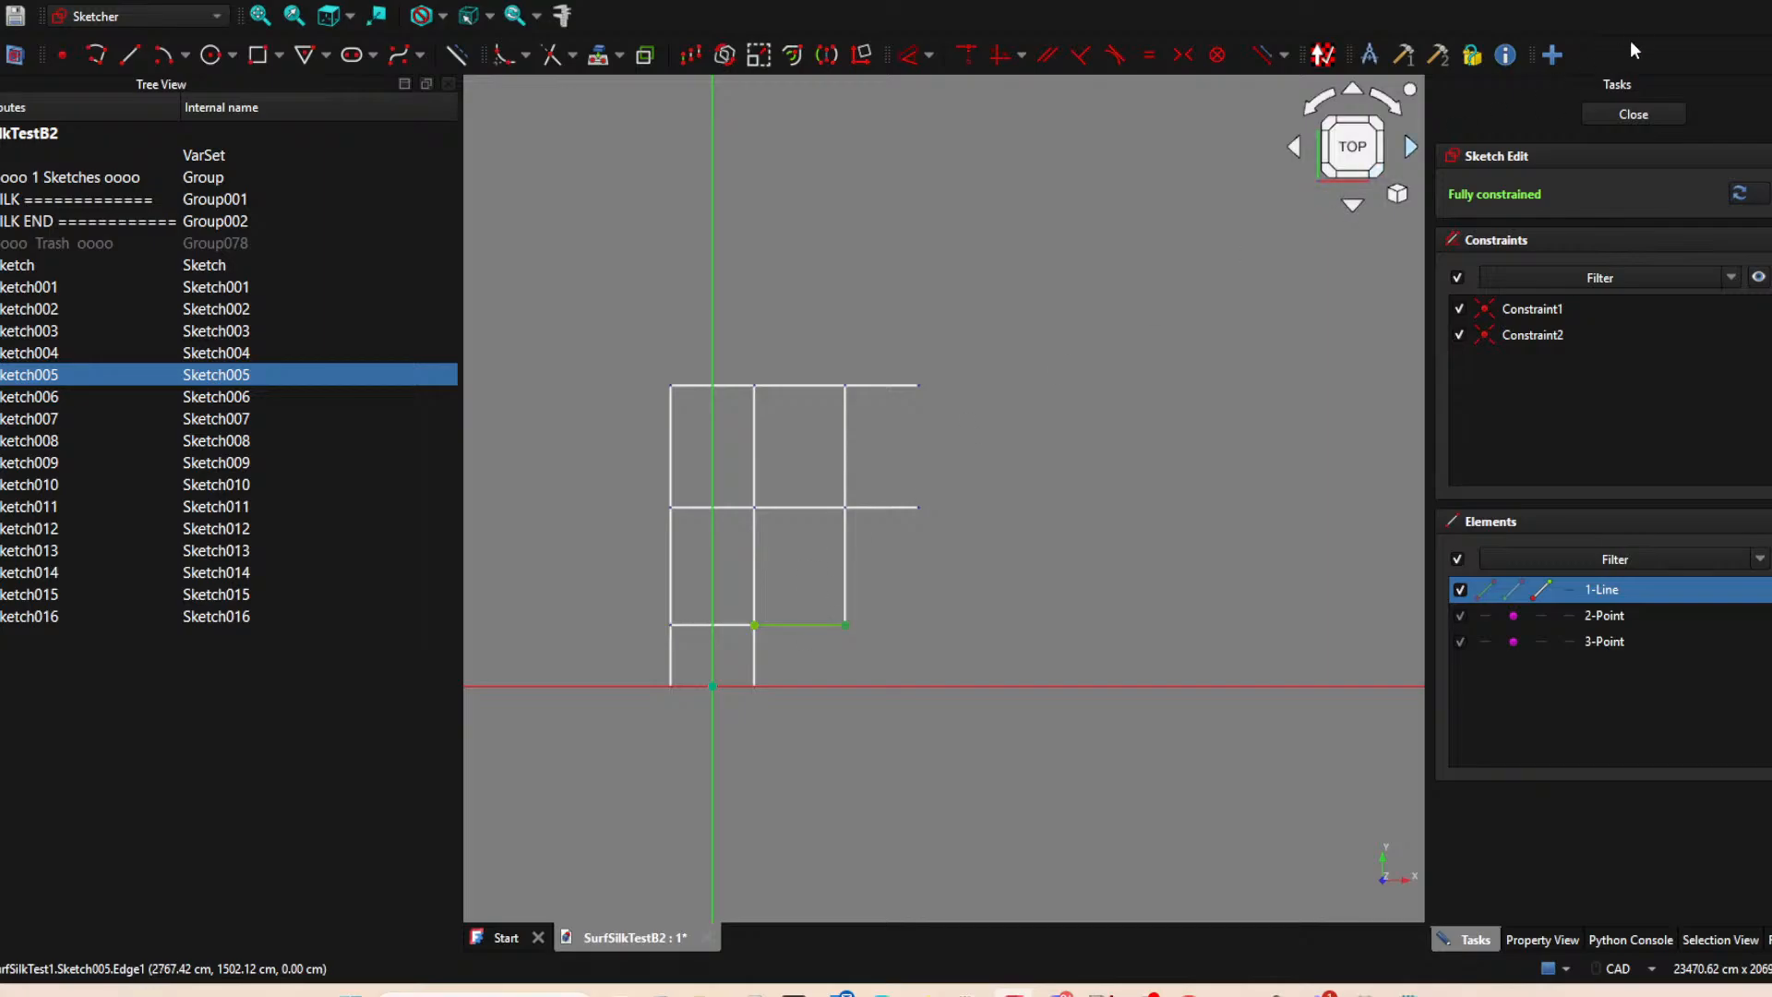
{"action": "left_click", "coordinate": [1620, 114]}
Try deleting Sketch004's lower horizontal constraint and moving its lower endpoint upward, close the sketch, and undo the change.
{"action": "left_click", "coordinate": [844, 559]}
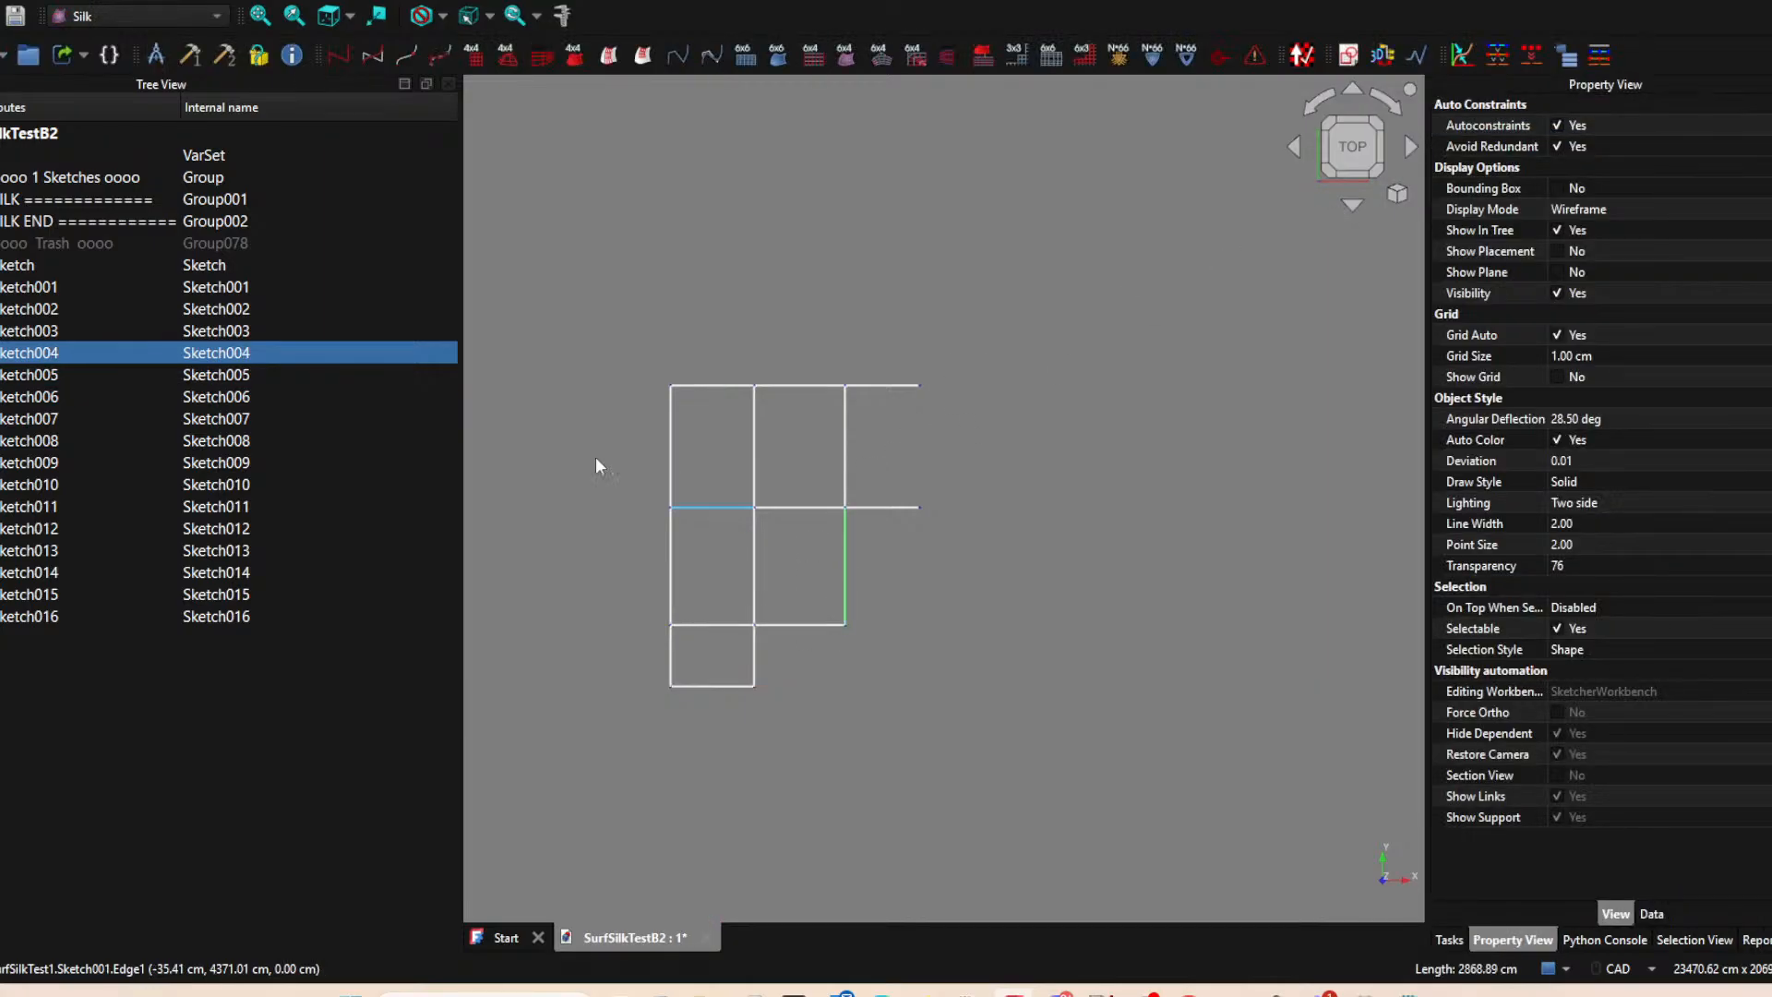
{"action": "double_click", "coordinate": [120, 352]}
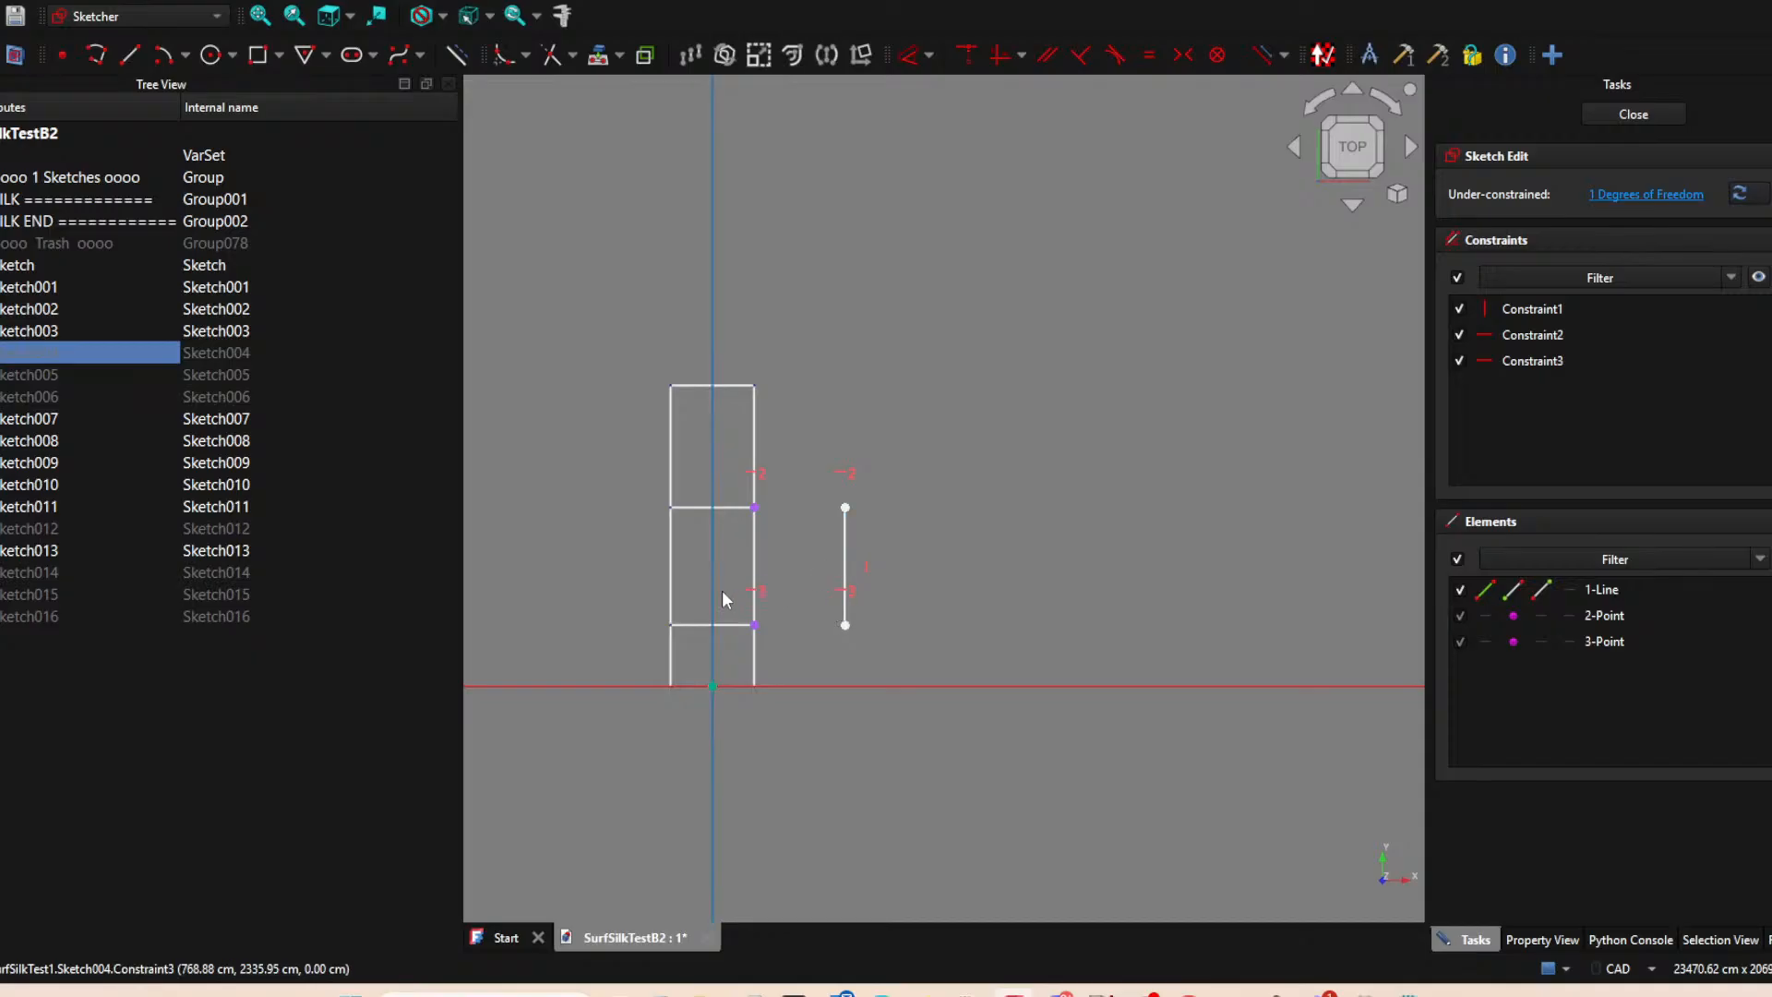
{"action": "left_click", "coordinate": [791, 605]}
{"action": "key", "text": "Delete"}
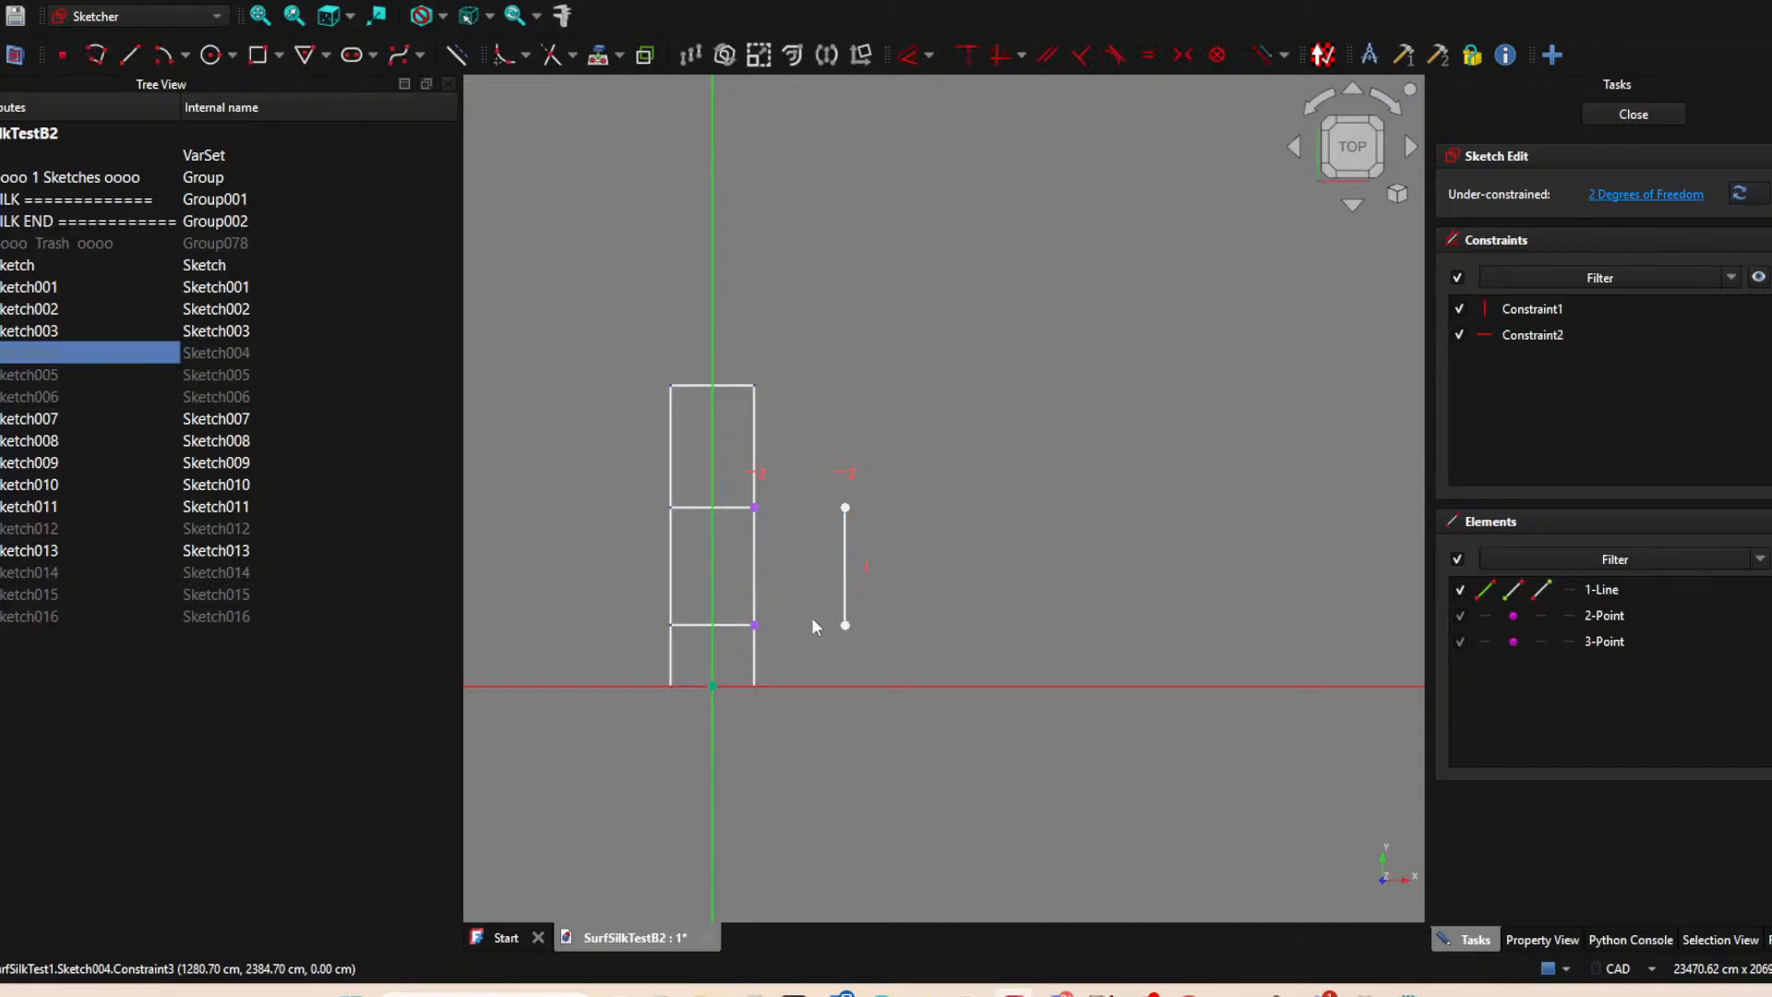
{"action": "left_click_drag", "start_coordinate": [845, 625], "coordinate": [845, 561]}
{"action": "left_click", "coordinate": [1633, 113]}
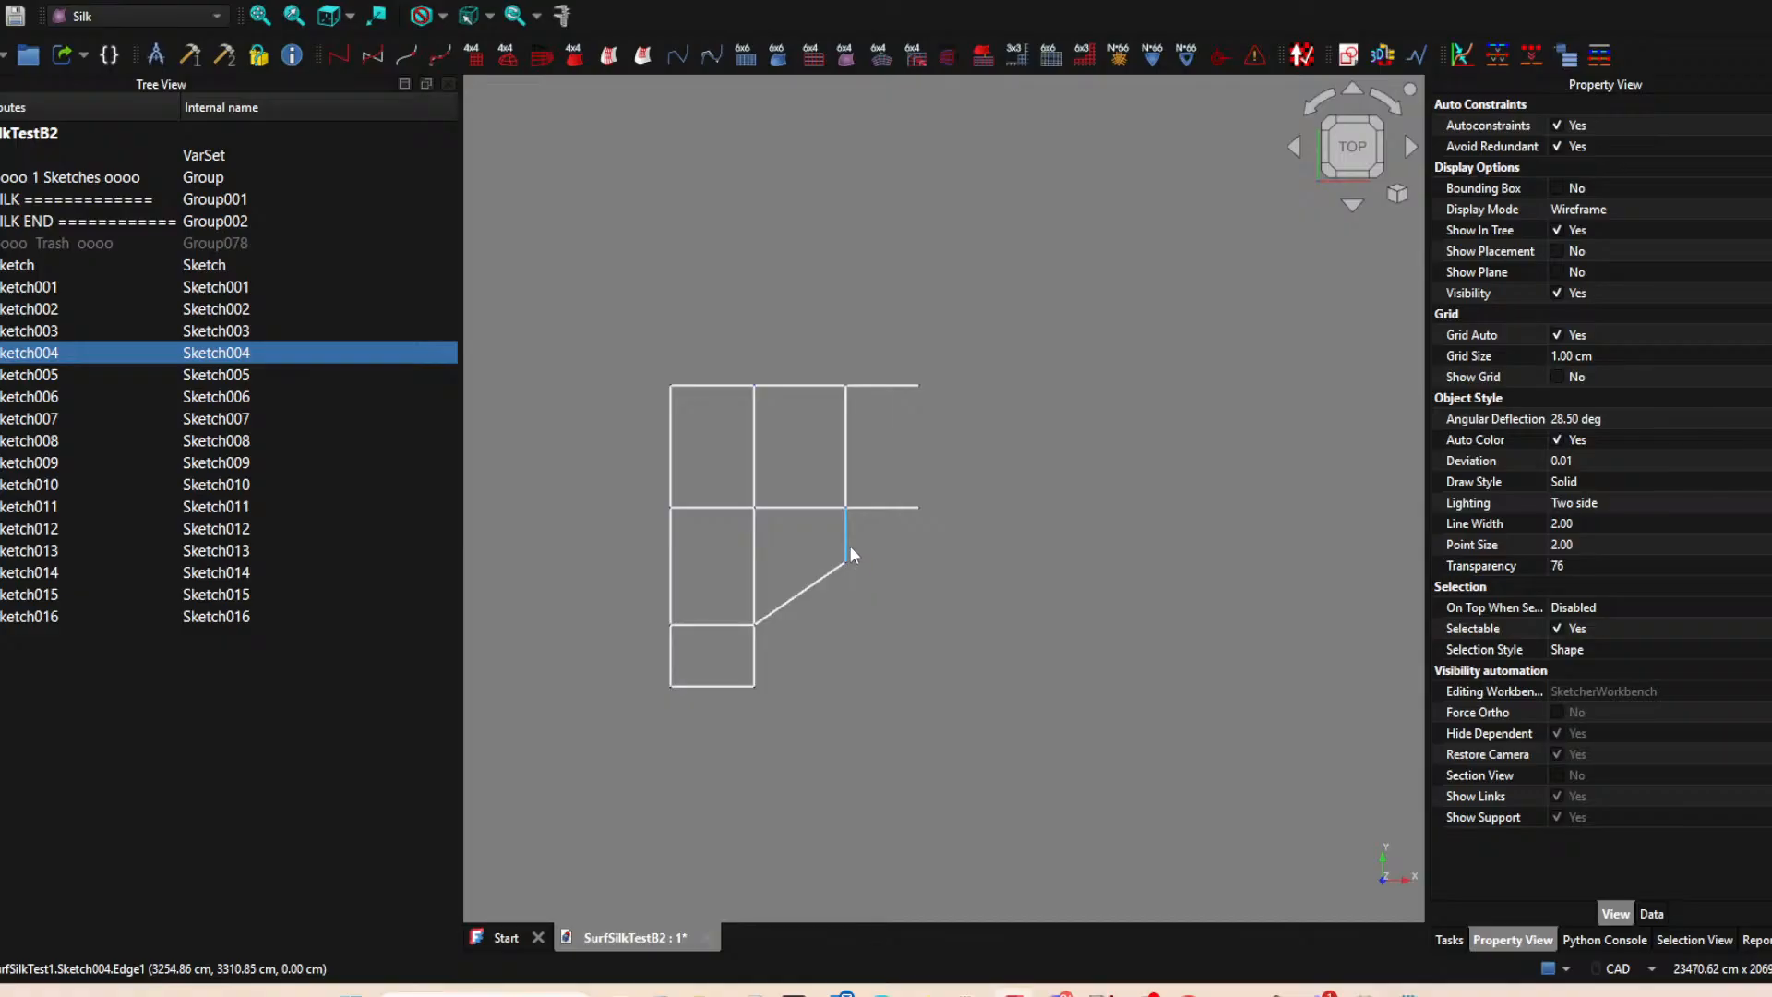
{"action": "key", "text": "ctrl+z"}
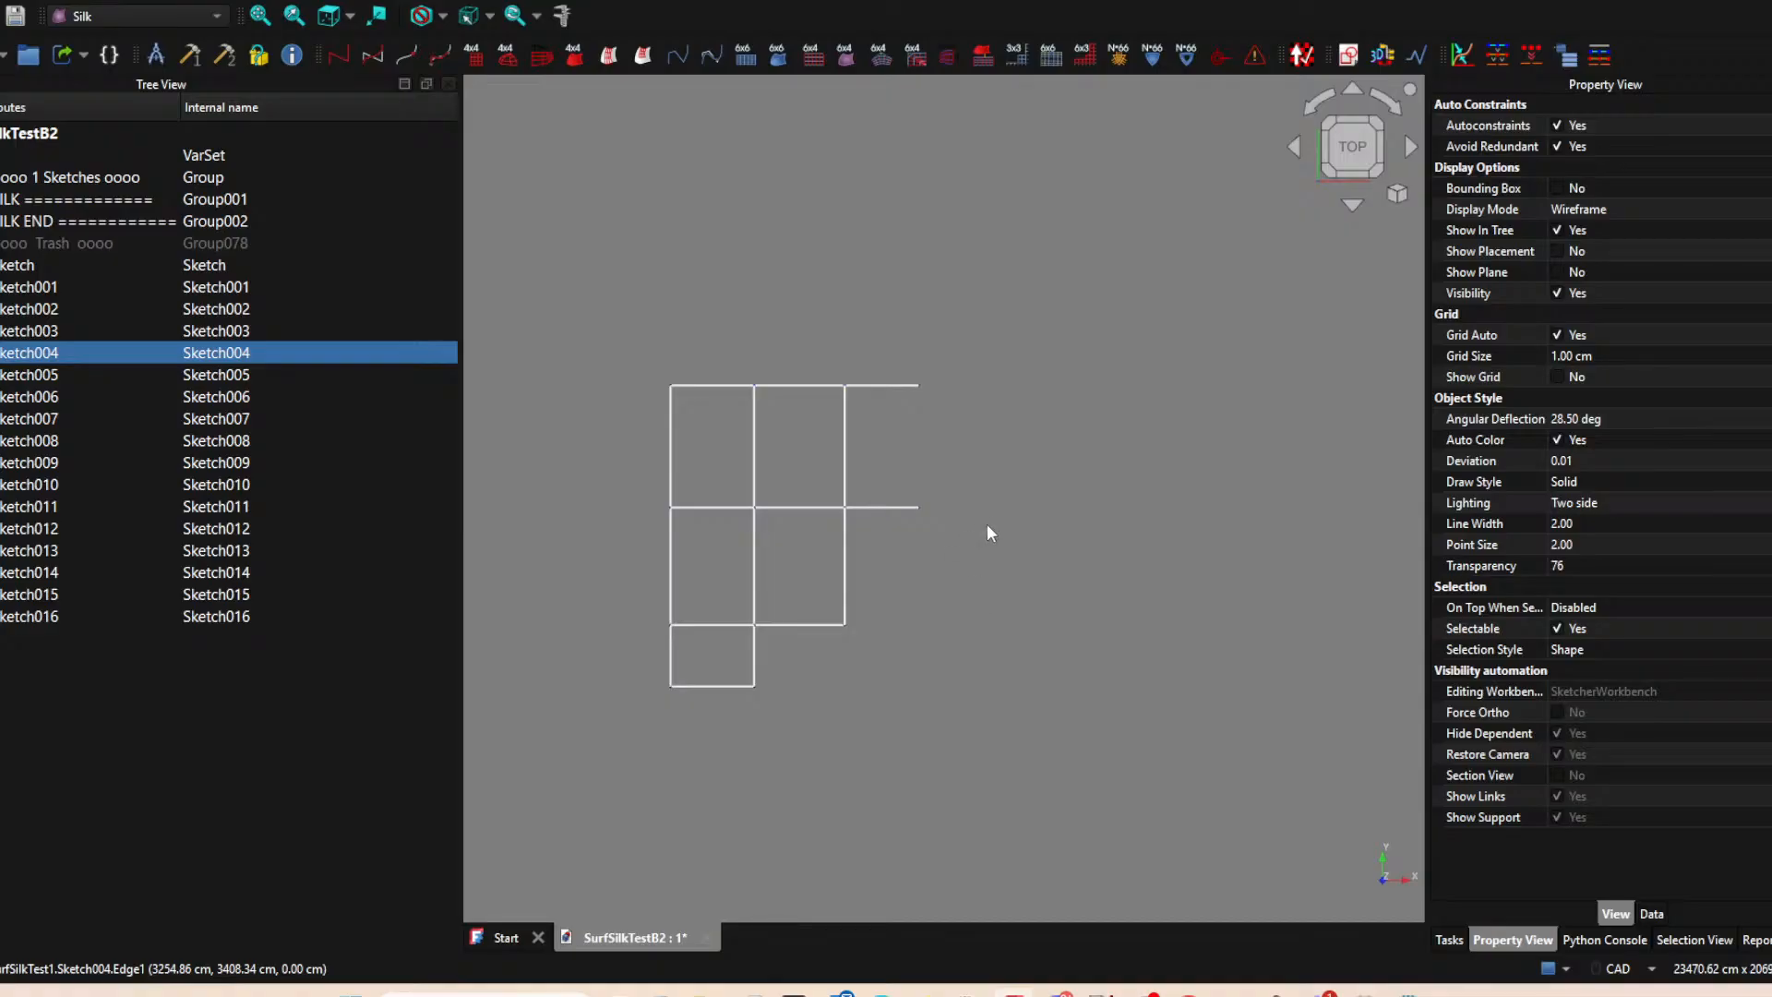
Create a new XY-plane sketch and project the outer right endpoints of the top and middle horizontal edges into it.
{"action": "left_click", "coordinate": [926, 386]}
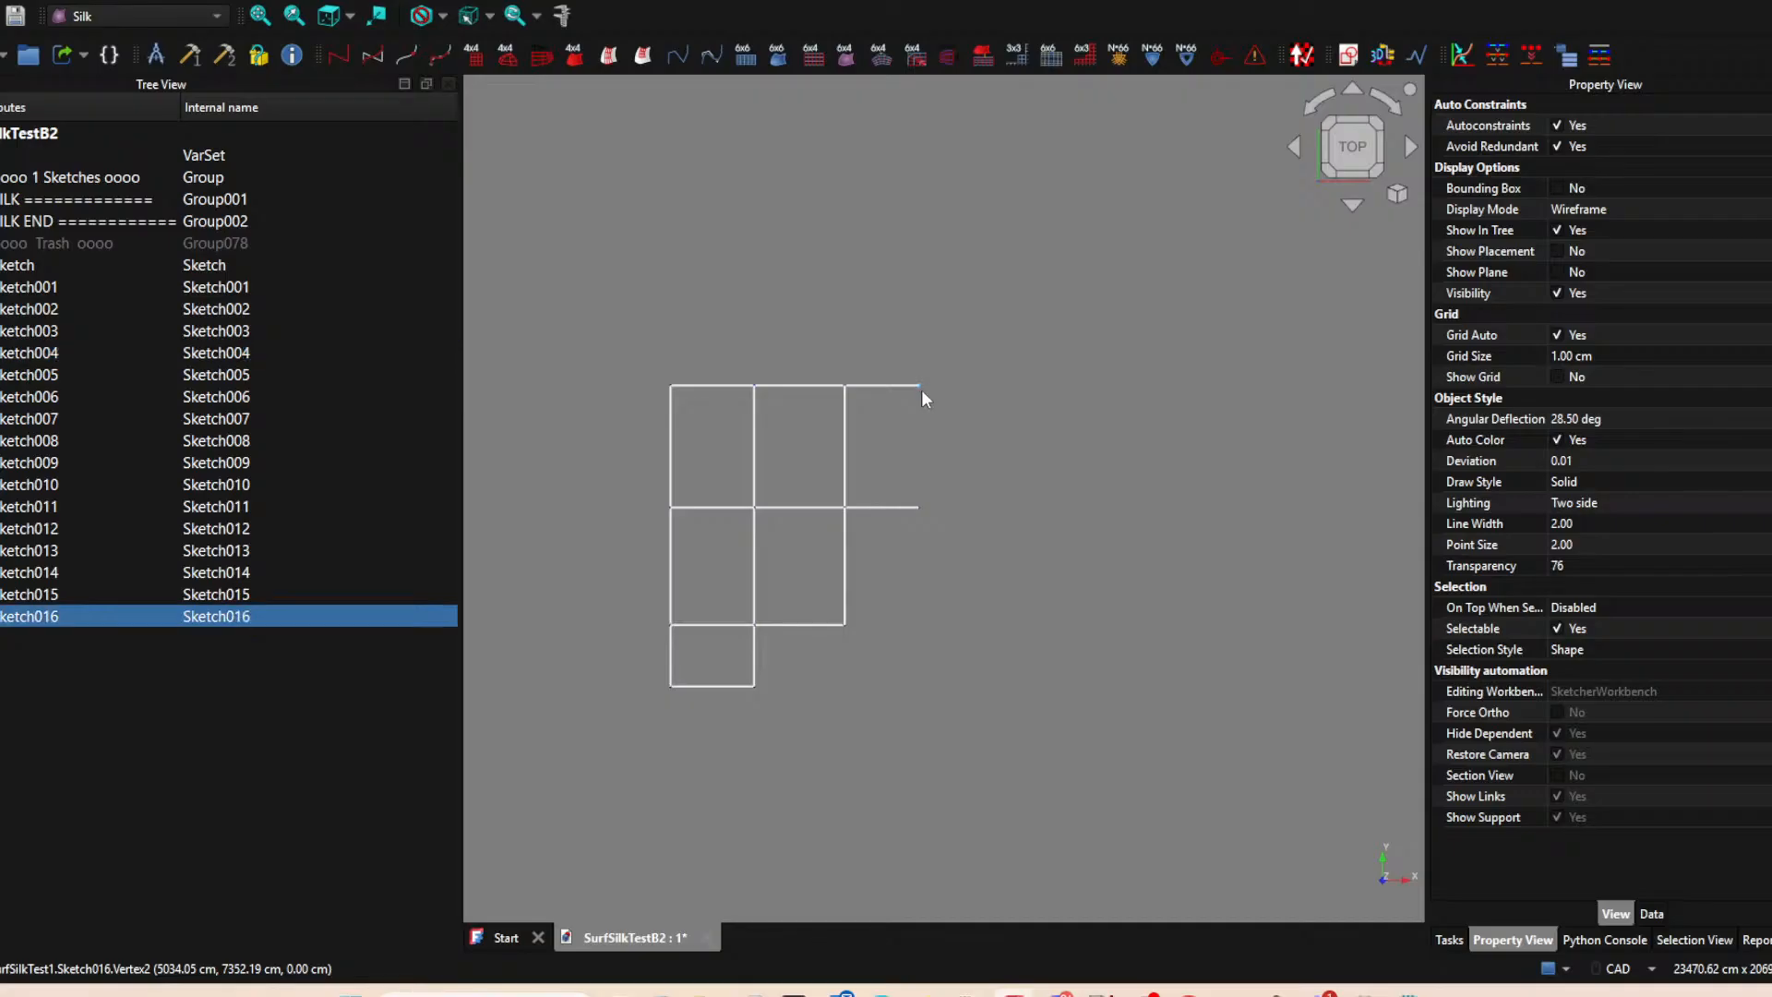
{"action": "left_click", "coordinate": [1058, 464]}
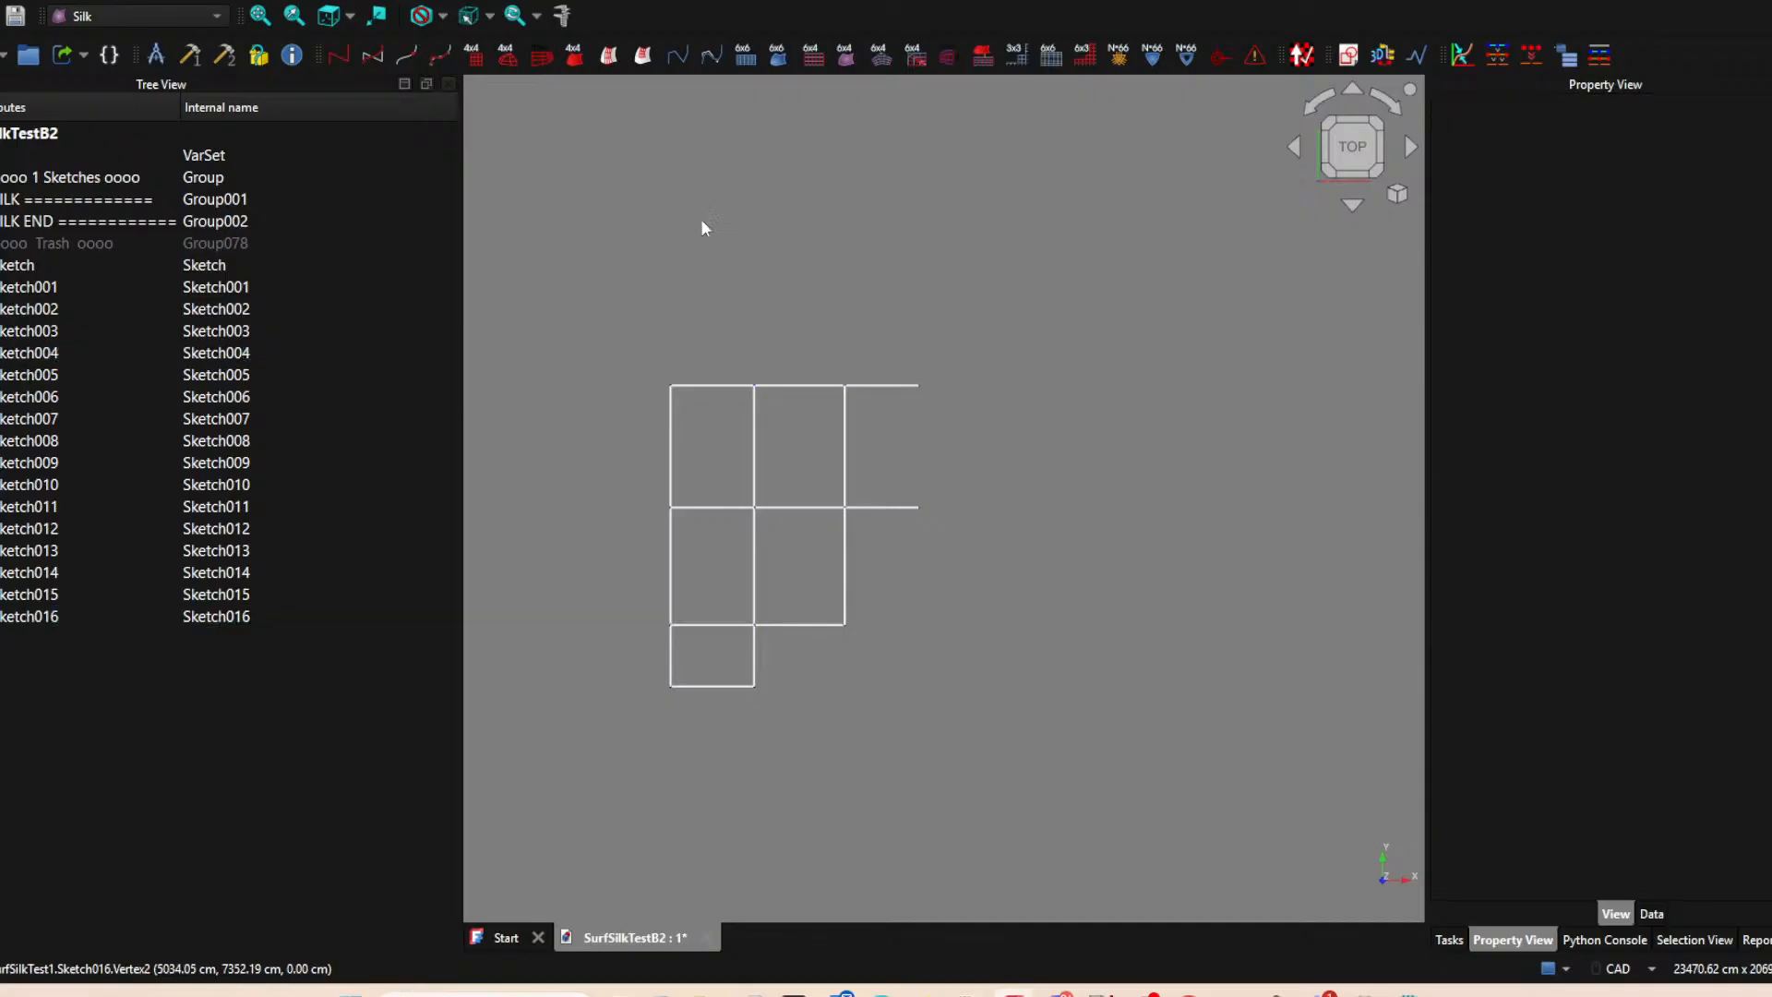
{"action": "left_click", "coordinate": [1348, 58]}
{"action": "left_click", "coordinate": [826, 554]}
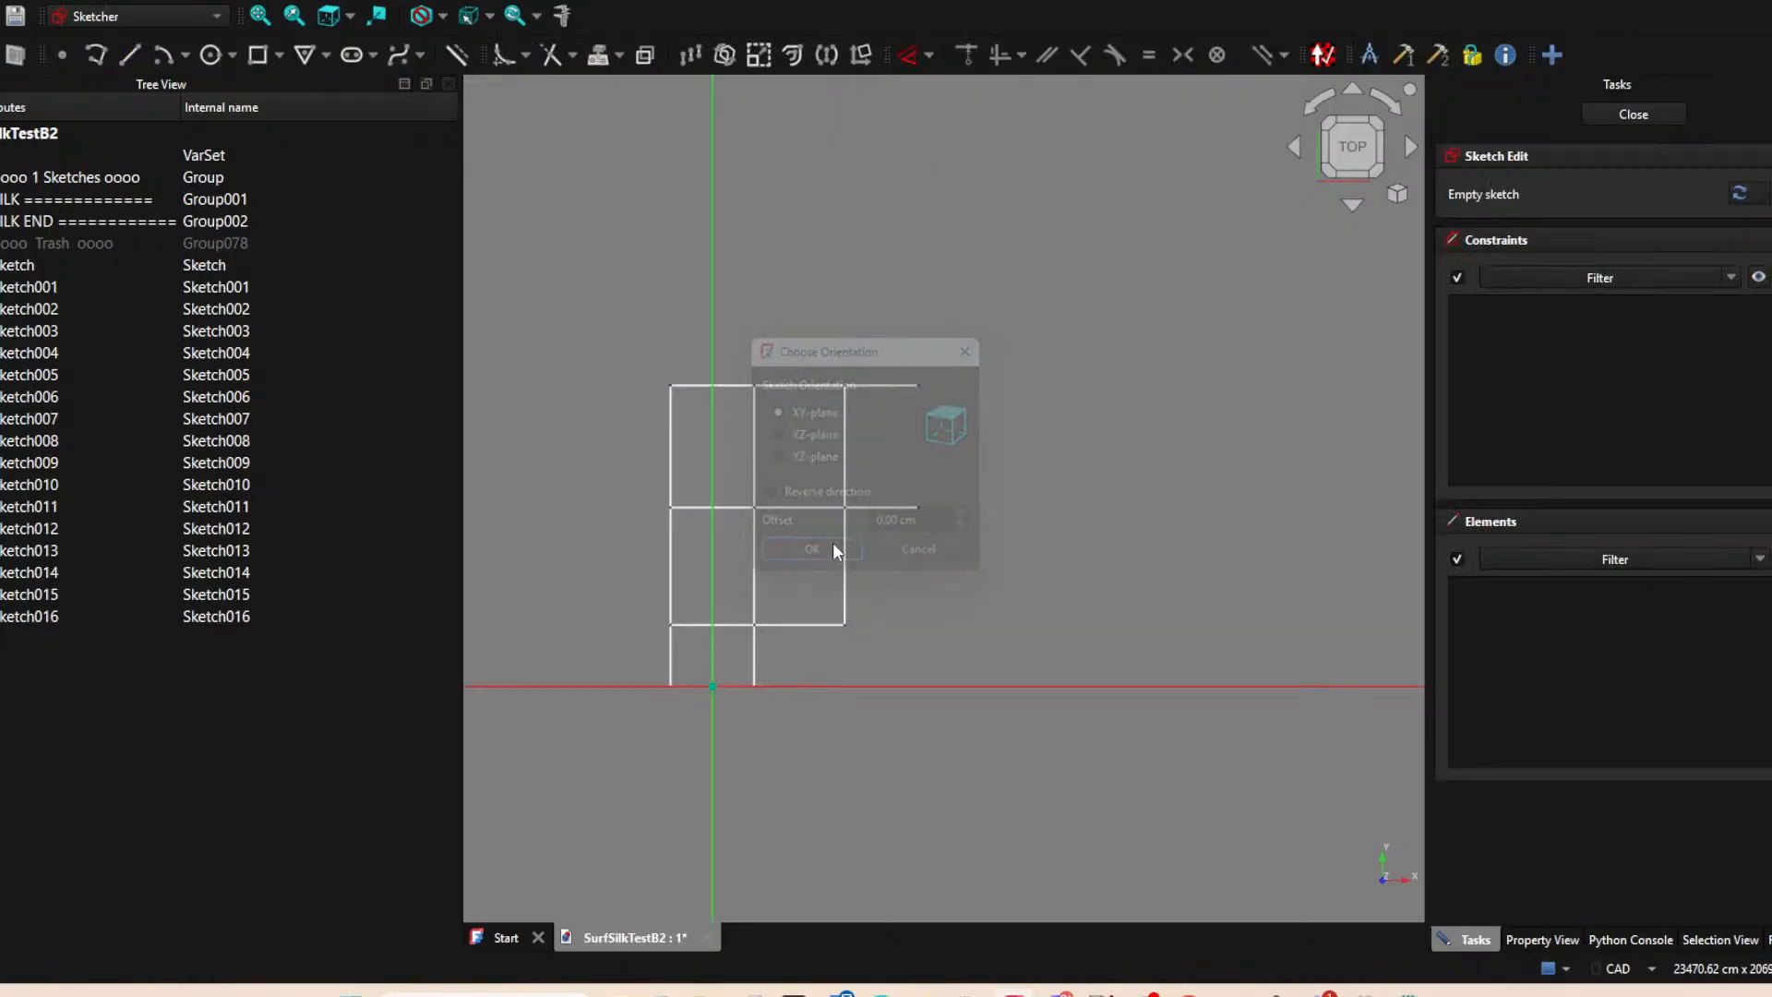
{"action": "left_click", "coordinate": [136, 58]}
{"action": "right_click", "coordinate": [1049, 275]}
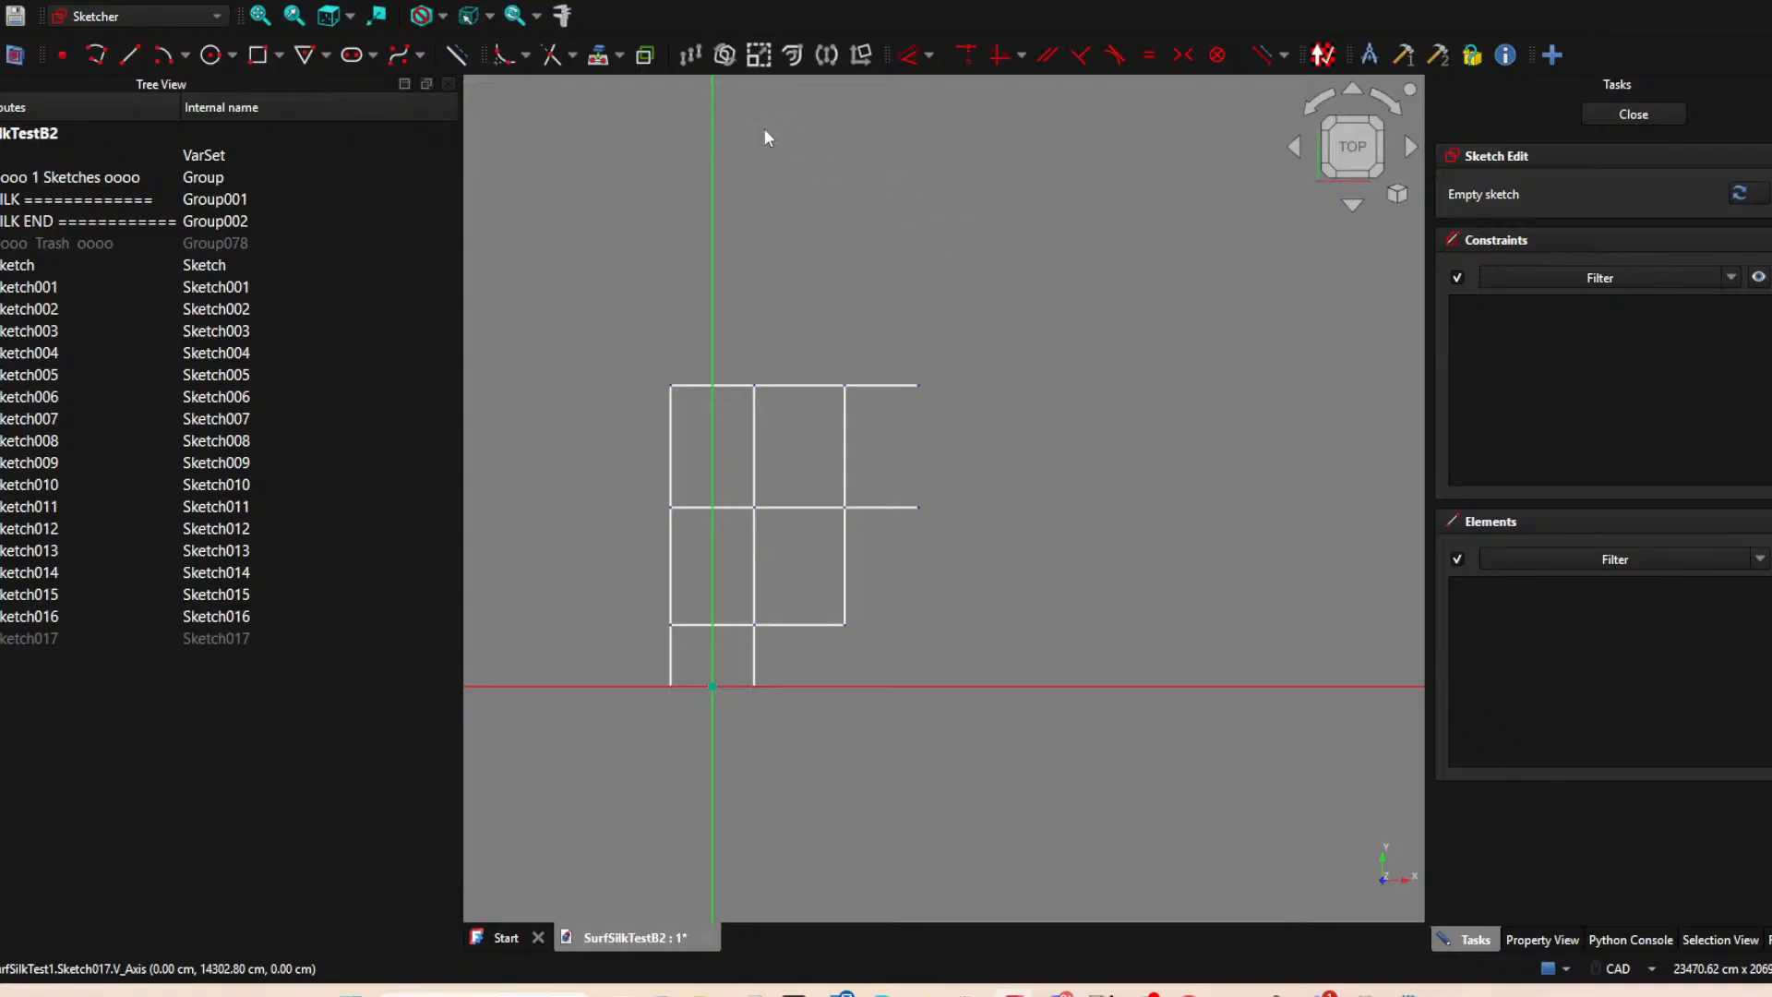
{"action": "left_click", "coordinate": [919, 385]}
{"action": "left_click", "coordinate": [919, 507]}
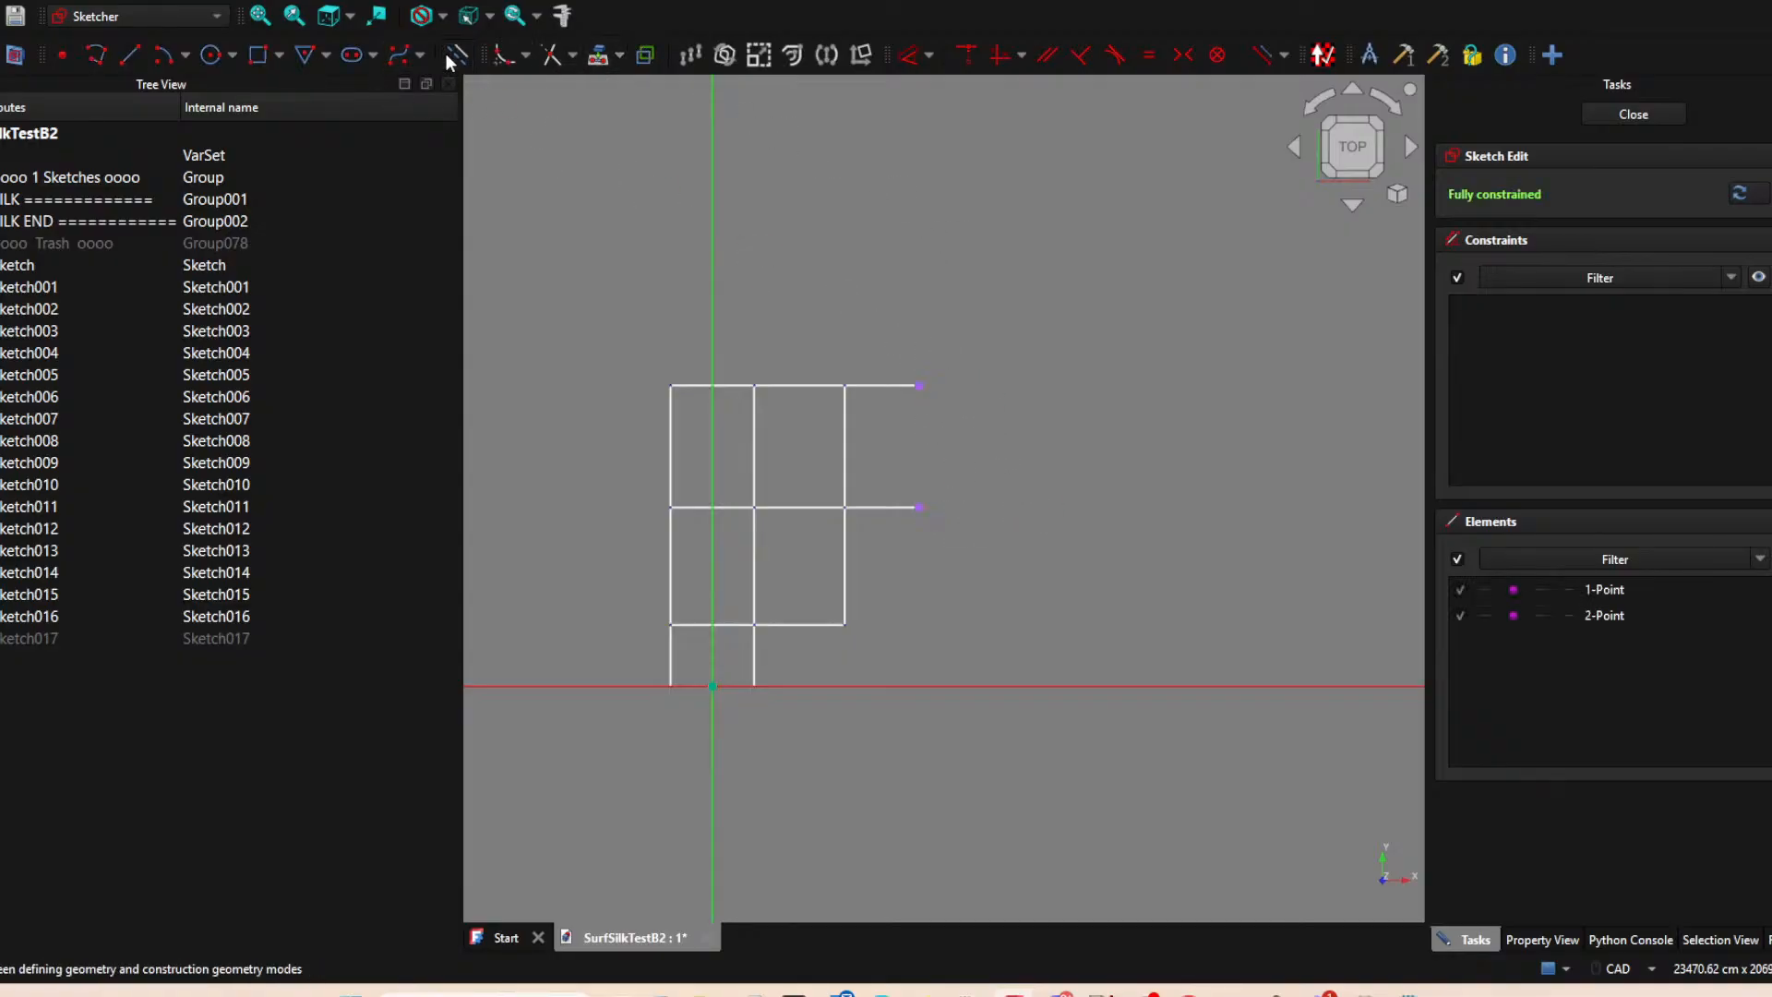
Draw a line connecting the projected top and middle right endpoints, and close the sketch.
{"action": "left_click", "coordinate": [136, 59]}
{"action": "left_click", "coordinate": [919, 385]}
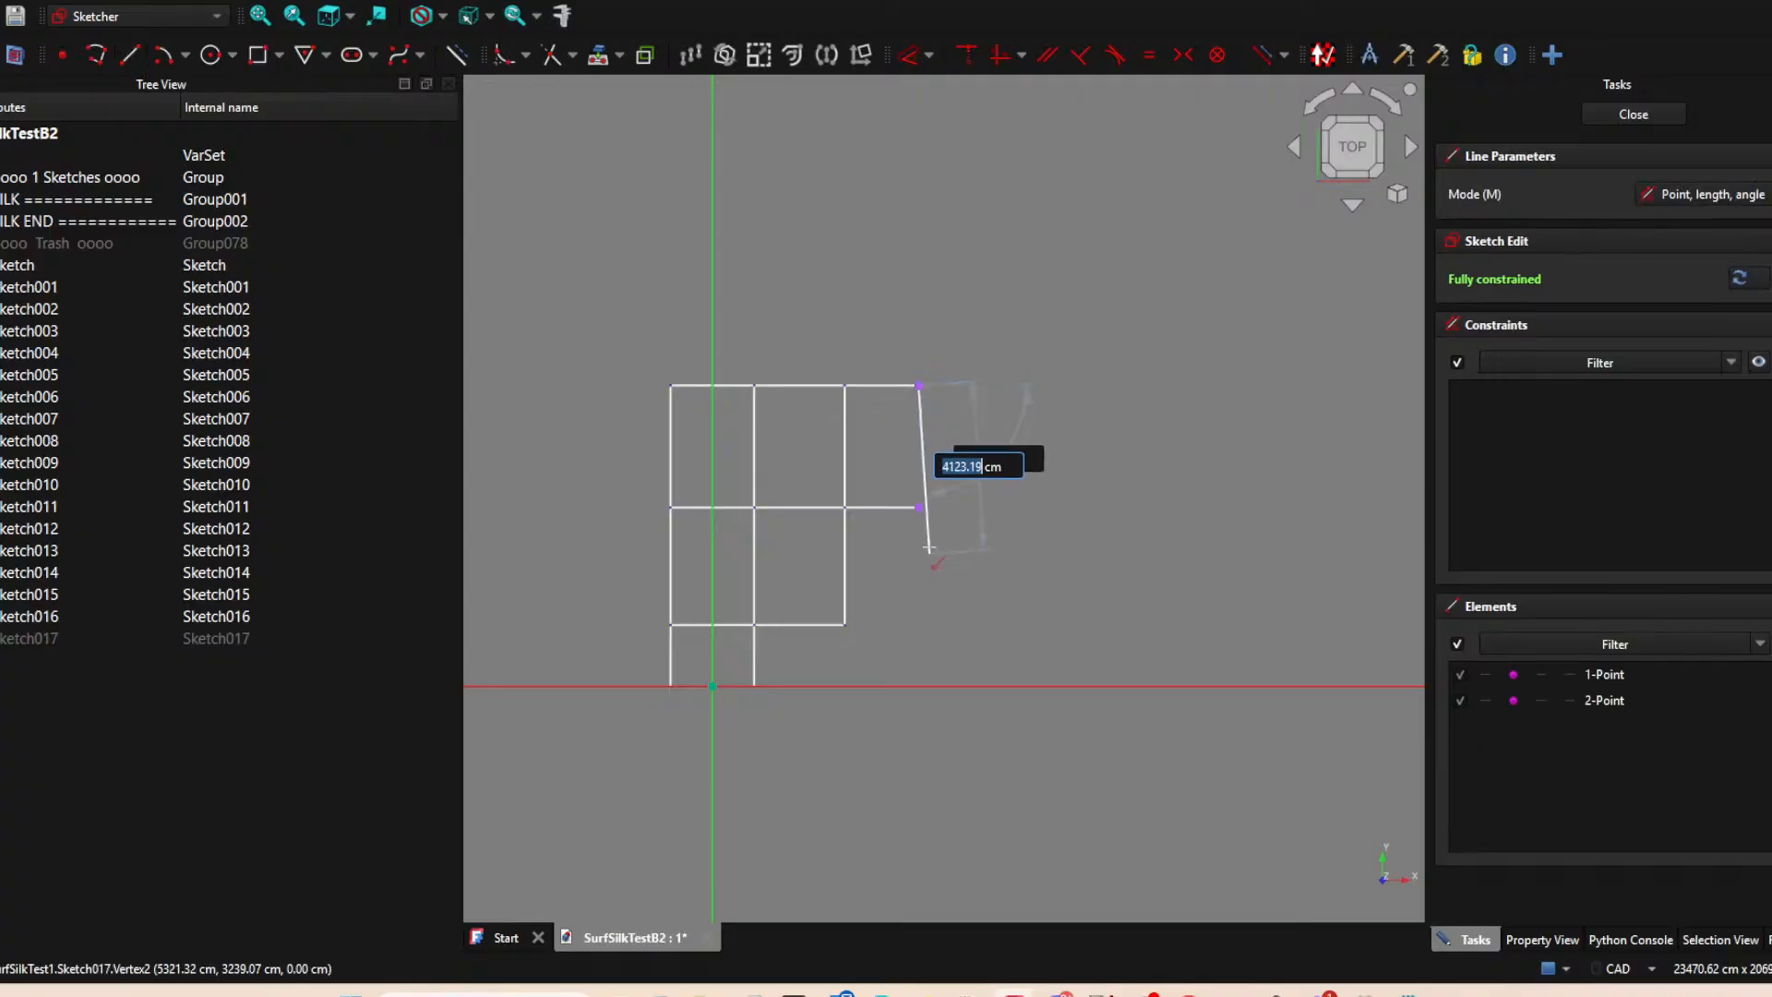
{"action": "left_click", "coordinate": [919, 507]}
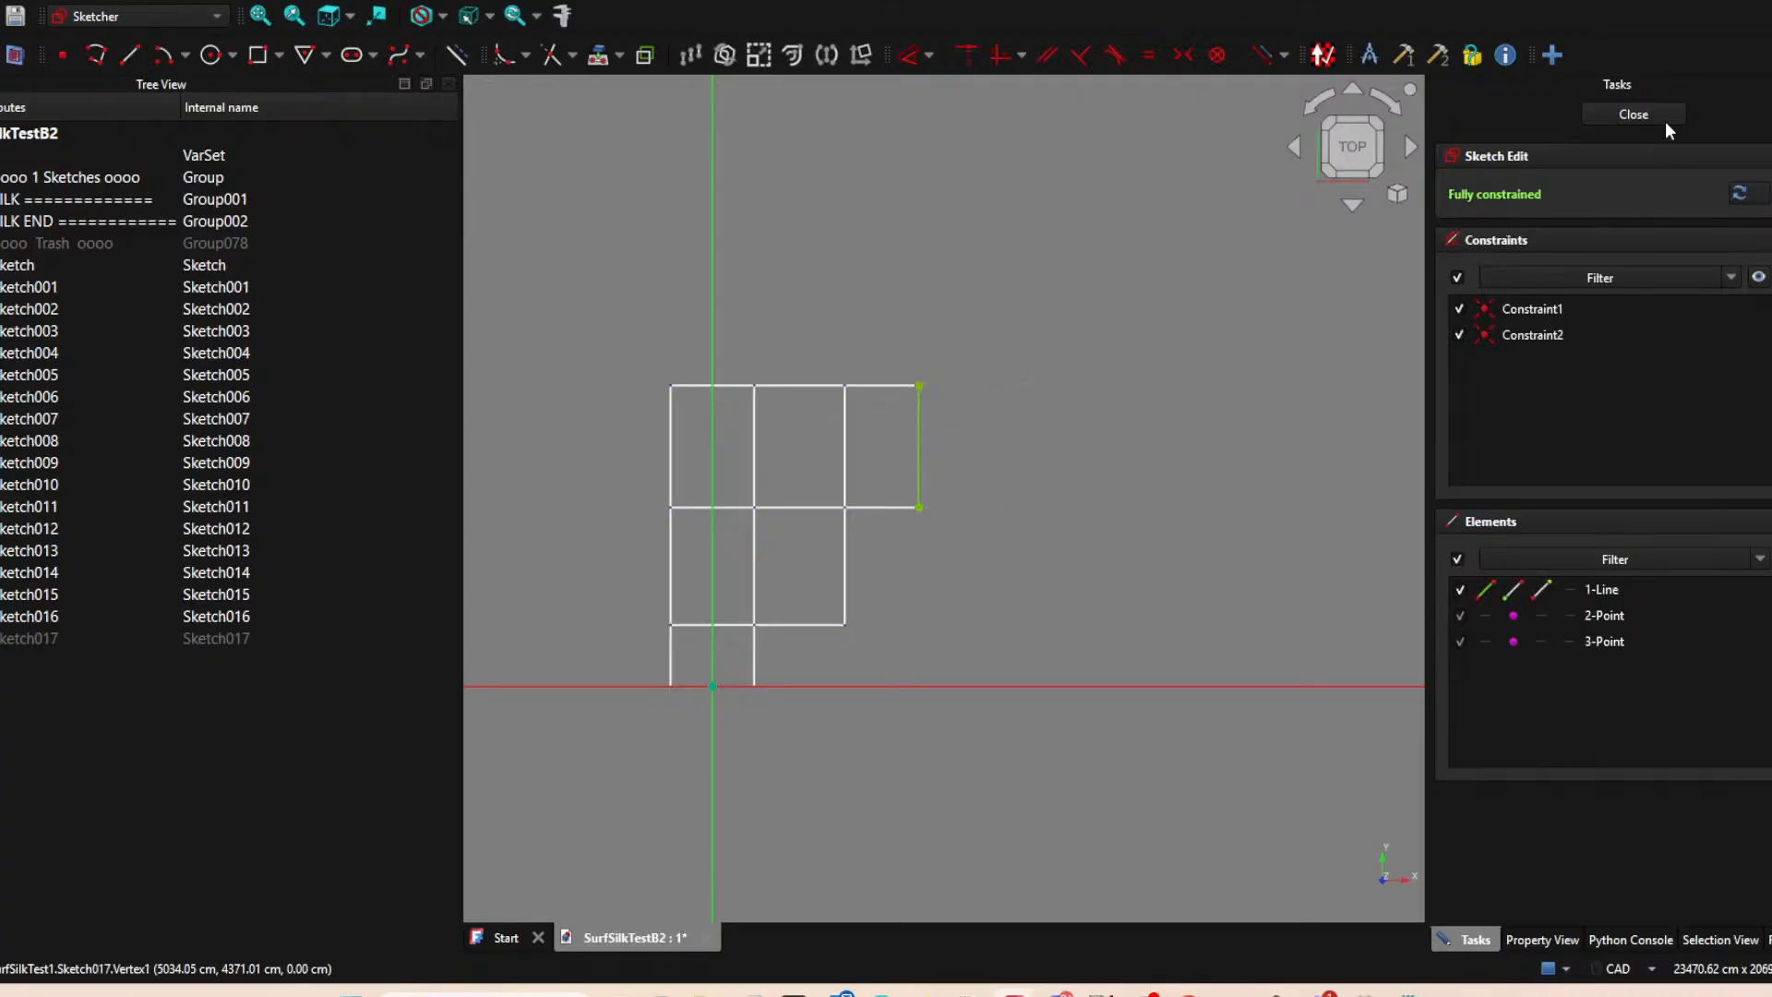
{"action": "left_click", "coordinate": [1661, 119]}
Hide the lower vertical edge Sketch004 and the outermost upper vertical edge Sketch017.
{"action": "left_click", "coordinate": [847, 558]}
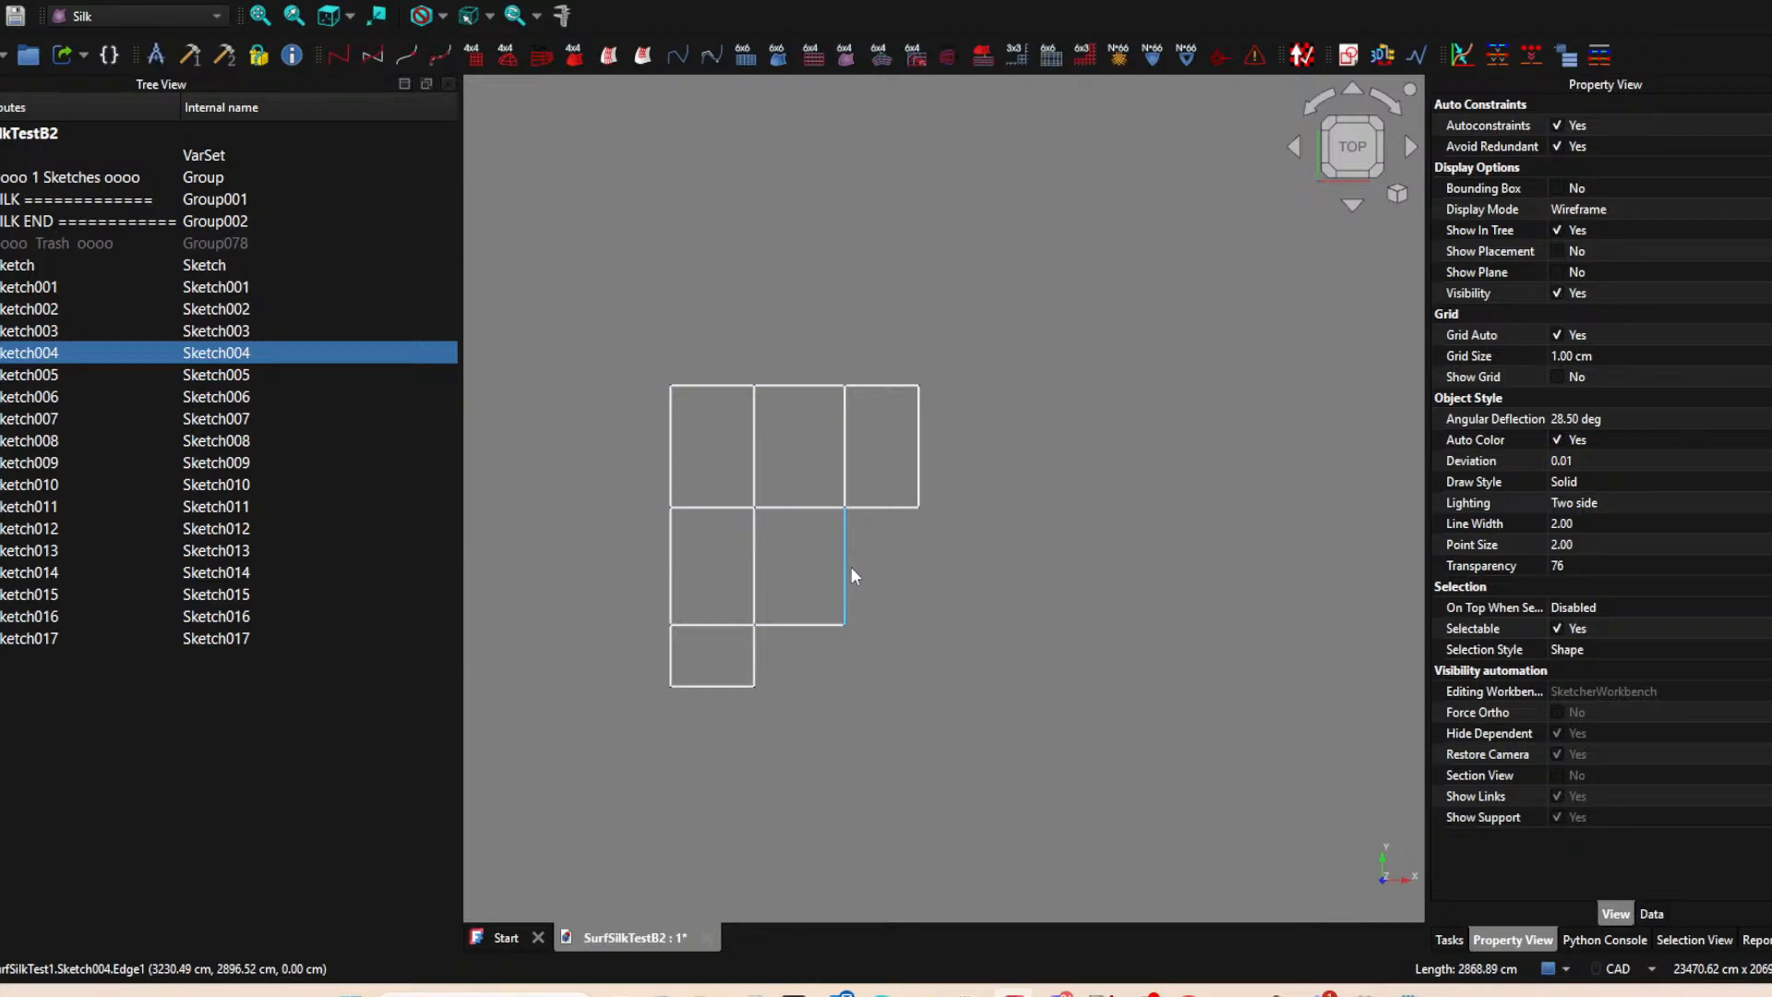
{"action": "key", "text": "space"}
{"action": "left_click", "coordinate": [800, 162]}
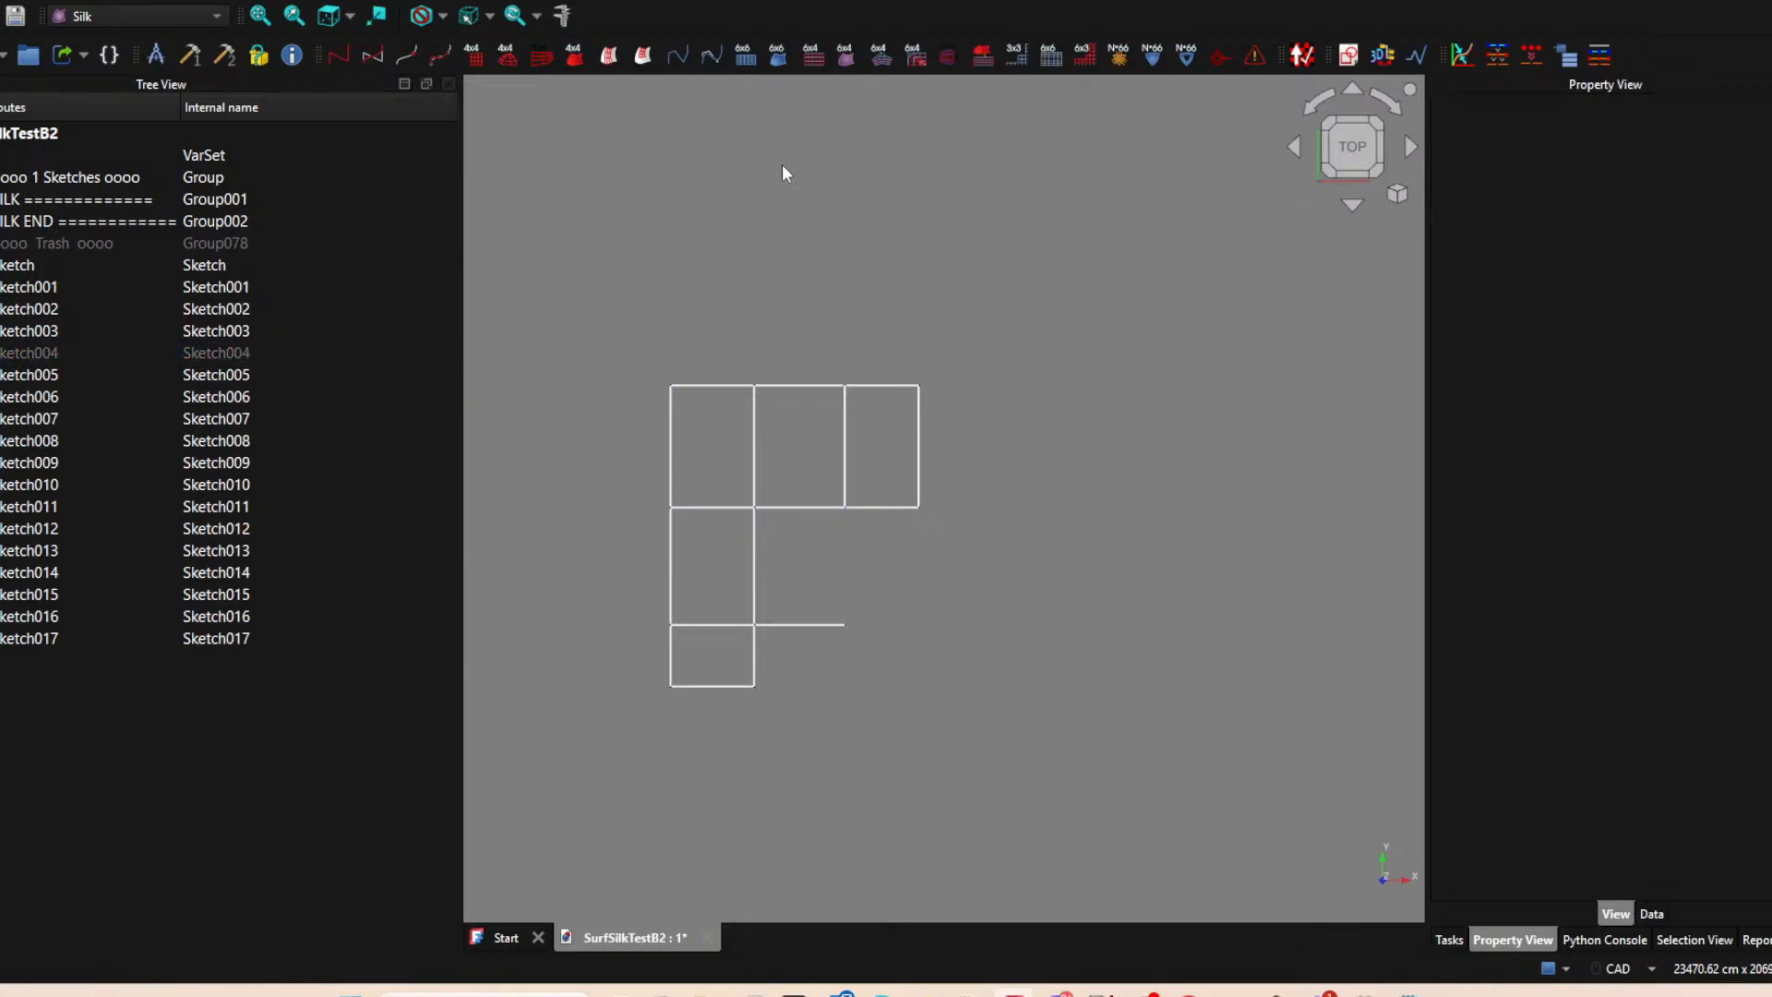
{"action": "left_click", "coordinate": [923, 458]}
{"action": "key", "text": "space"}
{"action": "left_click", "coordinate": [1011, 513]}
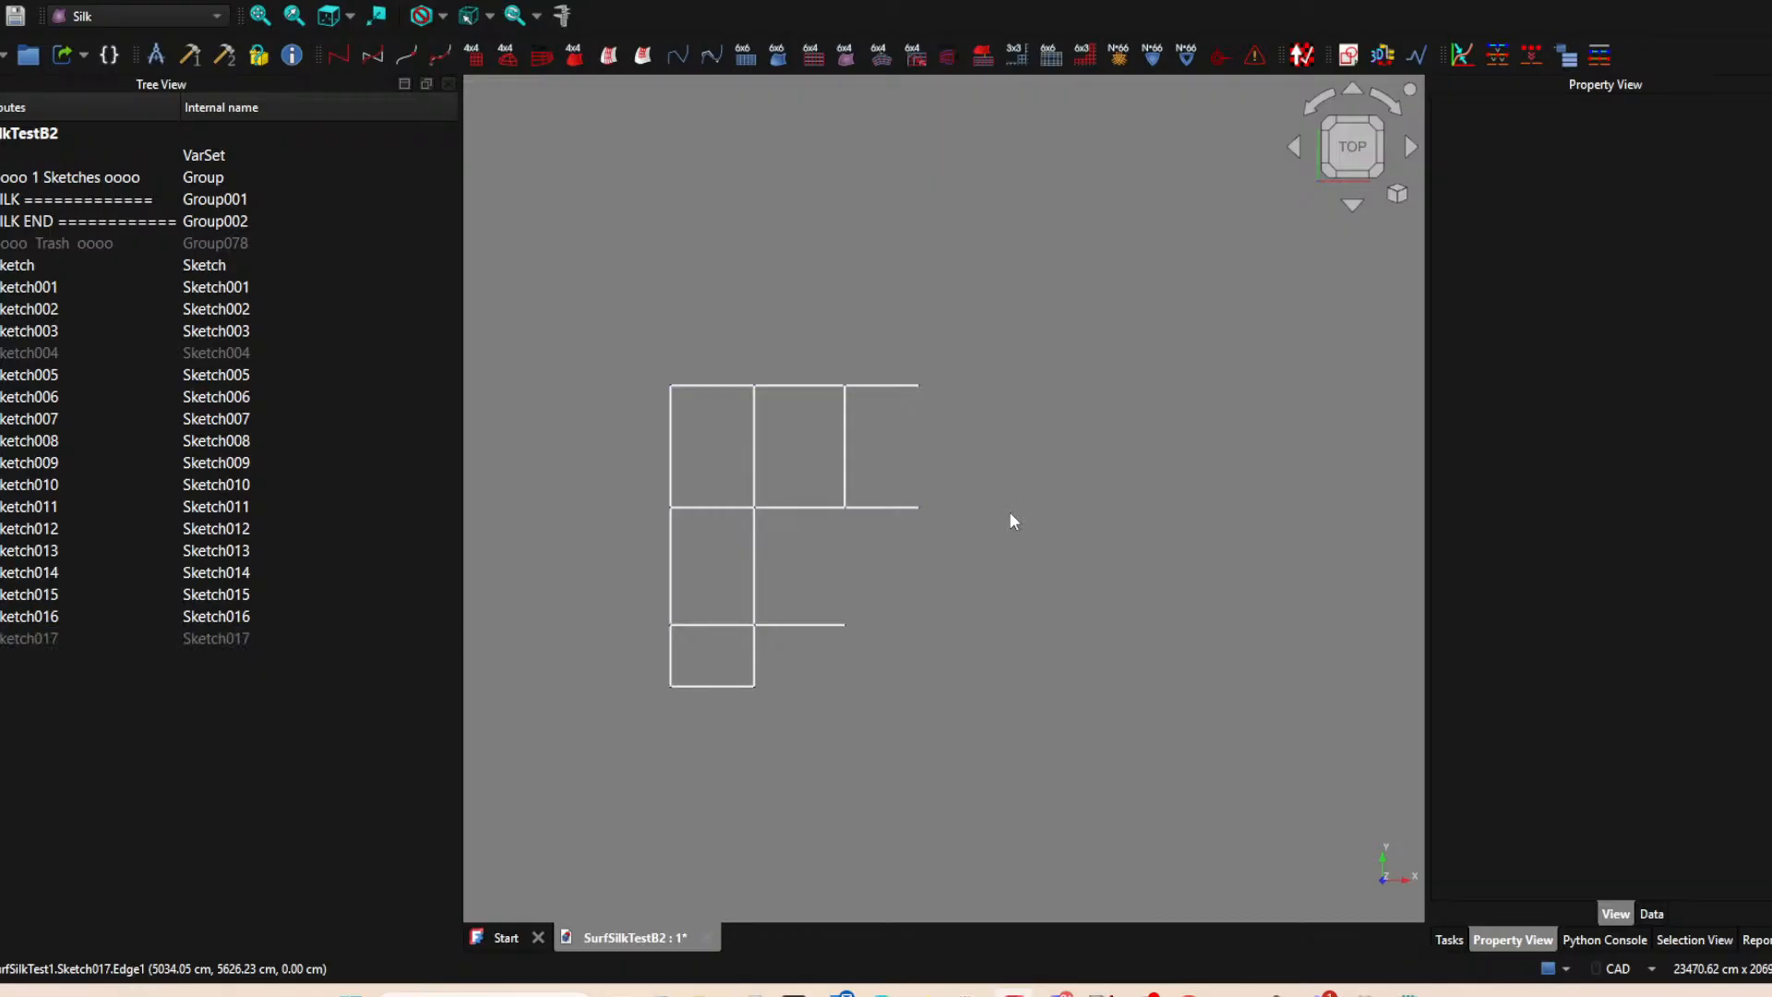
Create another XY-plane sketch and project the right endpoints of the middle and lower horizontal edges into it.
{"action": "left_click", "coordinate": [1349, 54]}
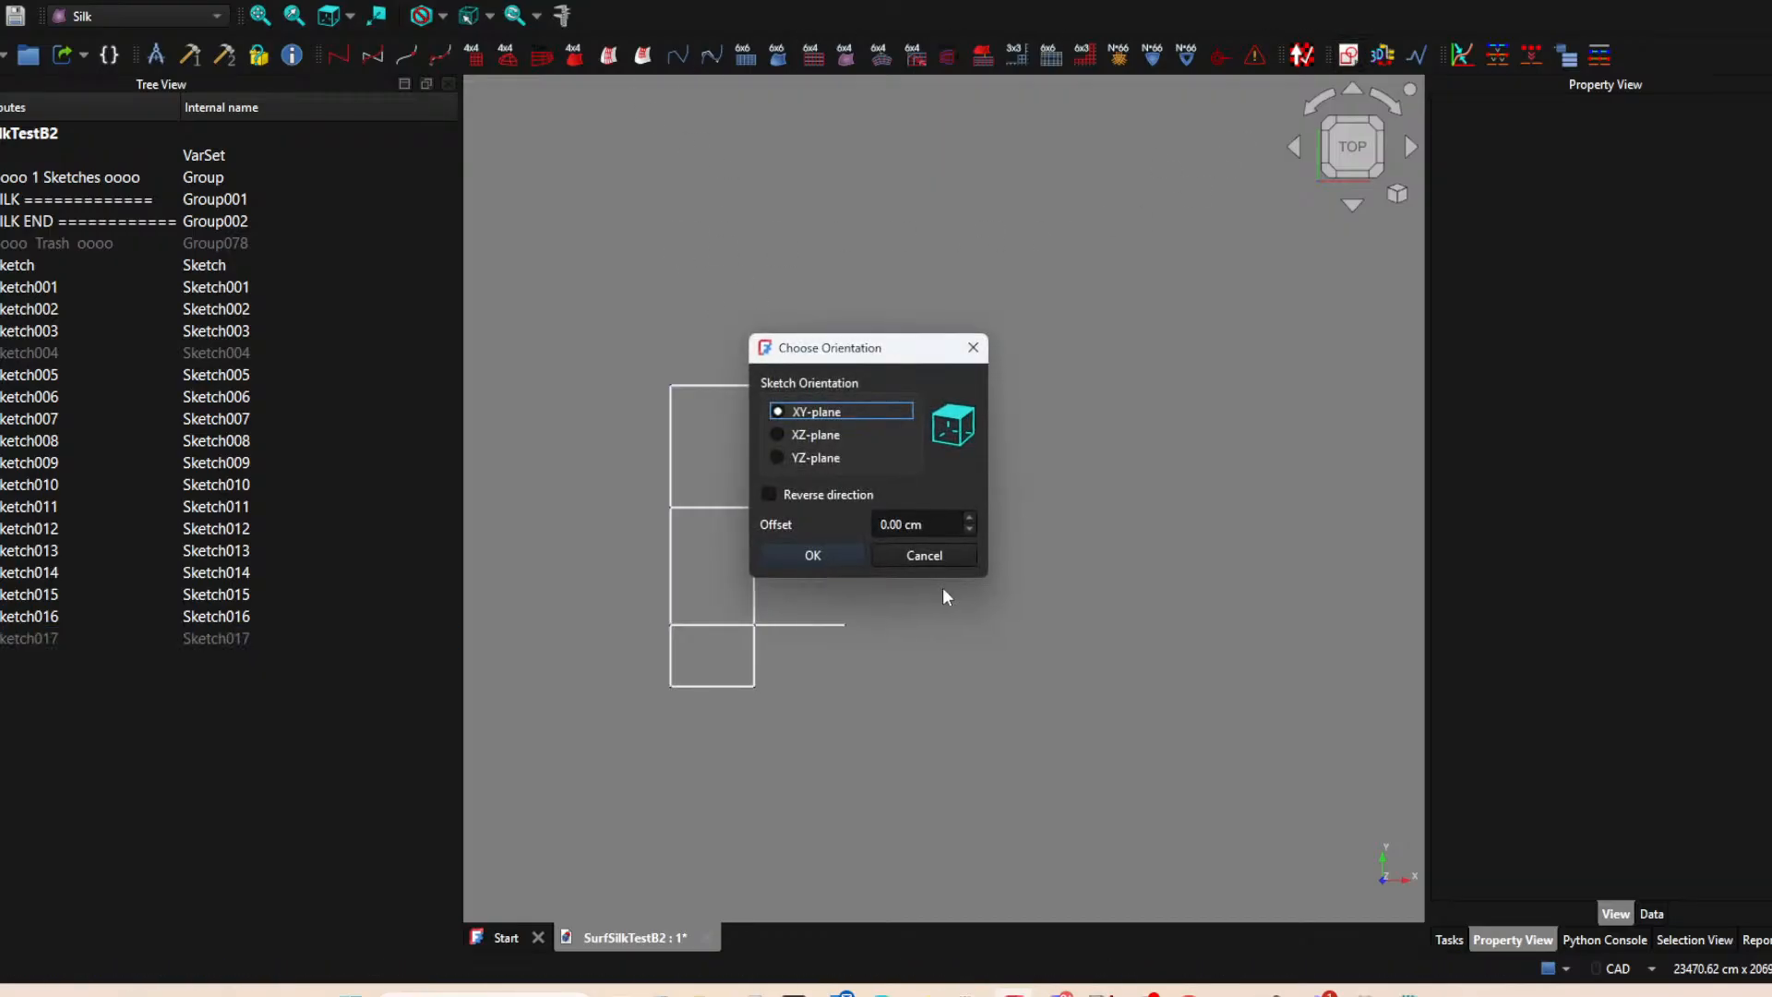
{"action": "left_click", "coordinate": [813, 558]}
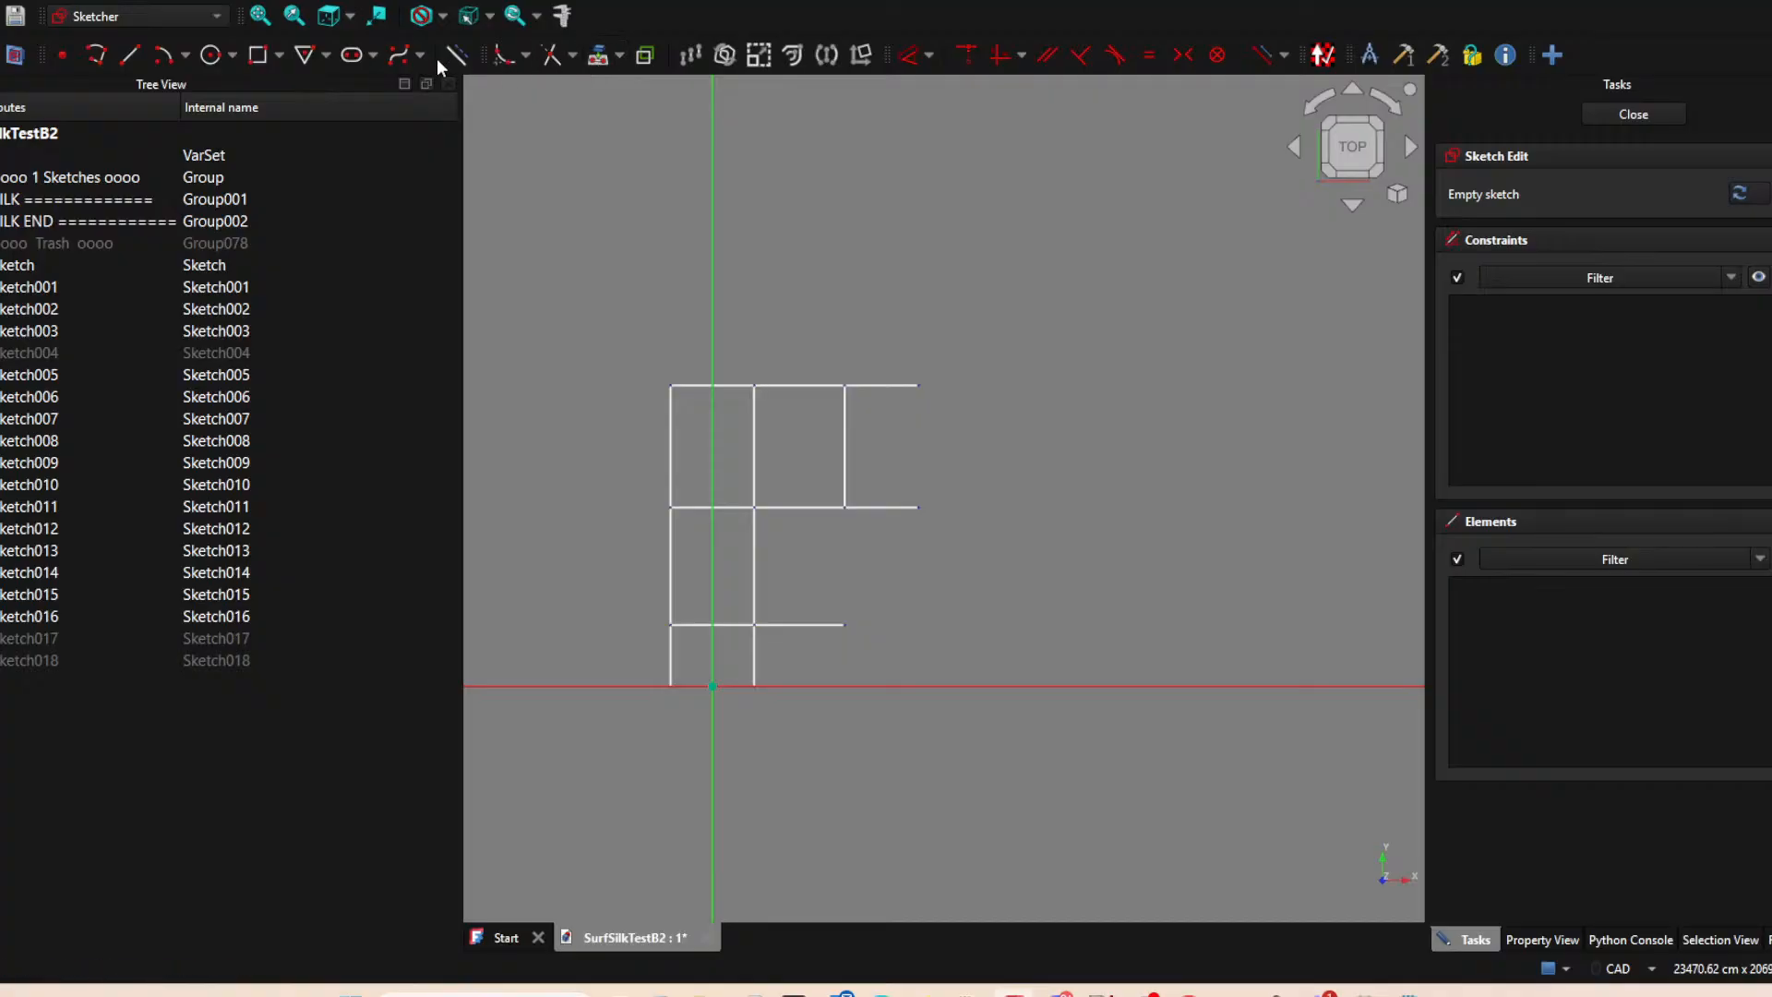
{"action": "left_click", "coordinate": [921, 507]}
{"action": "left_click", "coordinate": [846, 625]}
{"action": "right_click", "coordinate": [1052, 536]}
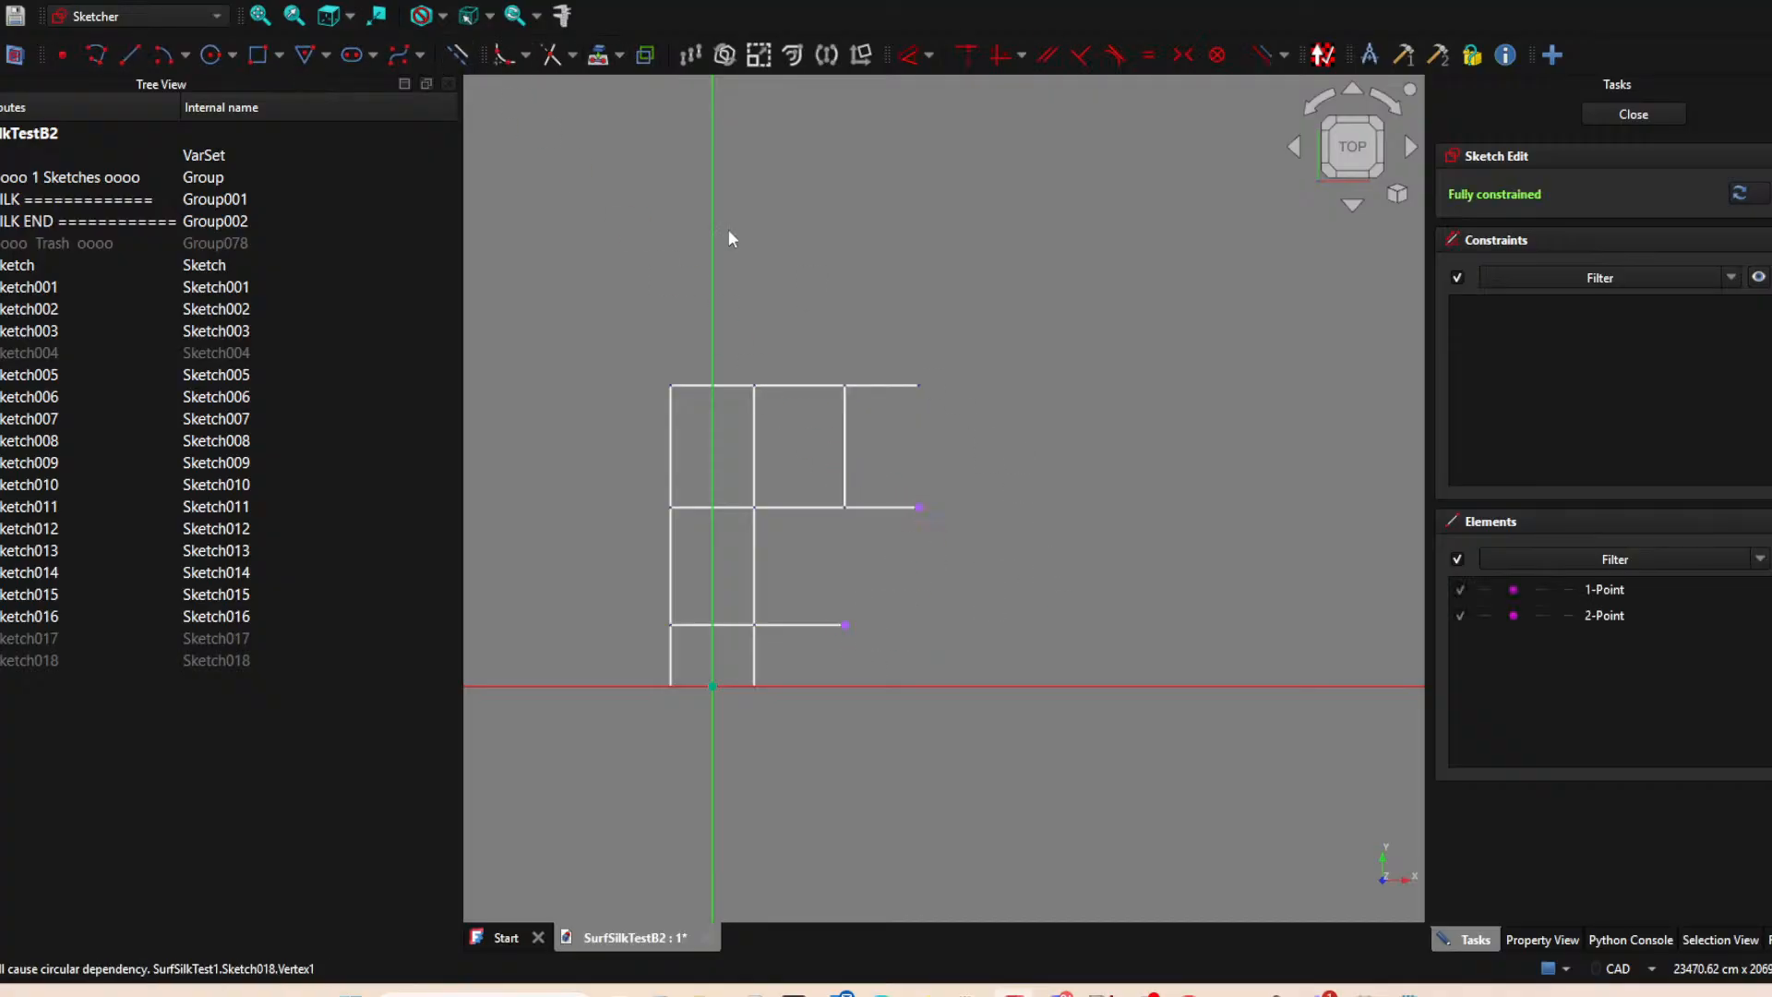
Draw a vertical line about 2890 cm long downward from the middle edge's projected right endpoint.
{"action": "left_click", "coordinate": [129, 55]}
{"action": "left_click", "coordinate": [919, 506]}
{"action": "left_click", "coordinate": [919, 625]}
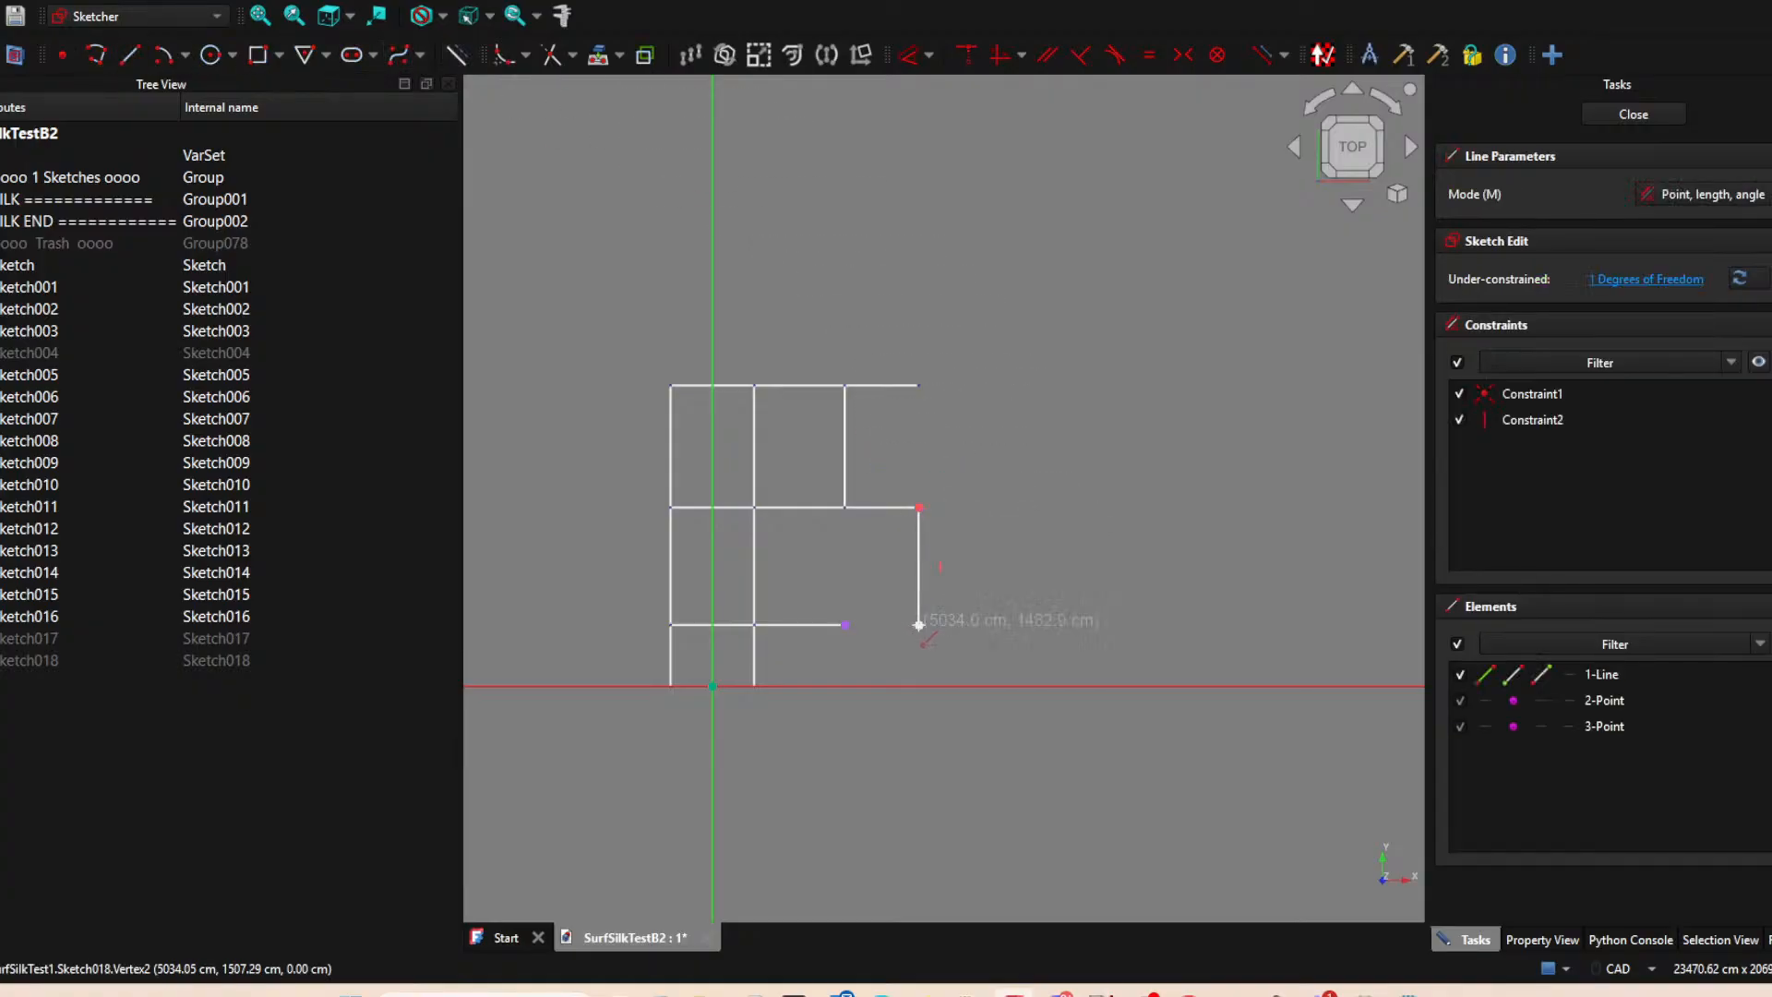
{"action": "right_click", "coordinate": [928, 630]}
Try a vertical alignment constraint between the line's lower endpoint and the lower edge's projected endpoint, and undo it.
{"action": "left_click", "coordinate": [921, 624]}
{"action": "left_click", "coordinate": [846, 624]}
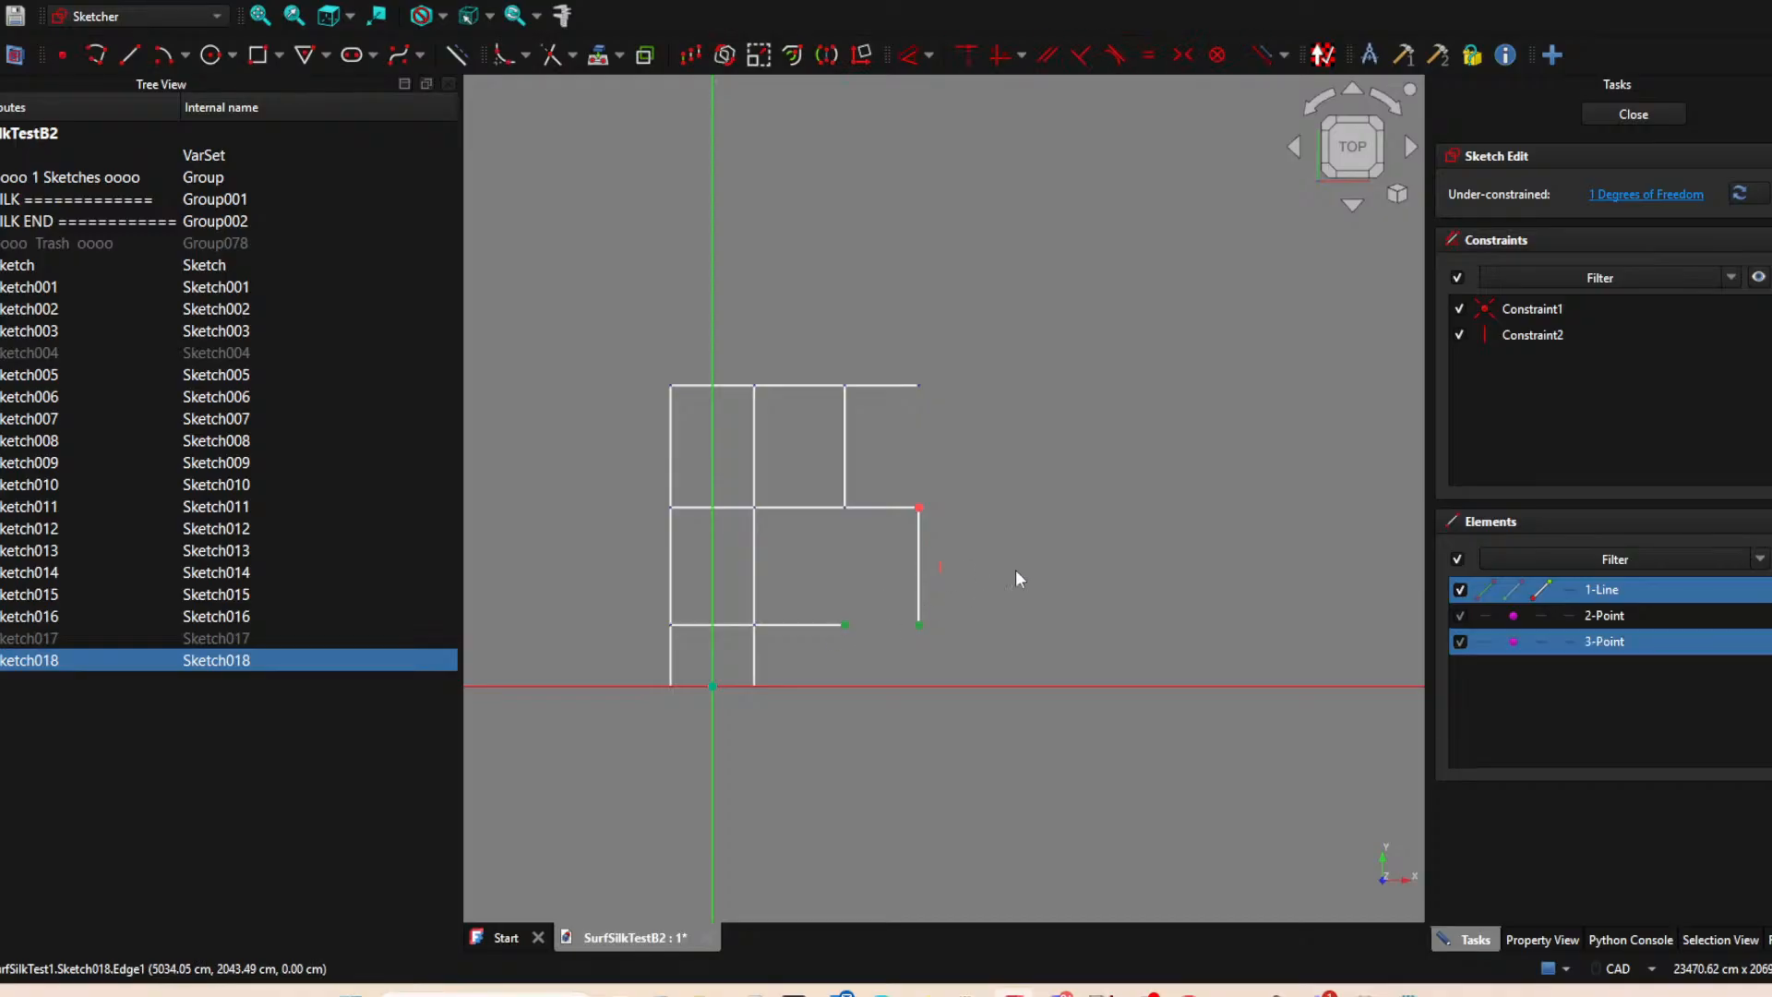
{"action": "key", "text": "v"}
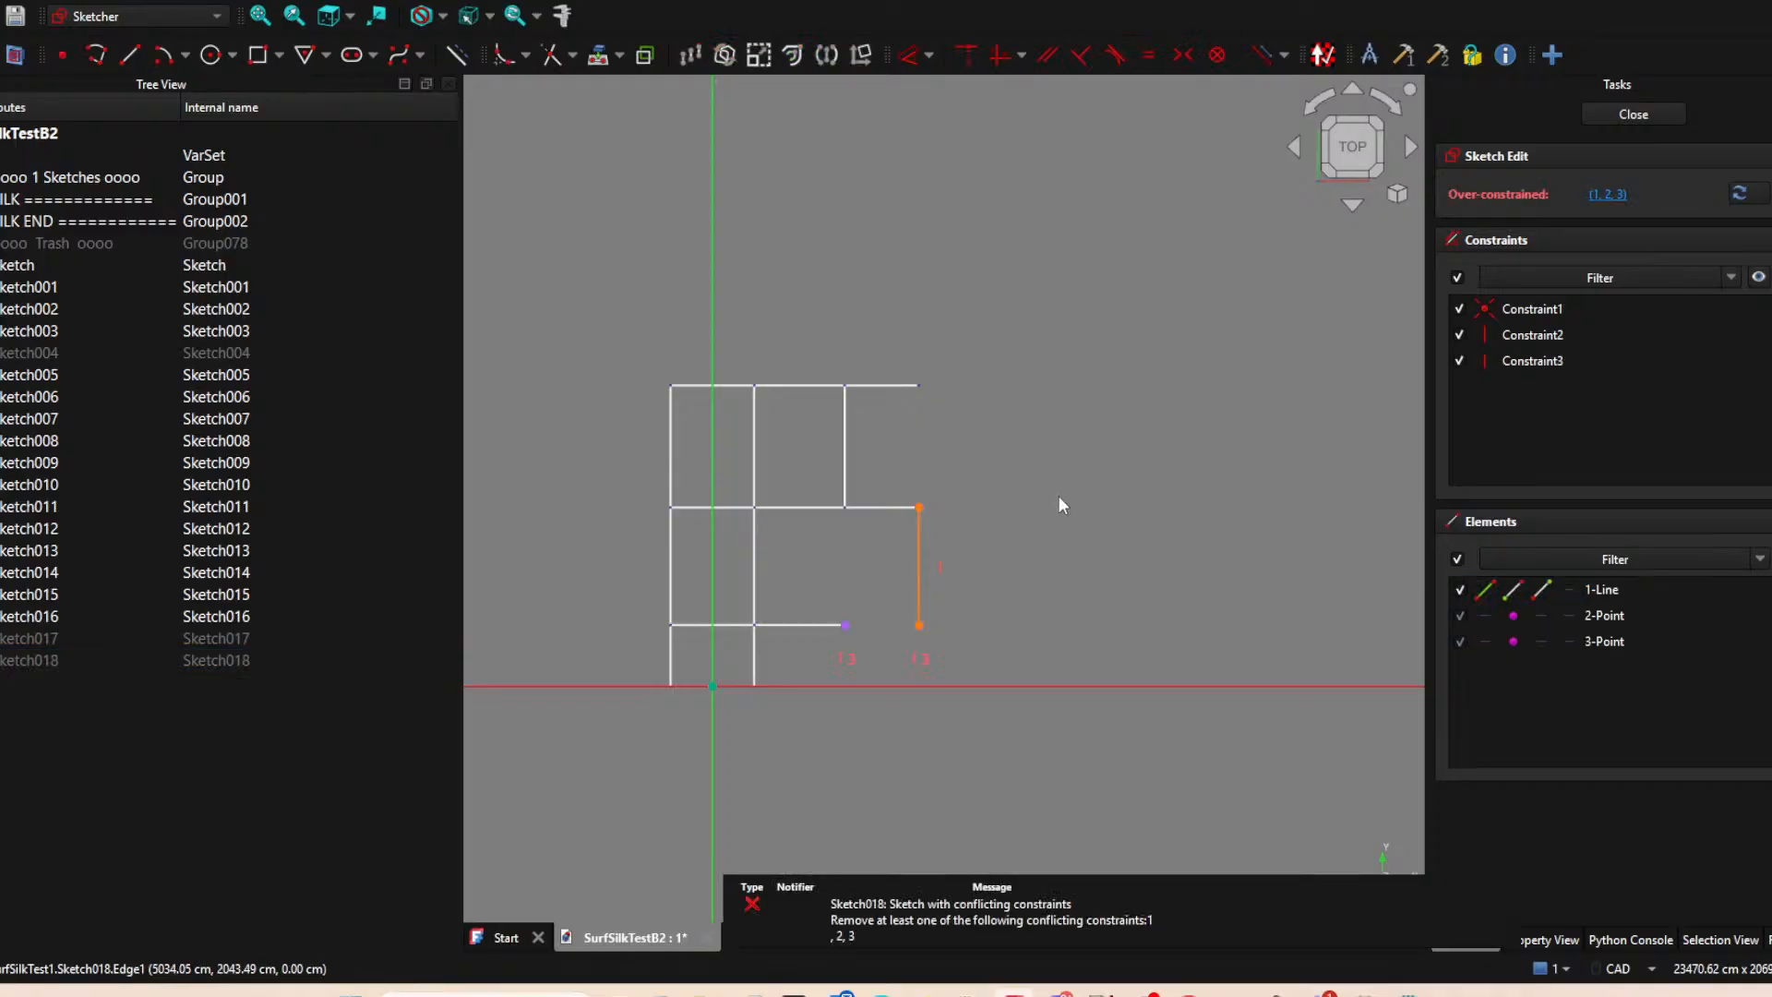
{"action": "key", "text": "ctrl+z"}
{"action": "left_click", "coordinate": [919, 625]}
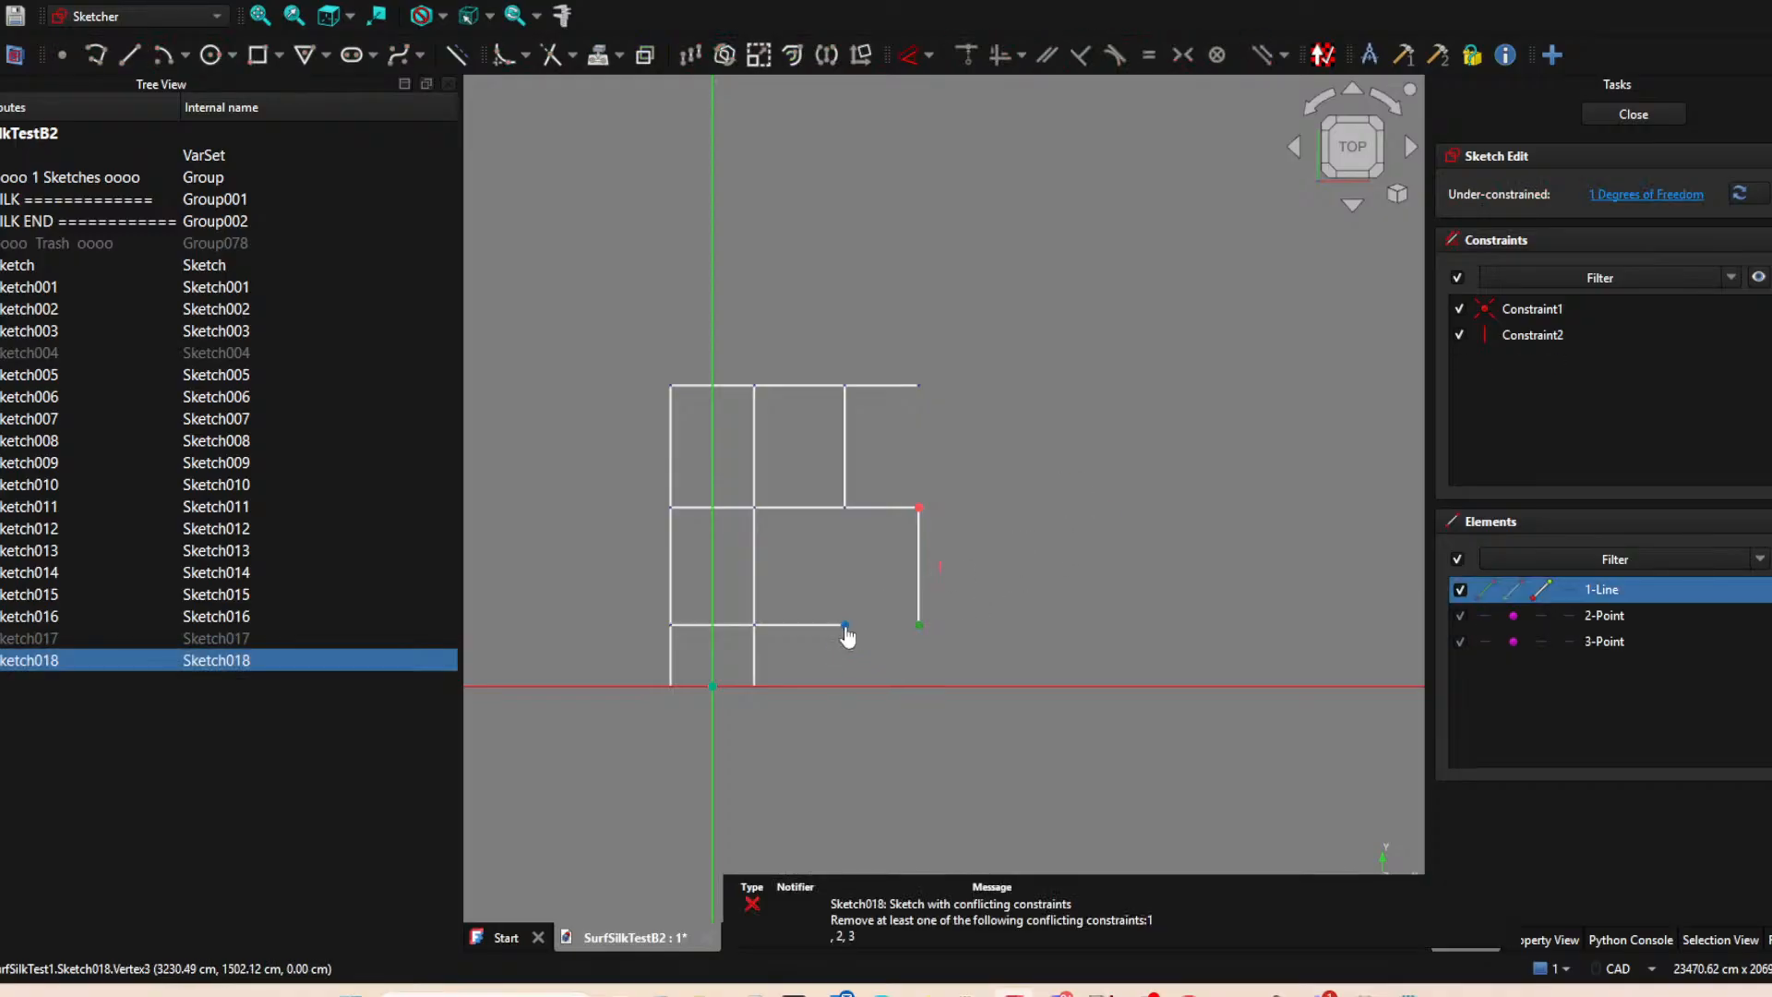
{"action": "left_click", "coordinate": [845, 627]}
{"action": "key", "text": "g"}
{"action": "key", "text": "h"}
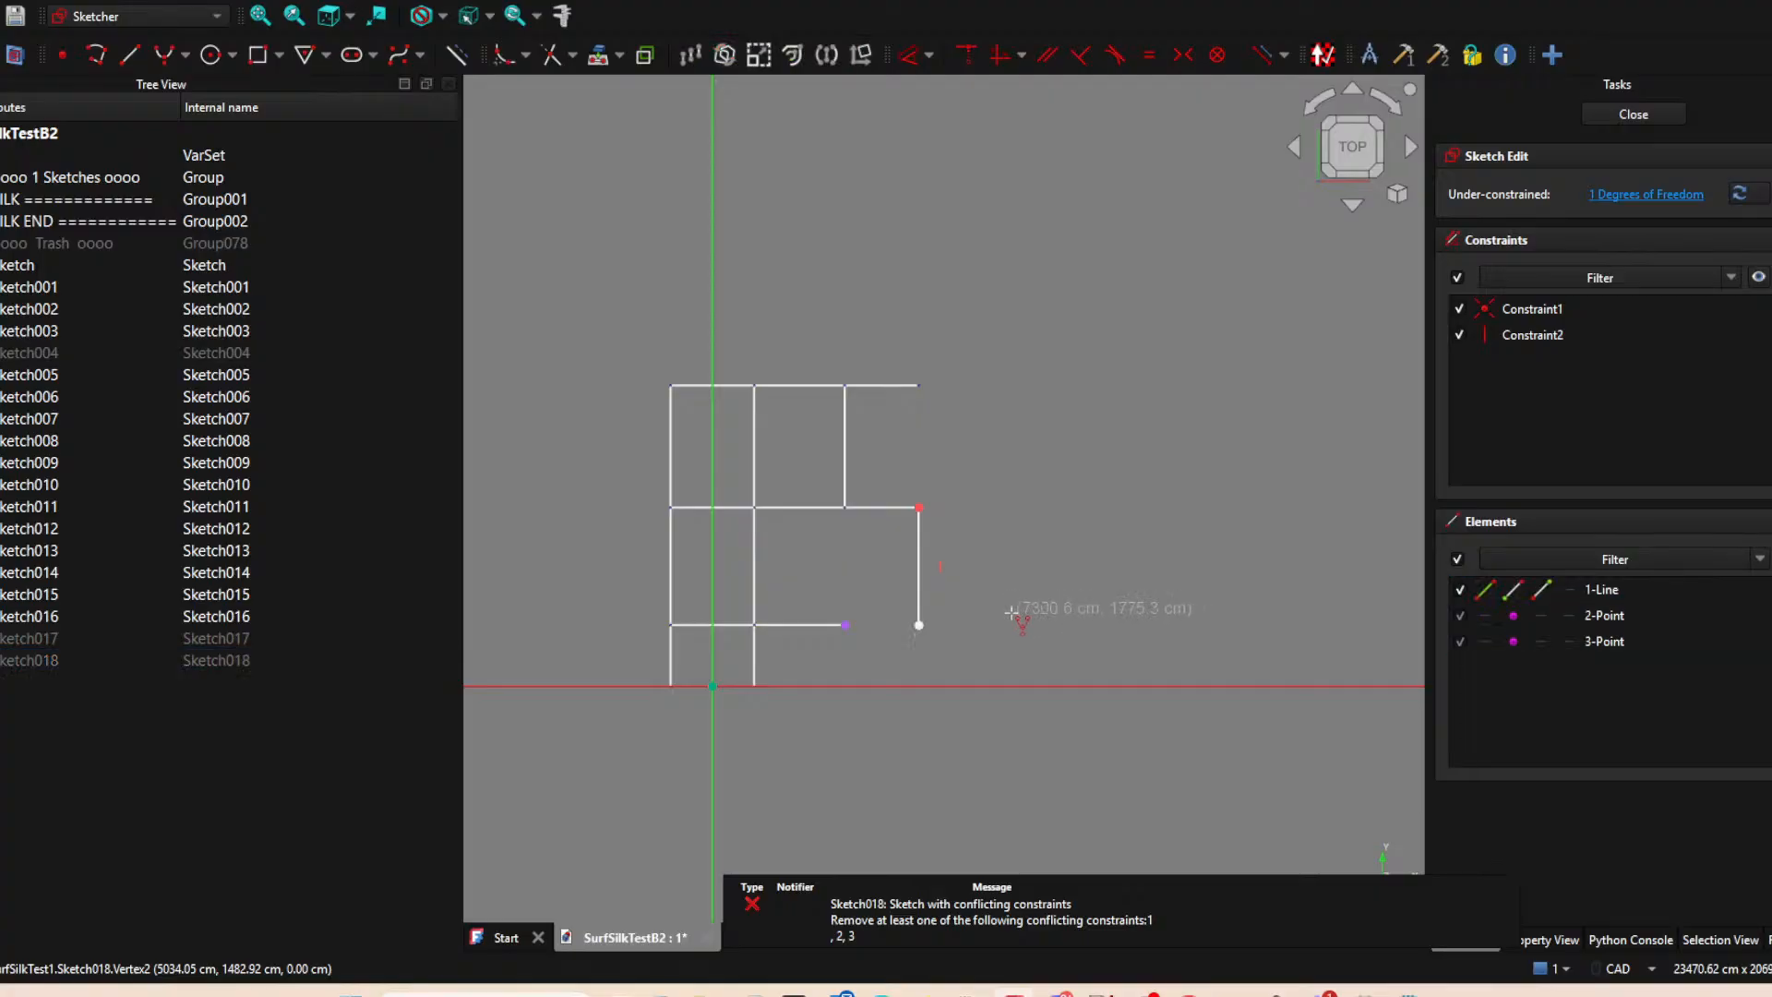
{"action": "key", "text": "Escape"}
{"action": "left_click", "coordinate": [919, 625]}
{"action": "left_click", "coordinate": [845, 626]}
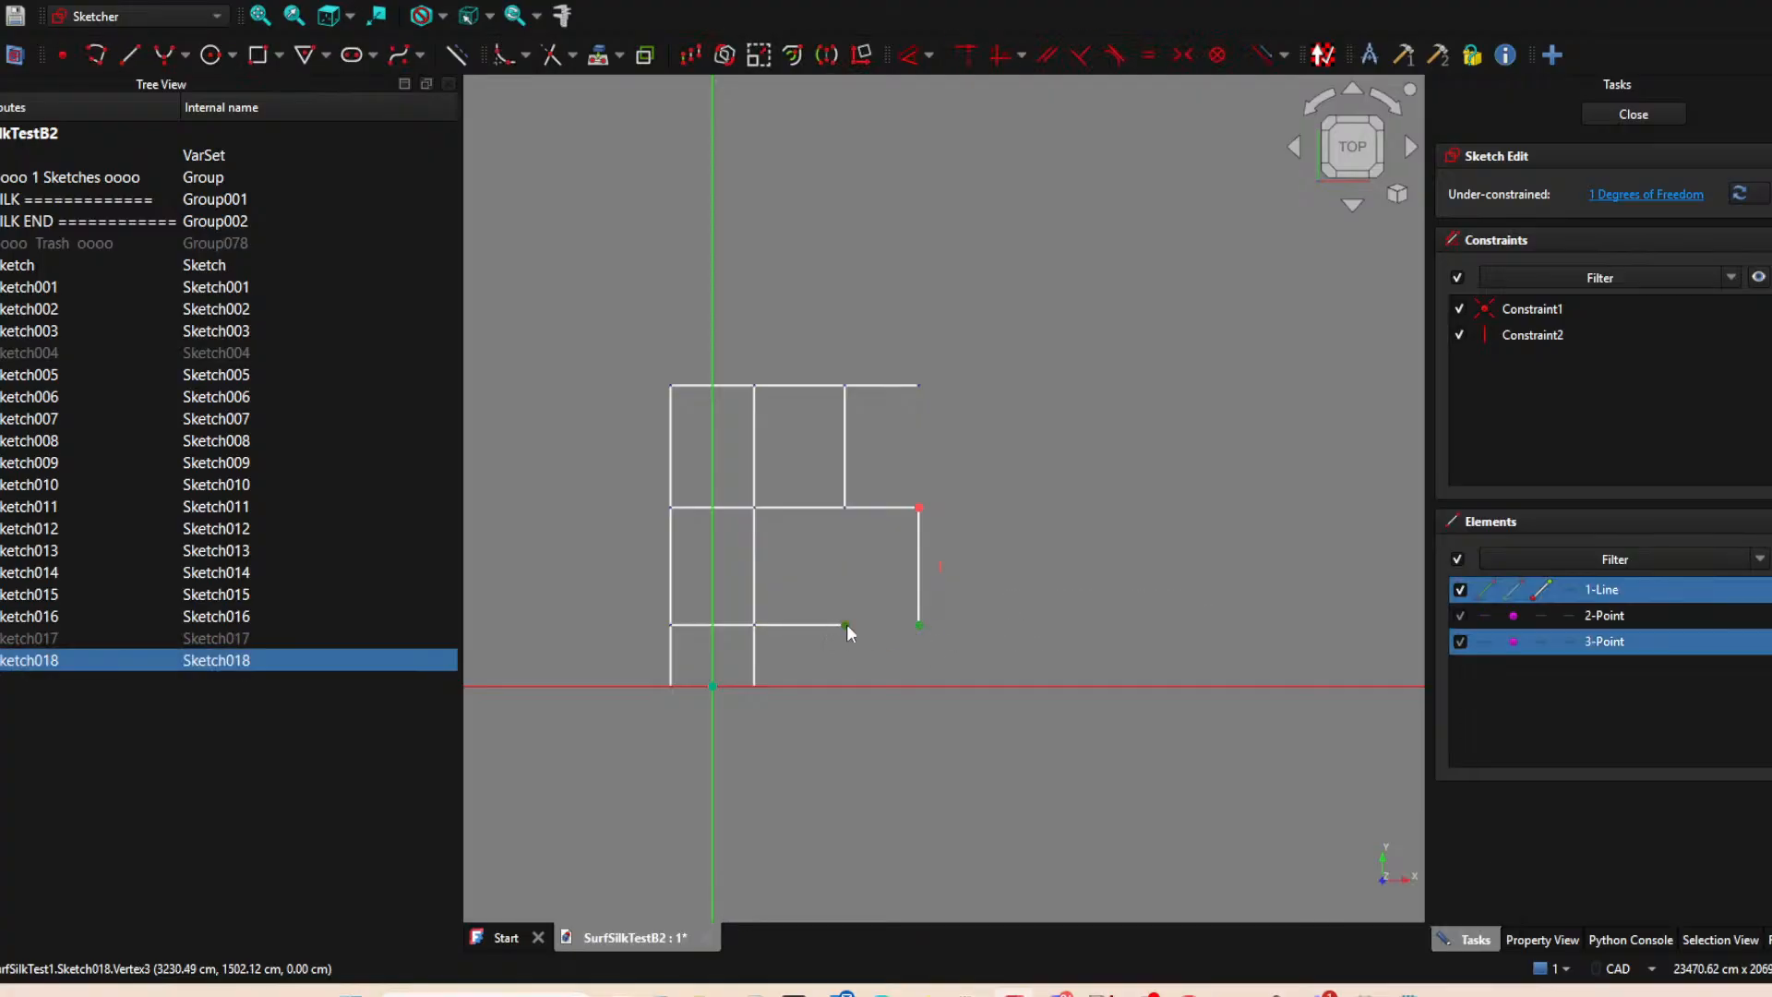
{"action": "left_click", "coordinate": [1070, 600]}
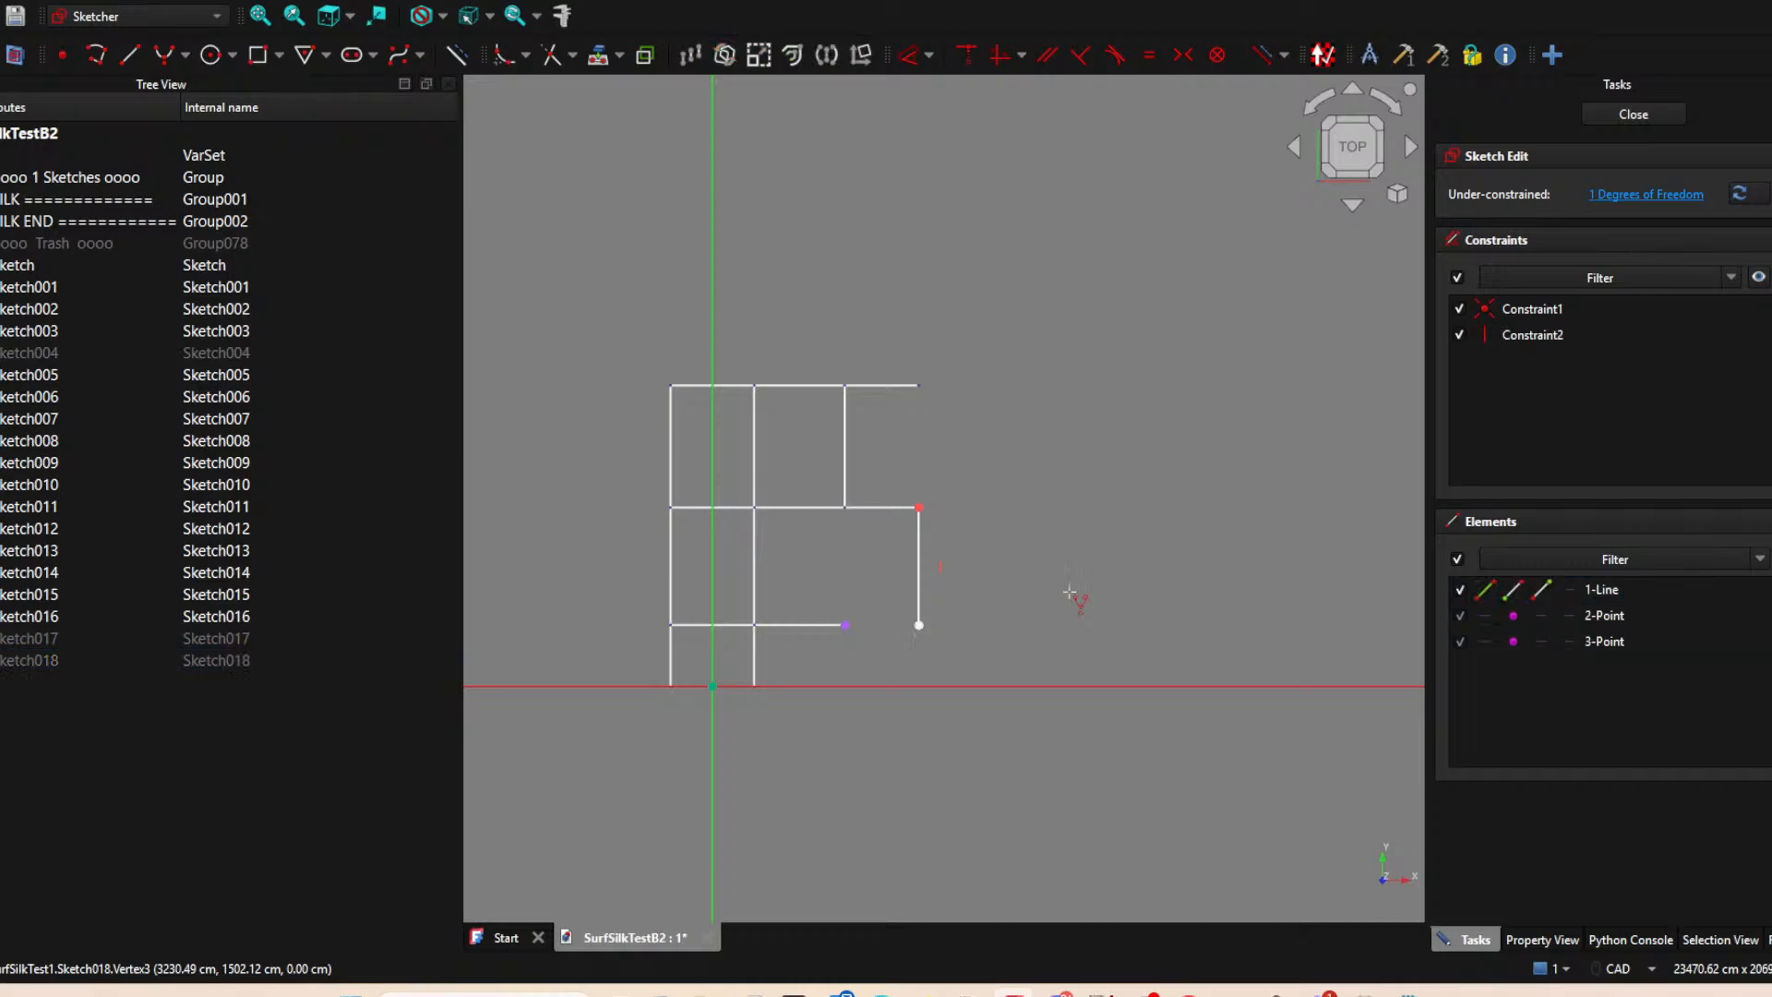
{"action": "right_click", "coordinate": [1017, 609]}
Constrain the vertical line's lower endpoint horizontally to the lower edge's projected right endpoint and close the sketch.
{"action": "left_click", "coordinate": [918, 630]}
{"action": "left_click", "coordinate": [919, 626]}
{"action": "left_click", "coordinate": [846, 625]}
{"action": "key", "text": "h"}
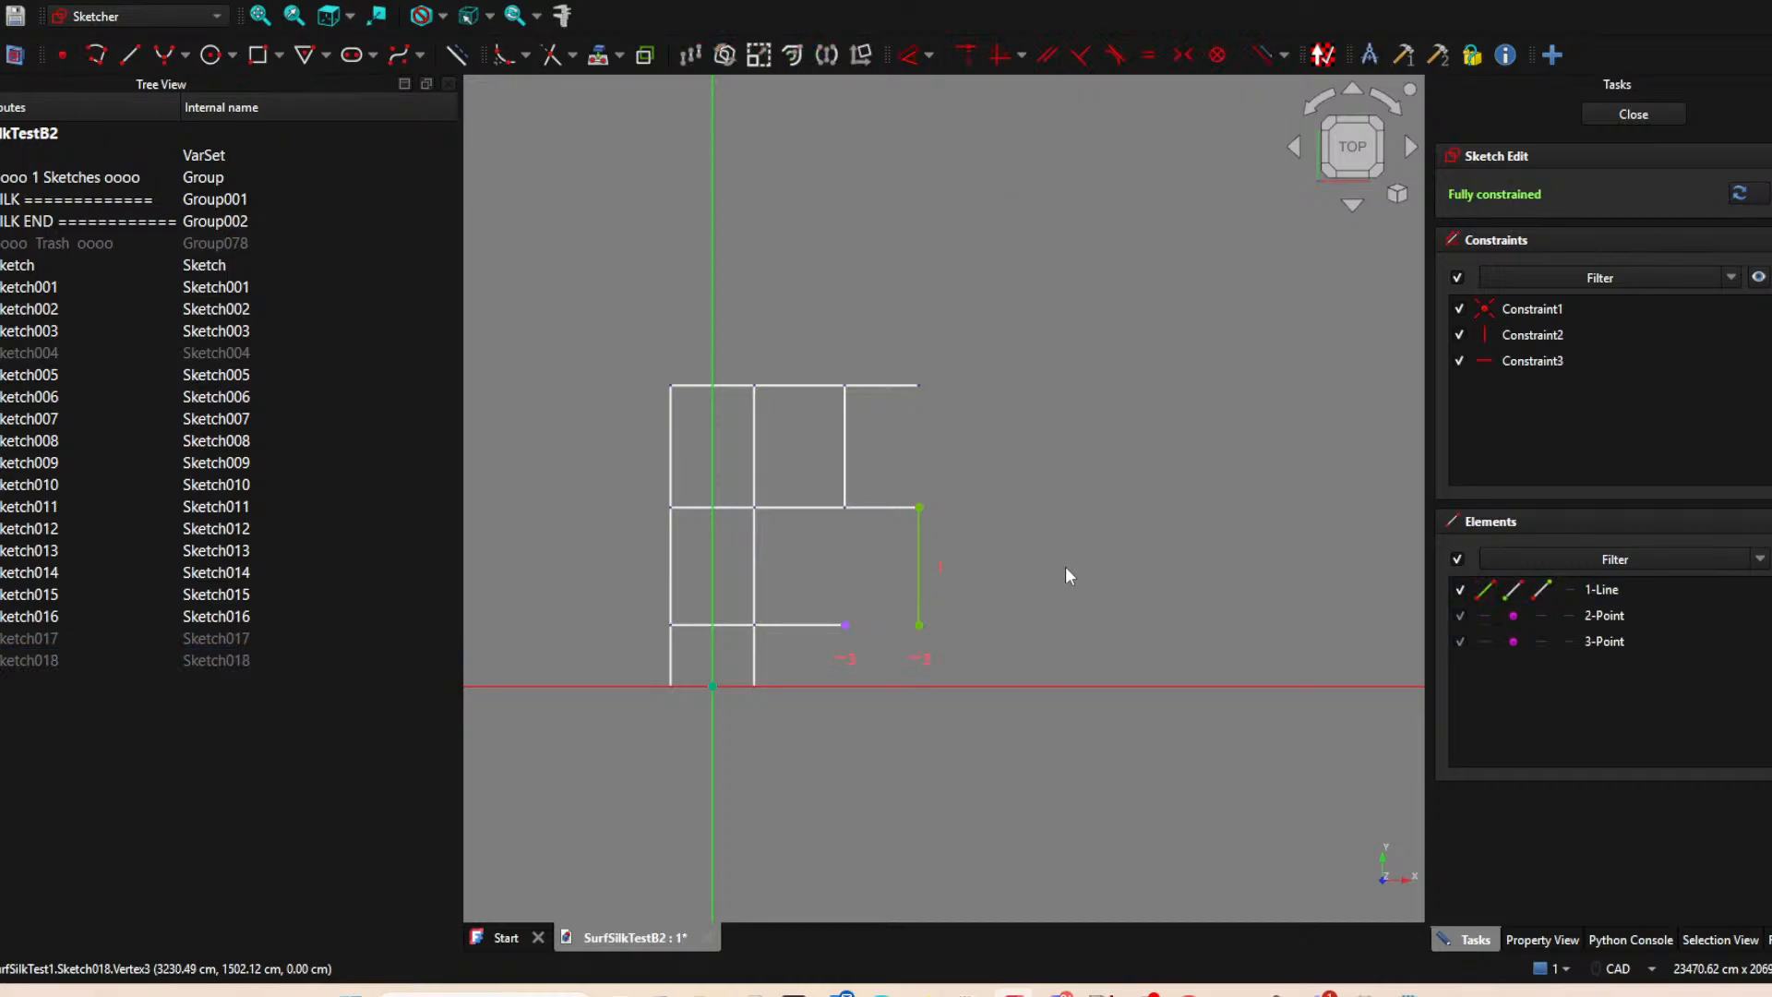
{"action": "left_click", "coordinate": [1633, 114]}
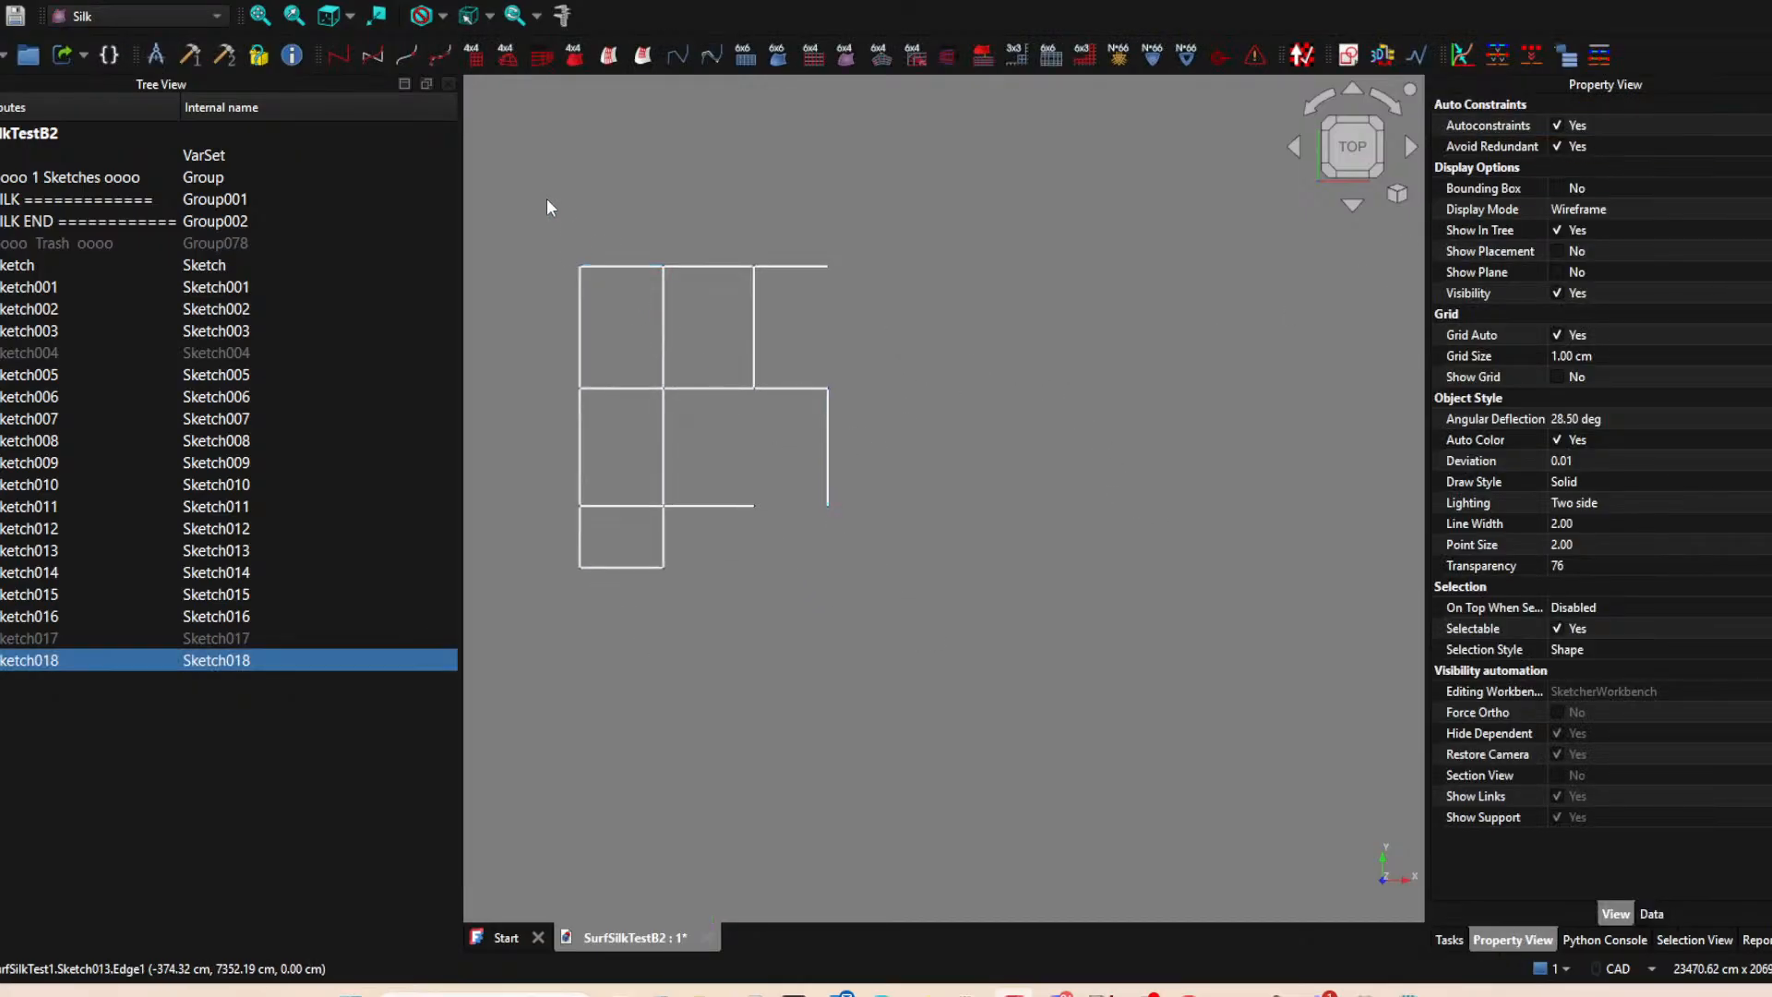
Toggle the visibility of Sketch004 and Sketch017 to check which edges they hold, leaving both hidden.
{"action": "left_click", "coordinate": [21, 352]}
{"action": "key", "text": "space"}
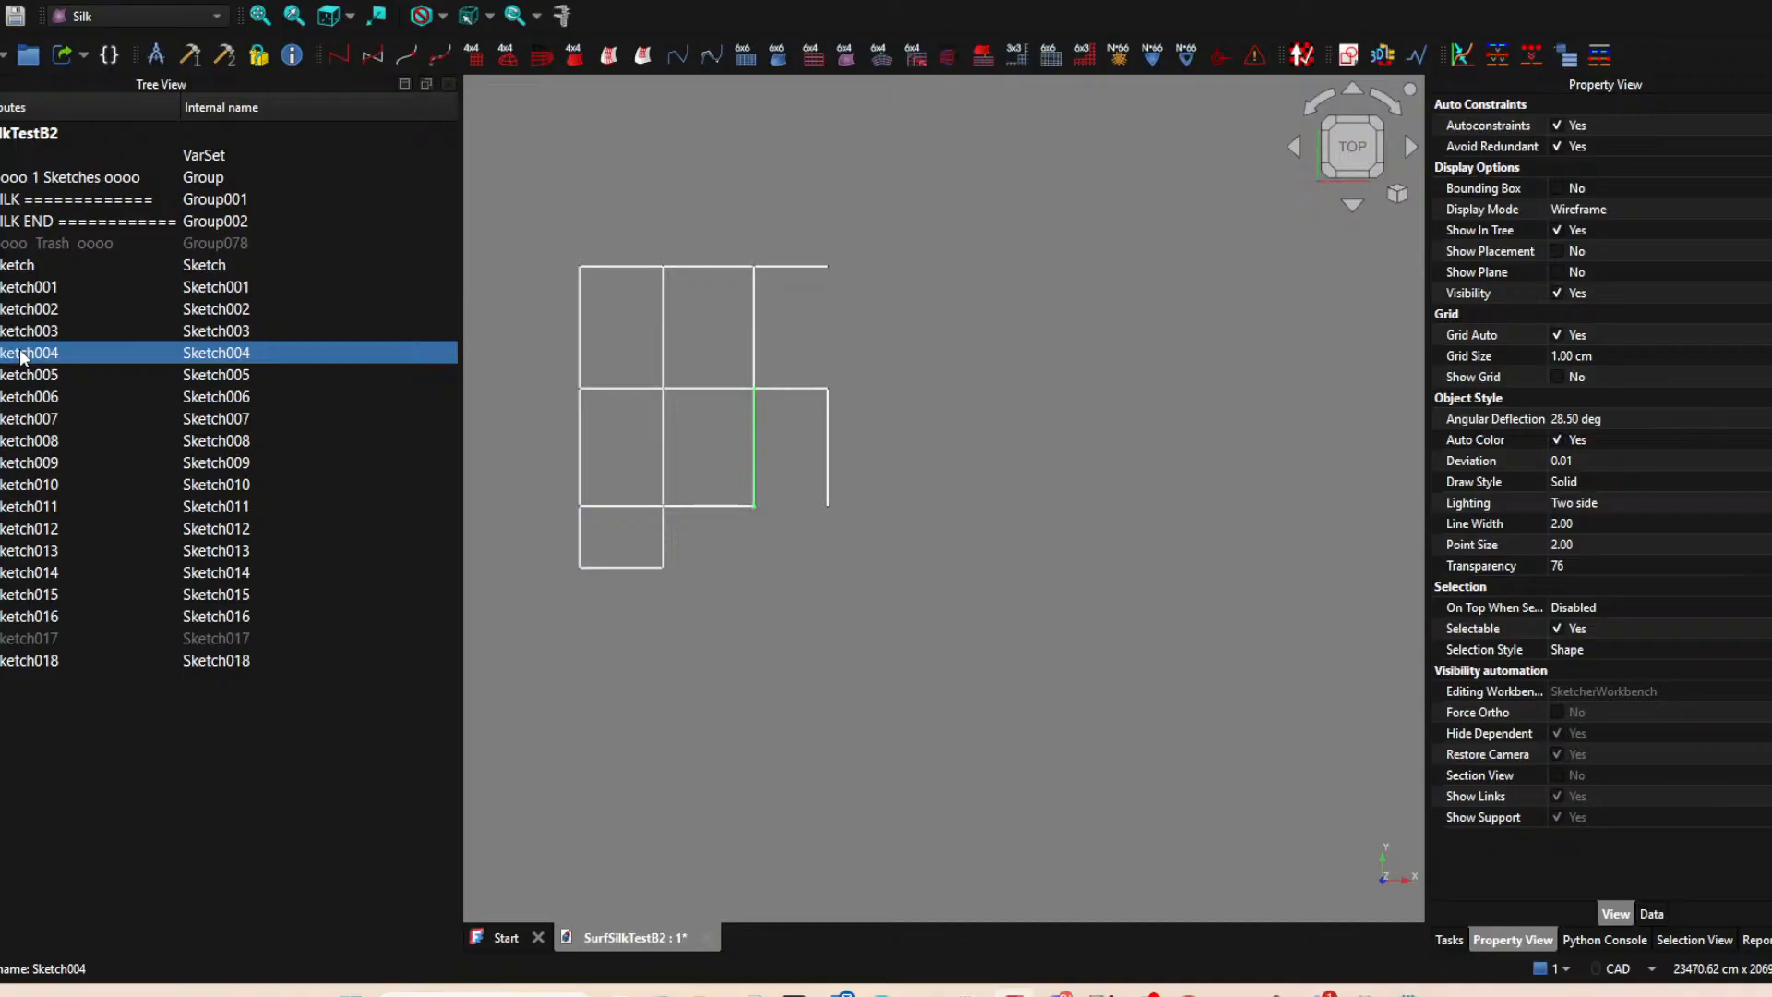
{"action": "key", "text": "space"}
{"action": "key", "text": "space"}
{"action": "key", "text": "space"}
{"action": "left_click", "coordinate": [57, 632]}
{"action": "key", "text": "space"}
{"action": "key", "text": "space"}
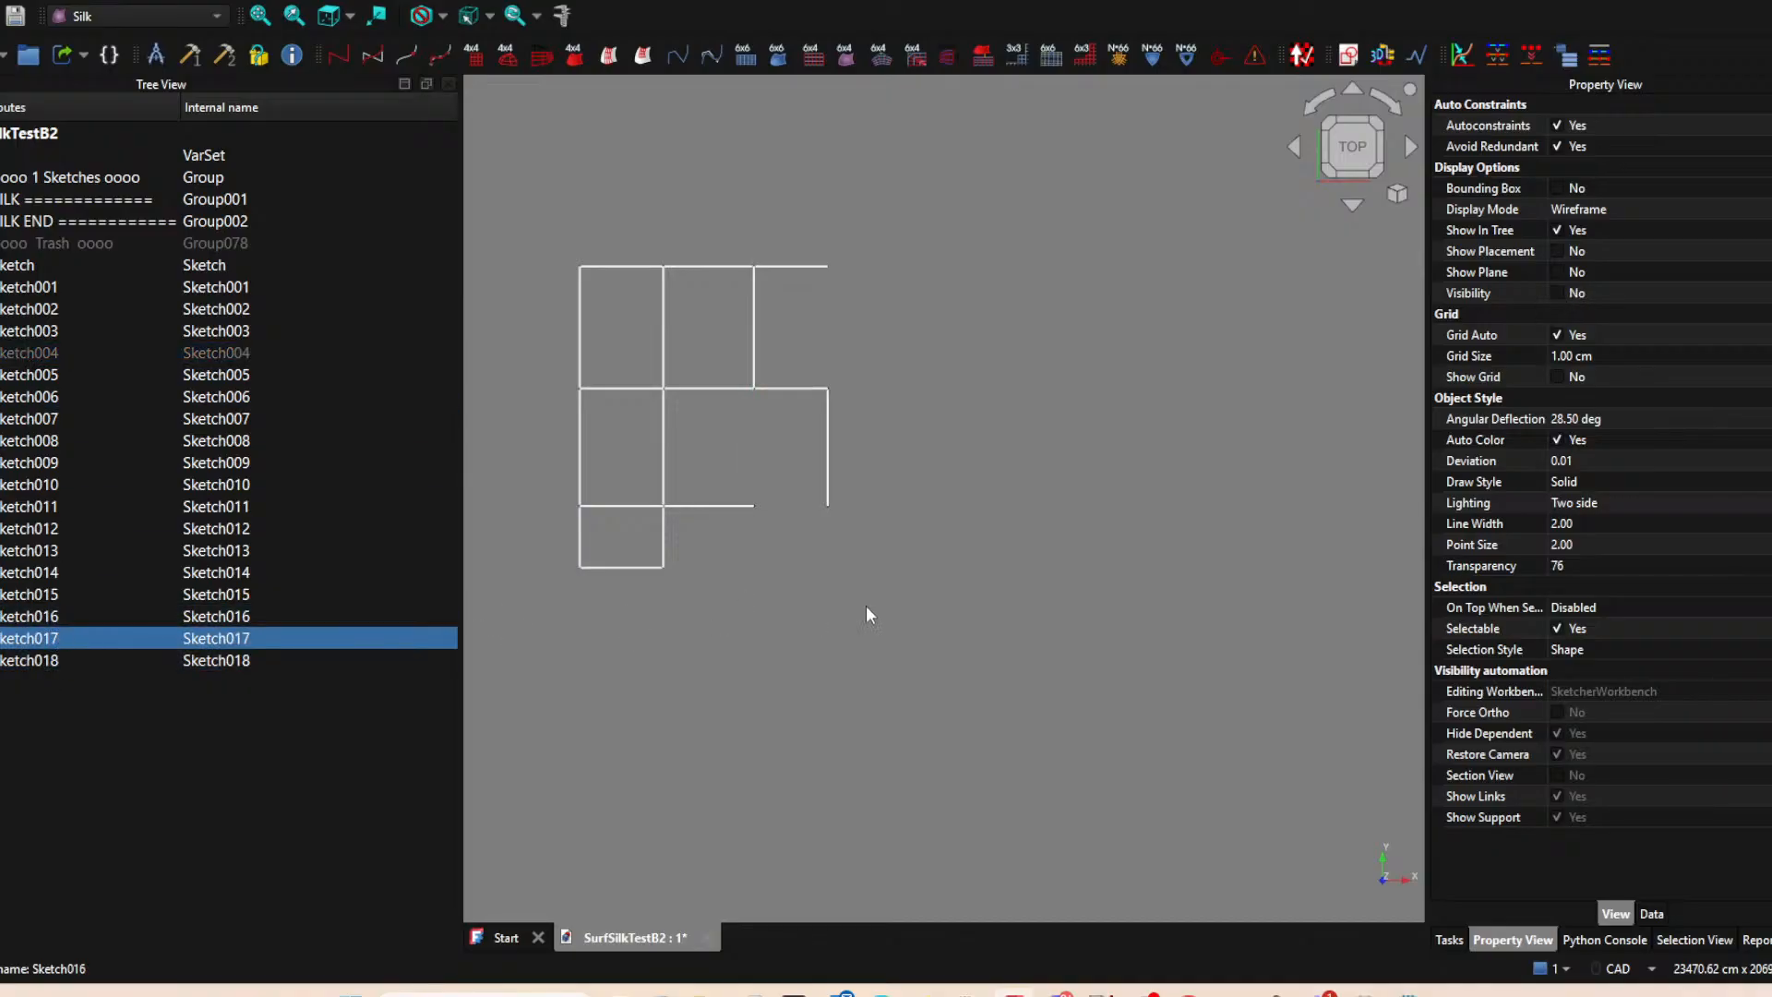
Create another new sketch on the XY plane with nothing else selected.
{"action": "left_click", "coordinate": [941, 616]}
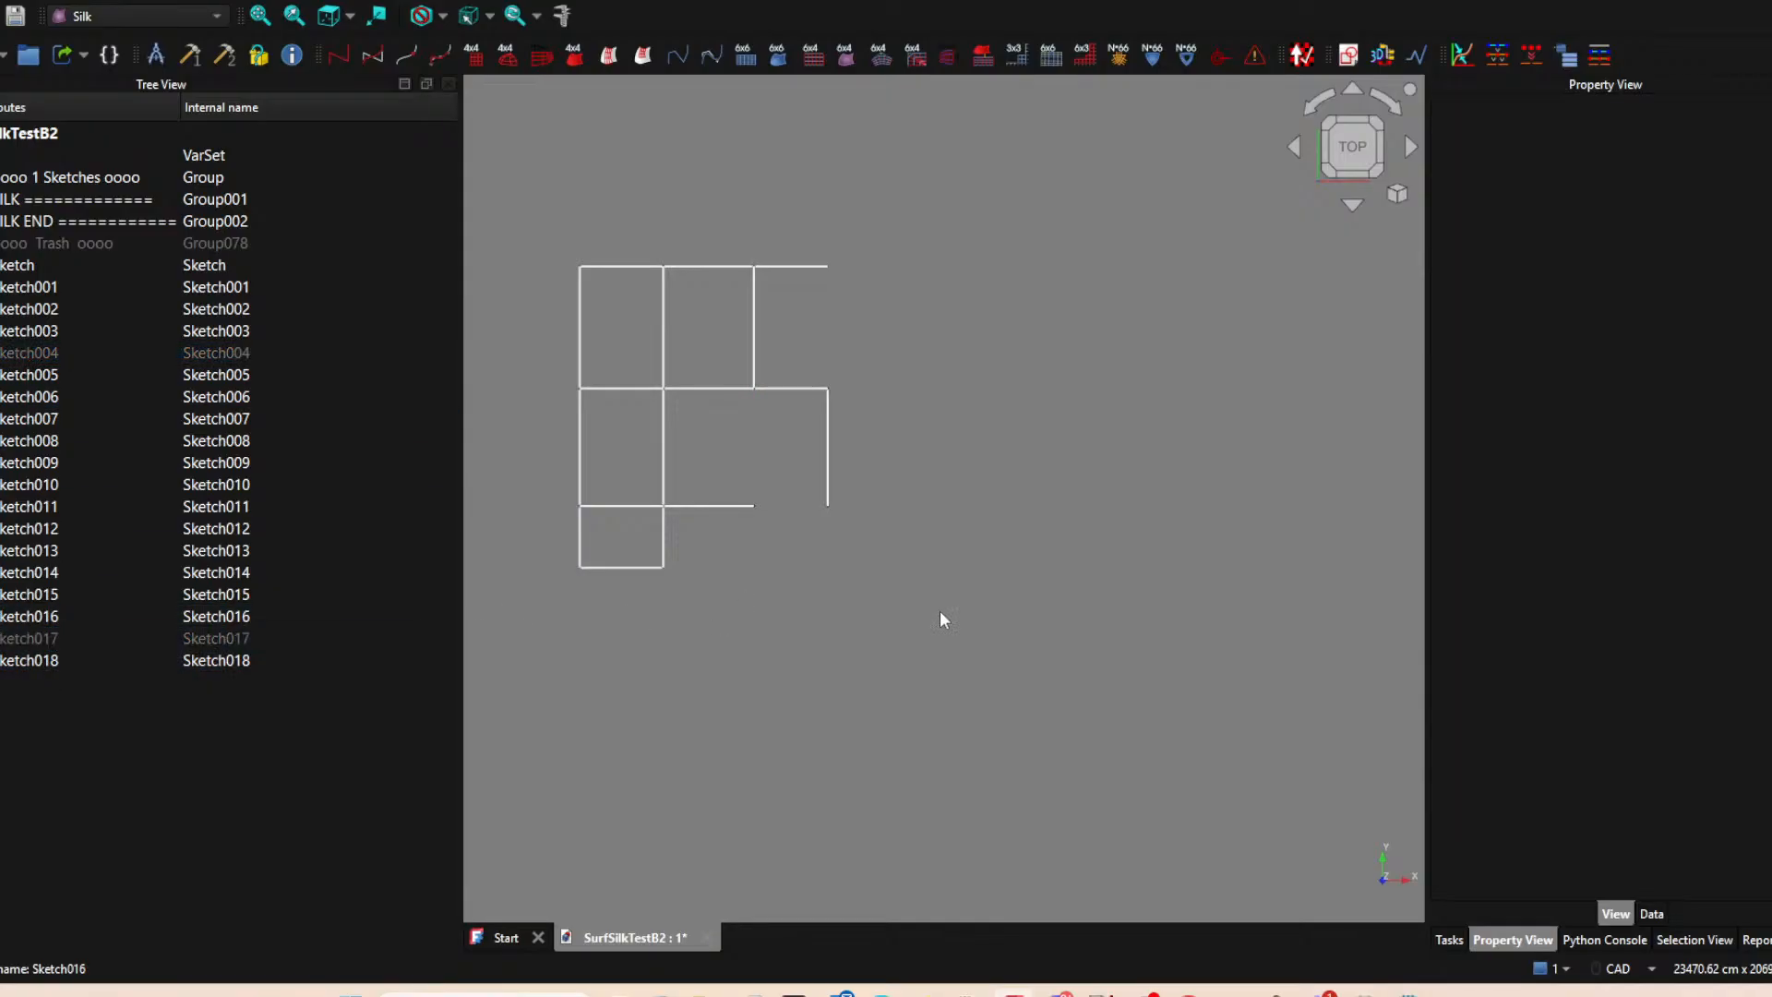
{"action": "left_click", "coordinate": [1353, 55]}
{"action": "left_click", "coordinate": [845, 559]}
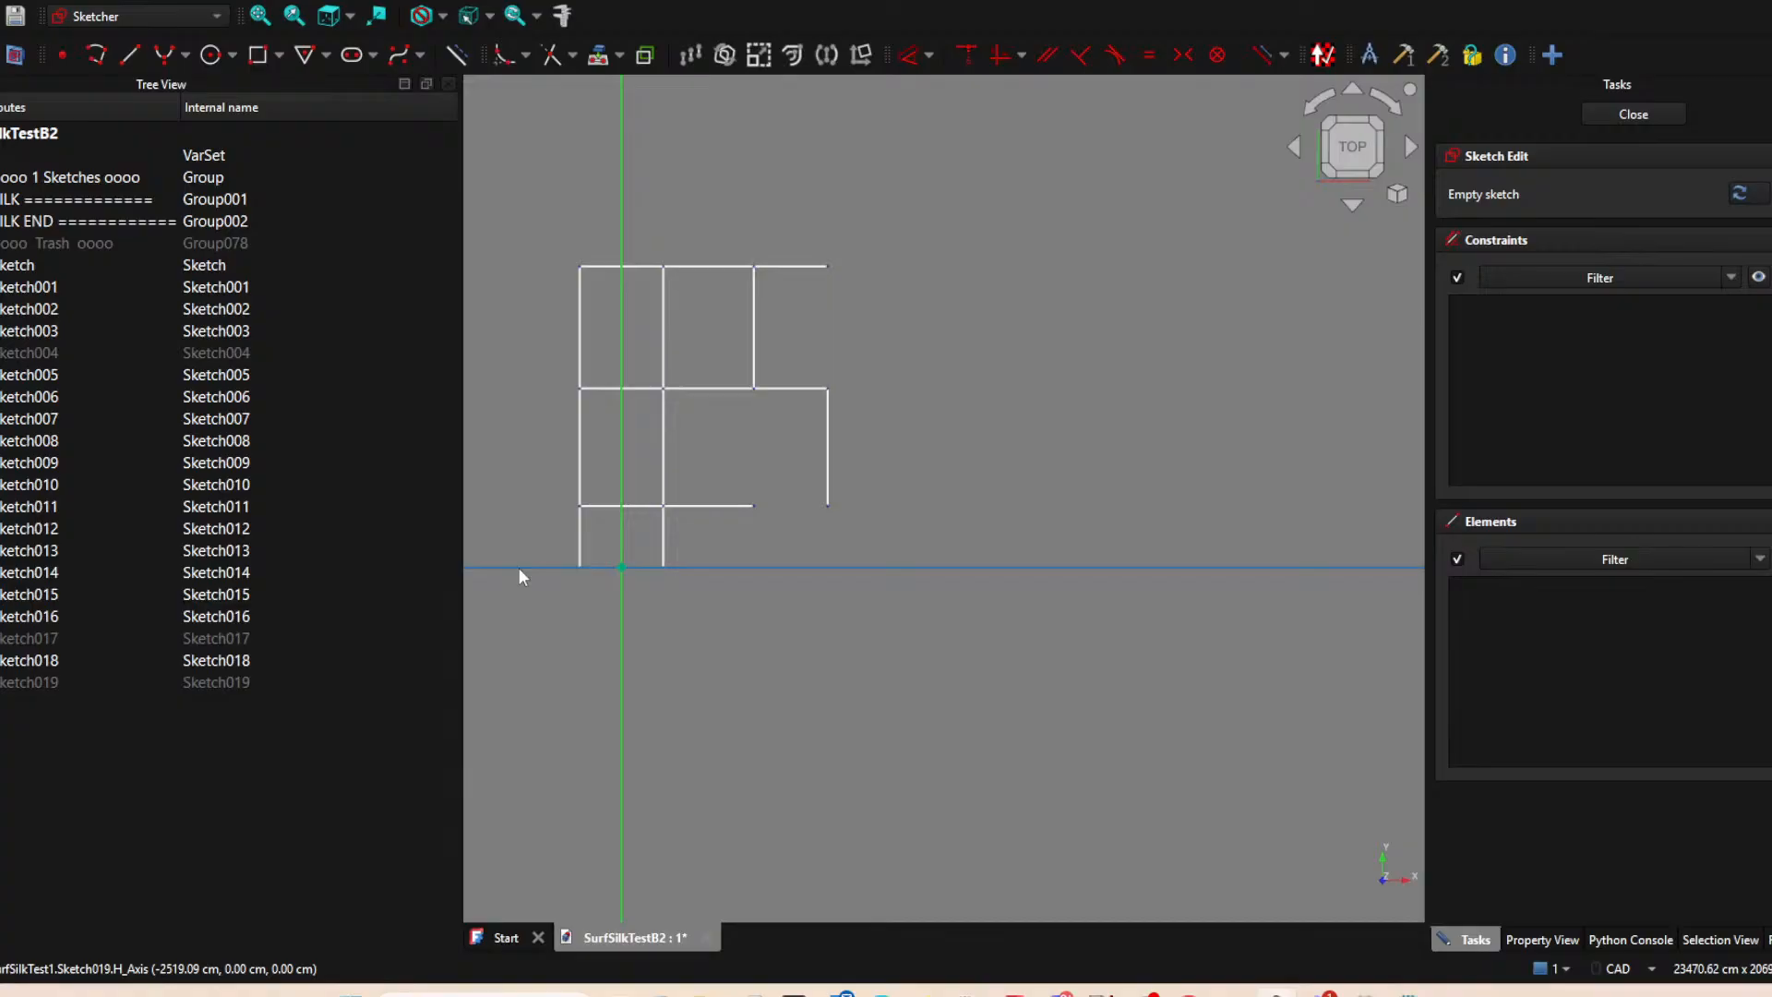
{"action": "scroll", "coordinate": [868, 646], "scroll_direction": "down", "scroll_amount": 3}
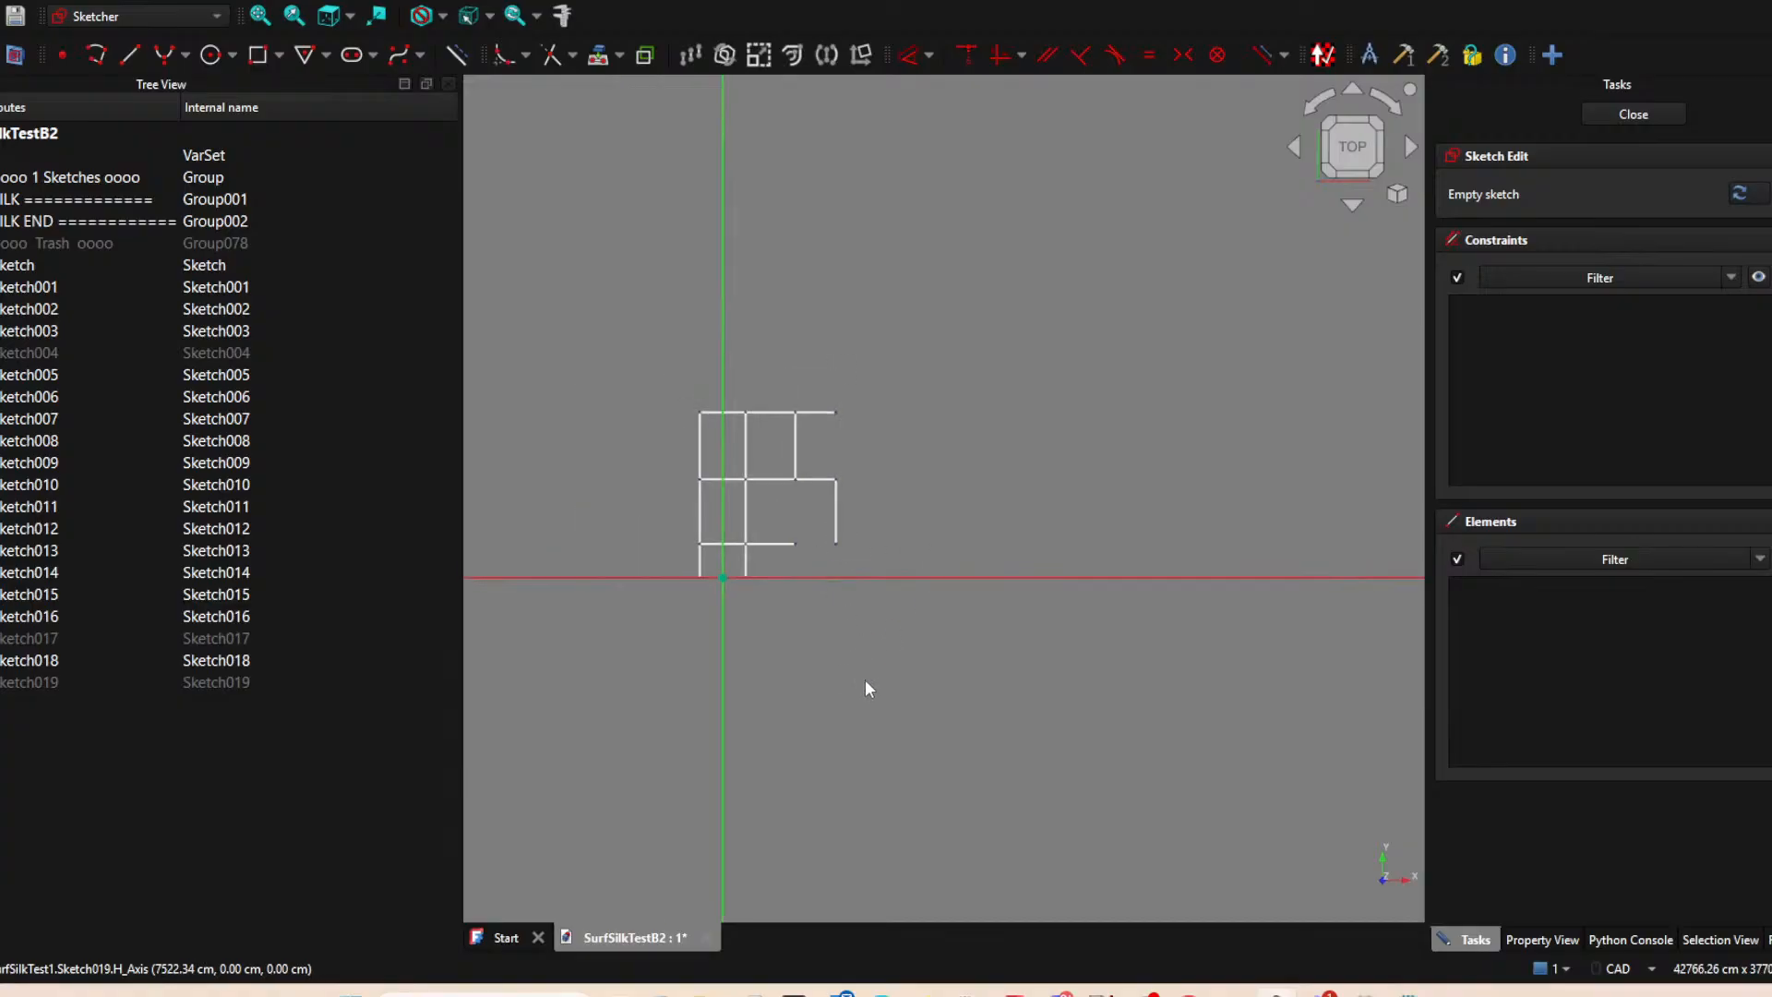
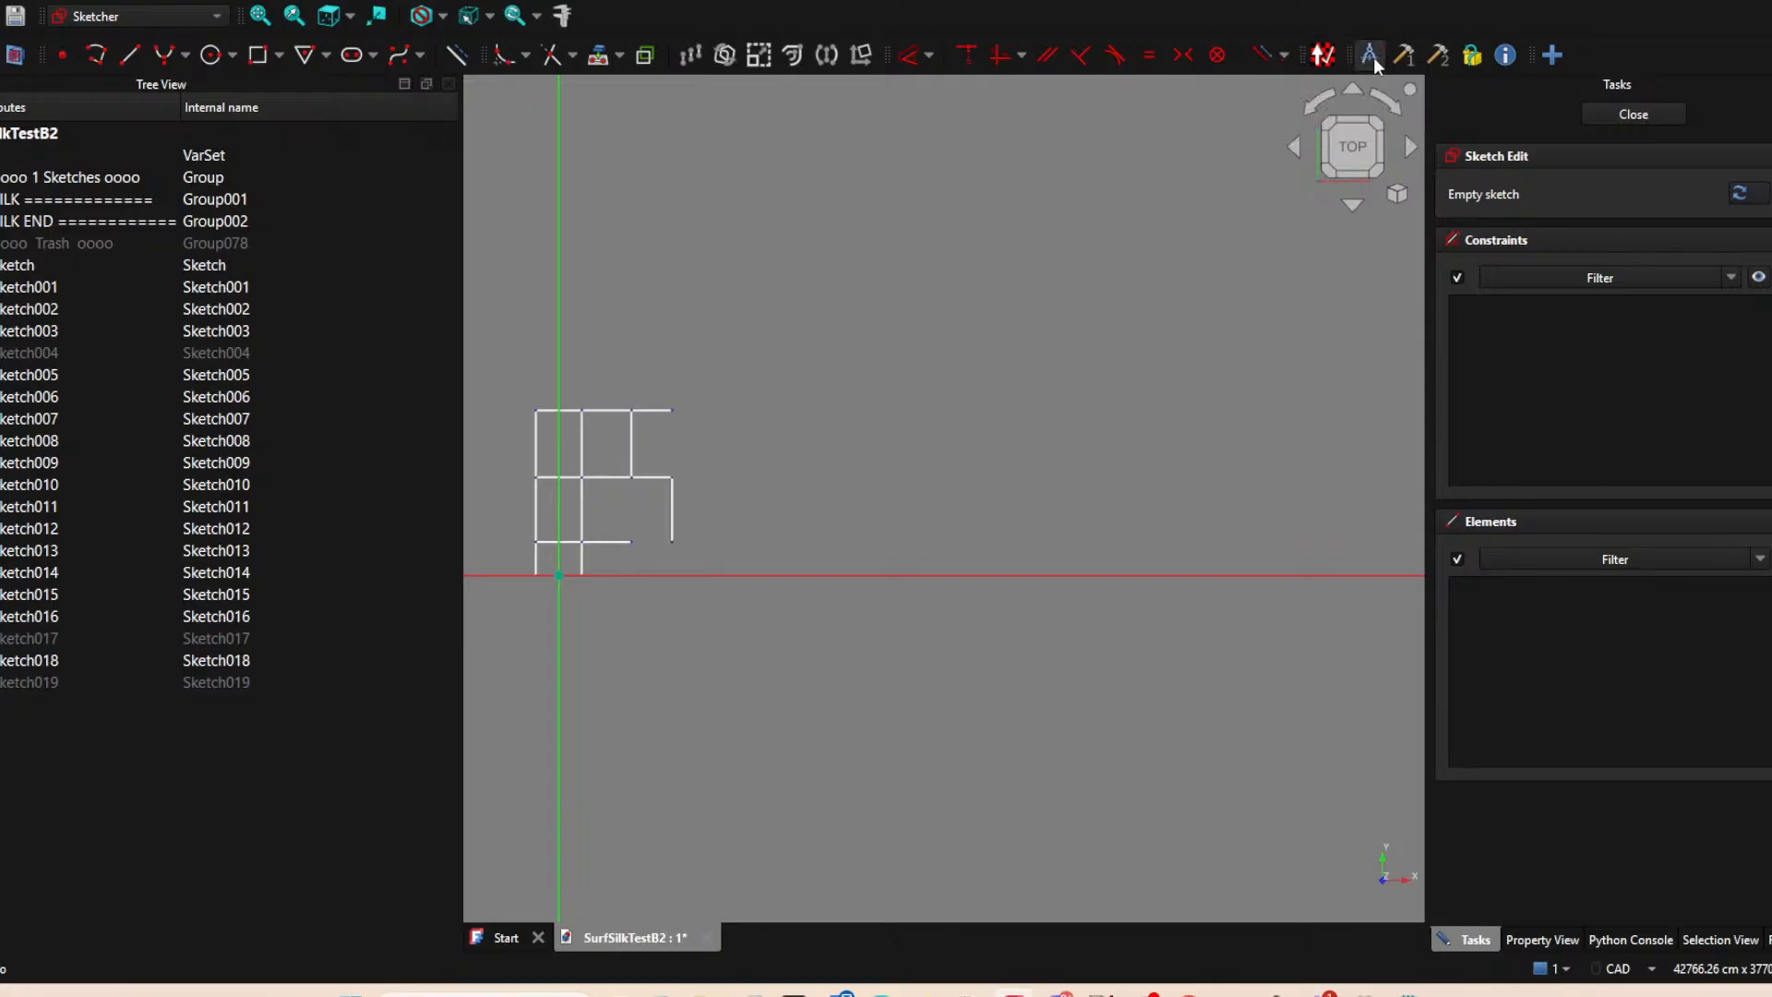
Reopen the empty Sketch019 for editing and project the free right endpoint of the lower horizontal edge as external geometry.
{"action": "left_click", "coordinate": [1661, 114]}
{"action": "double_click", "coordinate": [63, 684]}
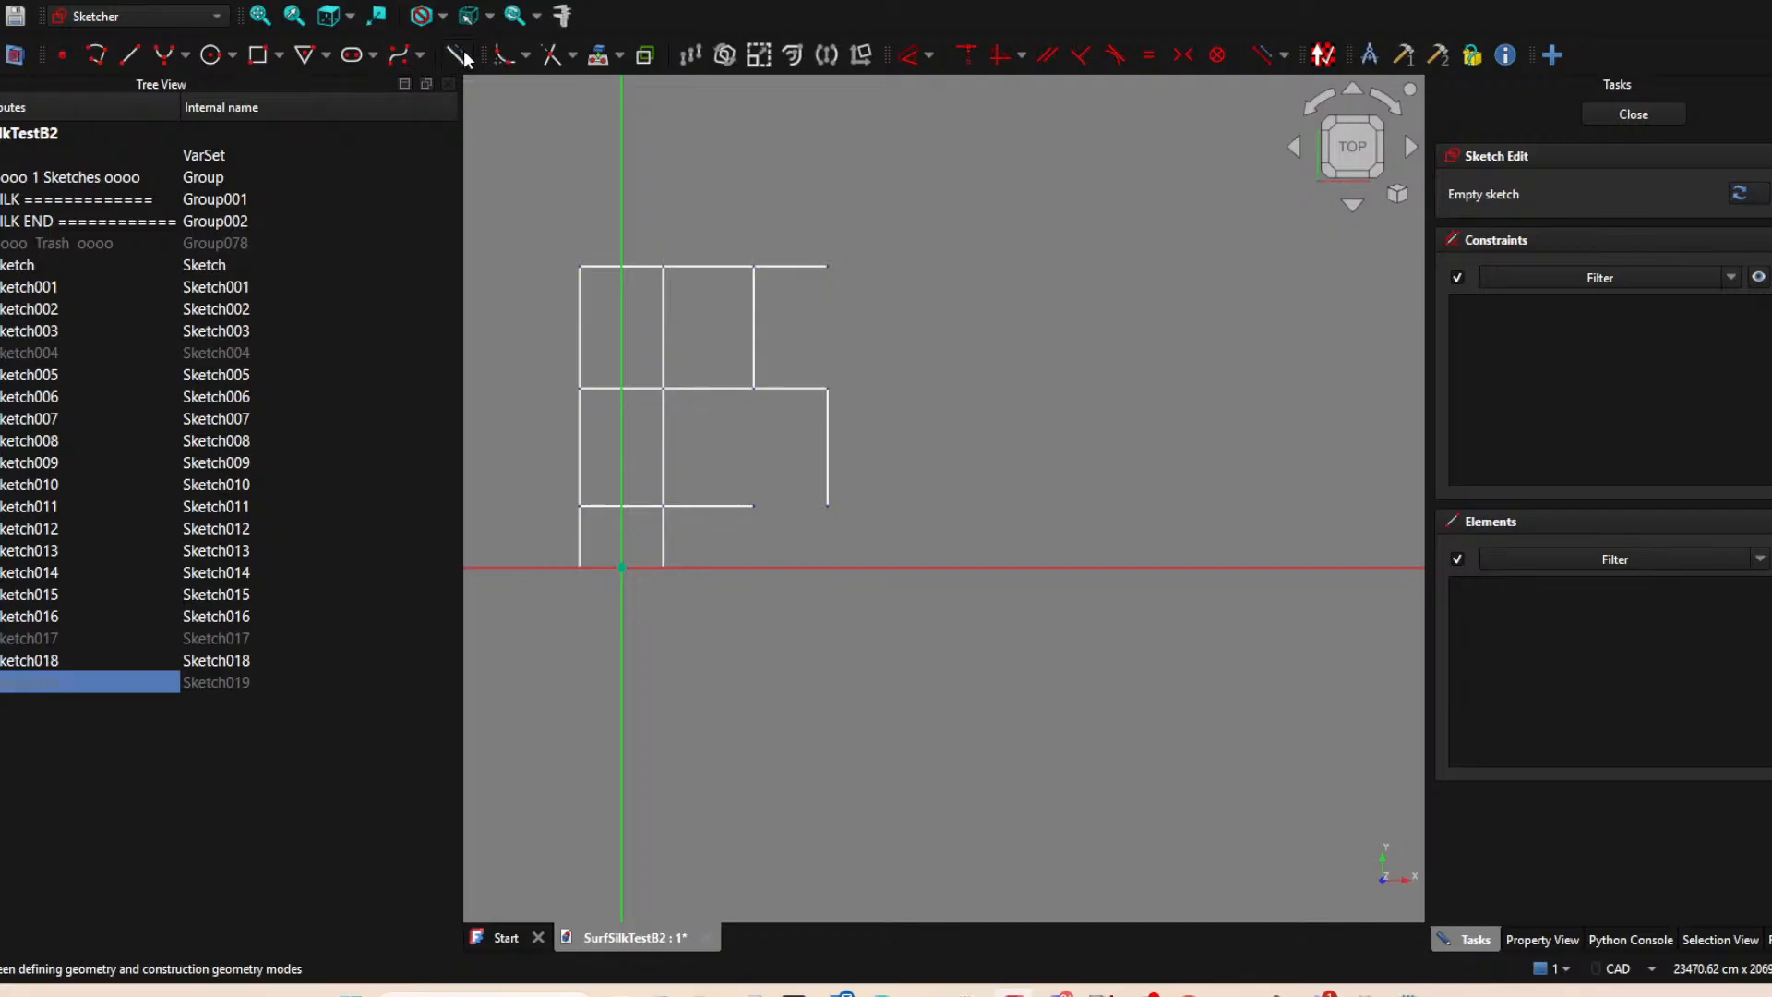
{"action": "left_click", "coordinate": [600, 55]}
{"action": "left_click", "coordinate": [754, 506]}
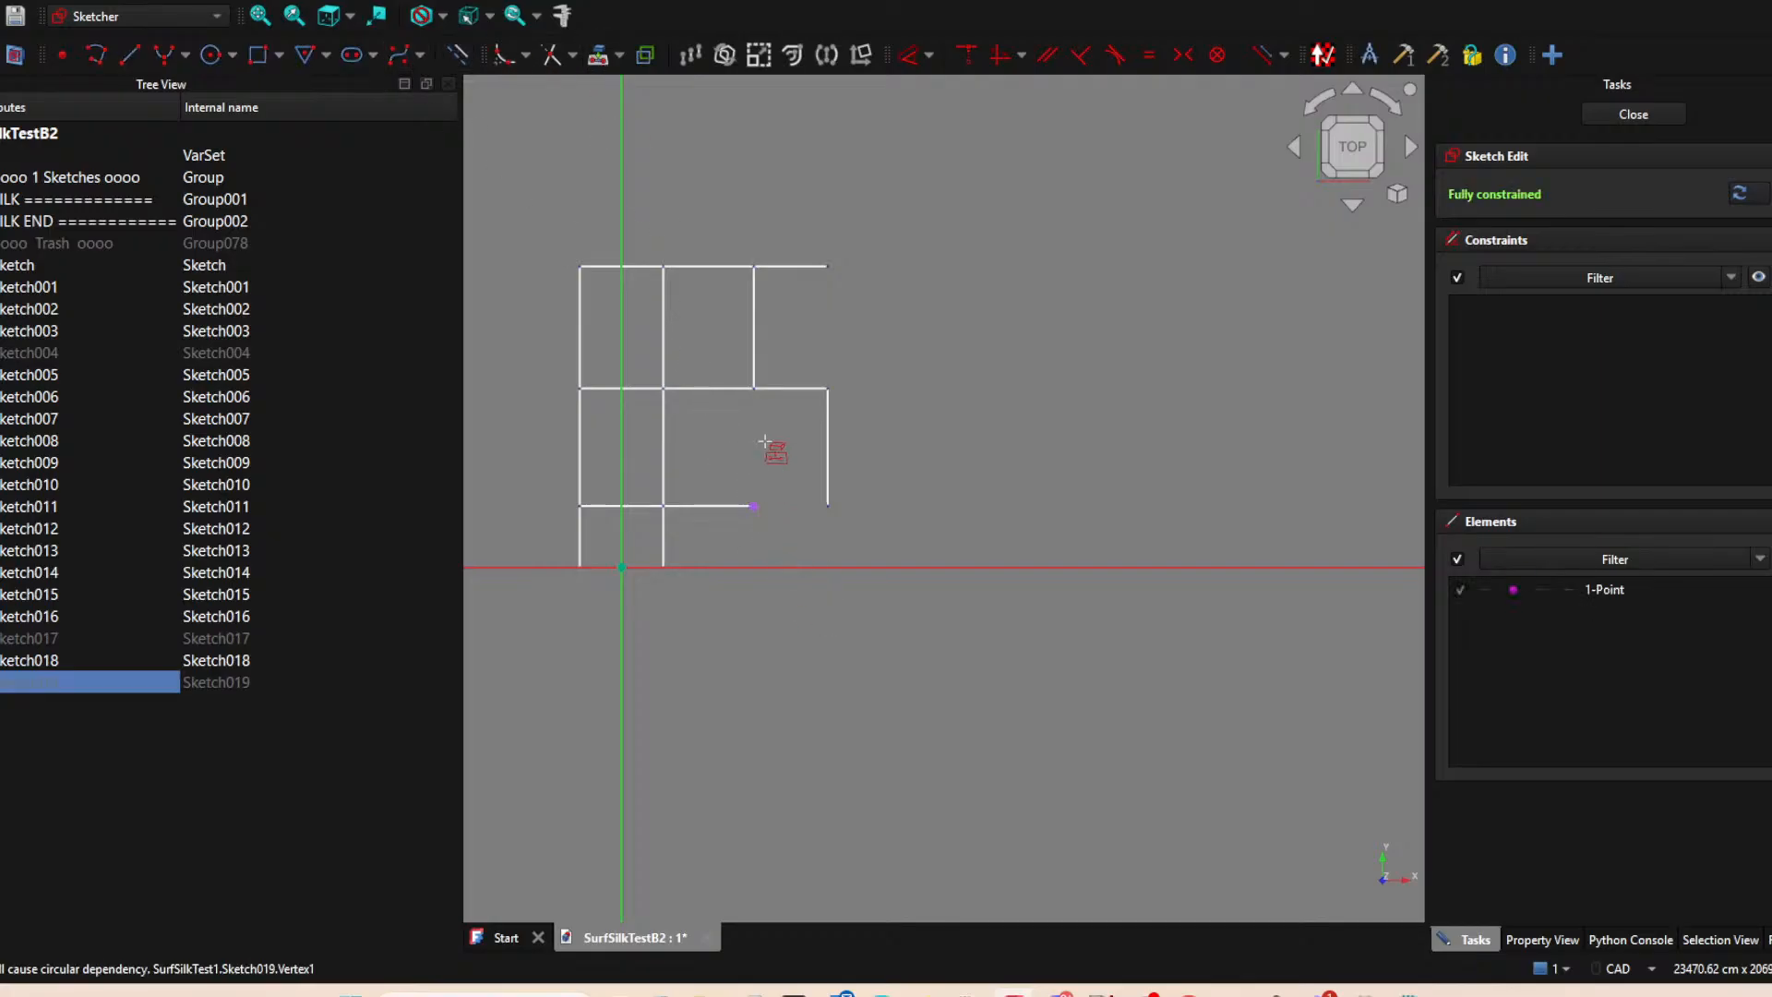
Draw a vertical line from the projected point down to the horizontal axis and close the sketch.
{"action": "left_click", "coordinate": [129, 54]}
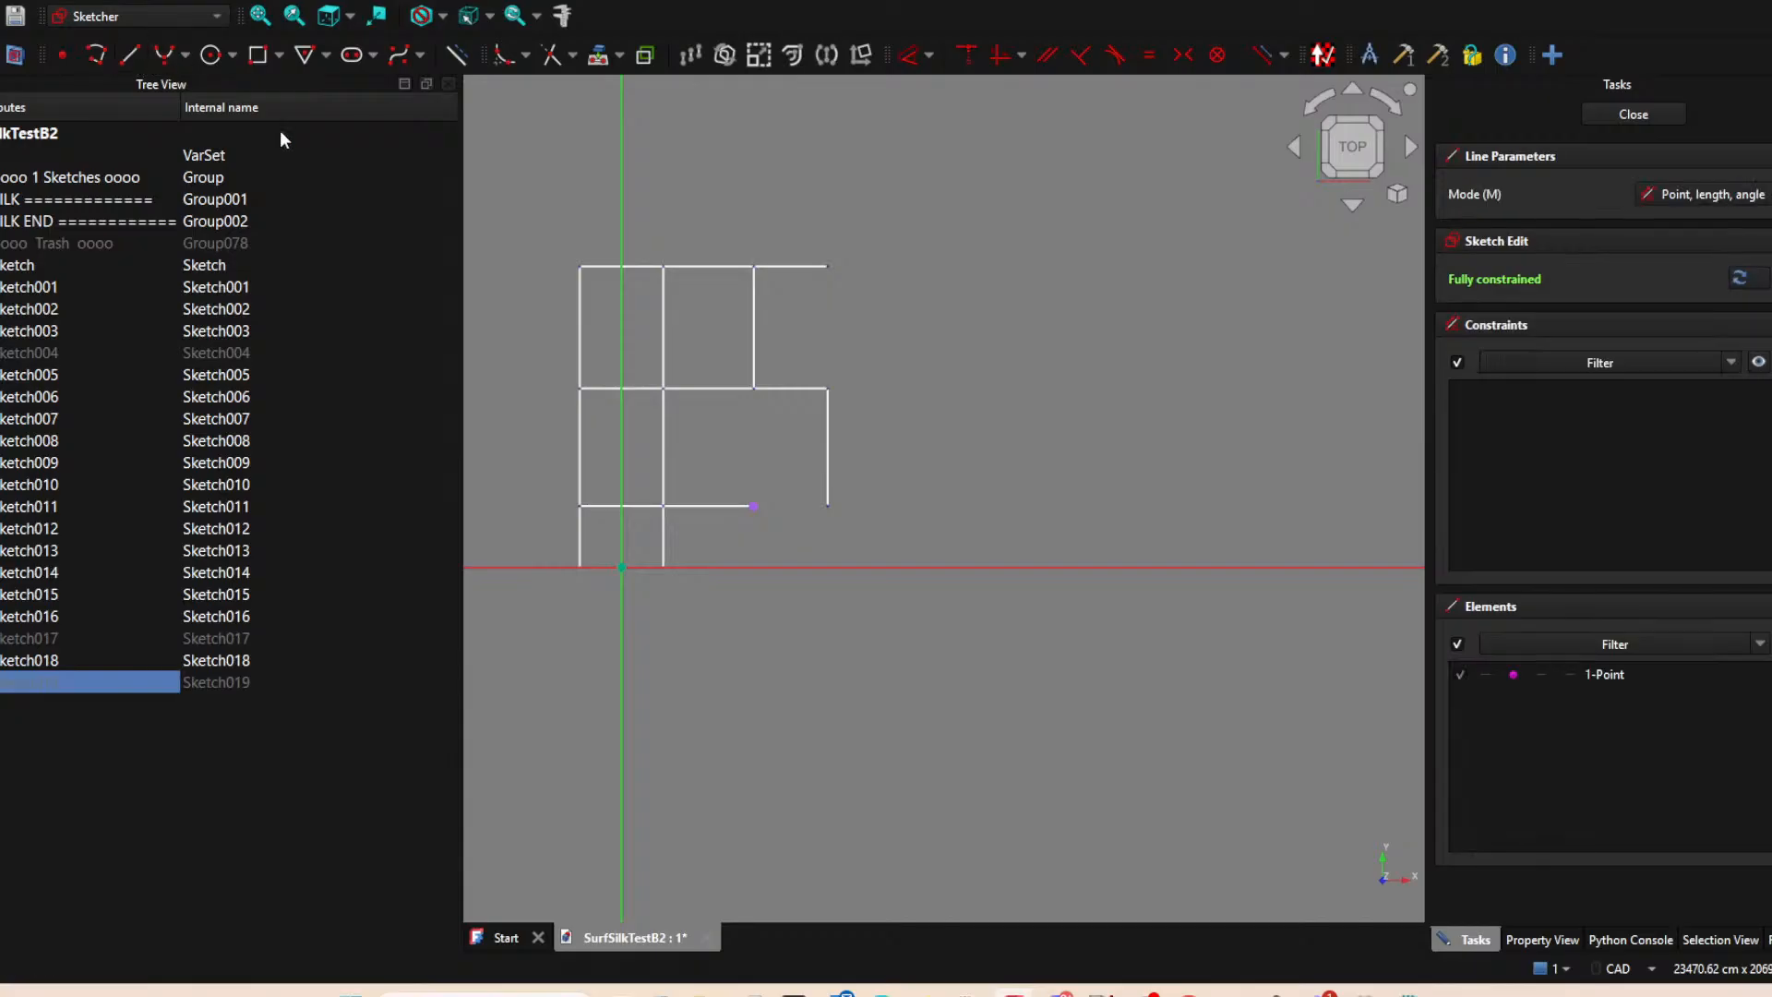
{"action": "left_click", "coordinate": [754, 505]}
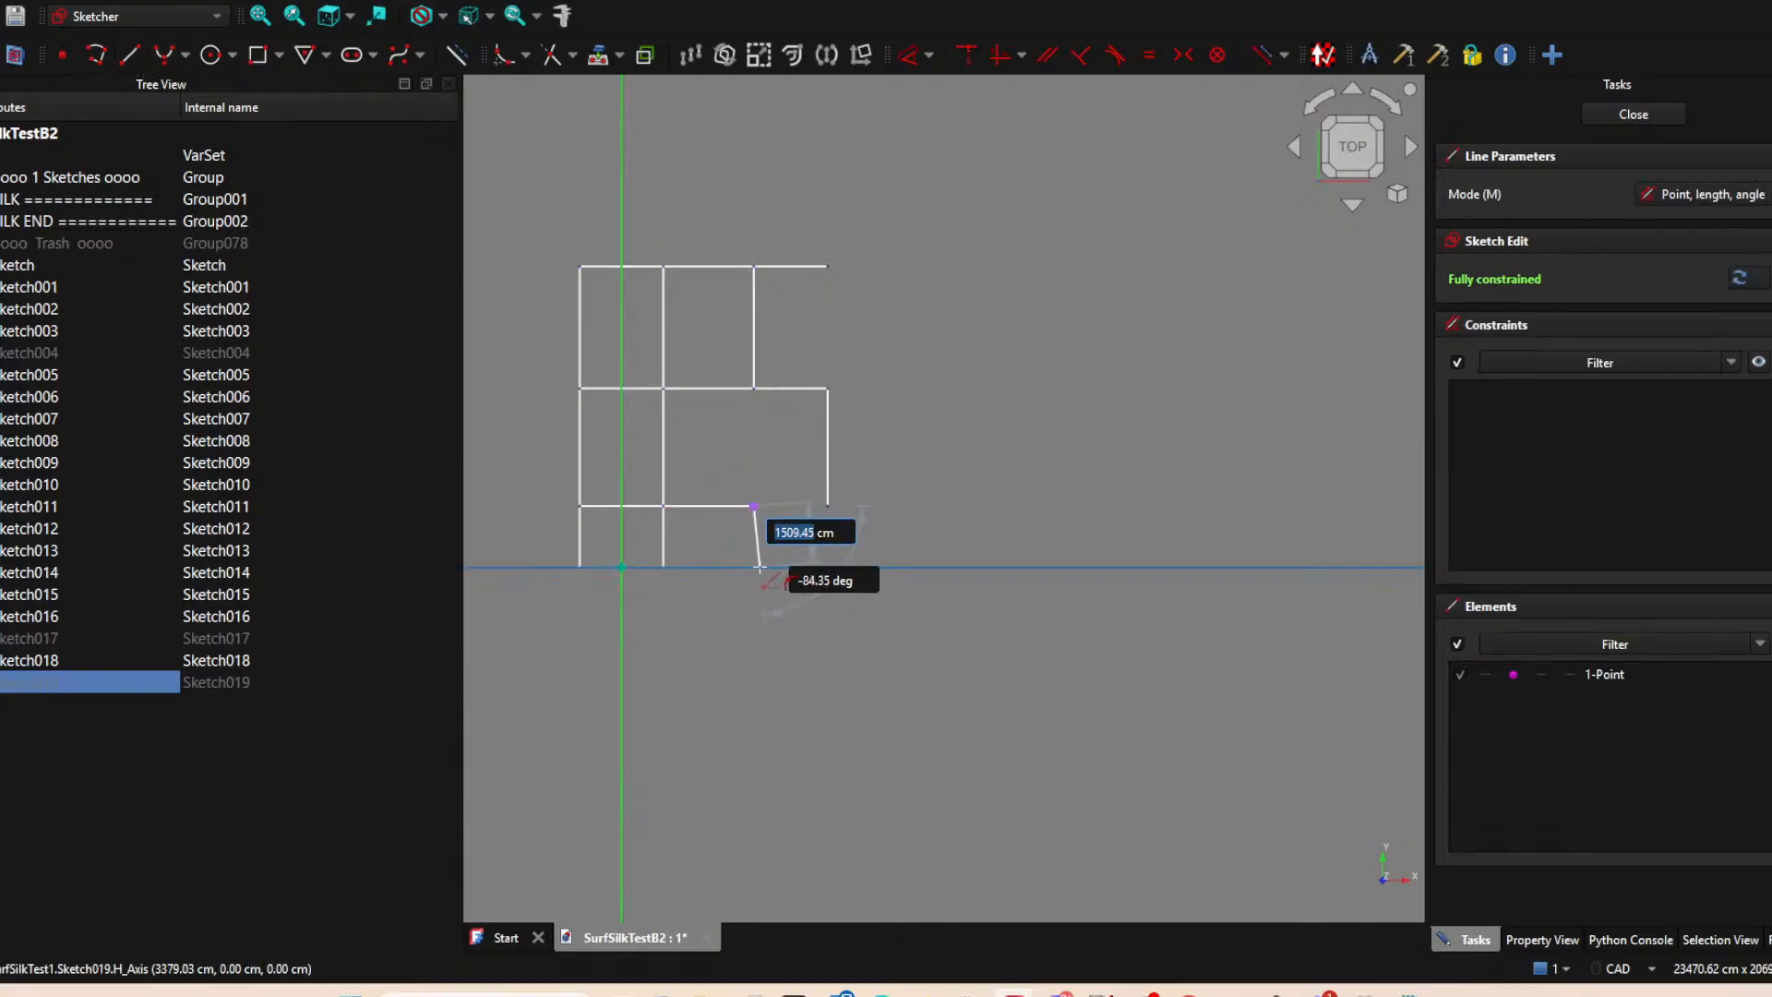
{"action": "left_click", "coordinate": [753, 566]}
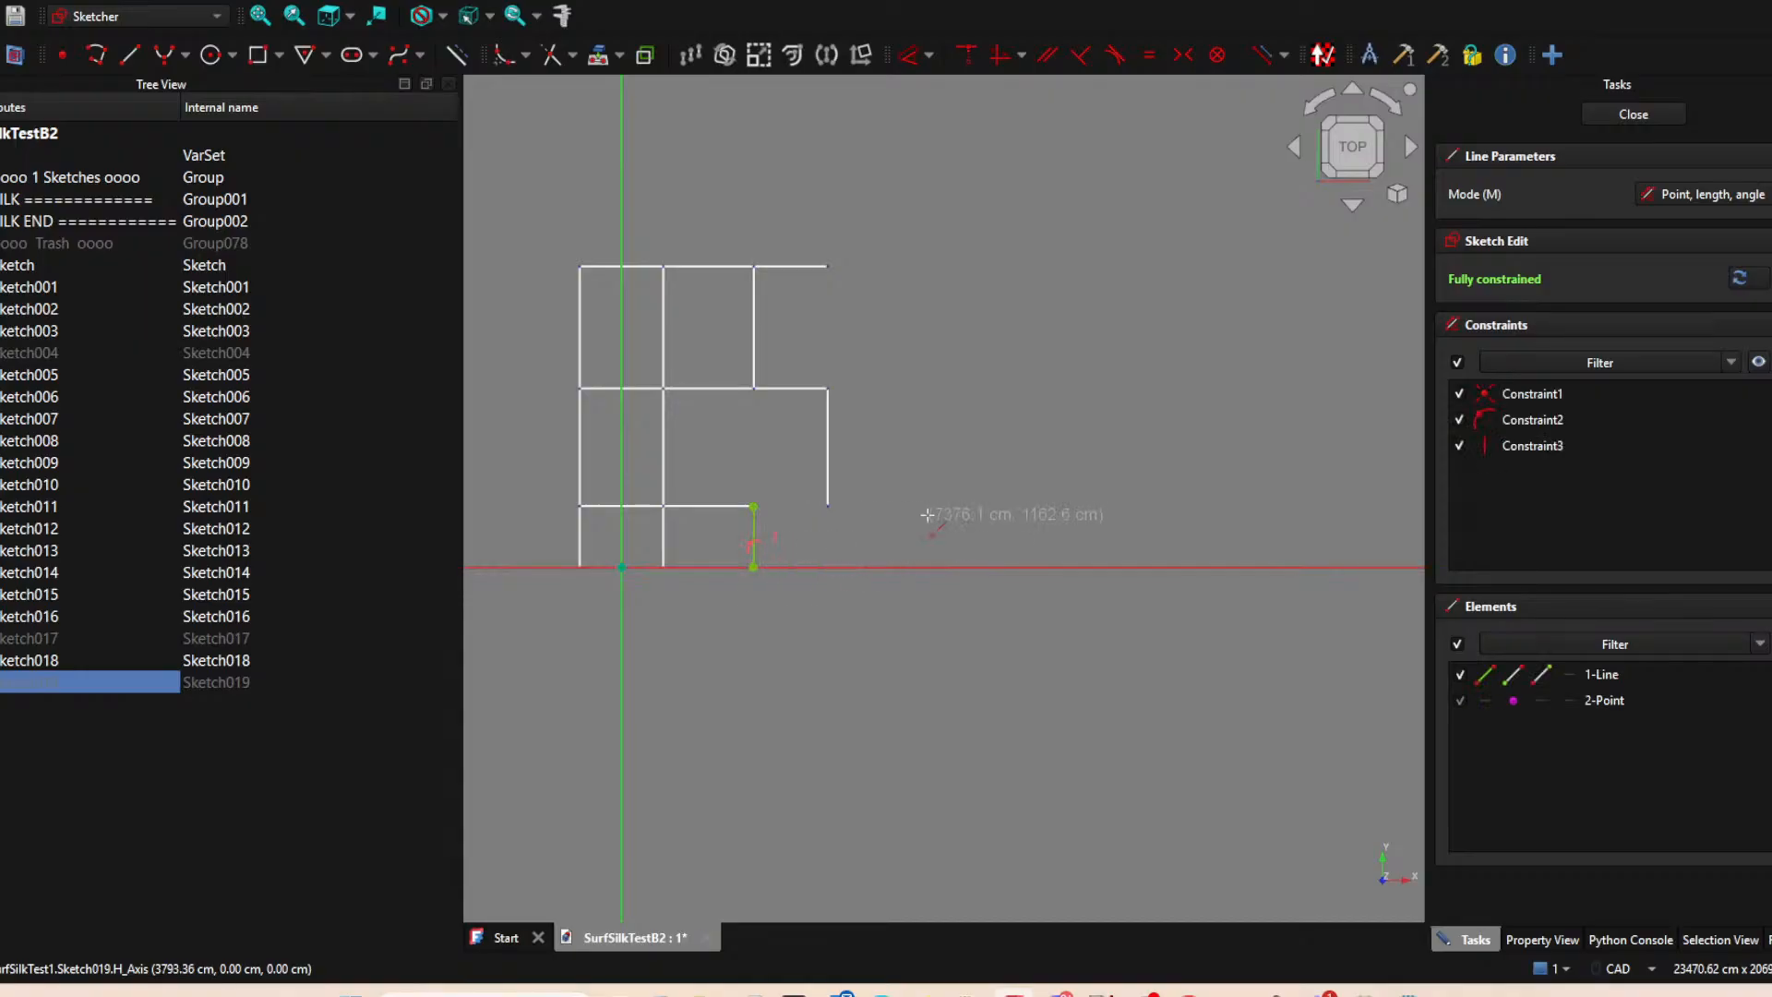
{"action": "right_click", "coordinate": [930, 514]}
{"action": "left_click", "coordinate": [1595, 110]}
{"action": "left_click", "coordinate": [1104, 347]}
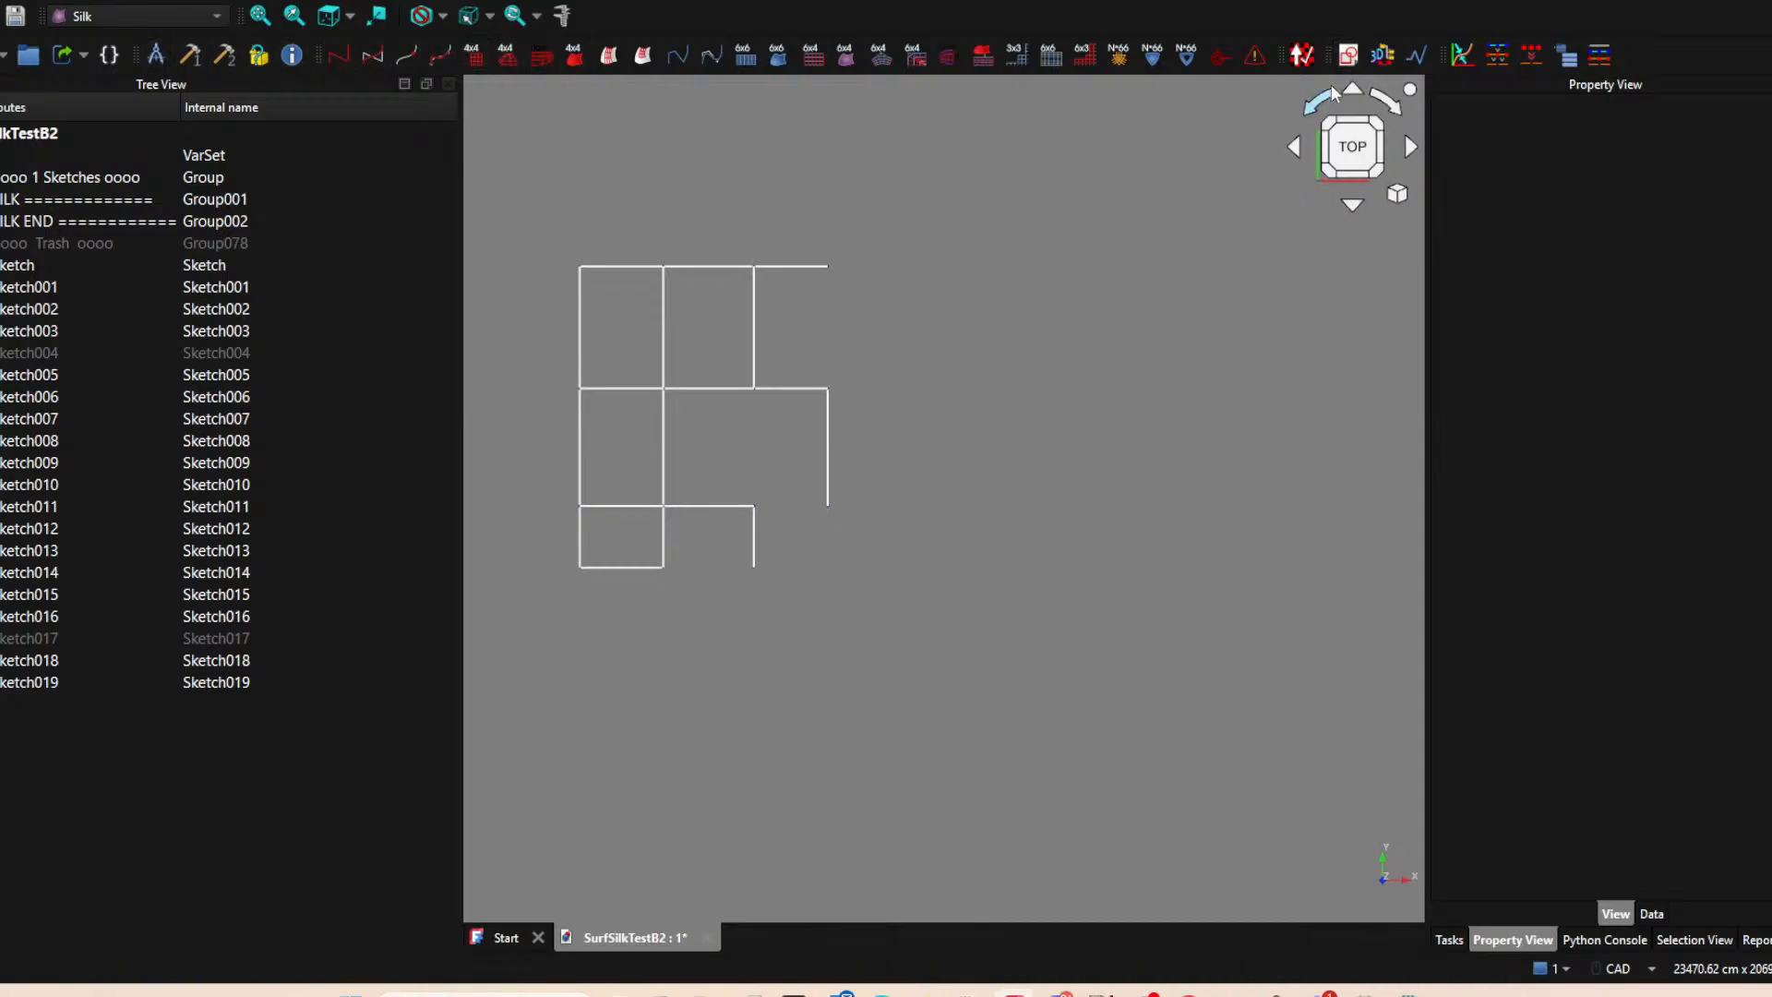
Create a new sketch on the XY plane and project the lower endpoint of the rightmost vertical edge into it.
{"action": "left_click", "coordinate": [1349, 55]}
{"action": "left_click", "coordinate": [812, 554]}
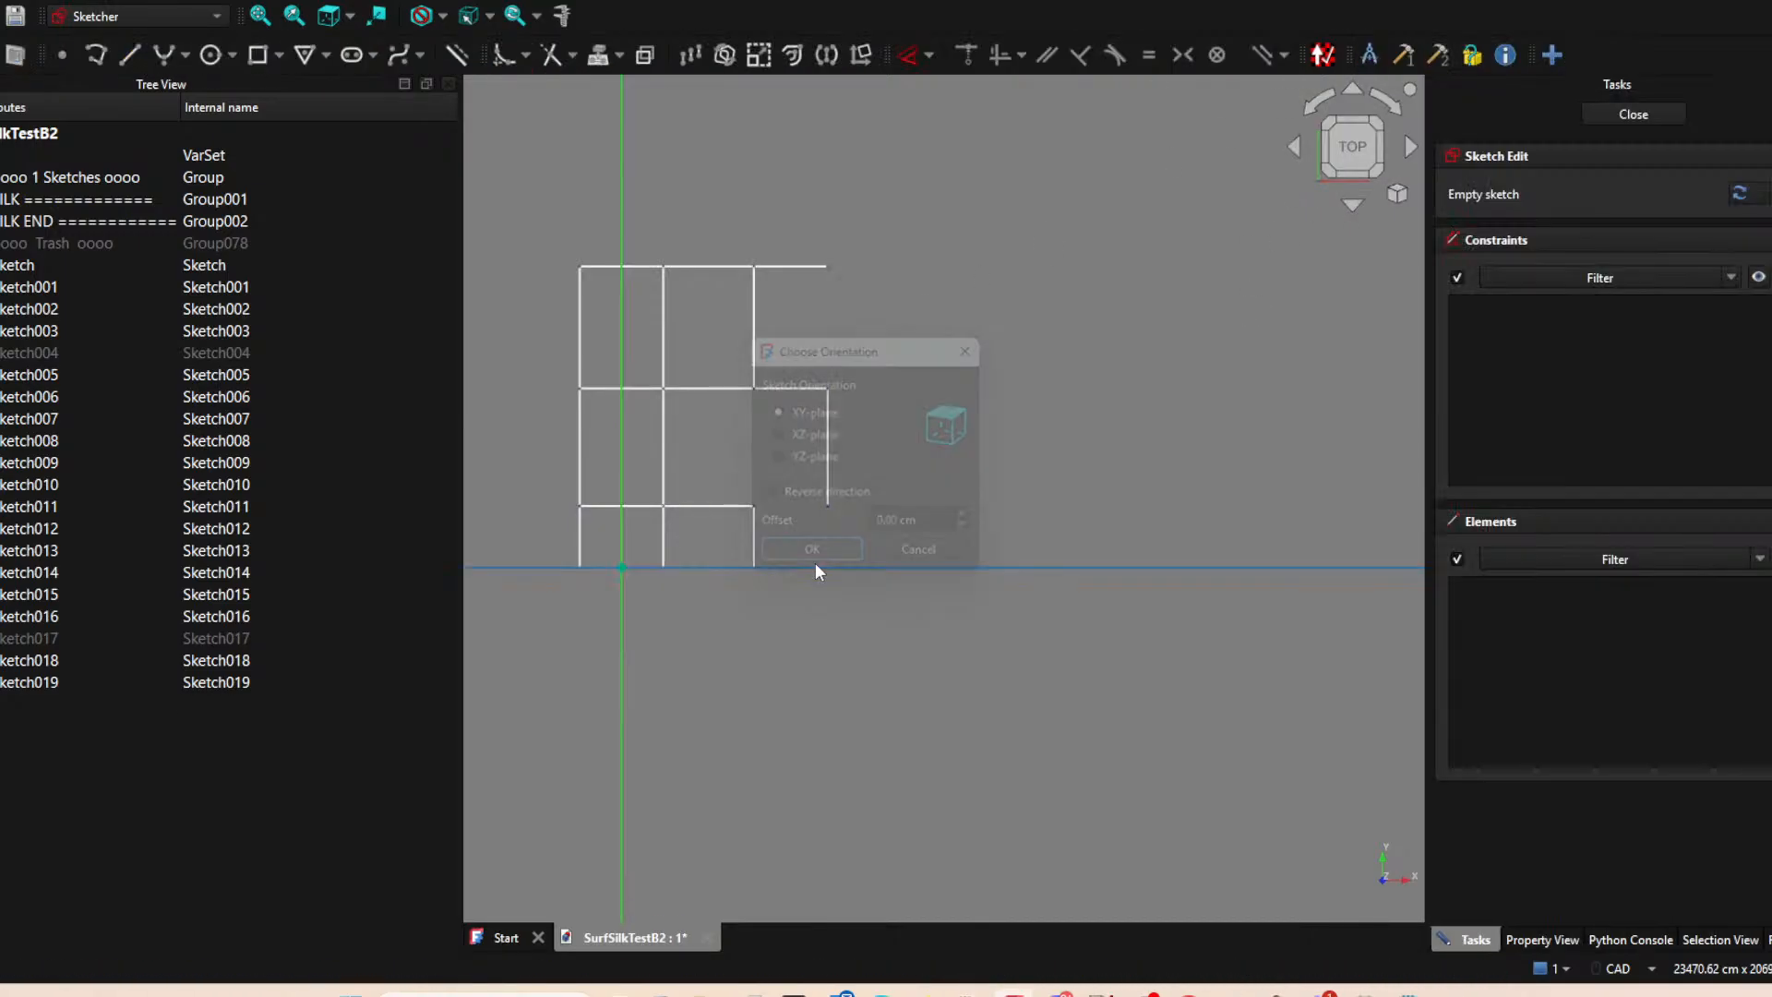
{"action": "left_click", "coordinate": [598, 57]}
{"action": "left_click", "coordinate": [827, 505]}
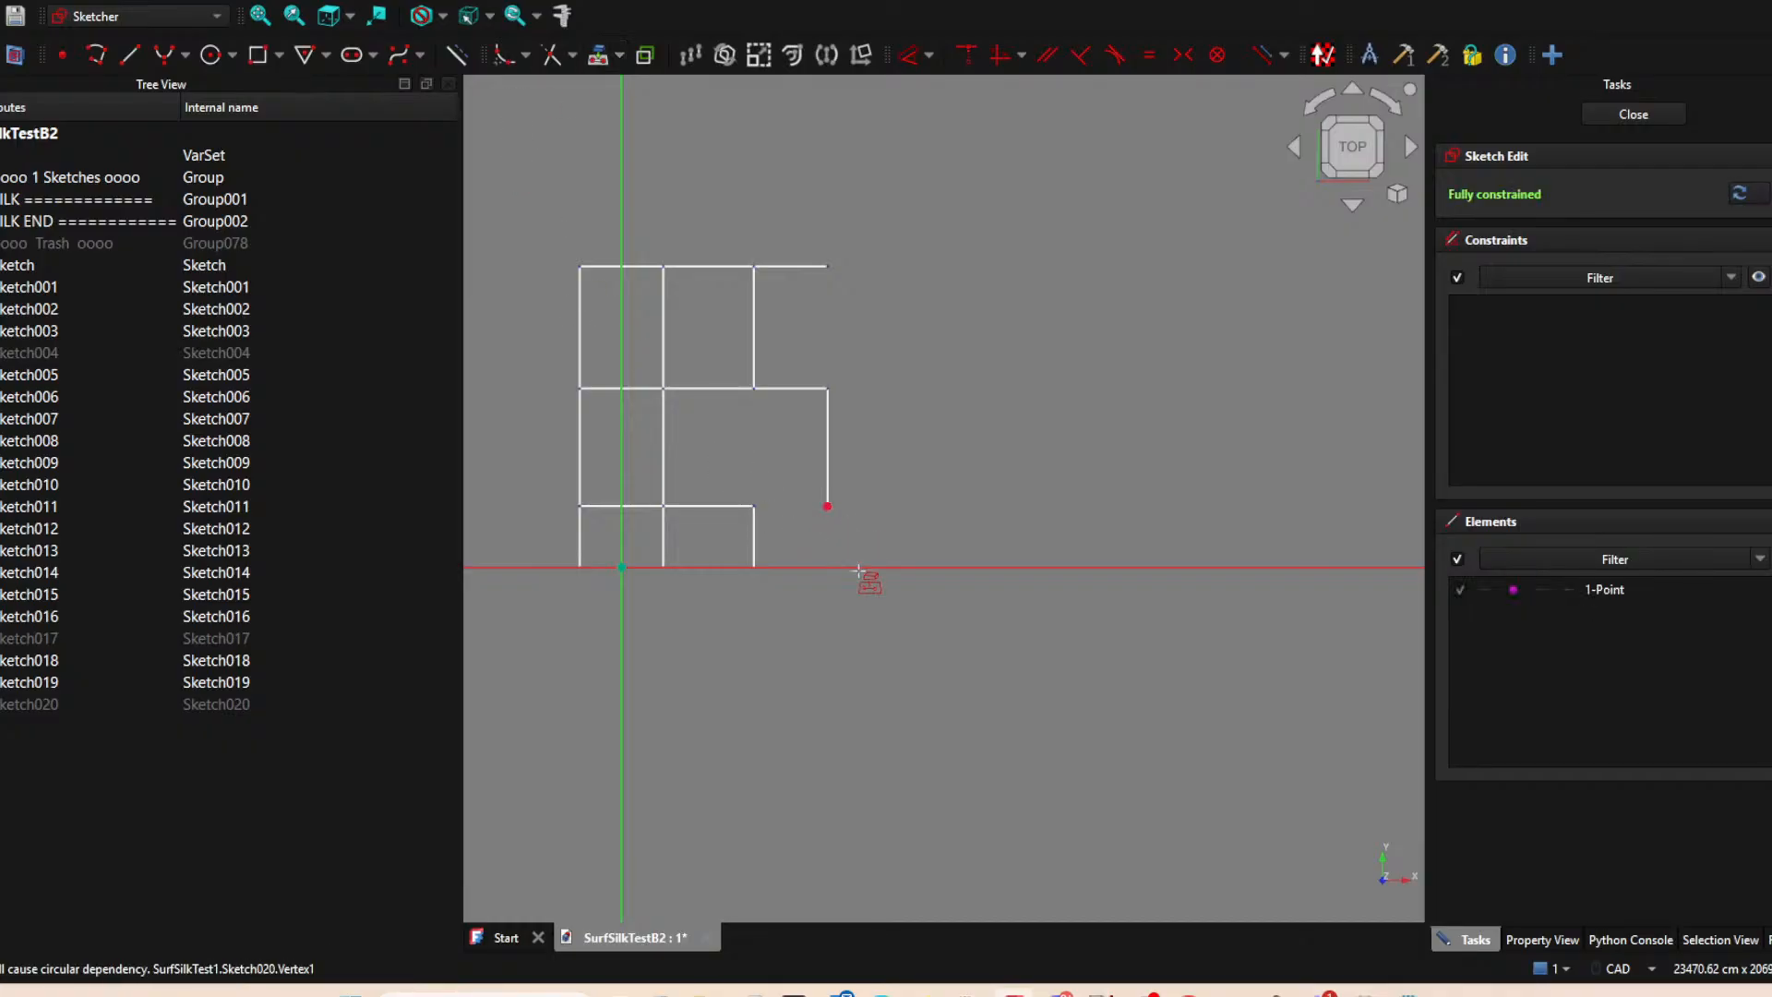
{"action": "key", "text": "Escape"}
{"action": "left_click", "coordinate": [828, 507]}
{"action": "key", "text": "Escape"}
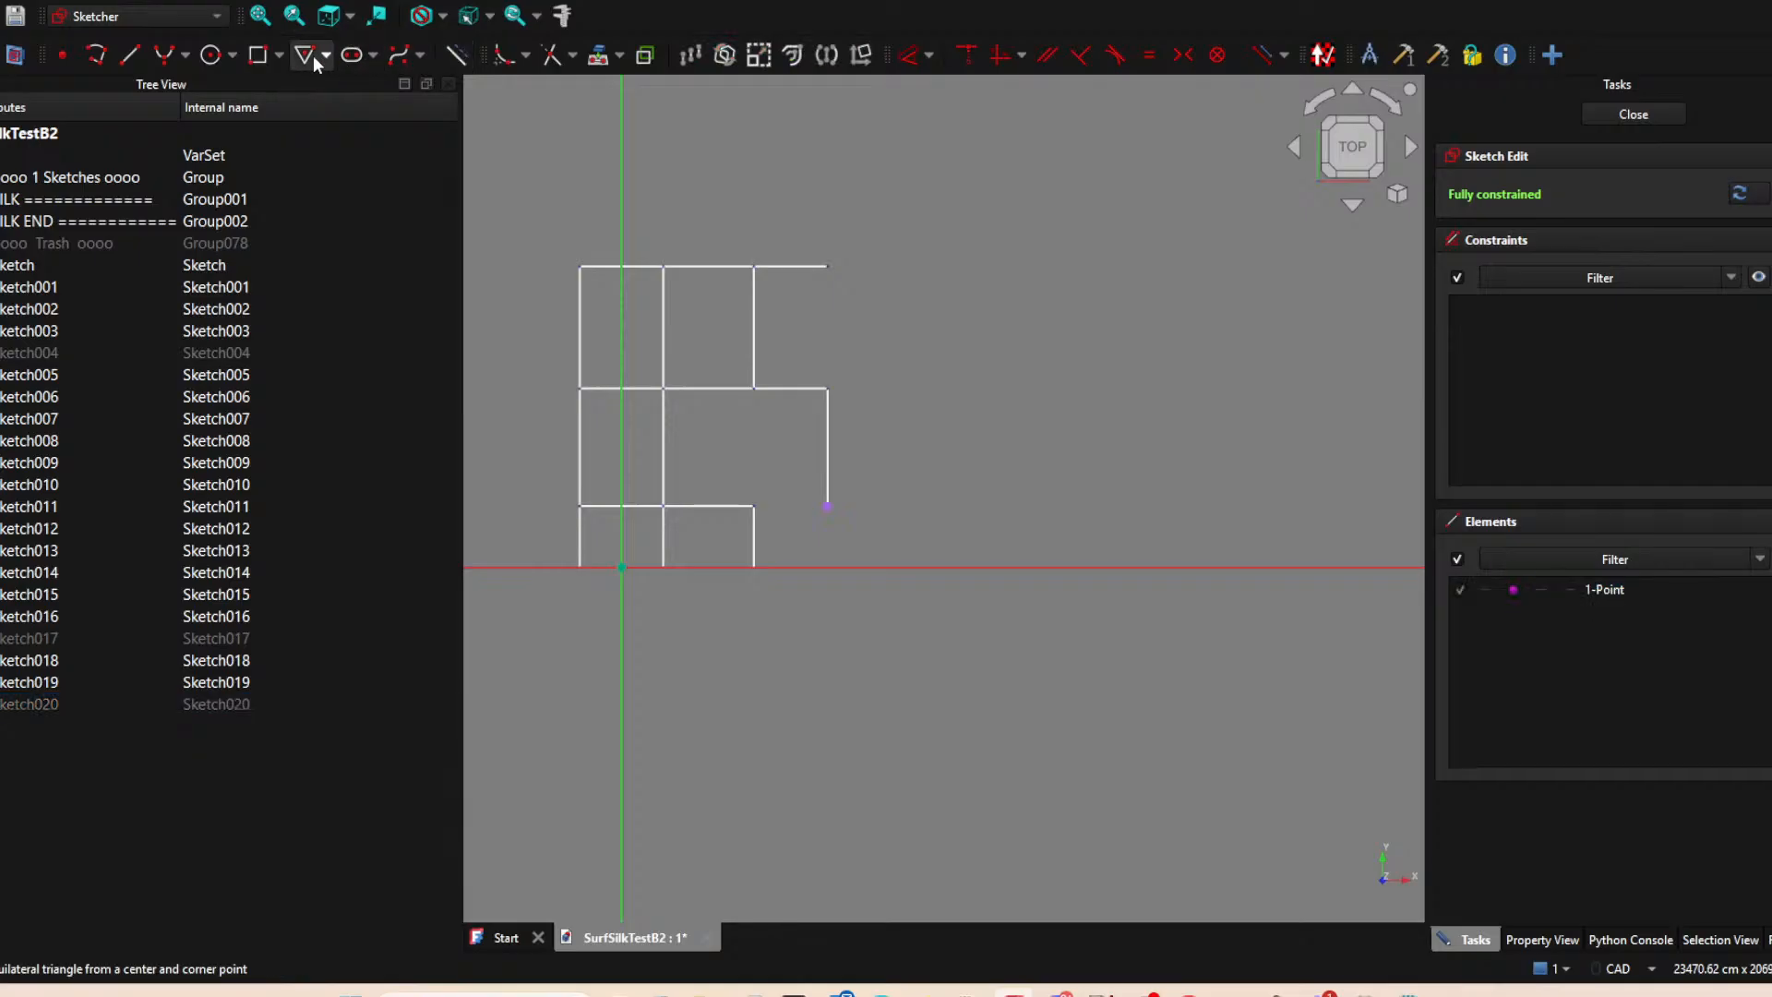
Draw a vertical line from the rightmost edge's projected endpoint down to the horizontal axis and close the sketch.
{"action": "left_click", "coordinate": [134, 55]}
{"action": "left_click", "coordinate": [827, 507]}
{"action": "left_click", "coordinate": [827, 566]}
{"action": "right_click", "coordinate": [947, 466]}
{"action": "left_click", "coordinate": [1614, 114]}
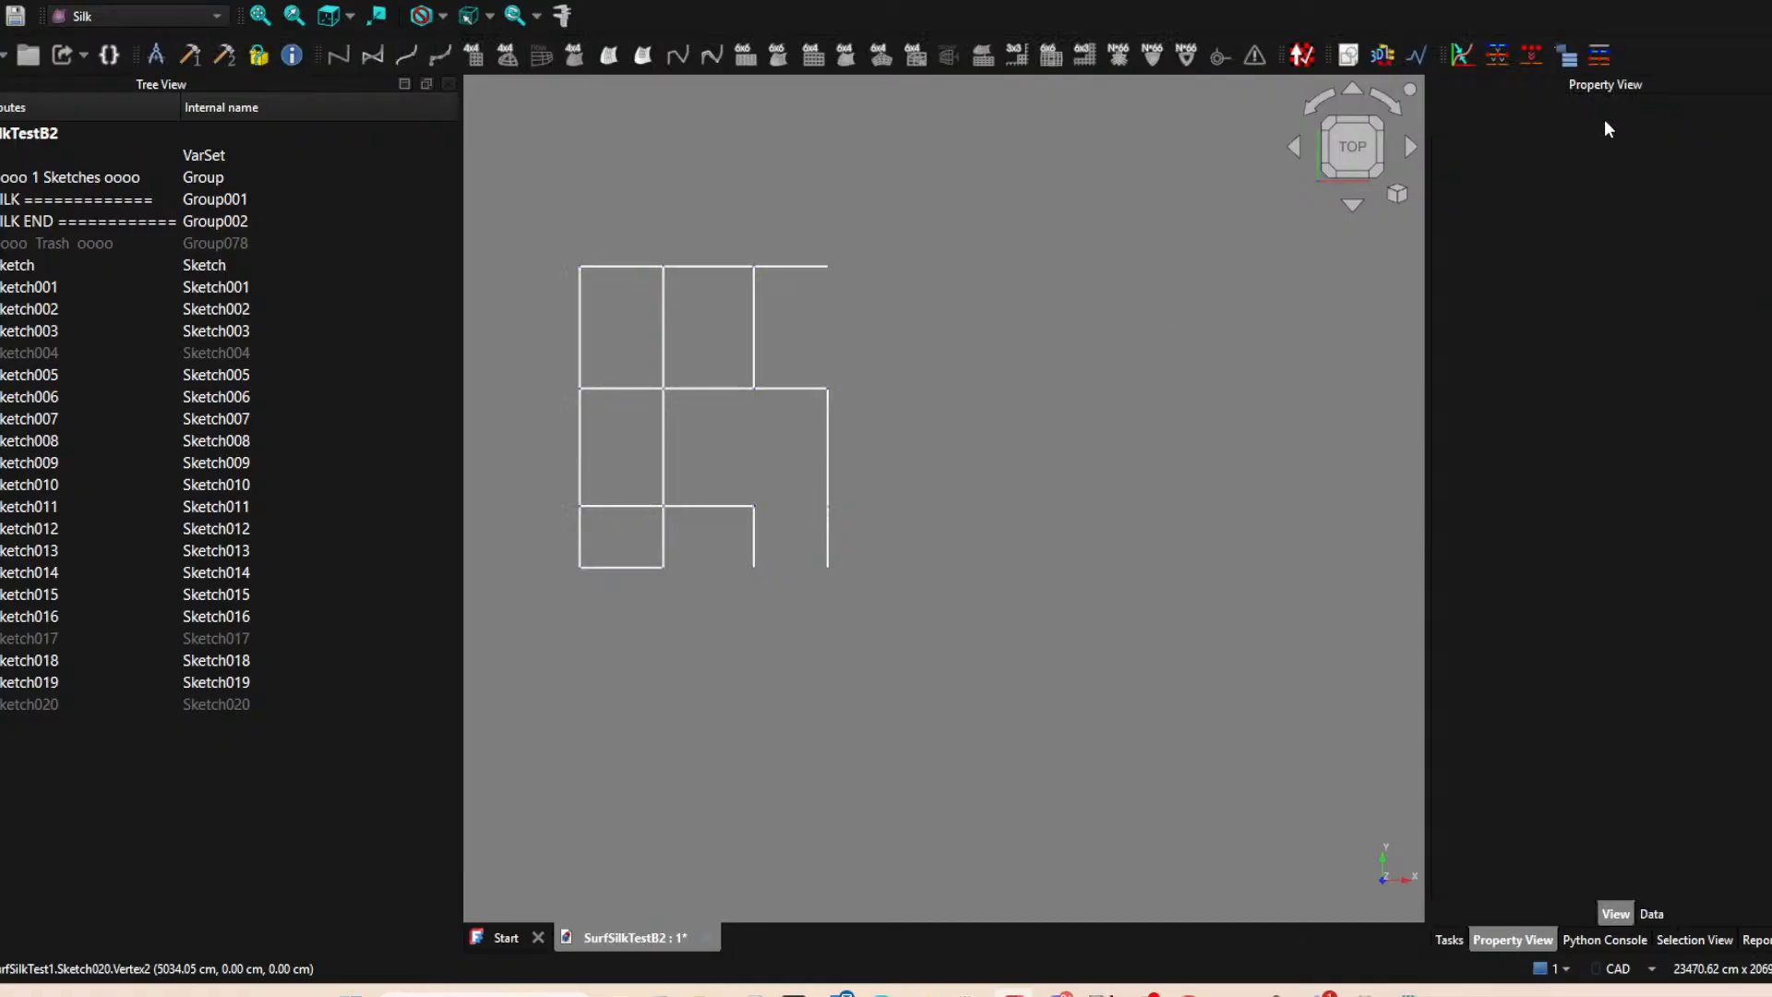
{"action": "left_click", "coordinate": [1189, 289]}
Create another XY-plane sketch and project the lower endpoints of the two new bottom-row vertical edges.
{"action": "left_click", "coordinate": [641, 57]}
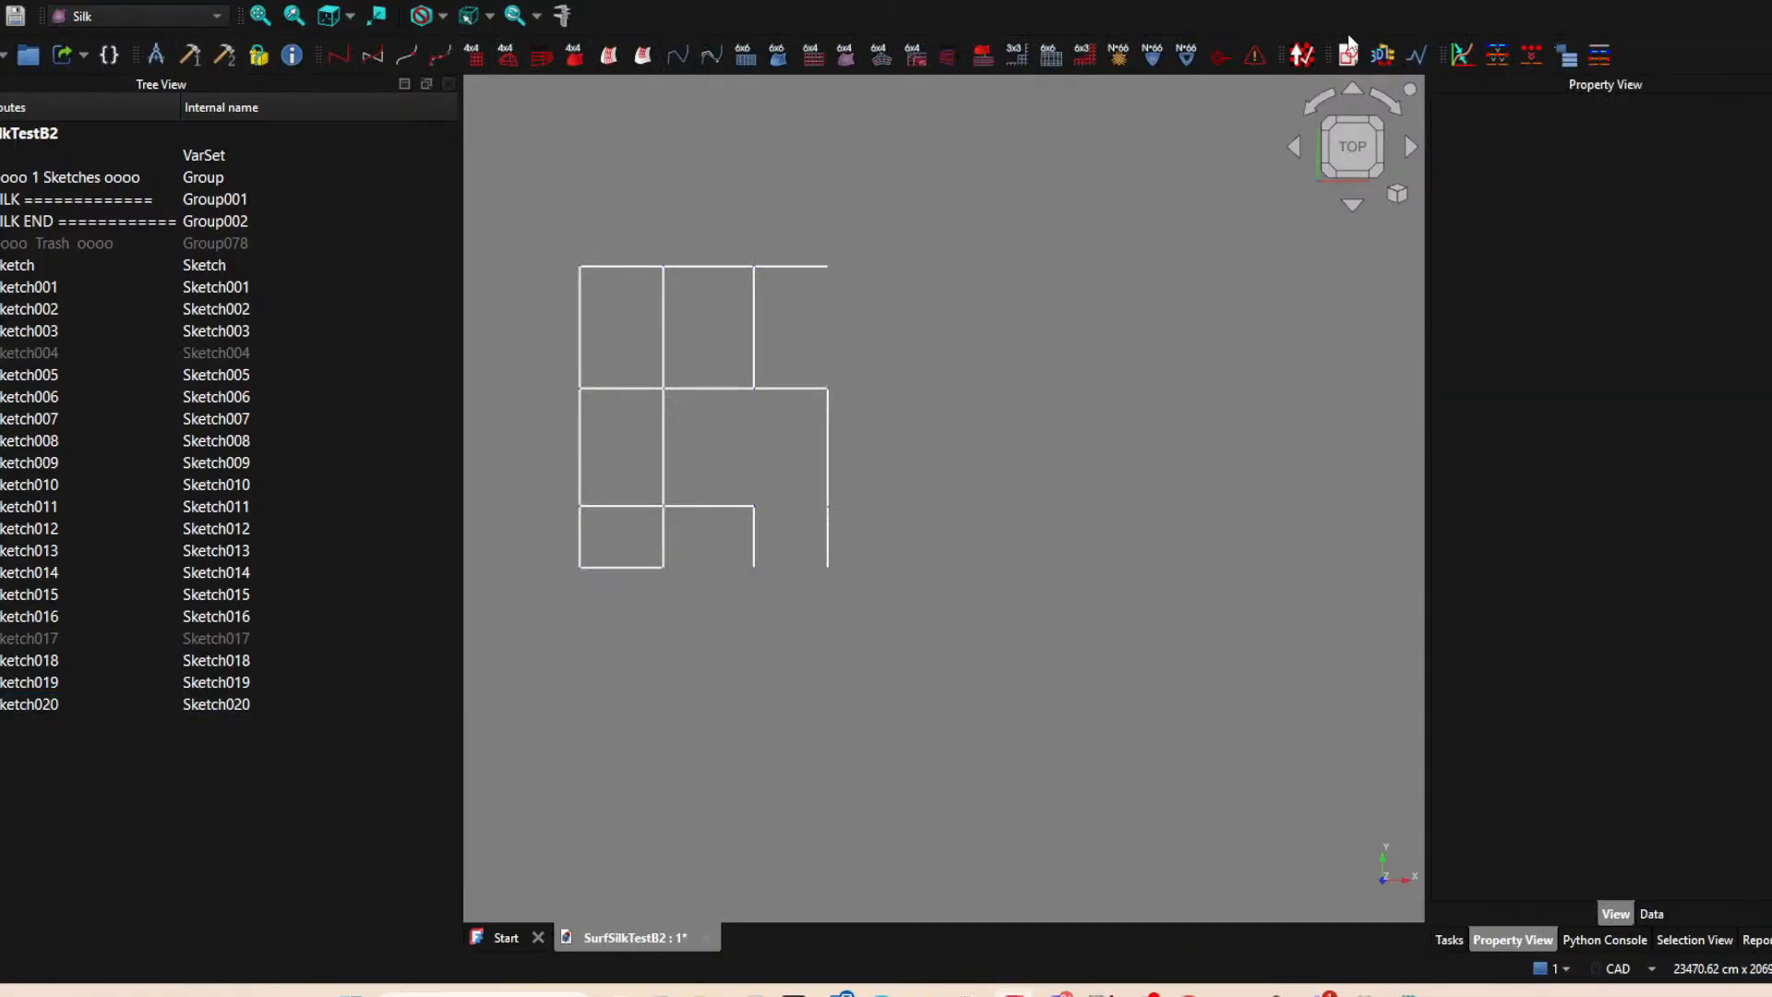
{"action": "key", "text": "Return"}
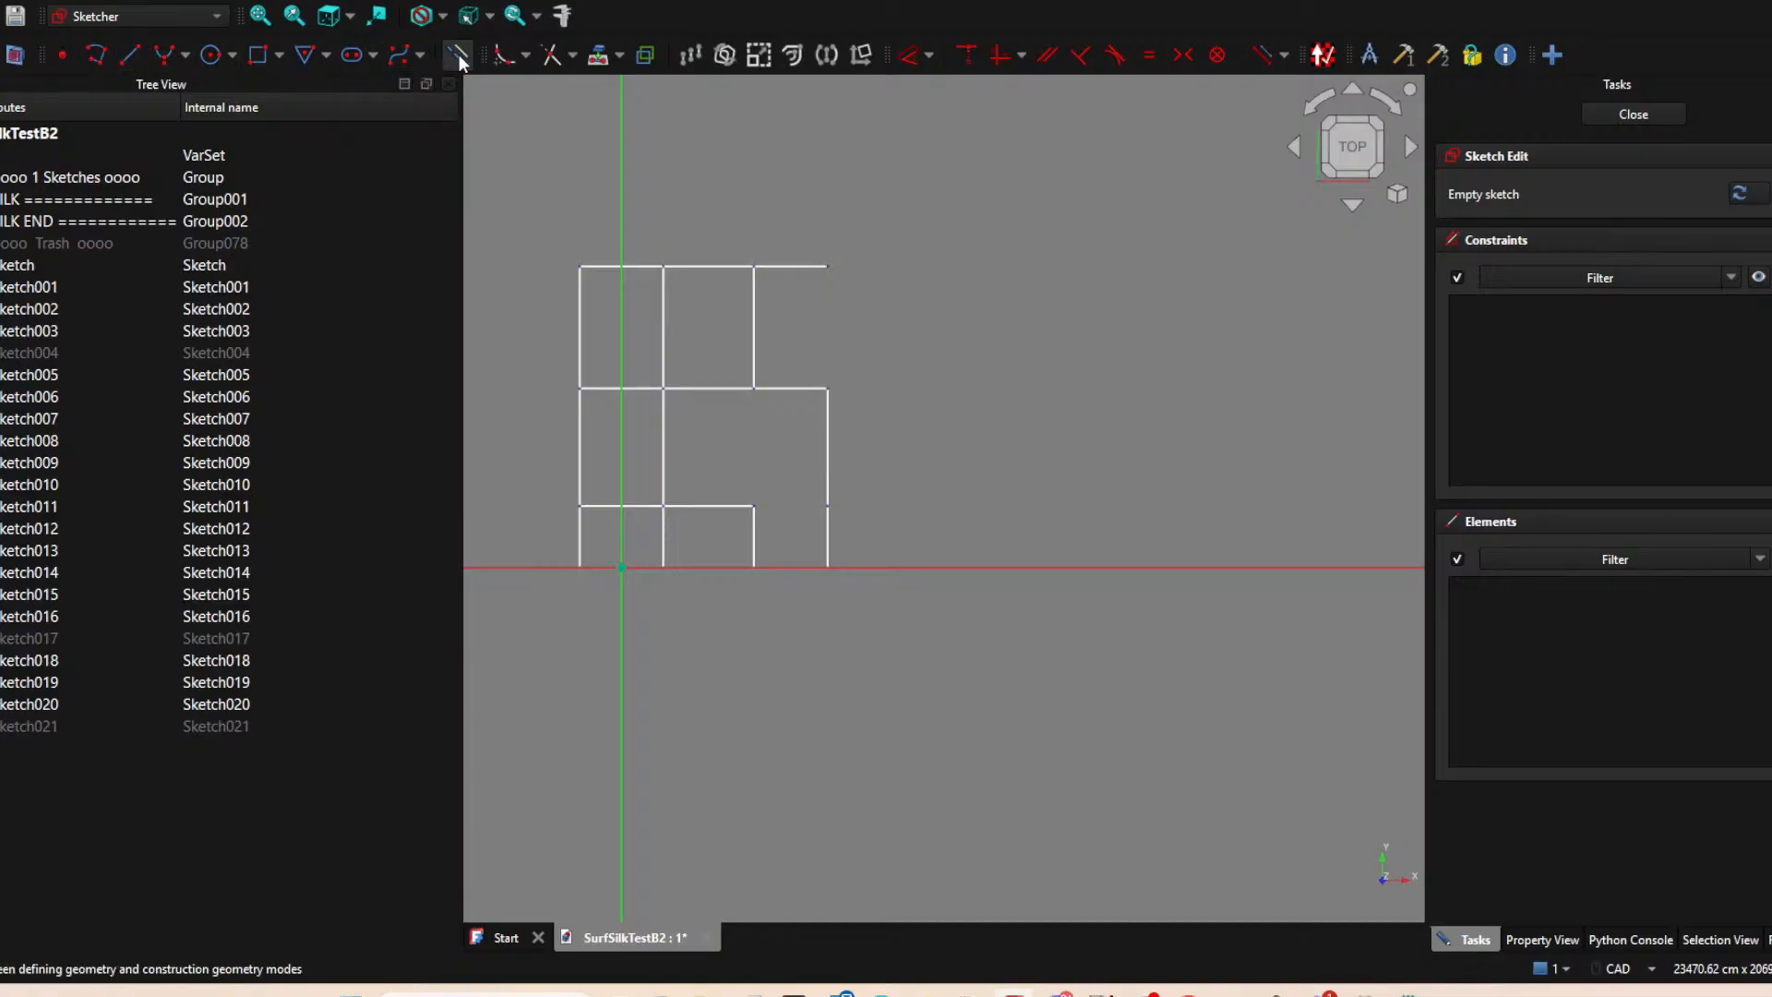
{"action": "left_click", "coordinate": [598, 54]}
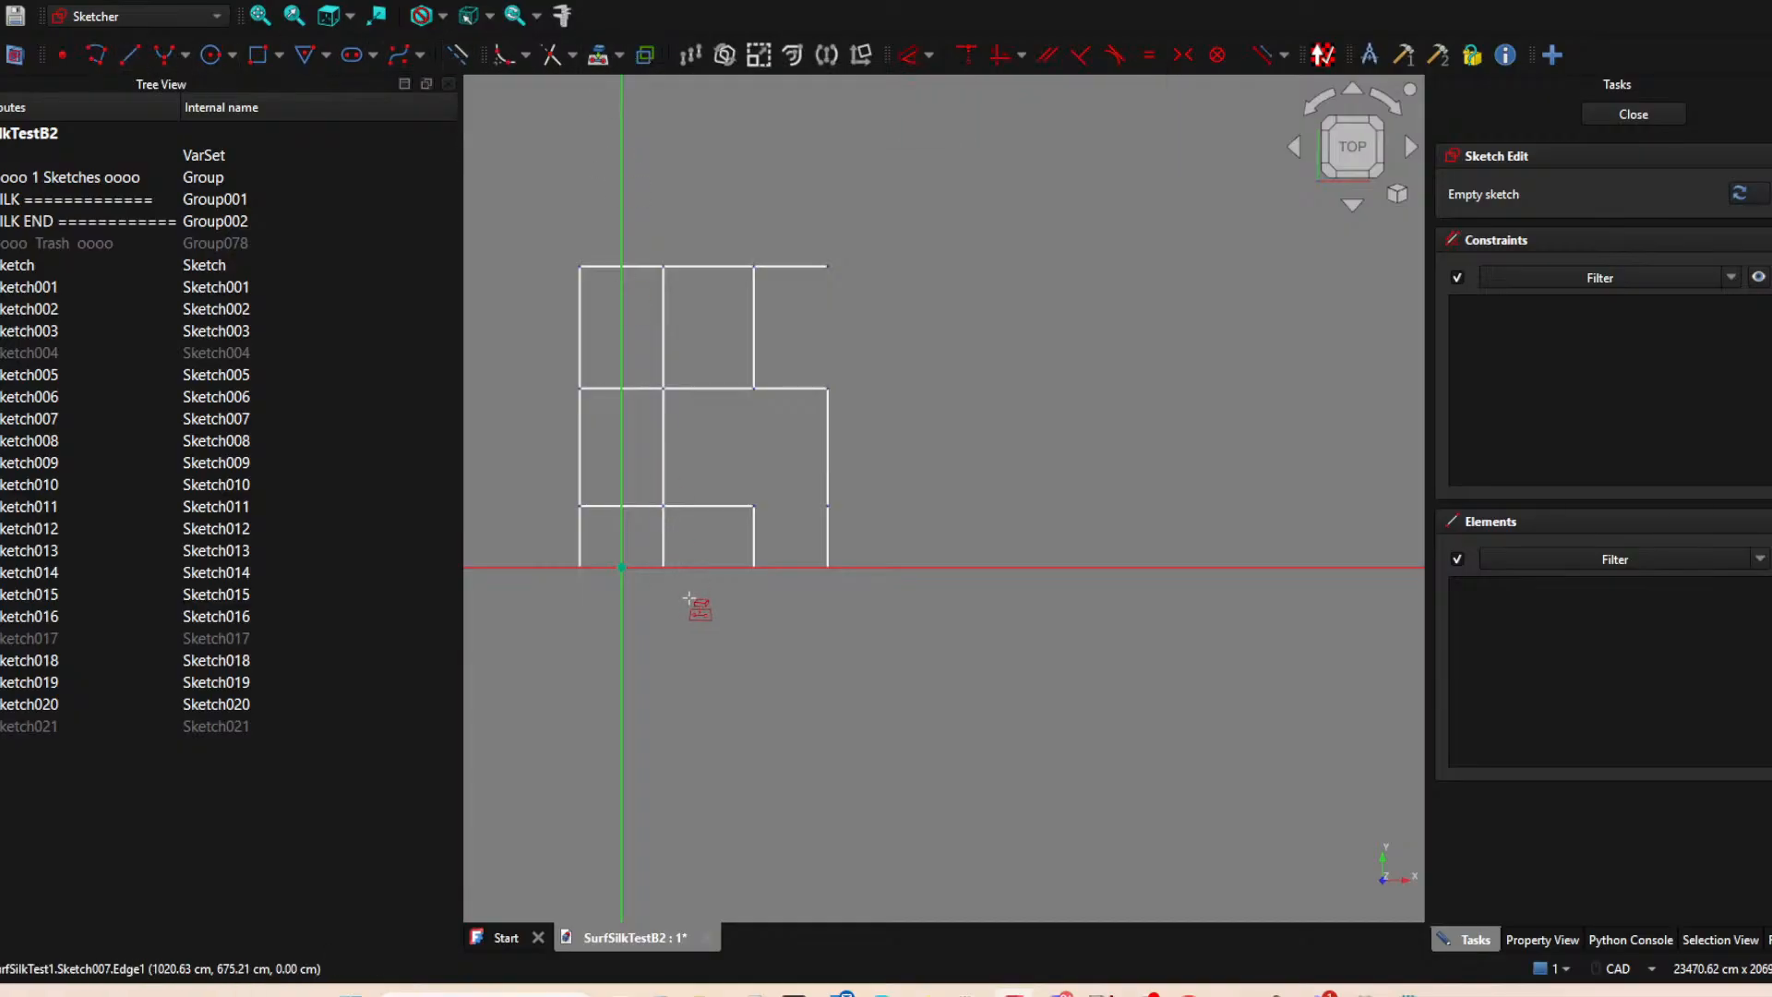
{"action": "left_click", "coordinate": [754, 567]}
{"action": "left_click", "coordinate": [828, 567]}
{"action": "right_click", "coordinate": [943, 657]}
Draw a line between the two projected points to form the right column's bottom edge, and close the sketch.
{"action": "left_click", "coordinate": [130, 55]}
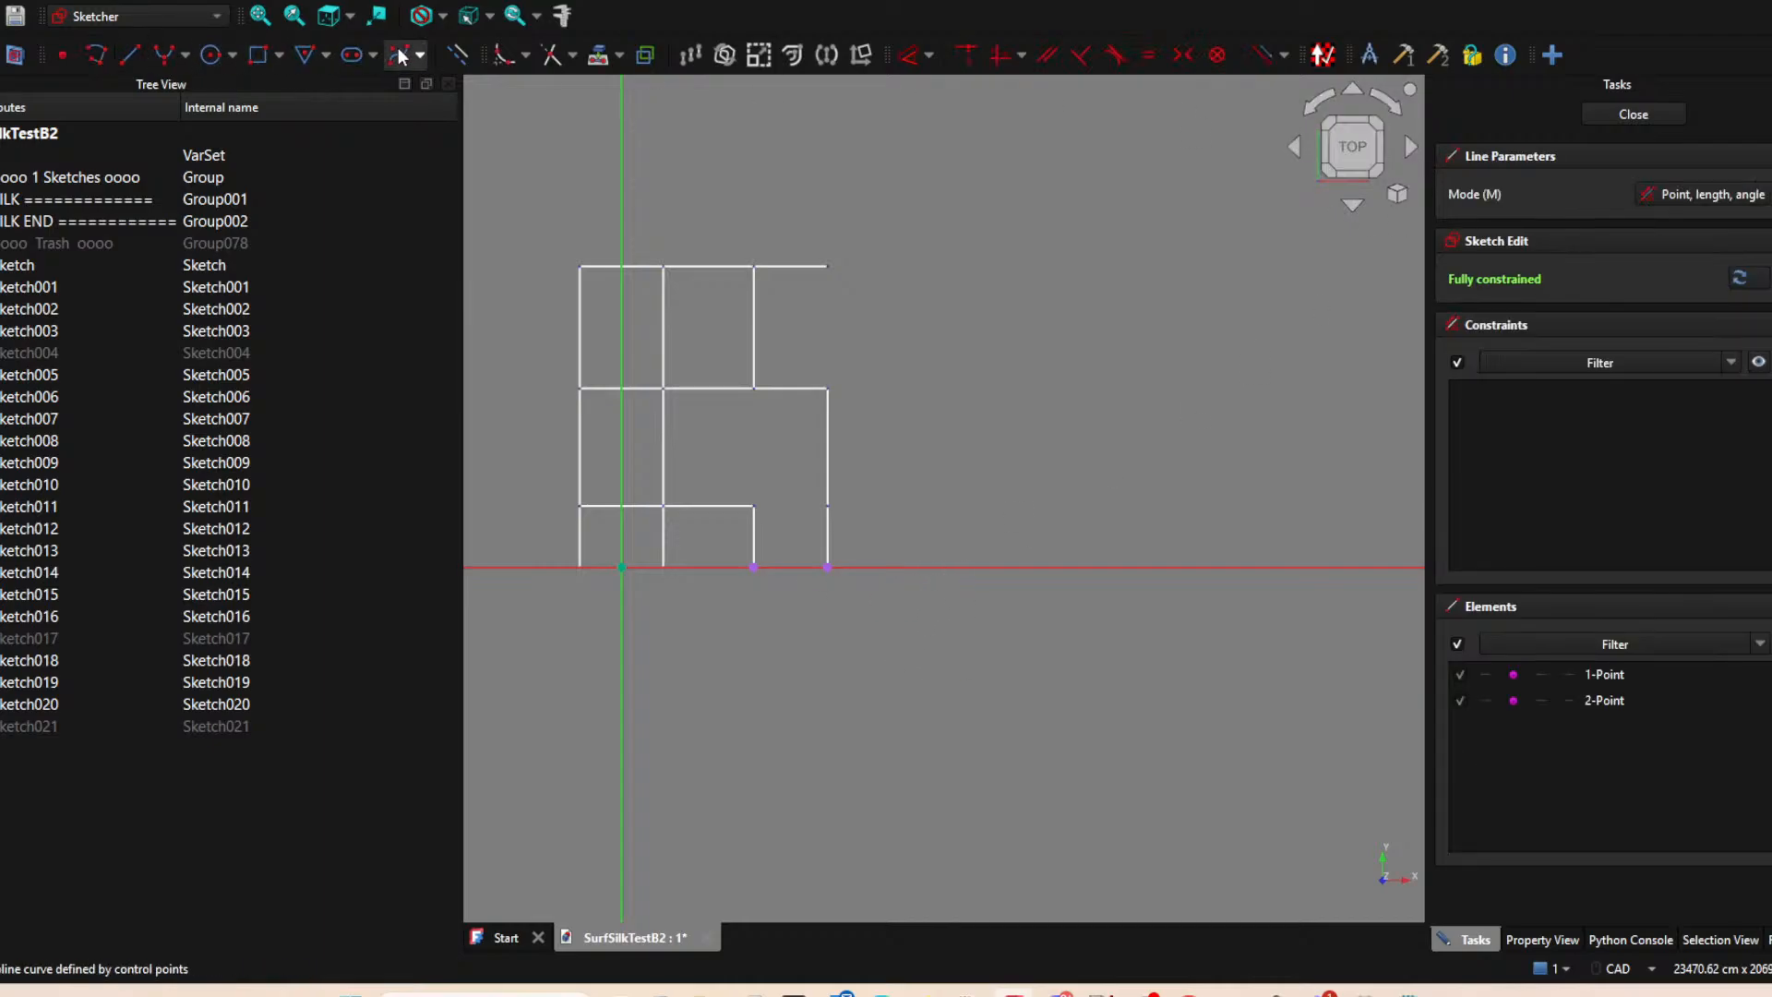
{"action": "left_click", "coordinate": [754, 566]}
{"action": "left_click", "coordinate": [828, 566]}
{"action": "left_click", "coordinate": [1633, 114]}
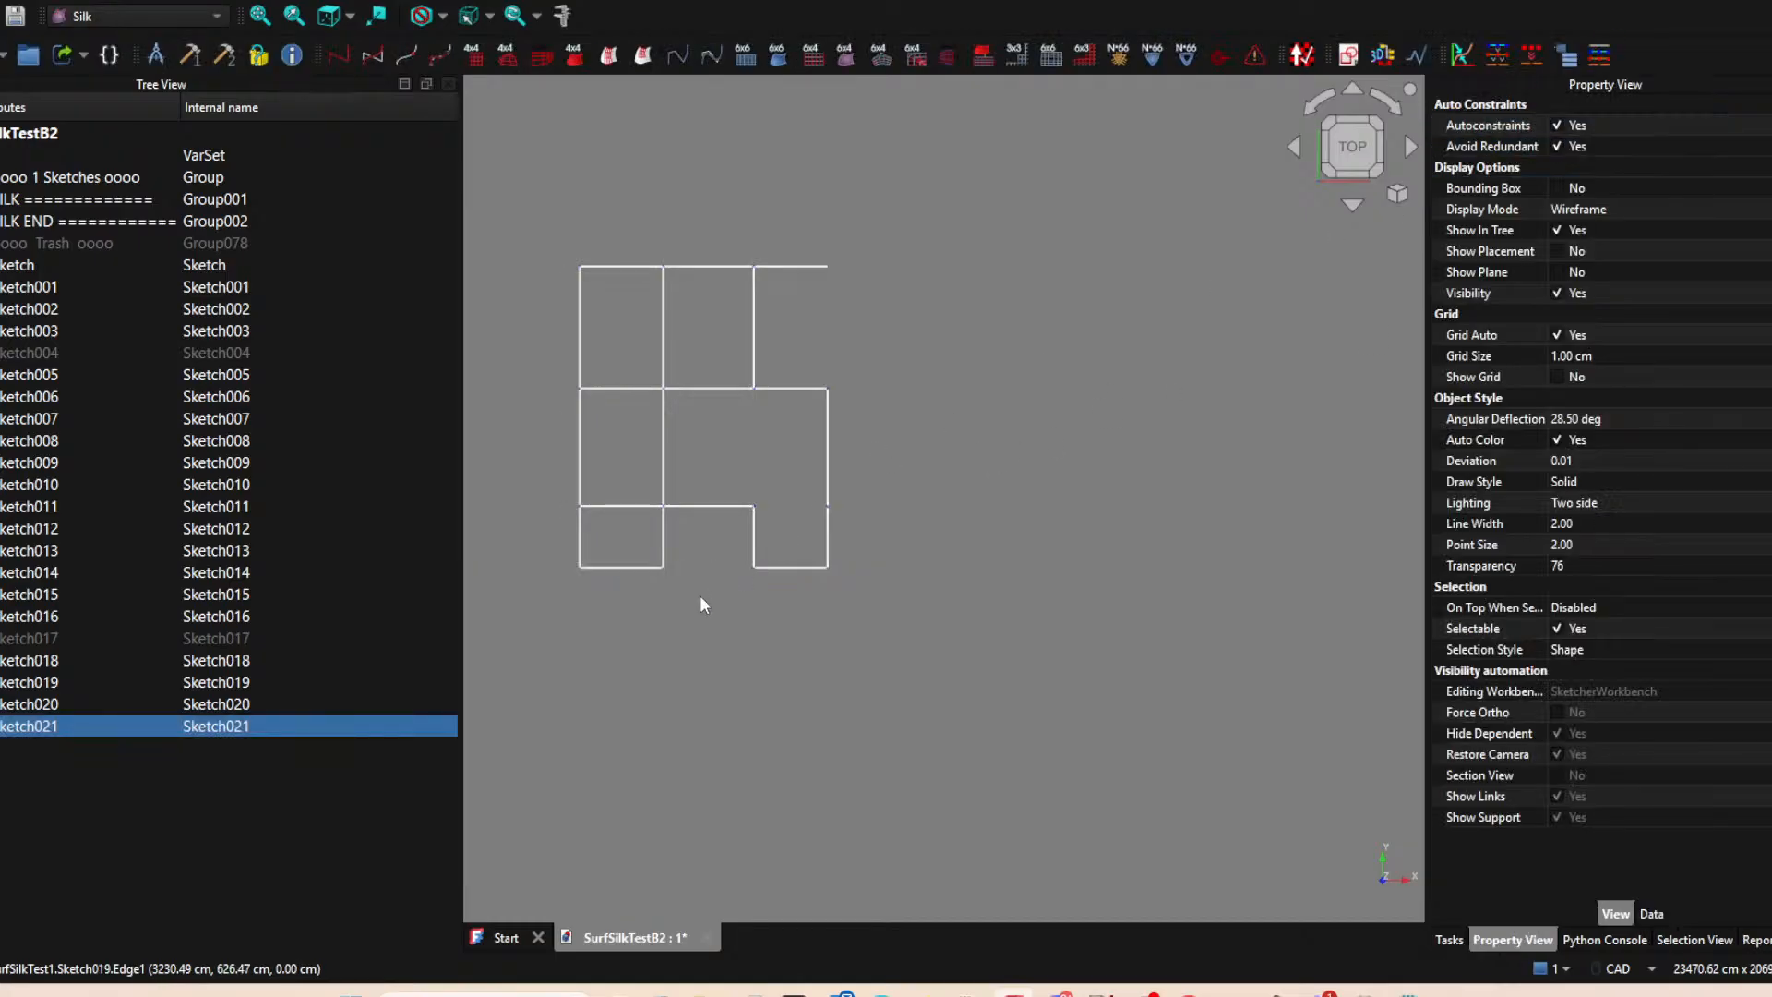
Make the hidden Sketch017 and Sketch004 visible again.
{"action": "left_click", "coordinate": [69, 638]}
{"action": "left_click", "coordinate": [72, 349]}
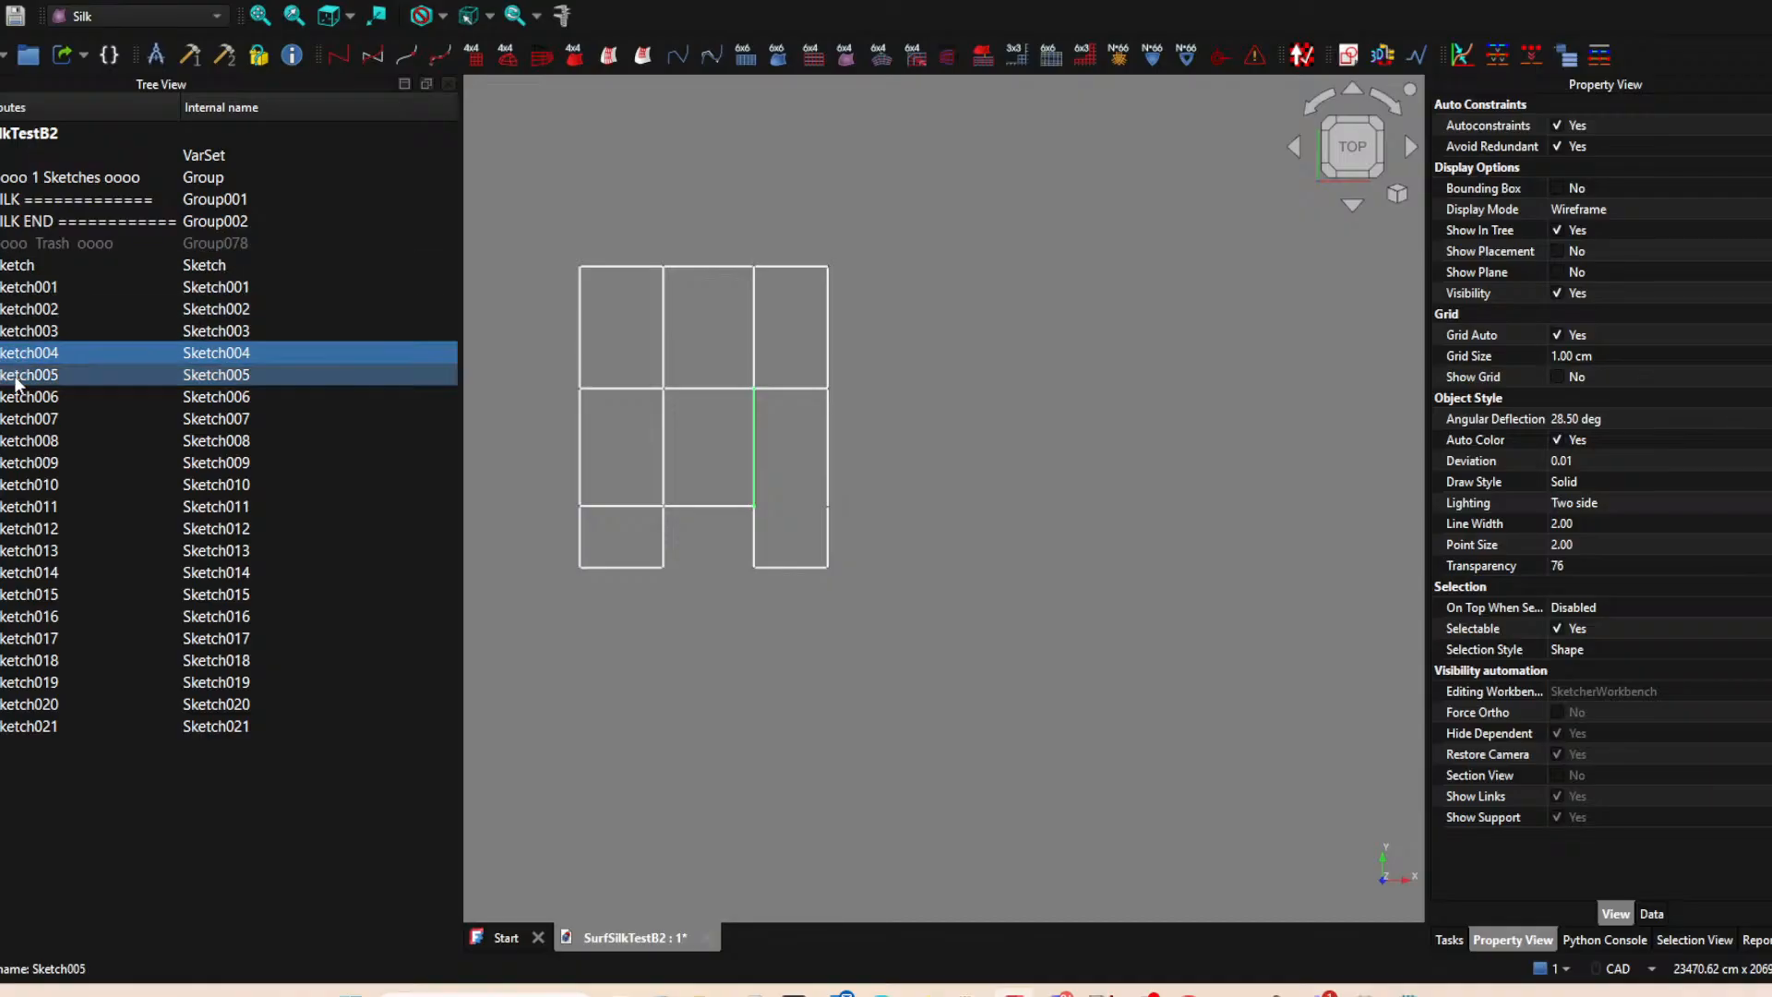
{"action": "left_click", "coordinate": [755, 545]}
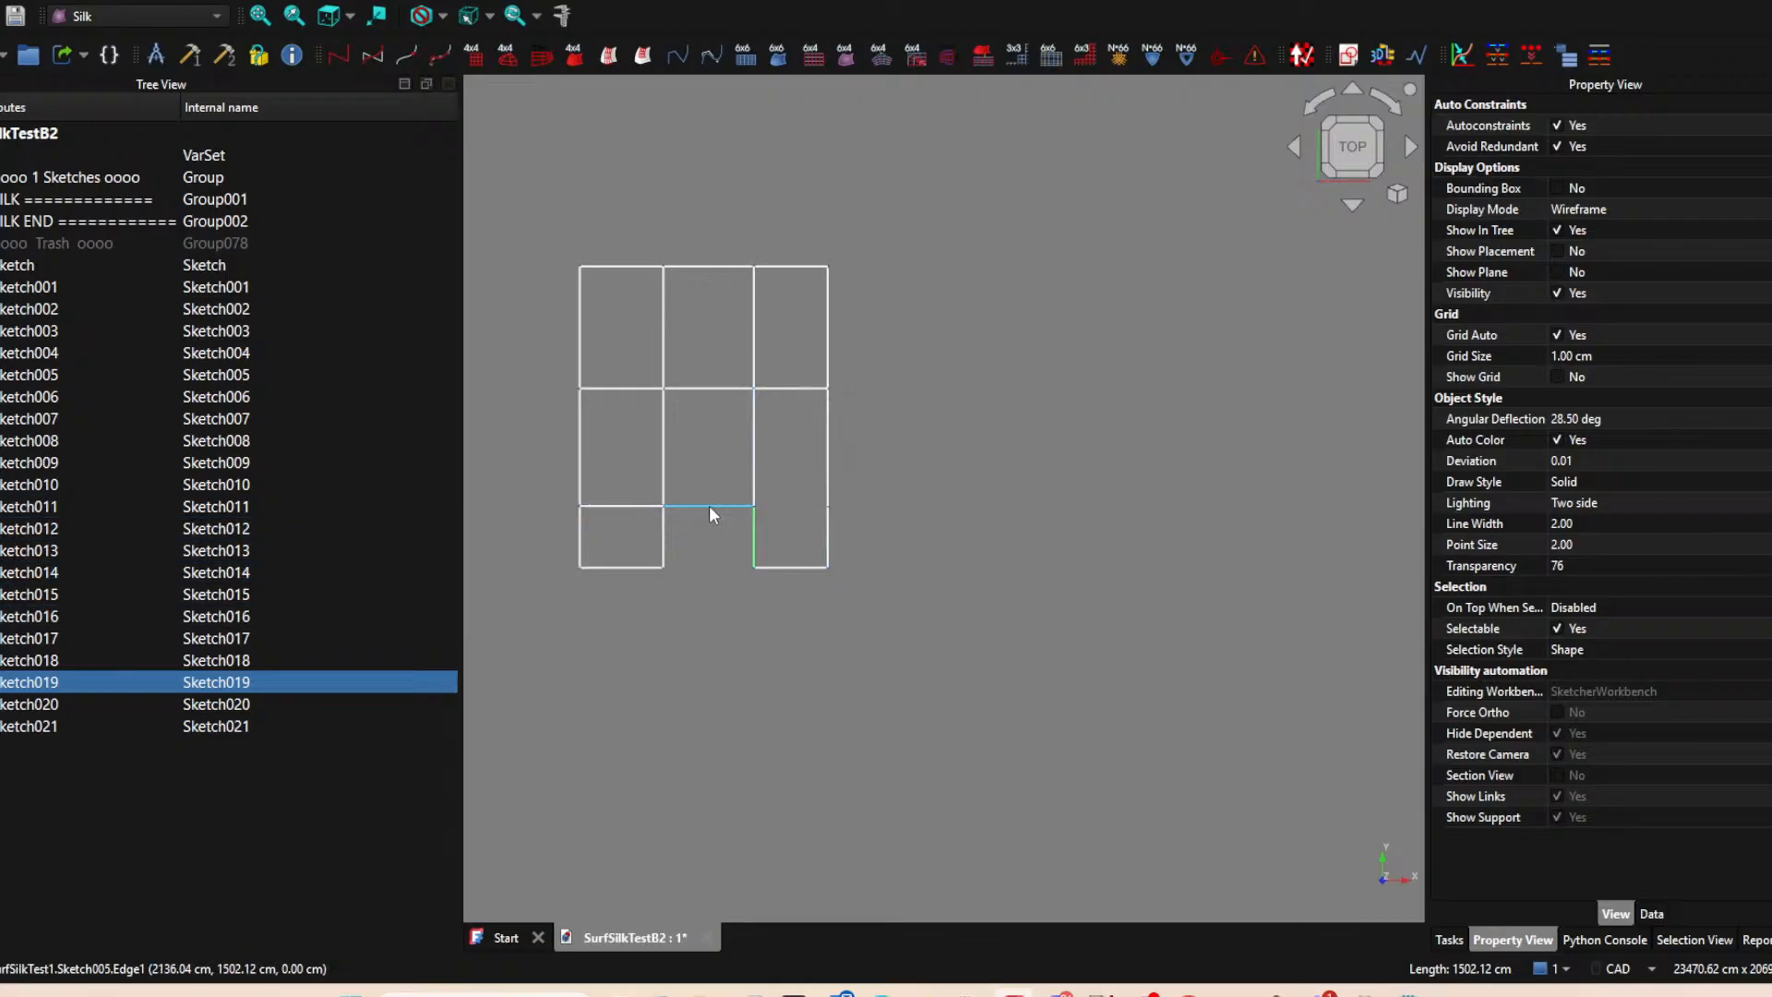
Hide Sketch021, Sketch020, Sketch005 and Sketch009 to expose the vertical edges' lower endpoints around the middle column's bottom cell.
{"action": "left_click", "coordinate": [803, 568]}
{"action": "key", "text": "space"}
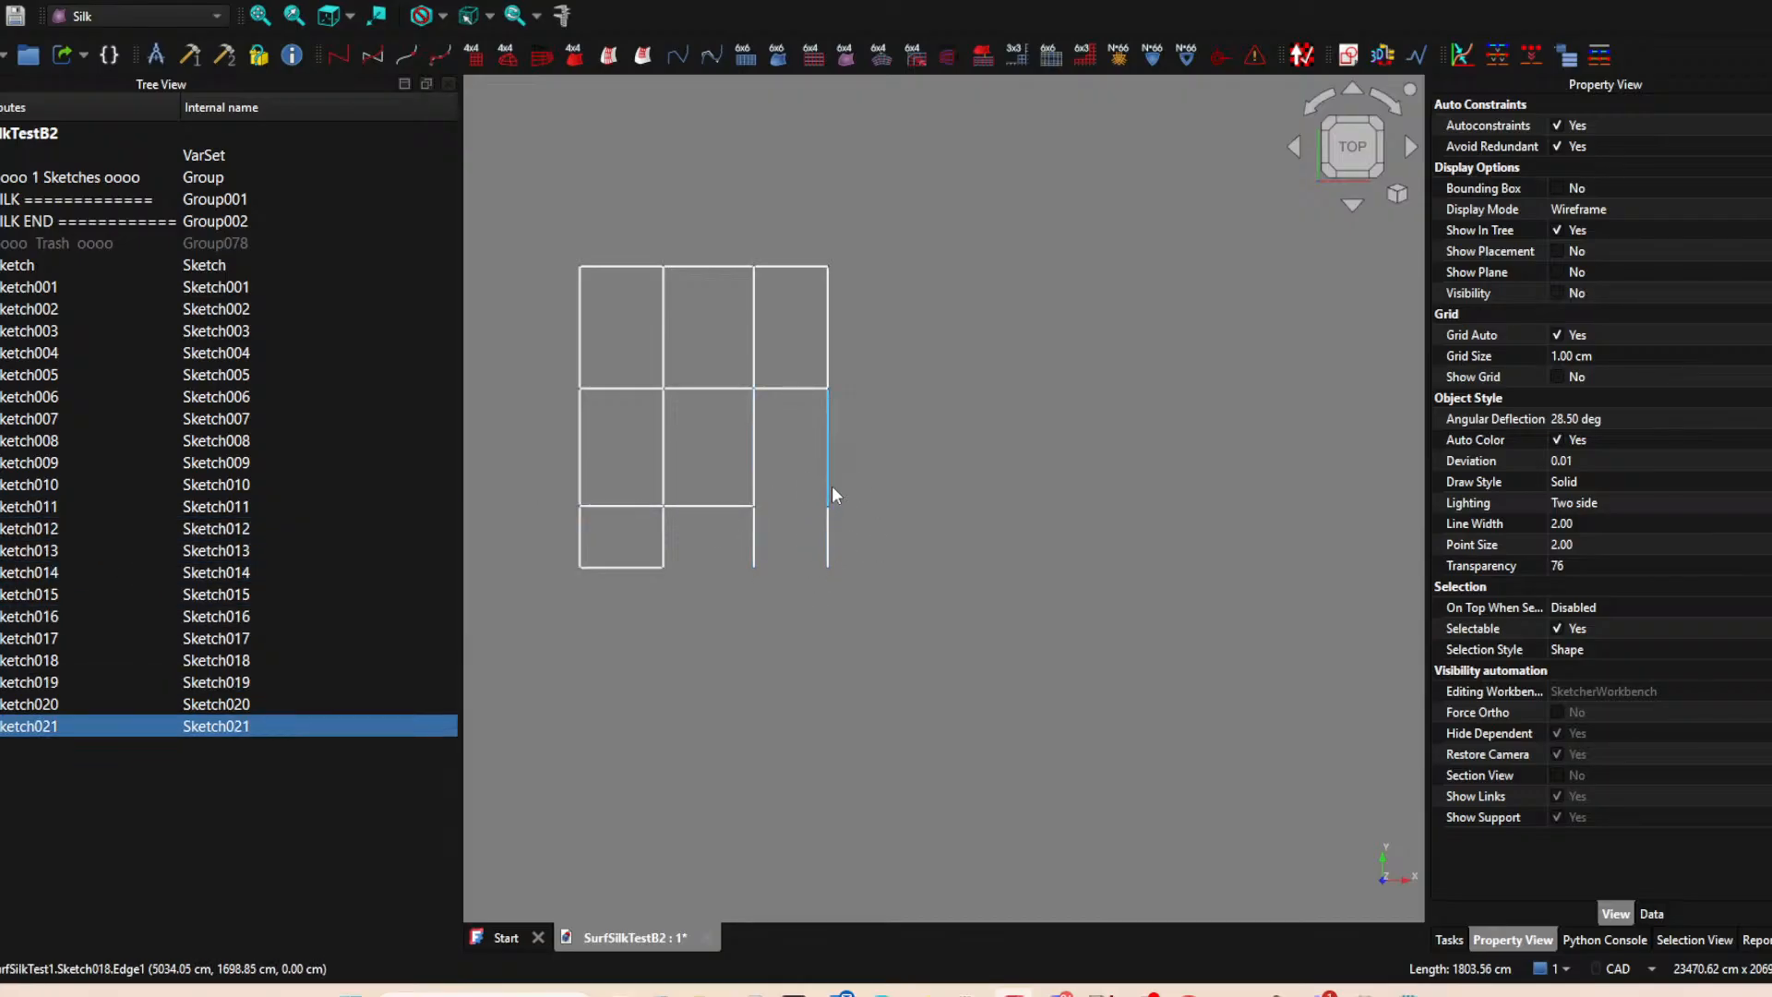
{"action": "left_click", "coordinate": [819, 543]}
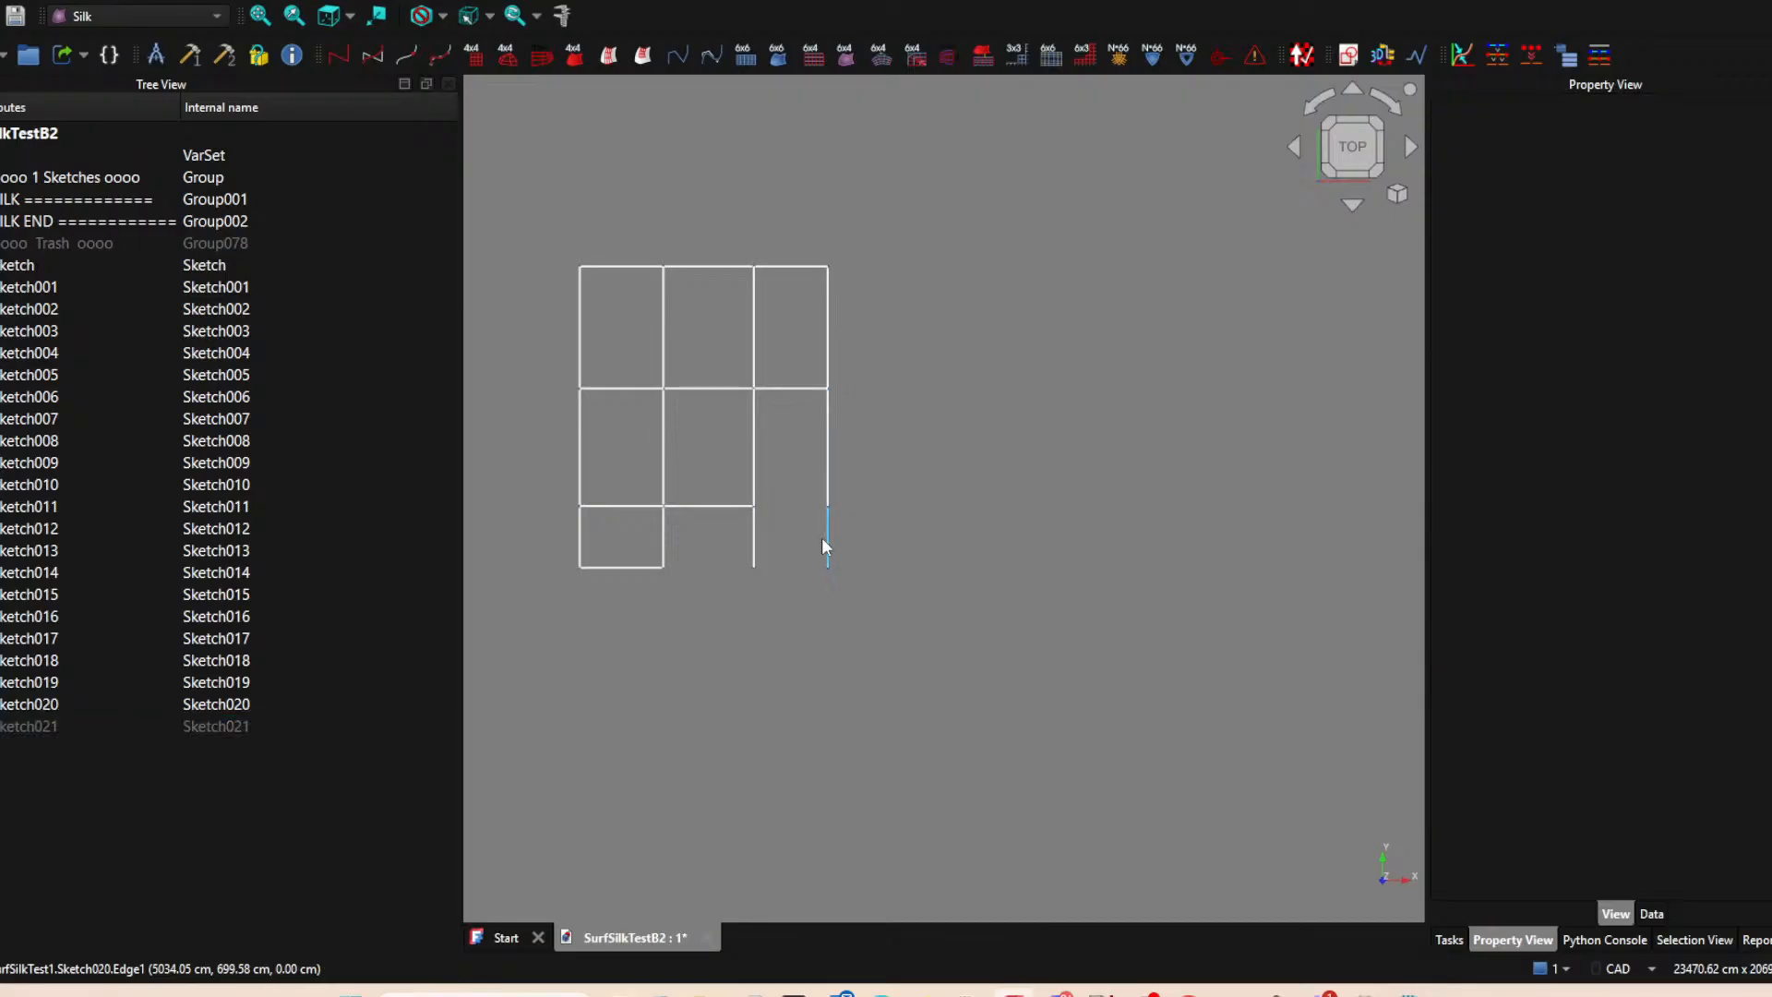
{"action": "left_click", "coordinate": [828, 550]}
{"action": "key", "text": "space"}
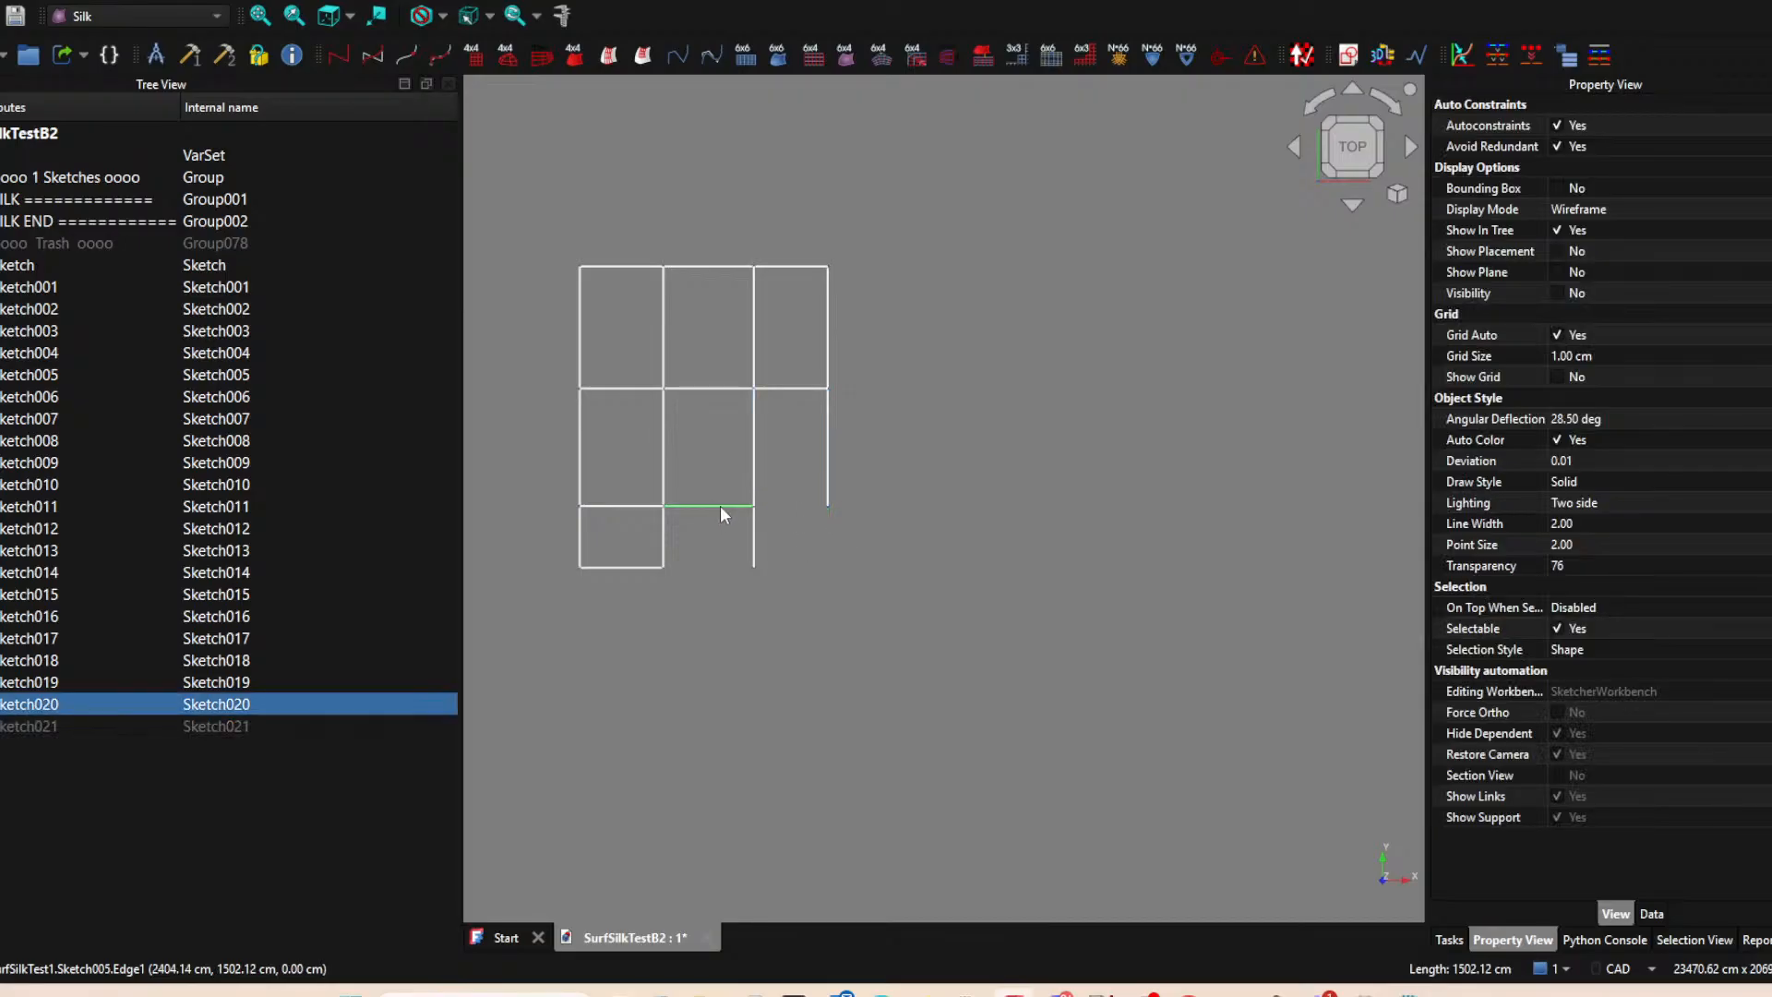
{"action": "left_click", "coordinate": [720, 506]}
{"action": "key", "text": "space"}
{"action": "left_click", "coordinate": [638, 566]}
{"action": "key", "text": "space"}
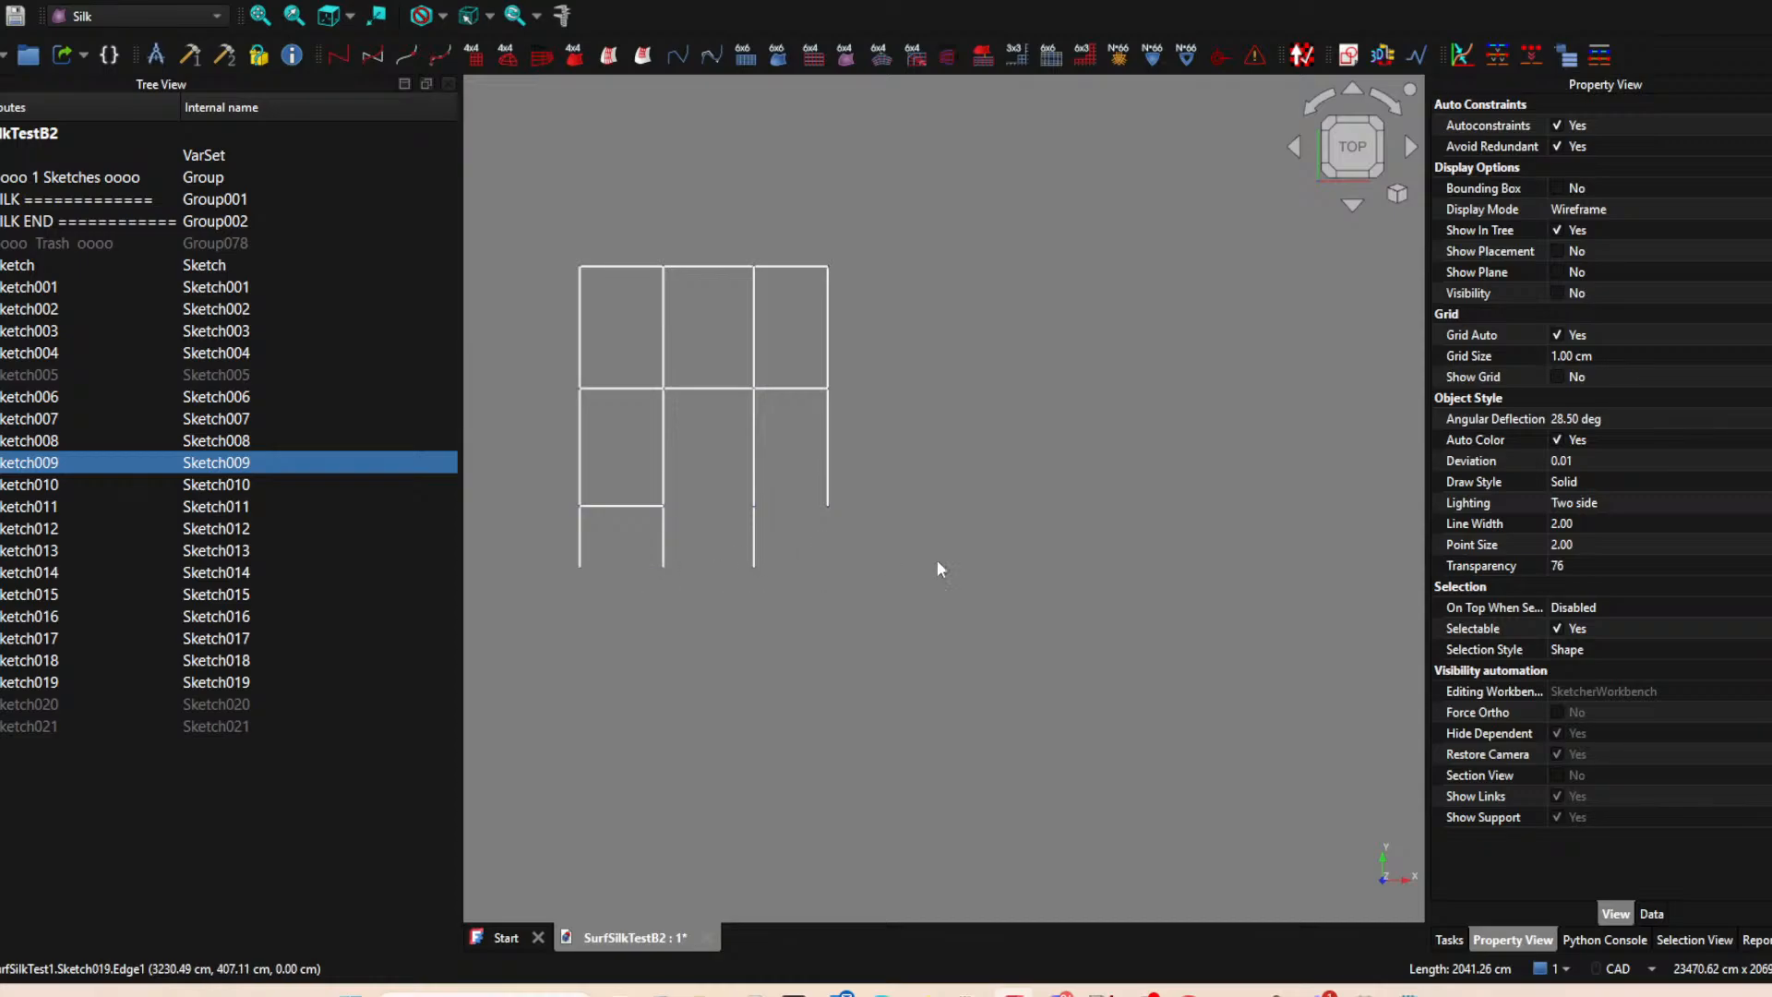
{"action": "left_click", "coordinate": [1027, 588]}
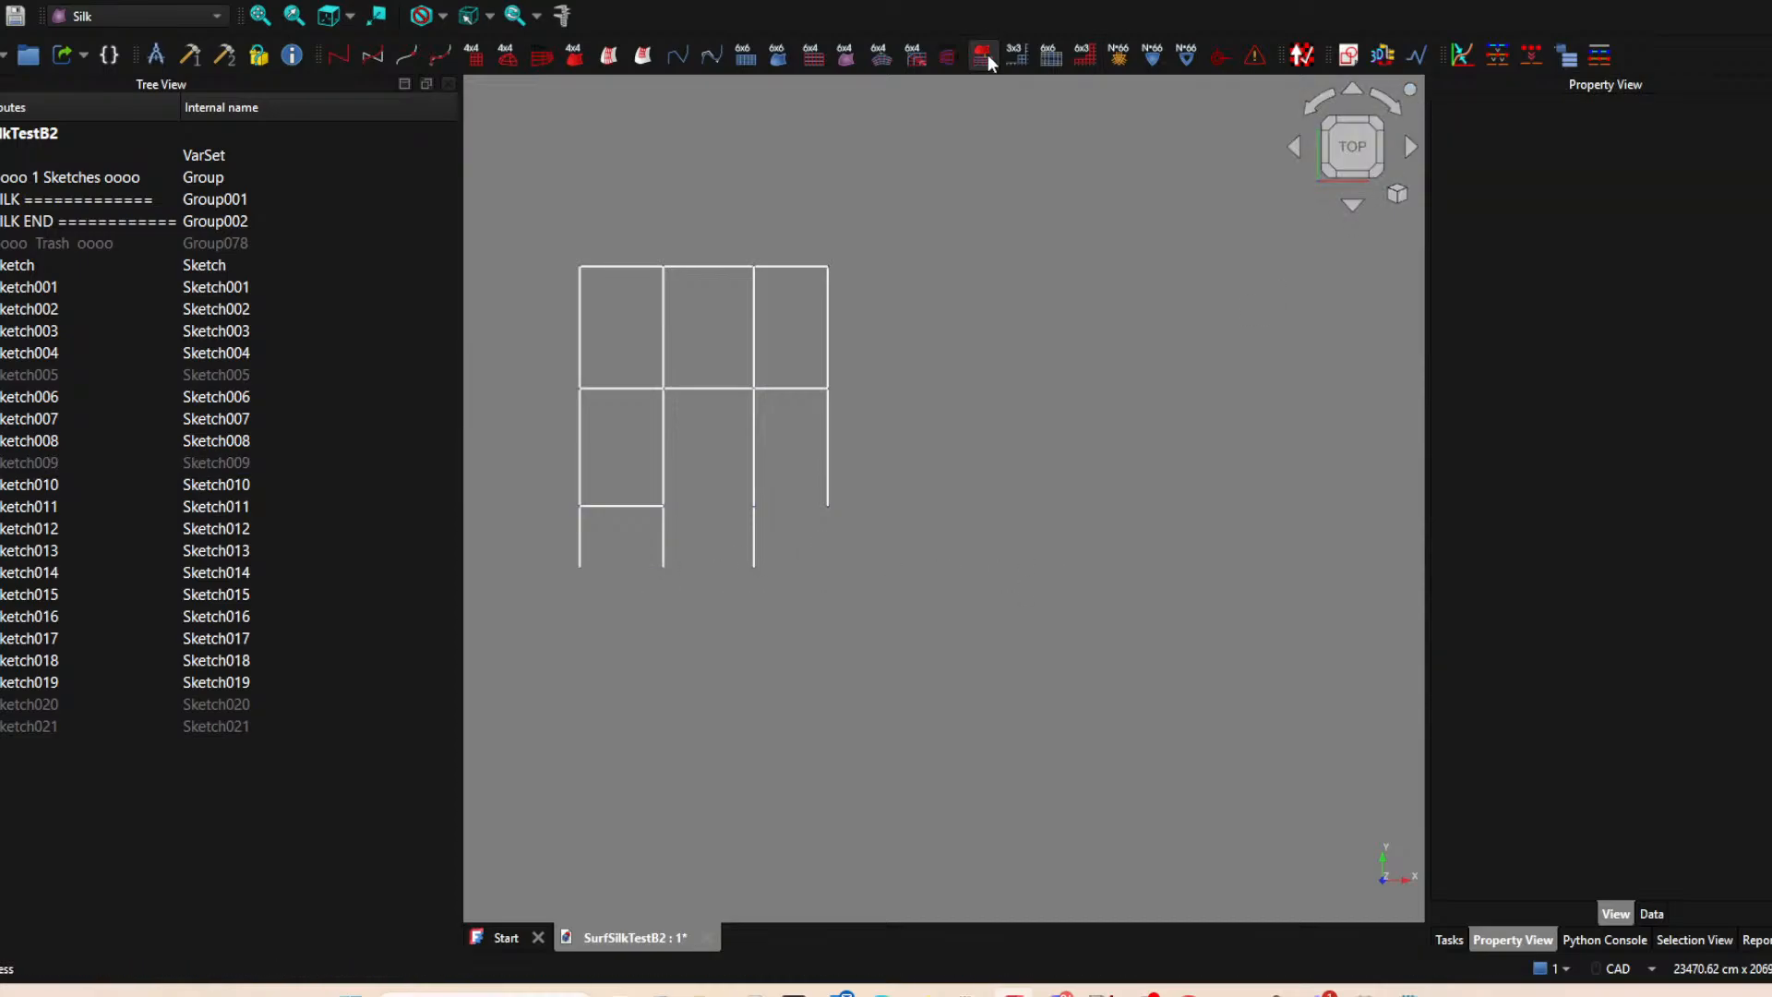
Create a new sketch on the XY plane and project the lower endpoints of the middle column's two vertical edges.
{"action": "left_click", "coordinate": [1349, 57]}
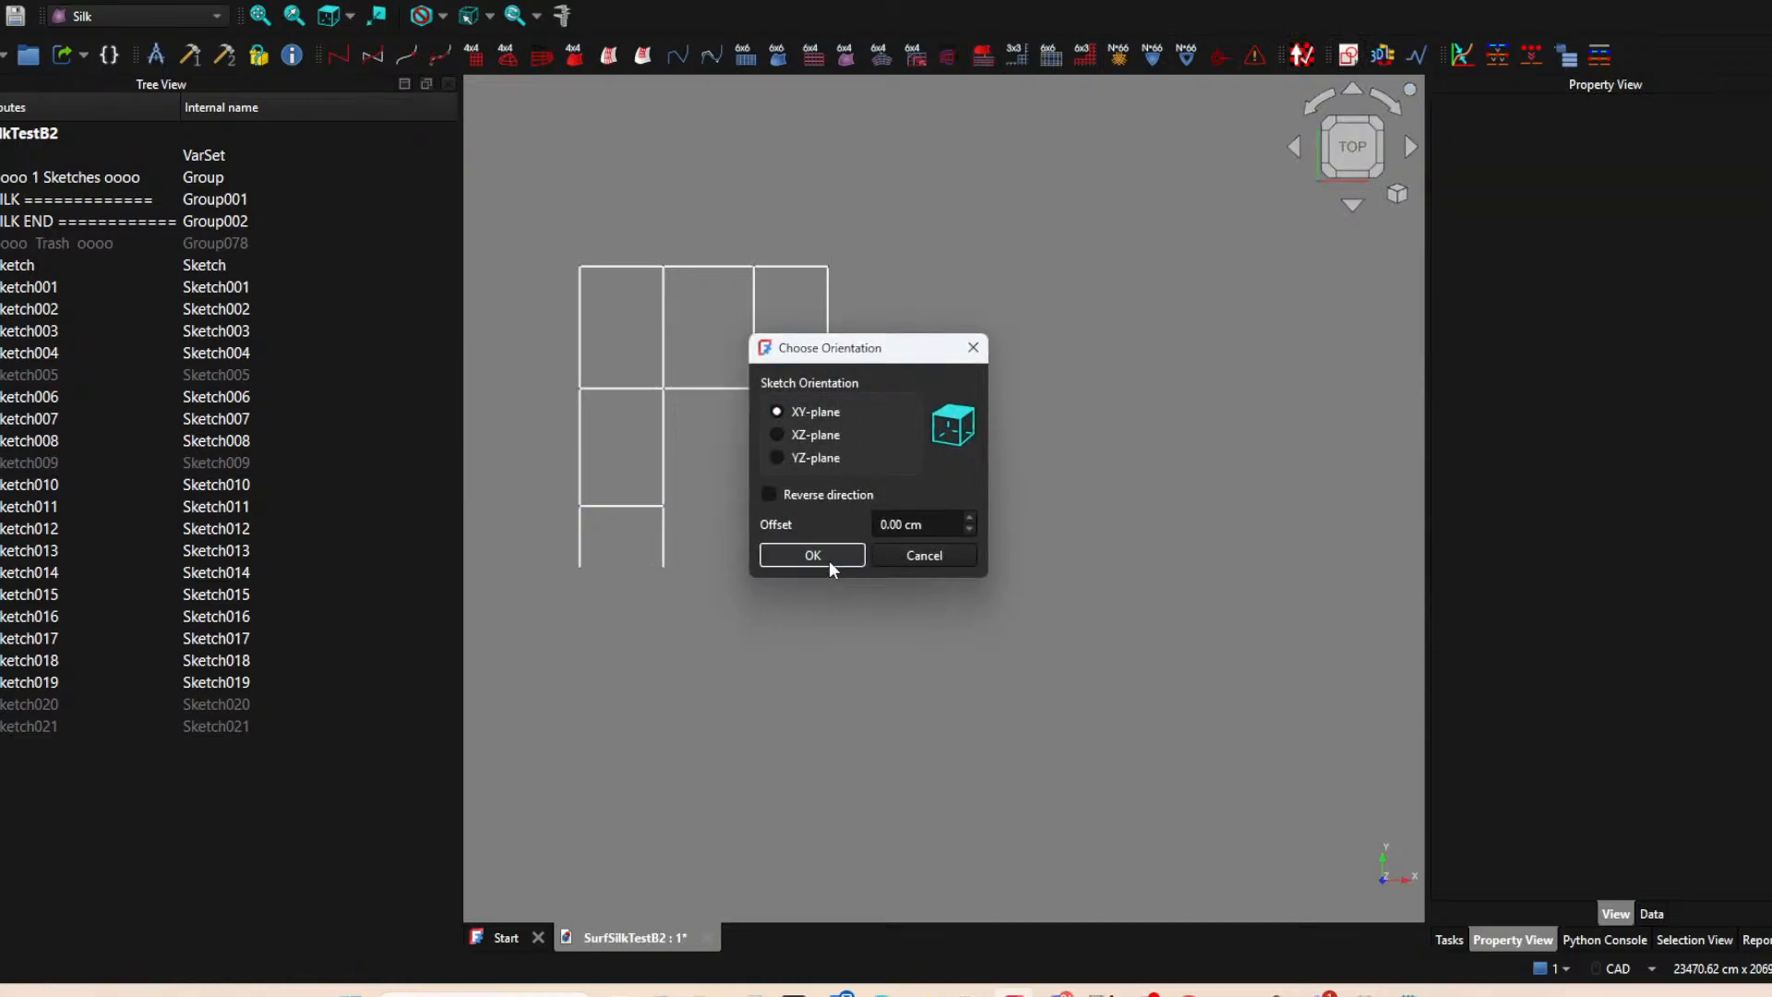
{"action": "left_click", "coordinate": [829, 561]}
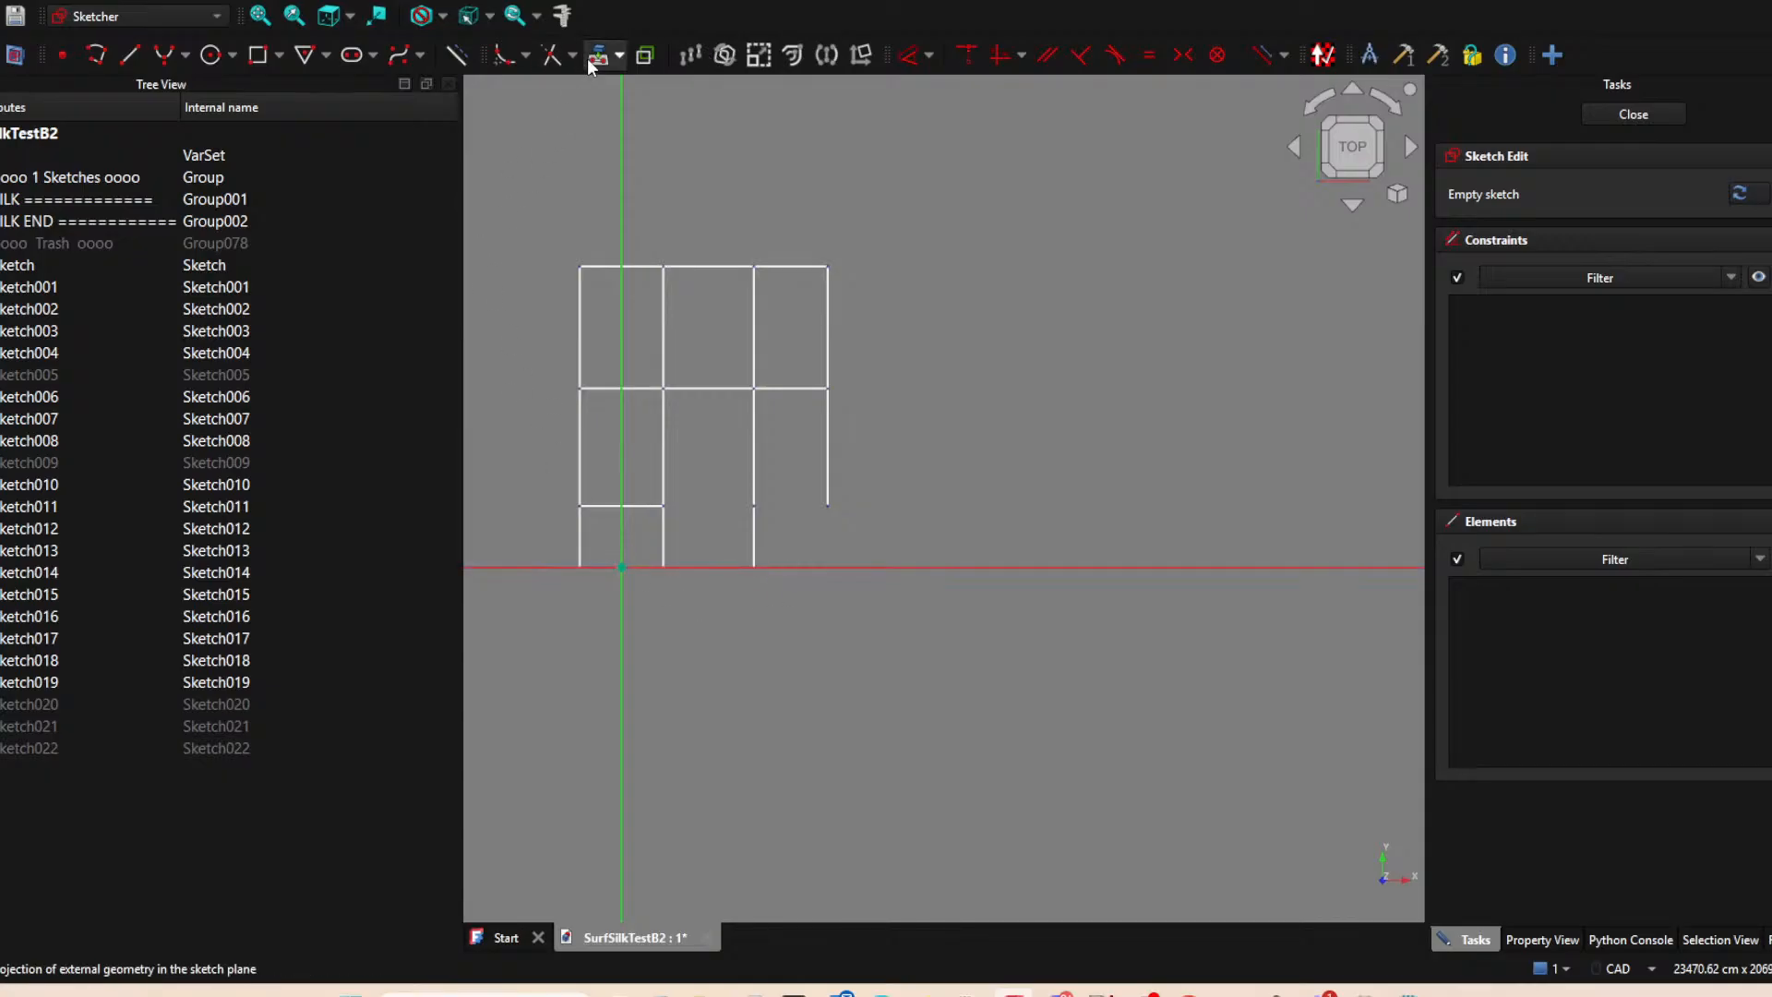
{"action": "left_click", "coordinate": [456, 55]}
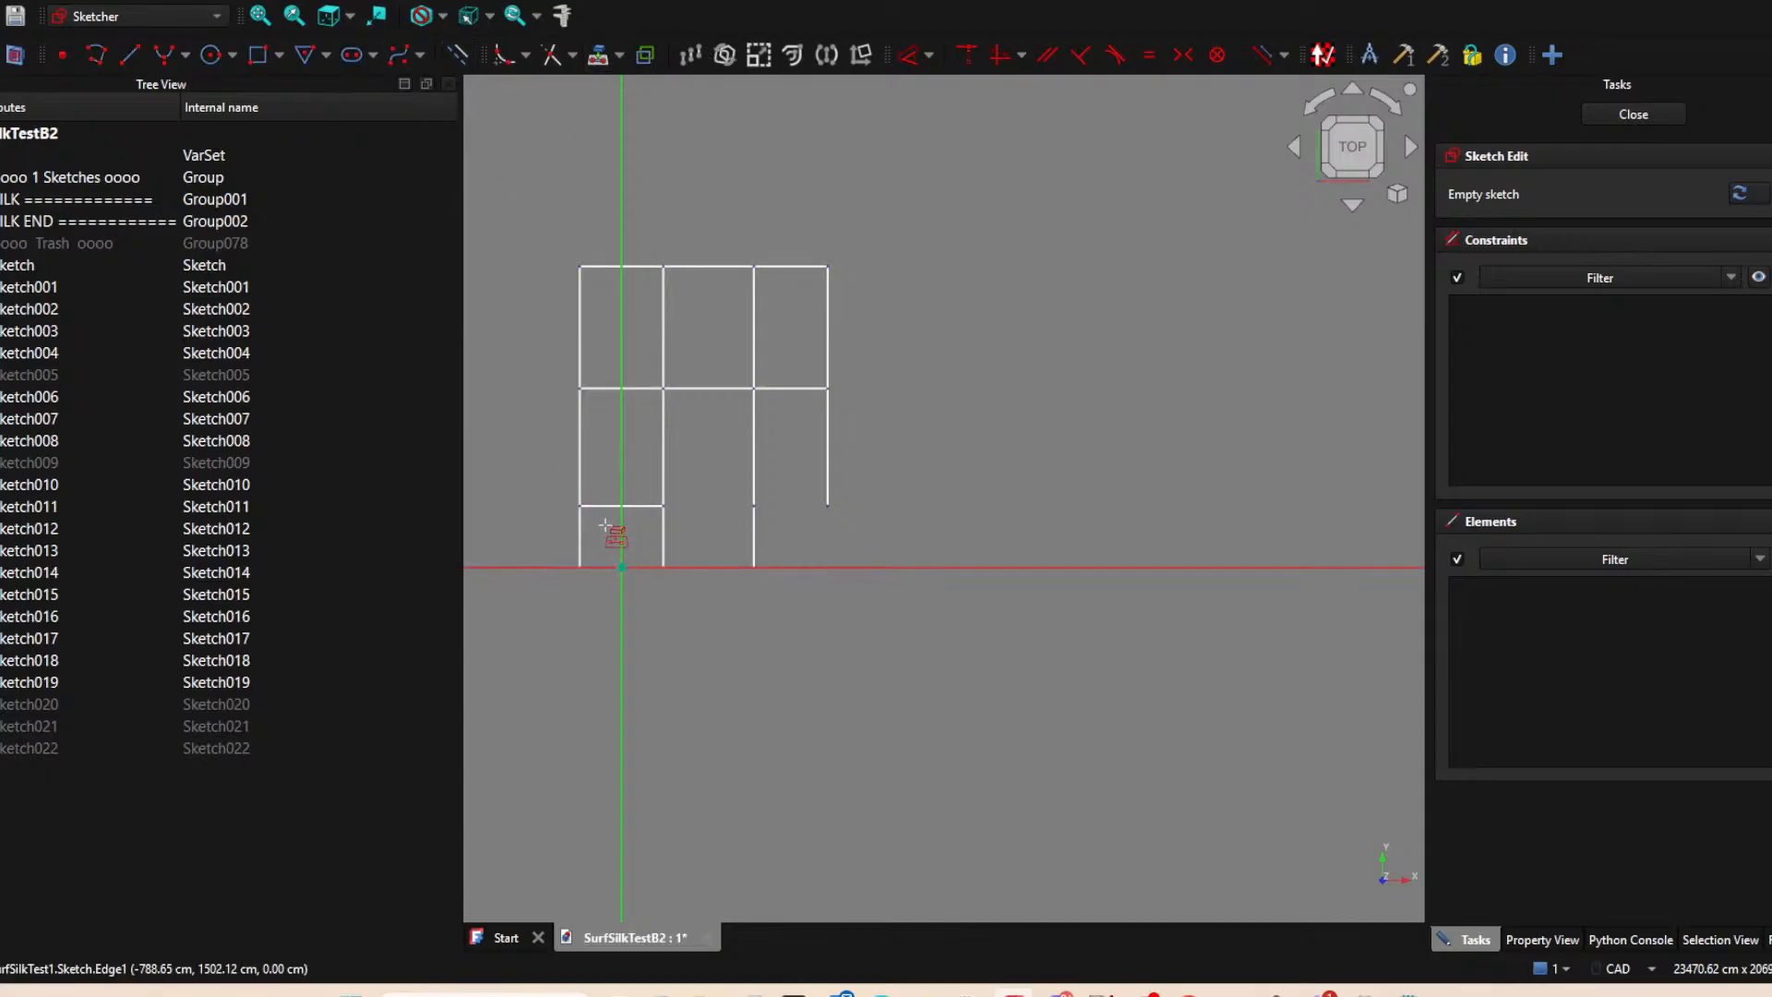
{"action": "left_click", "coordinate": [663, 567]}
{"action": "left_click", "coordinate": [754, 567]}
{"action": "right_click", "coordinate": [731, 611]}
{"action": "left_click", "coordinate": [664, 566]}
Draw a line between the two projected points as the middle column's bottom edge and close the sketch.
{"action": "left_click", "coordinate": [130, 54]}
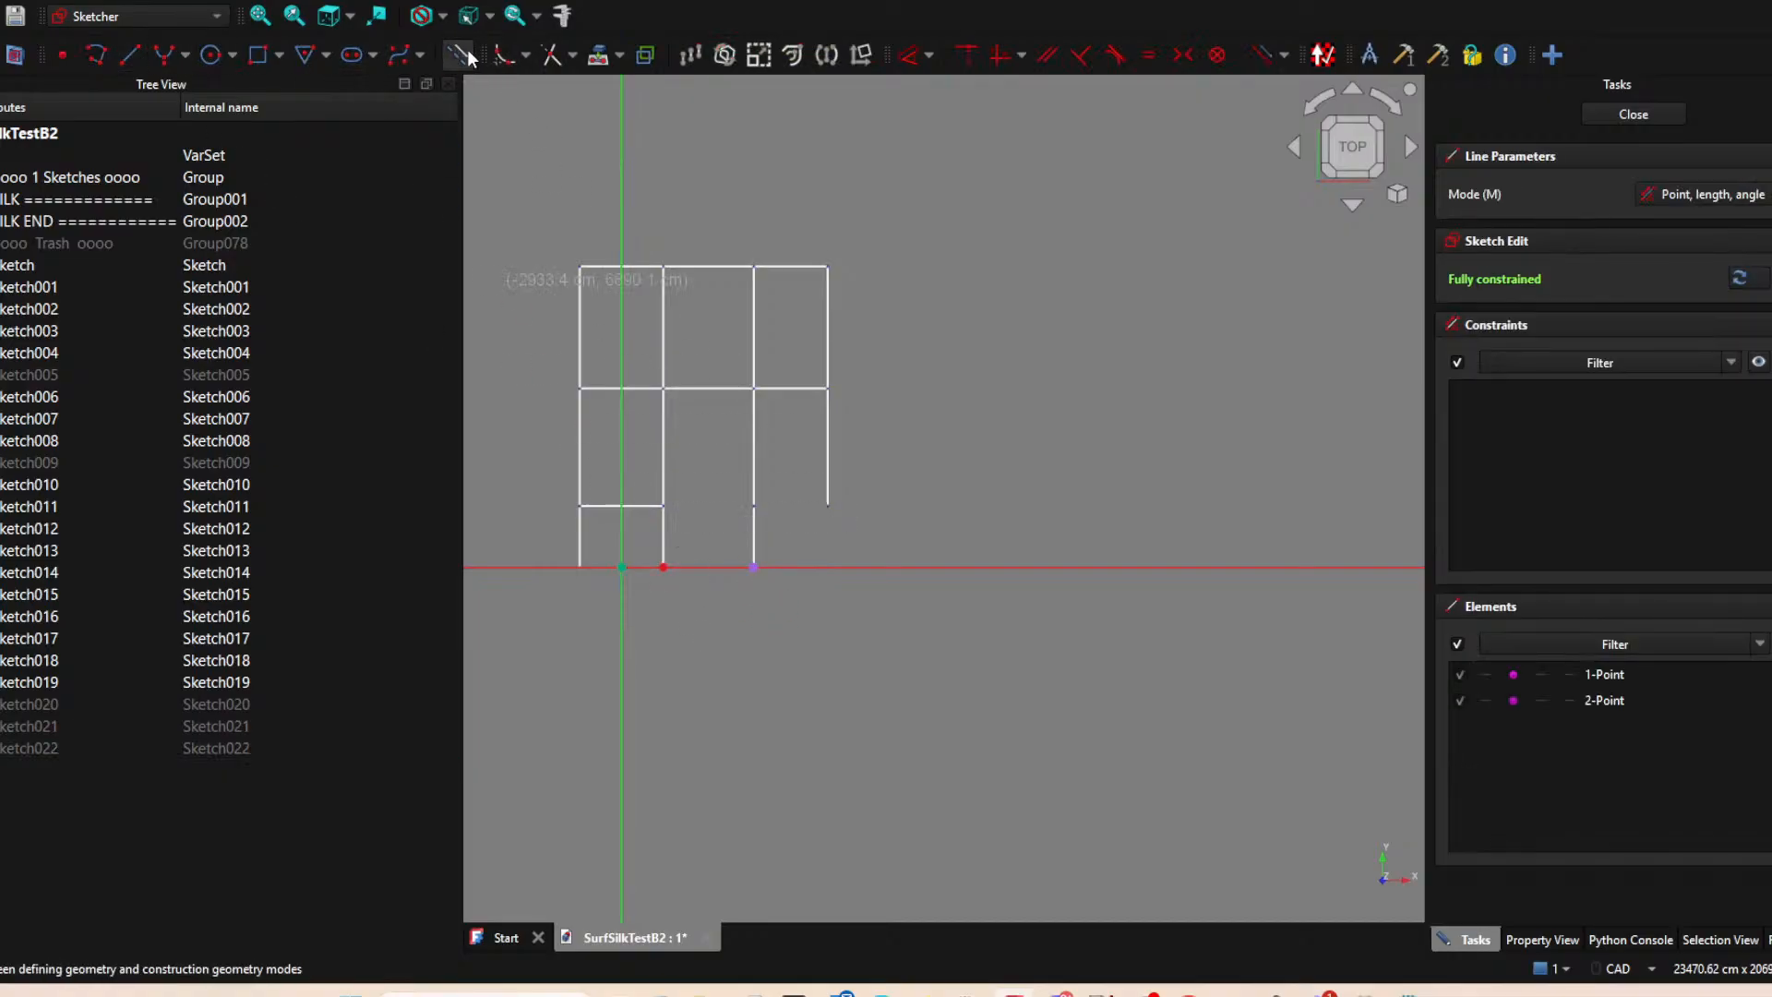
{"action": "left_click", "coordinate": [663, 566]}
{"action": "left_click", "coordinate": [754, 568]}
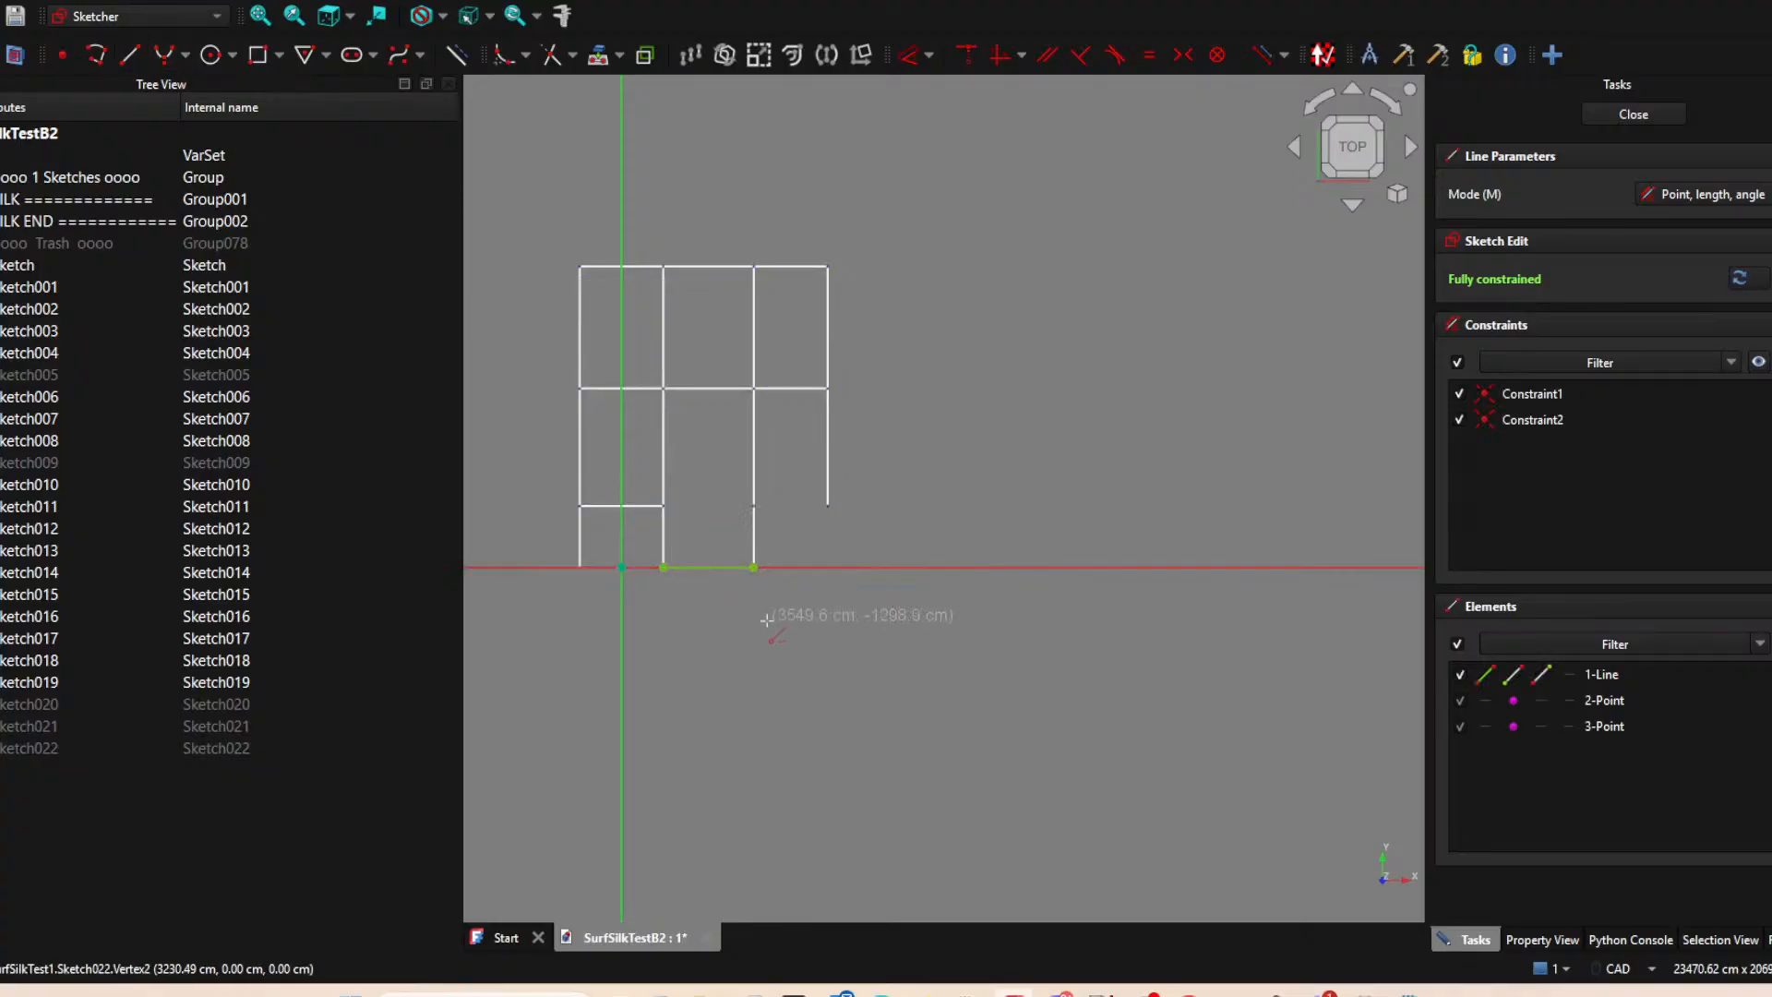
{"action": "right_click", "coordinate": [764, 617]}
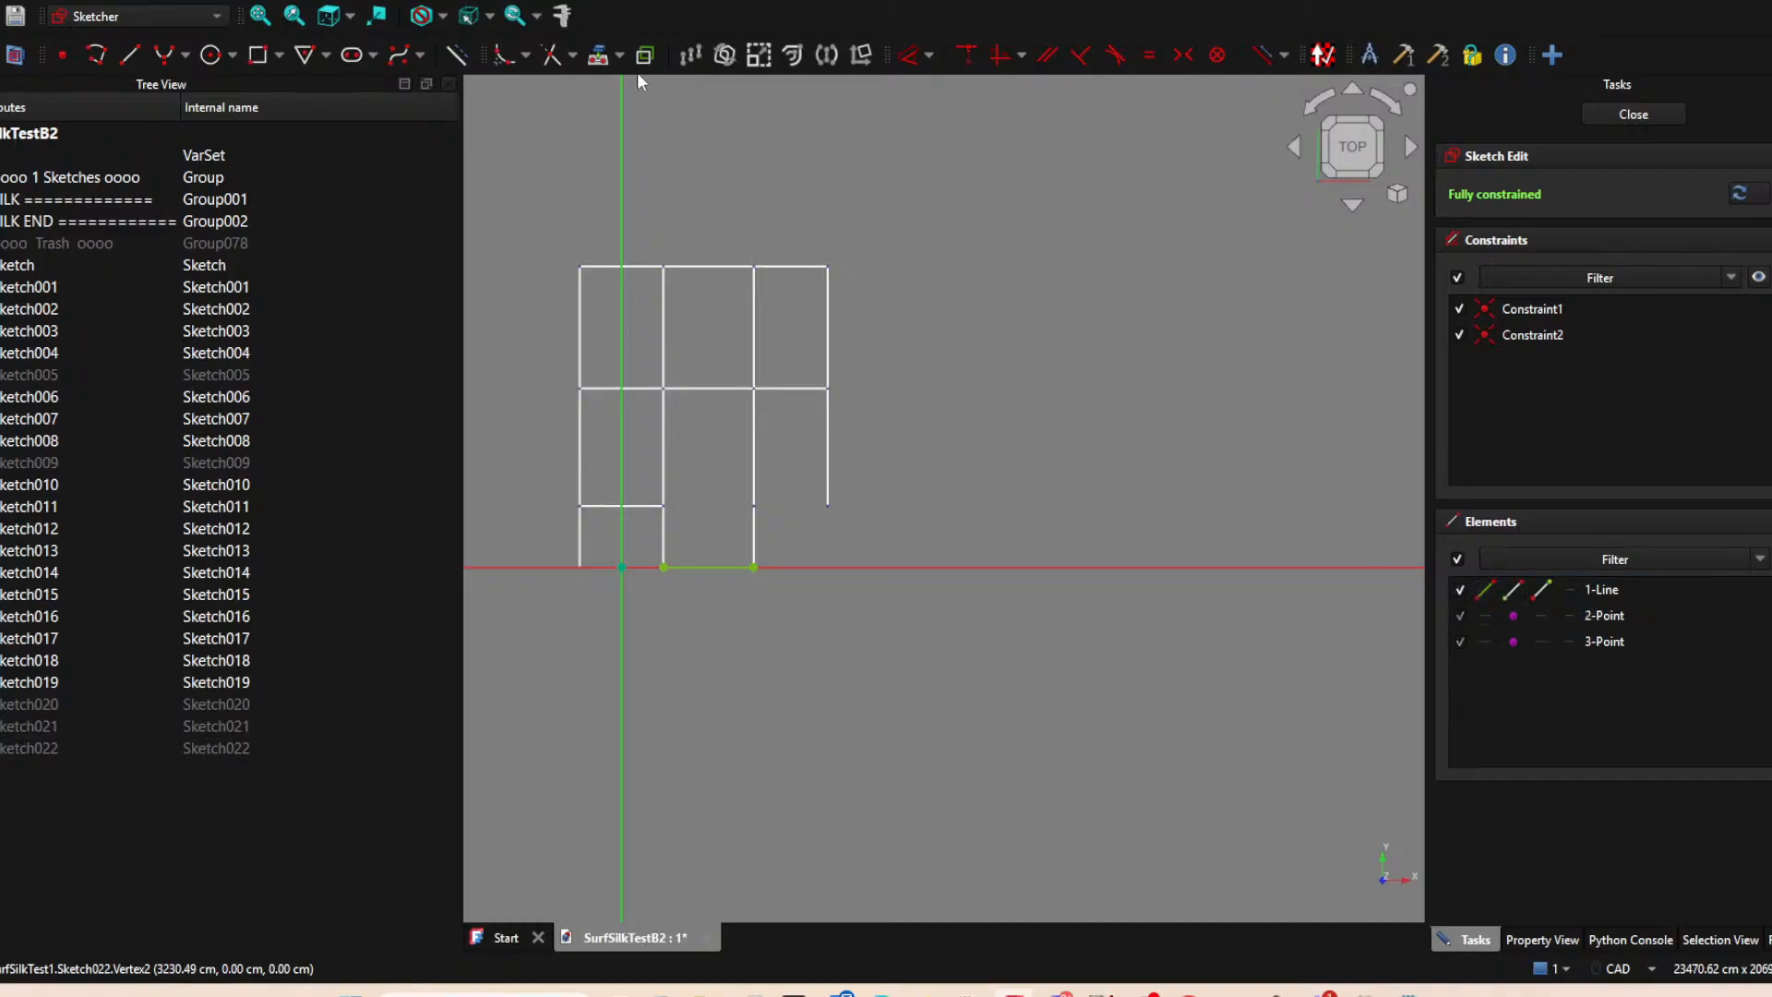
{"action": "left_click", "coordinate": [725, 571]}
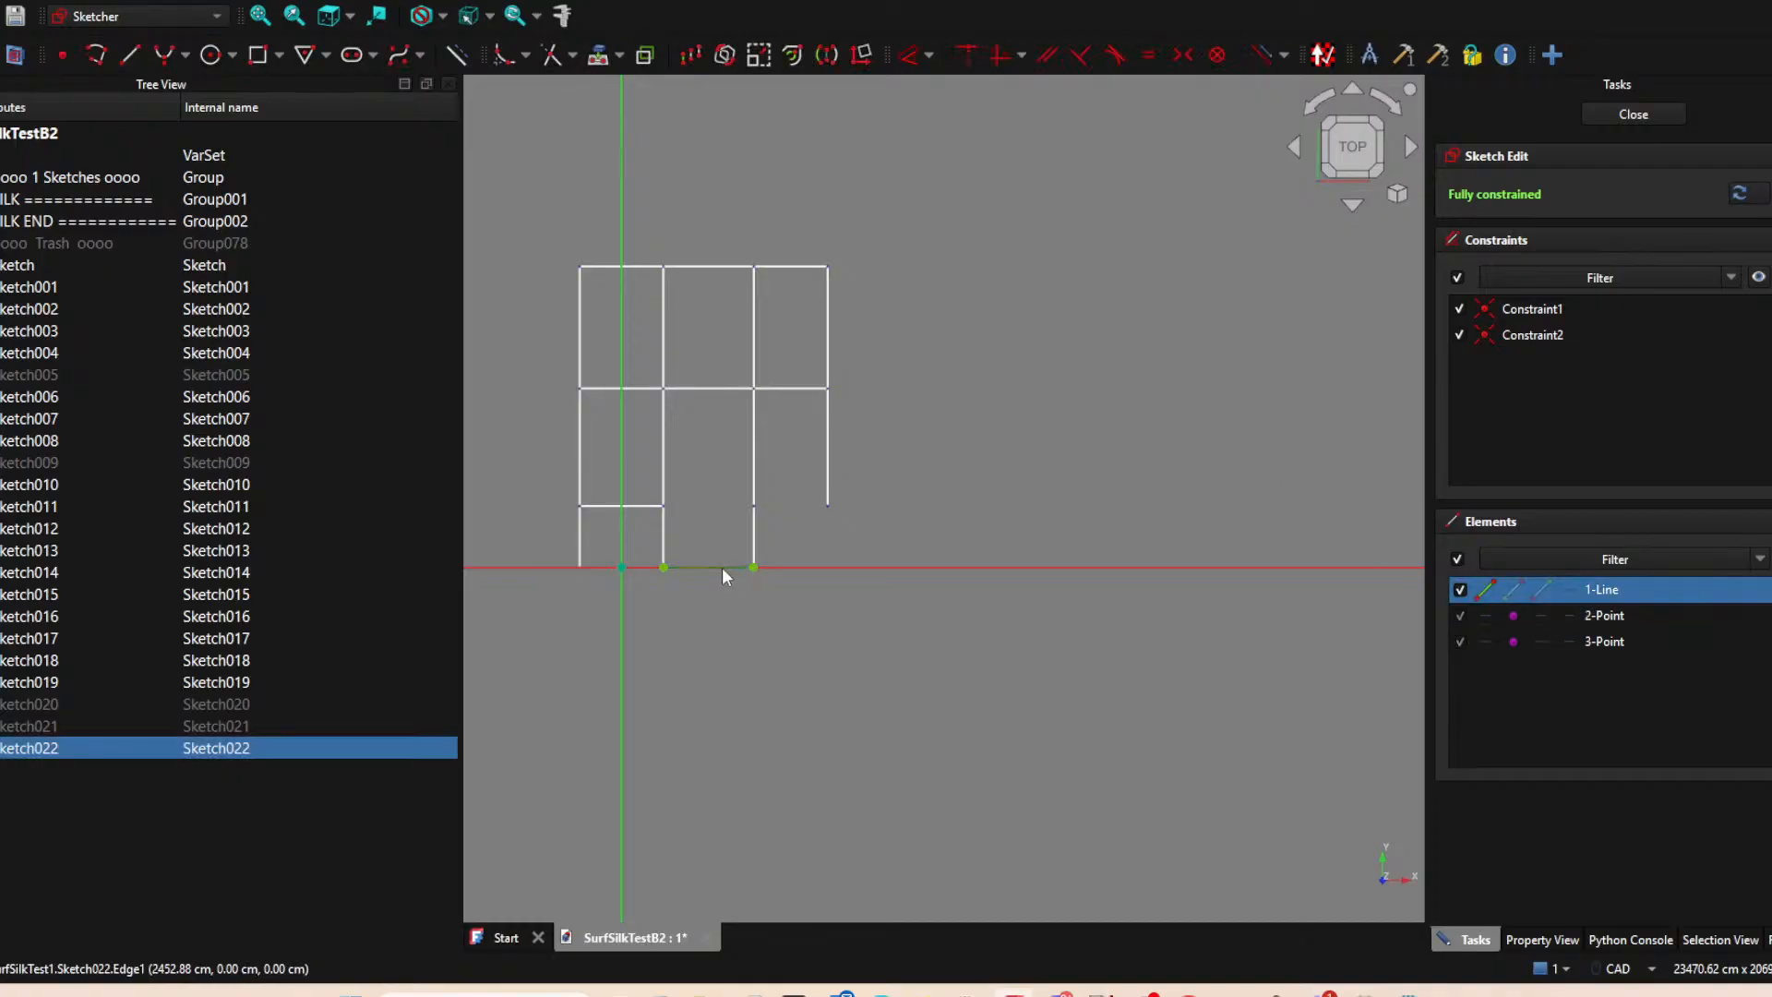
{"action": "left_click", "coordinate": [811, 617]}
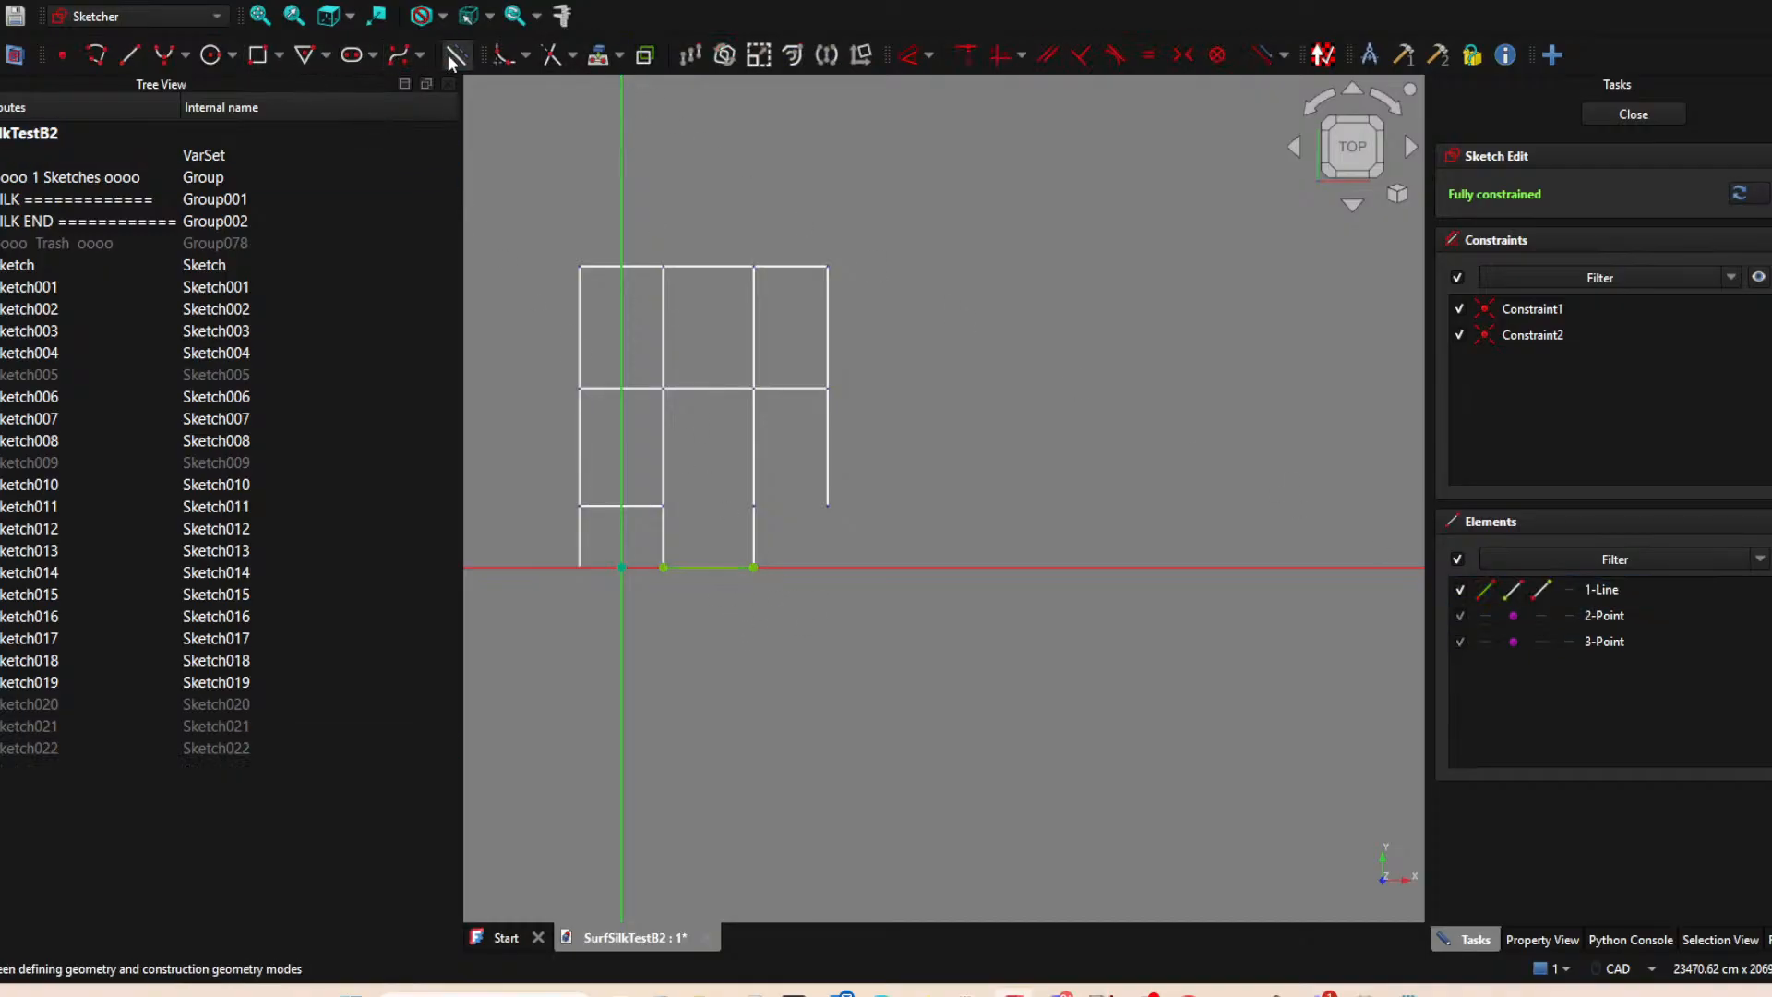
{"action": "left_click", "coordinate": [1661, 112]}
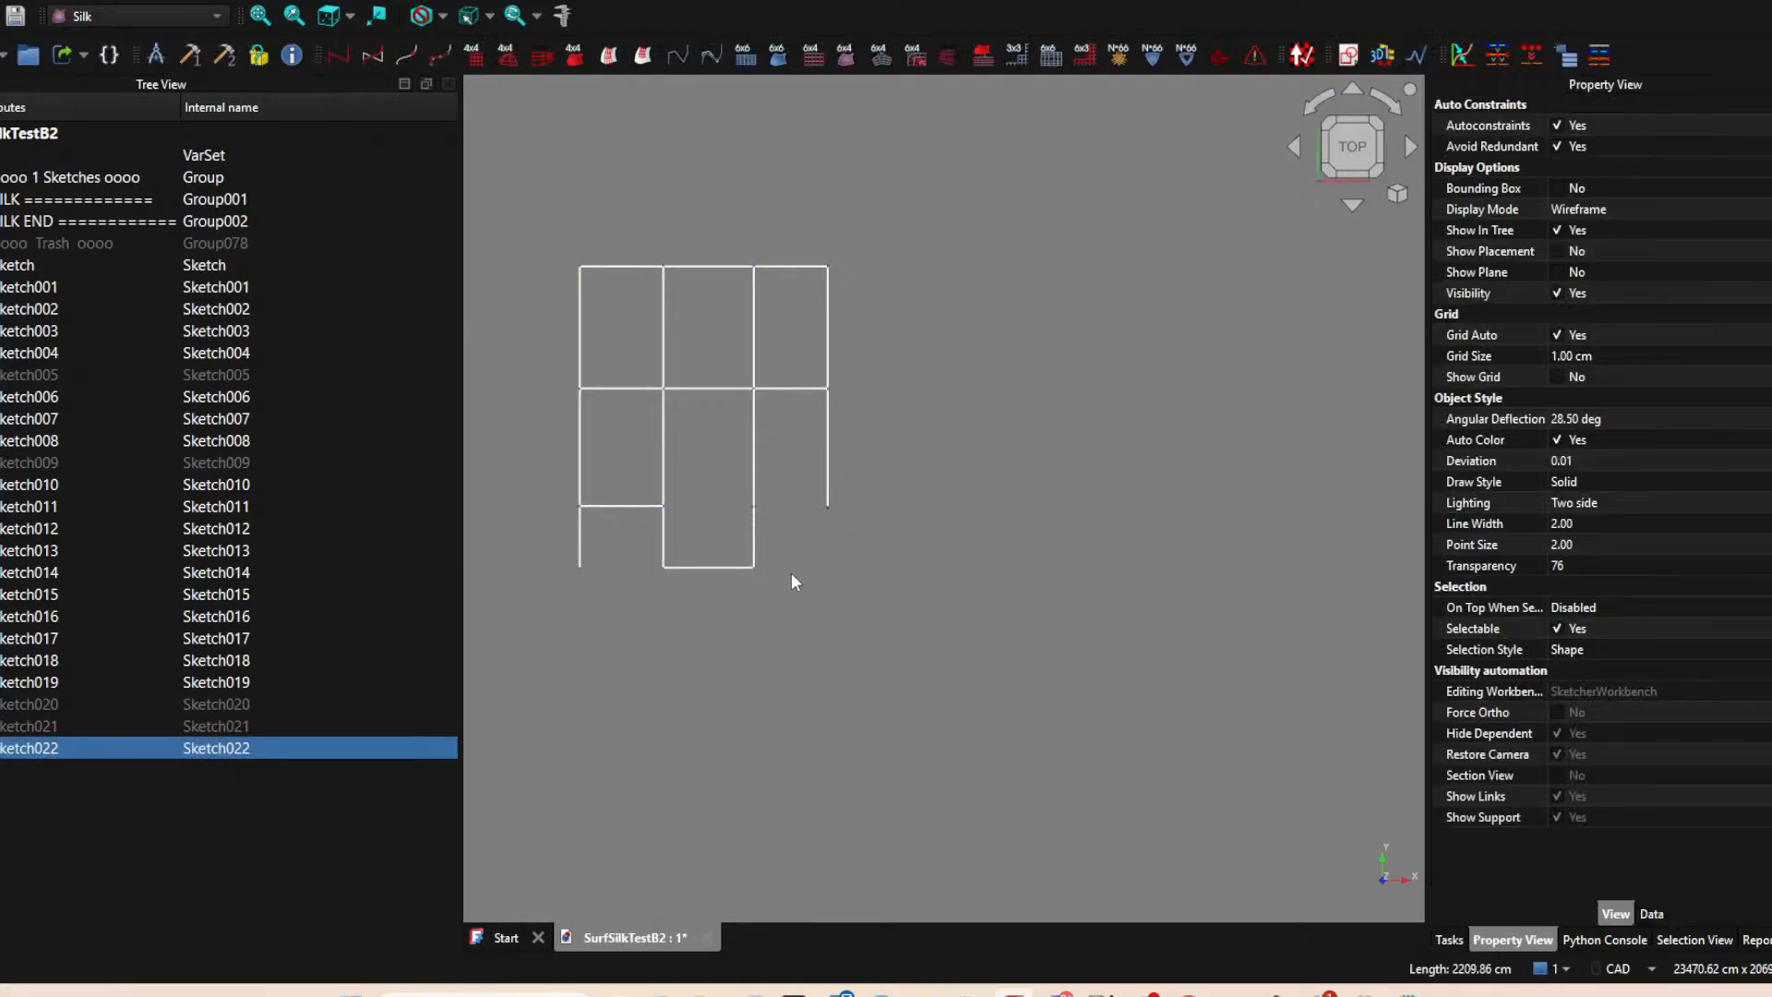
Show the hidden Sketch021, Sketch020, Sketch009 and Sketch005 again.
{"action": "left_click", "coordinate": [49, 729]}
{"action": "left_click", "coordinate": [46, 705]}
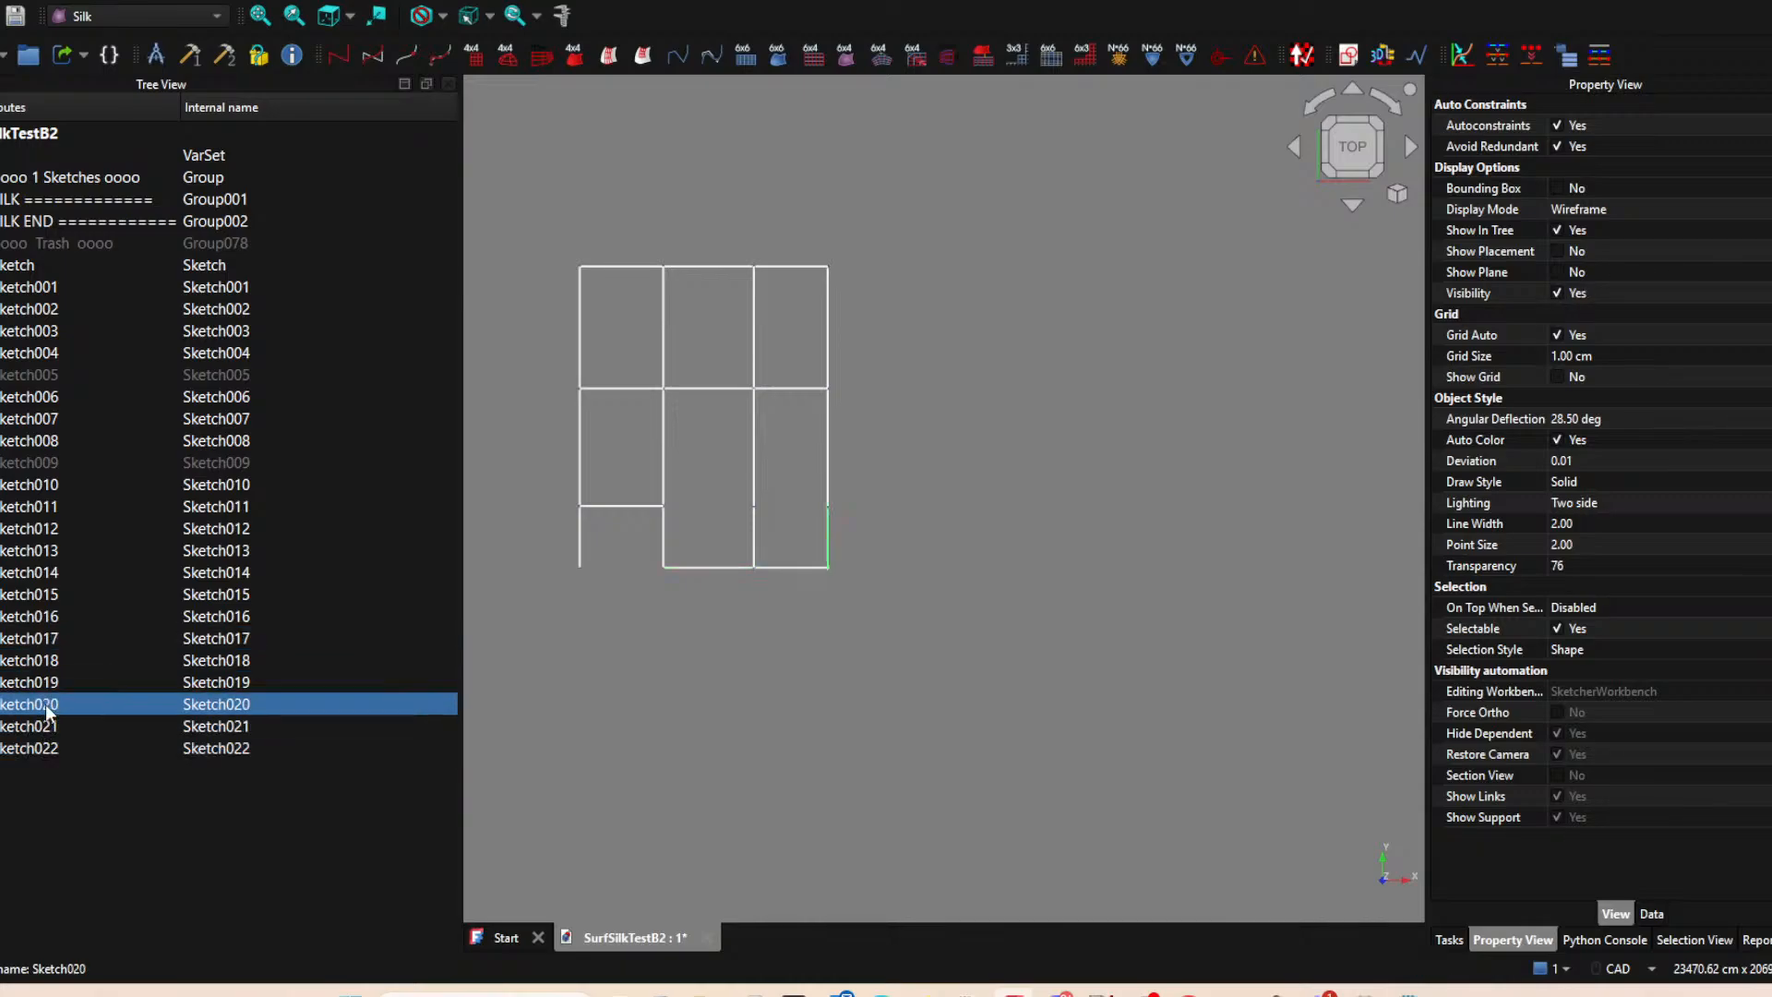
{"action": "left_click", "coordinate": [74, 462]}
{"action": "key", "text": "space"}
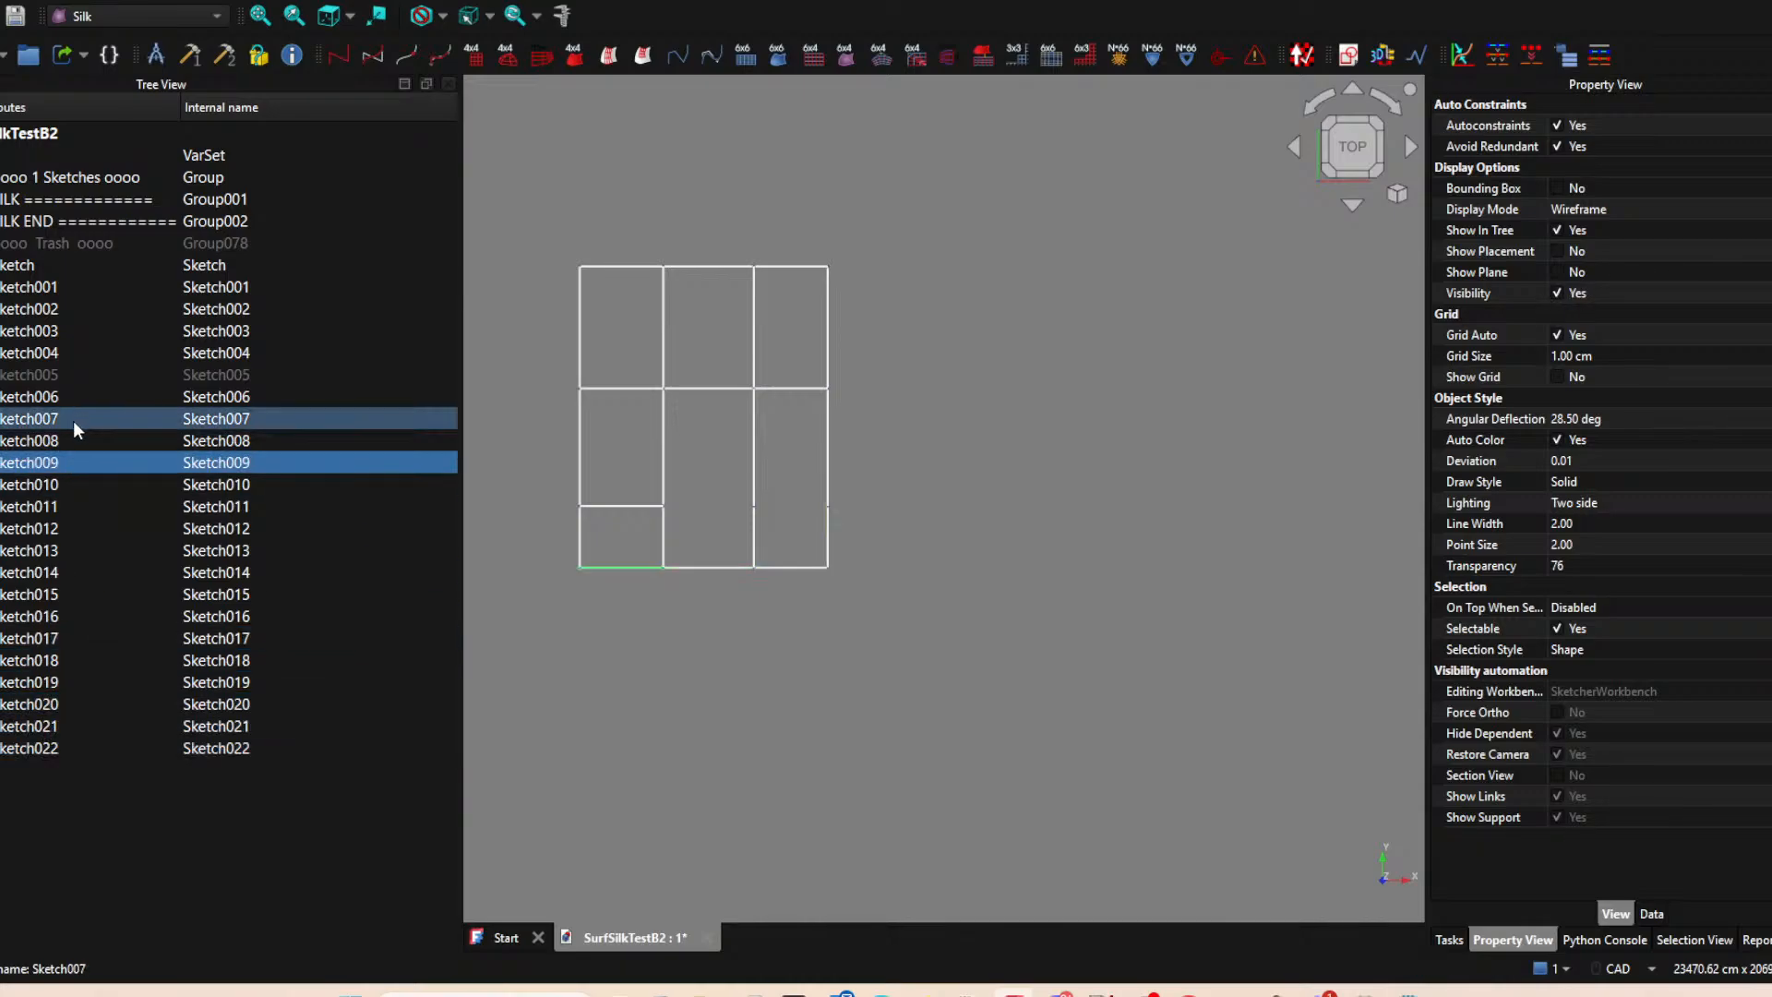
{"action": "left_click", "coordinate": [70, 376]}
{"action": "key", "text": "space"}
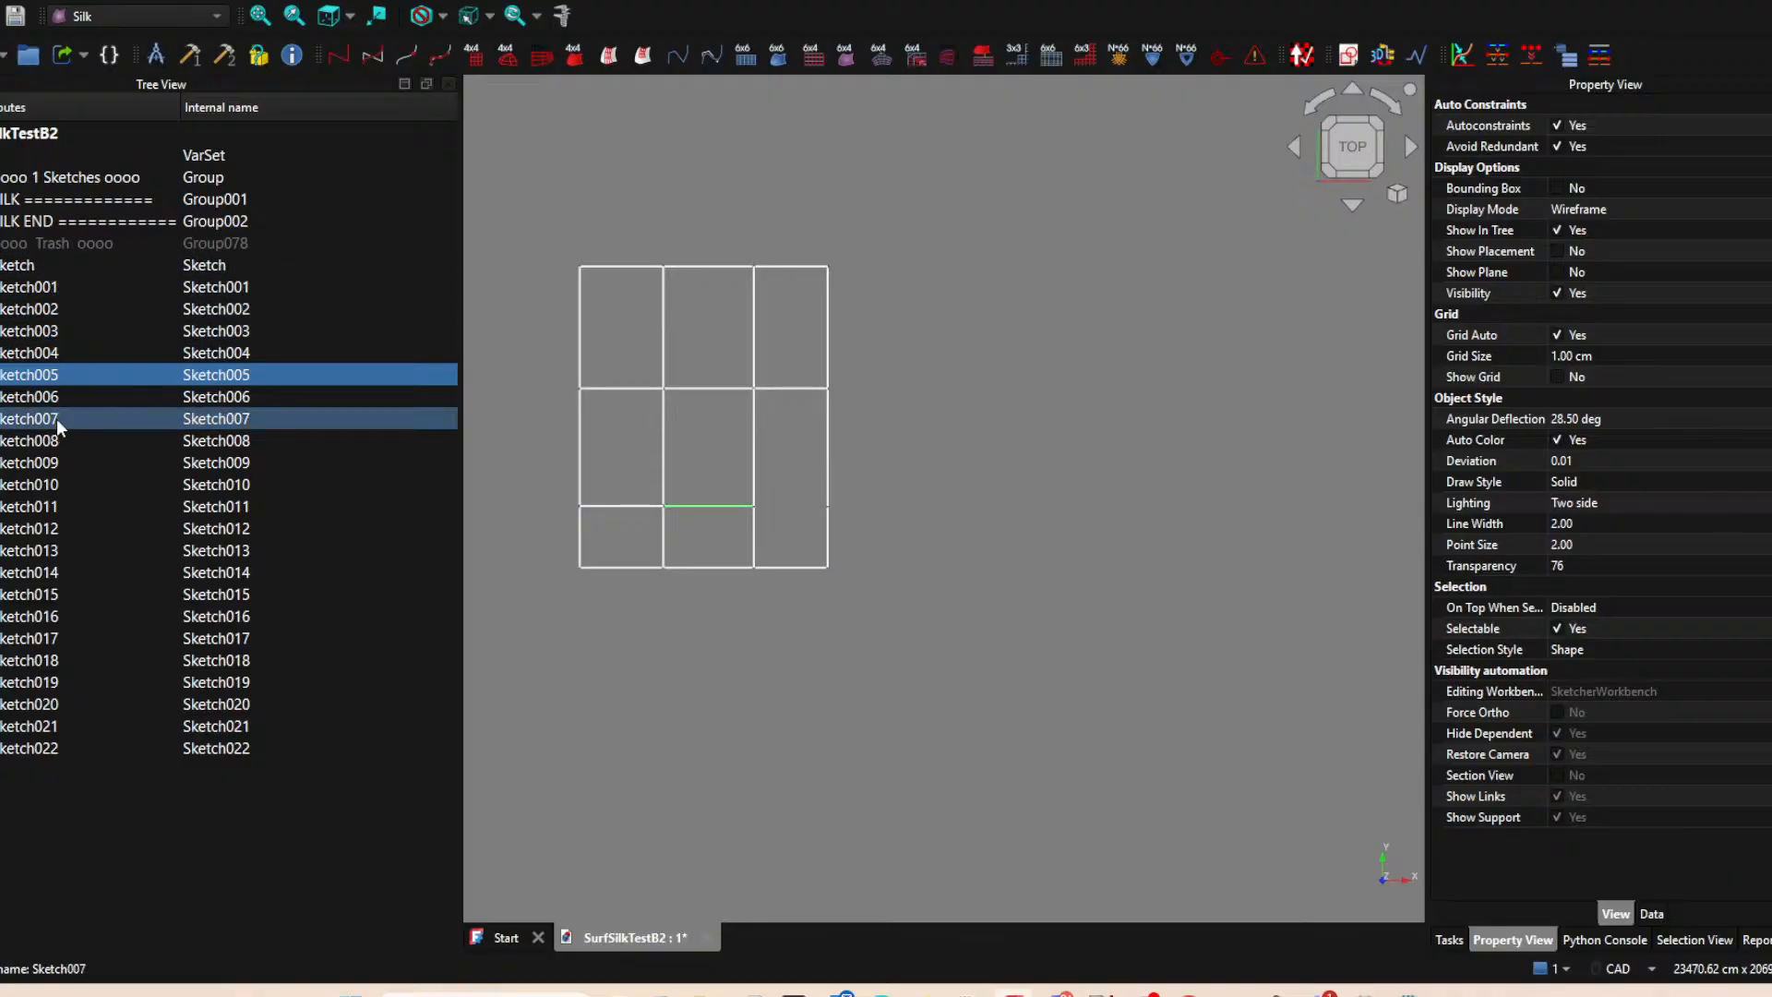
{"action": "left_click", "coordinate": [985, 678]}
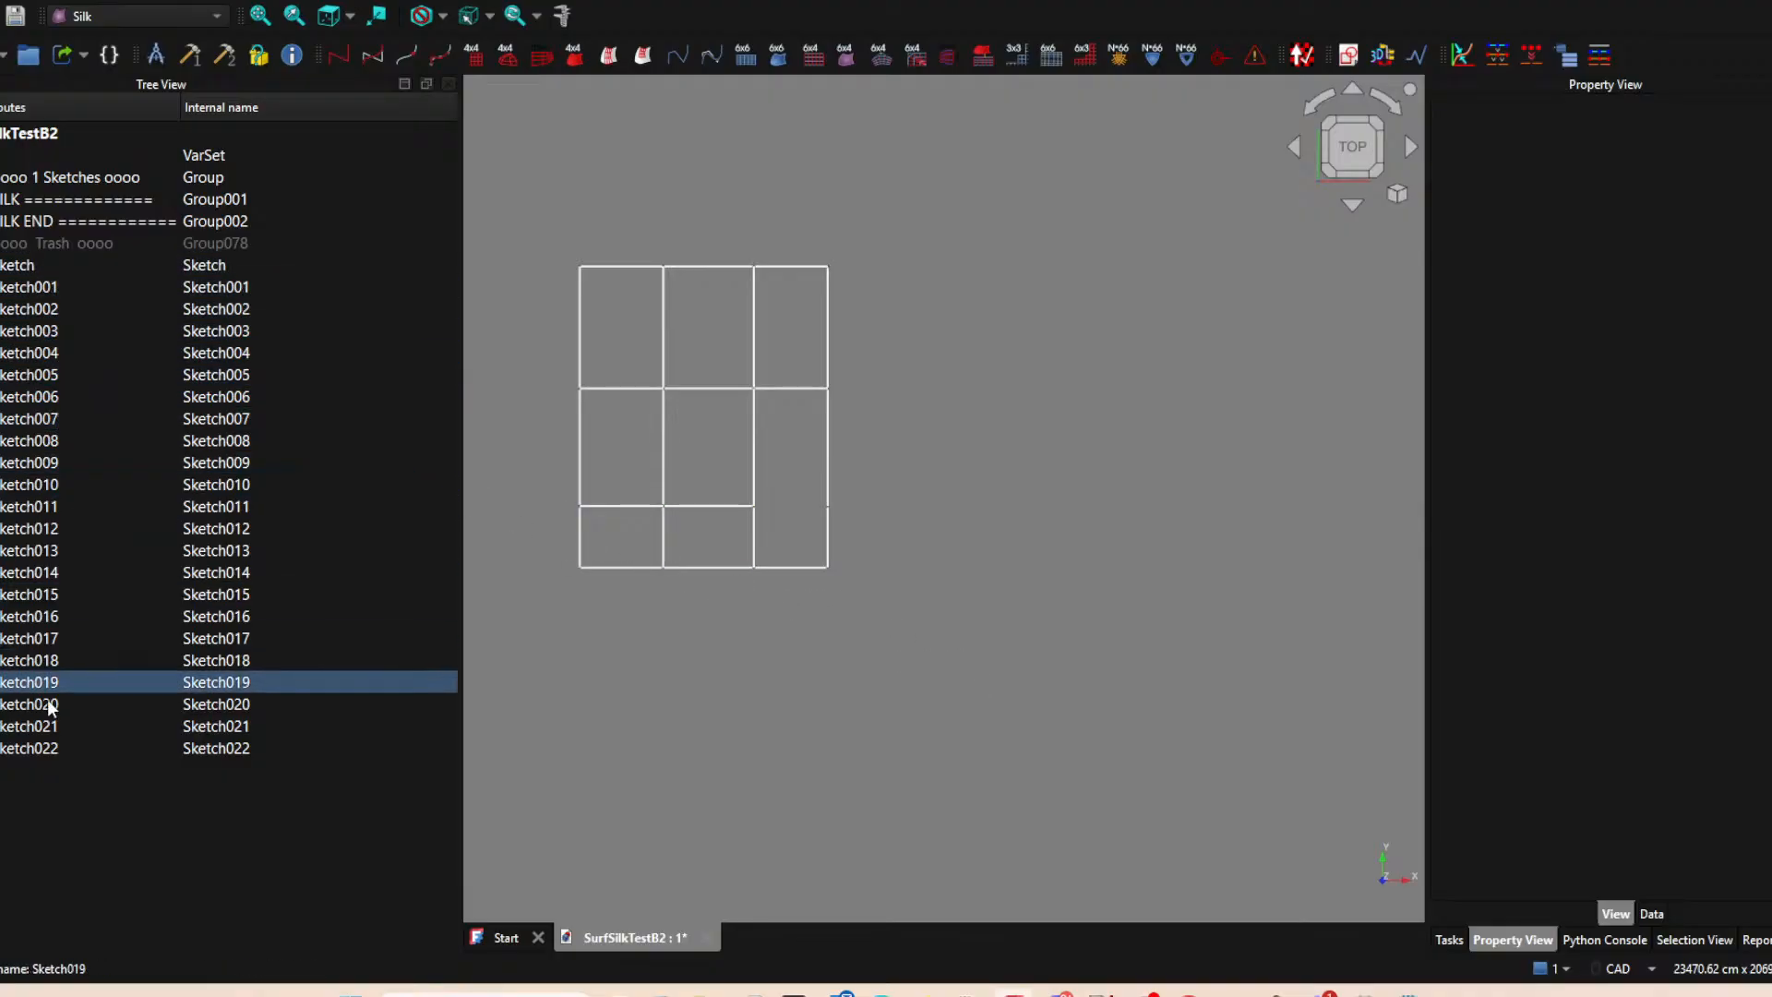
Hide Sketch019, Sketch020 and Sketch004 around the gap above the bottom-right cell to expose the neighbouring edges' endpoints.
{"action": "left_click", "coordinate": [757, 520]}
{"action": "key", "text": "space"}
{"action": "left_click", "coordinate": [834, 531]}
{"action": "key", "text": "space"}
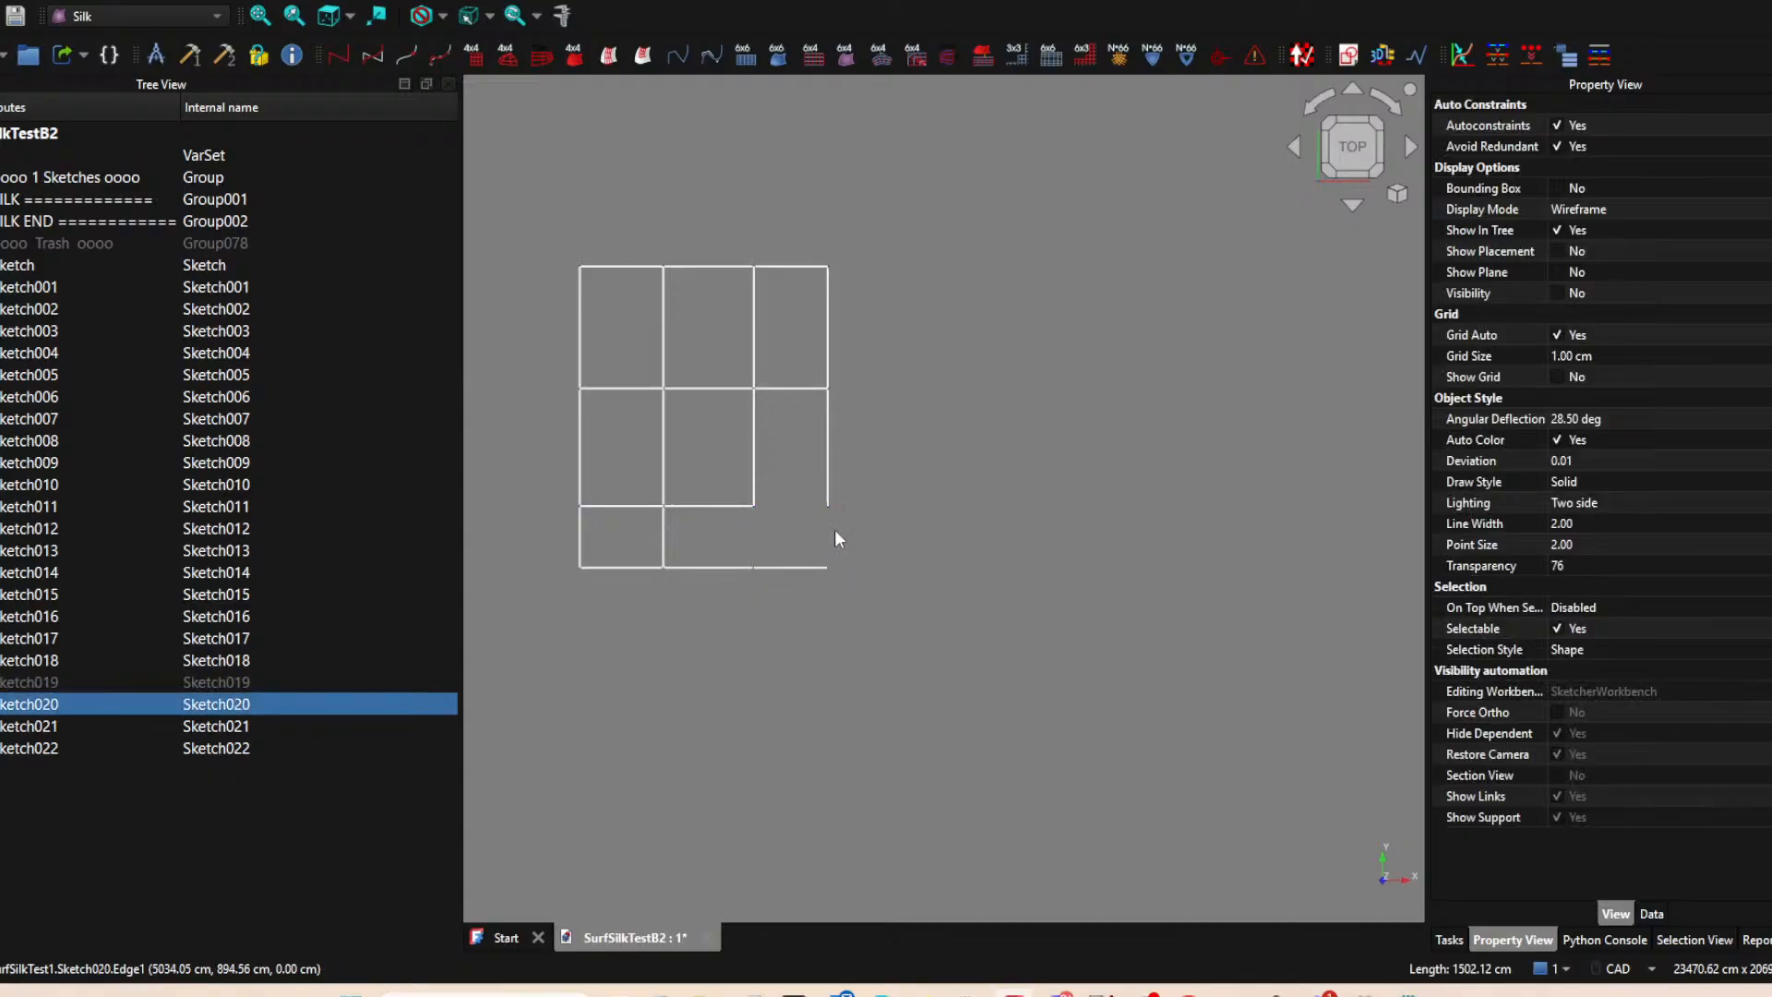
{"action": "left_click", "coordinate": [752, 484]}
{"action": "key", "text": "space"}
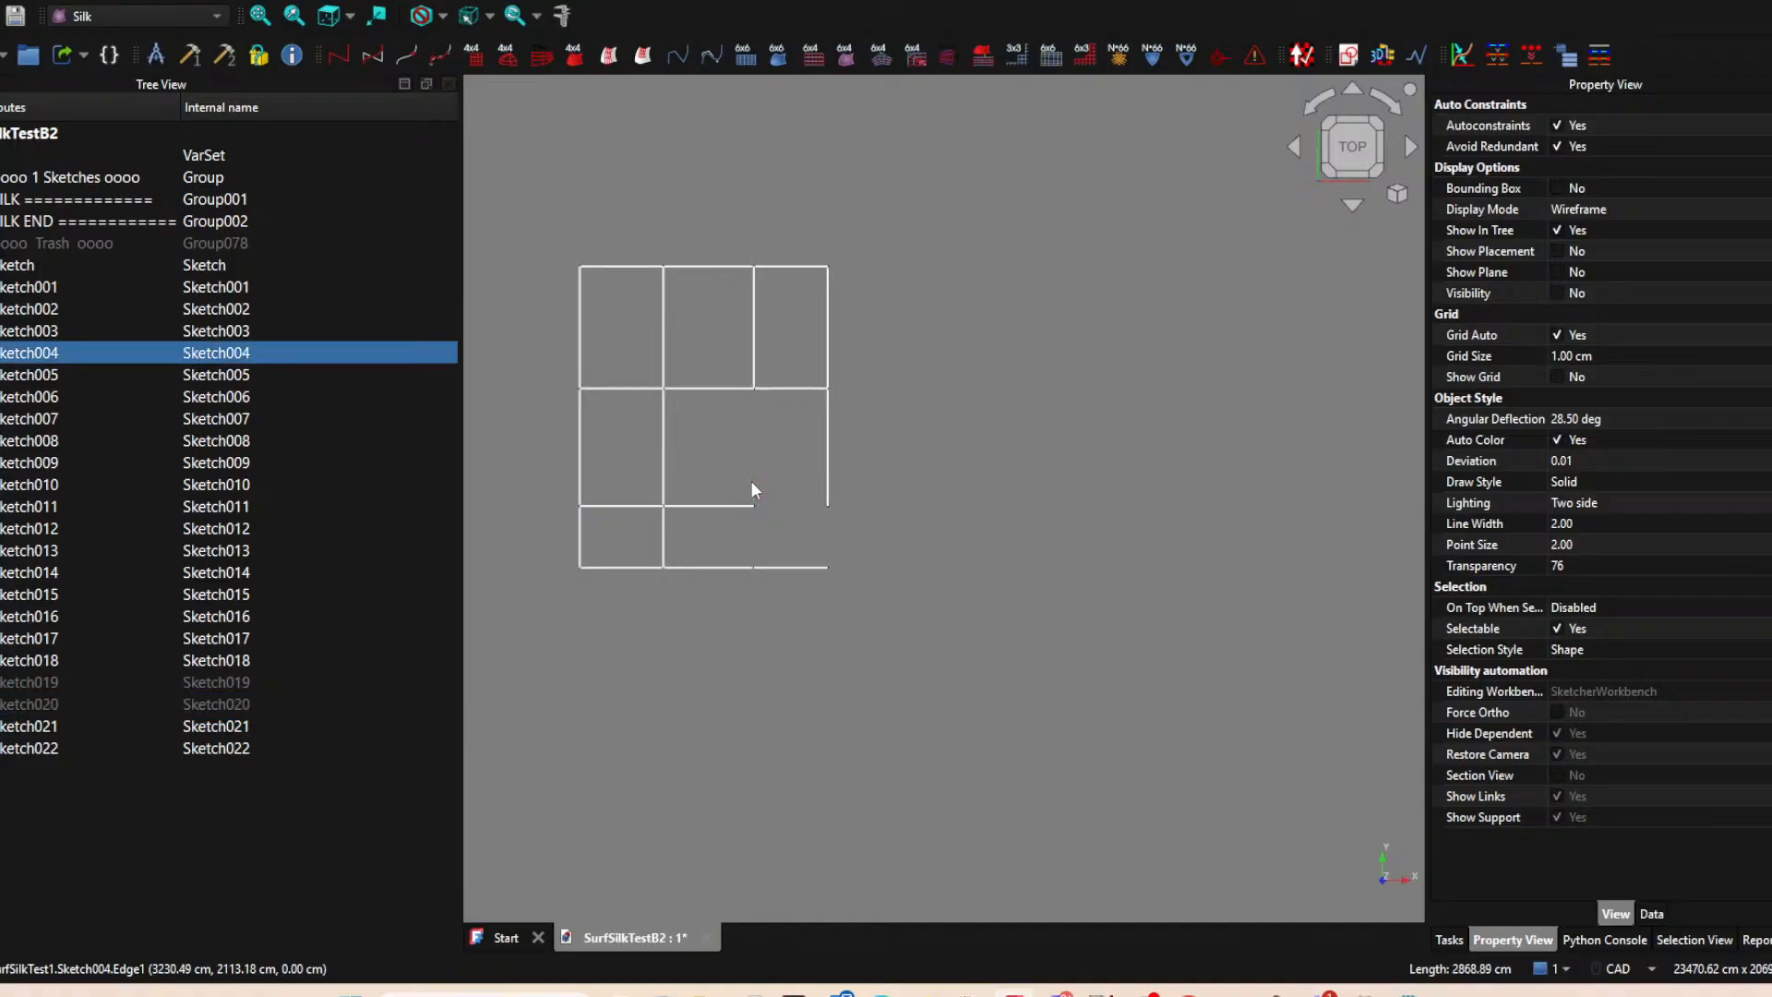
{"action": "left_click", "coordinate": [750, 402]}
Create a new sketch on the XY plane and project the two endpoints flanking the missing horizontal edge above the bottom-right cell.
{"action": "left_click", "coordinate": [1353, 51]}
{"action": "left_click", "coordinate": [816, 557]}
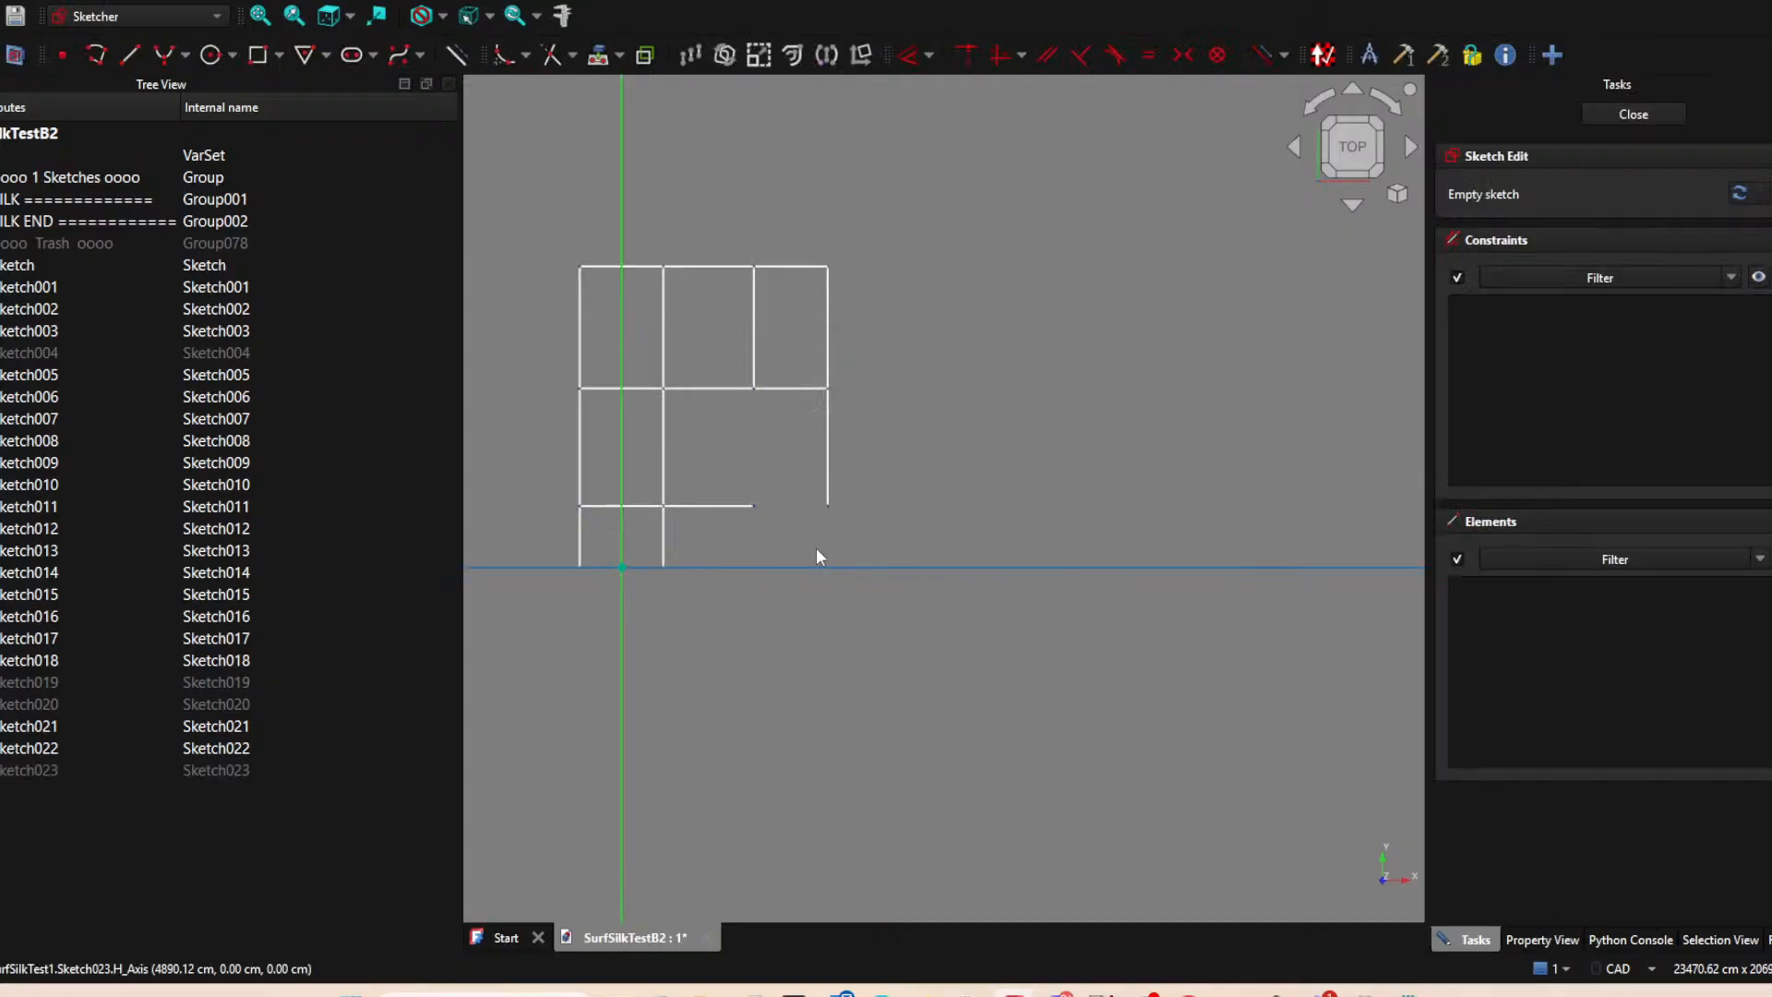
{"action": "left_click", "coordinate": [513, 68]}
{"action": "left_click", "coordinate": [753, 506]}
{"action": "left_click", "coordinate": [829, 509]}
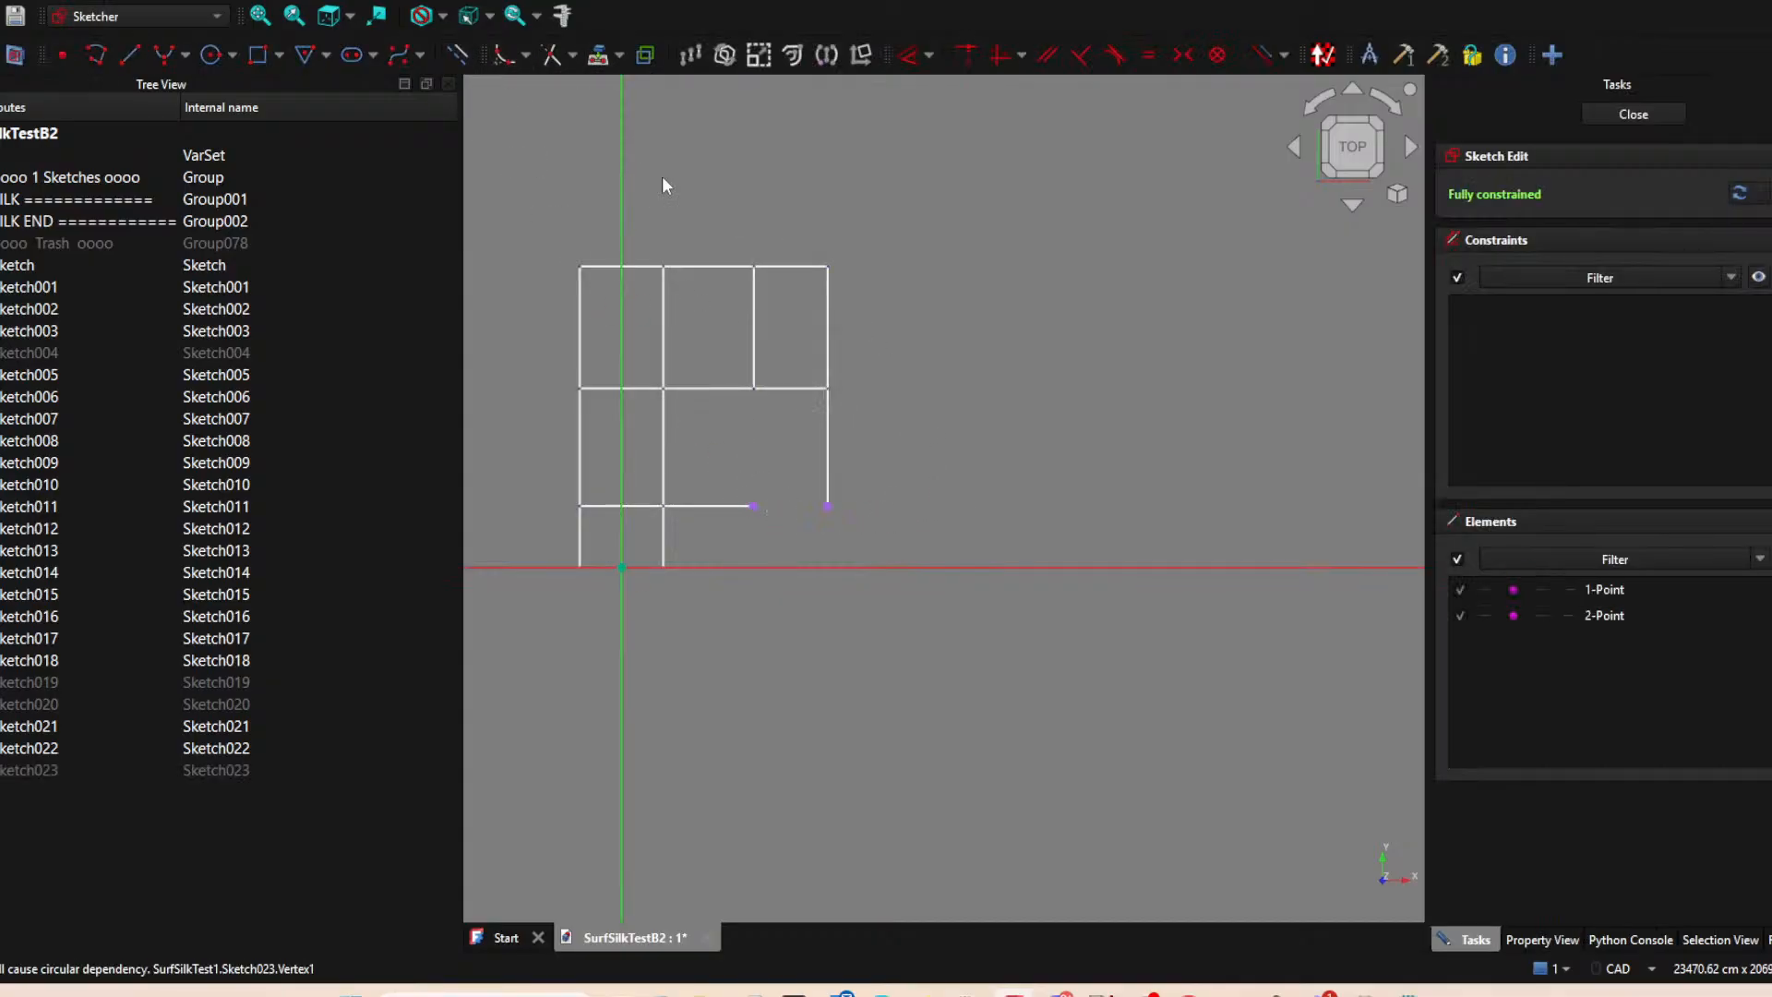
Draw a line between the two projected points as the bottom-right cell's upper edge and close the sketch.
{"action": "left_click", "coordinate": [129, 54]}
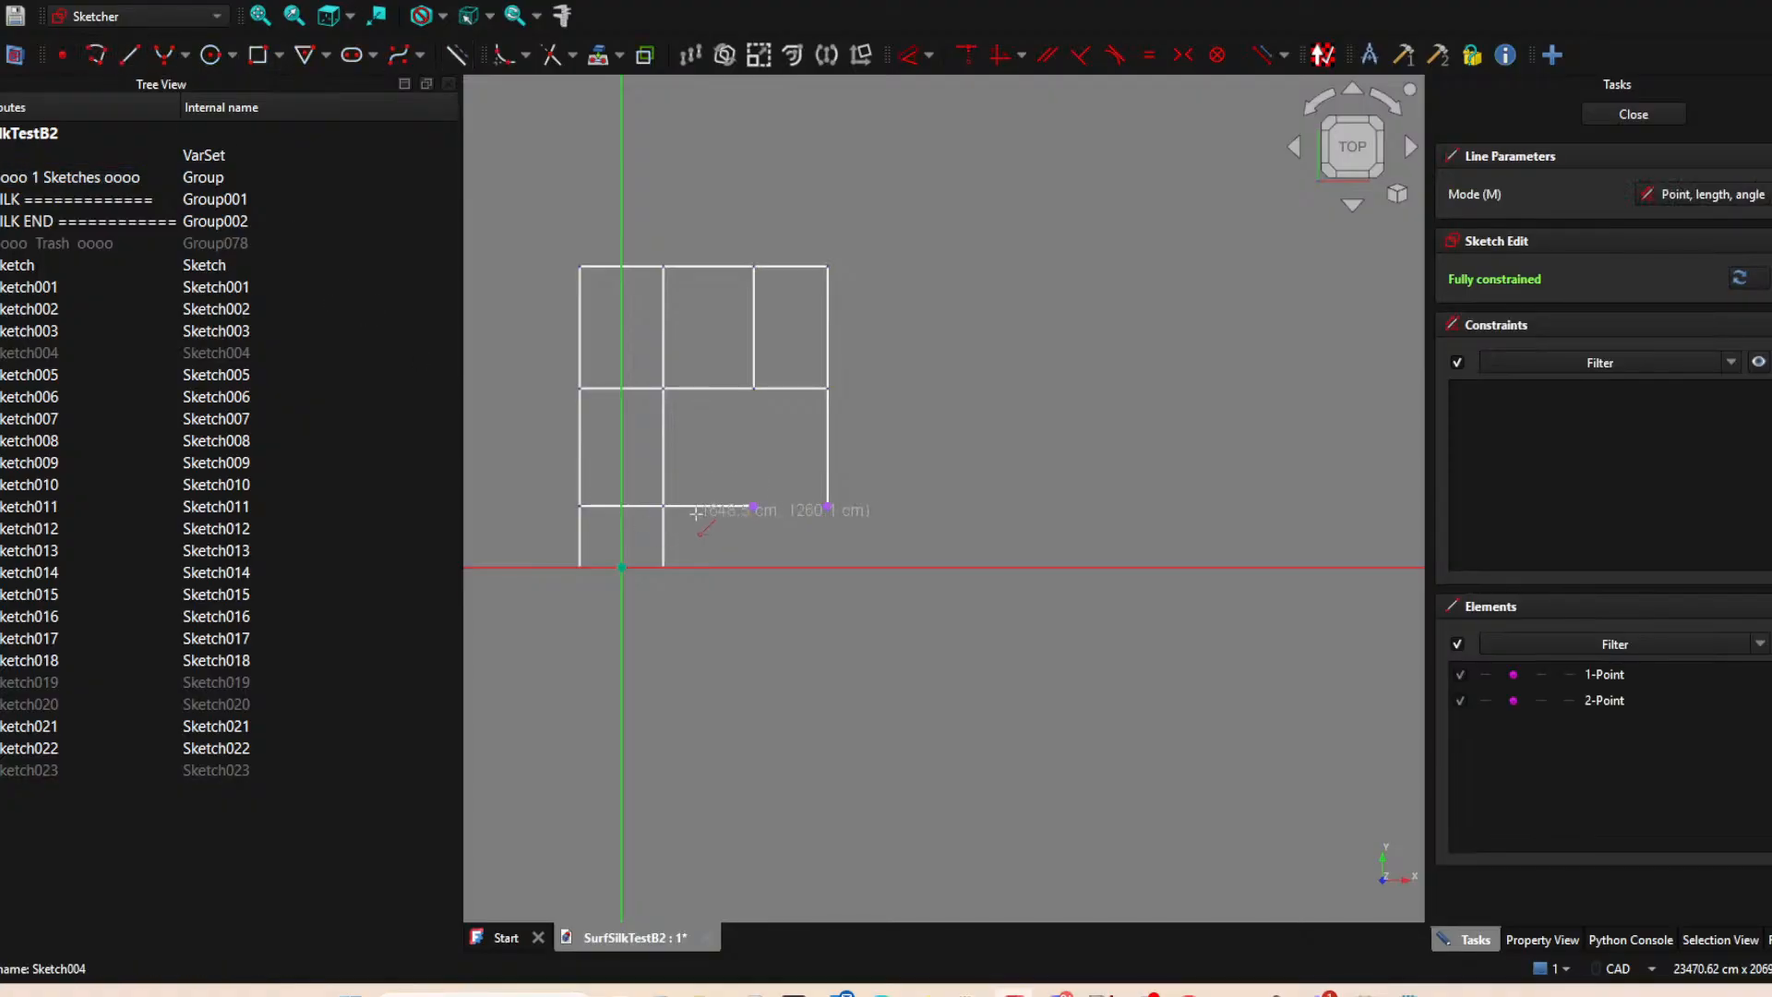
{"action": "left_click", "coordinate": [753, 506]}
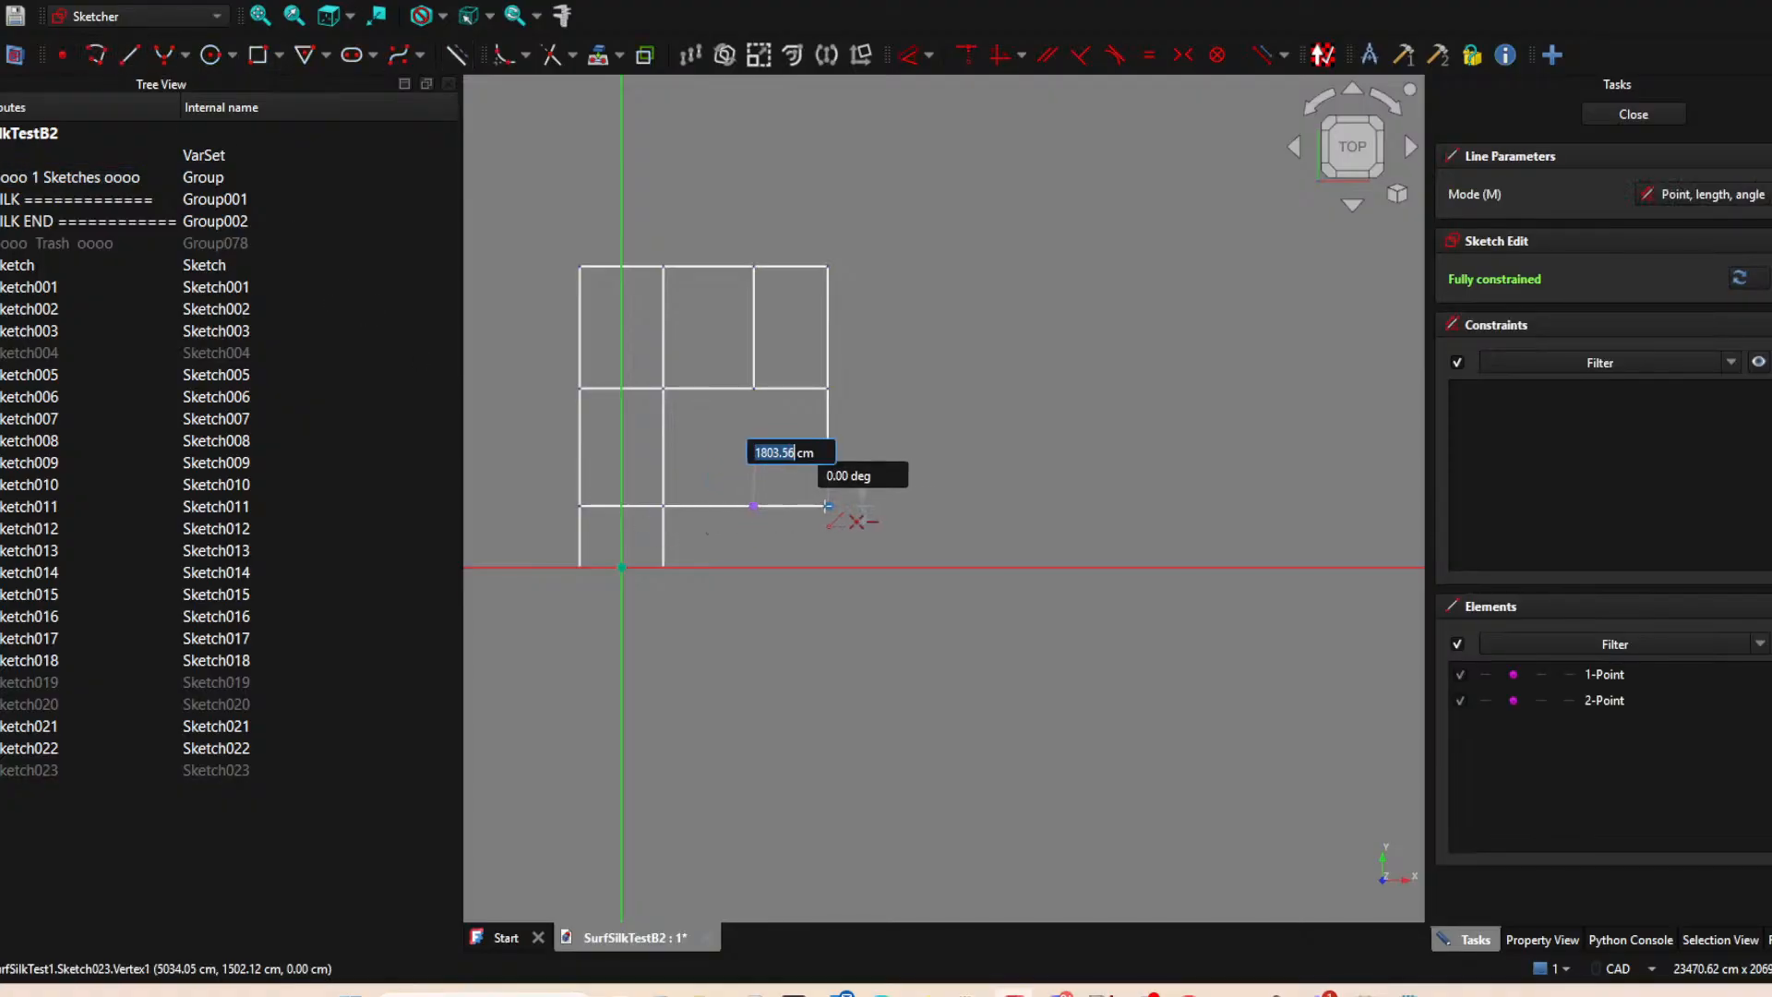
{"action": "left_click", "coordinate": [828, 506]}
{"action": "left_click", "coordinate": [1604, 112]}
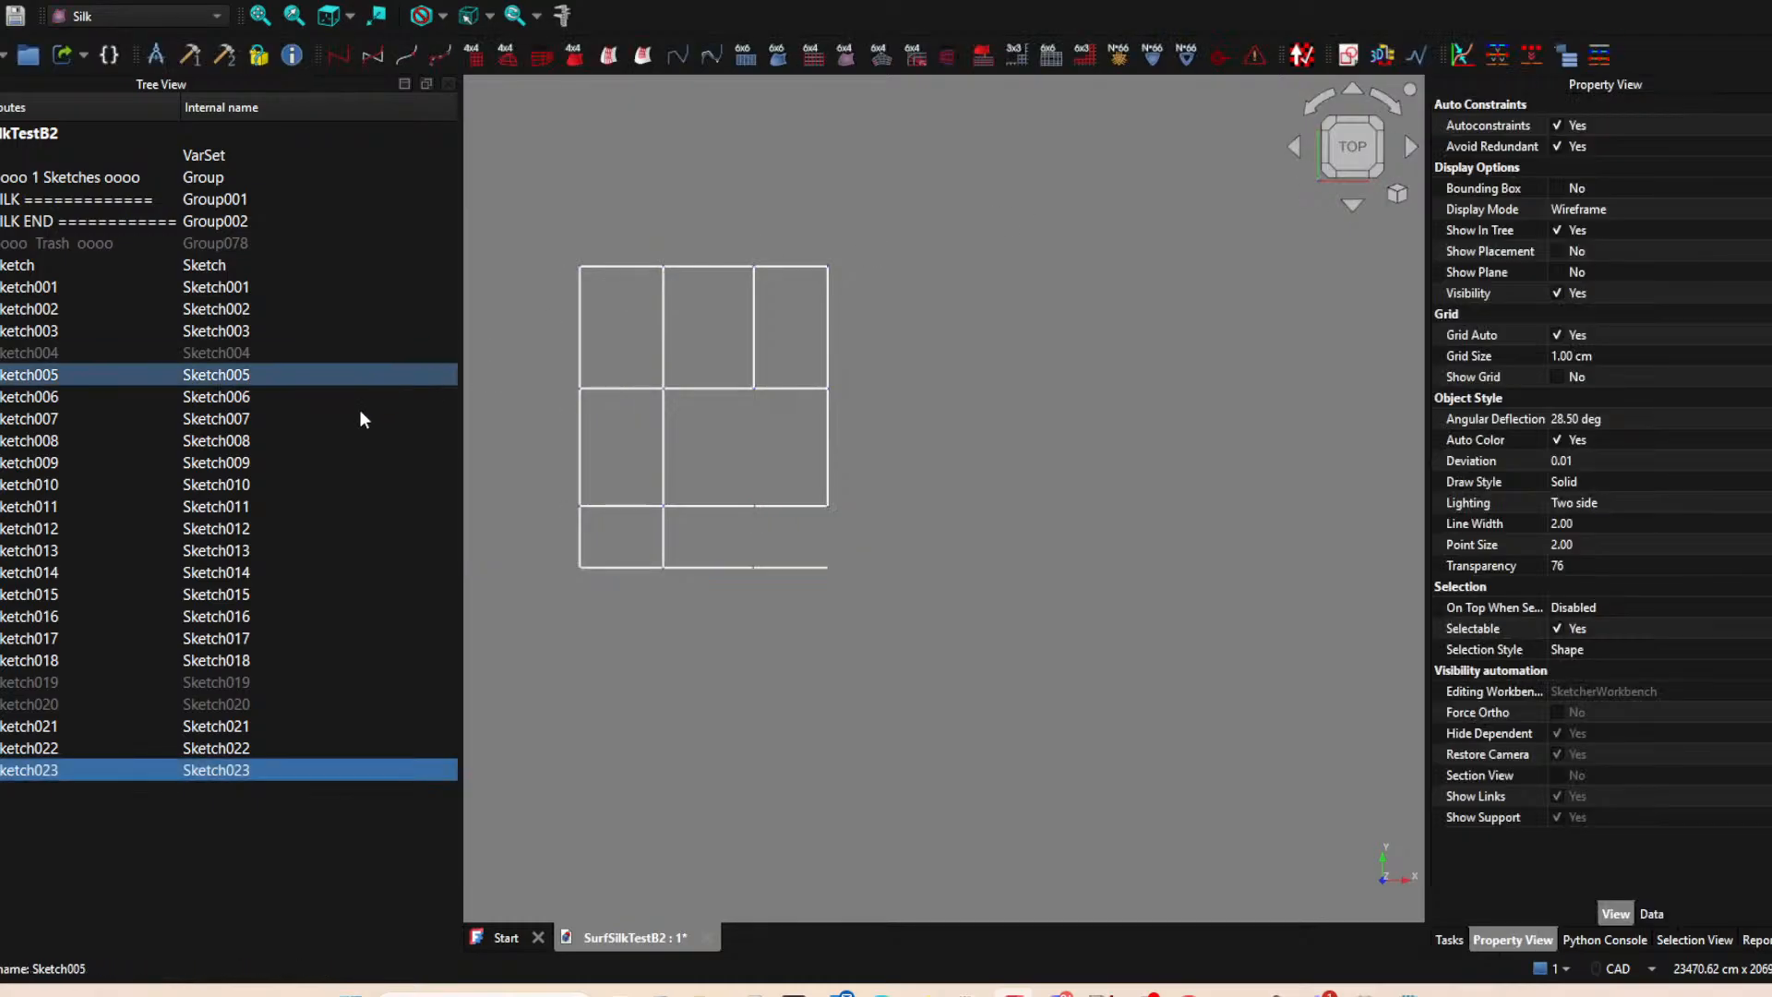
Show the hidden Sketch004, Sketch020 and Sketch019 again and clear the selection.
{"action": "left_click", "coordinate": [62, 336]}
{"action": "left_click", "coordinate": [58, 355]}
{"action": "key", "text": "space"}
{"action": "left_click", "coordinate": [59, 699]}
{"action": "key", "text": "space"}
{"action": "left_click", "coordinate": [59, 680]}
{"action": "key", "text": "space"}
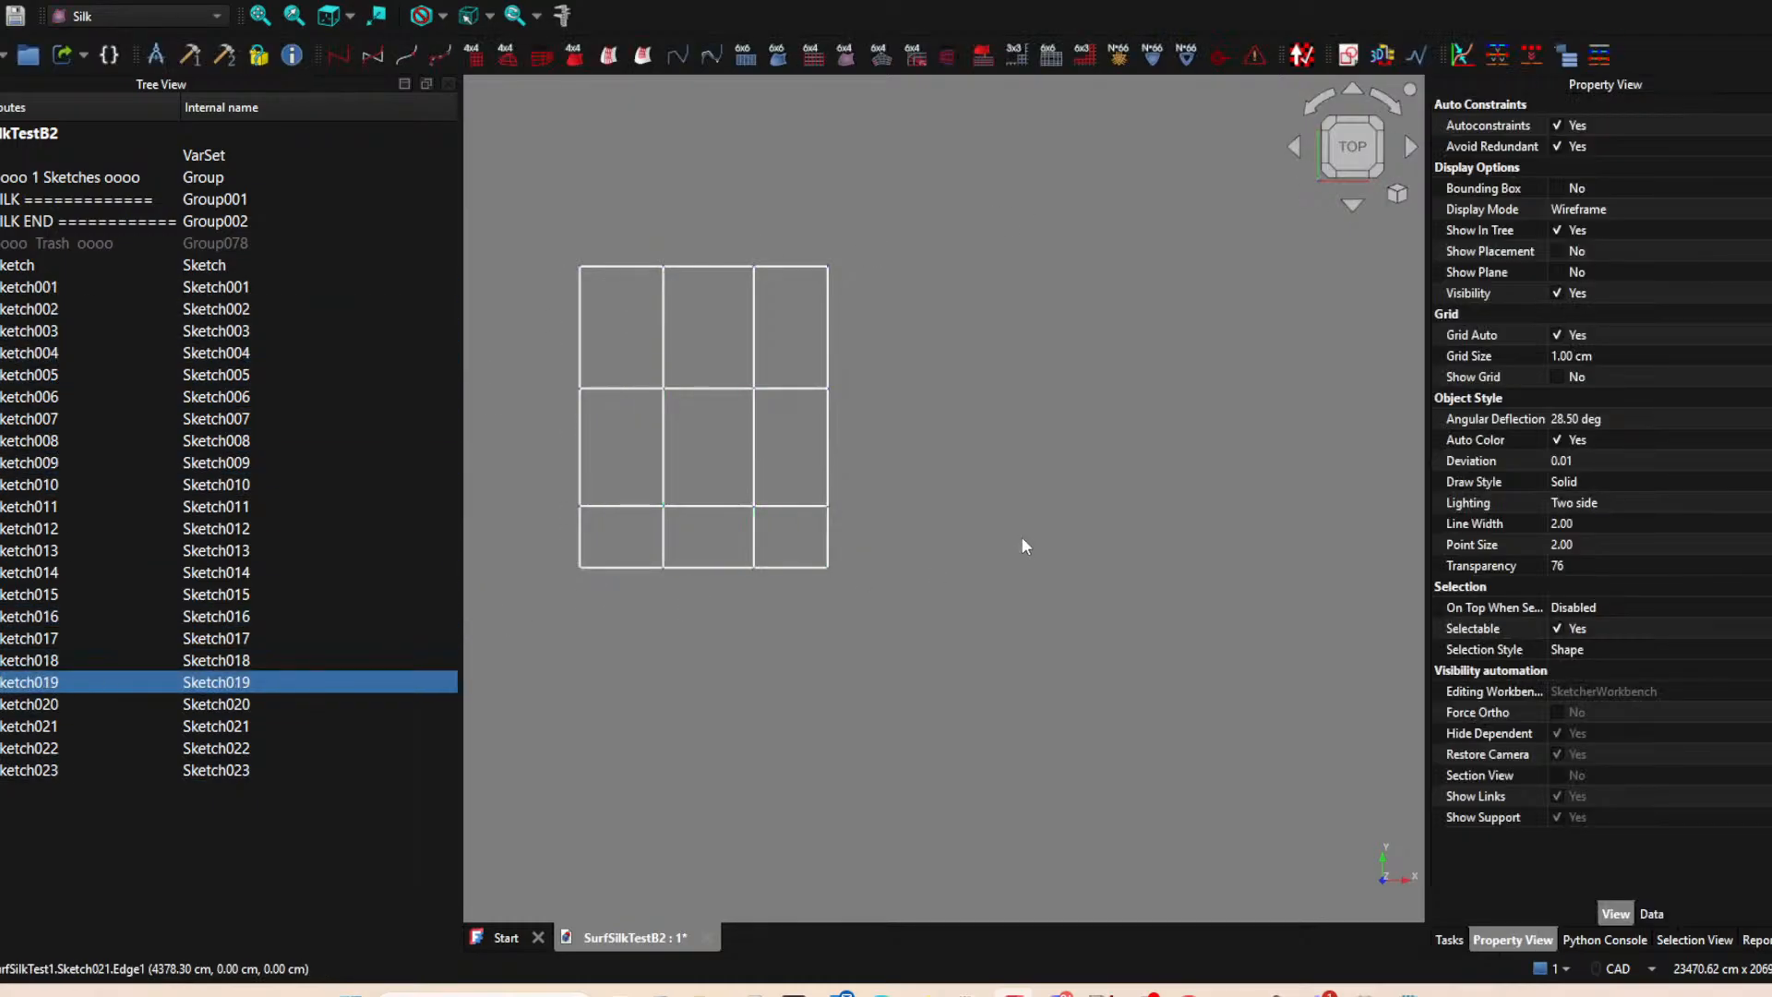
{"action": "left_click", "coordinate": [1020, 544]}
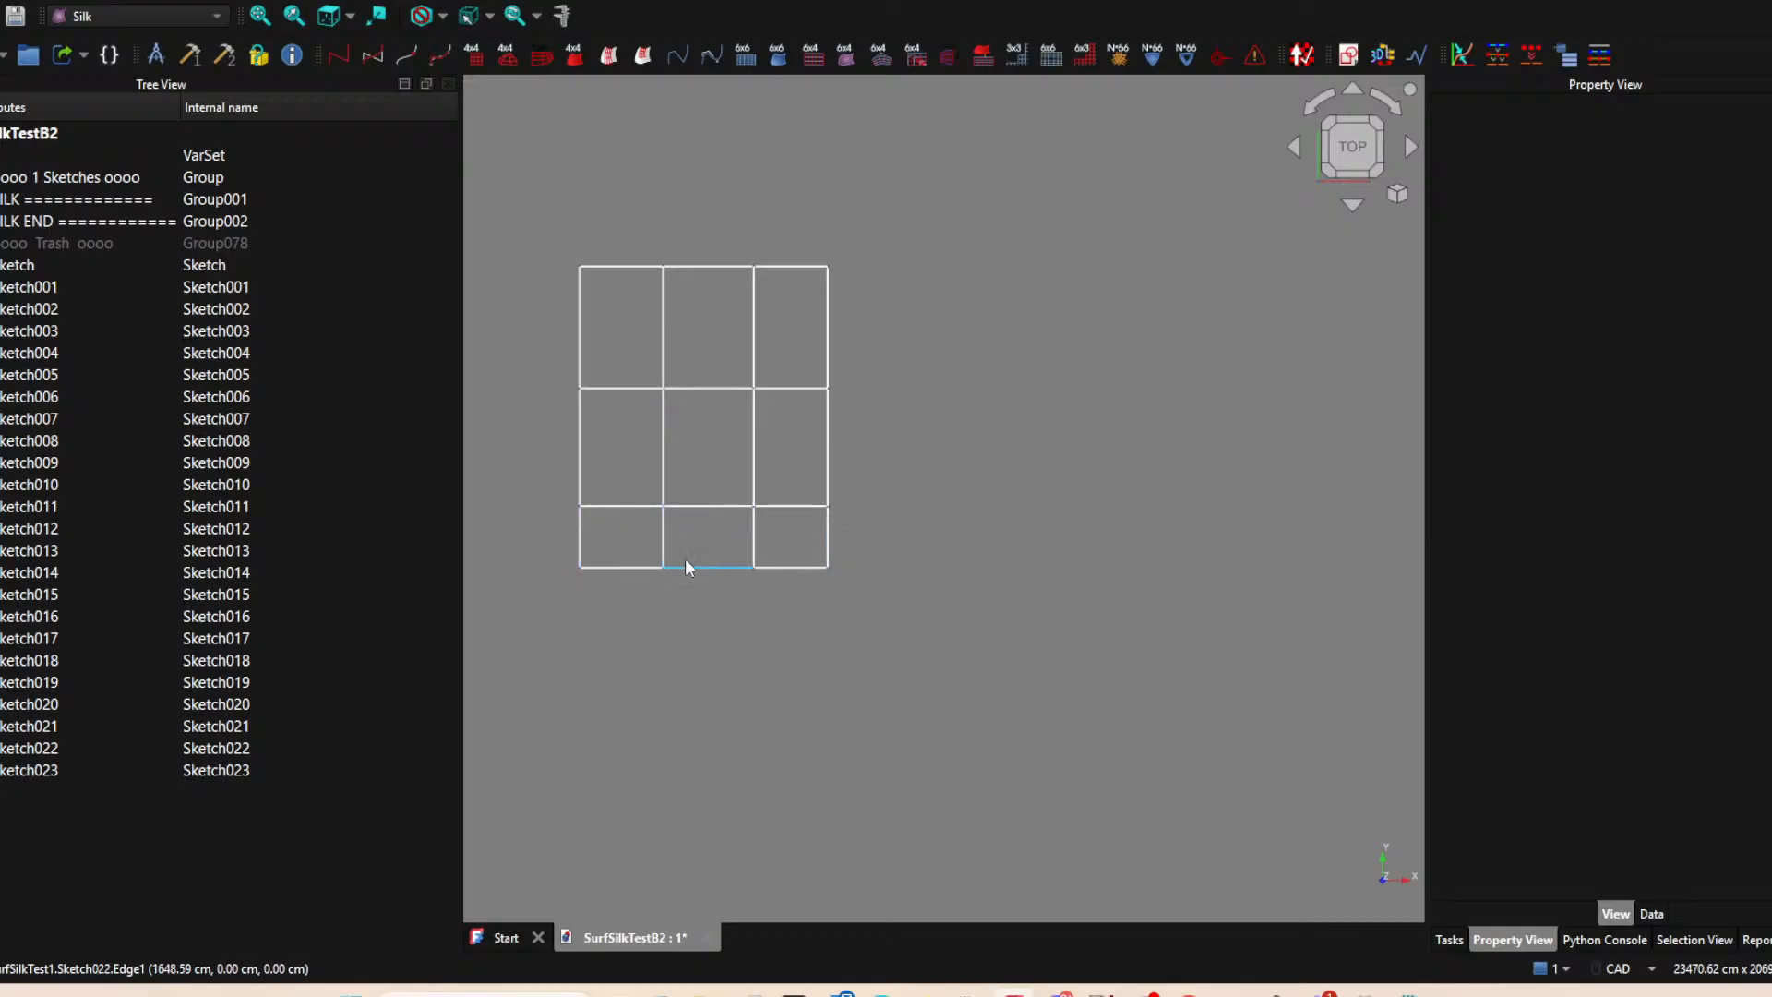
Toggle each sketch's visibility off and on in order, from Sketch through Sketch023, to check which grid edge it holds.
{"action": "left_click", "coordinate": [8, 272]}
{"action": "key", "text": "space"}
{"action": "key", "text": "space"}
{"action": "left_click", "coordinate": [27, 293]}
{"action": "key", "text": "space"}
{"action": "key", "text": "space"}
{"action": "left_click", "coordinate": [37, 307]}
{"action": "key", "text": "space"}
{"action": "key", "text": "space"}
{"action": "left_click", "coordinate": [42, 329]}
{"action": "key", "text": "space"}
{"action": "key", "text": "space"}
{"action": "left_click", "coordinate": [48, 358]}
{"action": "key", "text": "space"}
{"action": "key", "text": "space"}
{"action": "left_click", "coordinate": [47, 376]}
{"action": "key", "text": "space"}
{"action": "key", "text": "space"}
{"action": "left_click", "coordinate": [46, 395]}
{"action": "key", "text": "space"}
{"action": "key", "text": "space"}
{"action": "left_click", "coordinate": [57, 415]}
{"action": "key", "text": "space"}
{"action": "key", "text": "space"}
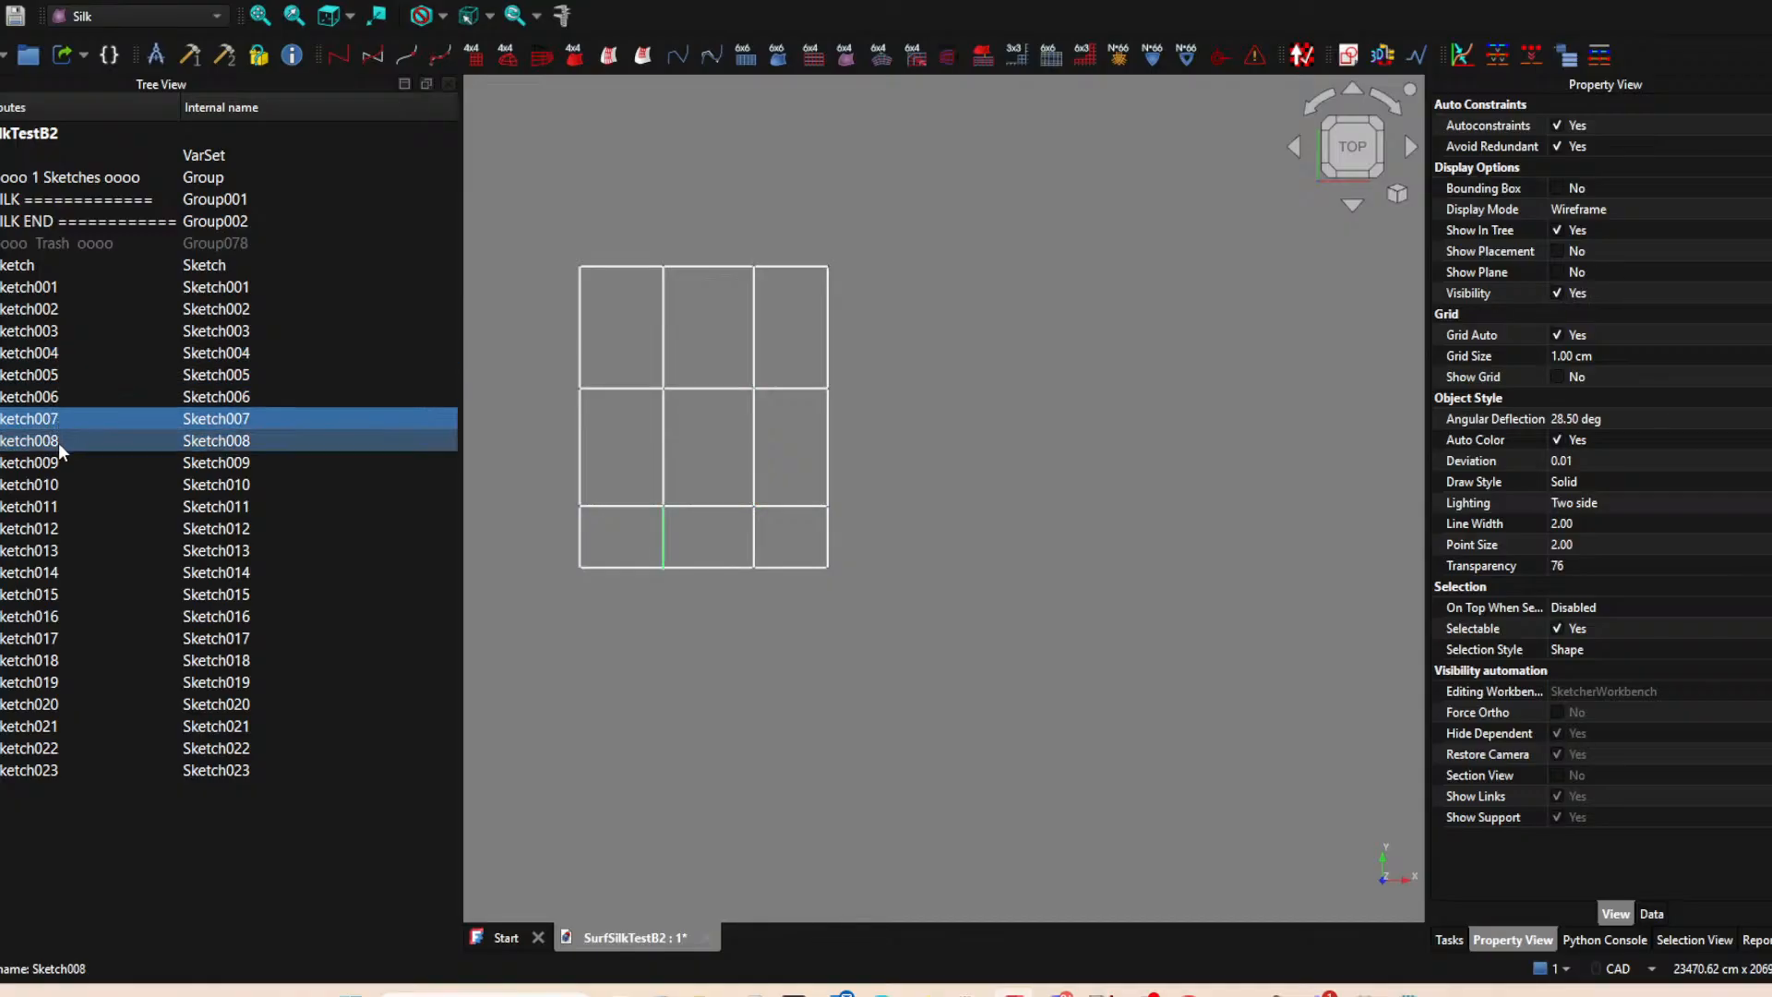
{"action": "left_click", "coordinate": [59, 443]}
{"action": "key", "text": "space"}
{"action": "key", "text": "space"}
{"action": "left_click", "coordinate": [58, 452]}
{"action": "key", "text": "space"}
{"action": "key", "text": "space"}
{"action": "left_click", "coordinate": [58, 477]}
{"action": "key", "text": "space"}
{"action": "key", "text": "space"}
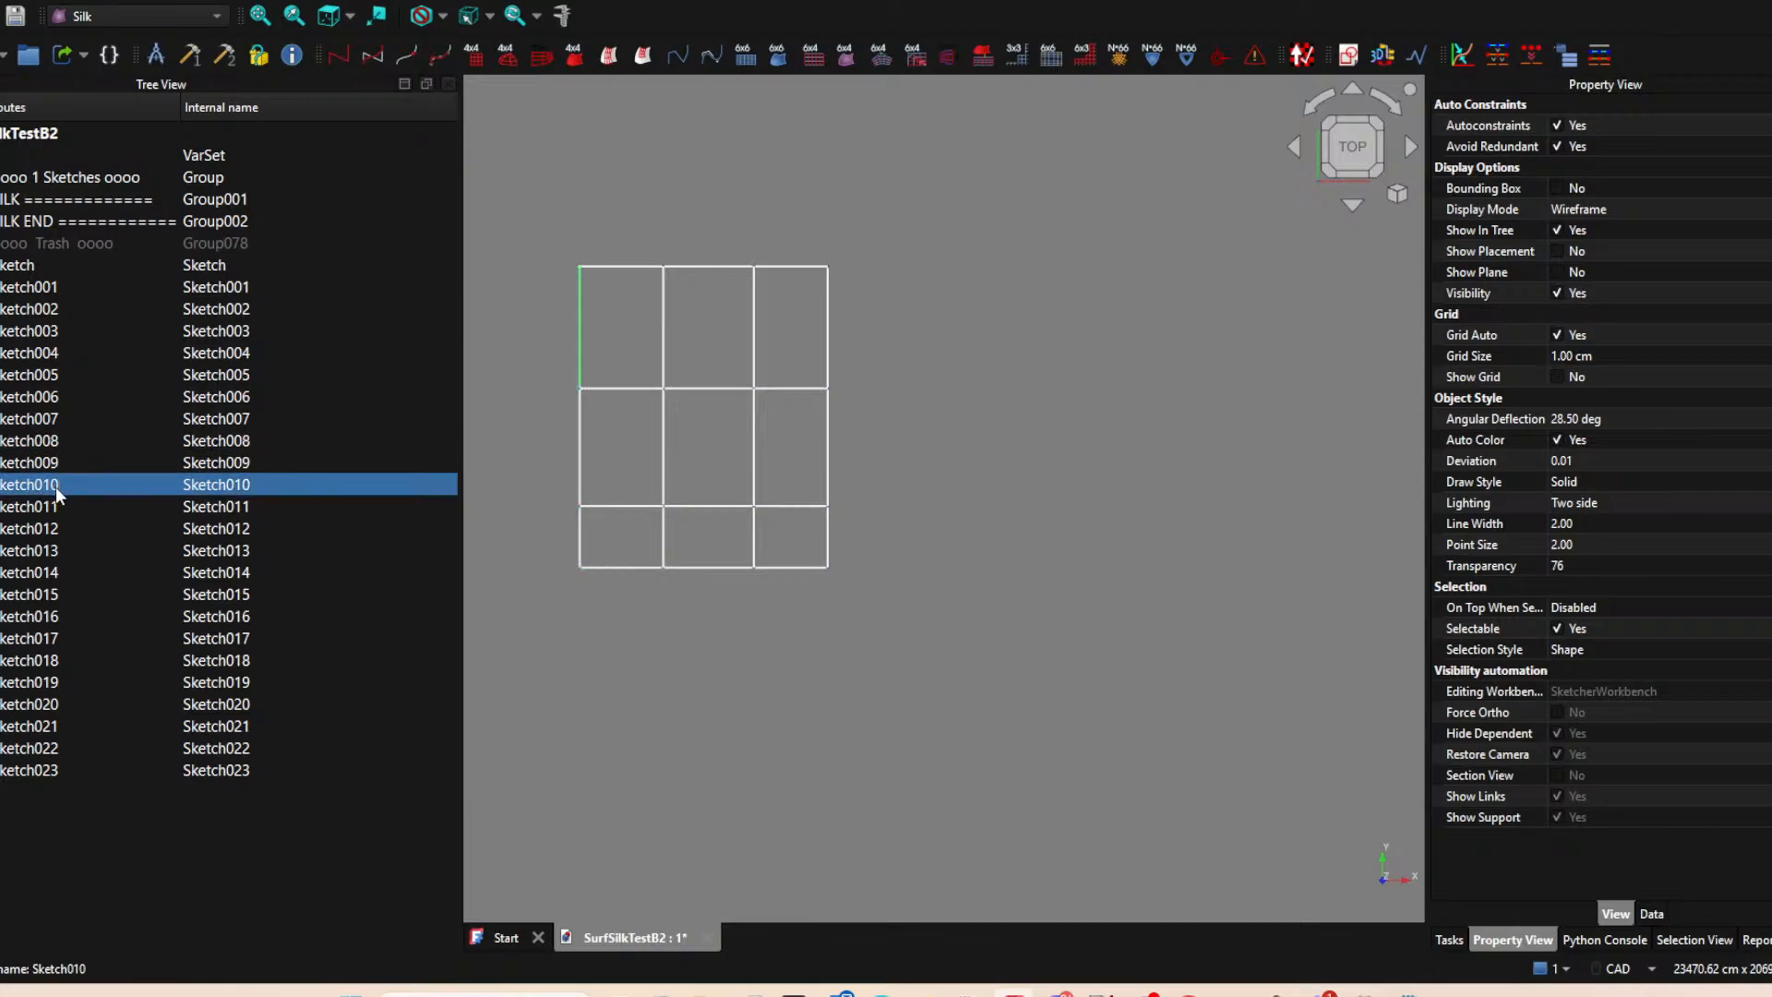
{"action": "left_click", "coordinate": [54, 505]}
{"action": "key", "text": "space"}
{"action": "key", "text": "space"}
{"action": "left_click", "coordinate": [49, 530]}
{"action": "key", "text": "space"}
{"action": "key", "text": "space"}
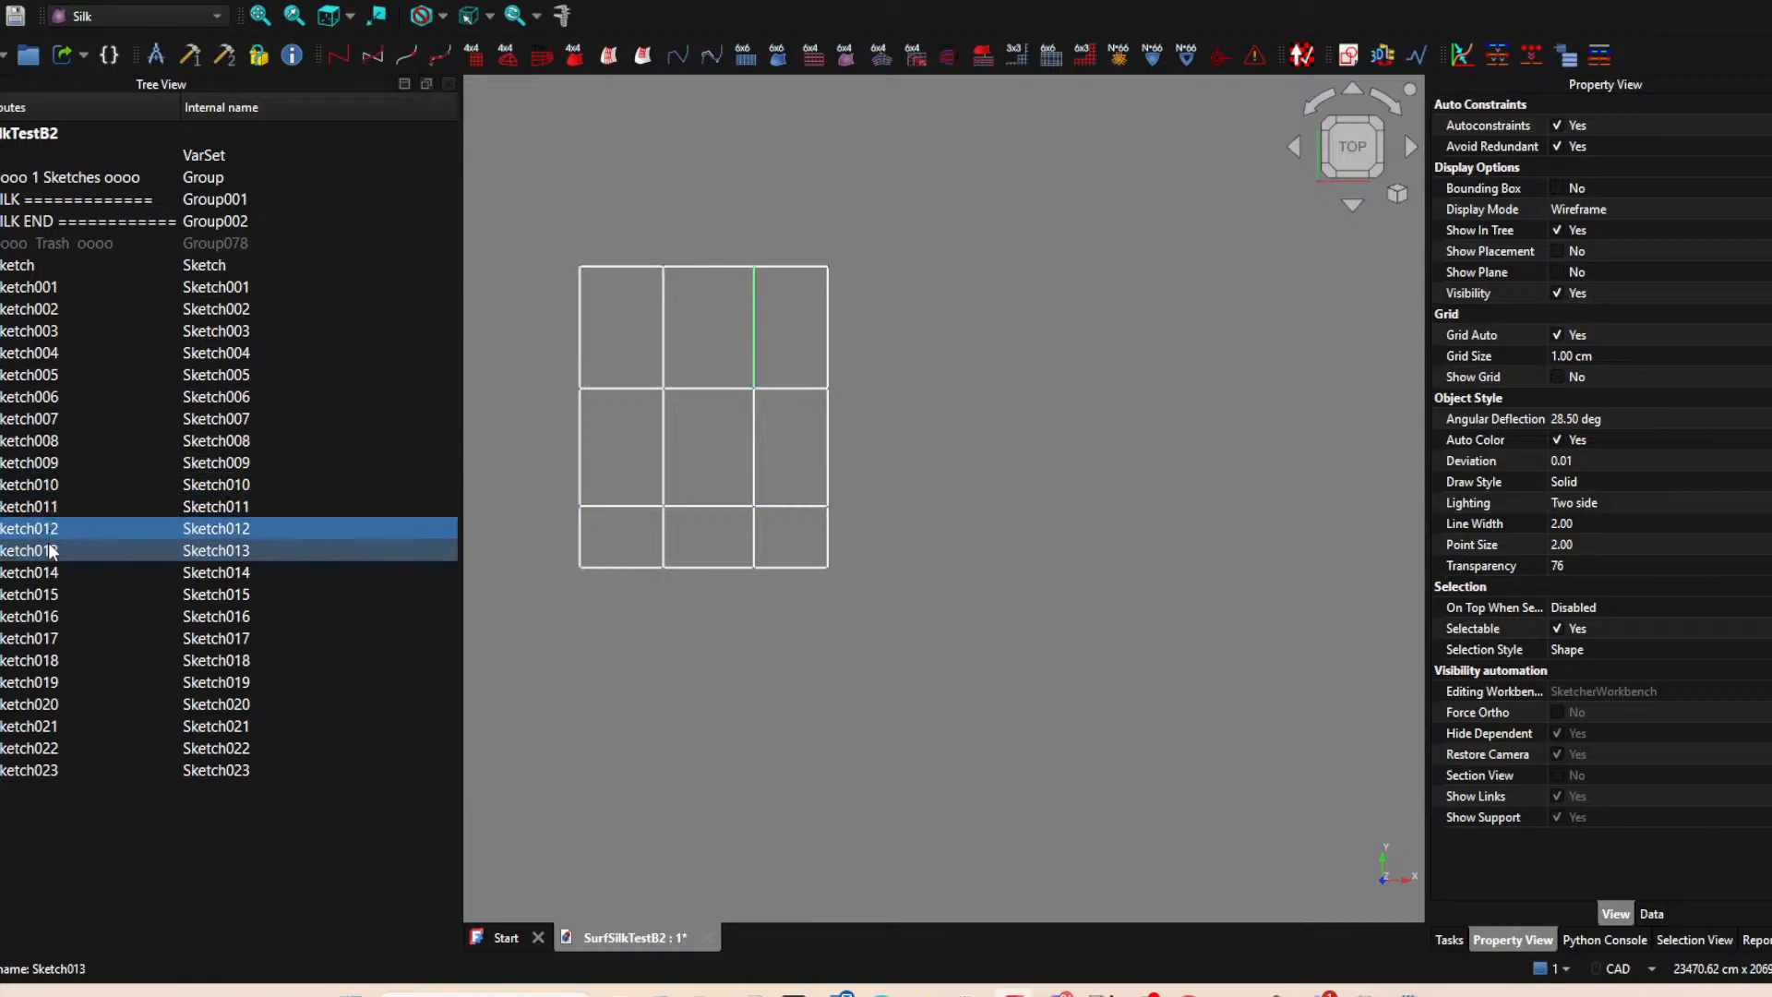
{"action": "left_click", "coordinate": [40, 566]}
{"action": "left_click", "coordinate": [40, 554]}
{"action": "key", "text": "space"}
{"action": "key", "text": "space"}
{"action": "left_click", "coordinate": [46, 579]}
{"action": "key", "text": "space"}
{"action": "key", "text": "space"}
{"action": "left_click", "coordinate": [43, 596]}
{"action": "key", "text": "space"}
{"action": "key", "text": "space"}
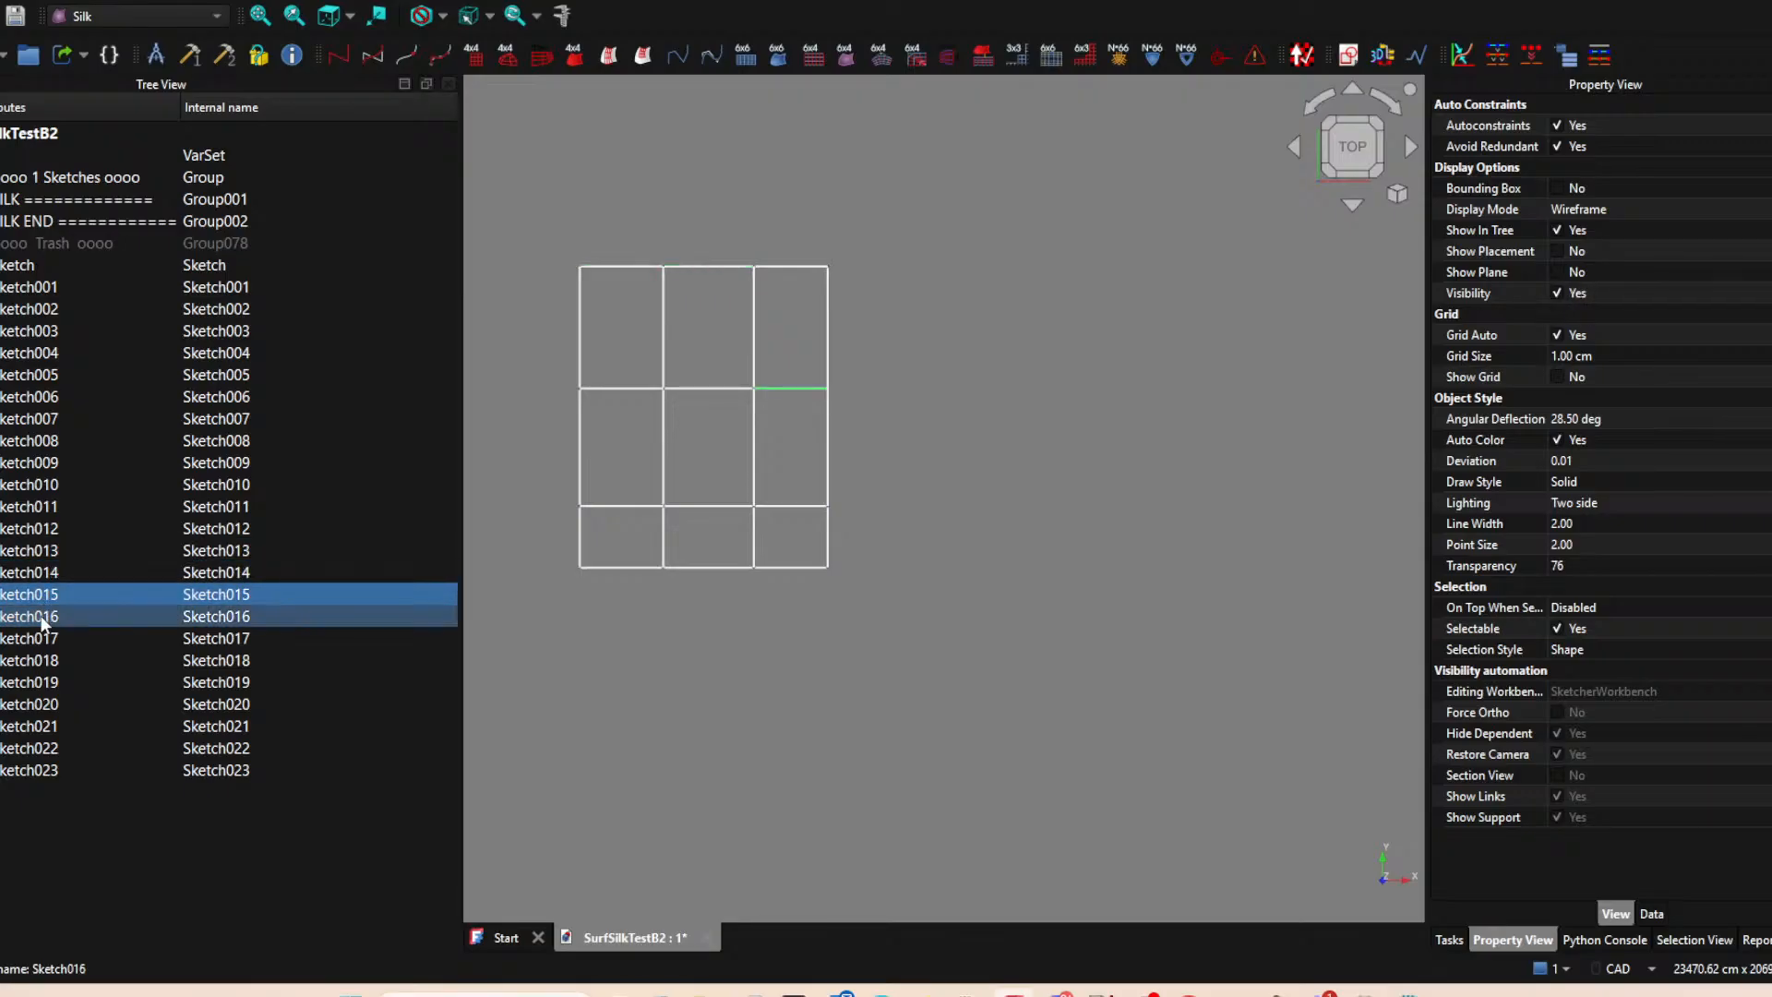
{"action": "left_click", "coordinate": [43, 616]}
{"action": "key", "text": "space"}
{"action": "key", "text": "space"}
{"action": "left_click", "coordinate": [46, 638]}
{"action": "key", "text": "space"}
{"action": "key", "text": "space"}
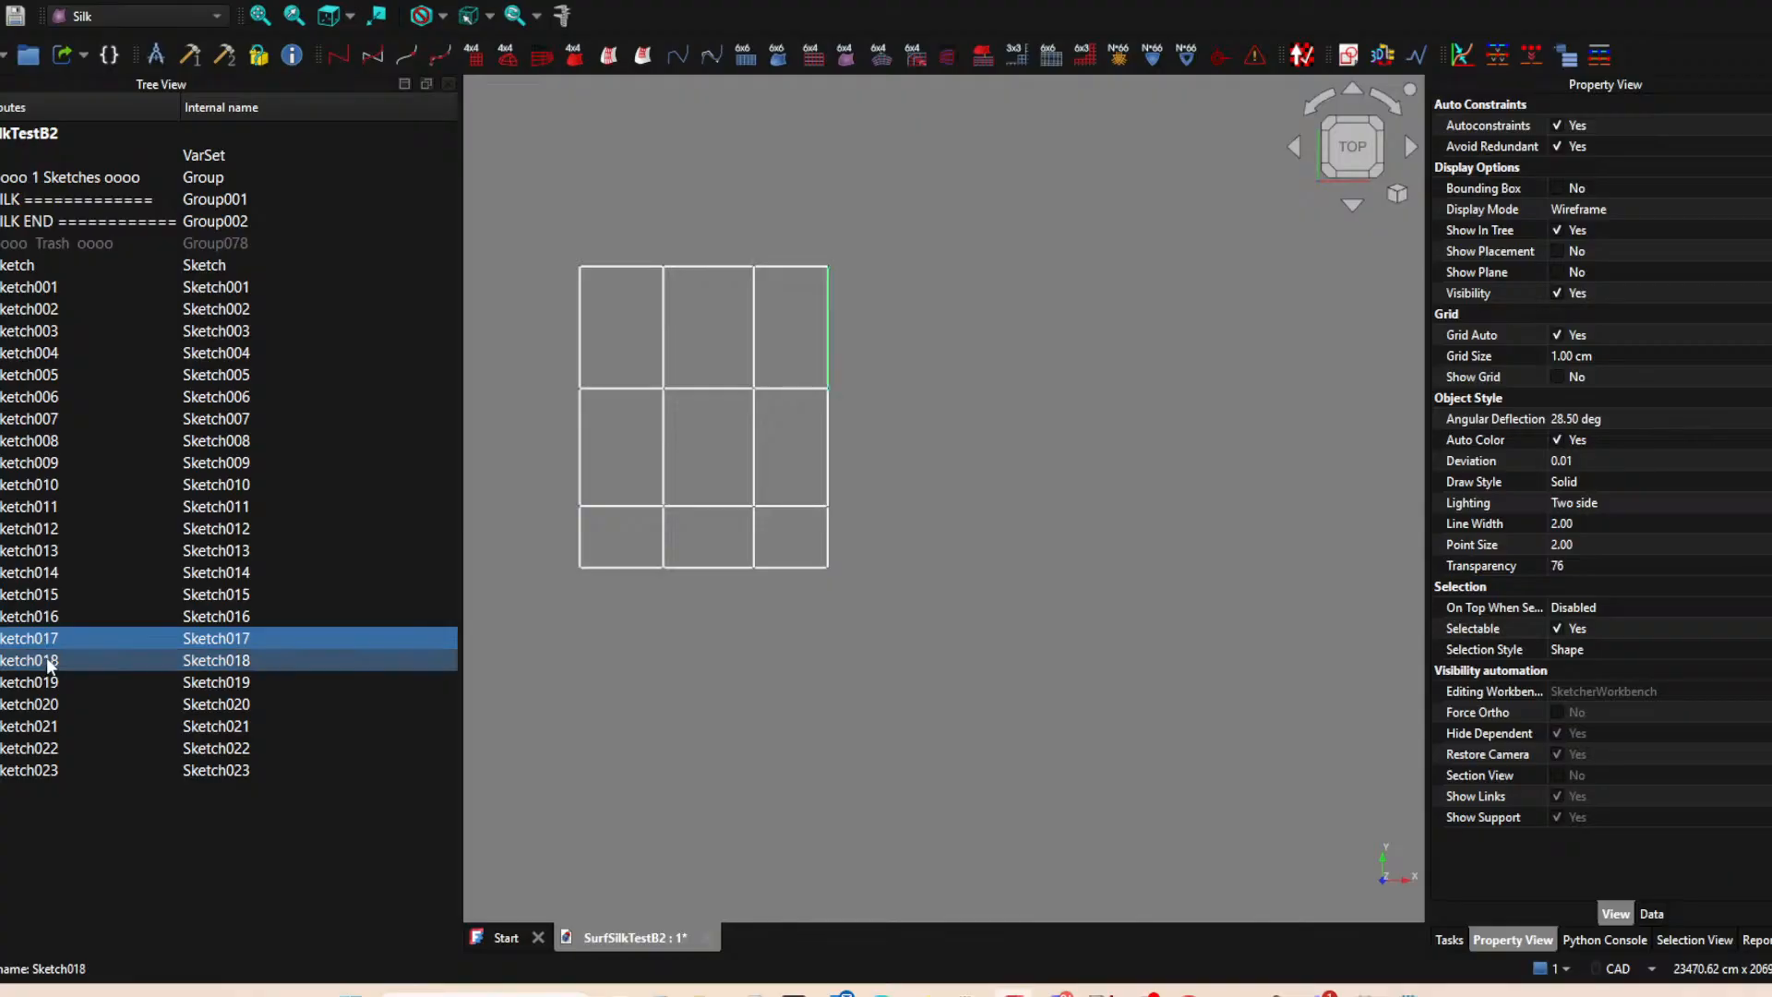
{"action": "left_click", "coordinate": [46, 660]}
{"action": "key", "text": "space"}
{"action": "key", "text": "space"}
{"action": "left_click", "coordinate": [48, 682]}
{"action": "key", "text": "space"}
{"action": "key", "text": "space"}
{"action": "left_click", "coordinate": [48, 704]}
{"action": "key", "text": "space"}
{"action": "key", "text": "space"}
{"action": "left_click", "coordinate": [50, 726]}
{"action": "key", "text": "space"}
{"action": "key", "text": "space"}
{"action": "left_click", "coordinate": [50, 748]}
{"action": "key", "text": "space"}
{"action": "key", "text": "space"}
{"action": "left_click", "coordinate": [45, 772]}
{"action": "key", "text": "space"}
{"action": "key", "text": "space"}
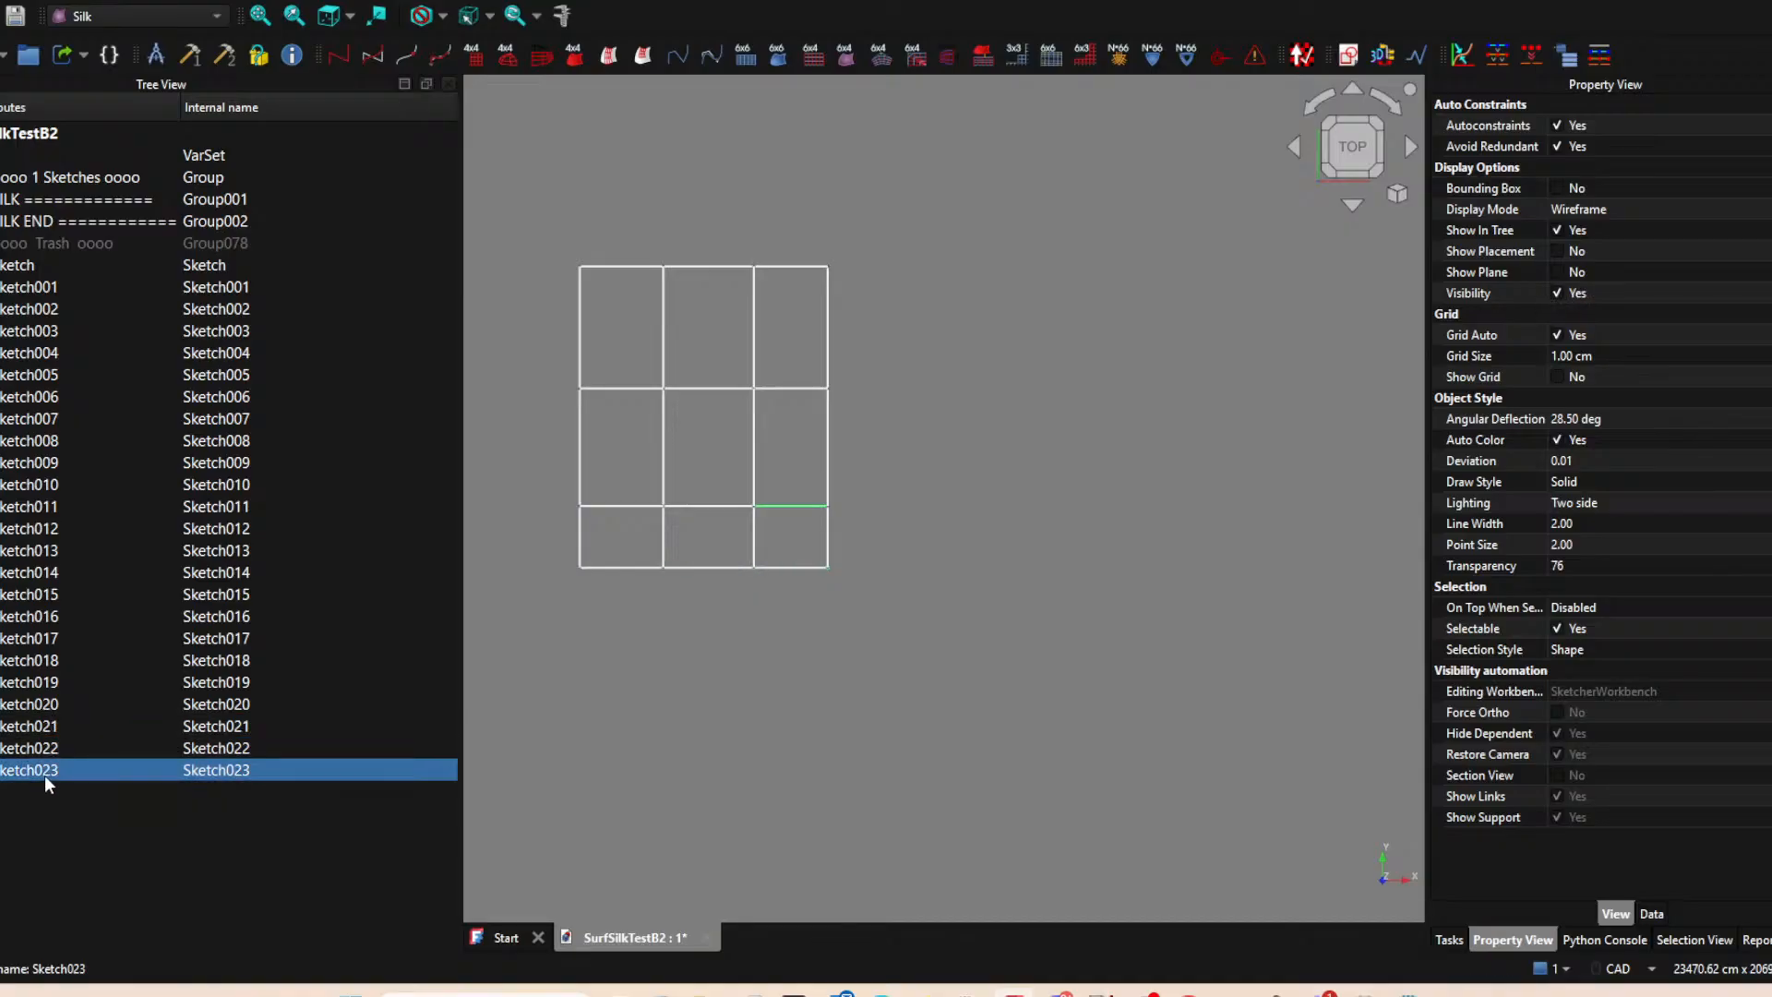
Recheck Sketch021 and Sketch020 by toggling their visibility off and on, and clear the selection.
{"action": "left_click", "coordinate": [42, 728]}
{"action": "key", "text": "space"}
{"action": "key", "text": "space"}
{"action": "left_click", "coordinate": [41, 704]}
{"action": "key", "text": "space"}
{"action": "key", "text": "space"}
{"action": "left_click", "coordinate": [717, 713]}
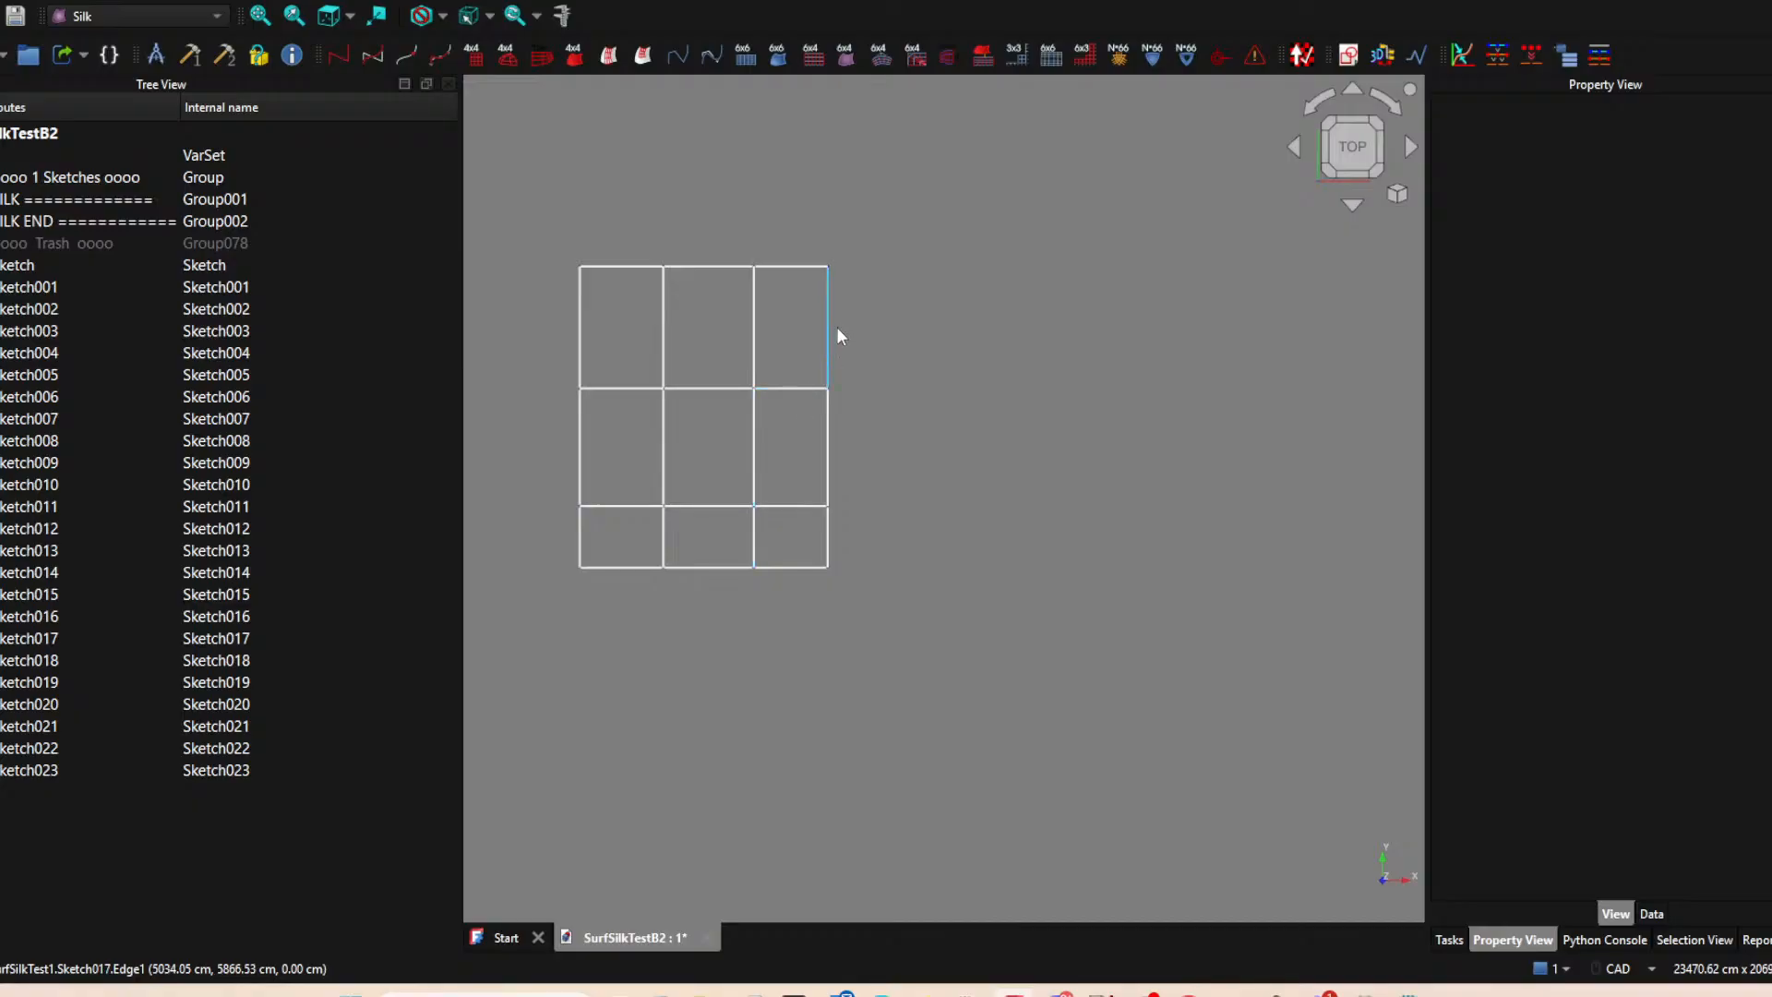
{"action": "left_click", "coordinate": [47, 266]}
{"action": "left_click", "coordinate": [931, 511]}
{"action": "scroll", "coordinate": [930, 517], "scroll_direction": "down", "scroll_amount": 3}
{"action": "middle_click_drag", "start_coordinate": [831, 586], "coordinate": [995, 679]}
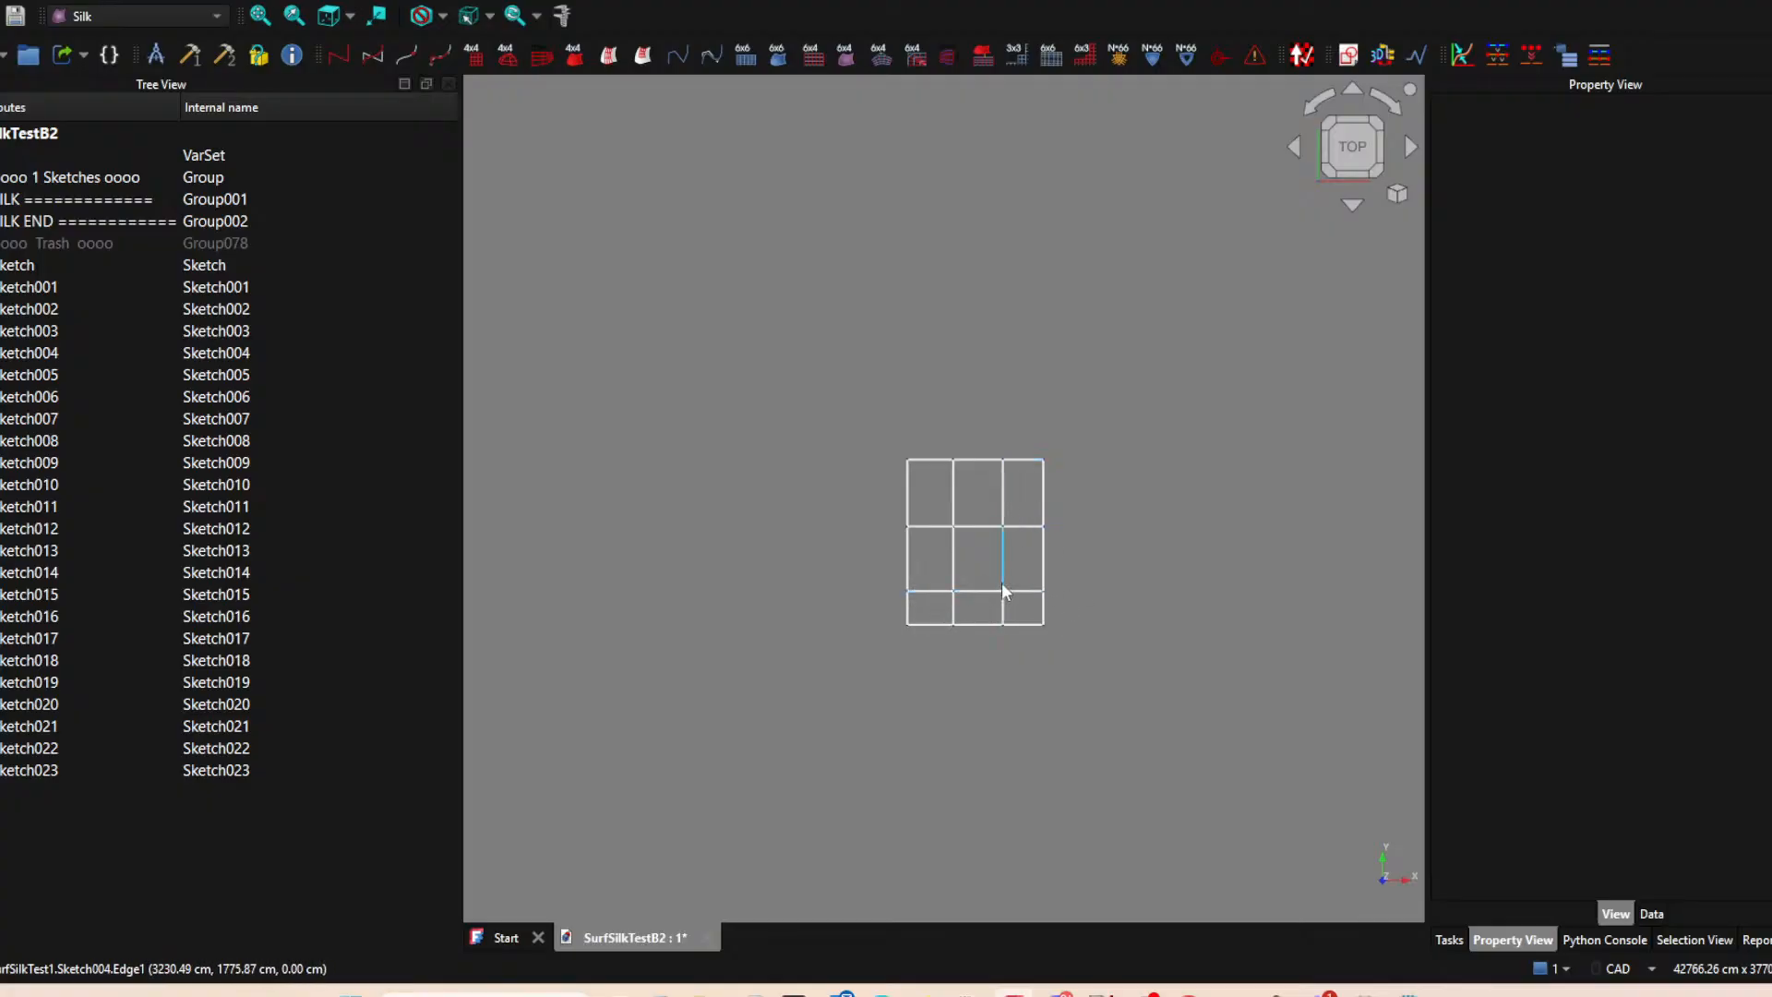
{"action": "middle_click_drag", "start_coordinate": [1150, 700], "coordinate": [1040, 701]}
{"action": "scroll", "coordinate": [1002, 554], "scroll_direction": "up", "scroll_amount": 2}
{"action": "mouse_move", "coordinate": [981, 541]}
{"action": "middle_mouse_down"}
{"action": "mouse_move", "coordinate": [1016, 518]}
{"action": "mouse_move", "coordinate": [1158, 494]}
{"action": "middle_mouse_up"}
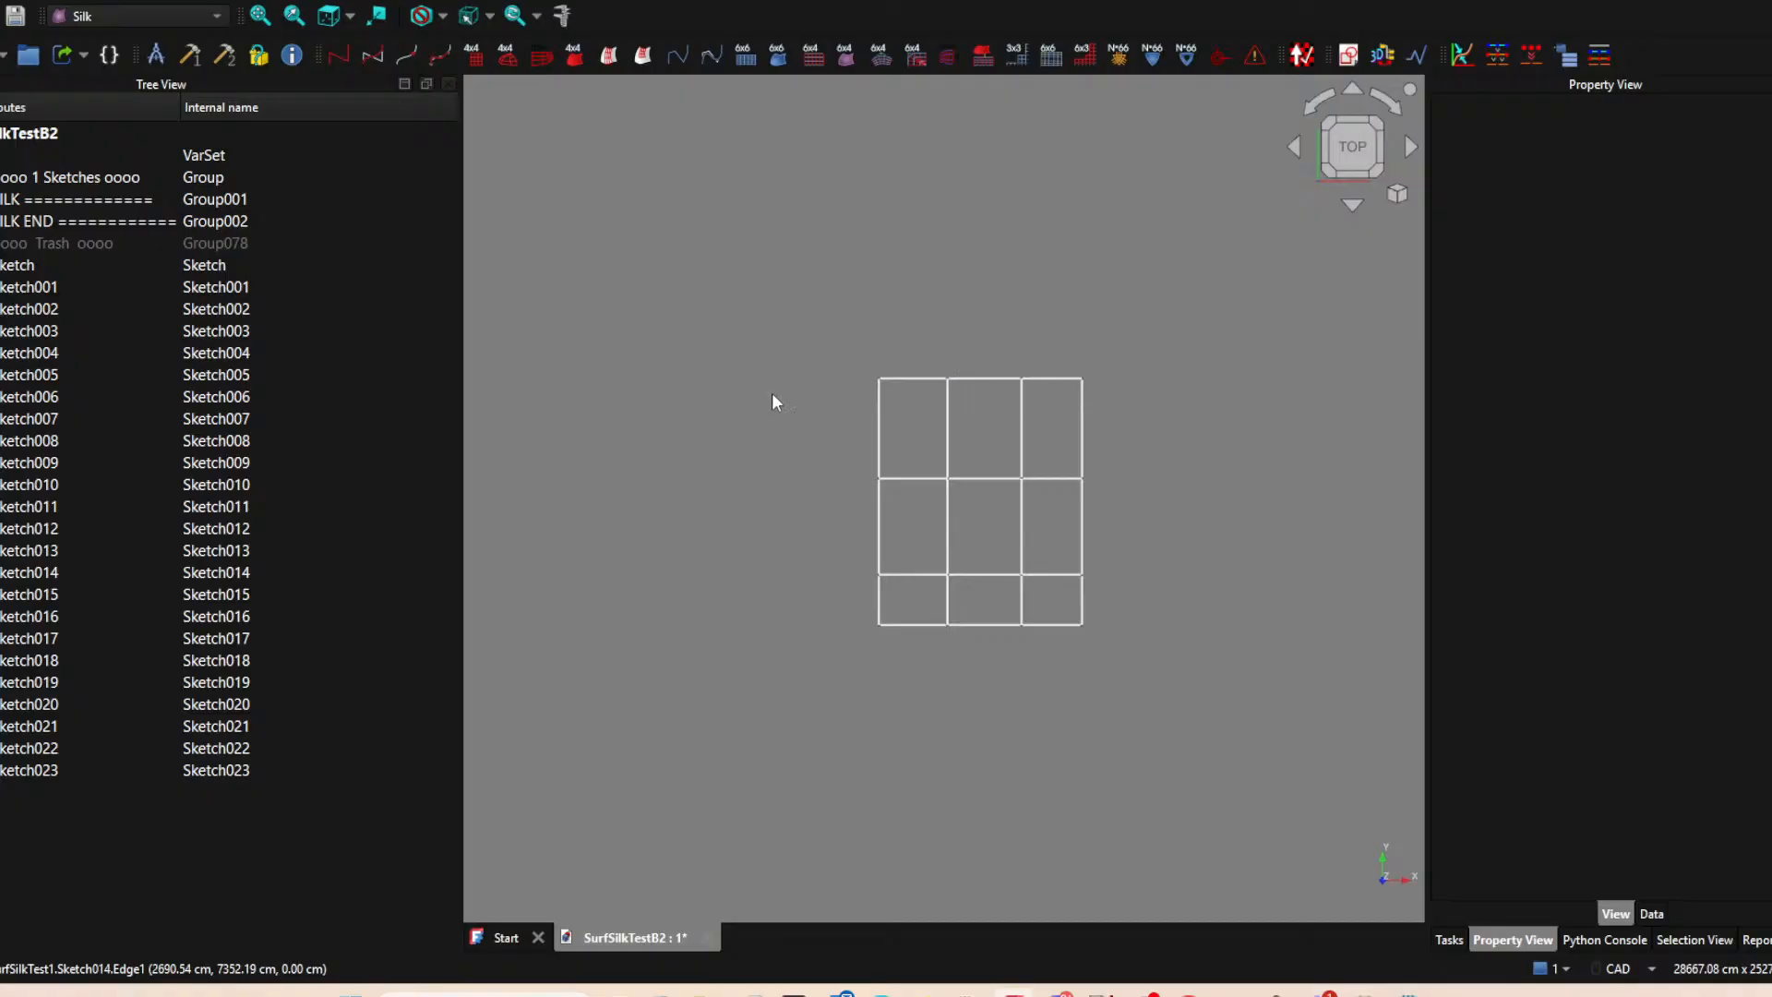
{"action": "scroll", "coordinate": [711, 604], "scroll_direction": "down", "scroll_amount": 1}
{"action": "middle_click_drag", "start_coordinate": [805, 728], "coordinate": [685, 725]}
{"action": "scroll", "coordinate": [738, 639], "scroll_direction": "up", "scroll_amount": 3}
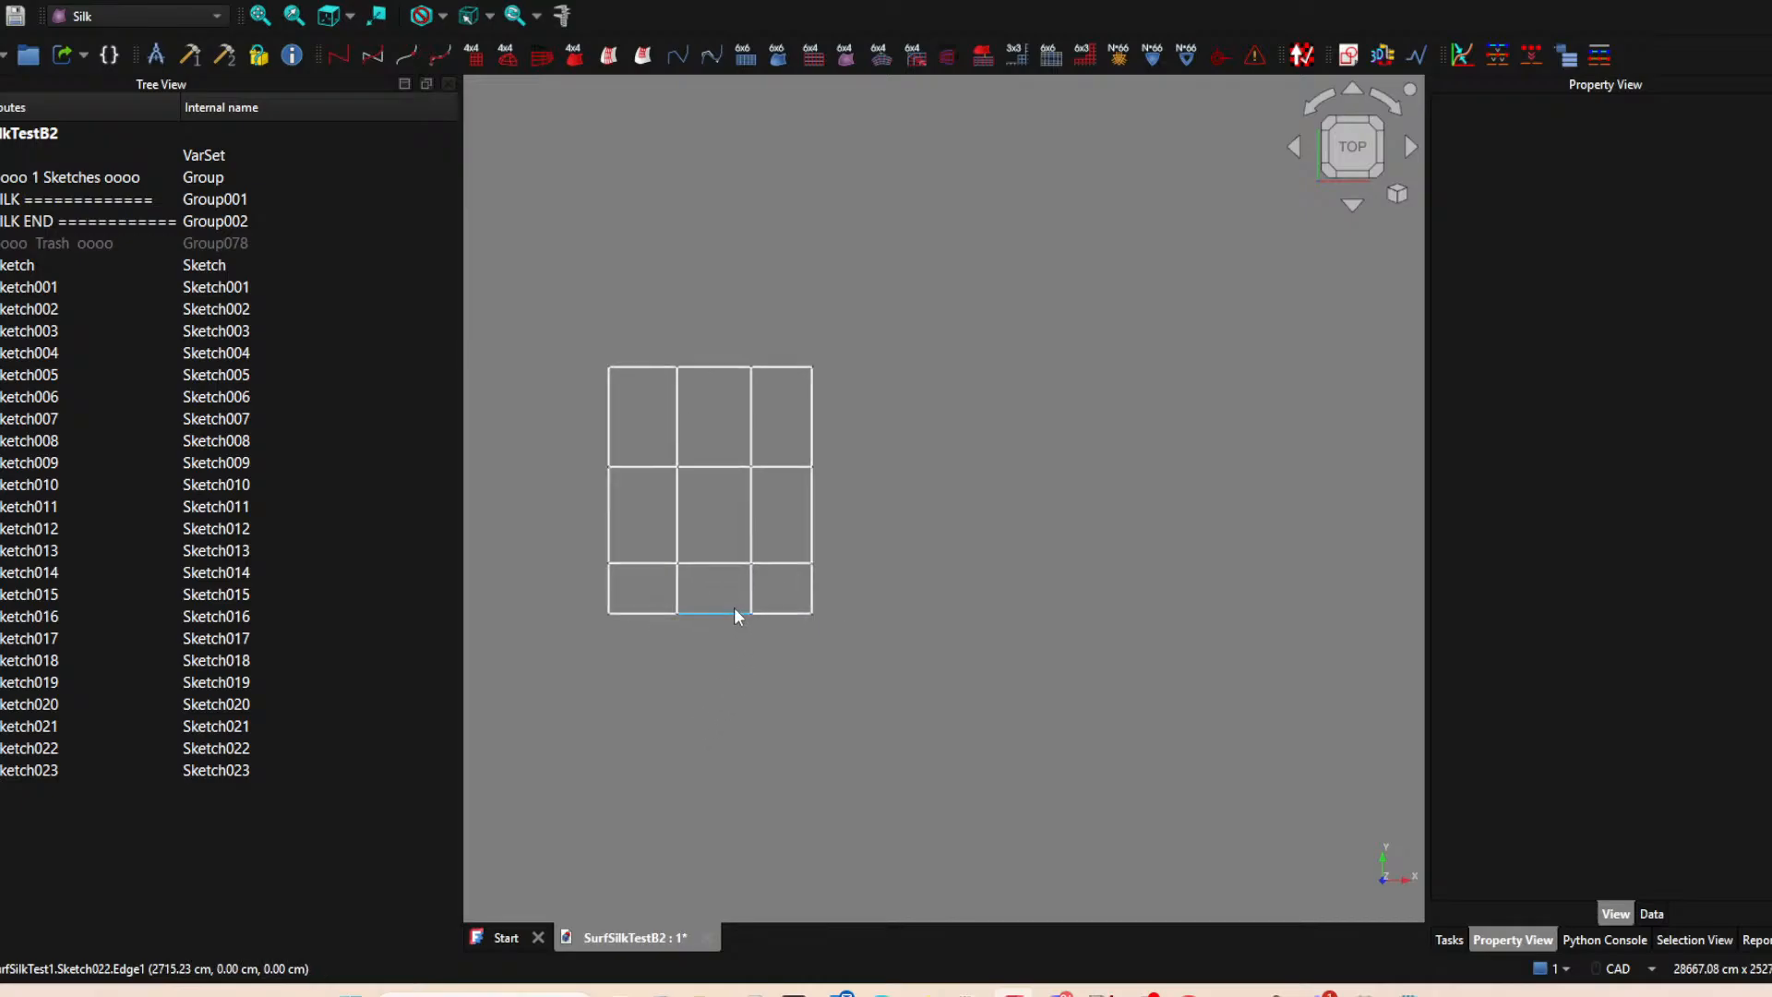
{"action": "right_click", "coordinate": [731, 603]}
{"action": "left_click", "coordinate": [1034, 512]}
{"action": "middle_click_drag", "start_coordinate": [971, 575], "coordinate": [1177, 597]}
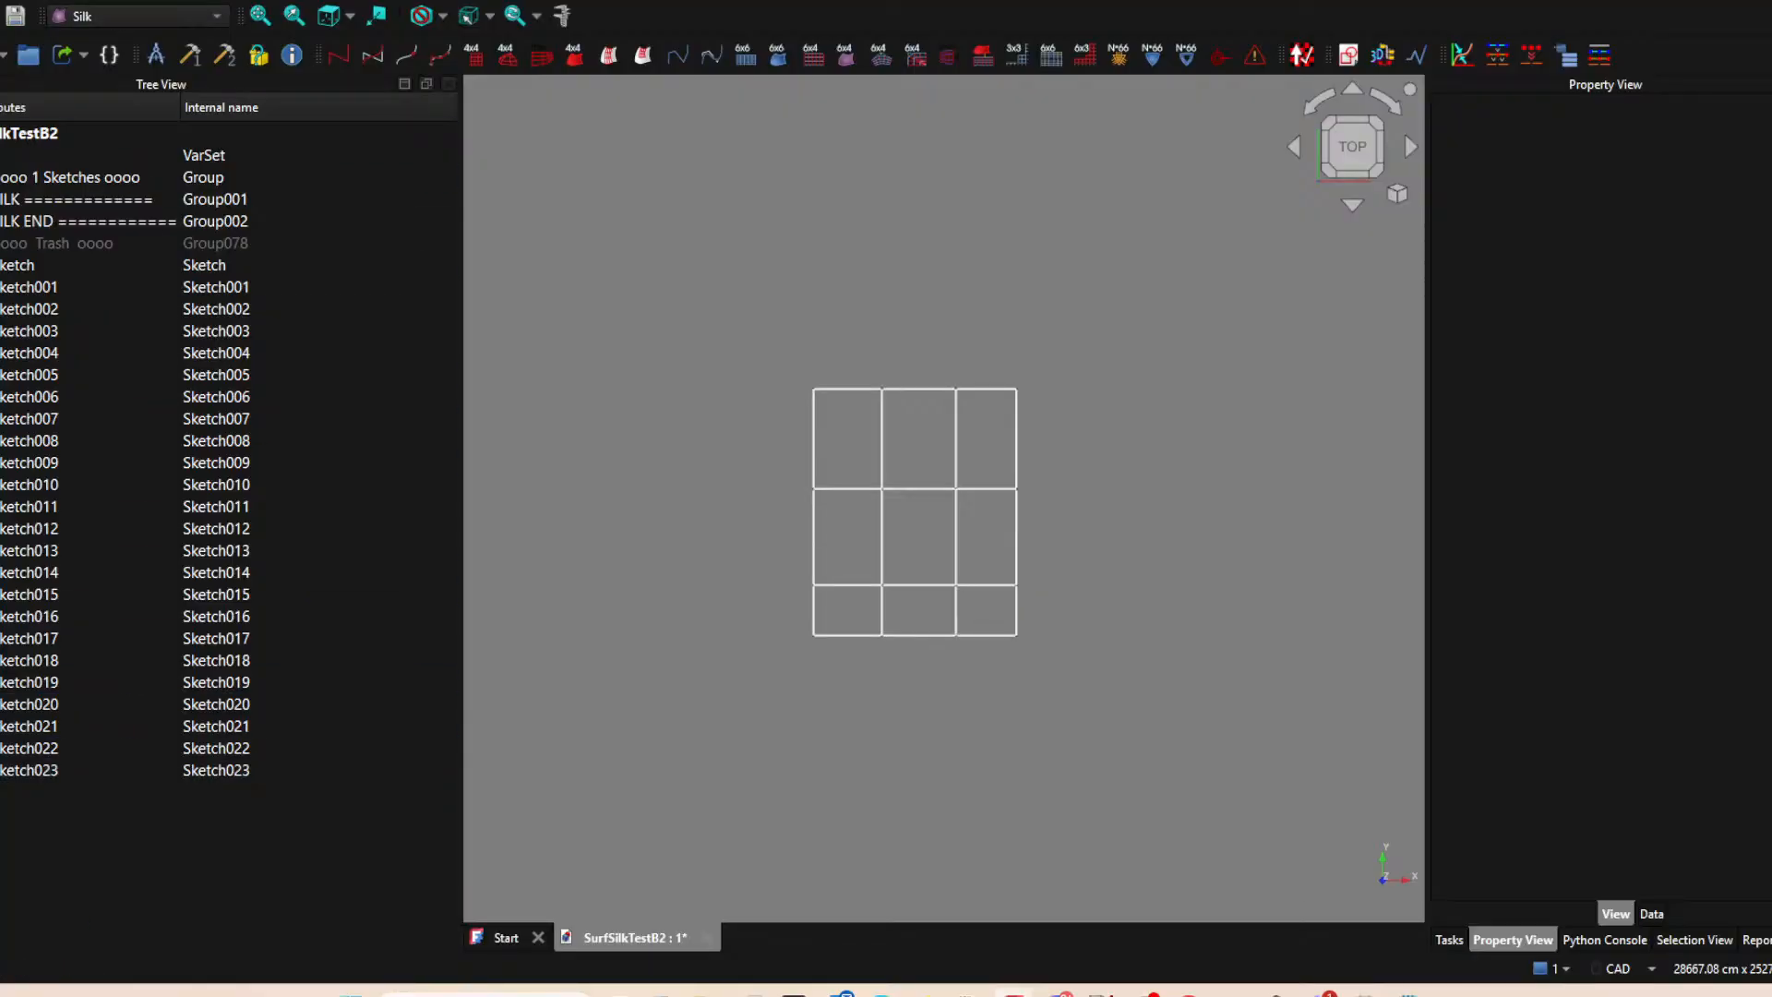
Save the document under the new file name SurfSilkTestB3.
{"action": "left_click", "coordinate": [0, 0]}
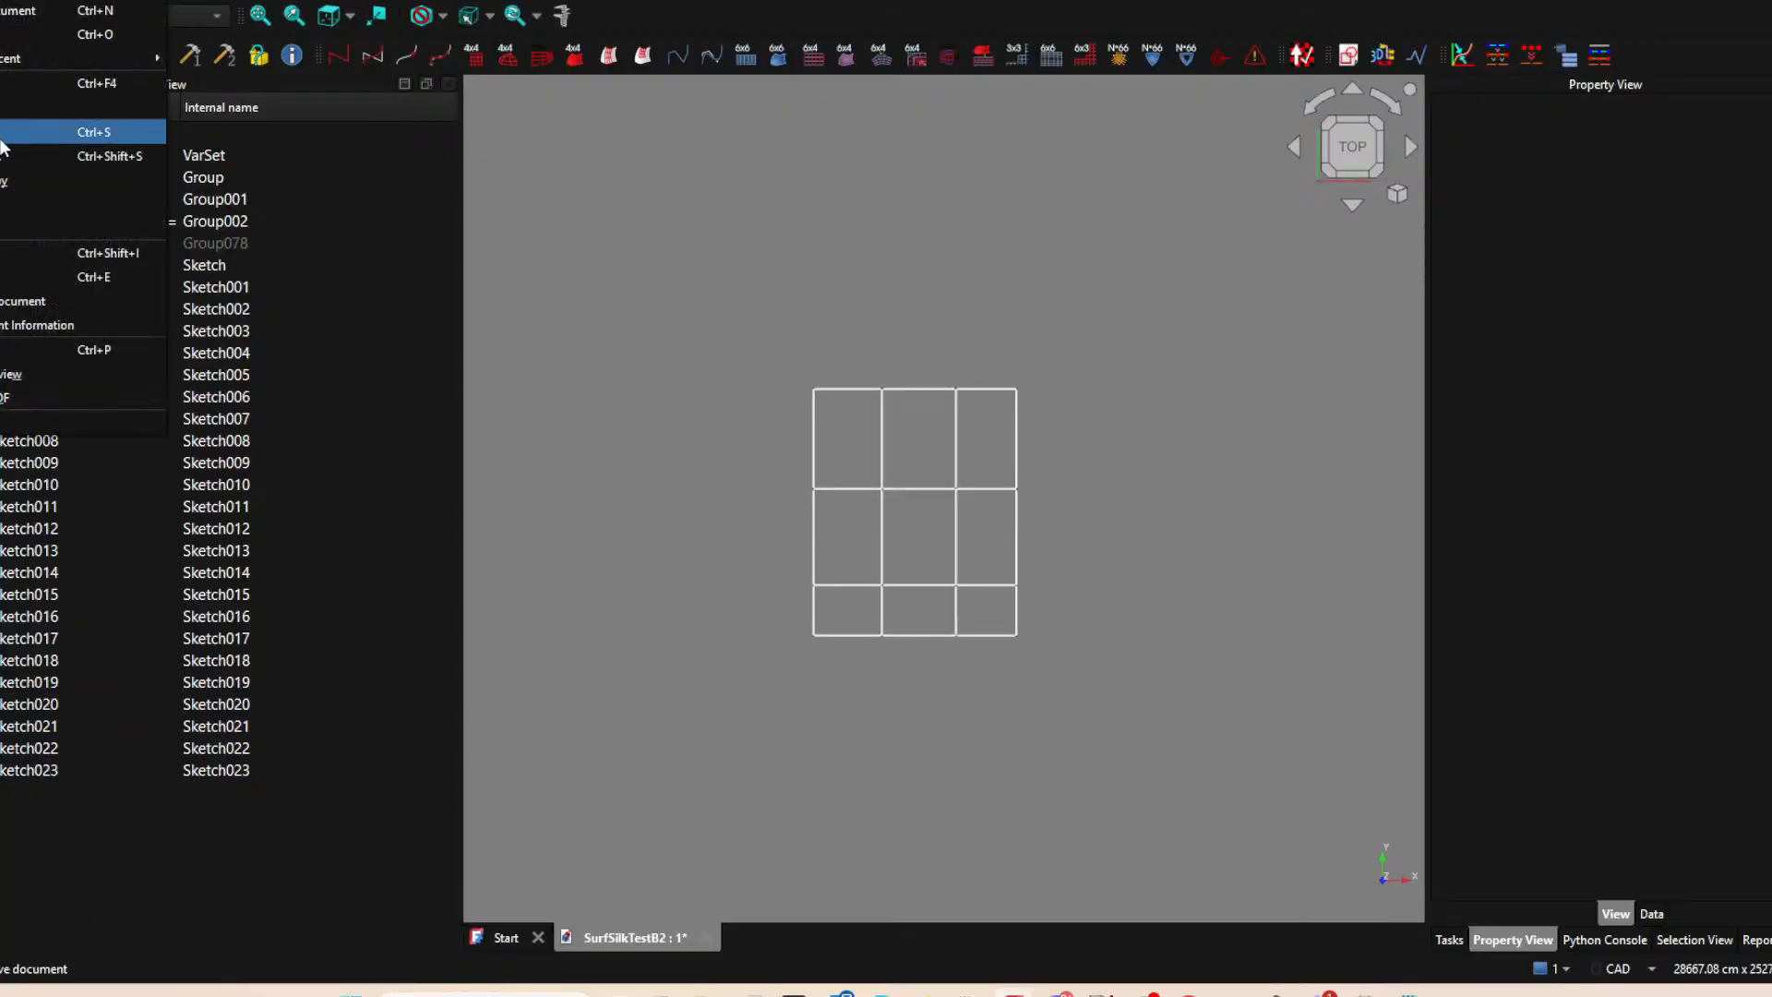
{"action": "left_click", "coordinate": [2, 162]}
{"action": "left_click", "coordinate": [129, 372]}
{"action": "key", "text": "Delete"}
{"action": "key", "text": "Delete"}
{"action": "key", "text": "Delete"}
{"action": "key", "text": "Delete"}
{"action": "key", "text": "Delete"}
{"action": "key", "text": "Delete"}
{"action": "key", "text": "Delete"}
{"action": "type", "text": "3"}
{"action": "left_click", "coordinate": [694, 482]}
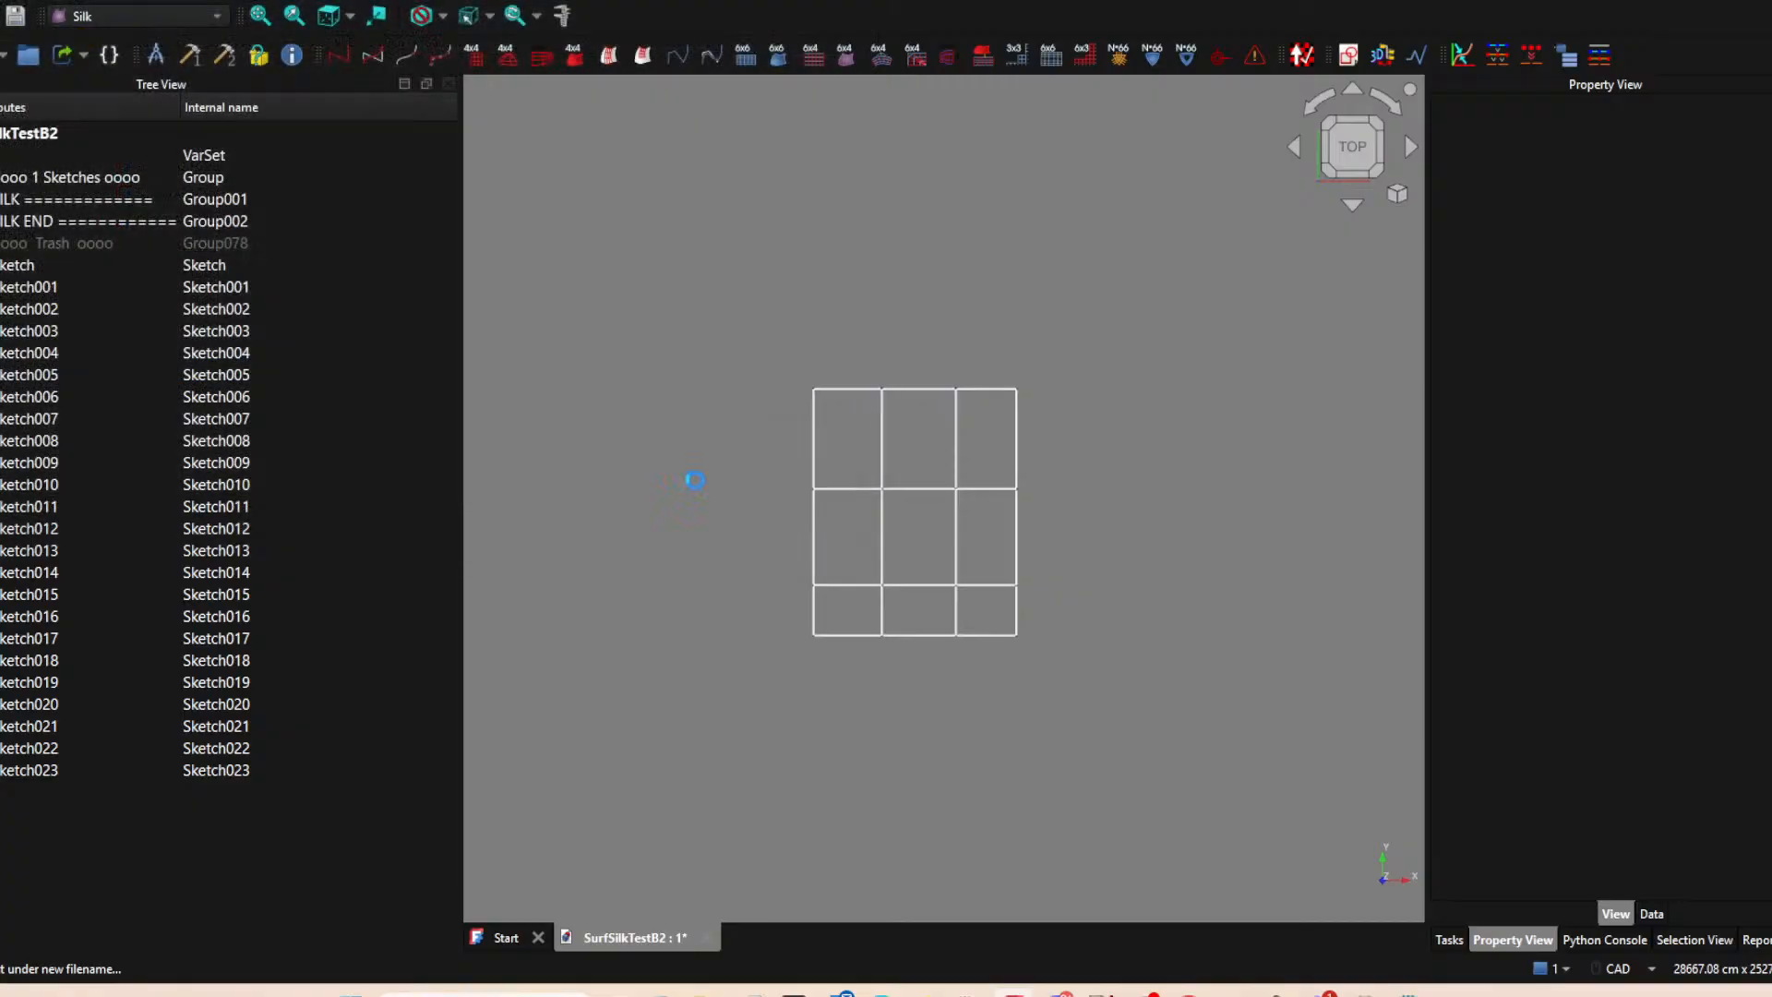
Select grid edges one by one along the bottom row and the right column's two sides to examine which sketch each belongs to.
{"action": "middle_click_drag", "start_coordinate": [1160, 470], "coordinate": [976, 456]}
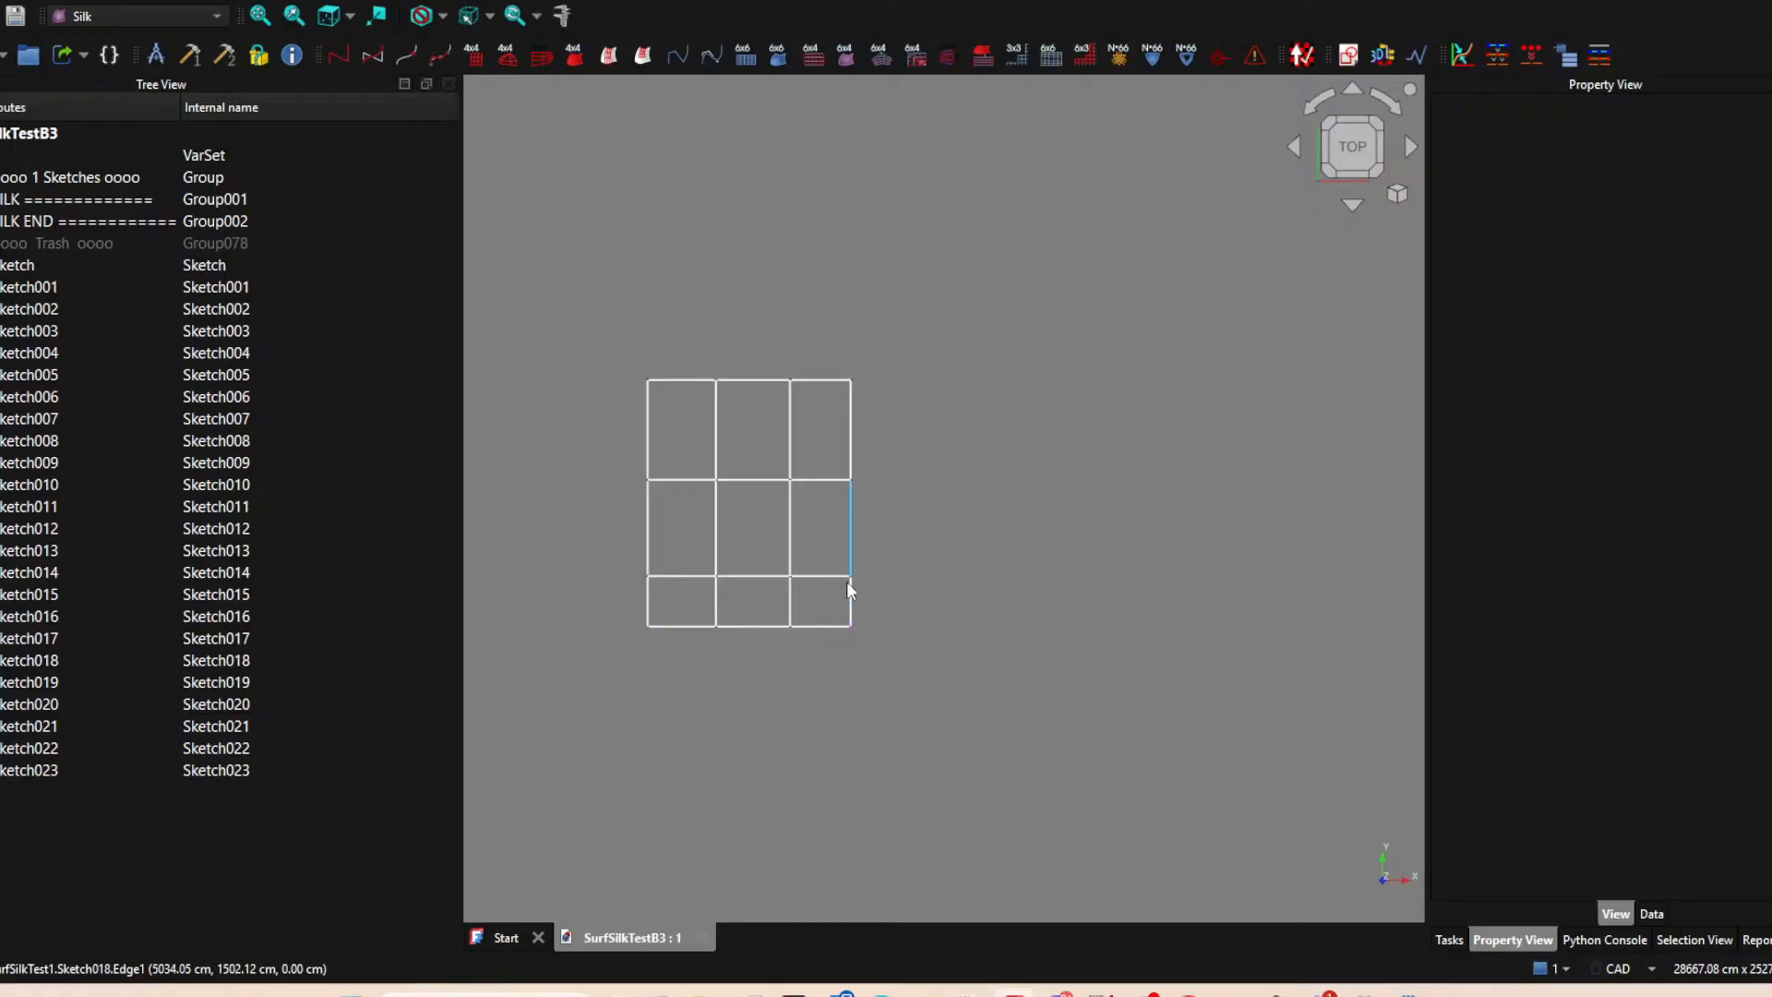
{"action": "left_click", "coordinate": [690, 630]}
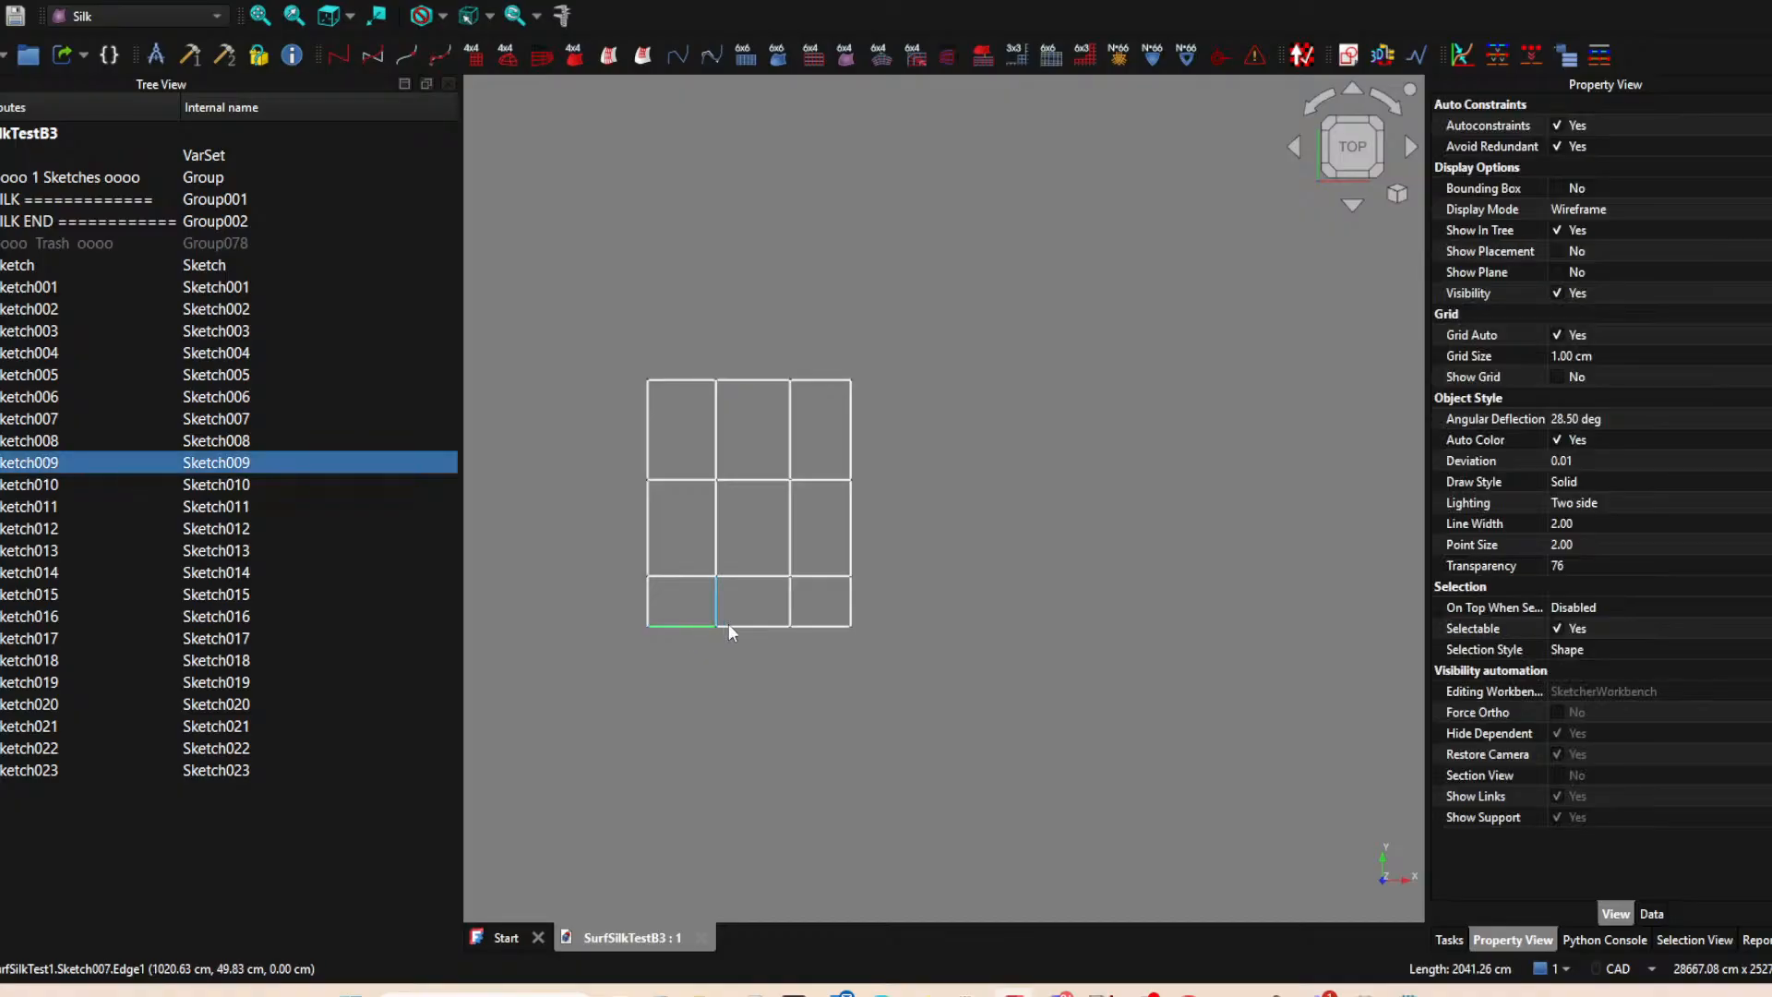
{"action": "left_click", "coordinate": [767, 630]}
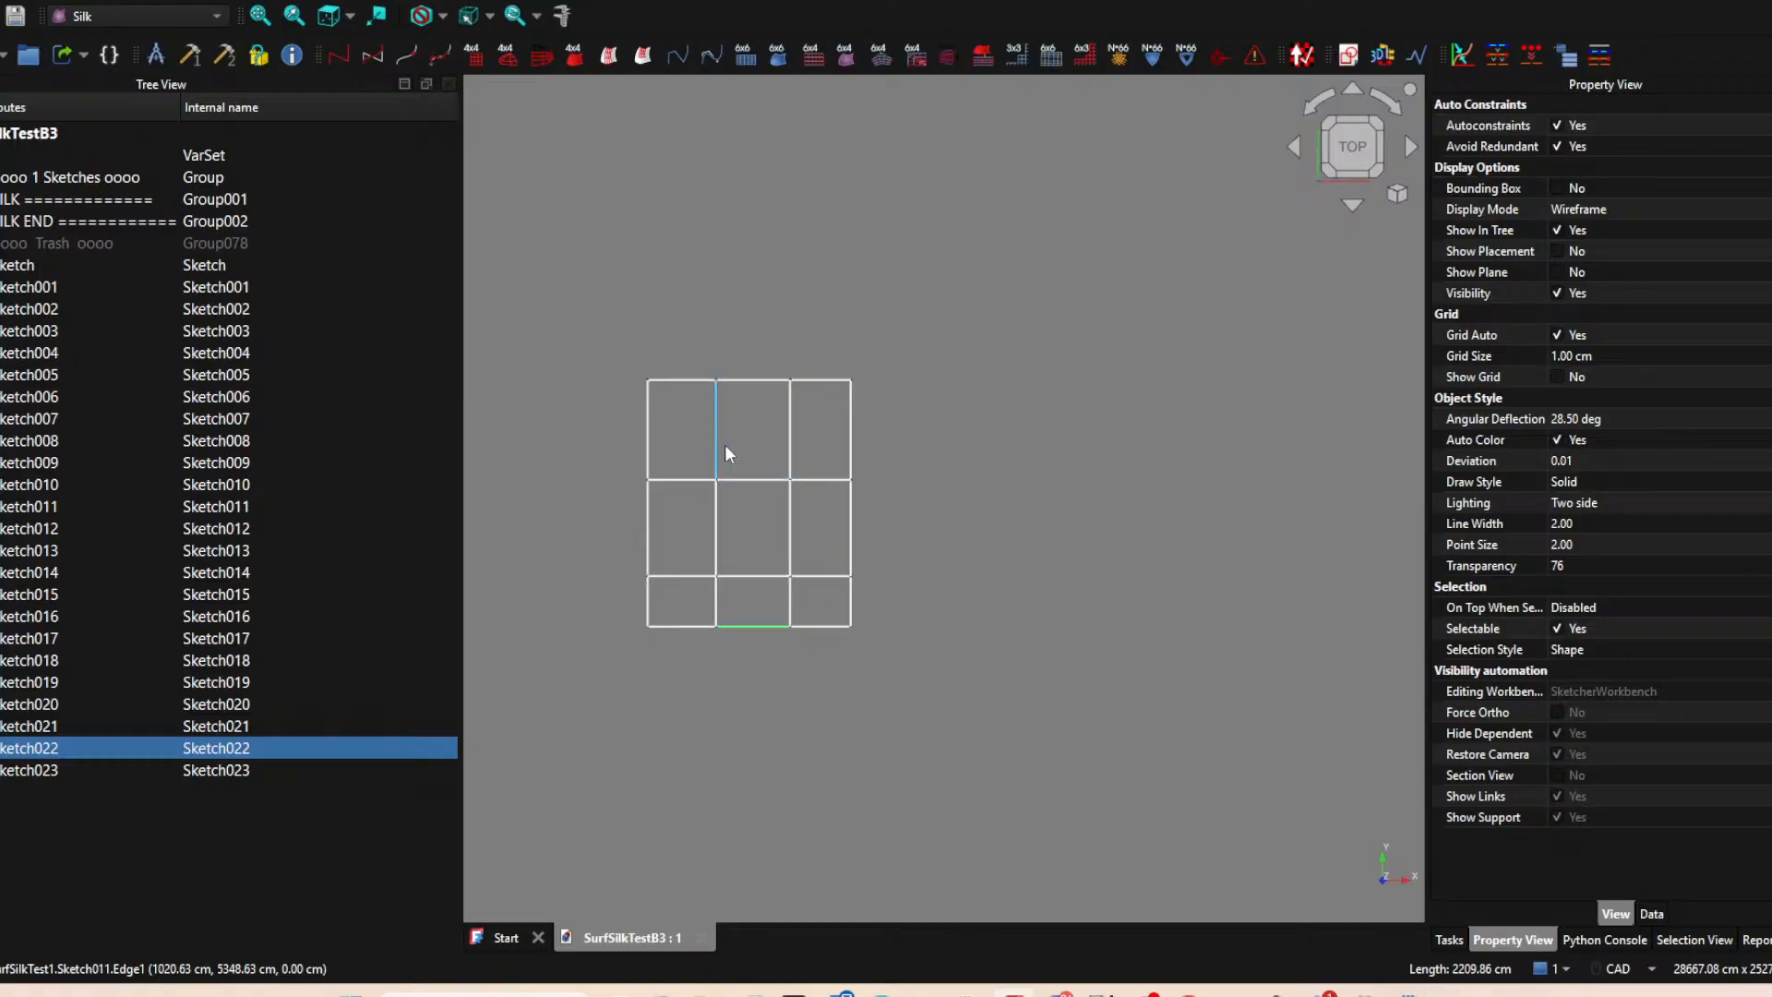
{"action": "left_click", "coordinate": [790, 525]}
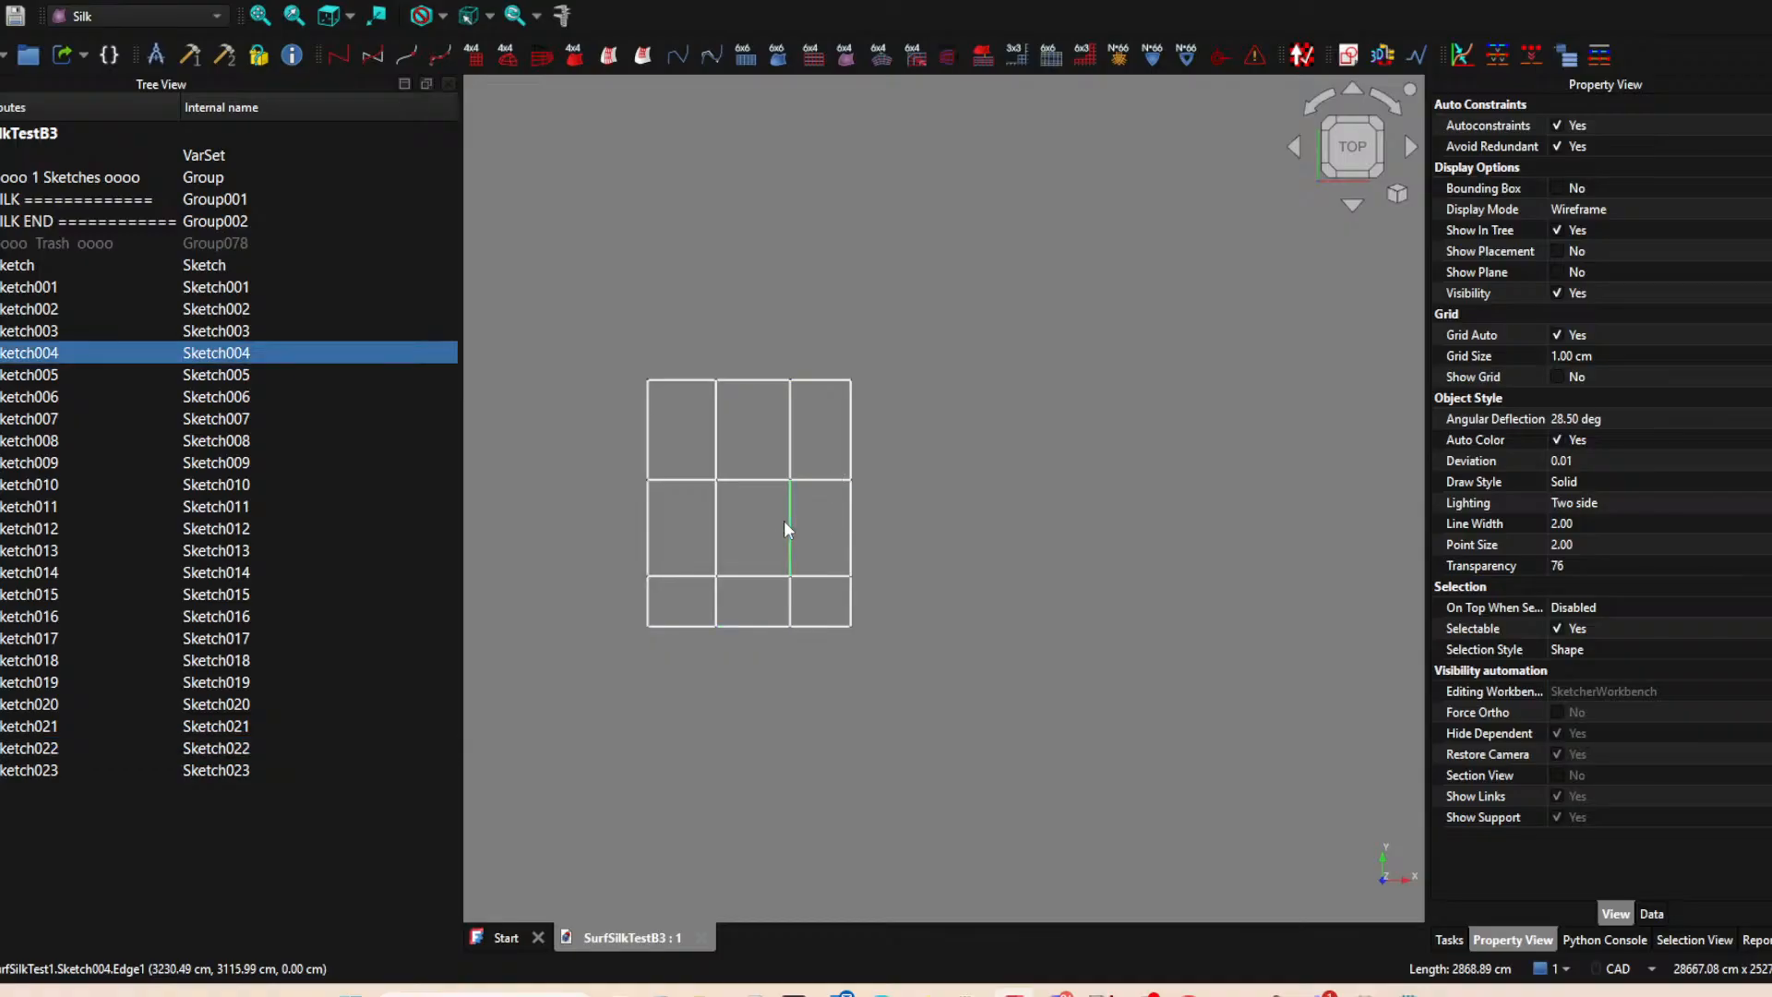
{"action": "left_click", "coordinate": [795, 415]}
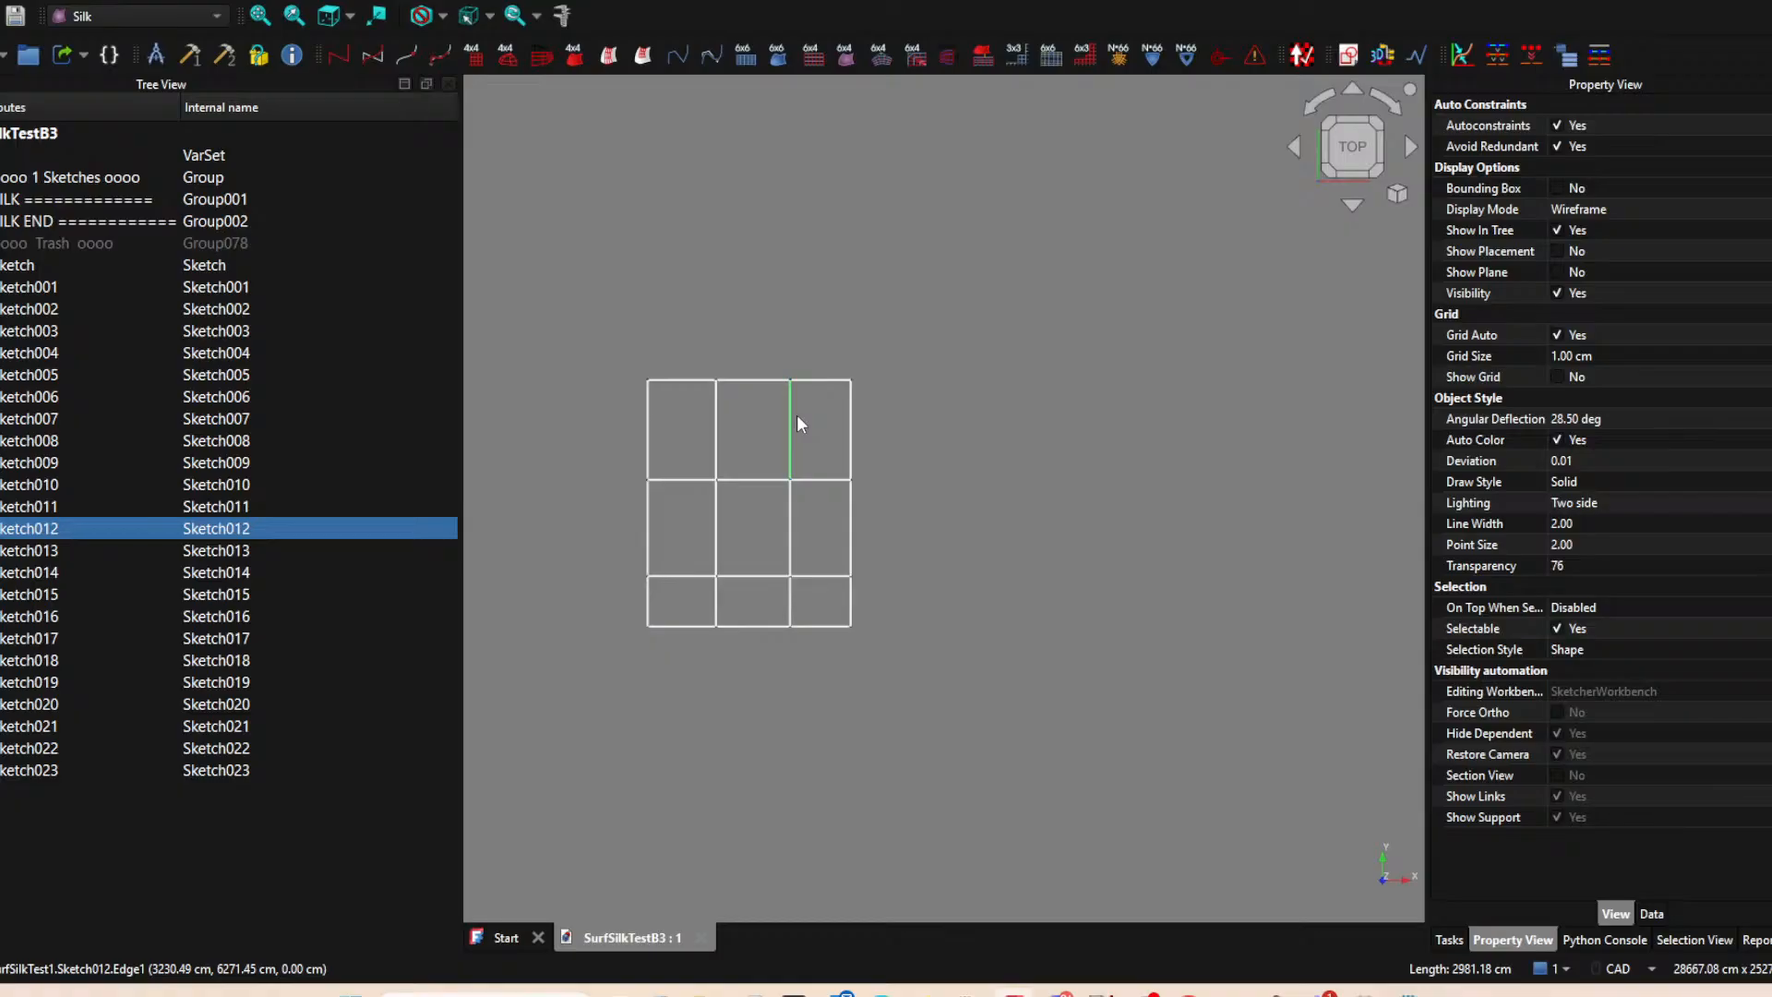
{"action": "left_click", "coordinate": [849, 624]}
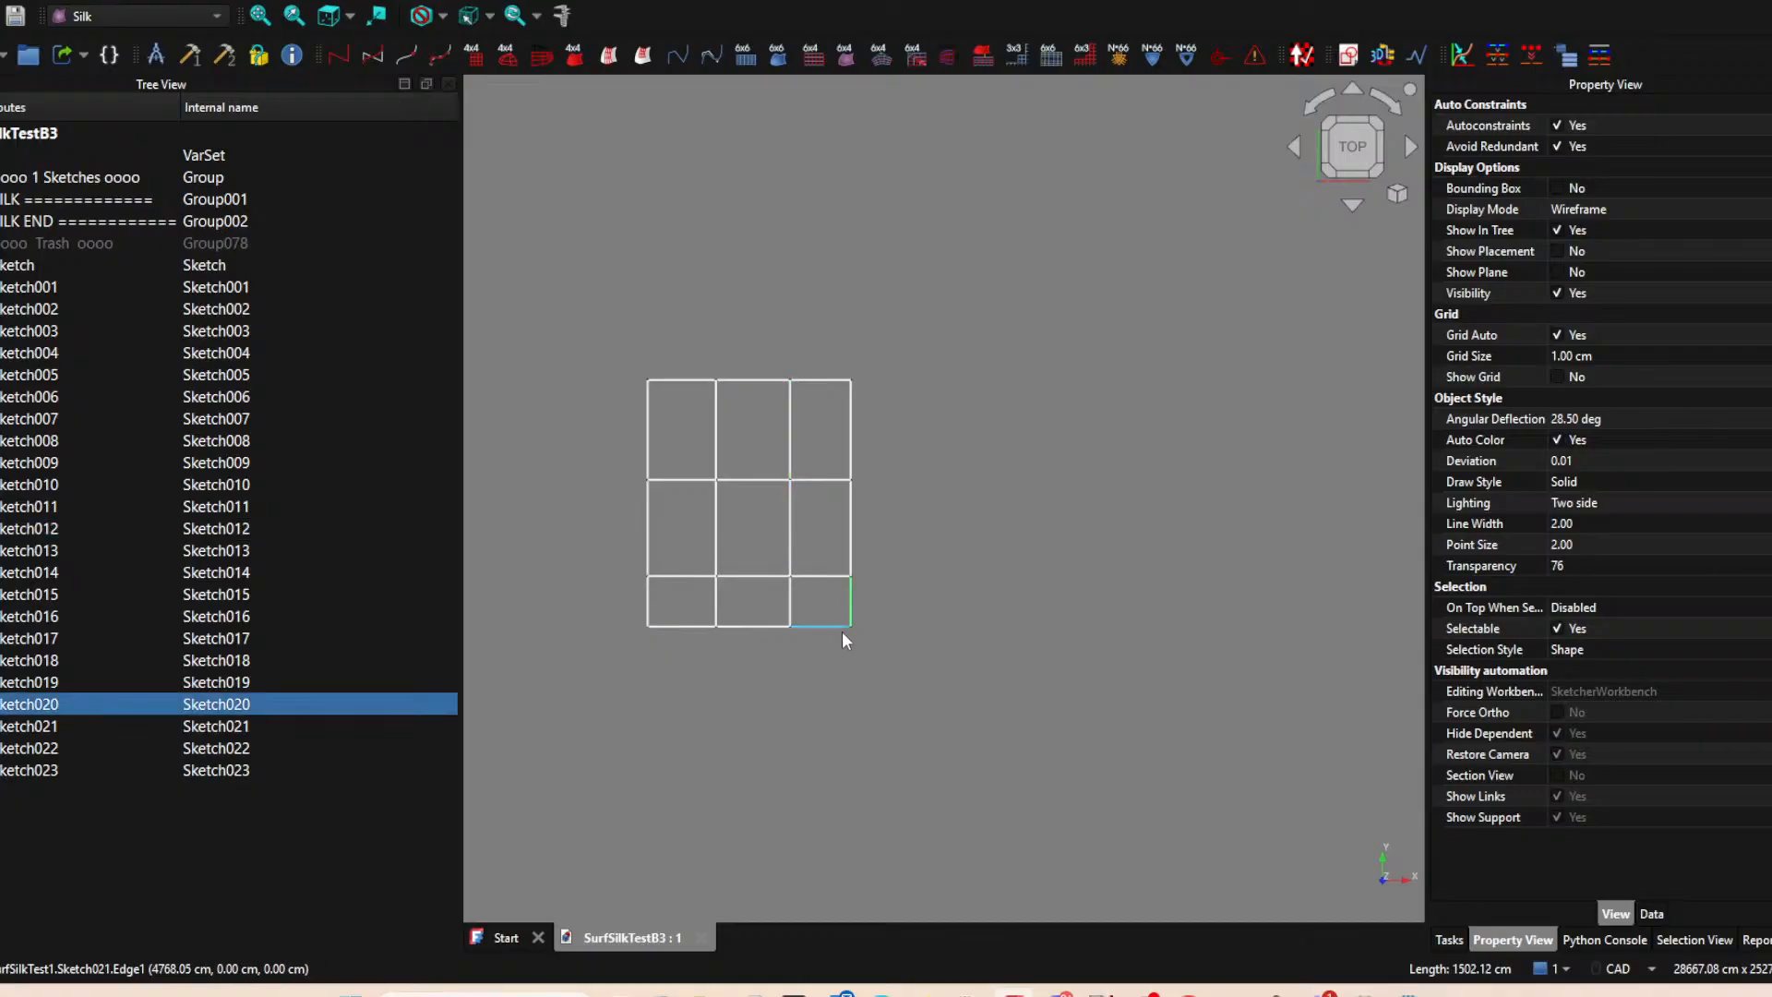
{"action": "left_click", "coordinate": [843, 629]}
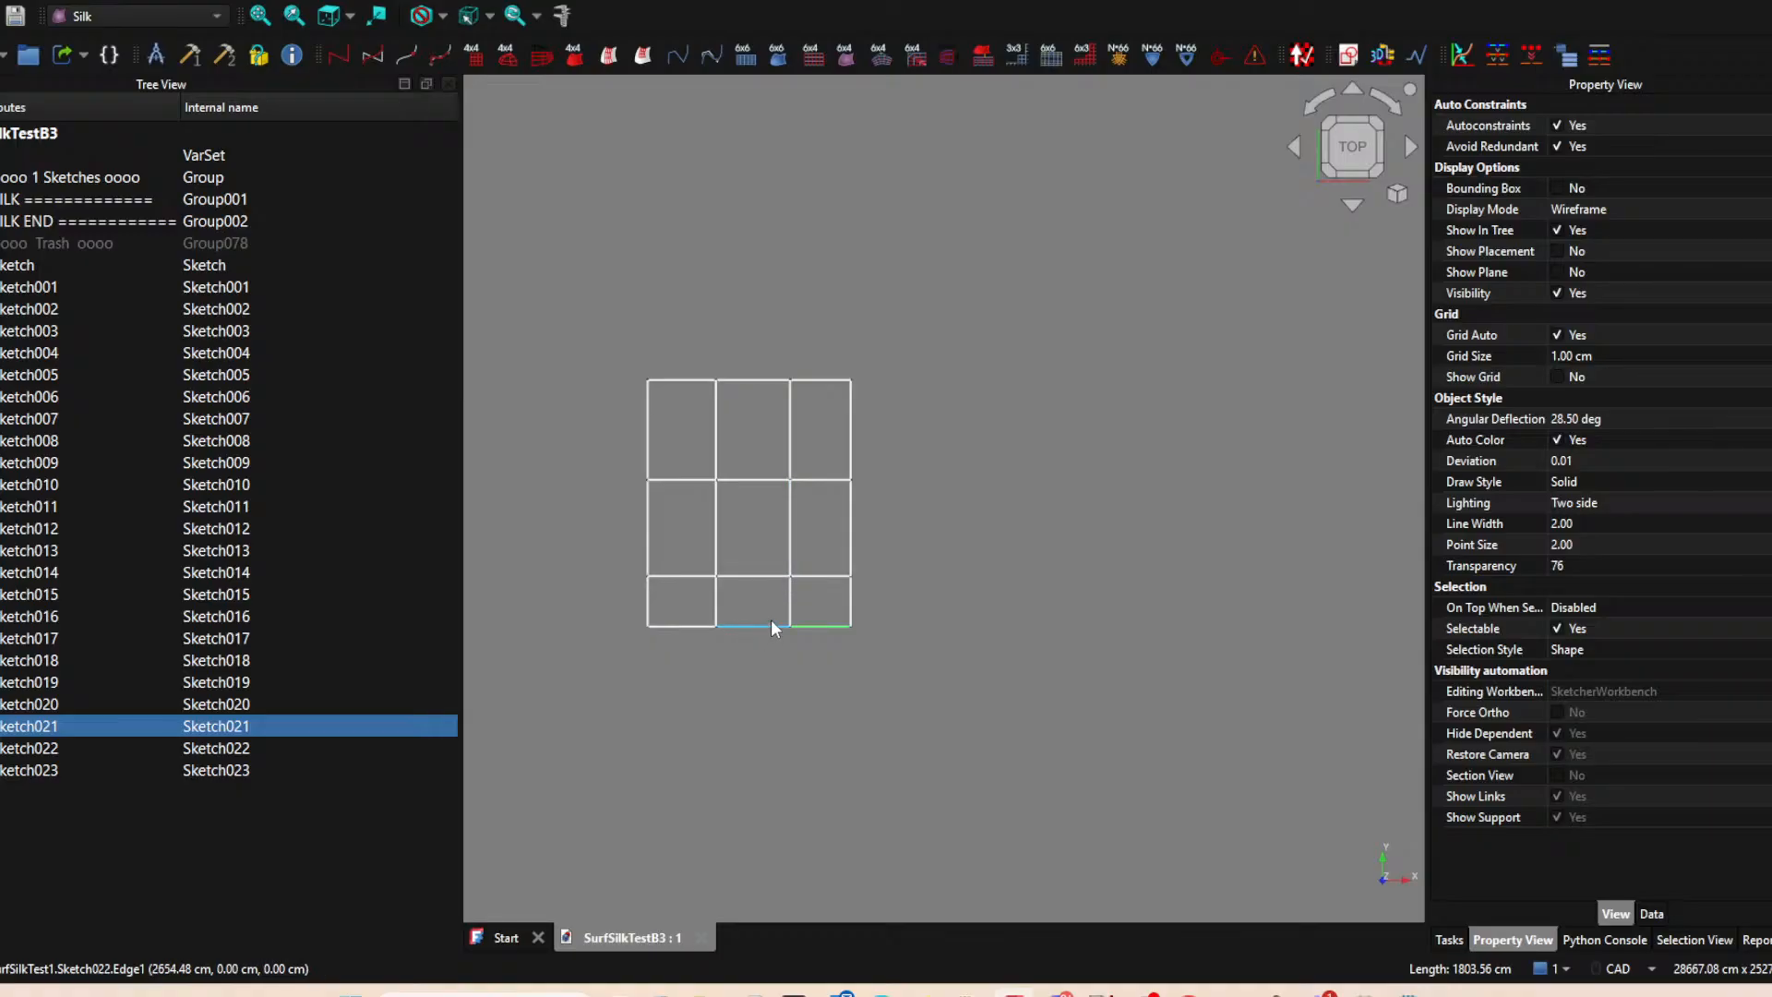
{"action": "left_click", "coordinate": [750, 576]}
{"action": "left_click", "coordinate": [820, 576]}
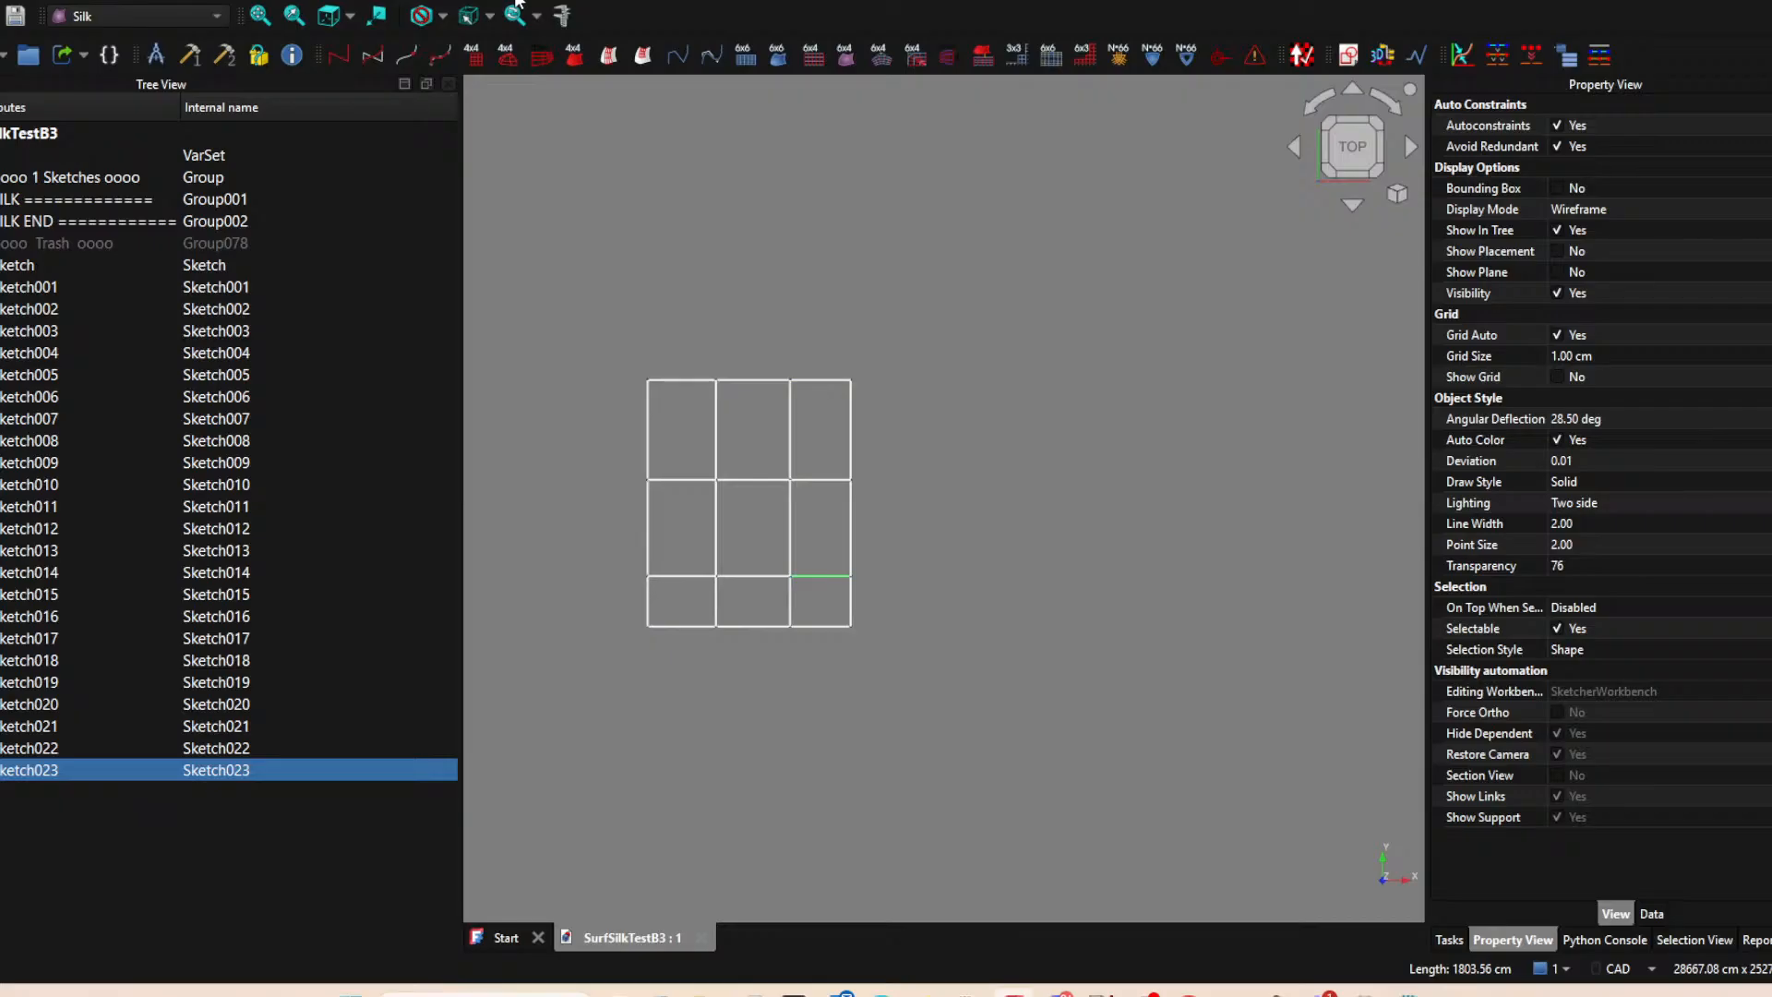
Save the document as a new copy named SurfSilkTestC1.
{"action": "left_click", "coordinate": [0, 0]}
{"action": "left_click", "coordinate": [46, 155]}
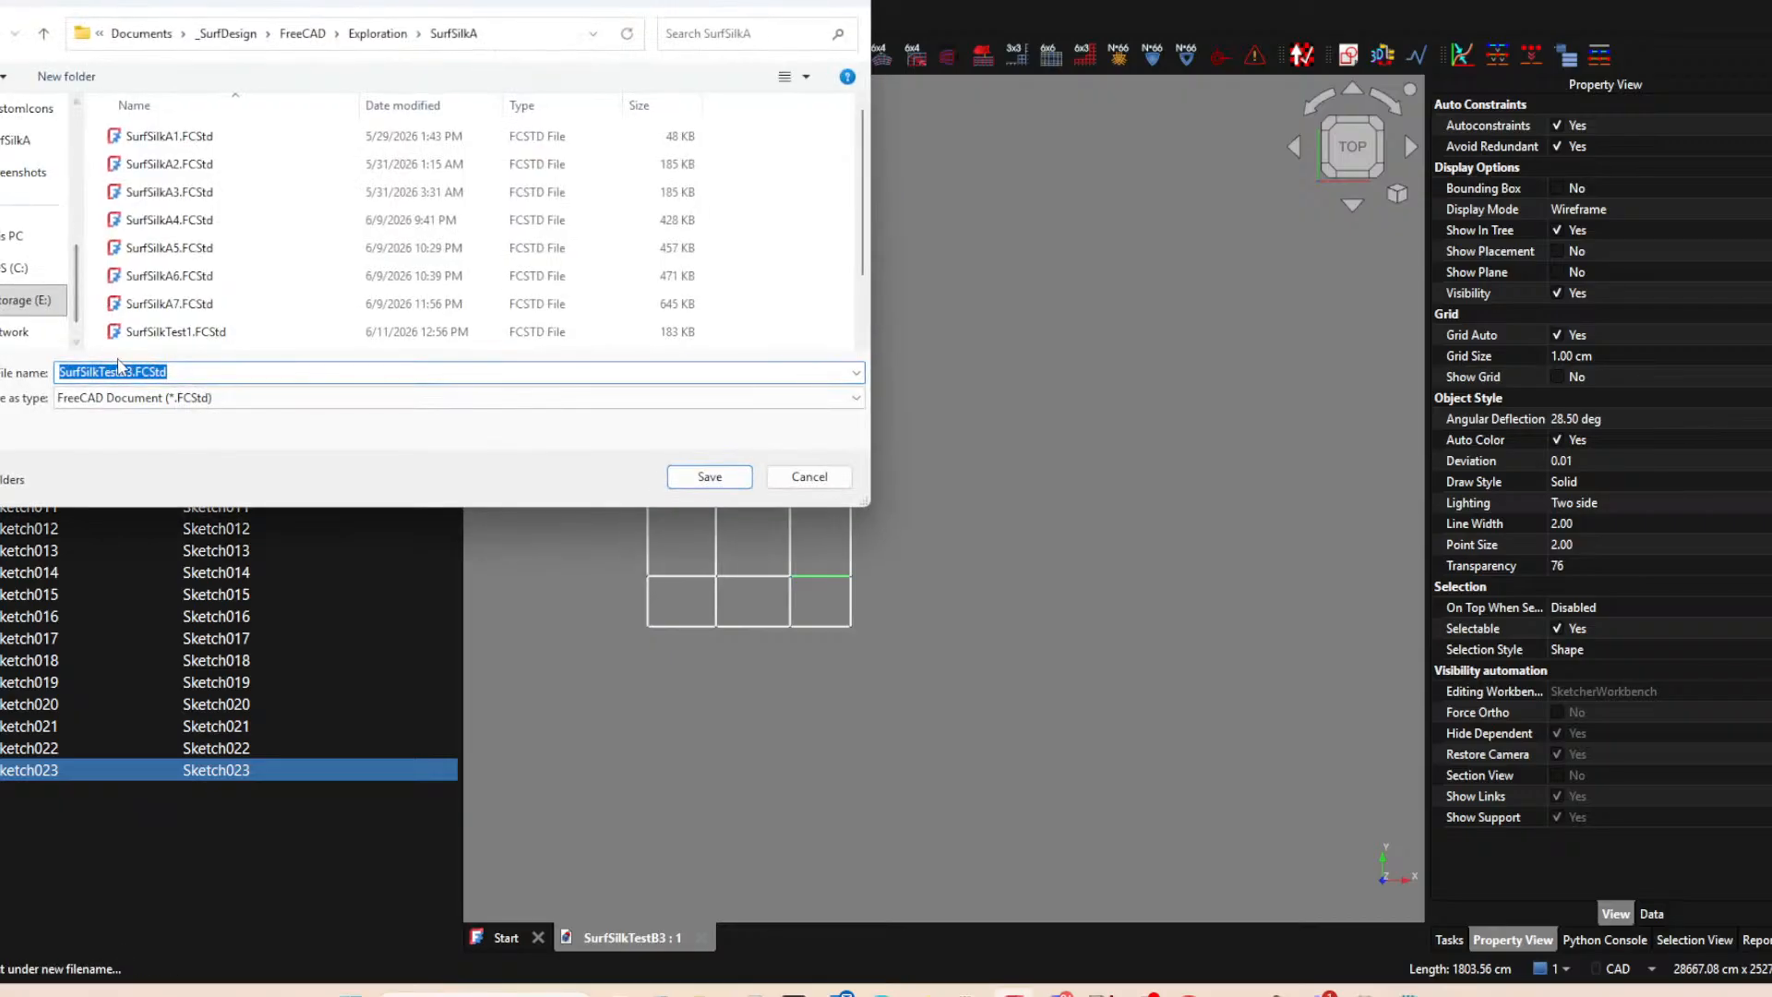
{"action": "left_click_drag", "start_coordinate": [119, 371], "coordinate": [302, 380]}
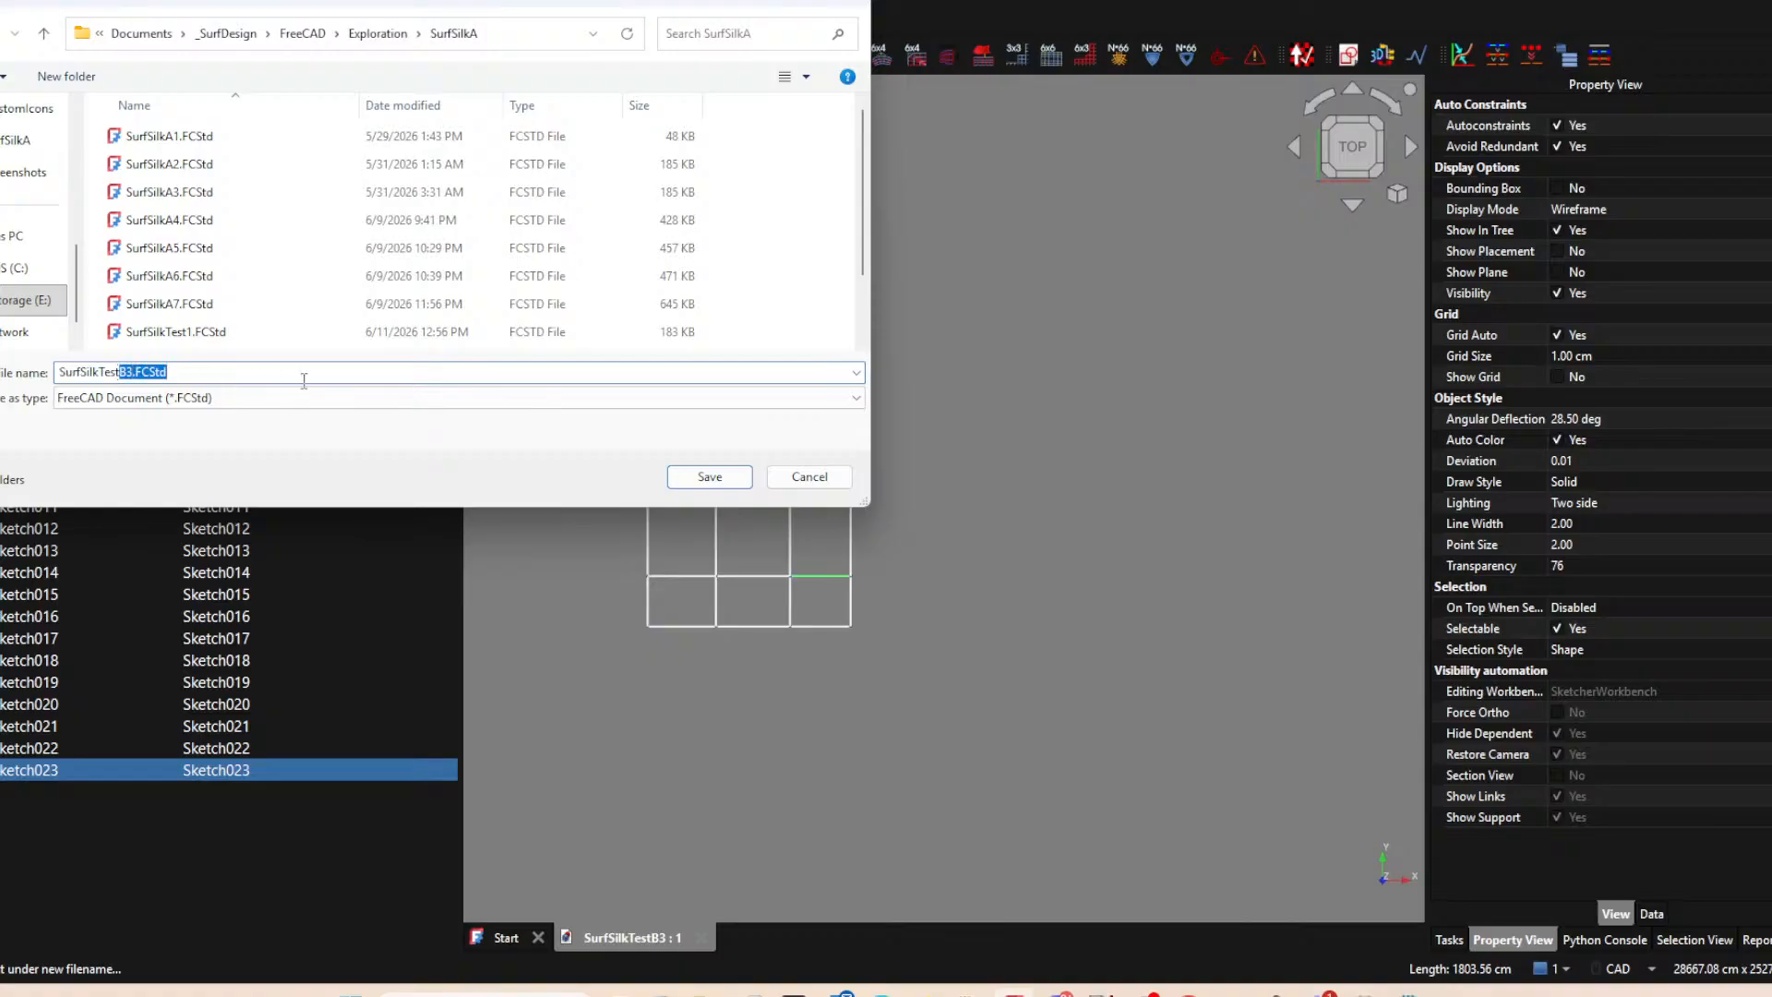
{"action": "type", "text": "C1"}
{"action": "key", "text": "Return"}
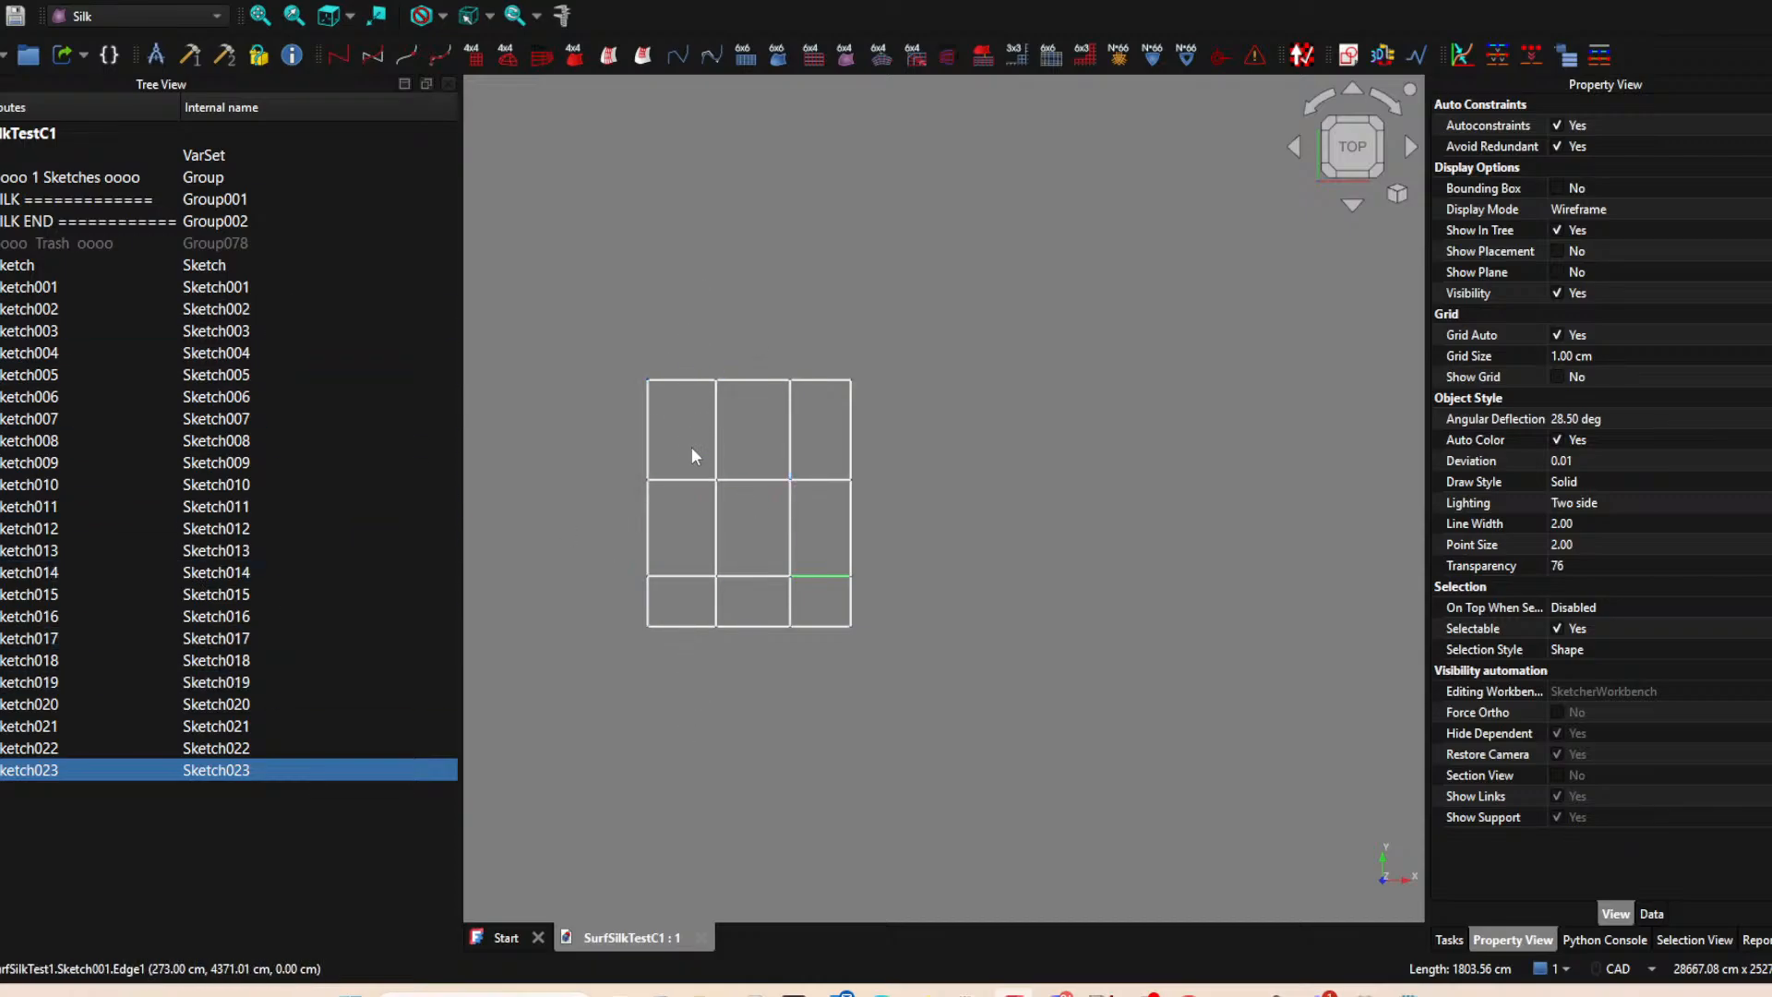
Create a sketch on the XY-plane with a line about 17117 cm long along the vertical axis, extending beyond the grid both ways.
{"action": "left_click", "coordinate": [583, 523]}
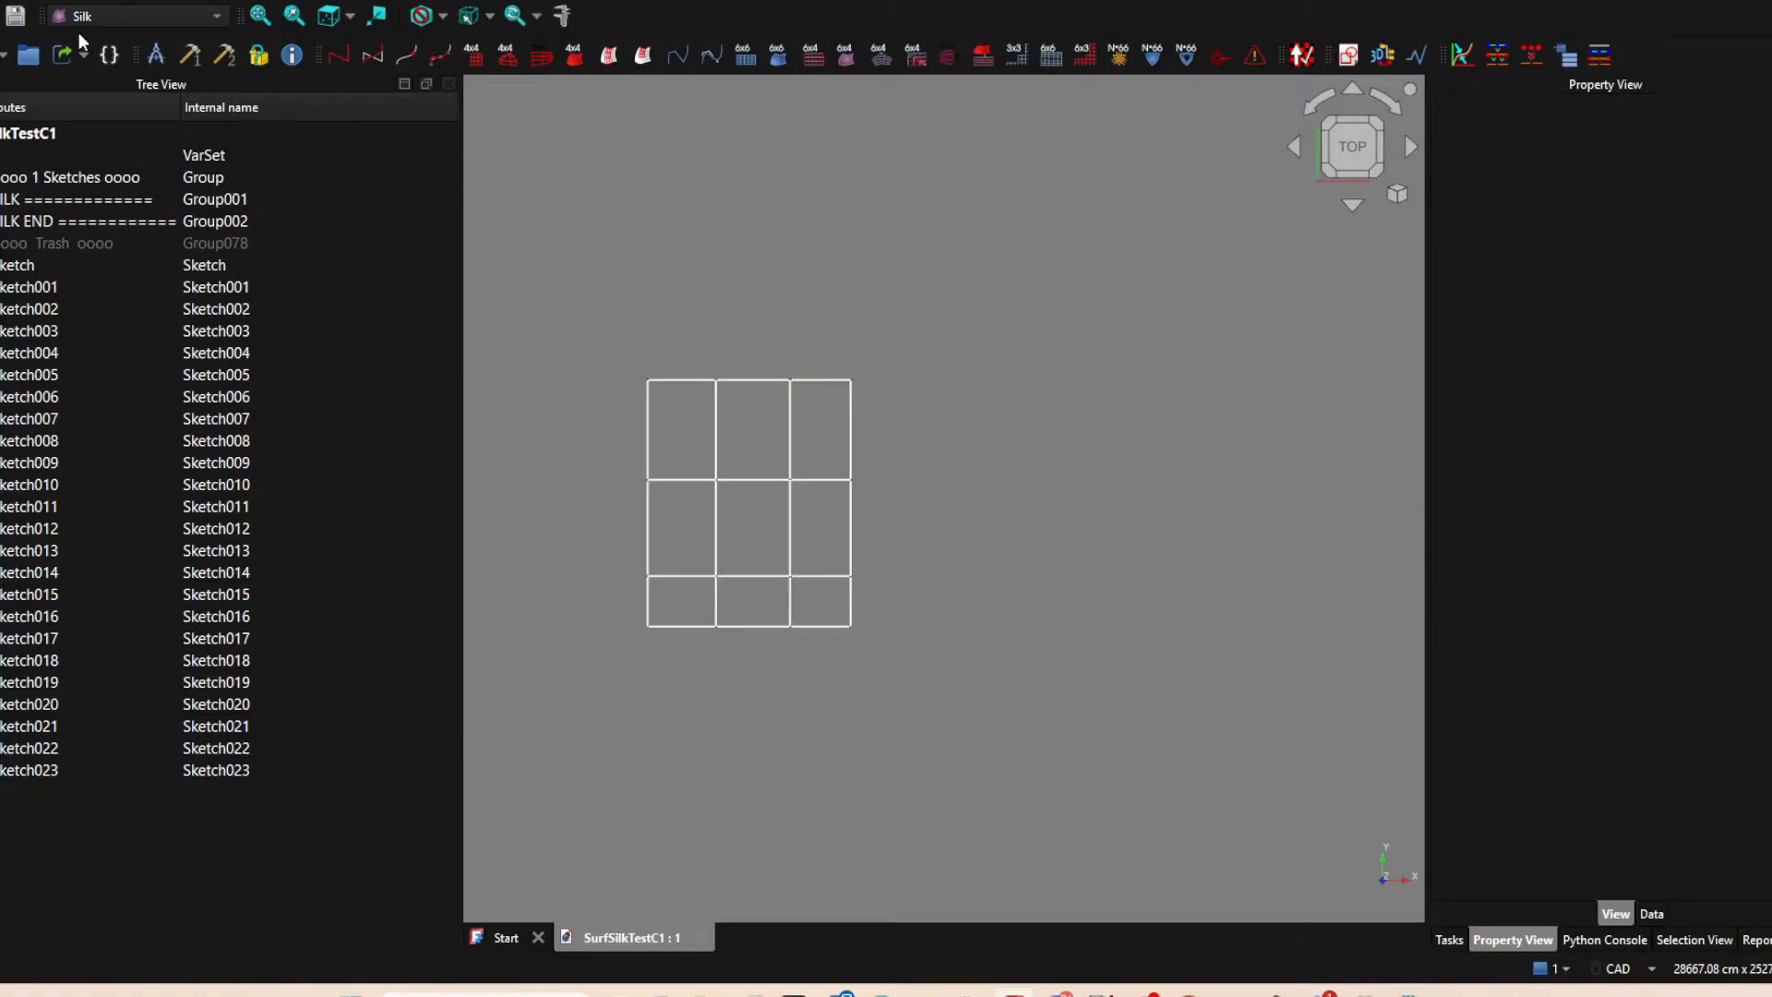
{"action": "left_click", "coordinate": [1347, 55]}
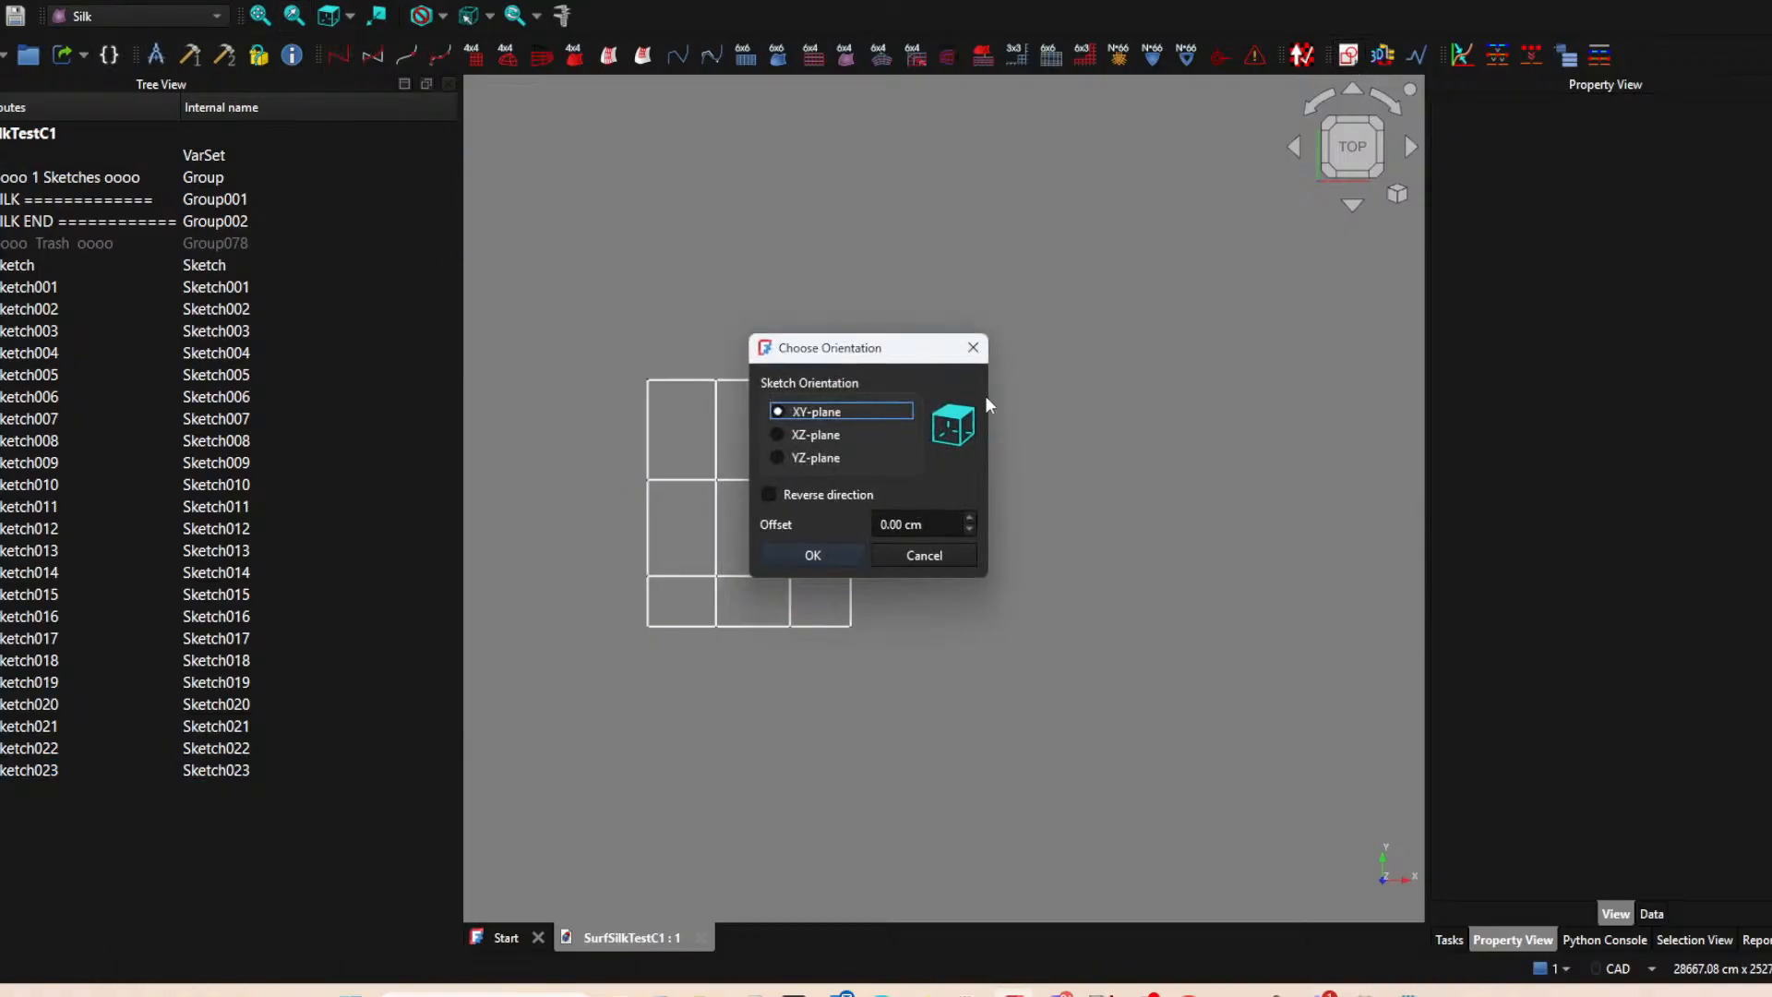
{"action": "left_click", "coordinate": [810, 556]}
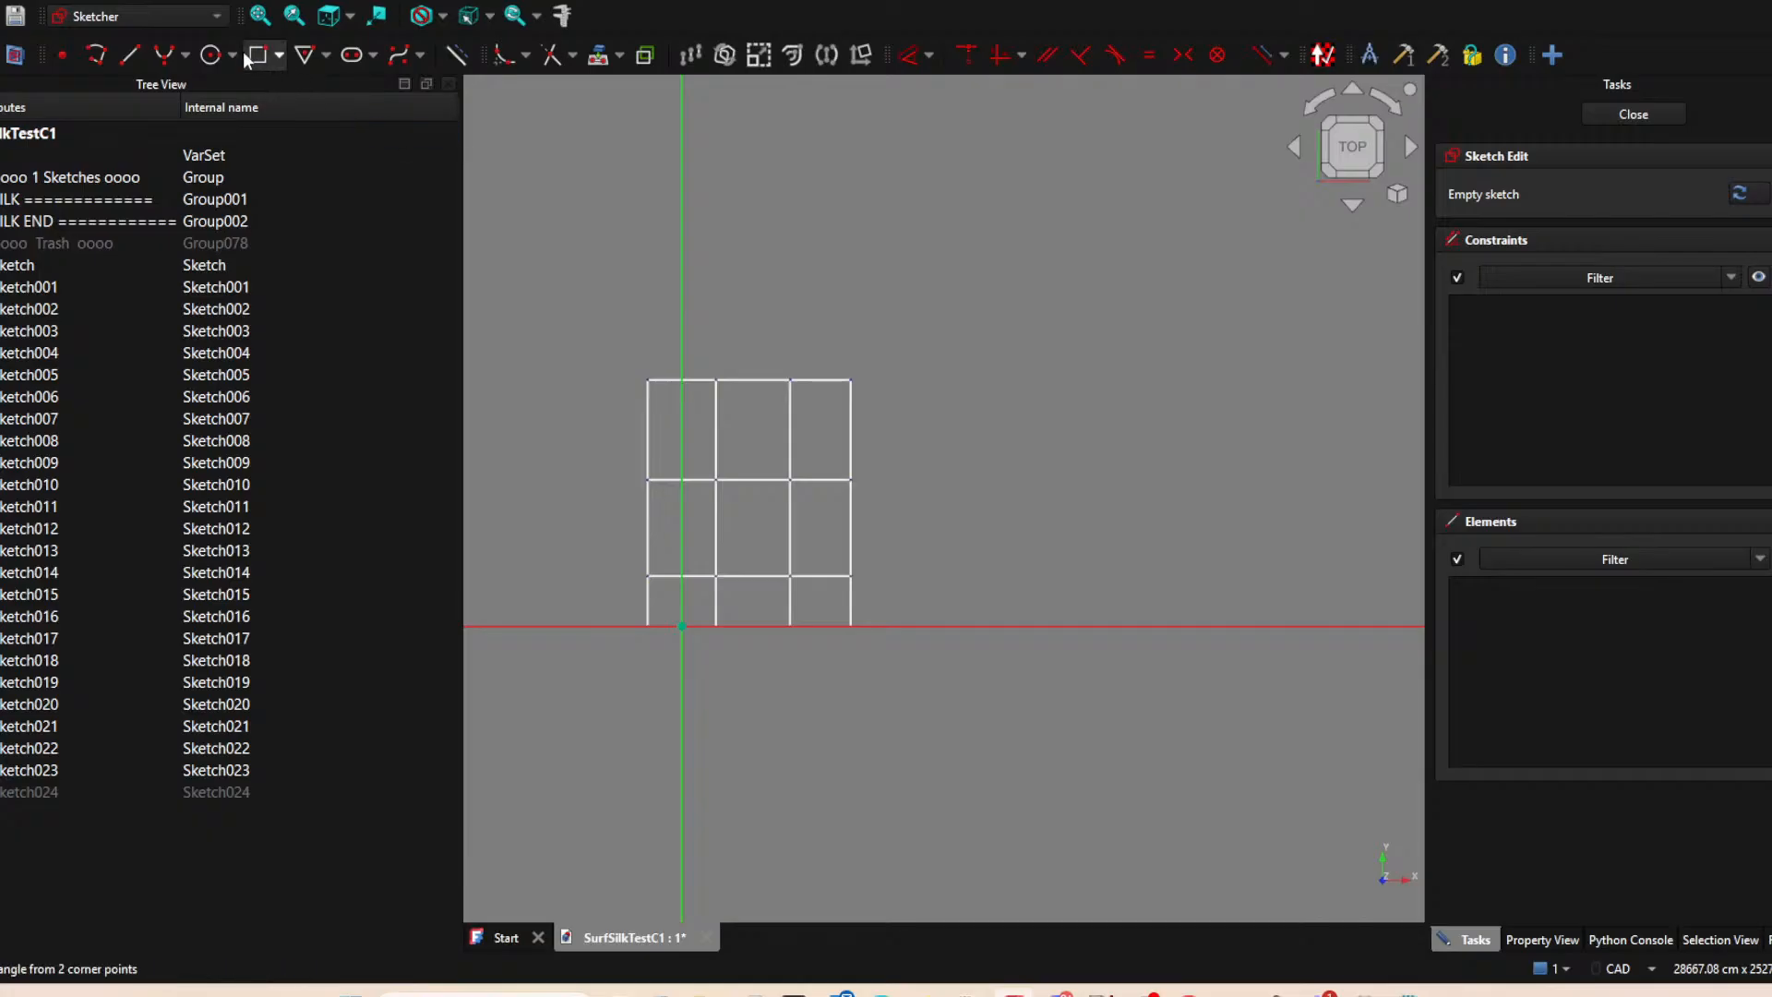
{"action": "left_click", "coordinate": [138, 56]}
{"action": "left_click", "coordinate": [682, 780]}
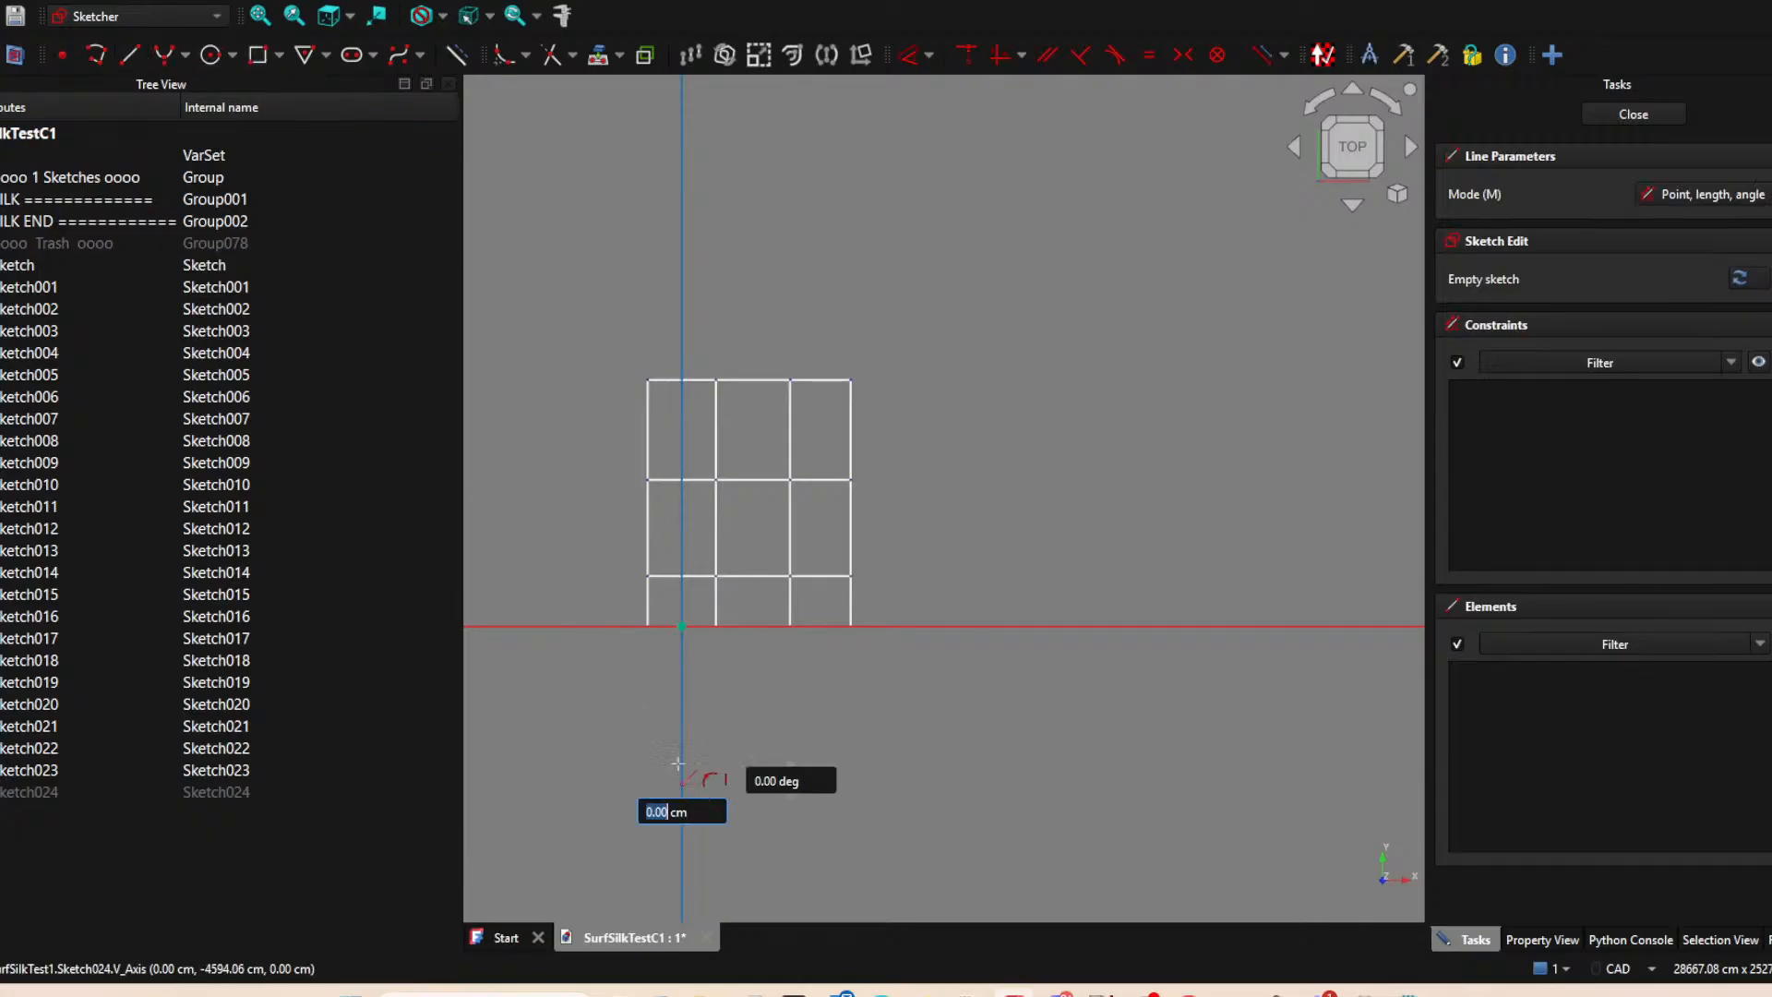
{"action": "left_click", "coordinate": [684, 209]}
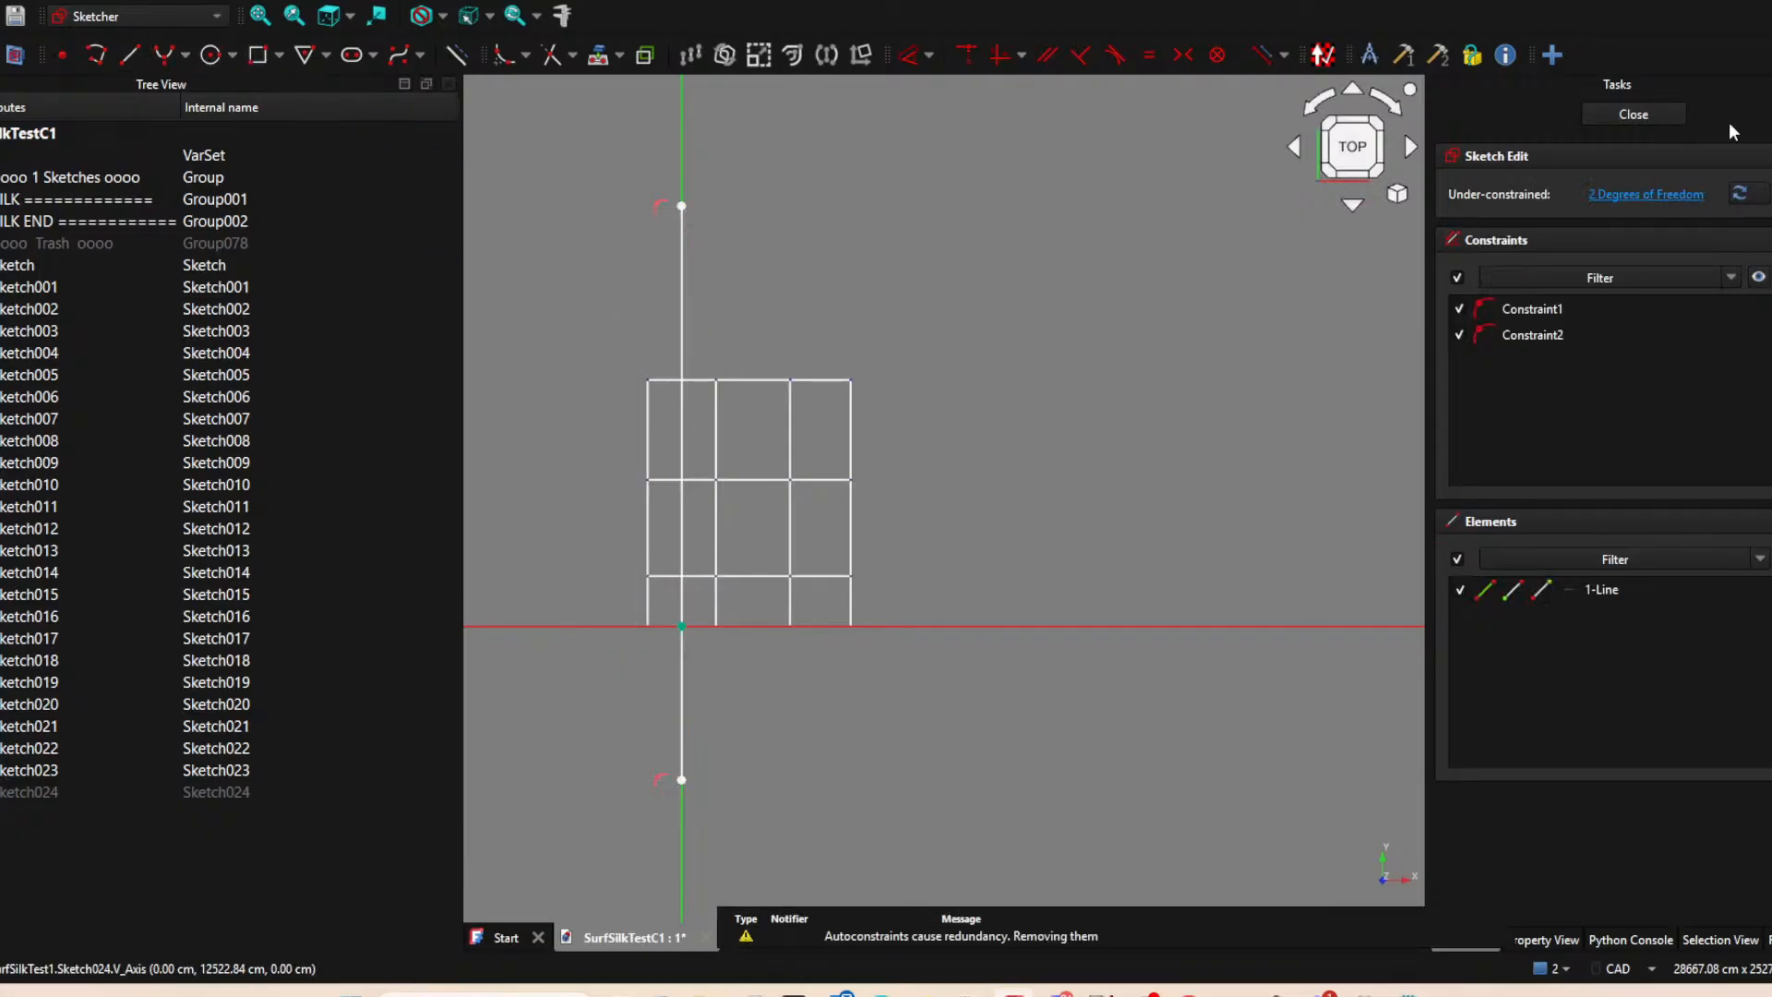
{"action": "left_click", "coordinate": [1634, 114]}
{"action": "left_click", "coordinate": [682, 289]}
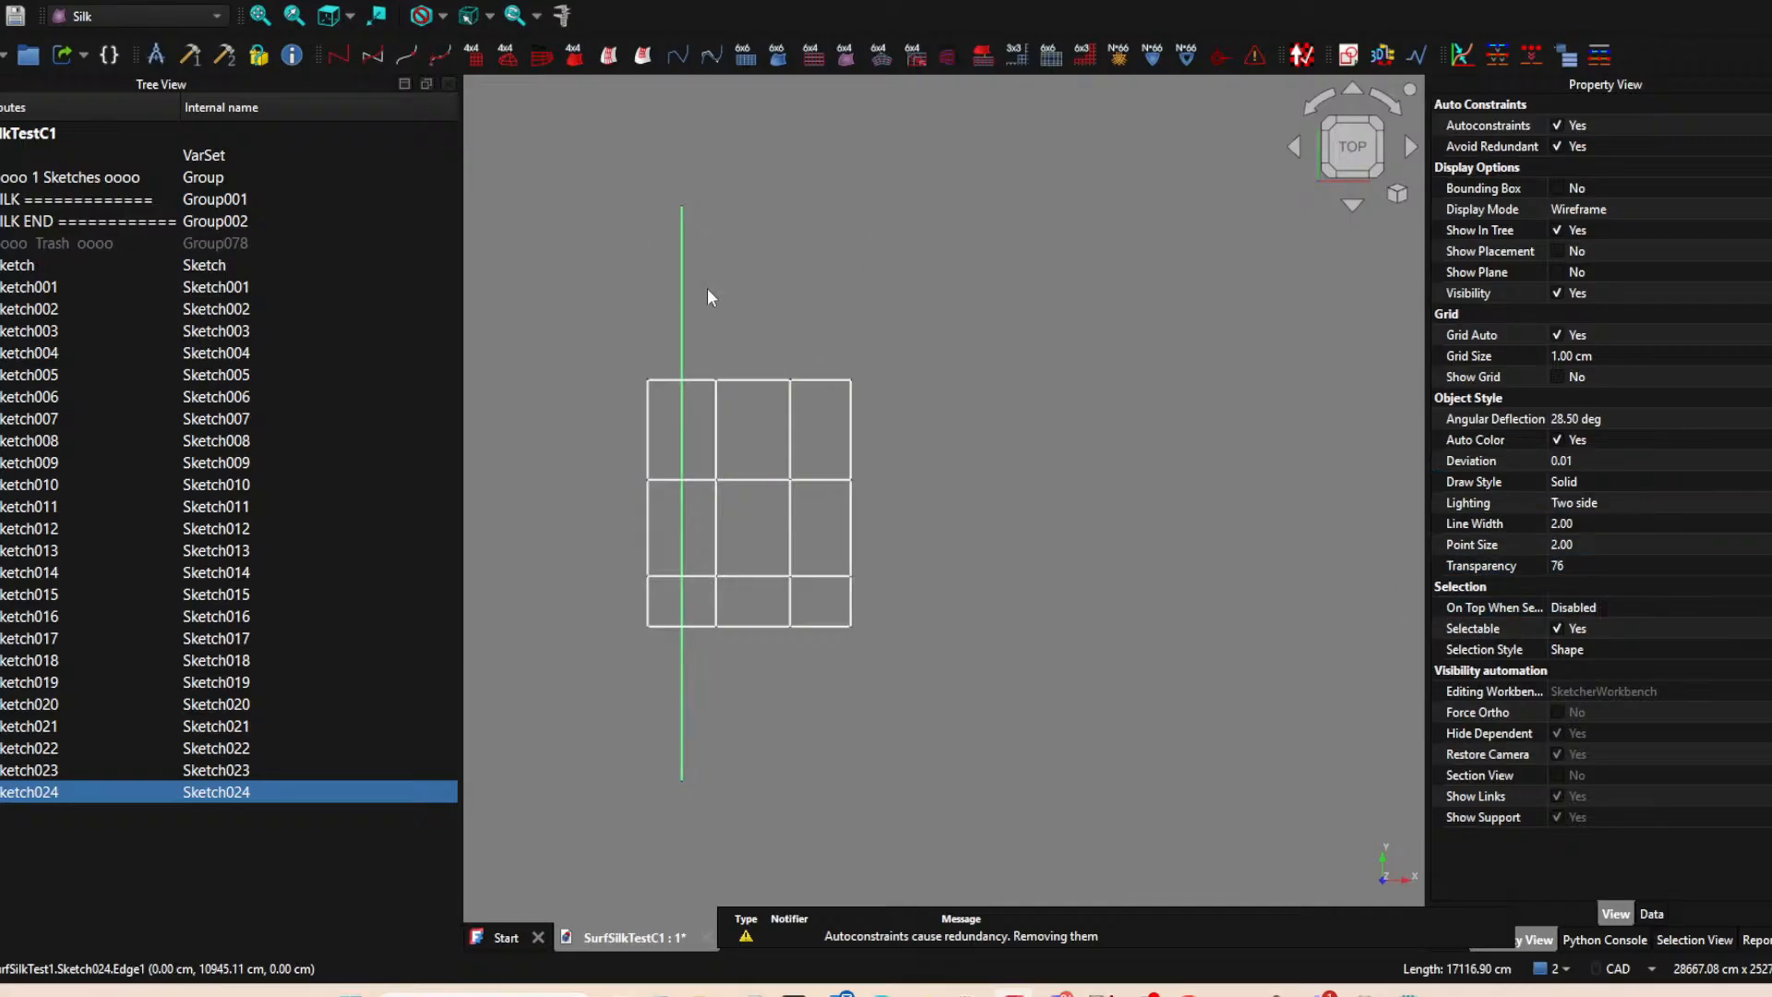
{"action": "scroll", "coordinate": [889, 439], "scroll_direction": "down", "scroll_amount": 3}
{"action": "middle_click_drag", "start_coordinate": [890, 440], "coordinate": [749, 444]}
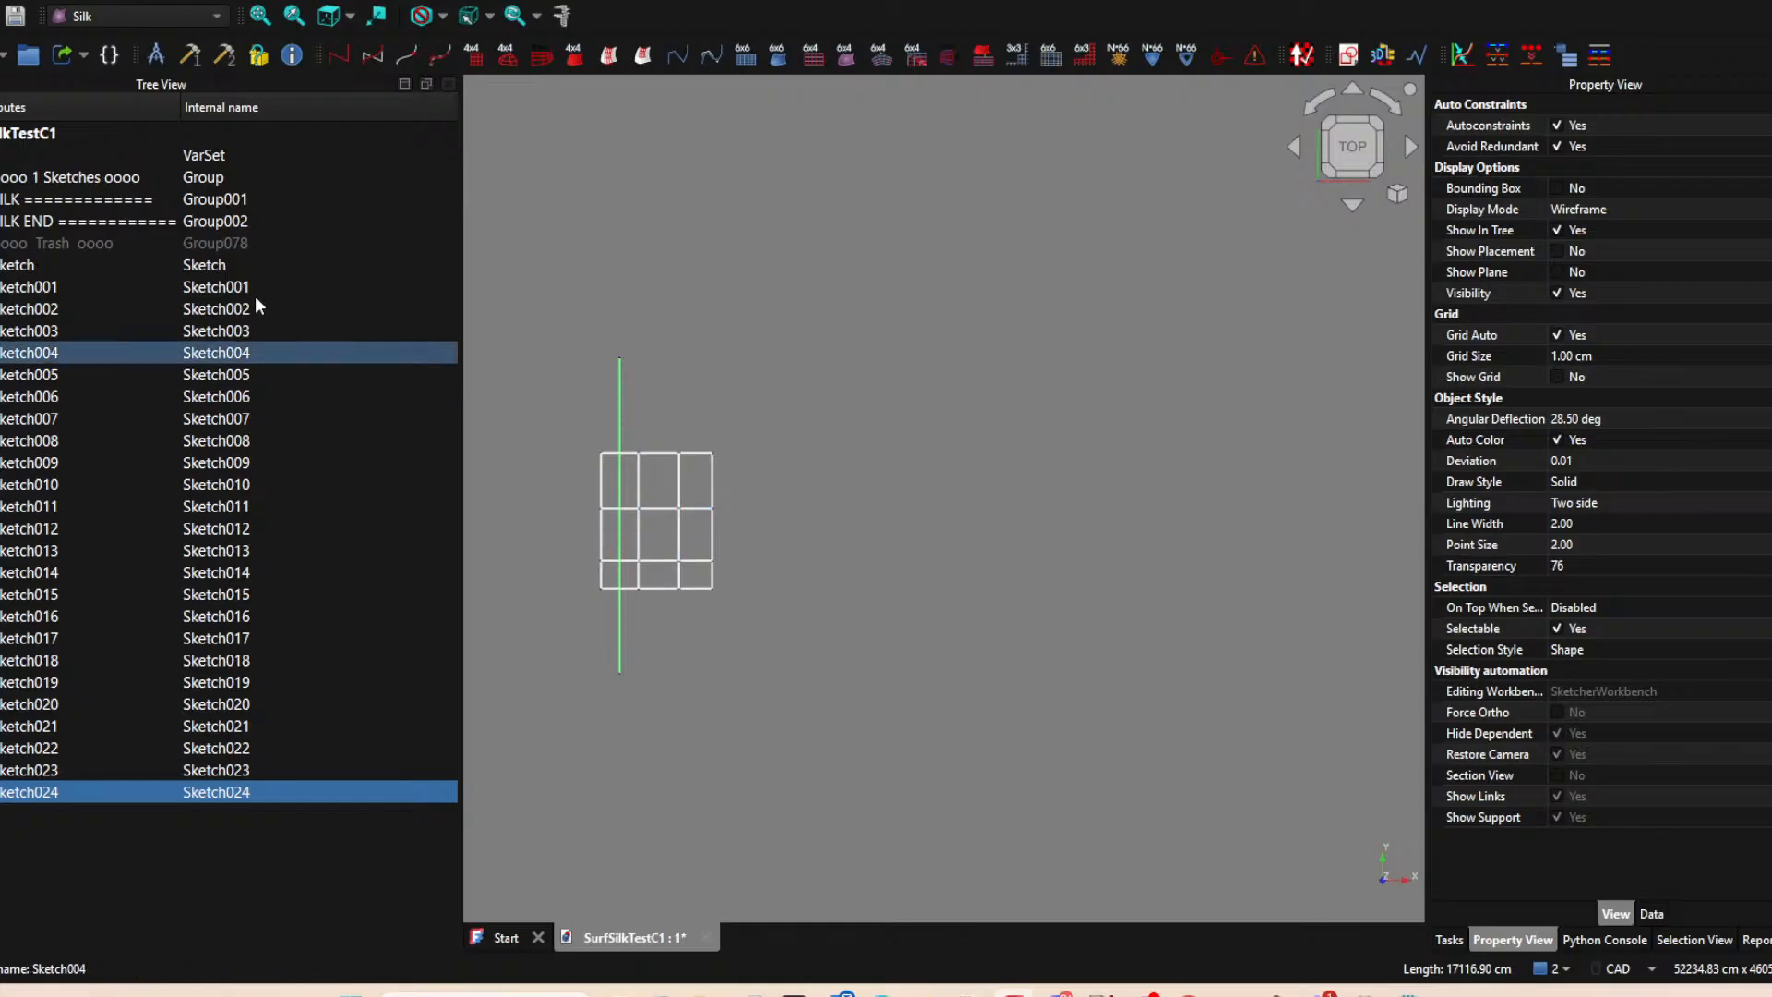
Save the document under the new file name SurfSilkTestB4 and clear the selection.
{"action": "left_click", "coordinate": [1, 2]}
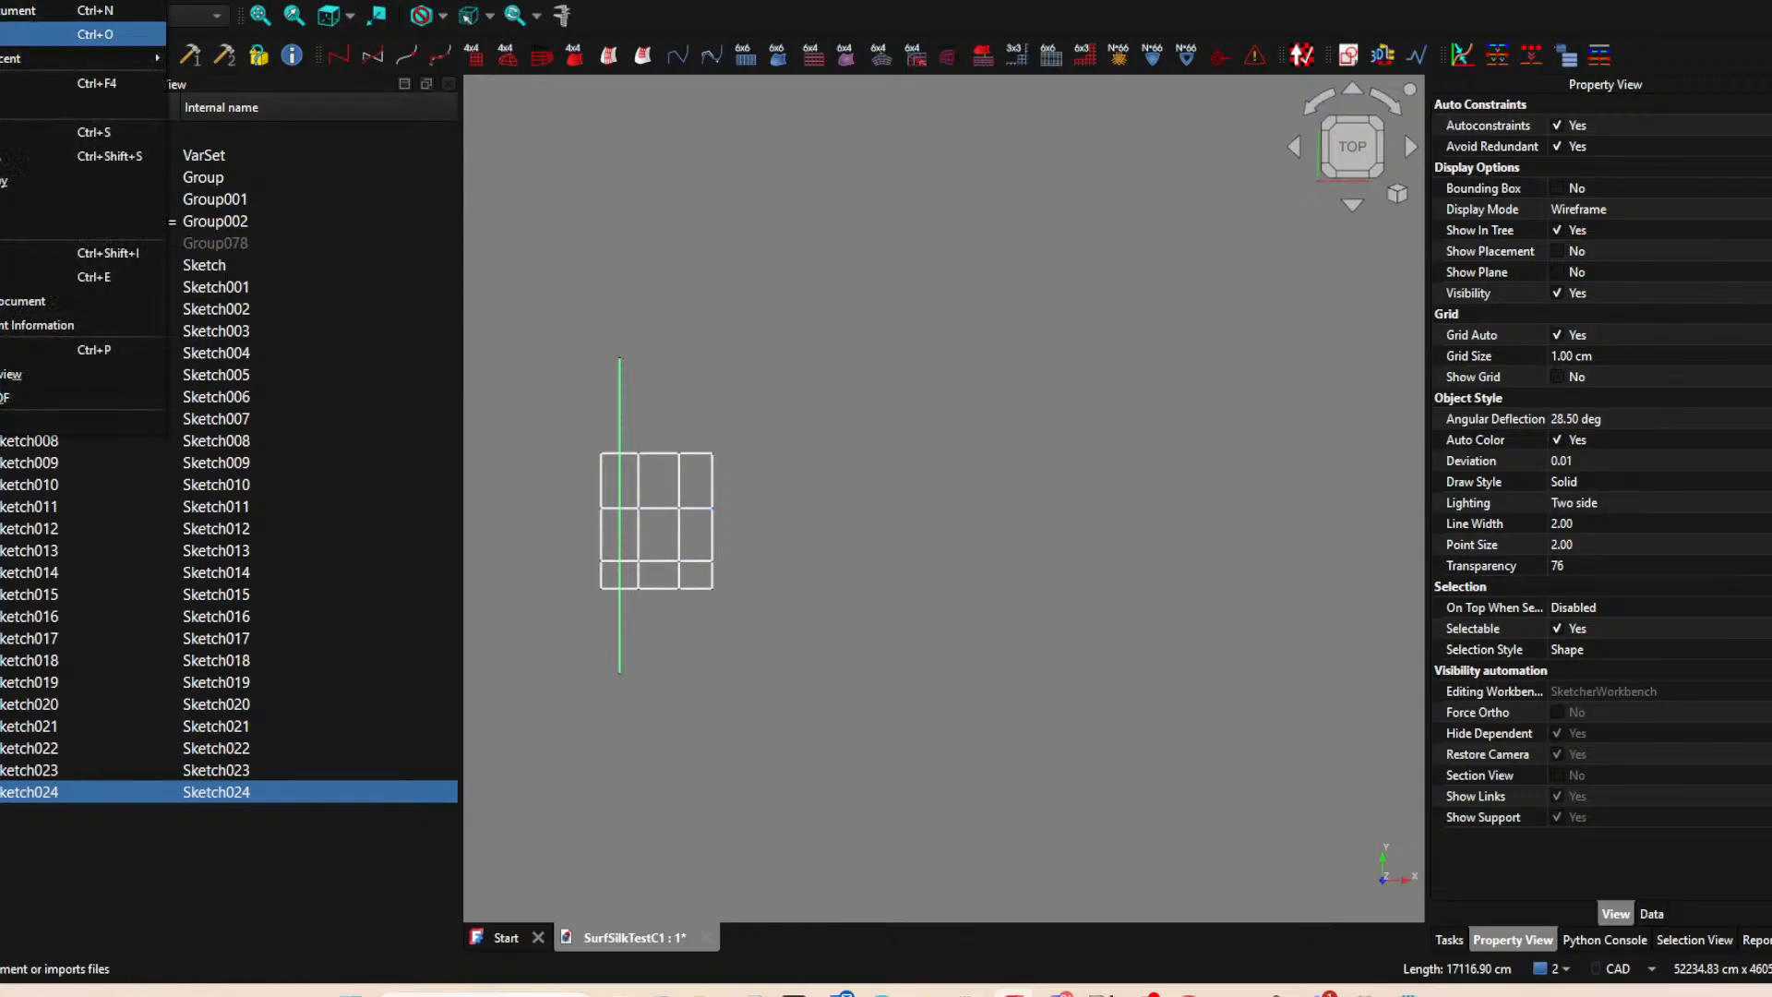
{"action": "left_click", "coordinate": [18, 155]}
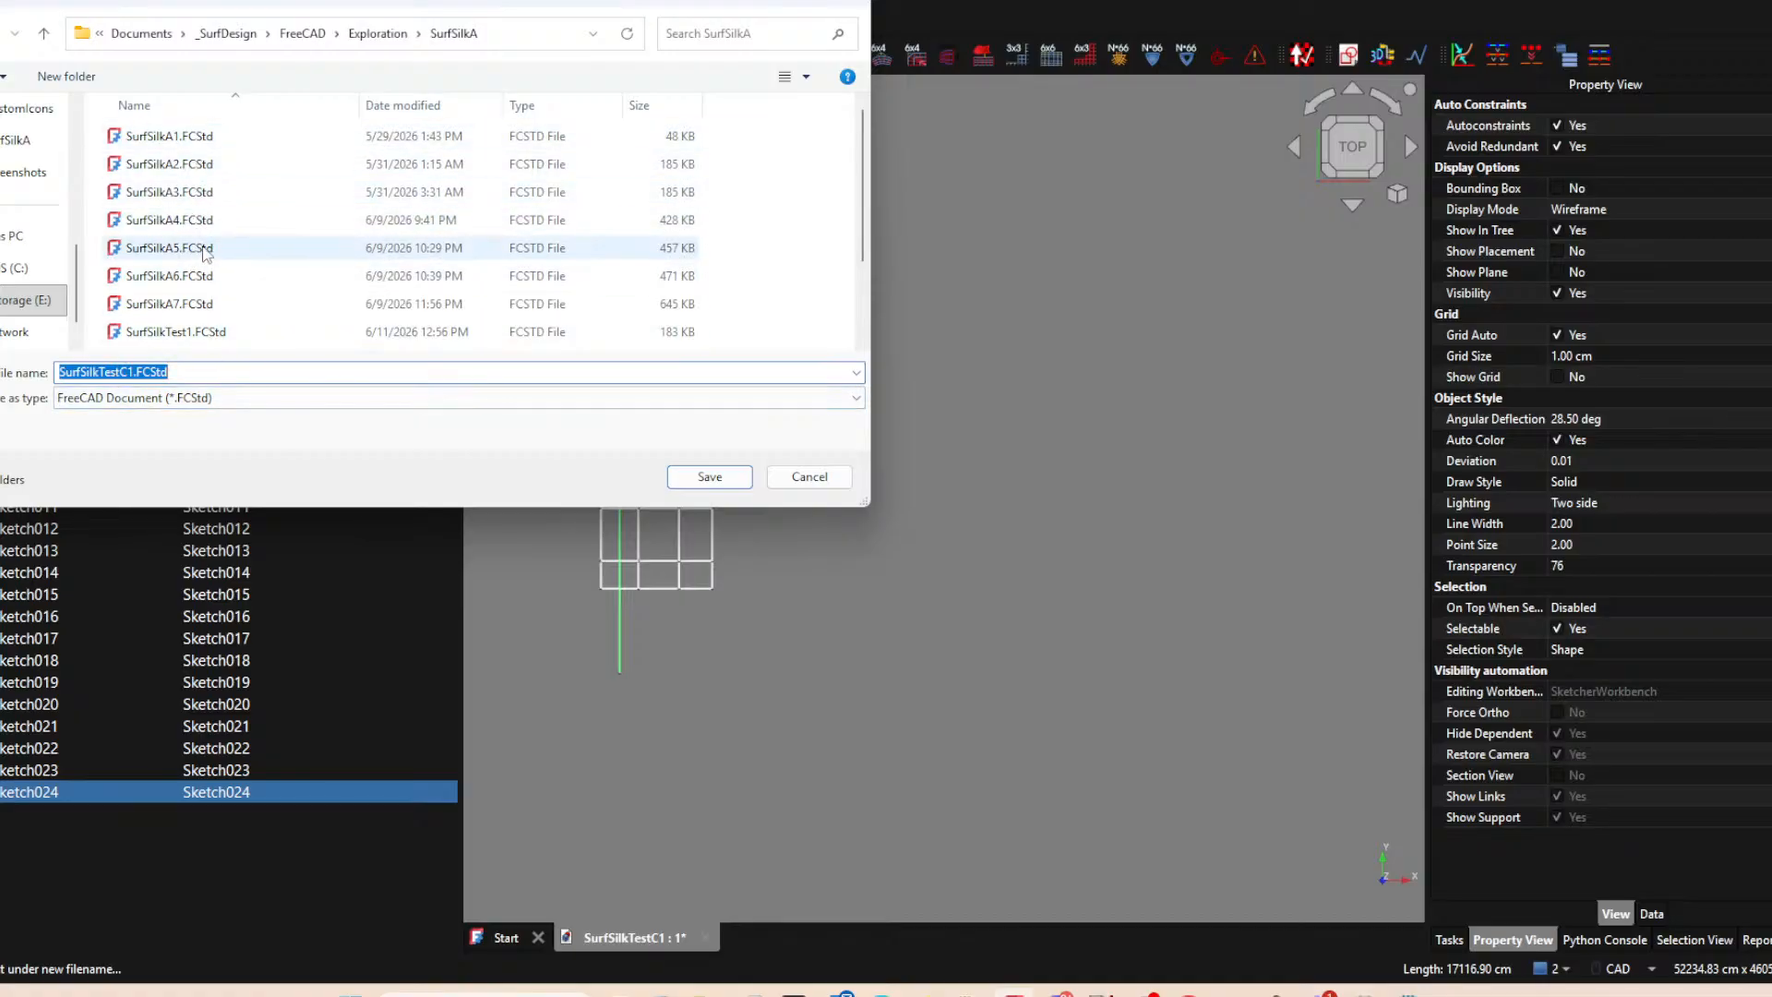
{"action": "scroll", "coordinate": [194, 261], "scroll_direction": "down", "scroll_amount": 2}
{"action": "left_click", "coordinate": [208, 314]}
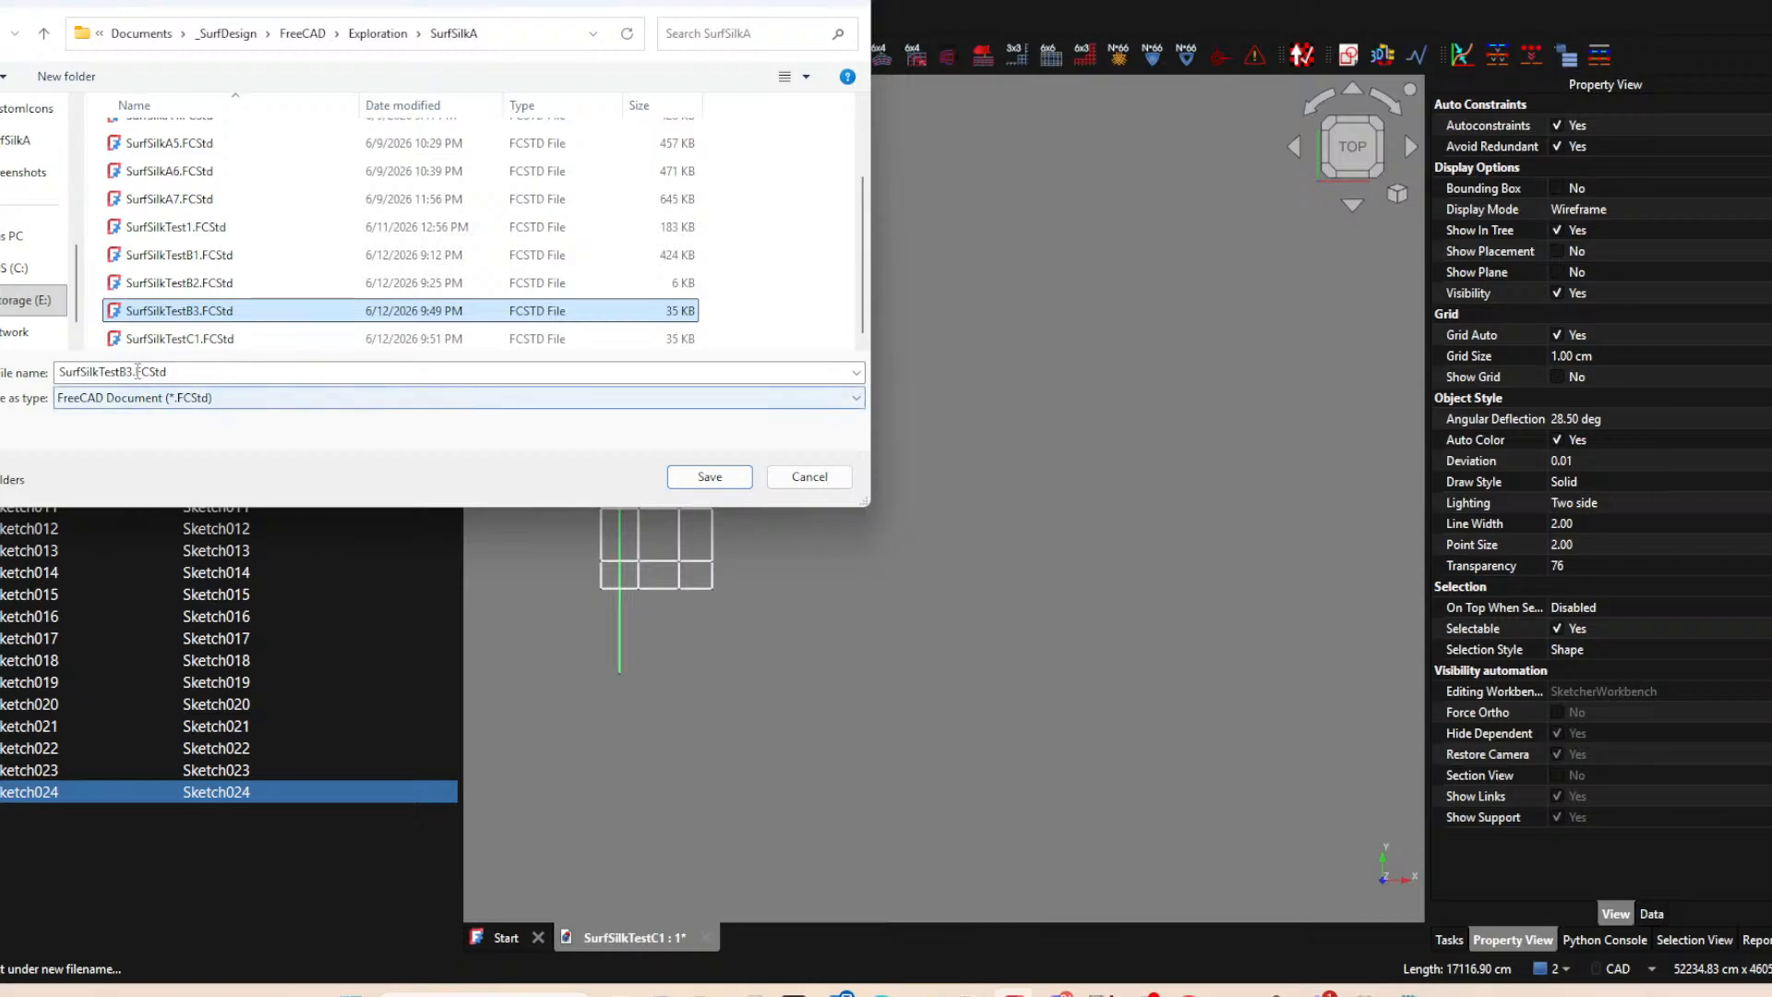
{"action": "left_click", "coordinate": [328, 377]}
{"action": "left_click_drag", "start_coordinate": [129, 371], "coordinate": [307, 364]}
{"action": "type", "text": "4"}
{"action": "key", "text": "Return"}
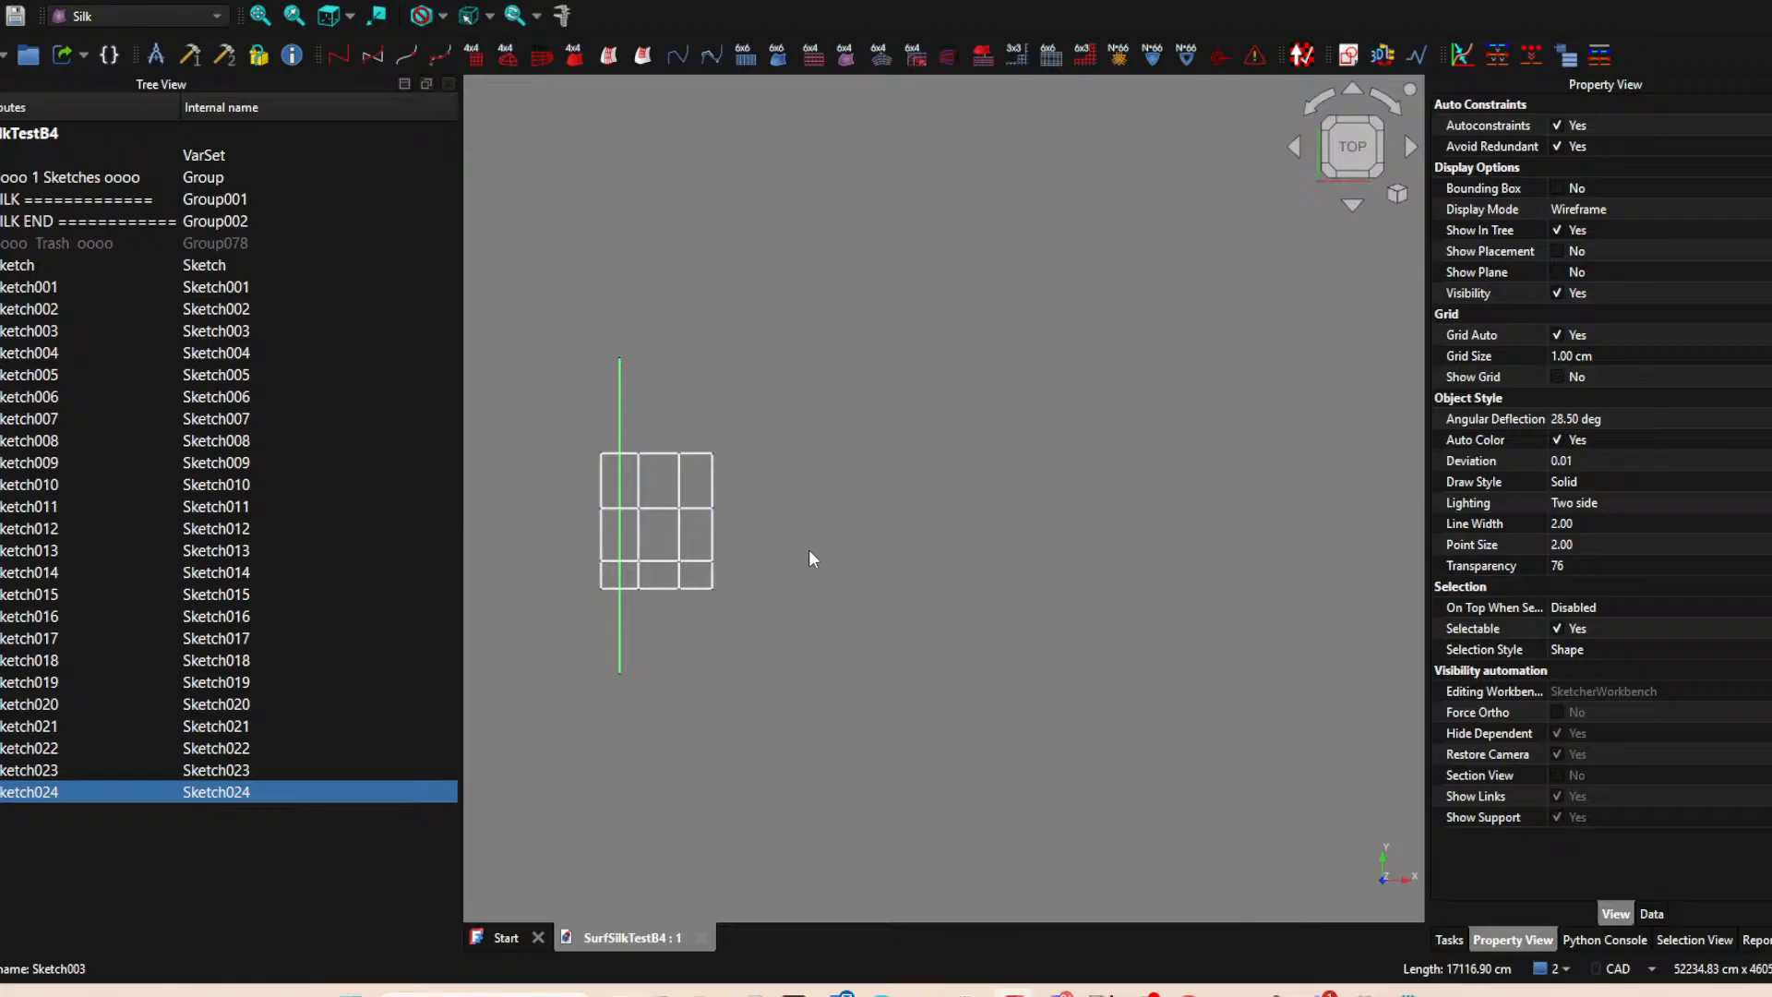
{"action": "left_click", "coordinate": [828, 474]}
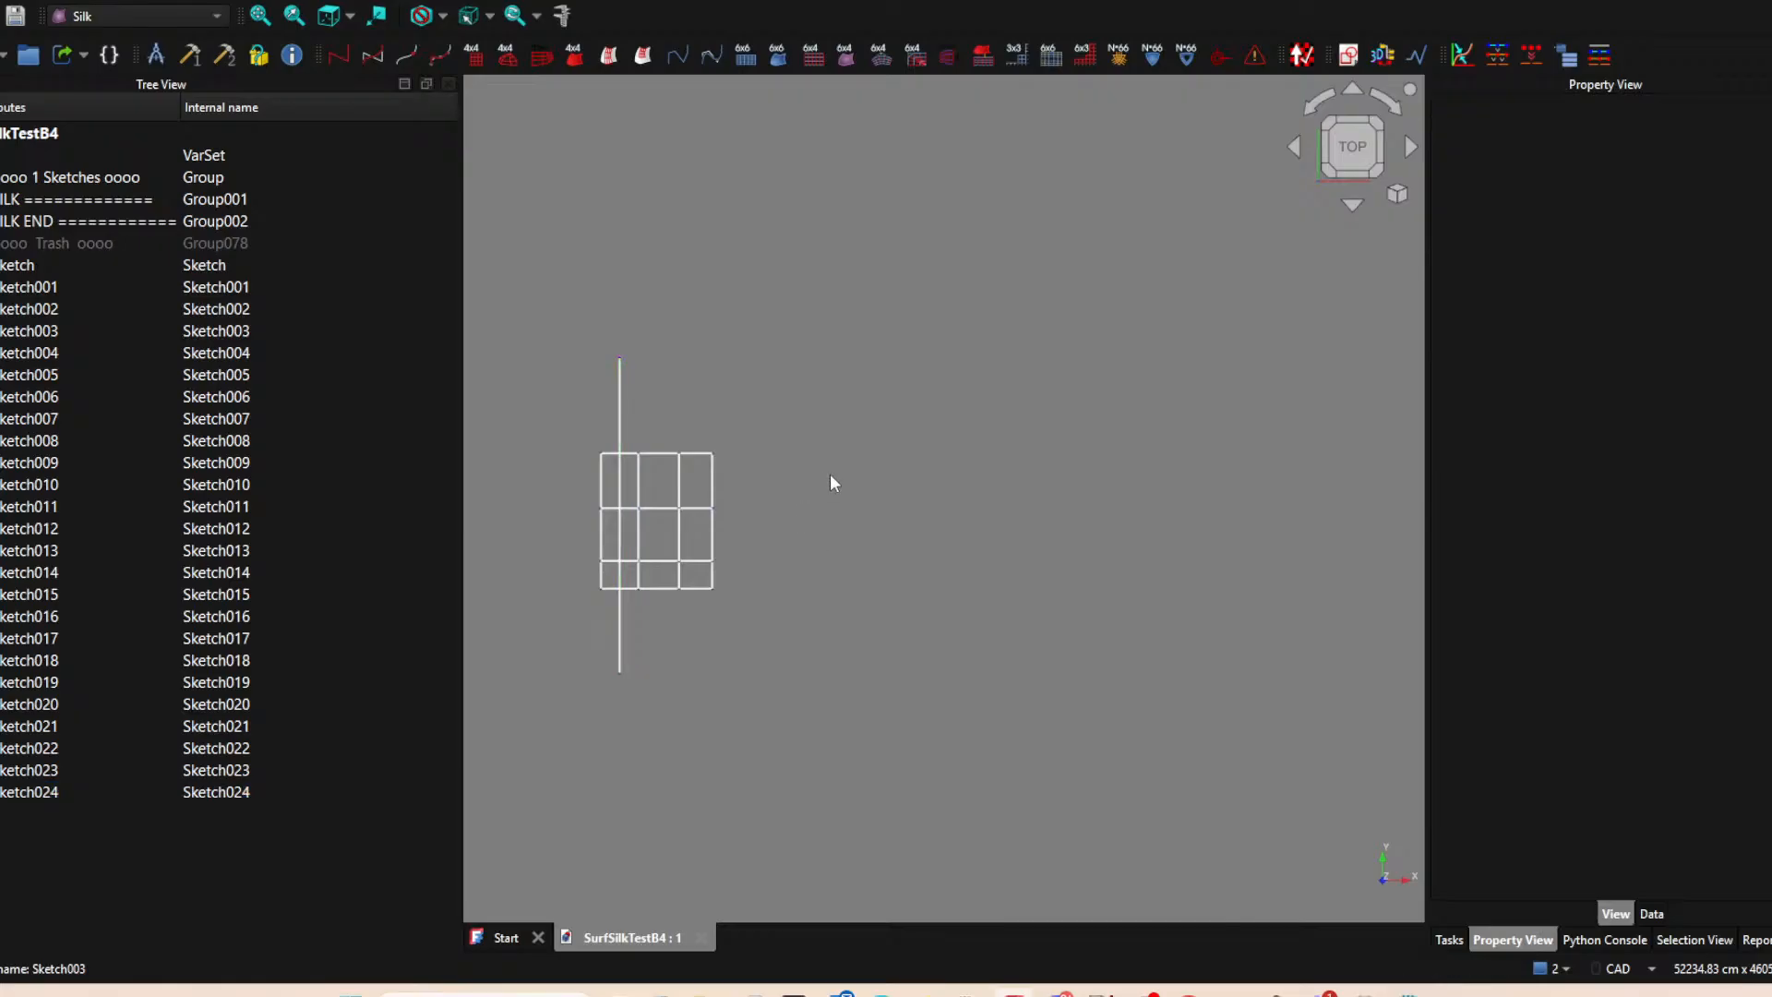
Reopen the recent file SurfSilkTestC1, and run the update check for FreeCAD and its addons without installing anything.
{"action": "left_click", "coordinate": [0, 0]}
{"action": "mouse_move", "coordinate": [18, 58]}
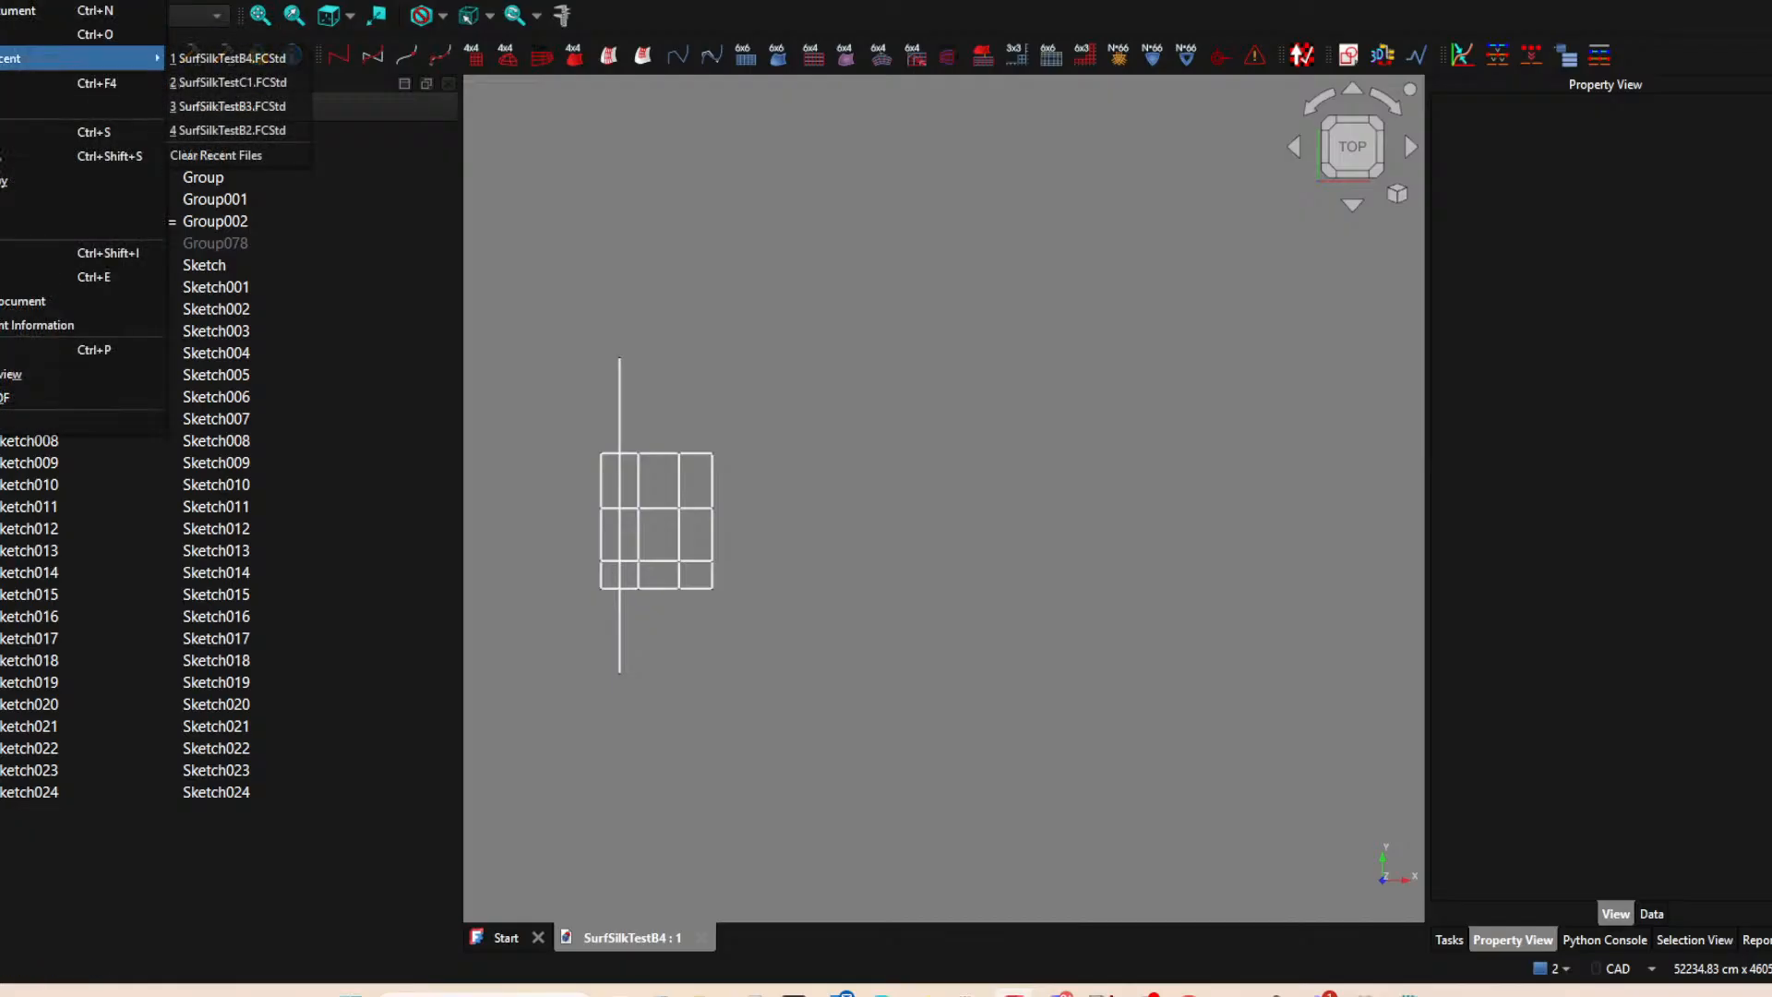
{"action": "left_click", "coordinate": [257, 84]}
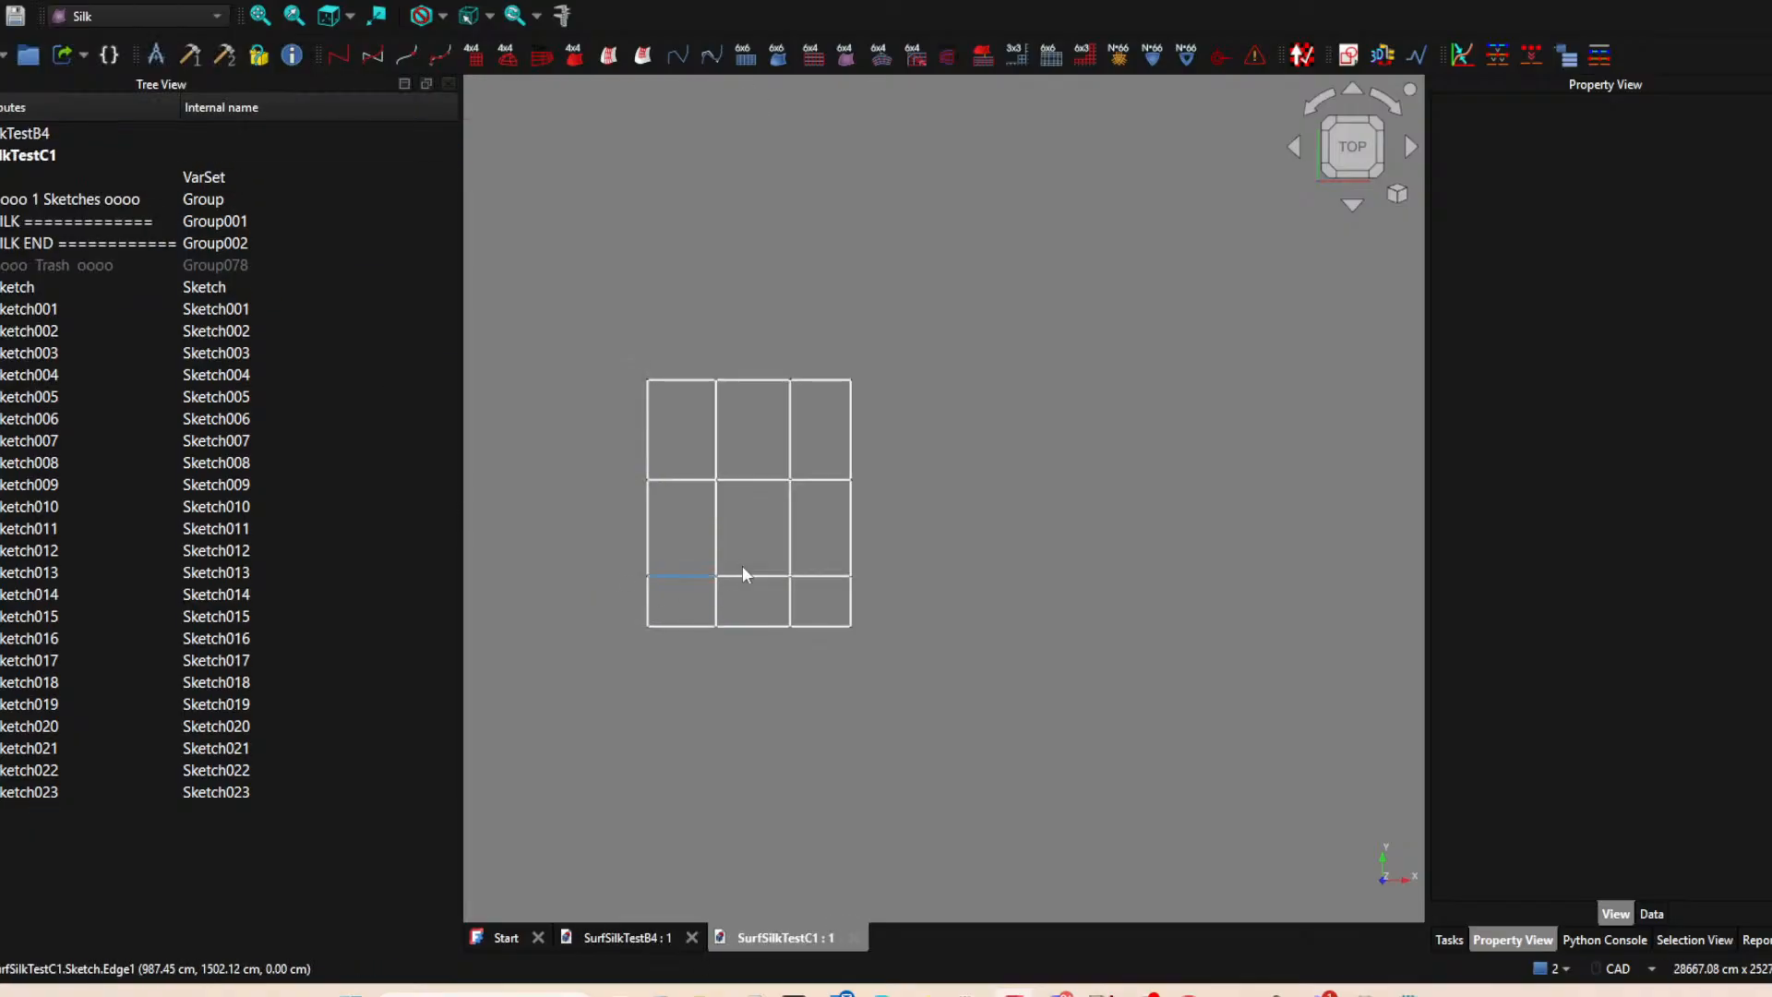
{"action": "left_click", "coordinate": [1303, 57]}
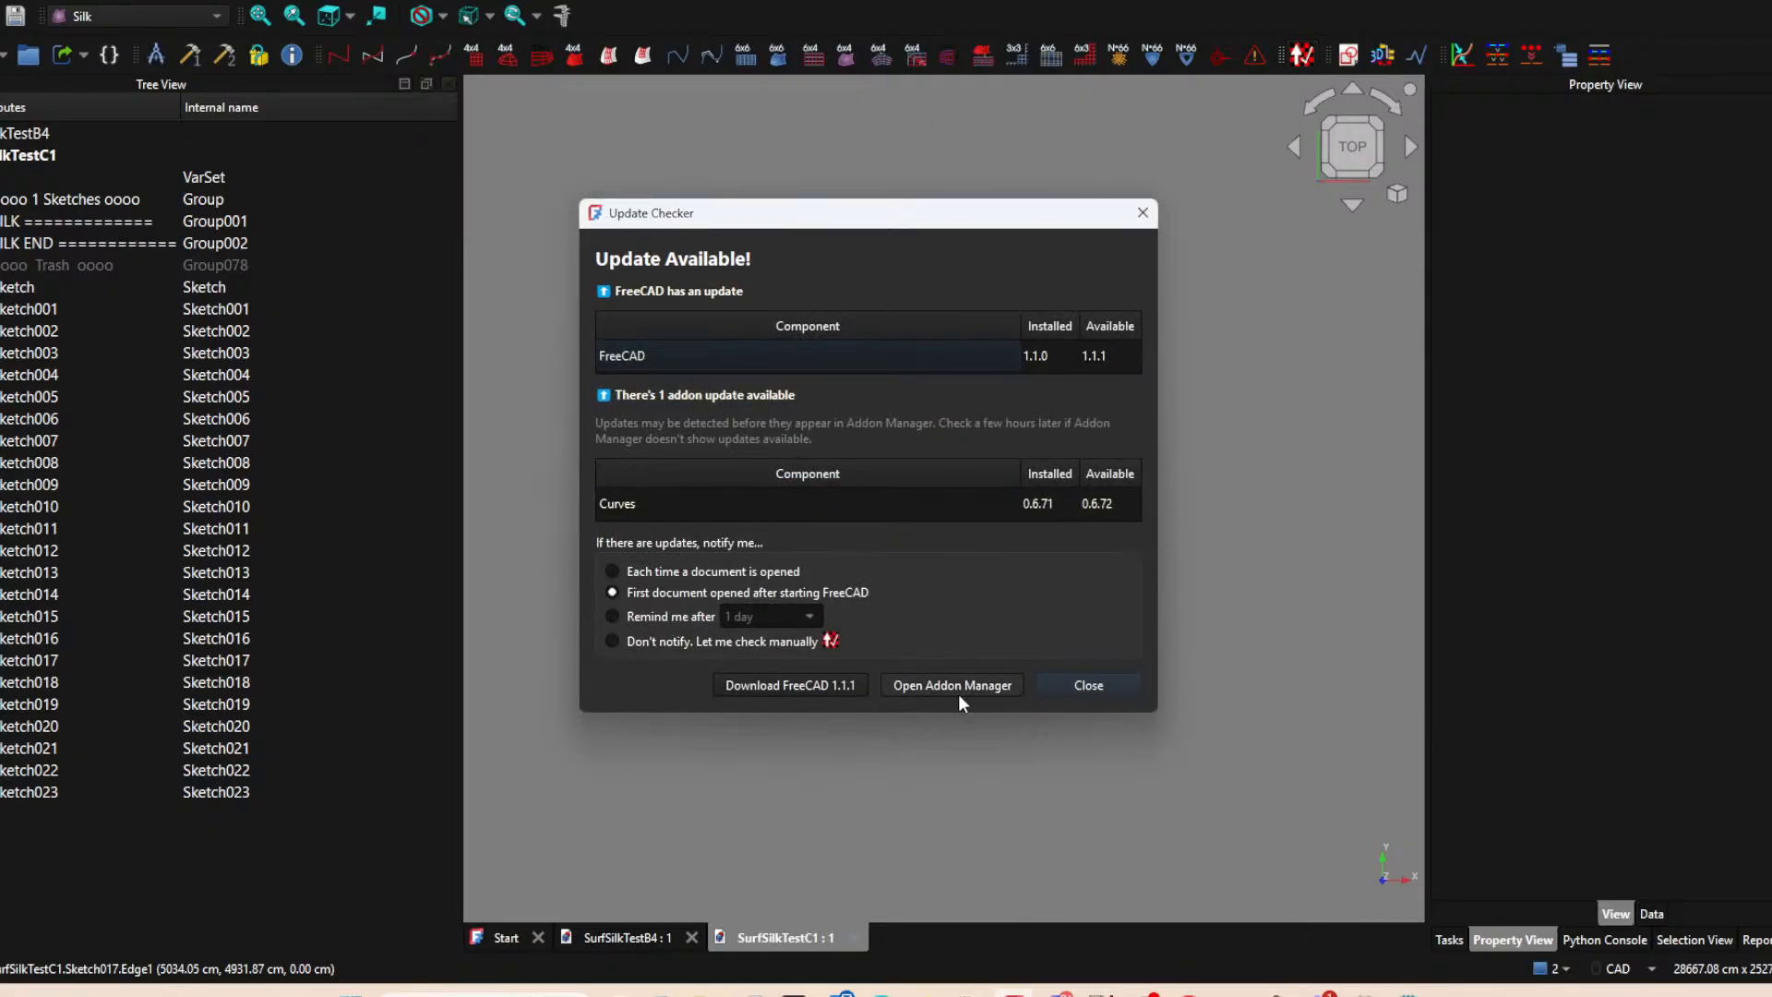
{"action": "left_click", "coordinate": [1085, 685]}
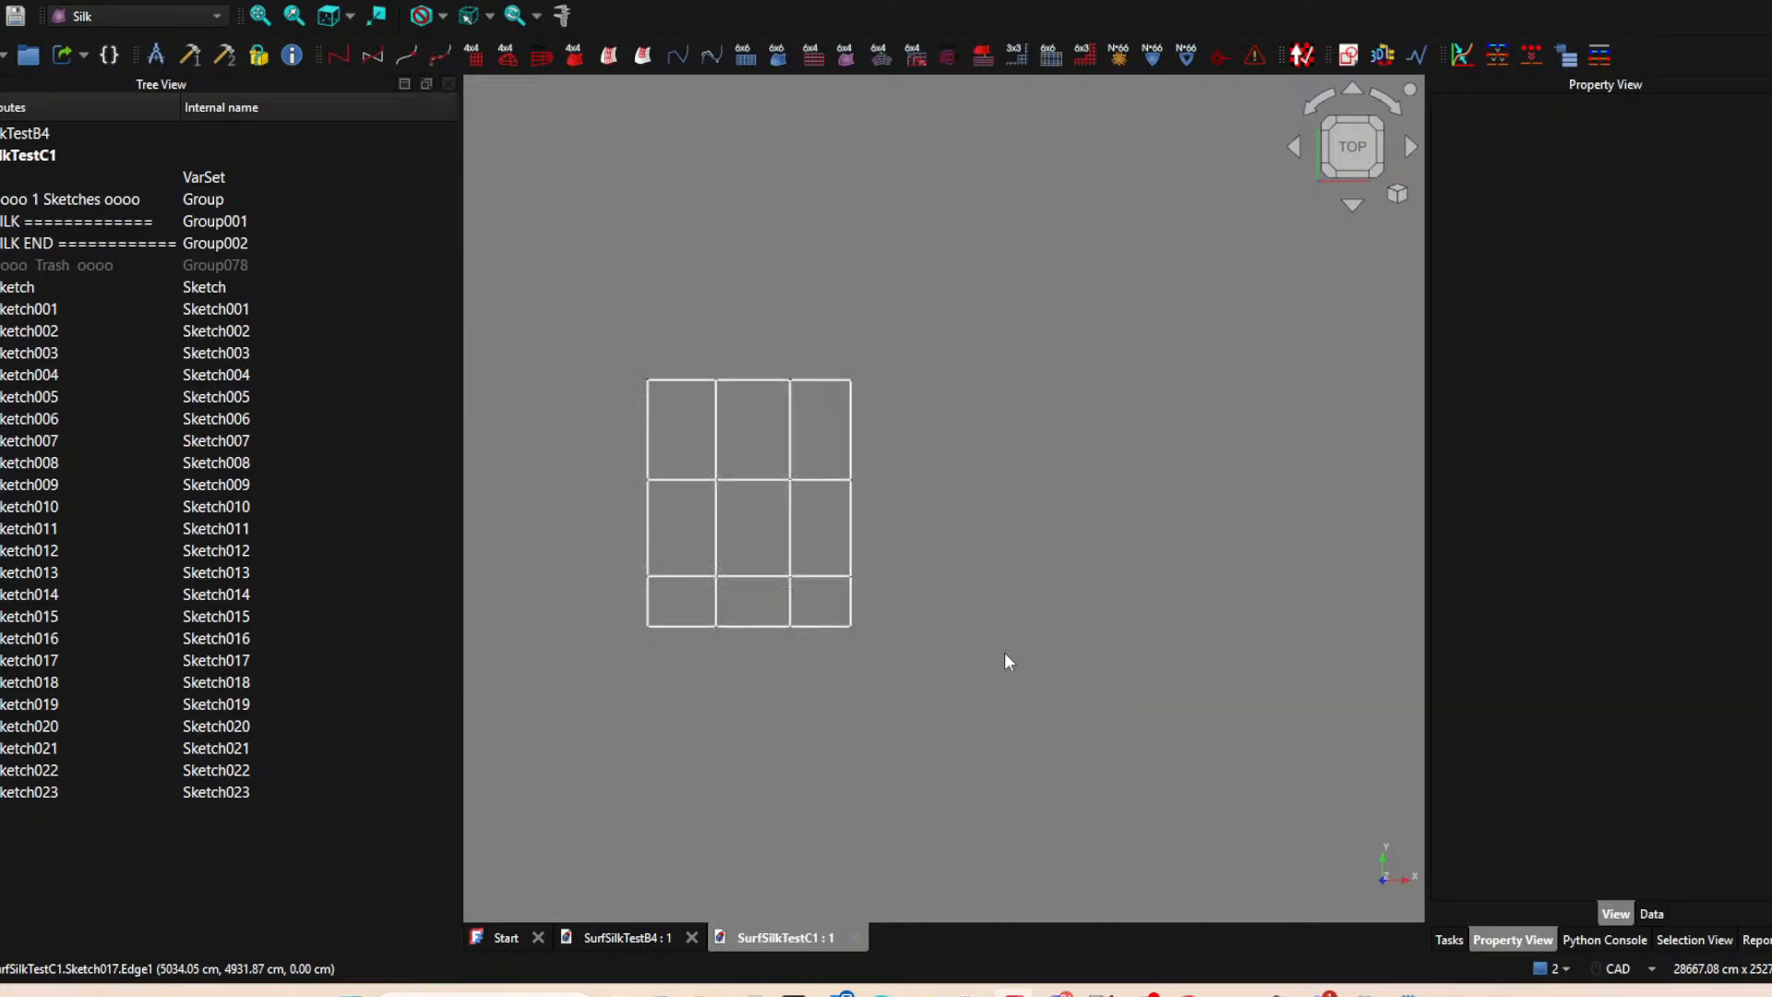
Select the bottom and outer edges of the grid's right column one by one to examine which sketch each belongs to.
{"action": "middle_click_drag", "start_coordinate": [925, 565], "coordinate": [943, 560]}
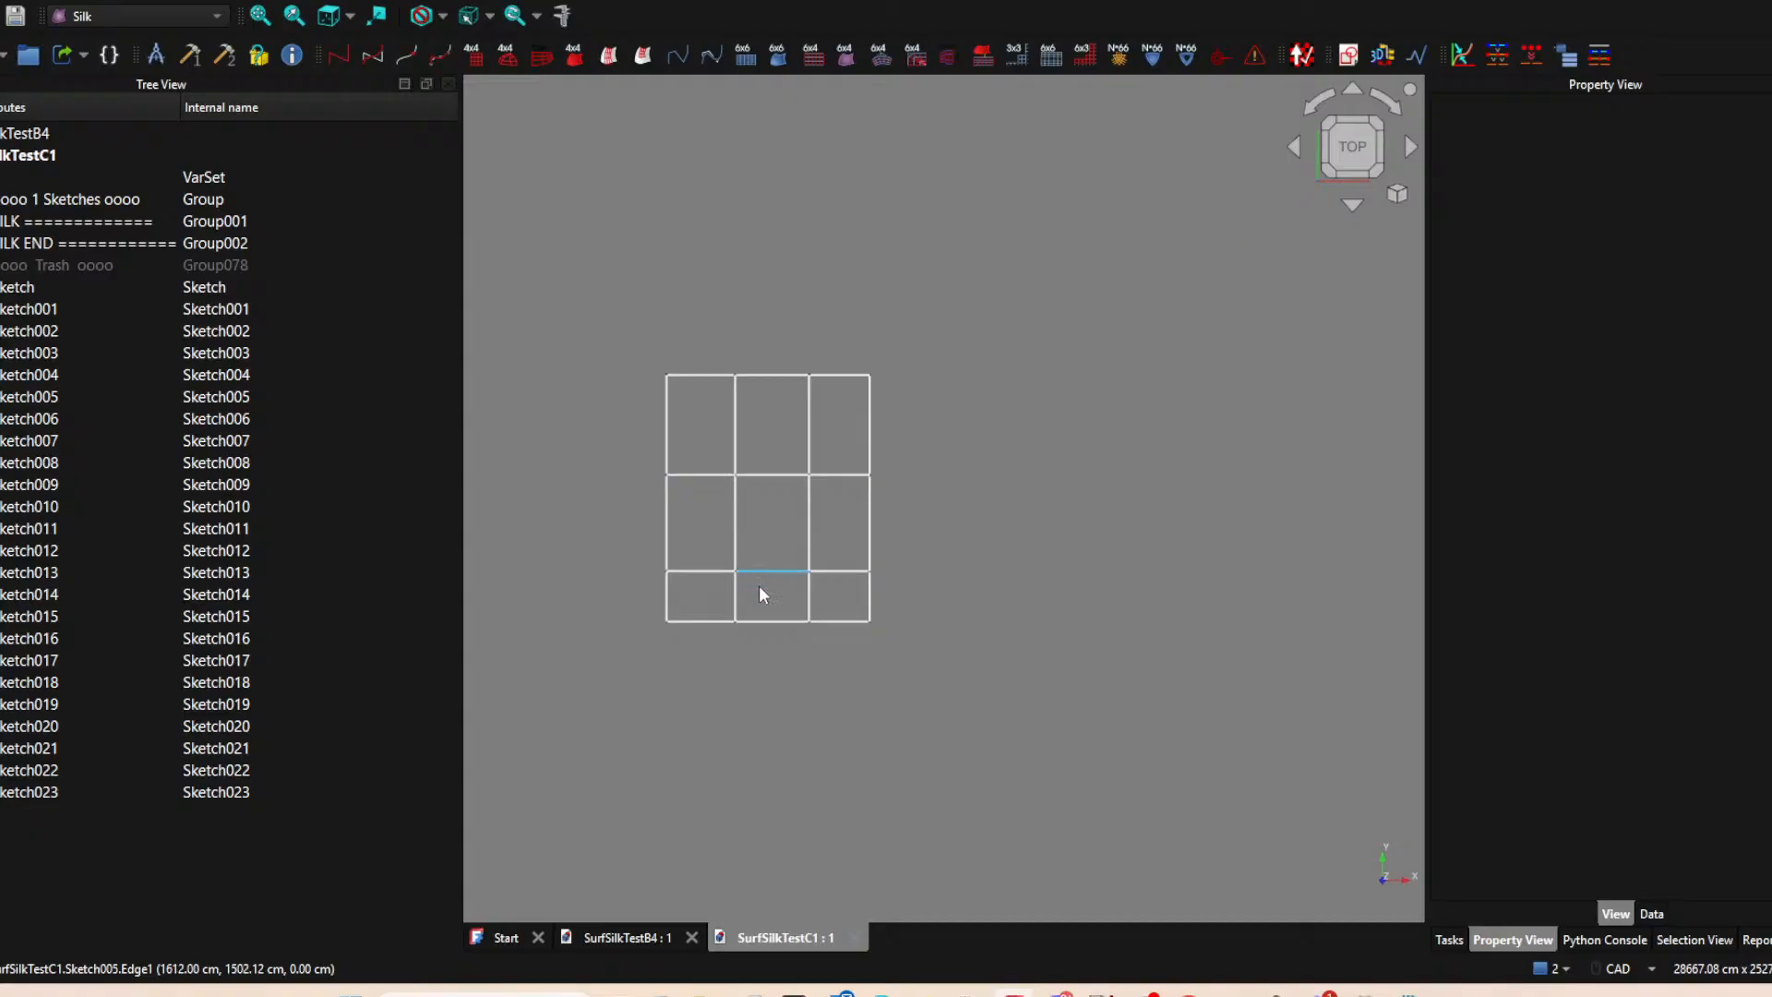
{"action": "left_click", "coordinate": [777, 620]}
{"action": "left_click", "coordinate": [827, 618]}
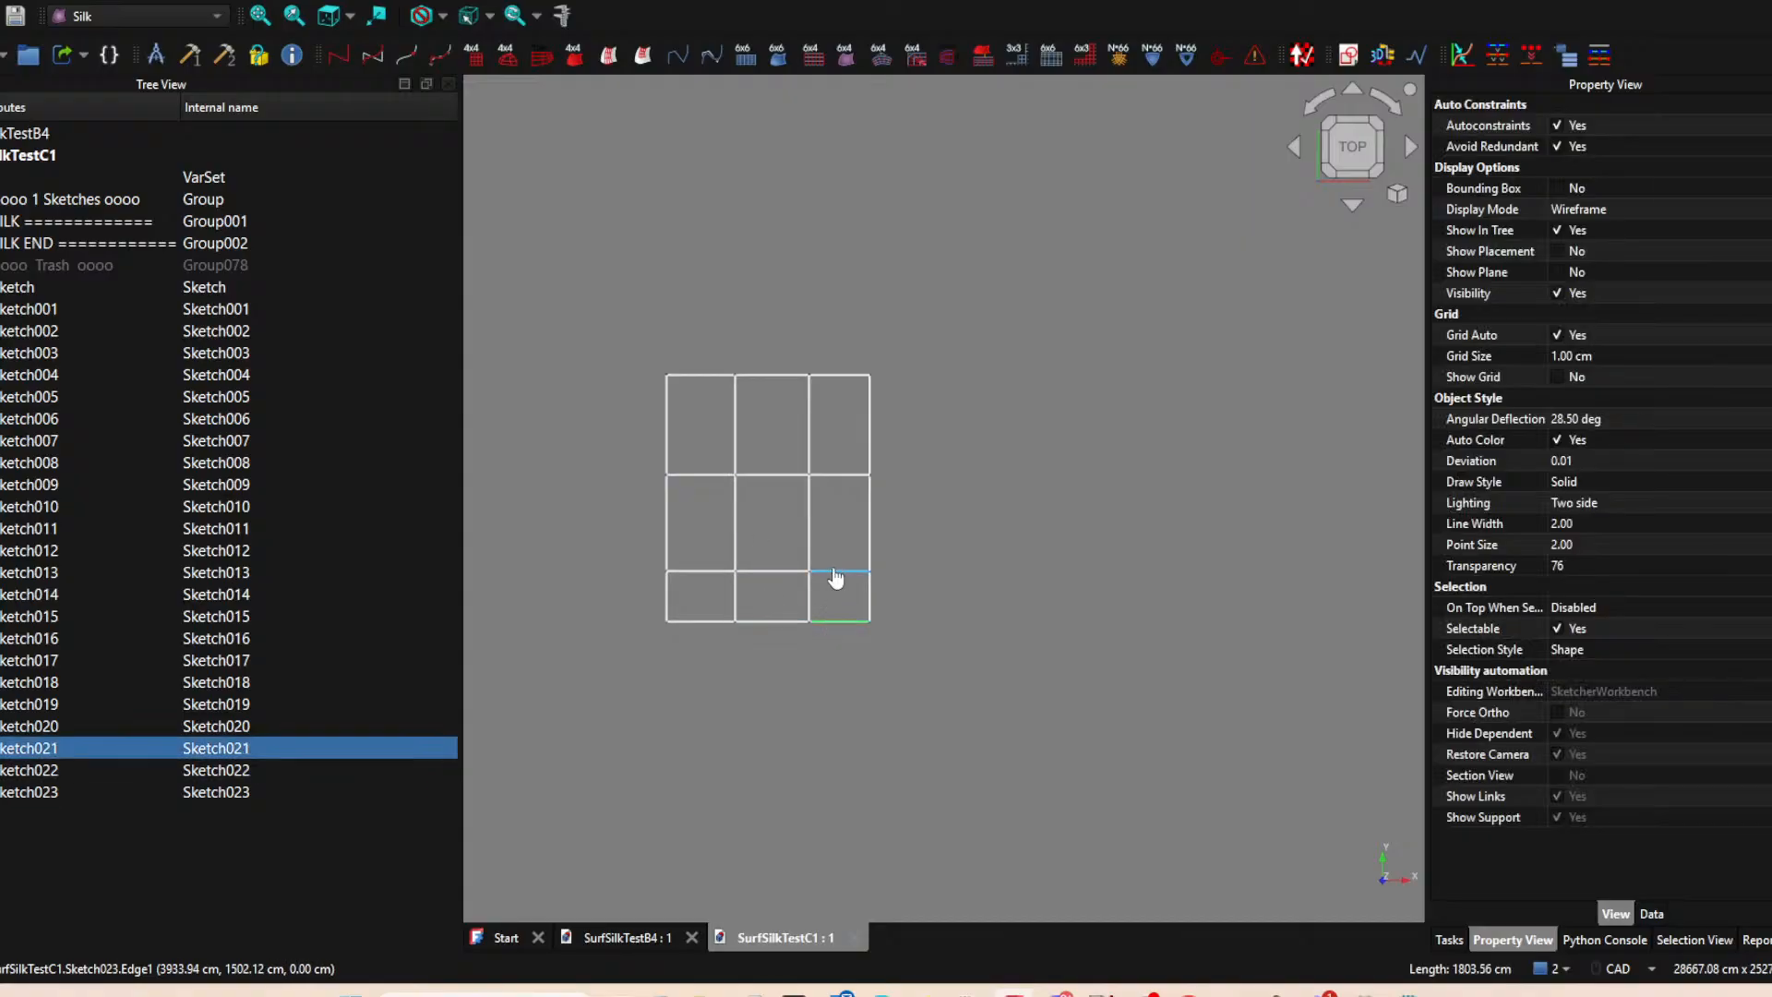
{"action": "left_click", "coordinate": [836, 573]}
{"action": "left_click", "coordinate": [875, 600]}
{"action": "left_click", "coordinate": [871, 597]}
{"action": "left_click", "coordinate": [870, 551]}
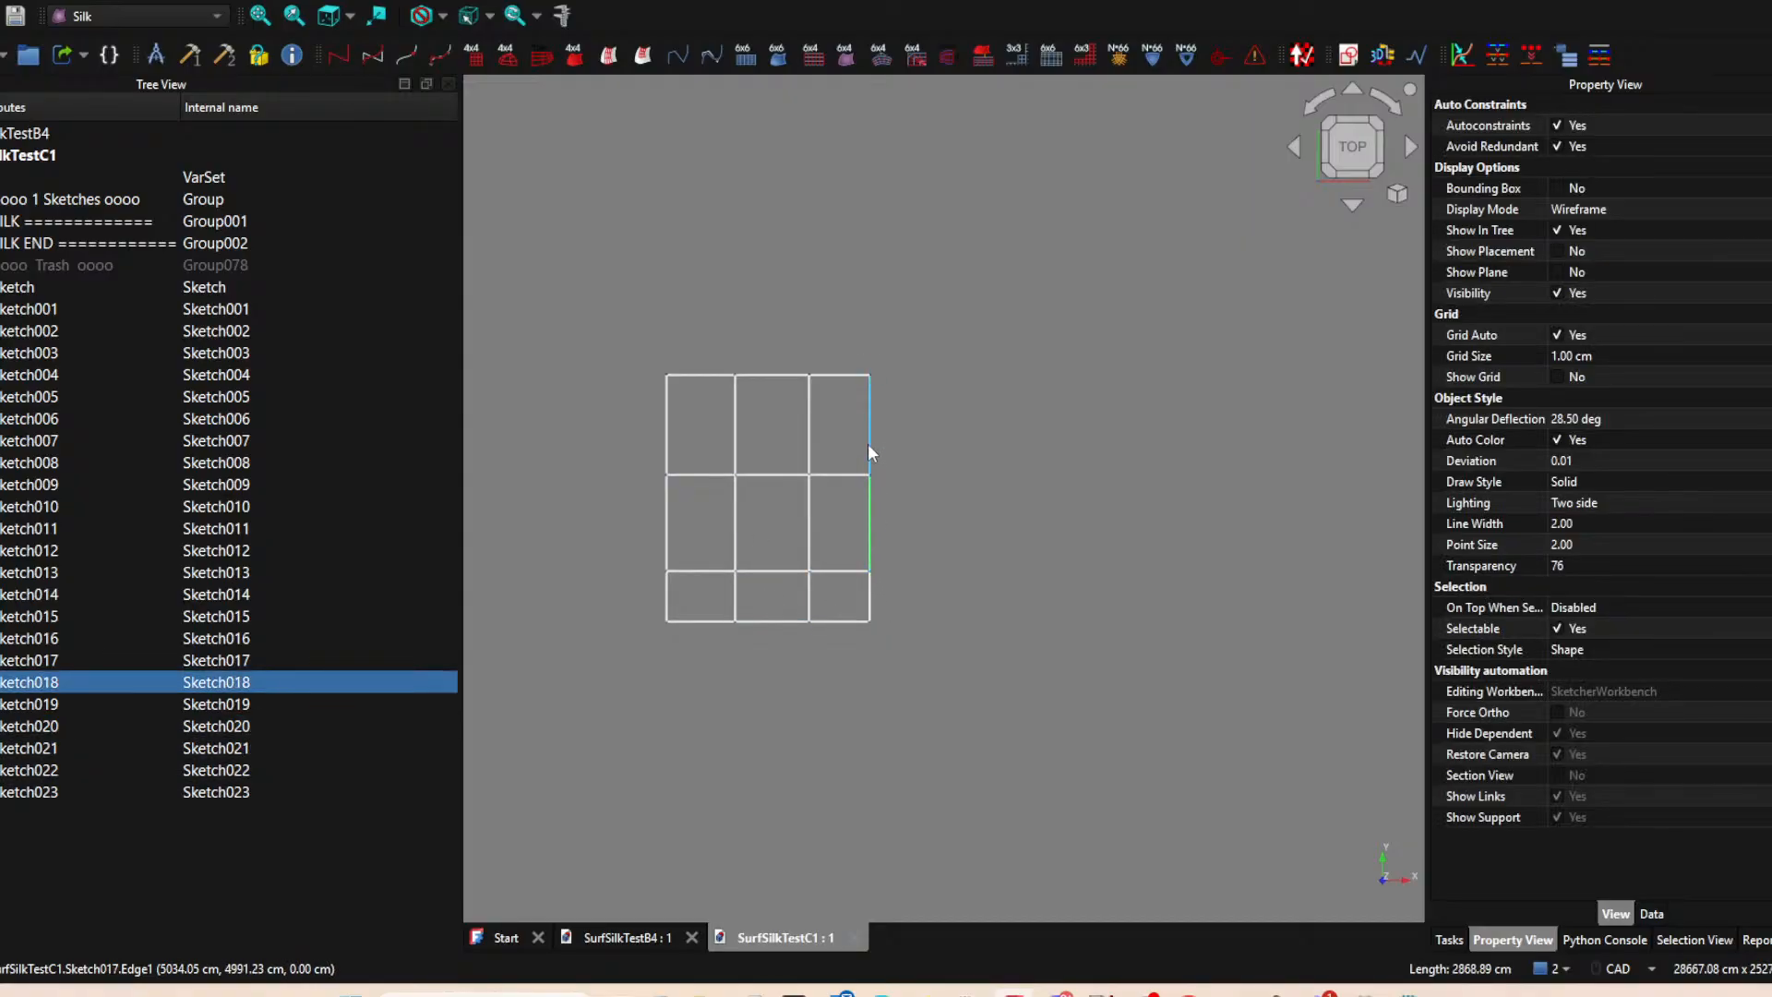
{"action": "left_click", "coordinate": [868, 446]}
Examine the three bottom-row edges of the grid again and locate the edge that belongs to the first sketch in the tree.
{"action": "left_click", "coordinate": [775, 620]}
{"action": "left_click", "coordinate": [706, 621]}
{"action": "left_click", "coordinate": [837, 621]}
{"action": "left_click", "coordinate": [782, 620]}
{"action": "left_click", "coordinate": [703, 622]}
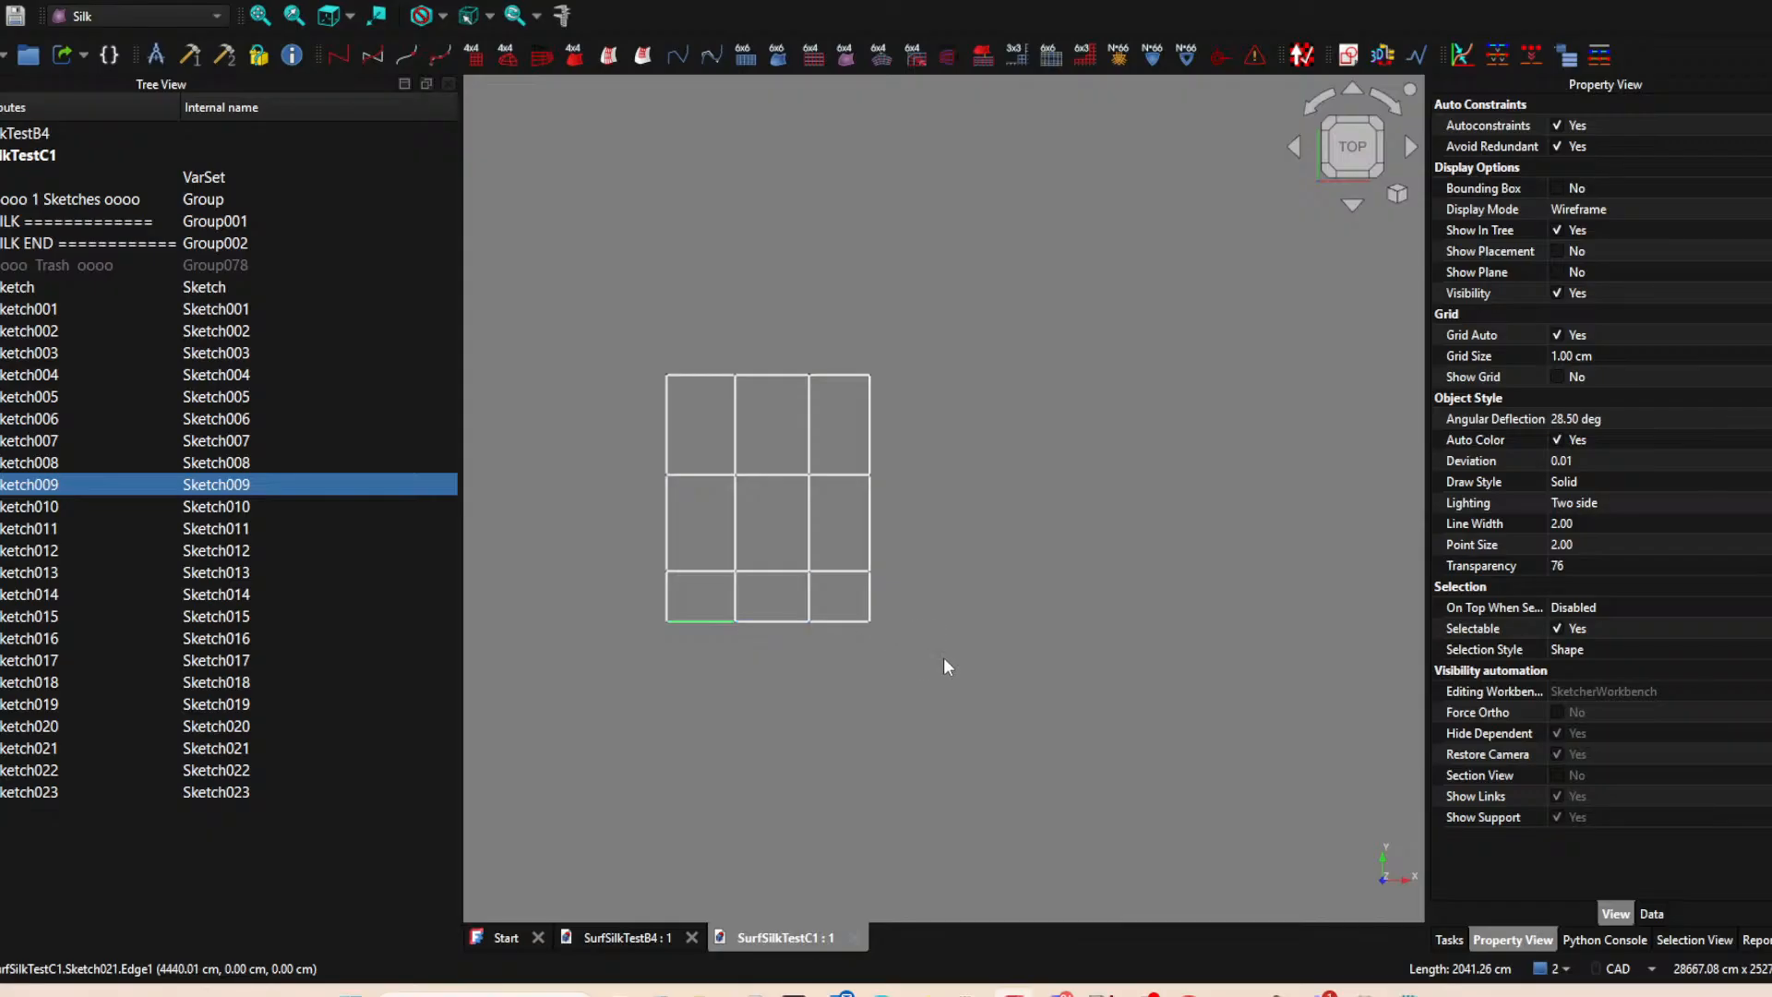
{"action": "left_click", "coordinate": [932, 677]}
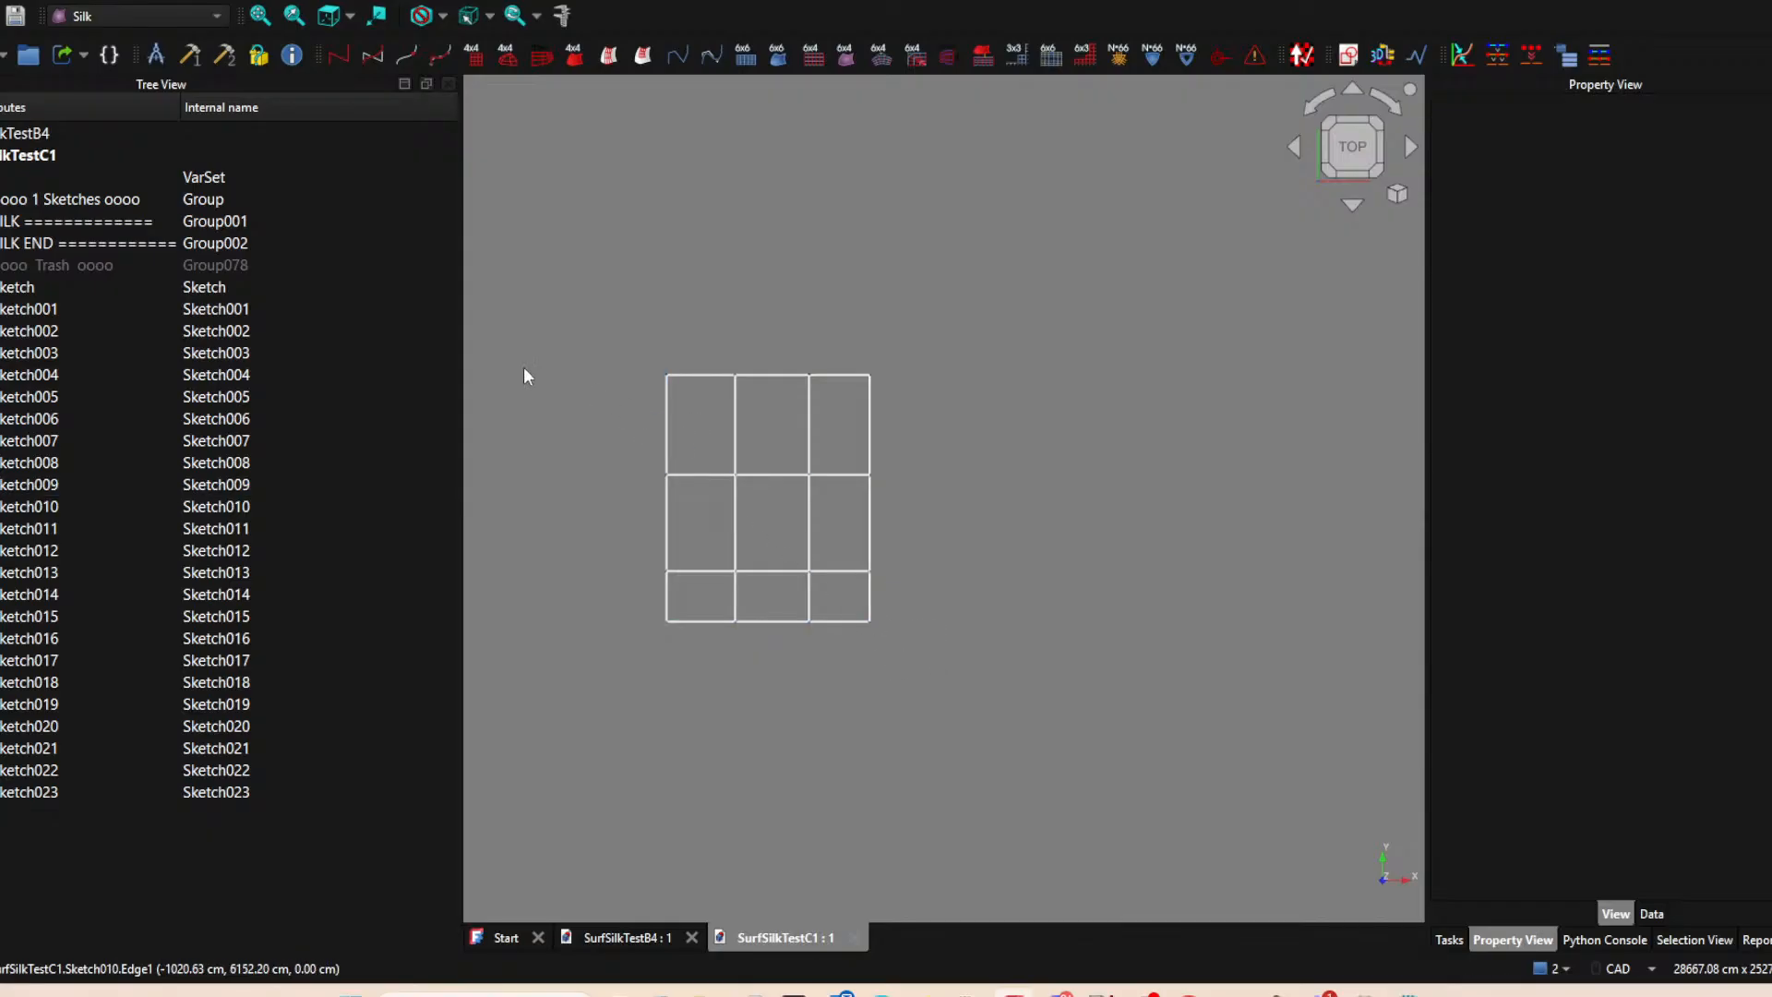
{"action": "left_click", "coordinate": [76, 290]}
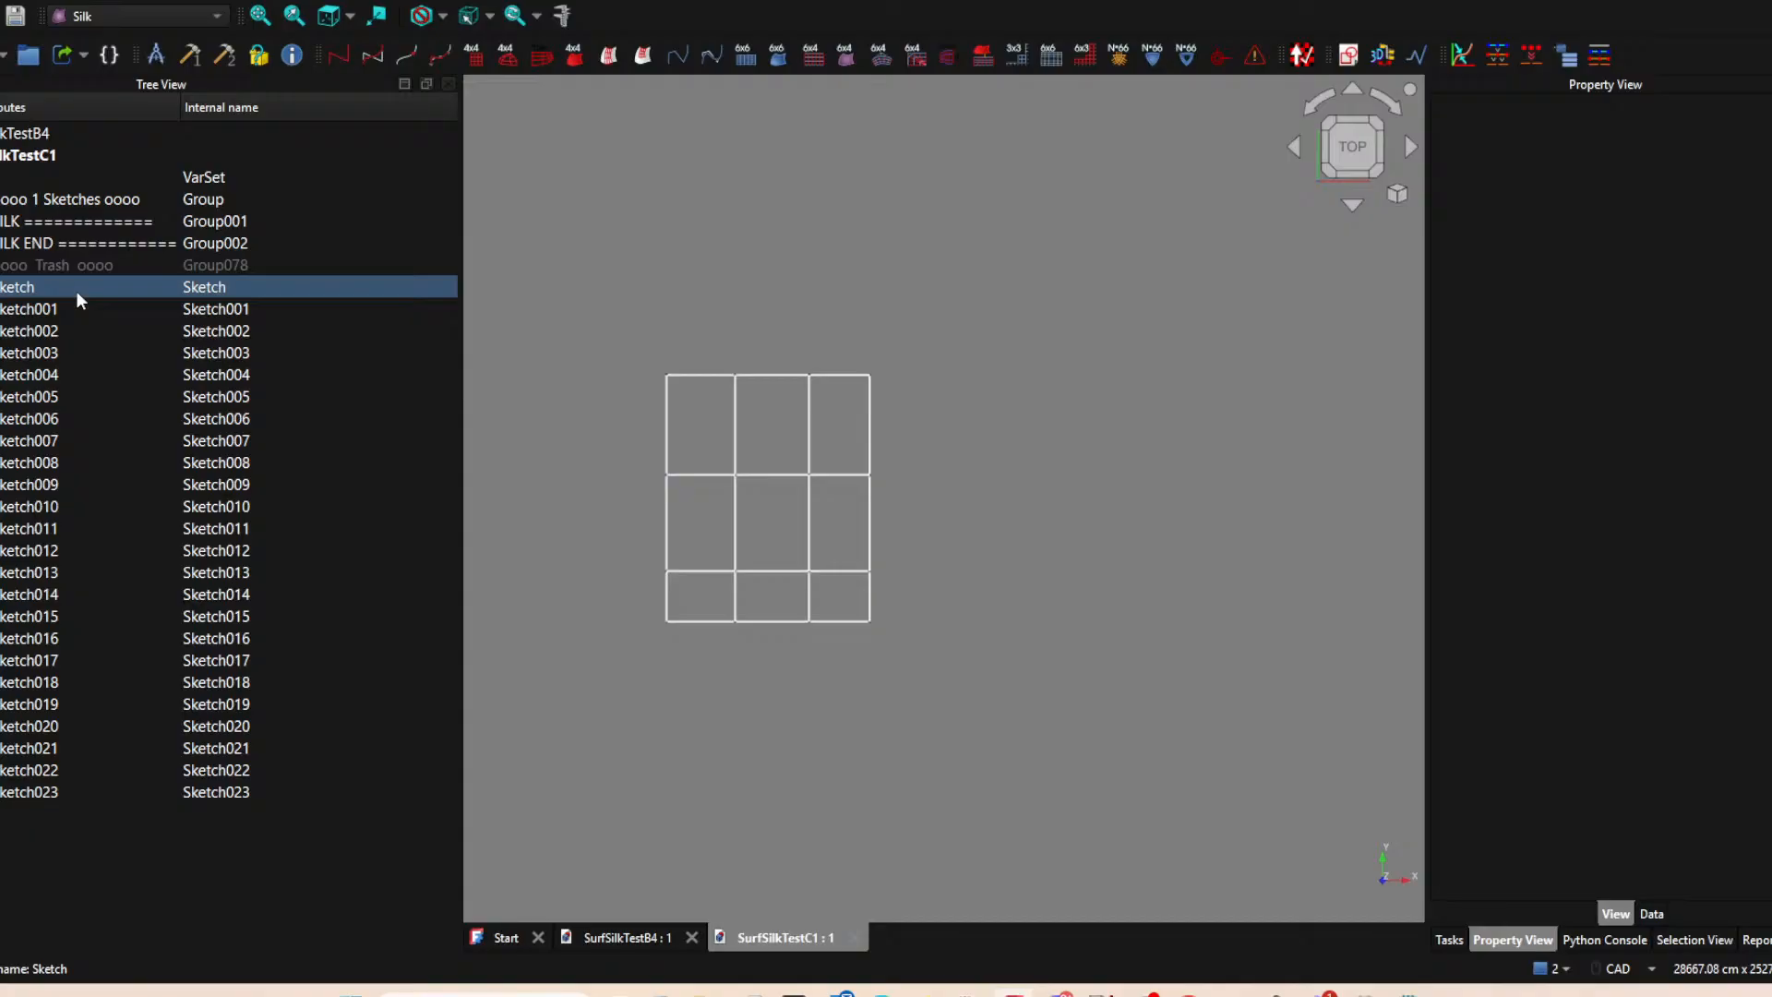
{"action": "left_click", "coordinate": [76, 291]}
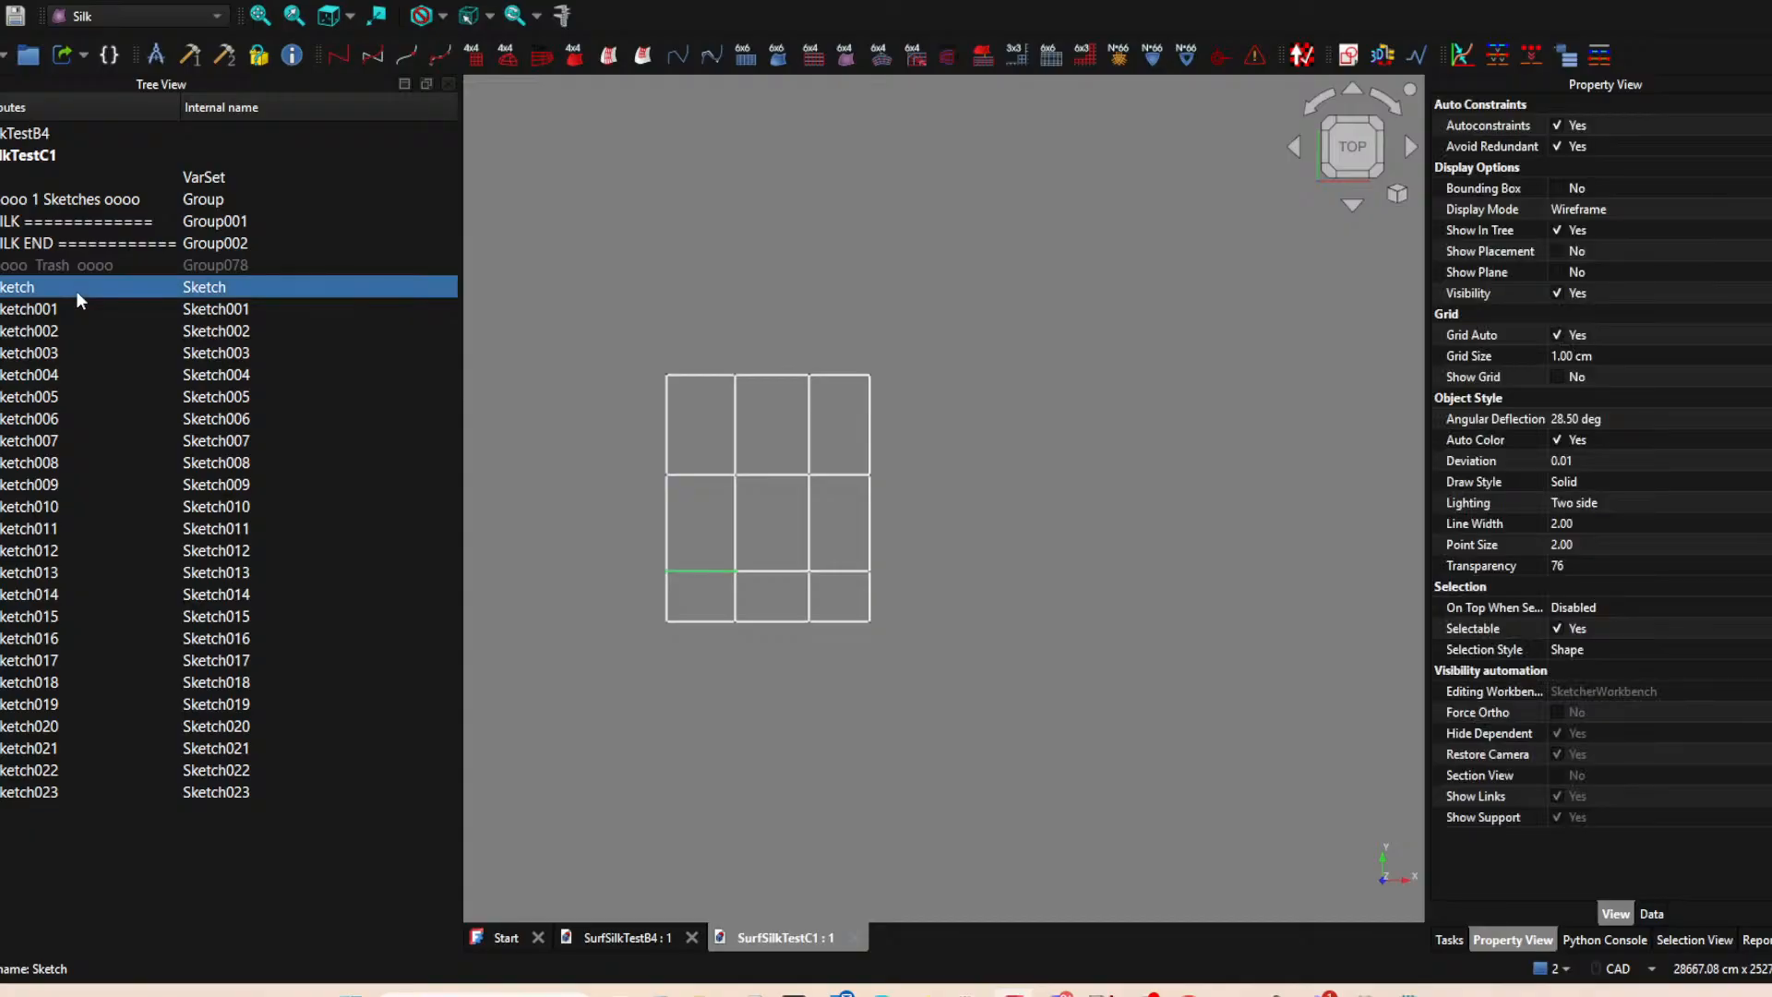
Delete the right column's upper outer edge Sketch017, lower outer edge Sketch020 and bottom edge Sketch021, accepting the dependency break.
{"action": "left_click", "coordinate": [873, 420]}
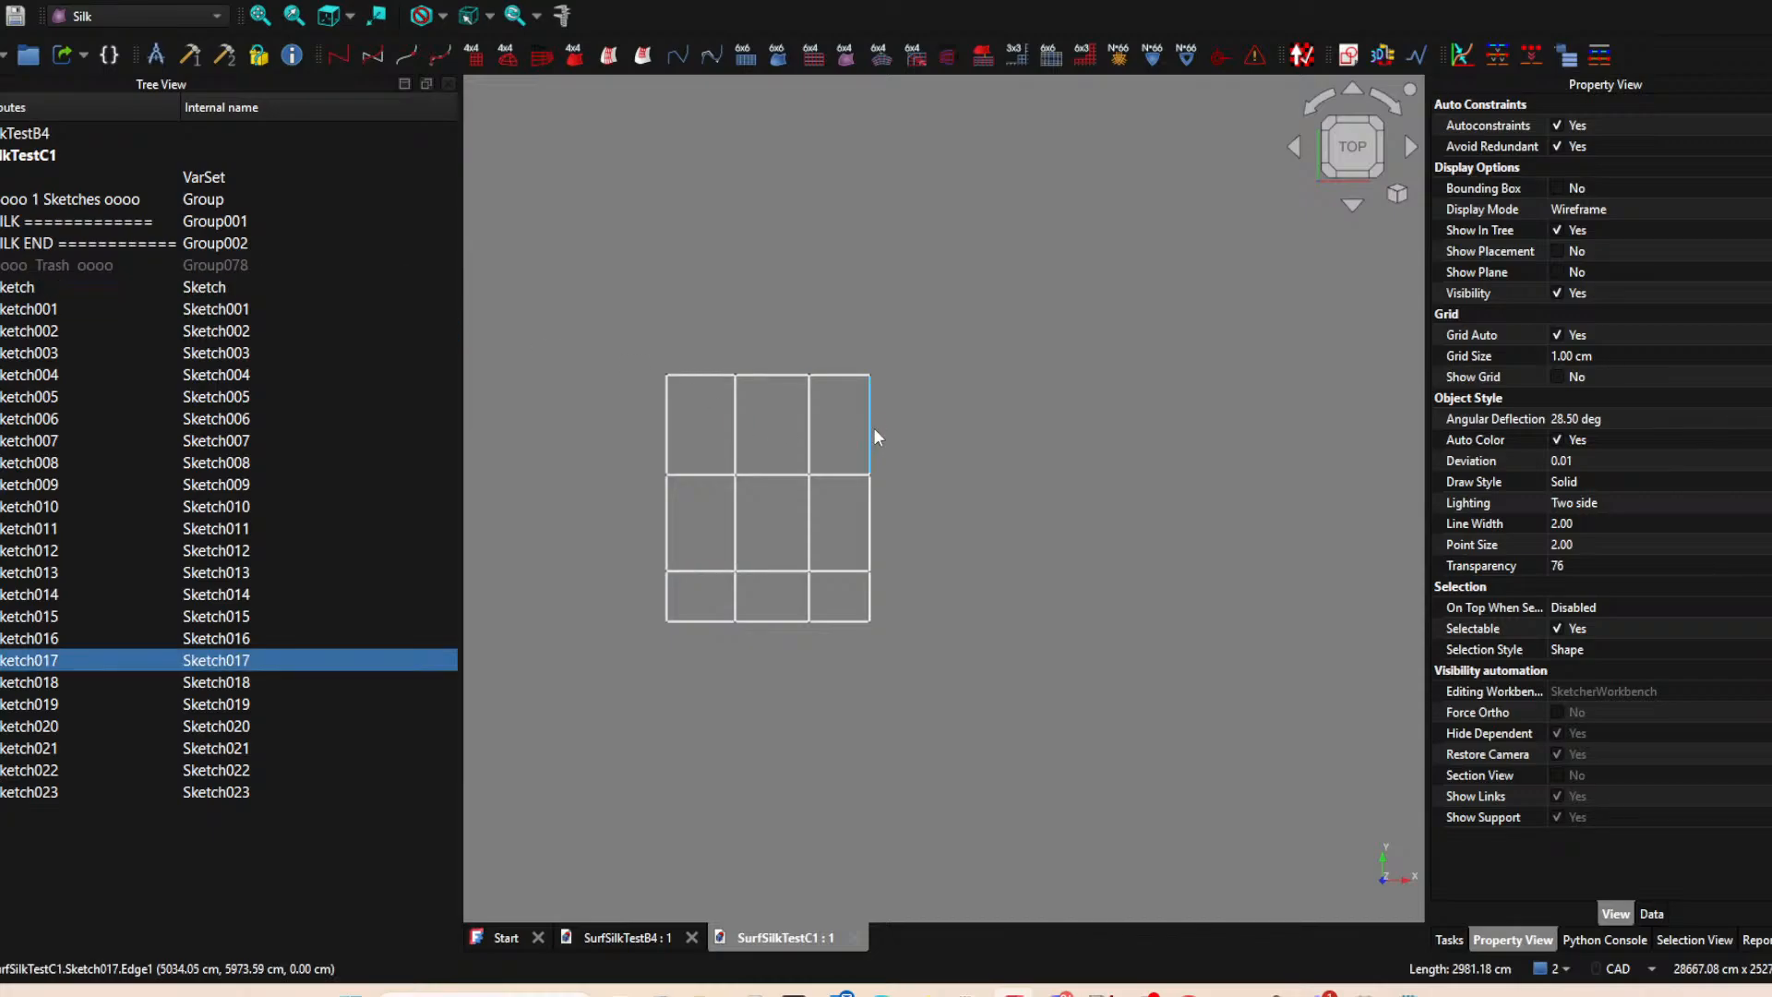
{"action": "key", "text": "Delete"}
{"action": "left_click", "coordinate": [873, 612]}
{"action": "key", "text": "Delete"}
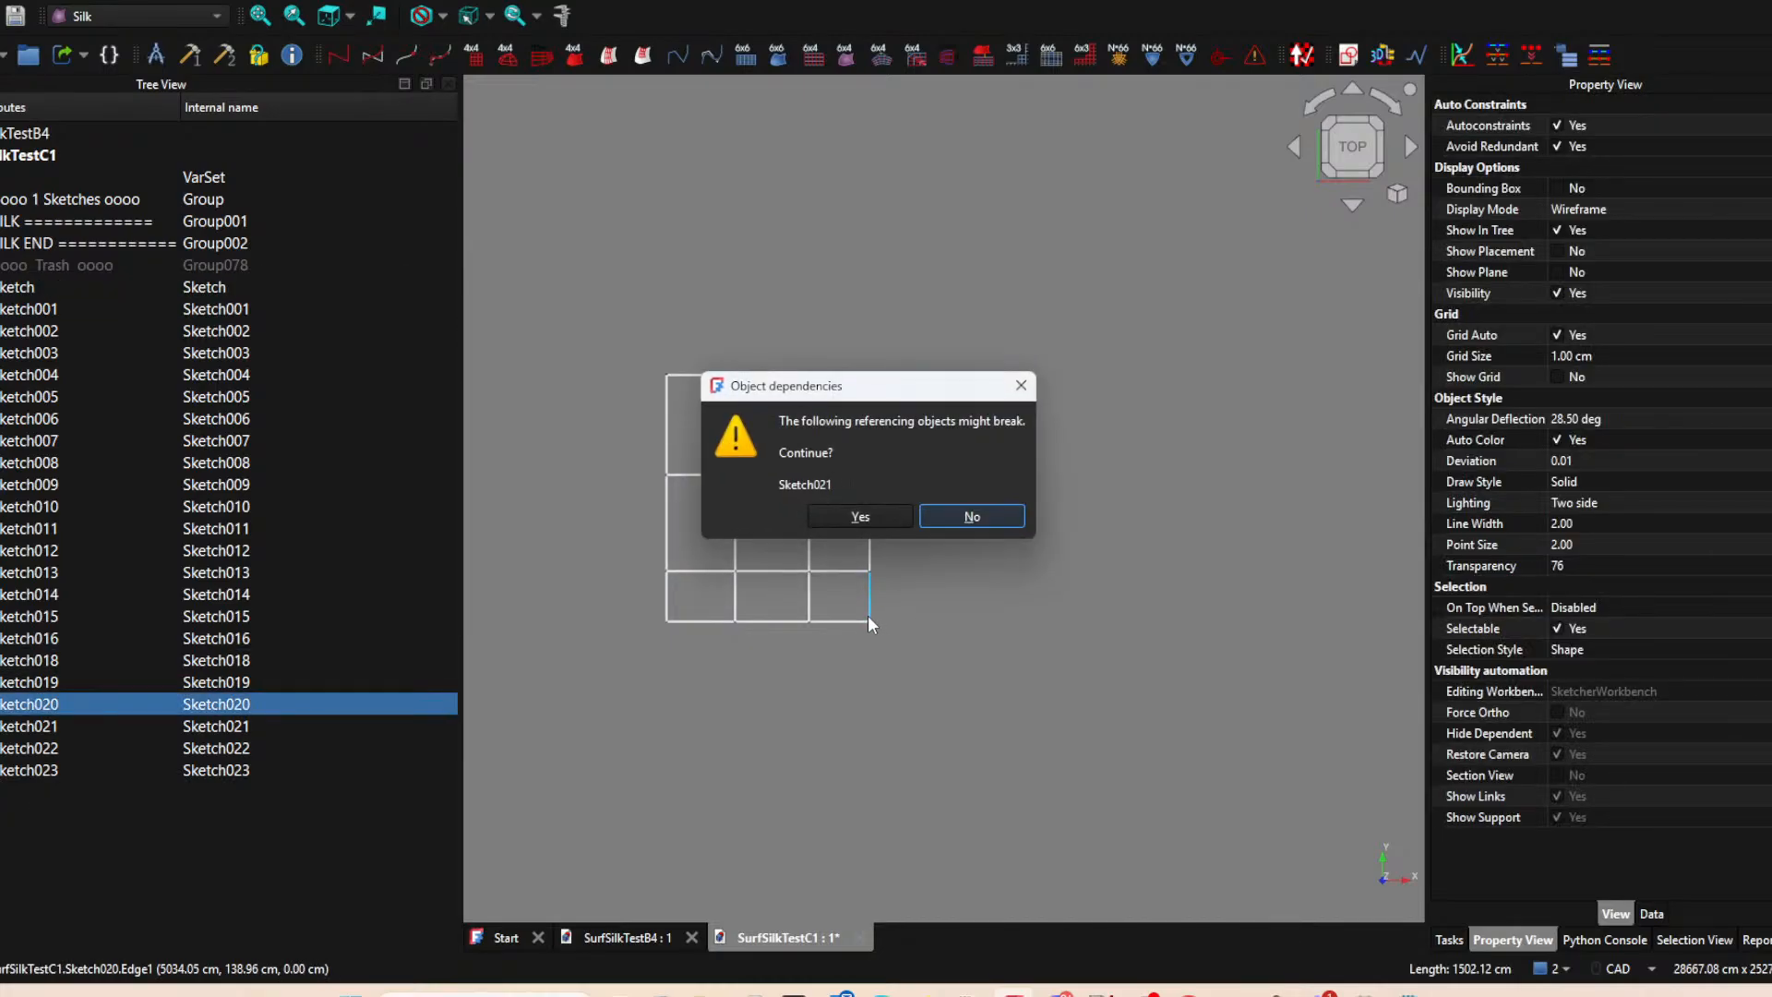
{"action": "left_click", "coordinate": [877, 514]}
{"action": "left_click", "coordinate": [855, 618]}
{"action": "key", "text": "Delete"}
Delete the right column's middle outer edge Sketch018, accepting the dependency break, and its lower horizontal edge Sketch023.
{"action": "left_click", "coordinate": [871, 539]}
{"action": "key", "text": "Delete"}
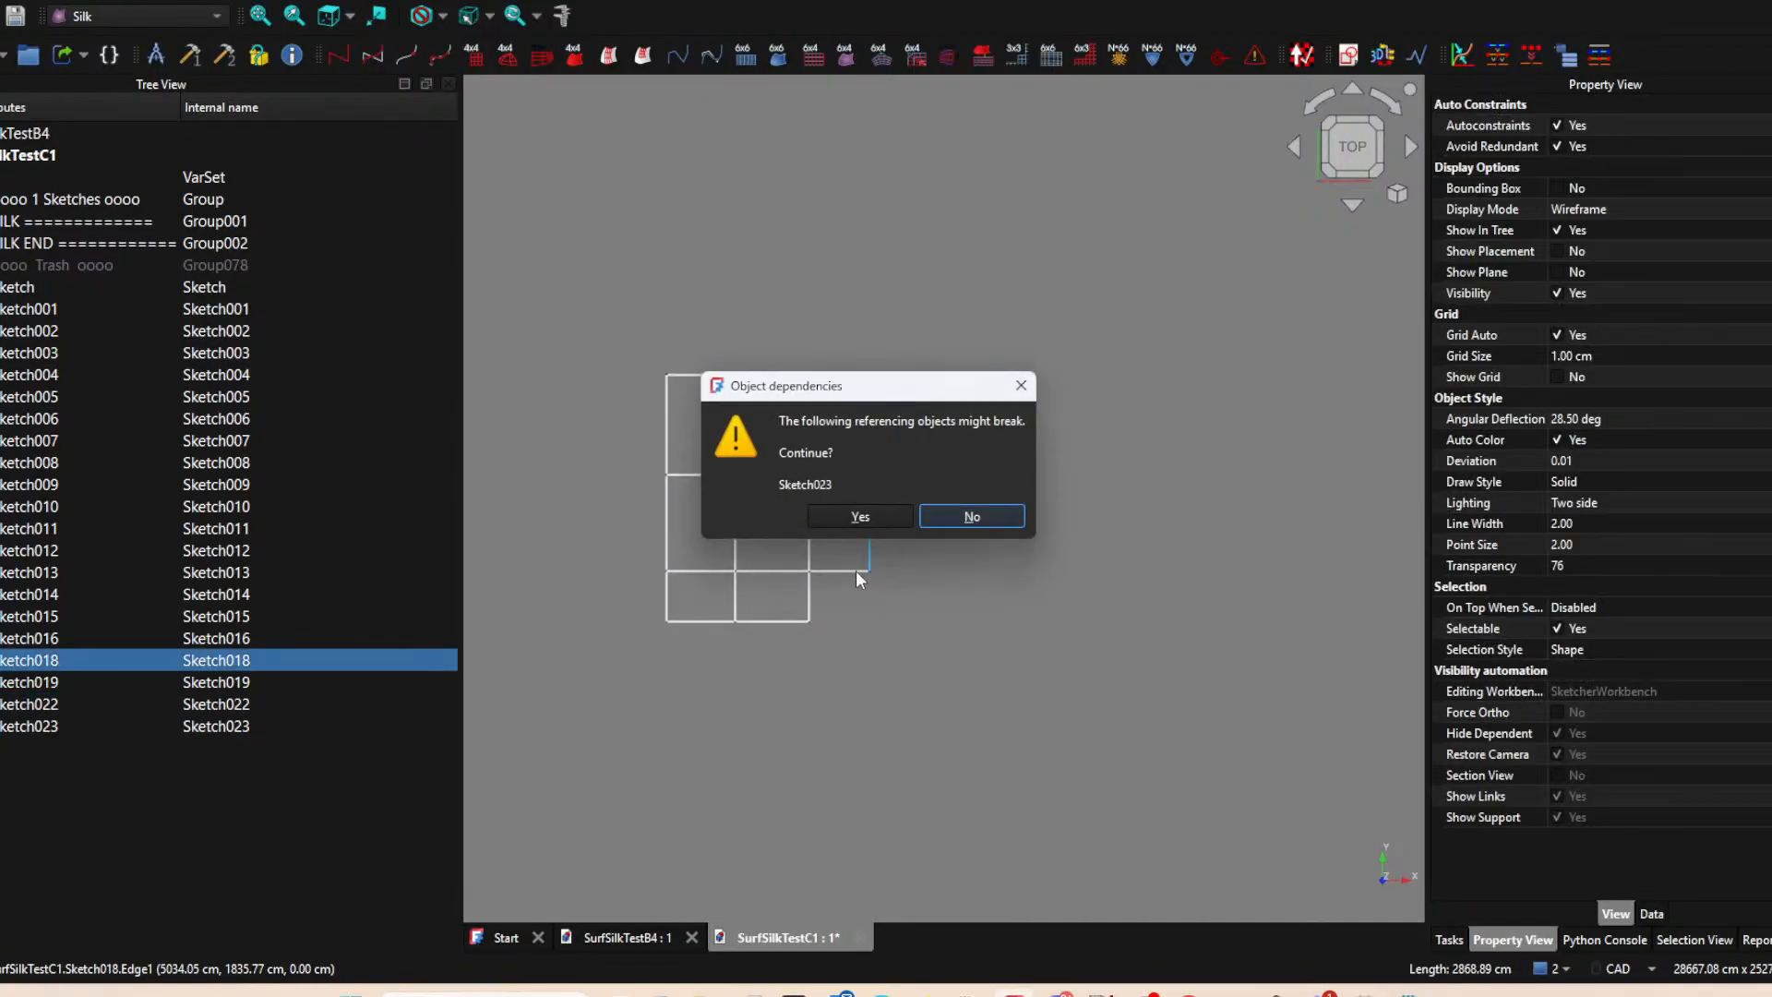
{"action": "left_click", "coordinate": [874, 517]}
{"action": "left_click", "coordinate": [851, 570]}
{"action": "key", "text": "Delete"}
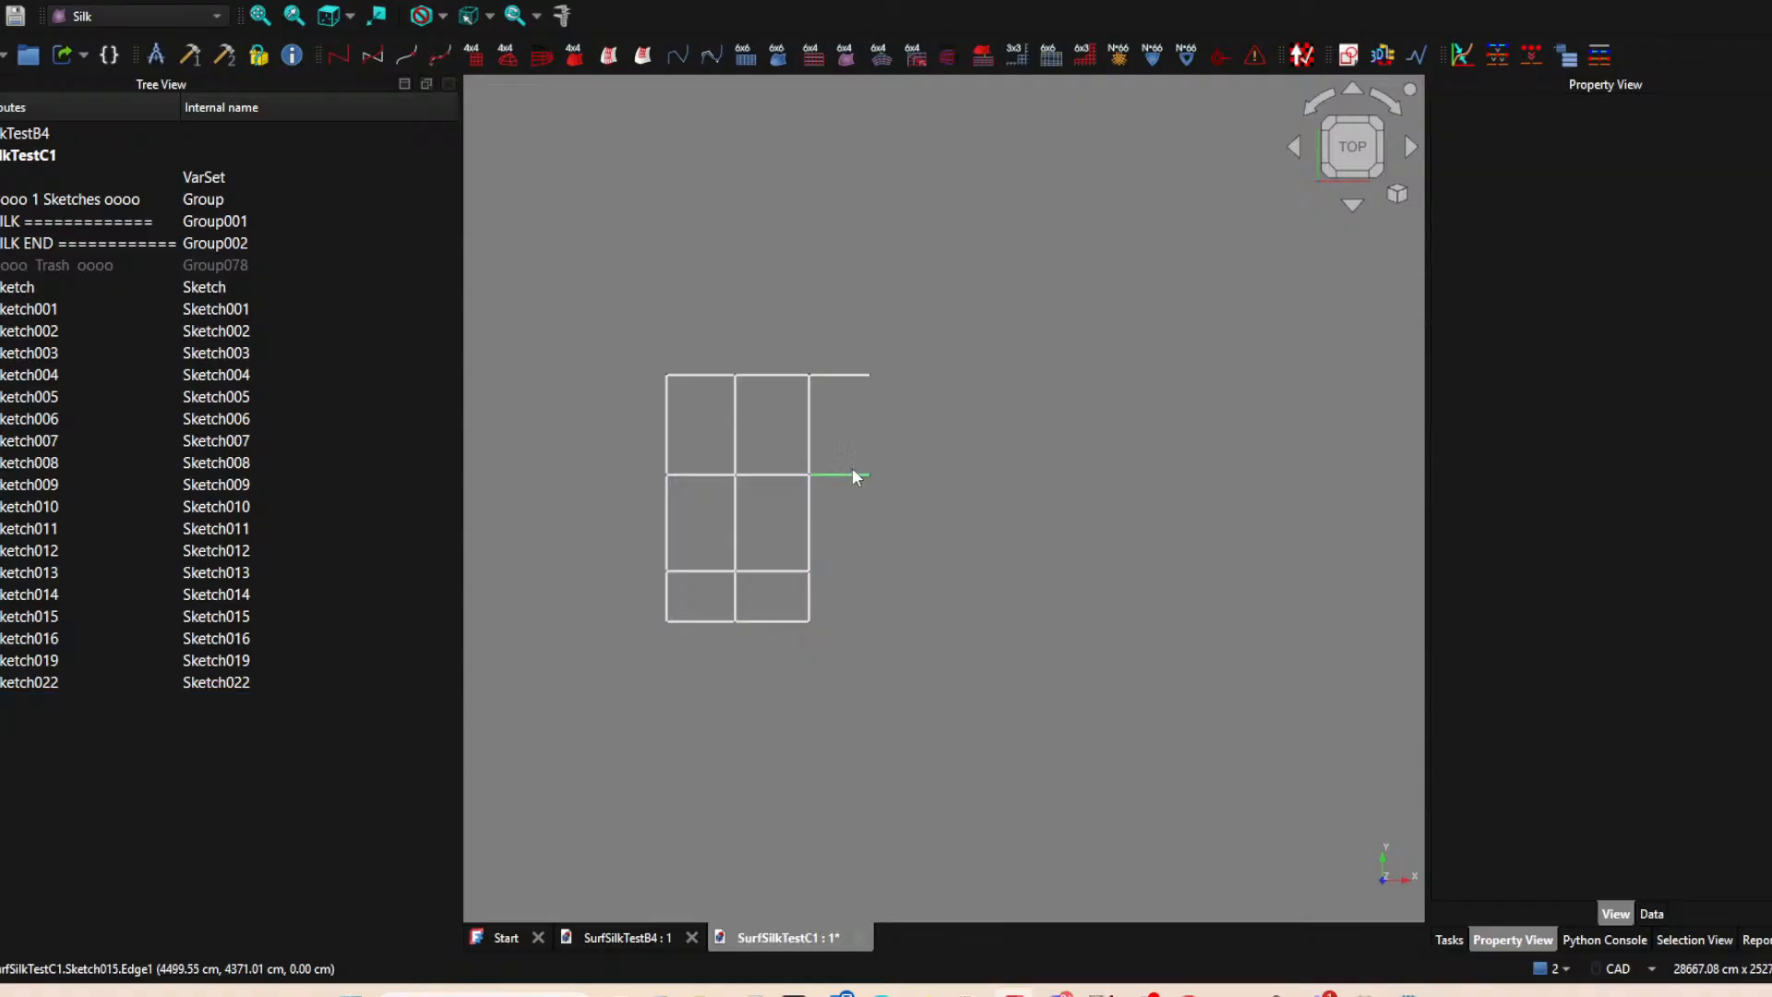
Delete the two remaining horizontal edges of the right column, Sketch015 and Sketch016, leaving a two-column grid.
{"action": "left_click", "coordinate": [851, 474]}
{"action": "key", "text": "Delete"}
{"action": "left_click", "coordinate": [868, 513]}
{"action": "left_click", "coordinate": [862, 376]}
{"action": "key", "text": "Delete"}
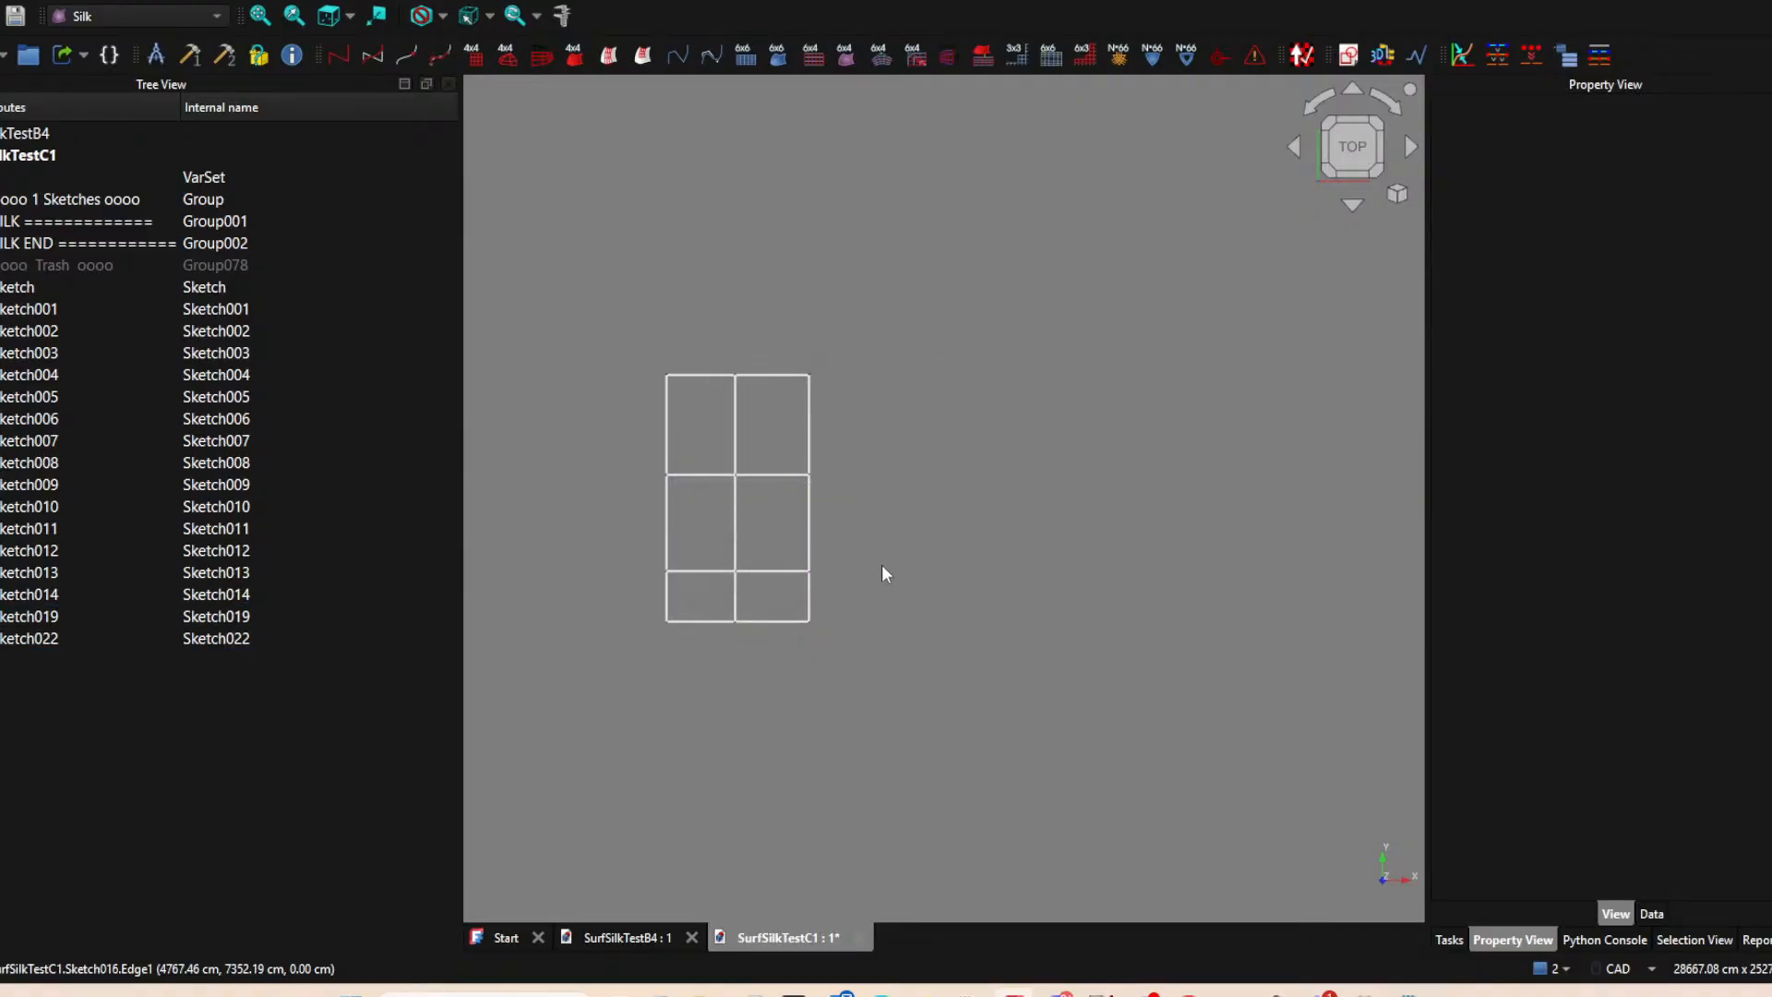
Select the bottom row's middle vertical edge and its two bottom edges to examine which sketches they belong to.
{"action": "left_click", "coordinate": [737, 604]}
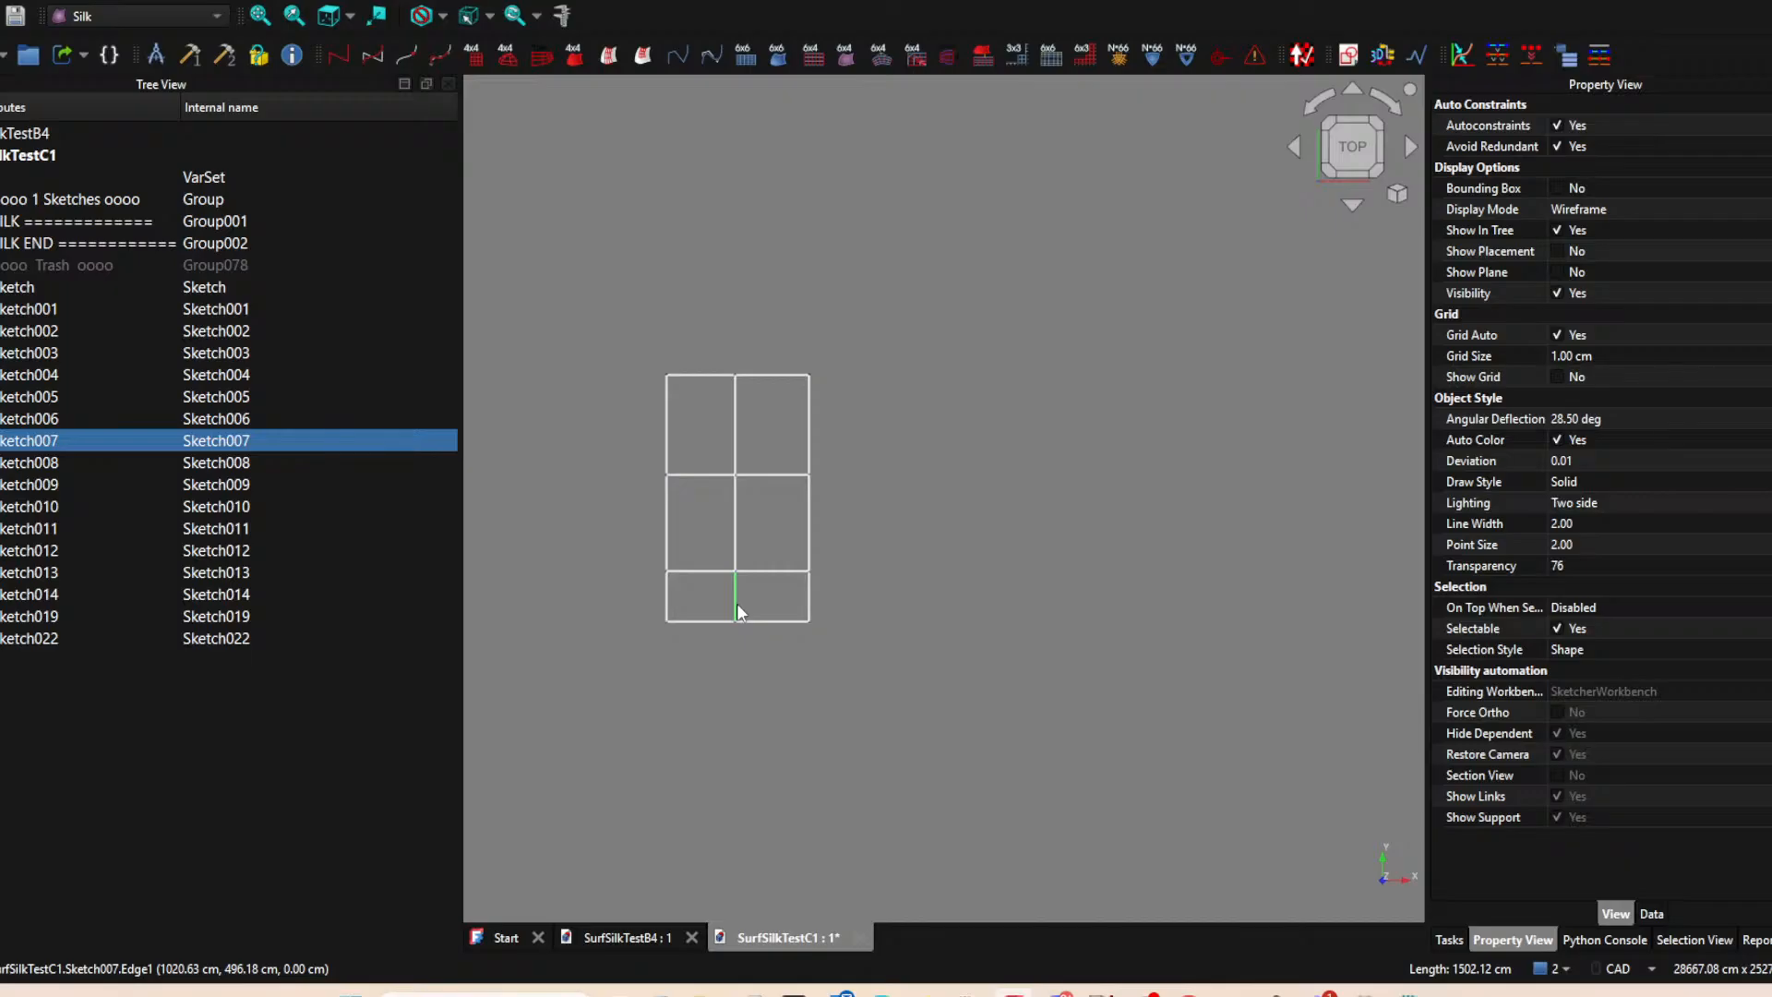
{"action": "right_click", "coordinate": [737, 609]}
{"action": "left_click", "coordinate": [700, 659]}
{"action": "left_click", "coordinate": [770, 625]}
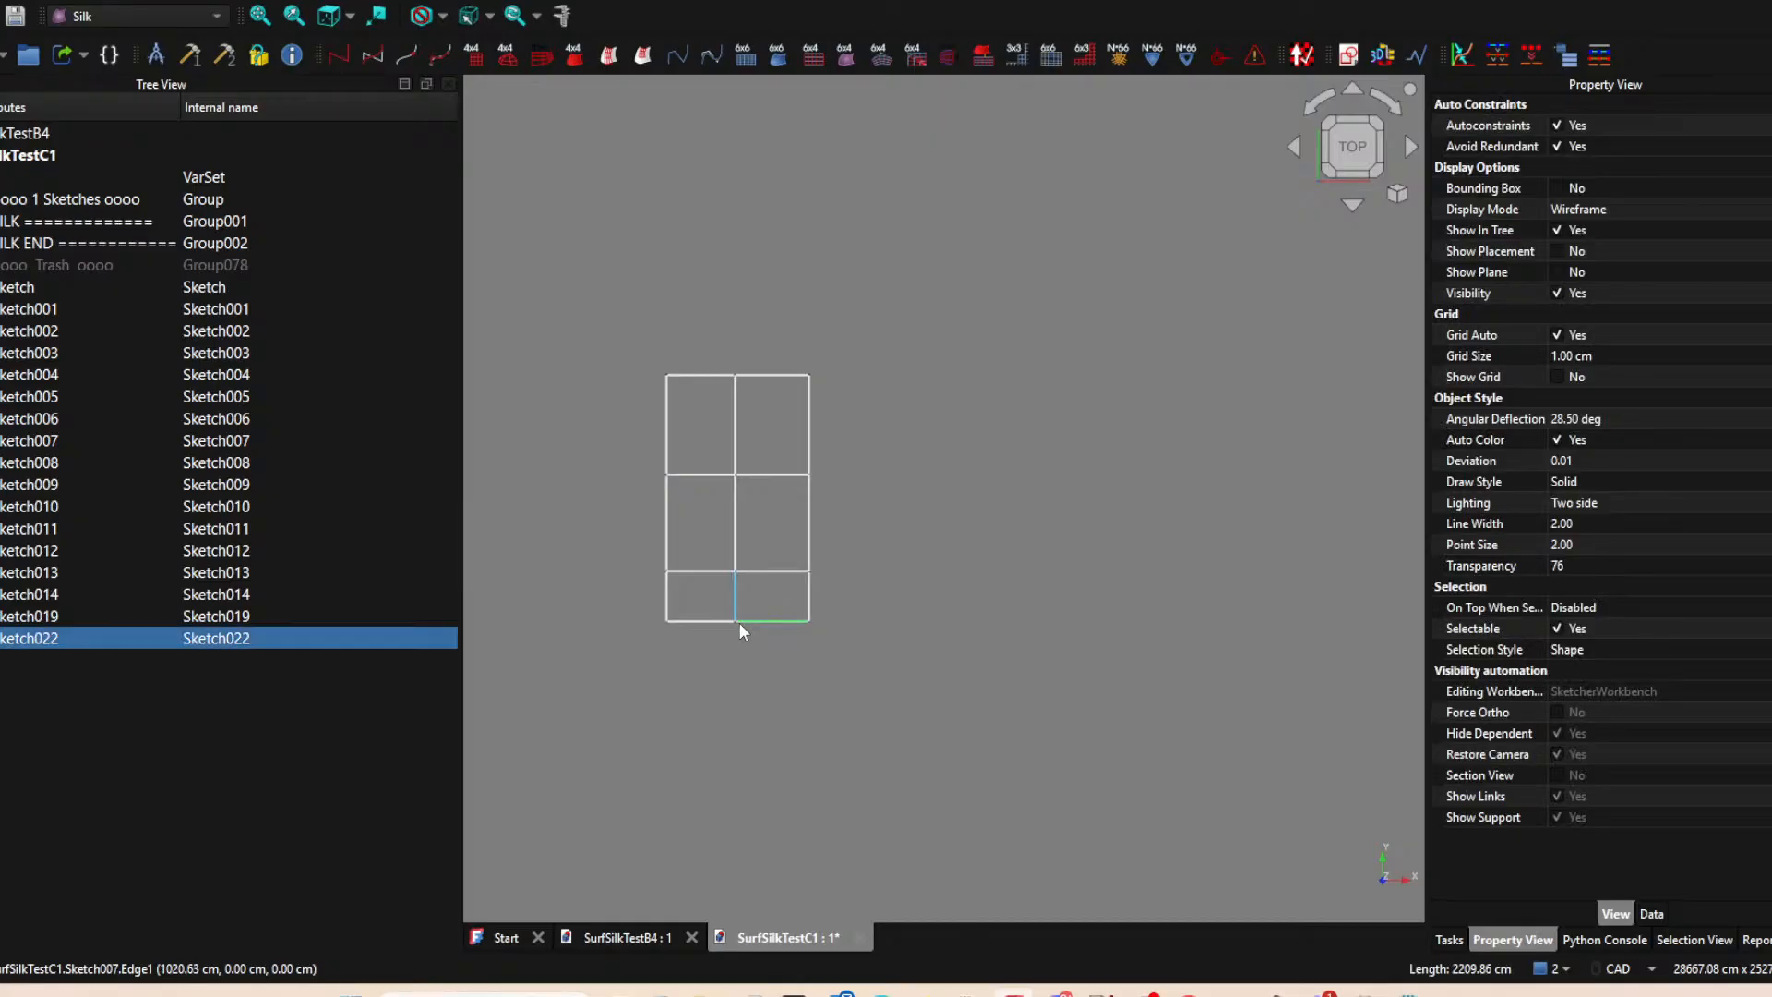
{"action": "left_click", "coordinate": [706, 622]}
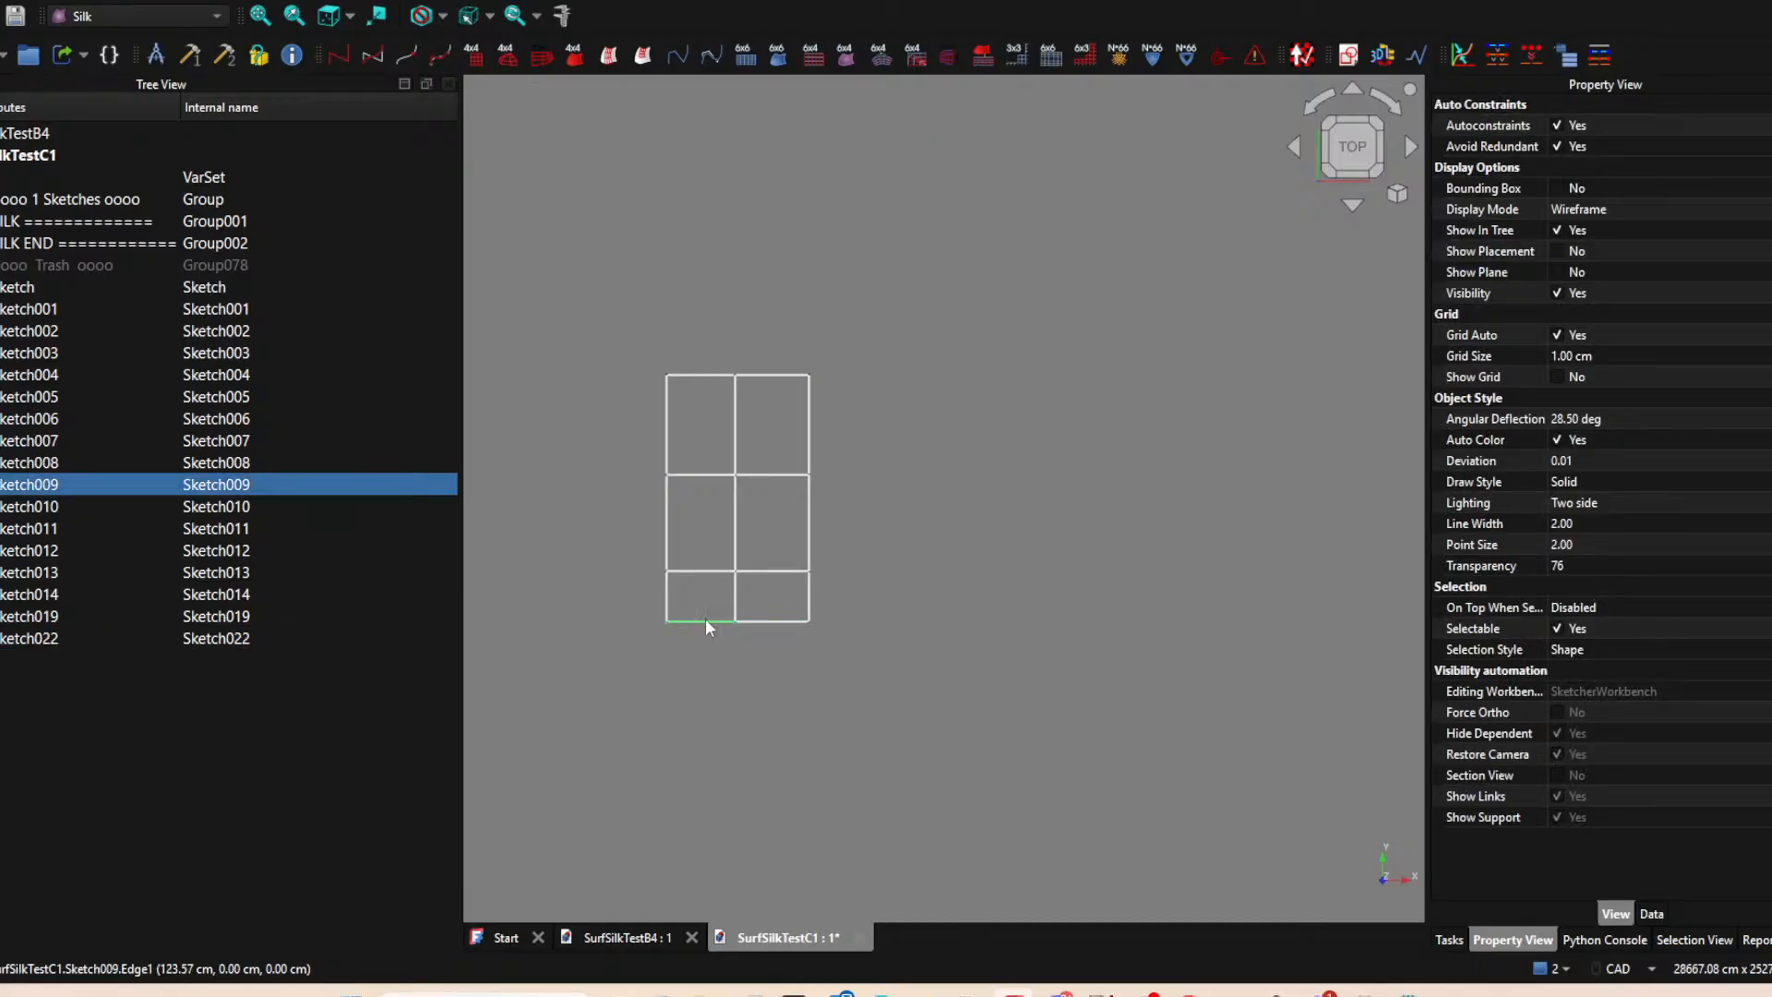
Open Sketch009 for editing to examine how its line sits on the axes and is constrained, and close it unchanged.
{"action": "double_click", "coordinate": [35, 489]}
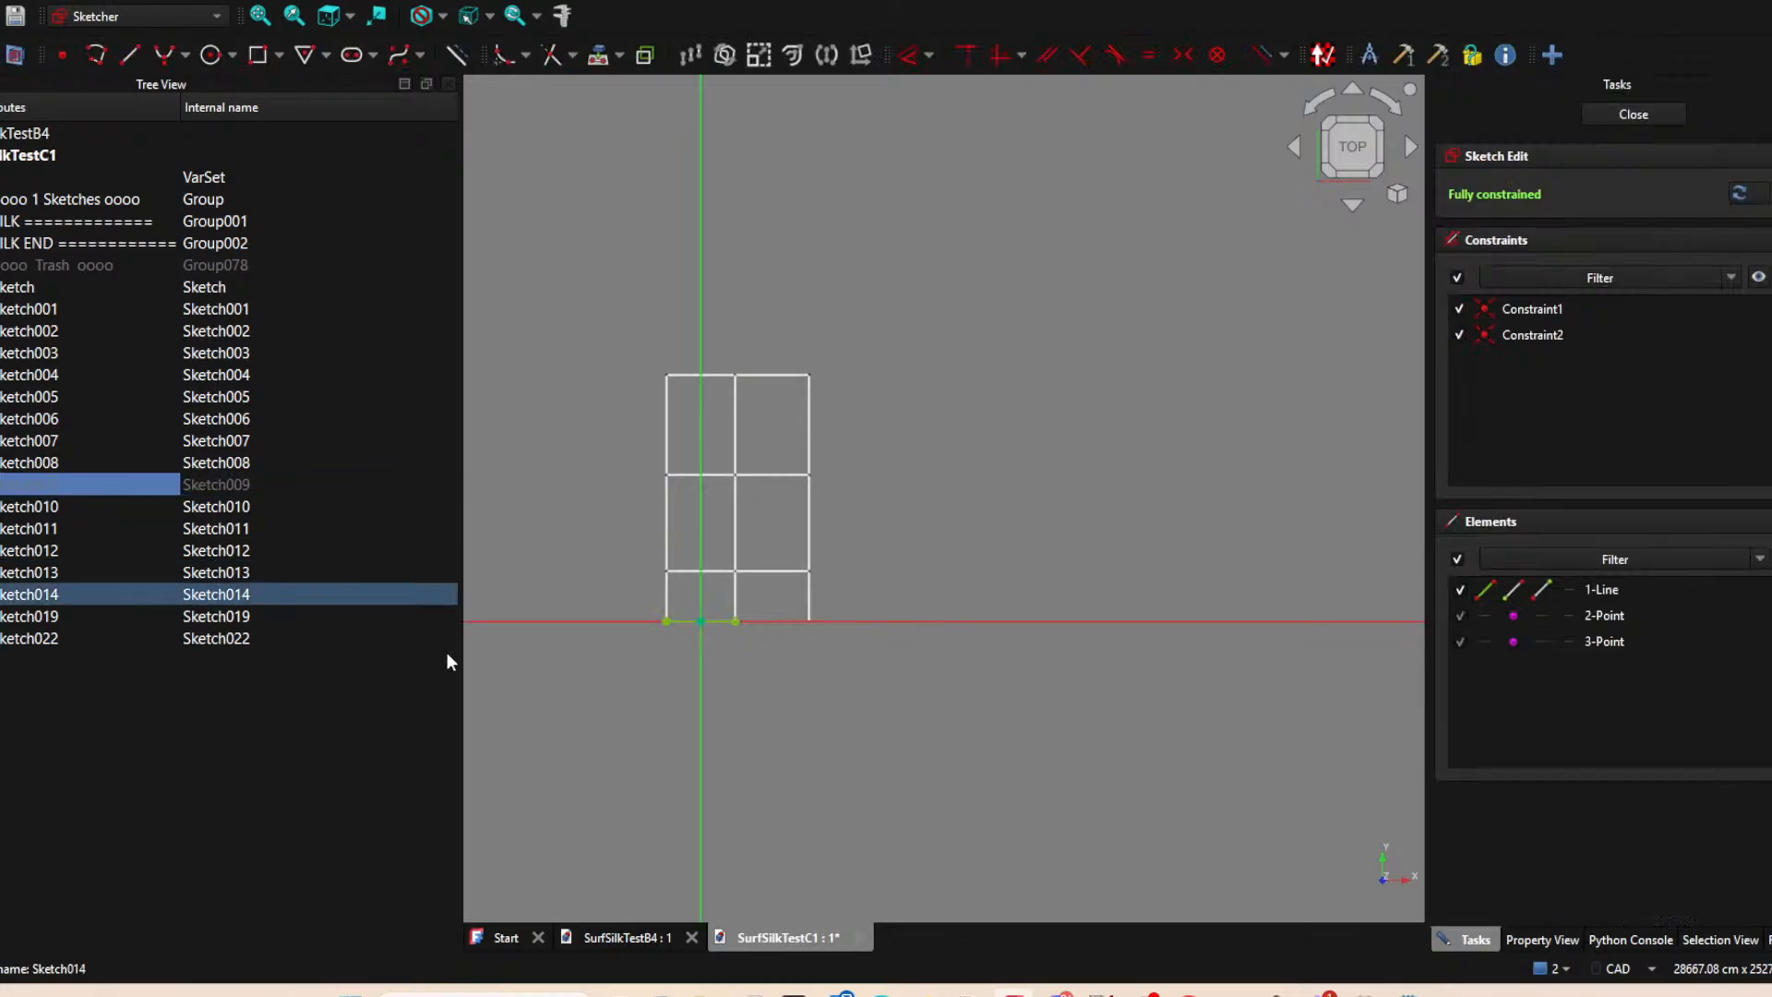
{"action": "scroll", "coordinate": [727, 652], "scroll_direction": "up", "scroll_amount": 3}
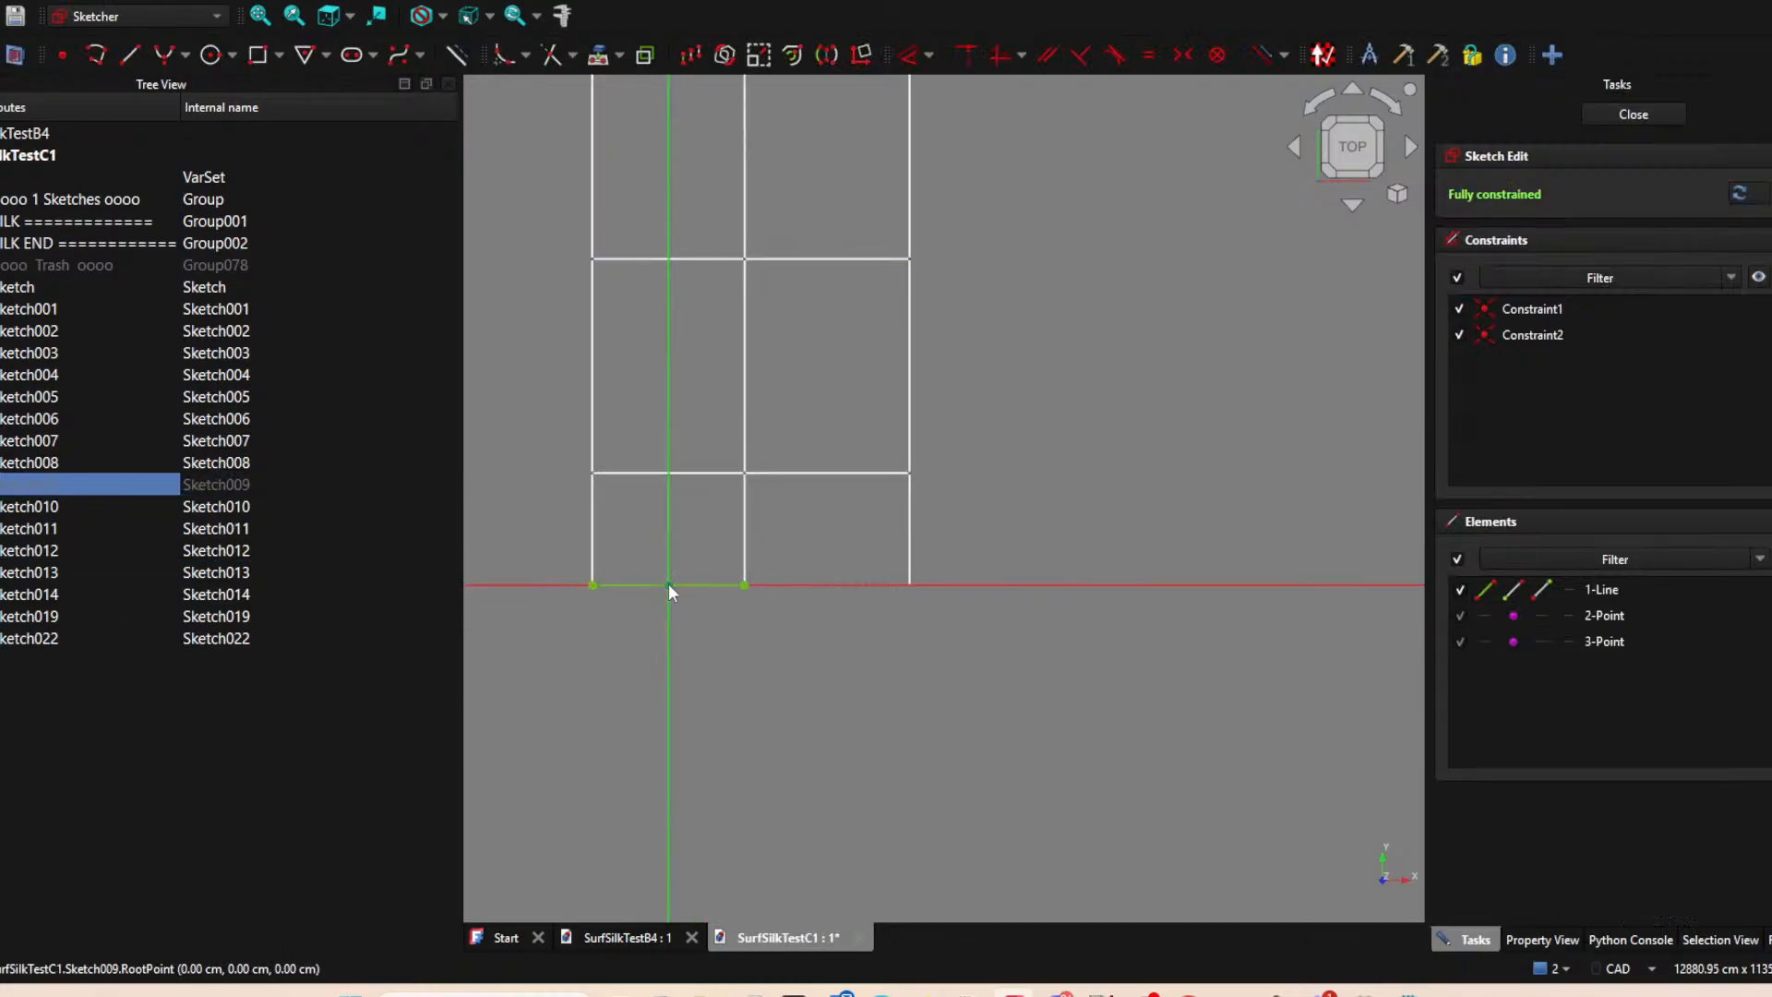
{"action": "scroll", "coordinate": [773, 627], "scroll_direction": "down", "scroll_amount": 3}
{"action": "middle_click_drag", "start_coordinate": [792, 658], "coordinate": [827, 641]}
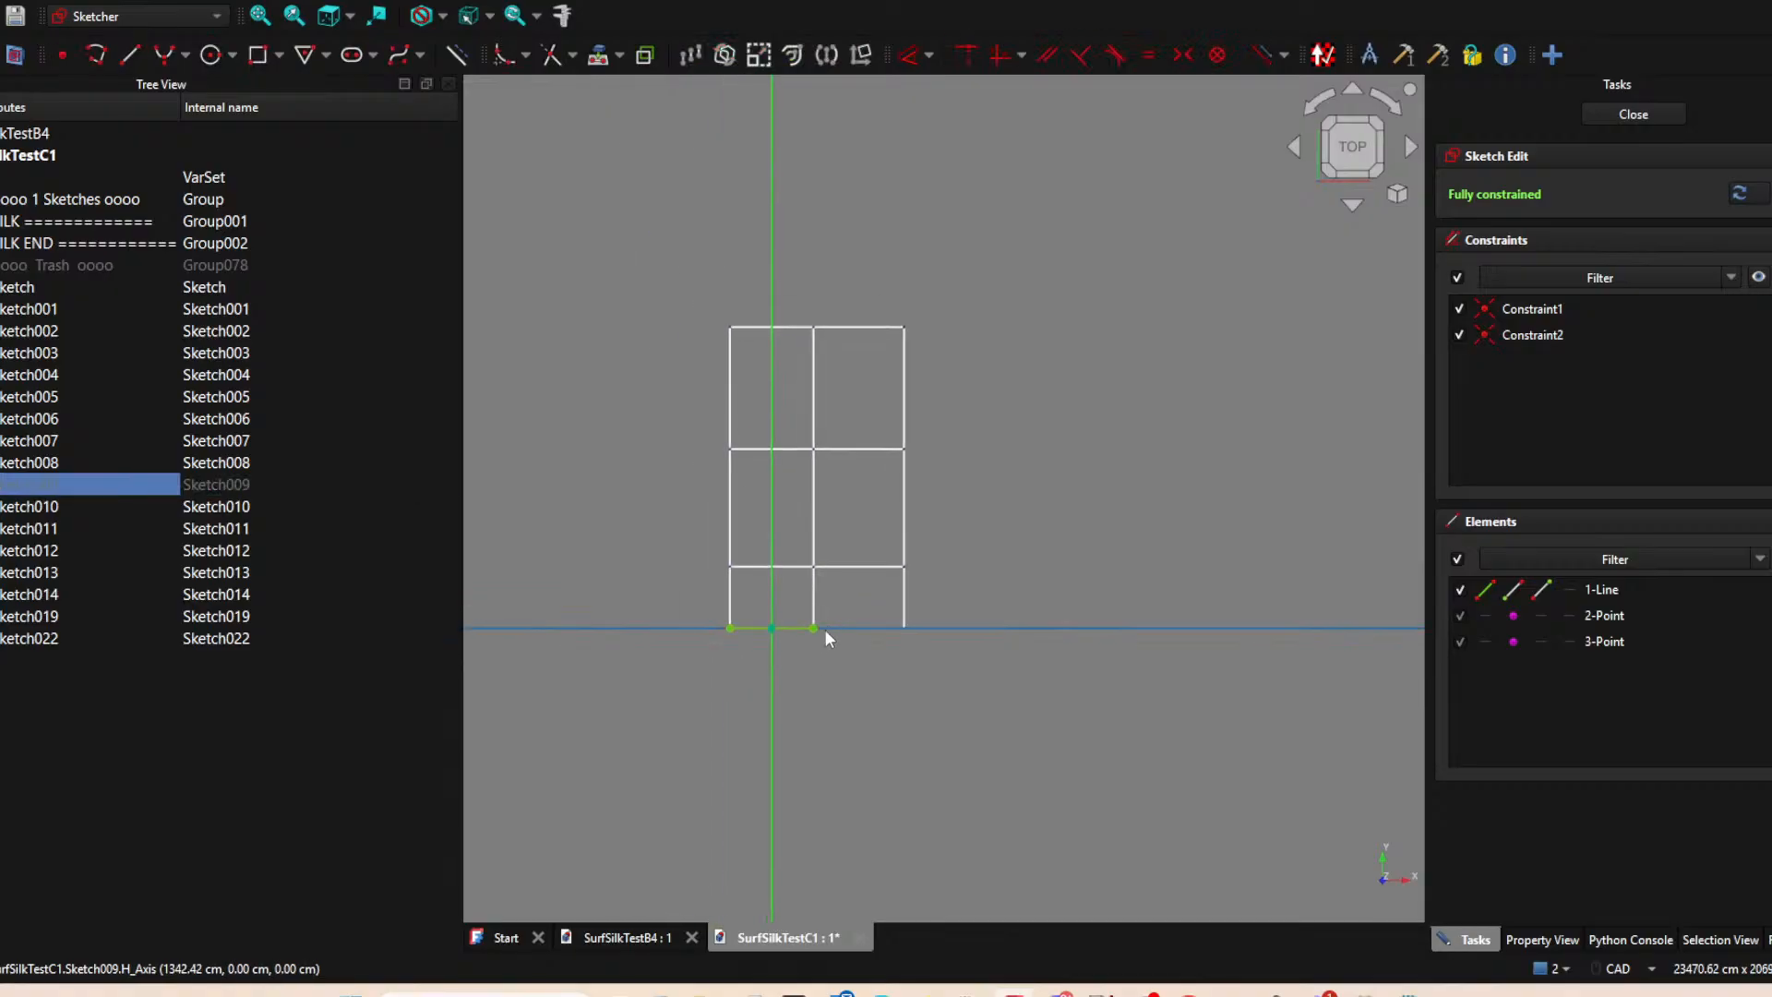
{"action": "left_click", "coordinate": [1631, 115]}
{"action": "left_click", "coordinate": [55, 307]}
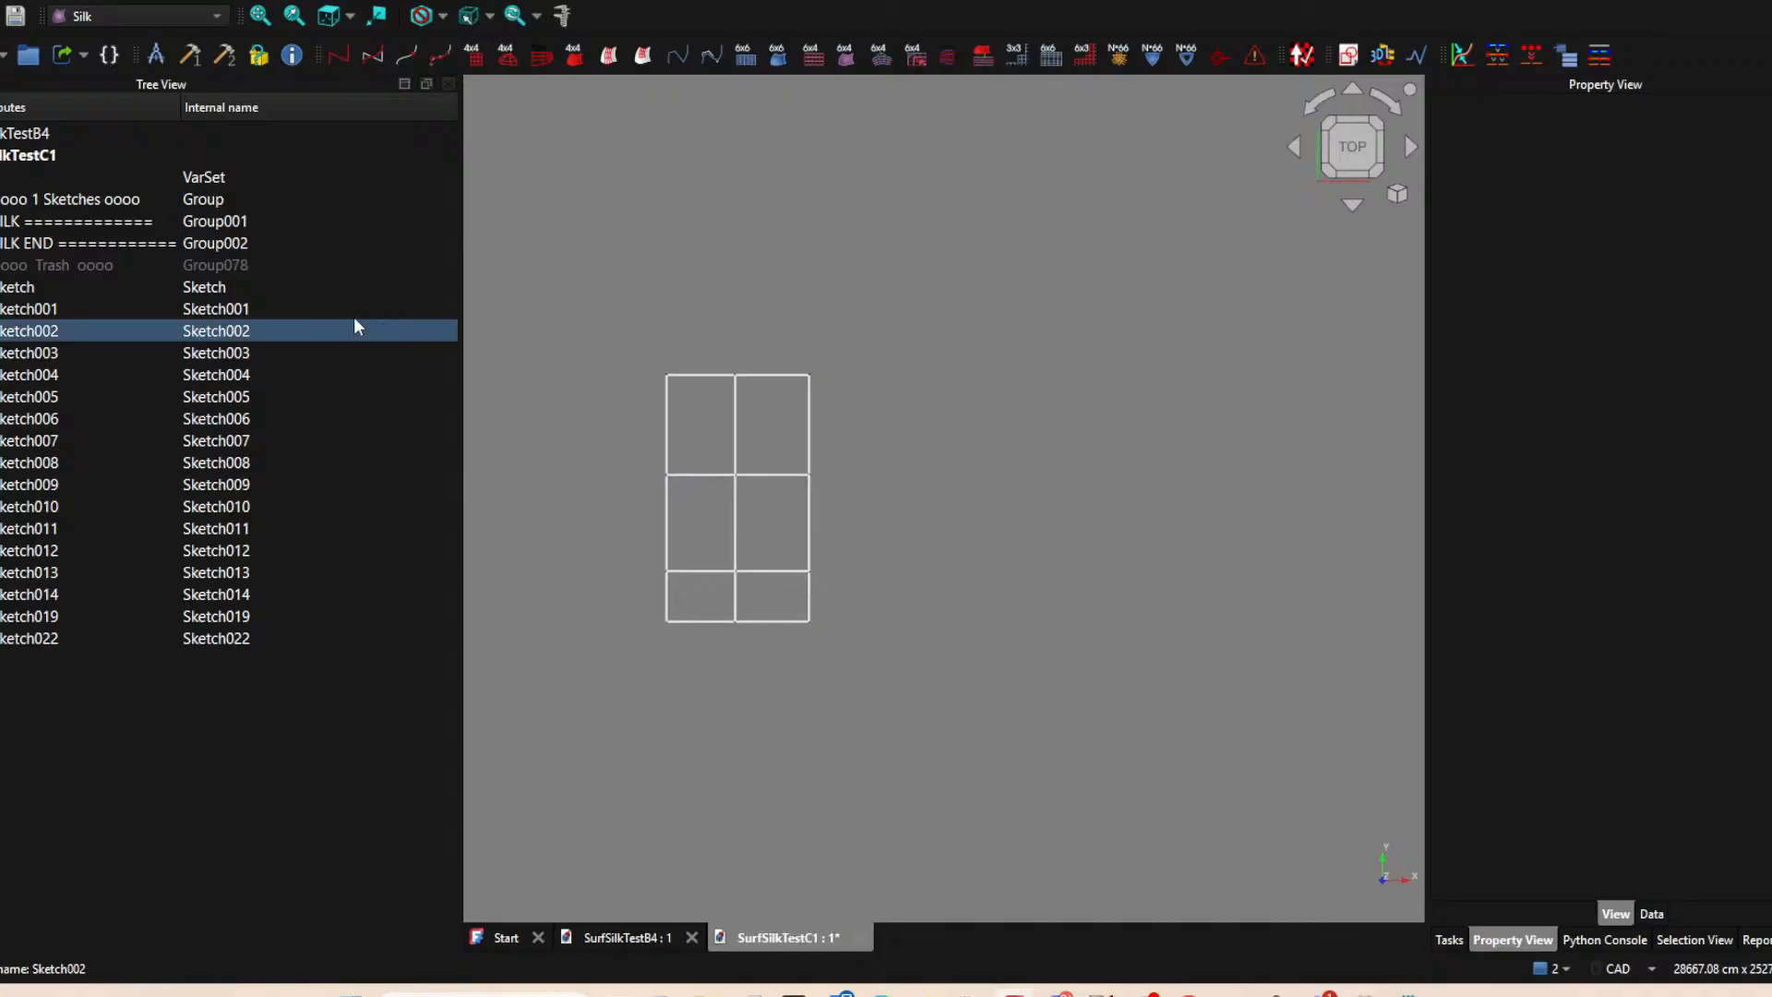
Delete all remaining grid sketches, from Sketch through Sketch022, emptying the drawing area.
{"action": "left_click", "coordinate": [43, 287]}
{"action": "left_click", "coordinate": [53, 641], "text": "shift"}
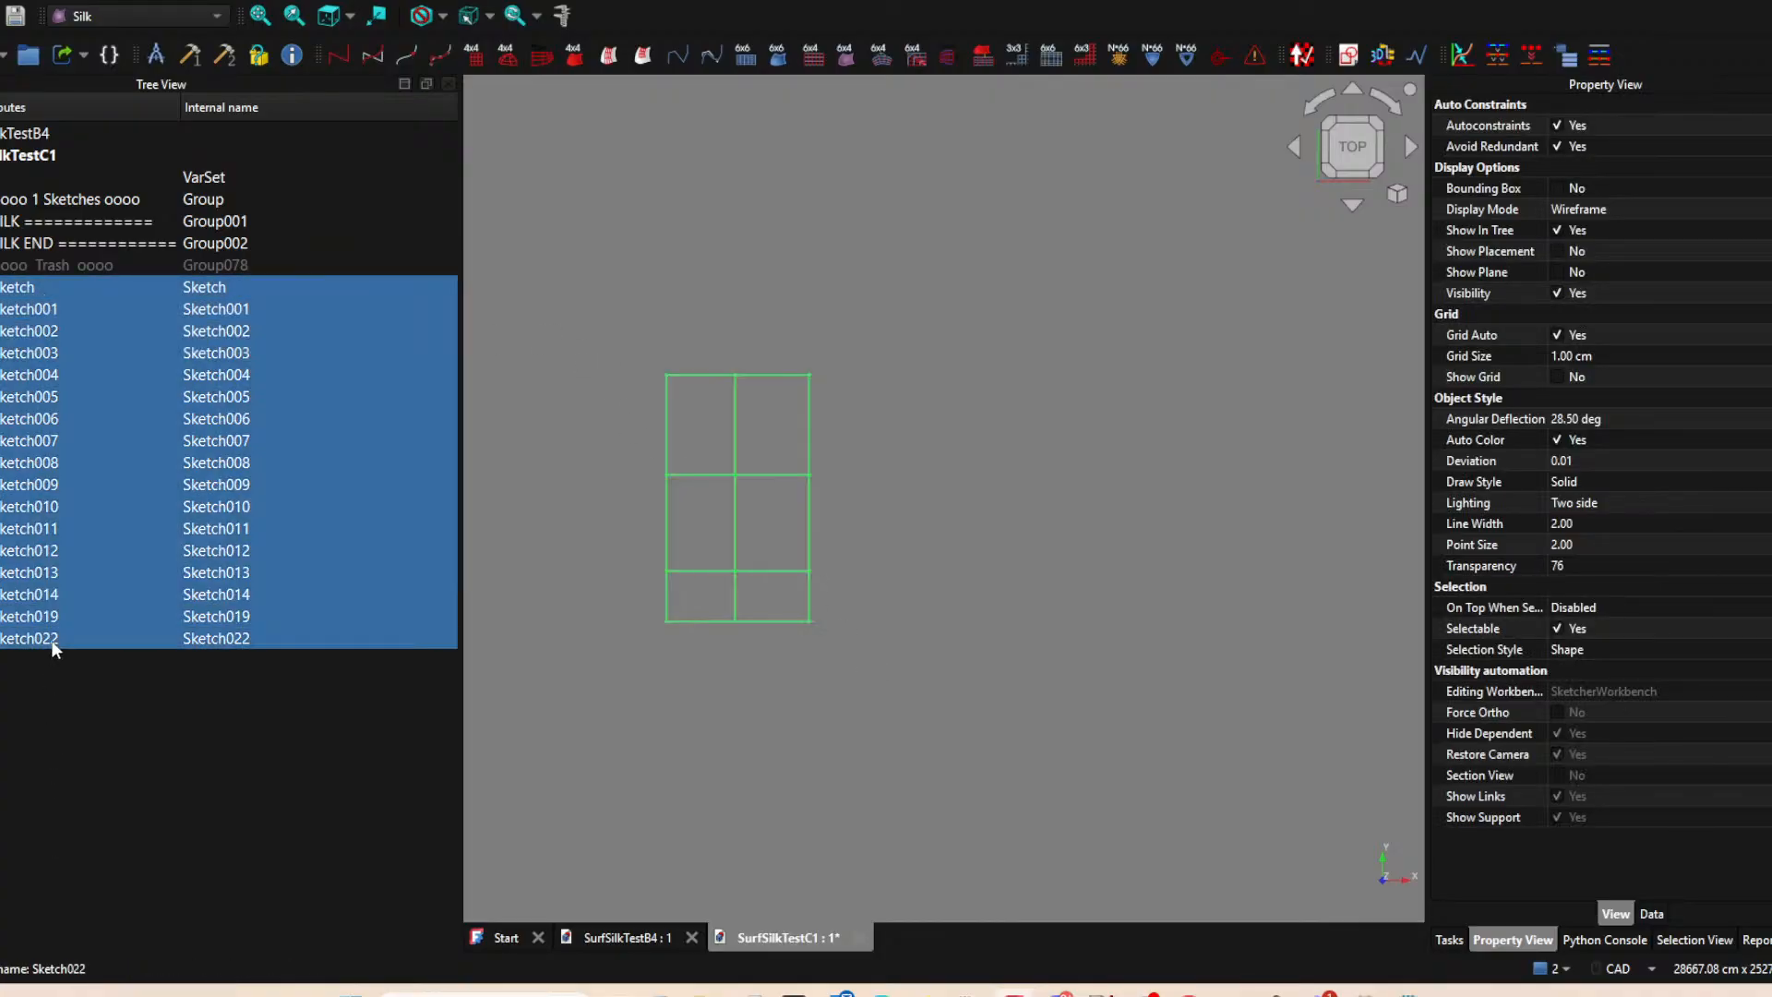
{"action": "key", "text": "Delete"}
{"action": "left_click", "coordinate": [669, 301]}
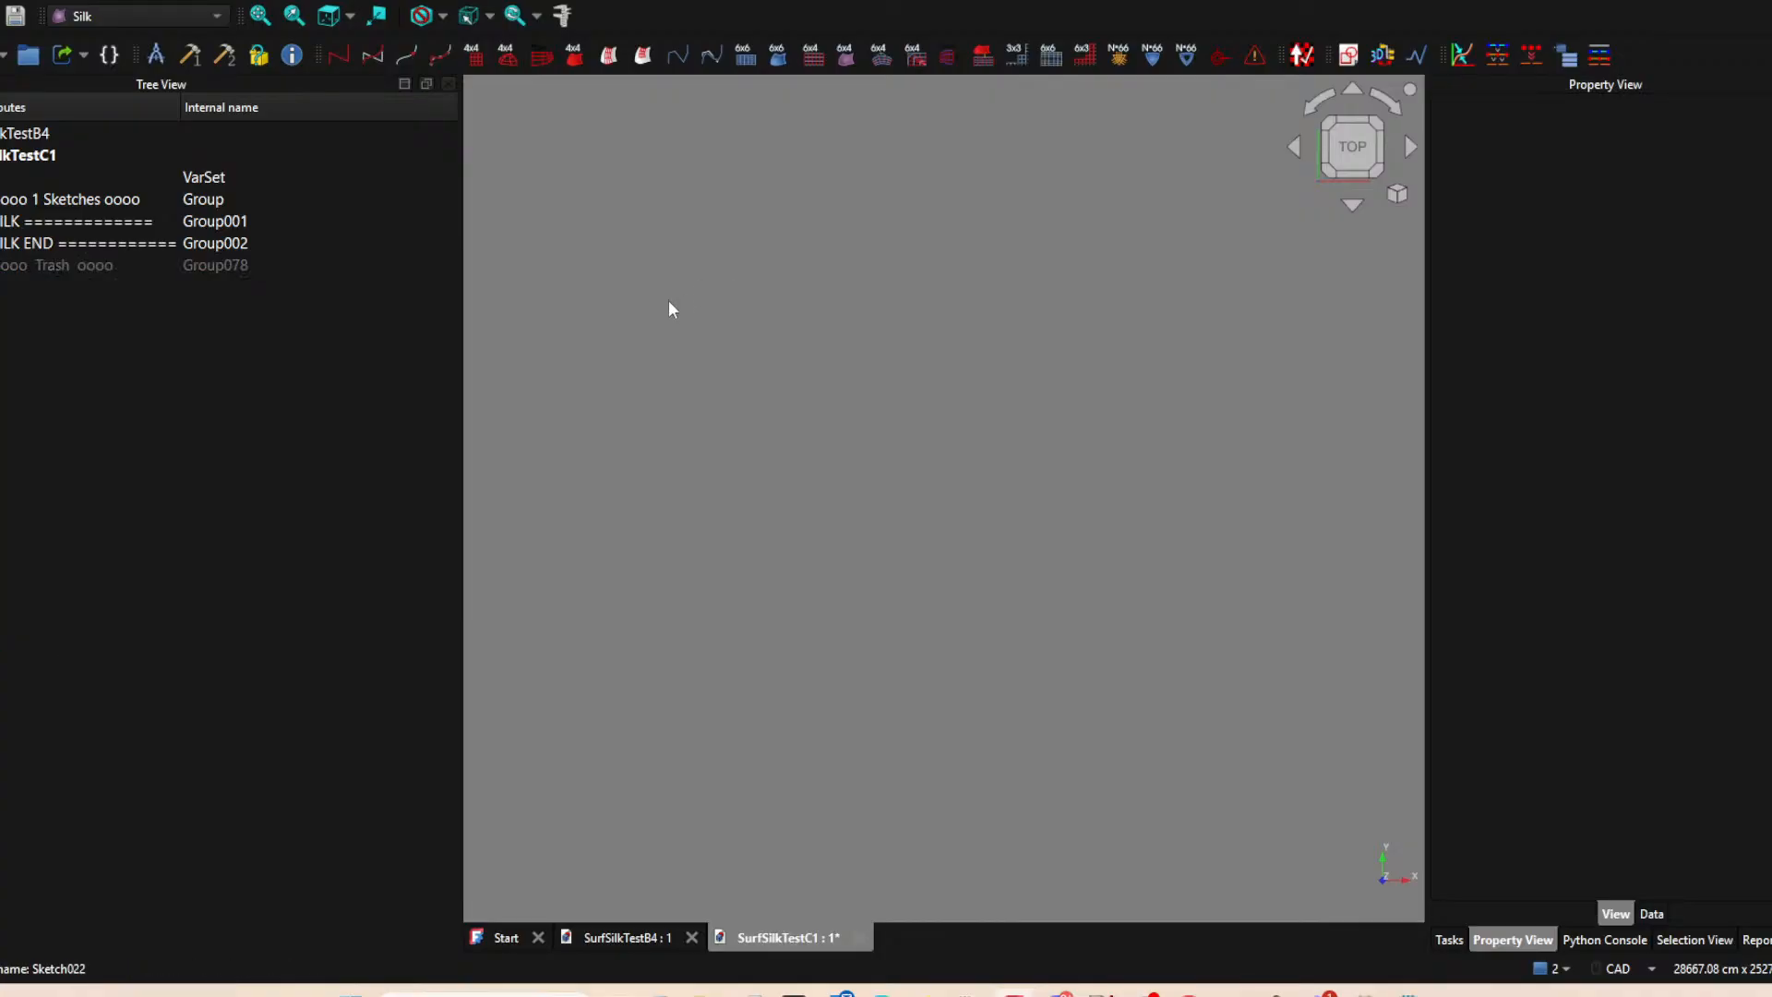
Create a sketch on the XY-plane with a vertical line from the origin about 5021 cm up the vertical axis, and close it.
{"action": "left_click", "coordinate": [1347, 57]}
{"action": "left_click", "coordinate": [810, 555]}
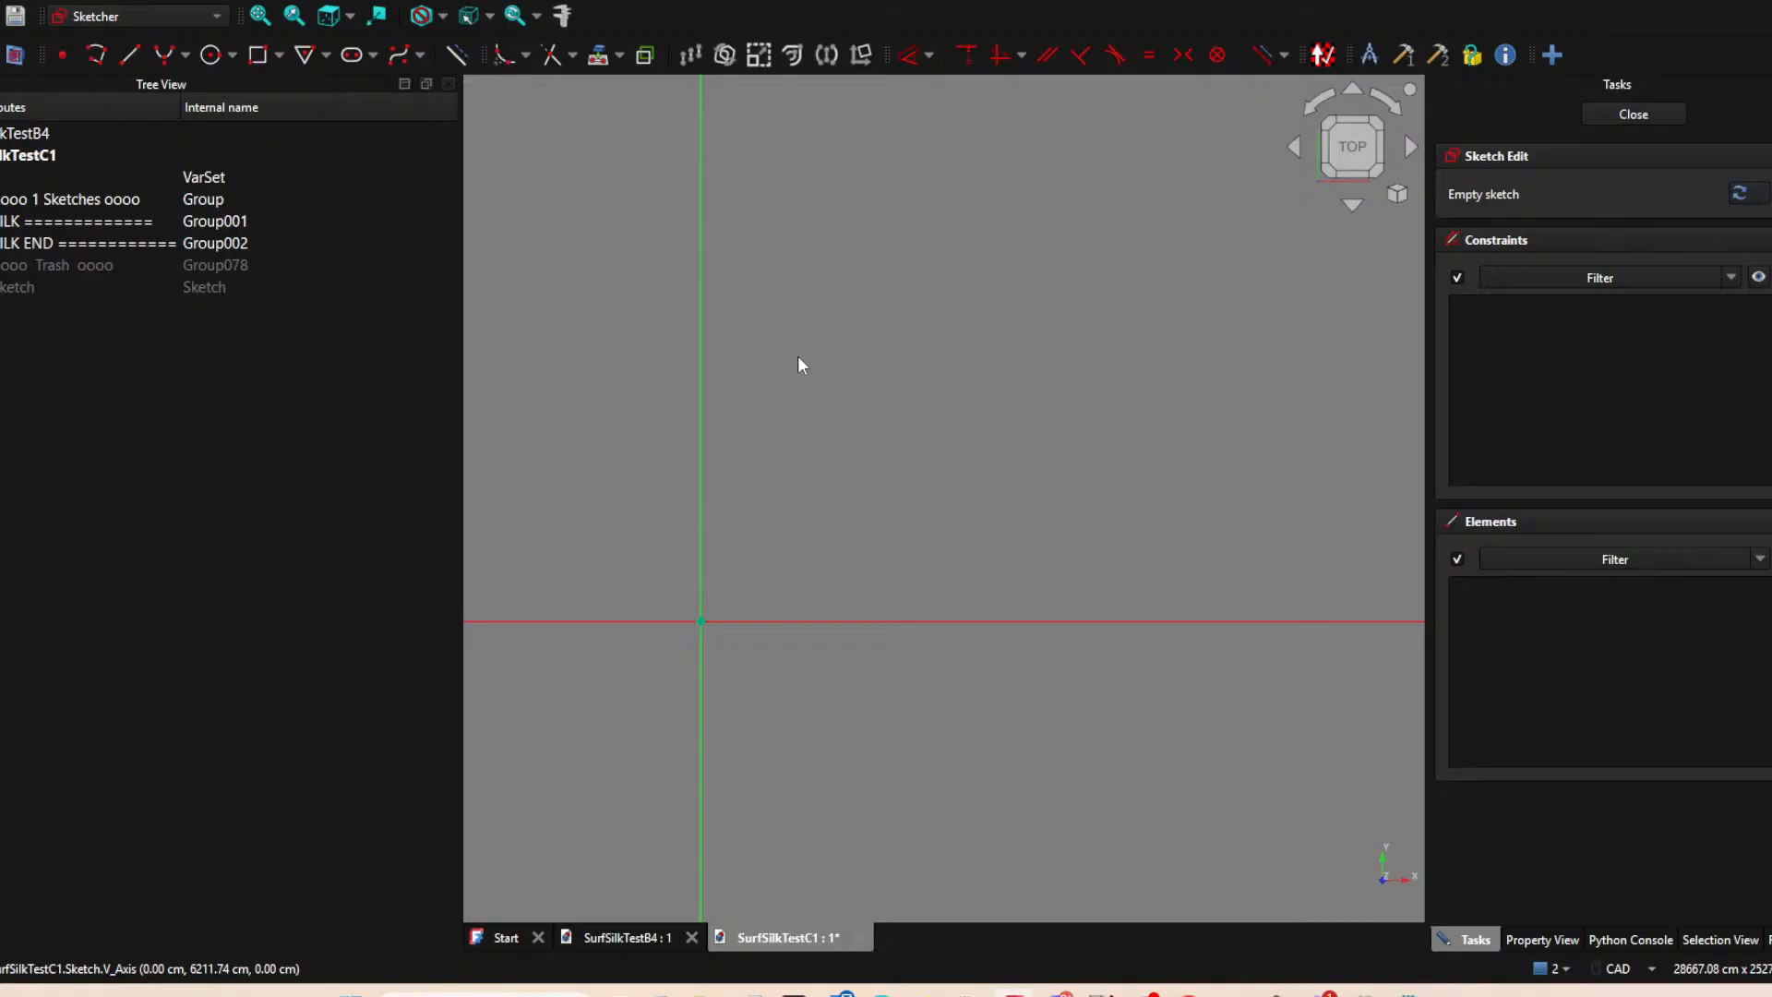
{"action": "left_click", "coordinate": [125, 57]}
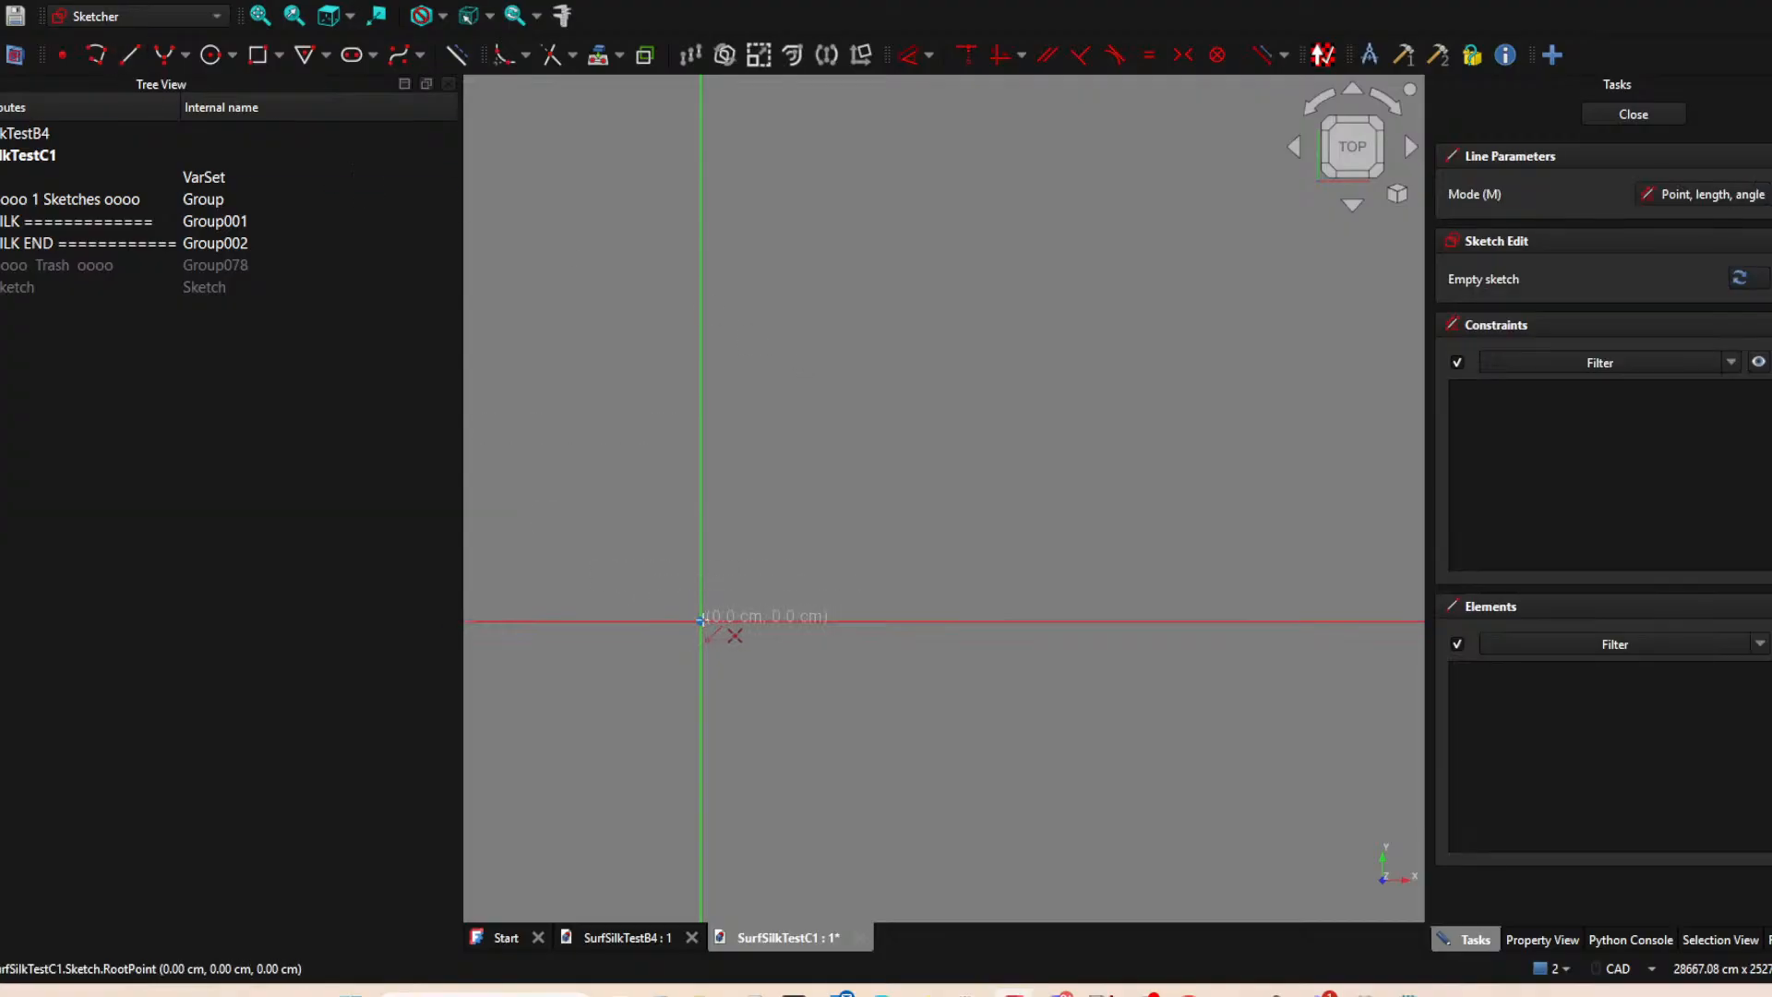
{"action": "left_click", "coordinate": [702, 621]}
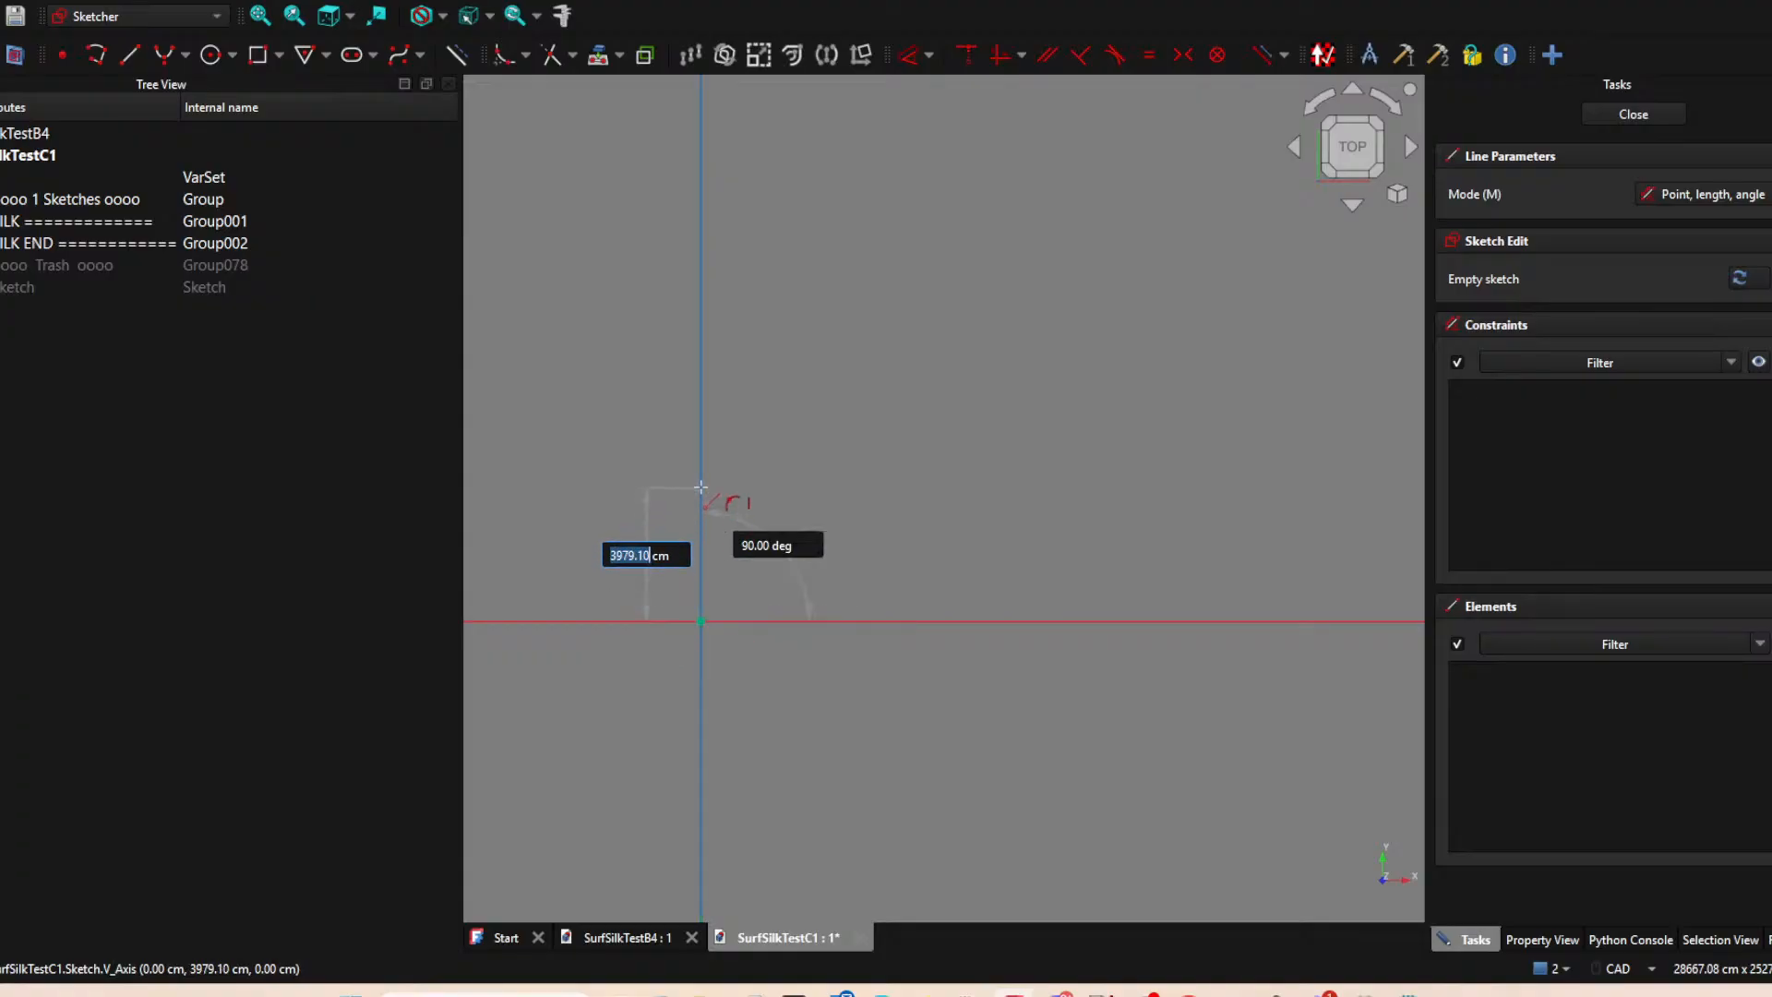
{"action": "left_click", "coordinate": [700, 452]}
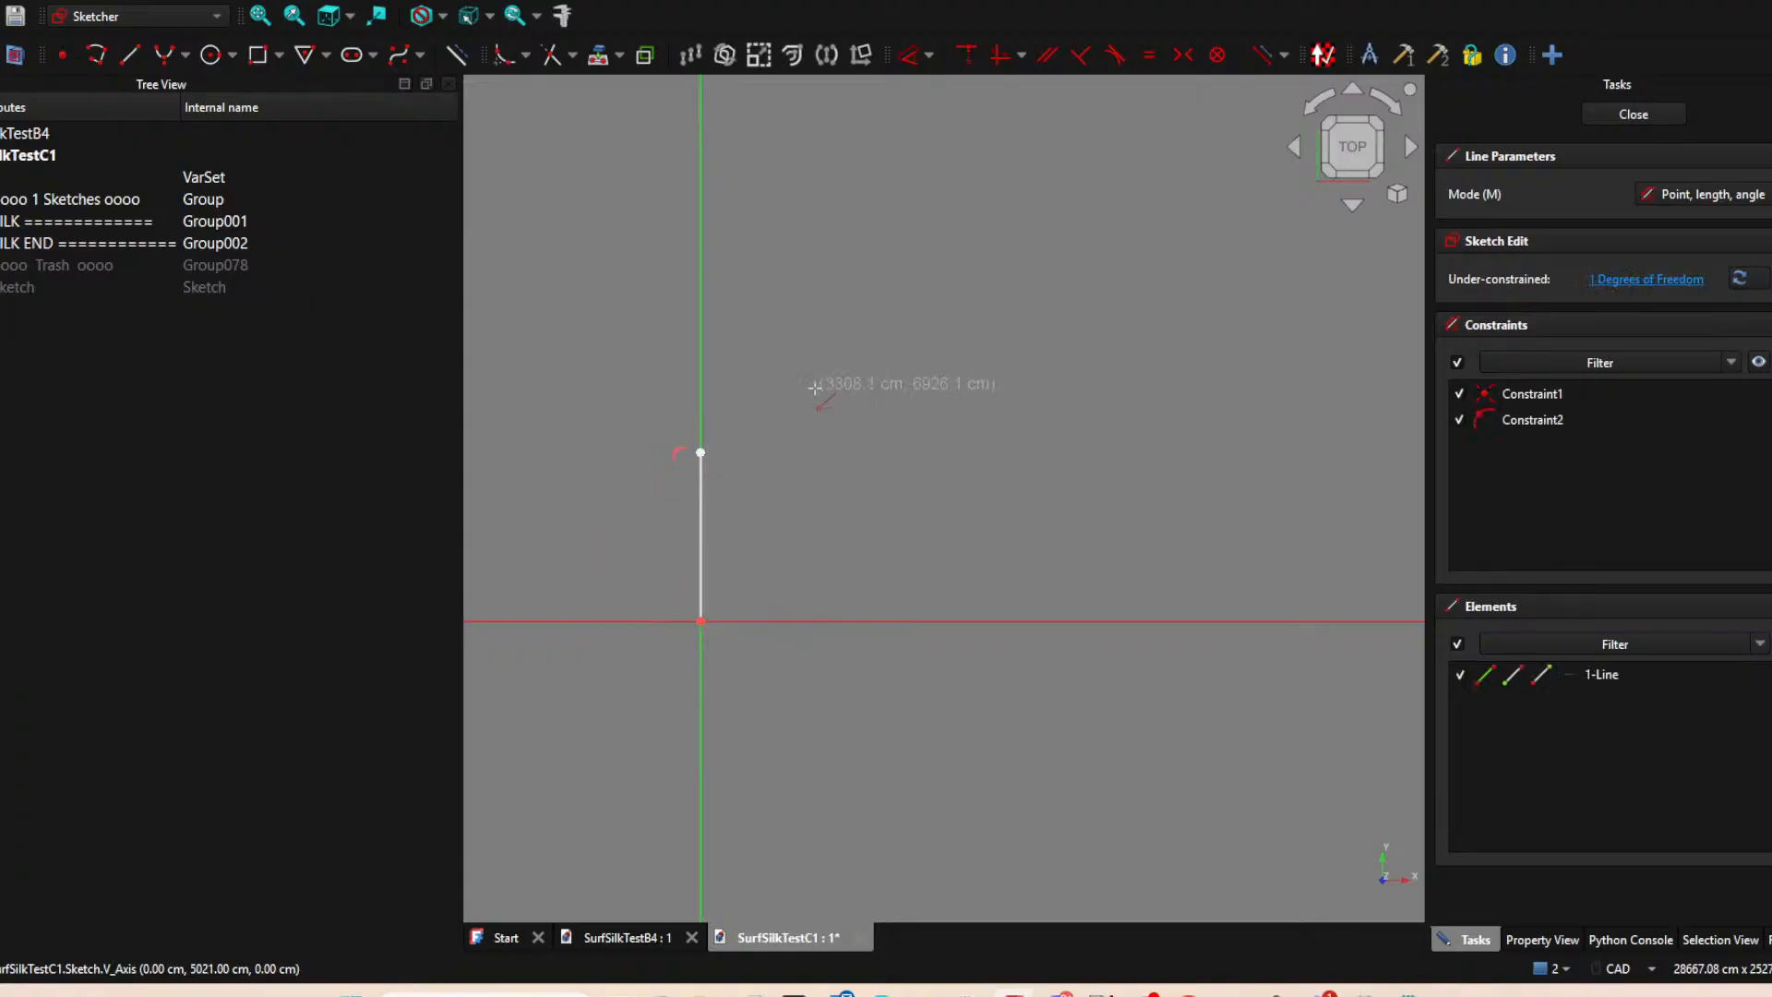
{"action": "left_click", "coordinate": [1634, 114]}
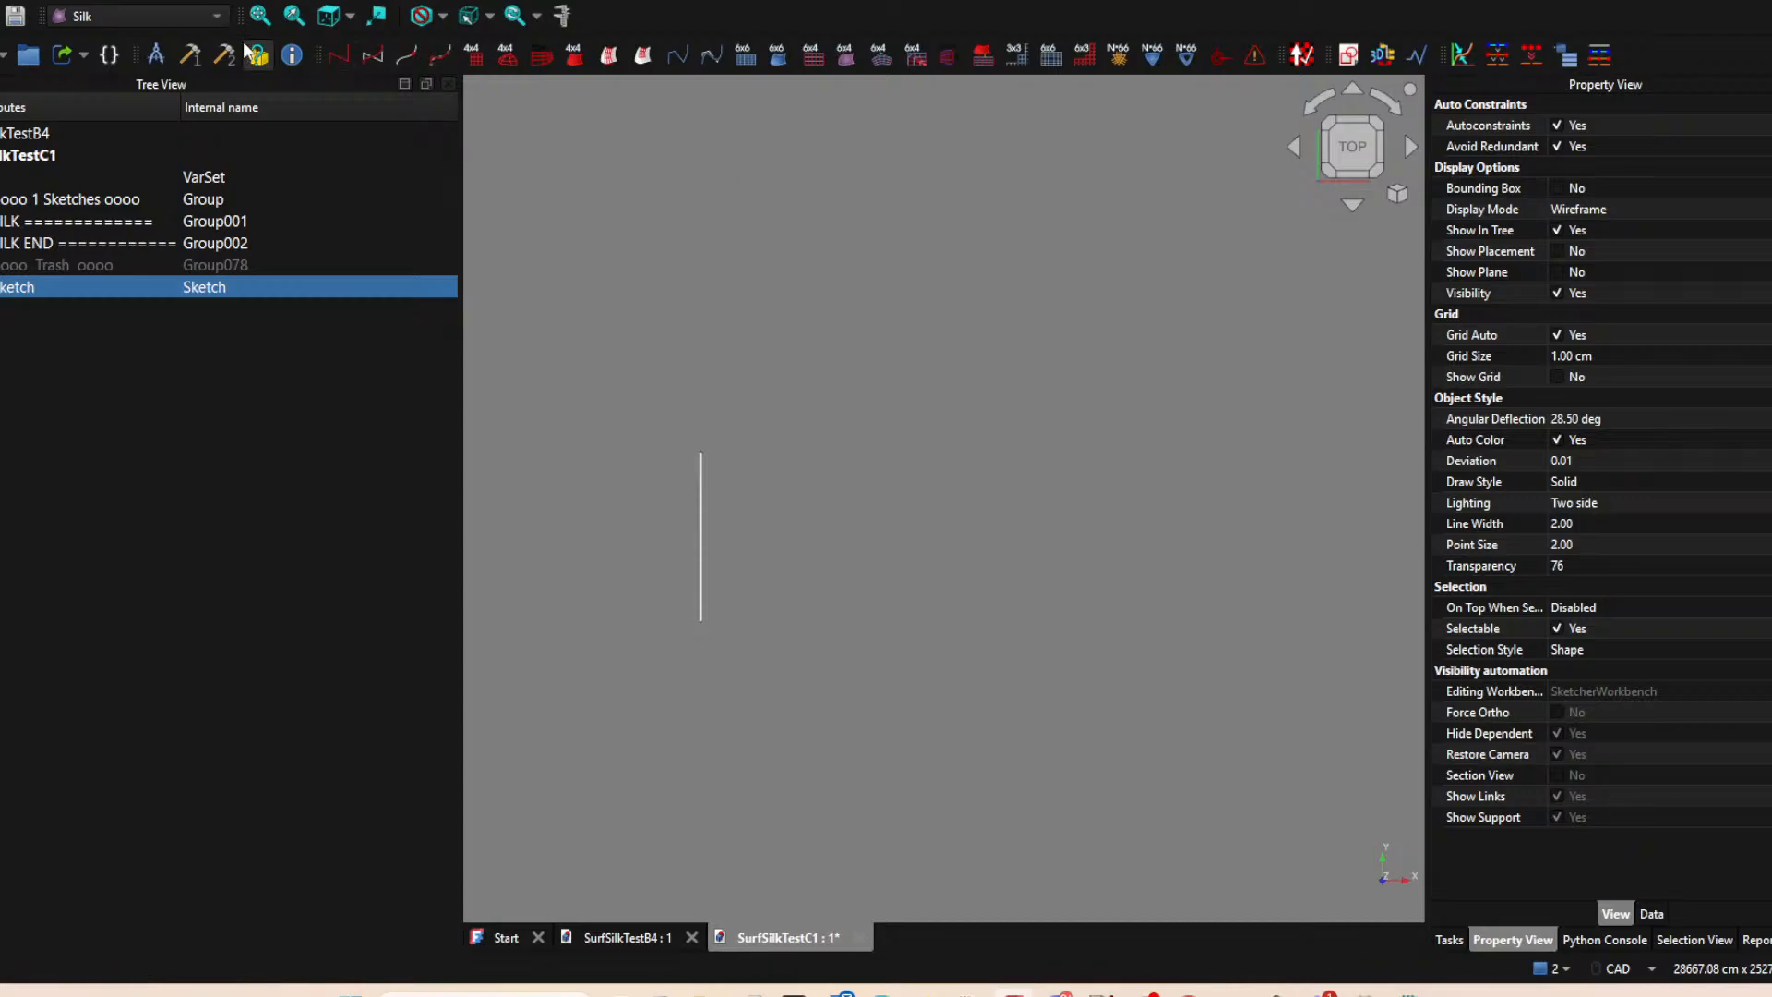
Create a second sketch attached to the first line's sketch with the Object's XY method.
{"action": "left_click", "coordinate": [1348, 56]}
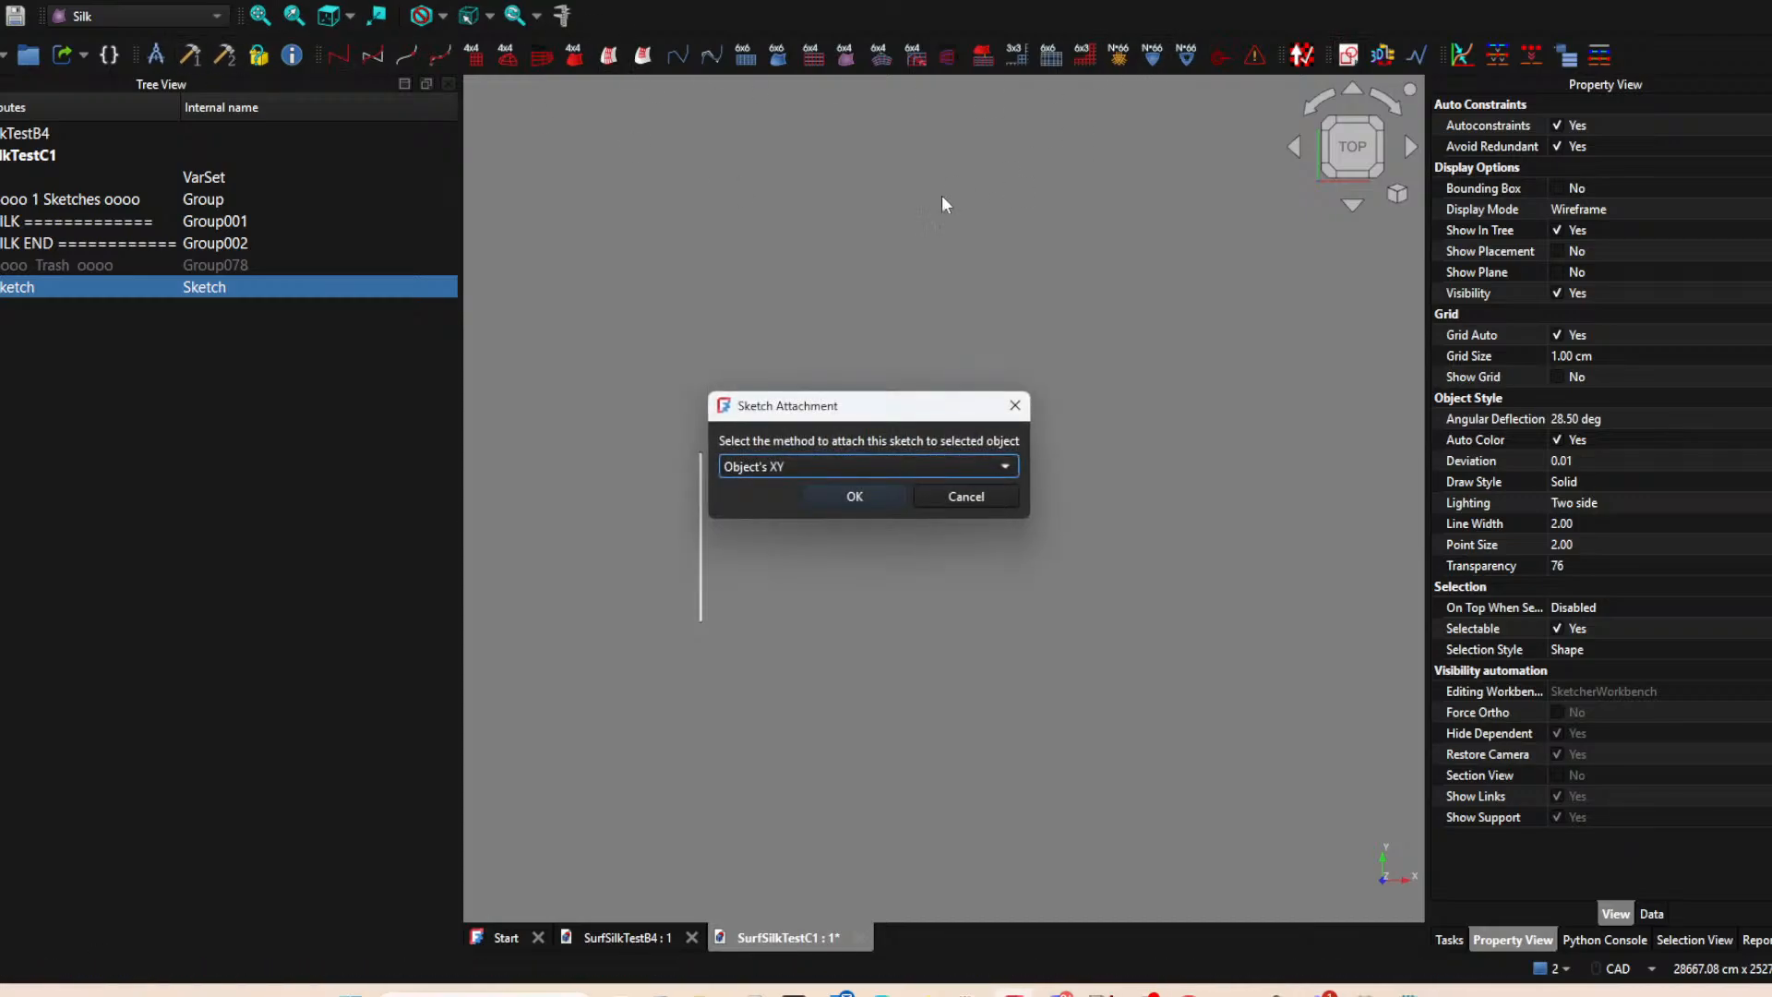
{"action": "left_click", "coordinate": [870, 490]}
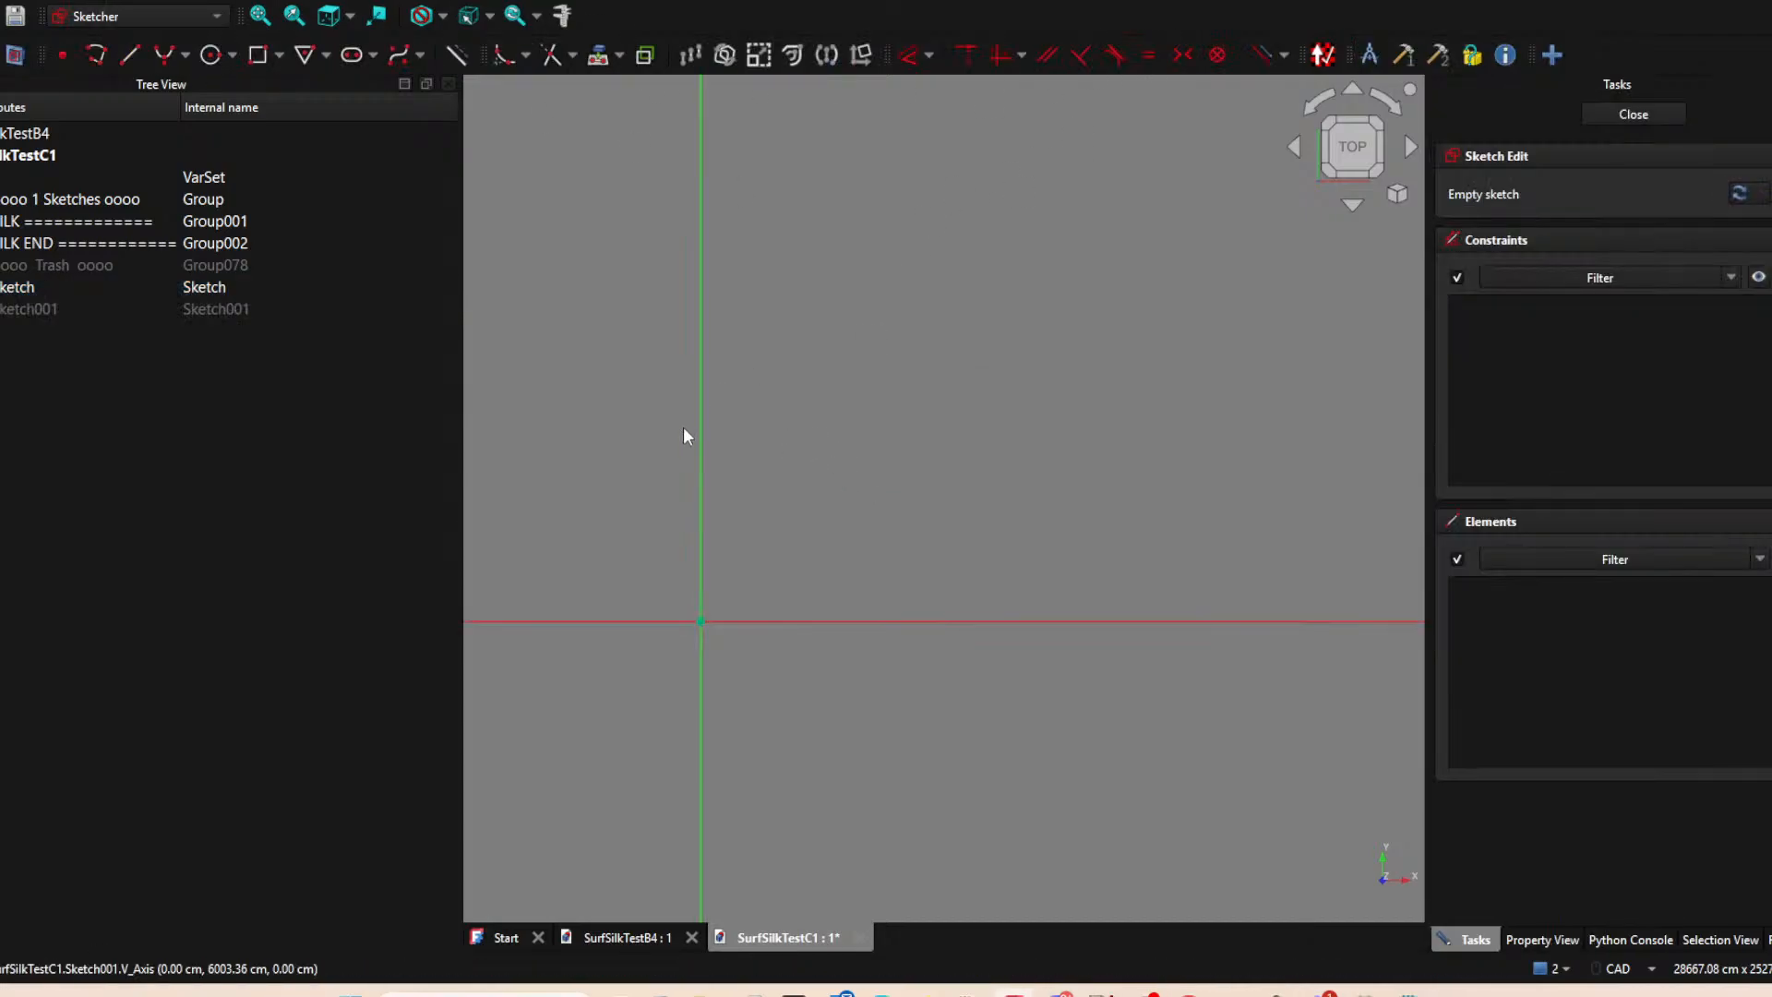
{"action": "left_click", "coordinate": [604, 54]}
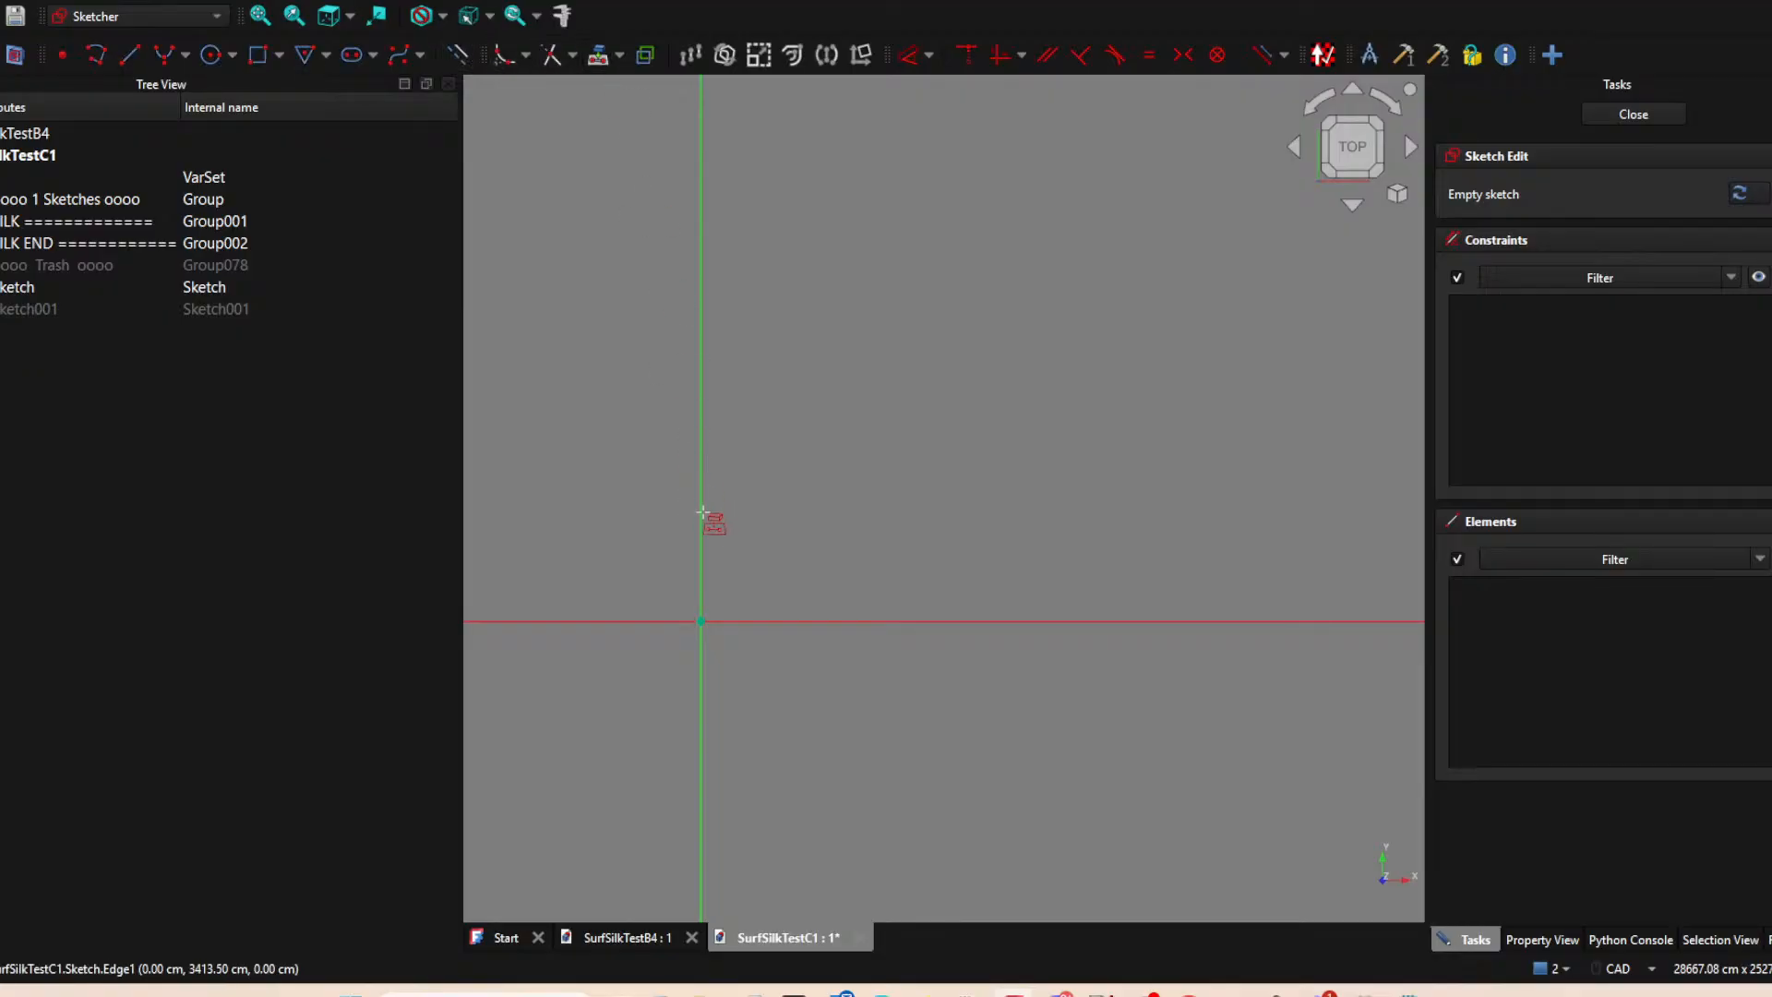
{"action": "left_click", "coordinate": [704, 503]}
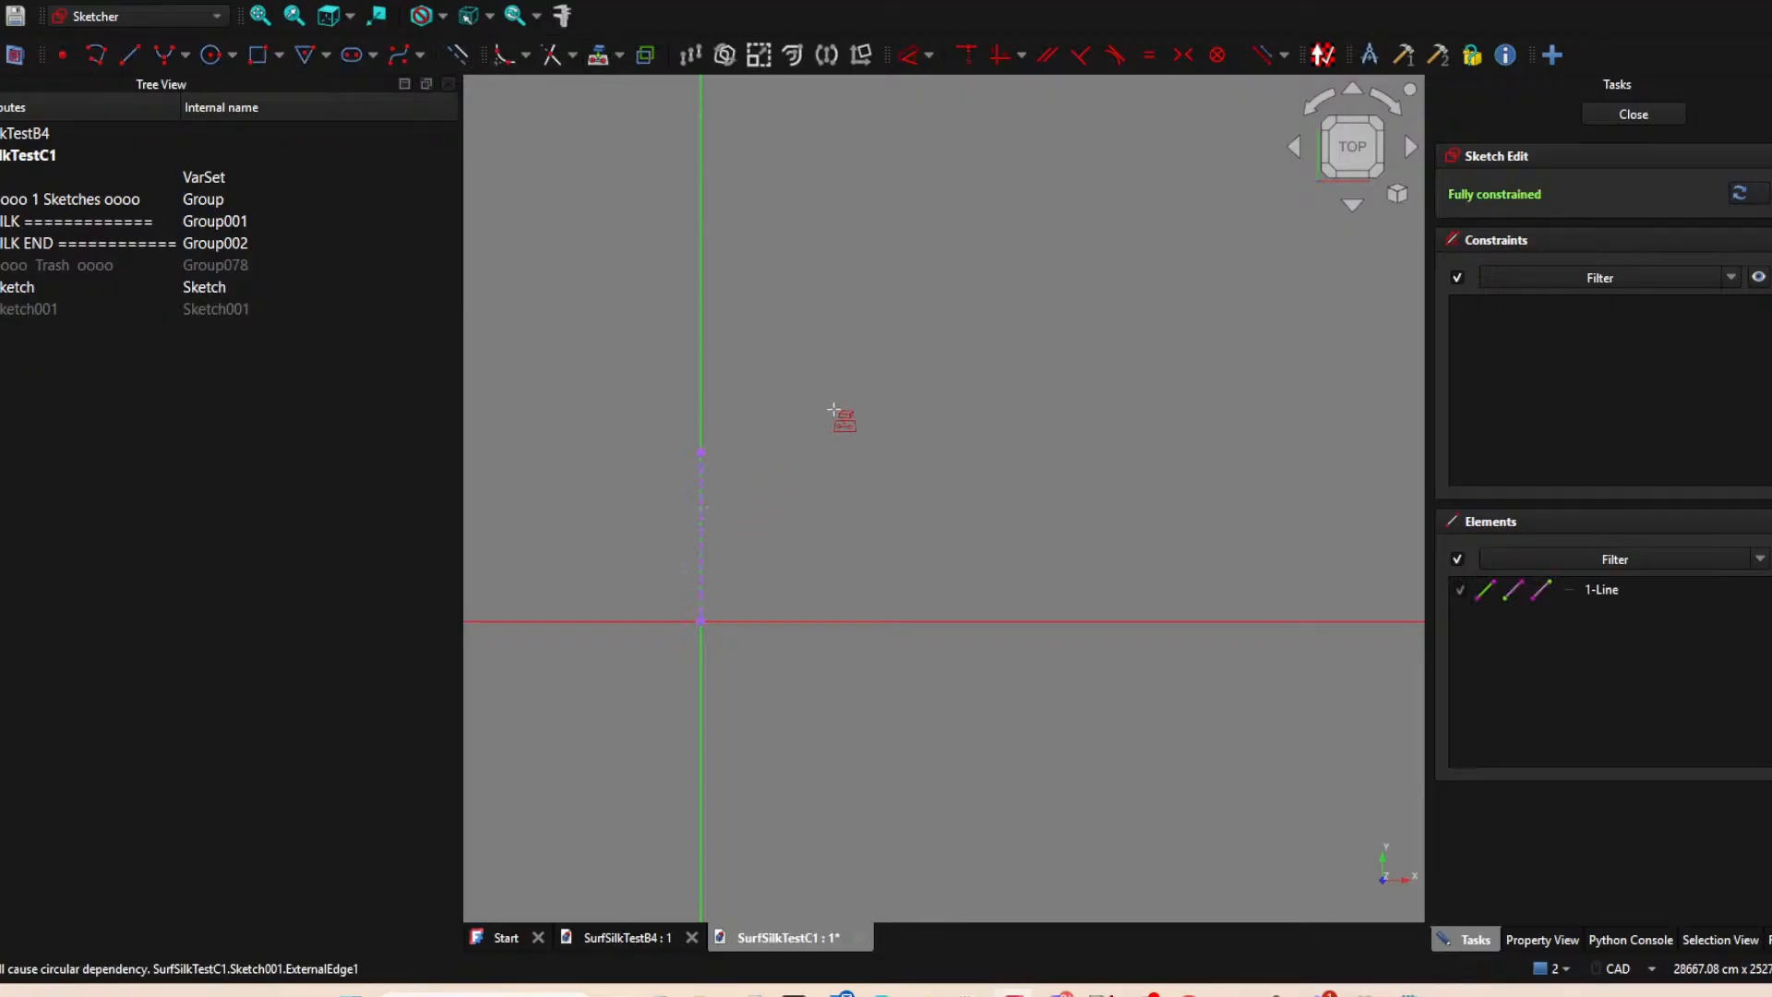
{"action": "left_click", "coordinate": [702, 523]}
{"action": "key", "text": "Delete"}
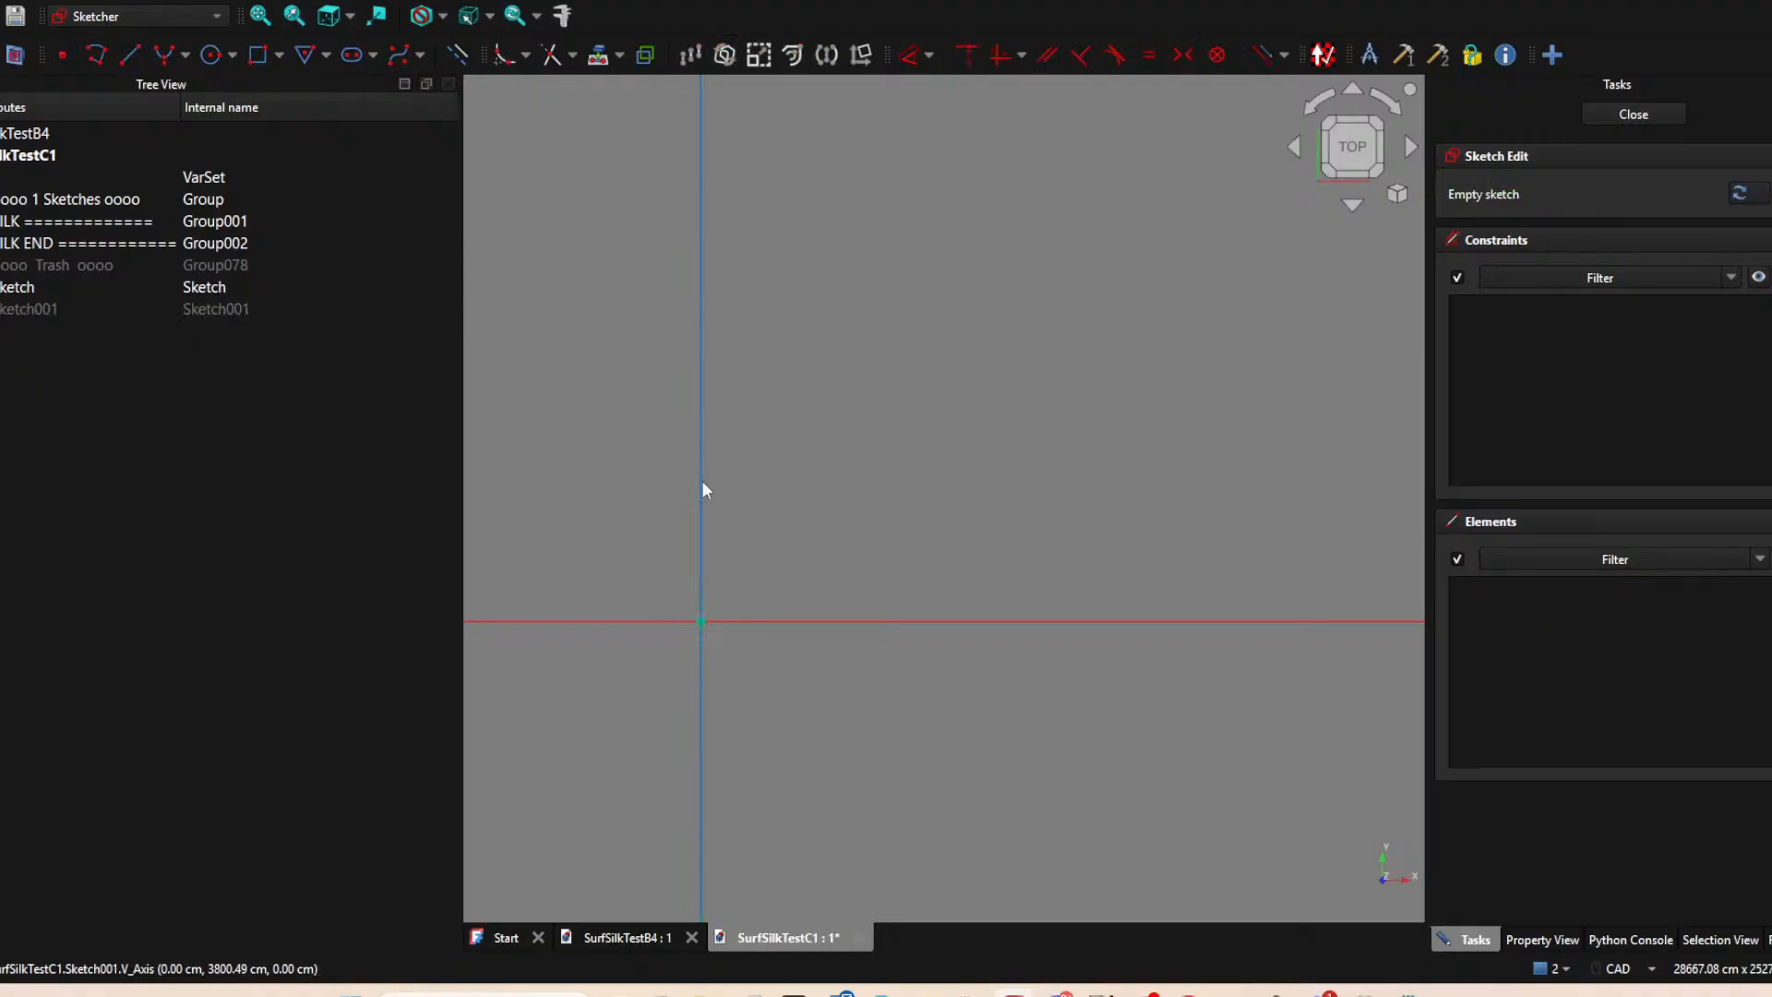
Project the first line's upper endpoint, draw a vertical line about 5716 cm long upward from it on the axis, and close the sketch.
{"action": "left_click", "coordinate": [598, 54]}
{"action": "left_click", "coordinate": [701, 451]}
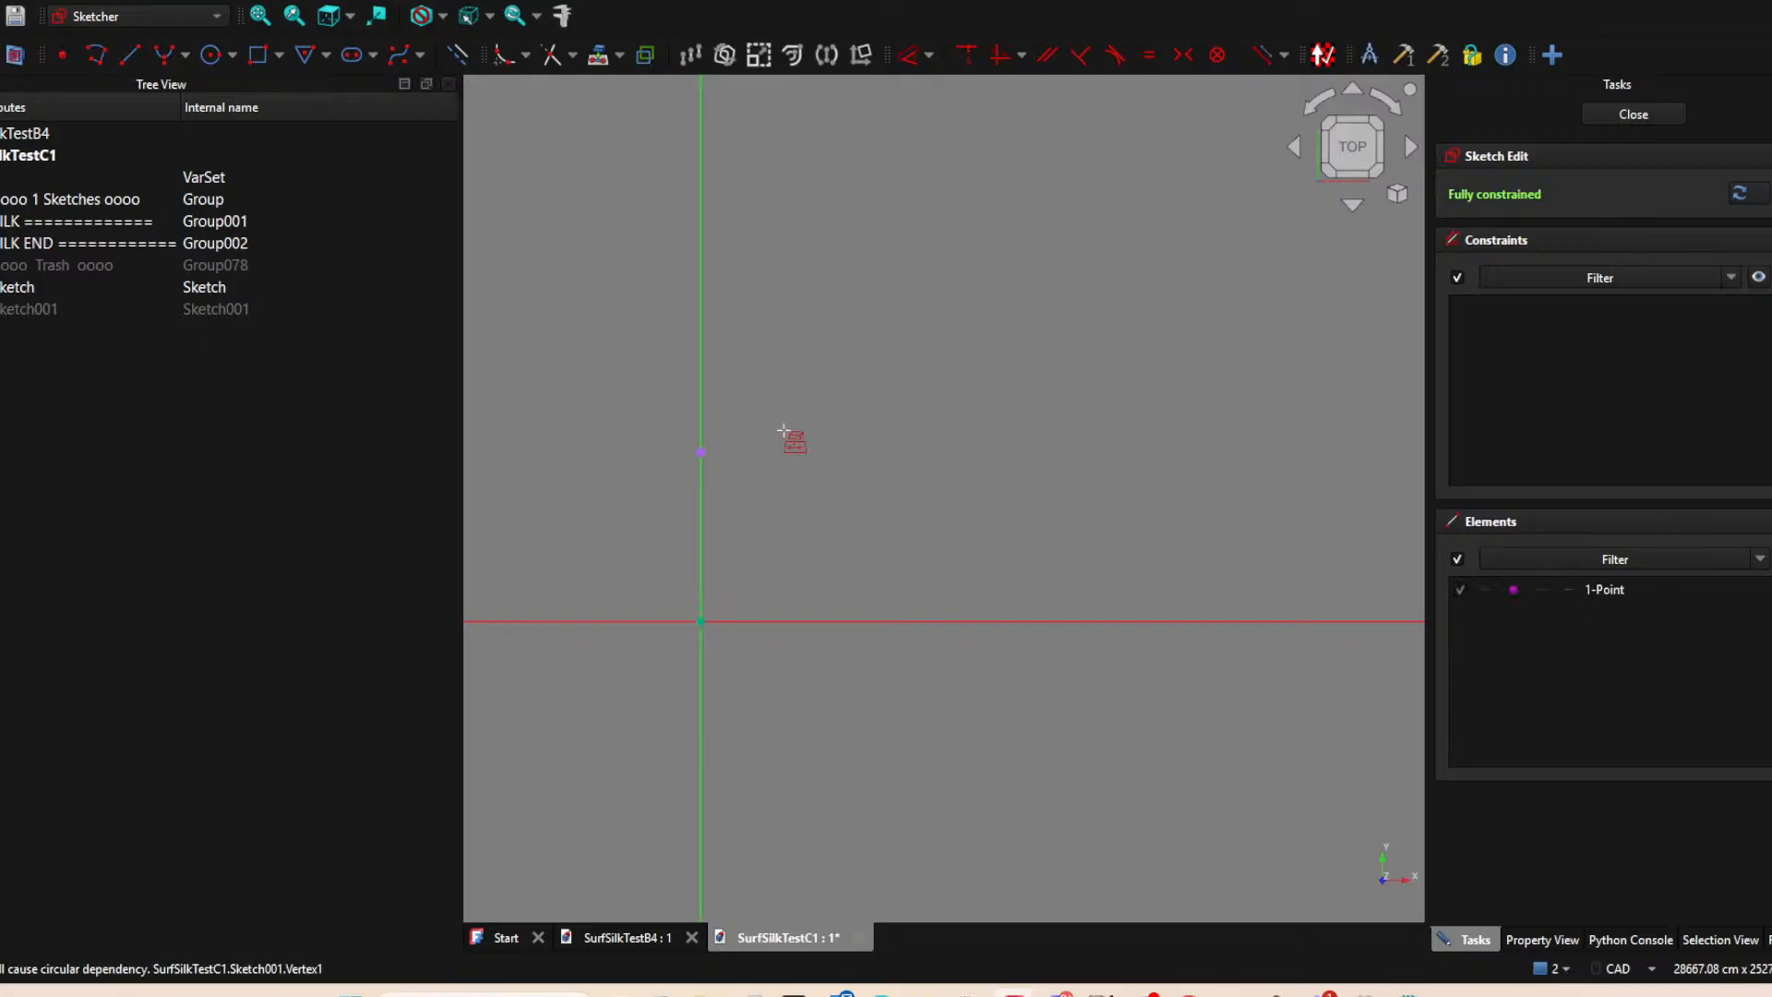
{"action": "left_click", "coordinate": [130, 54]}
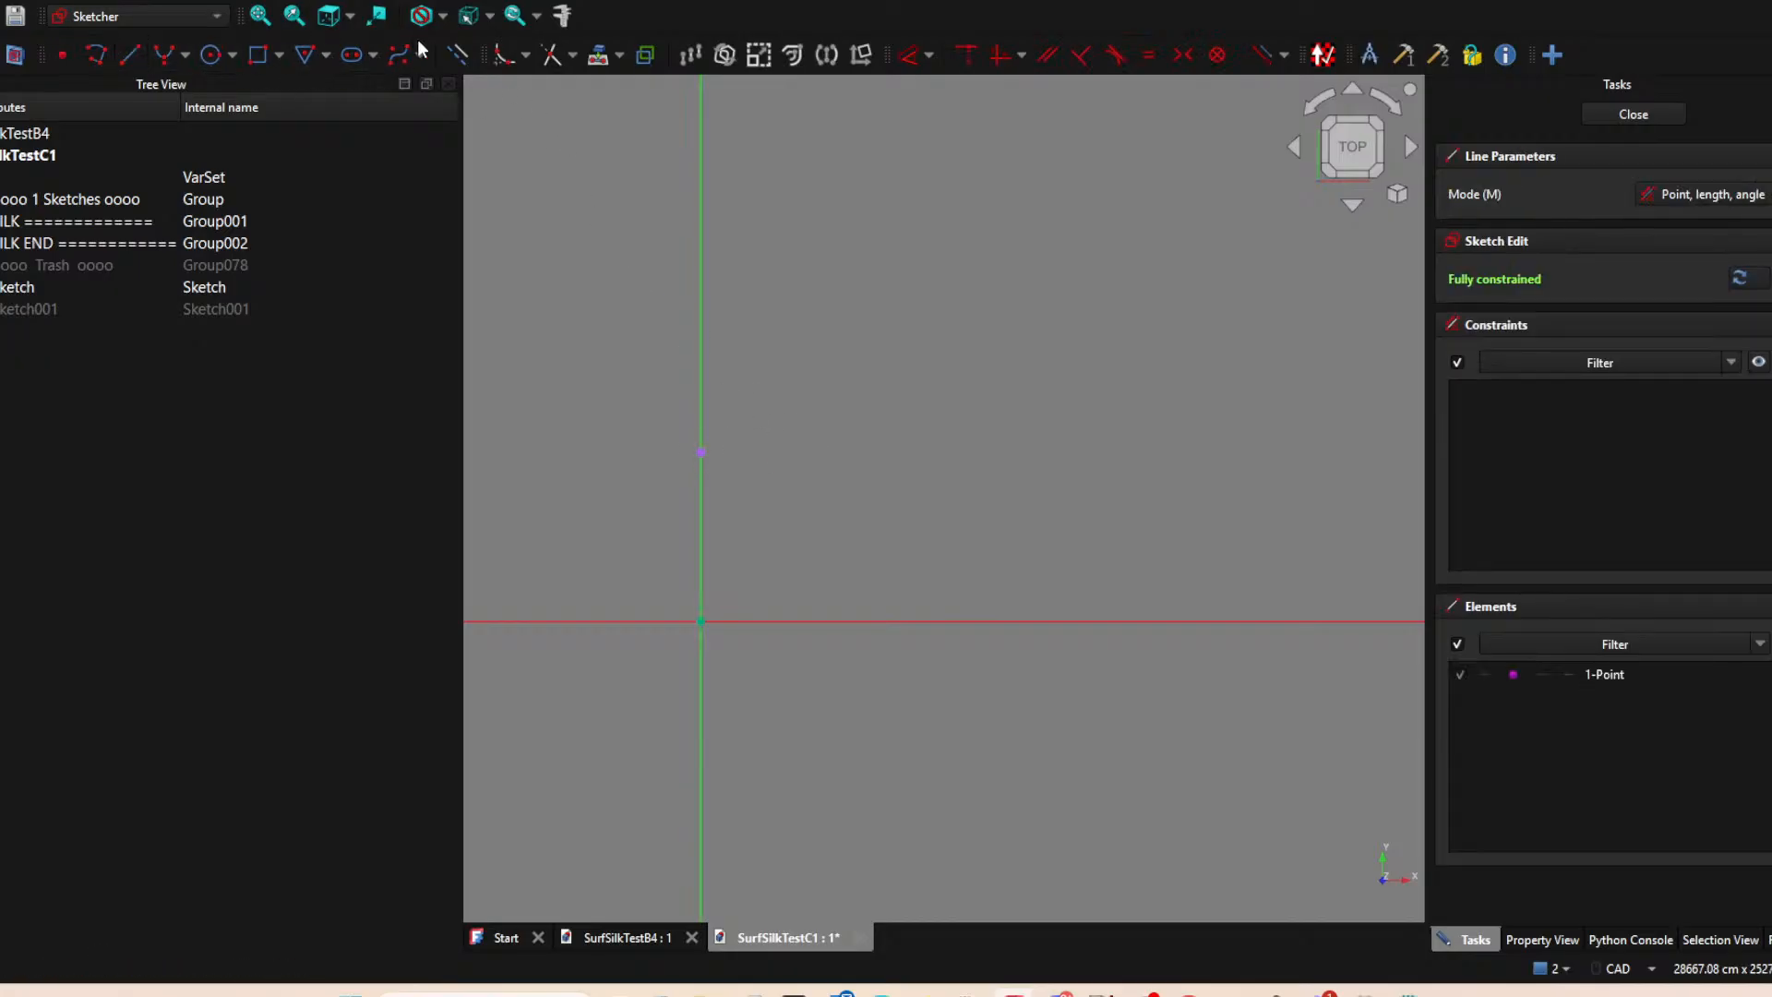
{"action": "left_click", "coordinate": [701, 450]}
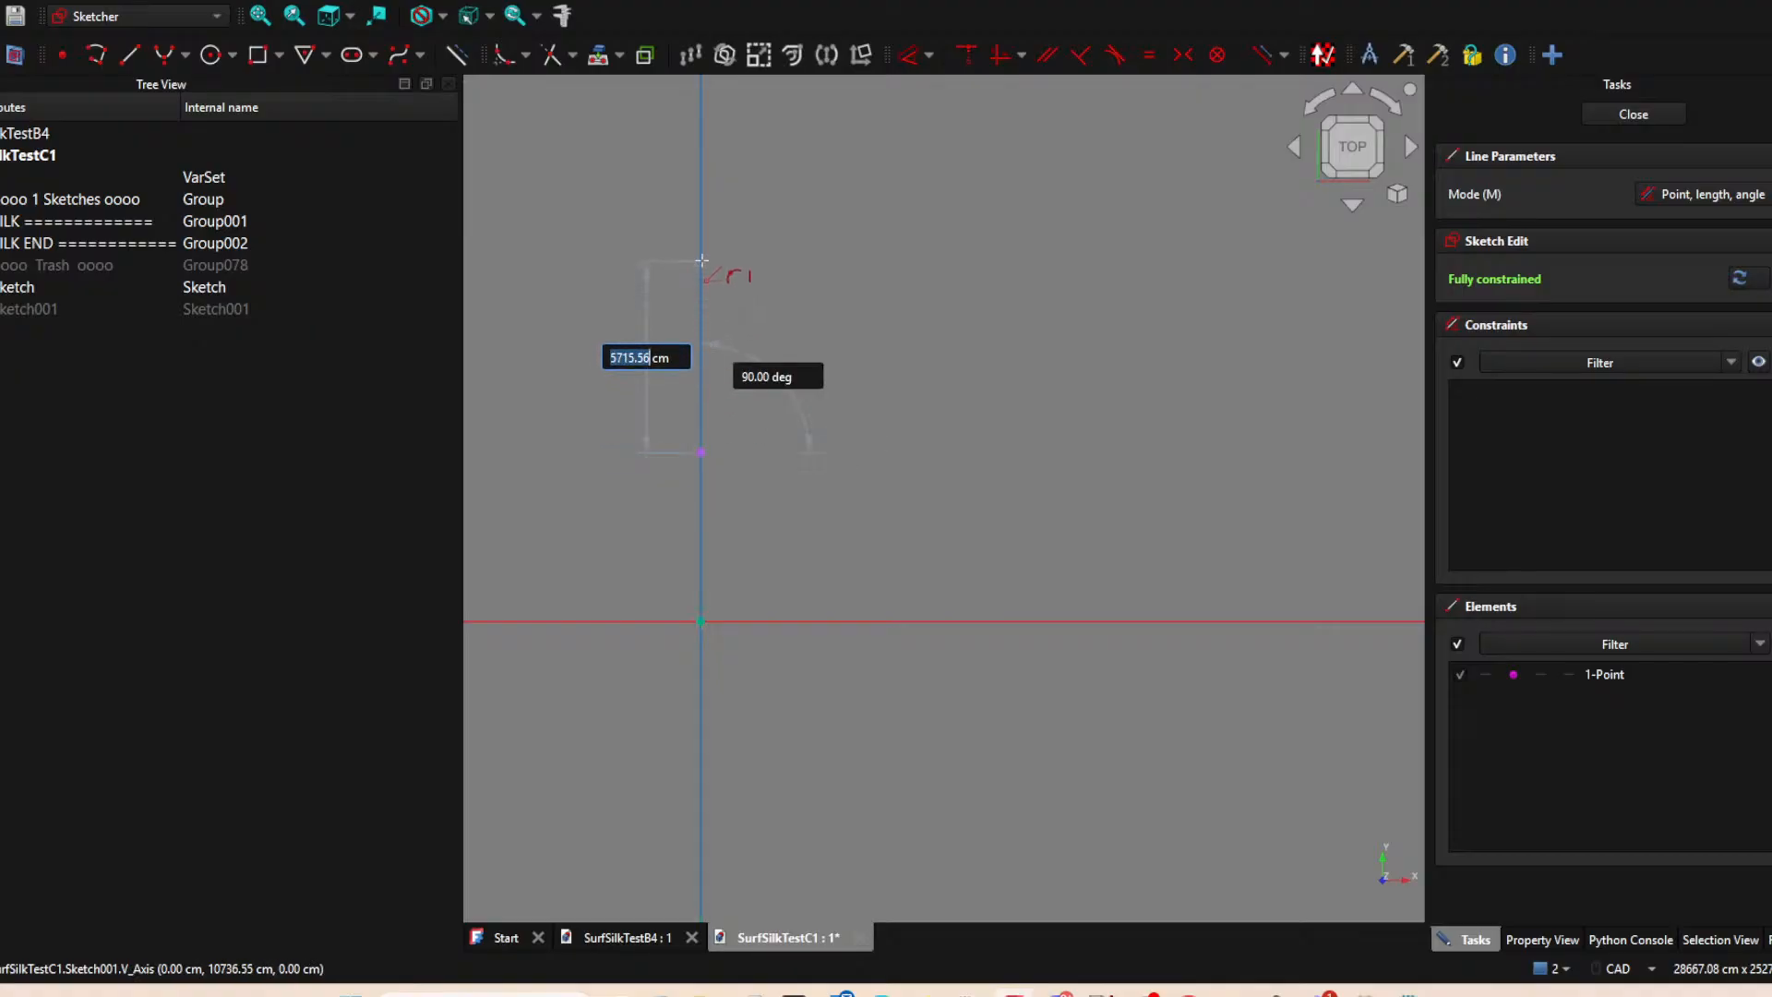
{"action": "left_click", "coordinate": [701, 261]}
{"action": "scroll", "coordinate": [926, 525], "scroll_direction": "down", "scroll_amount": 3}
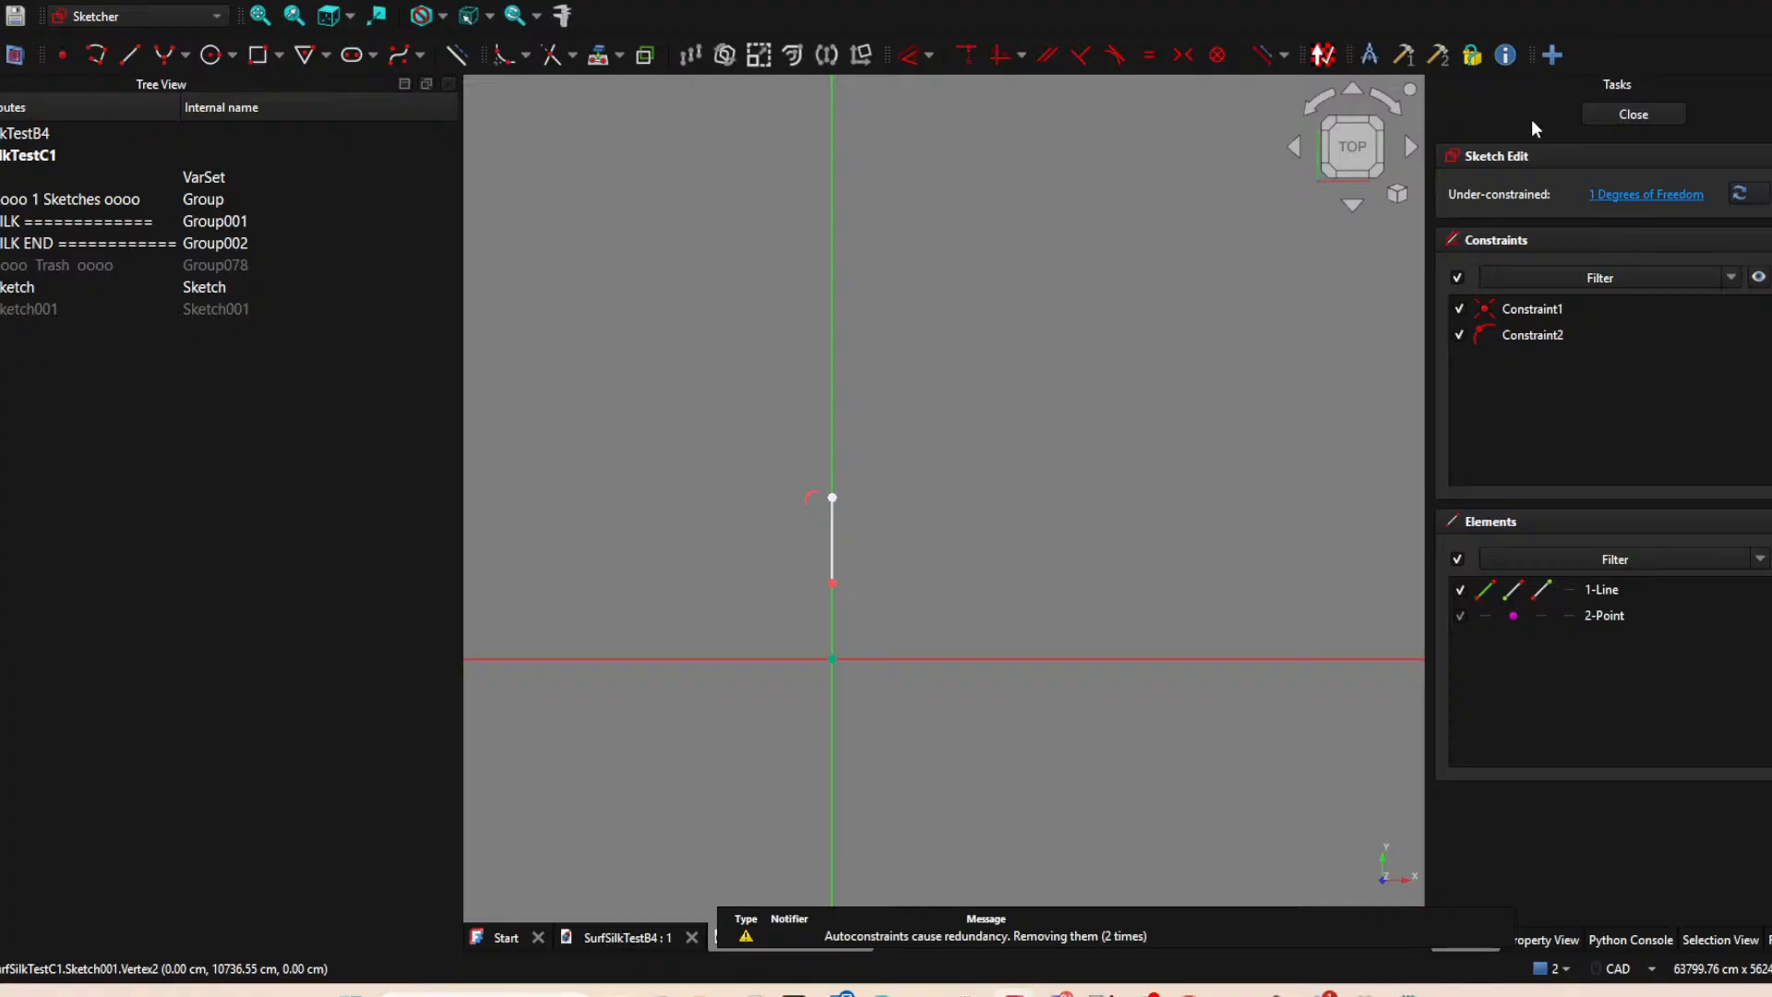
{"action": "left_click", "coordinate": [1634, 116]}
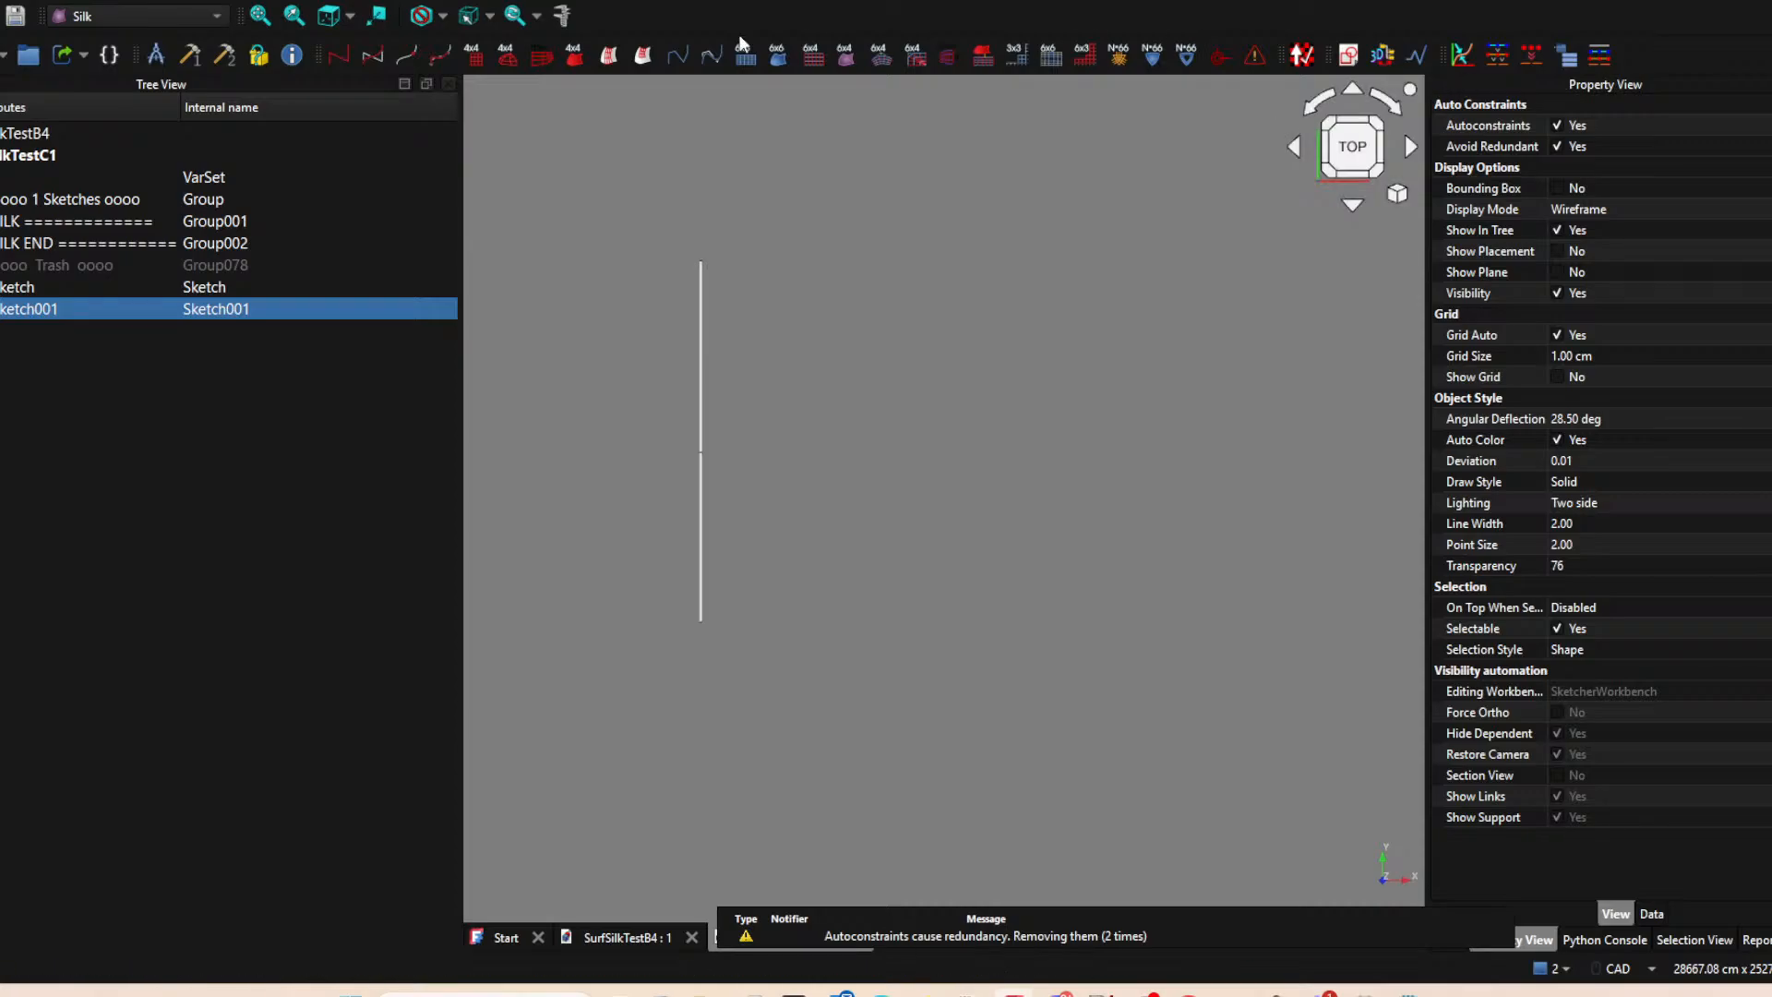
Create a third sketch on the XY-plane and project the second line's upper endpoint into it as external geometry.
{"action": "left_click", "coordinate": [1261, 175]}
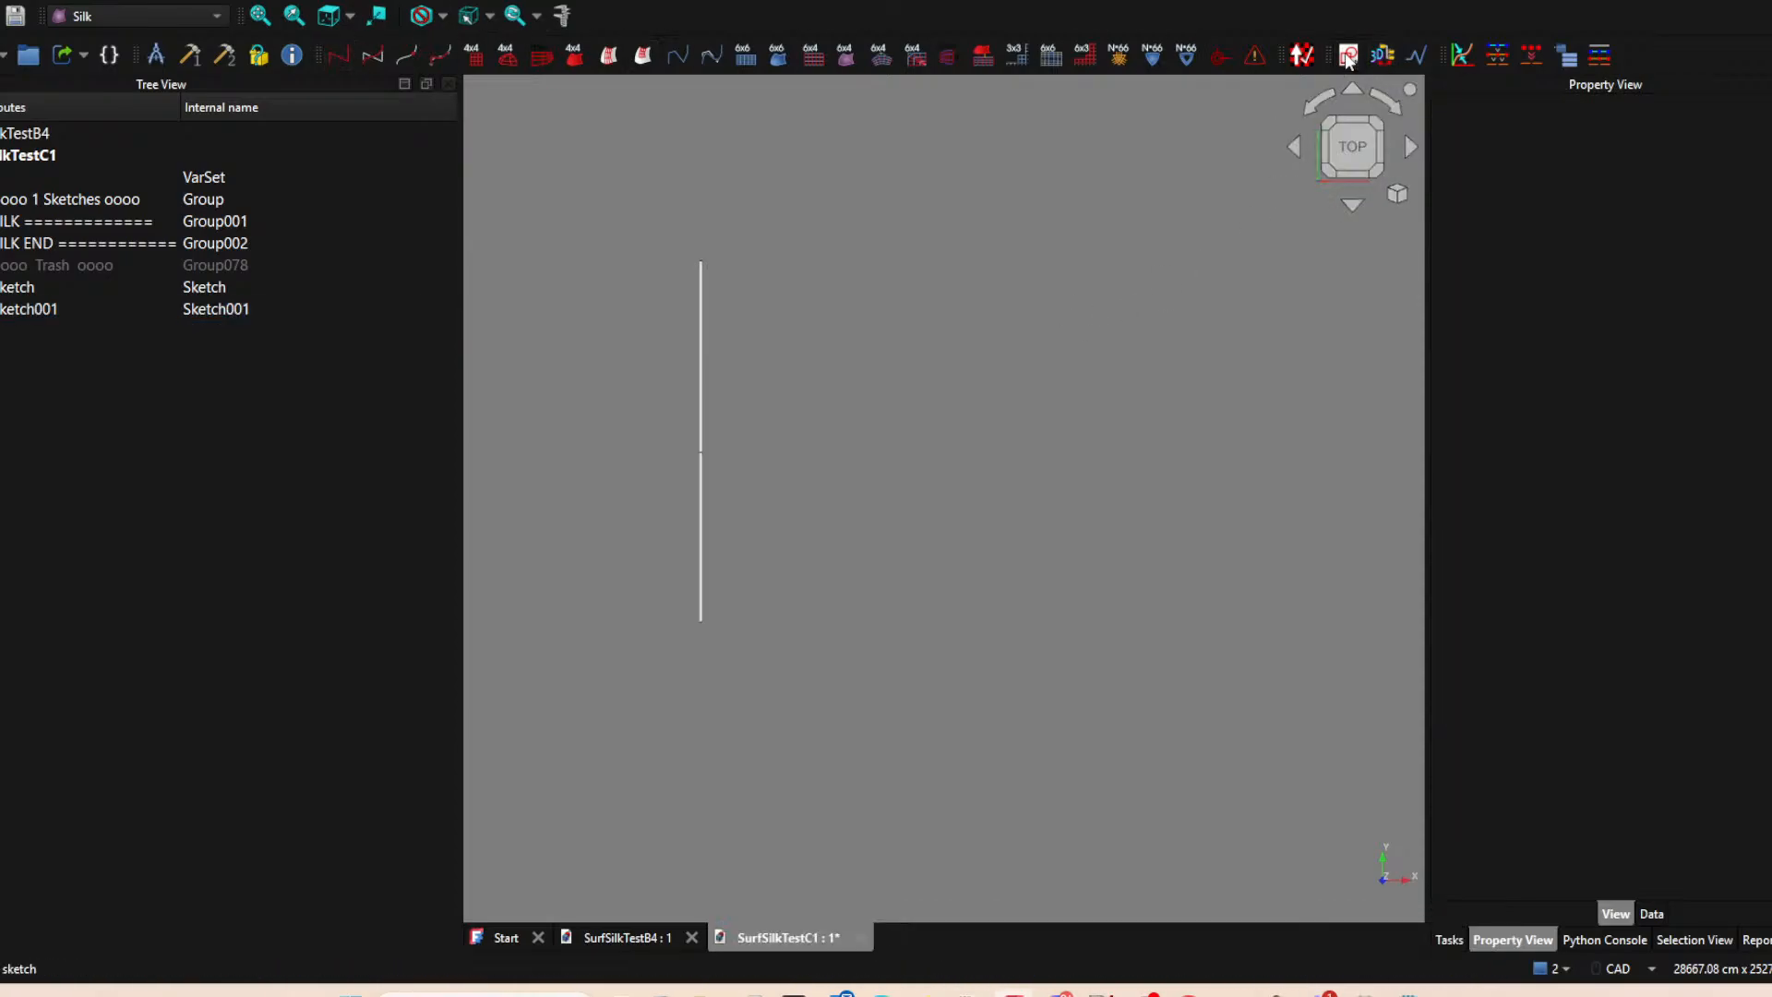
{"action": "left_click", "coordinate": [1348, 56]}
{"action": "left_click", "coordinate": [807, 556]}
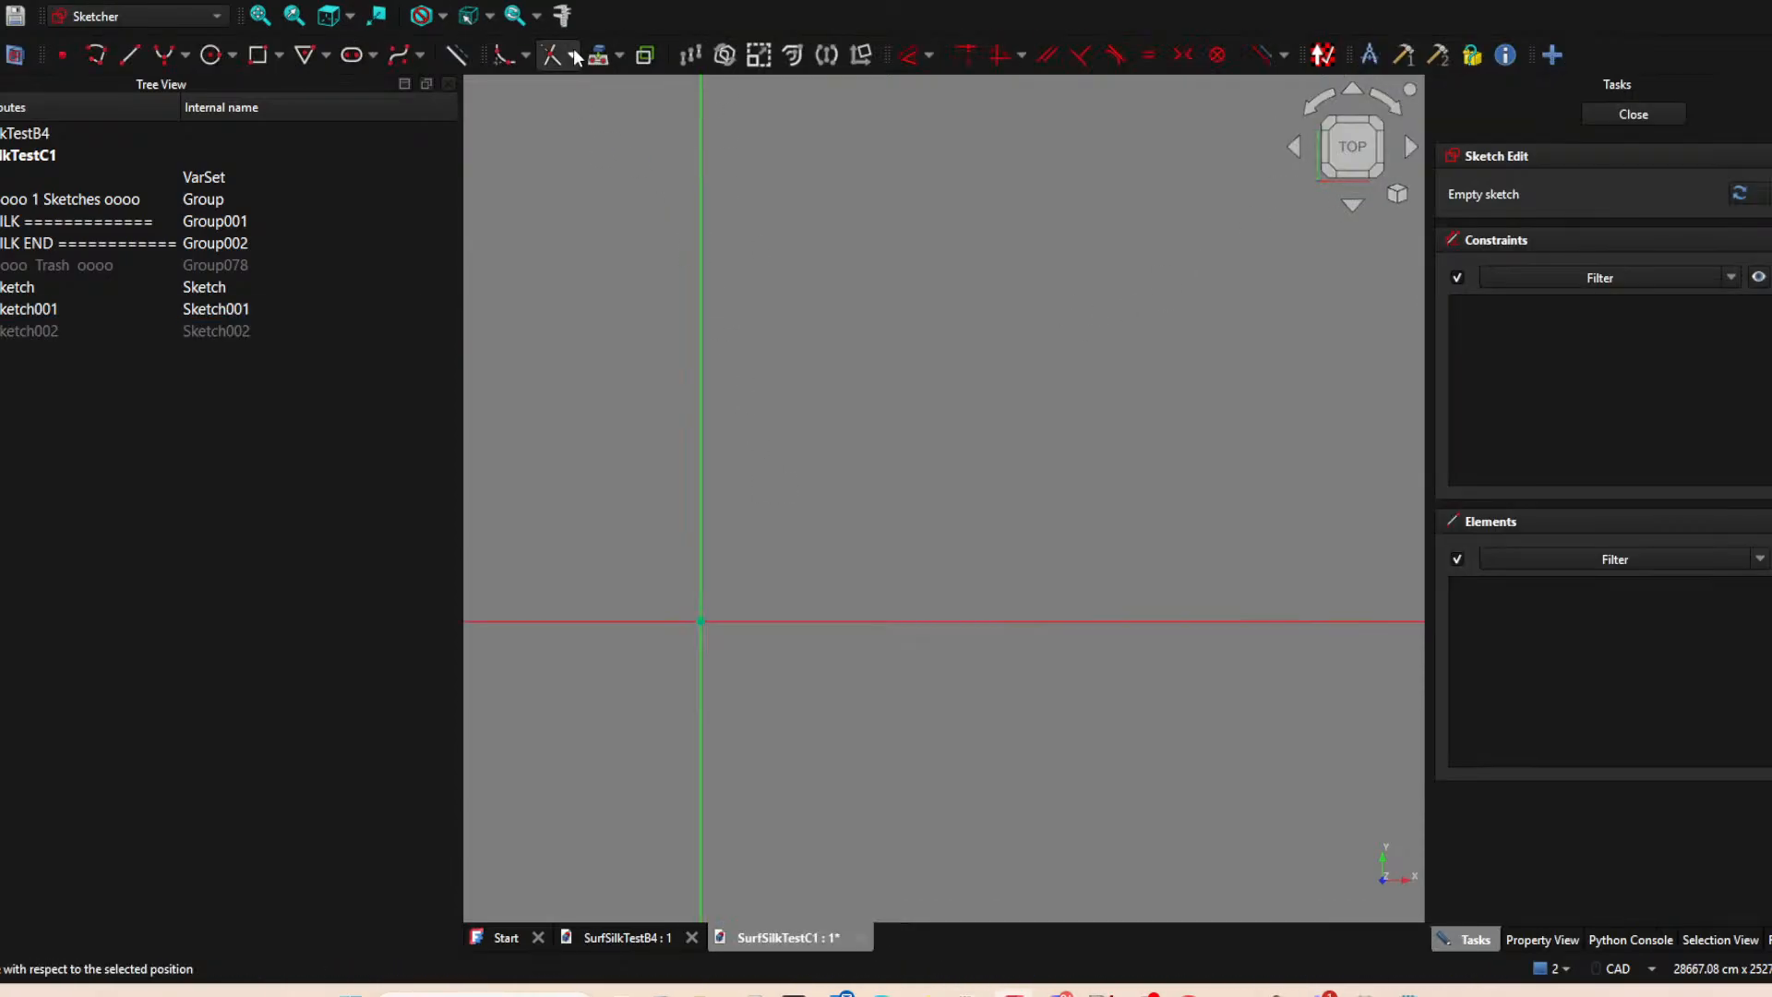
{"action": "left_click", "coordinate": [702, 261]}
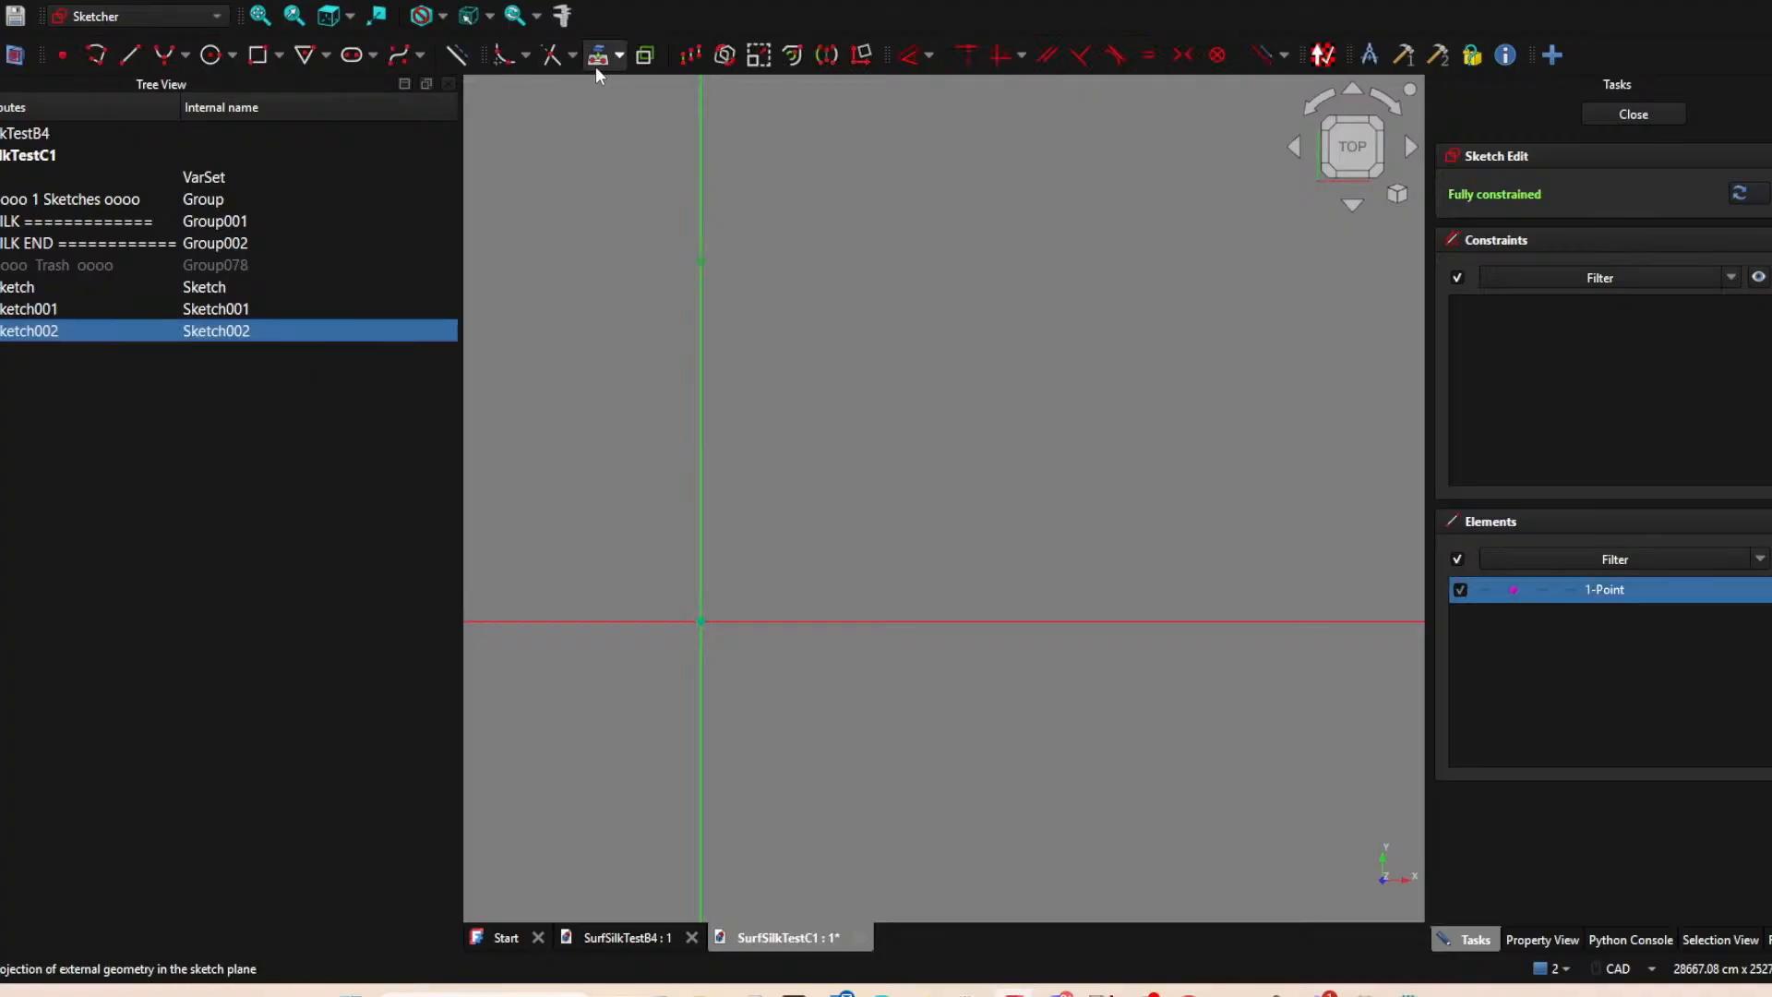
Draw a vertical line from the projected point up the vertical axis to about Y 17414 cm and close the sketch.
{"action": "left_click", "coordinate": [129, 54]}
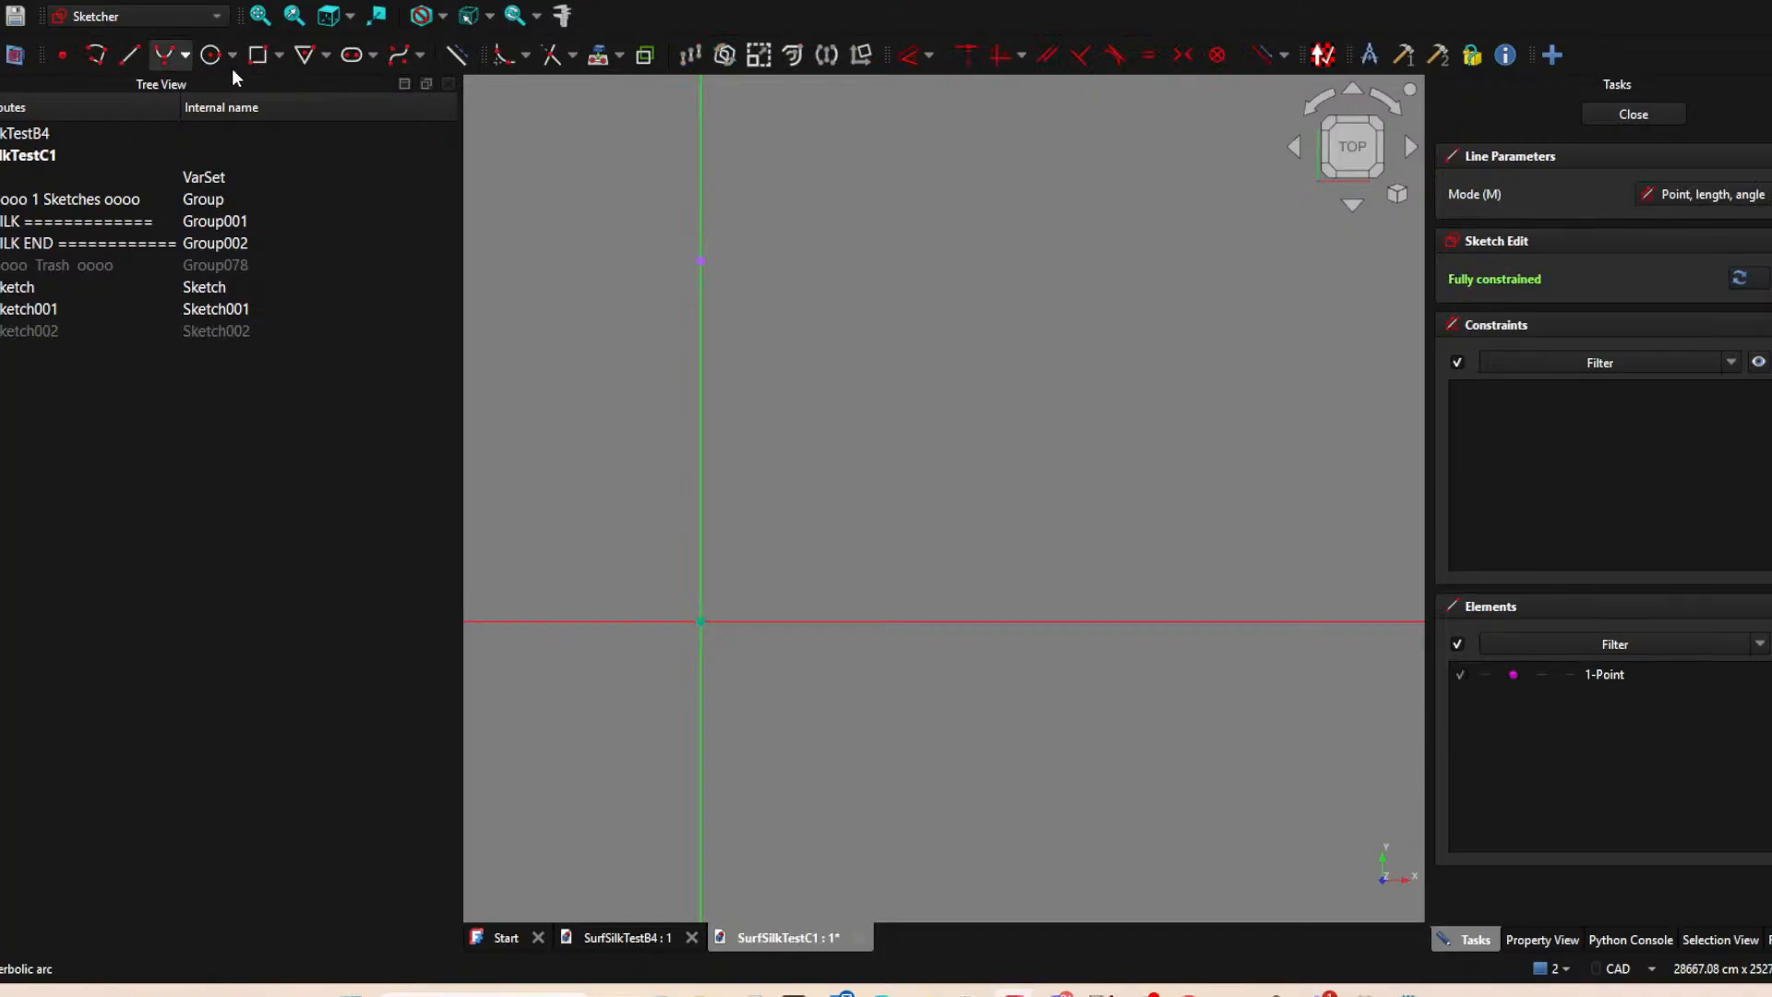
{"action": "left_click", "coordinate": [702, 261]}
{"action": "scroll", "coordinate": [831, 198], "scroll_direction": "up", "scroll_amount": 3}
{"action": "left_click", "coordinate": [610, 517]}
{"action": "scroll", "coordinate": [950, 351], "scroll_direction": "down", "scroll_amount": 3}
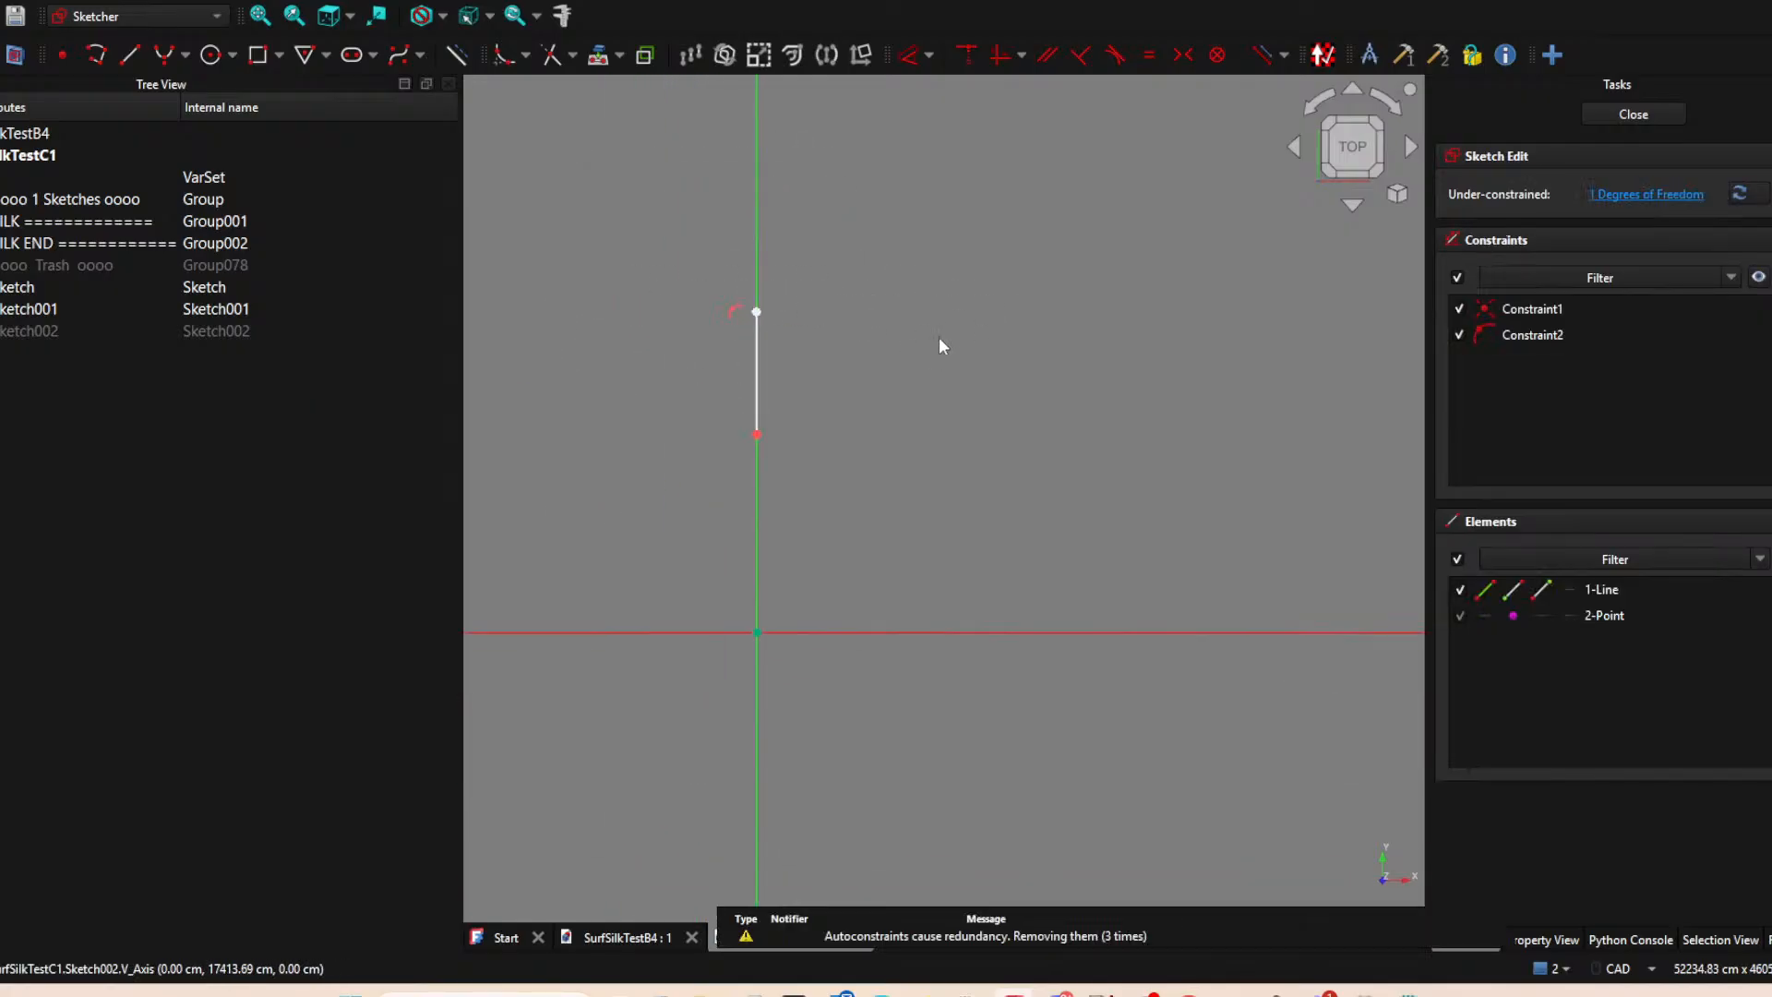
{"action": "left_click", "coordinate": [1617, 113]}
Rename the first line's sketch as "Sketch000 Profile".
{"action": "left_click", "coordinate": [42, 291]}
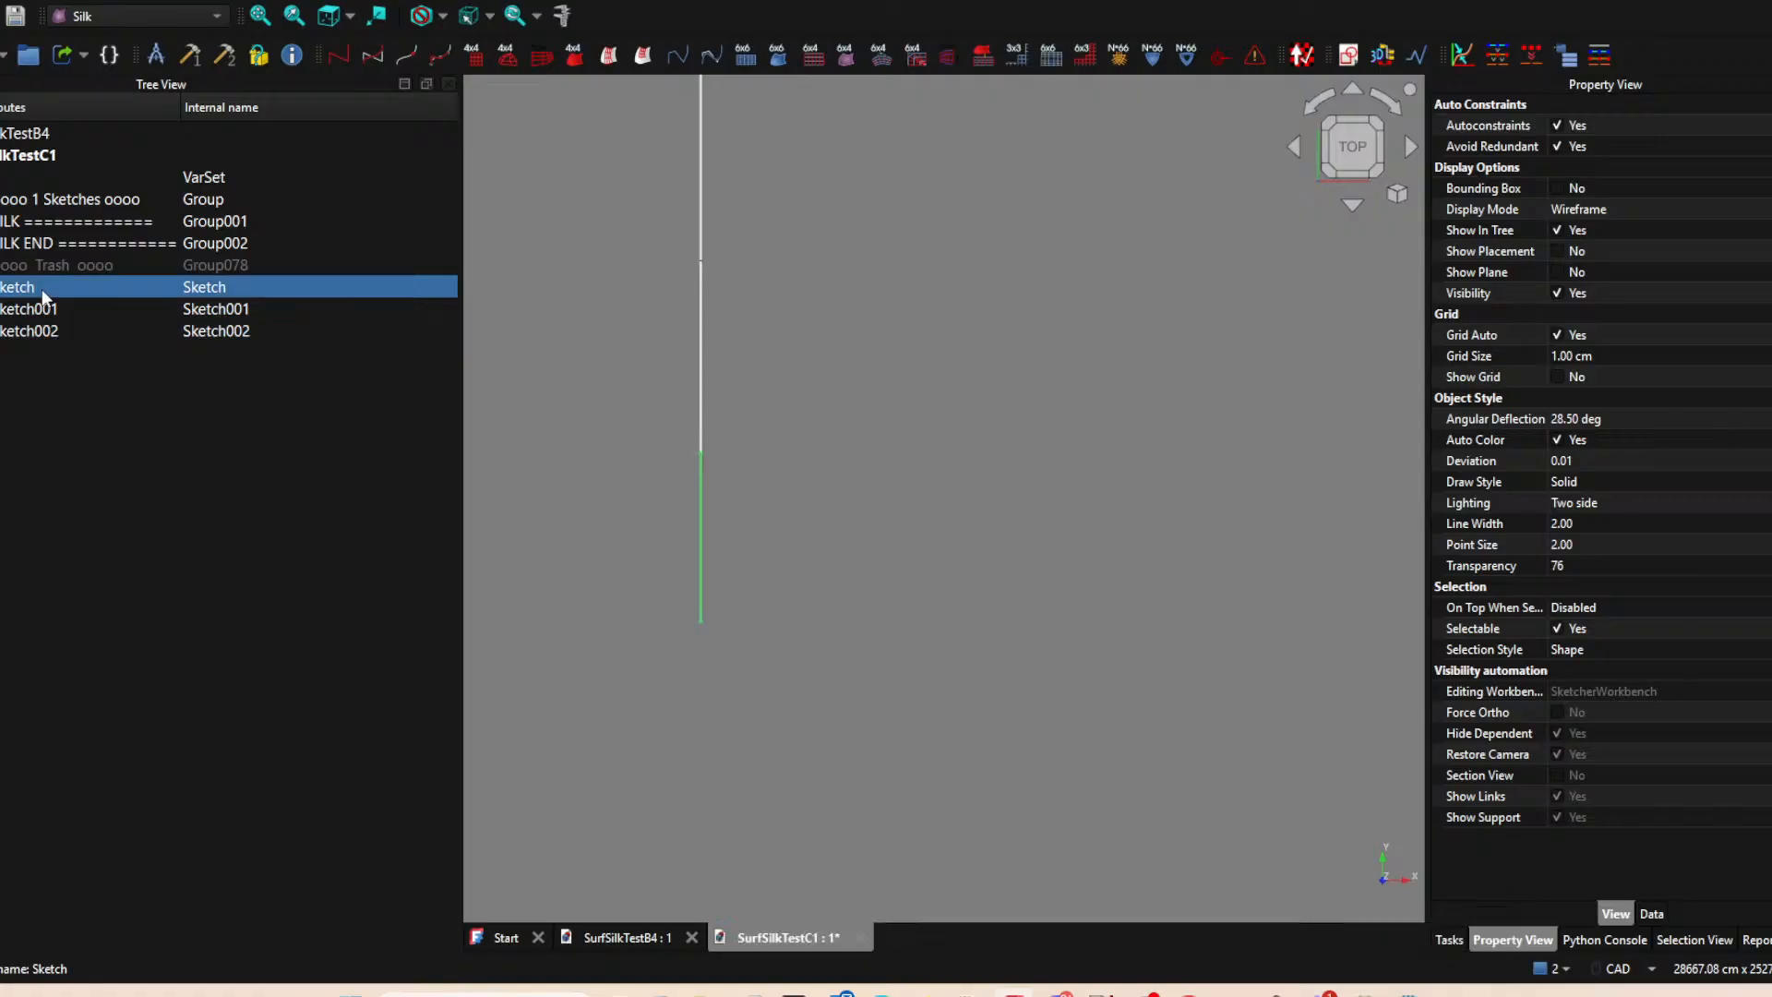
{"action": "left_click", "coordinate": [41, 290]}
{"action": "left_click", "coordinate": [50, 288]}
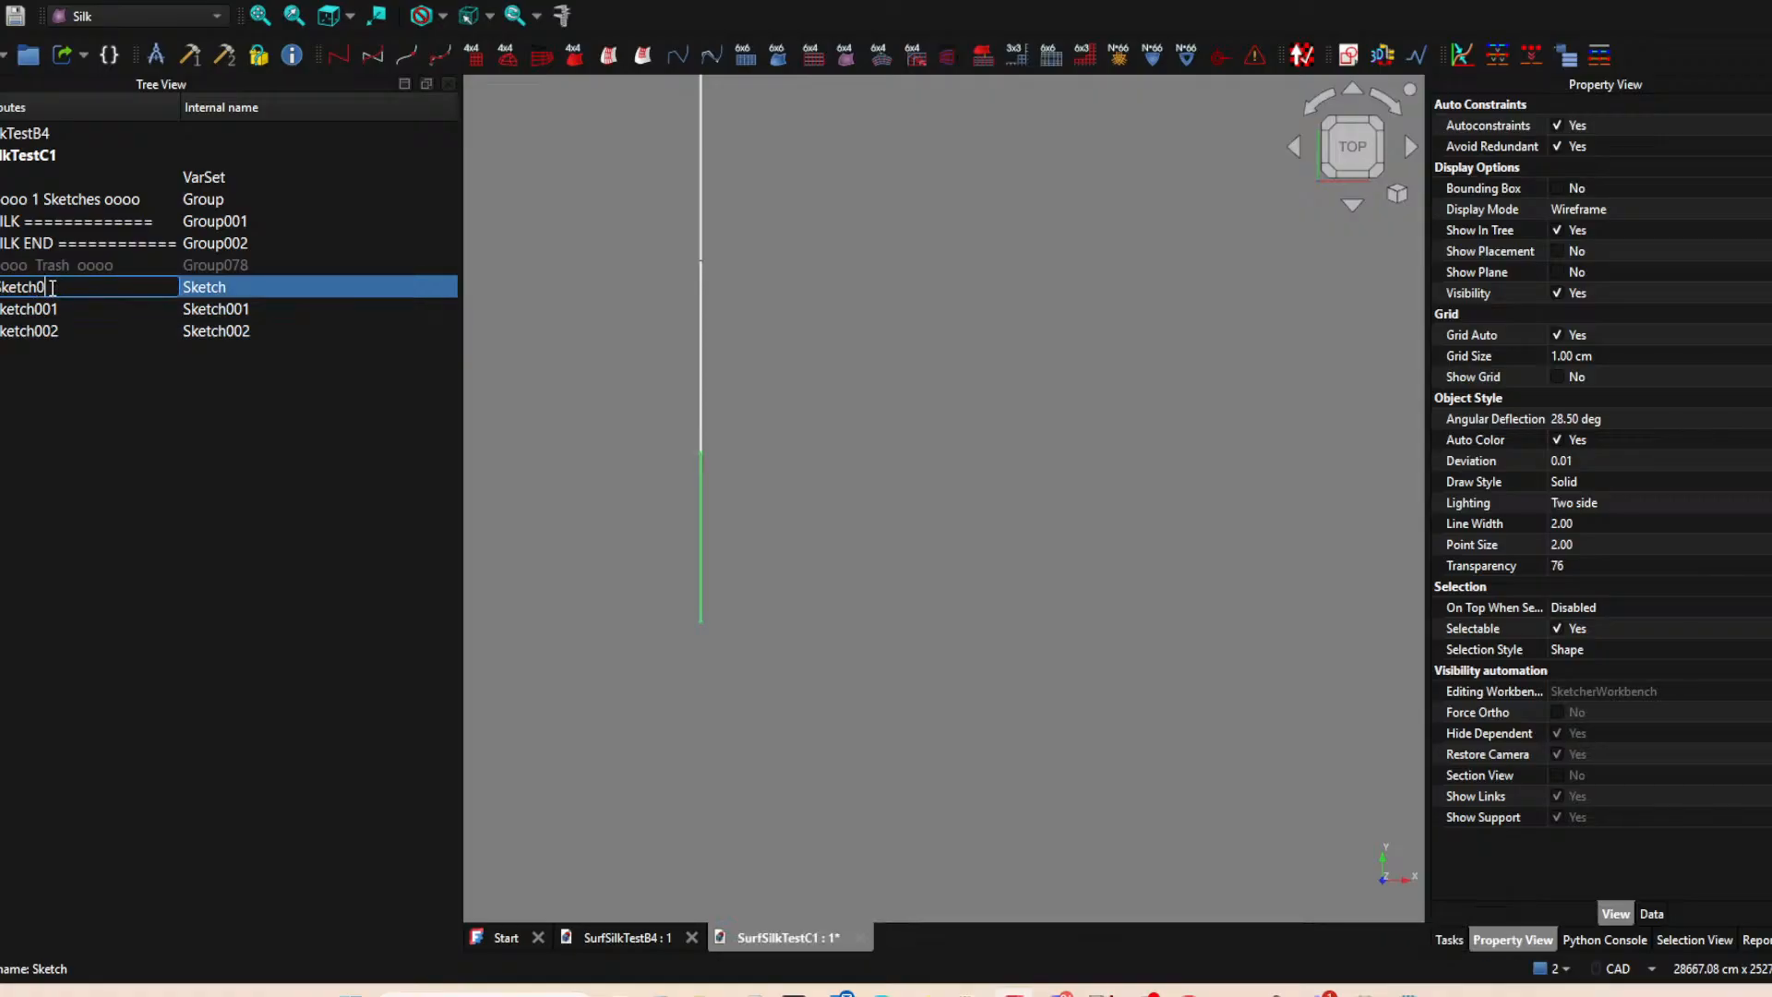
{"action": "type", "text": "000 Profile"}
{"action": "key", "text": "Return"}
Rename the middle line's sketch as "Sketch001 Profile".
{"action": "left_click", "coordinate": [61, 306]}
{"action": "left_click", "coordinate": [61, 311]}
{"action": "left_click", "coordinate": [73, 314]}
{"action": "type", "text": "Profile"}
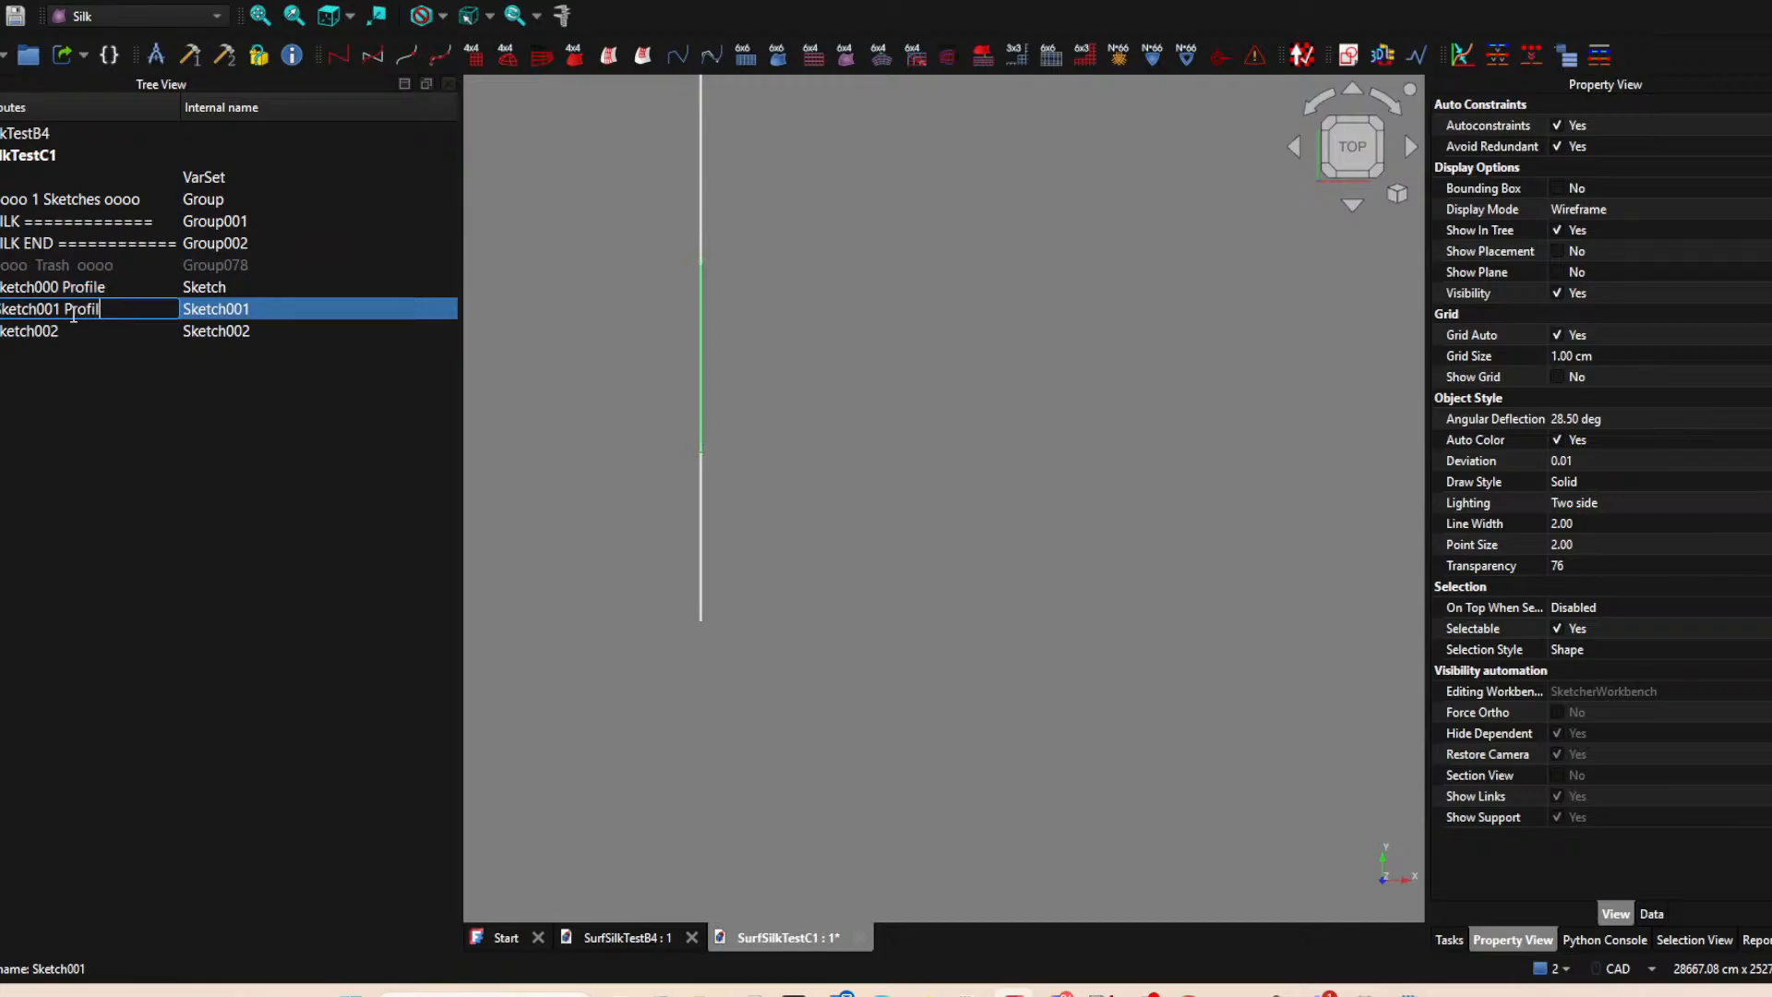
{"action": "key", "text": "Return"}
Rename the uppermost line's sketch as "Sketch002 Profile".
{"action": "left_click", "coordinate": [74, 328]}
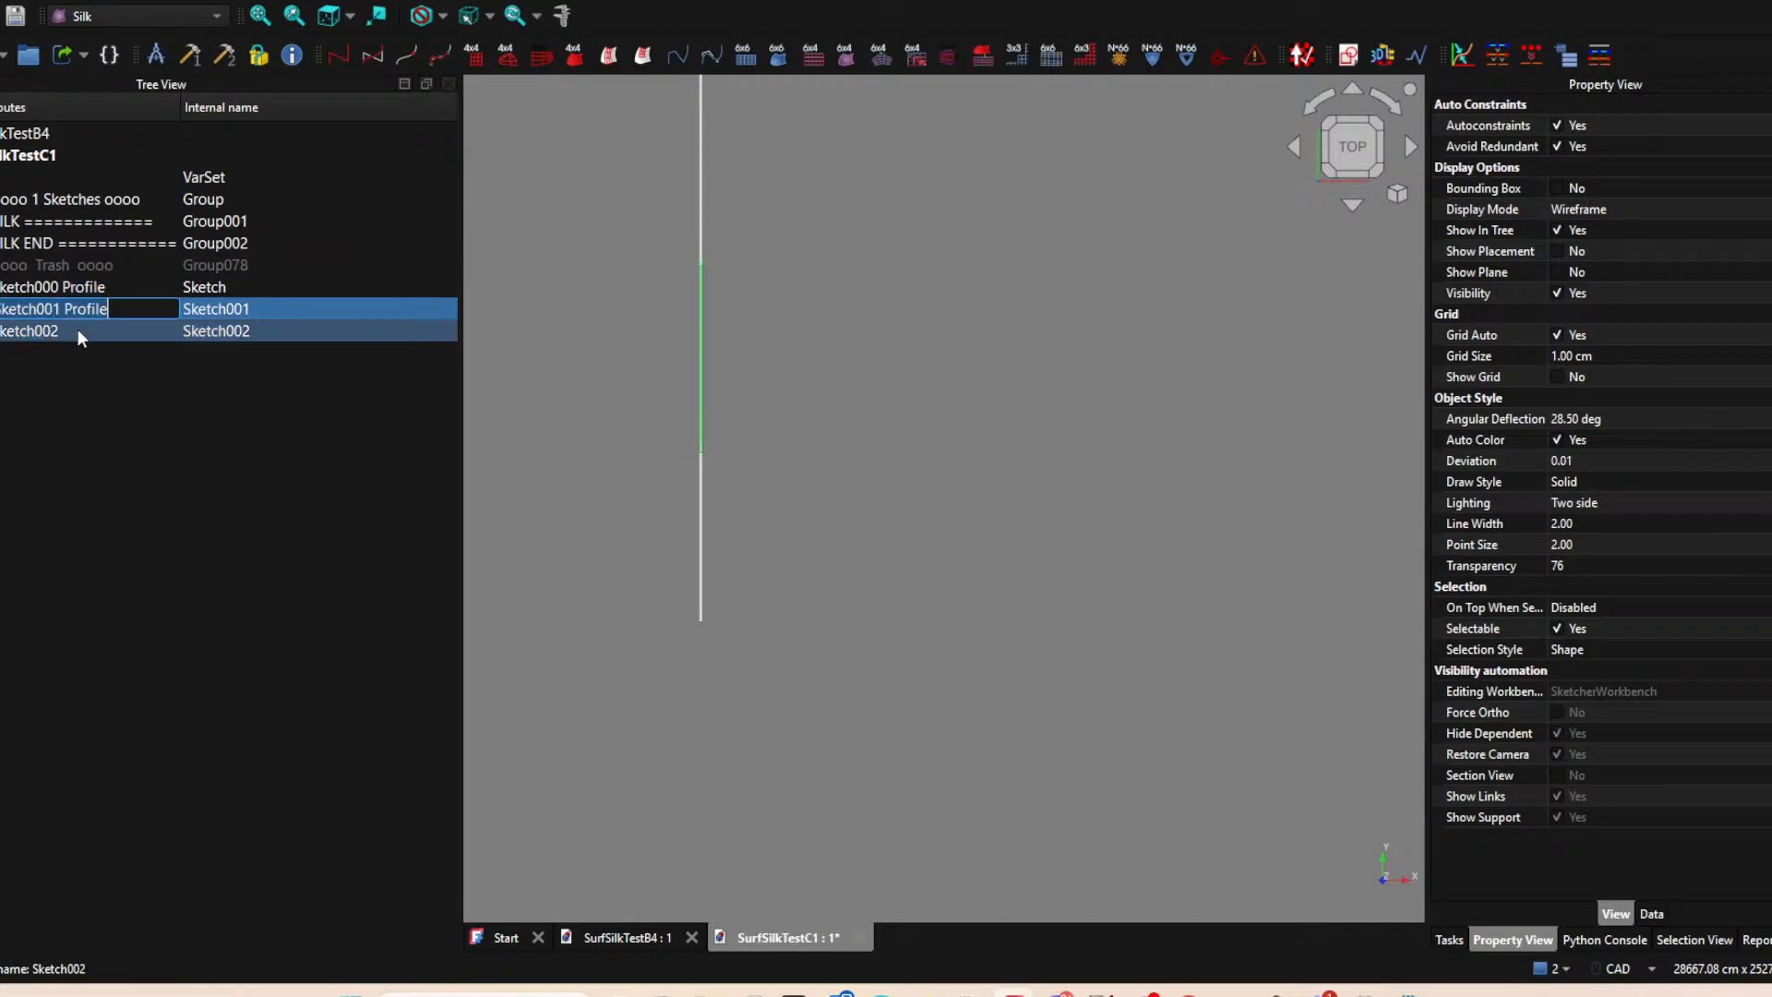
{"action": "left_click", "coordinate": [78, 329]}
{"action": "left_click", "coordinate": [79, 330]}
{"action": "type", "text": "Profile"}
{"action": "key", "text": "Return"}
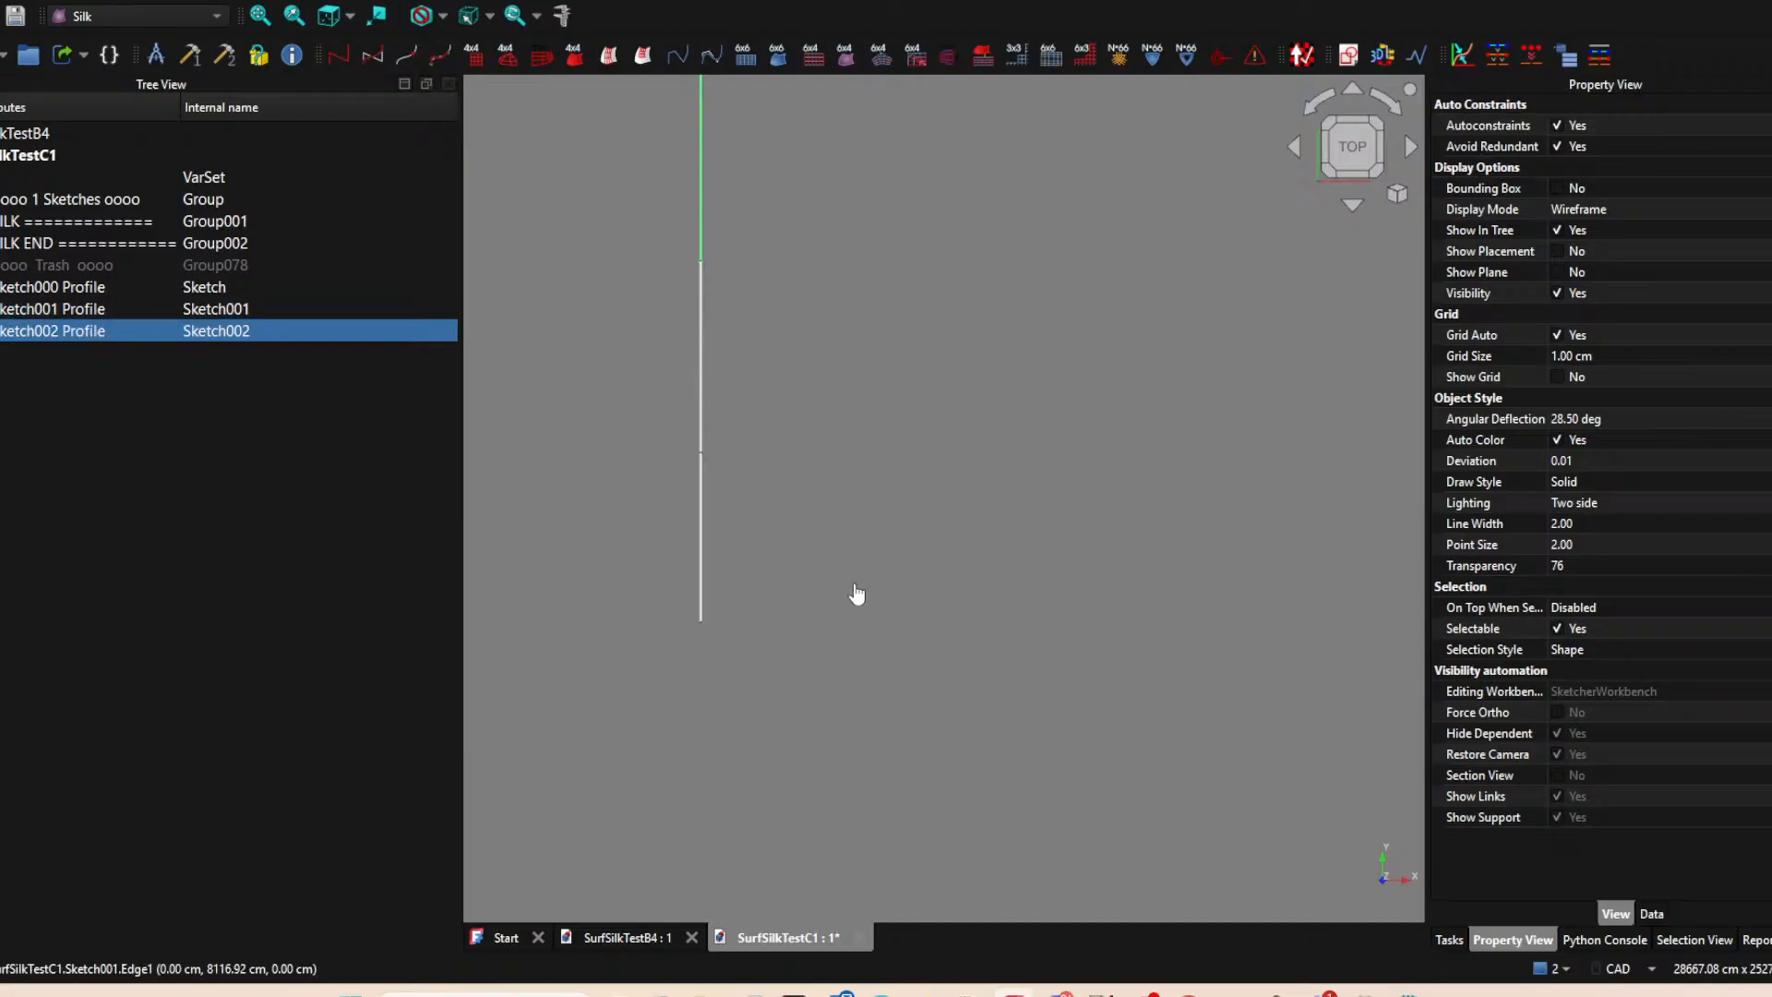
Select Sketch001 Profile and Sketch002 Profile in turn to check which line segment each one holds, and clear the selection.
{"action": "left_click", "coordinate": [891, 421]}
{"action": "scroll", "coordinate": [863, 518], "scroll_direction": "down", "scroll_amount": 3}
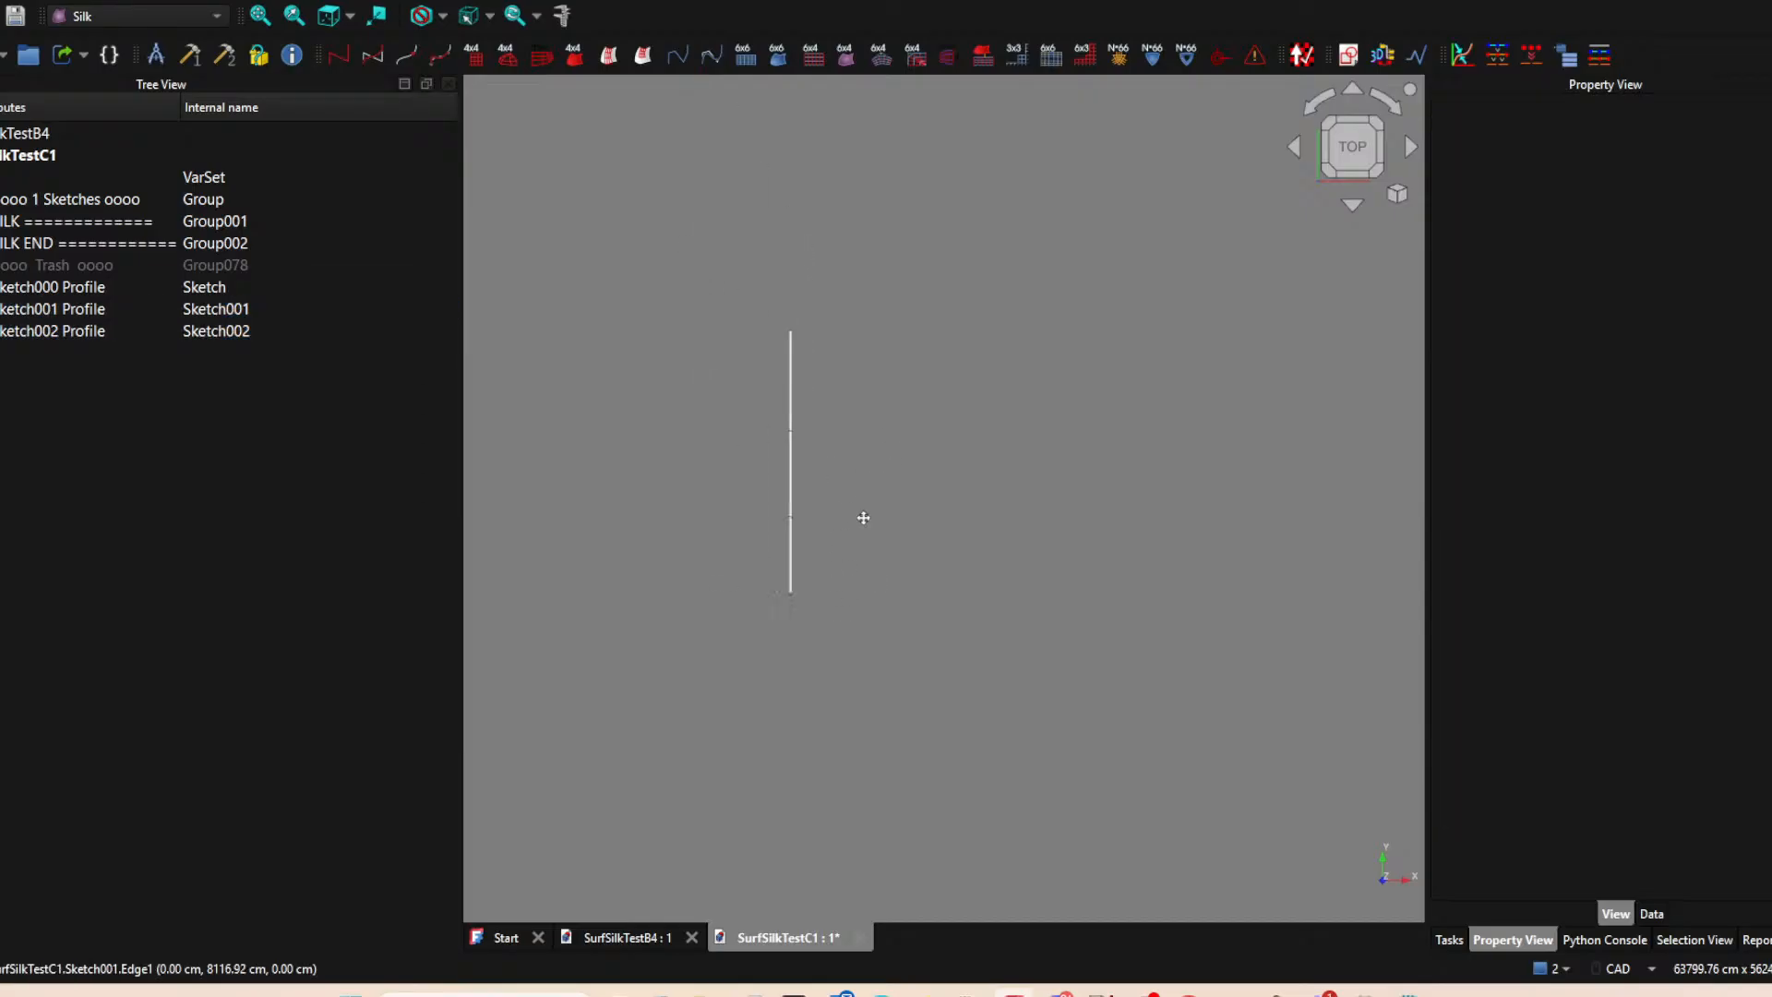
{"action": "left_click", "coordinate": [57, 306], "text": "ctrl"}
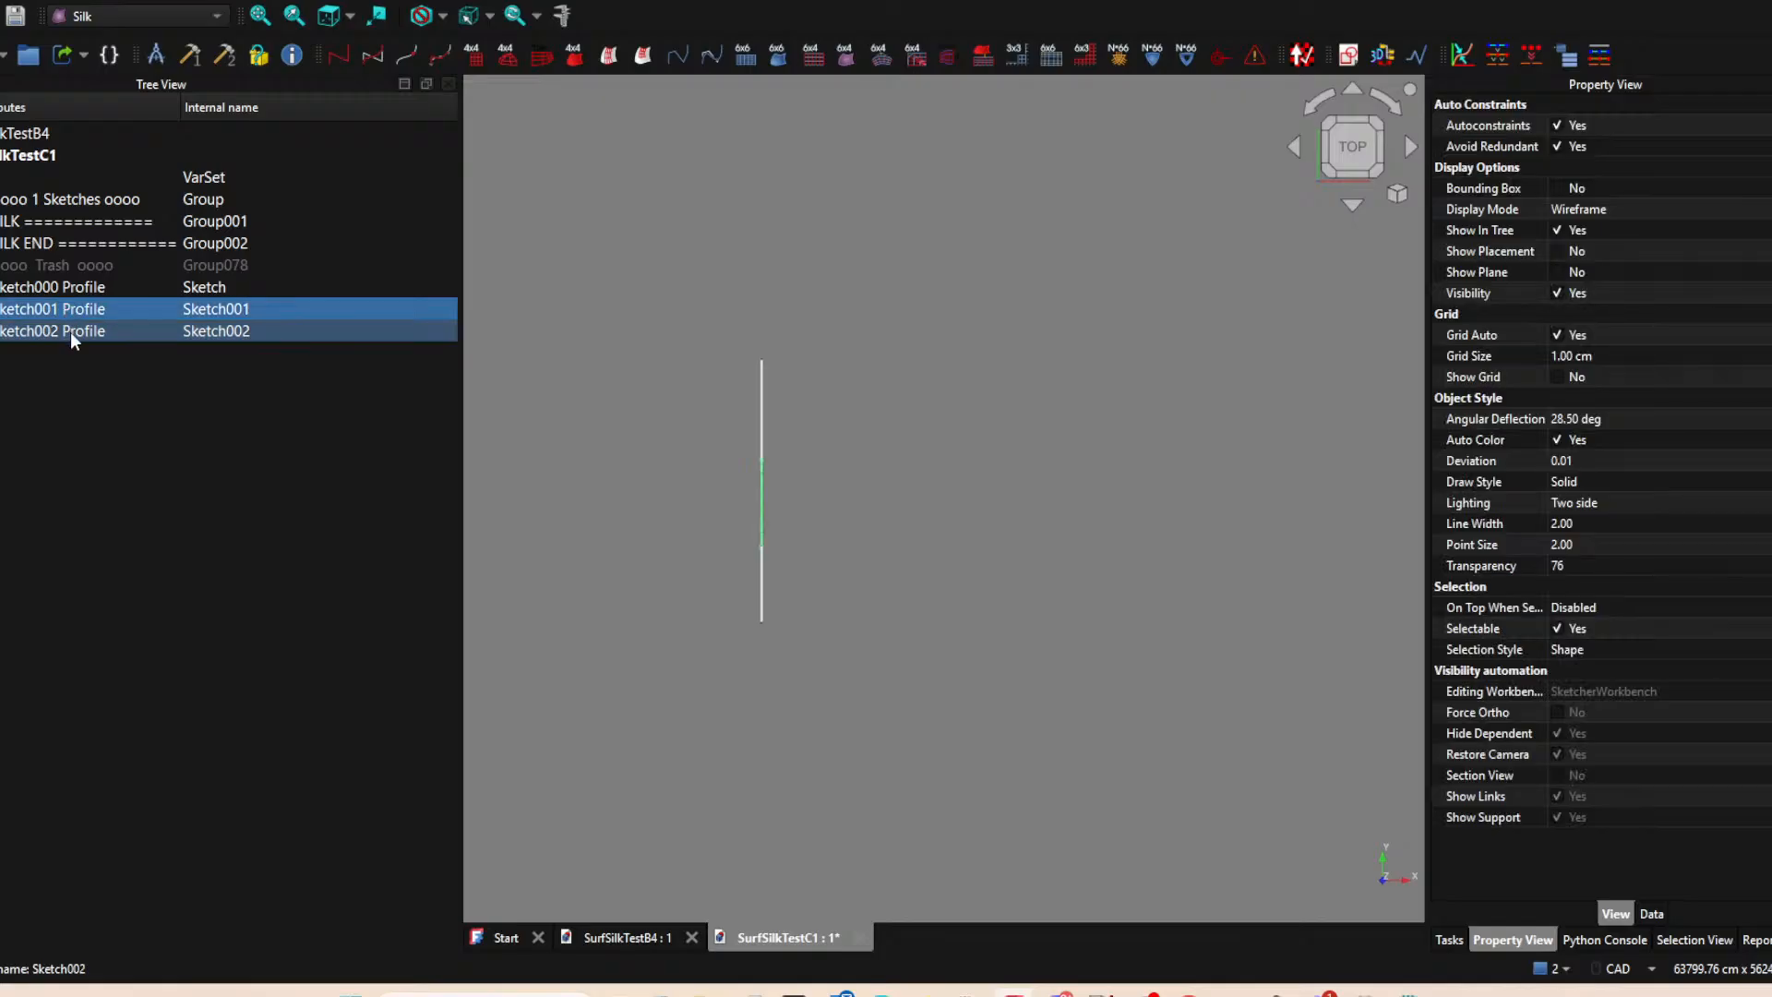
{"action": "left_click", "coordinate": [70, 330]}
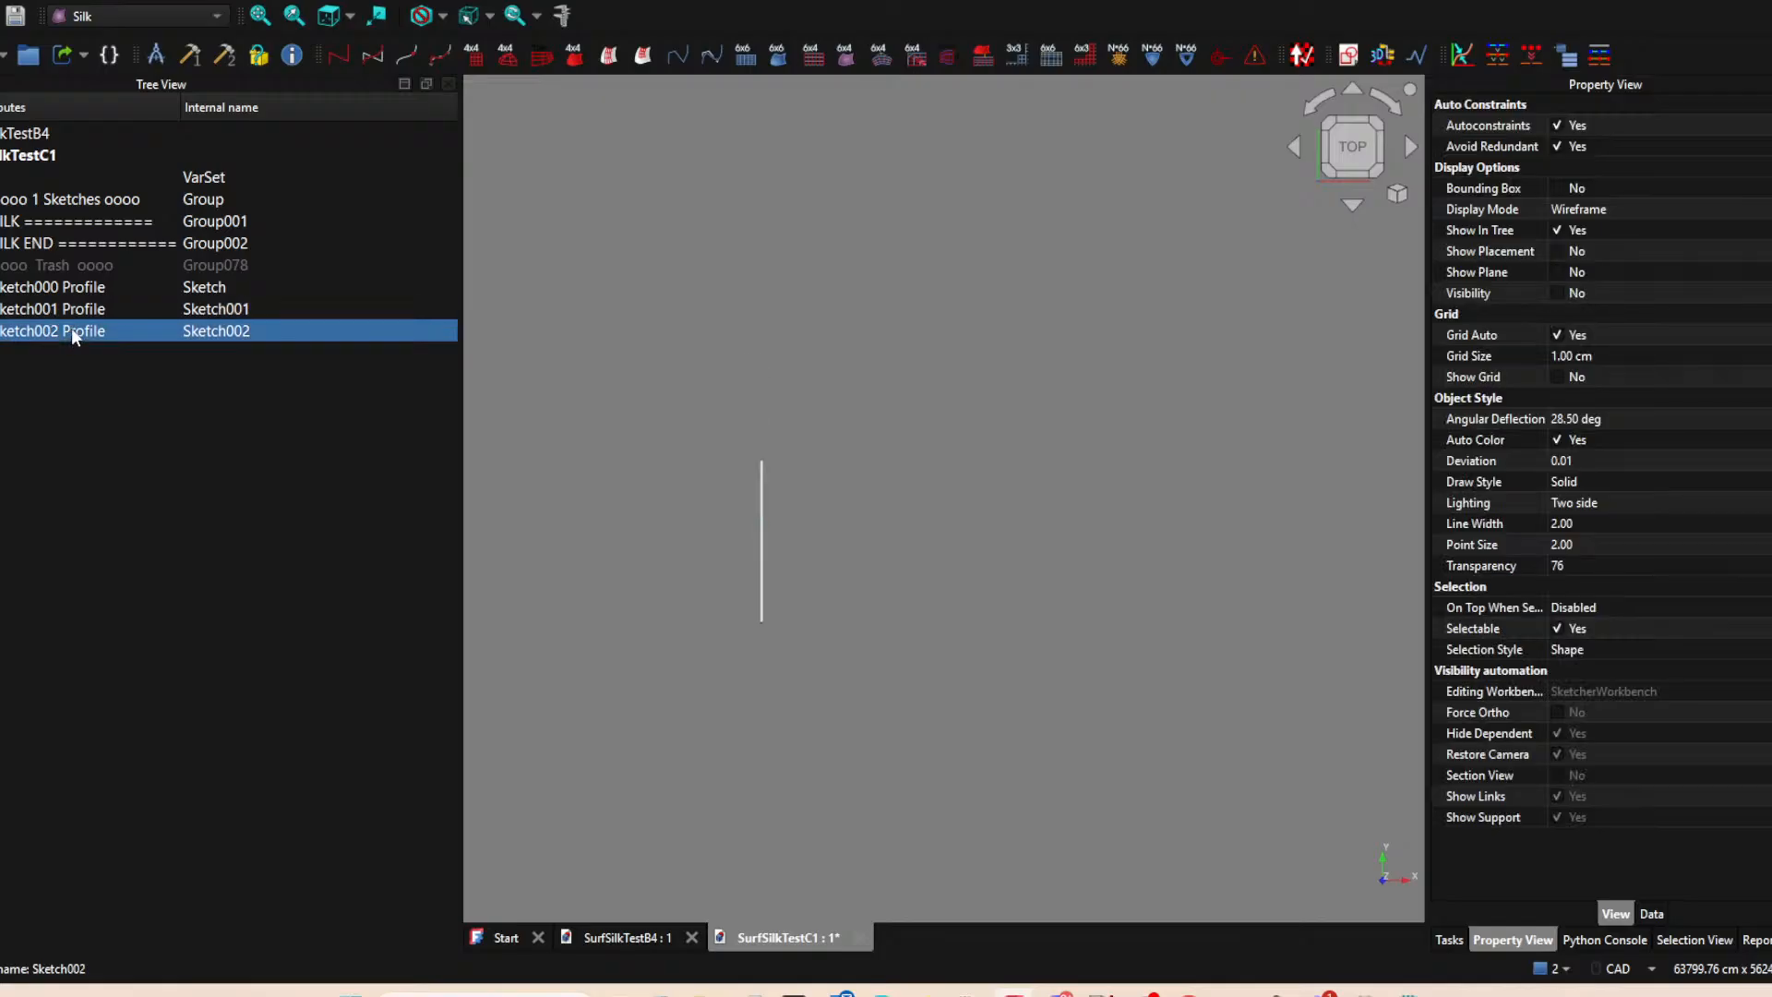
{"action": "left_click", "coordinate": [984, 534]}
{"action": "mouse_move", "coordinate": [984, 489]}
{"action": "middle_mouse_down"}
{"action": "mouse_move", "coordinate": [878, 478]}
{"action": "mouse_move", "coordinate": [885, 427]}
{"action": "mouse_move", "coordinate": [791, 417]}
{"action": "mouse_move", "coordinate": [689, 444]}
{"action": "mouse_move", "coordinate": [855, 438]}
{"action": "middle_mouse_up"}
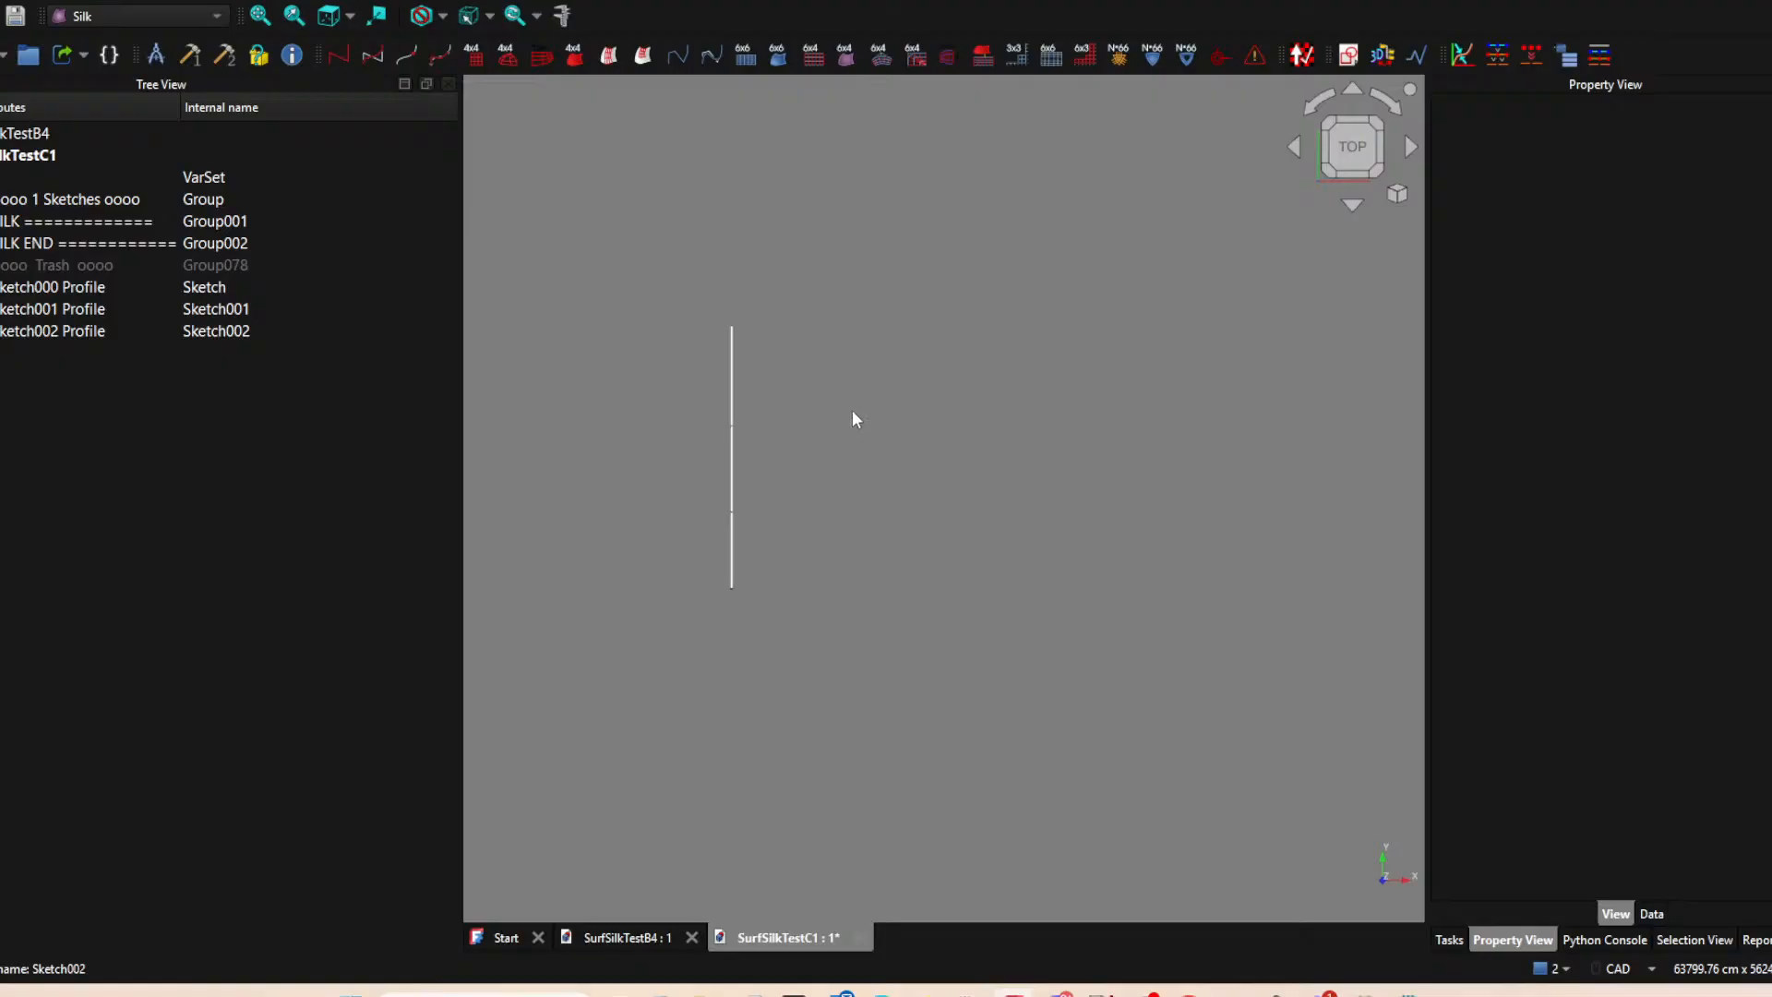
{"action": "left_click", "coordinate": [415, 155]}
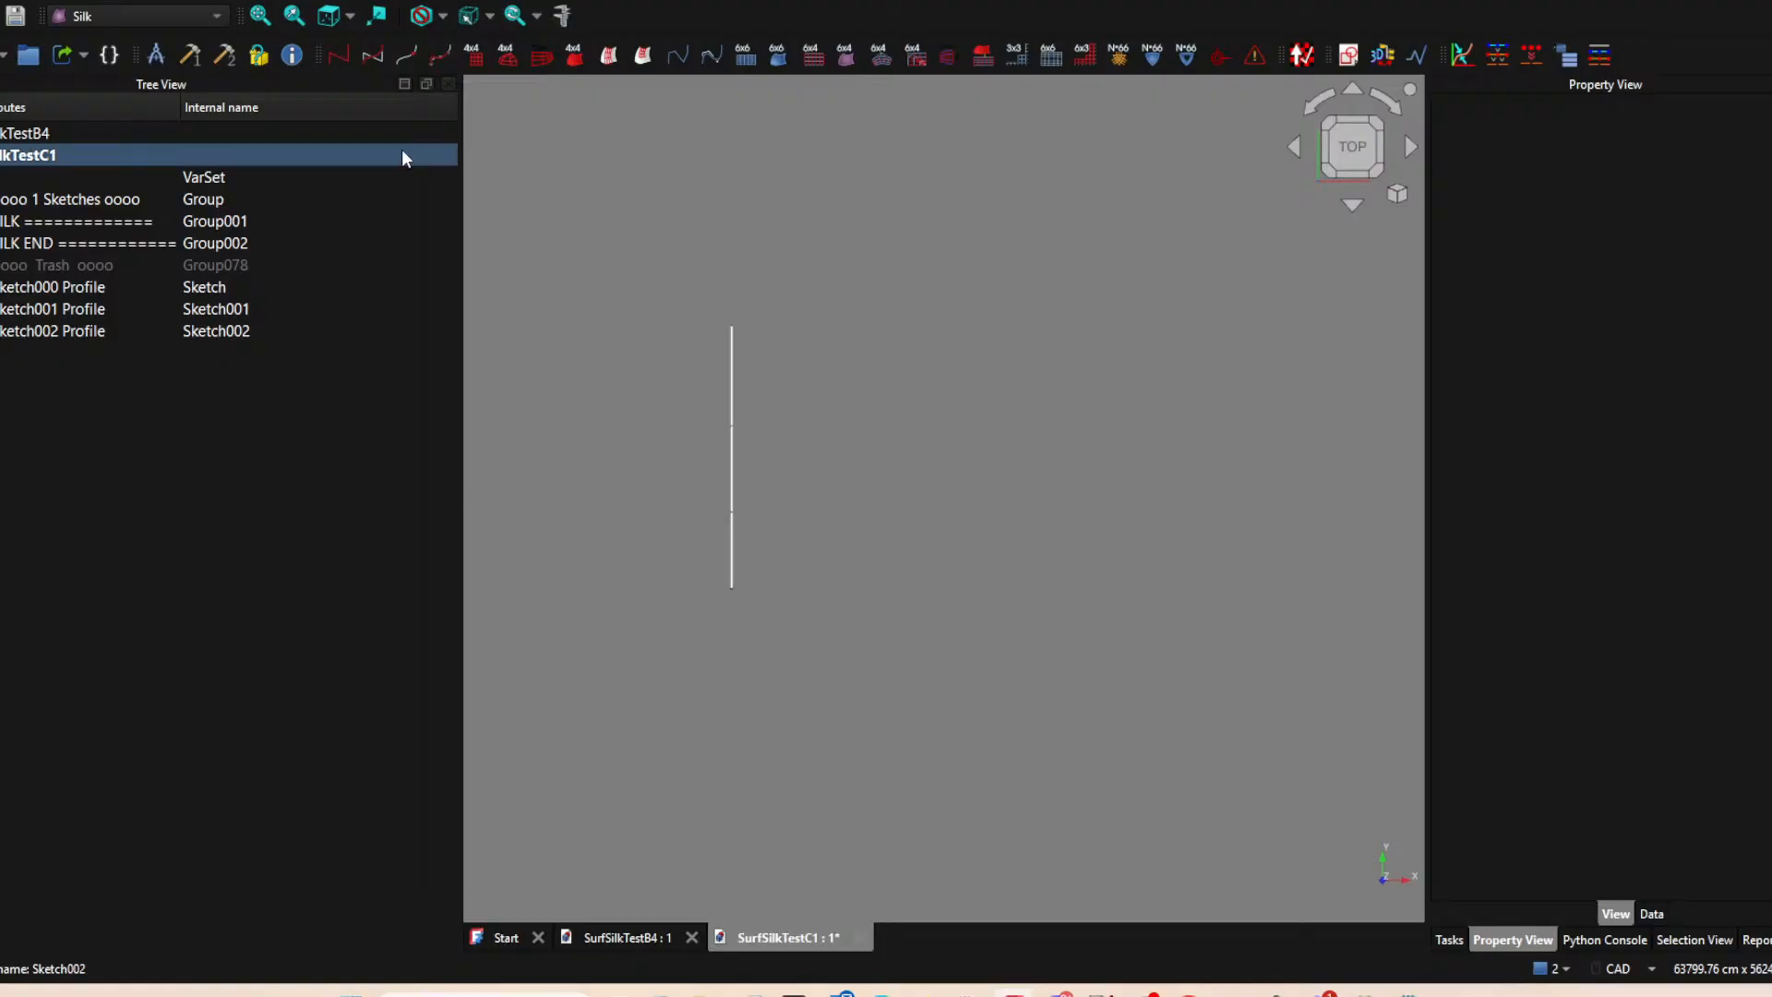
Create a sketch on the XY-plane and draw a line about 4257 cm long from the origin along the horizontal axis.
{"action": "left_click", "coordinate": [1351, 58]}
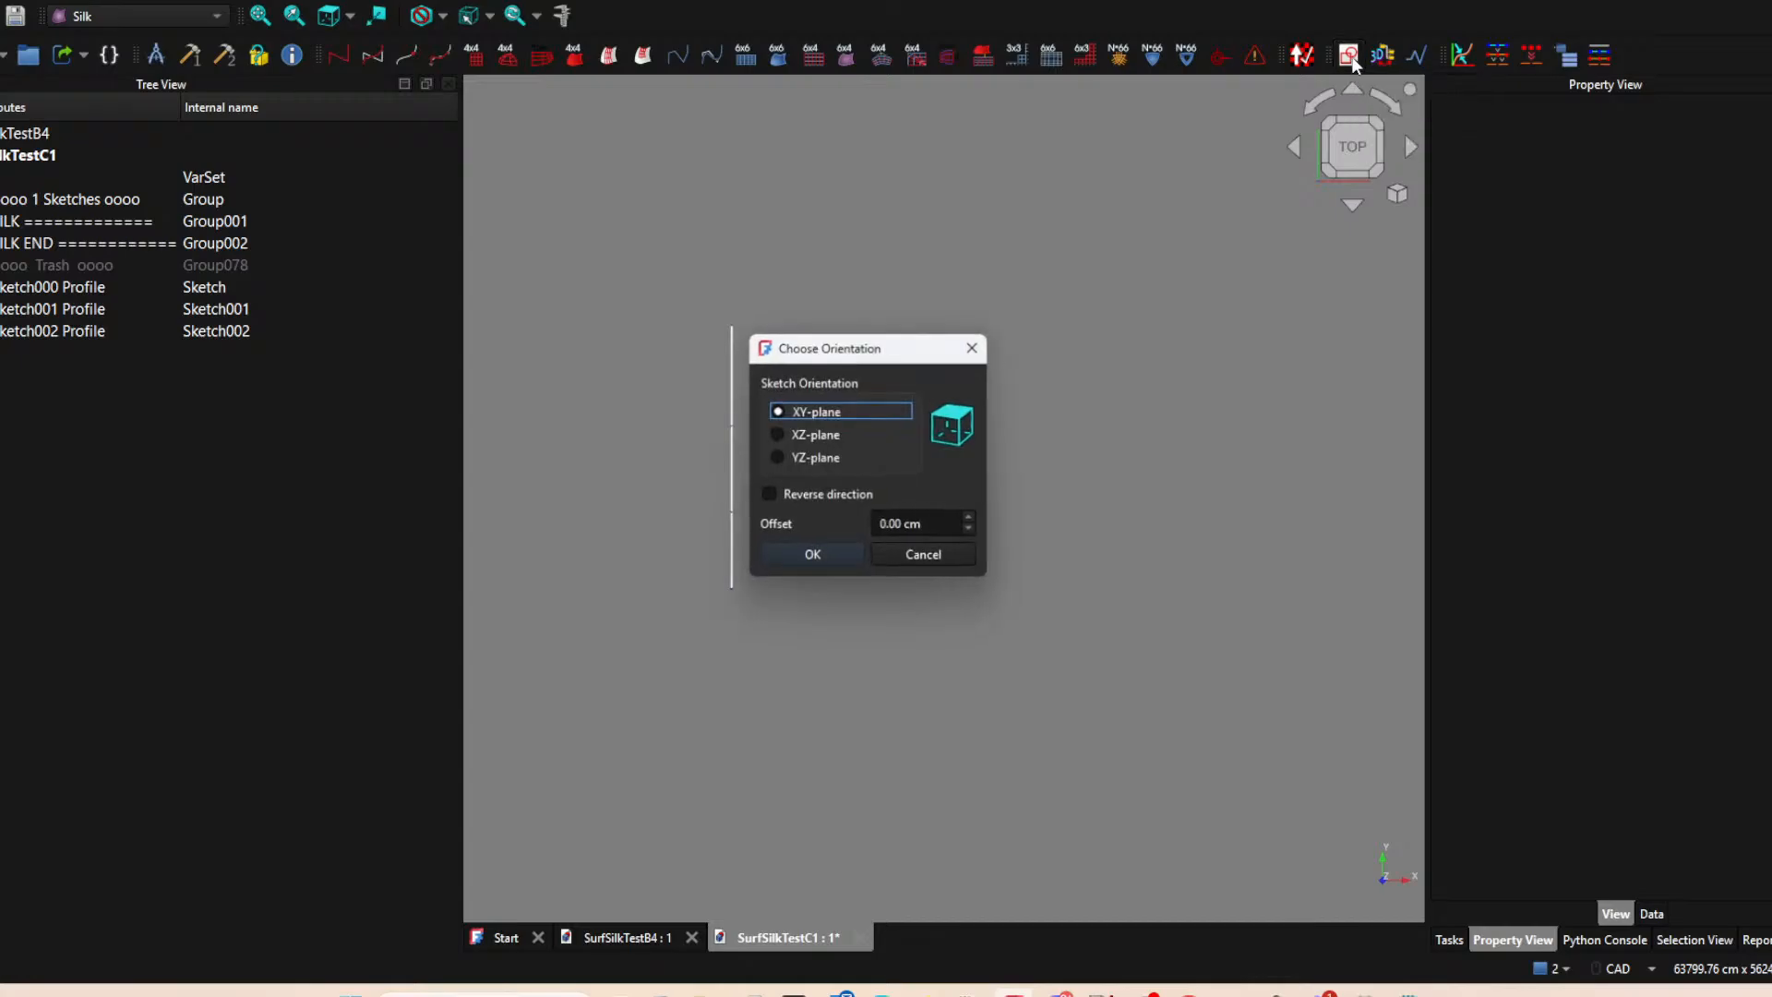
{"action": "left_click", "coordinate": [813, 555]}
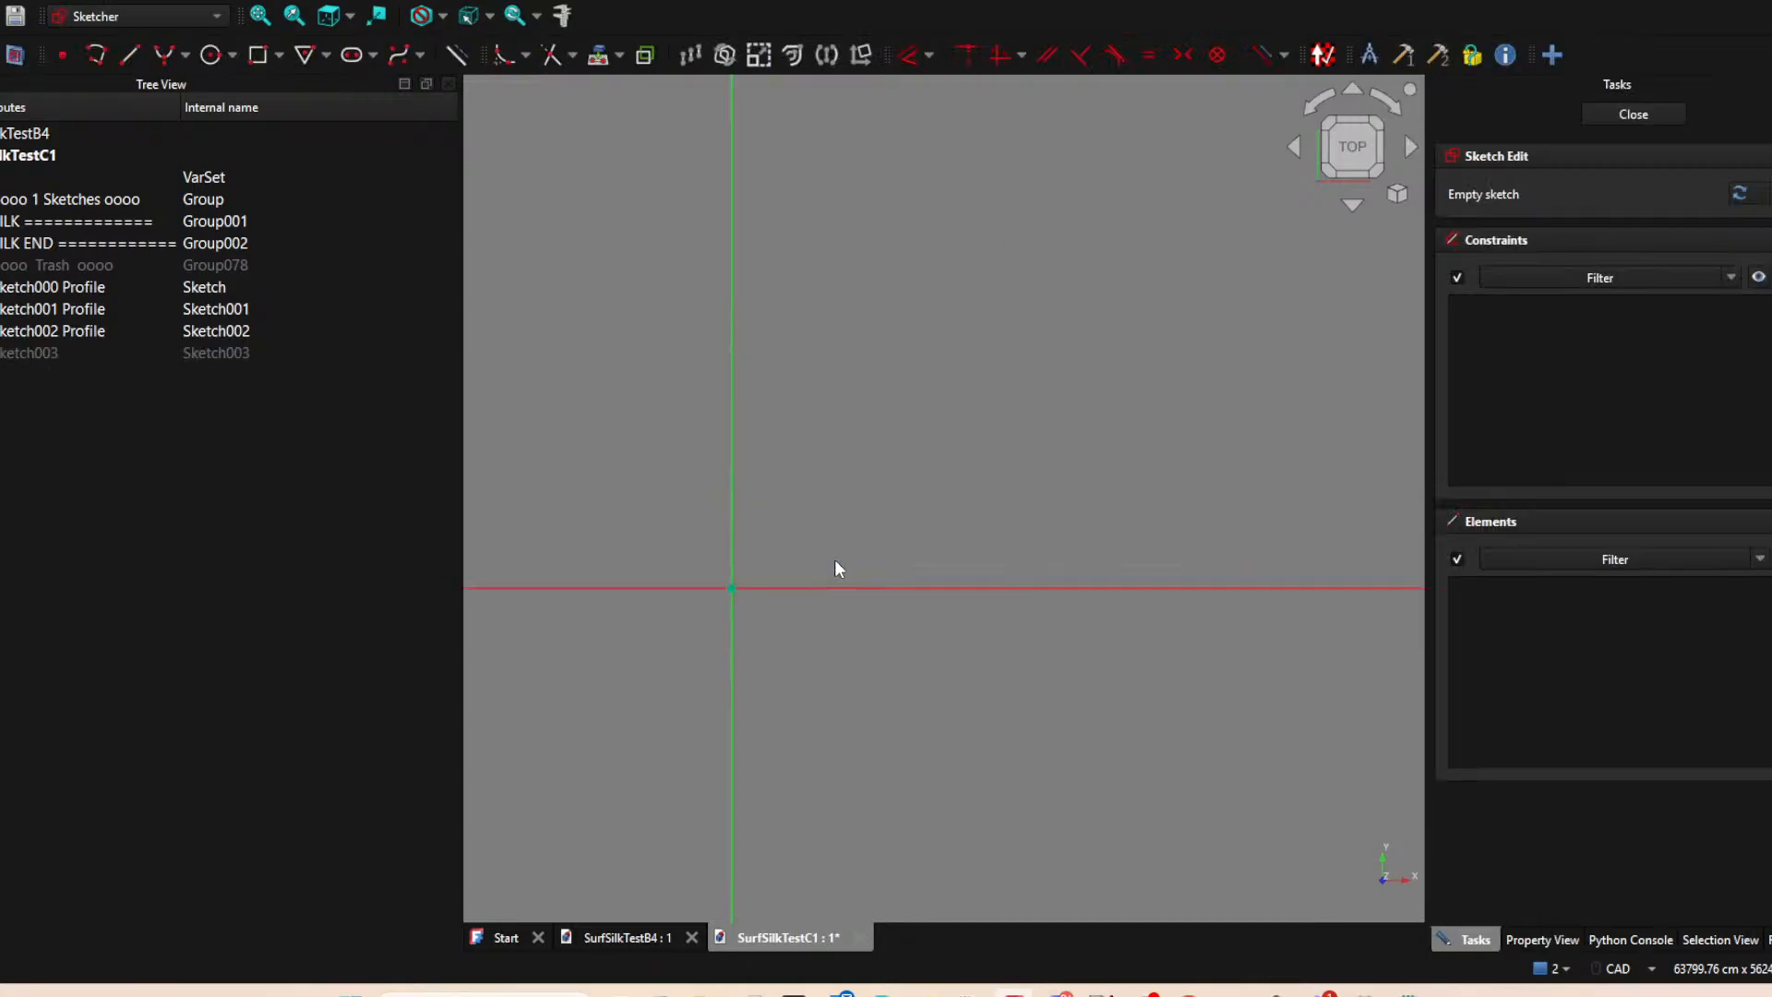
{"action": "left_click", "coordinate": [129, 54]}
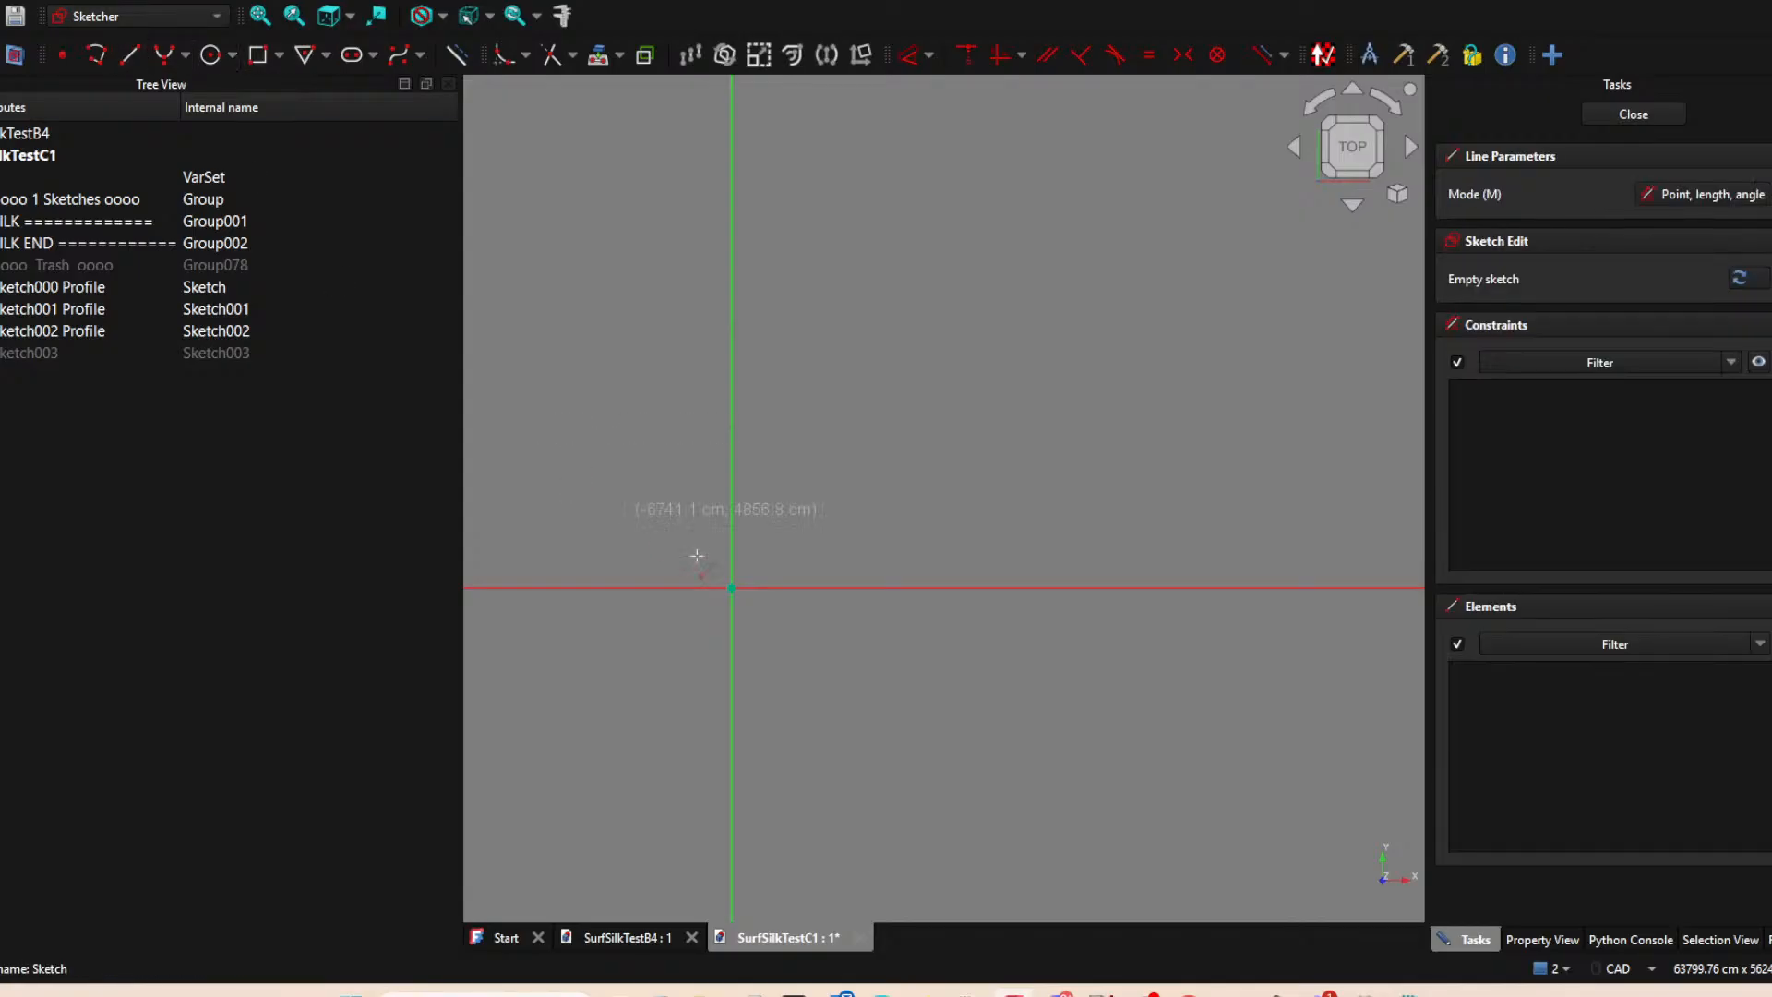
{"action": "left_click", "coordinate": [732, 587]}
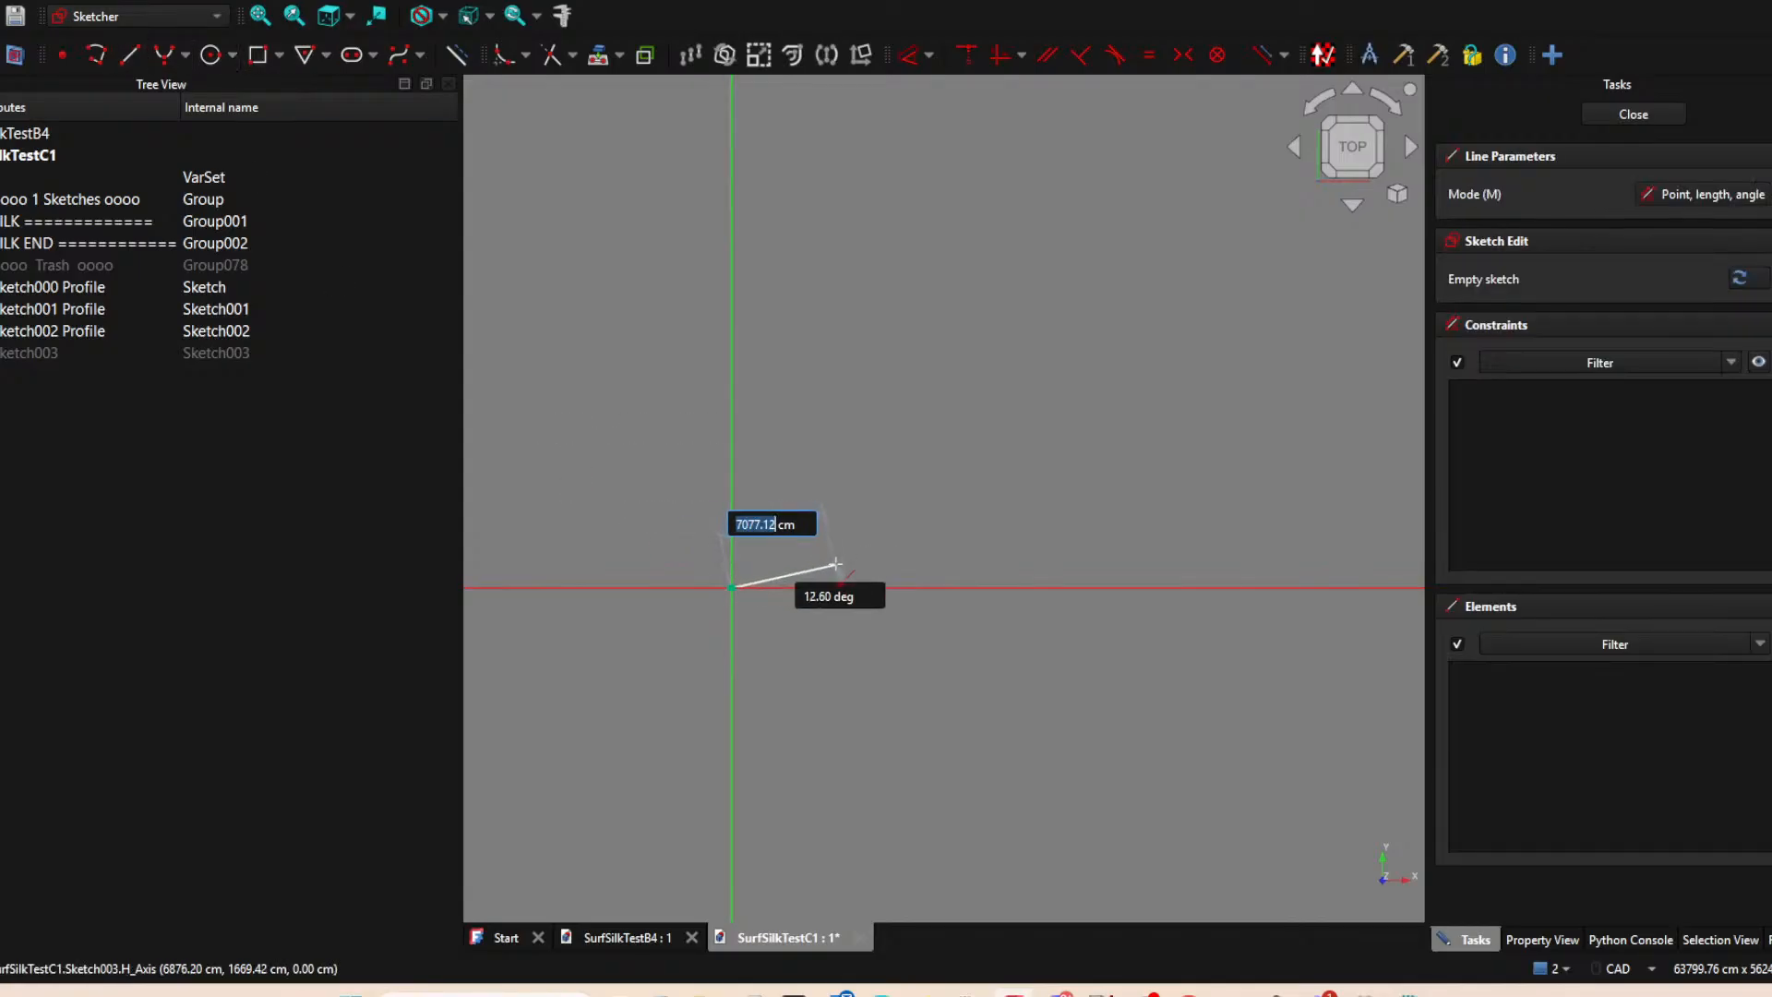
{"action": "left_click", "coordinate": [796, 588]}
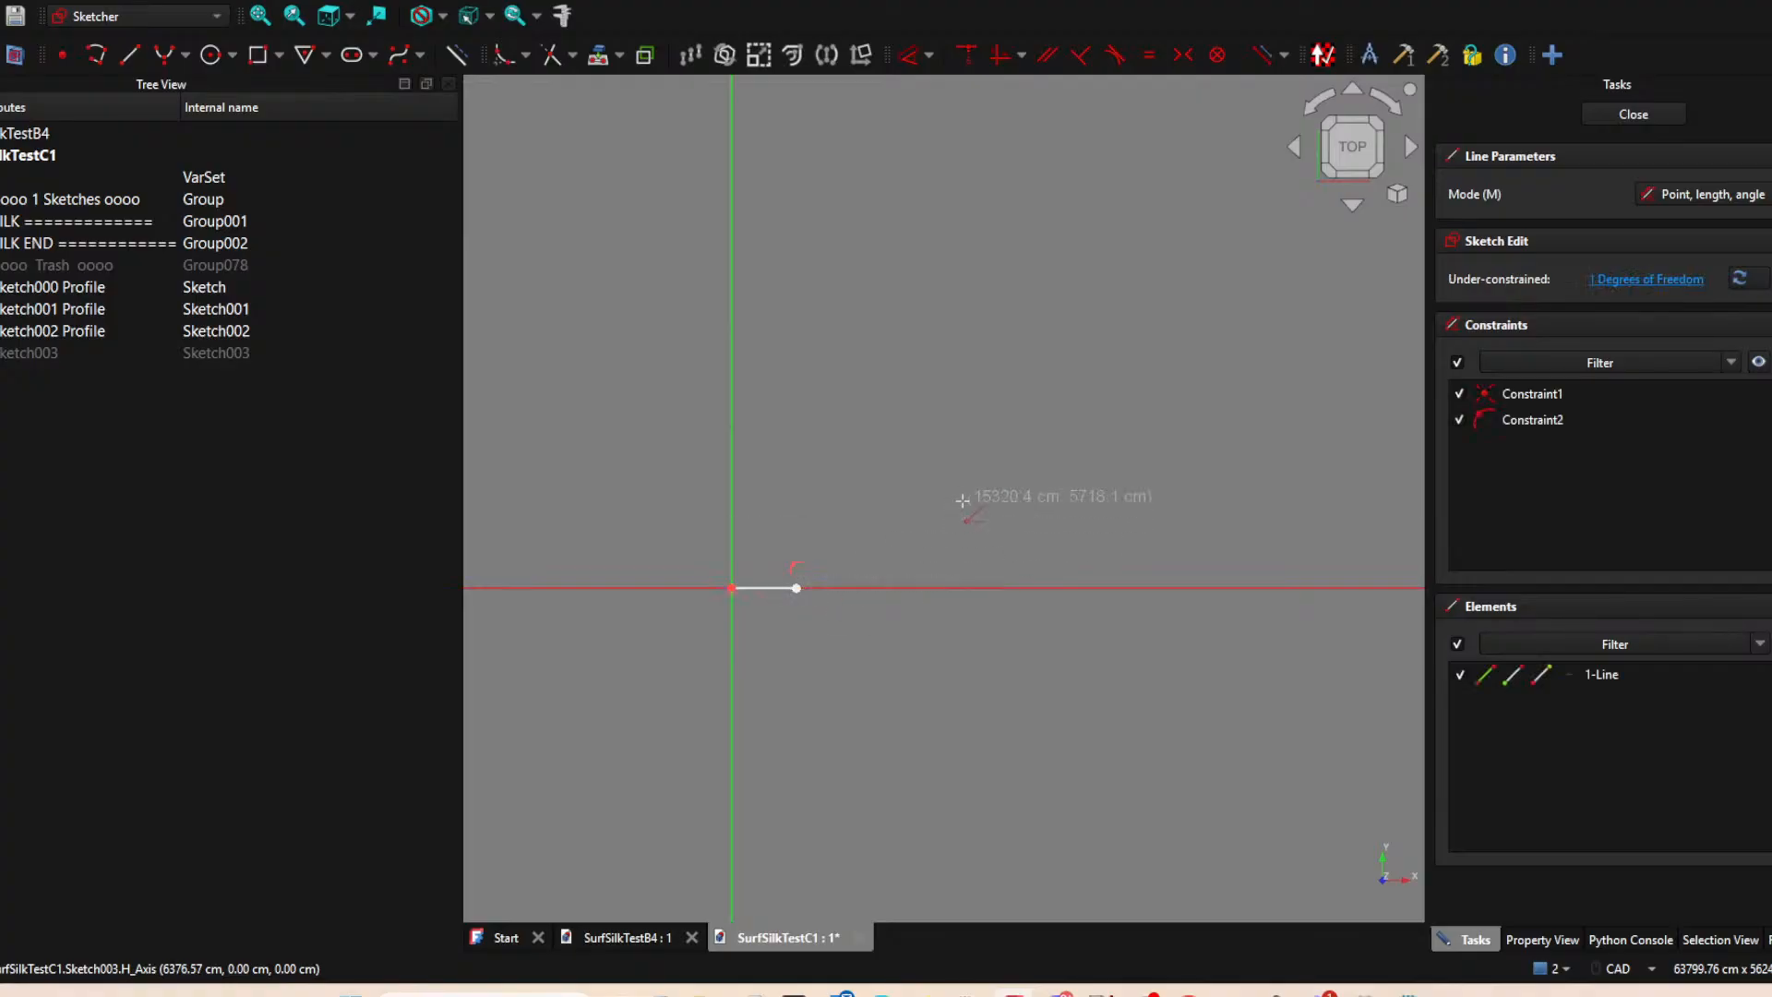
Delete the line's constraint to the horizontal axis and move its free end slightly above it, to about (5118, 352) cm.
{"action": "left_click_drag", "start_coordinate": [799, 589], "coordinate": [808, 580]}
{"action": "left_click", "coordinate": [807, 568]}
{"action": "left_click", "coordinate": [808, 568]}
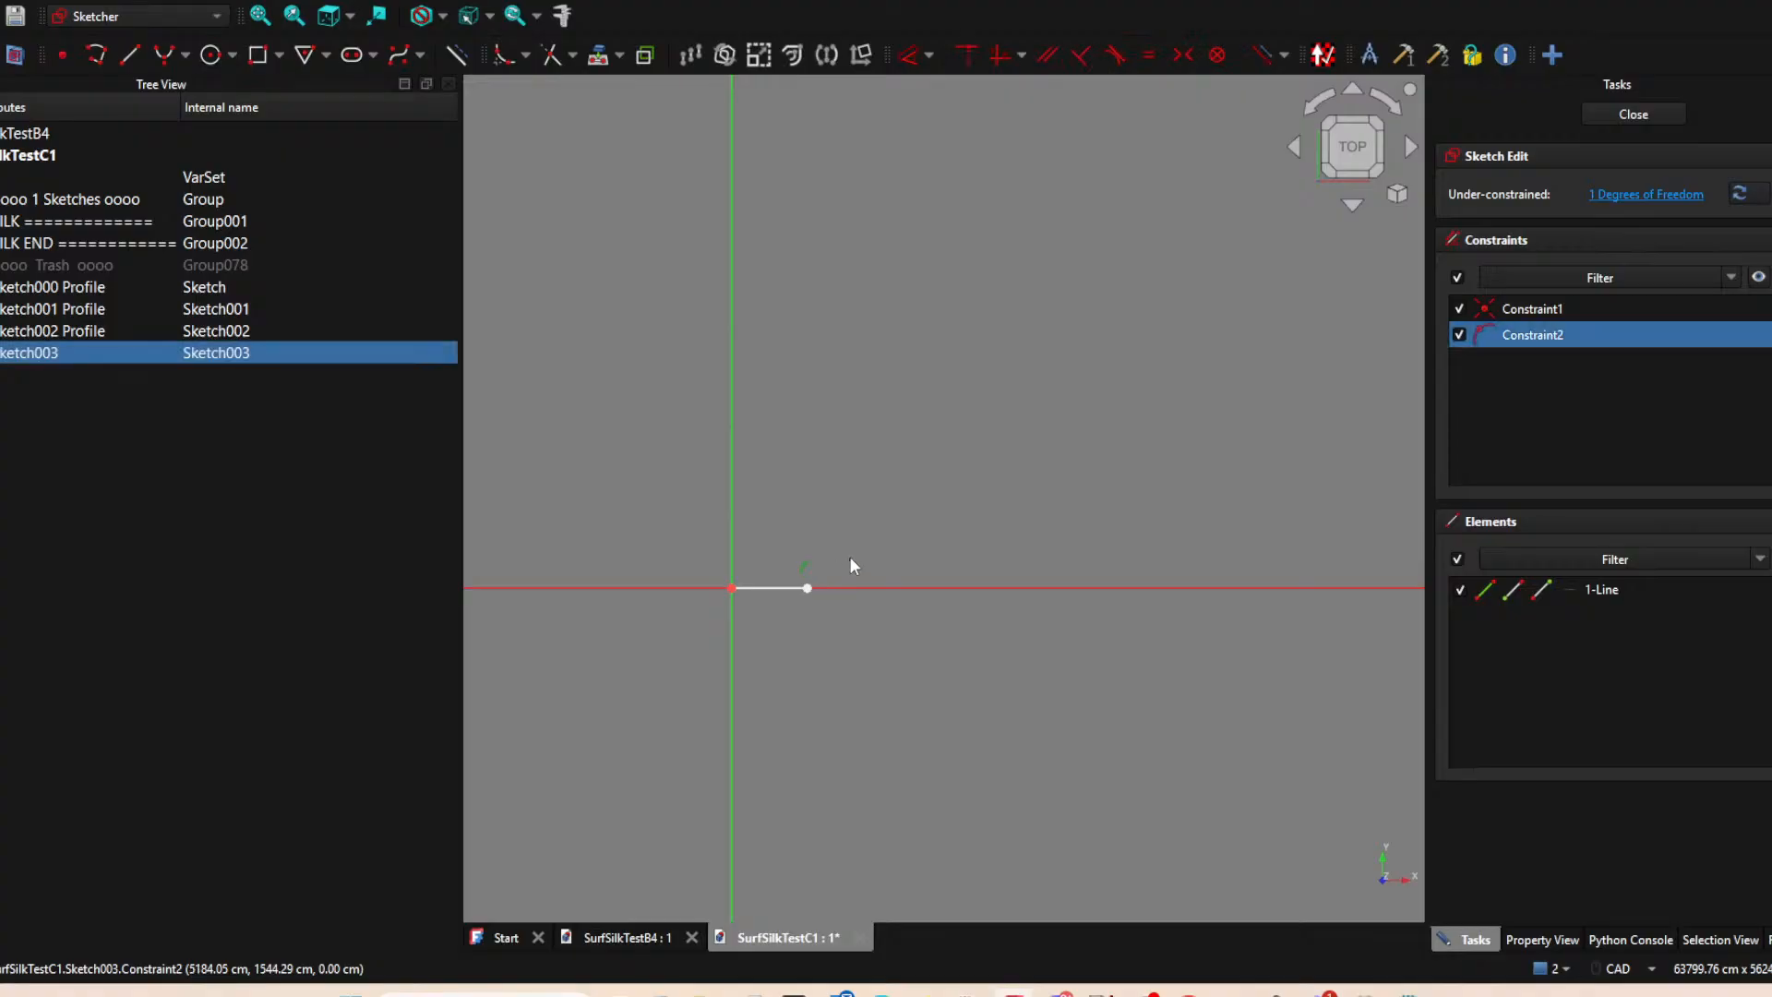
{"action": "key", "text": "Delete"}
{"action": "left_click_drag", "start_coordinate": [805, 587], "coordinate": [810, 582]}
{"action": "left_click", "coordinate": [1633, 115]}
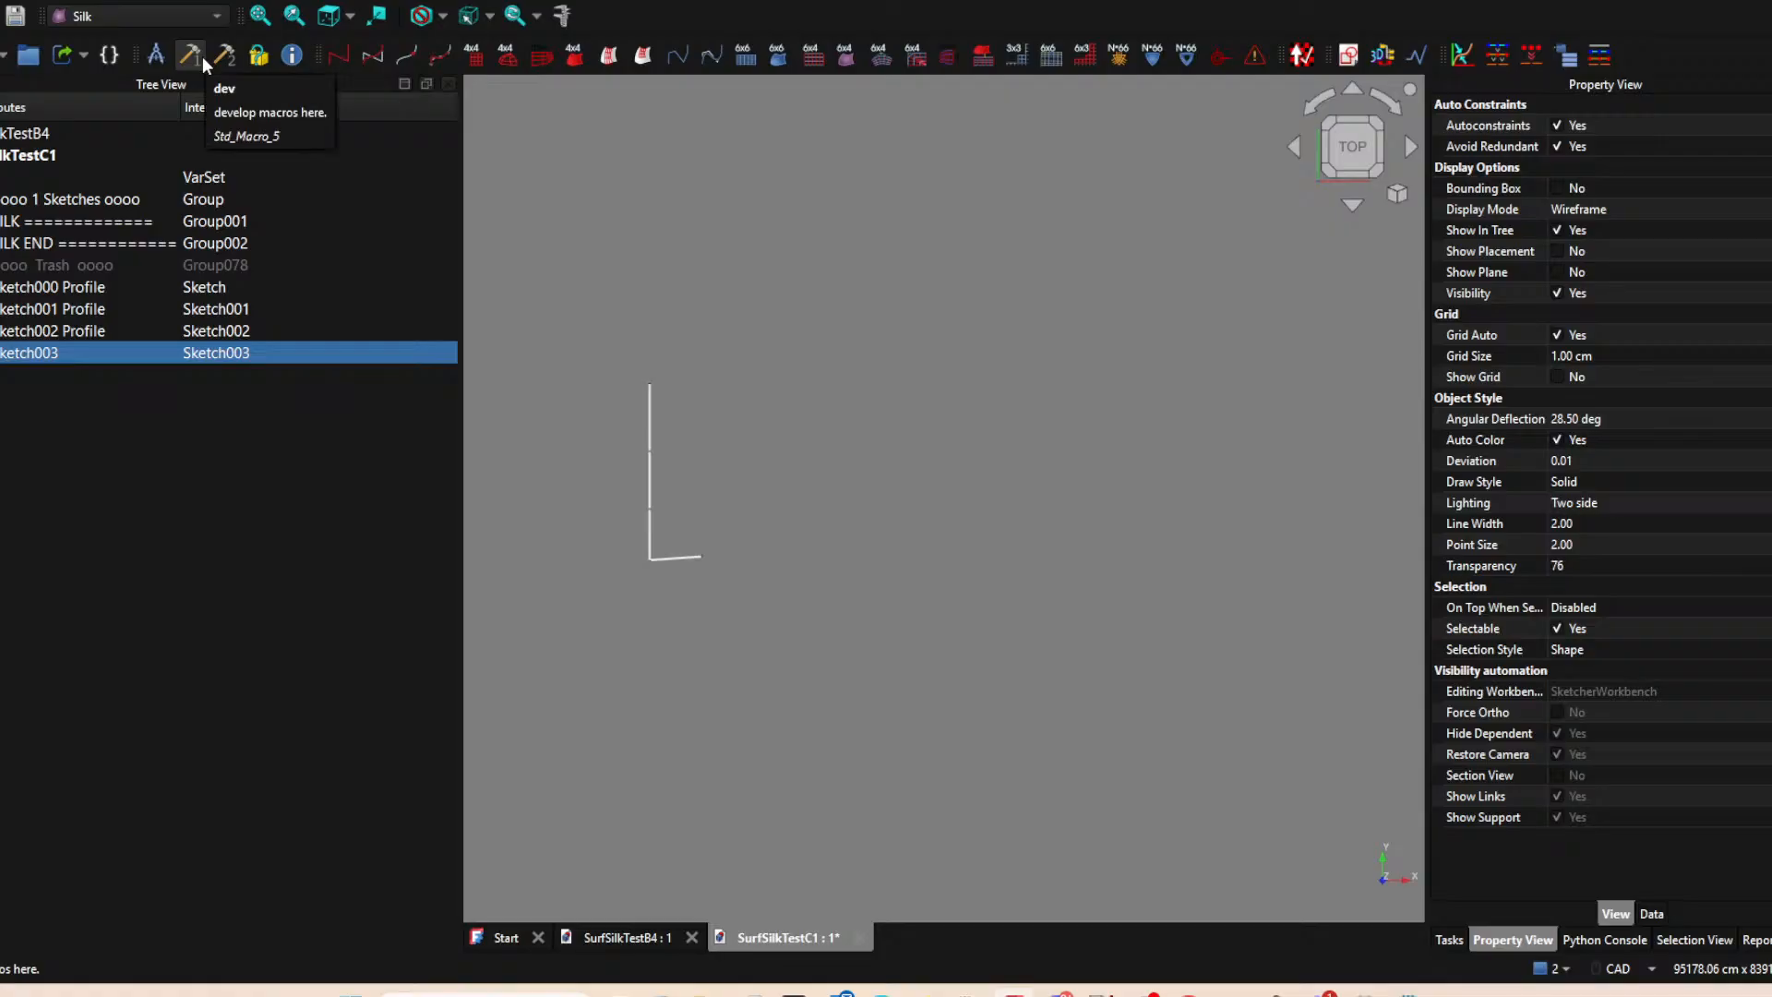
Start another sketch on the XY-plane and project the upper end of the Sketch000 Profile line as an external point.
{"action": "left_click", "coordinate": [1347, 55]}
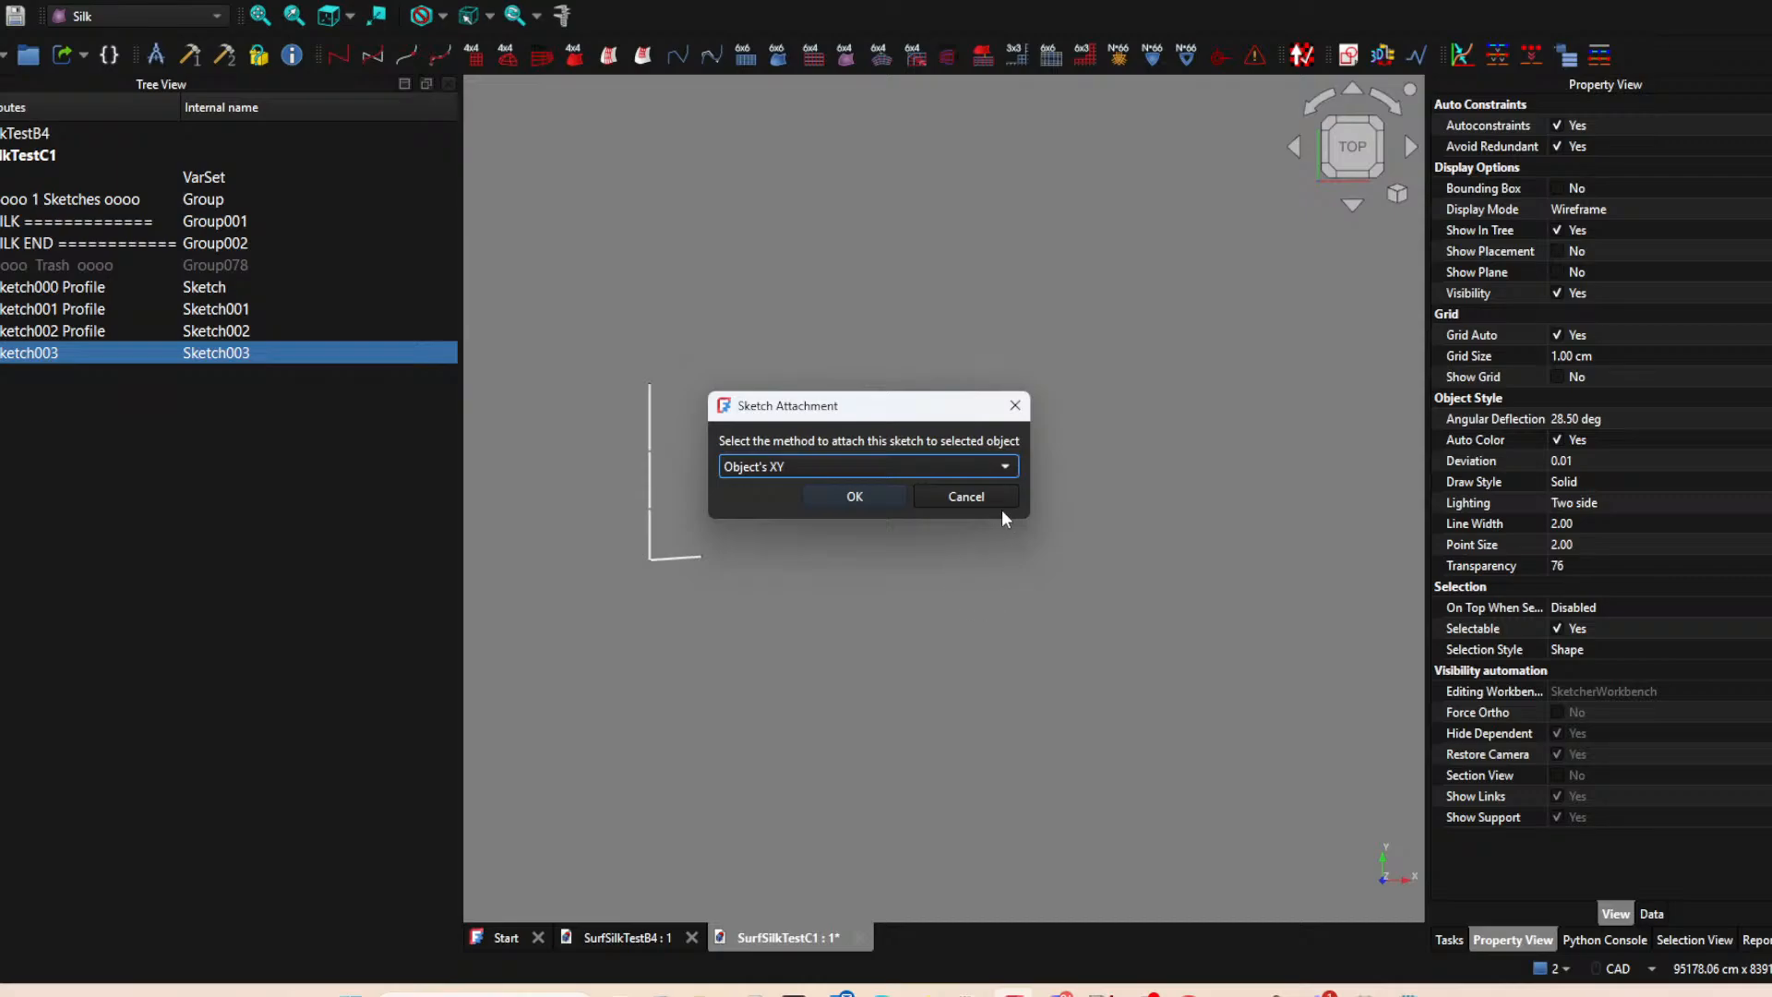
{"action": "left_click", "coordinate": [995, 501]}
{"action": "left_click", "coordinate": [1347, 57]}
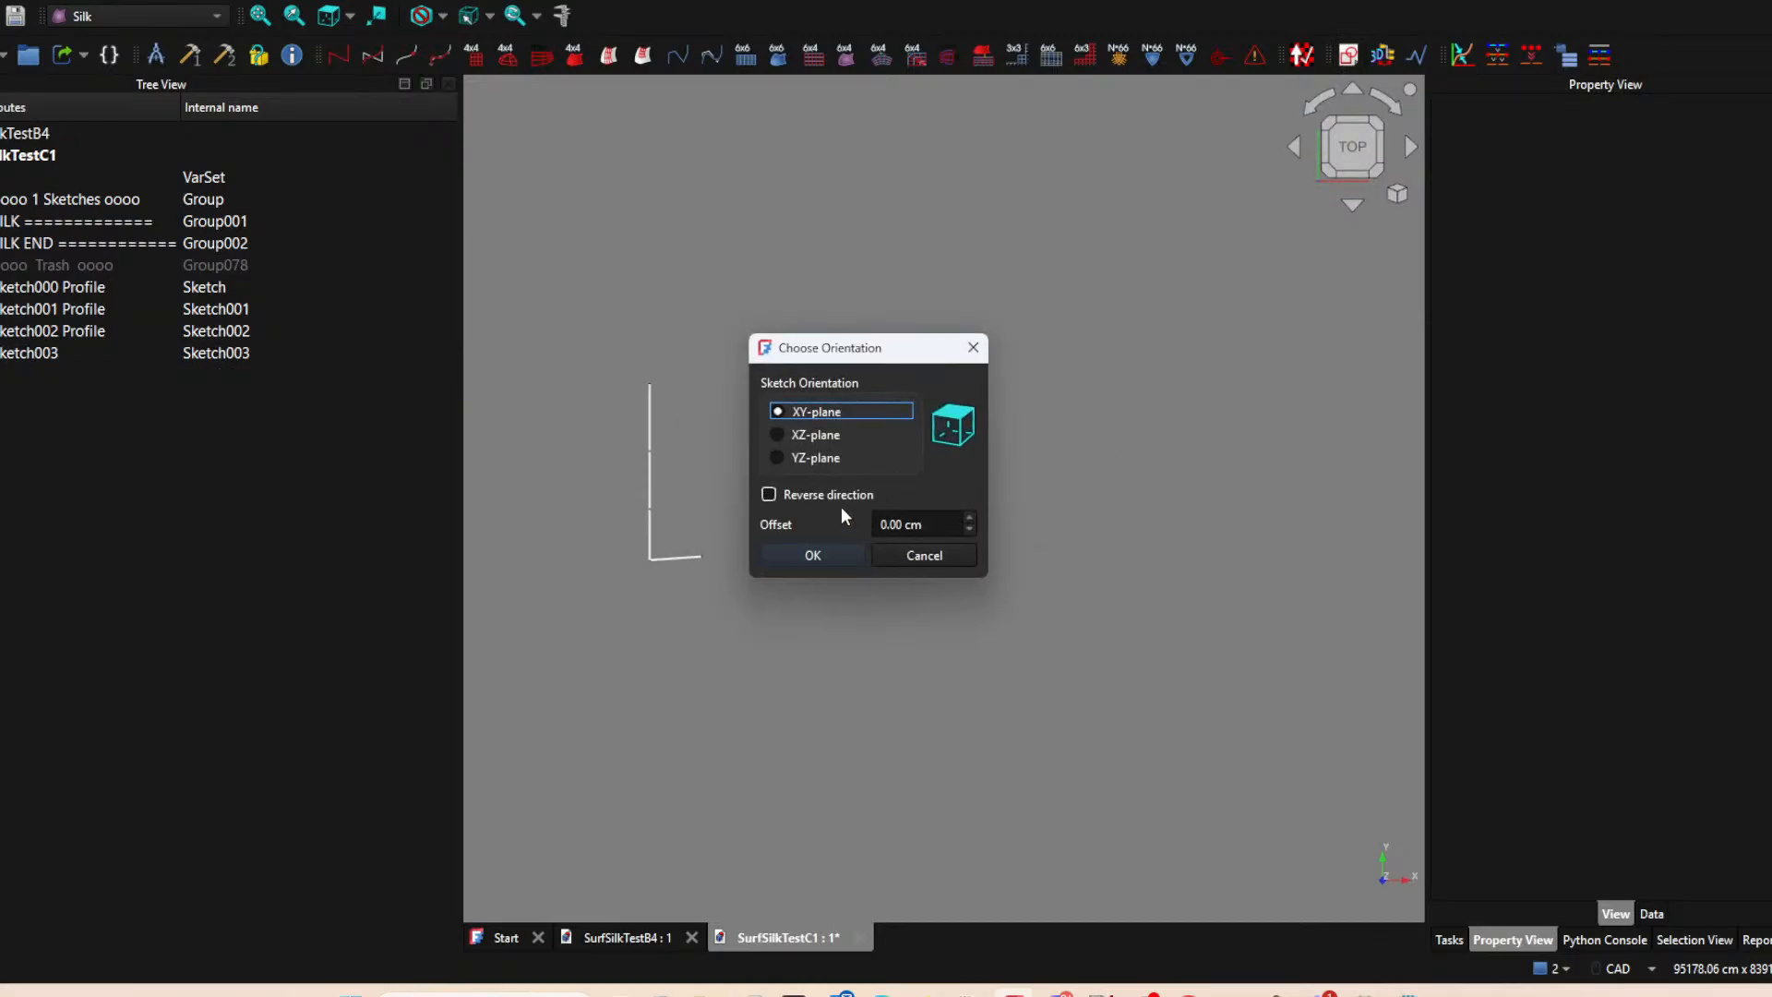
{"action": "left_click", "coordinate": [813, 555]}
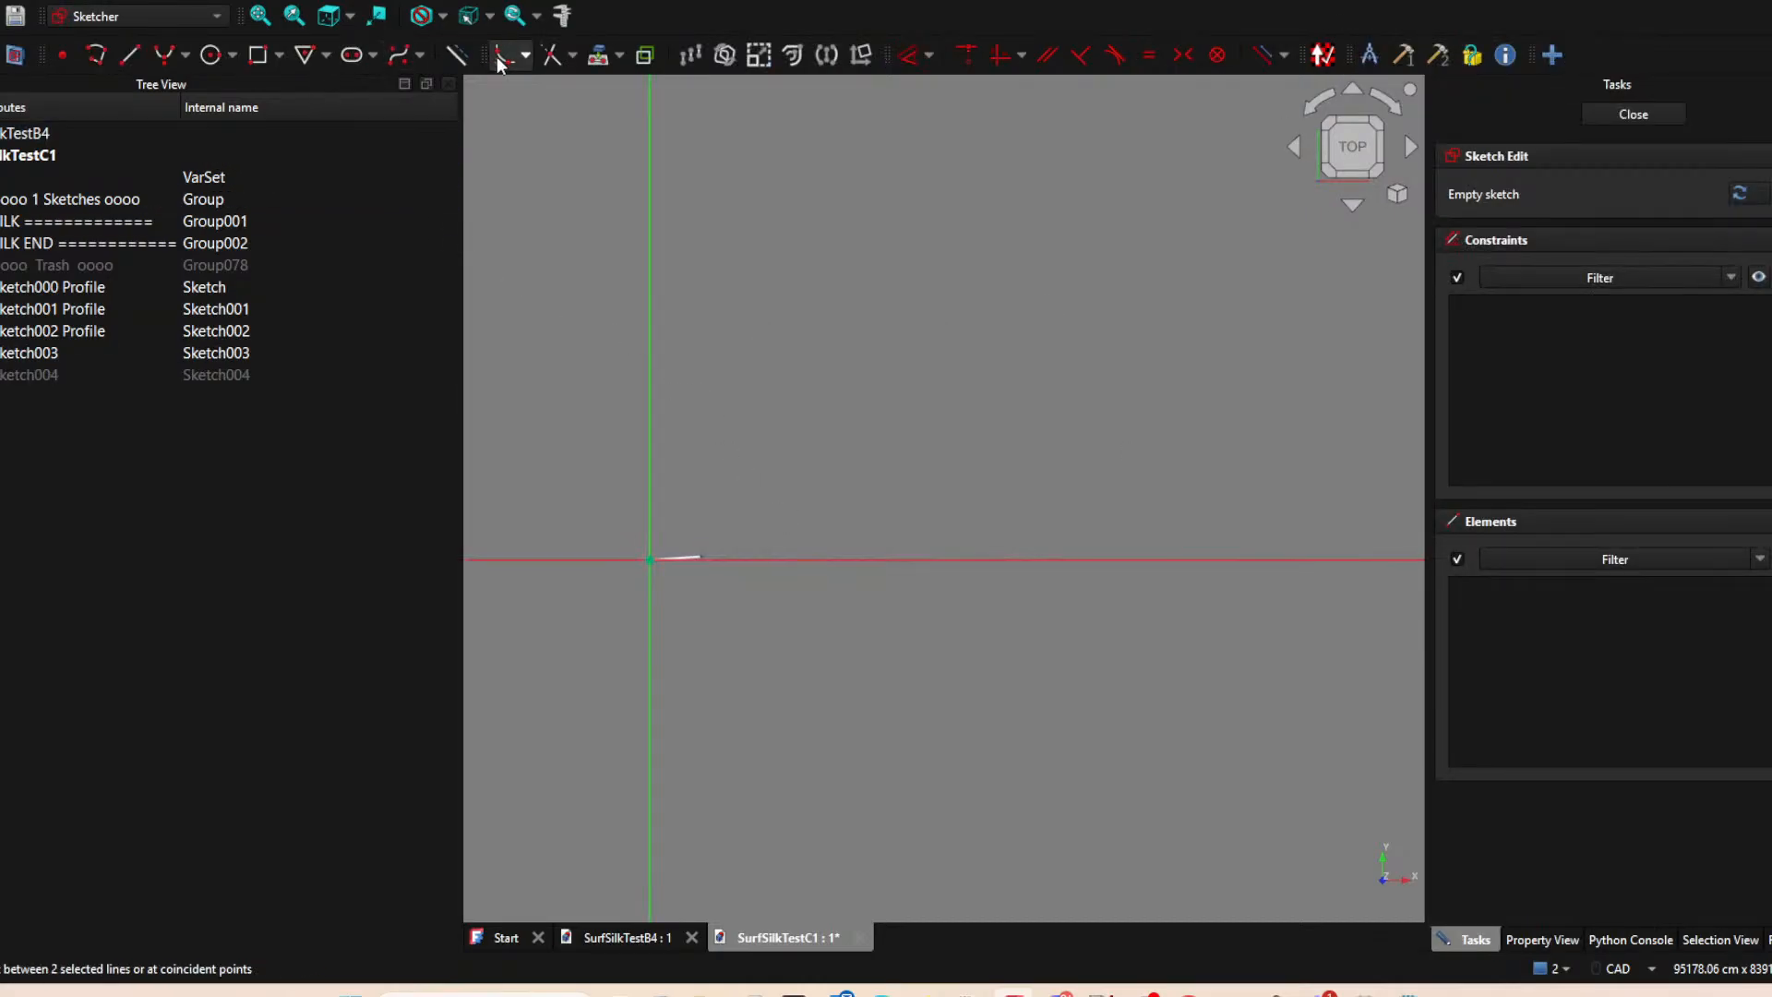
{"action": "left_click", "coordinate": [452, 61]}
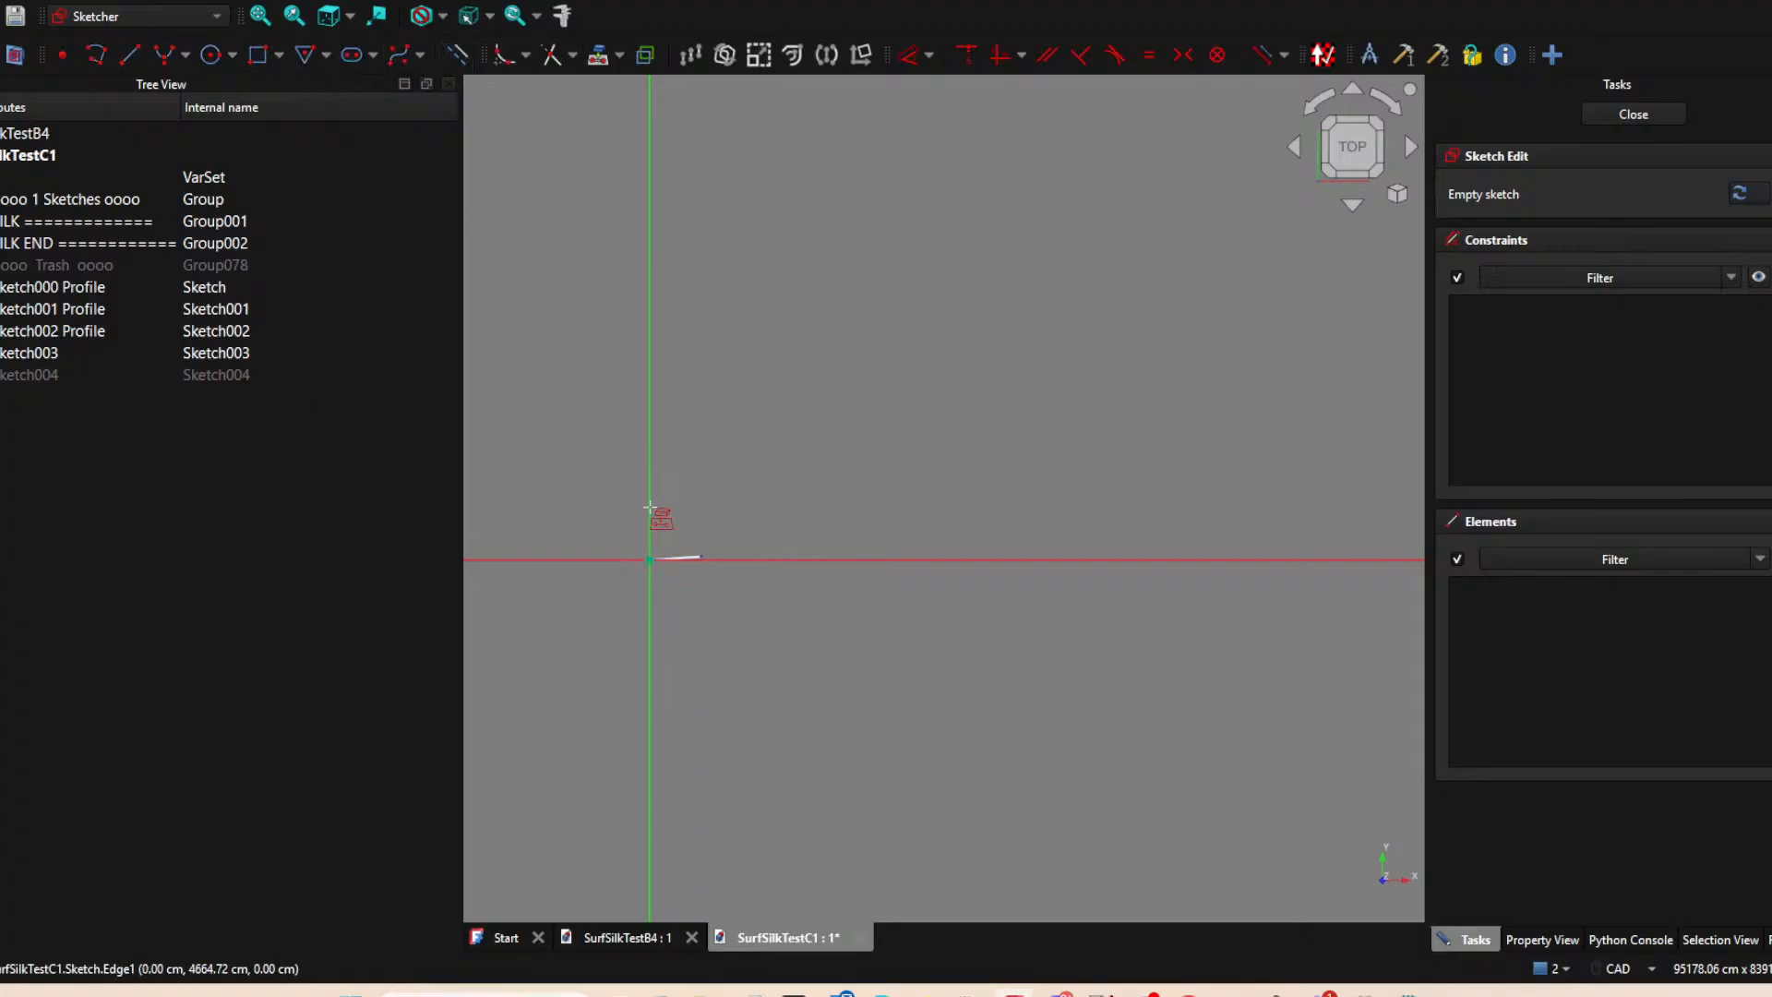
{"action": "middle_click_drag", "start_coordinate": [720, 500], "coordinate": [661, 506]}
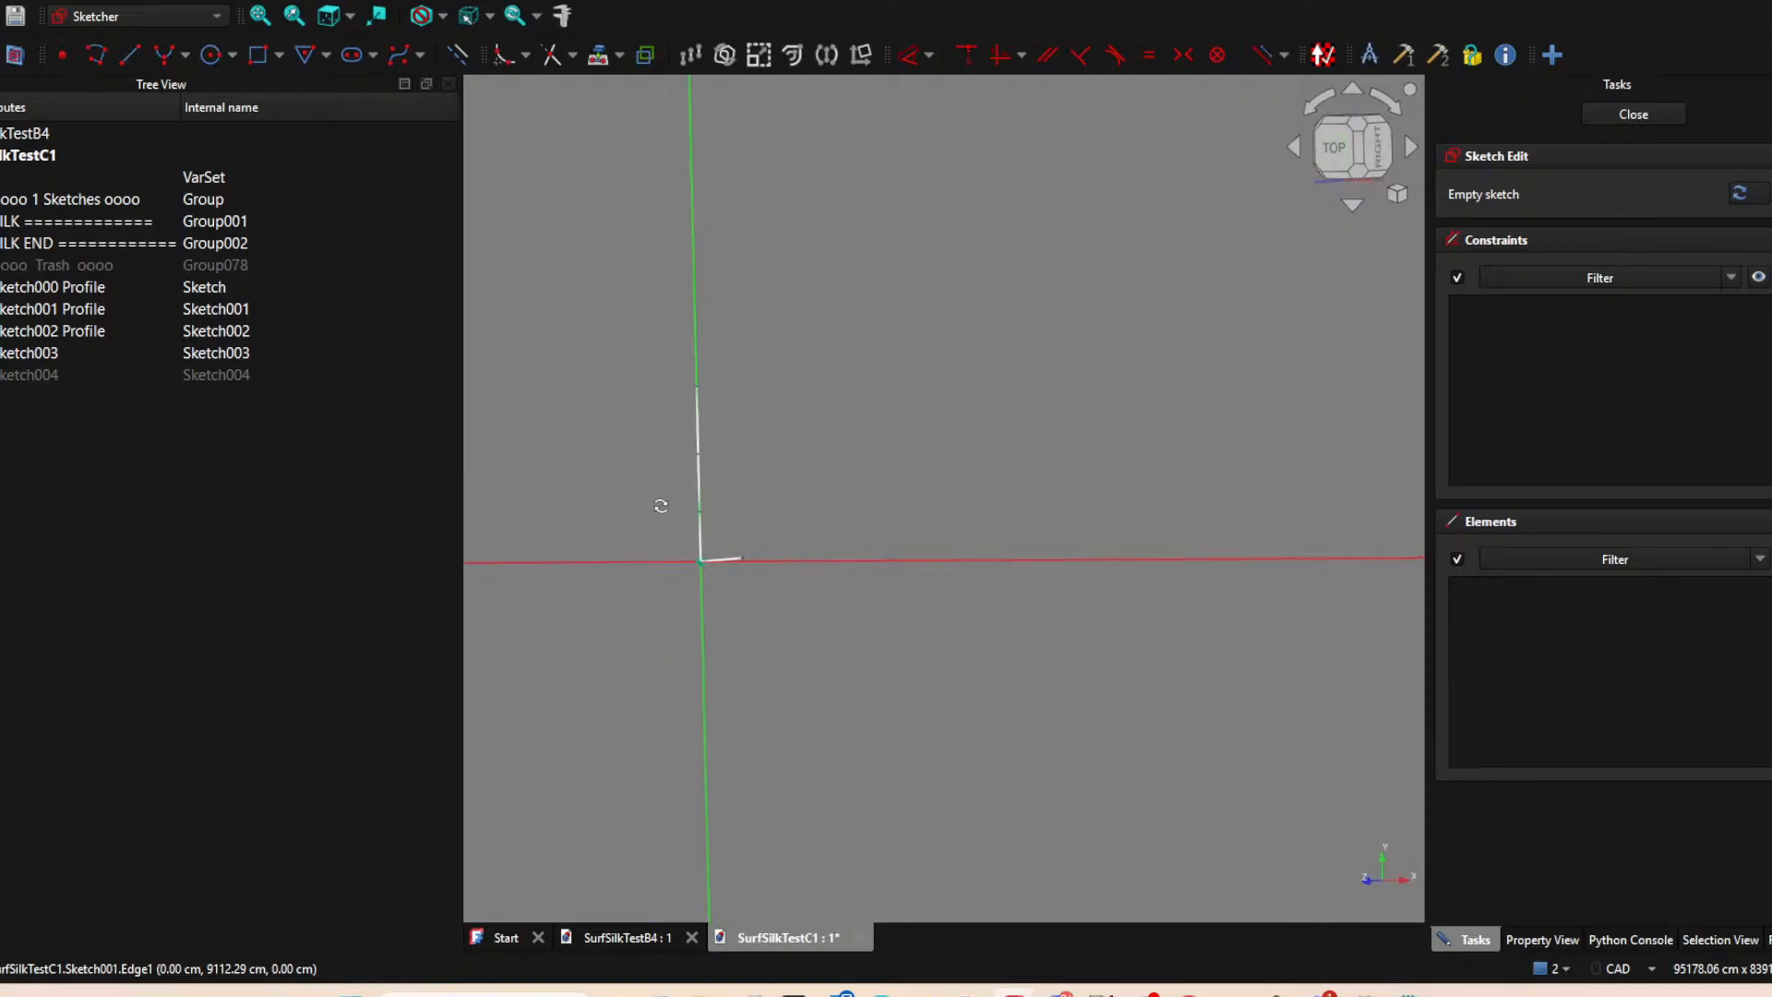
{"action": "left_click", "coordinate": [698, 513]}
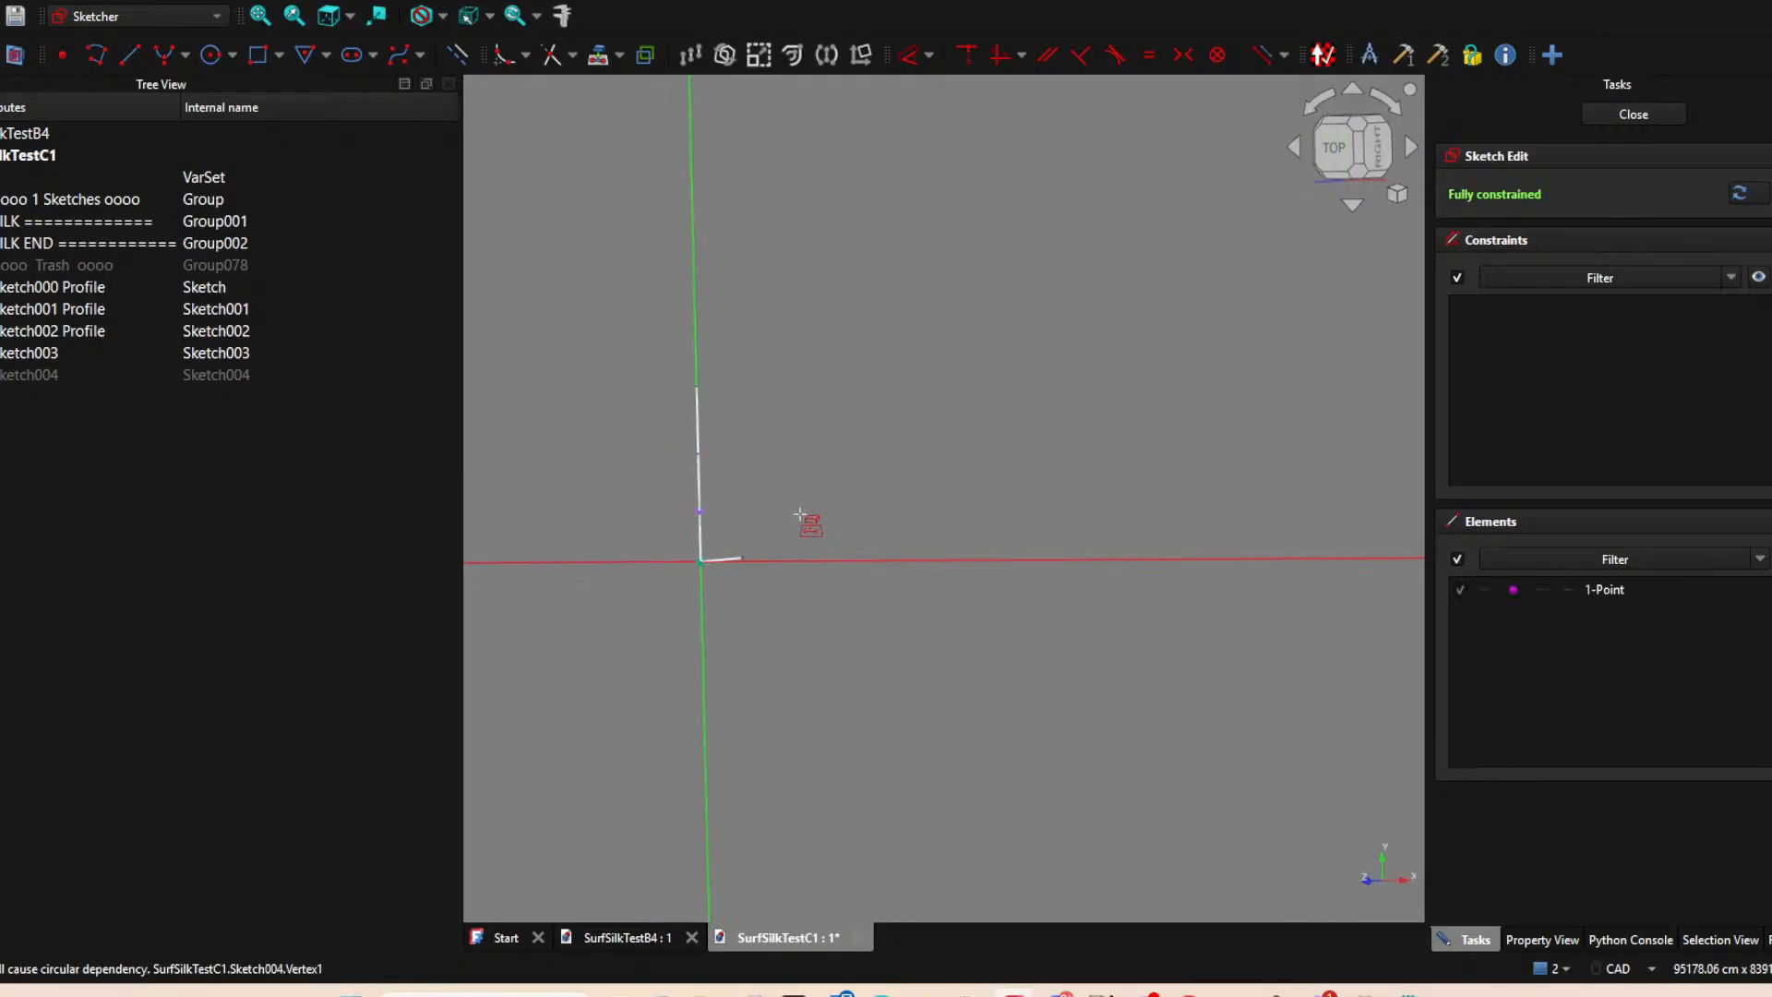
{"action": "left_click", "coordinate": [1347, 147]}
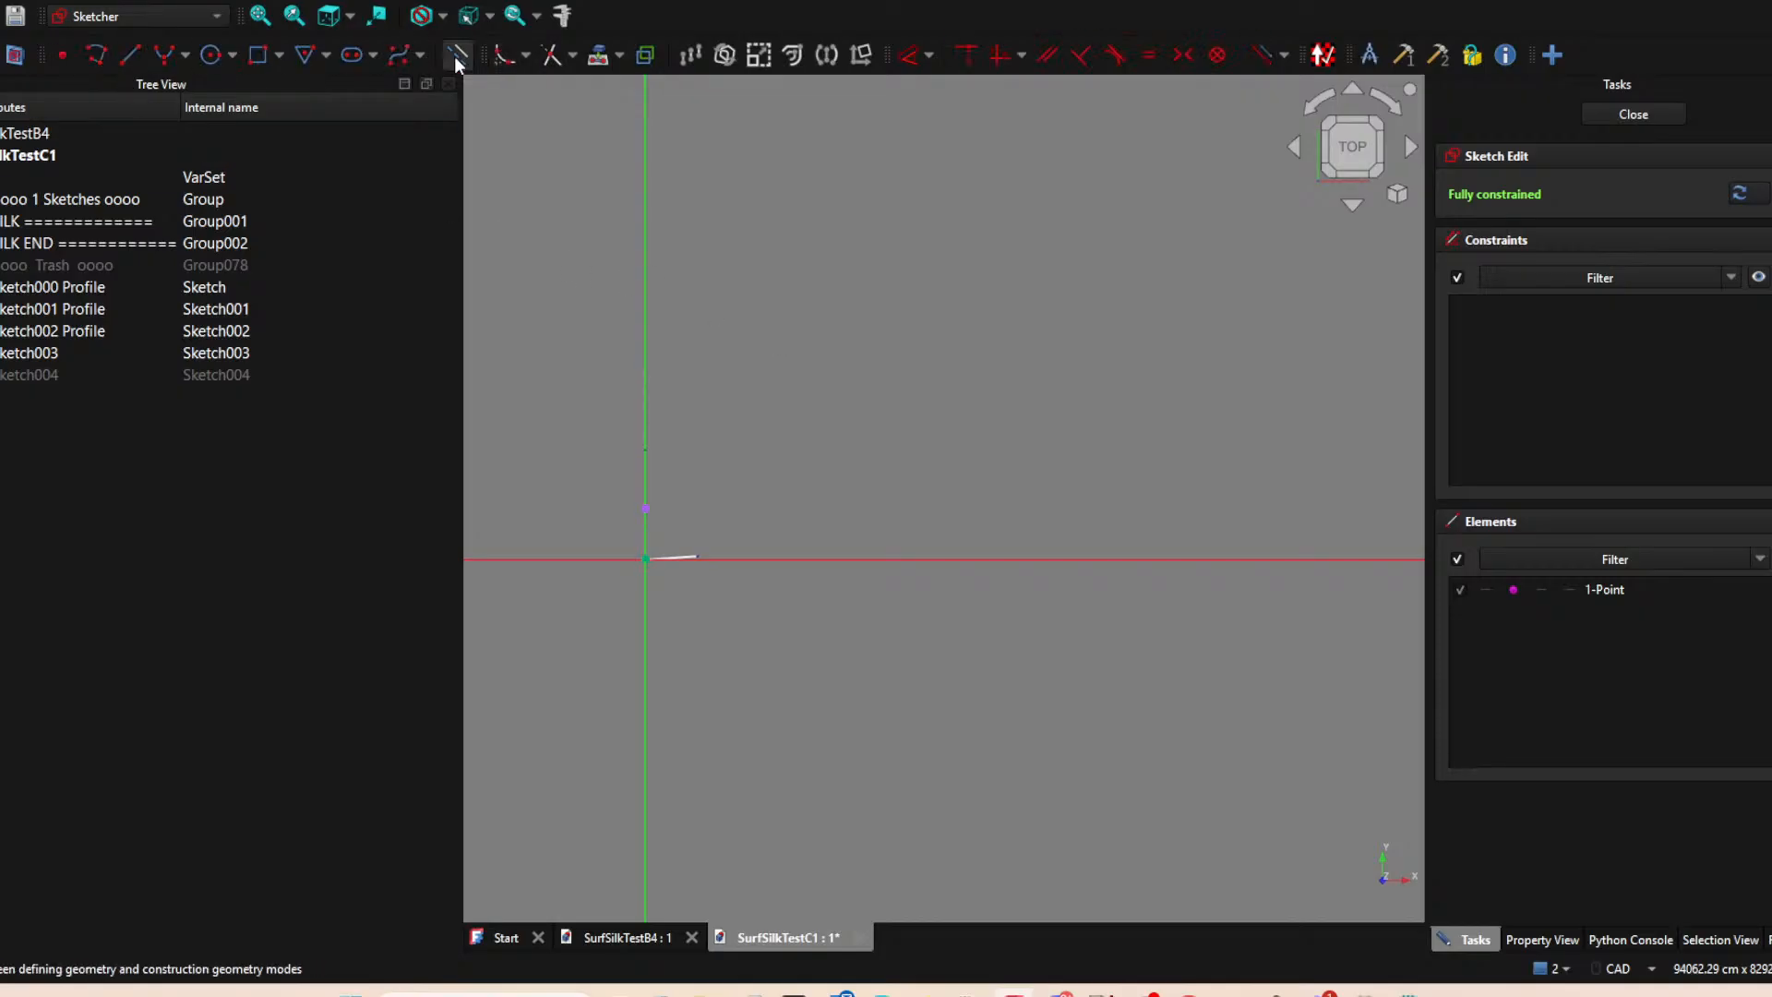
Project the free end of the Sketch003 line into the sketch as an external point.
{"action": "left_click", "coordinate": [130, 55]}
{"action": "key", "text": "Escape"}
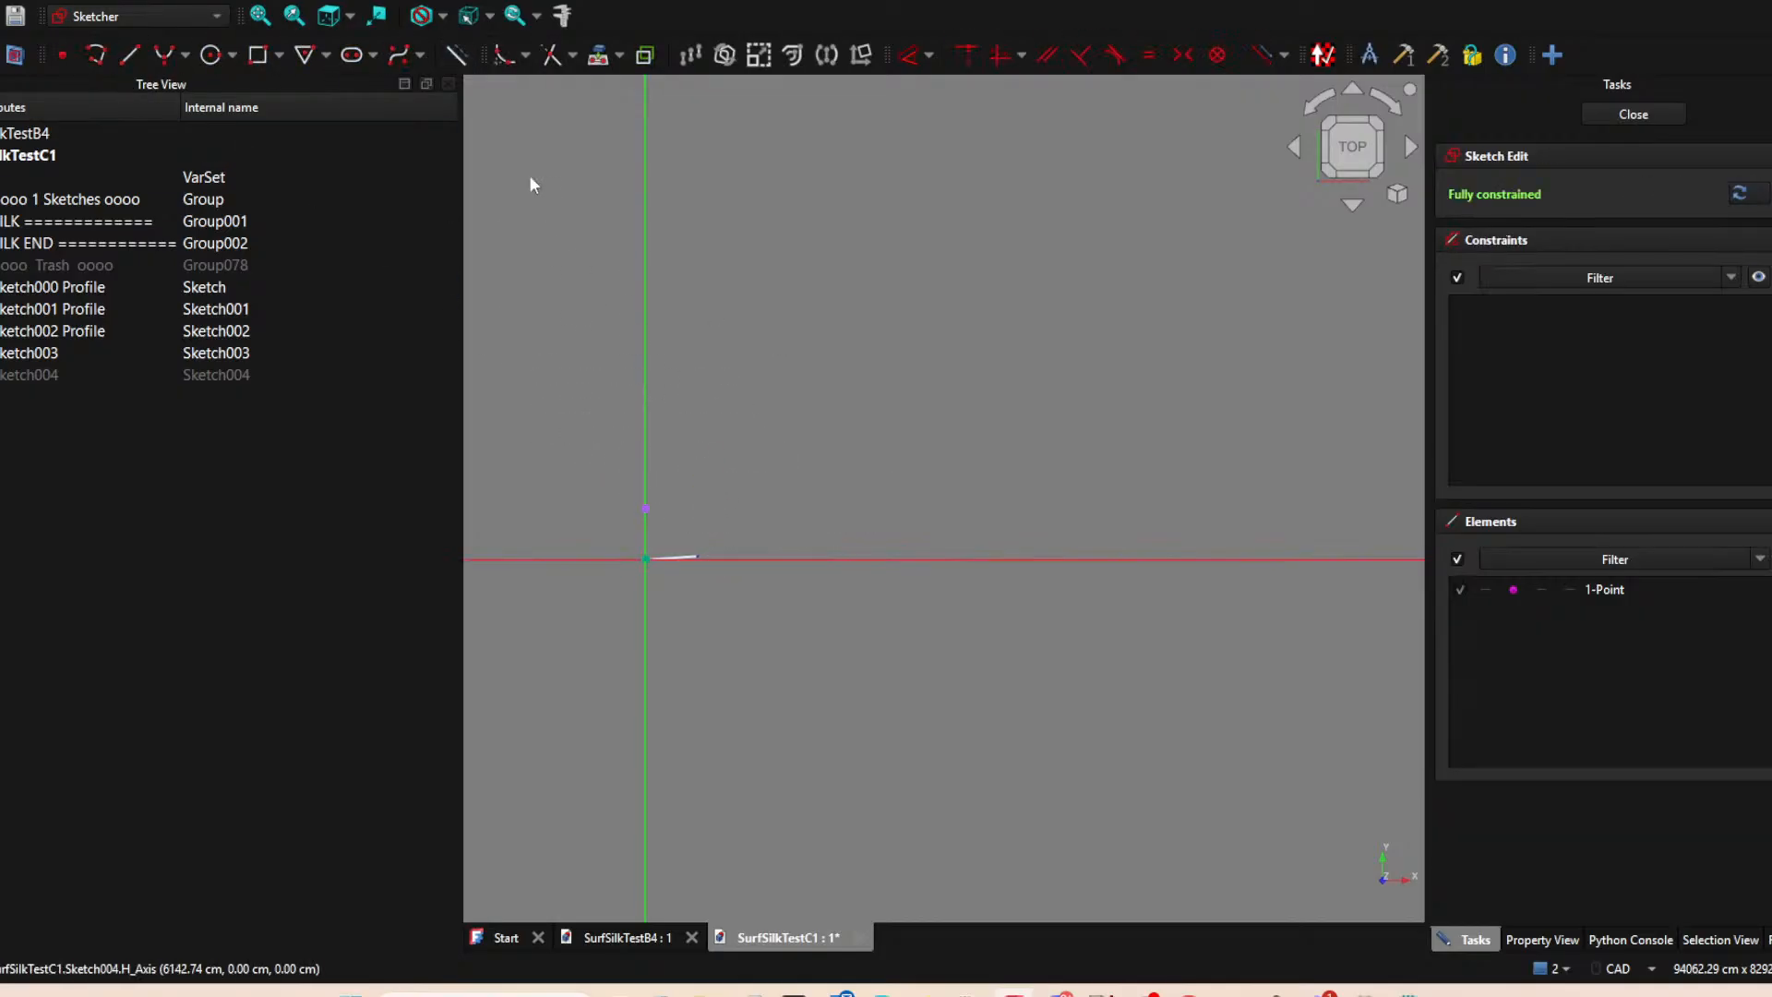
{"action": "left_click", "coordinate": [597, 57]}
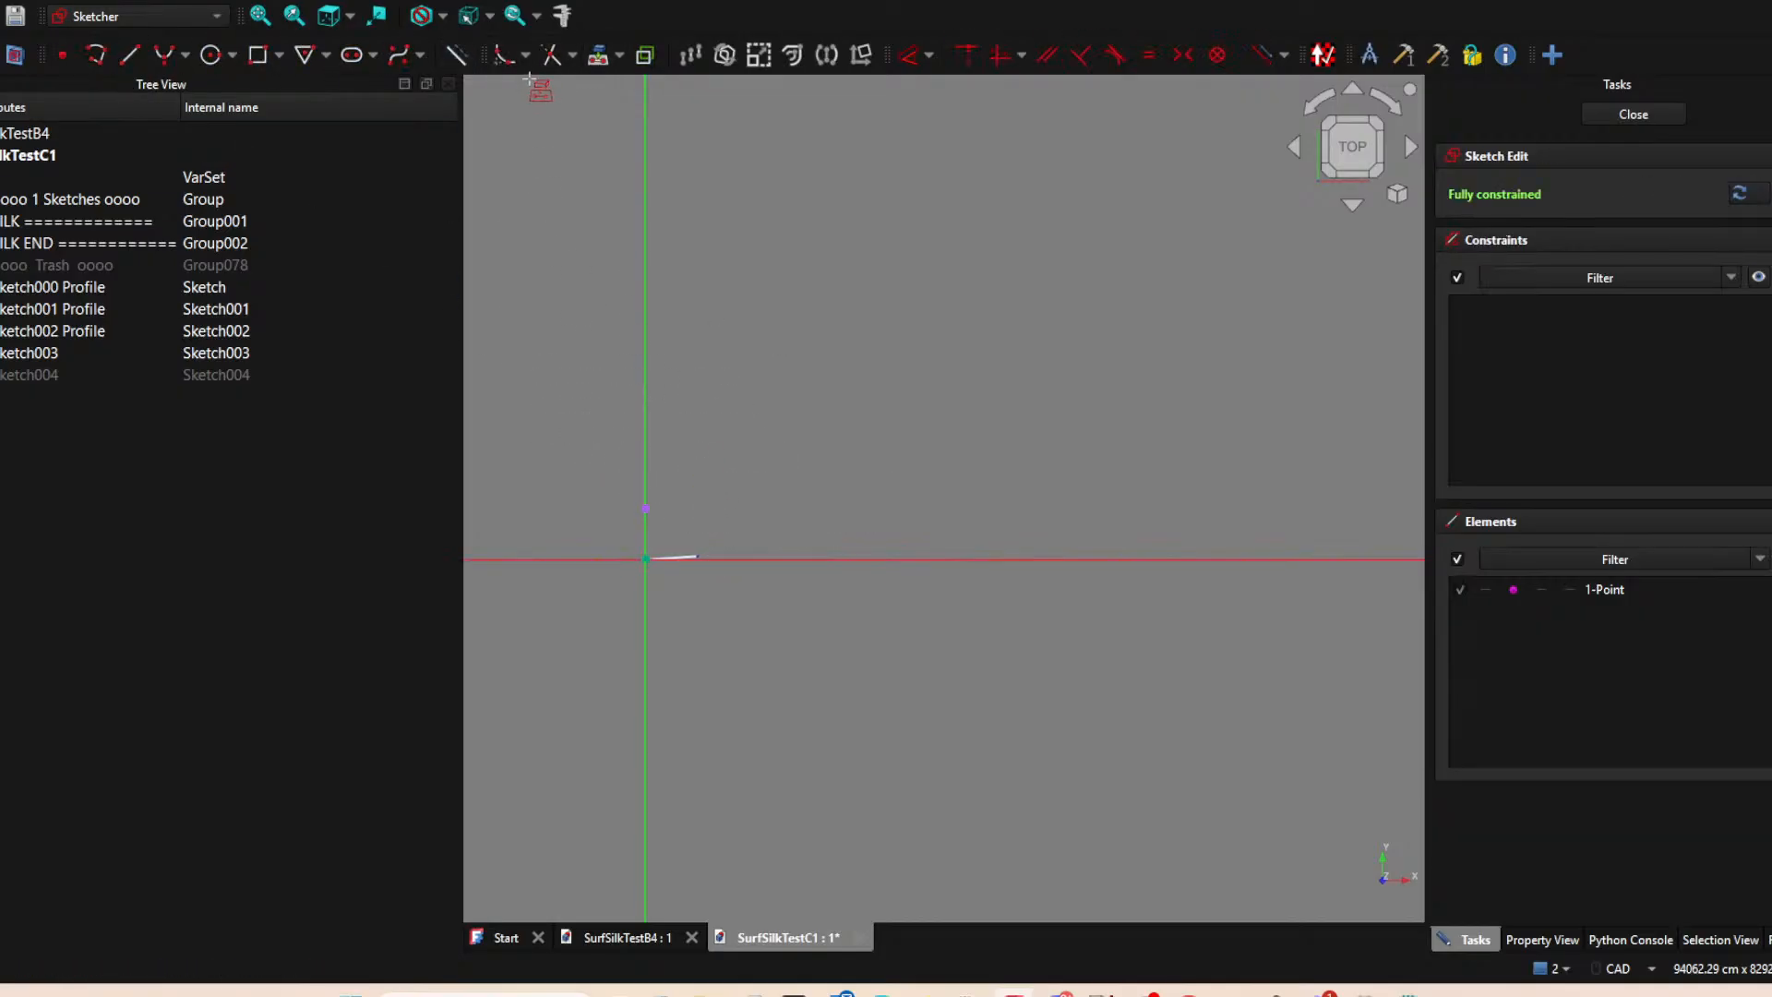
{"action": "left_click", "coordinate": [698, 556]}
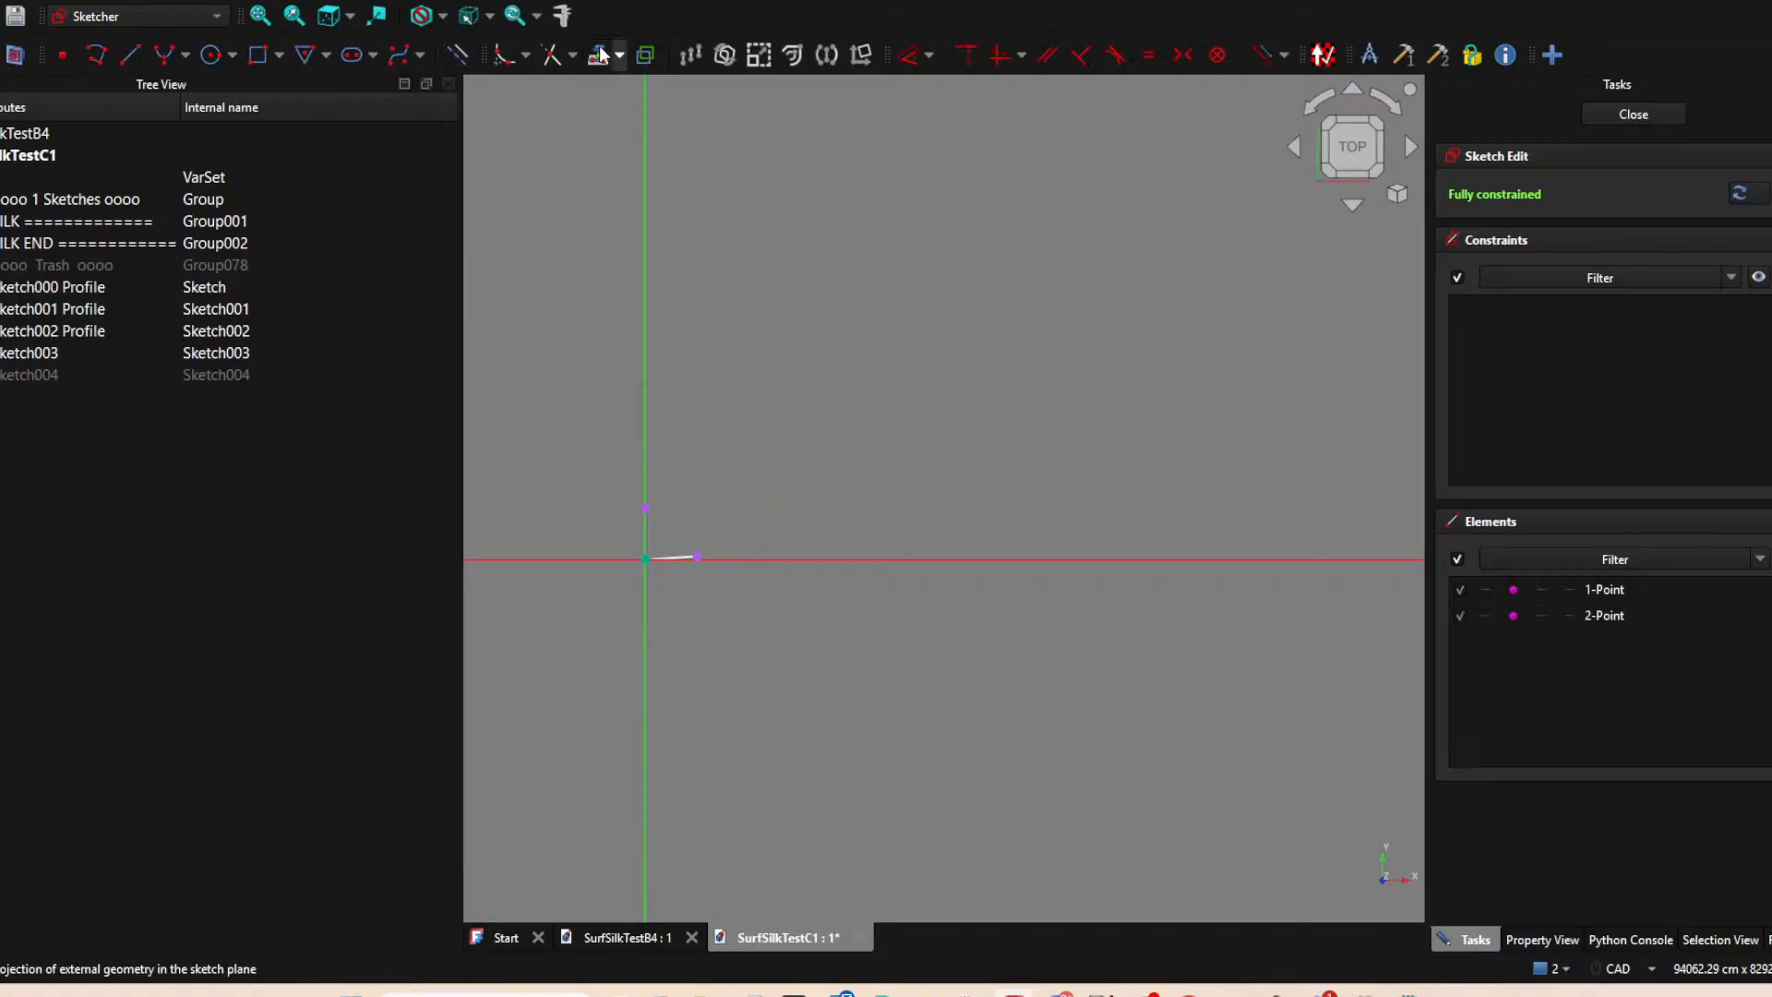
Draw a line from the projected end of Sketch003 diagonally up and outward to about (9268, 5069) cm.
{"action": "left_click", "coordinate": [140, 58]}
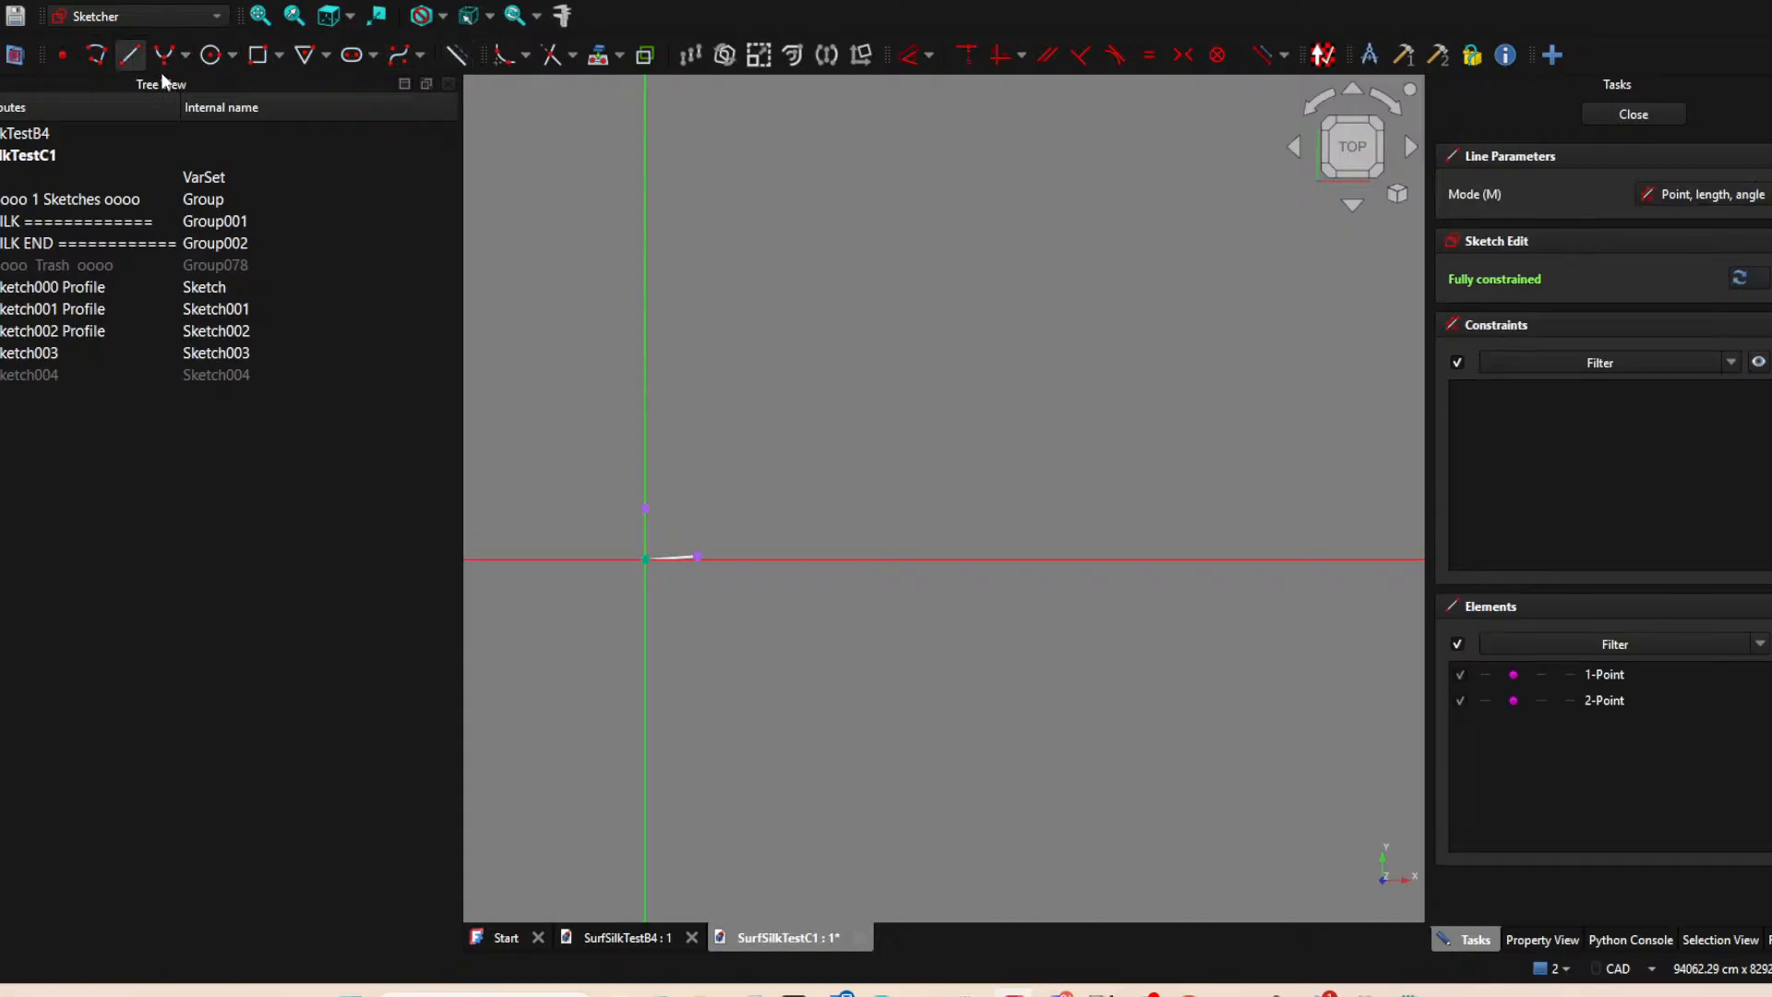
{"action": "left_click", "coordinate": [699, 556]}
{"action": "left_click", "coordinate": [740, 508]}
{"action": "right_click", "coordinate": [773, 510]}
Align the diagonal line's upper end horizontally with the projected point on the vertical axis and close the sketch.
{"action": "left_click", "coordinate": [741, 508]}
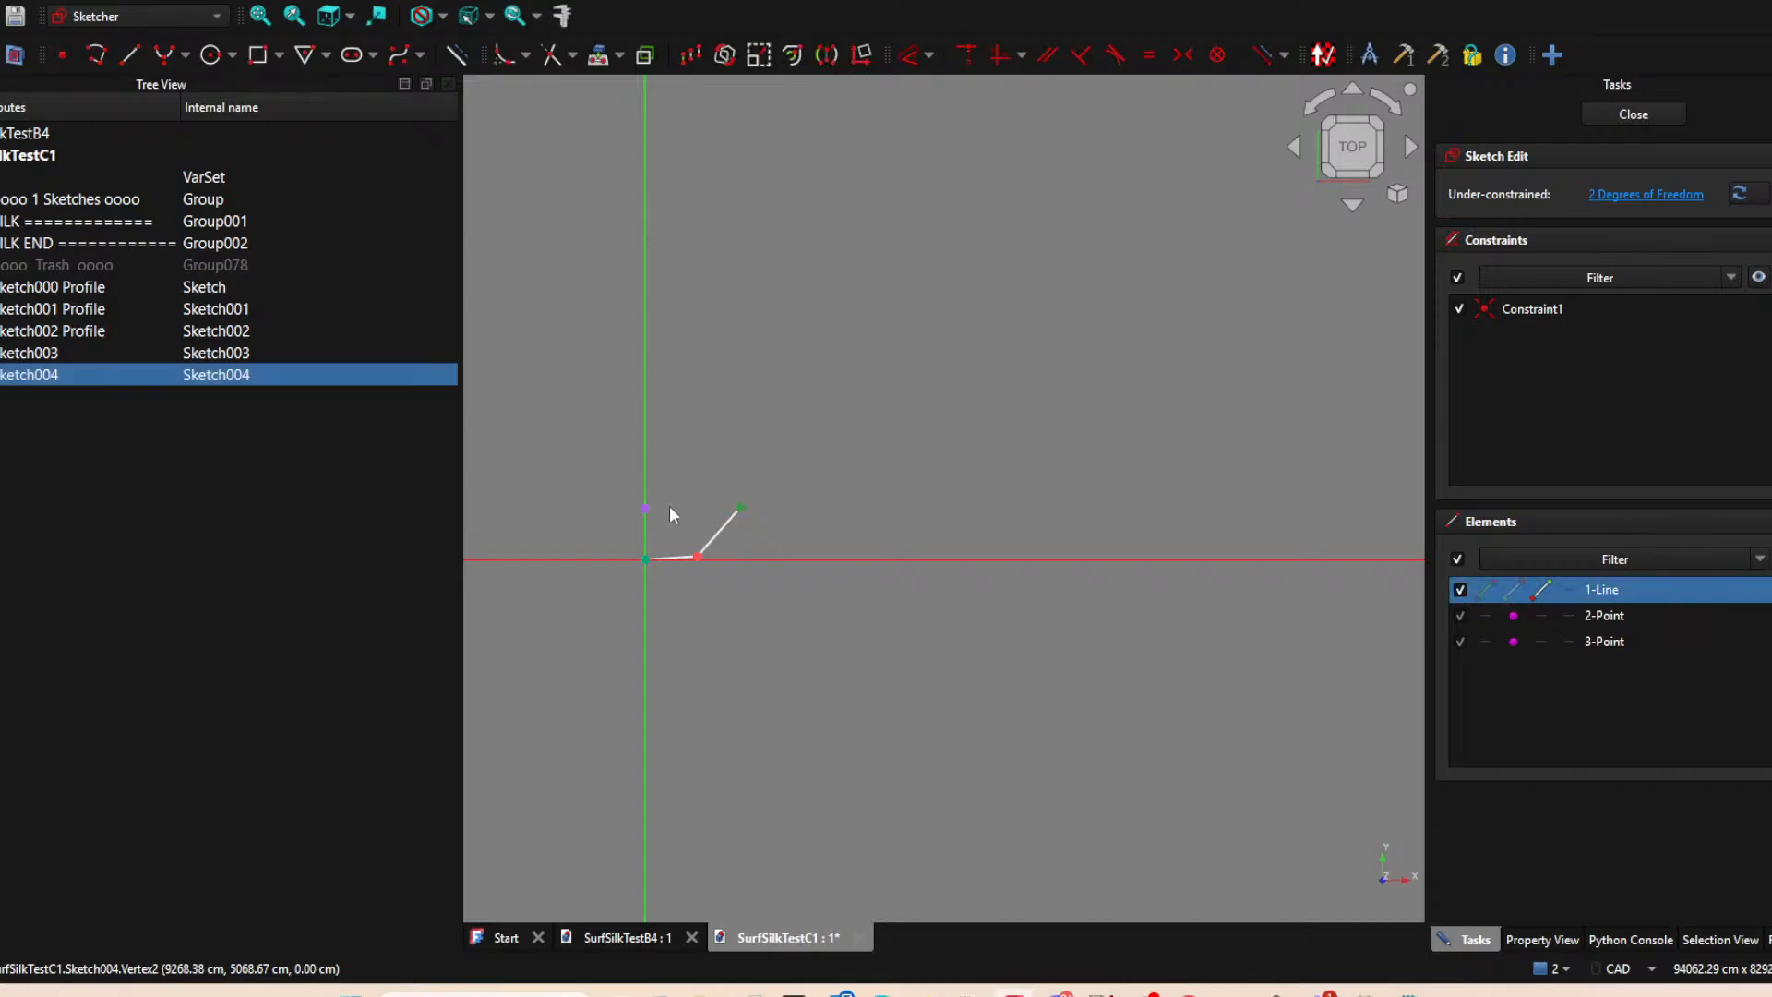
{"action": "left_click", "coordinate": [652, 507]}
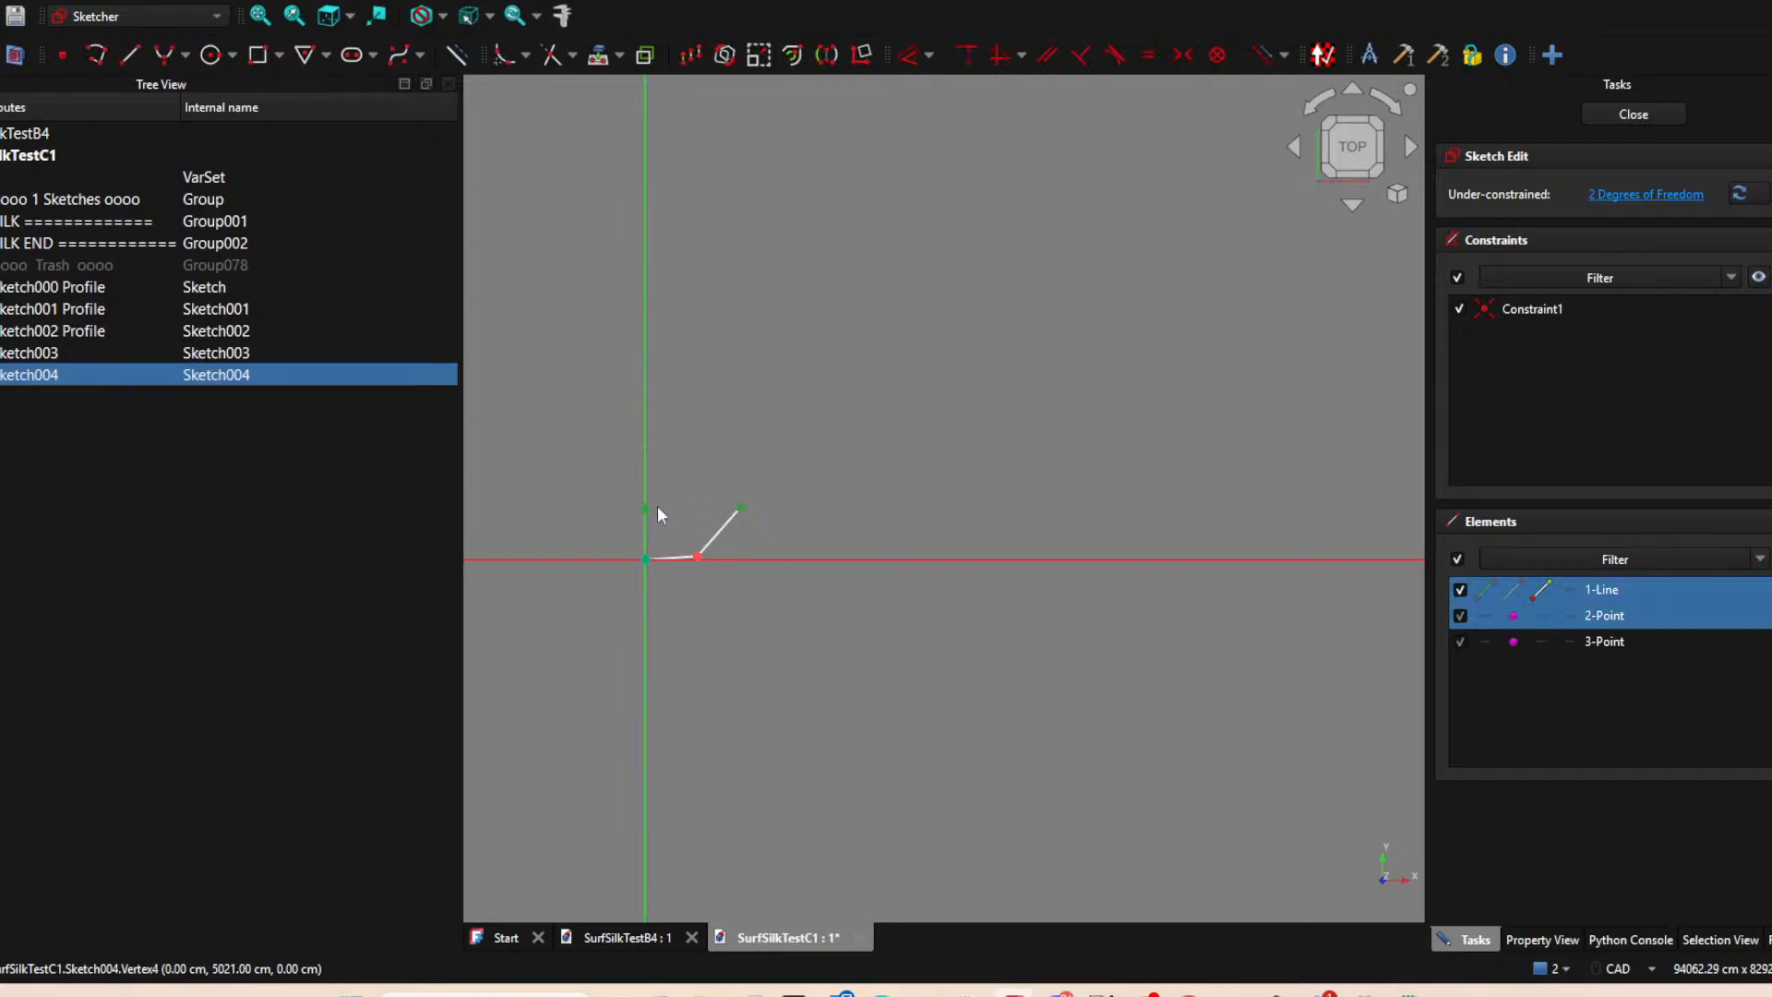
{"action": "key", "text": "h"}
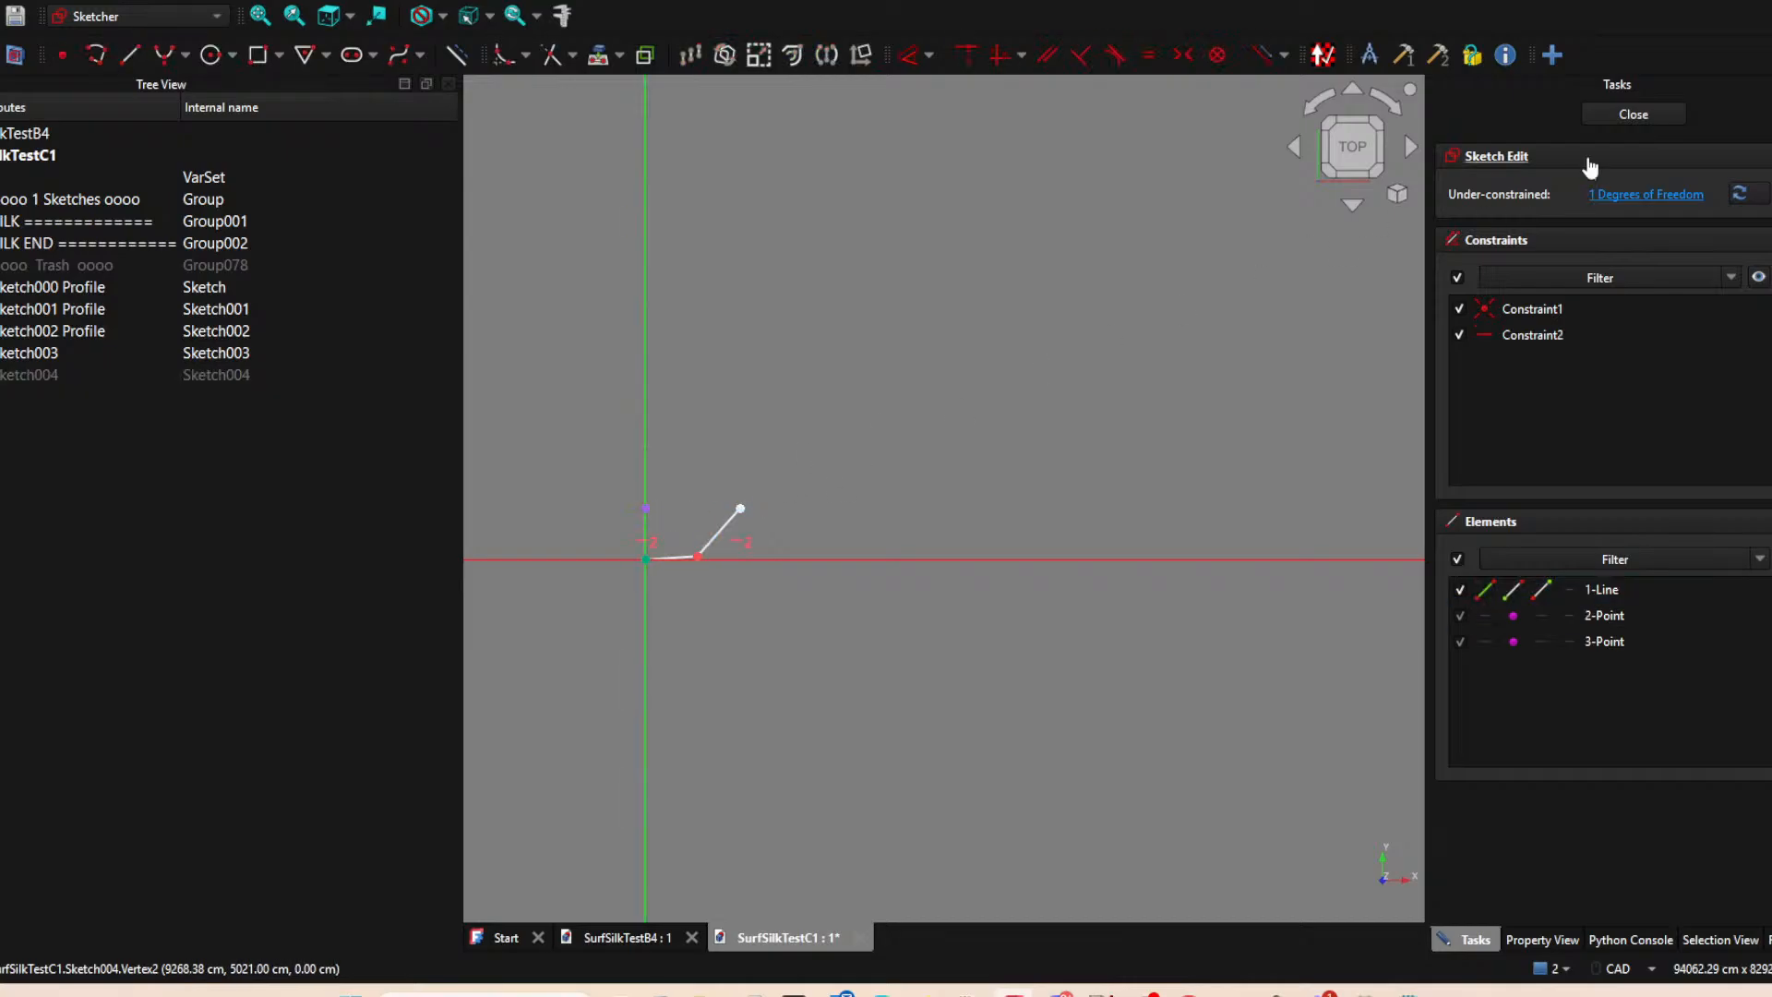
{"action": "left_click", "coordinate": [1633, 115]}
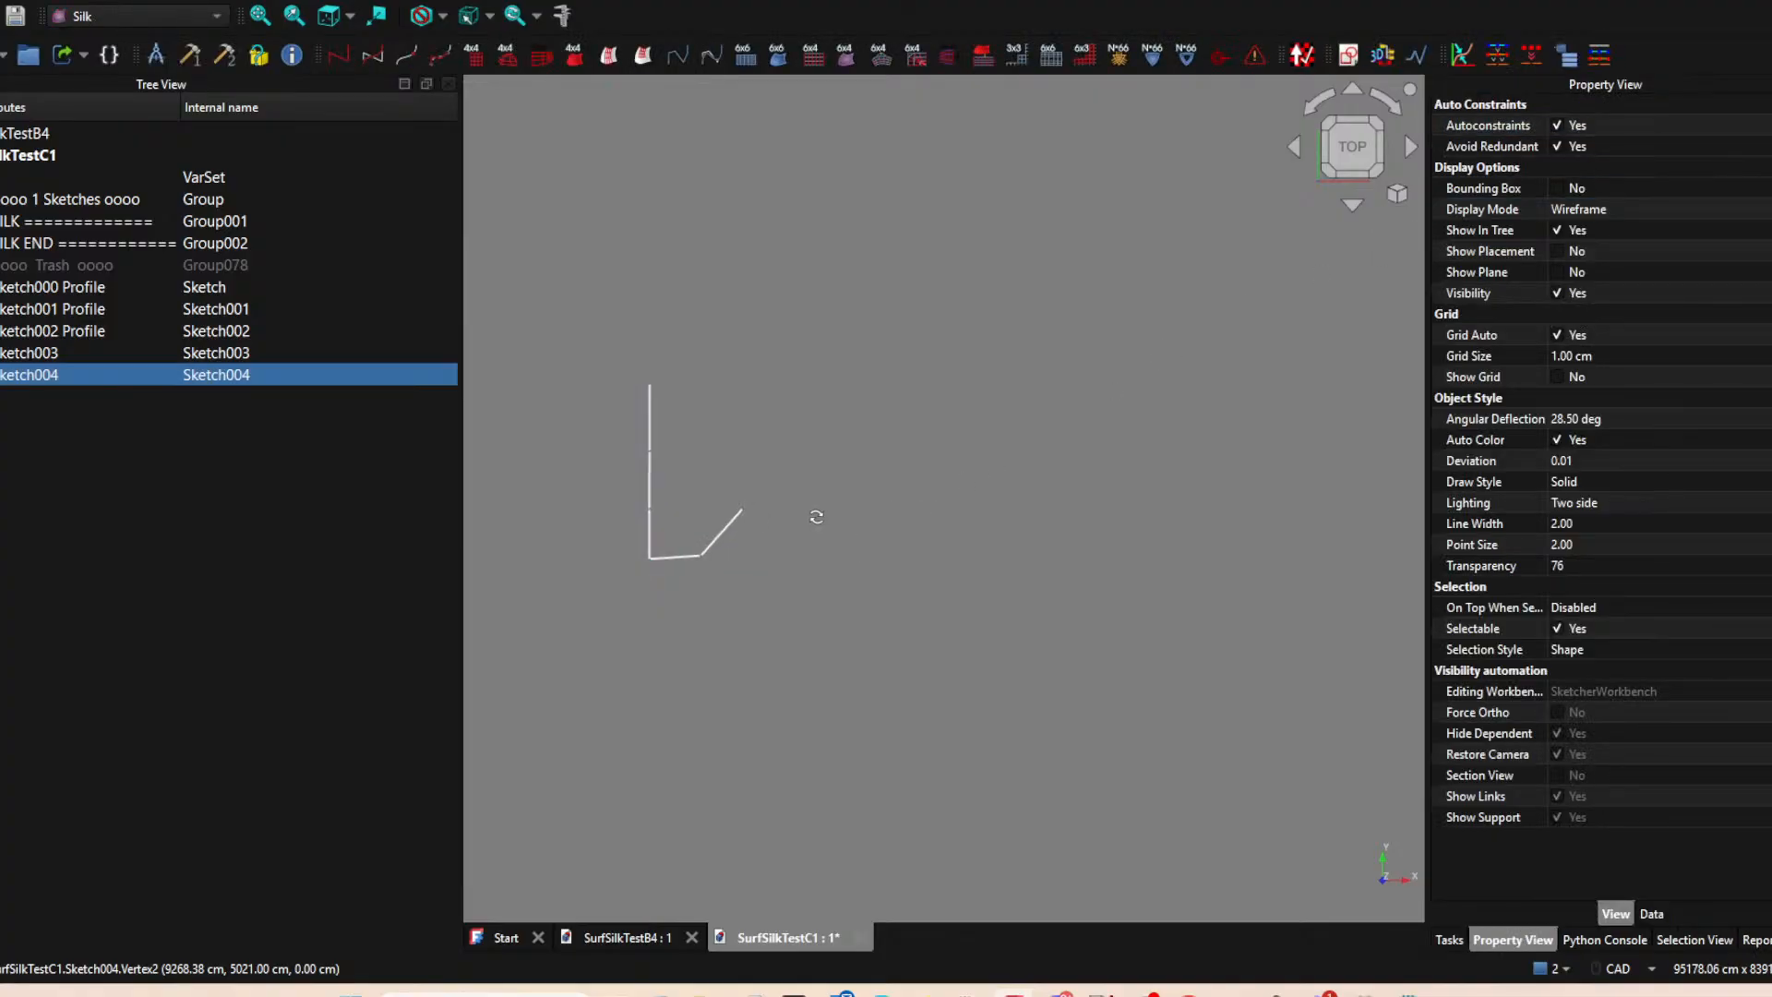
{"action": "left_click", "coordinate": [1054, 406]}
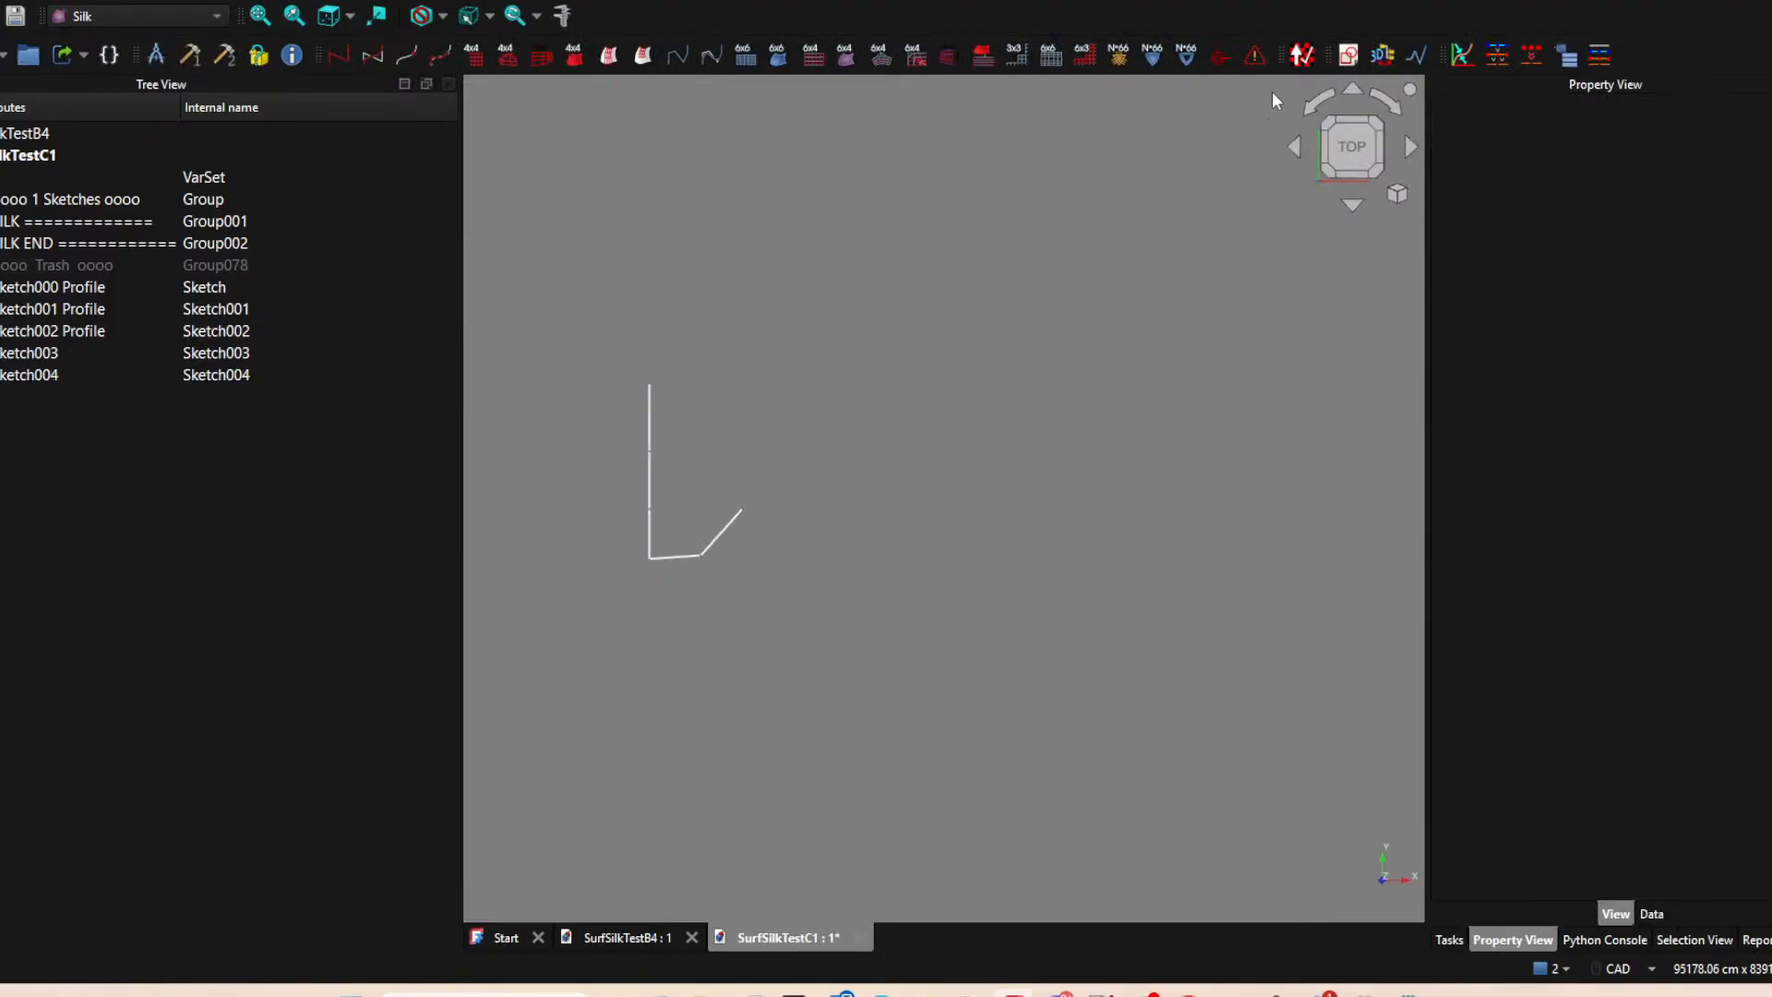
Start a new XY-plane sketch with the Sketch004 line's upper end as external point, removing the projected Sketch001 Profile line.
{"action": "left_click", "coordinate": [1349, 57]}
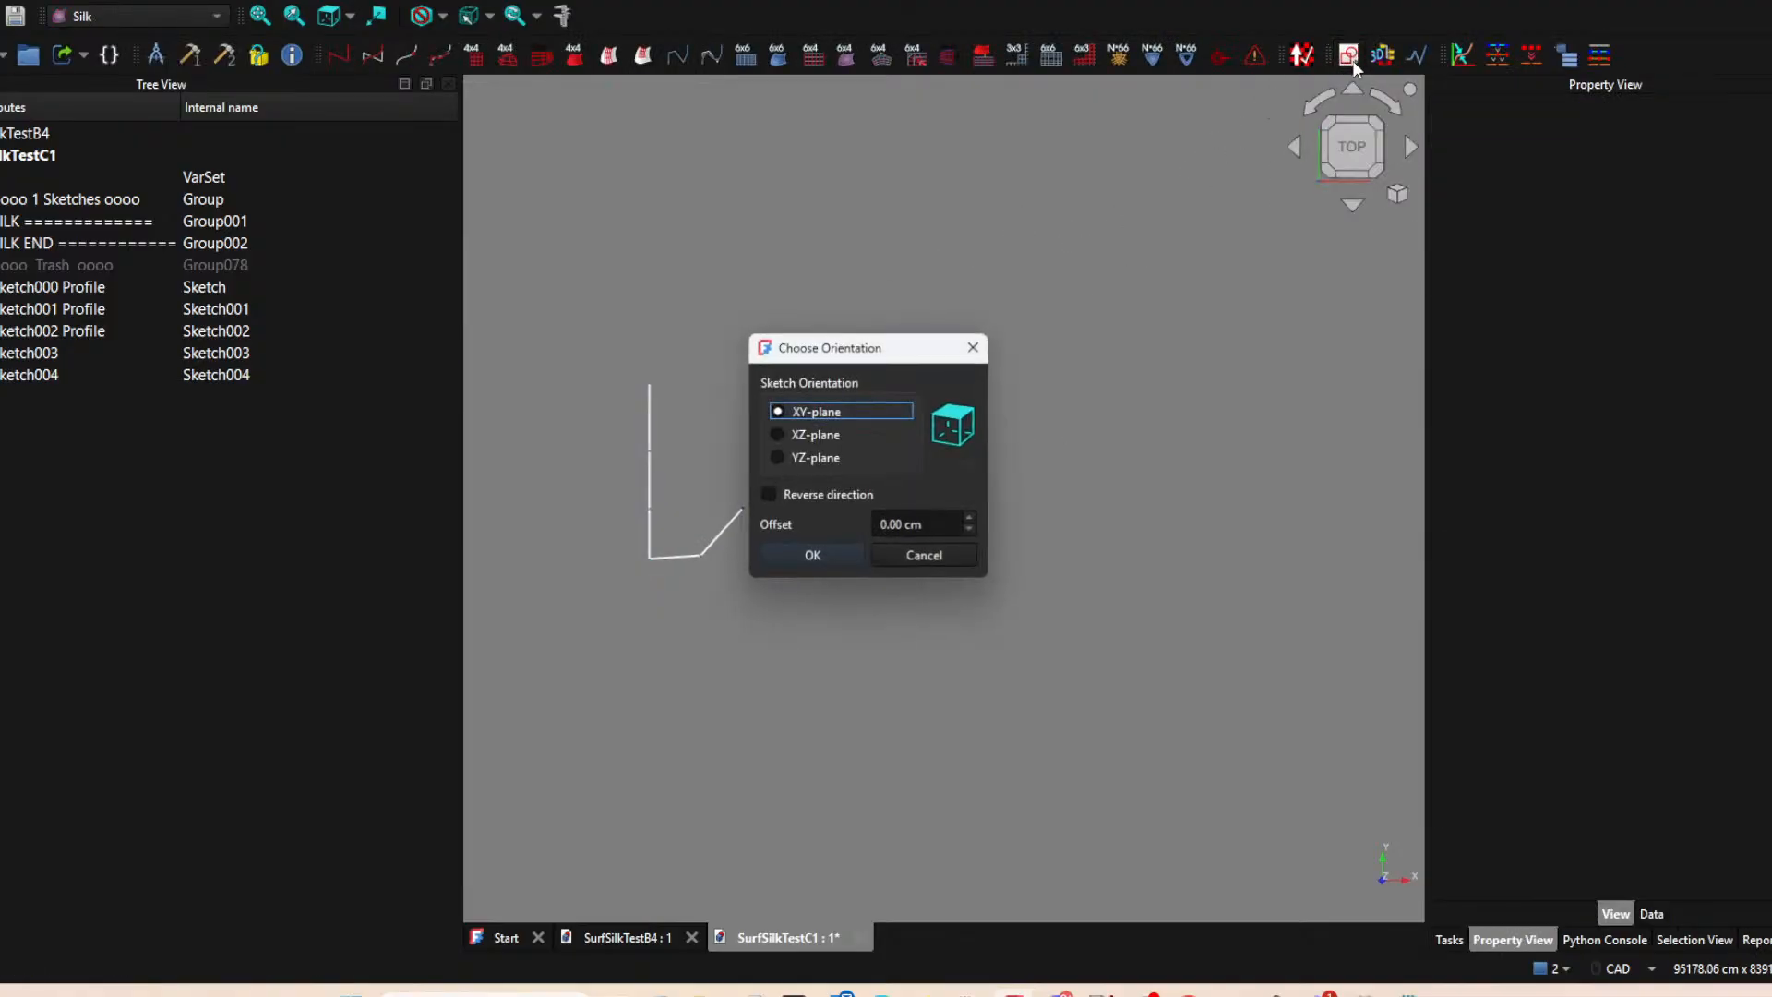
{"action": "left_click", "coordinate": [826, 557]}
{"action": "middle_click_drag", "start_coordinate": [899, 332], "coordinate": [803, 376]}
{"action": "left_click", "coordinate": [598, 55]}
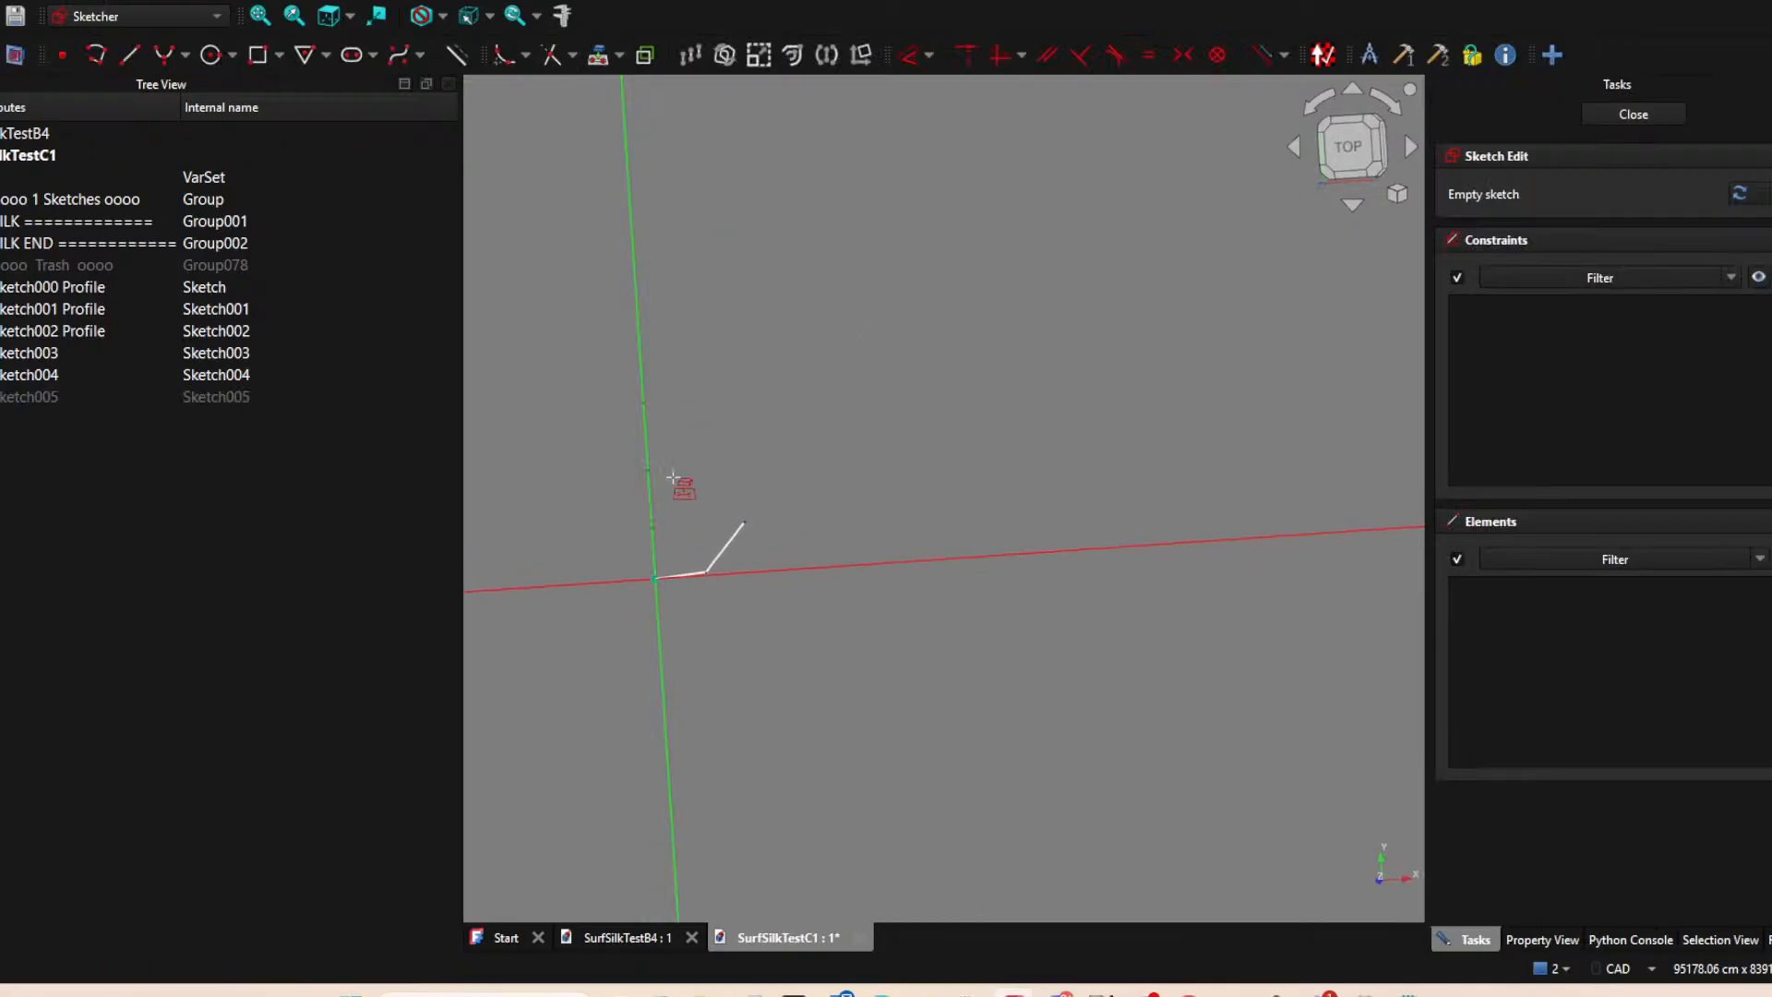
{"action": "left_click", "coordinate": [649, 472]}
{"action": "left_click", "coordinate": [743, 523]}
{"action": "right_click", "coordinate": [777, 482]}
{"action": "left_click", "coordinate": [650, 490]}
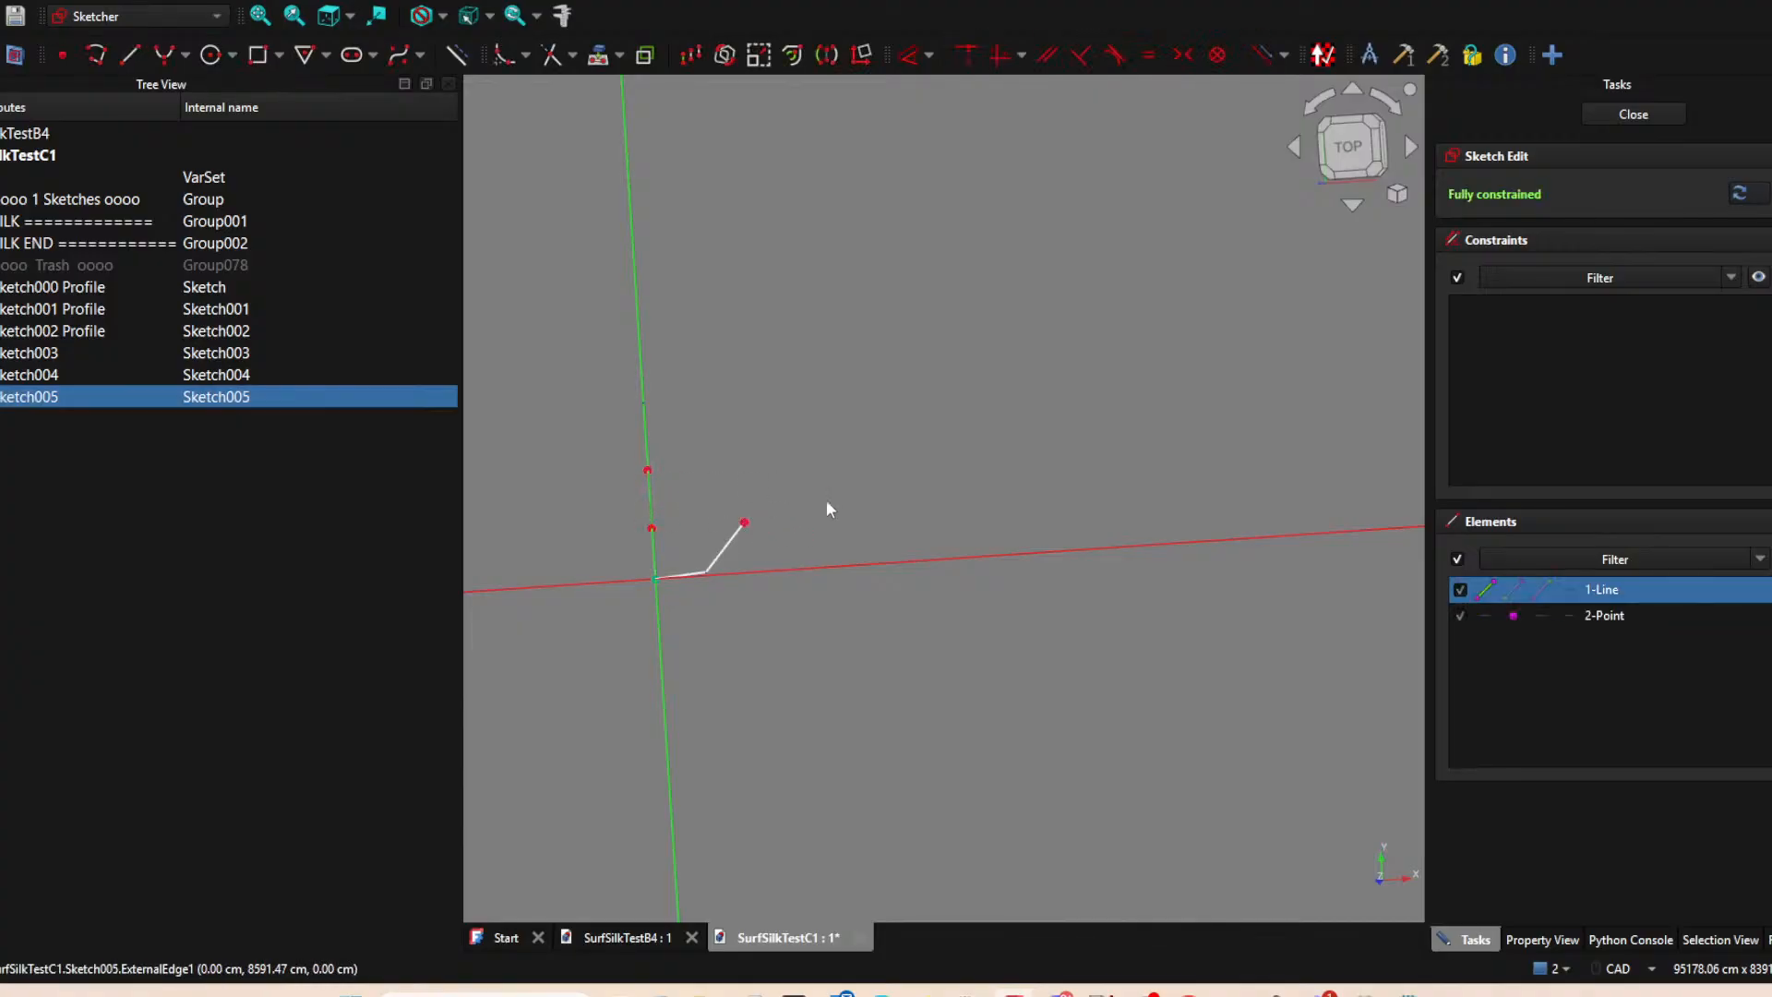
{"action": "key", "text": "Delete"}
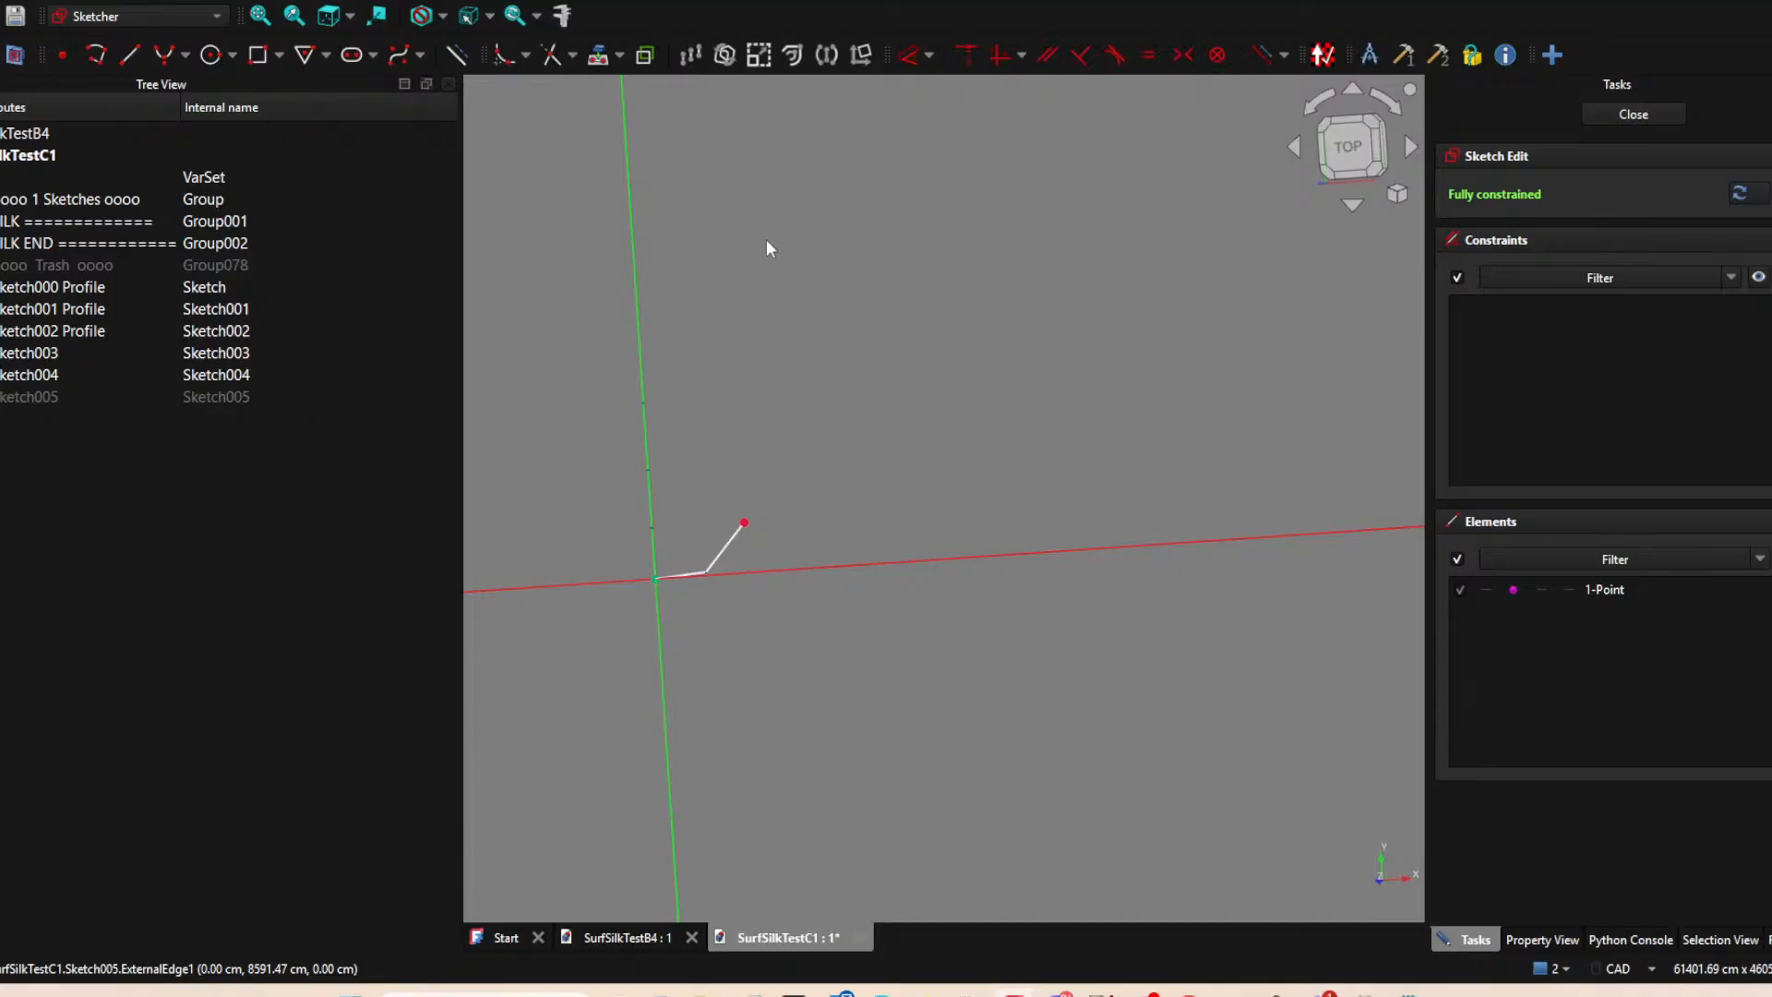
Try to project the upper end of the Sketch001 Profile line as an external point, deleting each unwanted line projection.
{"action": "left_click", "coordinate": [599, 57]}
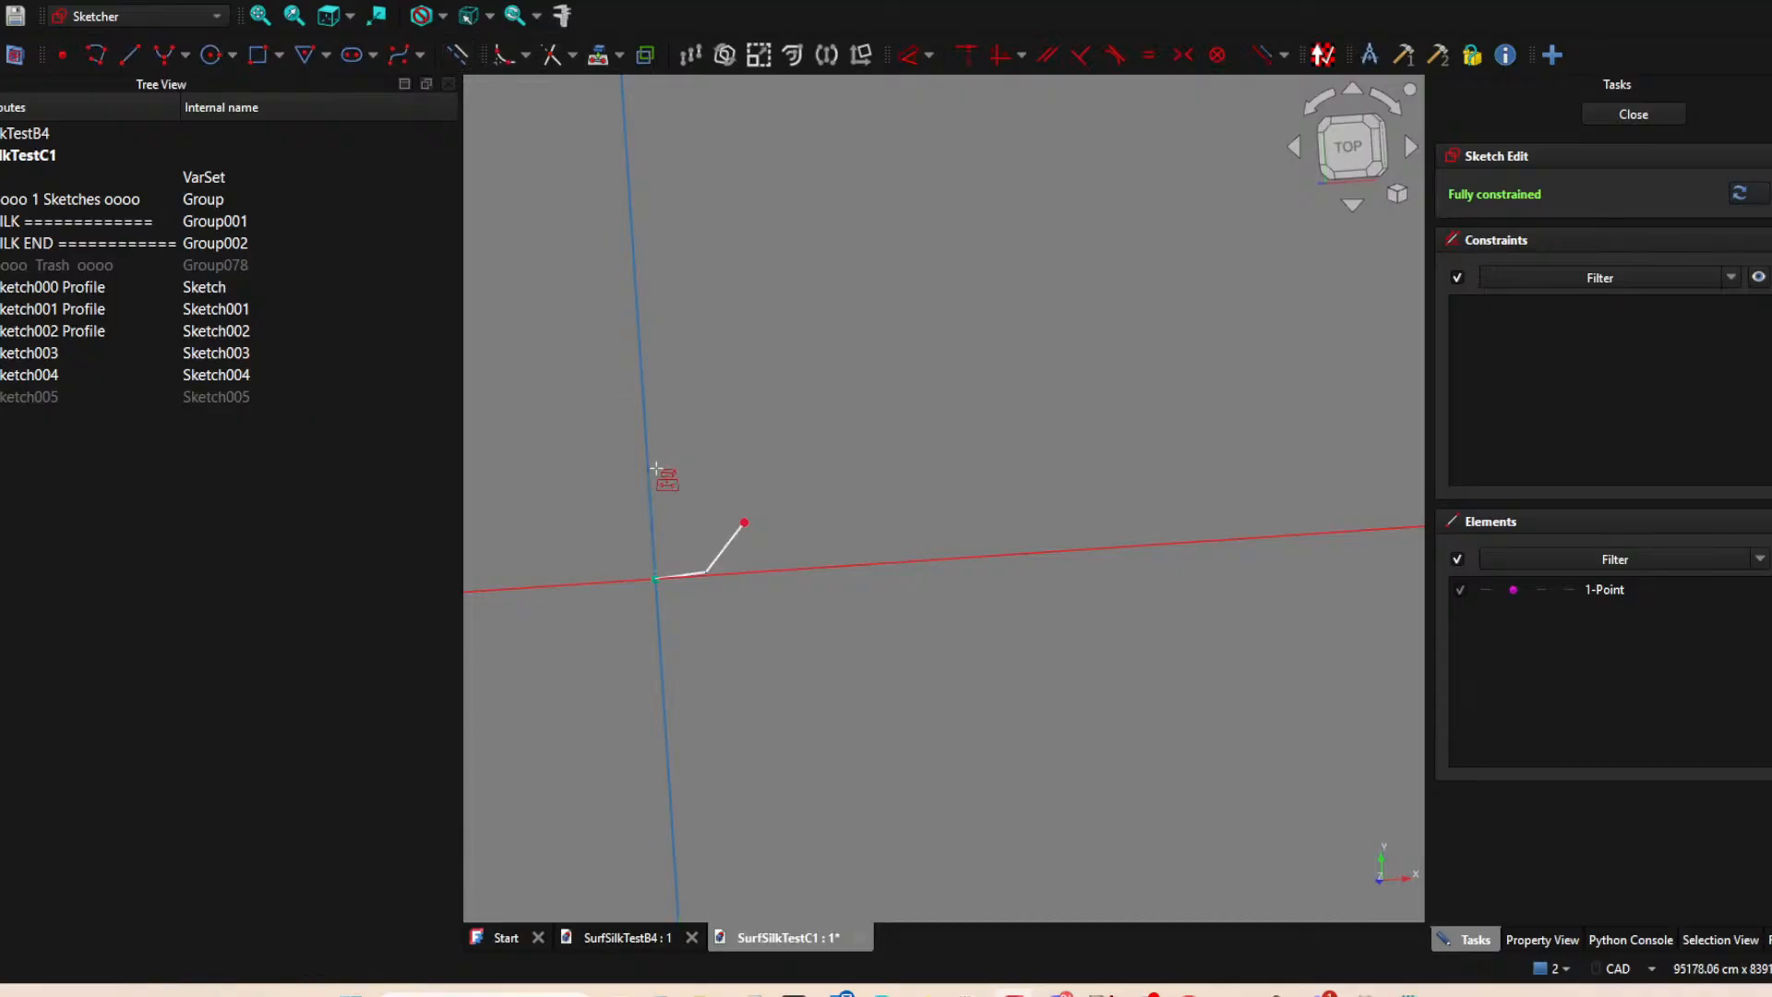
{"action": "left_click", "coordinate": [649, 473]}
{"action": "right_click", "coordinate": [842, 447]}
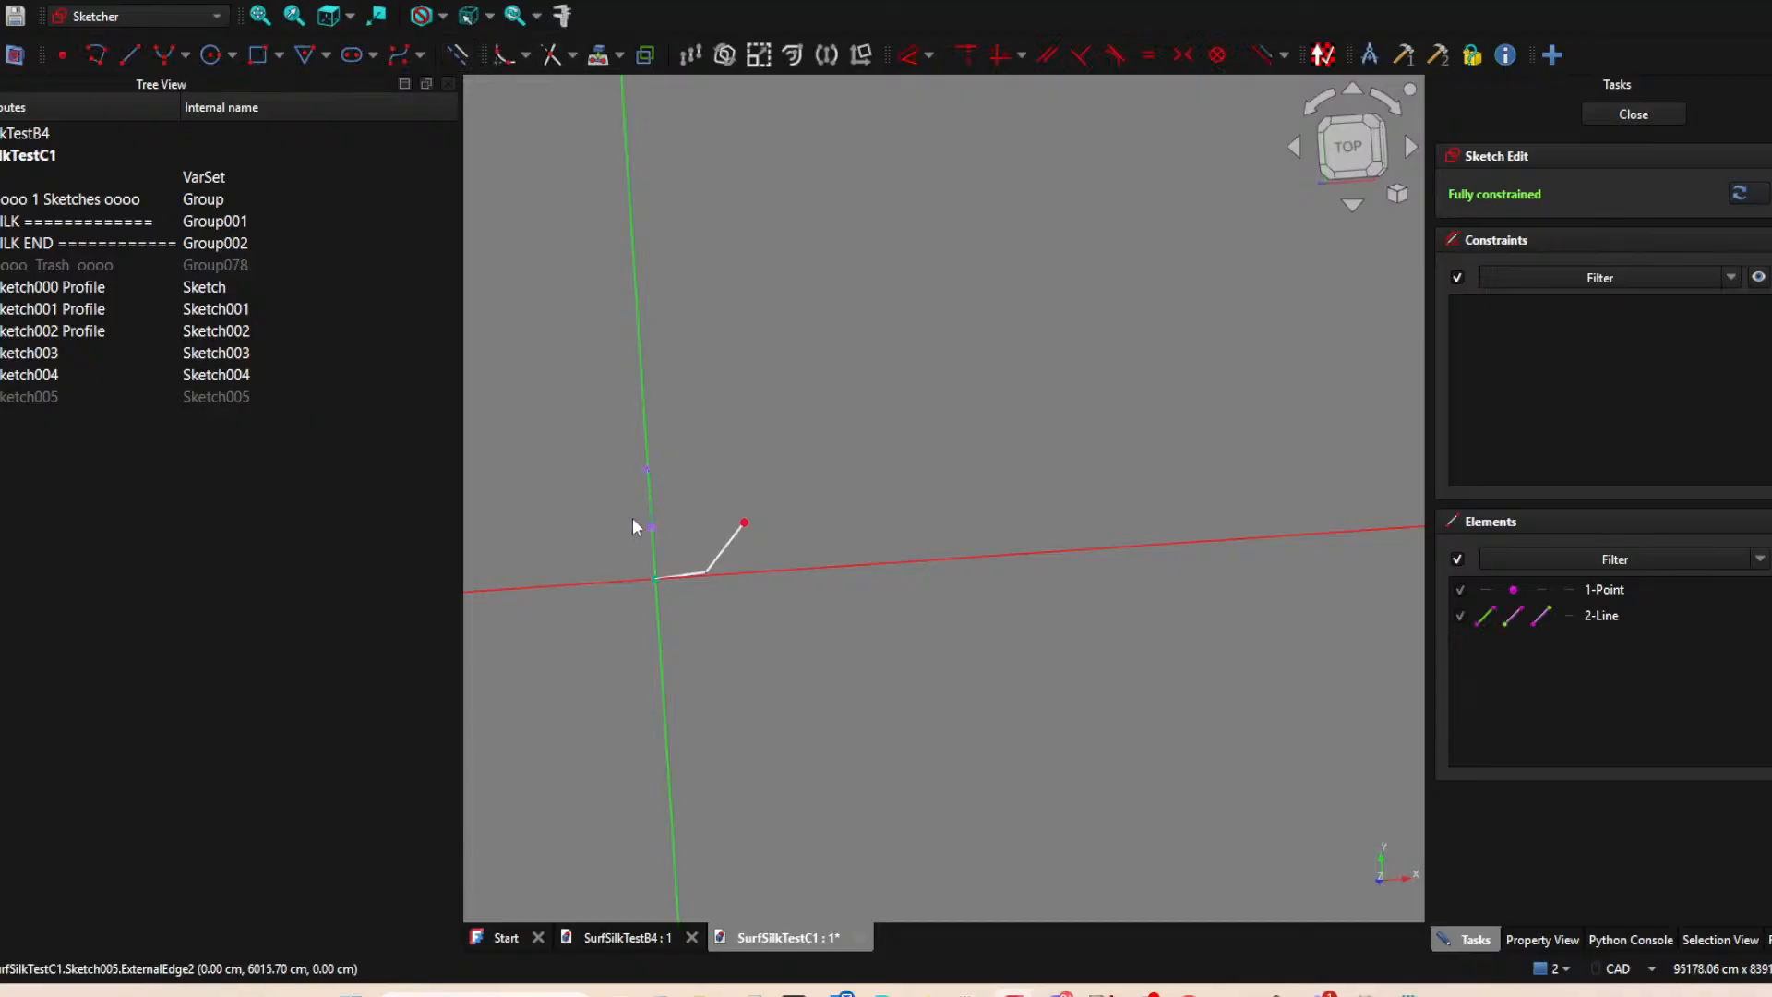
{"action": "left_click", "coordinate": [649, 512]}
{"action": "key", "text": "Delete"}
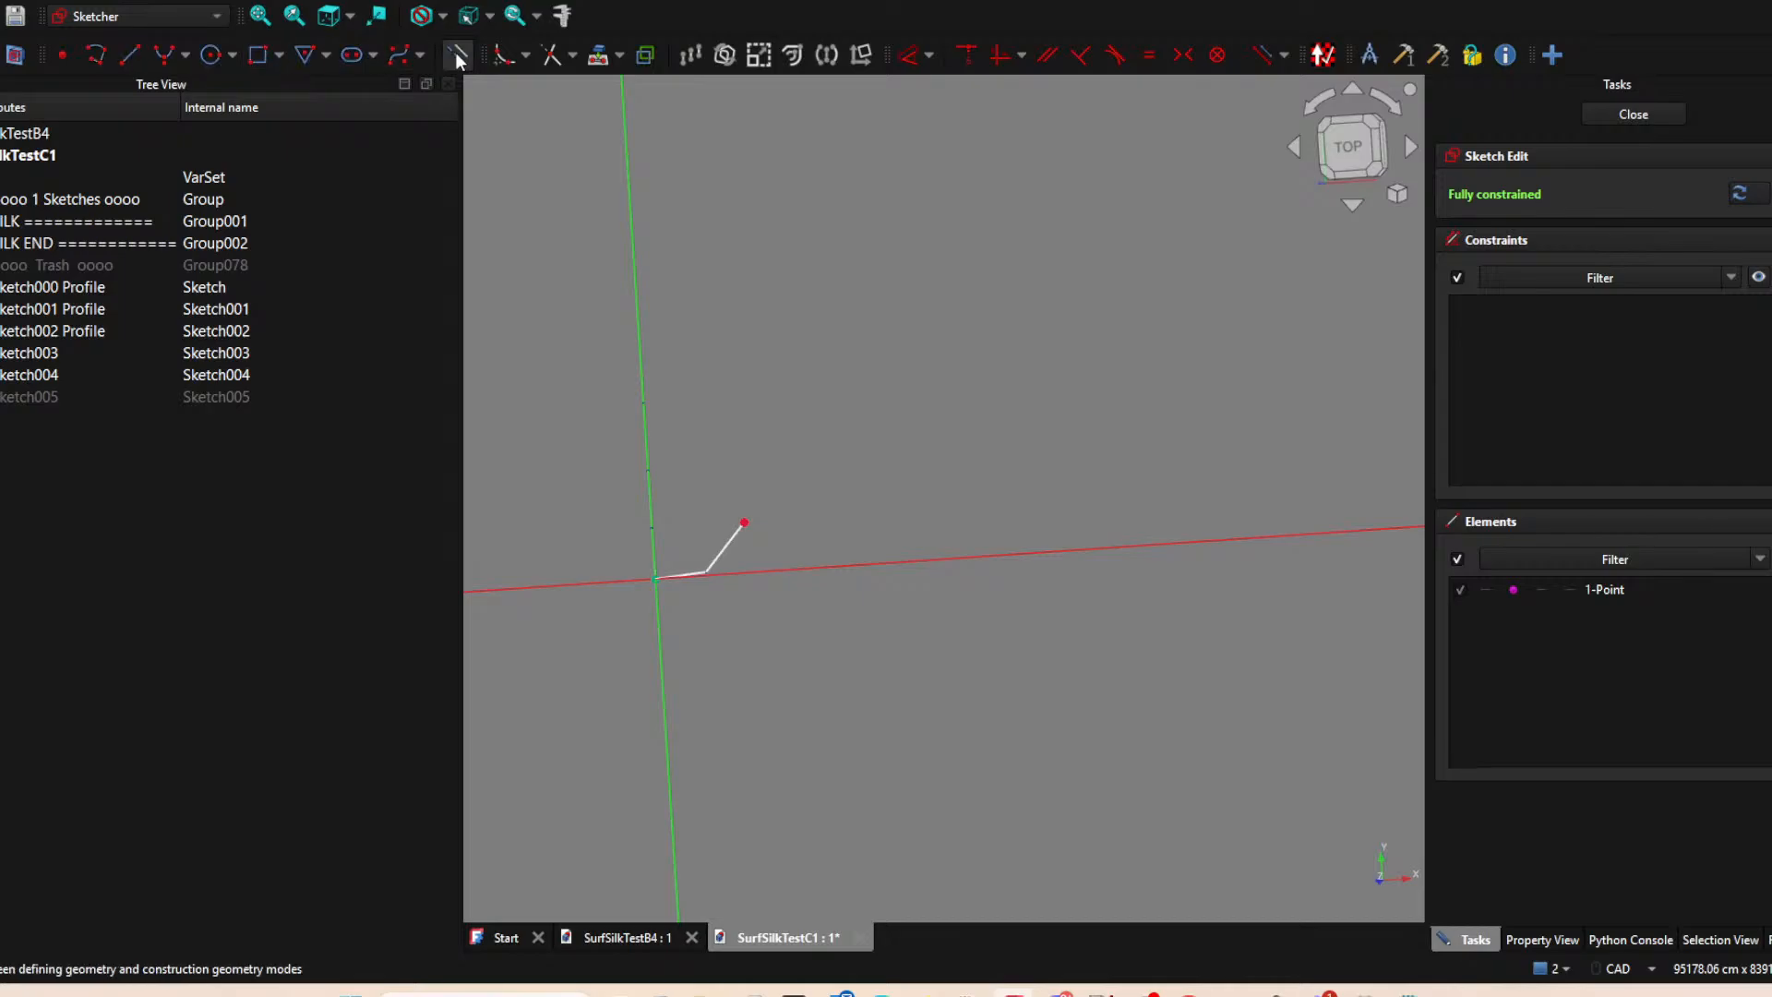
{"action": "left_click", "coordinate": [598, 55]}
{"action": "left_click", "coordinate": [650, 478]}
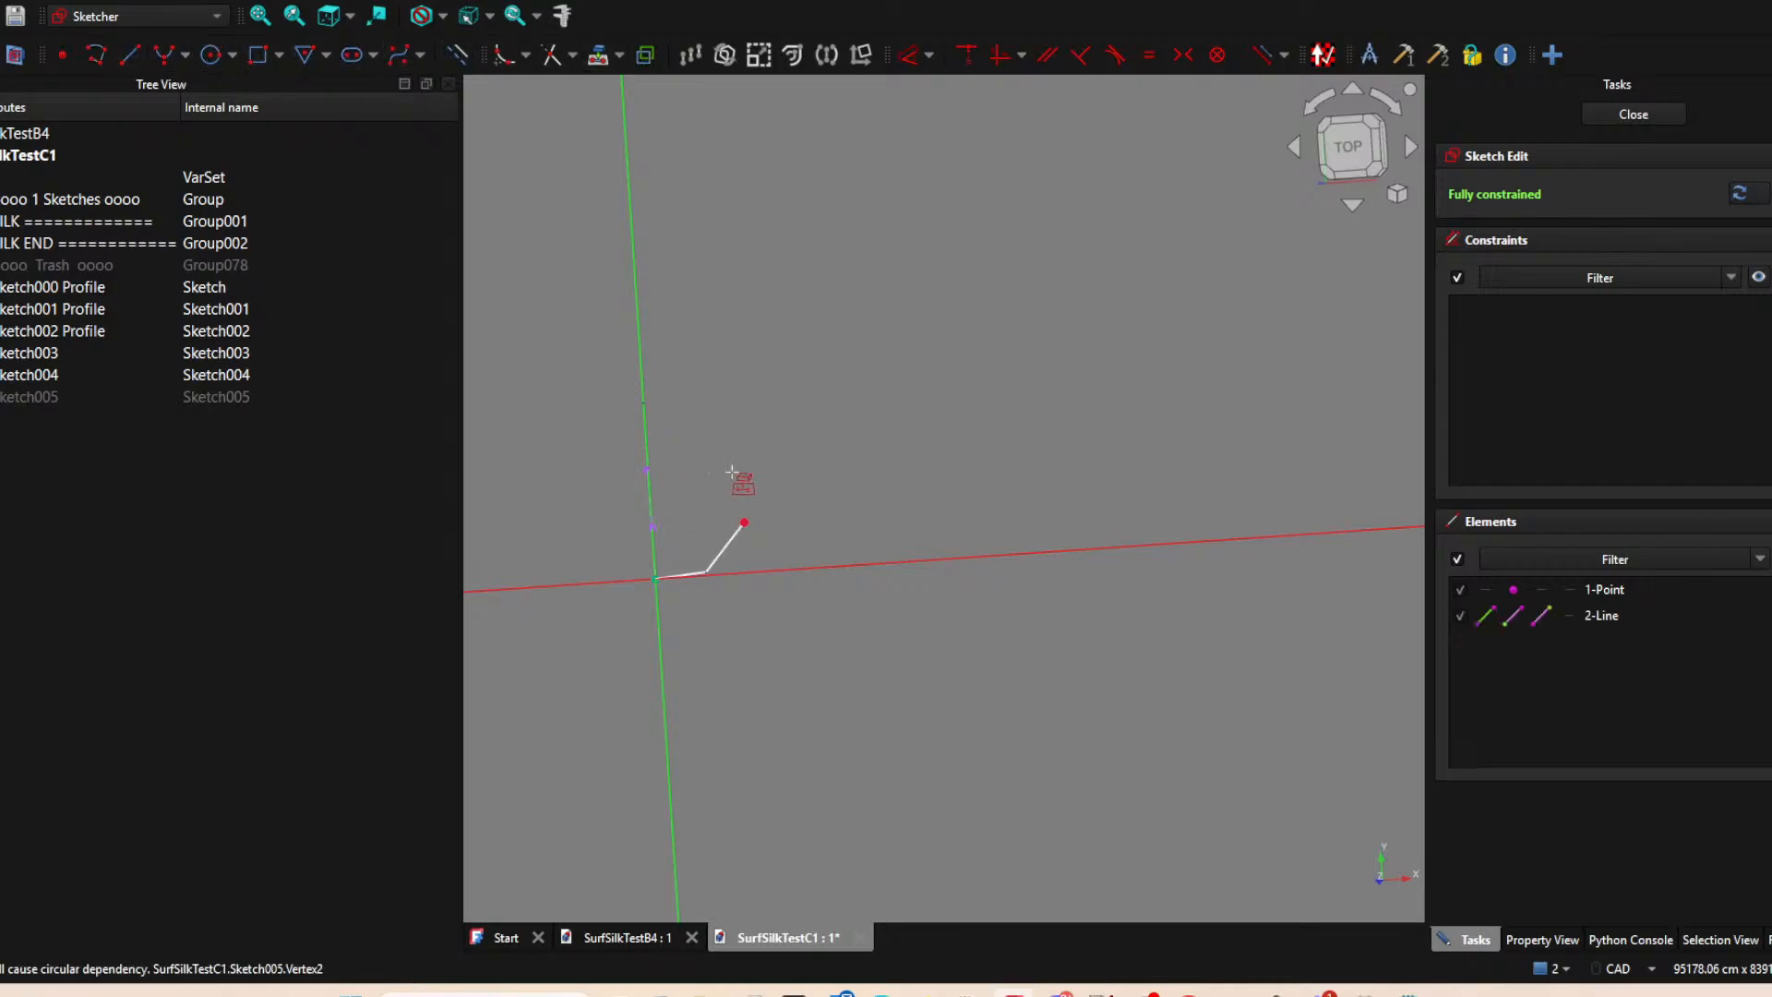
{"action": "left_click", "coordinate": [655, 492]}
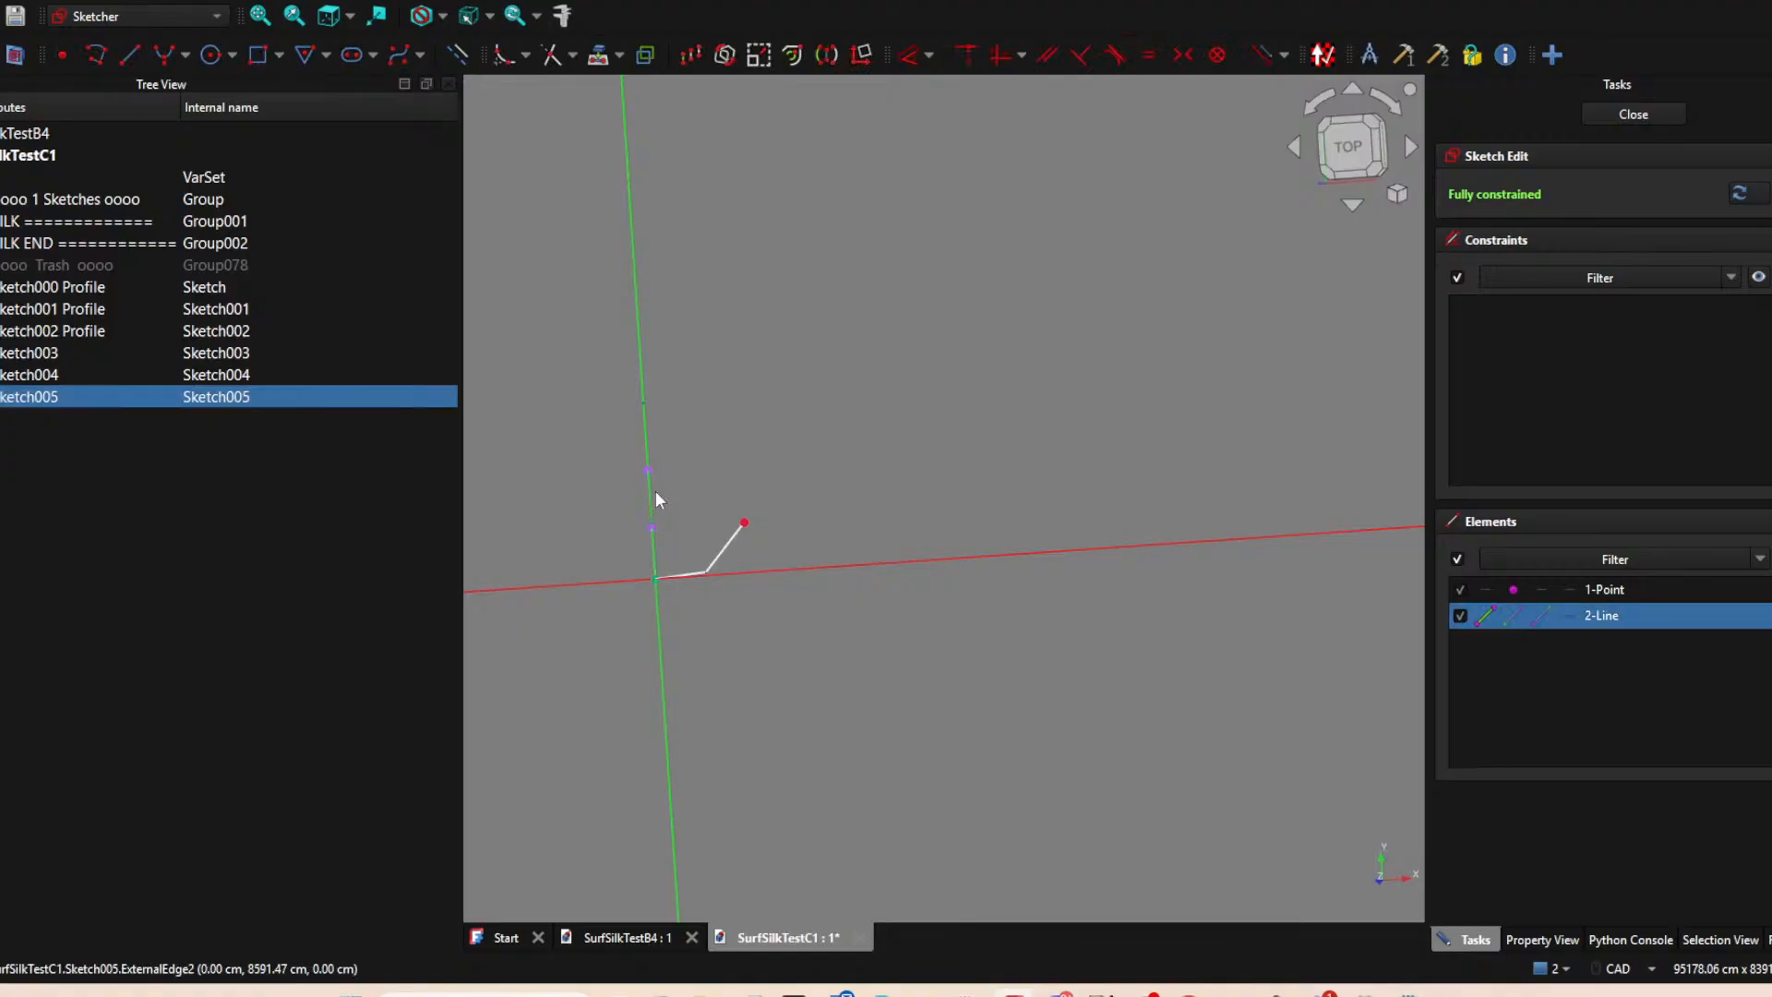
{"action": "key", "text": "Delete"}
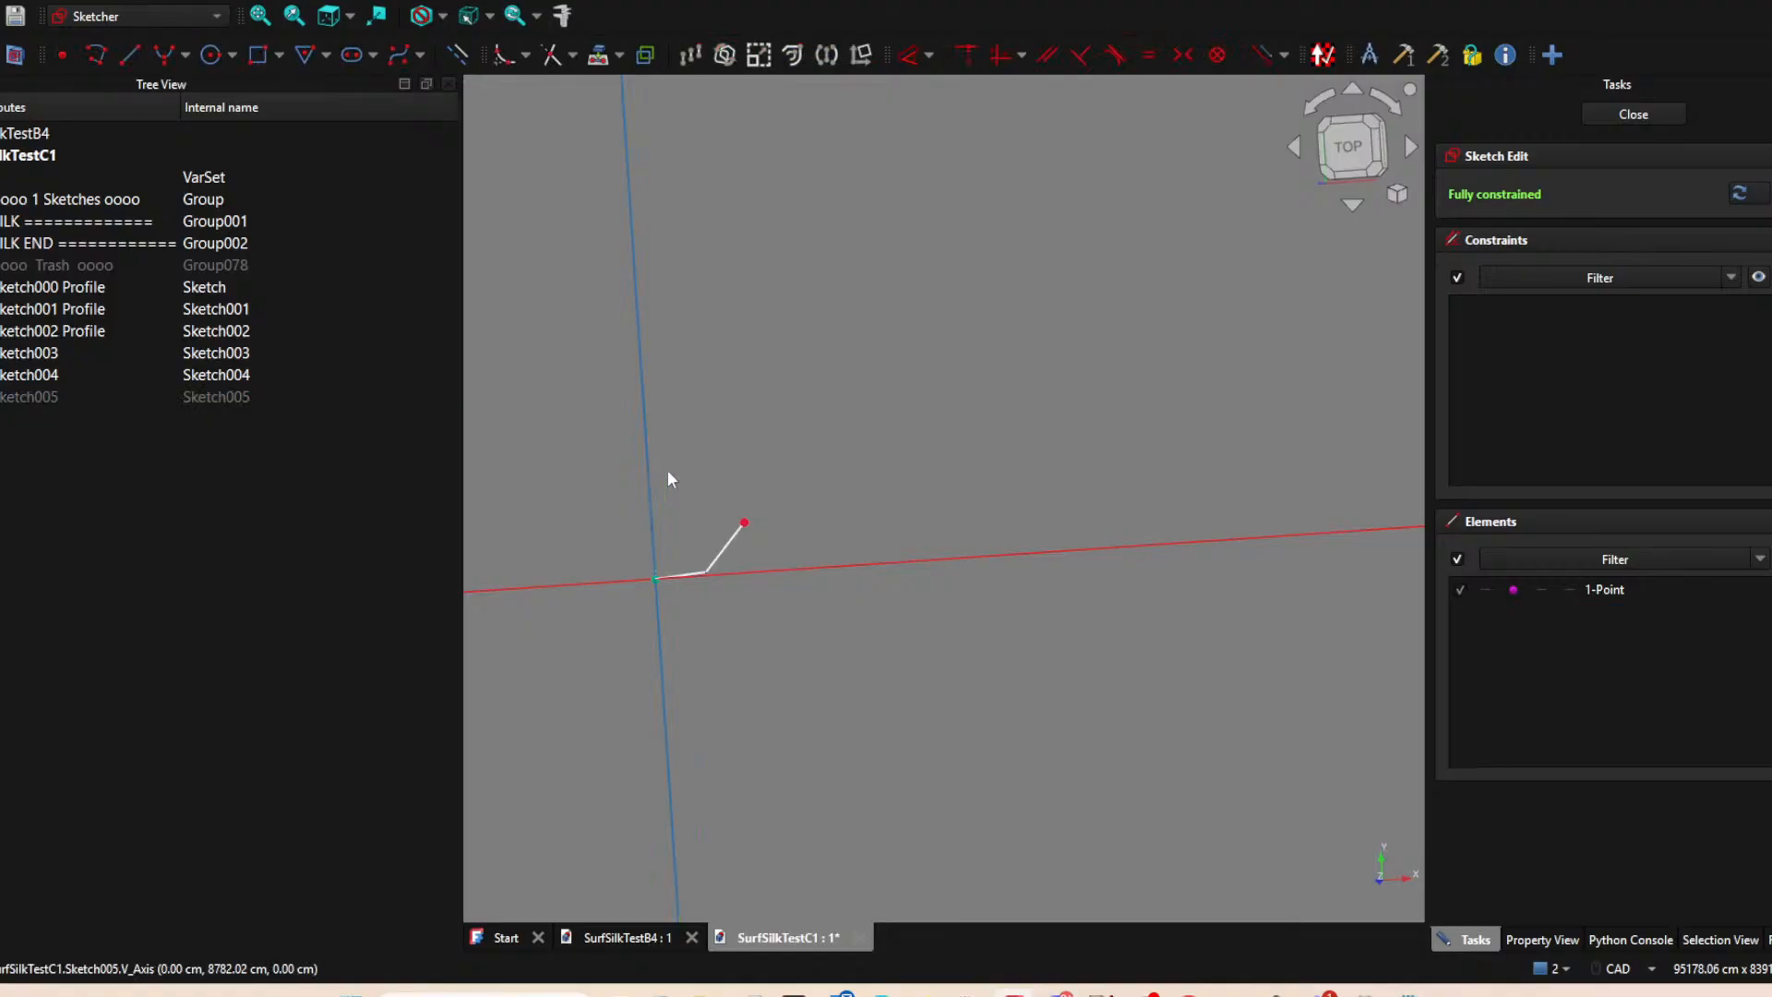
Hide Sketch002 Profile and project the upper end of the Sketch001 Profile line as an external point.
{"action": "left_click", "coordinate": [646, 421]}
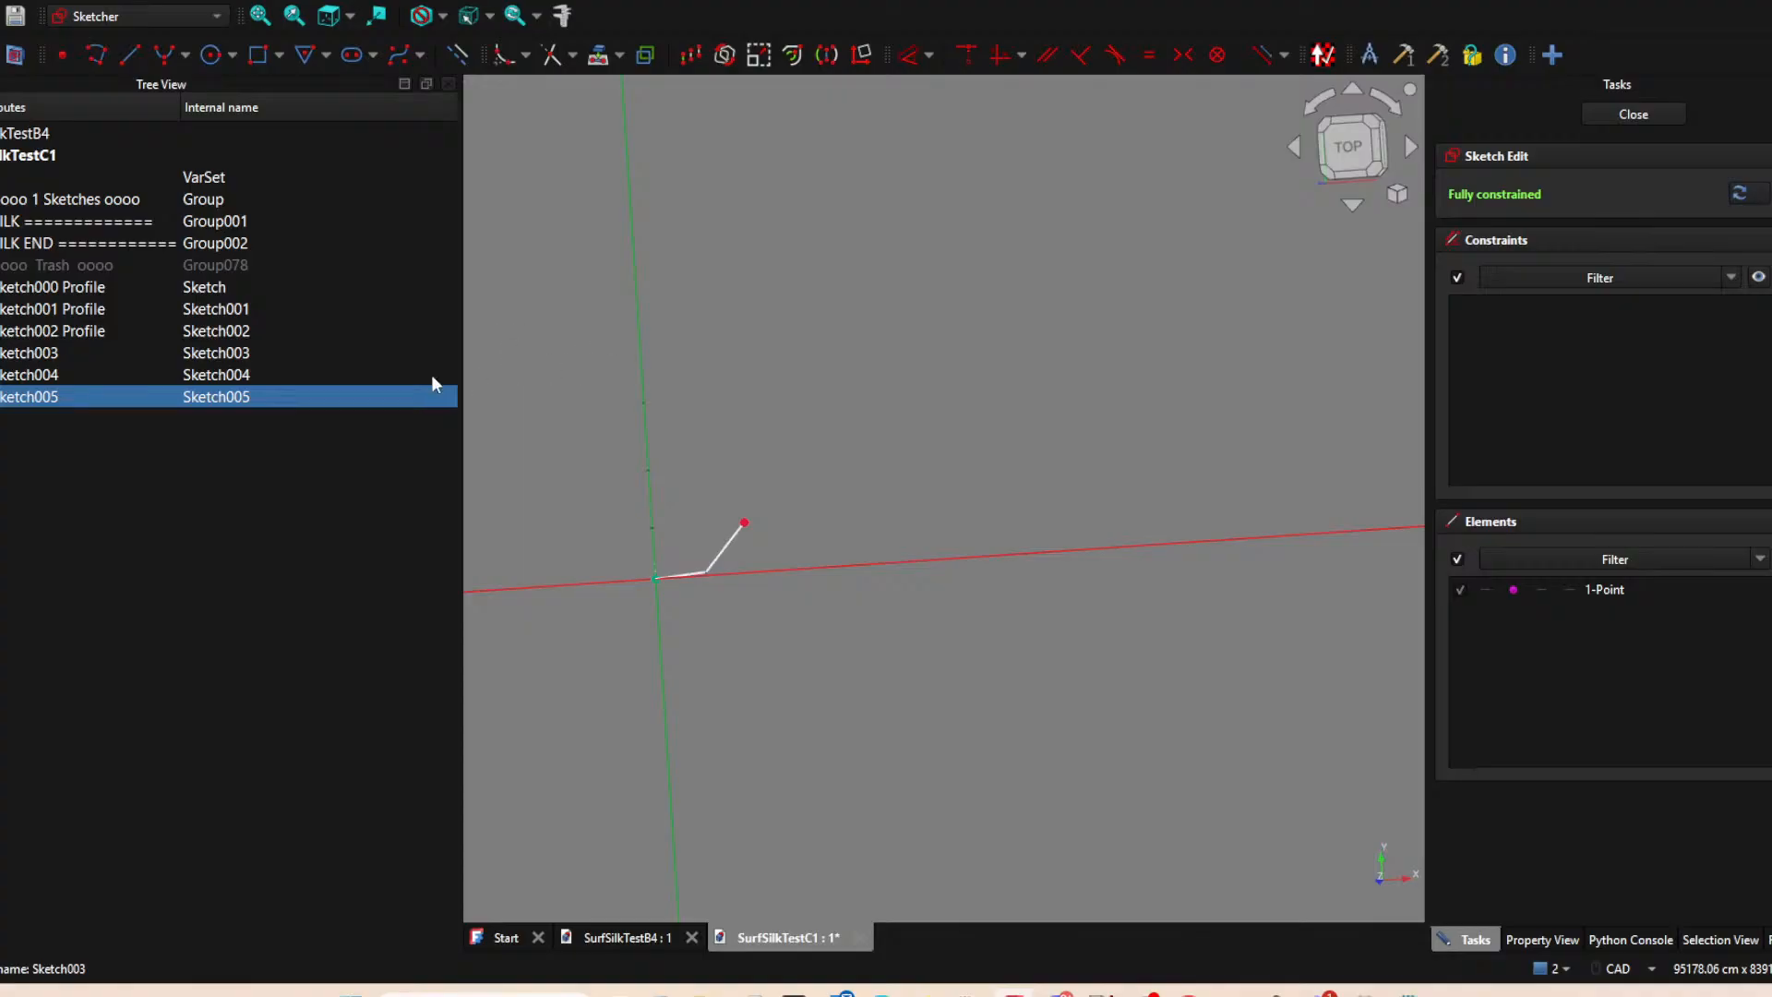
{"action": "left_click", "coordinate": [105, 374]}
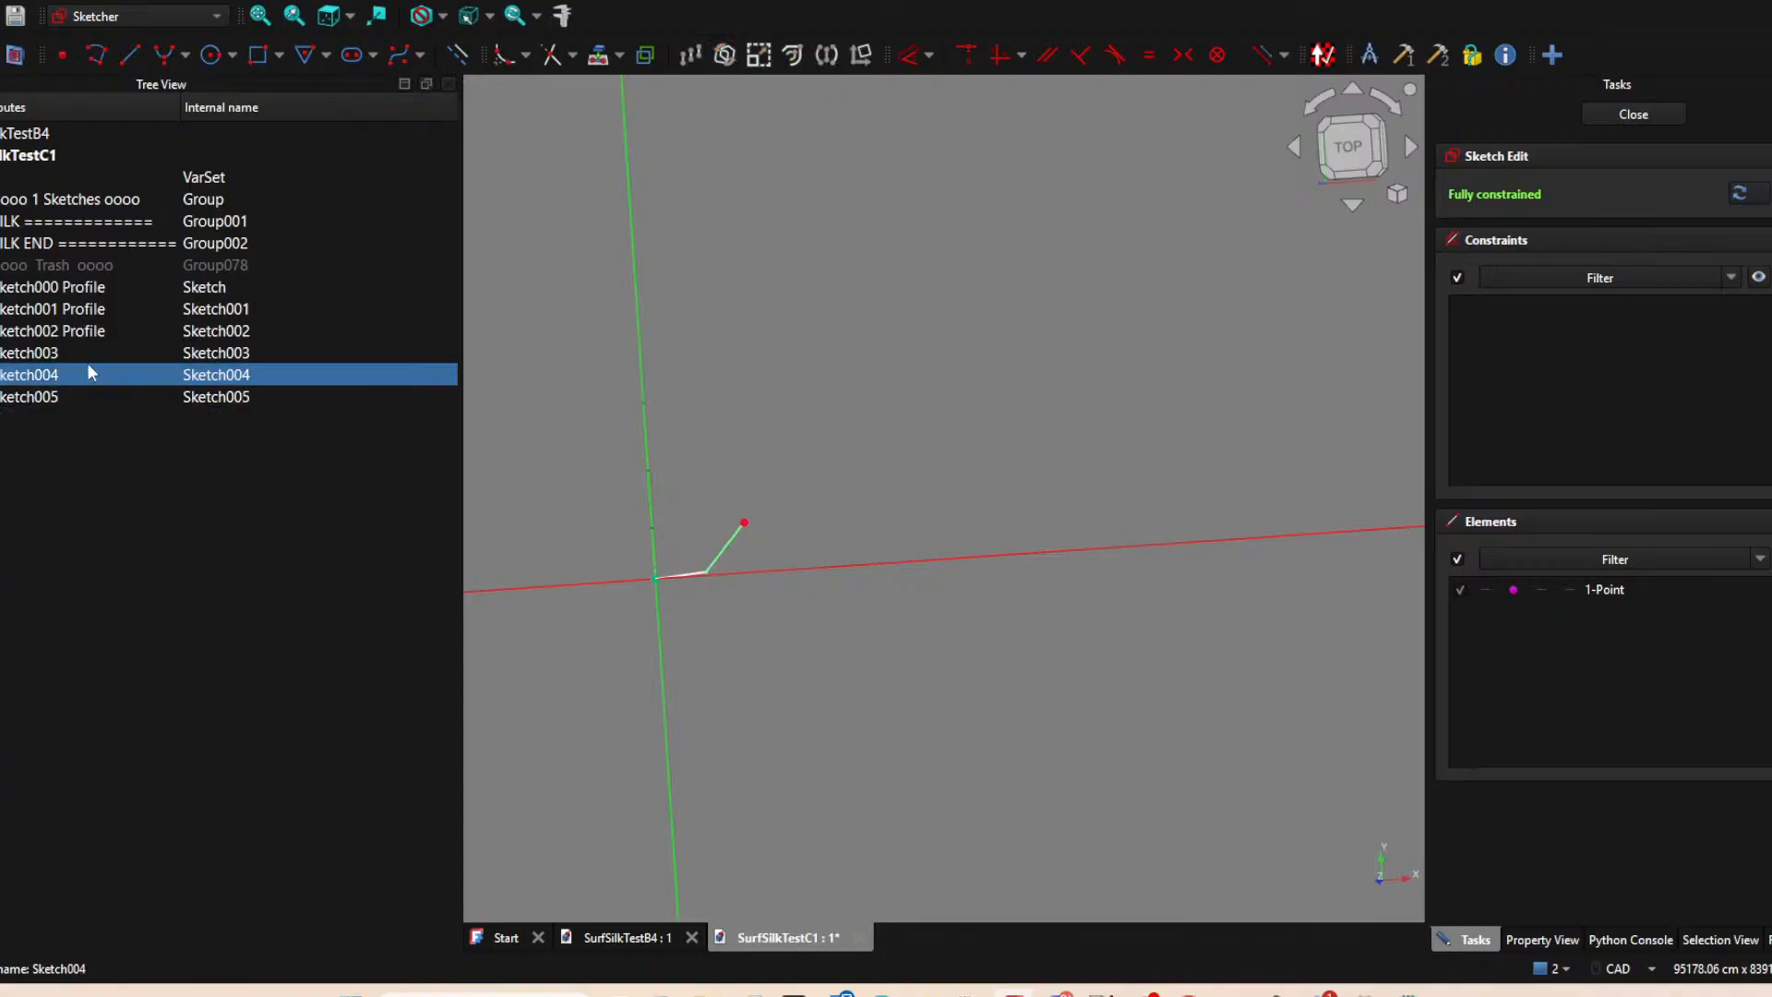
{"action": "left_click", "coordinate": [72, 353]}
{"action": "left_click", "coordinate": [71, 335]}
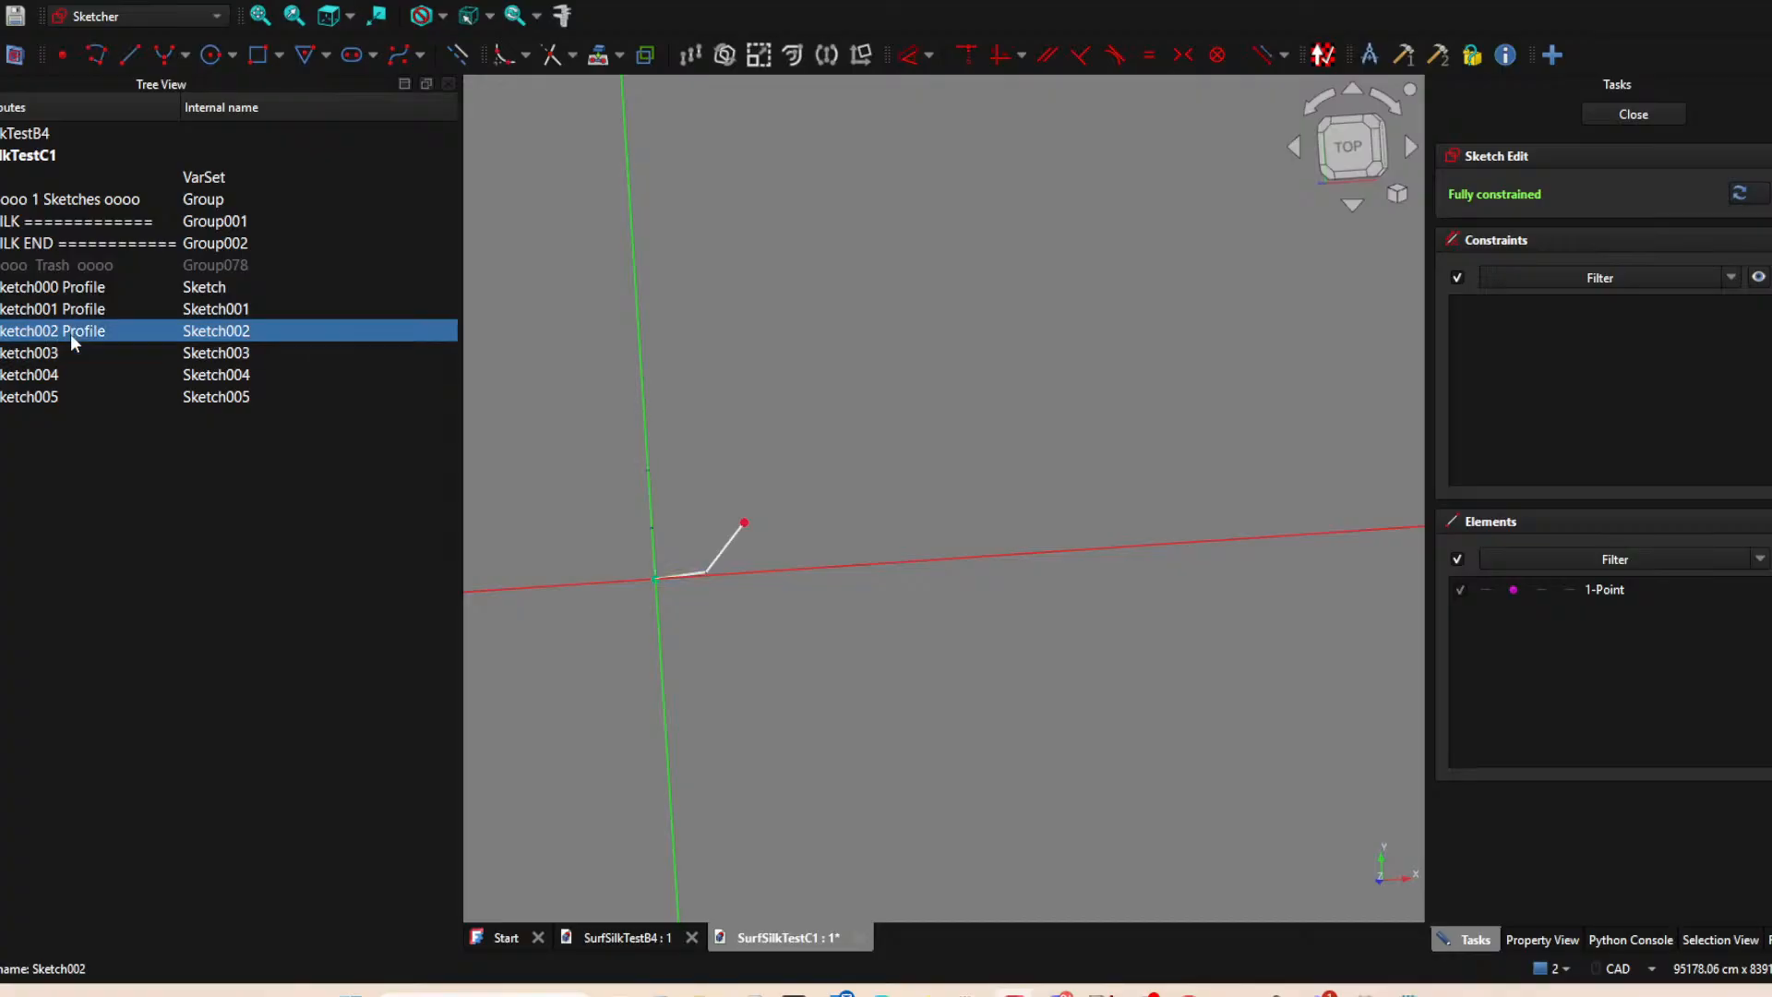
{"action": "key", "text": "space"}
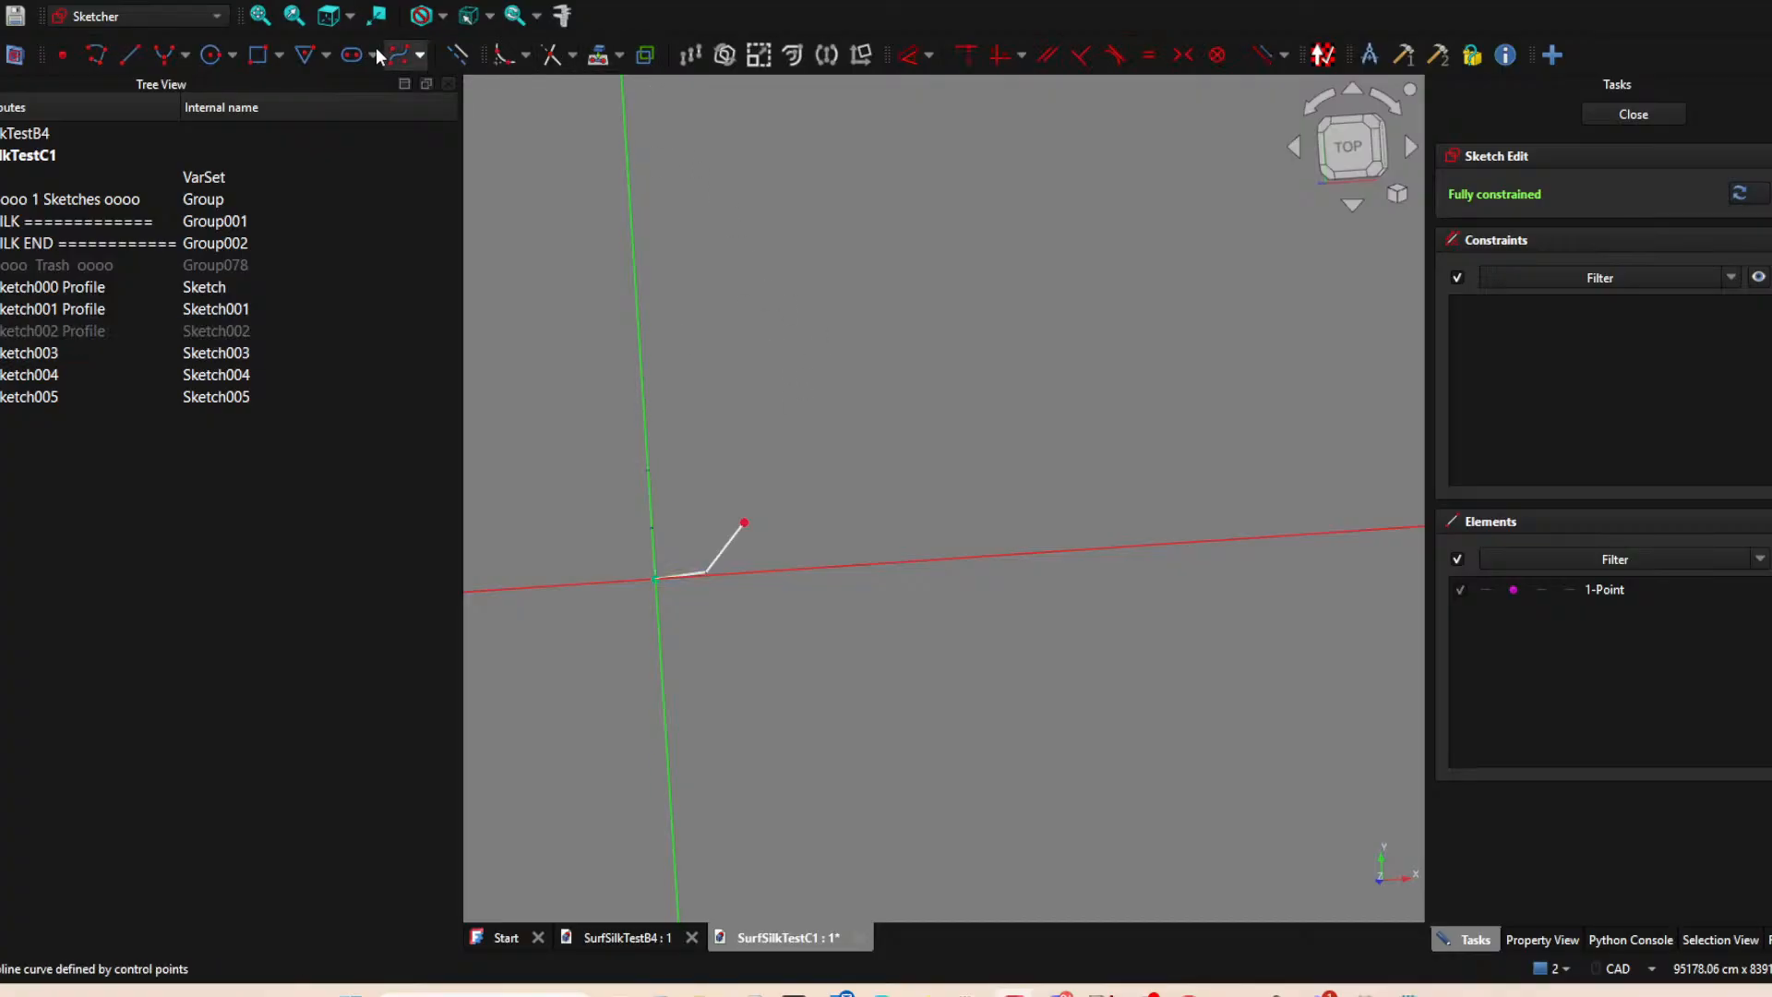
{"action": "left_click", "coordinate": [648, 469]}
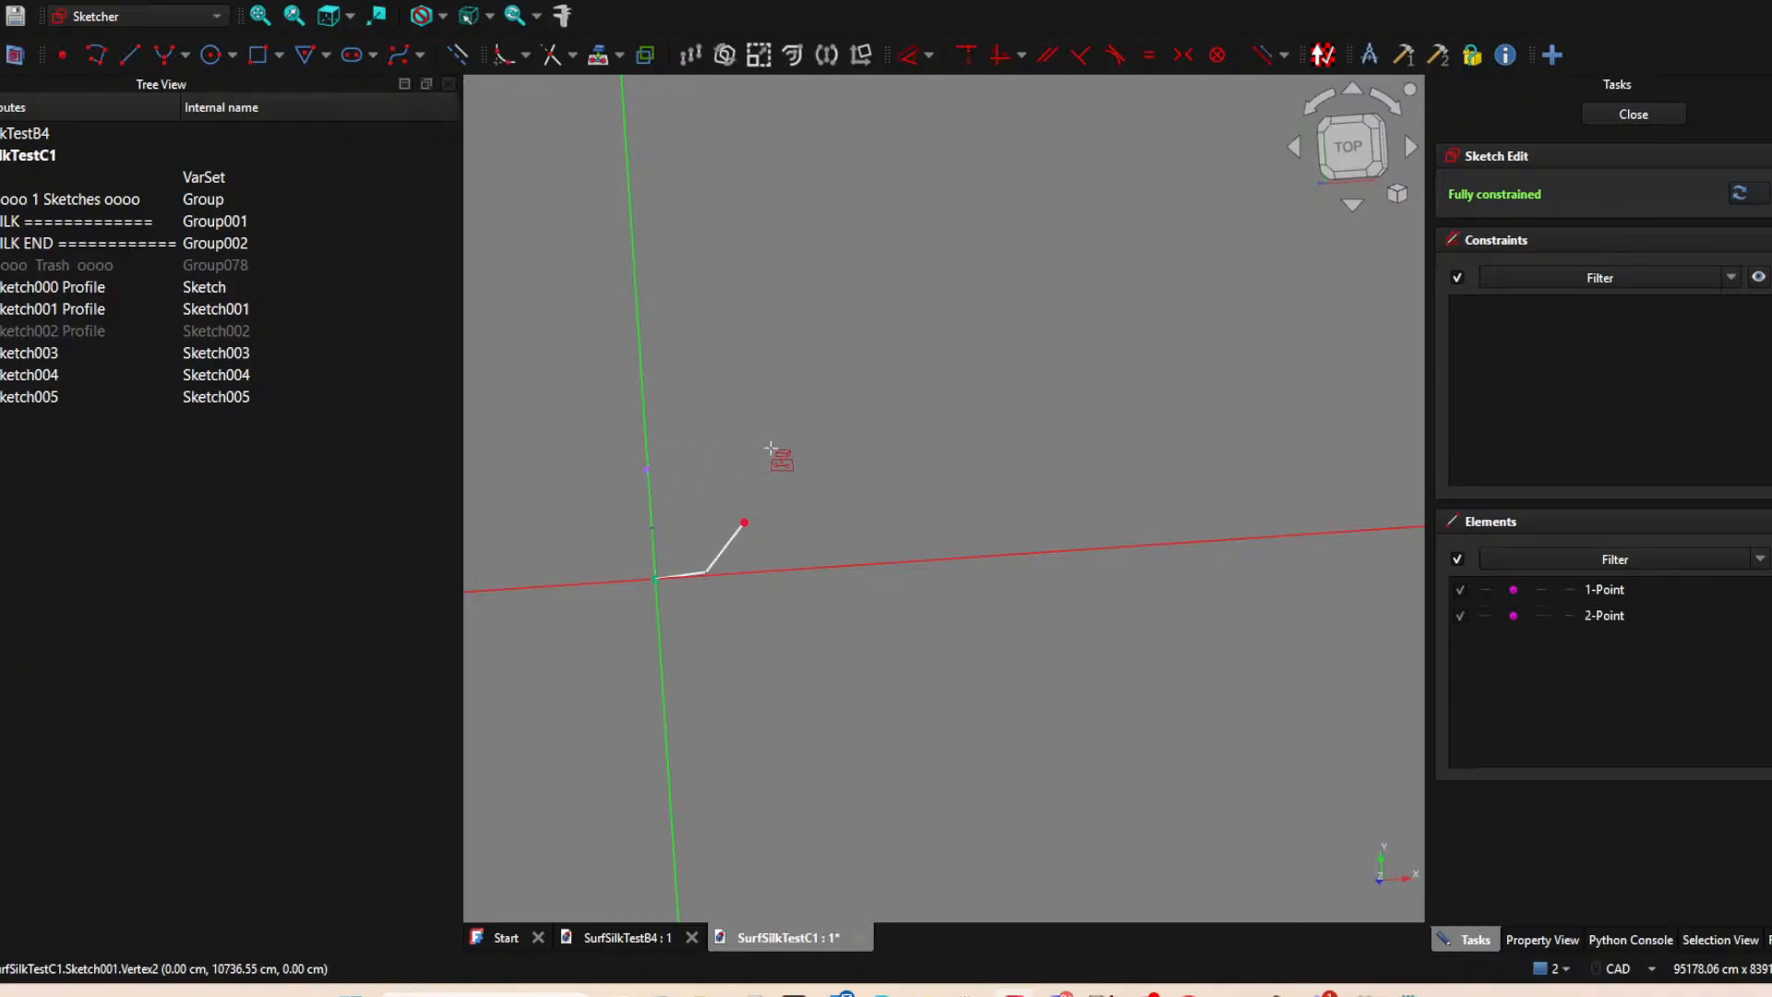
Draw a line from the projected Sketch004 end up to about (10632, 10694) cm and align its upper end horizontally with the projected axis point.
{"action": "left_click", "coordinate": [1348, 145]}
{"action": "left_click", "coordinate": [458, 57]}
{"action": "left_click", "coordinate": [132, 57]}
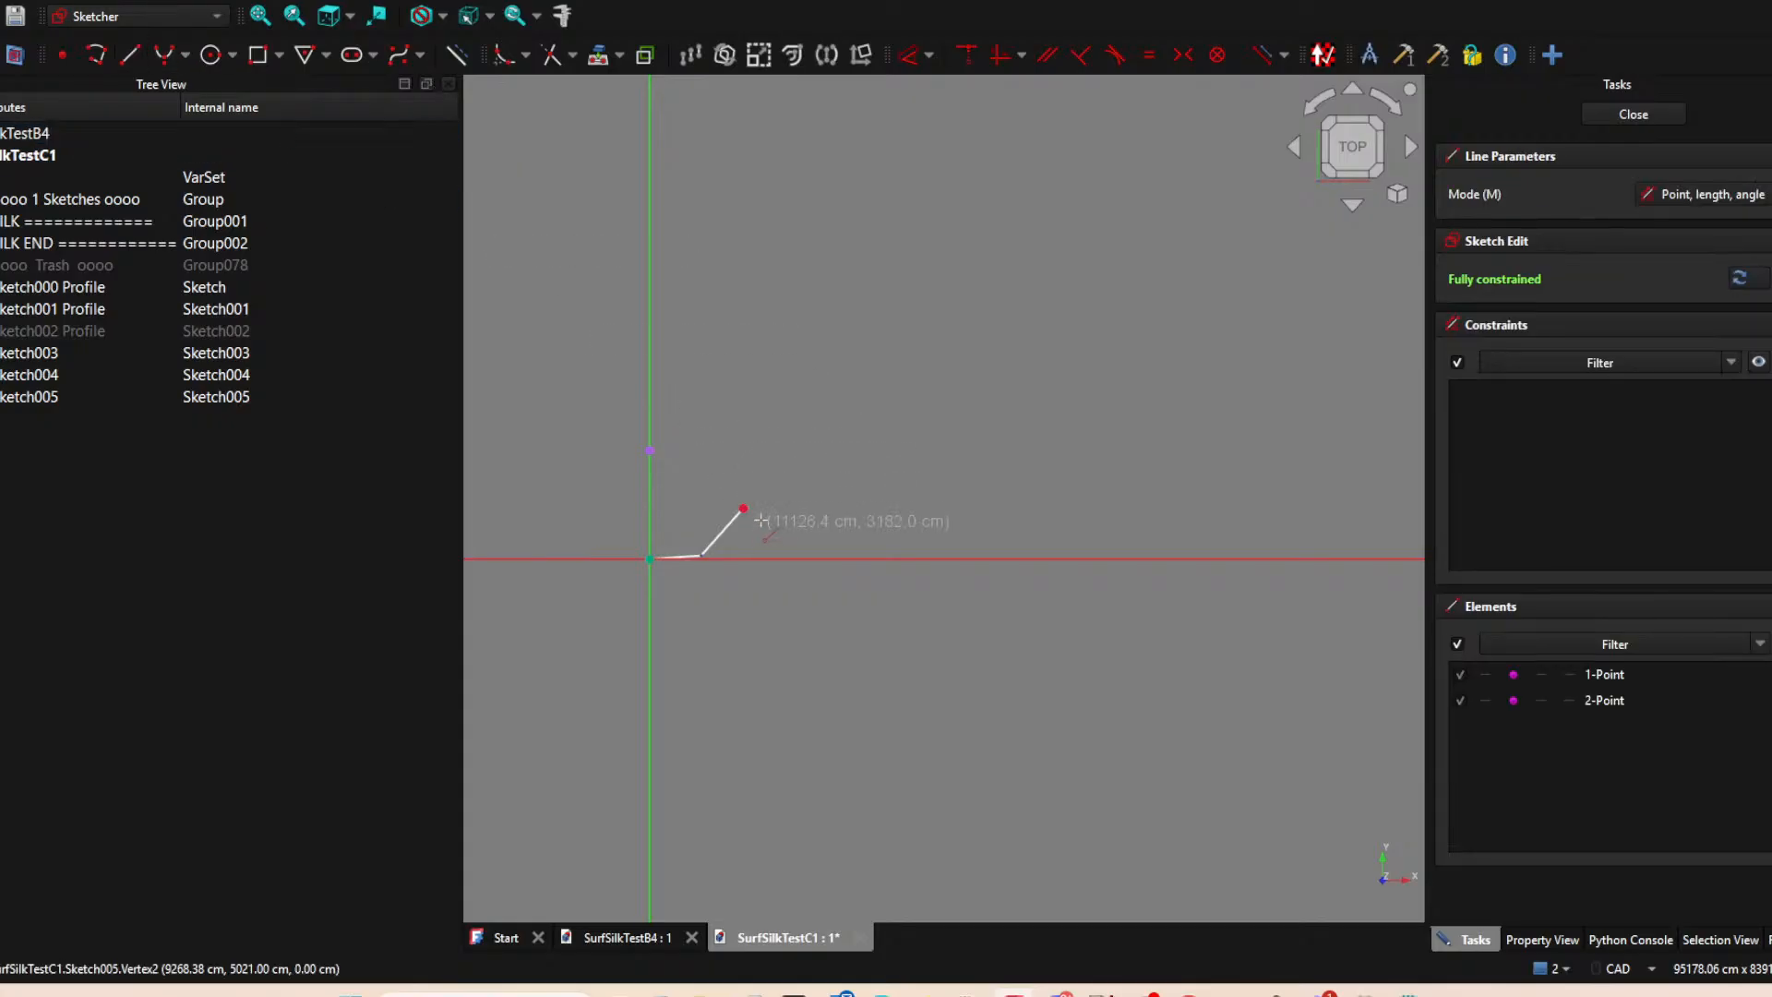
{"action": "left_click", "coordinate": [743, 509]}
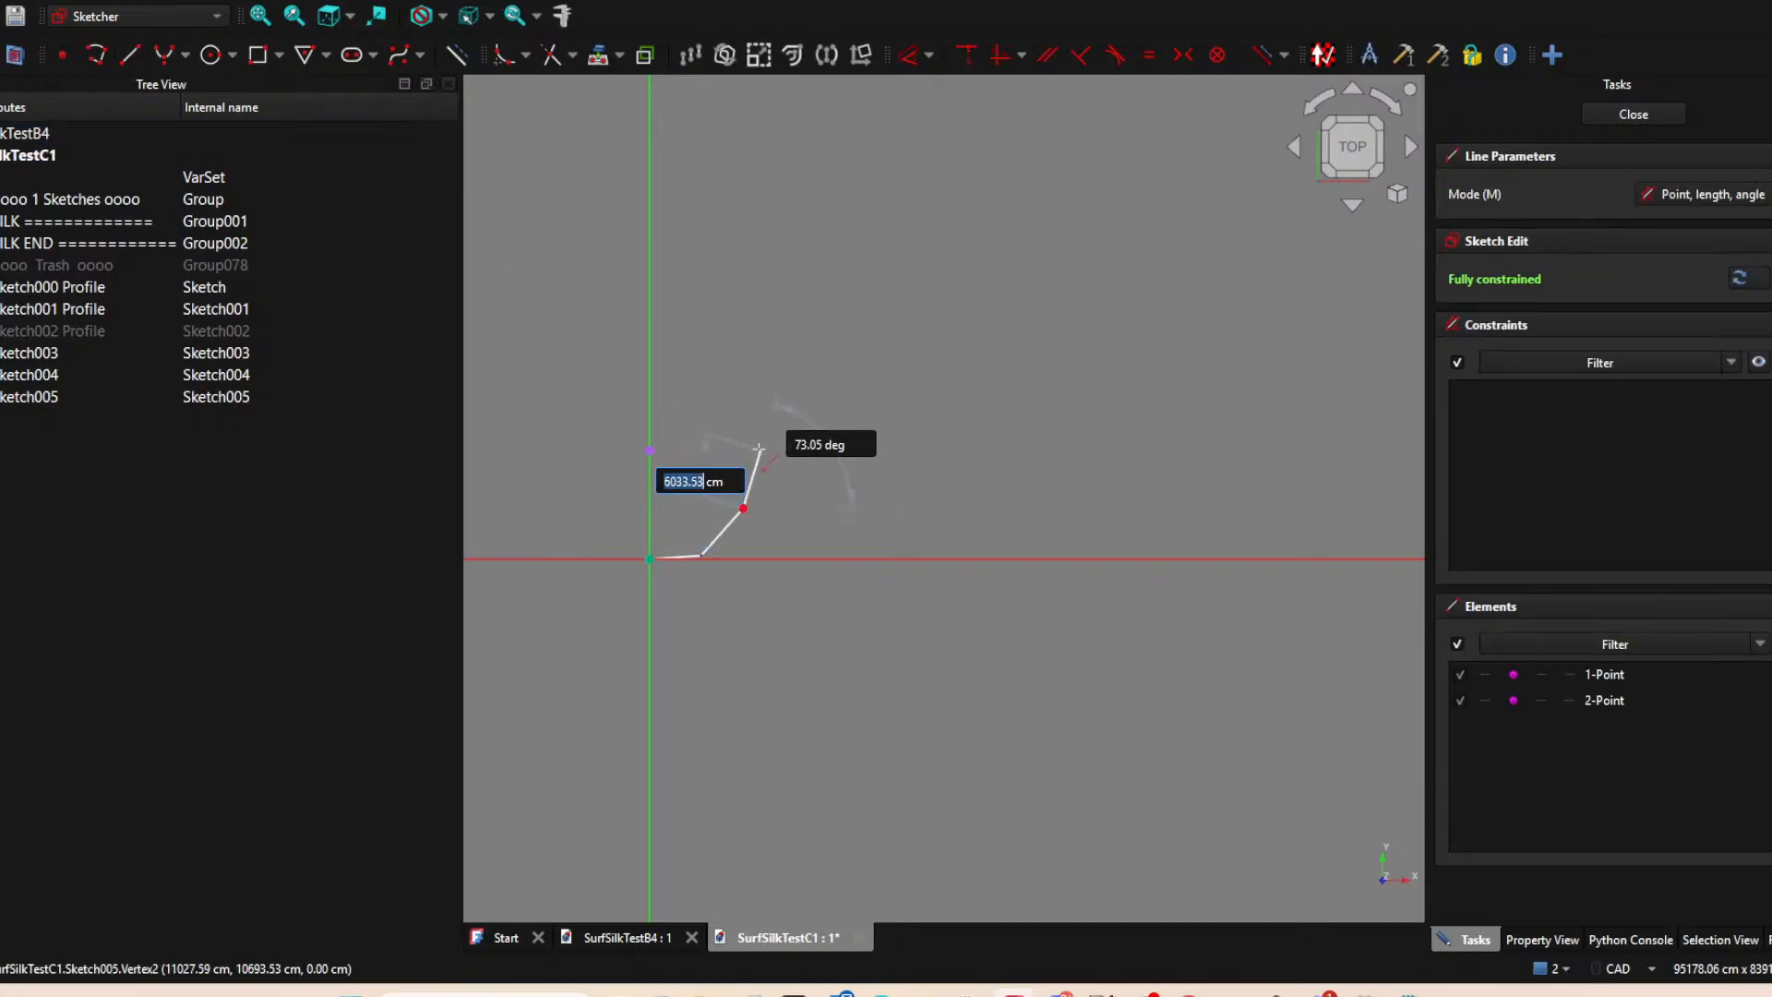
{"action": "left_click", "coordinate": [759, 450]}
{"action": "key", "text": "Escape"}
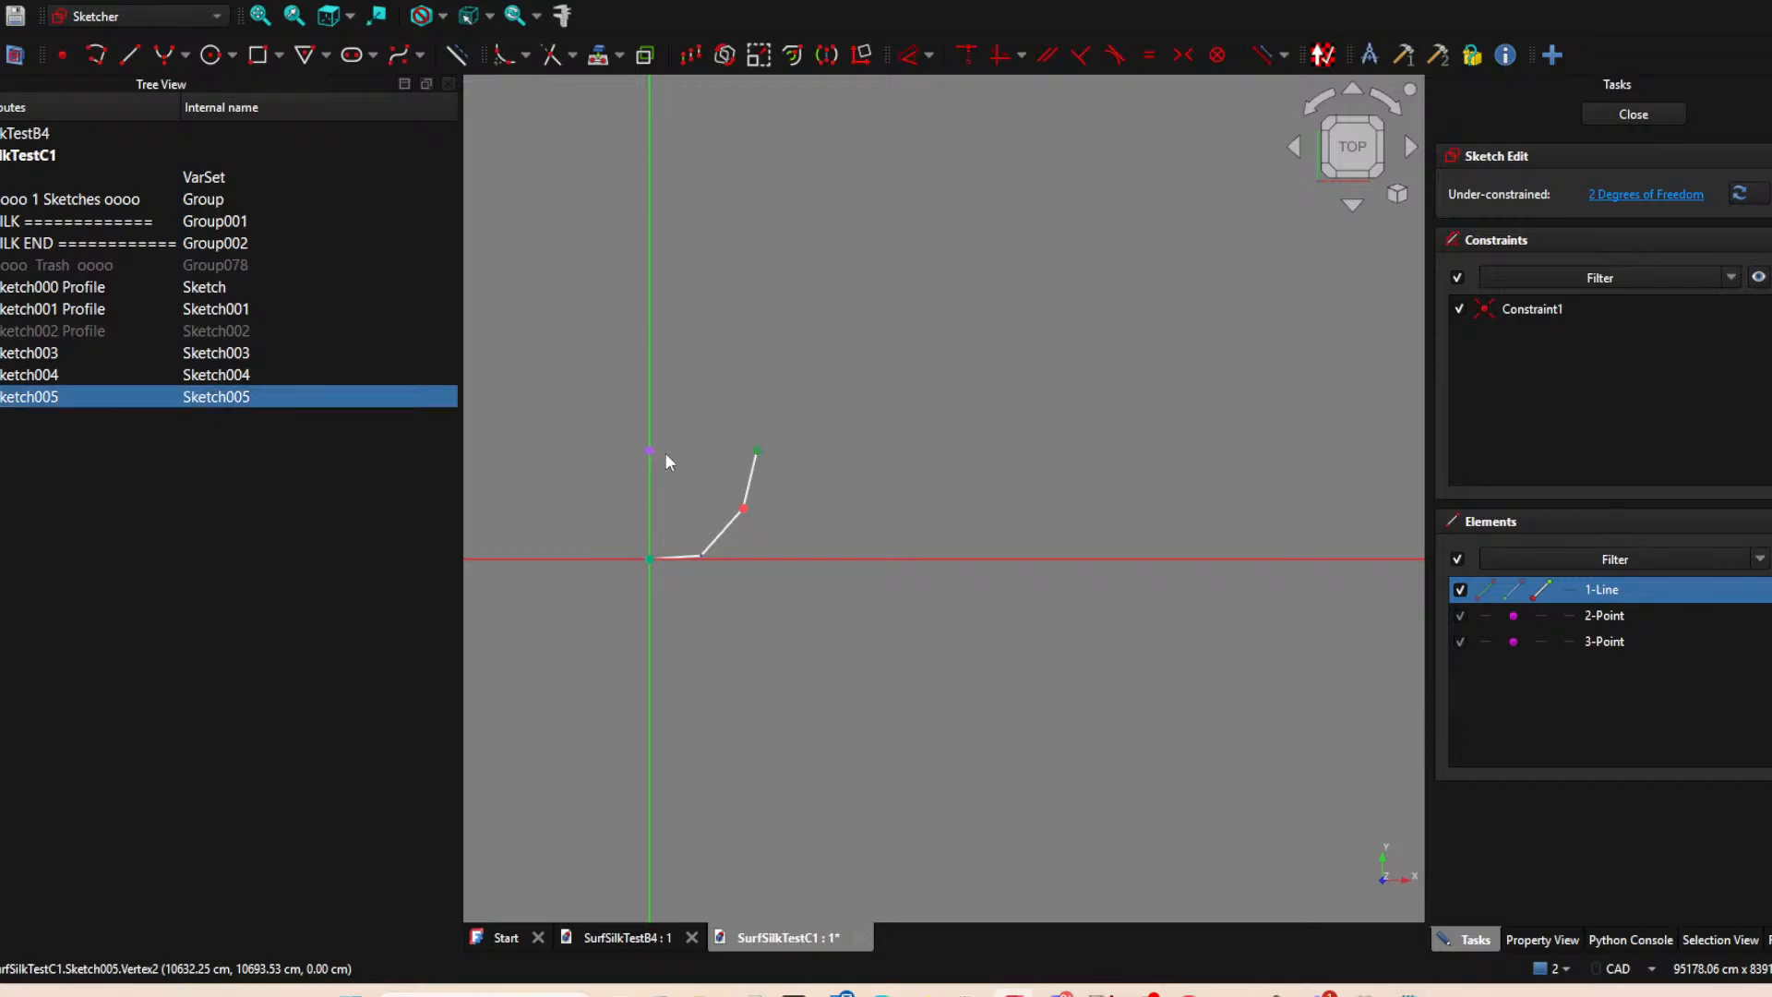
{"action": "left_click", "coordinate": [669, 453]}
{"action": "key", "text": "h"}
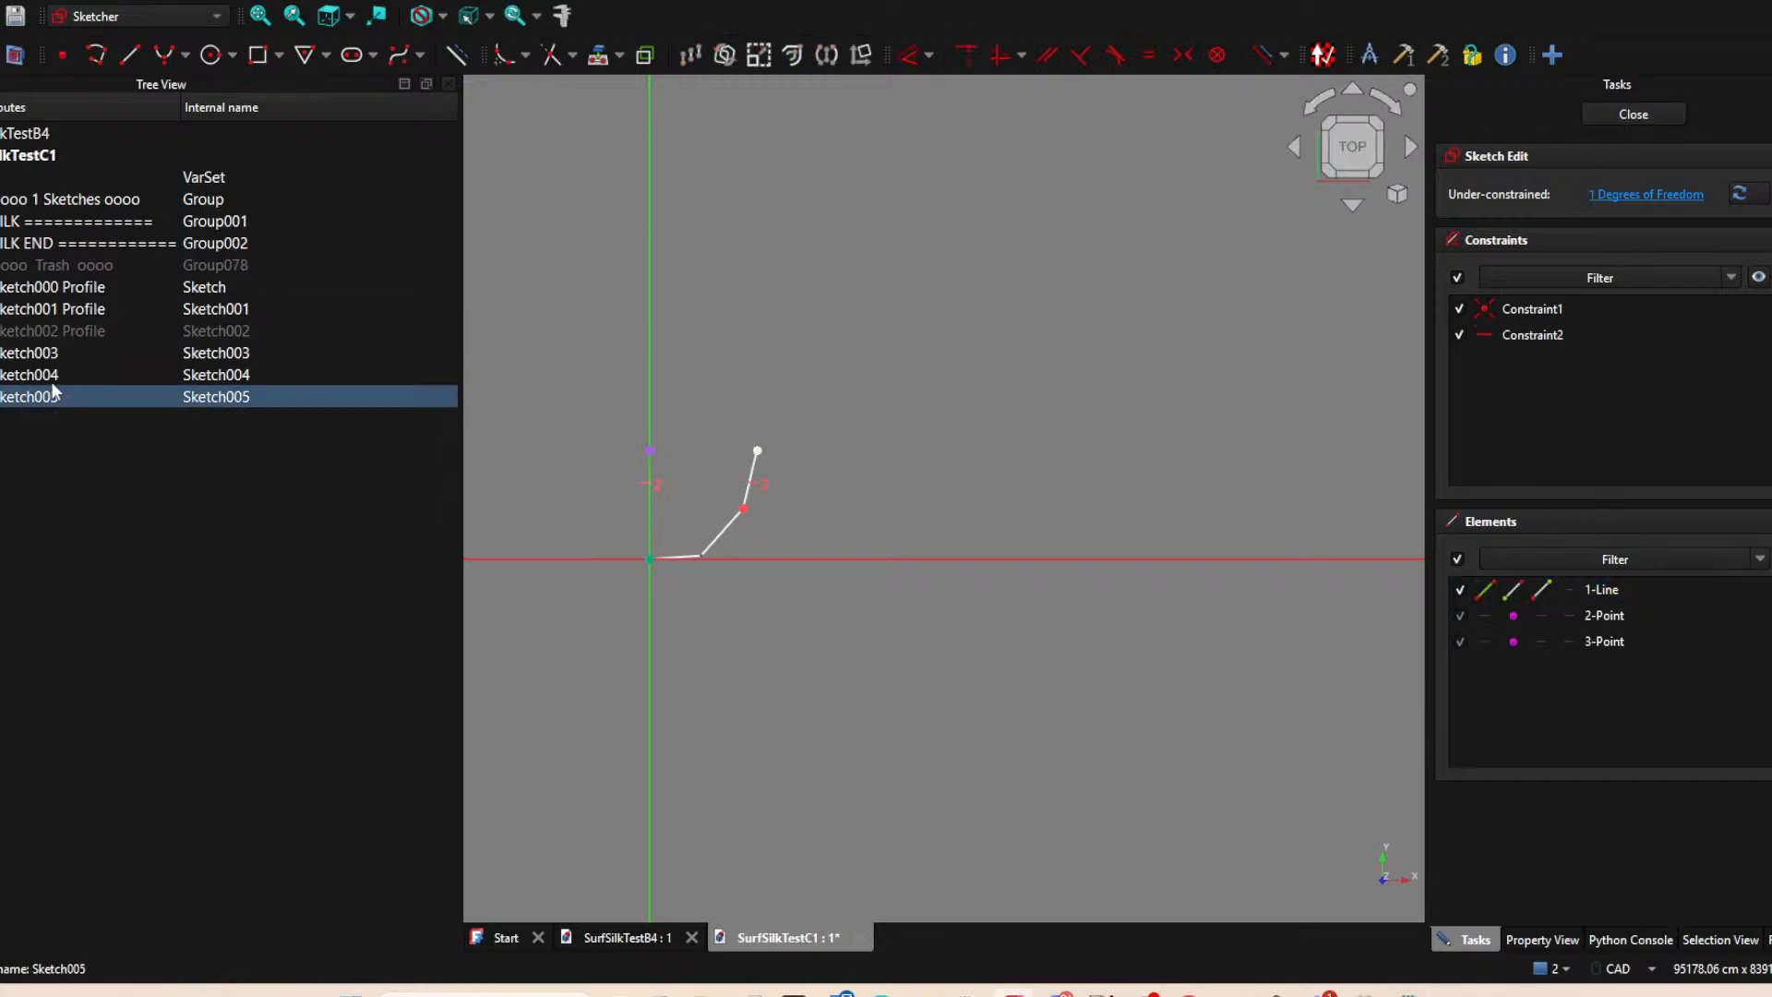
Show Sketch002 Profile again and close the sketch.
{"action": "left_click", "coordinate": [46, 334]}
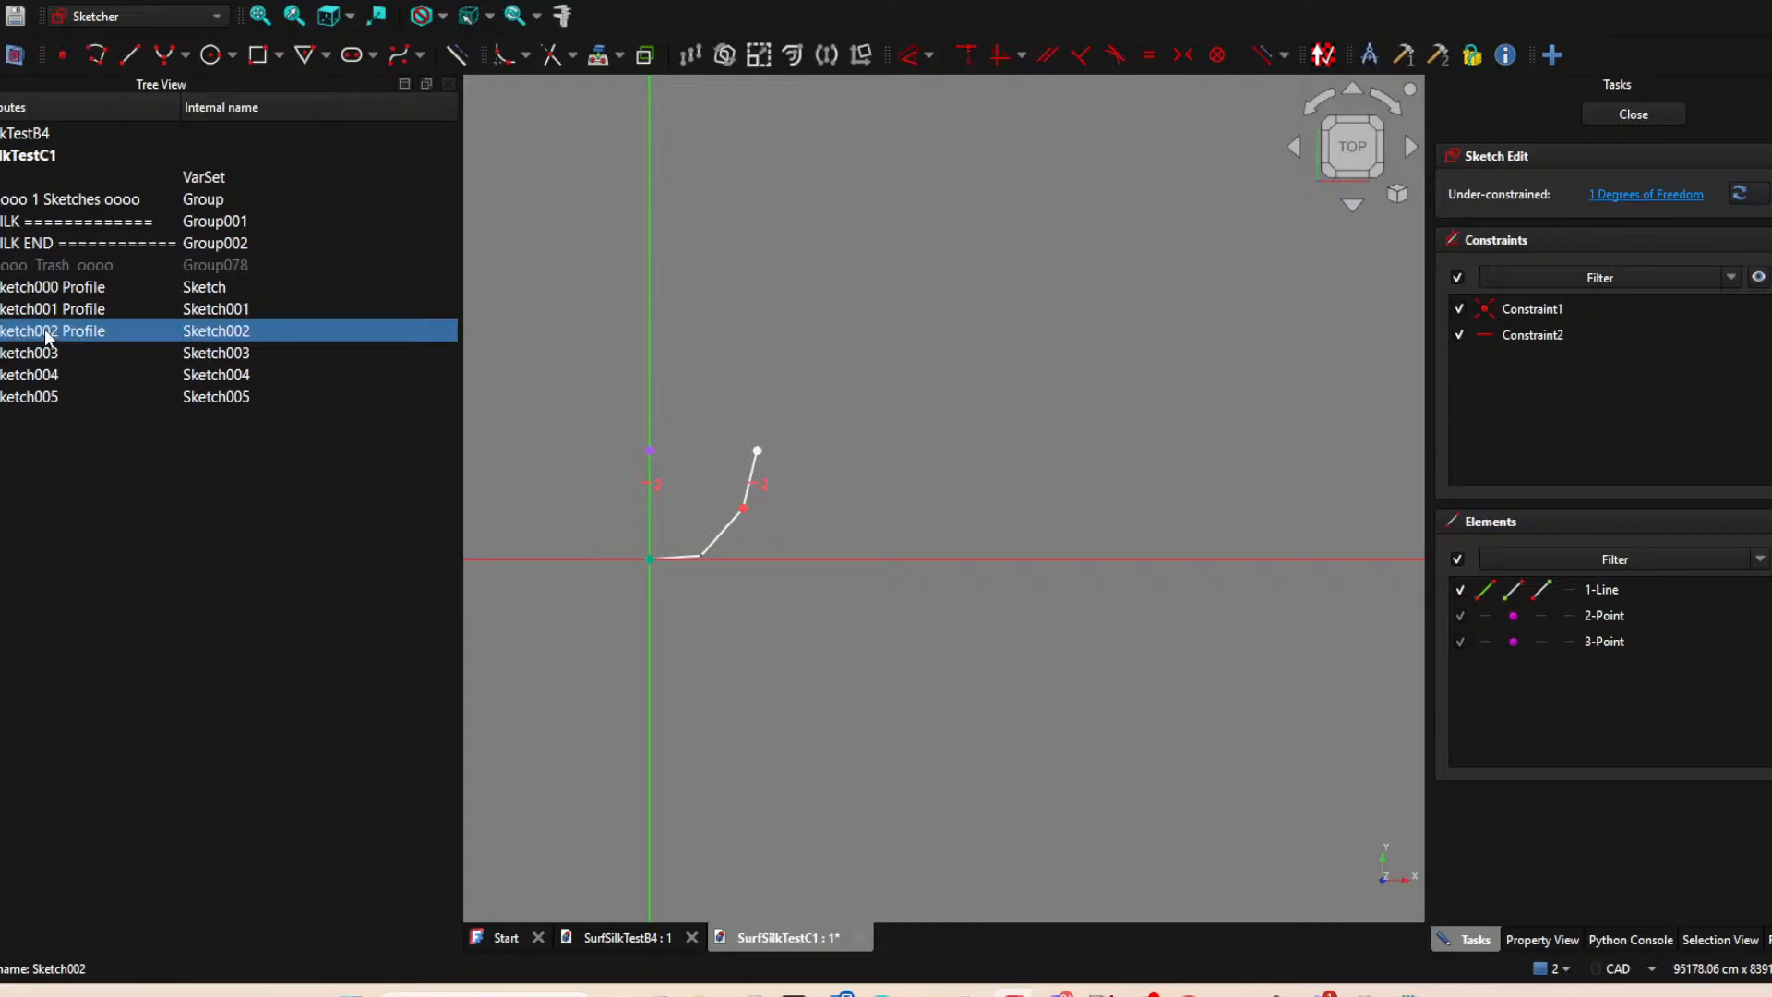
{"action": "left_click", "coordinate": [953, 332]}
{"action": "left_click", "coordinate": [1631, 114]}
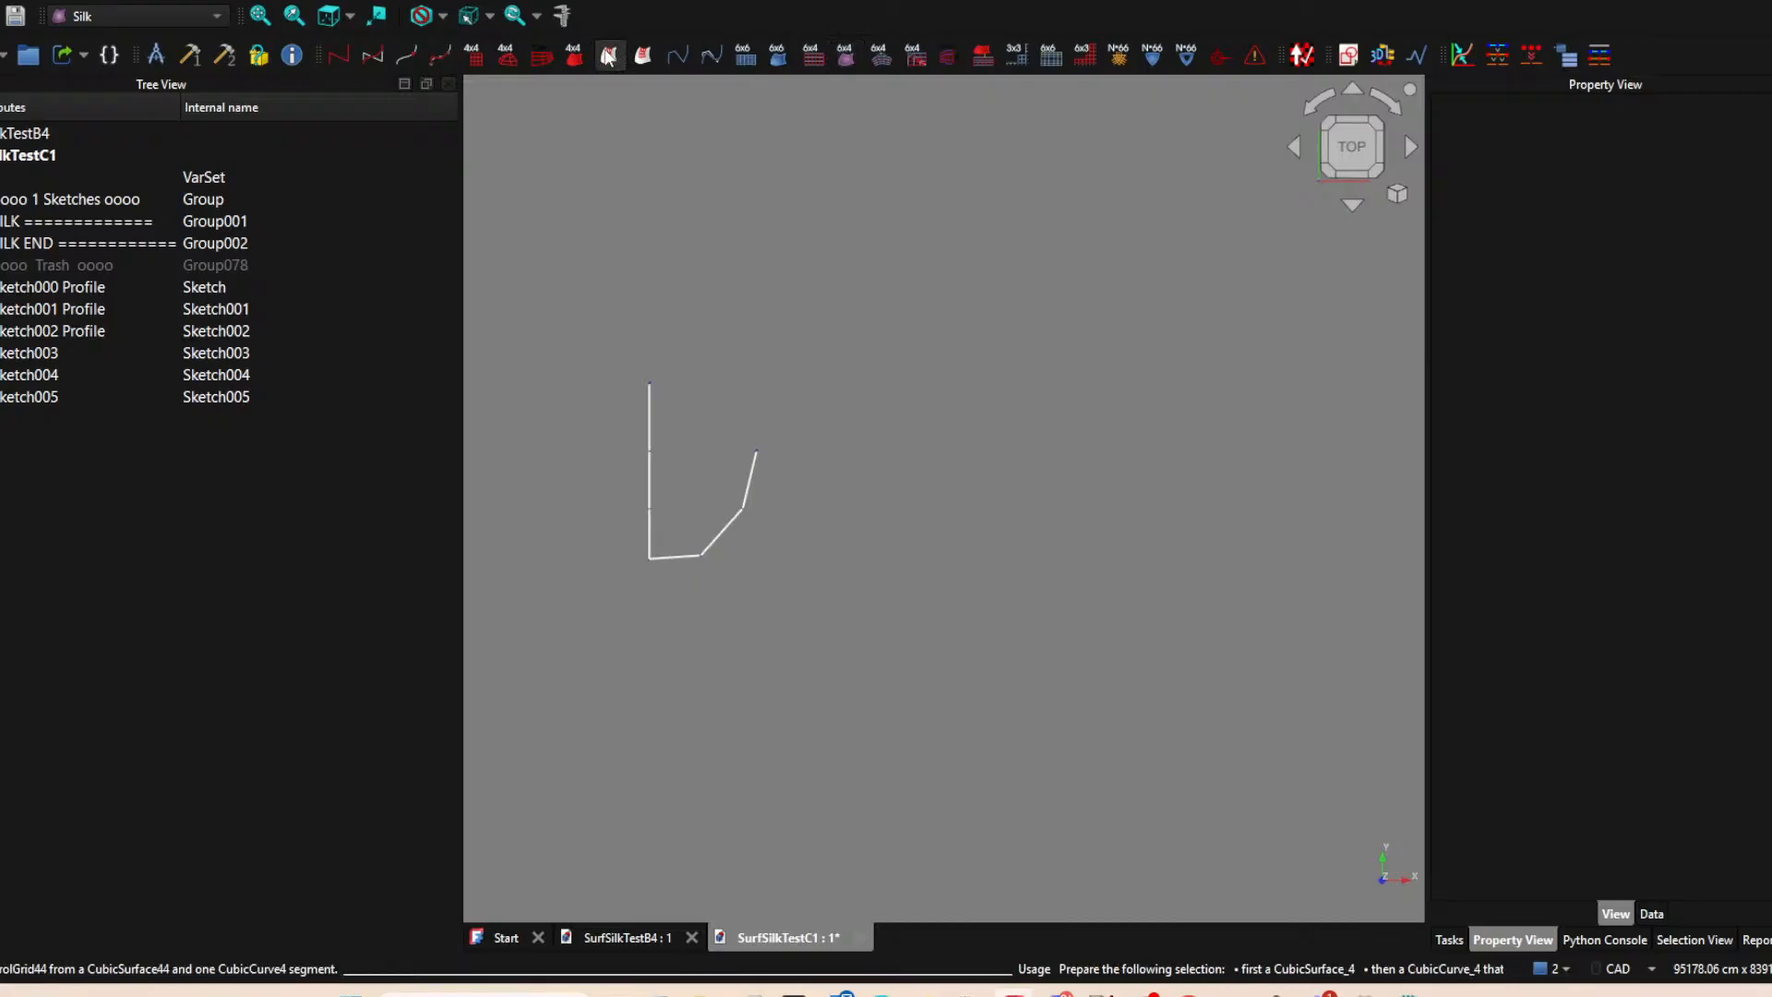
Start a new XY-plane sketch with the upper ends of the Sketch005 line and the Sketch002 Profile line as external points.
{"action": "left_click", "coordinate": [1339, 59]}
{"action": "left_click", "coordinate": [851, 550]}
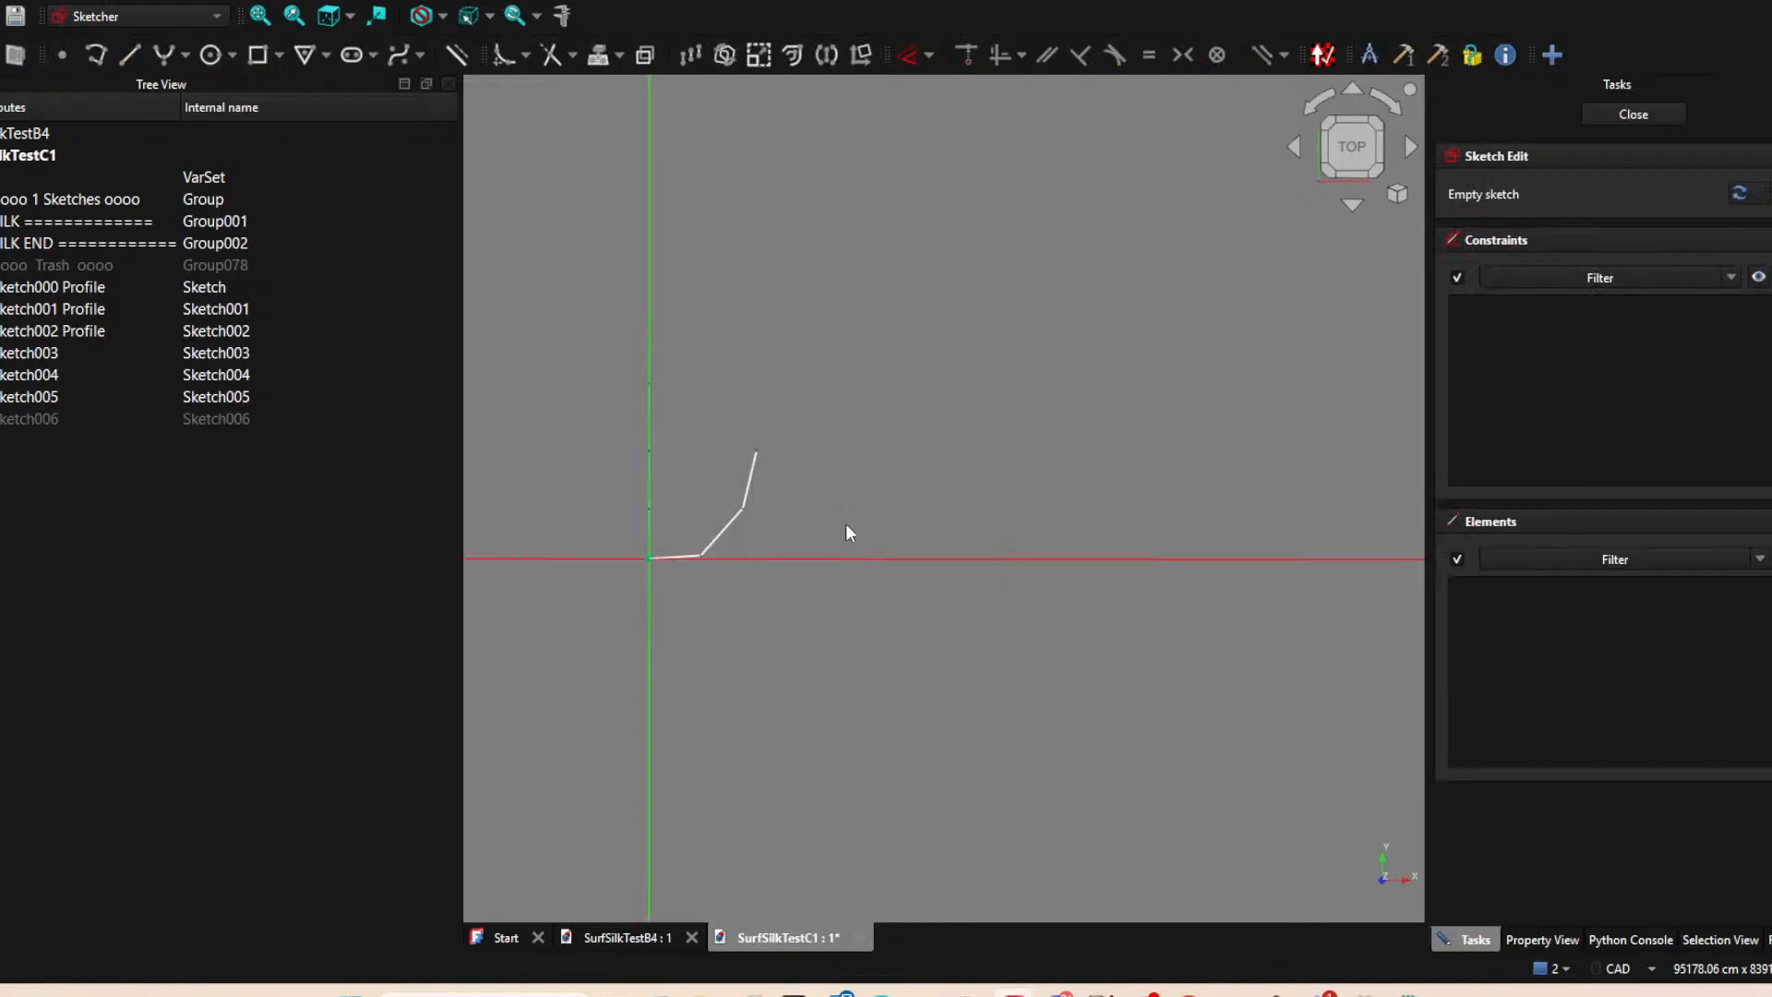
{"action": "left_click", "coordinate": [503, 55]}
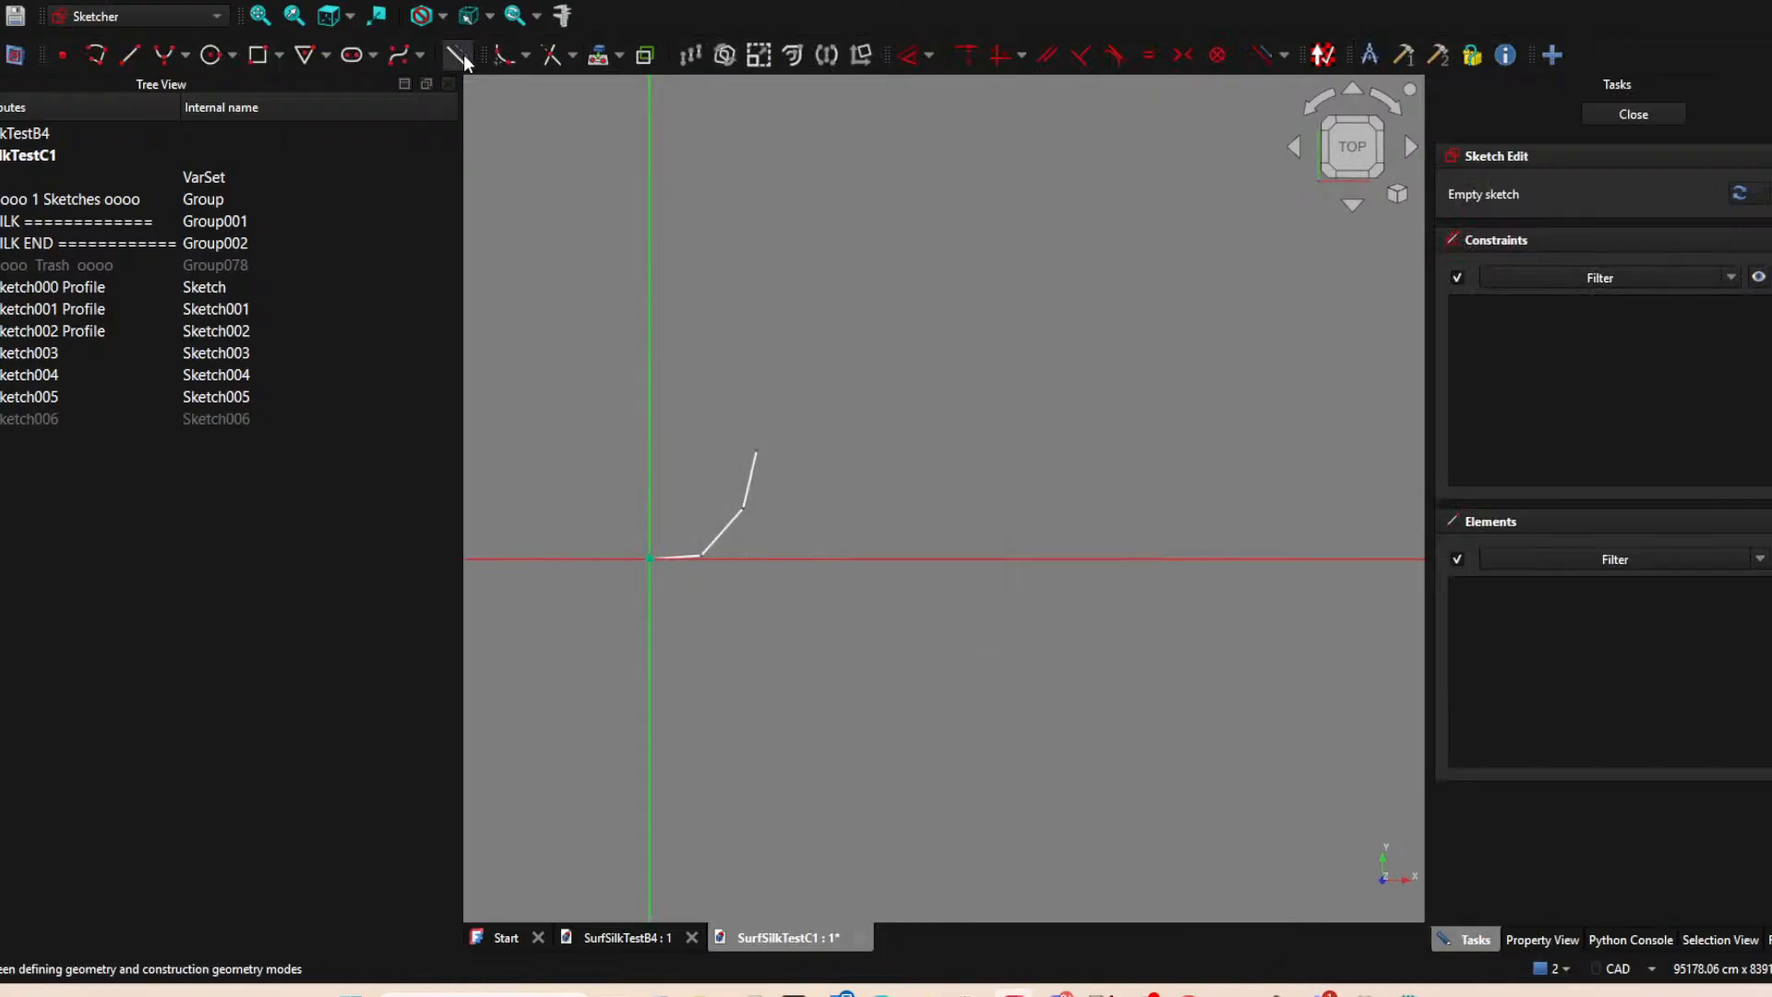
{"action": "left_click", "coordinate": [759, 450]}
{"action": "left_click", "coordinate": [650, 383]}
{"action": "right_click", "coordinate": [886, 373]}
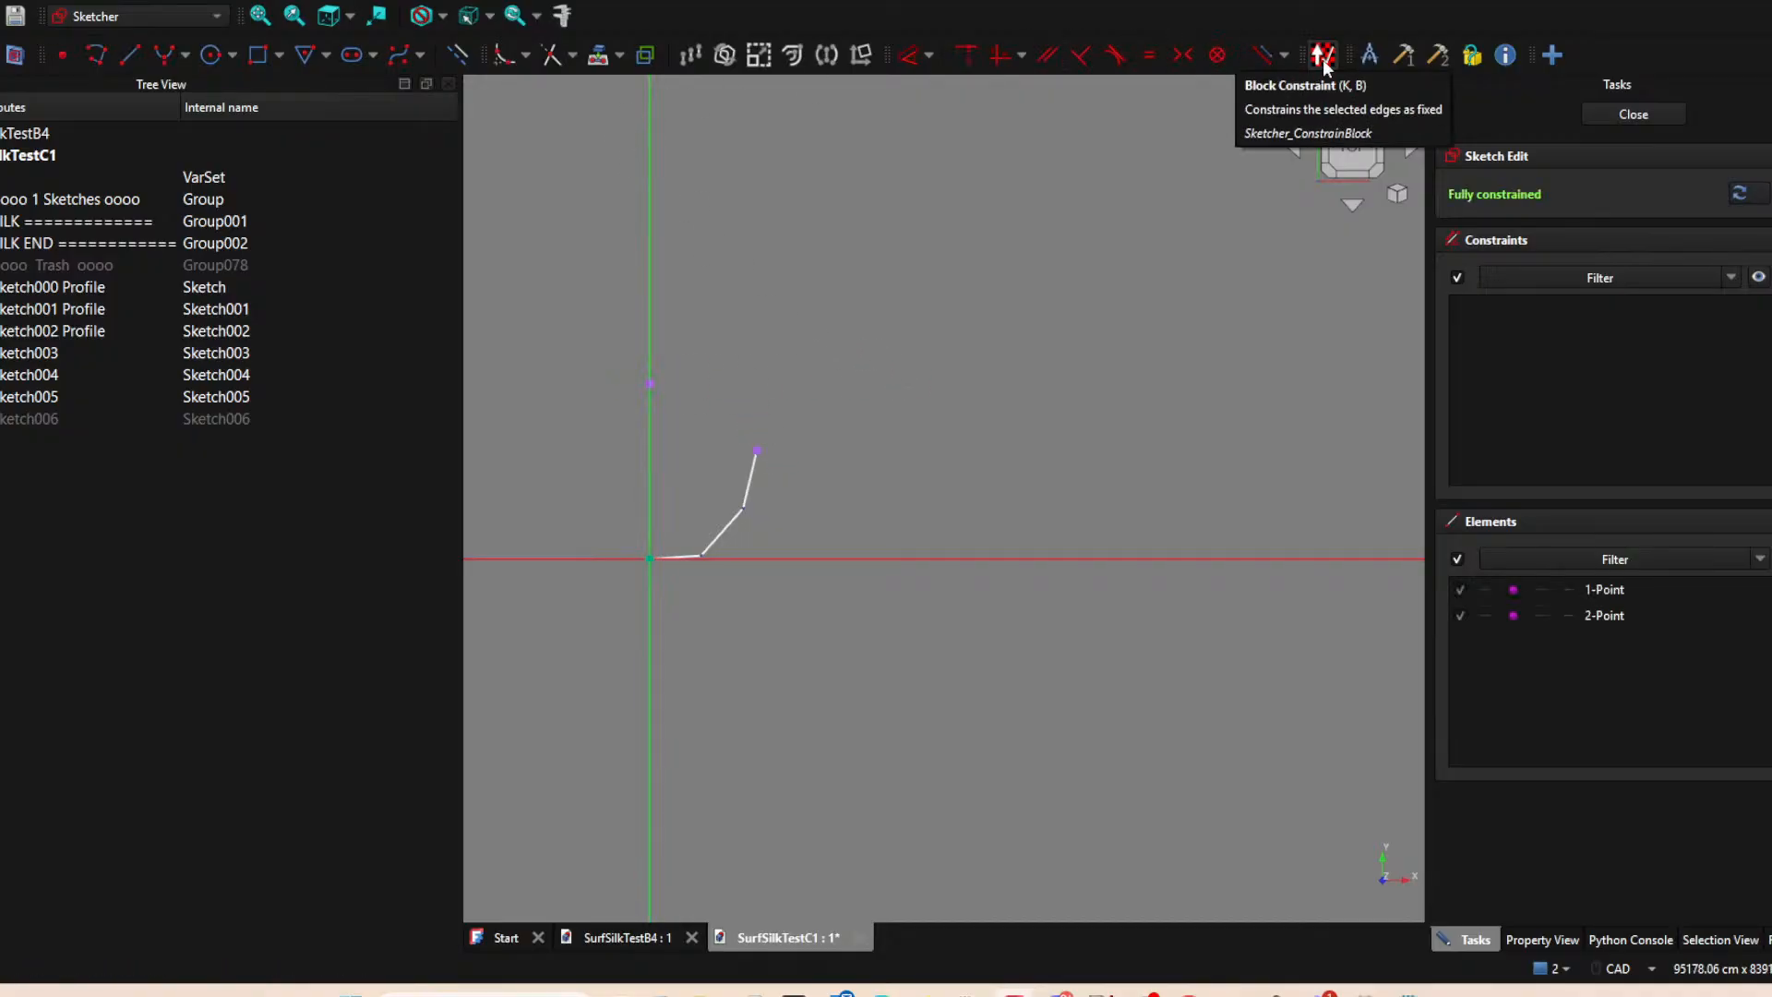
Draw a line from the projected end of Sketch005 steeply up to about (11520, 17500) cm.
{"action": "left_click", "coordinate": [131, 55]}
{"action": "left_click", "coordinate": [759, 450]}
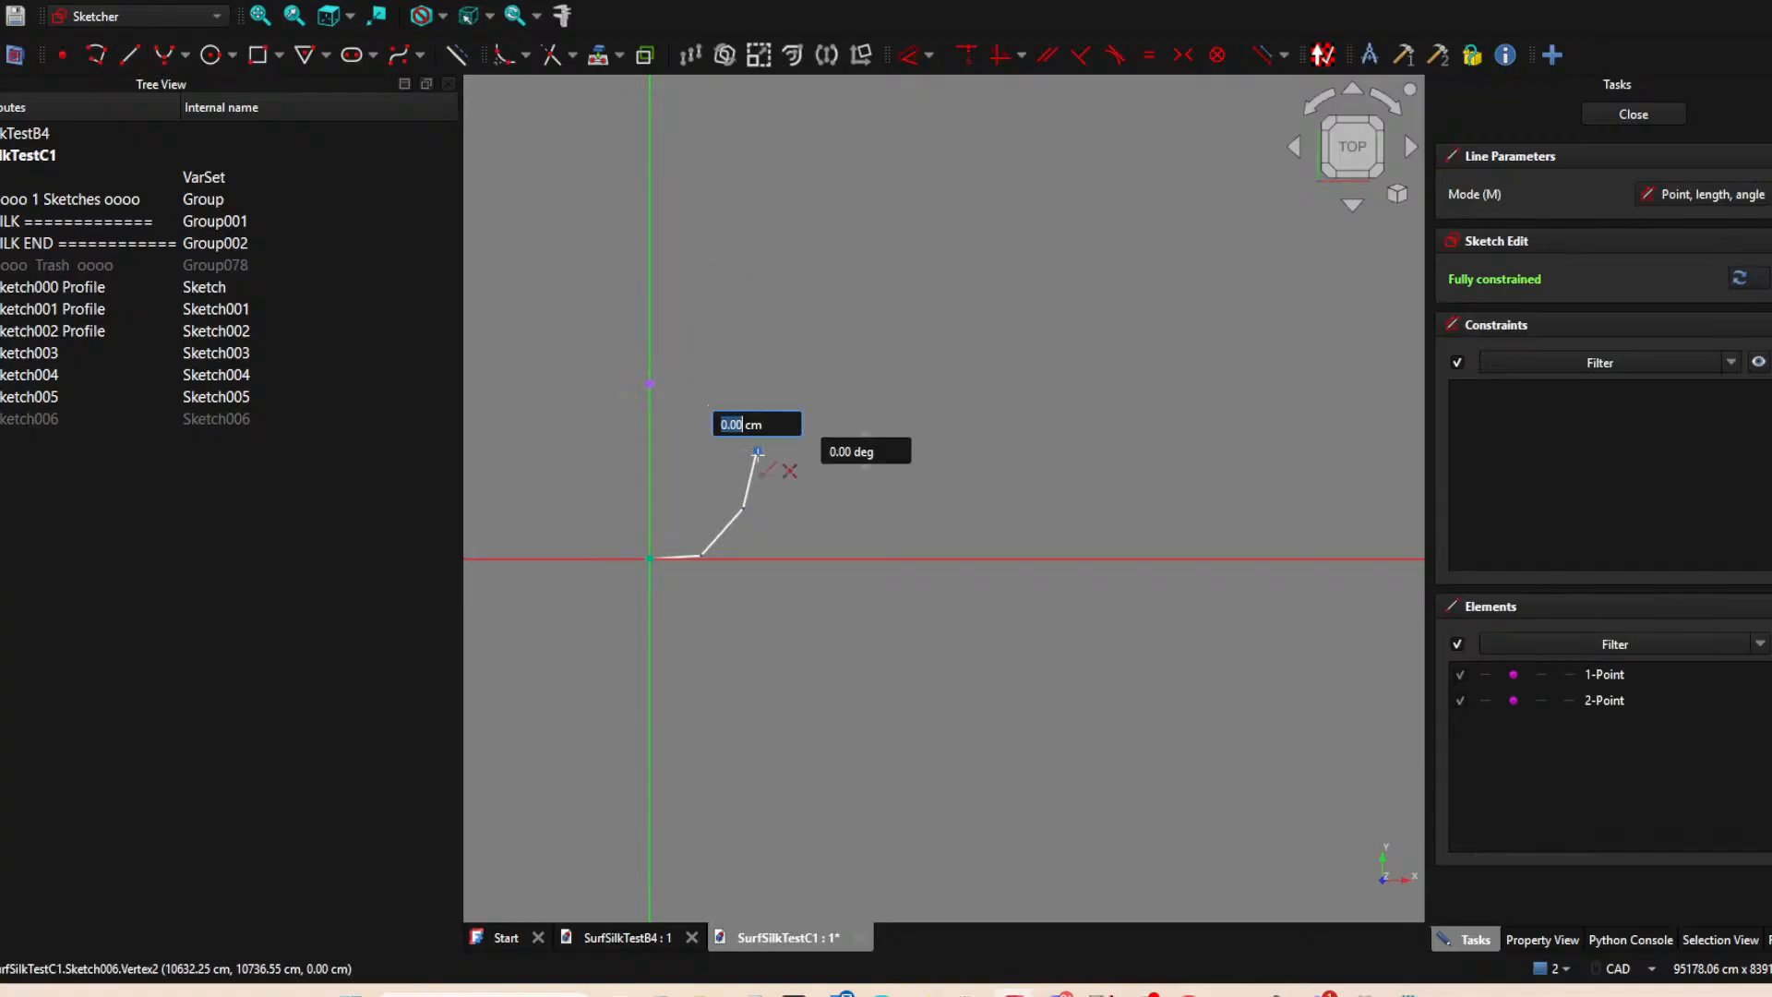
{"action": "left_click", "coordinate": [765, 381]}
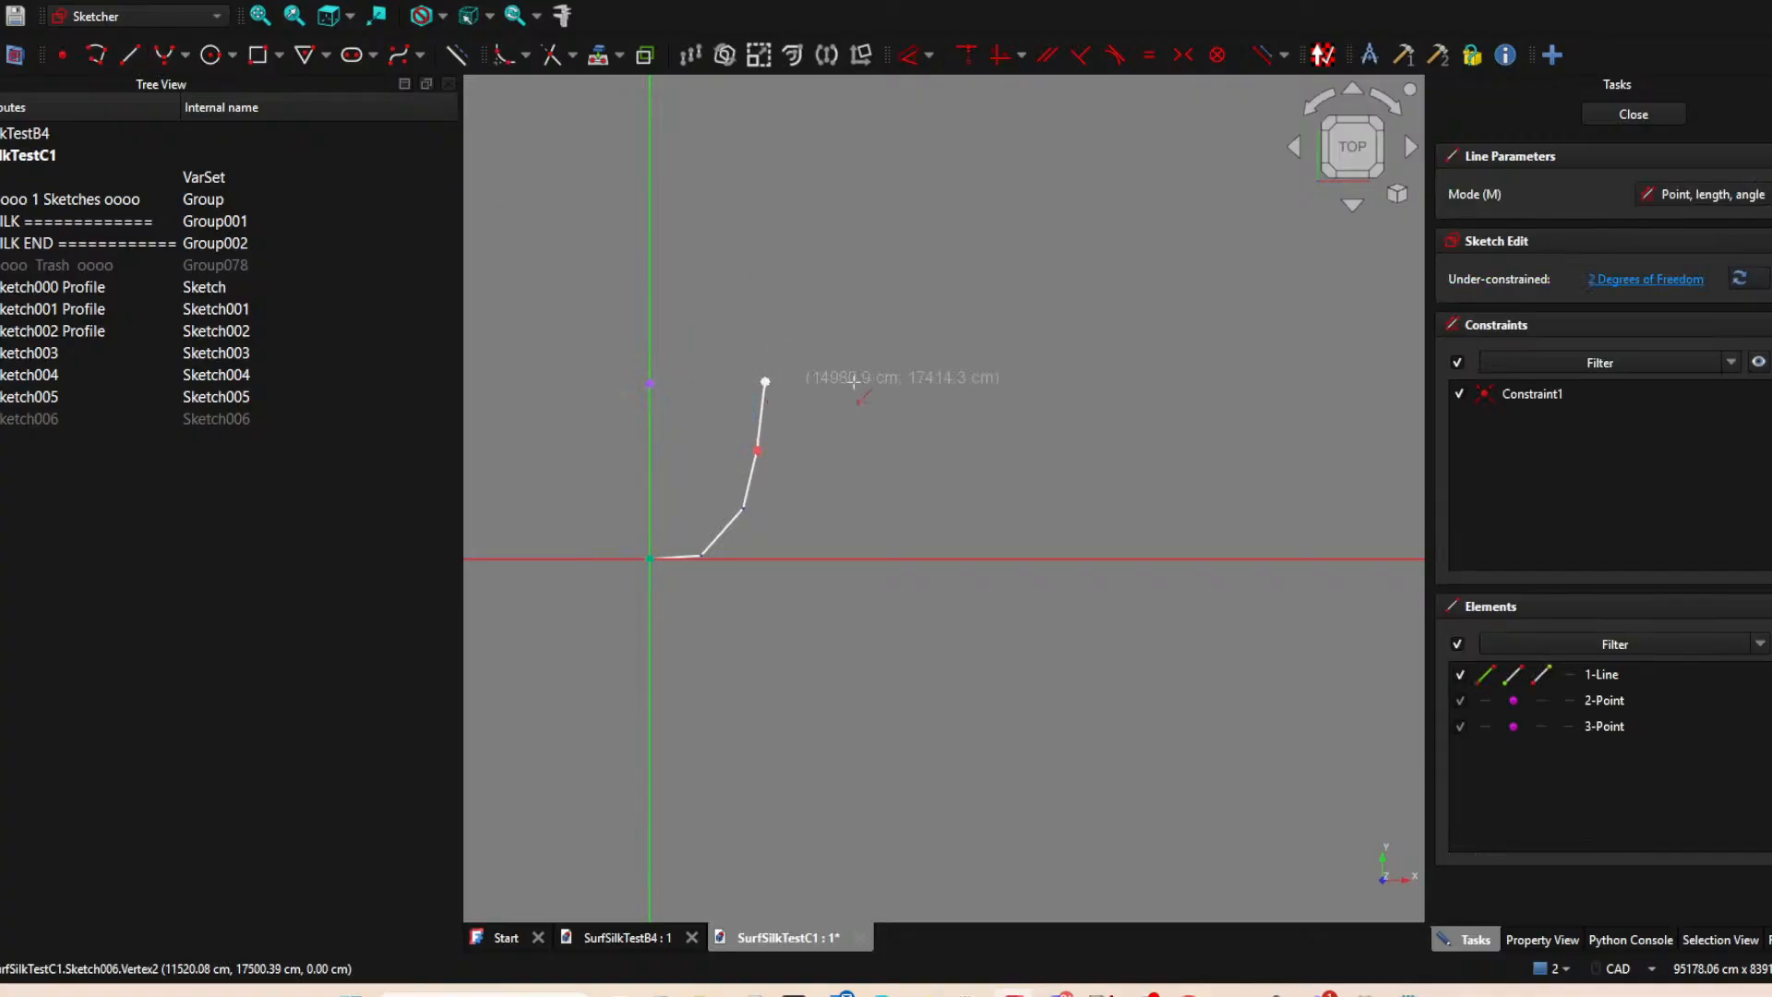
{"action": "right_click", "coordinate": [866, 374]}
{"action": "right_click", "coordinate": [866, 374]}
Align the new line's upper end horizontally with the projected Sketch002 Profile point and close the sketch.
{"action": "left_click", "coordinate": [771, 379]}
{"action": "left_click", "coordinate": [765, 381]}
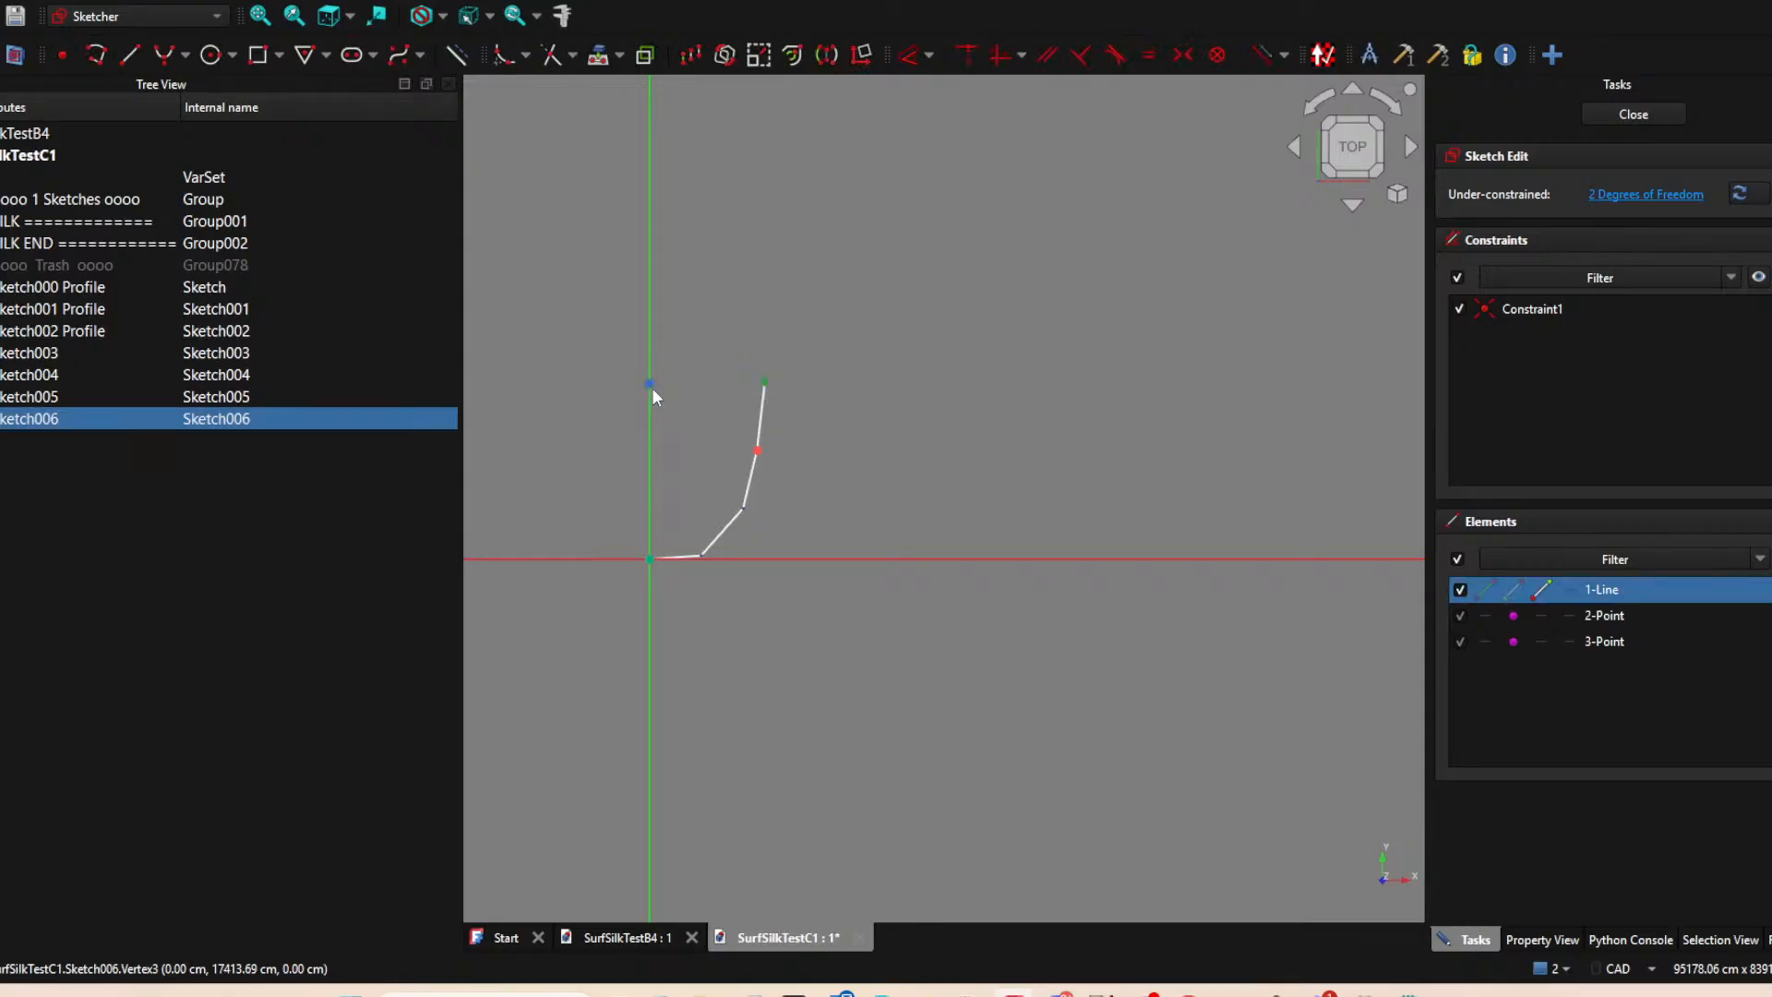
{"action": "left_click", "coordinate": [650, 385]}
{"action": "key", "text": "h"}
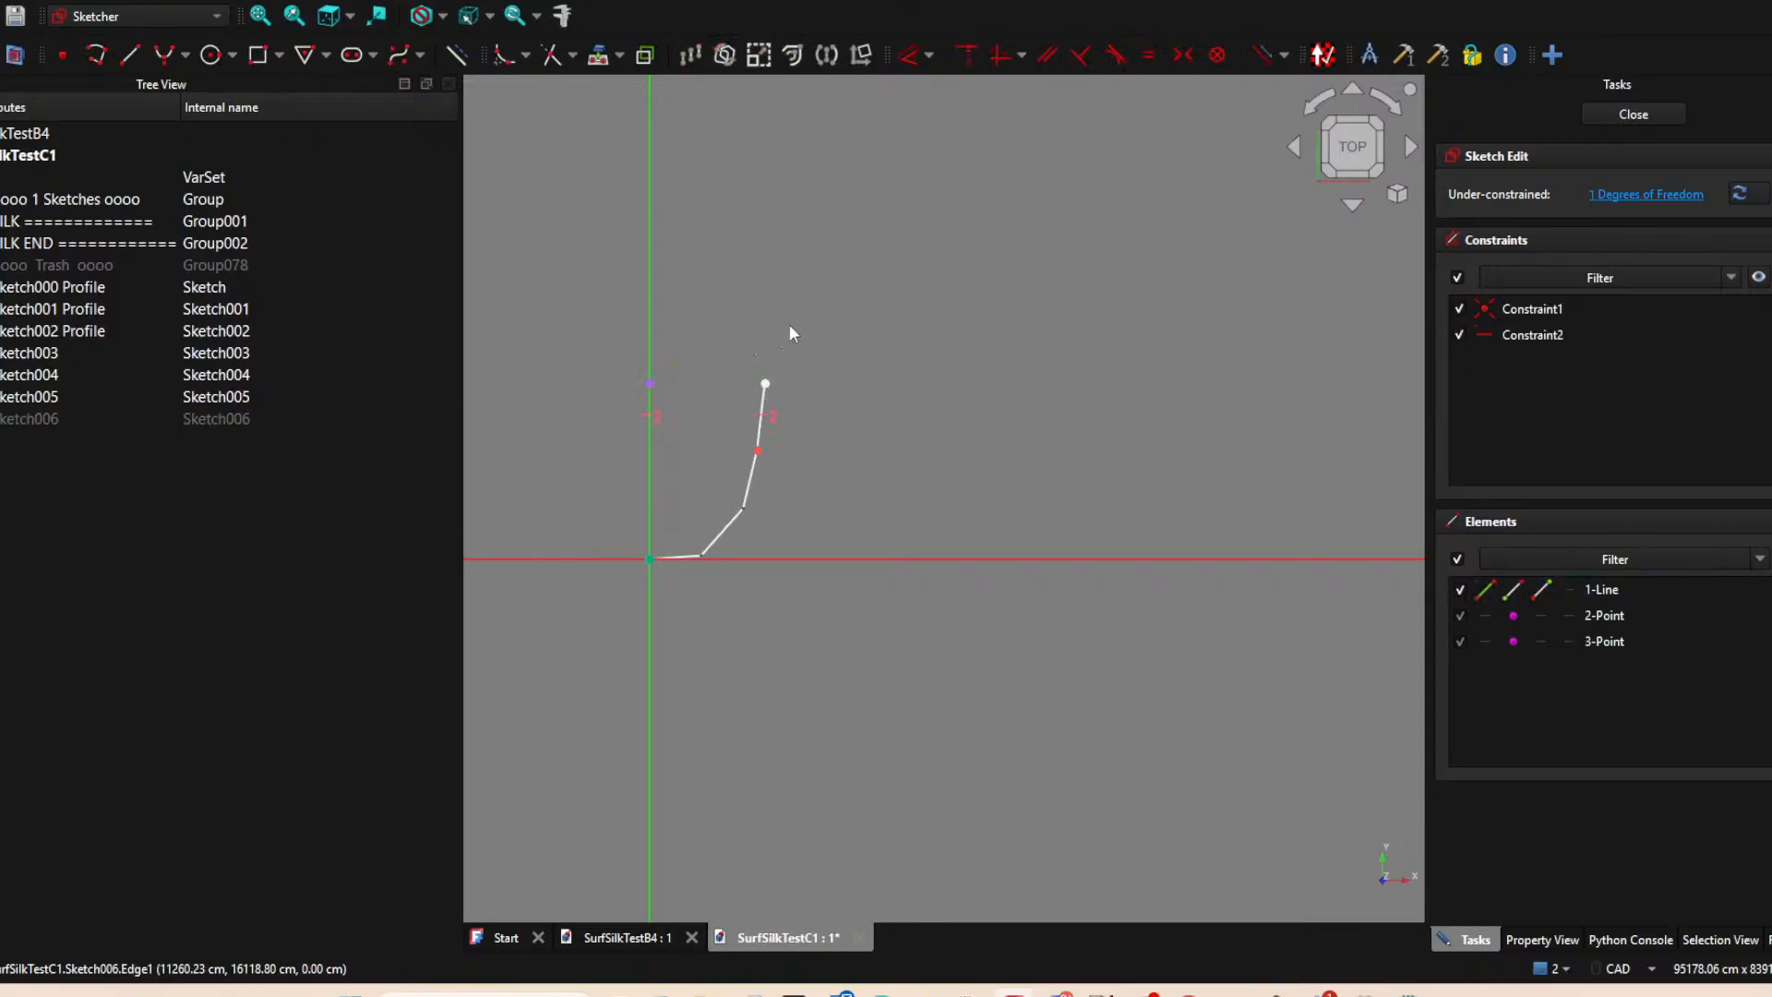
{"action": "left_click", "coordinate": [1633, 114]}
Hide the two middle vertical segments, Sketch005 and Sketch001 Profile.
{"action": "scroll", "coordinate": [877, 519], "scroll_direction": "down", "scroll_amount": 4}
{"action": "mouse_move", "coordinate": [755, 598]}
{"action": "middle_mouse_down"}
{"action": "mouse_move", "coordinate": [610, 523]}
{"action": "mouse_move", "coordinate": [754, 520]}
{"action": "mouse_move", "coordinate": [723, 313]}
{"action": "mouse_move", "coordinate": [735, 497]}
{"action": "mouse_move", "coordinate": [801, 550]}
{"action": "middle_mouse_up"}
{"action": "scroll", "coordinate": [812, 517], "scroll_direction": "up", "scroll_amount": 3}
{"action": "middle_click_drag", "start_coordinate": [728, 465], "coordinate": [720, 510]}
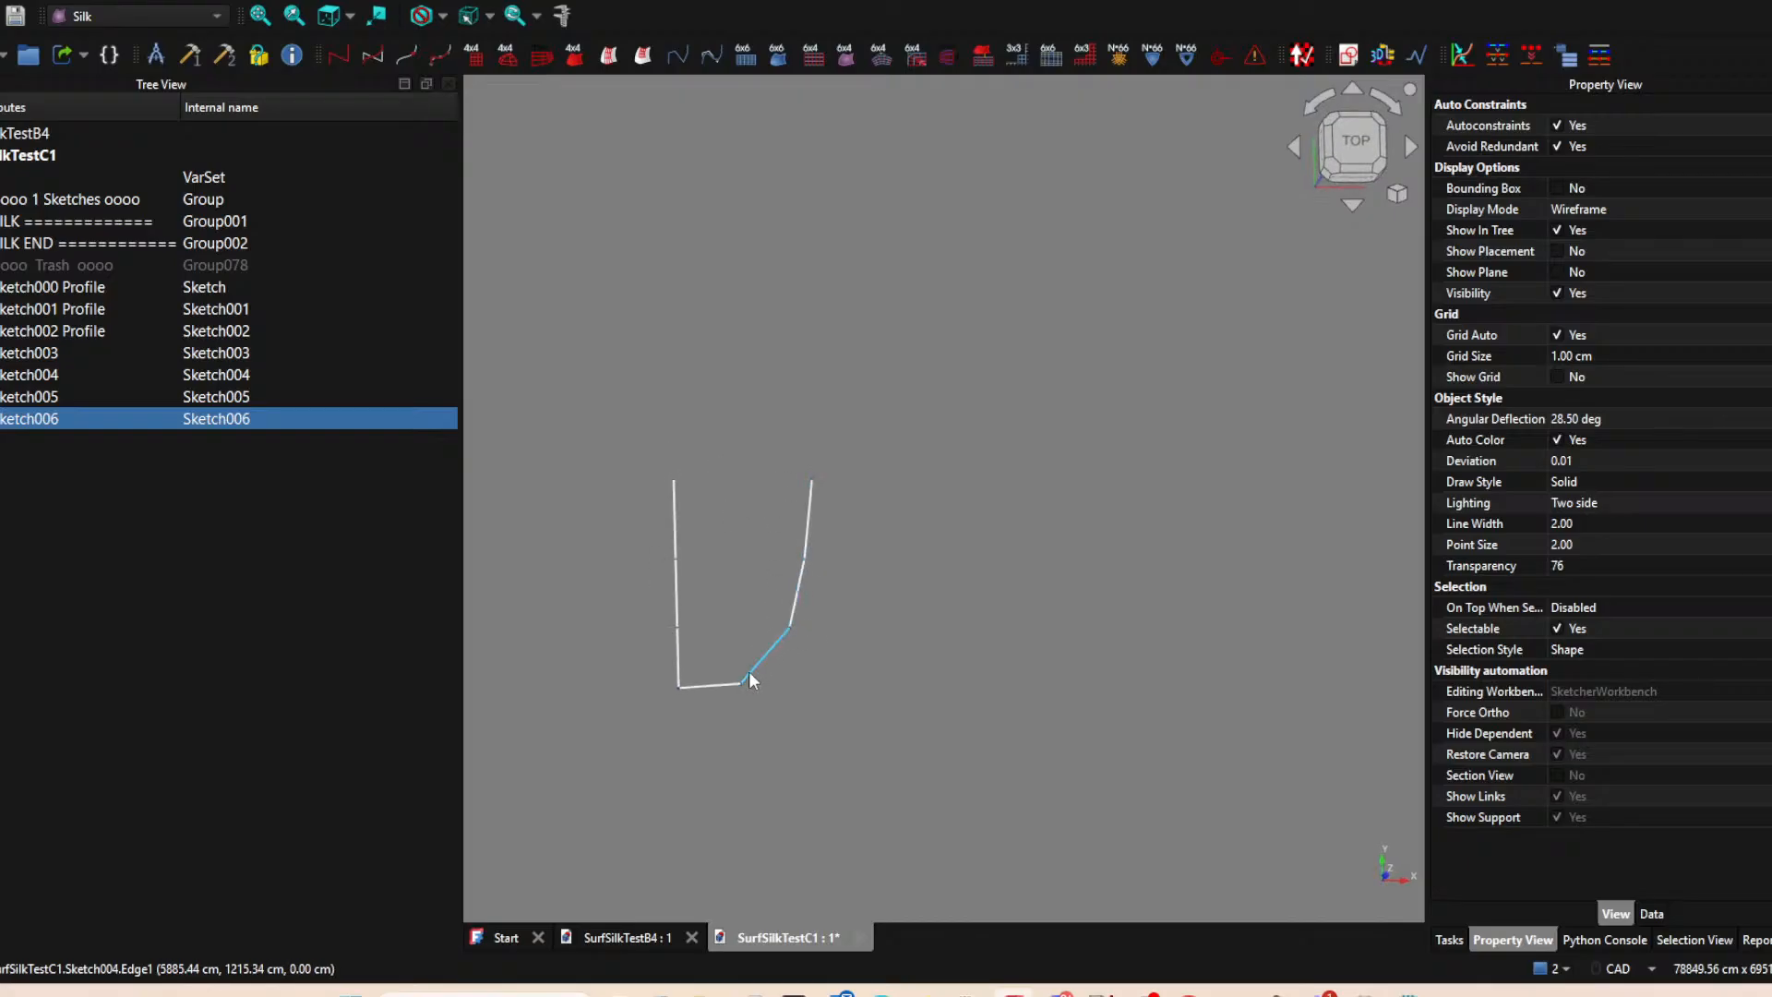
{"action": "left_click", "coordinate": [793, 593]}
{"action": "key", "text": "space"}
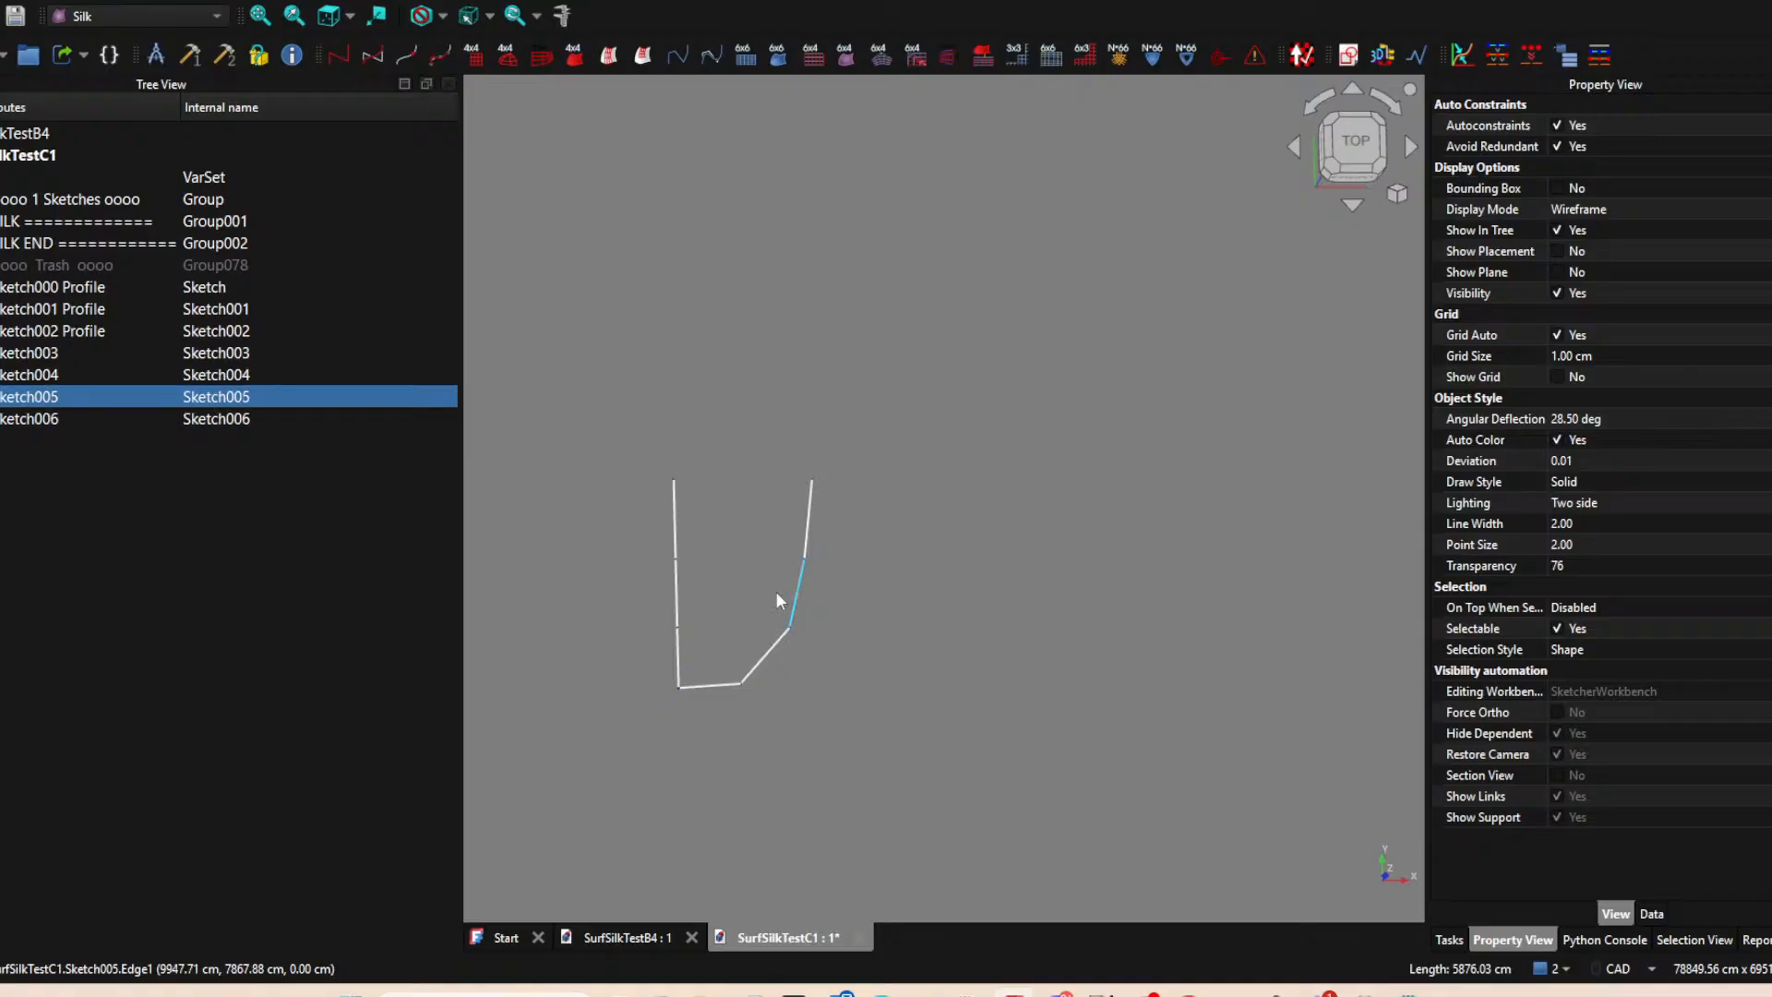
{"action": "left_click", "coordinate": [675, 598]}
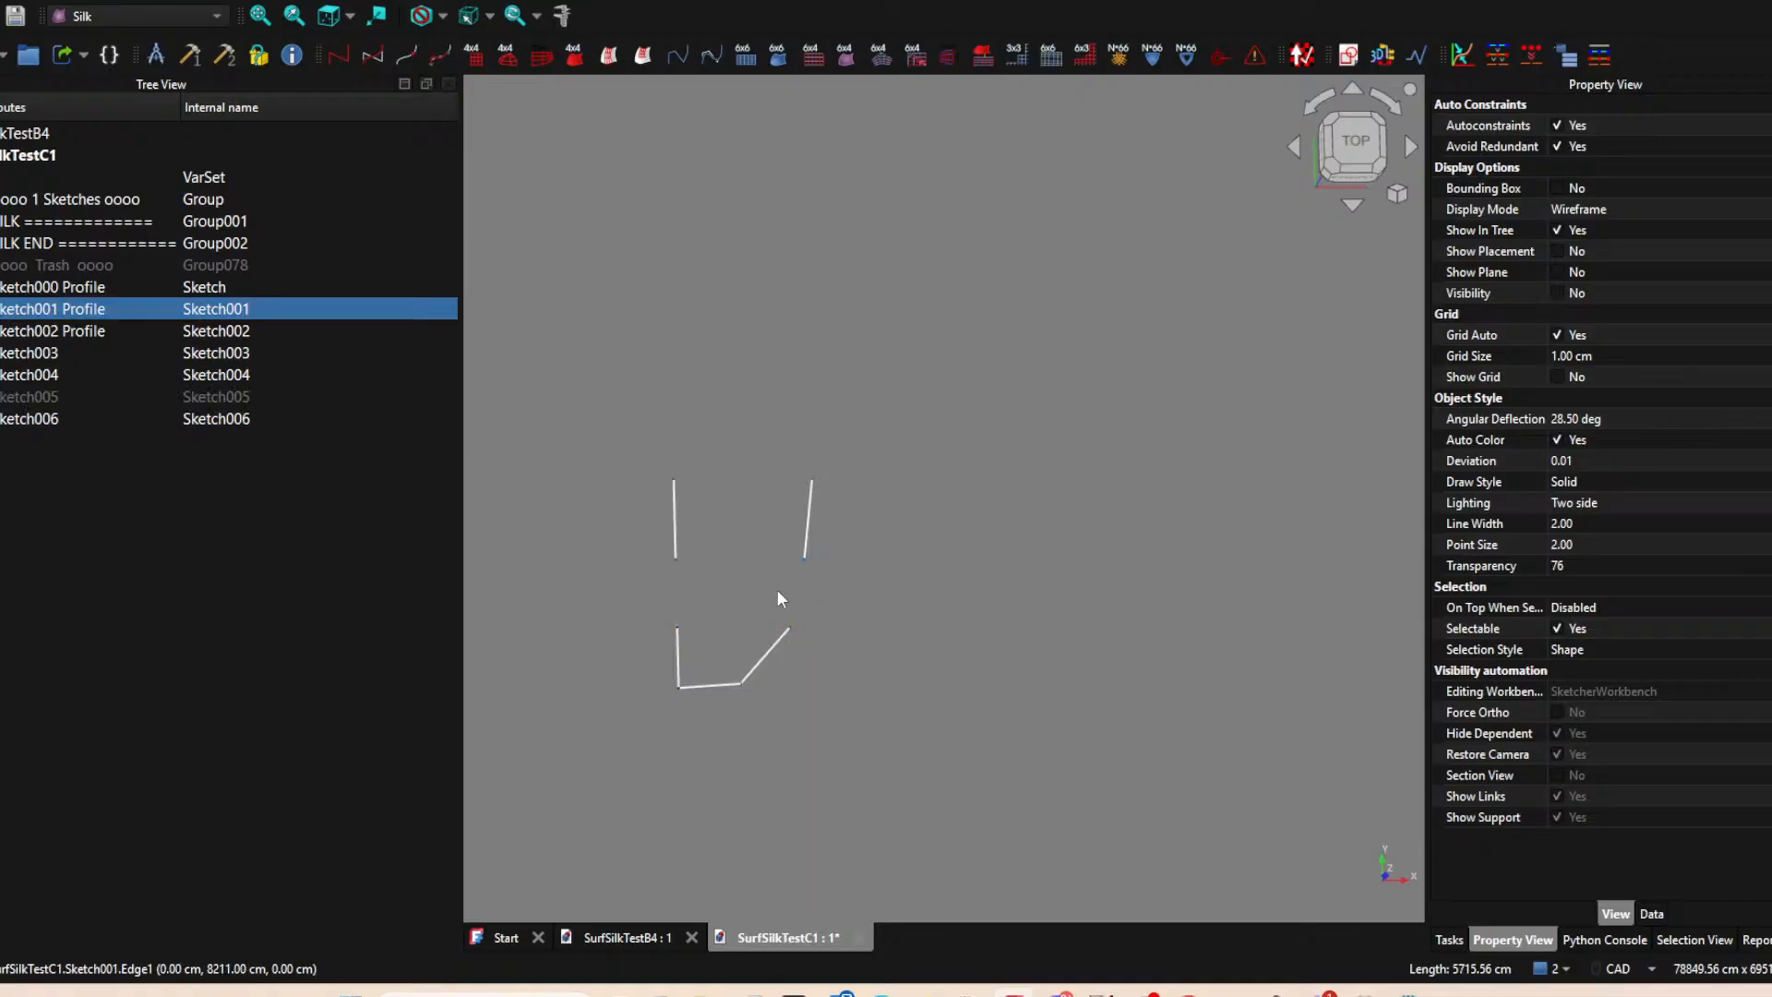
{"action": "key", "text": "space"}
{"action": "key", "text": "space"}
{"action": "left_click", "coordinate": [781, 594]}
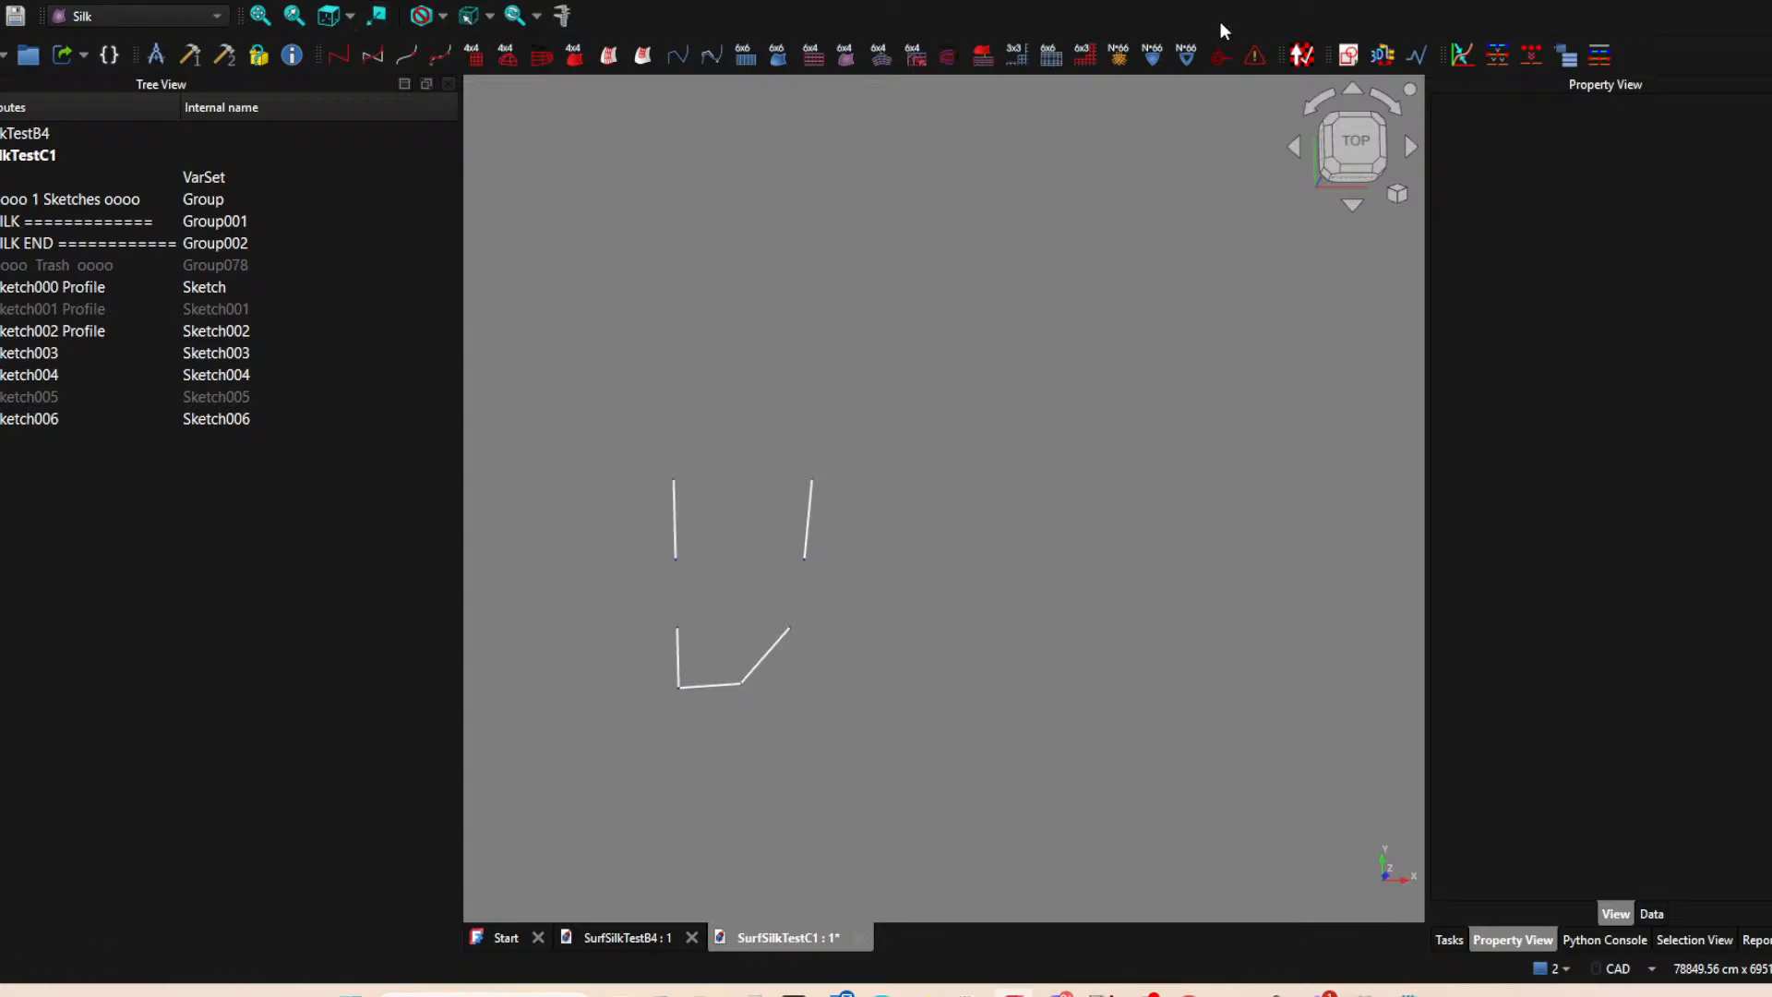
Start a new XY-plane sketch with the upper ends of the Sketch000 Profile and Sketch004 lines as external points.
{"action": "left_click", "coordinate": [1349, 55]}
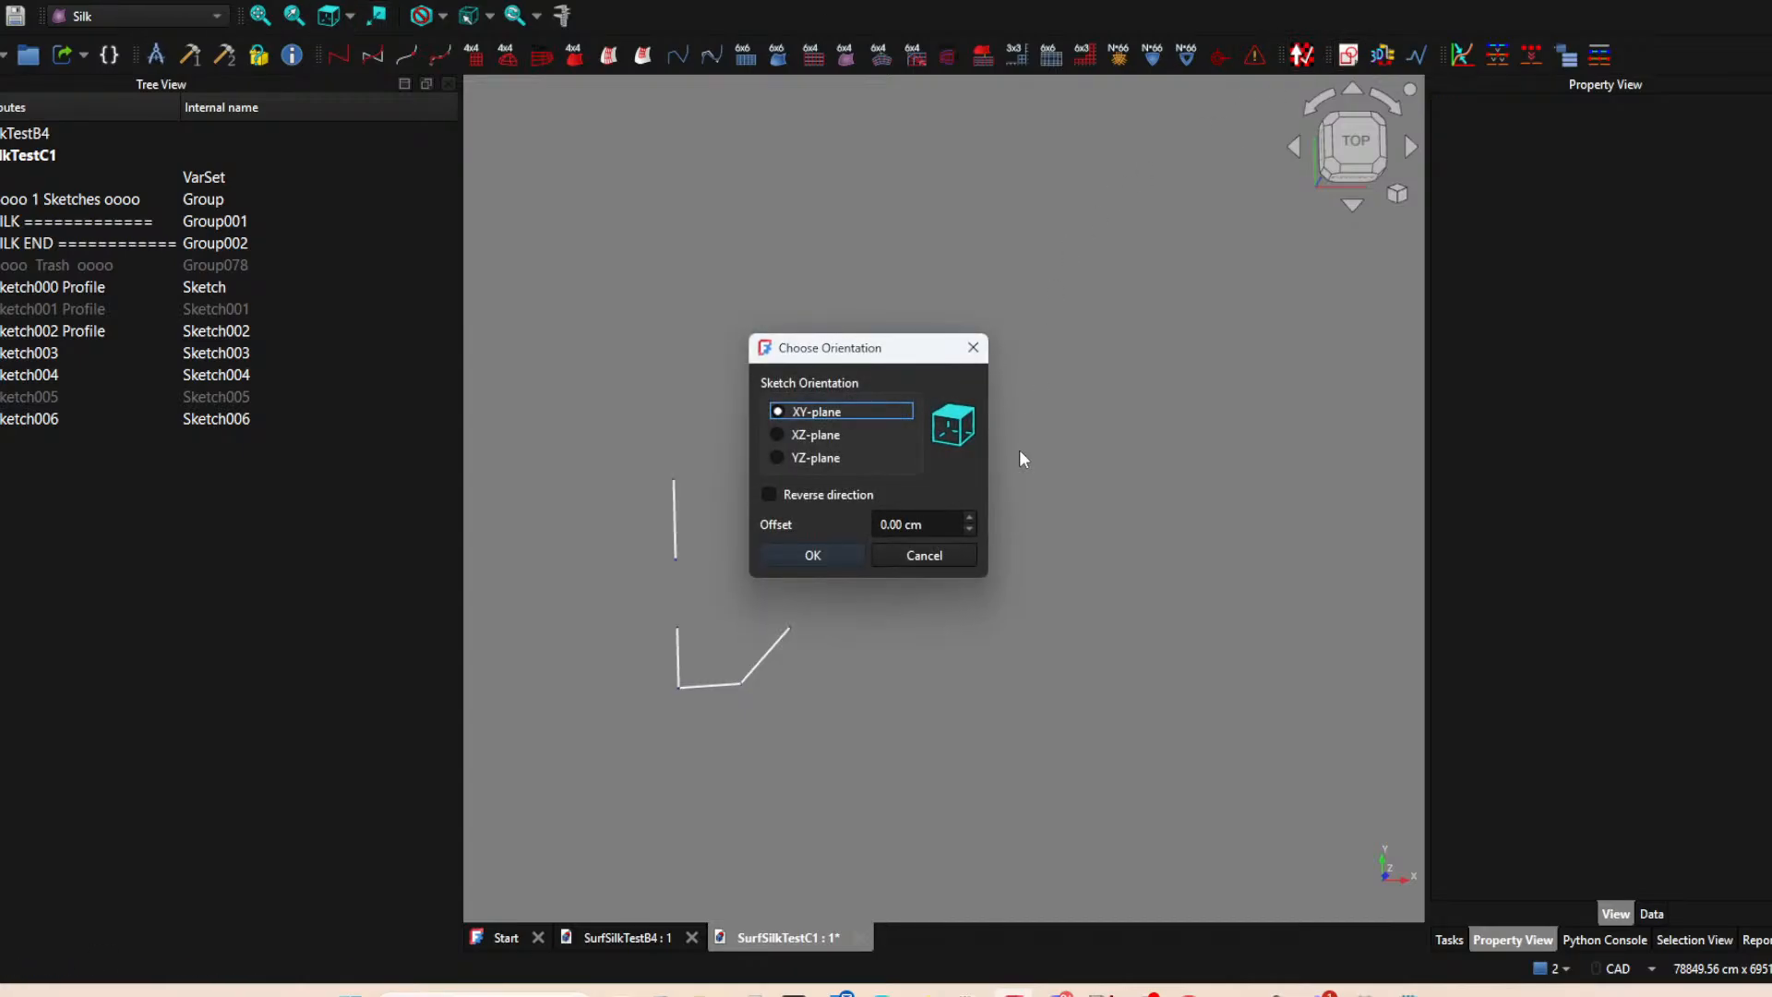
{"action": "left_click", "coordinate": [840, 553]}
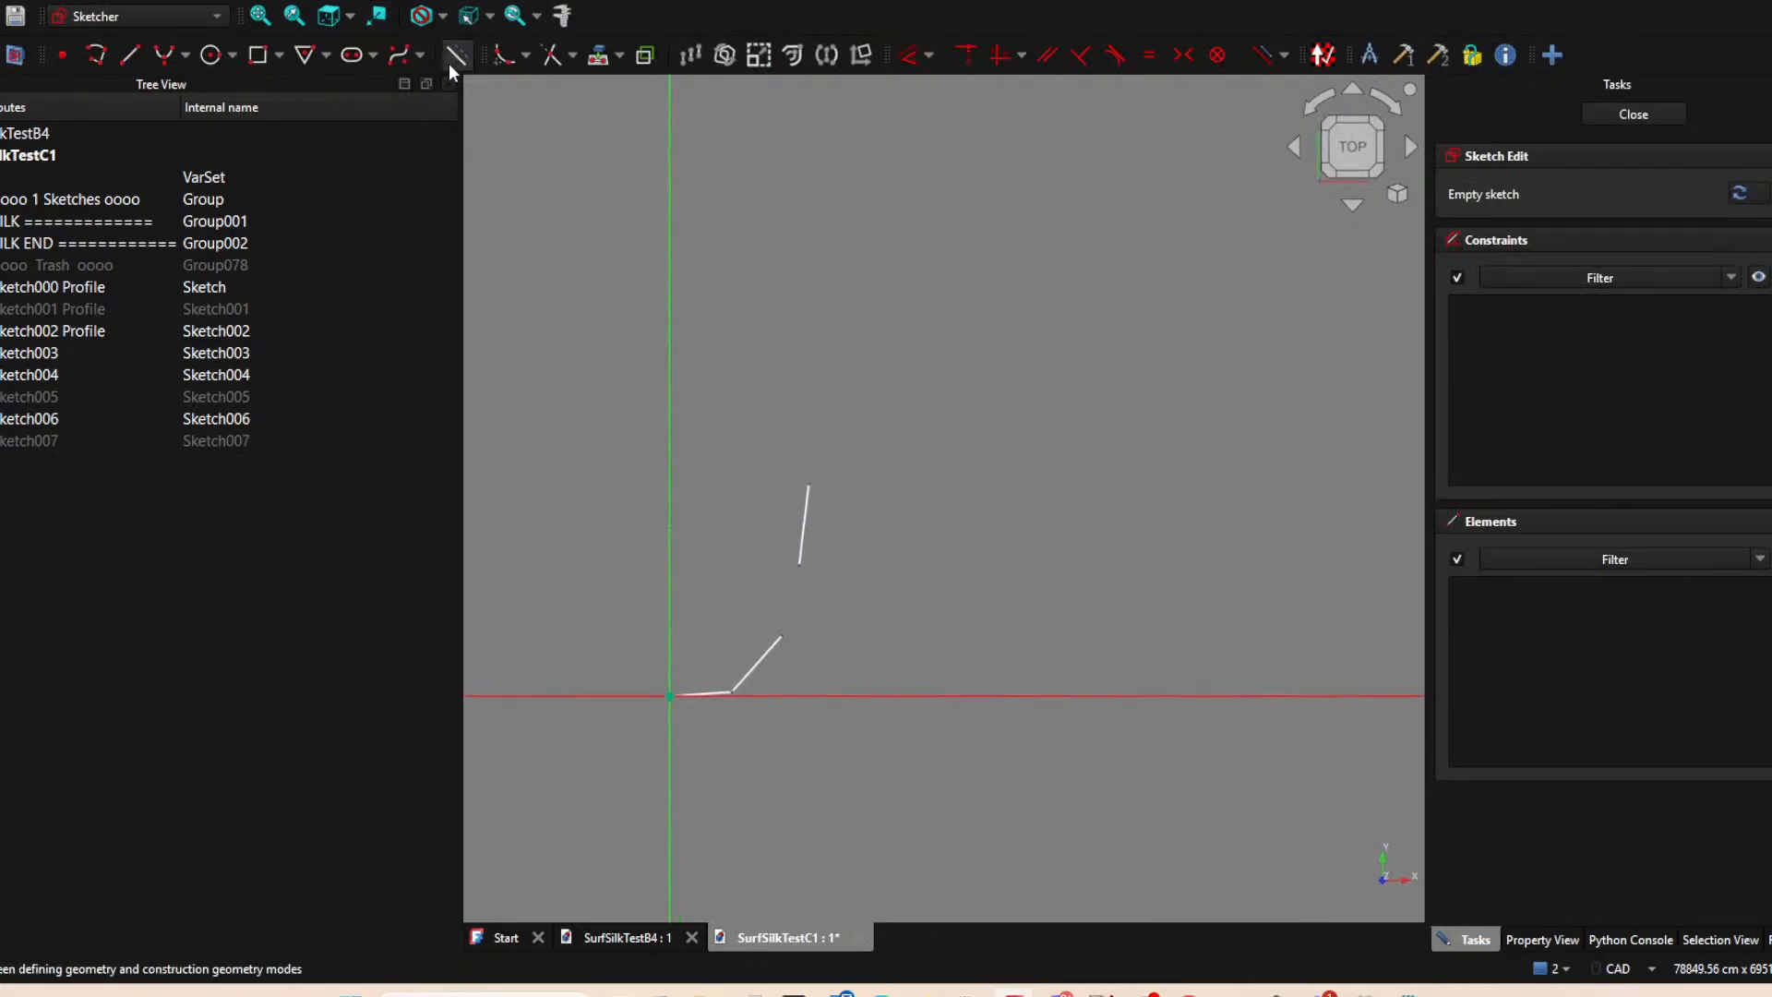
{"action": "middle_click_drag", "start_coordinate": [1086, 702], "coordinate": [854, 645]}
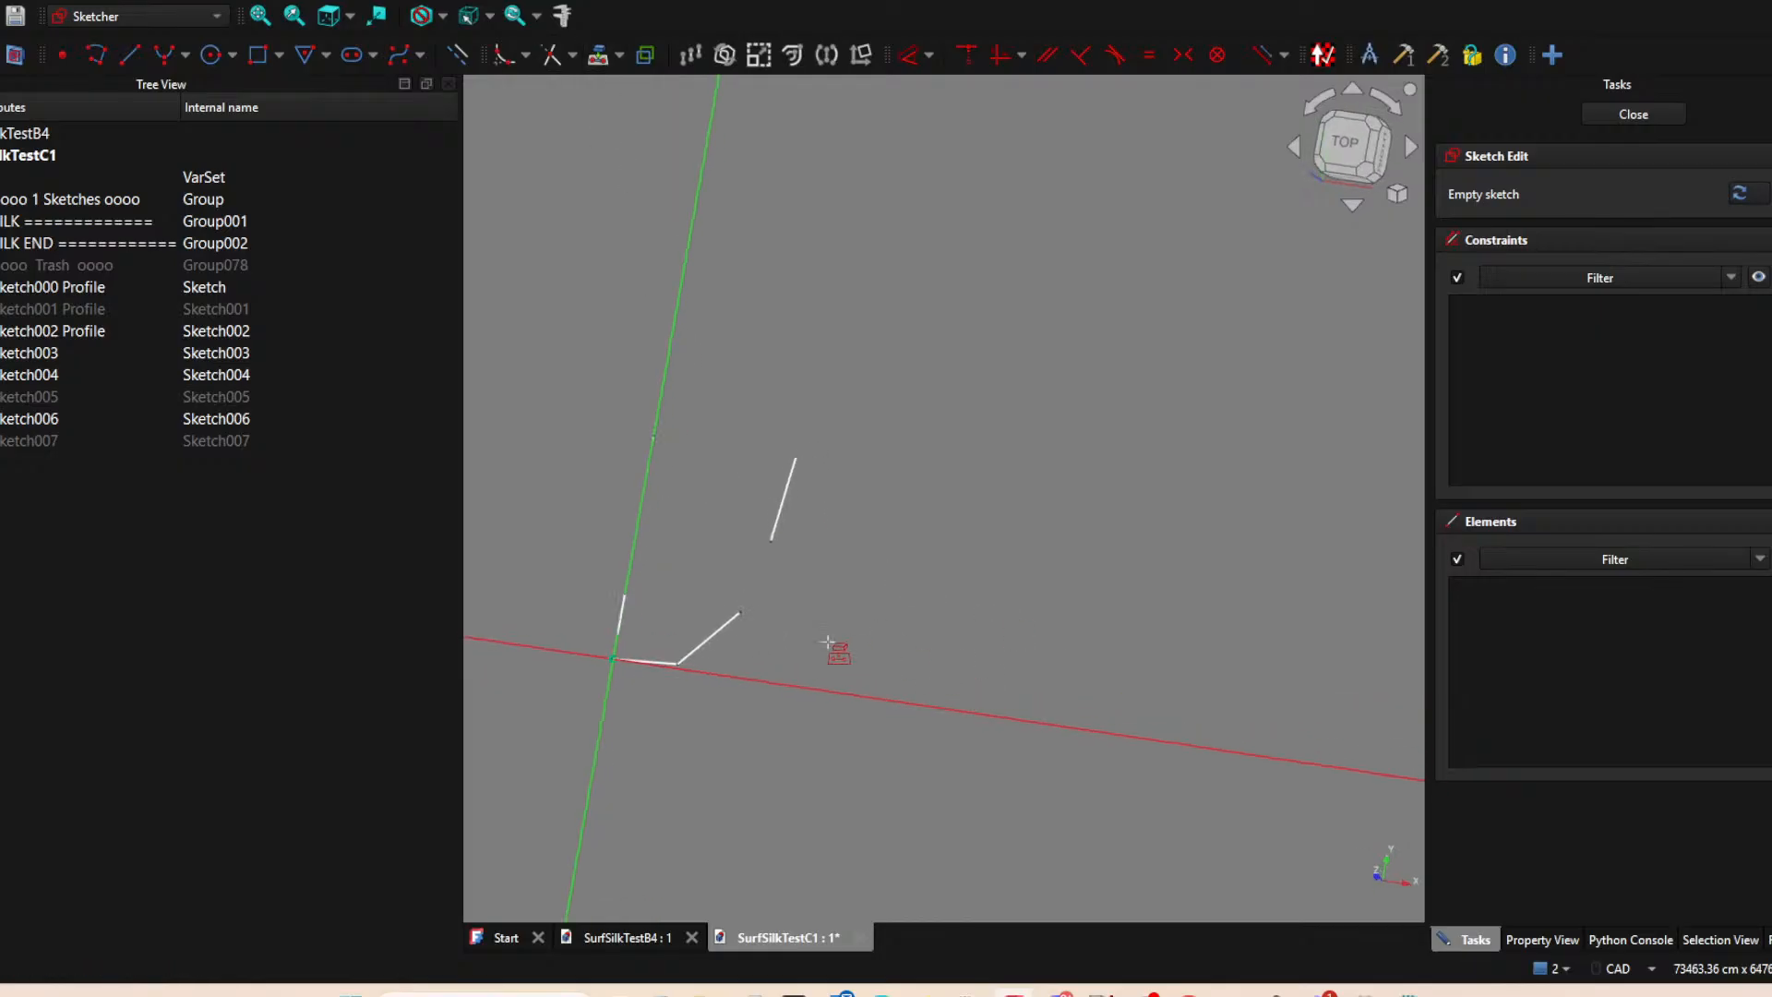
{"action": "left_click", "coordinate": [625, 595]}
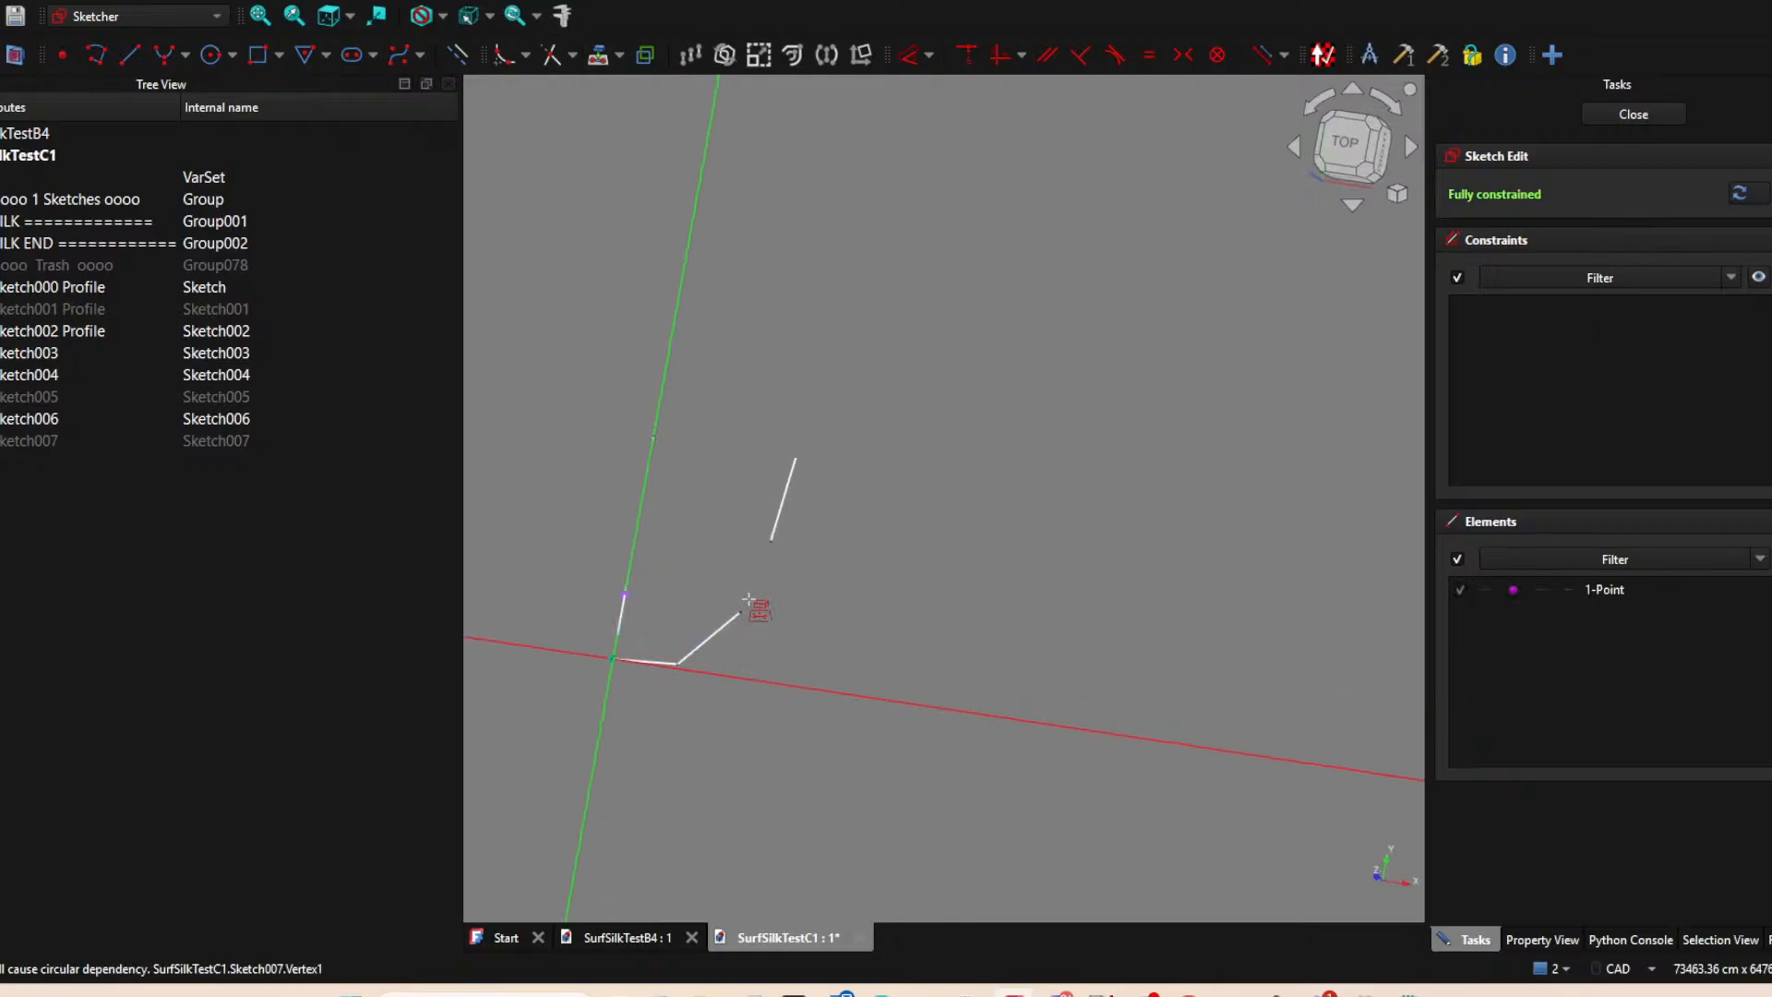
{"action": "left_click", "coordinate": [741, 612]}
{"action": "right_click", "coordinate": [929, 617]}
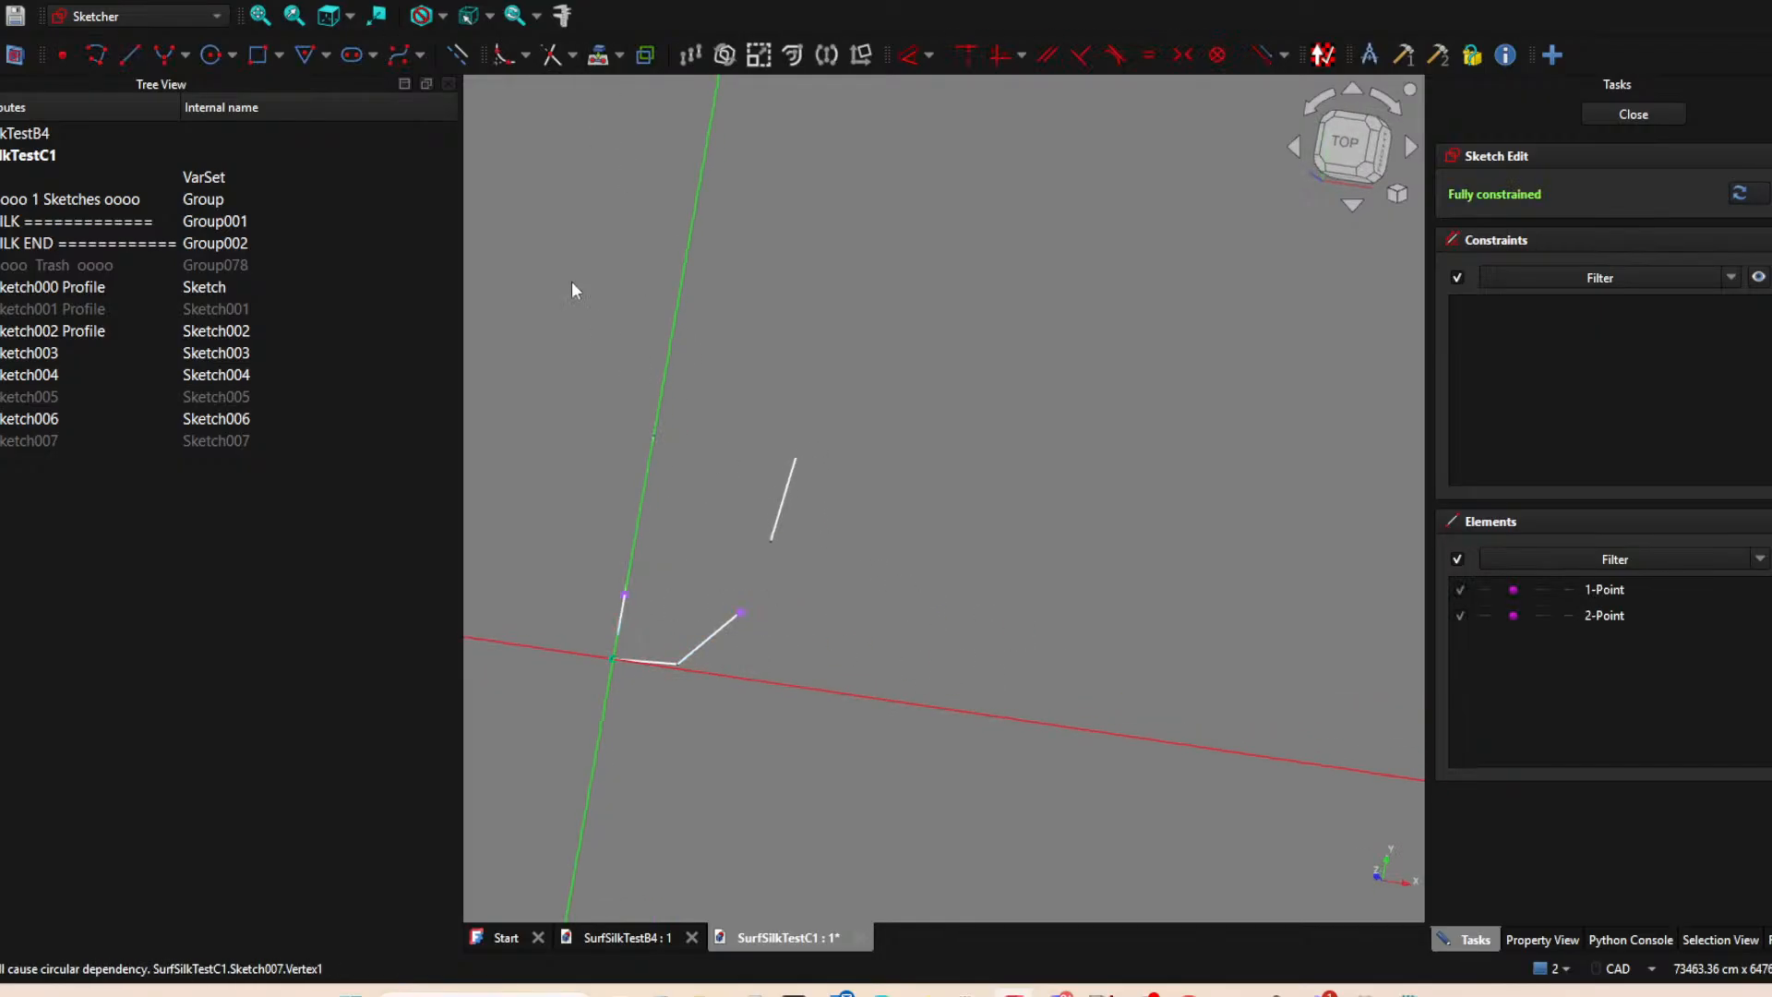
Draw a horizontal line connecting the two projected points, from the Sketch000 Profile end to the Sketch004 end.
{"action": "left_click", "coordinate": [129, 54]}
{"action": "left_click", "coordinate": [625, 595]}
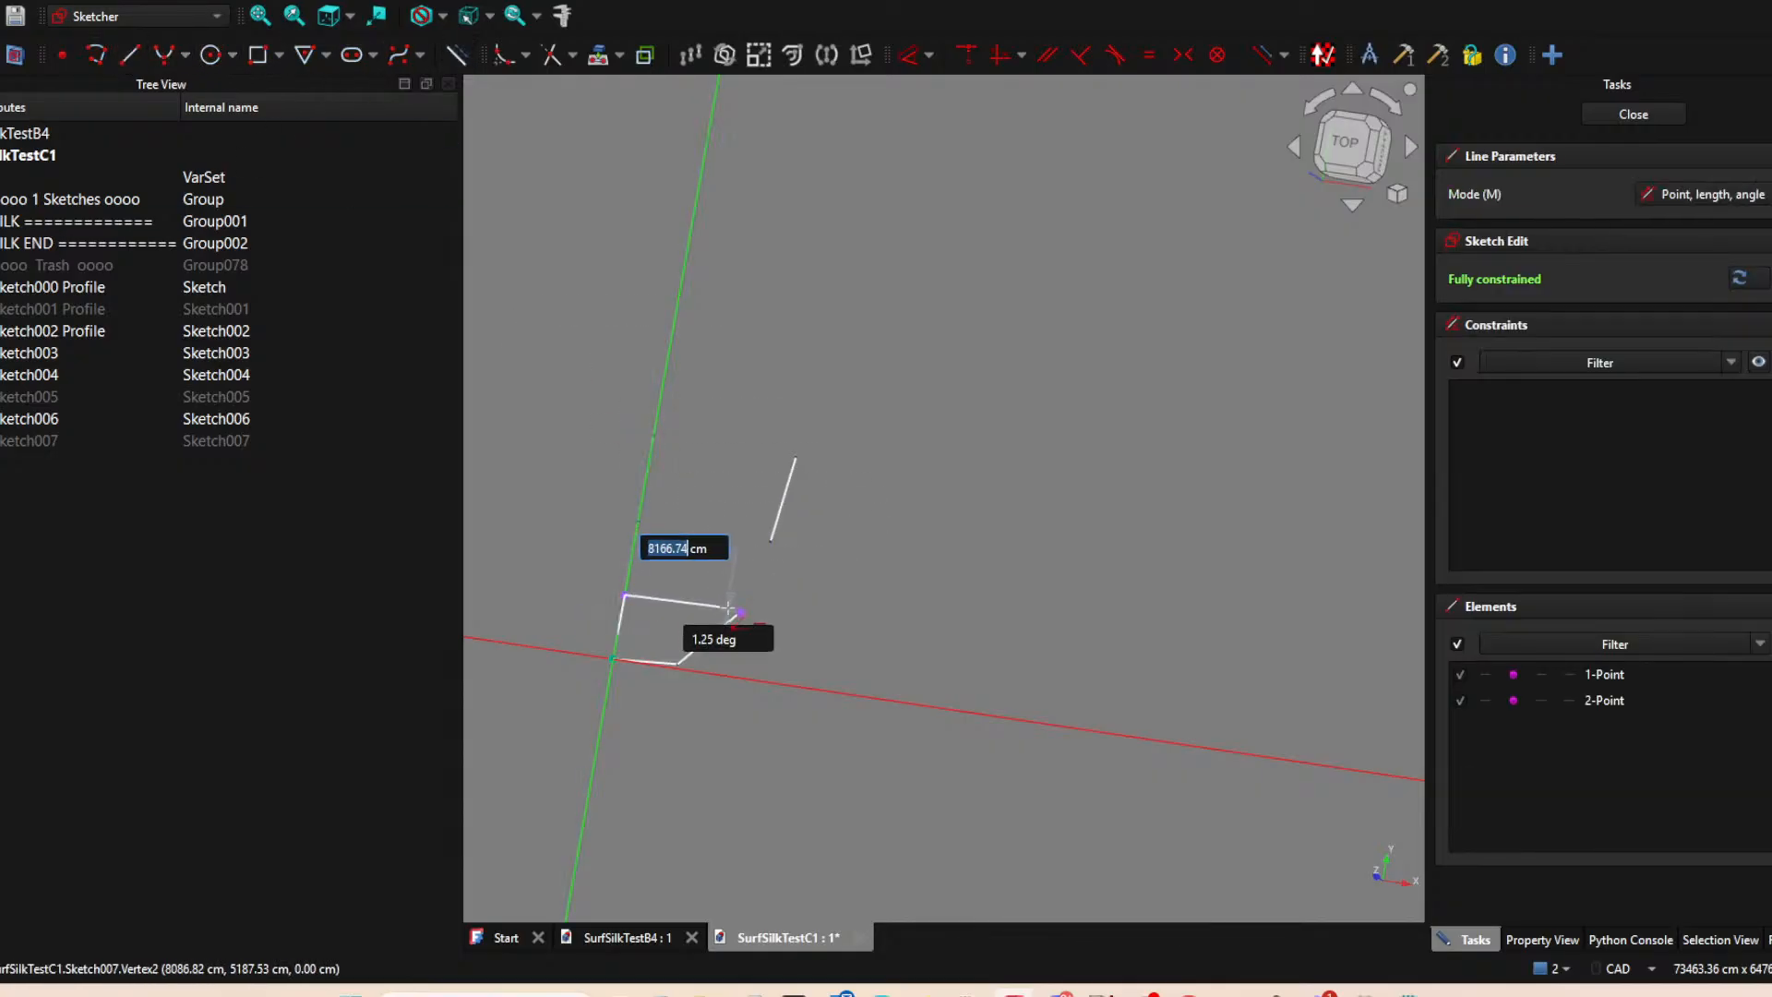
{"action": "left_click", "coordinate": [740, 612]}
{"action": "right_click", "coordinate": [938, 600]}
Examine how the new horizontal line closes the lowest grid cell with the surrounding sketch lines.
{"action": "mouse_move", "coordinate": [902, 550]}
{"action": "middle_mouse_down"}
{"action": "mouse_move", "coordinate": [1067, 598]}
{"action": "mouse_move", "coordinate": [1088, 582]}
{"action": "mouse_move", "coordinate": [976, 570]}
{"action": "mouse_move", "coordinate": [981, 530]}
{"action": "mouse_move", "coordinate": [948, 520]}
{"action": "middle_mouse_up"}
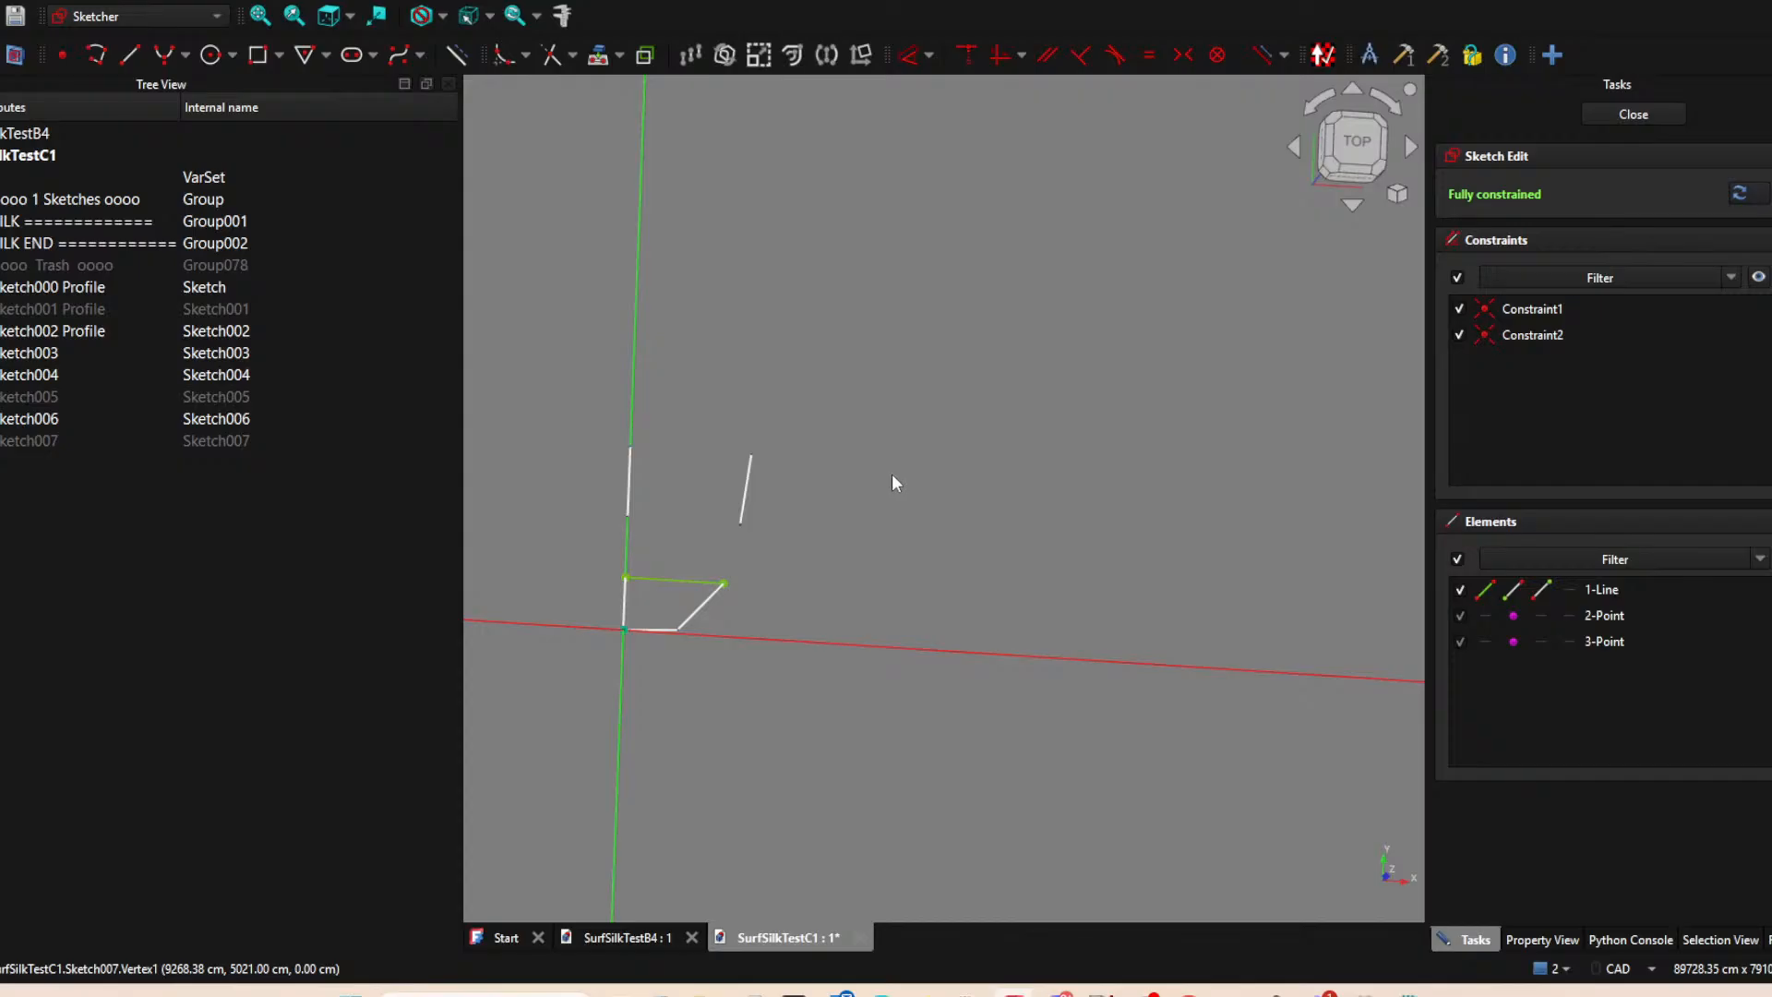
{"action": "mouse_move", "coordinate": [861, 489]}
{"action": "middle_mouse_down"}
{"action": "mouse_move", "coordinate": [908, 503]}
{"action": "mouse_move", "coordinate": [810, 522]}
{"action": "mouse_move", "coordinate": [941, 525]}
{"action": "middle_mouse_up"}
{"action": "scroll", "coordinate": [939, 524], "scroll_direction": "up", "scroll_amount": 1}
{"action": "scroll", "coordinate": [919, 517], "scroll_direction": "up", "scroll_amount": 1}
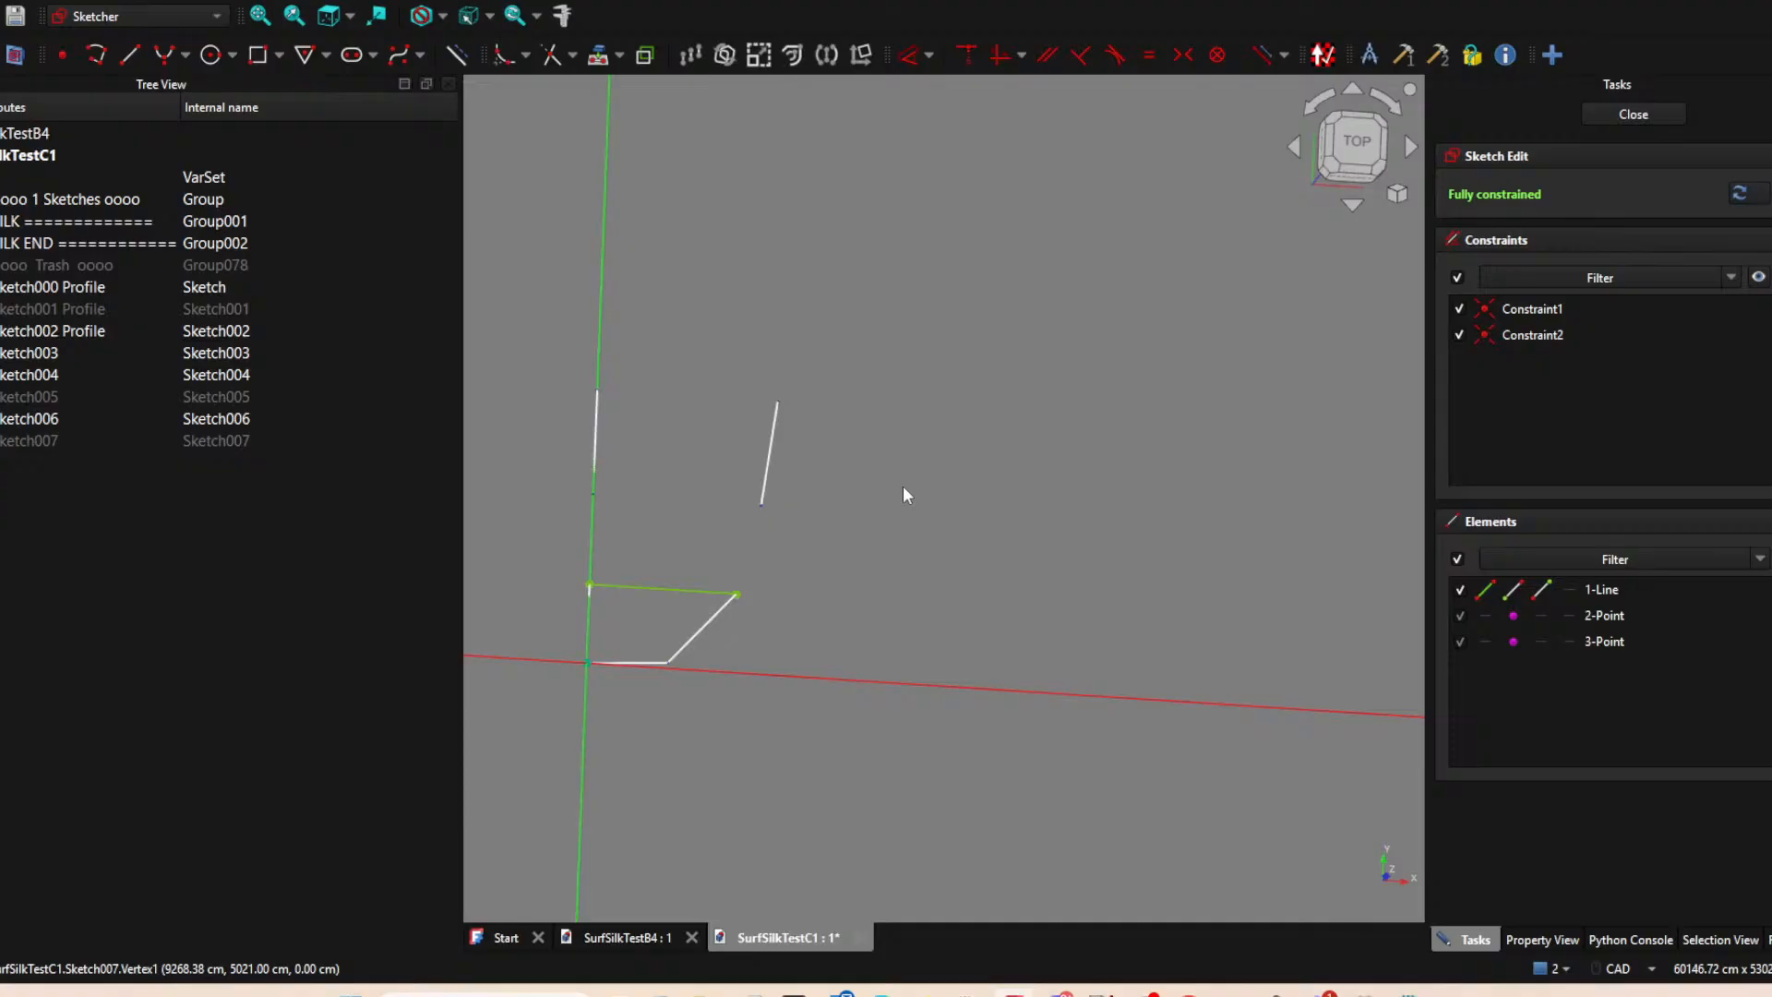
{"action": "scroll", "coordinate": [923, 516], "scroll_direction": "down", "scroll_amount": 3}
{"action": "scroll", "coordinate": [922, 565], "scroll_direction": "up", "scroll_amount": 1}
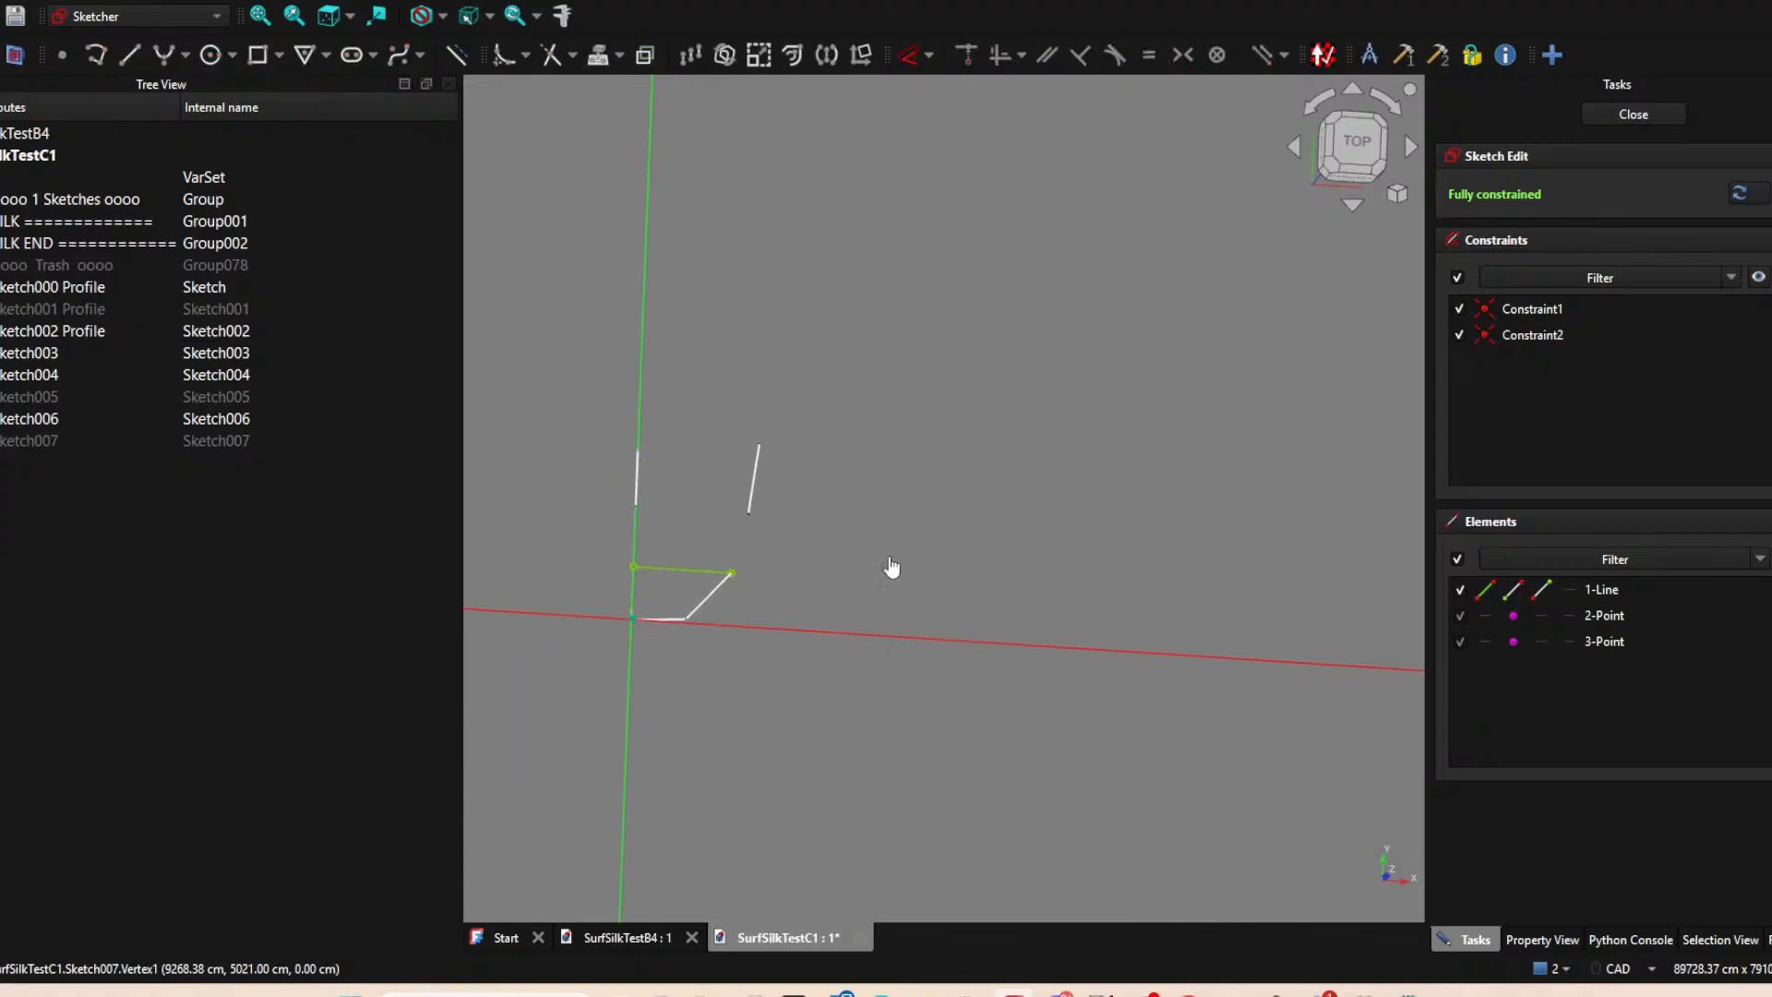
{"action": "scroll", "coordinate": [862, 543], "scroll_direction": "up", "scroll_amount": 2}
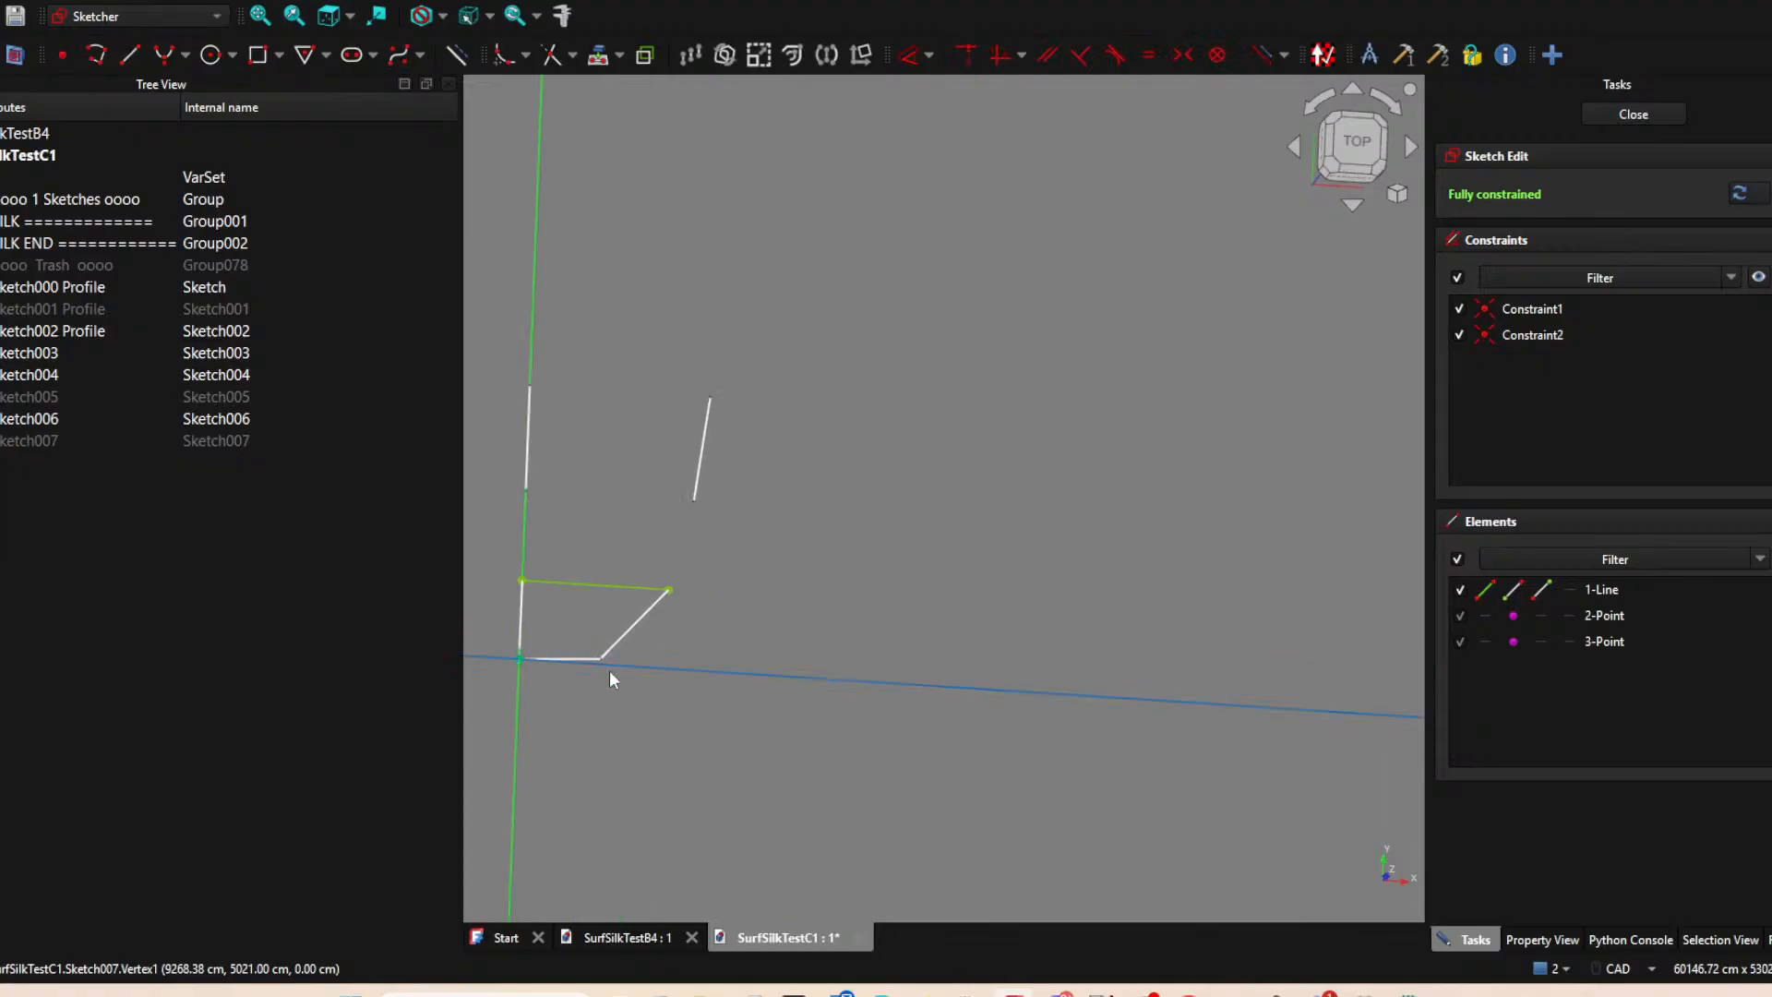
{"action": "left_click", "coordinate": [635, 587]}
{"action": "scroll", "coordinate": [847, 586], "scroll_direction": "down", "scroll_amount": 2}
{"action": "middle_click_drag", "start_coordinate": [837, 575], "coordinate": [851, 580]}
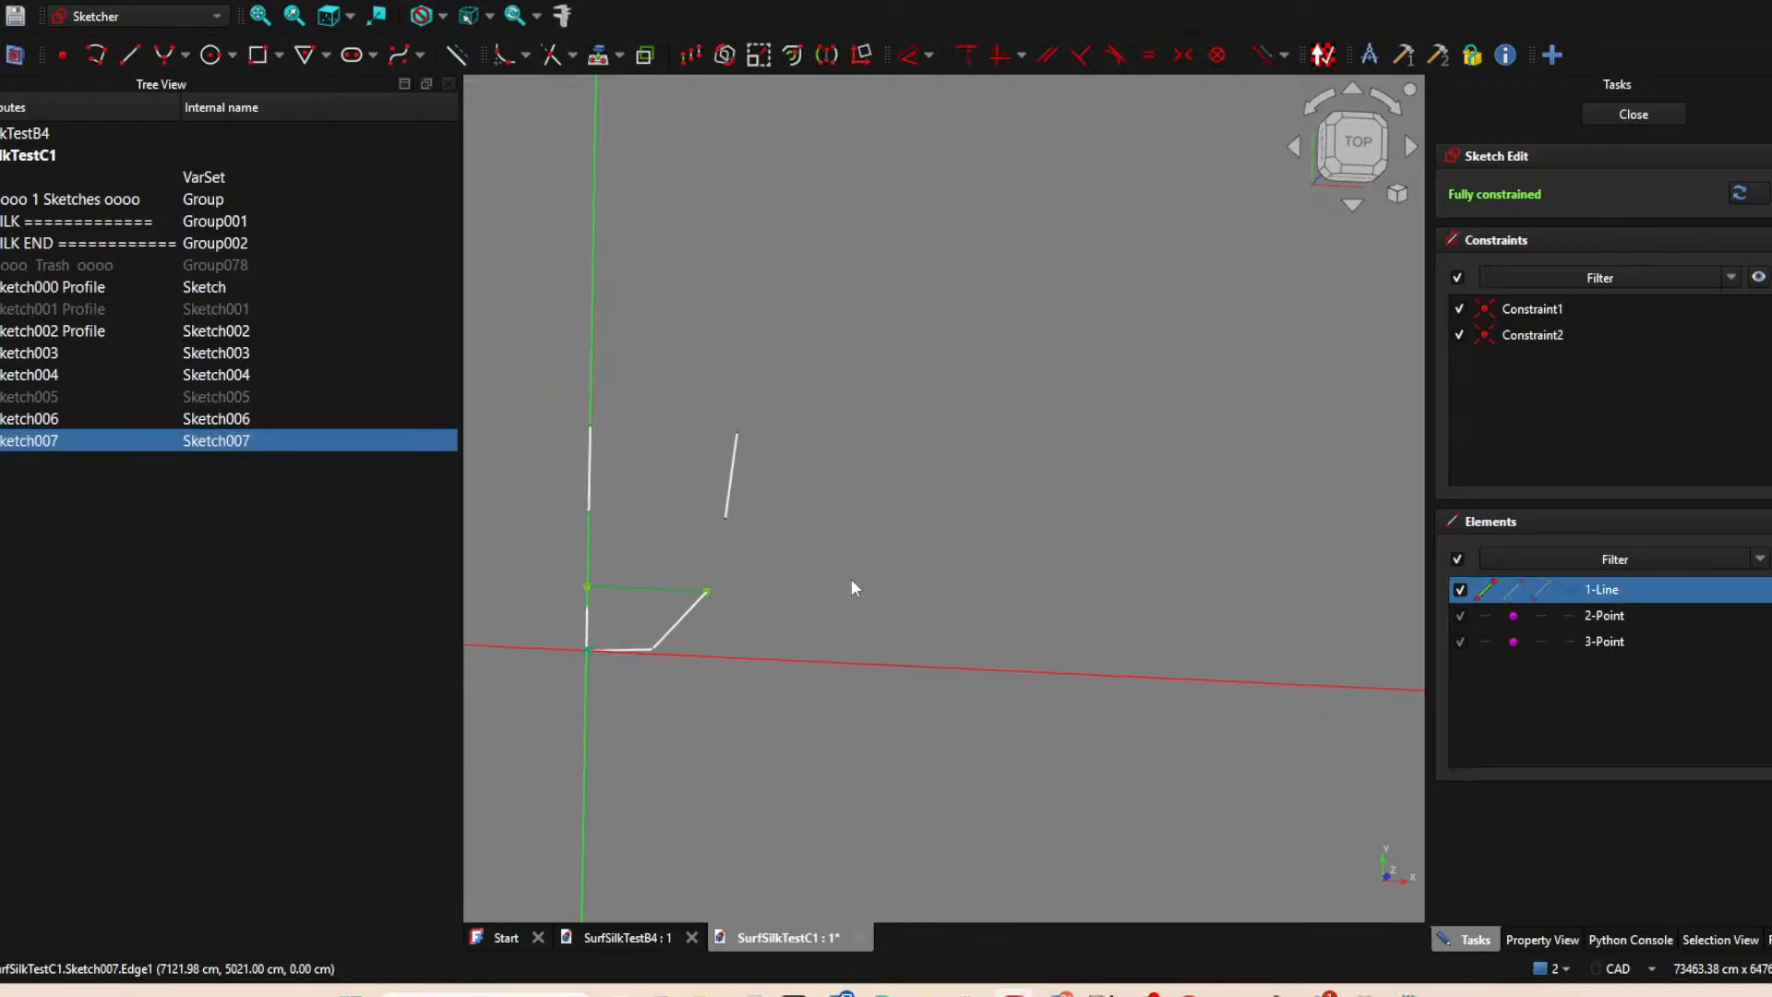
{"action": "left_click", "coordinate": [666, 629]}
{"action": "scroll", "coordinate": [637, 650], "scroll_direction": "up", "scroll_amount": 4}
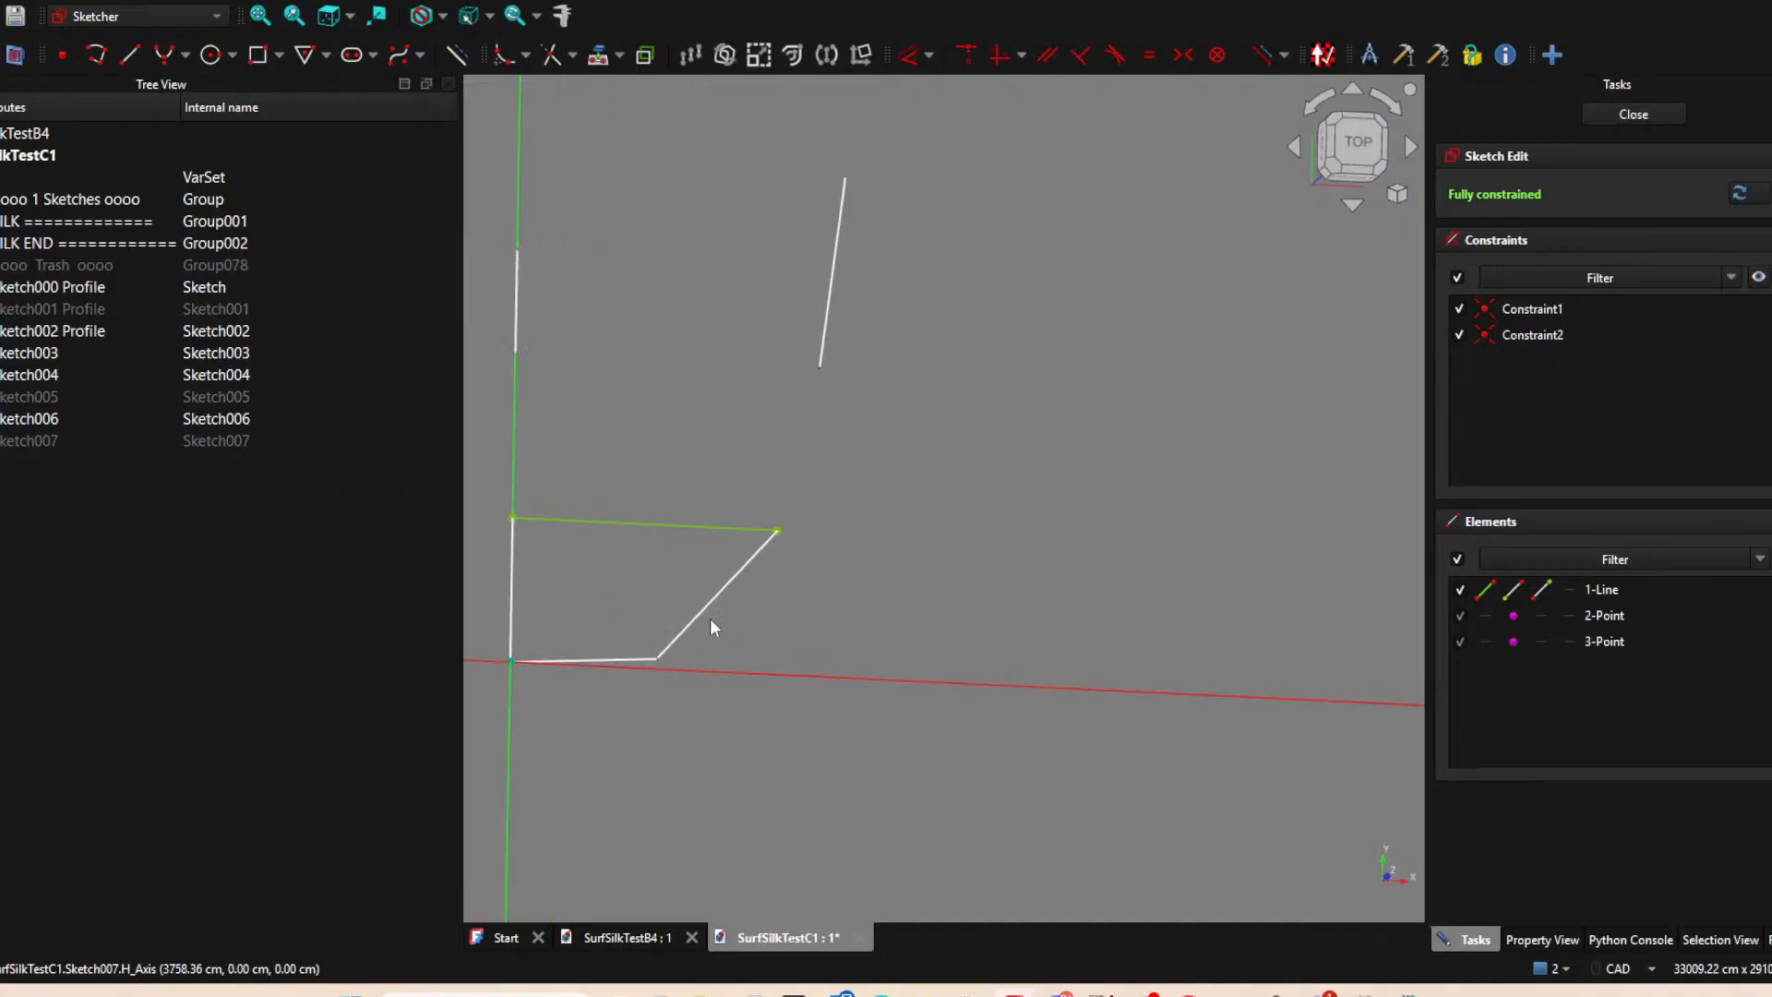
{"action": "scroll", "coordinate": [1011, 472], "scroll_direction": "down", "scroll_amount": 3}
{"action": "middle_click_drag", "start_coordinate": [994, 487], "coordinate": [971, 567]}
{"action": "left_click", "coordinate": [1354, 144]}
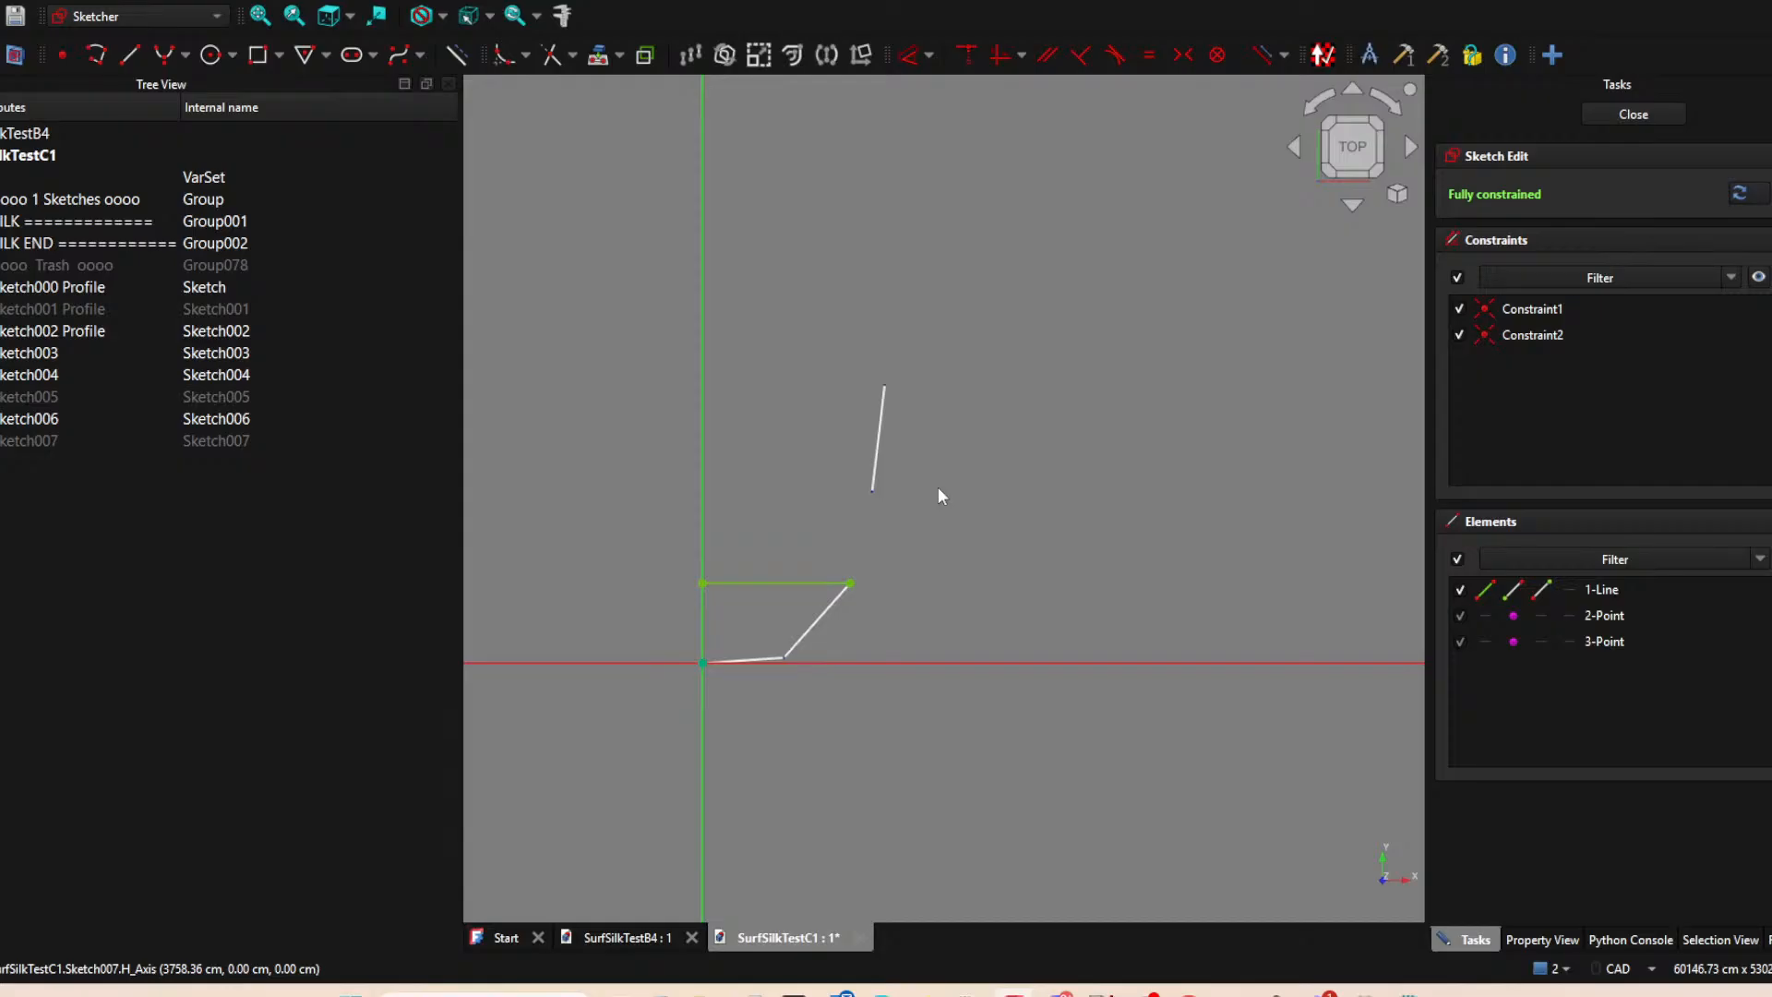
Show Sketch007, Sketch005 and the Sketch001 Profile again around the open sketch.
{"action": "left_click", "coordinate": [55, 440]}
{"action": "key", "text": "space"}
{"action": "left_click", "coordinate": [57, 392]}
{"action": "key", "text": "space"}
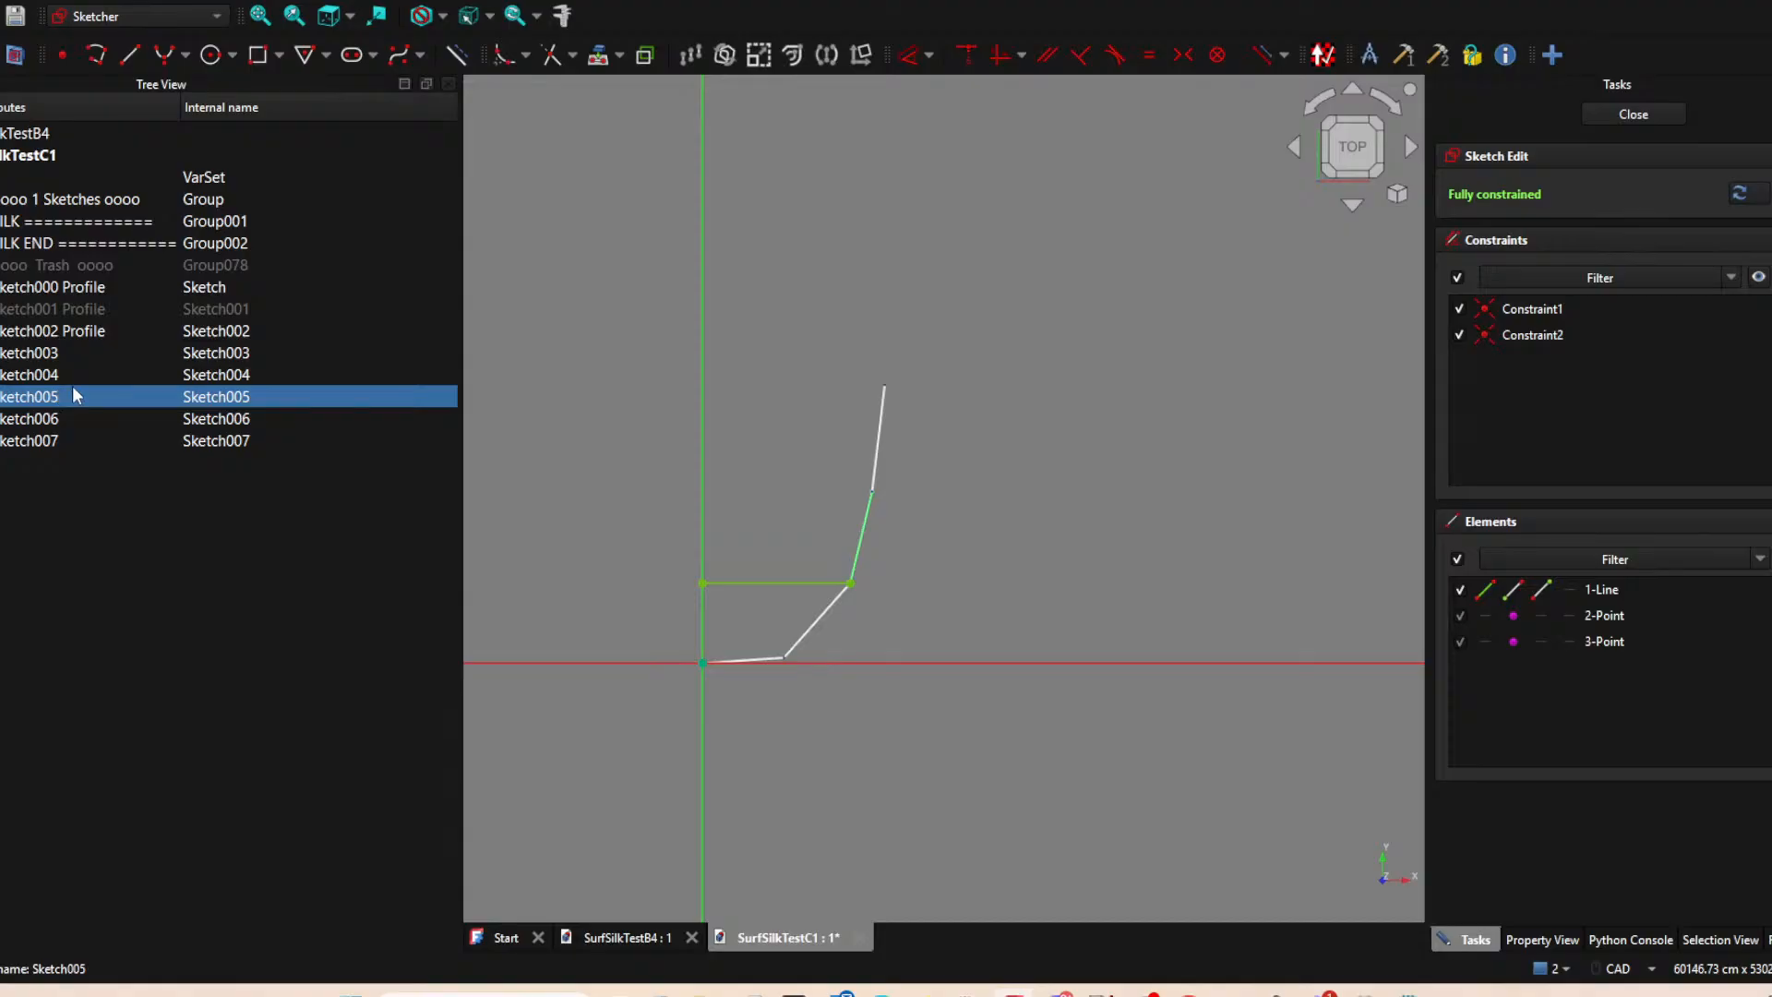
{"action": "left_click", "coordinate": [72, 310]}
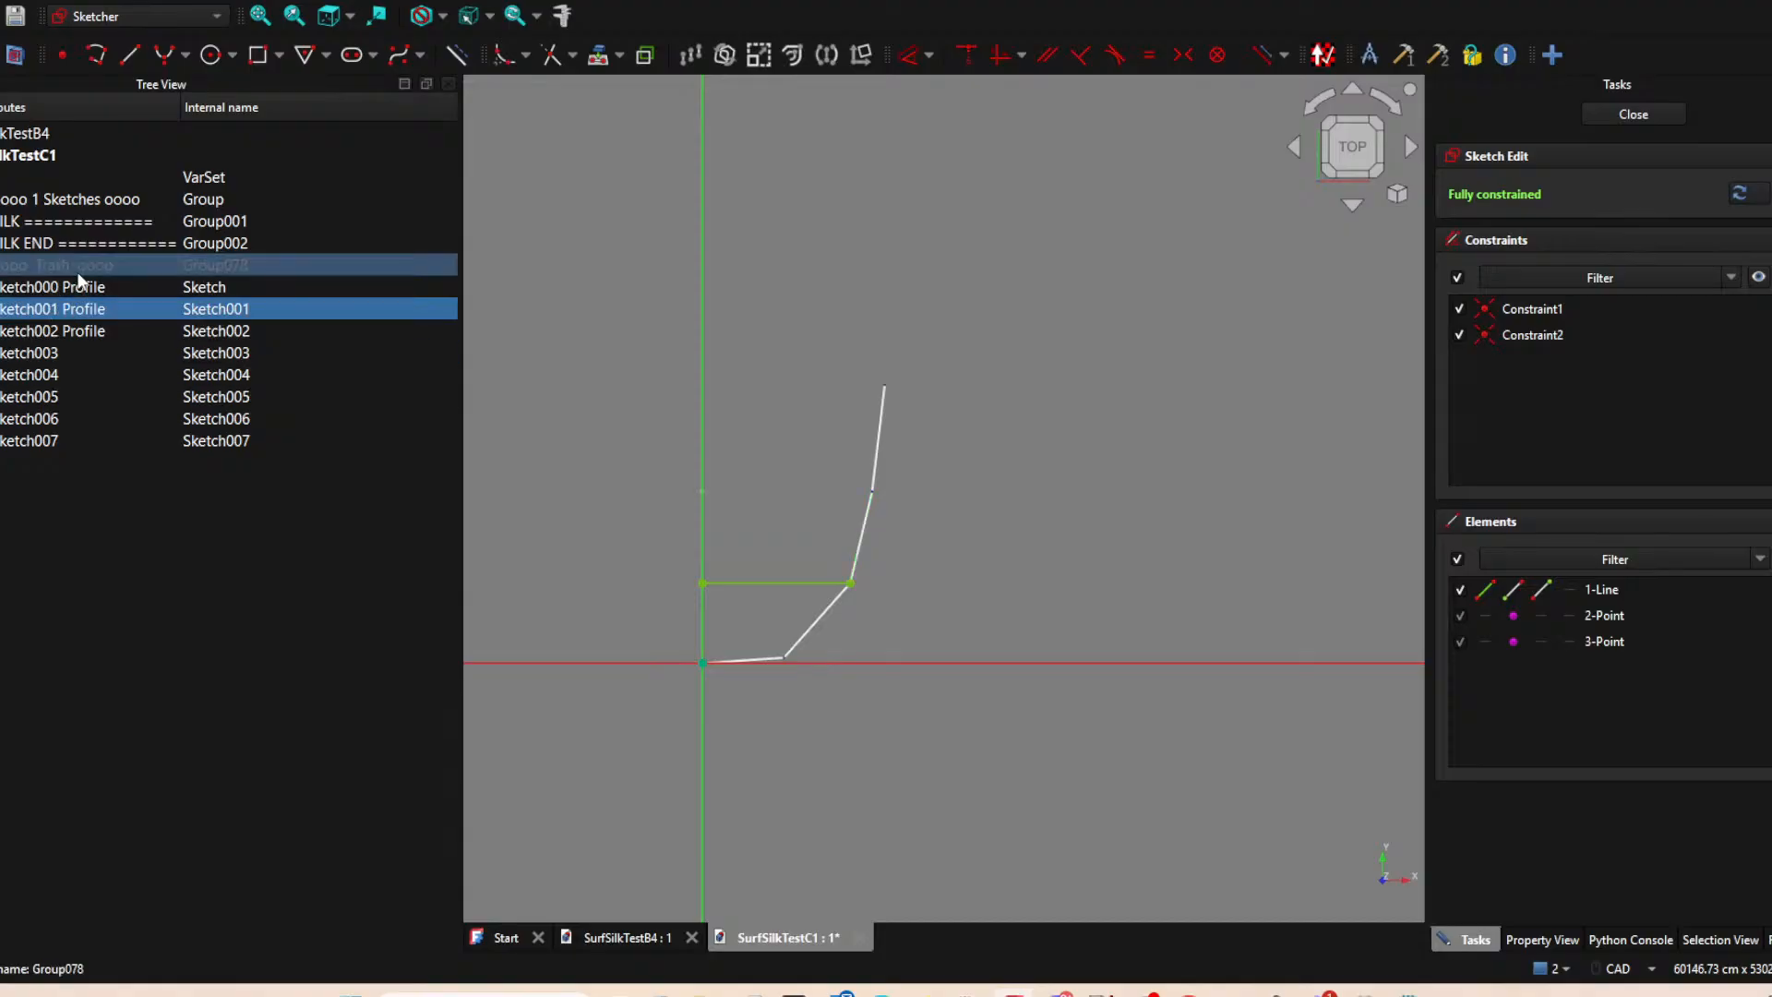
Compare the lowest row of the SurfSilkTestB4 grid with the lines redrawn in SurfSilkTestC1.
{"action": "left_click", "coordinate": [768, 582]}
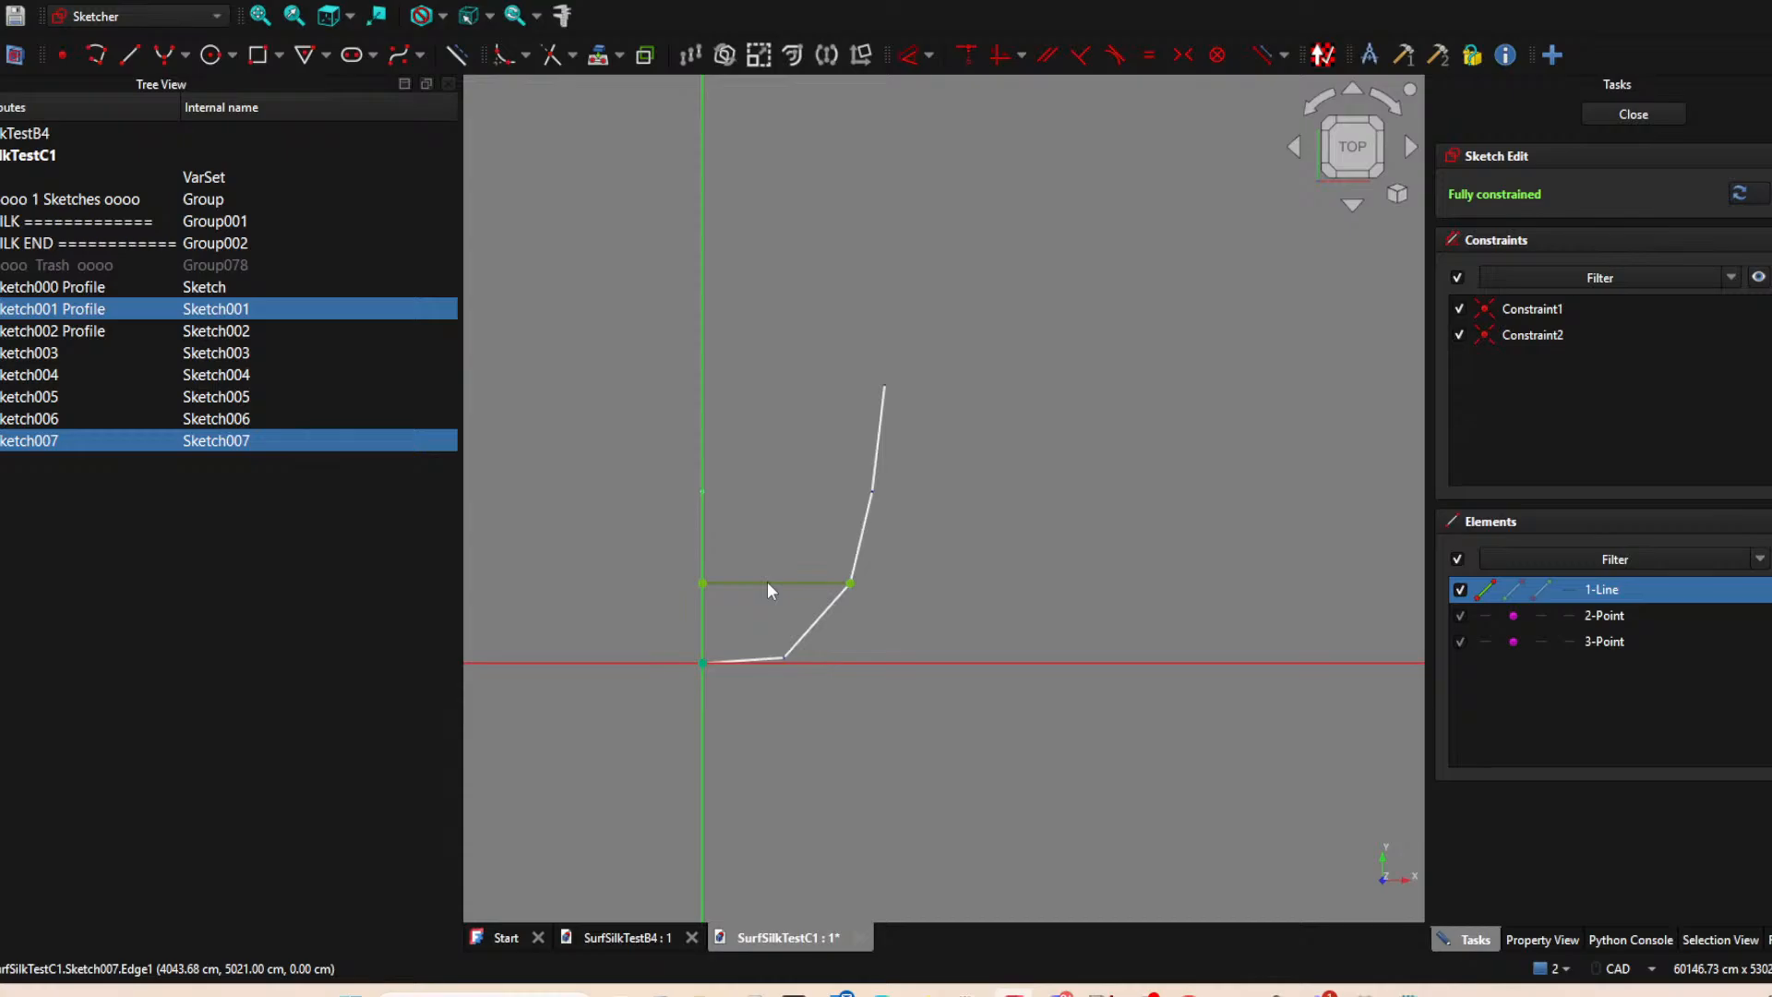
{"action": "left_click", "coordinate": [628, 936]}
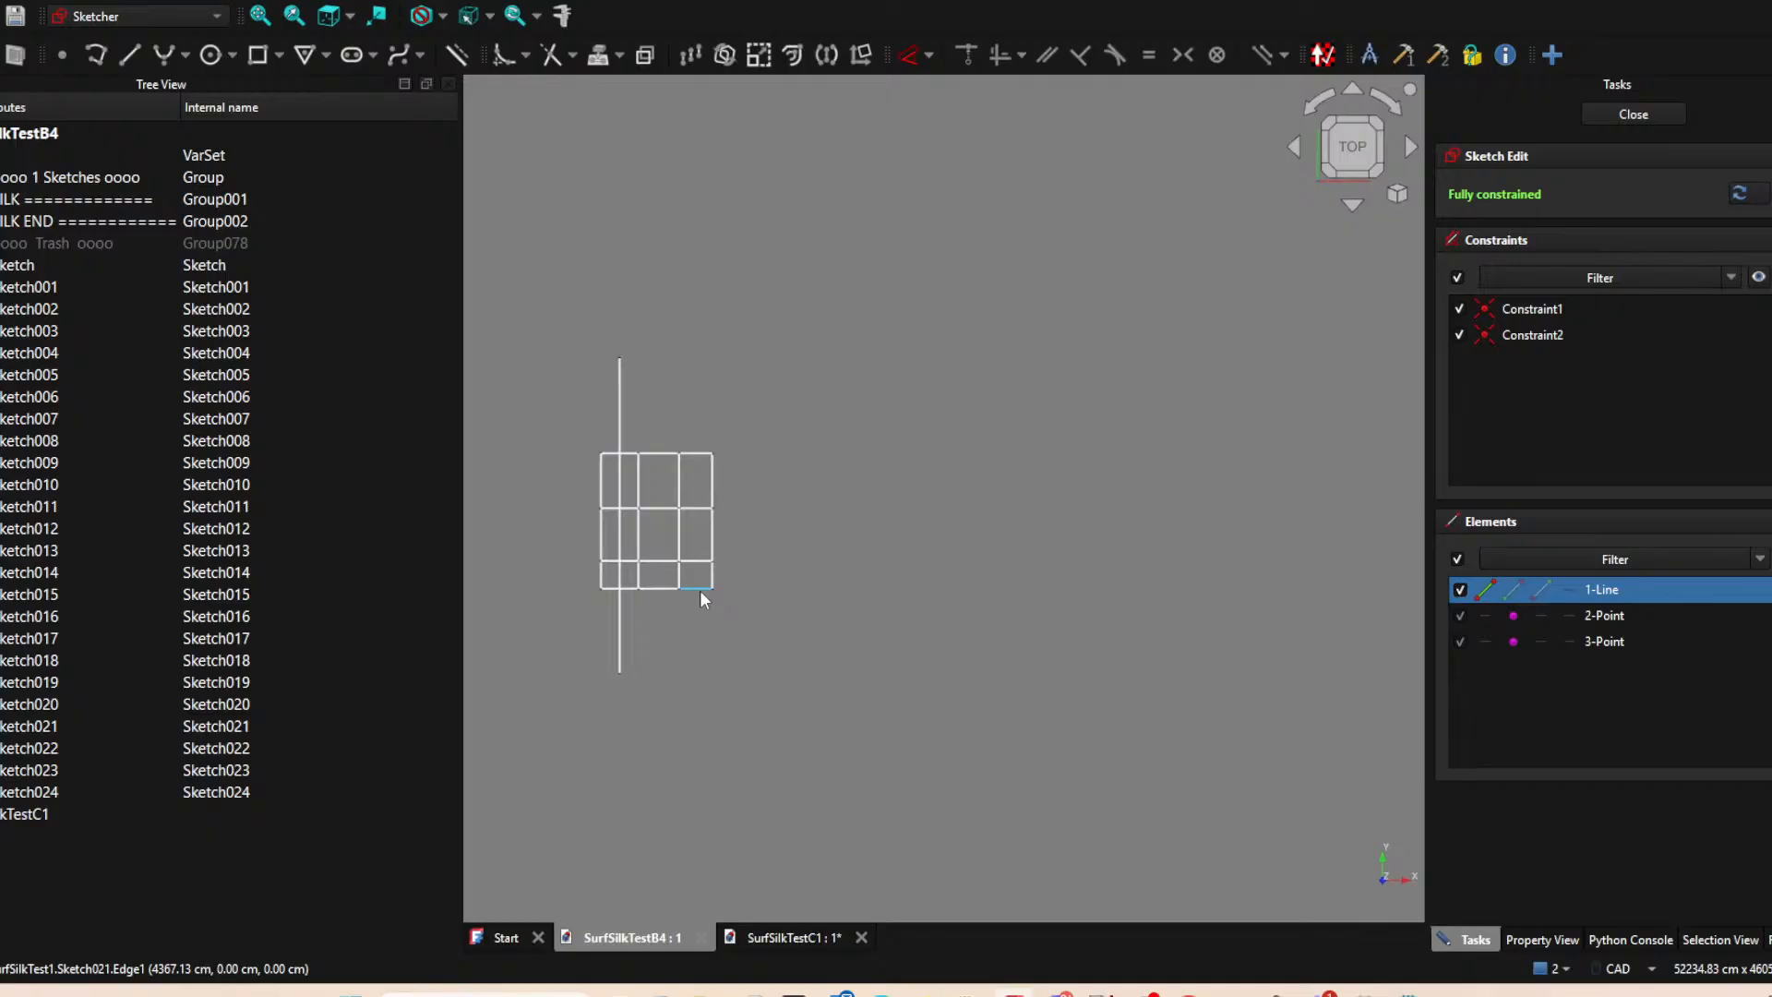
{"action": "left_click", "coordinate": [786, 940]}
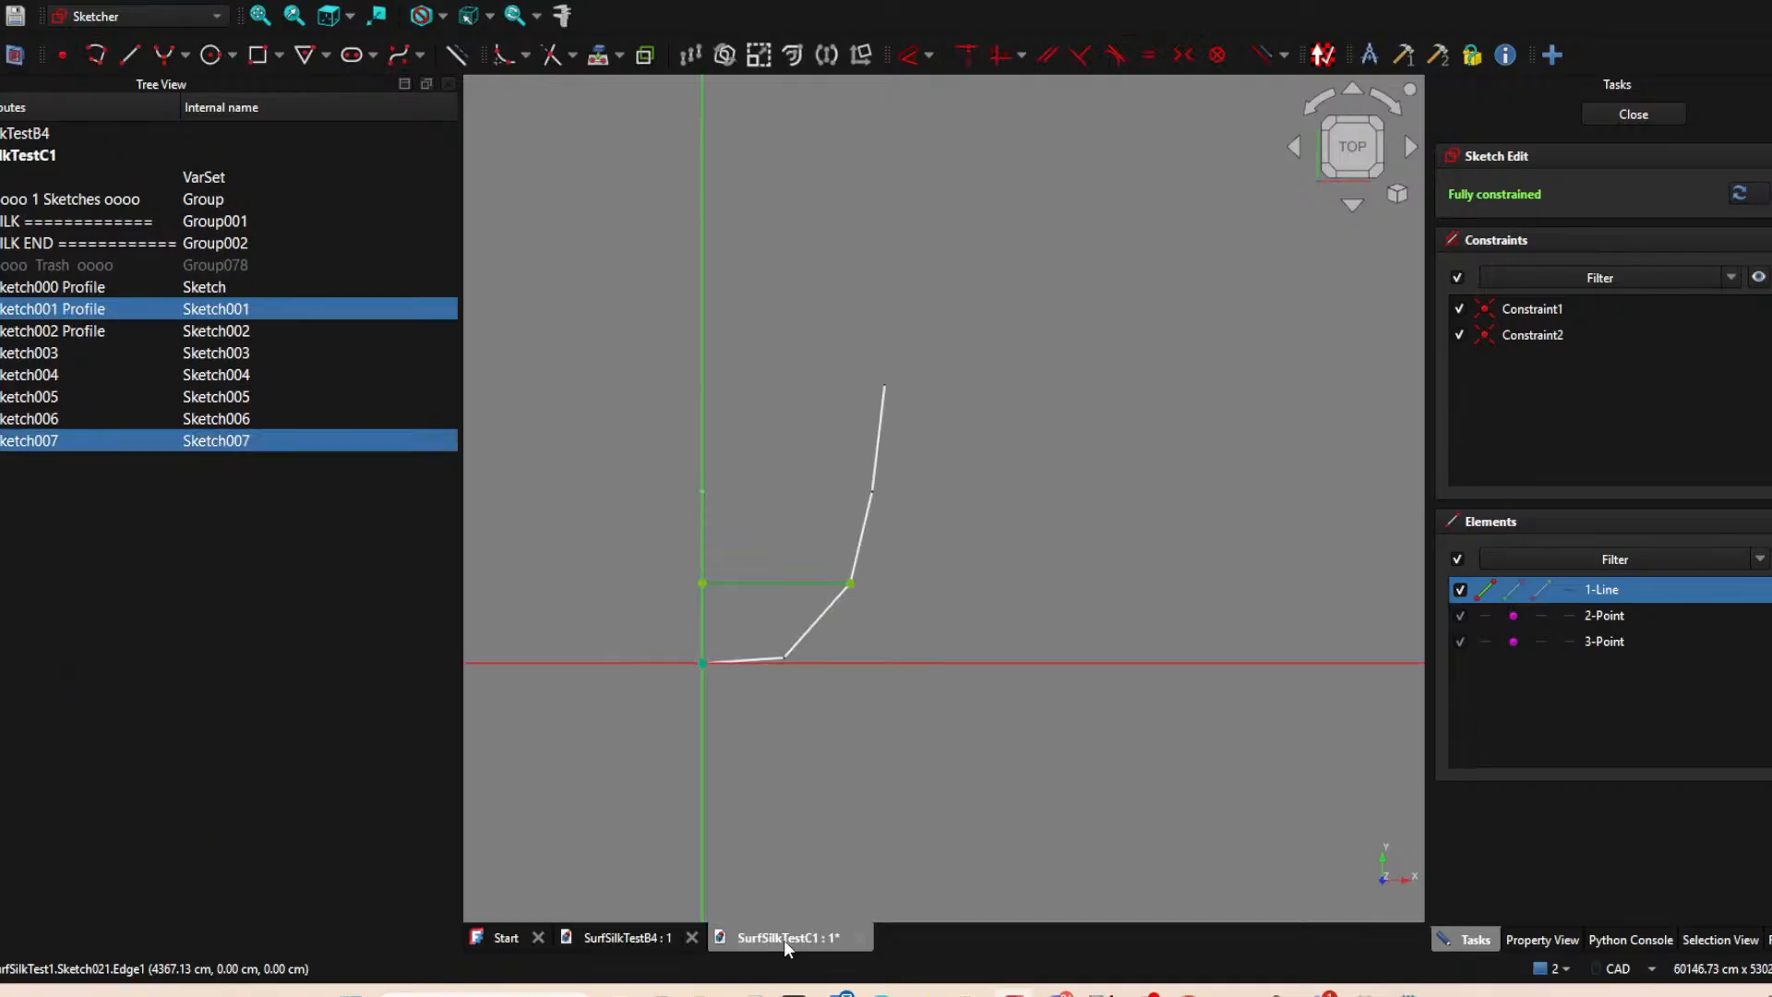
{"action": "left_click", "coordinate": [636, 937]}
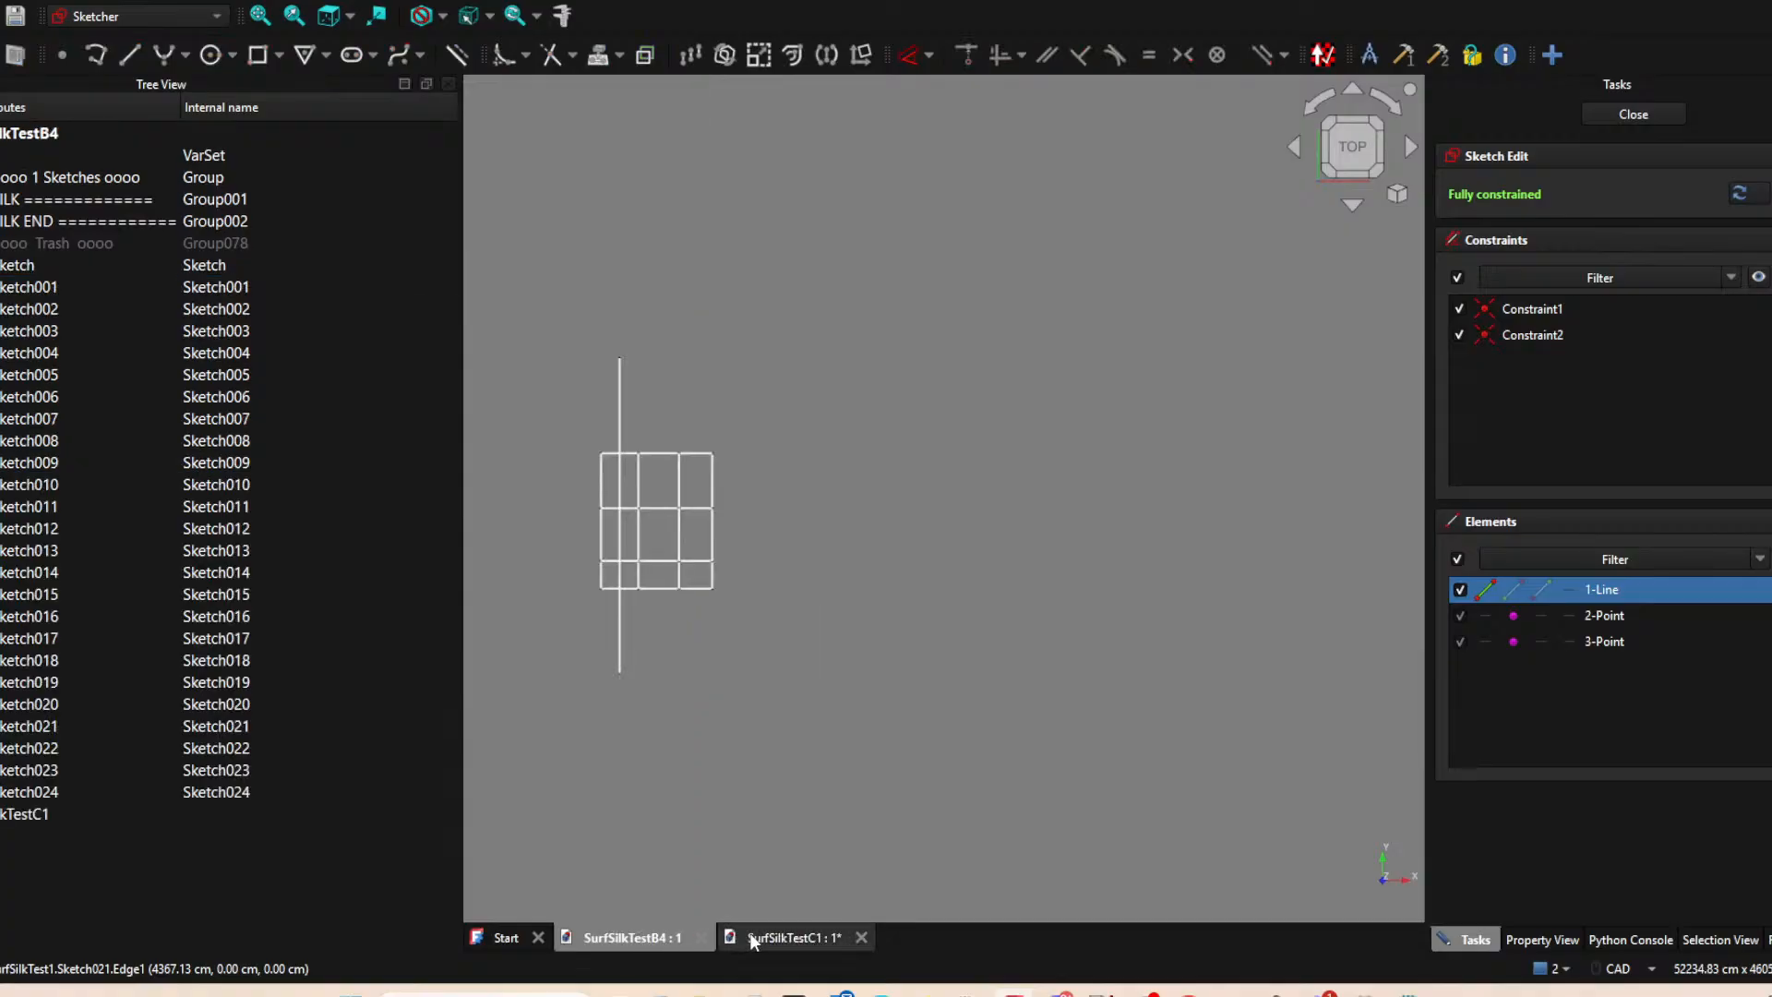
{"action": "left_click", "coordinate": [785, 937]}
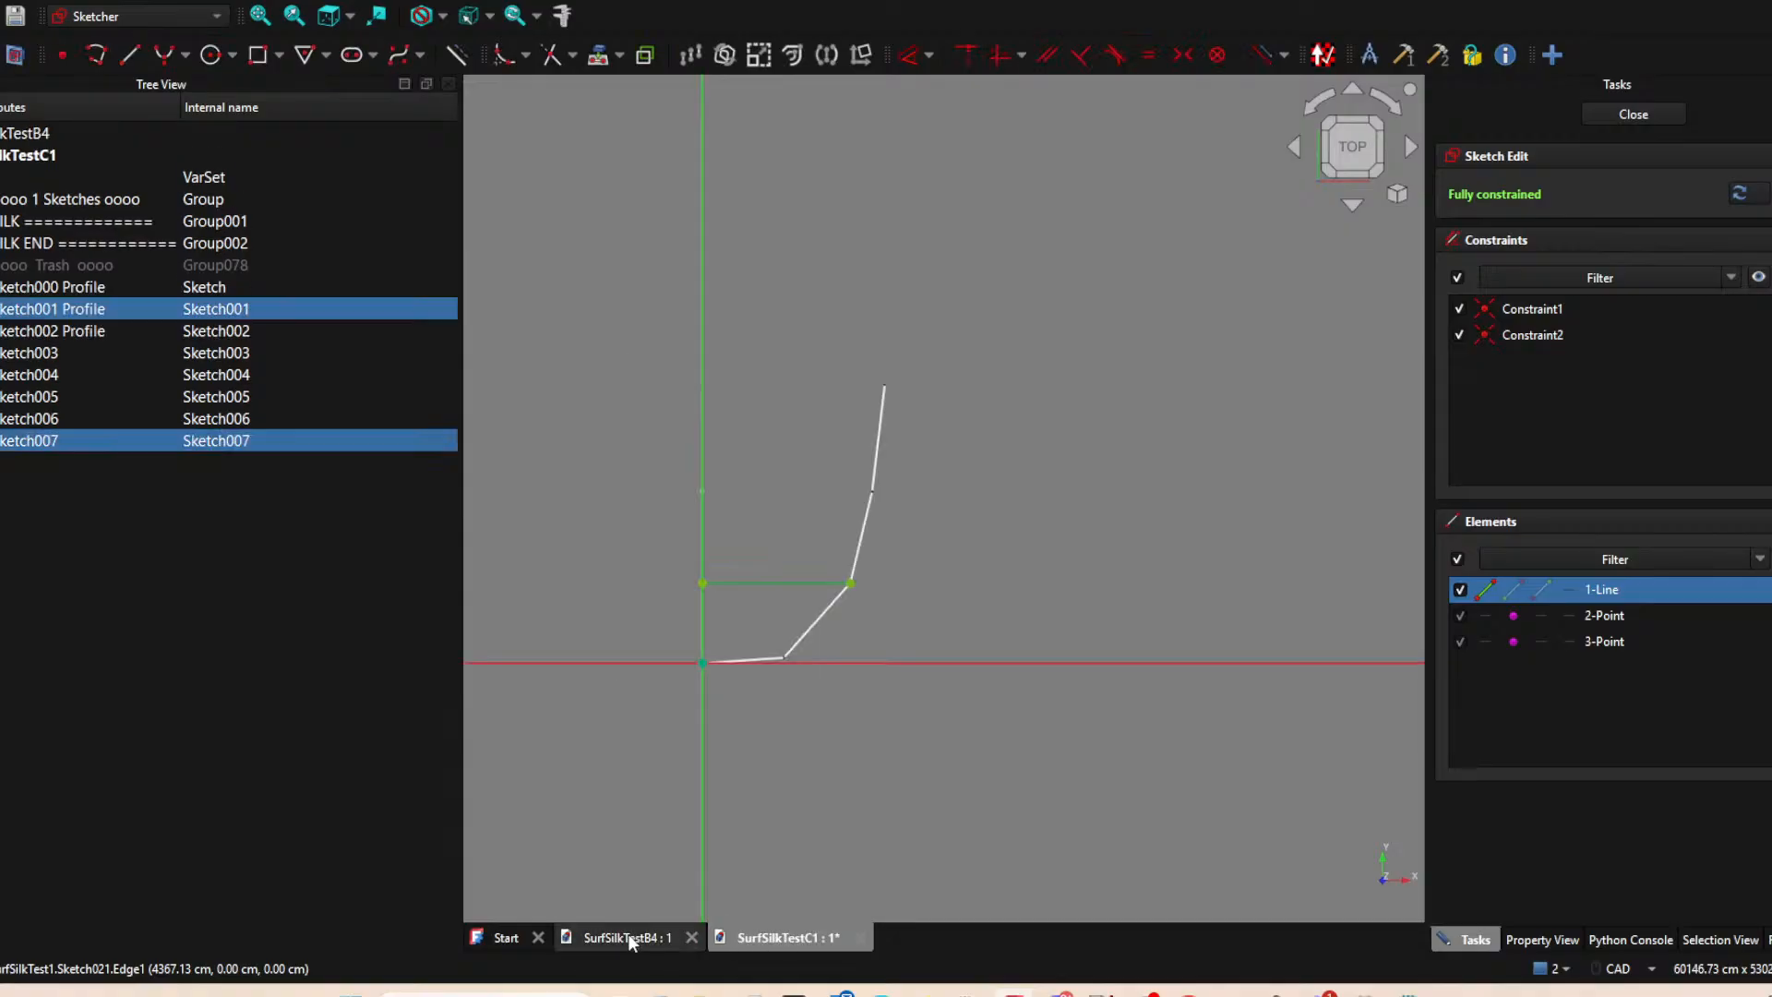
{"action": "left_click", "coordinate": [624, 938]}
{"action": "left_click", "coordinate": [805, 936]}
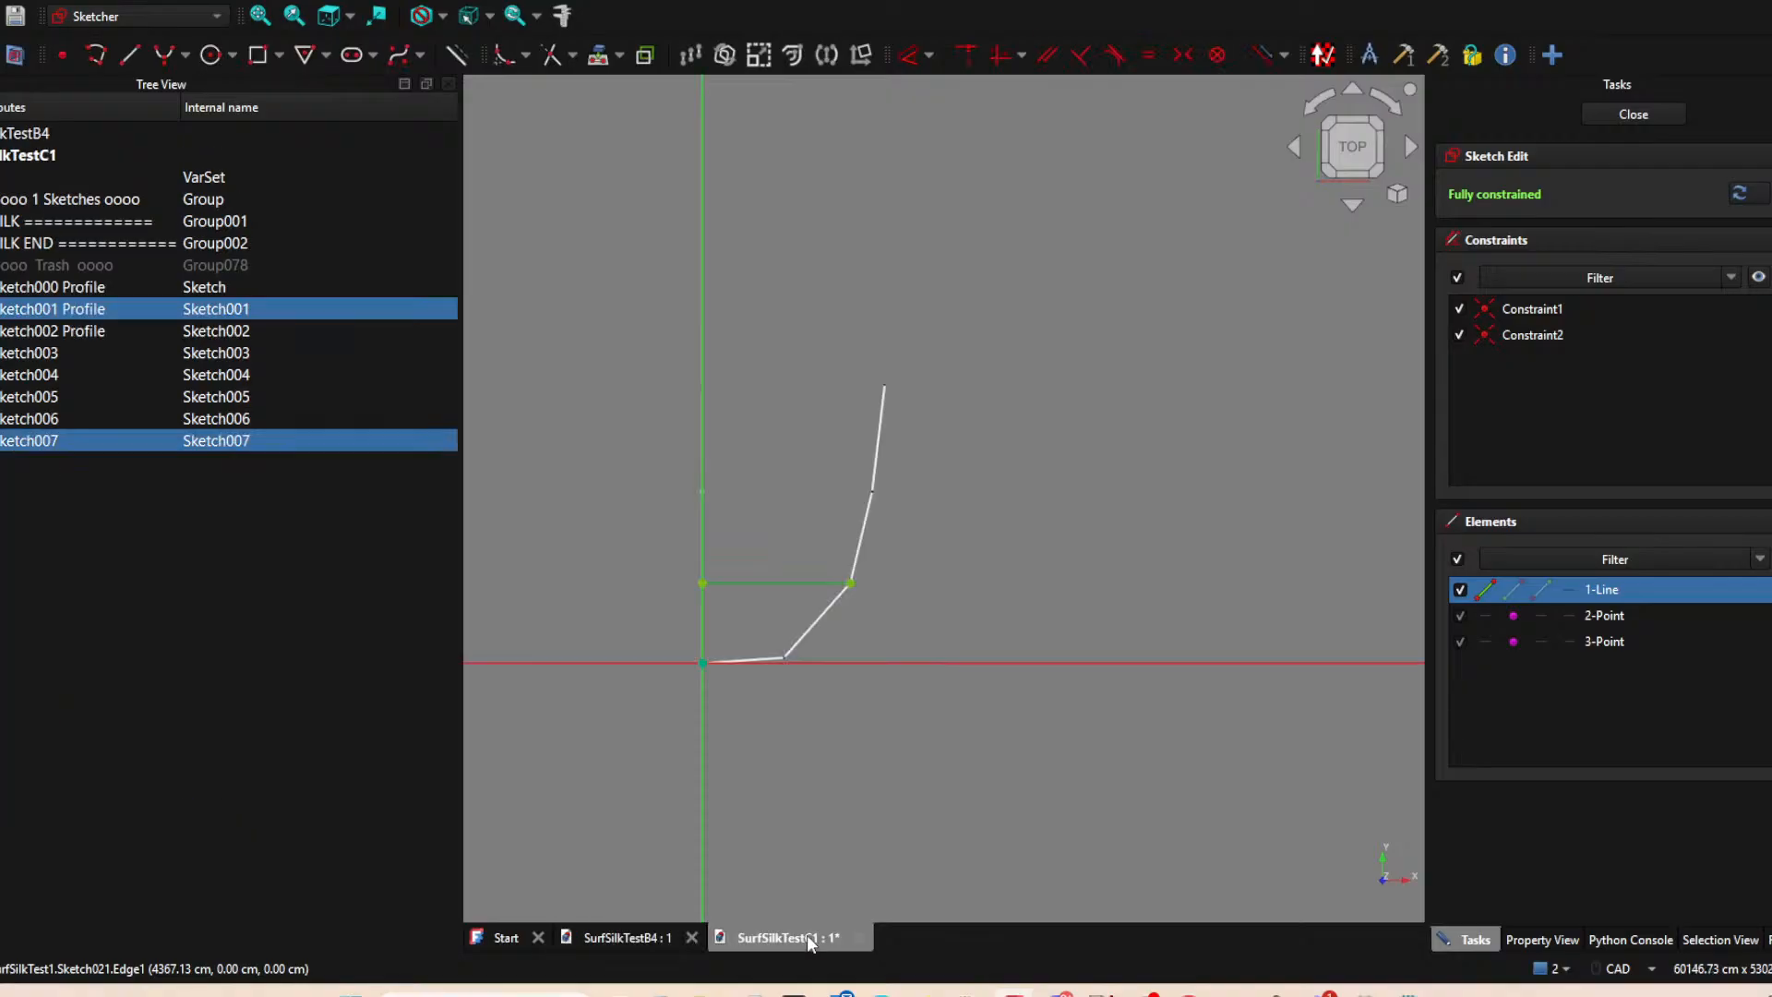
{"action": "left_click", "coordinate": [819, 620]}
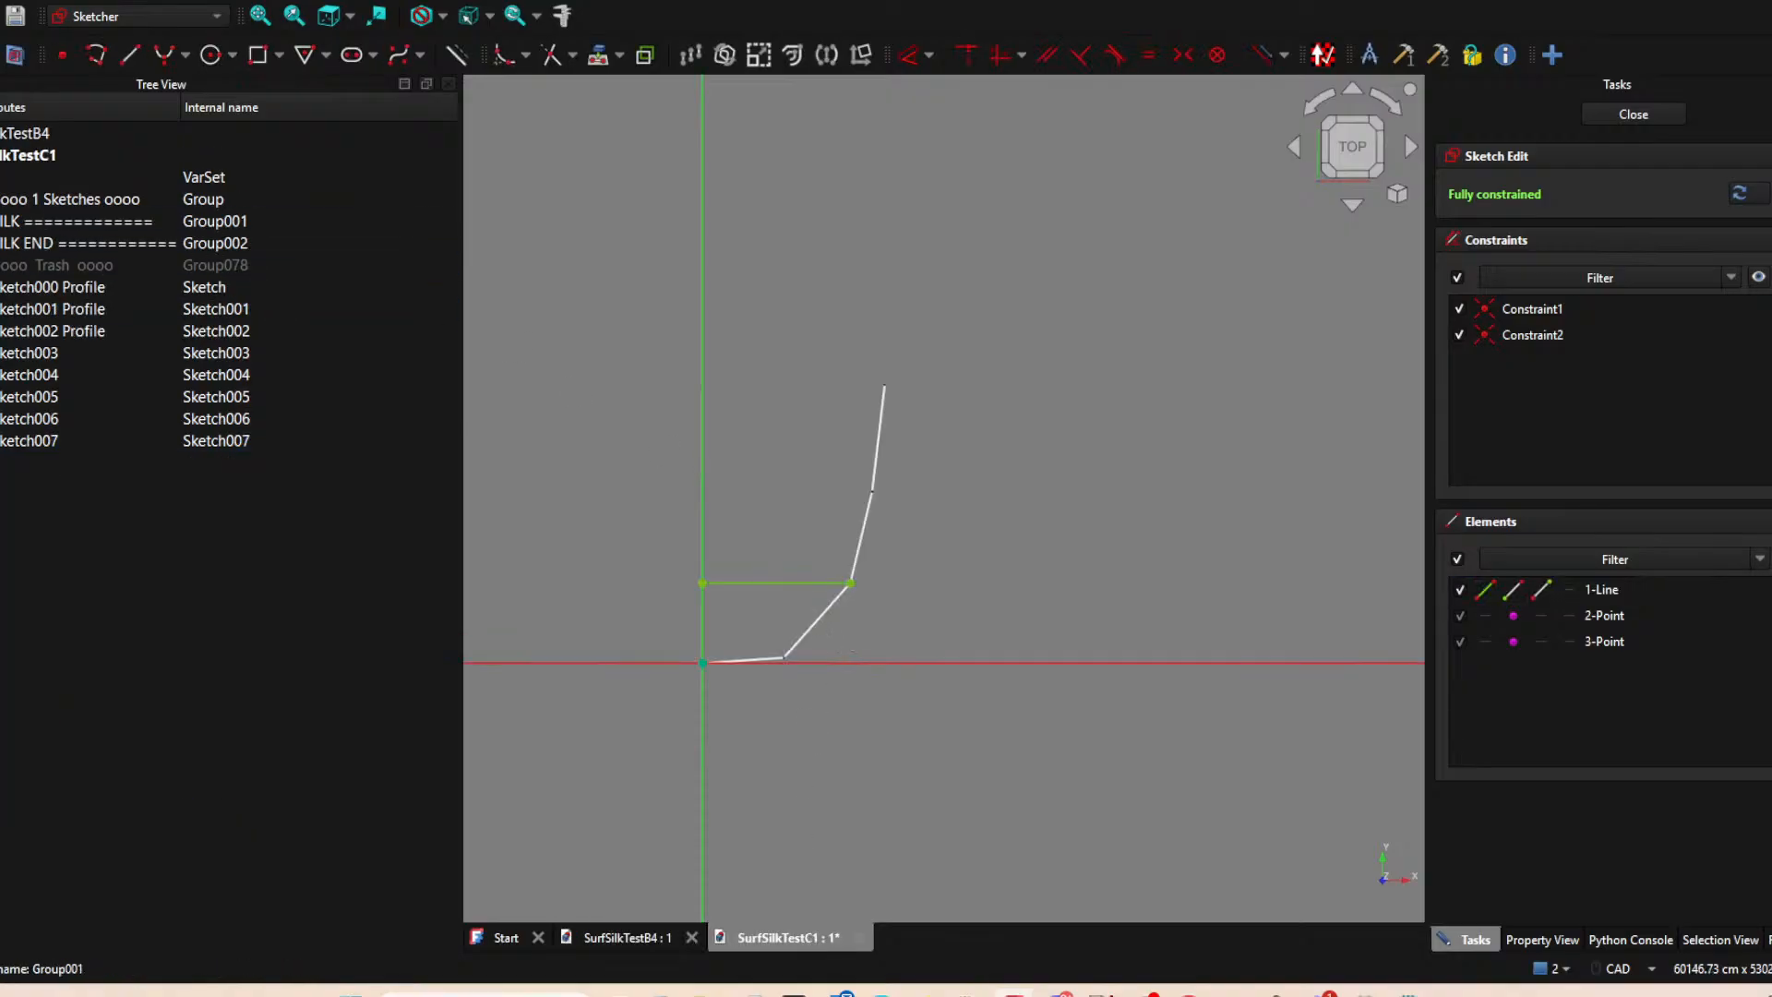
Finish the open sketch and hide the slanted Sketch004 line and the horizontal Sketch007 cross line.
{"action": "left_click", "coordinate": [1647, 112]}
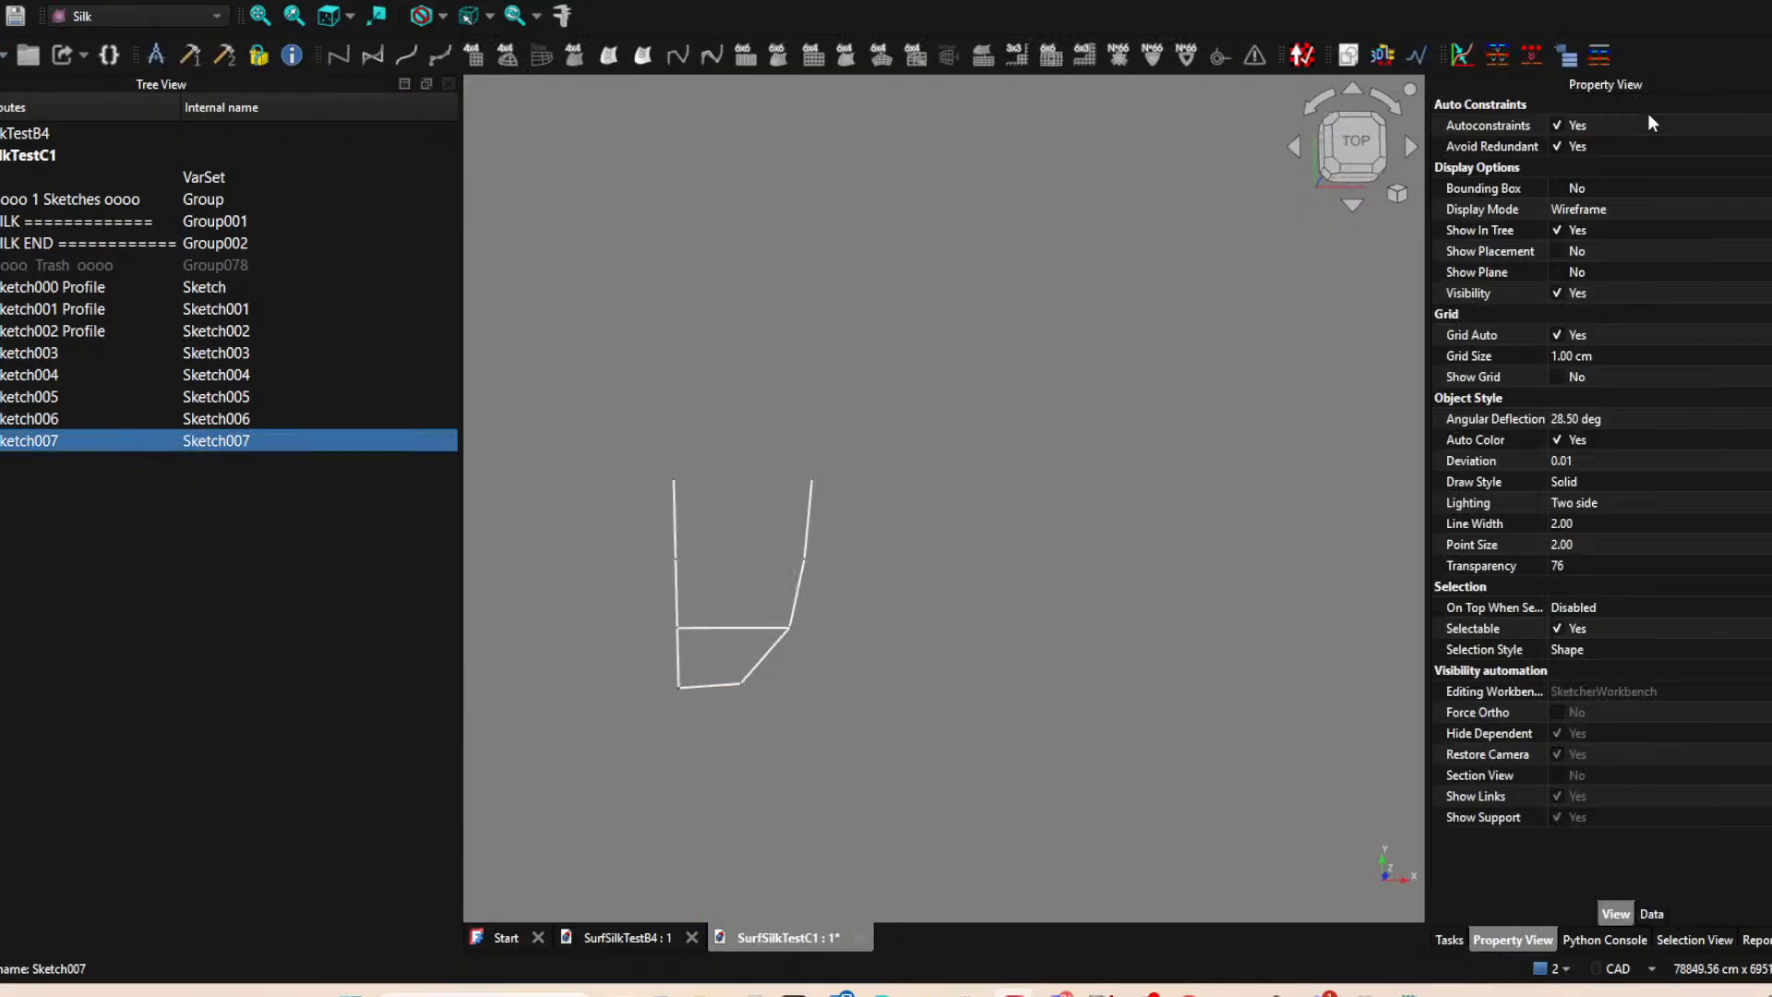
{"action": "left_click", "coordinate": [753, 670]}
{"action": "key", "text": "space"}
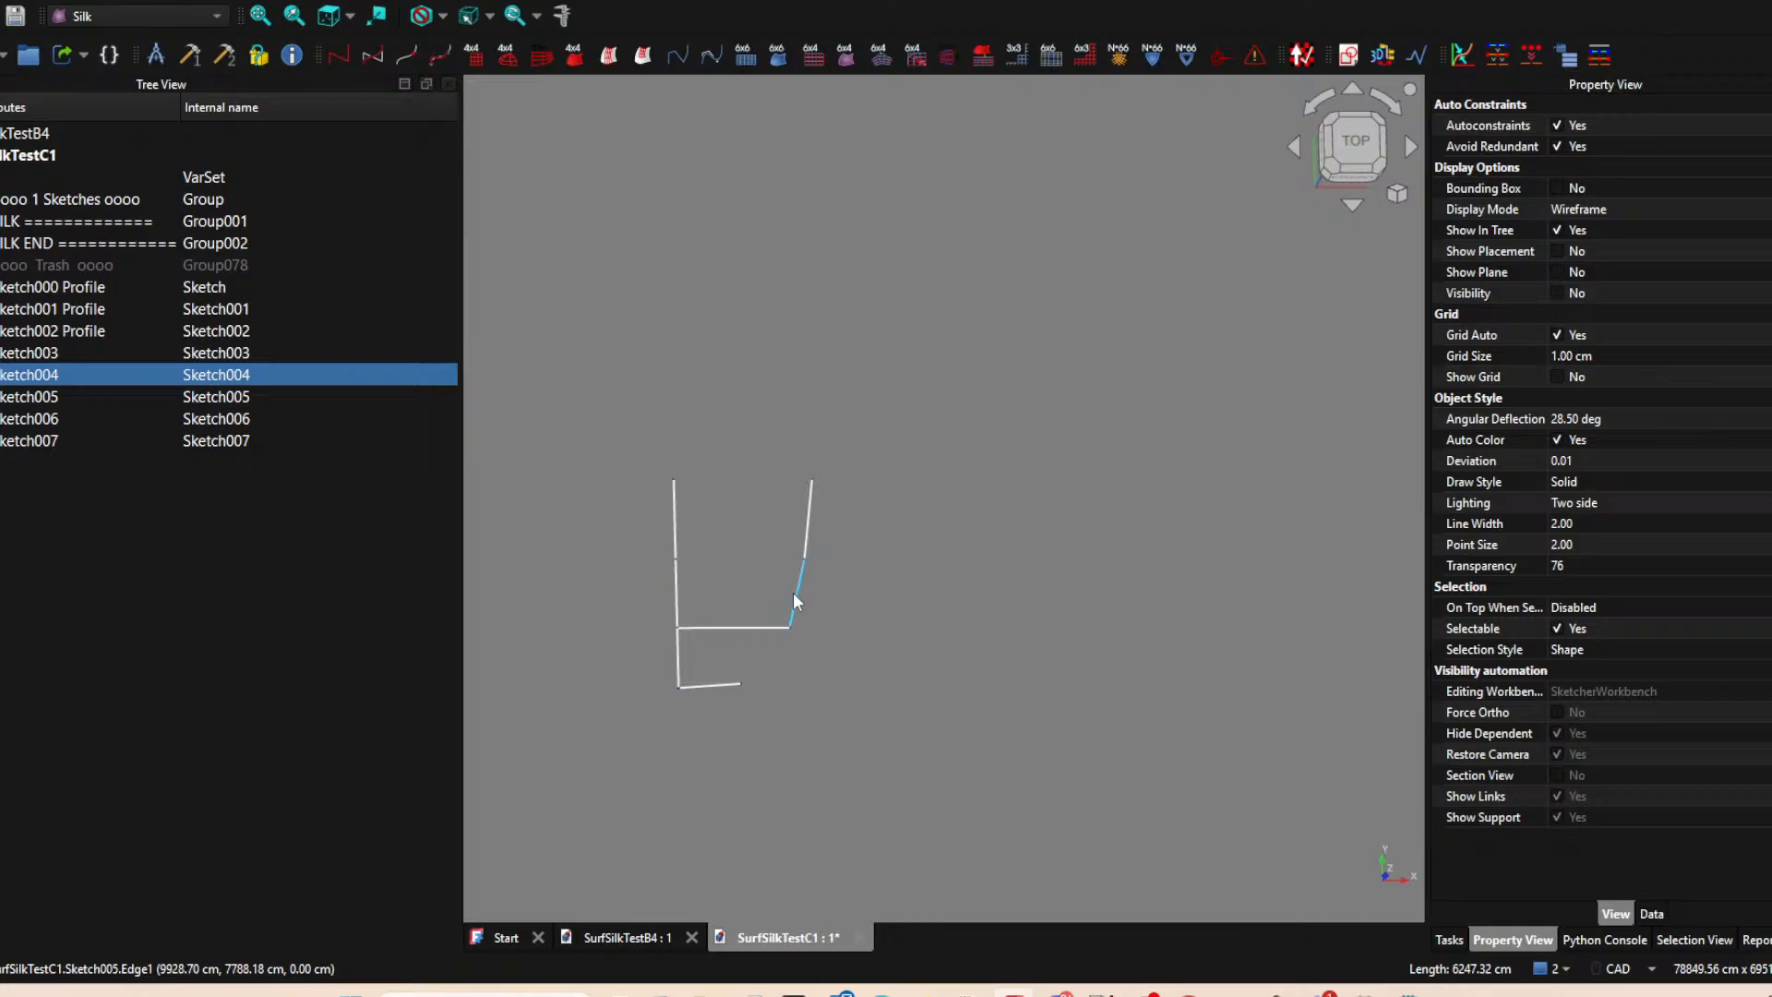
{"action": "left_click", "coordinate": [733, 627]}
{"action": "key", "text": "space"}
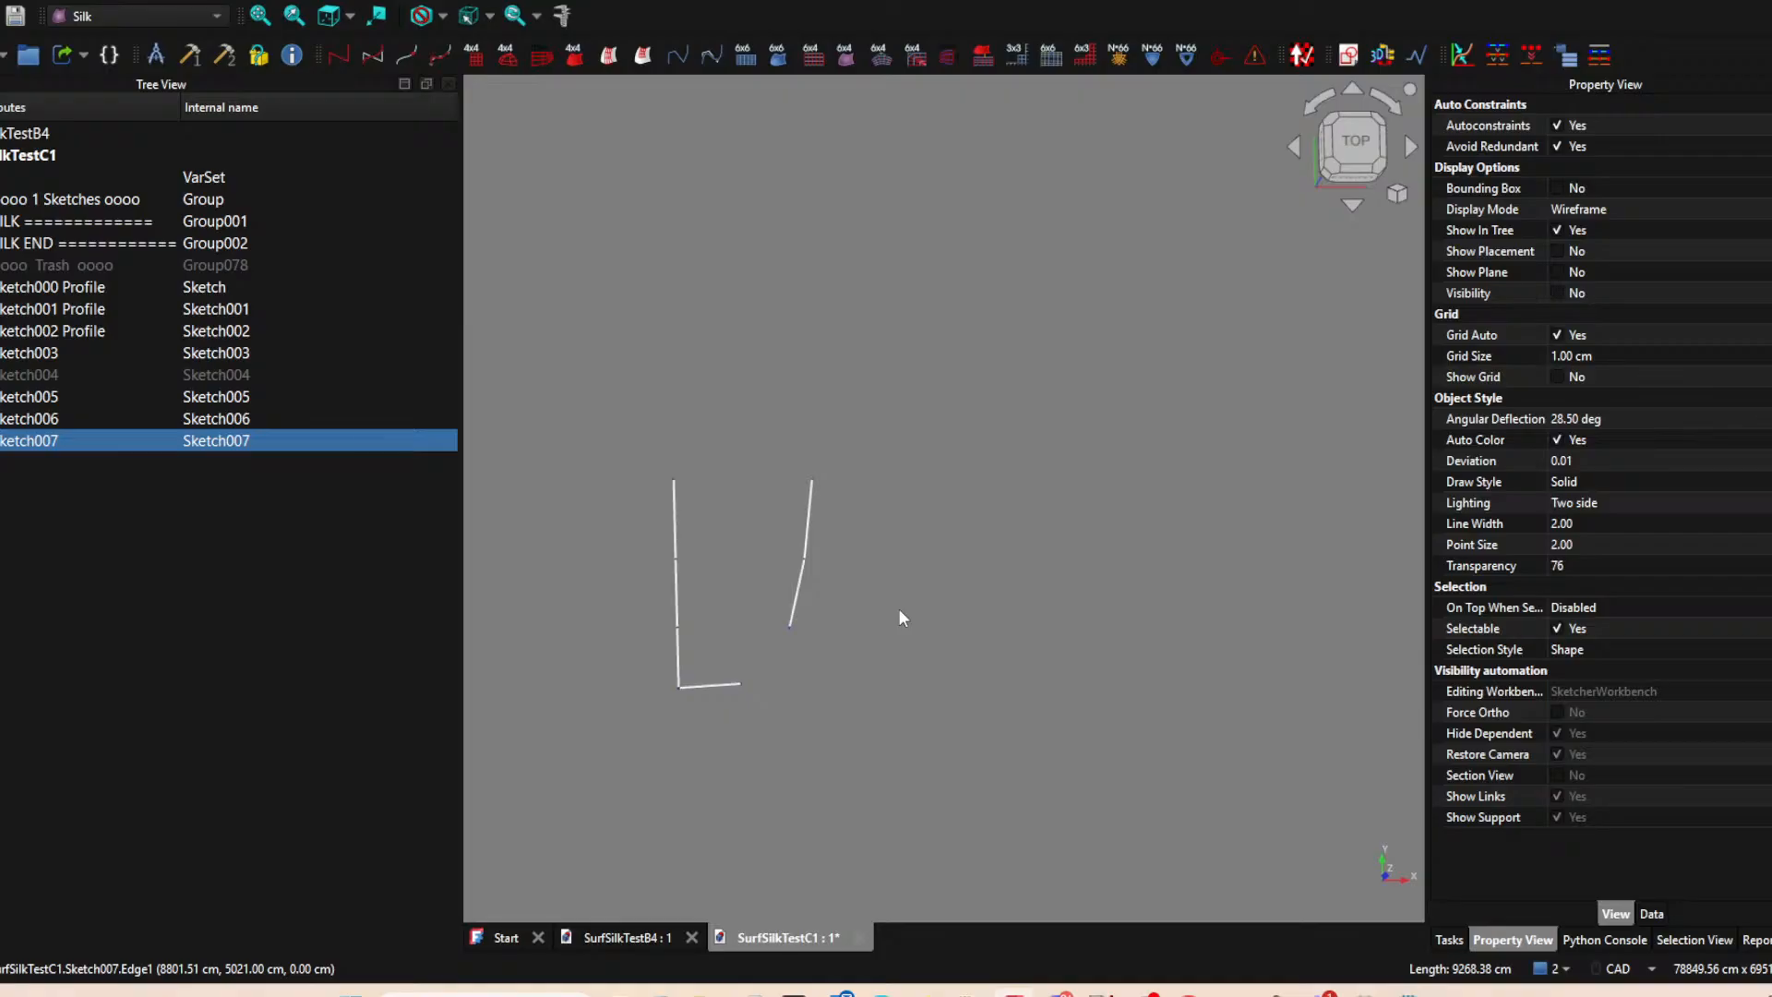
Start a new XY-plane sketch with the outer end of the lowest grid line as an external point.
{"action": "left_click", "coordinate": [889, 602]}
{"action": "left_click", "coordinate": [1348, 55]}
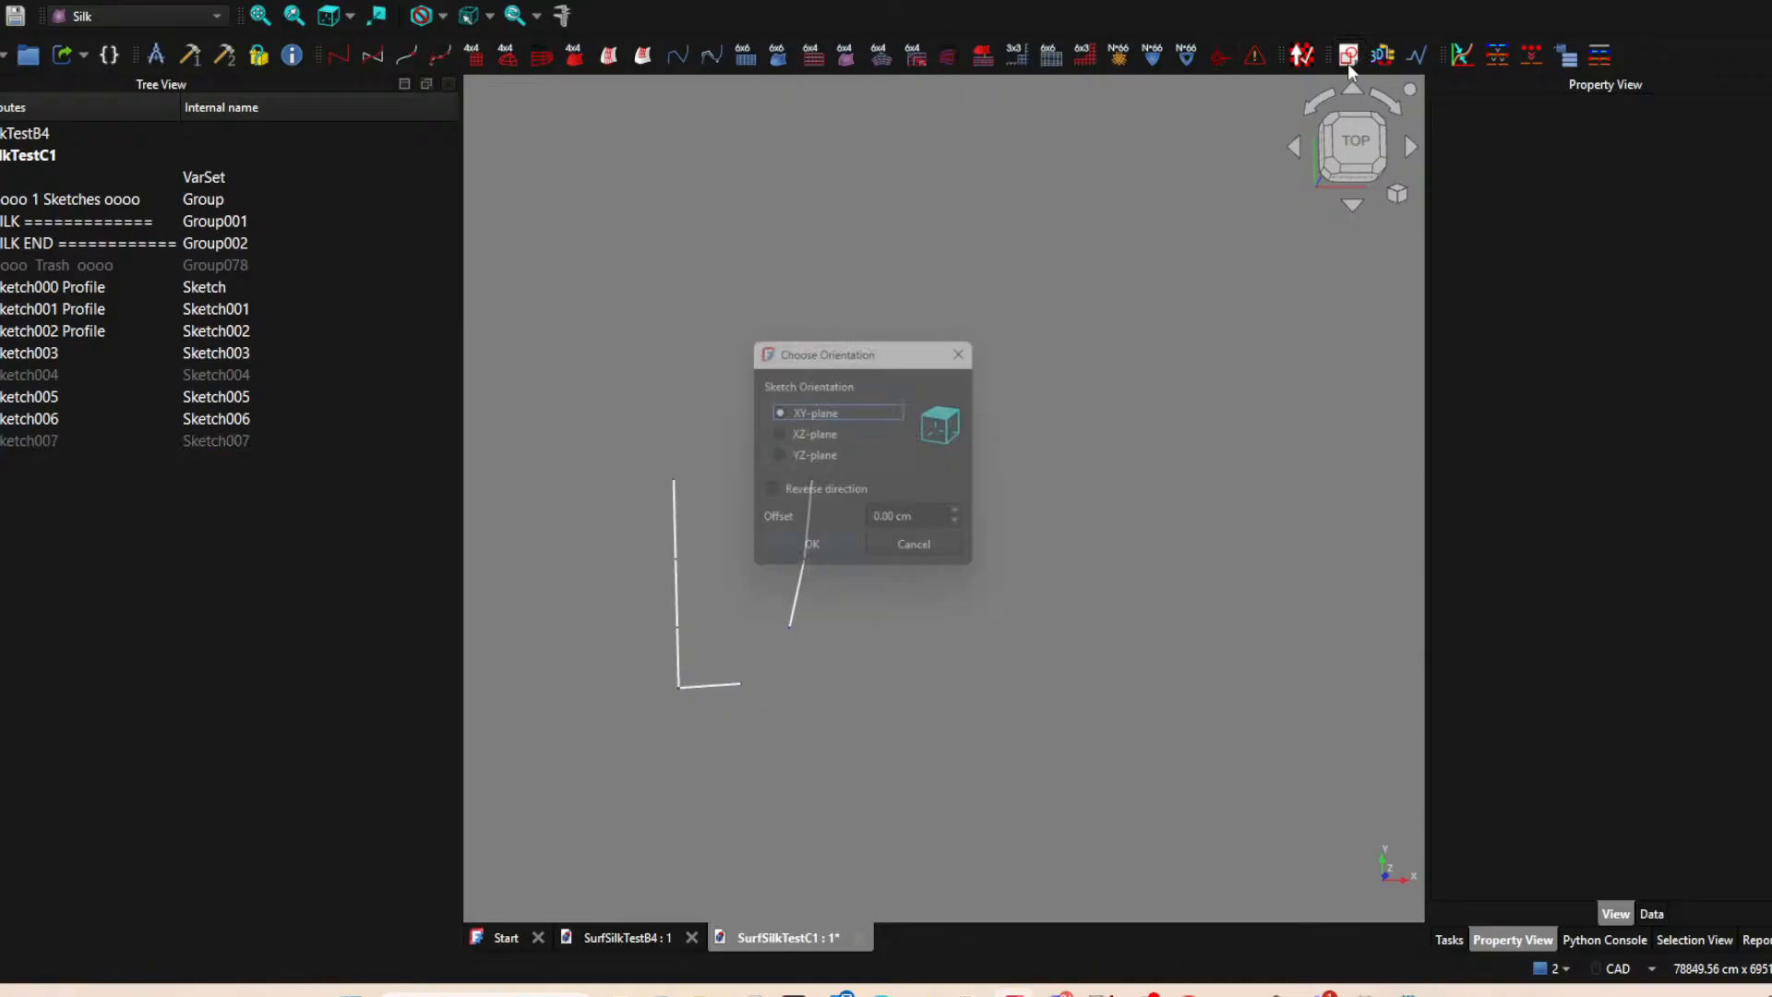
{"action": "left_click", "coordinate": [813, 555]}
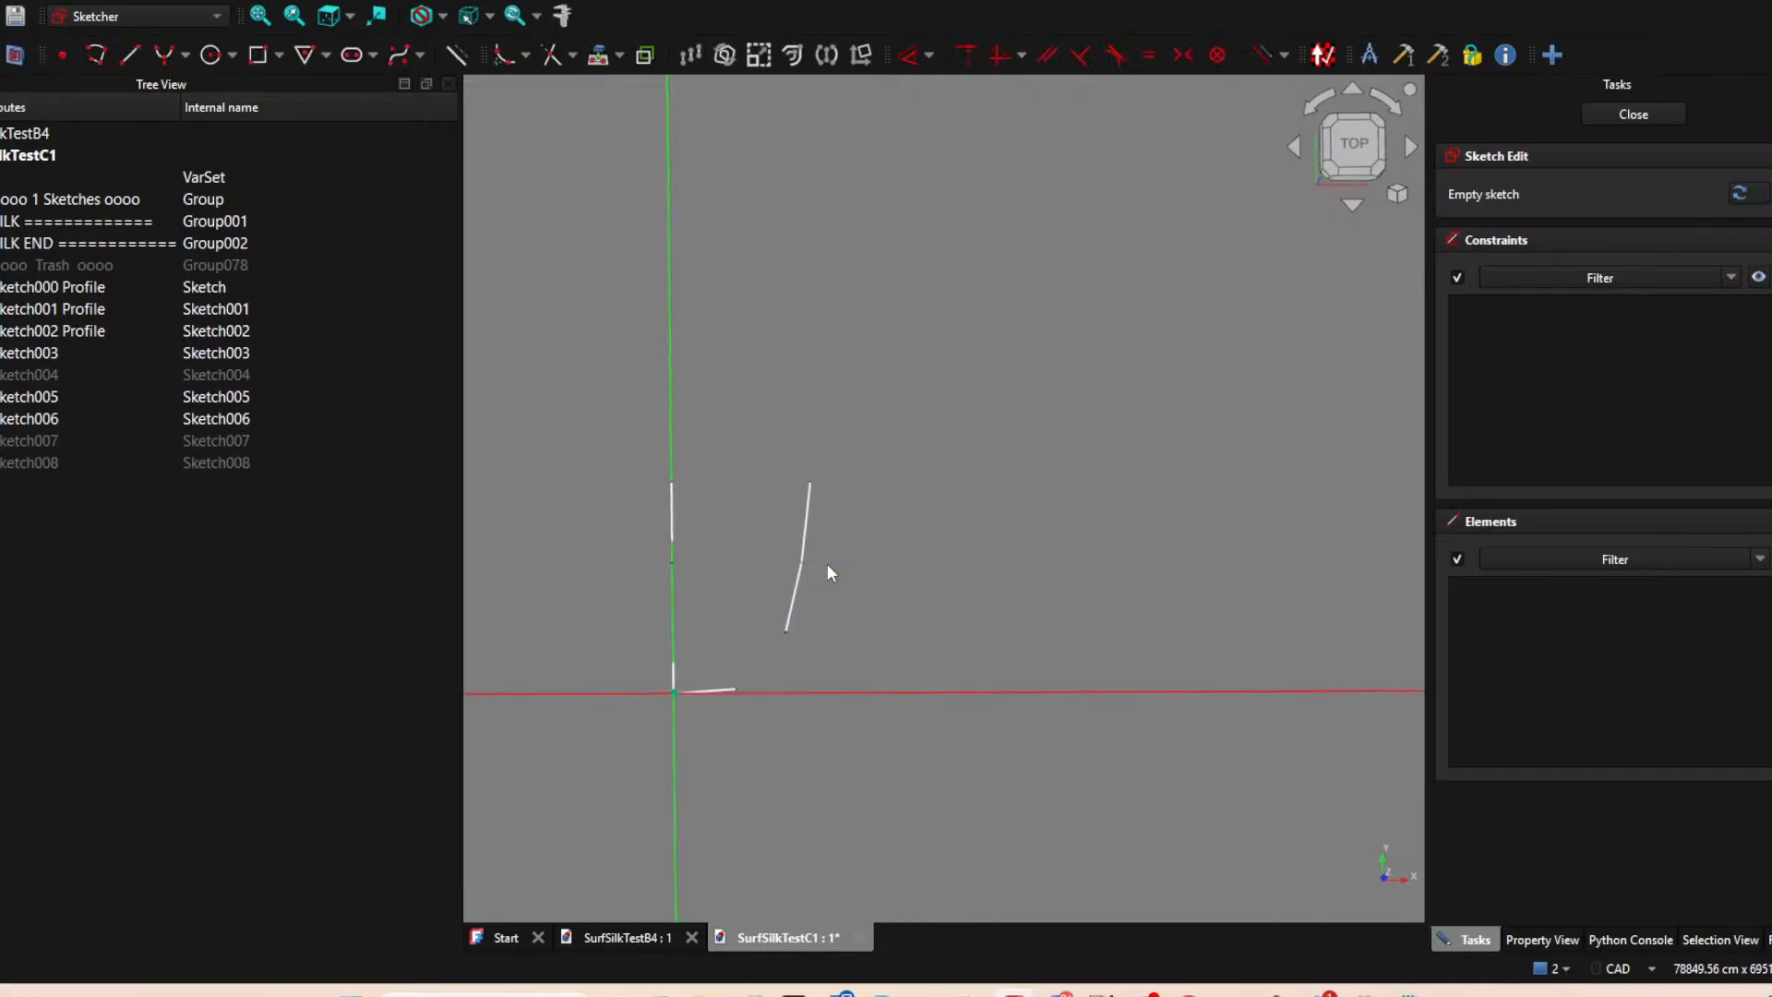
{"action": "left_click", "coordinate": [141, 56]}
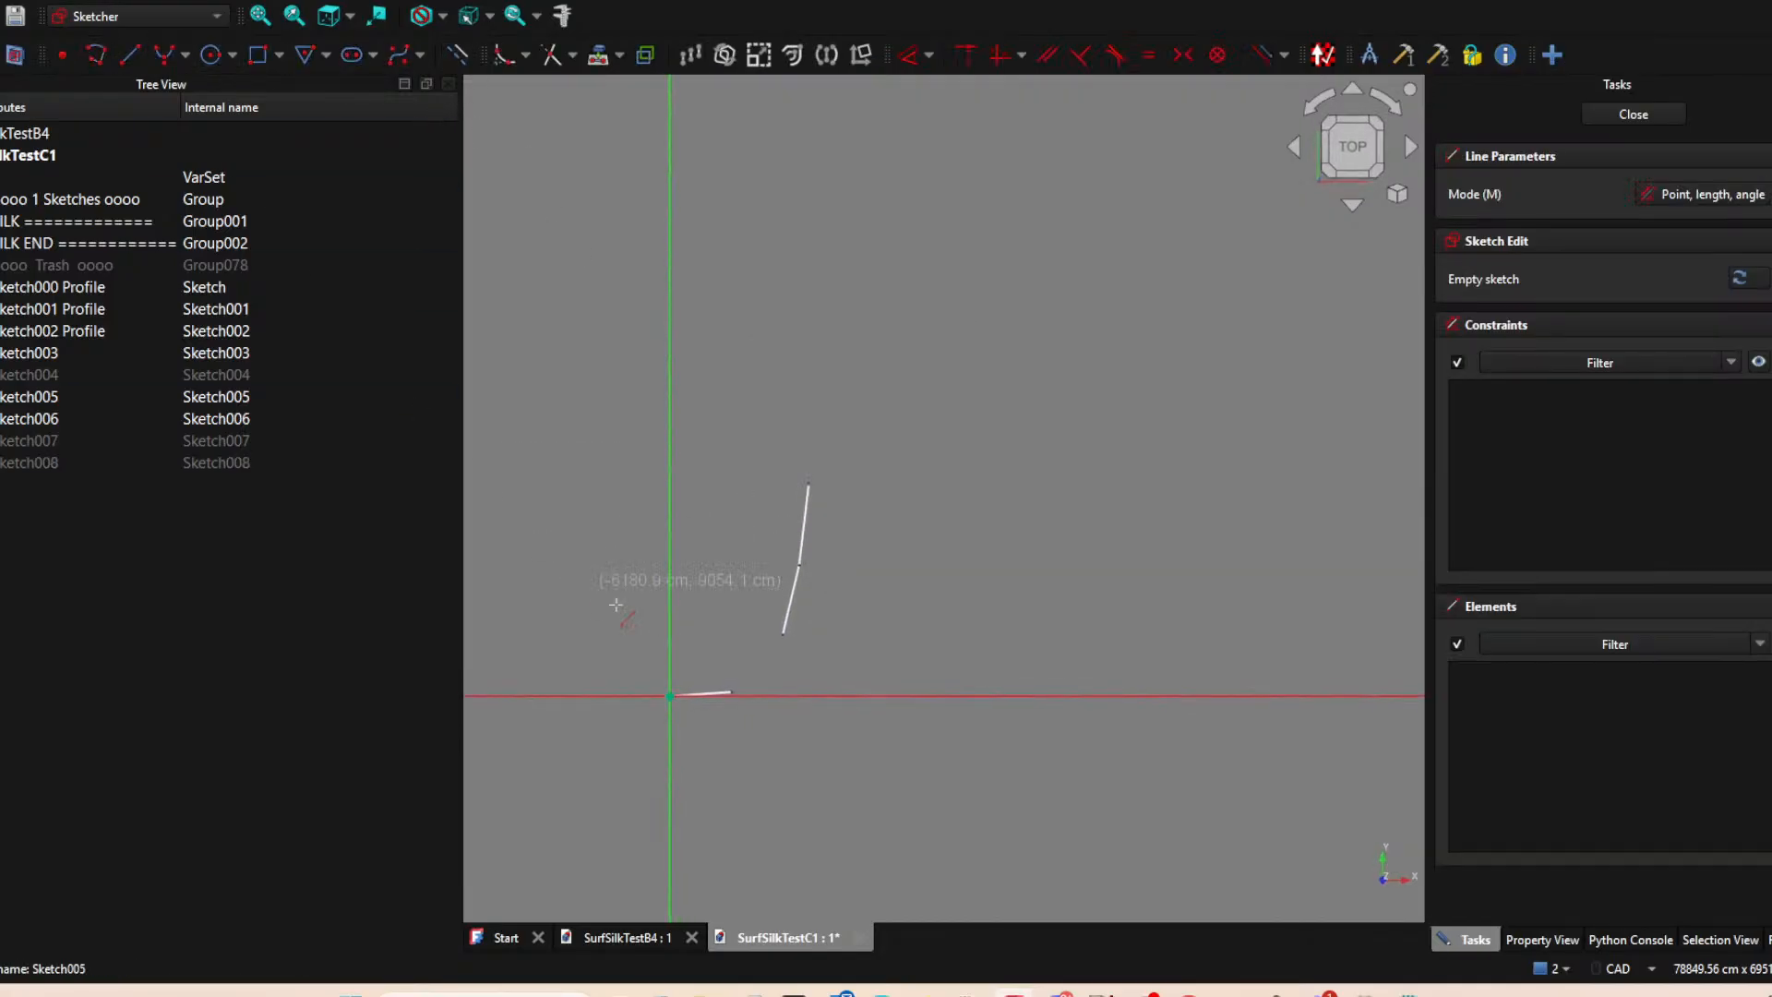
{"action": "left_click", "coordinate": [602, 58]}
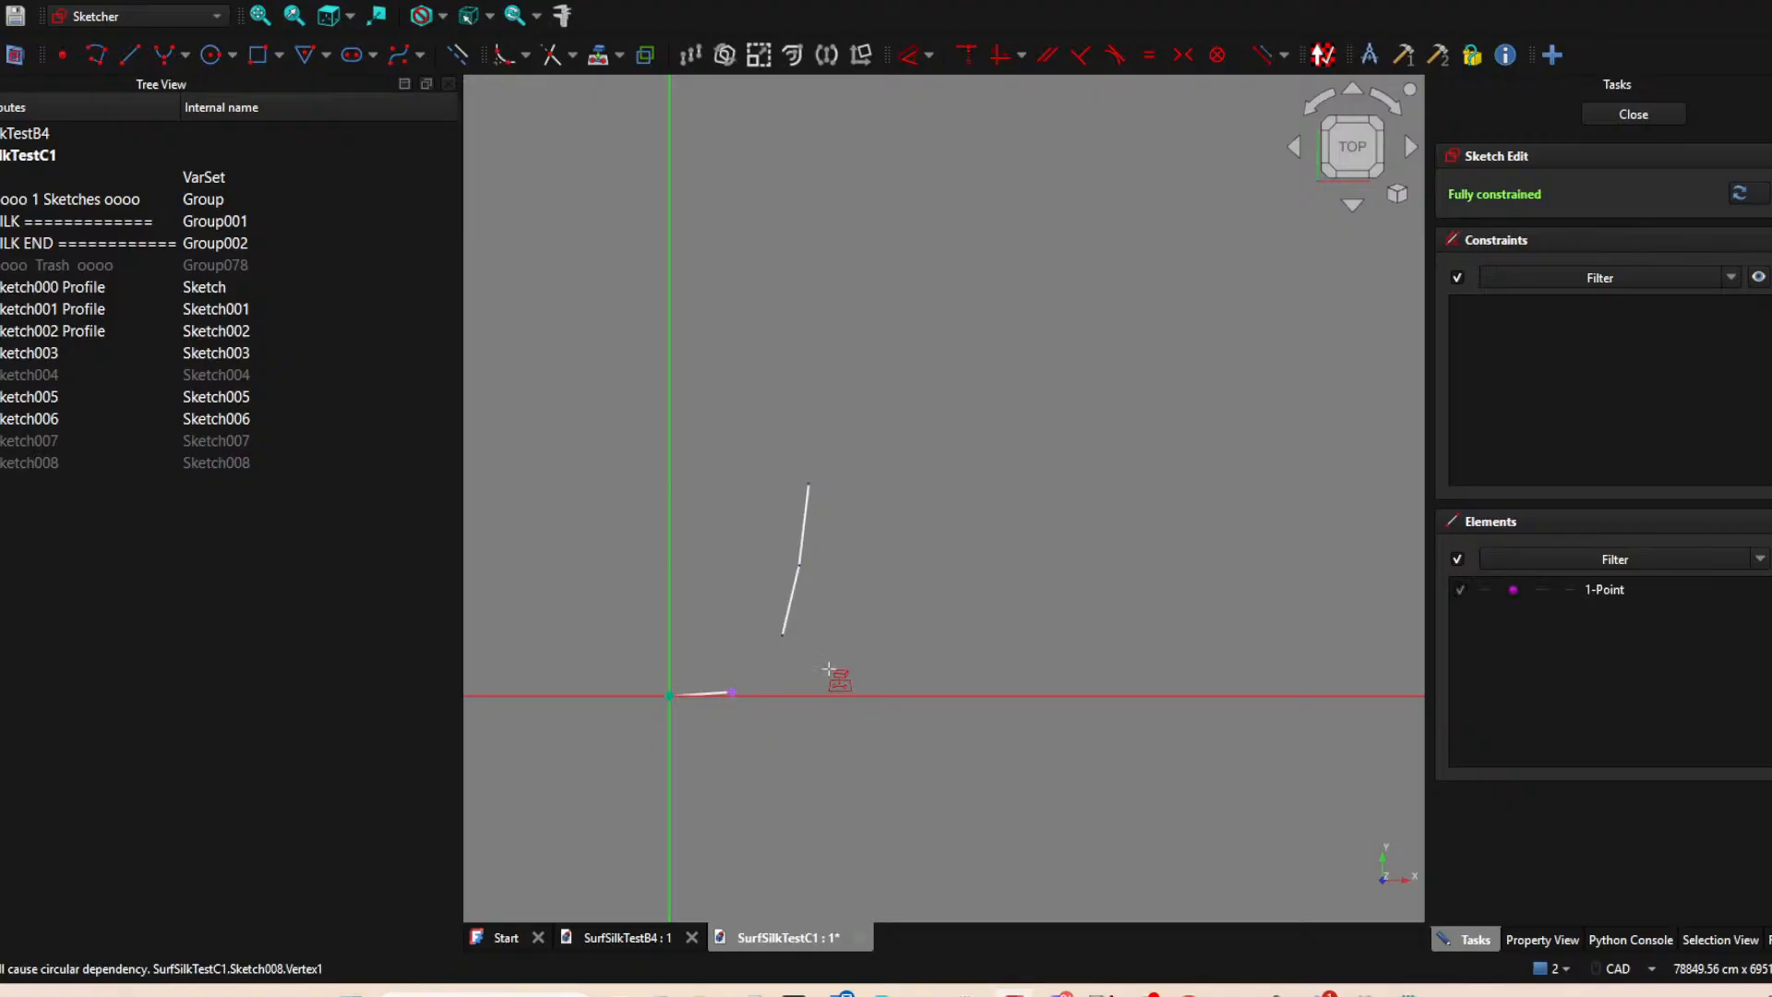
Draw a gently rising line from the projected point to about (12815, 1521) cm and finish the sketch.
{"action": "left_click", "coordinate": [129, 55]}
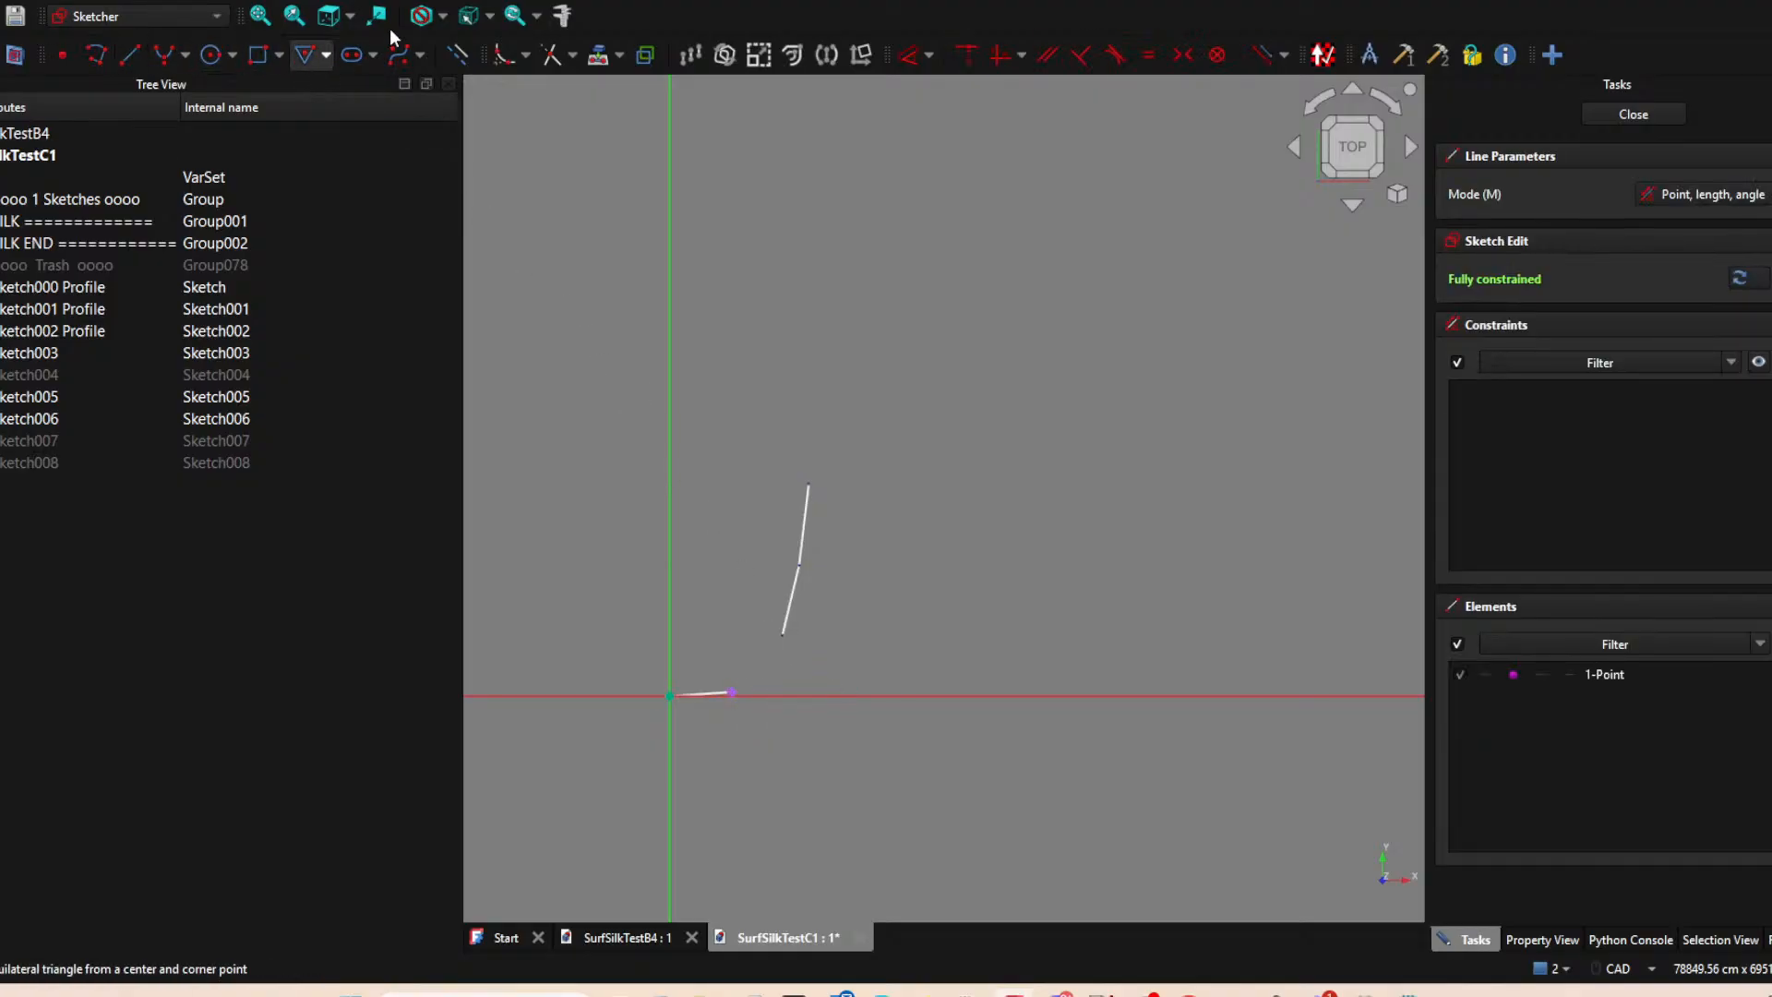
{"action": "left_click", "coordinate": [731, 691]}
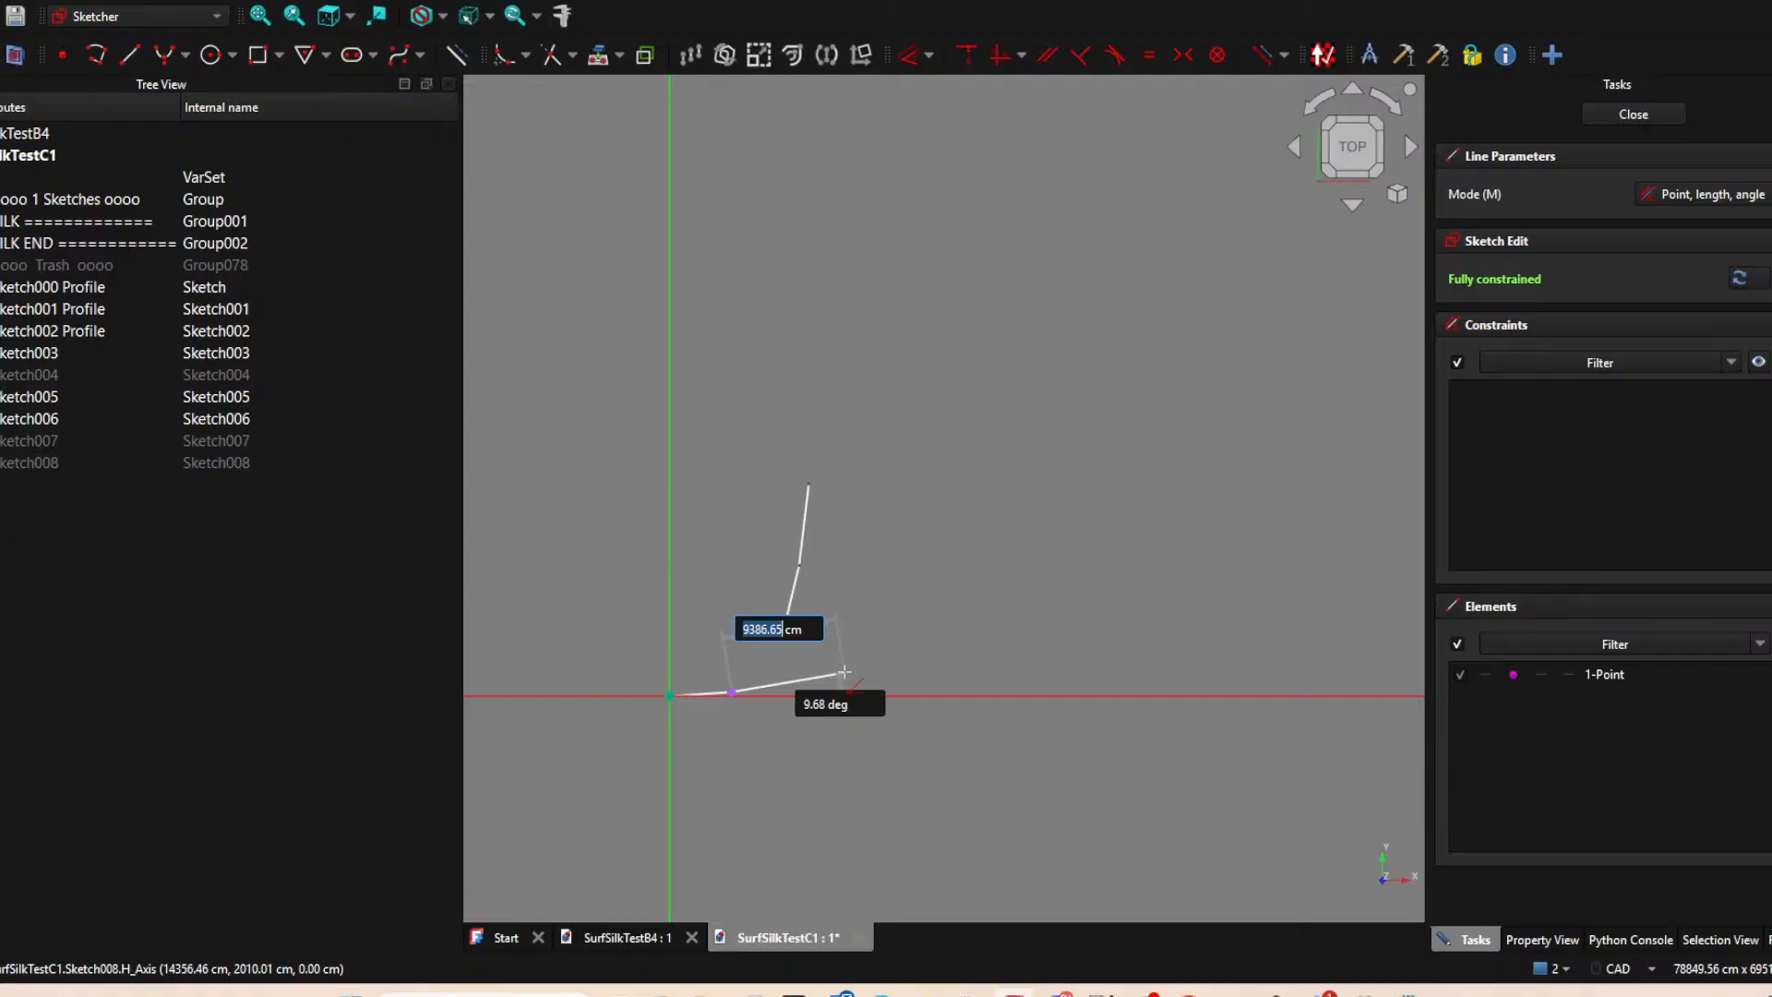
{"action": "left_click", "coordinate": [826, 677]}
{"action": "key", "text": "Escape"}
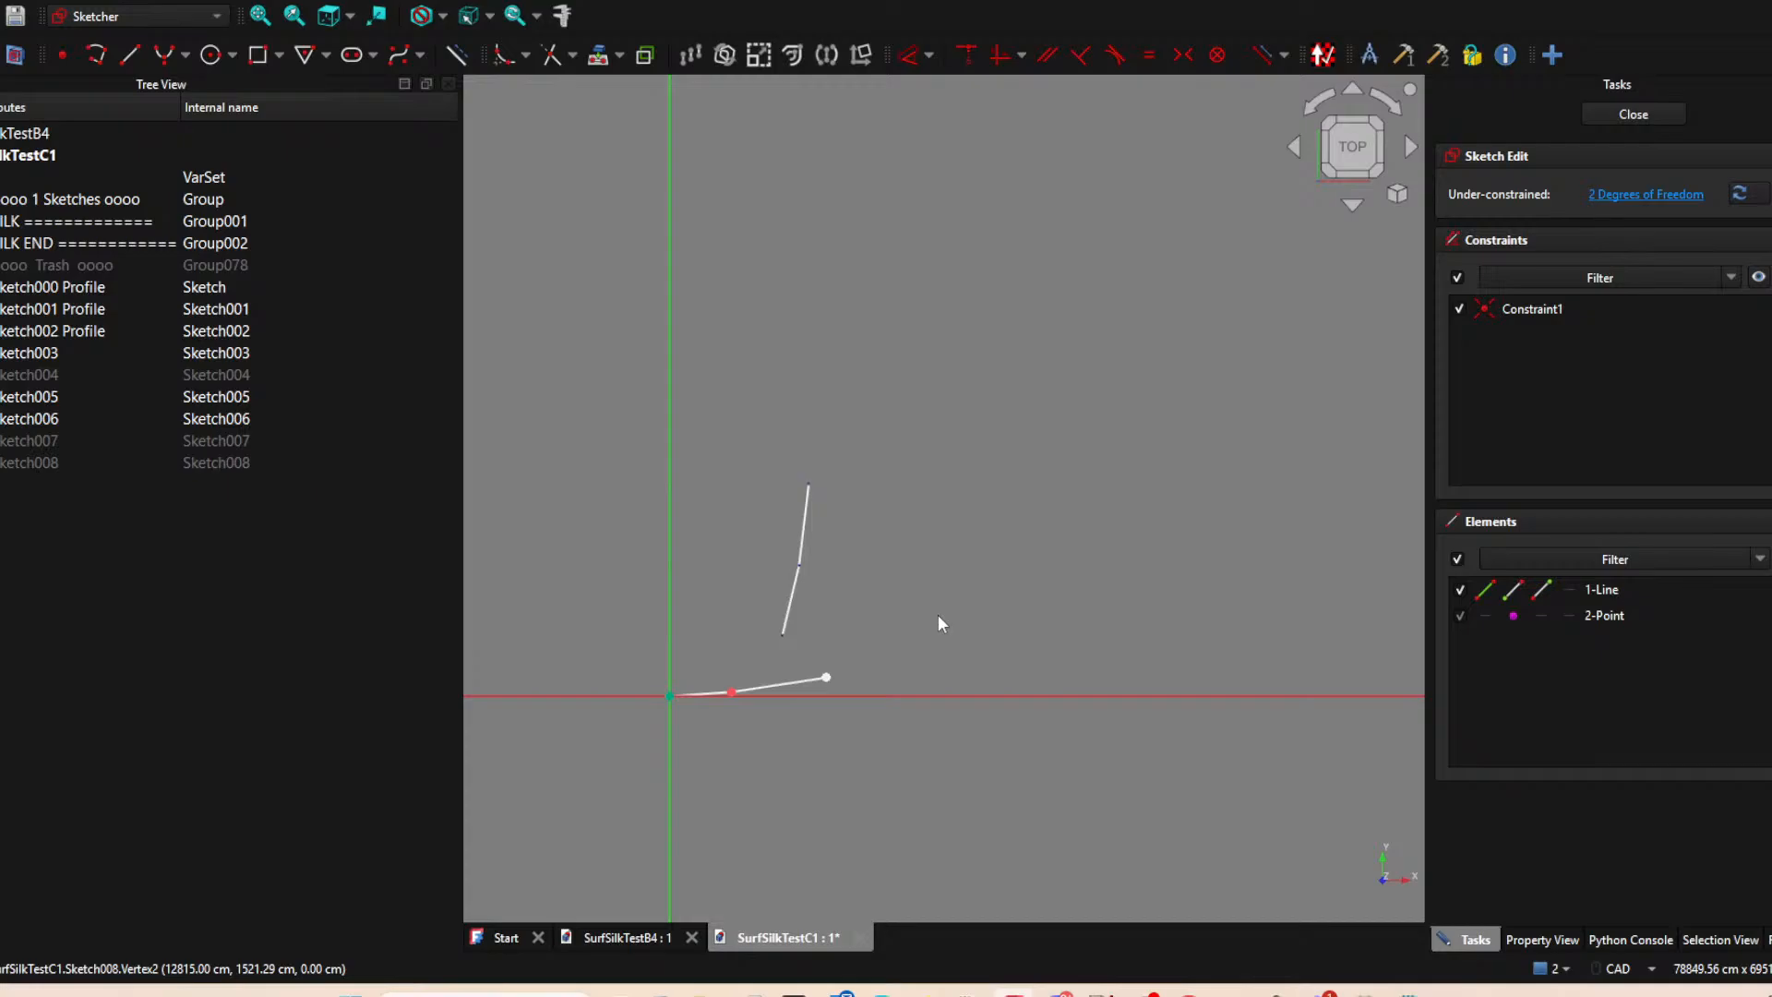
{"action": "left_click", "coordinate": [1632, 113]}
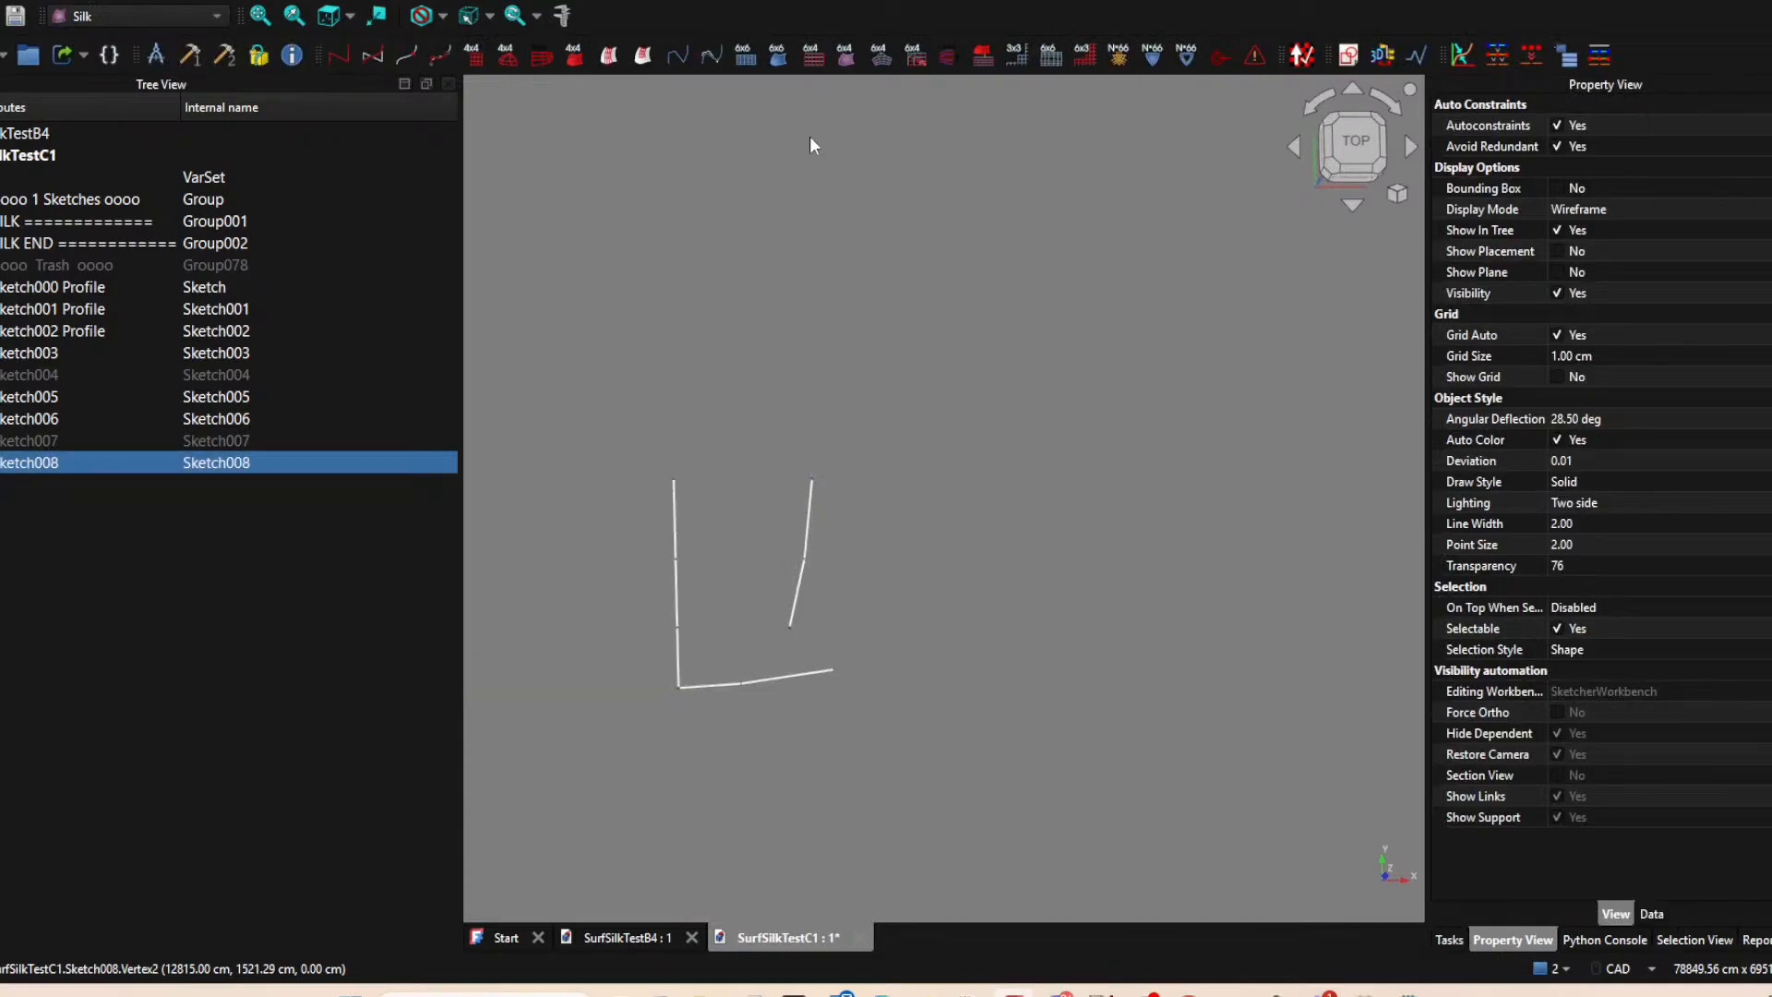
Start a new XY-plane sketch with the lower end of the Sketch005 line as an external point.
{"action": "left_click", "coordinate": [1141, 265]}
{"action": "left_click", "coordinate": [1353, 56]}
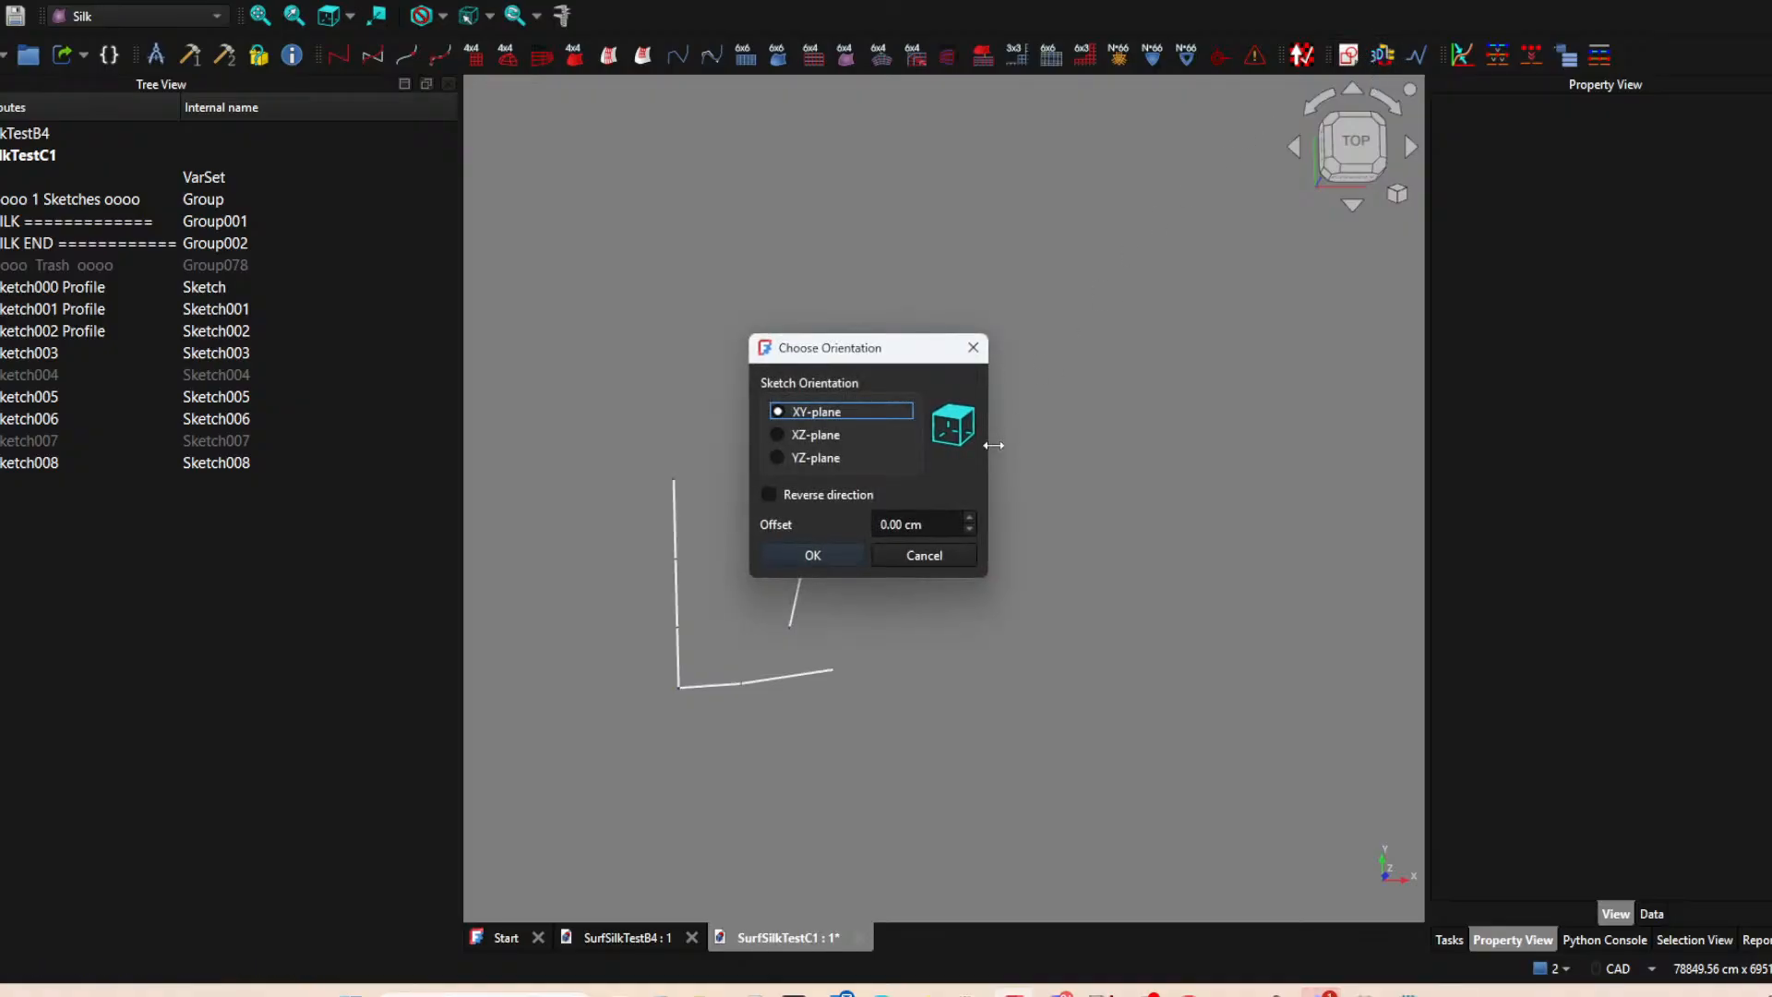
{"action": "left_click", "coordinate": [813, 555]}
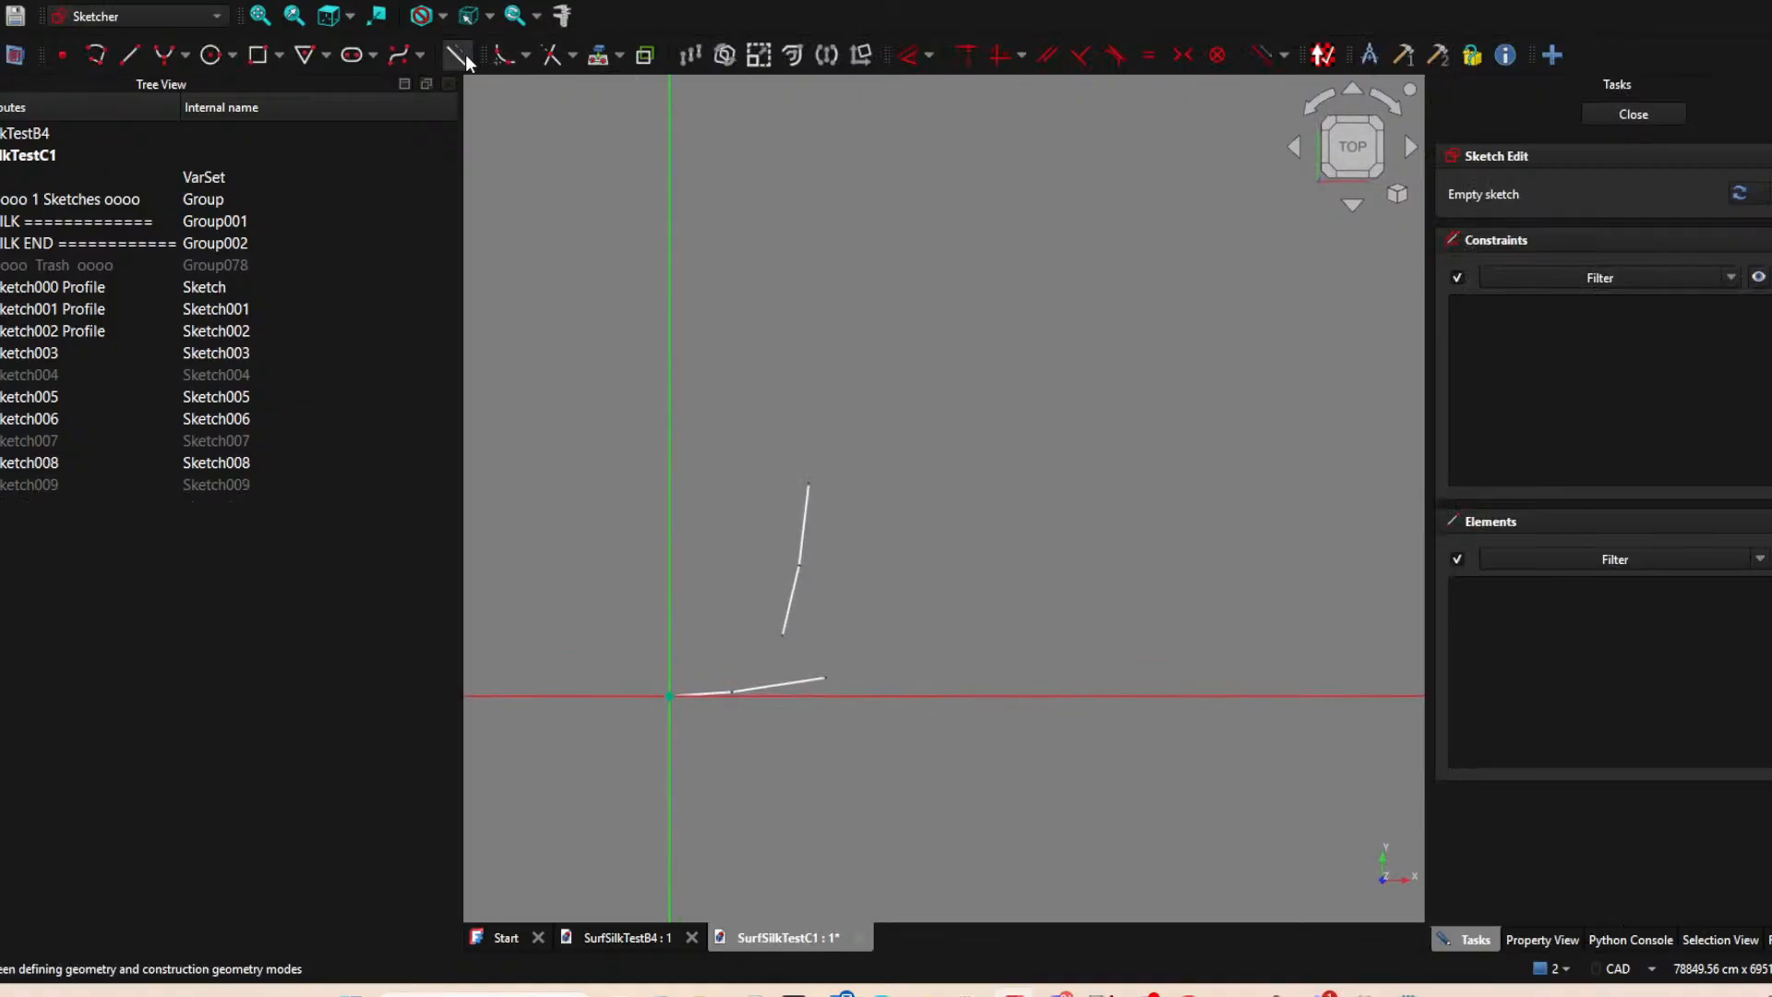
{"action": "left_click", "coordinate": [783, 636]}
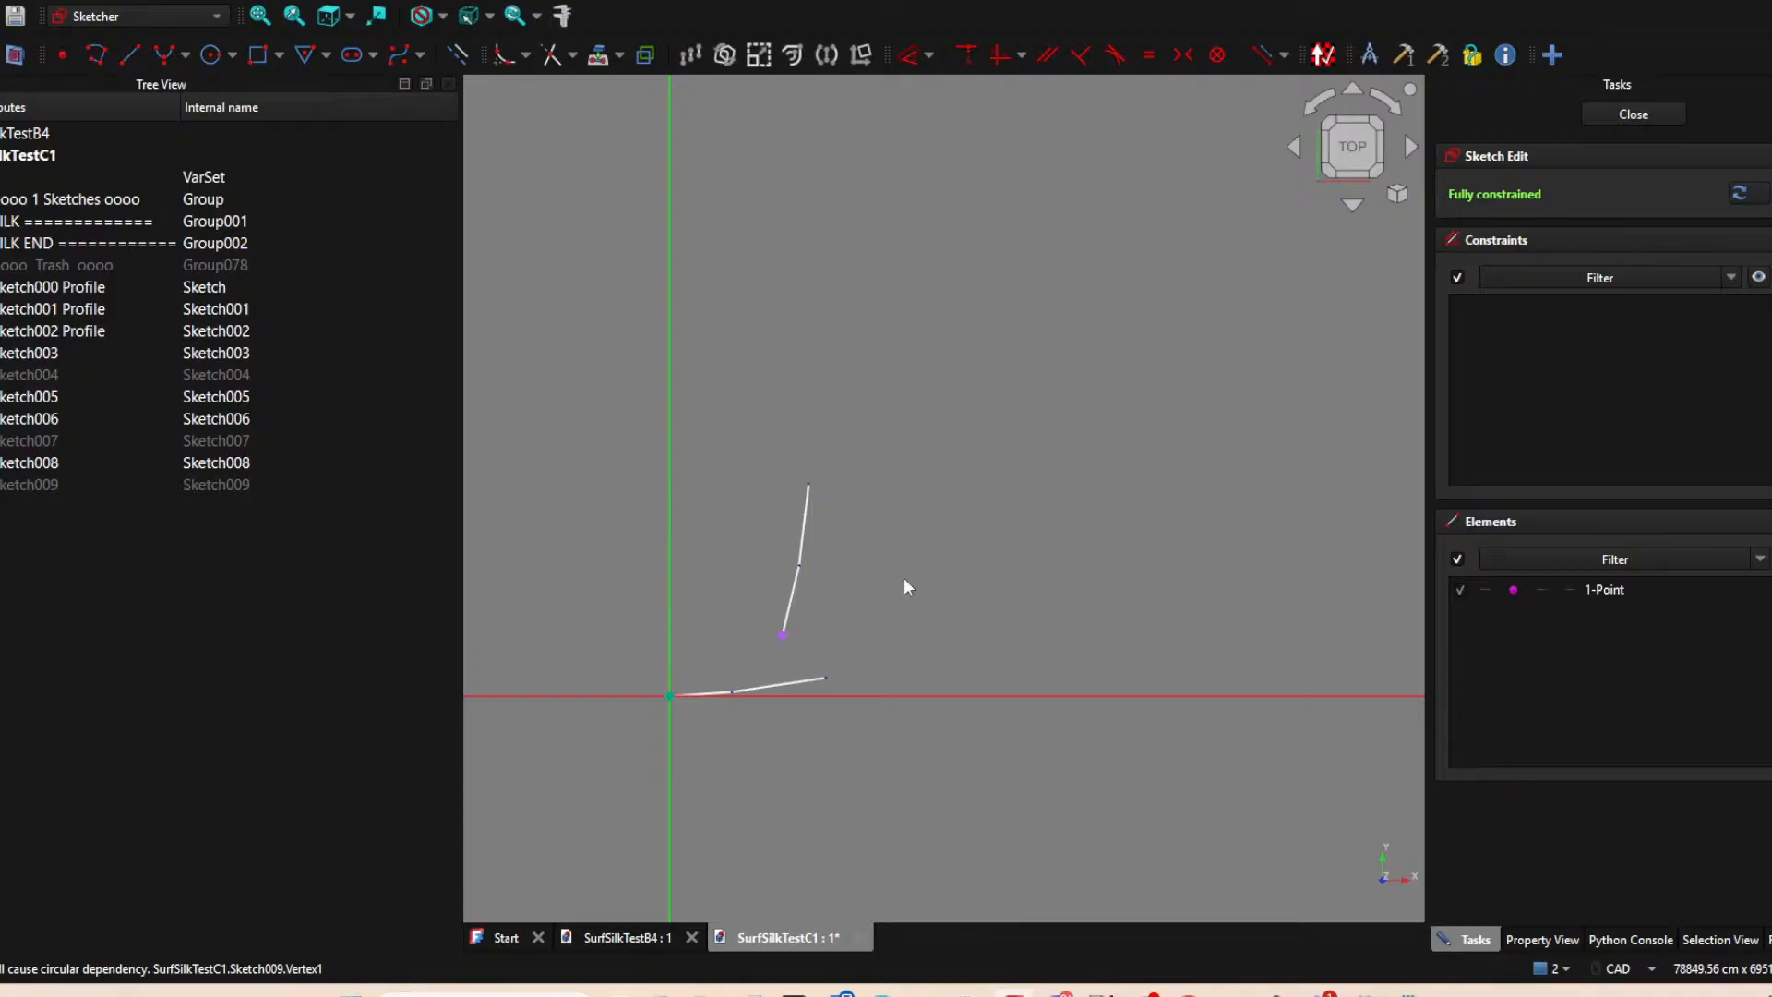
Draw a horizontal line from the projected point outward to about (16909, 5021) cm and finish the sketch.
{"action": "left_click", "coordinate": [129, 55]}
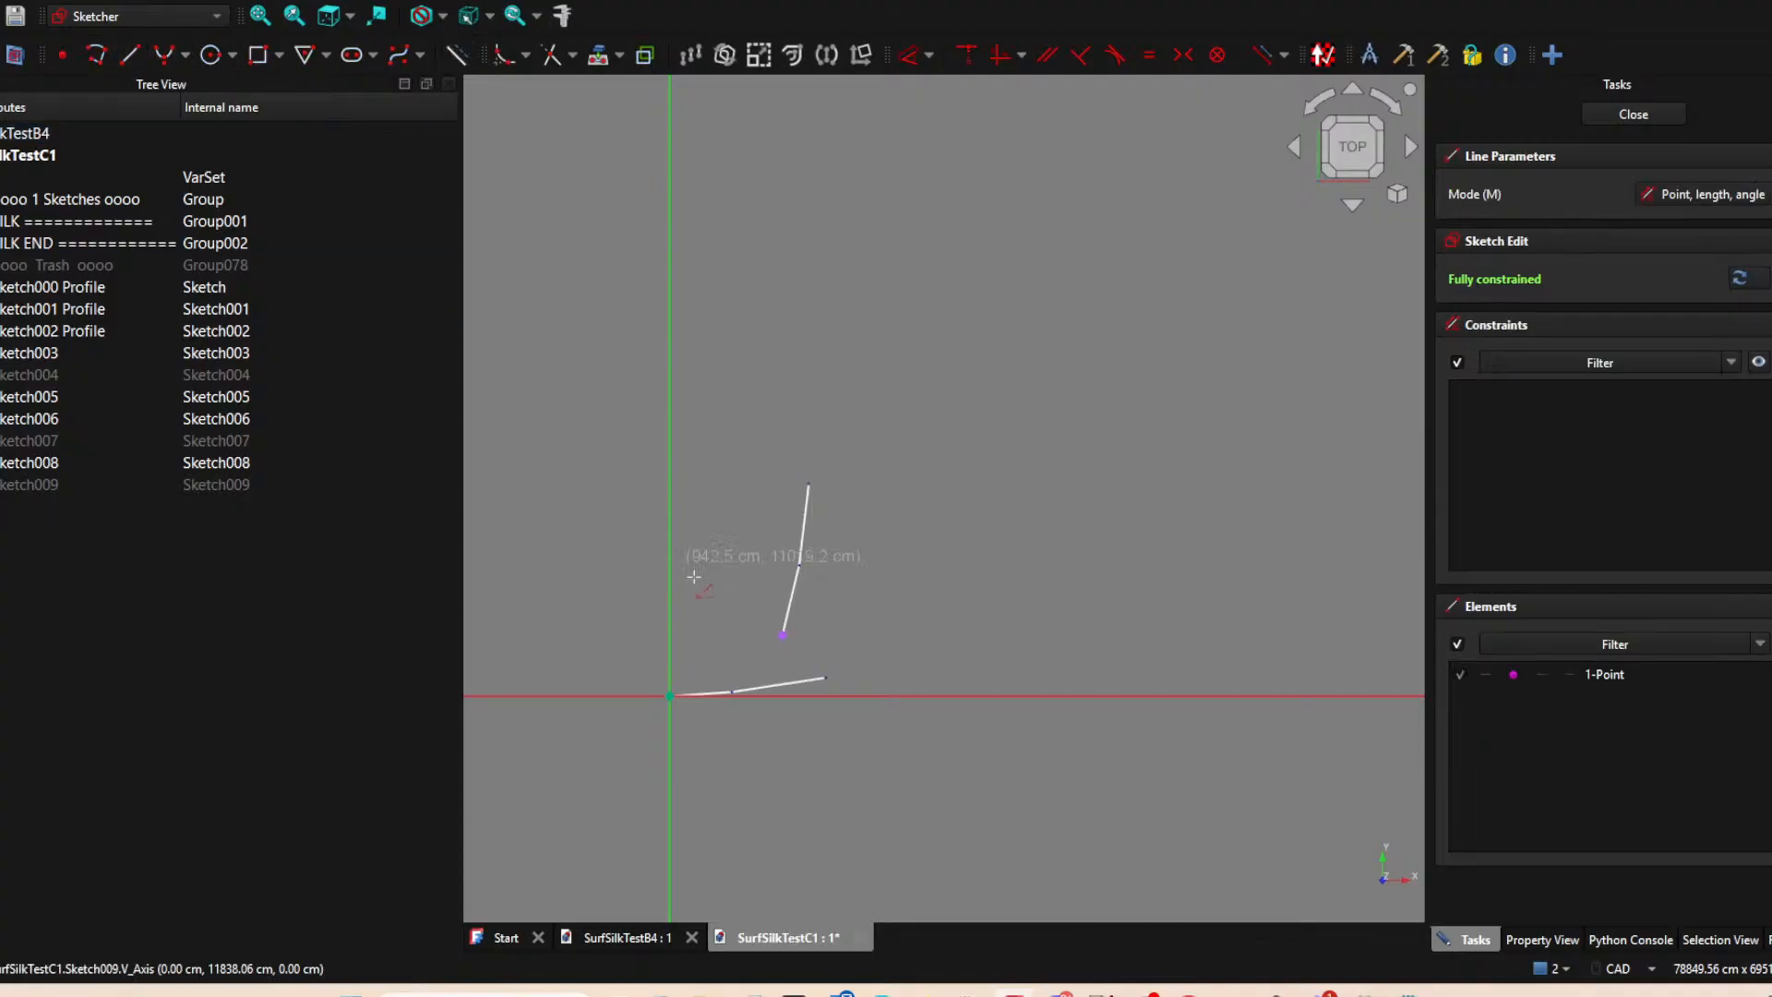
{"action": "left_click", "coordinate": [783, 636]}
{"action": "left_click", "coordinate": [877, 636]}
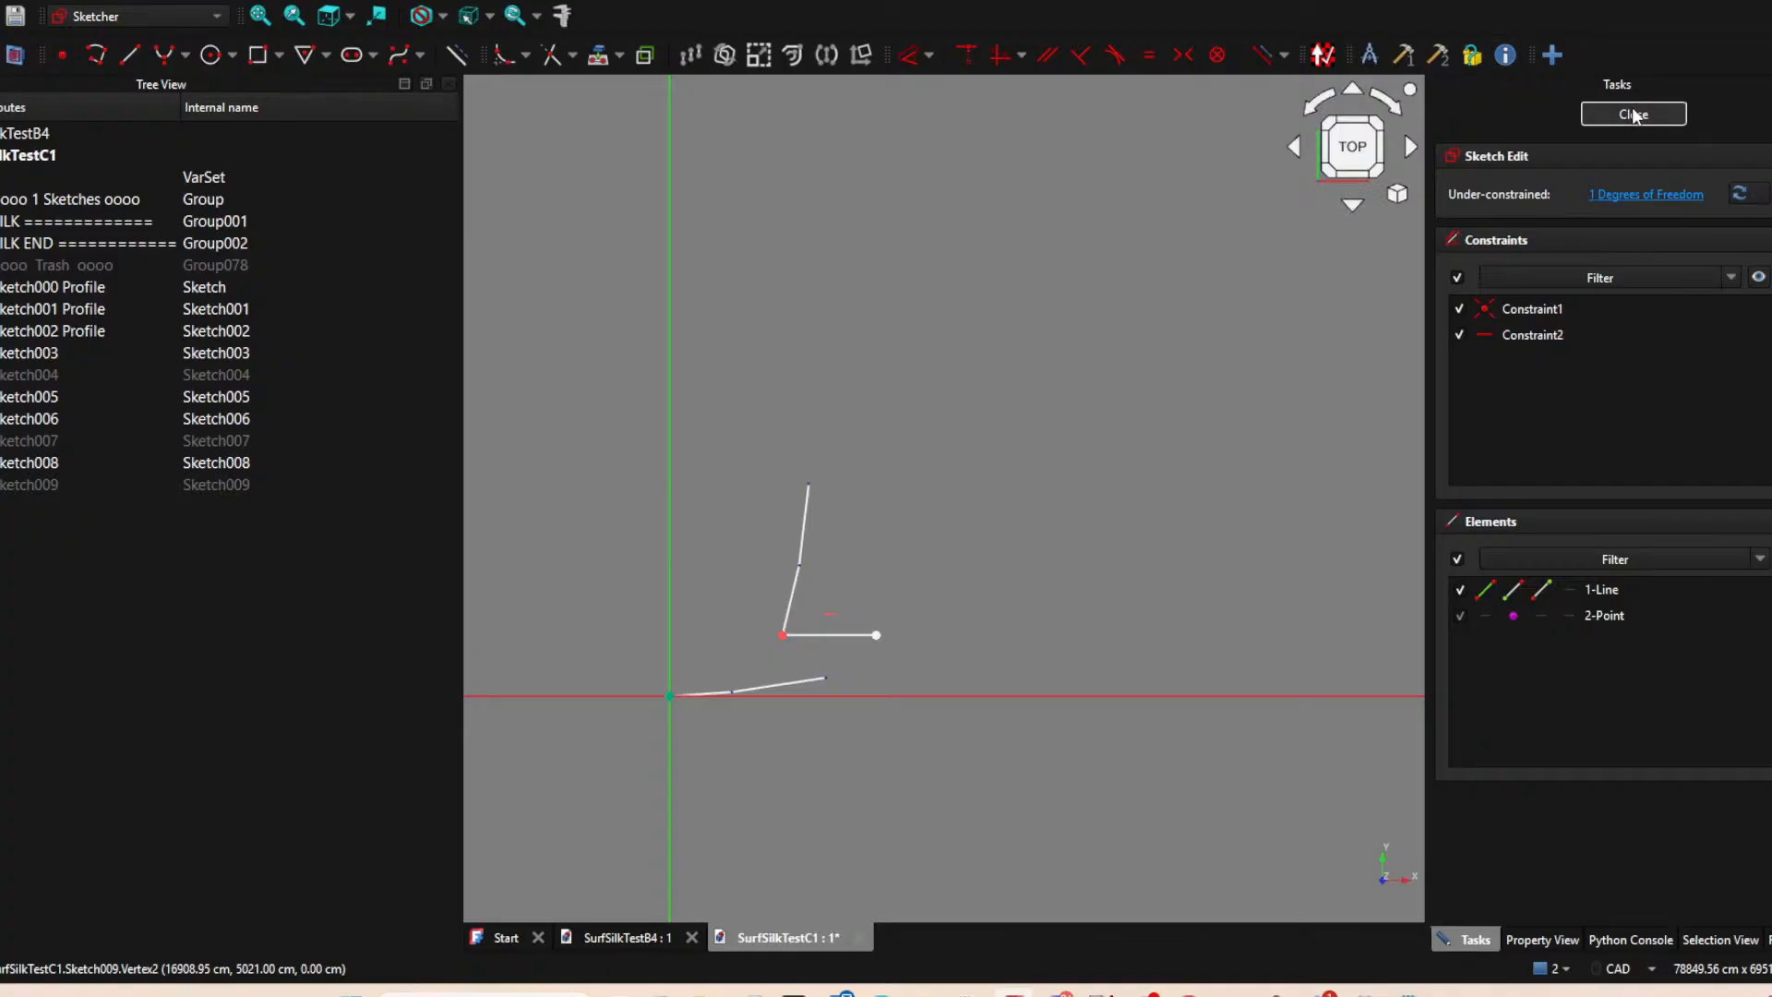
{"action": "left_click", "coordinate": [1632, 114]}
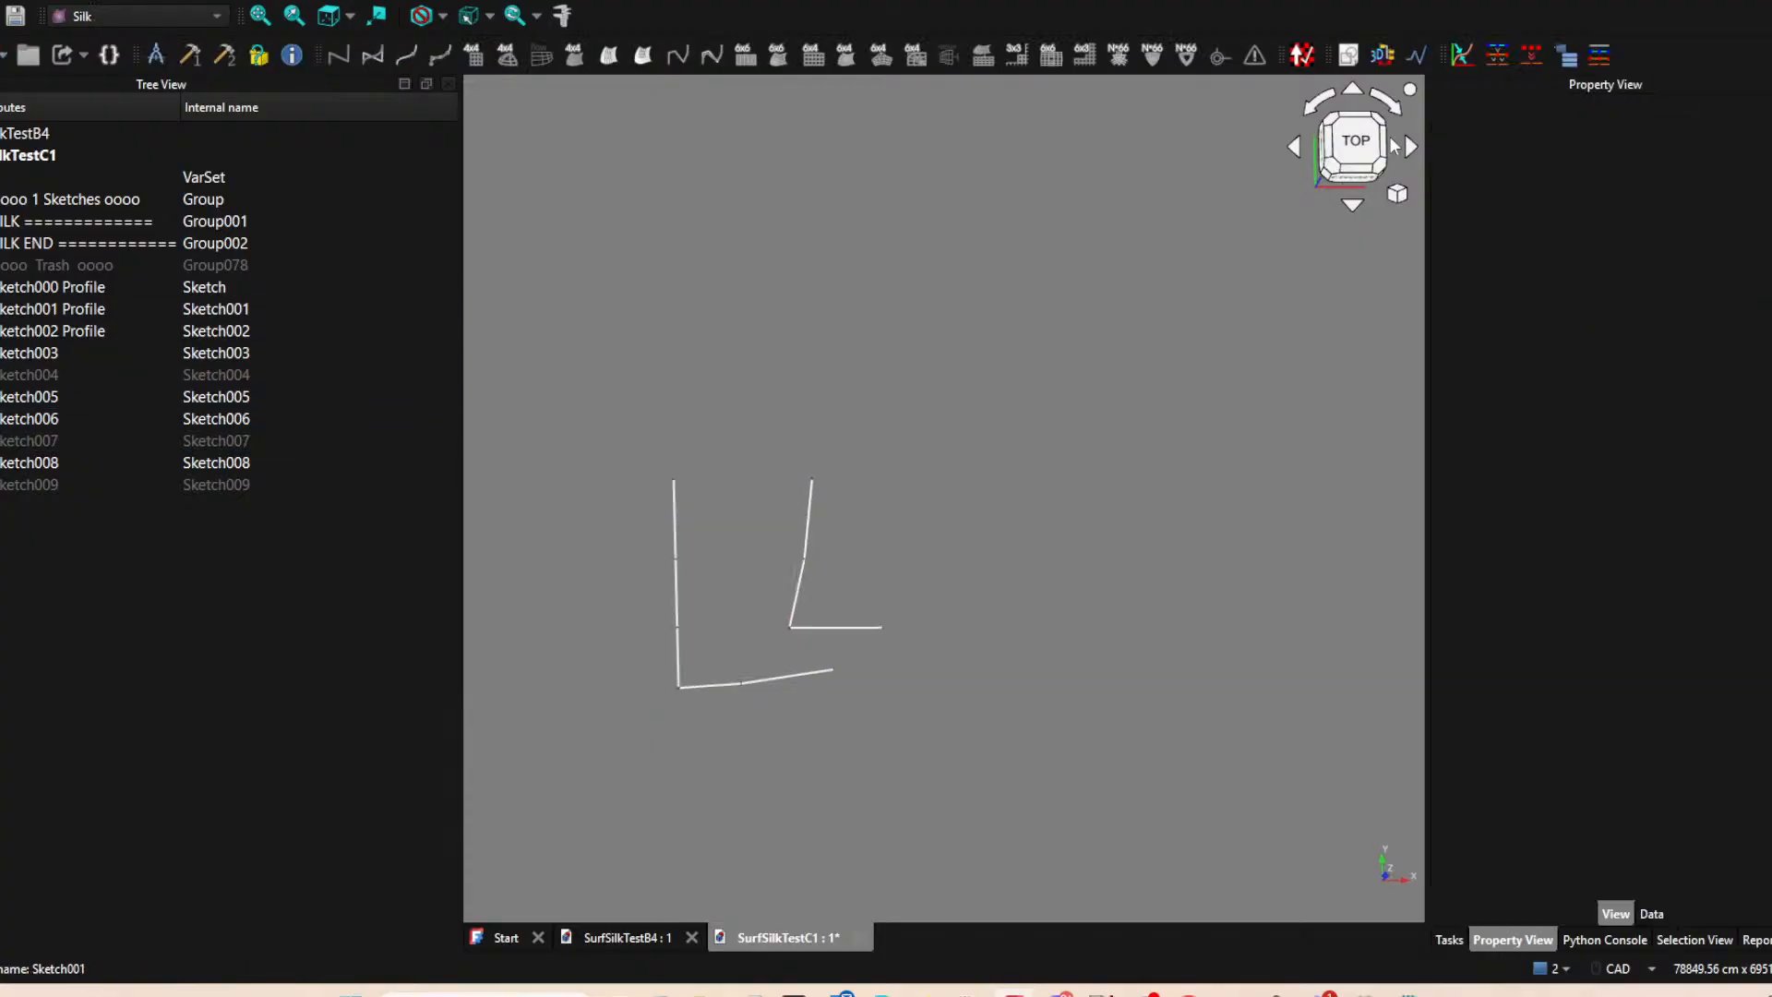
Show the hidden Sketch004 and Sketch007 lines again.
{"action": "left_click", "coordinate": [2, 375]}
{"action": "left_click", "coordinate": [2, 440]}
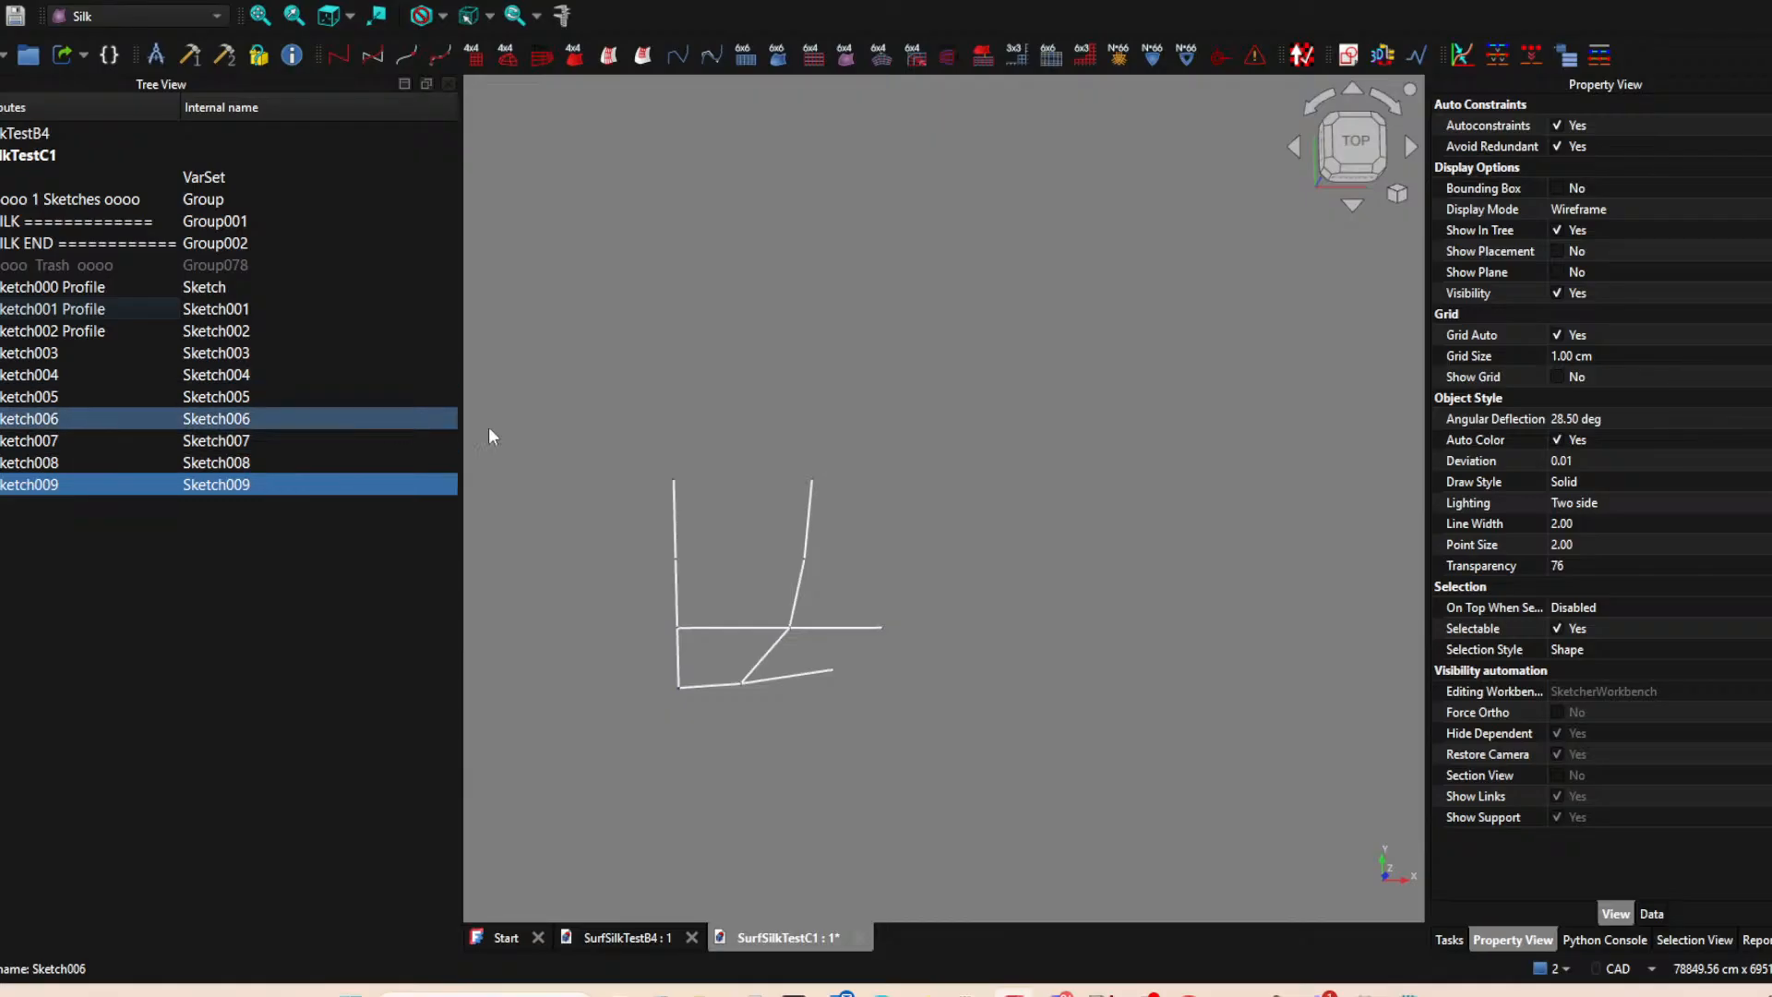
{"action": "left_click", "coordinate": [953, 735]}
{"action": "mouse_move", "coordinate": [811, 659]}
{"action": "middle_mouse_down"}
{"action": "mouse_move", "coordinate": [678, 652]}
{"action": "mouse_move", "coordinate": [754, 609]}
{"action": "middle_mouse_up"}
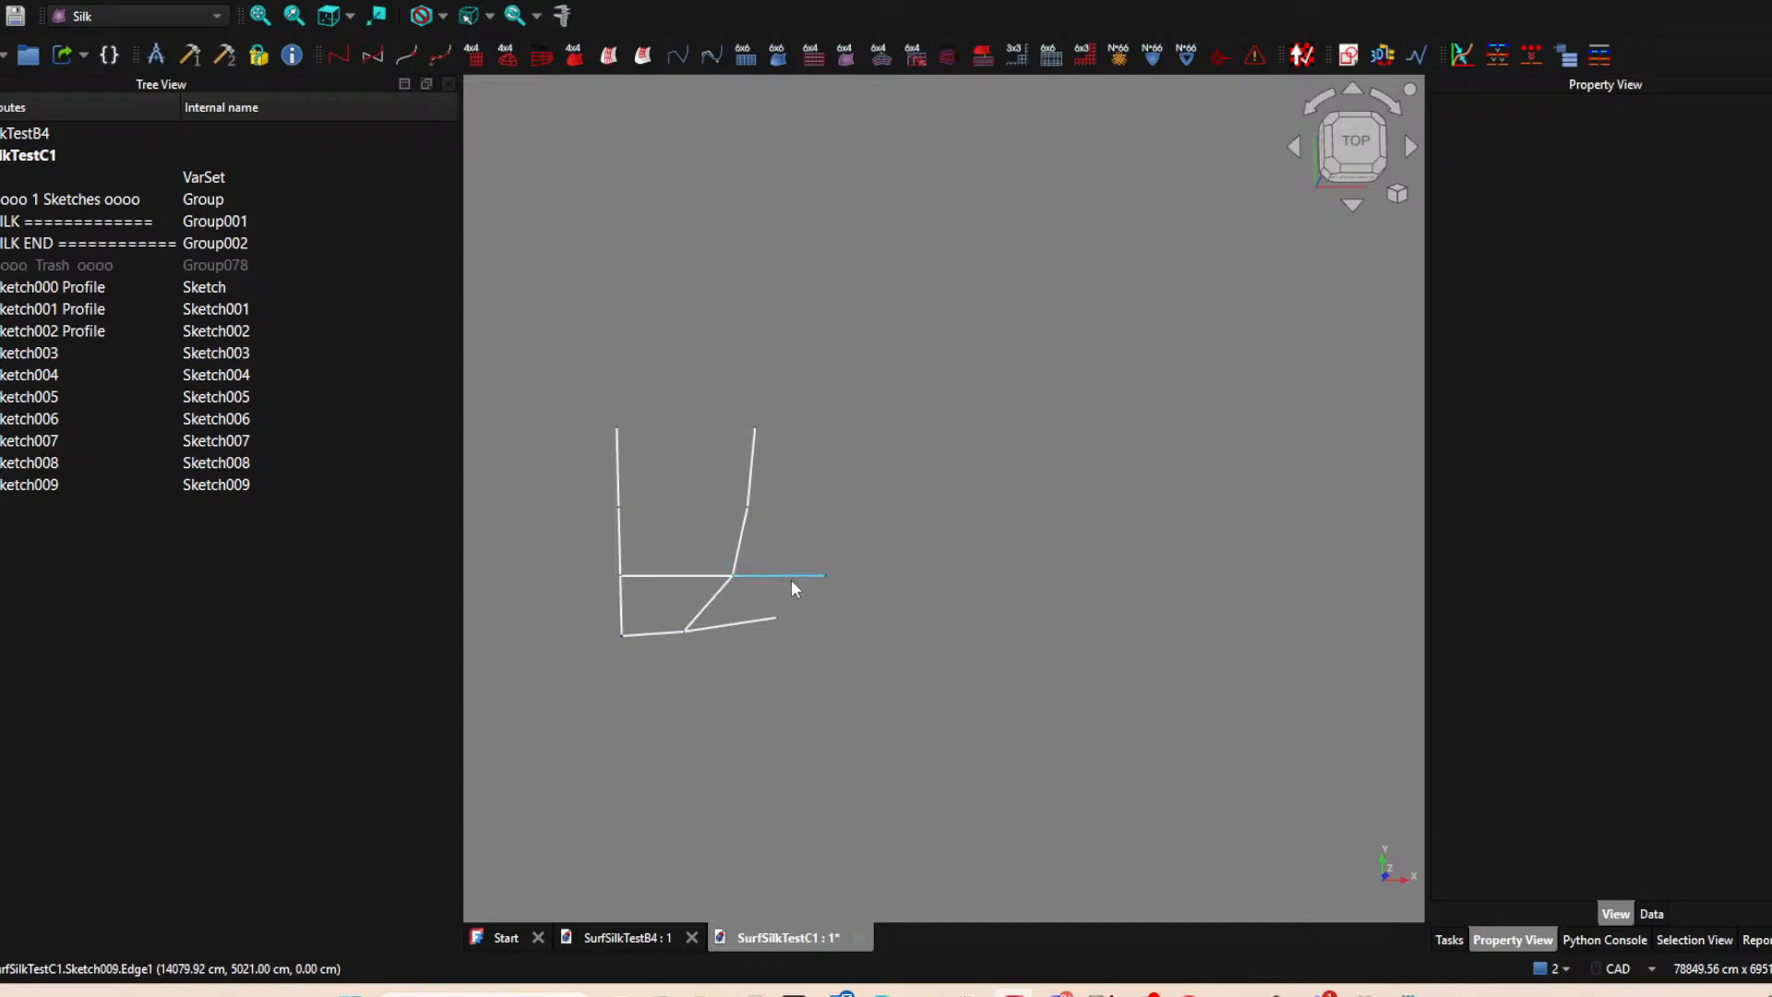
Start a new XY-plane sketch with the outer ends of the Sketch008 and Sketch009 lines as external points.
{"action": "left_click", "coordinate": [1343, 57]}
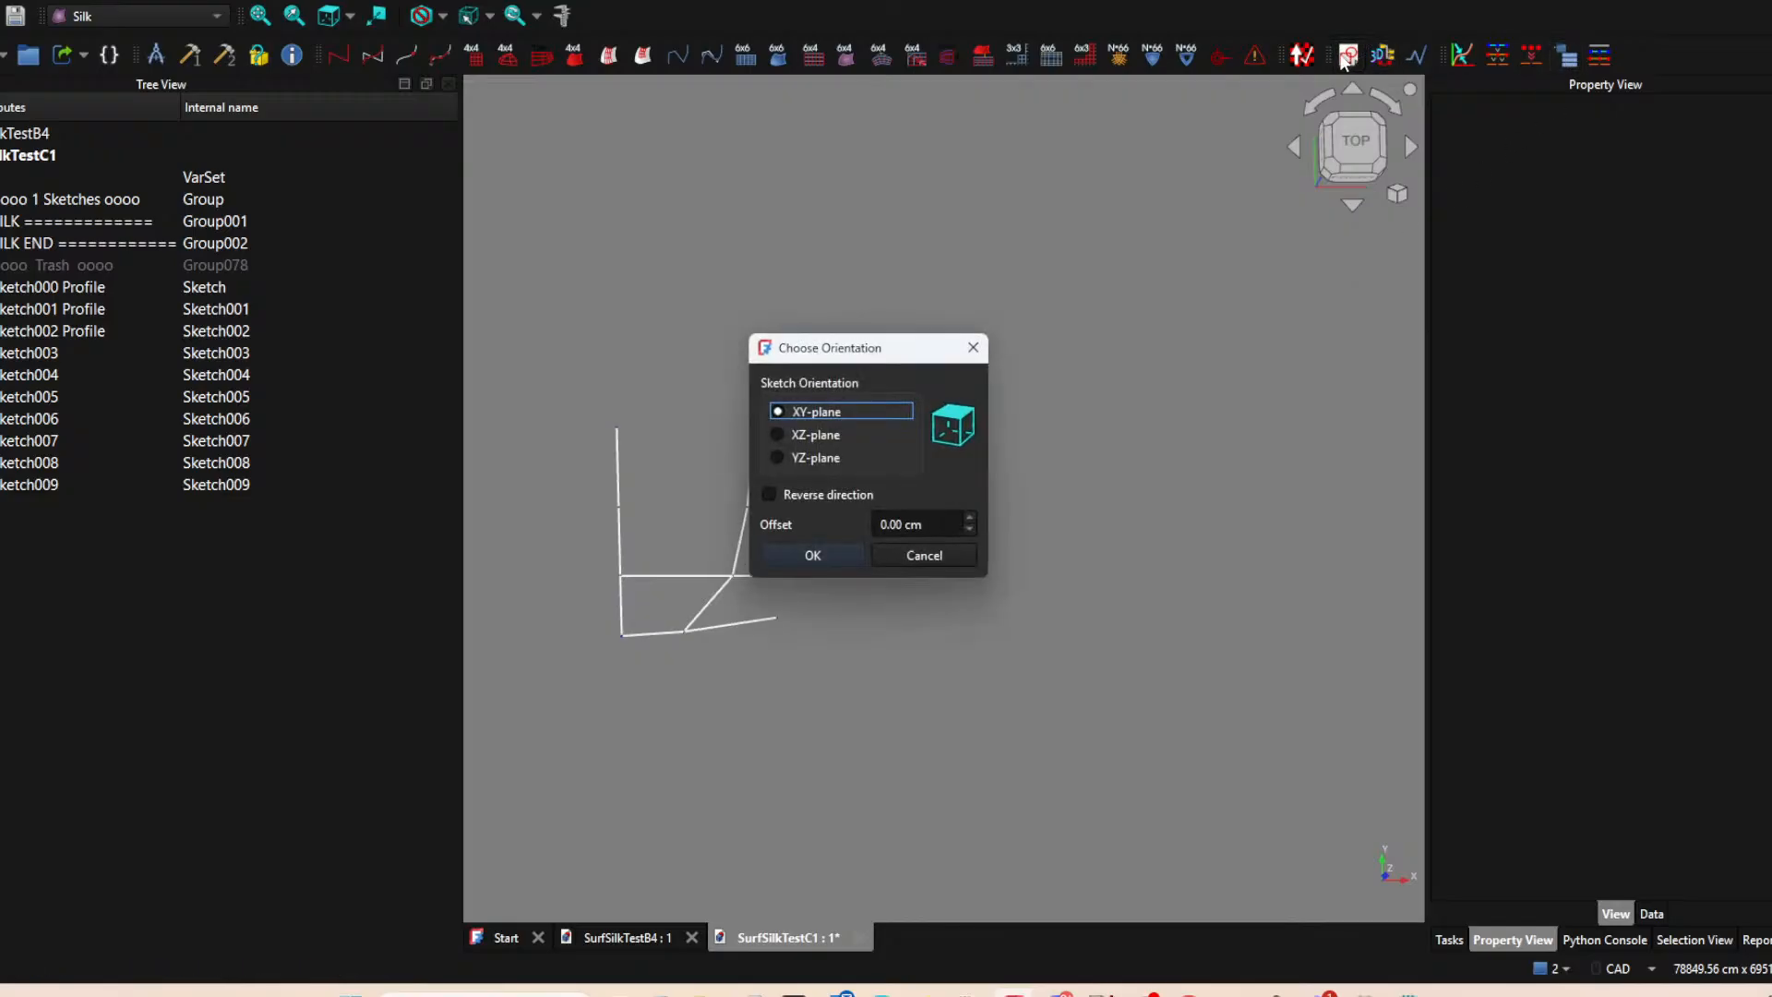
{"action": "left_click", "coordinate": [817, 558]}
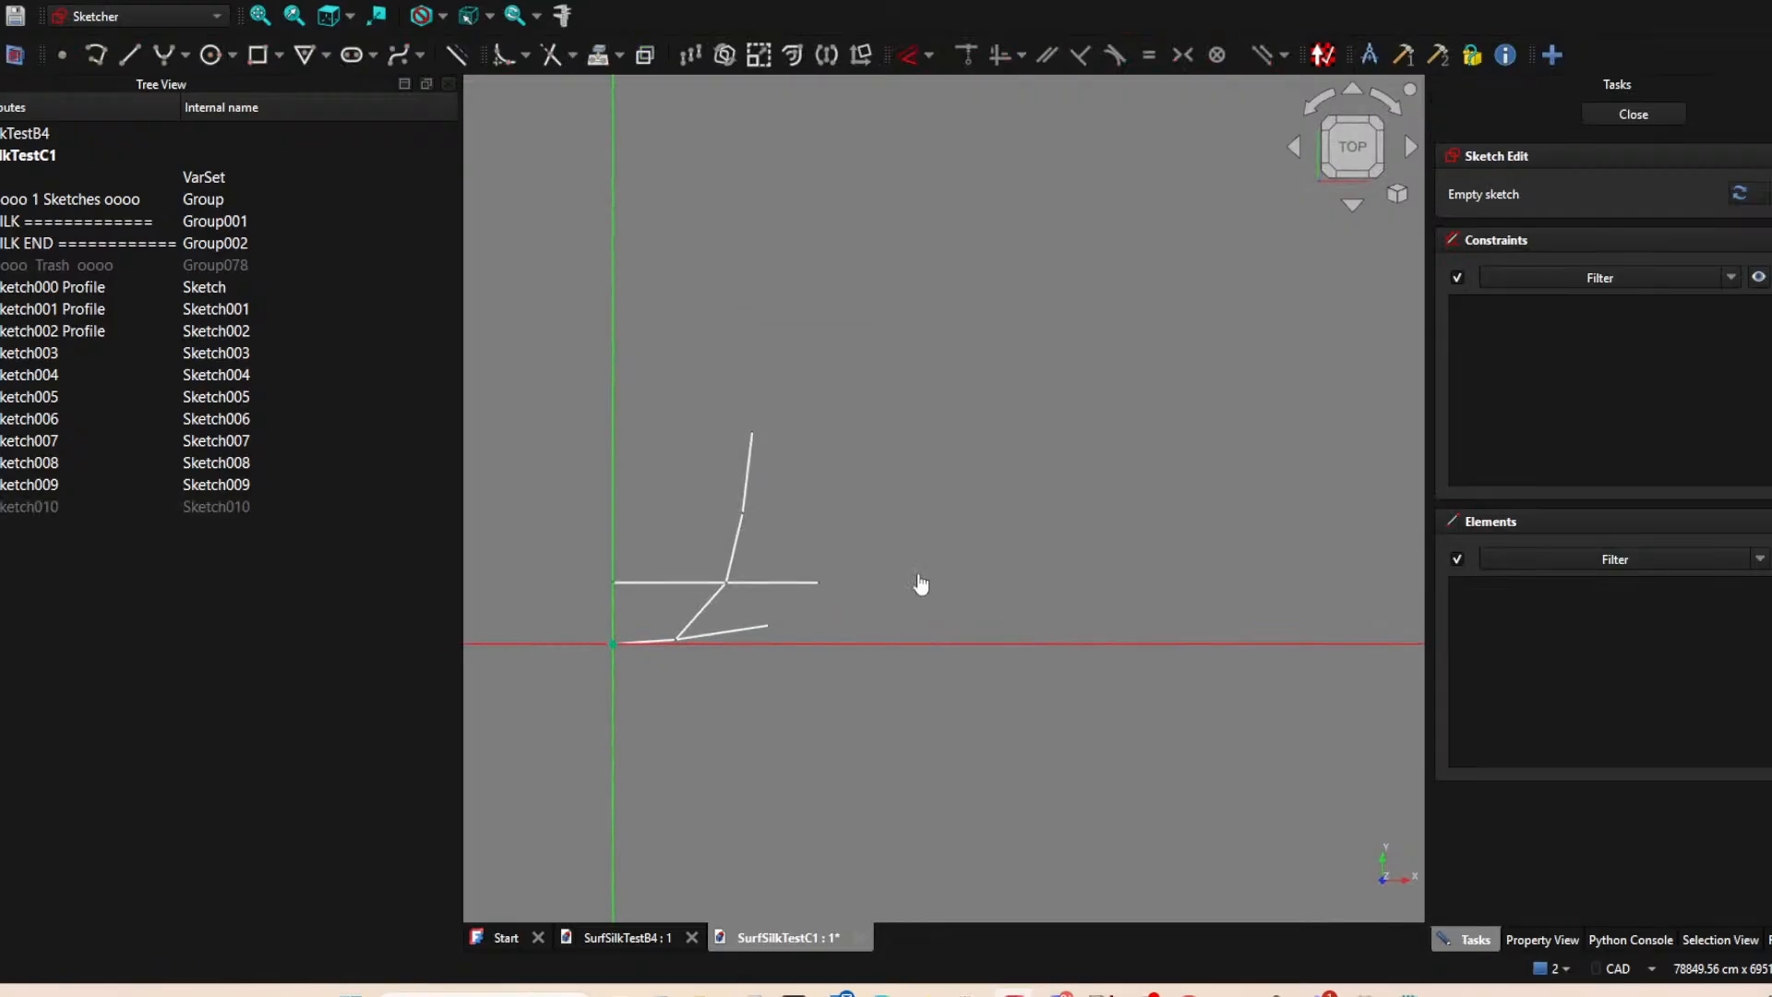
{"action": "left_click", "coordinate": [602, 53]}
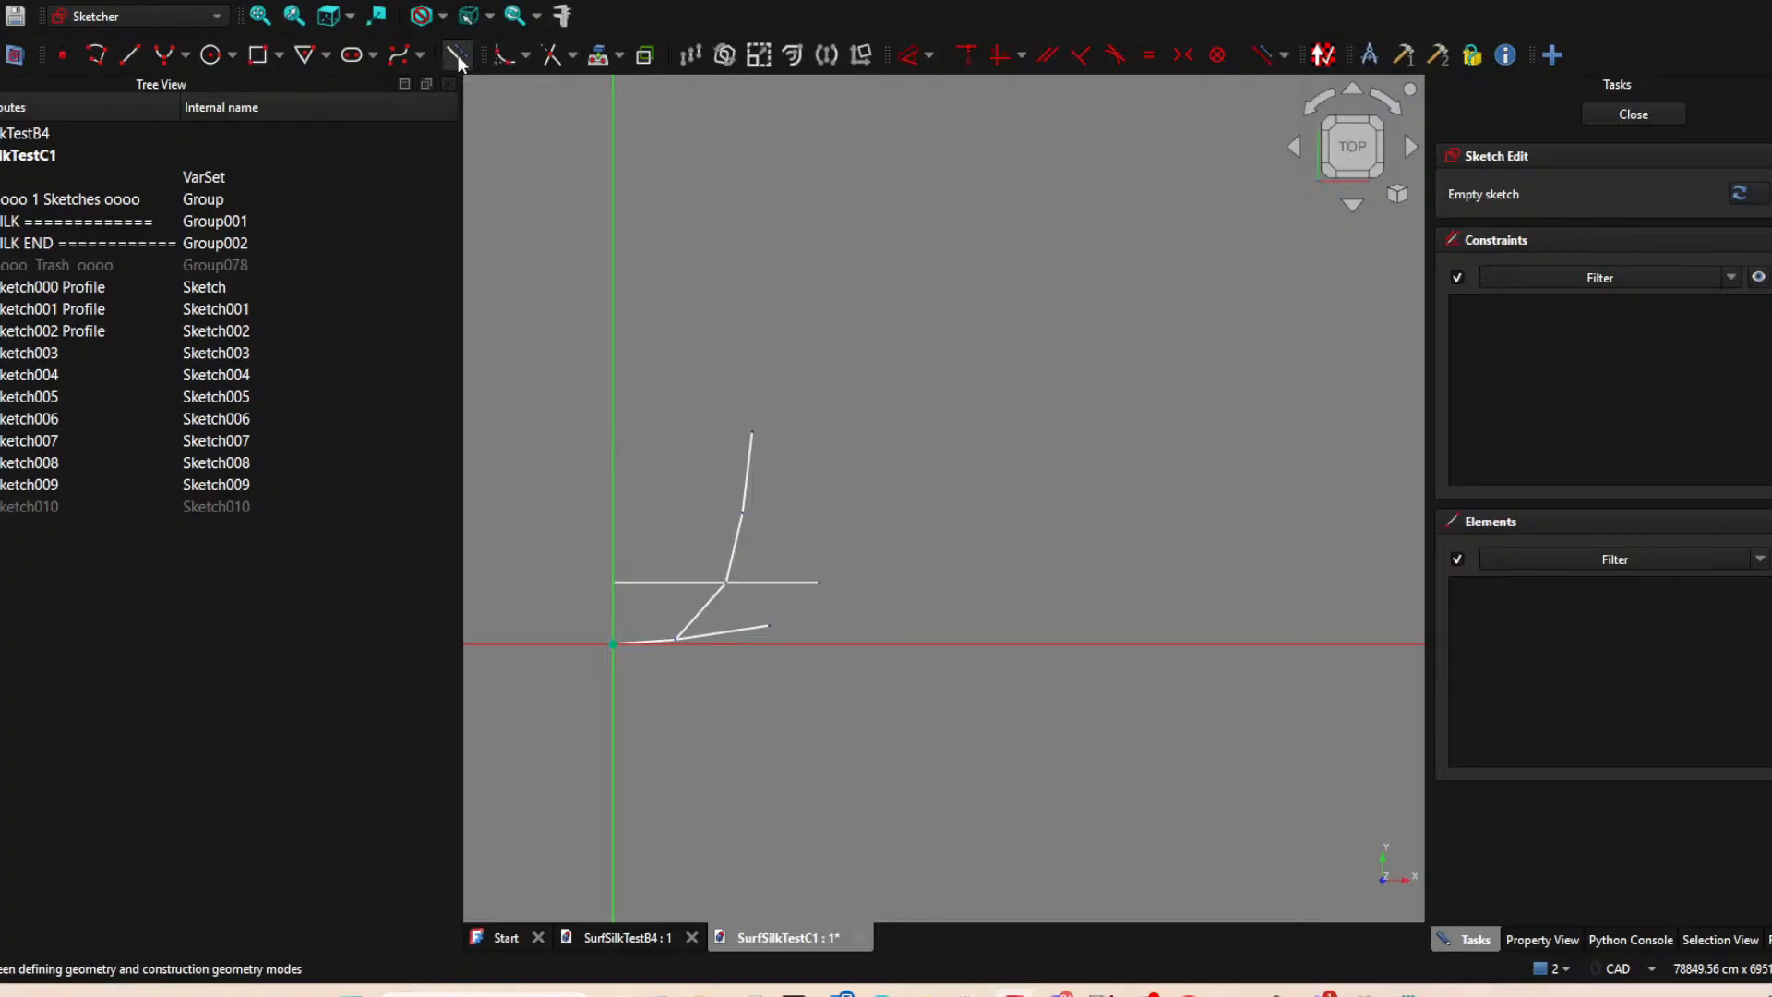
{"action": "left_click", "coordinate": [820, 583]}
{"action": "left_click", "coordinate": [771, 625]}
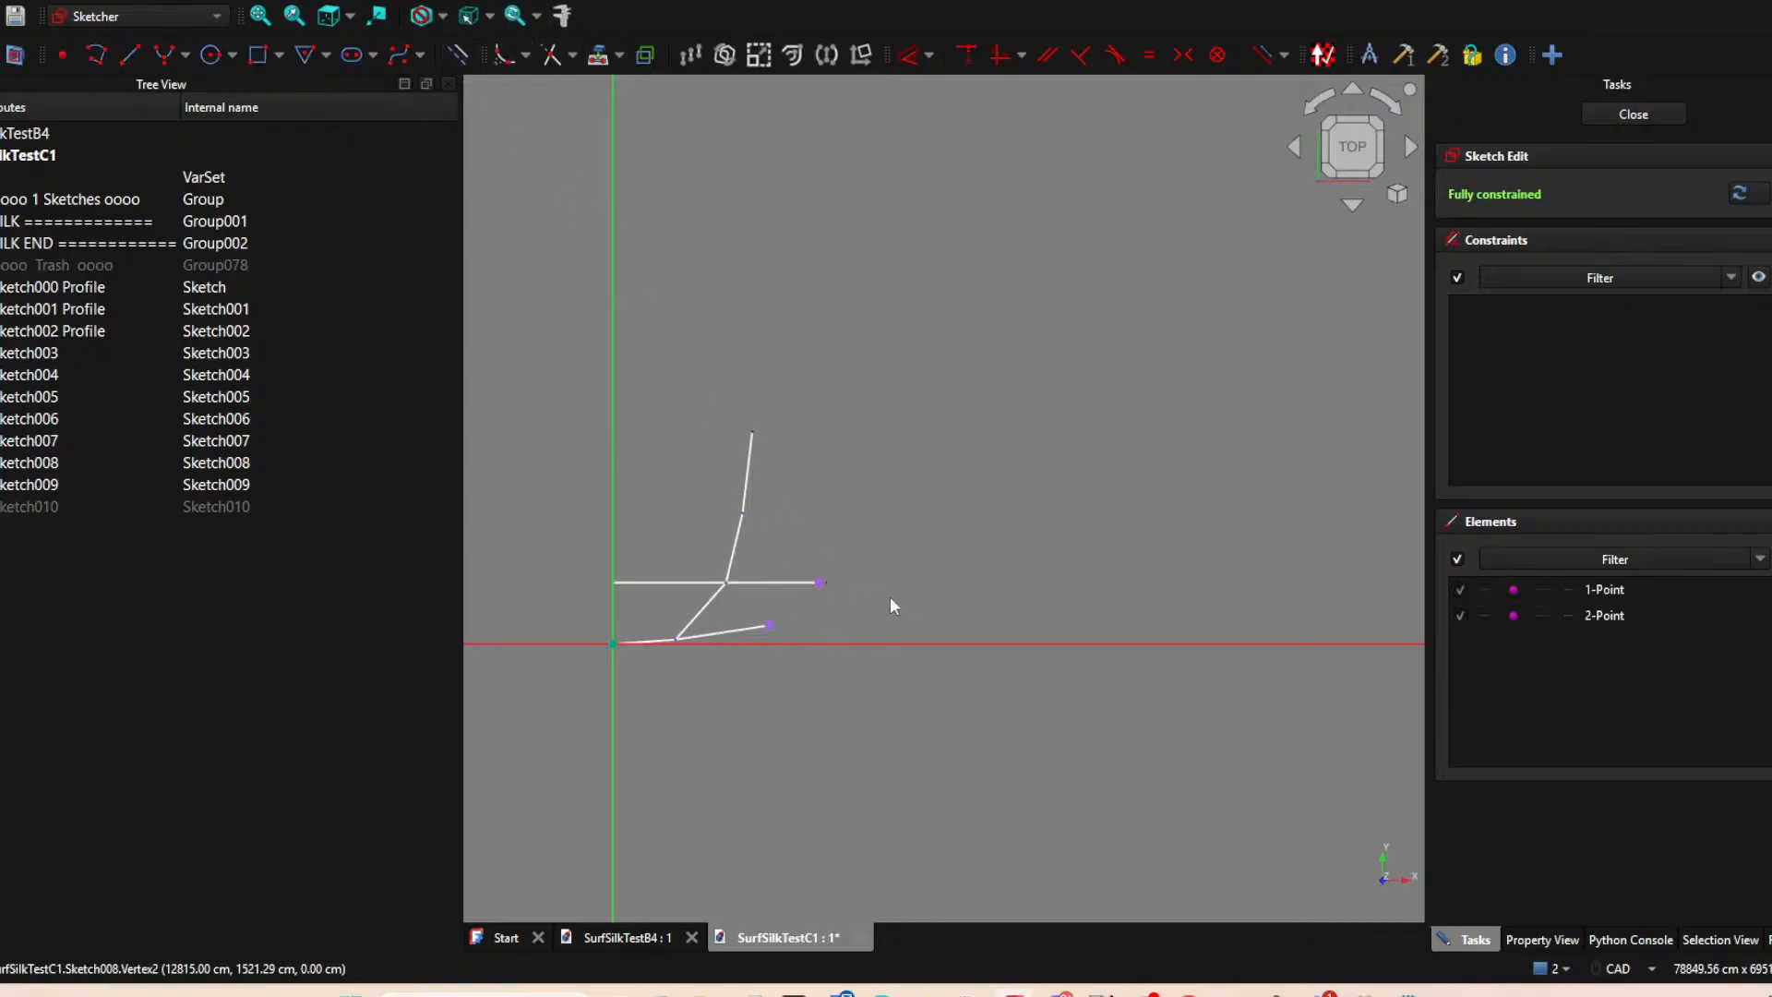
Draw a line connecting the outer ends of Sketch009 and Sketch008, closing the second cell, and finish the sketch.
{"action": "left_click", "coordinate": [130, 55]}
{"action": "left_click", "coordinate": [819, 582]}
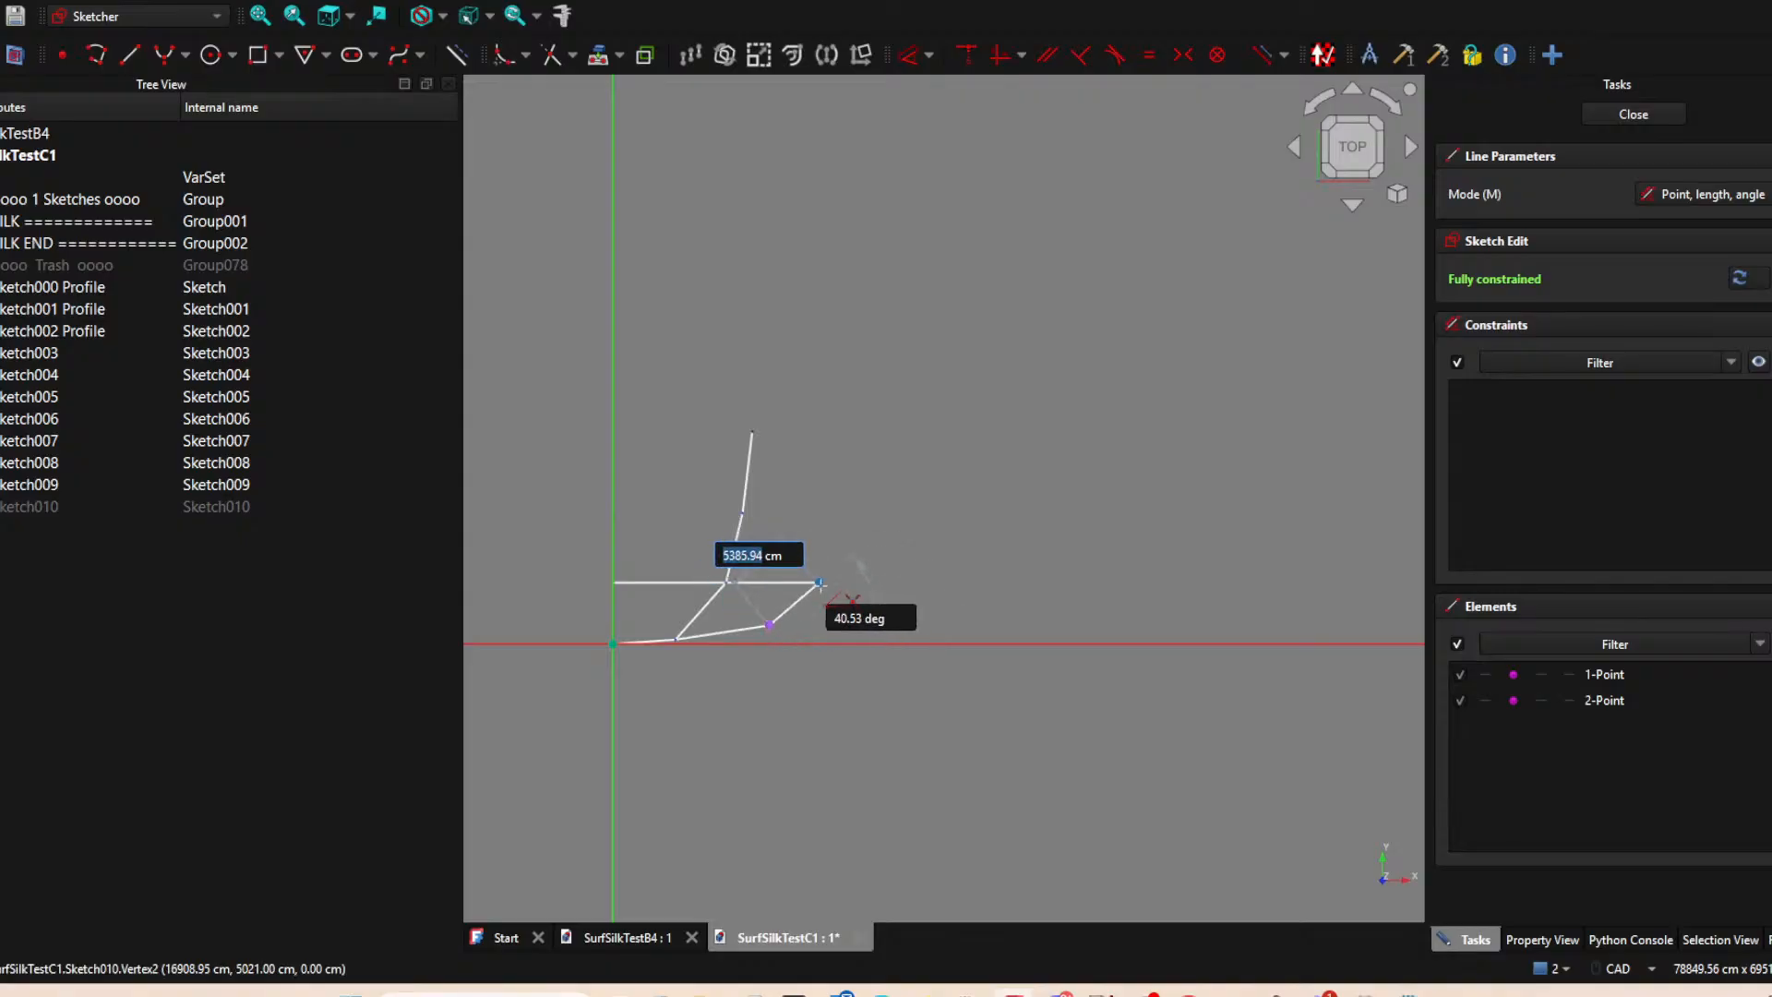
{"action": "left_click", "coordinate": [770, 625]}
{"action": "left_click", "coordinate": [1617, 115]}
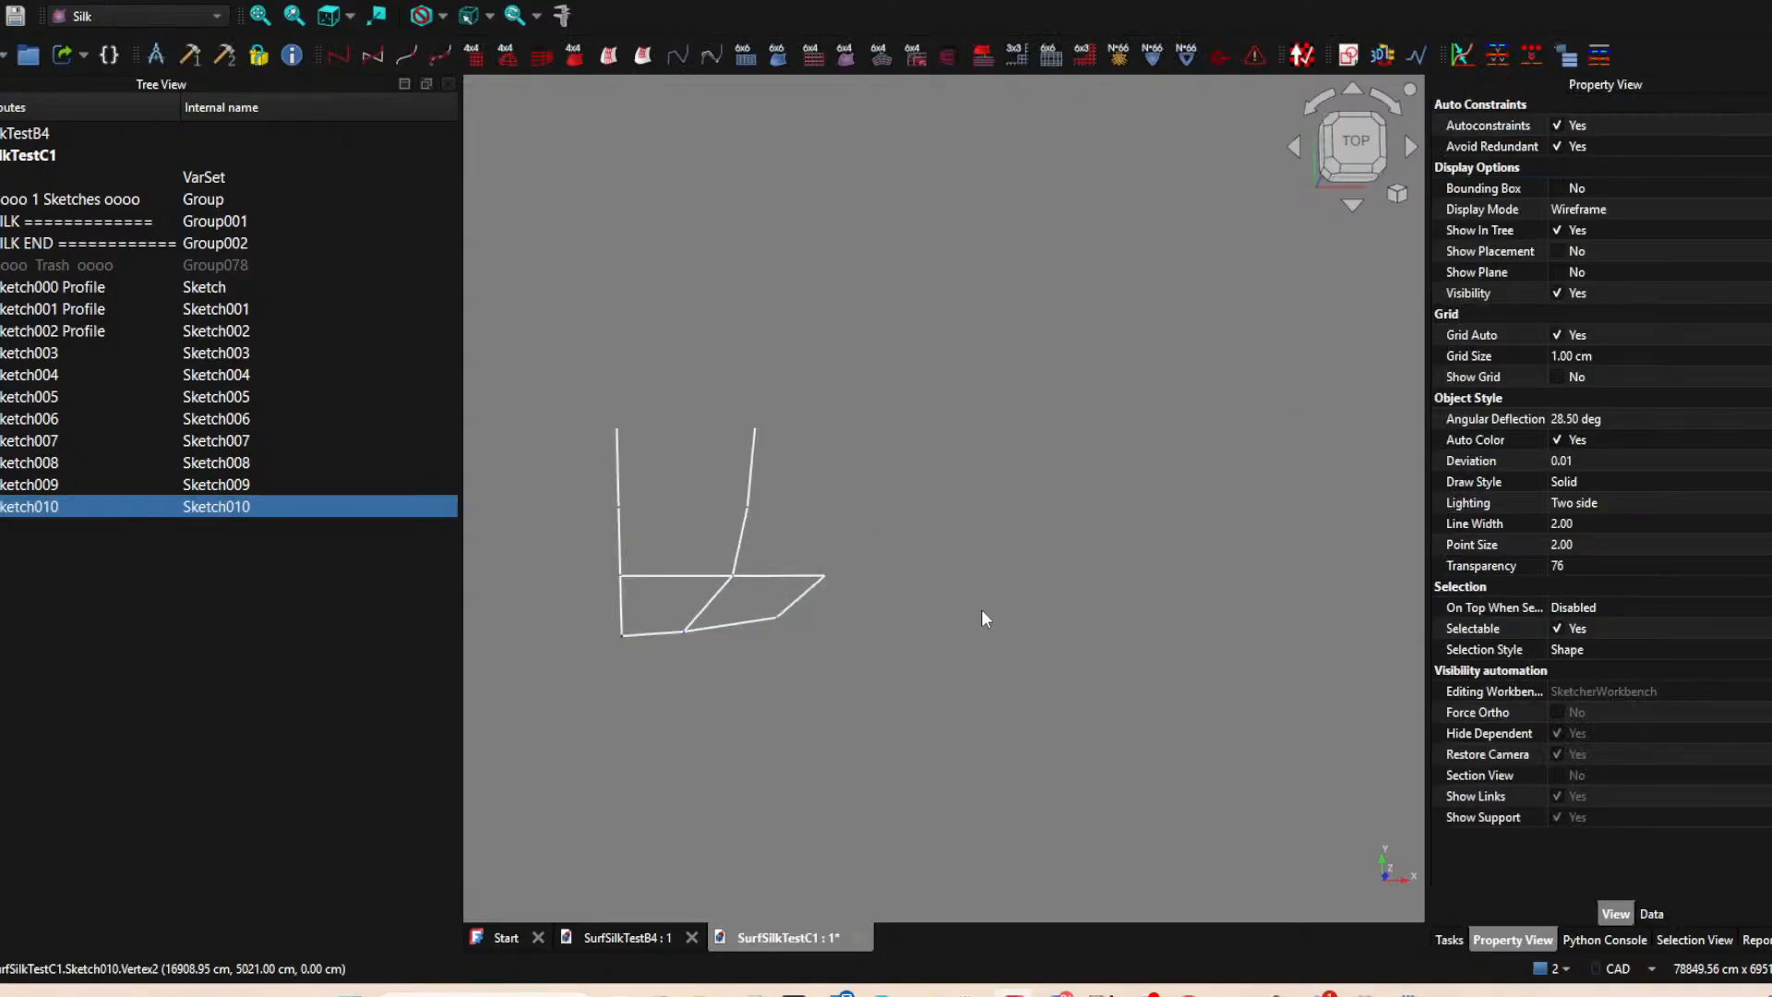
{"action": "middle_click_drag", "start_coordinate": [910, 650], "coordinate": [810, 646]}
{"action": "middle_click_drag", "start_coordinate": [833, 617], "coordinate": [849, 634]}
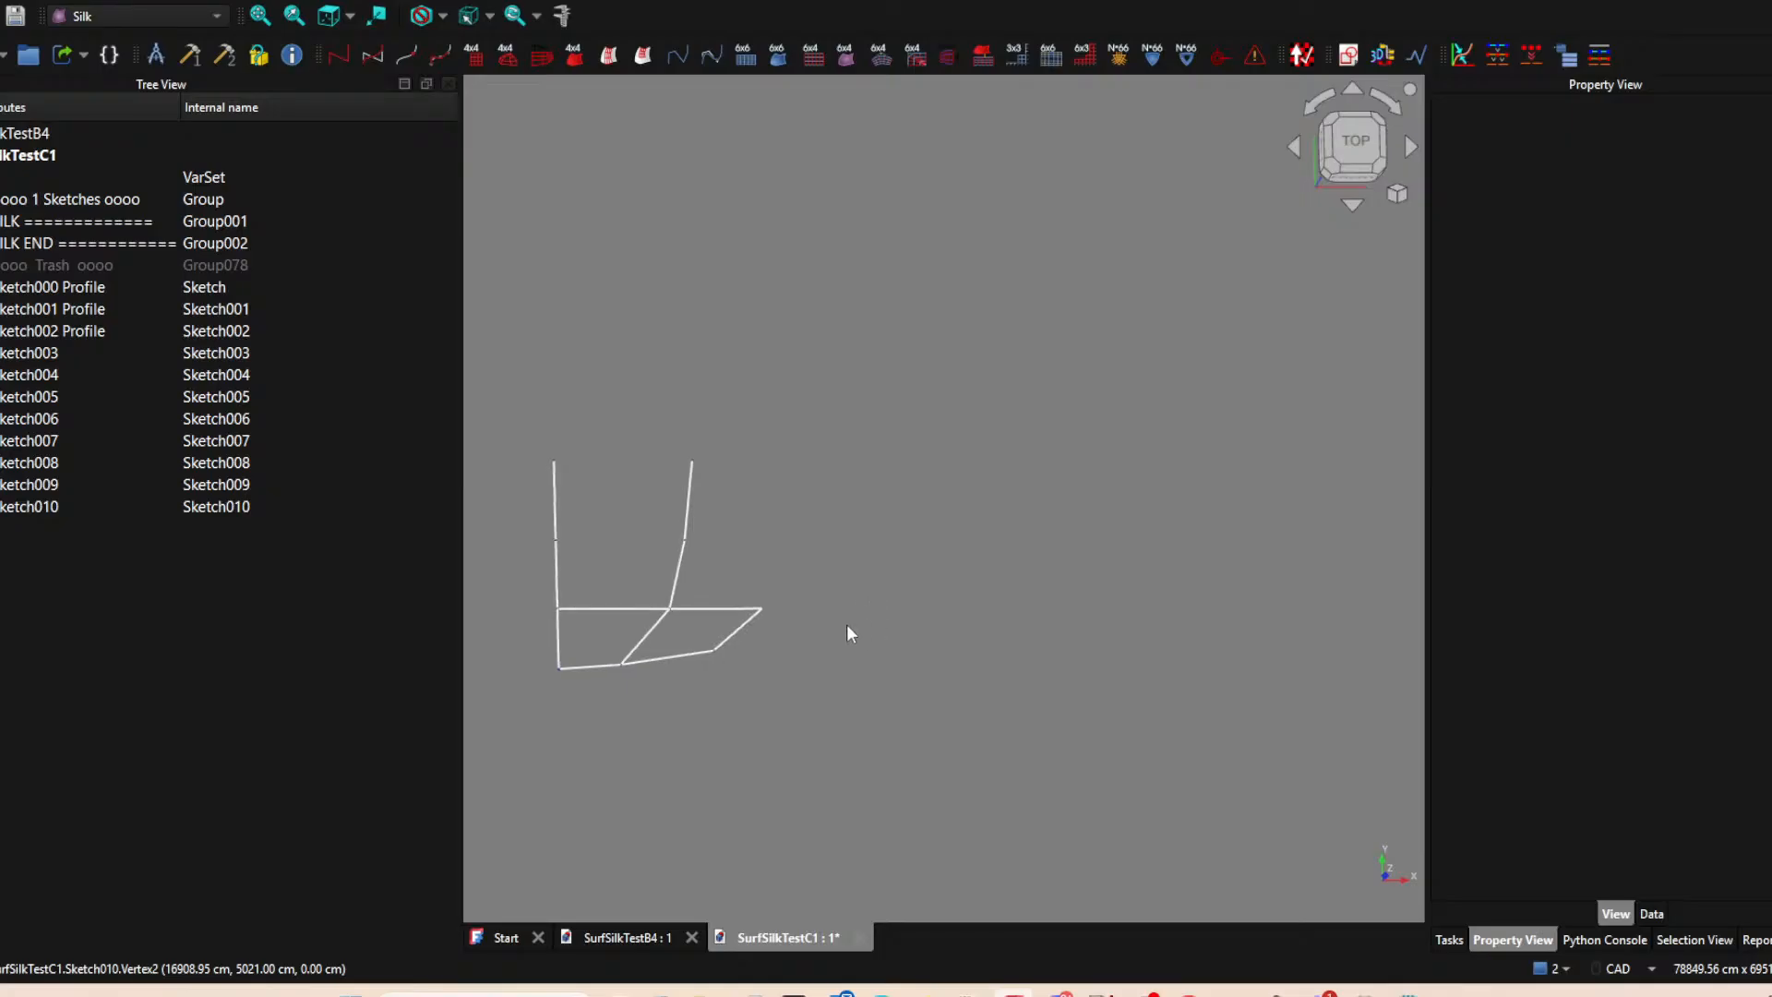
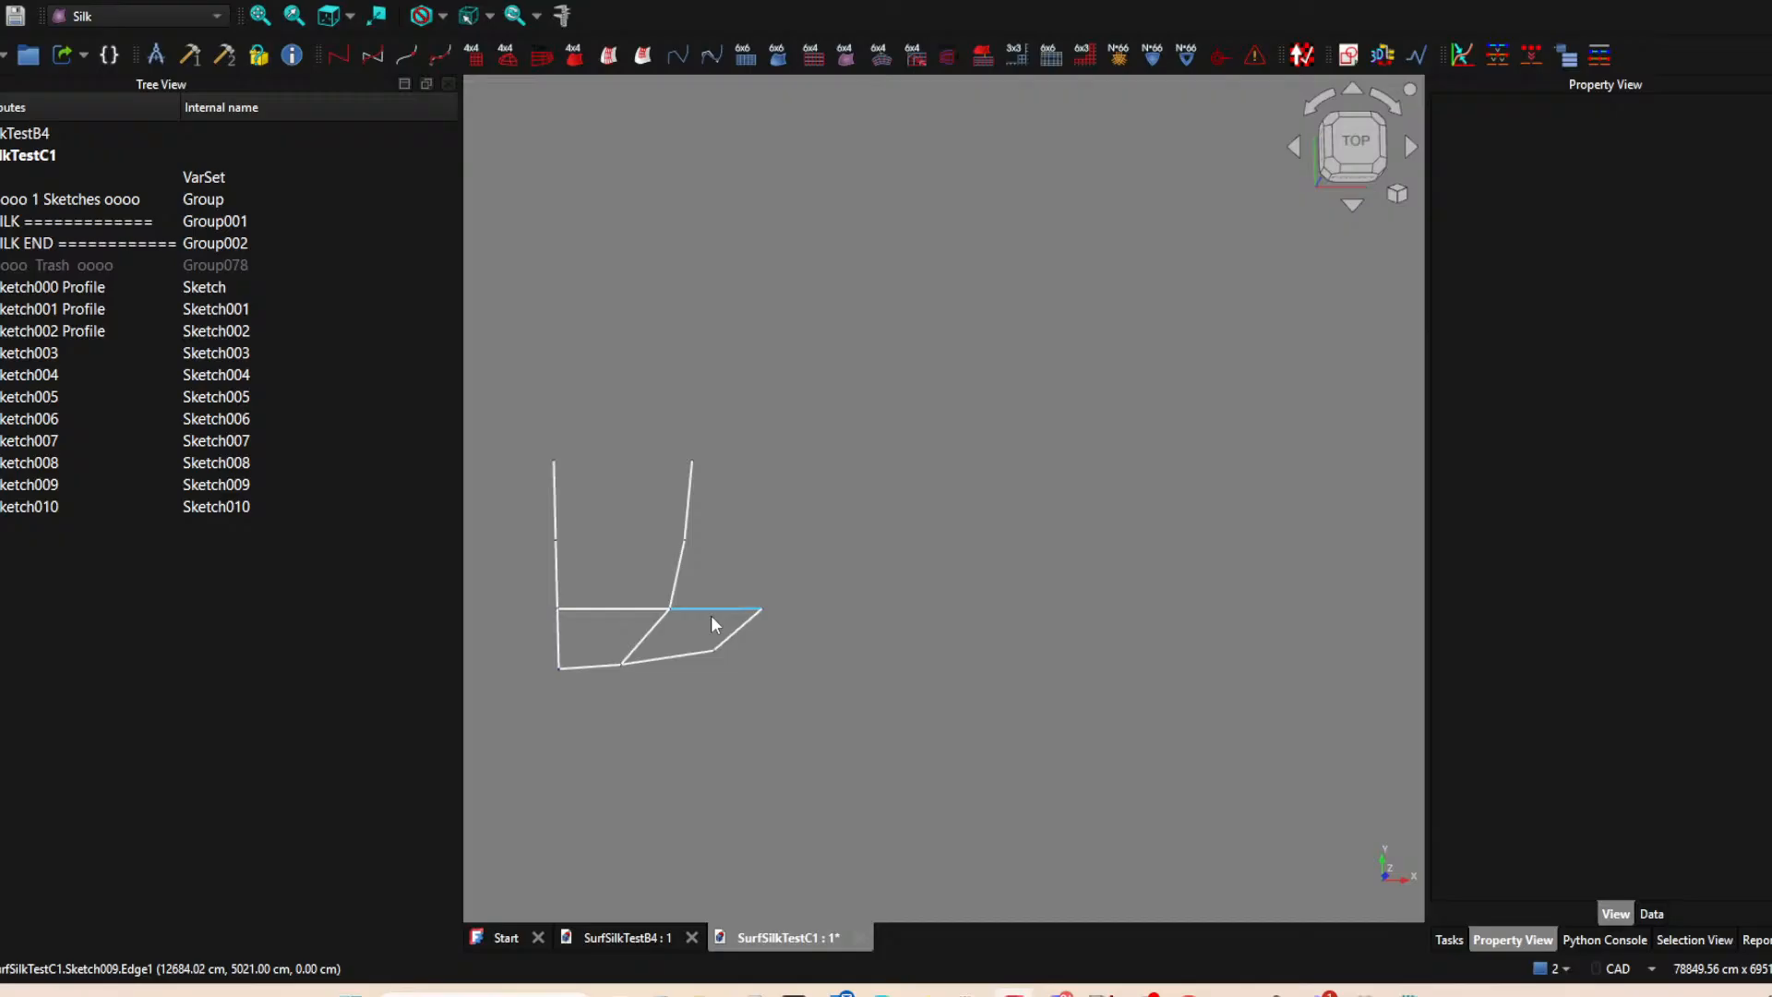
{"action": "scroll", "coordinate": [729, 616], "scroll_direction": "down", "scroll_amount": 4}
{"action": "mouse_move", "coordinate": [786, 617]}
{"action": "middle_mouse_down"}
{"action": "mouse_move", "coordinate": [874, 410]}
{"action": "mouse_move", "coordinate": [977, 344]}
{"action": "mouse_move", "coordinate": [756, 566]}
{"action": "mouse_move", "coordinate": [747, 621]}
{"action": "mouse_move", "coordinate": [785, 563]}
{"action": "middle_mouse_up"}
{"action": "scroll", "coordinate": [784, 561], "scroll_direction": "up", "scroll_amount": 3}
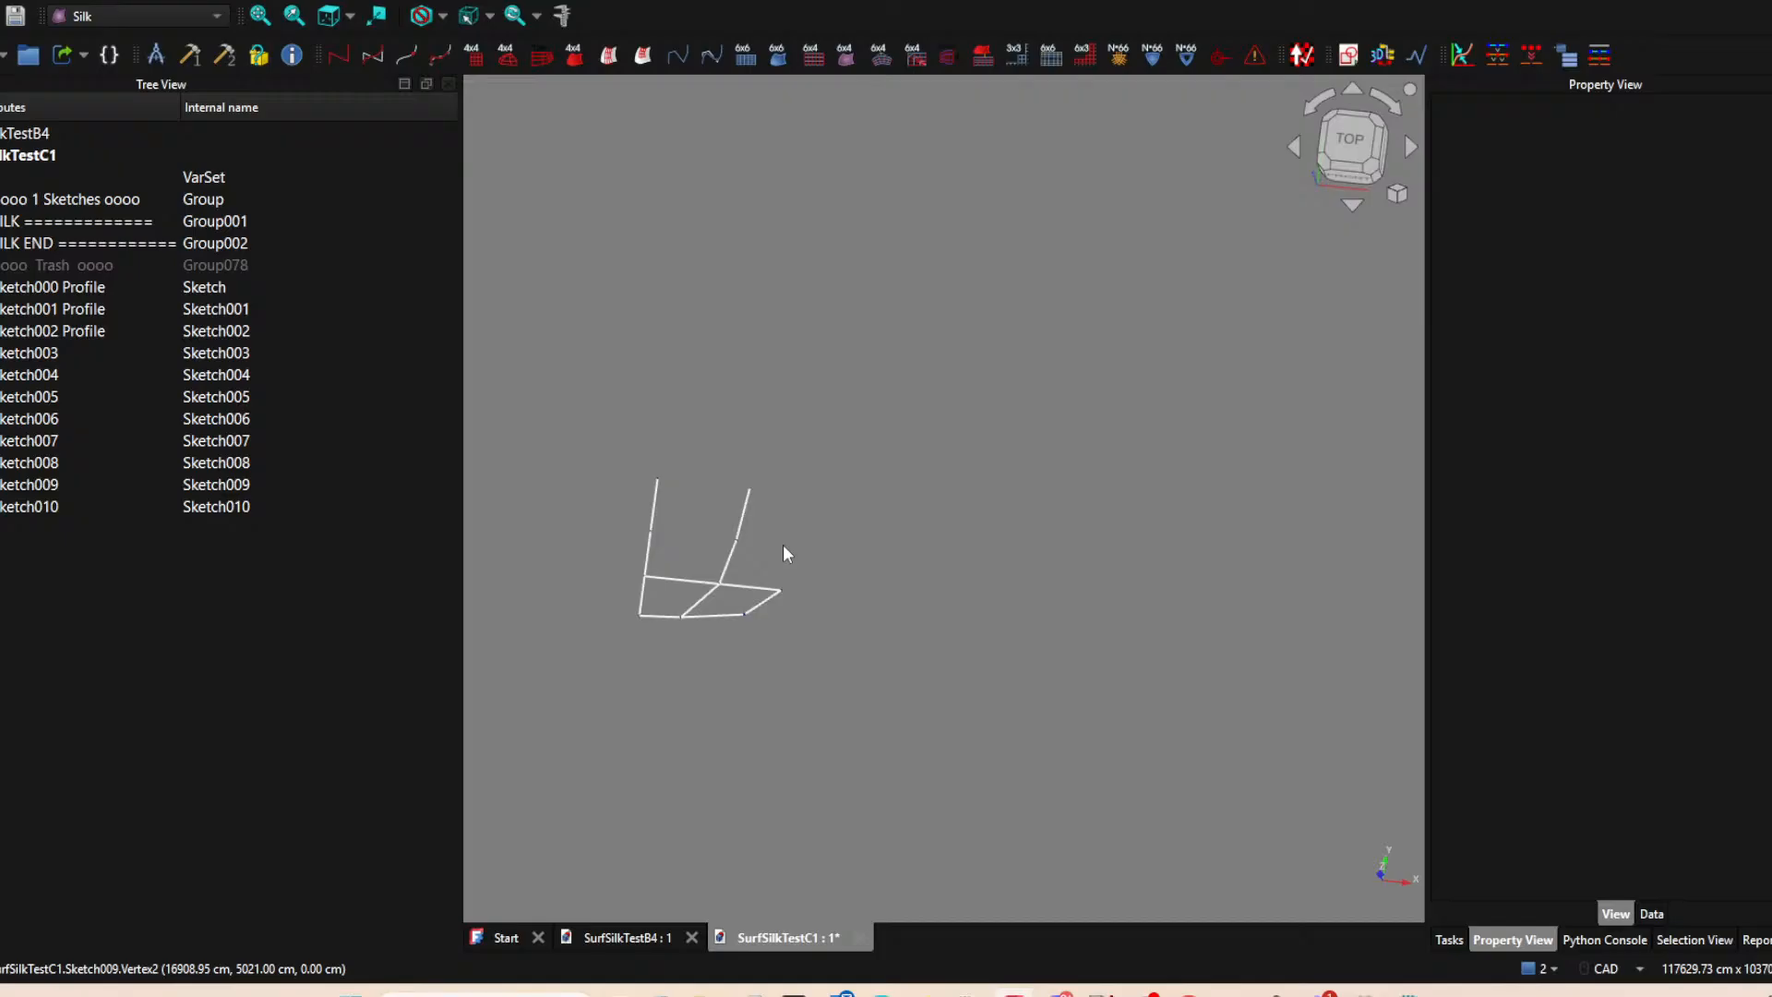
{"action": "mouse_move", "coordinate": [792, 532]}
{"action": "middle_mouse_down"}
{"action": "mouse_move", "coordinate": [800, 585]}
{"action": "mouse_move", "coordinate": [829, 507]}
{"action": "mouse_move", "coordinate": [799, 544]}
{"action": "mouse_move", "coordinate": [828, 540]}
{"action": "middle_mouse_up"}
{"action": "scroll", "coordinate": [798, 539], "scroll_direction": "up", "scroll_amount": 1}
{"action": "left_click", "coordinate": [1348, 151]}
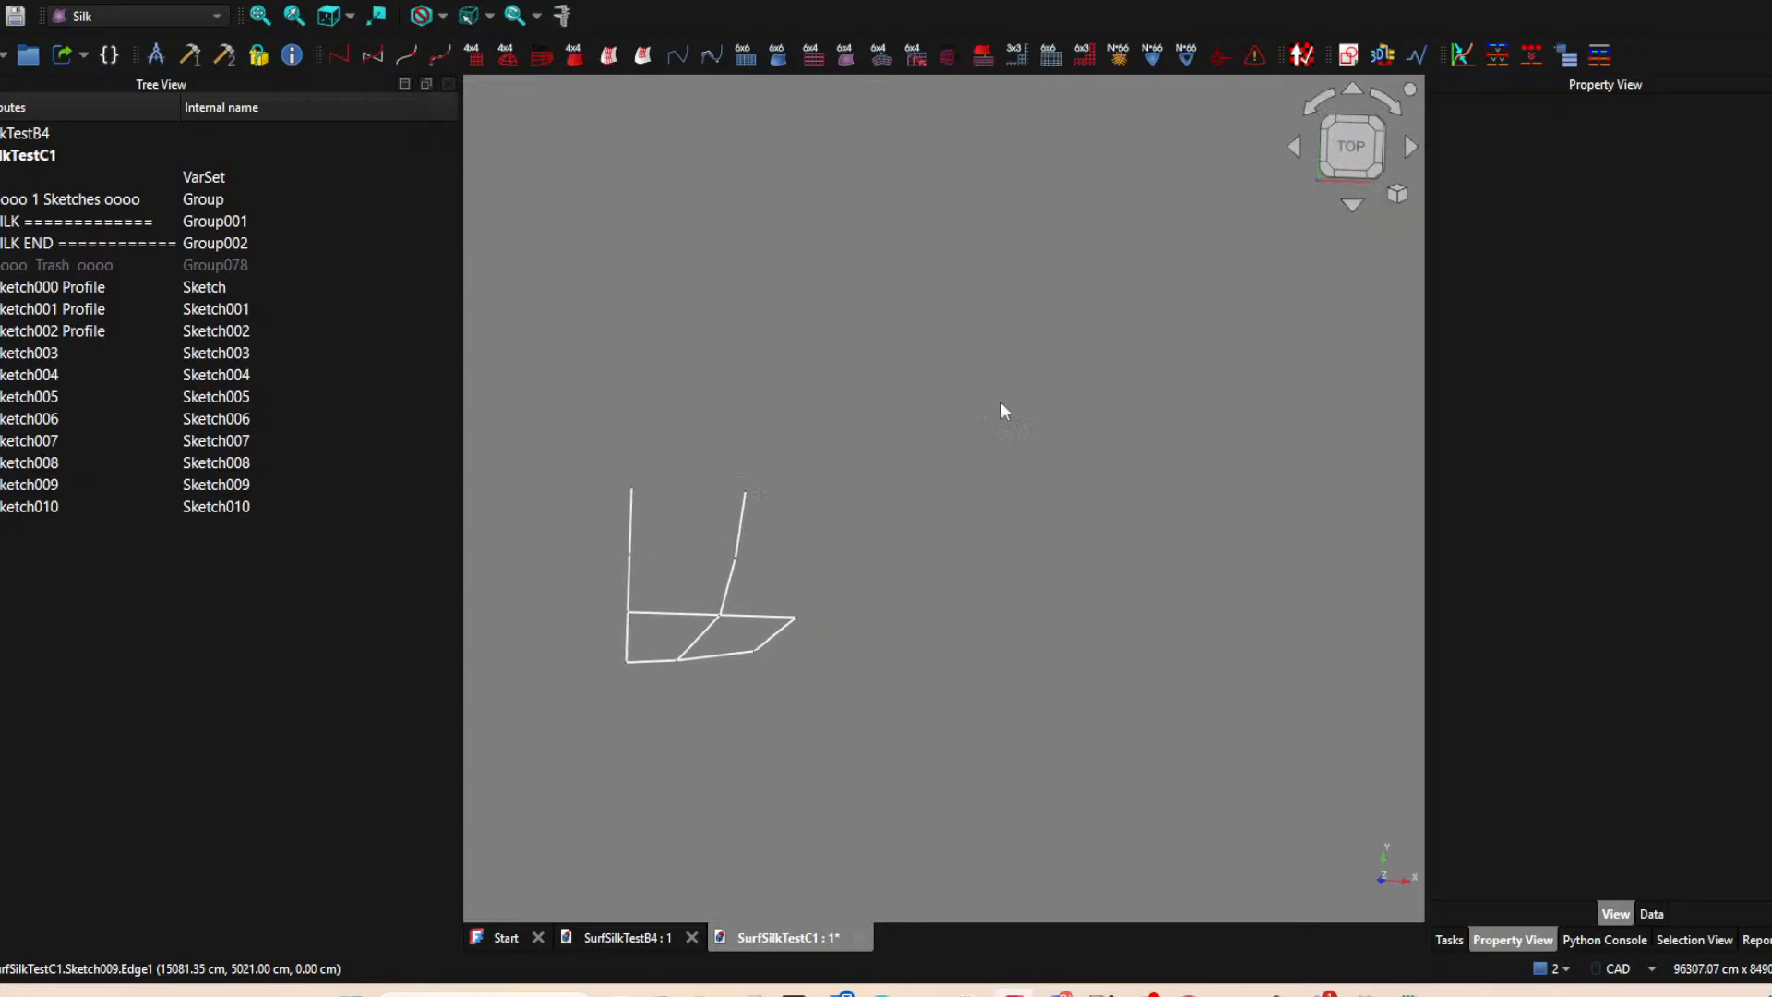
{"action": "scroll", "coordinate": [918, 466], "scroll_direction": "up", "scroll_amount": 1}
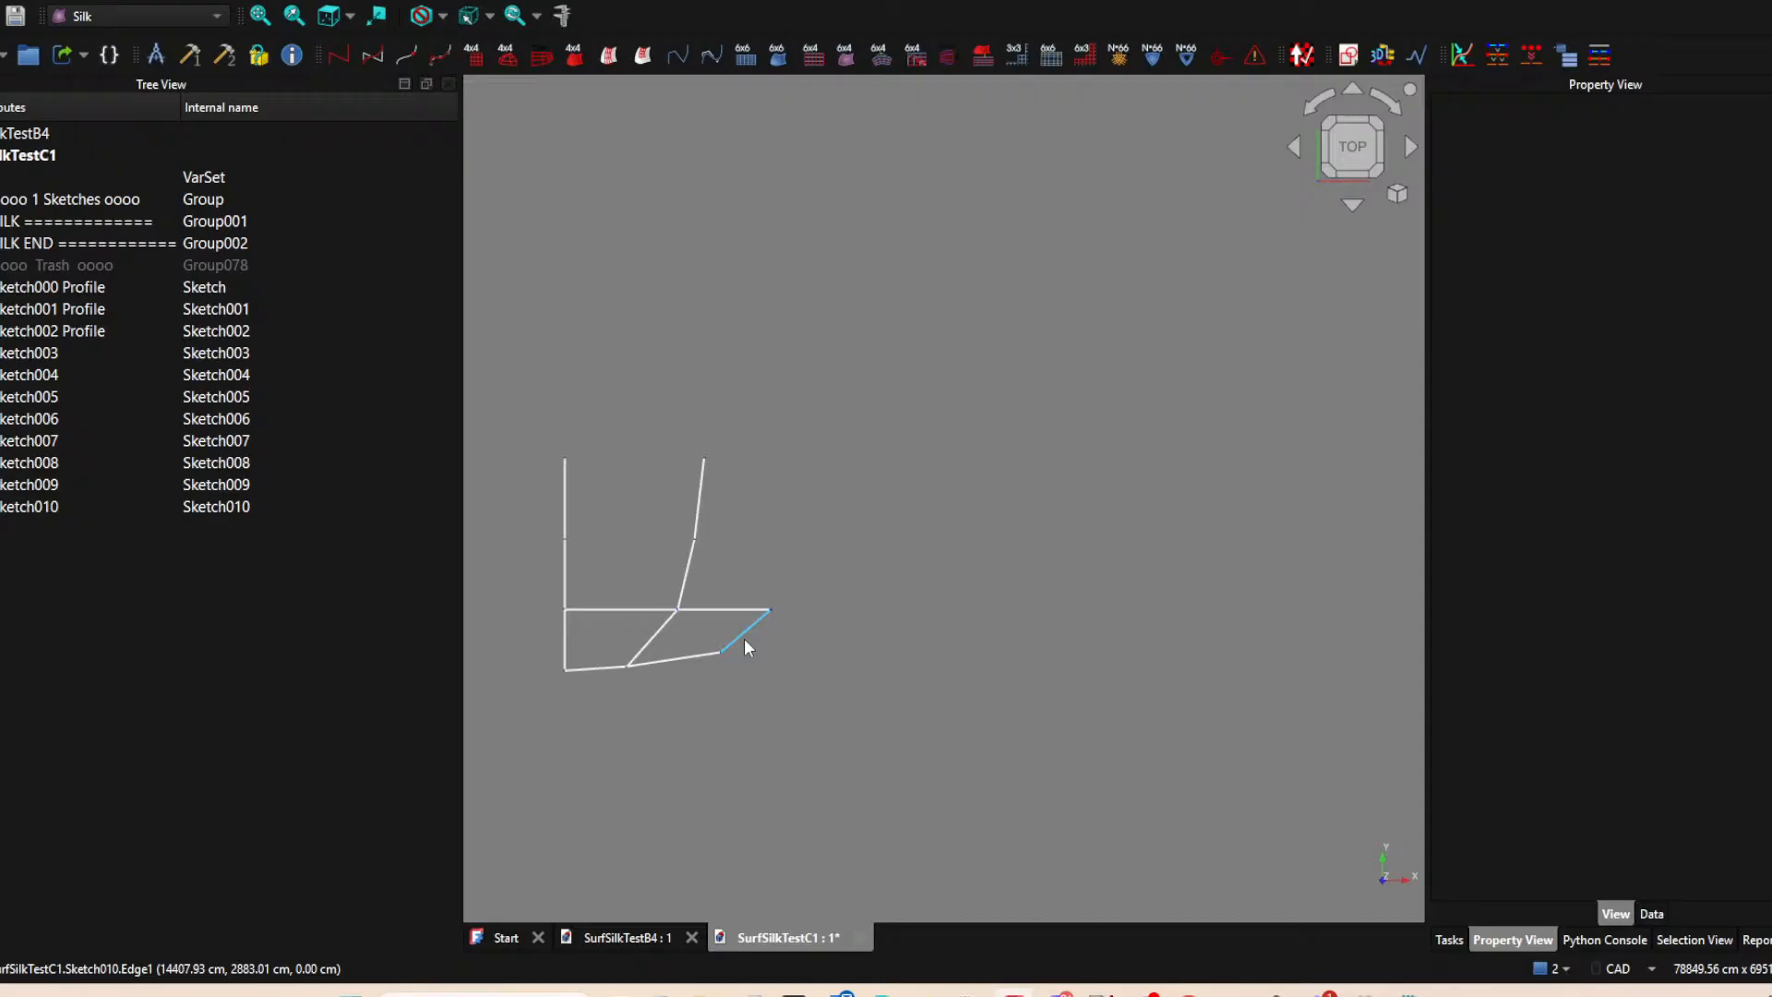
{"action": "left_click", "coordinate": [1347, 57]}
{"action": "left_click", "coordinate": [923, 555]}
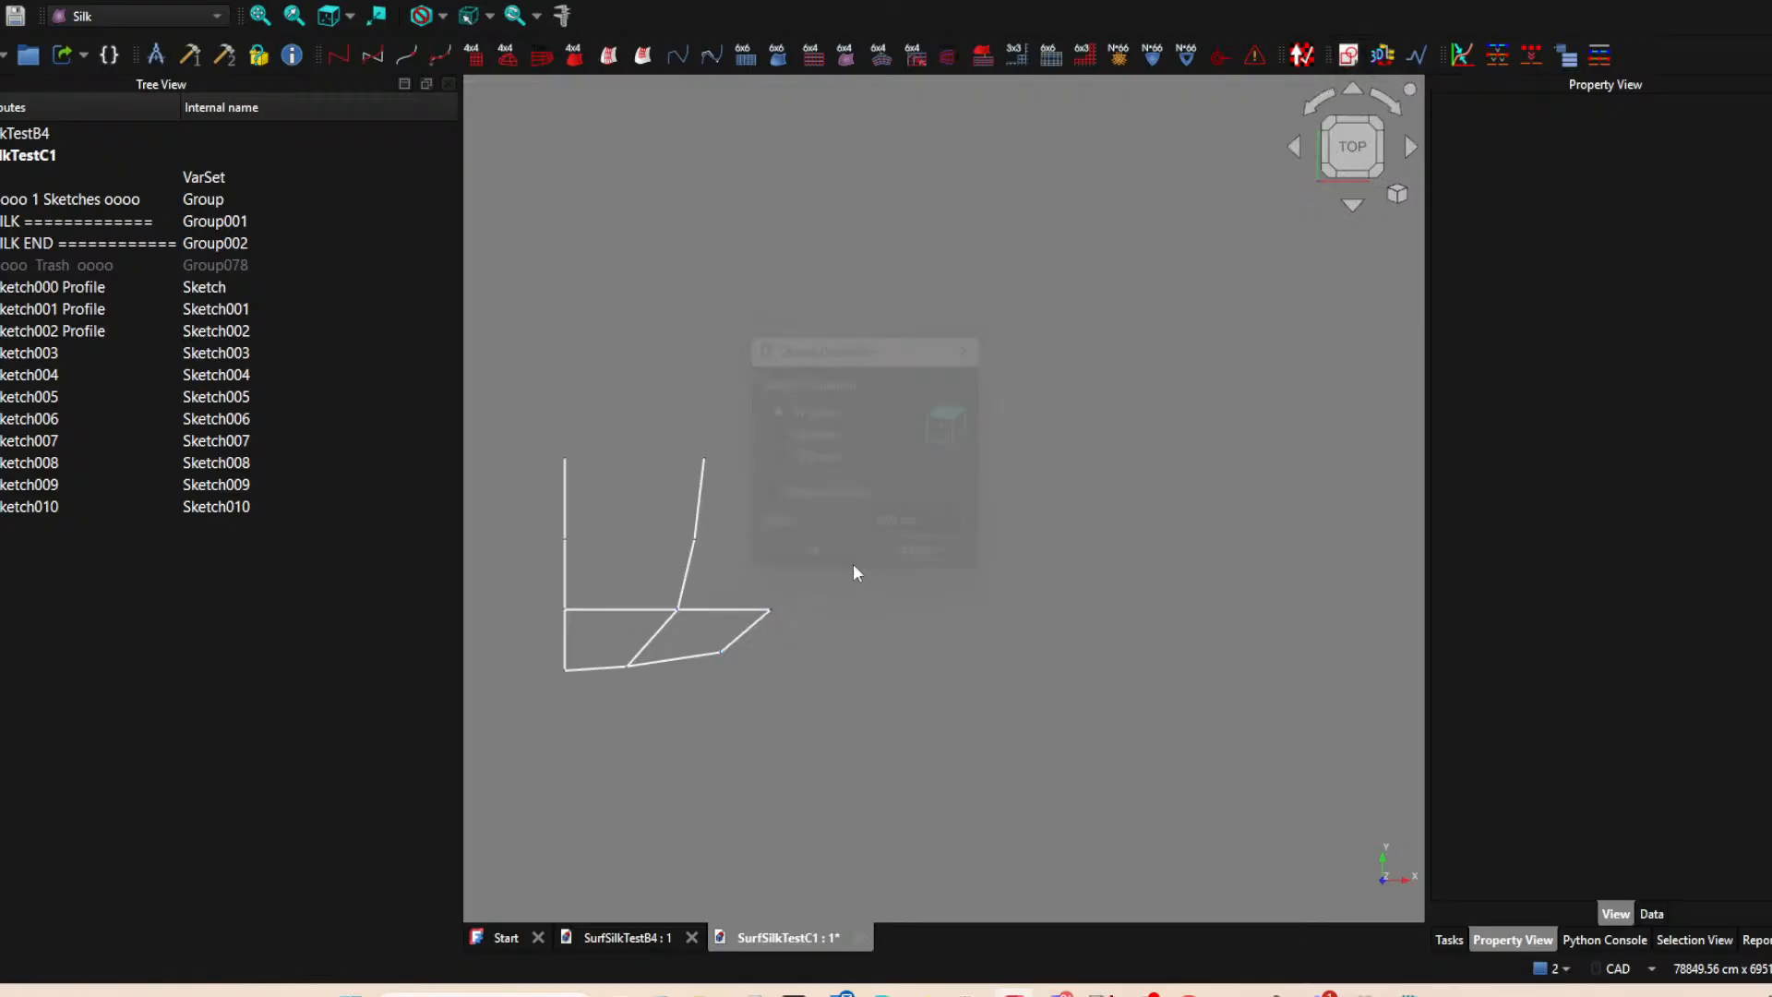
Hide the uppermost vertical lines, Sketch006 and Sketch002.
{"action": "left_click", "coordinate": [702, 506]}
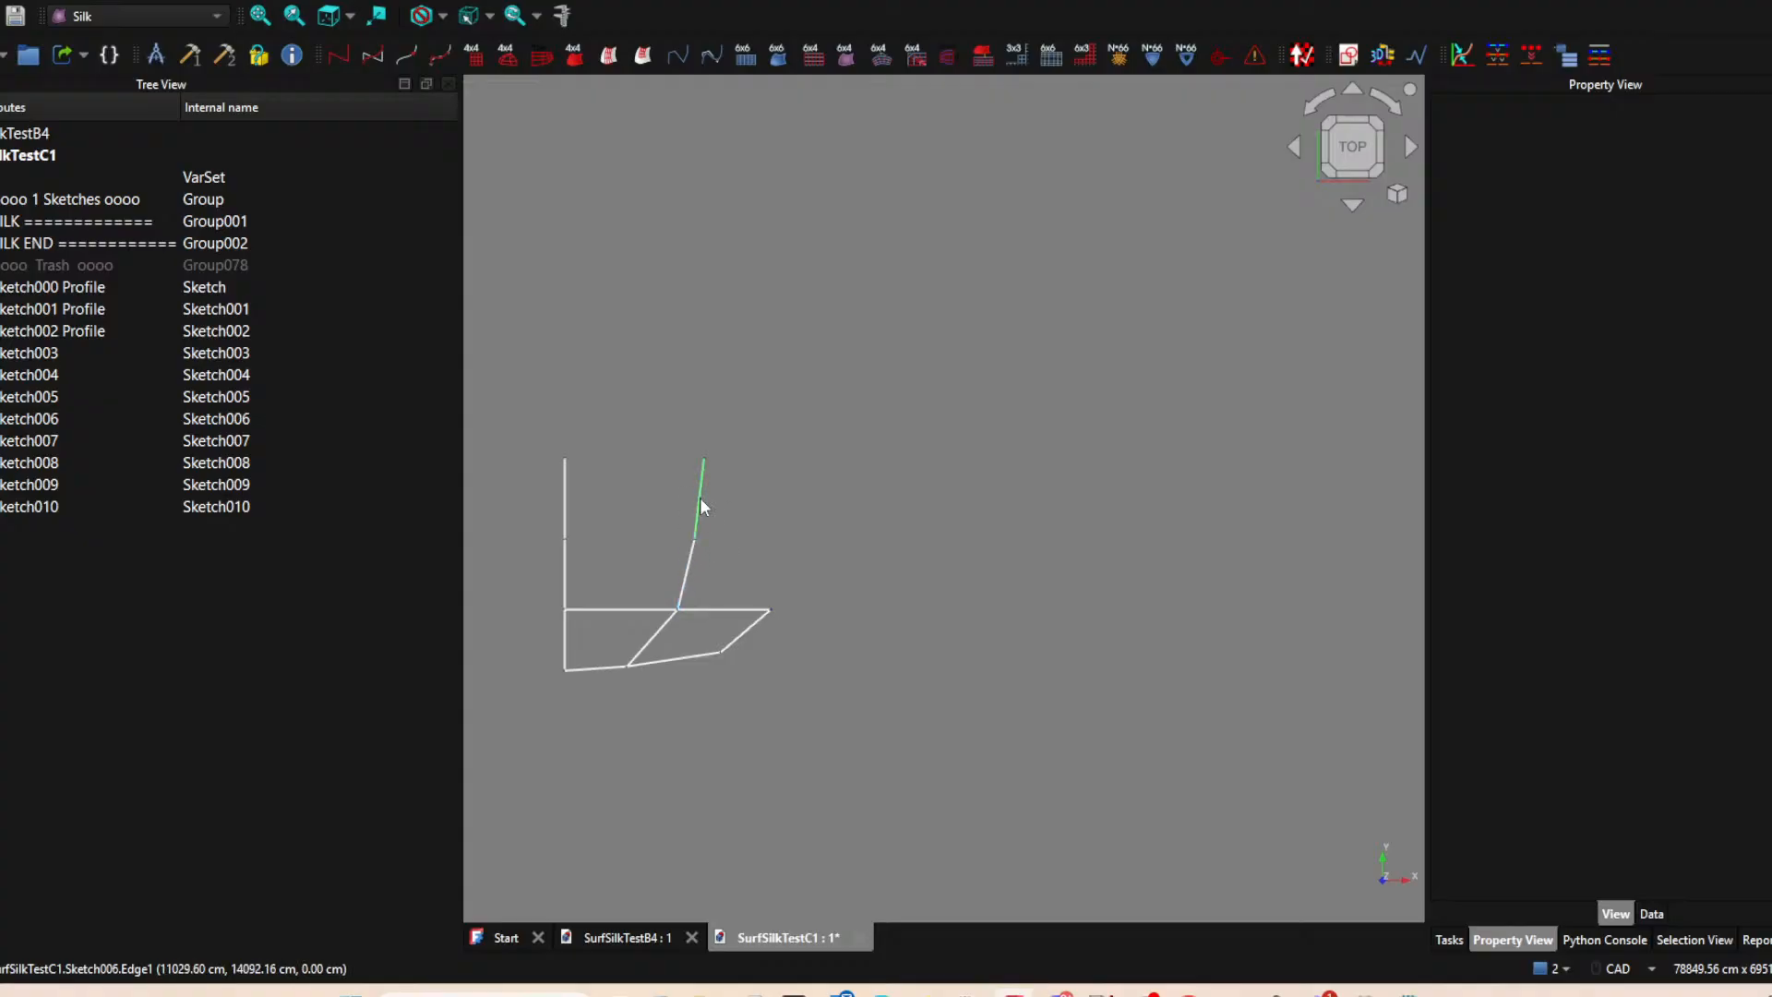
{"action": "left_click", "coordinate": [562, 500]}
{"action": "key", "text": "space"}
{"action": "left_click", "coordinate": [1037, 427]}
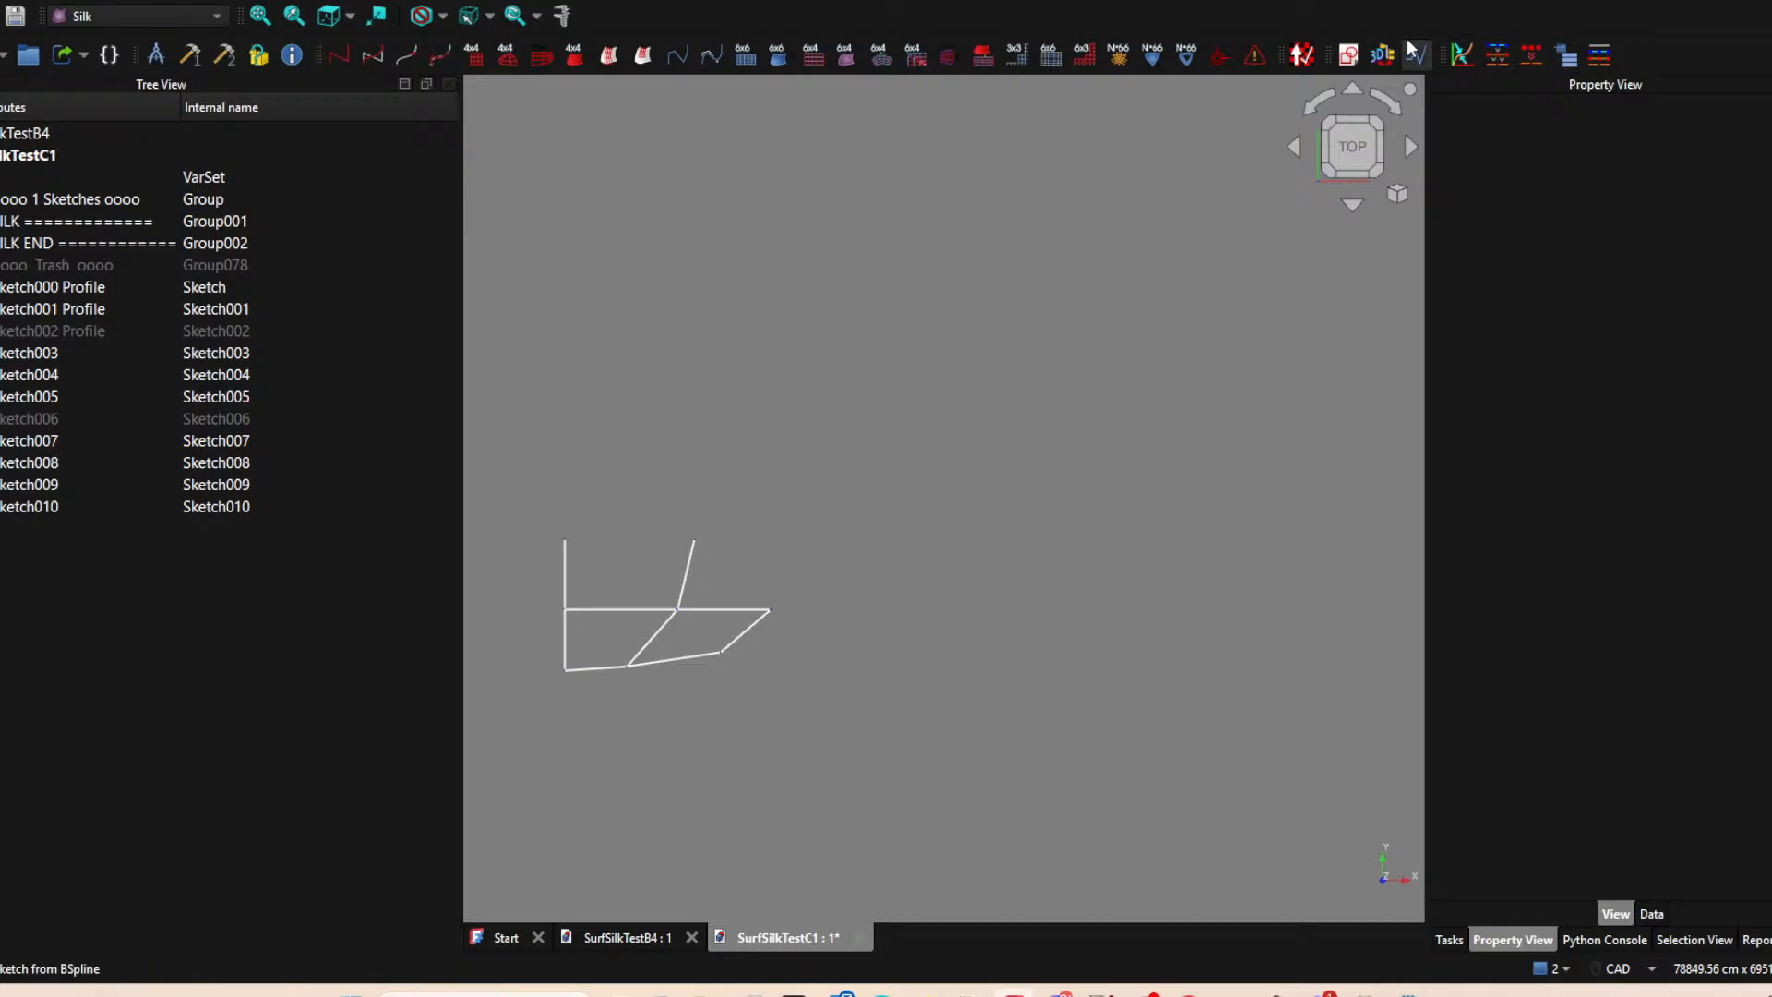
Toggle the visibility of Sketch006 and Sketch002 on and off again.
{"action": "left_click", "coordinate": [143, 418]}
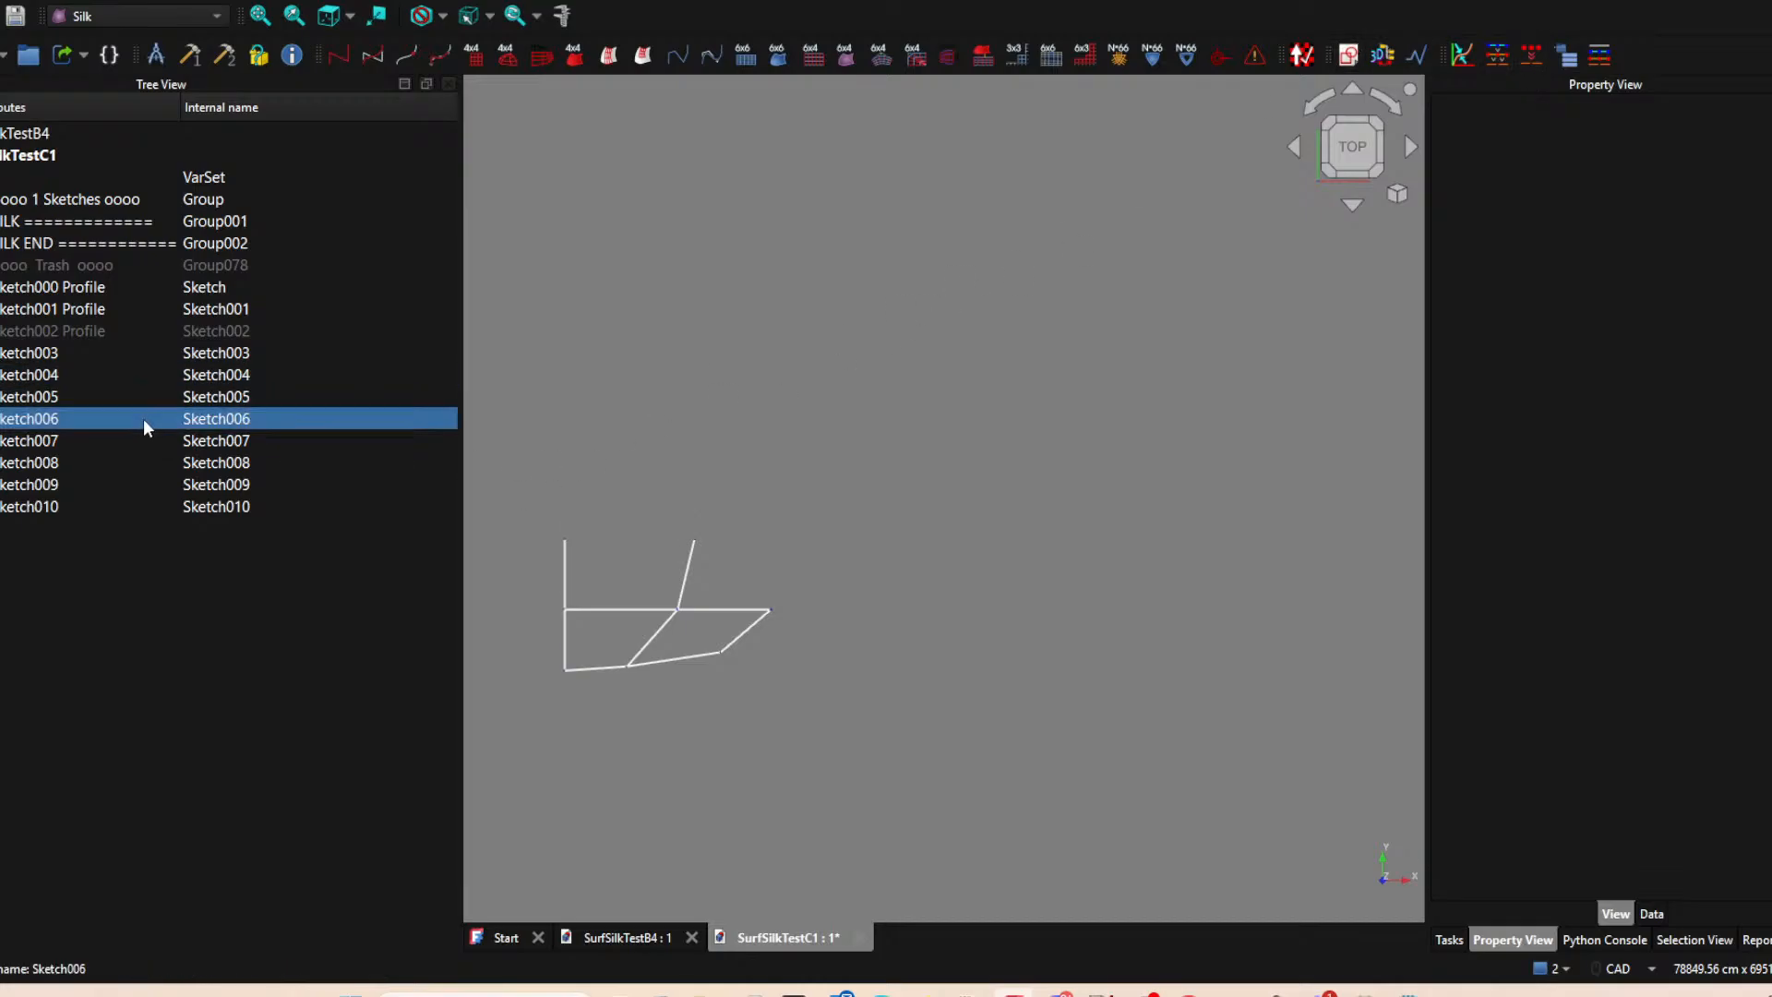
{"action": "key", "text": "space"}
{"action": "key", "text": "space"}
{"action": "left_click", "coordinate": [189, 330]}
{"action": "key", "text": "space"}
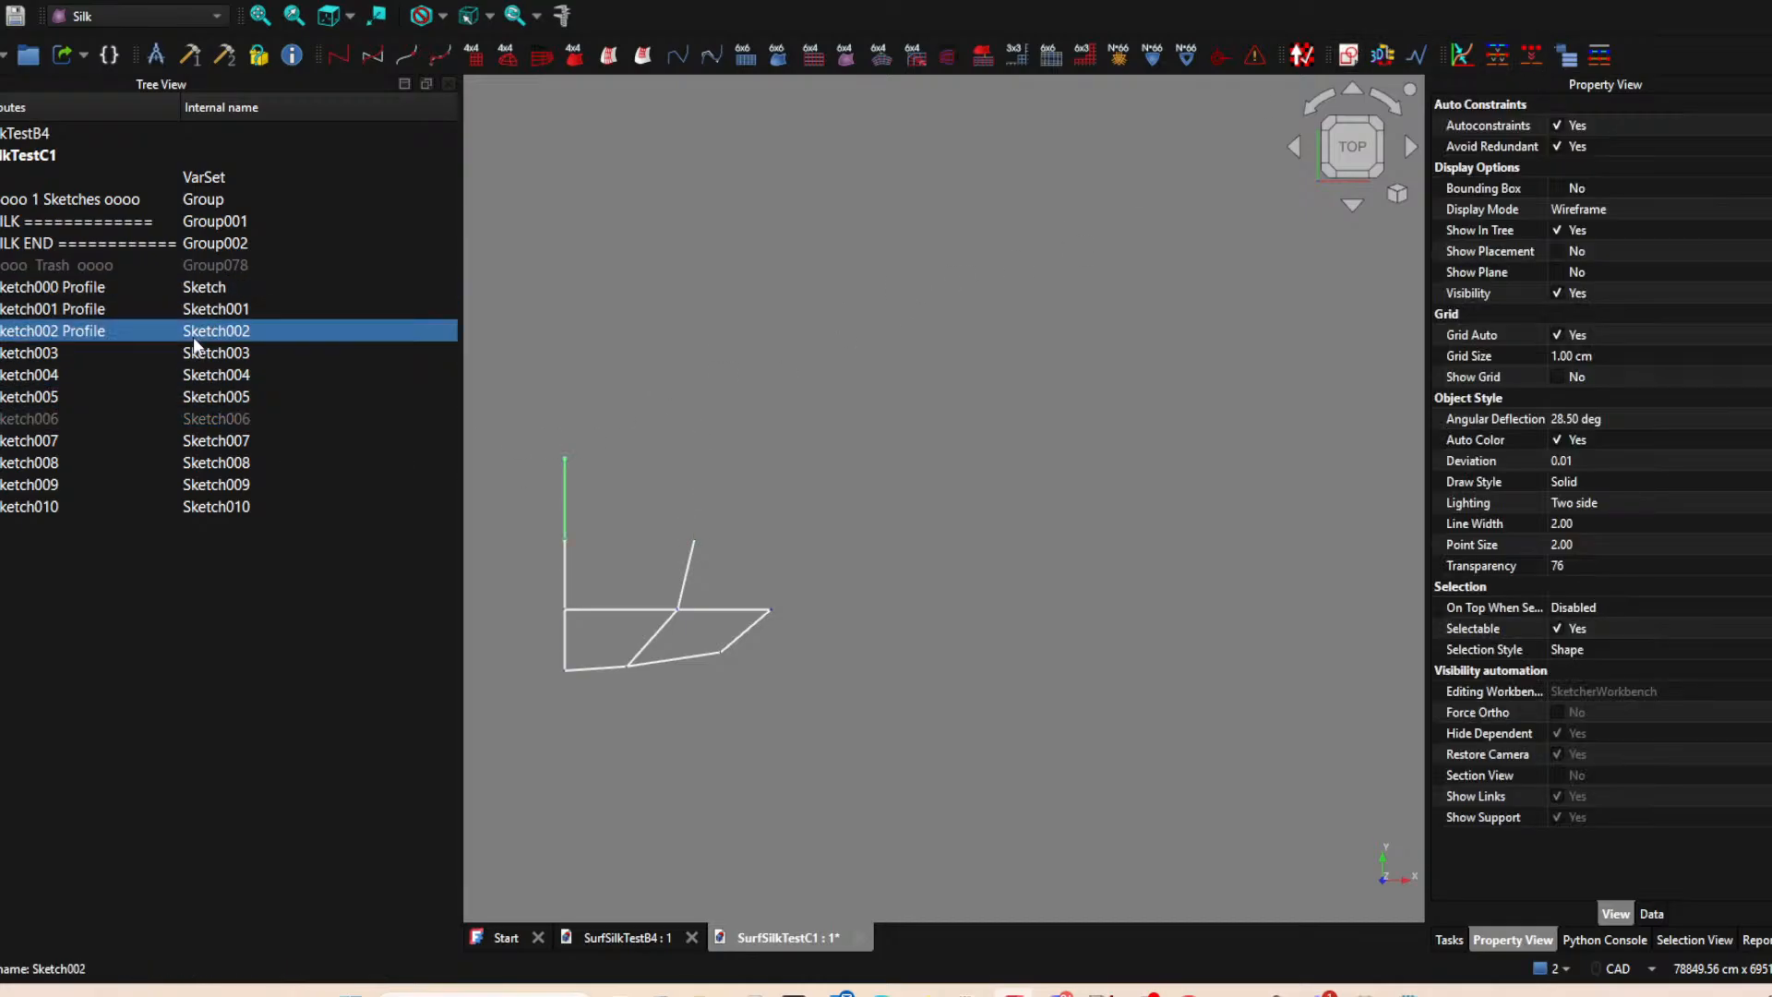
{"action": "key", "text": "space"}
{"action": "left_click", "coordinate": [861, 389]}
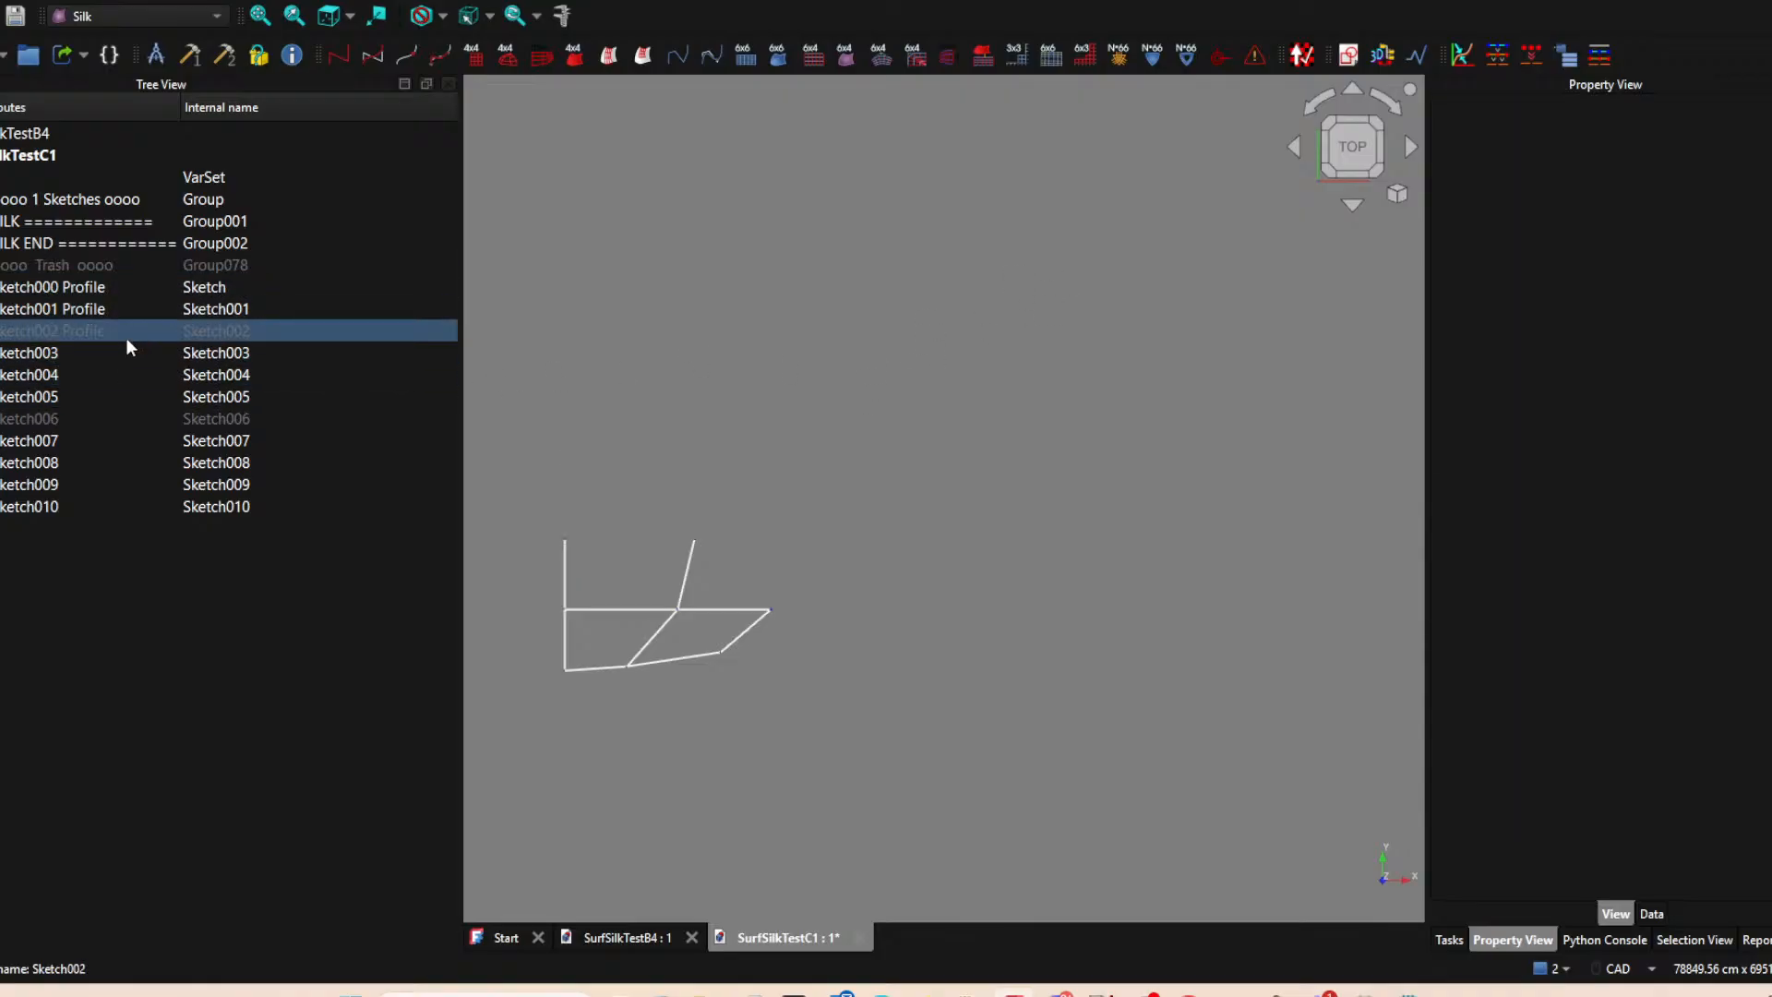
{"action": "key", "text": "space"}
{"action": "key", "text": "space"}
{"action": "left_click", "coordinate": [964, 362]}
Start a new XY-plane sketch with the upper ends of the Sketch001 and Sketch005 lines as external points.
{"action": "left_click", "coordinate": [1347, 57]}
{"action": "left_click", "coordinate": [812, 557]}
{"action": "left_click", "coordinate": [600, 57]}
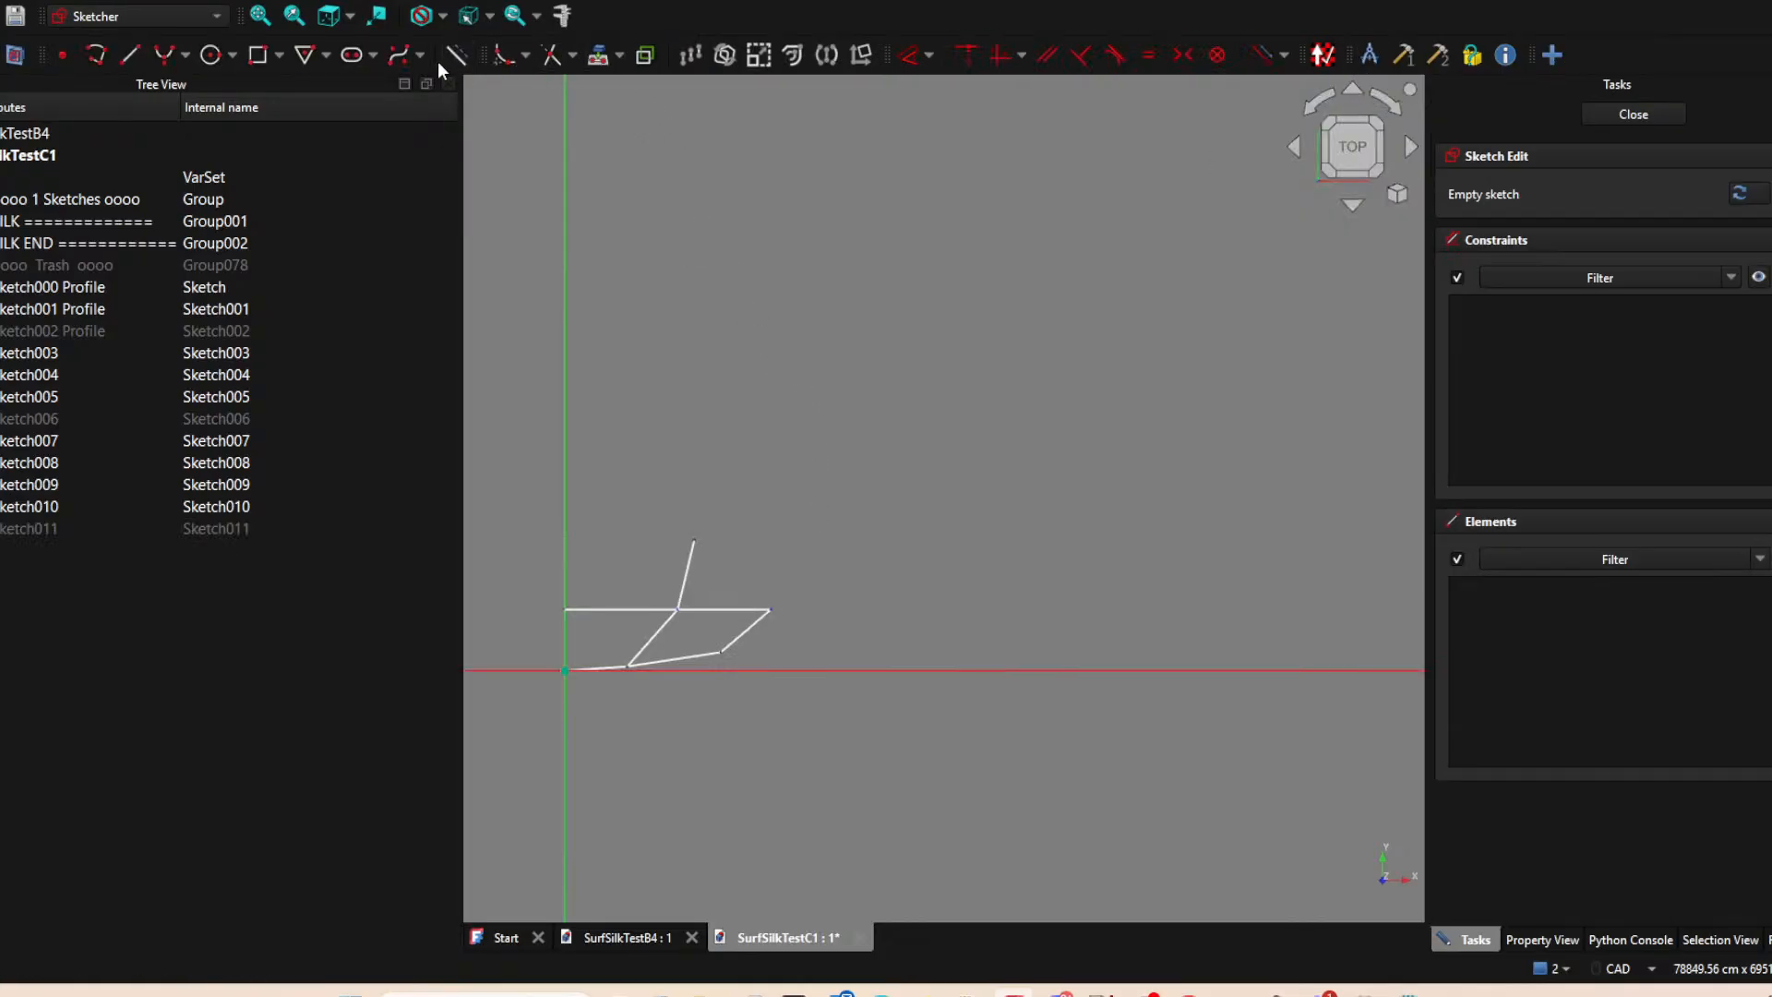
{"action": "left_click", "coordinate": [565, 538]}
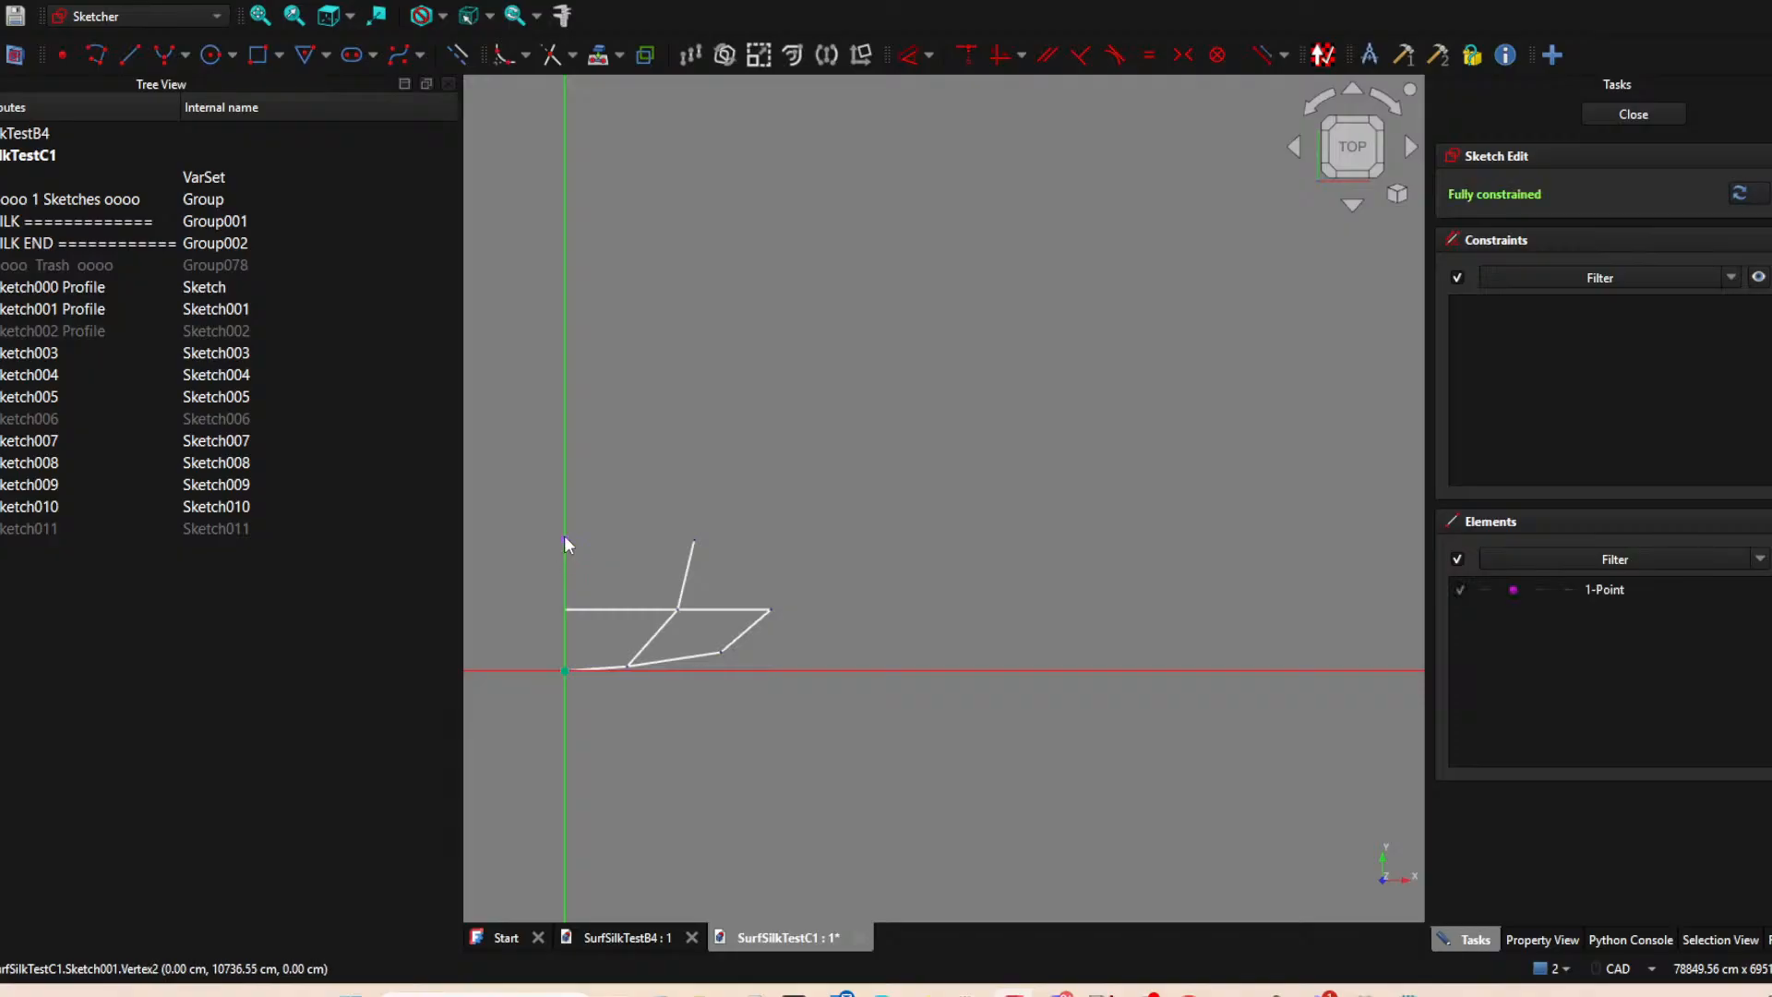
{"action": "left_click", "coordinate": [694, 539]}
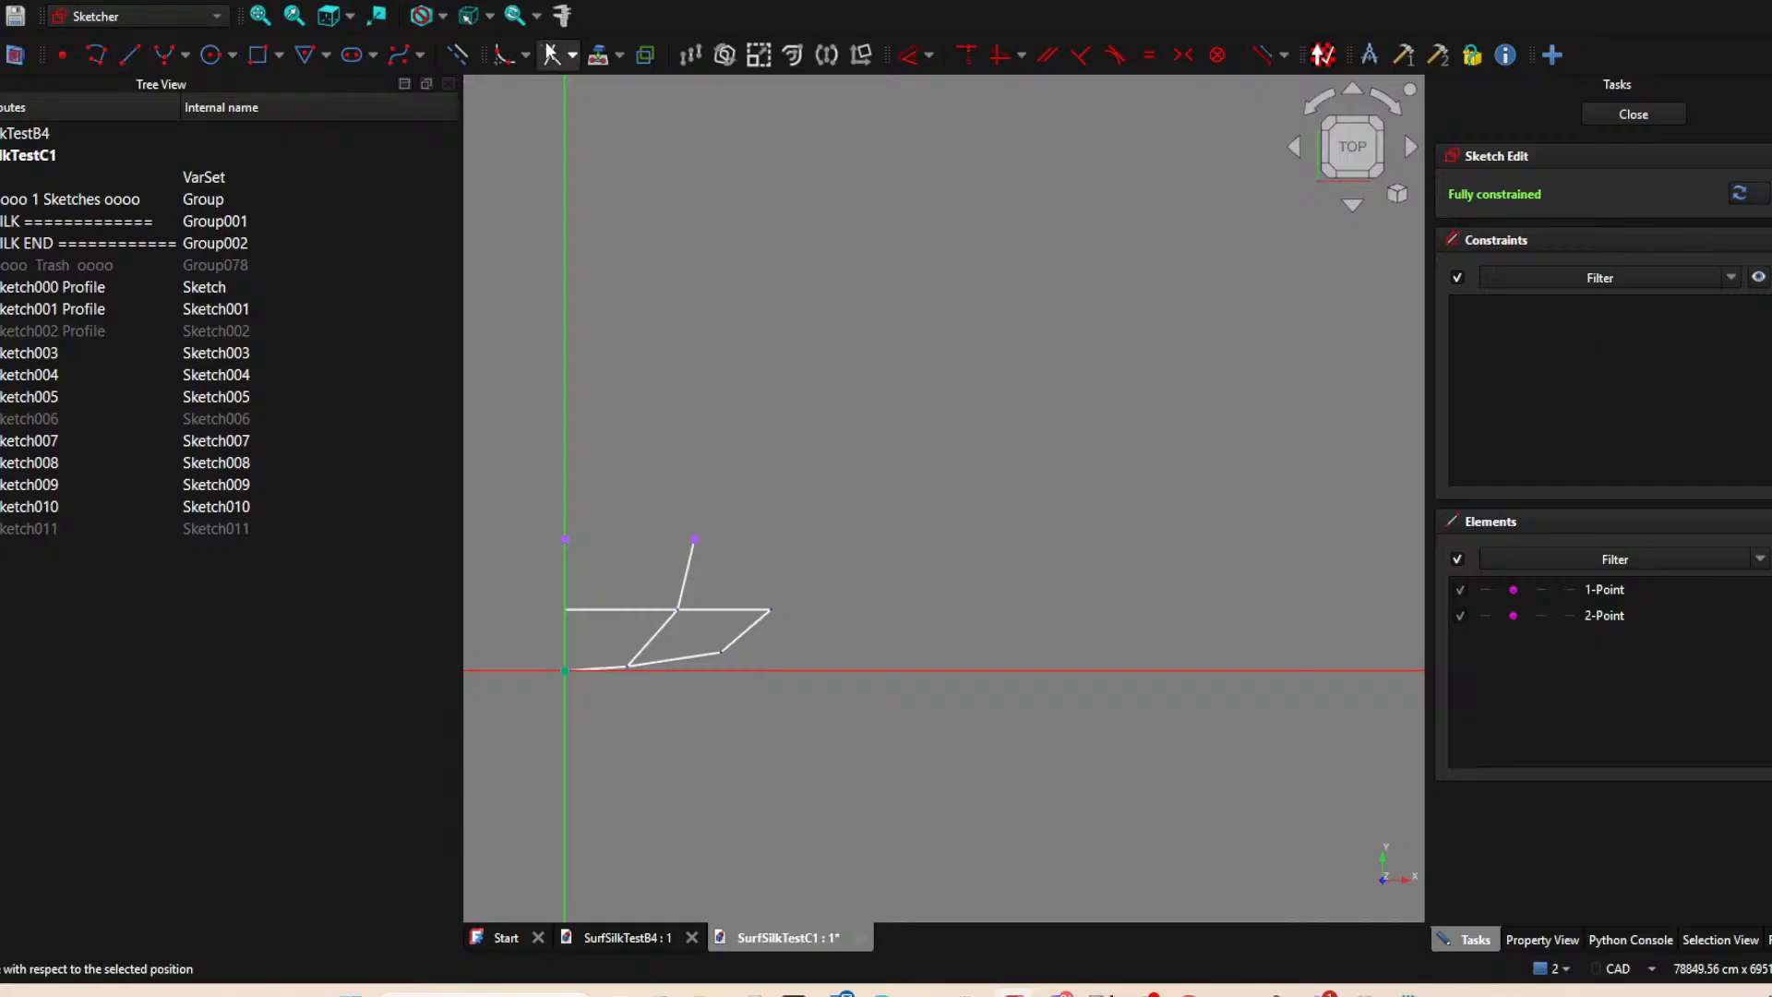
Draw a line connecting the two projected points, closing the first cell of the second row, and finish the sketch.
{"action": "left_click", "coordinate": [129, 55]}
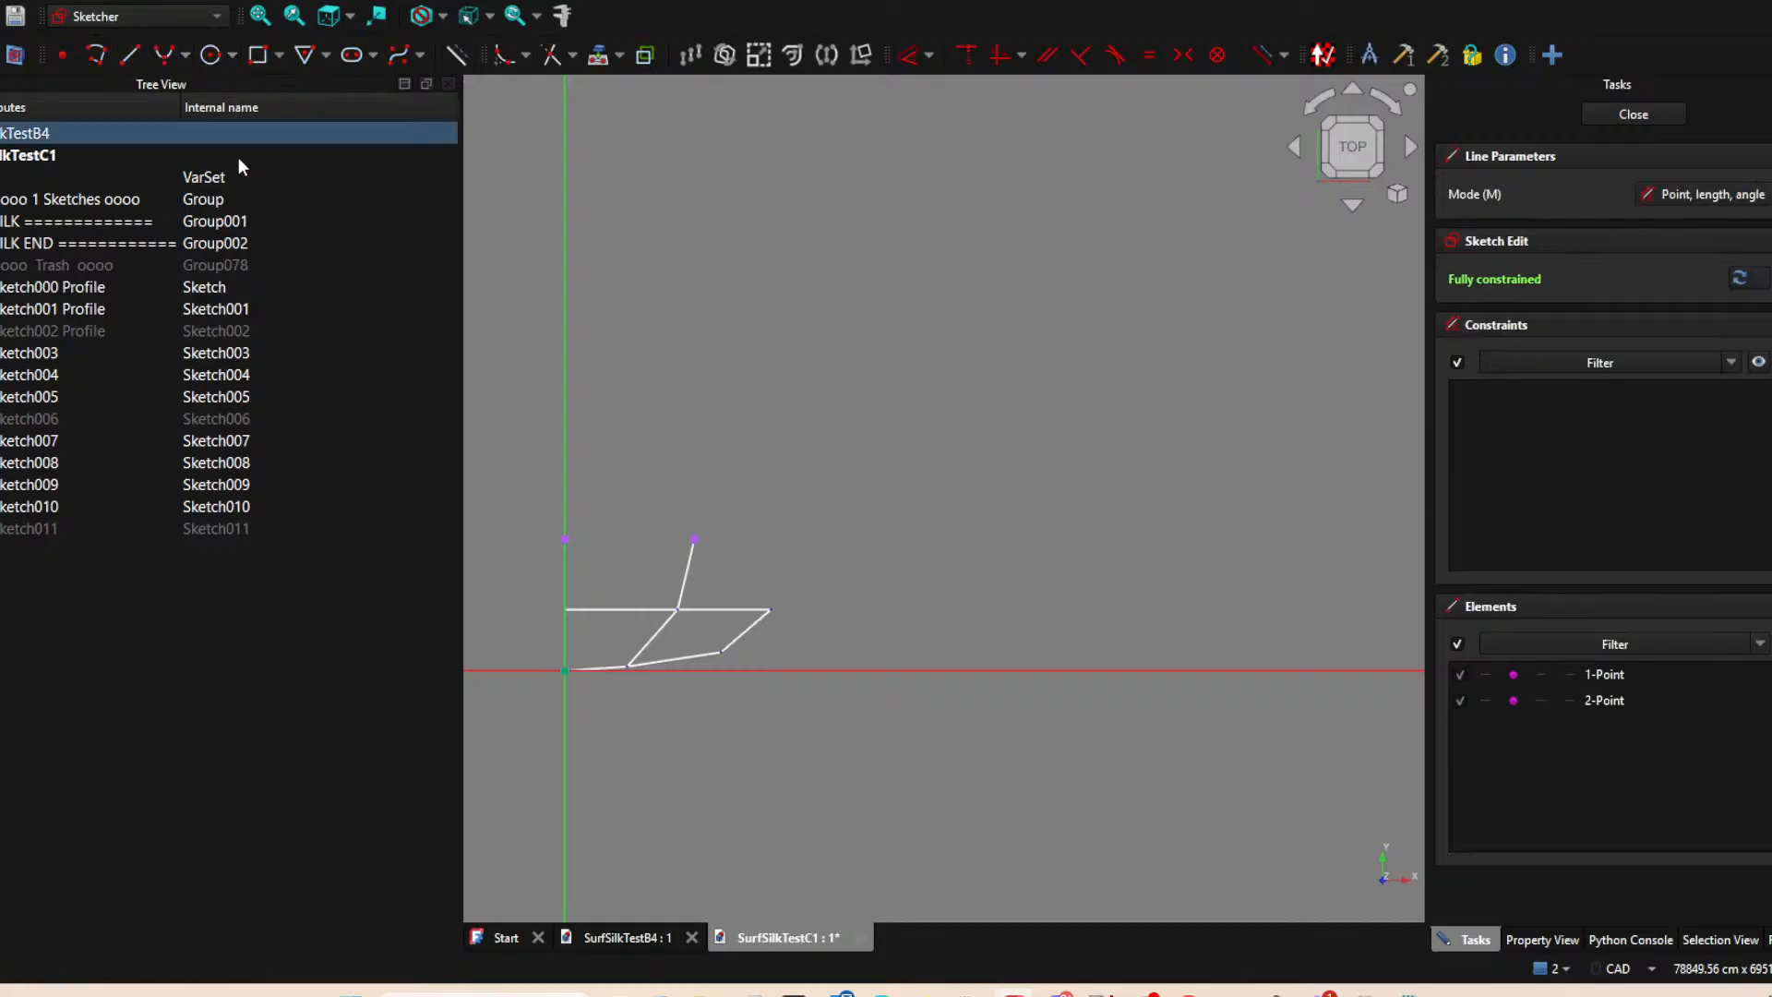
{"action": "left_click", "coordinate": [564, 538]}
{"action": "left_click", "coordinate": [694, 539]}
{"action": "left_click", "coordinate": [1634, 113]}
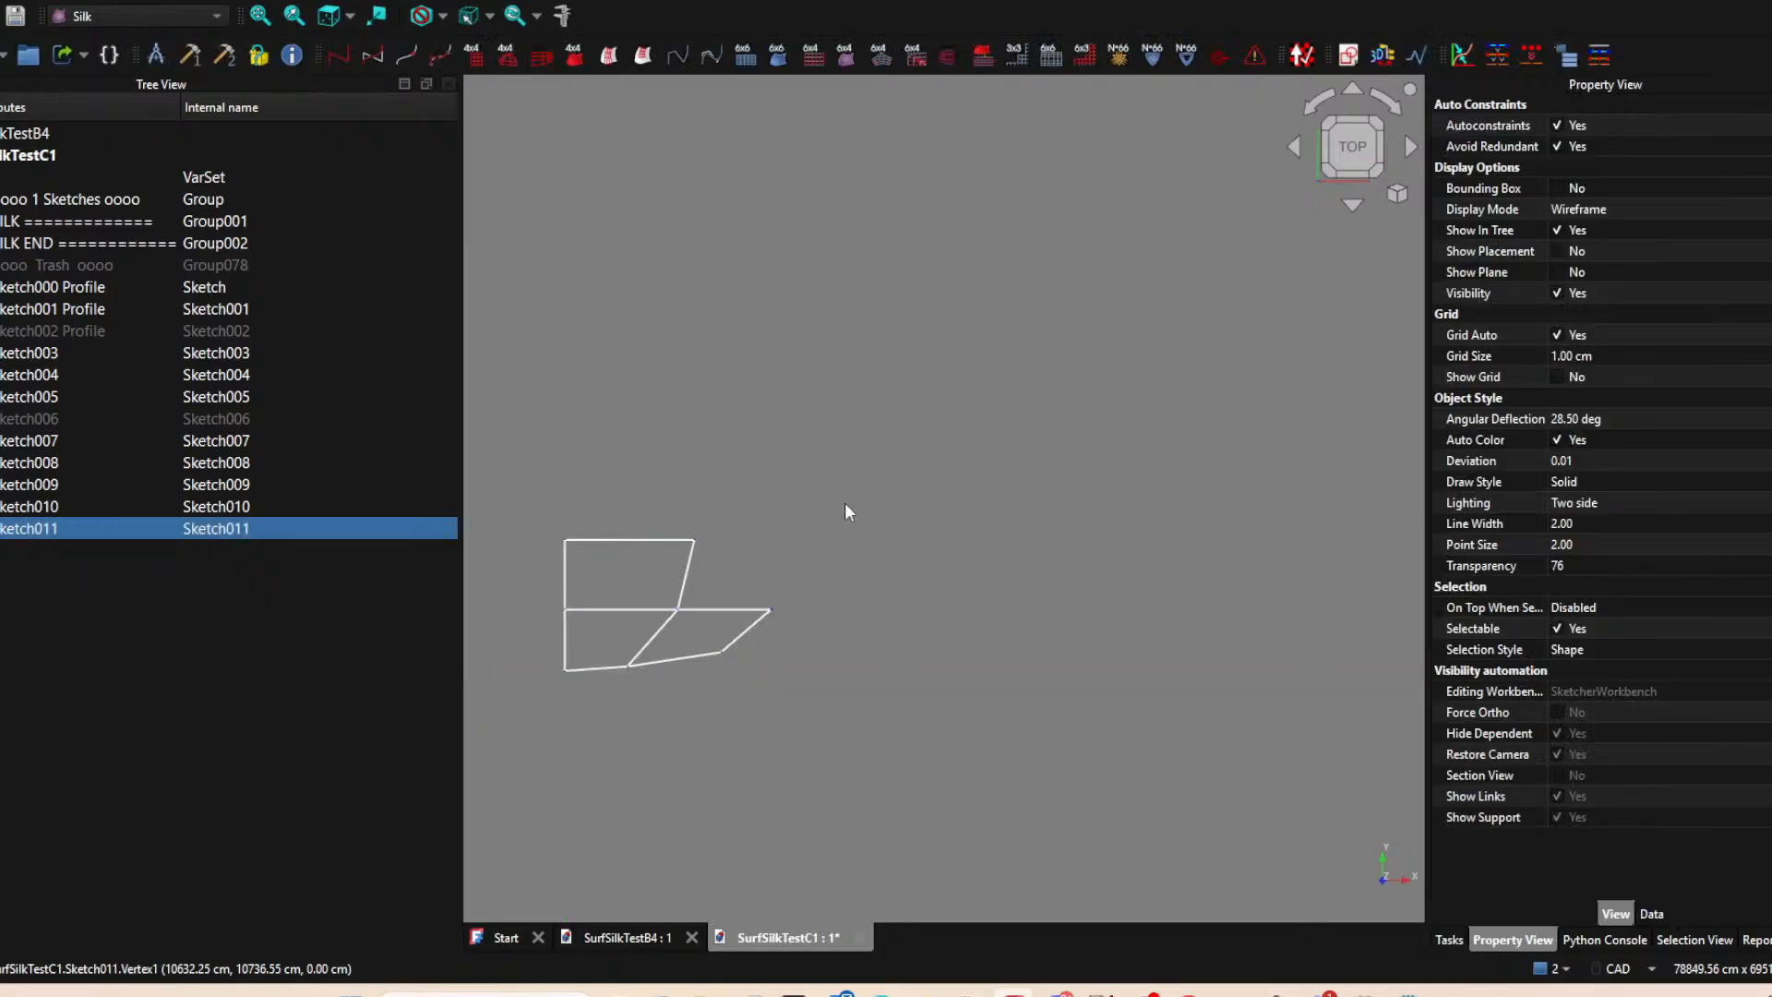
Hide Sketch011 and start a new XY-plane sketch with the upper end of Sketch005 as an external point.
{"action": "left_click", "coordinate": [866, 502]}
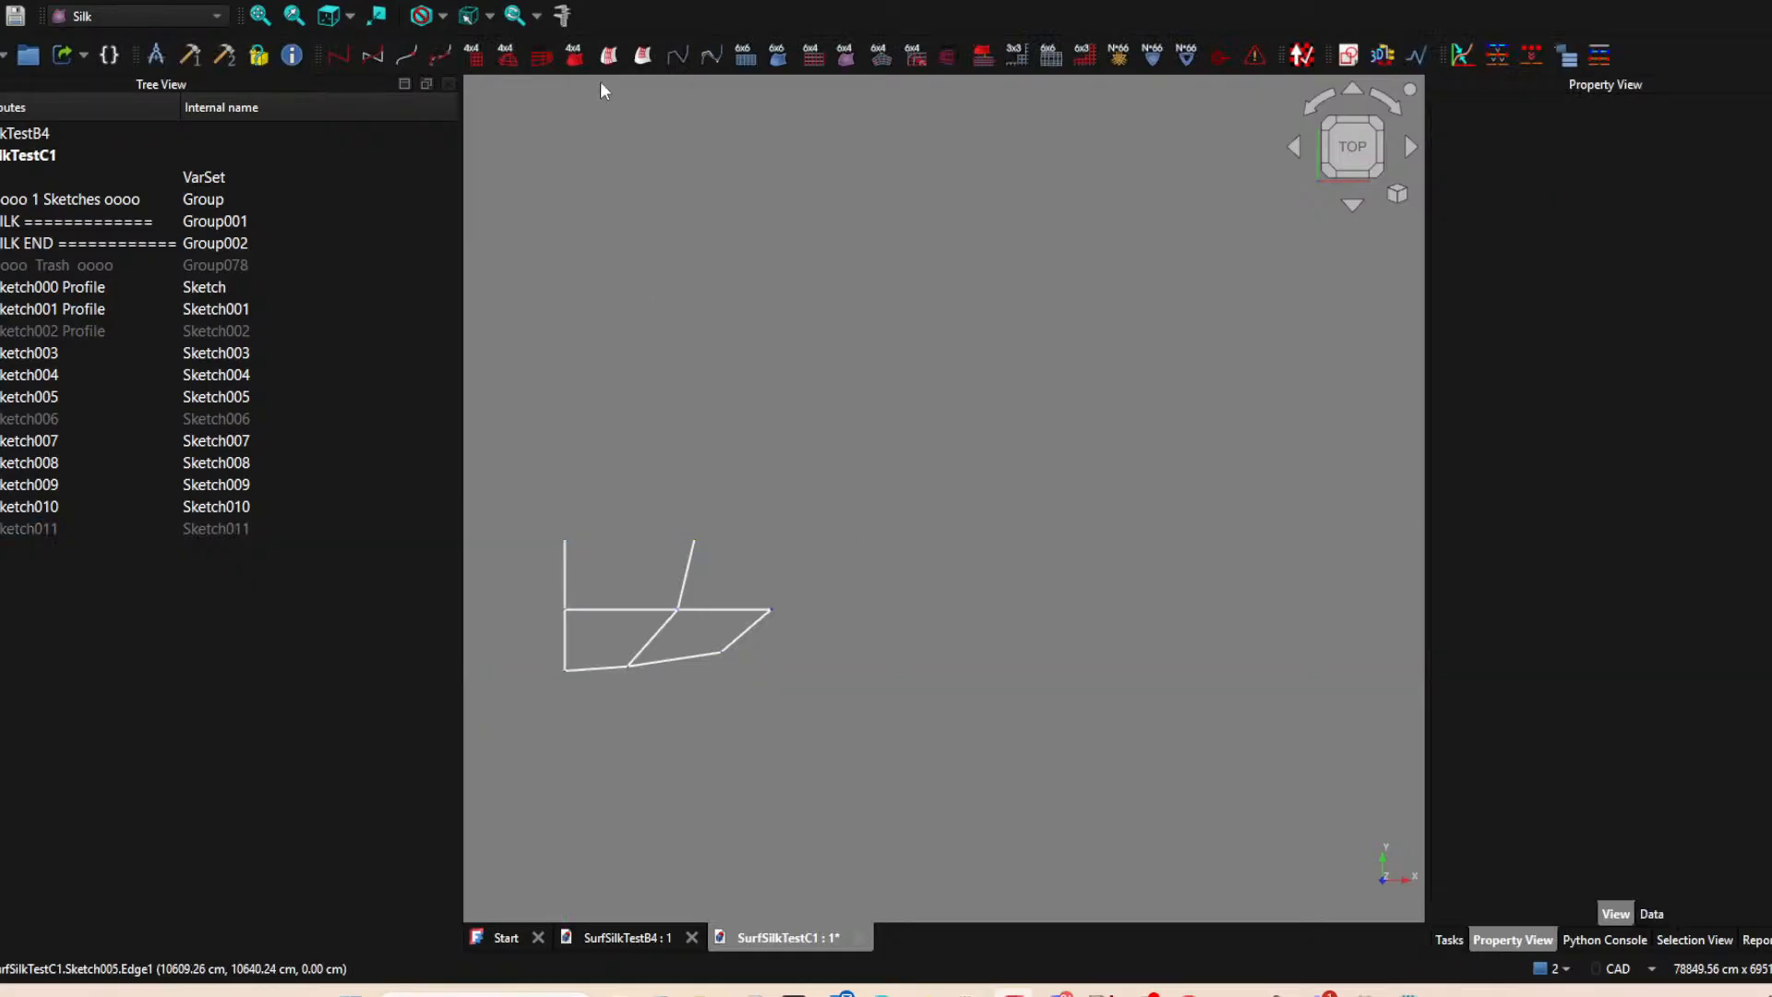
{"action": "left_click", "coordinate": [1348, 55]}
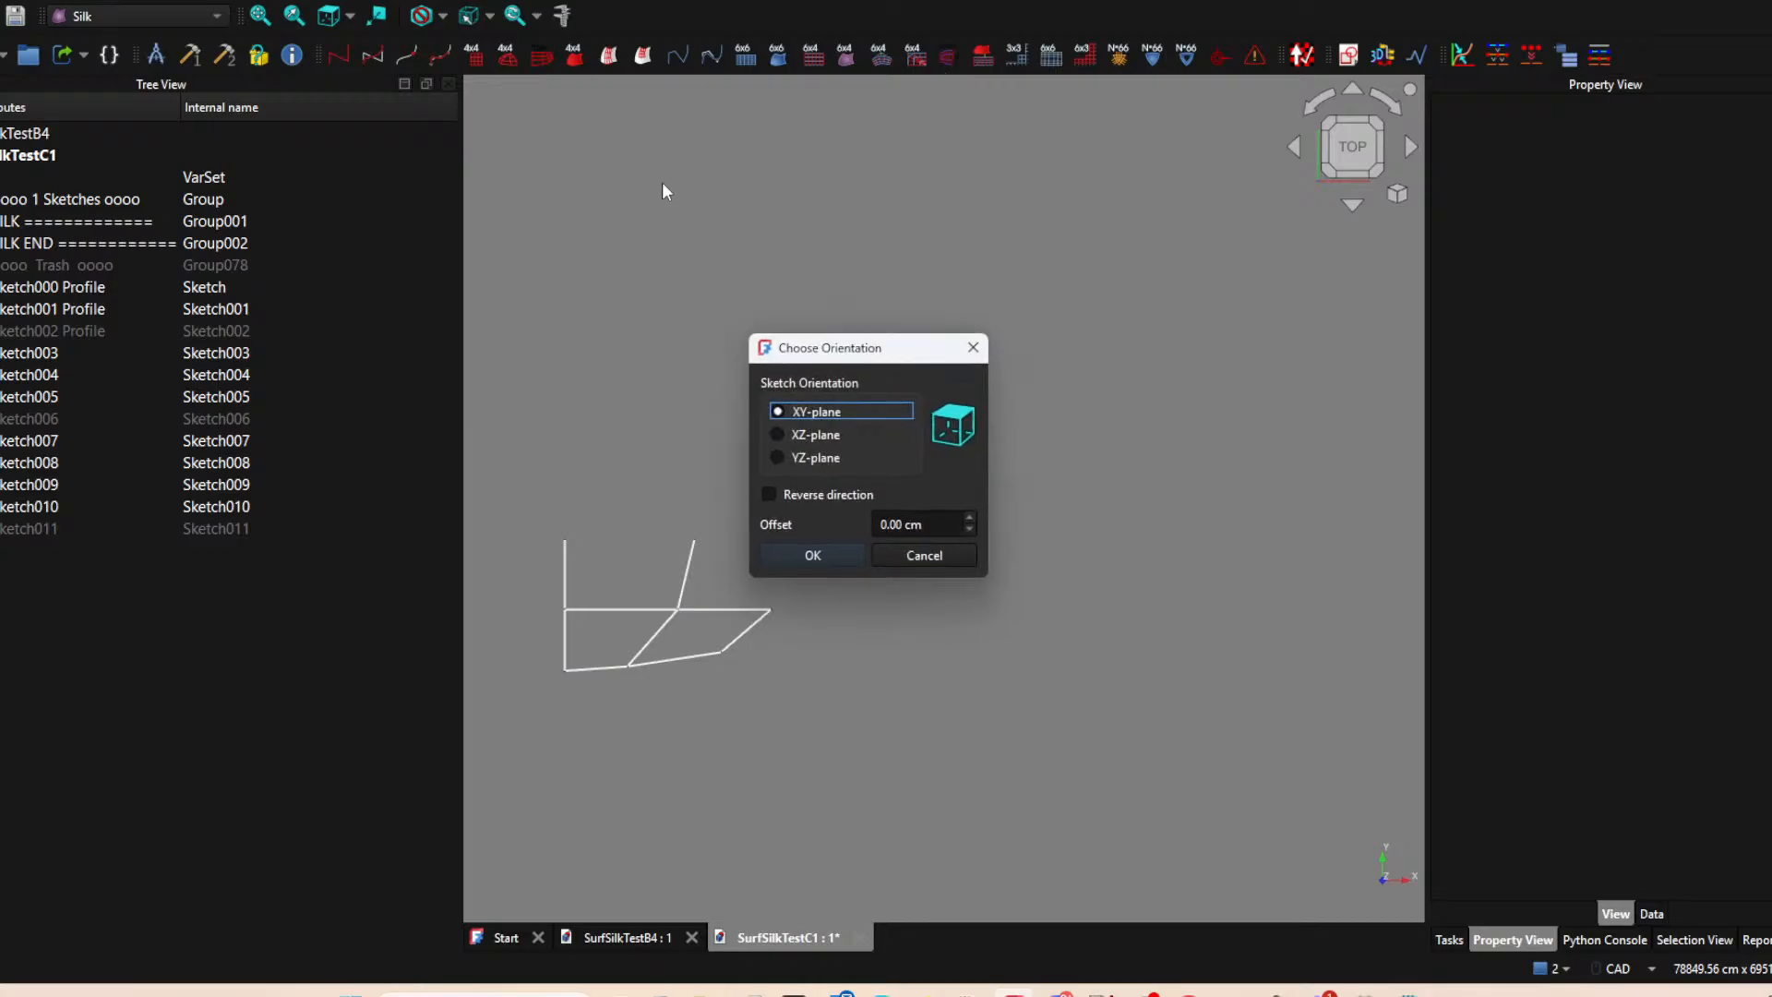
{"action": "left_click", "coordinate": [842, 558]}
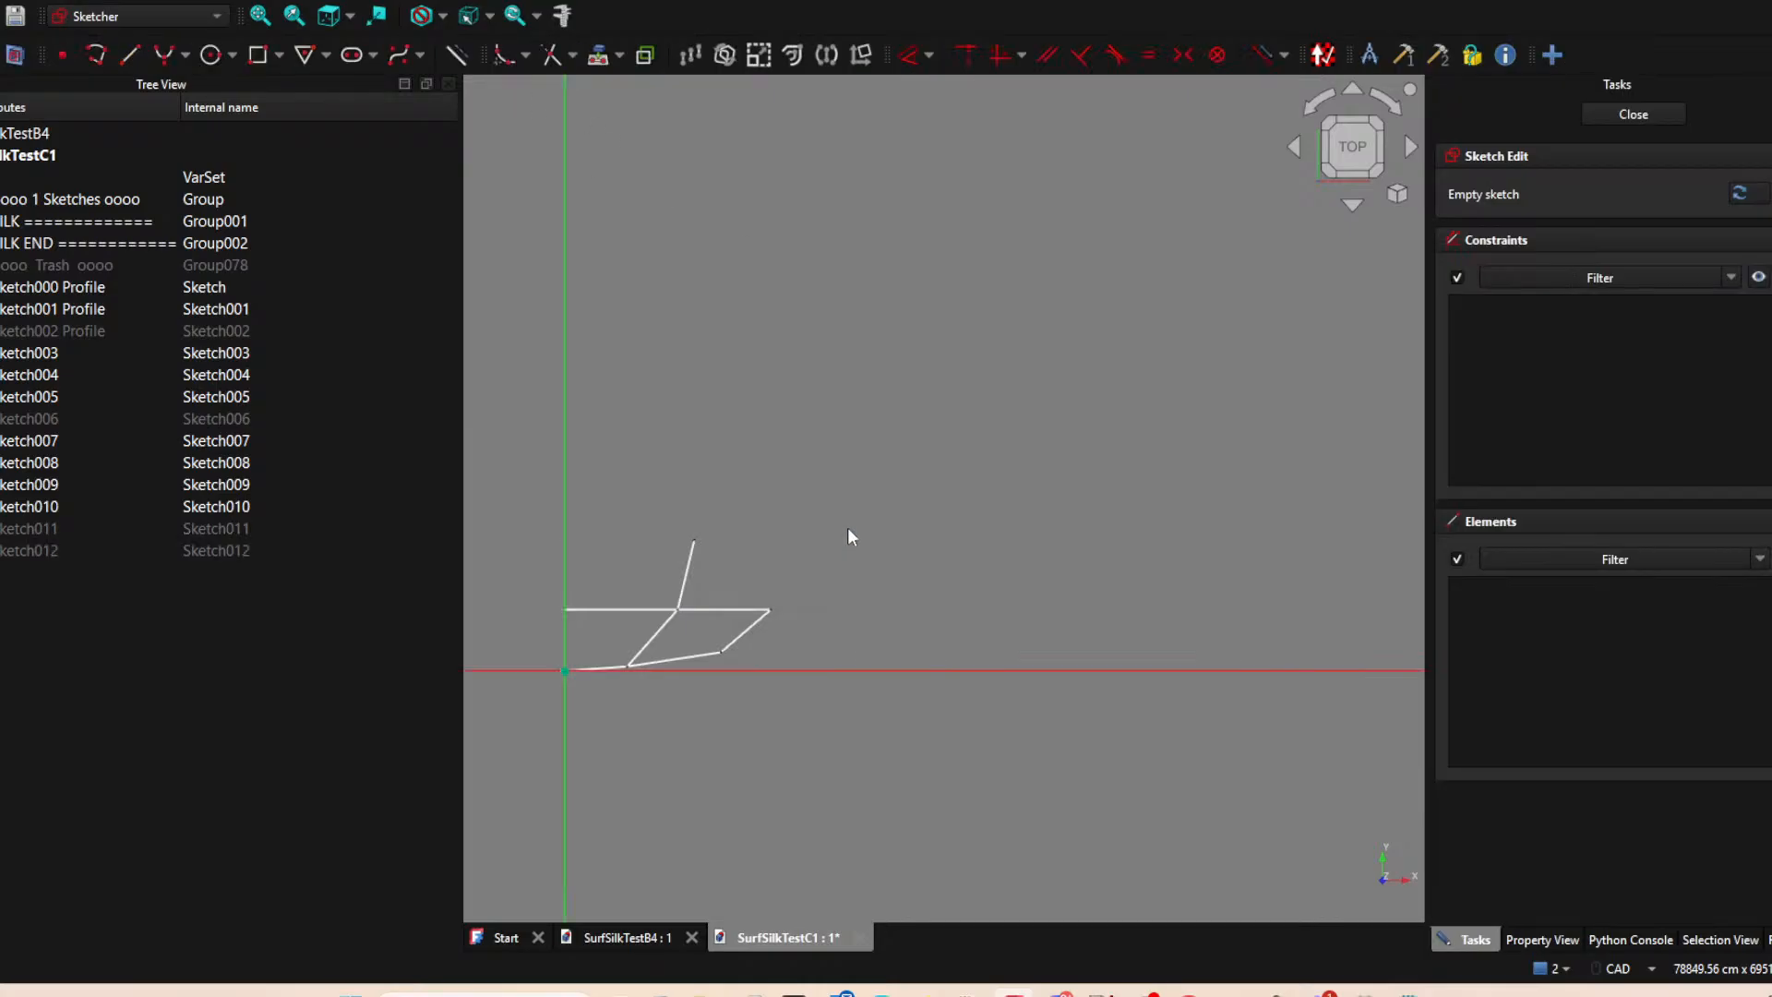
{"action": "left_click", "coordinate": [600, 57]}
{"action": "left_click", "coordinate": [694, 539]}
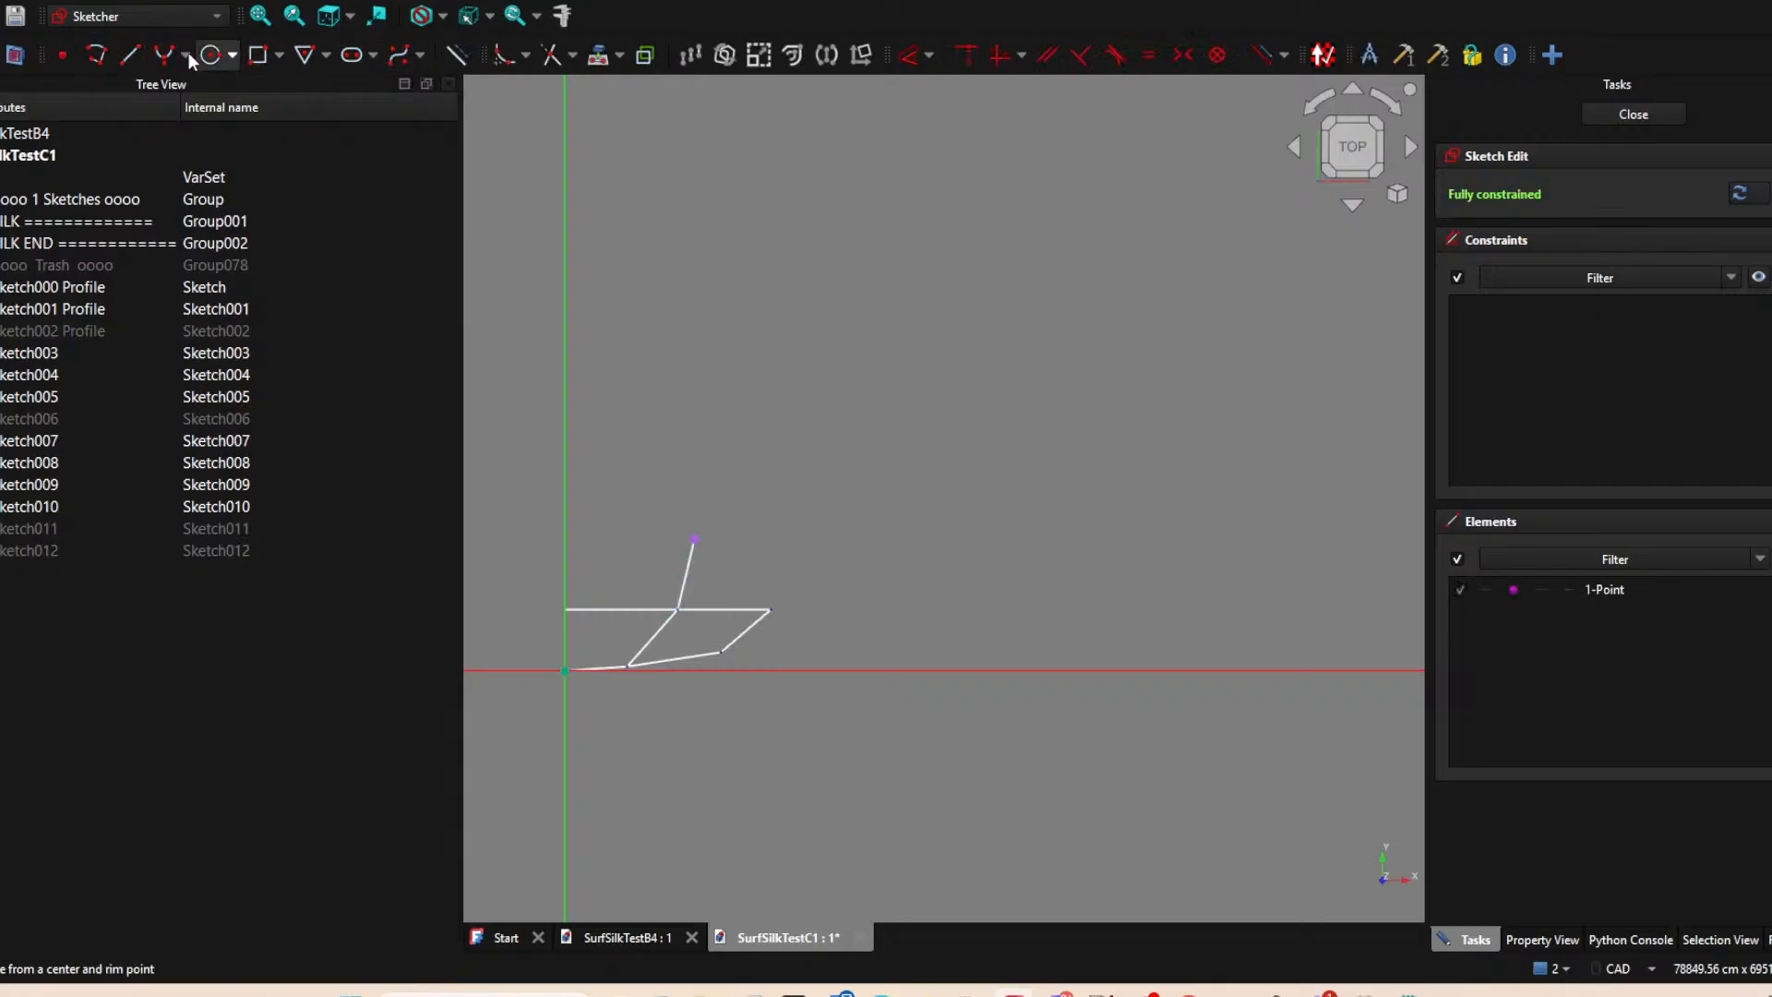
Draw a horizontal line about 8077 cm long from the projected point outward and finish the sketch.
{"action": "left_click", "coordinate": [130, 59]}
{"action": "left_click", "coordinate": [694, 540]}
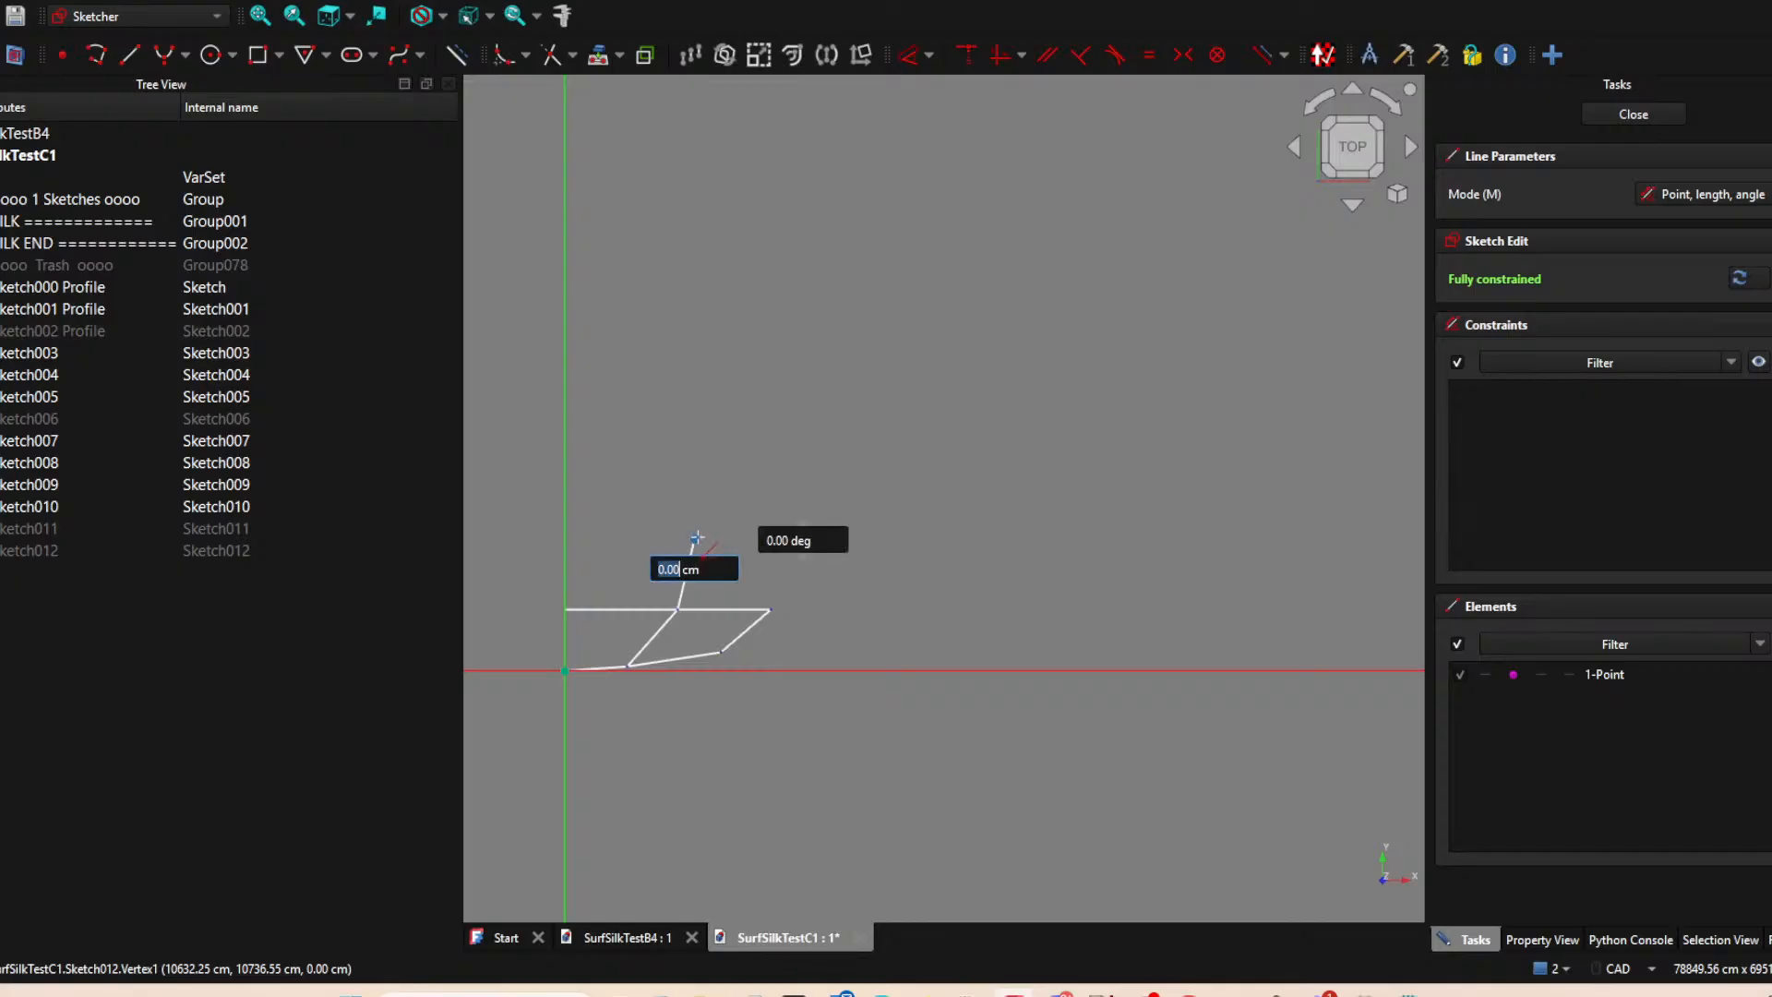
{"action": "left_click", "coordinate": [794, 539]}
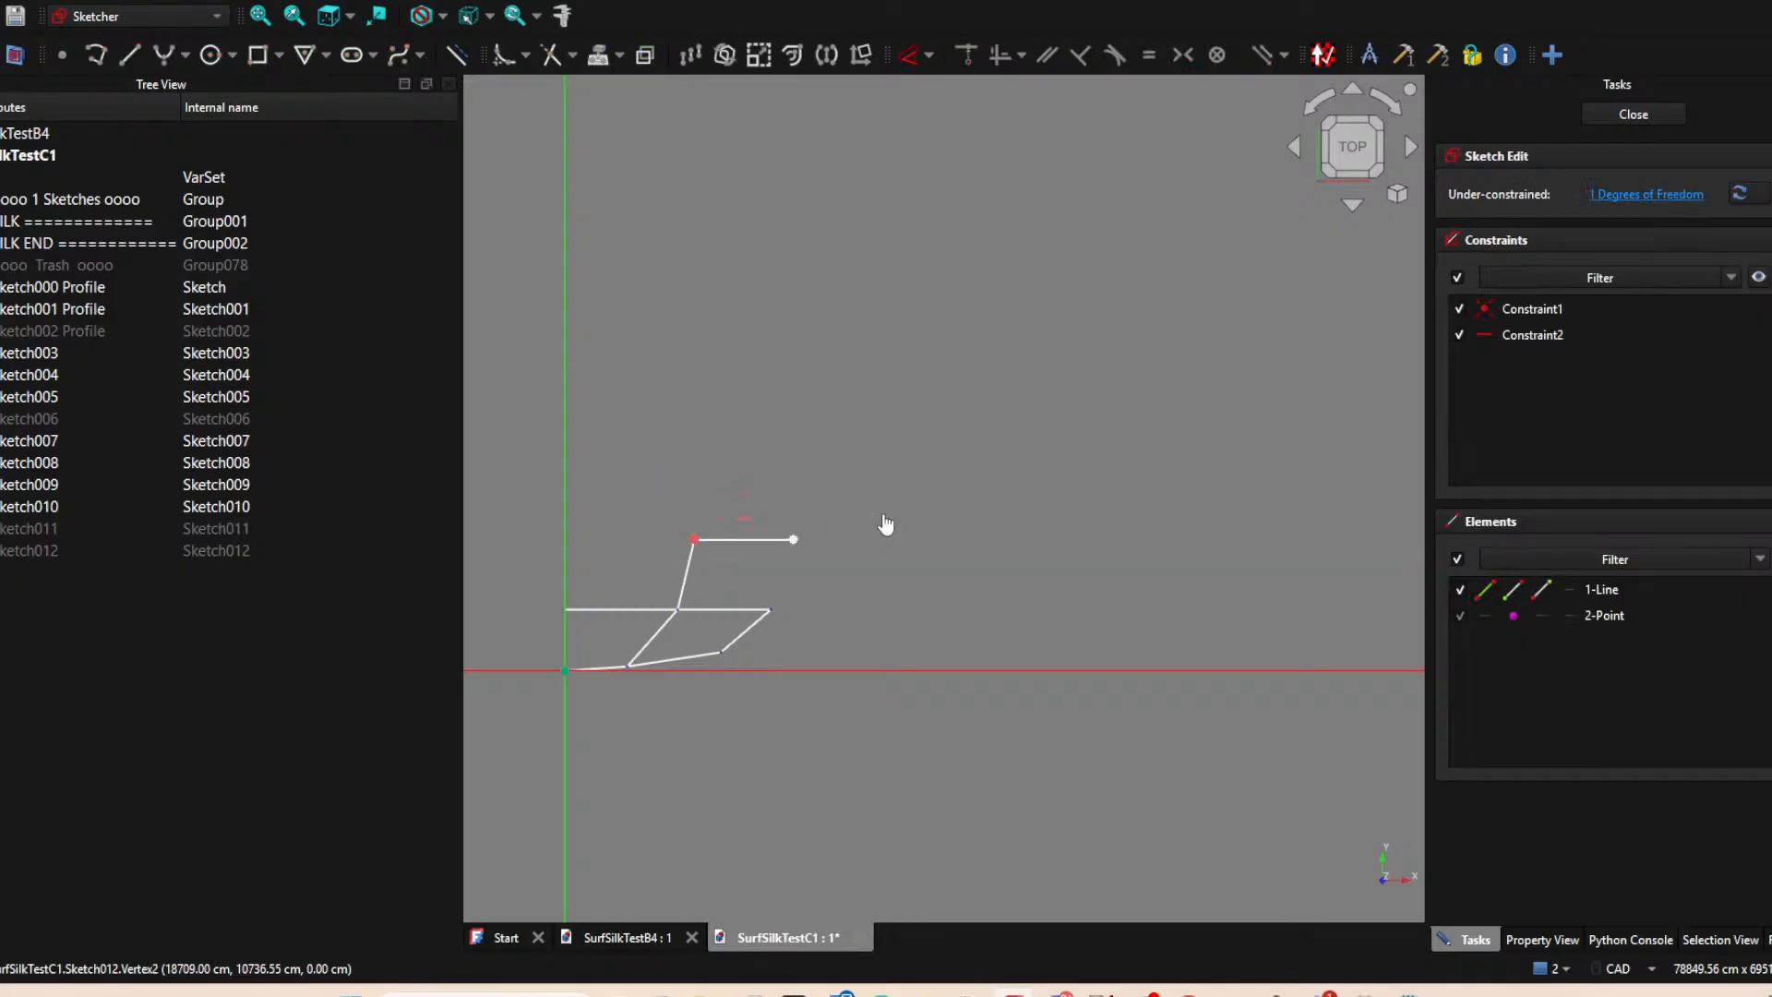
{"action": "left_click", "coordinate": [1629, 114]}
Show the hidden Sketch002, Sketch006, Sketch011 and Sketch012 lines again.
{"action": "left_click", "coordinate": [28, 330], "text": "shift"}
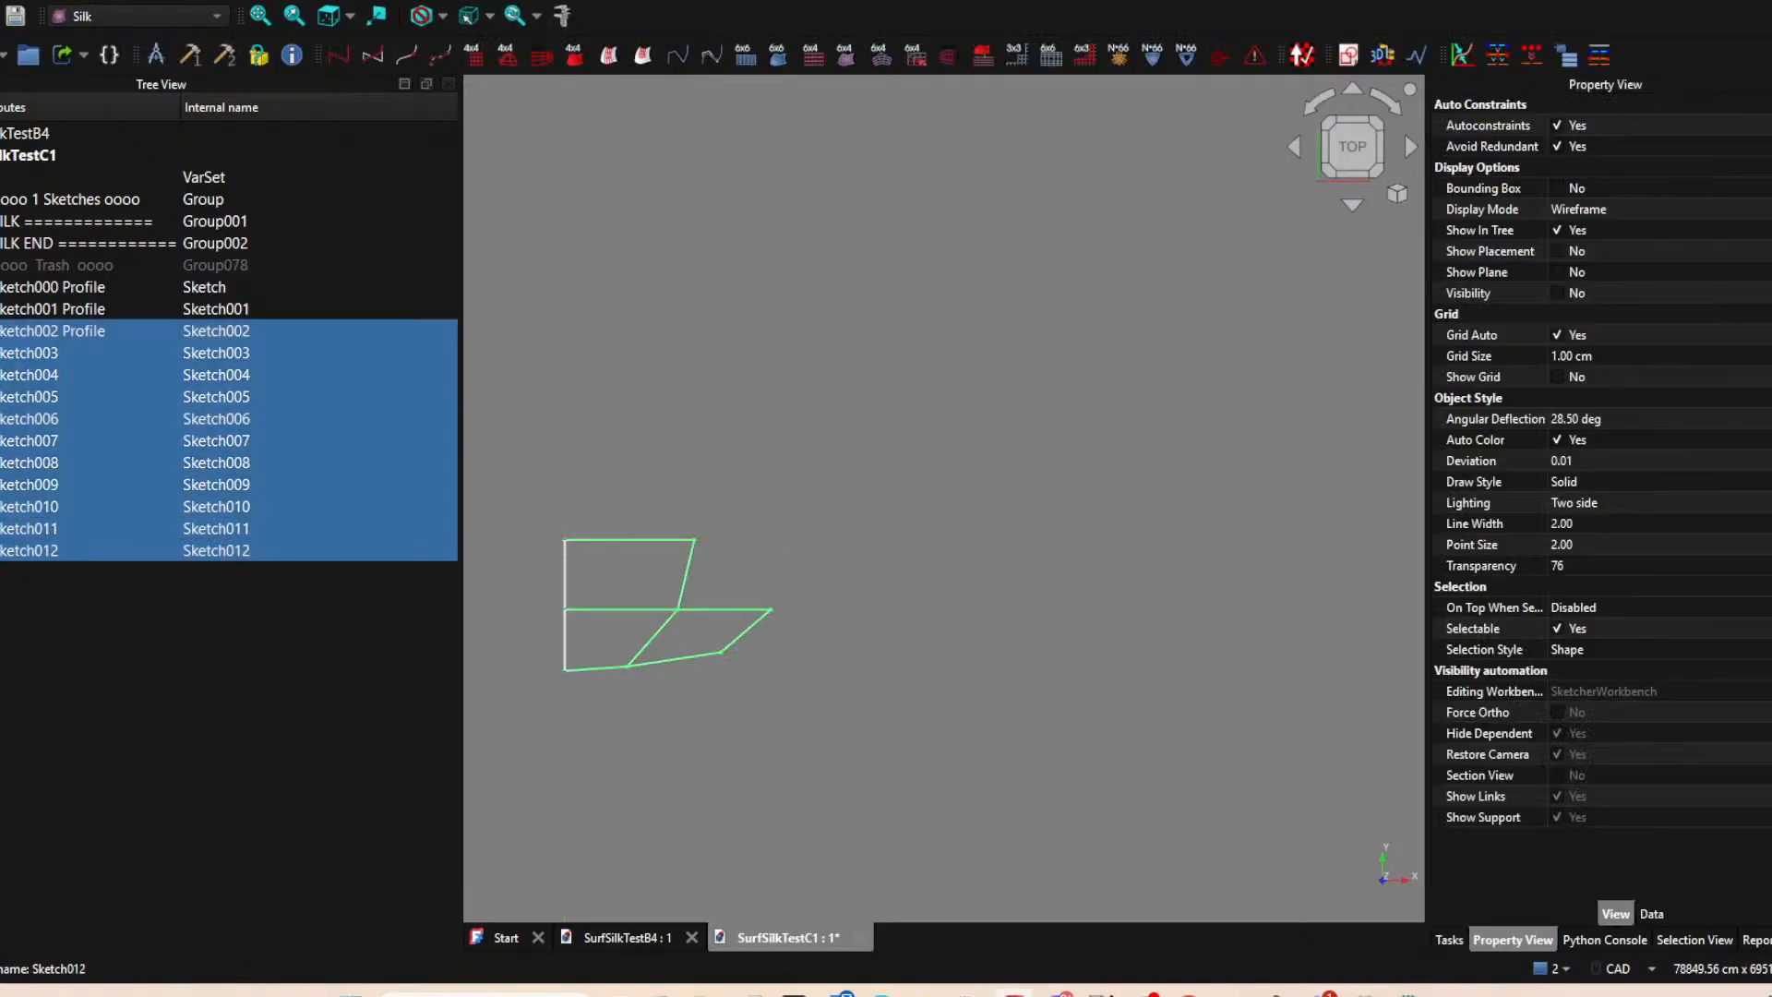
{"action": "key", "text": "space"}
{"action": "left_click", "coordinate": [991, 446]}
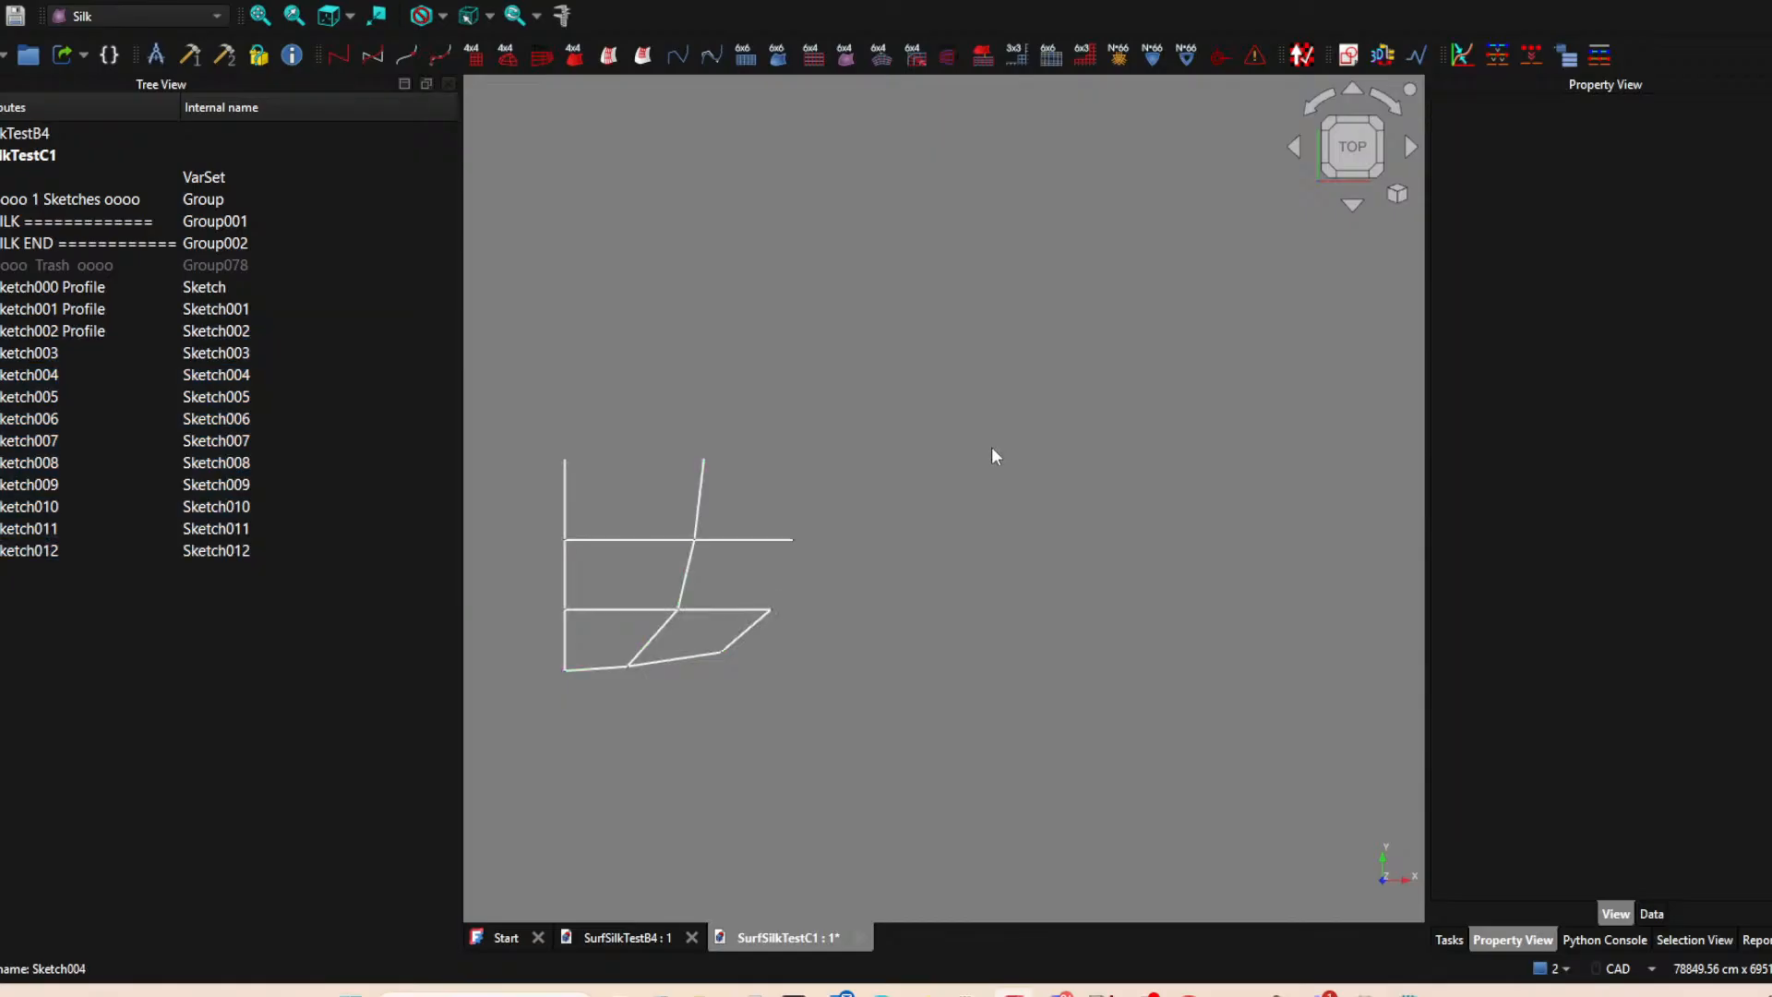
Hide Sketch009 and start a new XY-plane sketch with the outer end of Sketch010 as an external point.
{"action": "left_click", "coordinate": [724, 608]}
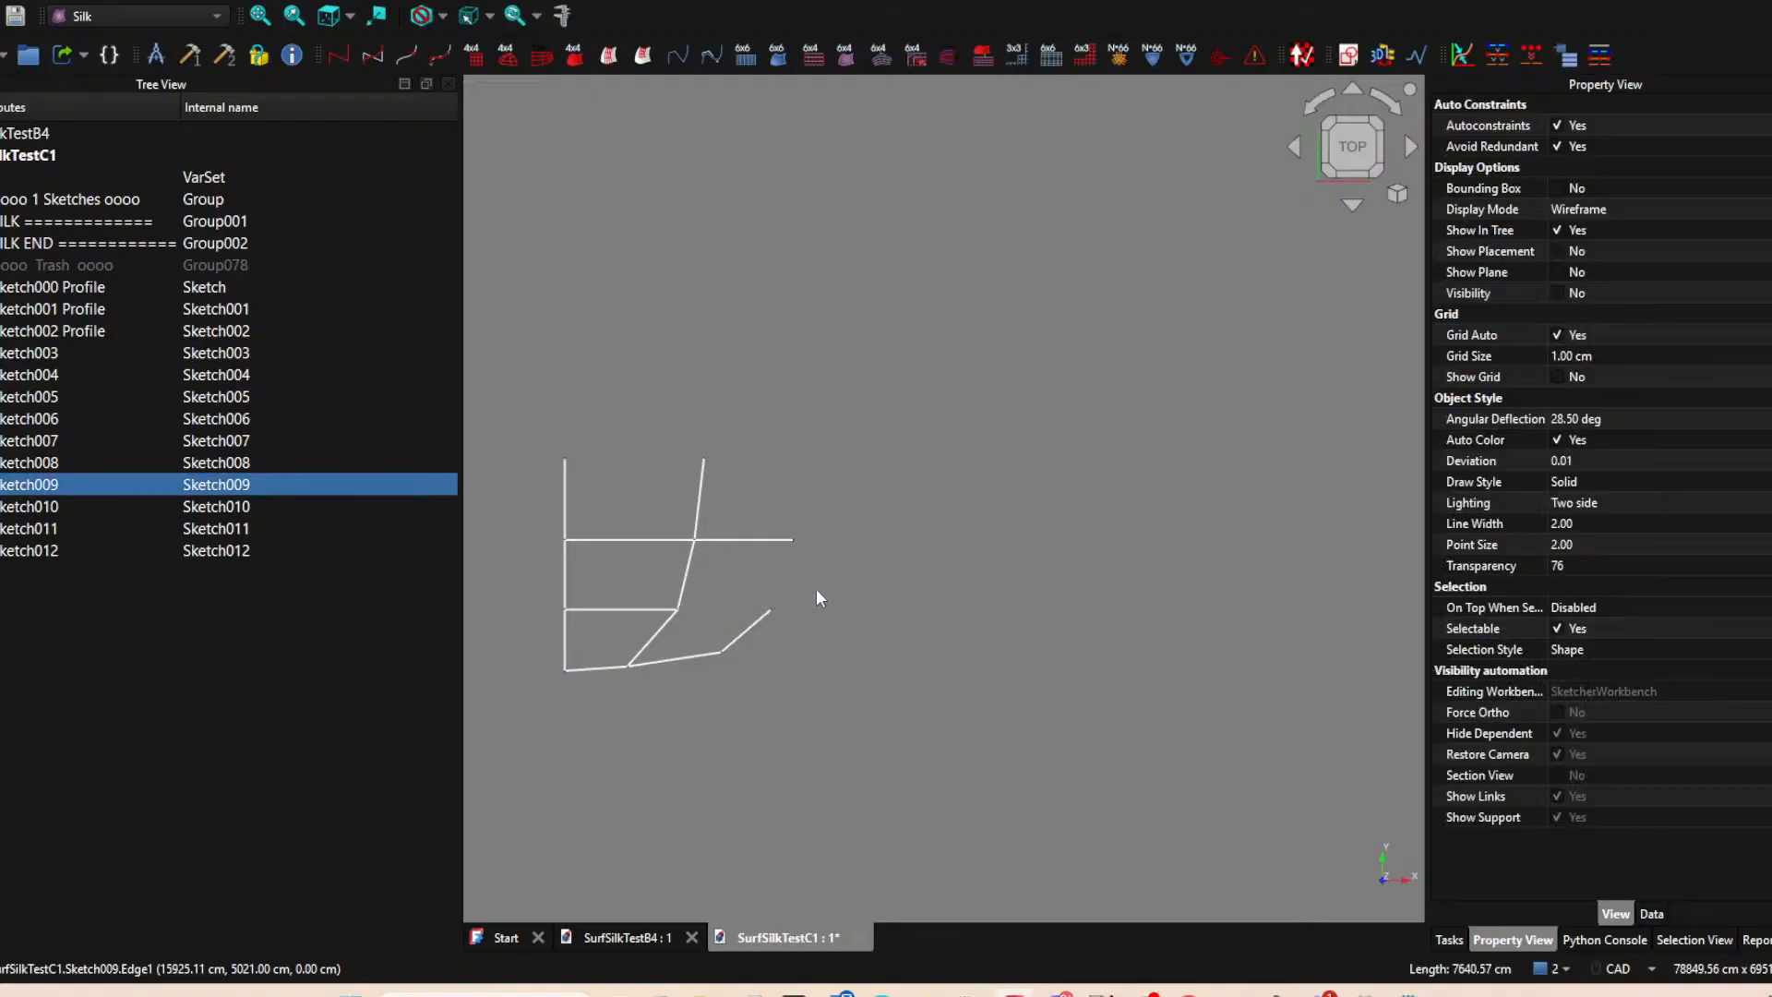
{"action": "left_click", "coordinate": [773, 541]}
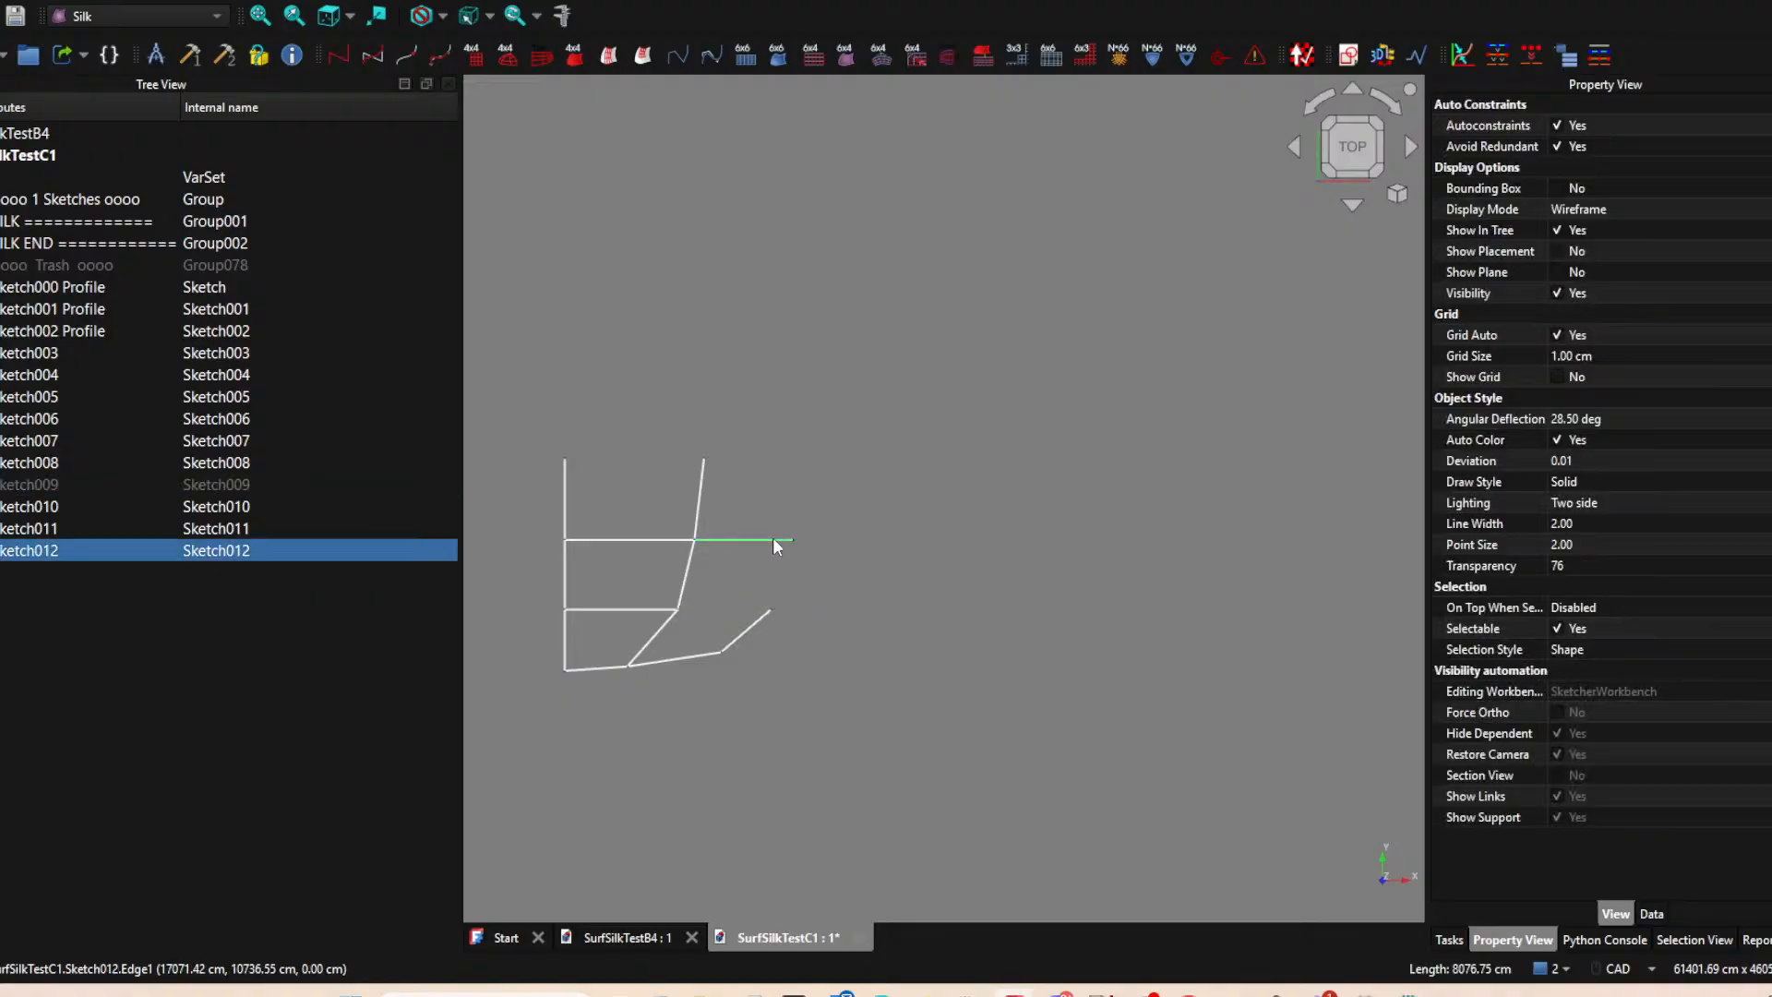
{"action": "left_click", "coordinate": [873, 565]}
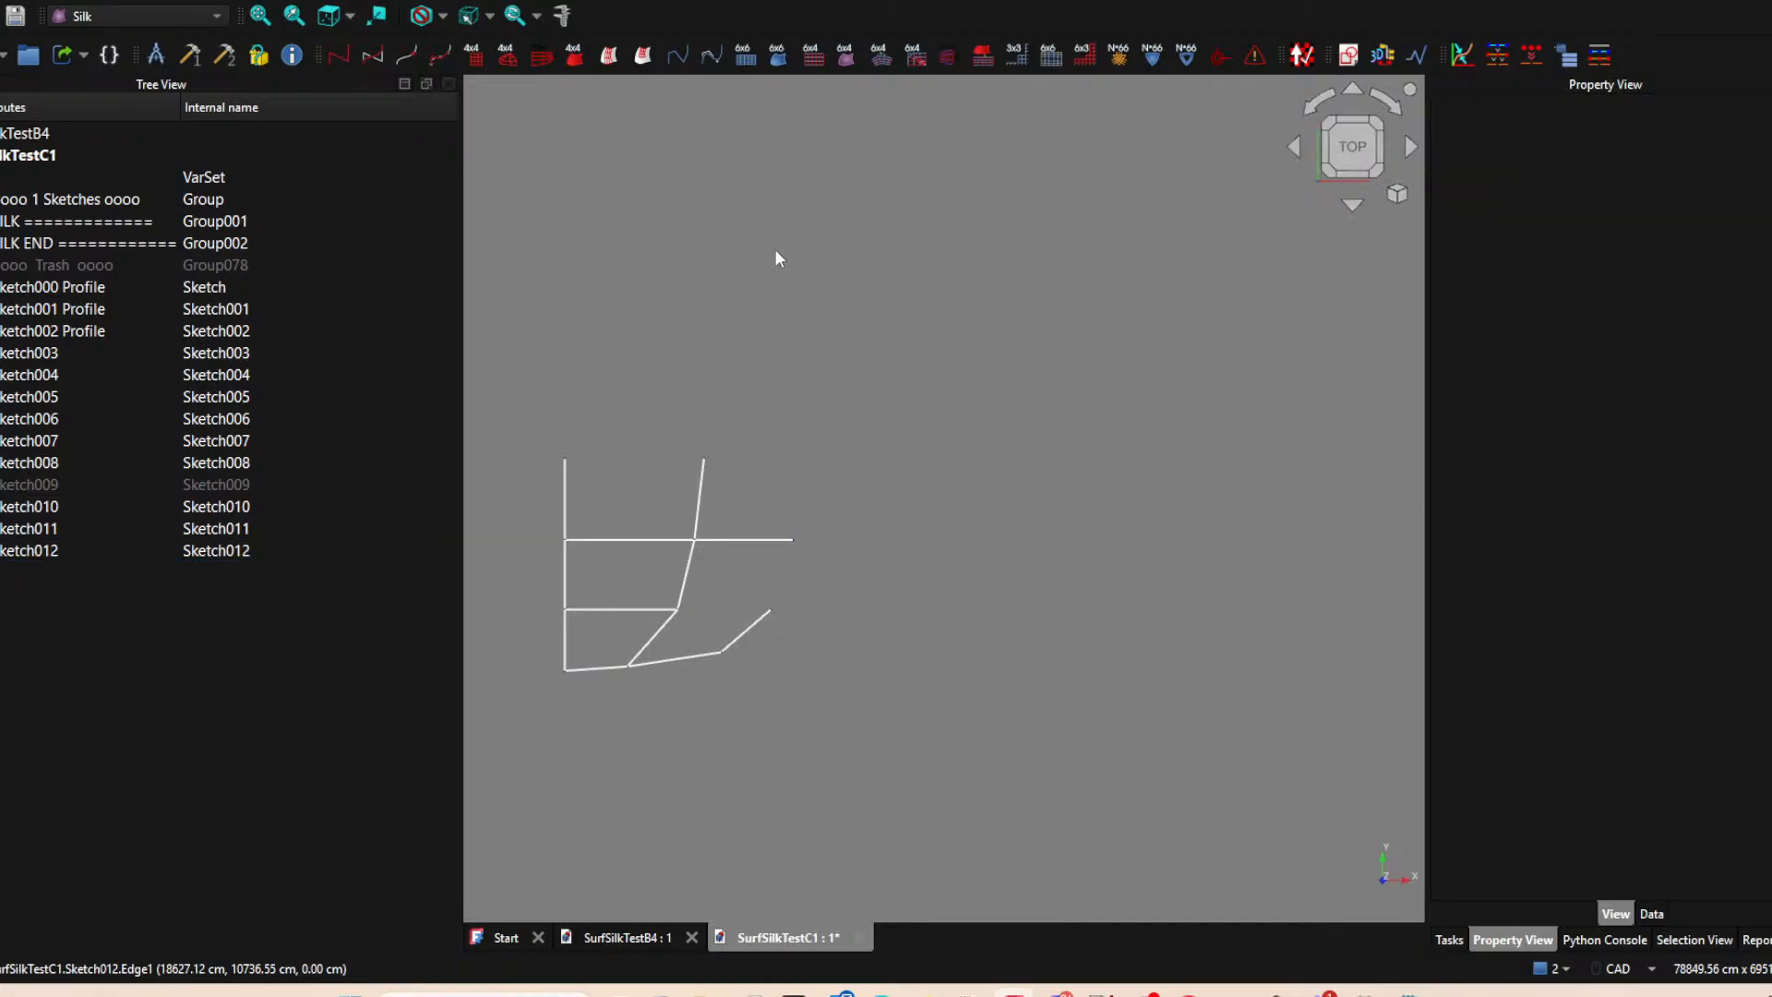
{"action": "left_click", "coordinate": [1348, 56]}
{"action": "left_click", "coordinate": [832, 561]}
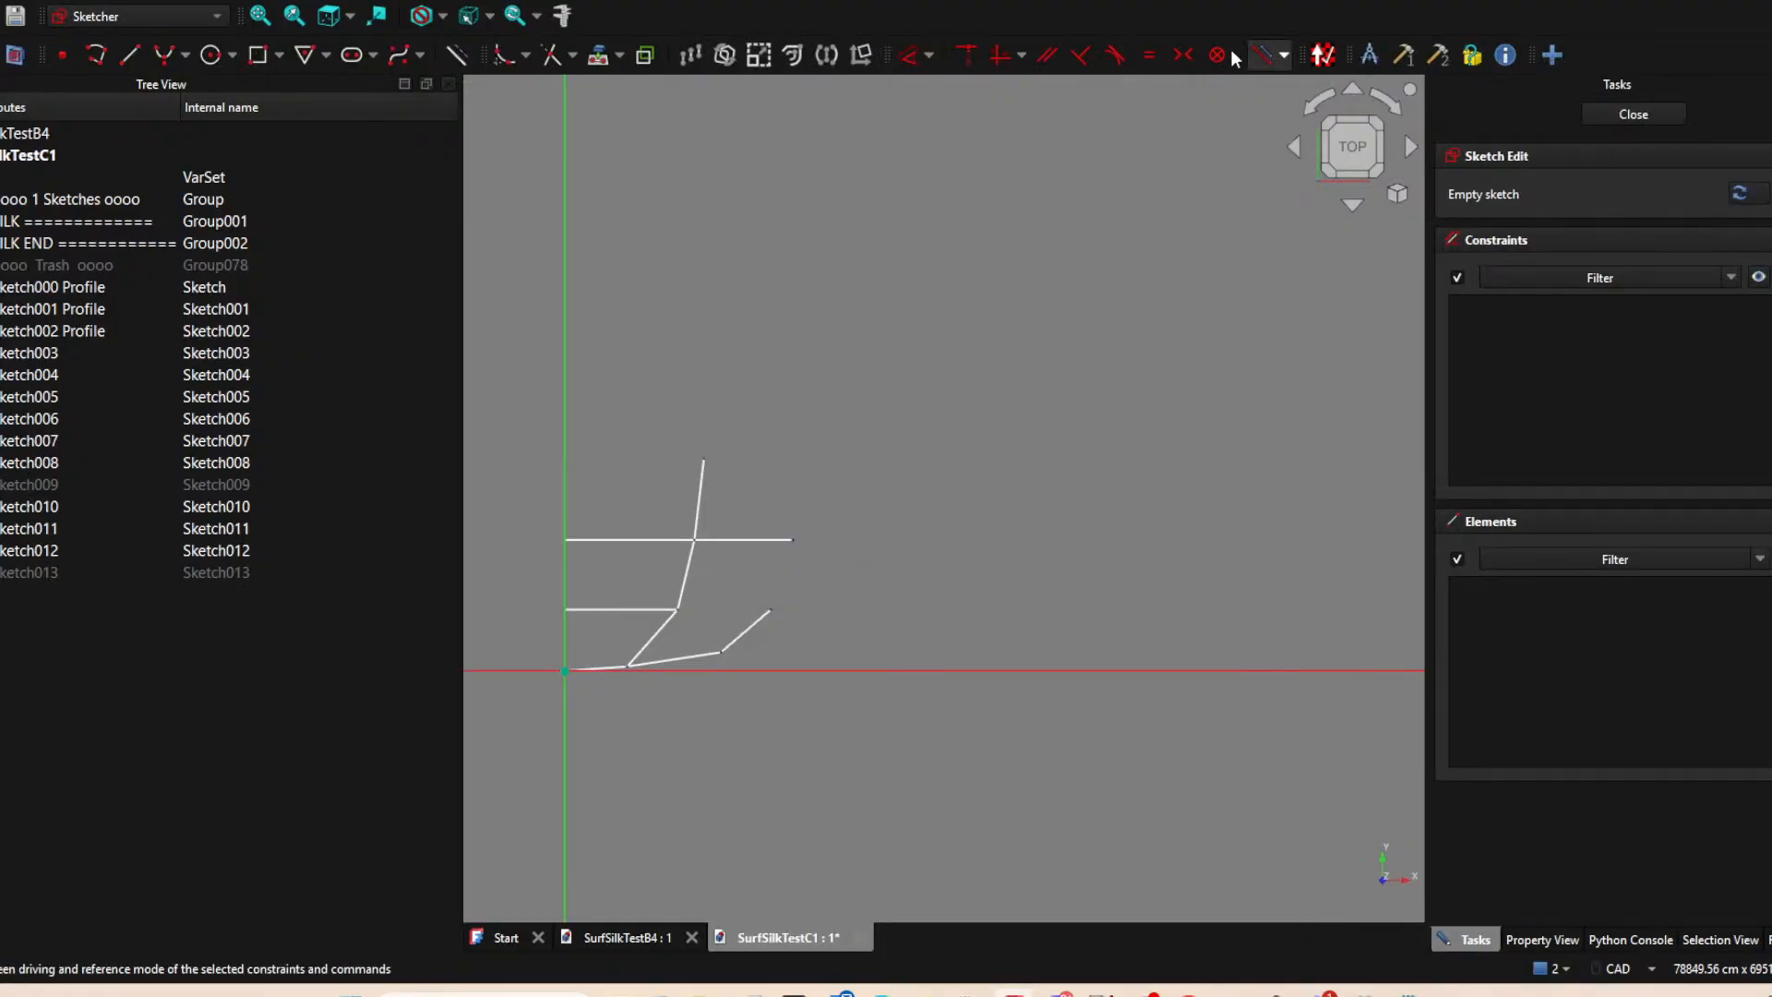
{"action": "left_click", "coordinate": [600, 57]}
{"action": "left_click", "coordinate": [452, 57]}
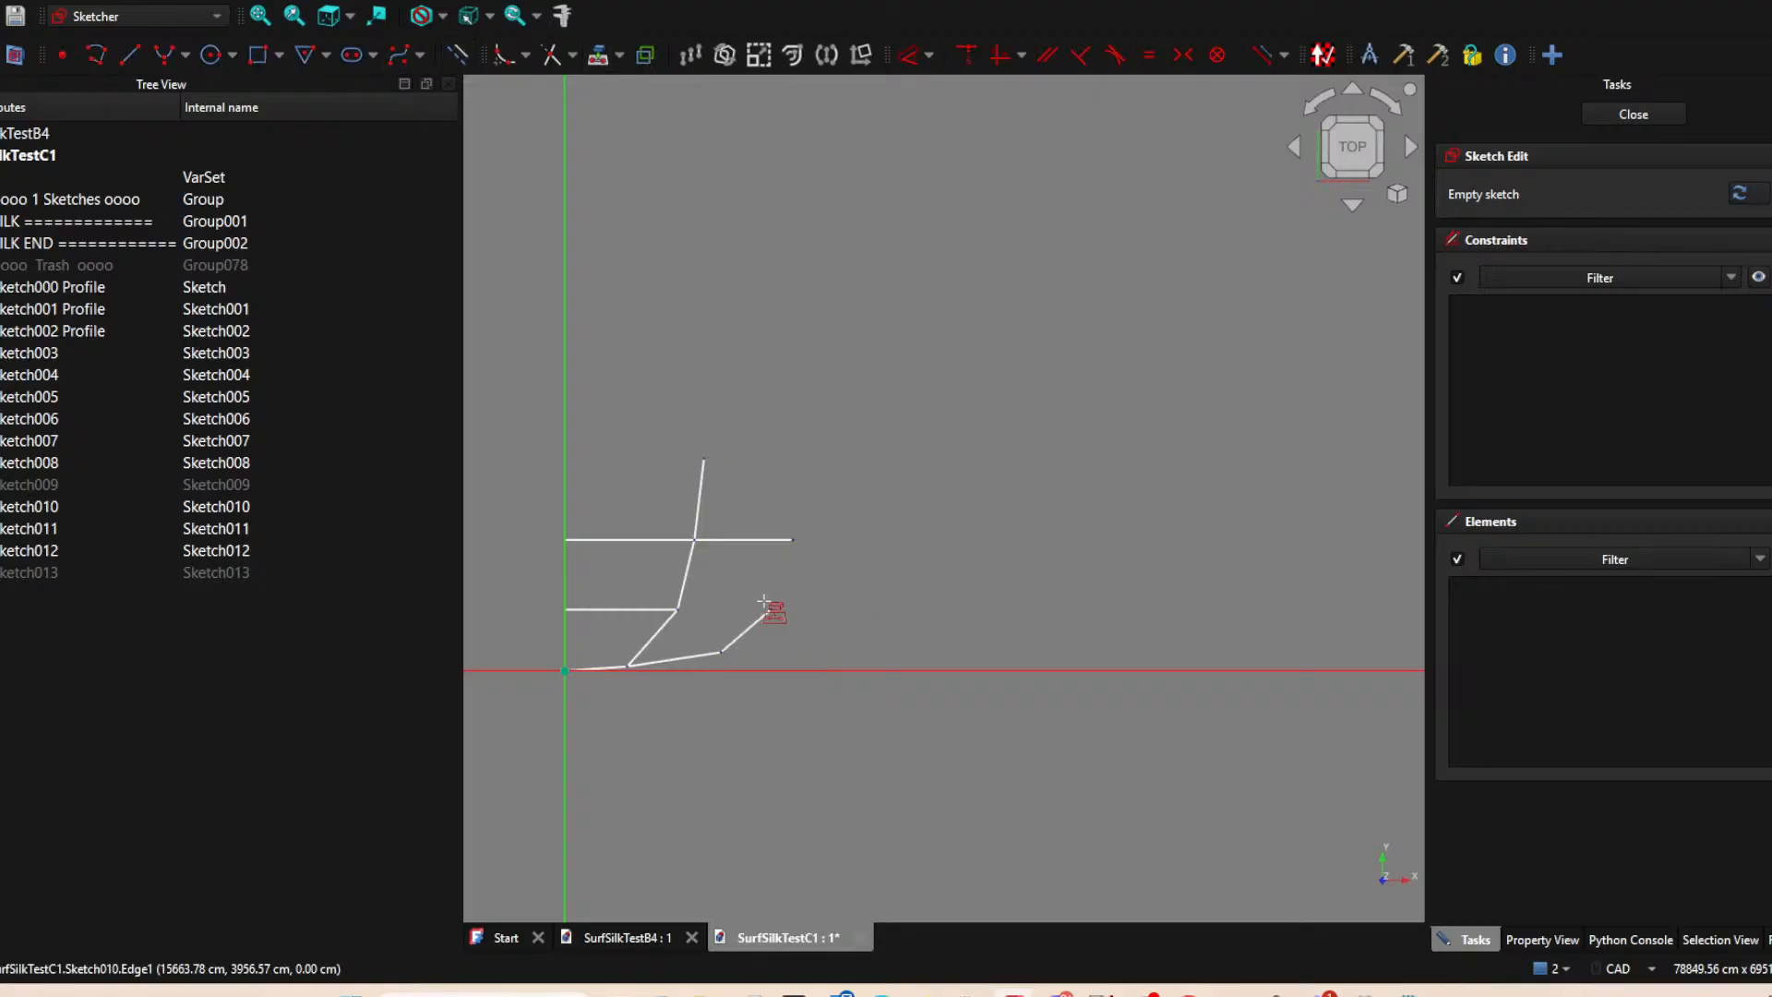
{"action": "left_click", "coordinate": [770, 610]}
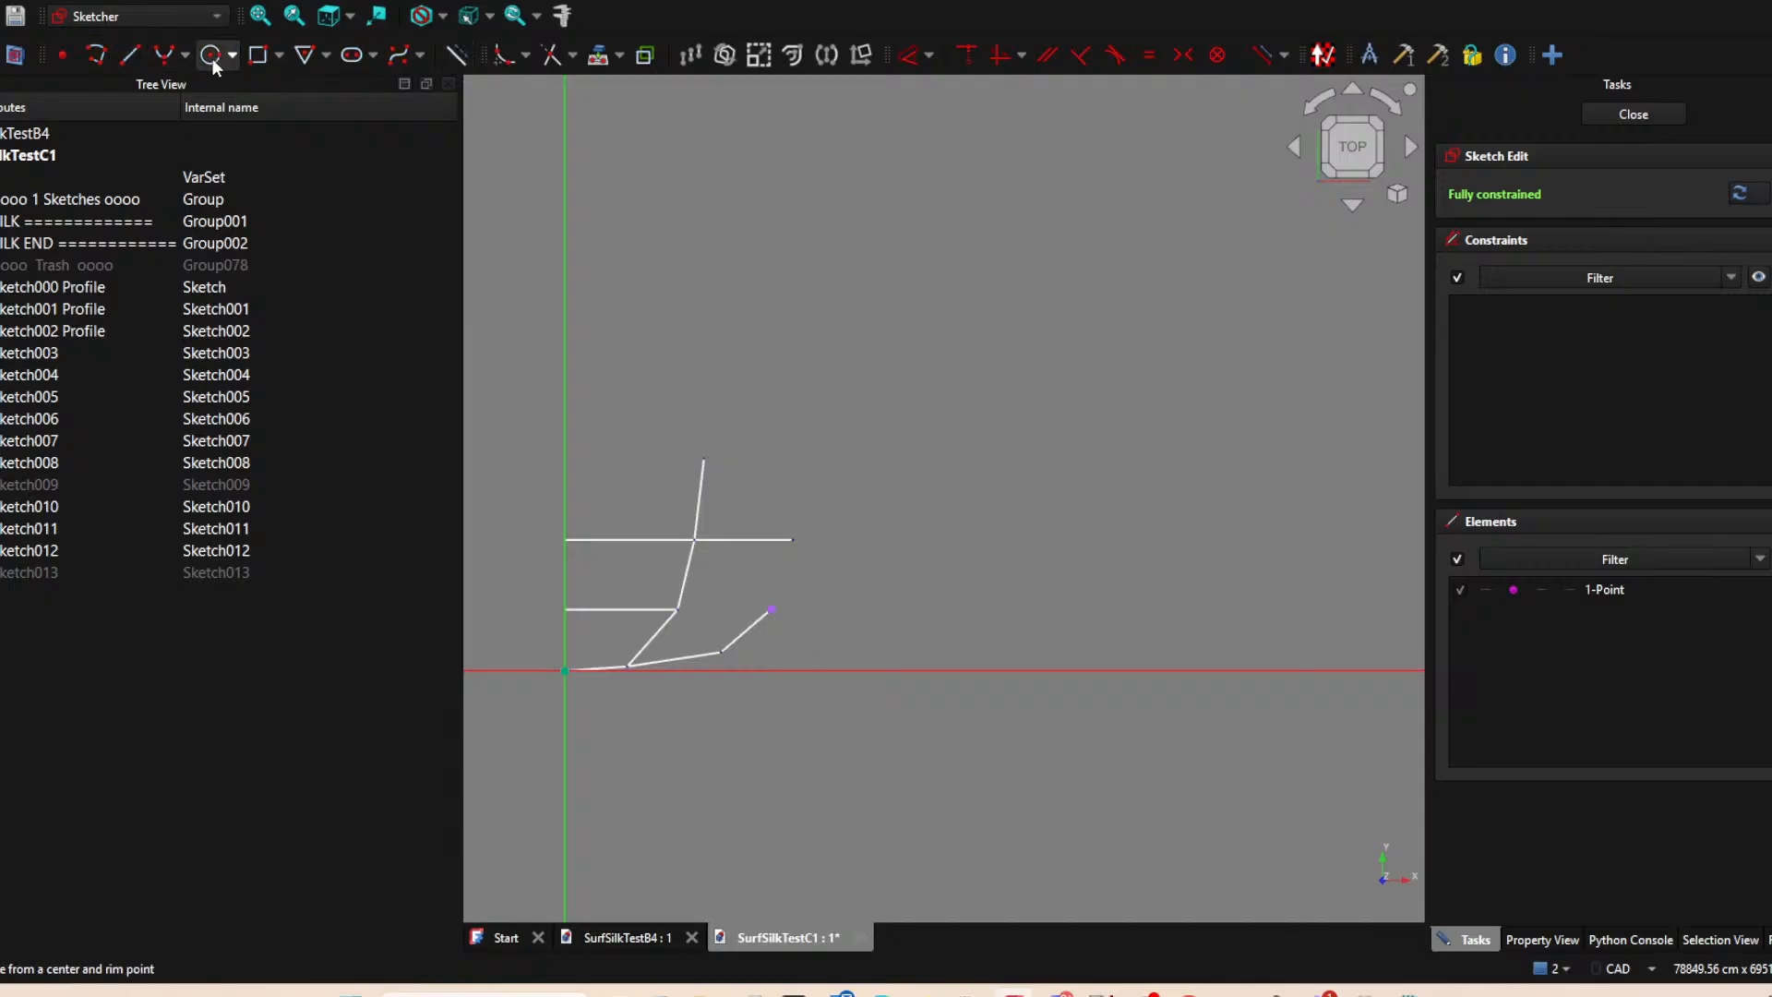
Draw a line from the projected point up to about (19692, 10572) cm, near Sketch012's outer end, and finish the sketch.
{"action": "left_click", "coordinate": [131, 55]}
{"action": "left_click", "coordinate": [772, 610]}
{"action": "left_click", "coordinate": [804, 540]}
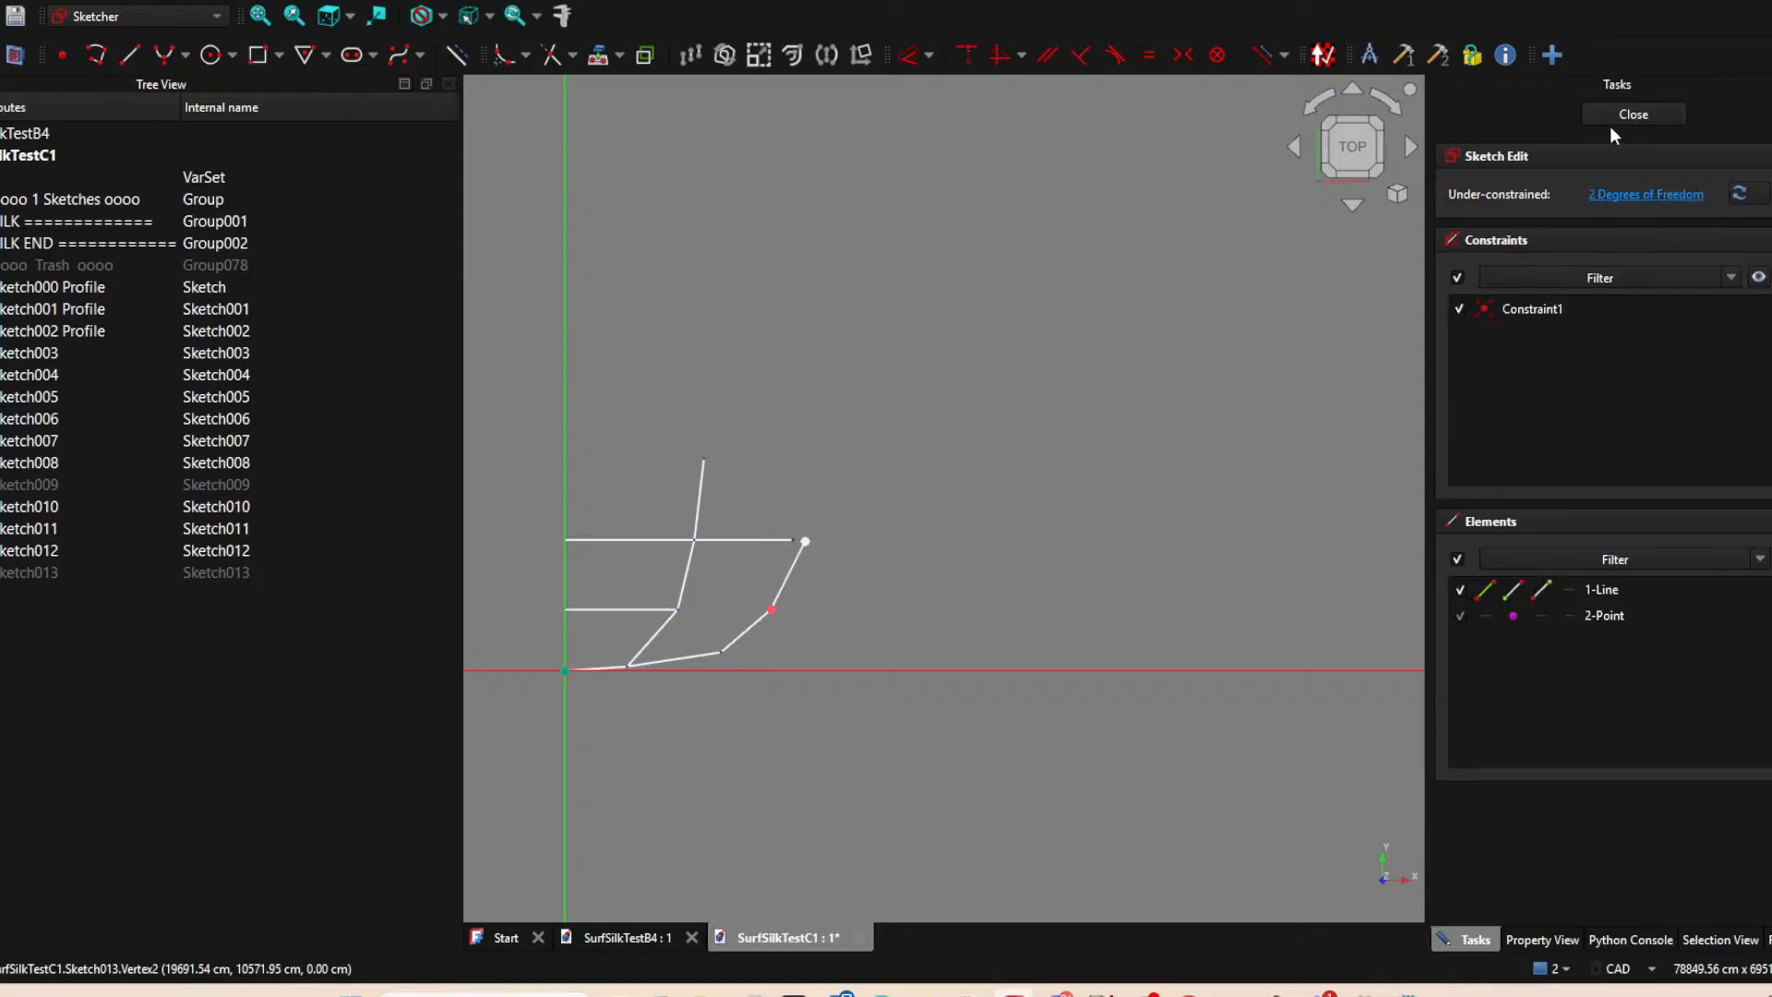
{"action": "left_click", "coordinate": [1633, 114]}
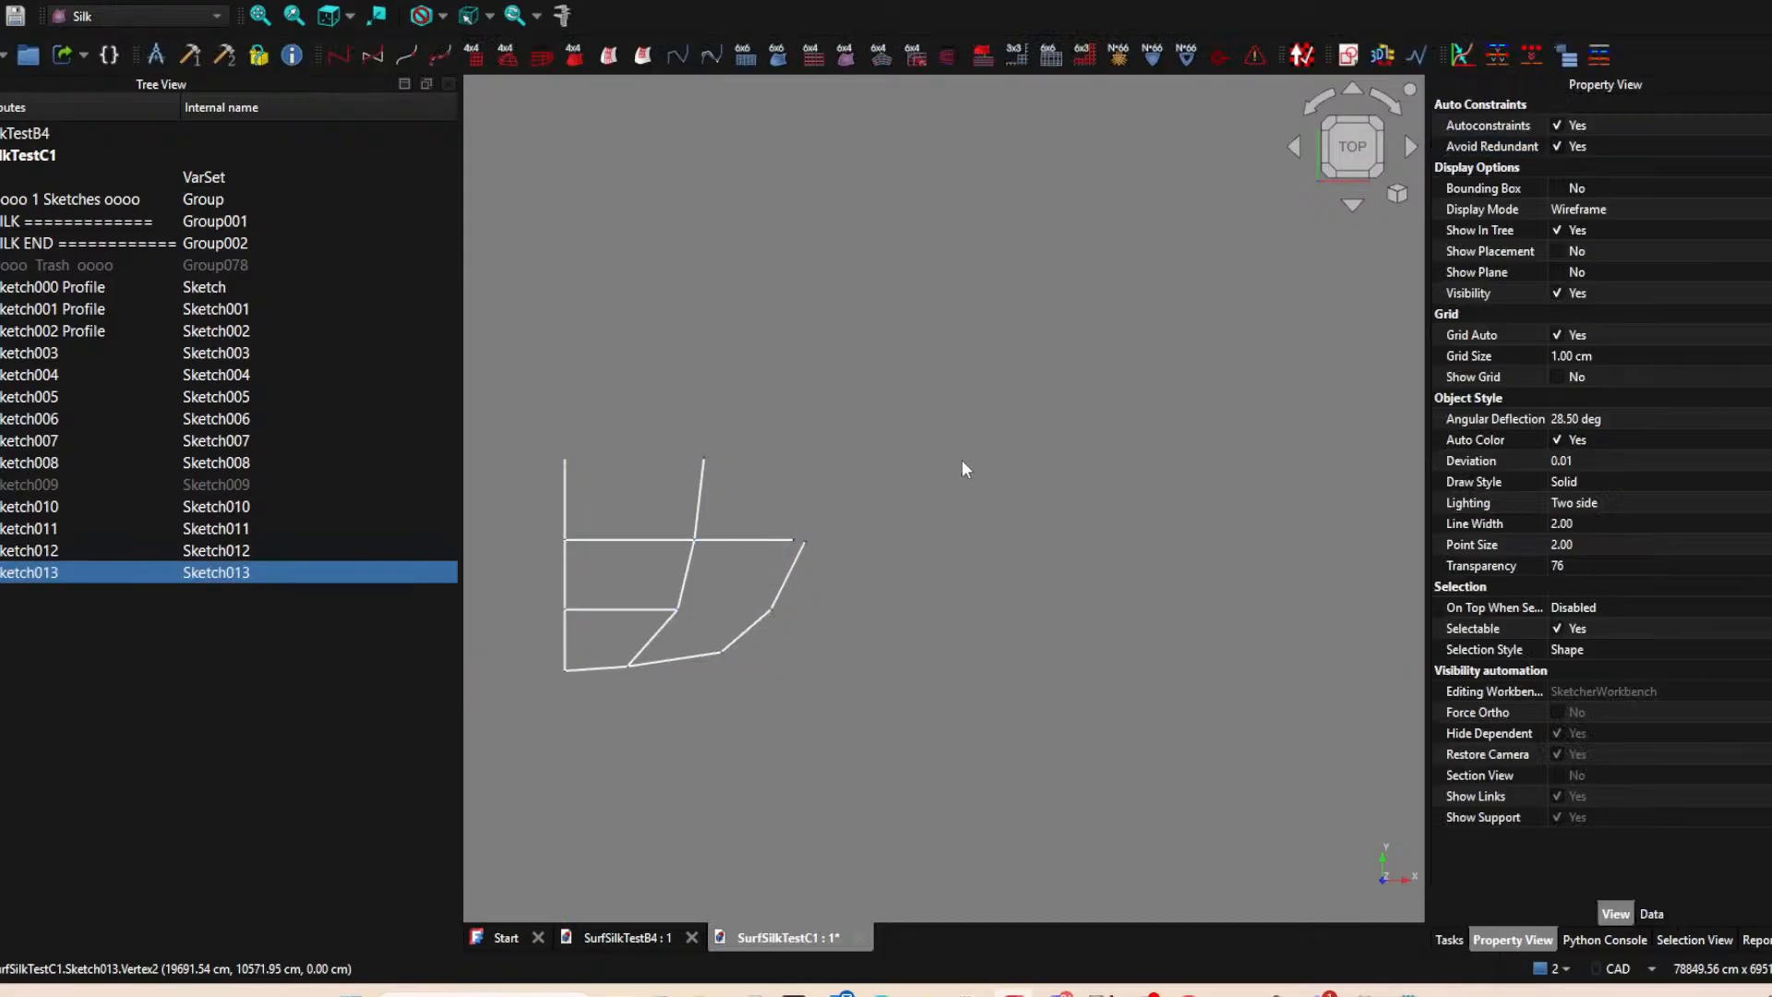
Start a new XY-plane sketch and project the upper end of Sketch013 into it as an external point.
{"action": "left_click", "coordinate": [780, 540]}
{"action": "left_click", "coordinate": [797, 567]}
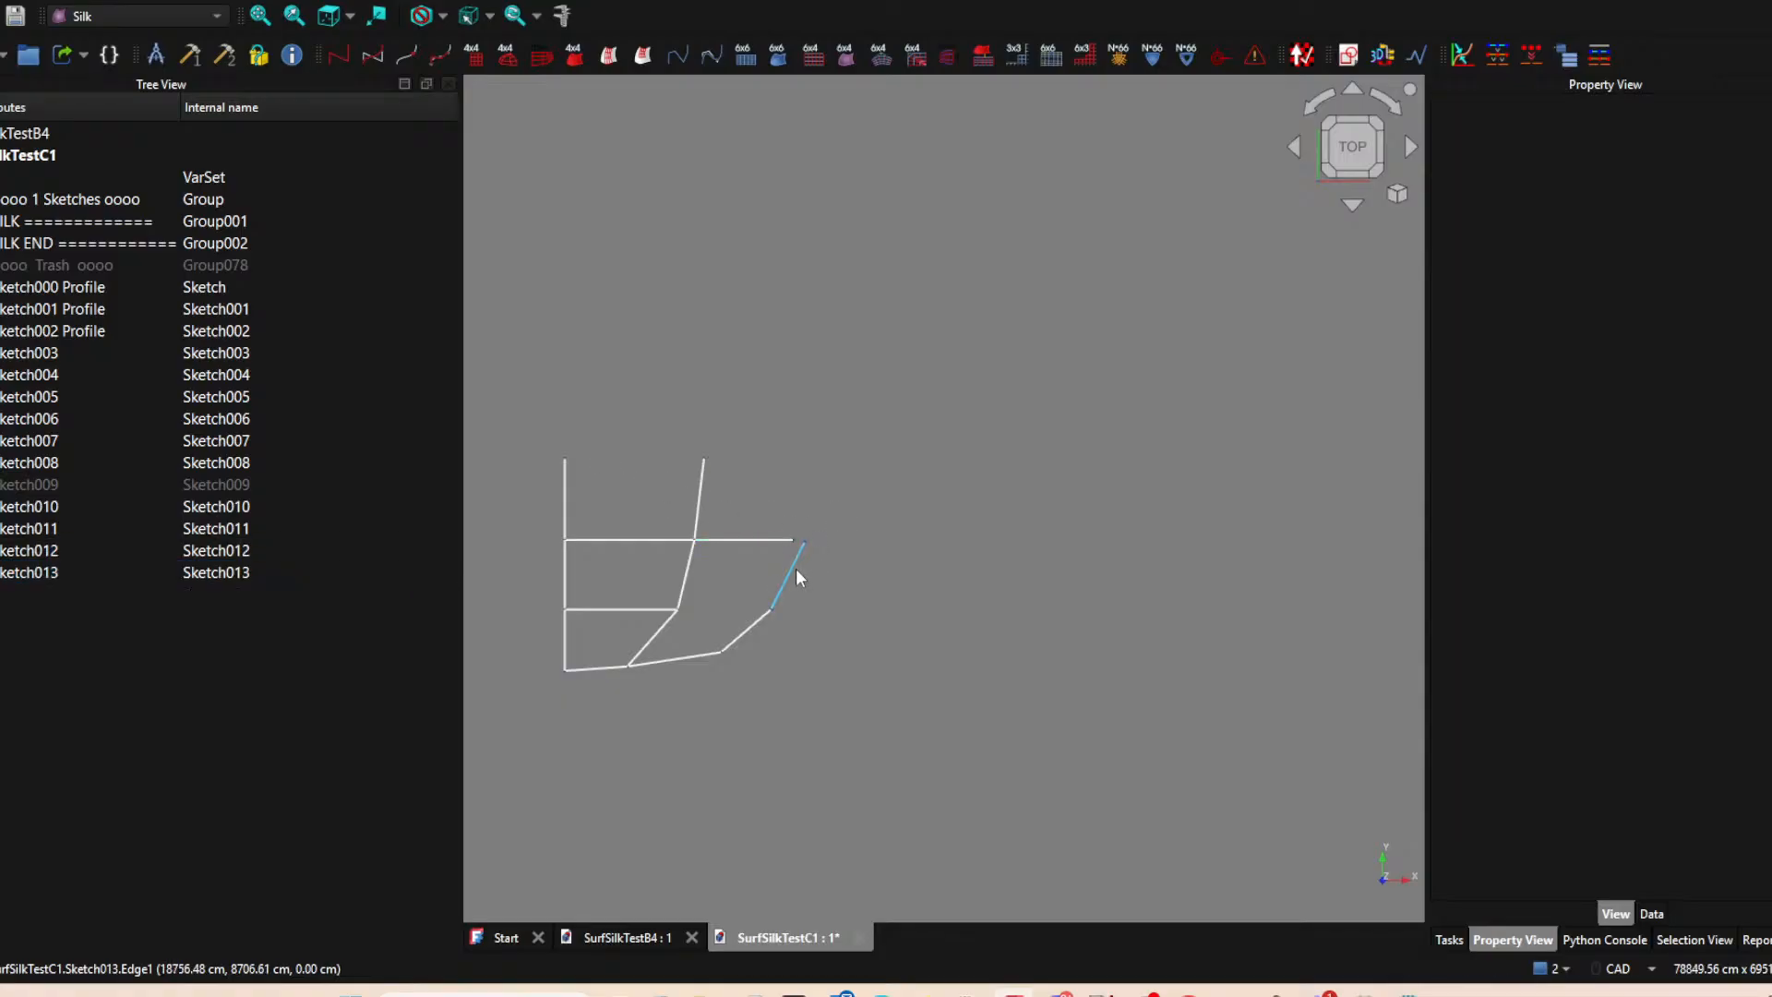
{"action": "left_click", "coordinate": [1353, 55]}
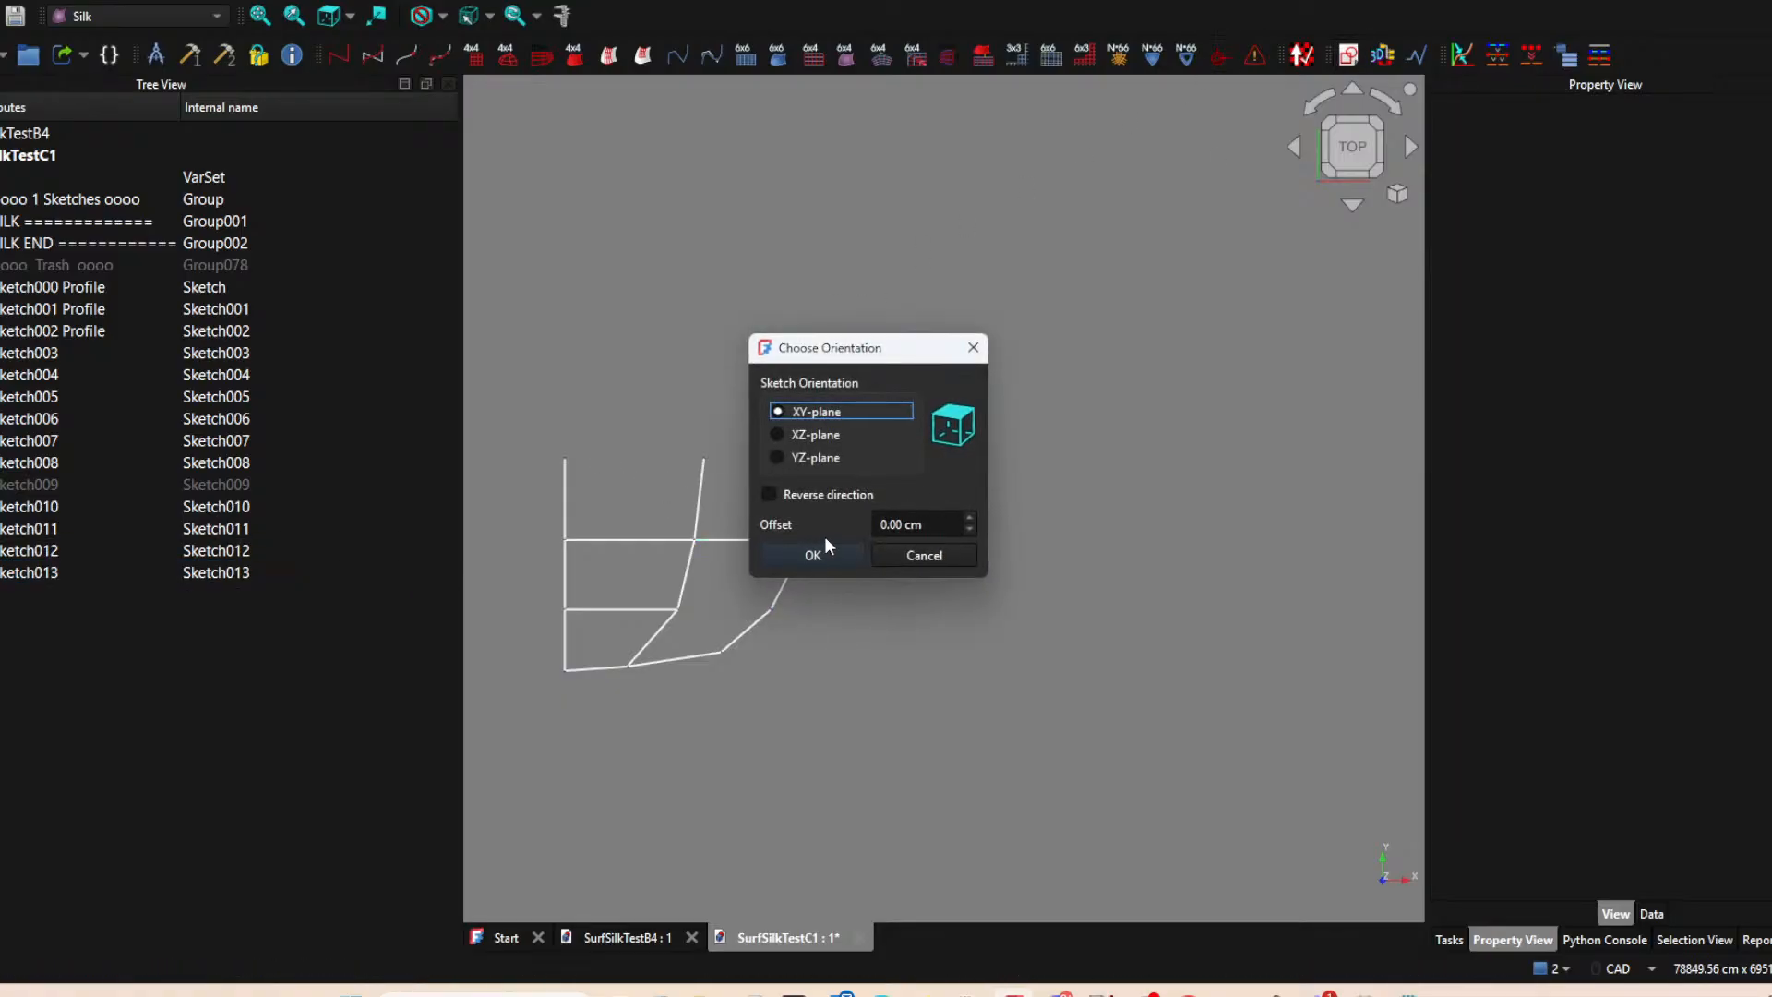
{"action": "left_click", "coordinate": [813, 555]}
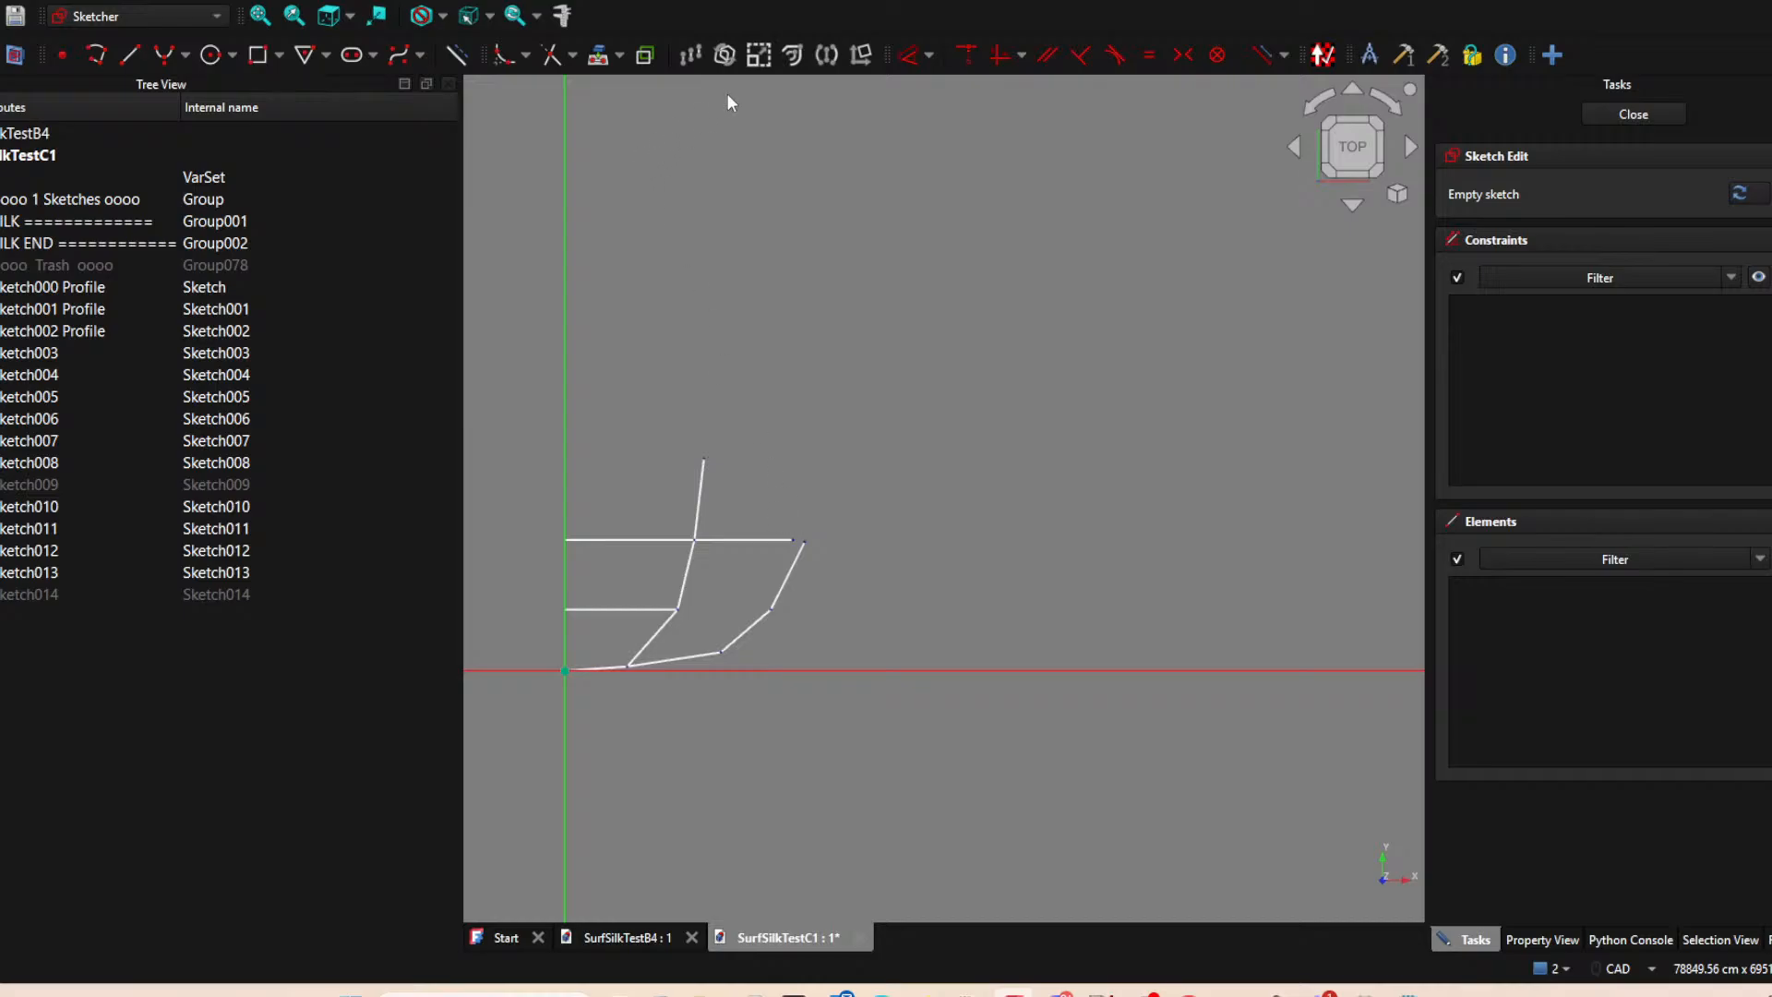
{"action": "left_click", "coordinate": [617, 56]}
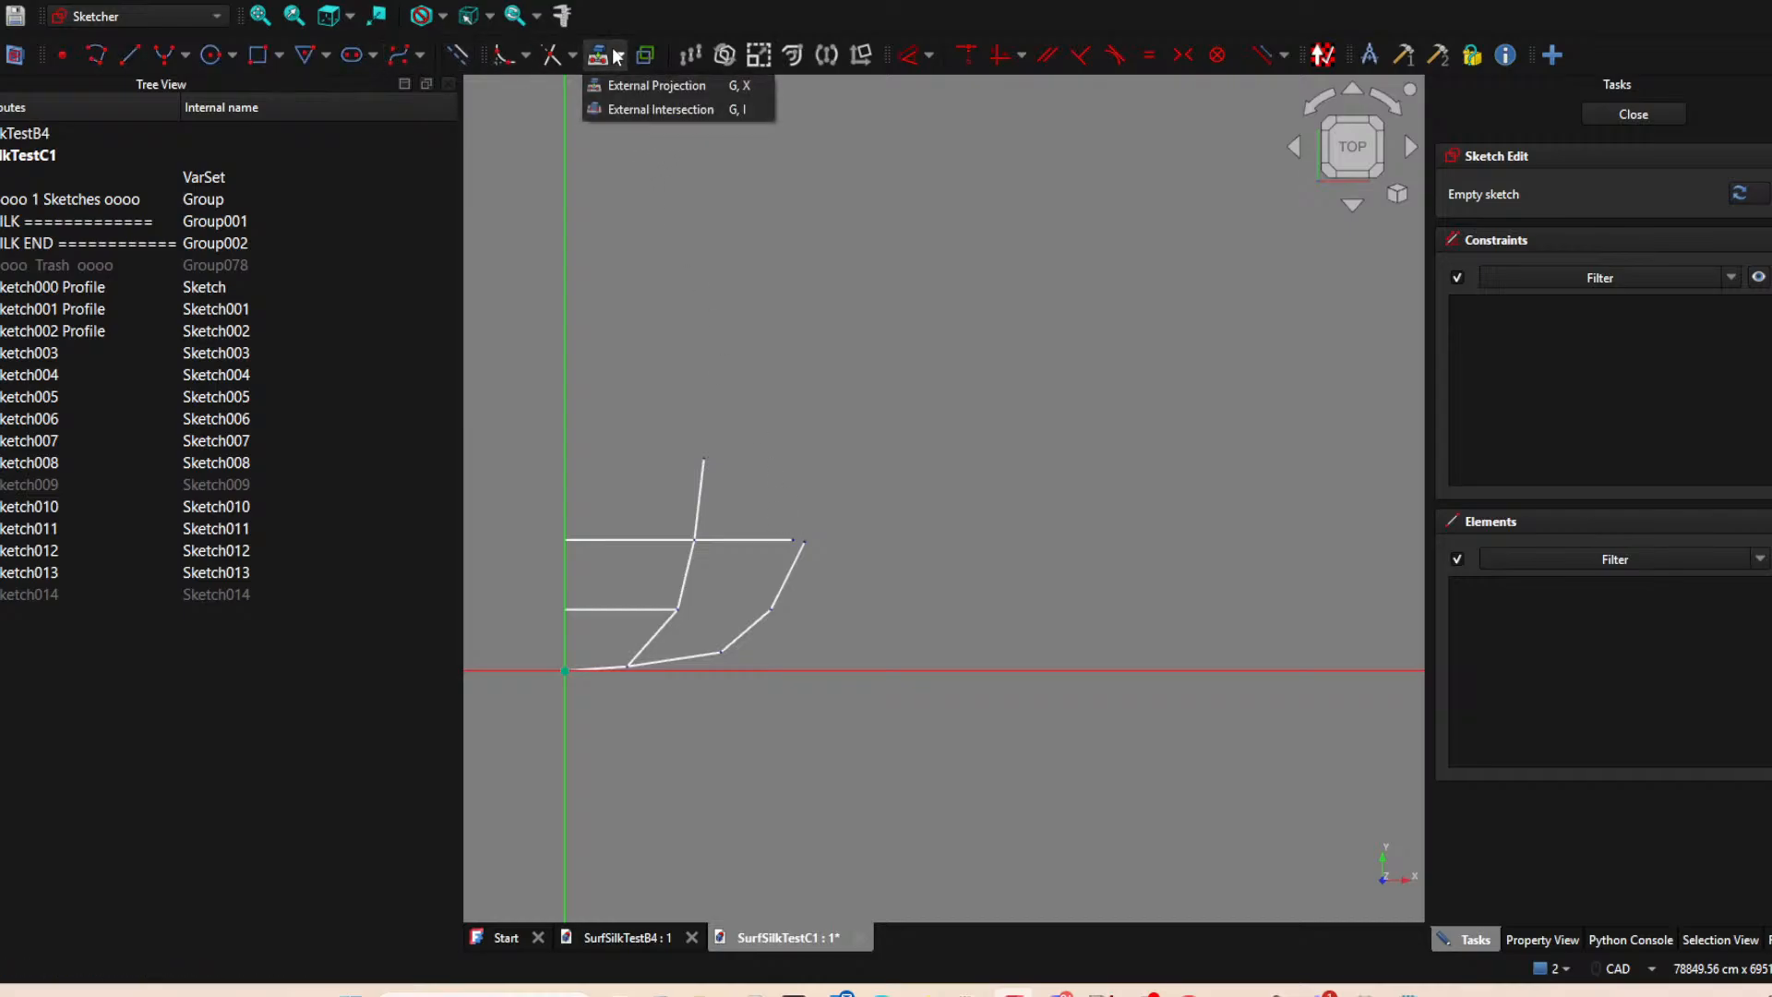
{"action": "left_click", "coordinate": [601, 57]}
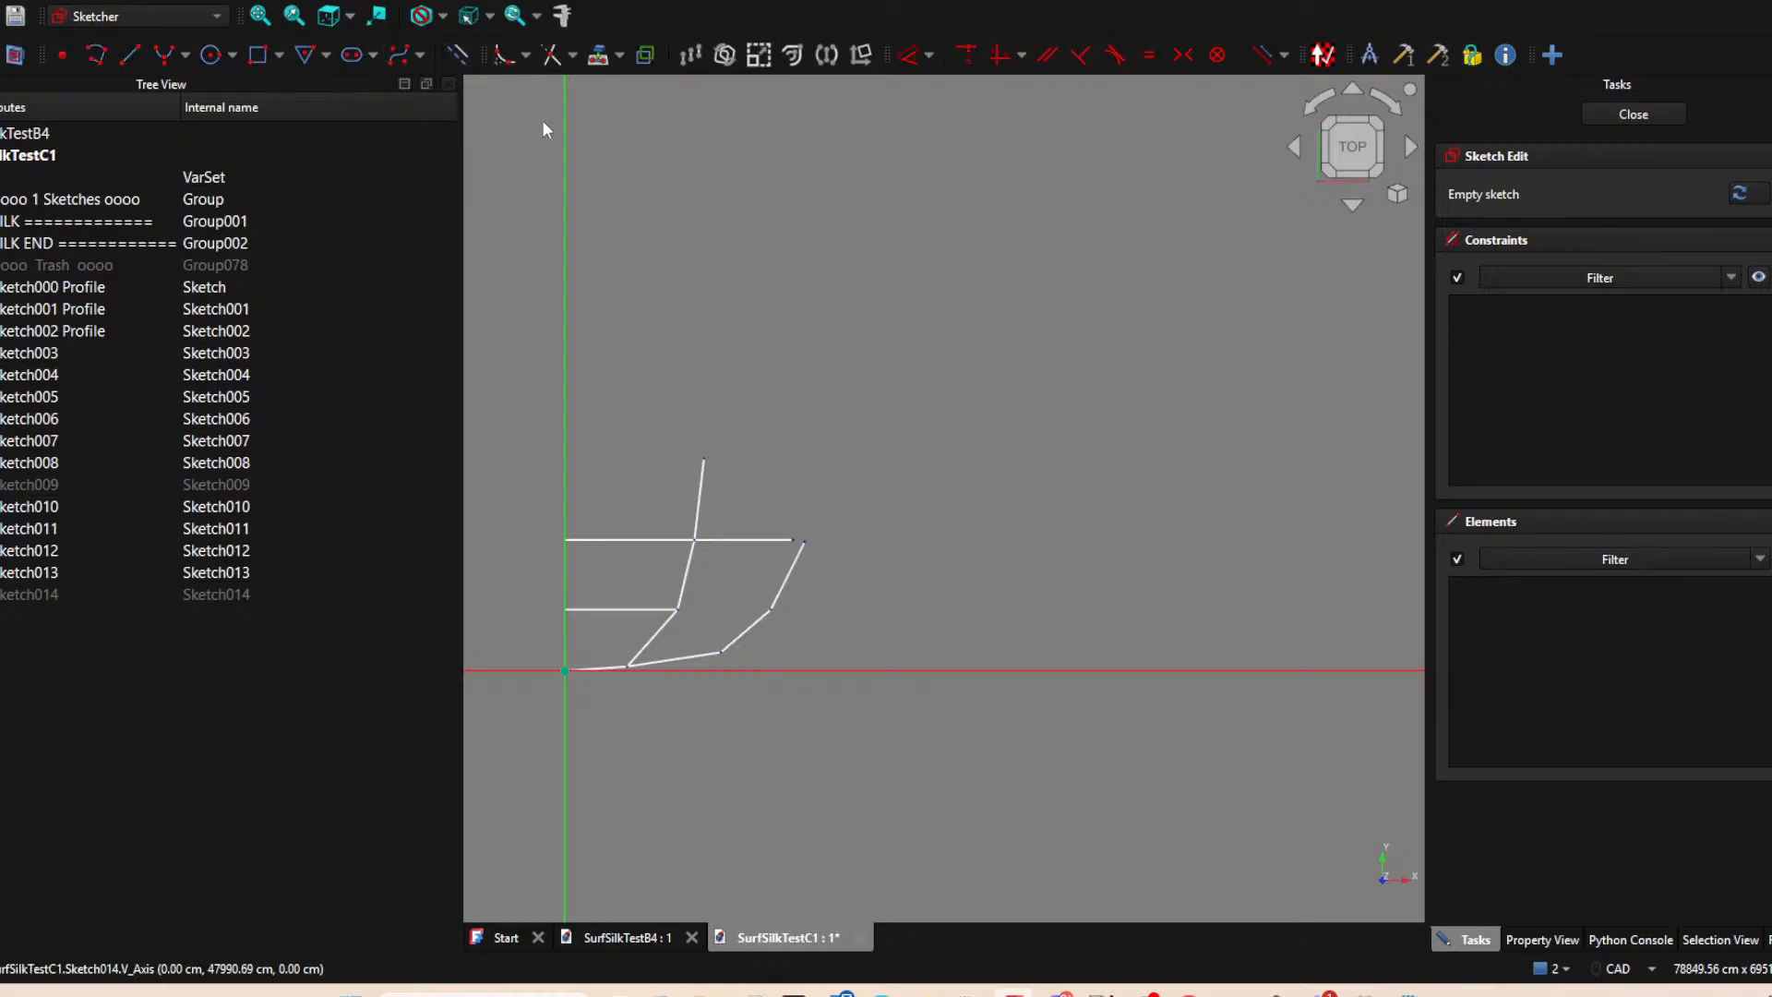
{"action": "left_click", "coordinate": [805, 542]}
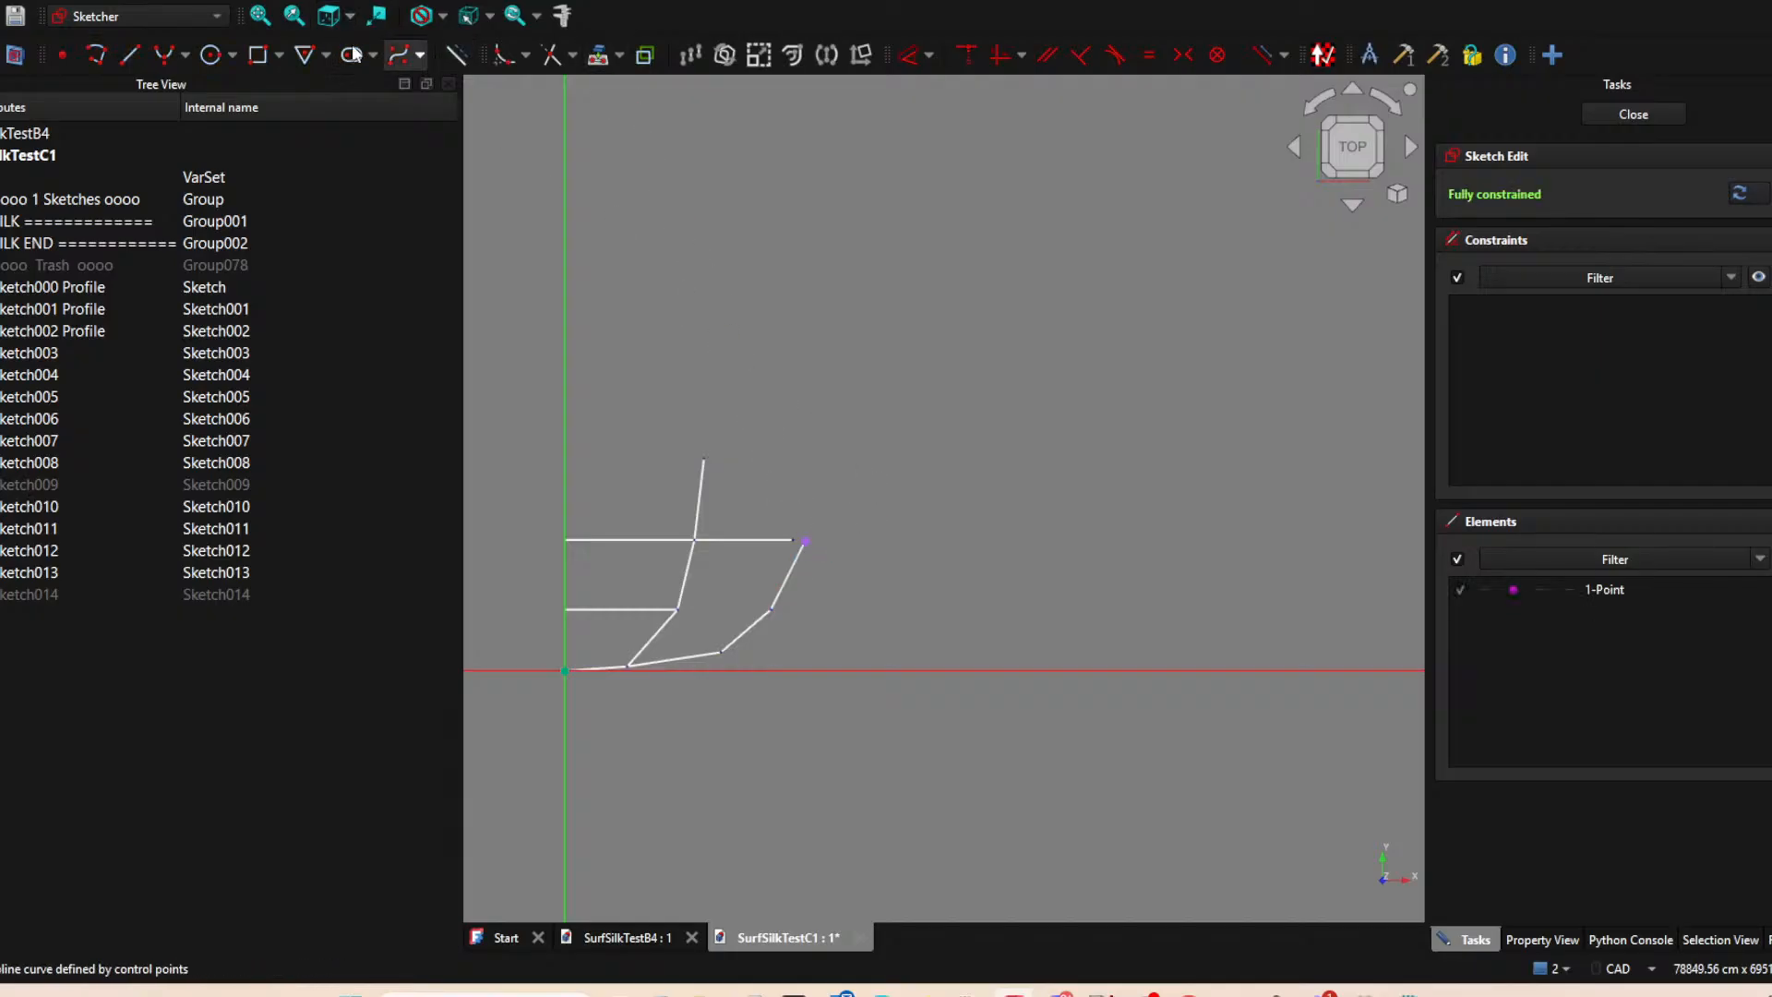
Draw a steep line from the projected point up to about Sketch006's top height and project Sketch006's upper end as a reference.
{"action": "left_click", "coordinate": [129, 54]}
{"action": "left_click", "coordinate": [805, 542]}
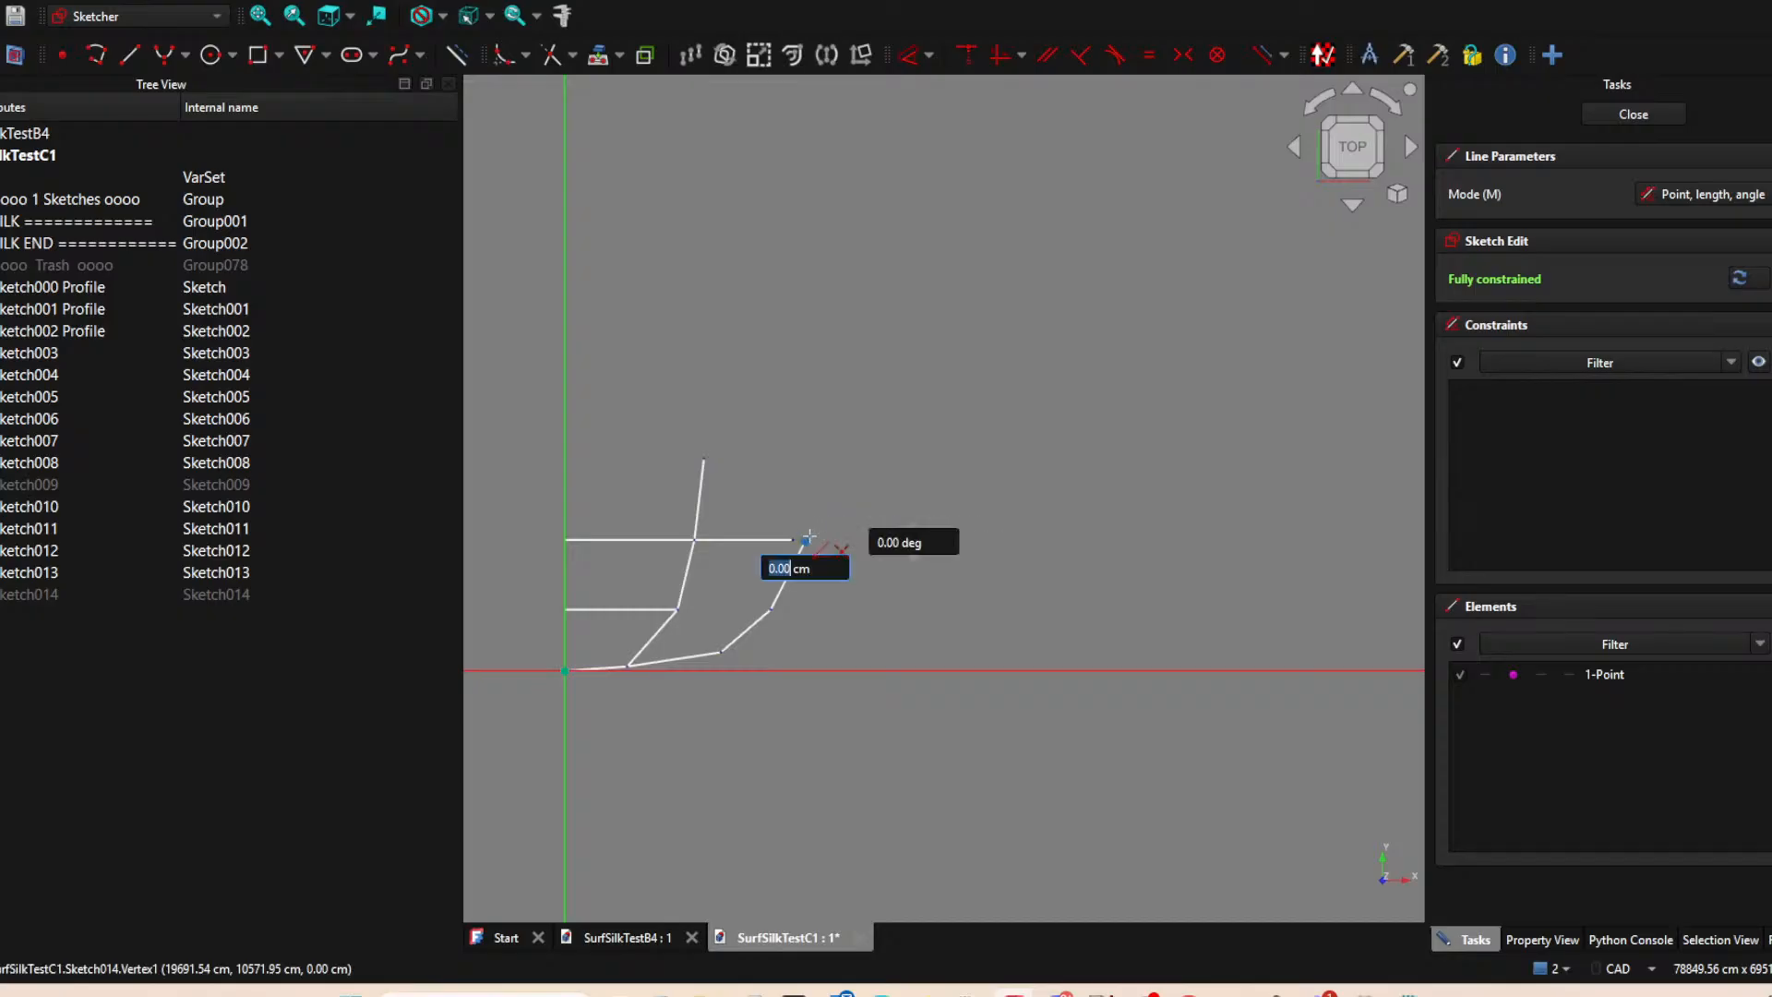
{"action": "left_click", "coordinate": [824, 463]}
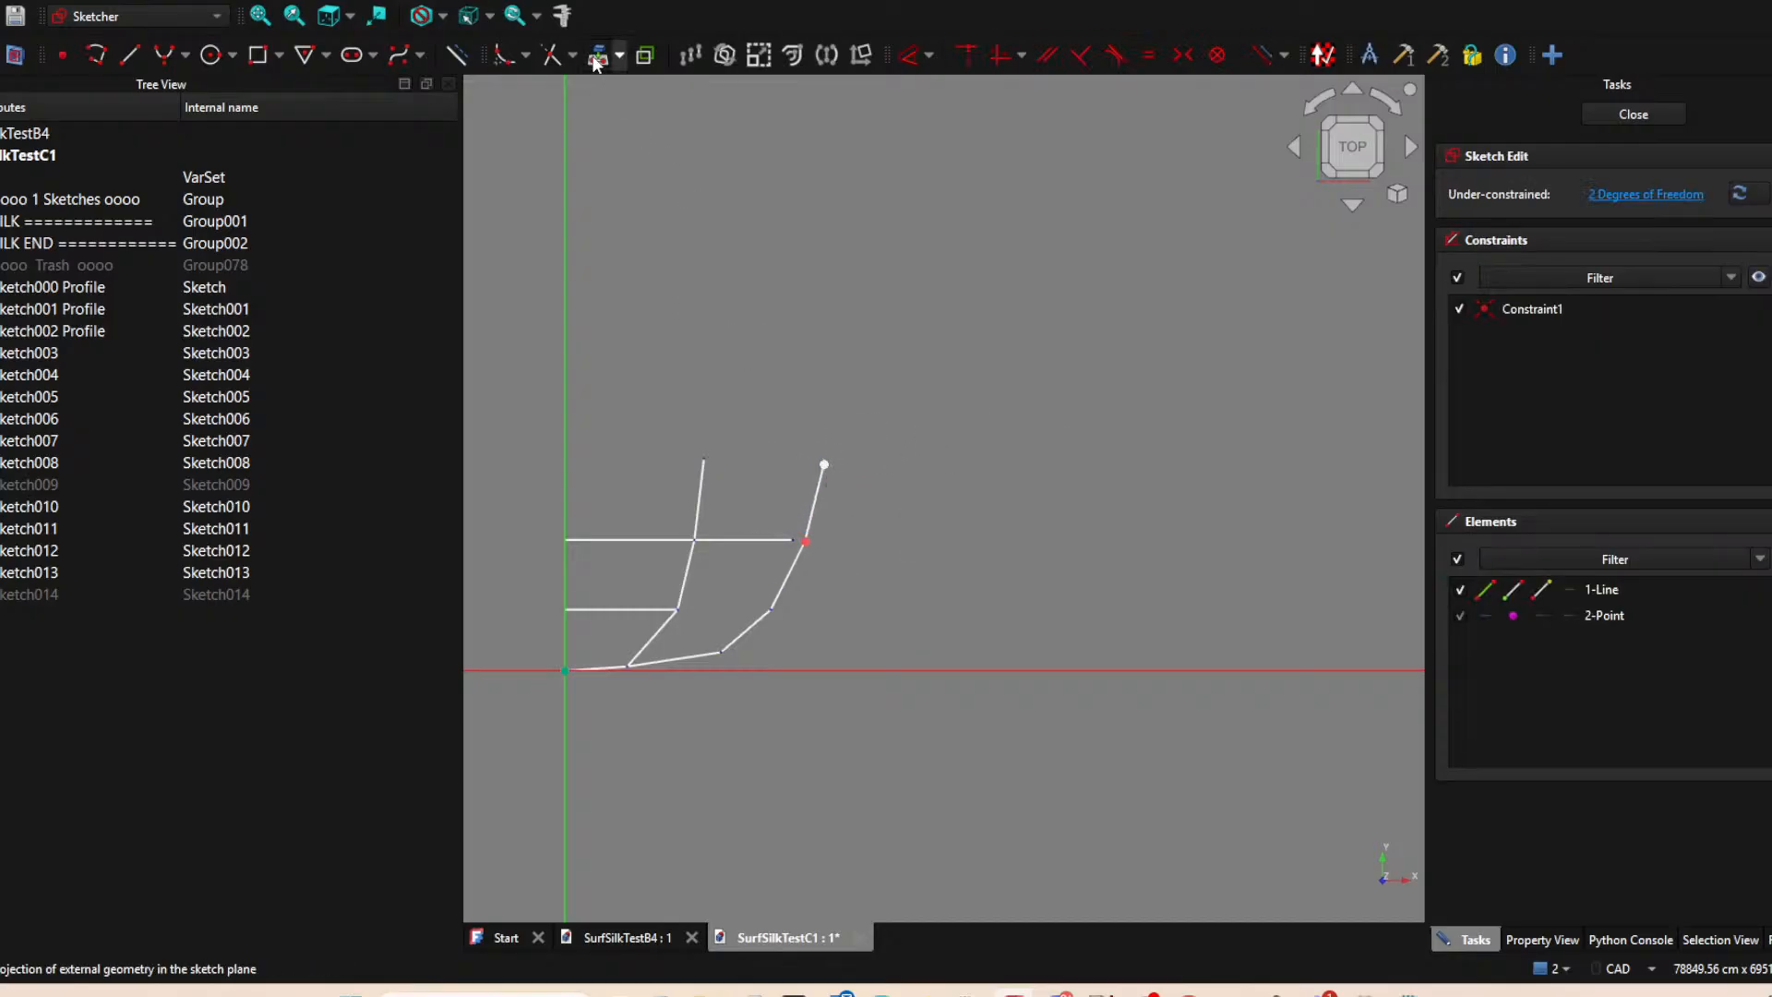
{"action": "key", "text": "g"}
{"action": "key", "text": "y"}
{"action": "left_click", "coordinate": [704, 458]}
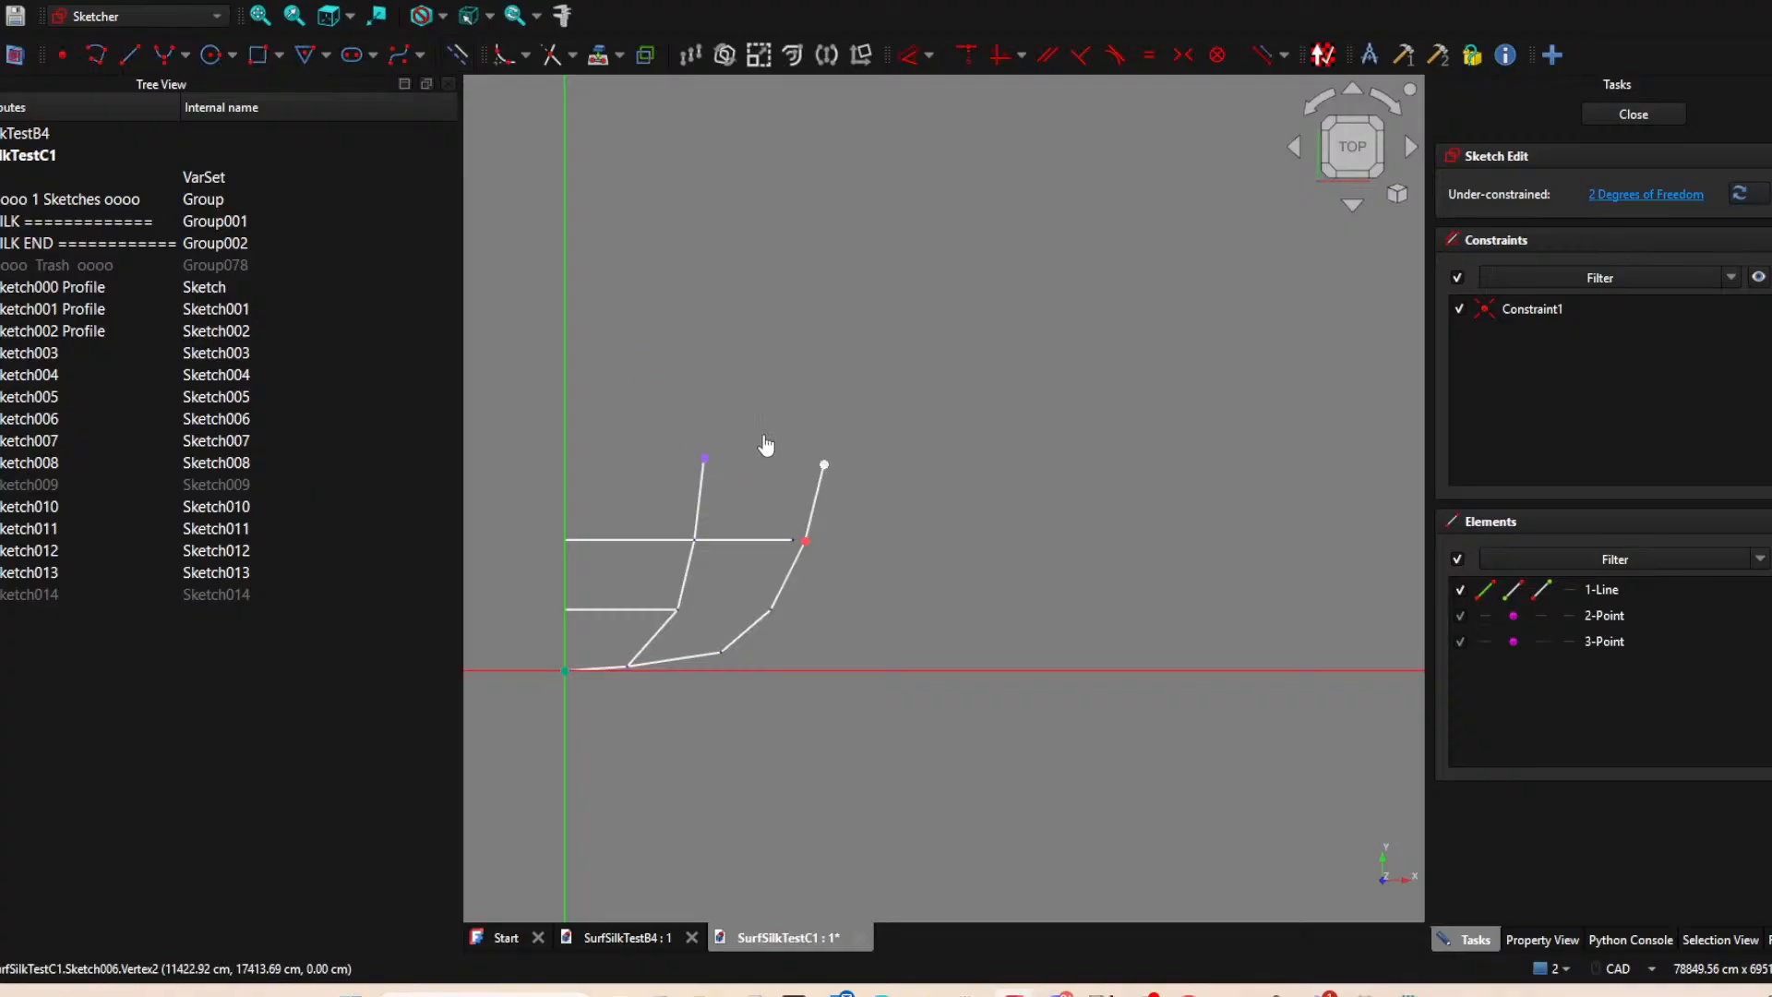
Constrain the new line's upper end horizontally to Sketch006's projected end, nudge it slightly outward and finish the sketch.
{"action": "left_click", "coordinate": [824, 464]}
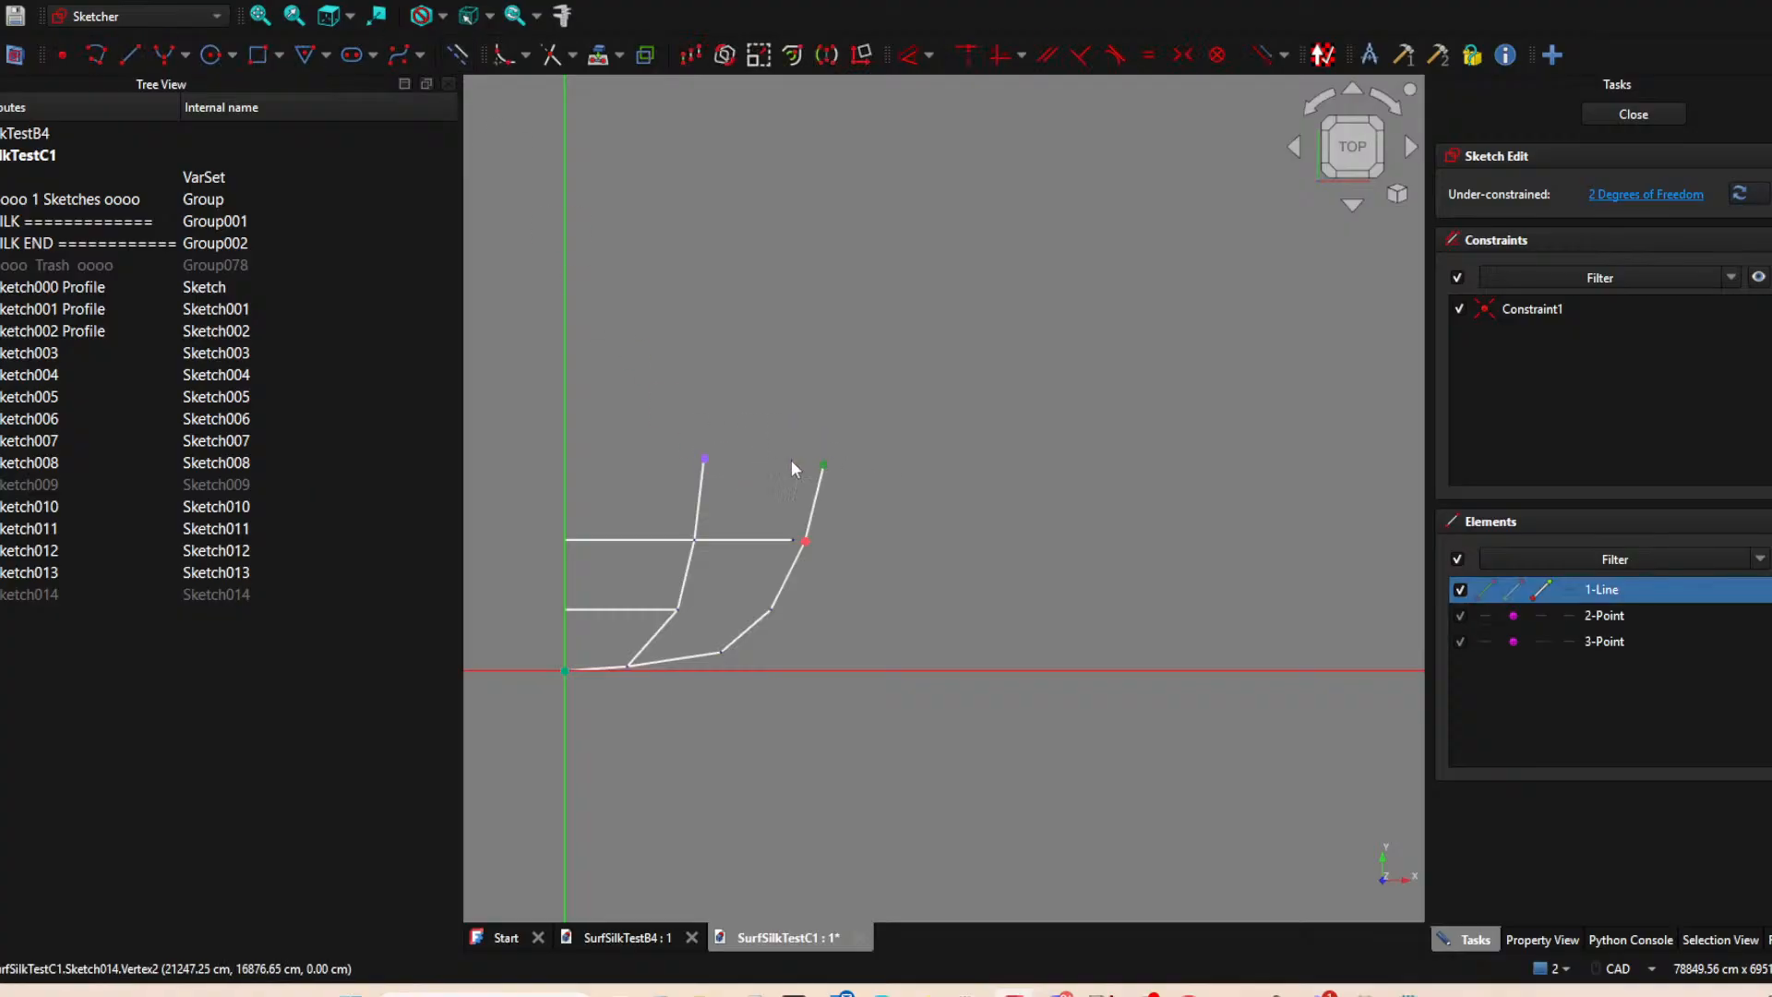
{"action": "left_click", "coordinate": [704, 458]}
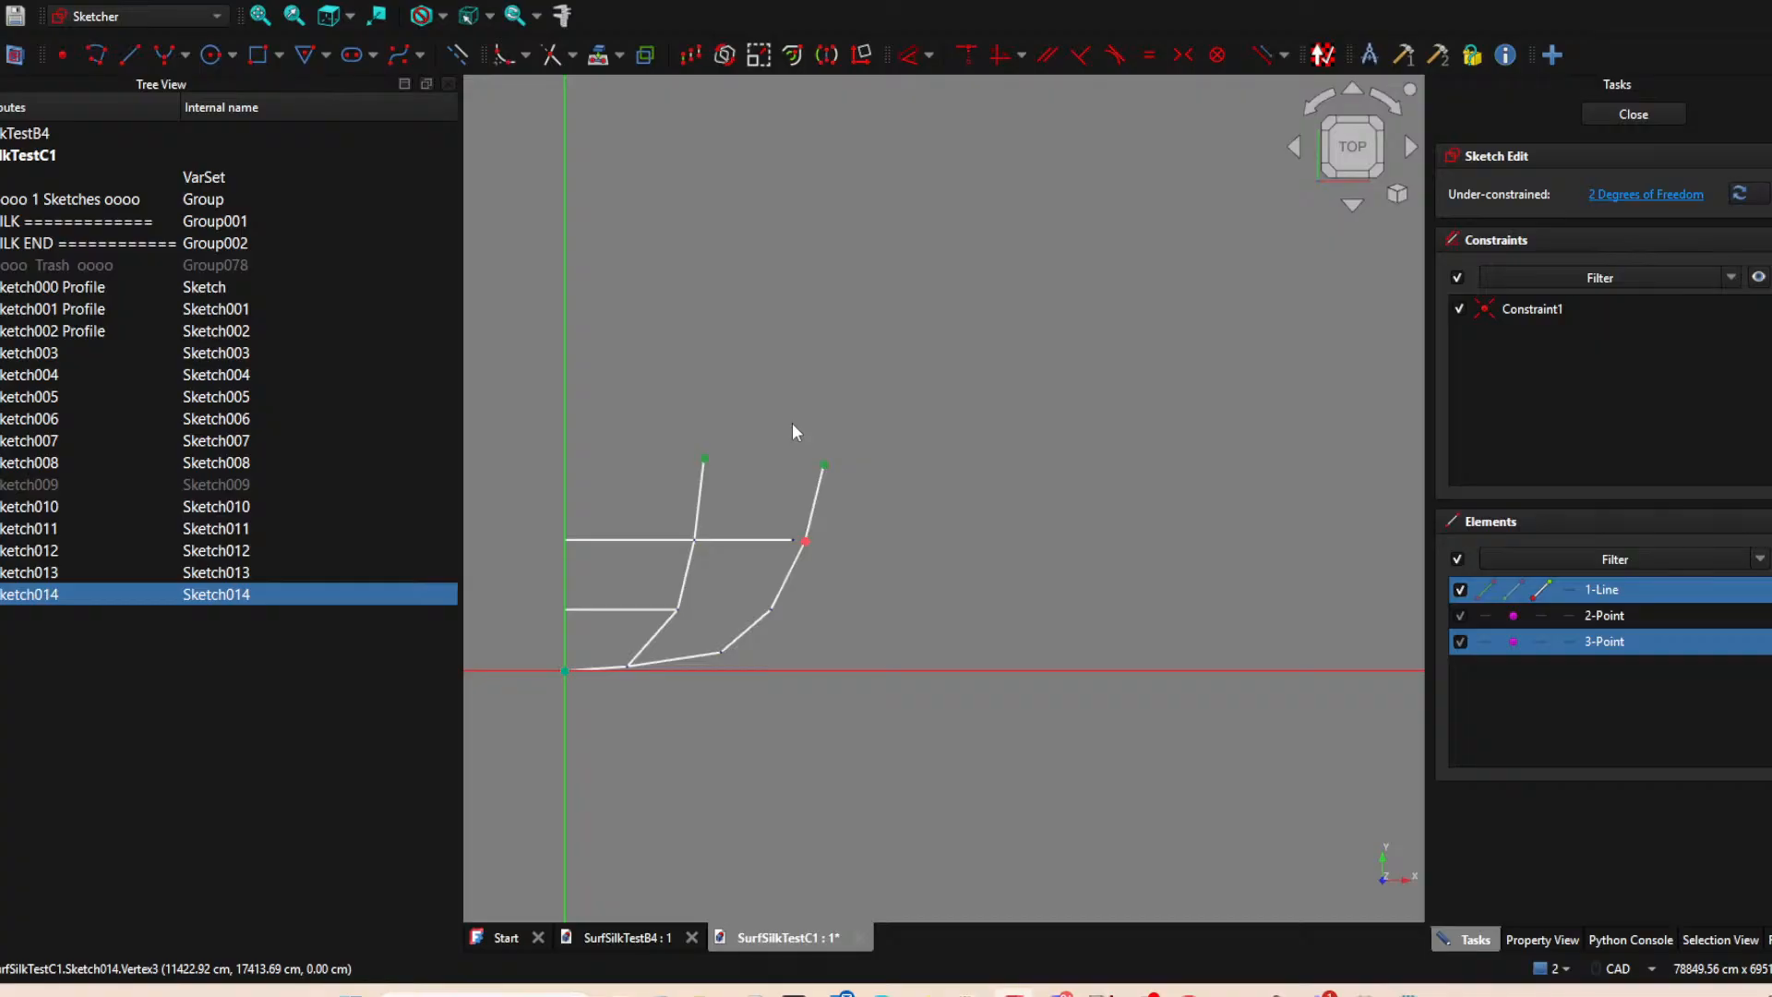
{"action": "key", "text": "h"}
{"action": "left_click", "coordinate": [1029, 406]}
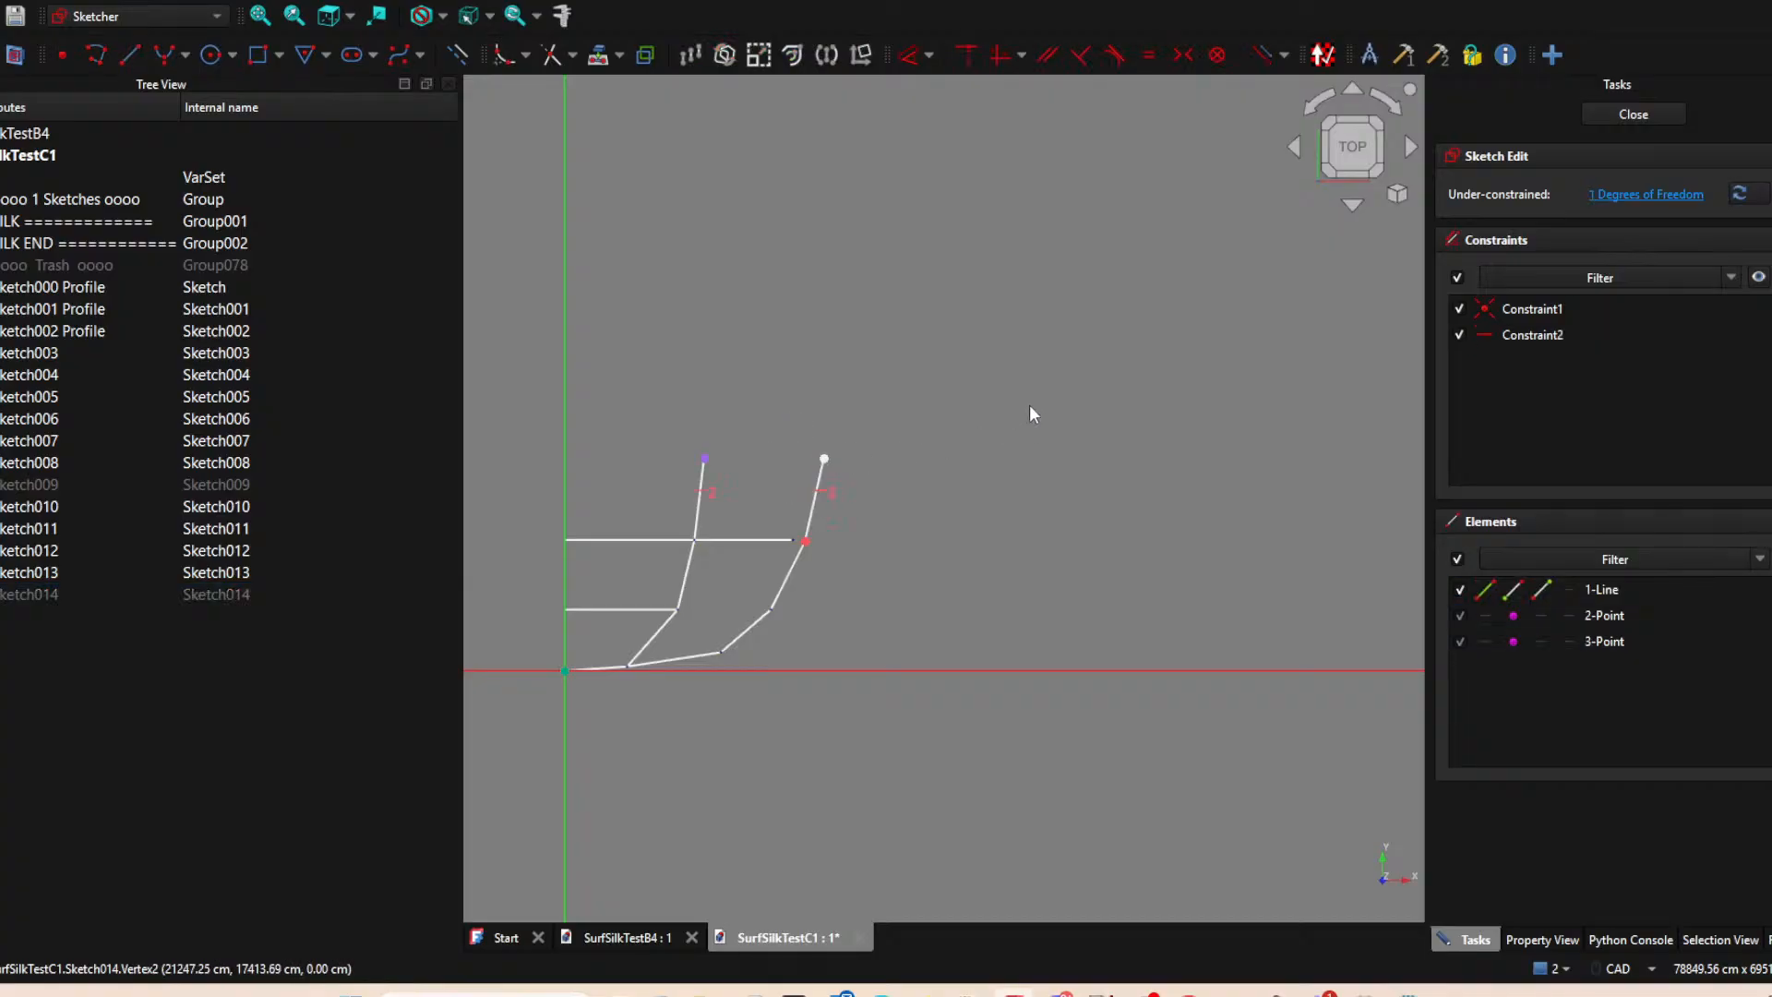
{"action": "left_click_drag", "start_coordinate": [827, 458], "coordinate": [827, 458]}
{"action": "left_click", "coordinate": [1633, 114]}
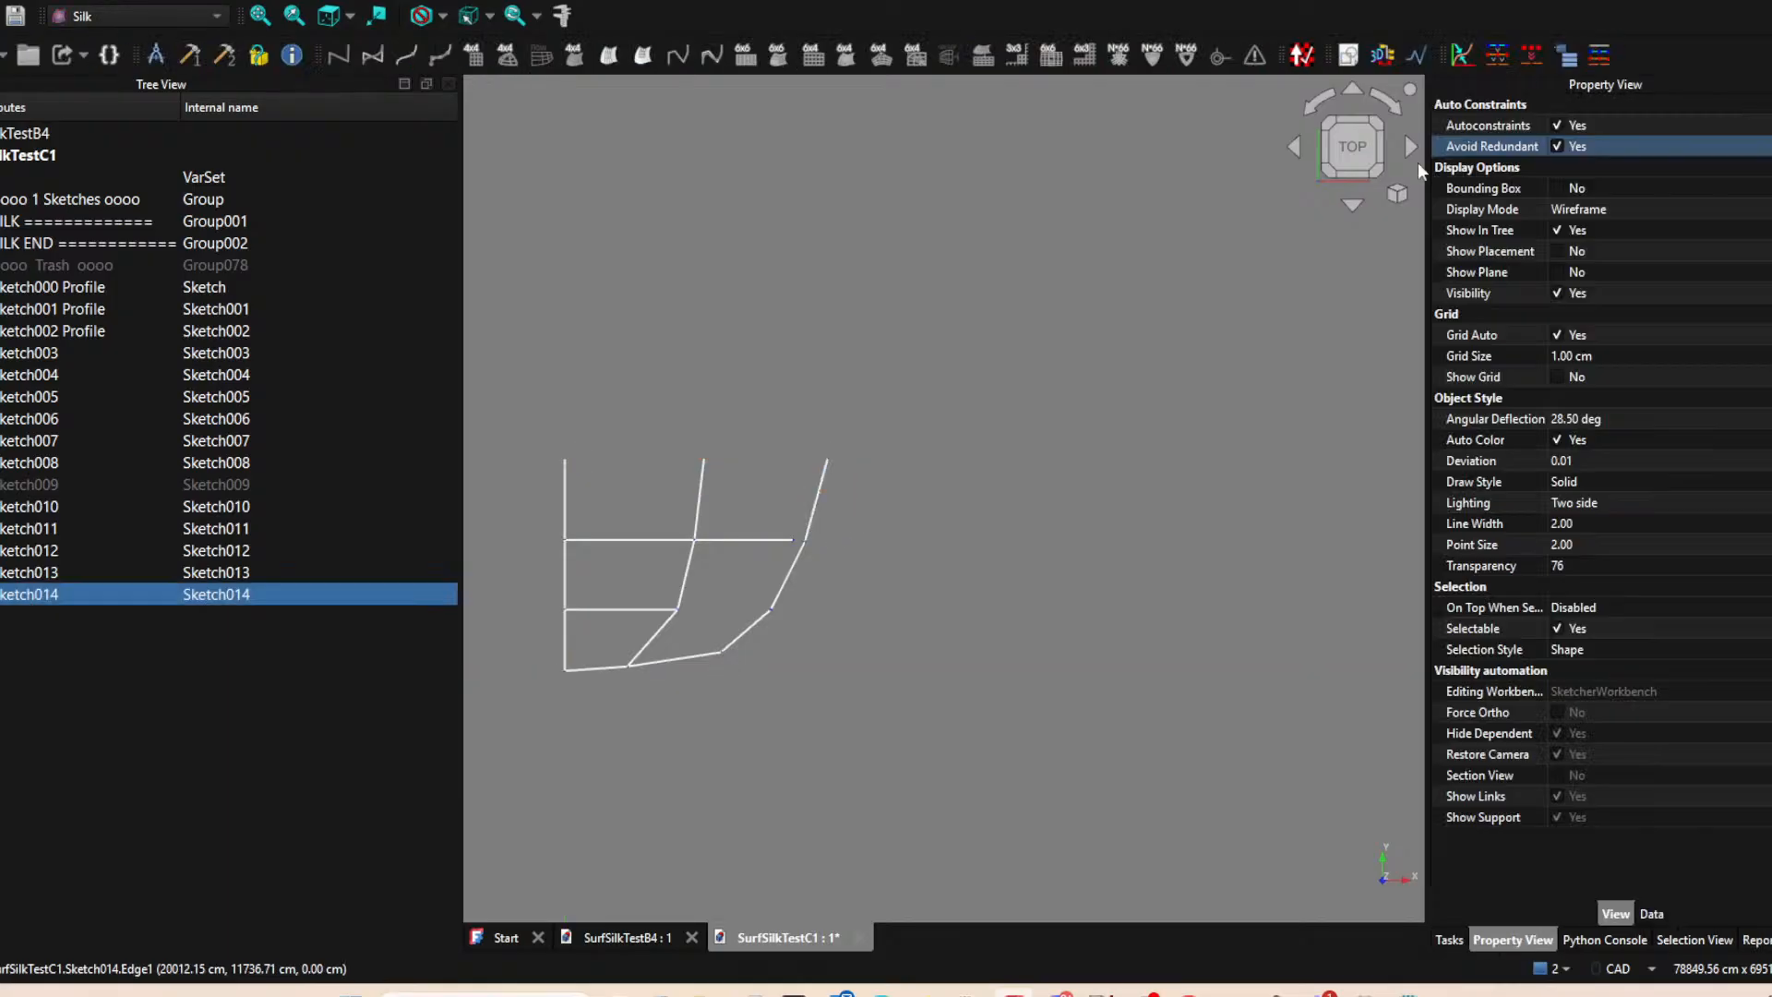
Reopen Sketch012, the second cell's upper horizontal line, for editing.
{"action": "left_click", "coordinate": [744, 539]}
{"action": "double_click", "coordinate": [218, 551]}
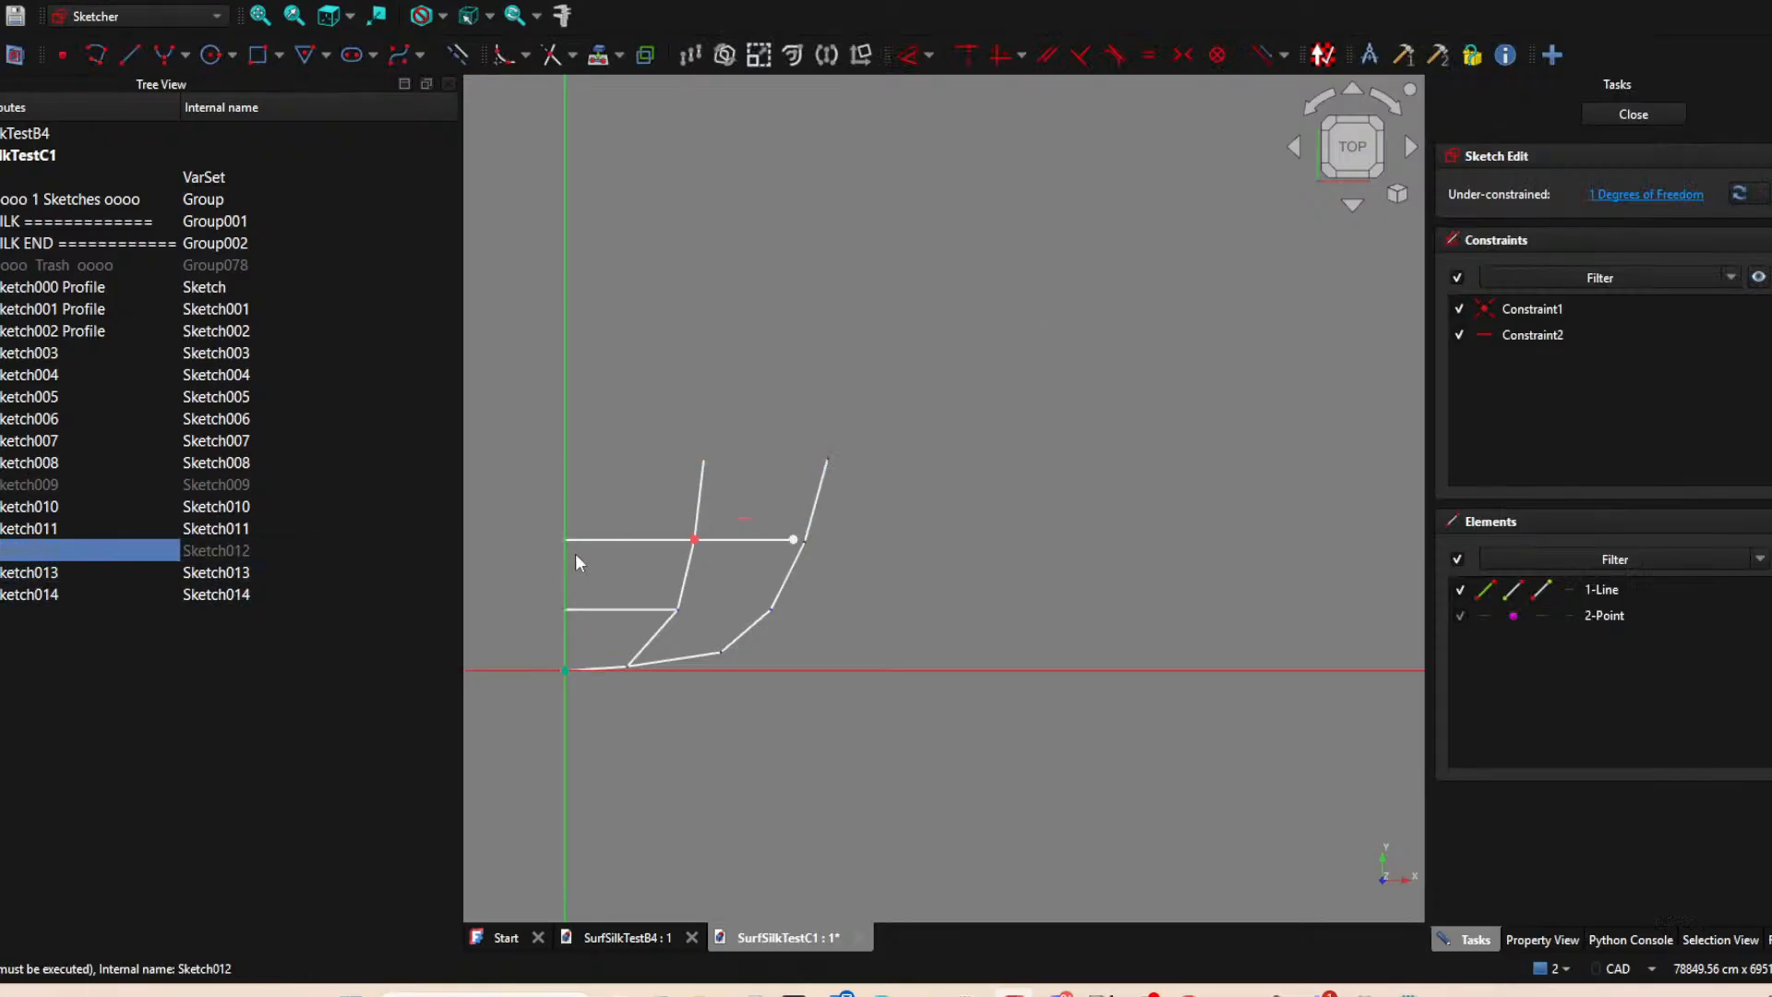
{"action": "left_click", "coordinate": [598, 55]}
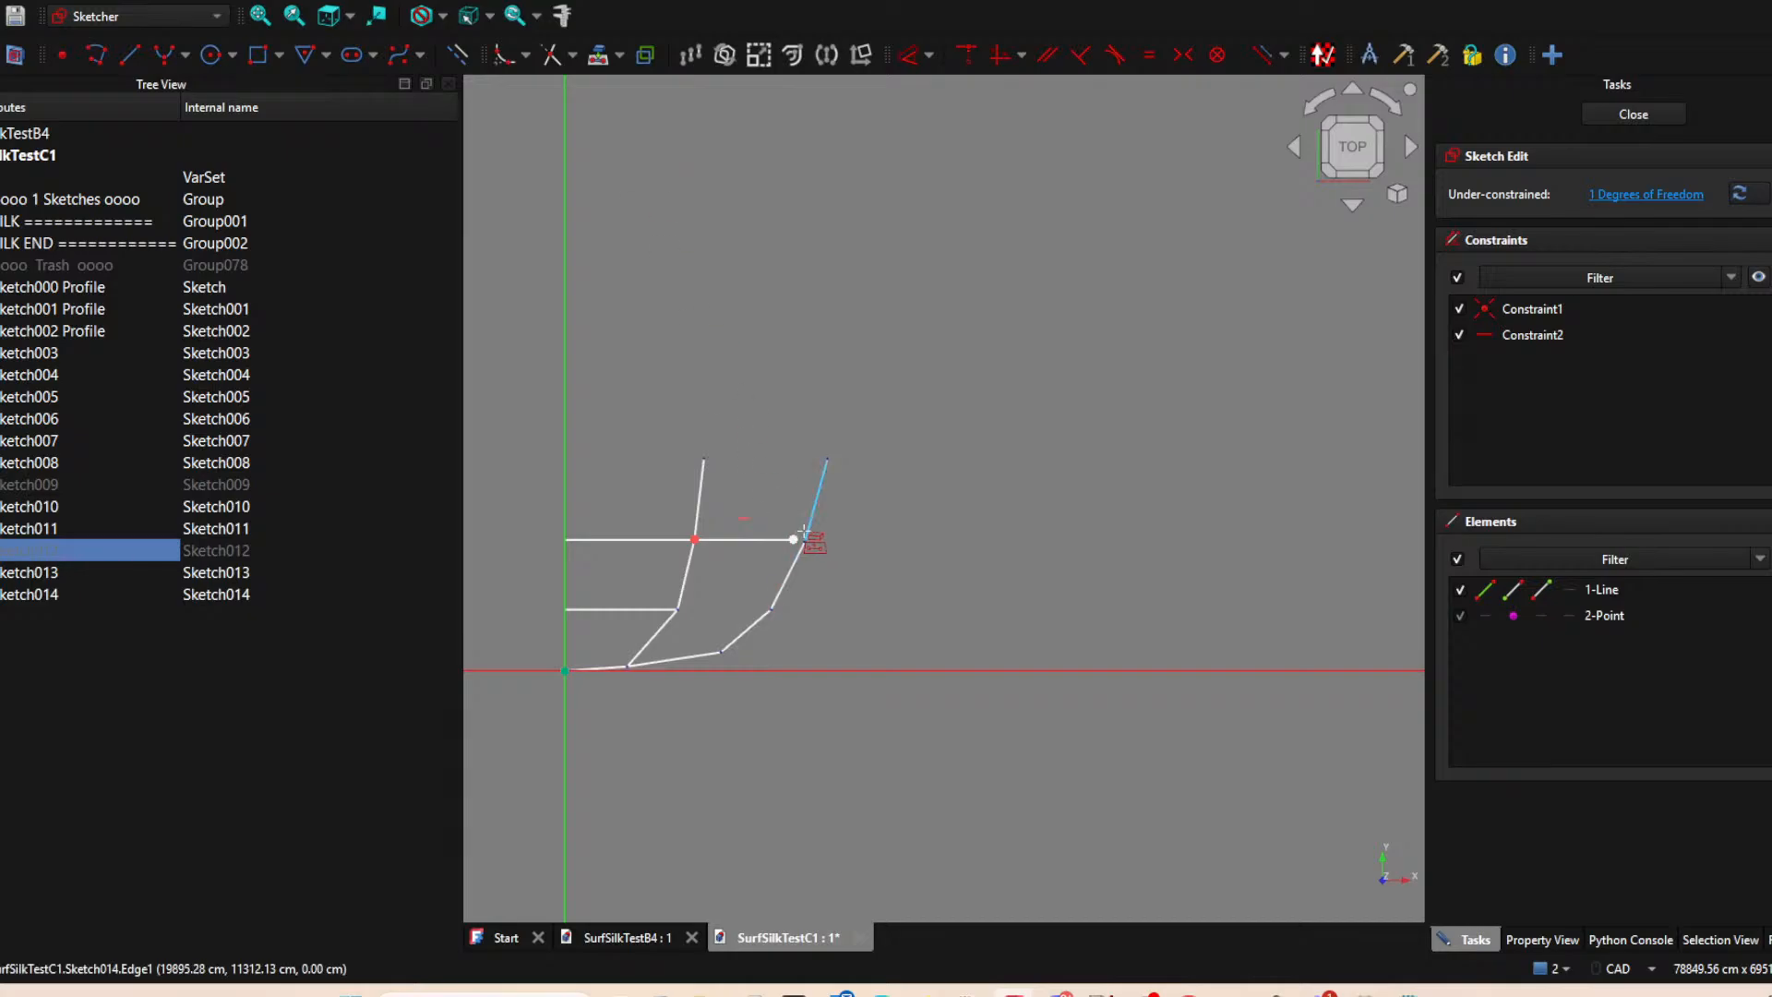
{"action": "key", "text": "Escape"}
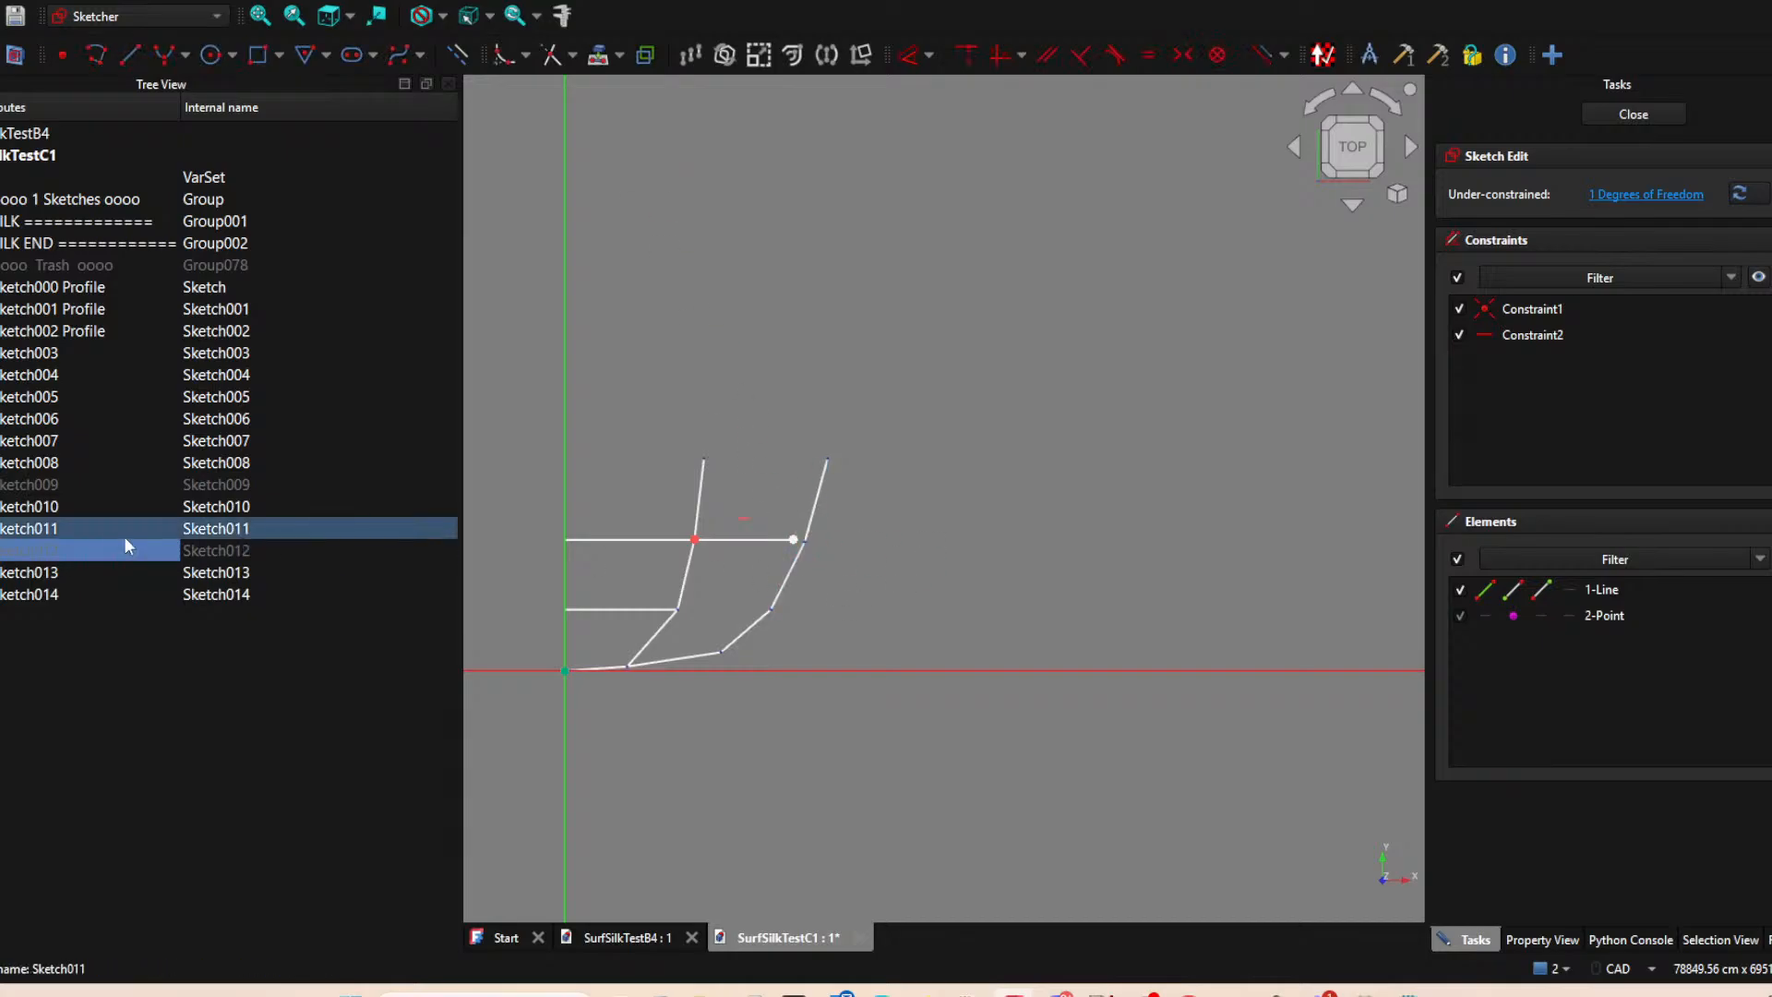
Identify the sketch that covers Sketch014's lower end and hide that sketch, Sketch013, while Sketch012 stays open.
{"action": "left_click", "coordinate": [795, 574]}
{"action": "left_click", "coordinate": [126, 437]}
{"action": "left_click", "coordinate": [120, 376]}
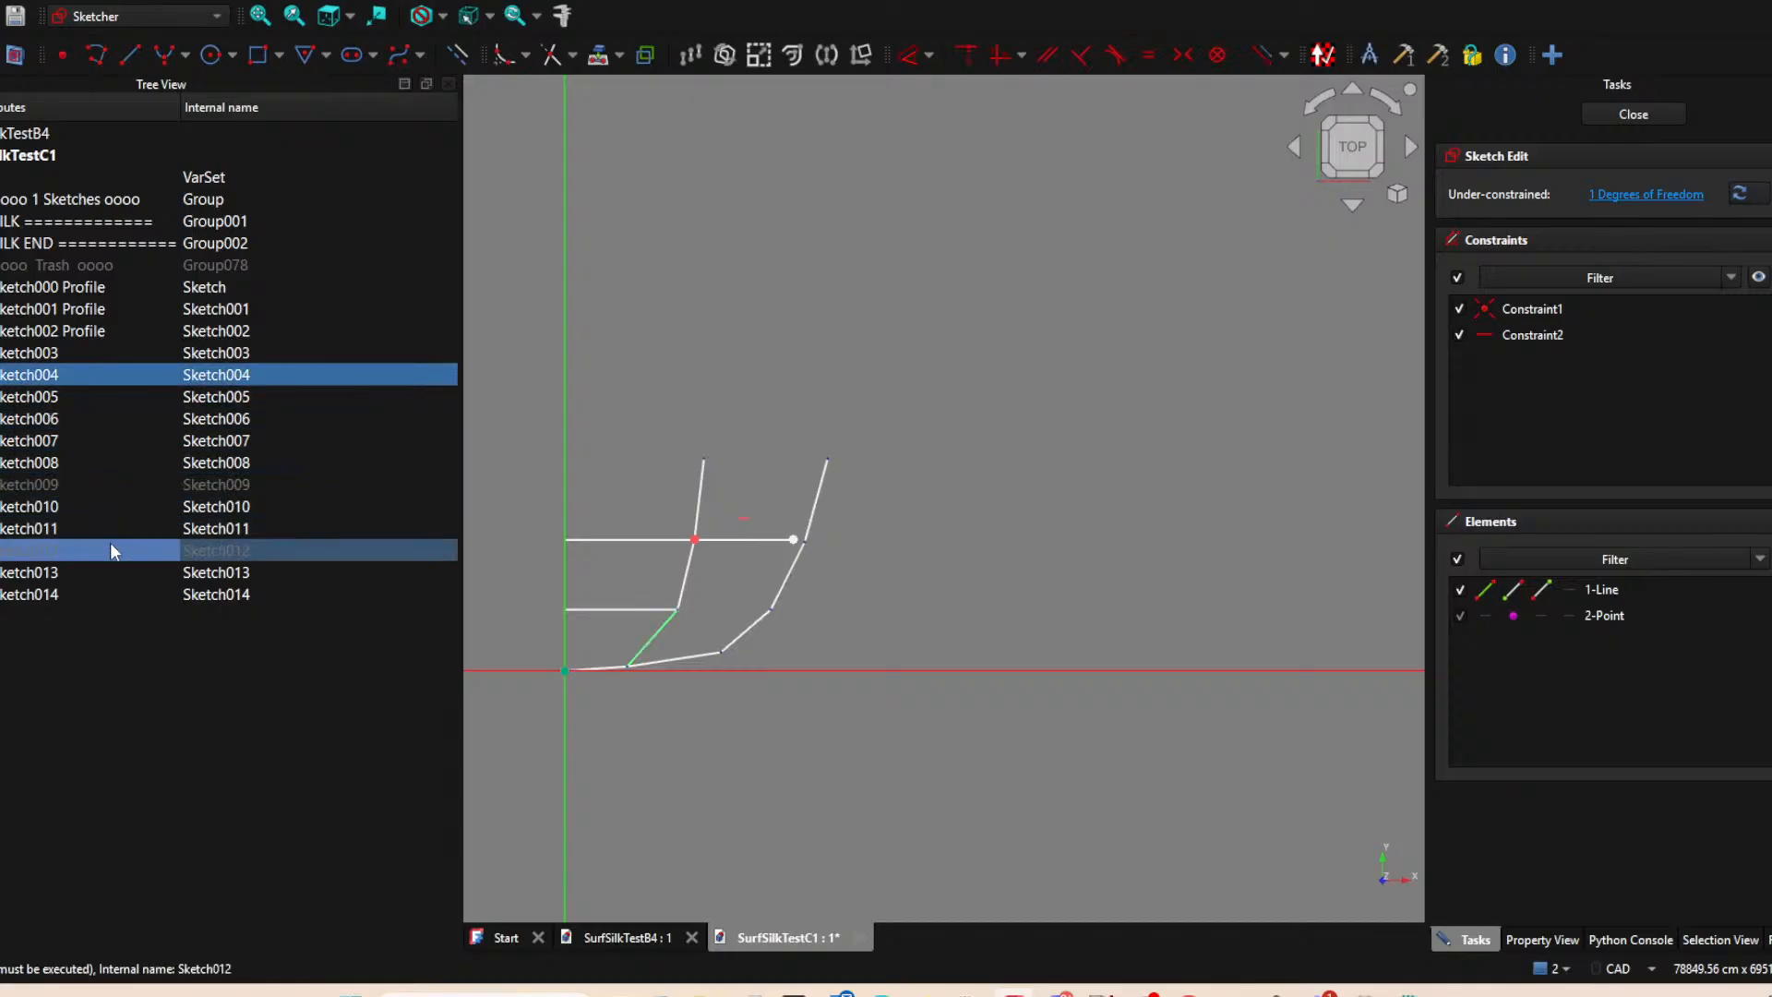
{"action": "left_click", "coordinate": [92, 506]}
{"action": "left_click", "coordinate": [86, 528]}
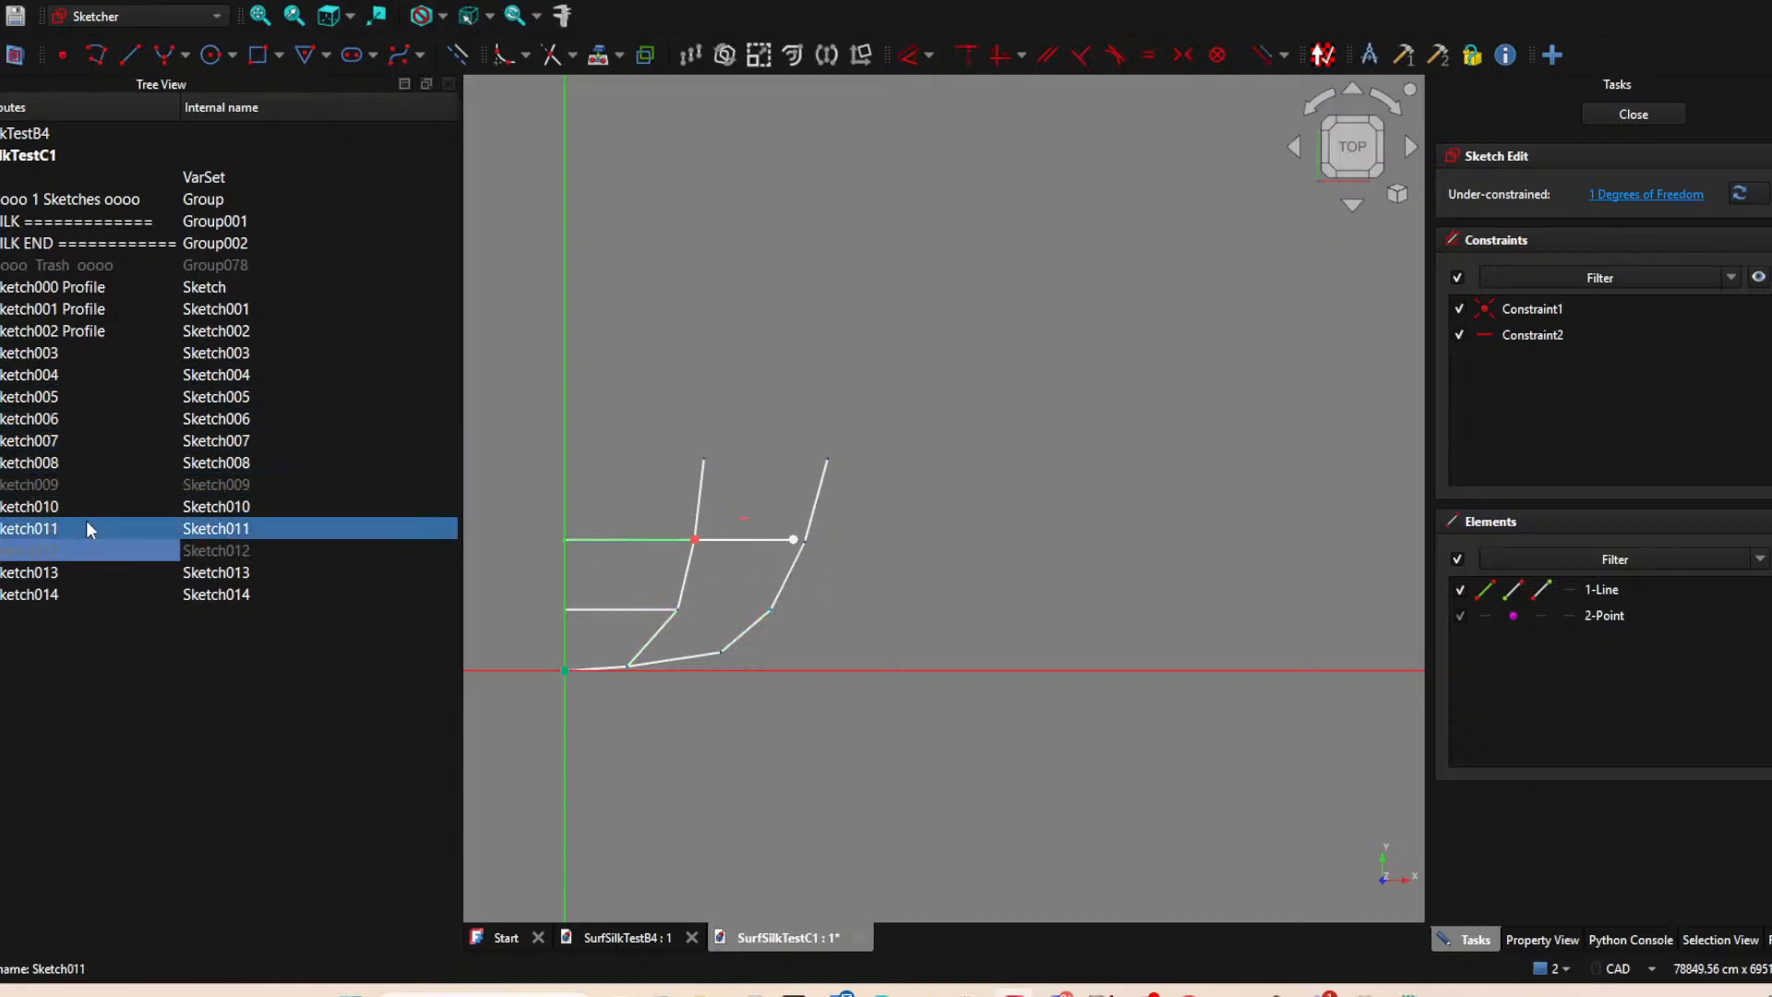
{"action": "left_click", "coordinate": [86, 569]}
{"action": "key", "text": "space"}
{"action": "left_click", "coordinate": [747, 504]}
Project Sketch014's lower end into Sketch012, try joining the horizontal line's outer end to it and undo the joining constraint.
{"action": "left_click", "coordinate": [598, 55]}
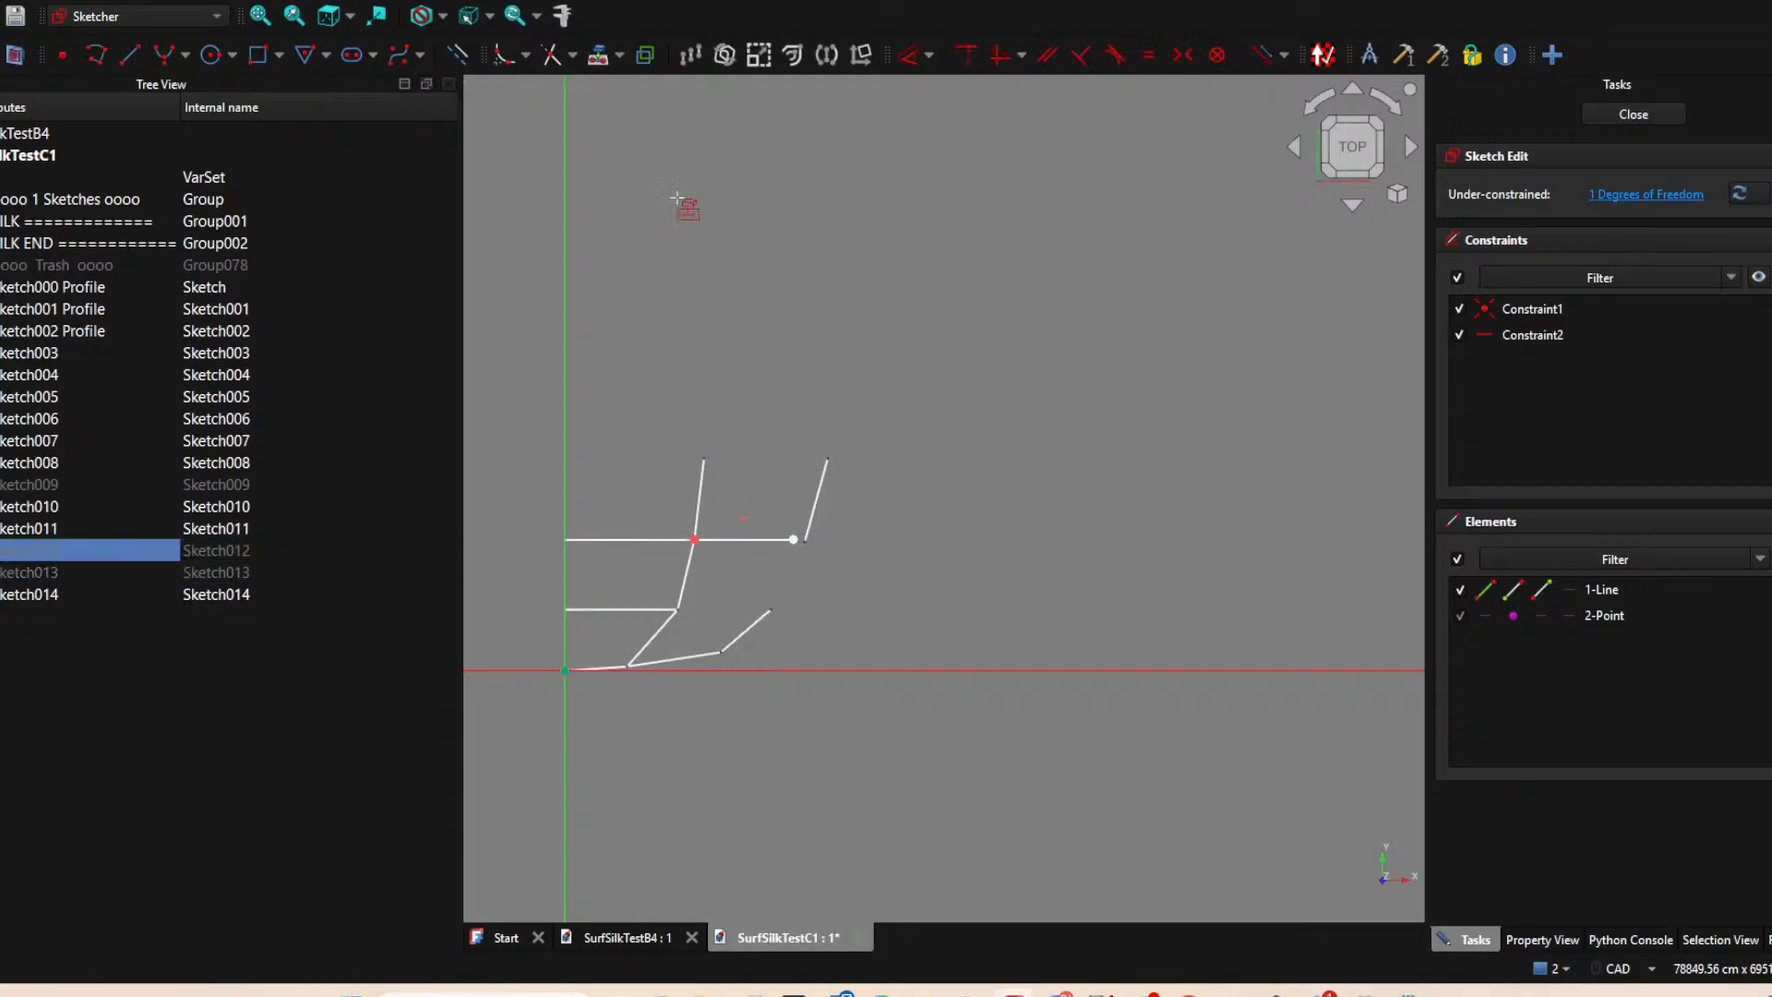
{"action": "left_click", "coordinate": [793, 539]}
{"action": "left_click", "coordinate": [806, 541]}
{"action": "right_click", "coordinate": [871, 555]}
{"action": "left_click", "coordinate": [860, 557]}
{"action": "key", "text": "ctrl+z"}
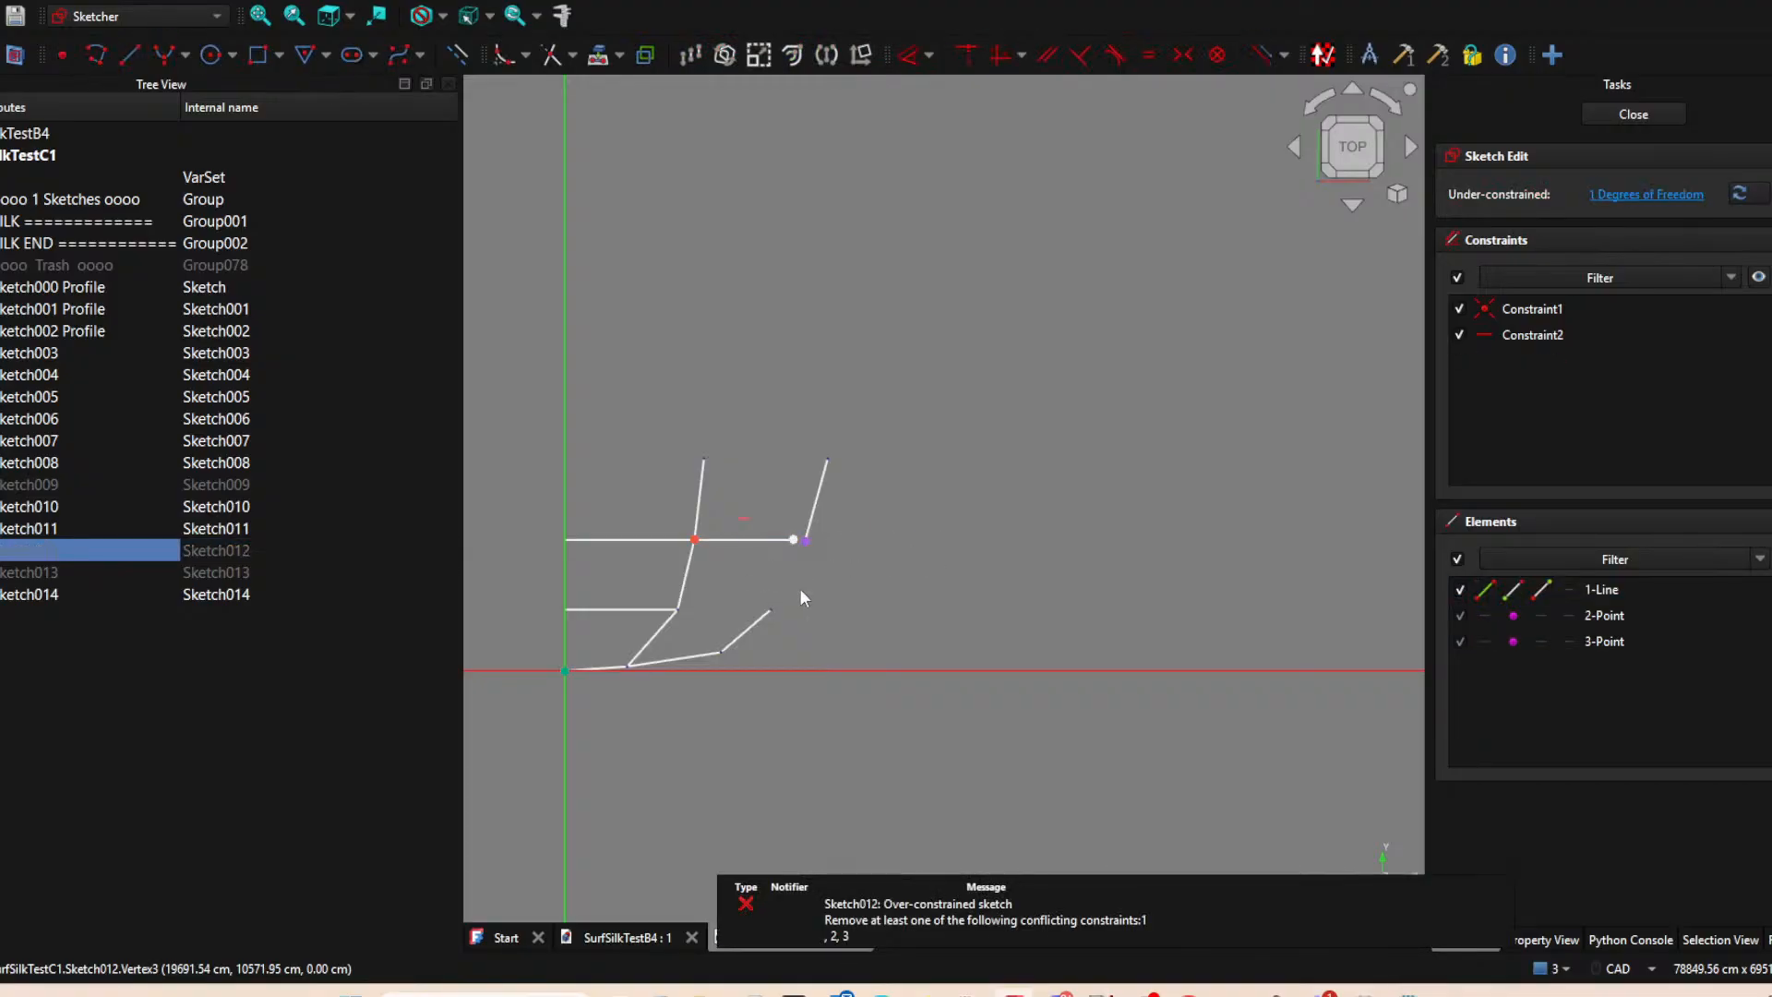
Apply a coincident constraint between Sketch012's outer line end and the projected point again, and close the sketch.
{"action": "left_click", "coordinate": [794, 542]}
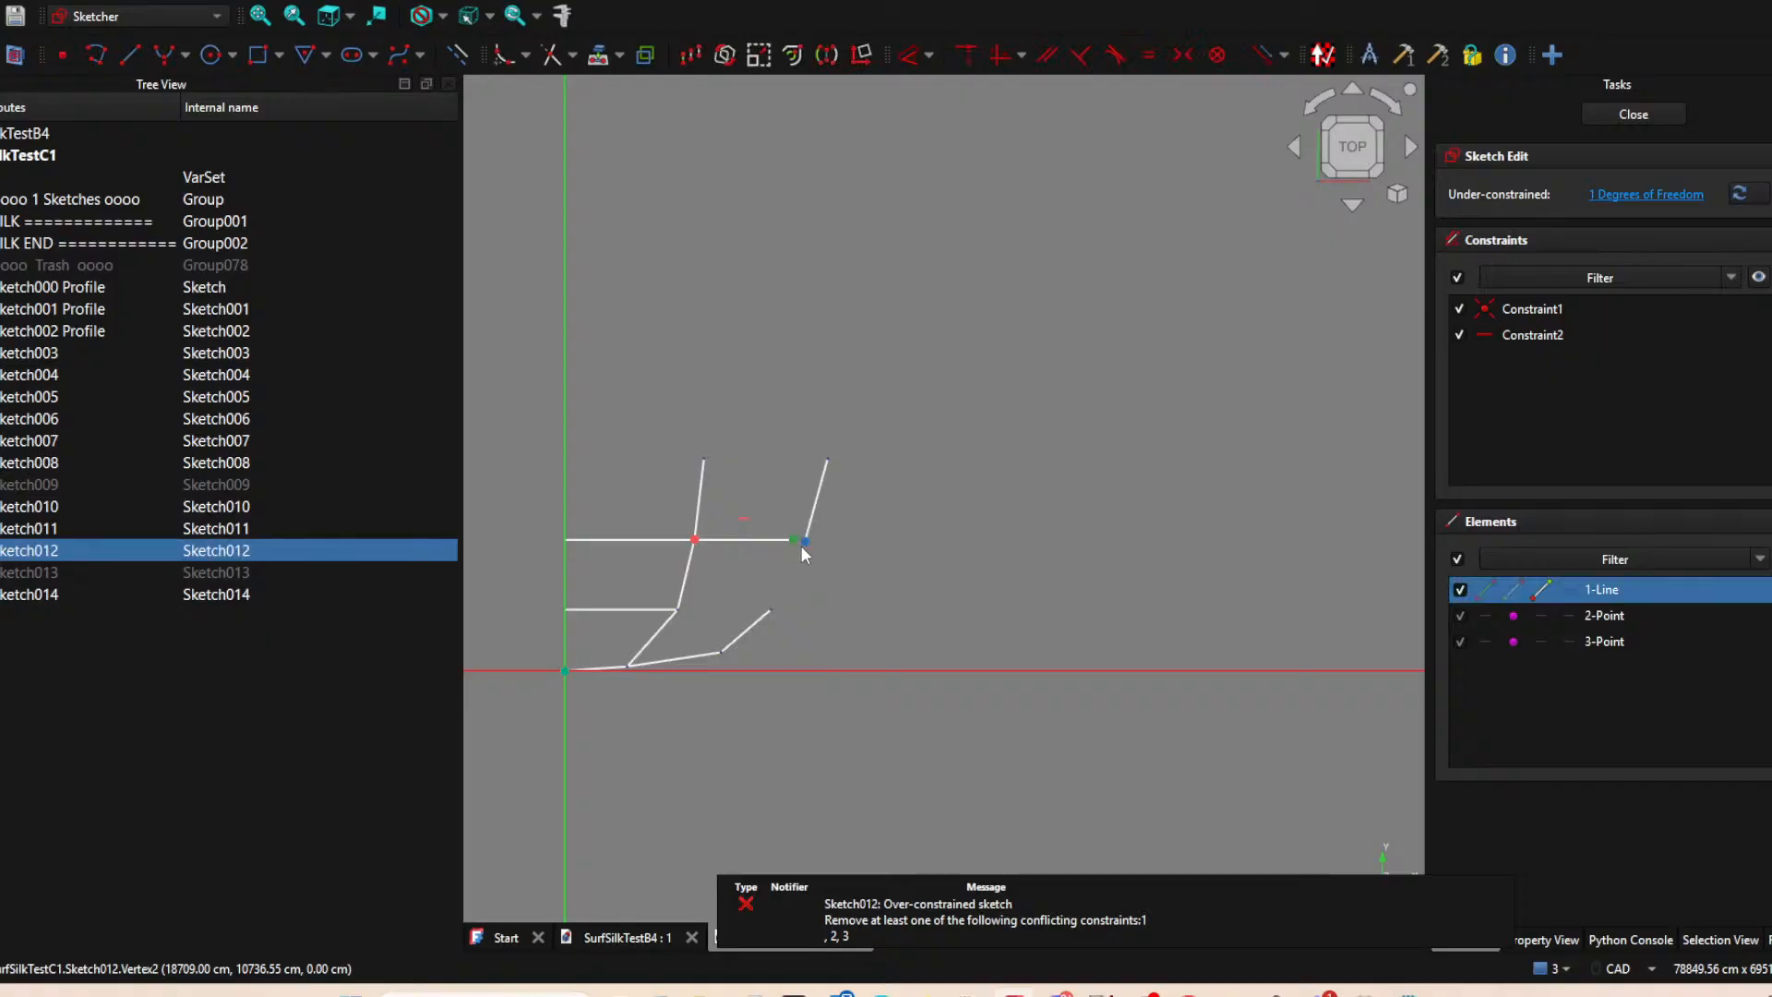
{"action": "left_click", "coordinate": [805, 543]}
{"action": "key", "text": "c"}
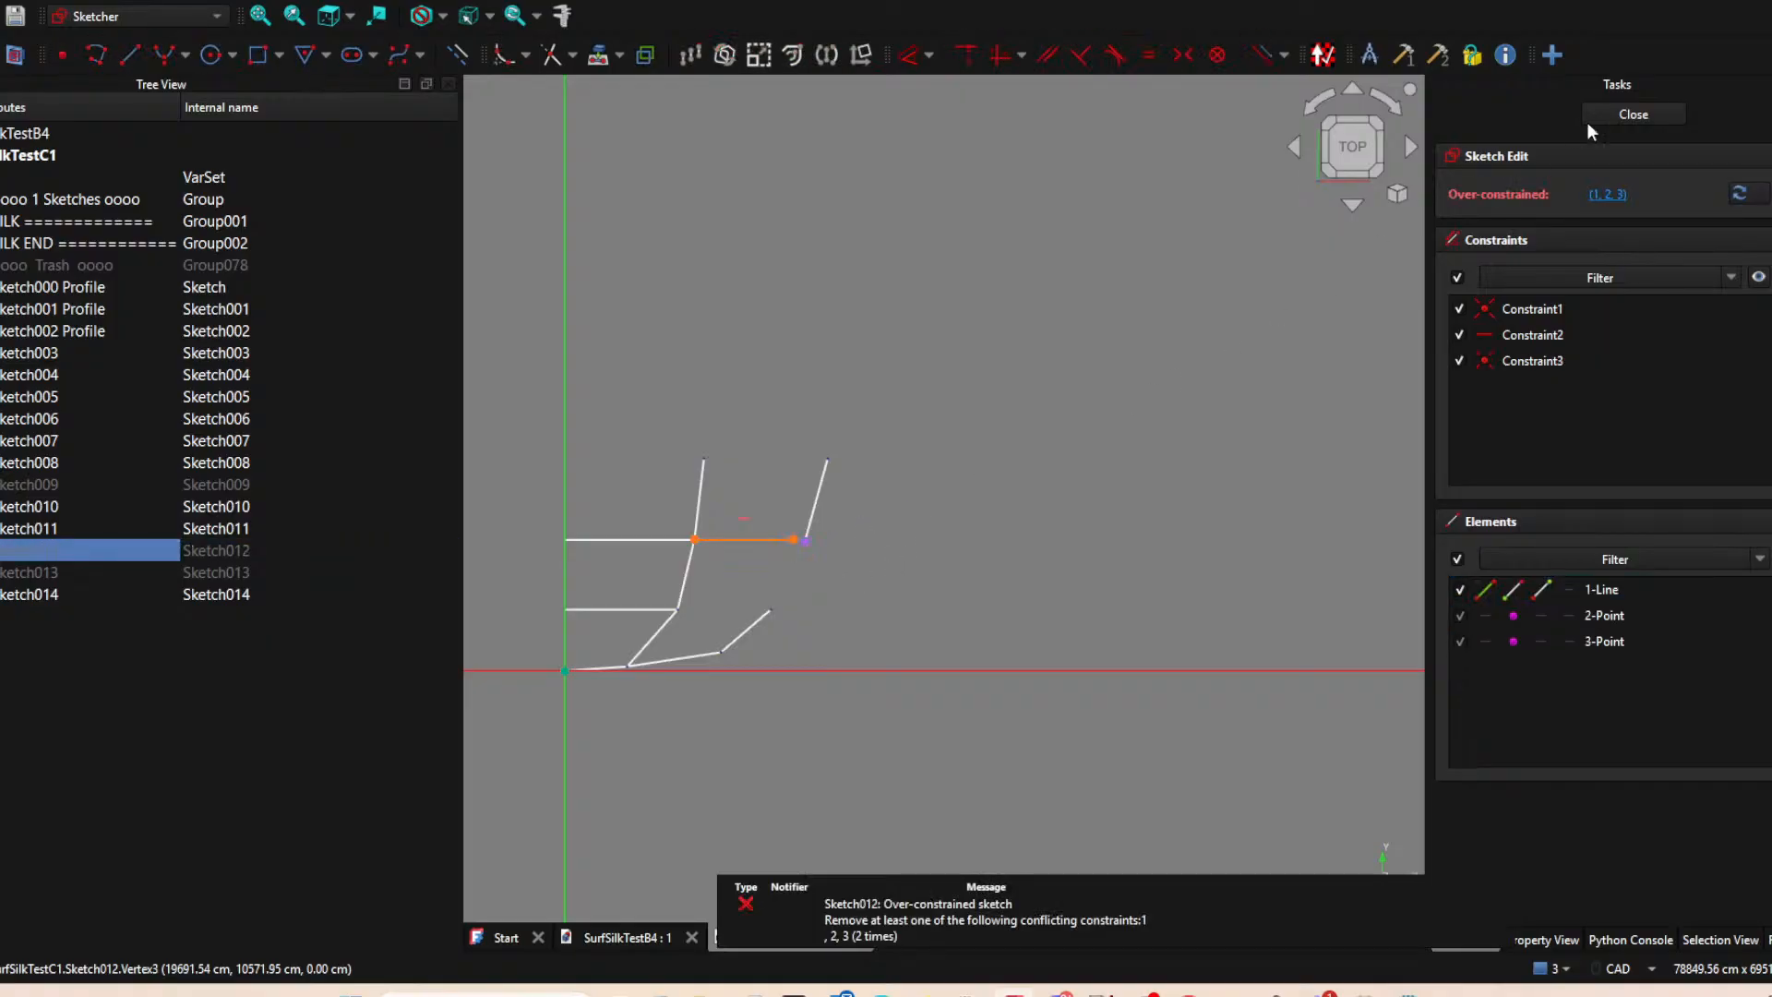
{"action": "scroll", "coordinate": [761, 541], "scroll_direction": "up", "scroll_amount": 4}
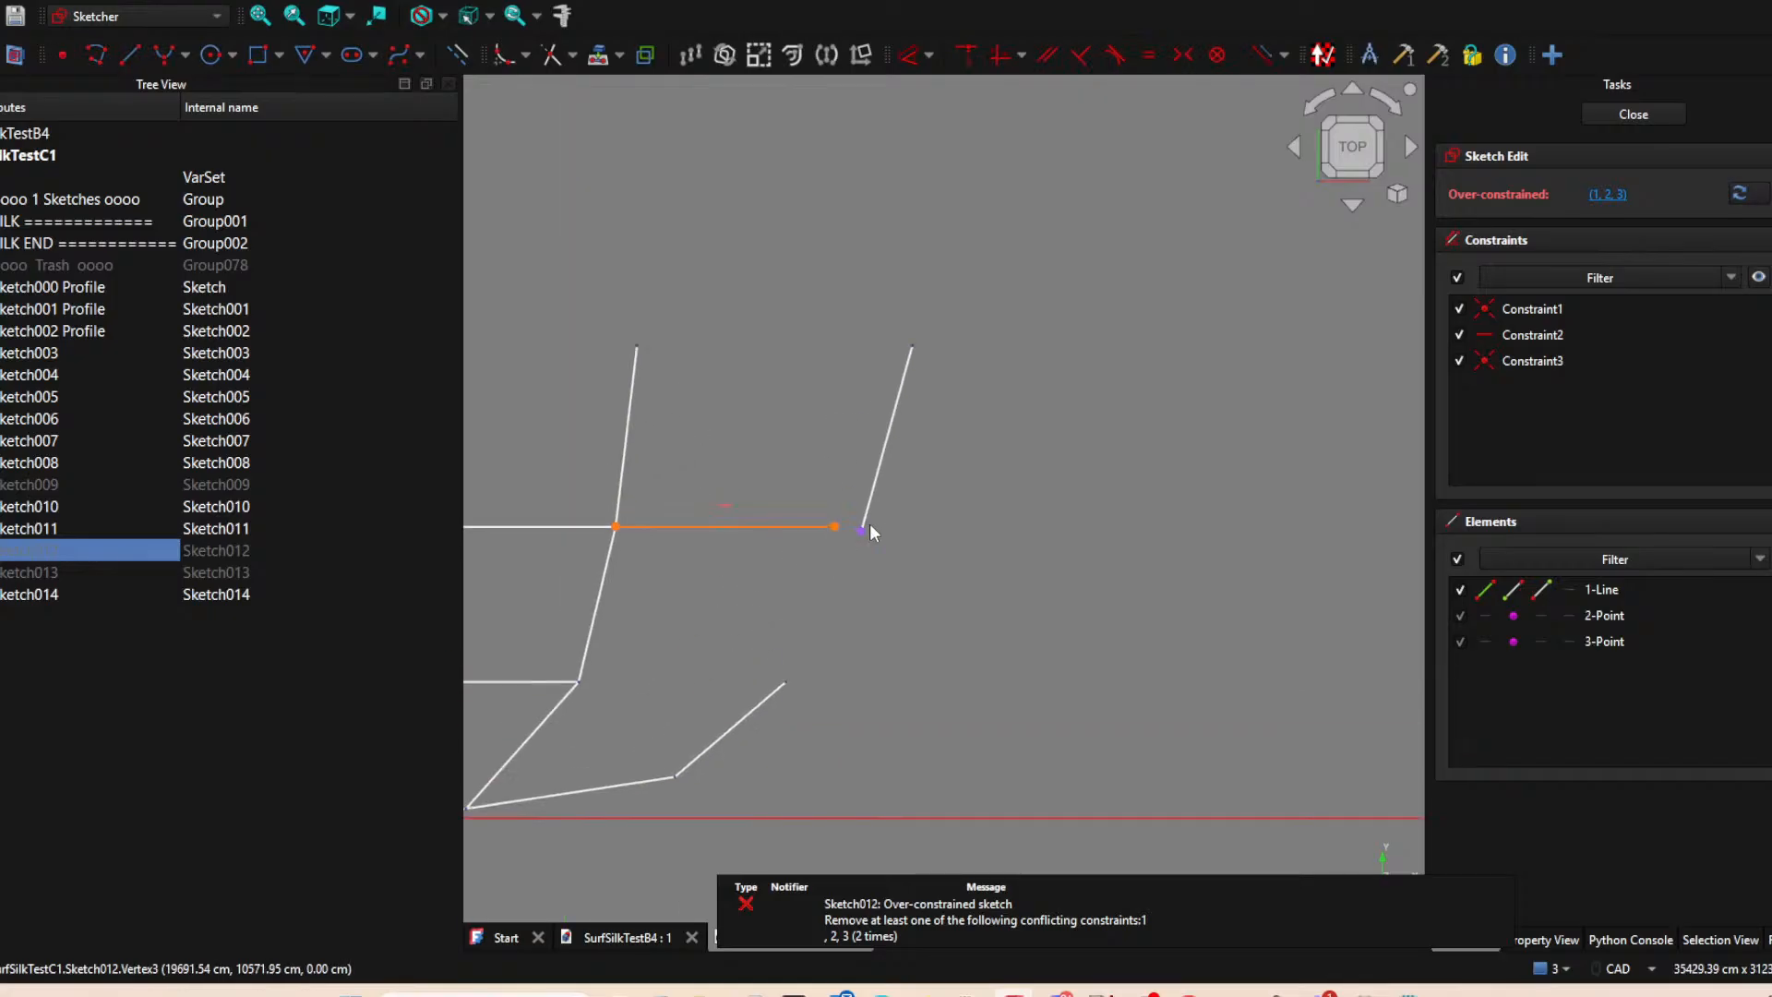
{"action": "left_click", "coordinate": [1630, 112]}
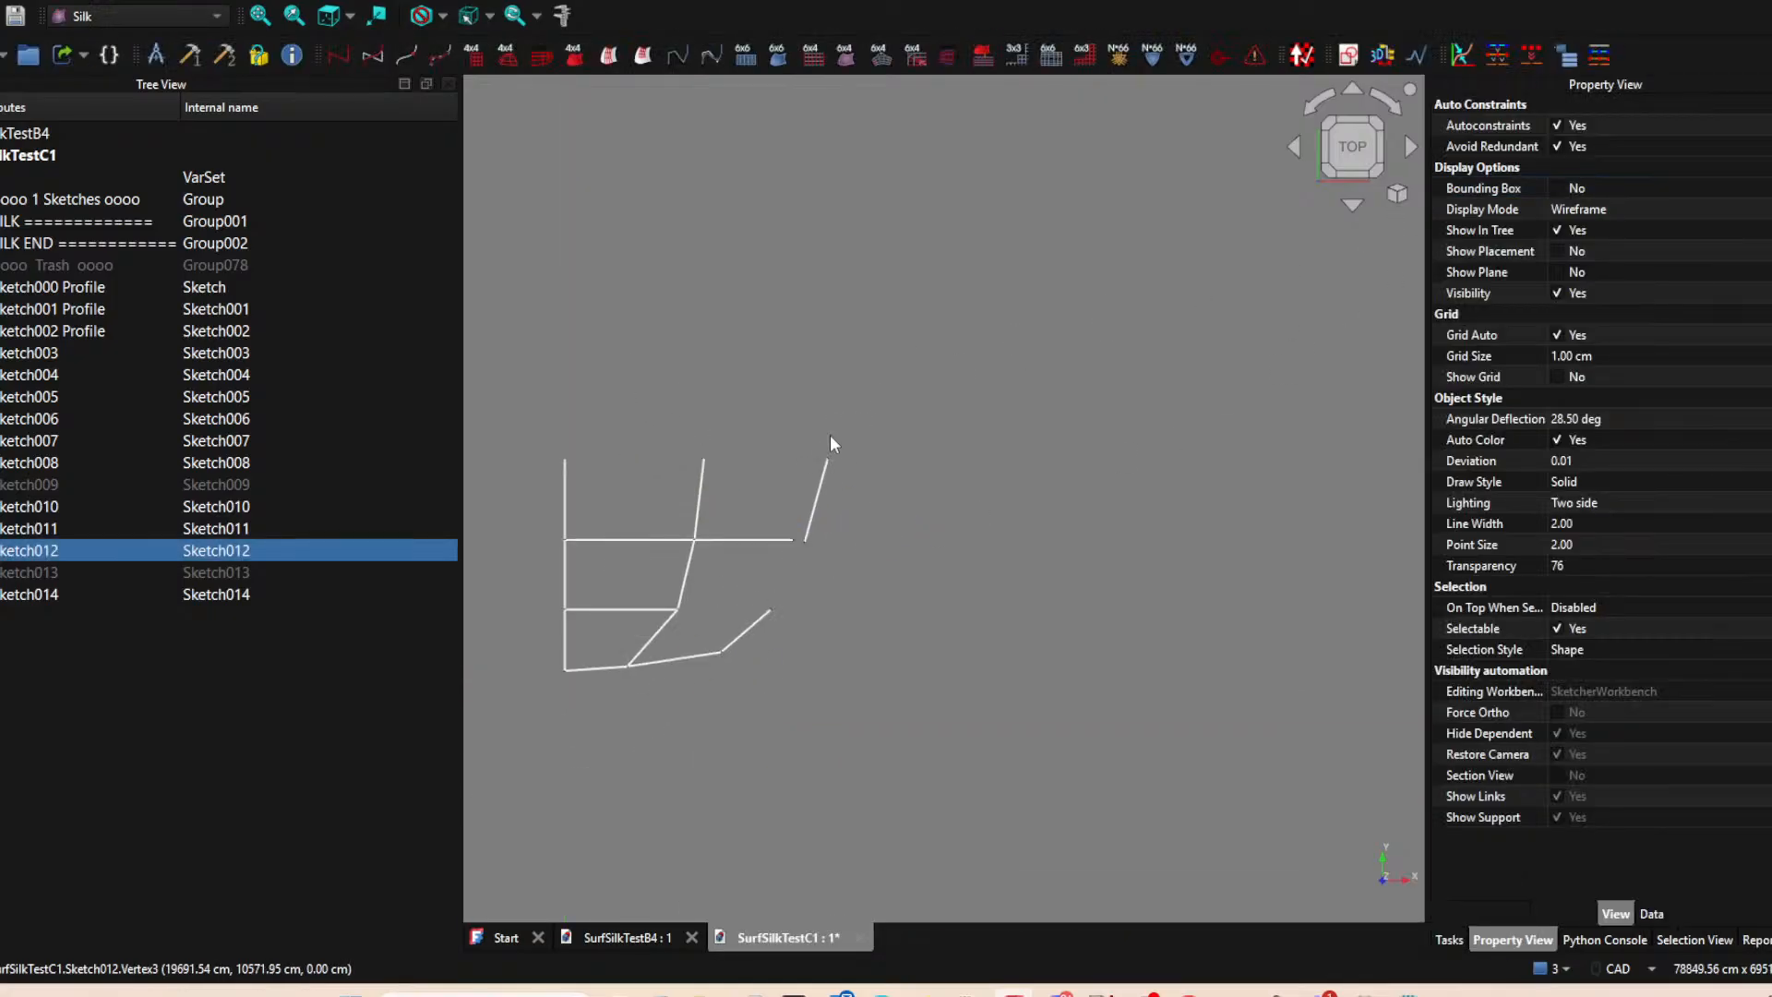
Open Sketch014, examine how its lower endpoint is constrained and close it again.
{"action": "left_click", "coordinate": [813, 519]}
{"action": "double_click", "coordinate": [179, 593]}
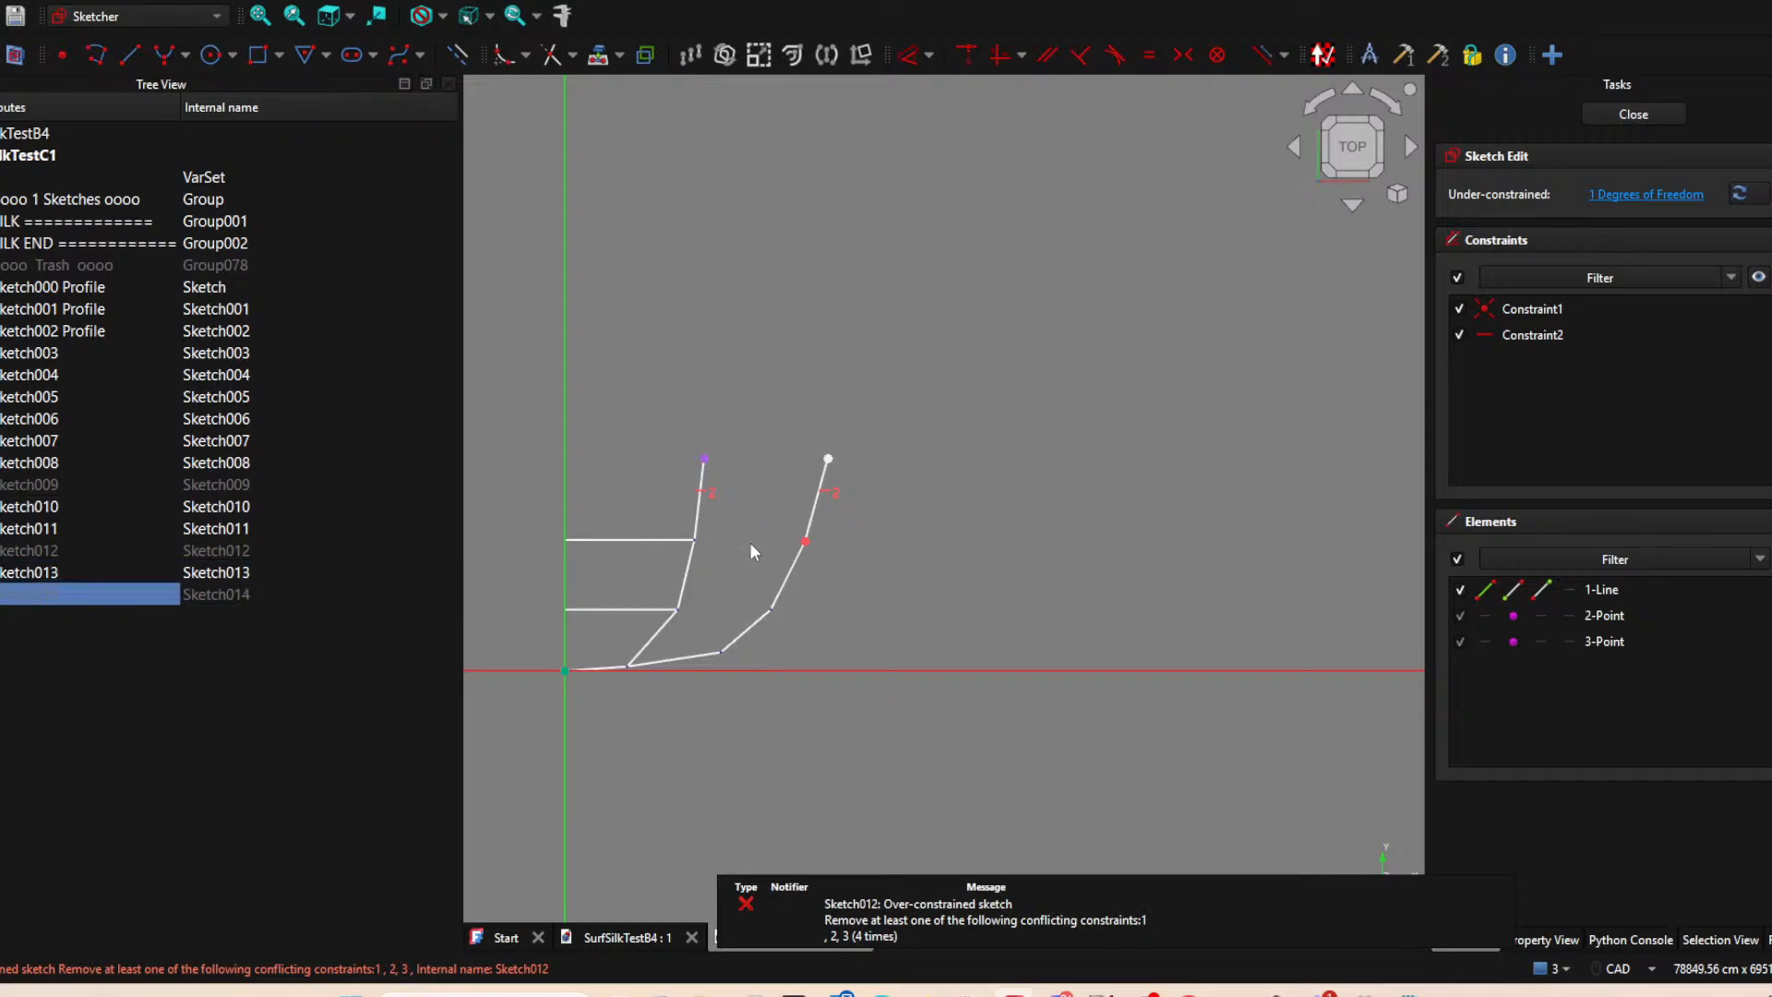
{"action": "scroll", "coordinate": [750, 543], "scroll_direction": "up", "scroll_amount": 1}
{"action": "left_click", "coordinate": [816, 540]}
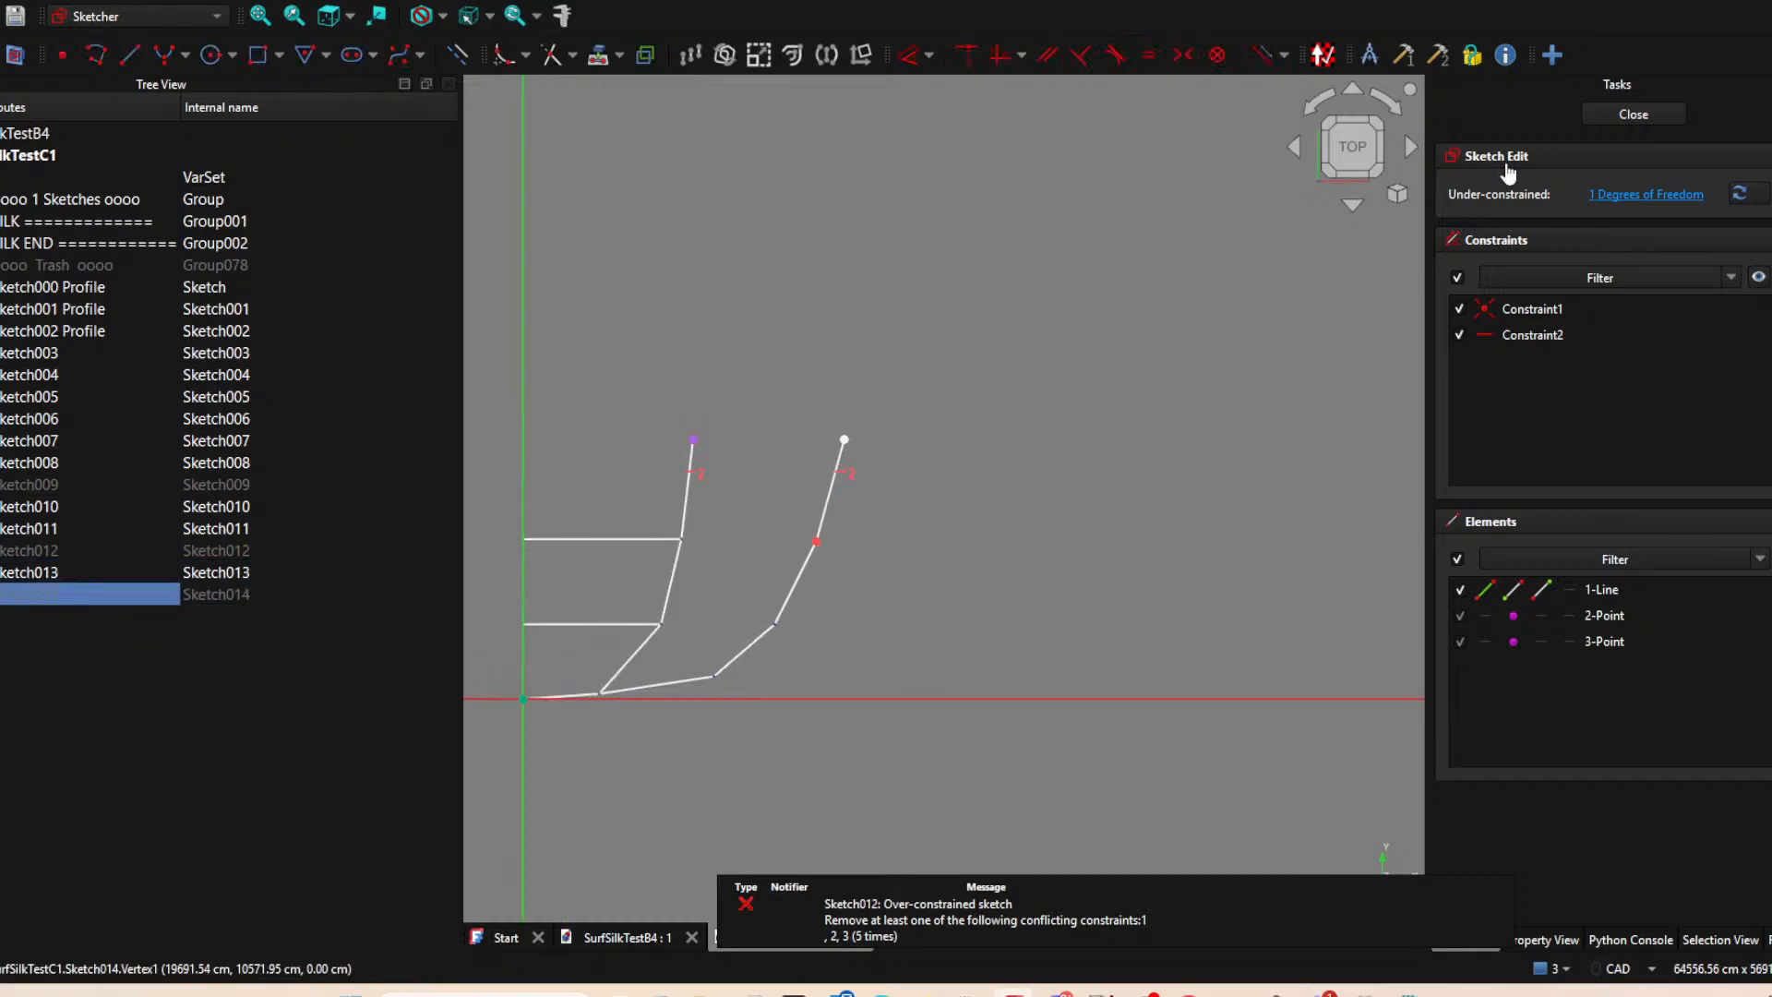
{"action": "left_click", "coordinate": [1634, 114]}
Open Sketch013 for editing and move its line's free upper end slightly inward, toward Sketch012's outer end.
{"action": "left_click", "coordinate": [67, 573]}
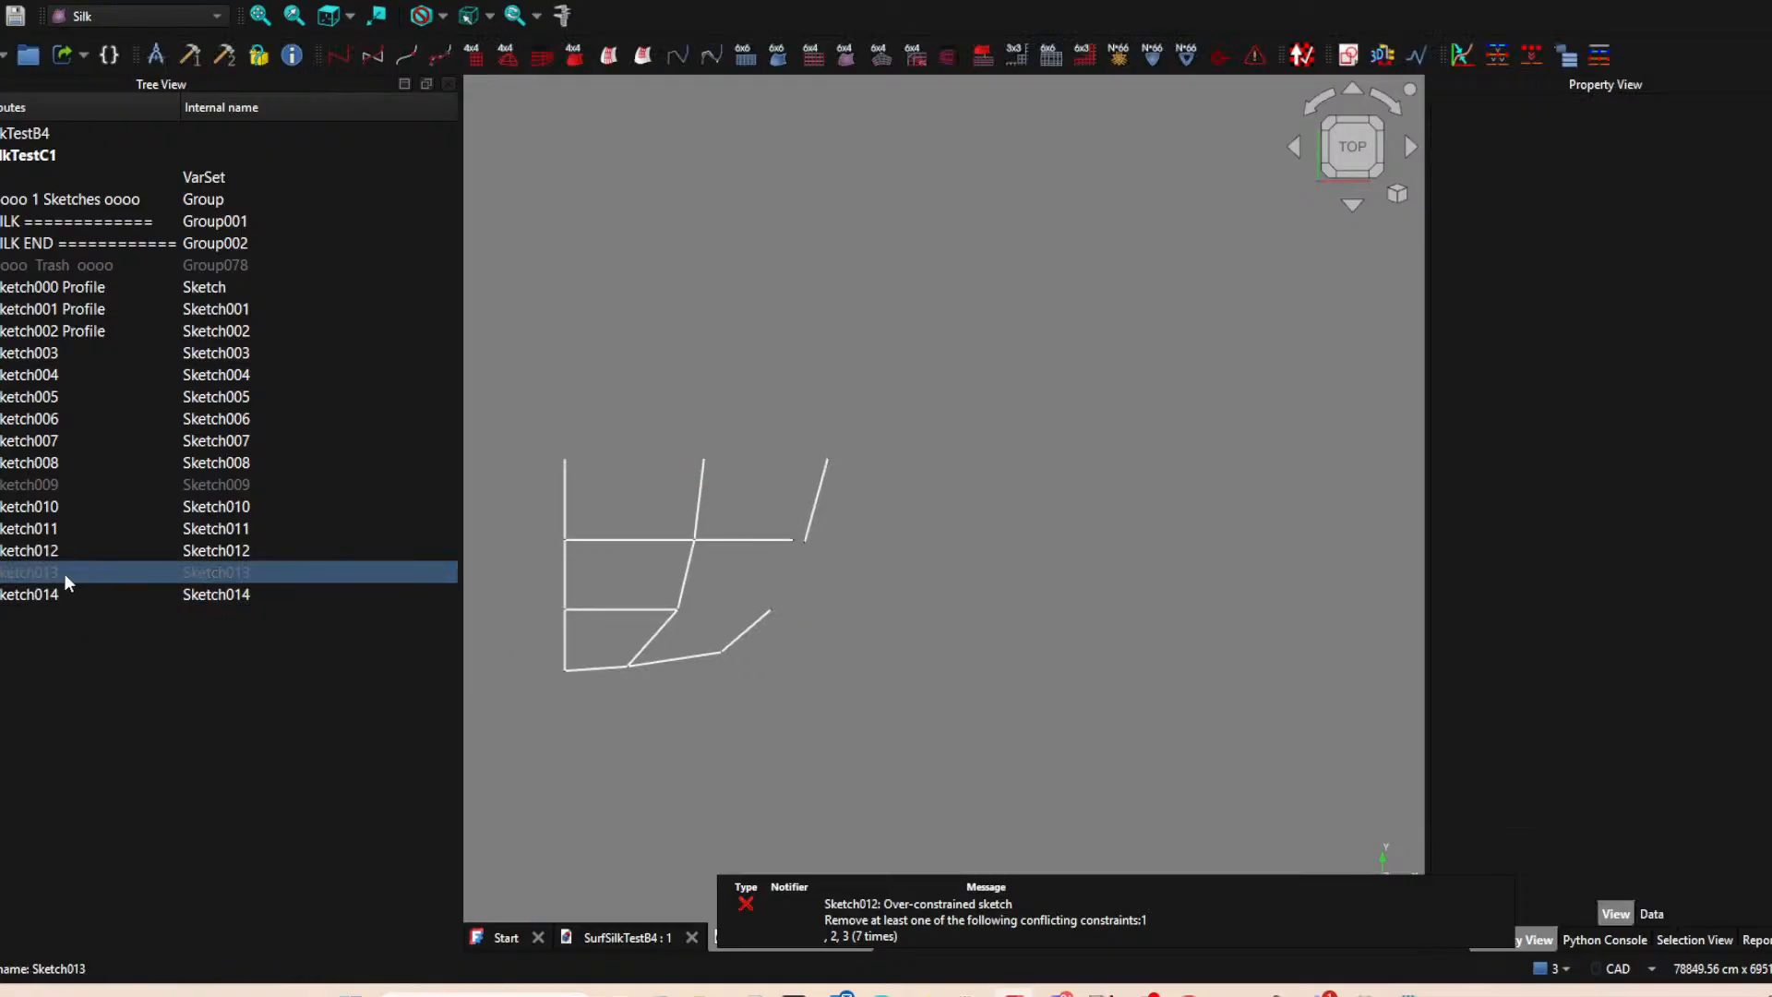
{"action": "double_click", "coordinate": [65, 569]}
{"action": "mouse_move", "coordinate": [794, 552]}
{"action": "left_mouse_down"}
{"action": "mouse_move", "coordinate": [843, 519]}
{"action": "mouse_move", "coordinate": [791, 530]}
{"action": "mouse_move", "coordinate": [798, 543]}
{"action": "left_mouse_up"}
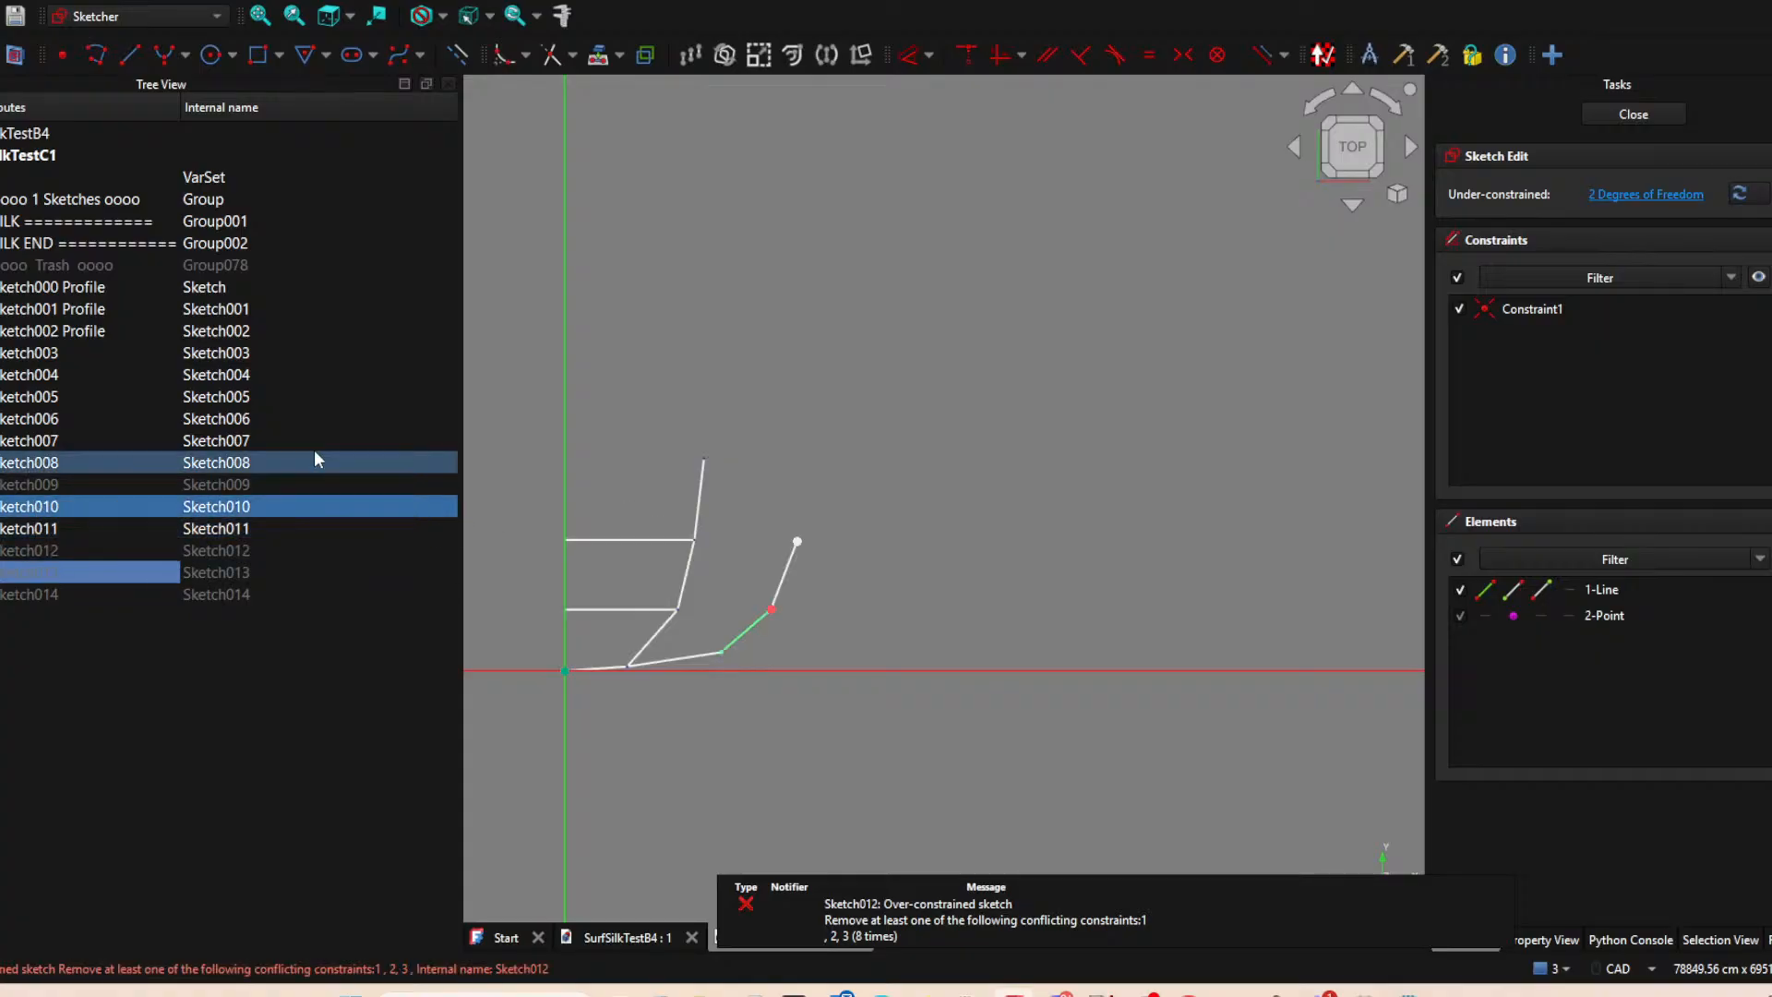
Toggle the visibility of the sketches from Sketch001 to Sketch010 one at a time and examine which grid line each contains.
{"action": "left_click", "coordinate": [73, 456]}
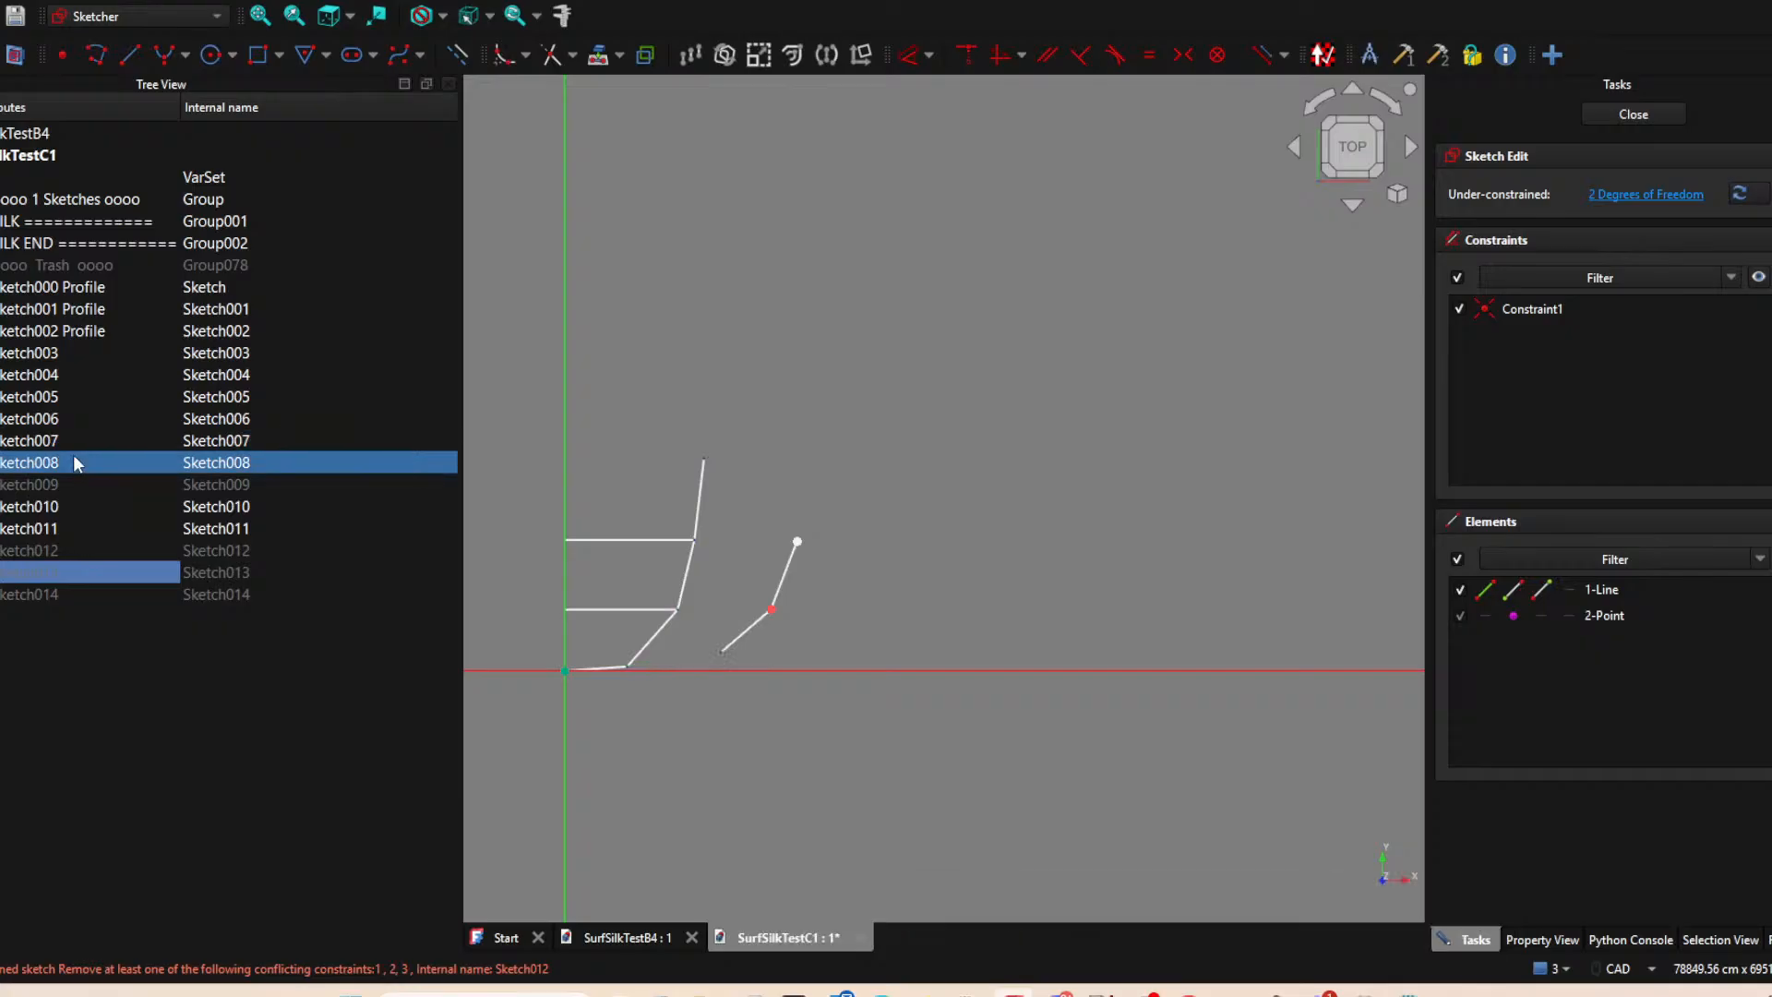
{"action": "left_click", "coordinate": [74, 420]}
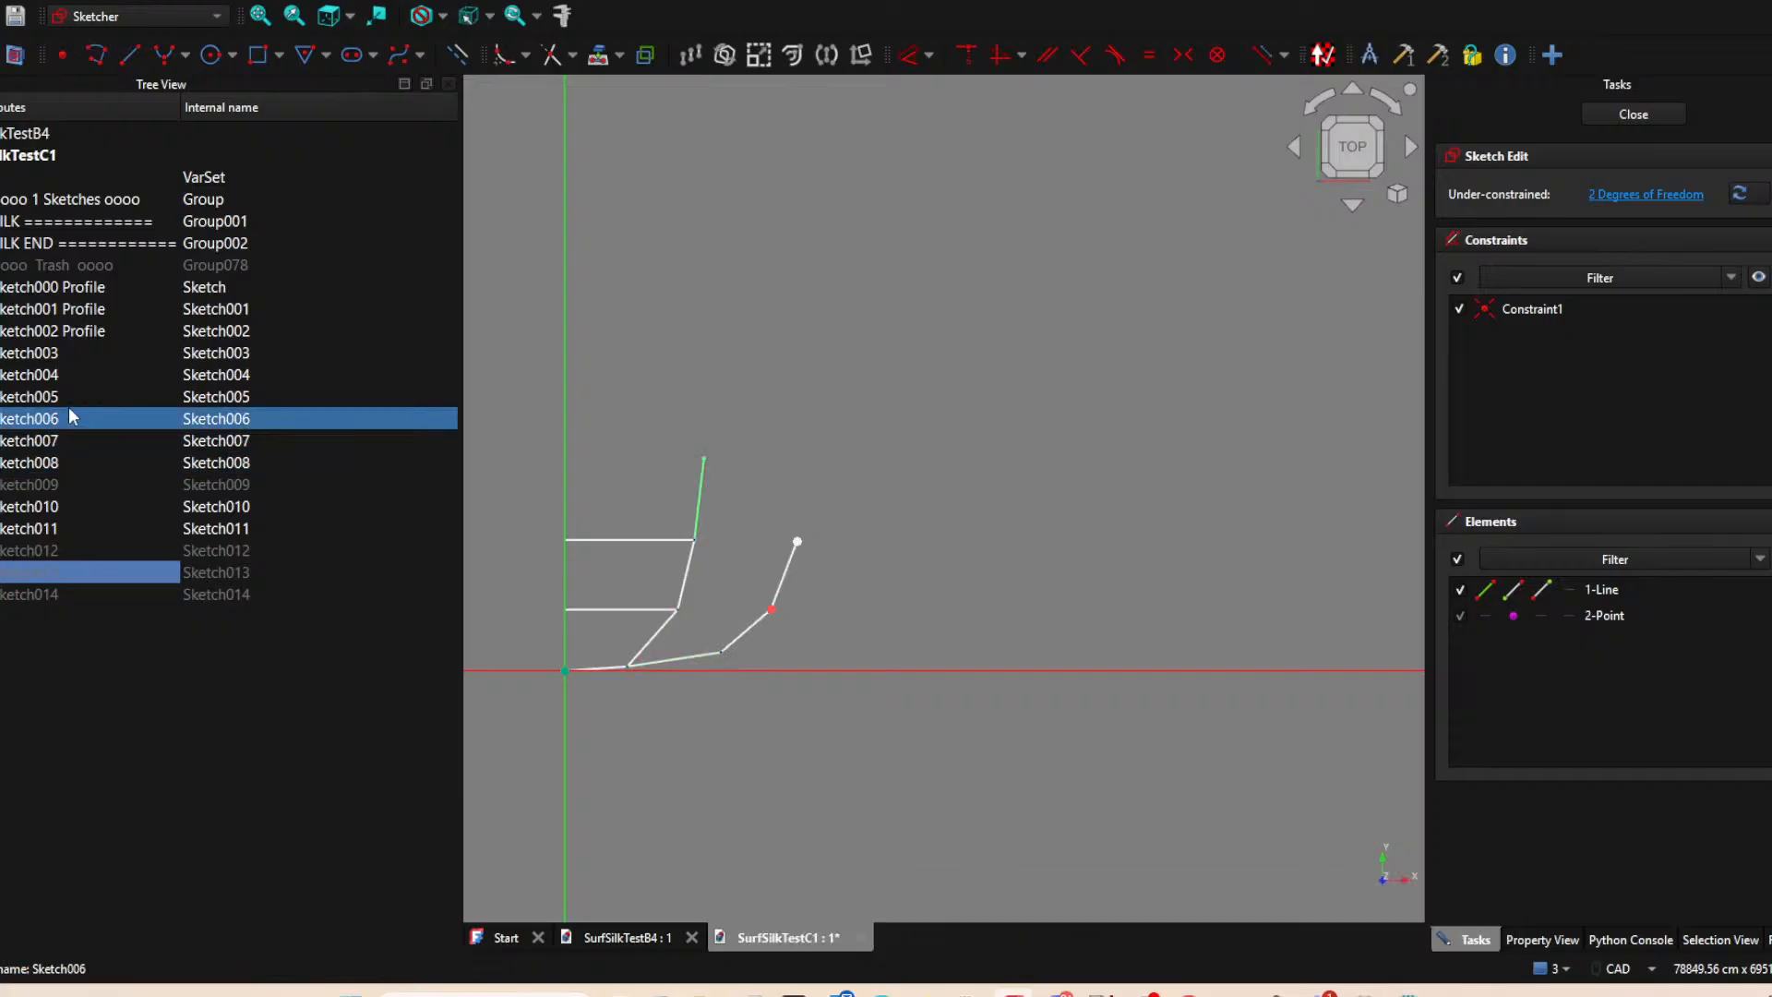
{"action": "left_click", "coordinate": [70, 395]}
{"action": "left_click", "coordinate": [82, 373]}
{"action": "left_click", "coordinate": [88, 352]}
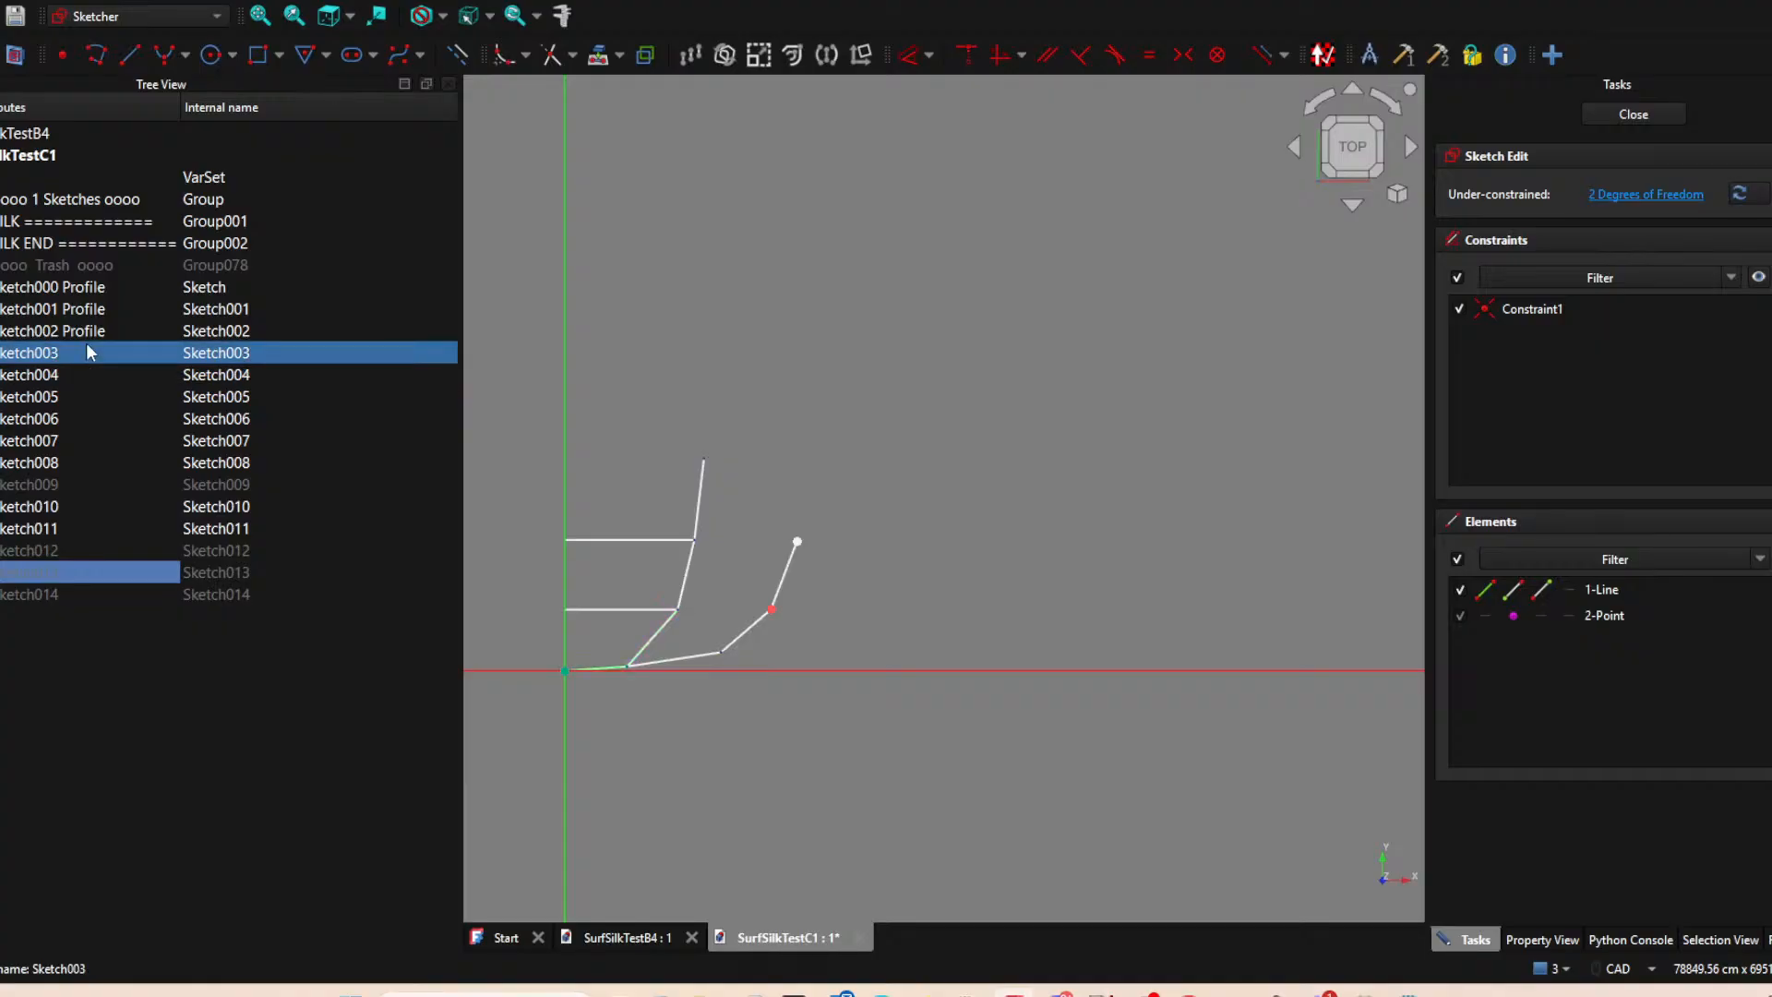
{"action": "left_click", "coordinate": [90, 333]}
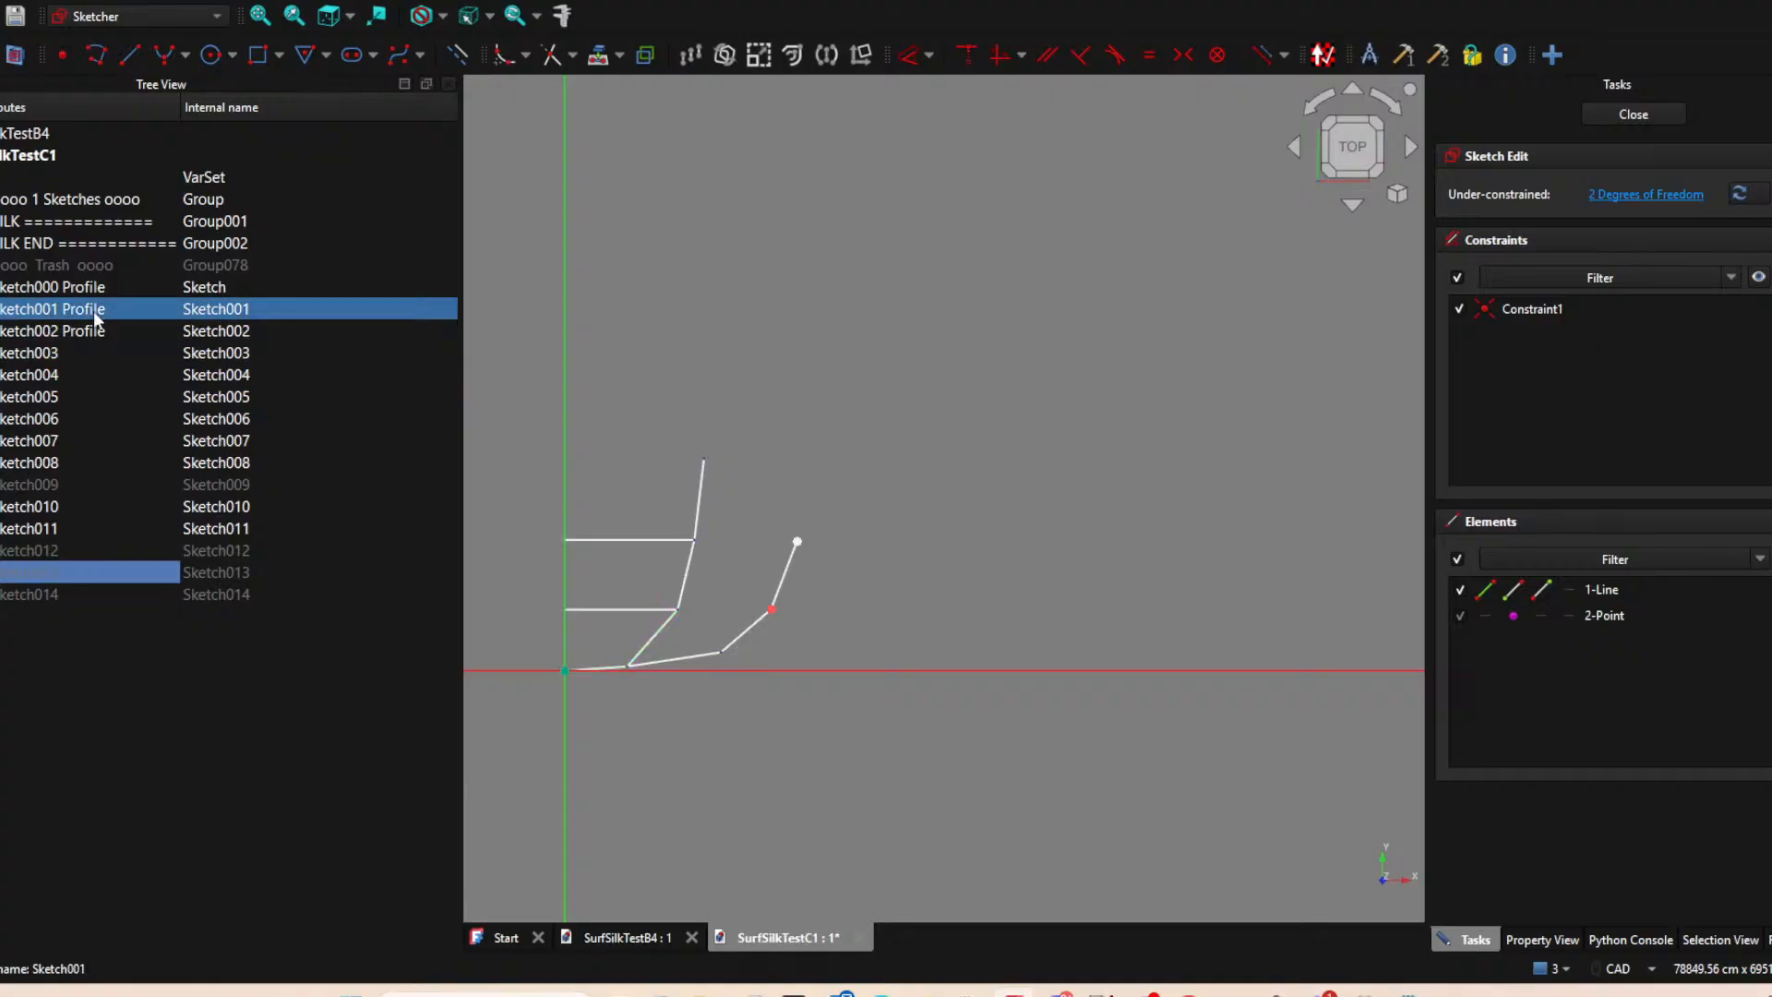
{"action": "left_click", "coordinate": [46, 462]}
{"action": "left_click", "coordinate": [60, 400]}
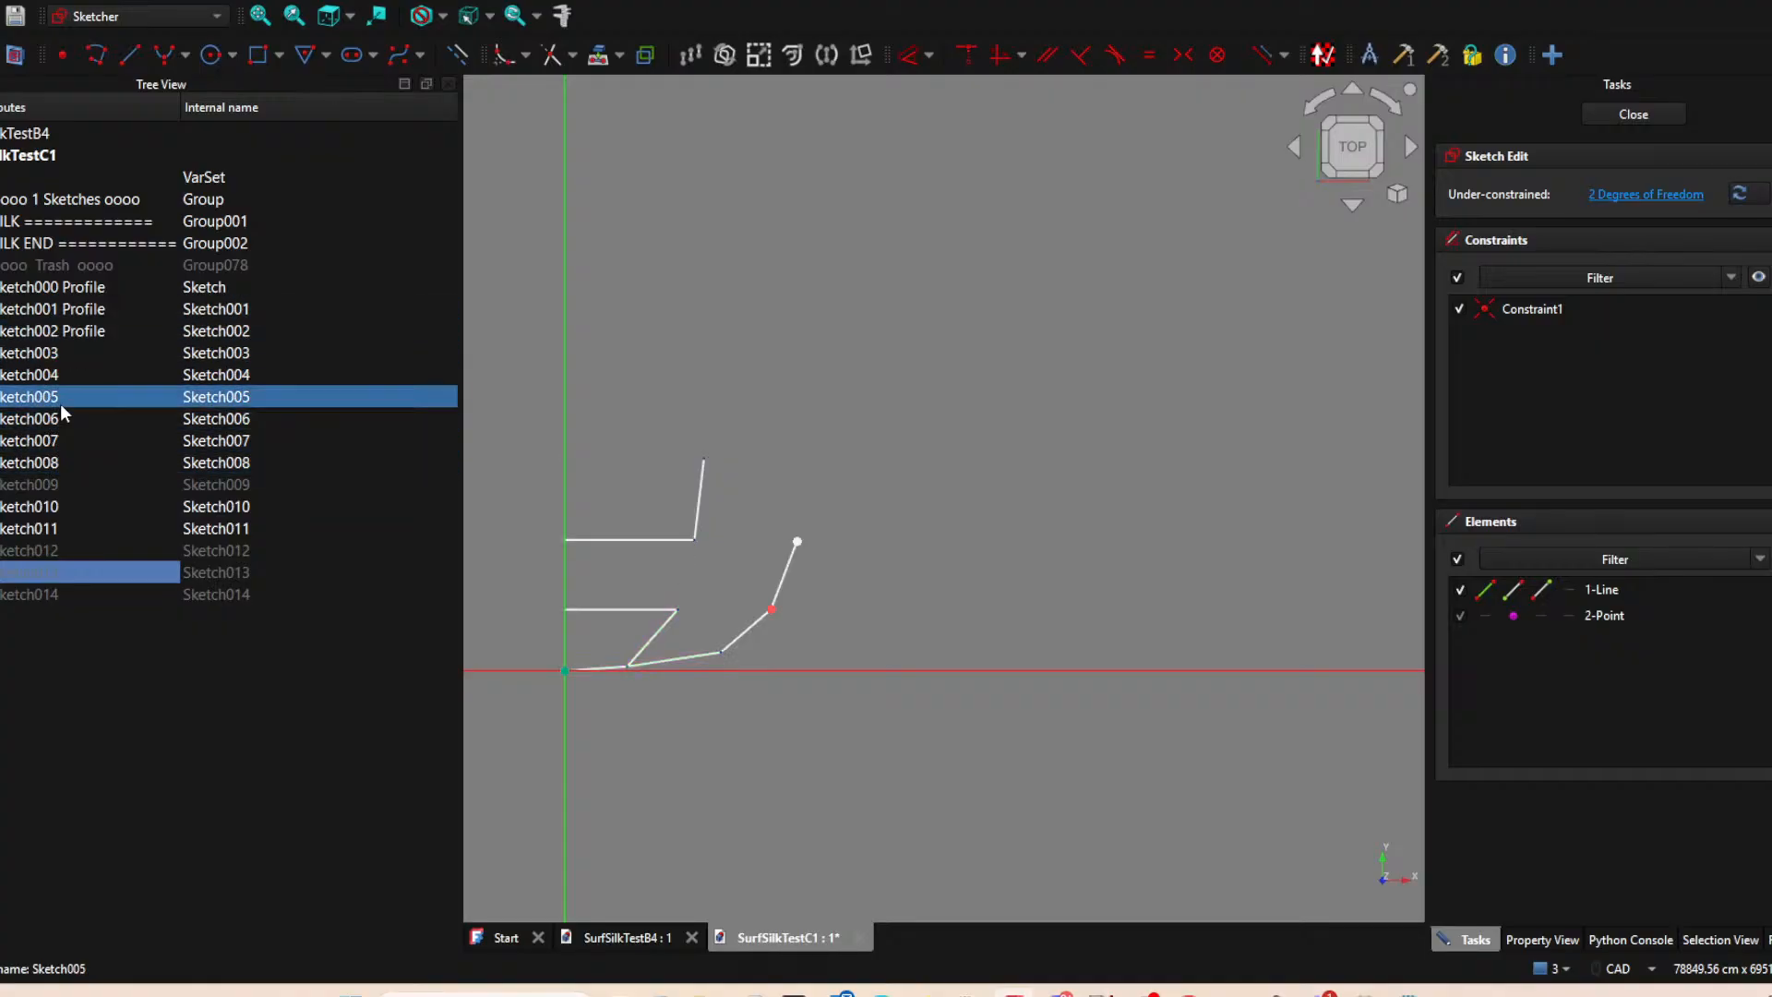
{"action": "left_click", "coordinate": [75, 374]}
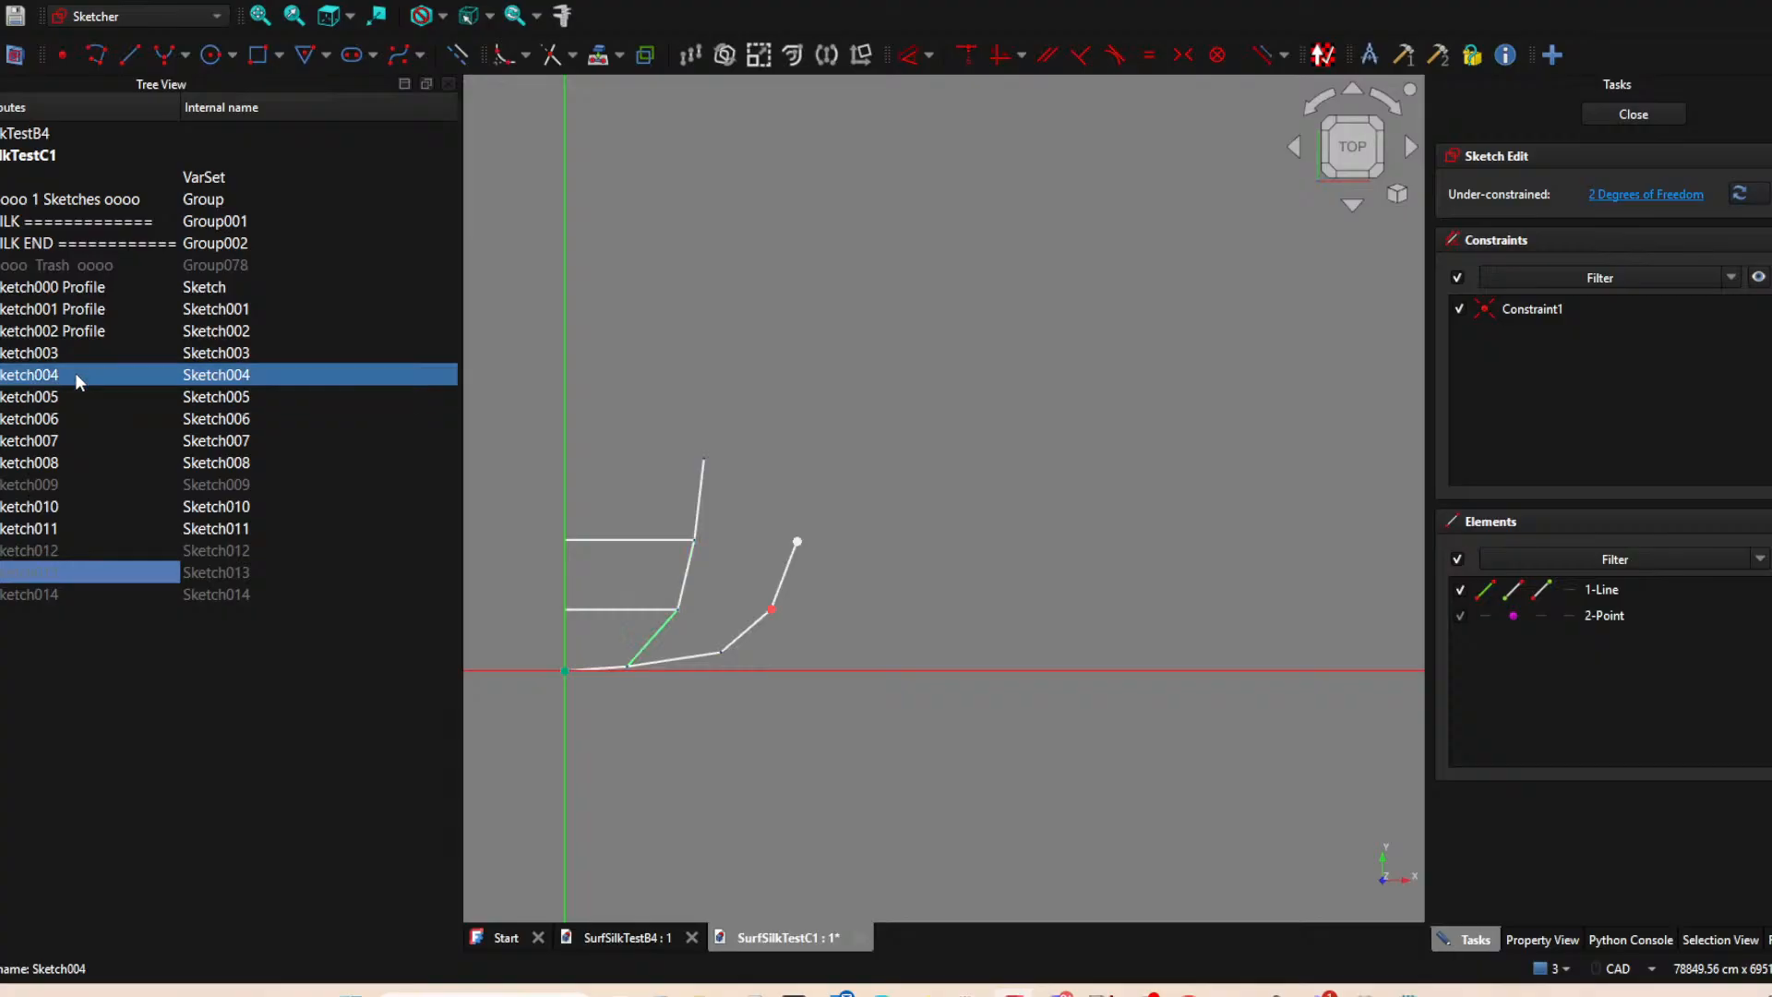
{"action": "left_click", "coordinate": [81, 356]}
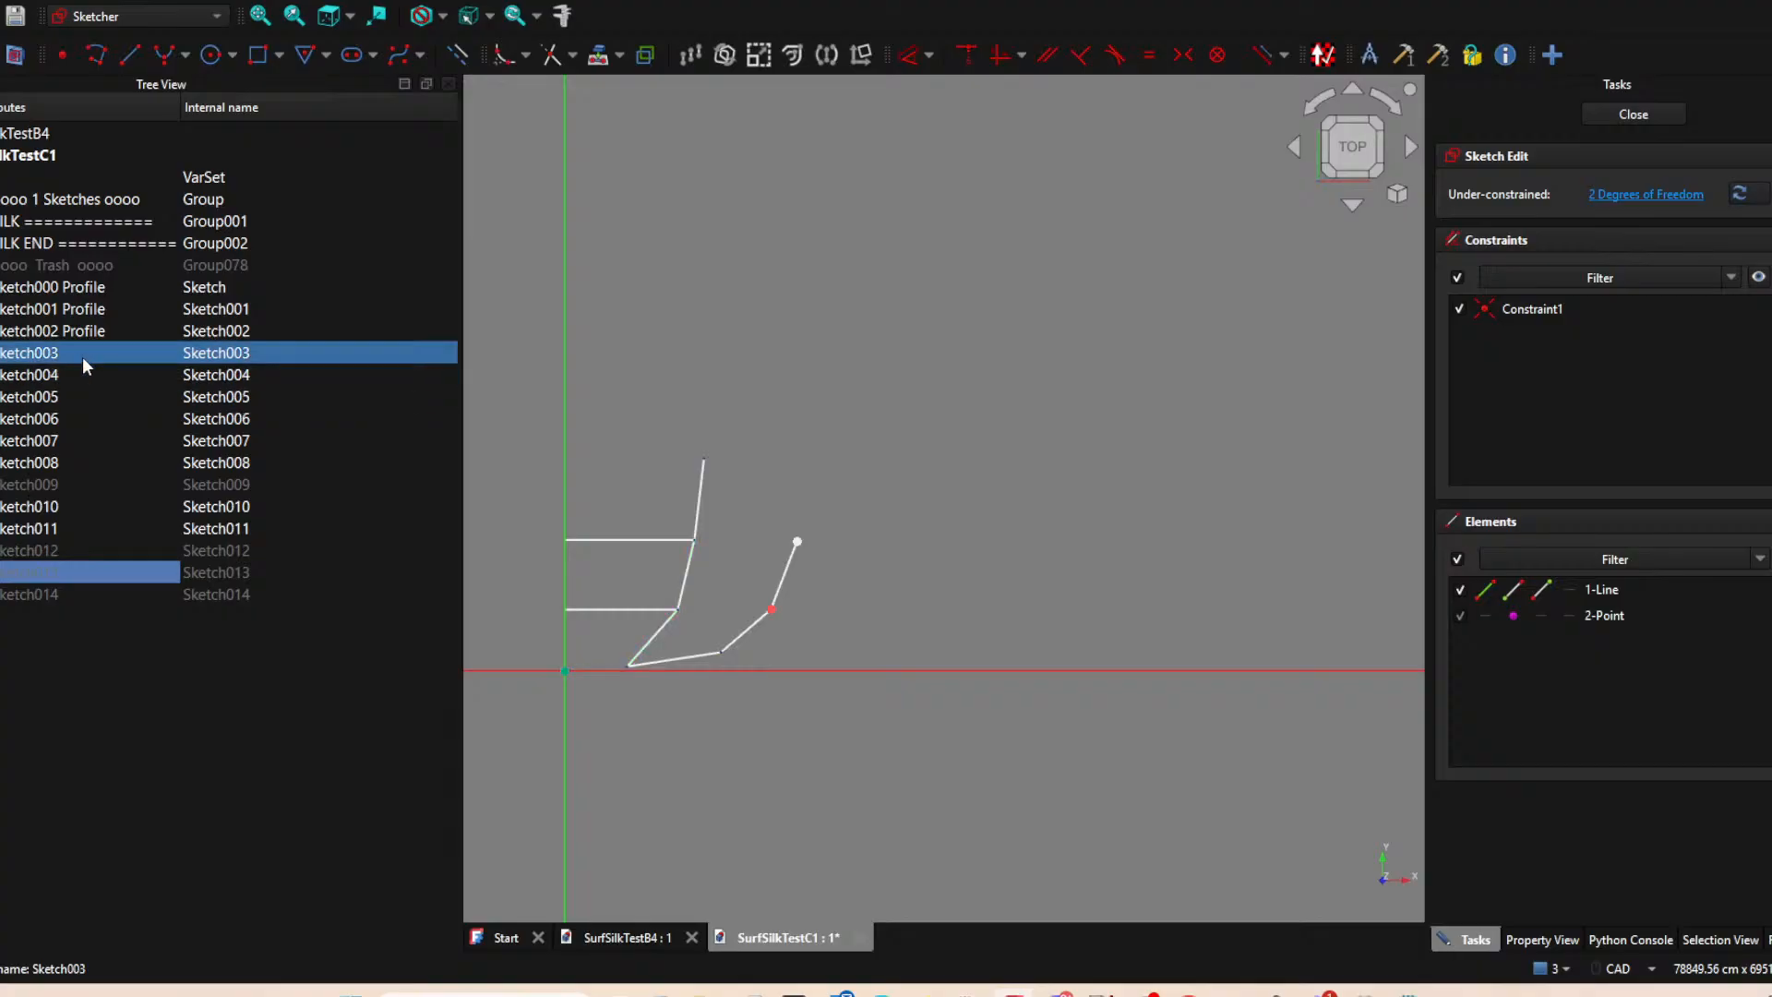
{"action": "left_click", "coordinate": [68, 439]}
{"action": "left_click", "coordinate": [65, 461]}
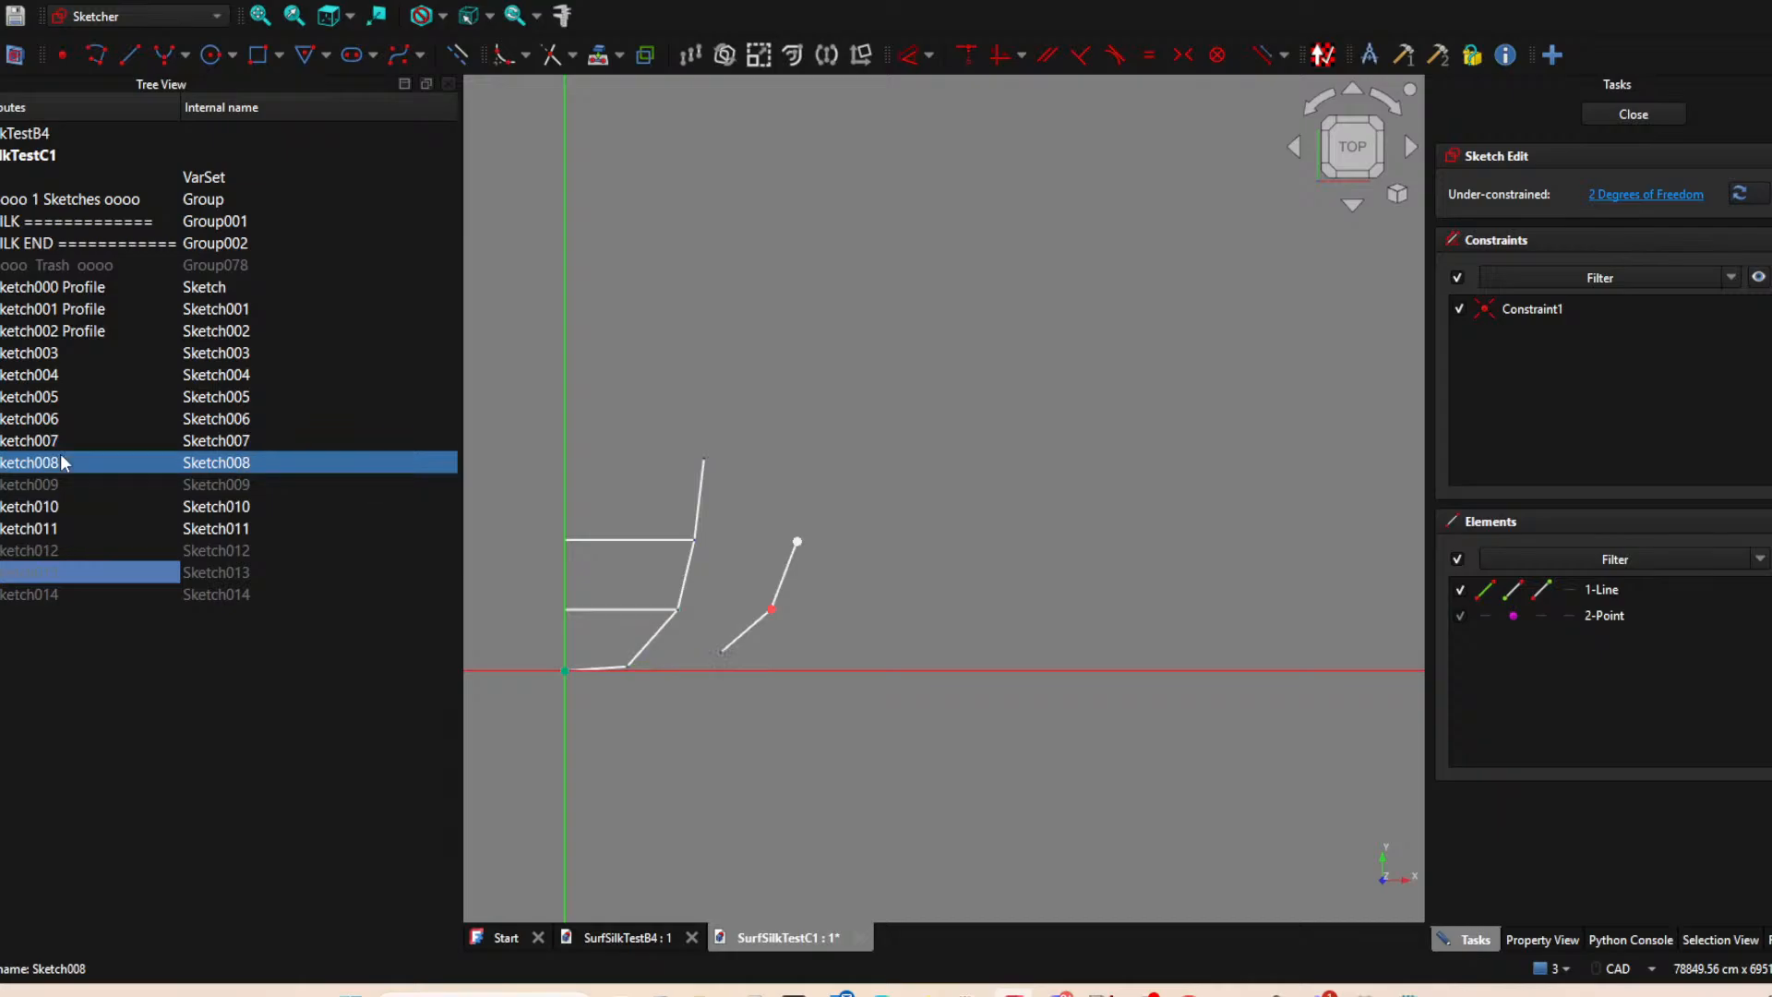
{"action": "left_click", "coordinate": [59, 484]}
{"action": "left_click", "coordinate": [55, 506]}
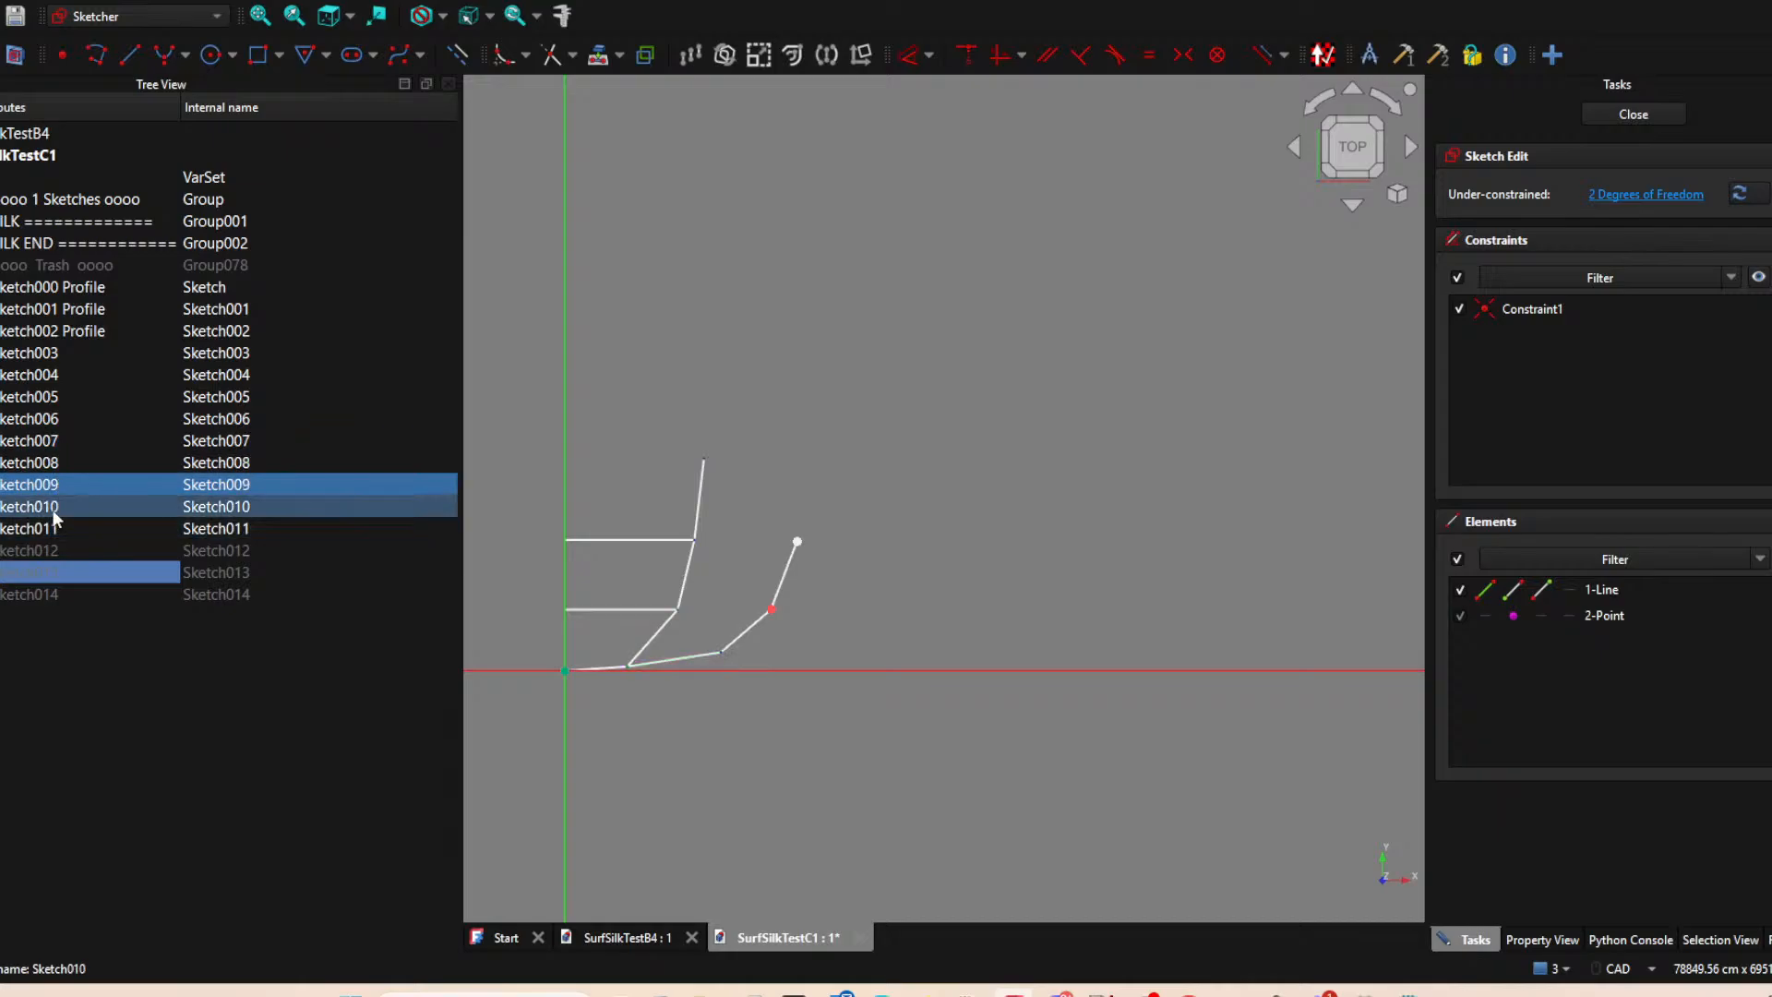
Hide Sketch011 and Sketch006 so that Sketch005's upper endpoint is free to pick while Sketch013 is open.
{"action": "left_click", "coordinate": [54, 527]}
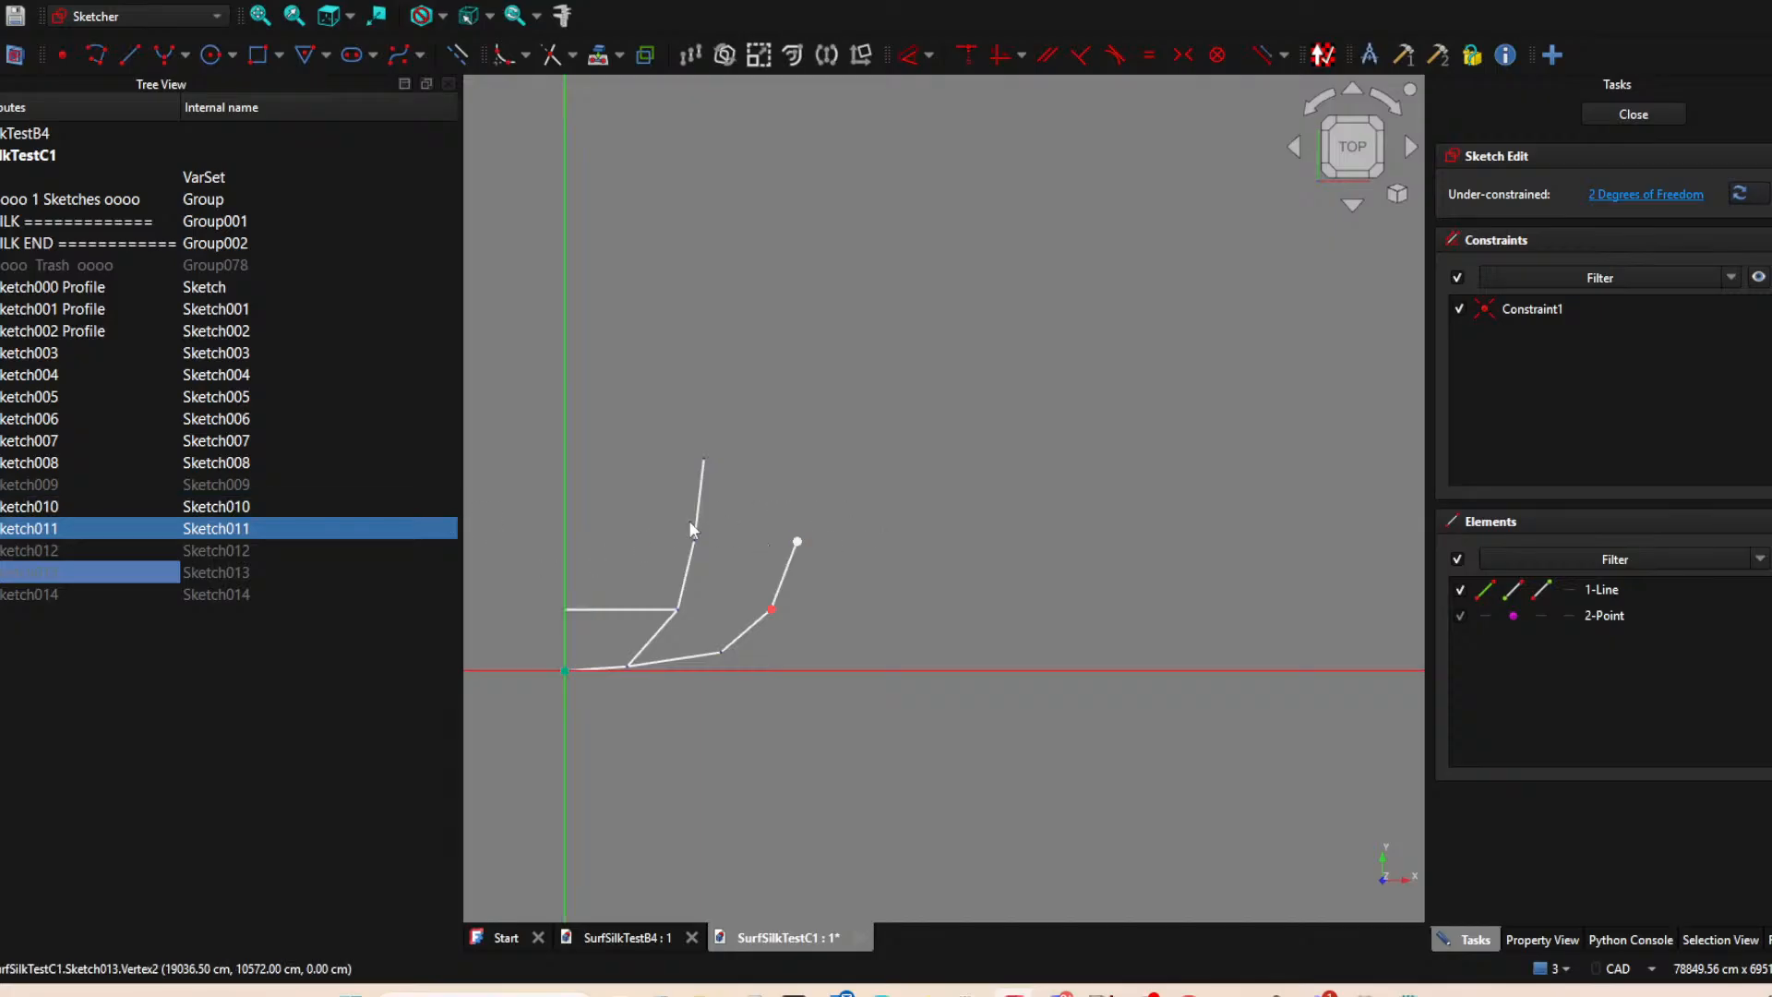
{"action": "left_click", "coordinate": [50, 511]}
{"action": "key", "text": "space"}
{"action": "key", "text": "space"}
{"action": "left_click", "coordinate": [38, 466]}
{"action": "left_click", "coordinate": [50, 442]}
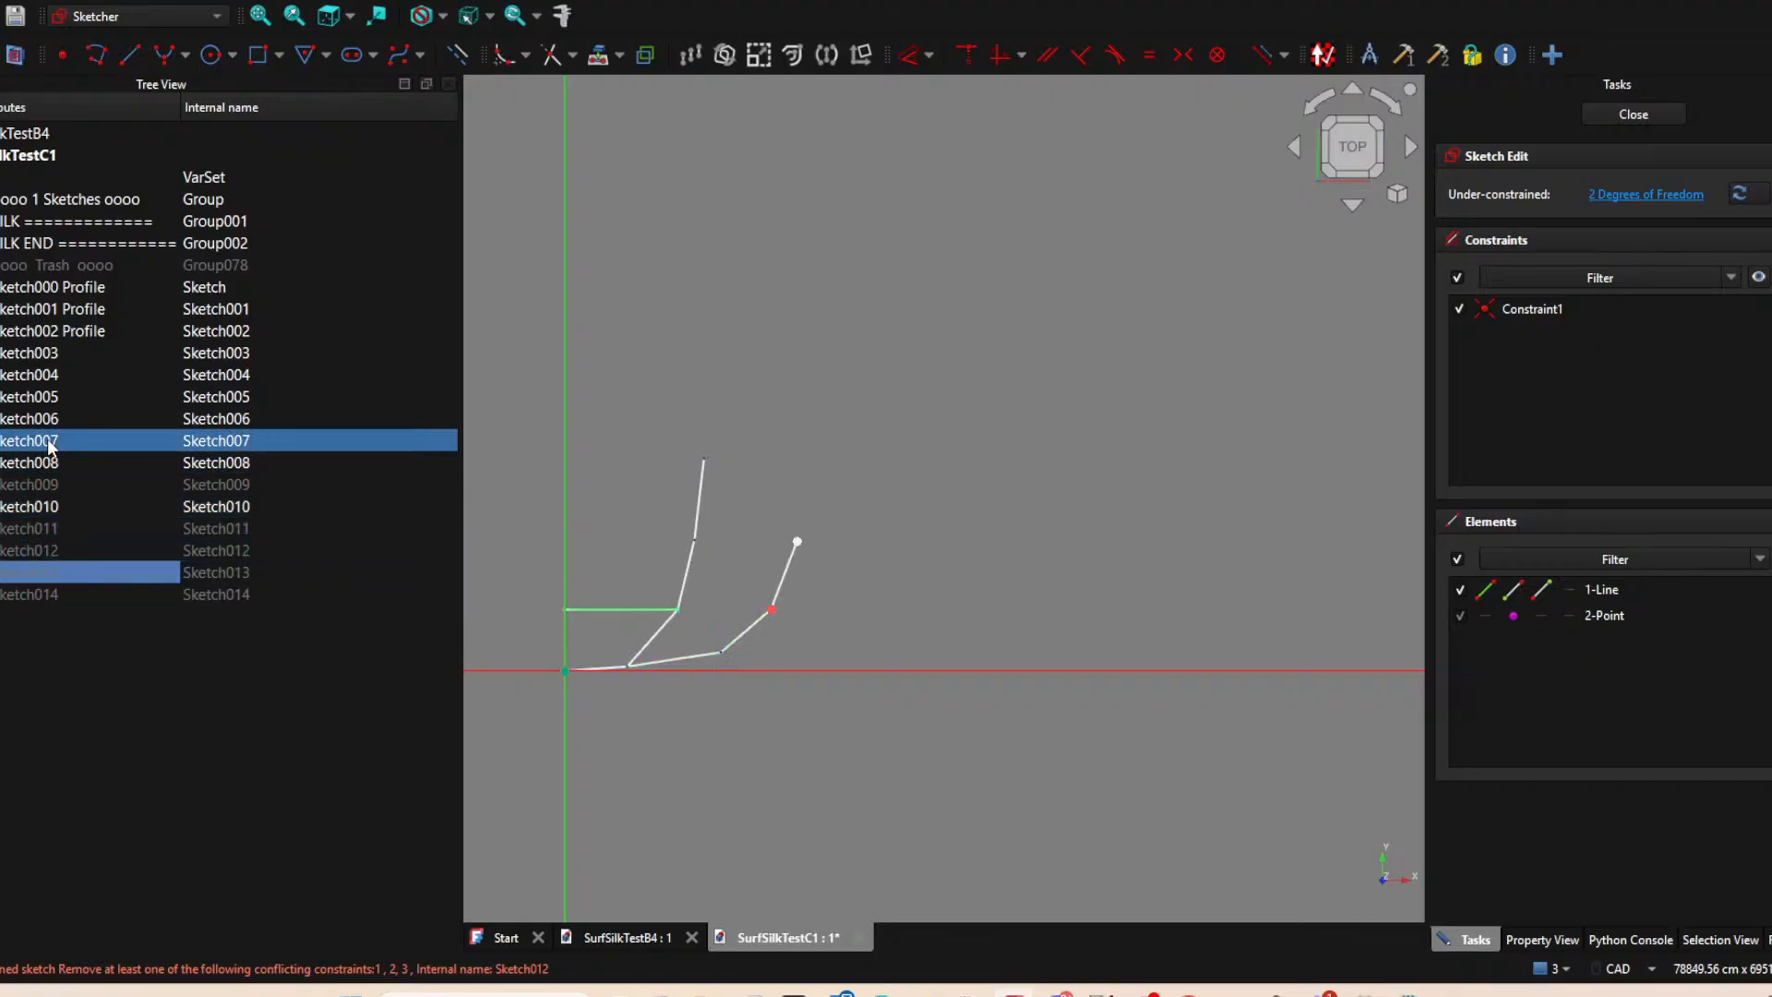
{"action": "left_click", "coordinate": [53, 422]}
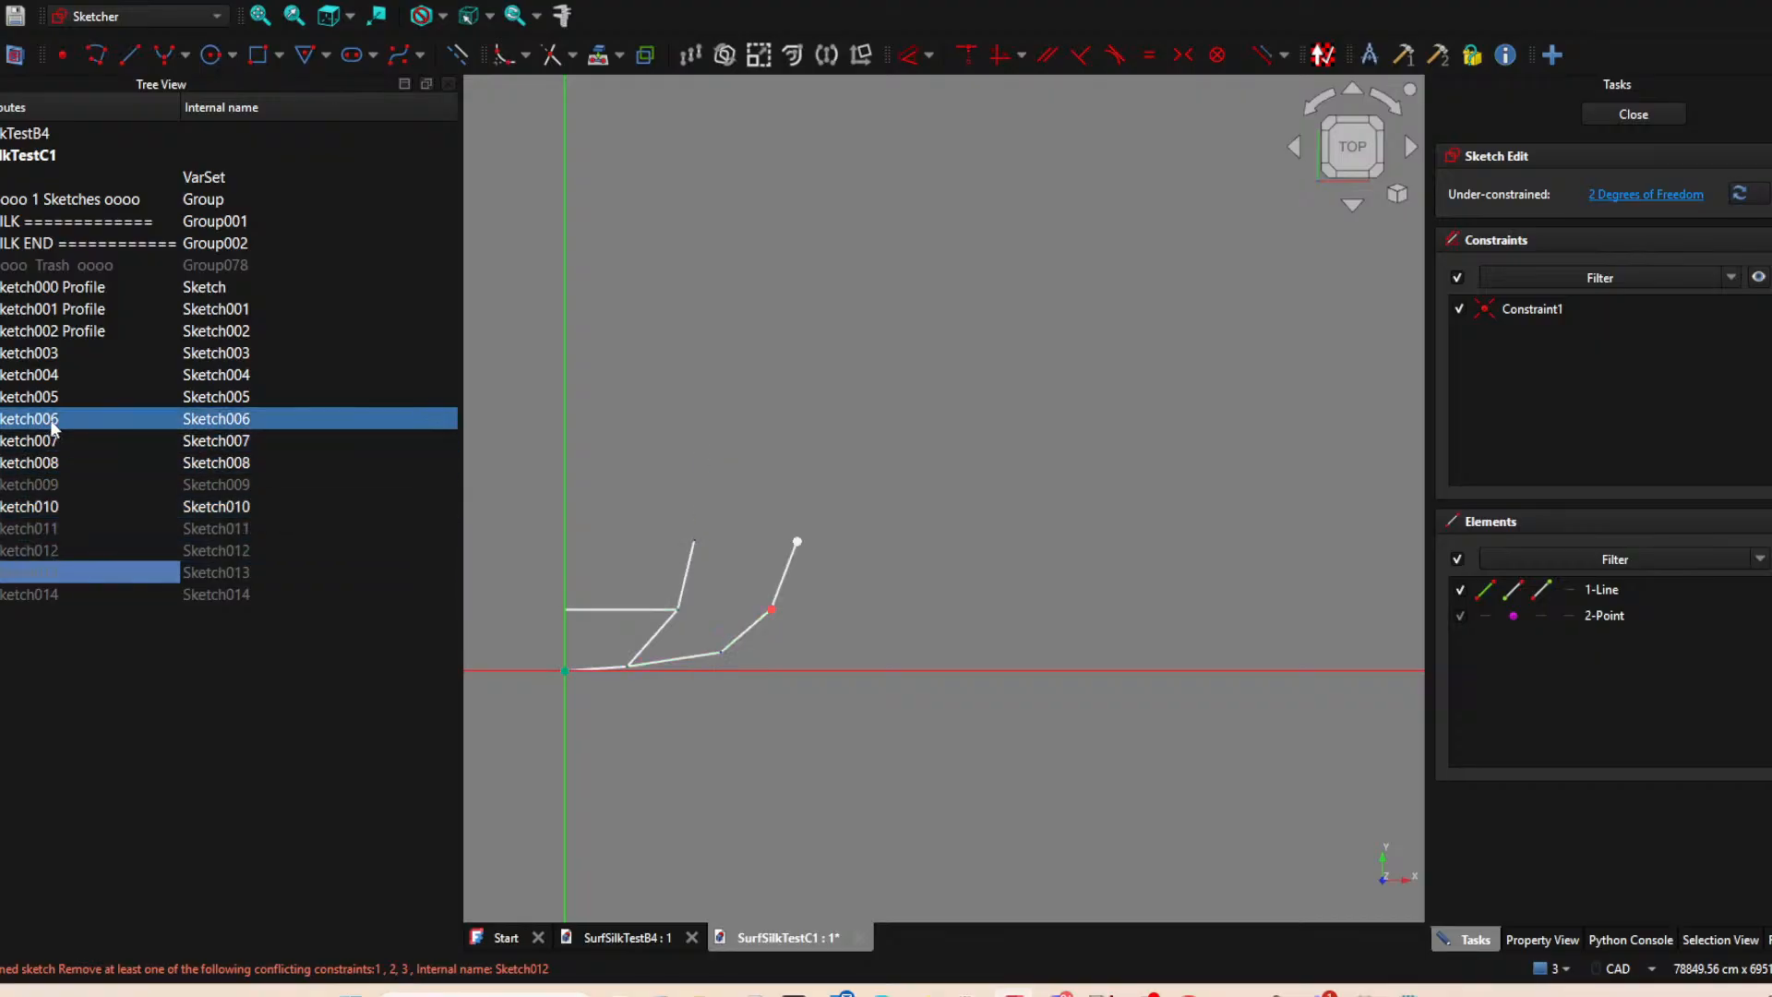
{"action": "left_click", "coordinate": [718, 403]}
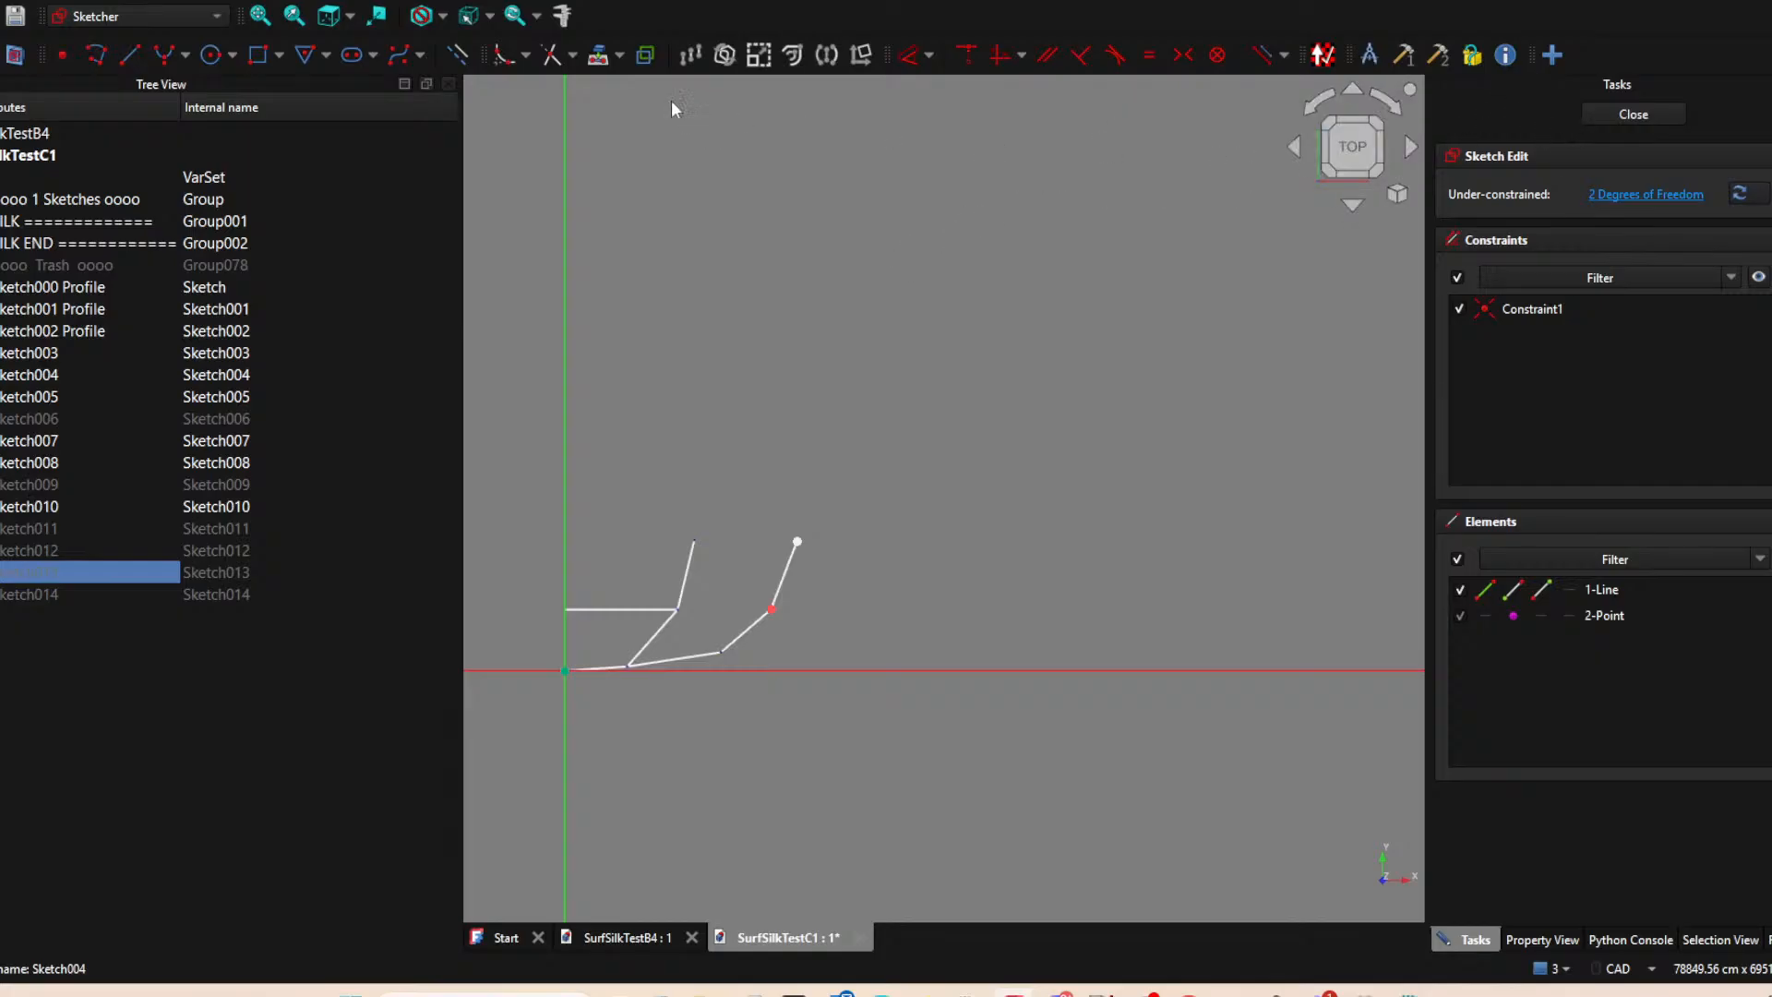
Project Sketch005's upper endpoint into Sketch013 as external geometry.
{"action": "left_click", "coordinate": [602, 59]}
{"action": "left_click", "coordinate": [694, 539]}
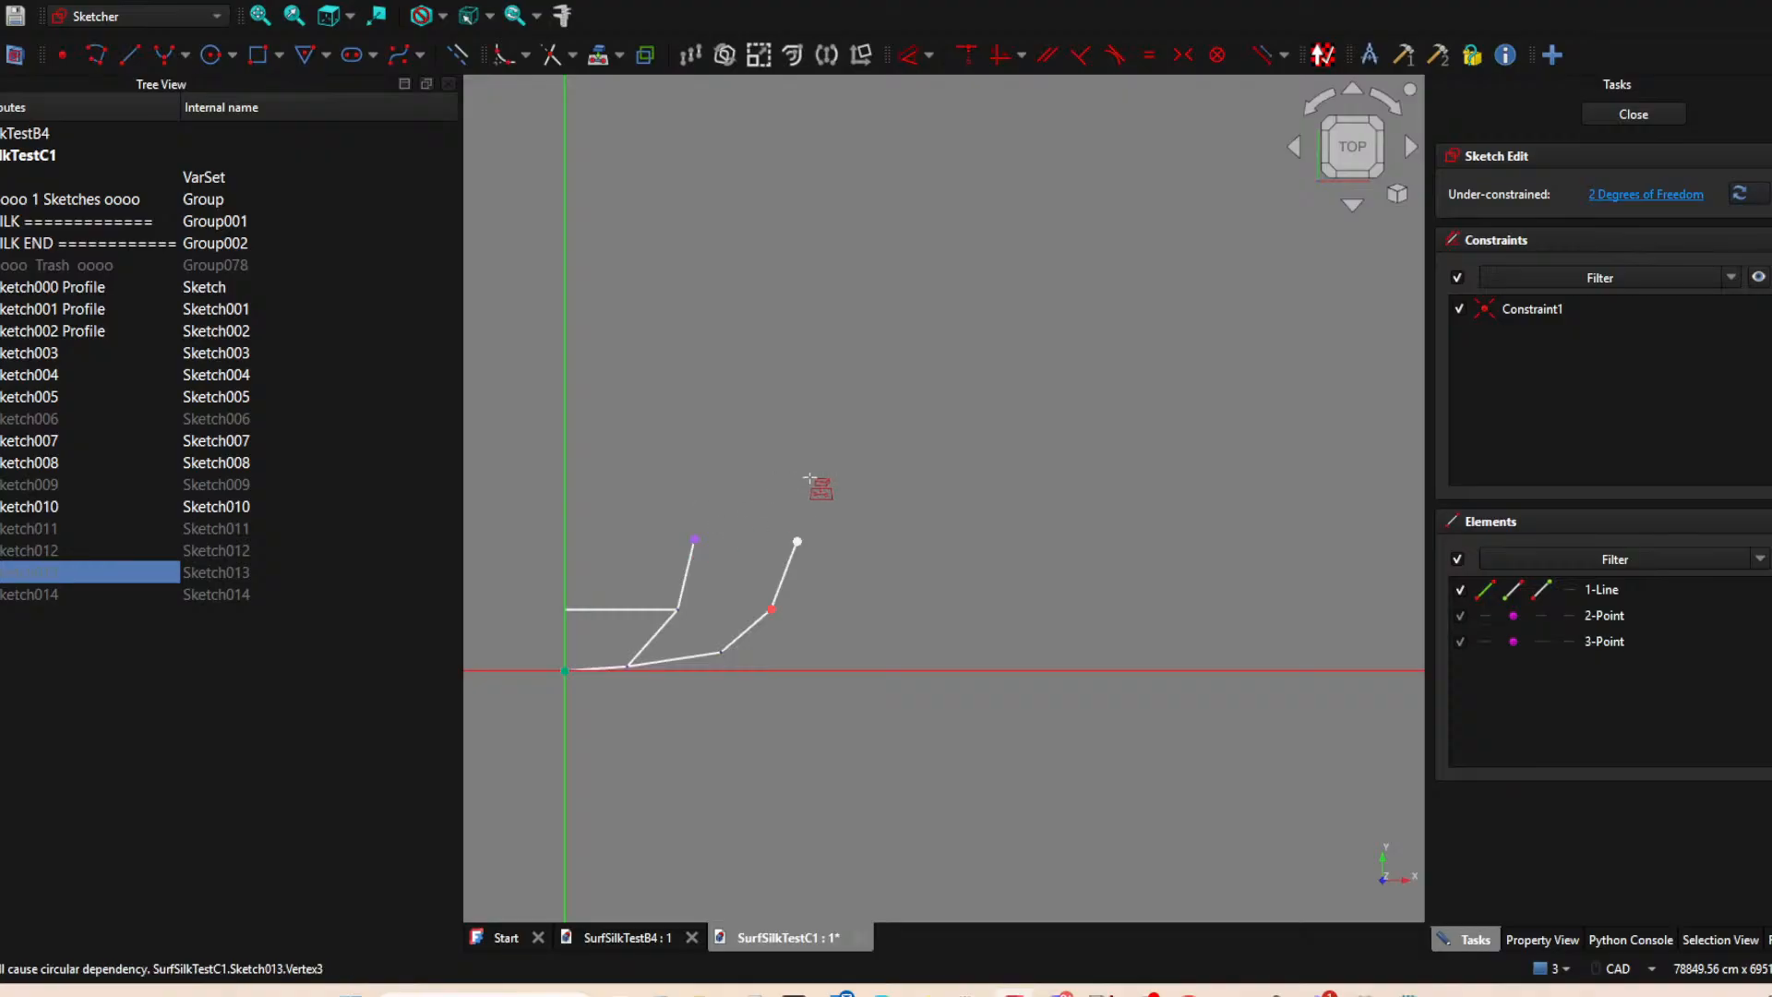
{"action": "right_click", "coordinate": [809, 478]}
Constrain the upper end of Sketch013's line horizontally to the projected point, test its movement and close the sketch.
{"action": "left_click", "coordinate": [796, 540]}
{"action": "left_click", "coordinate": [695, 539]}
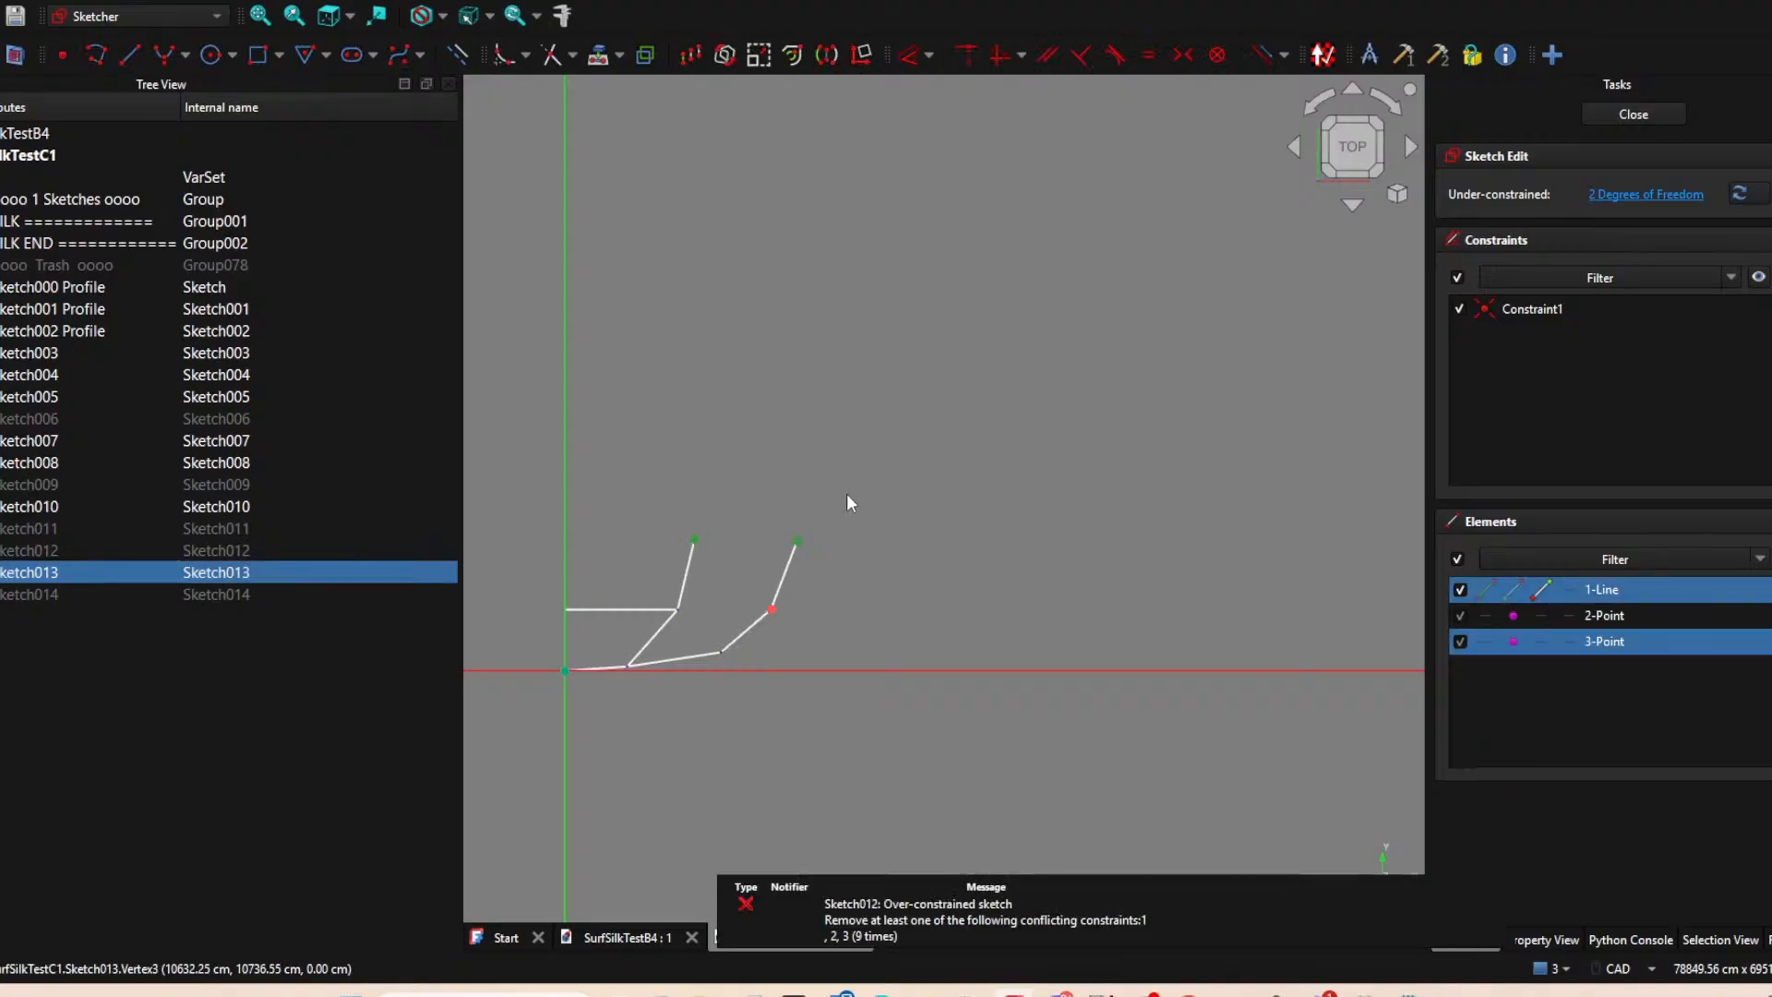
{"action": "key", "text": "h"}
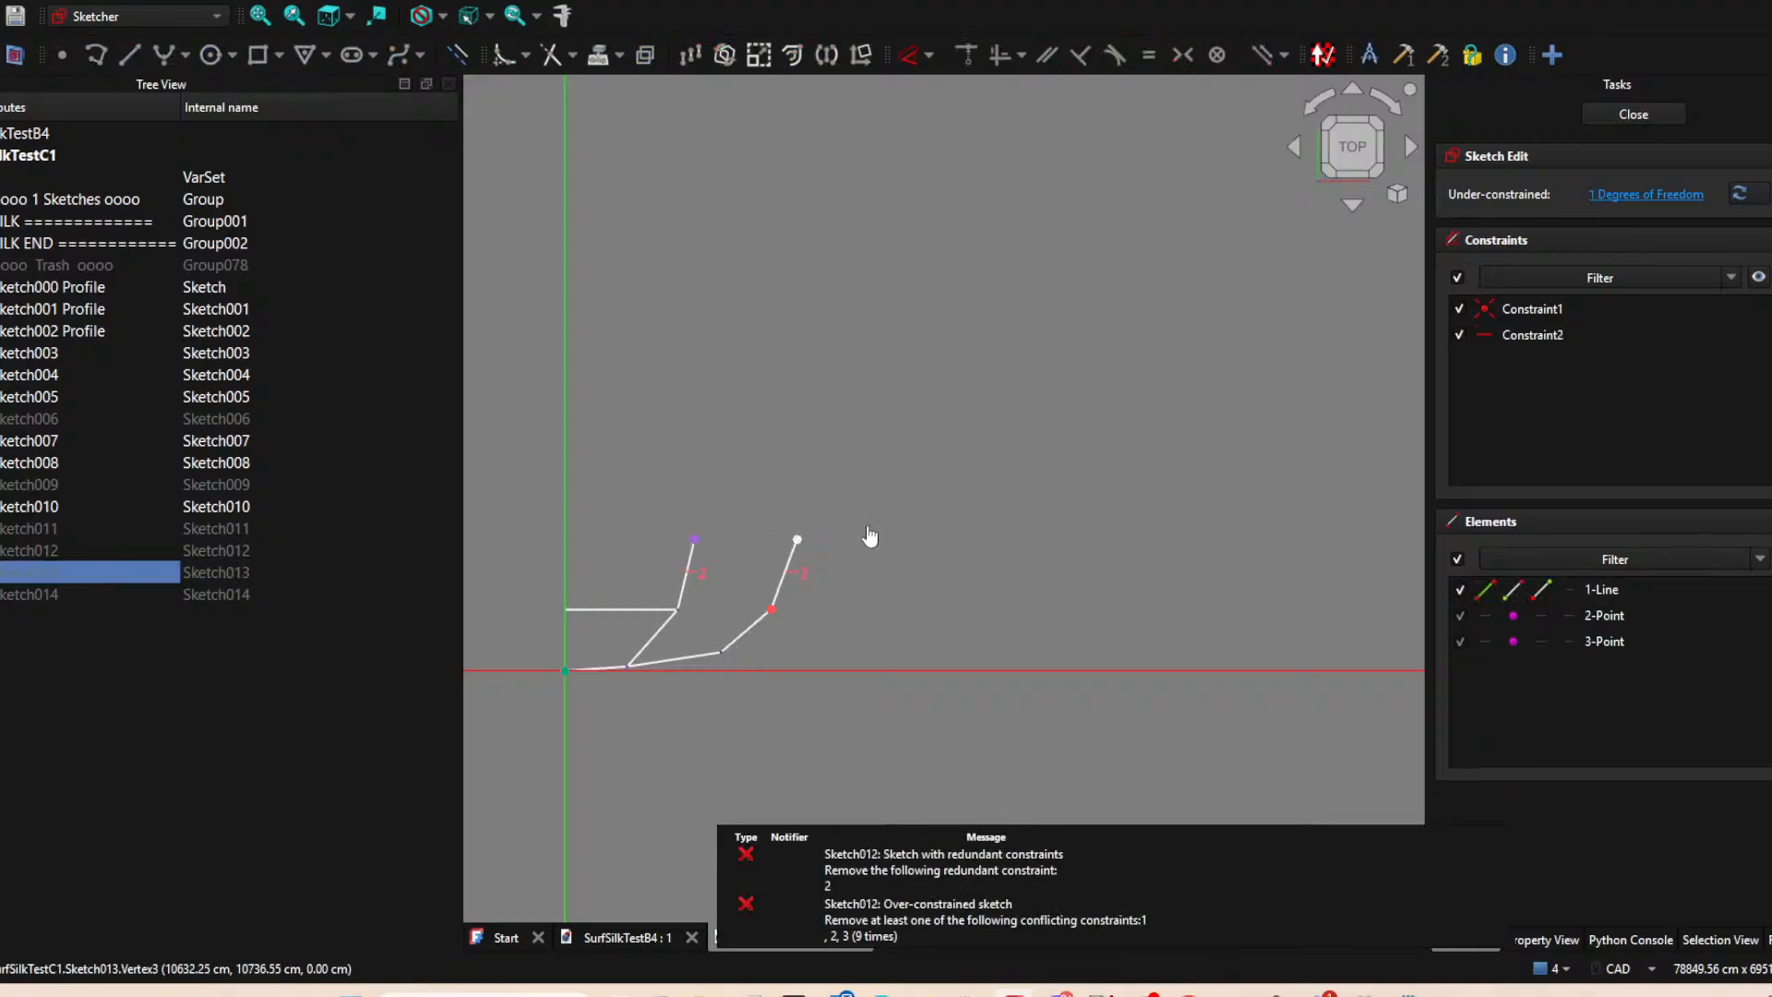
{"action": "mouse_move", "coordinate": [794, 538]}
{"action": "left_mouse_down"}
{"action": "mouse_move", "coordinate": [787, 599]}
{"action": "mouse_move", "coordinate": [736, 554]}
{"action": "mouse_move", "coordinate": [800, 580]}
{"action": "left_mouse_up"}
{"action": "left_click", "coordinate": [1638, 121]}
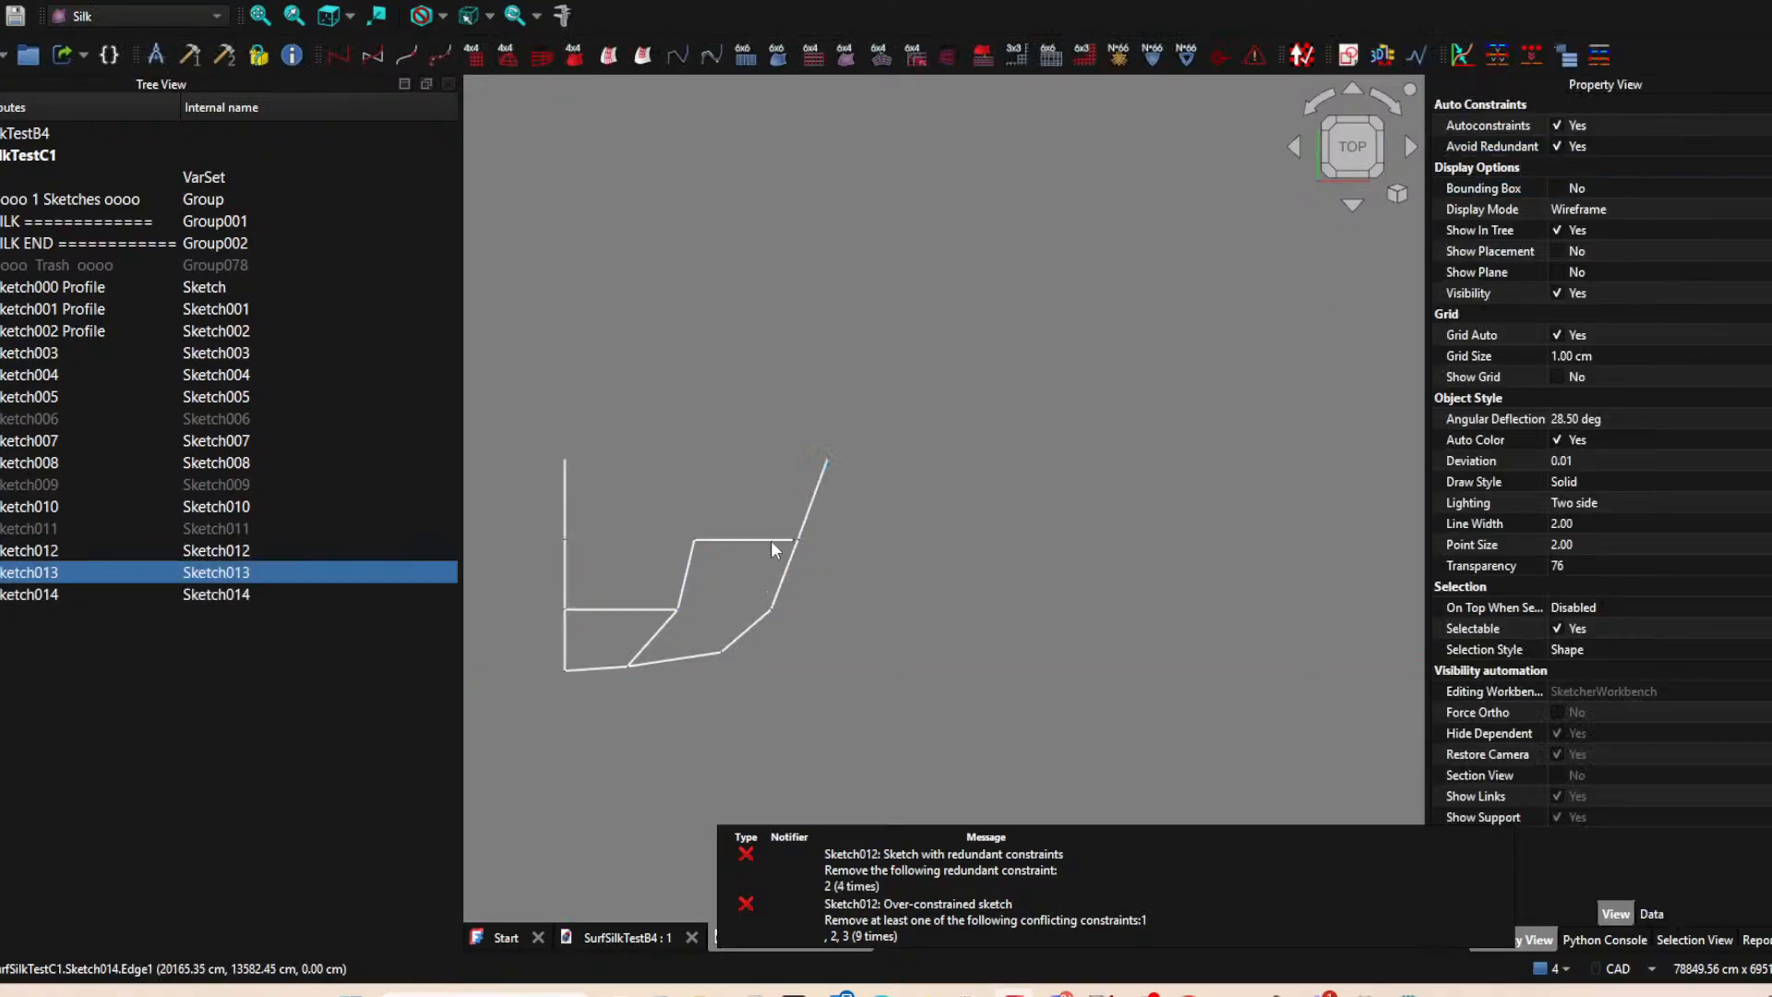
Reopen Sketch013 with Sketch012 shown beside it, try to project external geometry near their shared corner and close the sketch.
{"action": "left_click", "coordinate": [801, 530]}
{"action": "scroll", "coordinate": [779, 561], "scroll_direction": "up", "scroll_amount": 5}
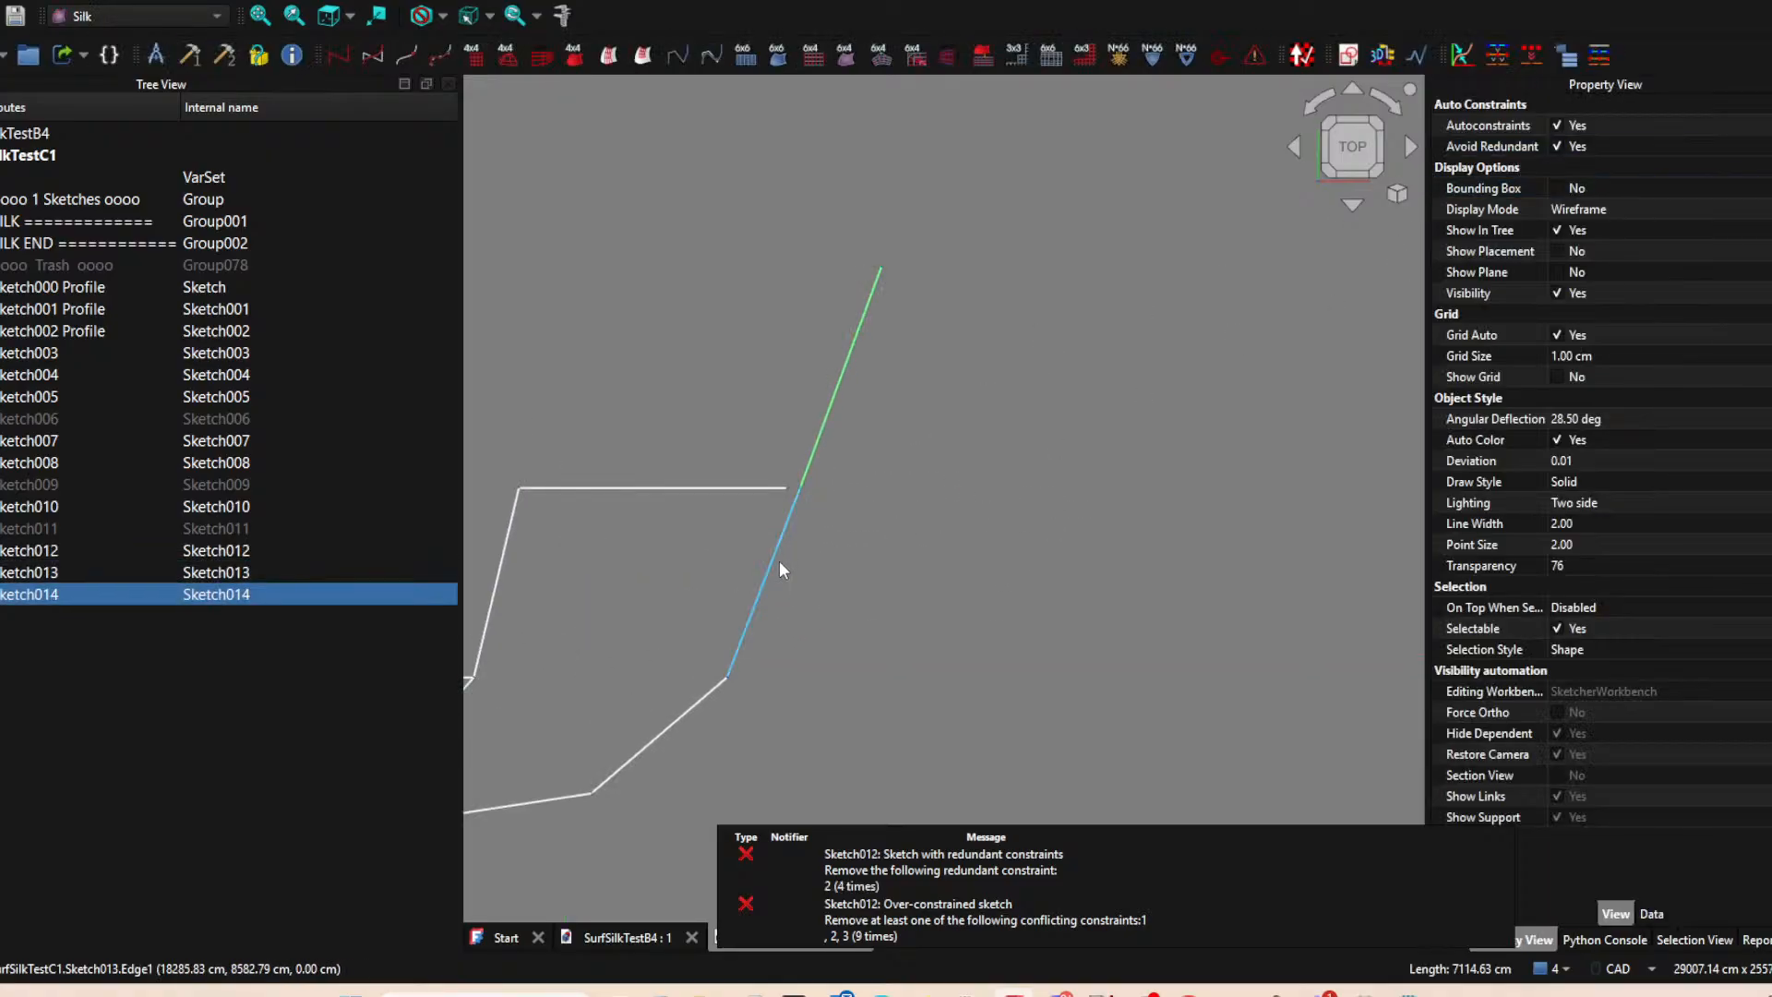
{"action": "left_click", "coordinate": [782, 504]}
{"action": "double_click", "coordinate": [70, 573]}
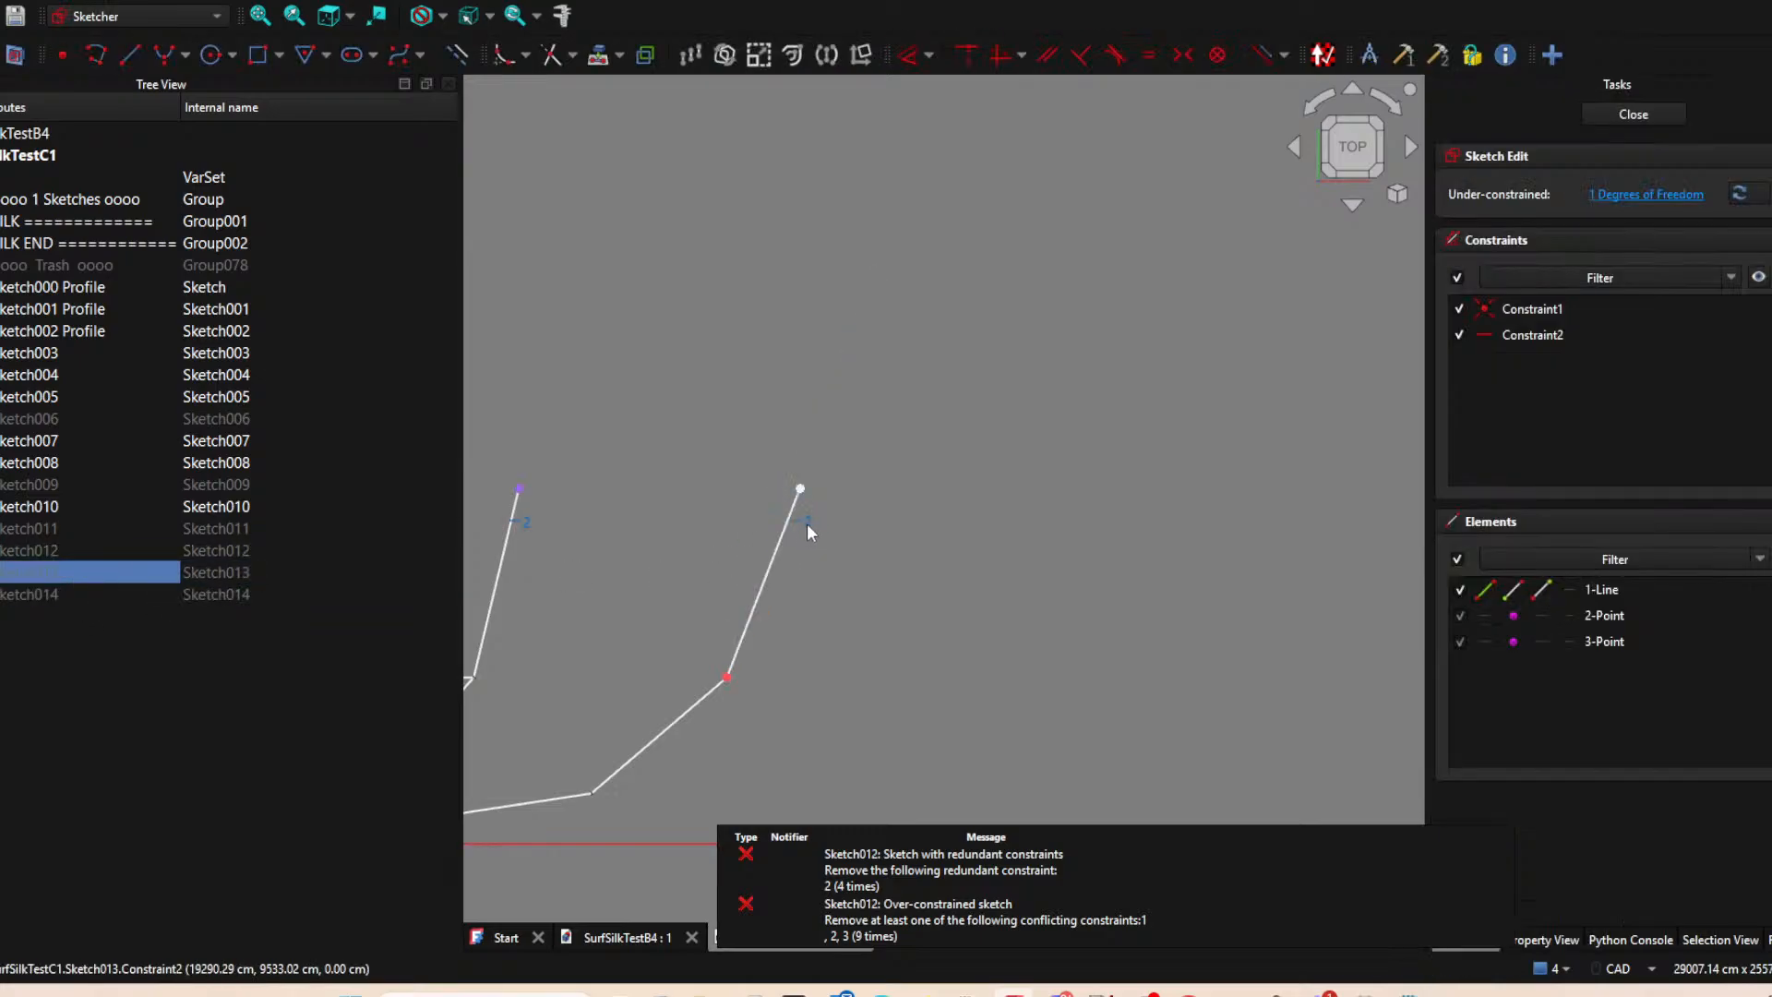
{"action": "left_click", "coordinate": [75, 551]}
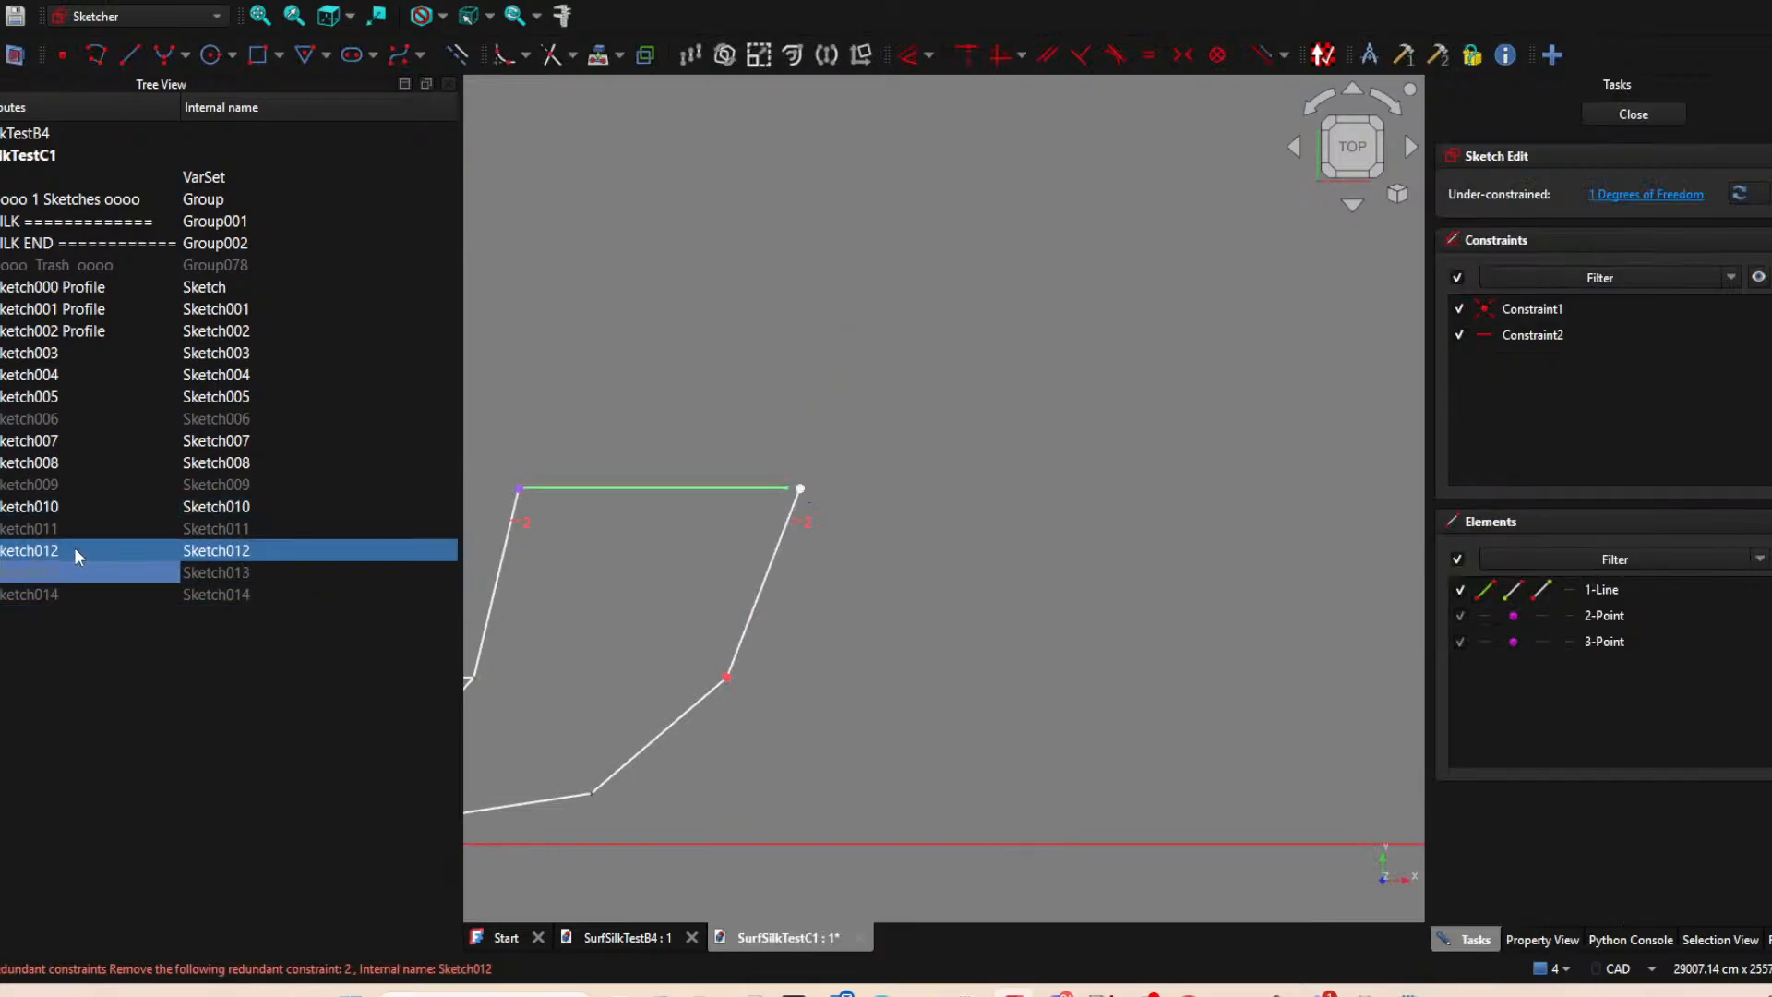
{"action": "left_click", "coordinate": [871, 483]}
{"action": "left_click", "coordinate": [600, 54]}
{"action": "left_click", "coordinate": [459, 54]}
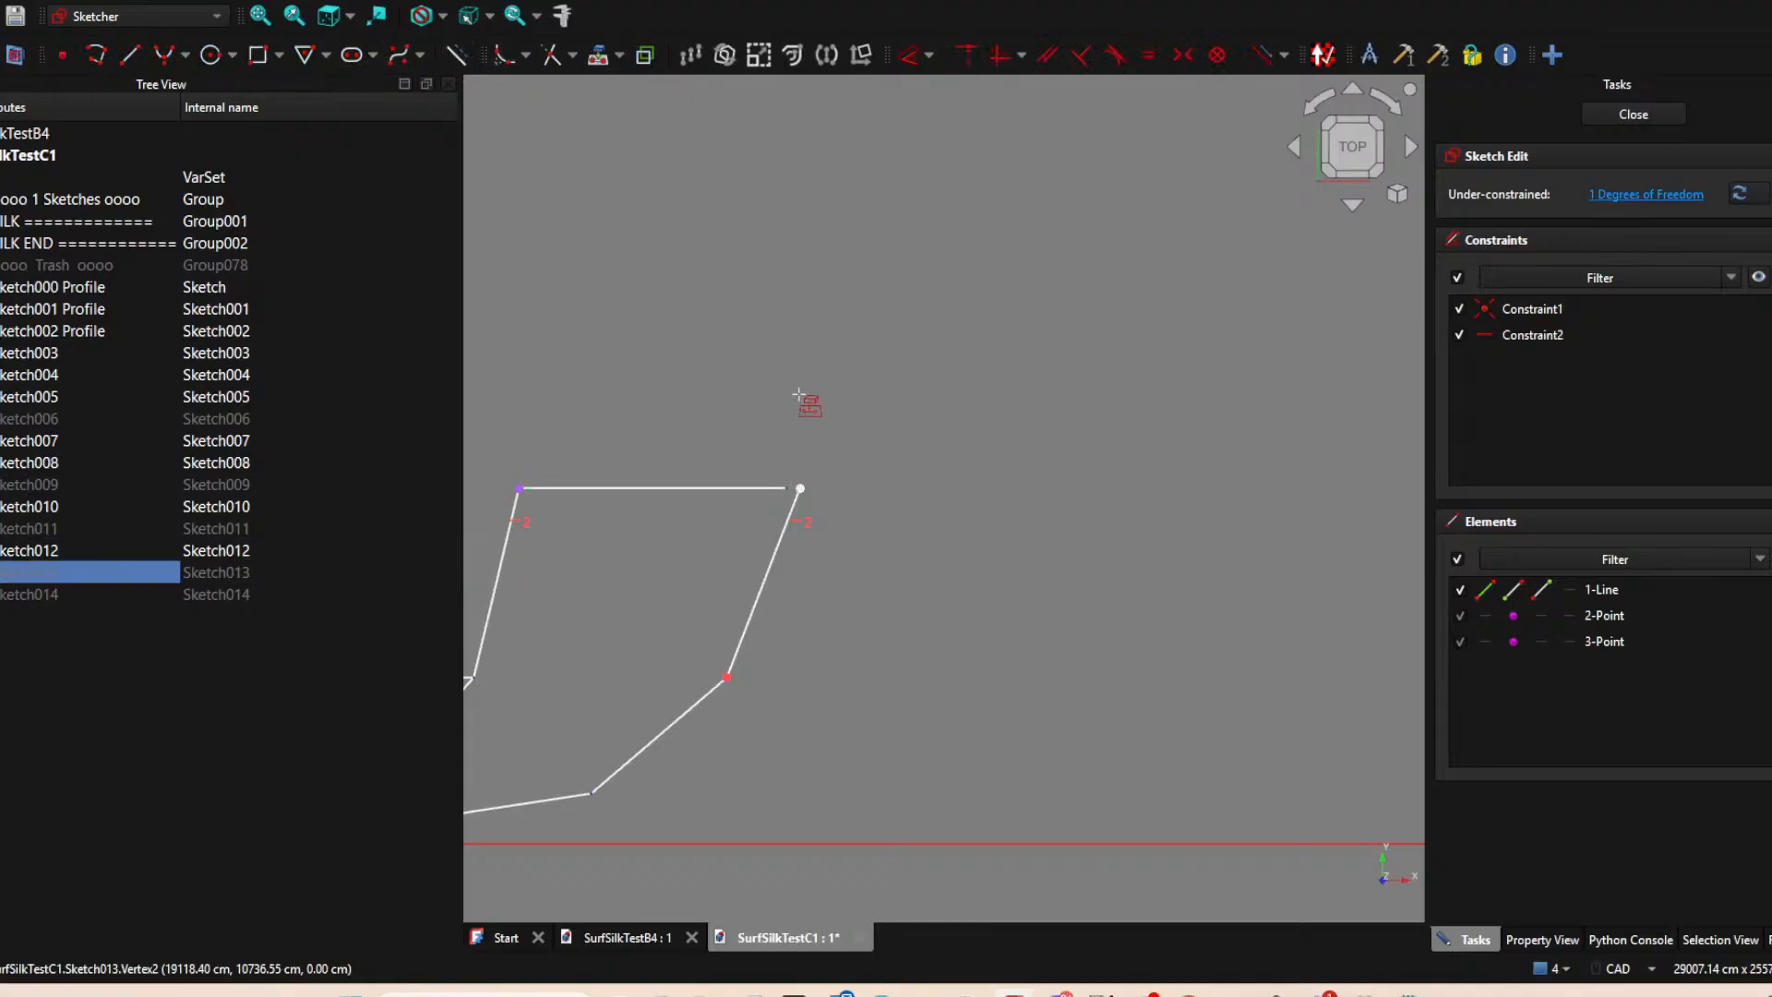
{"action": "left_click", "coordinate": [1652, 114]}
Open Sketch012, bring its horizontal line's outer end onto the corner where Sketch013 and Sketch014 meet, and close the sketch.
{"action": "left_click", "coordinate": [805, 479]}
{"action": "left_click", "coordinate": [774, 546]}
{"action": "left_click", "coordinate": [756, 485]}
{"action": "key", "text": "space"}
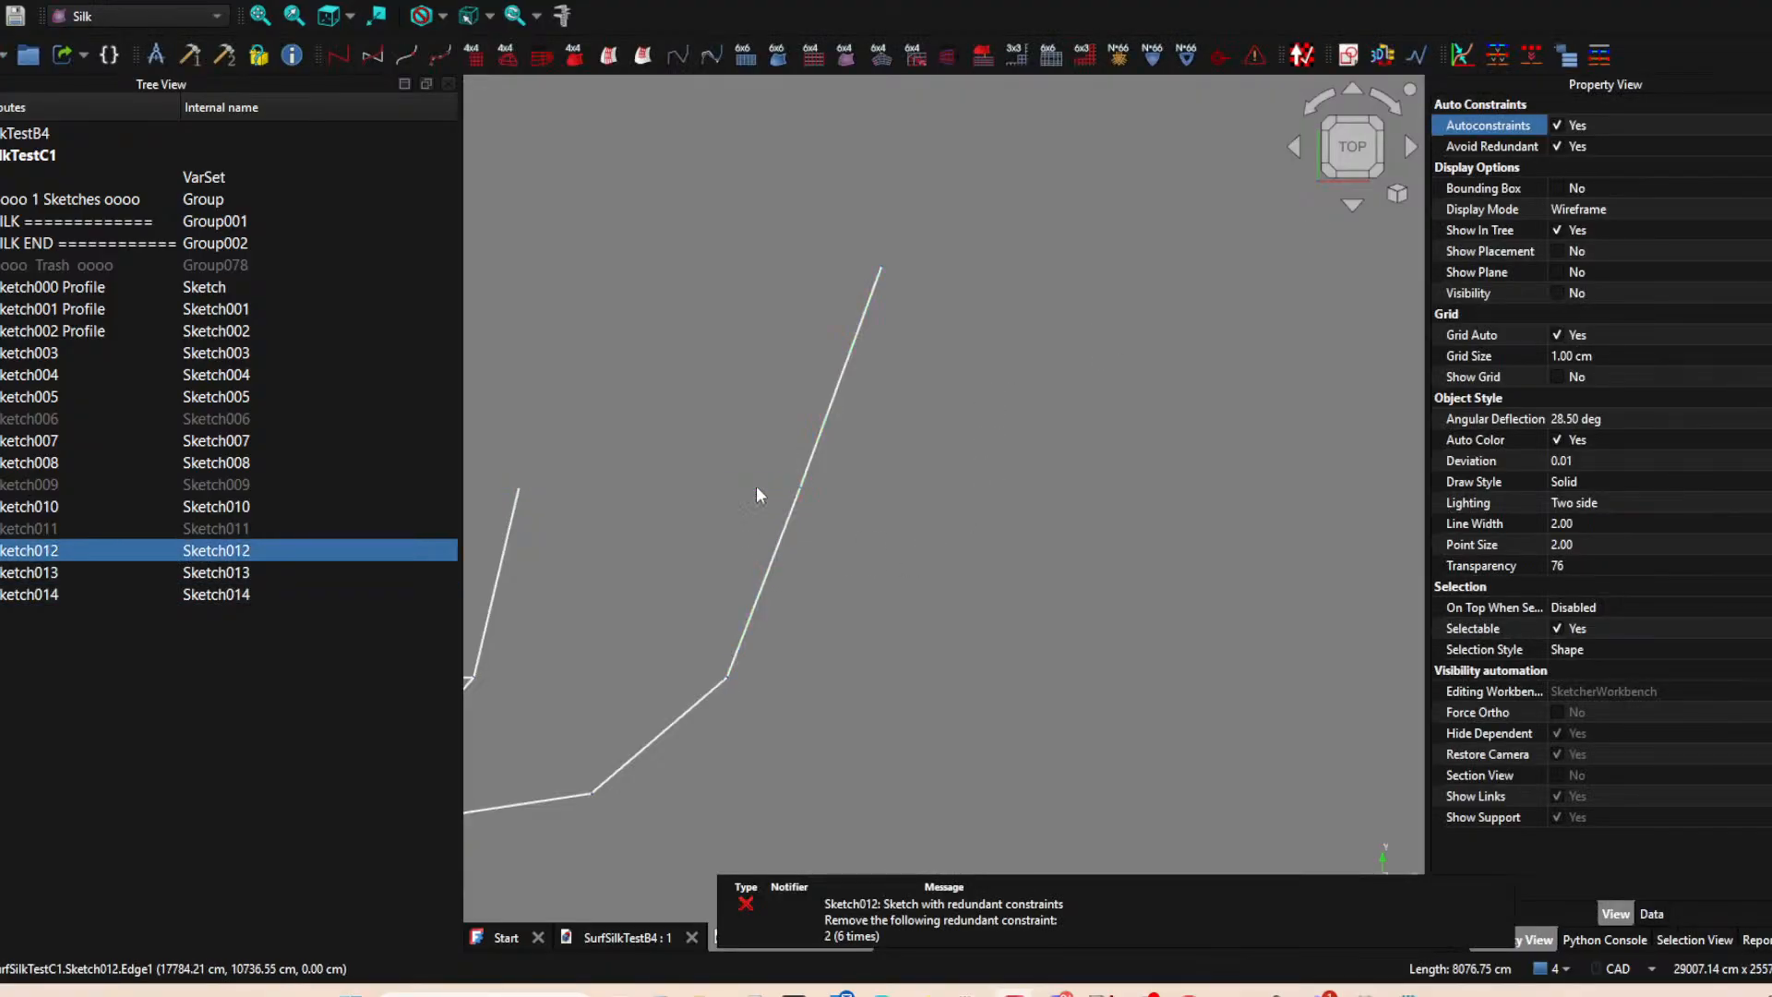
{"action": "key", "text": "space"}
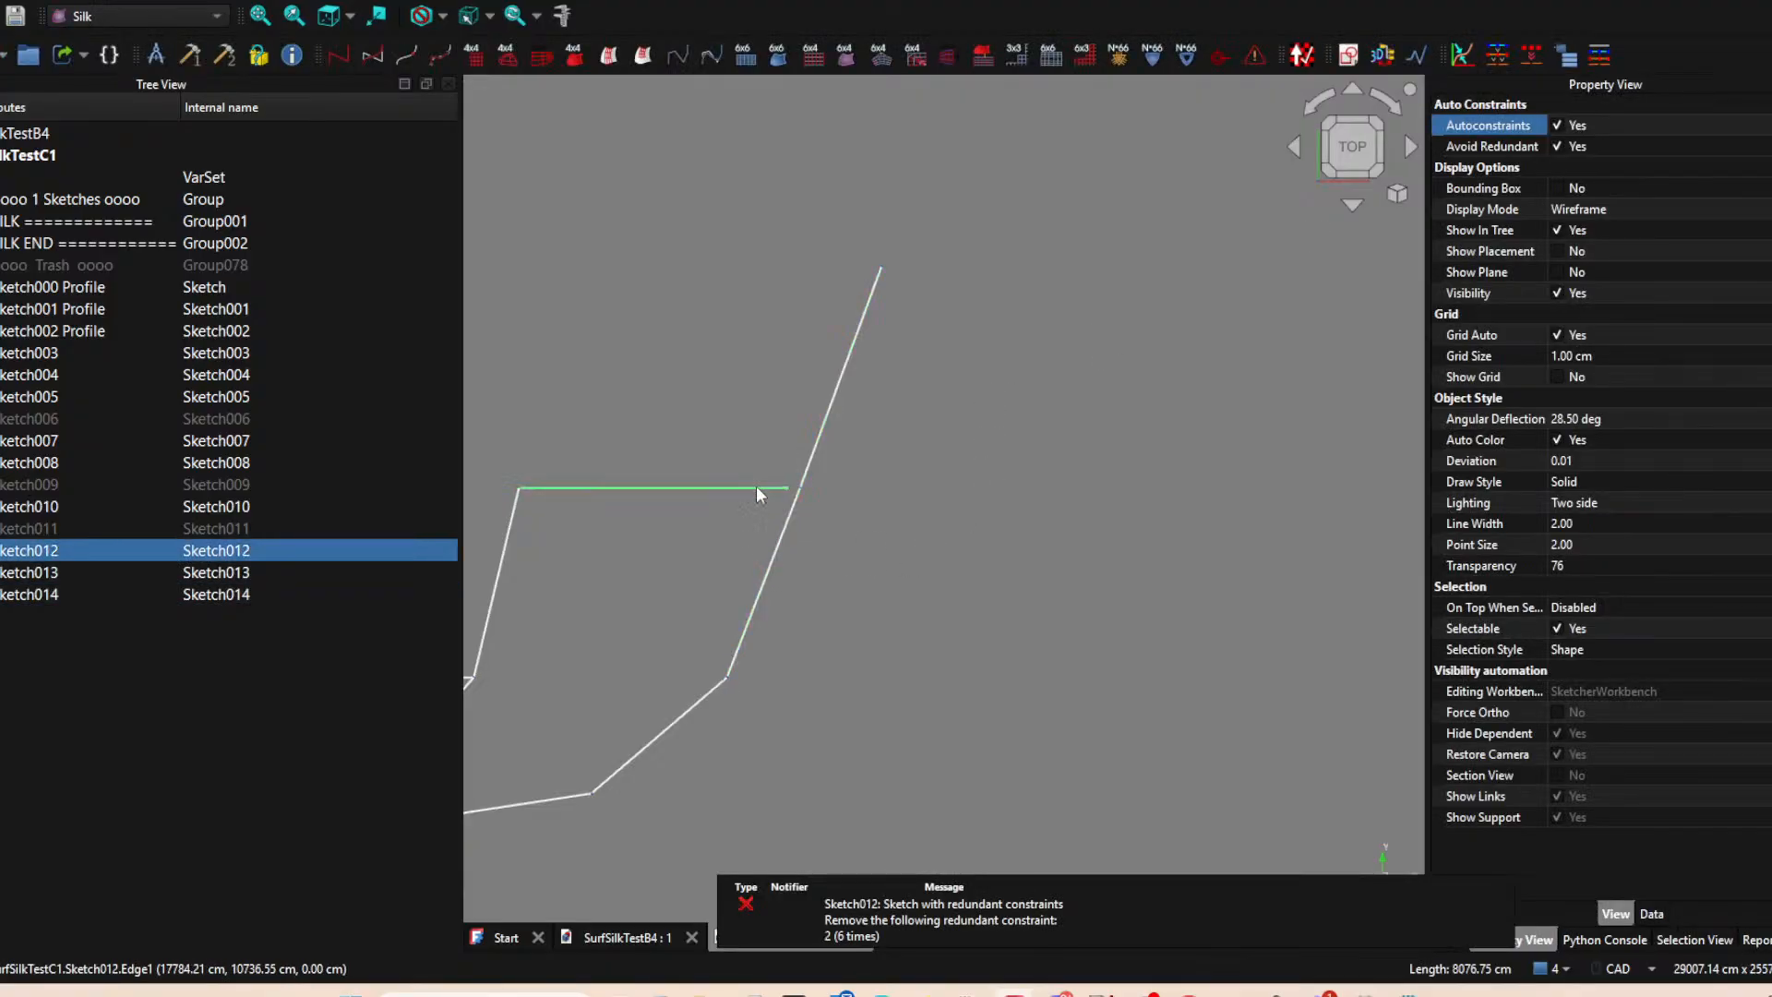
{"action": "double_click", "coordinate": [35, 551]}
{"action": "left_click_drag", "start_coordinate": [675, 489], "coordinate": [817, 490]}
{"action": "left_click", "coordinate": [980, 508]}
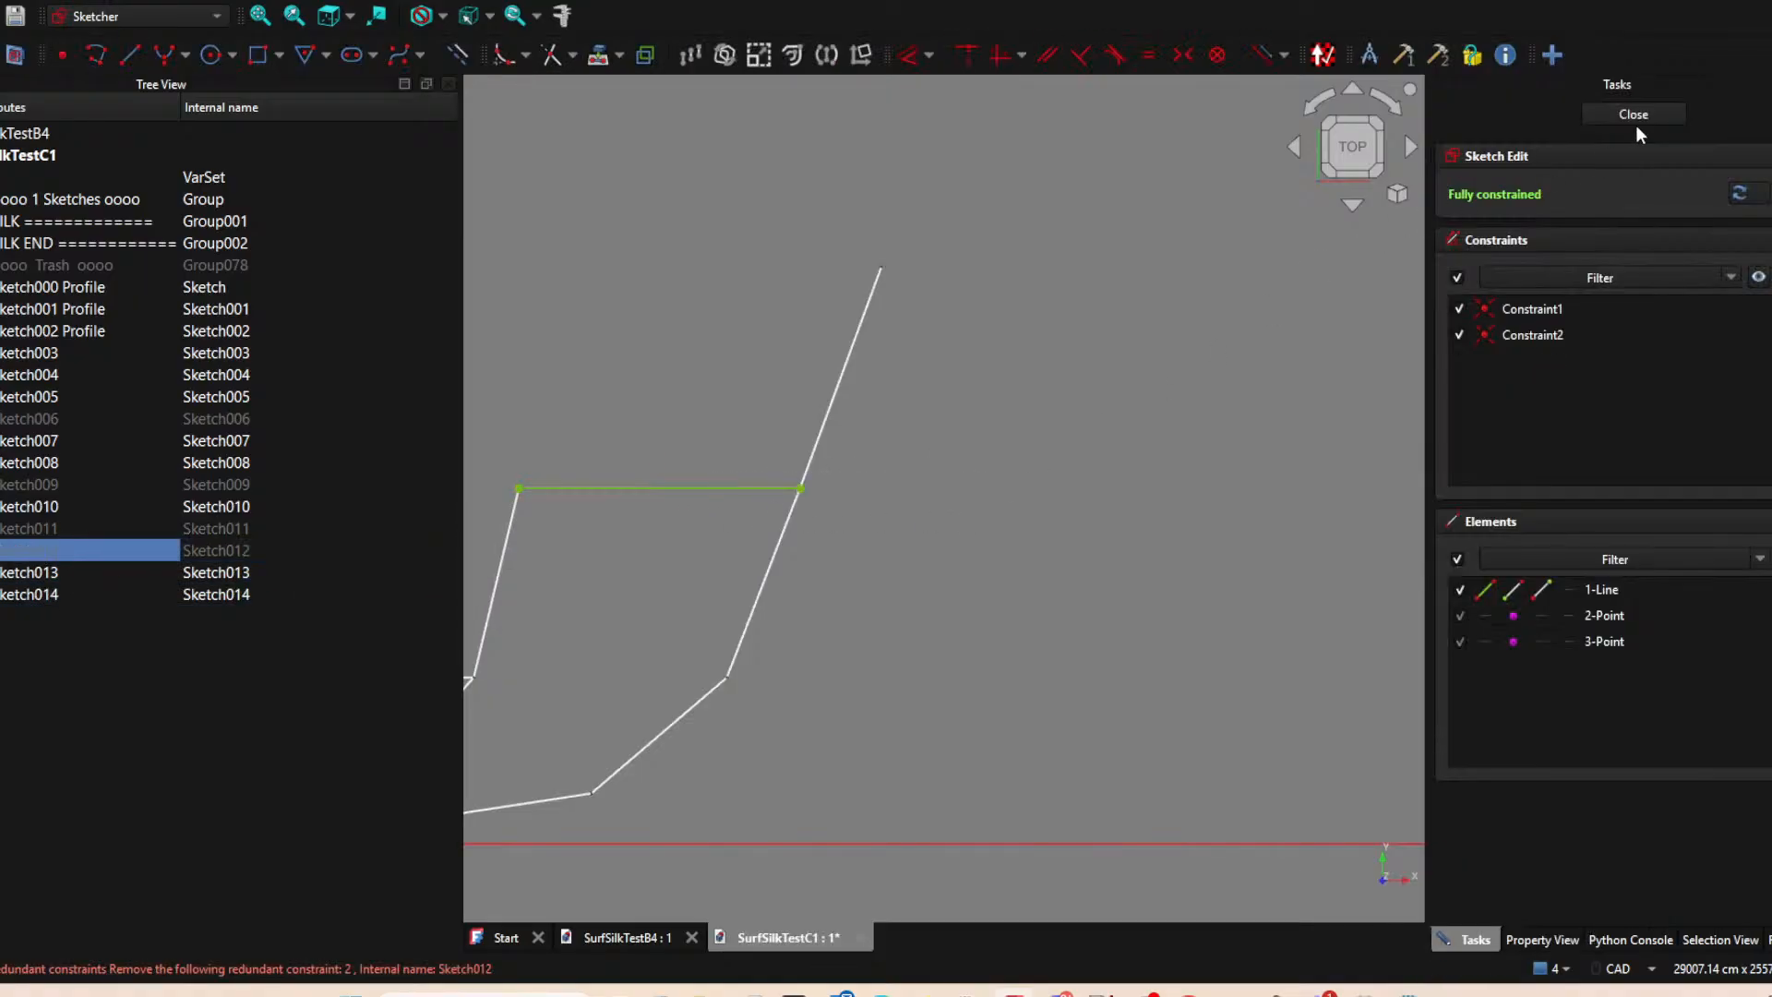
{"action": "left_click", "coordinate": [1634, 115]}
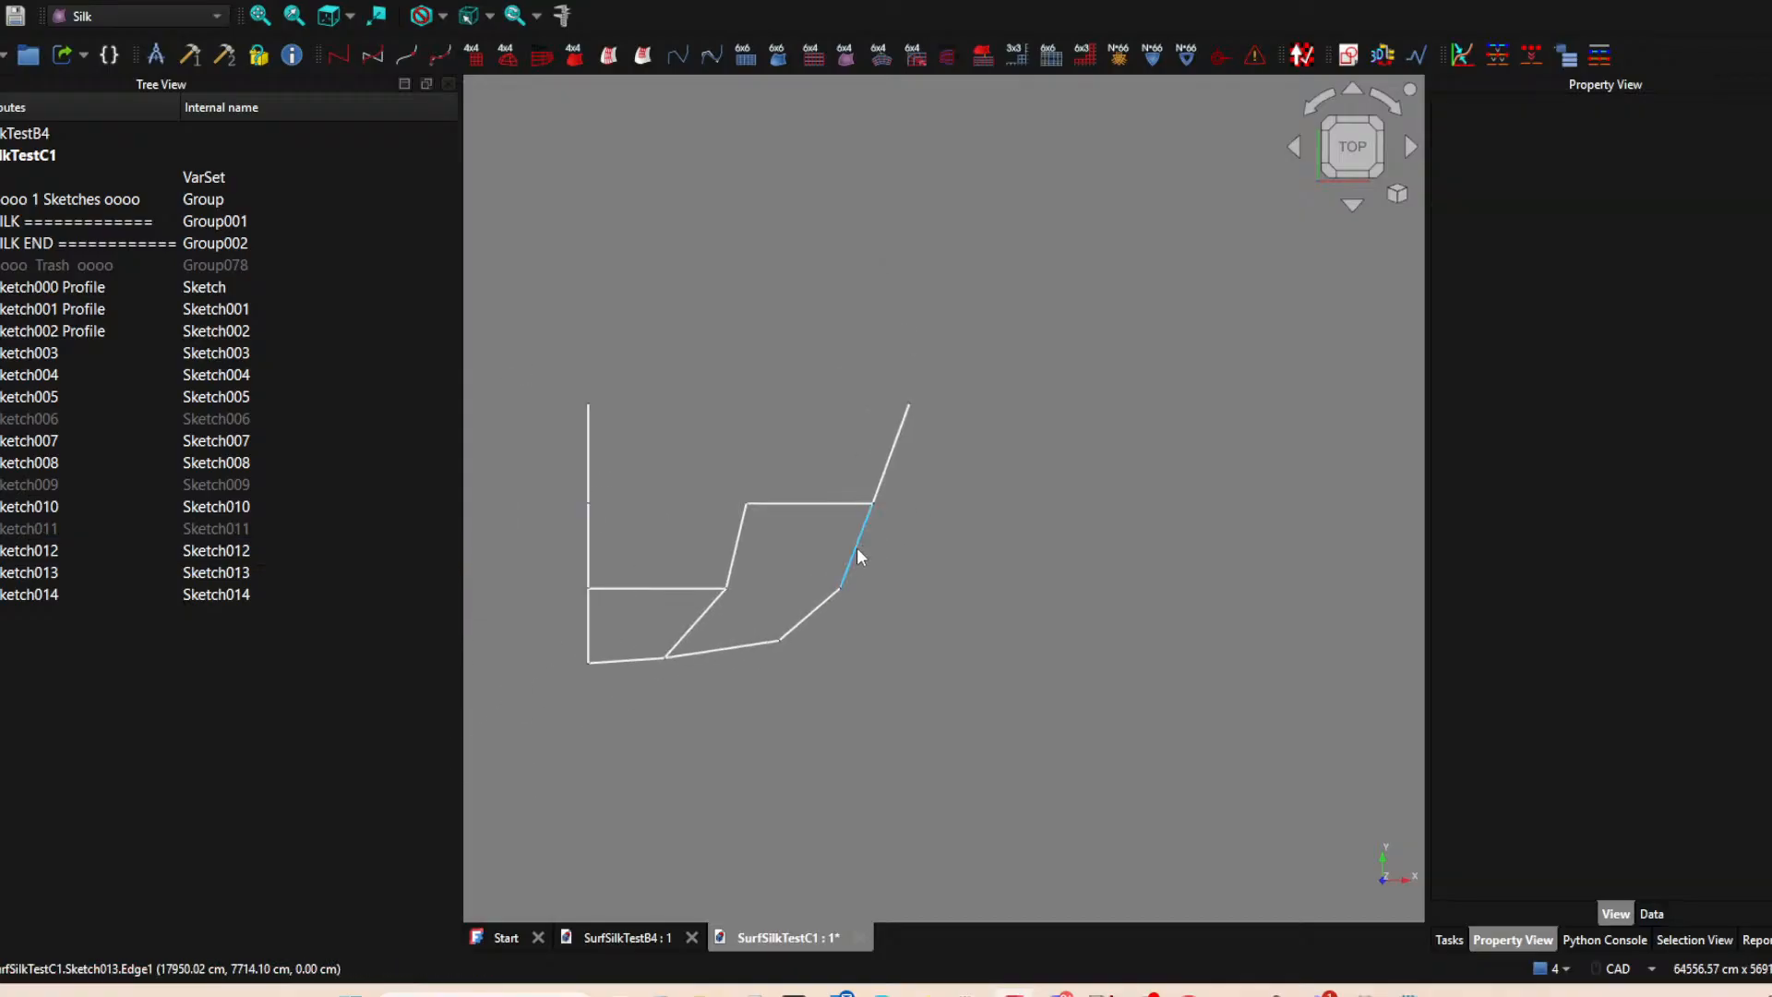
Show the hidden grid lines Sketch011, Sketch009 and Sketch006 again.
{"action": "left_click", "coordinate": [854, 545]}
{"action": "left_click", "coordinate": [168, 530]}
{"action": "key", "text": "space"}
{"action": "left_click", "coordinate": [140, 492]}
{"action": "key", "text": "space"}
{"action": "left_click", "coordinate": [174, 418]}
{"action": "key", "text": "space"}
{"action": "left_click", "coordinate": [847, 337]}
{"action": "scroll", "coordinate": [849, 328], "scroll_direction": "down", "scroll_amount": 3}
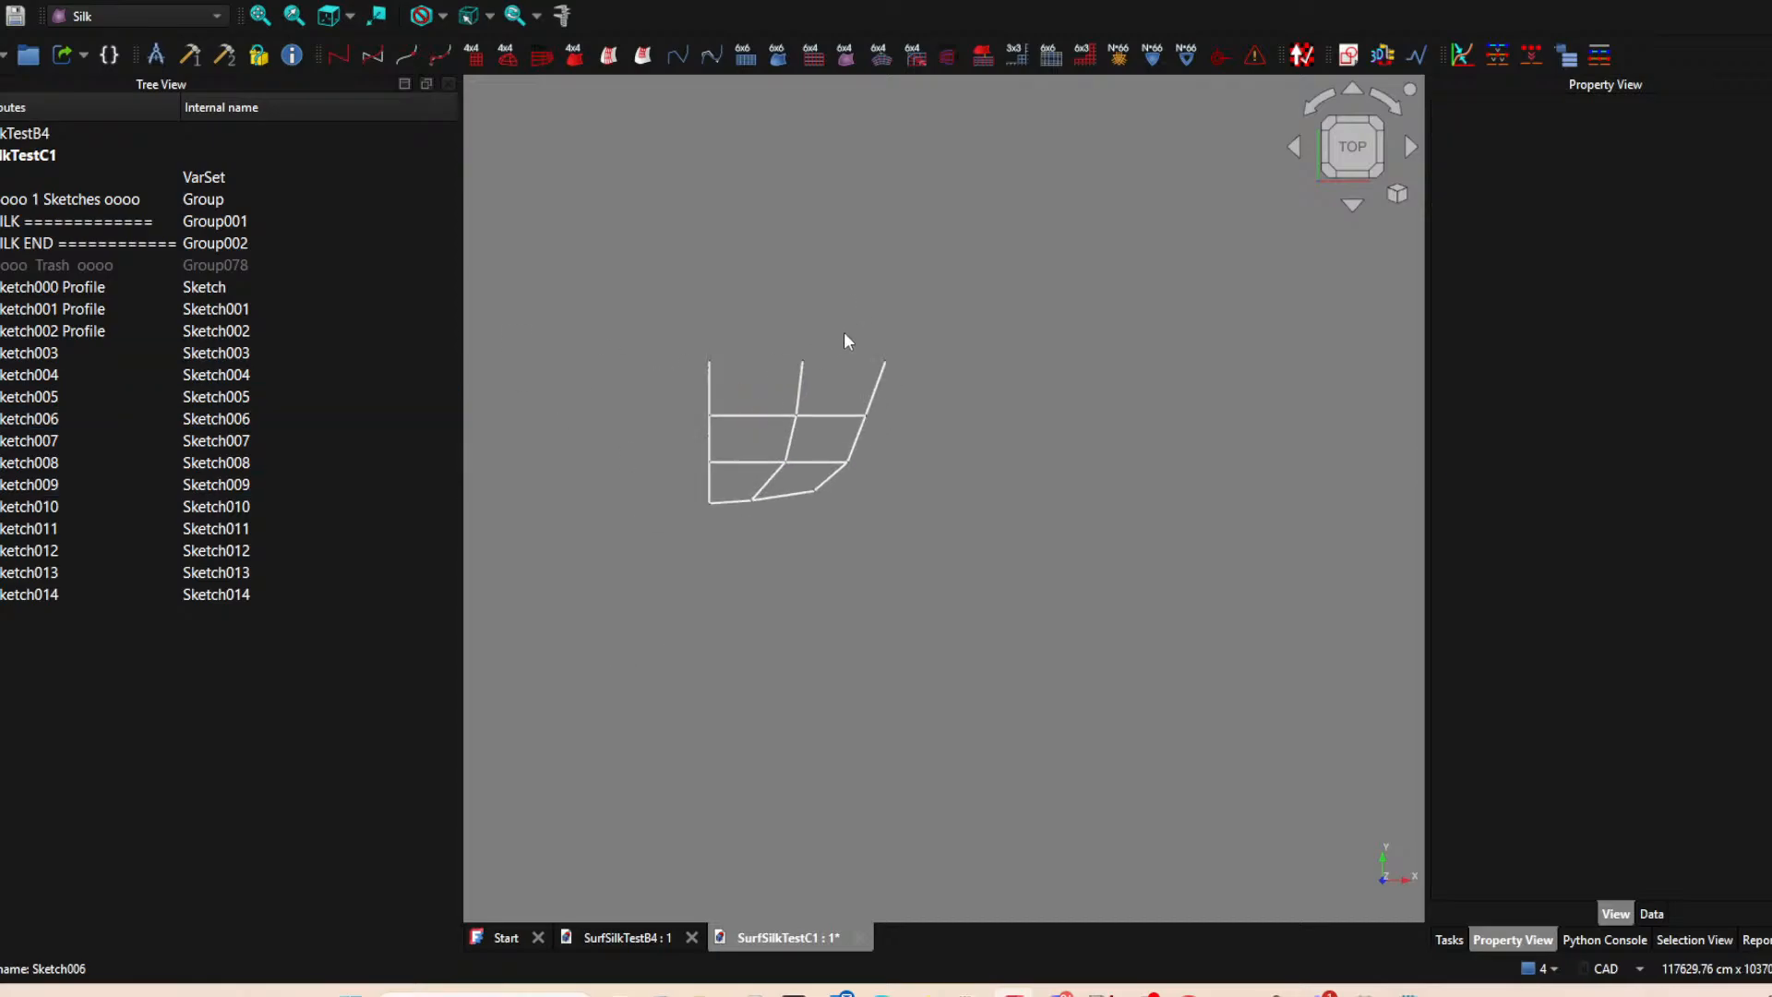
Create a sketch on the XY-plane and project the upper endpoints of the centre profile and Sketch006 into it.
{"action": "middle_click_drag", "start_coordinate": [898, 479], "coordinate": [934, 452]}
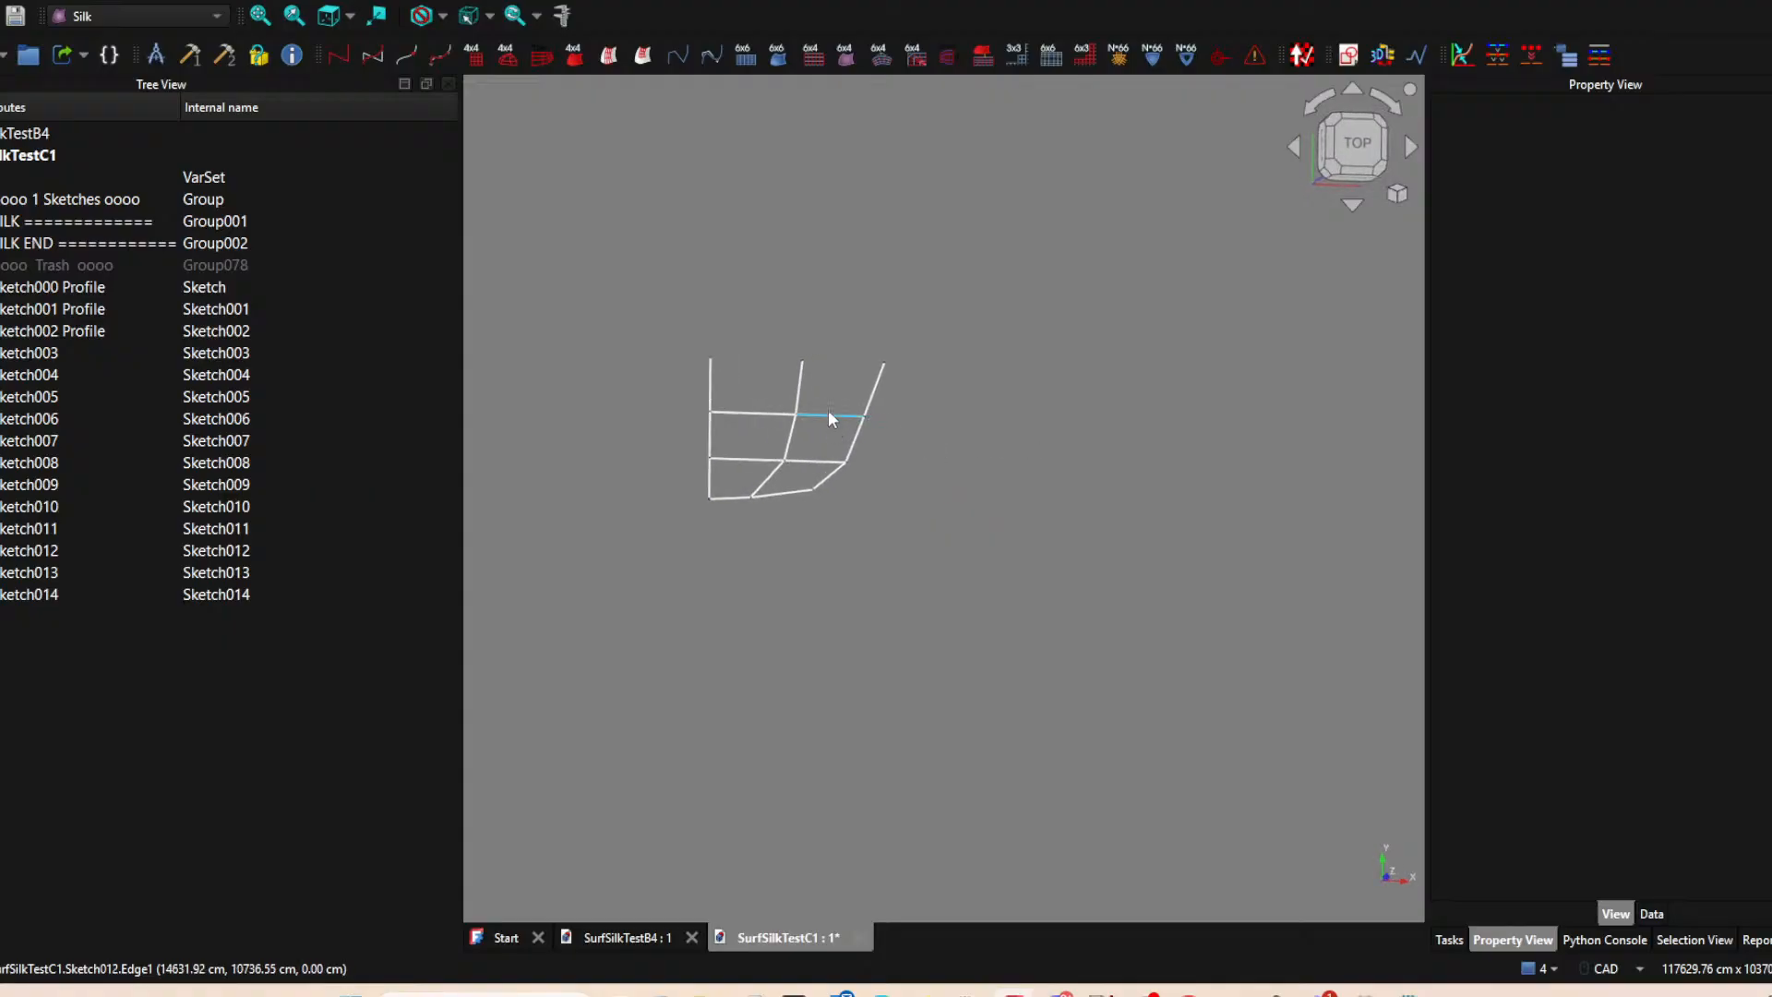
{"action": "left_click", "coordinate": [1356, 151]}
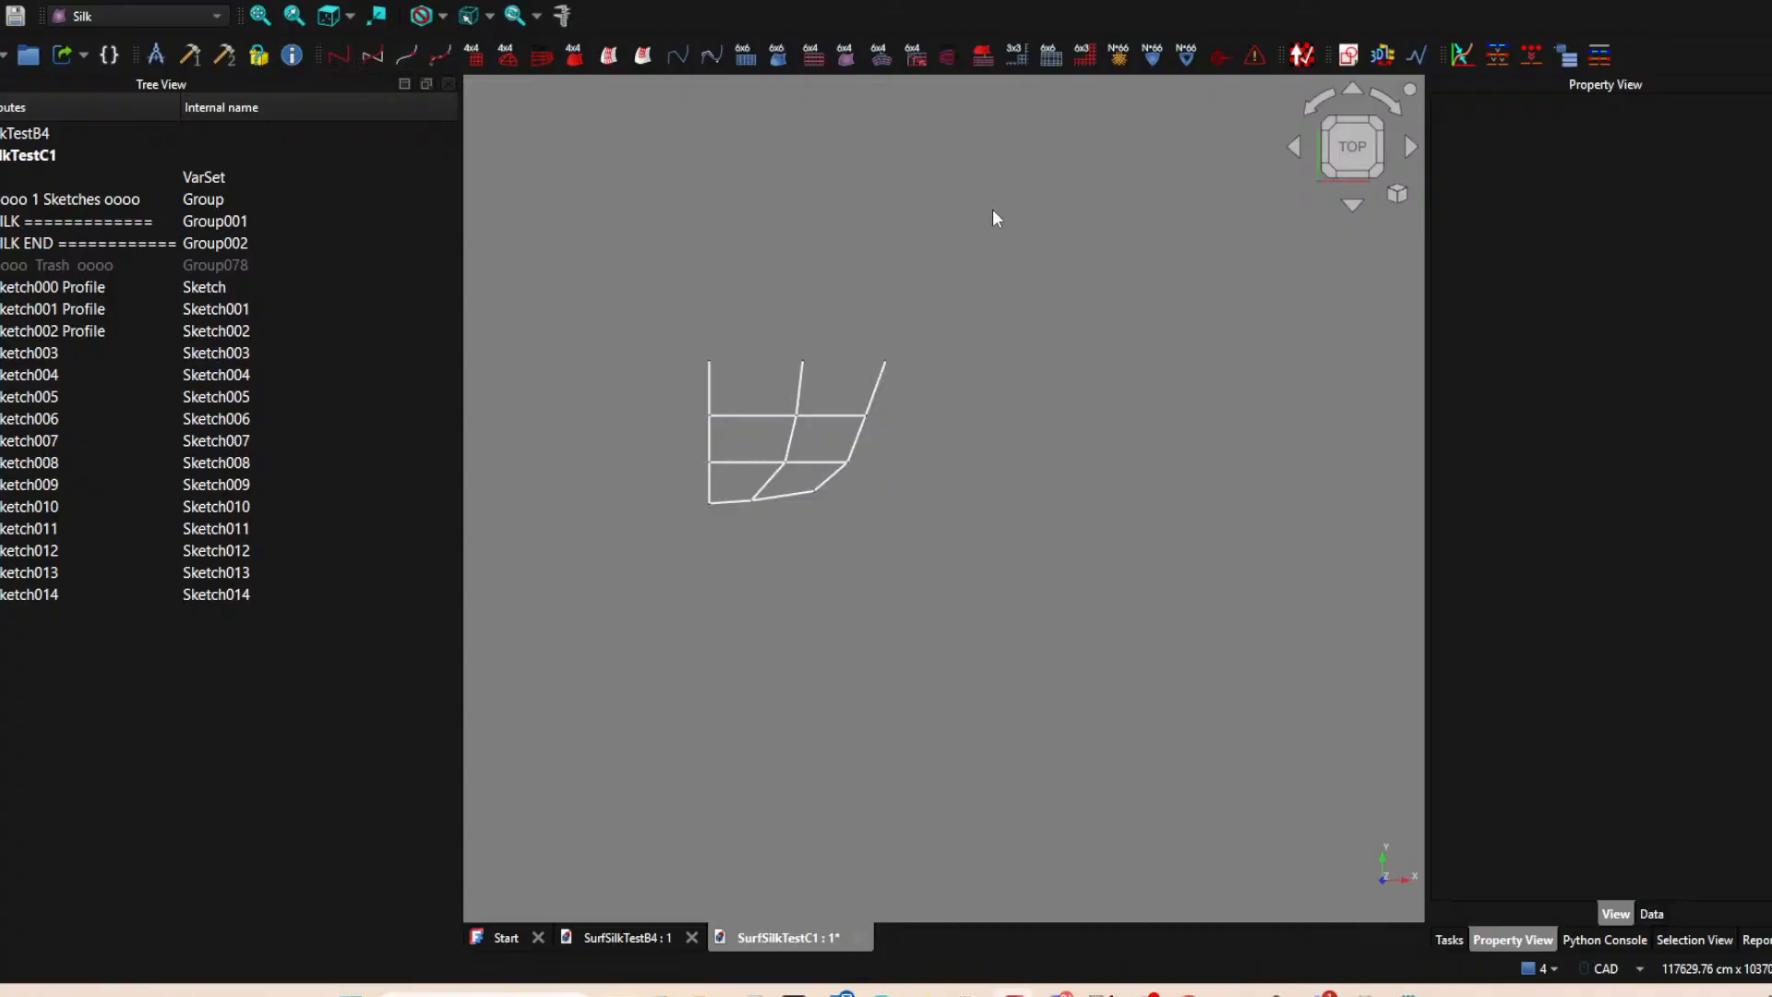
{"action": "left_click", "coordinate": [1348, 55]}
{"action": "left_click", "coordinate": [817, 554]}
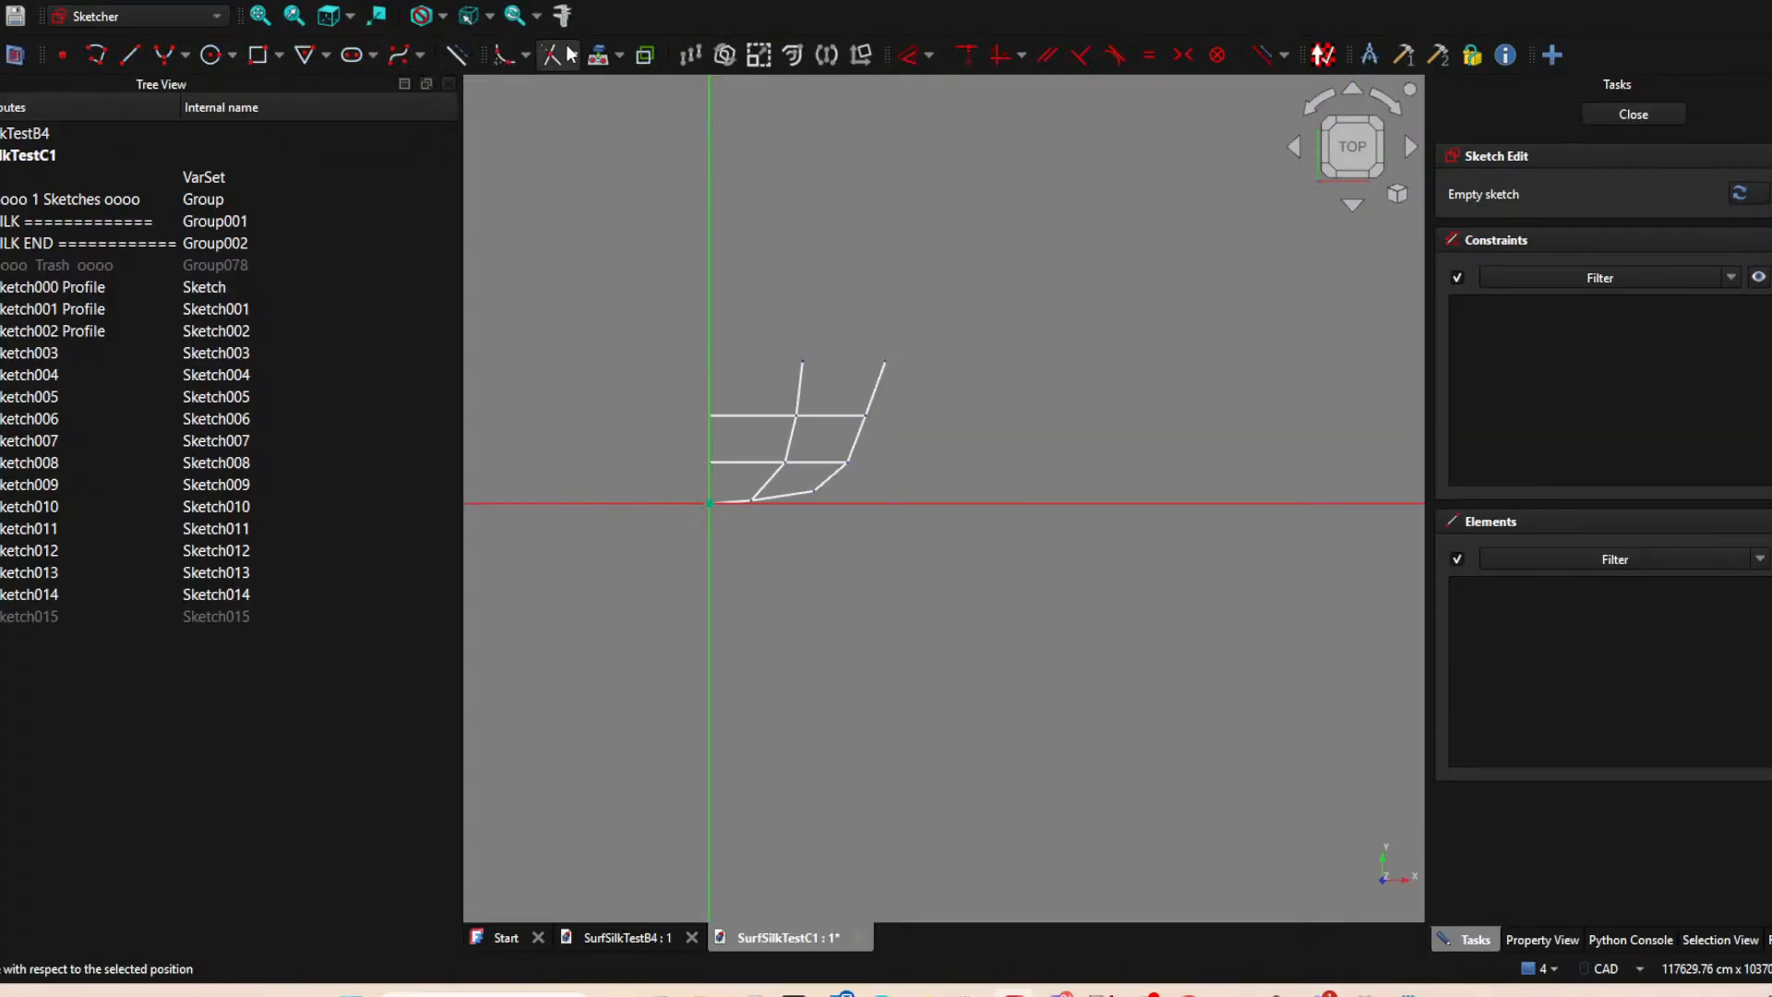
{"action": "left_click", "coordinate": [599, 60]}
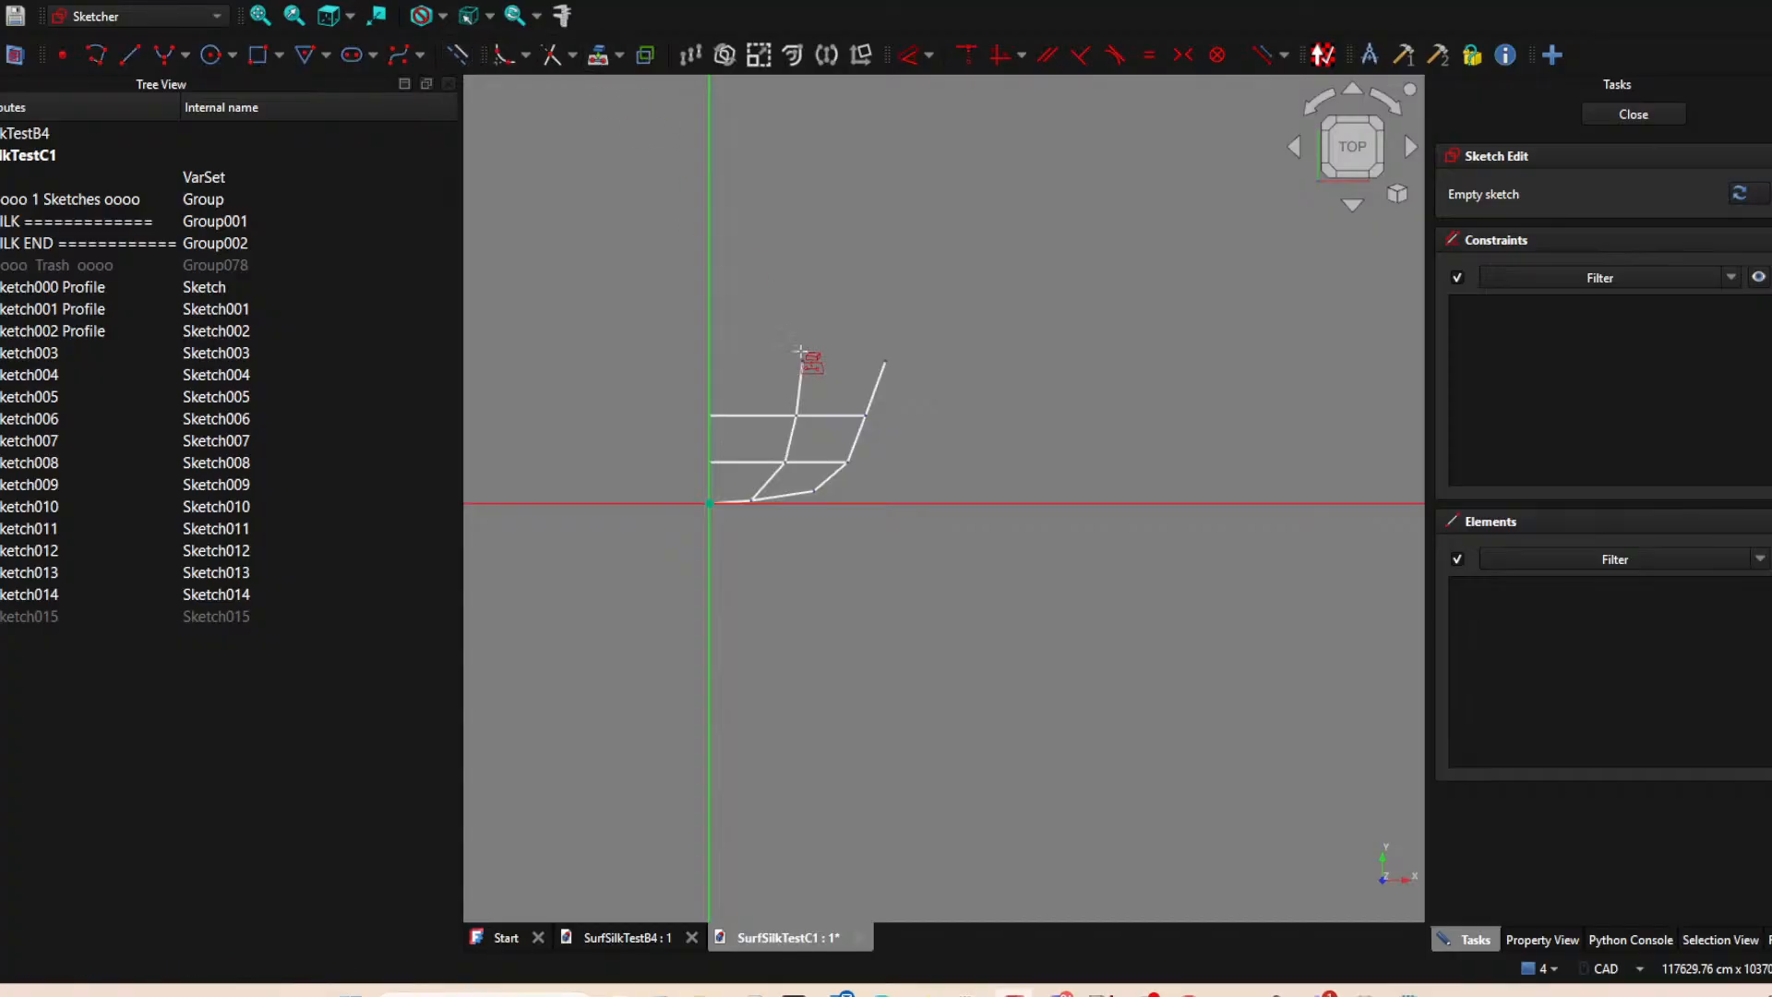
{"action": "left_click", "coordinate": [710, 360]}
{"action": "left_click", "coordinate": [802, 361]}
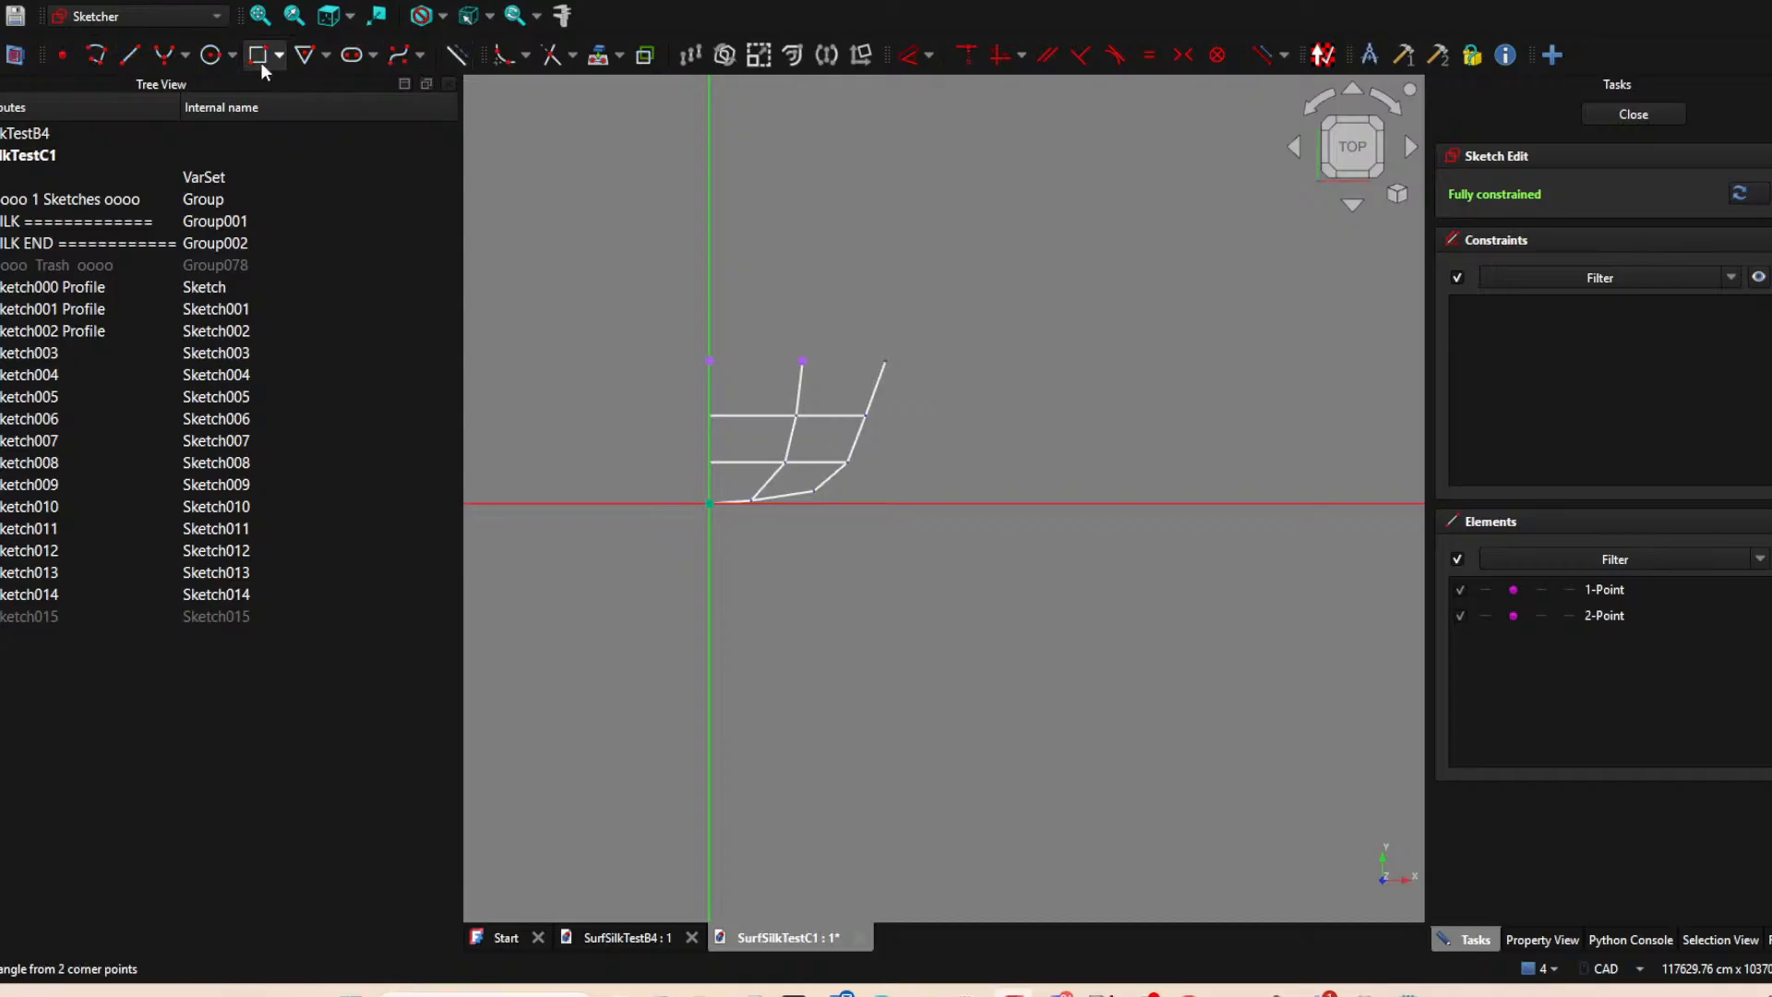
Draw a line joining the two projected points, close the sketch and hide it.
{"action": "left_click", "coordinate": [128, 57]}
{"action": "left_click", "coordinate": [710, 361]}
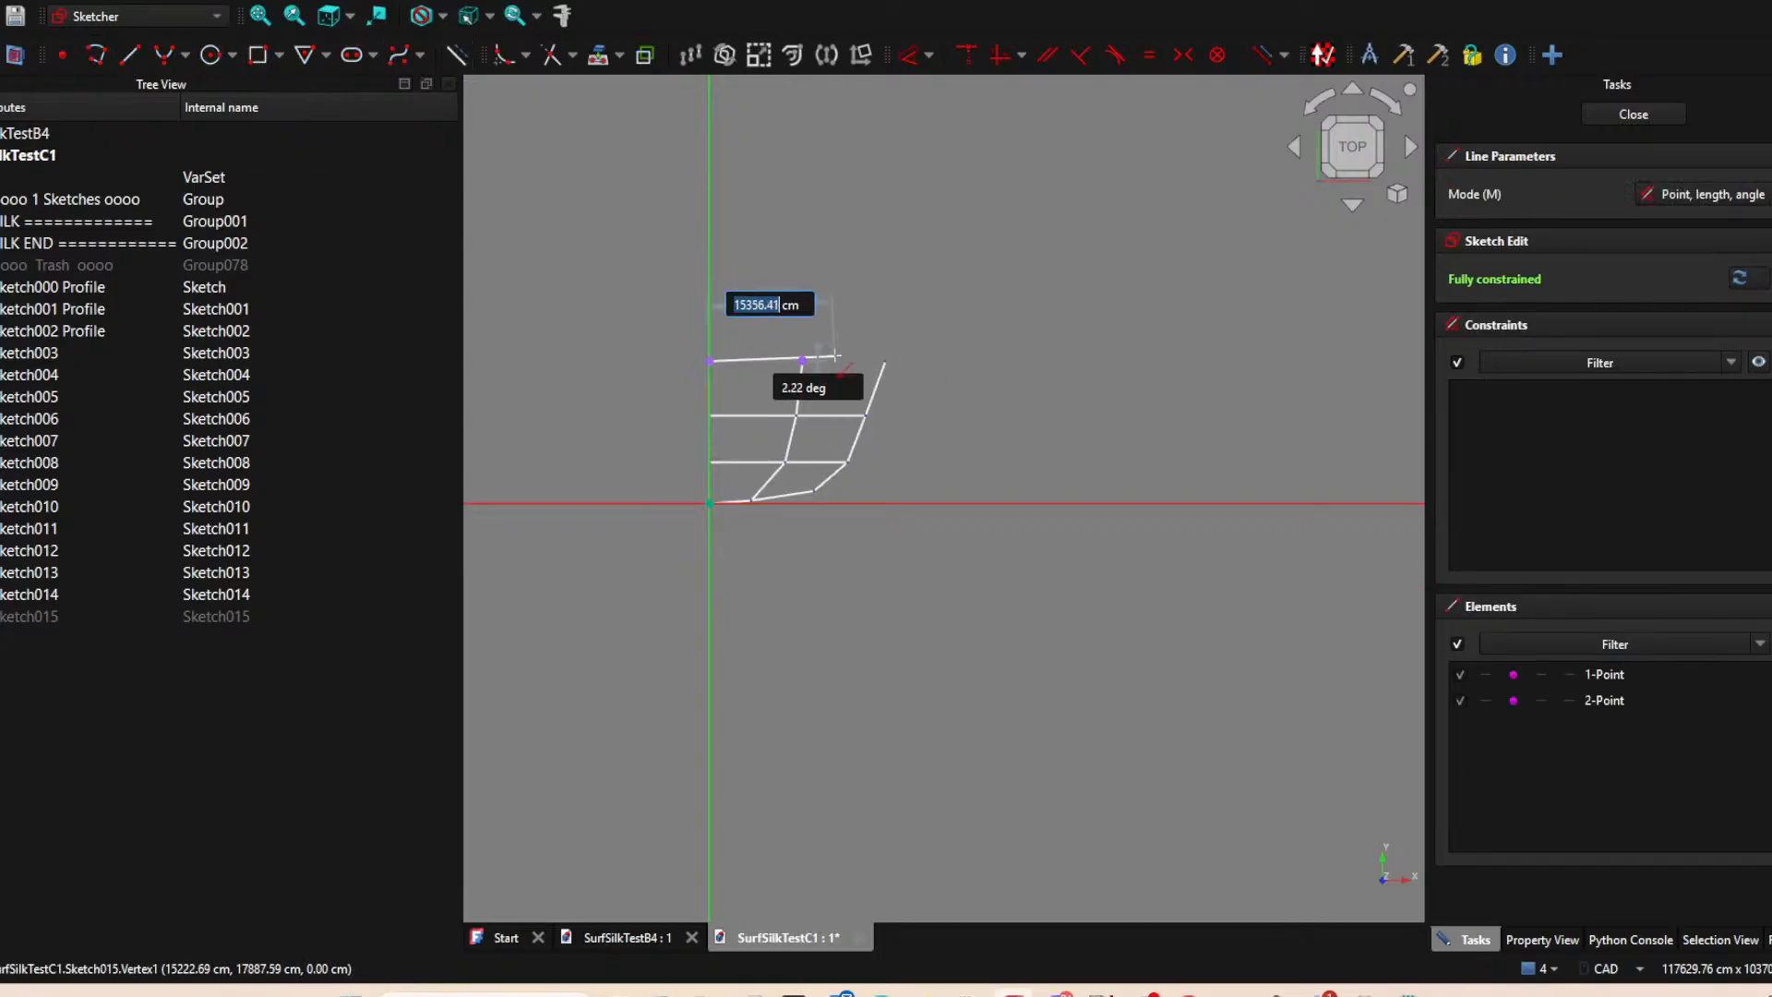
{"action": "left_click", "coordinate": [802, 361]}
{"action": "right_click", "coordinate": [886, 347]}
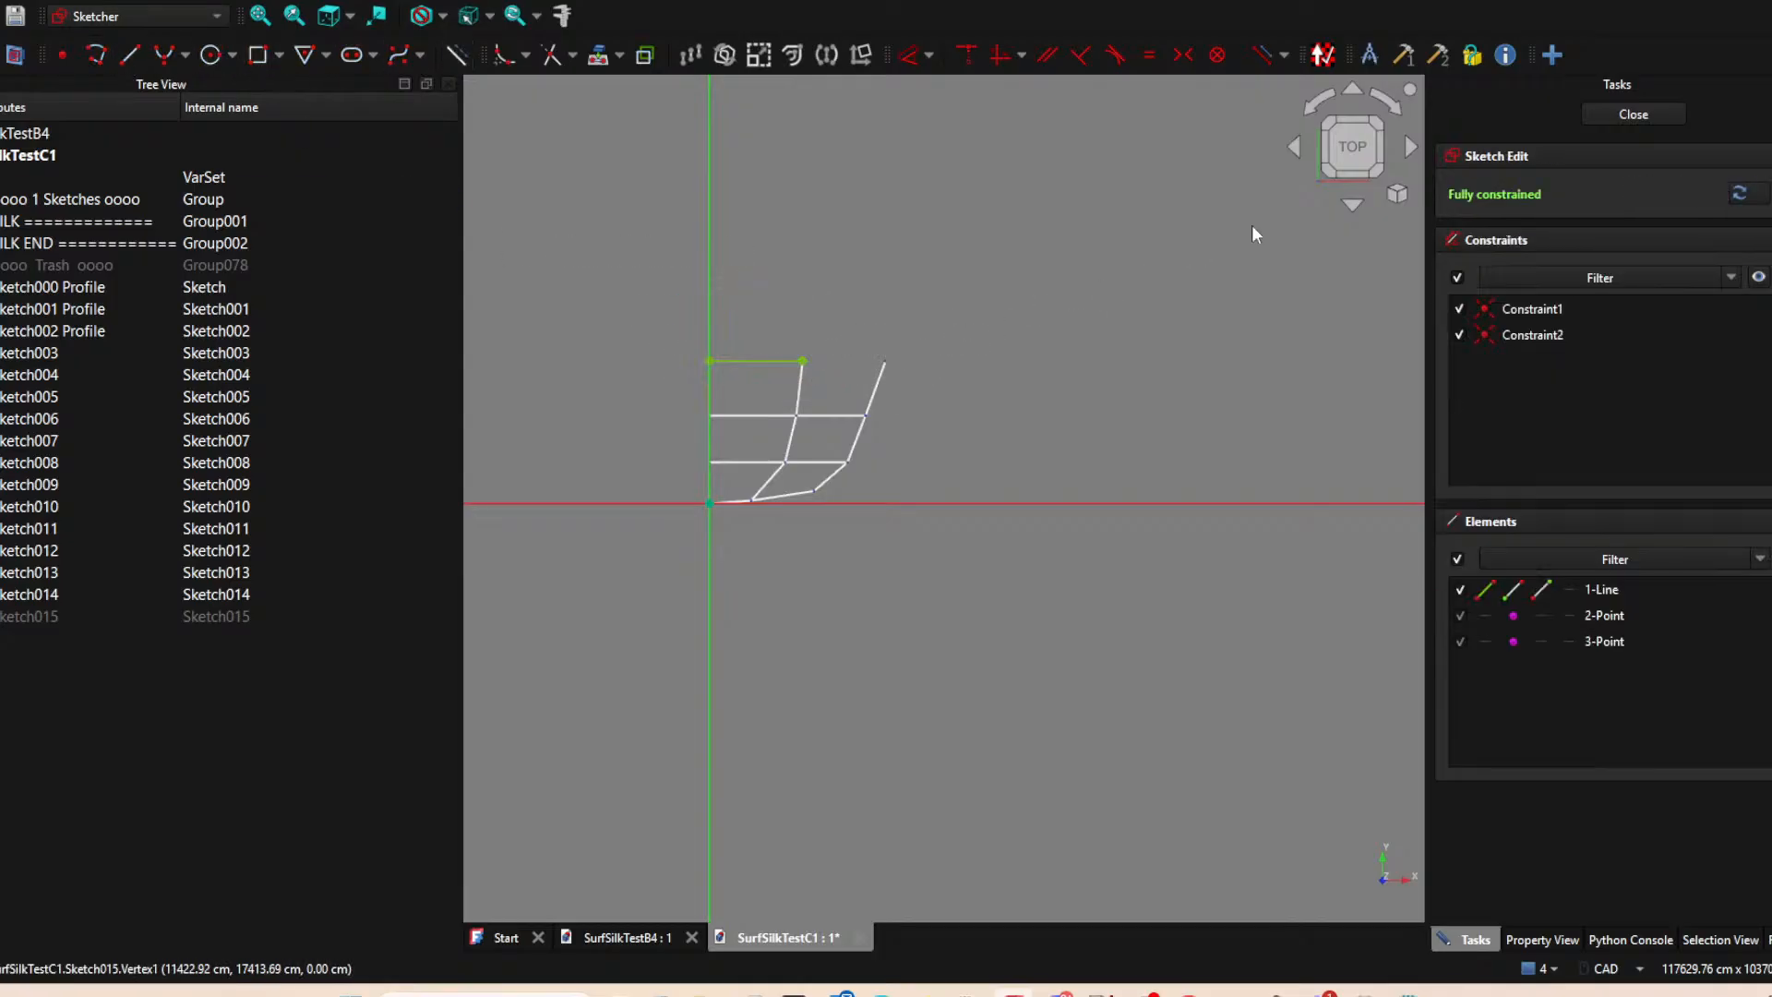
{"action": "left_click", "coordinate": [1633, 114]}
{"action": "key", "text": "space"}
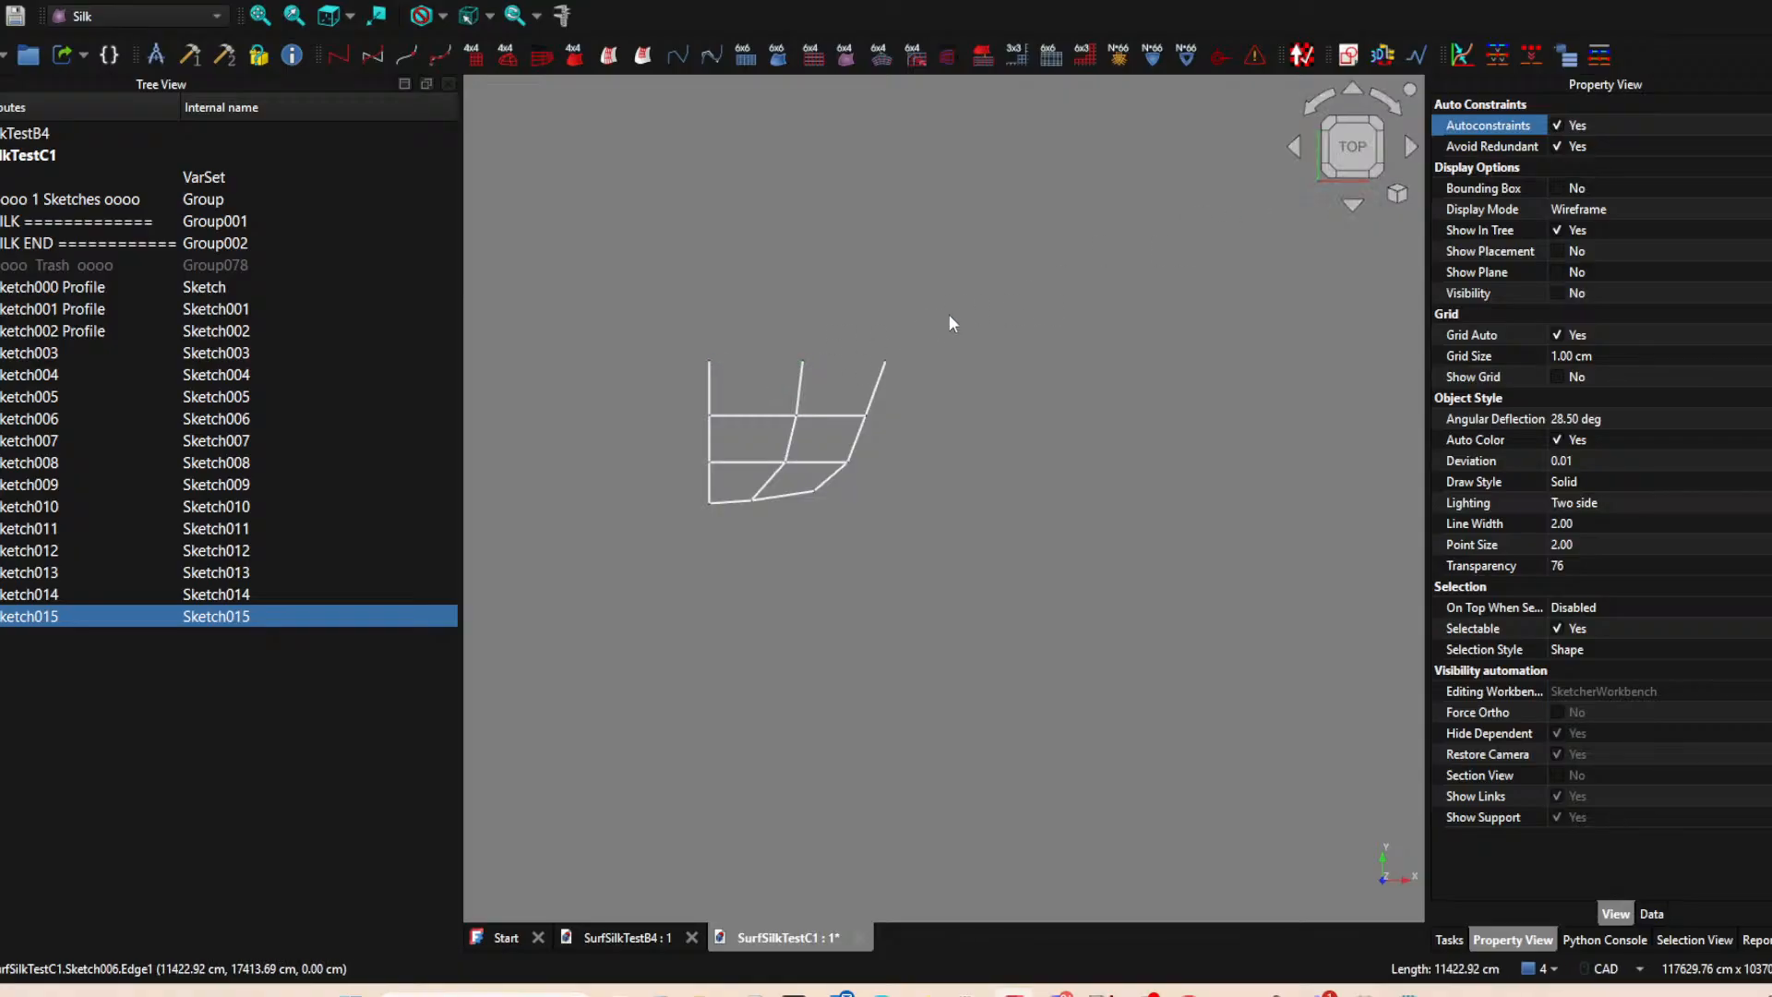
Create a sketch on the XY-plane and project the upper endpoints of Sketch006 and Sketch014 into it.
{"action": "left_click", "coordinate": [997, 311]}
{"action": "left_click", "coordinate": [1349, 54]}
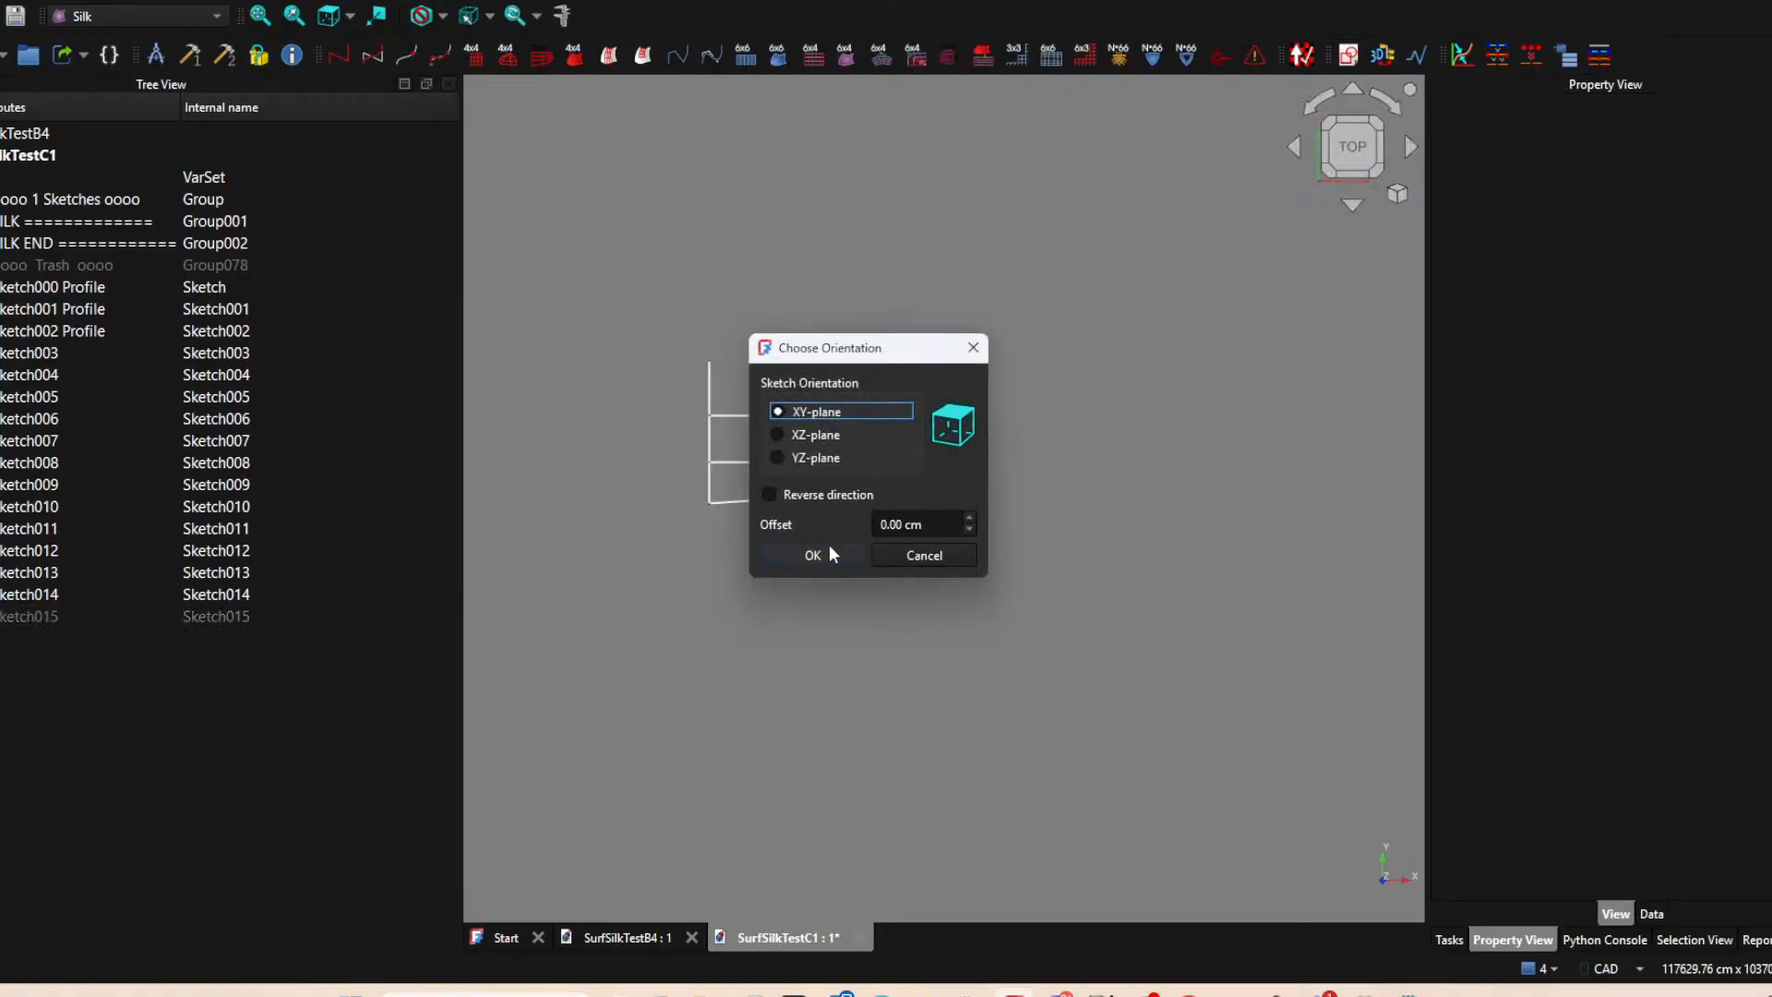
{"action": "left_click", "coordinate": [824, 554]}
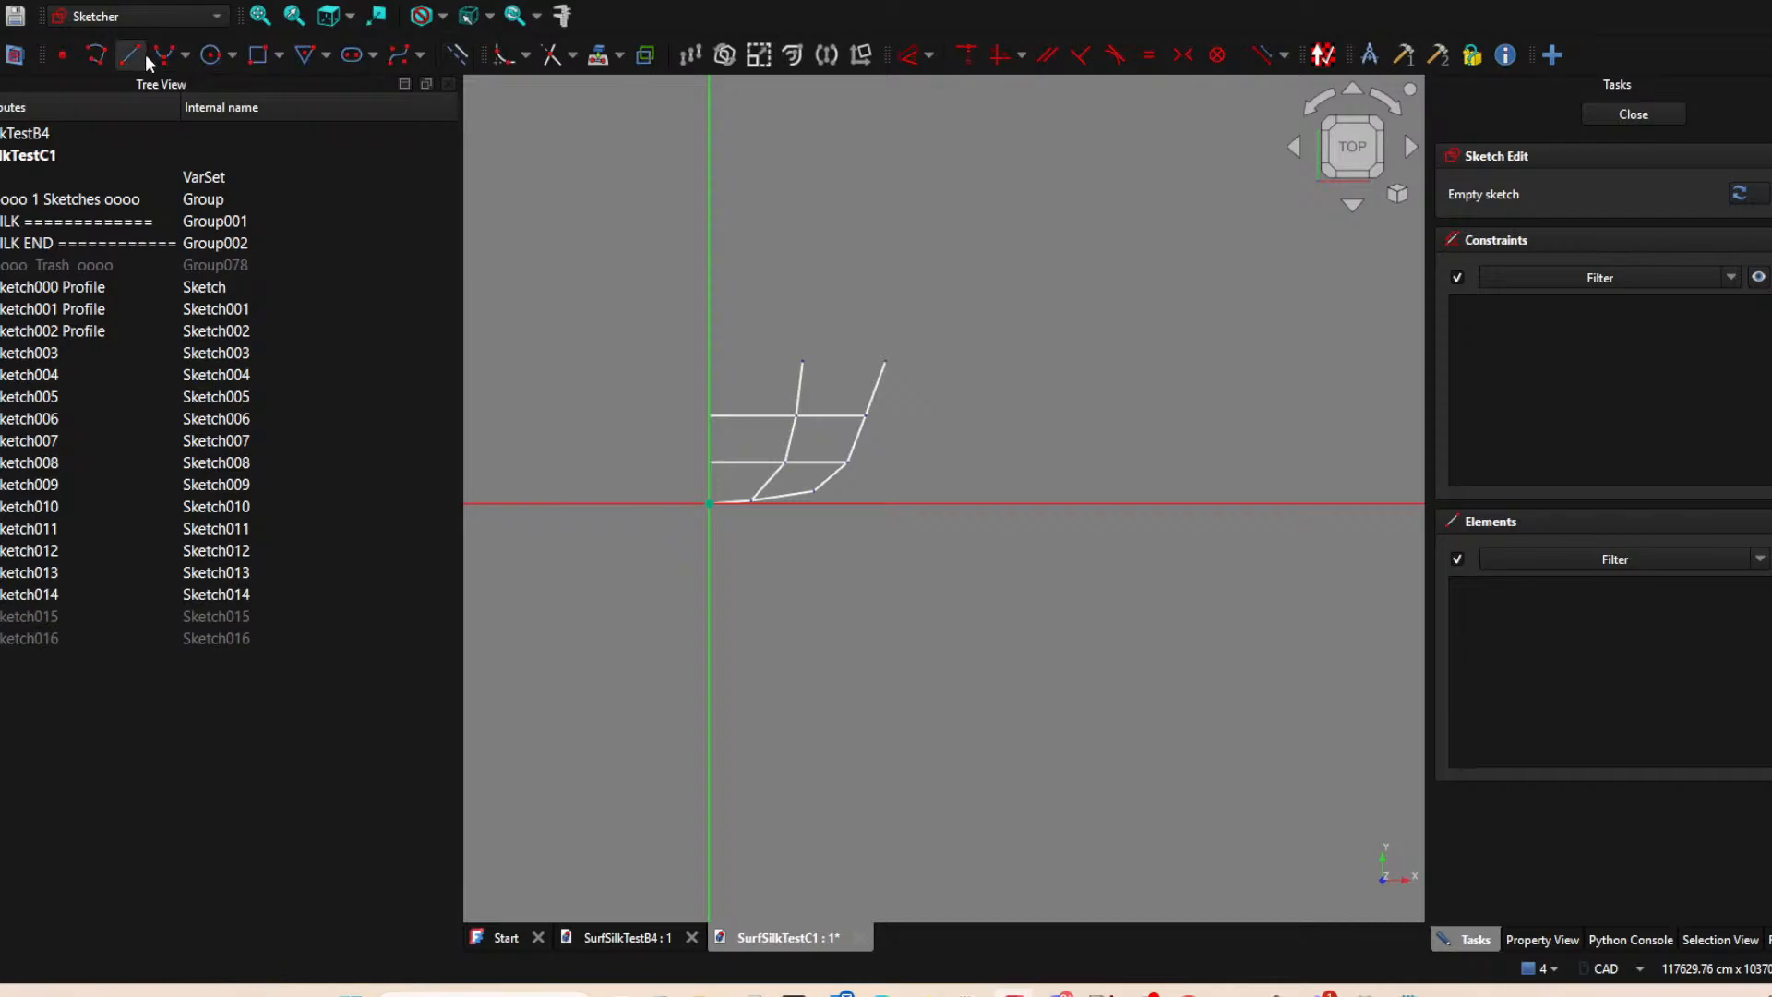
{"action": "left_click", "coordinate": [598, 54]}
{"action": "left_click", "coordinate": [802, 361]}
{"action": "left_click", "coordinate": [888, 354]}
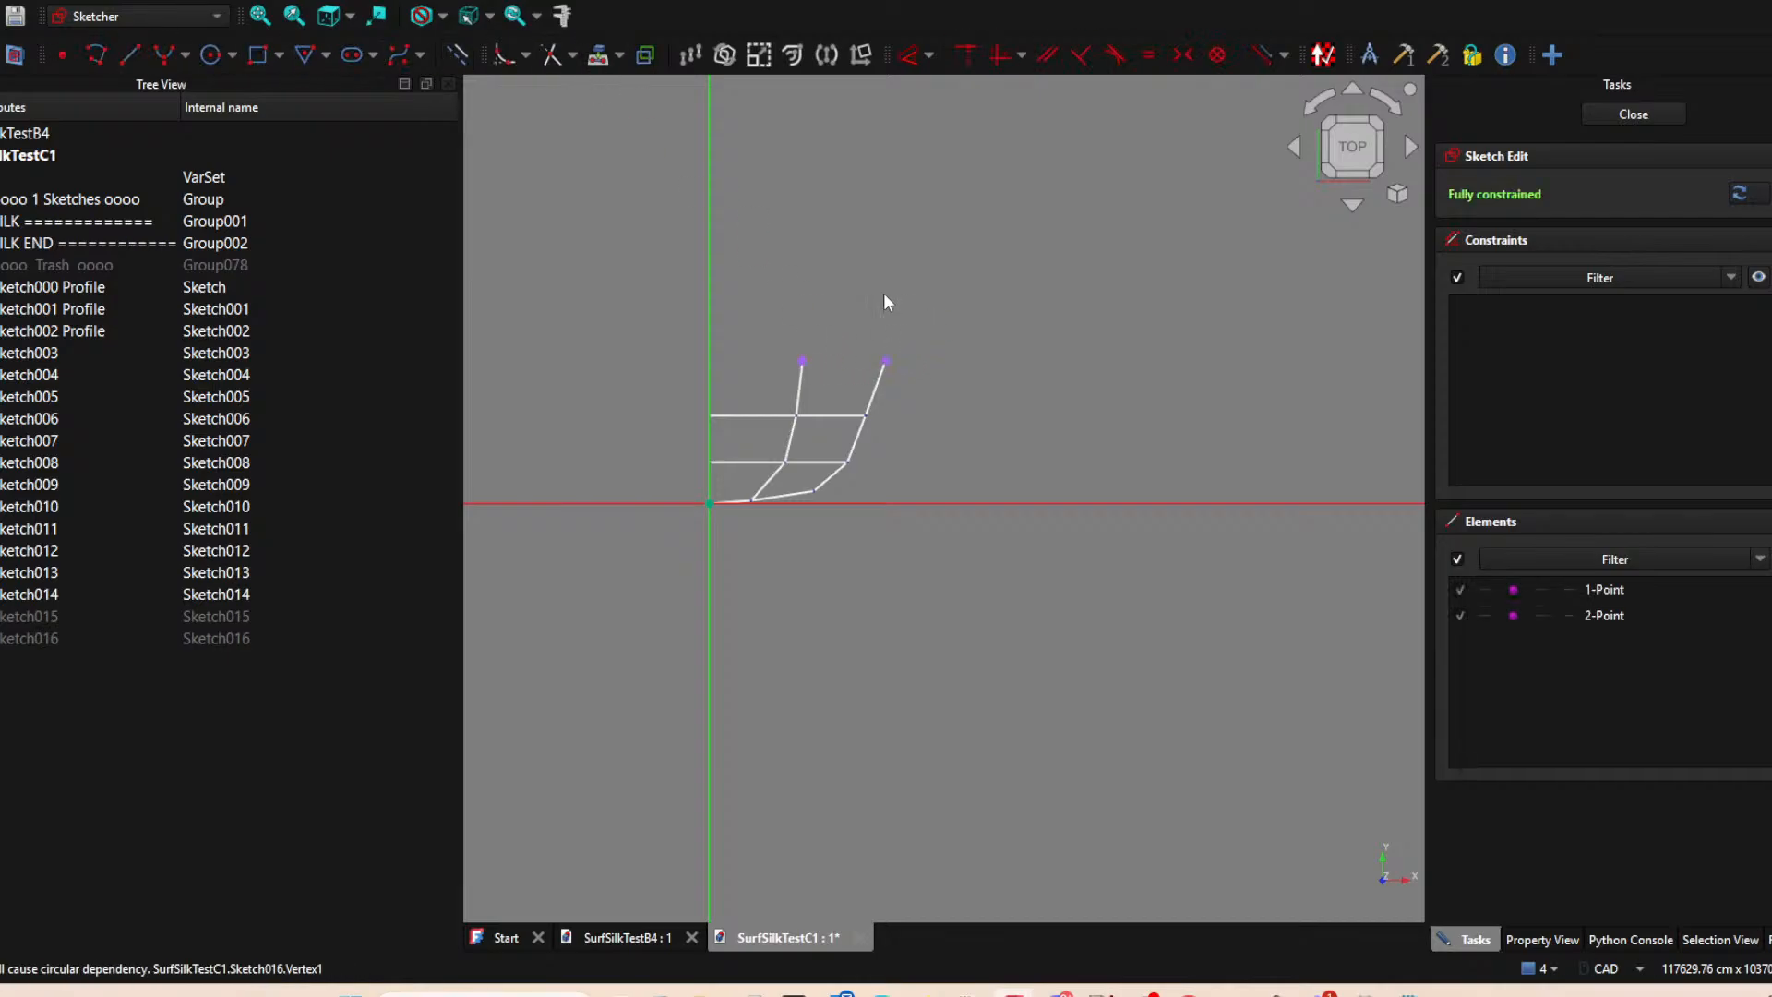
Draw a line joining the two projected points and close the sketch.
{"action": "left_click", "coordinate": [131, 55]}
{"action": "left_click", "coordinate": [802, 361]}
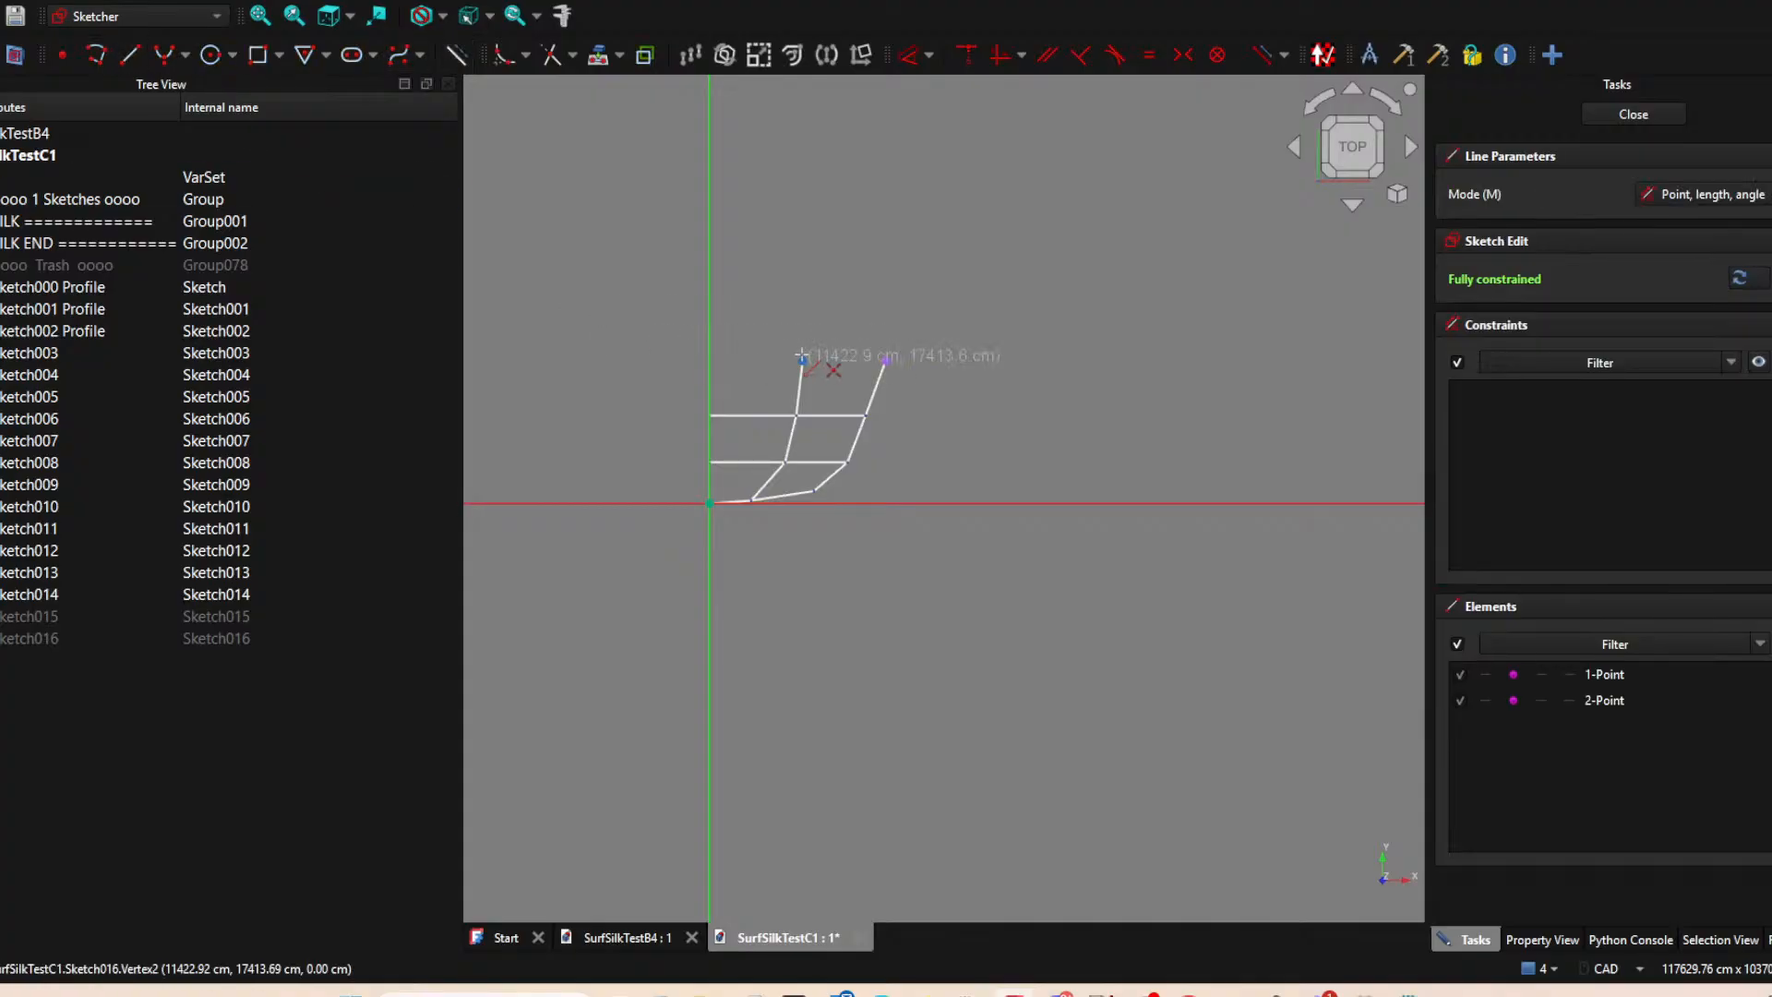
{"action": "left_click", "coordinate": [885, 360]}
{"action": "left_click", "coordinate": [1625, 118]}
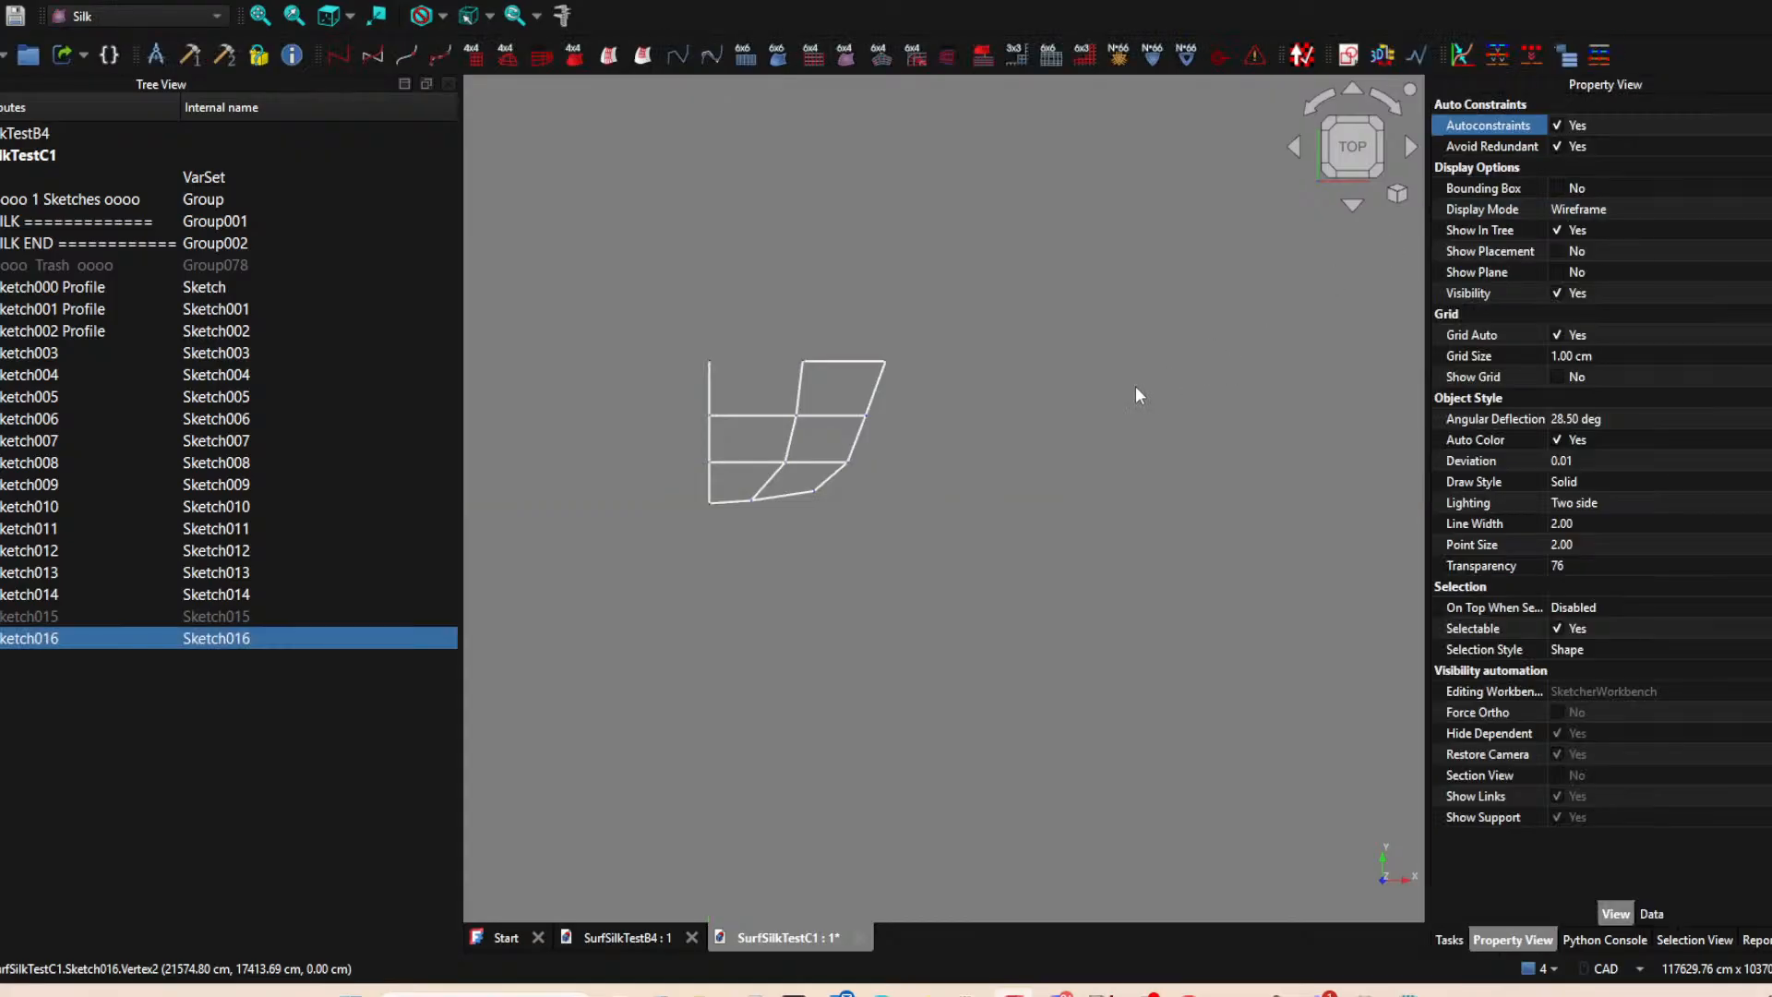
Show the hidden Sketch015 again.
{"action": "scroll", "coordinate": [1032, 399], "scroll_direction": "down", "scroll_amount": 3}
{"action": "middle_click_drag", "start_coordinate": [961, 472], "coordinate": [756, 548]}
{"action": "scroll", "coordinate": [771, 426], "scroll_direction": "up", "scroll_amount": 2}
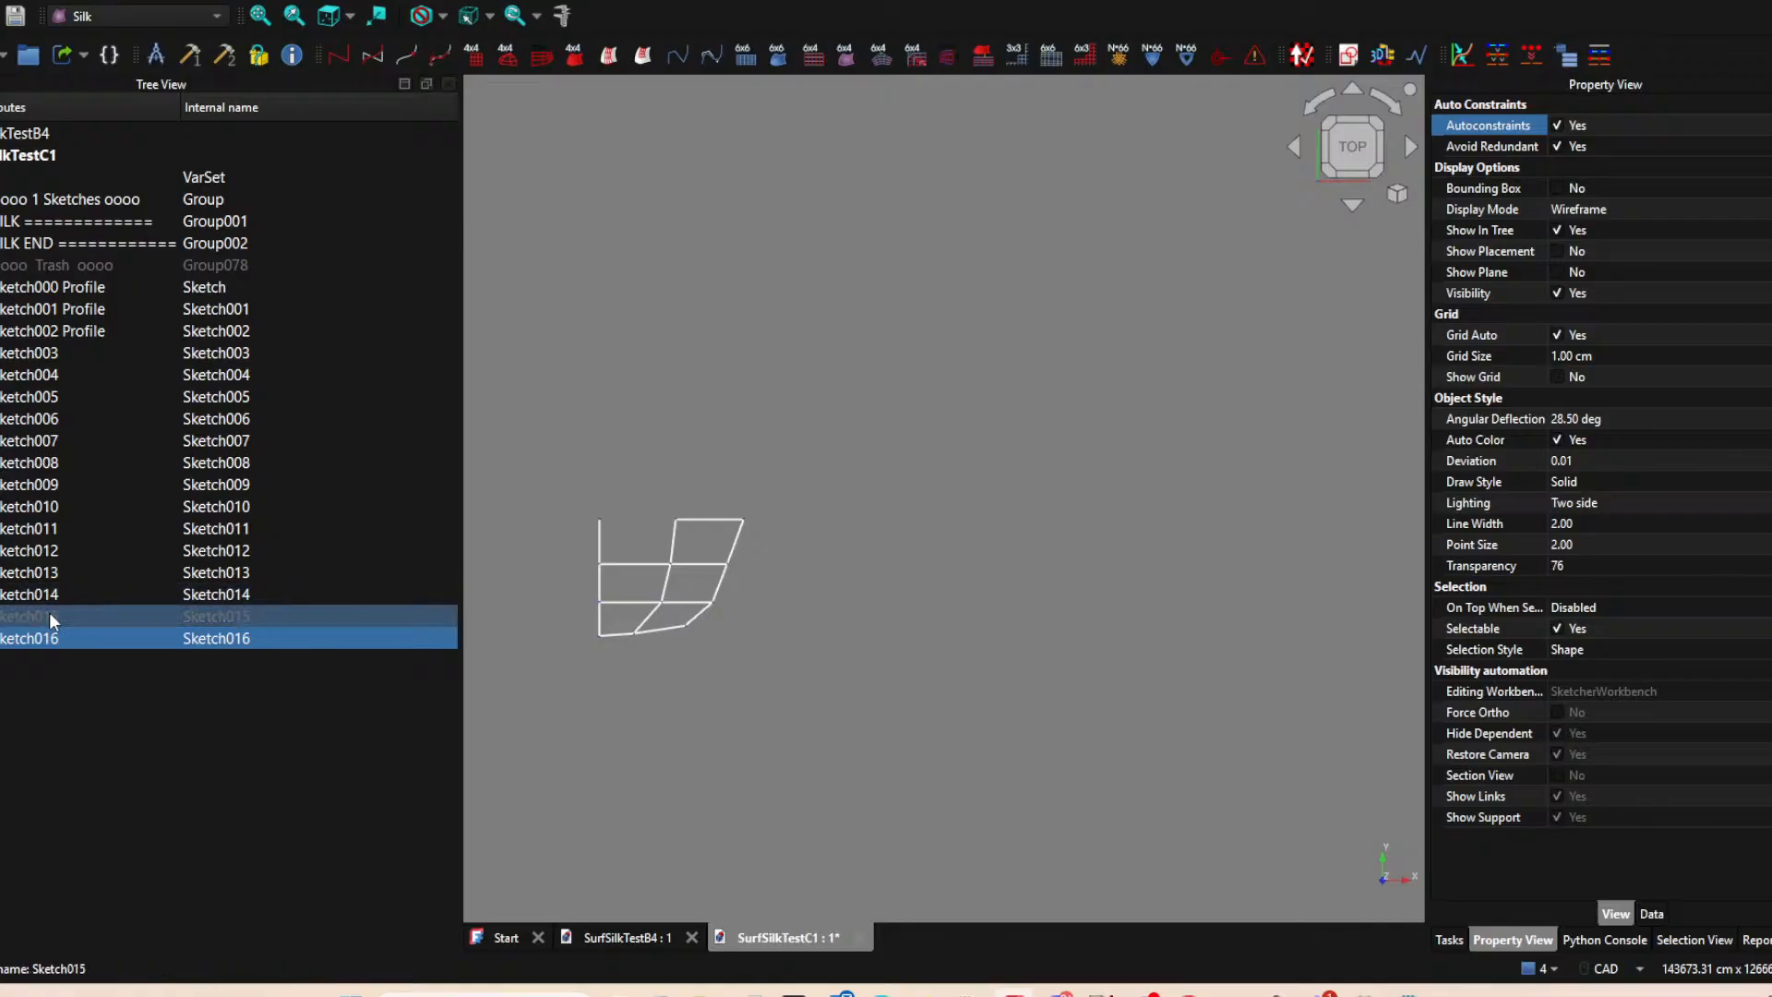
{"action": "mouse_move", "coordinate": [226, 638]}
{"action": "left_mouse_down"}
{"action": "mouse_move", "coordinate": [752, 549]}
{"action": "mouse_move", "coordinate": [778, 479]}
{"action": "mouse_move", "coordinate": [219, 681]}
{"action": "left_mouse_up"}
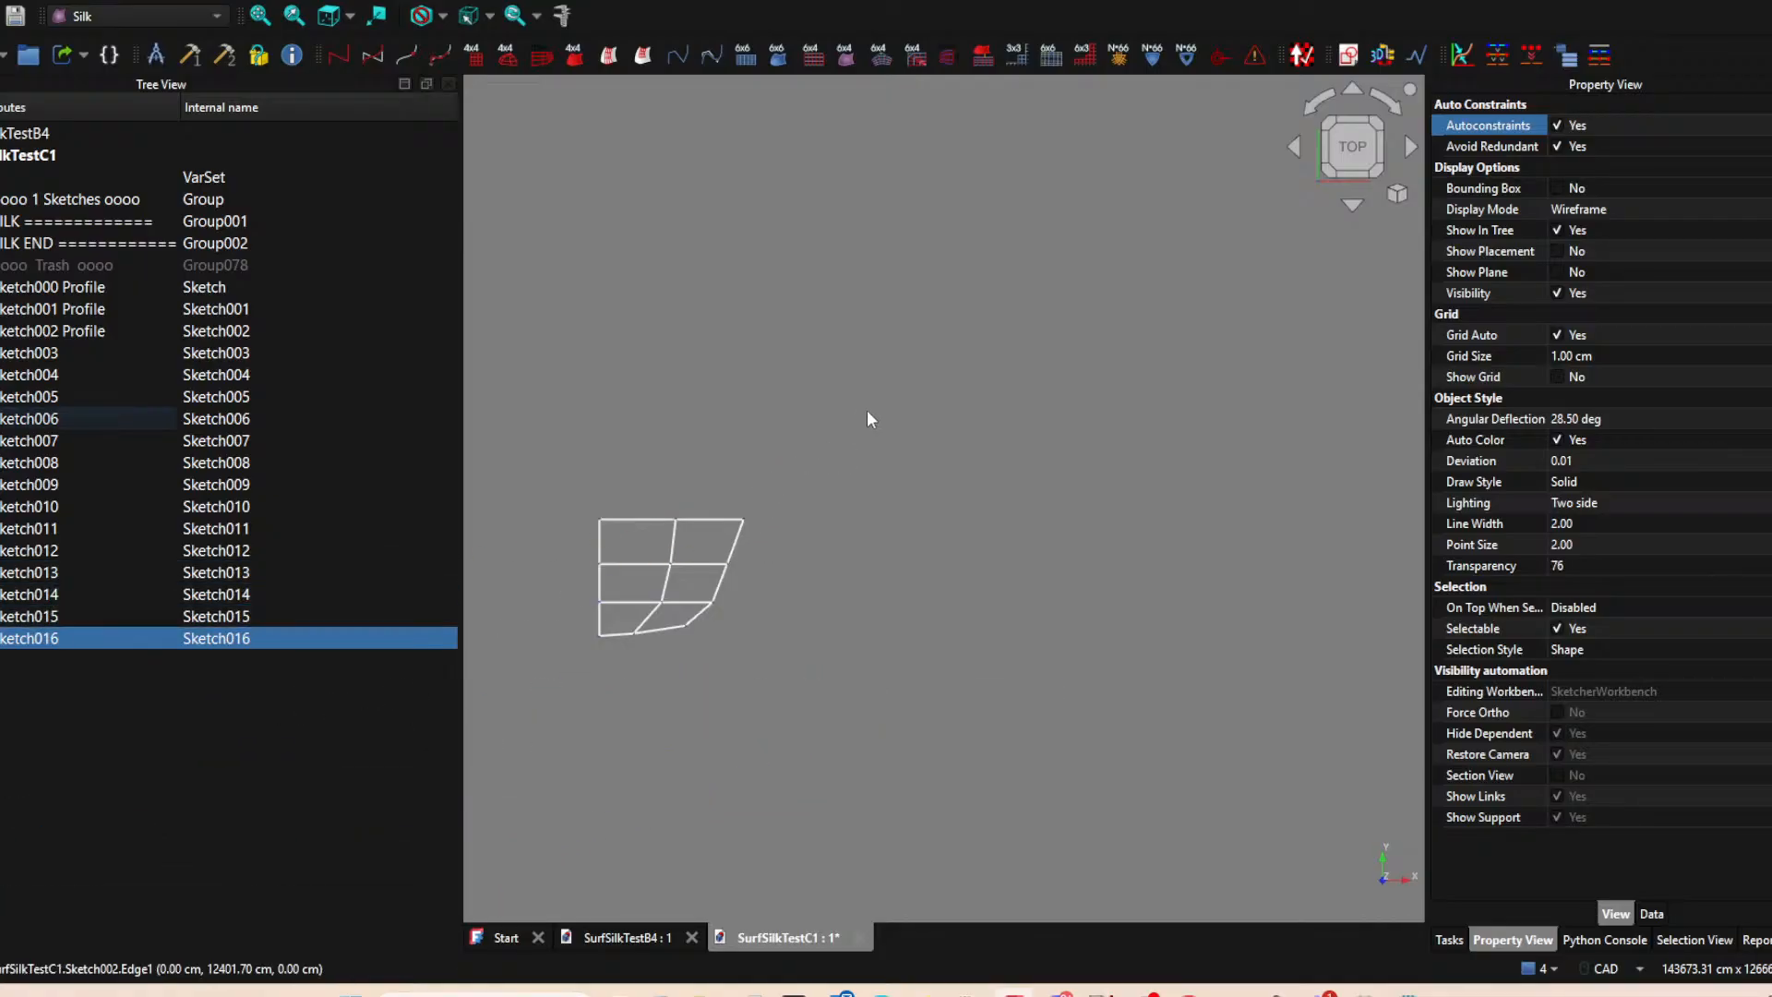
Save the document under the new file name SurfSilkTestC2.
{"action": "left_click", "coordinate": [0, 0]}
{"action": "left_click", "coordinate": [2, 157]}
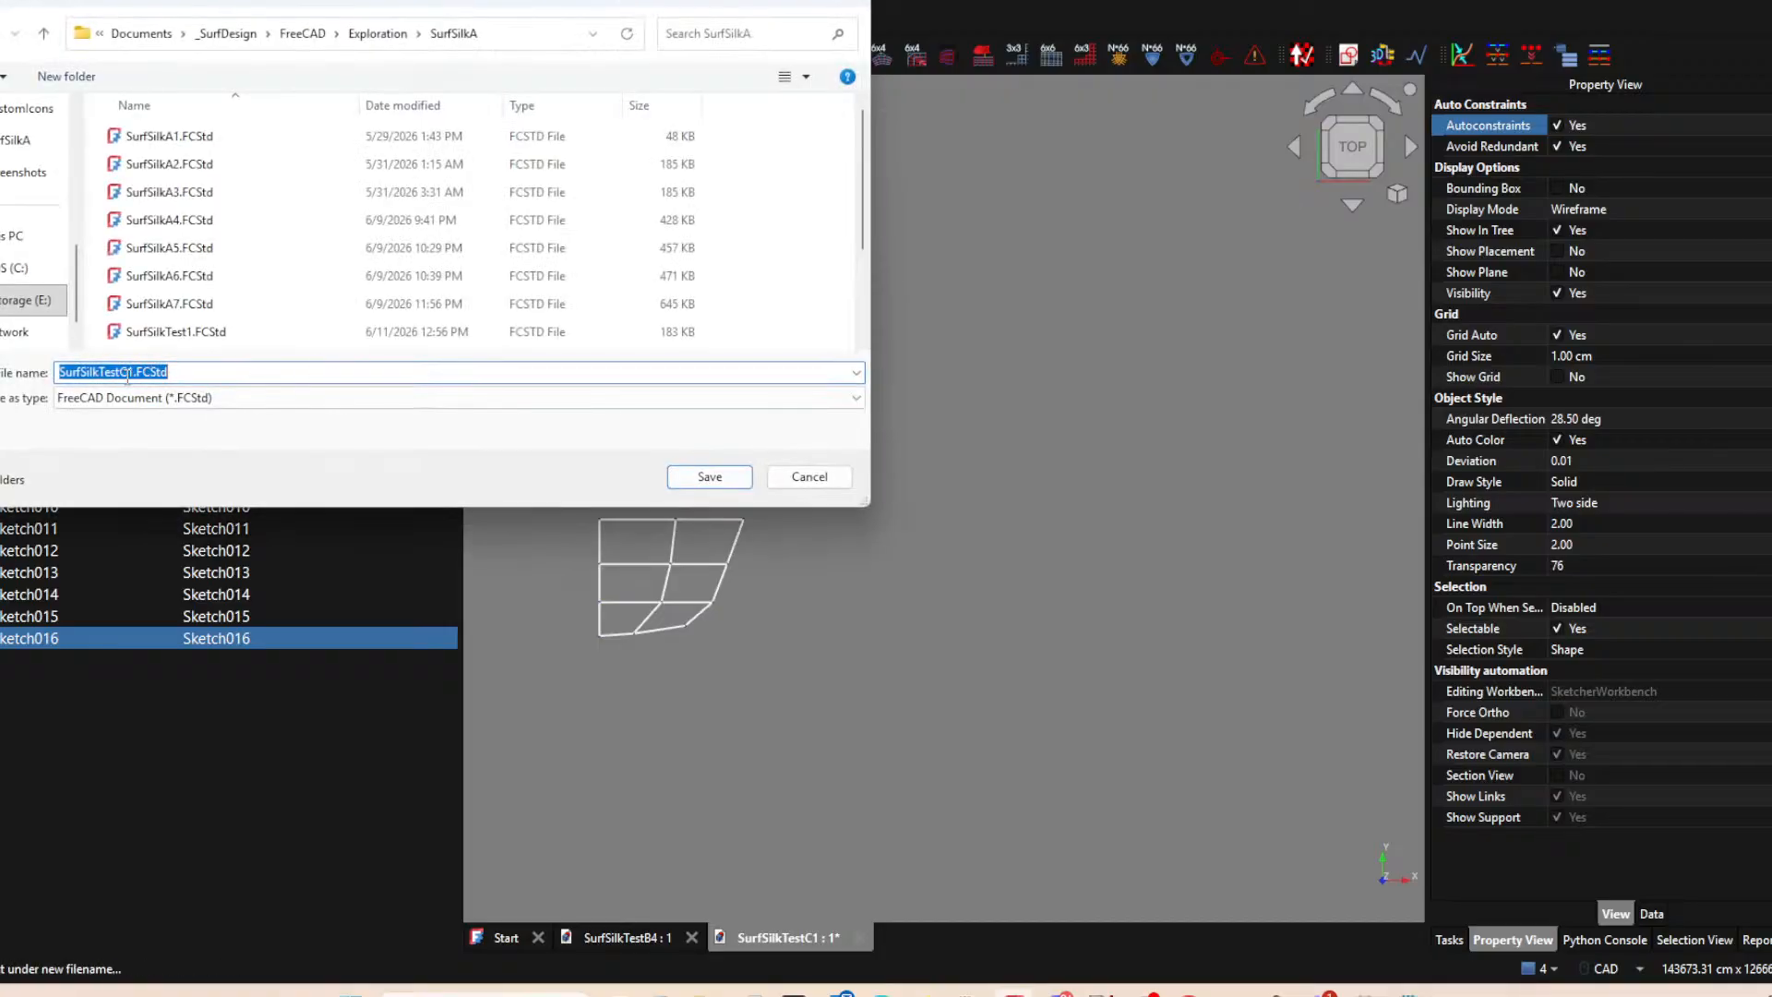
{"action": "left_click_drag", "start_coordinate": [126, 373], "coordinate": [335, 386]}
{"action": "type", "text": "1."}
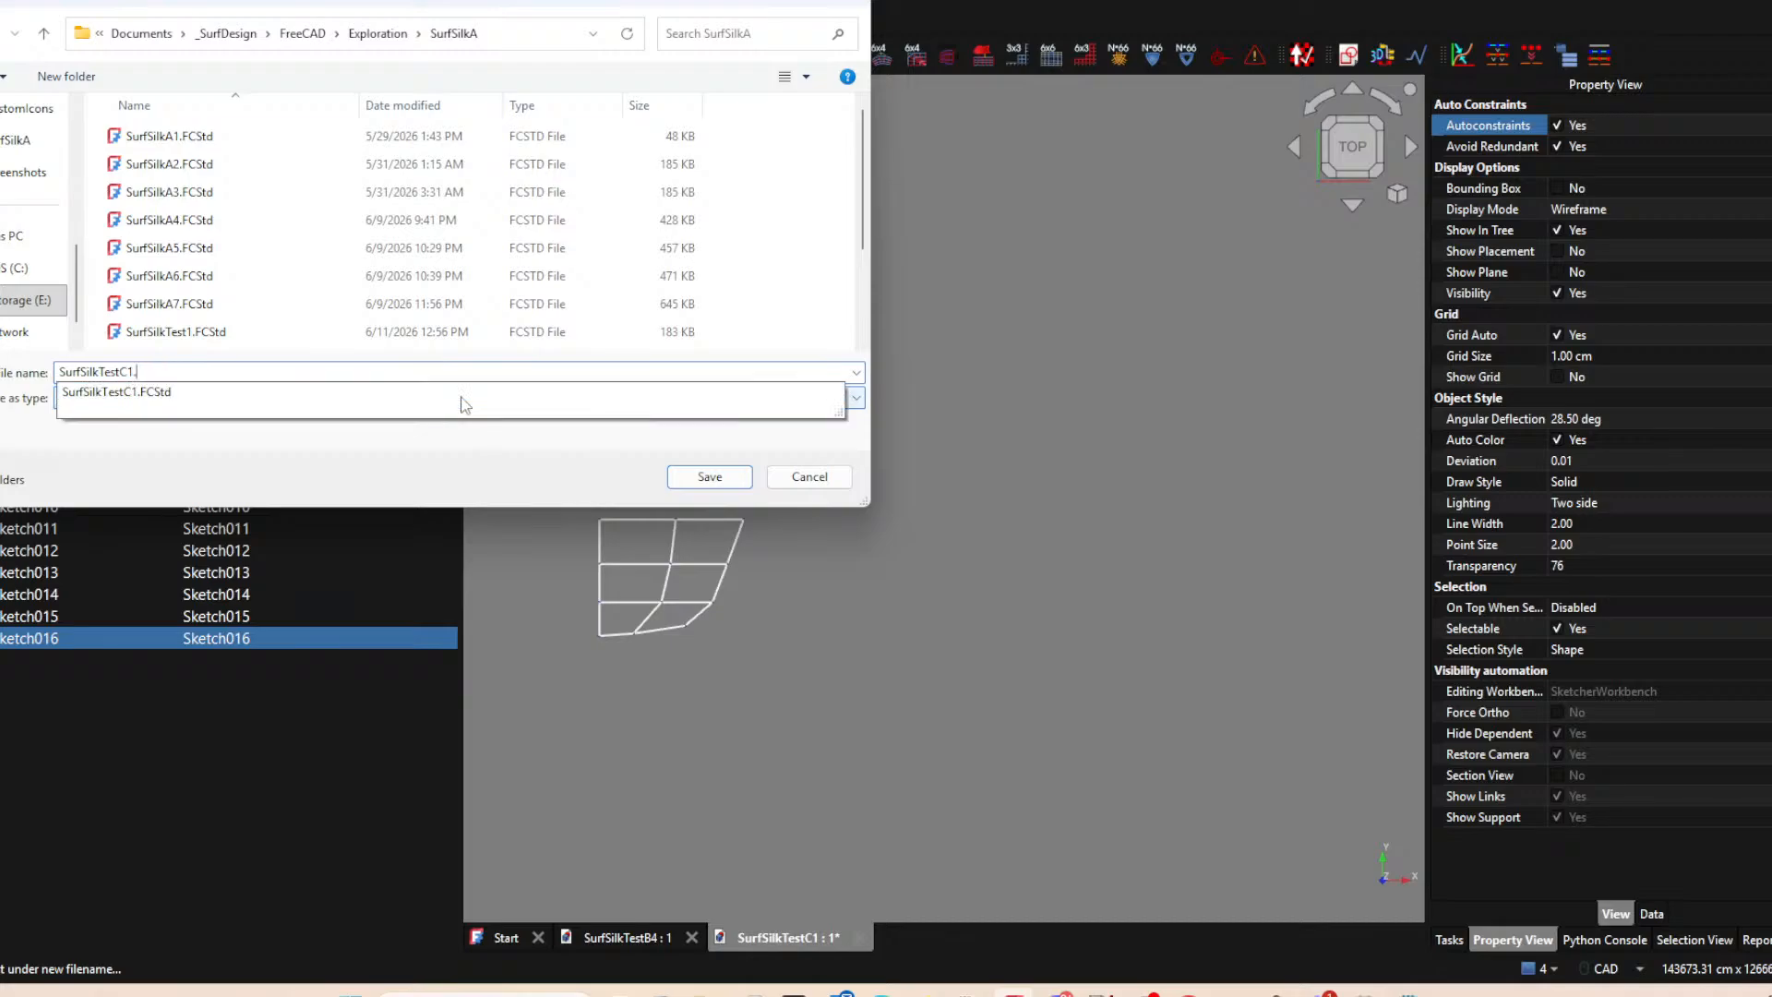
{"action": "key", "text": "BackSpace"}
{"action": "key", "text": "BackSpace"}
{"action": "type", "text": "2"}
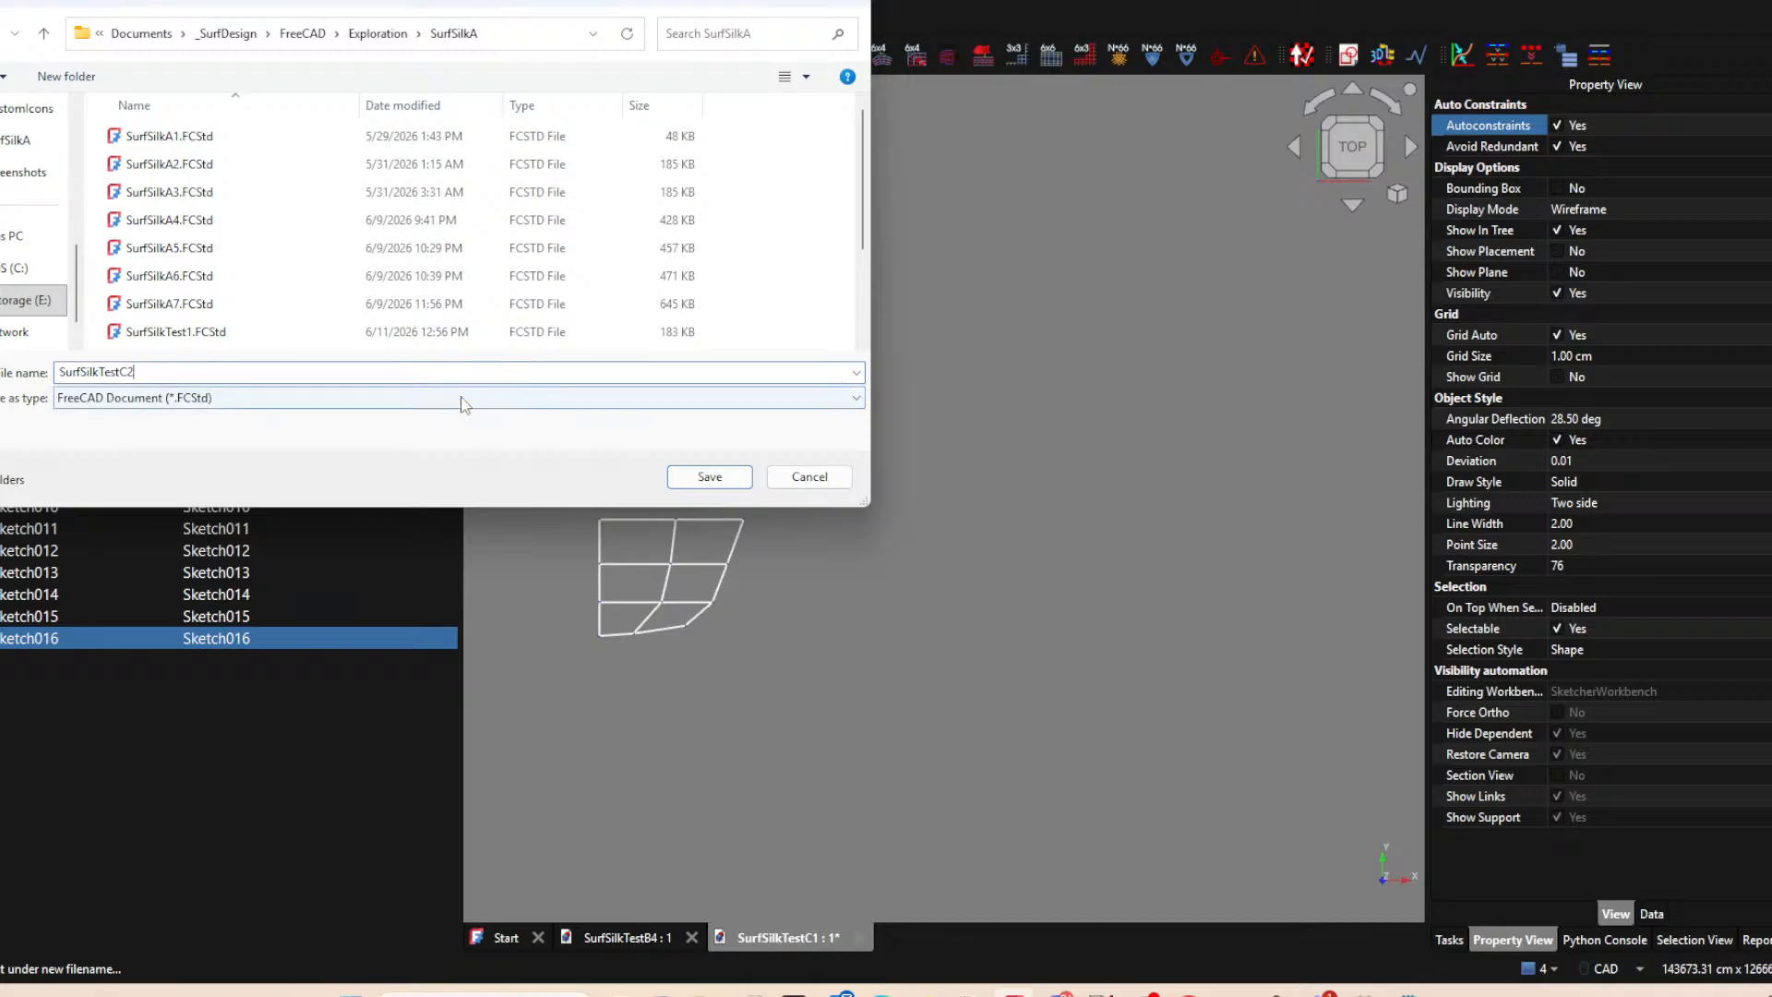
{"action": "key", "text": "Return"}
Move all the sketches from Sketch000 Profile to Sketch016 into the 1 Sketches group.
{"action": "middle_click_drag", "start_coordinate": [783, 467], "coordinate": [1067, 392]}
{"action": "mouse_move", "coordinate": [953, 614]}
{"action": "middle_mouse_down"}
{"action": "mouse_move", "coordinate": [928, 649]}
{"action": "mouse_move", "coordinate": [925, 595]}
{"action": "middle_mouse_up"}
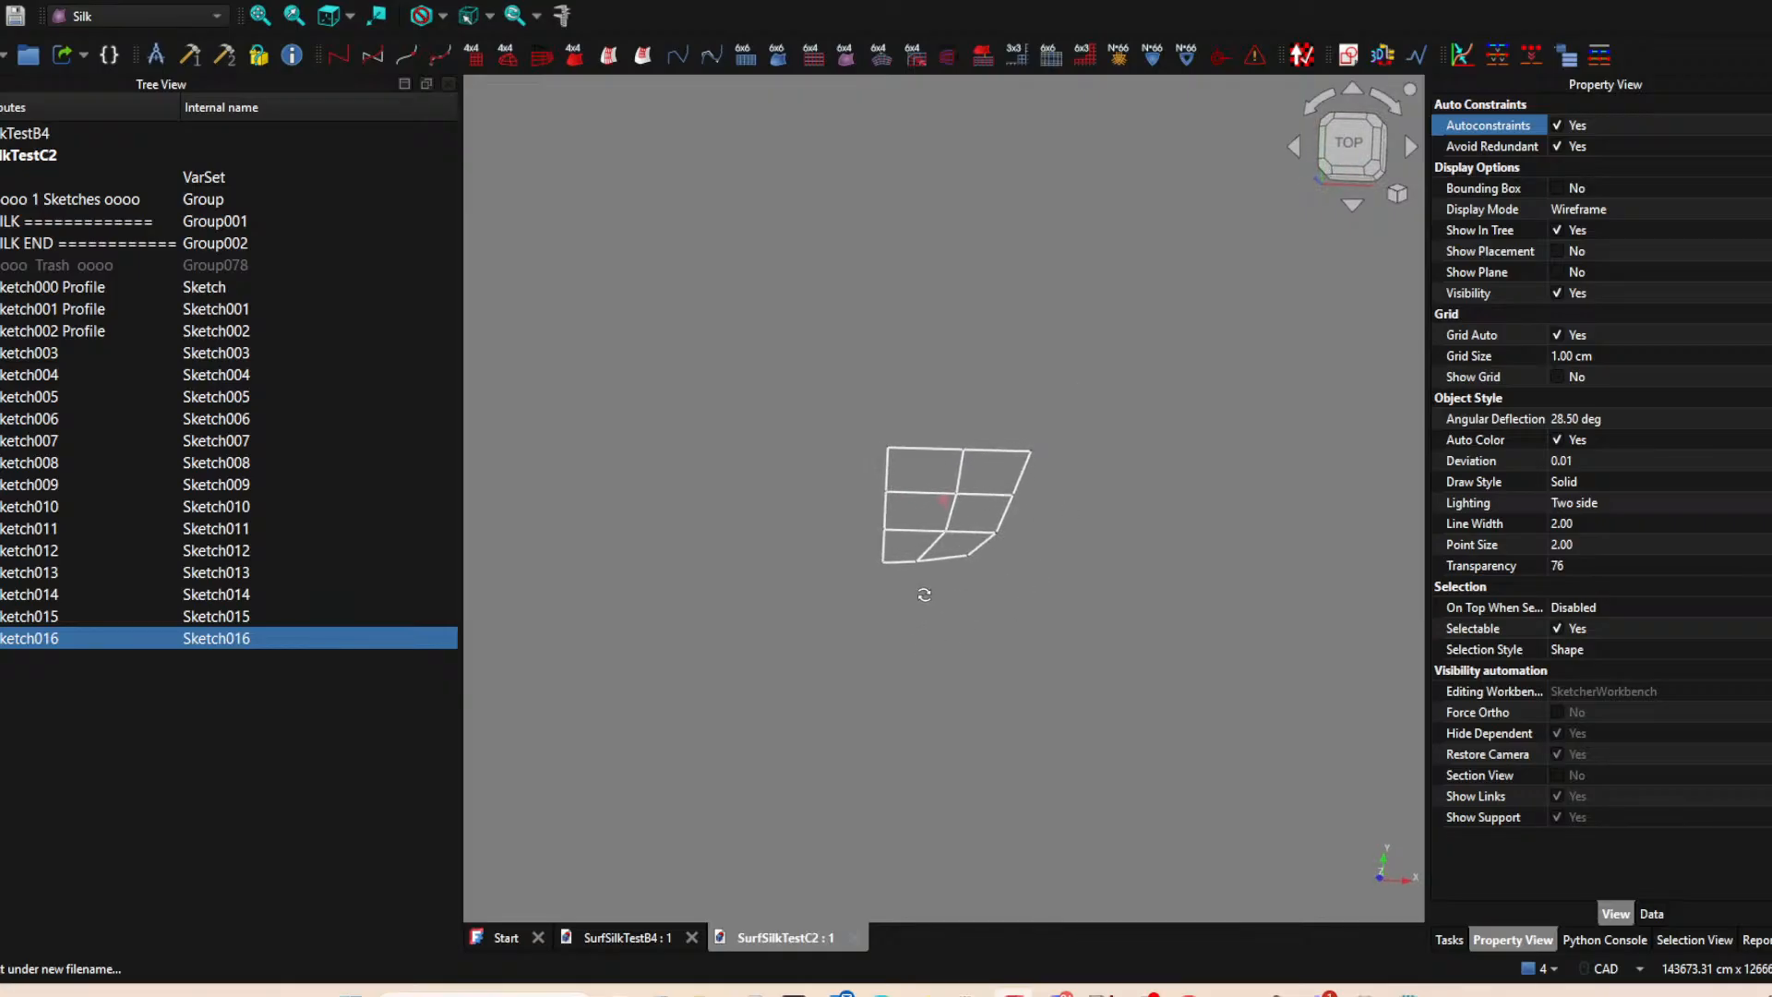
{"action": "left_click", "coordinate": [15, 297]}
{"action": "left_click", "coordinate": [13, 637], "text": "shift"}
{"action": "left_click_drag", "start_coordinate": [66, 290], "coordinate": [85, 203]}
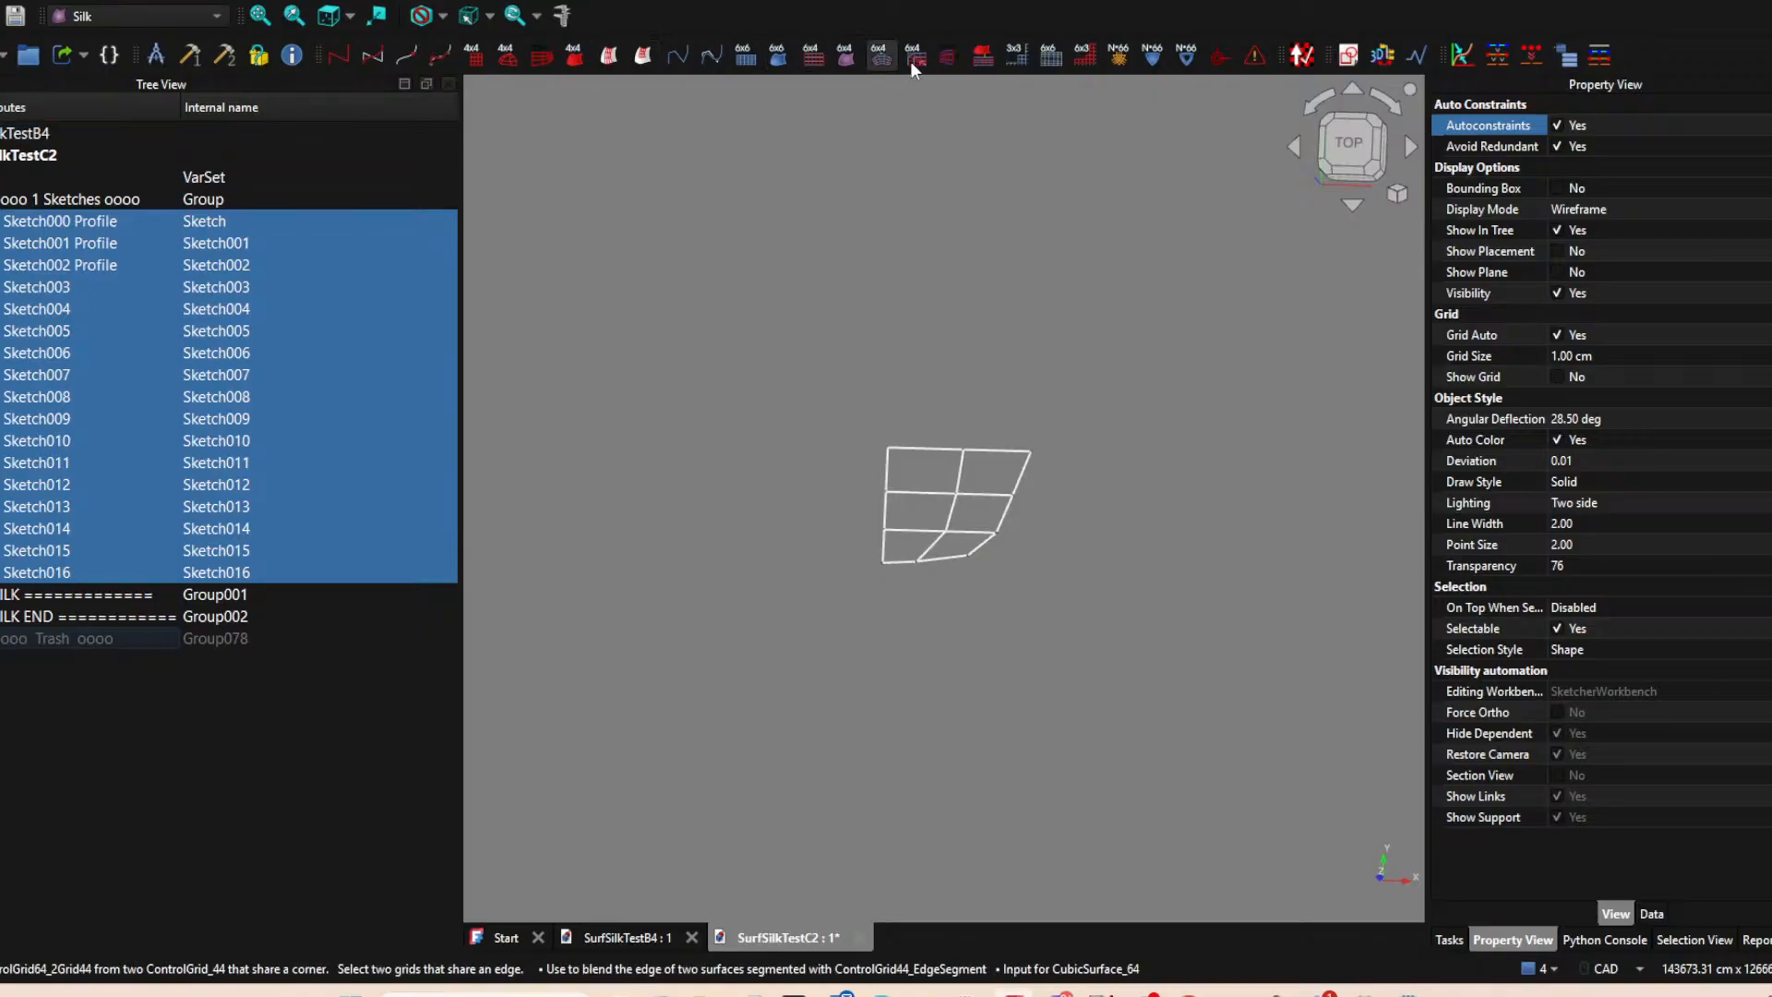
Generate the Silk control polygon, curve, point and segment groups from the selected sketches and move groups 2 to 6 between SILK and SILK END.
{"action": "left_click", "coordinate": [1607, 56]}
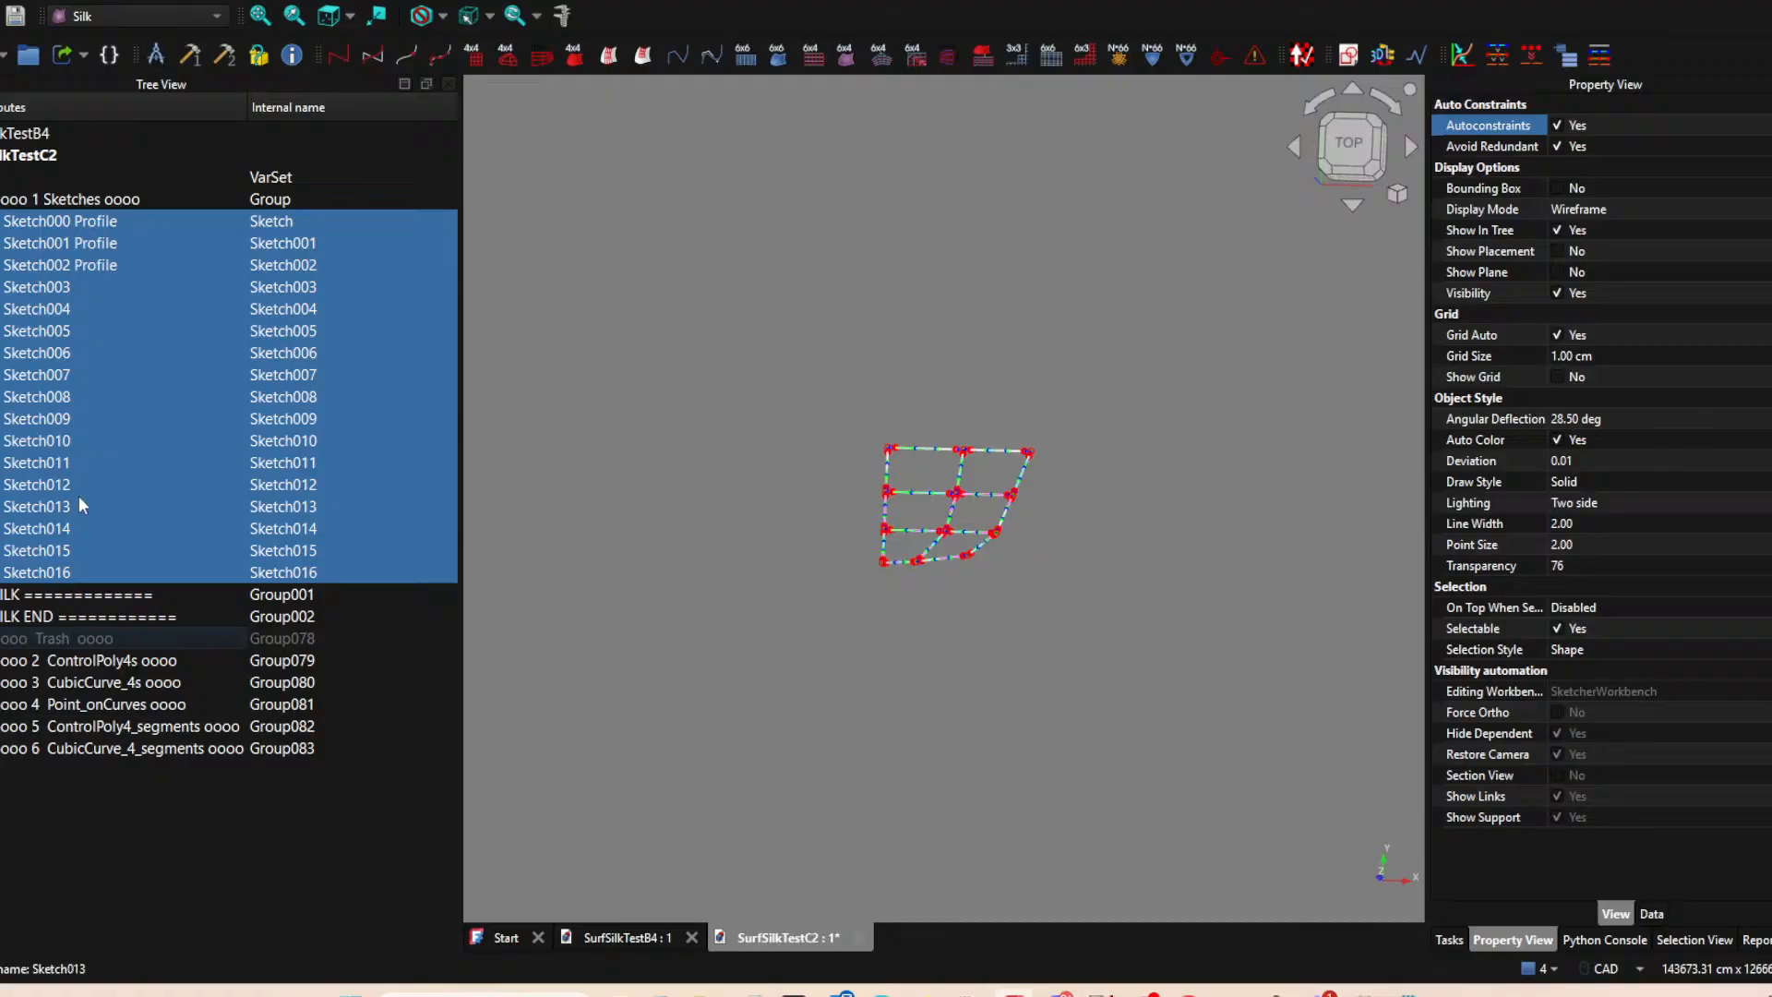
{"action": "left_click", "coordinate": [40, 660]}
{"action": "left_click", "coordinate": [58, 747], "text": "shift"}
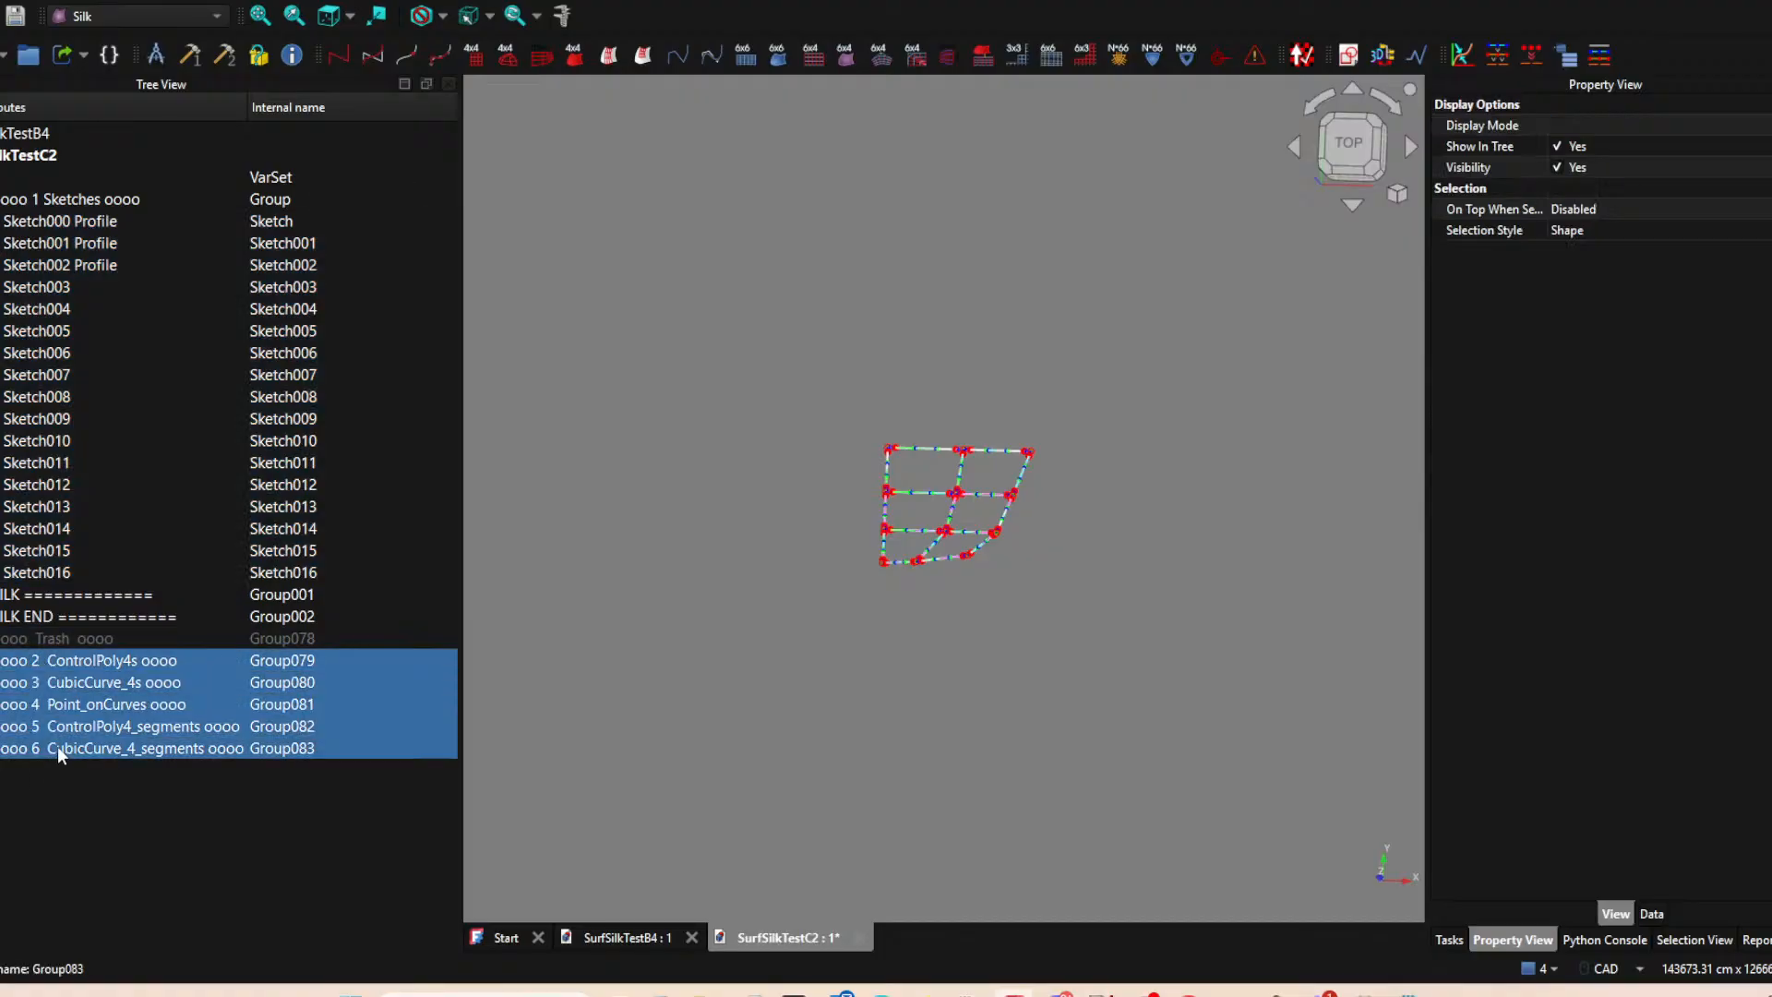
{"action": "left_click_drag", "start_coordinate": [88, 674], "coordinate": [96, 601]}
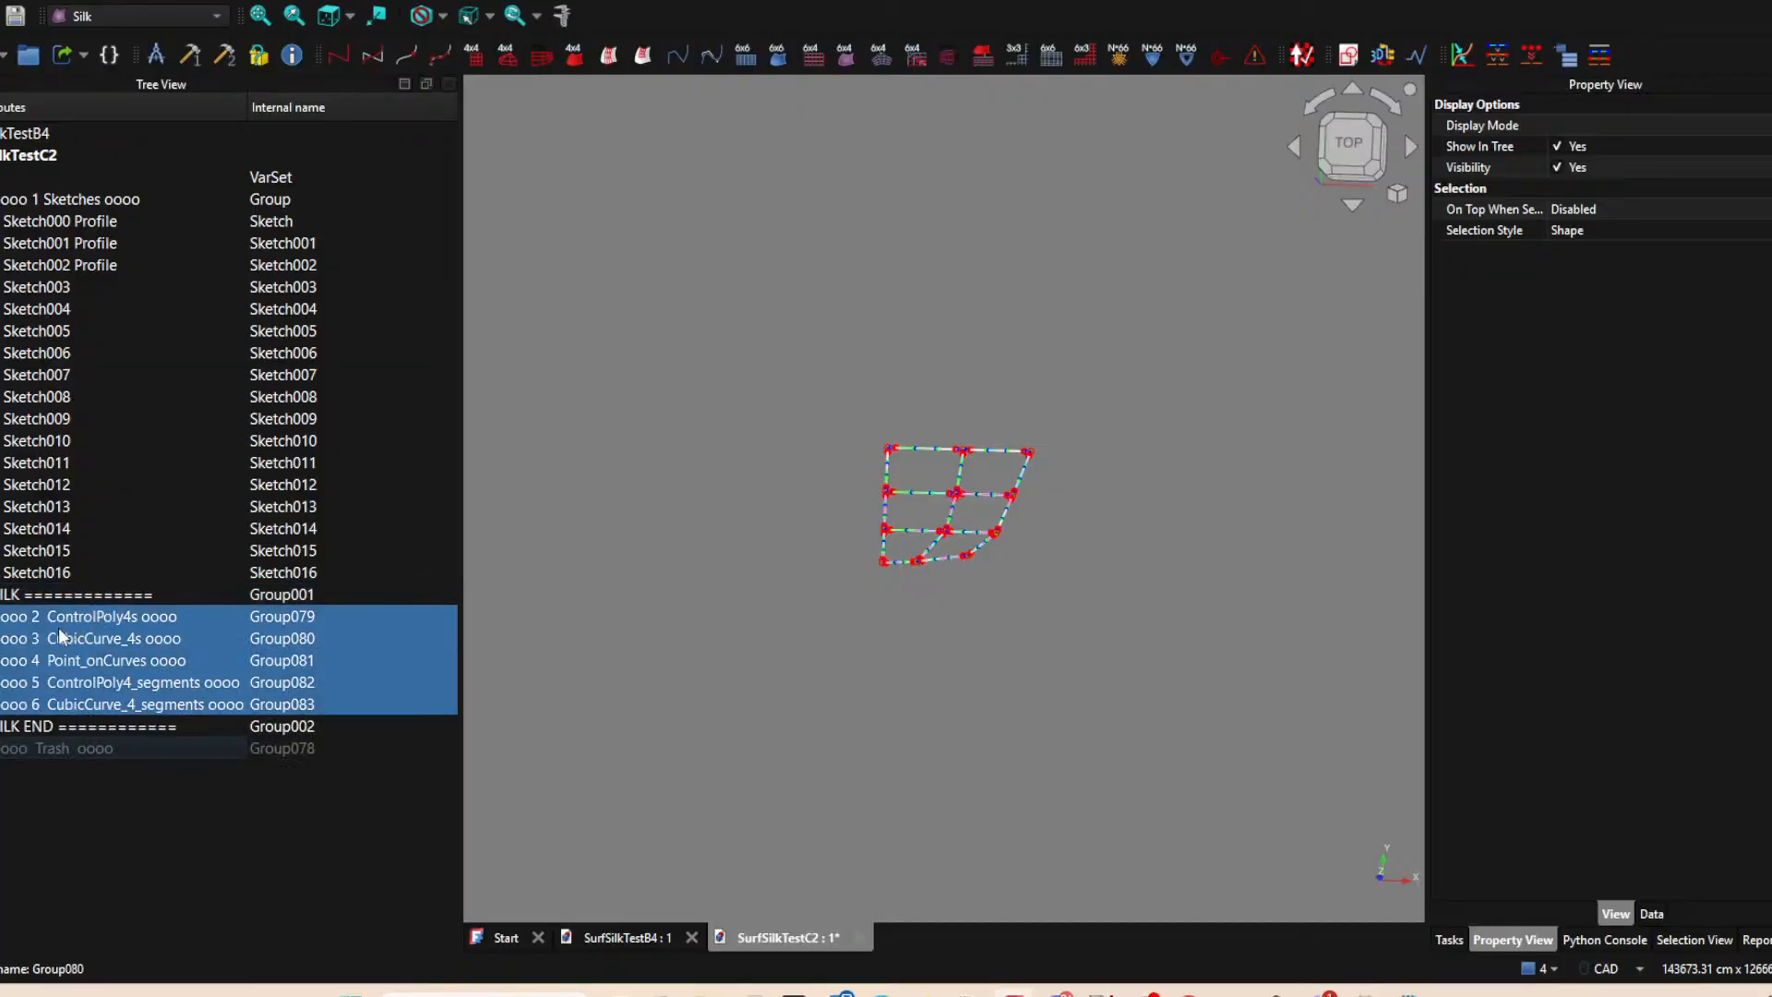
Hide the CubicCurve_4s, Point_onCurves, ControlPoly4_segments, CubicCurve_4_segments and Sketches groups, leaving only the ControlPoly4s group shown.
{"action": "left_click", "coordinate": [1, 661]}
{"action": "left_click", "coordinate": [1, 683]}
{"action": "left_click", "coordinate": [1, 705]}
{"action": "left_click", "coordinate": [1005, 652]}
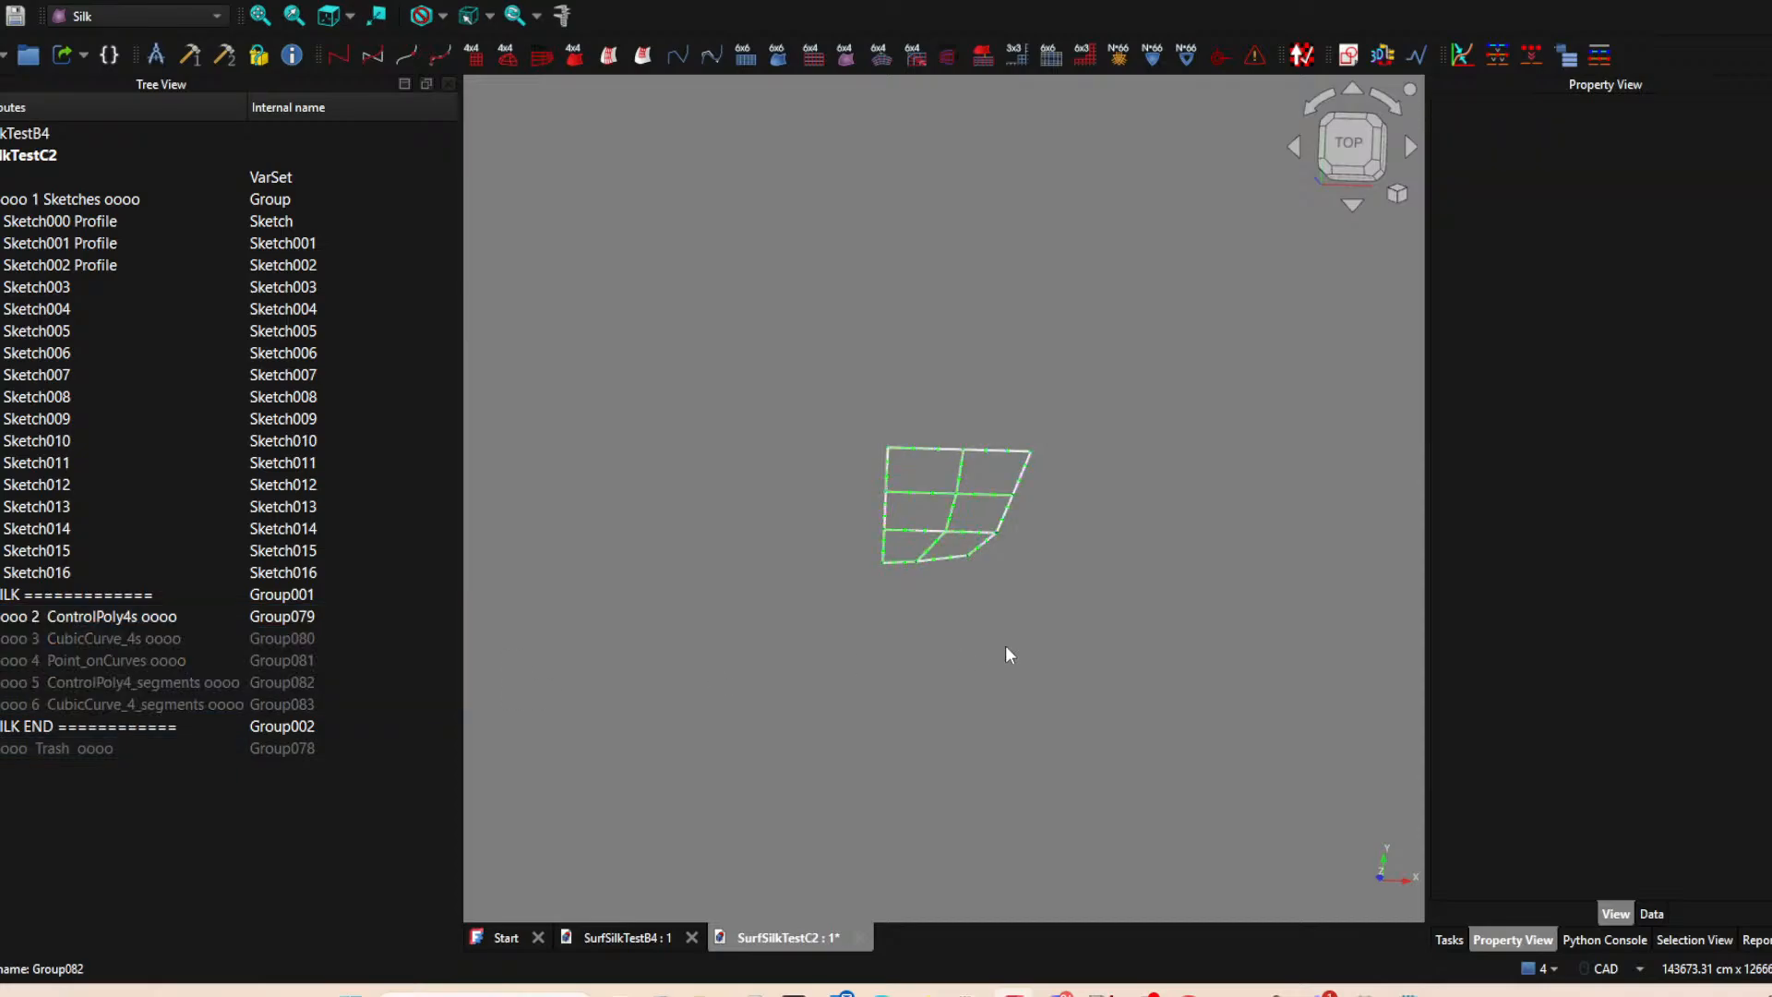
{"action": "left_click", "coordinate": [1, 200]}
{"action": "left_click", "coordinate": [1055, 696]}
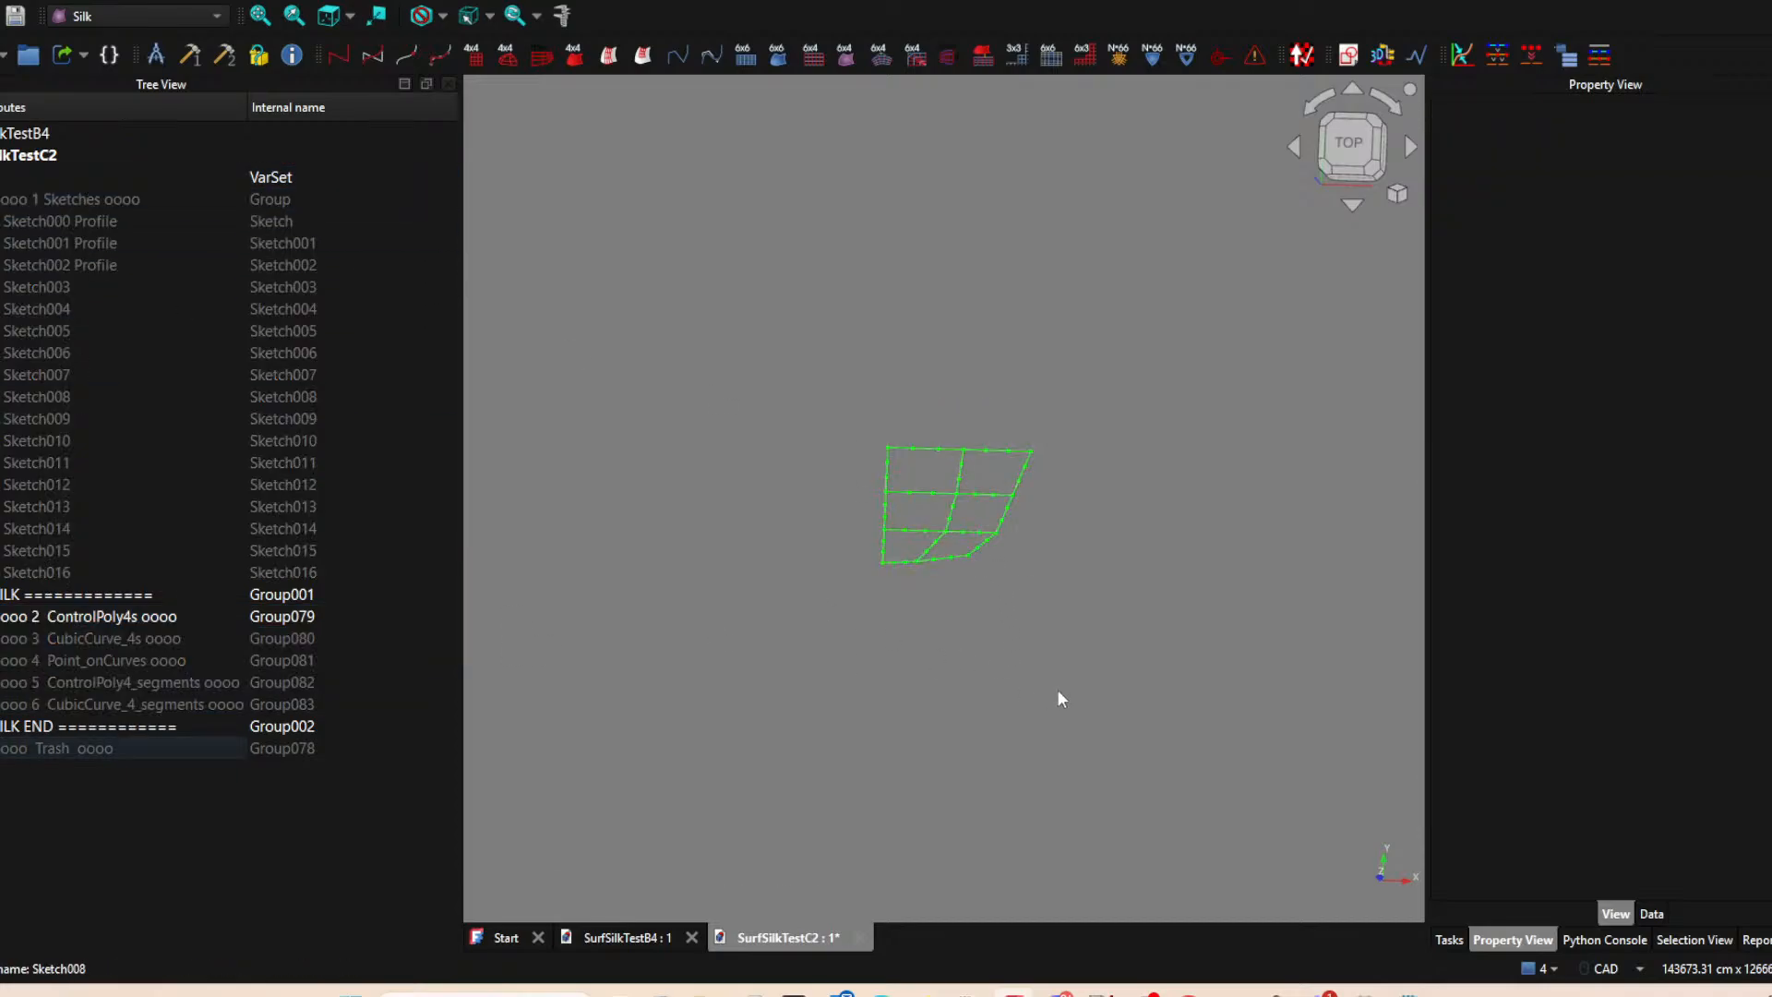
{"action": "mouse_move", "coordinate": [773, 639]}
{"action": "middle_mouse_down"}
{"action": "mouse_move", "coordinate": [779, 663]}
{"action": "mouse_move", "coordinate": [743, 604]}
{"action": "middle_mouse_up"}
{"action": "scroll", "coordinate": [789, 432], "scroll_direction": "up", "scroll_amount": 5}
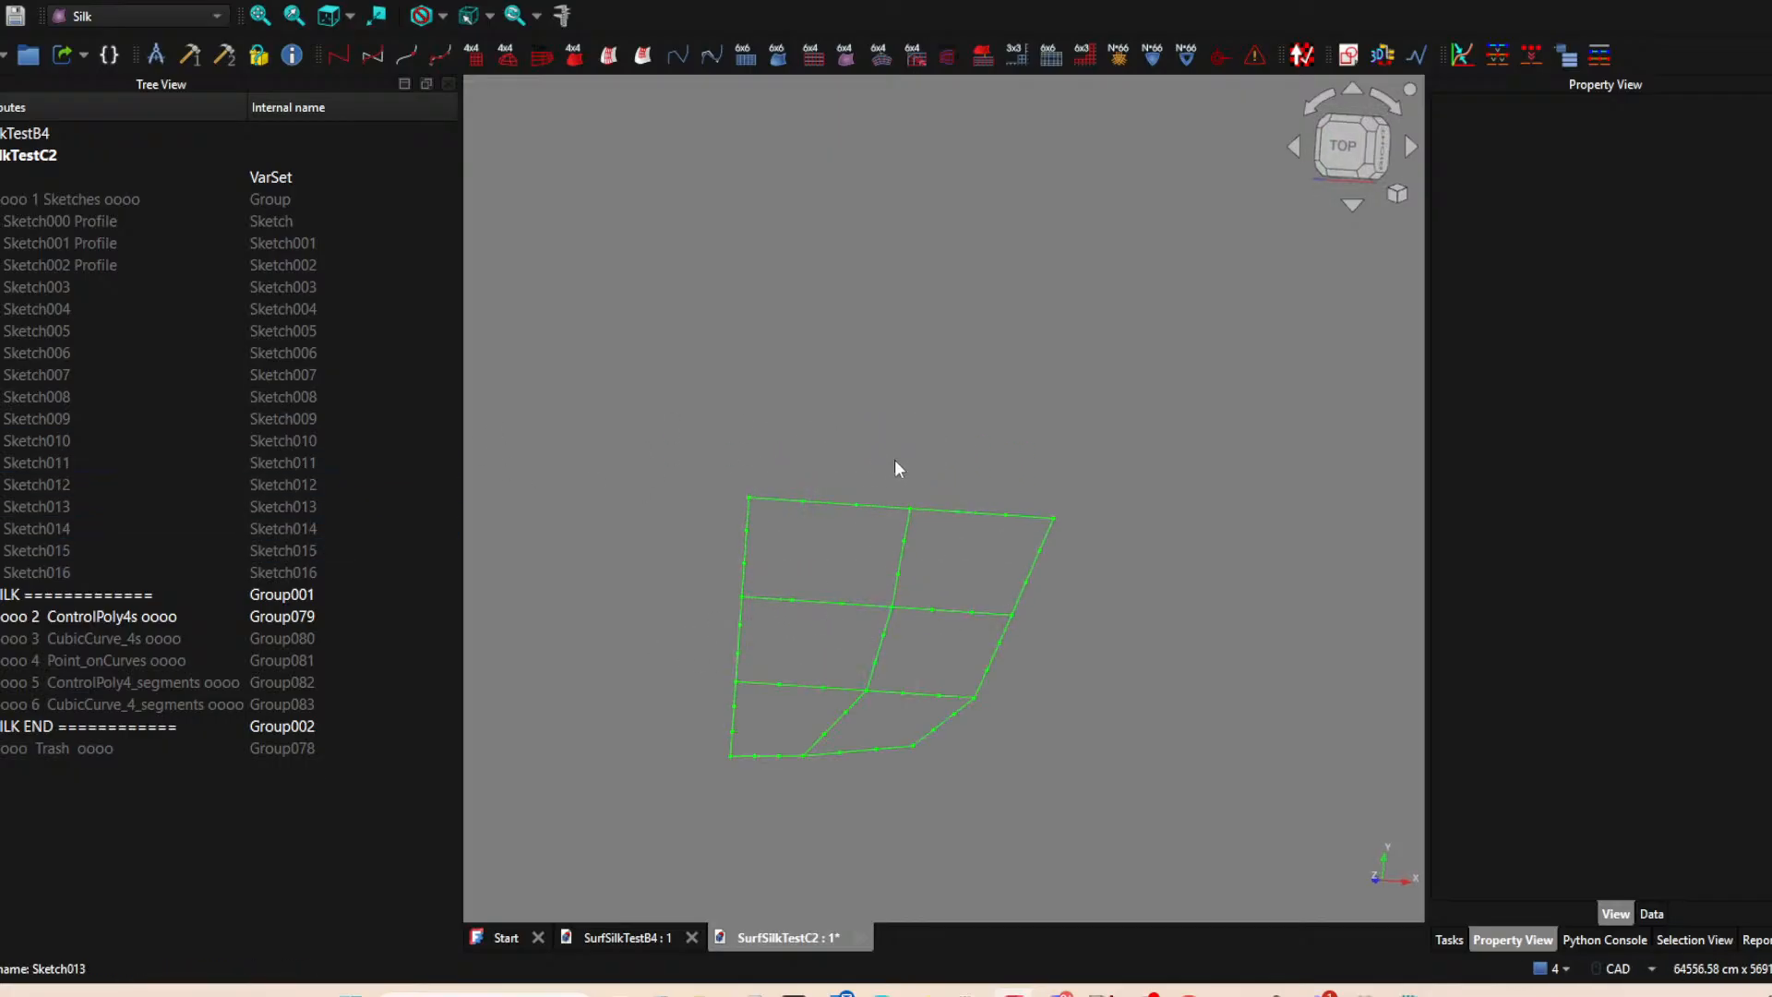
{"action": "middle_click_drag", "start_coordinate": [899, 806], "coordinate": [929, 818]}
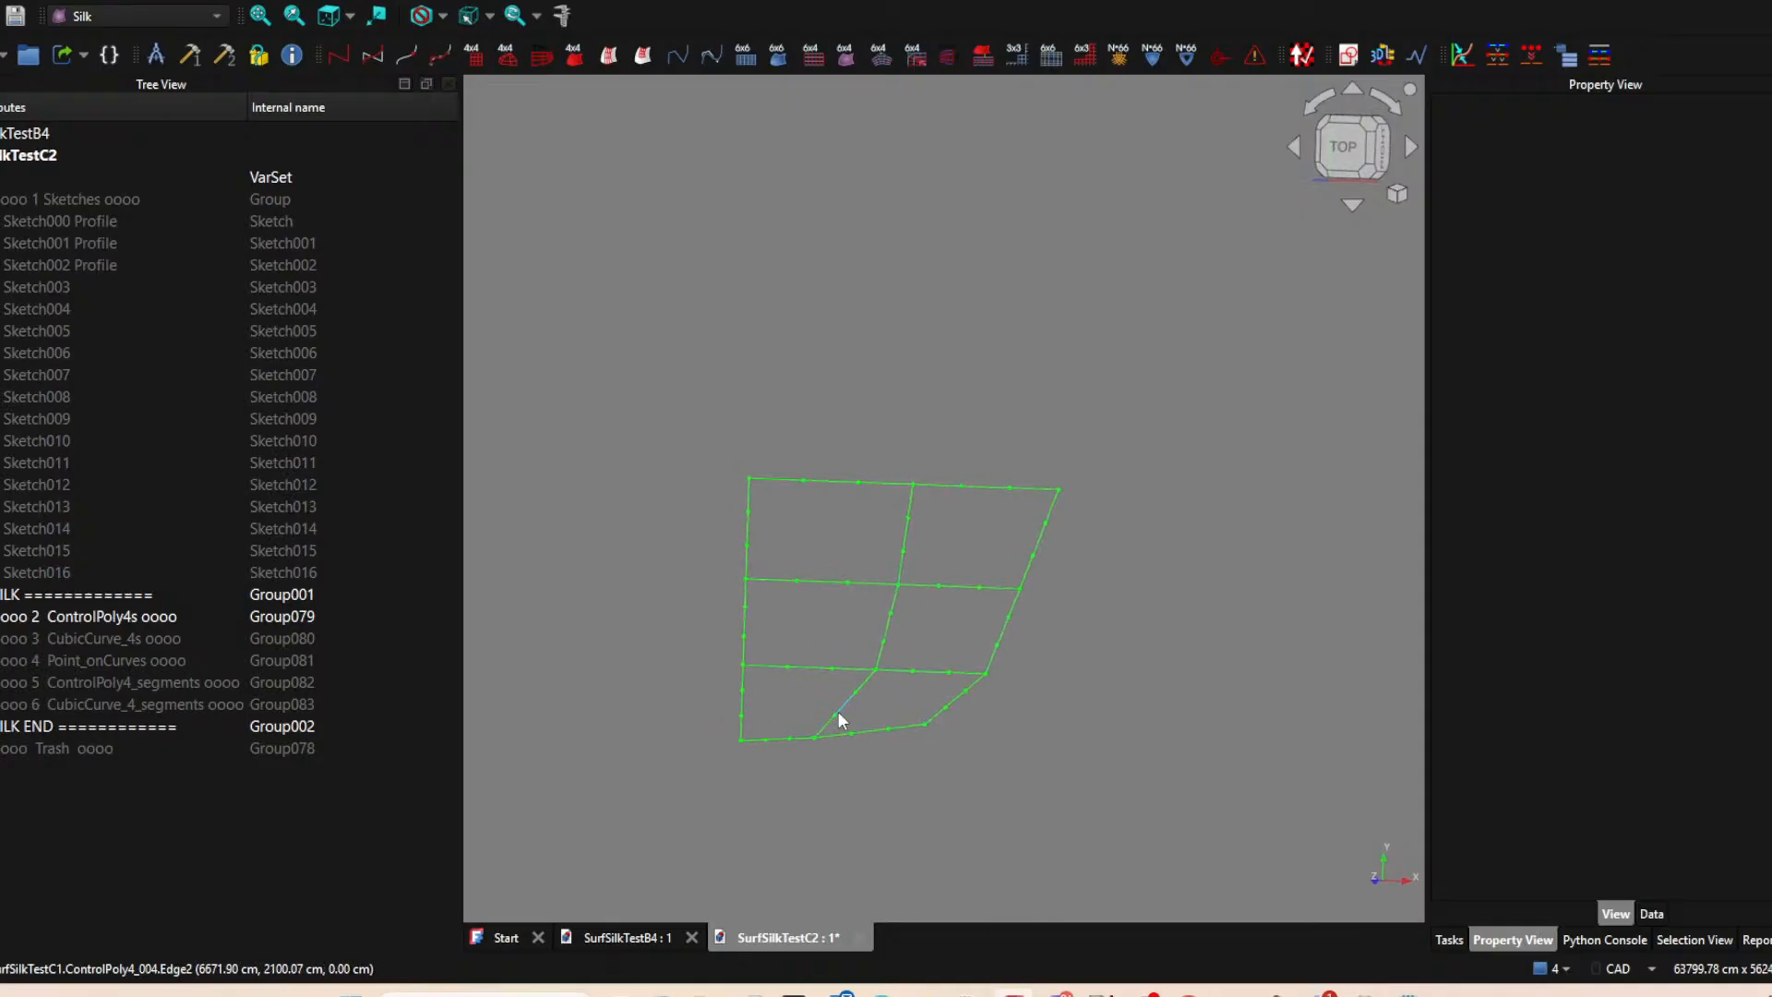
{"action": "left_click", "coordinate": [785, 740]}
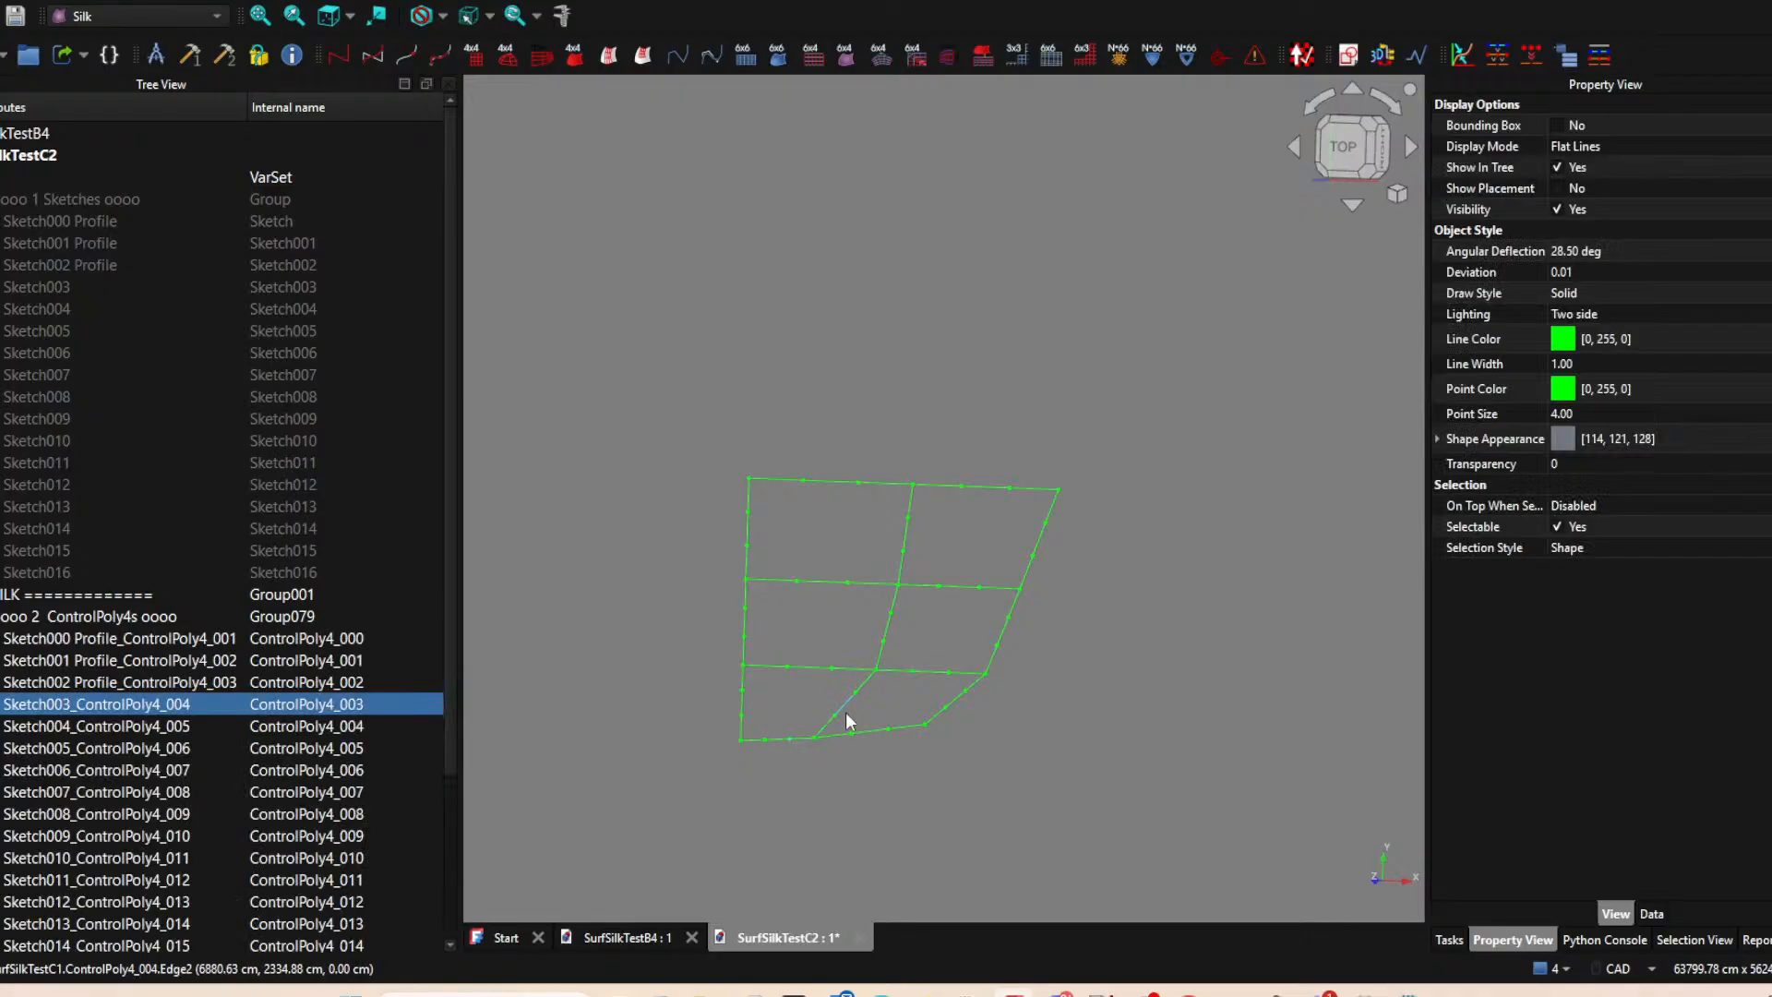
{"action": "left_click", "coordinate": [845, 711], "text": "ctrl"}
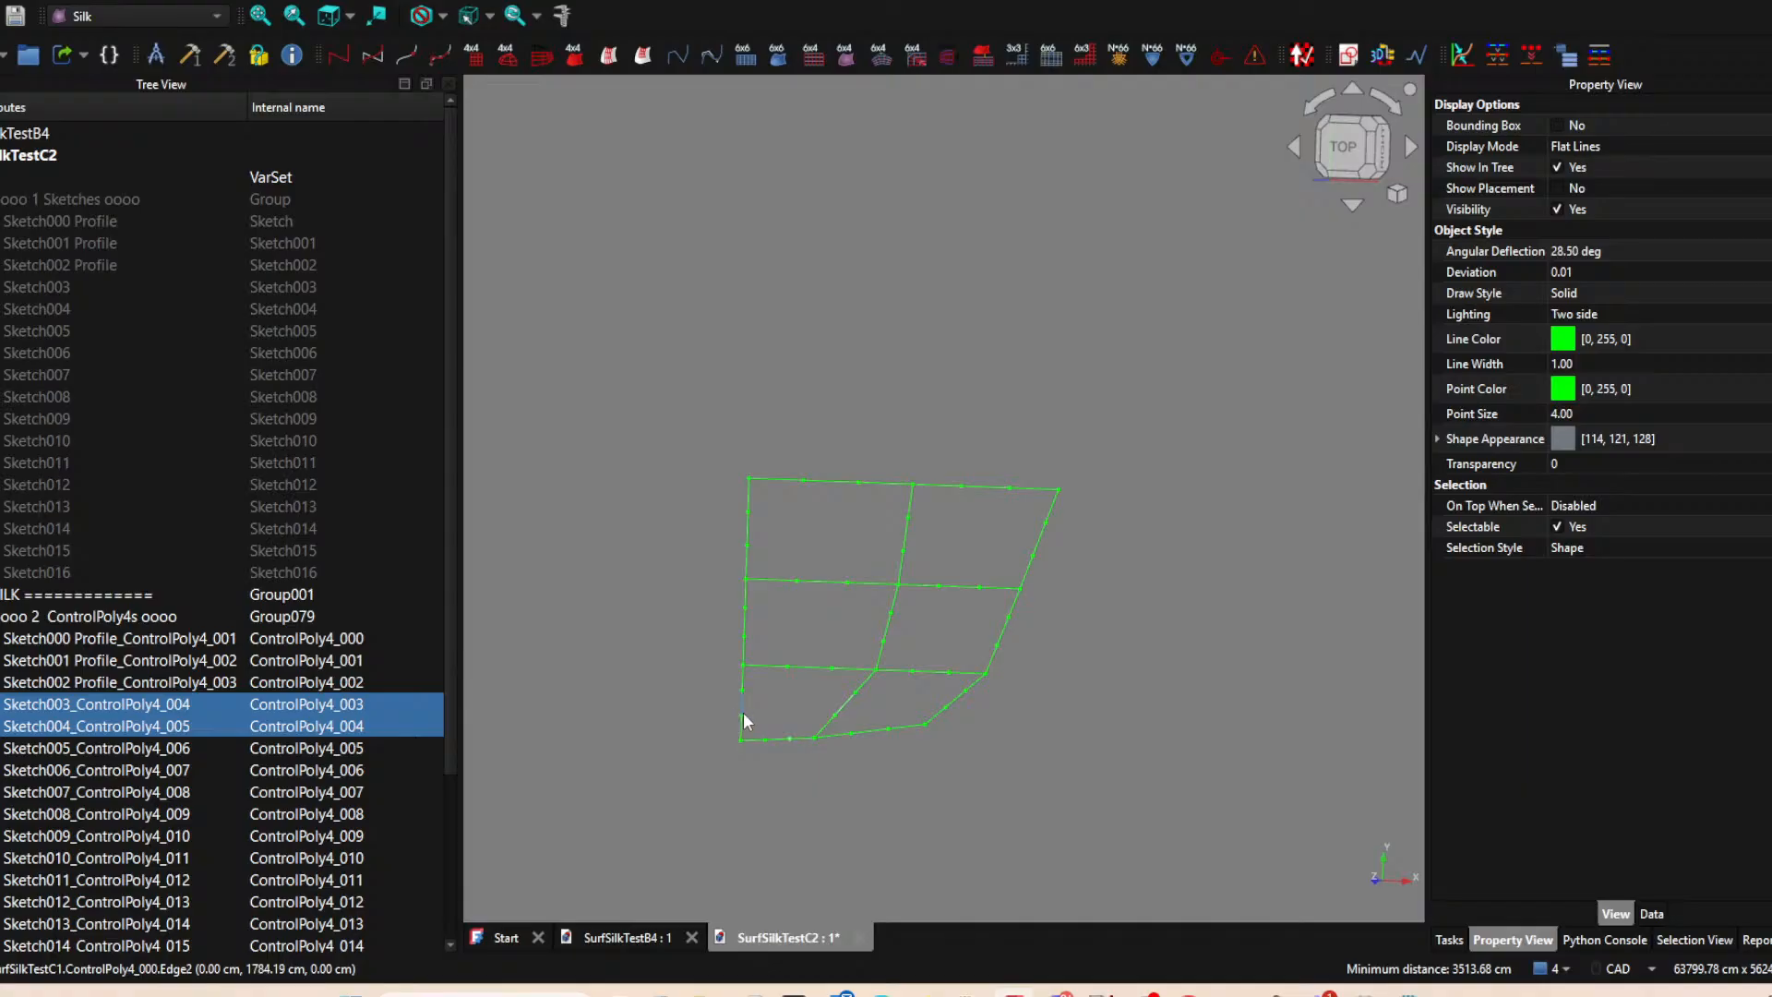
{"action": "left_click", "coordinate": [744, 712], "text": "ctrl"}
{"action": "left_click", "coordinate": [815, 670], "text": "ctrl"}
{"action": "left_click", "coordinate": [796, 729]}
Create a 4x4 control grid from the four control polygons bounding the lower-left cell: Sketch003, Sketch004, Sketch007 and Sketch000 Profile.
{"action": "left_click", "coordinate": [777, 737]}
{"action": "left_click", "coordinate": [843, 705], "text": "ctrl"}
{"action": "left_click", "coordinate": [819, 666], "text": "ctrl"}
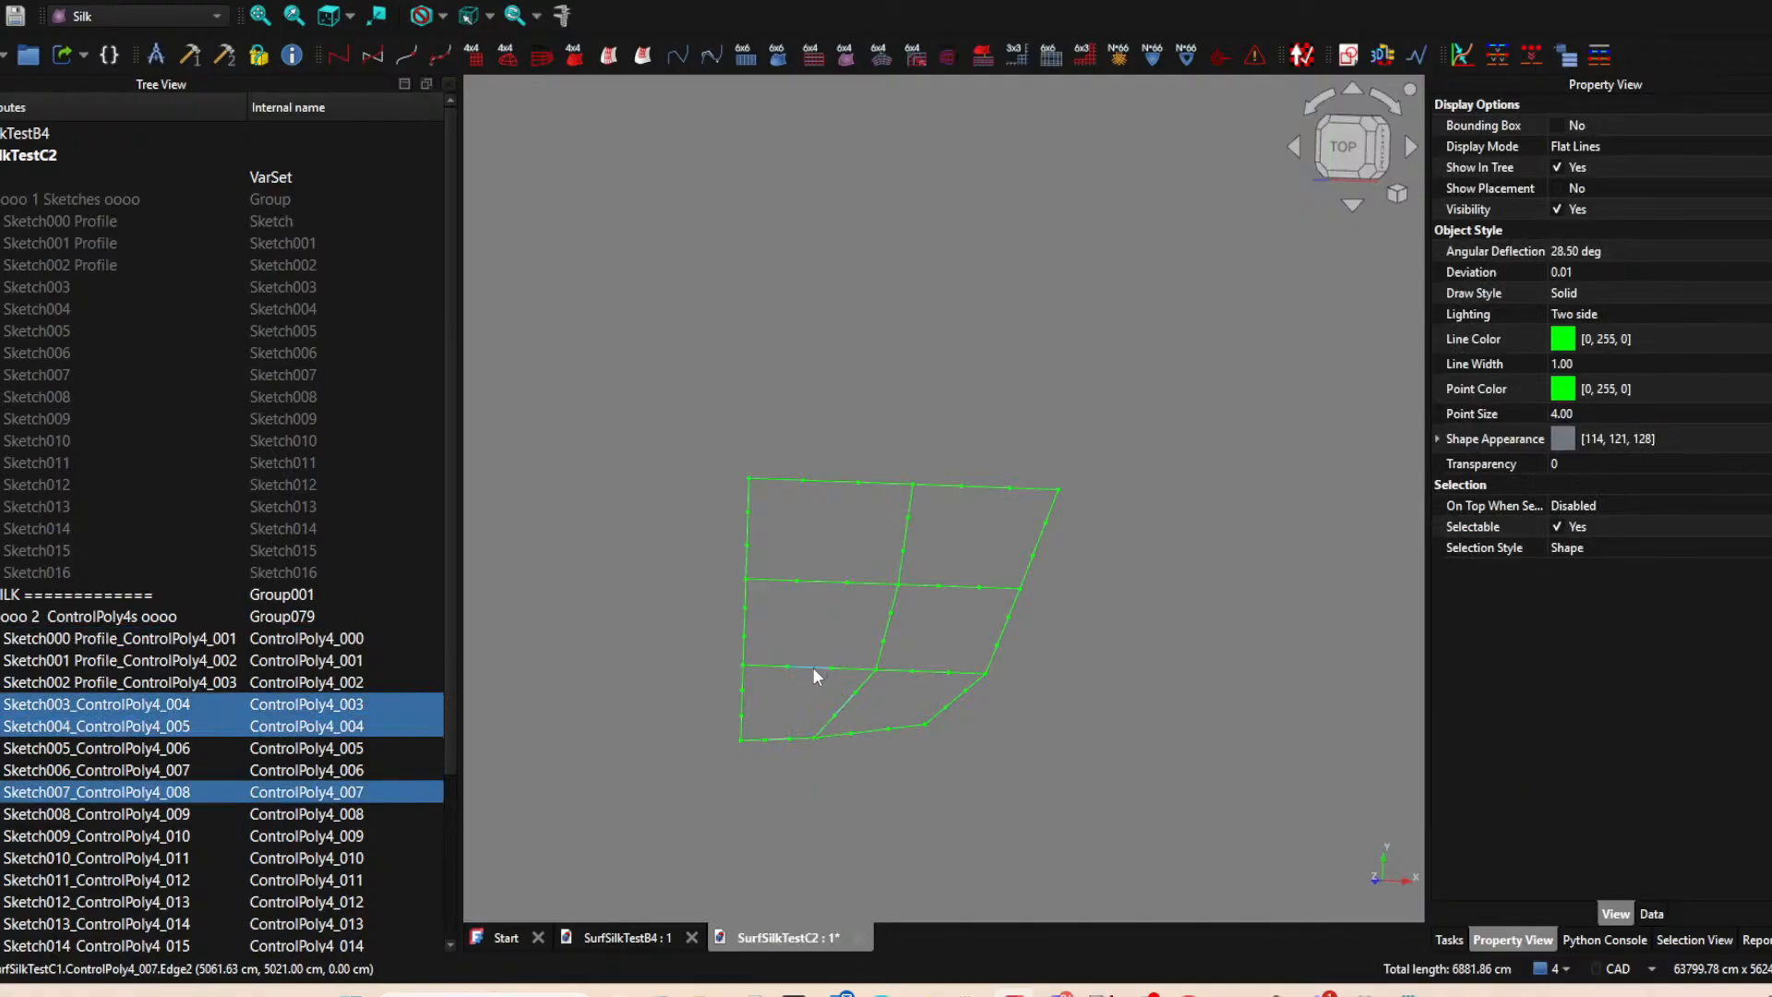
{"action": "left_click", "coordinate": [744, 710], "text": "ctrl"}
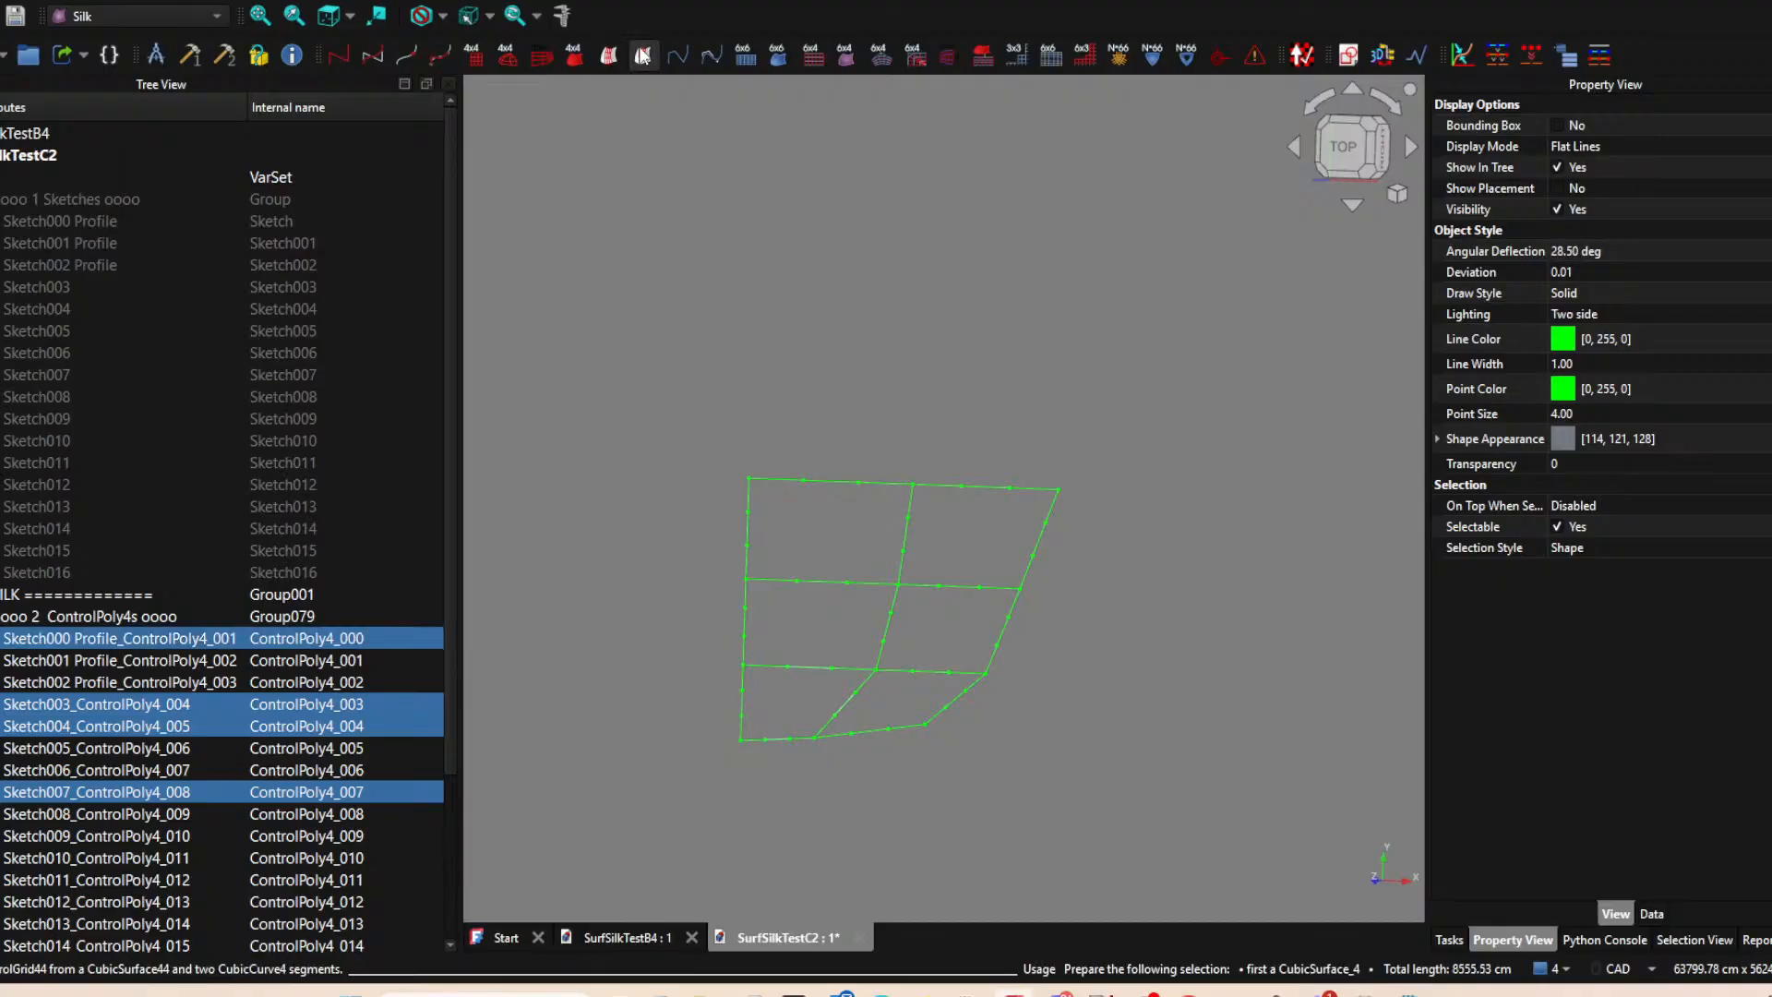
{"action": "left_click", "coordinate": [487, 60]}
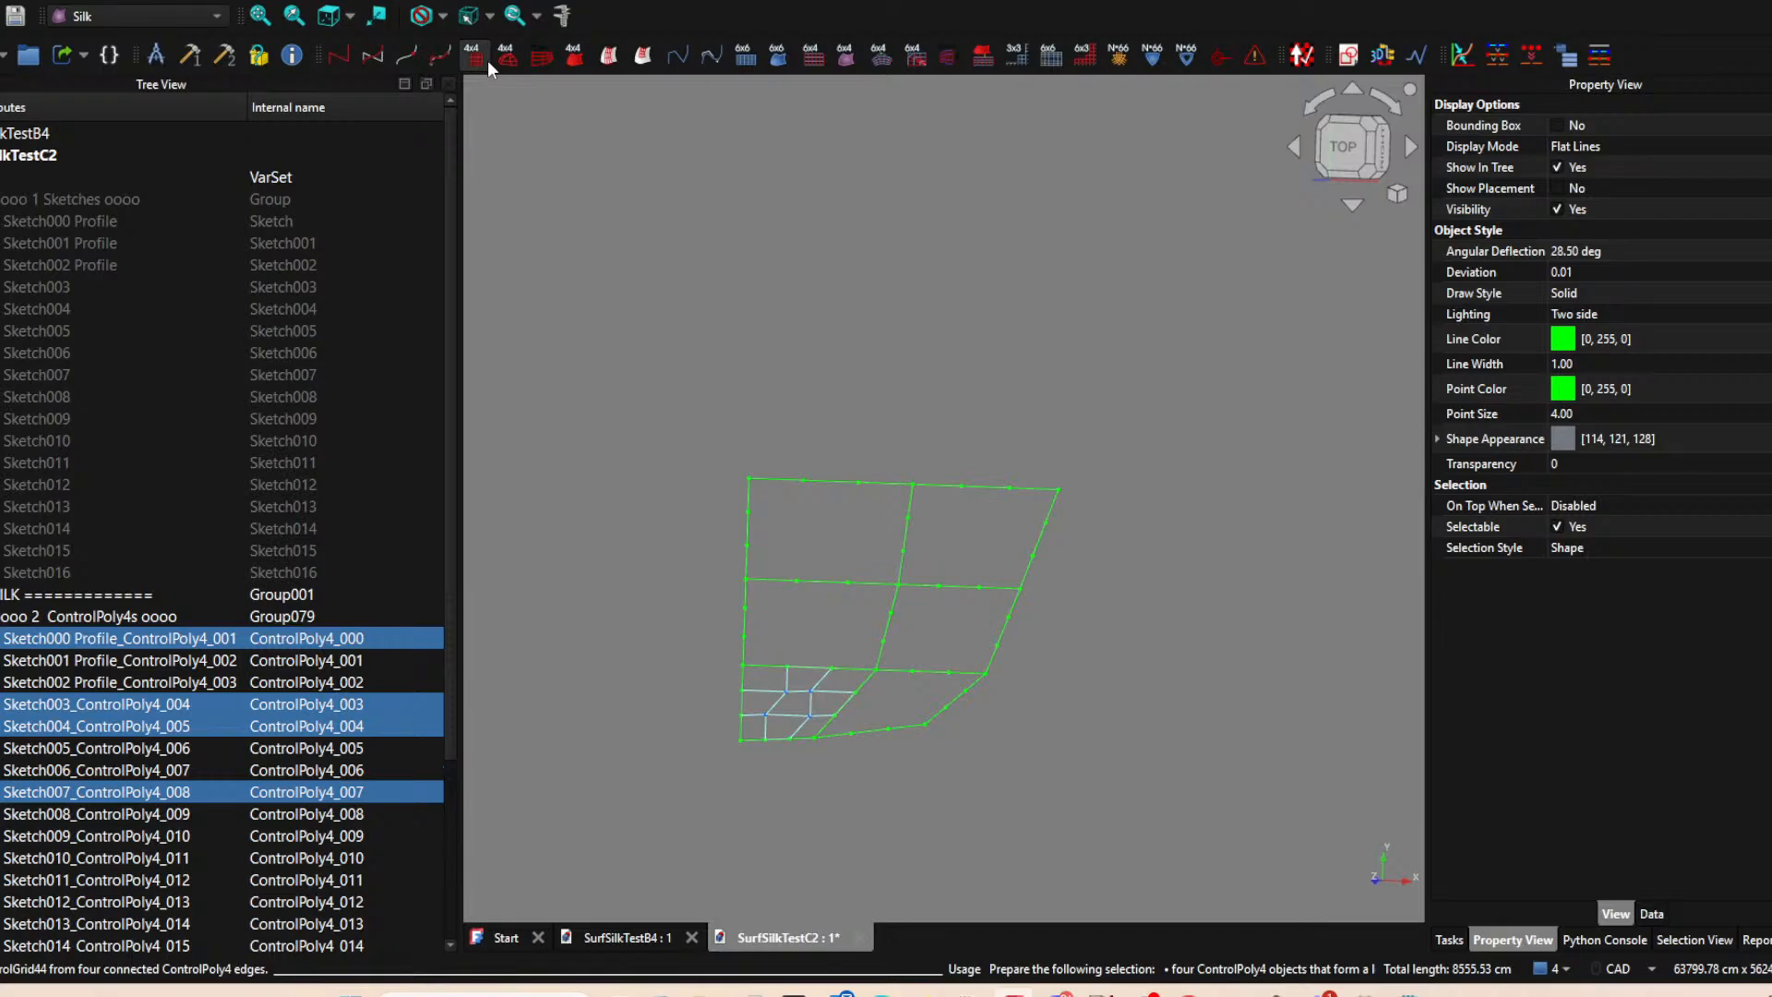
Create a 4x4 control grid from the four control polygons bounding the lower-right cell.
{"action": "left_click", "coordinate": [879, 729]}
{"action": "left_click", "coordinate": [953, 709], "text": "ctrl"}
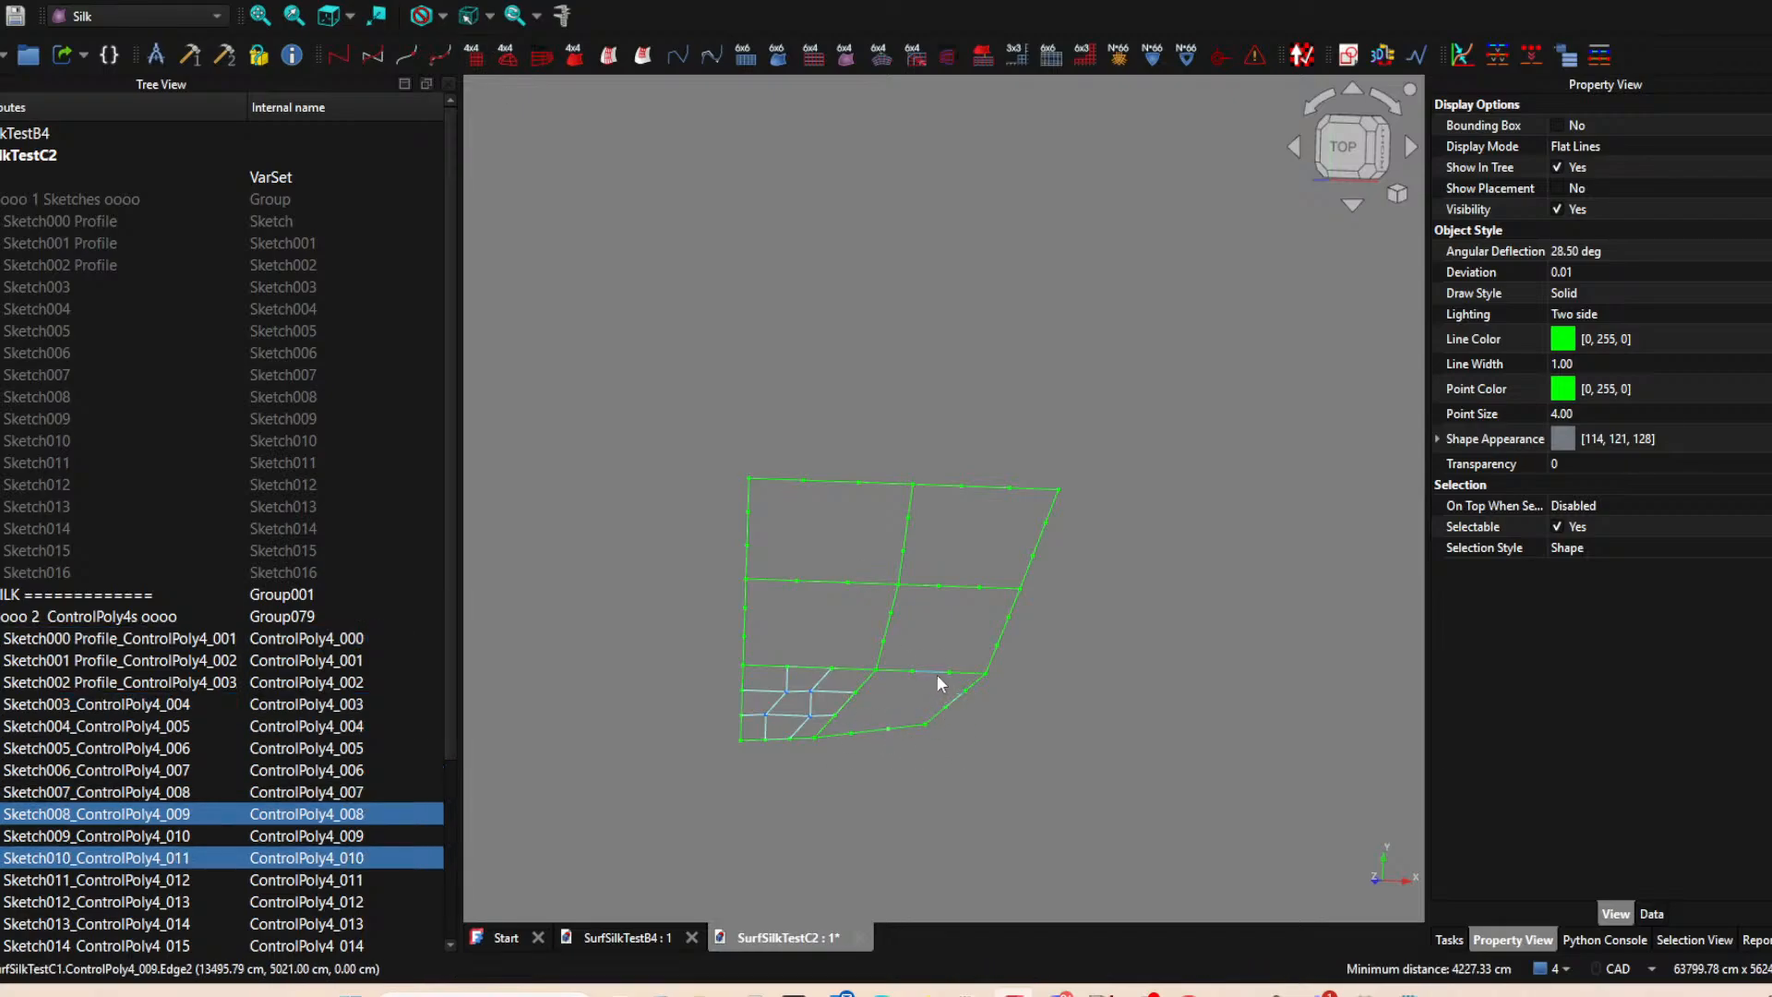
{"action": "left_click", "coordinate": [938, 674], "text": "ctrl"}
{"action": "left_click", "coordinate": [849, 707], "text": "ctrl"}
{"action": "left_click", "coordinate": [476, 55]}
Create a 4x4 control grid in the middle-right cell from the control polygons of Sketch009, Sketch013, Sketch012 and Sketch005.
{"action": "left_click", "coordinate": [932, 669]}
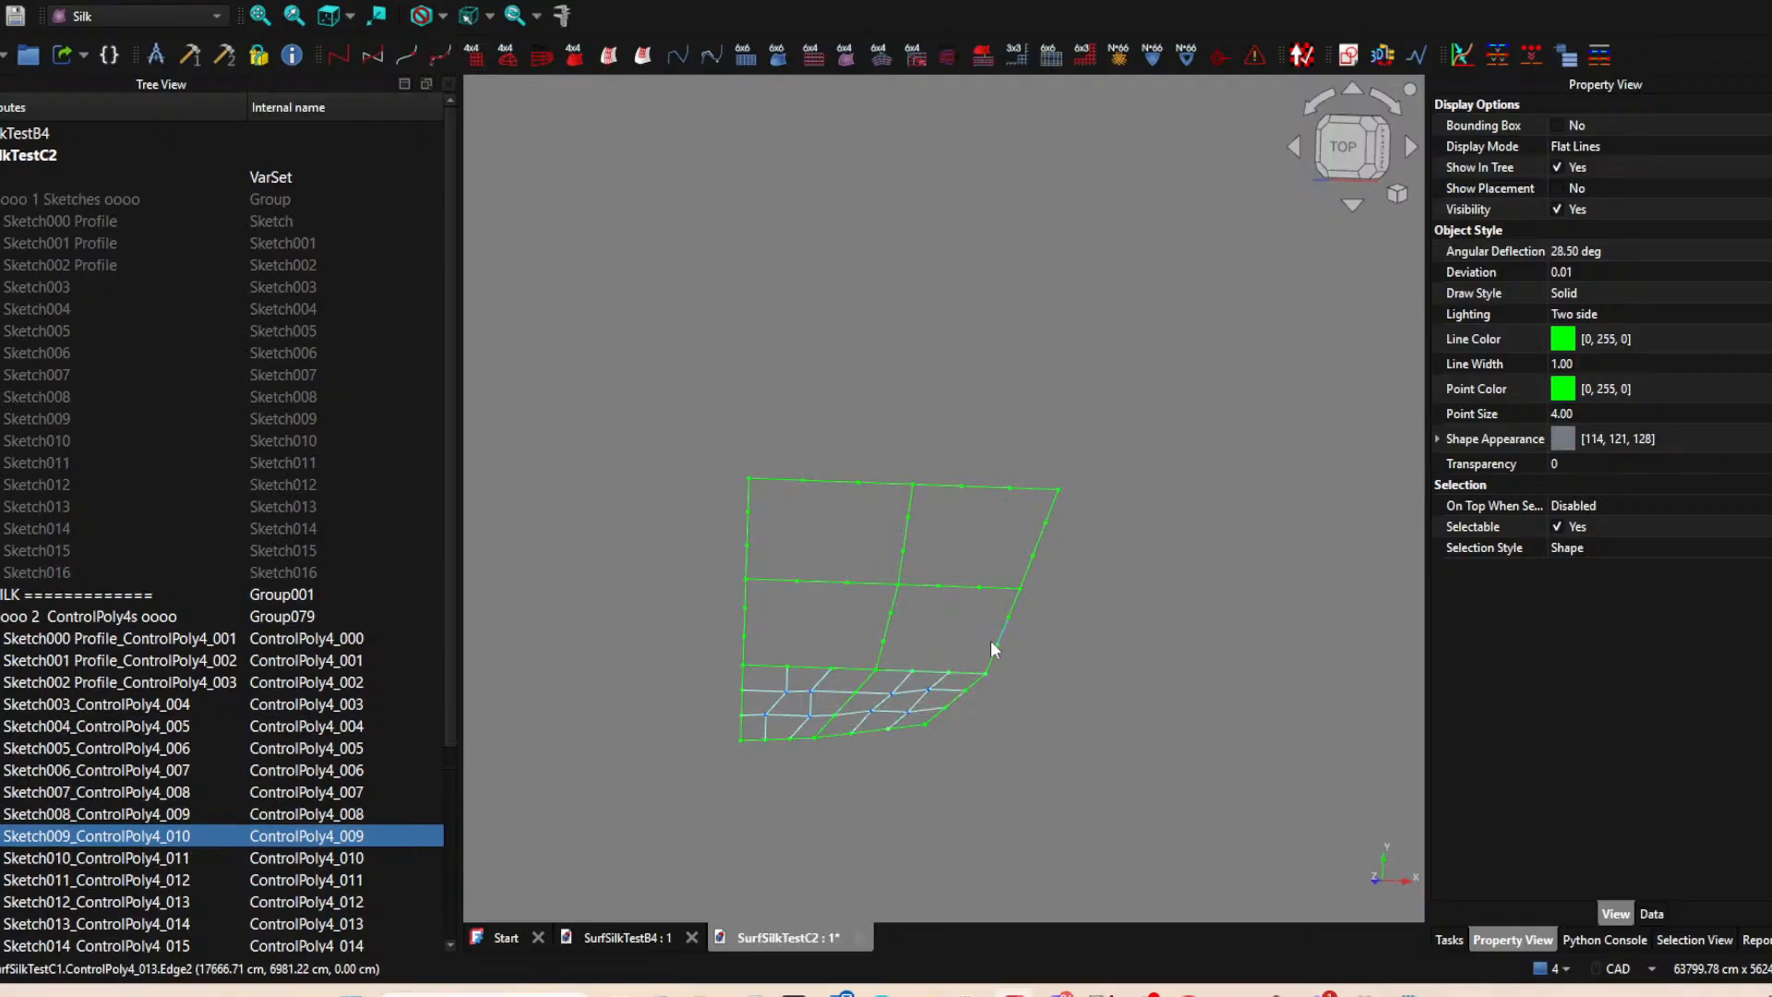
{"action": "left_click", "coordinate": [1000, 629], "text": "ctrl"}
{"action": "left_click", "coordinate": [964, 585], "text": "ctrl"}
{"action": "left_click", "coordinate": [892, 623], "text": "ctrl"}
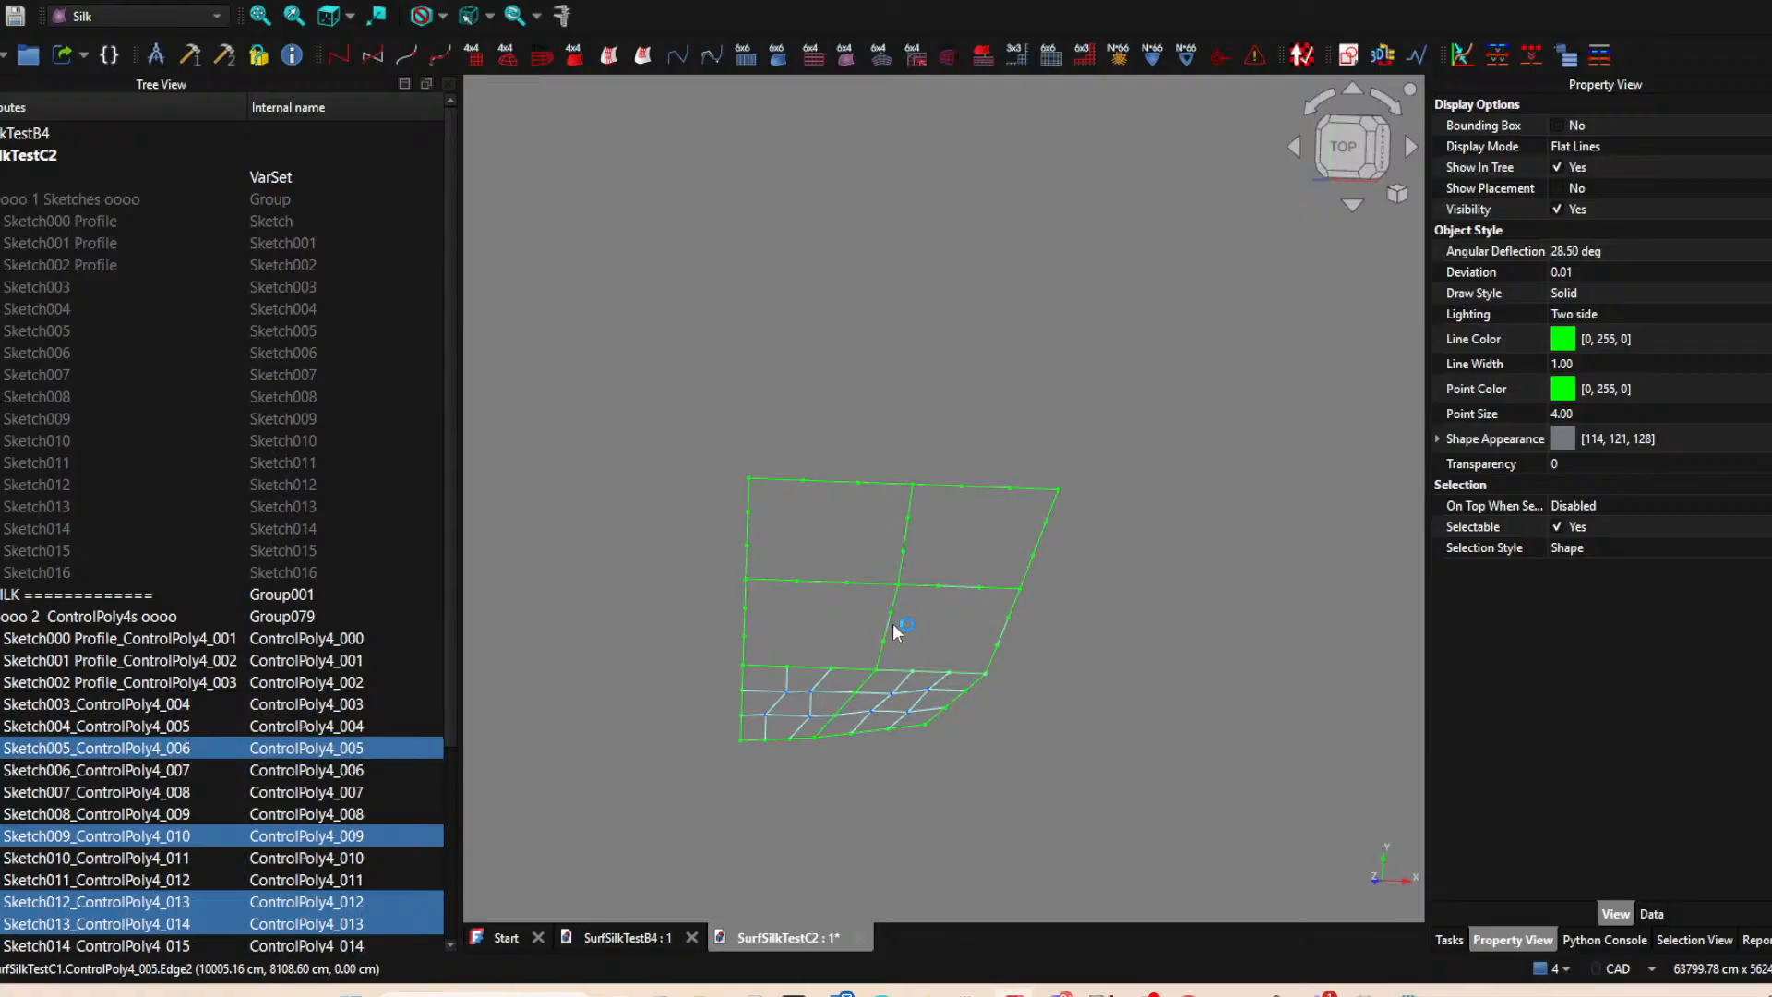
Create a 4x4 control grid in the upper-right cell from the control polygons of Sketch012, Sketch014, Sketch006 and Sketch016.
{"action": "left_click", "coordinate": [977, 587]}
{"action": "left_click", "coordinate": [1043, 537], "text": "ctrl"}
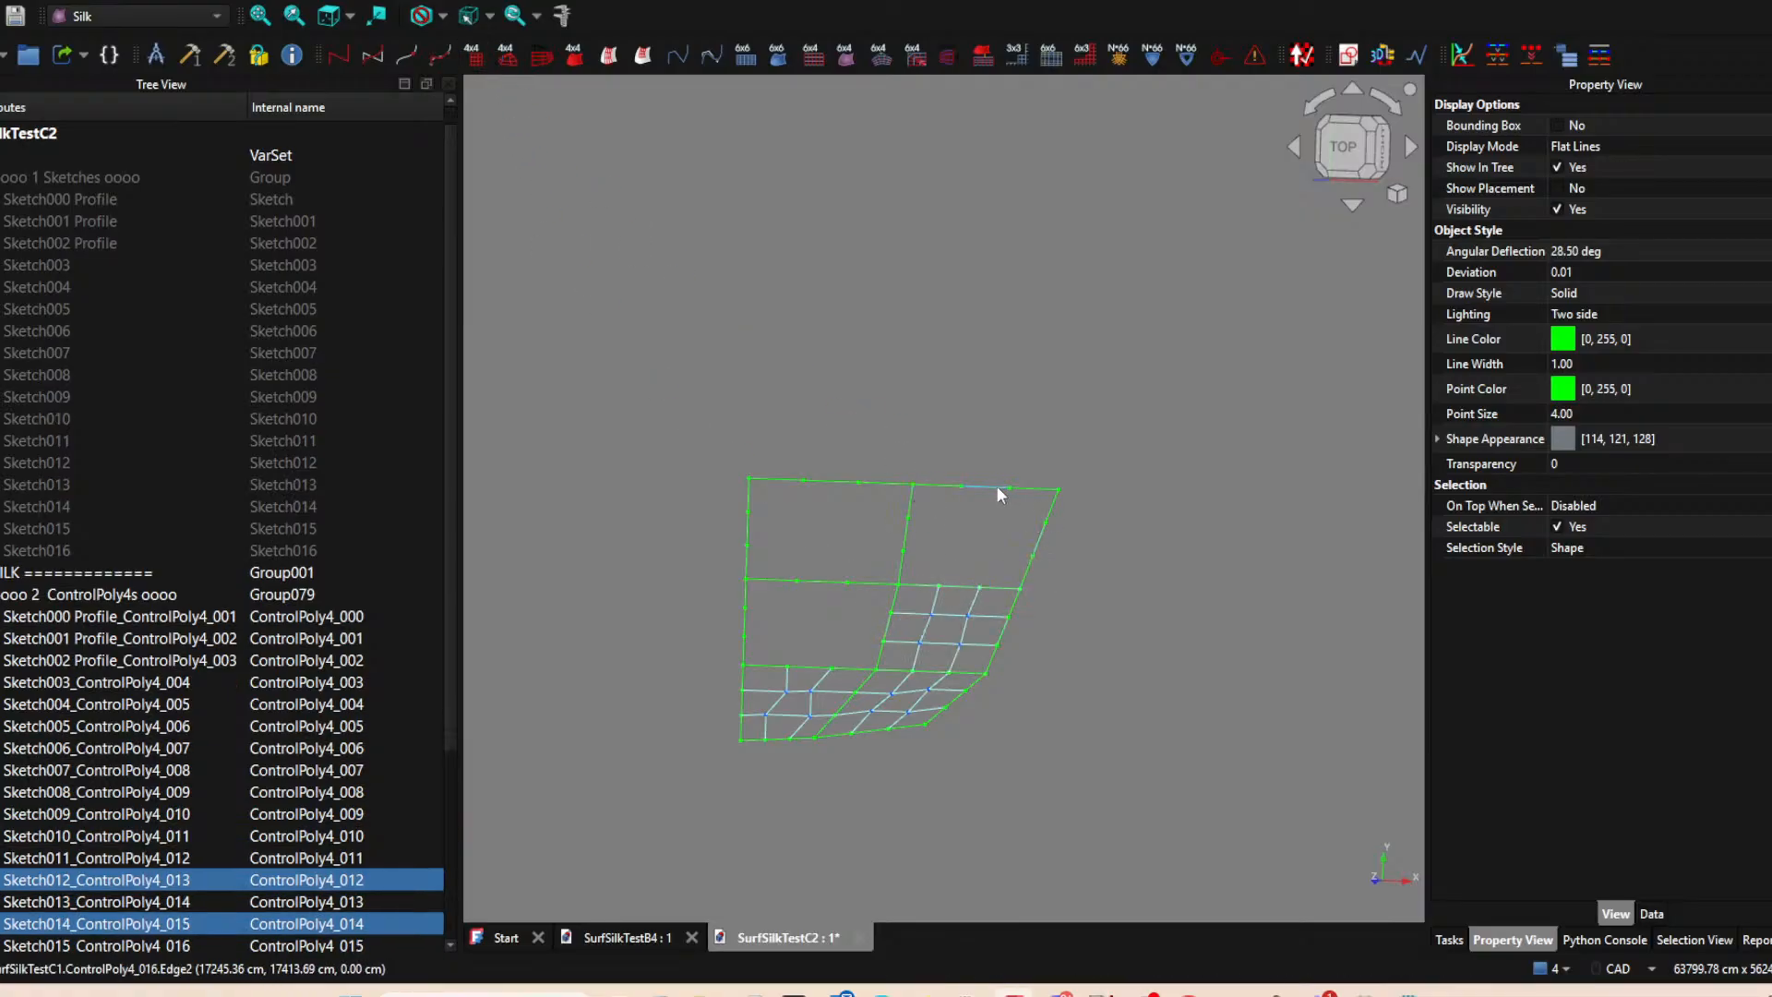
{"action": "left_click", "coordinate": [908, 534], "text": "ctrl"}
{"action": "left_click", "coordinate": [932, 486], "text": "ctrl"}
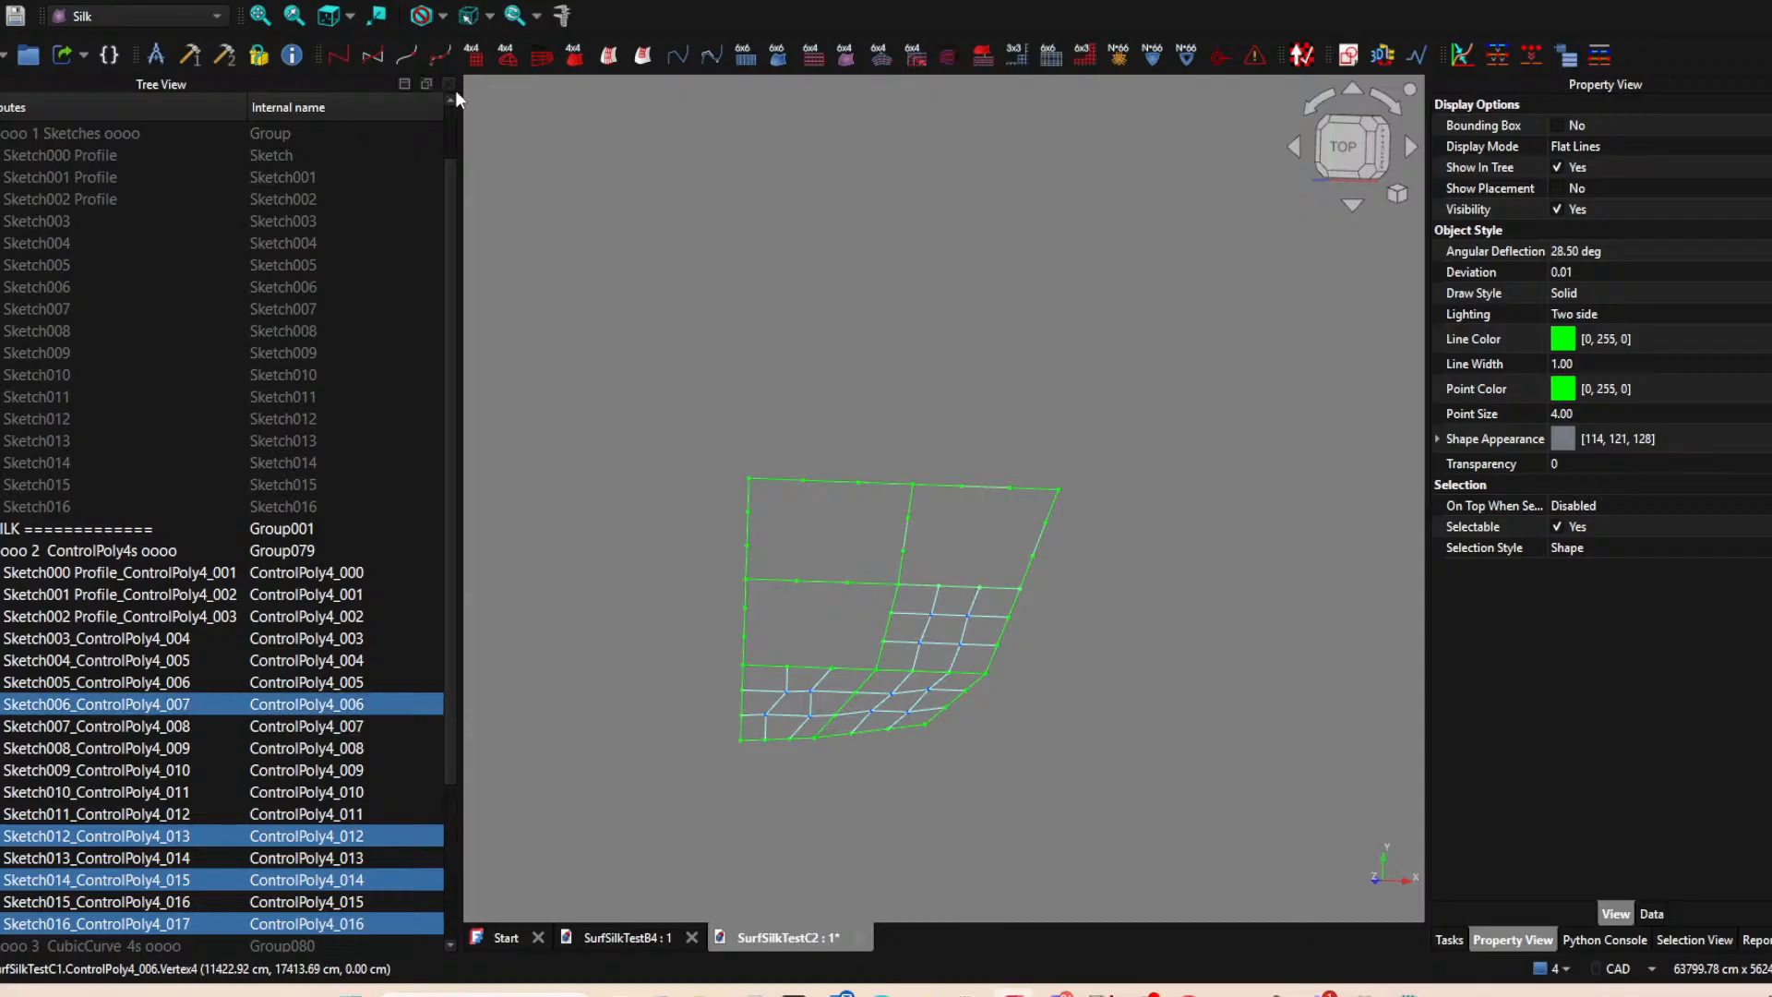
{"action": "left_click", "coordinate": [476, 57]}
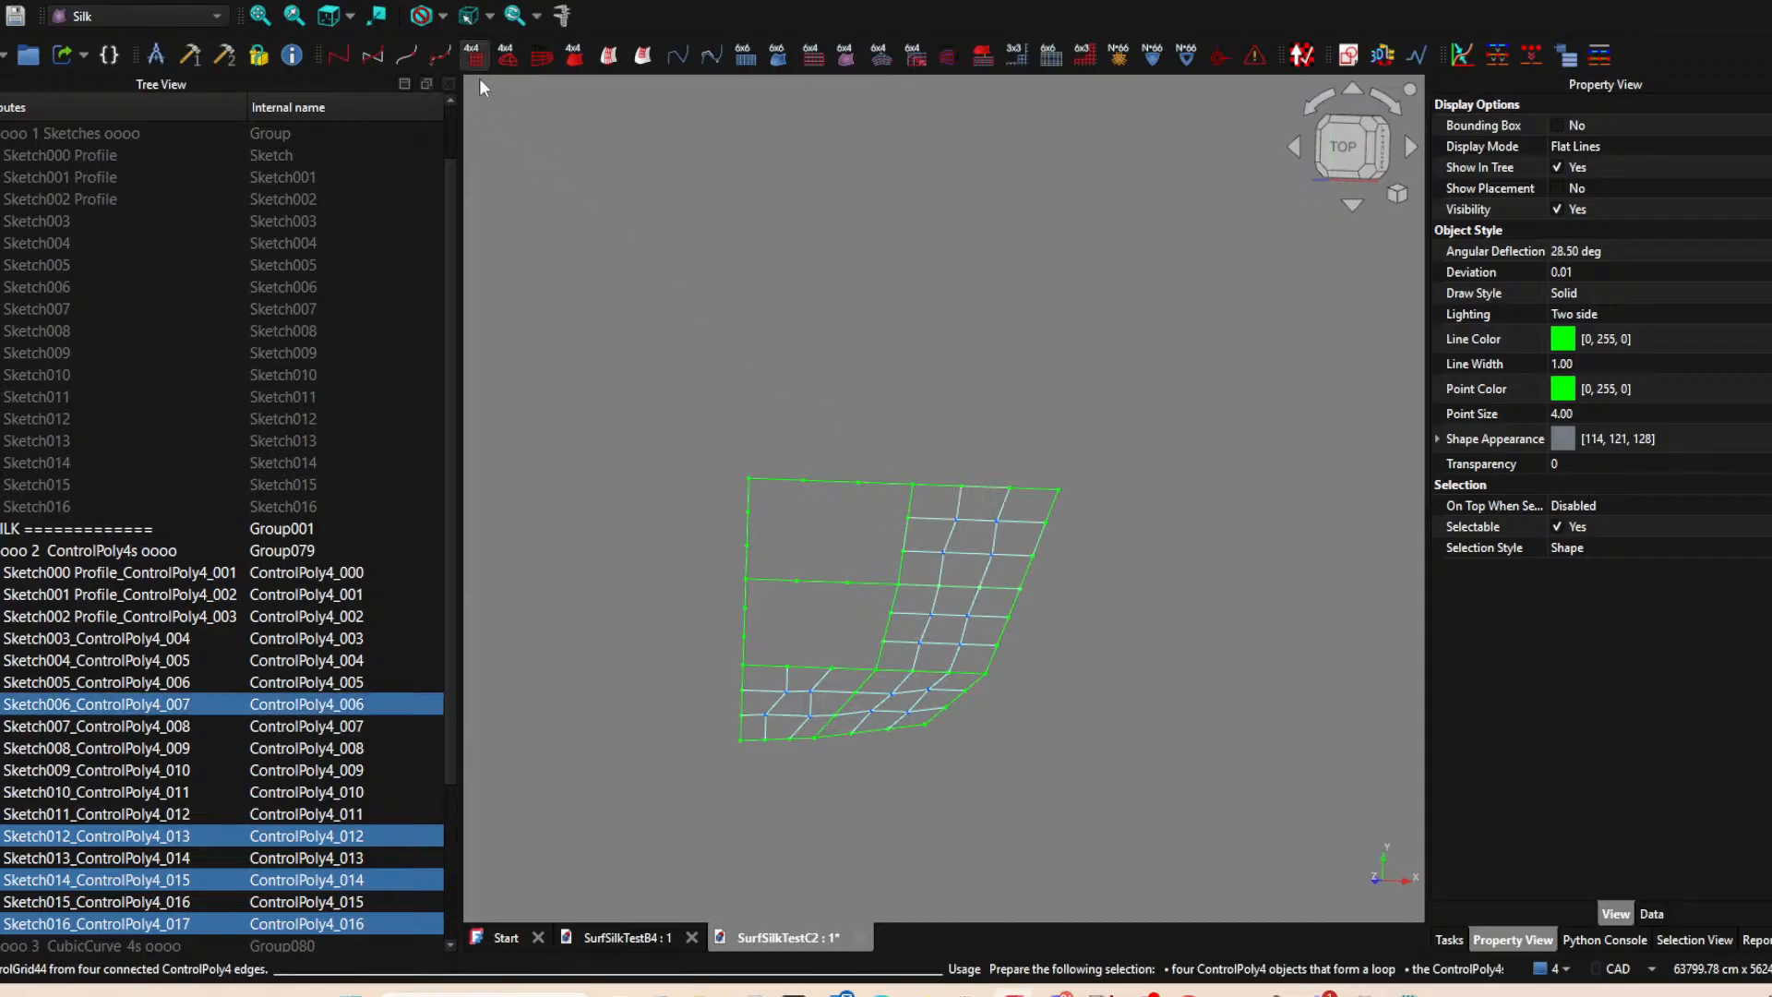
Create a 4x4 control grid from the four control polygons bounding the upper-left cell.
{"action": "left_click", "coordinate": [823, 582]}
{"action": "left_click", "coordinate": [903, 540], "text": "ctrl"}
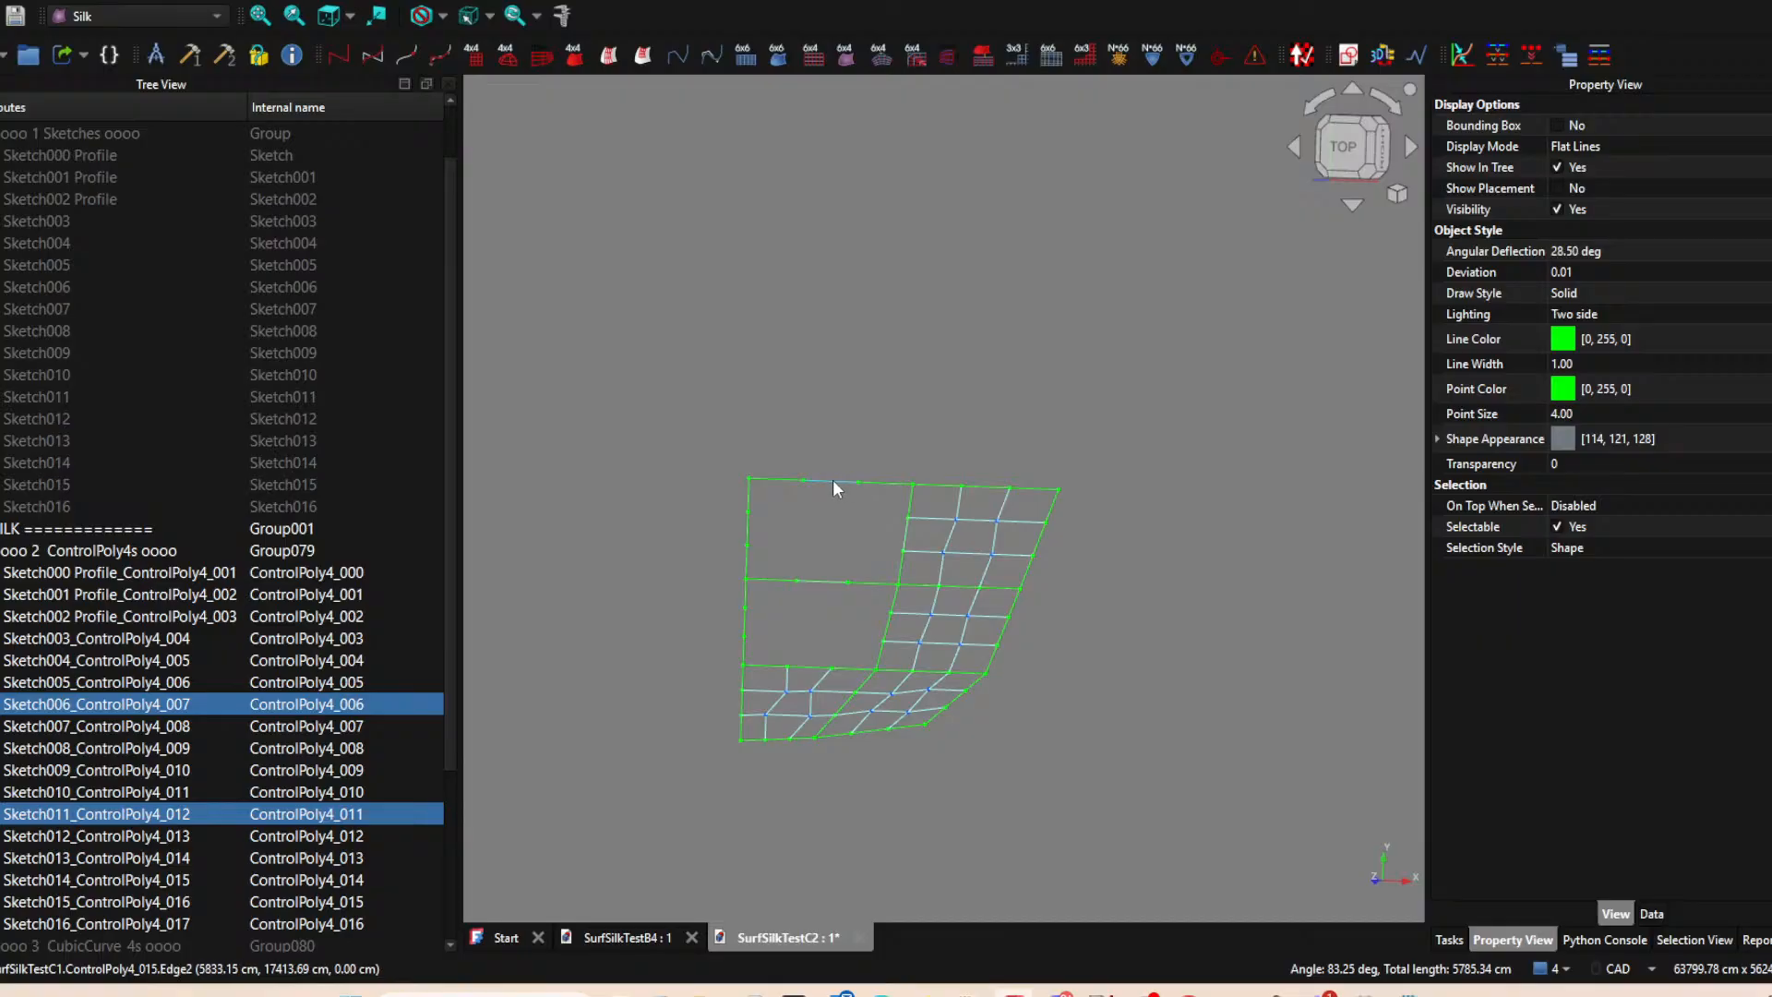
{"action": "left_click", "coordinate": [830, 480], "text": "ctrl"}
{"action": "left_click", "coordinate": [748, 530], "text": "ctrl"}
{"action": "left_click", "coordinate": [506, 57]}
Try to create a 4x4 control grid in the remaining middle-left cell.
{"action": "left_click", "coordinate": [883, 641]}
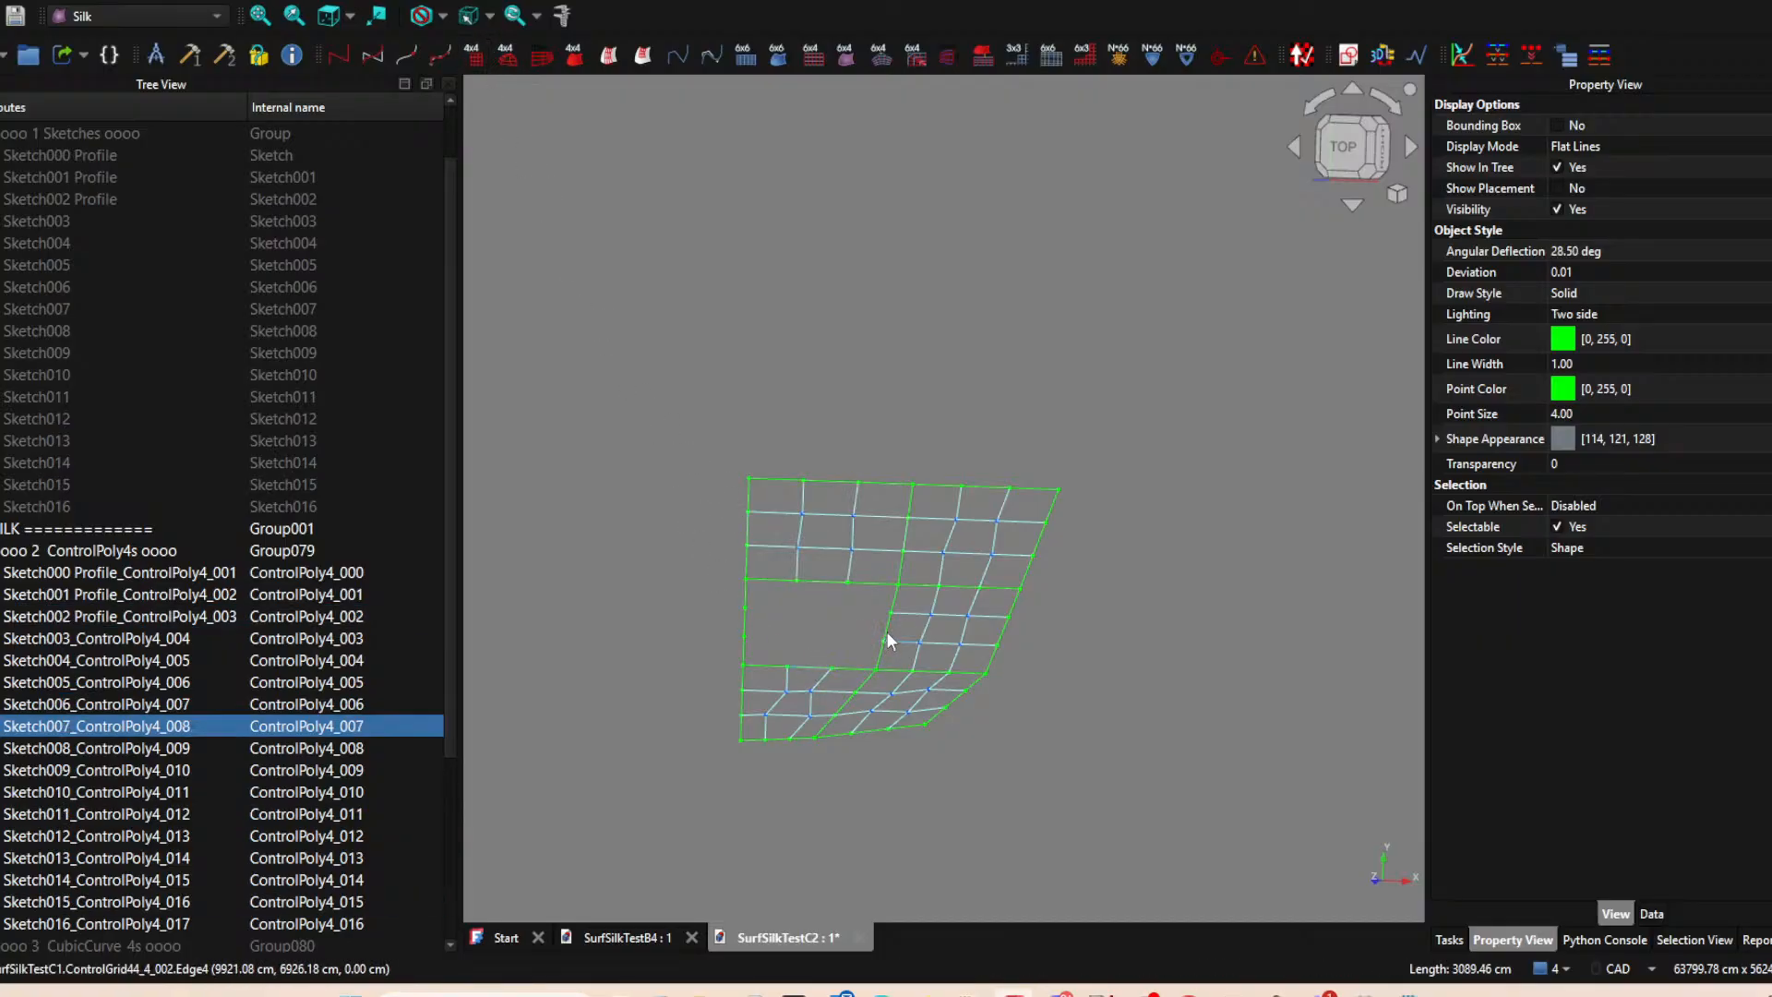
{"action": "left_click", "coordinate": [888, 637], "text": "ctrl"}
{"action": "left_click", "coordinate": [790, 634], "text": "ctrl"}
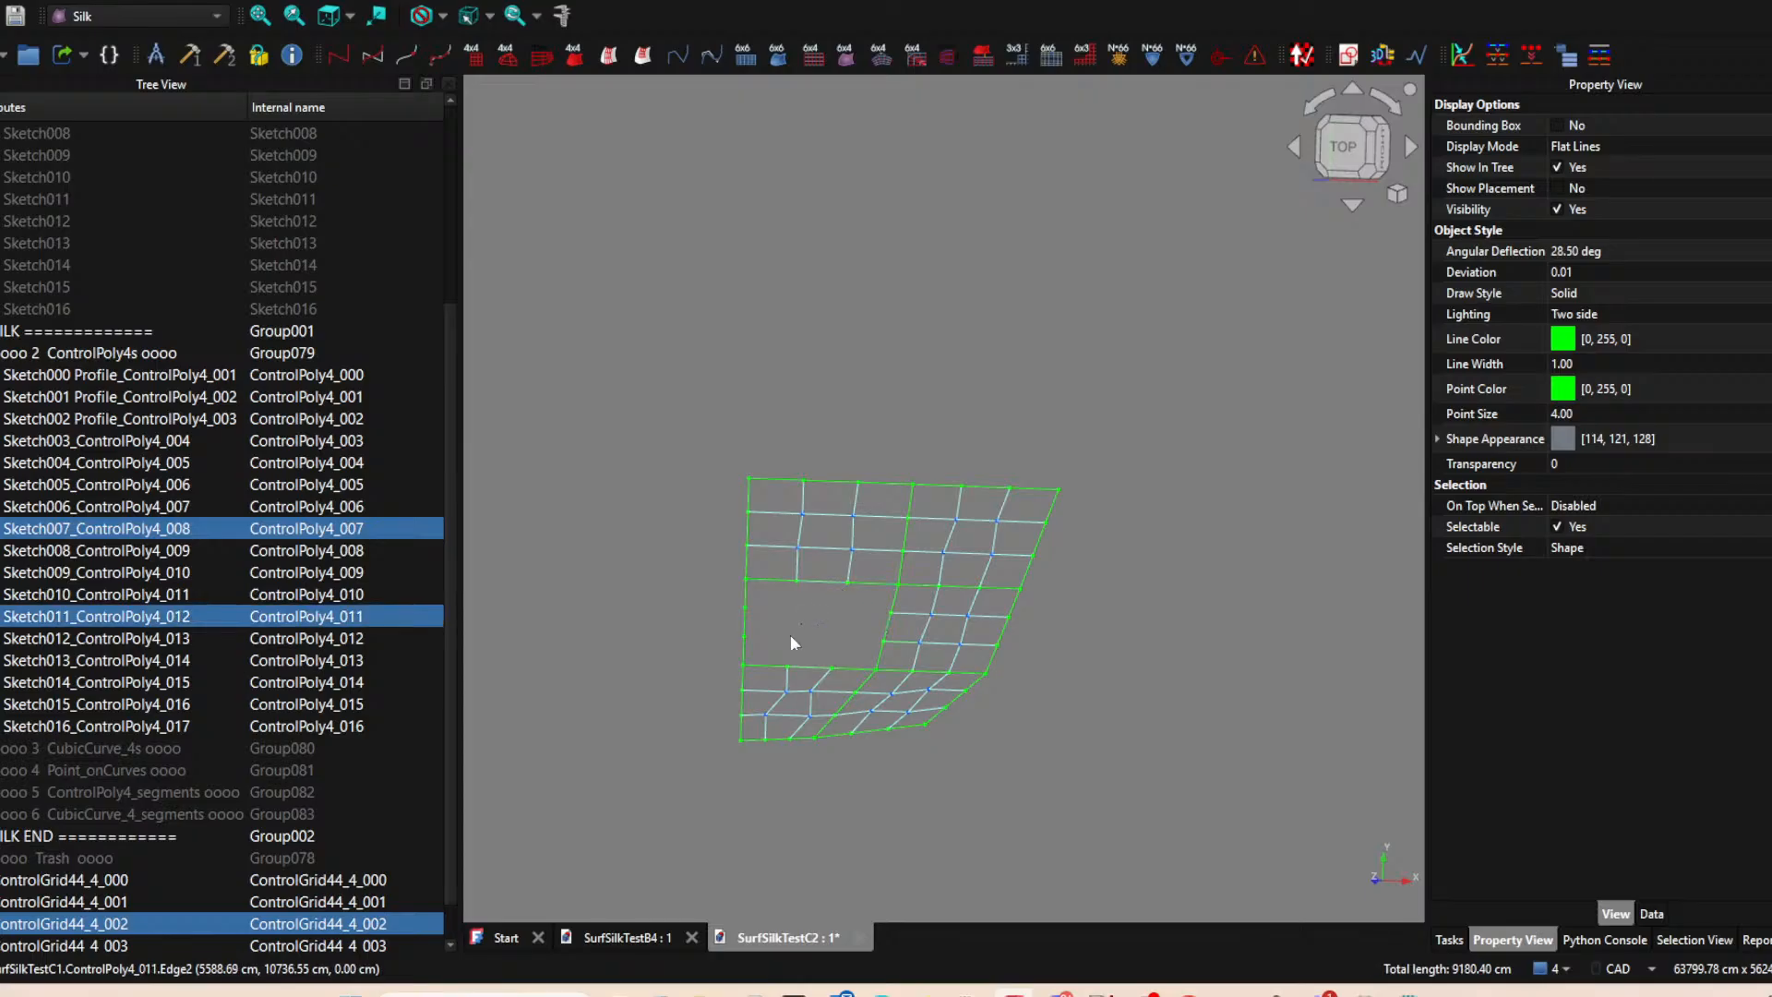
{"action": "left_click", "coordinate": [746, 620], "text": "ctrl"}
{"action": "left_click", "coordinate": [478, 65]}
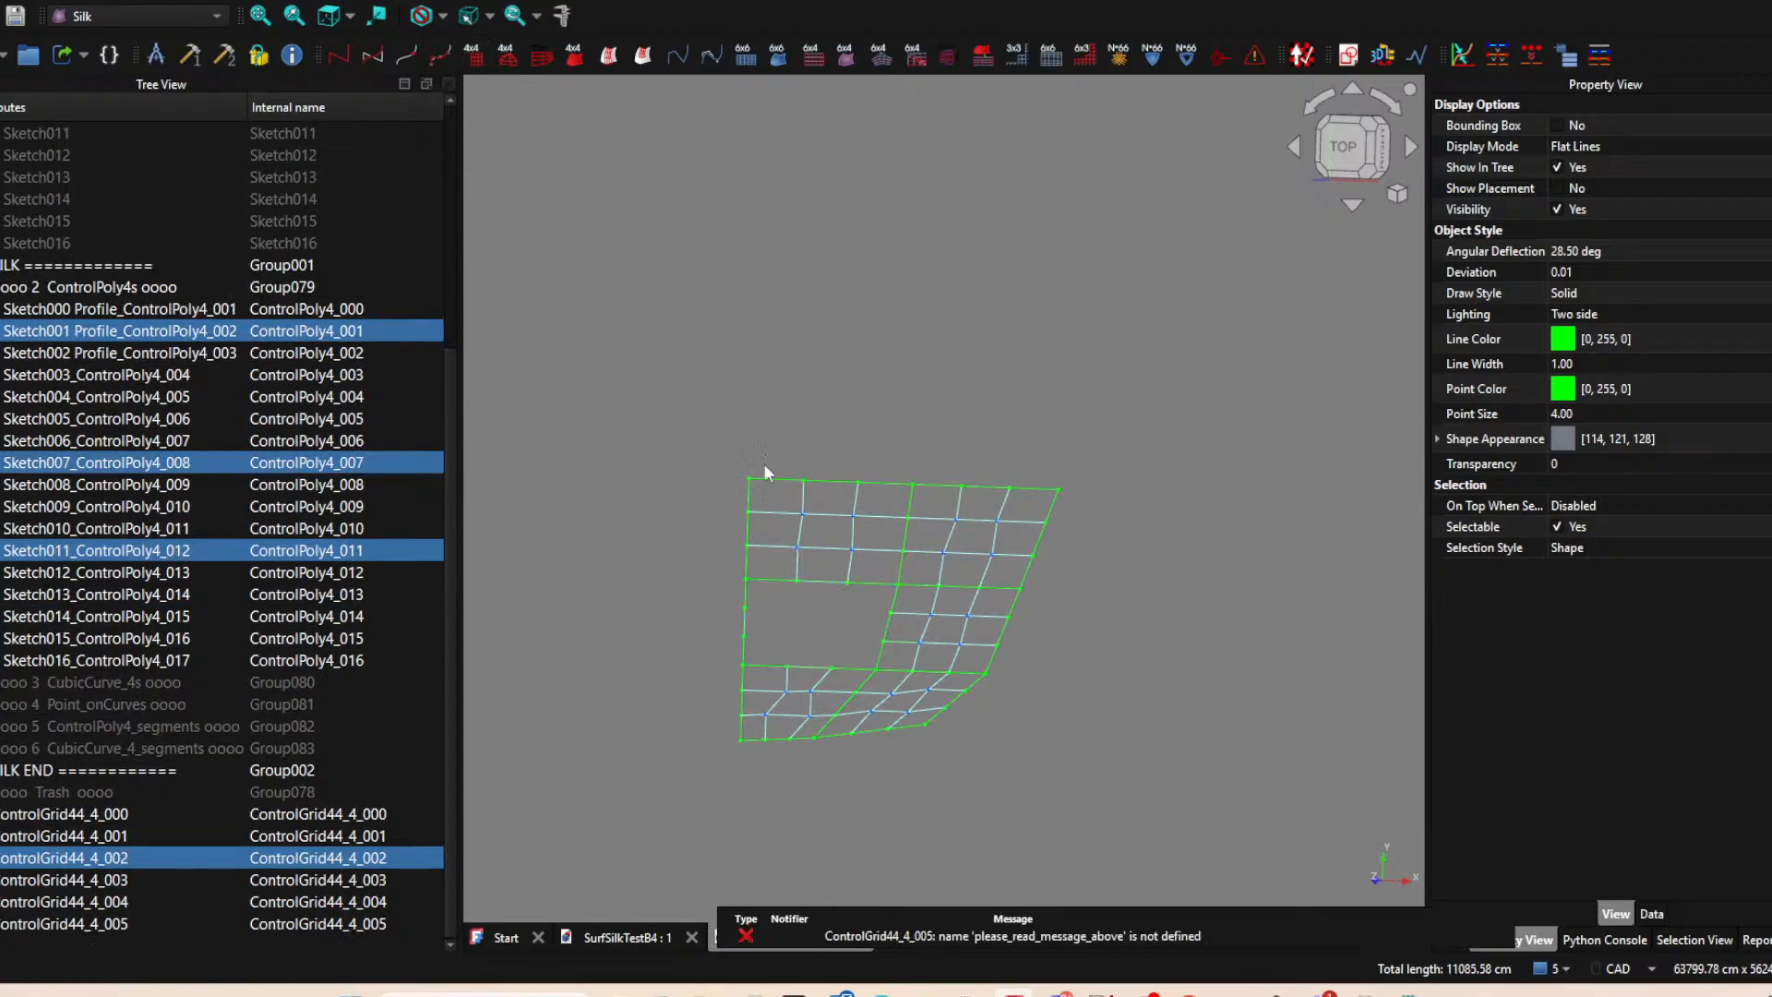
Create a 4x4 control grid in the middle-left cell from the control polygons of Sketch007, Sketch005, Sketch011 and Sketch001.
{"action": "left_click", "coordinate": [830, 633]}
{"action": "left_click", "coordinate": [803, 668]}
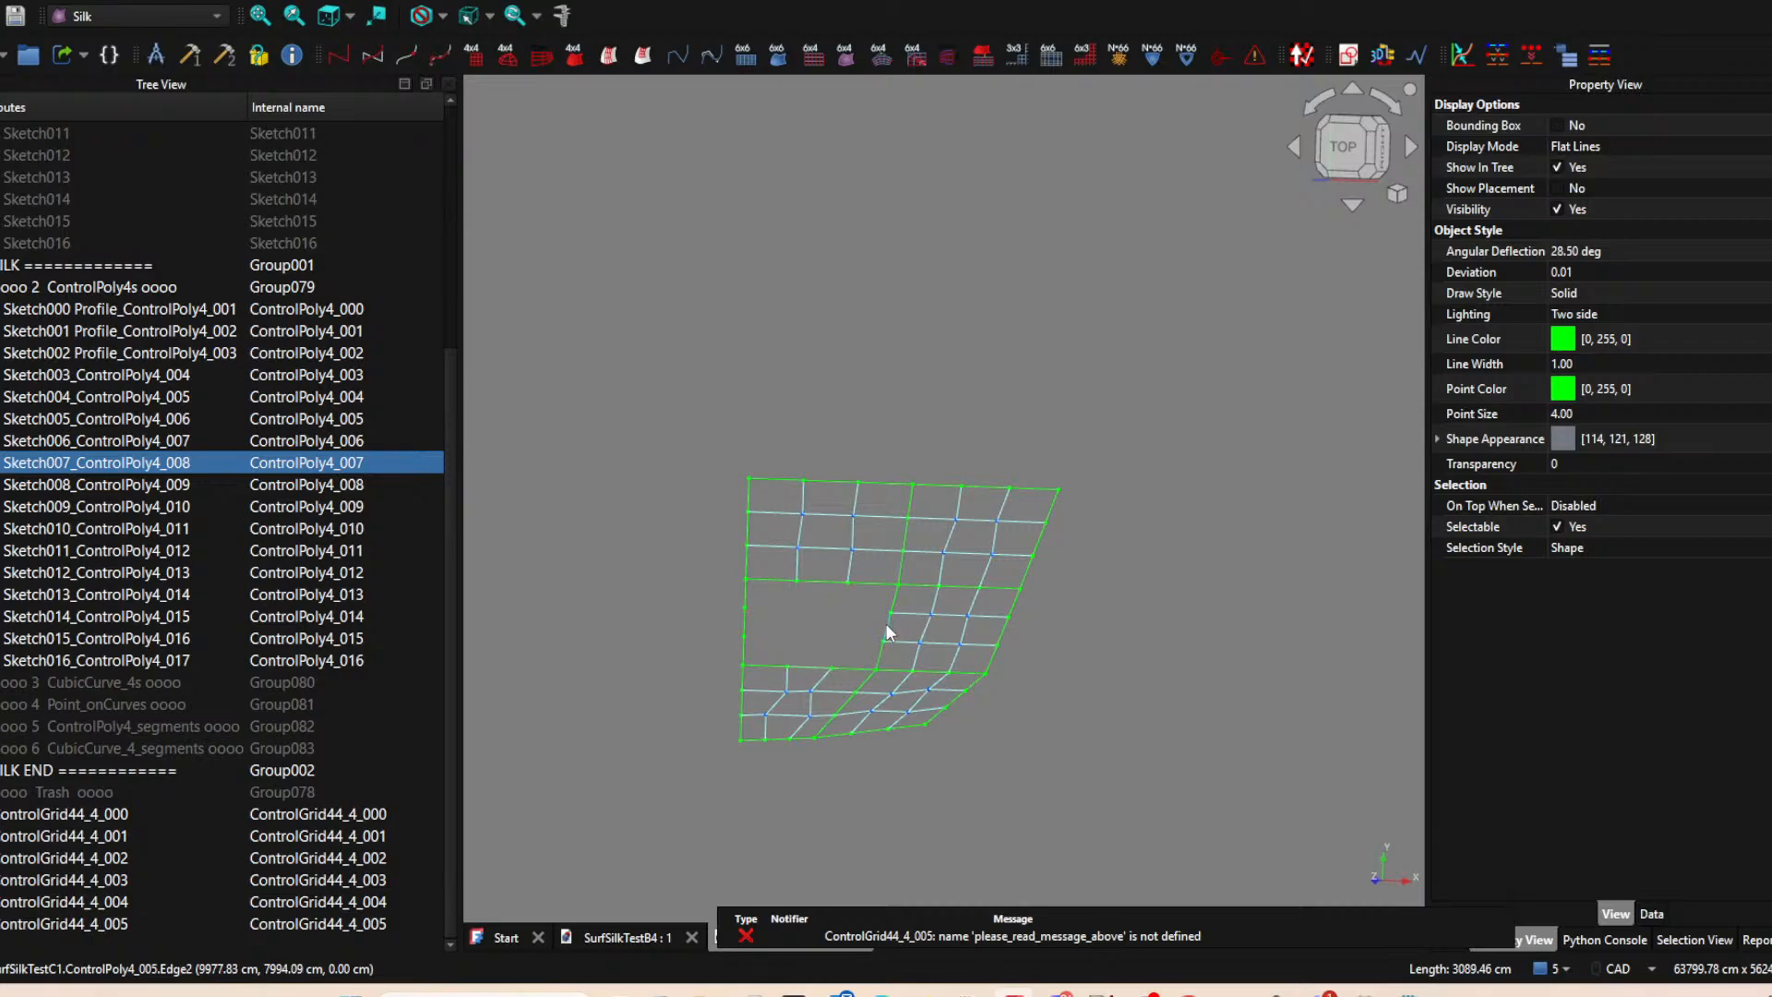
{"action": "left_click", "coordinate": [887, 625], "text": "ctrl"}
{"action": "left_click", "coordinate": [821, 581], "text": "ctrl"}
{"action": "left_click", "coordinate": [745, 622], "text": "ctrl"}
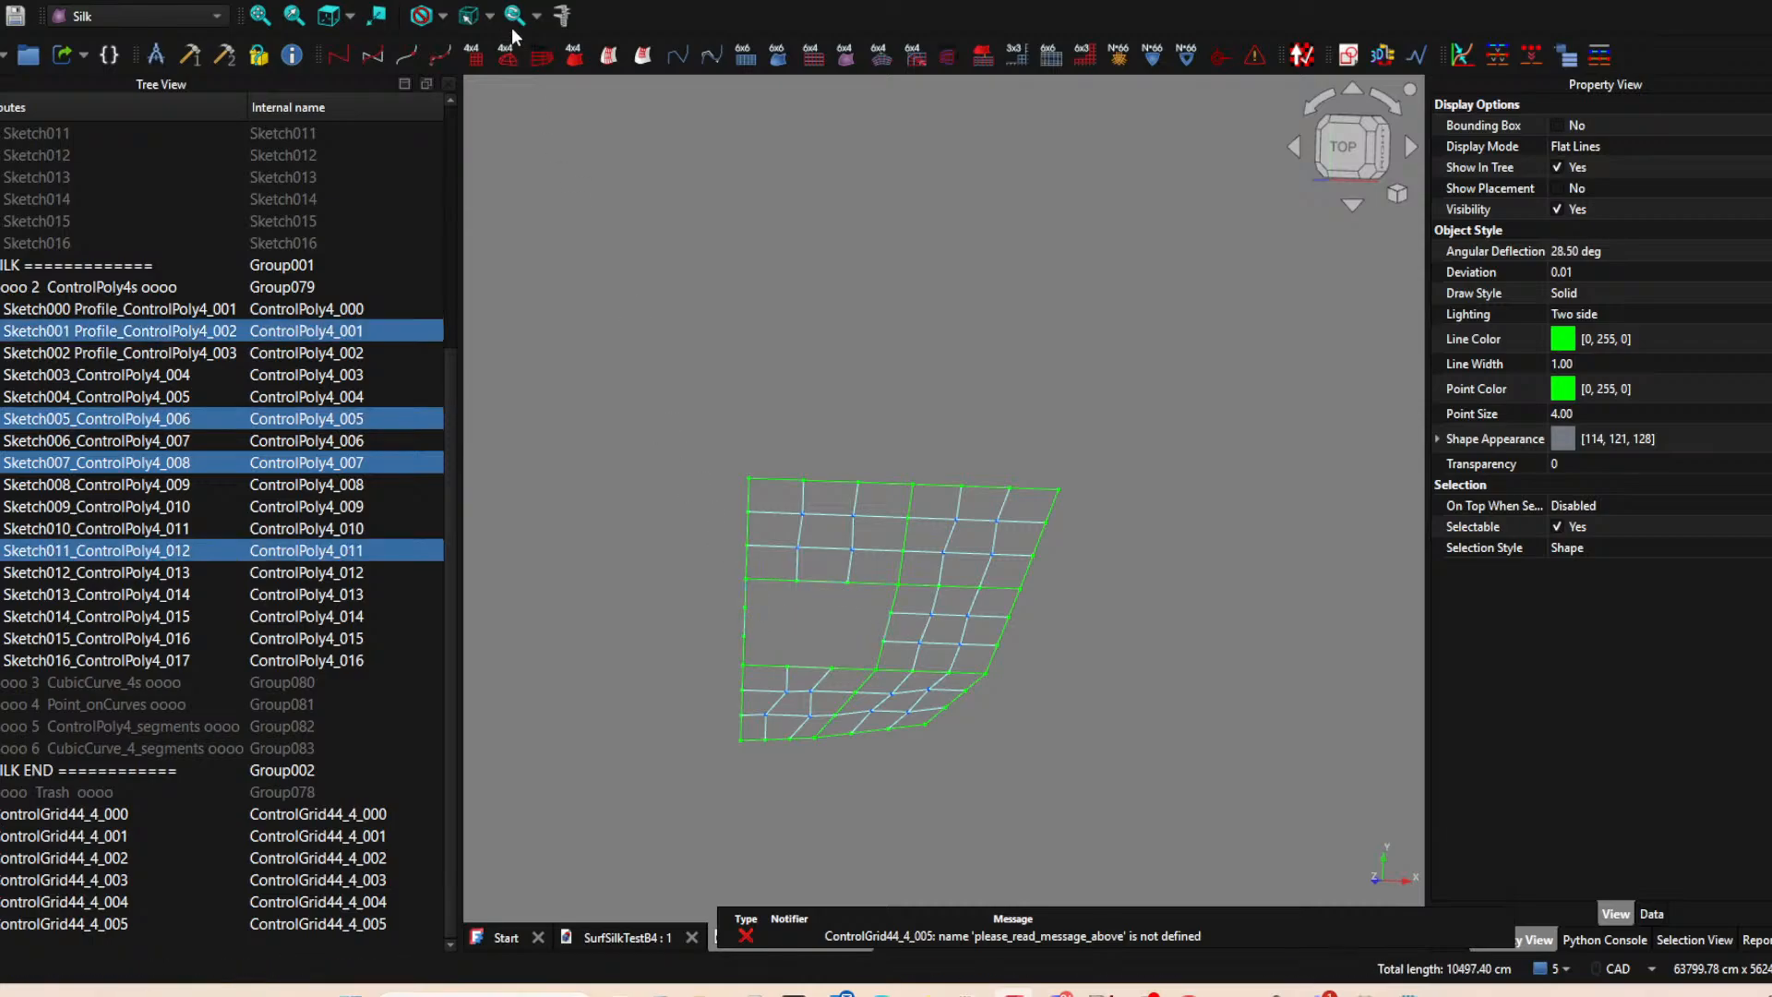
{"action": "left_click", "coordinate": [473, 61]}
{"action": "left_click", "coordinate": [1033, 384]}
{"action": "scroll", "coordinate": [1080, 457], "scroll_direction": "down", "scroll_amount": 3}
{"action": "middle_click_drag", "start_coordinate": [1066, 567], "coordinate": [951, 530]}
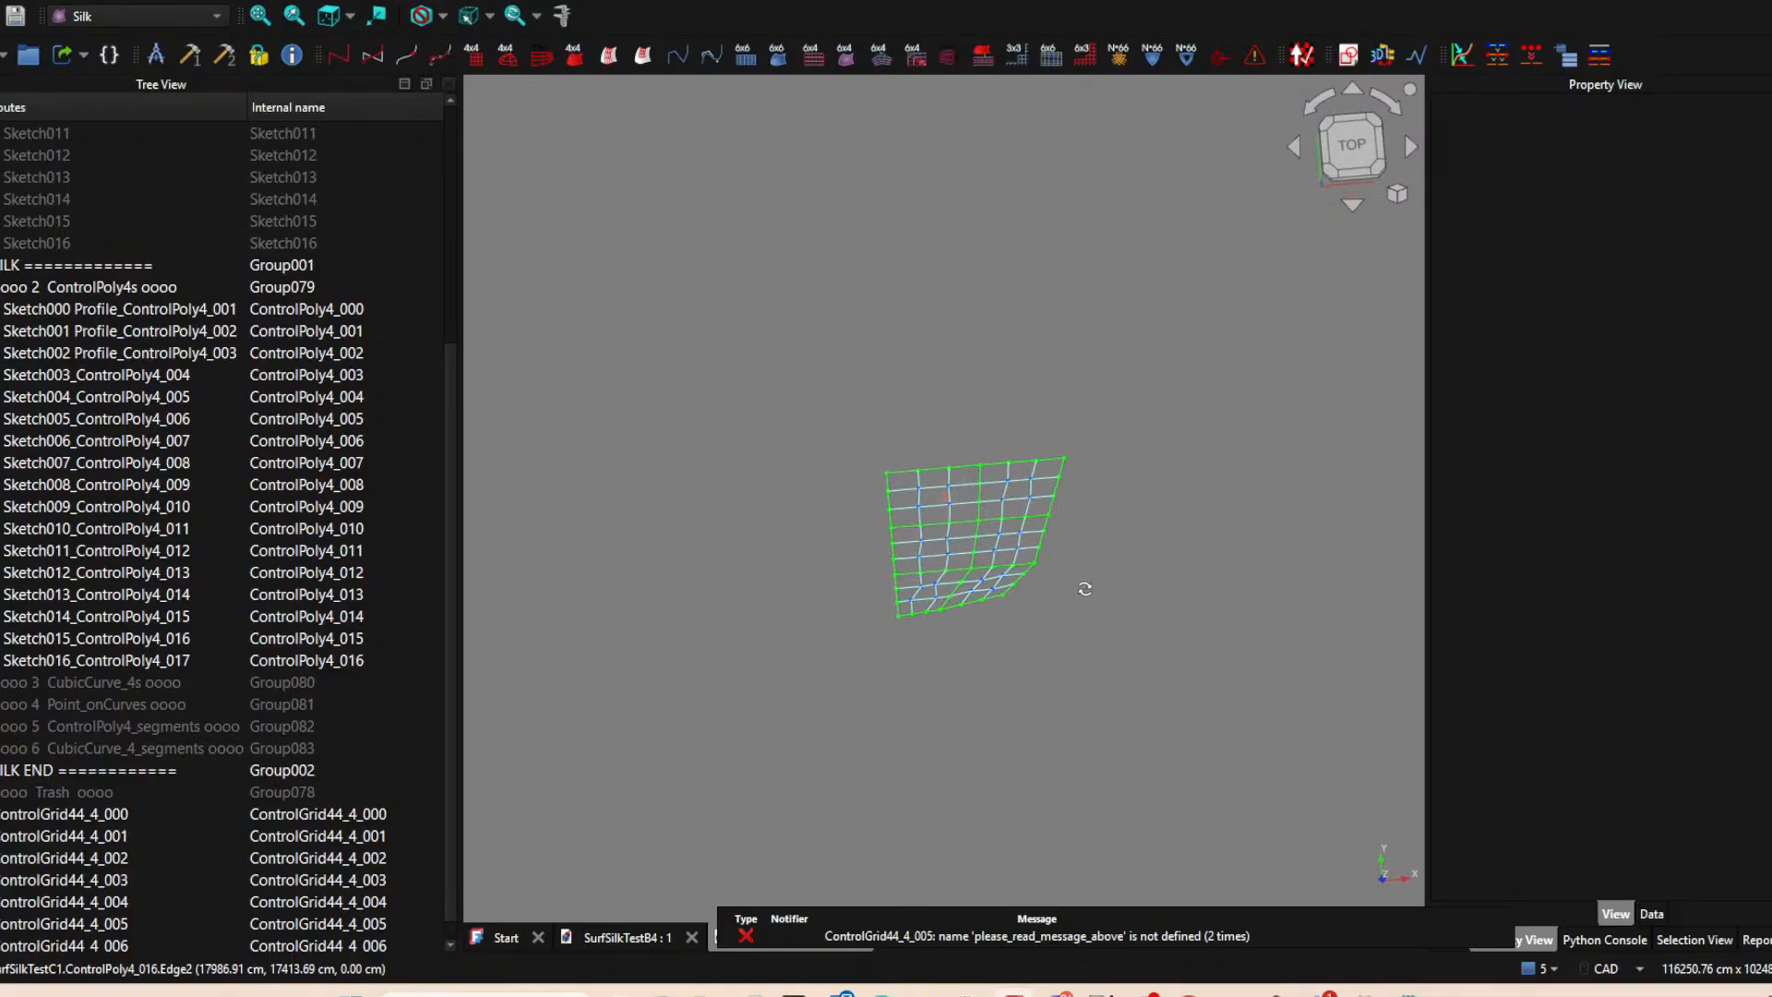
Delete the faulty control grid ControlGrid44_4_005.
{"action": "scroll", "coordinate": [185, 750], "scroll_direction": "down", "scroll_amount": 1}
{"action": "left_click", "coordinate": [79, 771]}
{"action": "left_click", "coordinate": [24, 902]}
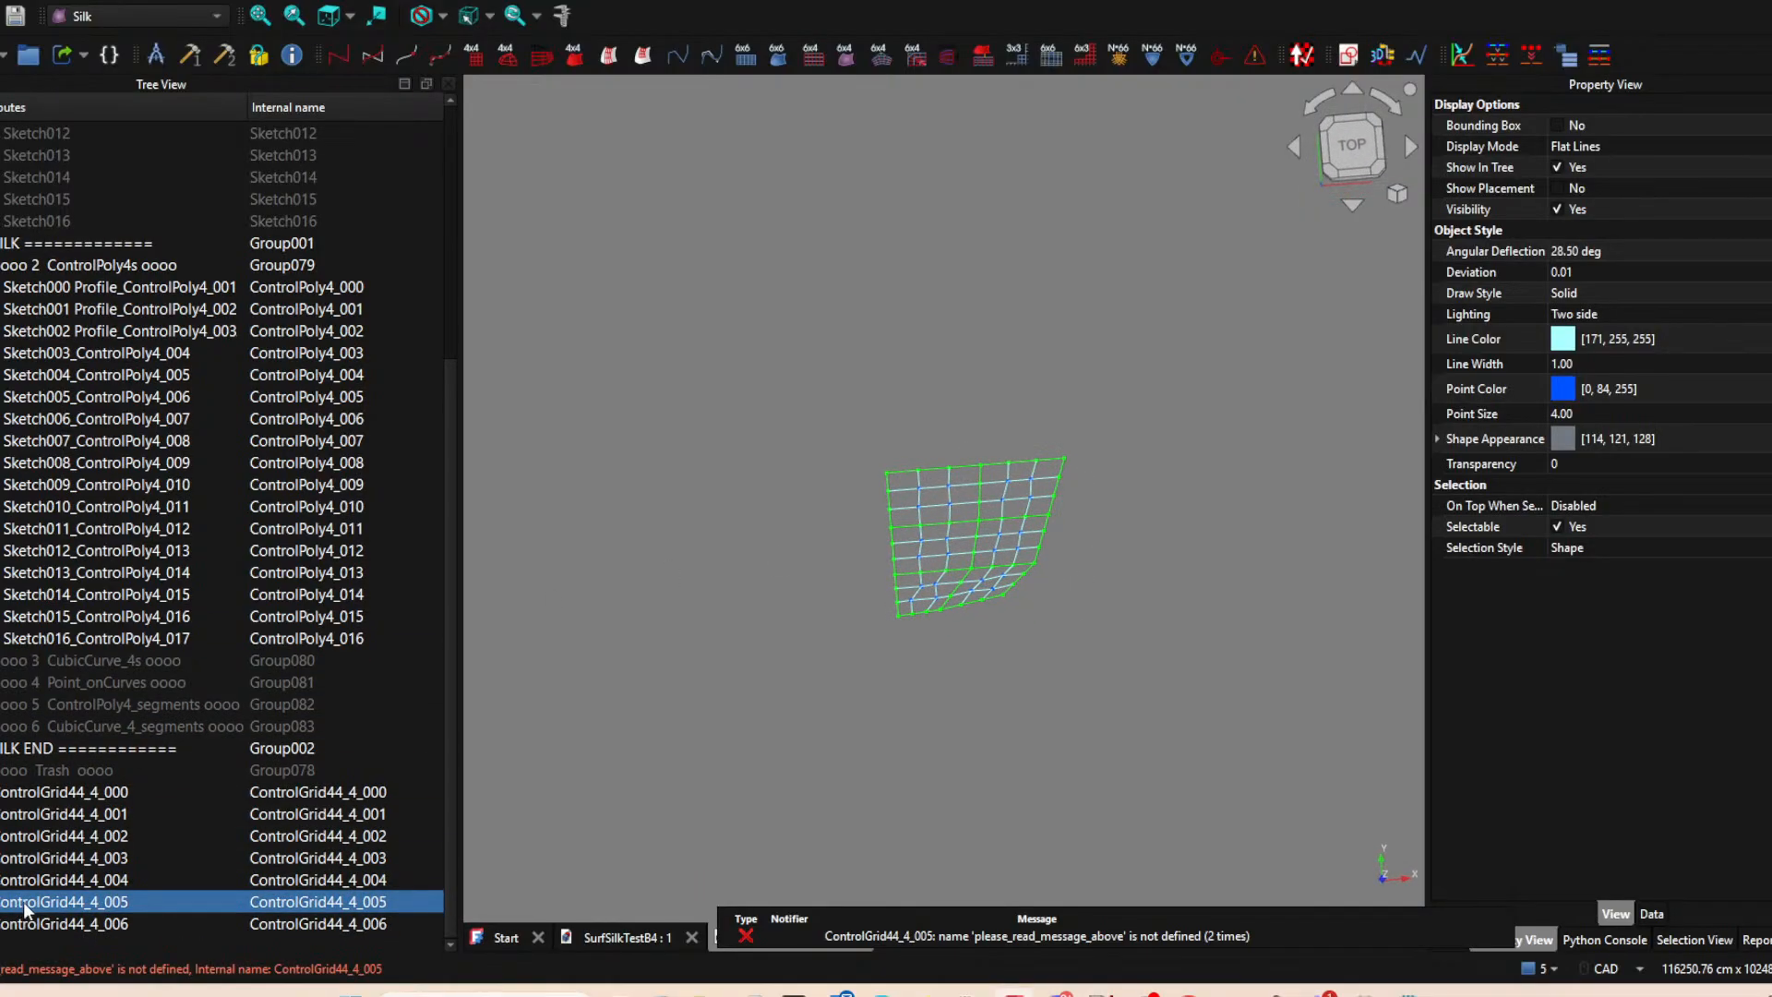
{"action": "key", "text": "Delete"}
Create a 4x4 cubic surface with all six control grids from ControlGrid44_4_000 to ControlGrid44_4_006 selected.
{"action": "left_click", "coordinate": [110, 823], "text": "ctrl"}
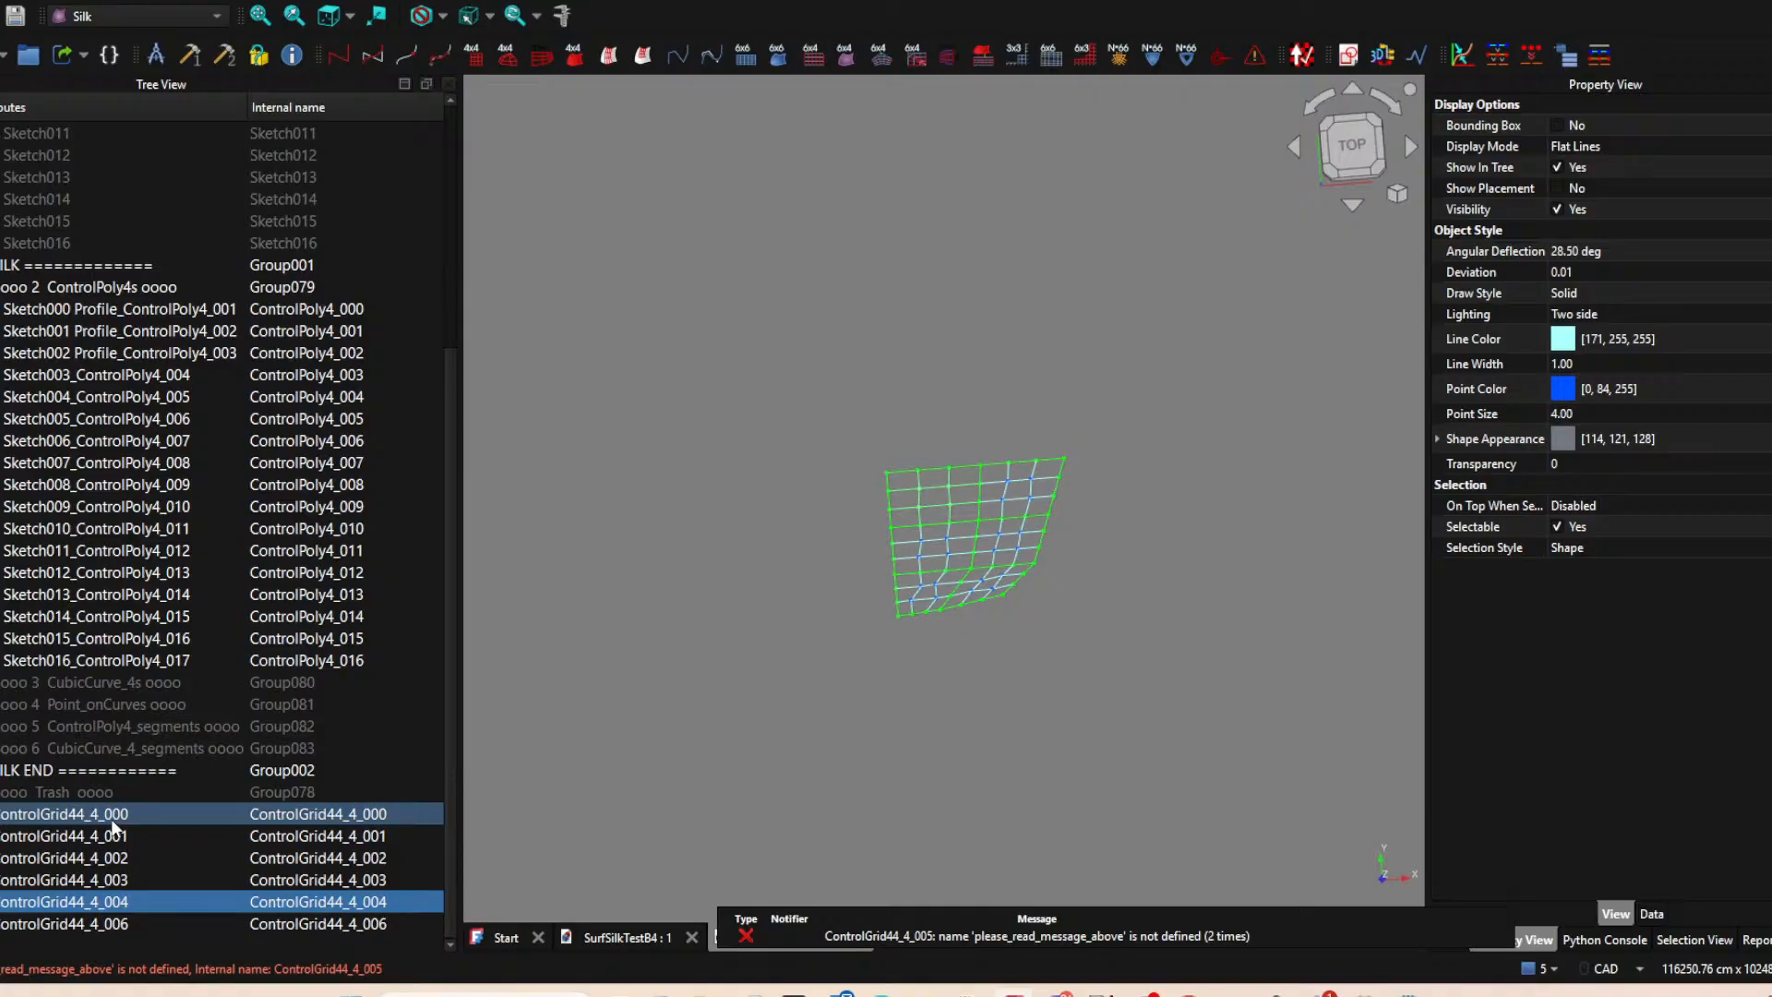
{"action": "left_click", "coordinate": [96, 921], "text": "shift"}
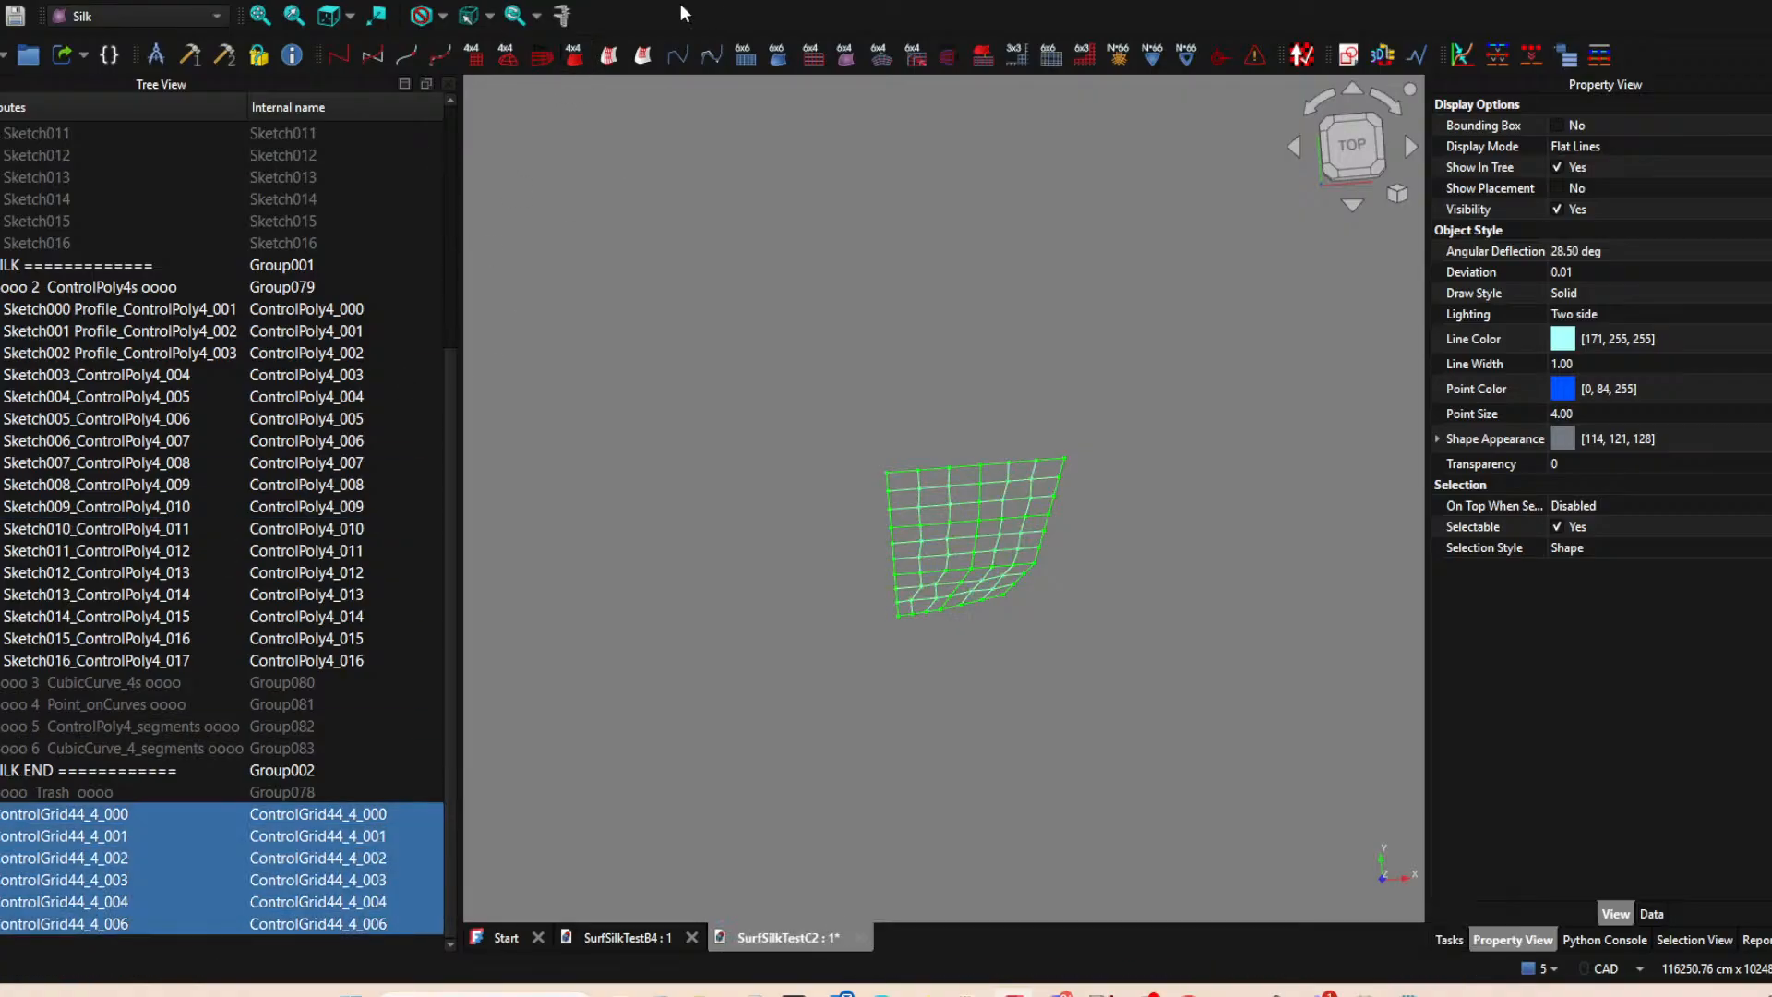
{"action": "left_click", "coordinate": [574, 57]}
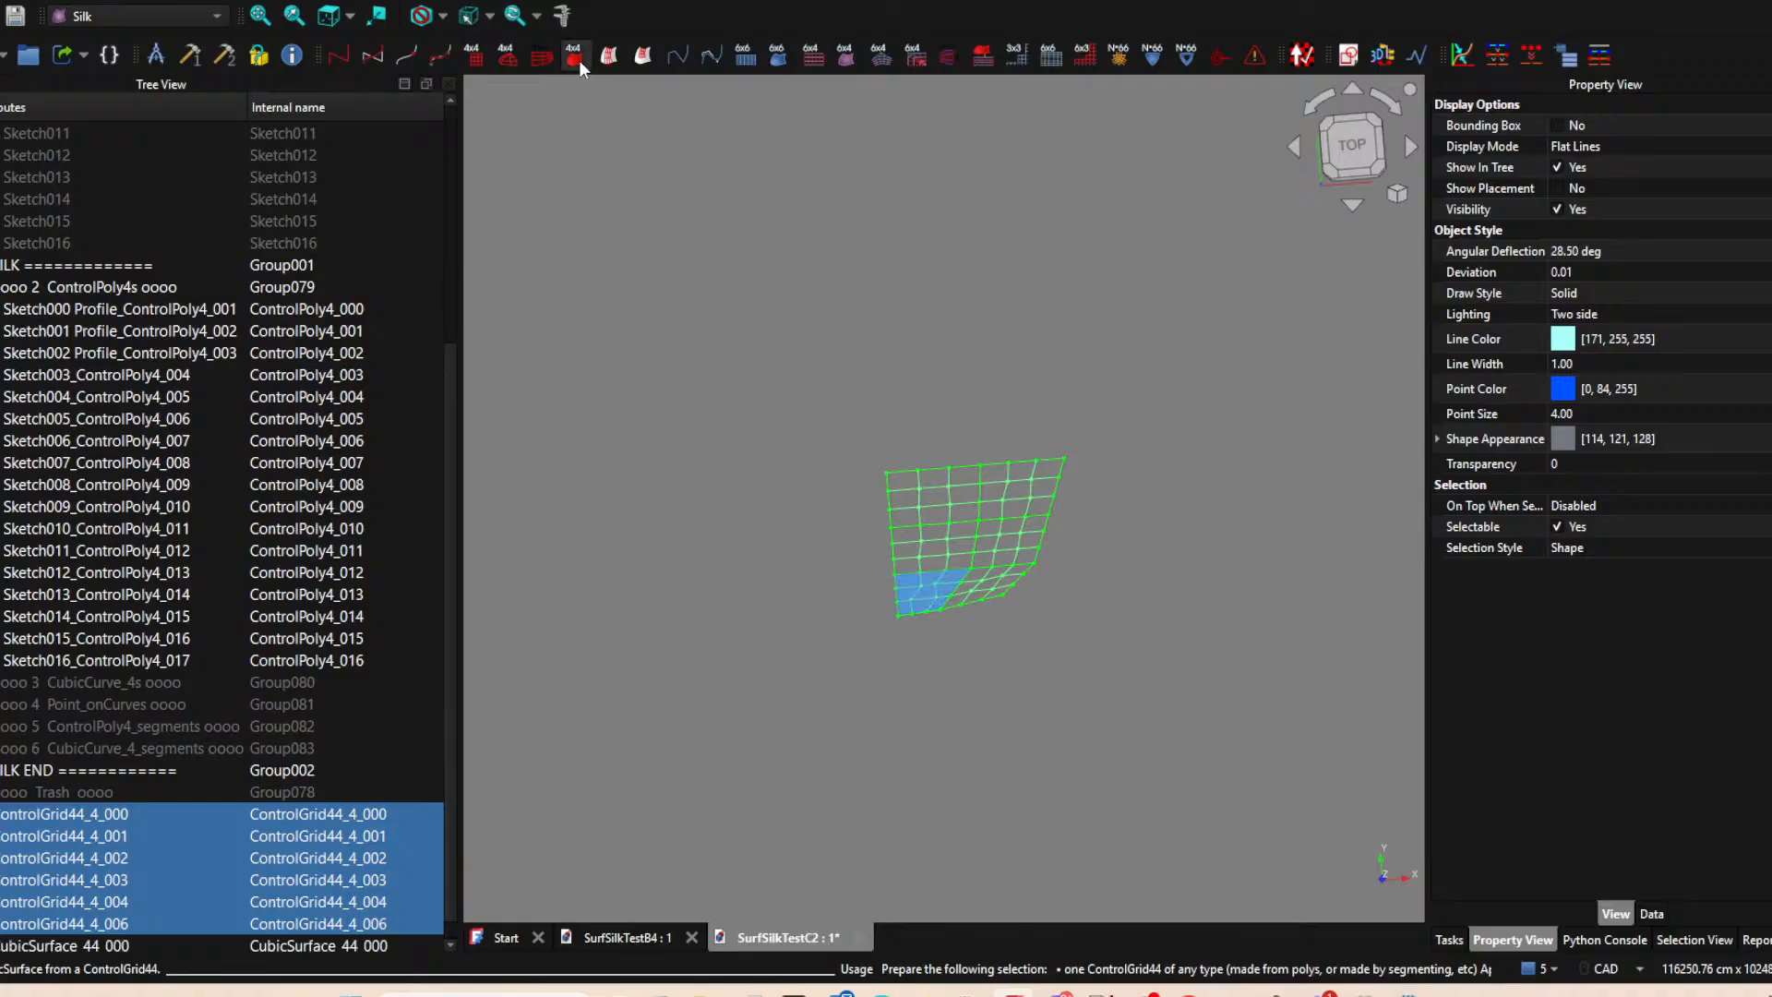
Create a 4x4 cubic surface from ControlGrid44_4_001 alone.
{"action": "left_click", "coordinate": [98, 840]}
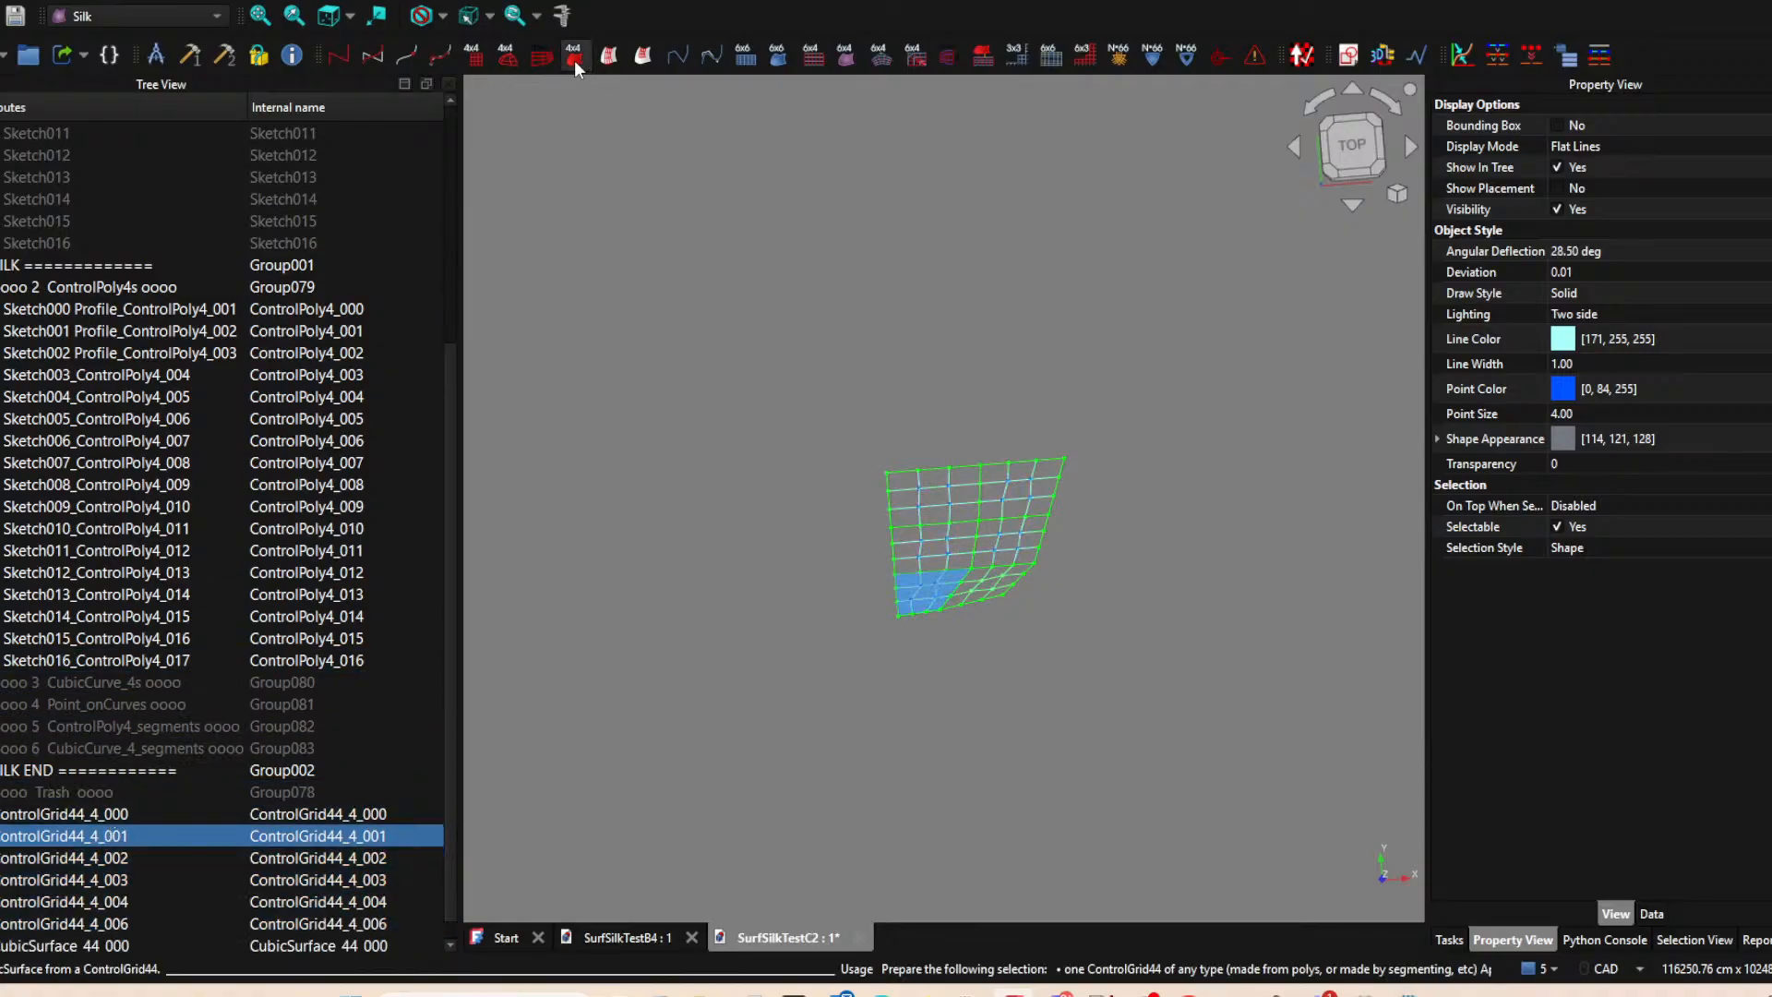
{"action": "key", "text": "1"}
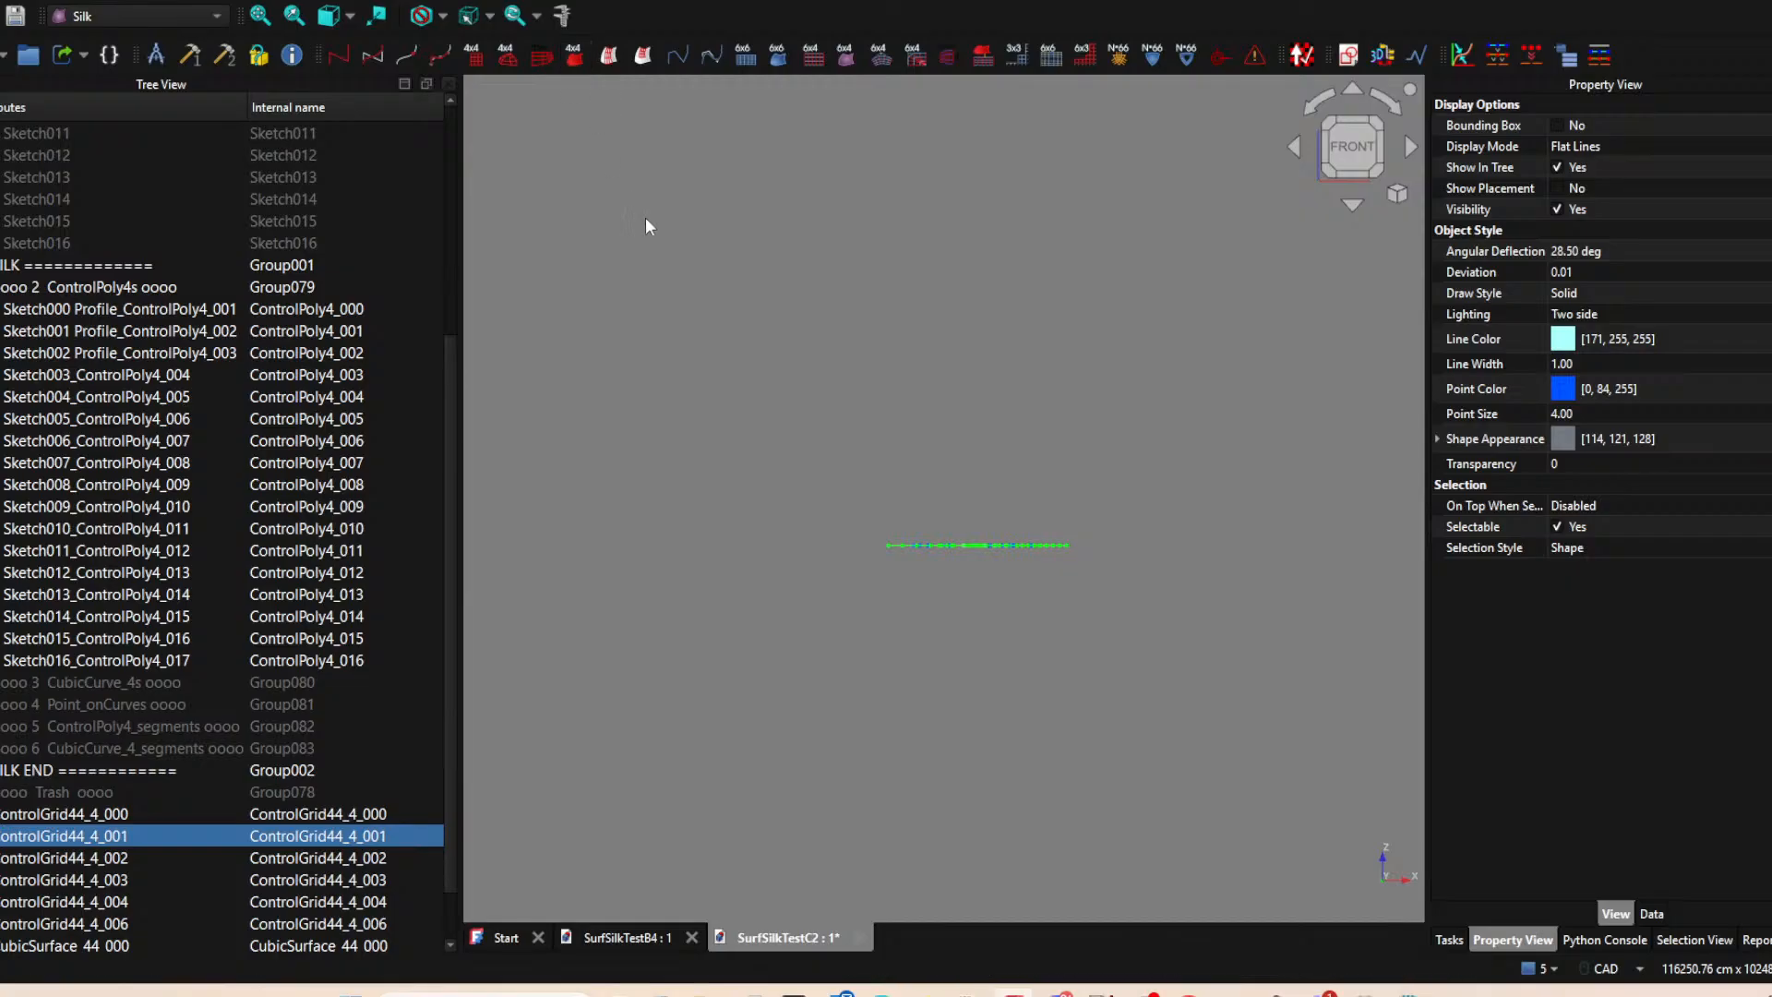
{"action": "middle_click_drag", "start_coordinate": [695, 314], "coordinate": [734, 497]}
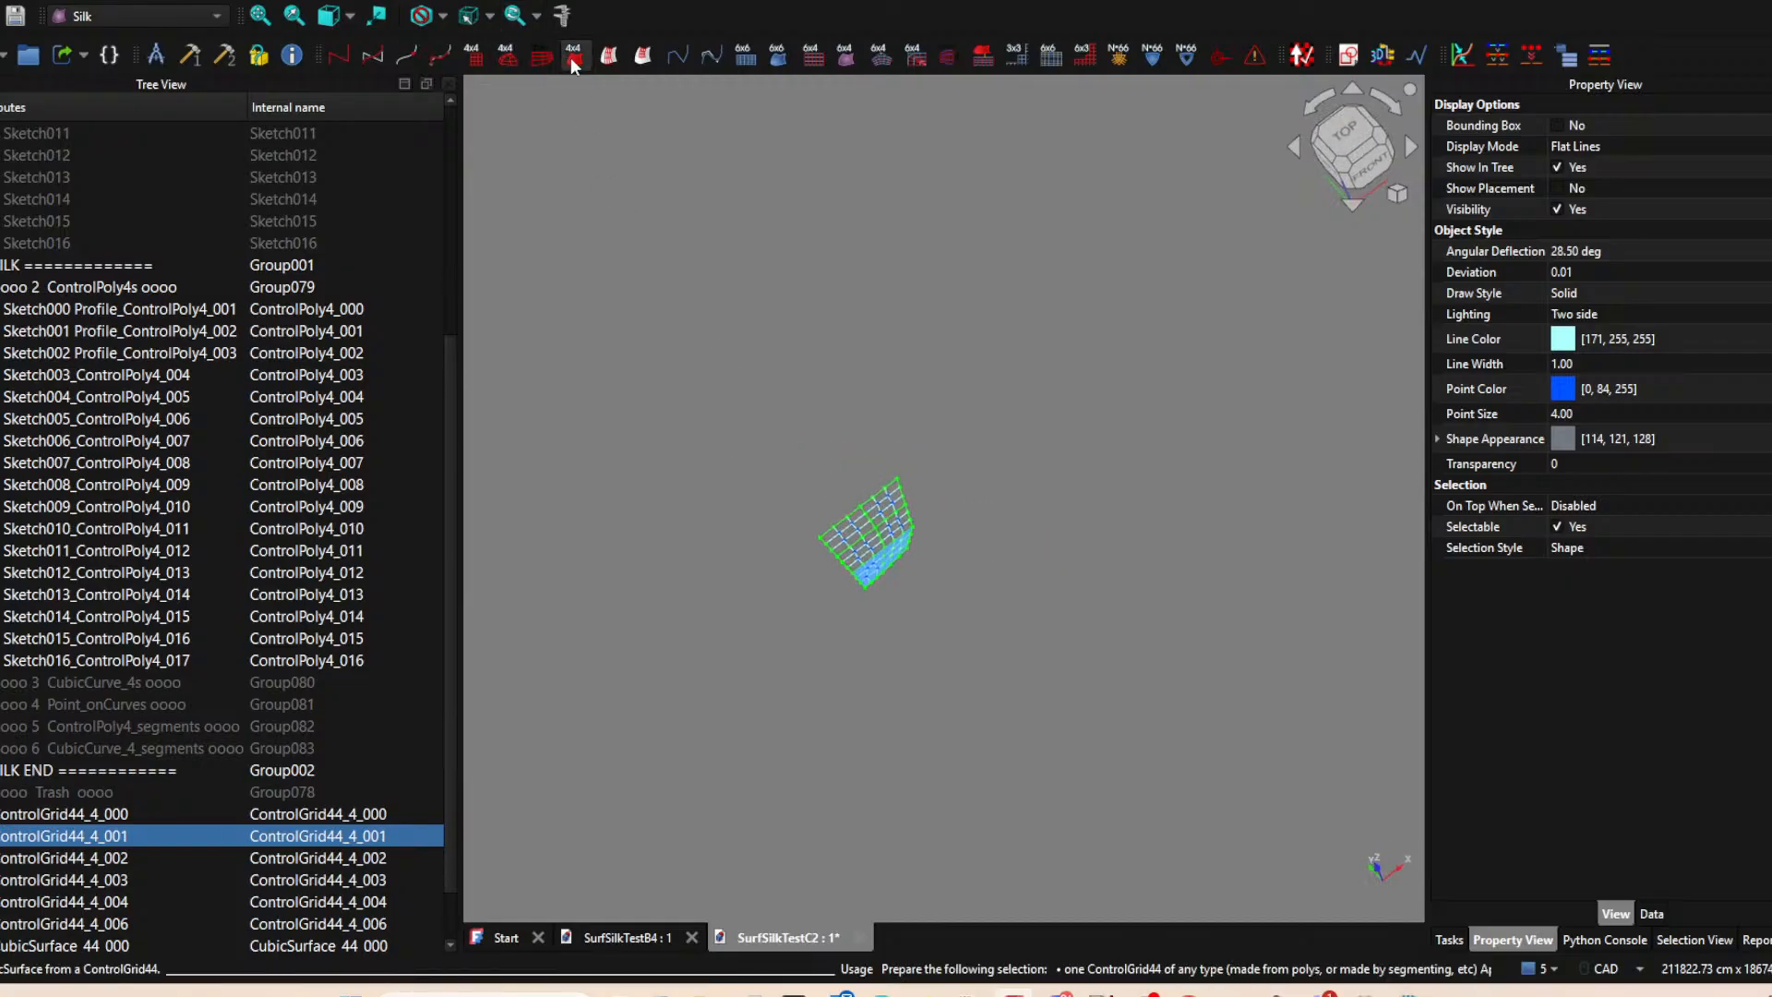
Delete the surplus surface CubicSurface_44_003.
{"action": "scroll", "coordinate": [240, 766], "scroll_direction": "down", "scroll_amount": 2}
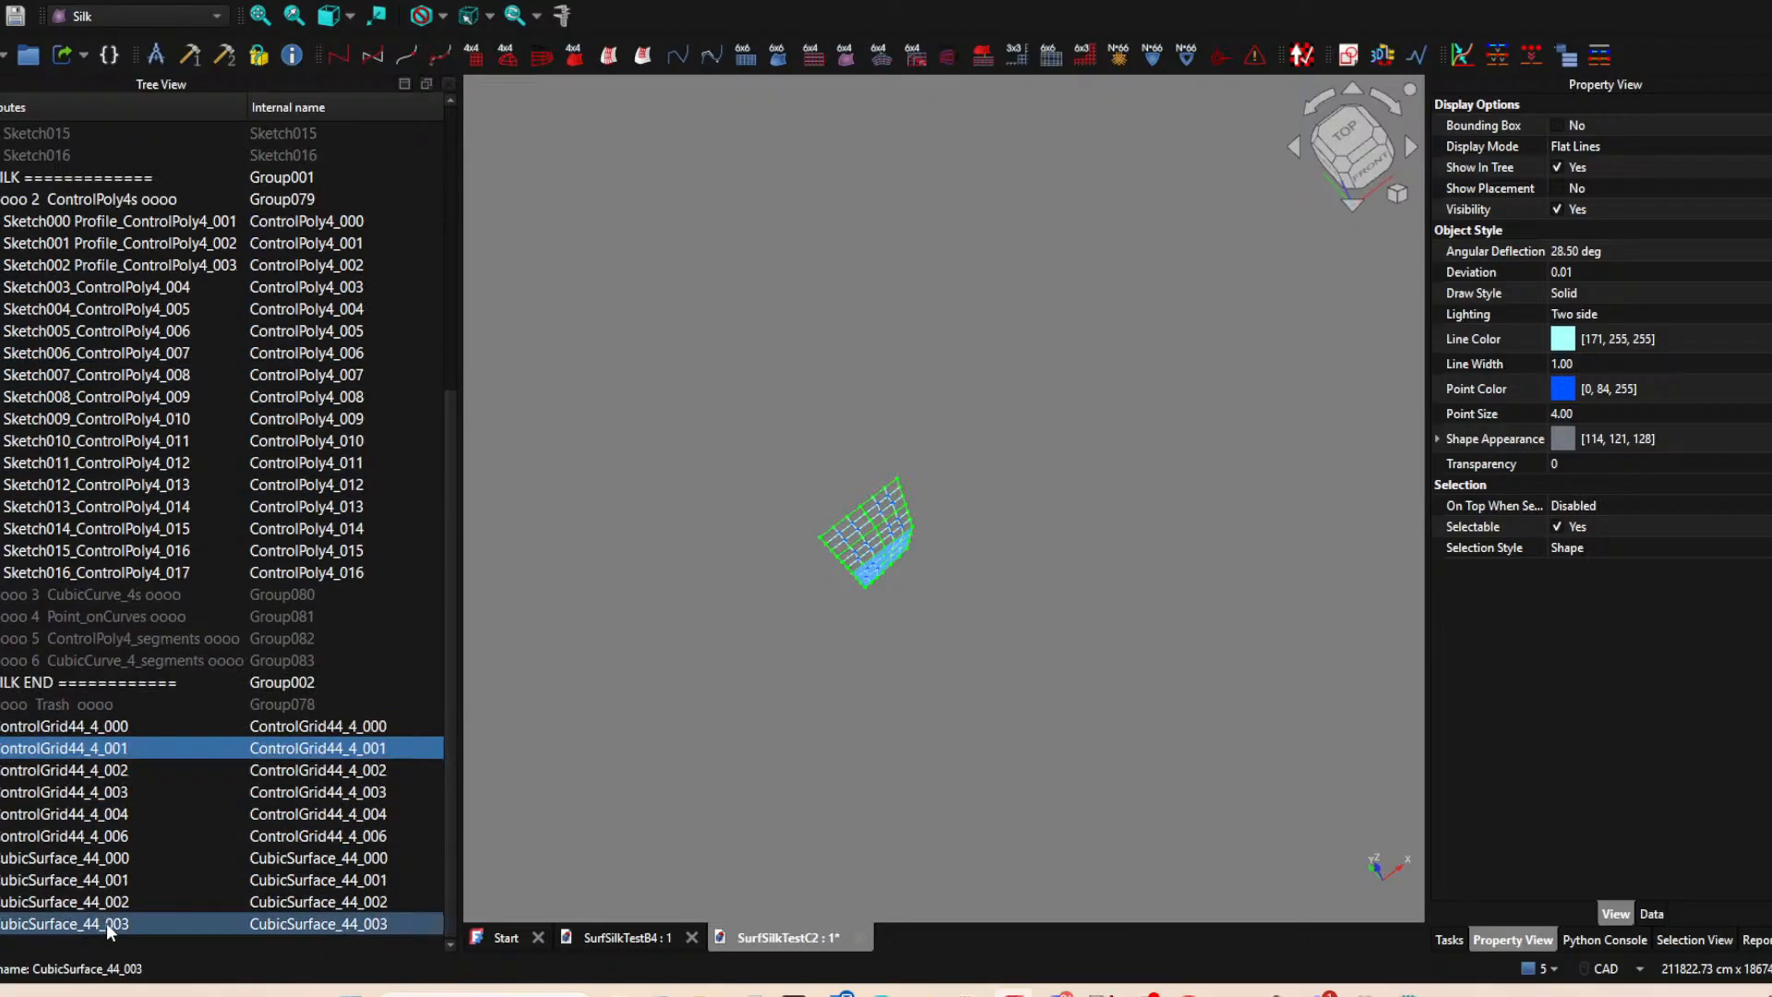
{"action": "left_click", "coordinate": [98, 922]}
{"action": "key", "text": "Delete"}
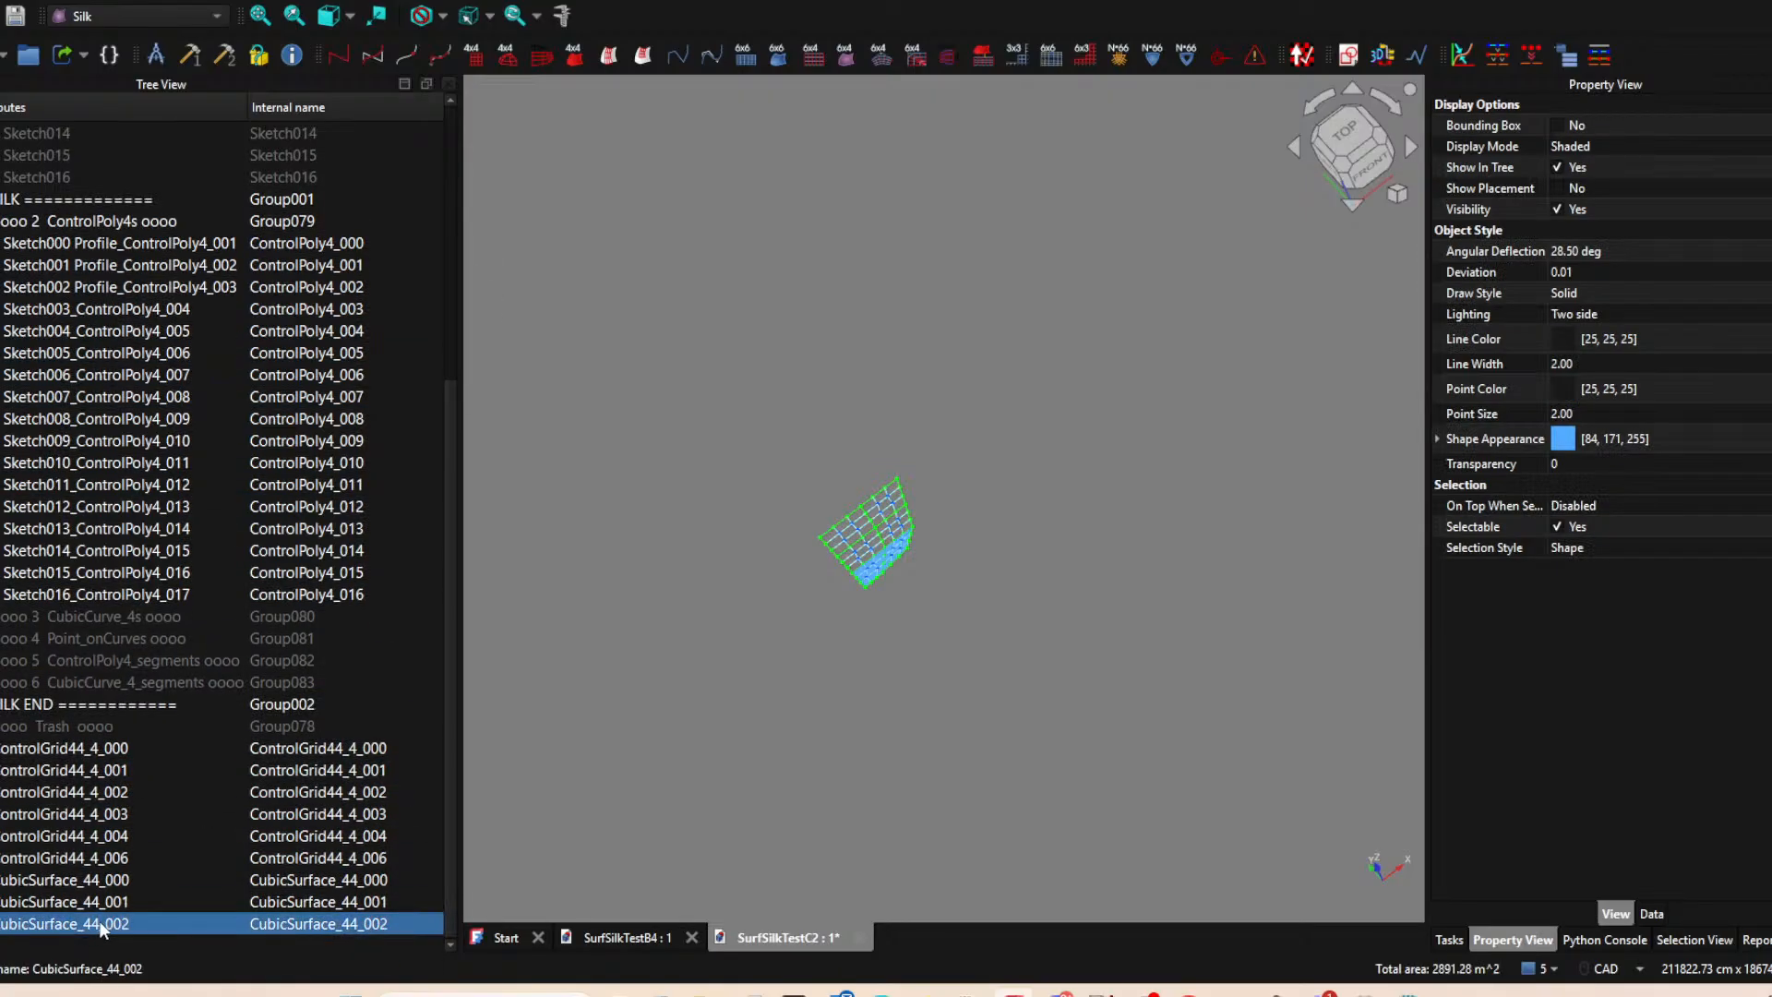
Create 4x4 cubic surfaces one by one from control grids 002, 003, 004 and 006.
{"action": "left_click", "coordinate": [135, 791]}
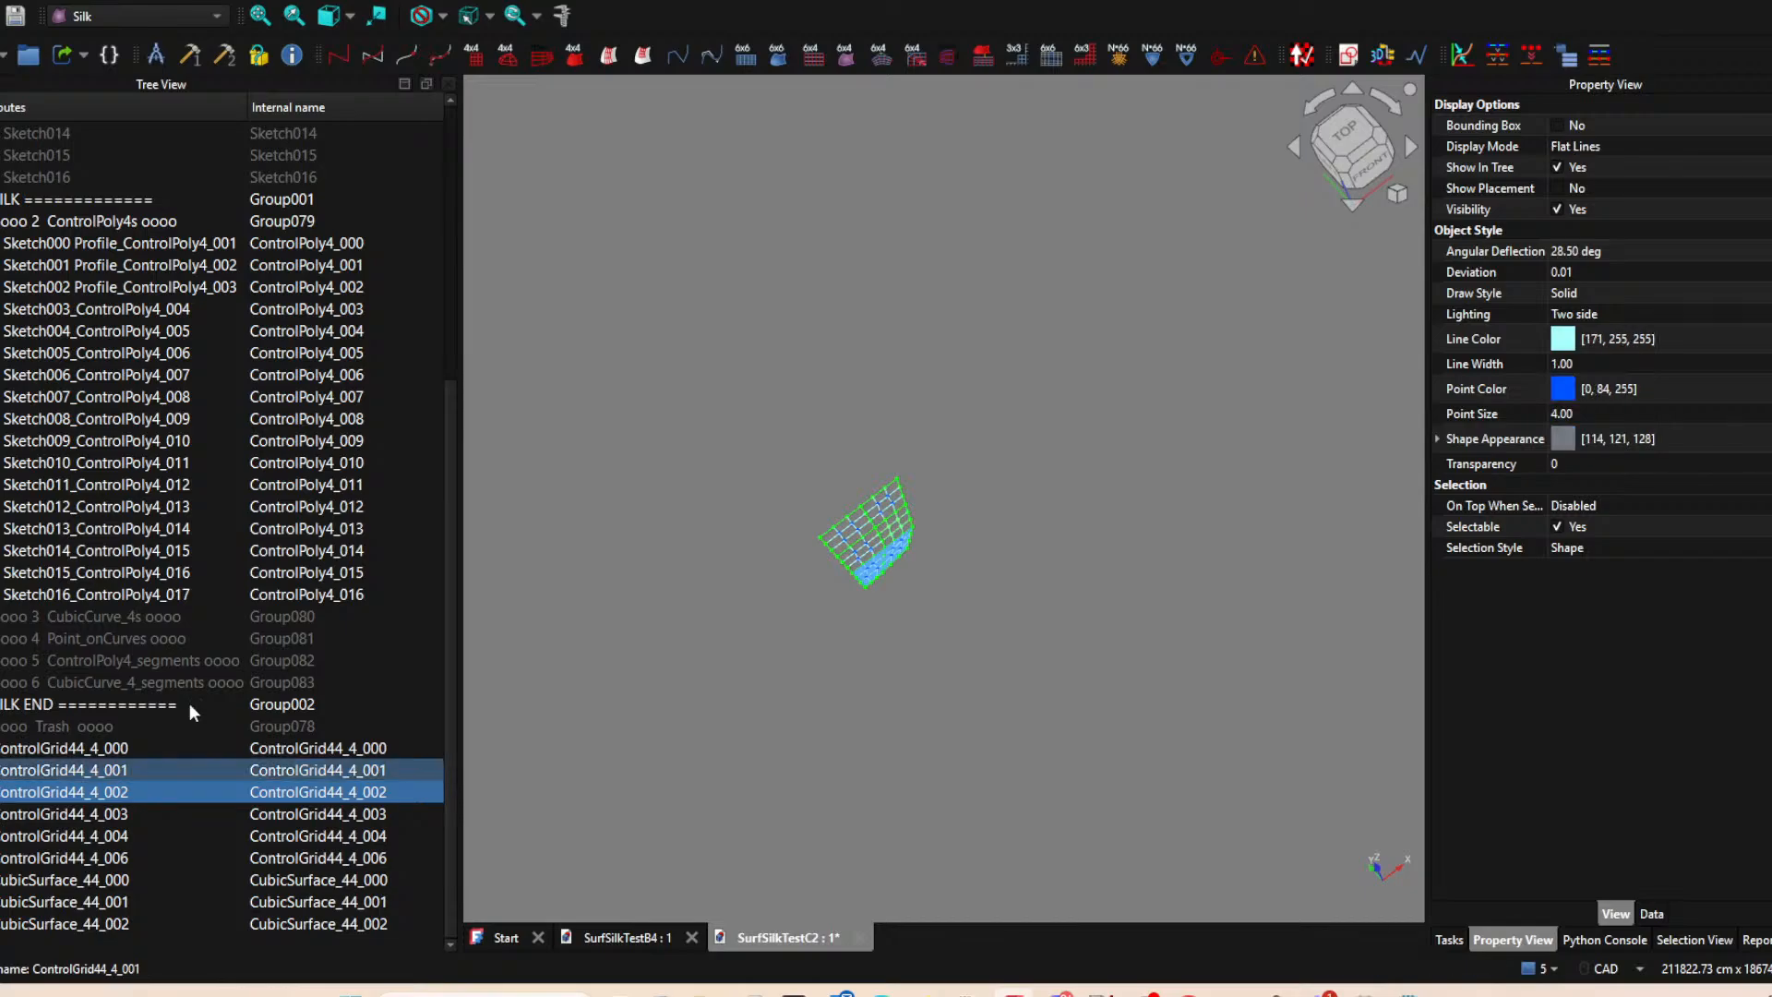
{"action": "left_click", "coordinate": [578, 55]}
{"action": "key", "text": "Down"}
{"action": "key", "text": "Down"}
{"action": "key", "text": "Down"}
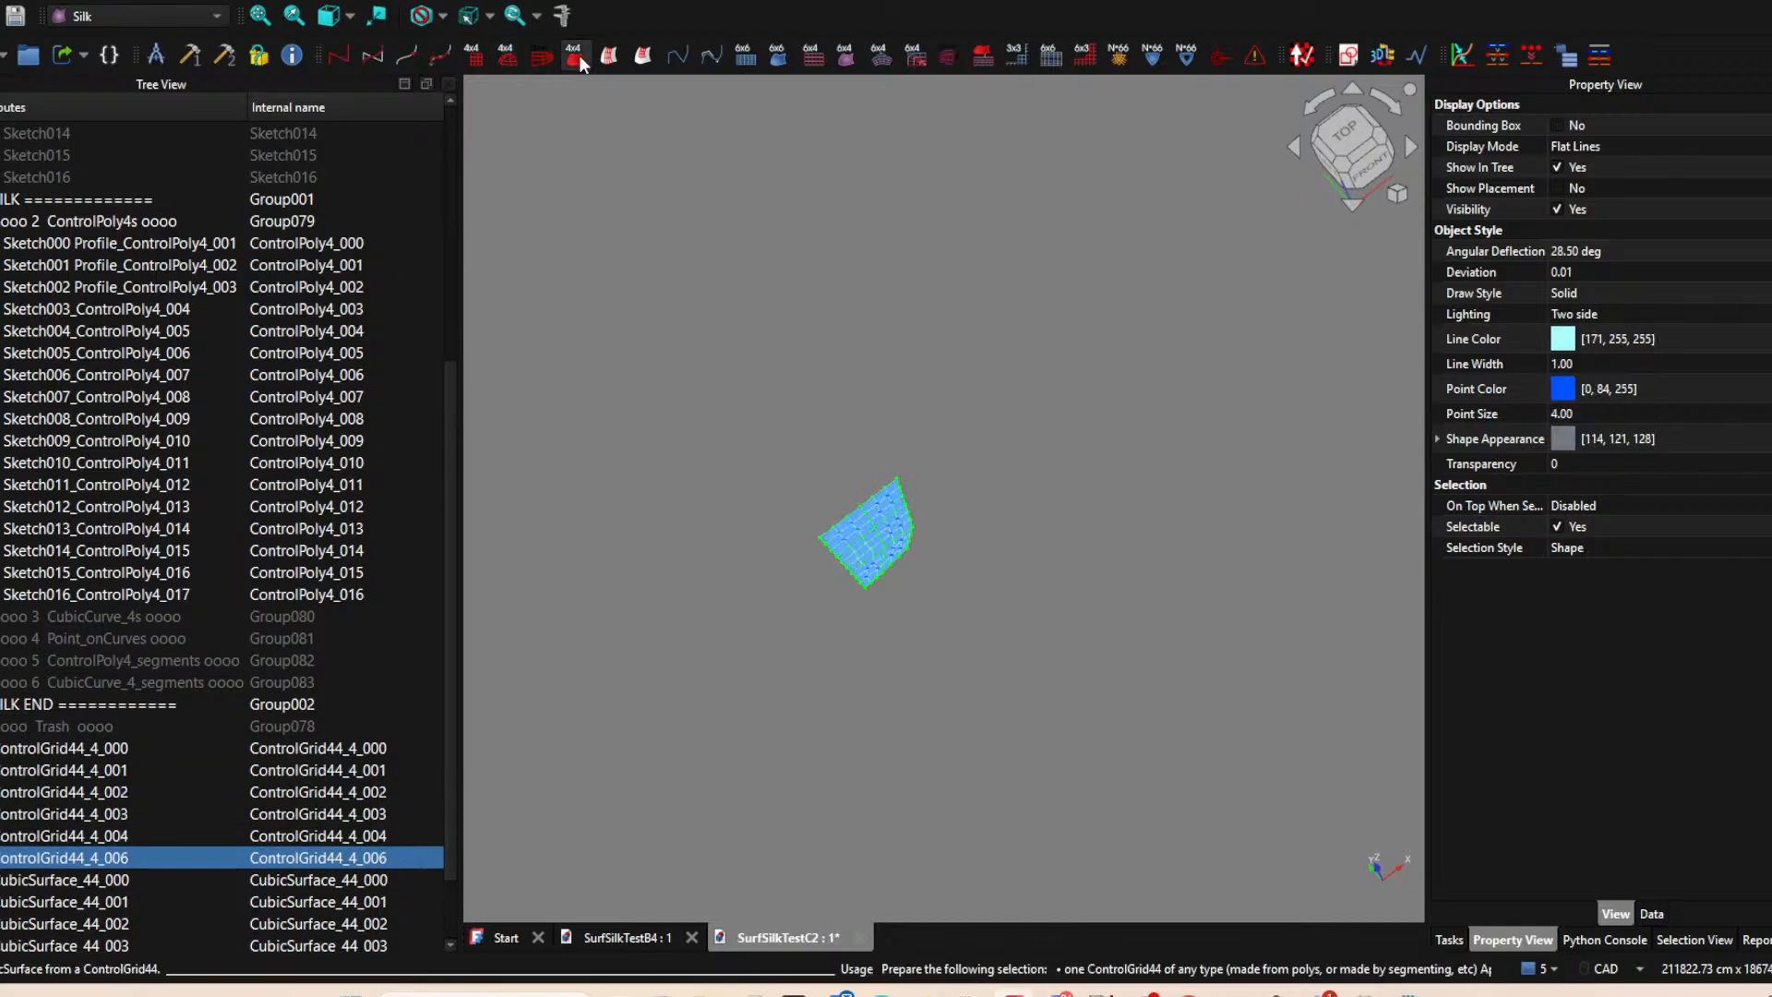
{"action": "middle_click_drag", "start_coordinate": [1112, 568], "coordinate": [1121, 719]}
{"action": "left_click", "coordinate": [1353, 152]}
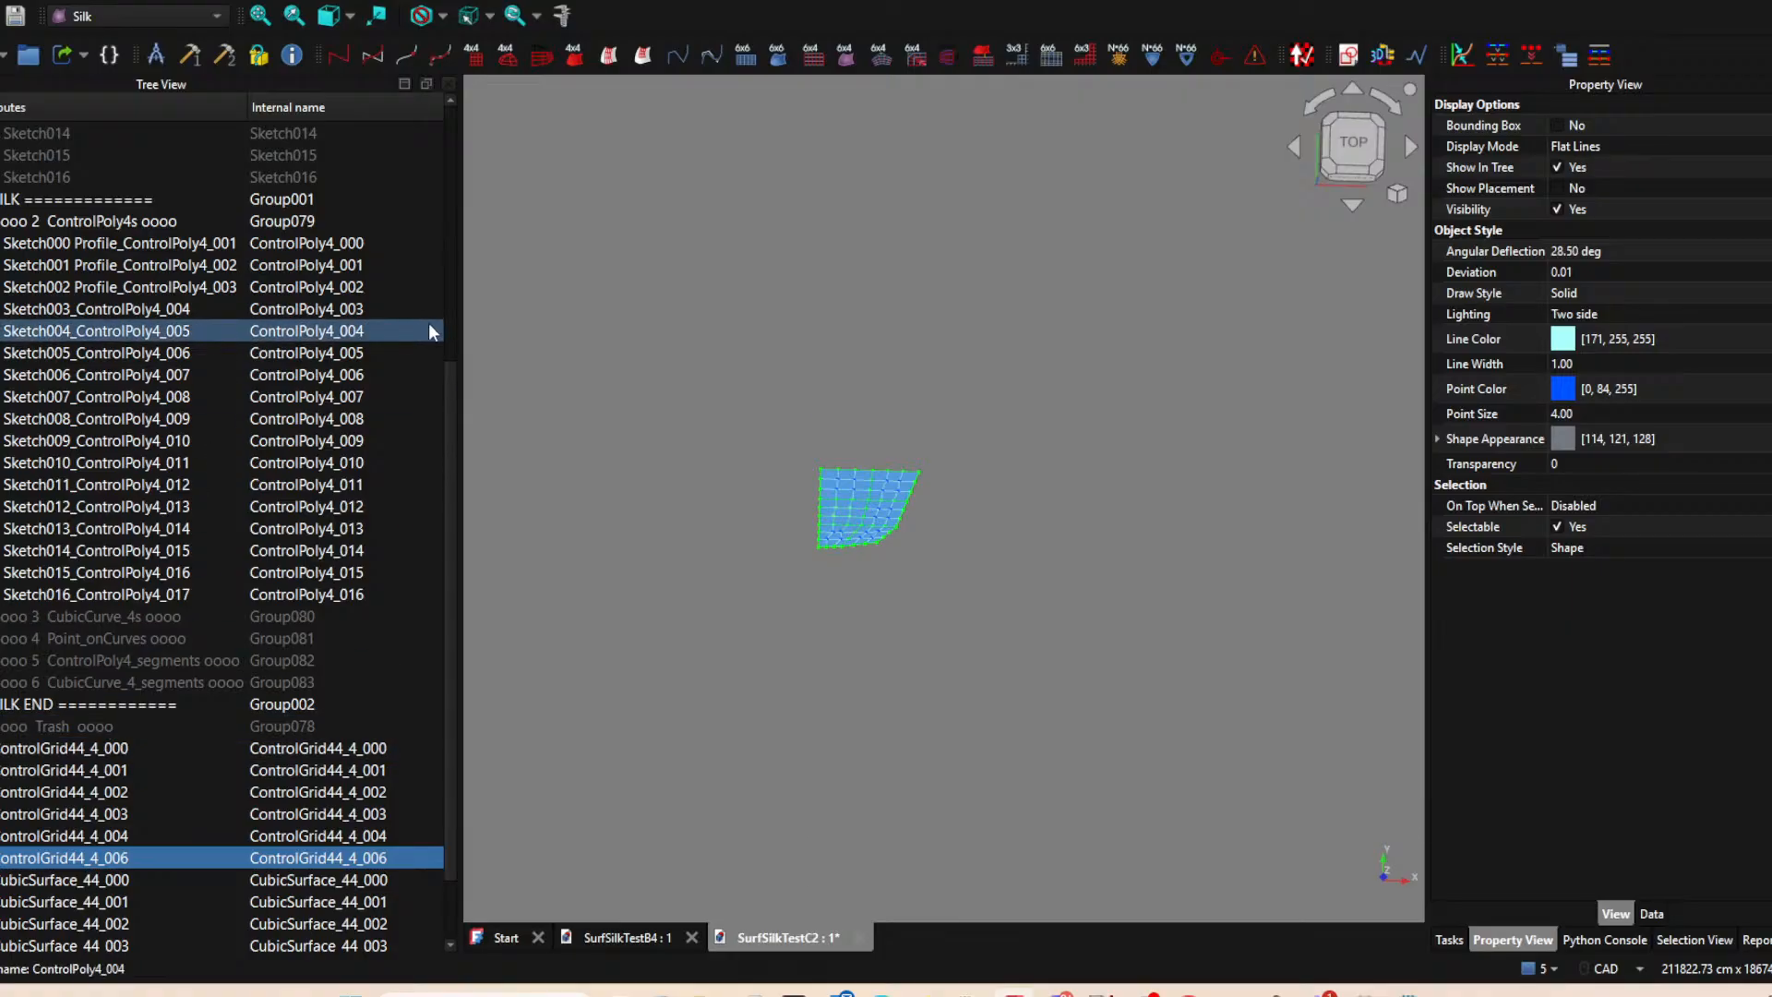
Create two new groups in the document and name the first one ControlGrid44s.
{"action": "left_click", "coordinate": [32, 55]}
{"action": "scroll", "coordinate": [66, 774], "scroll_direction": "down", "scroll_amount": 2}
{"action": "left_click", "coordinate": [48, 886]}
{"action": "left_click", "coordinate": [45, 900]}
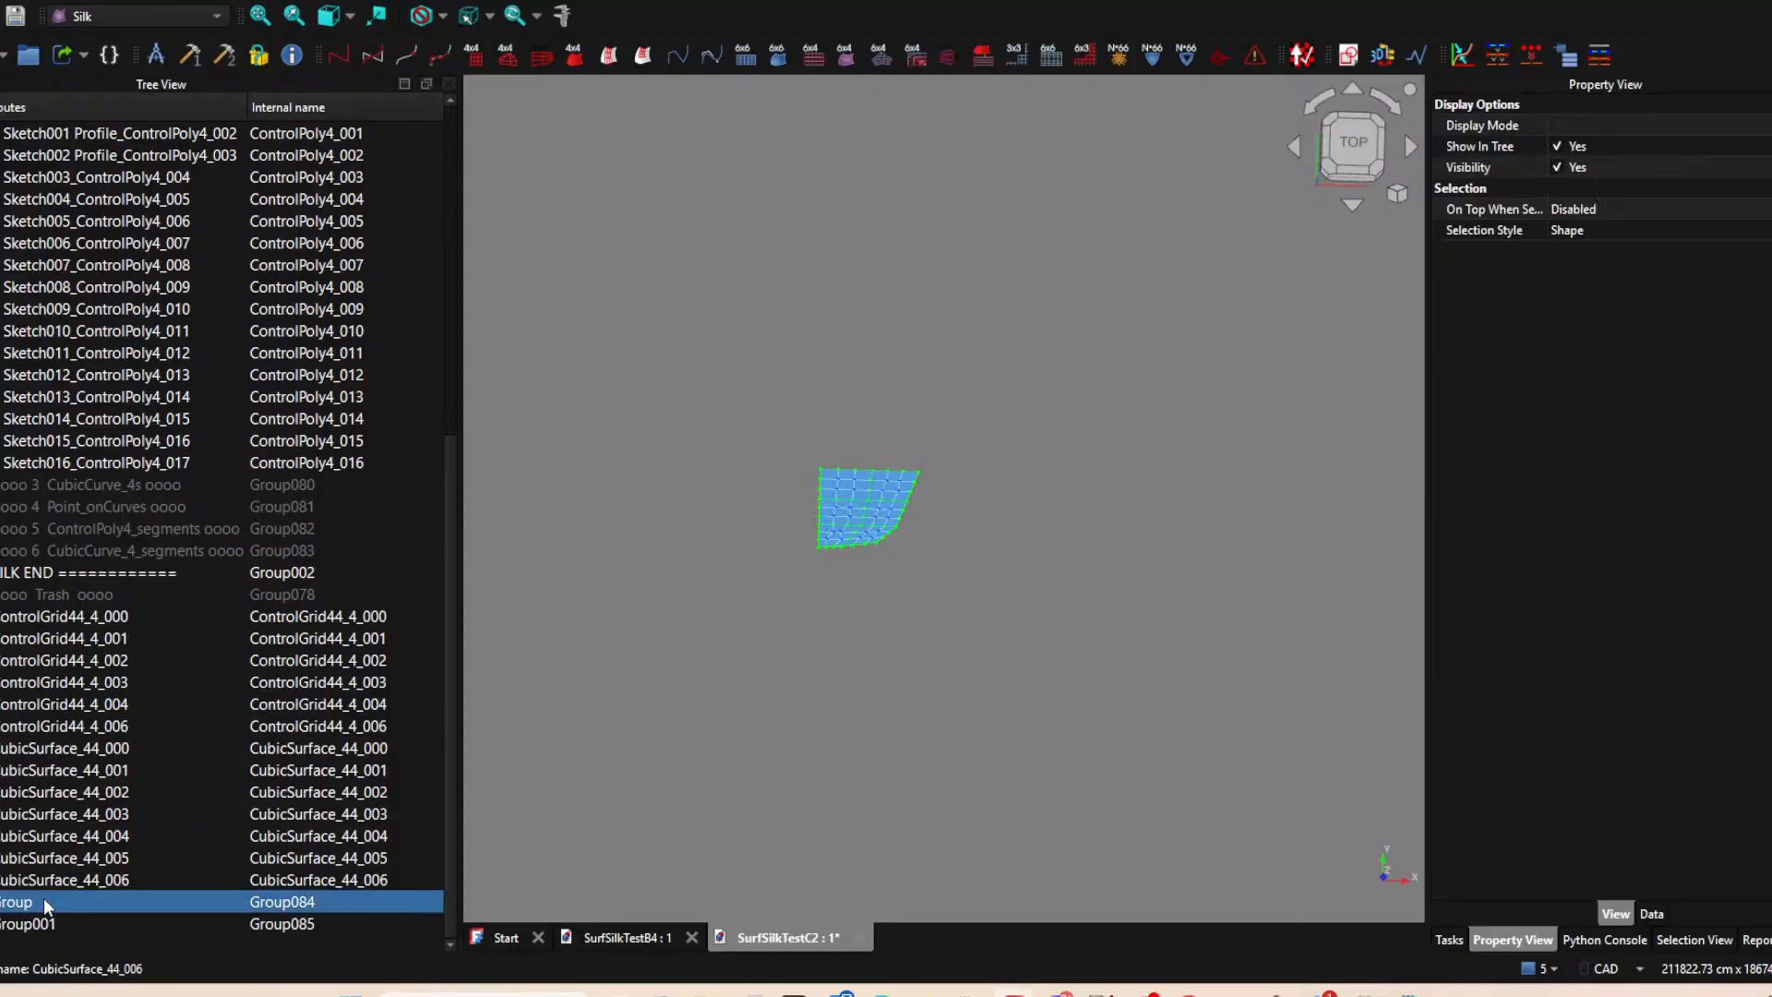
{"action": "left_click", "coordinate": [97, 616]}
{"action": "left_click", "coordinate": [99, 617]}
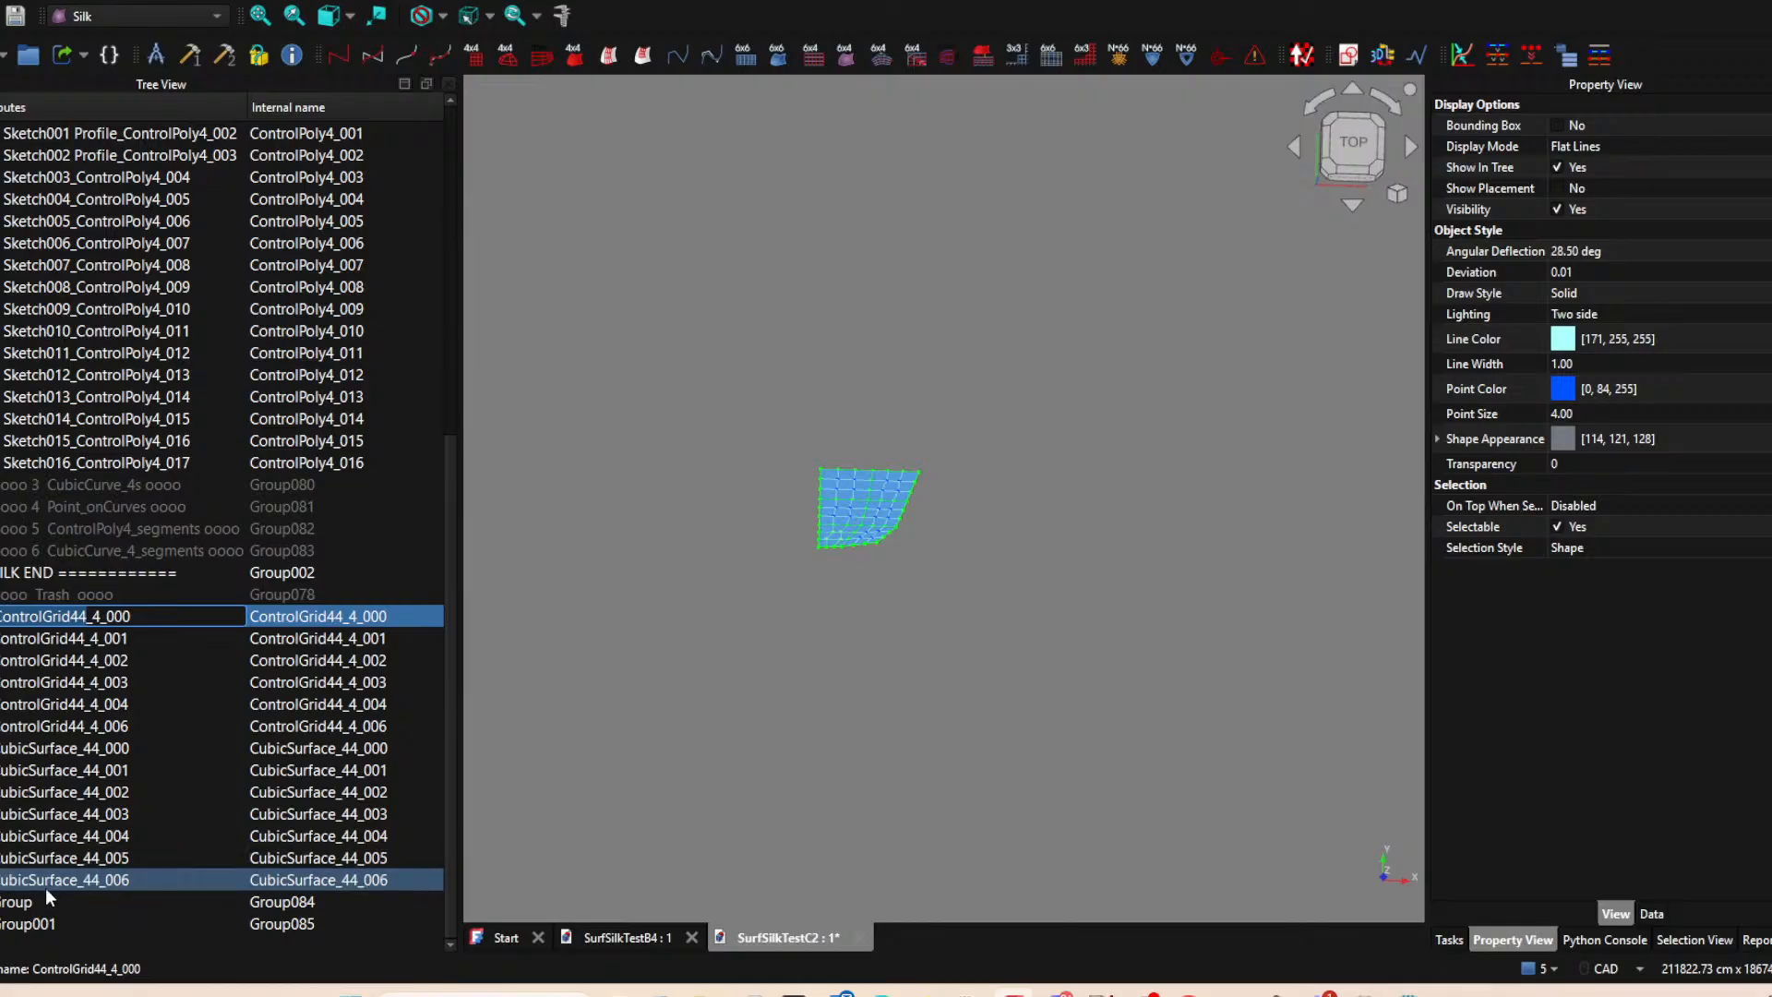
{"action": "left_click", "coordinate": [46, 901]}
{"action": "left_click", "coordinate": [46, 901]}
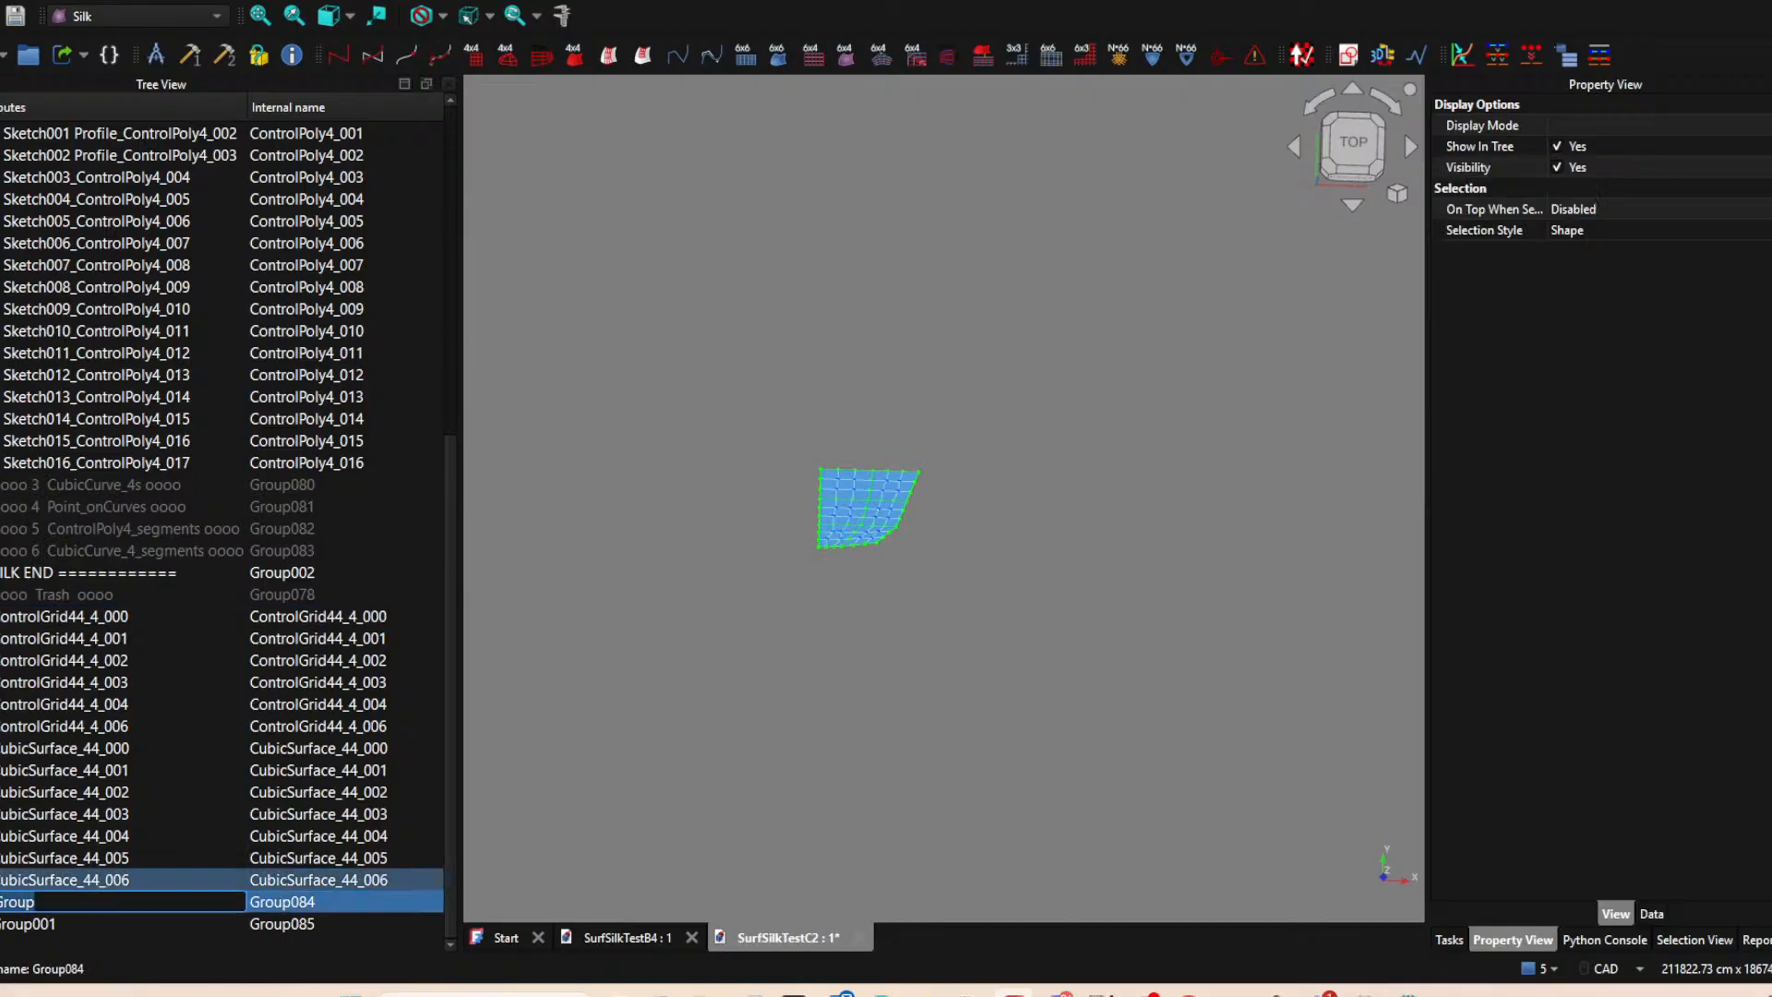
{"action": "type", "text": "ControlGrid44"}
{"action": "type", "text": "s"}
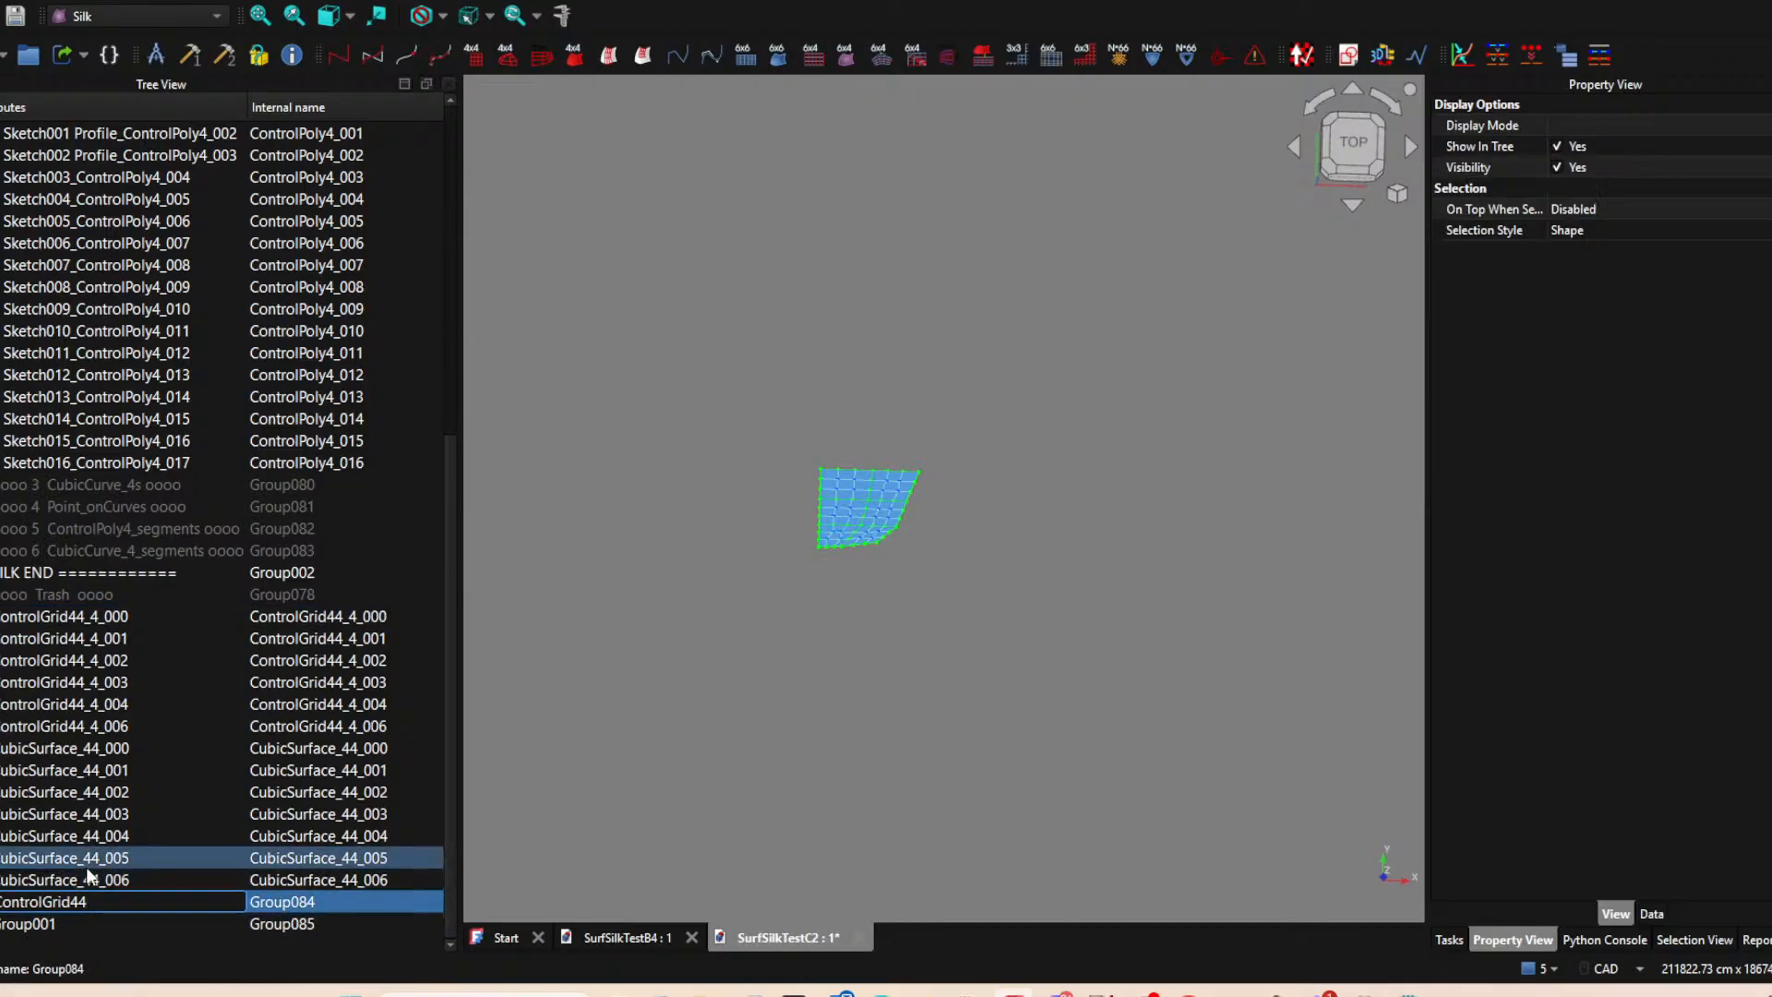
Move all six 4x4 control grids into the ControlGrid44s group.
{"action": "left_click", "coordinate": [69, 615]}
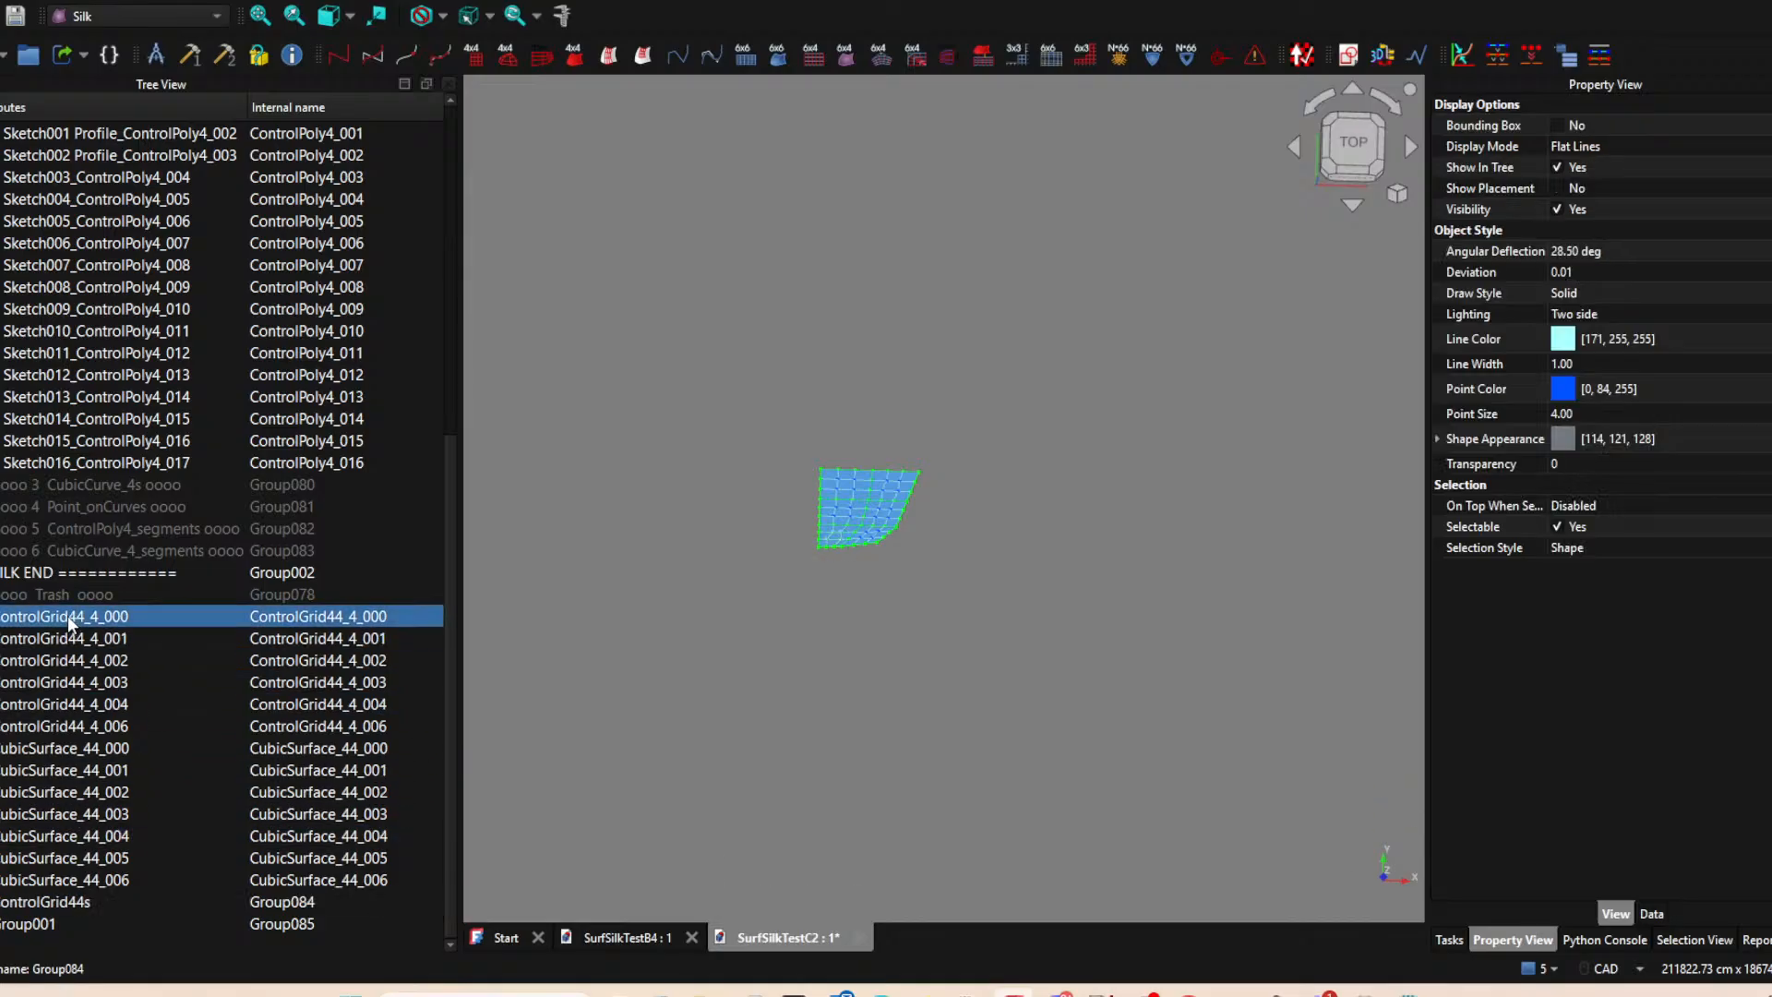
{"action": "left_click", "coordinate": [69, 721], "text": "shift"}
{"action": "left_click_drag", "start_coordinate": [65, 617], "coordinate": [81, 904]}
Rename the control grid group as "oooo ControlGrid44s oooo".
{"action": "left_click", "coordinate": [1, 905]}
{"action": "key", "text": "F2"}
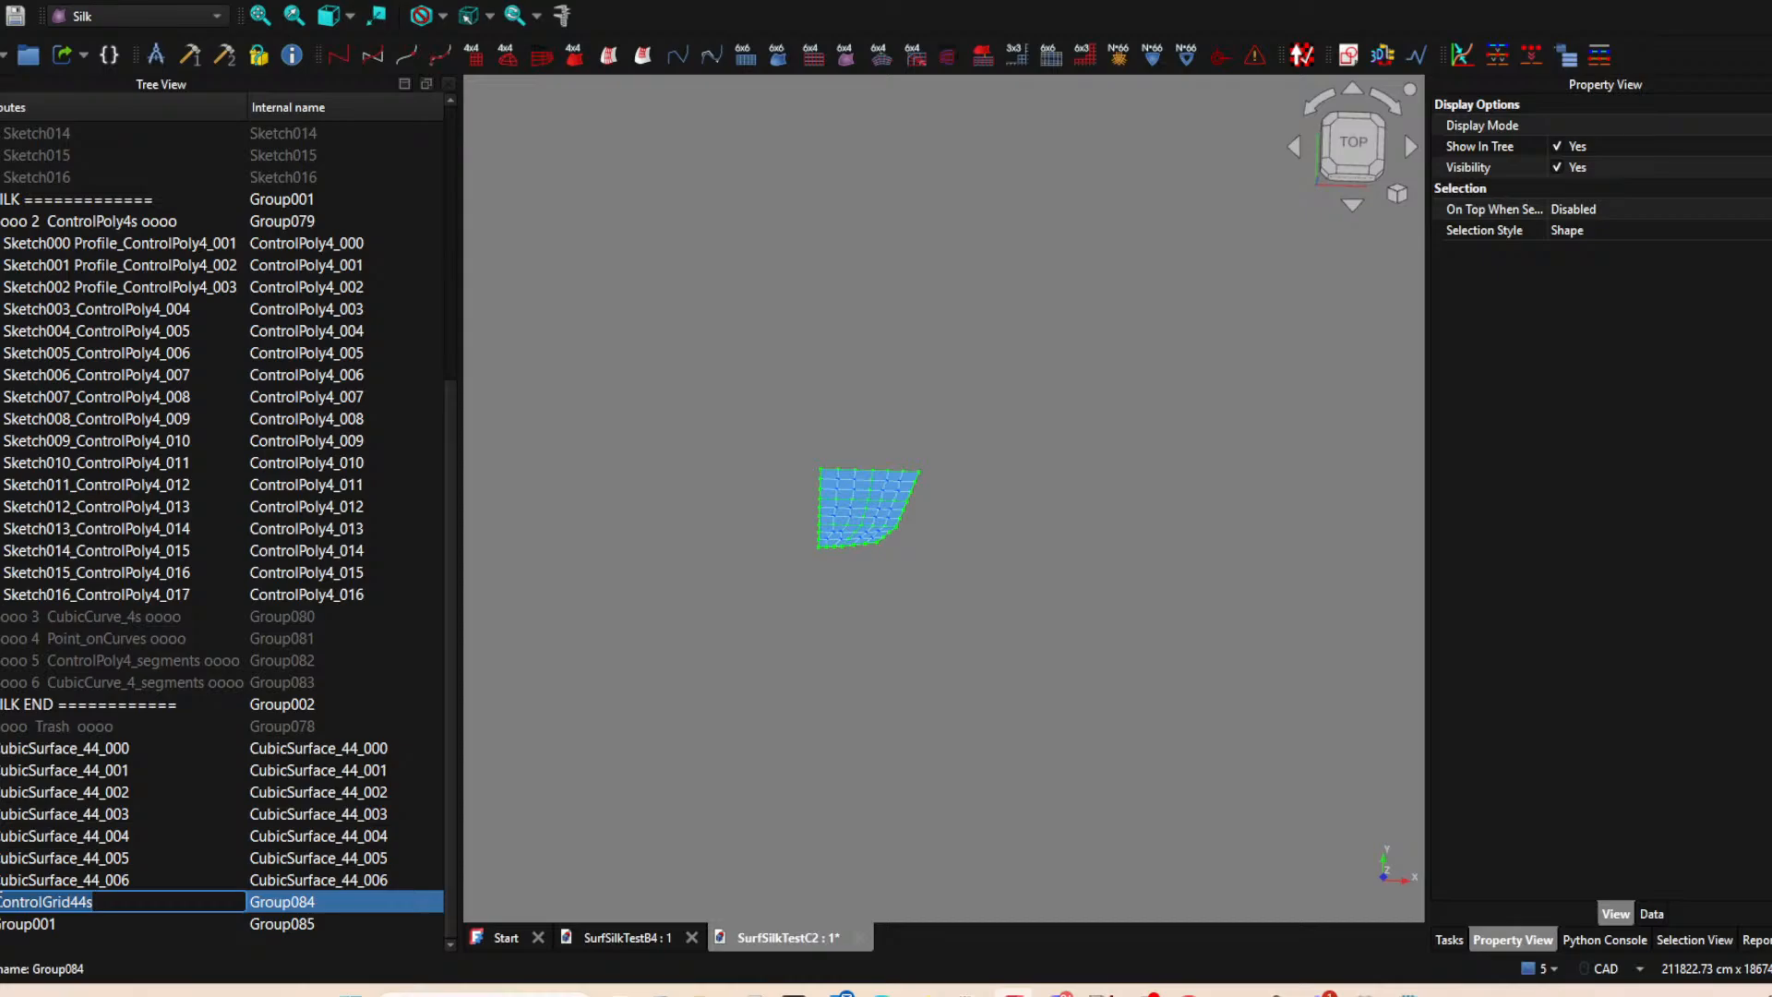
{"action": "left_click", "coordinate": [2, 900]}
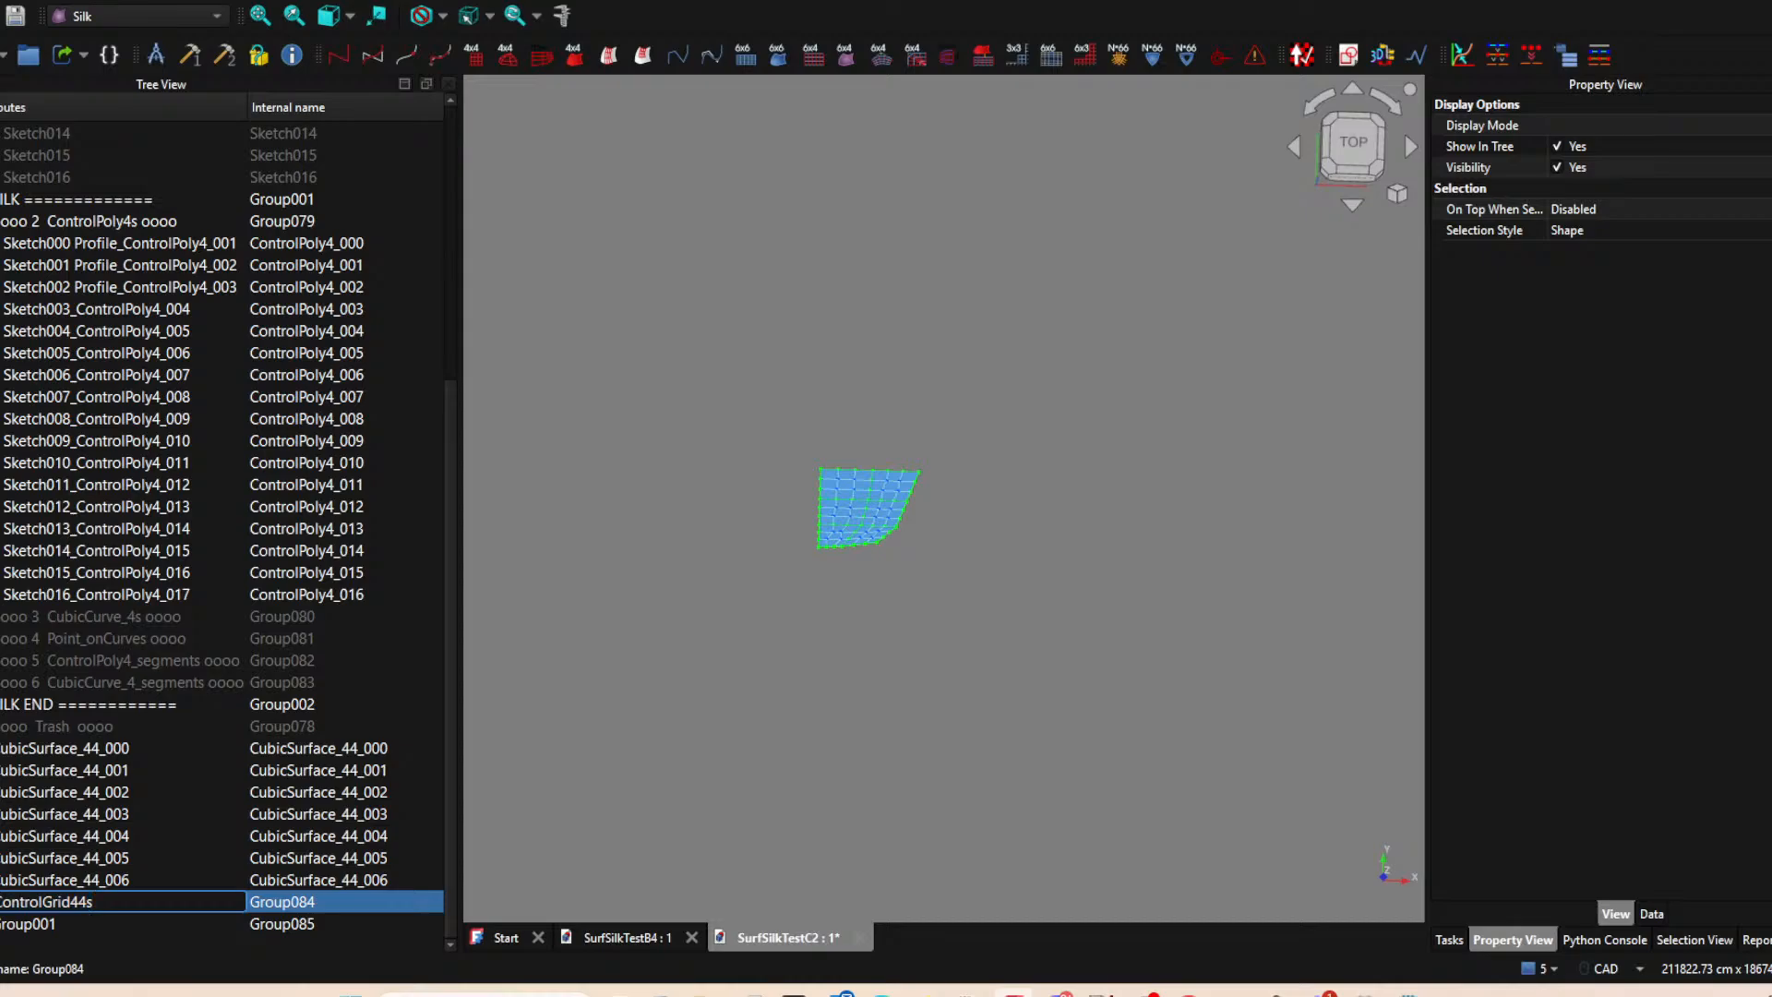
{"action": "type", "text": "oooo  oooo"}
{"action": "key", "text": "Return"}
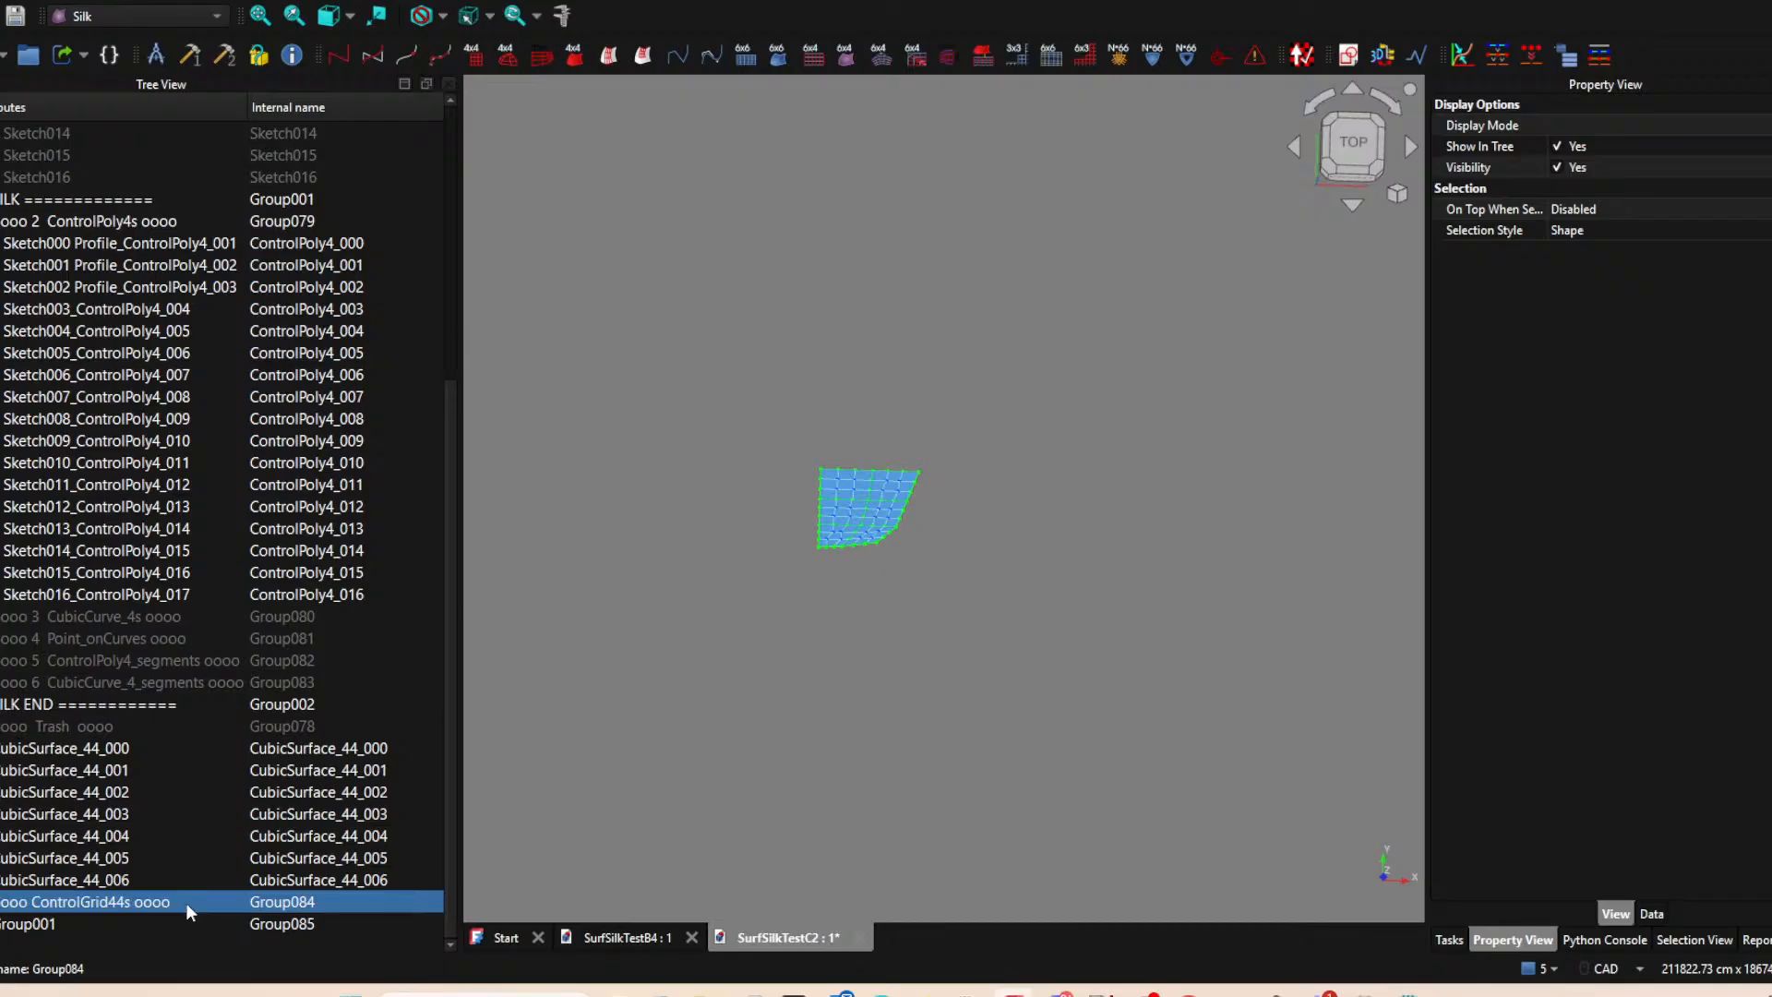
Rename the second new group, Group001, as "oooo CubicSurface_44s oooo".
{"action": "left_click", "coordinate": [30, 926], "text": "ctrl"}
{"action": "left_click", "coordinate": [30, 925]}
{"action": "key", "text": "F2"}
{"action": "left_click", "coordinate": [2, 927]}
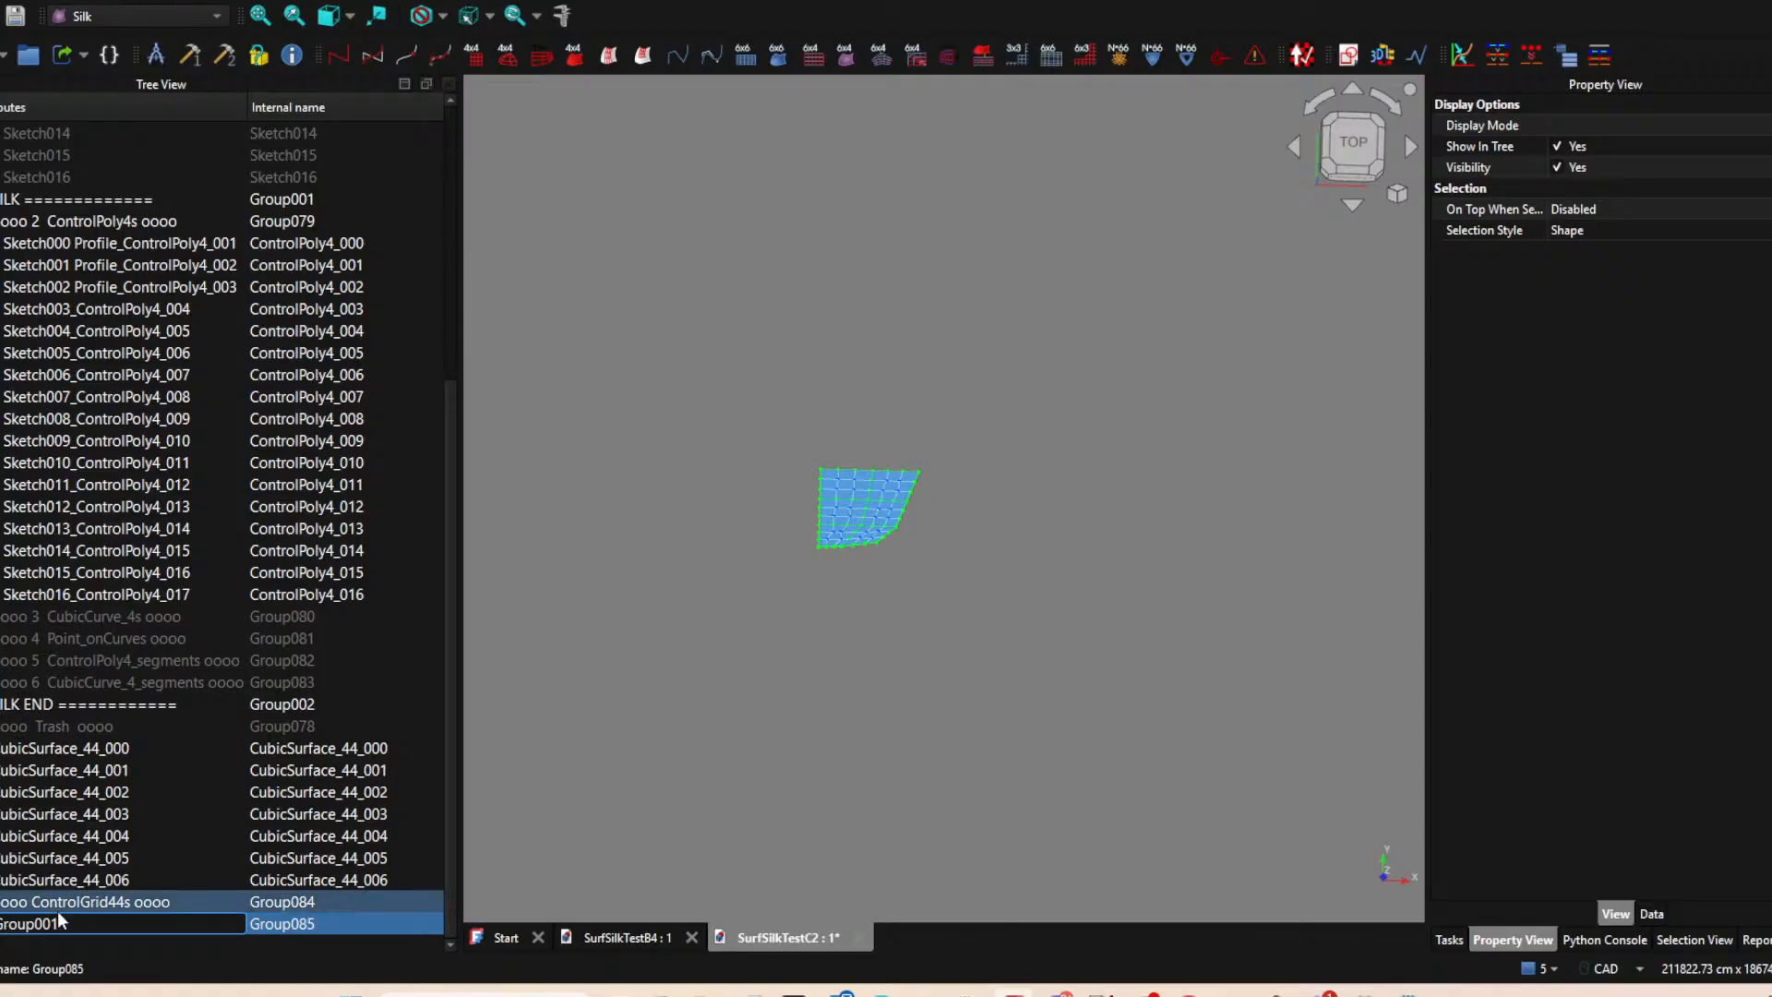
{"action": "type", "text": "oooo"}
{"action": "left_click", "coordinate": [141, 928]}
{"action": "key", "text": "BackSpace"}
{"action": "key", "text": "BackSpace"}
{"action": "key", "text": "BackSpace"}
{"action": "key", "text": "BackSpace"}
{"action": "key", "text": "BackSpace"}
{"action": "key", "text": "BackSpace"}
{"action": "key", "text": "BackSpace"}
{"action": "type", "text": "CU"}
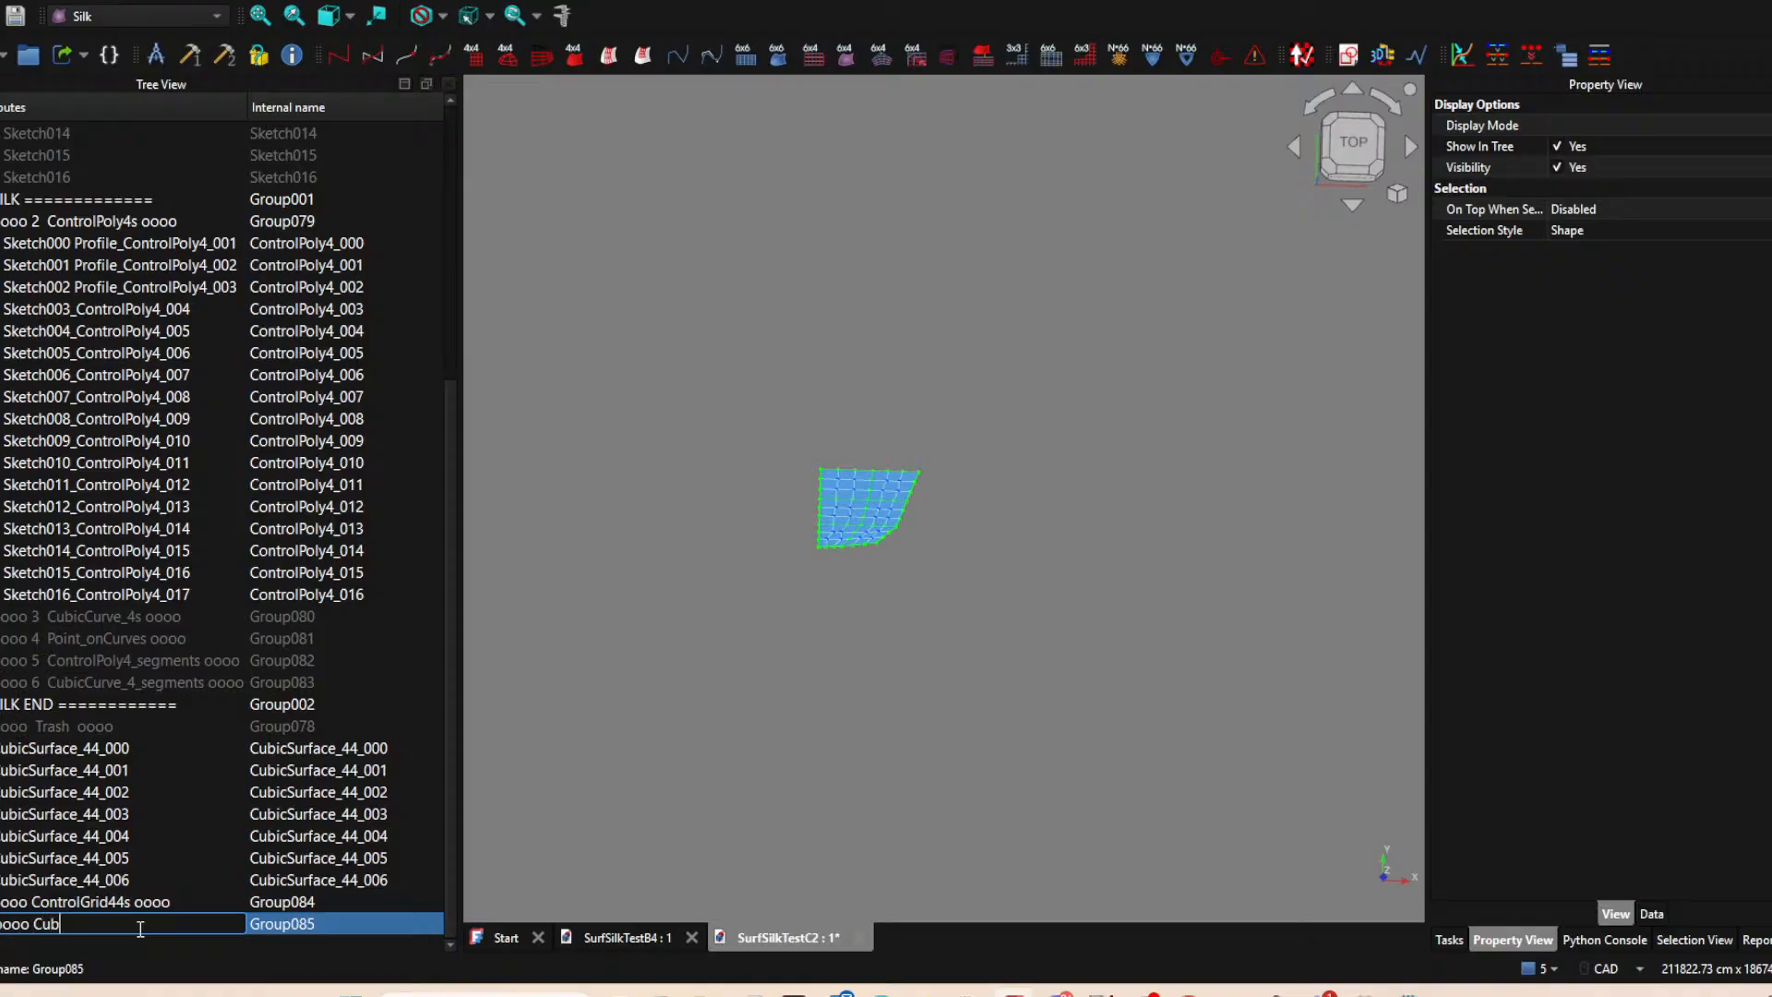
{"action": "type", "text": "bicSurface"}
{"action": "type", "text": "_442"}
{"action": "type", "text": " oooo"}
{"action": "key", "text": "Return"}
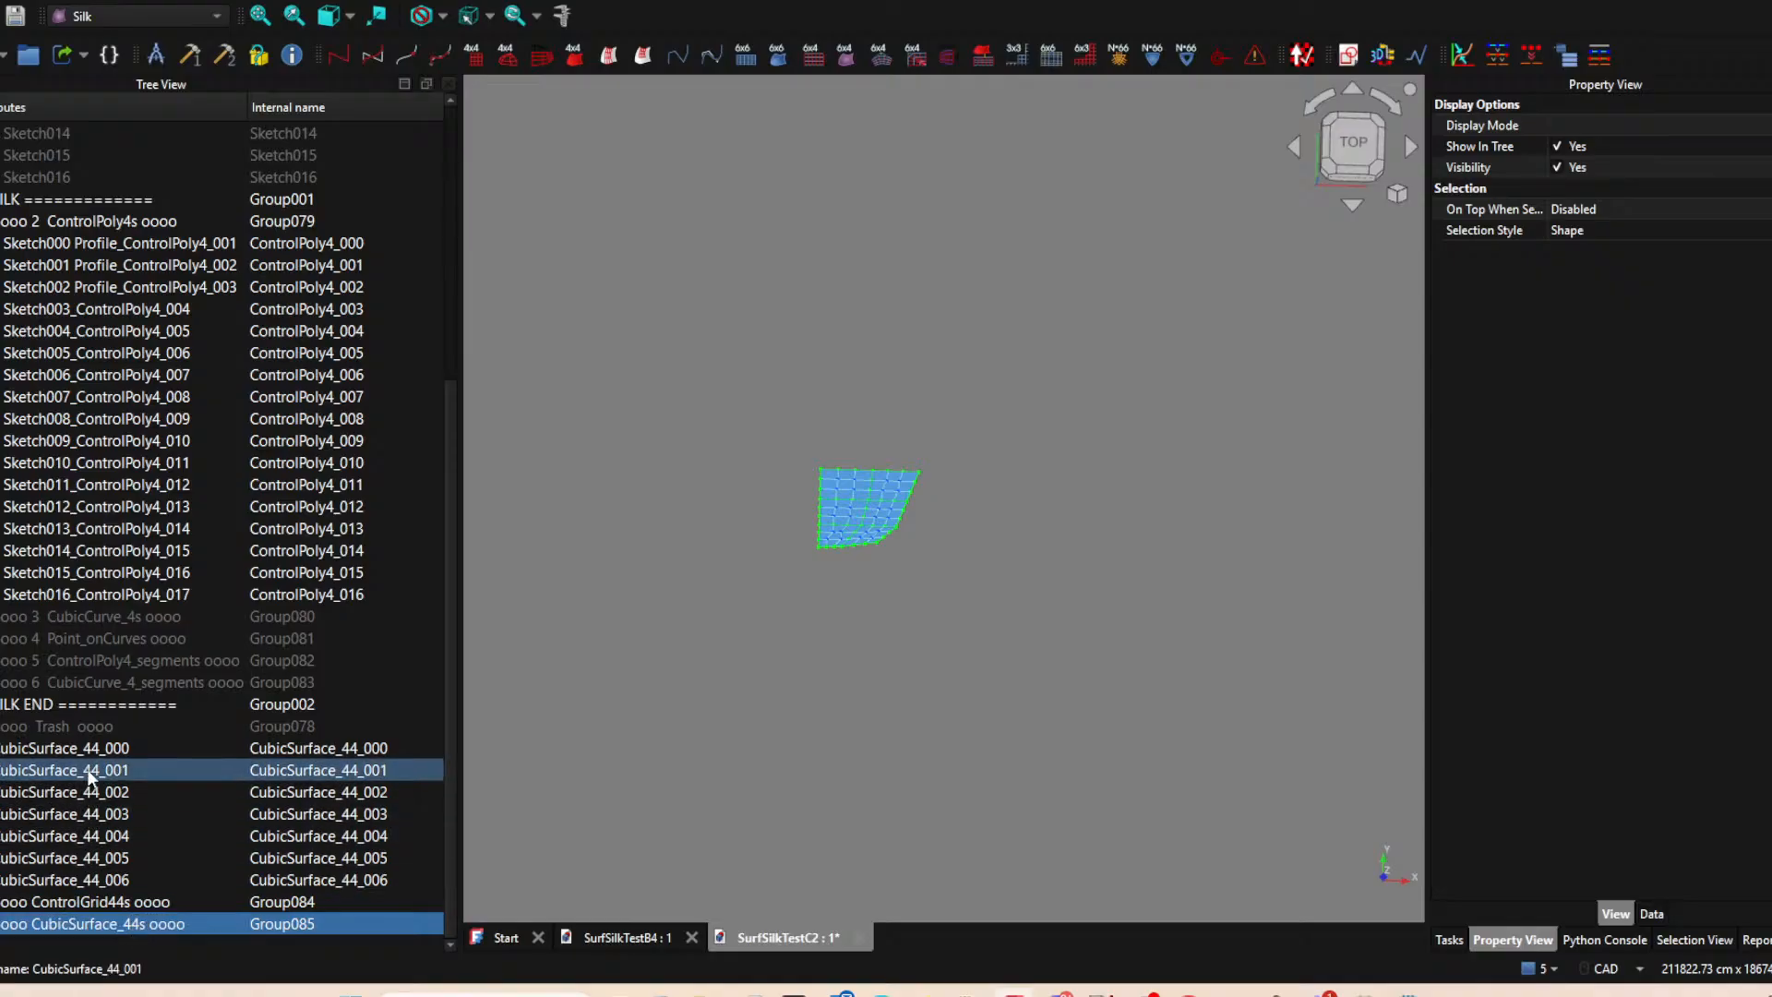
Move all the cubic surfaces, CubicSurface_44_000 to CubicSurface_44_006, into the CubicSurface_44s group.
{"action": "left_click", "coordinate": [41, 748]}
{"action": "left_click", "coordinate": [68, 873], "text": "shift"}
{"action": "left_click_drag", "start_coordinate": [68, 872], "coordinate": [92, 922]}
Move the ControlGrid44s and CubicSurface_44s groups into the SILK group and collapse the ControlPoly4s group.
{"action": "left_click", "coordinate": [92, 902], "text": "ctrl"}
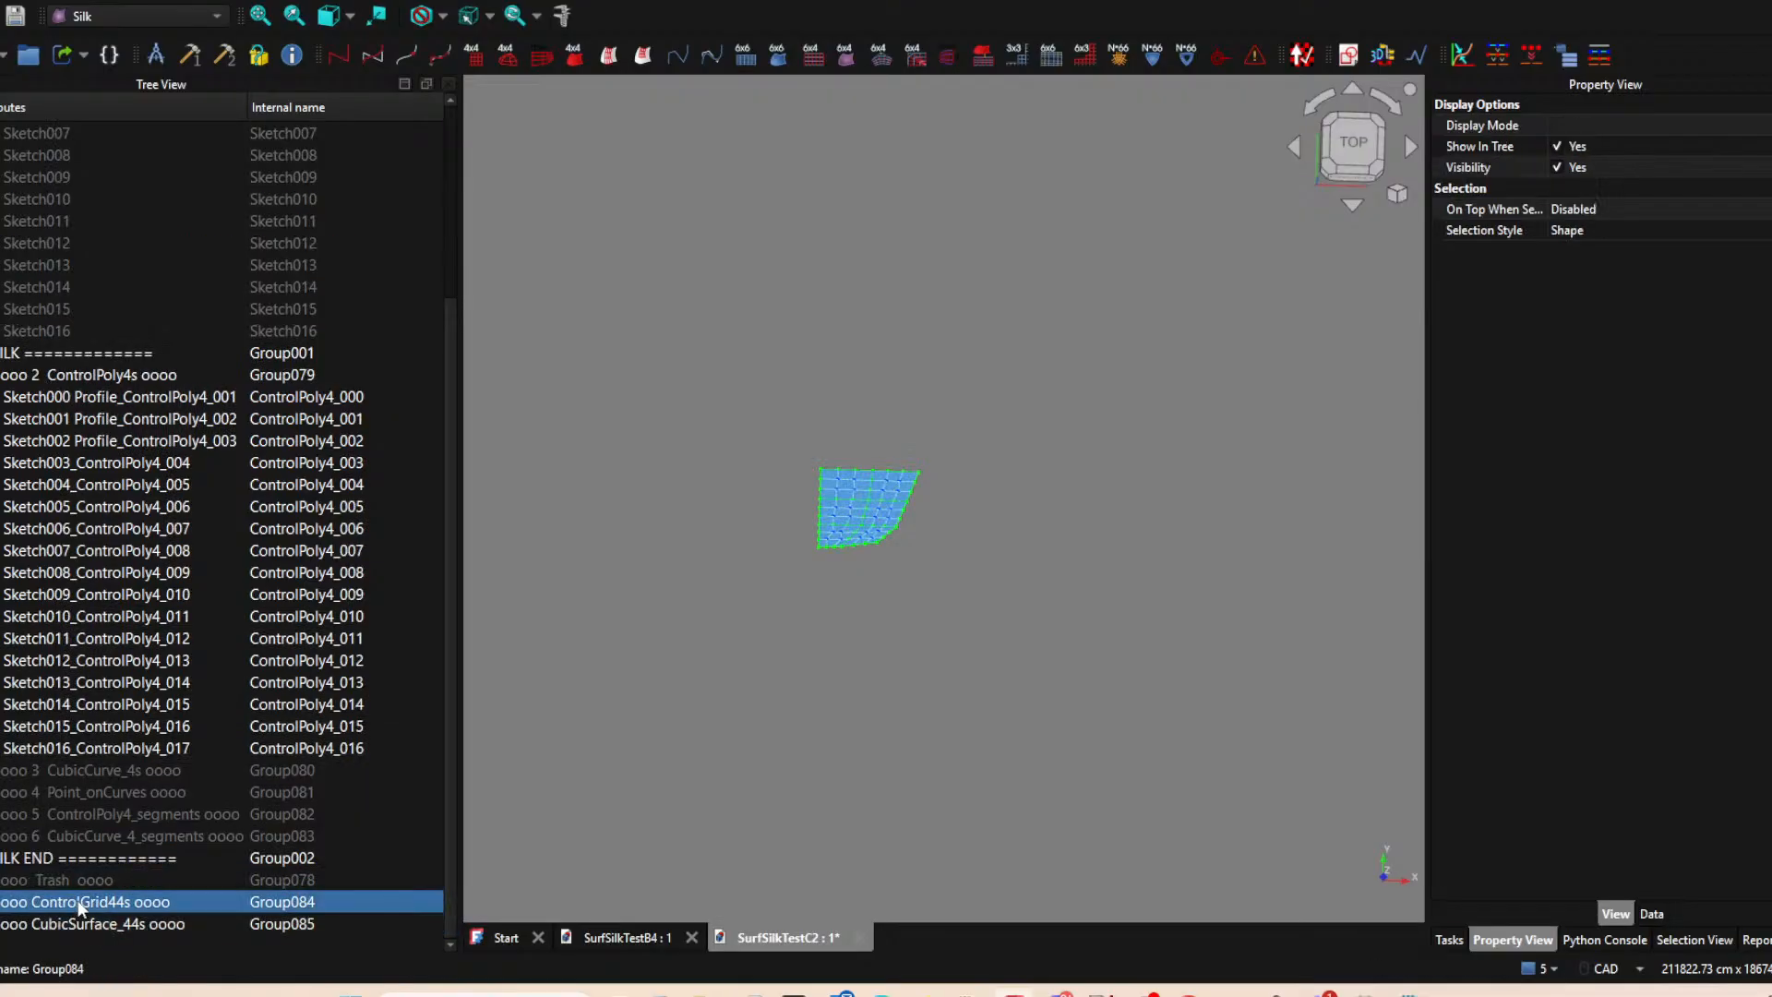
{"action": "left_click_drag", "start_coordinate": [92, 905], "coordinate": [122, 349]}
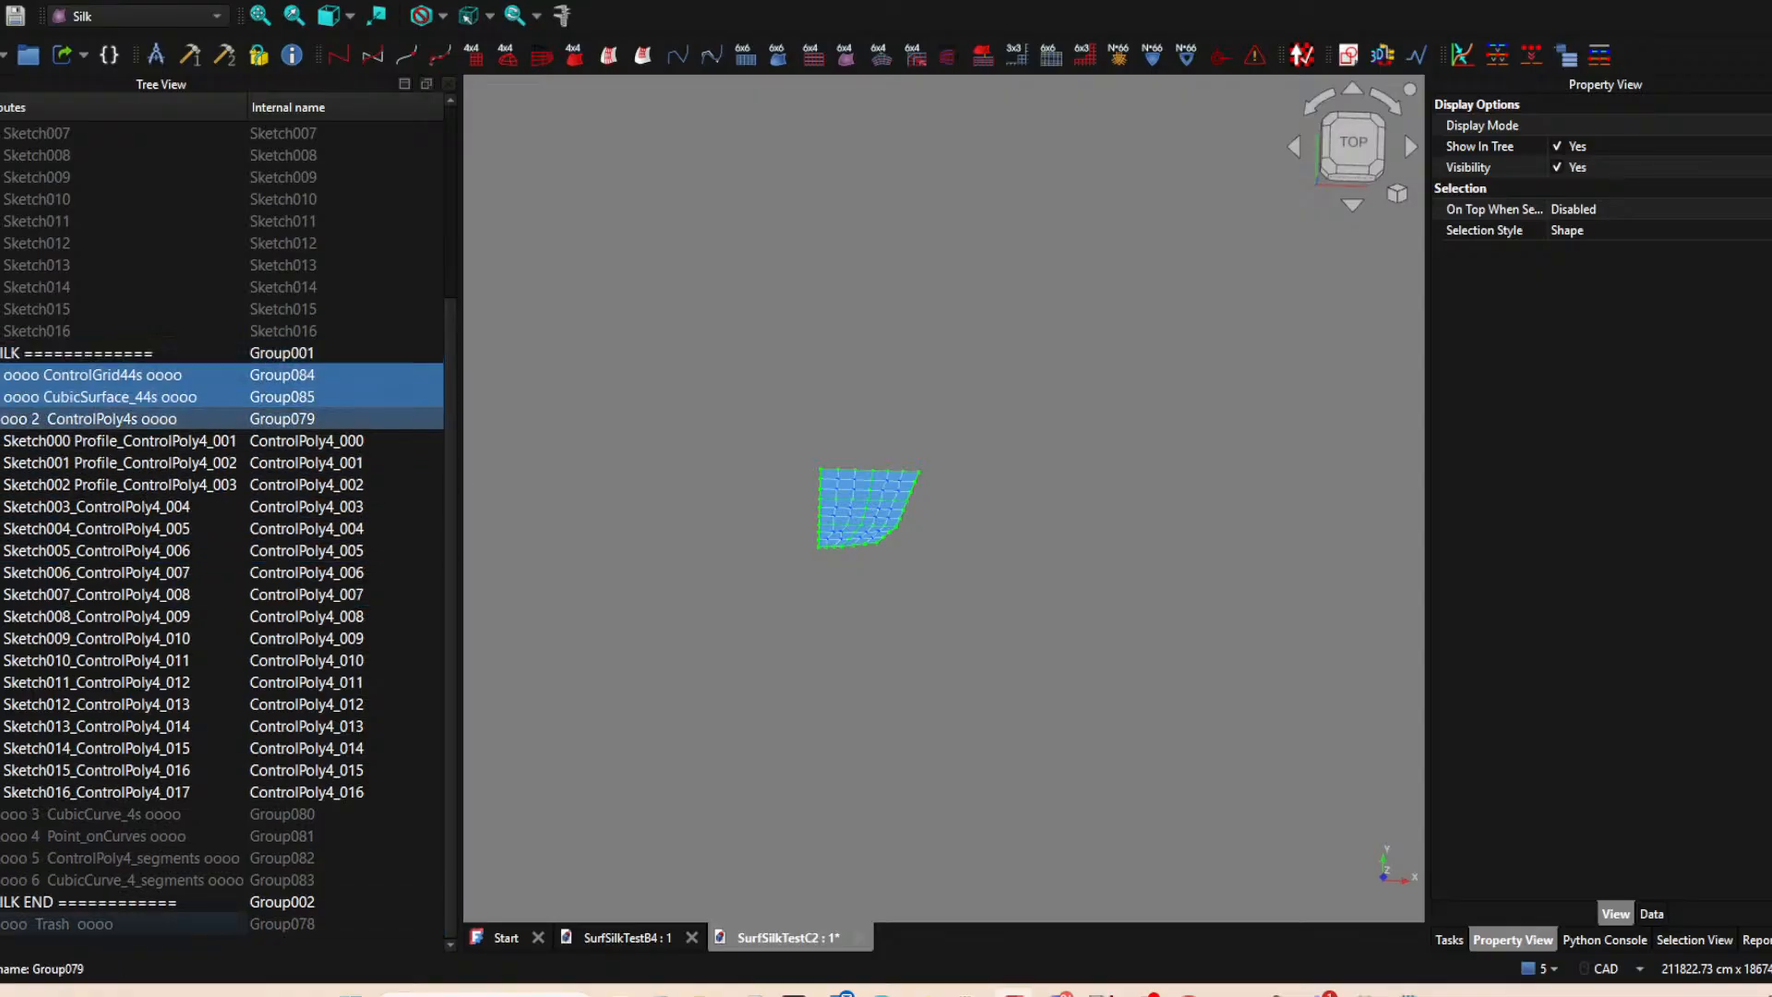
{"action": "left_click", "coordinate": [1, 419]}
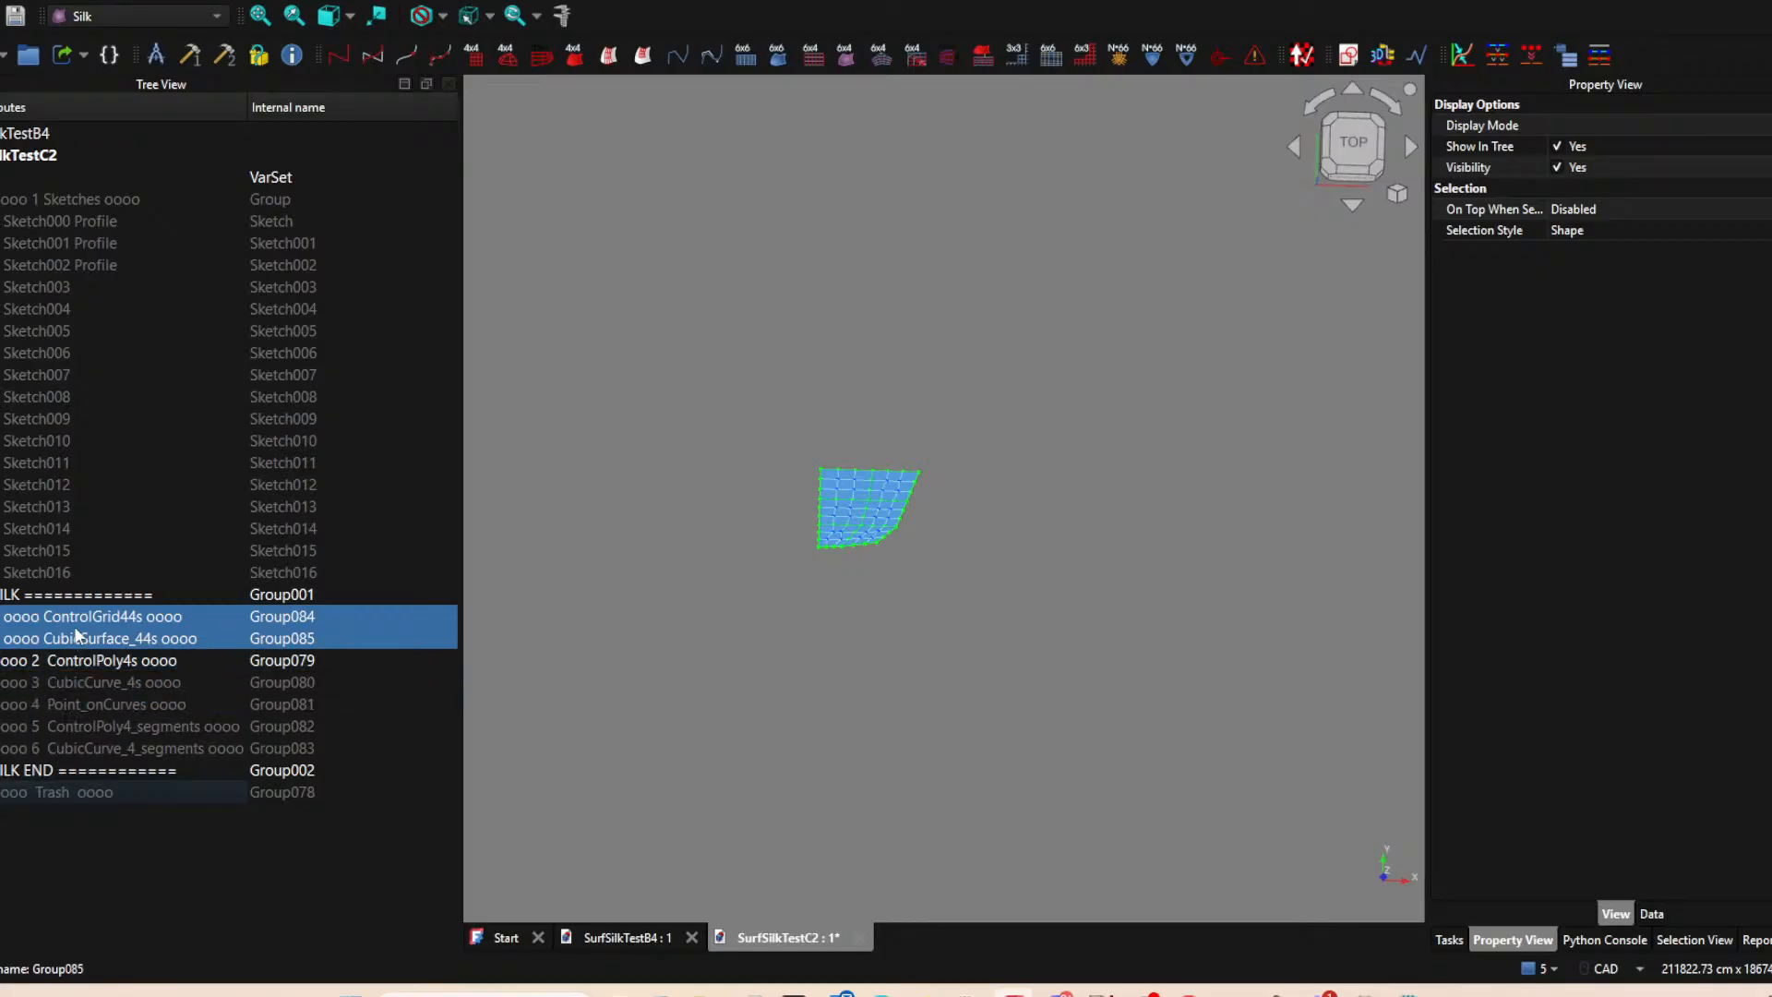
Move groups 2 to 6, from ControlPoly4s to CubicCurve_4_segments, into the SILK group.
{"action": "left_click", "coordinate": [31, 660]}
{"action": "left_click", "coordinate": [48, 748], "text": "shift"}
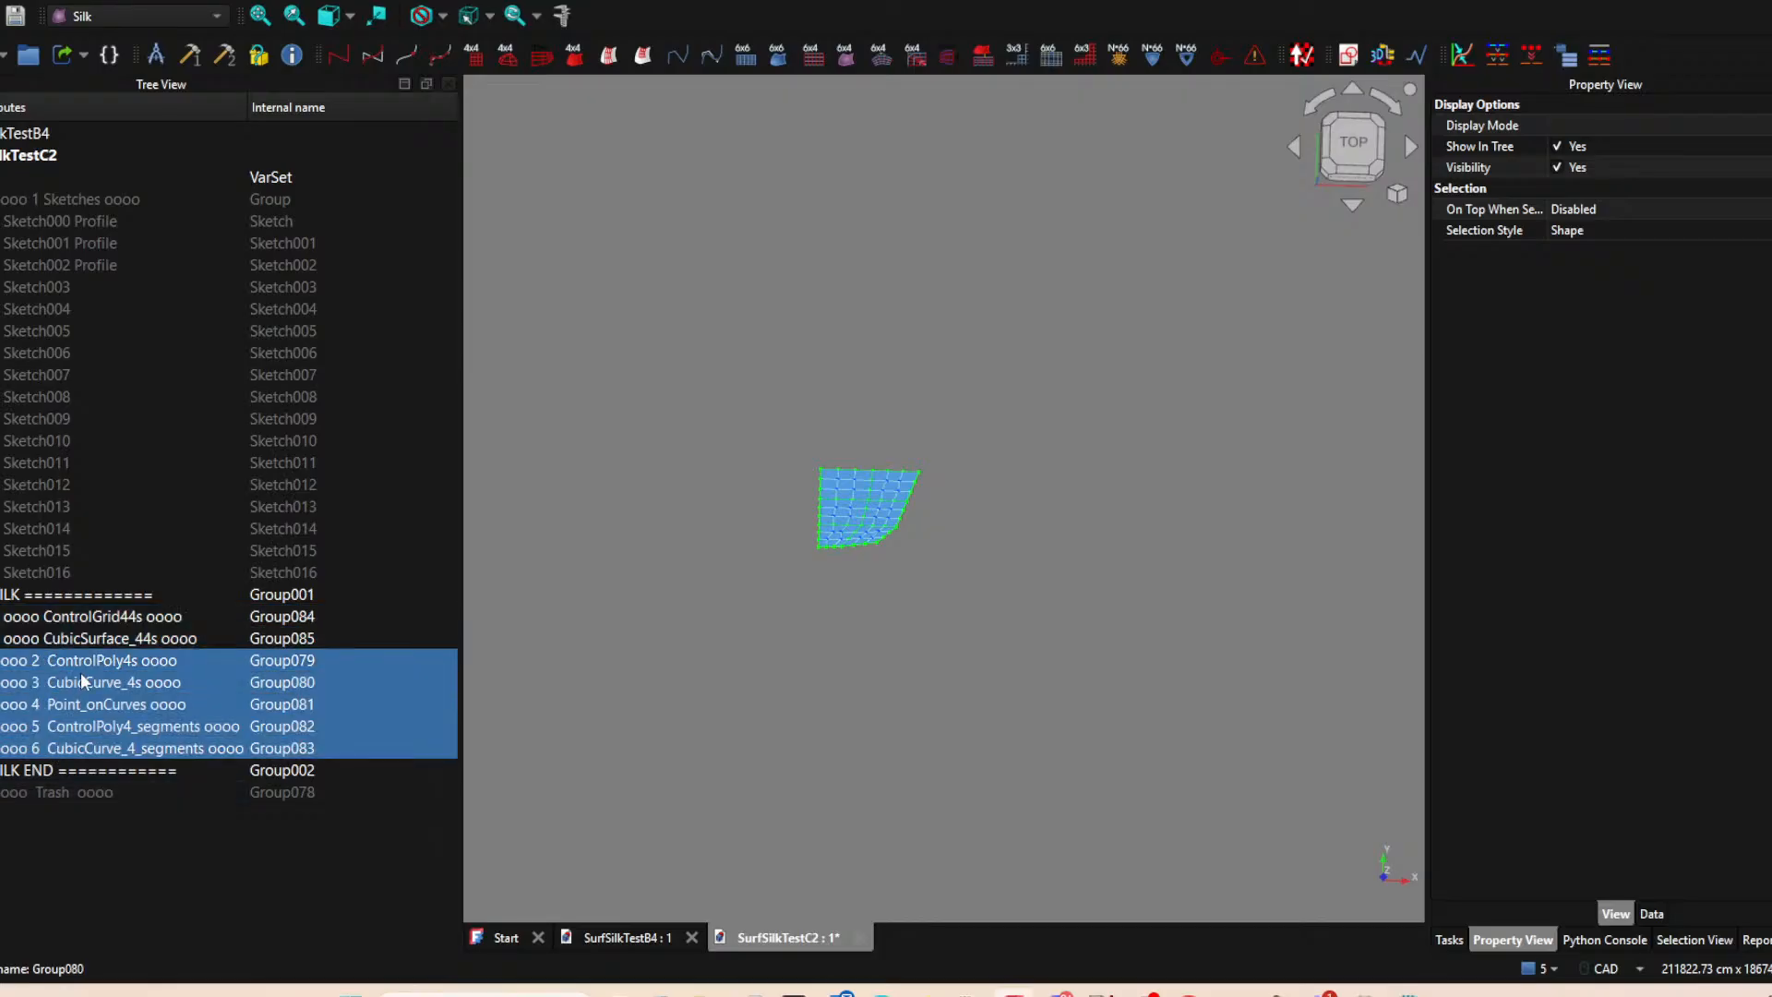
{"action": "left_click_drag", "start_coordinate": [73, 655], "coordinate": [108, 597]}
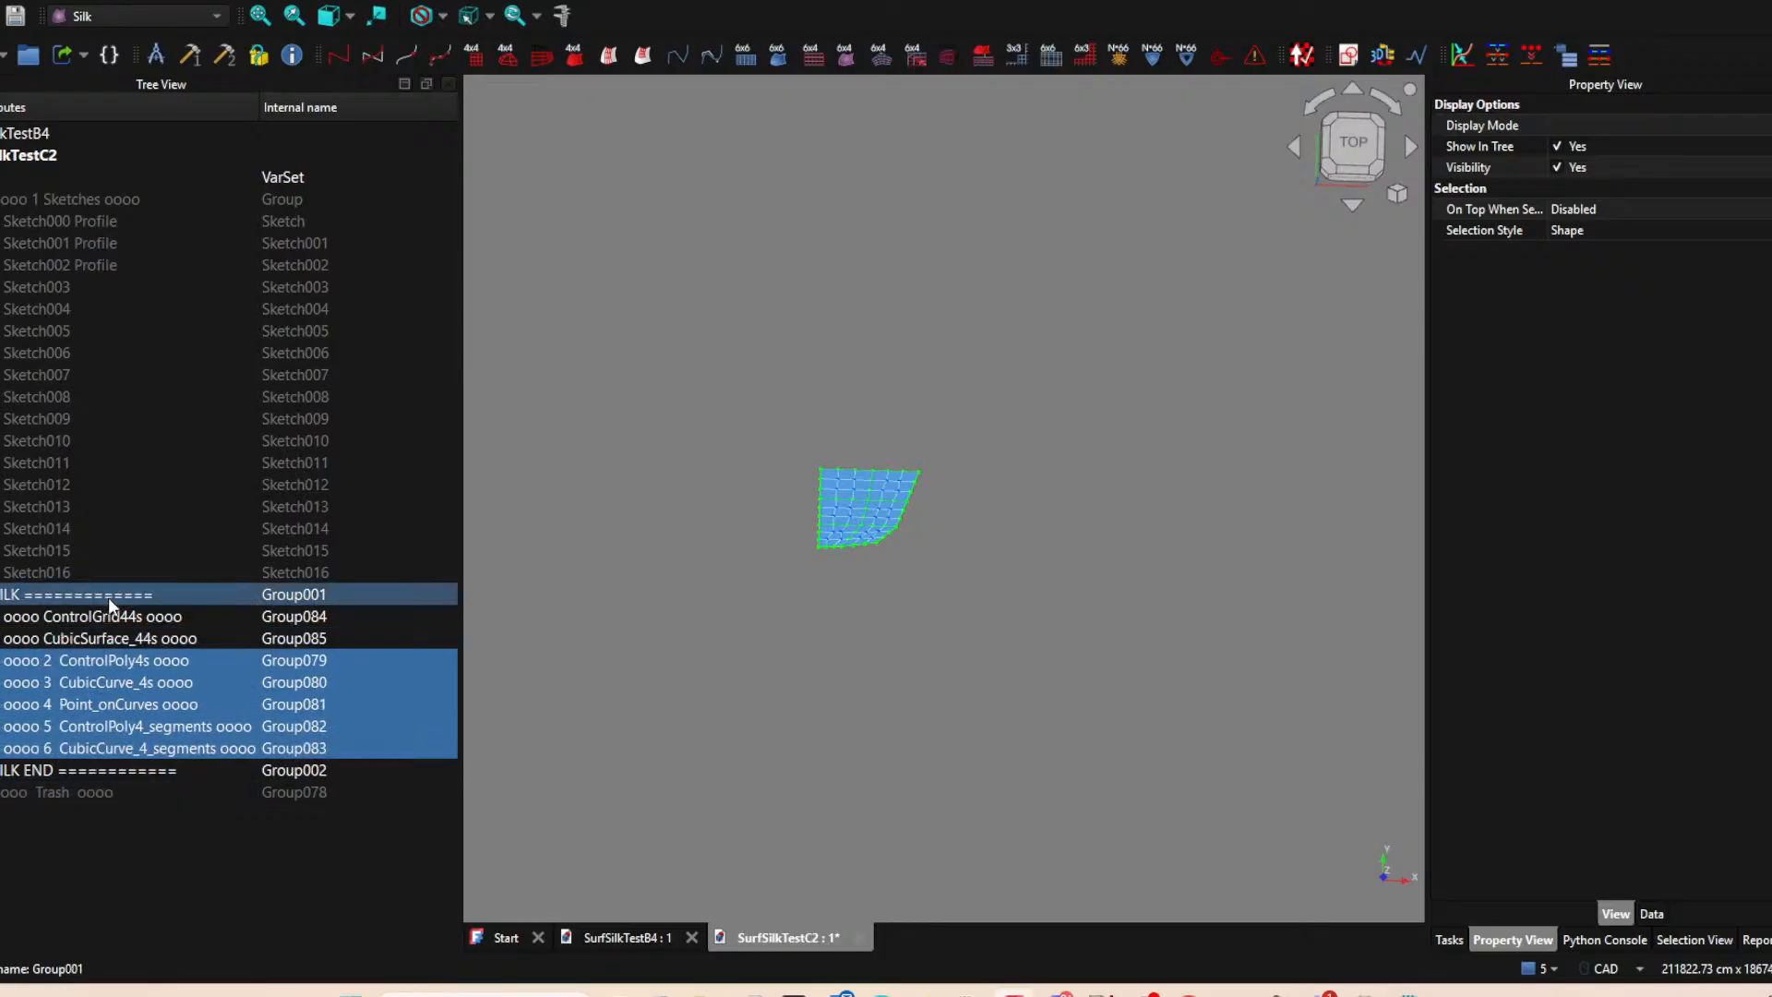
Number the ControlGrid44s group 7 and the CubicSurface_44s group 8 in their names, after the leading "oooo".
{"action": "left_click", "coordinate": [80, 622]}
{"action": "left_click", "coordinate": [51, 617]}
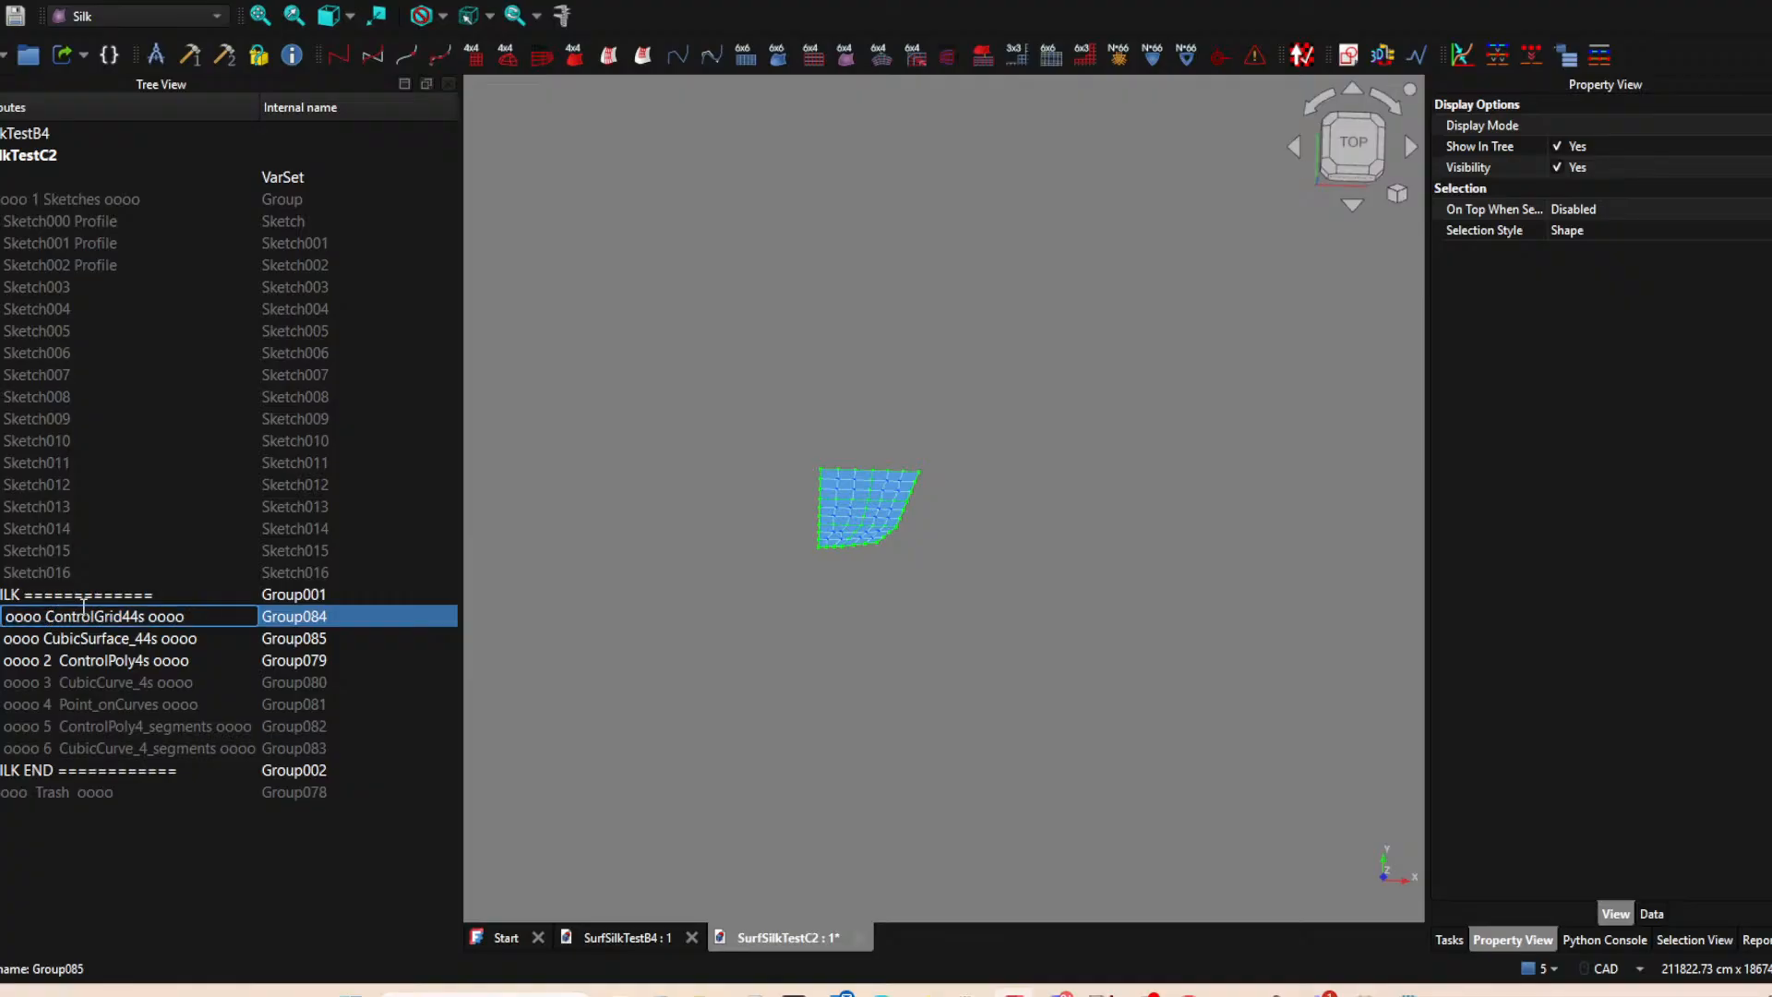
{"action": "type", "text": "7"}
{"action": "left_click", "coordinate": [87, 640]}
{"action": "key", "text": "F2"}
{"action": "left_click", "coordinate": [56, 633]}
{"action": "type", "text": "8"}
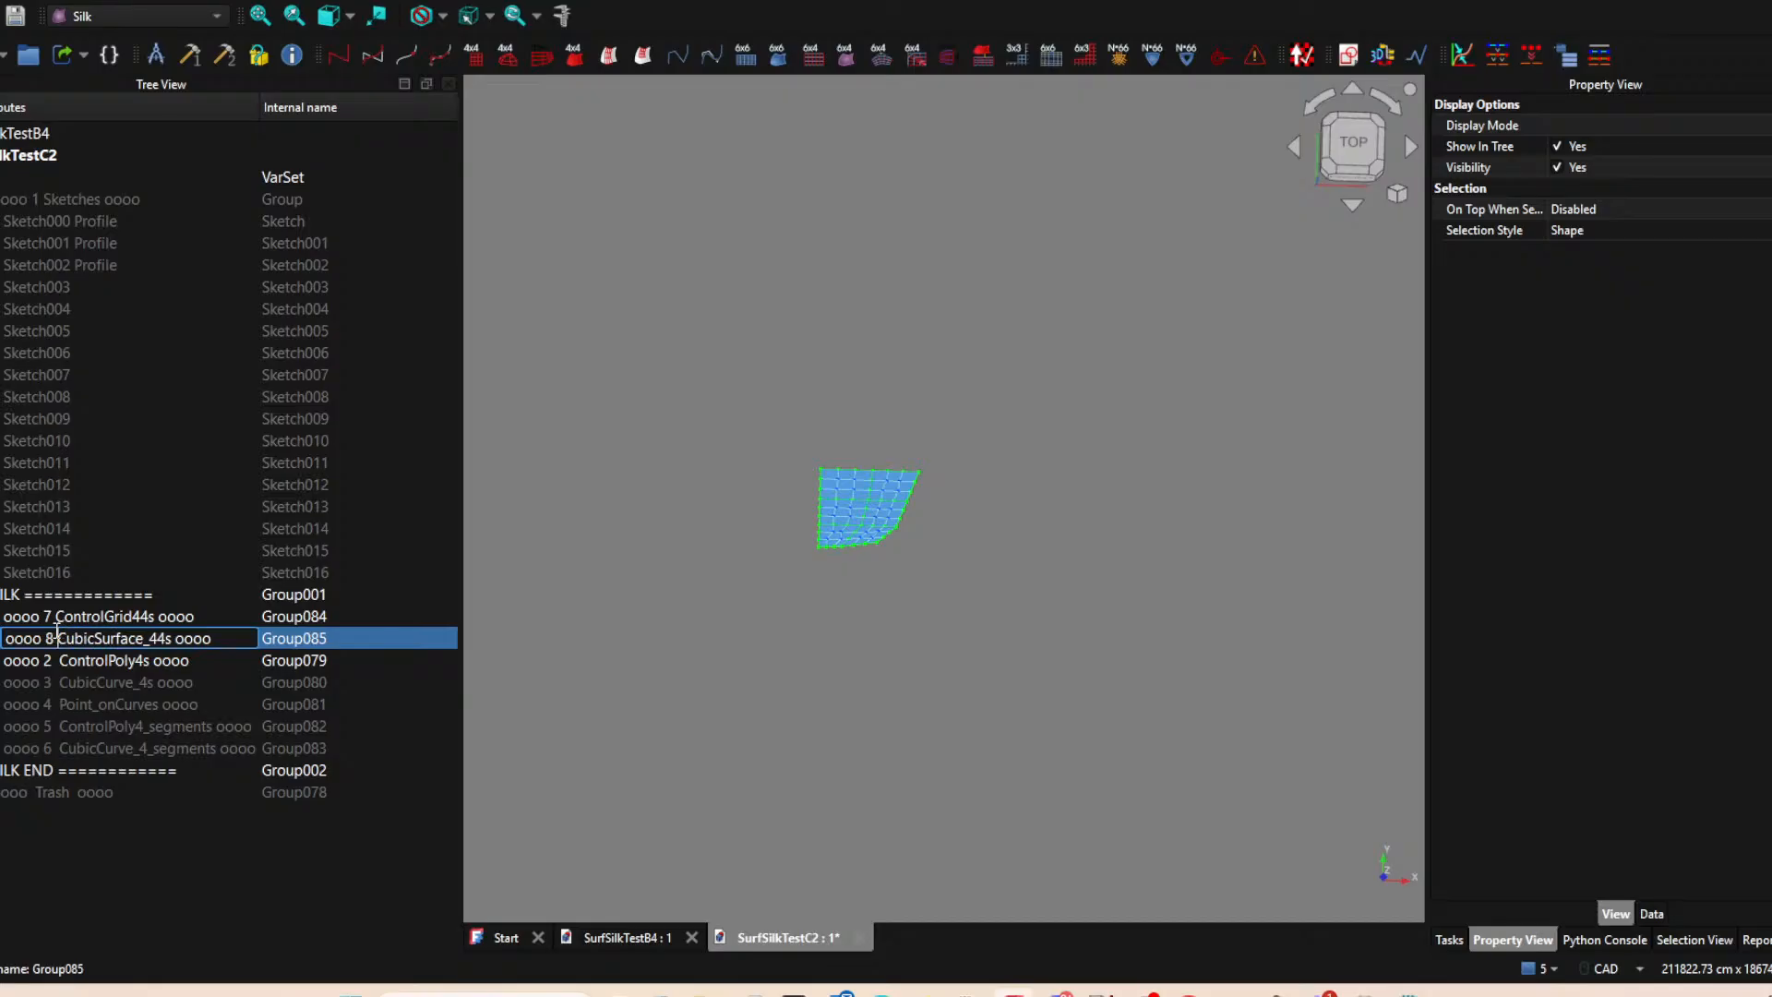
Reorder groups 7 and 8 to follow group 6 within the SILK group, and hide the ControlPoly4s group.
{"action": "left_click", "coordinate": [59, 620]}
{"action": "left_click", "coordinate": [72, 634], "text": "shift"}
{"action": "left_click_drag", "start_coordinate": [72, 631], "coordinate": [83, 598]}
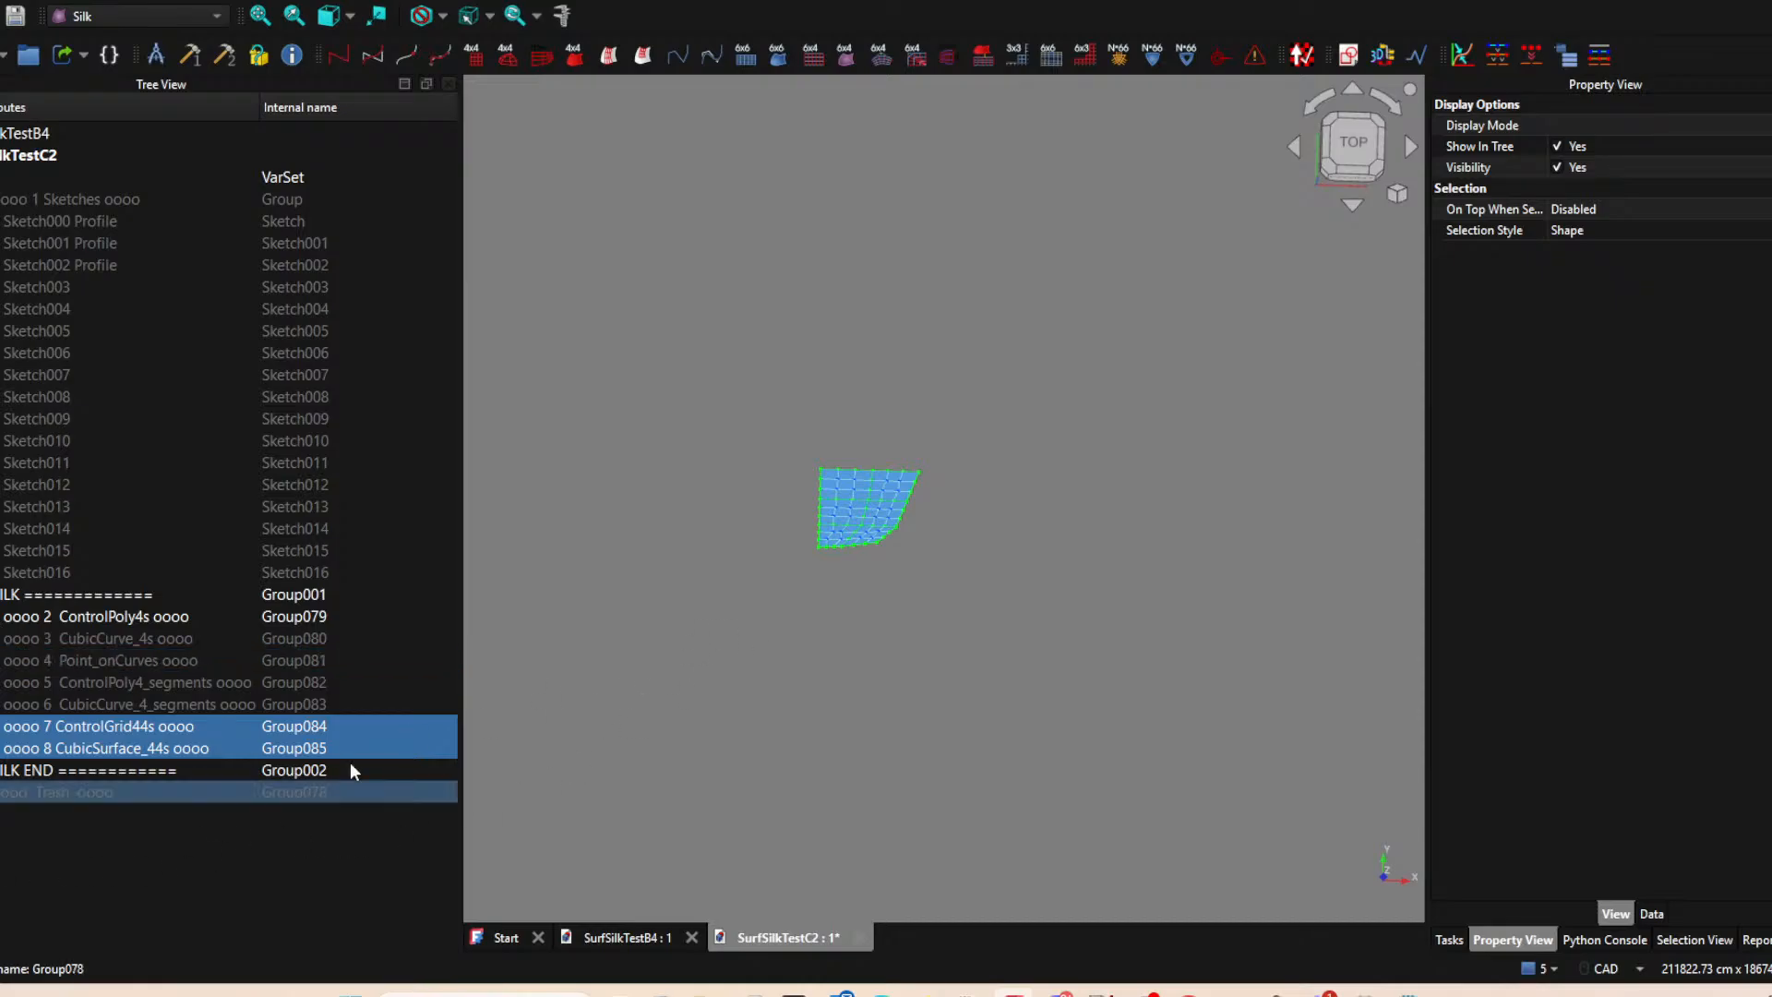
{"action": "left_click", "coordinate": [1, 616]}
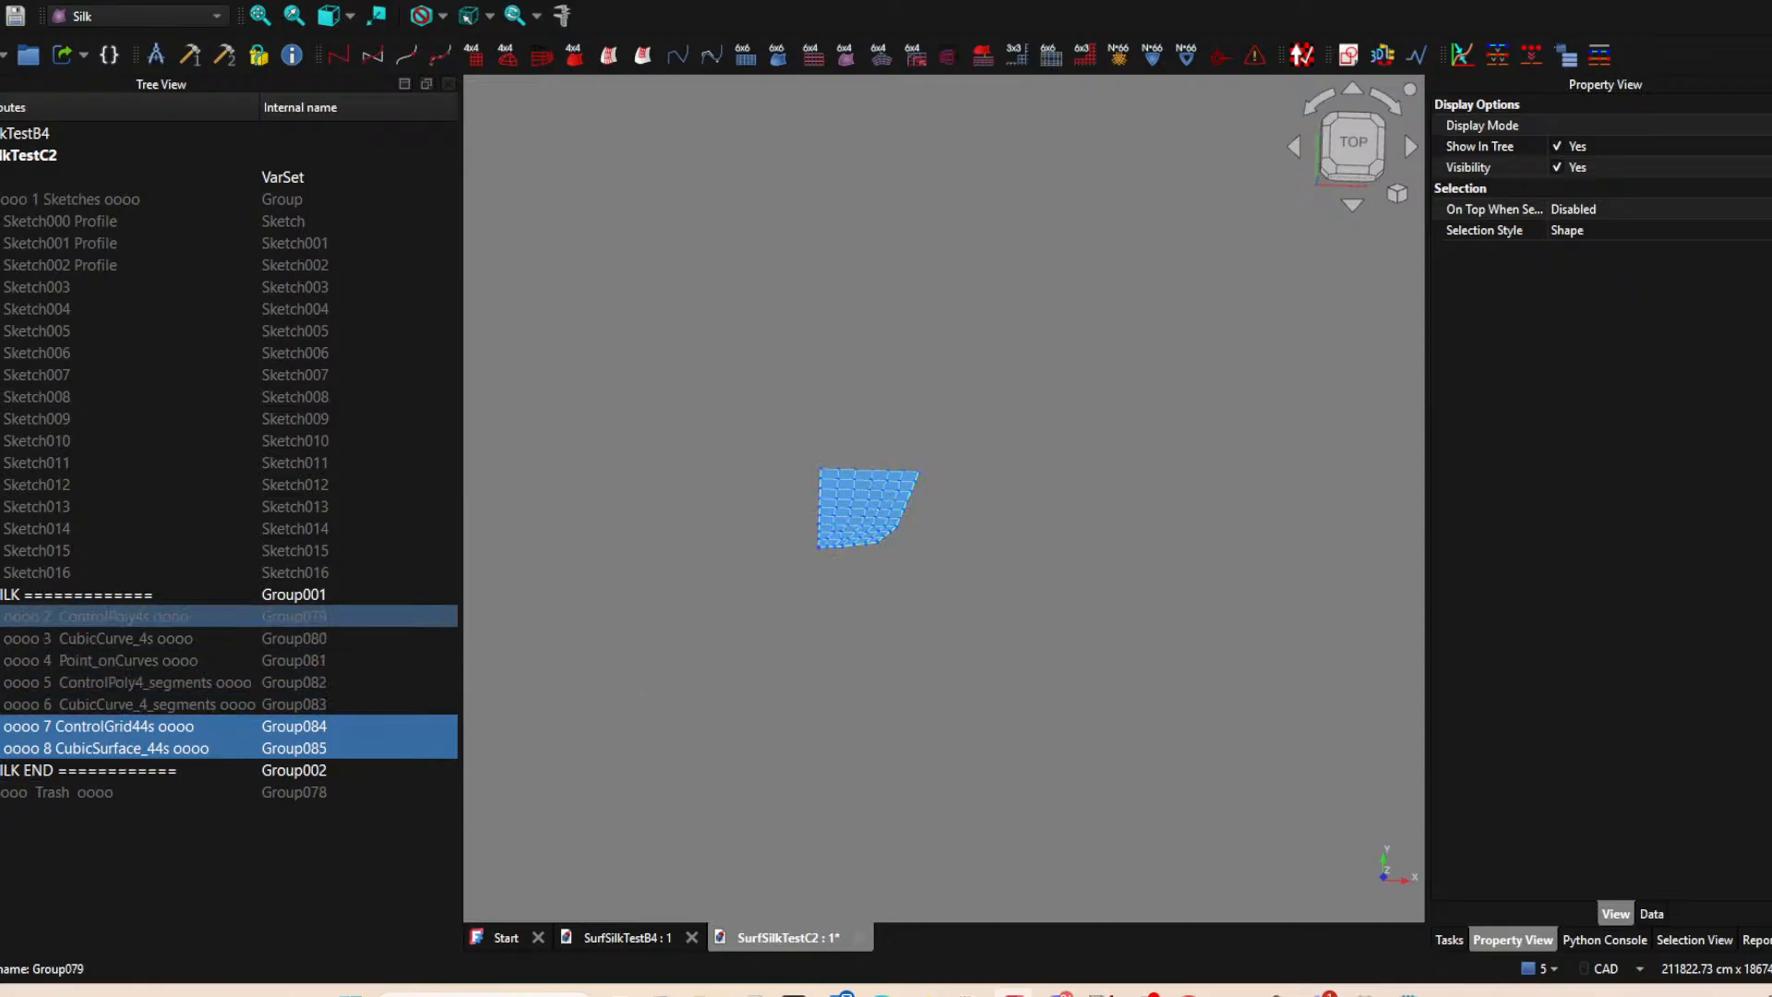
Show the CubicCurve_4_segments group together with the cubic surfaces and set the view to the top.
{"action": "key", "text": "space"}
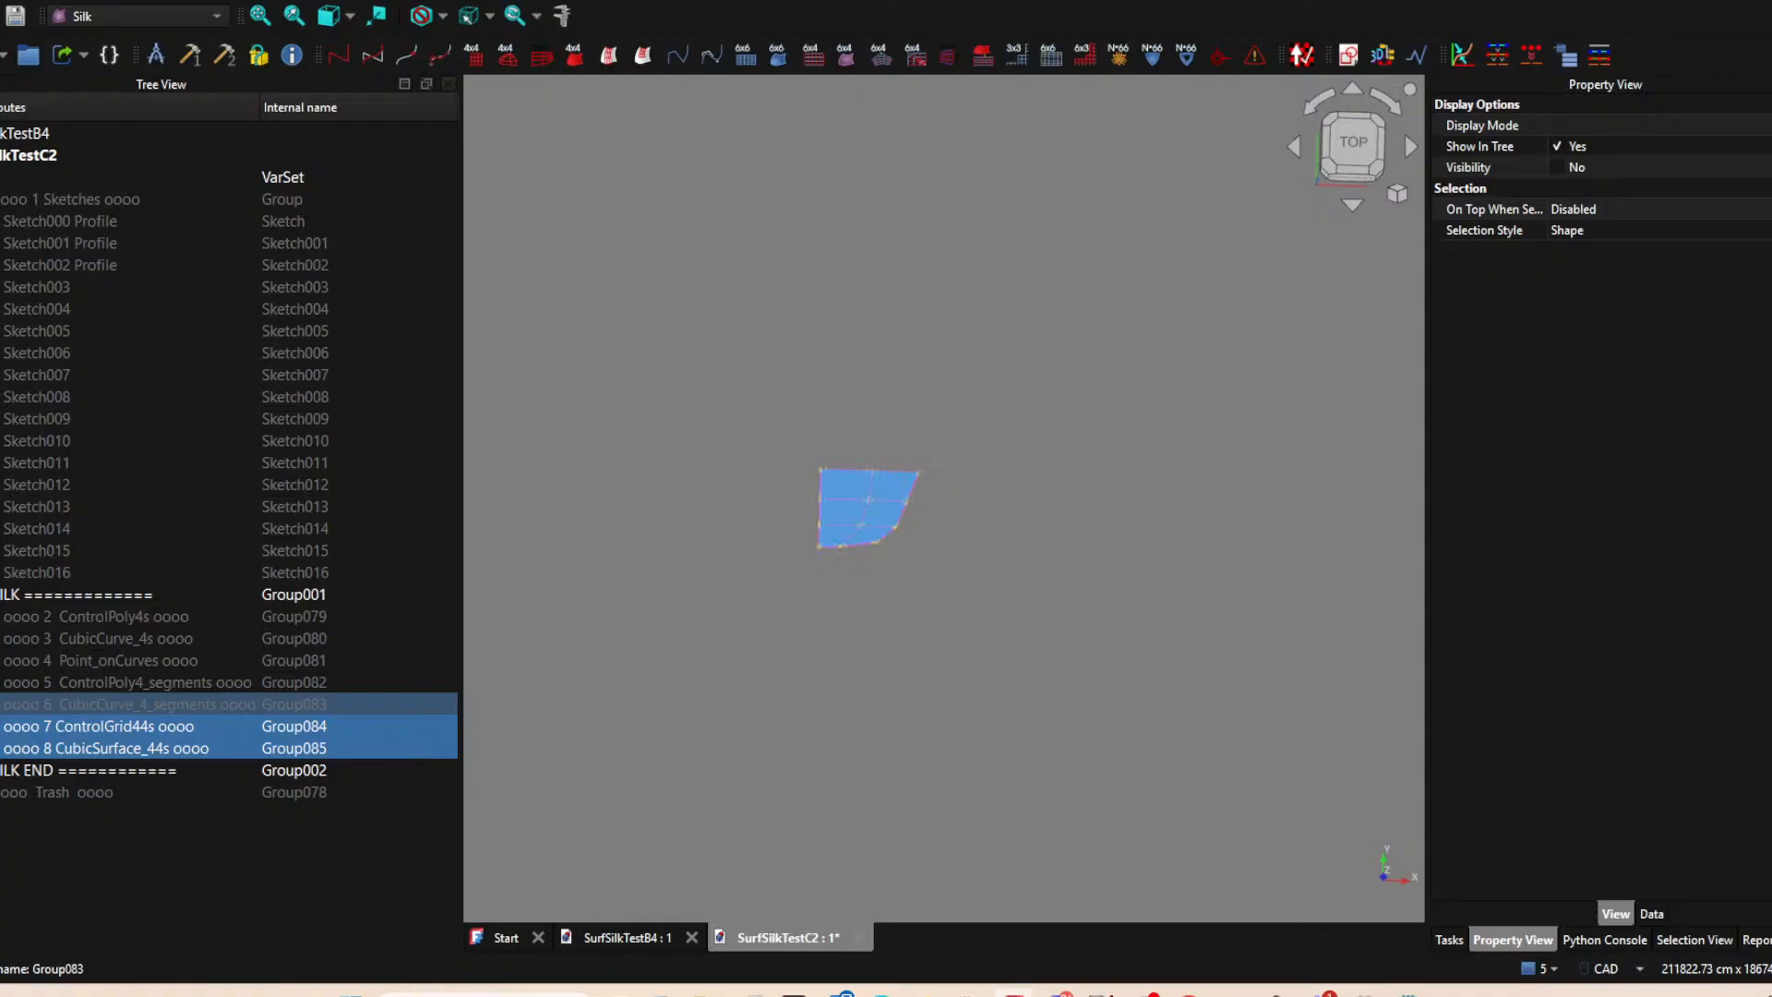
{"action": "left_click", "coordinate": [1, 704]}
{"action": "middle_click_drag", "start_coordinate": [972, 644], "coordinate": [969, 600]}
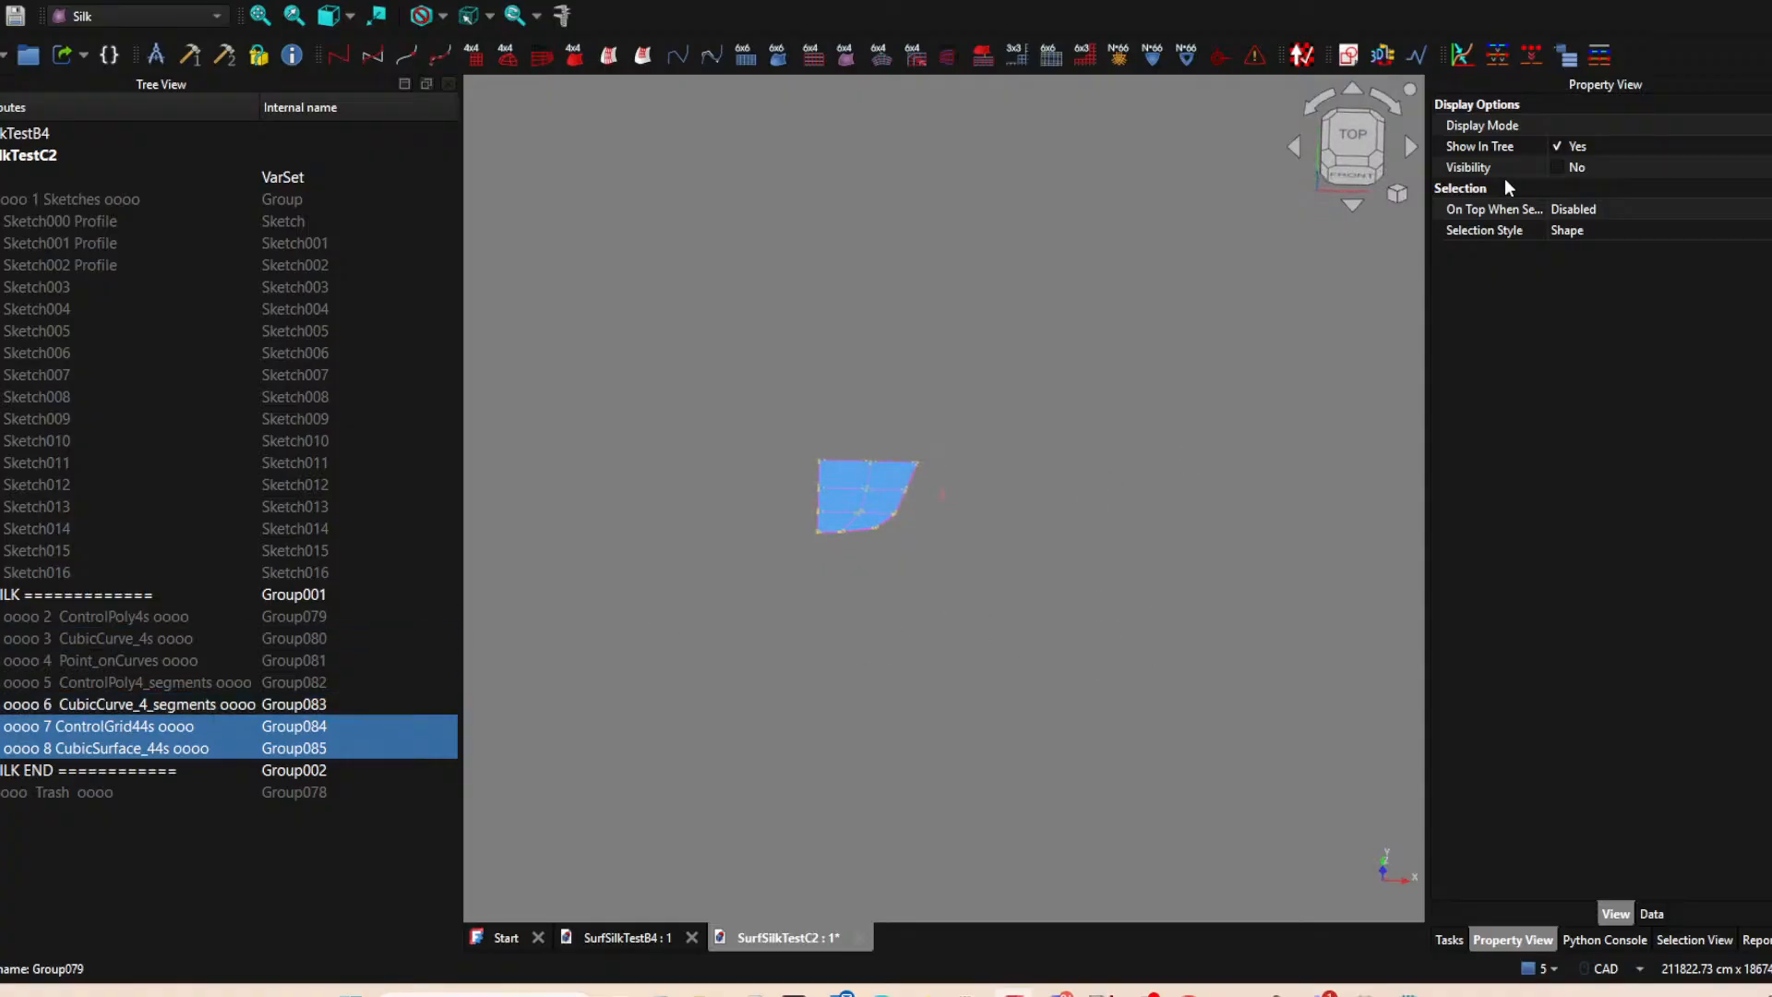
{"action": "left_click", "coordinate": [1352, 137]}
{"action": "scroll", "coordinate": [875, 565], "scroll_direction": "up", "scroll_amount": 6}
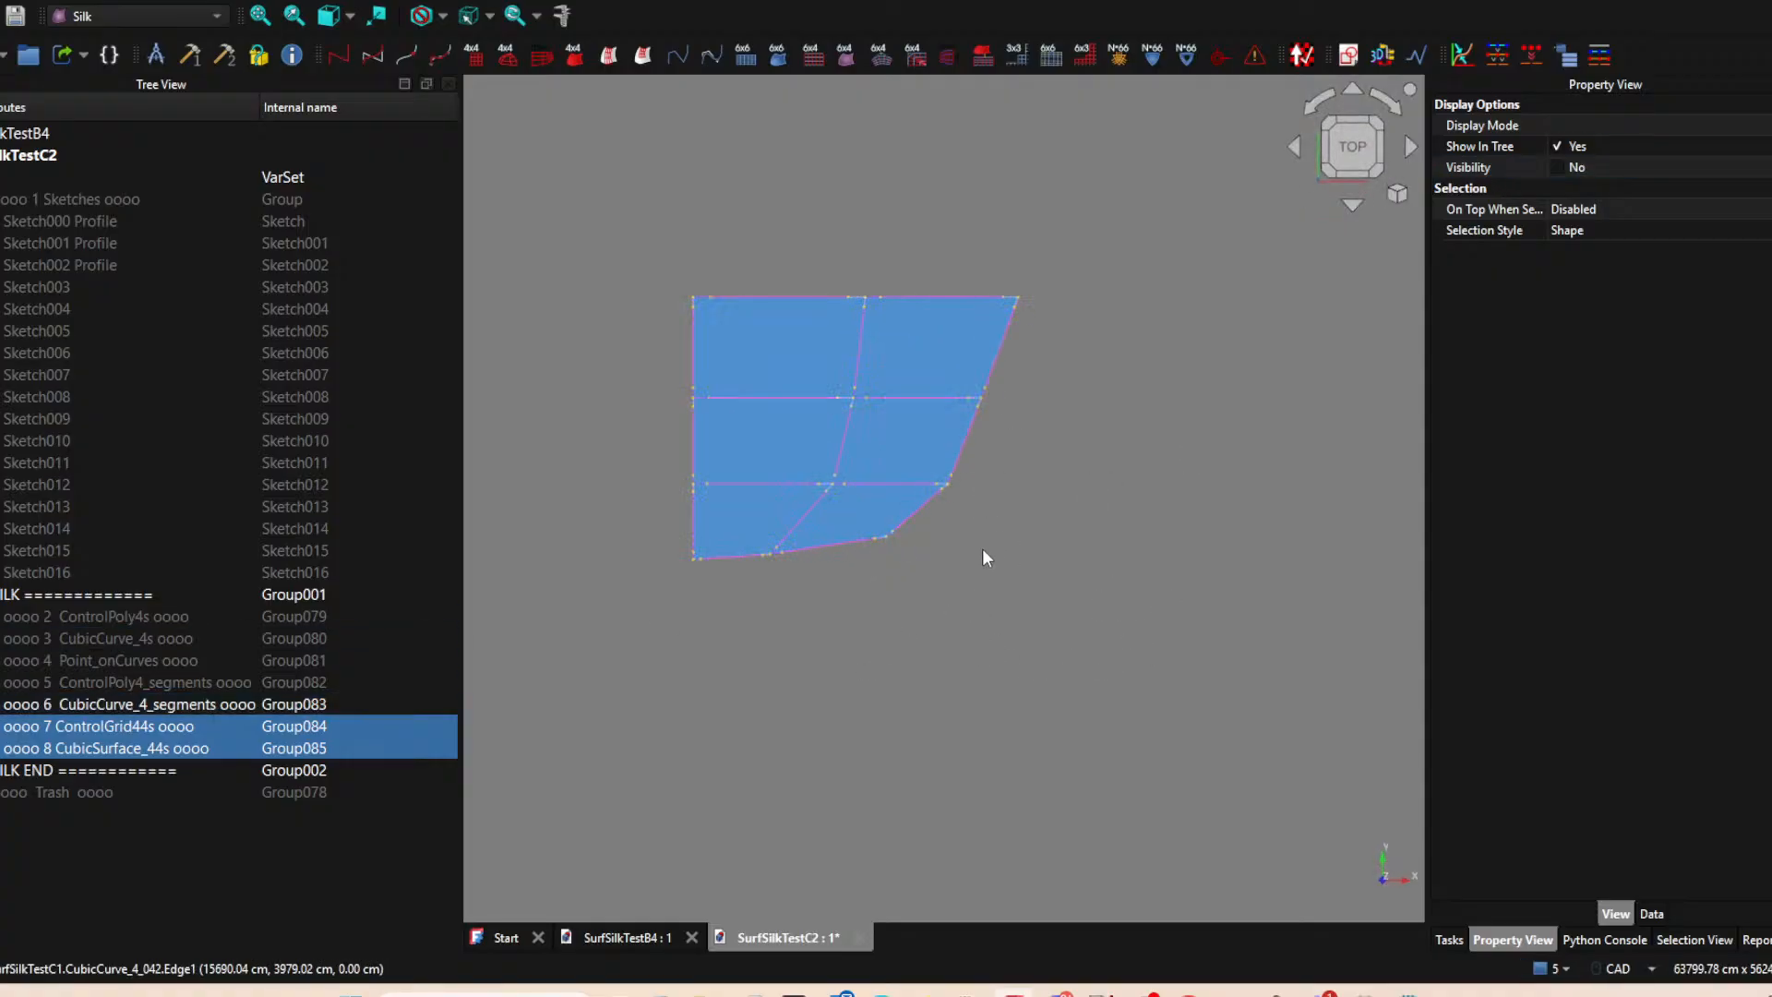
Inspect the nose corner patches, hide the ControlGrid44s and CubicSurface_44s groups, and return the view to the top.
{"action": "scroll", "coordinate": [972, 551], "scroll_direction": "up", "scroll_amount": 5}
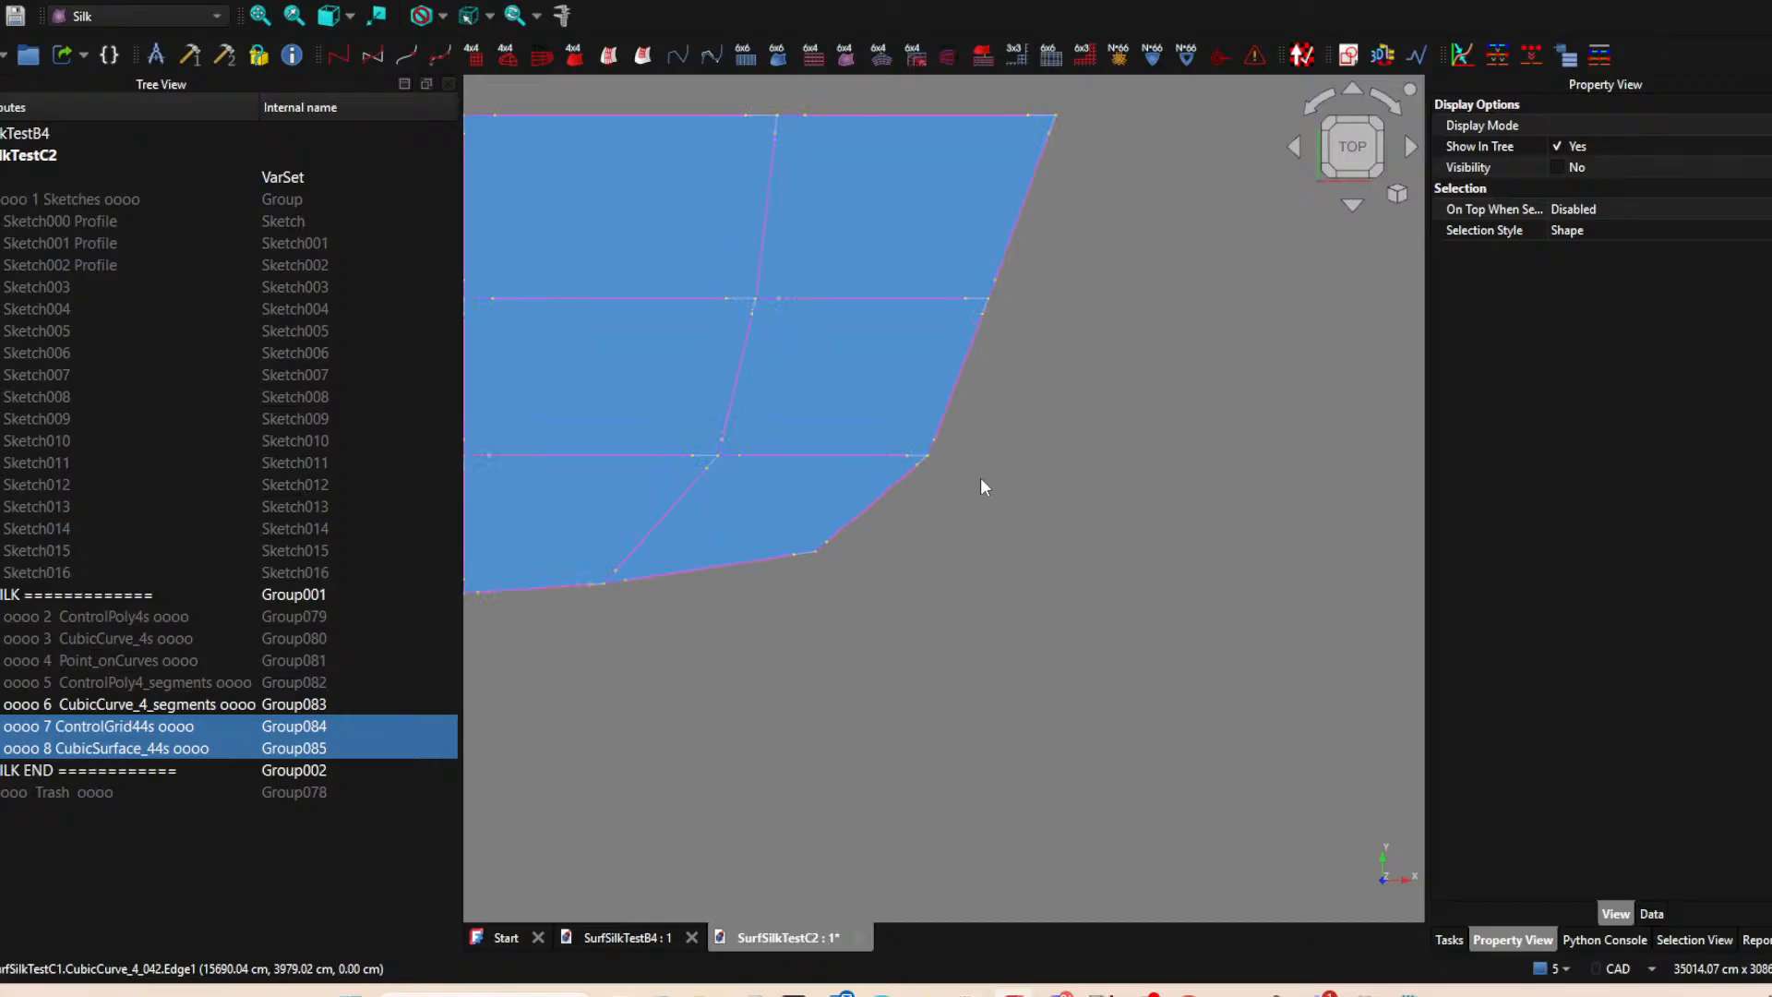
{"action": "middle_click_drag", "start_coordinate": [989, 462], "coordinate": [1080, 653]}
{"action": "scroll", "coordinate": [1108, 574], "scroll_direction": "down", "scroll_amount": 2}
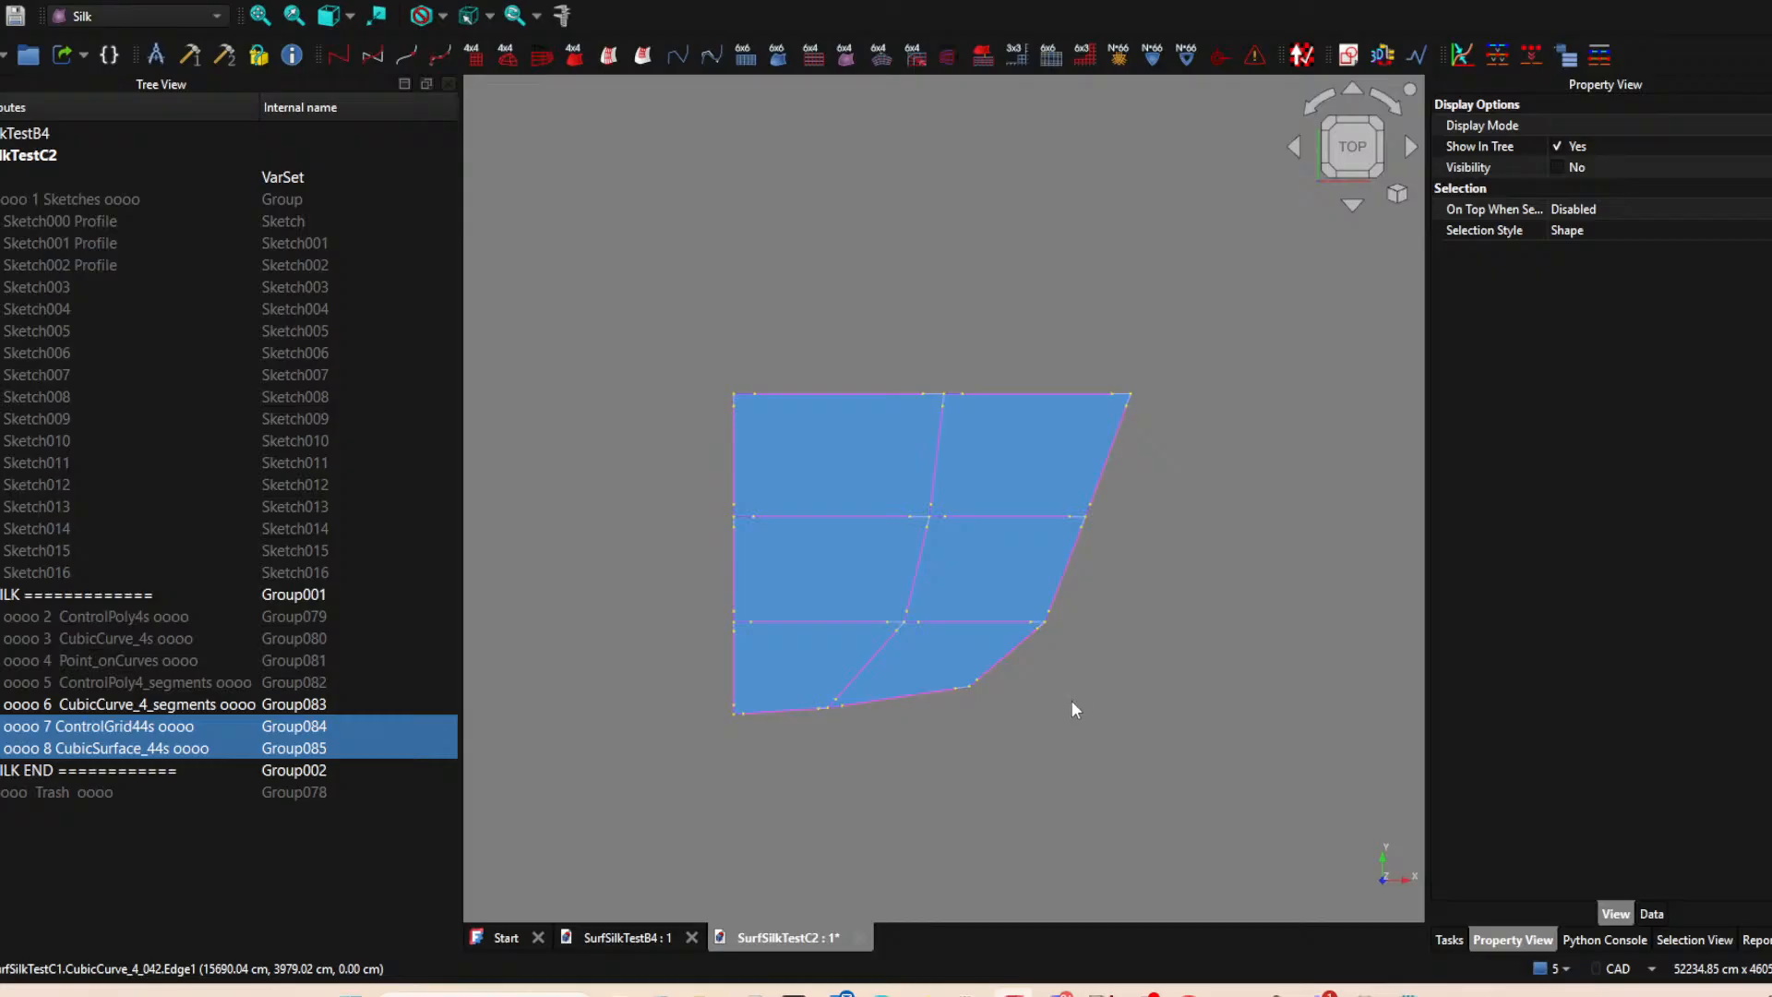
{"action": "middle_click_drag", "start_coordinate": [964, 751], "coordinate": [1043, 671]}
{"action": "middle_click_drag", "start_coordinate": [1111, 588], "coordinate": [910, 698]}
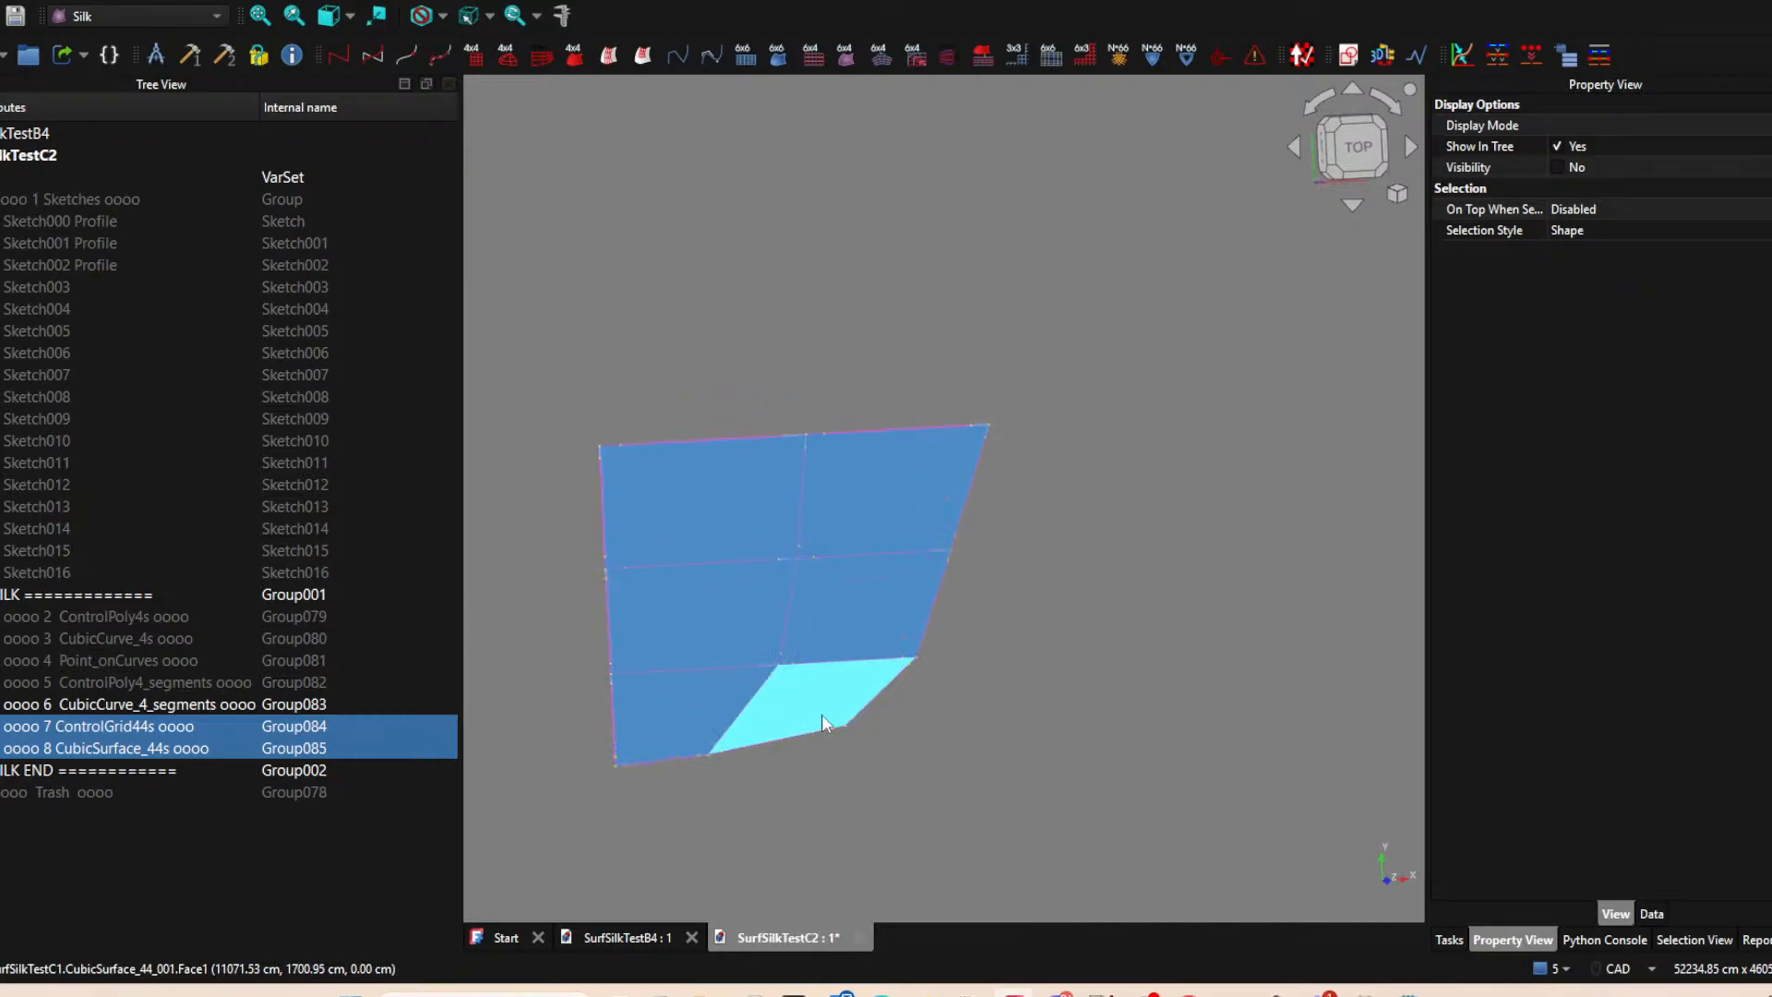
{"action": "scroll", "coordinate": [859, 733], "scroll_direction": "up", "scroll_amount": 3}
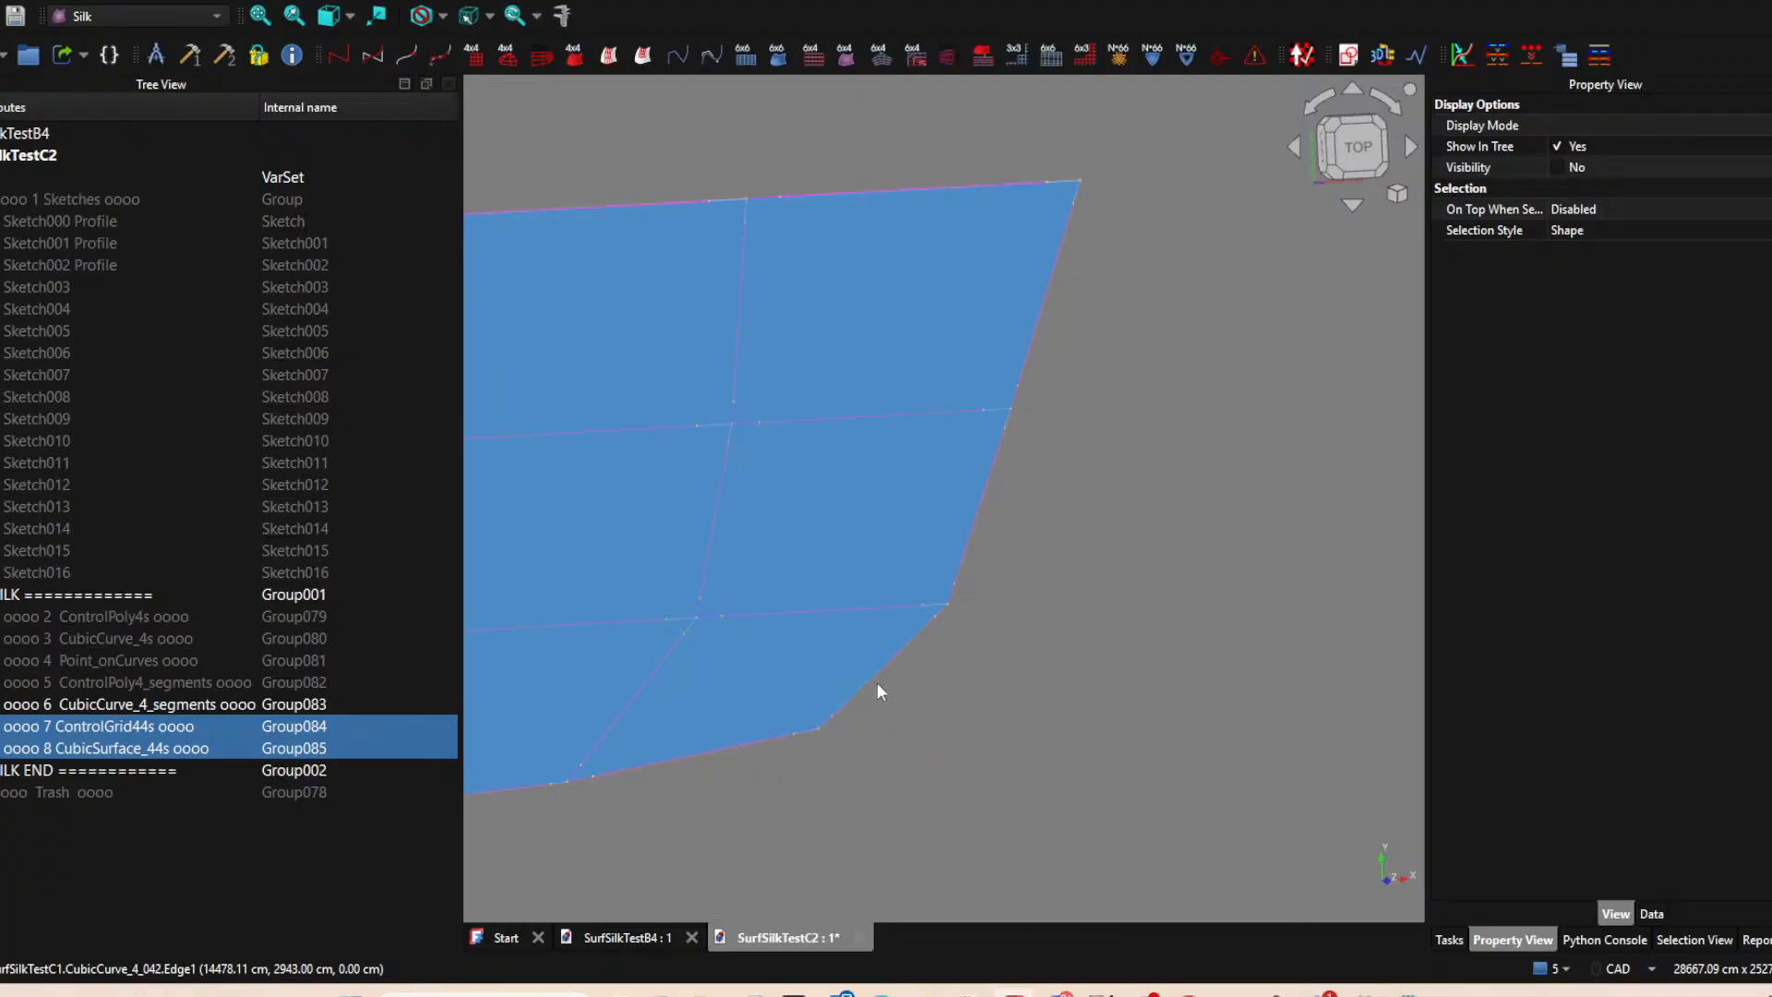
{"action": "left_click", "coordinate": [1088, 674]}
{"action": "scroll", "coordinate": [1092, 663], "scroll_direction": "down", "scroll_amount": 1}
{"action": "middle_click_drag", "start_coordinate": [996, 741], "coordinate": [1065, 681]}
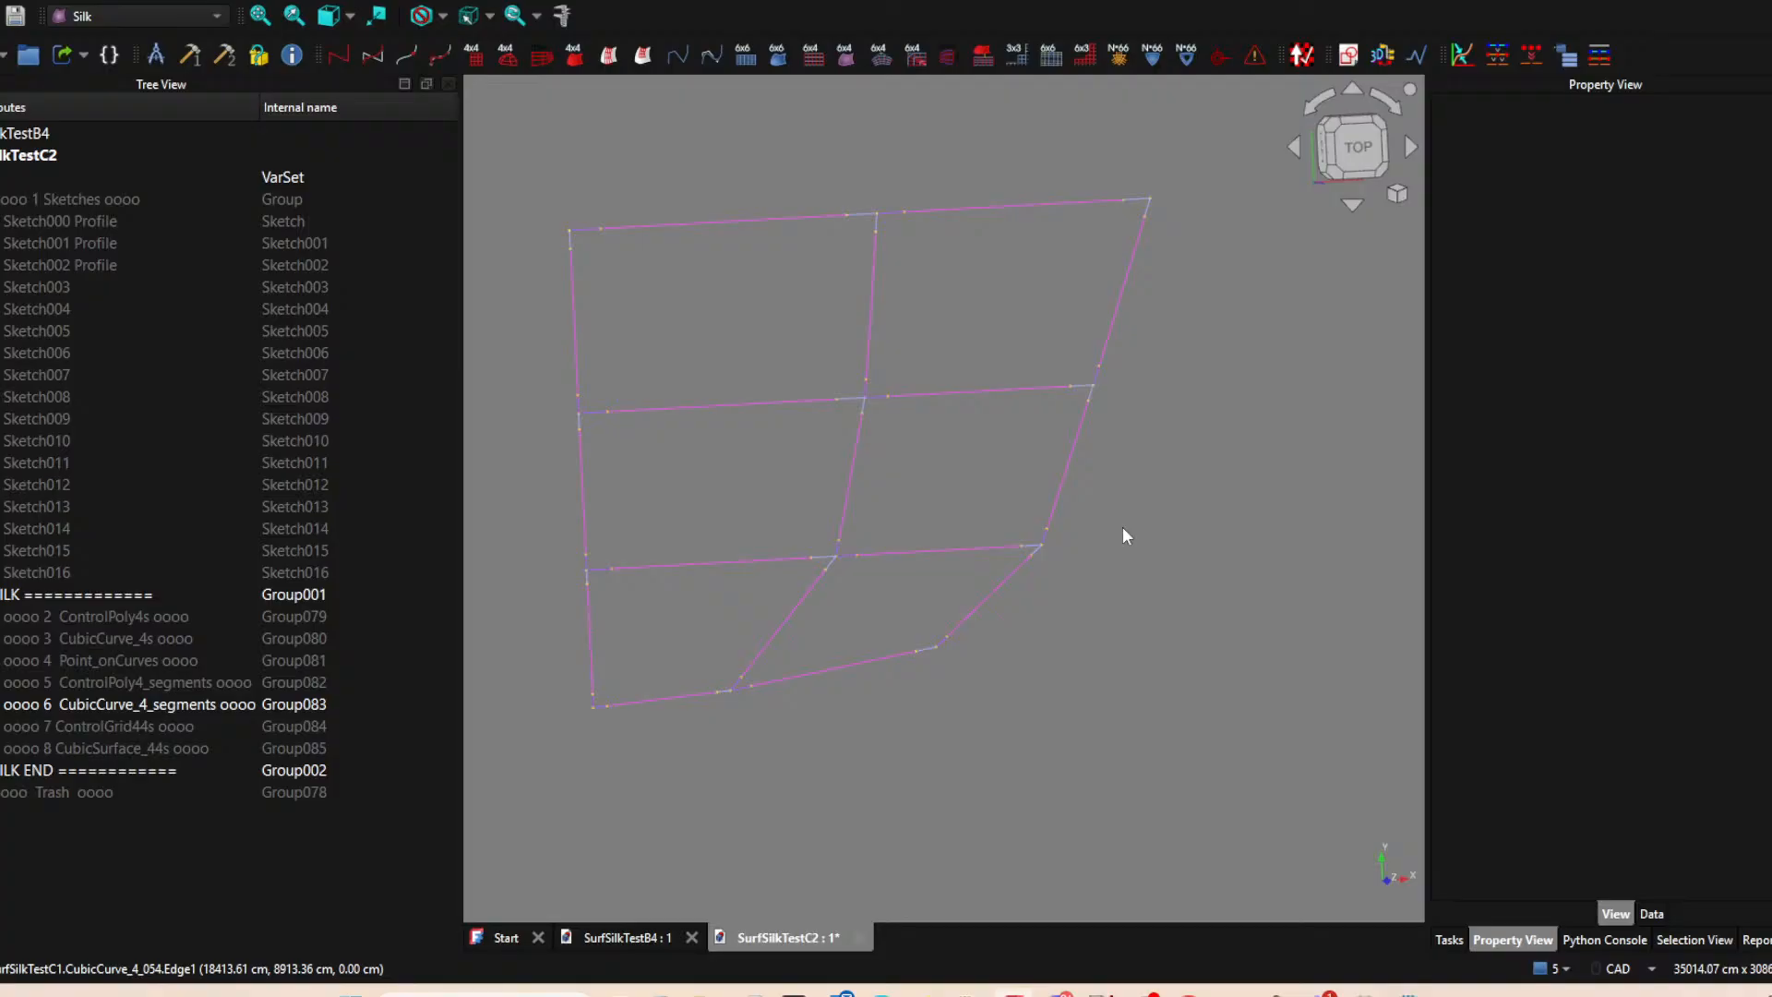
{"action": "left_click", "coordinate": [1351, 152]}
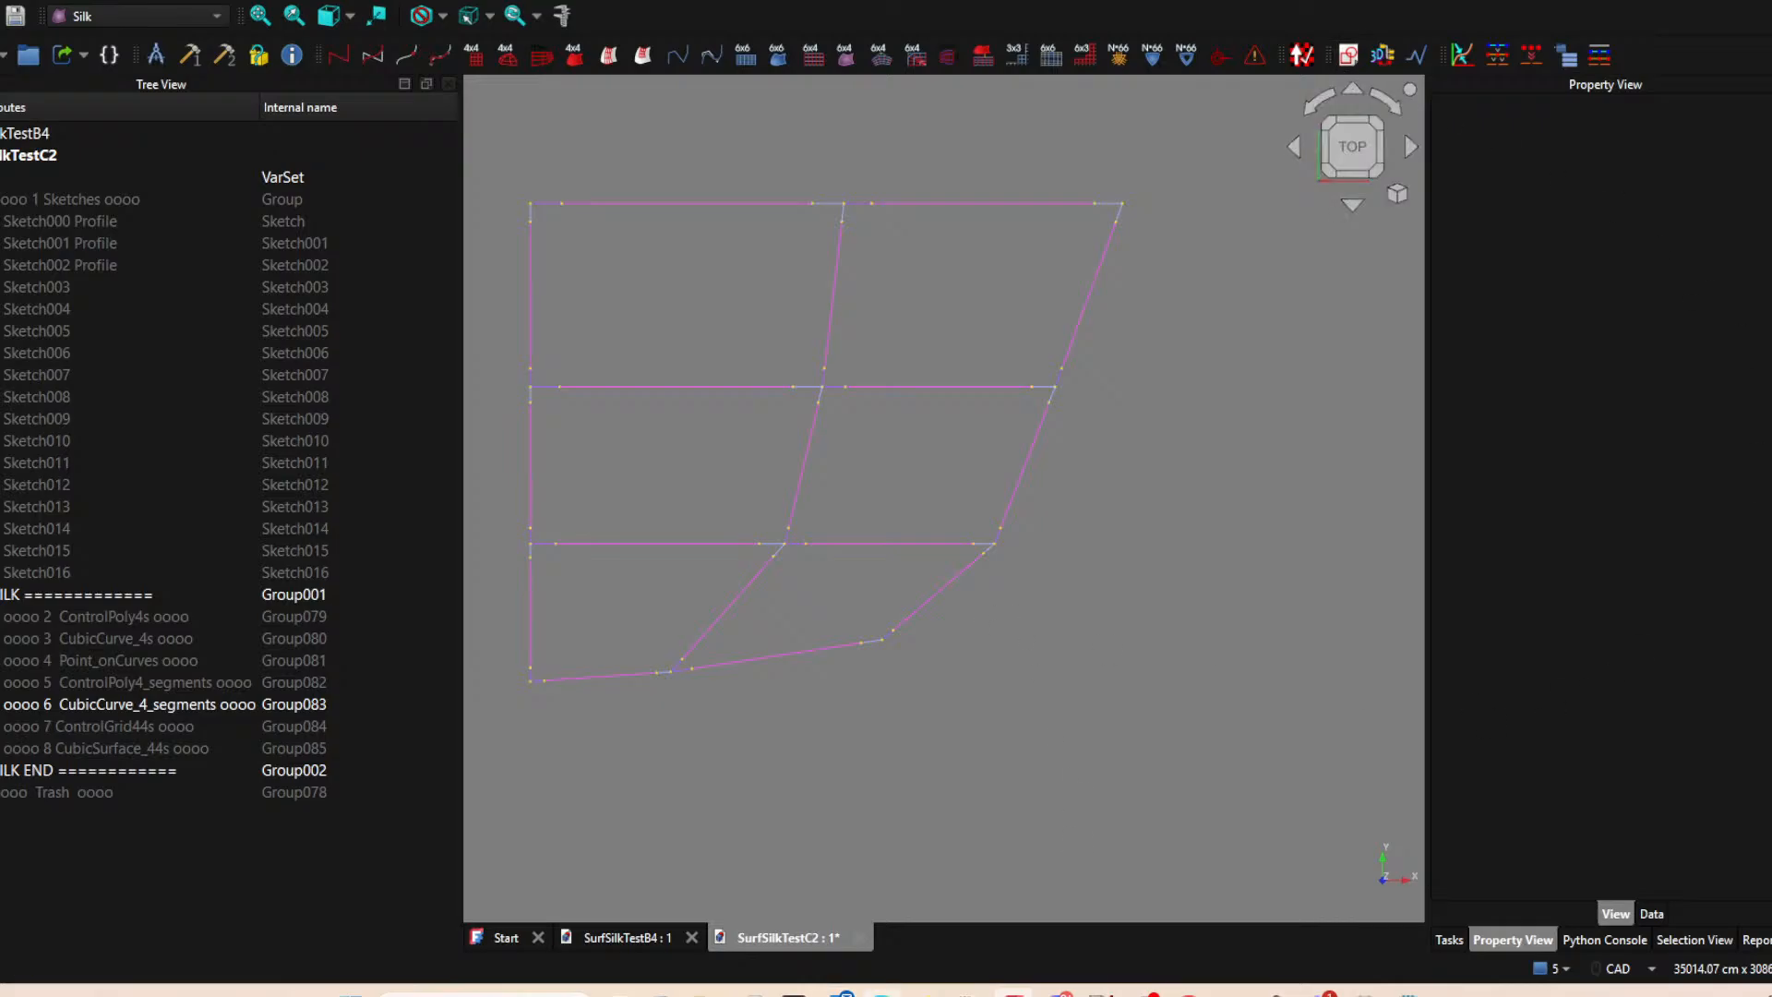
Capture a Snipping Tool screenshot of the whole network of segment curves in the top view.
{"action": "left_click", "coordinate": [967, 994]}
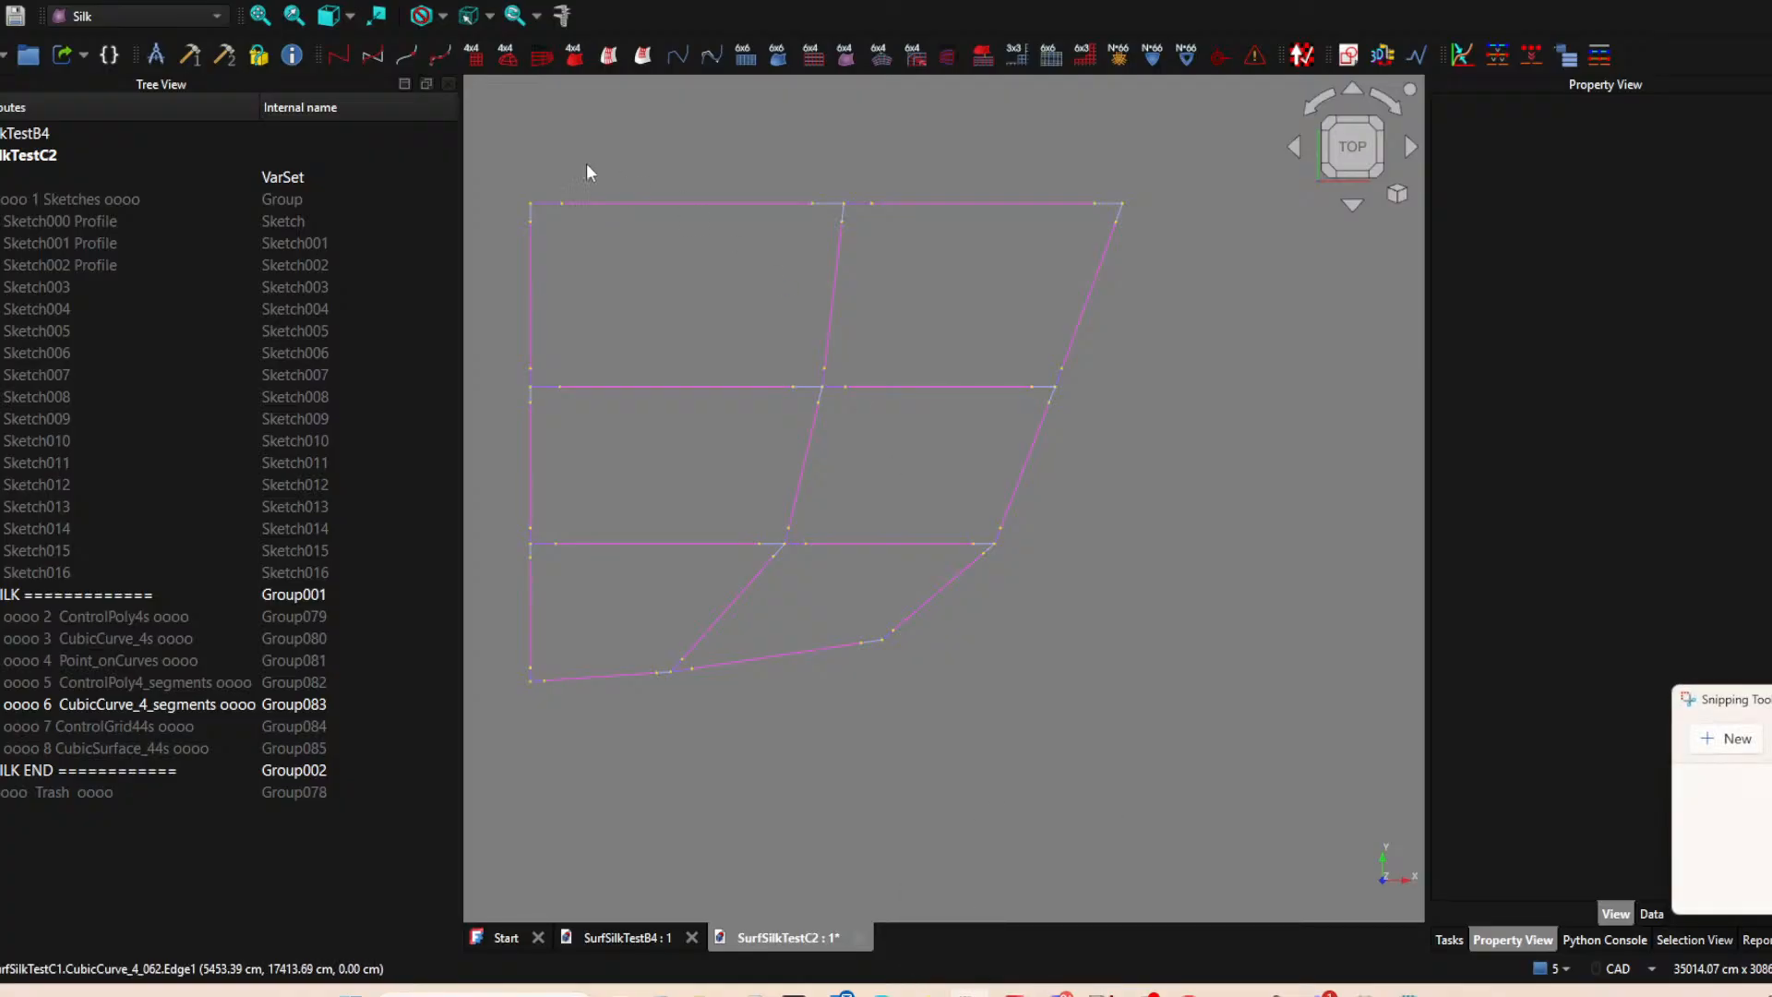
{"action": "left_click", "coordinate": [1708, 743]}
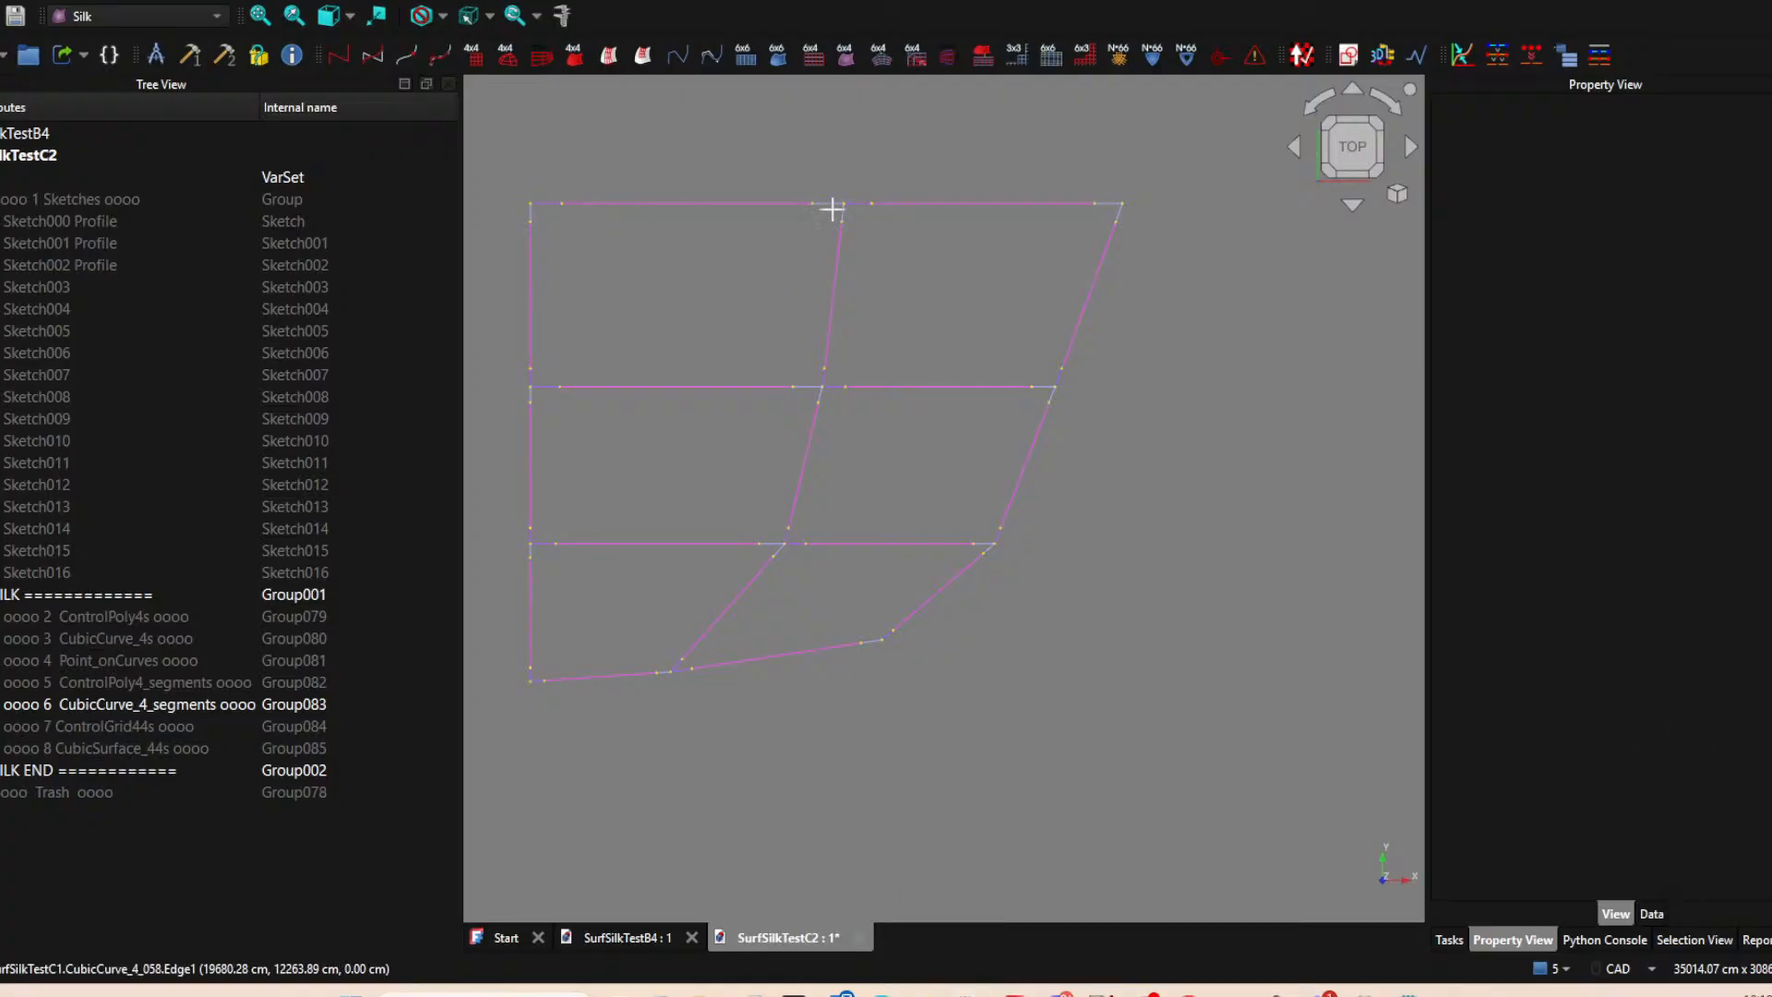
{"action": "left_click_drag", "start_coordinate": [496, 146], "coordinate": [1166, 769]}
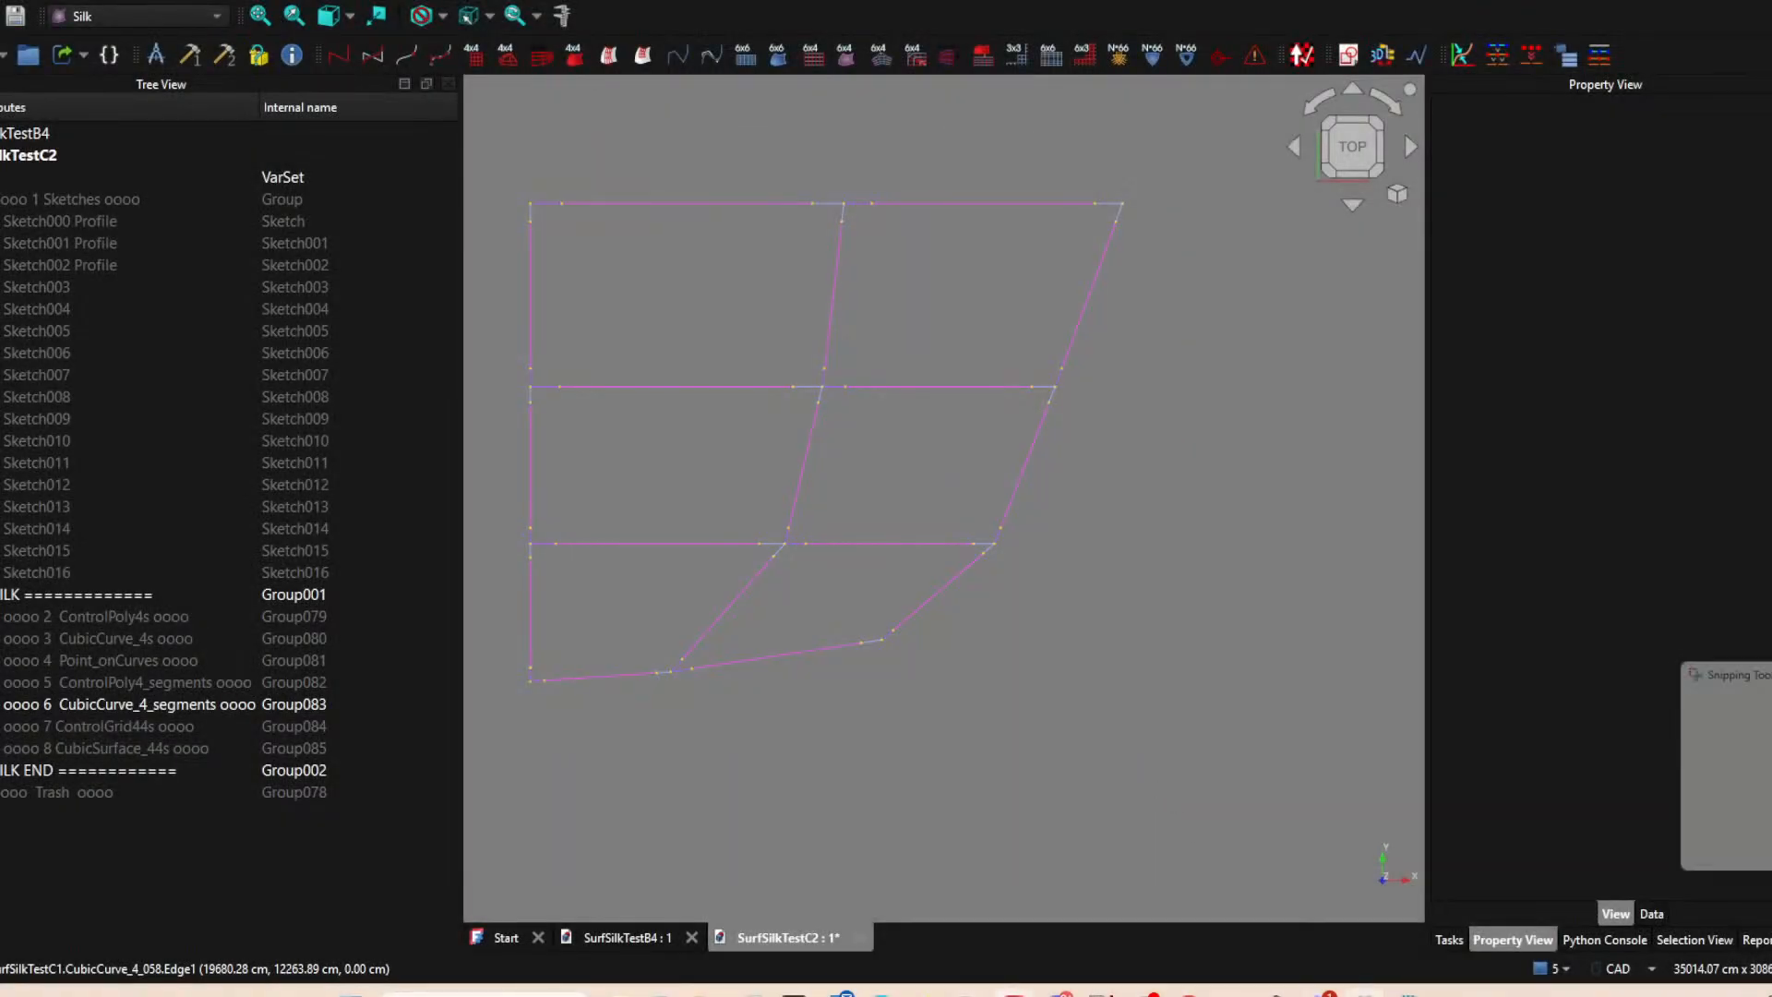
Switch to SilkGeometrySurfboardApplied.svg in Inkscape and paste the screenshot onto the canvas near the nose diagrams.
{"action": "mouse_move", "coordinate": [1274, 993]}
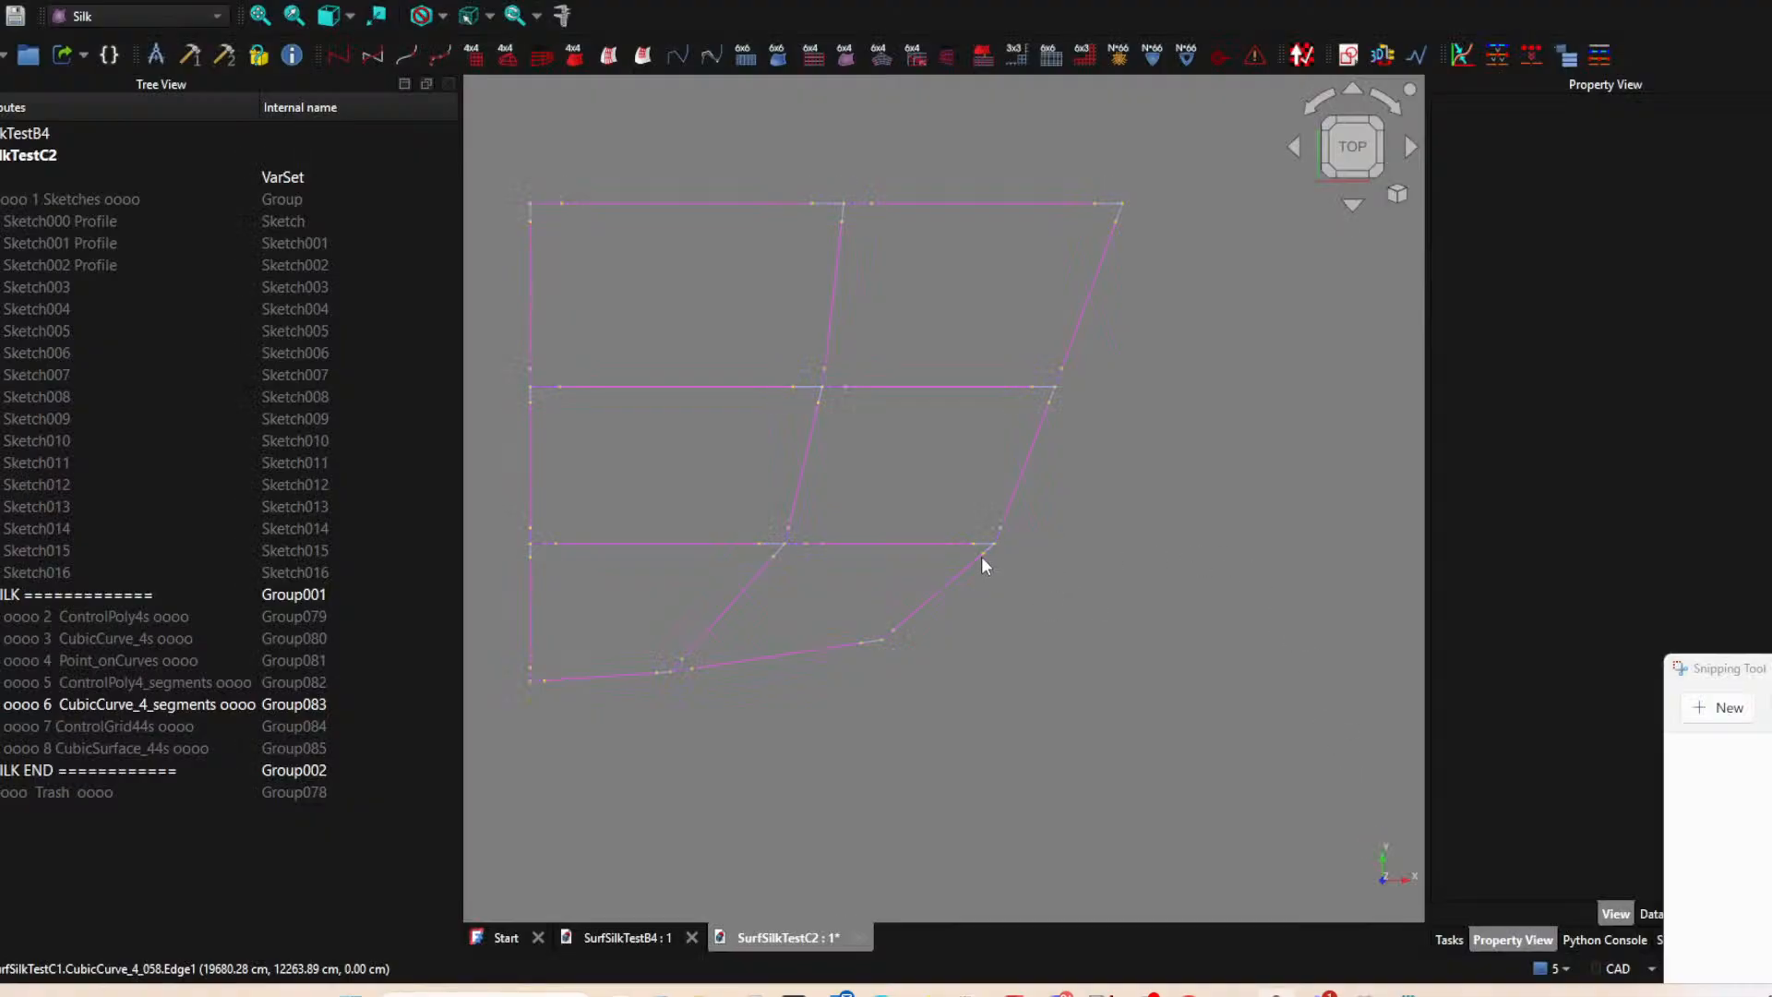
{"action": "left_click_drag", "start_coordinate": [50, 51], "coordinate": [1235, 207]}
{"action": "double_click", "coordinate": [1233, 206]}
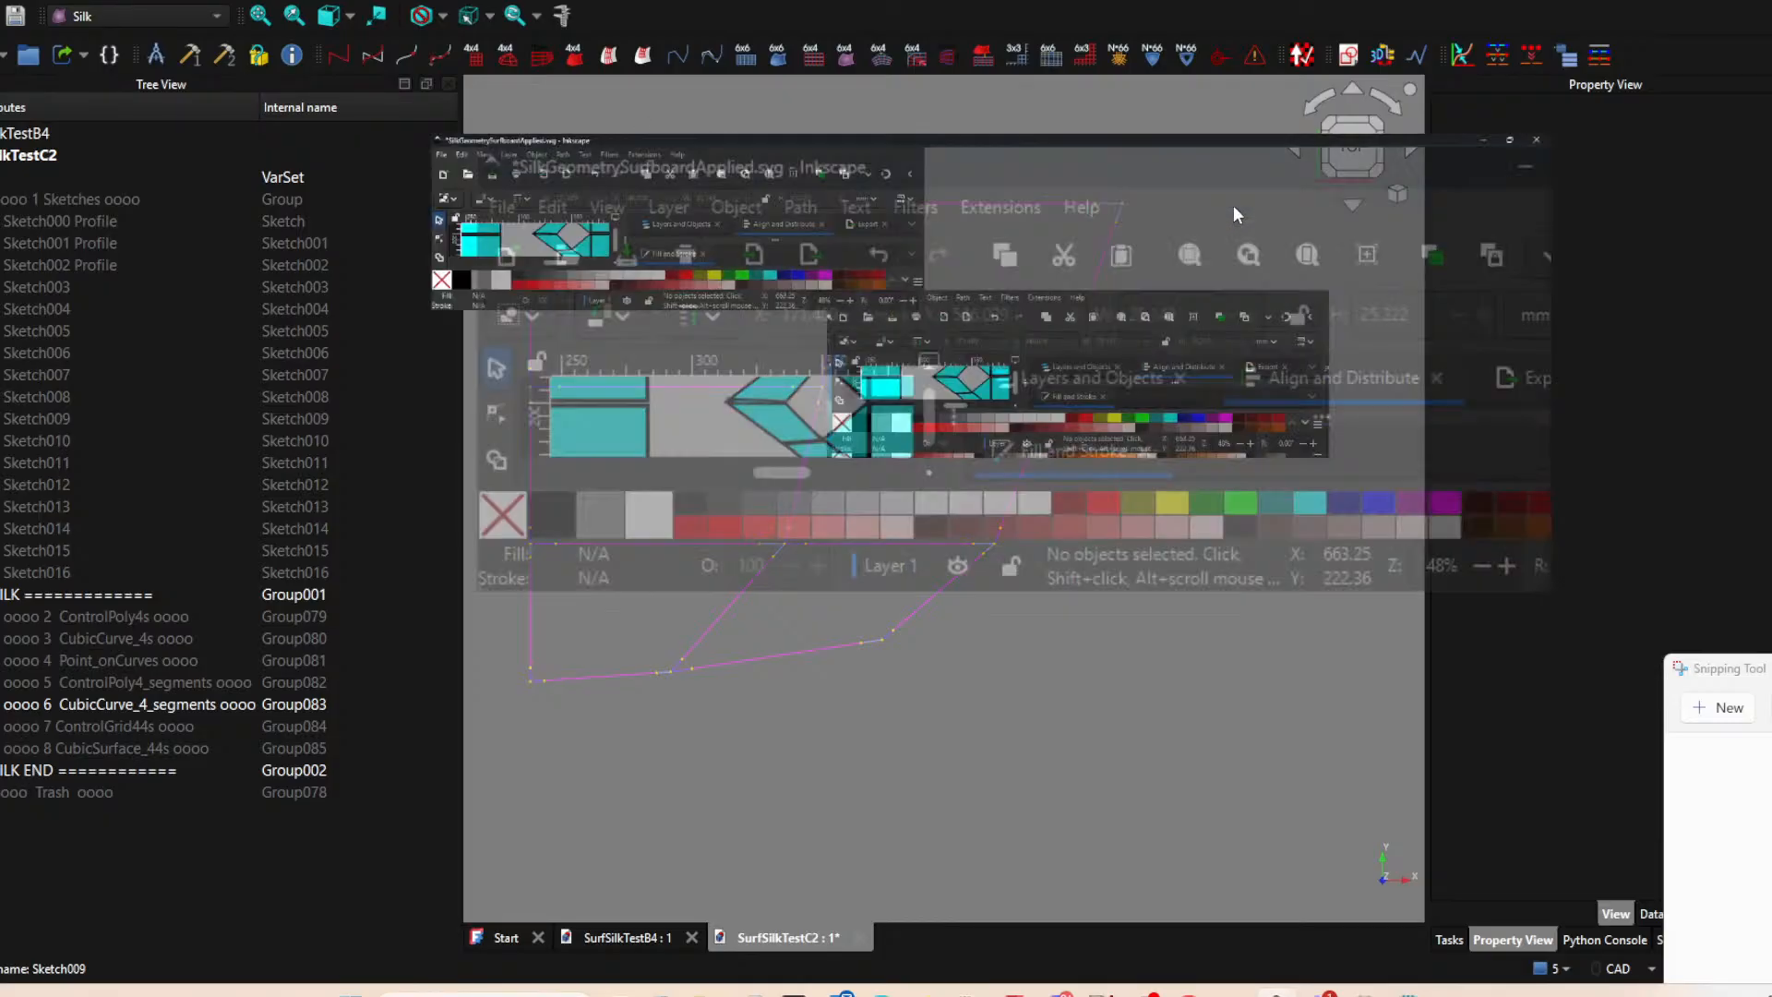
{"action": "scroll", "coordinate": [1108, 452], "scroll_direction": "down", "scroll_amount": 5}
{"action": "key", "text": "ctrl+v"}
{"action": "scroll", "coordinate": [775, 524], "scroll_direction": "down", "scroll_amount": 2, "text": "ctrl"}
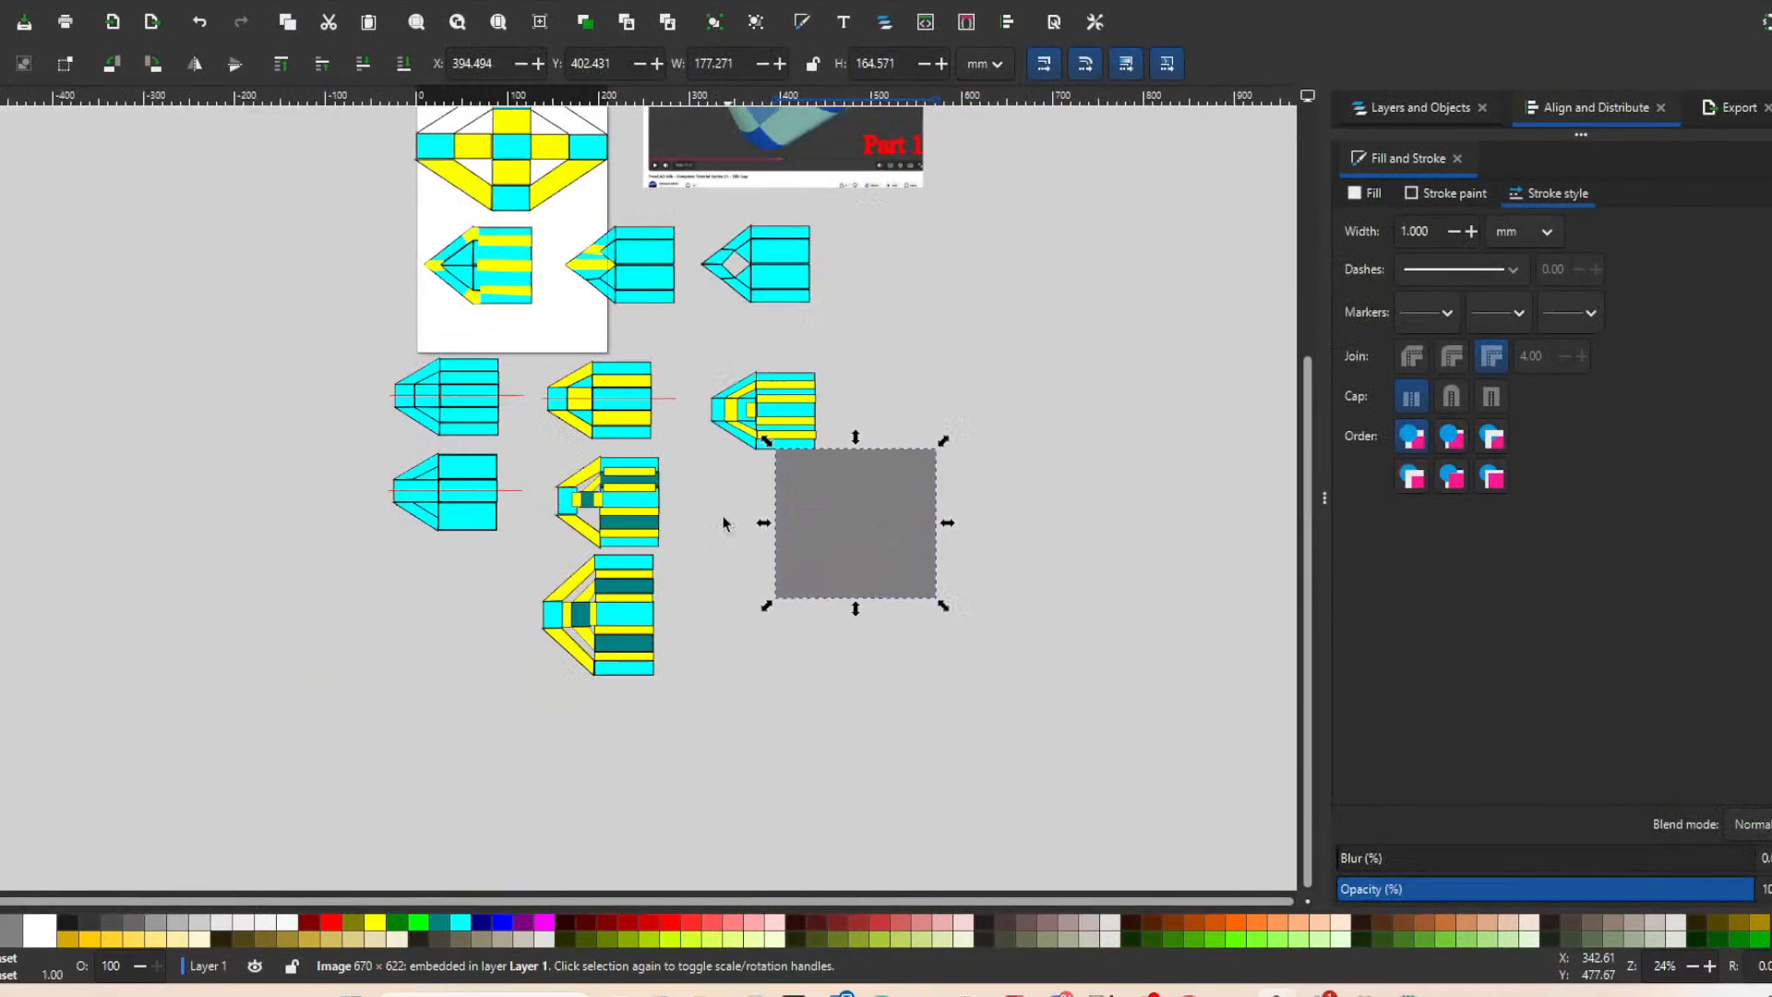
Enlarge the pasted screenshot to about 382 by 355 mm and place it in the free area beside the lowest nose diagrams.
{"action": "scroll", "coordinate": [736, 523], "scroll_direction": "down", "scroll_amount": 1, "text": "ctrl"}
{"action": "scroll", "coordinate": [886, 586], "scroll_direction": "up", "scroll_amount": 2, "text": "ctrl"}
{"action": "left_click_drag", "start_coordinate": [884, 598], "coordinate": [1135, 872]}
{"action": "scroll", "coordinate": [993, 490], "scroll_direction": "down", "scroll_amount": 4}
{"action": "left_click_drag", "start_coordinate": [988, 495], "coordinate": [892, 574]}
{"action": "left_click", "coordinate": [1098, 473]}
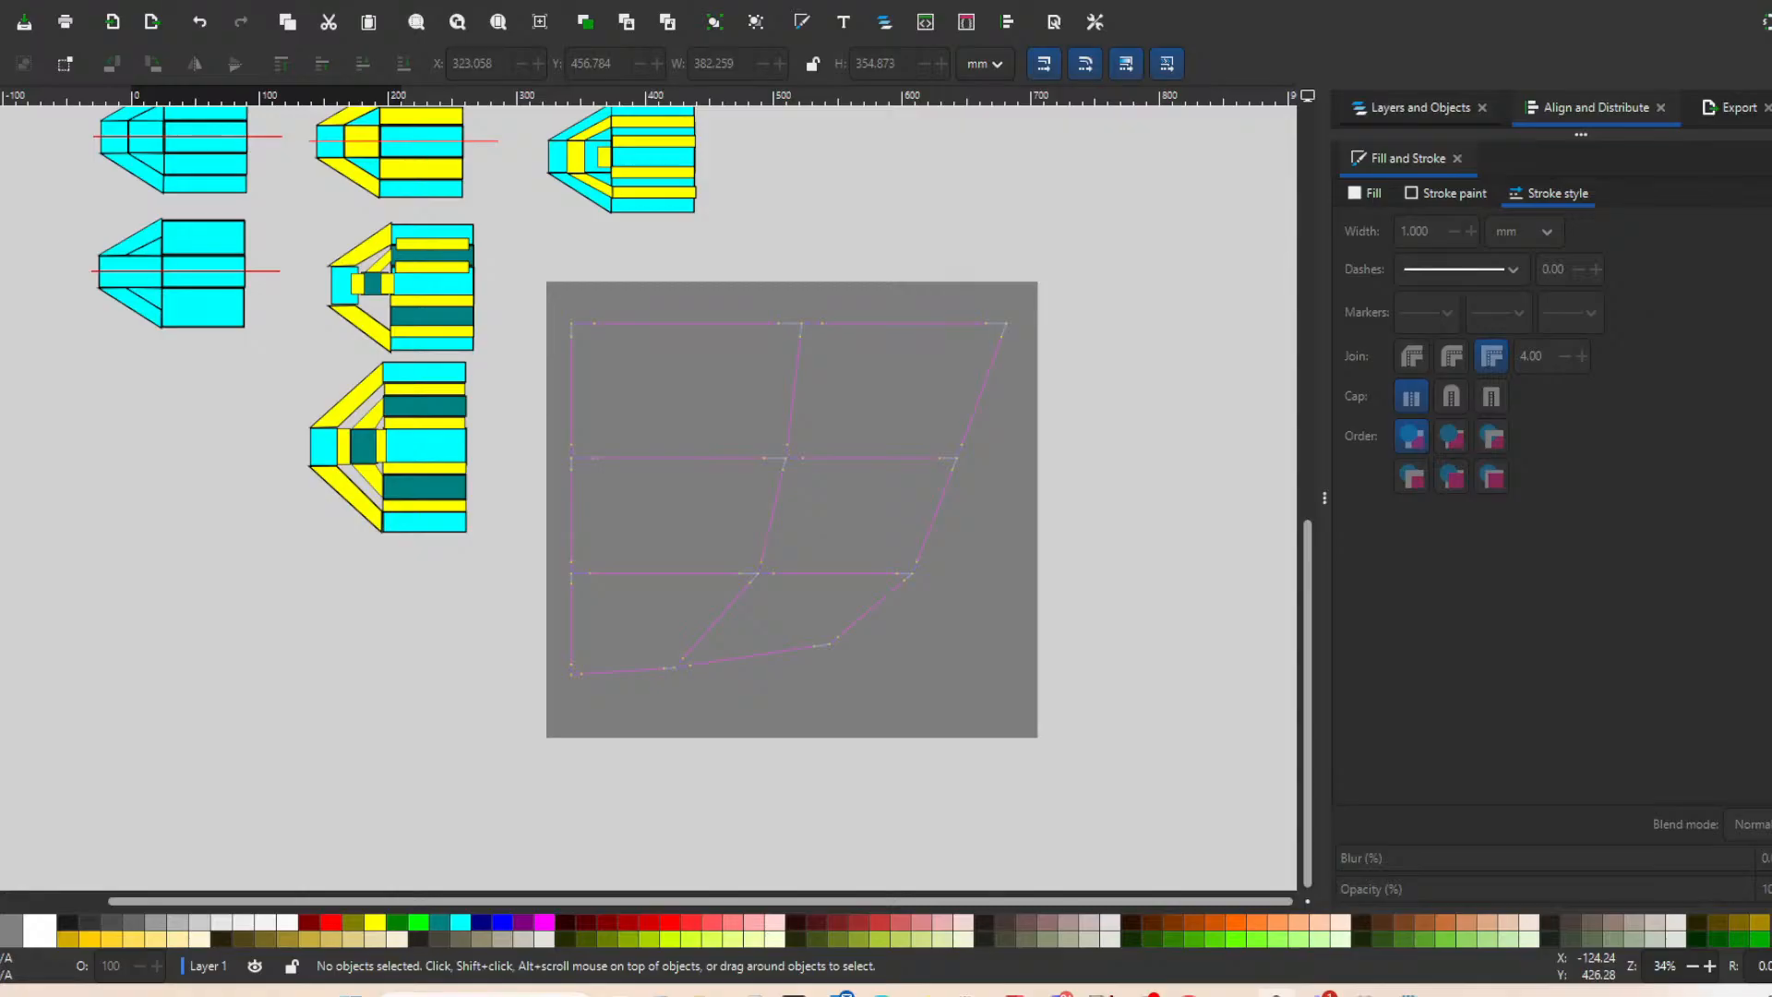
Draw a straight Pen line across the corner cell, from the inner grid intersection to the outer corner of the nose outline.
{"action": "key", "text": "b"}
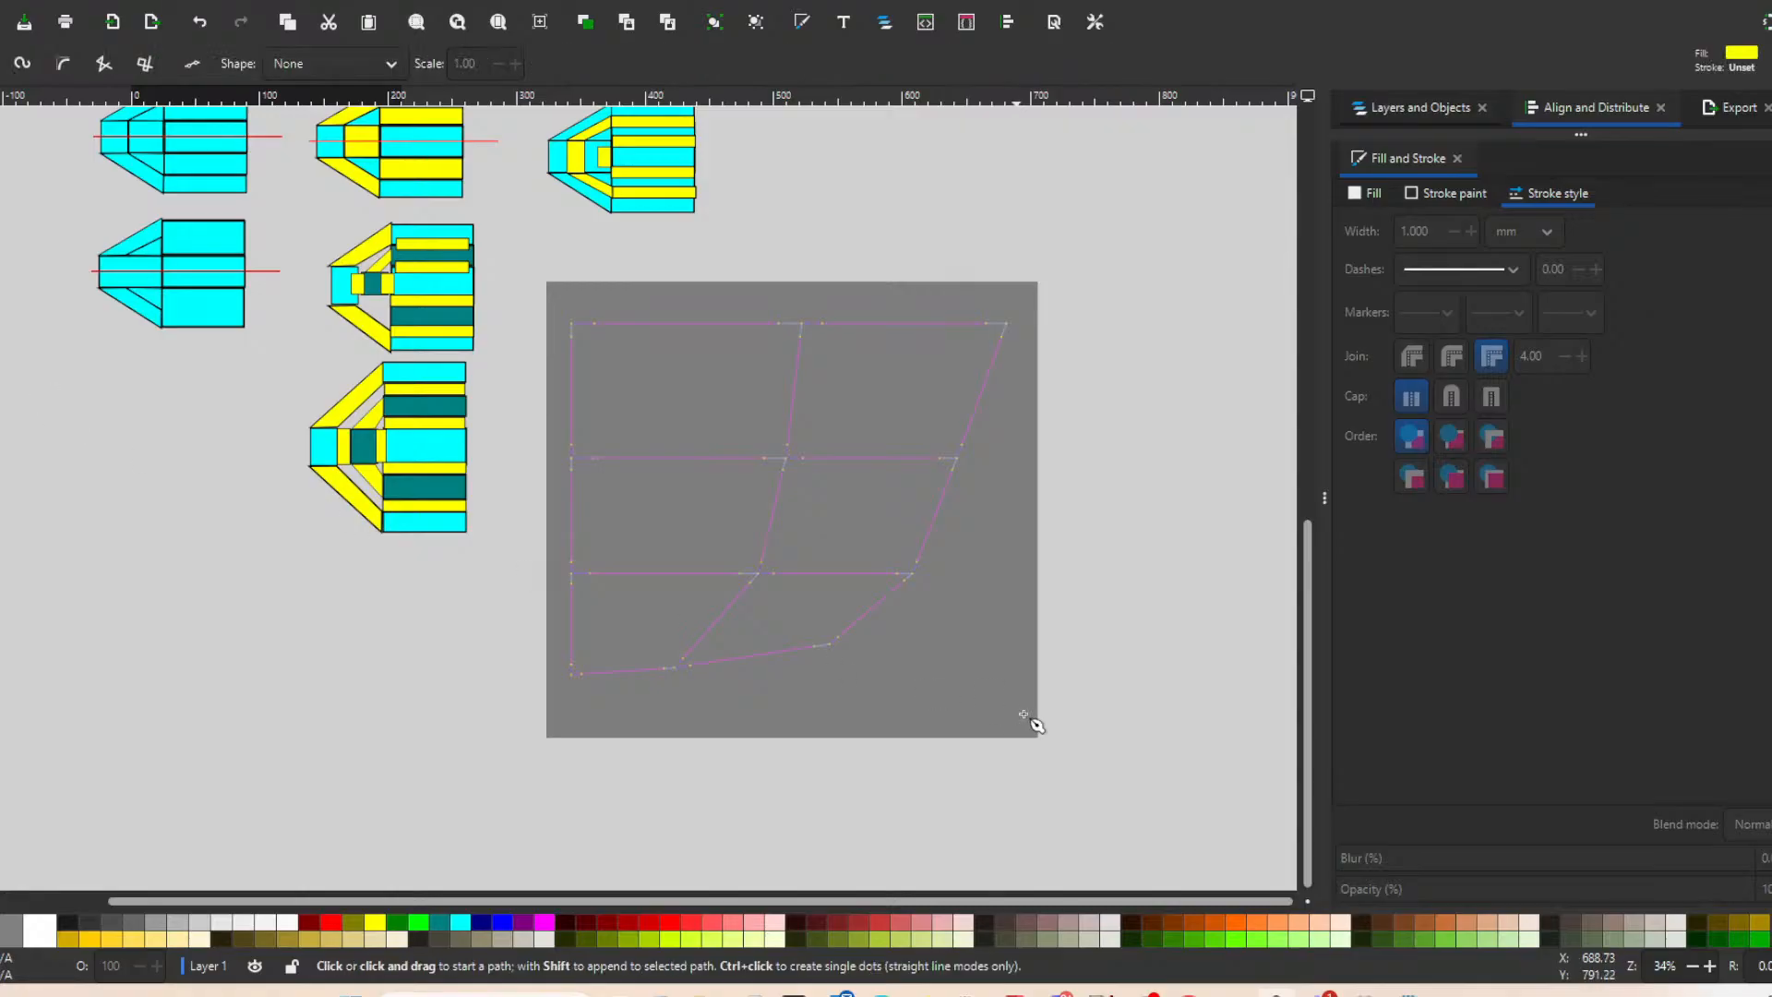
{"action": "left_click", "coordinate": [762, 578]}
{"action": "left_click", "coordinate": [829, 643]}
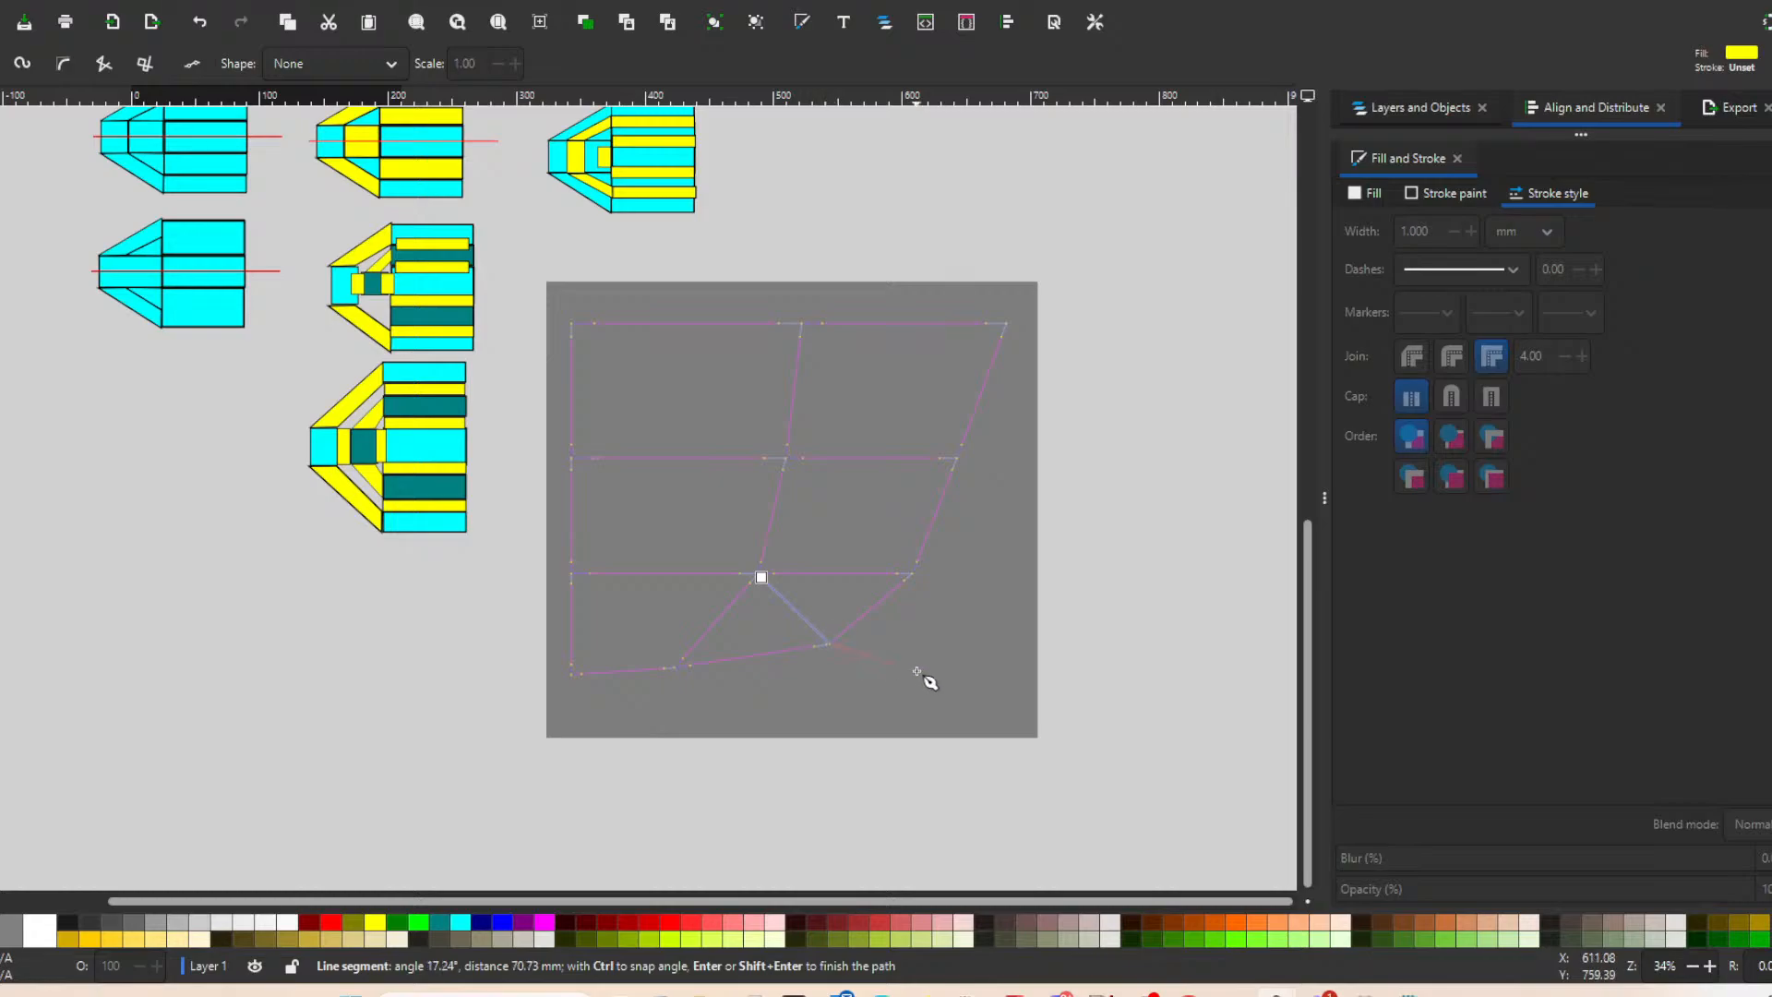
{"action": "key", "text": "Return"}
Move the red diagonal line off the screenshot to the empty canvas beside it.
{"action": "right_click", "coordinate": [997, 582]}
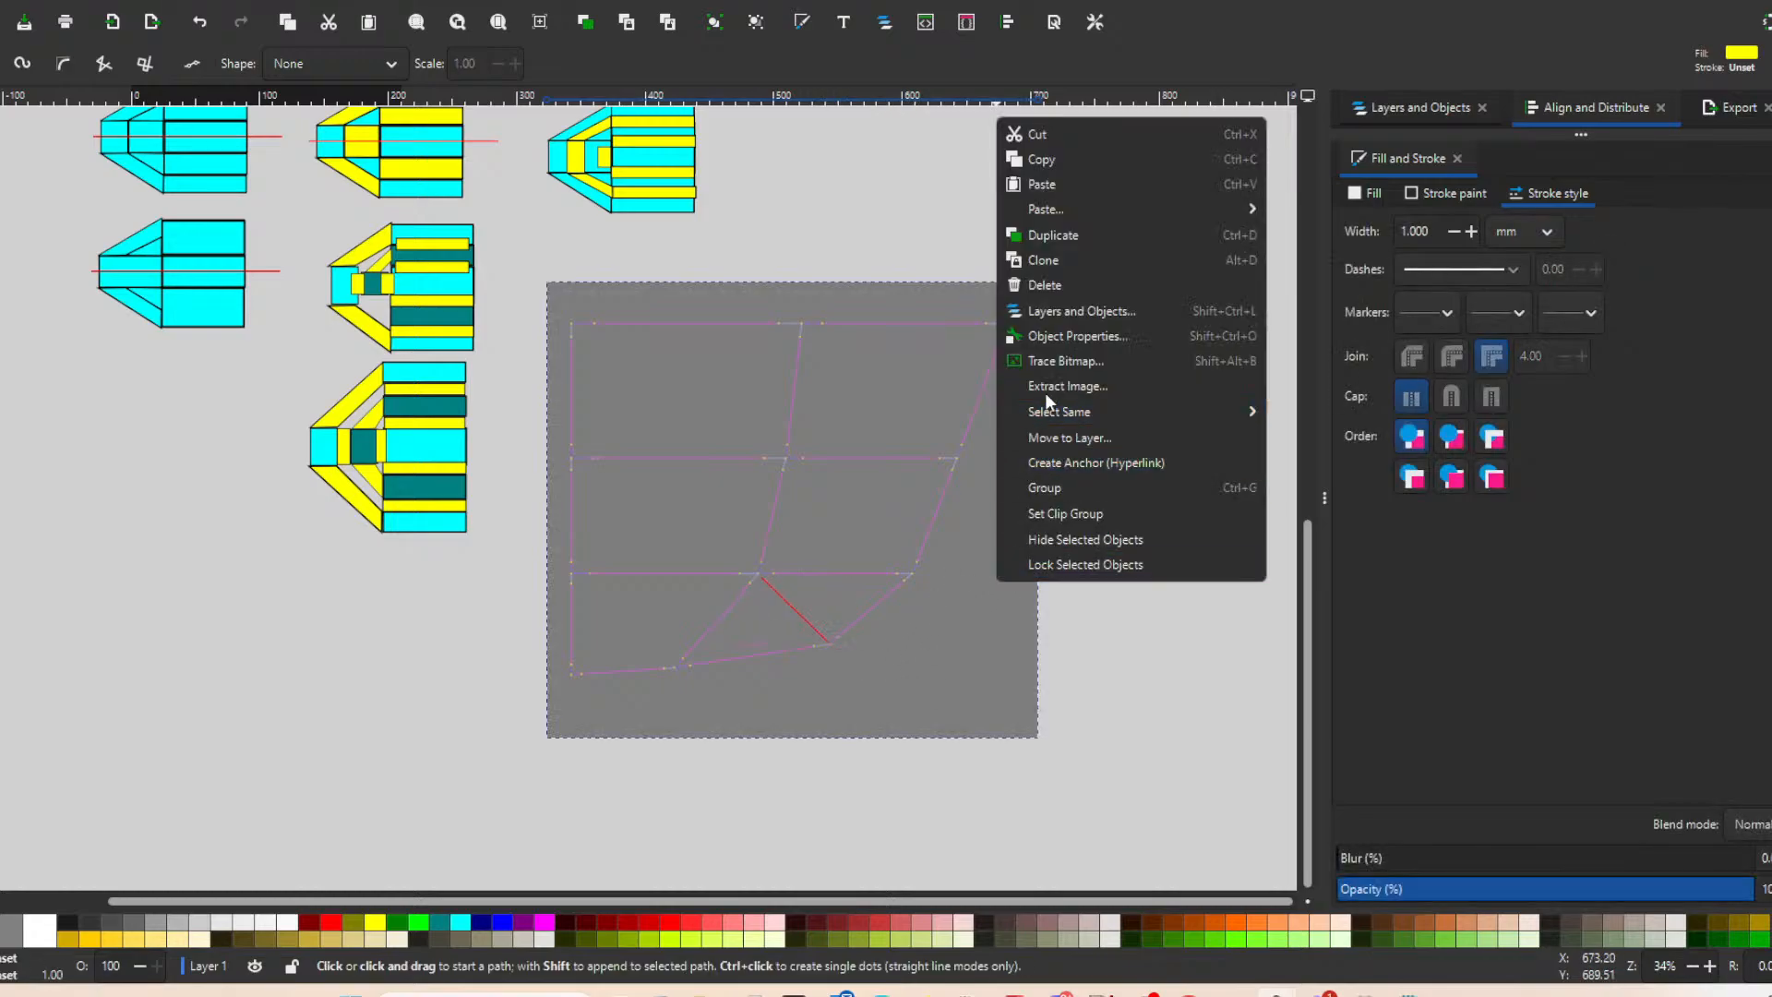
{"action": "left_click", "coordinate": [840, 543]}
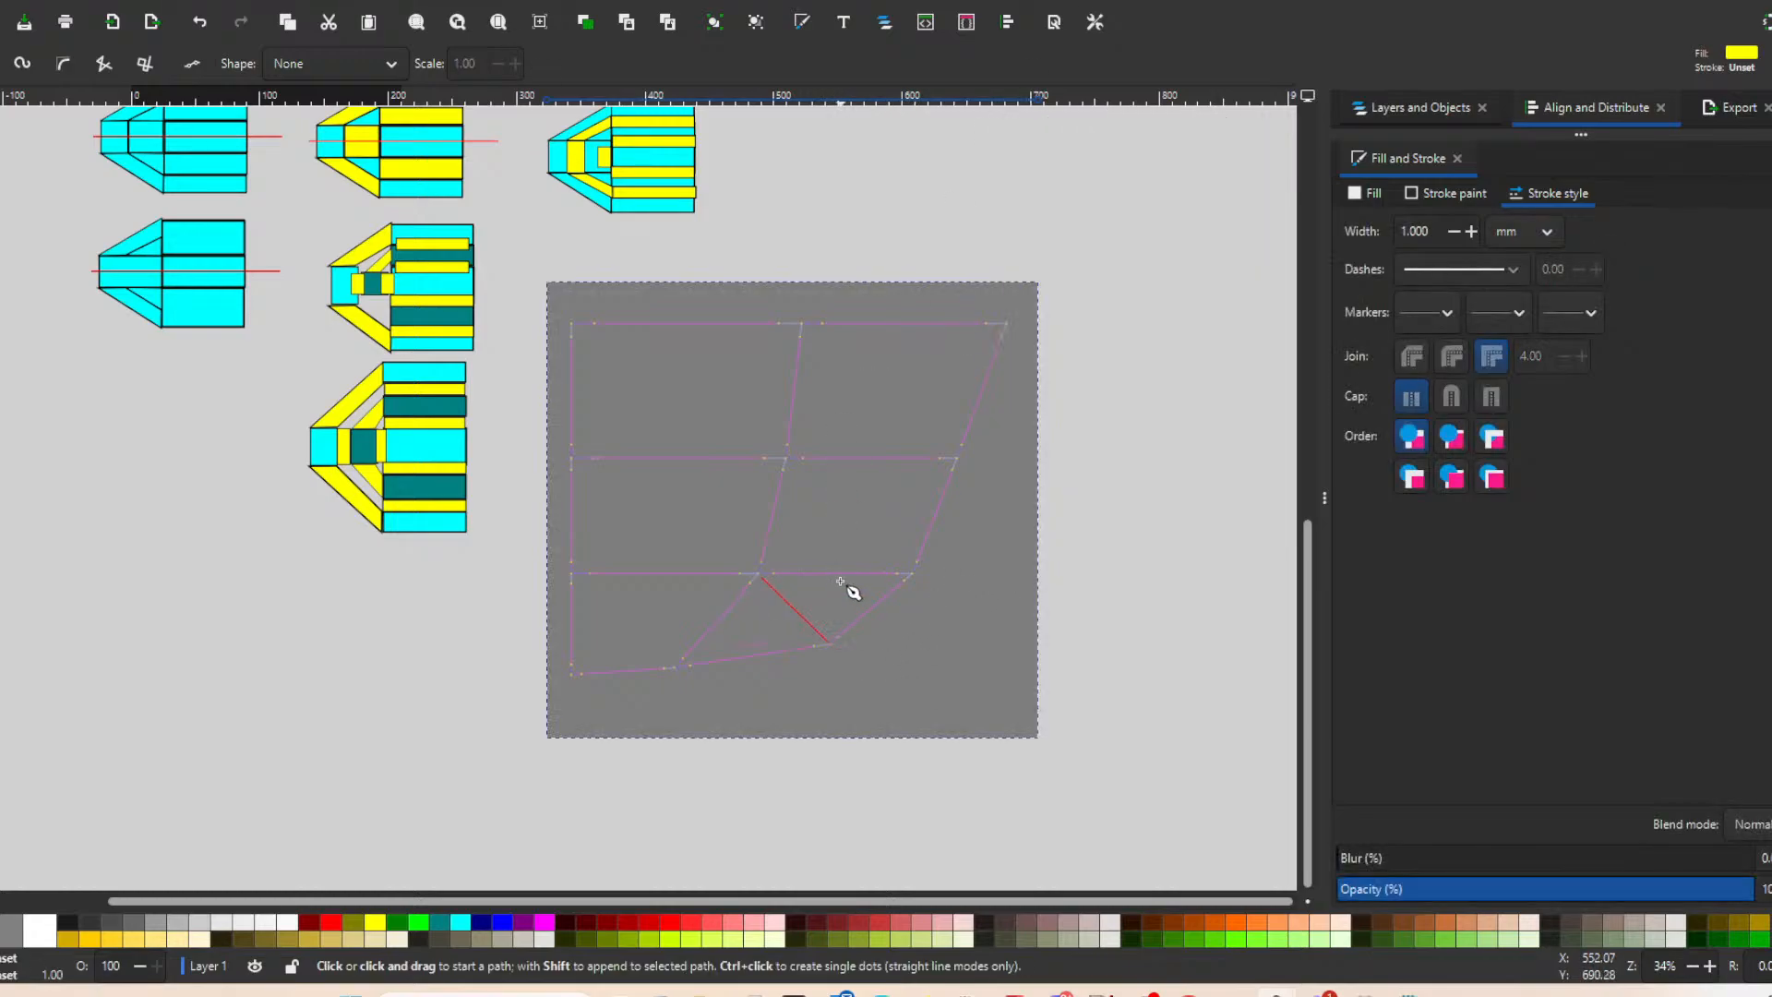
{"action": "key", "text": "s"}
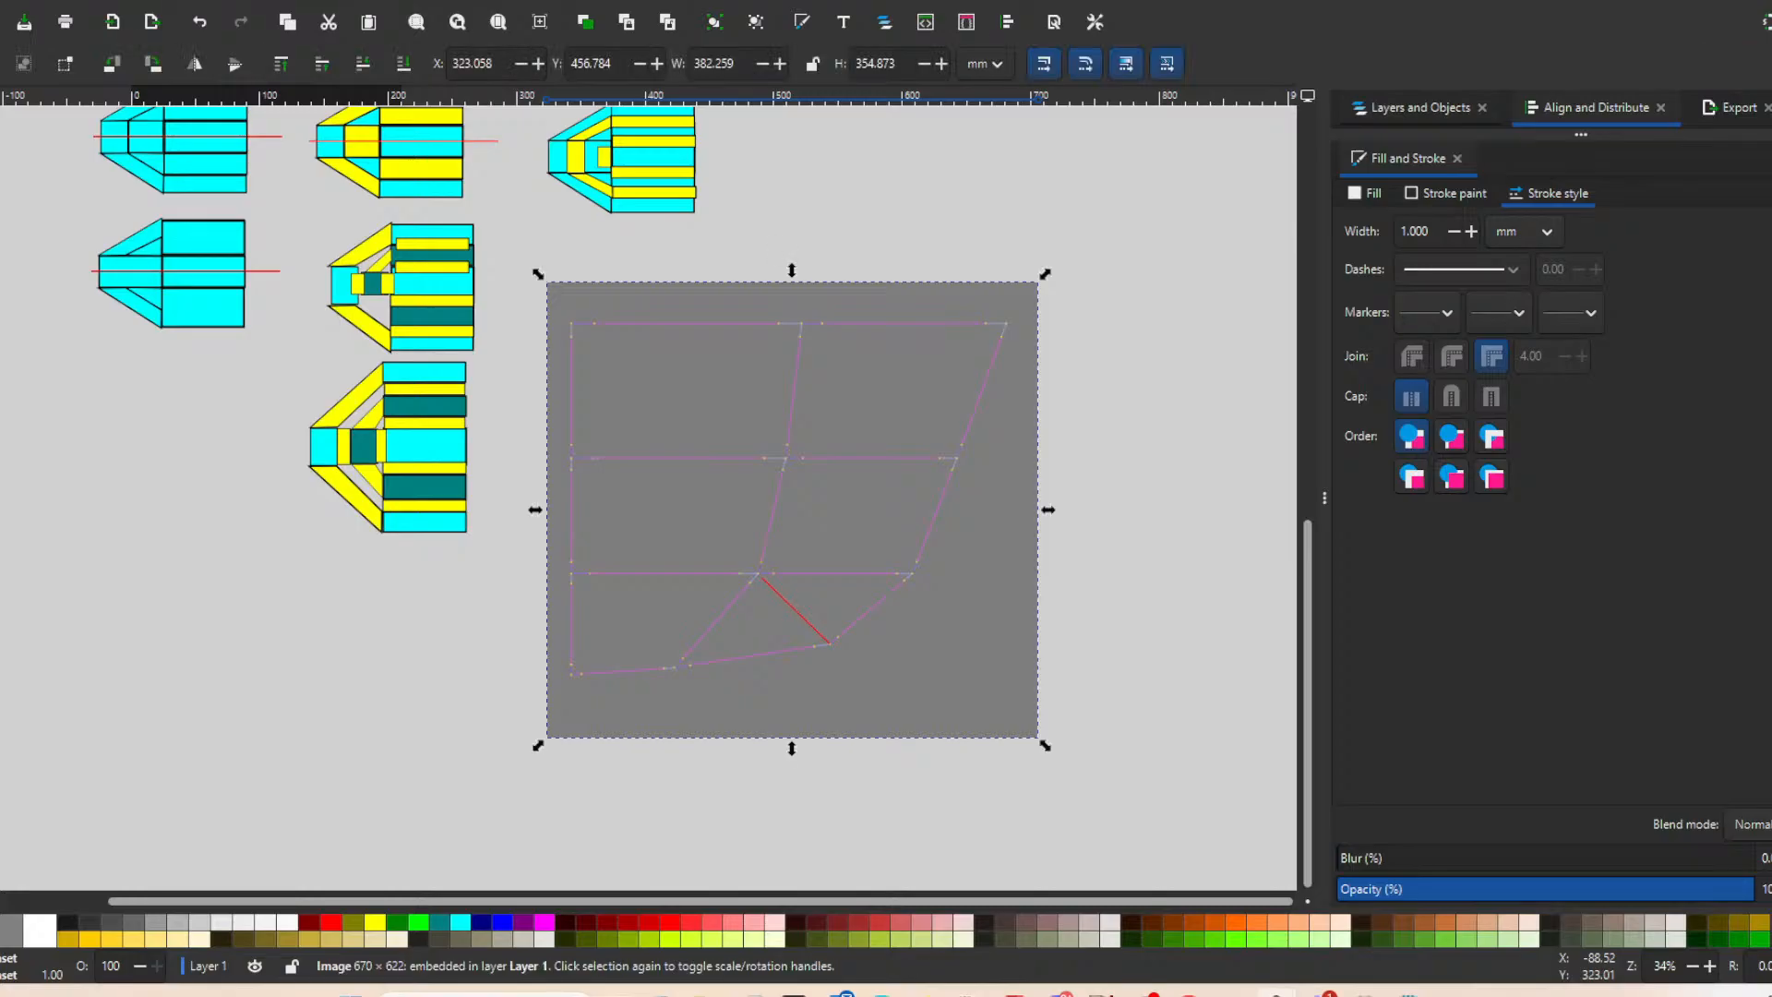
{"action": "left_click", "coordinate": [1155, 609]}
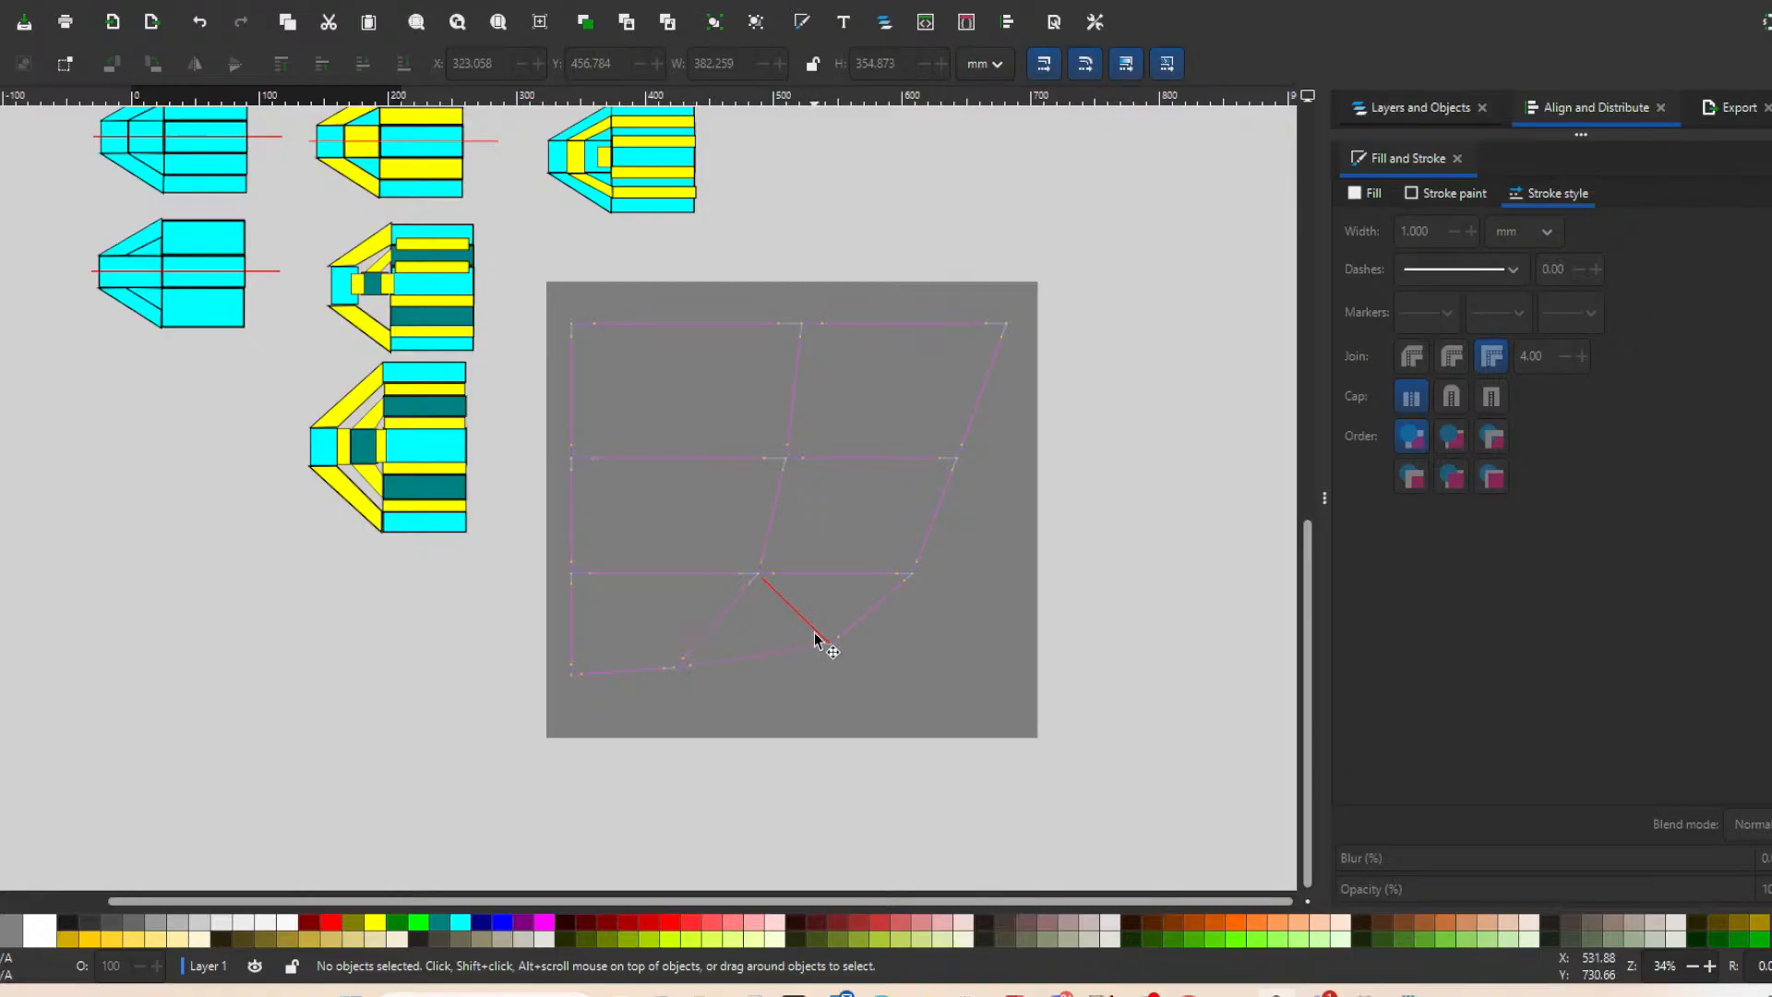
{"action": "left_click_drag", "start_coordinate": [831, 636], "coordinate": [1190, 681]}
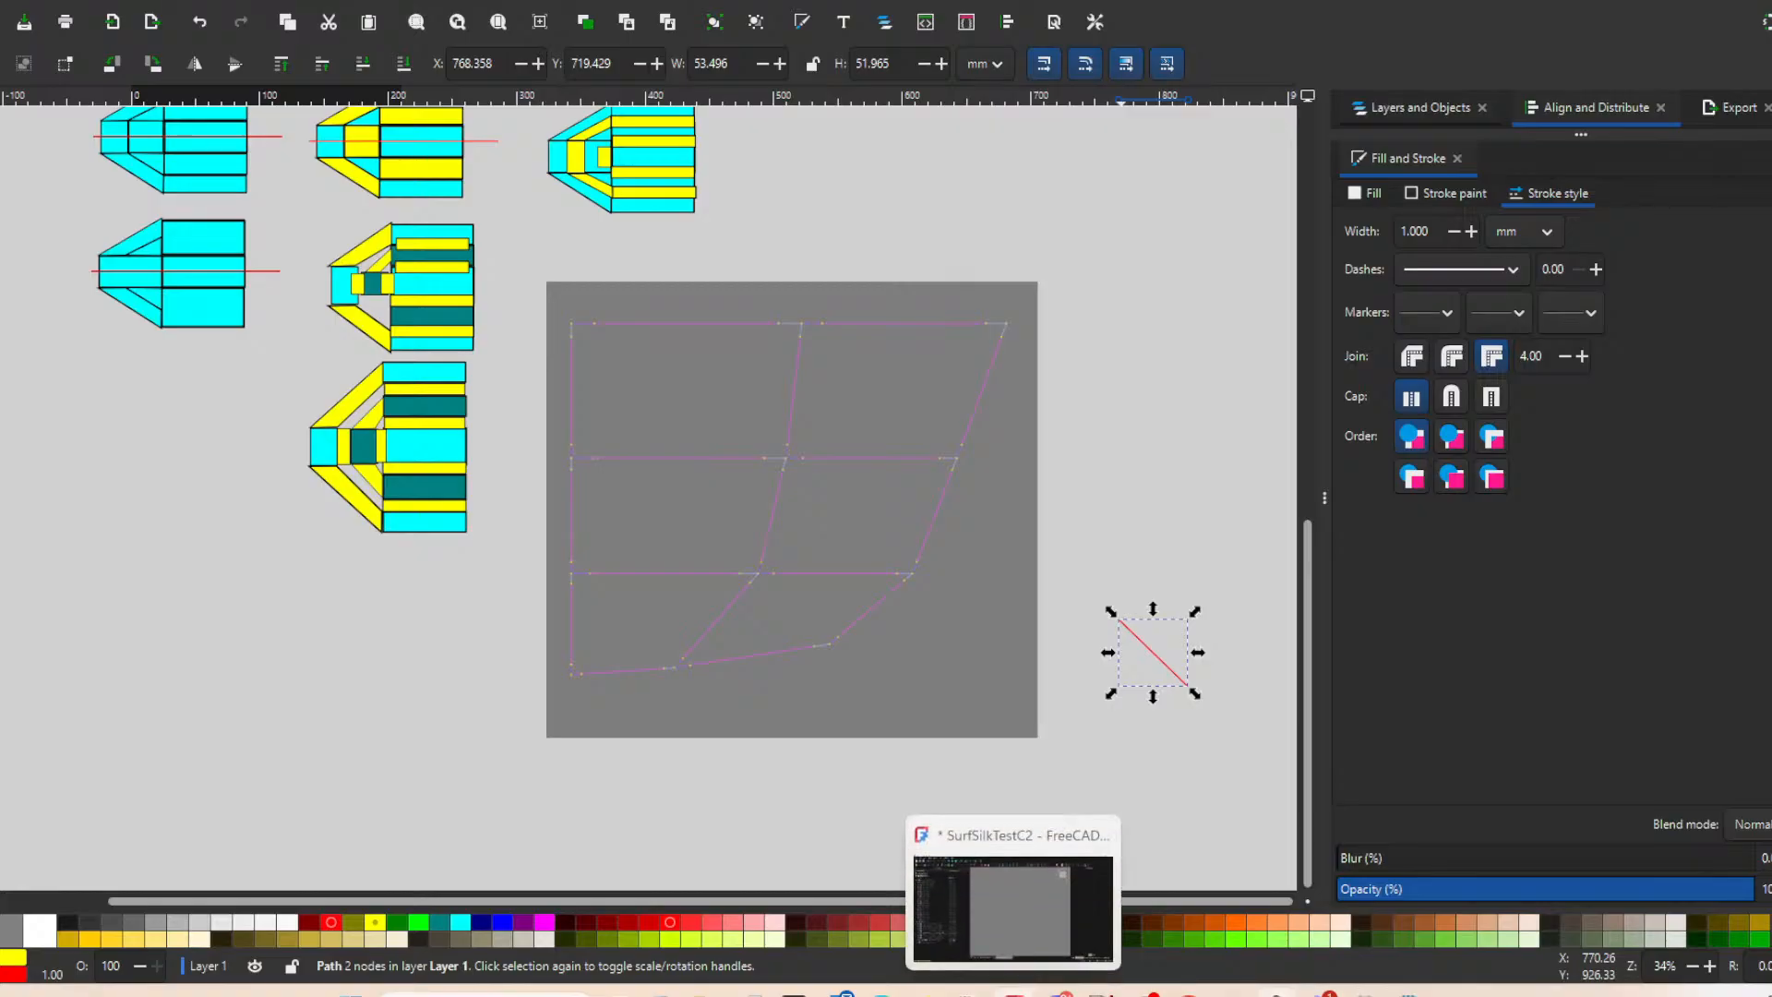
Switch to FreeCAD, show the CubicSurface_44s group, and check it with the CubicCurve_4_segments group hidden and shown again.
{"action": "left_click", "coordinate": [1013, 992]}
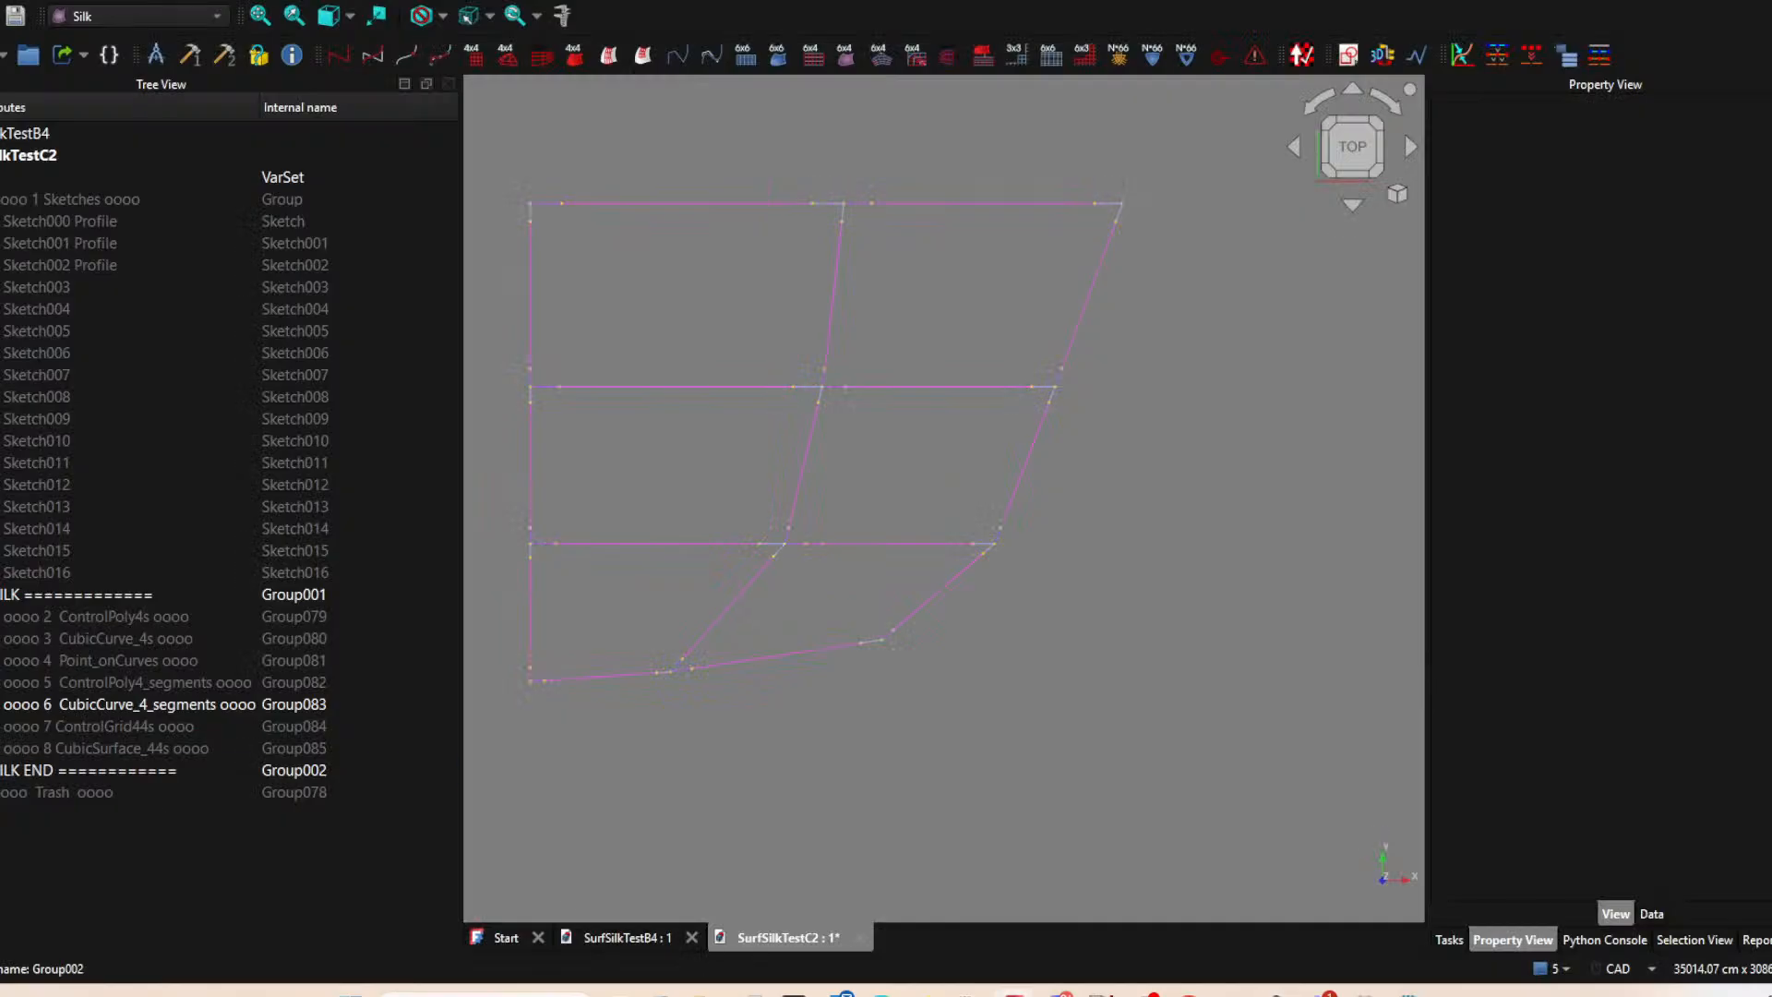
{"action": "key", "text": "space"}
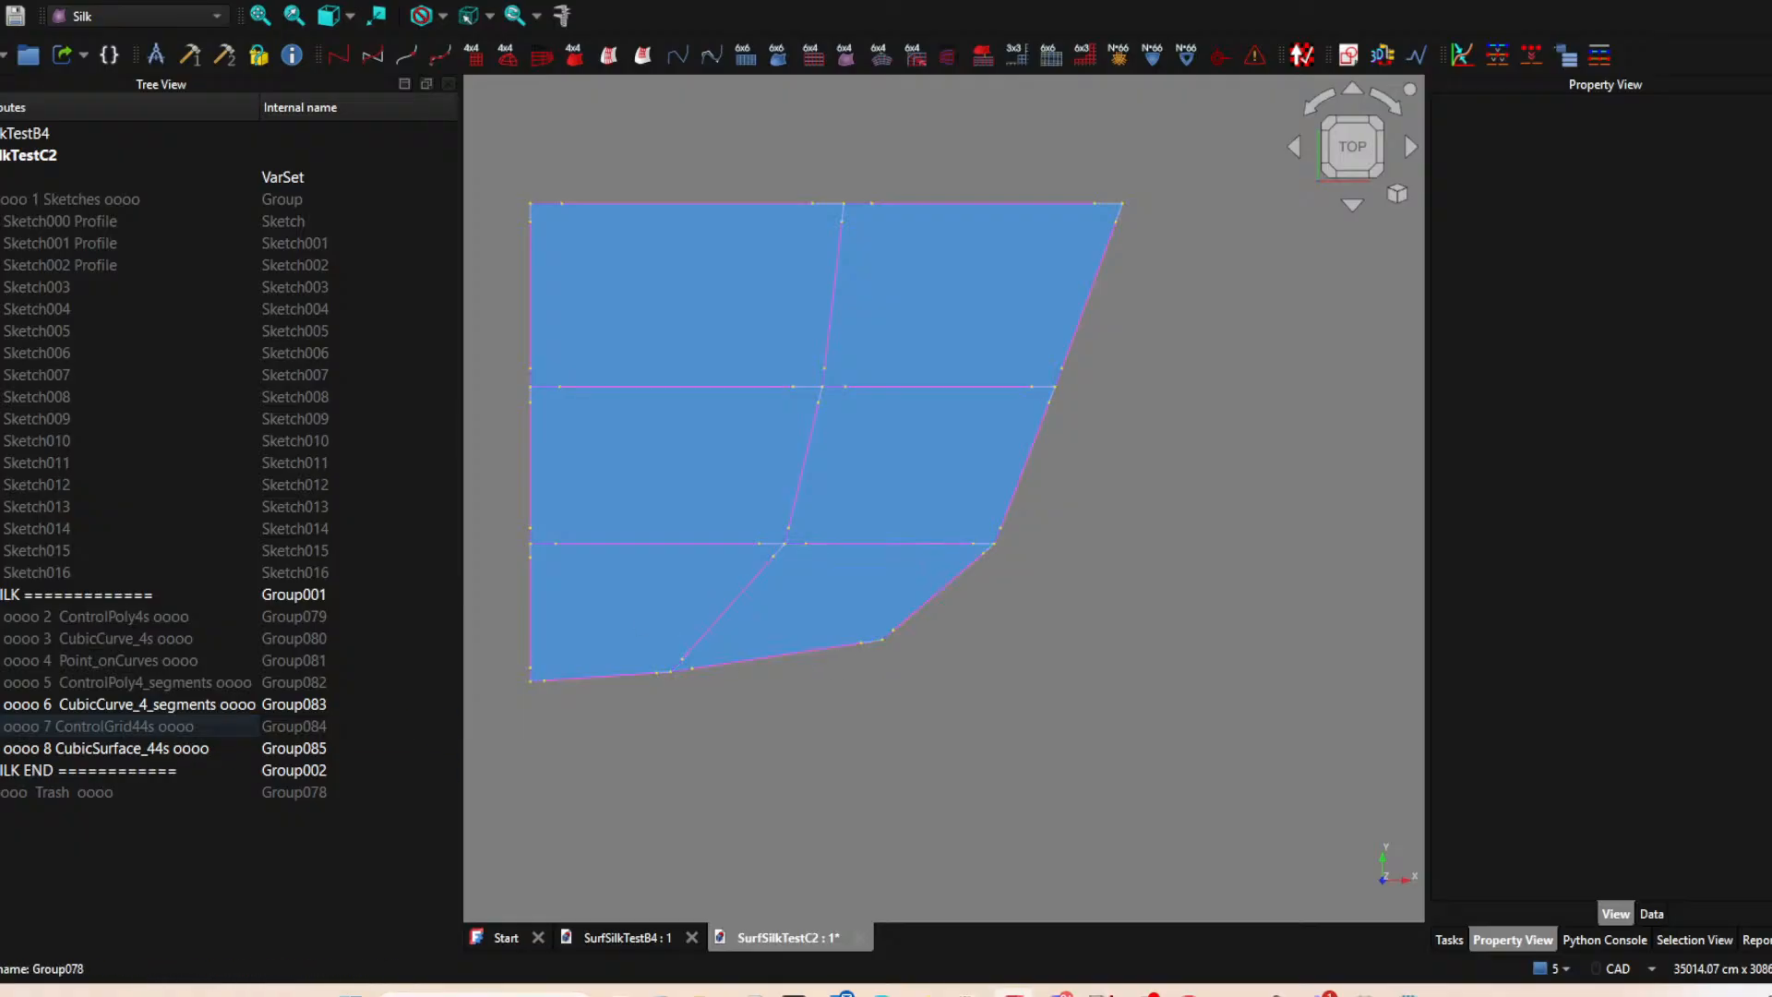
{"action": "left_click", "coordinate": [4, 709]}
{"action": "key", "text": "space"}
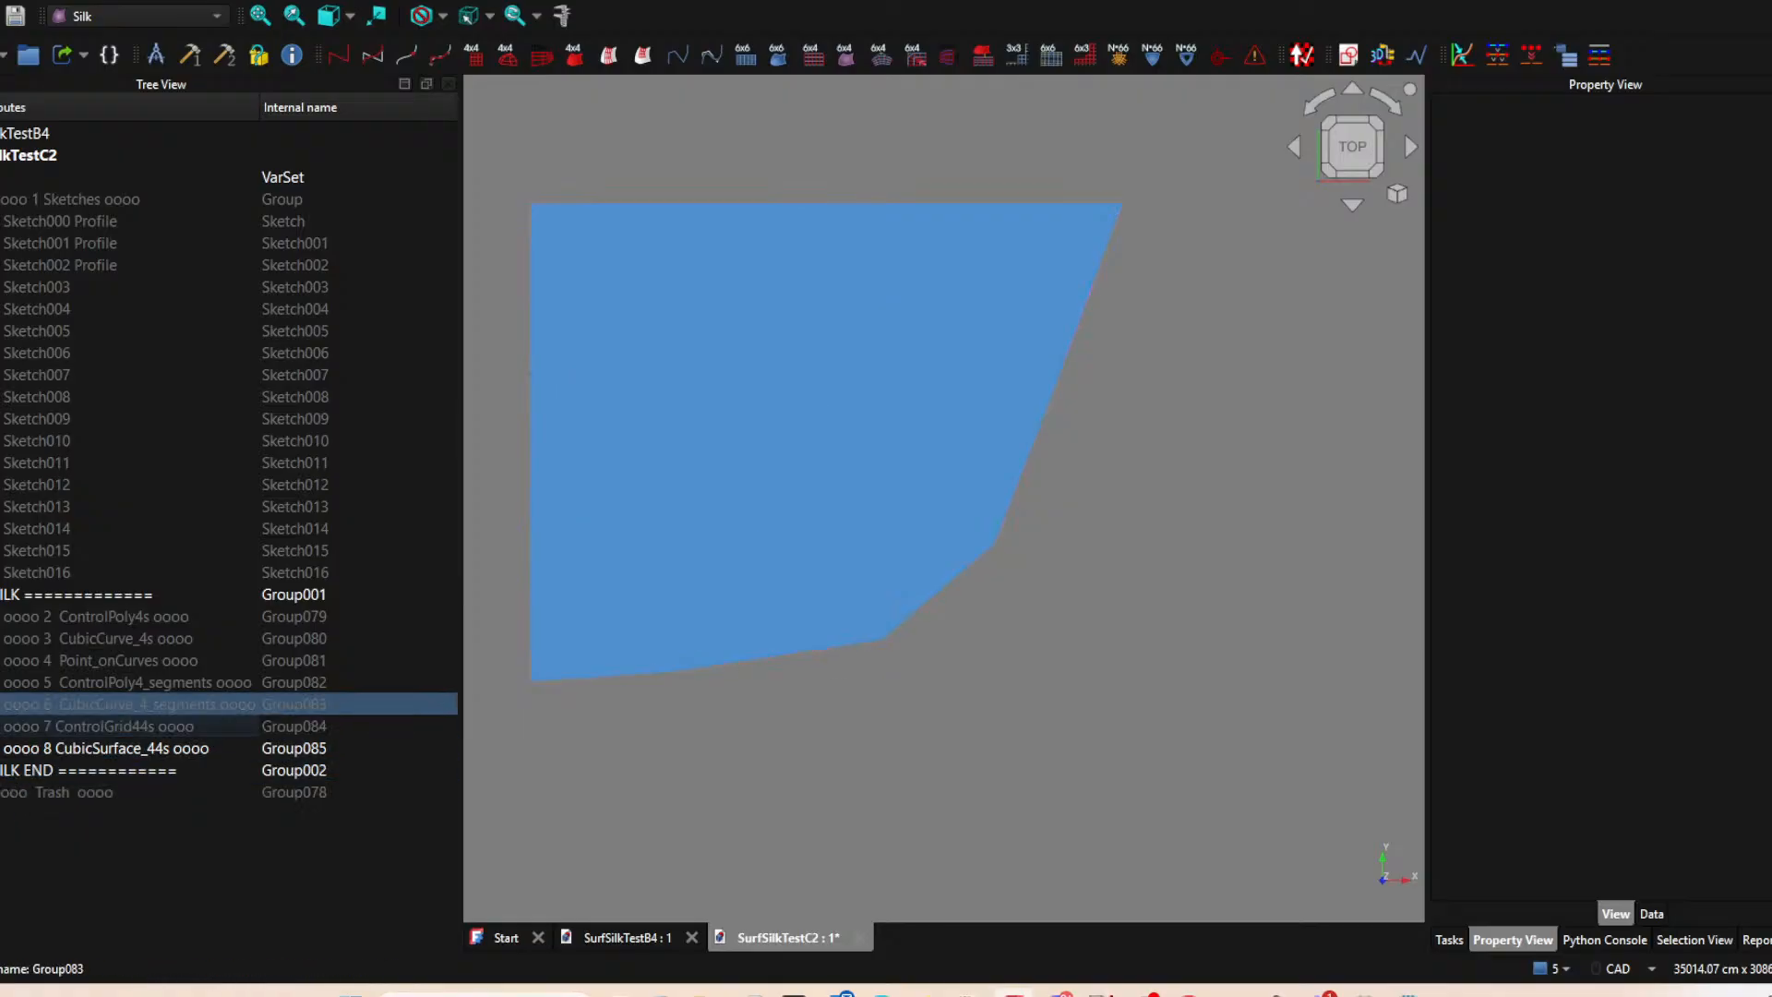
{"action": "key", "text": "space"}
Hide the CubicSurface_44s and ControlGrid44s groups so that only the CubicCurve_4_segments group is shown.
{"action": "left_click", "coordinate": [5, 749]}
{"action": "left_click", "coordinate": [5, 727]}
{"action": "key", "text": "space"}
{"action": "left_click", "coordinate": [447, 789]}
{"action": "left_click", "coordinate": [669, 785]}
{"action": "left_click", "coordinate": [123, 709]}
{"action": "left_click", "coordinate": [11, 726]}
{"action": "key", "text": "space"}
{"action": "key", "text": "Down"}
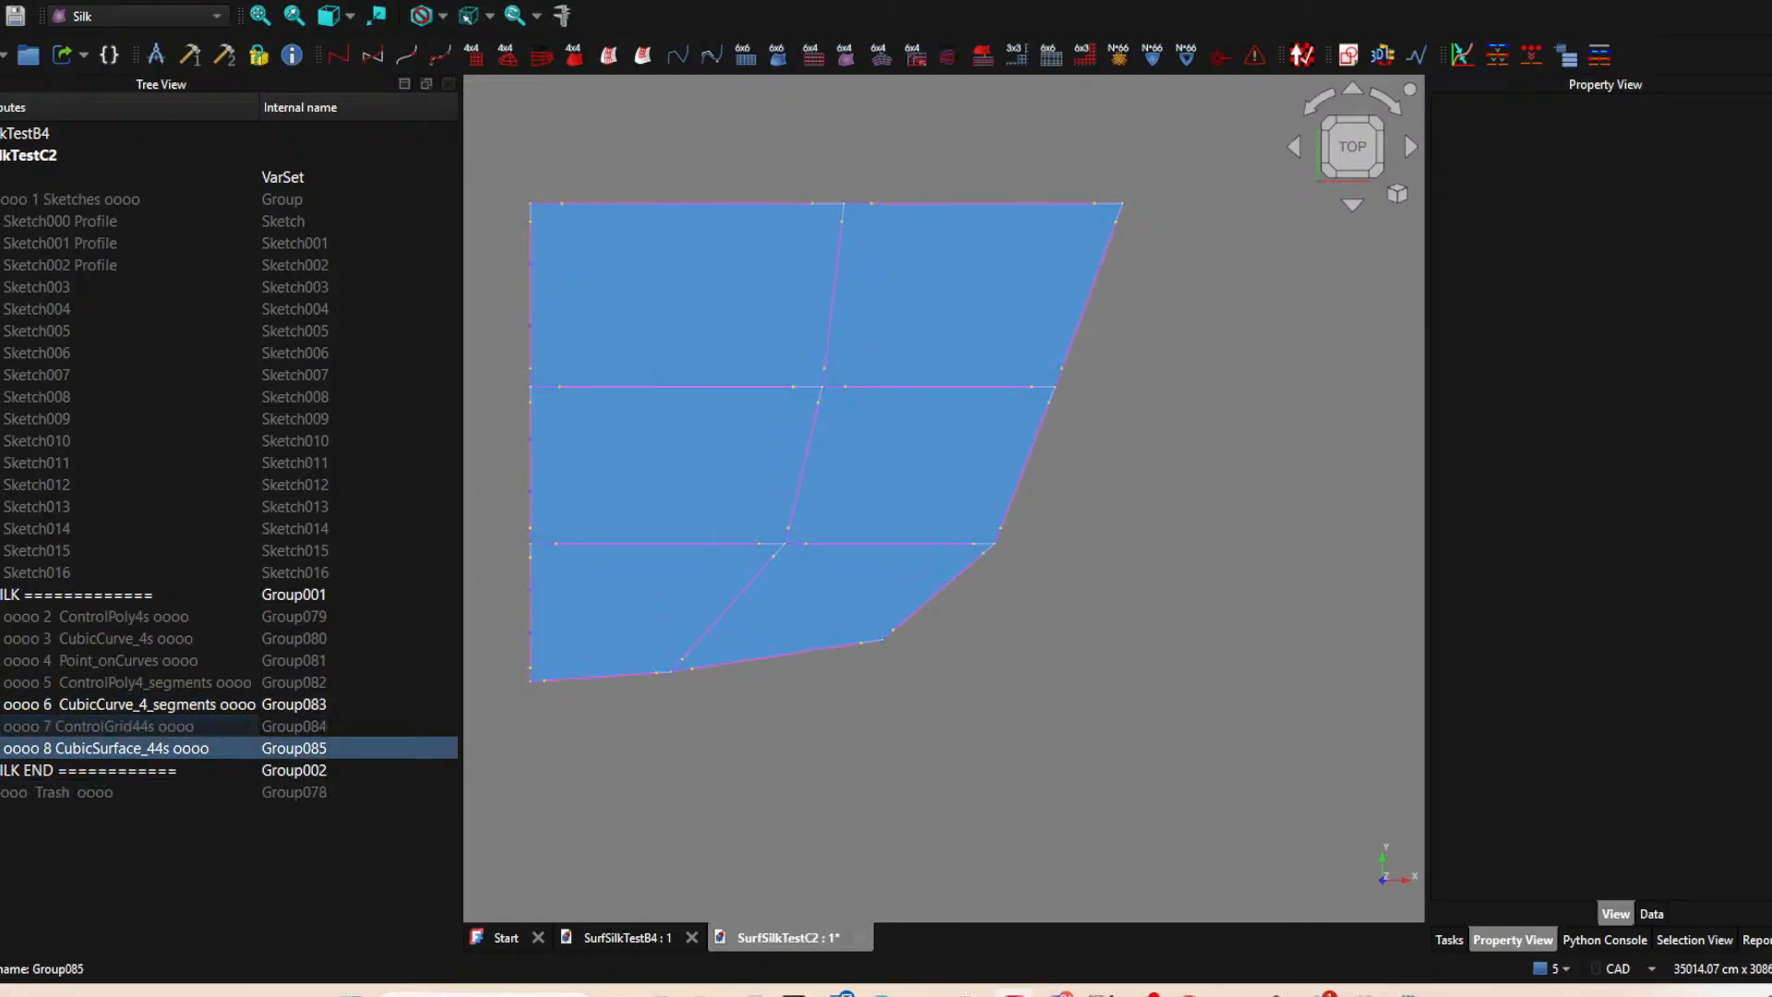
{"action": "key", "text": "space"}
{"action": "left_click", "coordinate": [1234, 669]}
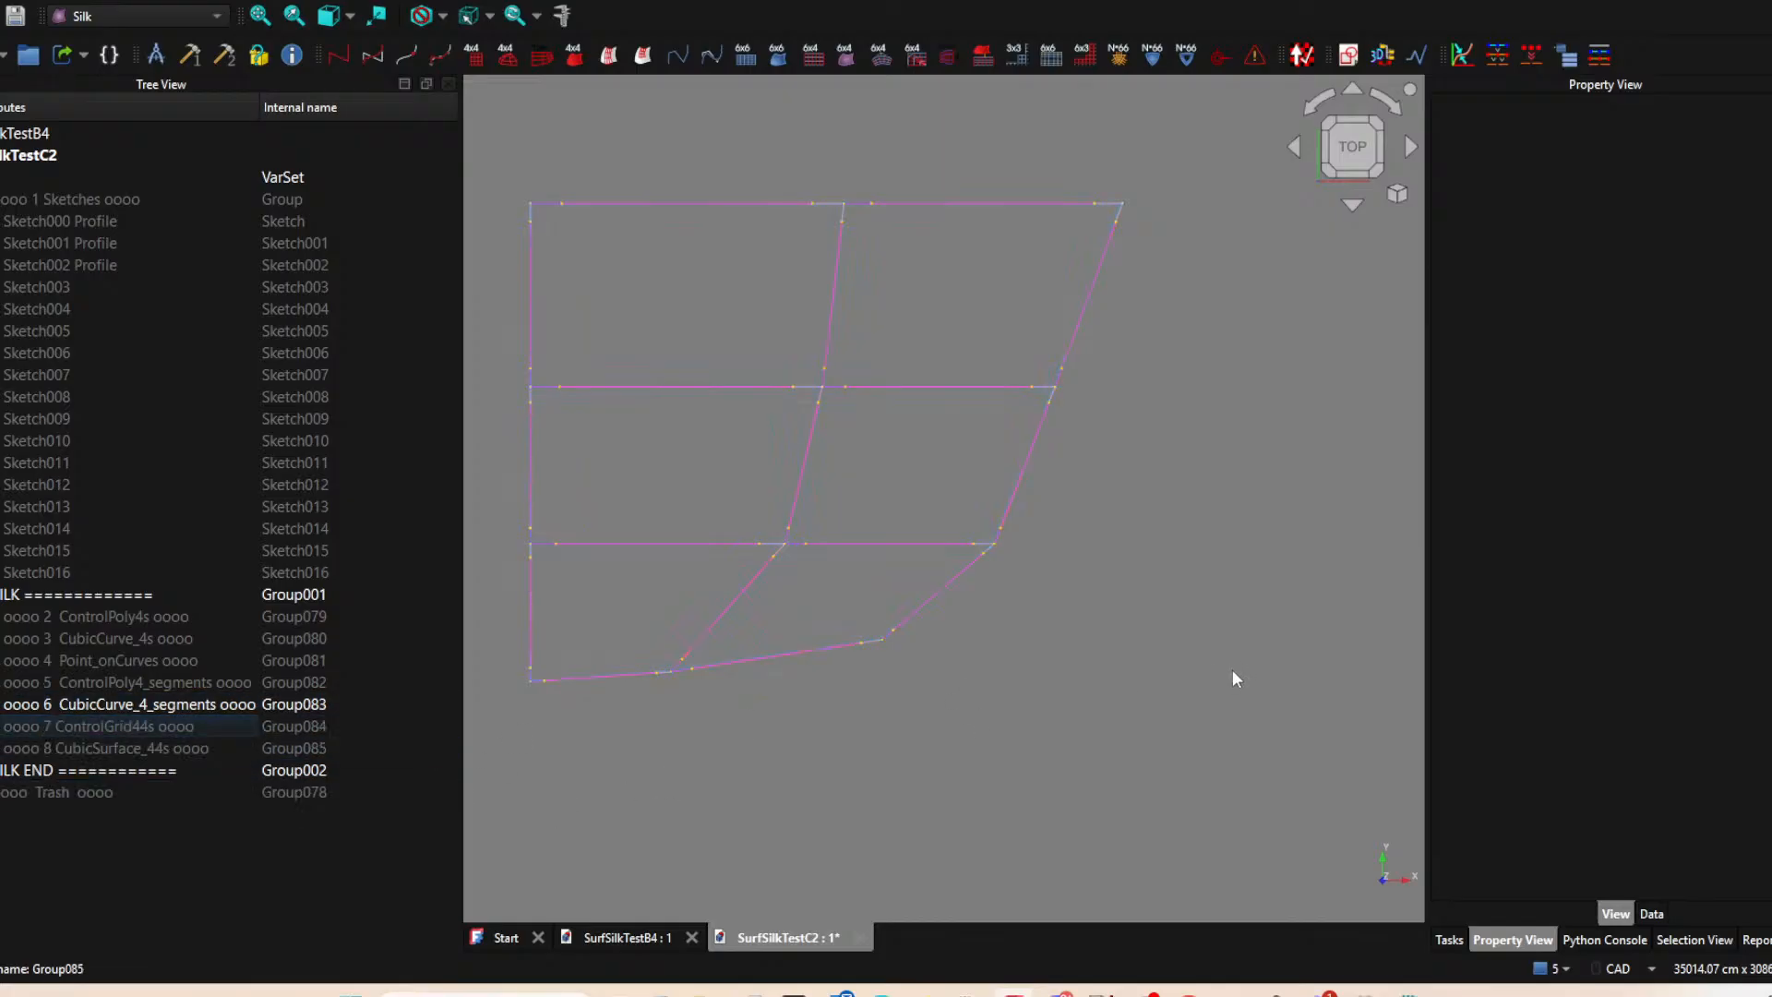
Delete the segment curves crossing the lowest row of cells, segments 001 and 002 of both Sketch000 Profile and Sketch004.
{"action": "scroll", "coordinate": [720, 570], "scroll_direction": "up", "scroll_amount": 2}
{"action": "scroll", "coordinate": [830, 558], "scroll_direction": "up", "scroll_amount": 3}
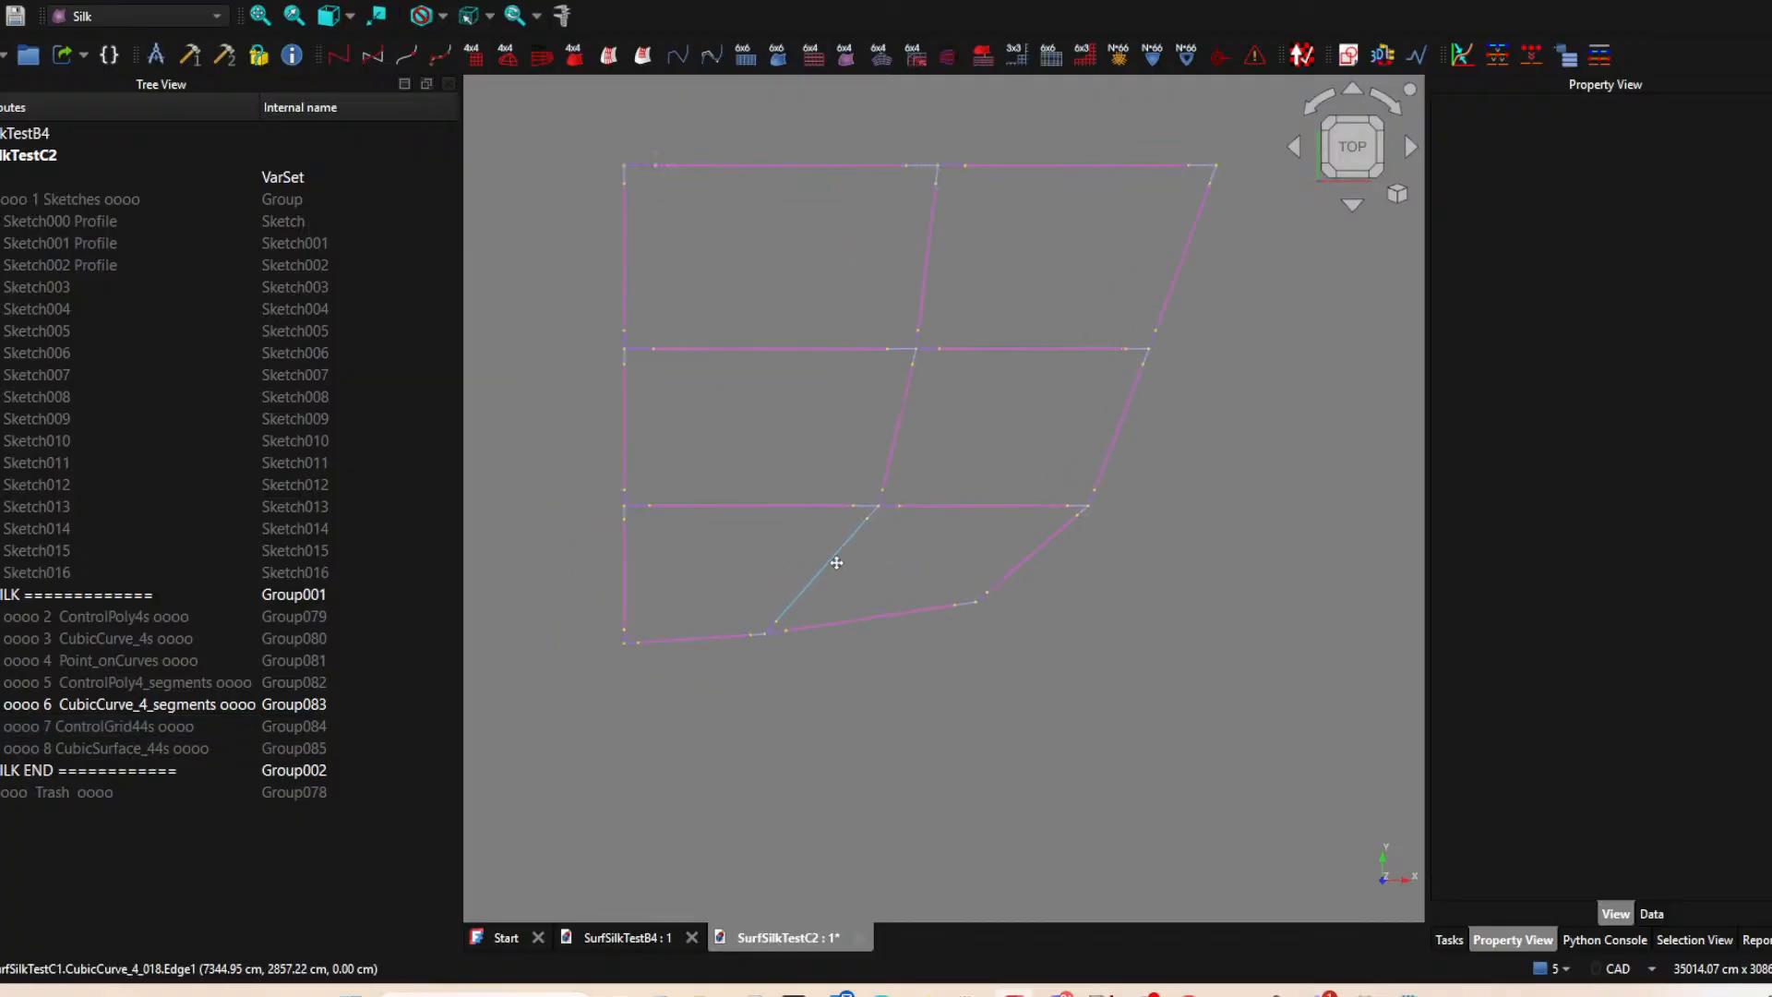
{"action": "left_click", "coordinate": [810, 602]}
{"action": "scroll", "coordinate": [1015, 577], "scroll_direction": "down", "scroll_amount": 3}
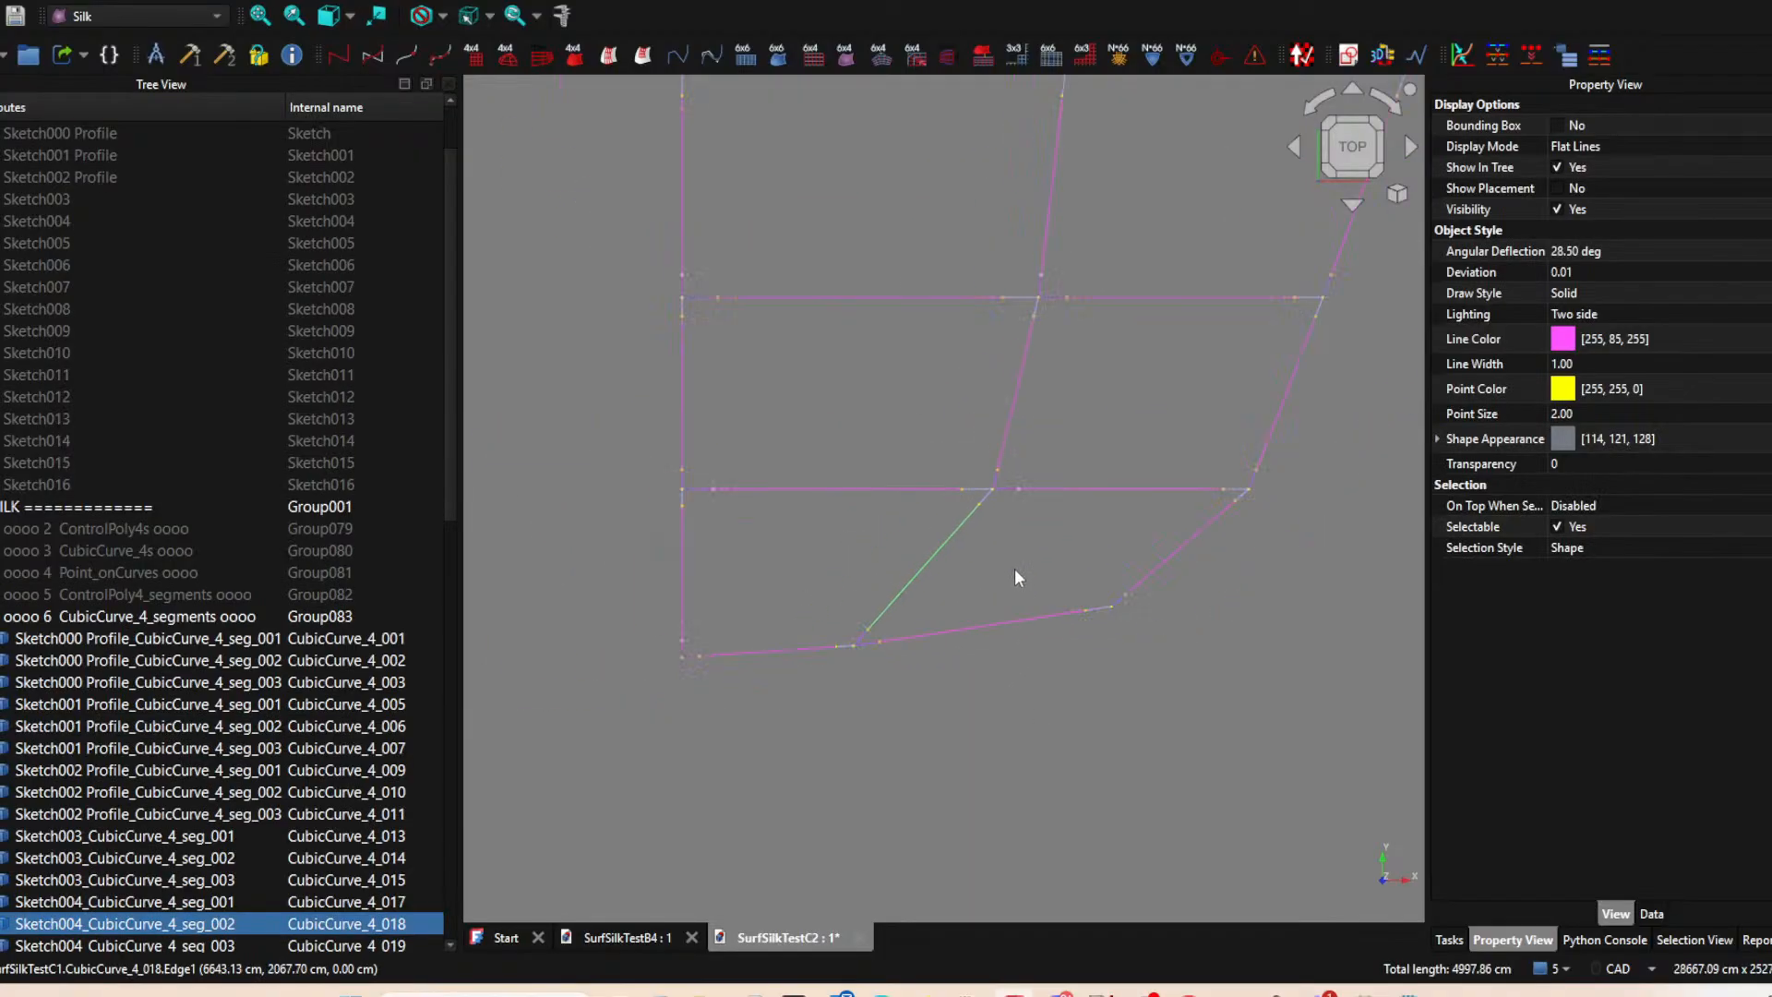
{"action": "key", "text": "Delete"}
{"action": "scroll", "coordinate": [876, 623], "scroll_direction": "up", "scroll_amount": 3}
{"action": "left_click", "coordinate": [528, 579]}
{"action": "key", "text": "Delete"}
{"action": "left_click", "coordinate": [525, 670]}
{"action": "key", "text": "Delete"}
Delete the longer segment curve of the lower edge and the slanted segment curve at the outer corner.
{"action": "scroll", "coordinate": [641, 595], "scroll_direction": "down", "scroll_amount": 2}
{"action": "scroll", "coordinate": [679, 592], "scroll_direction": "down", "scroll_amount": 3}
{"action": "middle_click_drag", "start_coordinate": [788, 713], "coordinate": [828, 764]}
{"action": "scroll", "coordinate": [731, 697], "scroll_direction": "up", "scroll_amount": 4}
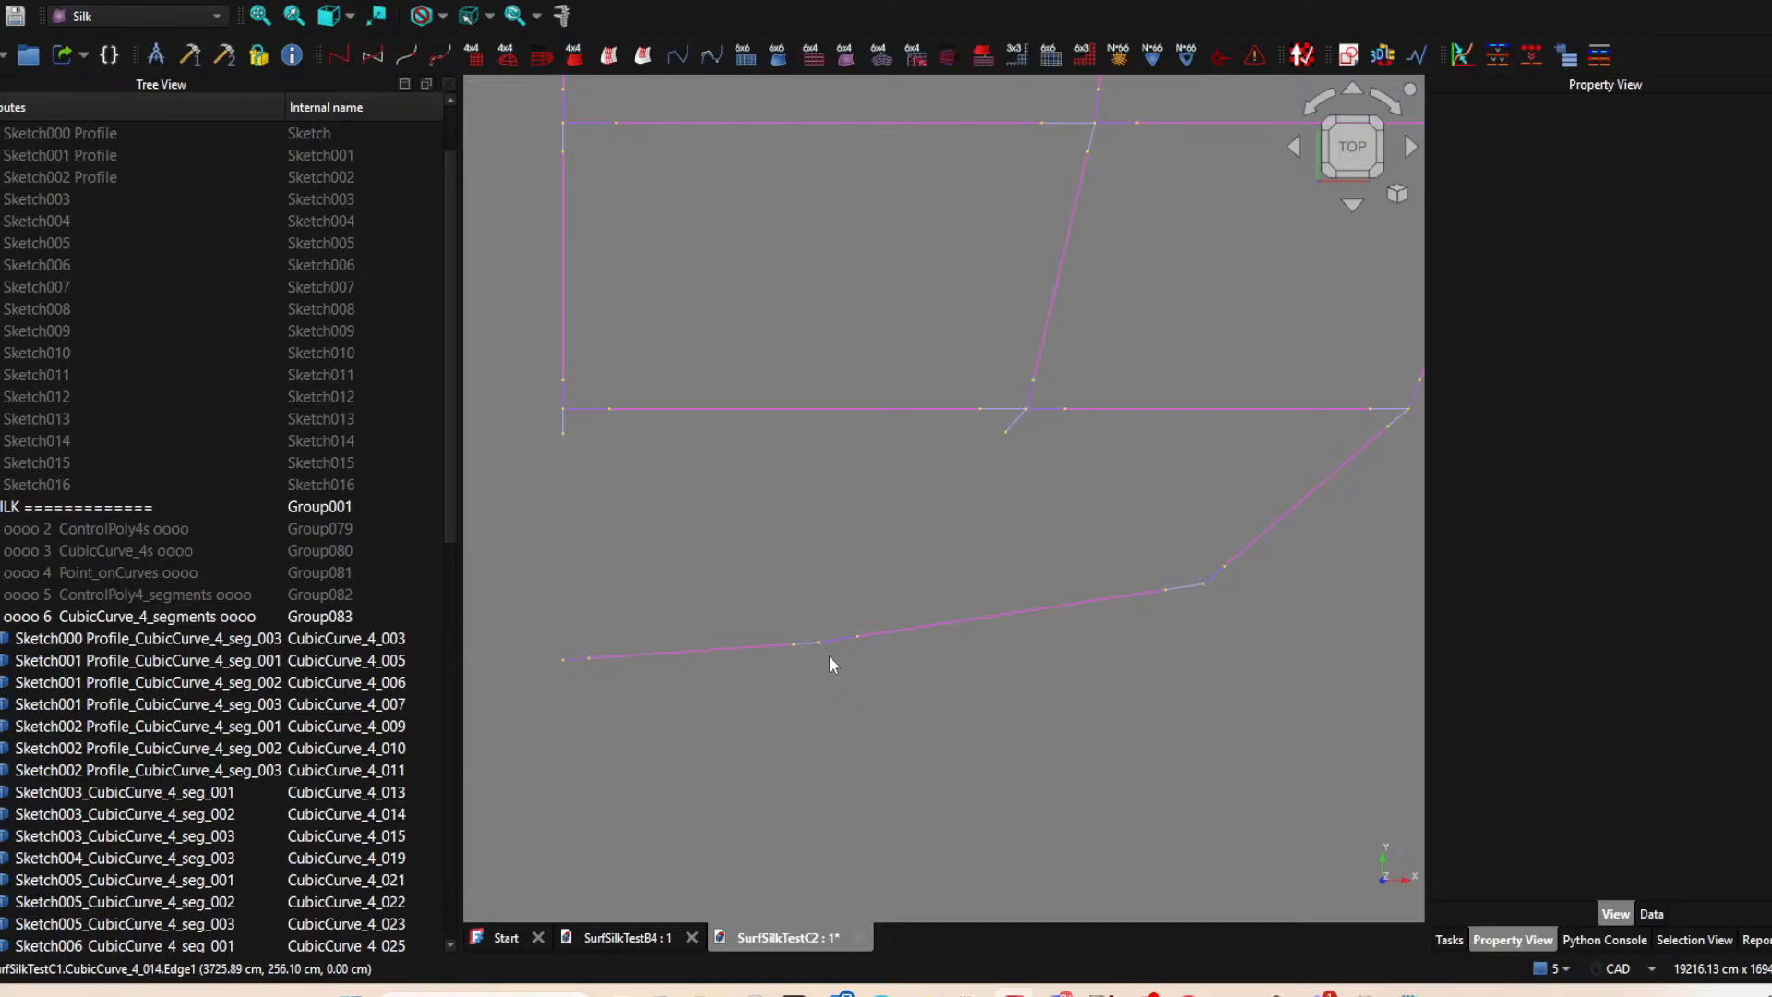
{"action": "scroll", "coordinate": [828, 657], "scroll_direction": "down", "scroll_amount": 5}
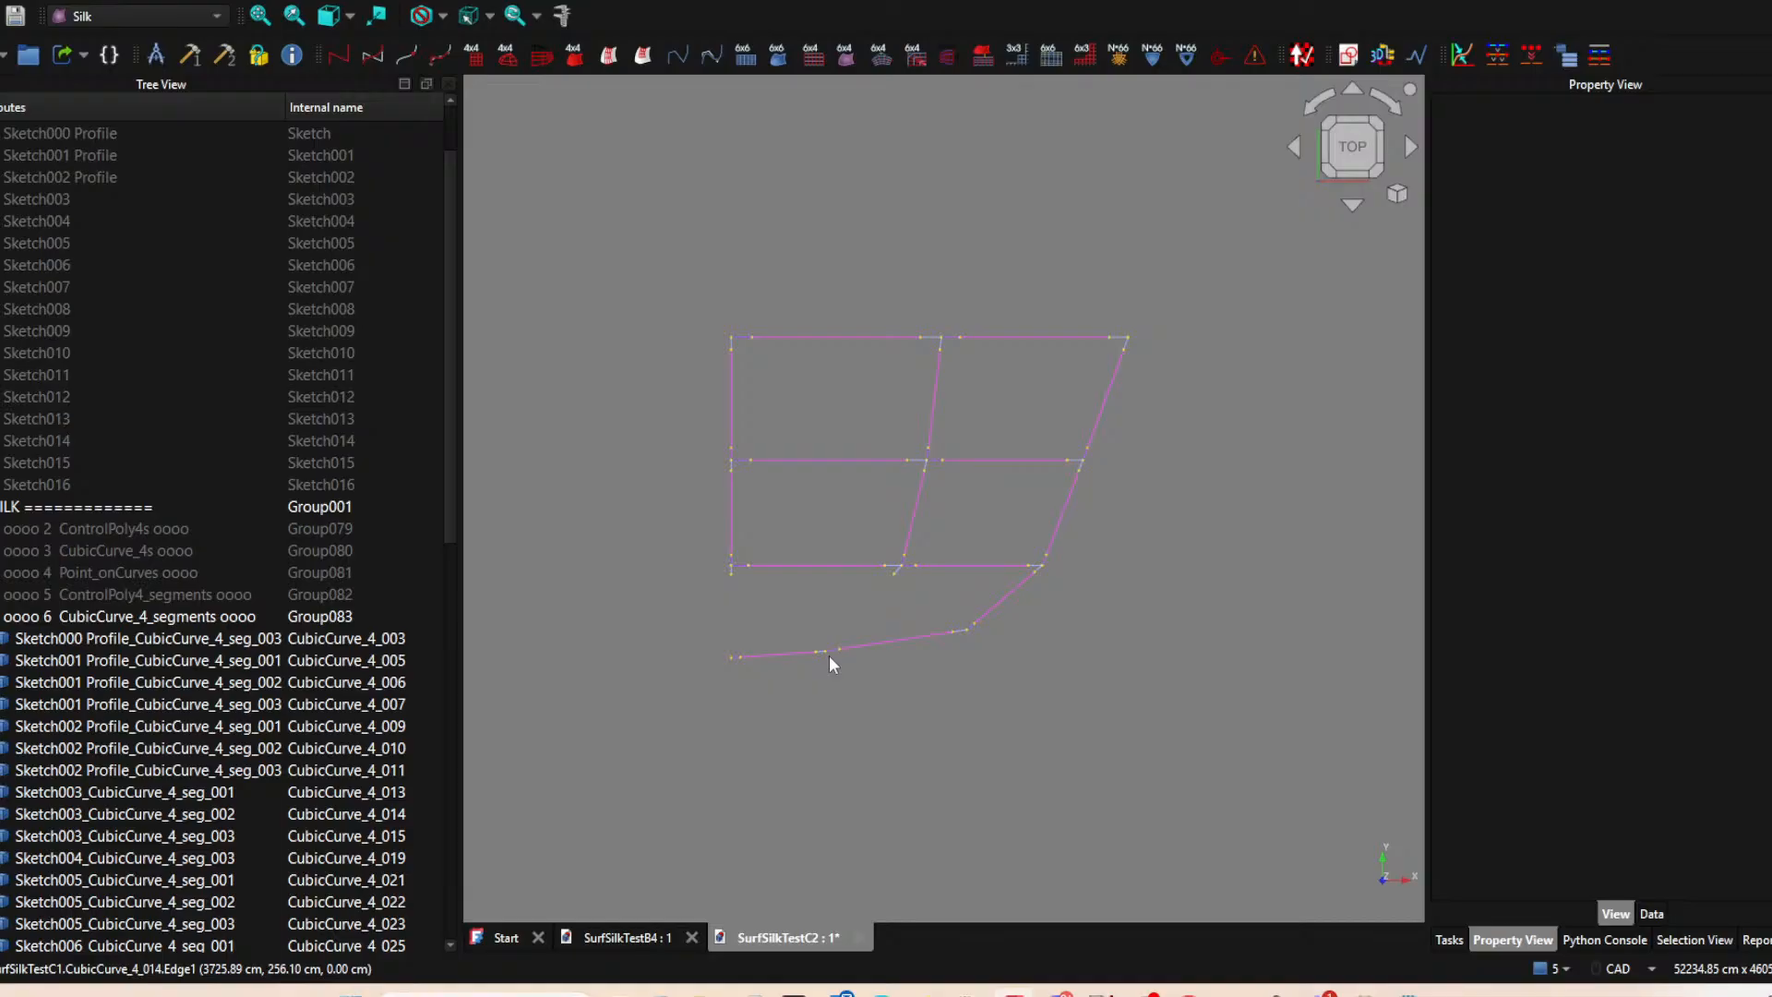
{"action": "middle_click_drag", "start_coordinate": [829, 655], "coordinate": [748, 670]}
{"action": "scroll", "coordinate": [836, 651], "scroll_direction": "up", "scroll_amount": 3}
{"action": "left_click", "coordinate": [836, 651]}
{"action": "key", "text": "space"}
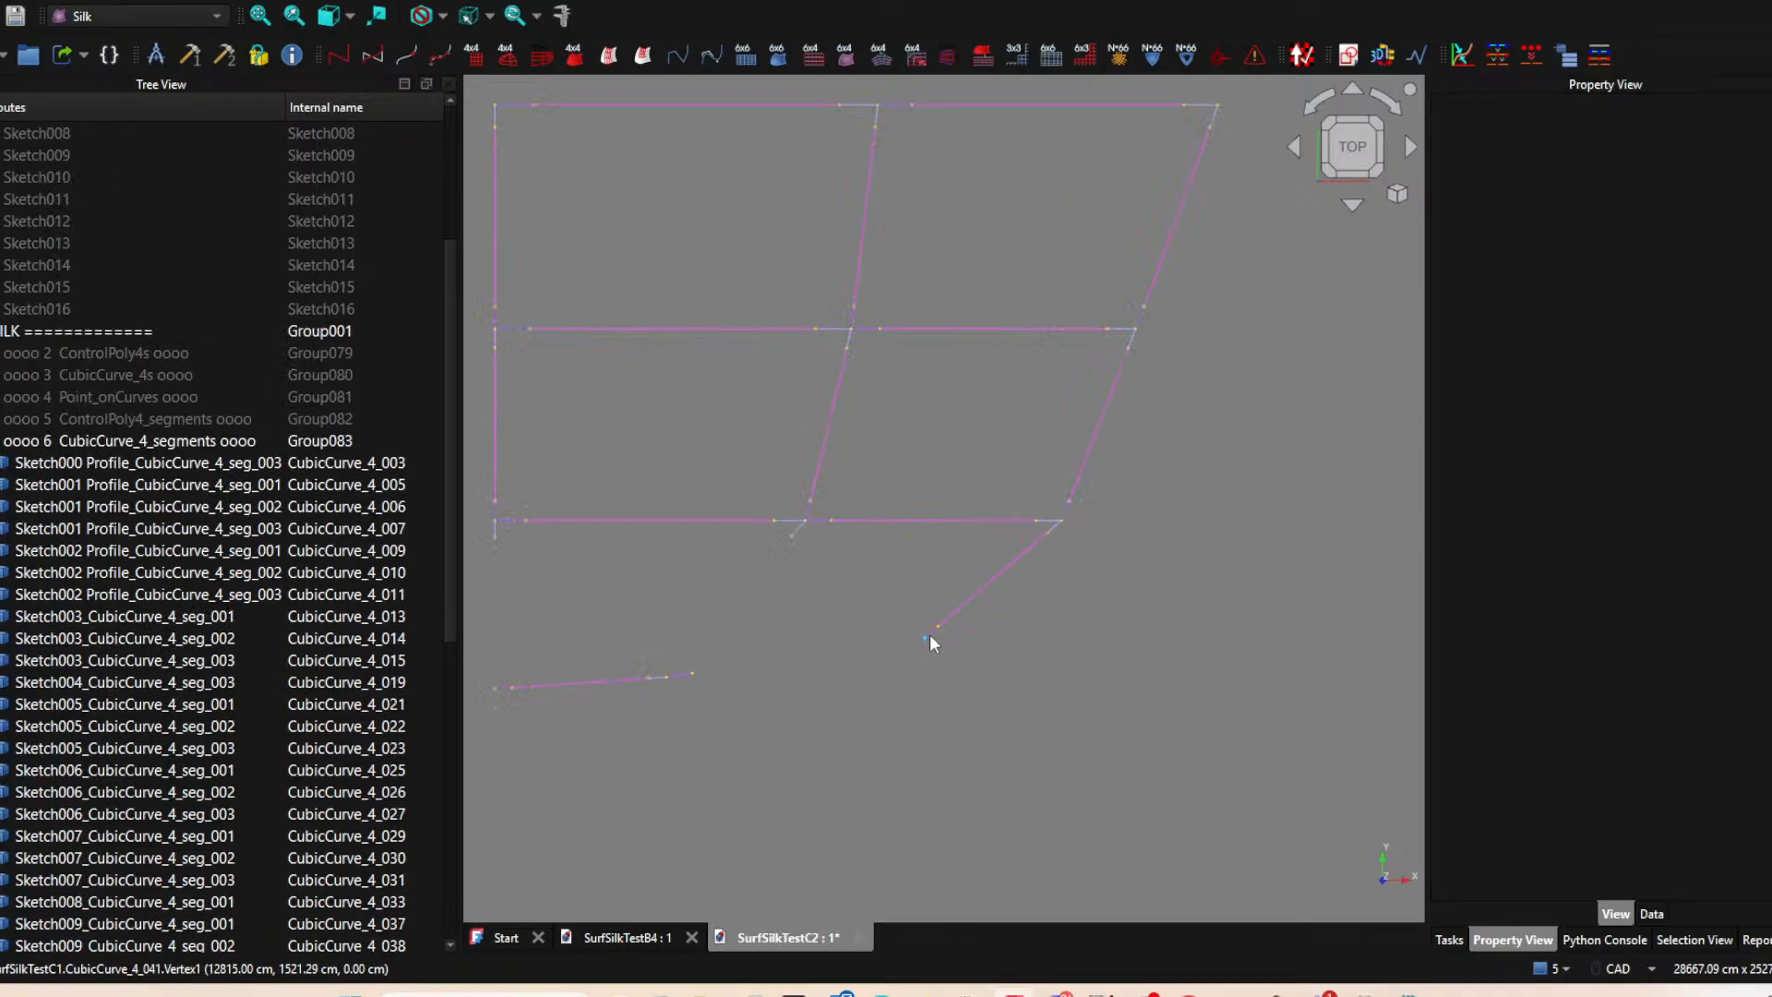
{"action": "left_click", "coordinate": [945, 617]}
{"action": "key", "text": "space"}
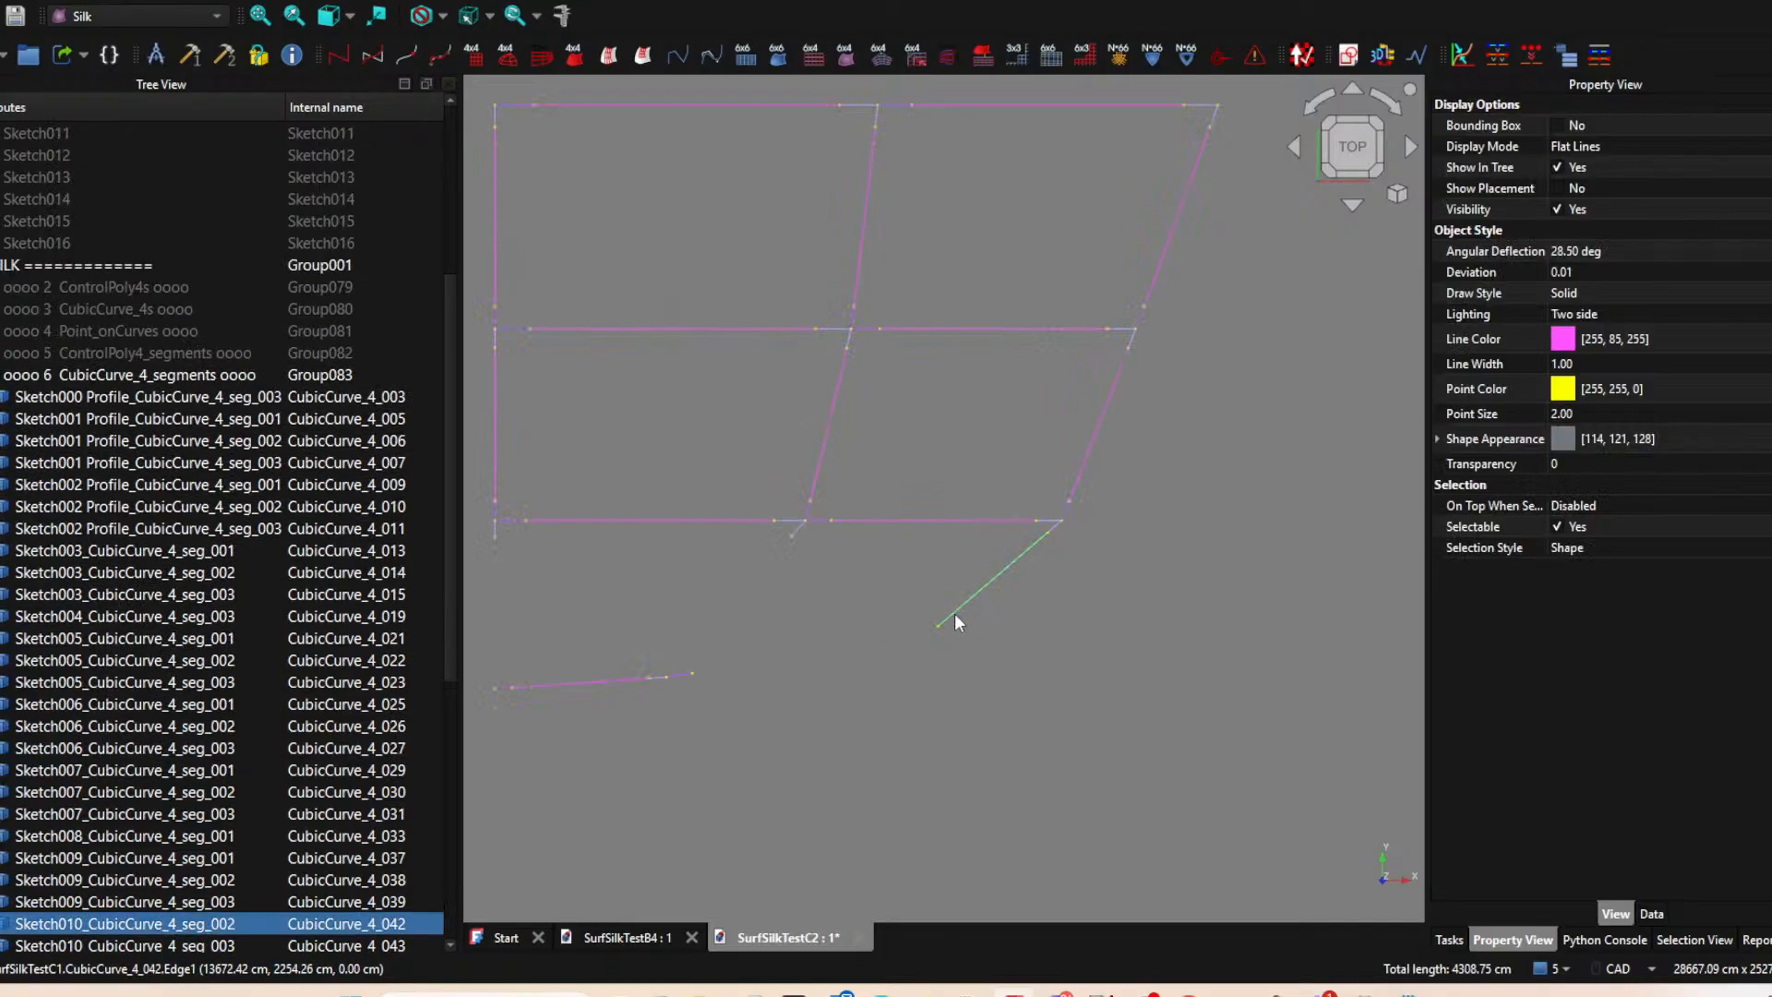
Delete the horizontal segment curves spanning the outer column of cells on the lower and middle grid lines.
{"action": "left_click", "coordinate": [1034, 517]}
{"action": "key", "text": "space"}
{"action": "left_click", "coordinate": [1050, 520]}
{"action": "key", "text": "space"}
{"action": "left_click", "coordinate": [1061, 326]}
{"action": "key", "text": "space"}
{"action": "left_click", "coordinate": [1122, 328]}
{"action": "key", "text": "Delete"}
Delete the remaining horizontal segment curve spanning the outer column of cells along the upper edge.
{"action": "middle_click_drag", "start_coordinate": [974, 258], "coordinate": [941, 500]}
{"action": "left_click", "coordinate": [962, 348]}
{"action": "key", "text": "Delete"}
{"action": "left_click", "coordinate": [1159, 347]}
{"action": "key", "text": "Delete"}
{"action": "scroll", "coordinate": [900, 489], "scroll_direction": "down", "scroll_amount": 5}
{"action": "middle_click_drag", "start_coordinate": [894, 491], "coordinate": [1021, 400]}
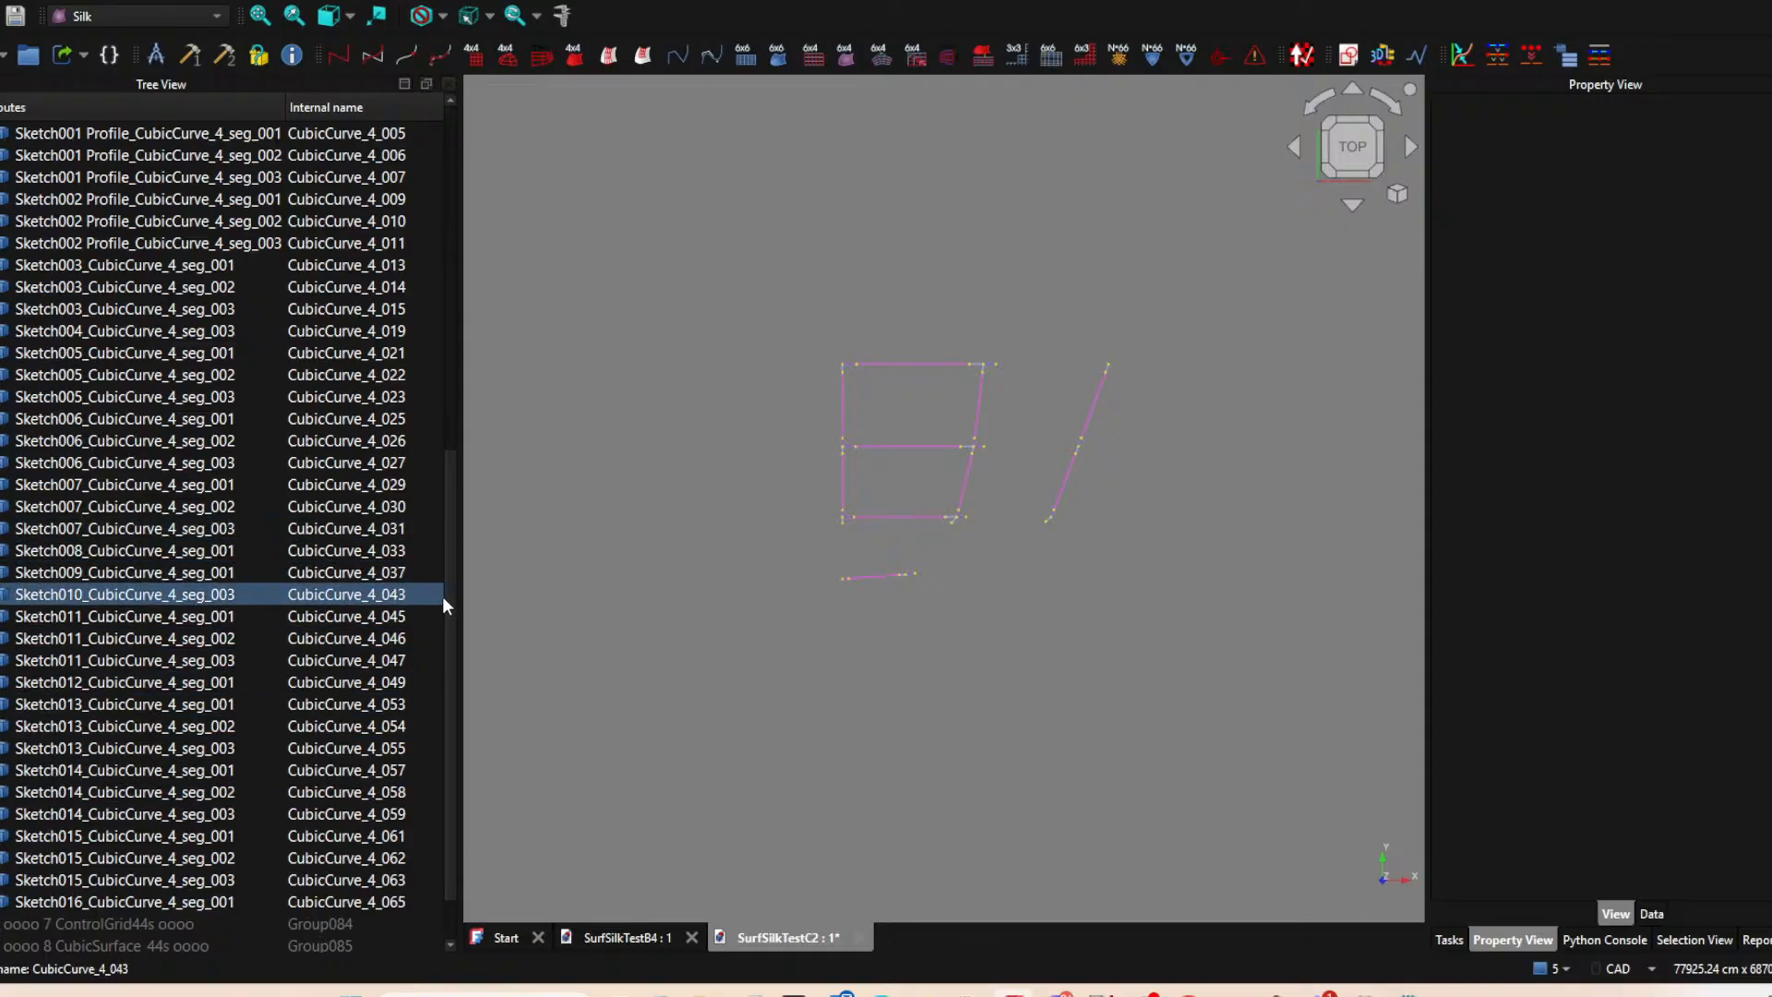
Show the CubicCurve_4s and Point_onCurves groups, and collapse and hide the CubicCurve_4_segments group.
{"action": "scroll", "coordinate": [235, 405], "scroll_direction": "up", "scroll_amount": 6}
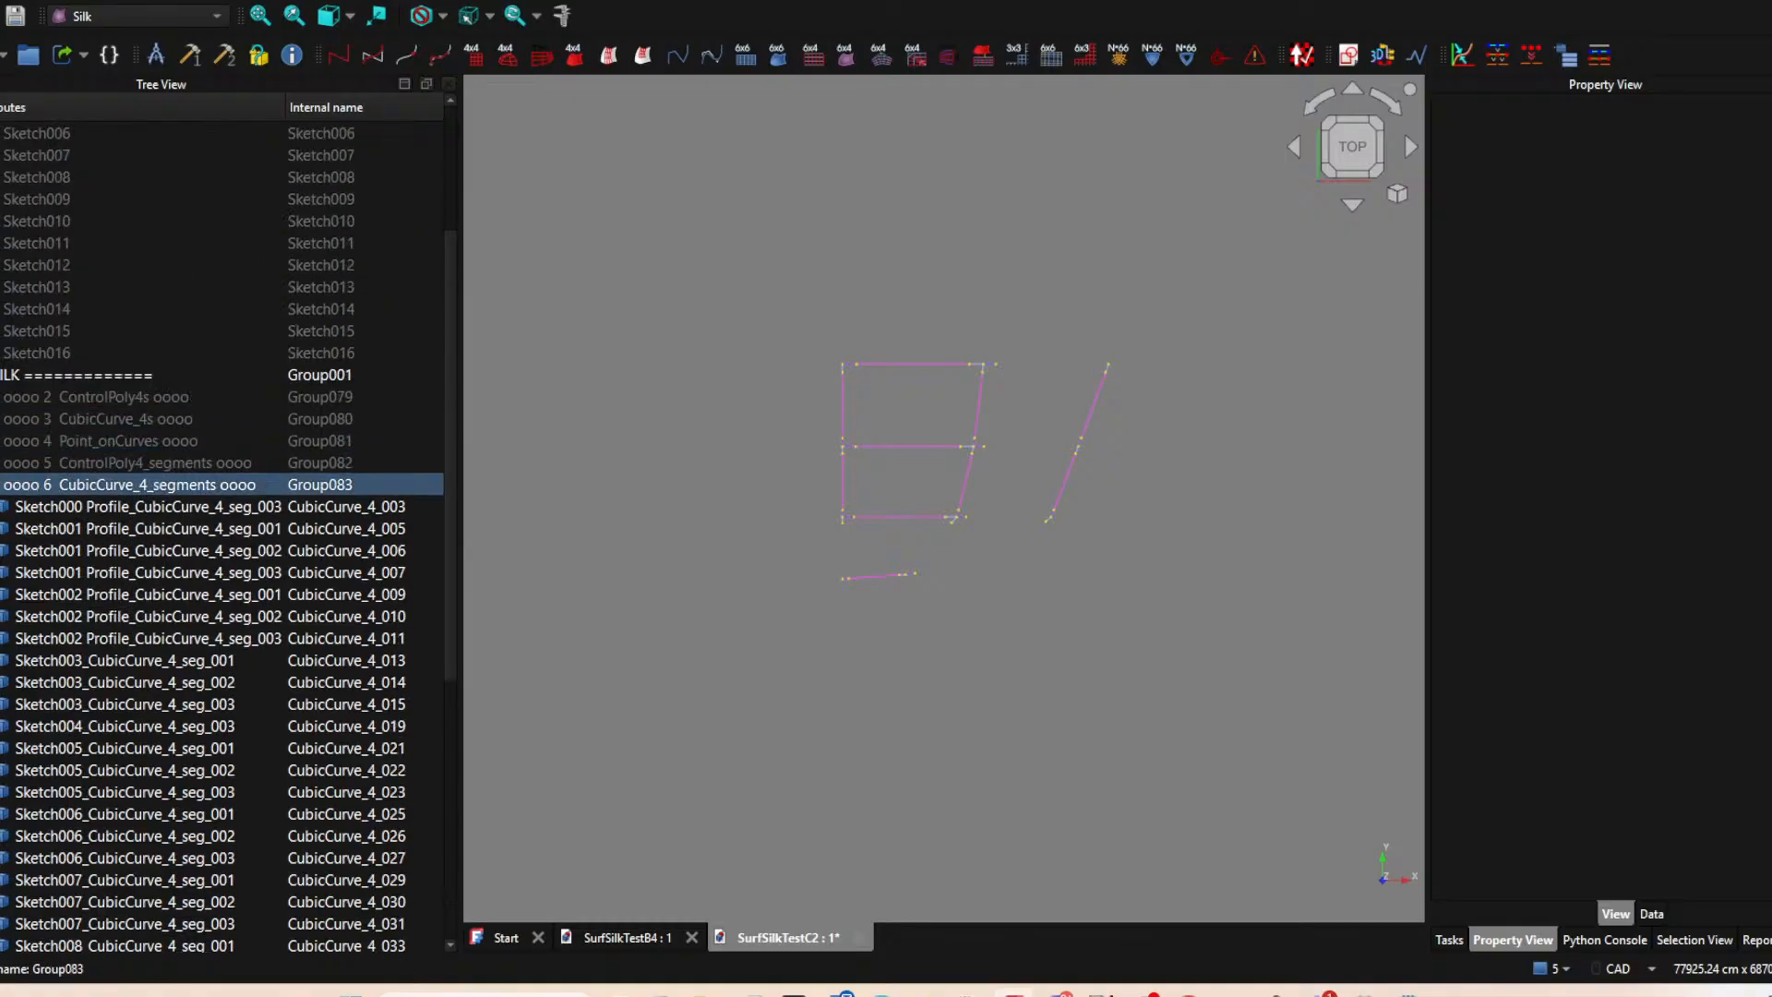
{"action": "left_click", "coordinate": [1, 486]}
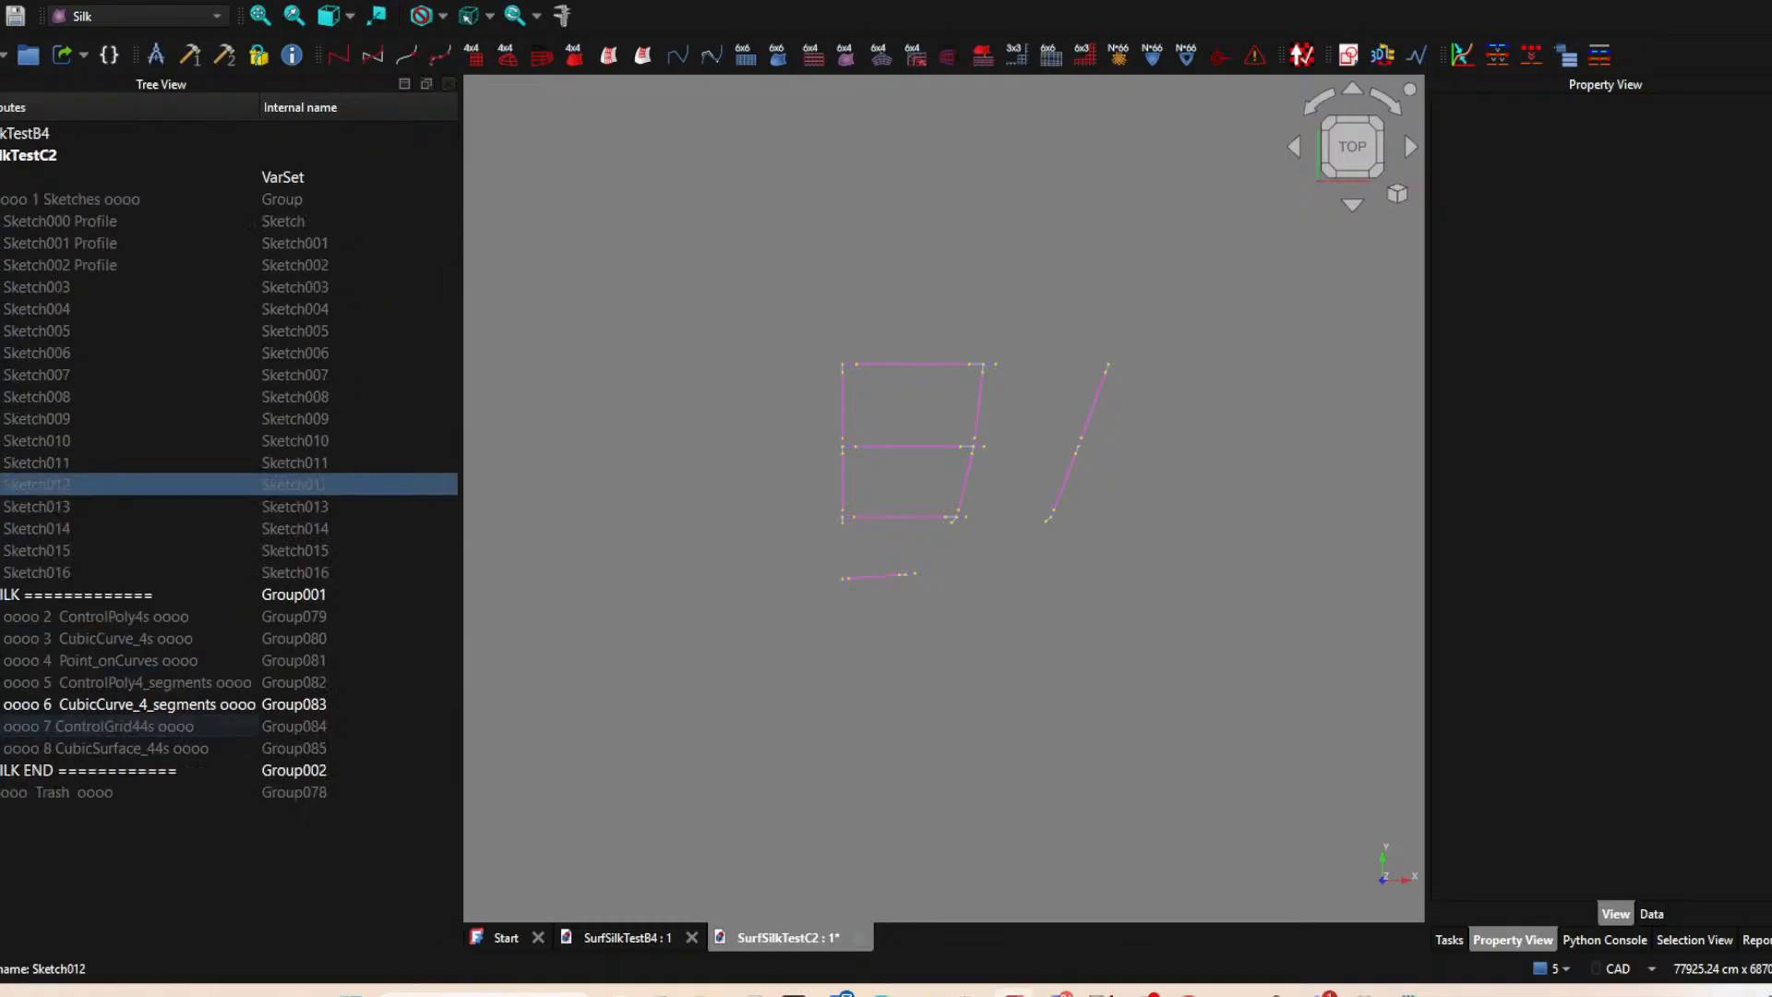
{"action": "left_click", "coordinate": [41, 660]}
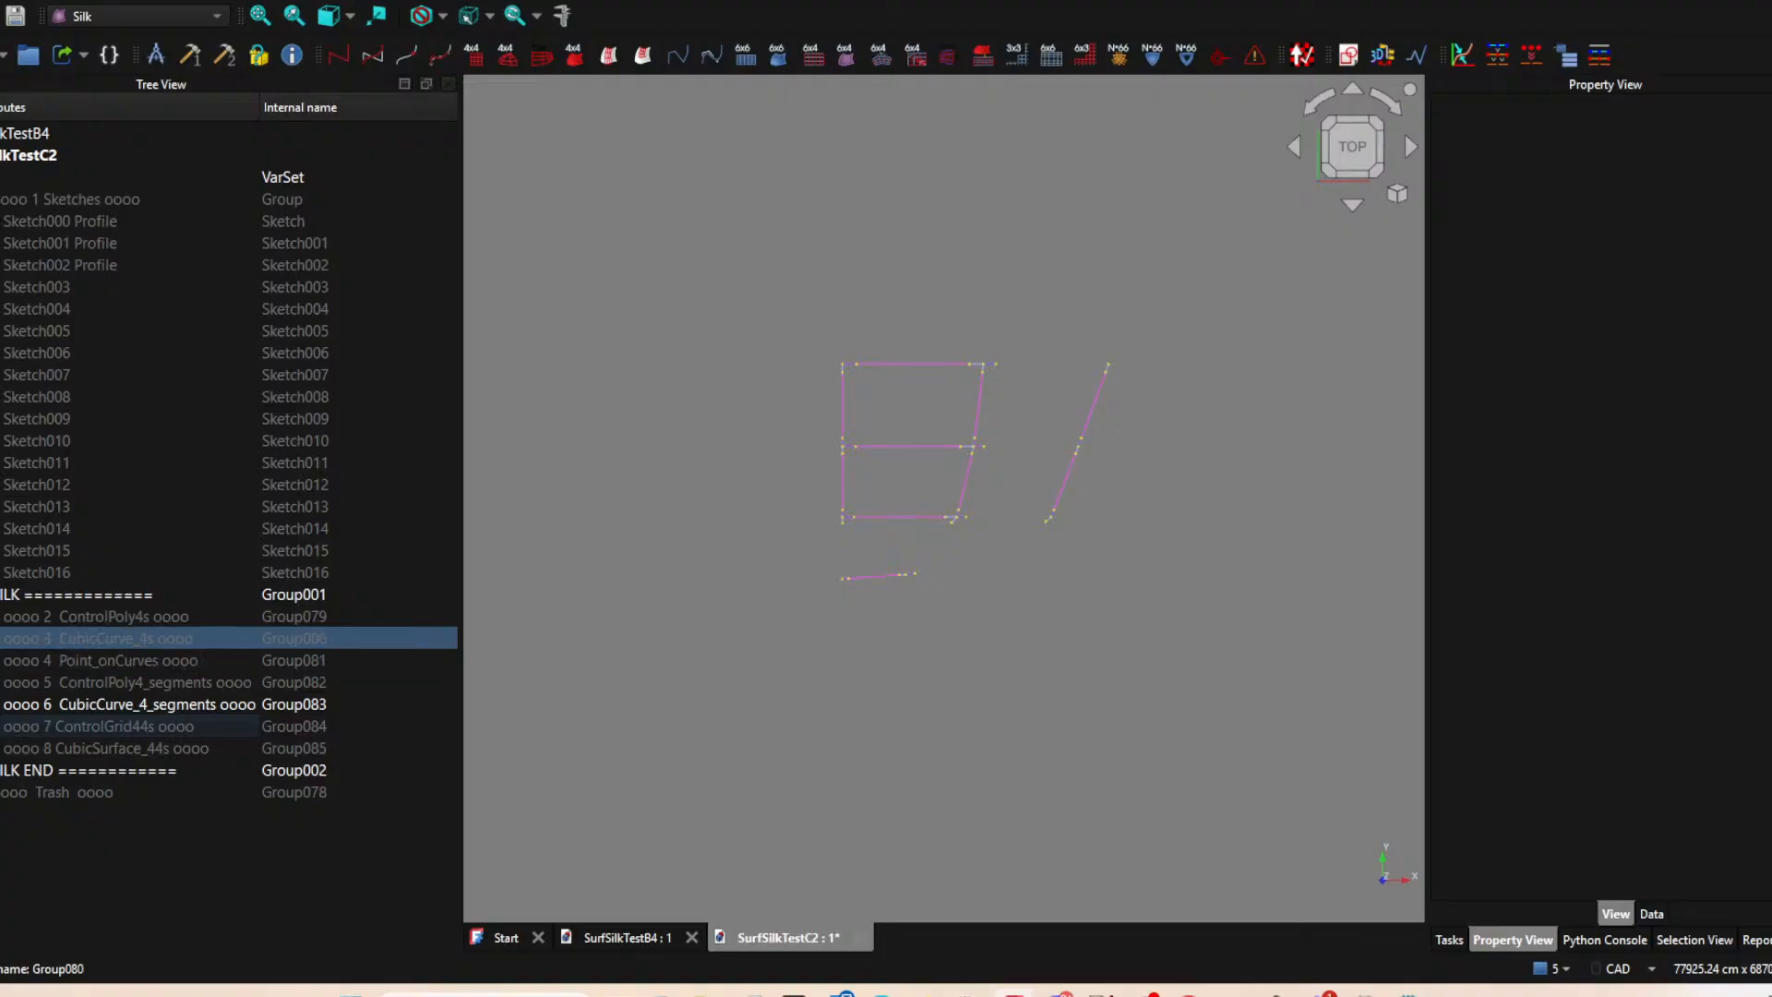
{"action": "key", "text": "space"}
{"action": "key", "text": "Down"}
{"action": "key", "text": "space"}
{"action": "key", "text": "Down"}
{"action": "key", "text": "Down"}
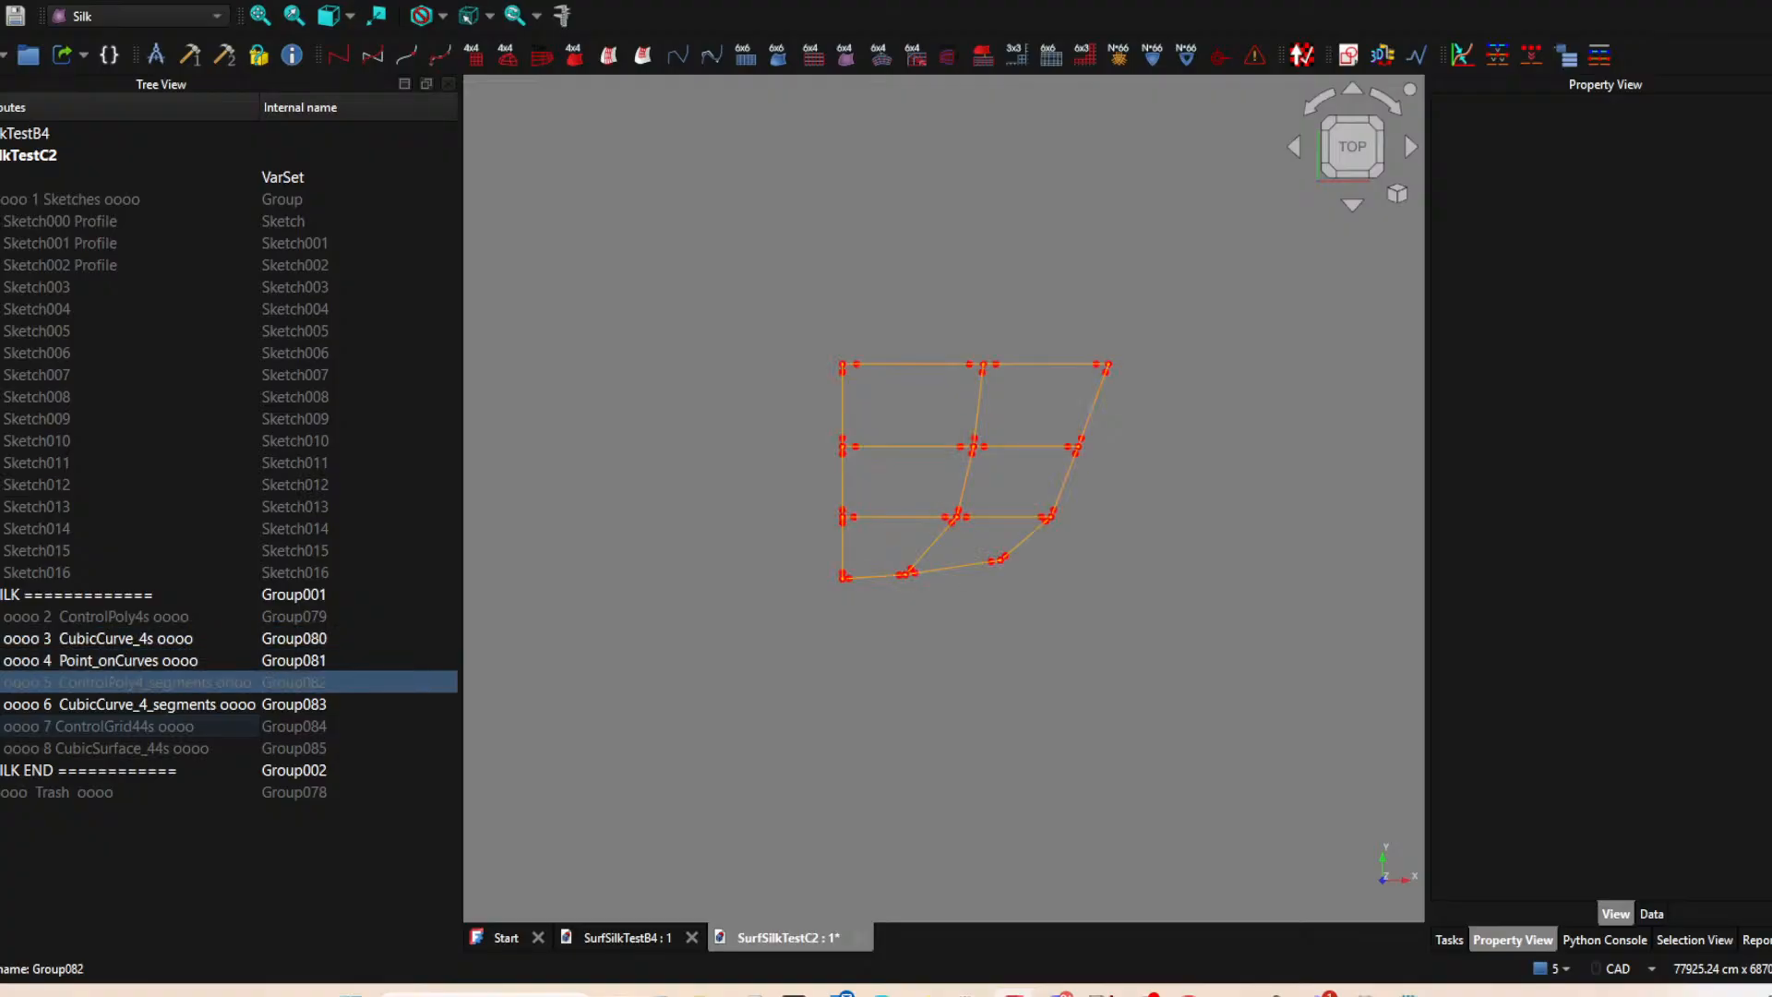
{"action": "left_click", "coordinate": [1092, 609]}
{"action": "scroll", "coordinate": [826, 581], "scroll_direction": "up", "scroll_amount": 10}
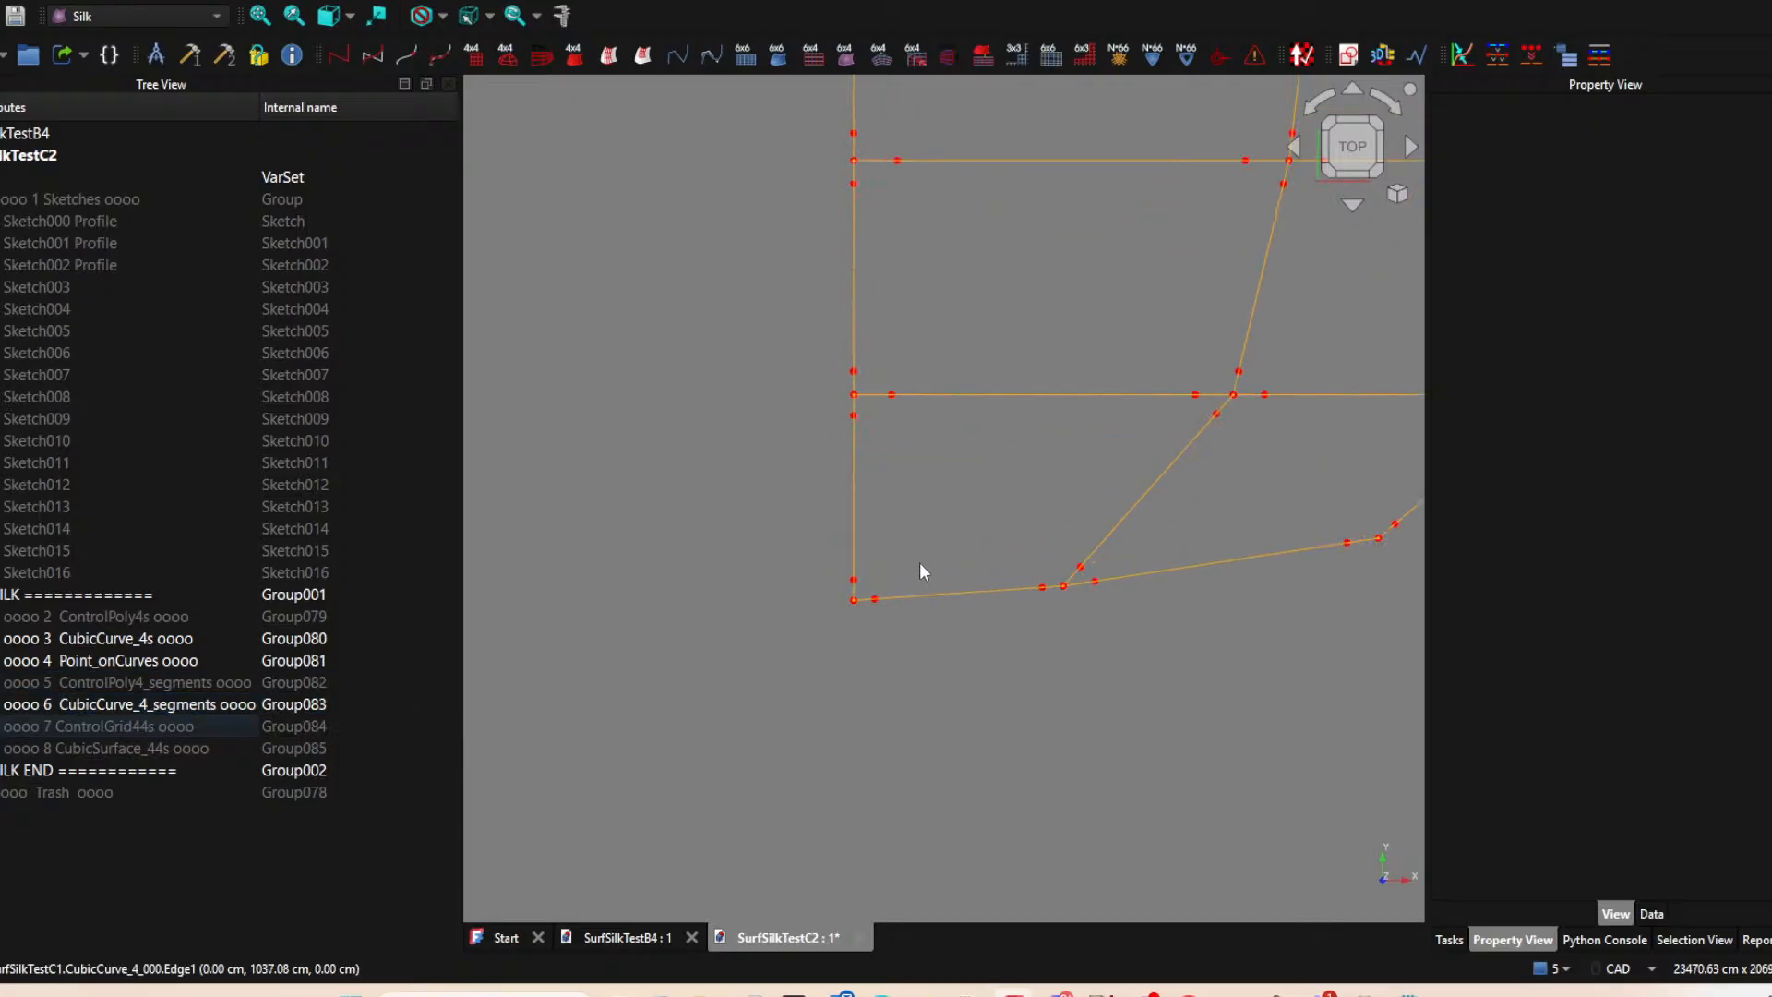
{"action": "key", "text": "Up"}
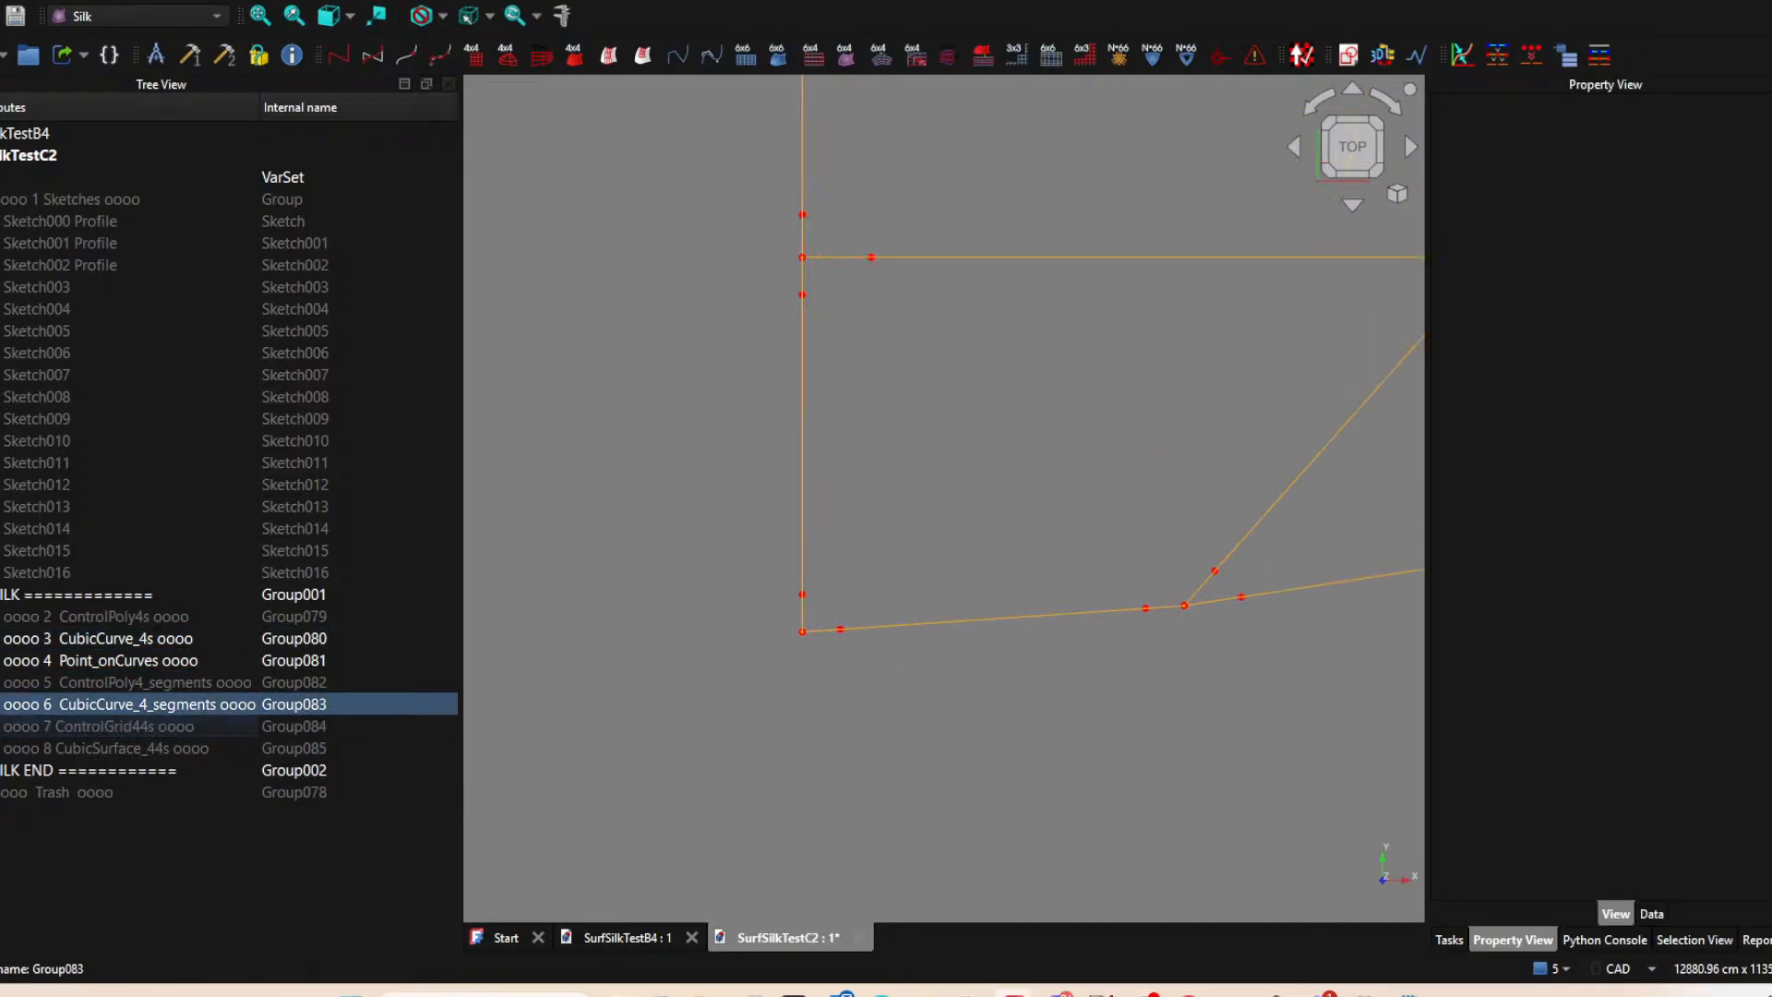
{"action": "left_click", "coordinate": [628, 631]}
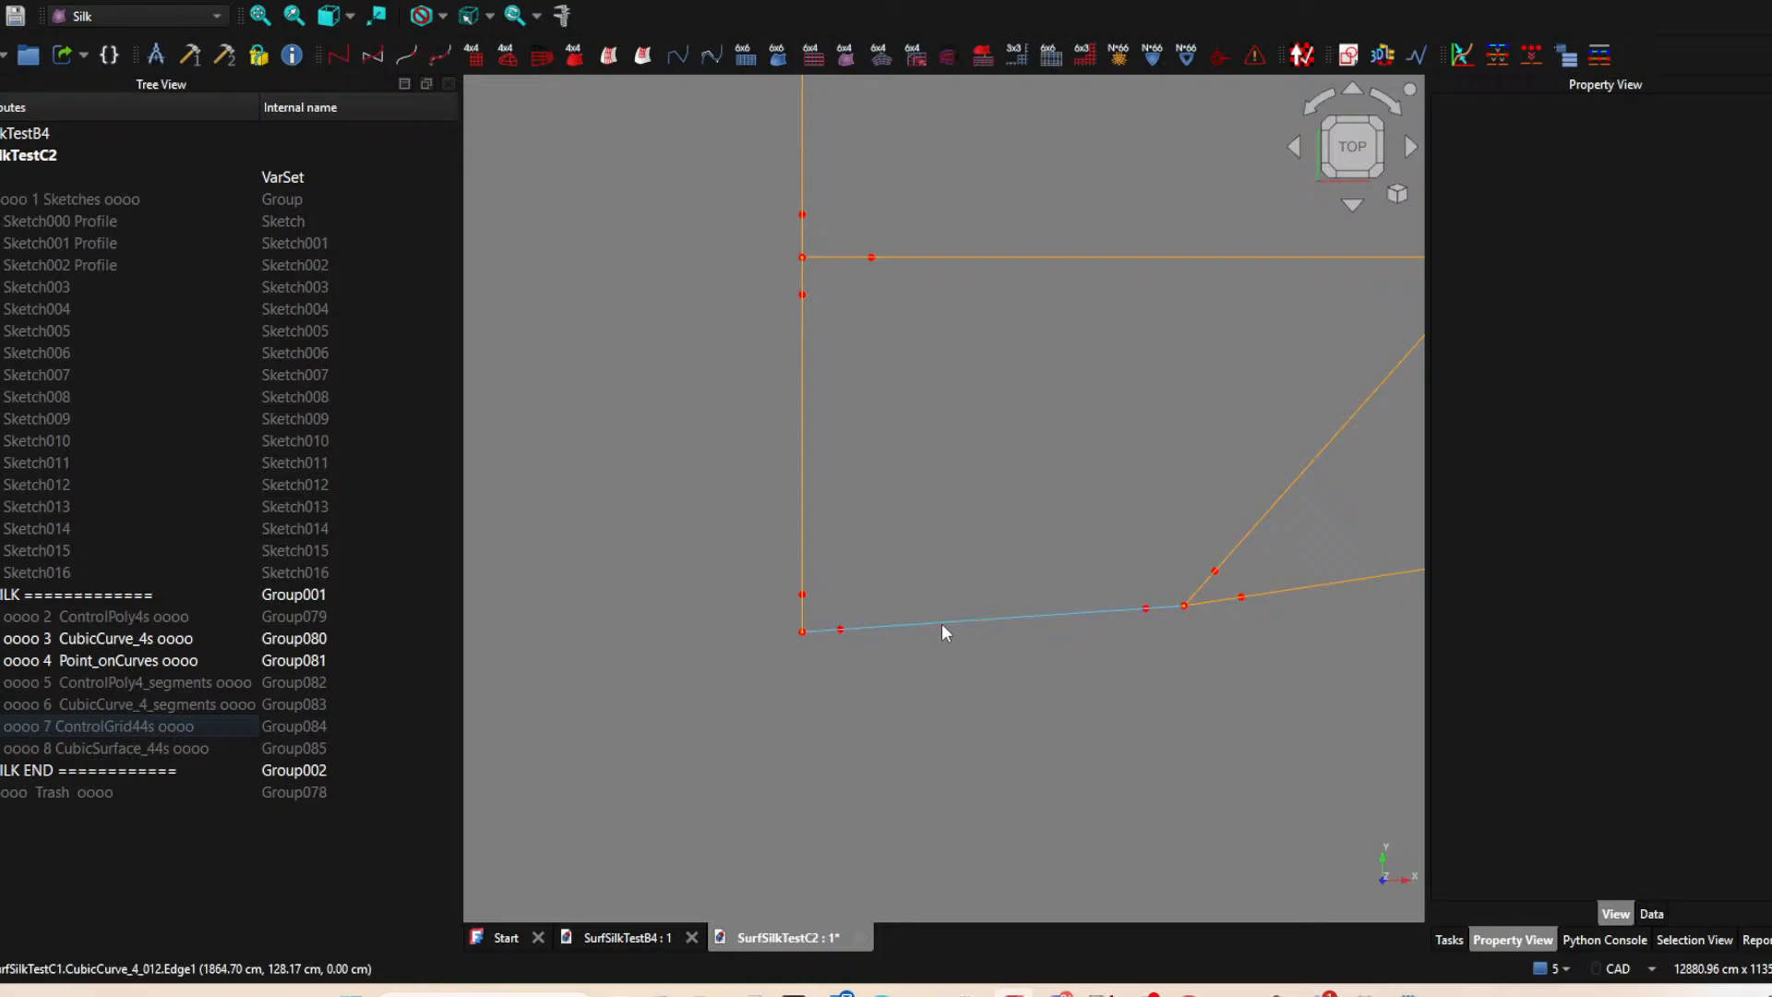
With the Sketch003 and Sketch000 Profile curves hidden, create a ControlPoly4_segment on the Sketch000 Profile curve between its points 003 and 001.
{"action": "left_click", "coordinate": [858, 629]}
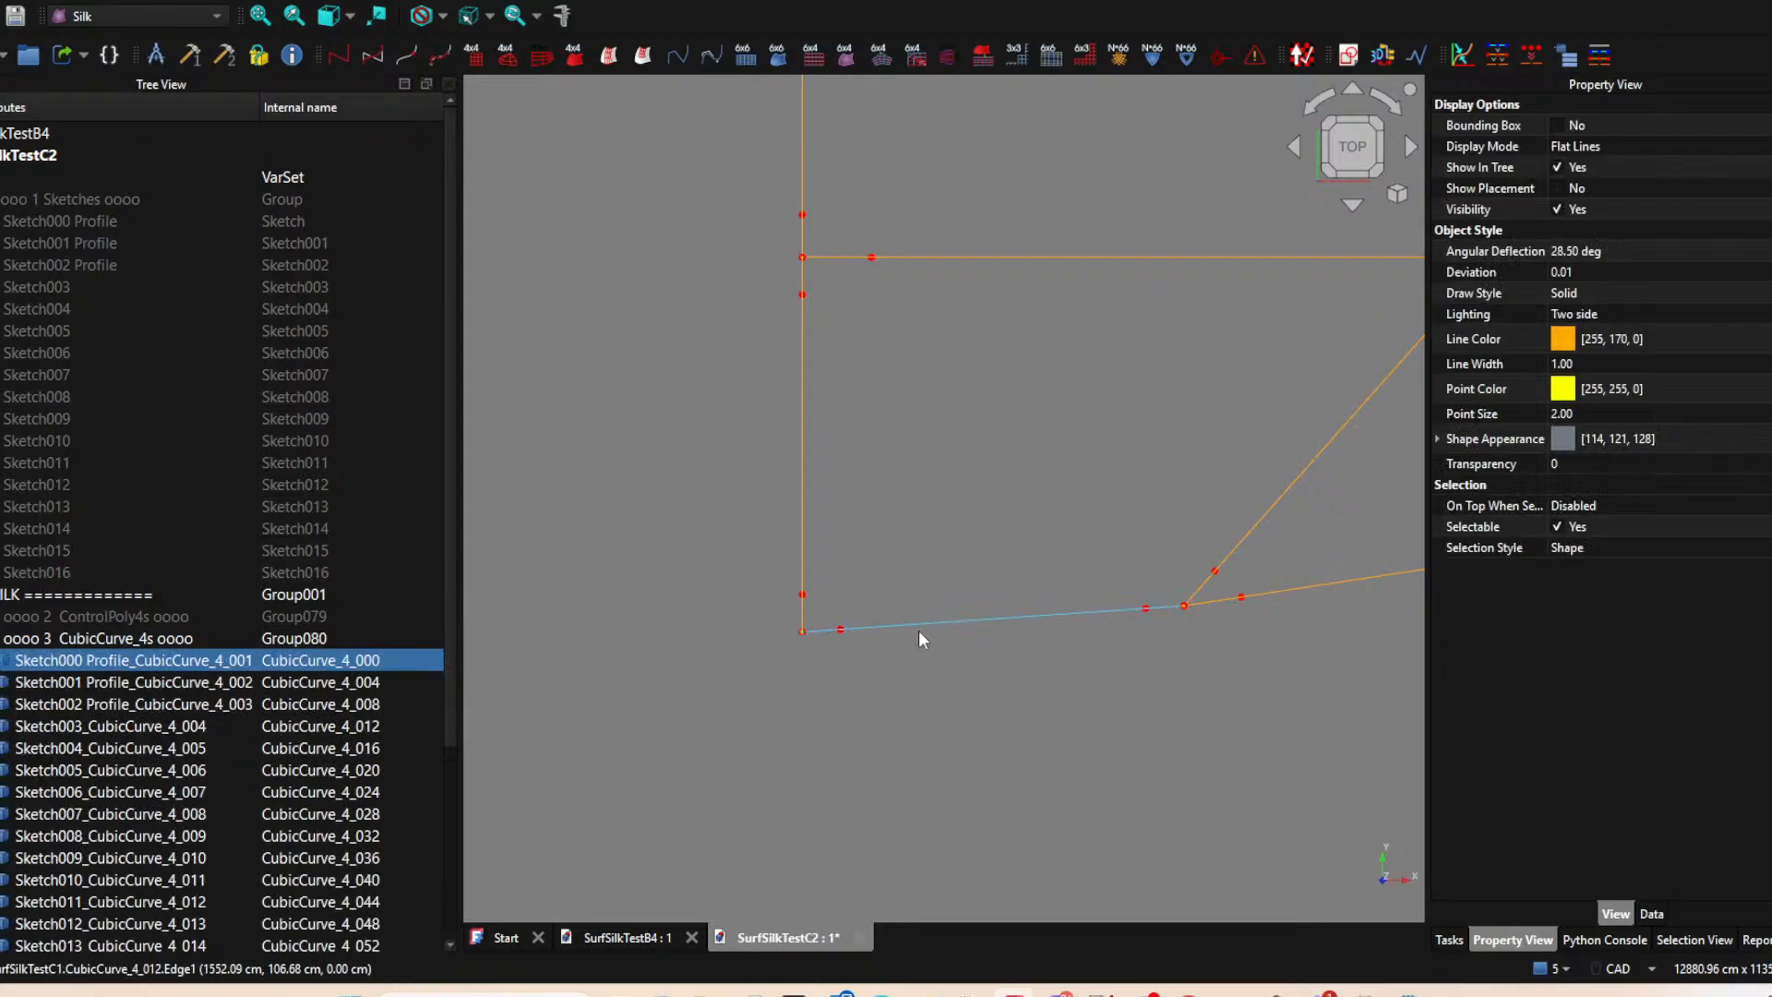
{"action": "key", "text": "space"}
{"action": "scroll", "coordinate": [823, 606], "scroll_direction": "up", "scroll_amount": 5}
{"action": "scroll", "coordinate": [807, 558], "scroll_direction": "down", "scroll_amount": 4}
{"action": "left_click", "coordinate": [792, 485]}
{"action": "key", "text": "space"}
{"action": "left_click", "coordinate": [791, 188], "text": "ctrl"}
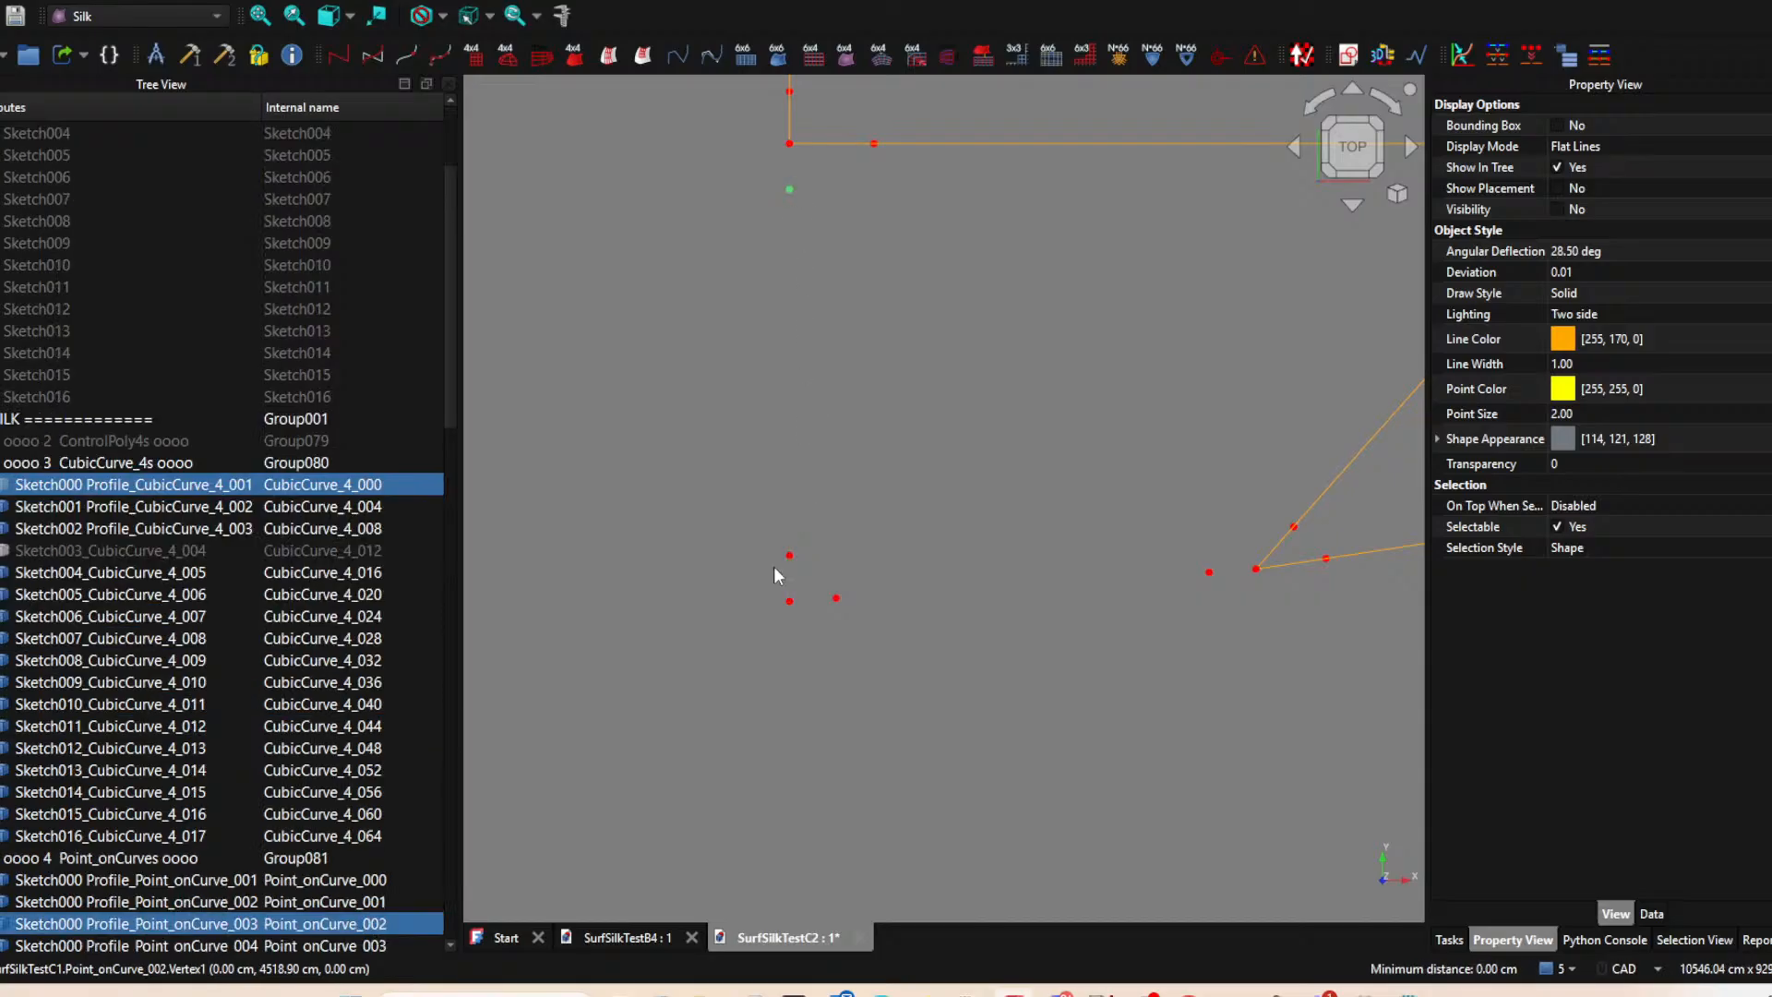
{"action": "left_click", "coordinate": [789, 601], "text": "ctrl"}
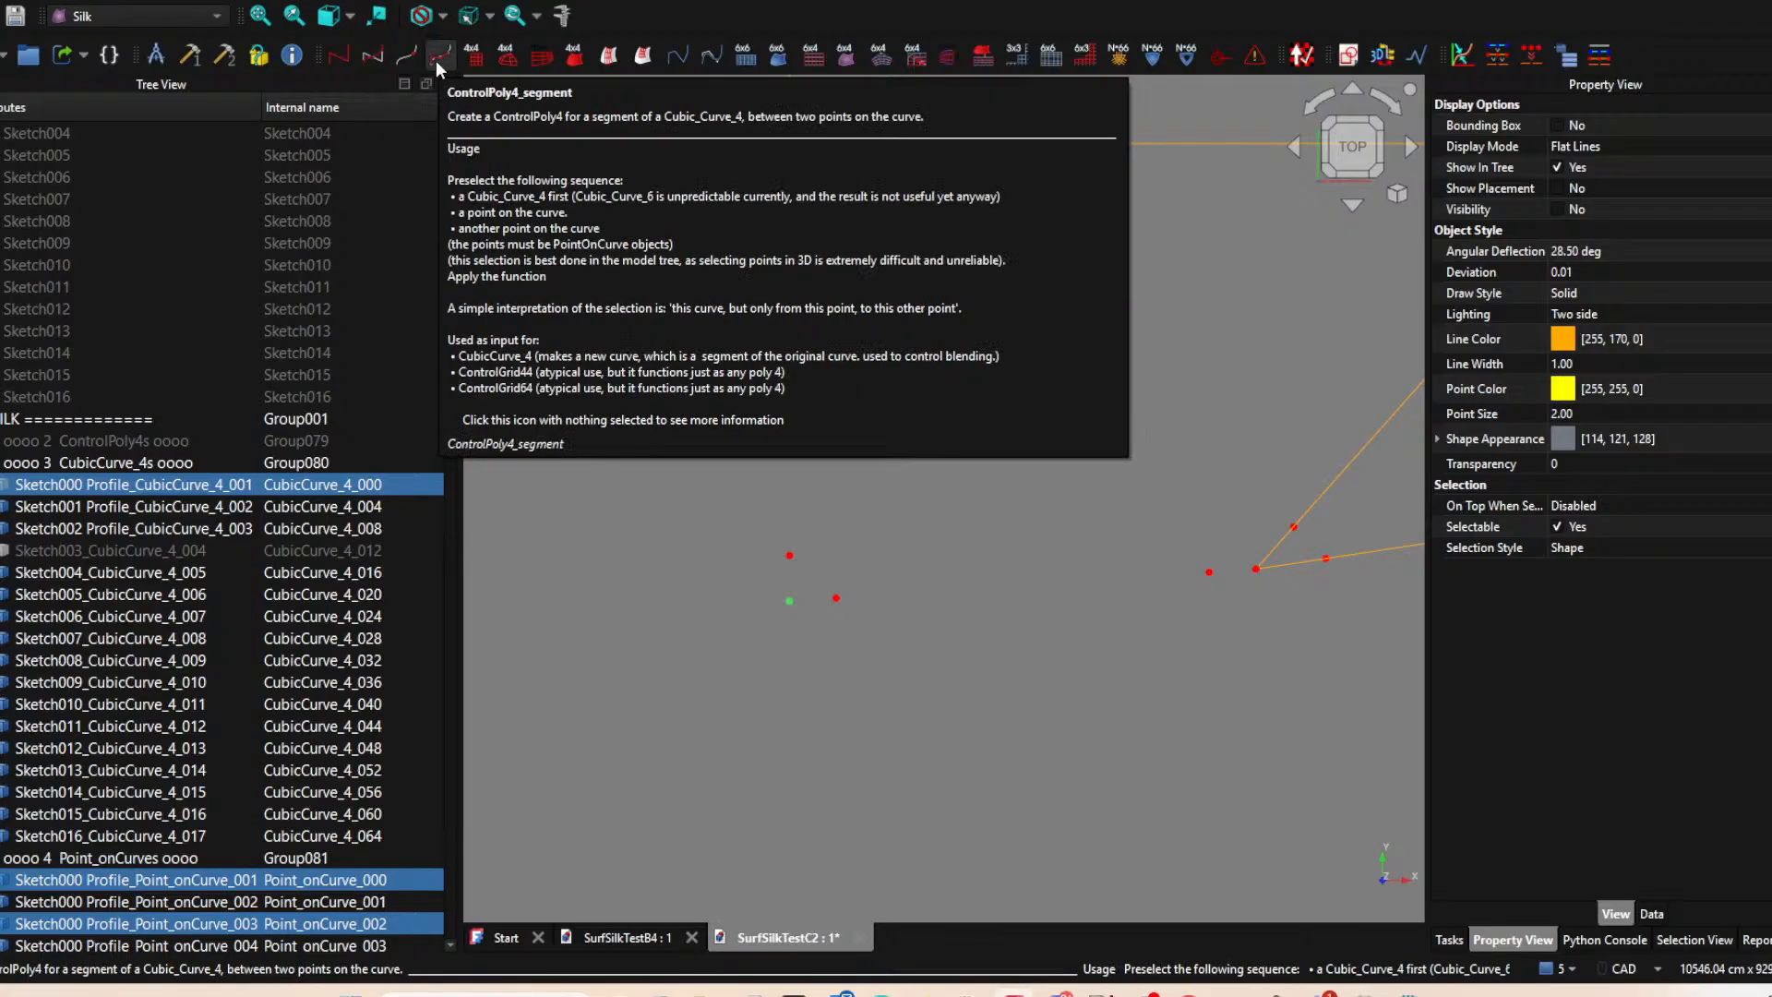
{"action": "left_click", "coordinate": [435, 57]}
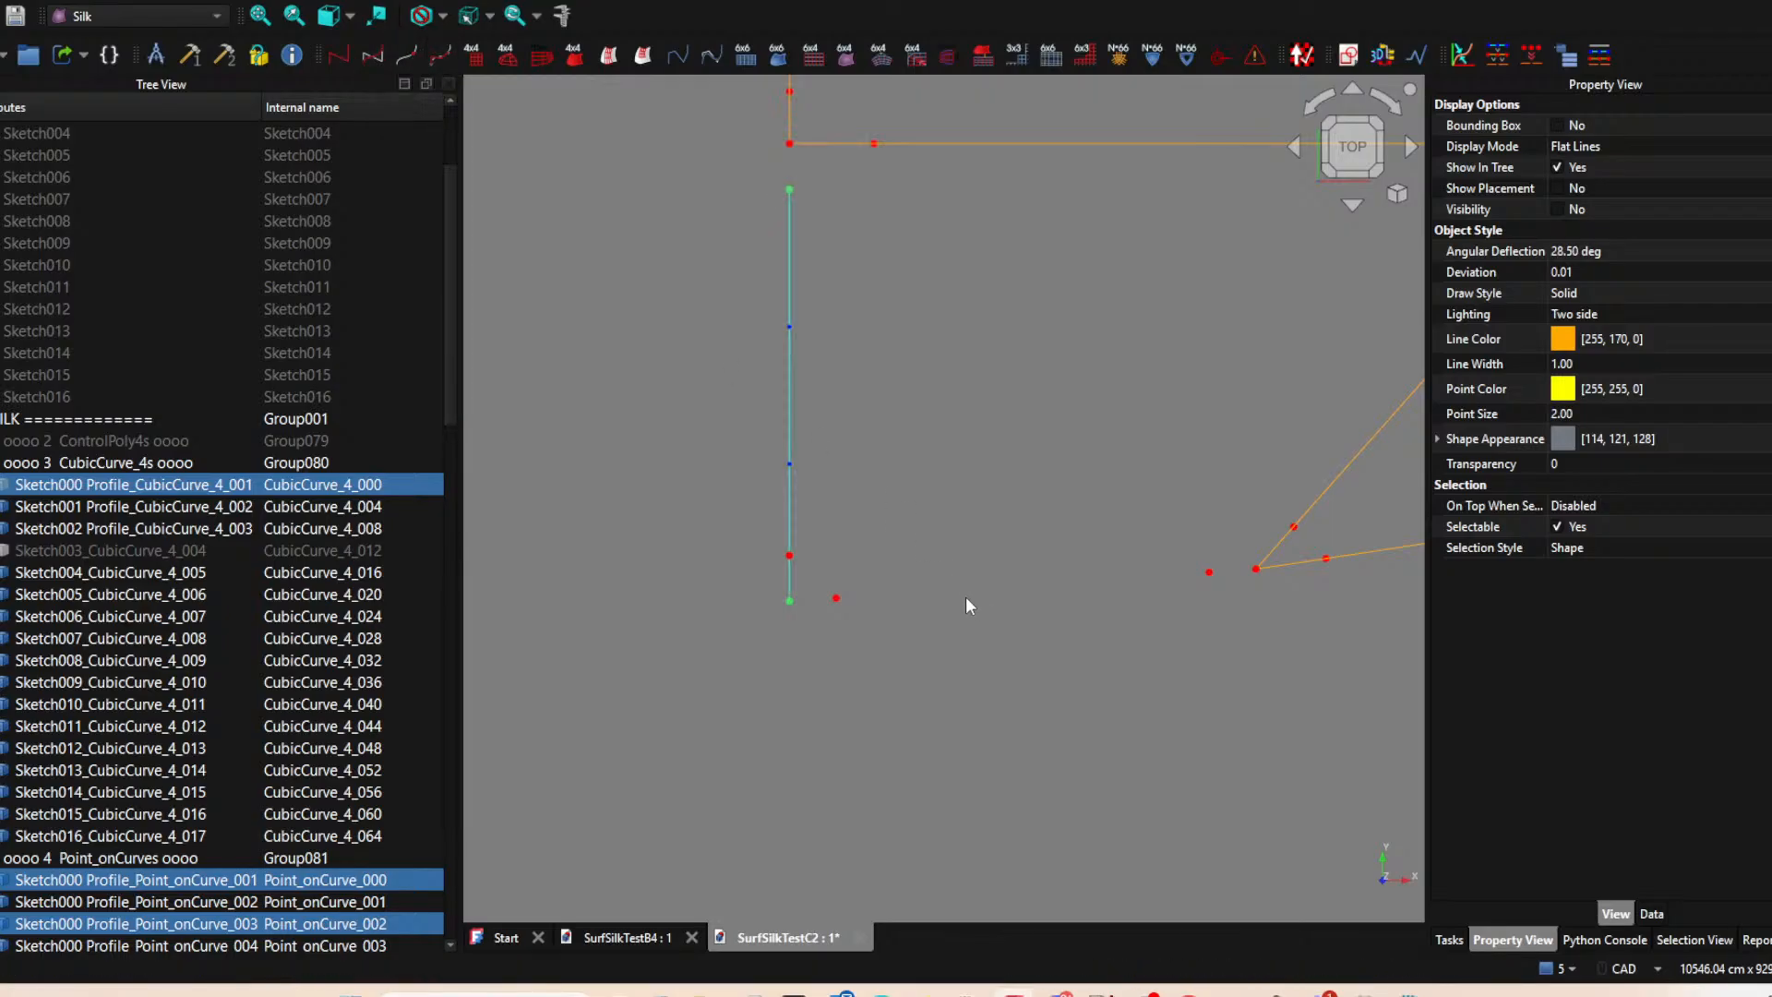
Create a CubicCurve_4 from the new vertical control polygon segment, and hide both the polygon and the curve.
{"action": "left_click", "coordinate": [789, 379]}
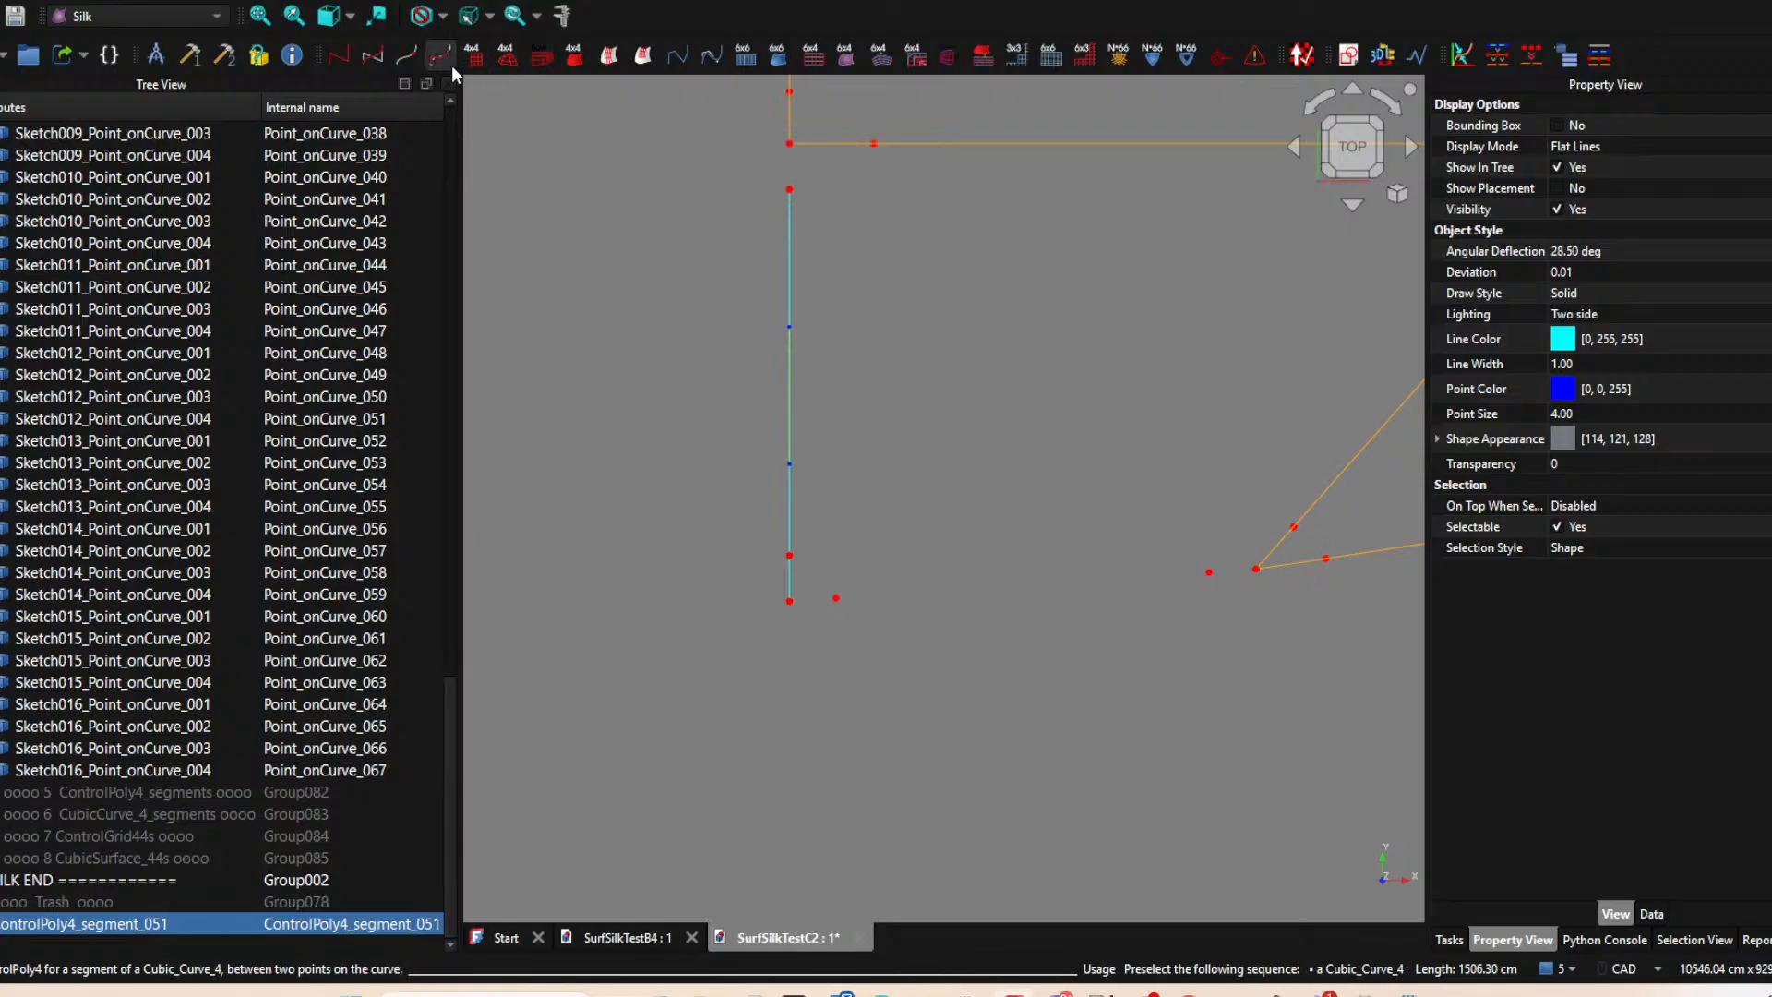
{"action": "left_click", "coordinate": [381, 58]}
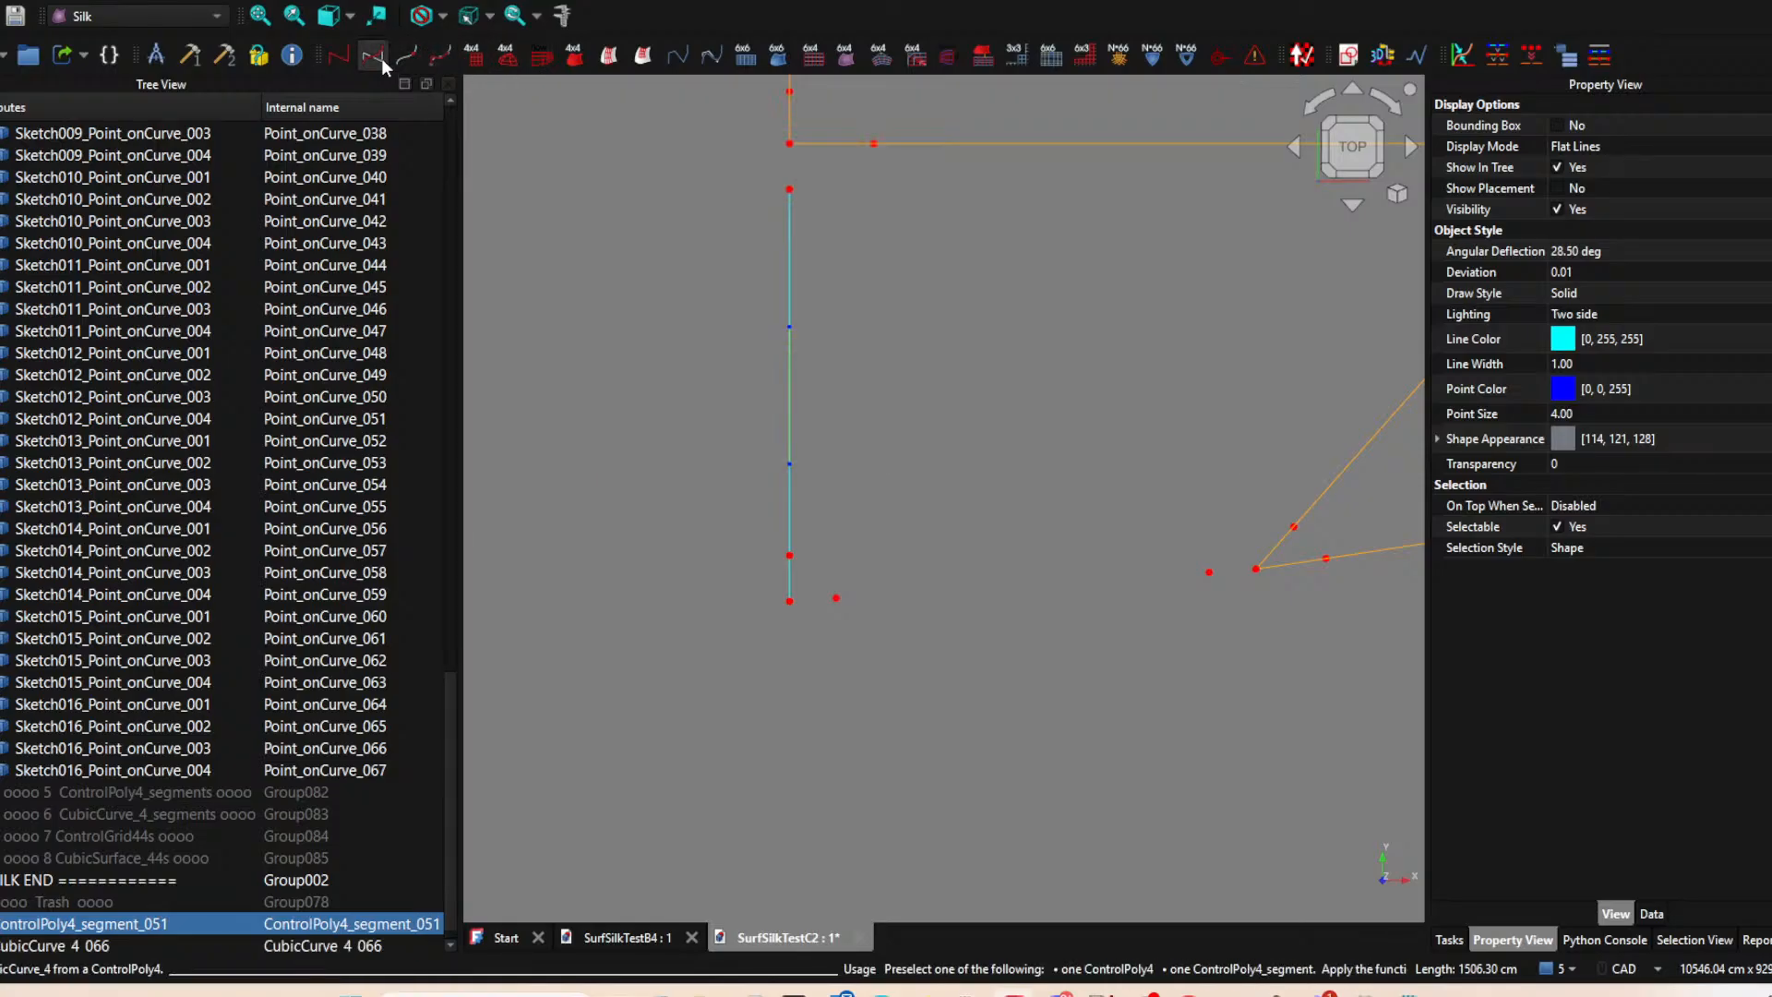
{"action": "scroll", "coordinate": [757, 584], "scroll_direction": "down", "scroll_amount": 3}
{"action": "middle_click_drag", "start_coordinate": [761, 630], "coordinate": [535, 583]}
{"action": "middle_click_drag", "start_coordinate": [637, 512], "coordinate": [692, 497]}
{"action": "key", "text": "space"}
{"action": "left_click", "coordinate": [59, 939]}
{"action": "key", "text": "space"}
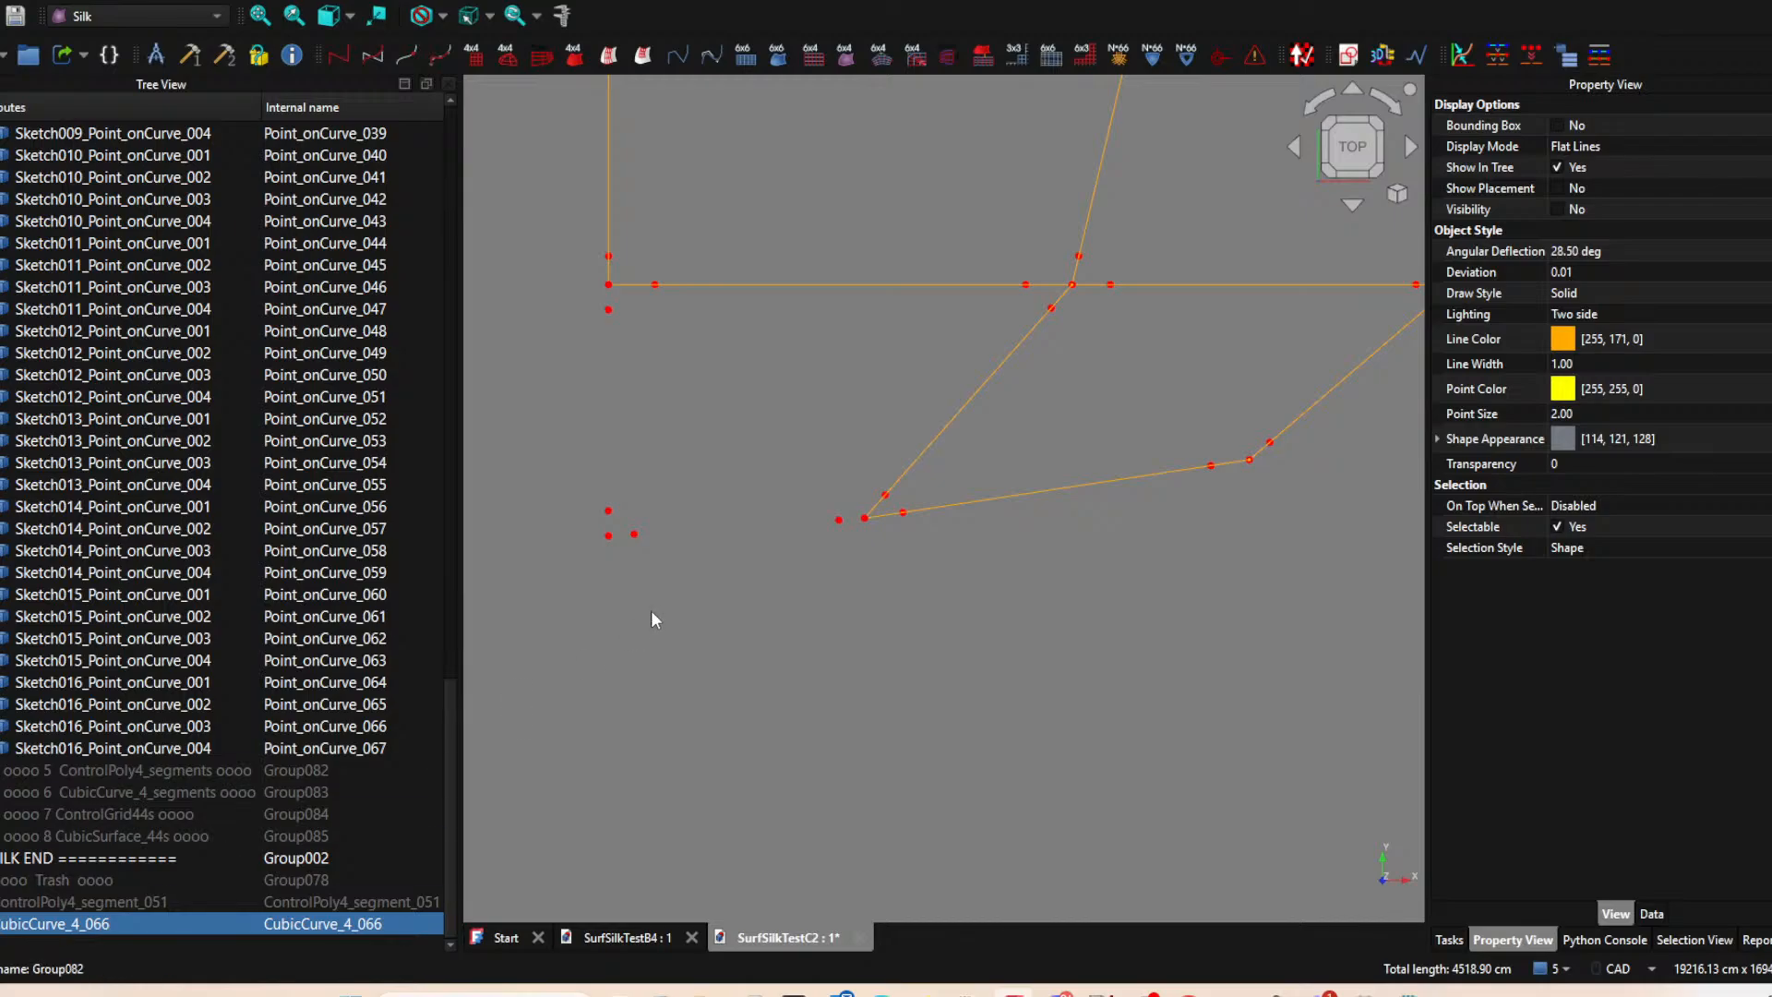
Hide the slanted Sketch004 cubic curve and the Sketch008 cubic curve along the lower edge.
{"action": "middle_click_drag", "start_coordinate": [775, 598], "coordinate": [846, 623]}
{"action": "scroll", "coordinate": [663, 649], "scroll_direction": "down", "scroll_amount": 3}
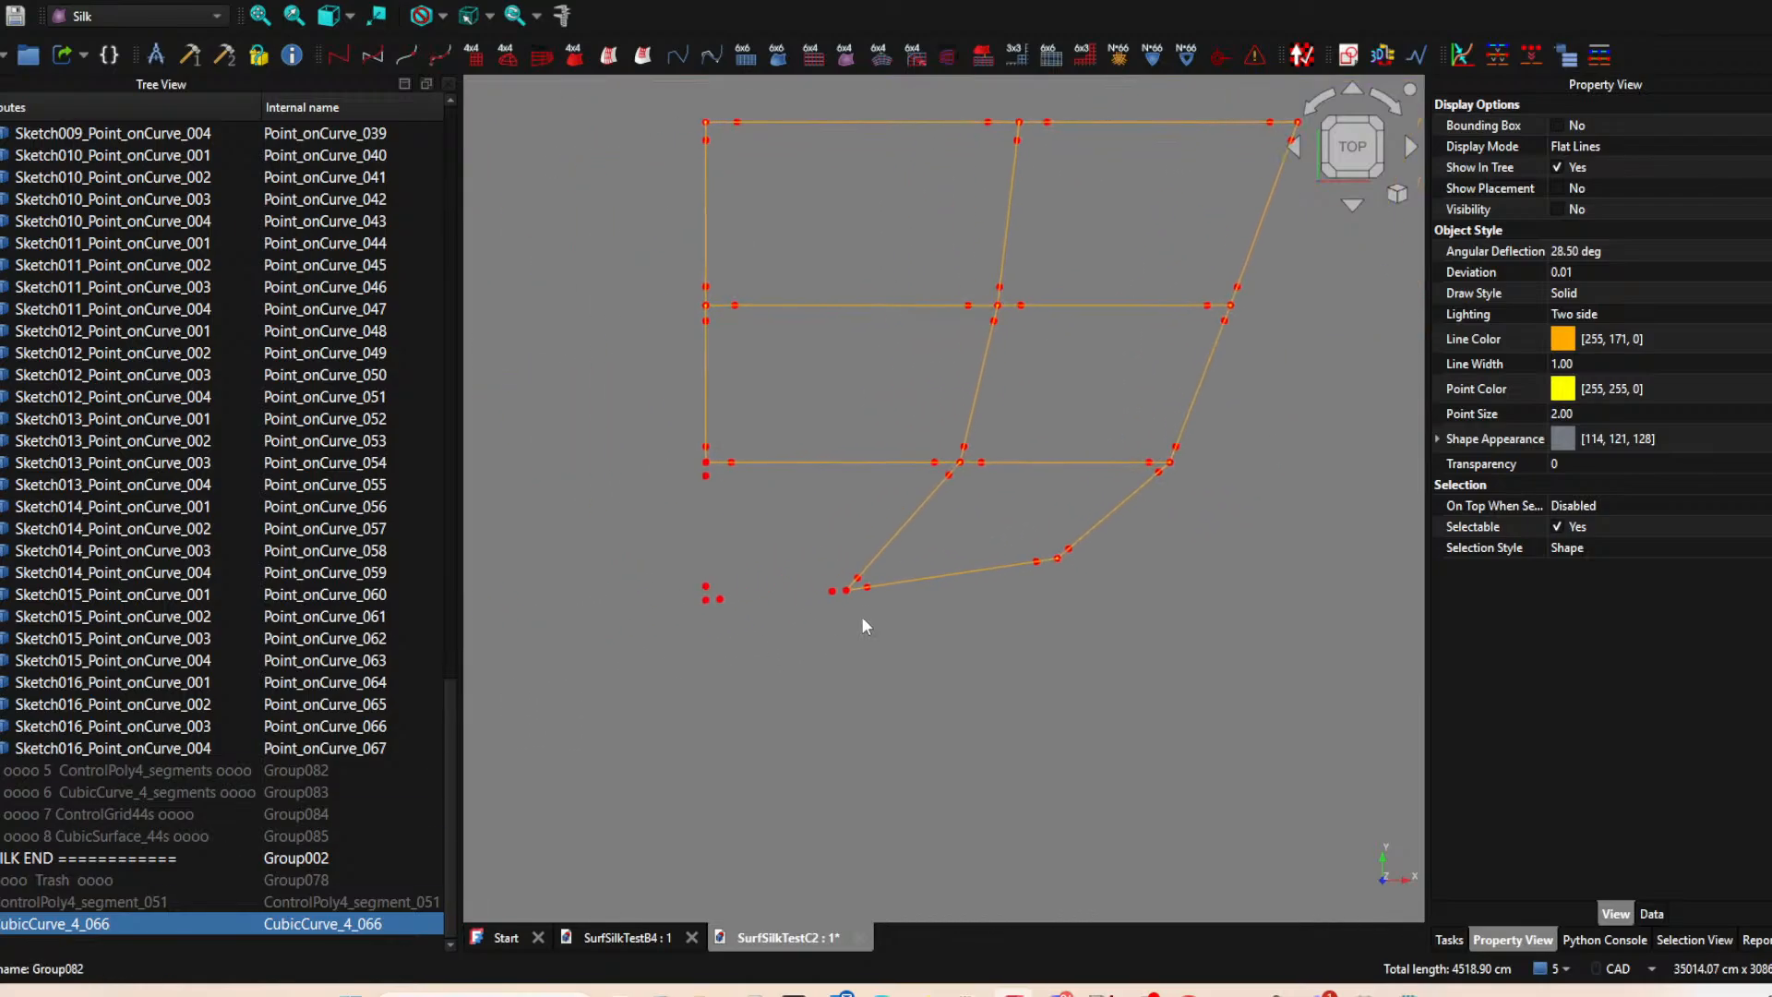
{"action": "left_click", "coordinate": [924, 510]}
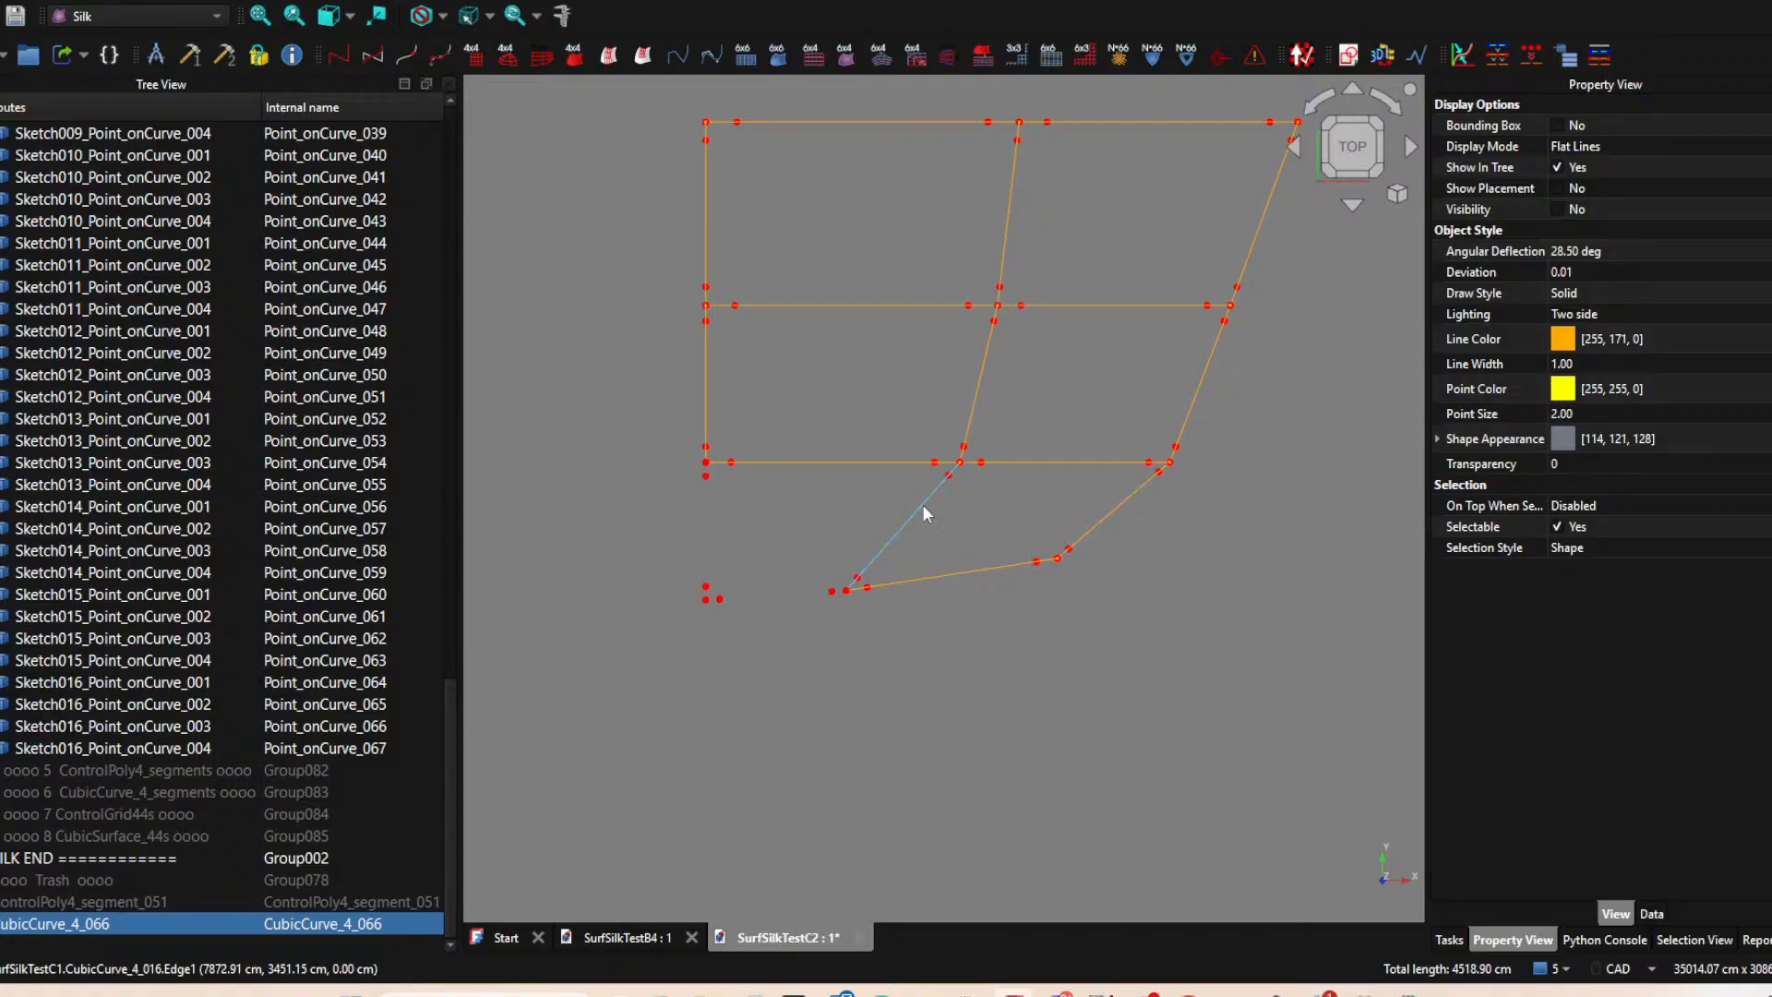
{"action": "key", "text": "space"}
{"action": "scroll", "coordinate": [932, 491], "scroll_direction": "up", "scroll_amount": 3}
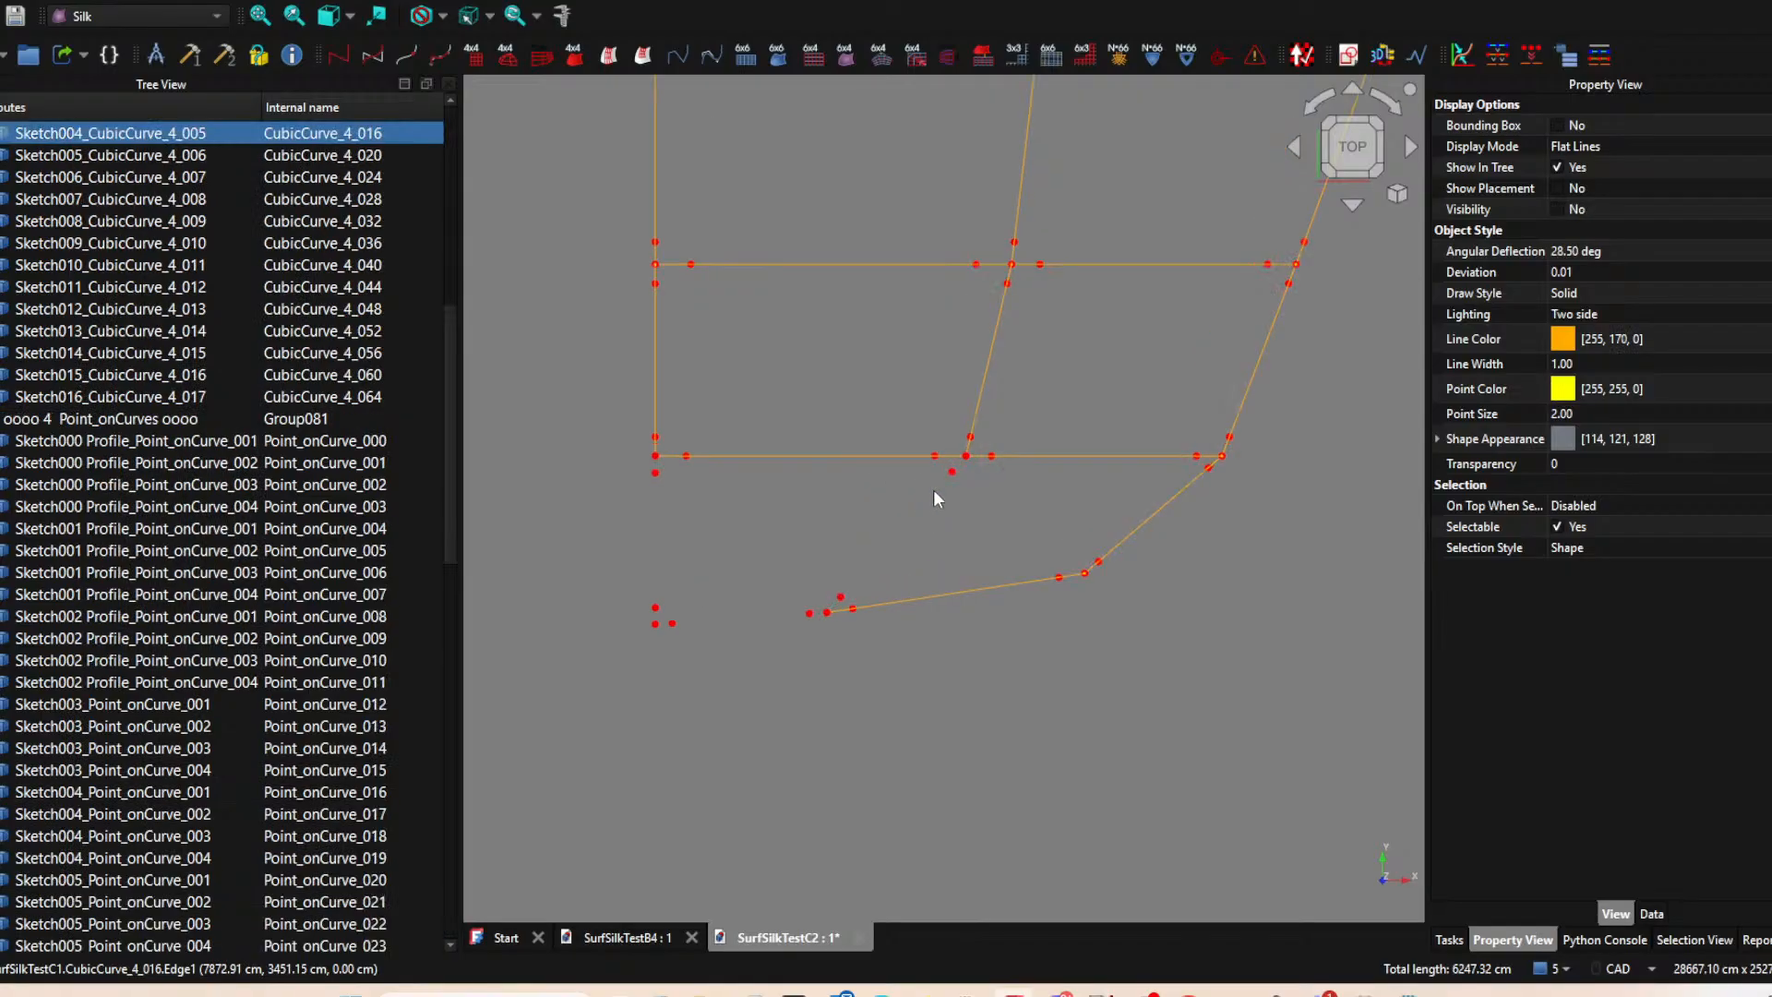
{"action": "left_click", "coordinate": [961, 465]}
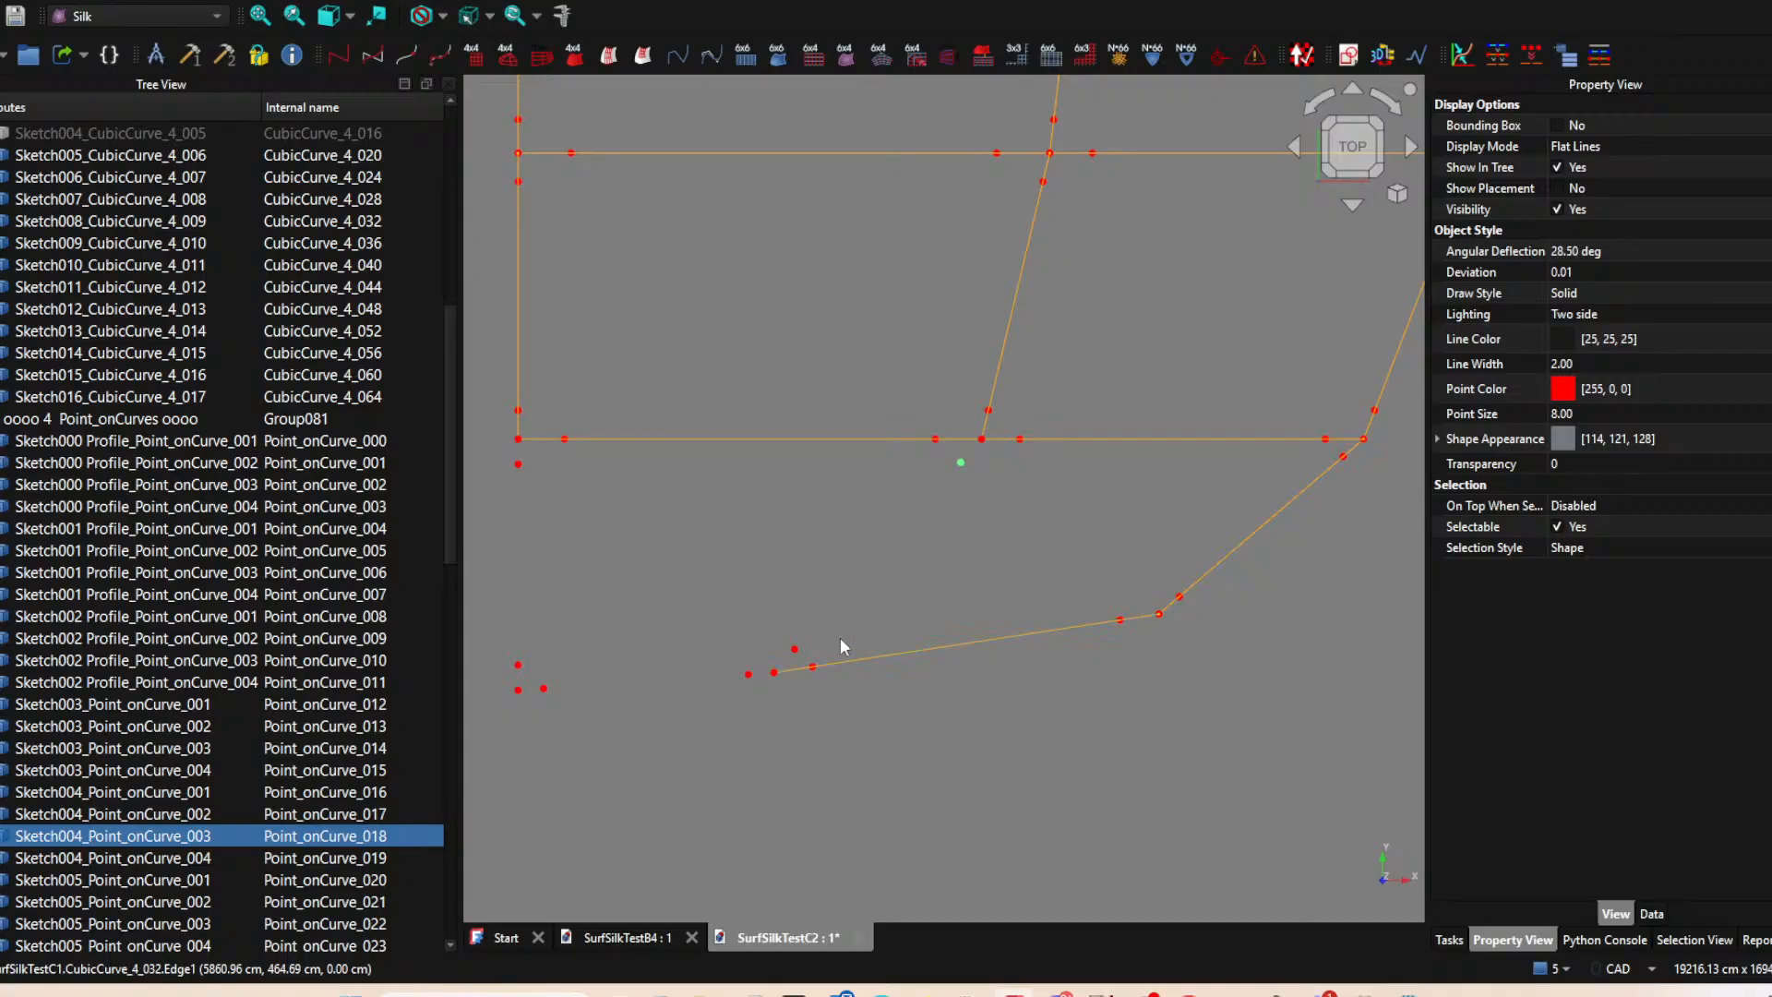
{"action": "left_click", "coordinate": [875, 650]}
{"action": "key", "text": "space"}
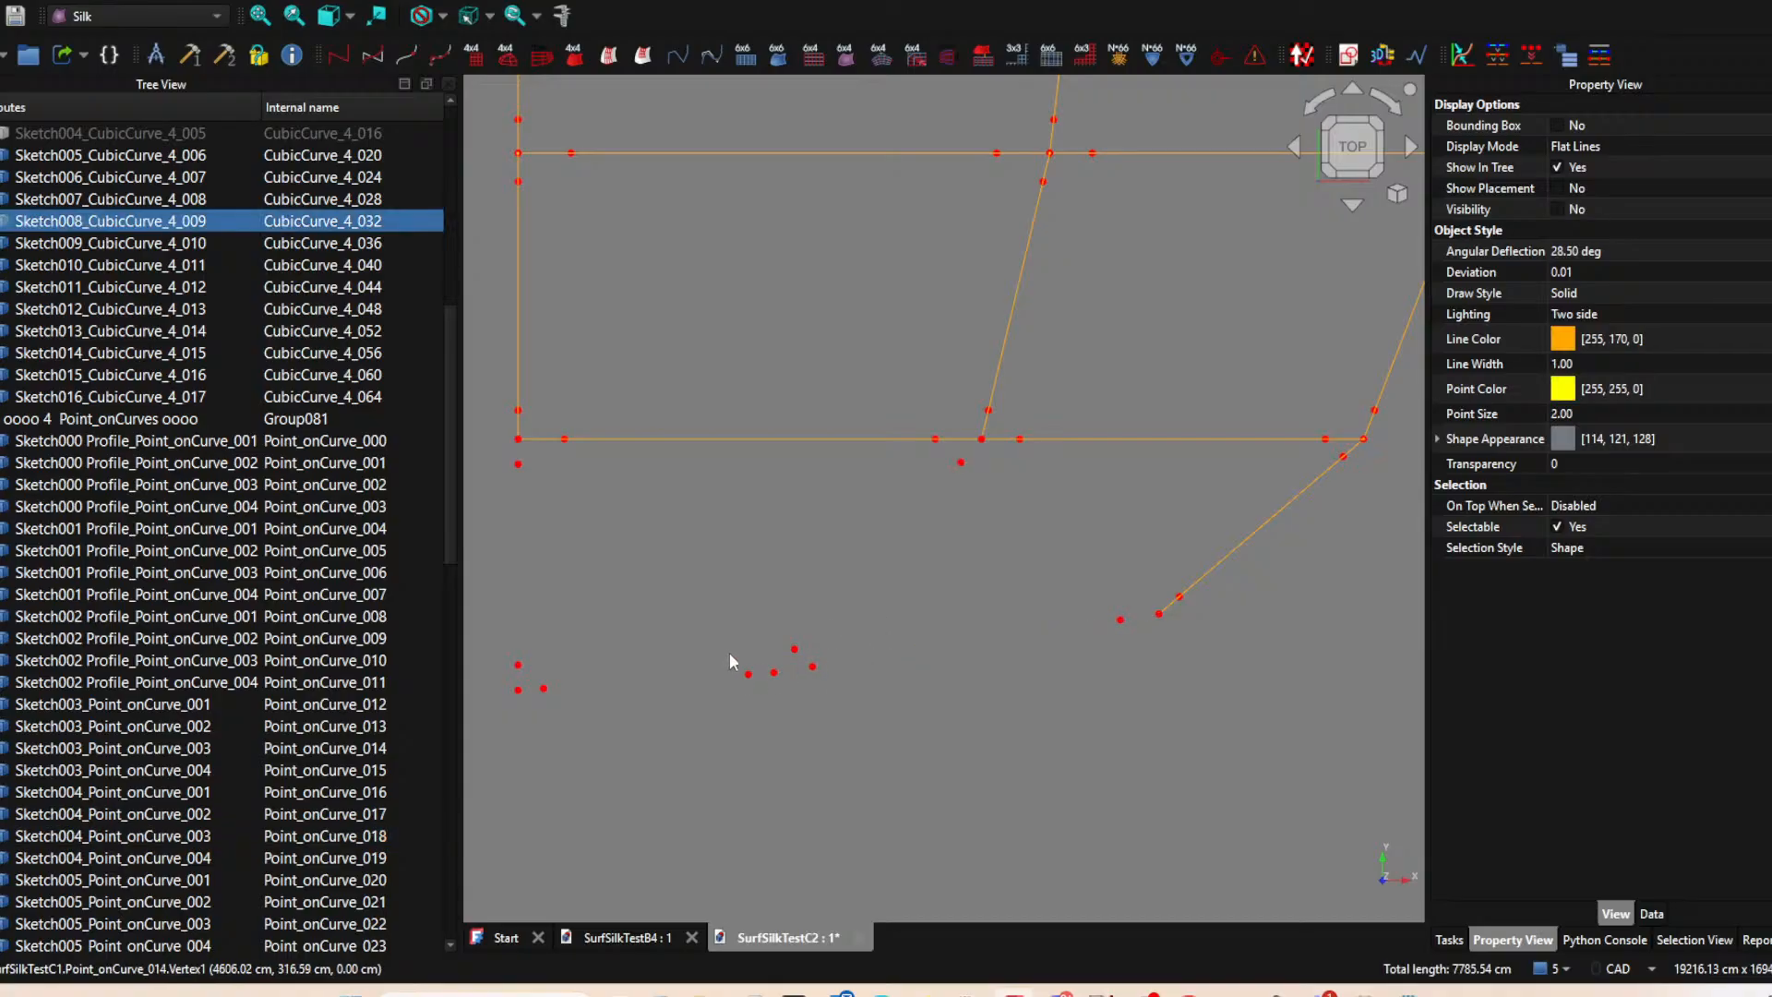
Create a ControlPoly4_segment on the Sketch004 curve from its point 003 to Sketch003 point 004, and make a CubicCurve_4 from it.
{"action": "scroll", "coordinate": [152, 305], "scroll_direction": "up", "scroll_amount": 2}
{"action": "left_click", "coordinate": [138, 265]}
{"action": "key", "text": "space"}
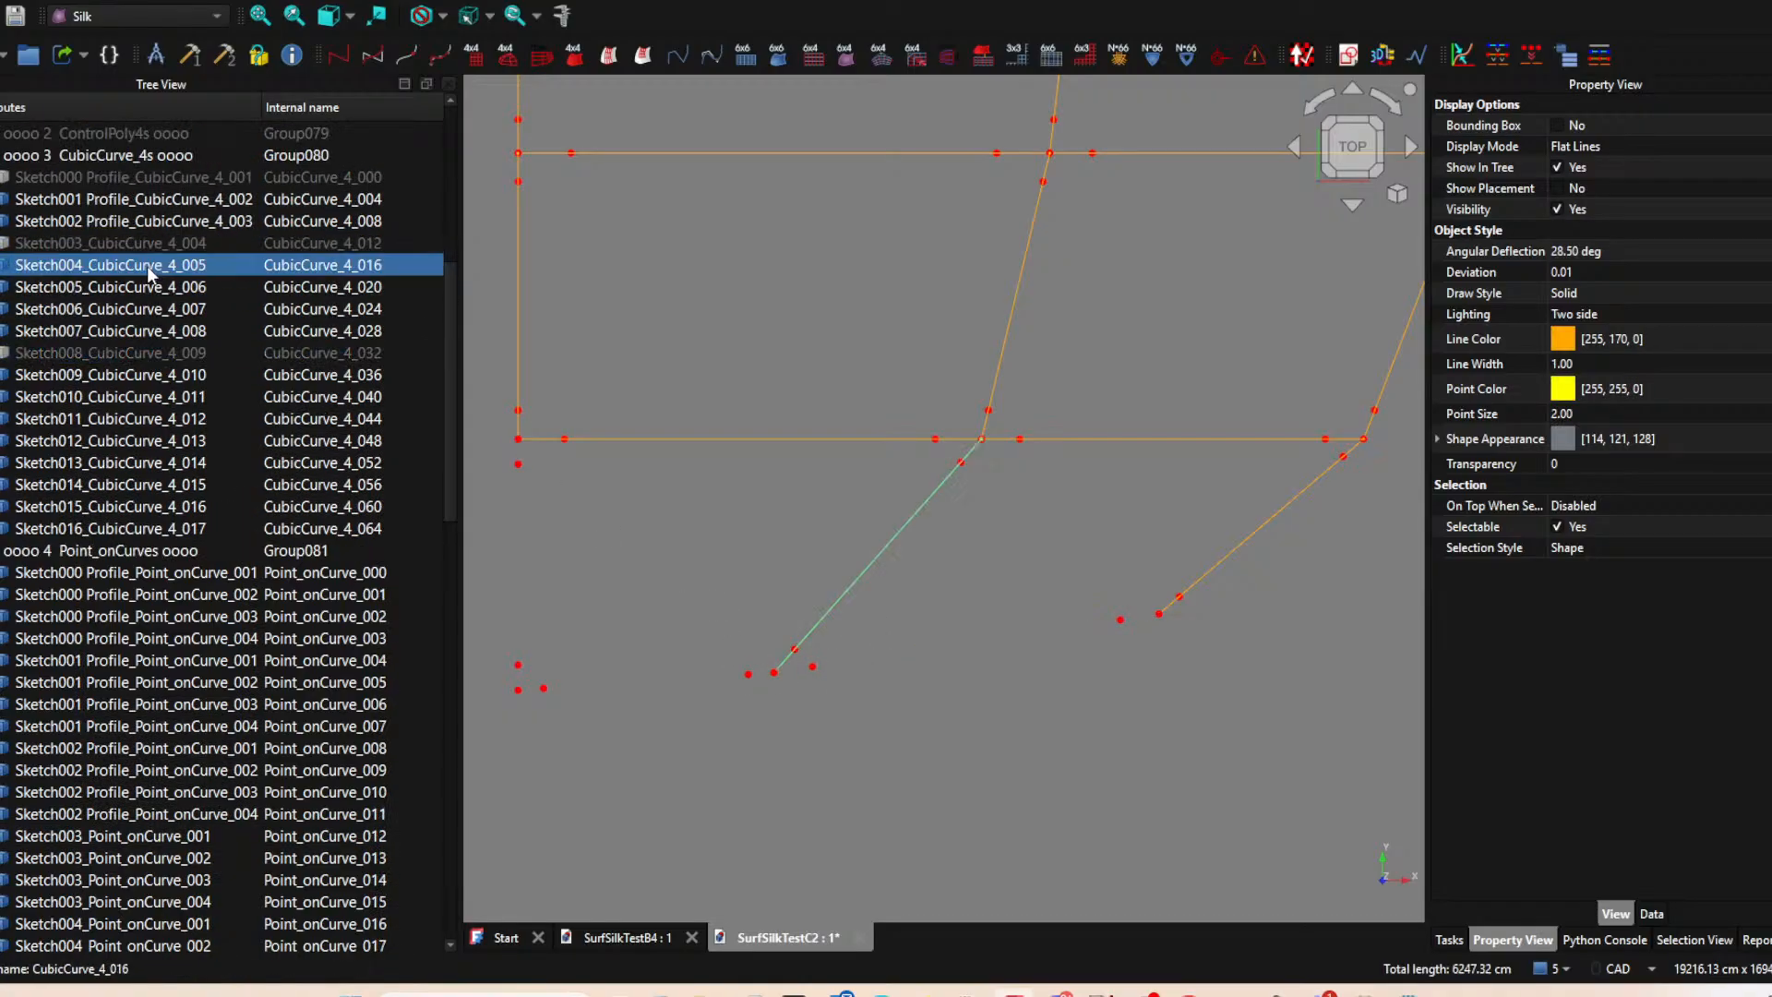
{"action": "key", "text": "space"}
{"action": "left_click", "coordinate": [960, 462], "text": "ctrl"}
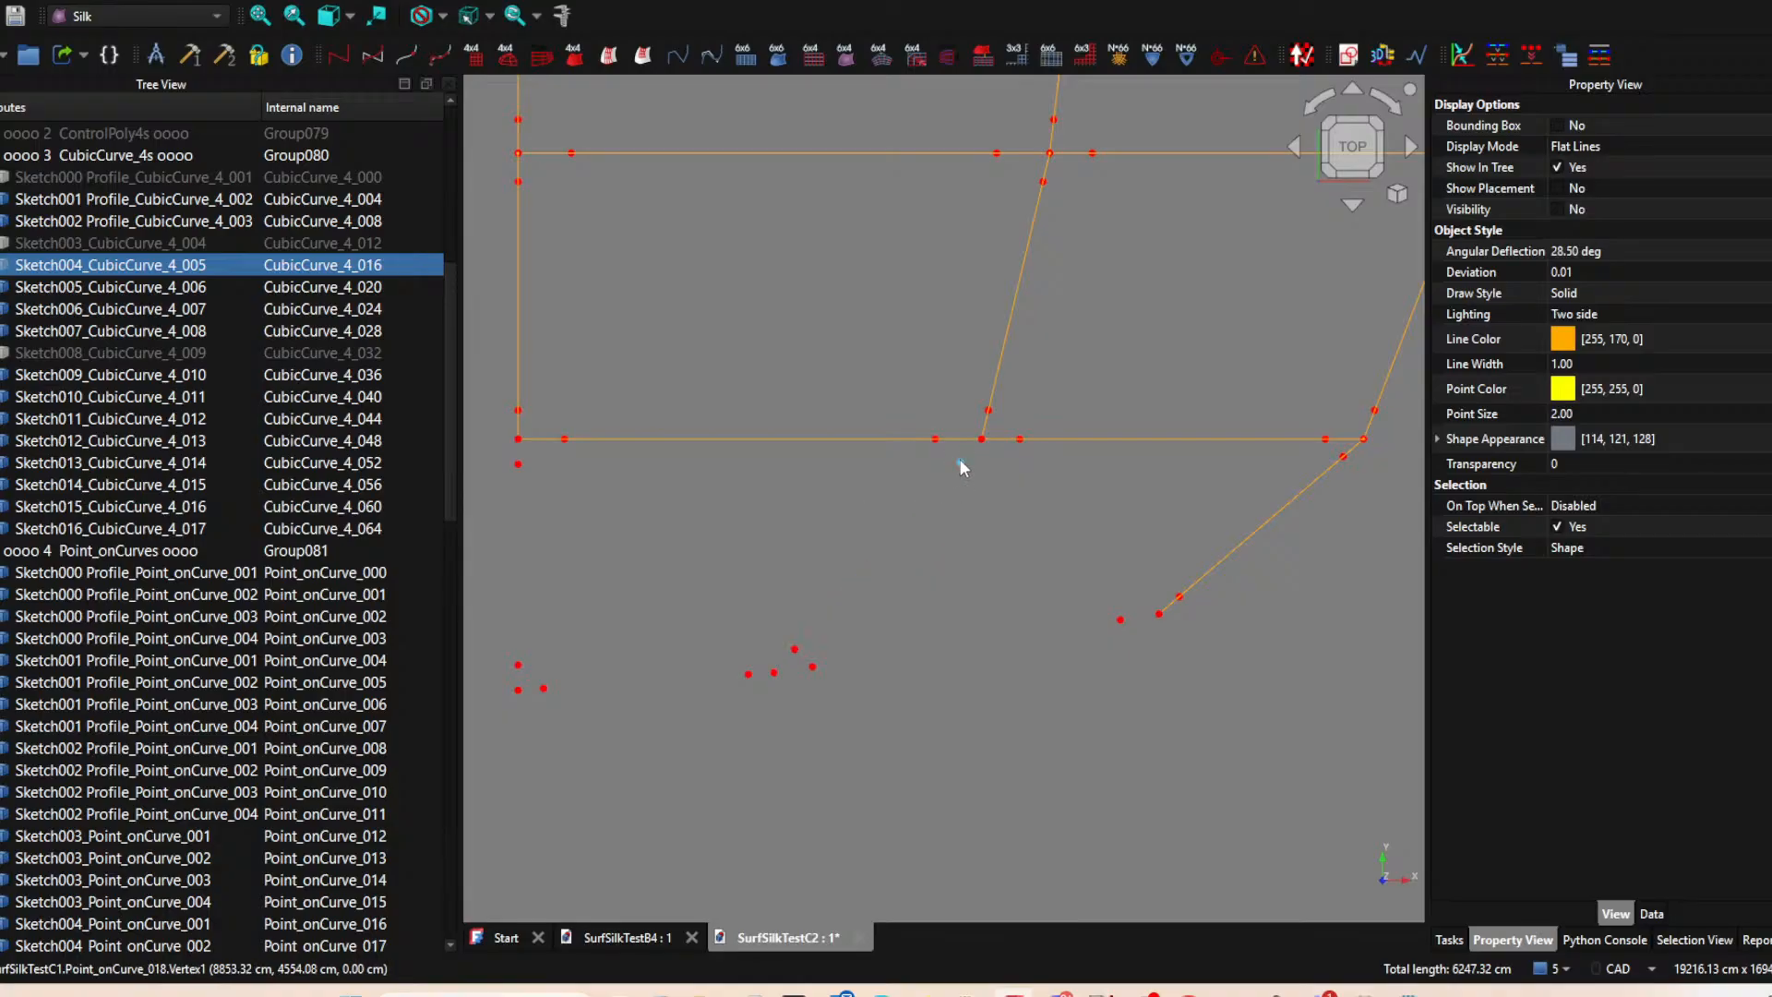
{"action": "left_click", "coordinate": [775, 675], "text": "ctrl"}
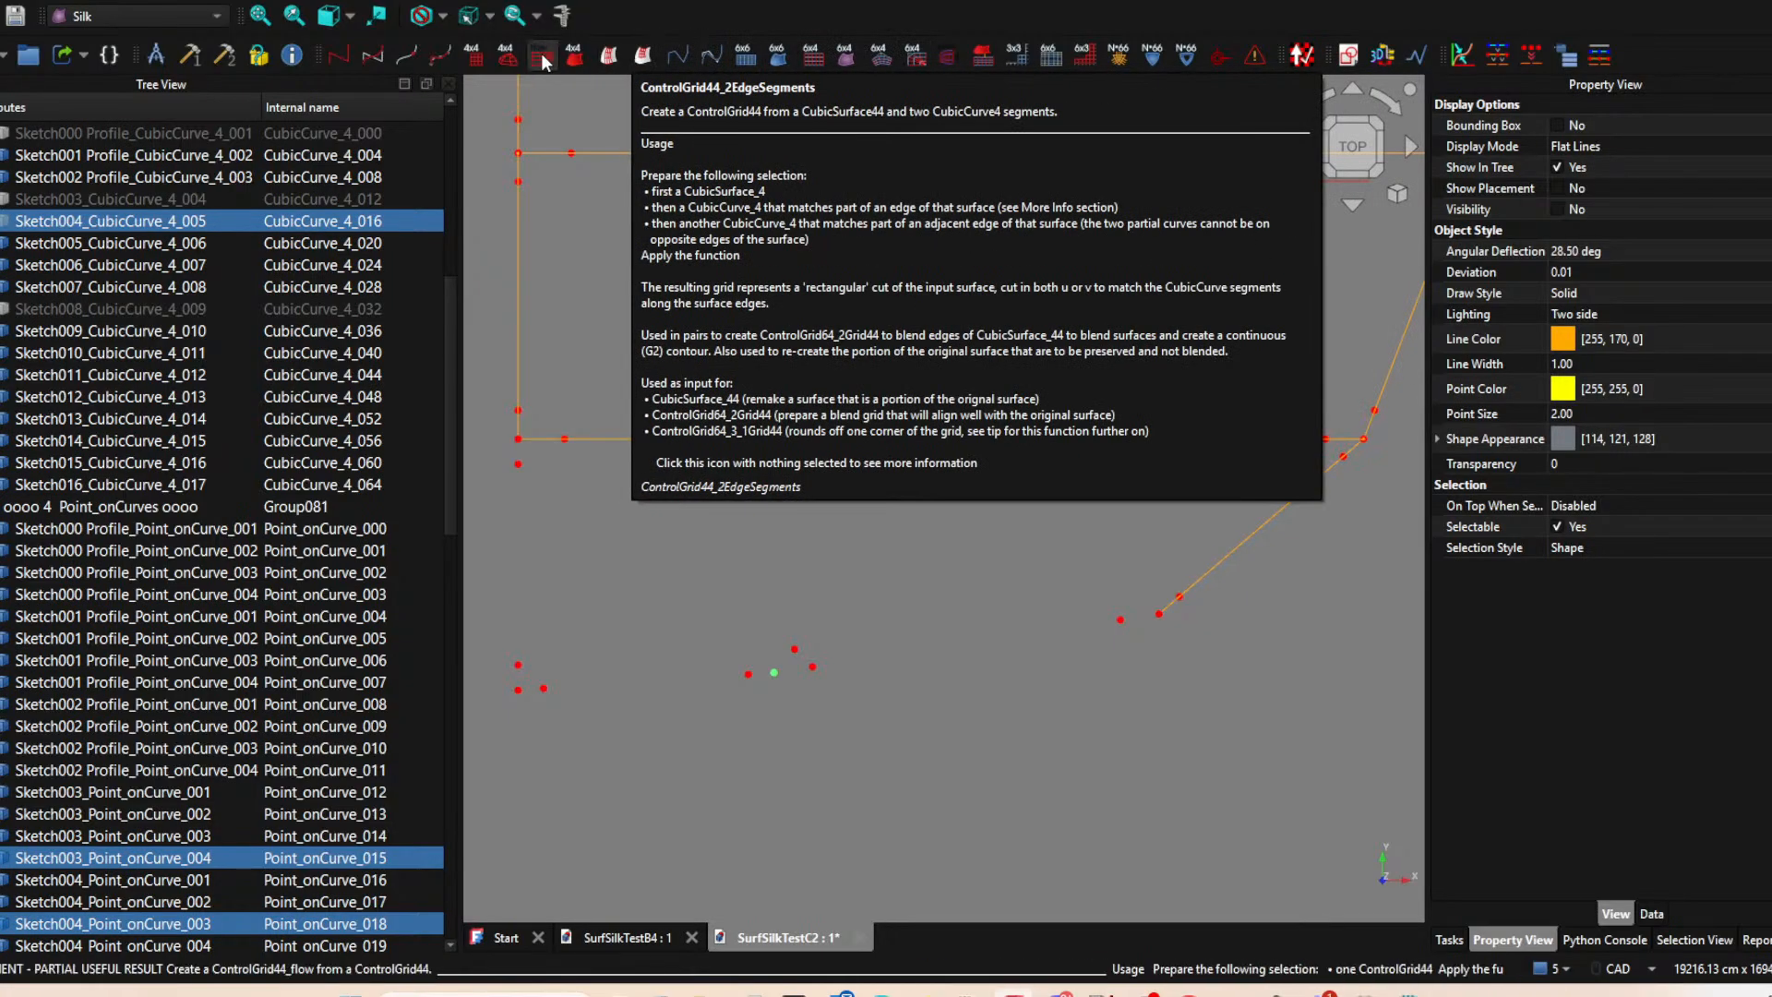
{"action": "left_click", "coordinate": [439, 58]}
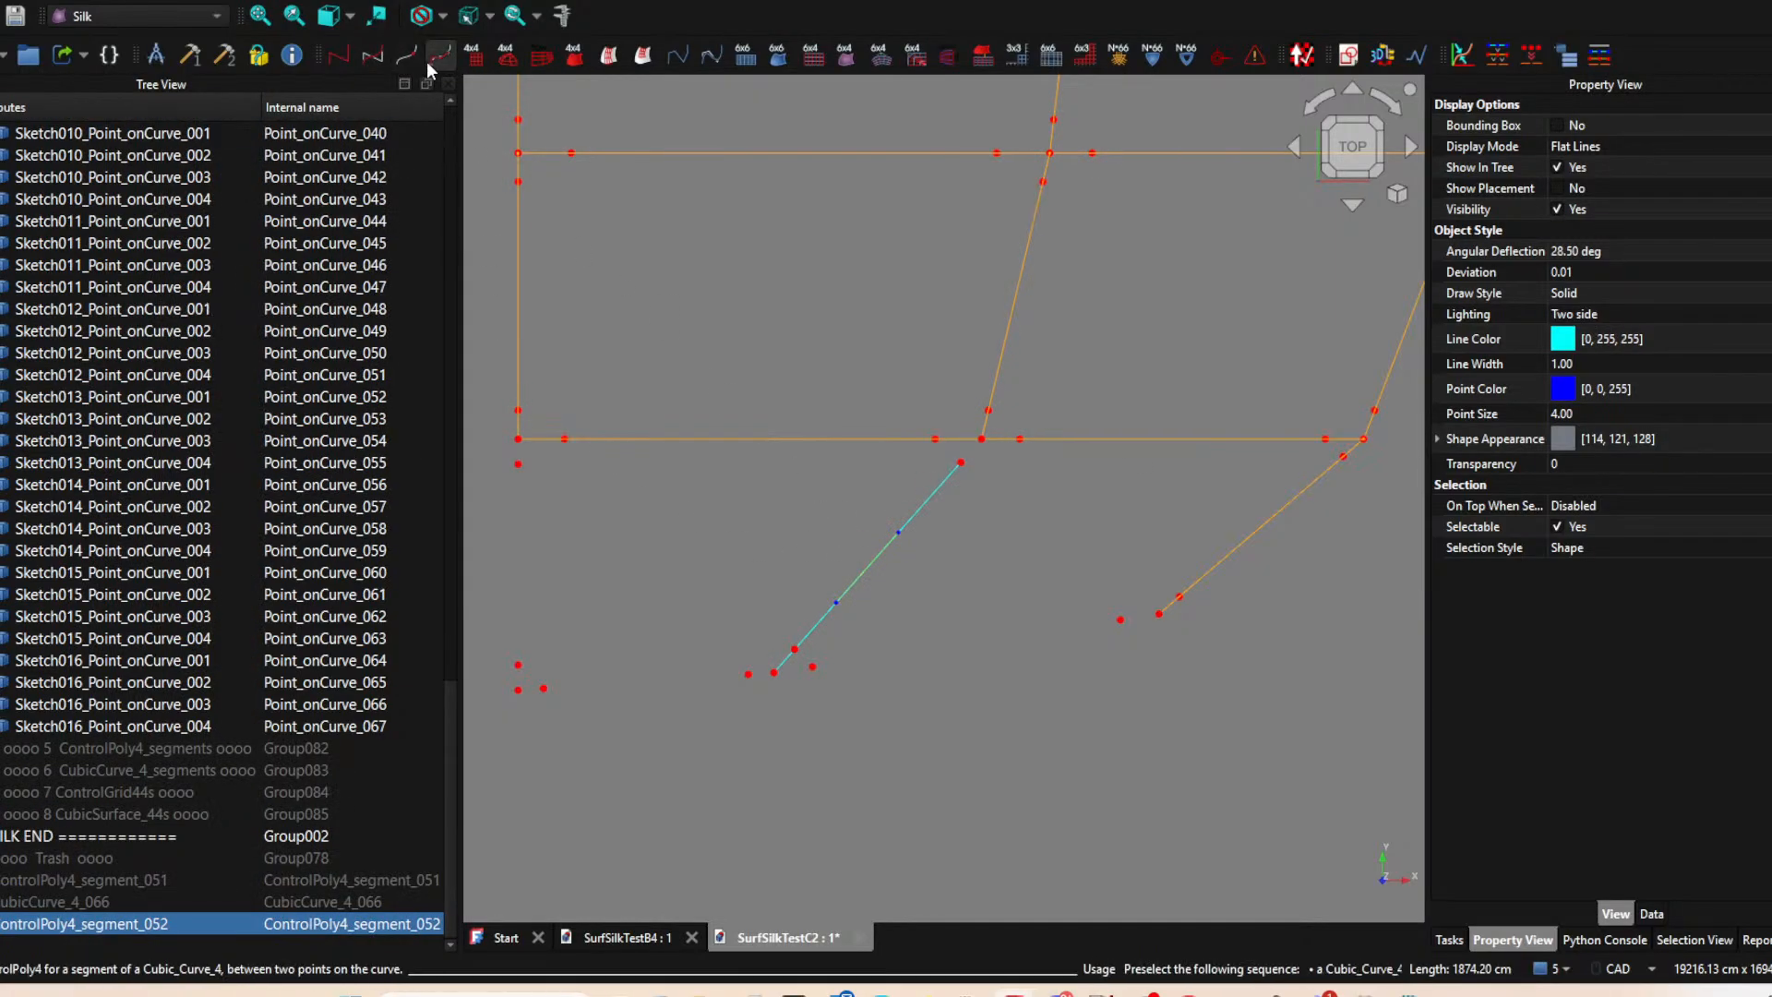
{"action": "left_click", "coordinate": [366, 60]}
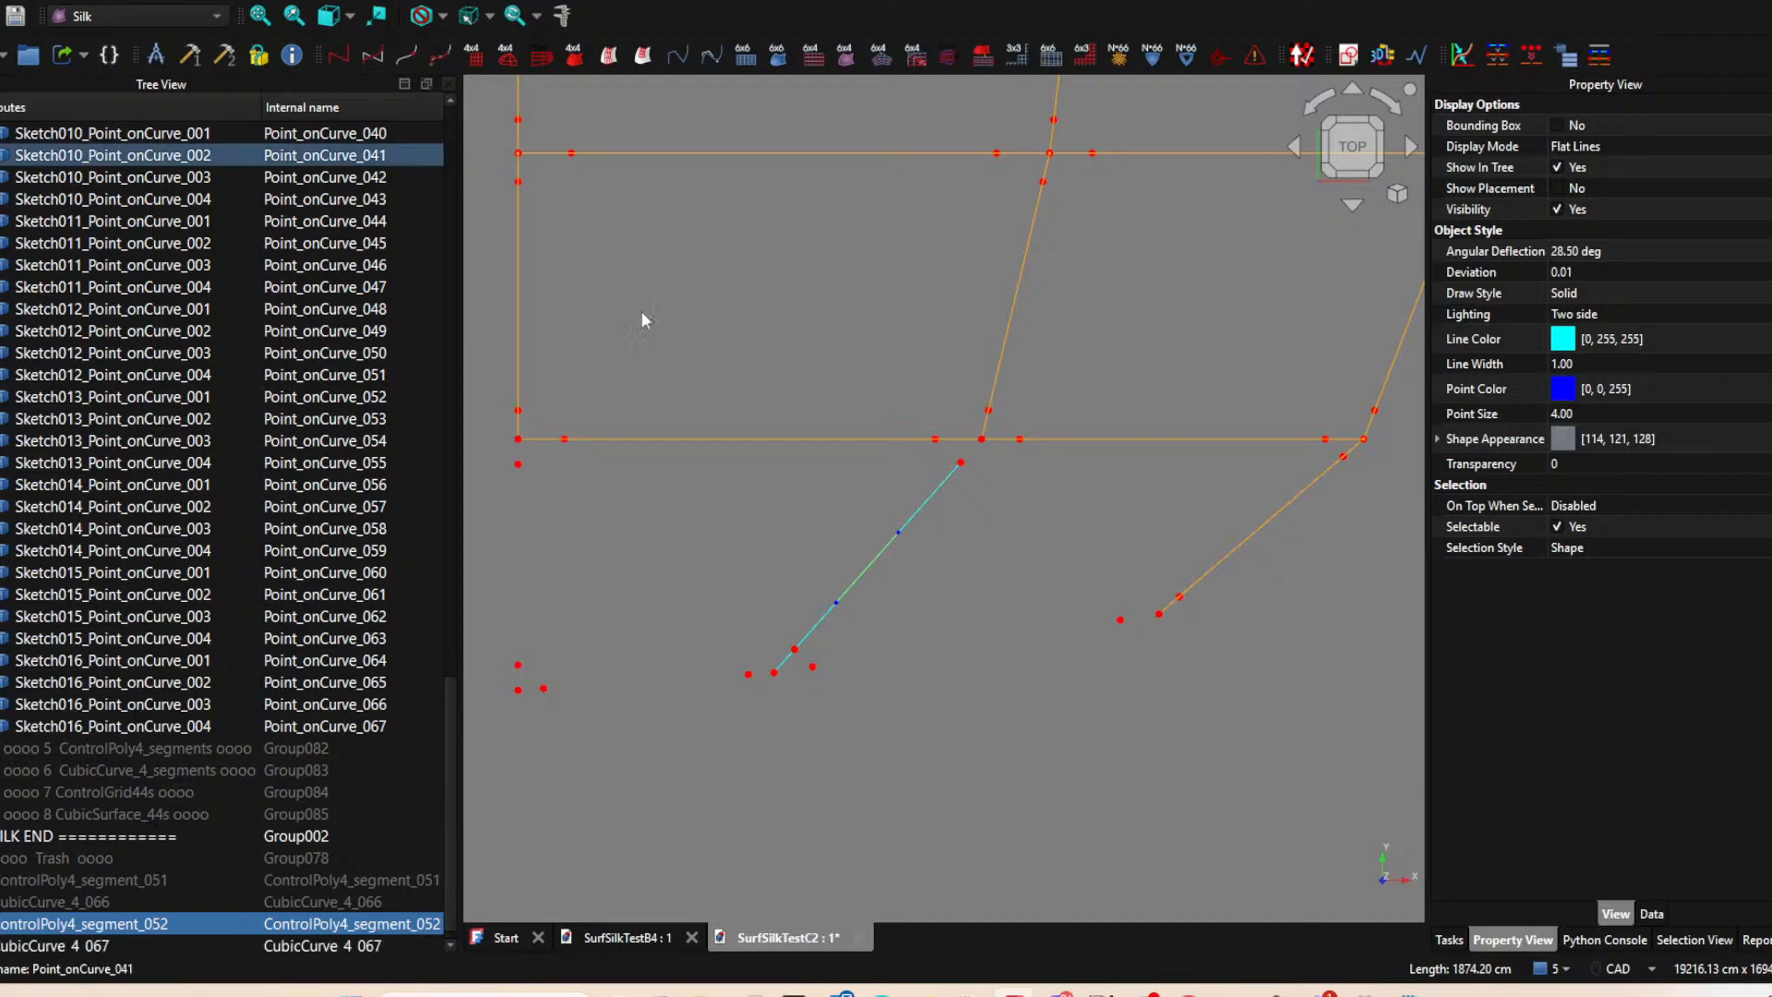
Hide the Sketch010 curve at the outer corner and create a ControlPoly4_segment on it from Sketch010 point 003 to Sketch008 point 004.
{"action": "middle_click_drag", "start_coordinate": [1067, 601], "coordinate": [859, 606]}
{"action": "scroll", "coordinate": [886, 590], "scroll_direction": "down", "scroll_amount": 2}
{"action": "middle_click_drag", "start_coordinate": [1009, 572], "coordinate": [1011, 607]}
{"action": "scroll", "coordinate": [1011, 607], "scroll_direction": "up", "scroll_amount": 2}
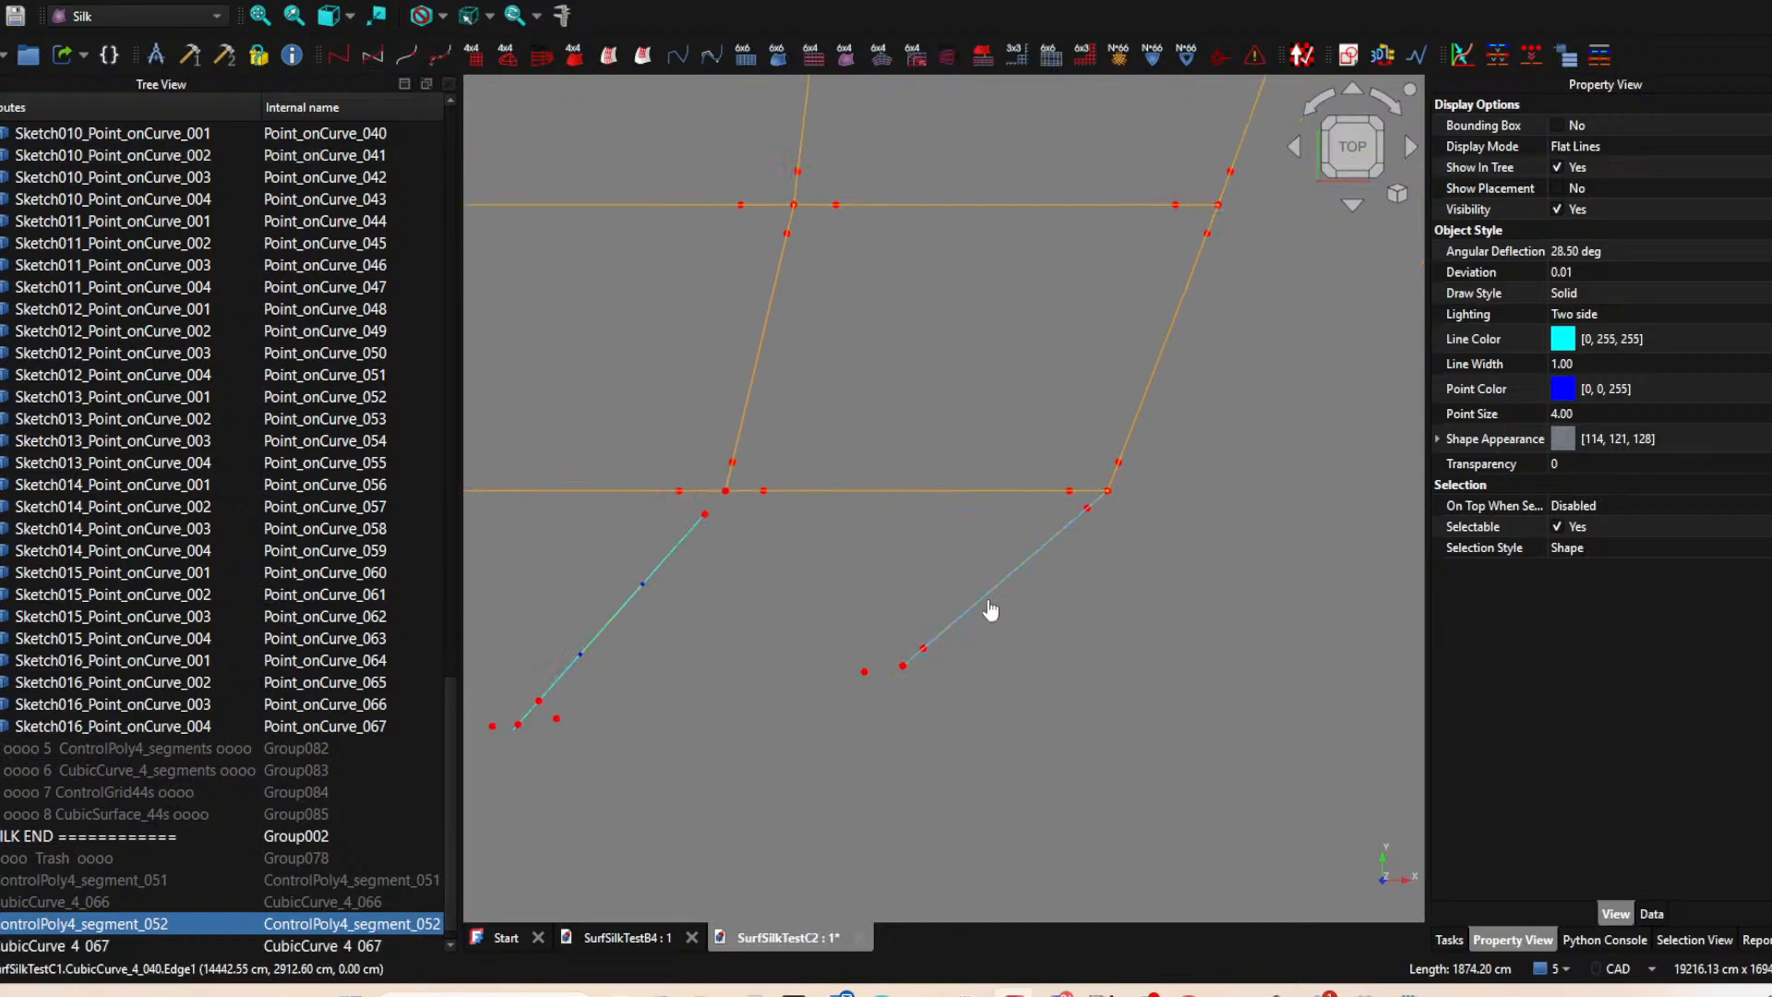
{"action": "left_click", "coordinate": [991, 598]}
{"action": "key", "text": "space"}
{"action": "left_click", "coordinate": [1088, 507], "text": "ctrl"}
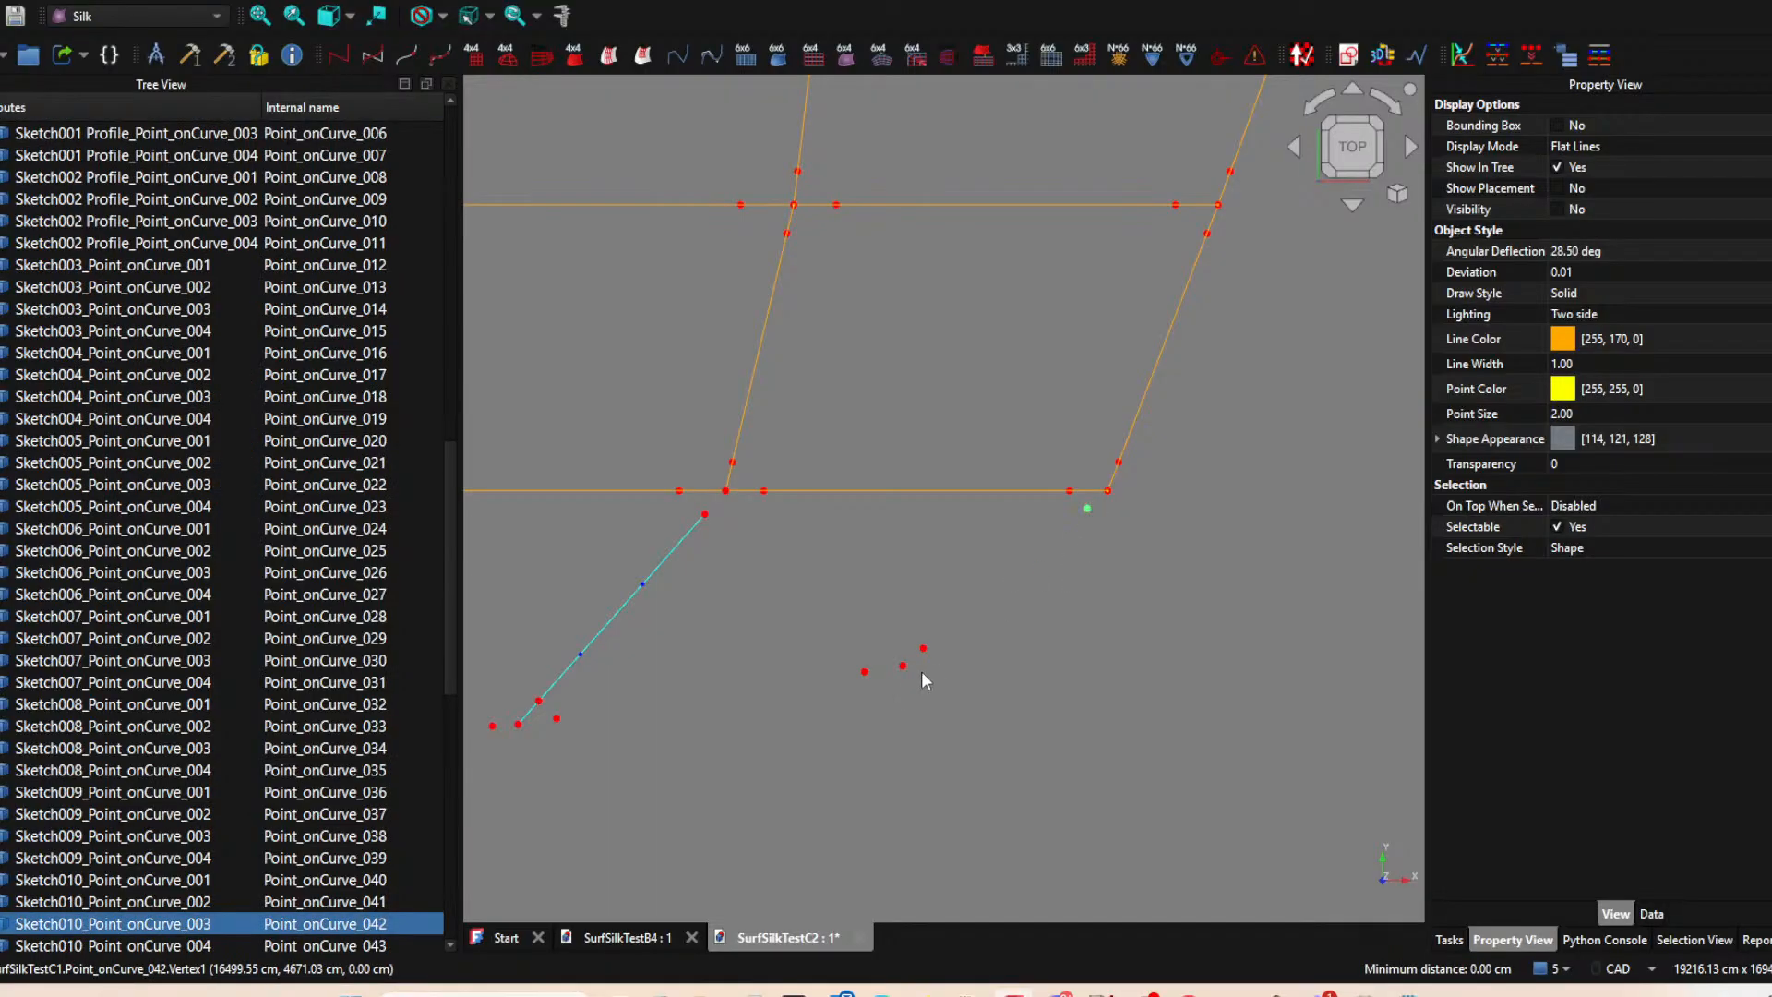
{"action": "left_click", "coordinate": [912, 669], "text": "ctrl"}
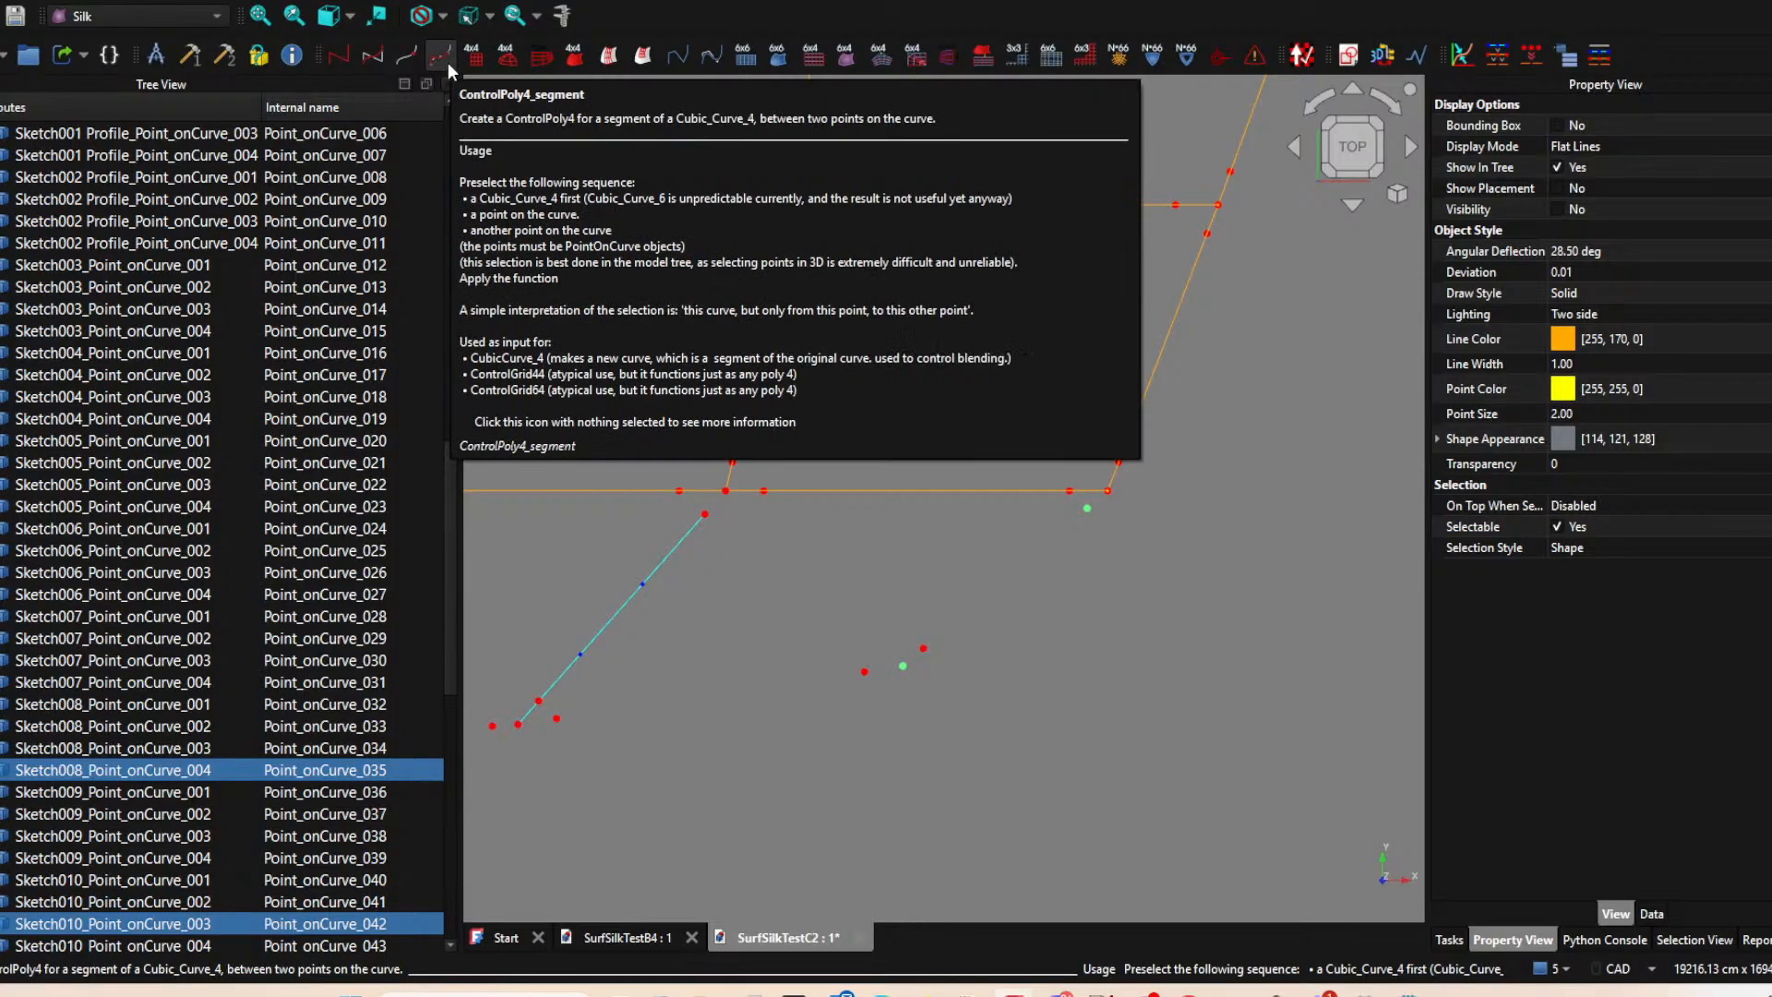
{"action": "left_click", "coordinate": [447, 63]}
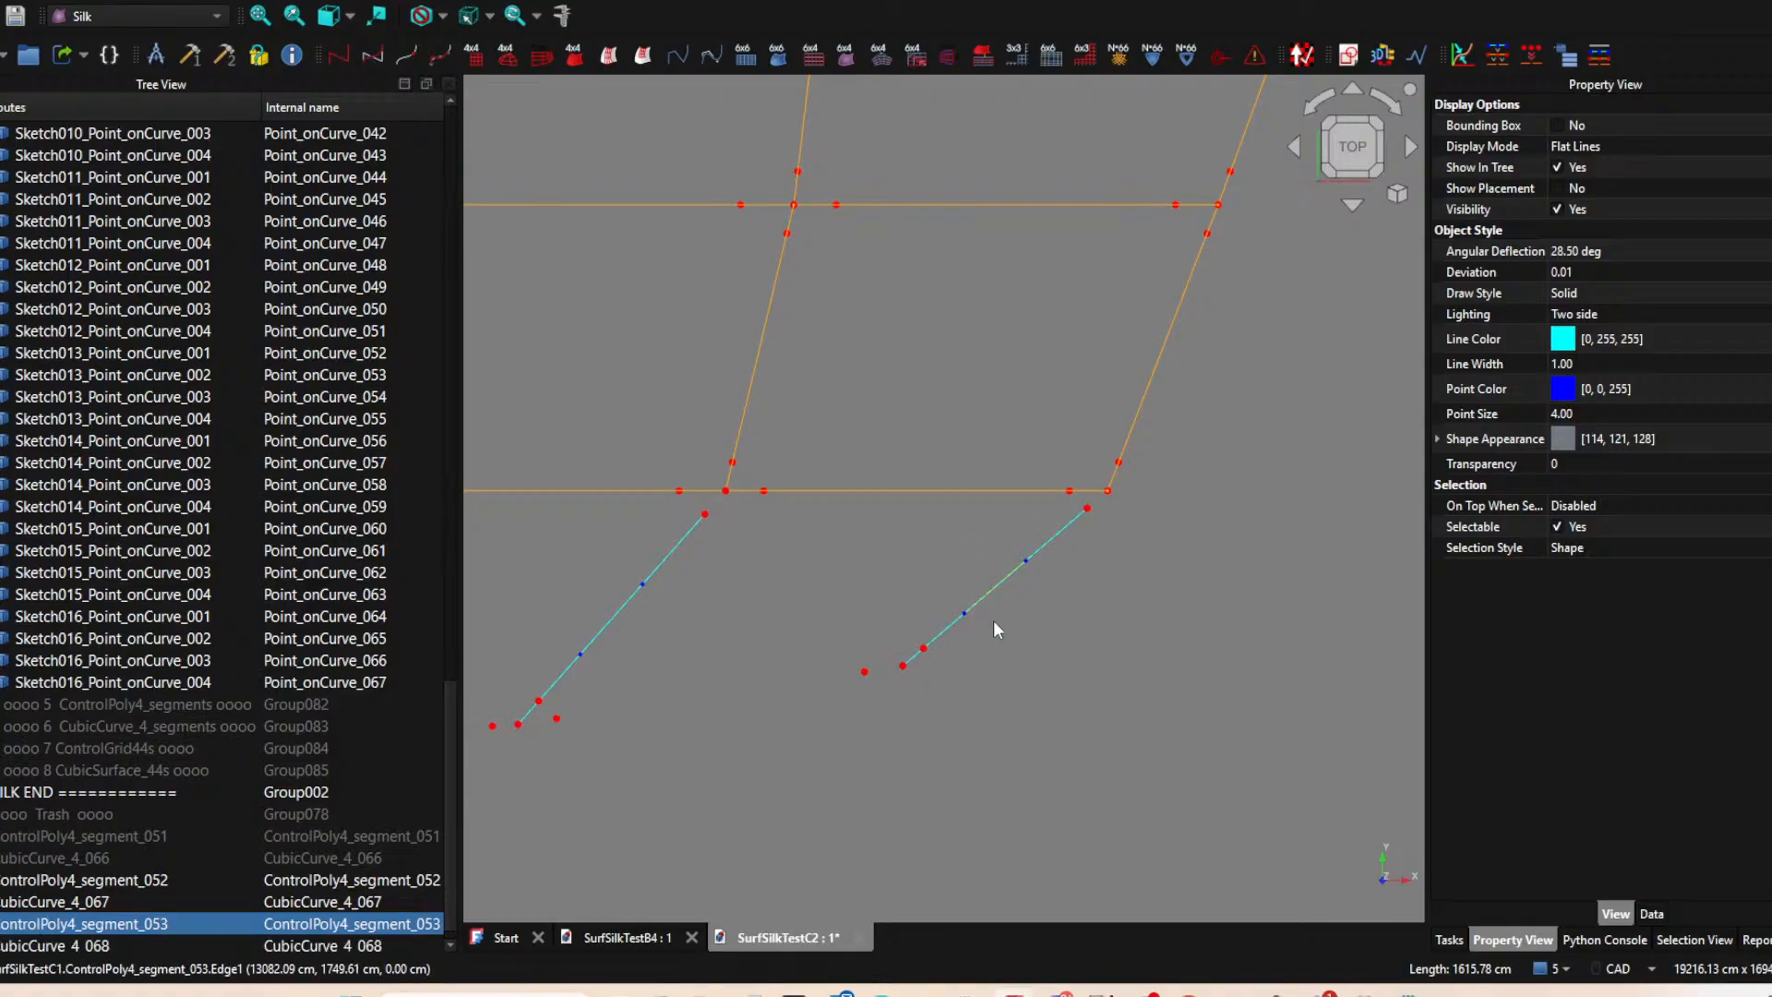
Build the outer corner segment's CubicCurve_4 and hide it together with its control polygon segment.
{"action": "key", "text": "space"}
{"action": "left_click", "coordinate": [989, 593]}
{"action": "key", "text": "space"}
Create a ControlPoly4_segment on the hidden Sketch008 curve between its points 004 and 002.
{"action": "middle_click_drag", "start_coordinate": [901, 645], "coordinate": [1145, 568]}
{"action": "scroll", "coordinate": [161, 579], "scroll_direction": "up", "scroll_amount": 6}
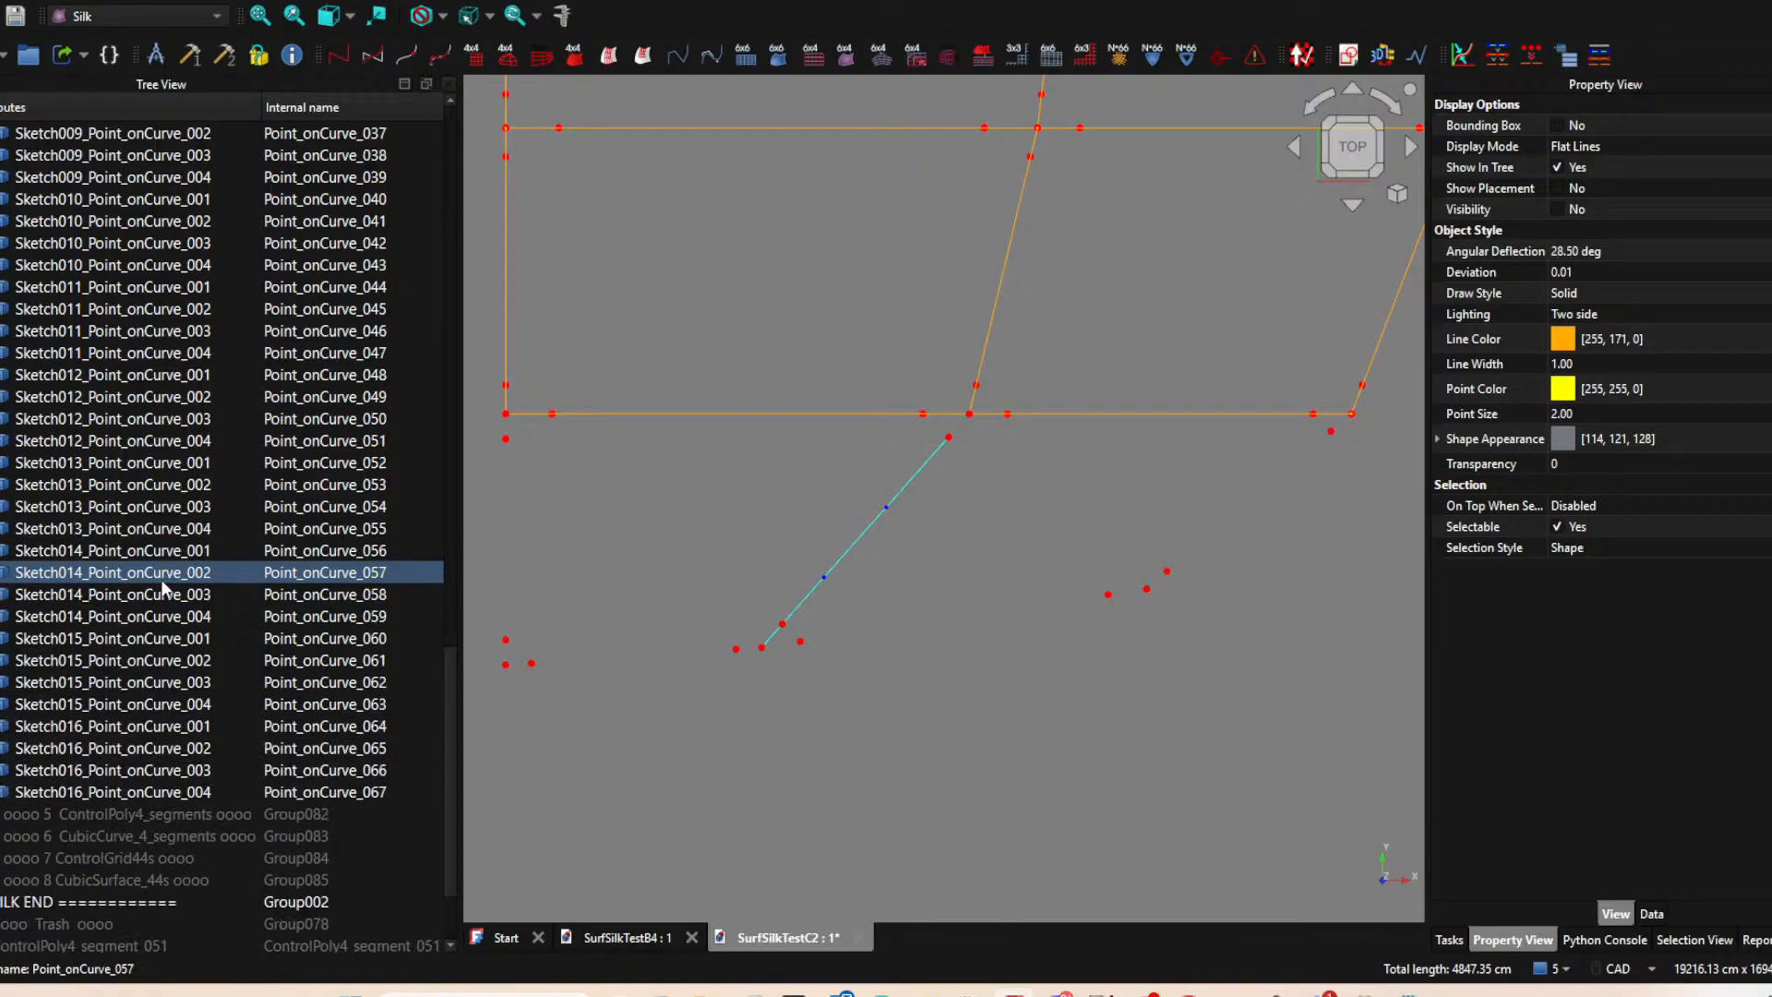
{"action": "scroll", "coordinate": [152, 554], "scroll_direction": "up", "scroll_amount": 16}
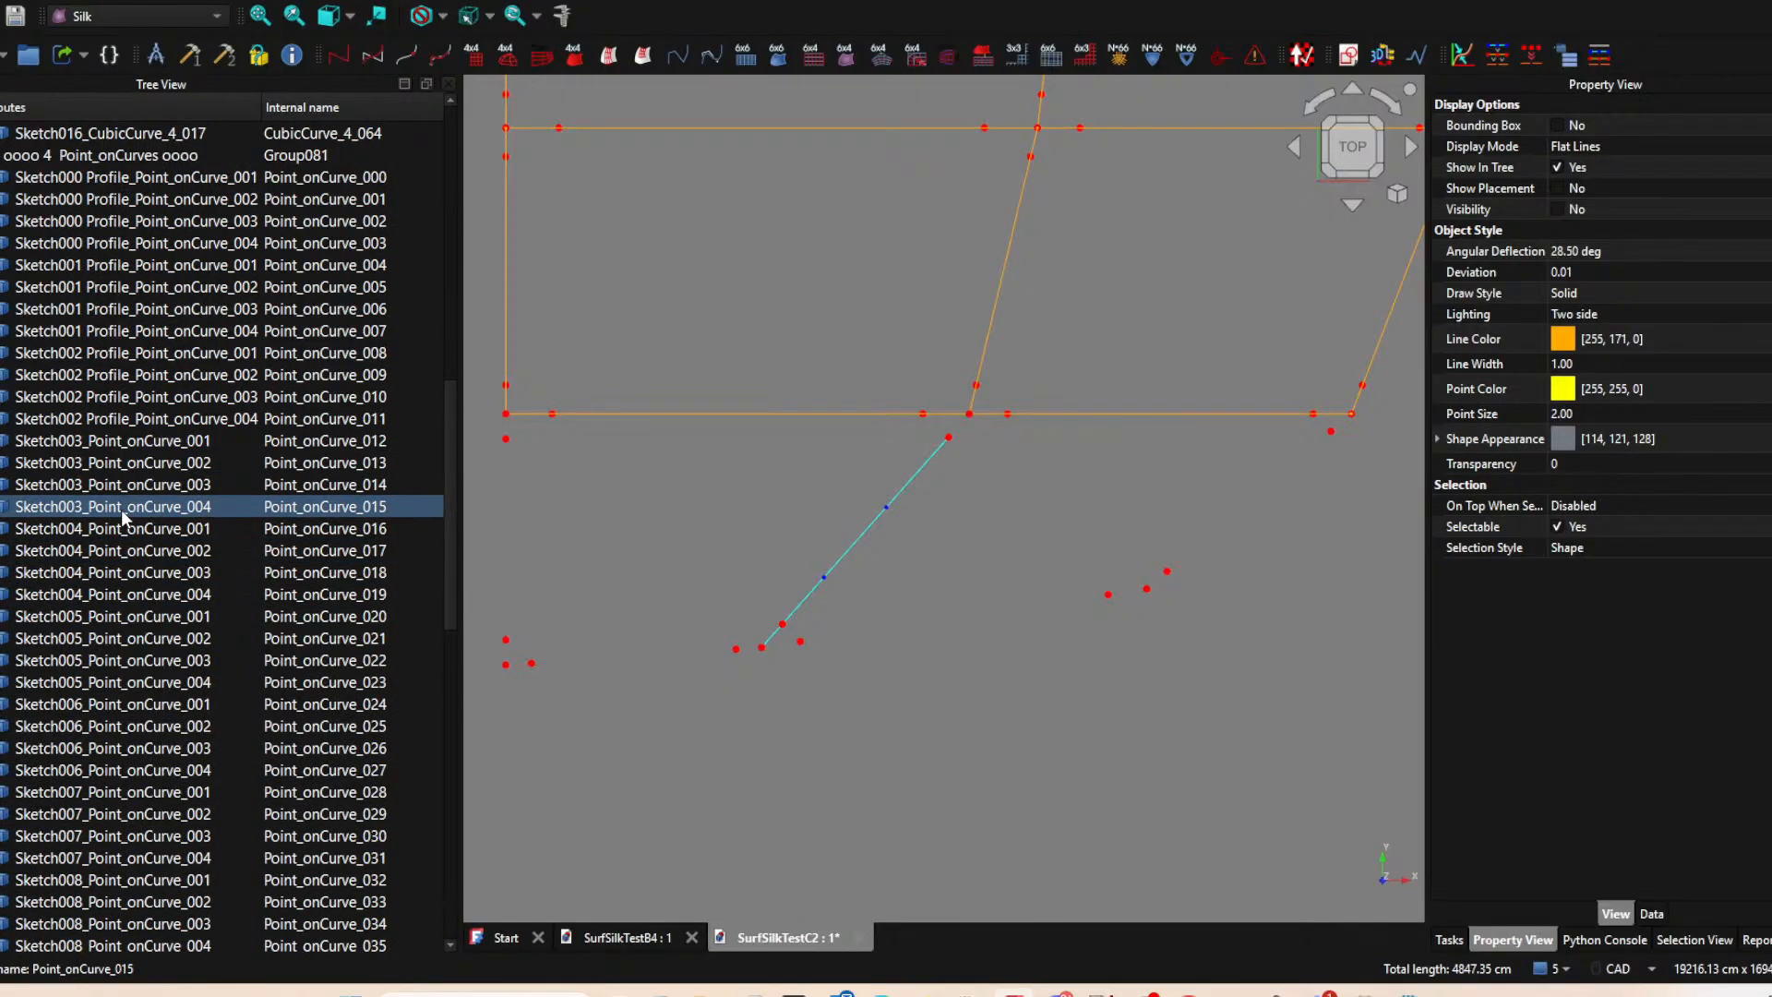
{"action": "left_click", "coordinate": [163, 466]}
{"action": "key", "text": "space"}
{"action": "key", "text": "space"}
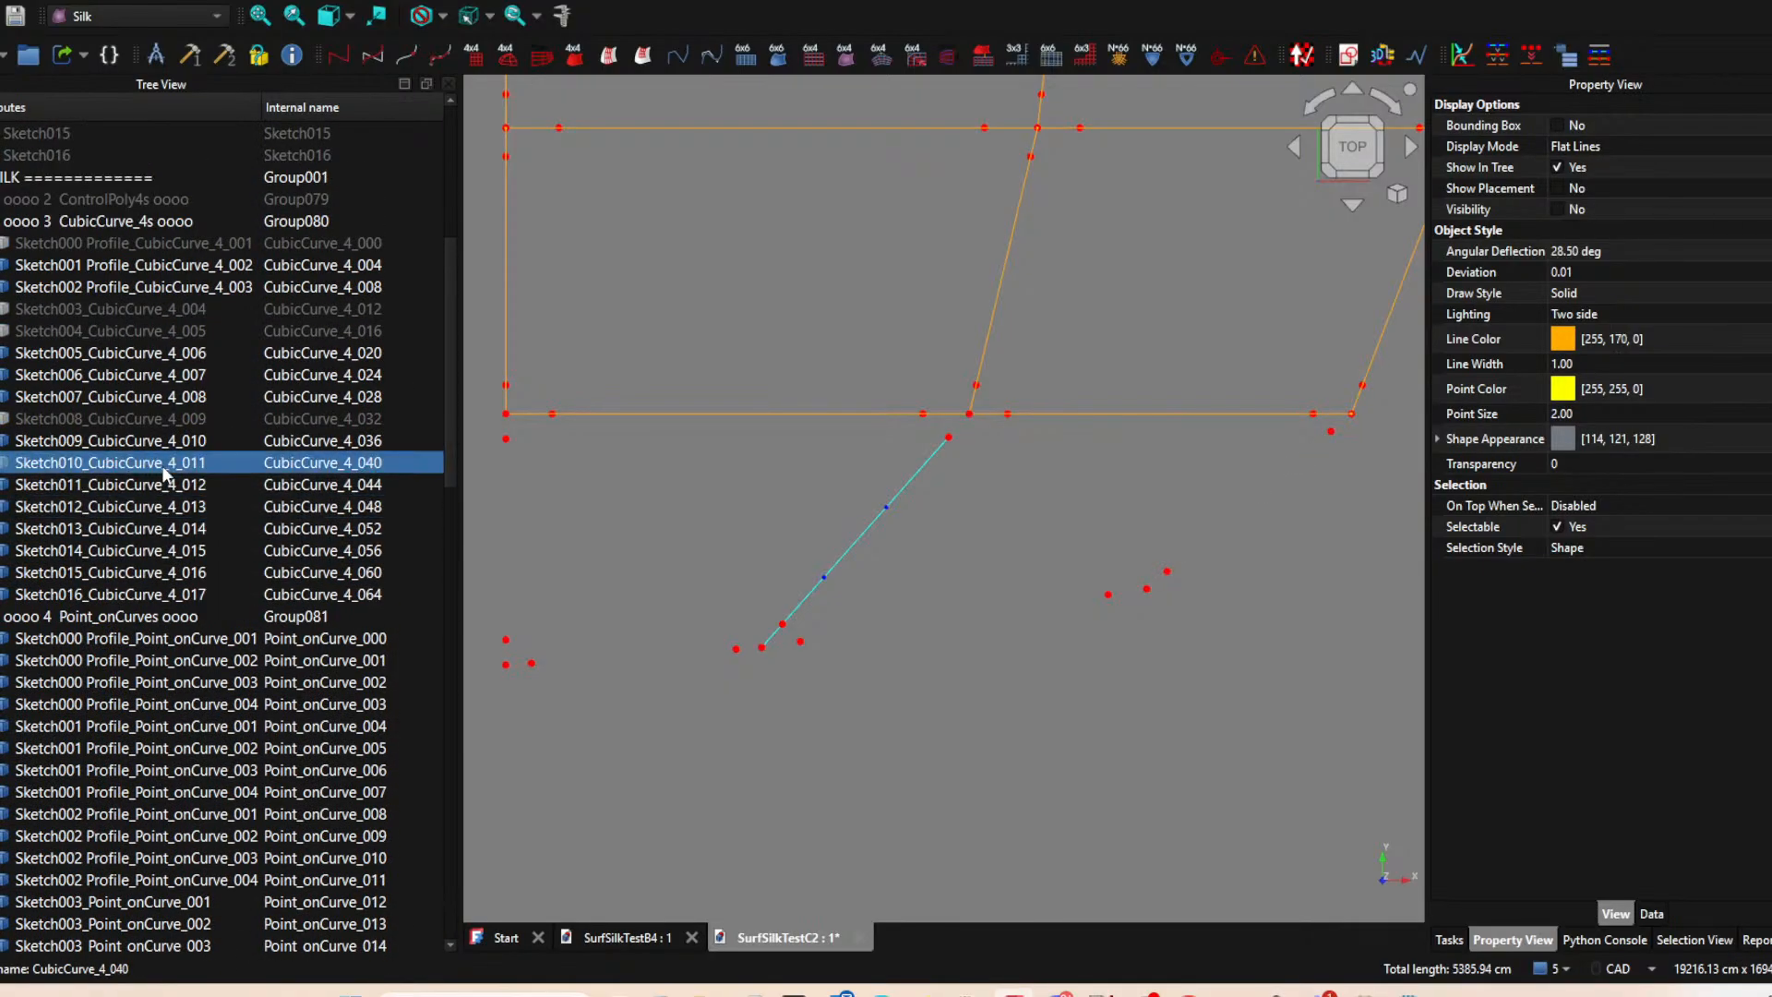
{"action": "left_click", "coordinate": [154, 423]}
{"action": "key", "text": "space"}
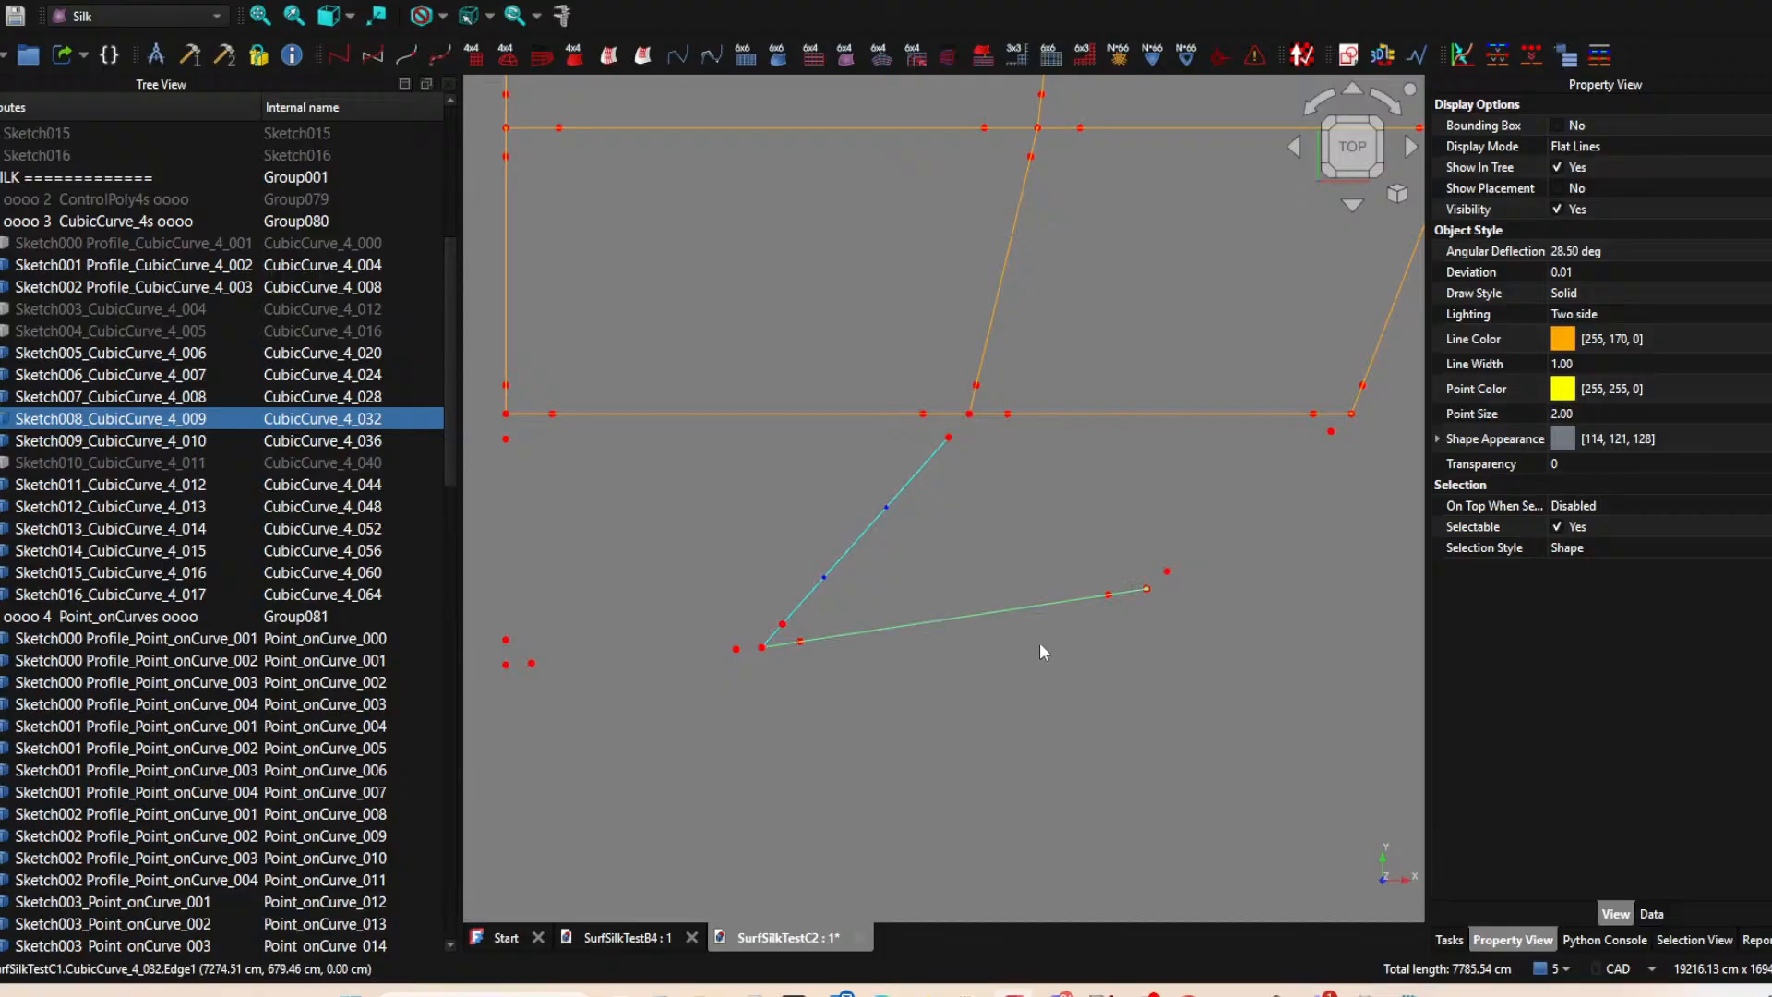
{"action": "key", "text": "space"}
{"action": "left_click", "coordinate": [1147, 588]}
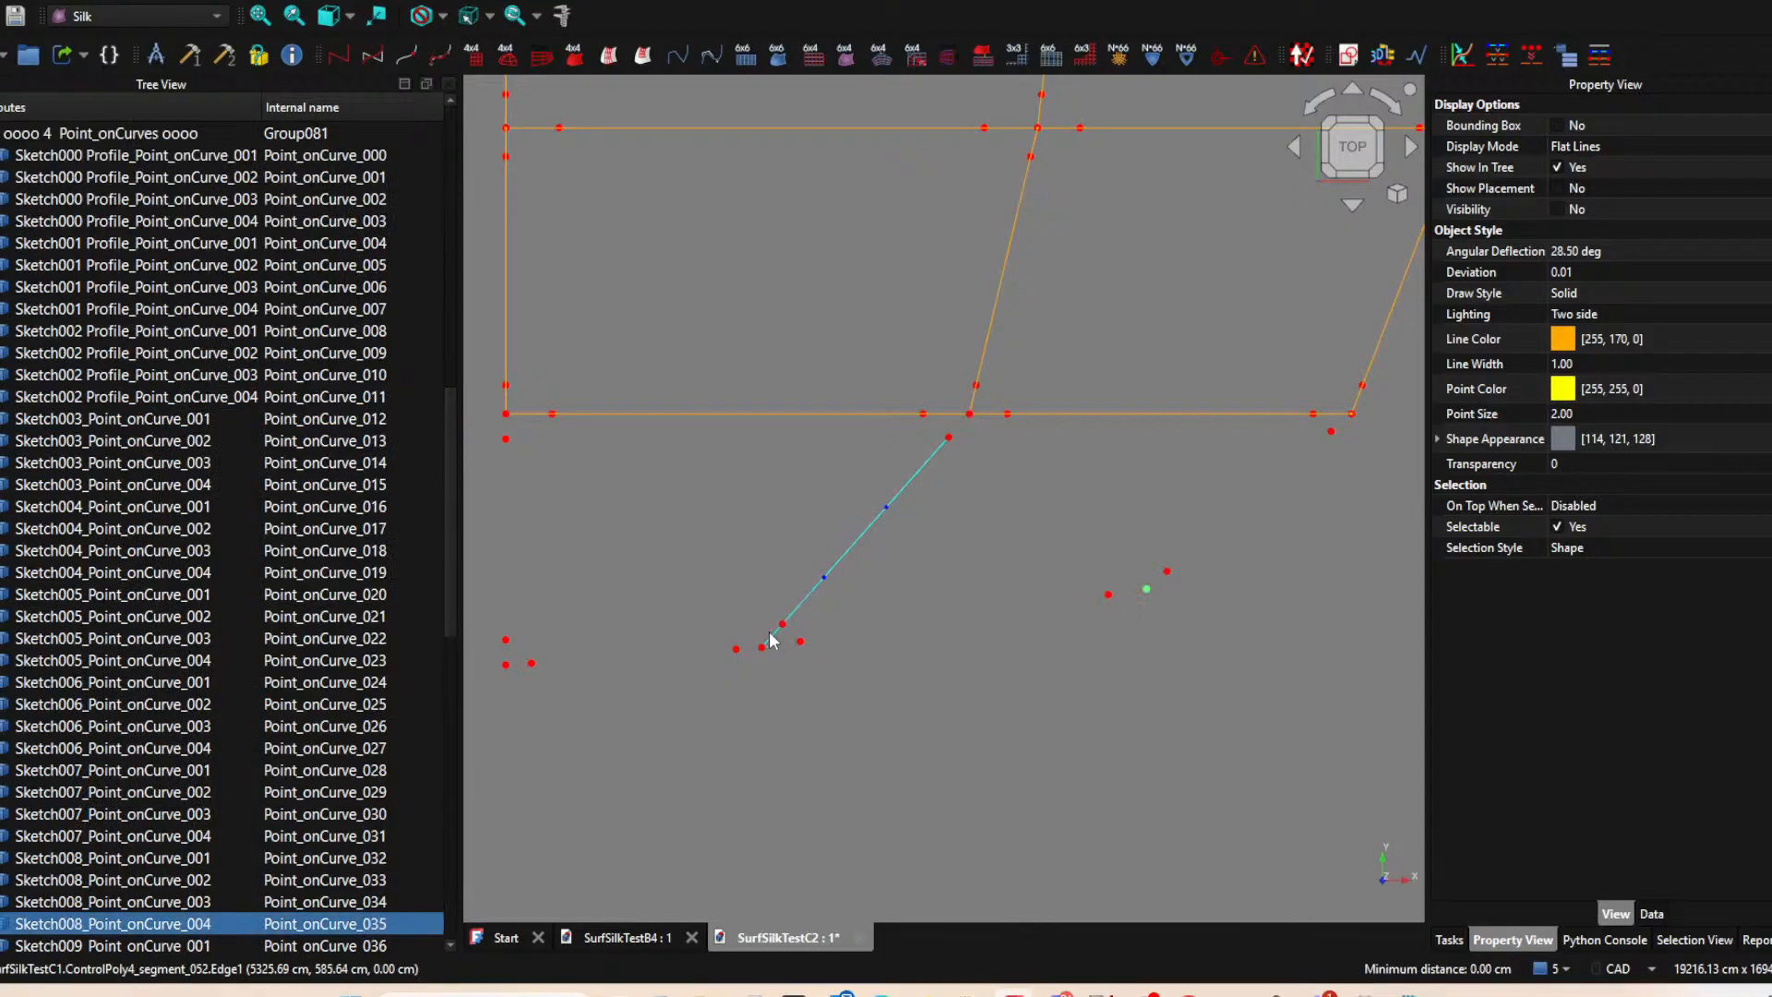
{"action": "left_click", "coordinate": [800, 640], "text": "ctrl"}
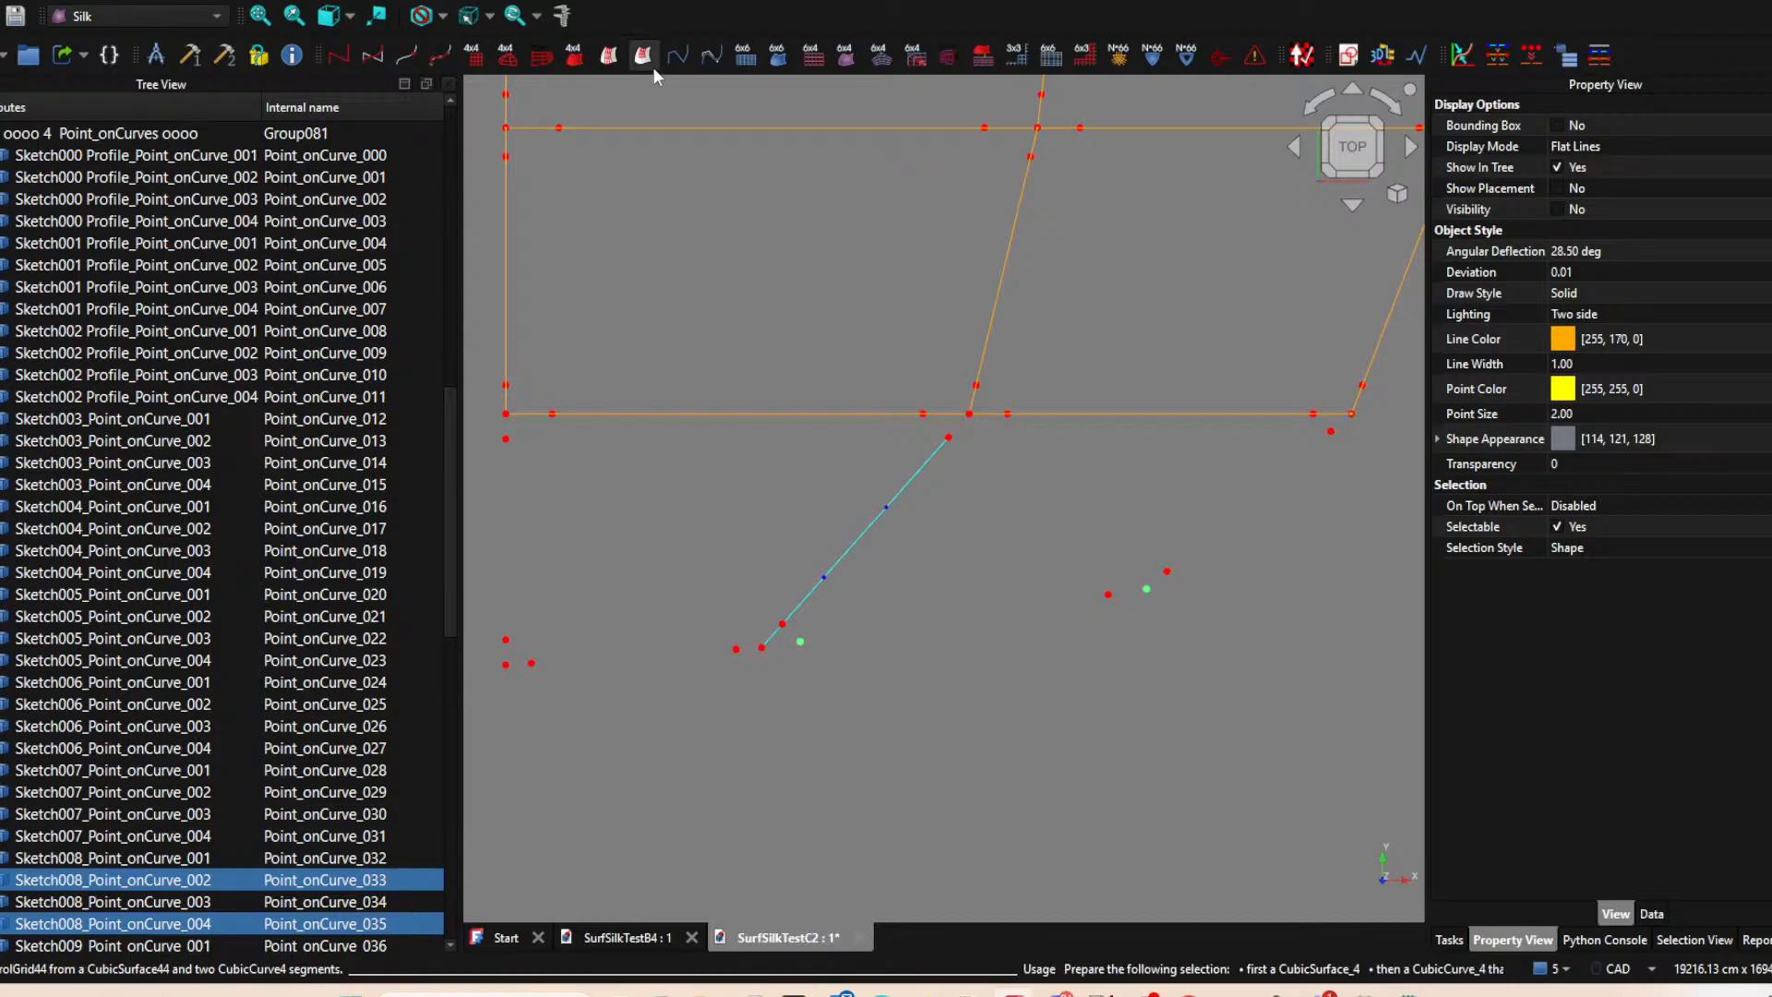
{"action": "left_click", "coordinate": [443, 57]}
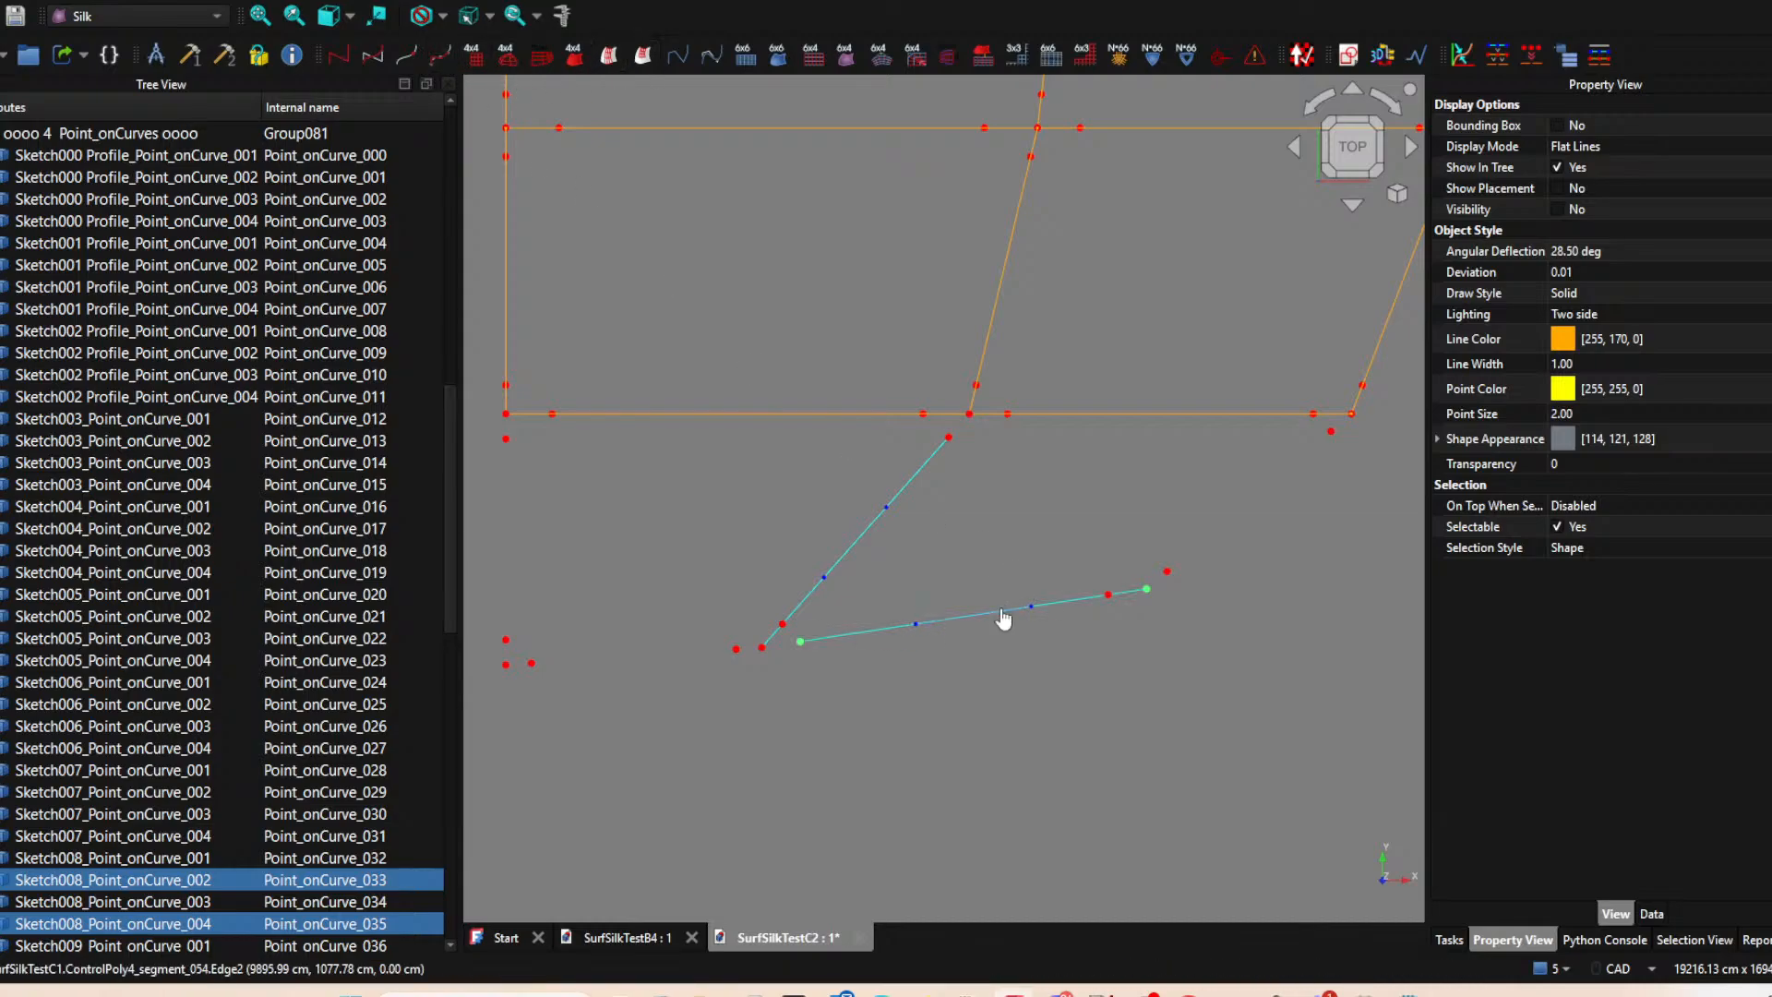
Build a CubicCurve_4 from ControlPoly4_segment_054 on the Sketch008 curve and hide that control polygon segment.
{"action": "left_click", "coordinate": [1004, 619]}
{"action": "scroll", "coordinate": [1099, 655], "scroll_direction": "down", "scroll_amount": 3}
{"action": "key", "text": "space"}
{"action": "middle_click_drag", "start_coordinate": [1099, 655], "coordinate": [882, 624]}
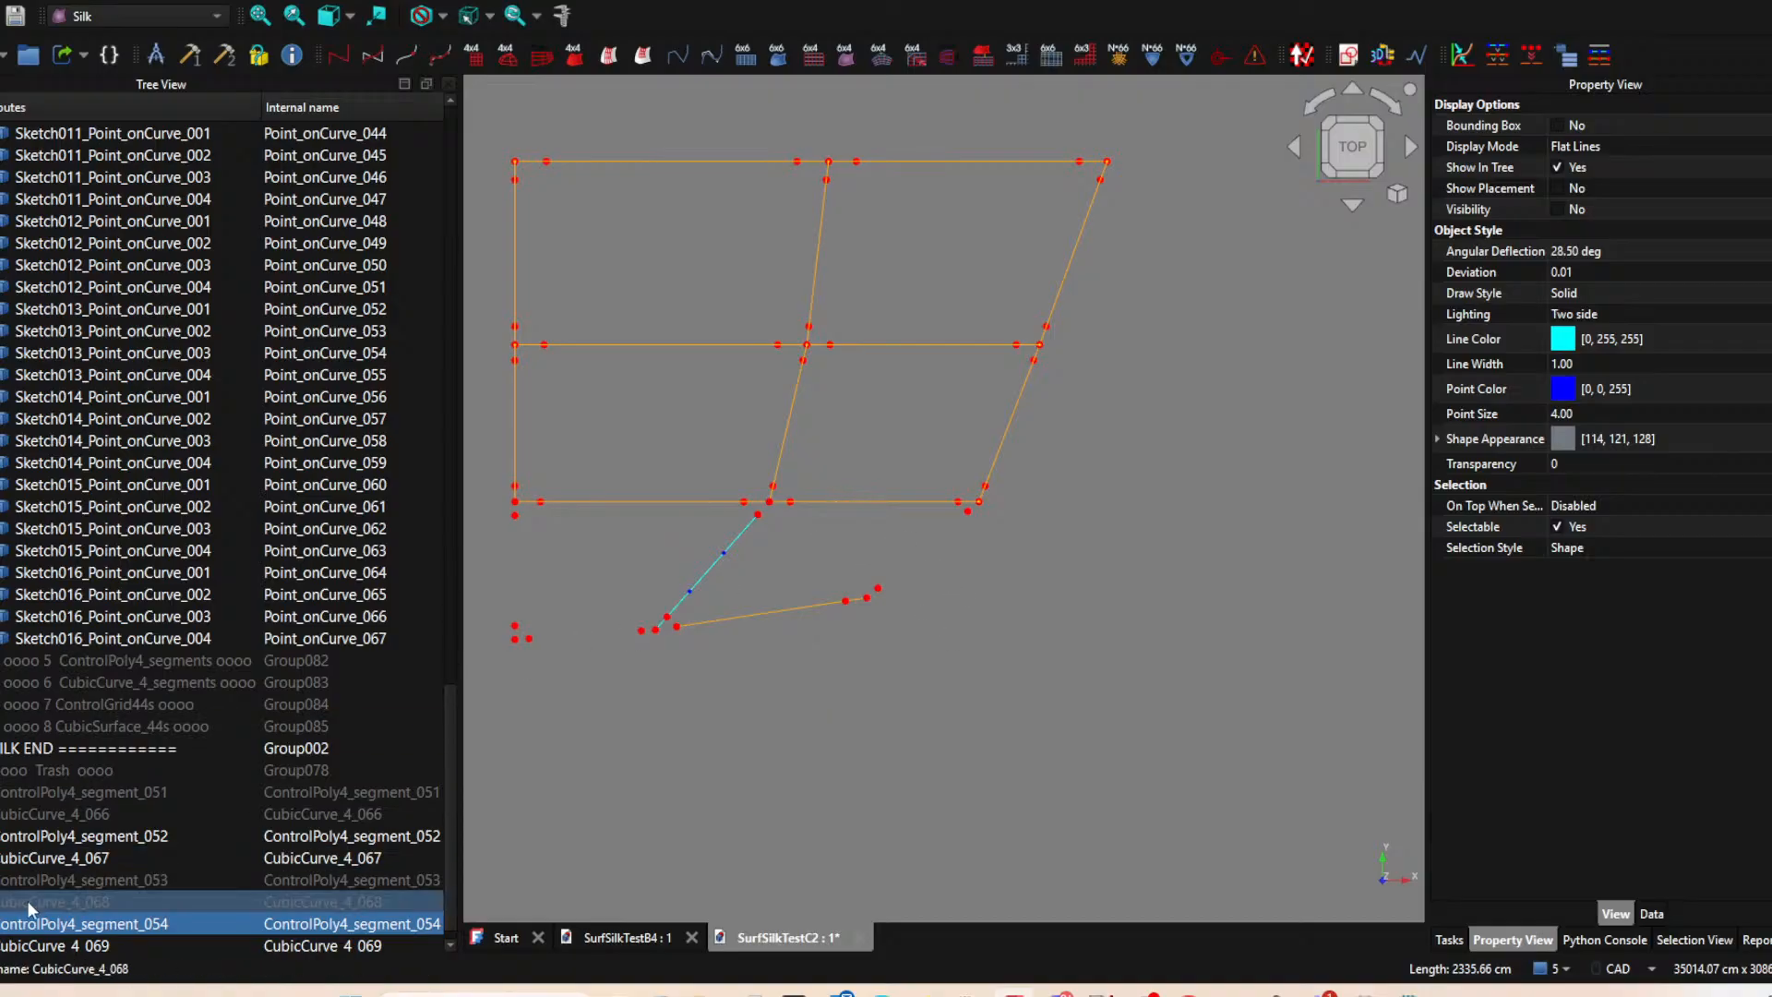
{"action": "scroll", "coordinate": [79, 901], "scroll_direction": "down", "scroll_amount": 1}
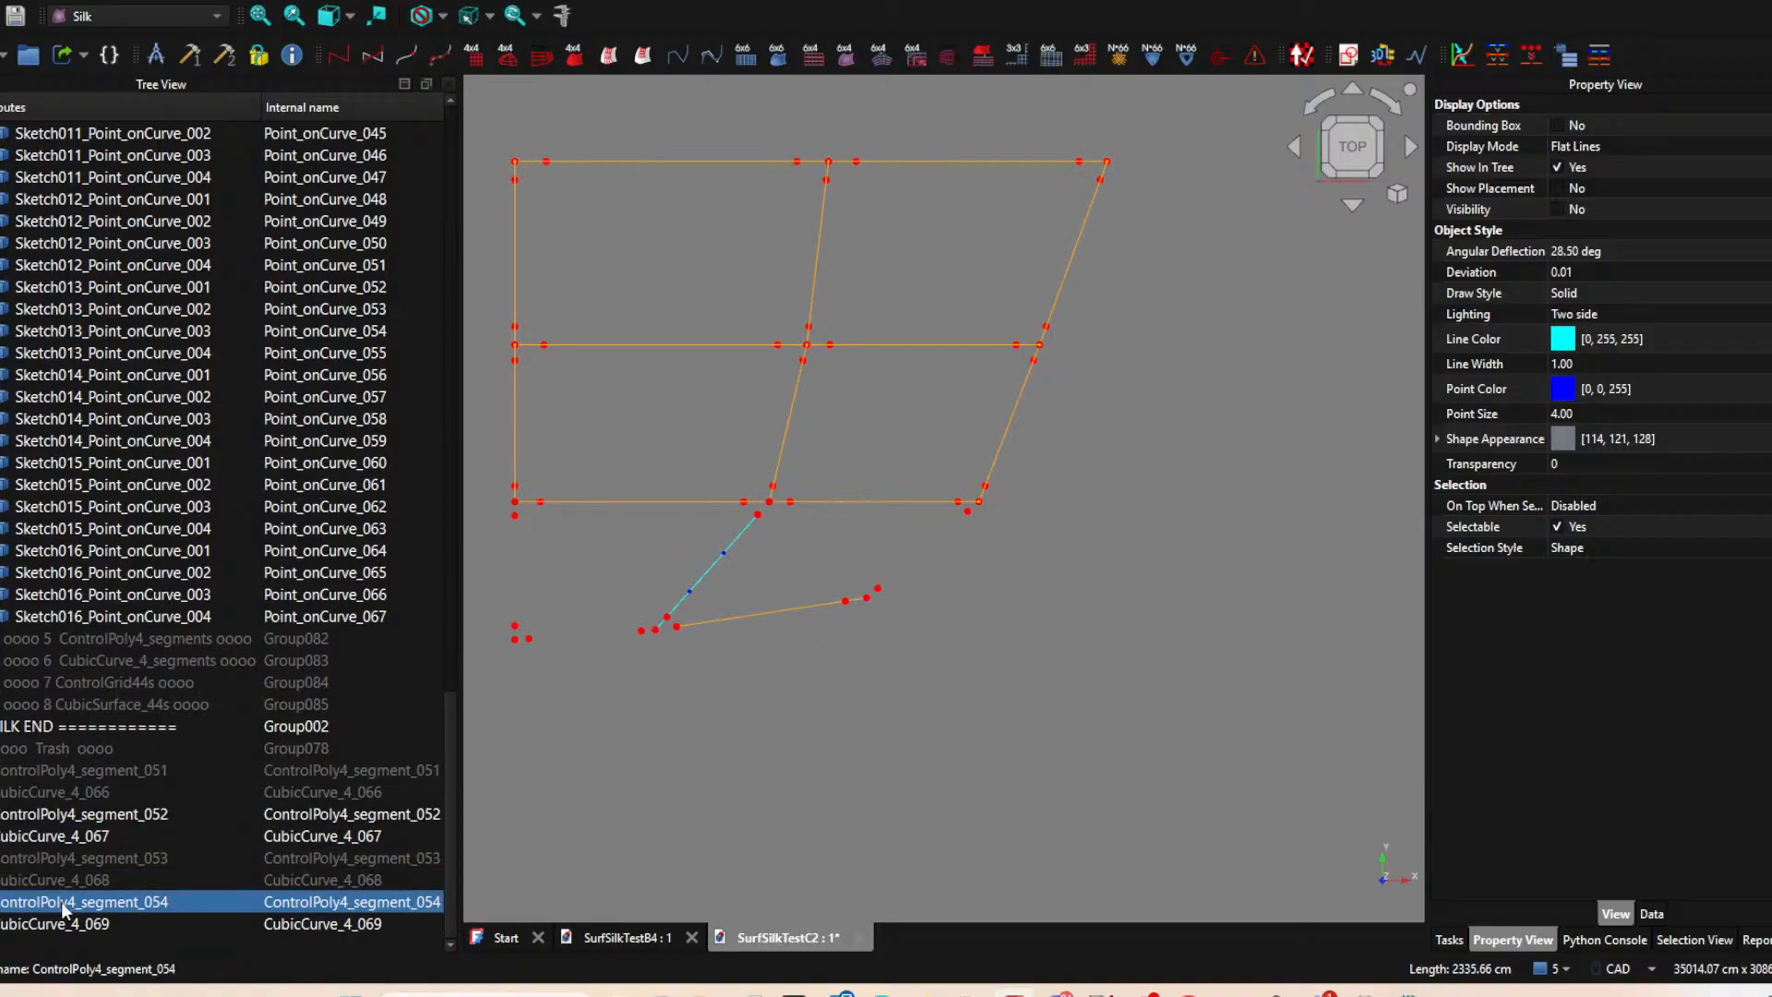
{"action": "left_click", "coordinate": [57, 879]}
{"action": "key", "text": "space"}
{"action": "key", "text": "space"}
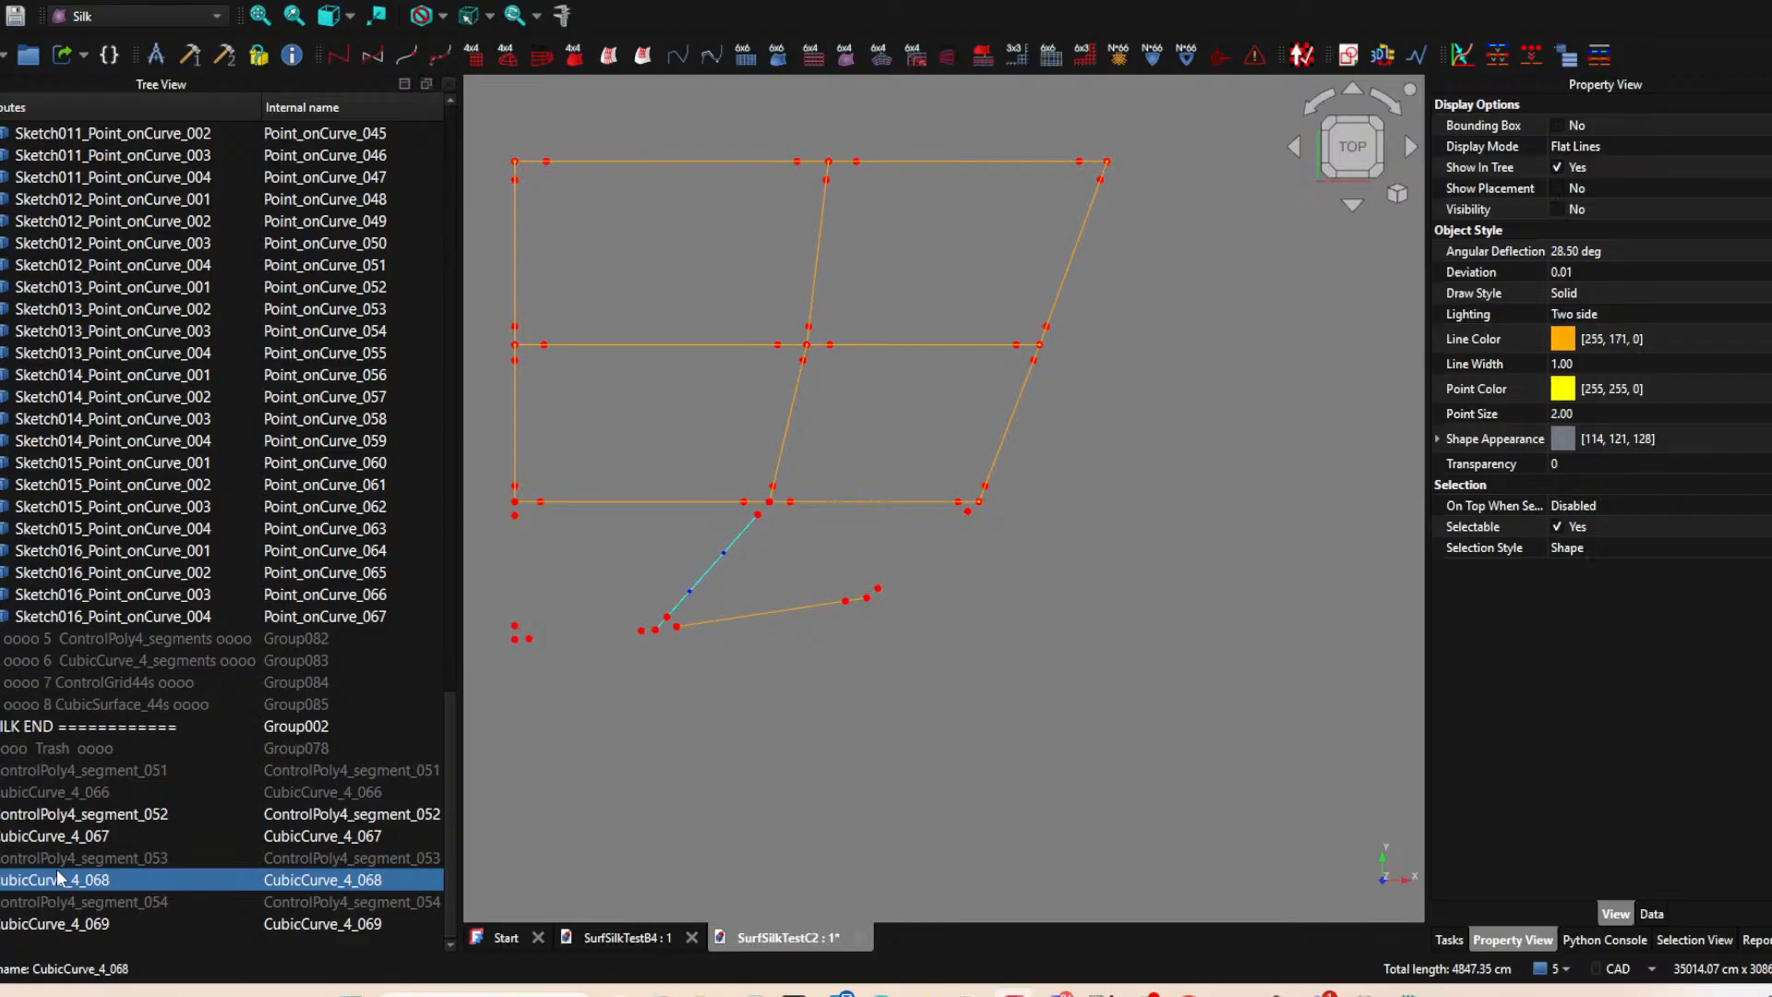
Toggle ControlPoly4_segment_053, CubicCurve_4_066 and ControlPoly4_segment_051 to check which lowest-row piece each one represents.
{"action": "left_click", "coordinate": [57, 857]}
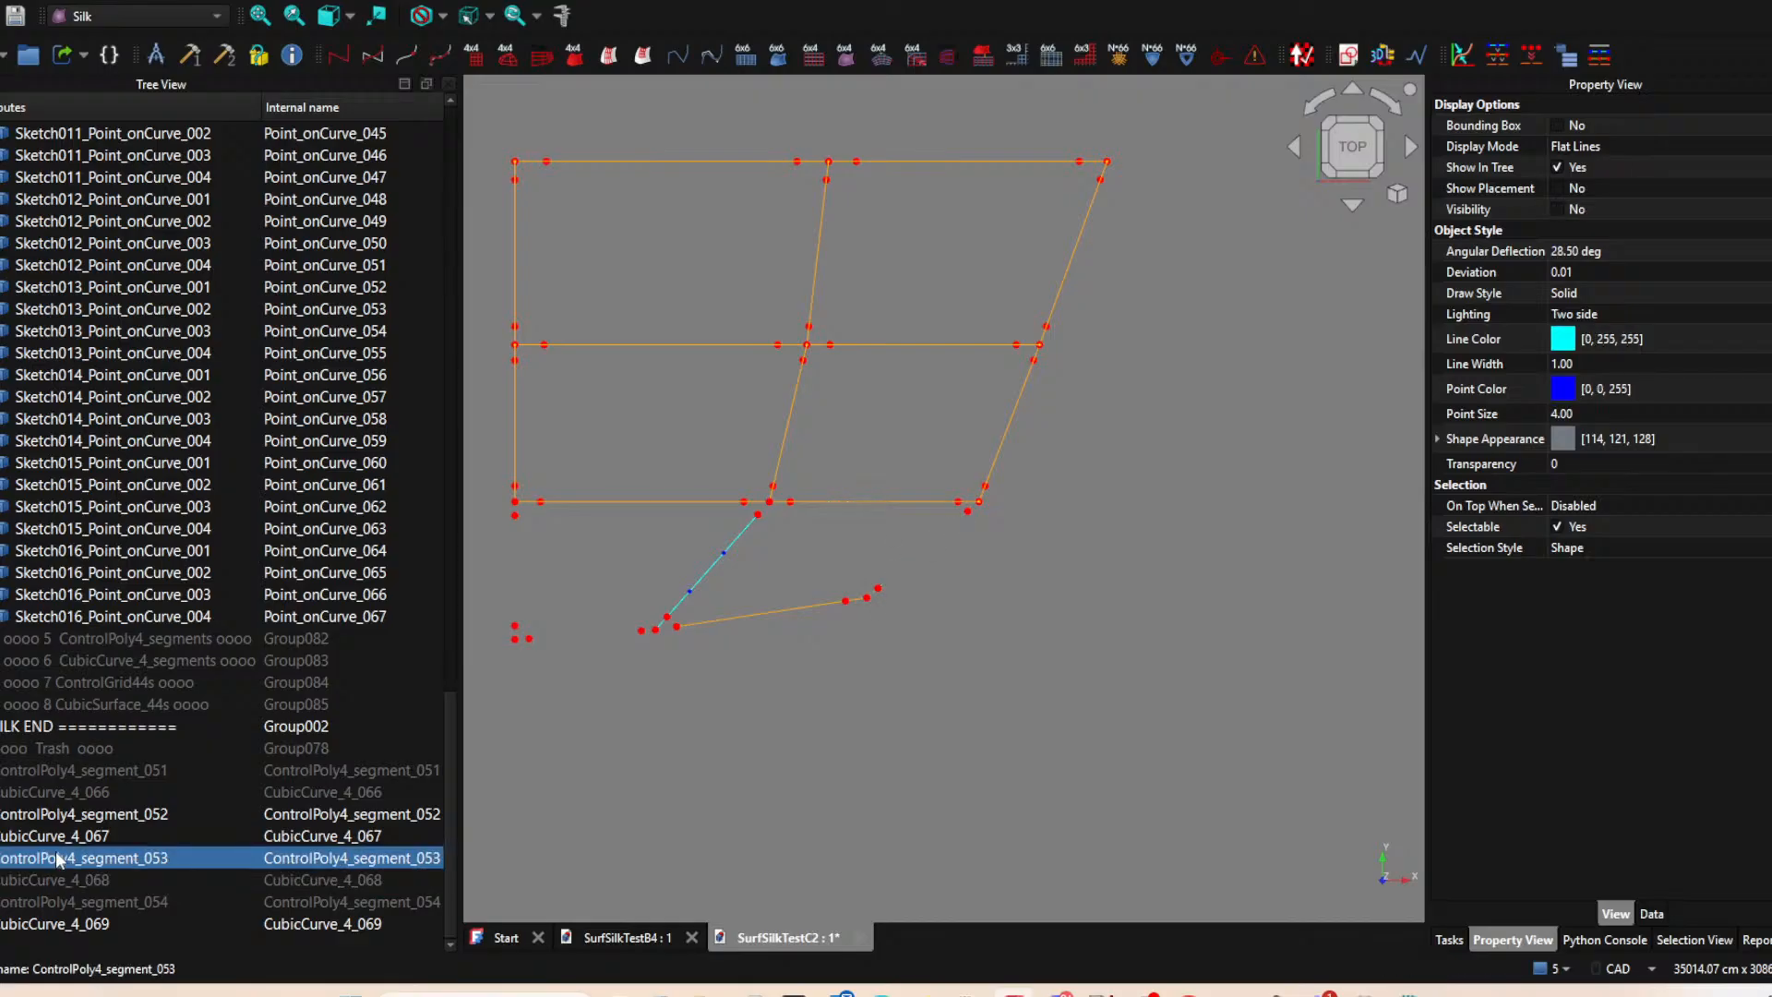
{"action": "left_click", "coordinate": [81, 792]}
{"action": "key", "text": "space"}
{"action": "key", "text": "space"}
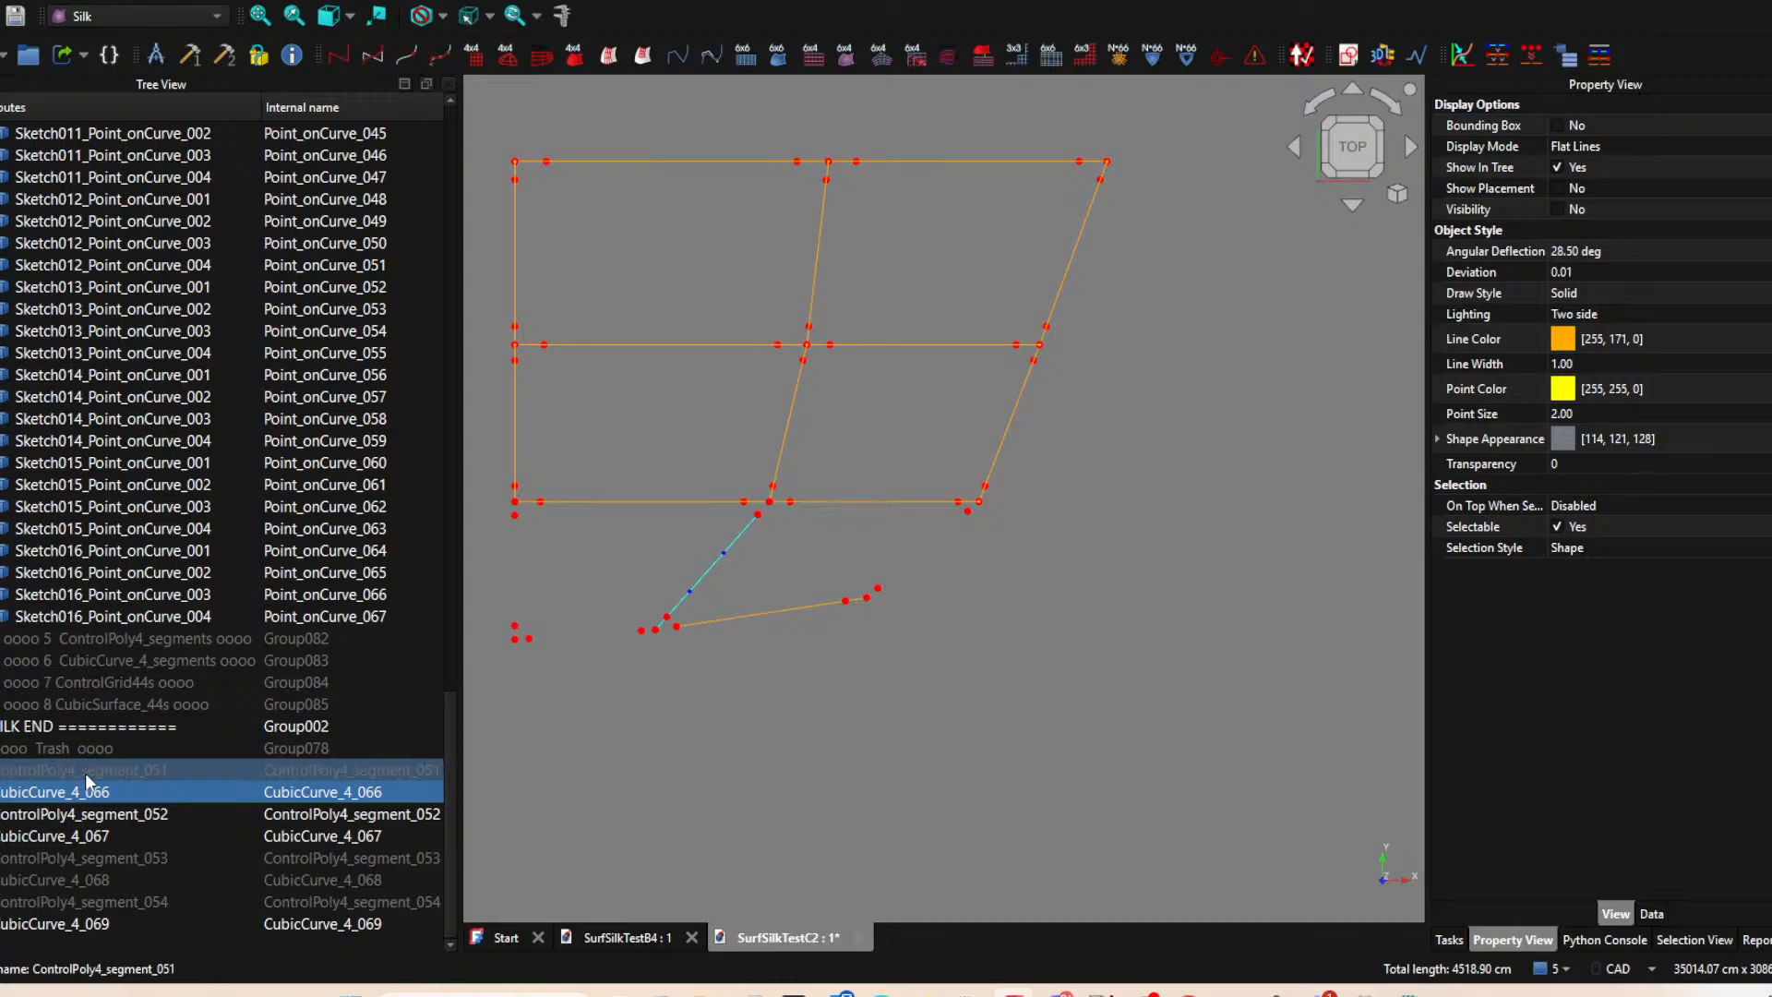
{"action": "left_click", "coordinate": [85, 773]}
{"action": "key", "text": "space"}
{"action": "key", "text": "space"}
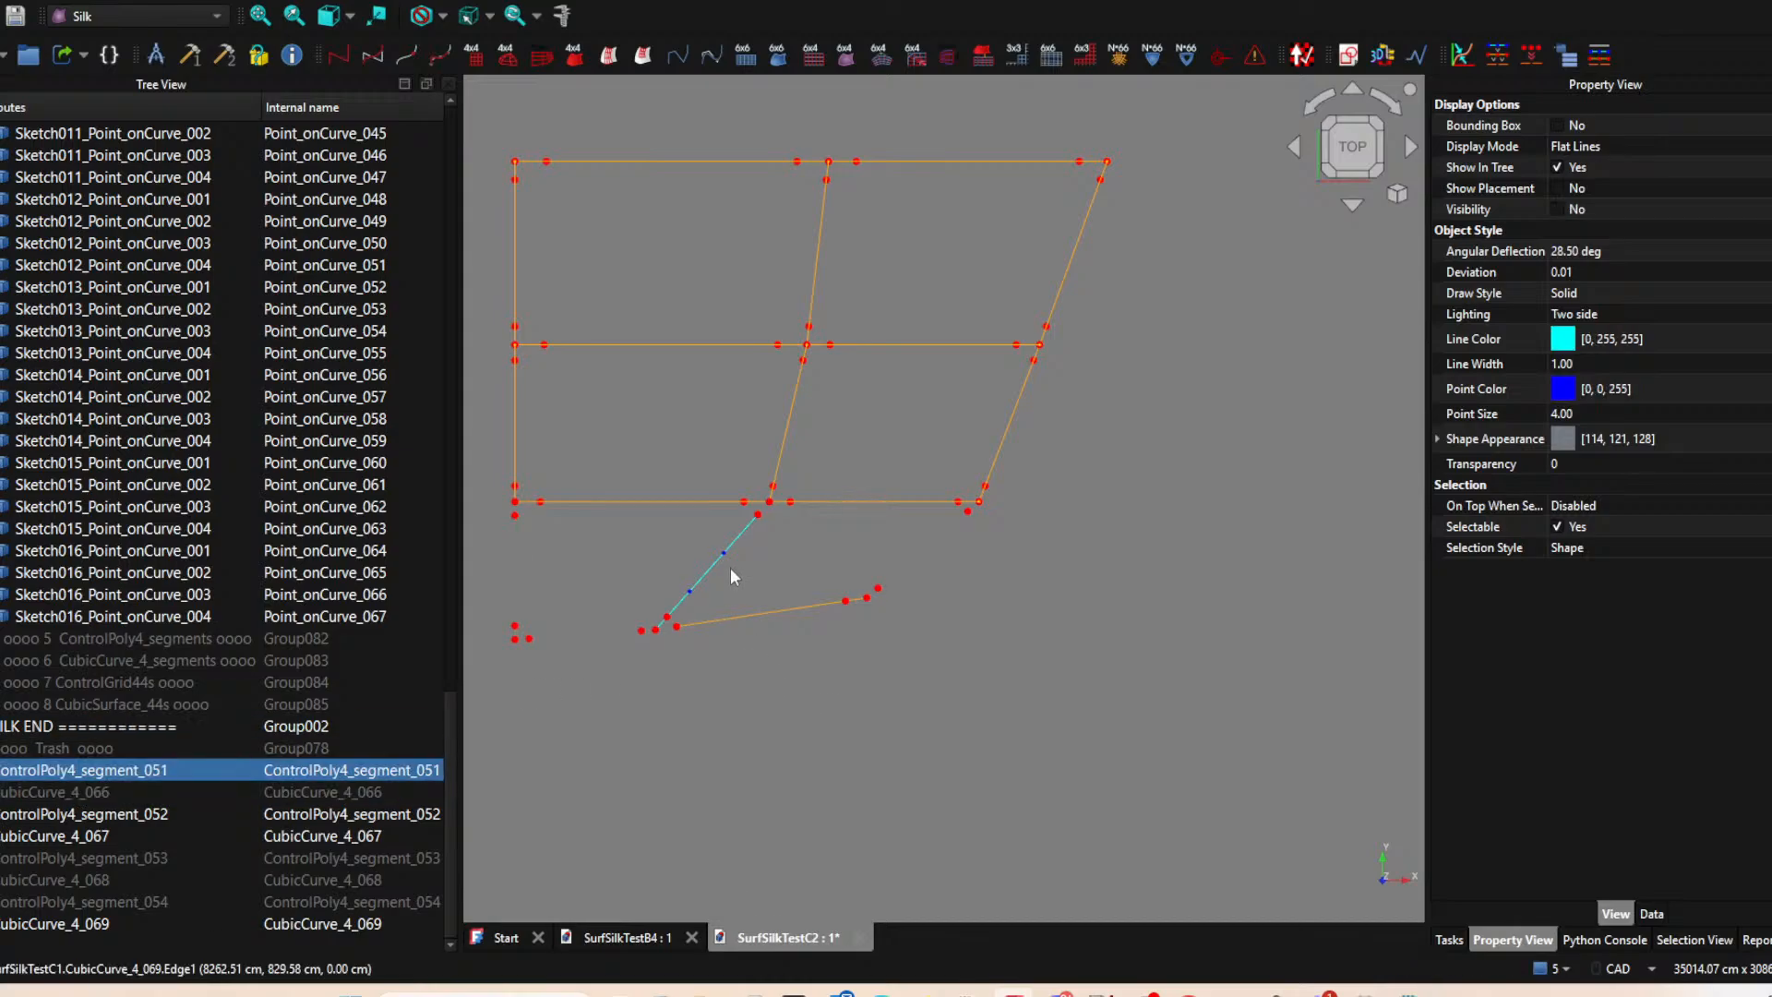
{"action": "middle_click_drag", "start_coordinate": [849, 567], "coordinate": [866, 622]}
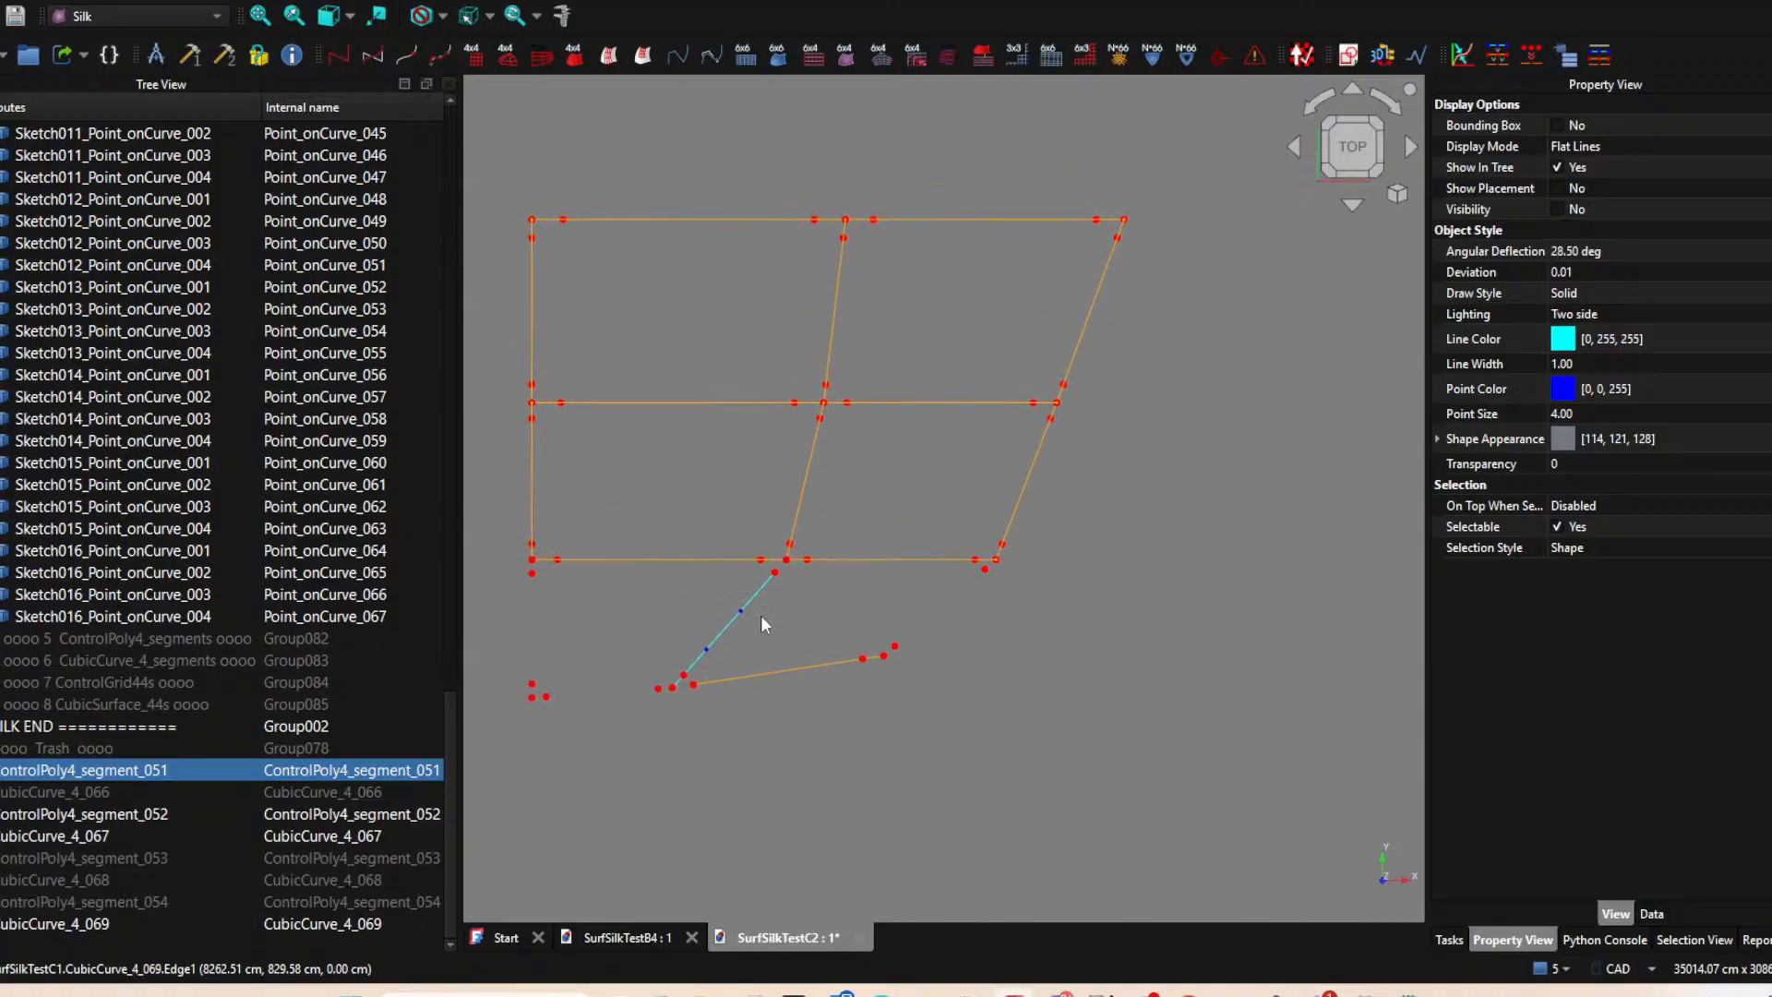
Show CubicCurve_4_068 and CubicCurve_4_066 and hide ControlPoly4_segment_052 so only the cubic curves display in the lowest row.
{"action": "left_click", "coordinate": [50, 924]}
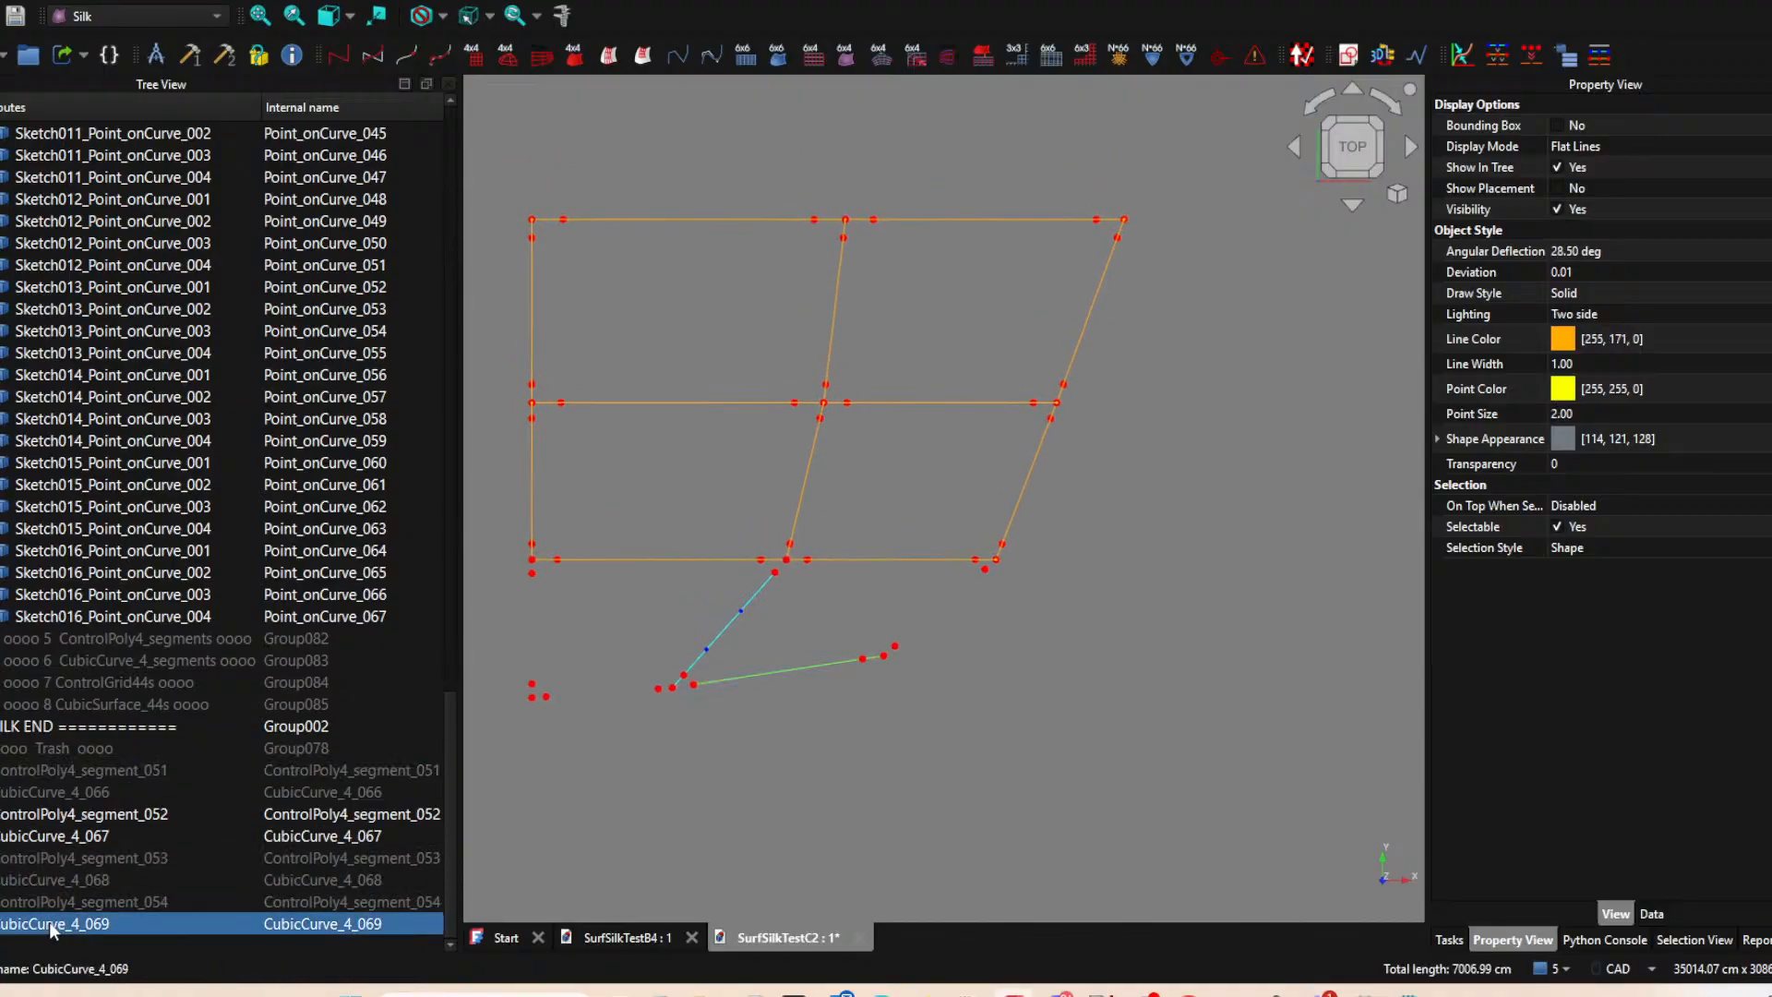
{"action": "left_click", "coordinate": [50, 906]}
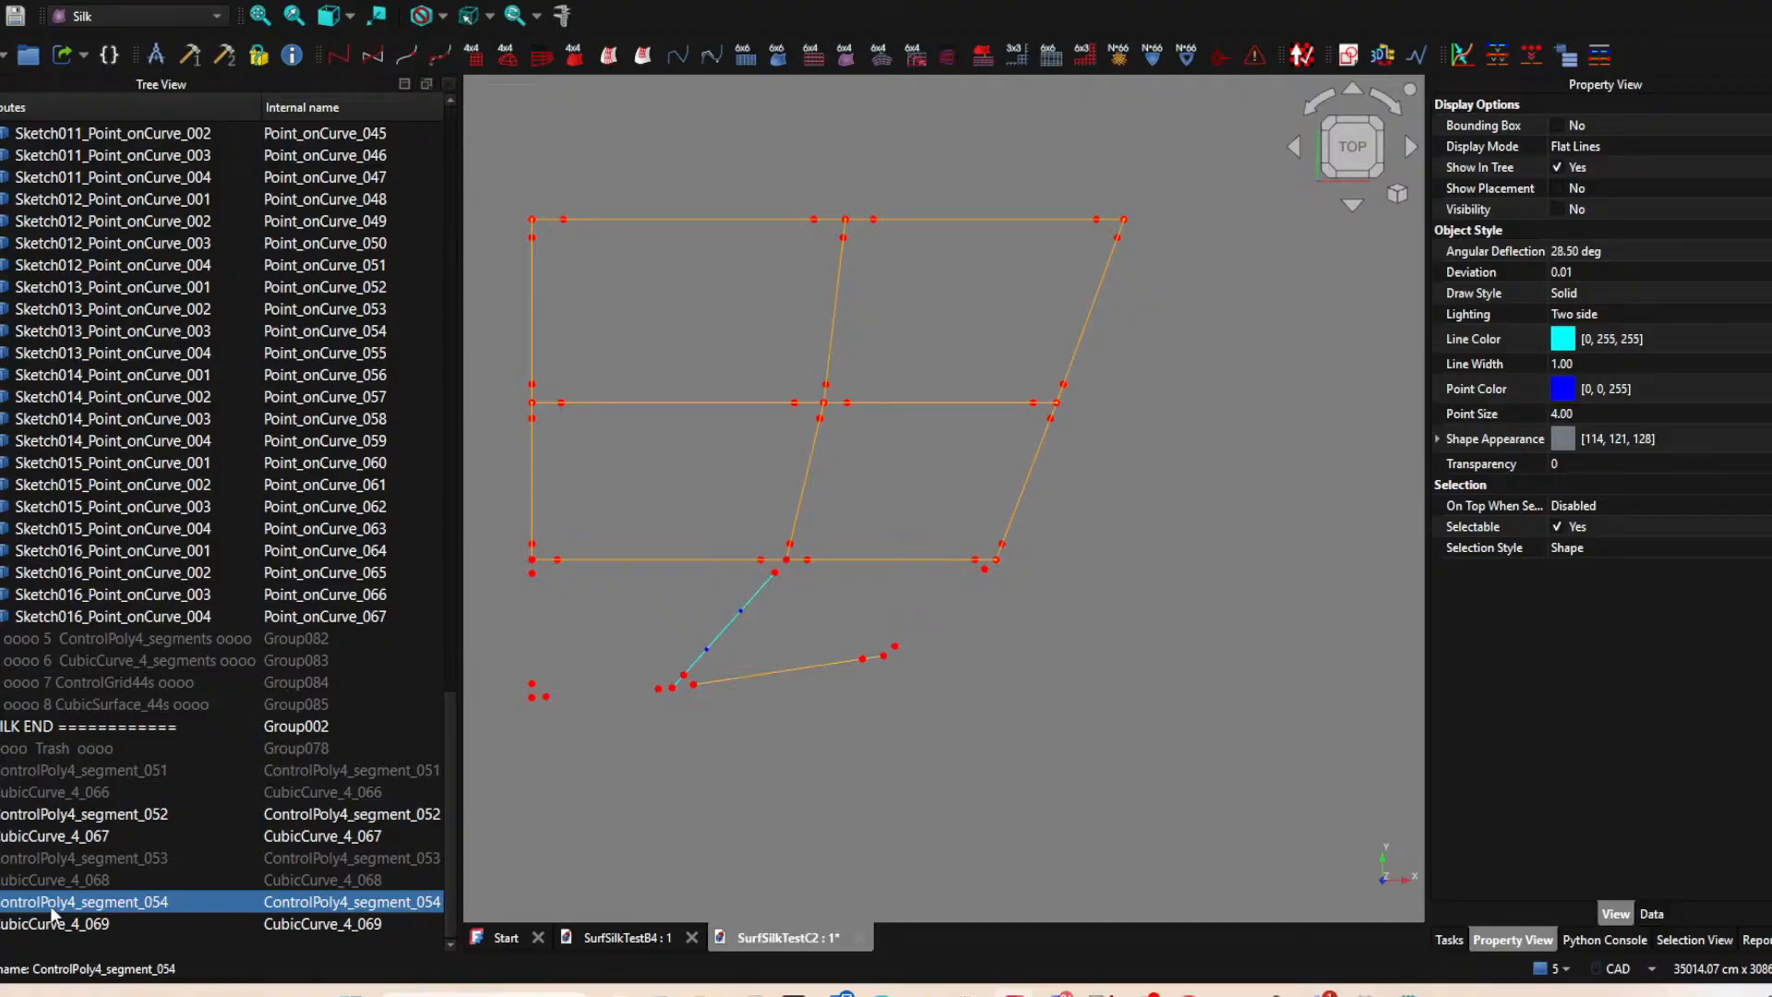
{"action": "left_click", "coordinate": [59, 878]}
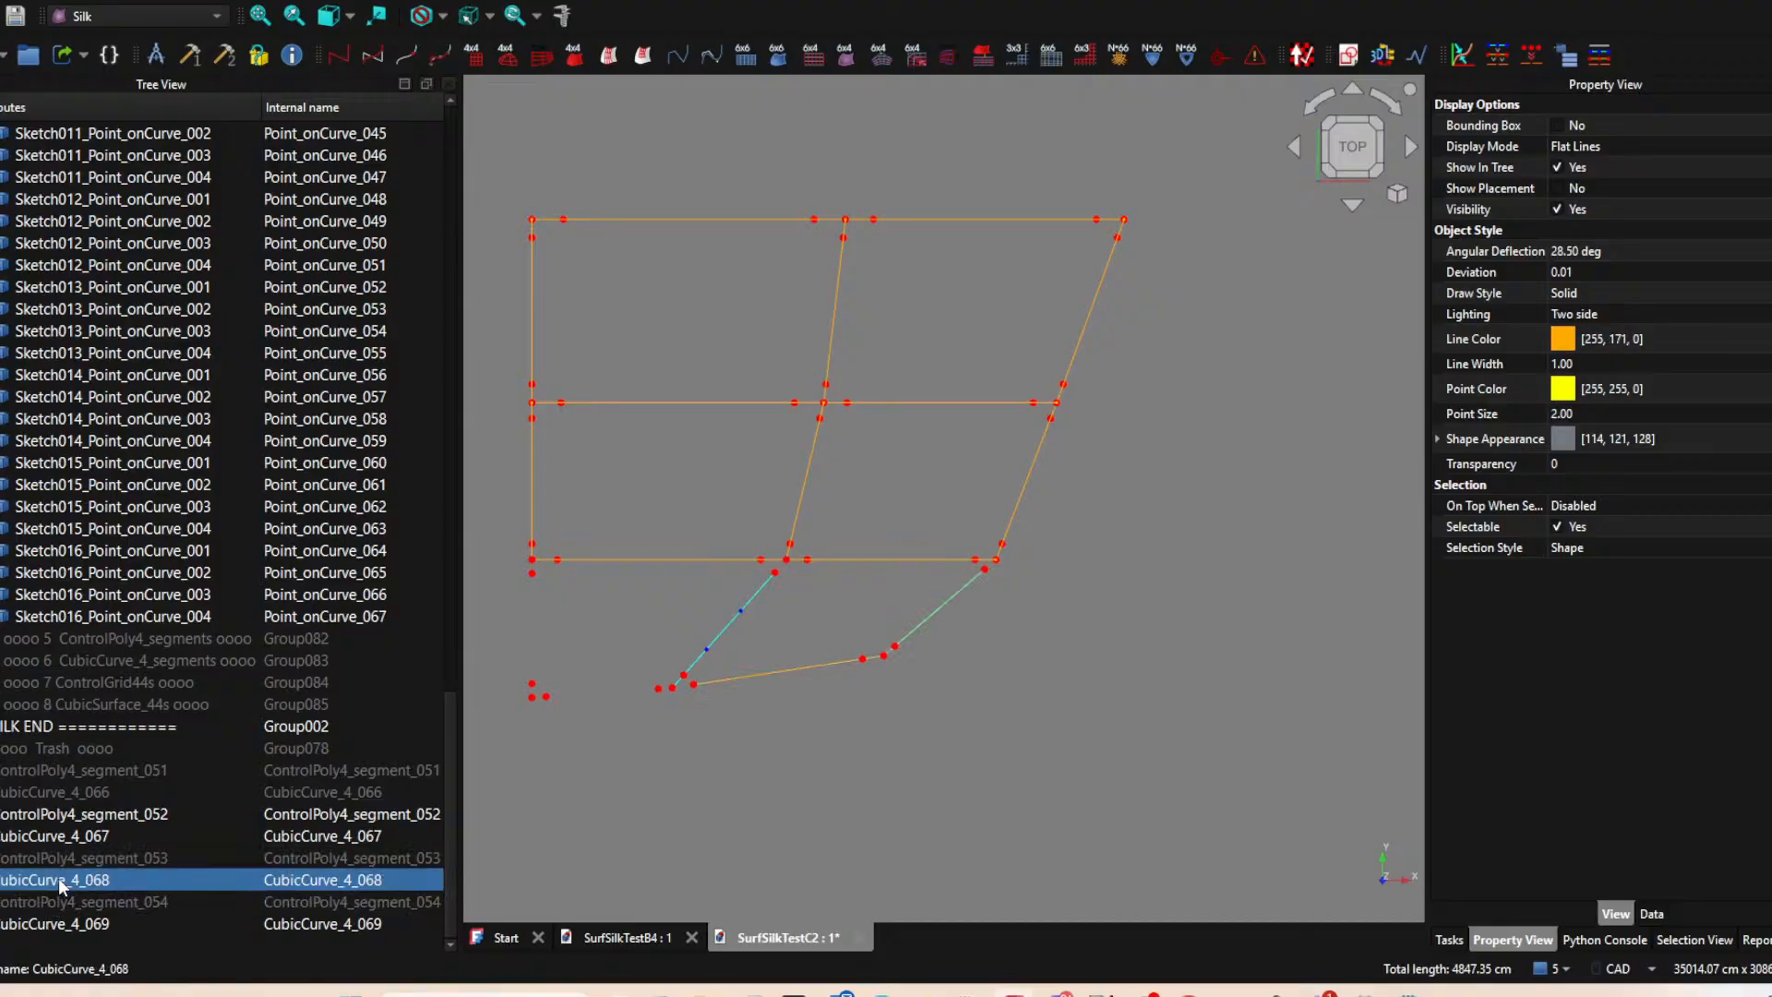
{"action": "left_click", "coordinate": [58, 838]}
{"action": "left_click", "coordinate": [63, 794]}
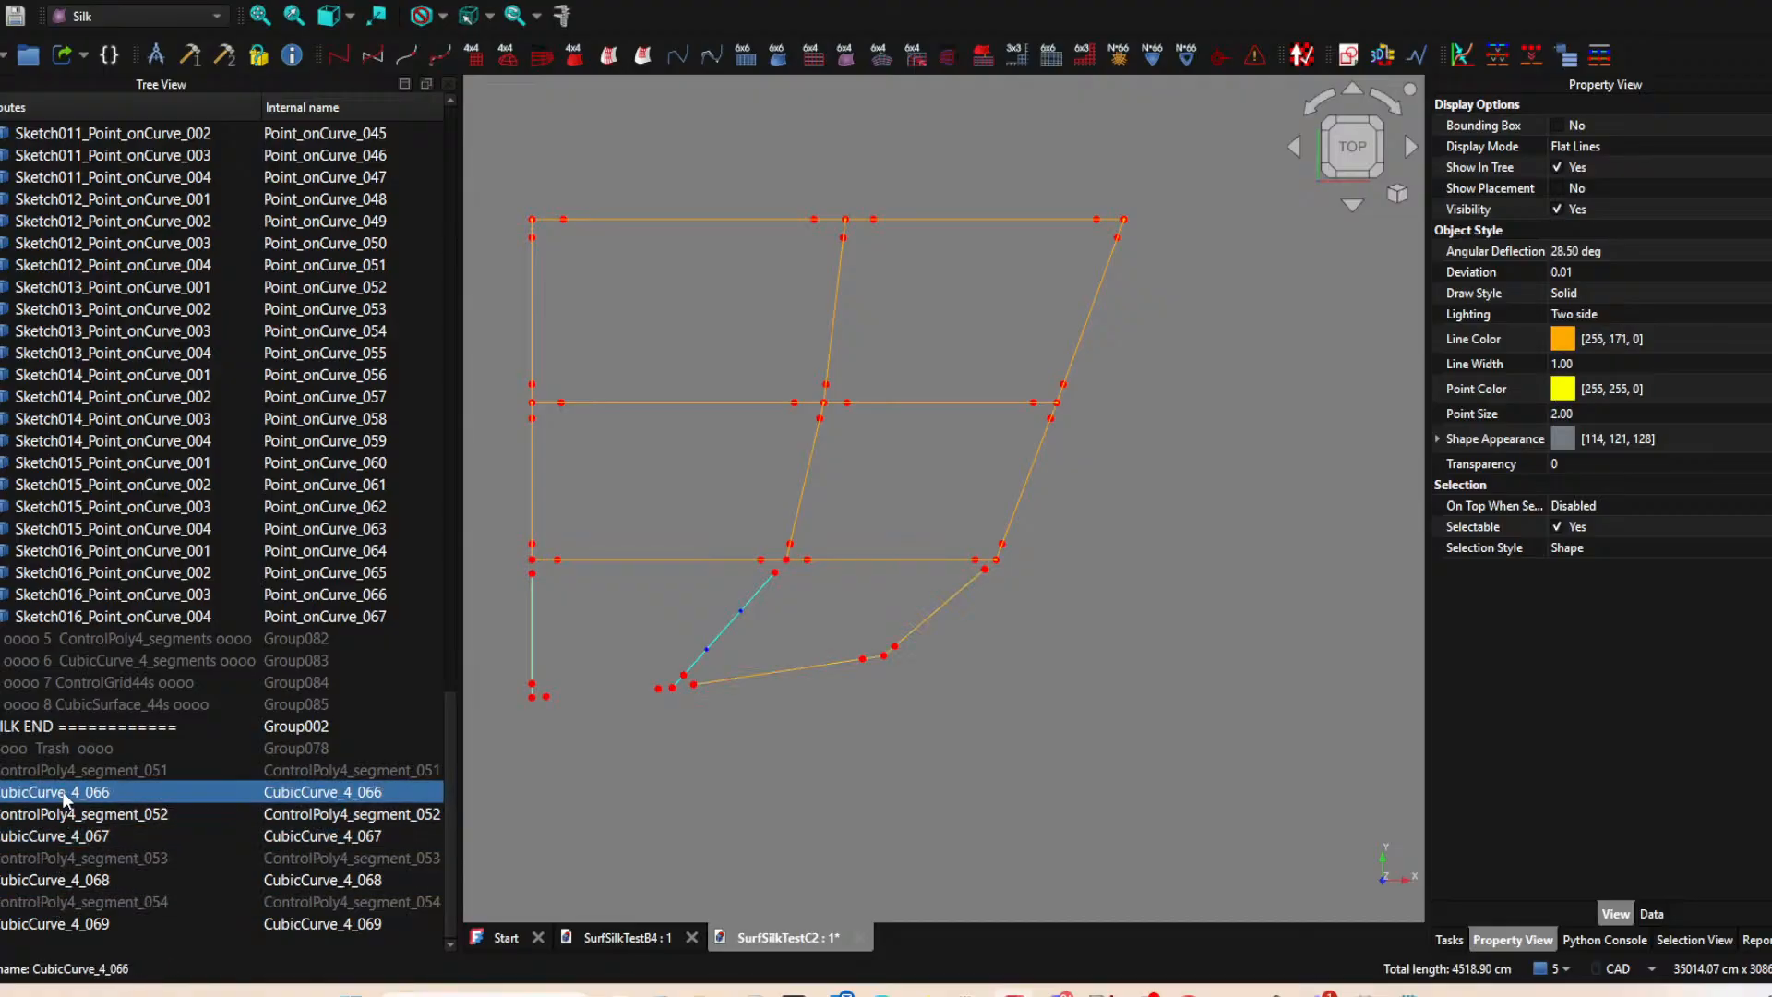
{"action": "left_click", "coordinate": [72, 820]}
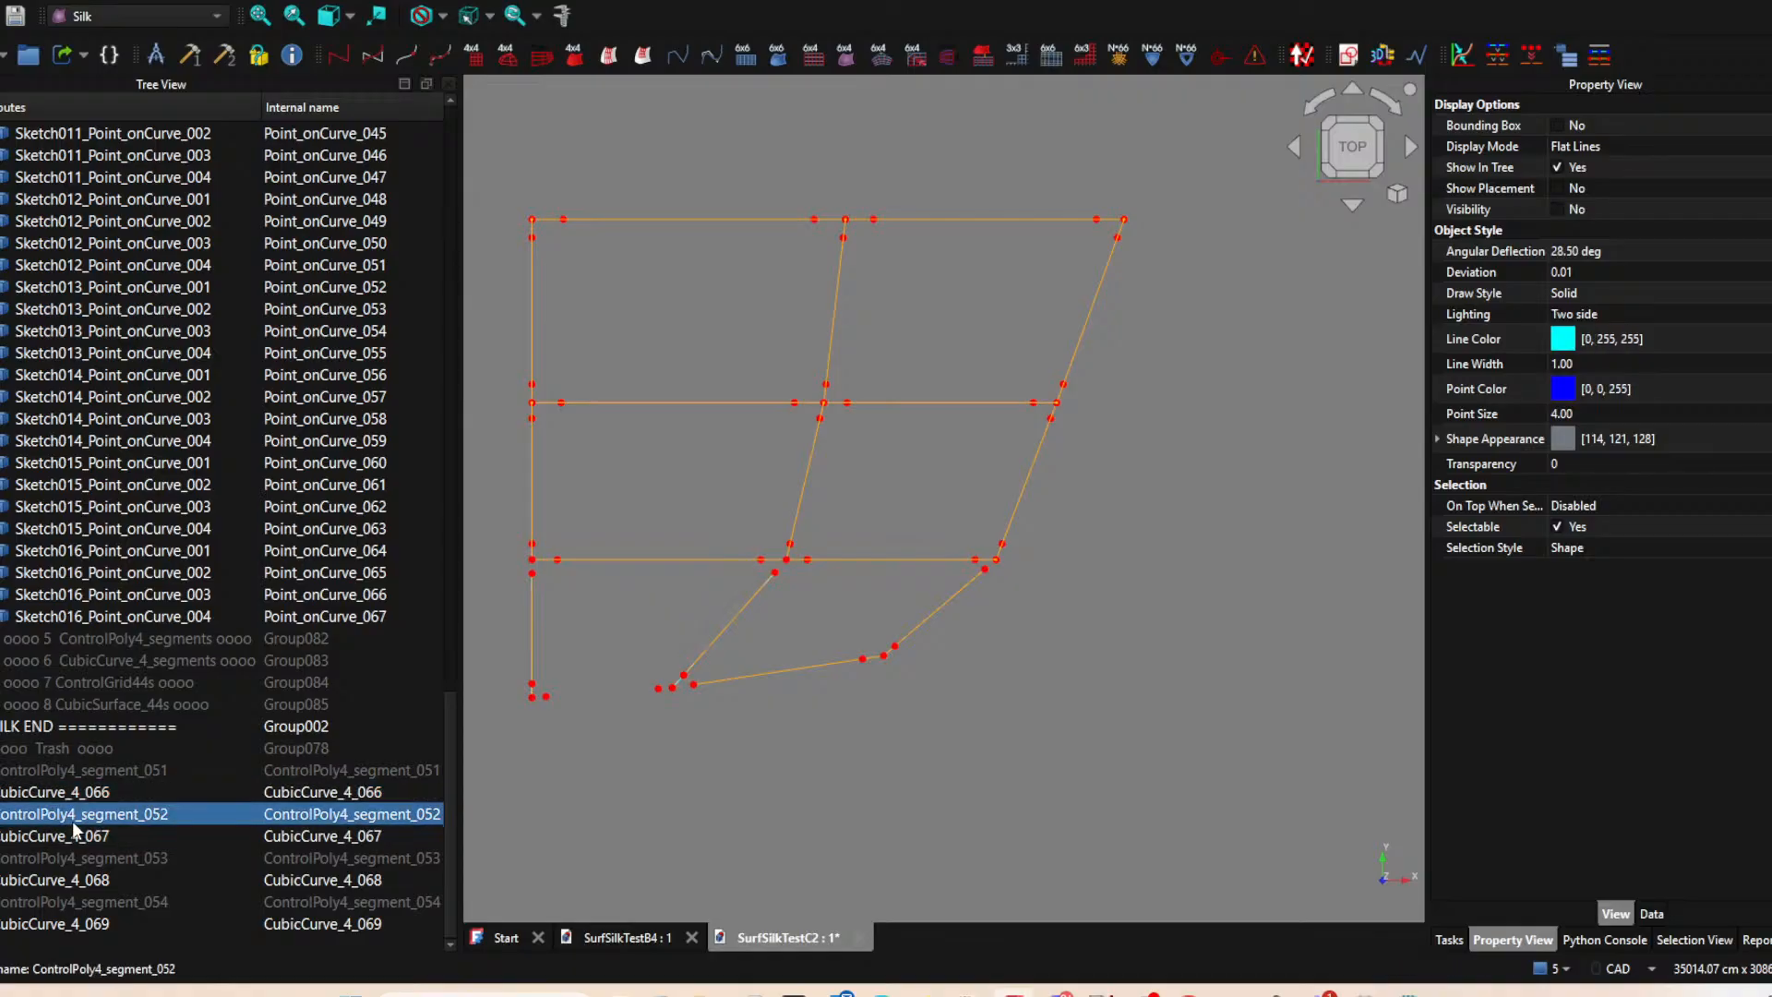
Hide the Point_onCurves group and the Sketch013 and Sketch014 cubic curves along the outer edge.
{"action": "scroll", "coordinate": [1066, 764], "scroll_direction": "down", "scroll_amount": 1}
{"action": "scroll", "coordinate": [41, 308], "scroll_direction": "up", "scroll_amount": 15}
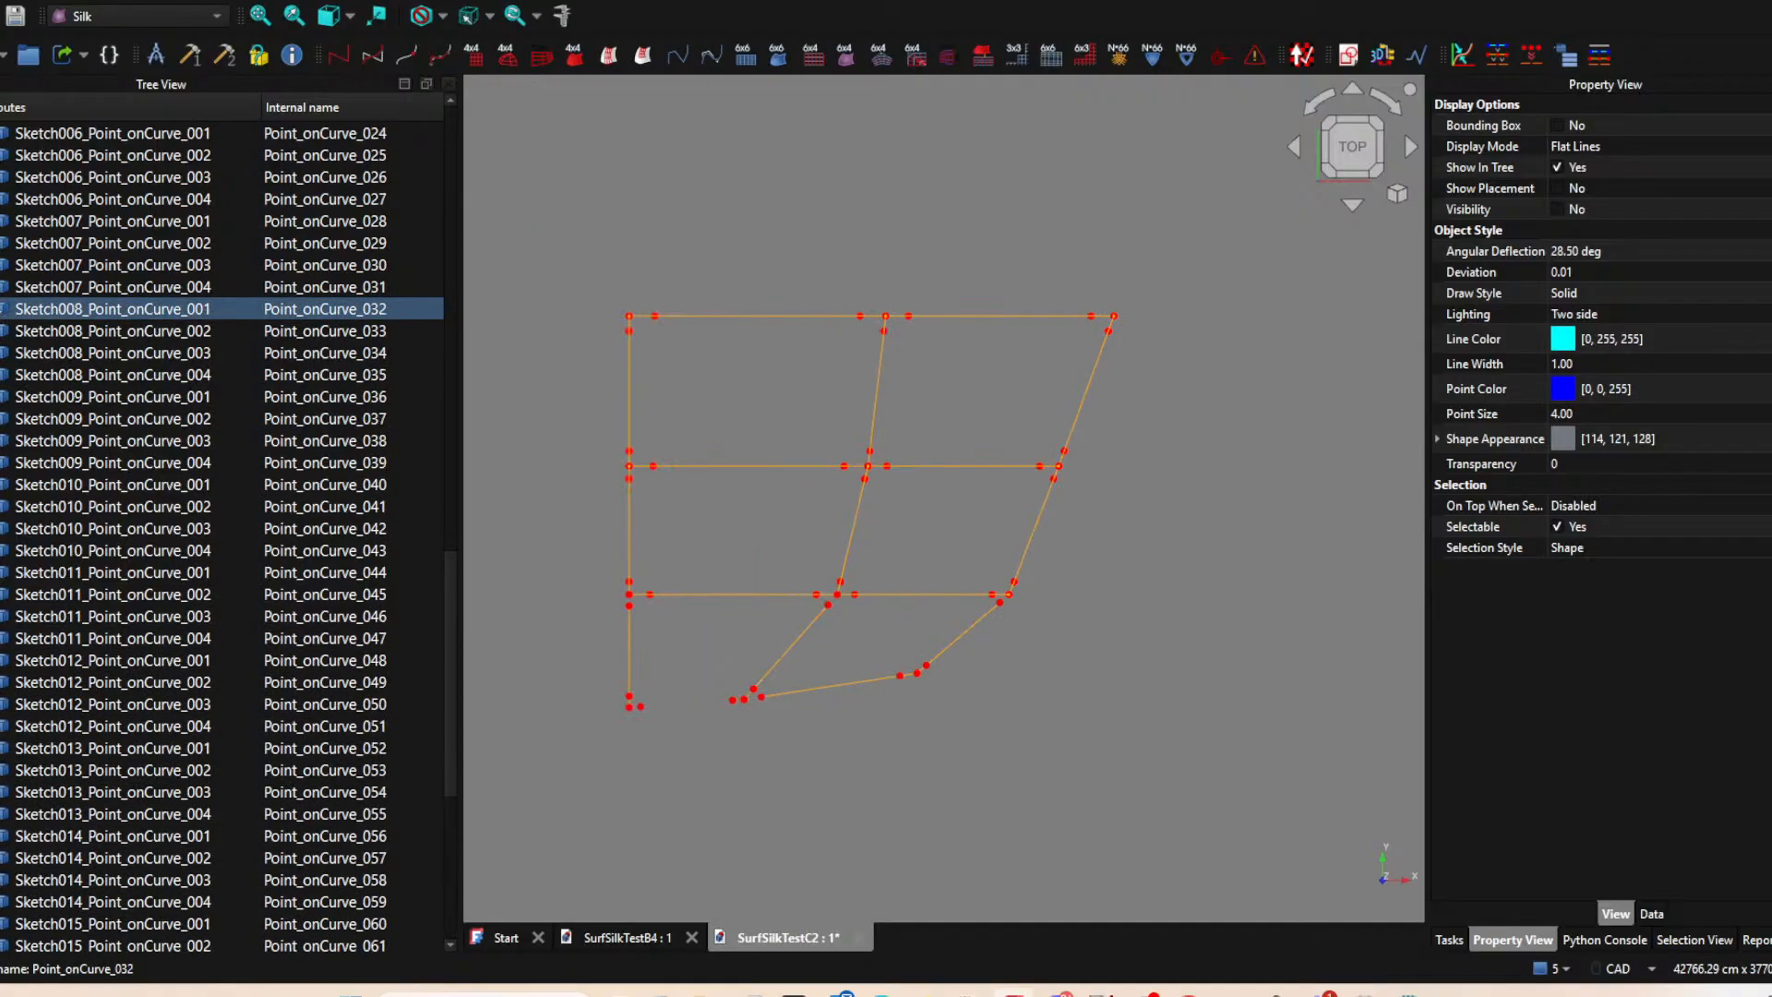
{"action": "scroll", "coordinate": [41, 307], "scroll_direction": "up", "scroll_amount": 6}
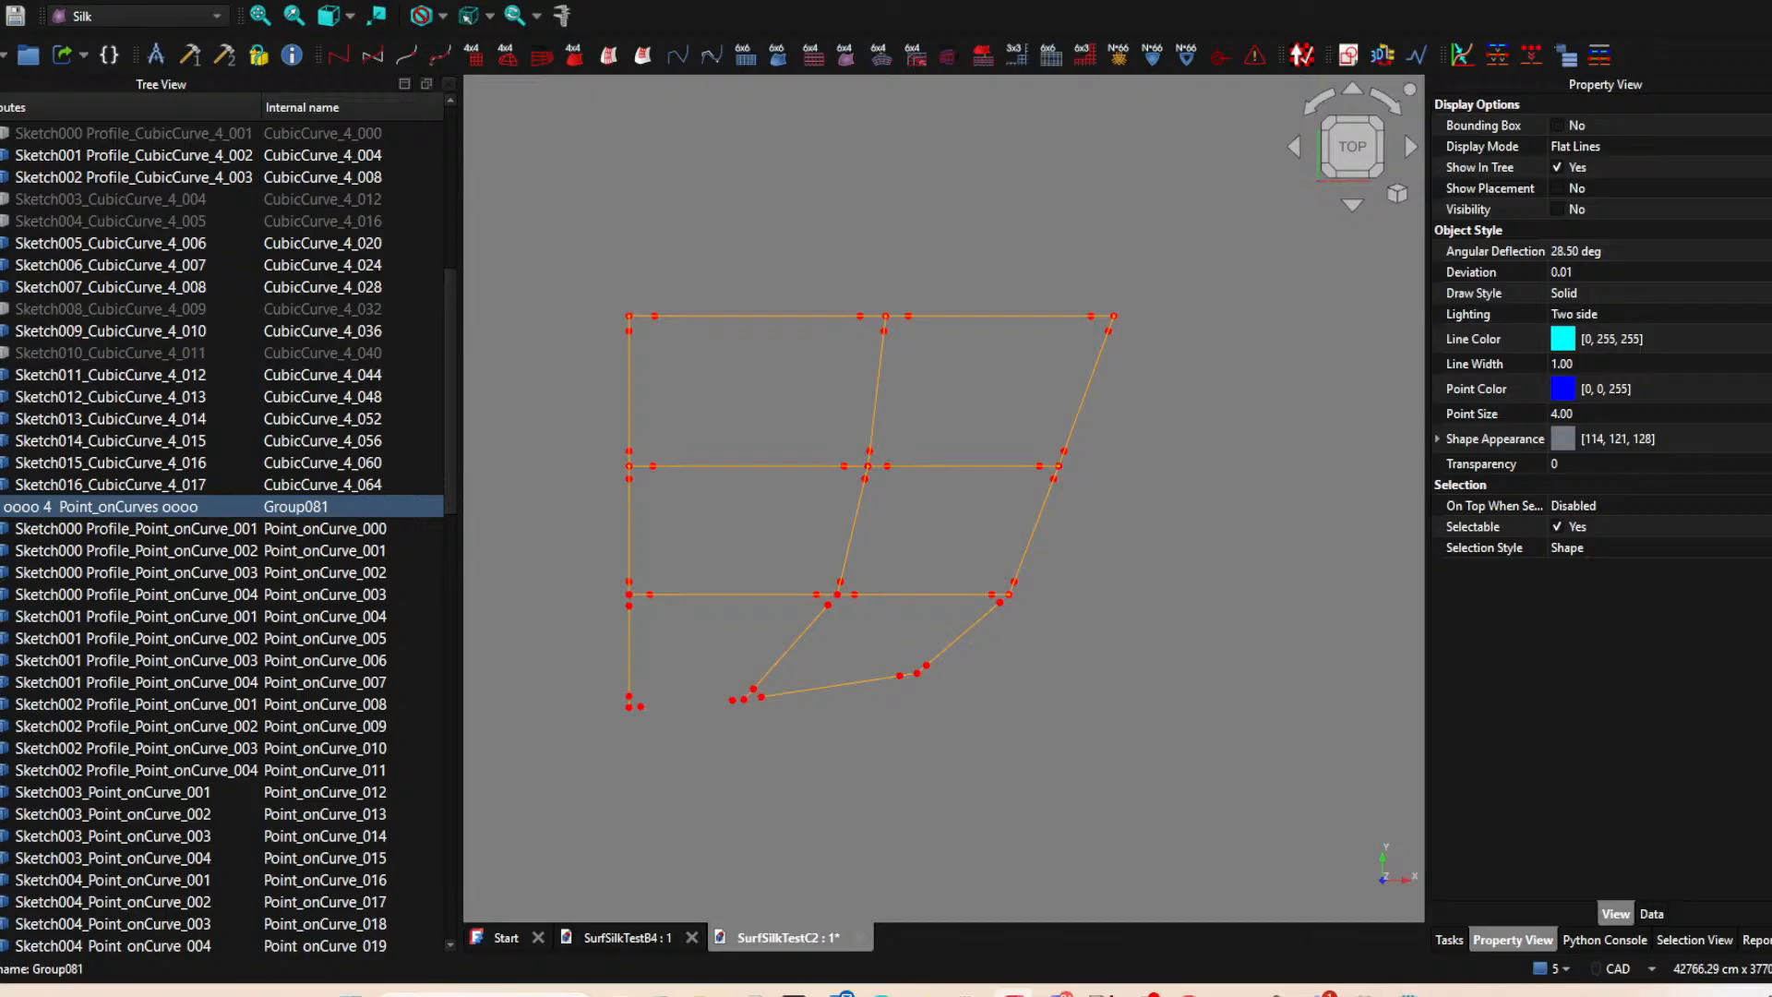
{"action": "left_click", "coordinate": [1, 507]}
{"action": "scroll", "coordinate": [28, 369], "scroll_direction": "up", "scroll_amount": 6}
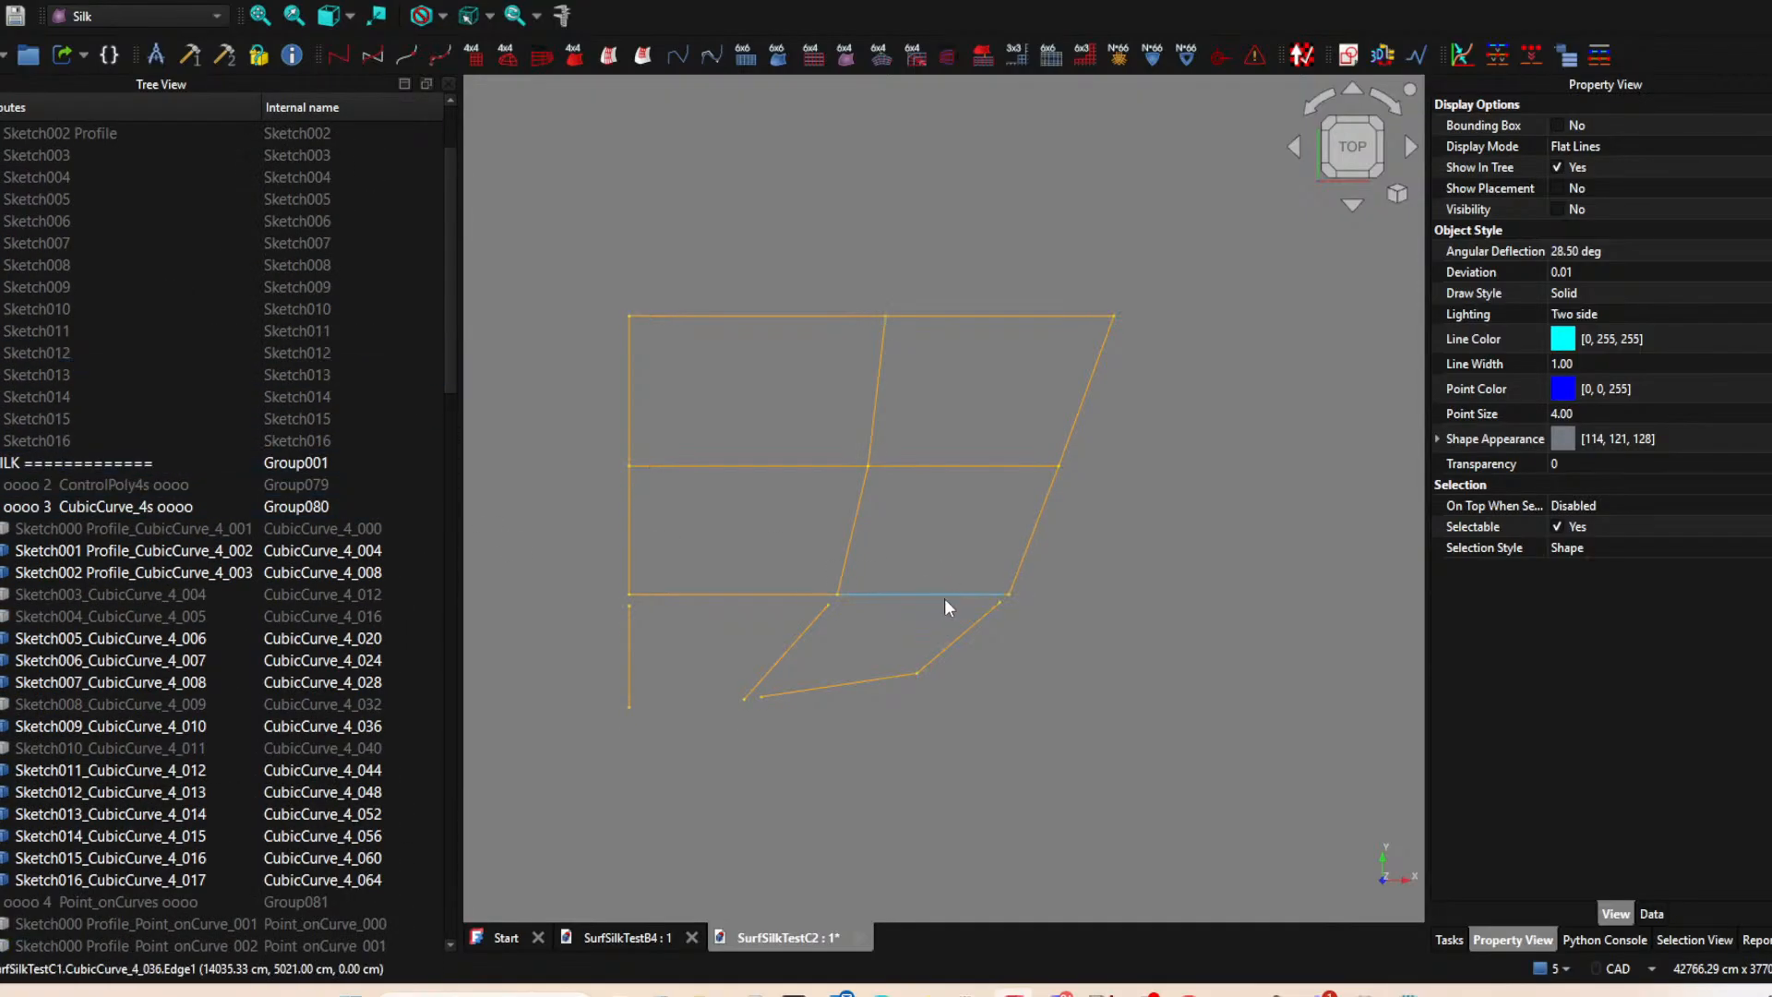
{"action": "left_click", "coordinate": [1037, 524]}
{"action": "left_click", "coordinate": [1087, 402]}
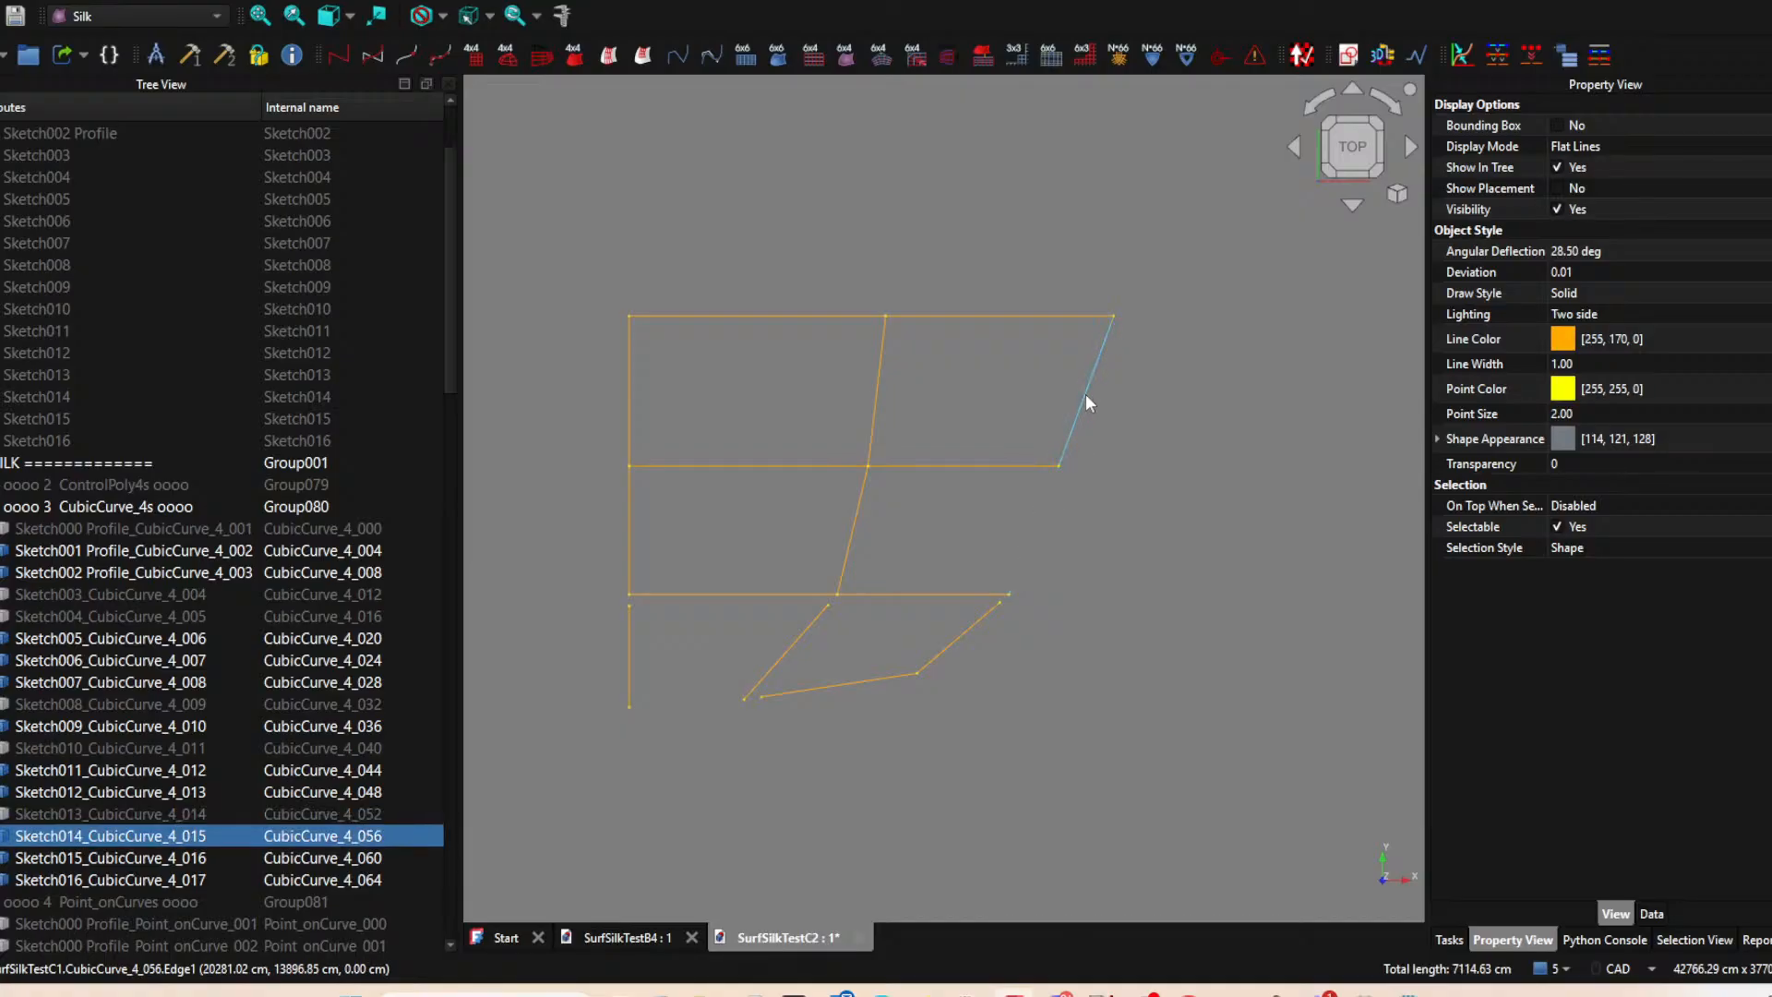
{"action": "key", "text": "space"}
{"action": "middle_click_drag", "start_coordinate": [1089, 670], "coordinate": [912, 634]}
Show the Point_onCurves group again around the outer column of cells.
{"action": "scroll", "coordinate": [903, 582], "scroll_direction": "up", "scroll_amount": 1}
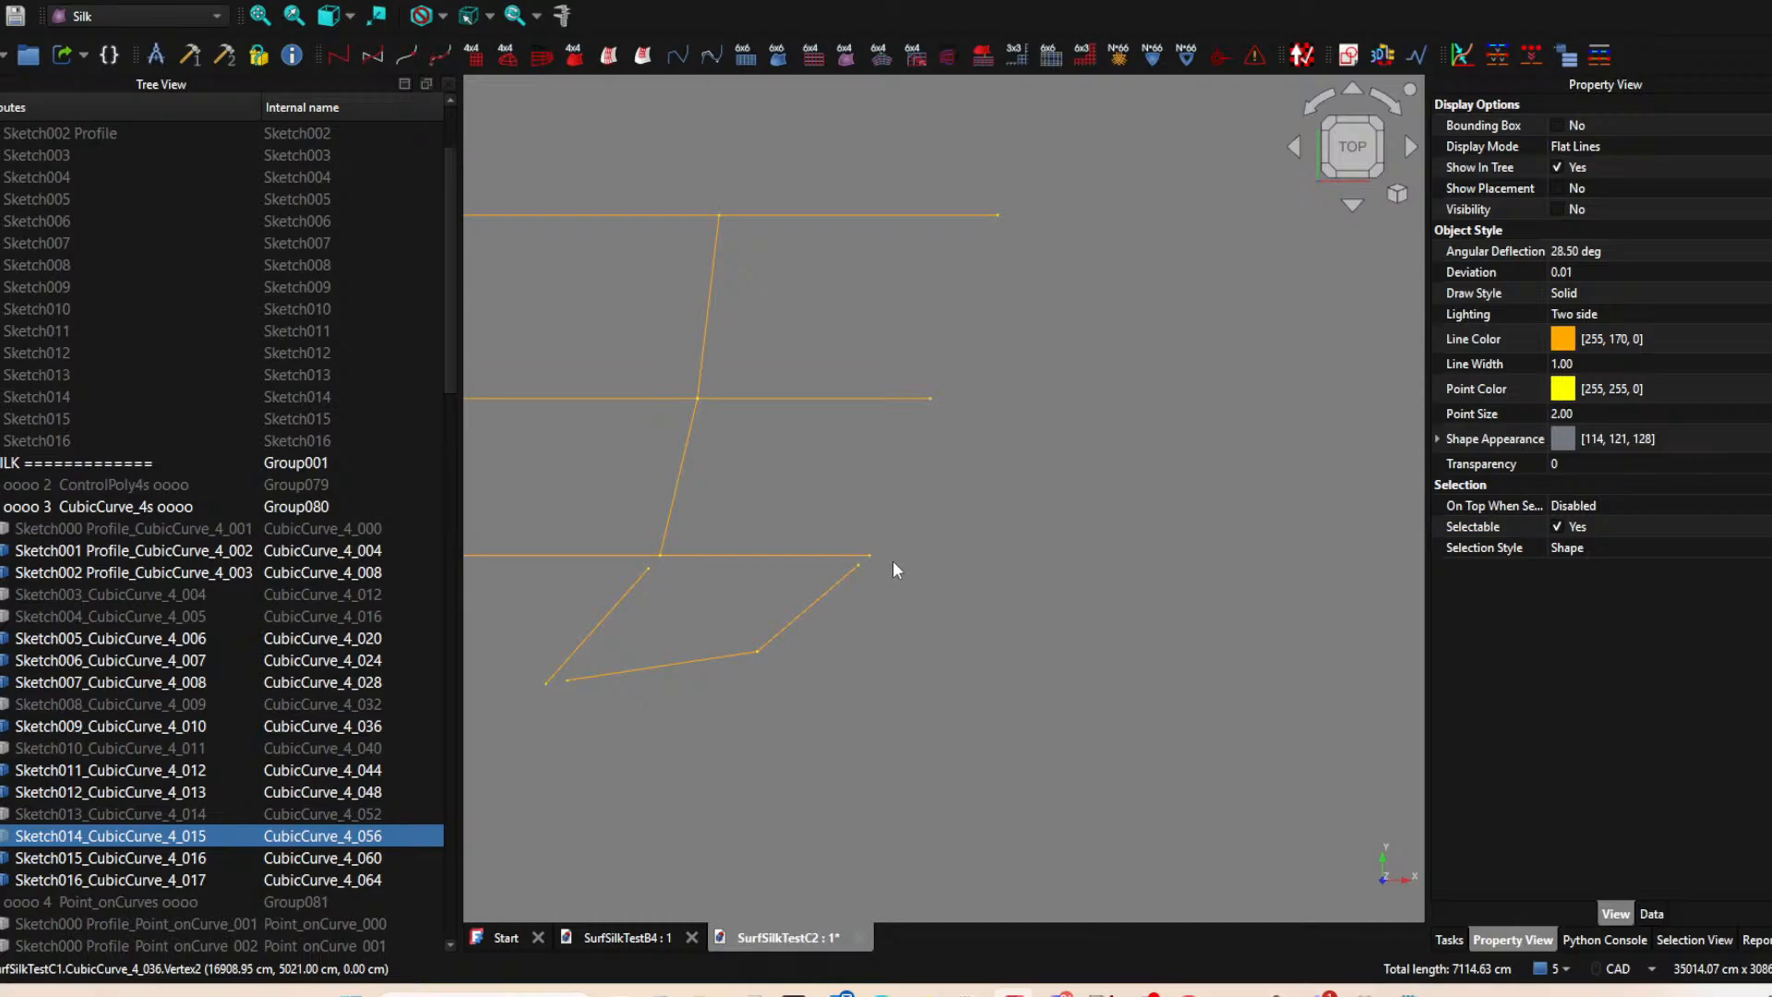
{"action": "scroll", "coordinate": [89, 708], "scroll_direction": "down", "scroll_amount": 6}
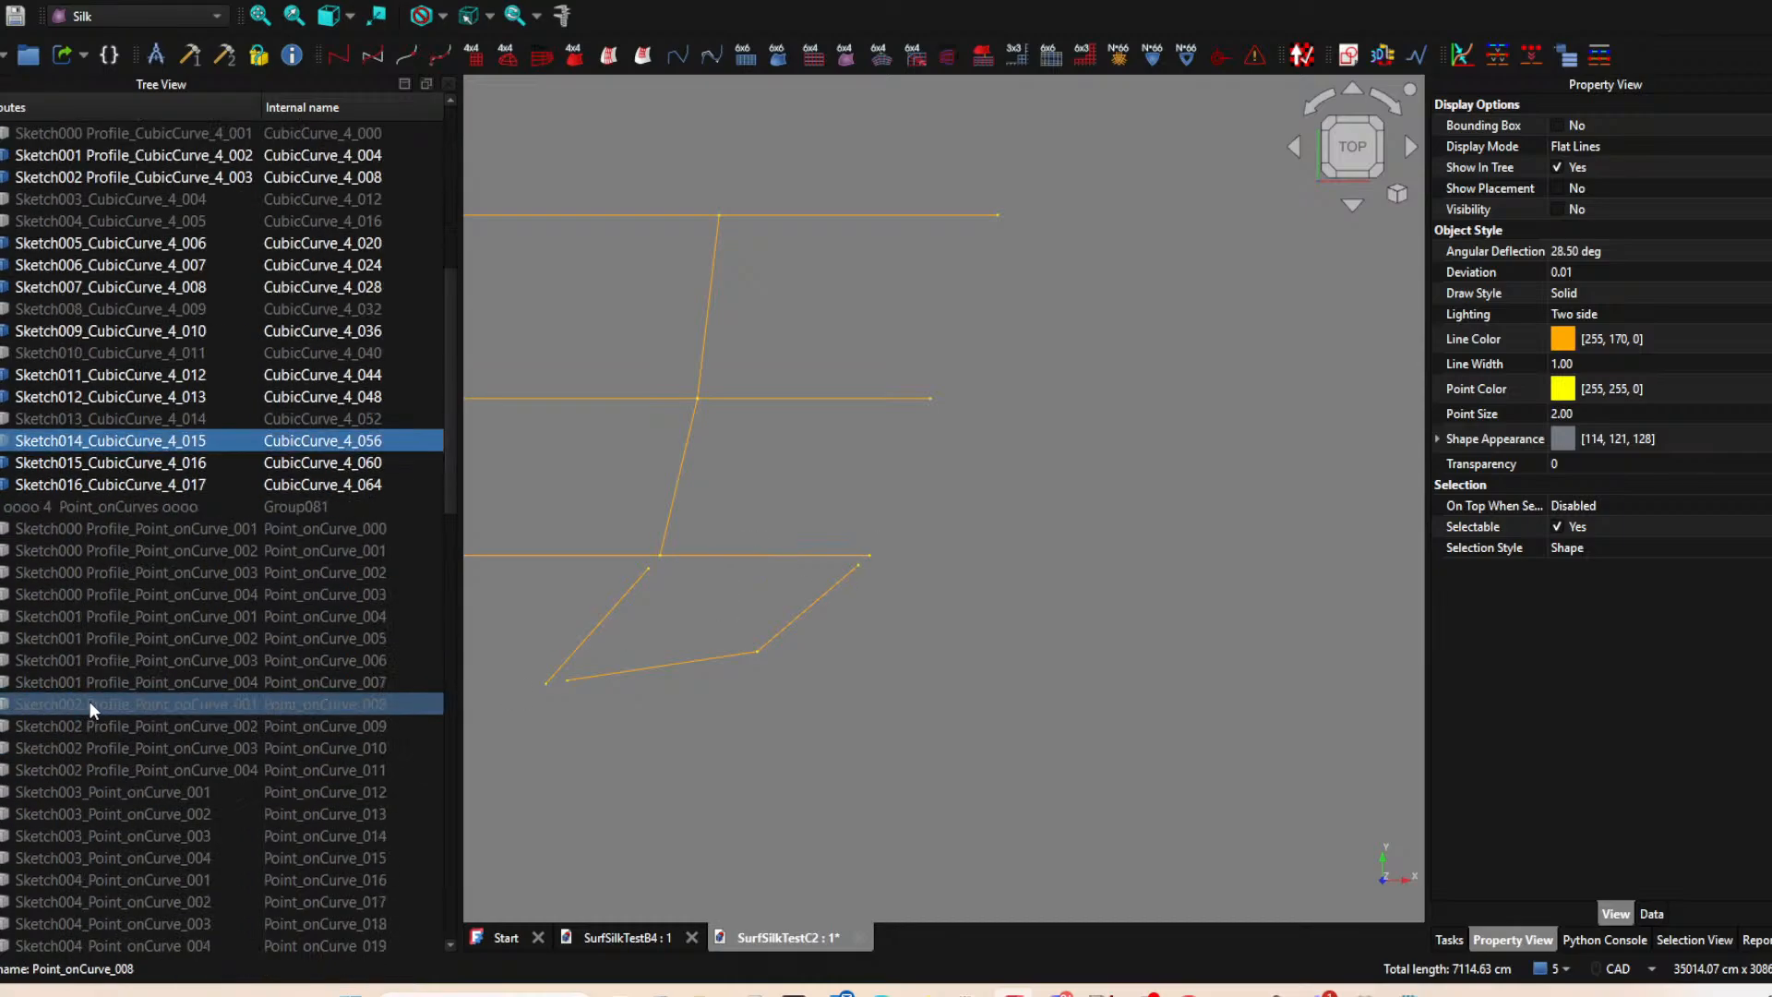
{"action": "scroll", "coordinate": [87, 700], "scroll_direction": "up", "scroll_amount": 1}
{"action": "key", "text": "space"}
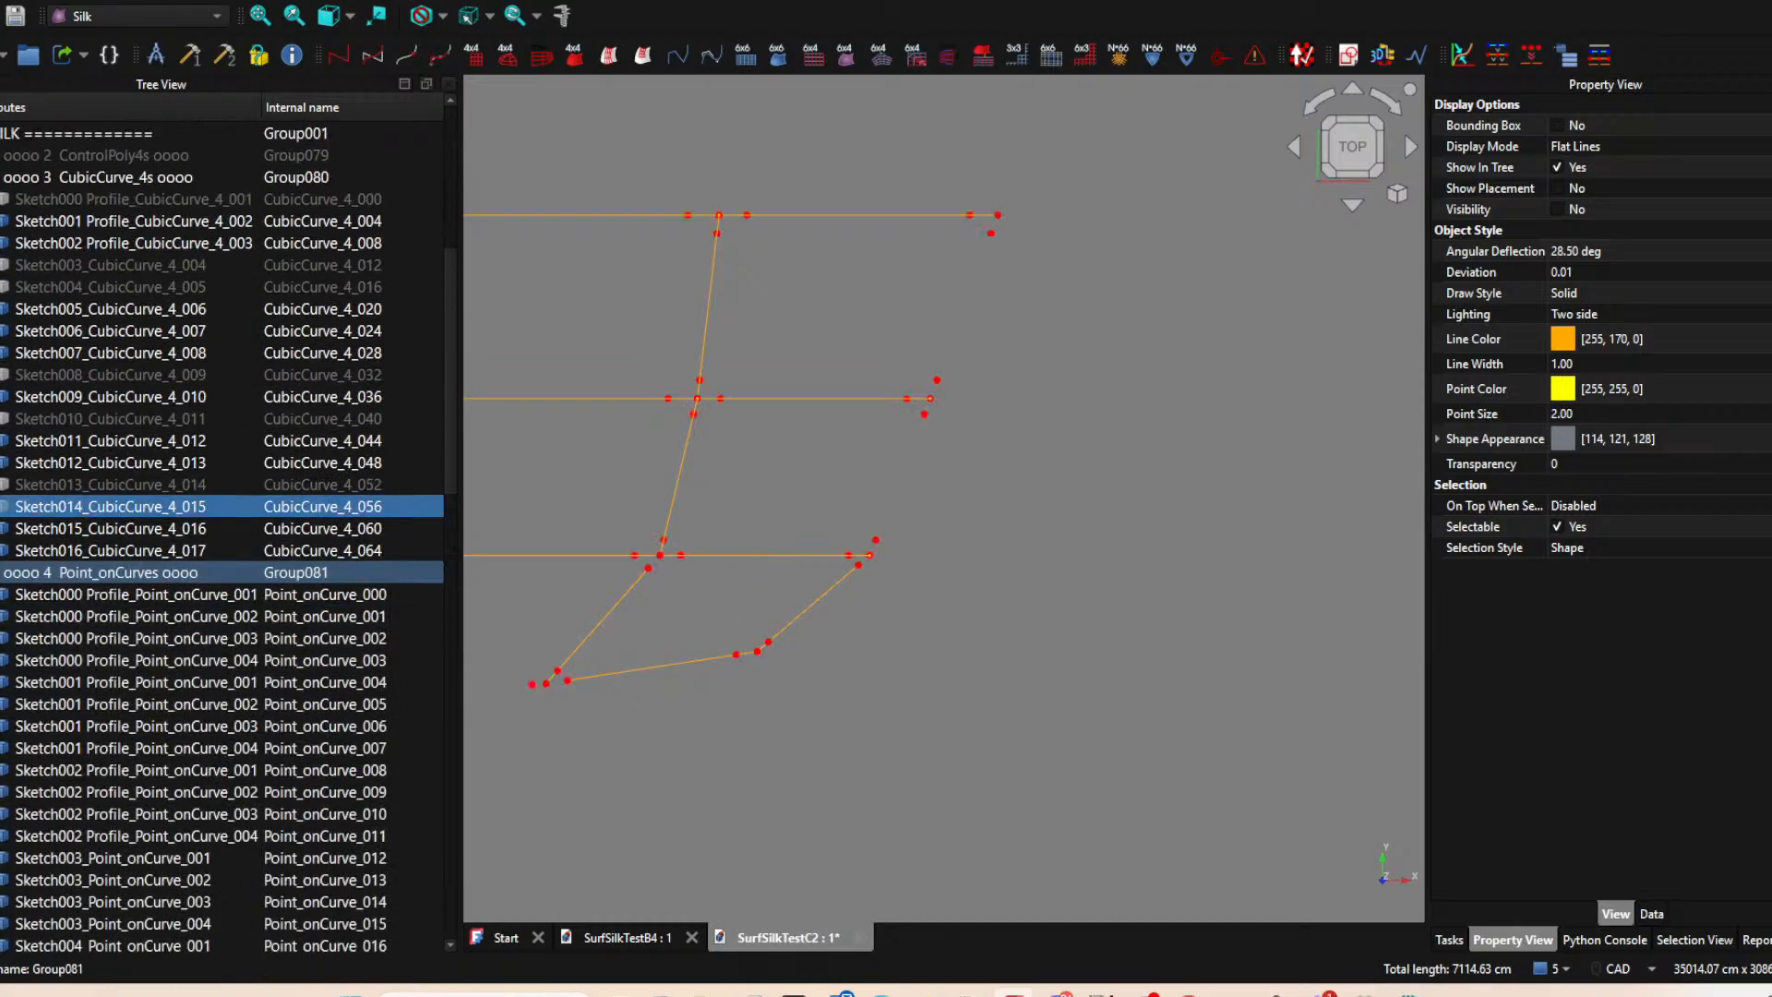
Hide the Sketch009 curve and create a ControlPoly4_segment on it between its points 002 and 004.
{"action": "left_click", "coordinate": [734, 556]}
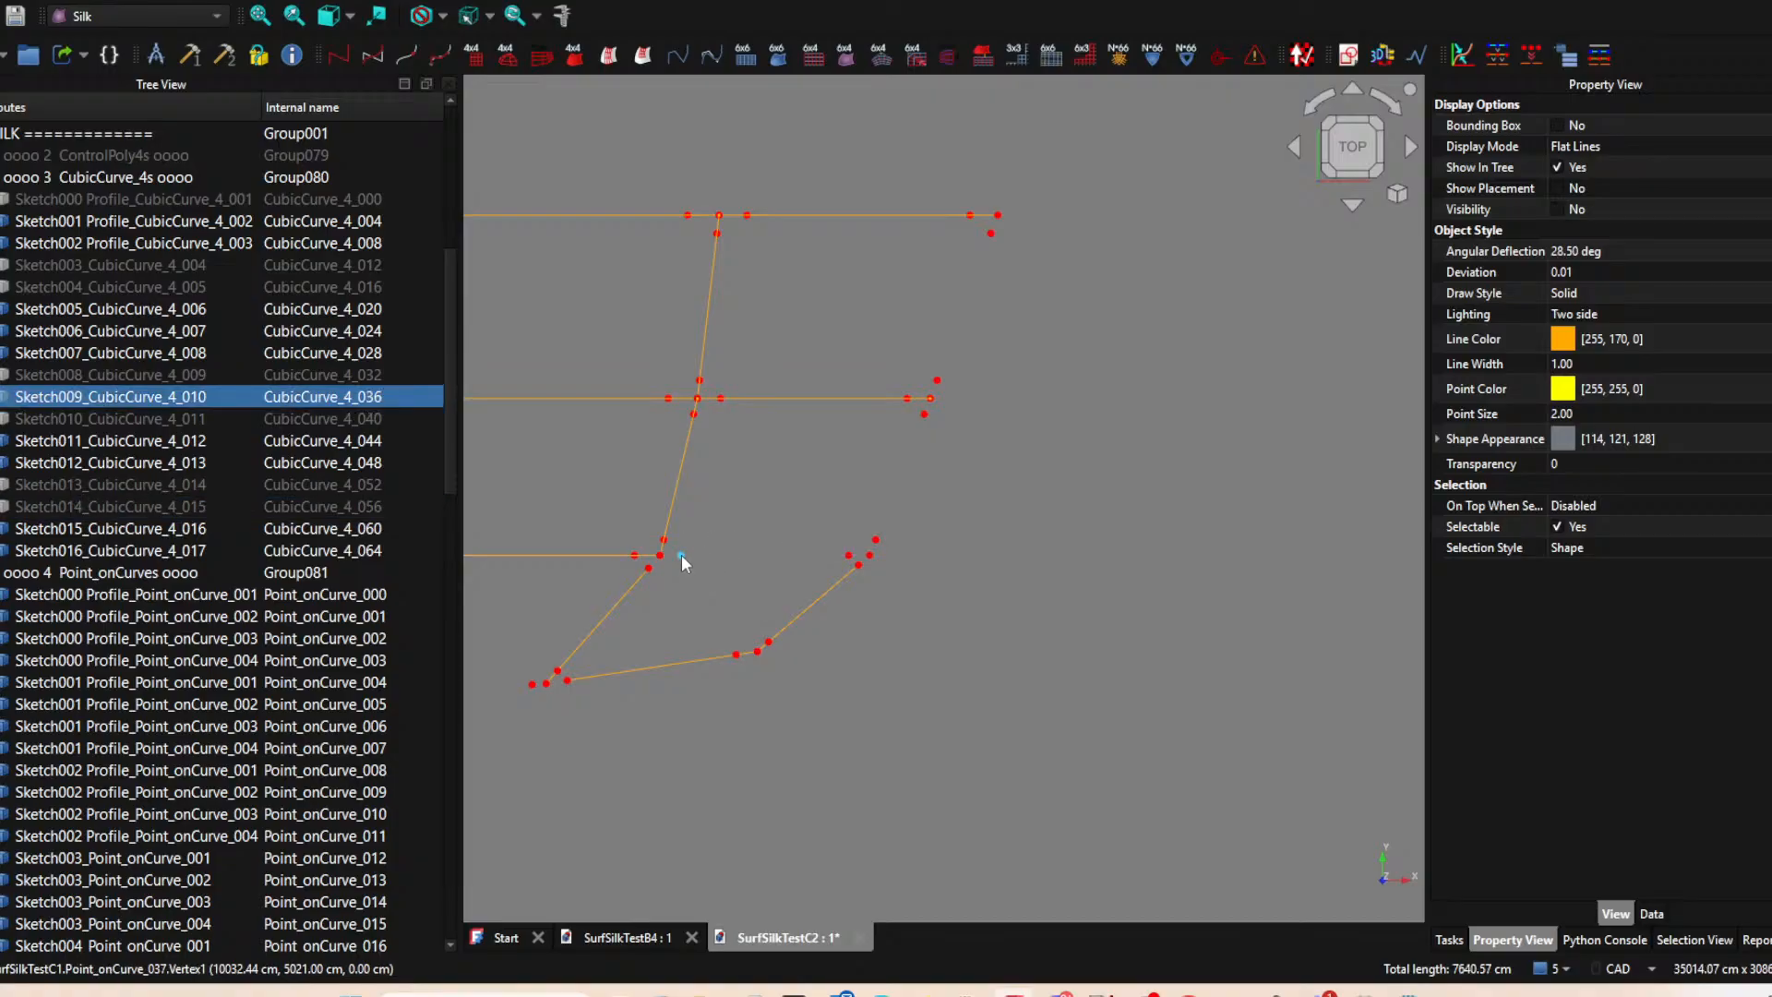
{"action": "left_click", "coordinate": [681, 556]}
{"action": "left_click", "coordinate": [870, 556], "text": "ctrl"}
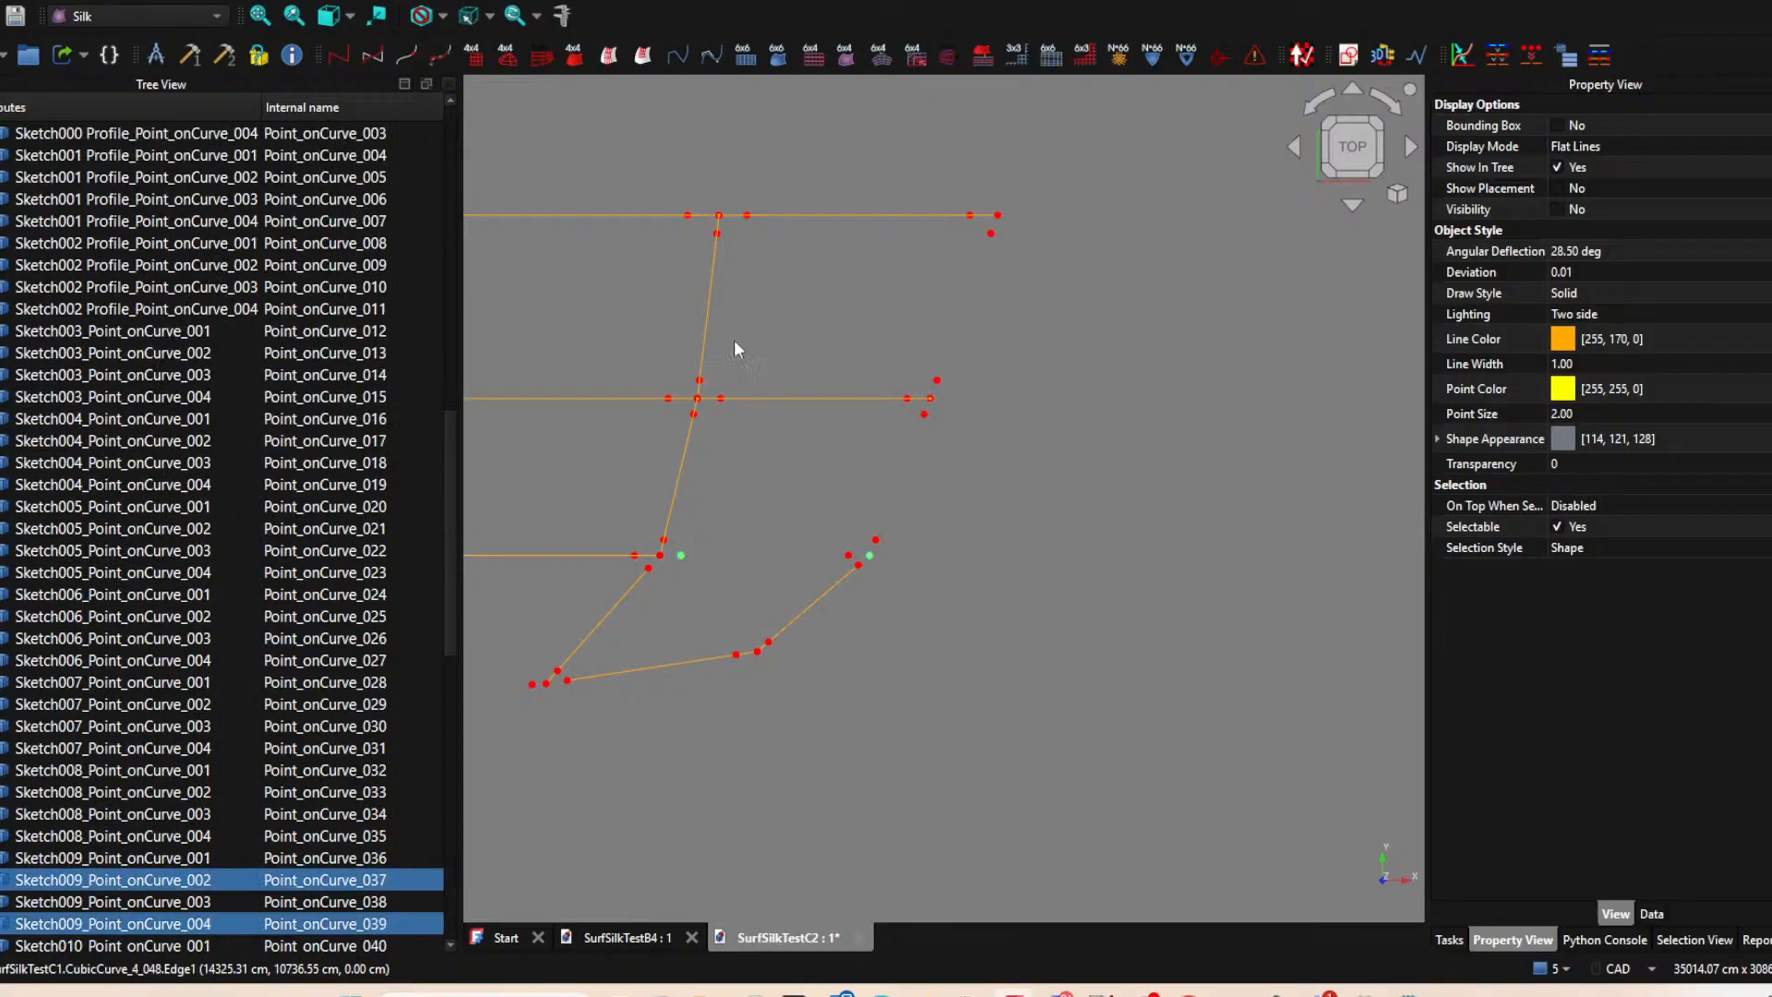
{"action": "left_click", "coordinate": [443, 57]}
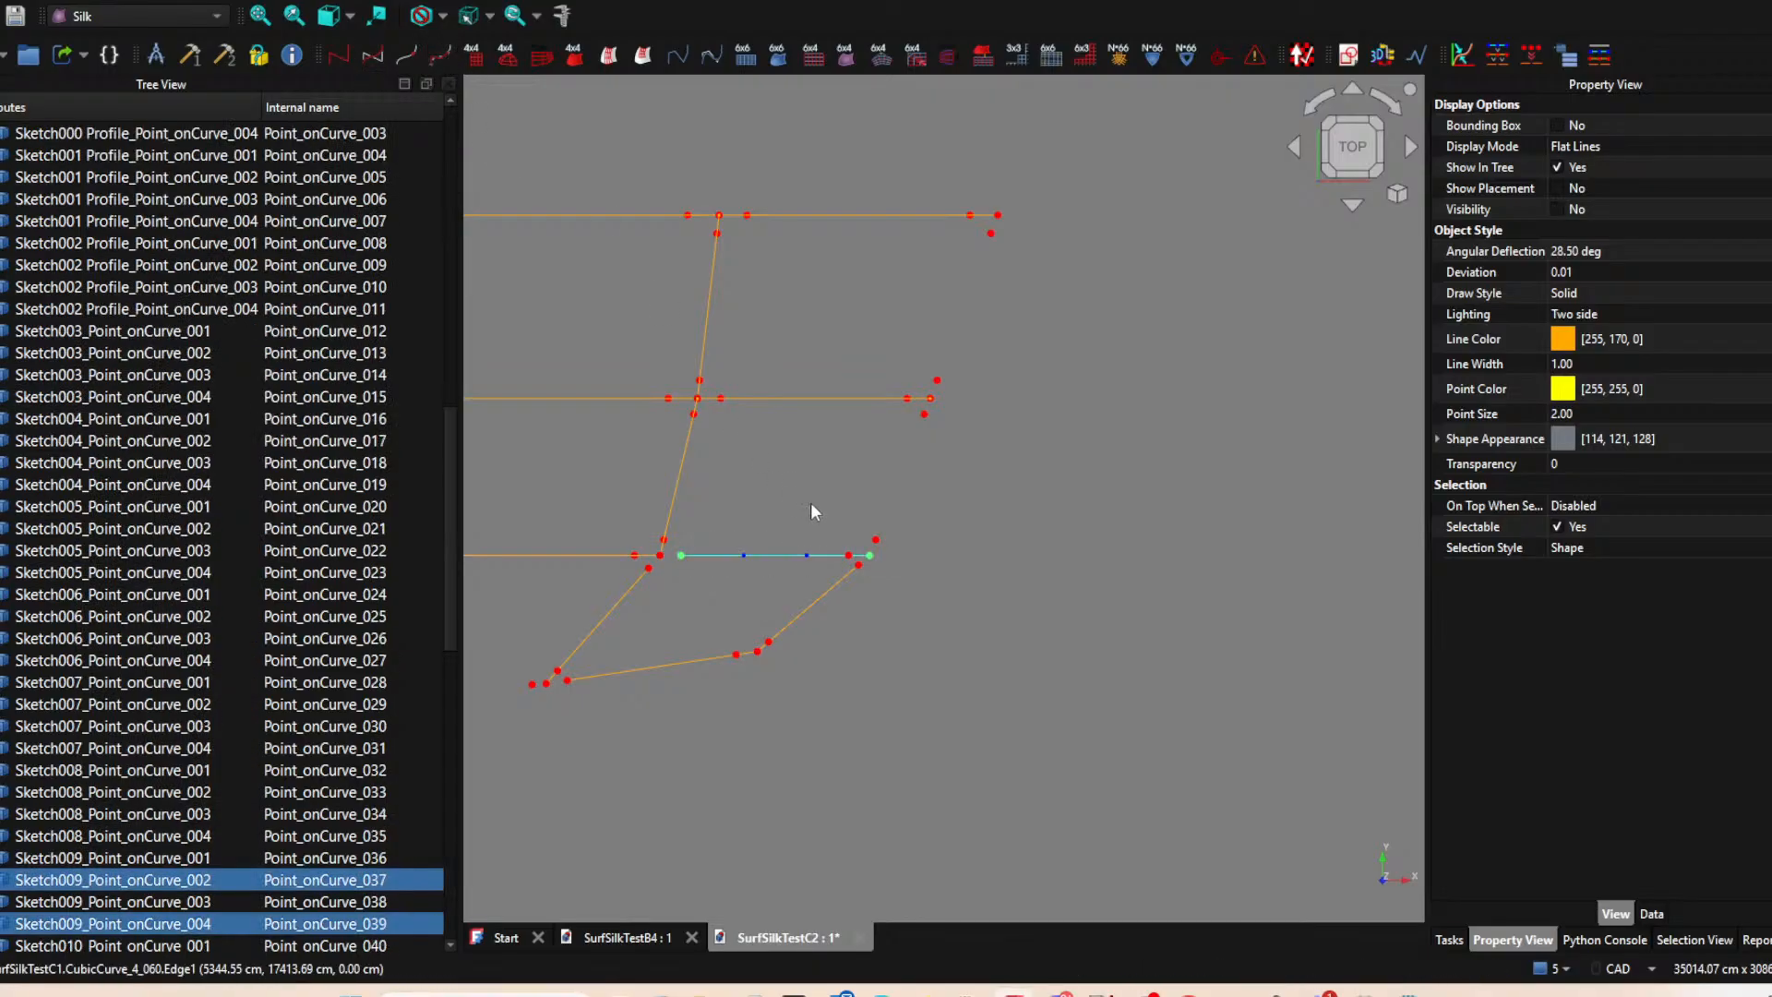
Hide the Sketch012 curve and create a ControlPoly4_segment on it between its points 002 and 004.
{"action": "left_click", "coordinate": [827, 399]}
{"action": "key", "text": "space"}
{"action": "left_click", "coordinate": [720, 398]}
{"action": "left_click", "coordinate": [928, 400], "text": "ctrl"}
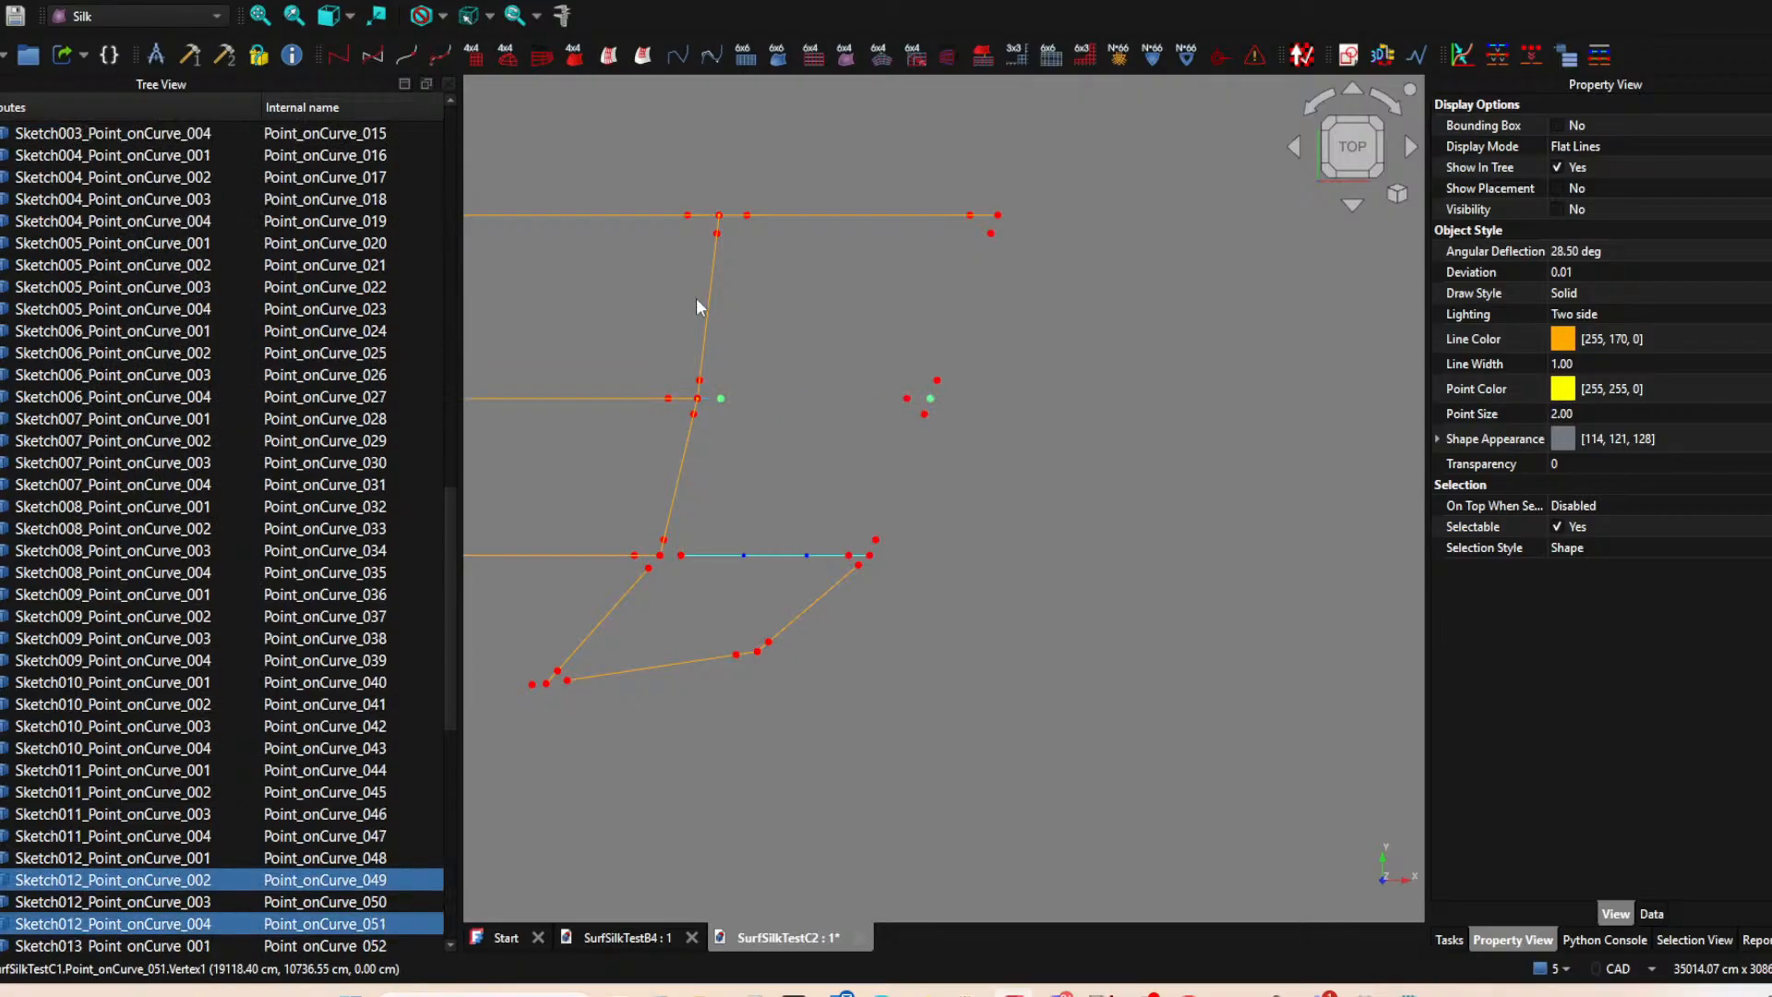
{"action": "left_click", "coordinate": [443, 56]}
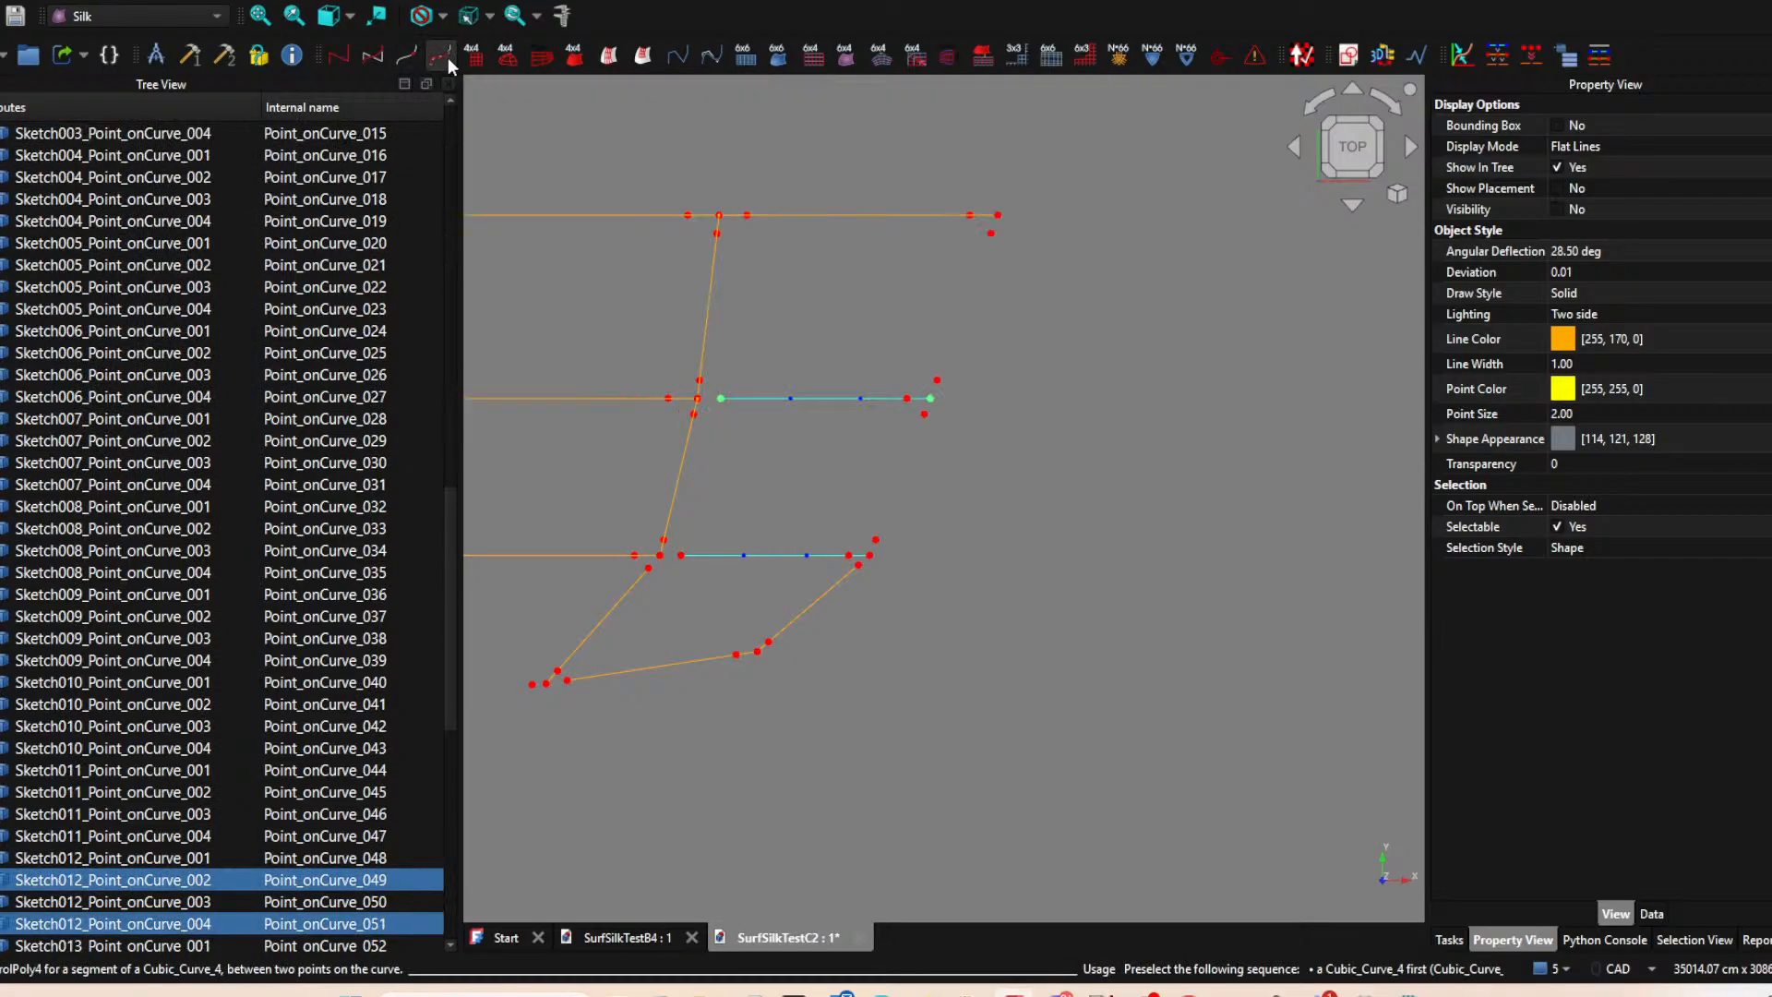
Hide the Sketch016 curve and create a ControlPoly4_segment on it from Sketch016 point 002 to Sketch014 point 004.
{"action": "left_click", "coordinate": [868, 216]}
{"action": "key", "text": "space"}
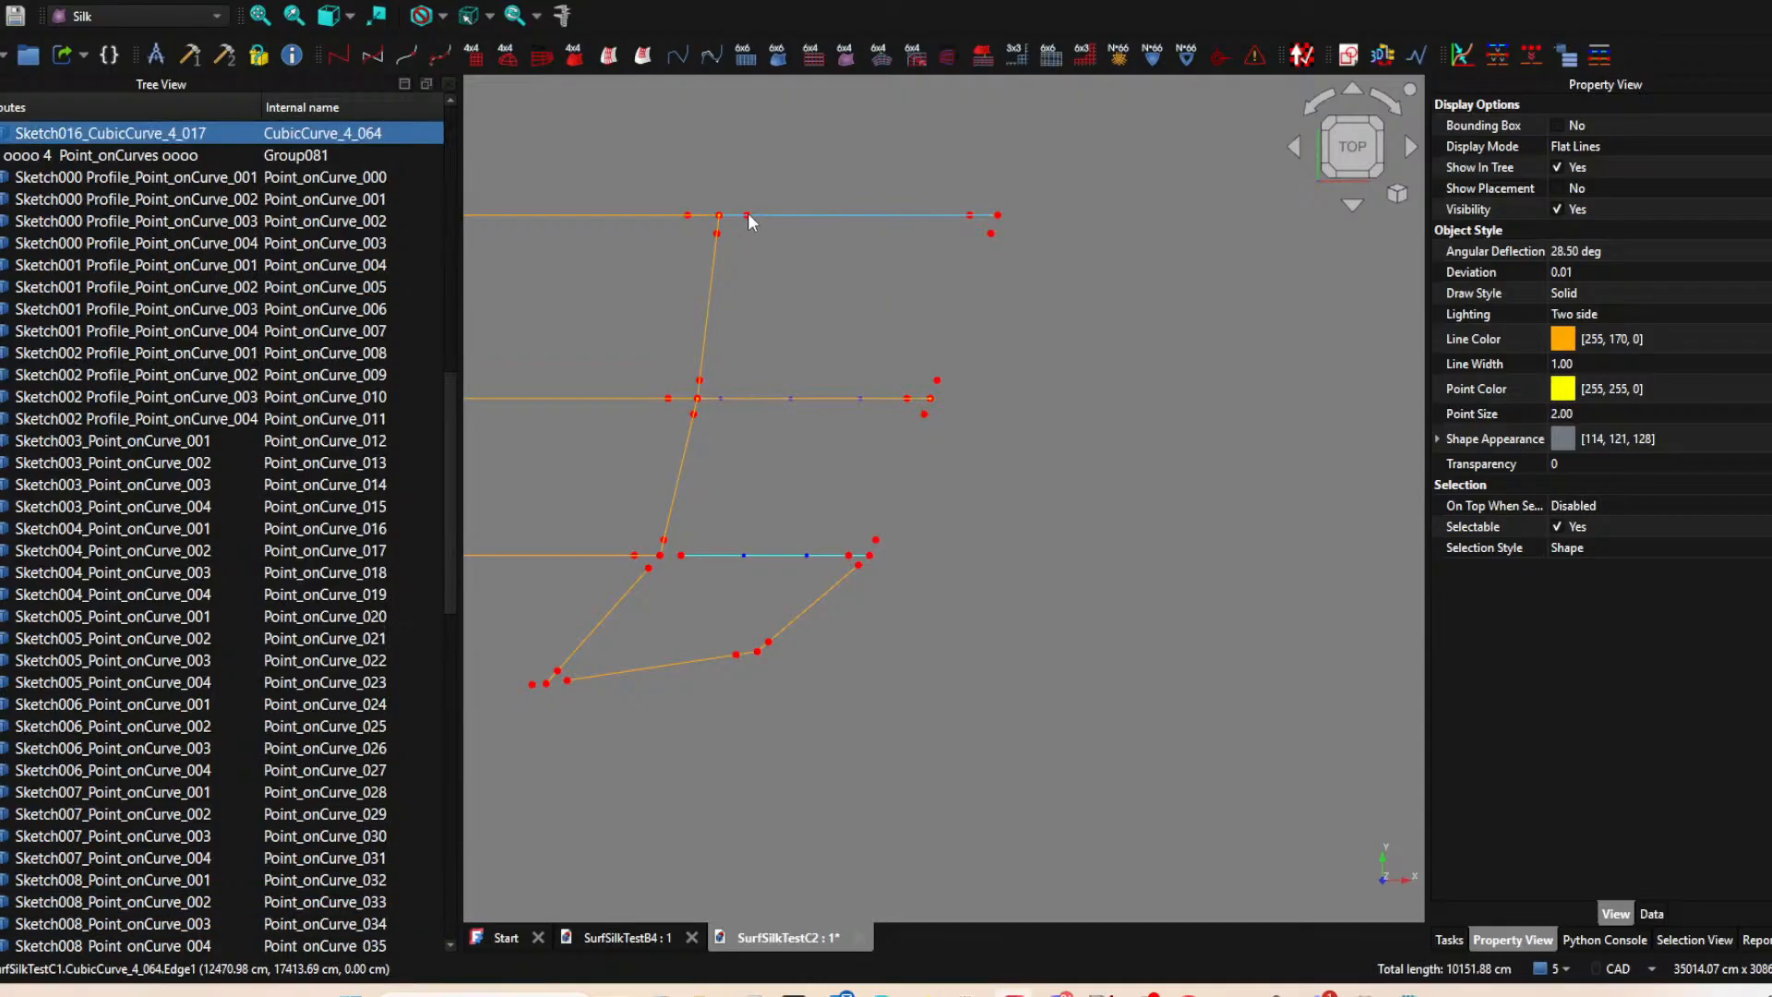
{"action": "left_click", "coordinate": [747, 214]}
{"action": "left_click", "coordinate": [997, 216], "text": "ctrl"}
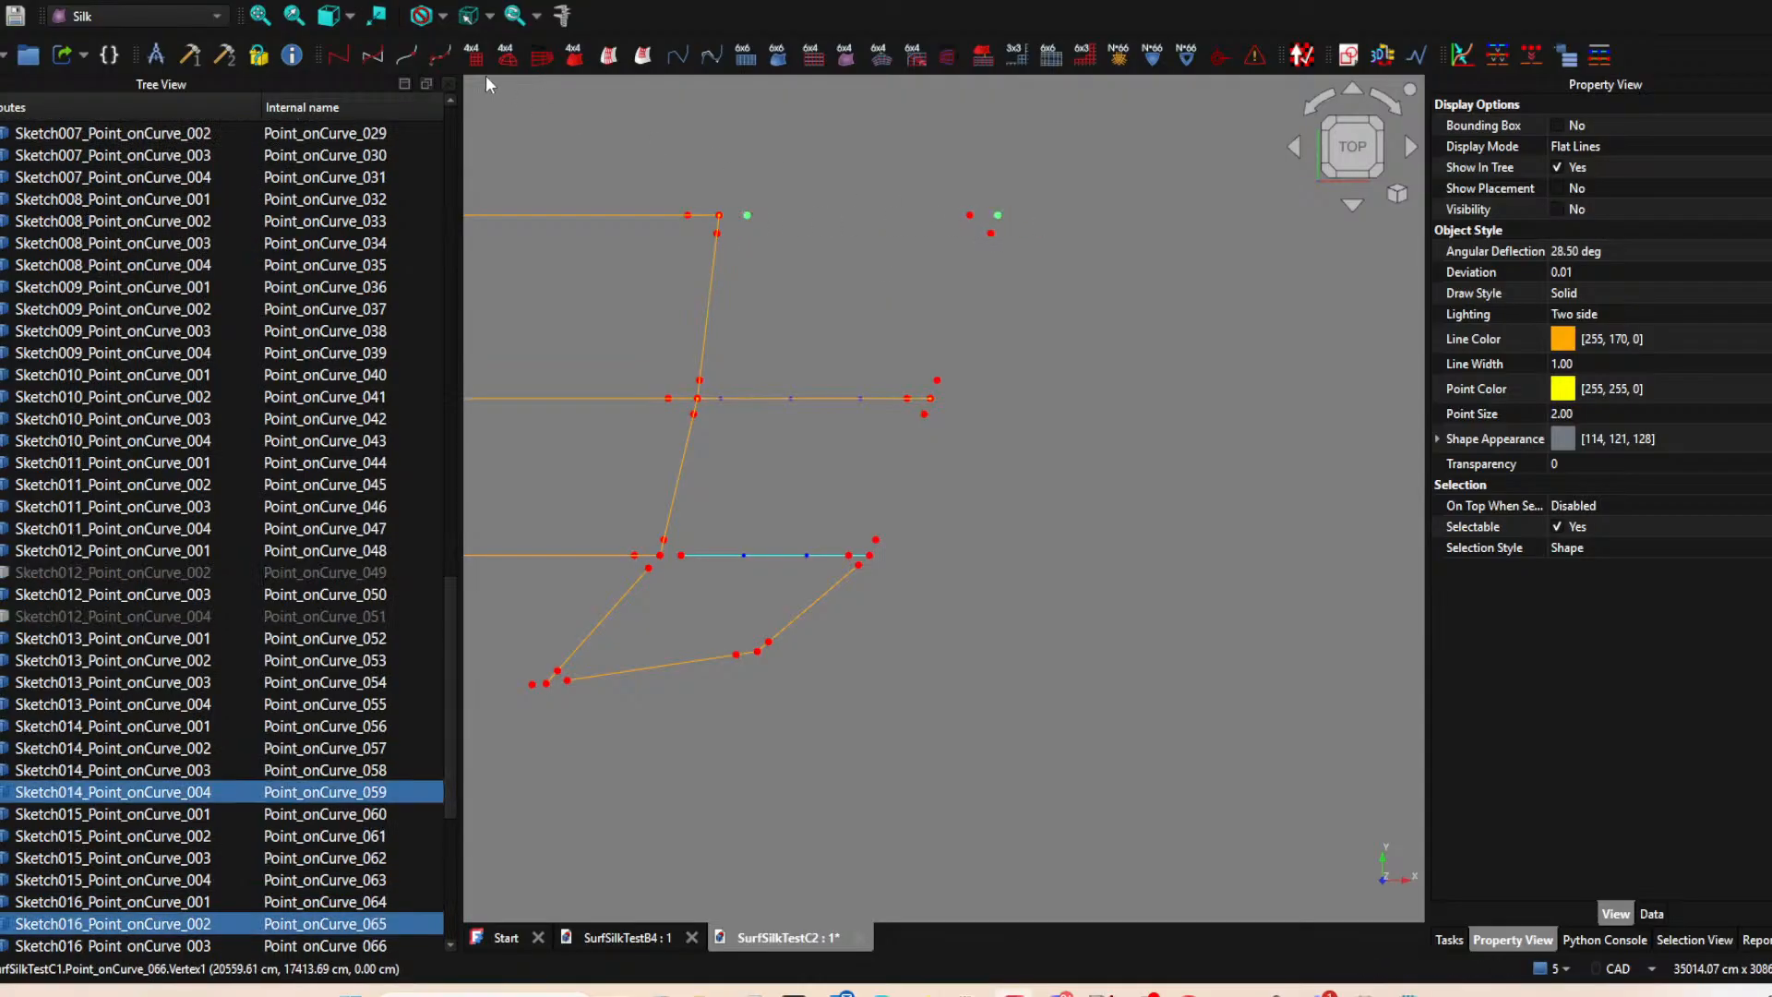
{"action": "left_click", "coordinate": [443, 56]}
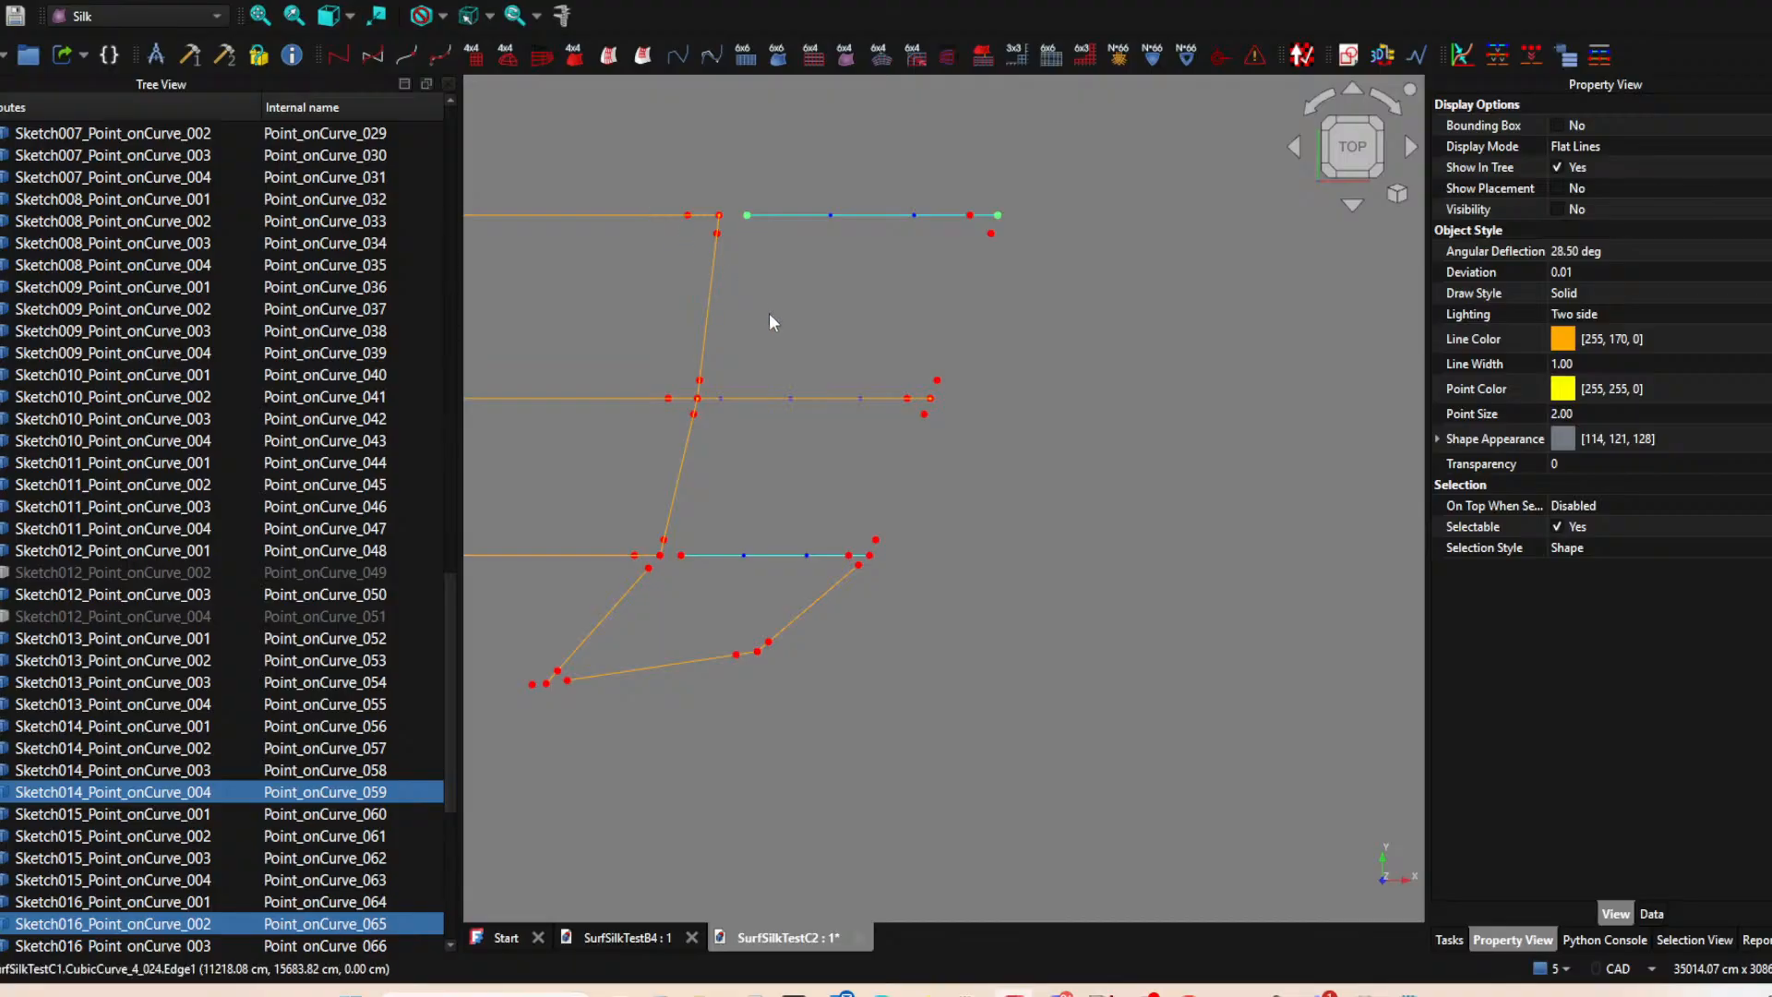
Build a CubicCurve_4 from the Sketch016 control polygon segment and hide that segment.
{"action": "left_click", "coordinate": [846, 215]}
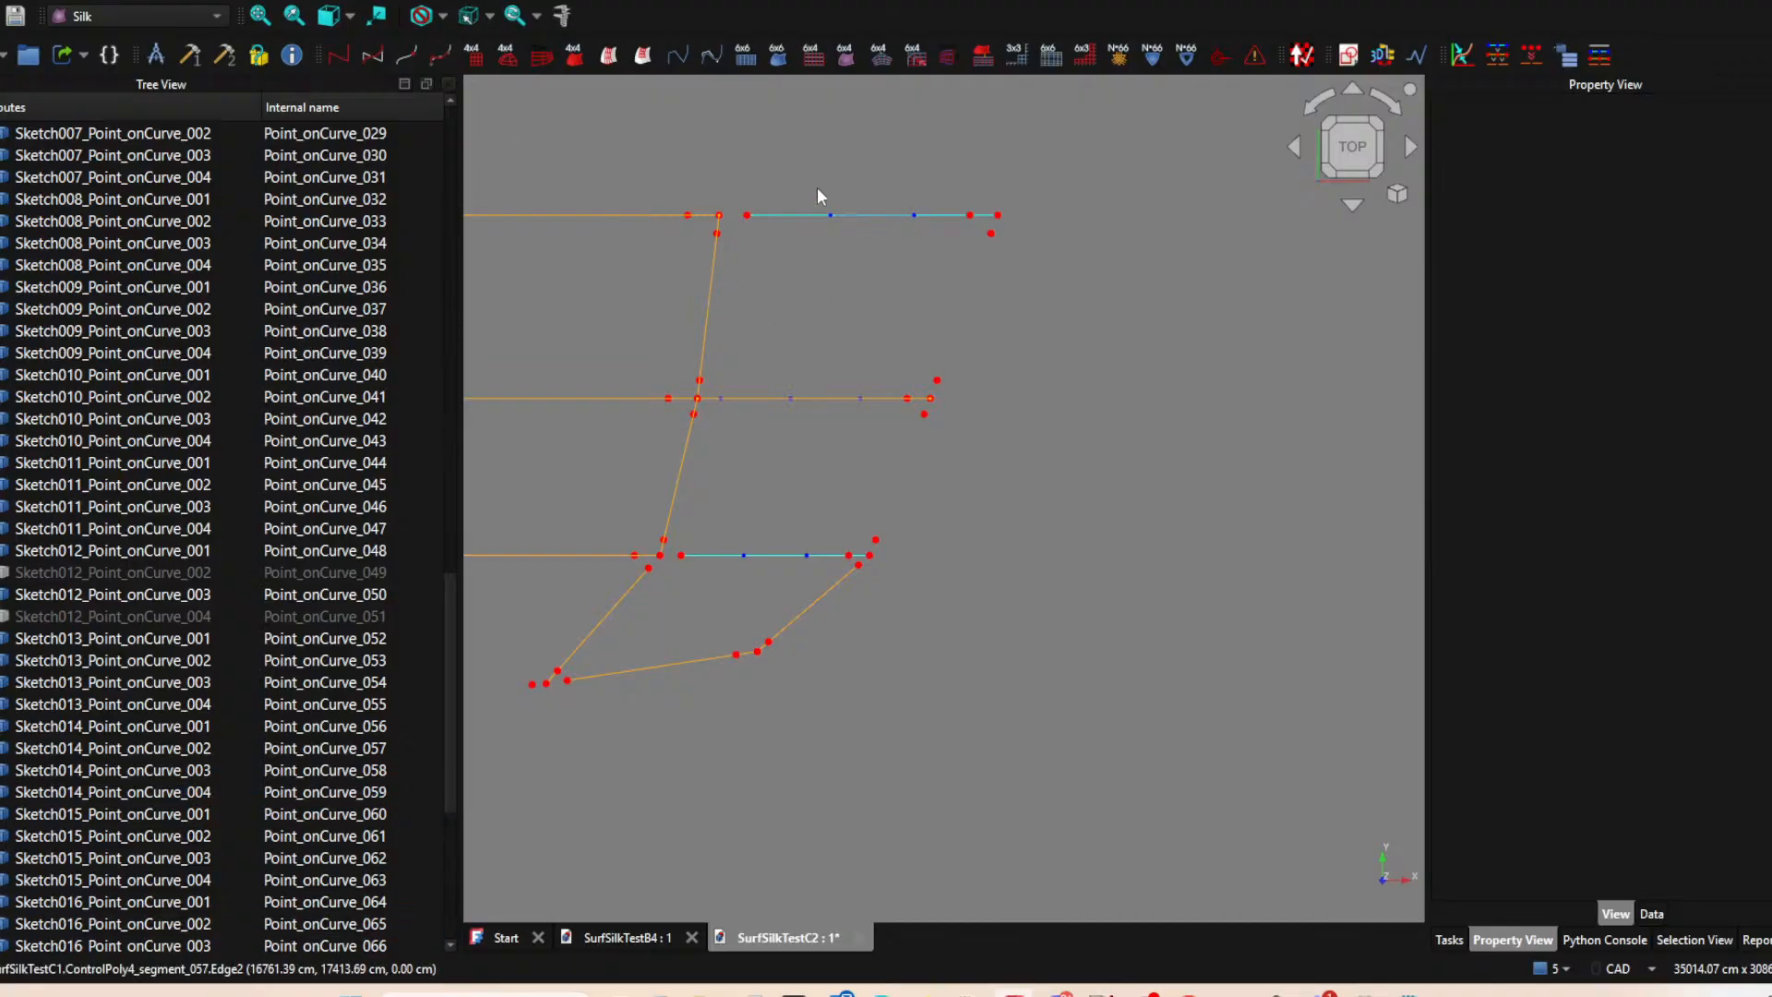
{"action": "left_click", "coordinate": [439, 57]}
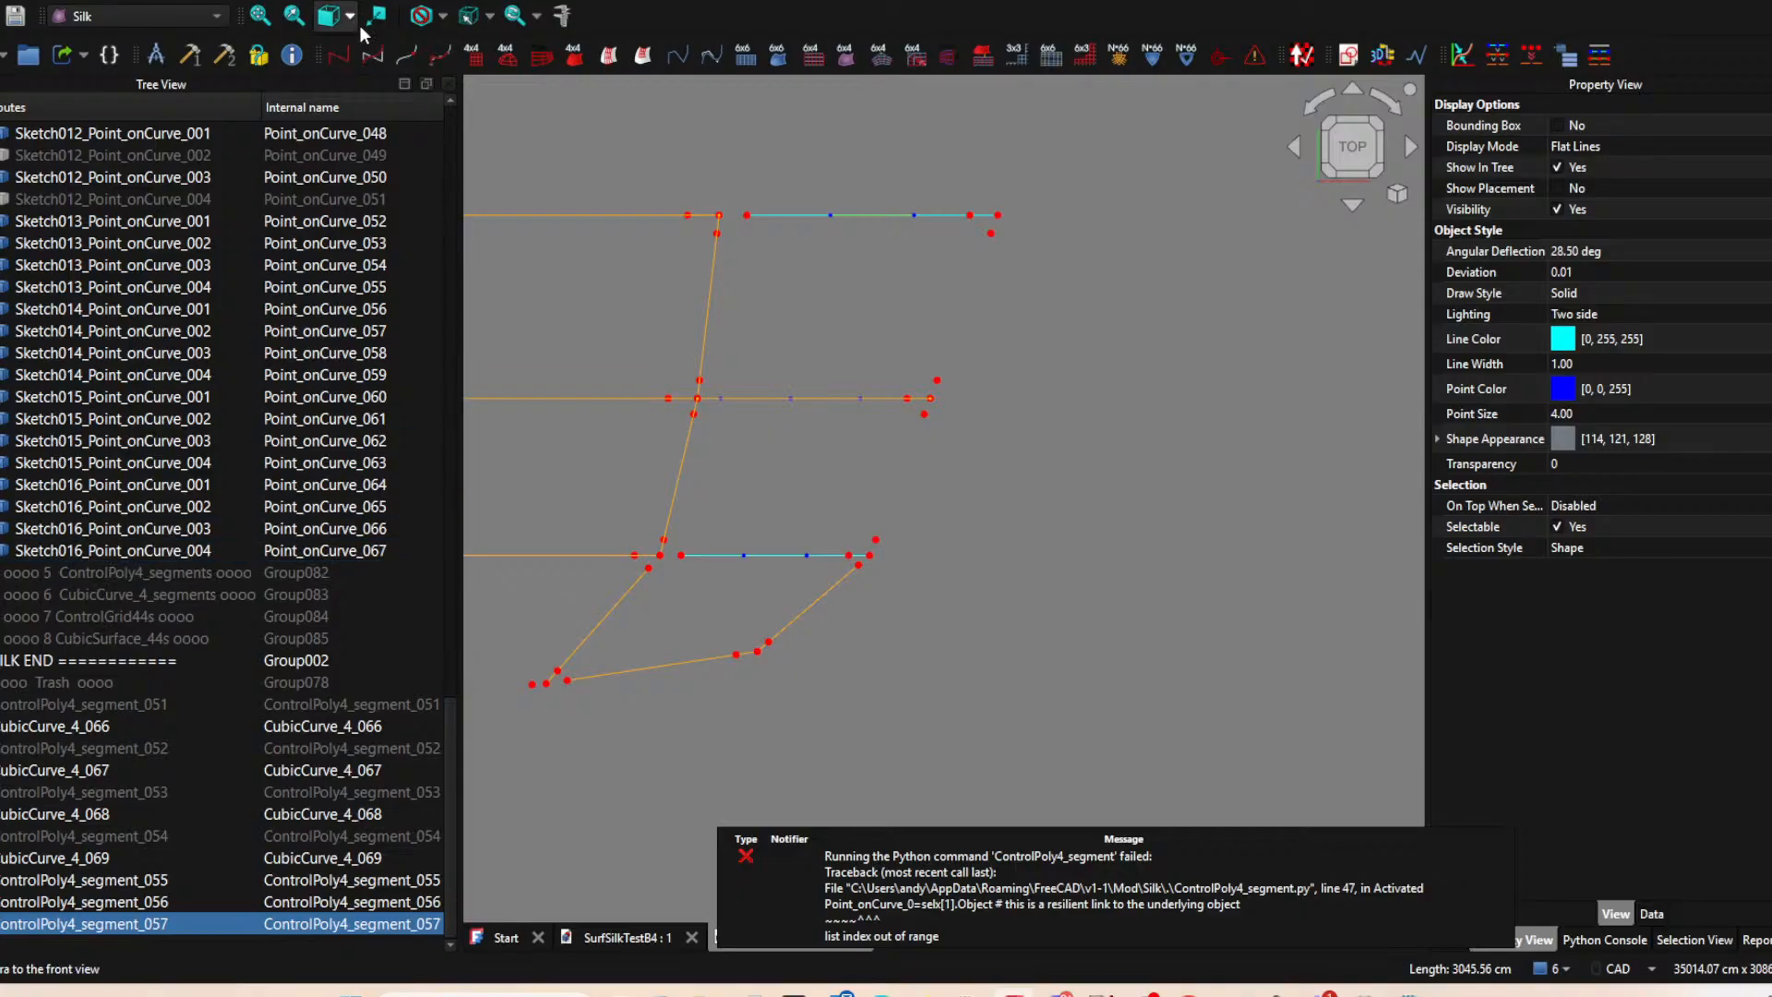
{"action": "left_click", "coordinate": [372, 56]}
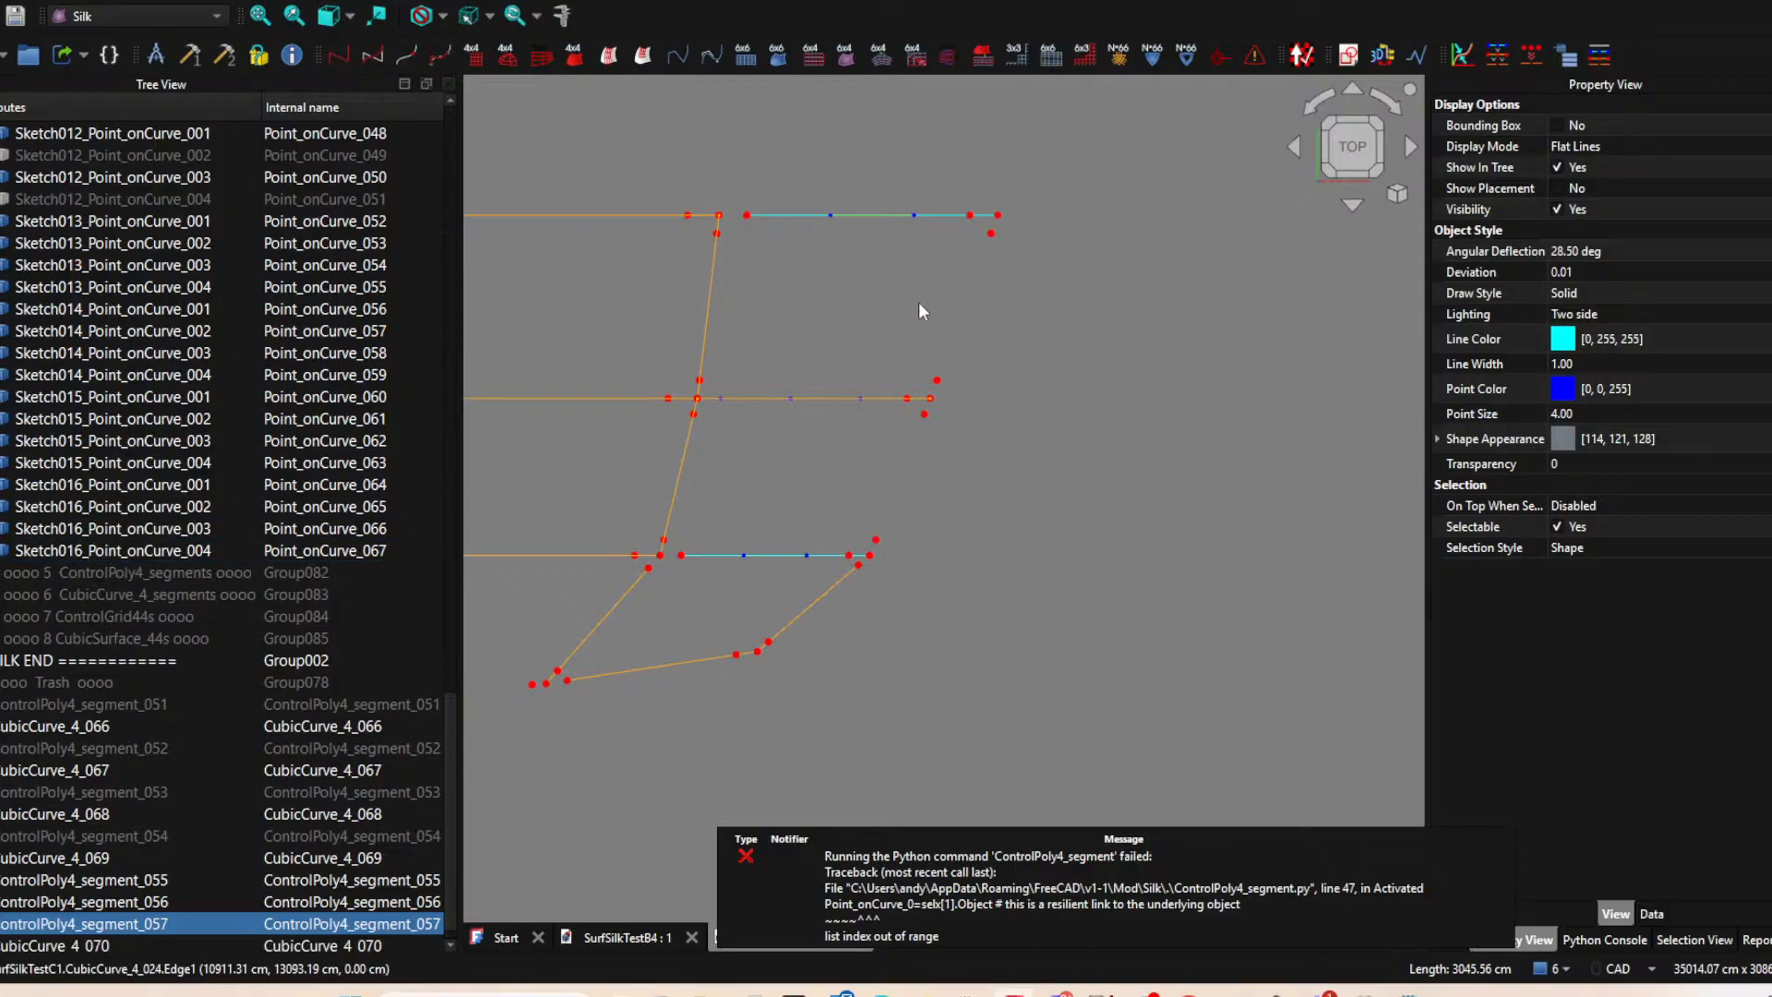
Hide the Sketch012 curve again and build a CubicCurve_4 from the ControlPoly4_segment underneath it.
{"action": "left_click", "coordinate": [855, 399]}
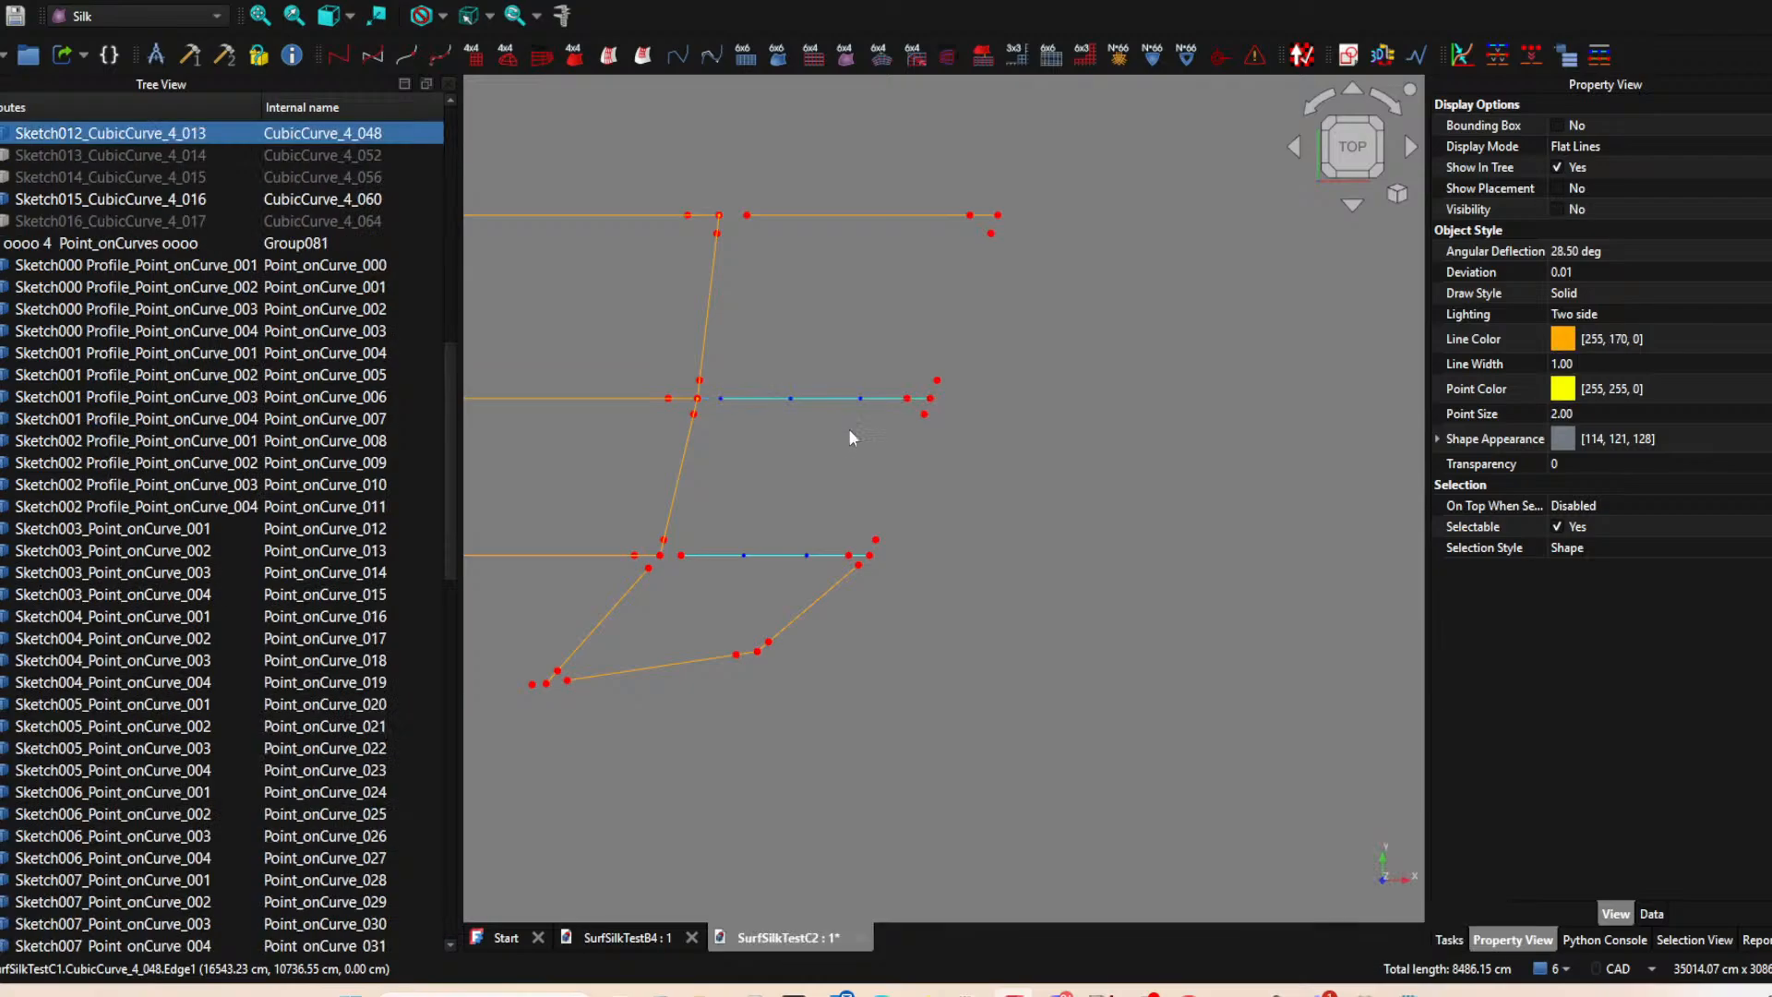
{"action": "key", "text": "space"}
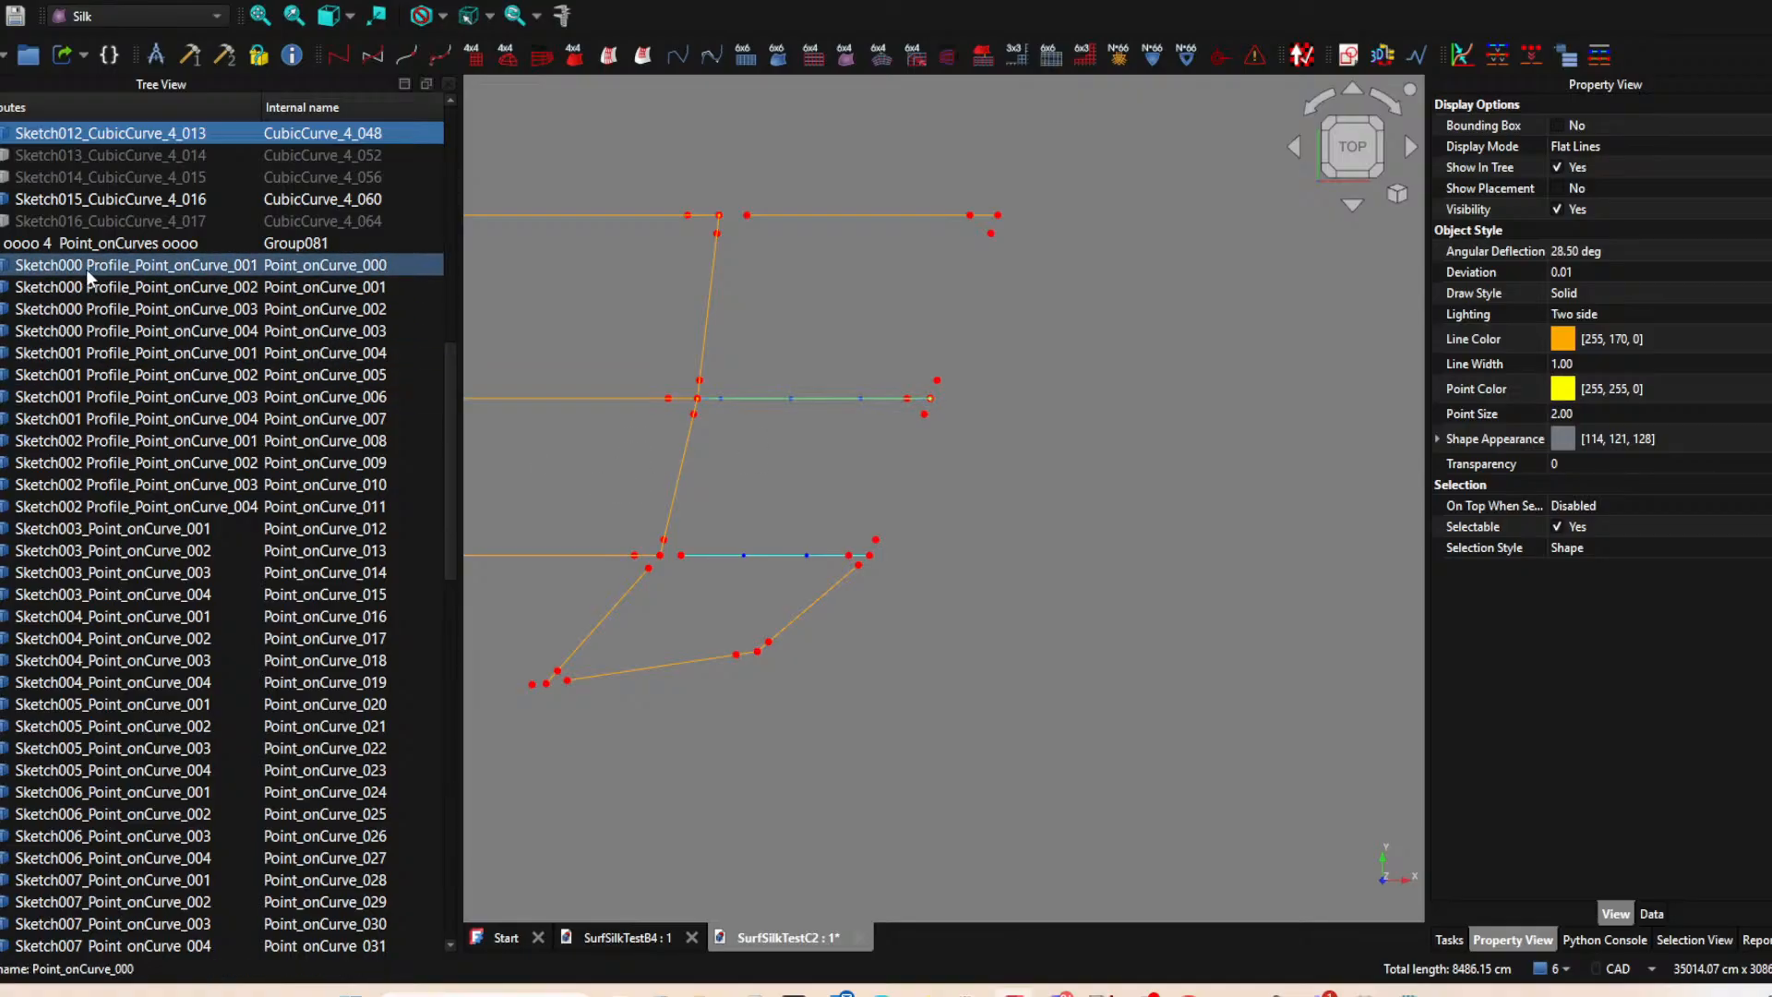
{"action": "scroll", "coordinate": [83, 276], "scroll_direction": "up", "scroll_amount": 7}
{"action": "key", "text": "space"}
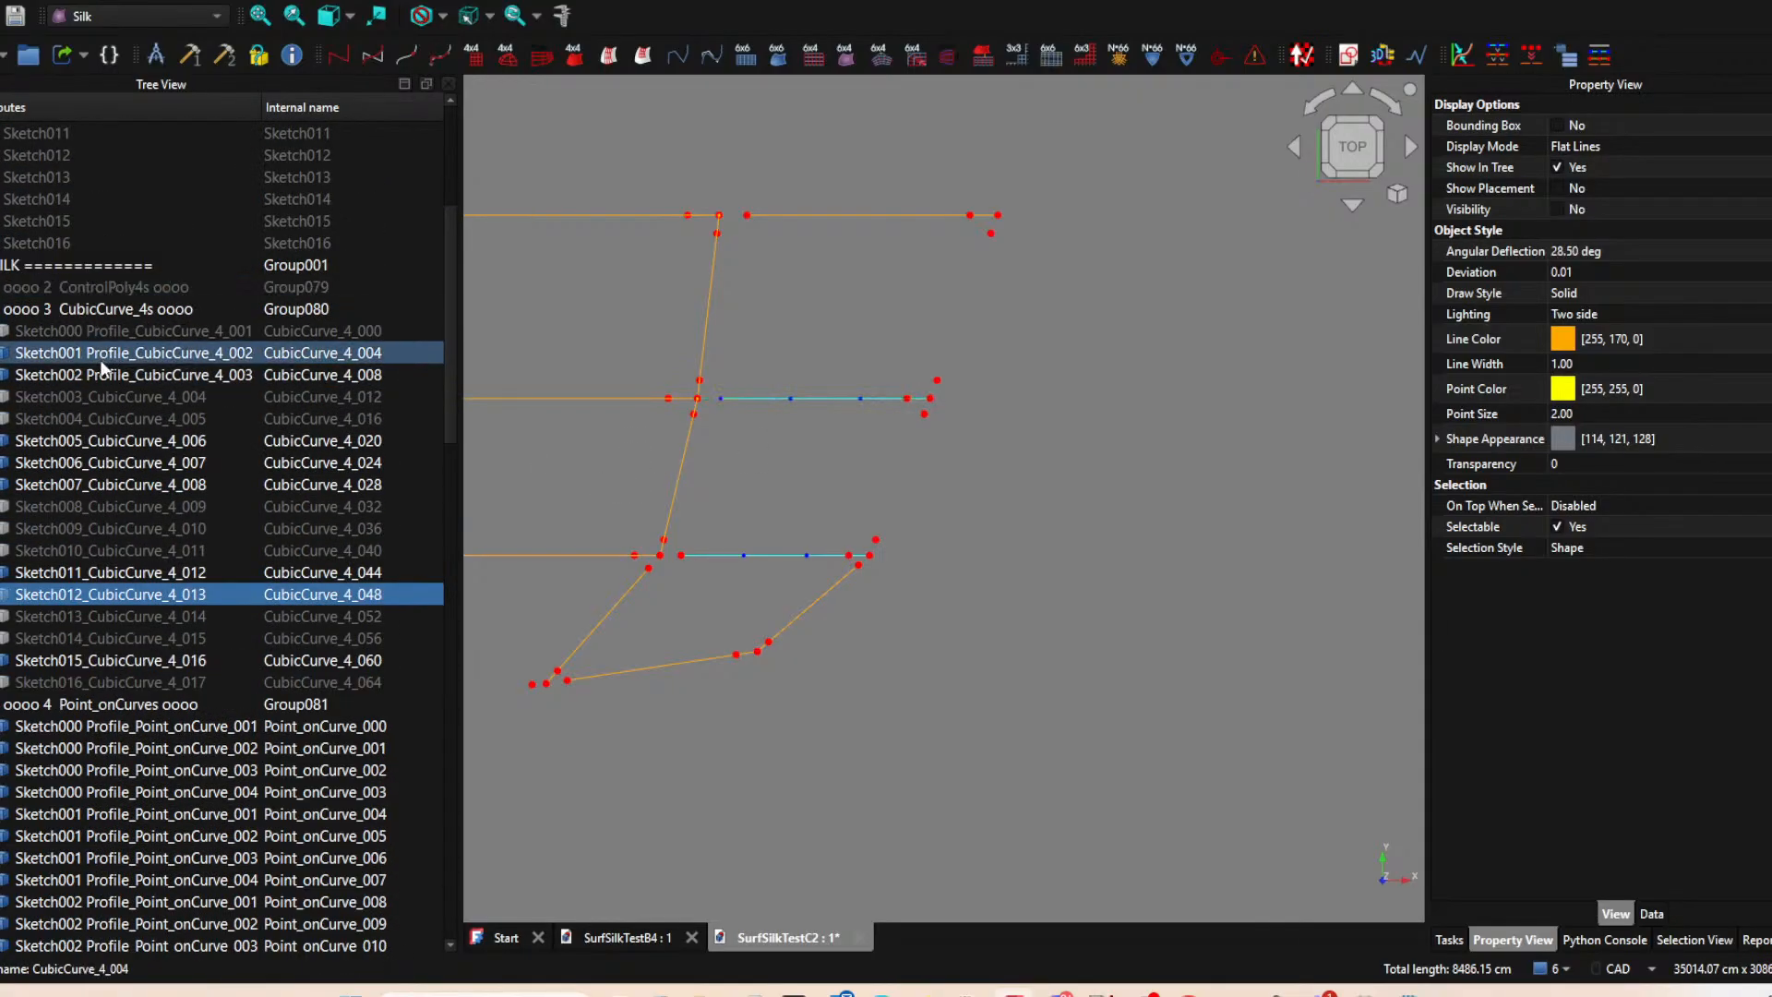
{"action": "left_click", "coordinate": [791, 399]}
{"action": "scroll", "coordinate": [111, 554], "scroll_direction": "down", "scroll_amount": 1}
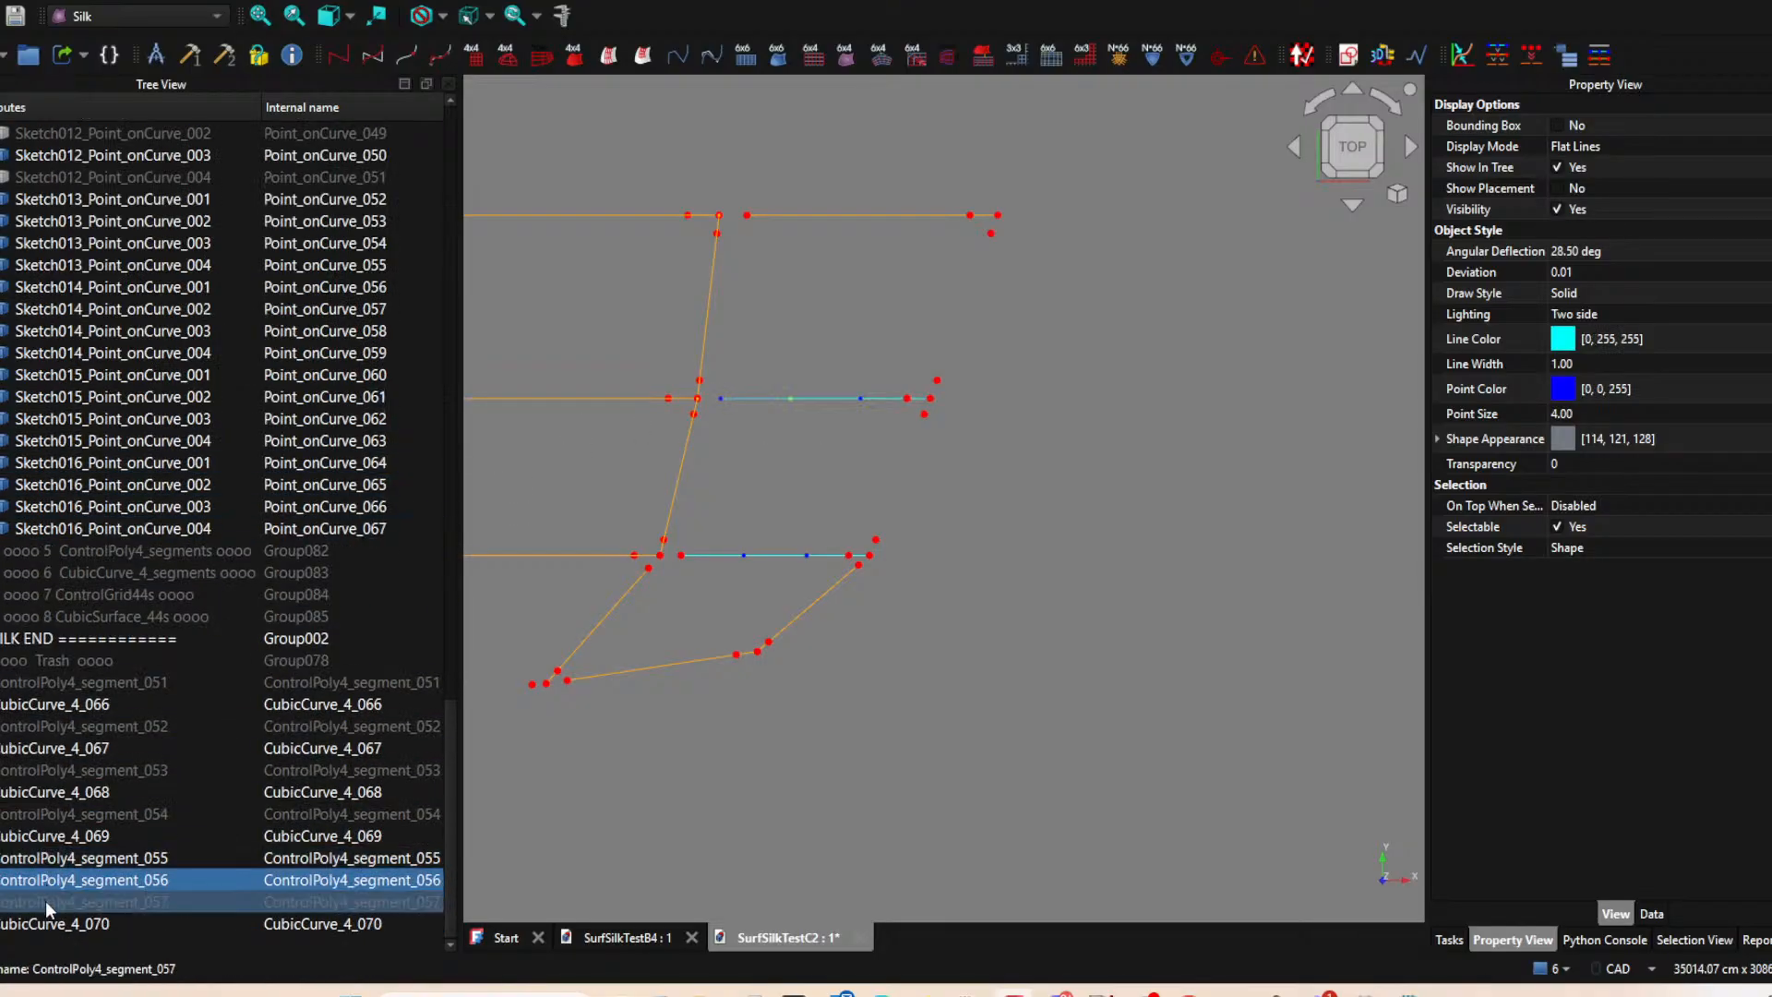
{"action": "left_click", "coordinate": [373, 57]}
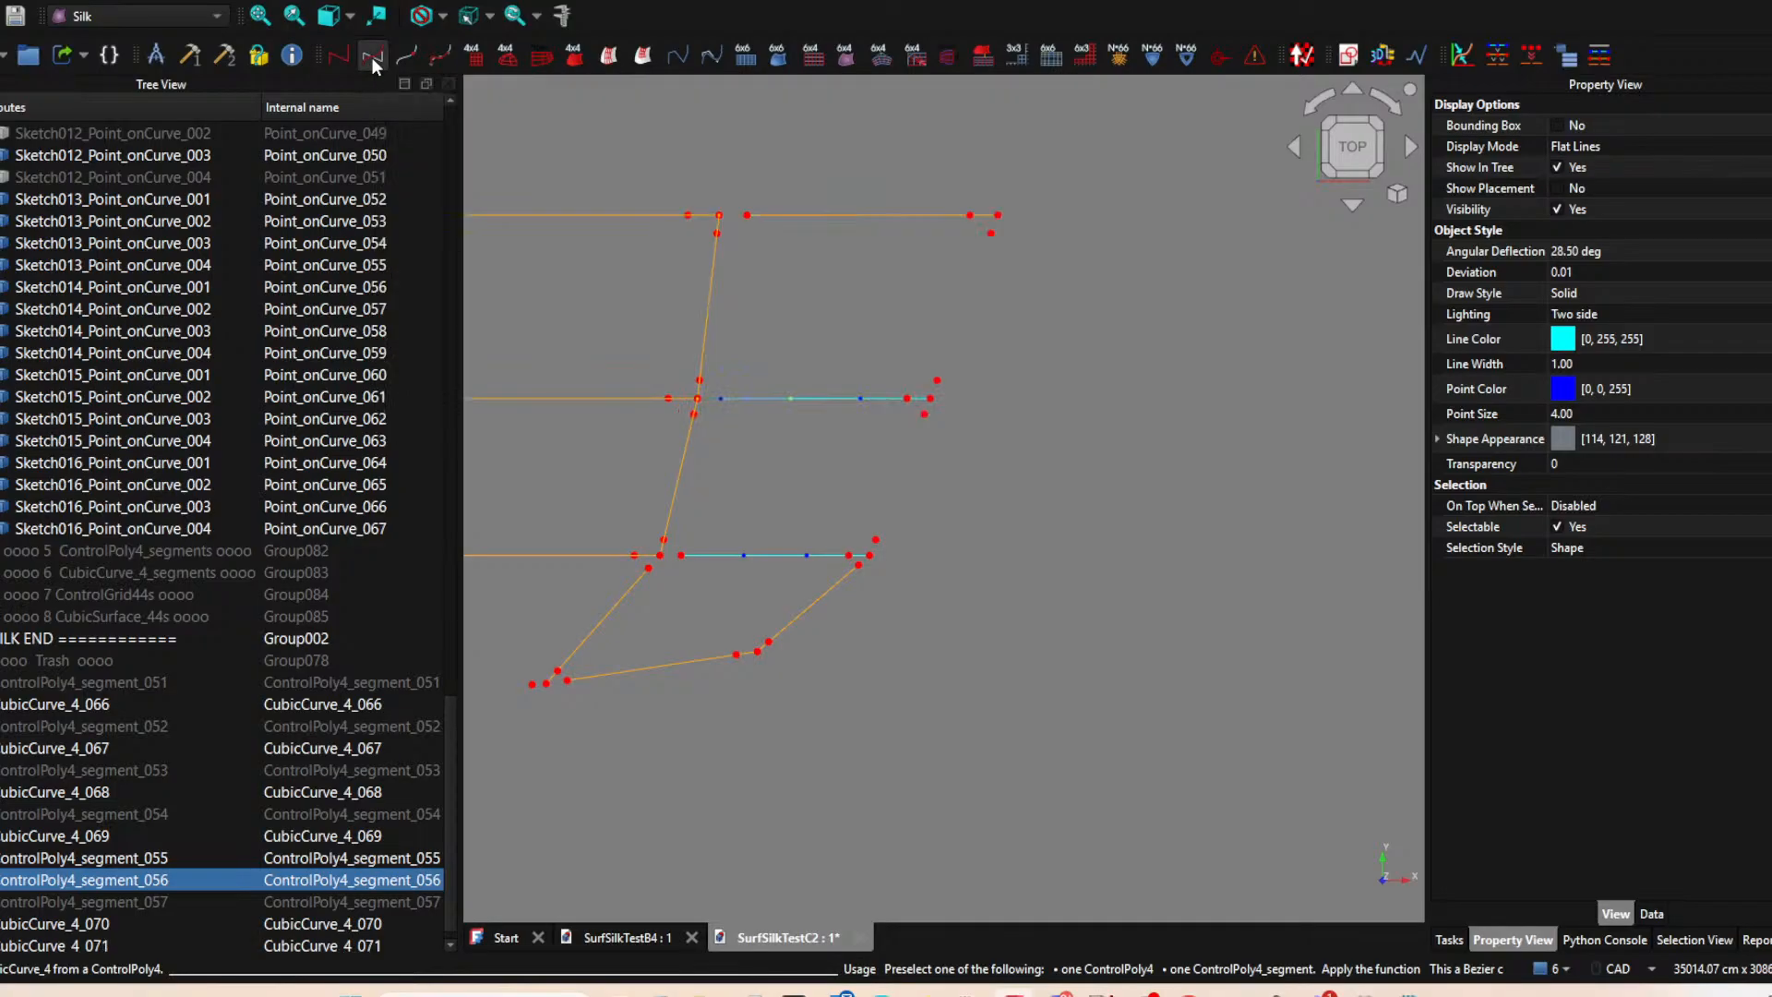
Build a CubicCurve_4 from ControlPoly4_segment_055 and hide that segment.
{"action": "left_click", "coordinate": [757, 557]}
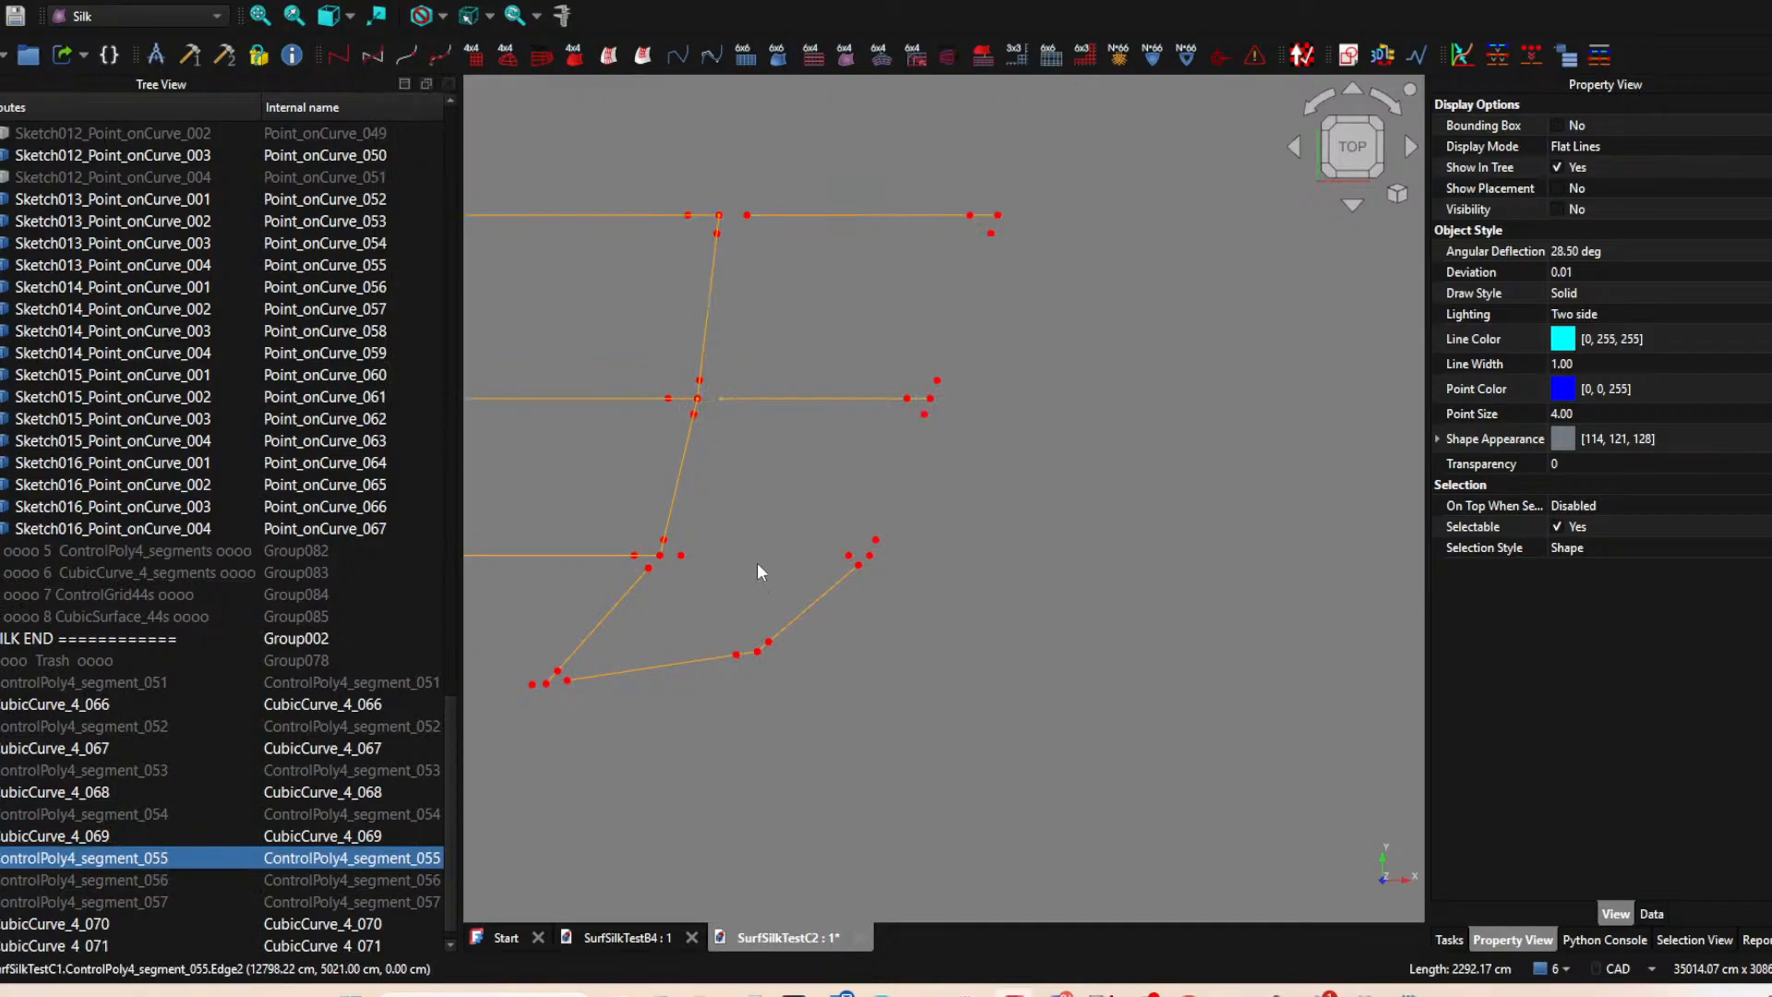
{"action": "left_click", "coordinate": [384, 62]}
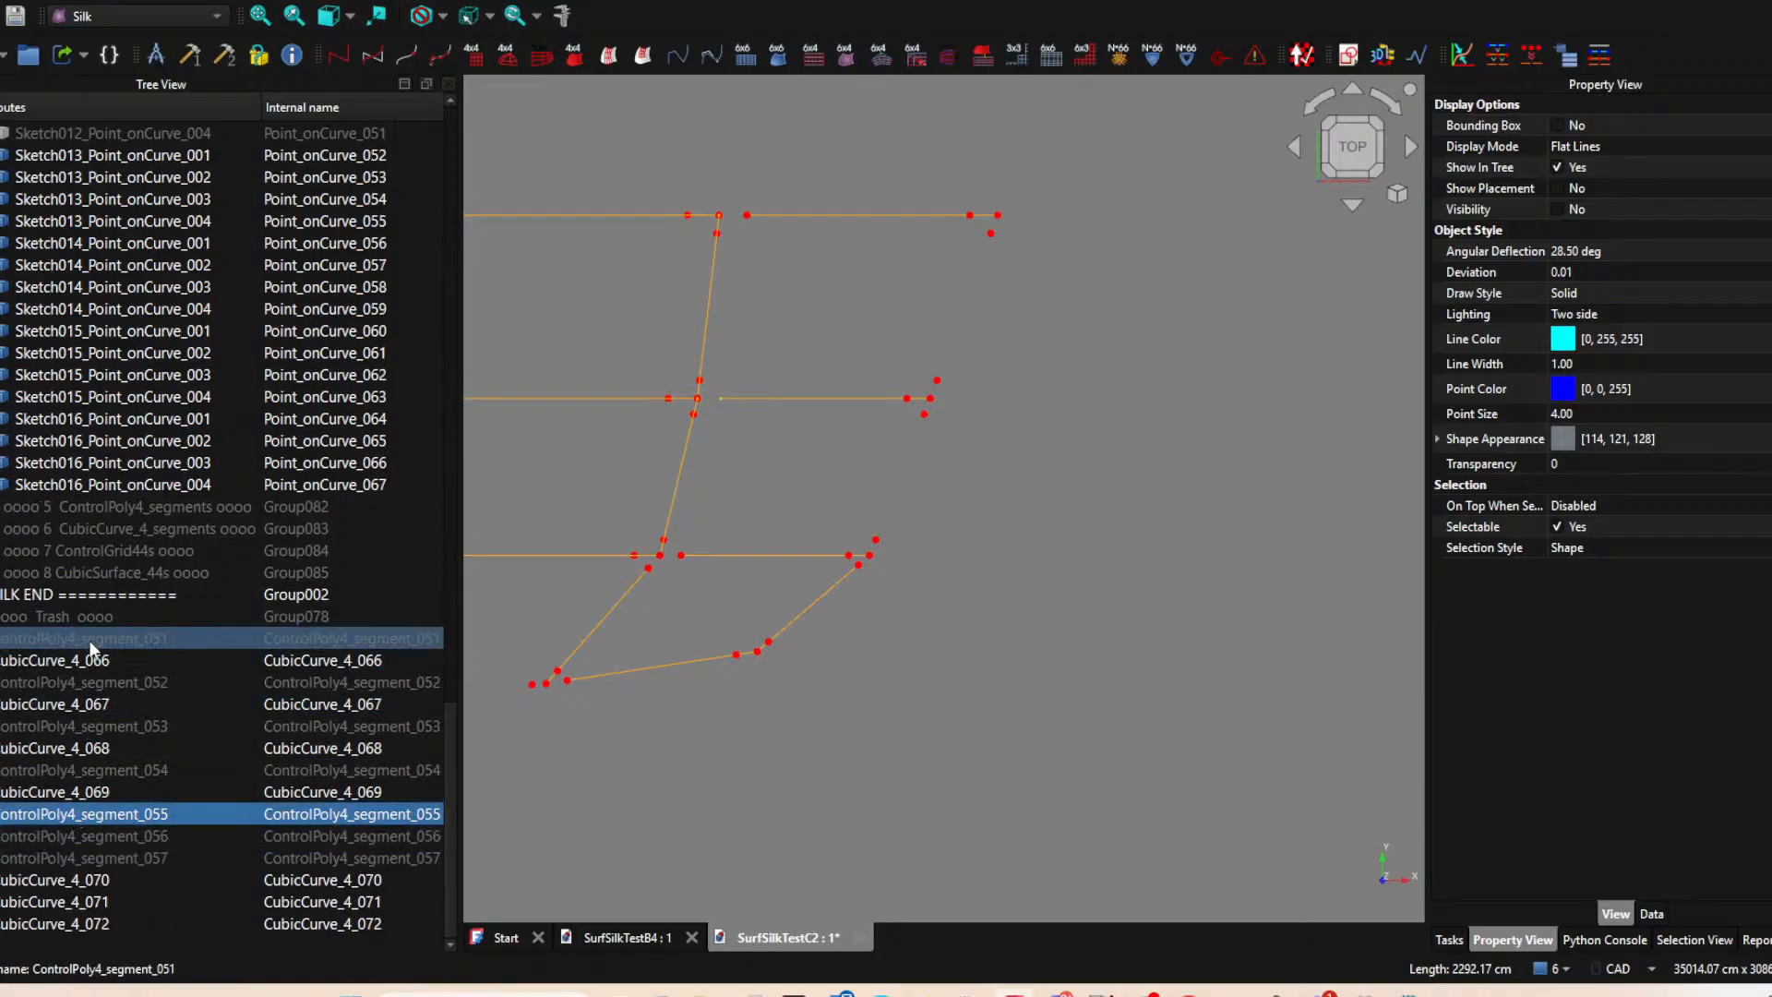
Hide the Point_onCurves group and the CubicCurve_4s group with all their contents.
{"action": "scroll", "coordinate": [111, 604], "scroll_direction": "up", "scroll_amount": 20}
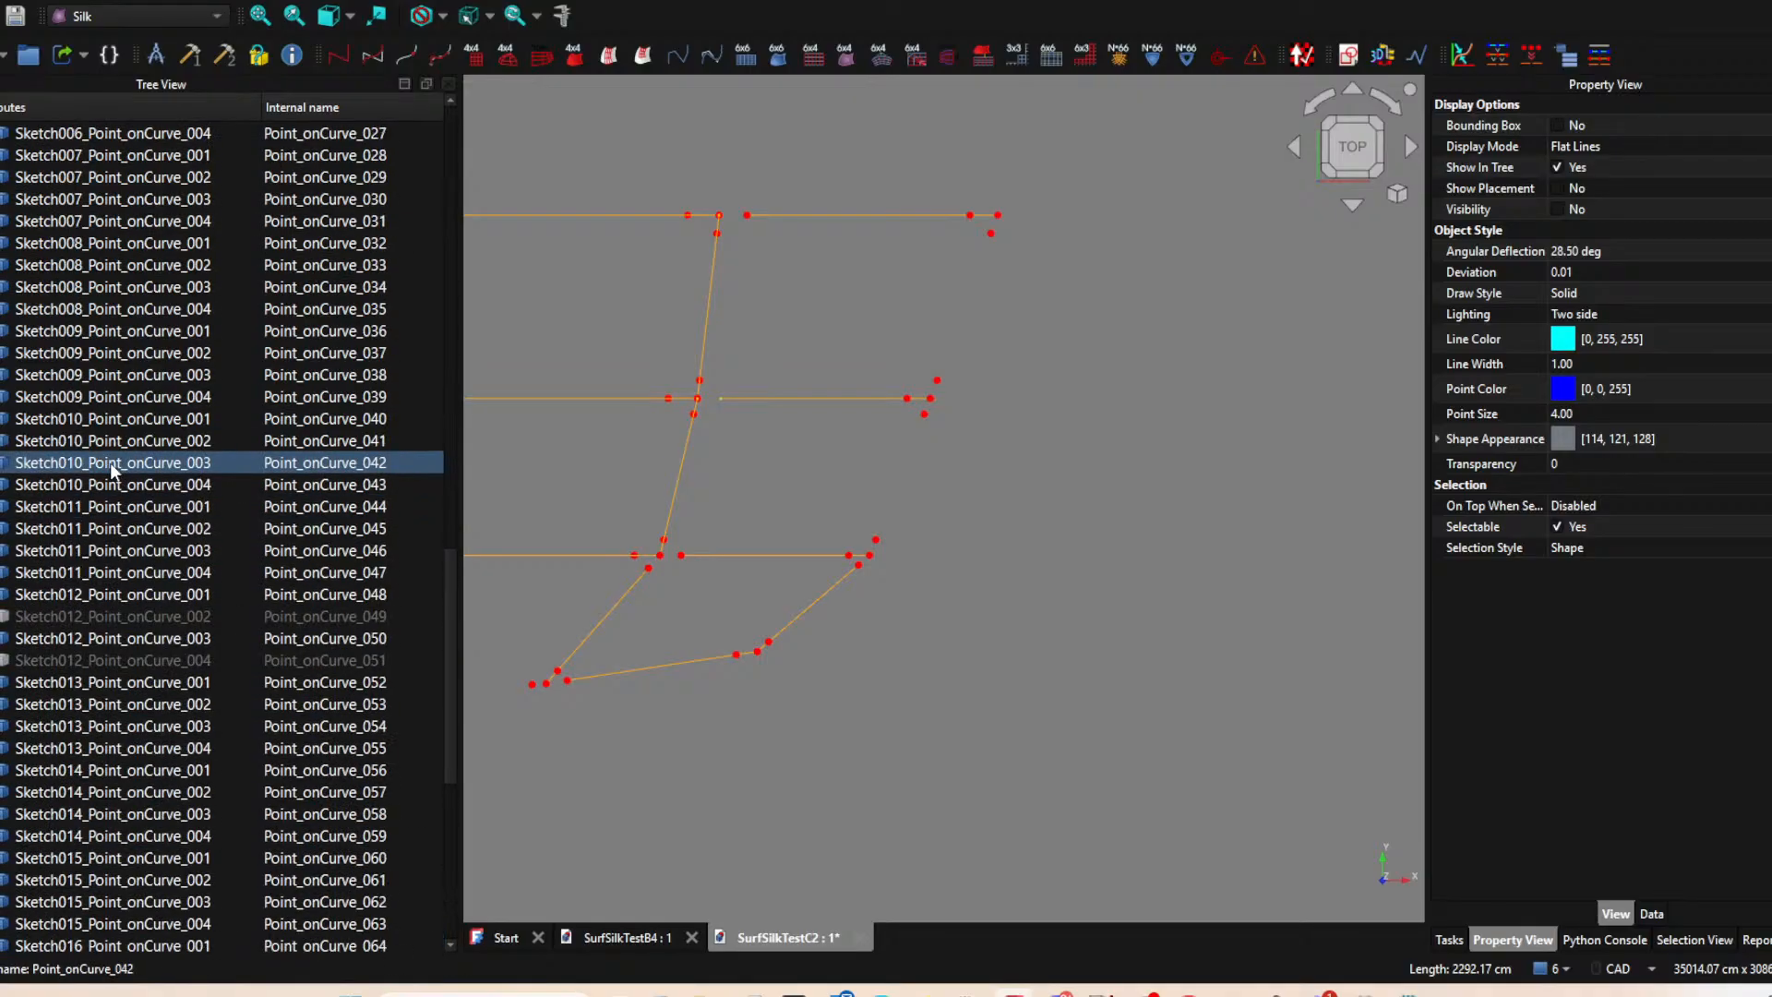
{"action": "scroll", "coordinate": [93, 426], "scroll_direction": "up", "scroll_amount": 2}
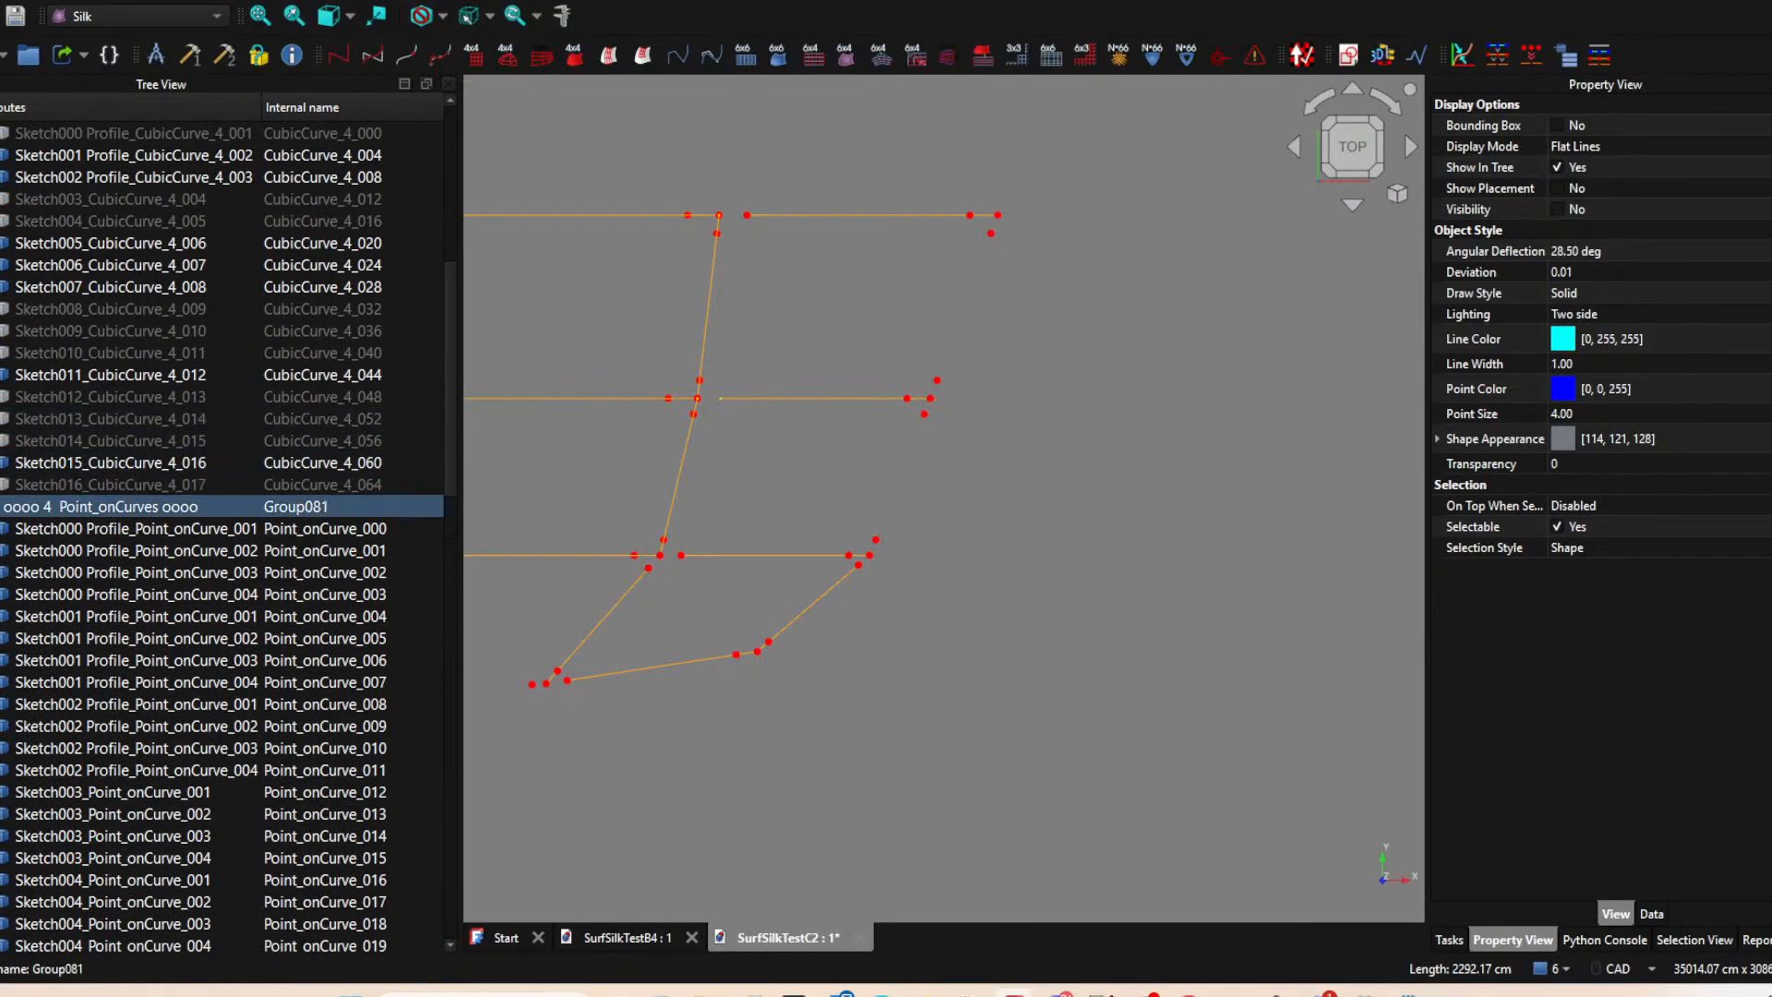
{"action": "left_click", "coordinate": [1, 507]}
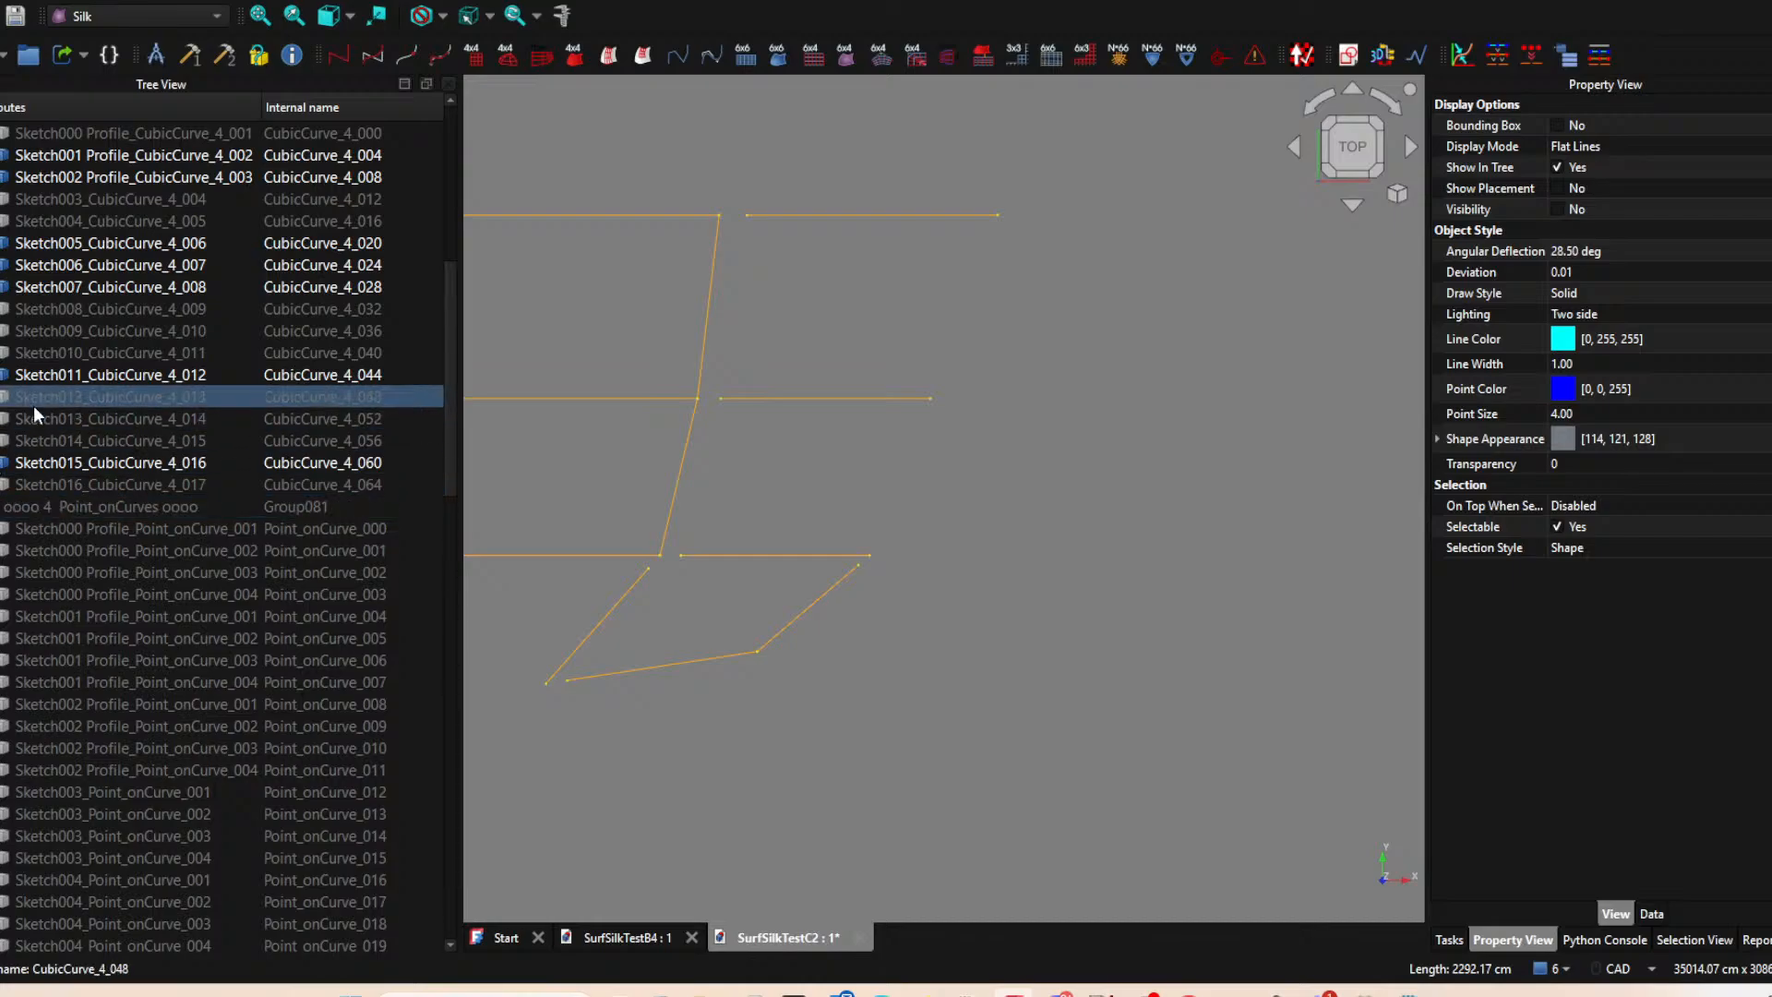
{"action": "left_click", "coordinate": [1, 507]}
{"action": "scroll", "coordinate": [137, 395], "scroll_direction": "up", "scroll_amount": 5}
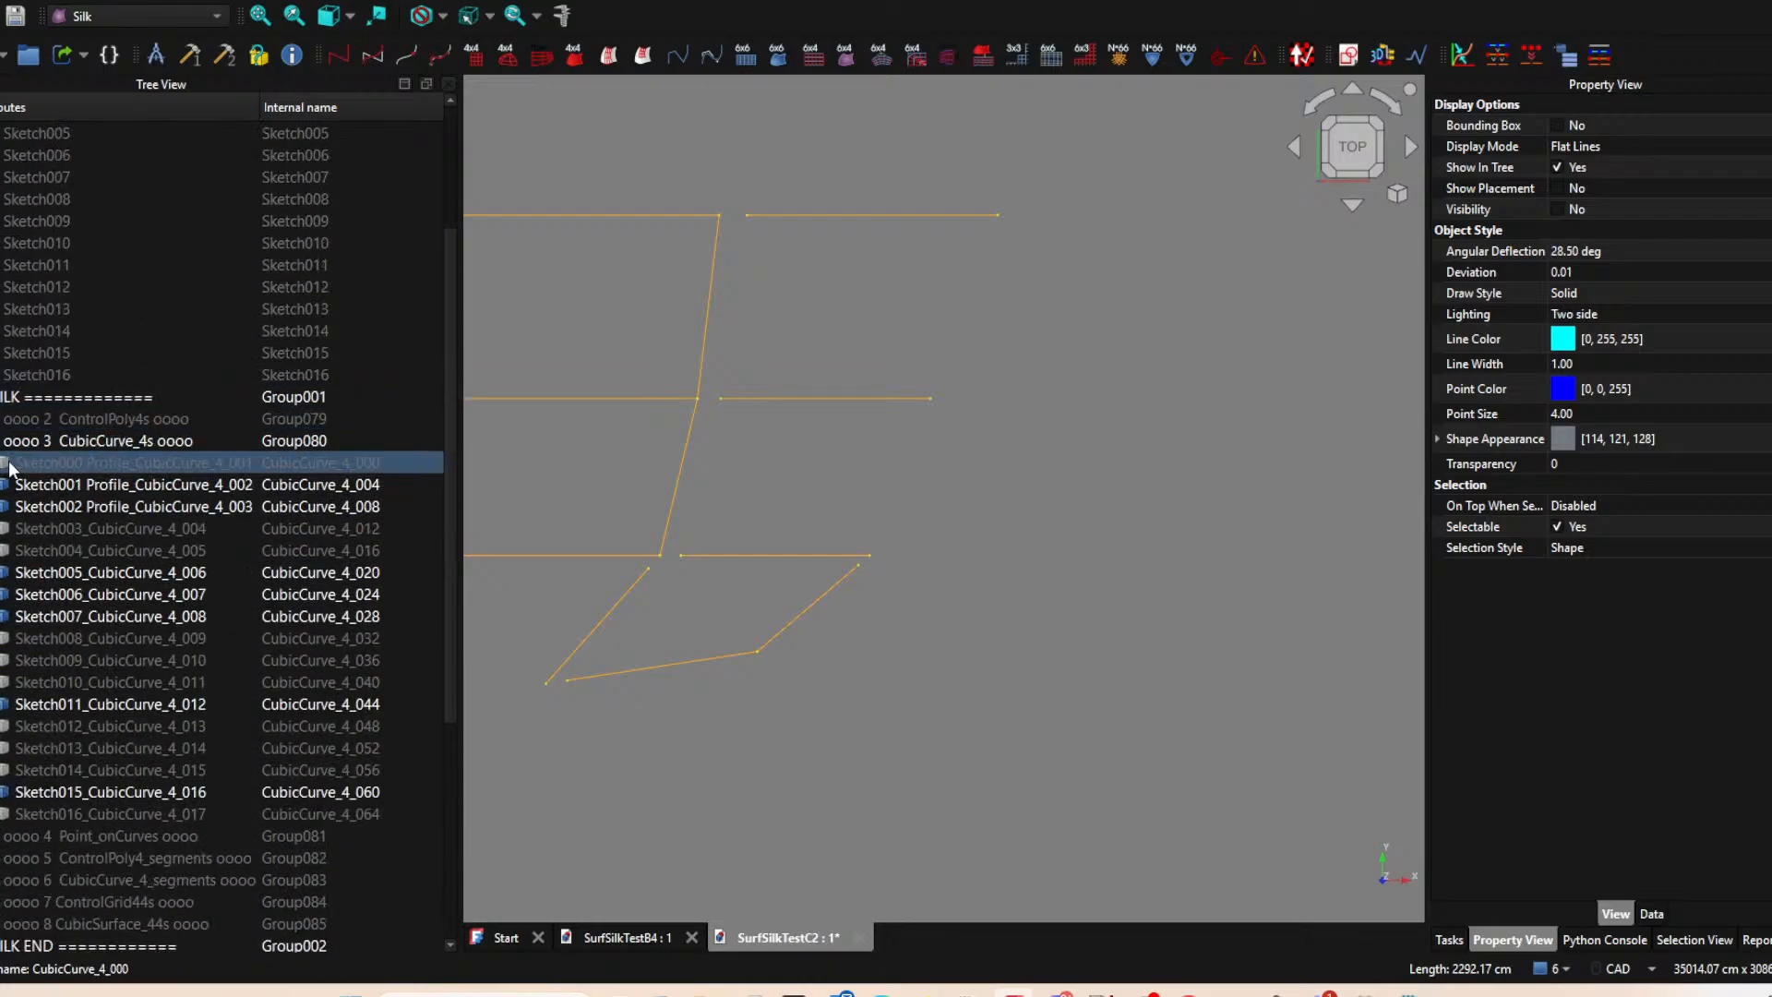
{"action": "left_click", "coordinate": [1, 441]}
{"action": "left_click", "coordinate": [1, 441]}
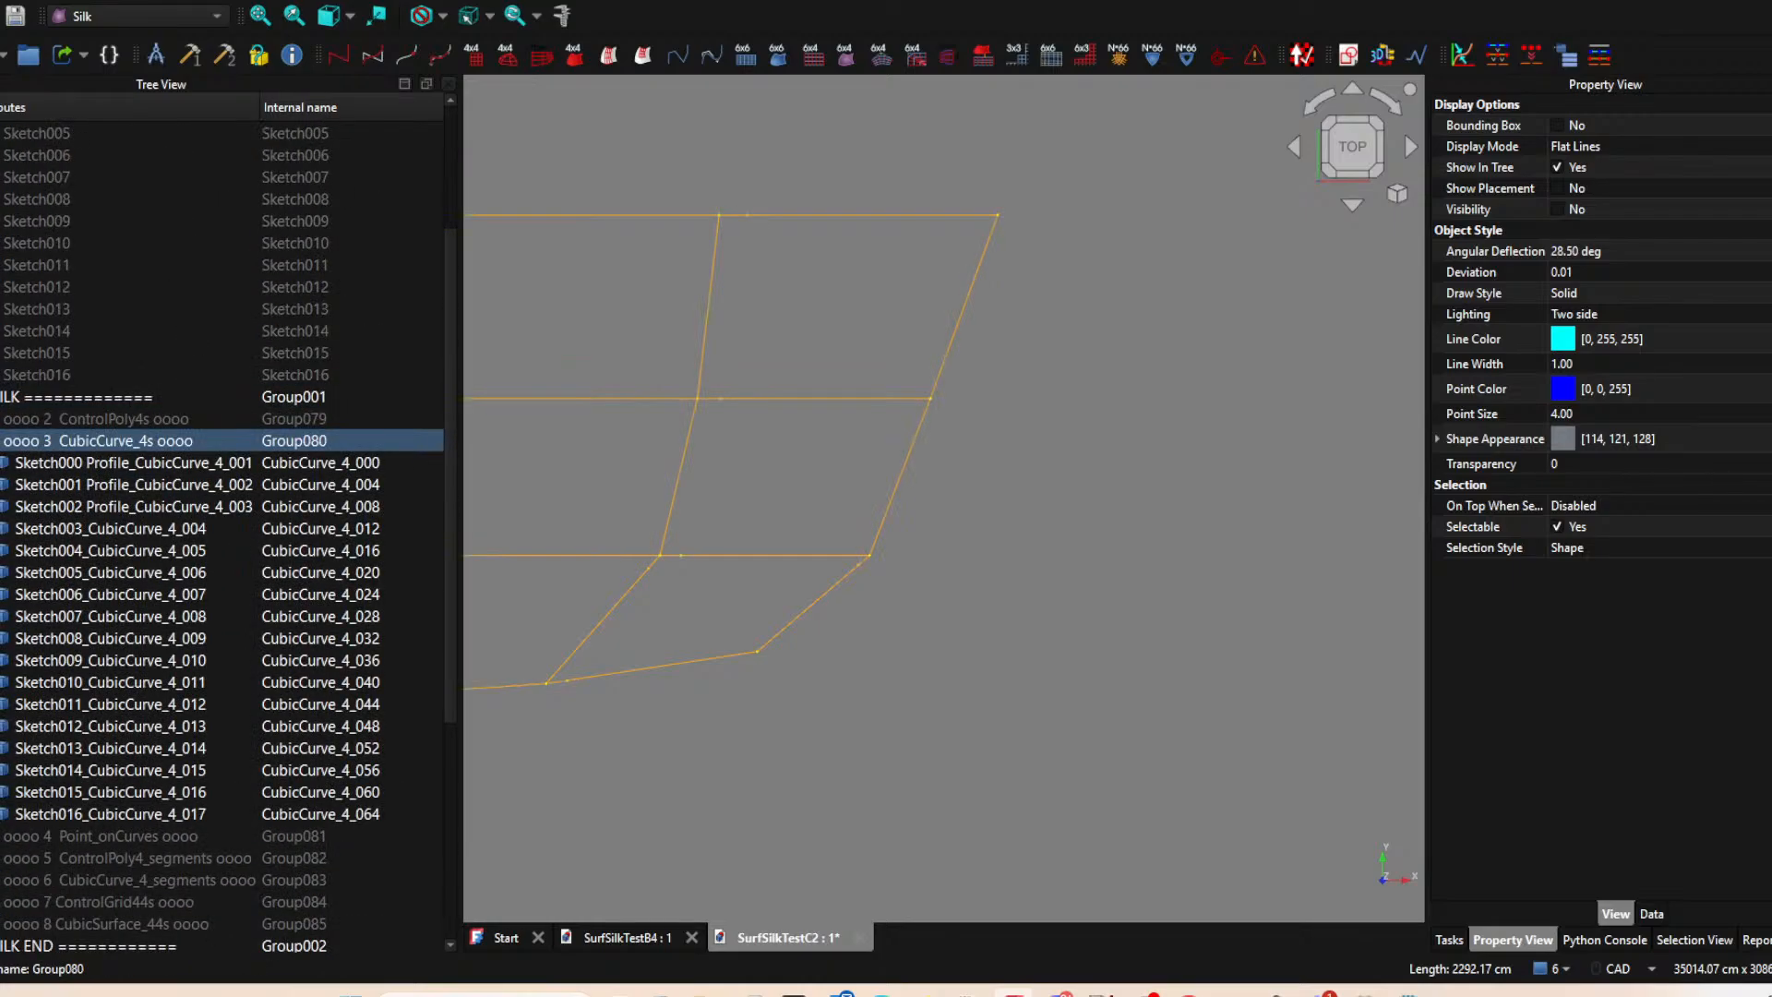
{"action": "left_click", "coordinate": [1, 441]}
{"action": "left_click", "coordinate": [1, 441]}
{"action": "left_click", "coordinate": [1, 441]}
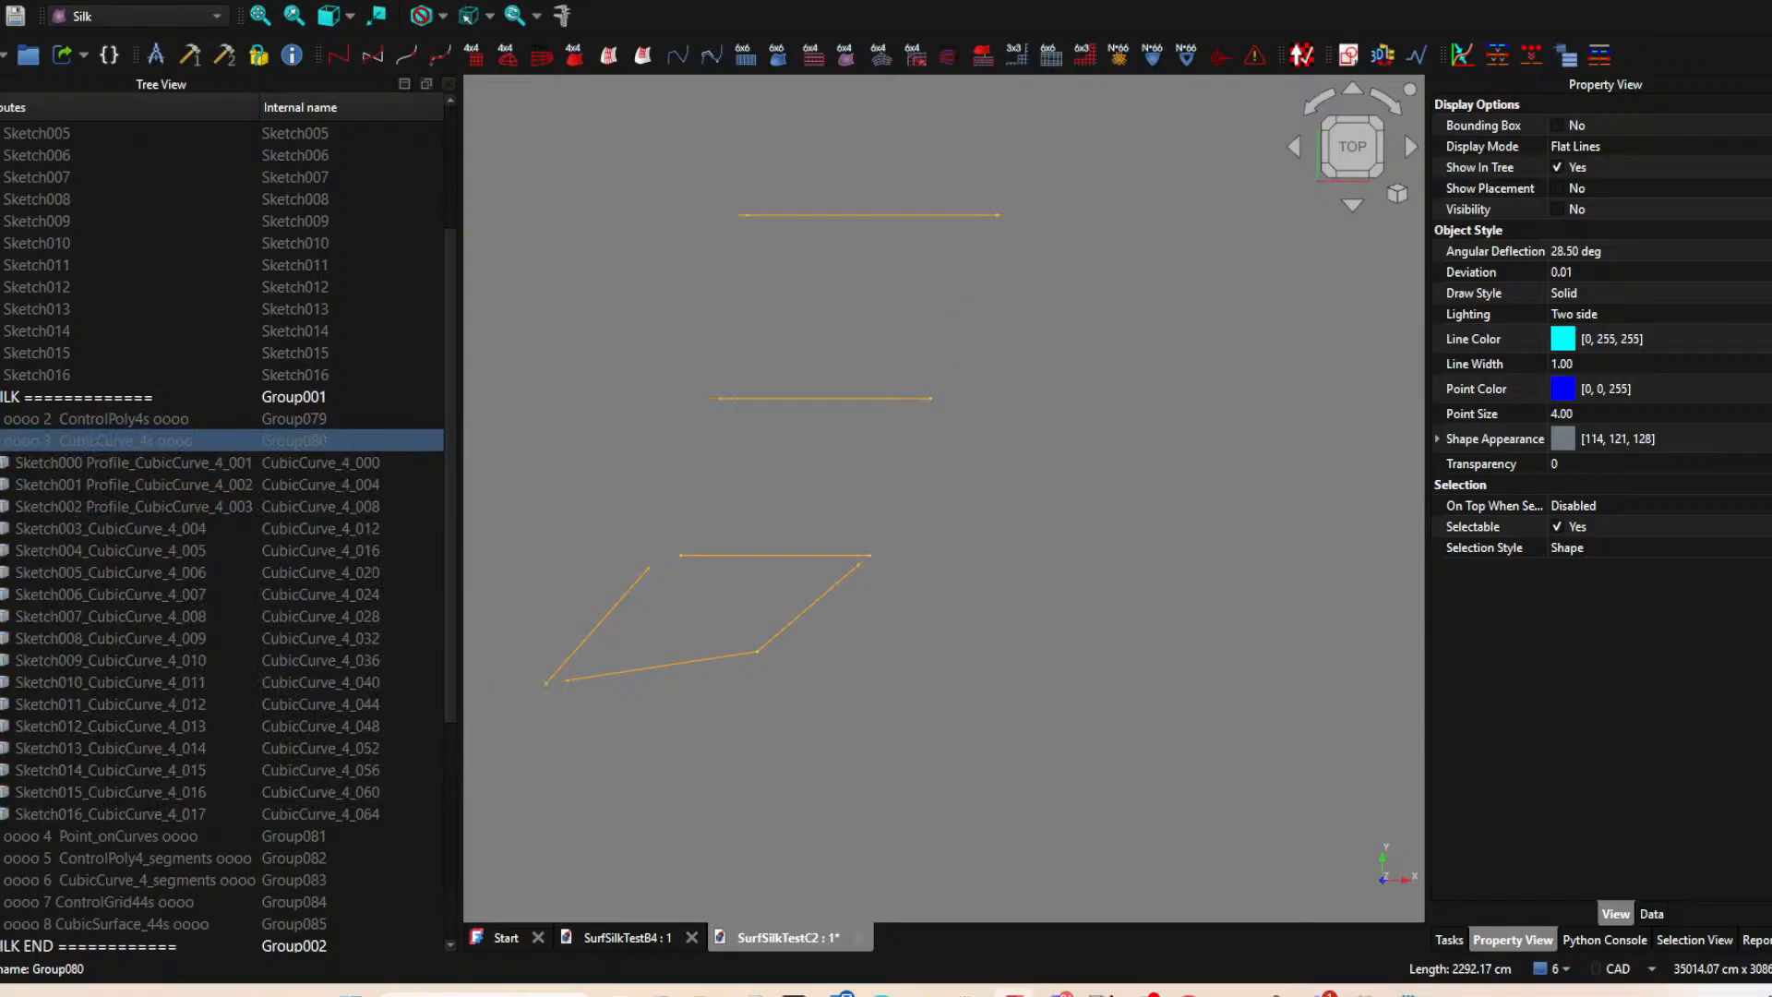
{"action": "left_click", "coordinate": [1, 441]}
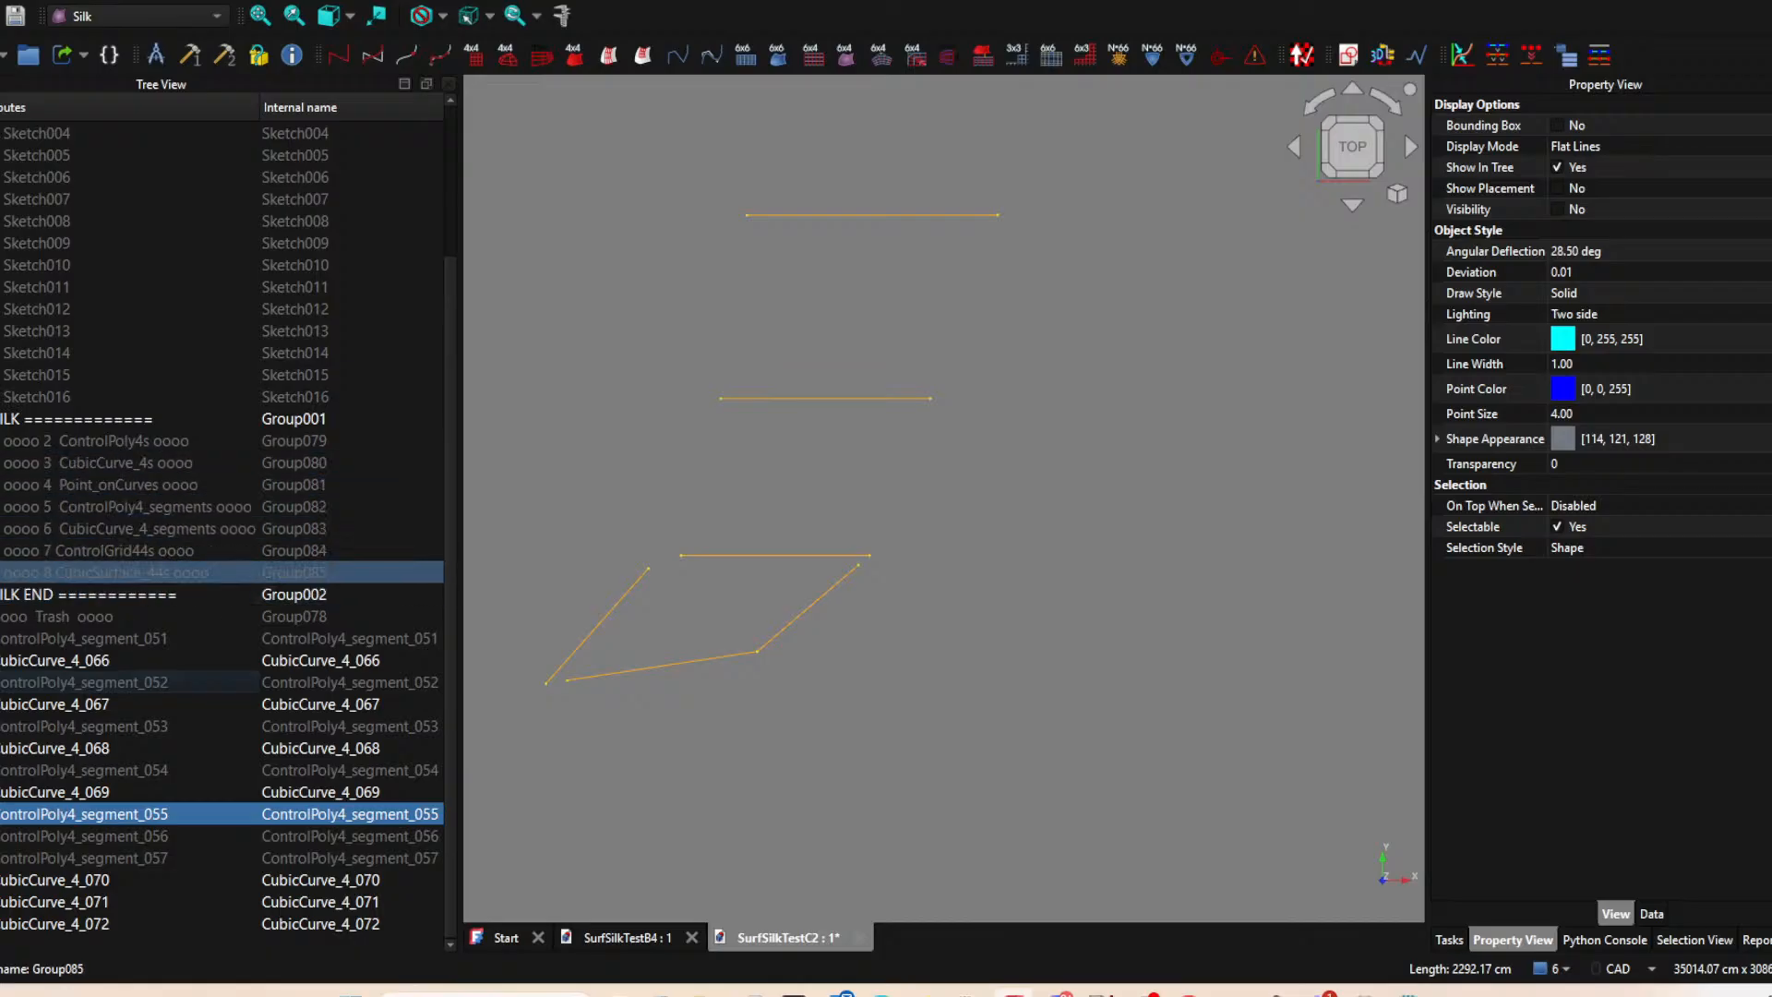
Show the CubicCurve_4_segments group alongside the newly built curves.
{"action": "left_click", "coordinate": [2, 529]}
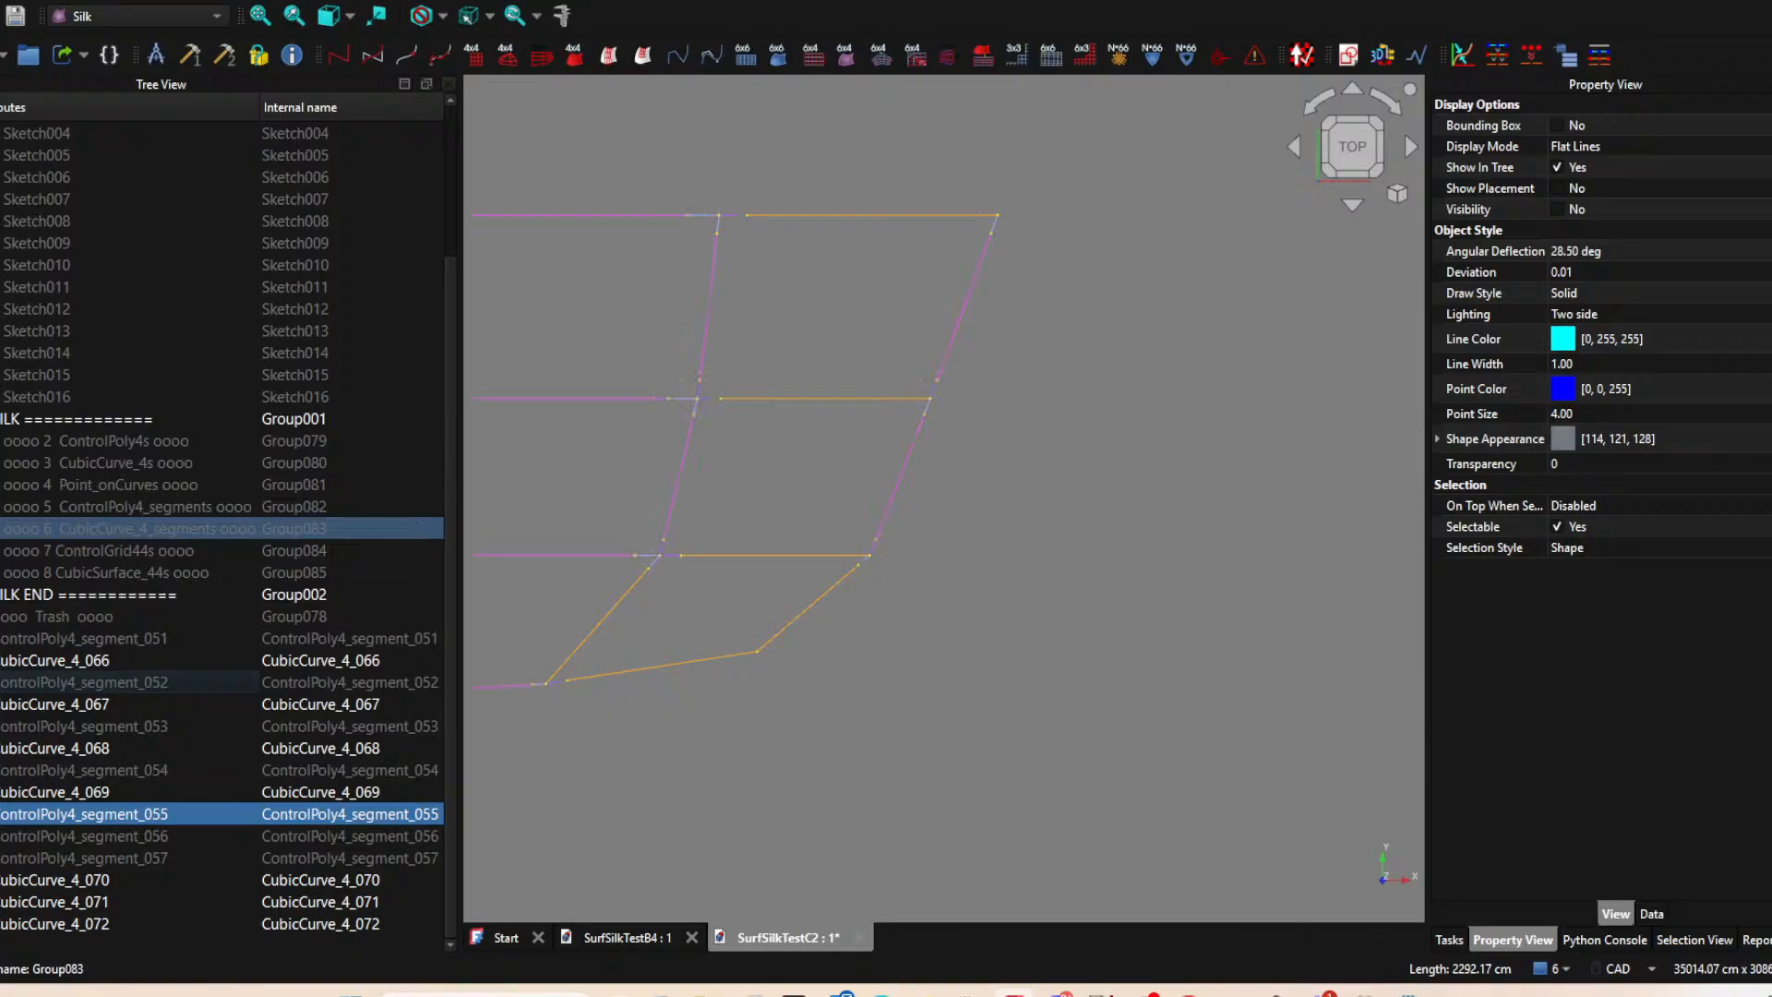
{"action": "middle_click_drag", "start_coordinate": [819, 707], "coordinate": [1084, 662]}
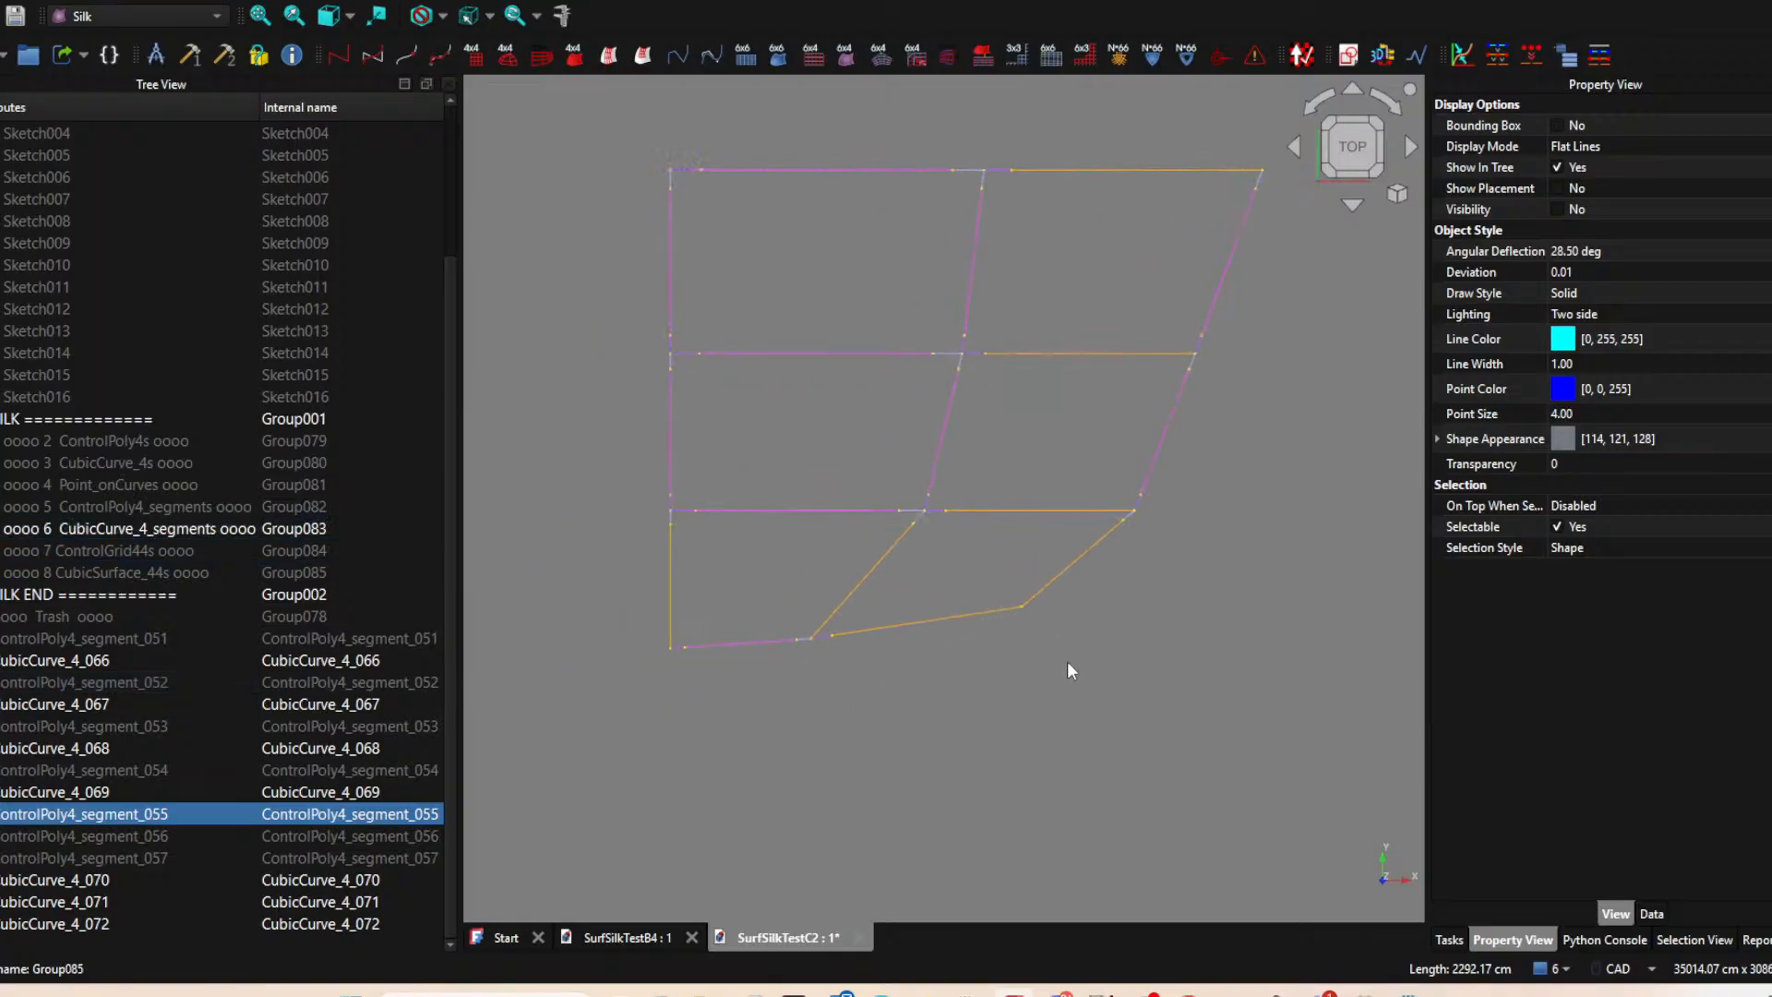
{"action": "scroll", "coordinate": [872, 653], "scroll_direction": "up", "scroll_amount": 5}
{"action": "scroll", "coordinate": [858, 639], "scroll_direction": "down", "scroll_amount": 5}
{"action": "middle_click_drag", "start_coordinate": [810, 657], "coordinate": [764, 708]}
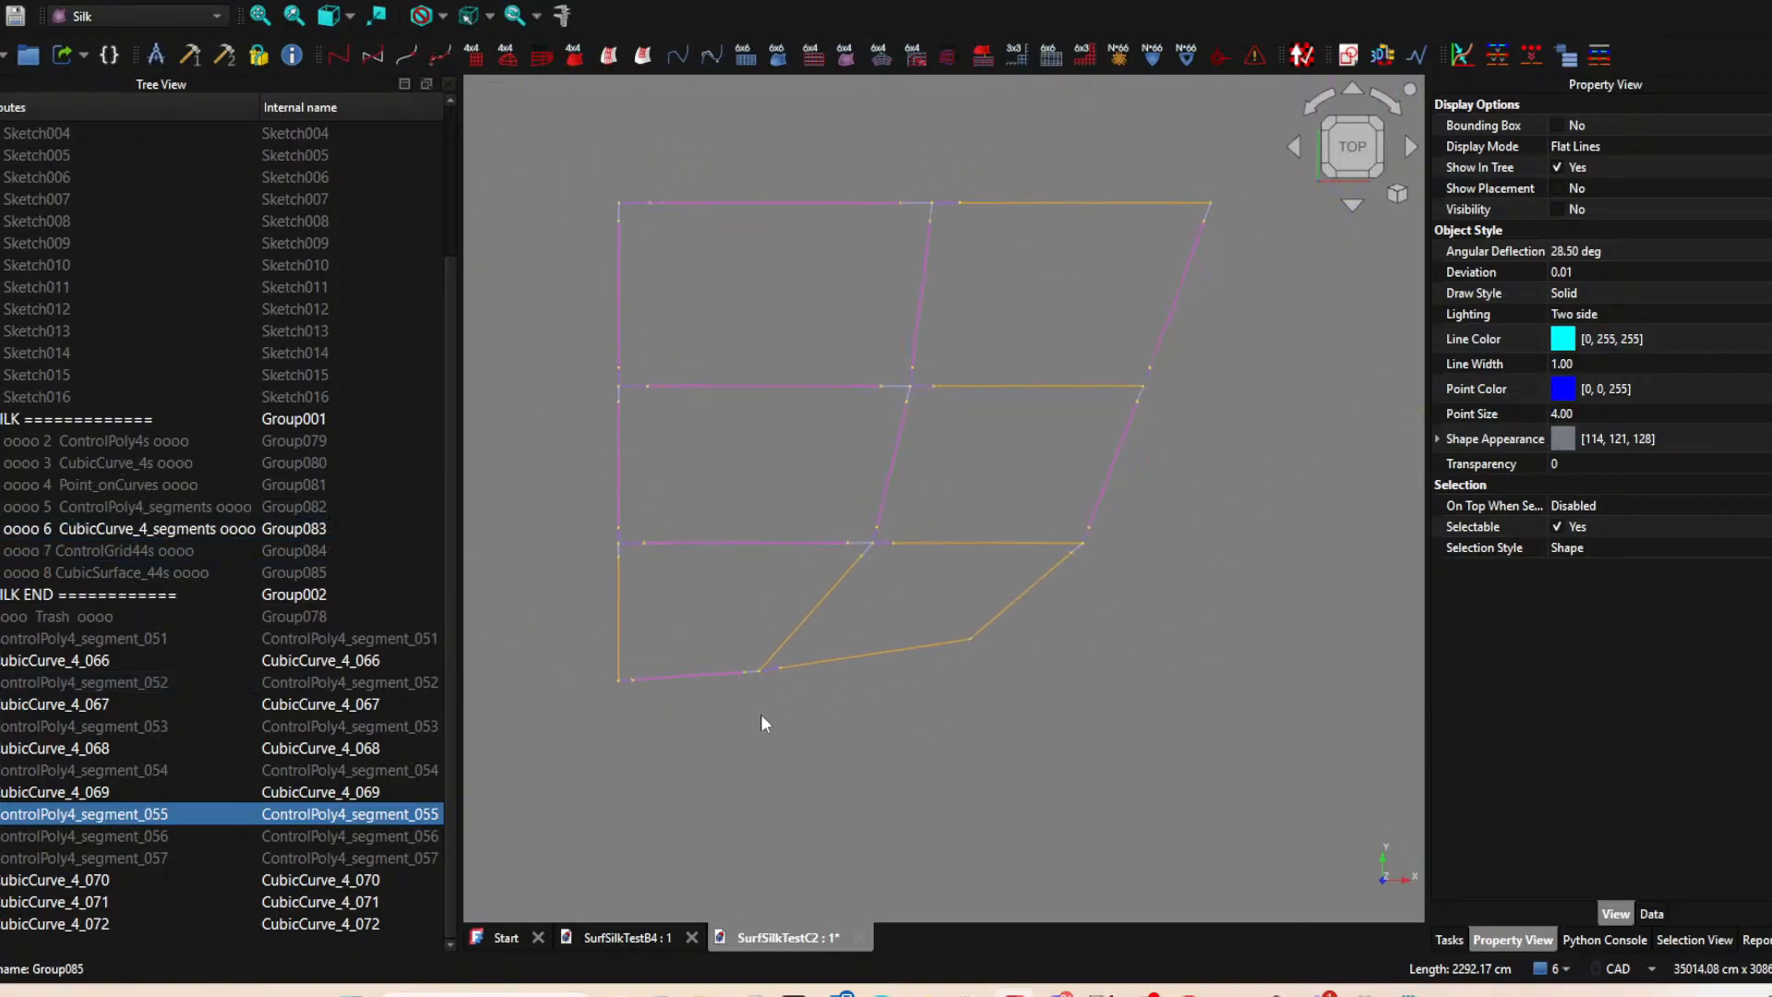
Set the line color of the seven new curves, CubicCurve_4_066 to CubicCurve_4_072, to a deeper reddish orange.
{"action": "left_click", "coordinate": [618, 602]}
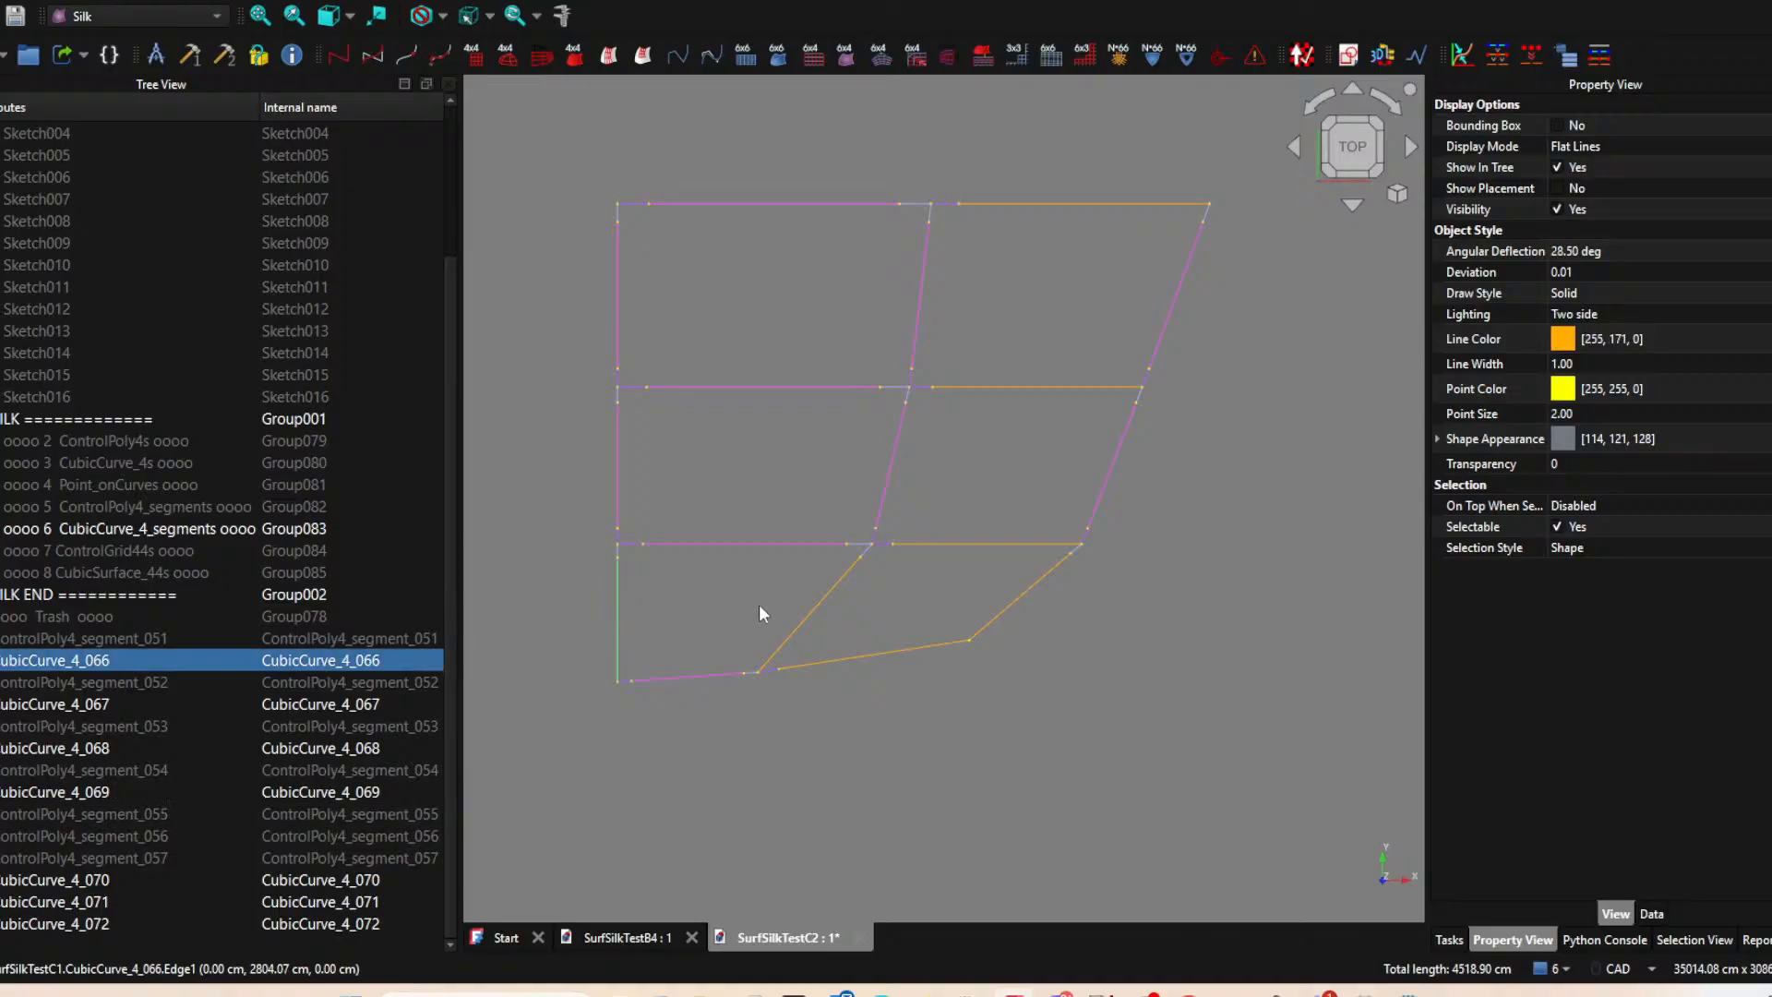
{"action": "left_click", "coordinate": [820, 601], "text": "ctrl"}
{"action": "left_click", "coordinate": [969, 638], "text": "ctrl"}
{"action": "left_click", "coordinate": [1000, 612], "text": "ctrl"}
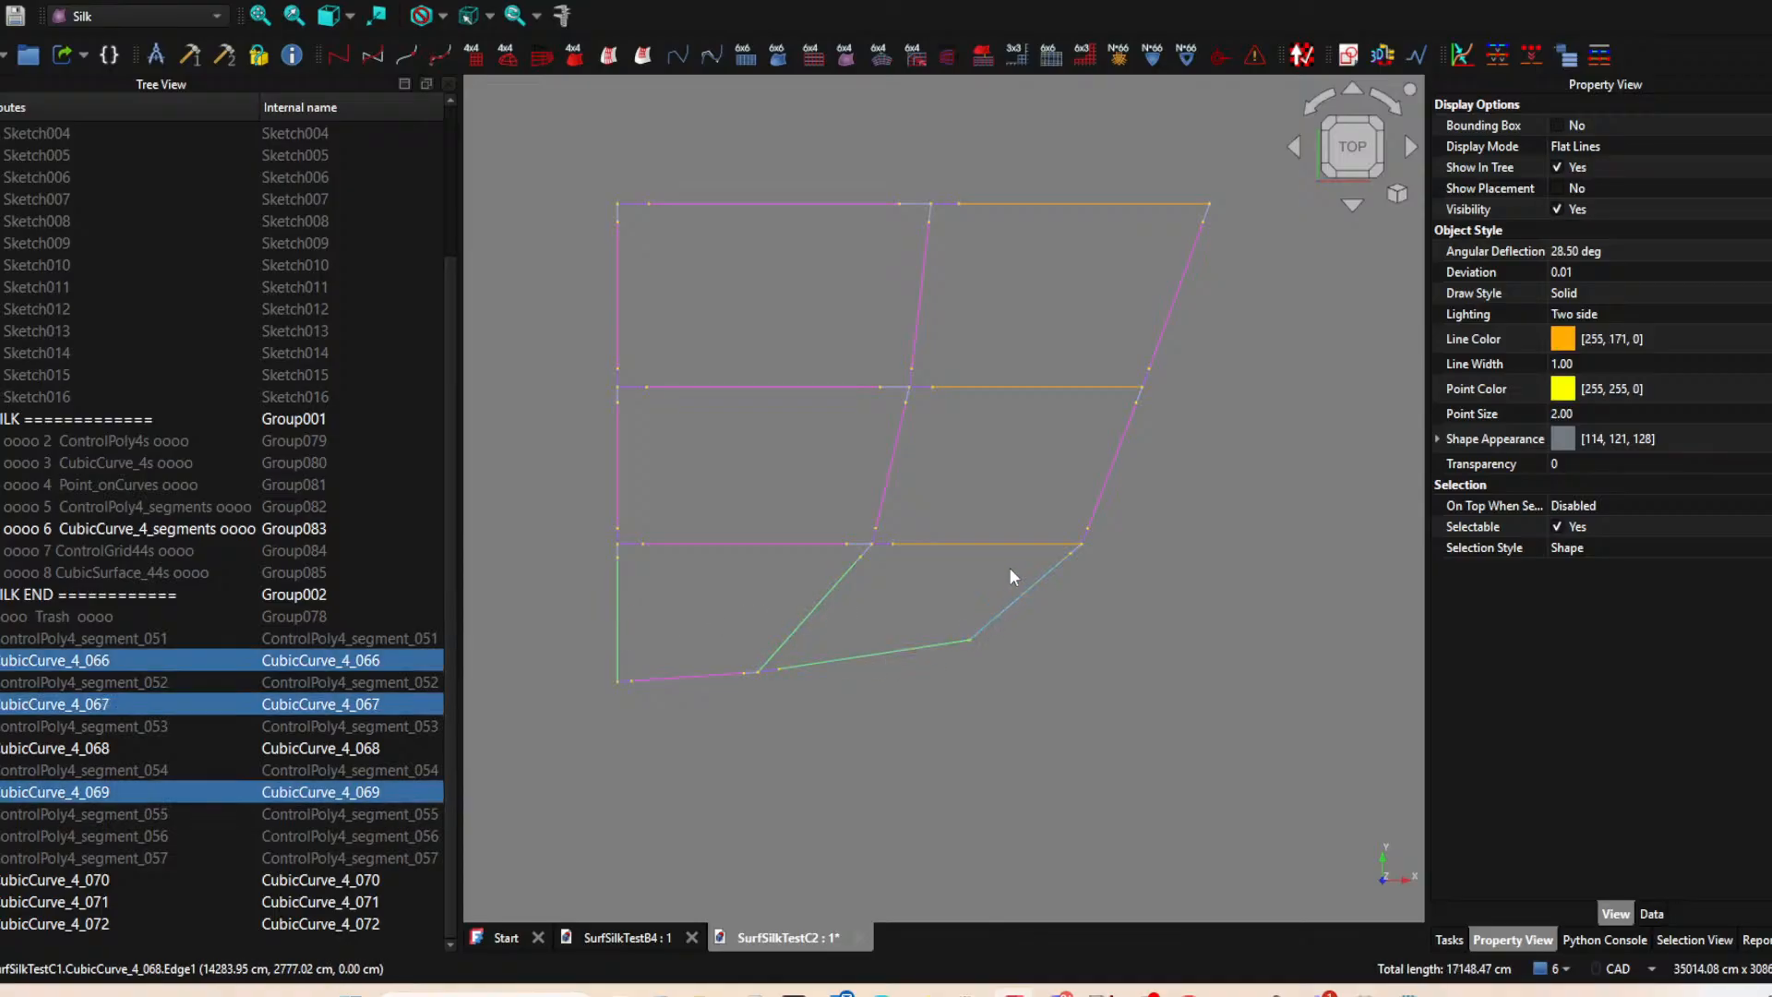
{"action": "left_click", "coordinate": [1015, 543], "text": "ctrl"}
{"action": "left_click", "coordinate": [1055, 385], "text": "ctrl"}
{"action": "left_click", "coordinate": [1113, 204], "text": "ctrl"}
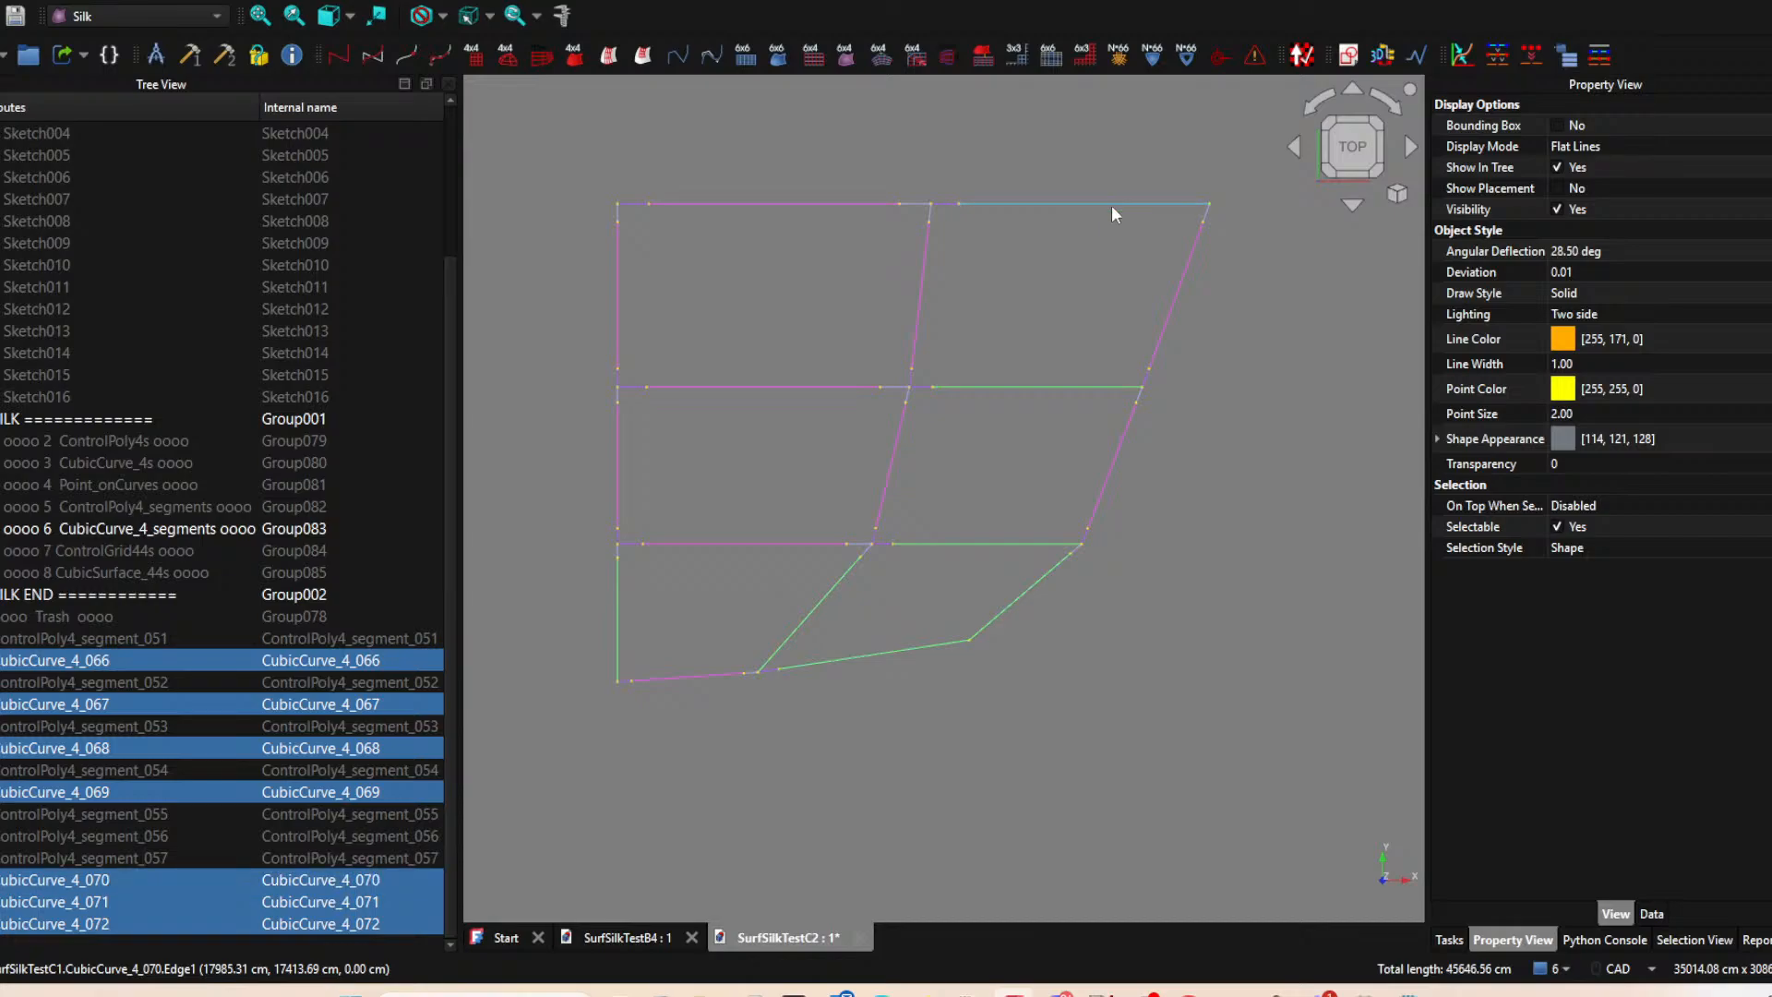
{"action": "left_click", "coordinate": [1596, 341]}
{"action": "left_click", "coordinate": [1724, 340]}
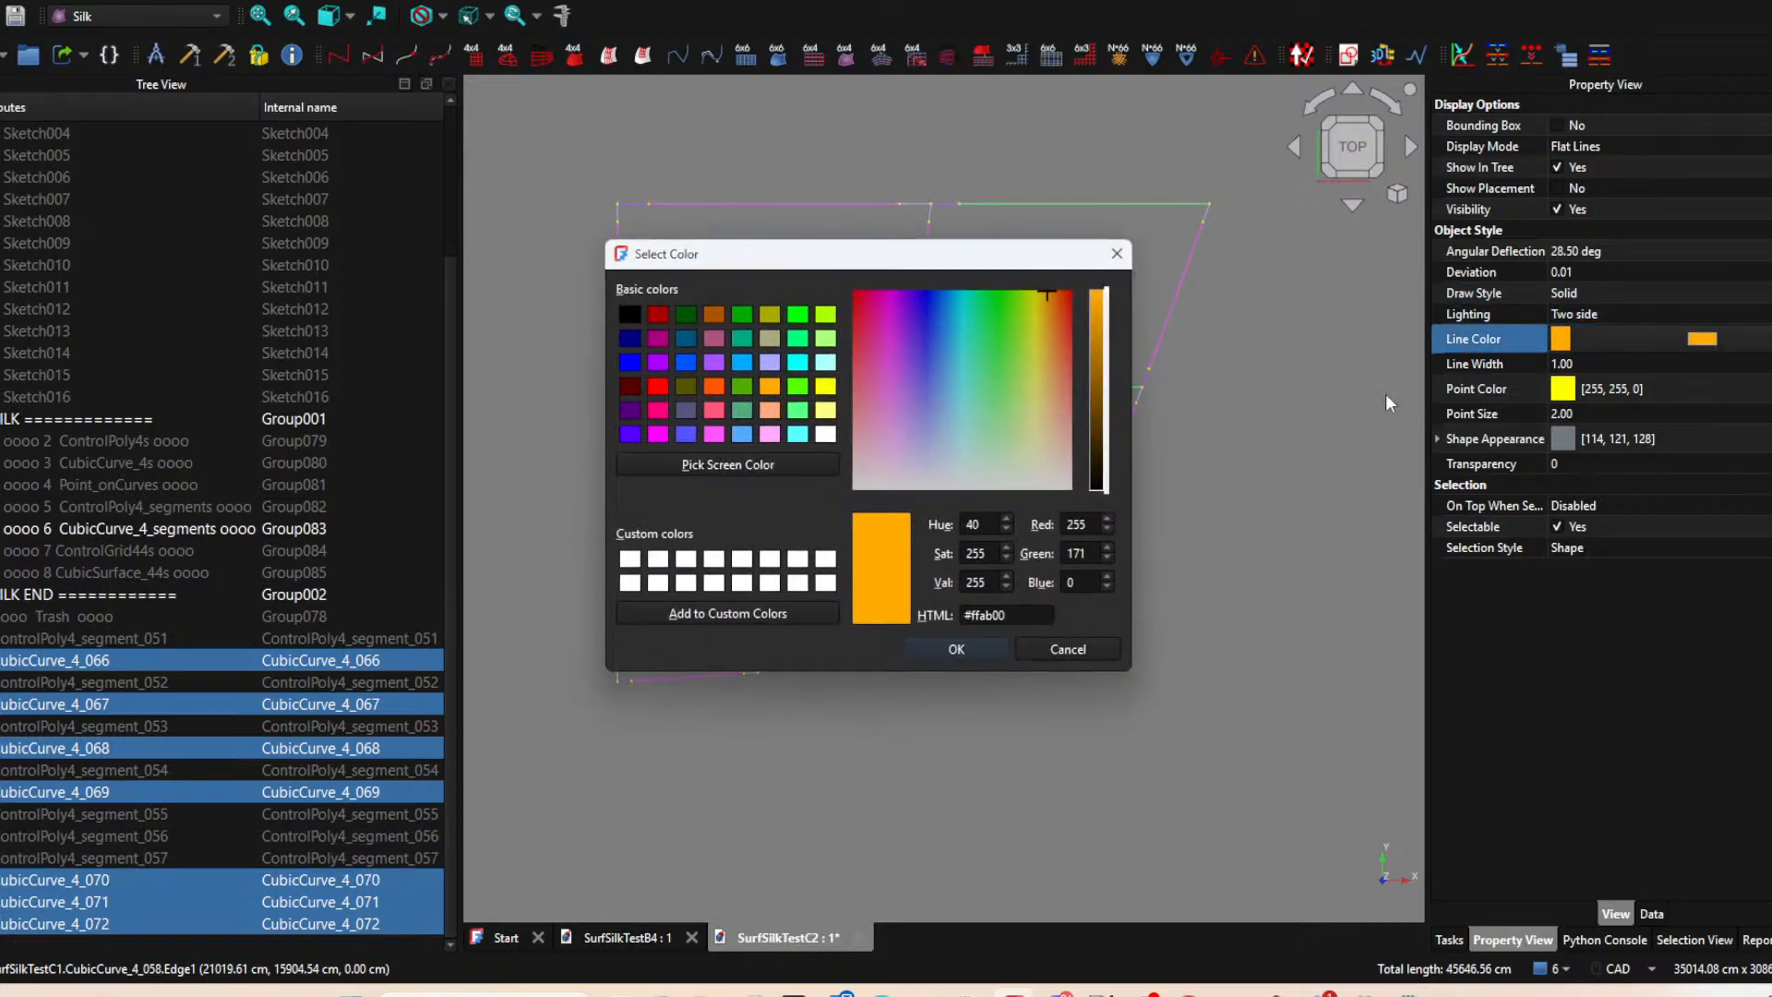
{"action": "left_click", "coordinate": [720, 385]}
{"action": "left_click", "coordinate": [946, 647]}
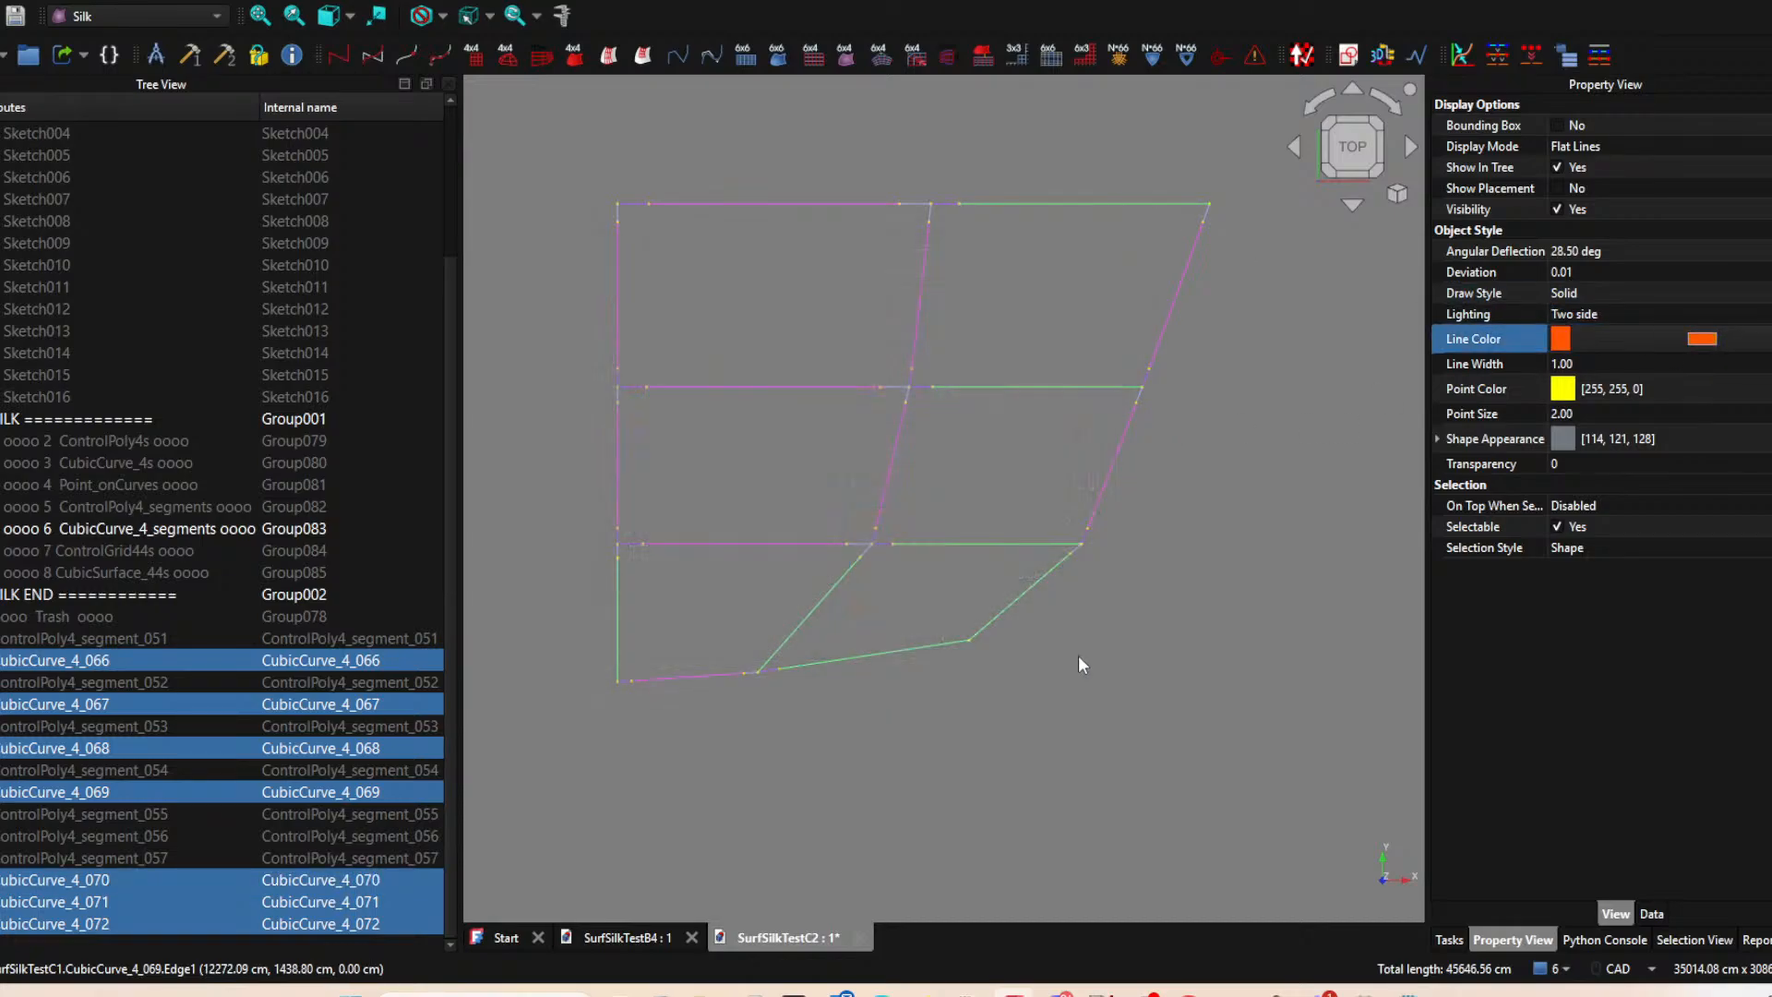
Examine how the recolored orange curves and the magenta segments meet along the outer column and lowest row.
{"action": "scroll", "coordinate": [1163, 638], "scroll_direction": "up", "scroll_amount": 4}
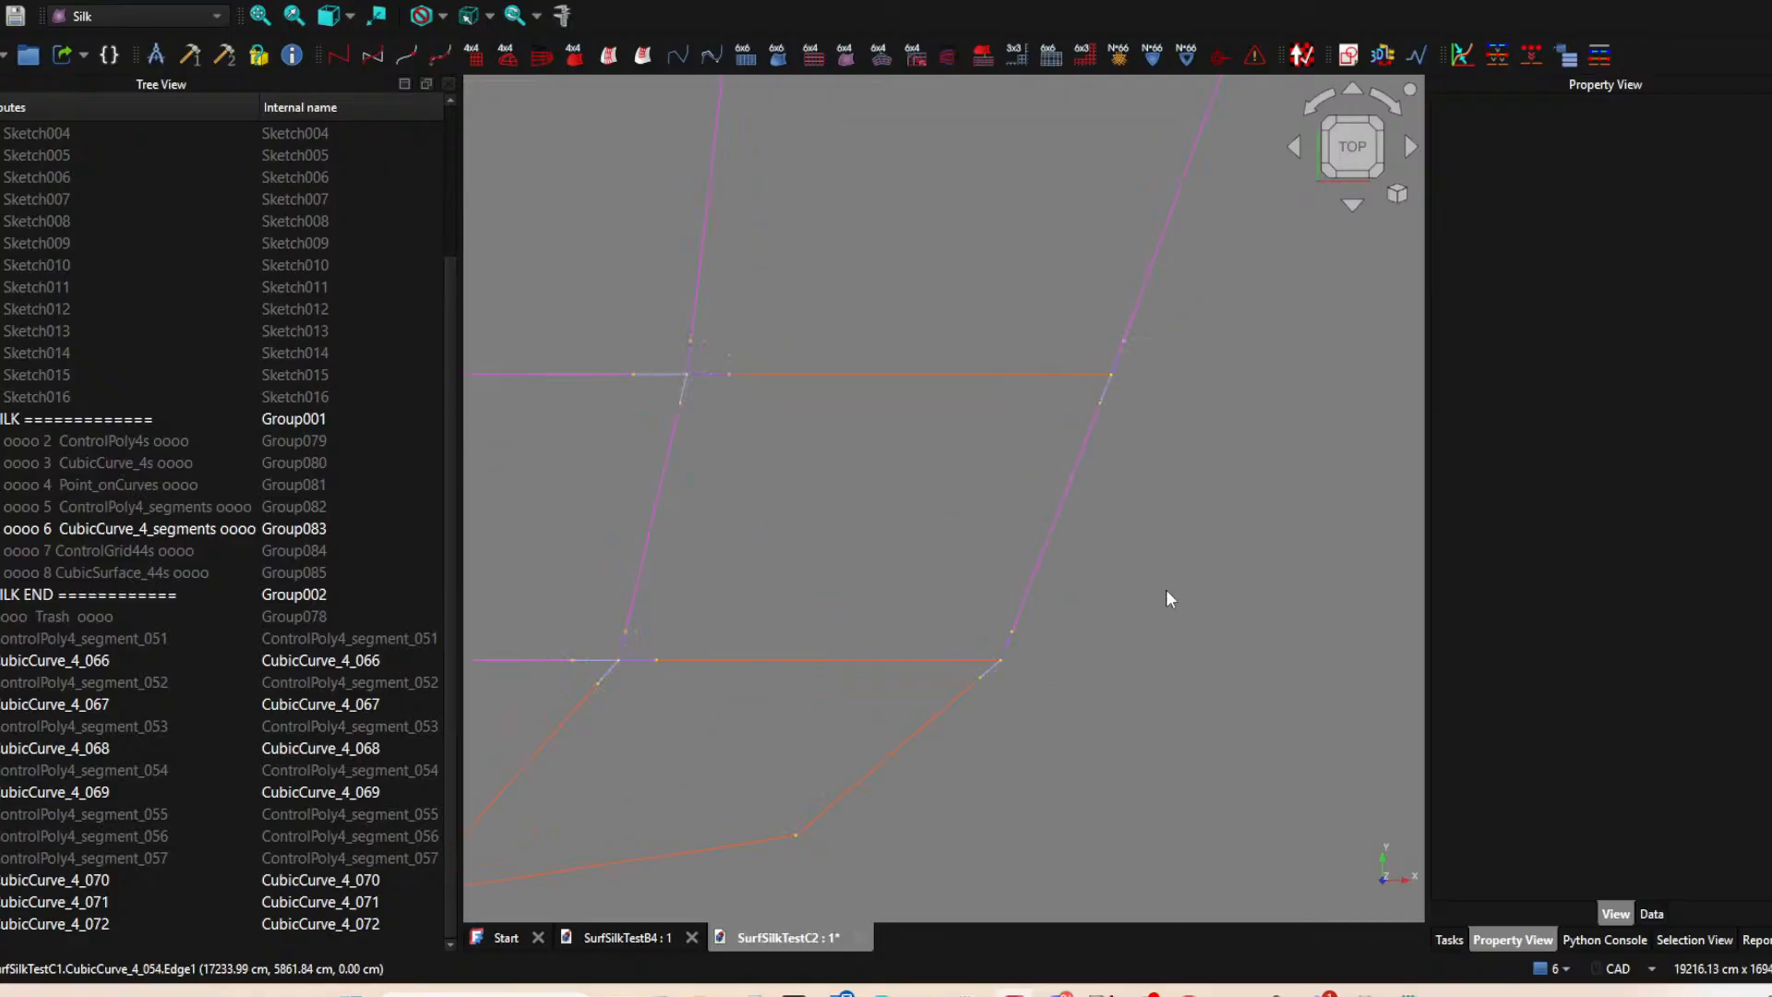
{"action": "scroll", "coordinate": [783, 655], "scroll_direction": "down", "scroll_amount": 5}
{"action": "scroll", "coordinate": [912, 475], "scroll_direction": "up", "scroll_amount": 3}
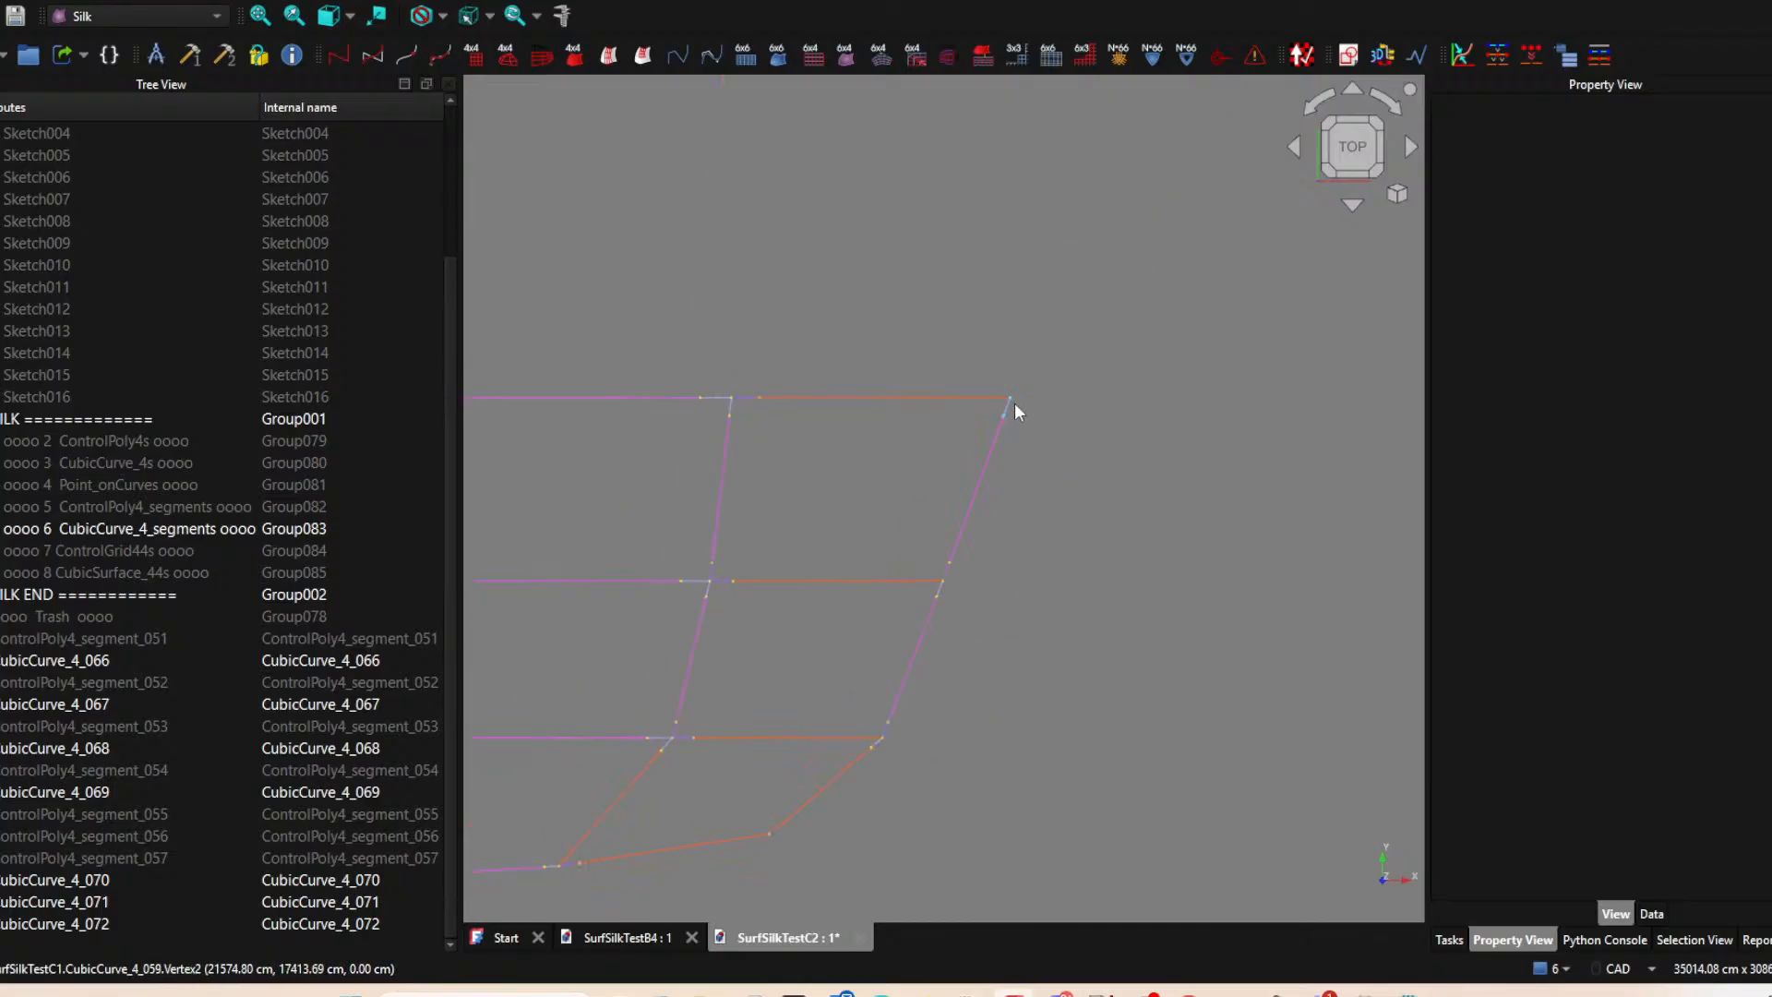
{"action": "scroll", "coordinate": [1009, 400], "scroll_direction": "down", "scroll_amount": 2}
{"action": "middle_click_drag", "start_coordinate": [1010, 401], "coordinate": [1077, 358]}
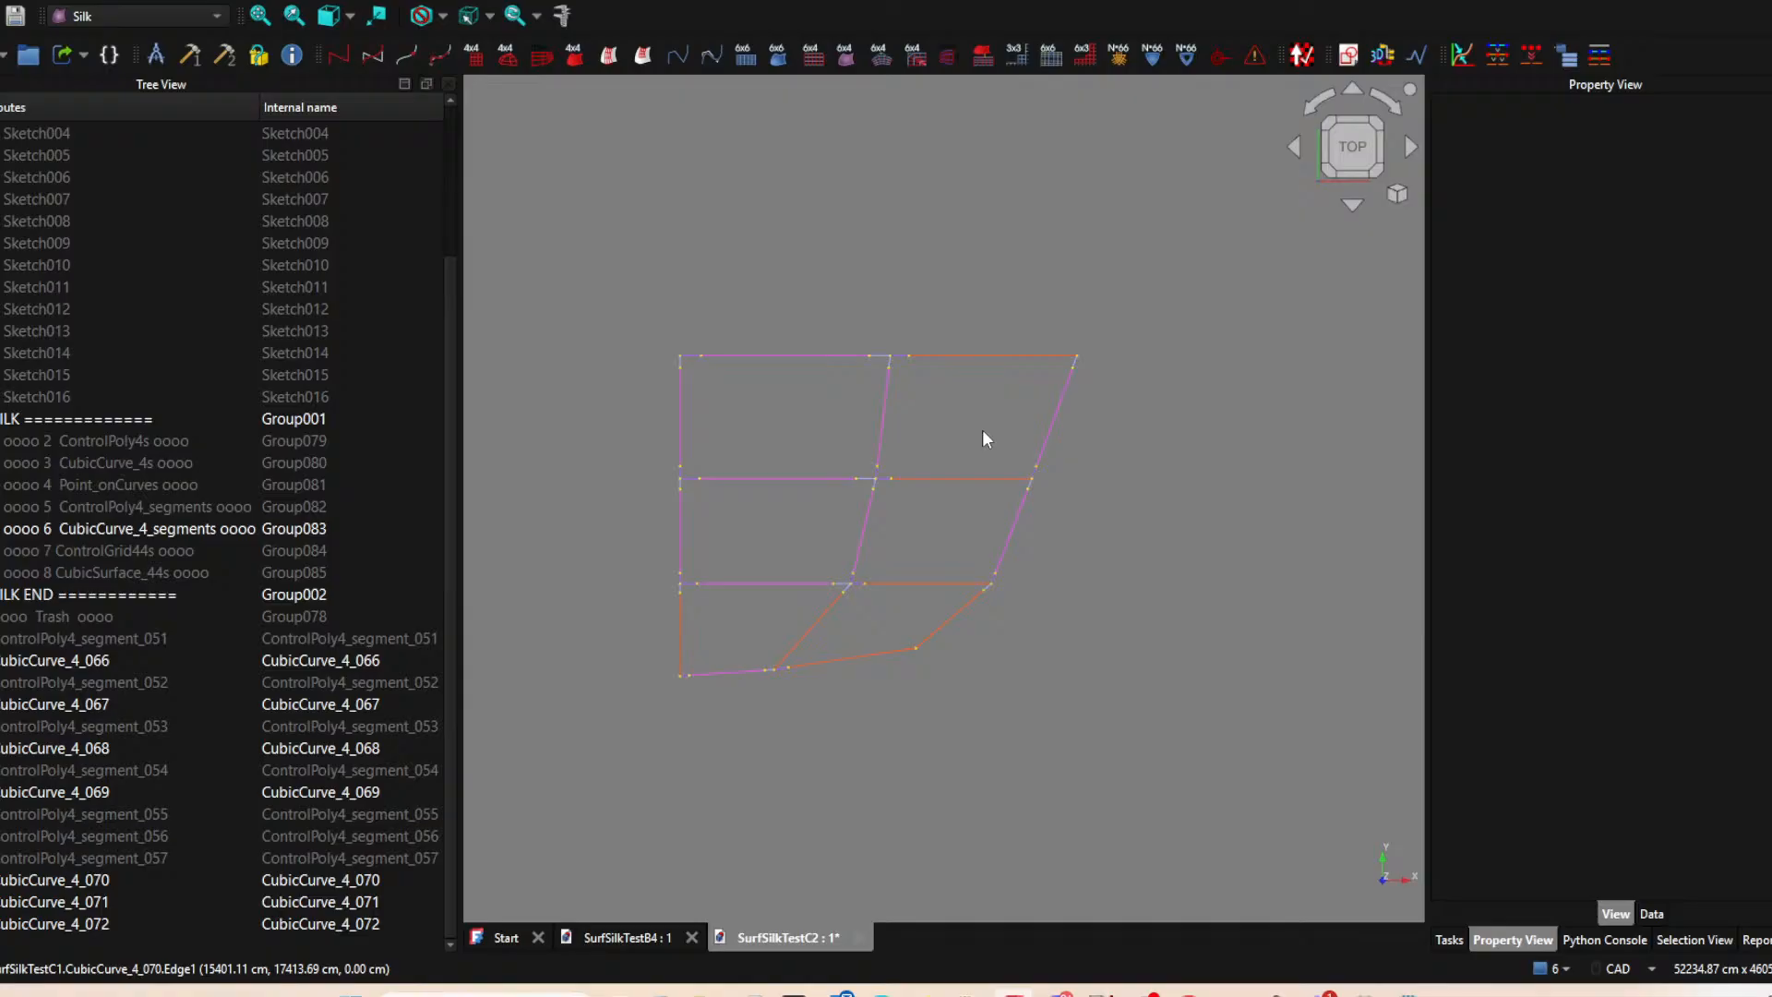
{"action": "scroll", "coordinate": [1093, 586], "scroll_direction": "down", "scroll_amount": 5}
{"action": "scroll", "coordinate": [854, 579], "scroll_direction": "up", "scroll_amount": 6}
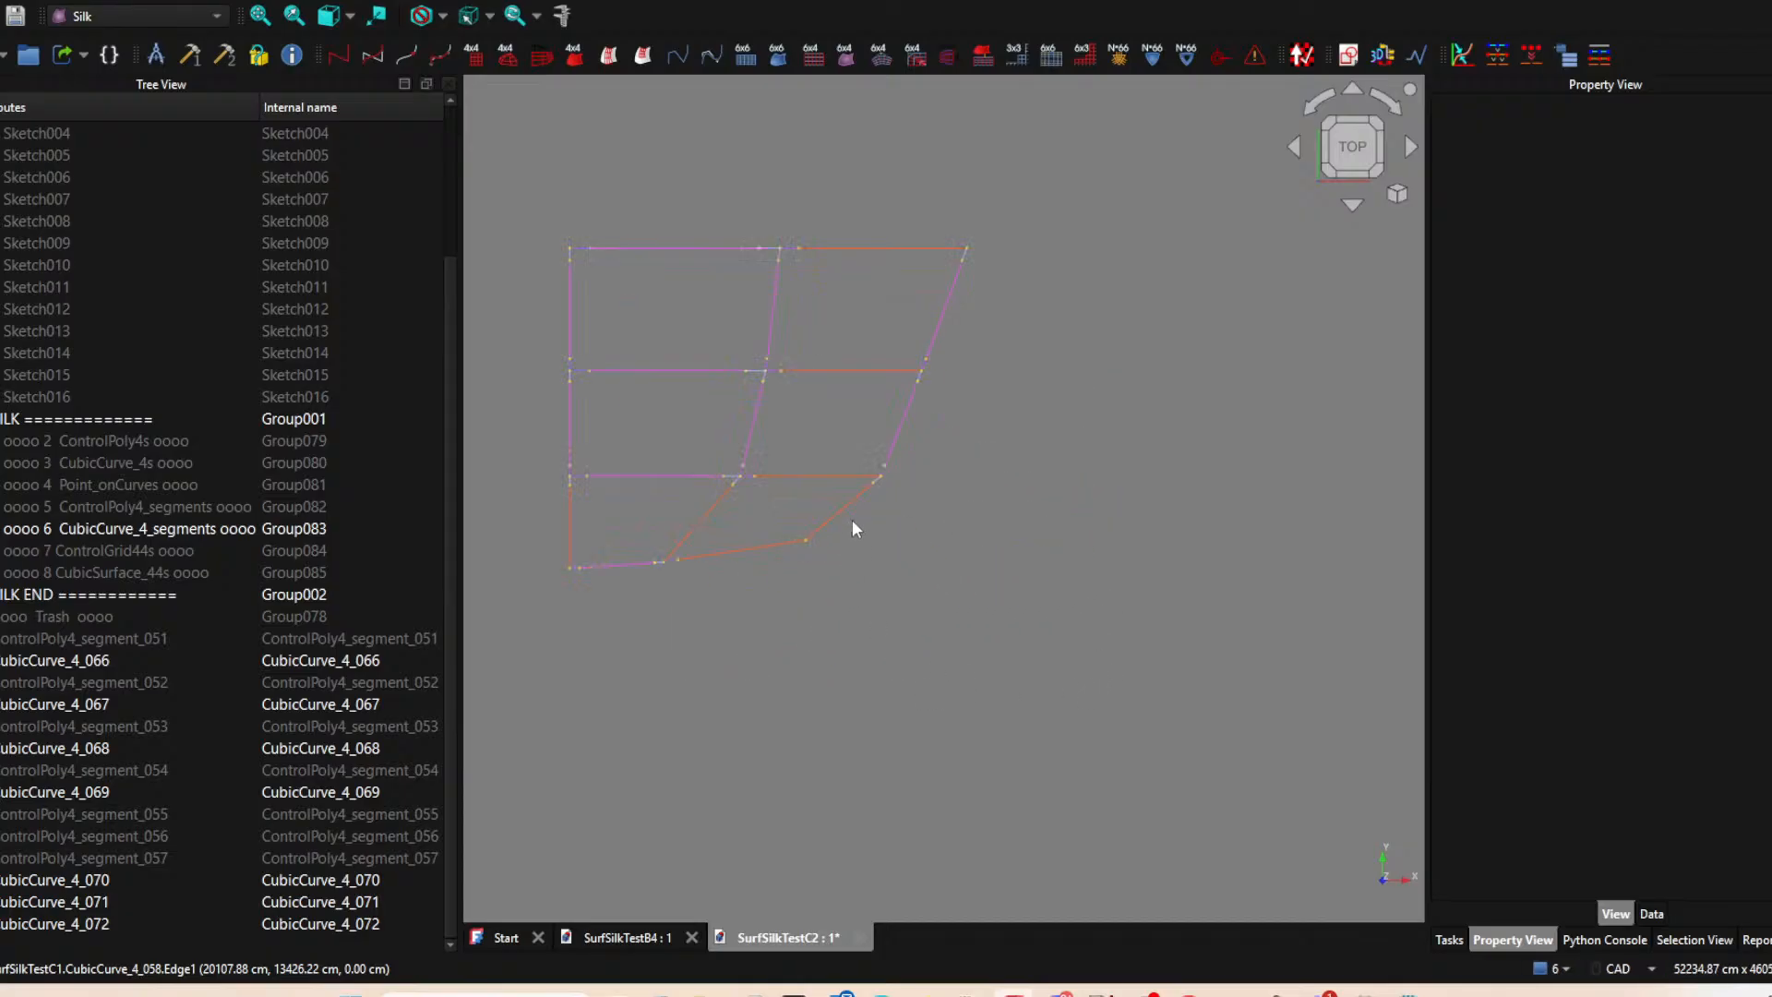
{"action": "scroll", "coordinate": [879, 528], "scroll_direction": "up", "scroll_amount": 4}
{"action": "scroll", "coordinate": [879, 526], "scroll_direction": "down", "scroll_amount": 4}
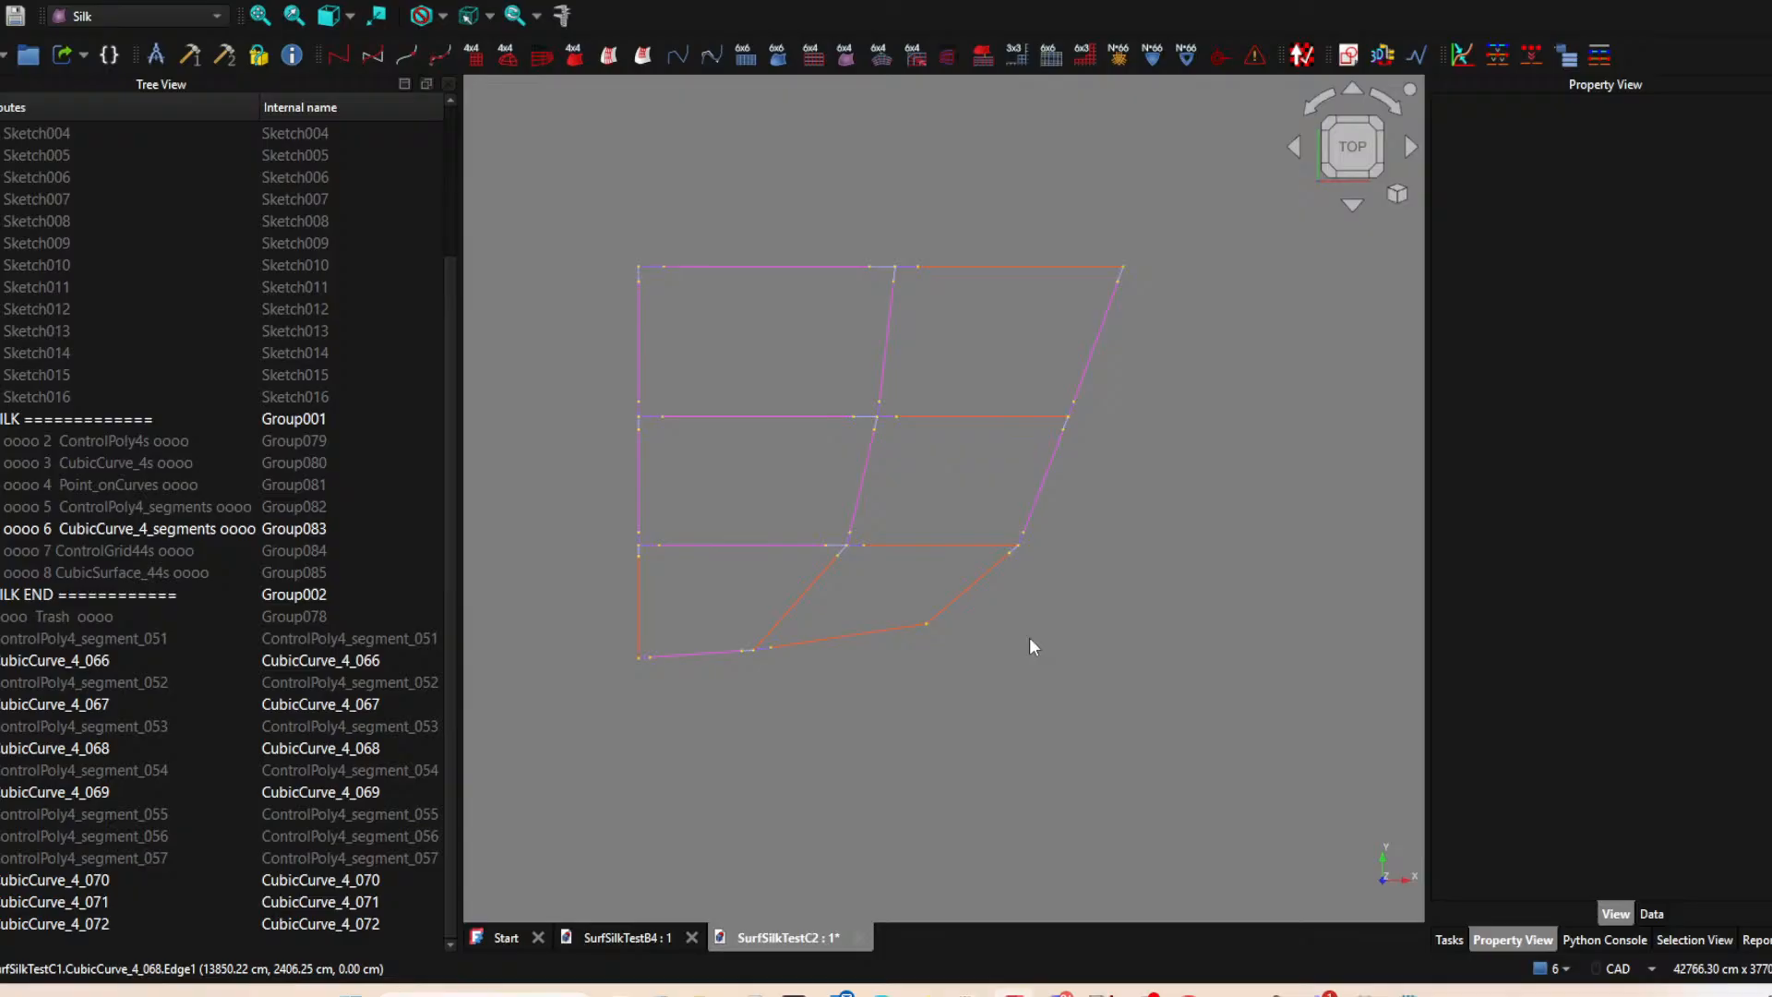
{"action": "mouse_move", "coordinate": [1037, 621]}
{"action": "middle_mouse_down"}
{"action": "mouse_move", "coordinate": [961, 483]}
{"action": "mouse_move", "coordinate": [851, 464]}
{"action": "mouse_move", "coordinate": [902, 466]}
{"action": "mouse_move", "coordinate": [936, 505]}
{"action": "middle_mouse_up"}
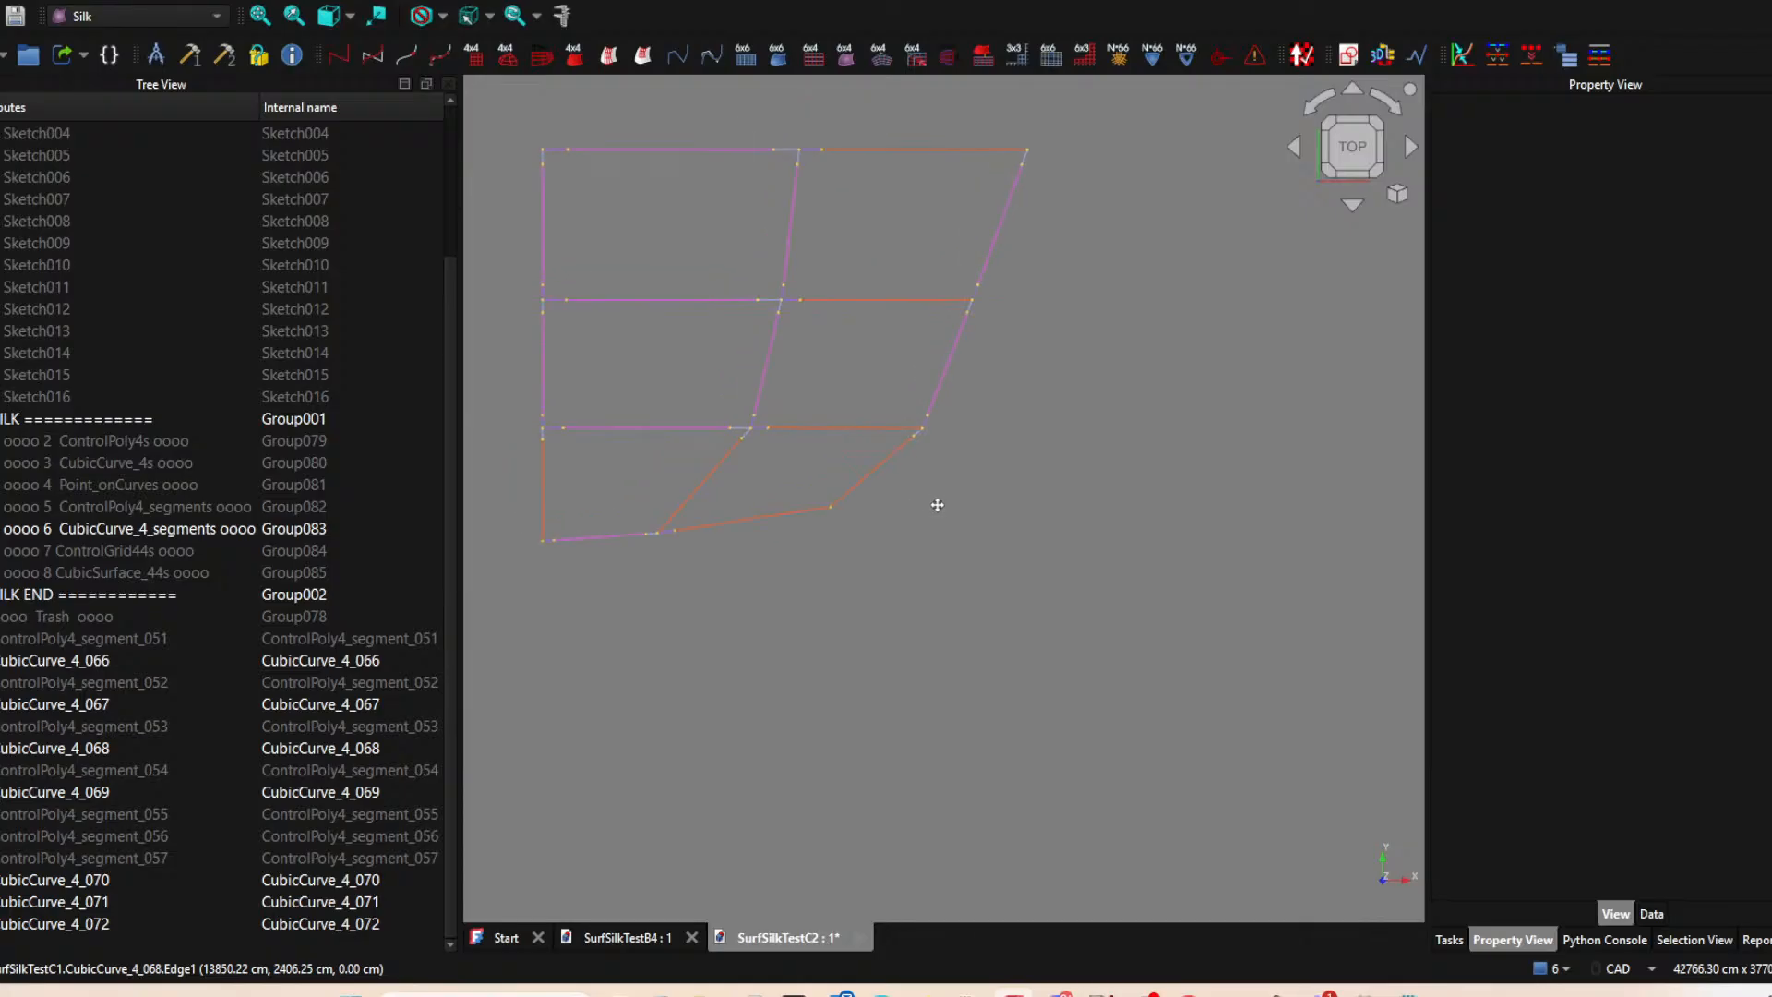
{"action": "scroll", "coordinate": [874, 194], "scroll_direction": "up", "scroll_amount": 4}
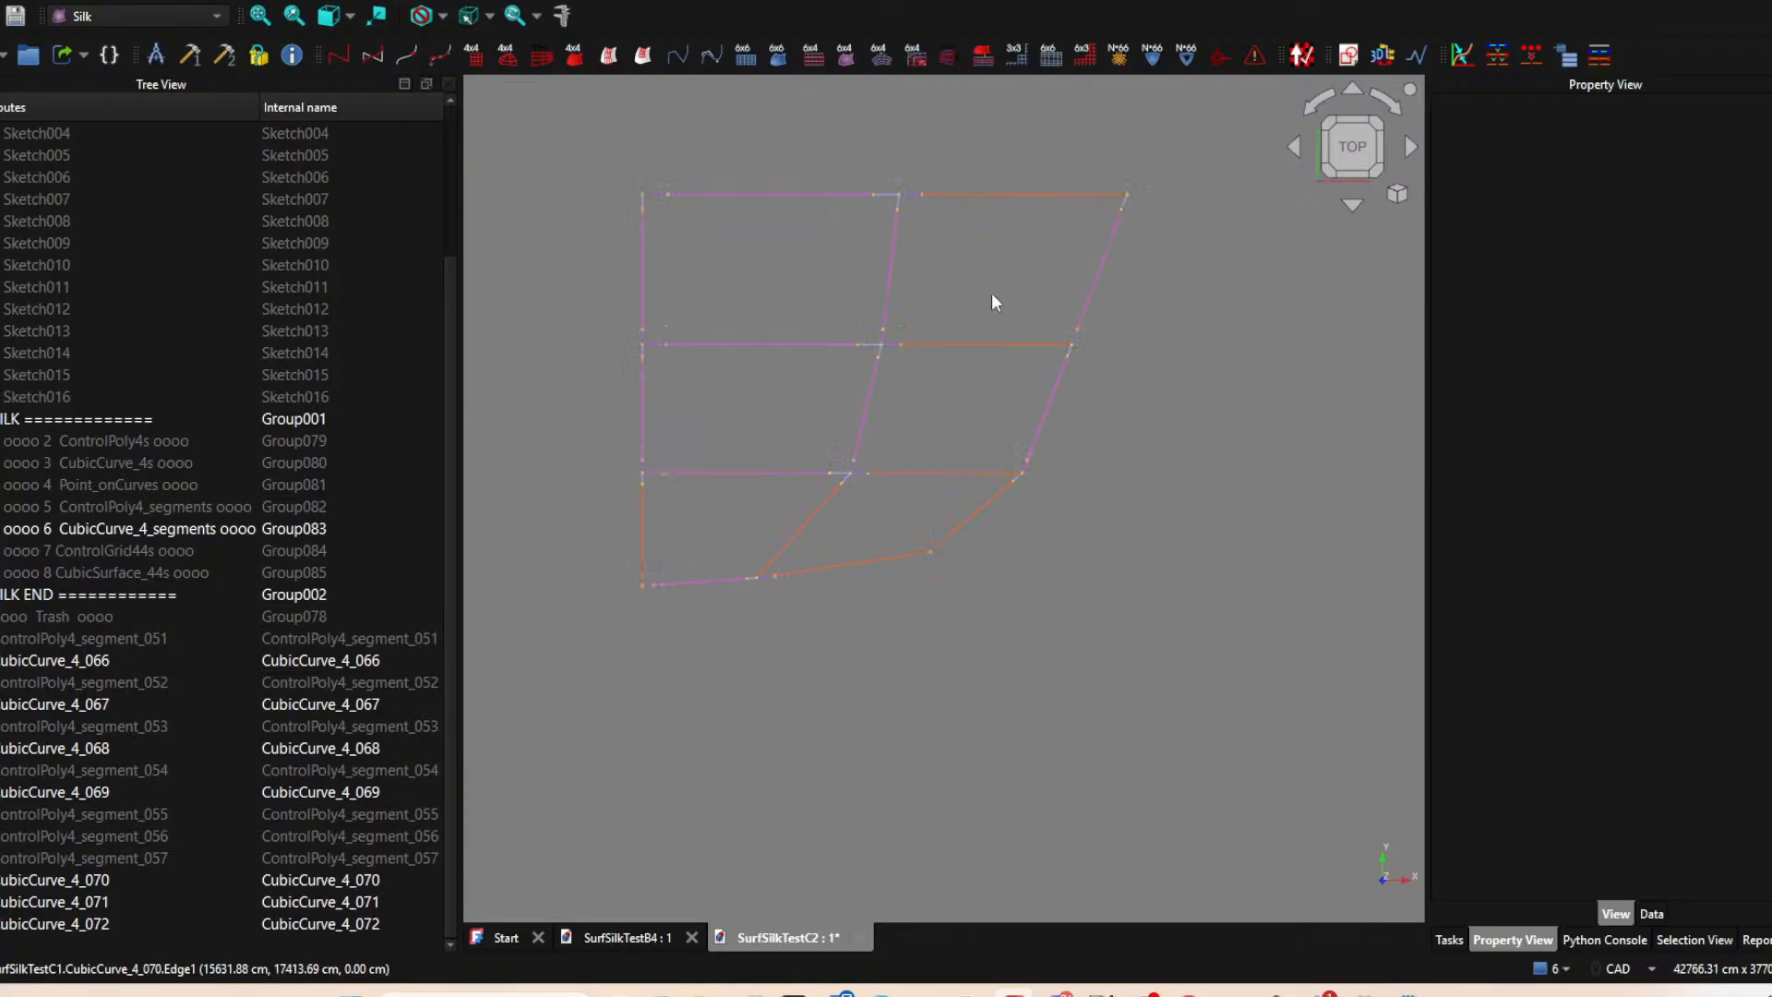
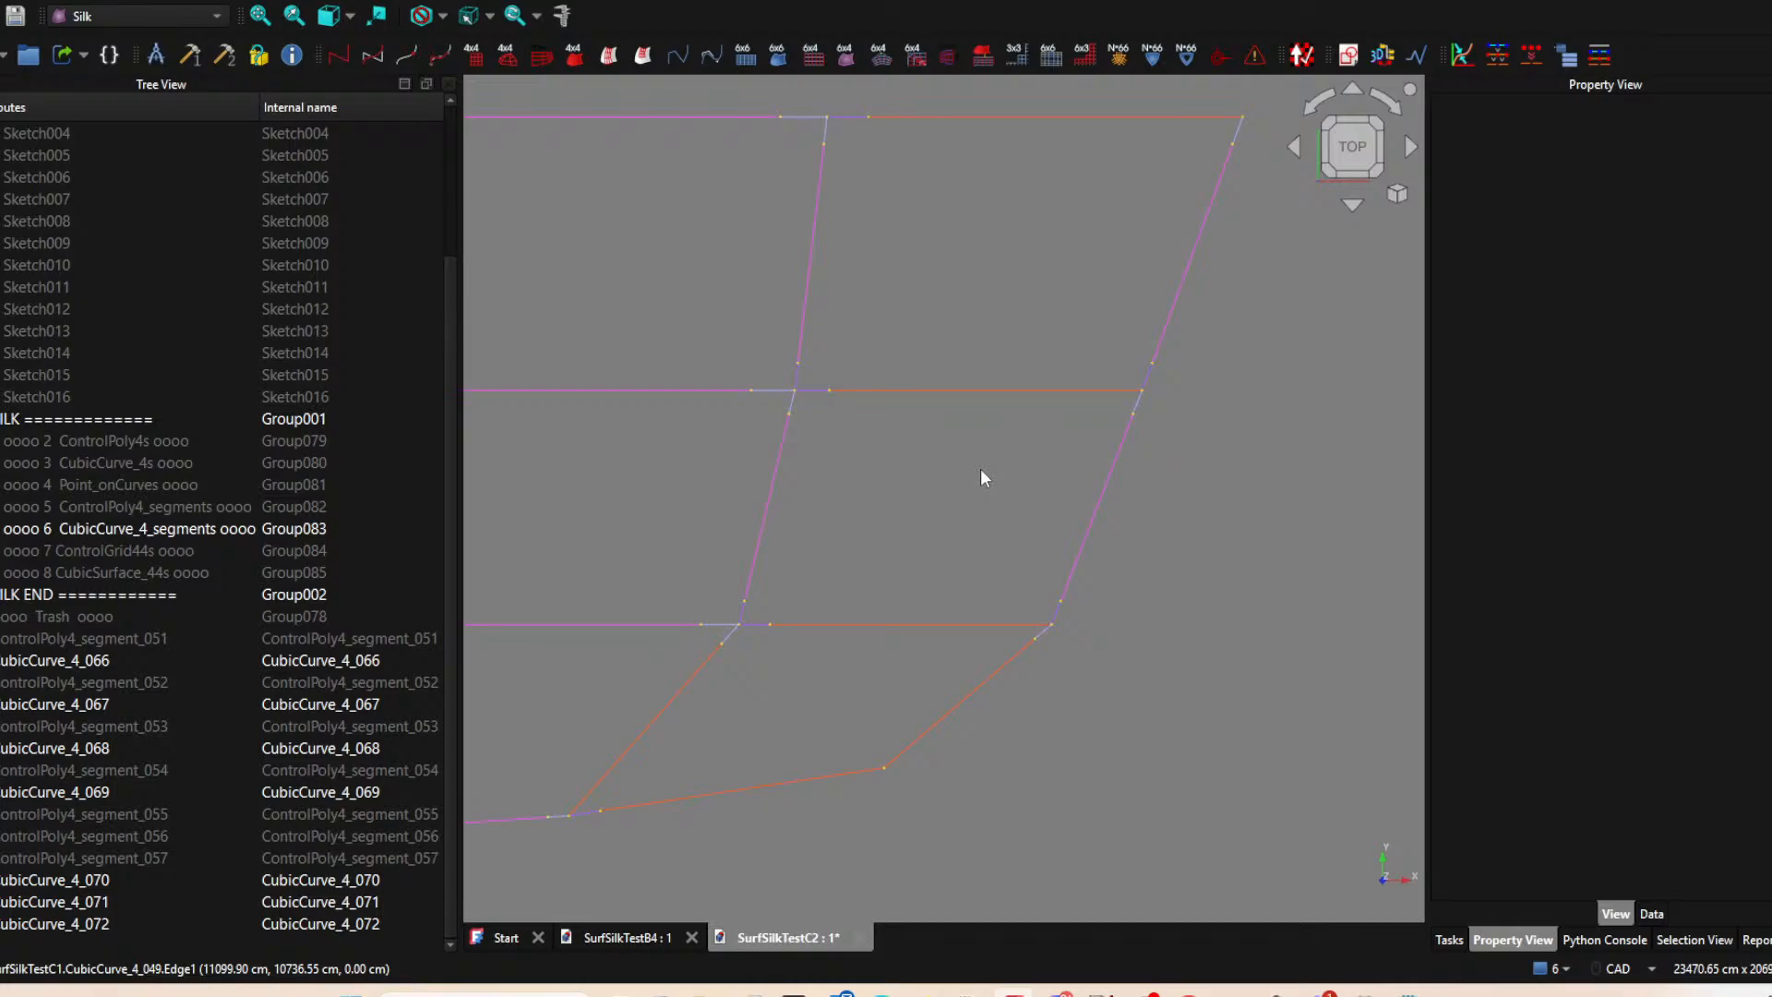
Examine the cubic curve segment network in top view, paying attention to the patches along its lower edge.
{"action": "scroll", "coordinate": [980, 477], "scroll_direction": "down", "scroll_amount": 2}
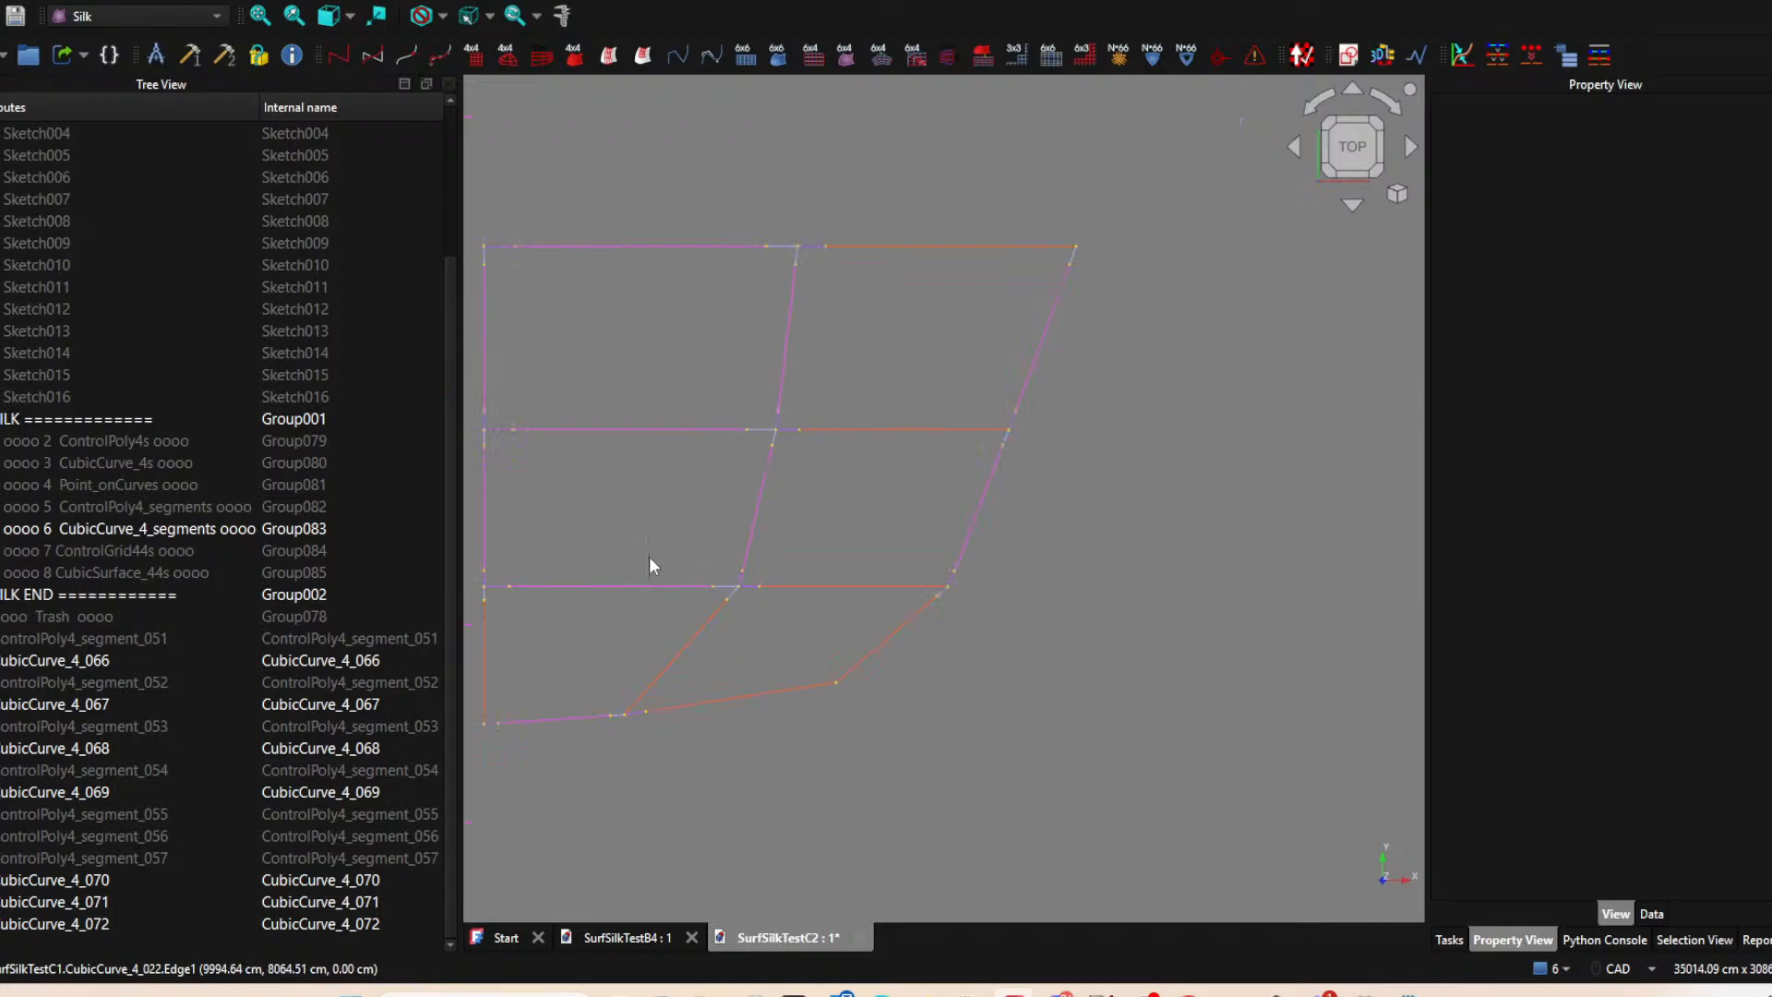
{"action": "middle_click_drag", "start_coordinate": [700, 611], "coordinate": [900, 596]}
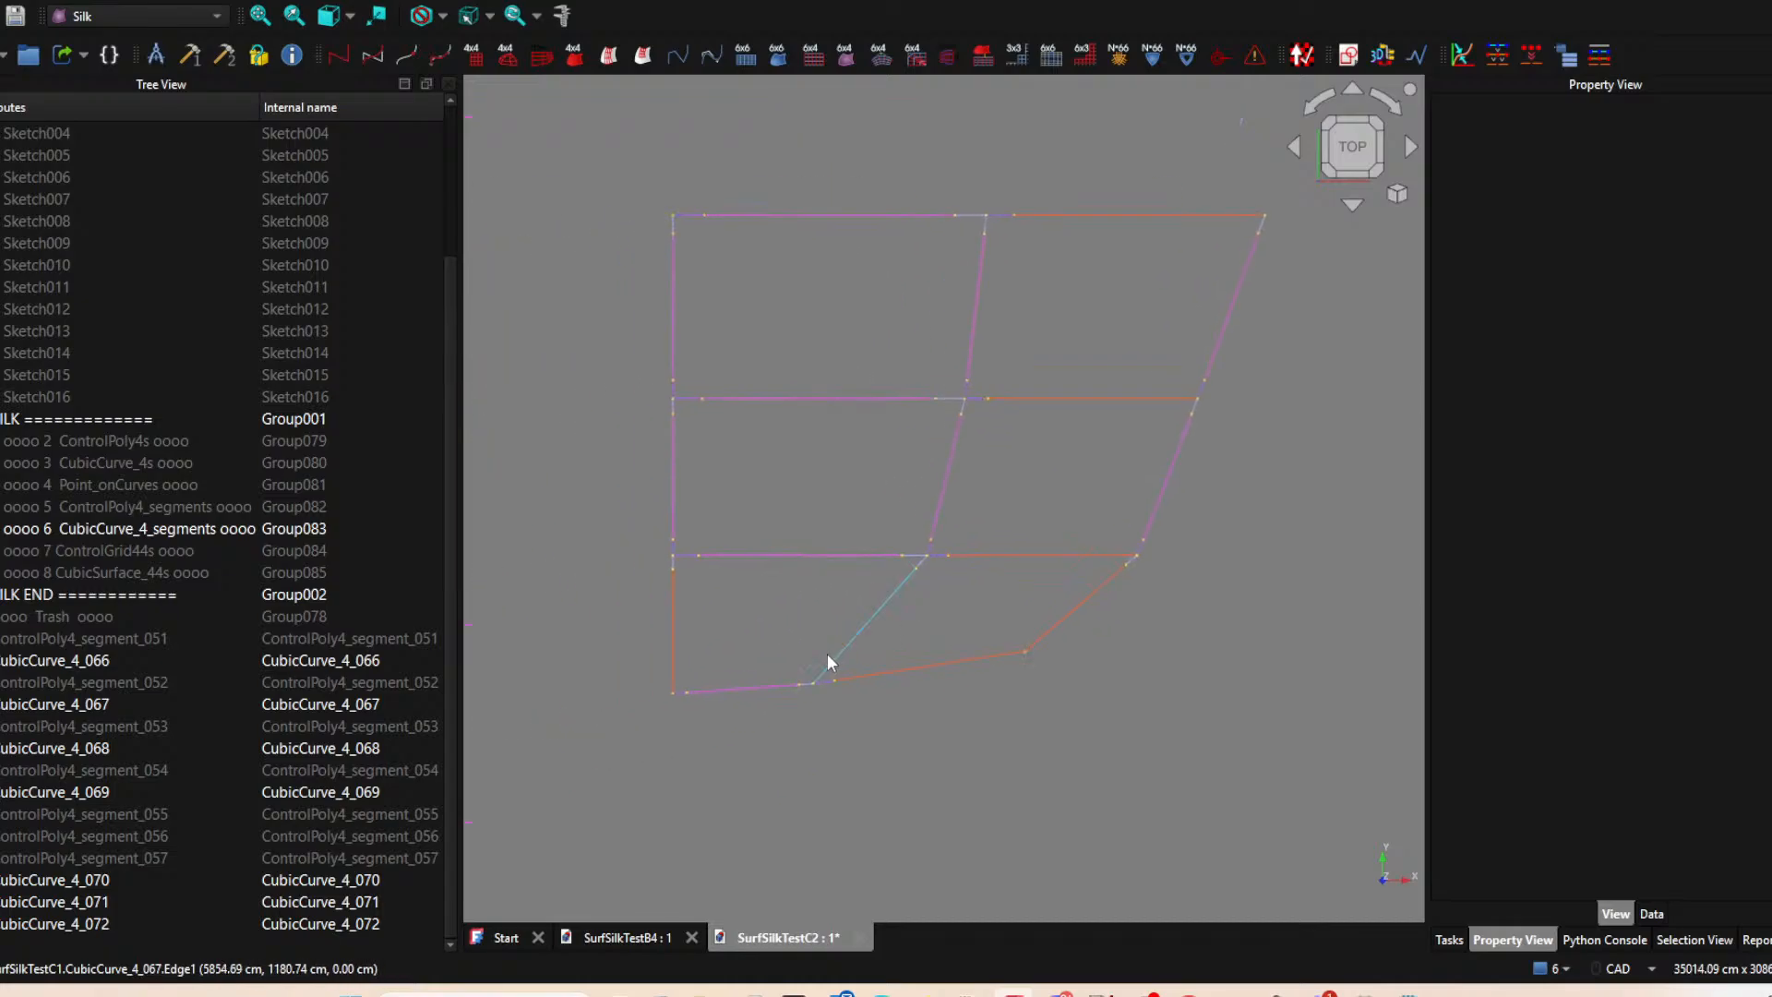
{"action": "scroll", "coordinate": [1044, 590], "scroll_direction": "down", "scroll_amount": 2}
{"action": "middle_click_drag", "start_coordinate": [1043, 589], "coordinate": [969, 650]}
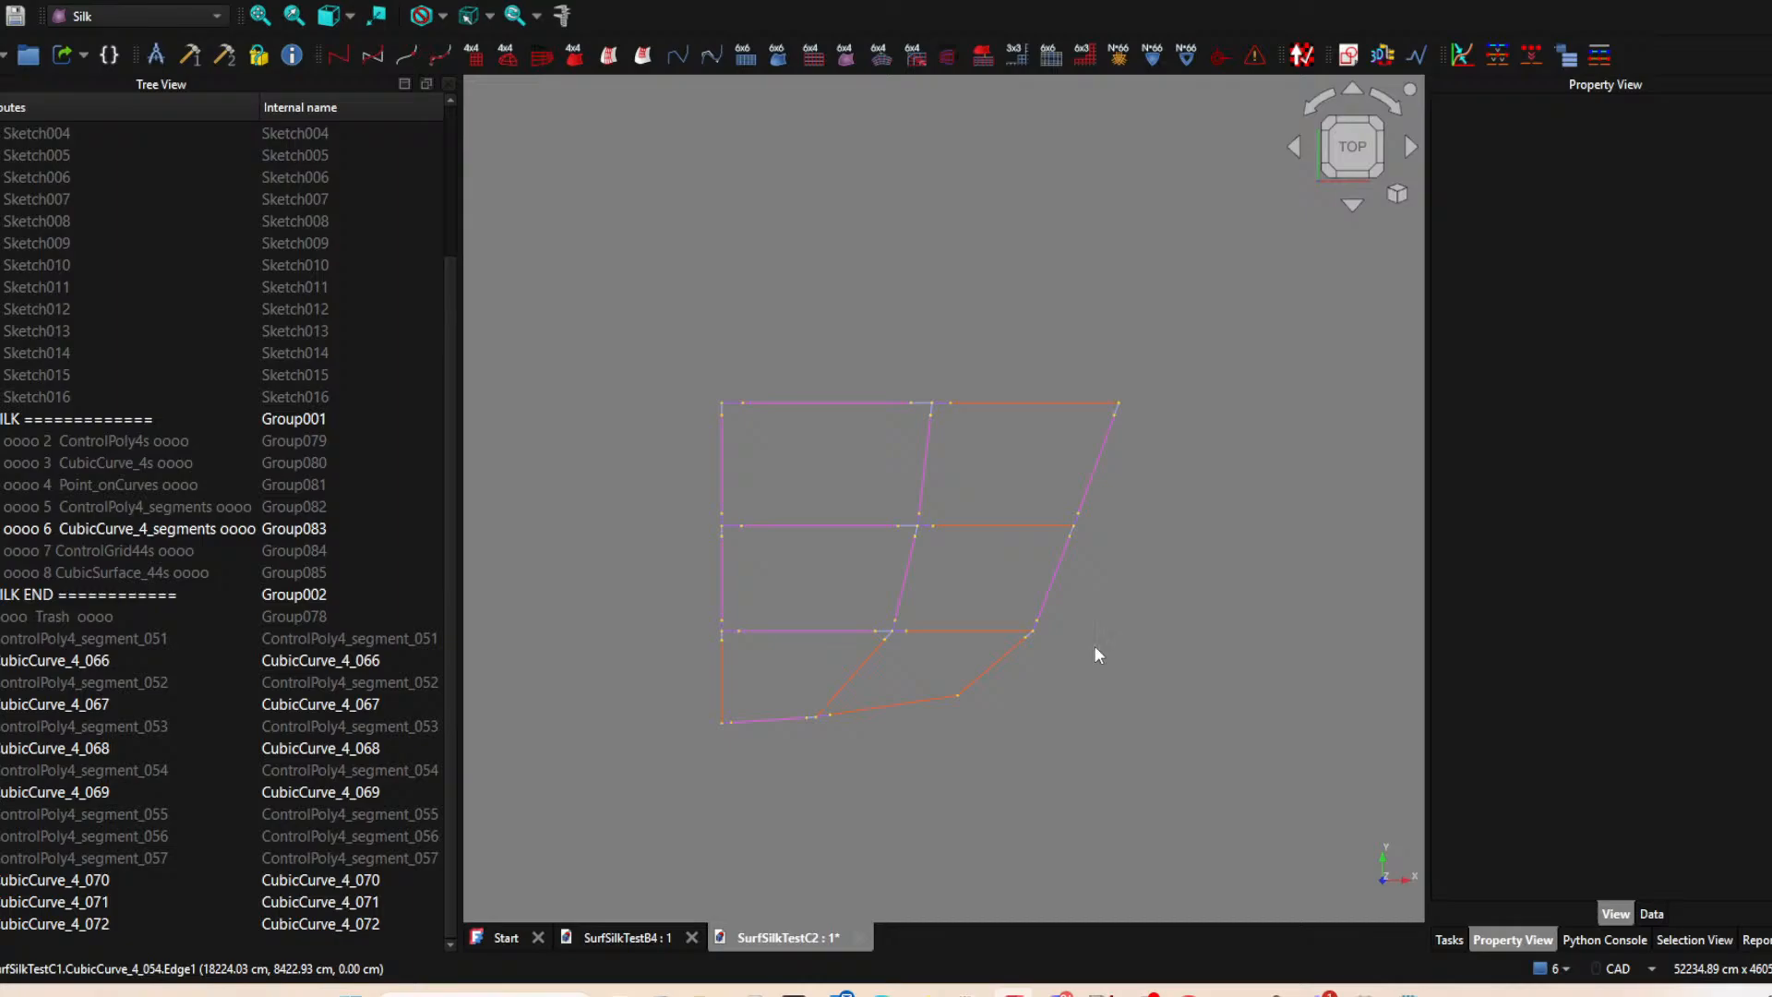
{"action": "middle_click_drag", "start_coordinate": [1050, 743], "coordinate": [1038, 684]}
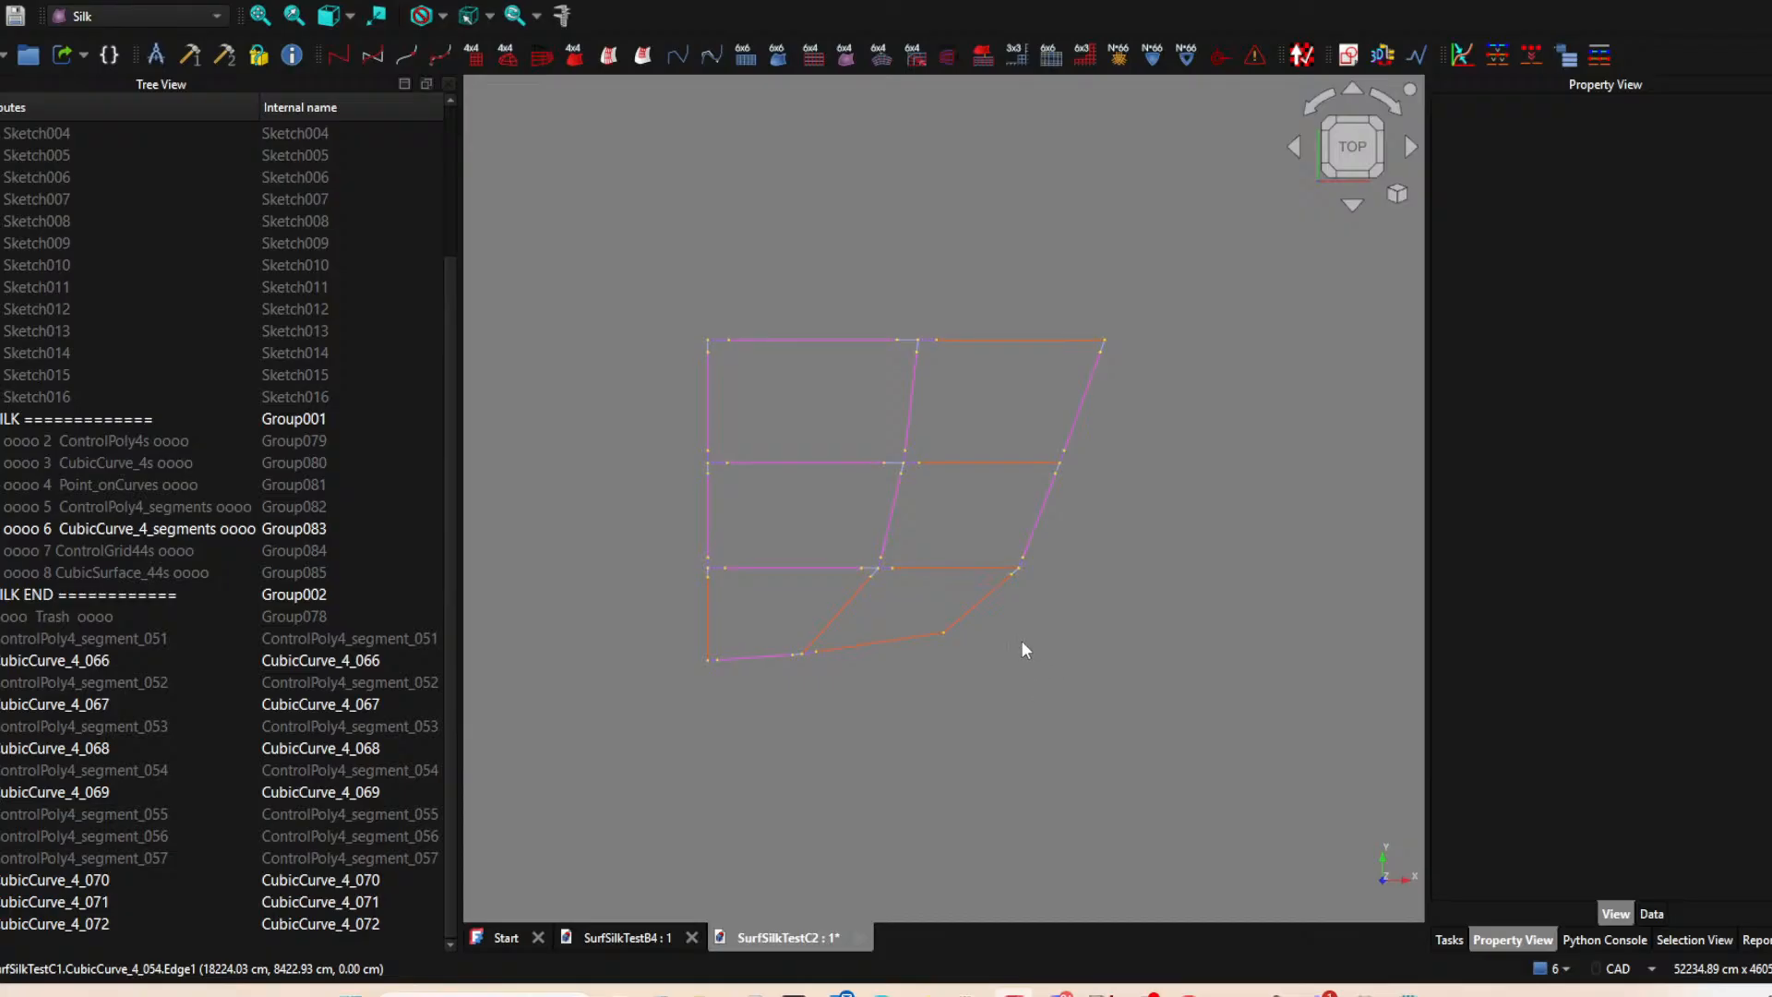
{"action": "middle_click_drag", "start_coordinate": [918, 676], "coordinate": [1043, 641]}
{"action": "scroll", "coordinate": [1038, 628], "scroll_direction": "down", "scroll_amount": 3}
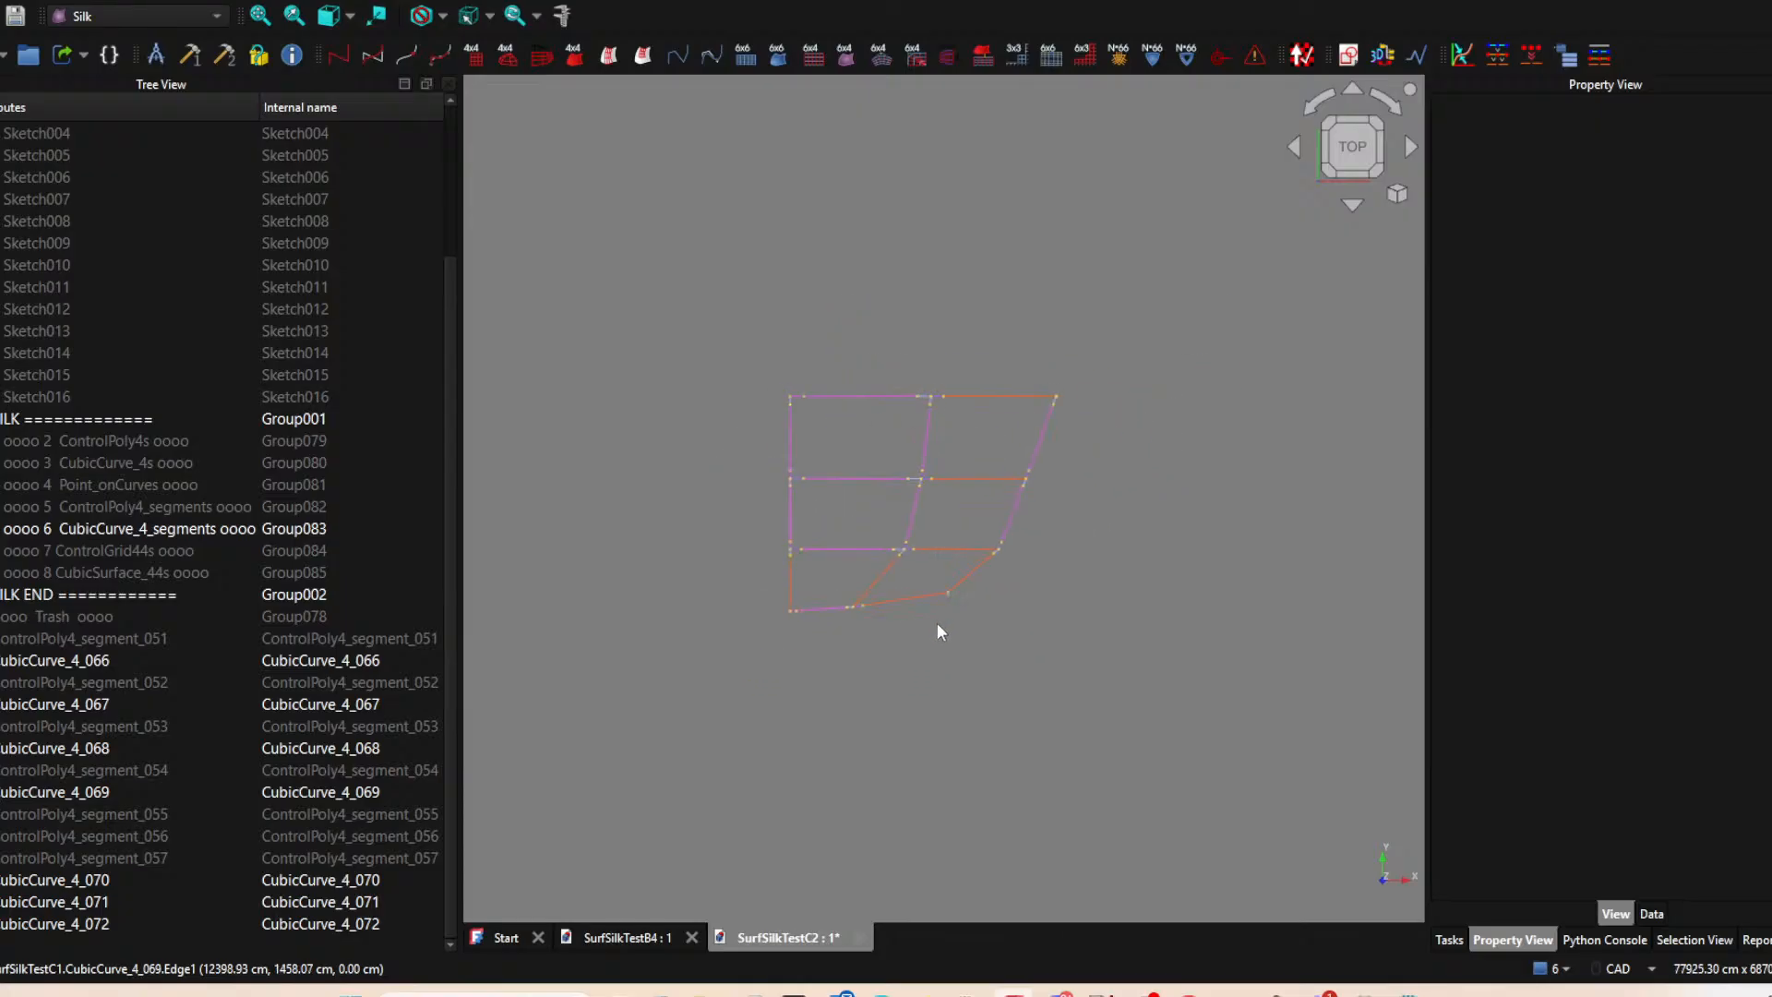
{"action": "scroll", "coordinate": [904, 631], "scroll_direction": "up", "scroll_amount": 3}
{"action": "middle_click_drag", "start_coordinate": [861, 625], "coordinate": [839, 660]}
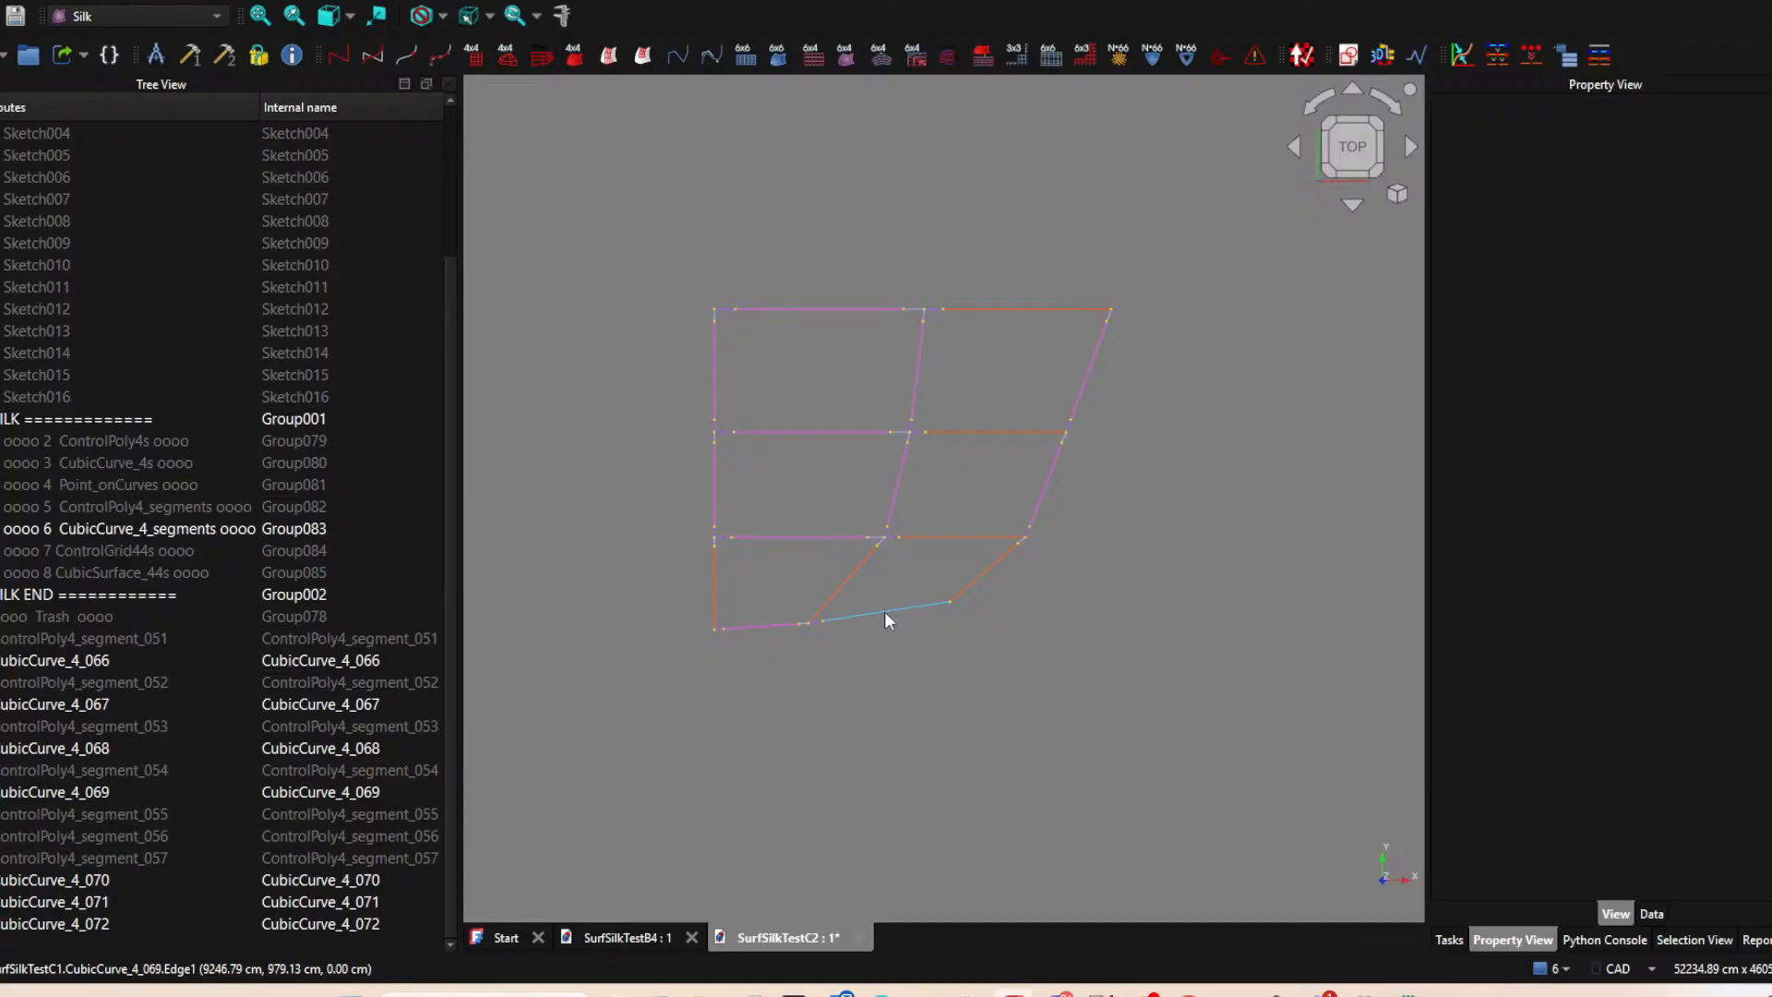
{"action": "scroll", "coordinate": [932, 646], "scroll_direction": "up", "scroll_amount": 5}
{"action": "scroll", "coordinate": [909, 628], "scroll_direction": "down", "scroll_amount": 2}
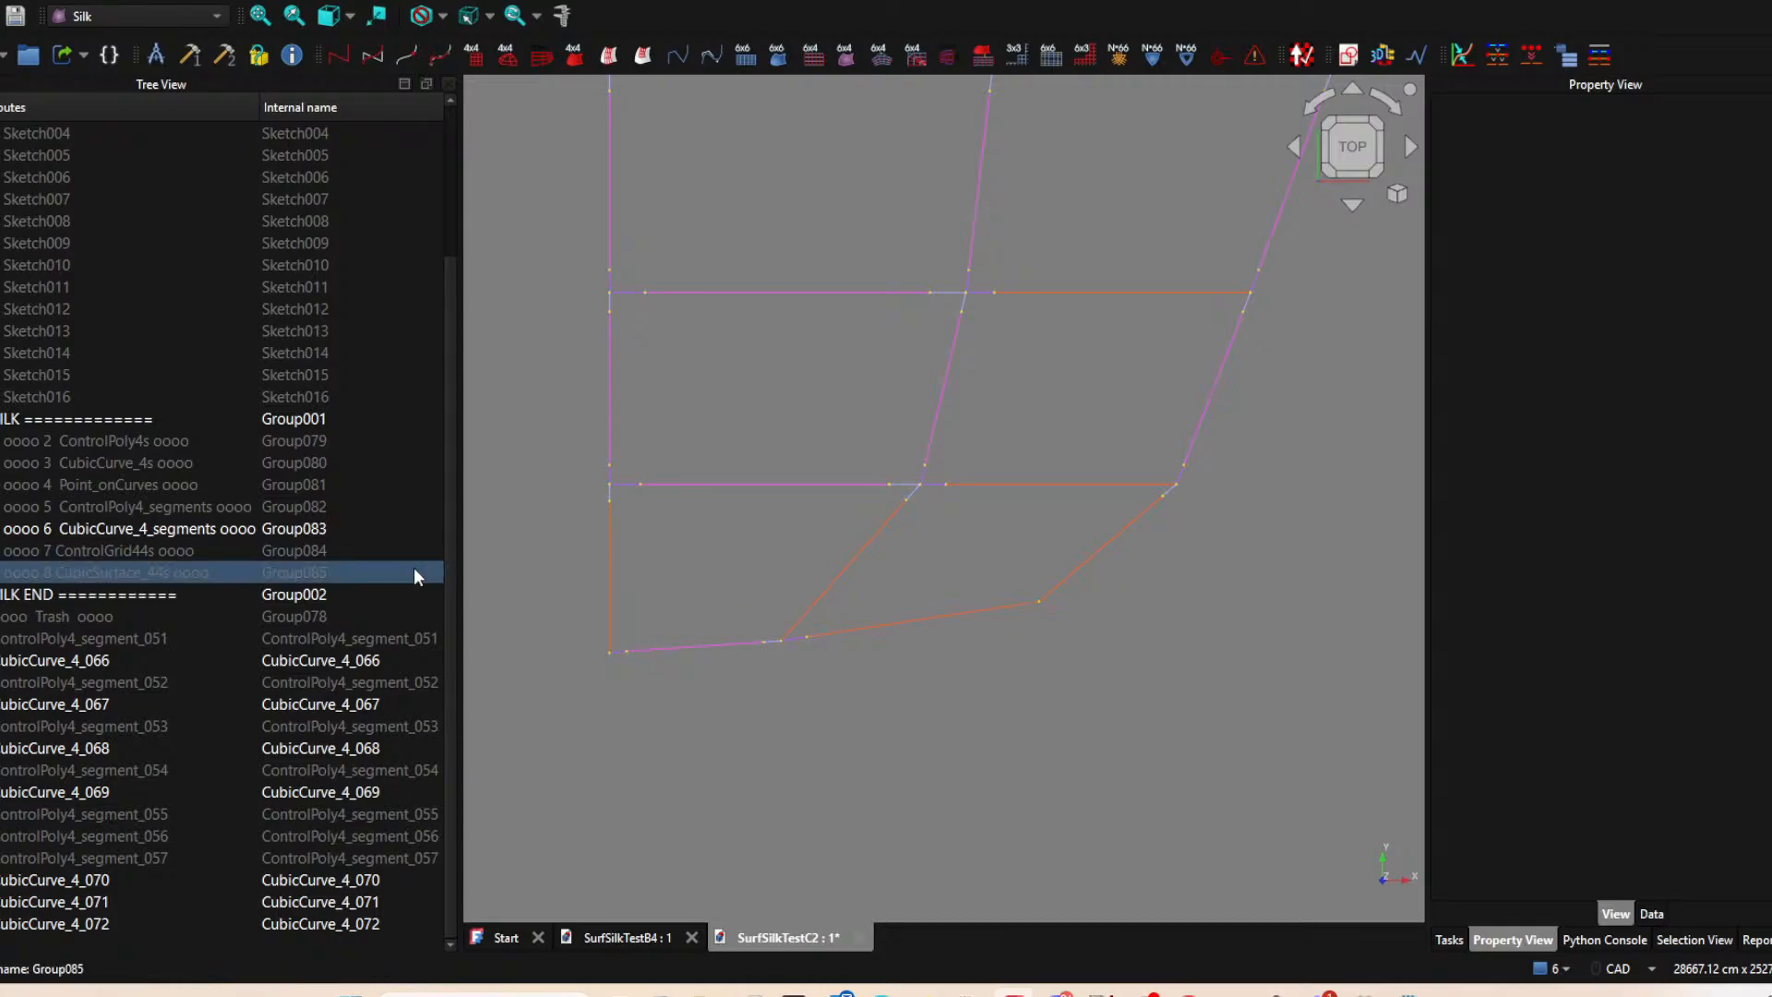
Move ControlPoly4_segment_051 through ControlPoly4_segment_057 into the group "5 ControlPoly4_segments".
{"action": "left_click", "coordinate": [369, 595]}
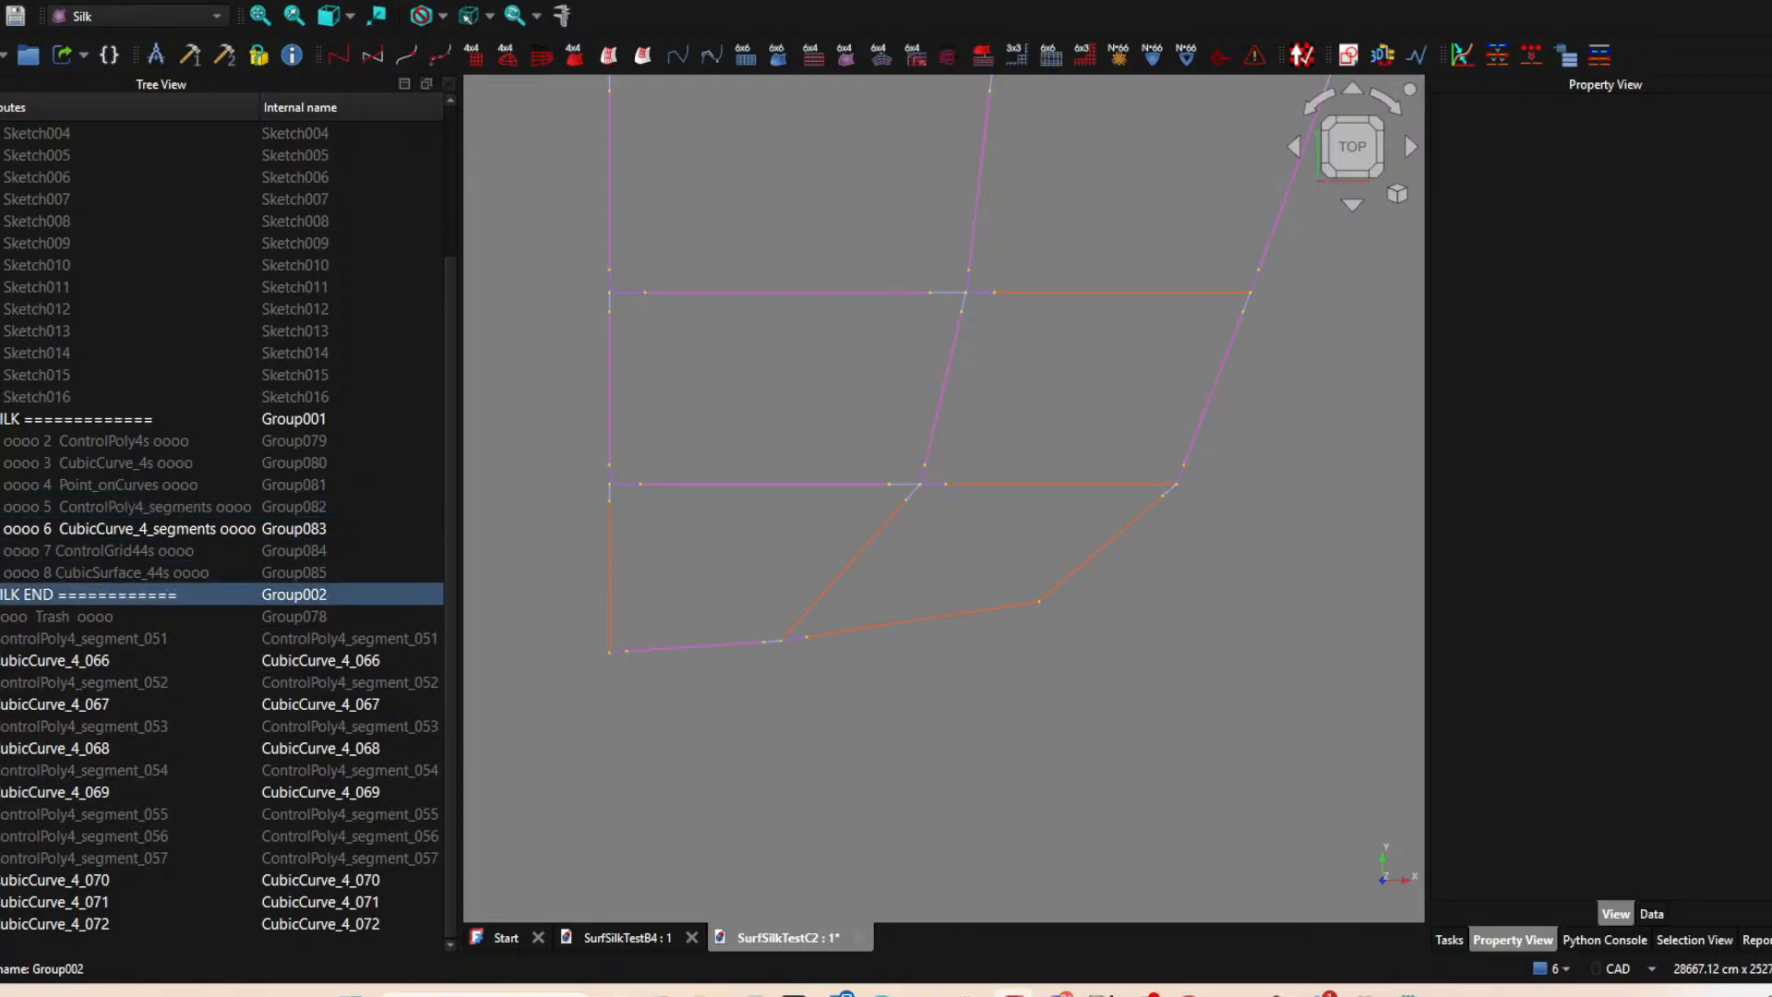
{"action": "left_click", "coordinate": [325, 638]}
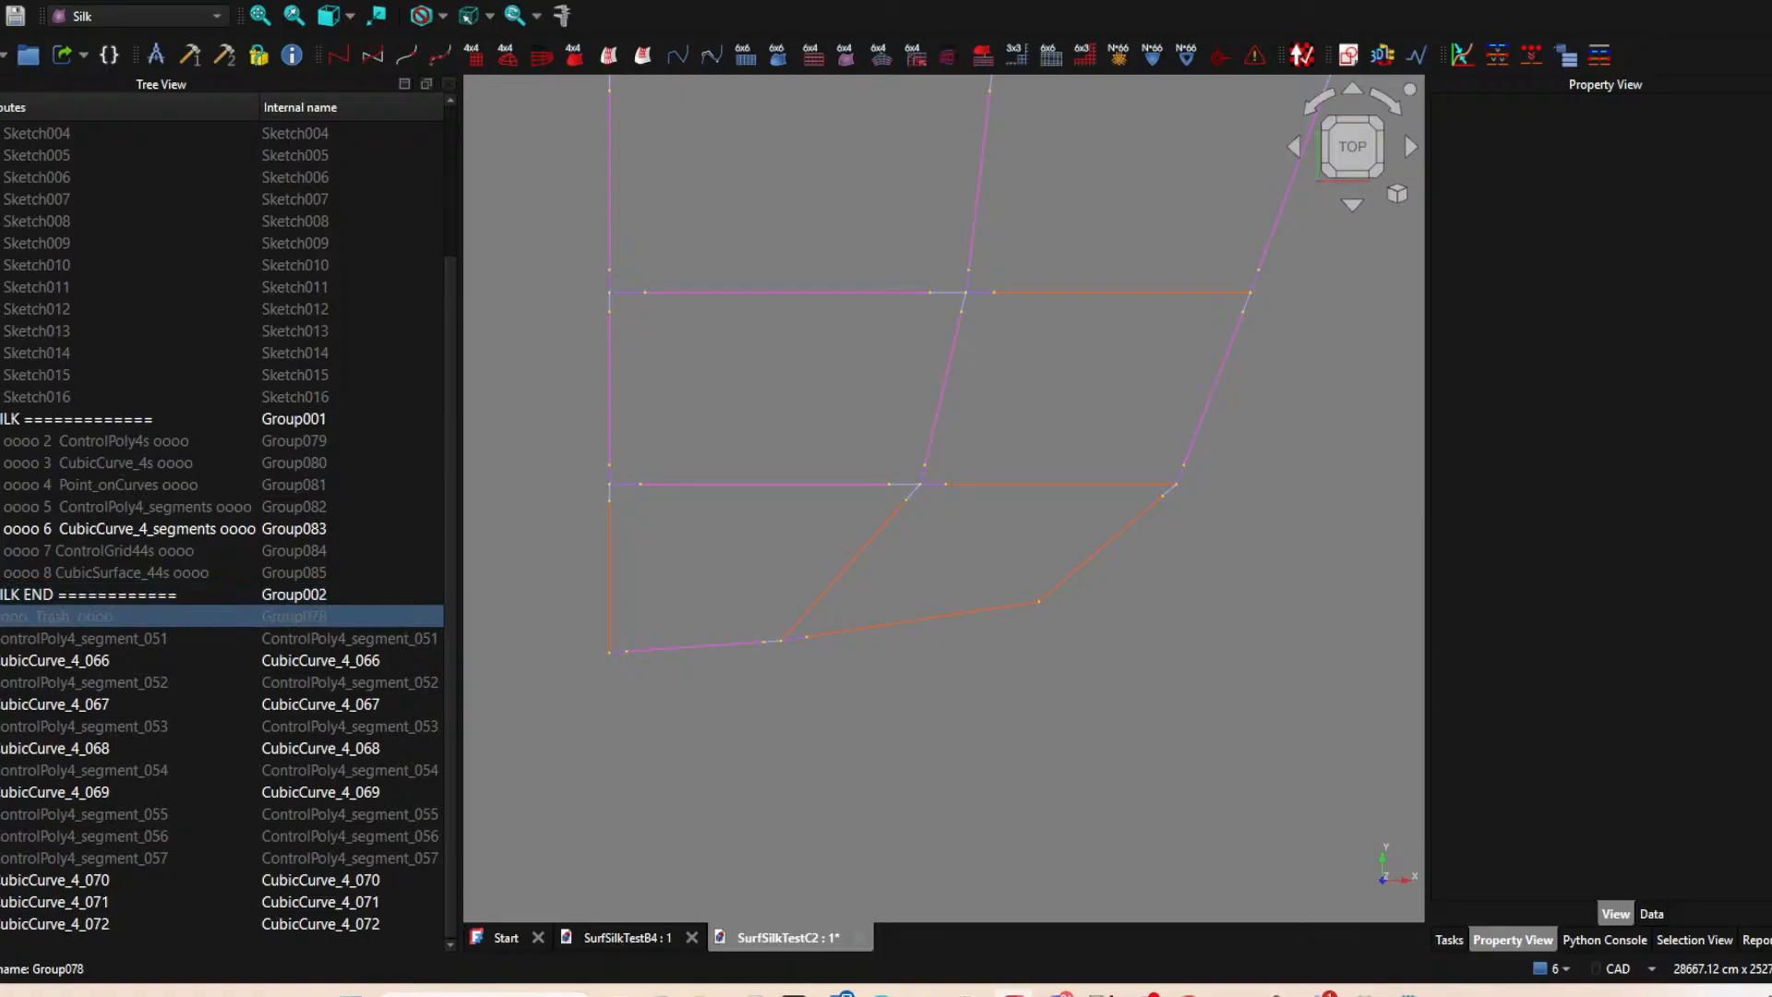
{"action": "left_click", "coordinate": [72, 640]}
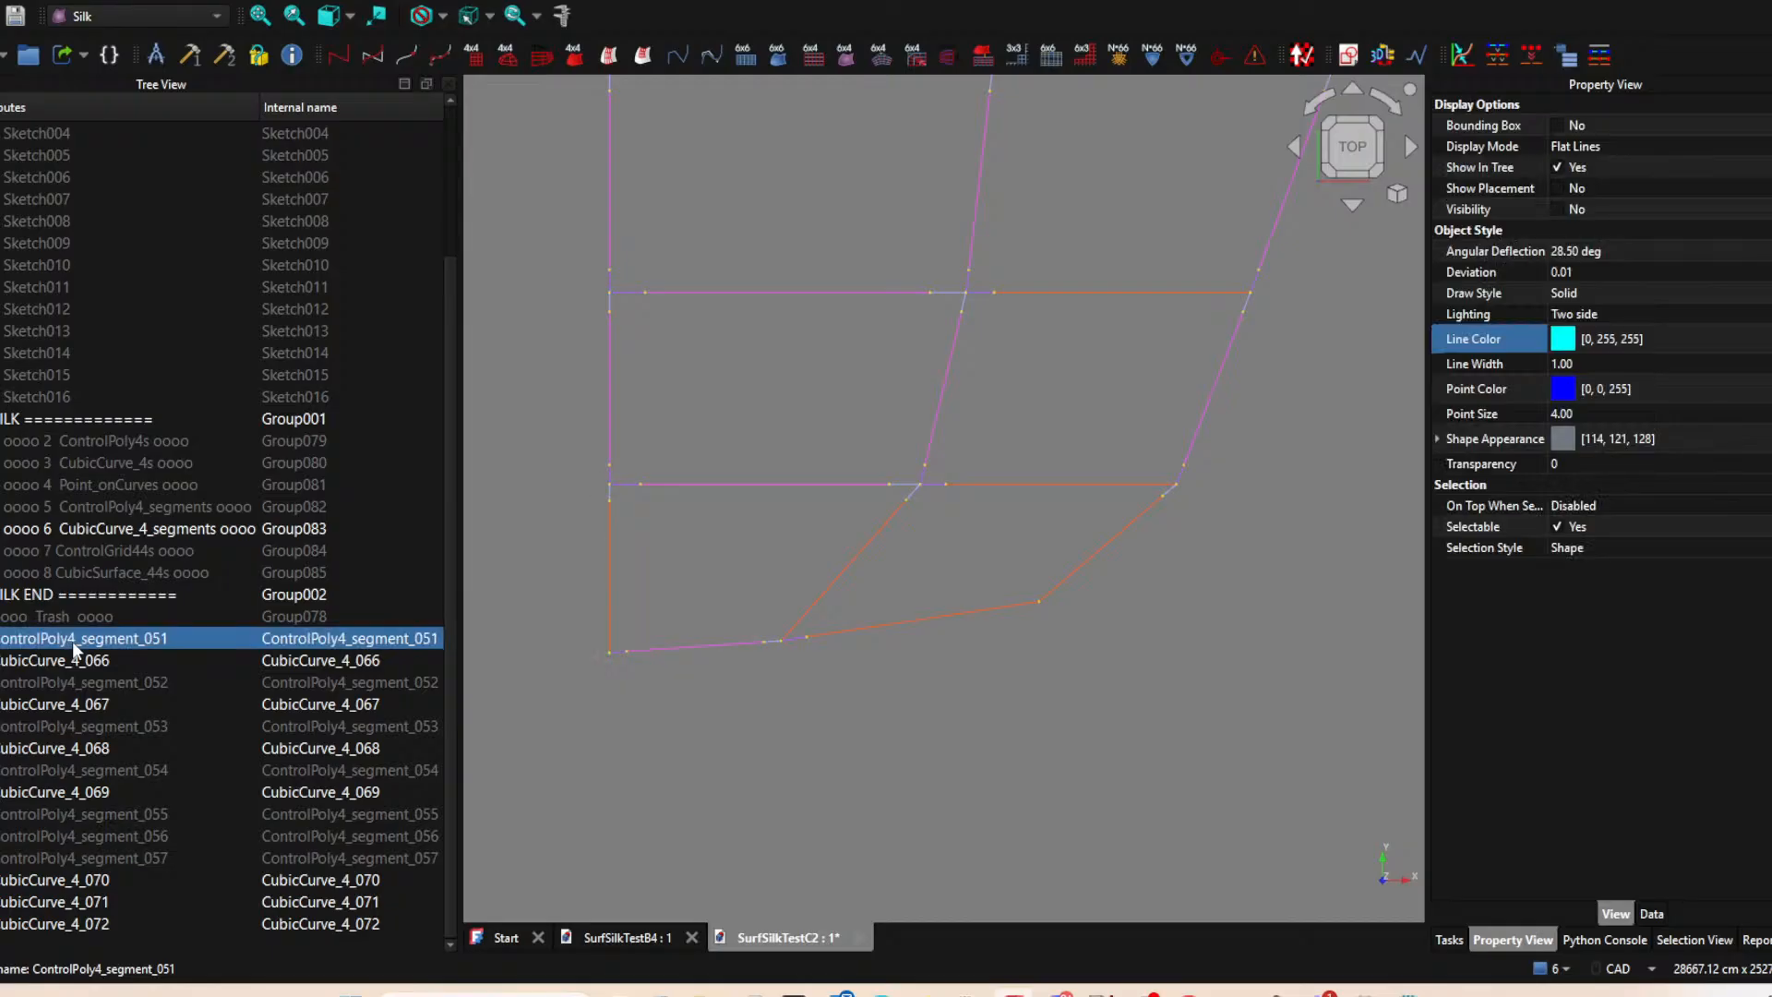
{"action": "left_click", "coordinate": [129, 682], "text": "ctrl"}
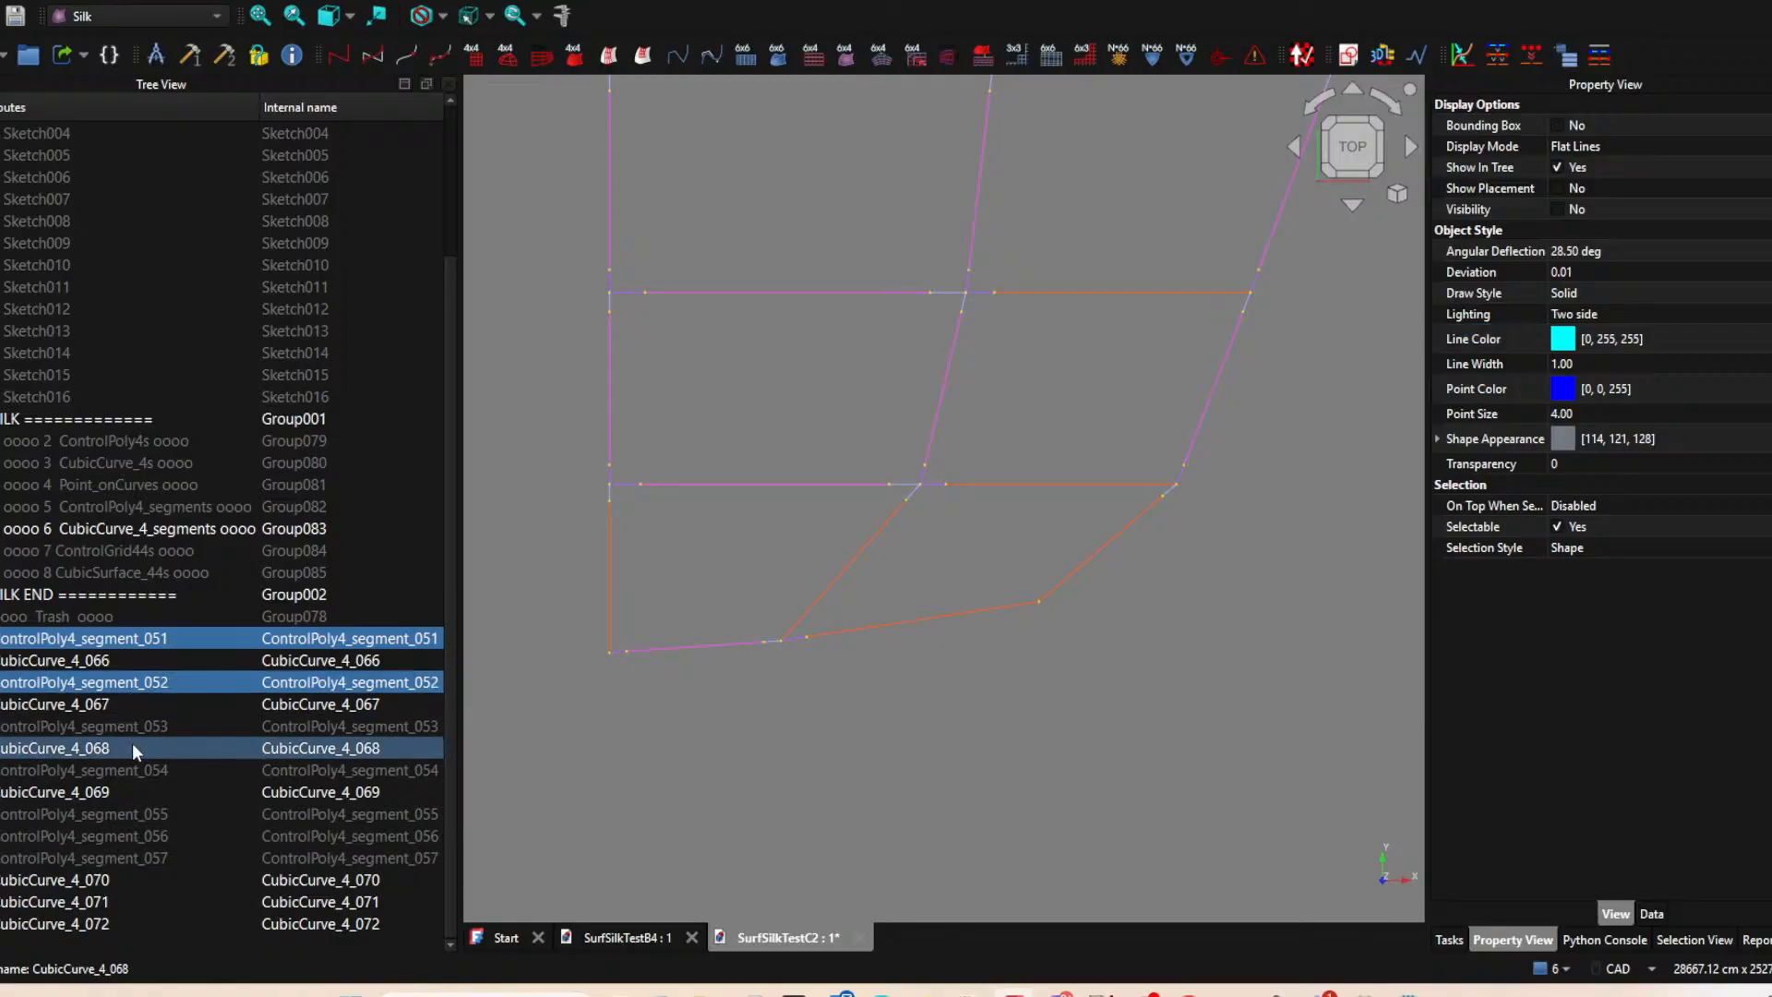
{"action": "left_click", "coordinate": [131, 726], "text": "ctrl"}
{"action": "left_click", "coordinate": [130, 770], "text": "ctrl"}
{"action": "left_click", "coordinate": [142, 816], "text": "ctrl"}
{"action": "left_click", "coordinate": [143, 836], "text": "ctrl"}
{"action": "left_click", "coordinate": [141, 857], "text": "ctrl"}
{"action": "left_click_drag", "start_coordinate": [120, 639], "coordinate": [175, 511]}
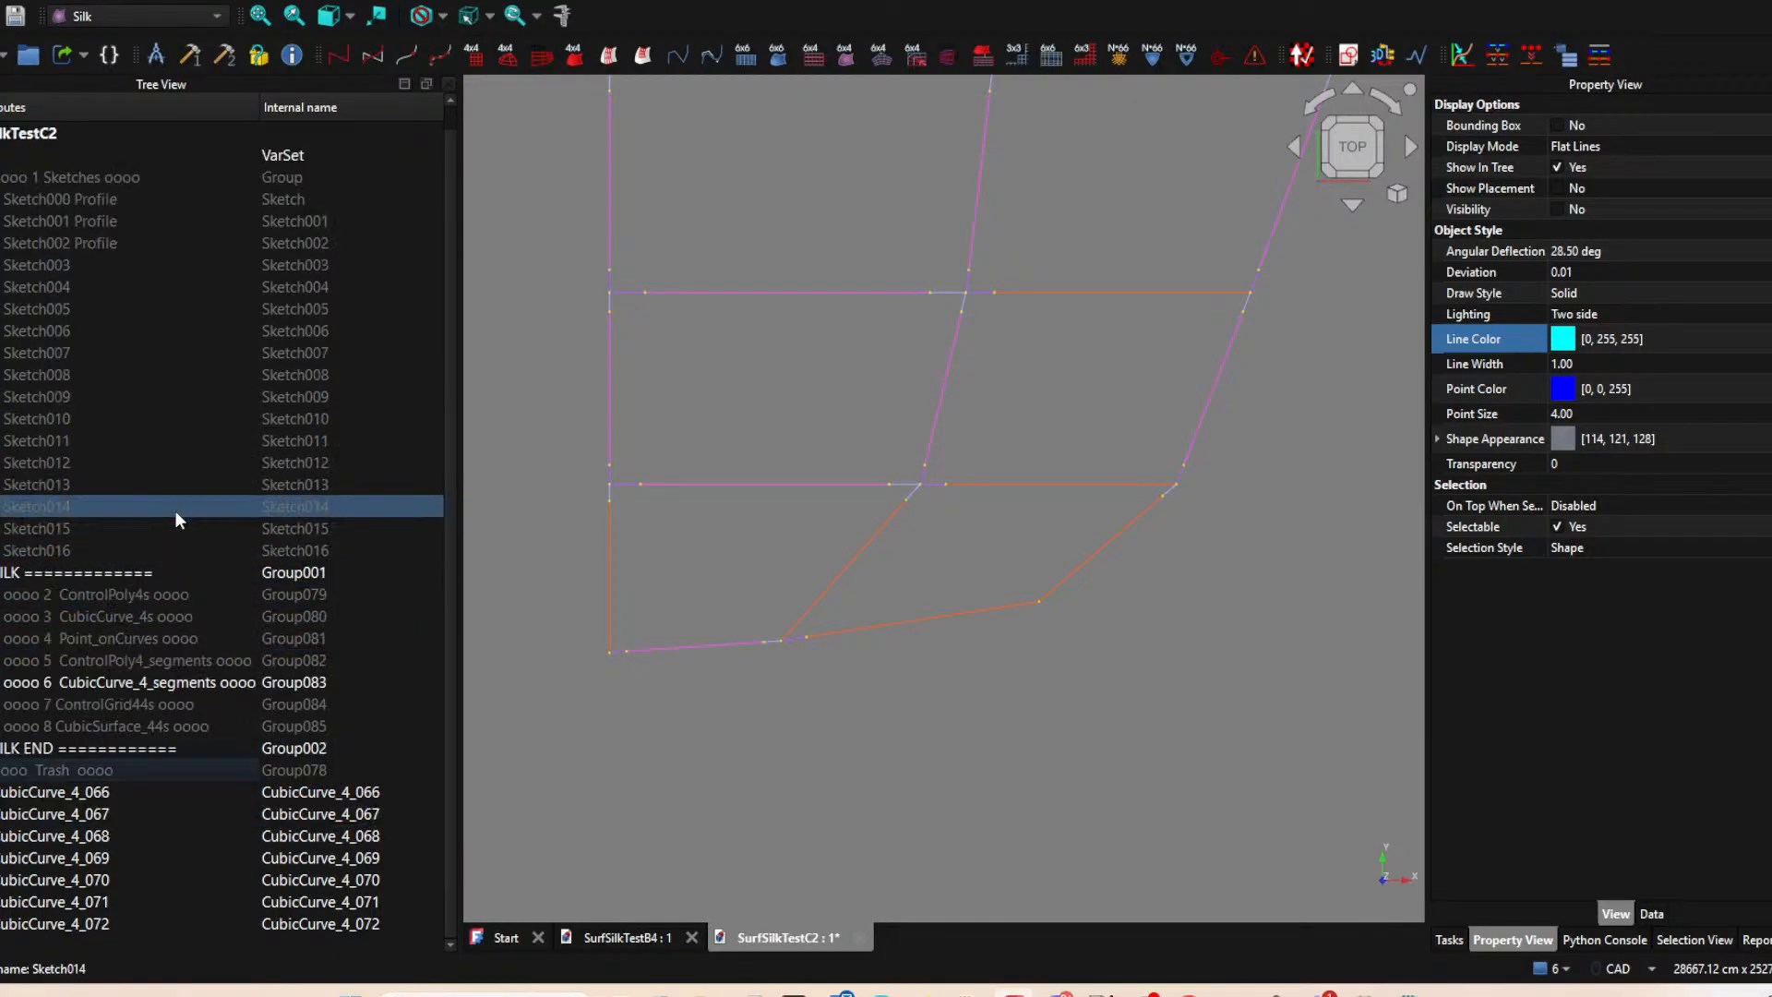
Move CubicCurve_4_066 through CubicCurve_4_072 into the group "6 CubicCurve_4_segments".
{"action": "left_click", "coordinate": [62, 816]}
{"action": "left_click", "coordinate": [59, 796]}
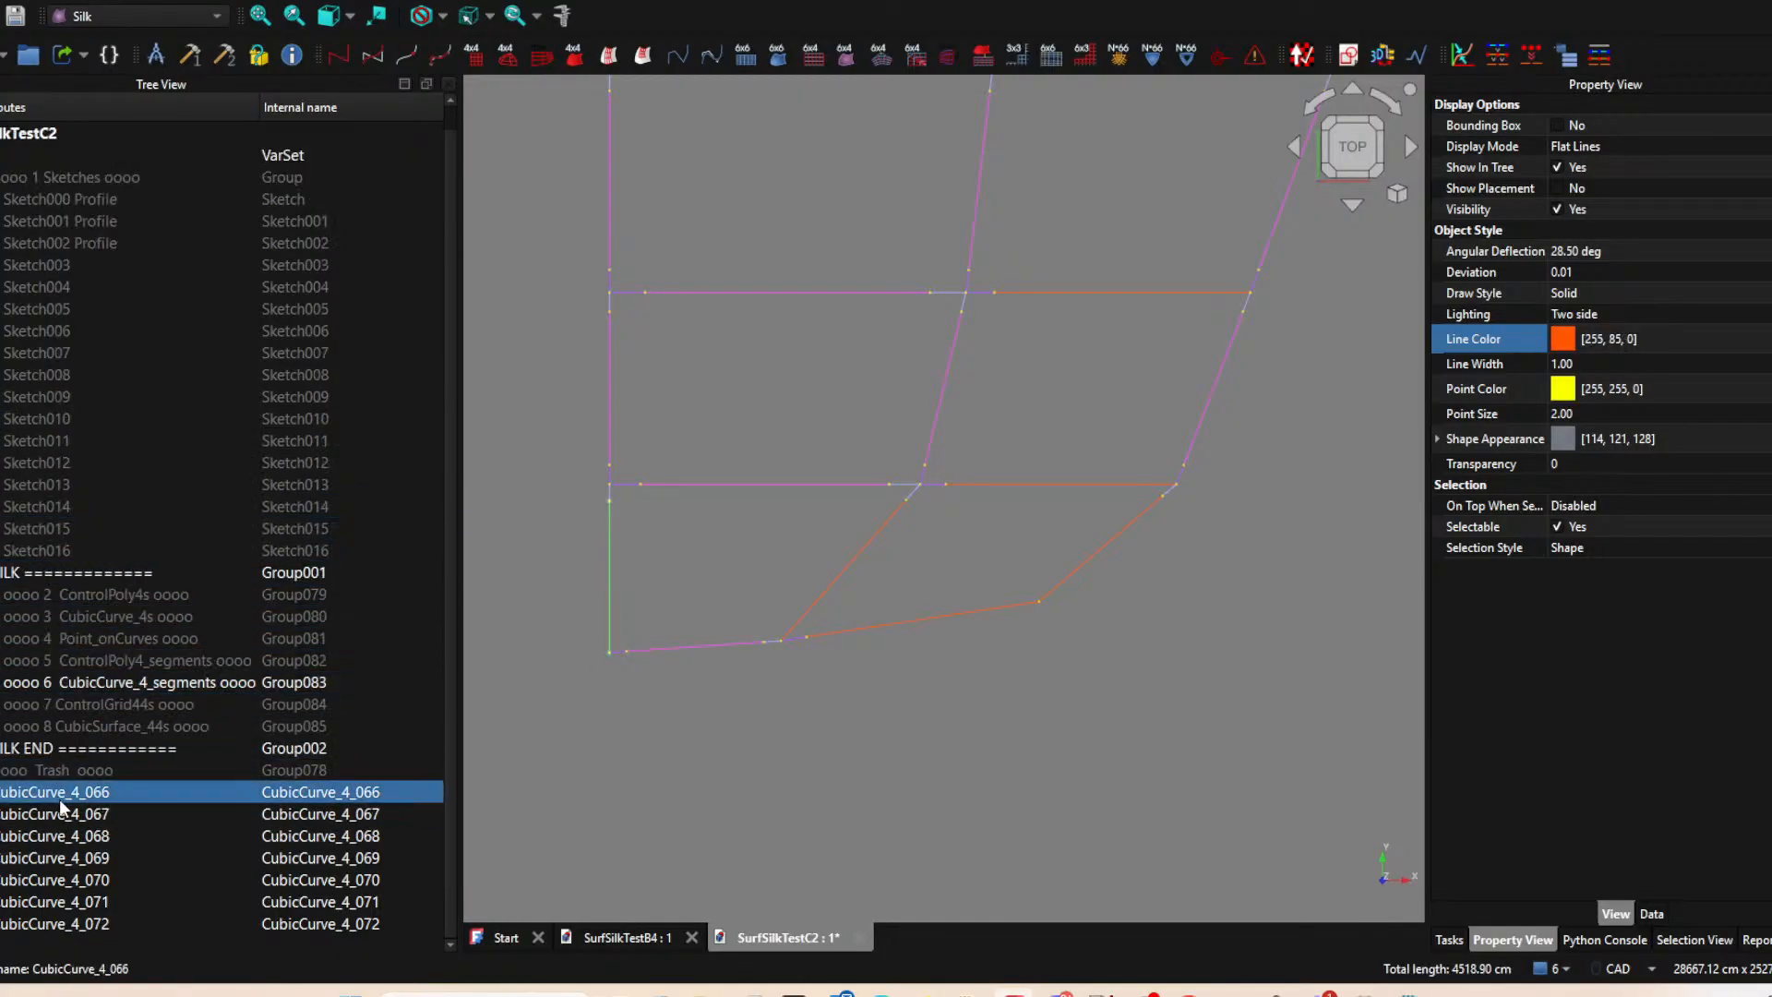
{"action": "left_click", "coordinate": [72, 921], "text": "shift"}
{"action": "left_click_drag", "start_coordinate": [89, 816], "coordinate": [168, 686]}
Inspect how the curve segments divide each patch of the network, including the angled patches and junctions along the lower edge.
{"action": "scroll", "coordinate": [1015, 614], "scroll_direction": "down", "scroll_amount": 3}
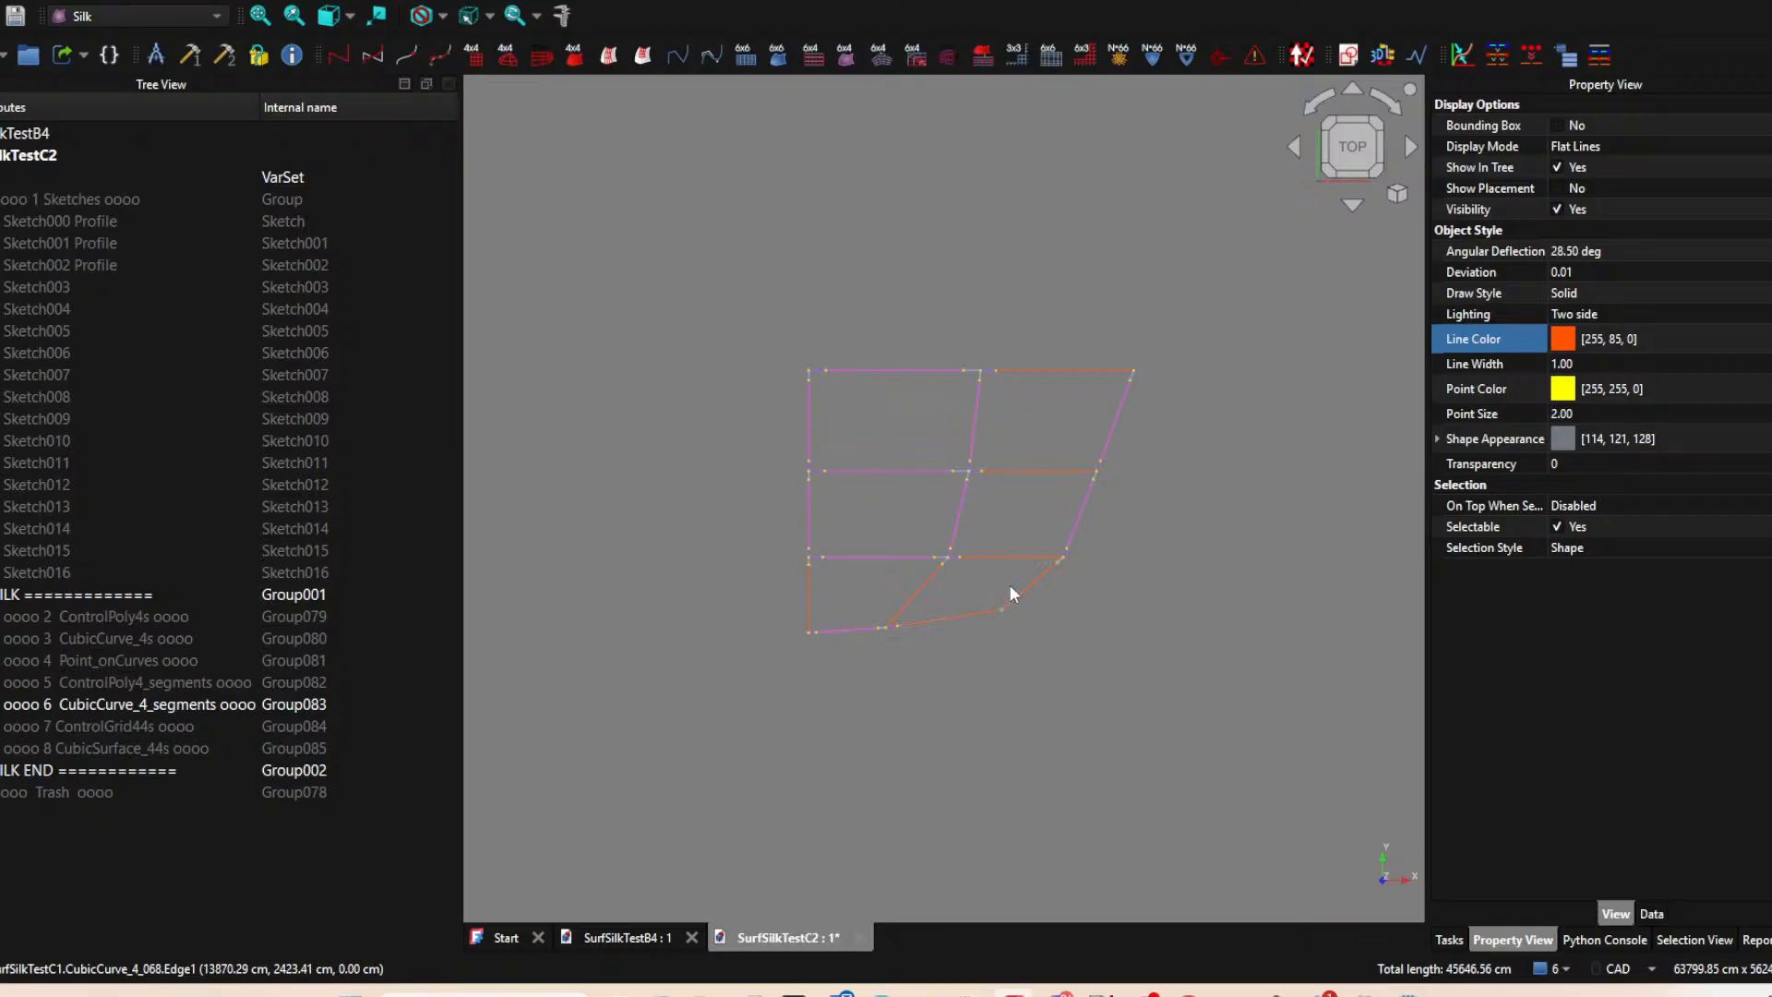
{"action": "scroll", "coordinate": [1006, 577], "scroll_direction": "up", "scroll_amount": 3}
{"action": "middle_click_drag", "start_coordinate": [893, 507], "coordinate": [864, 516]}
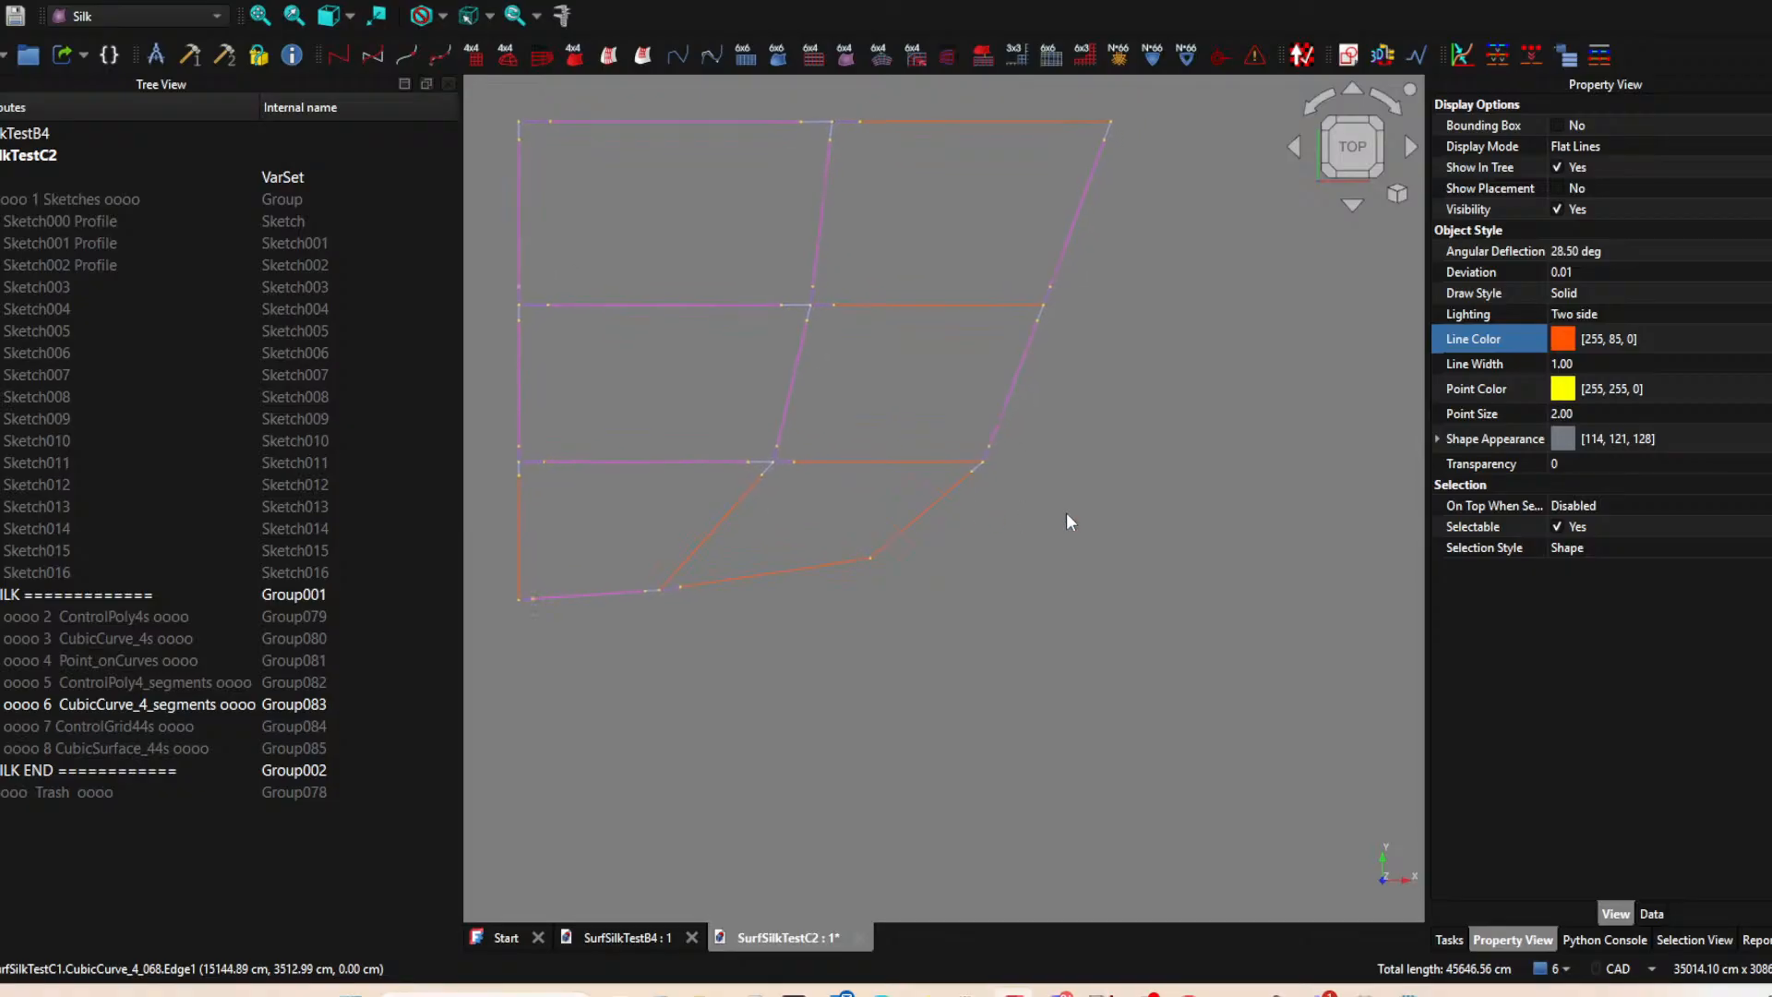
{"action": "mouse_move", "coordinate": [1077, 525]}
{"action": "middle_mouse_down"}
{"action": "mouse_move", "coordinate": [1106, 594]}
{"action": "mouse_move", "coordinate": [1038, 535]}
{"action": "mouse_move", "coordinate": [1080, 537]}
{"action": "middle_mouse_up"}
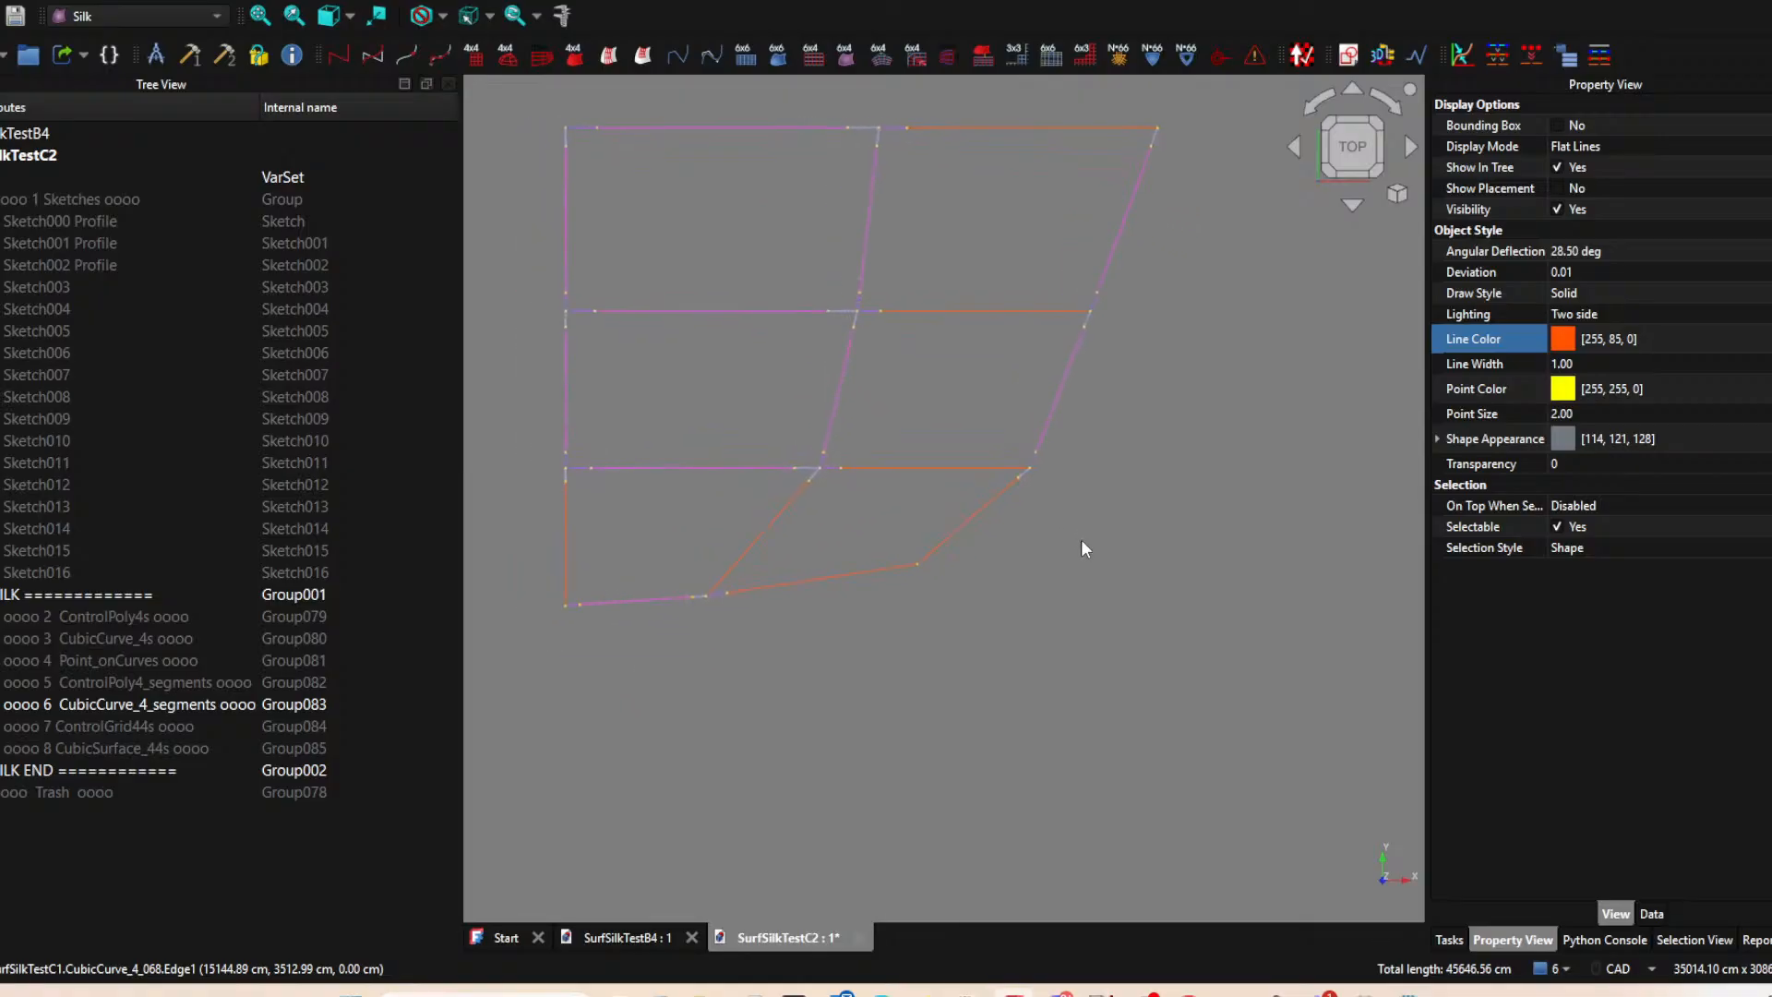
{"action": "middle_click_drag", "start_coordinate": [858, 603], "coordinate": [955, 619]}
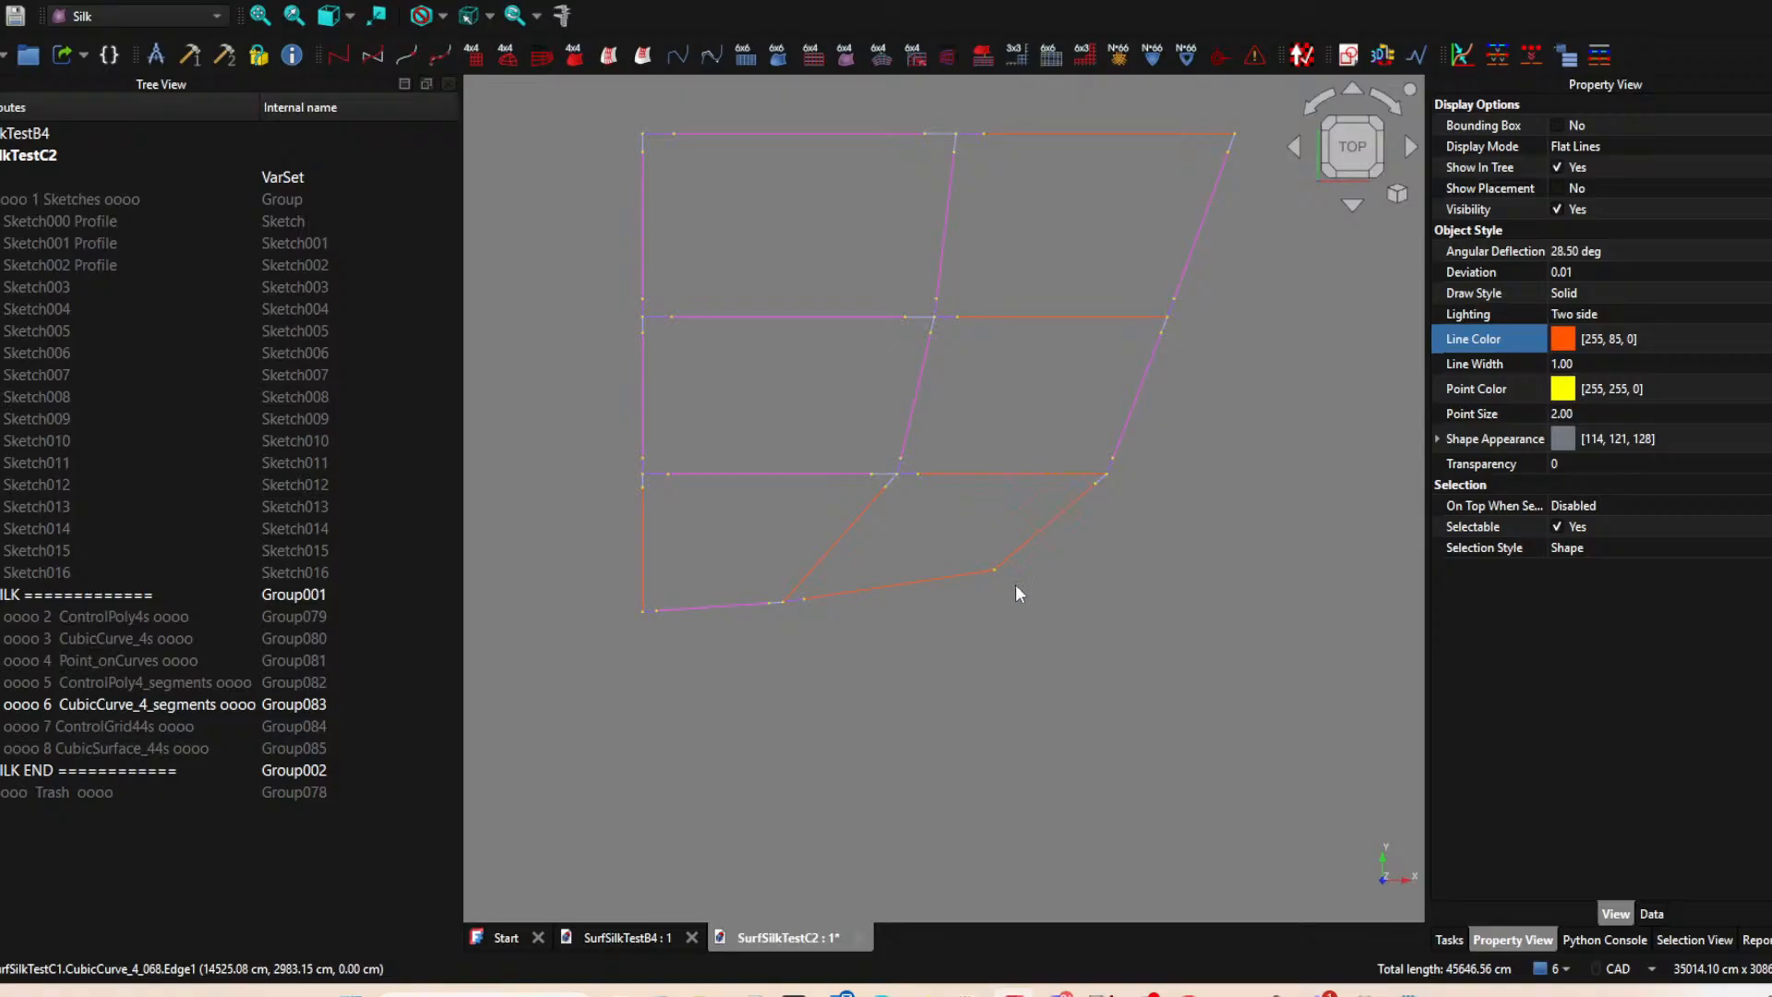
{"action": "mouse_move", "coordinate": [1072, 443]}
{"action": "middle_mouse_down"}
{"action": "mouse_move", "coordinate": [966, 400]}
{"action": "mouse_move", "coordinate": [949, 417]}
{"action": "middle_mouse_up"}
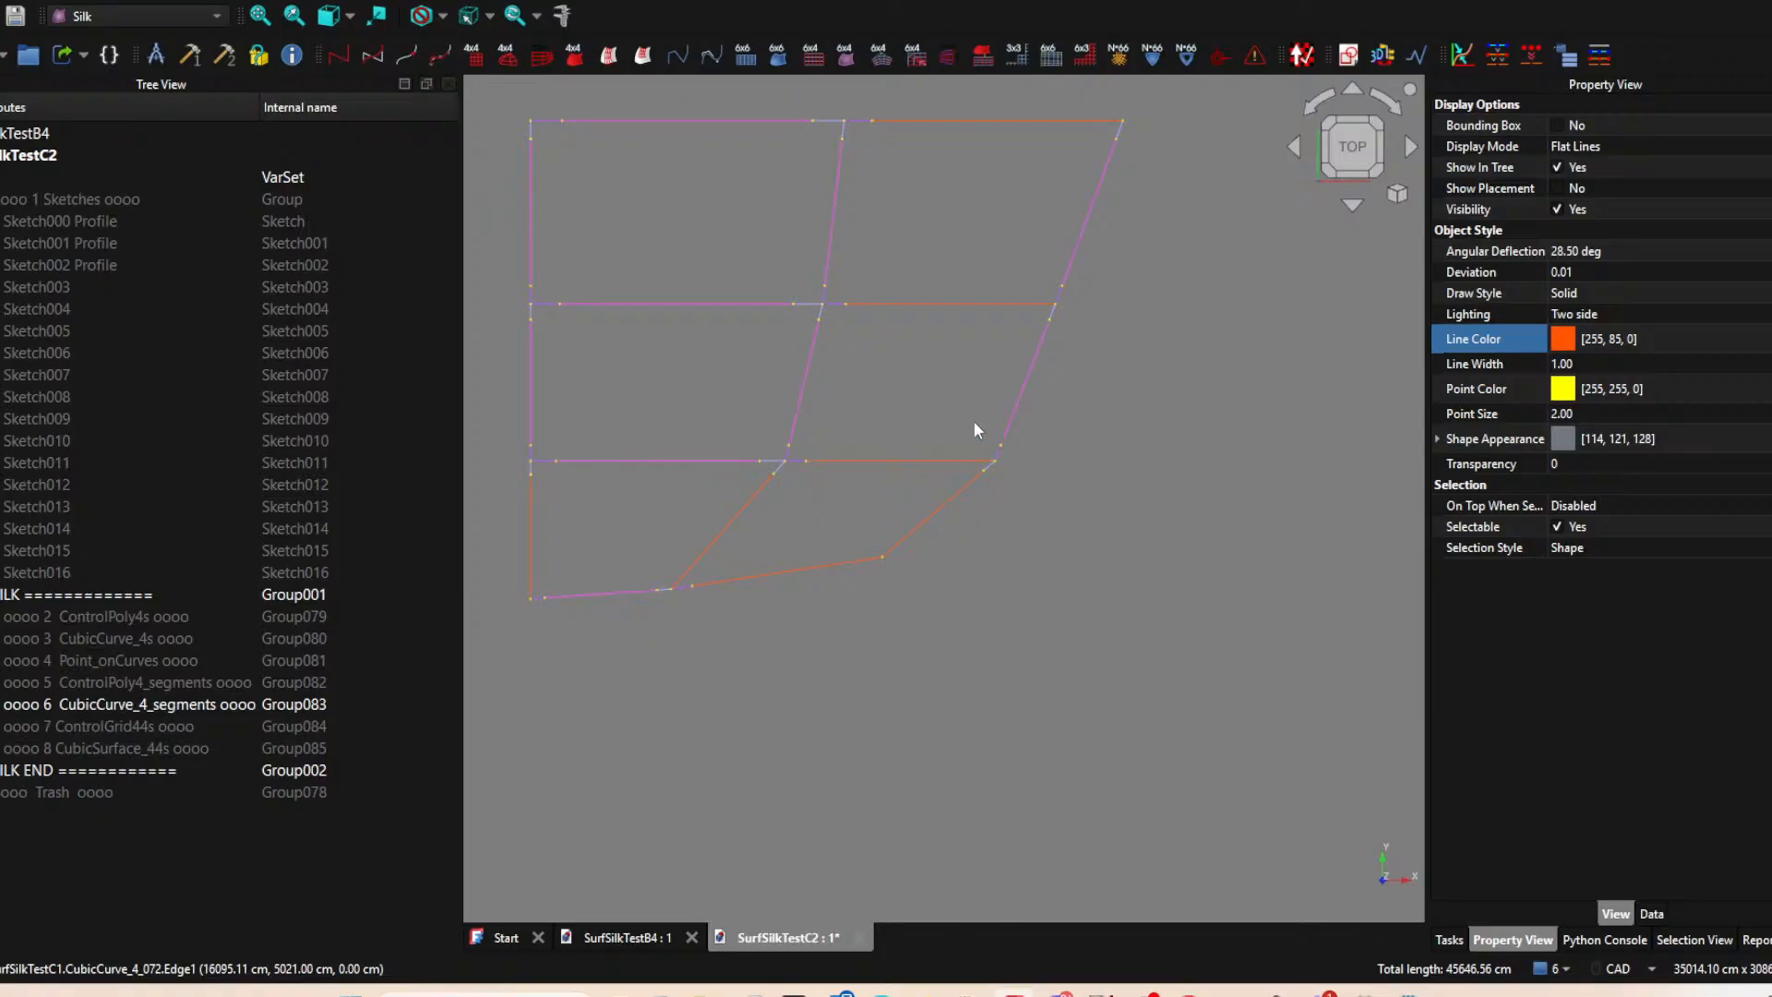
{"action": "middle_click_drag", "start_coordinate": [986, 404], "coordinate": [933, 430]}
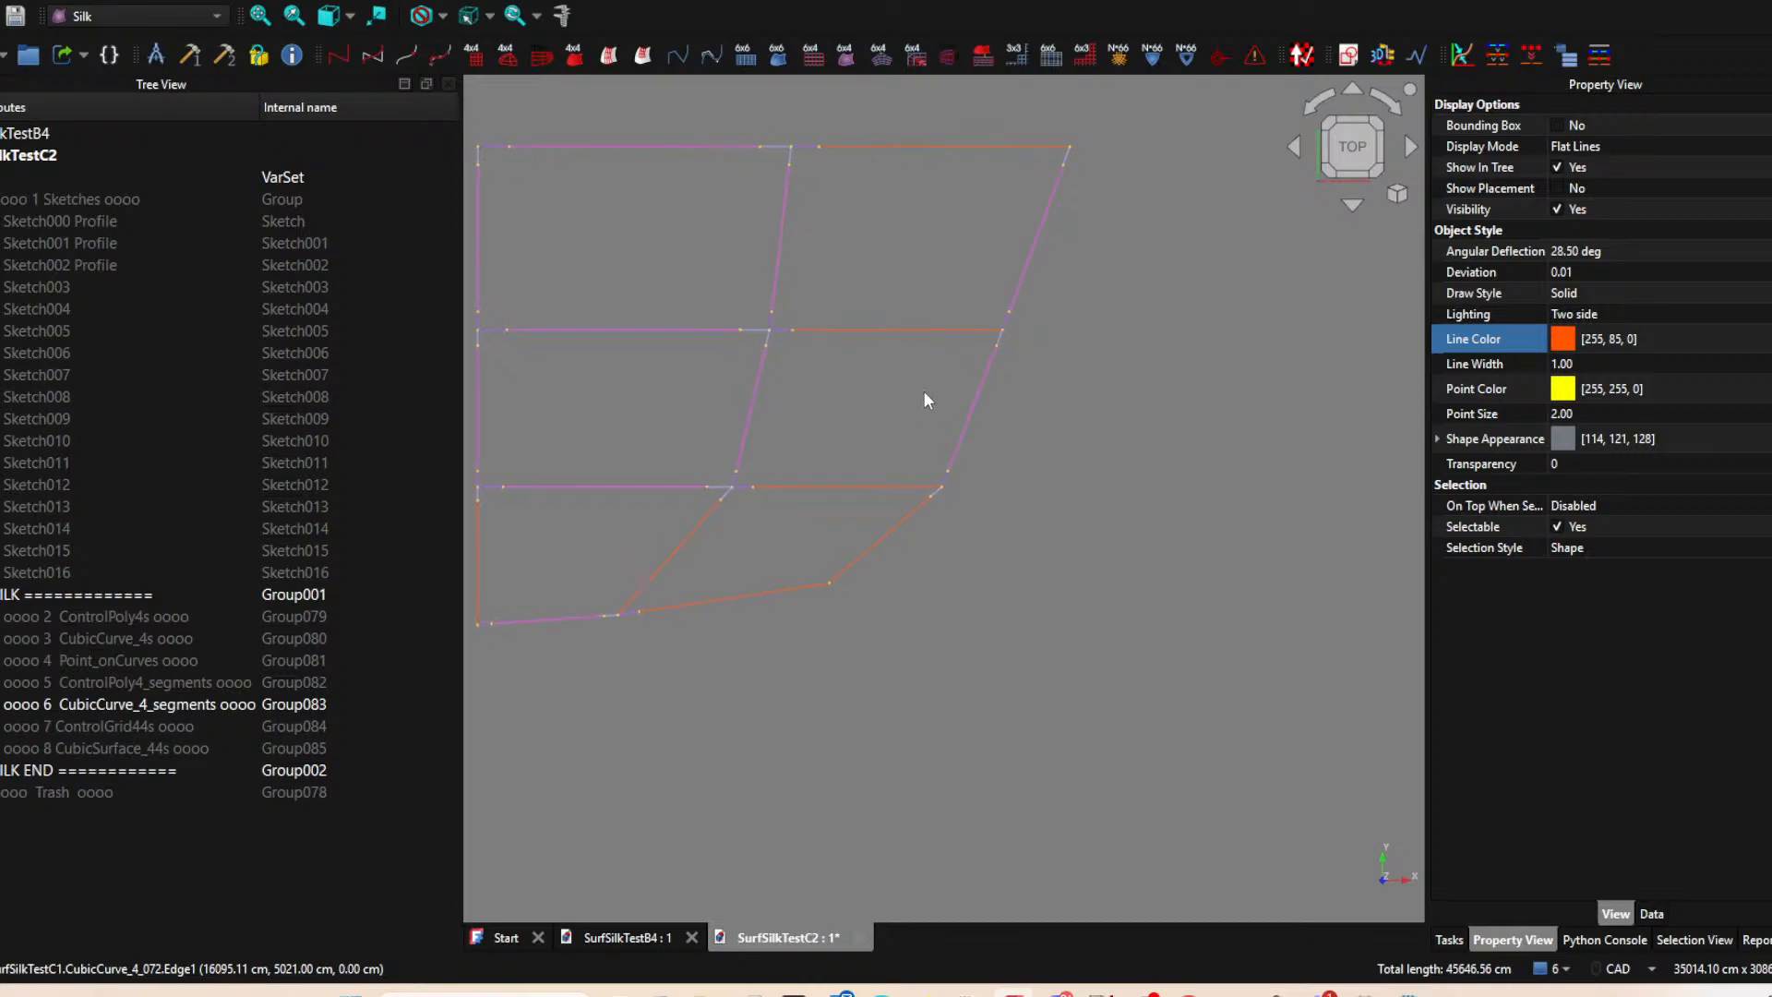
{"action": "middle_click_drag", "start_coordinate": [924, 214], "coordinate": [1005, 221]}
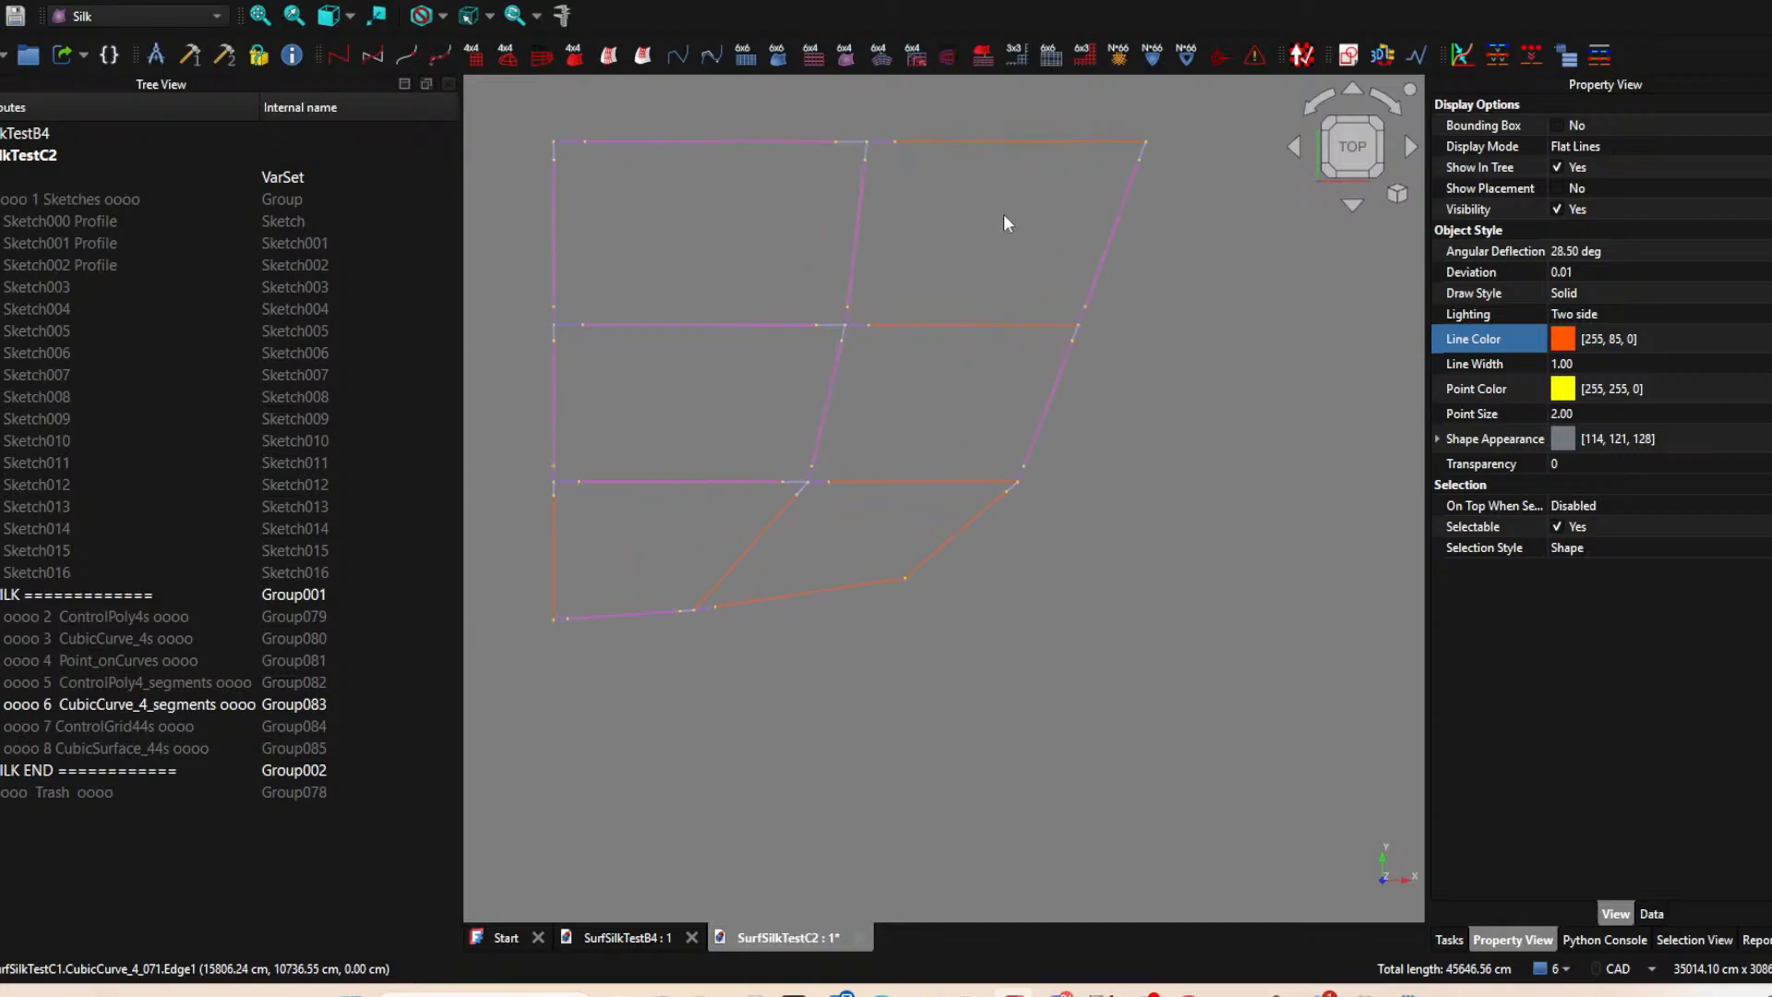
{"action": "scroll", "coordinate": [1005, 216], "scroll_direction": "down", "scroll_amount": 1}
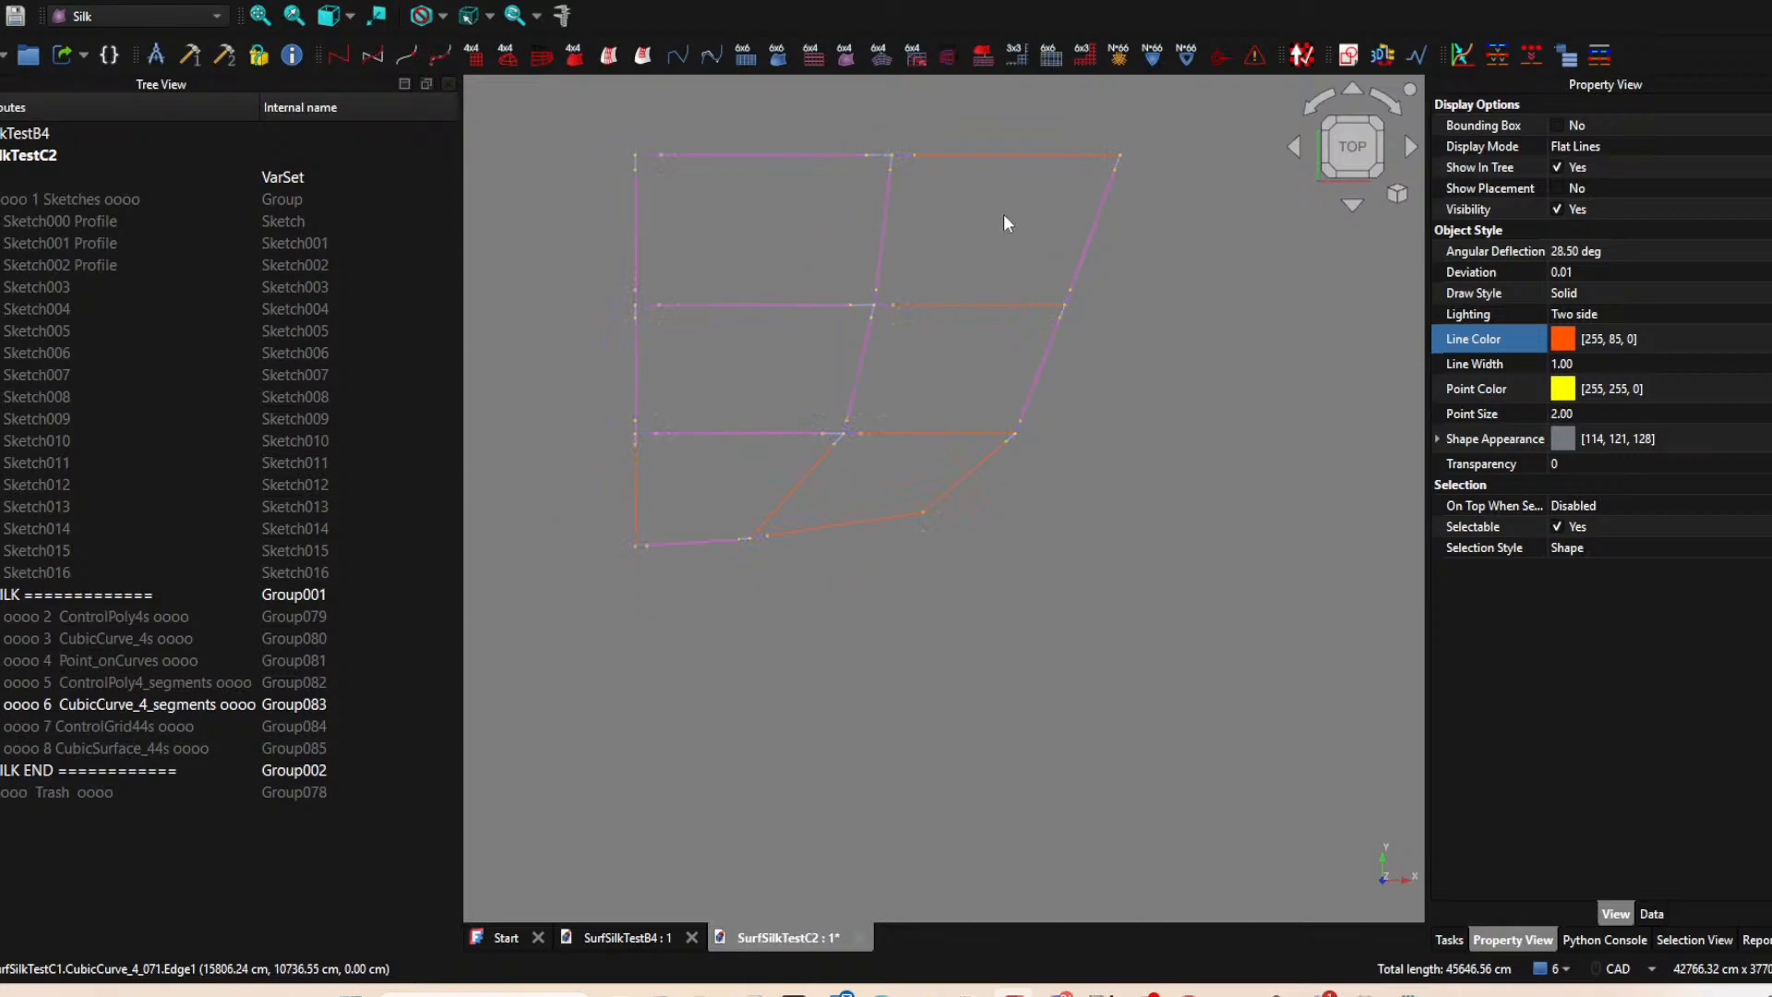
{"action": "middle_click_drag", "start_coordinate": [1005, 216], "coordinate": [909, 277]}
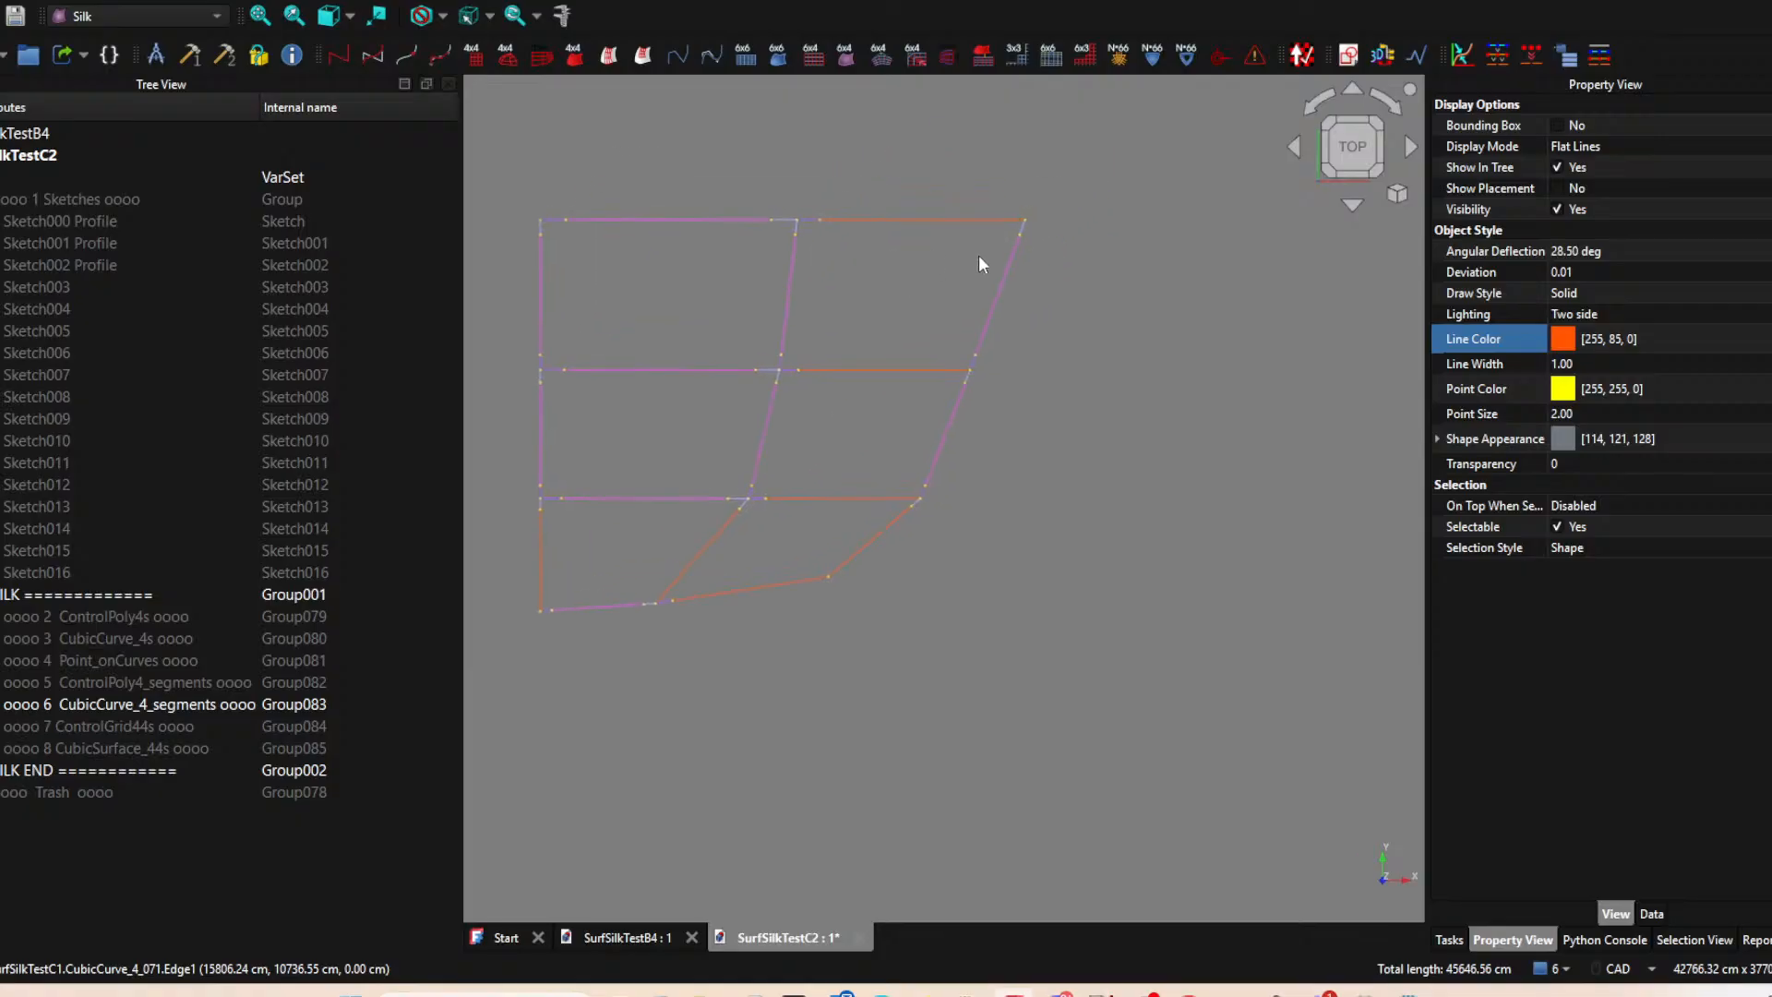
{"action": "mouse_move", "coordinate": [812, 378]}
{"action": "middle_mouse_down"}
{"action": "mouse_move", "coordinate": [865, 377]}
{"action": "mouse_move", "coordinate": [833, 407]}
{"action": "mouse_move", "coordinate": [906, 368]}
{"action": "mouse_move", "coordinate": [882, 366]}
{"action": "middle_mouse_up"}
{"action": "middle_click_drag", "start_coordinate": [868, 429], "coordinate": [909, 391]}
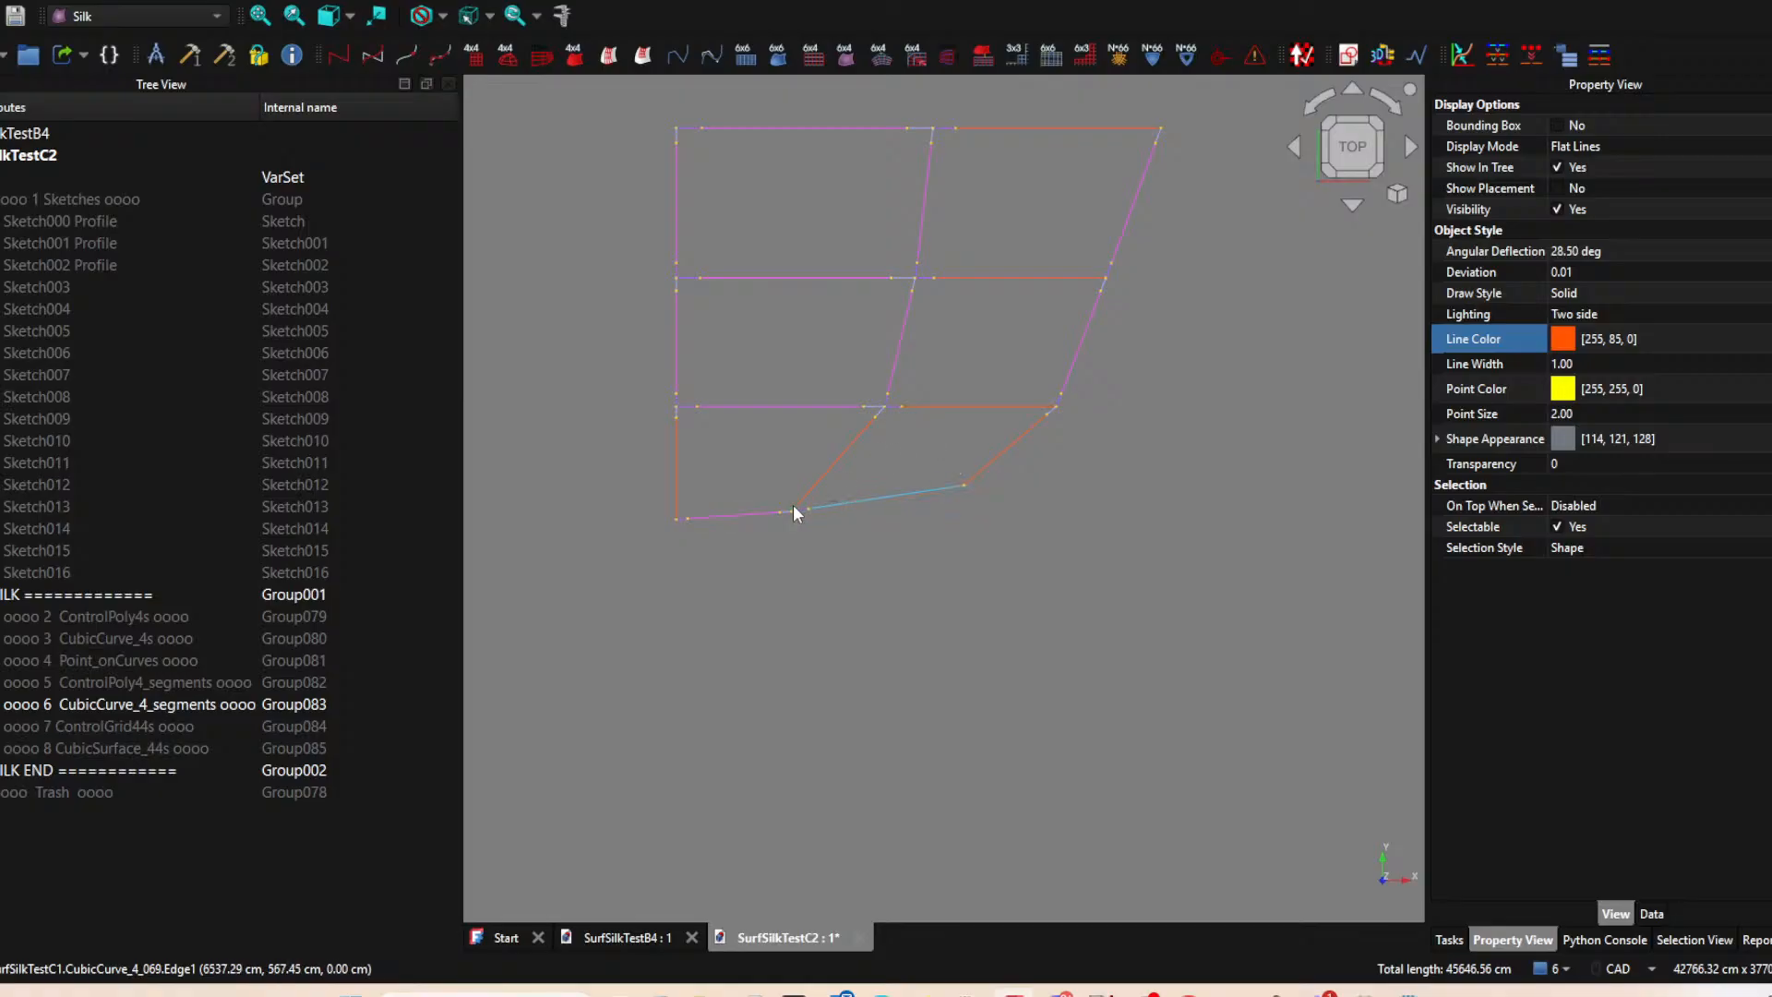
{"action": "scroll", "coordinate": [740, 480], "scroll_direction": "up", "scroll_amount": 1}
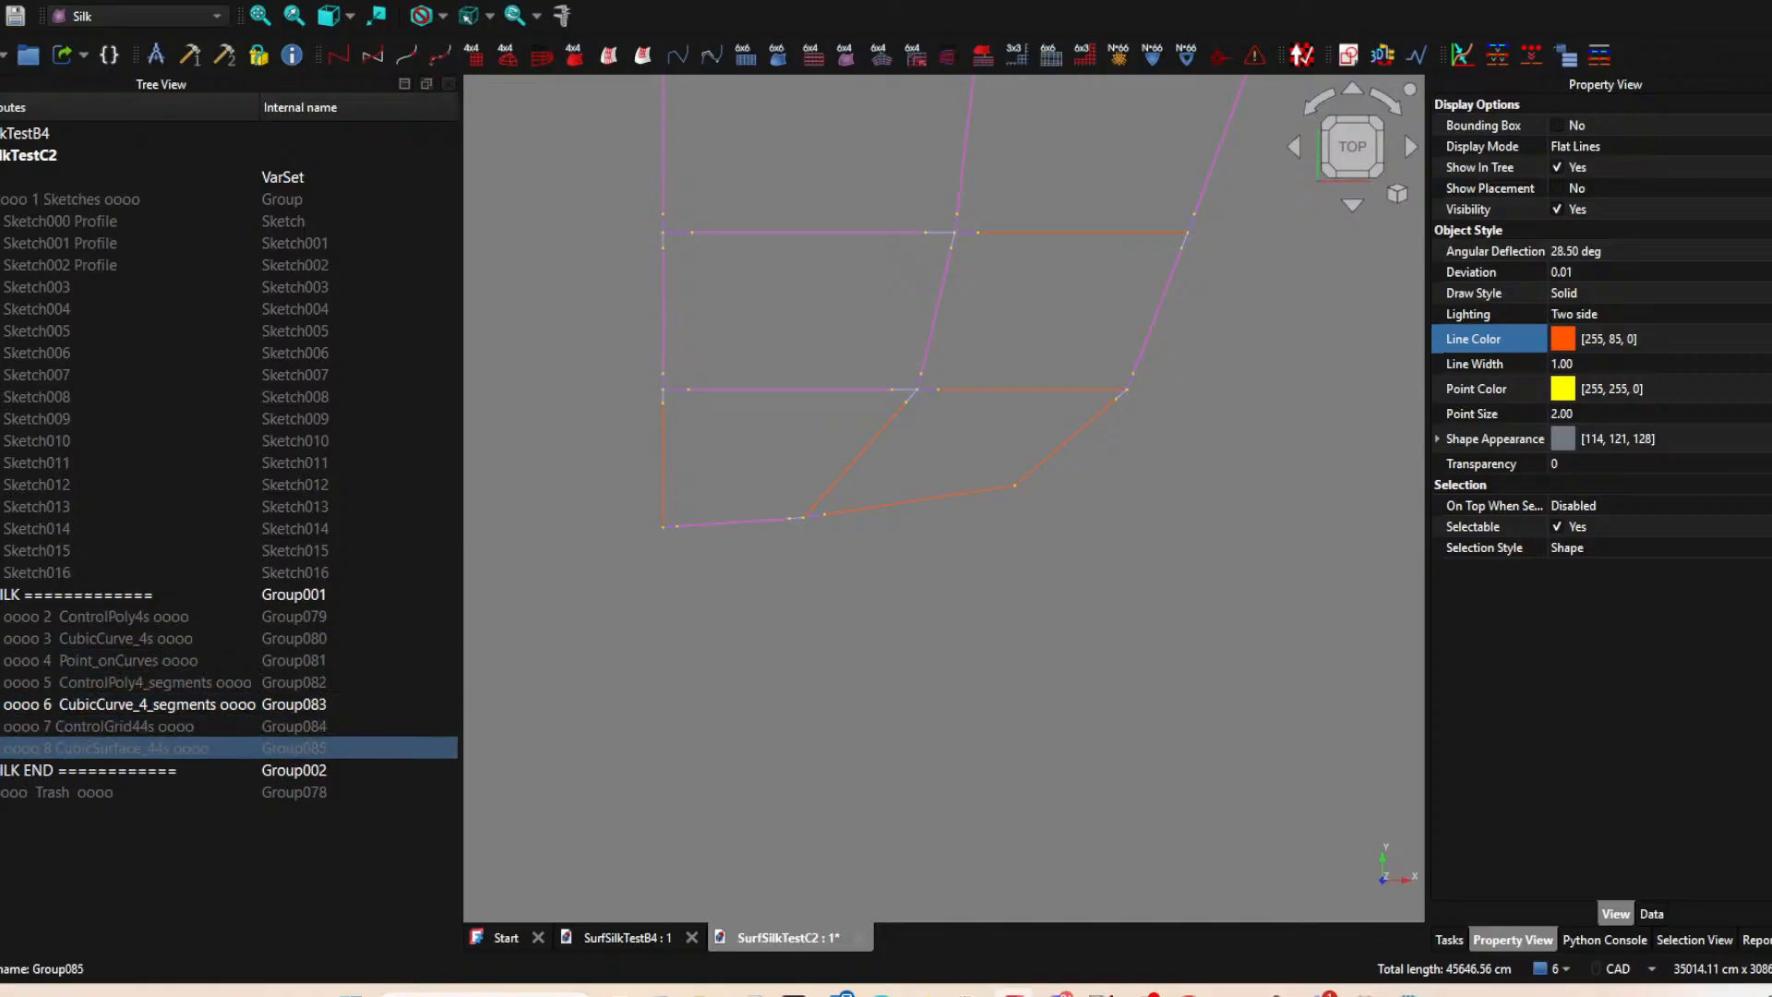
Make the ControlGrid44s and CubicSurface_44s groups visible together with the curve segments.
{"action": "left_click", "coordinate": [132, 748]}
{"action": "left_click", "coordinate": [125, 727], "text": "ctrl"}
{"action": "key", "text": "space"}
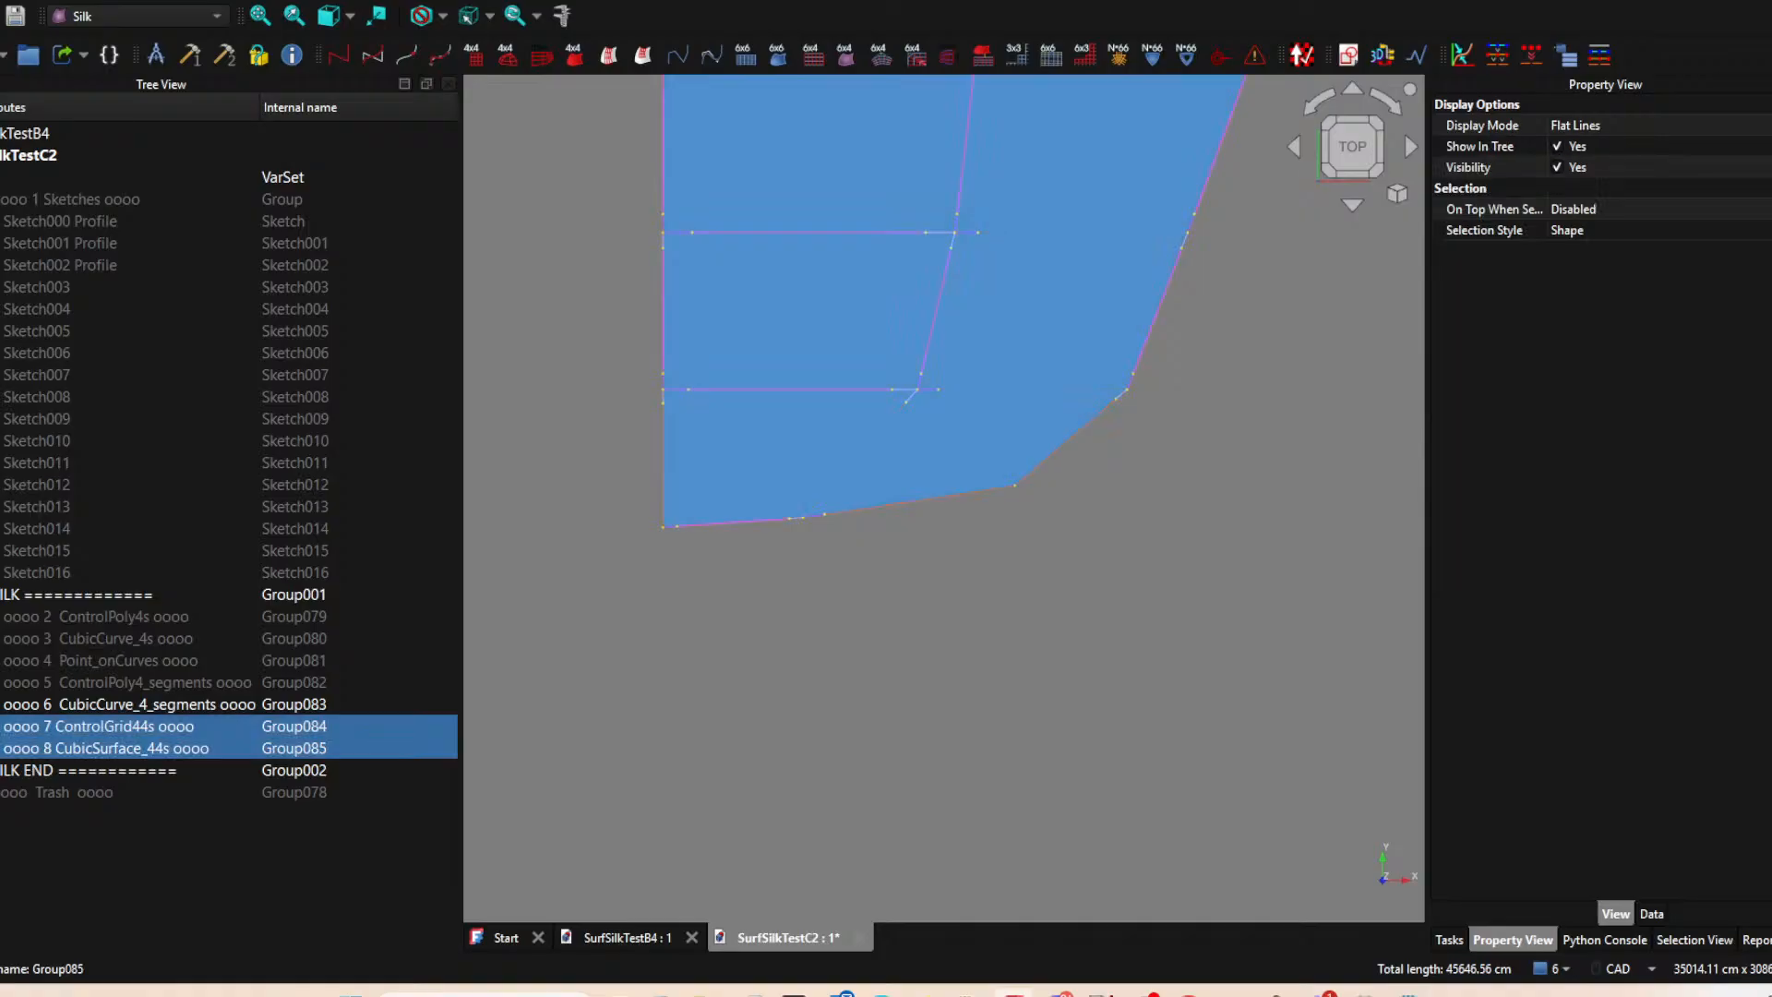
{"action": "left_click", "coordinate": [883, 570]}
{"action": "middle_click_drag", "start_coordinate": [894, 554], "coordinate": [847, 586]}
Hide the lower-left corner patch, CubicSurface_44_000, to expose the curve segments around it.
{"action": "left_click", "coordinate": [718, 487]}
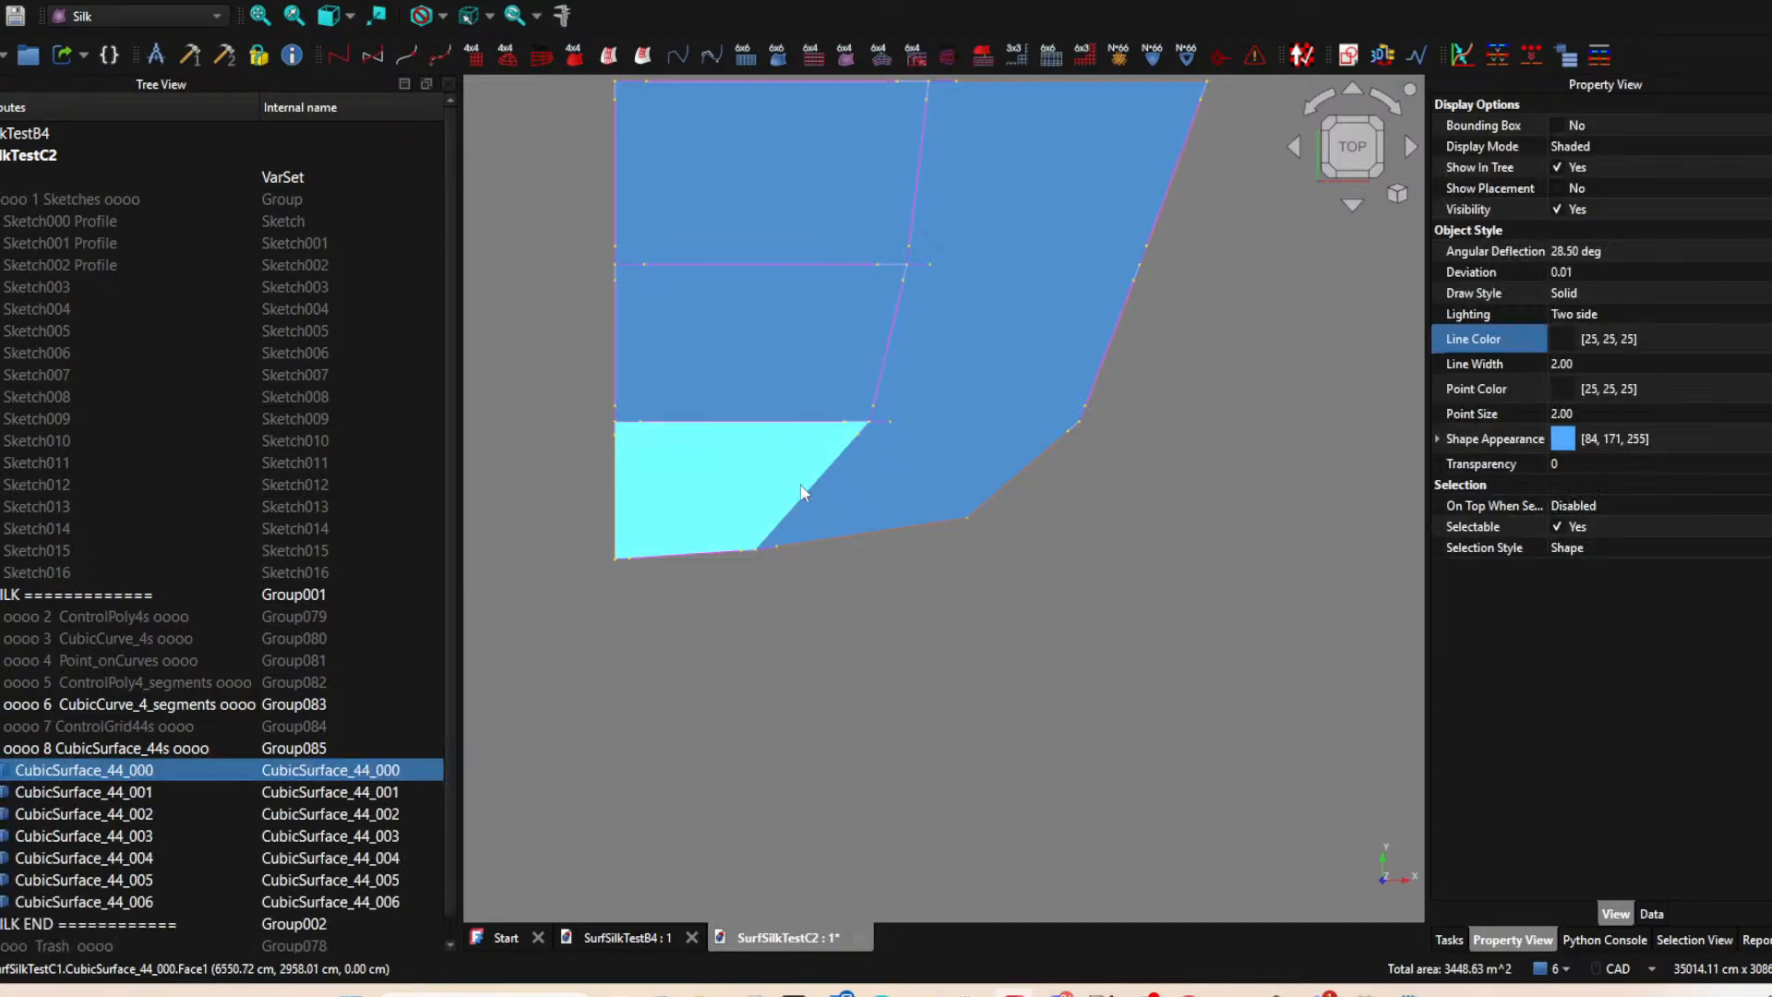
{"action": "middle_click_drag", "start_coordinate": [707, 491], "coordinate": [797, 486]}
{"action": "key", "text": "space"}
{"action": "scroll", "coordinate": [761, 434], "scroll_direction": "up", "scroll_amount": 4}
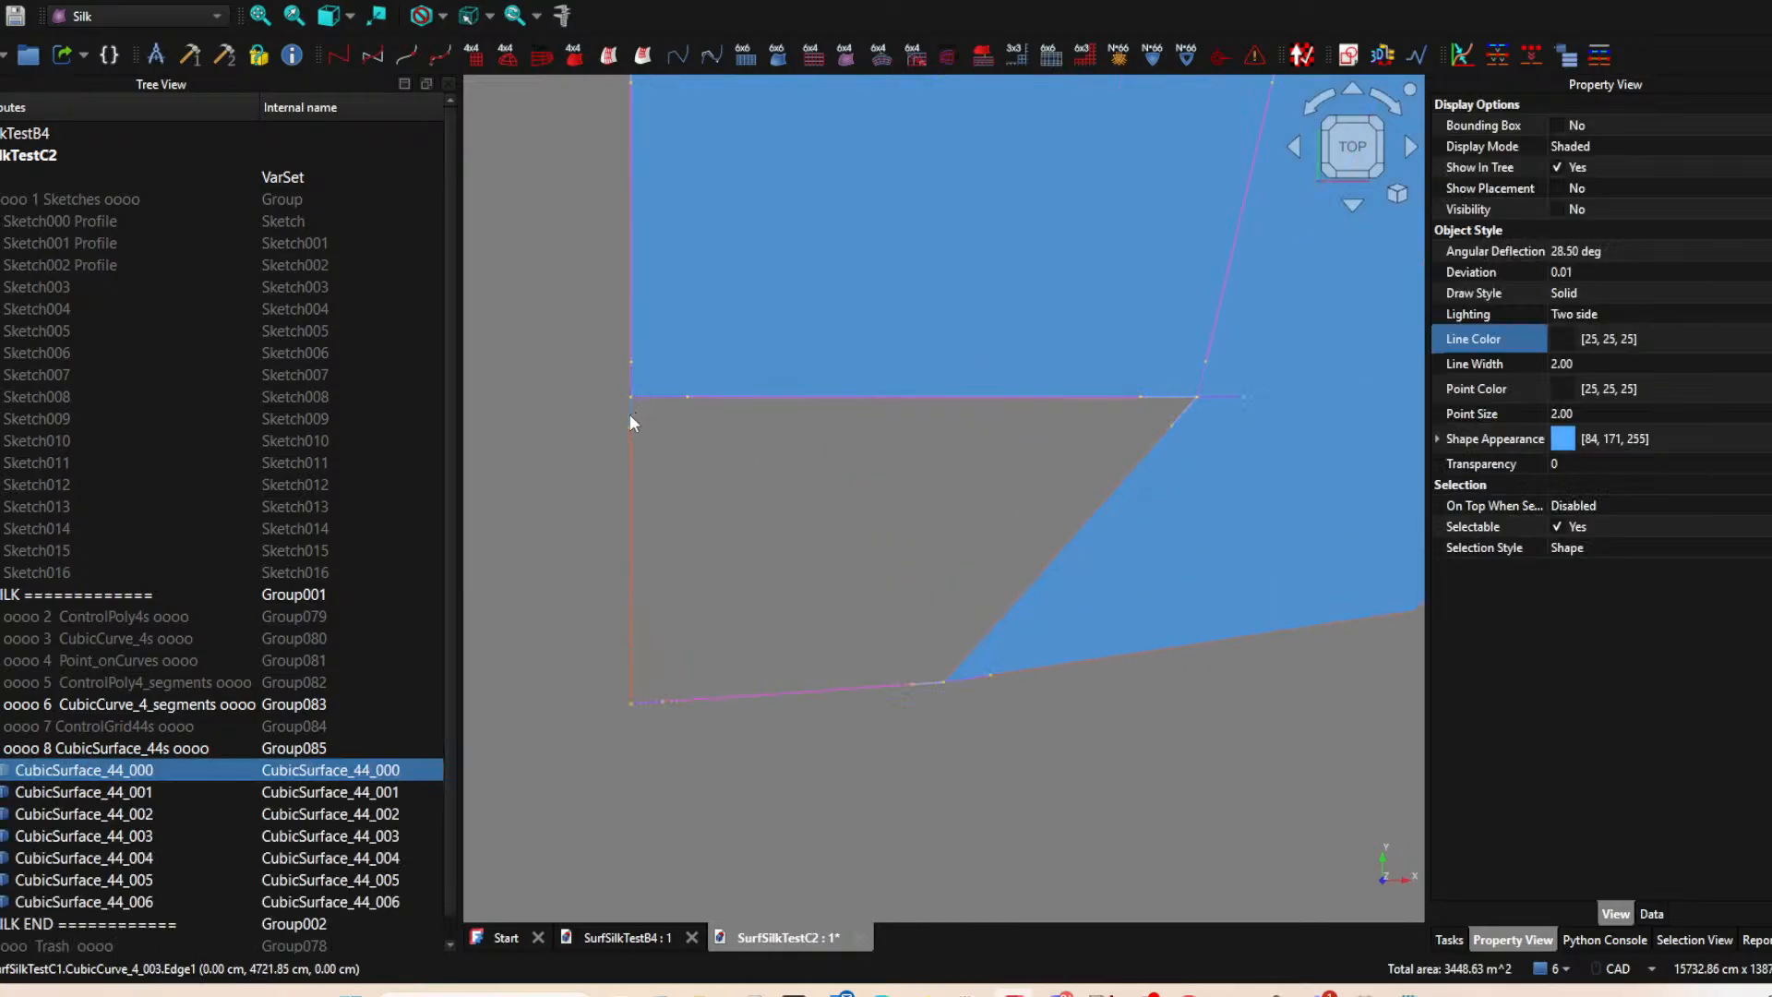
{"action": "left_click", "coordinate": [631, 421]}
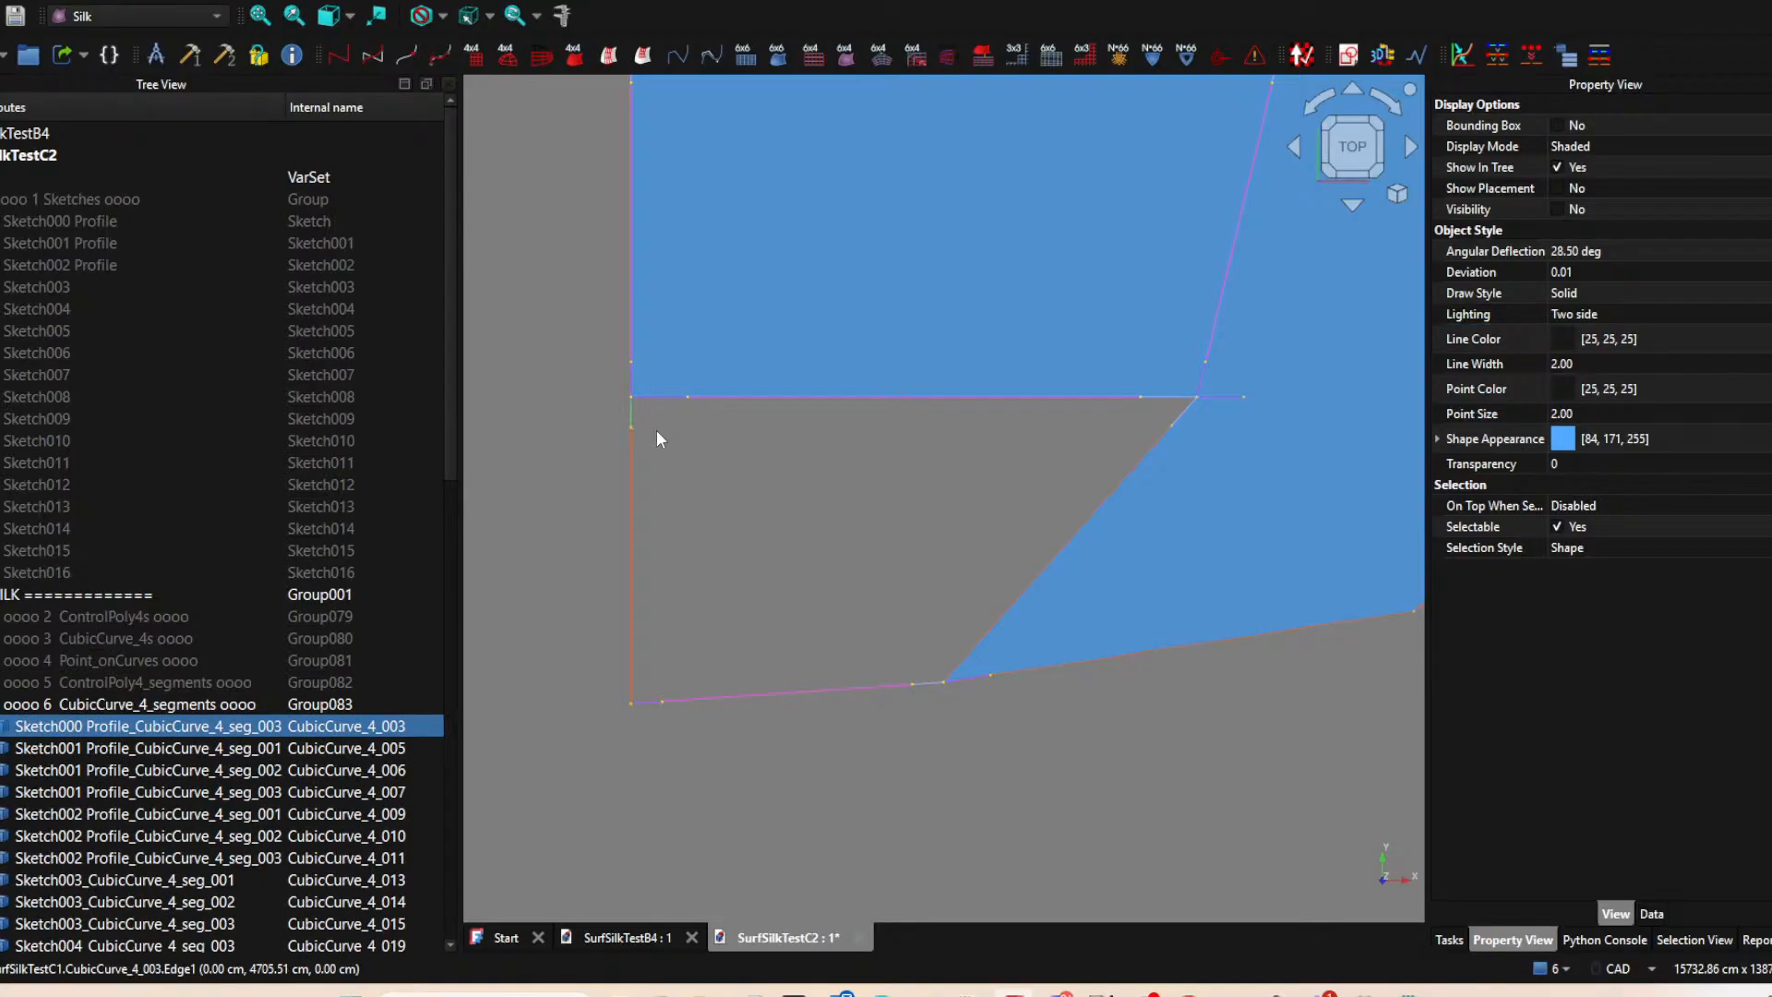
{"action": "left_click", "coordinate": [665, 475]}
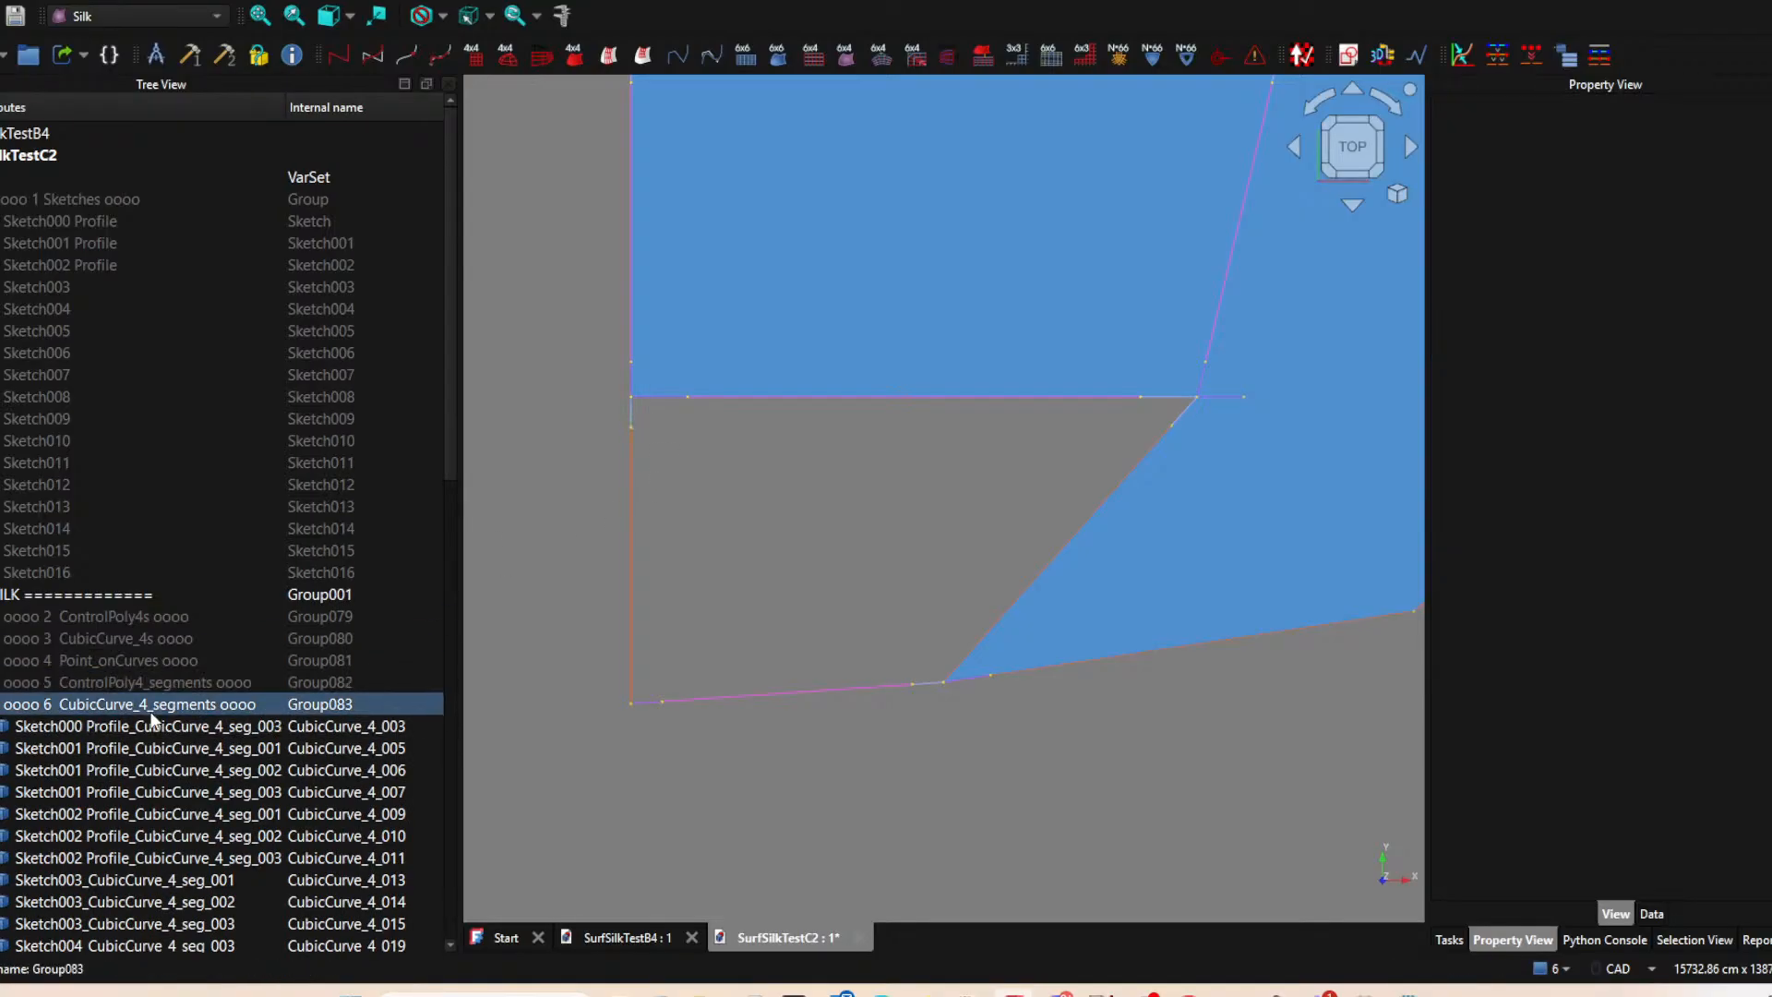
{"action": "scroll", "coordinate": [155, 731], "scroll_direction": "down", "scroll_amount": 6}
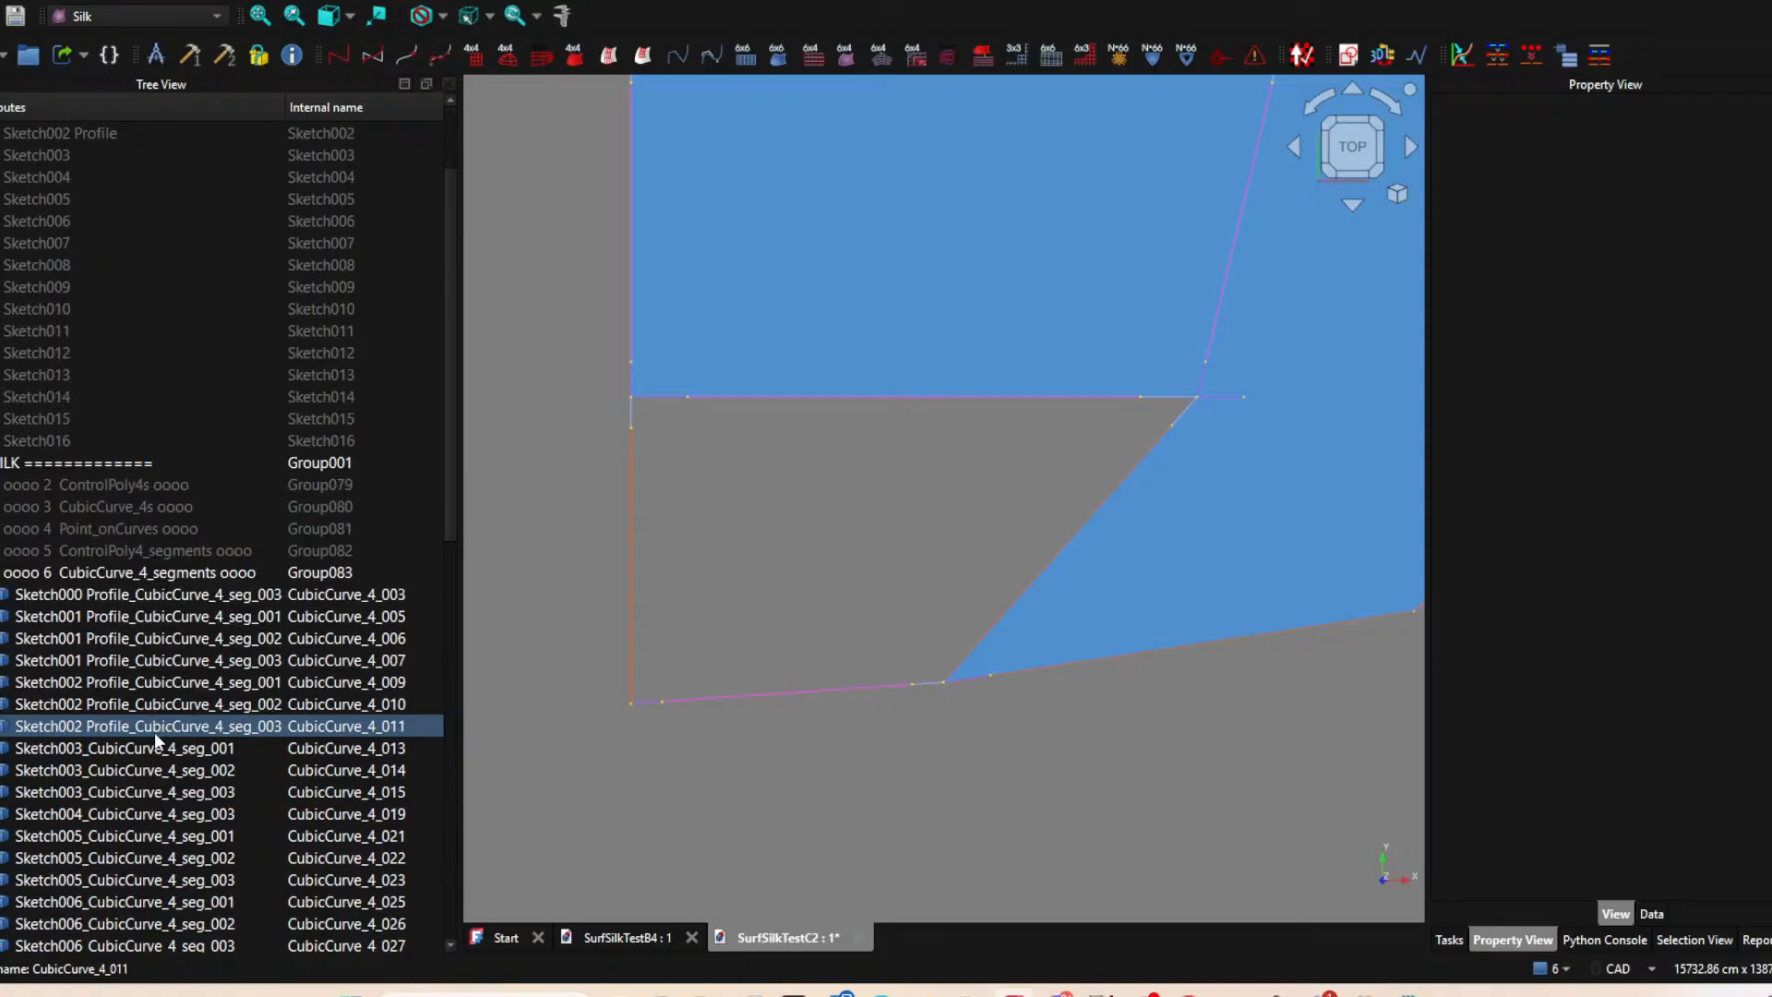
{"action": "scroll", "coordinate": [153, 733], "scroll_direction": "up", "scroll_amount": 6}
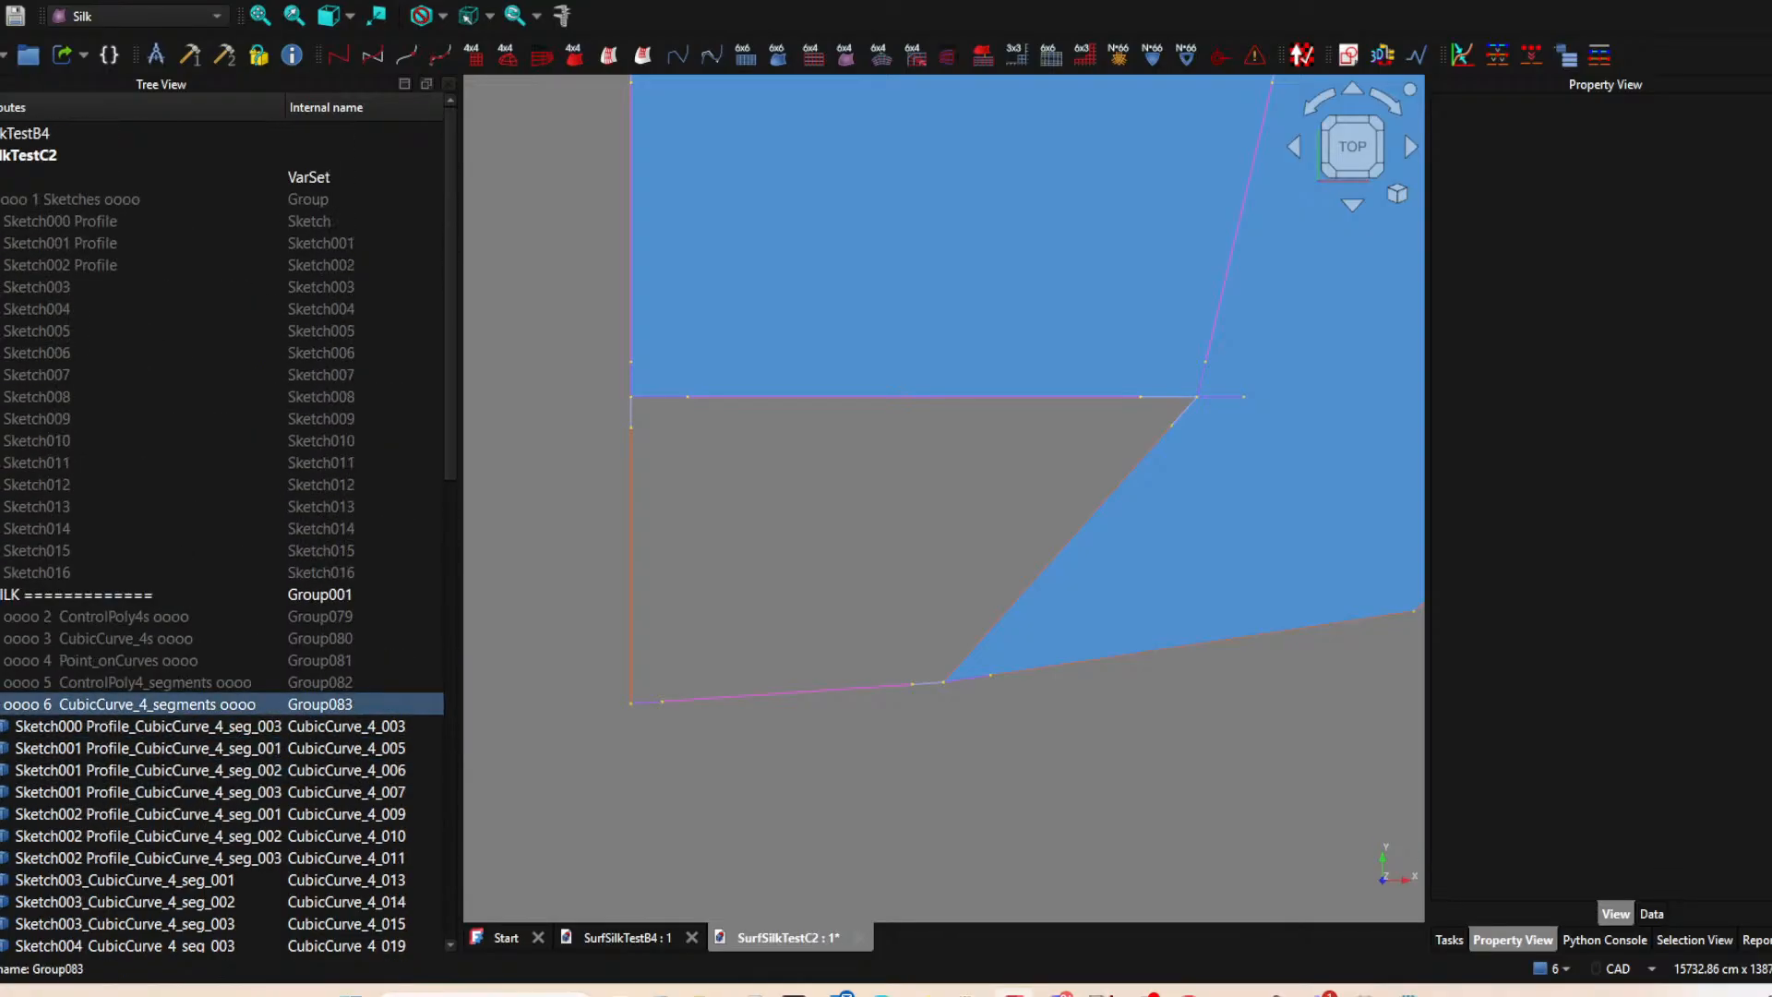
{"action": "left_click", "coordinate": [1, 704]}
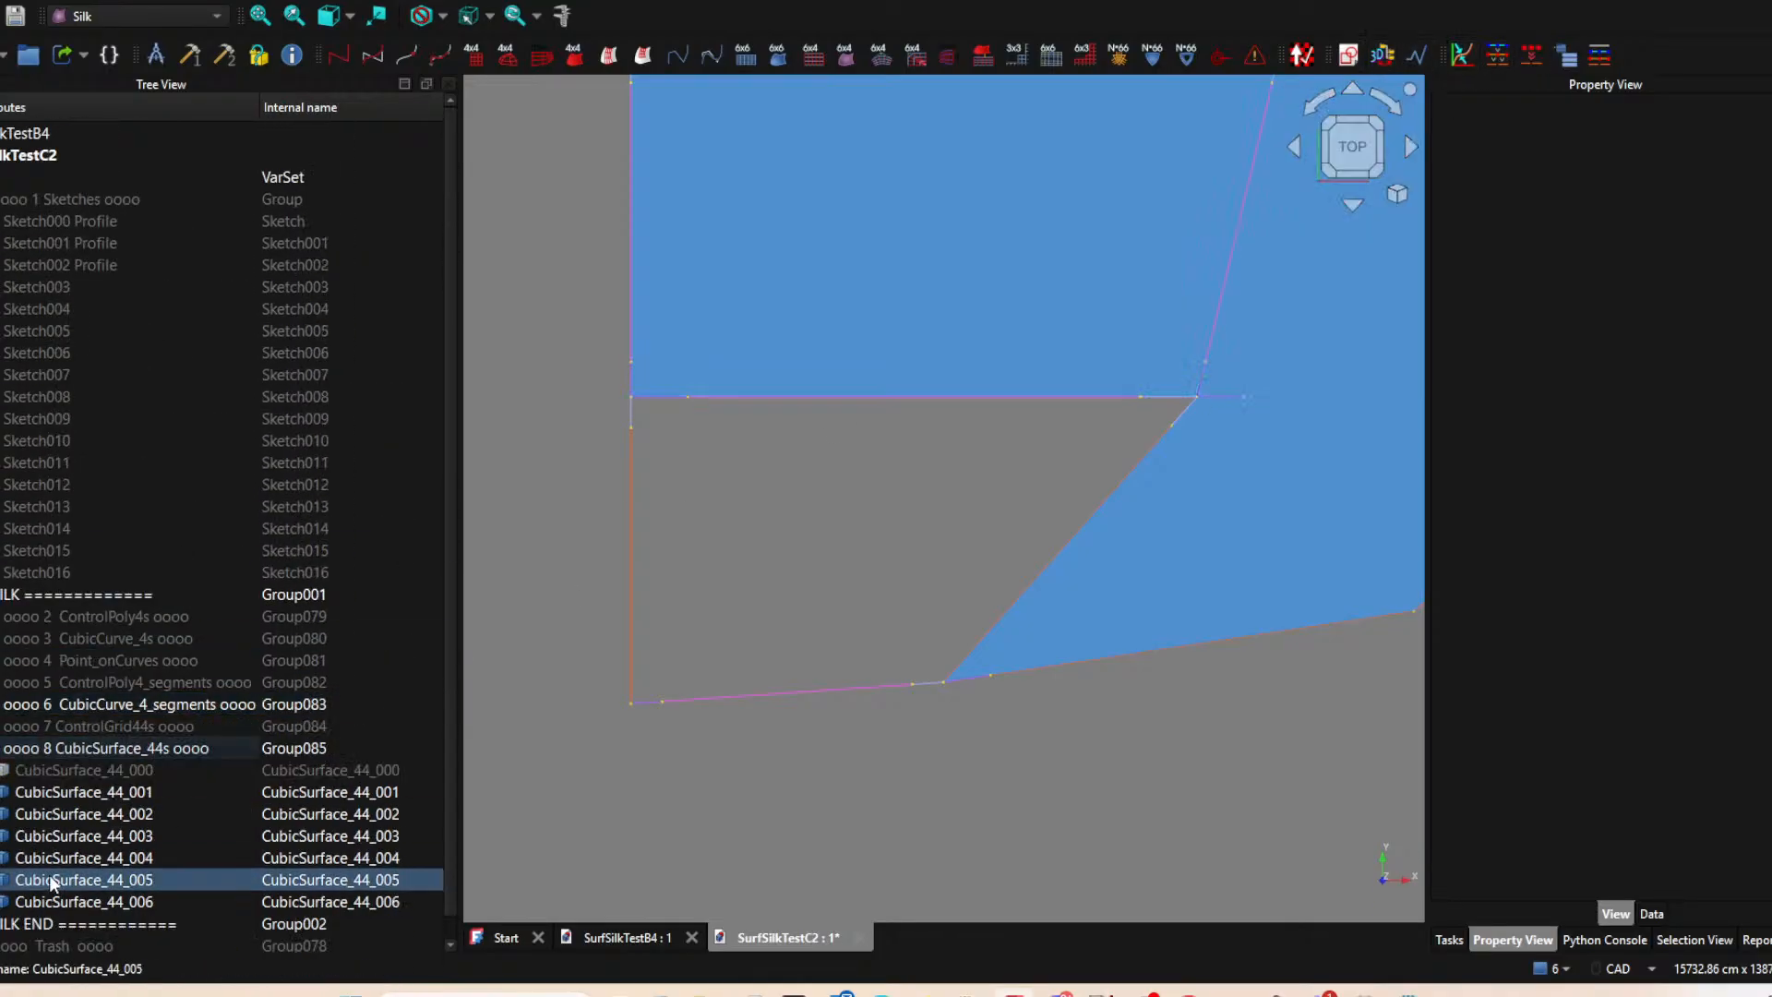
Create a two-edge ControlGrid44 from CubicSurface_44_000, its long left edge segment CubicCurve_4_066 and the short segment at its upper-left corner.
{"action": "scroll", "coordinate": [53, 884], "scroll_direction": "down", "scroll_amount": 1}
{"action": "left_click", "coordinate": [39, 747]}
{"action": "key", "text": "space"}
{"action": "key", "text": "space"}
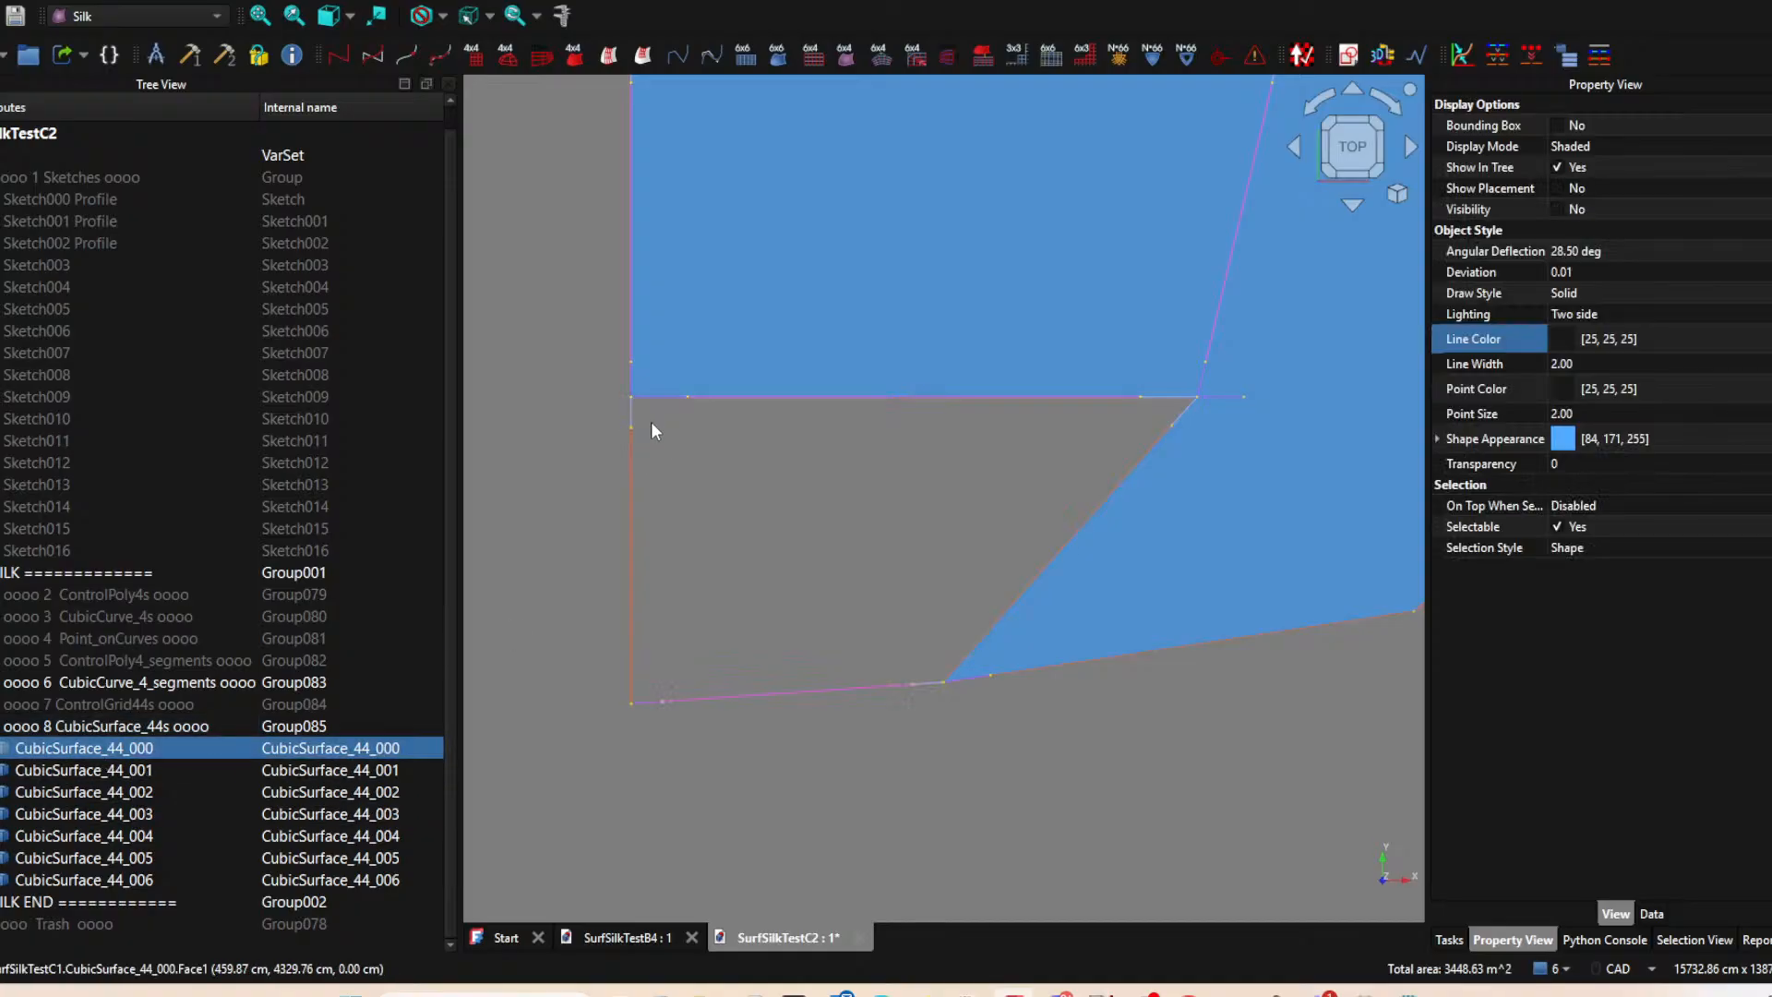
{"action": "left_click", "coordinate": [631, 467], "text": "ctrl"}
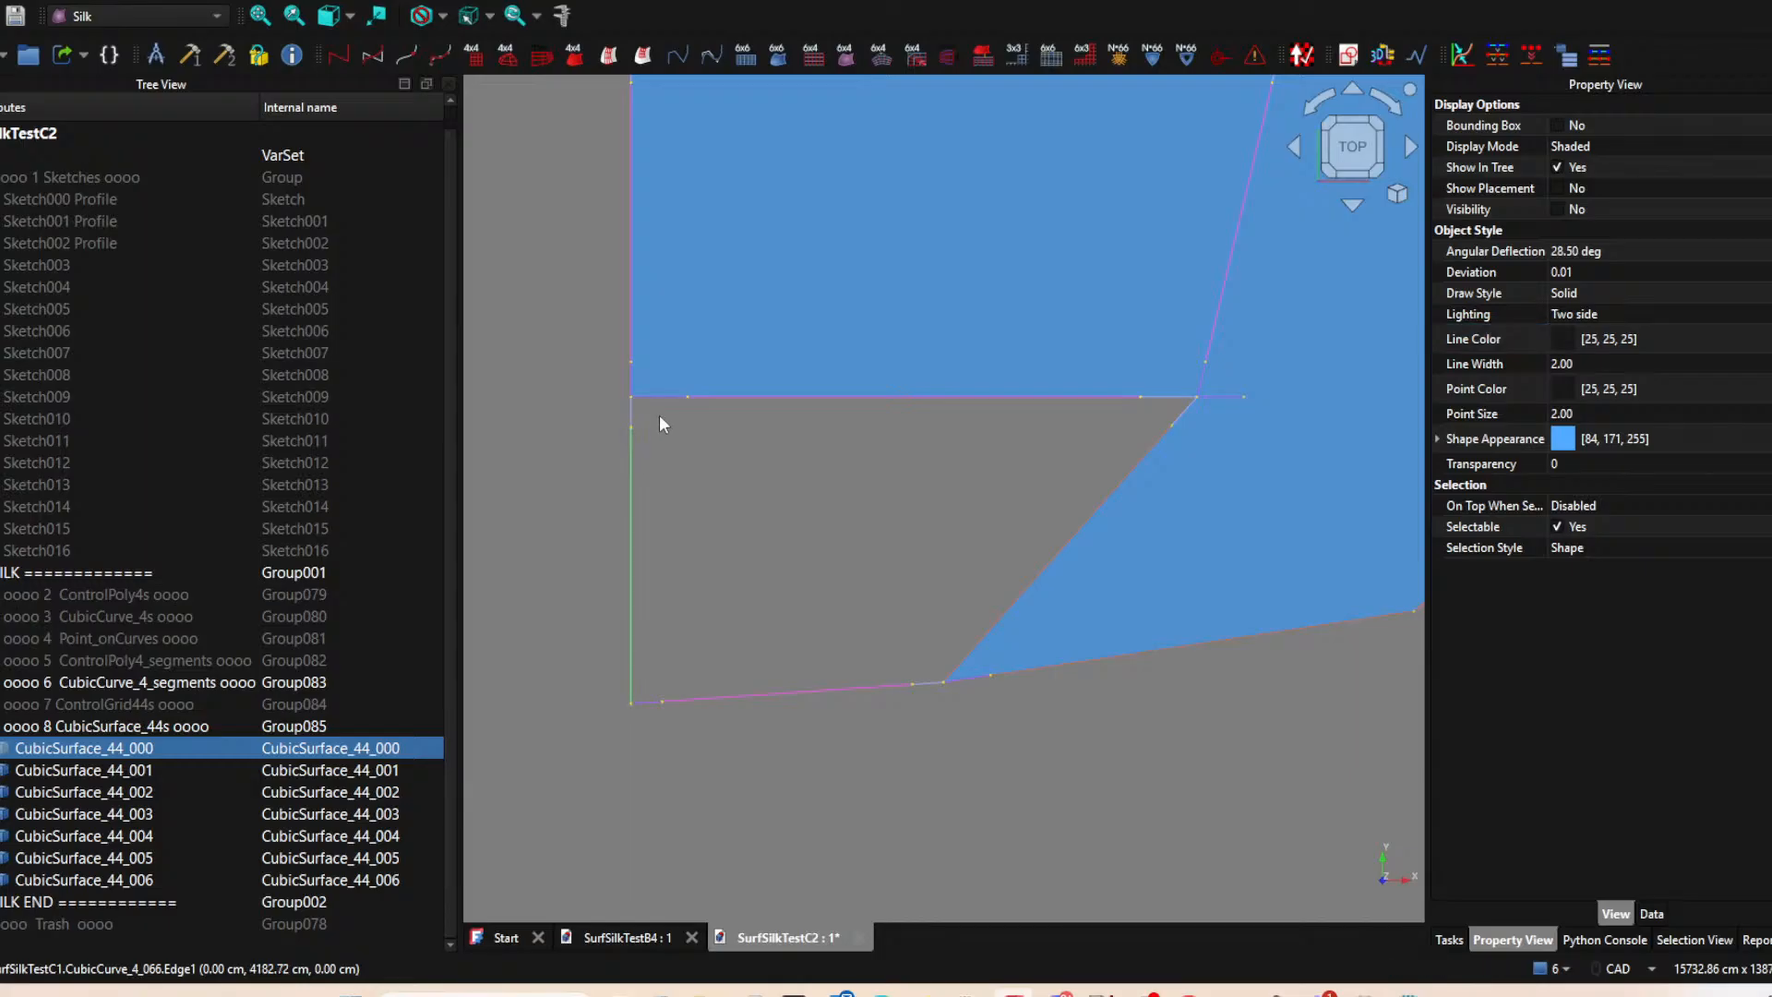
{"action": "left_click", "coordinate": [659, 399], "text": "ctrl"}
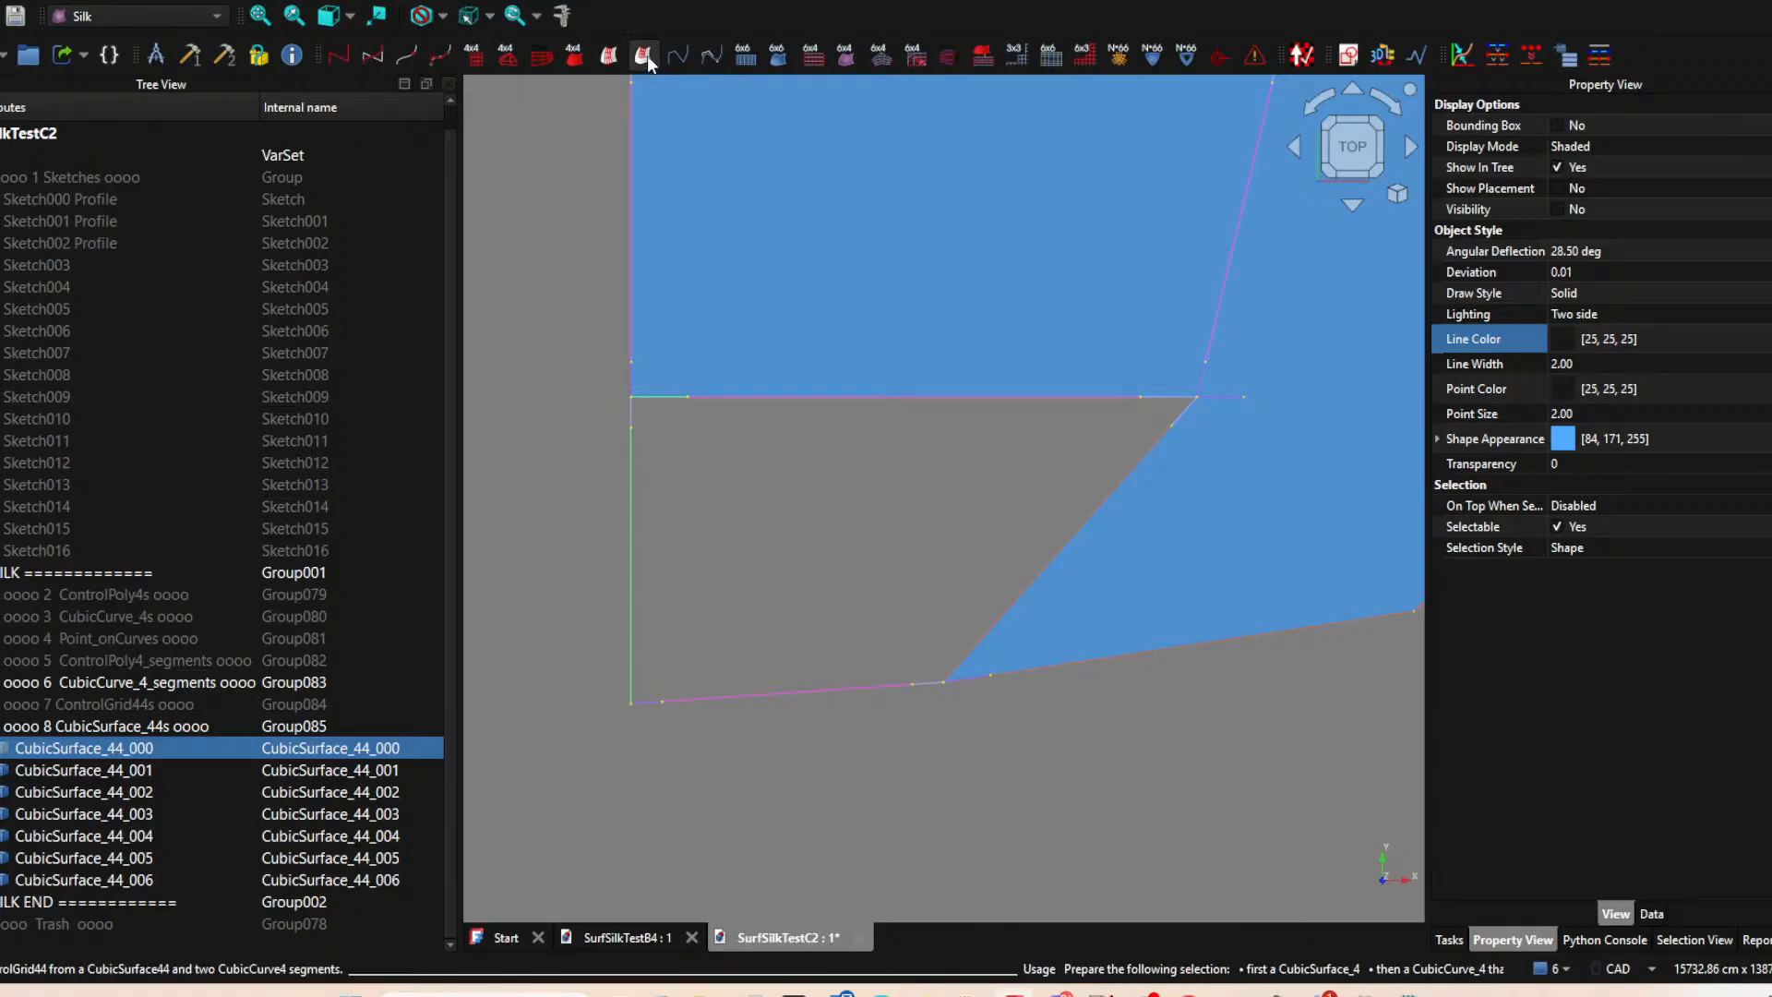
{"action": "left_click", "coordinate": [644, 56]}
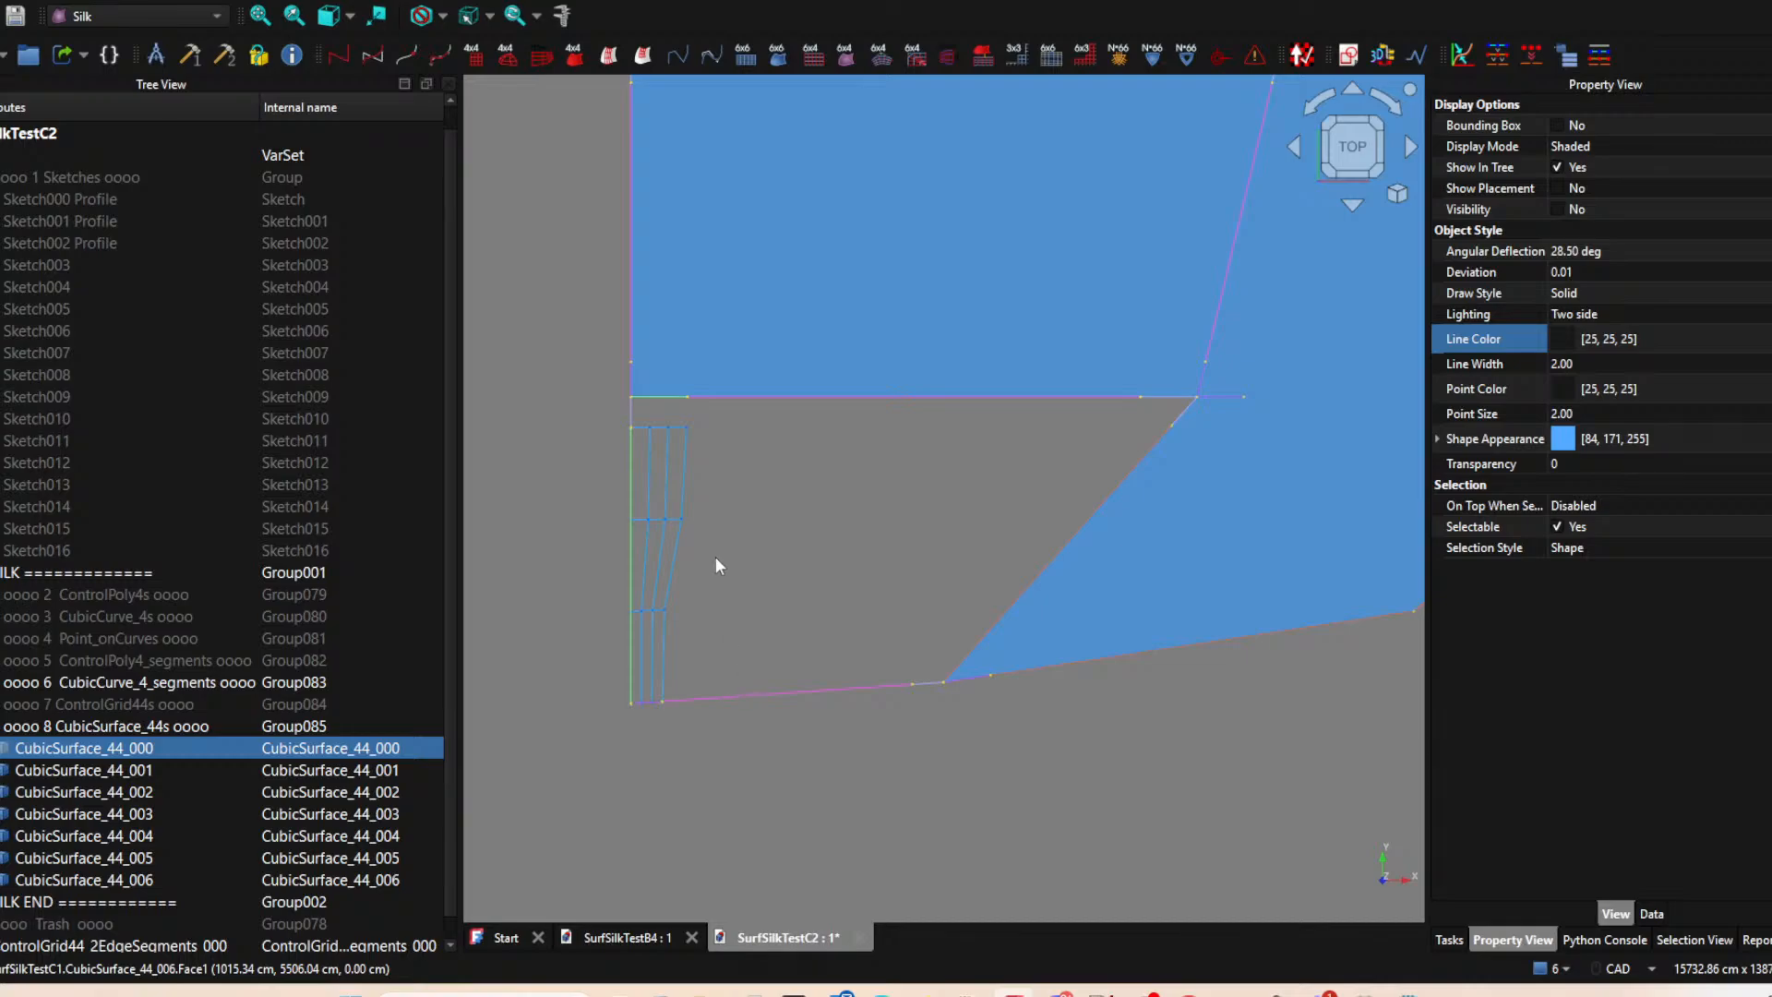
Create a two-edge ControlGrid44 from CubicSurface_44_000, the long middle segment of its upper edge and the short upper segment of its left edge.
{"action": "left_click", "coordinate": [92, 766]}
{"action": "left_click", "coordinate": [93, 748]}
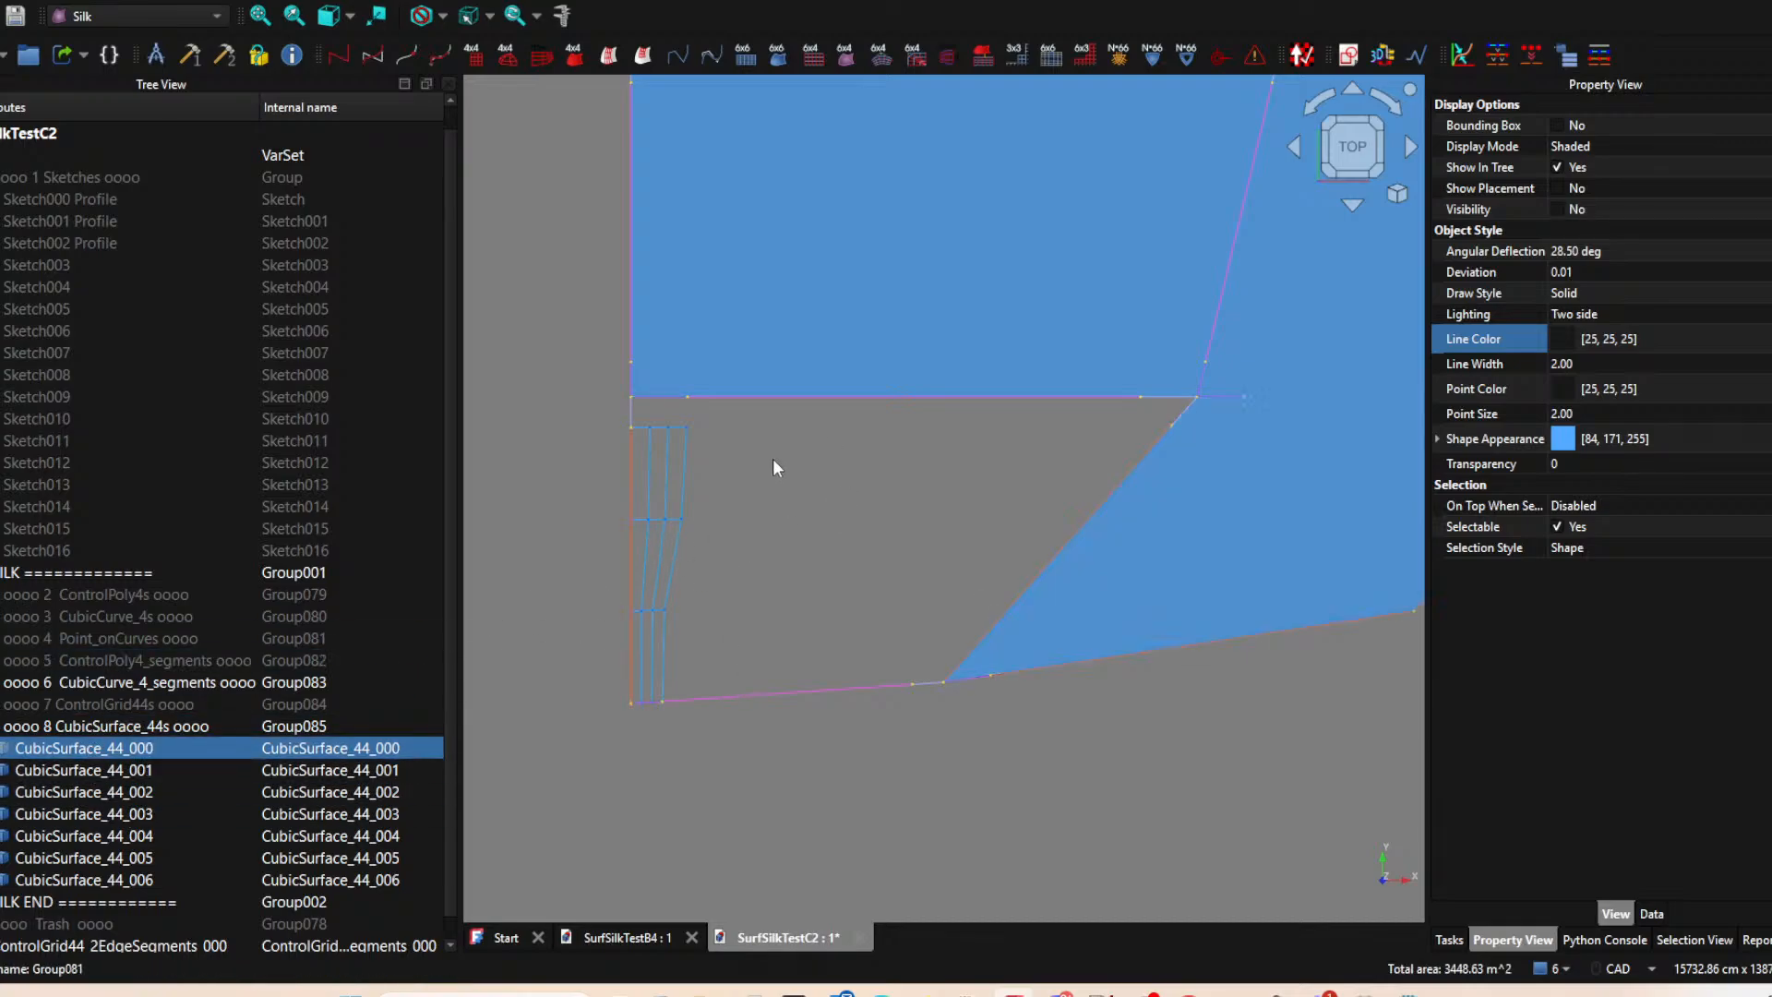
{"action": "left_click", "coordinate": [755, 399]}
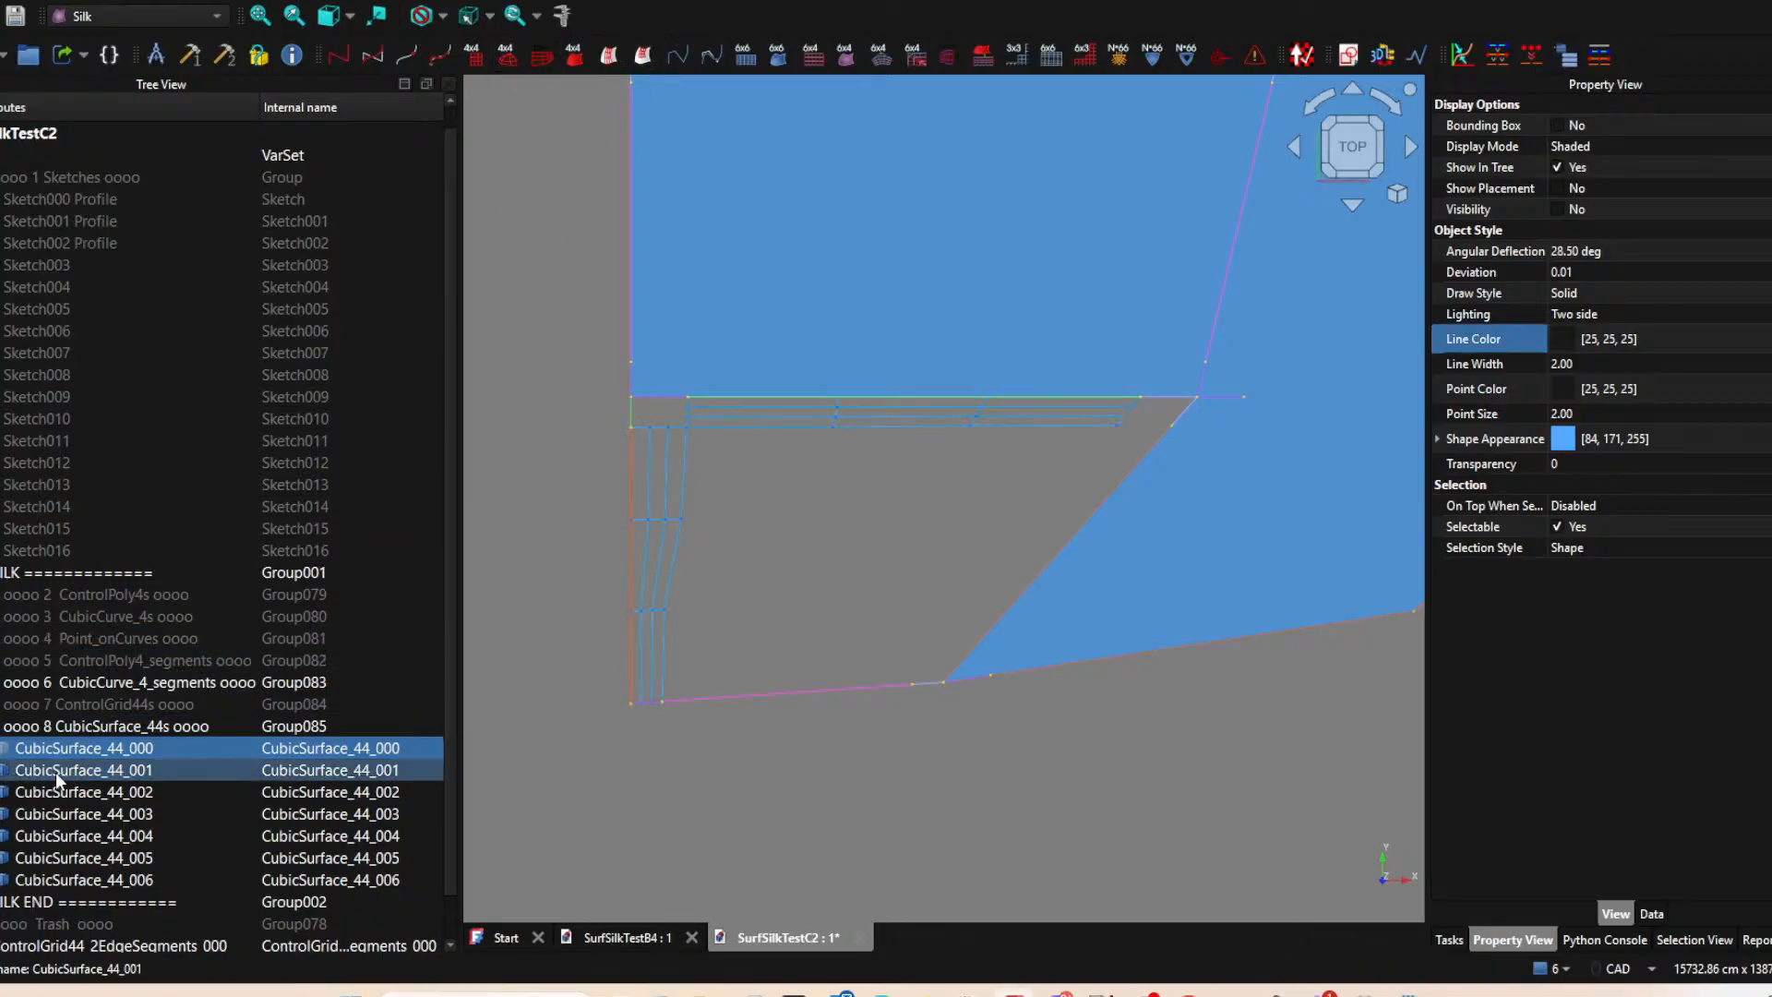
Create a two-edge ControlGrid44 from CubicSurface_44_000, the long middle segment of its lower edge and its long left edge segment.
{"action": "left_click", "coordinate": [745, 696], "text": "ctrl"}
{"action": "left_click", "coordinate": [627, 501], "text": "ctrl"}
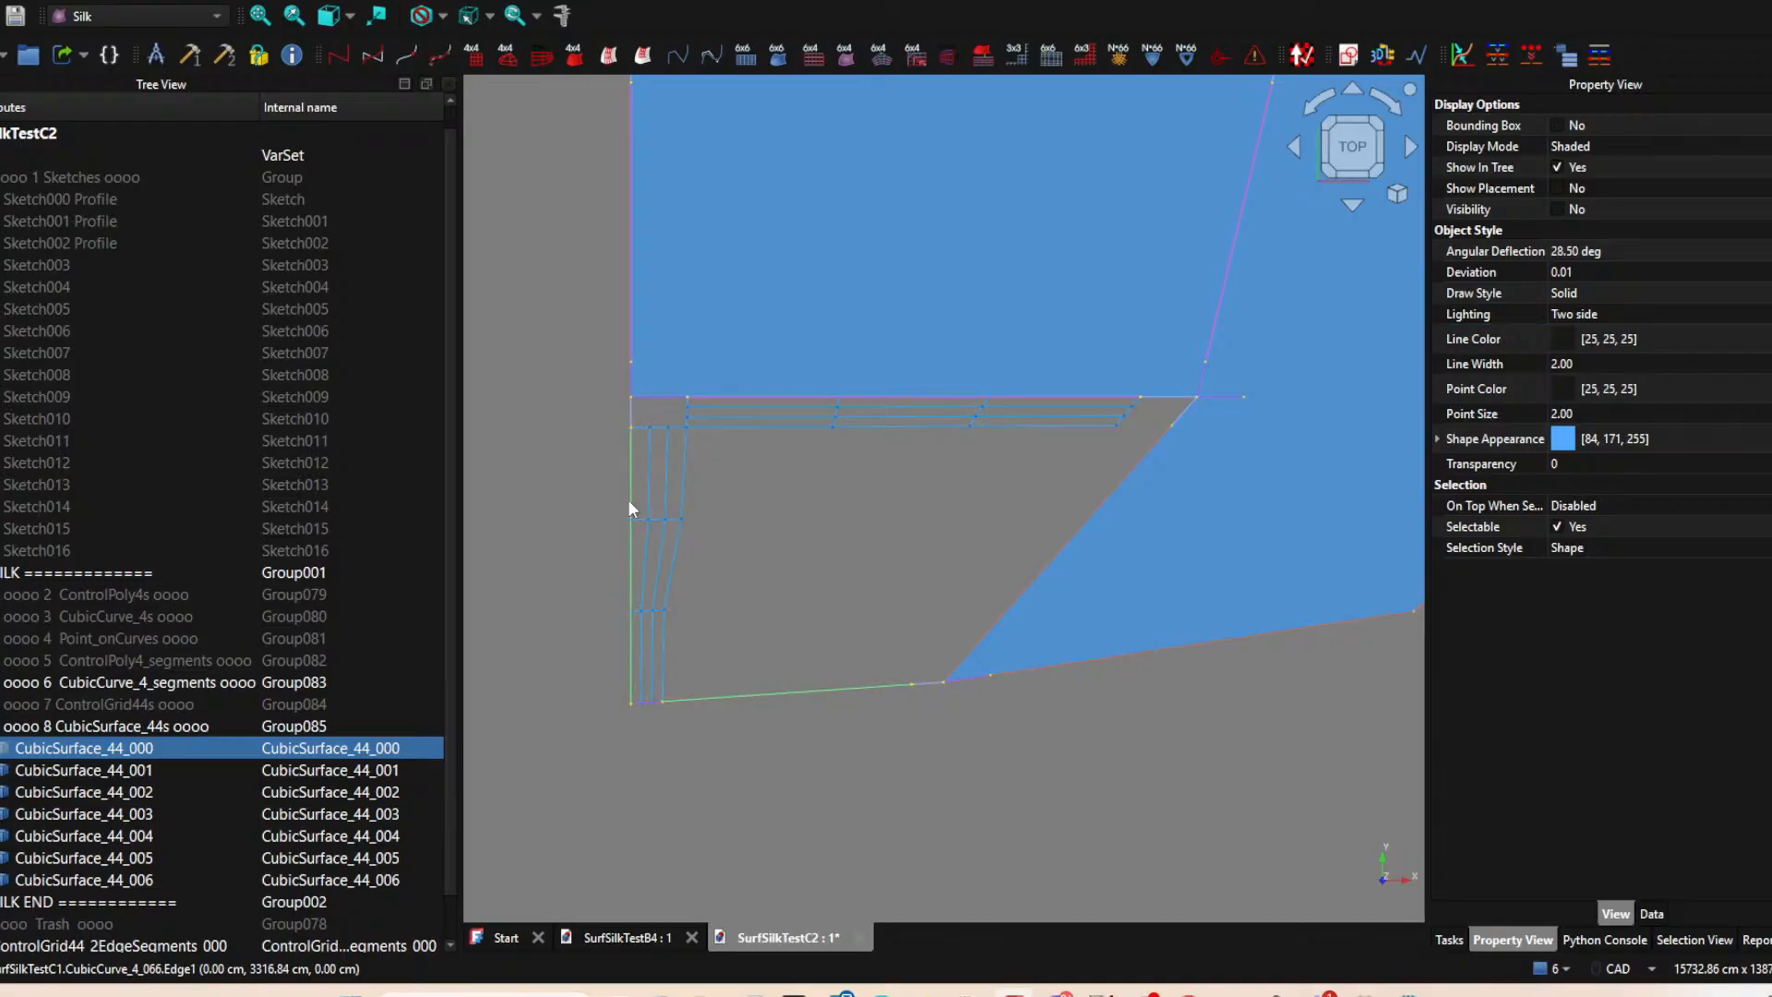
{"action": "left_click", "coordinate": [646, 60]}
Create a two-edge ControlGrid44 from CubicSurface_44_000, the short segment at the lower edge's right end and its long left edge segment.
{"action": "left_click", "coordinate": [102, 749]}
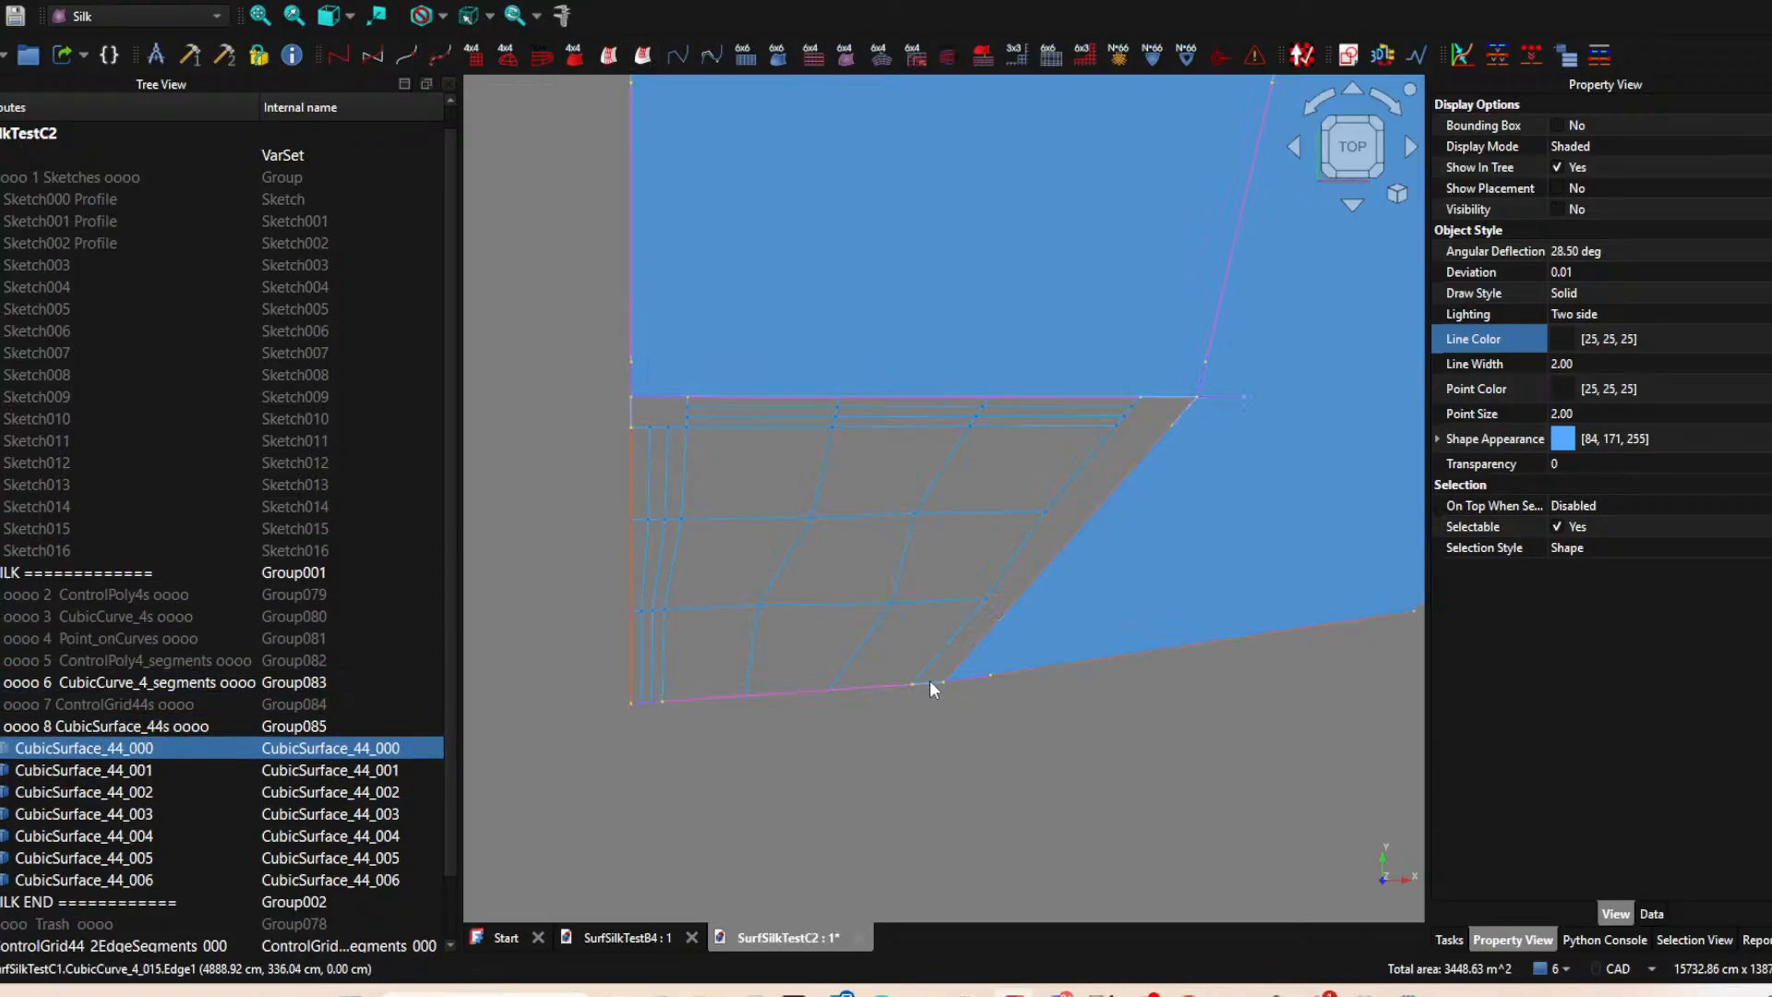
{"action": "left_click", "coordinate": [633, 565], "text": "ctrl"}
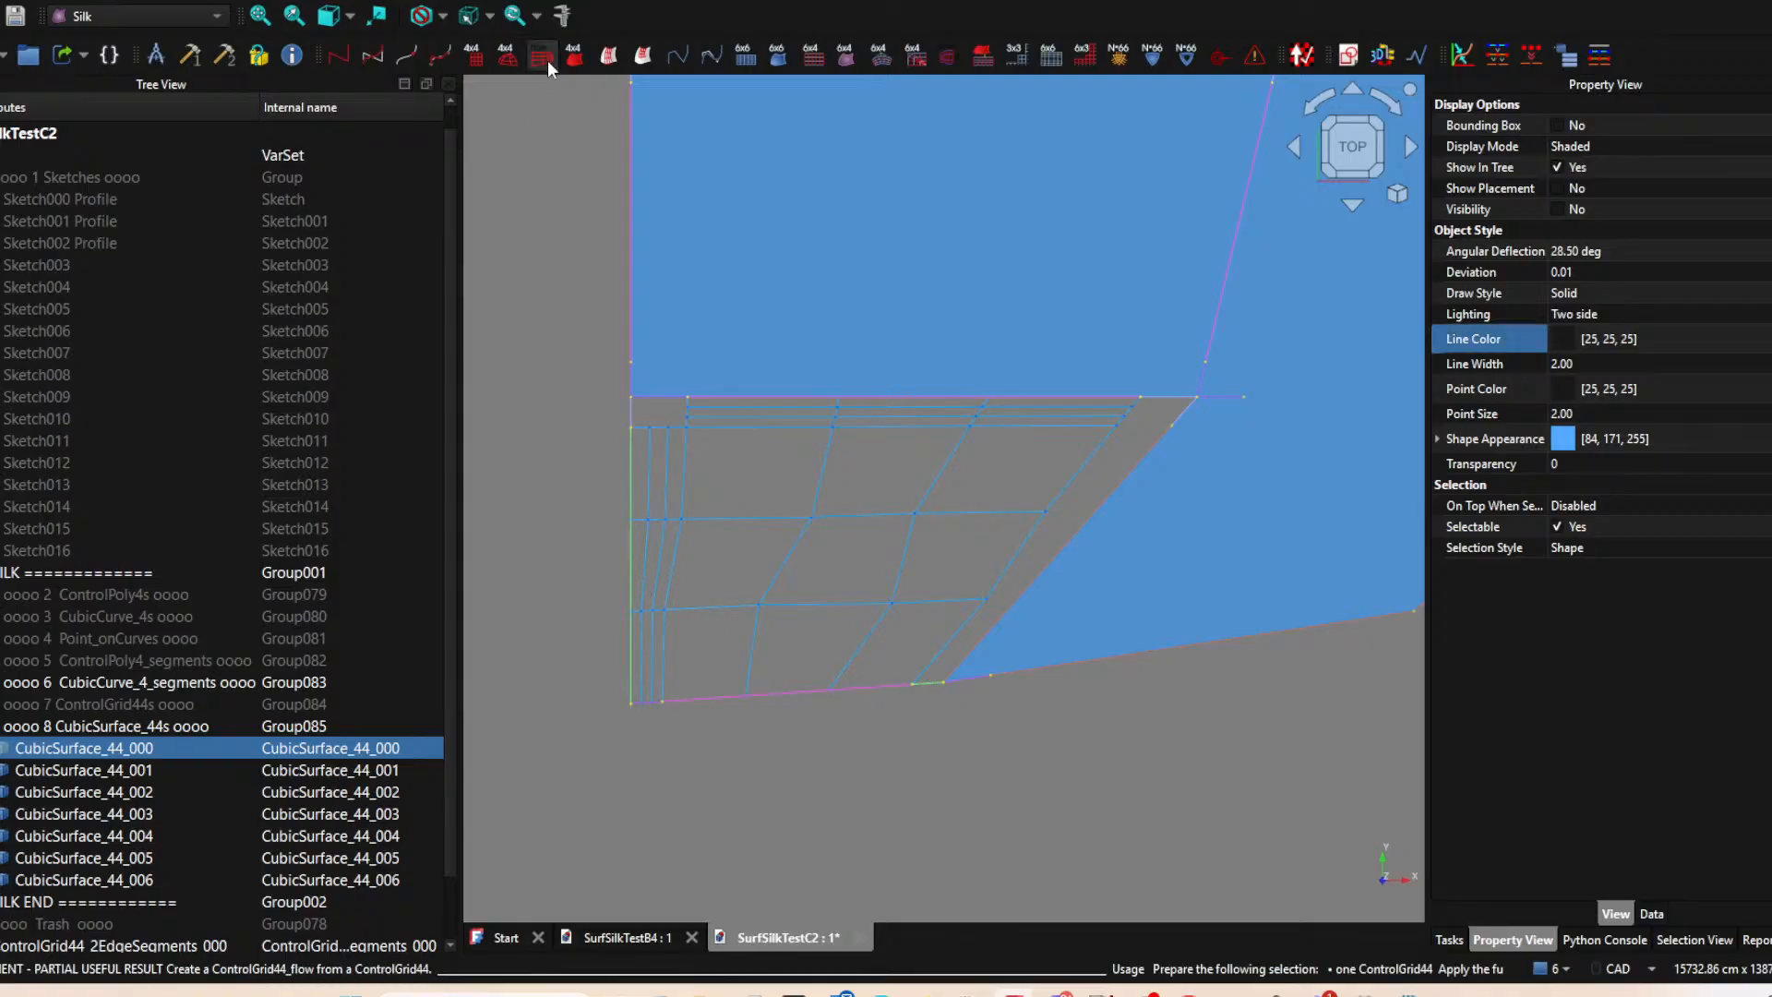
{"action": "left_click", "coordinate": [641, 59]}
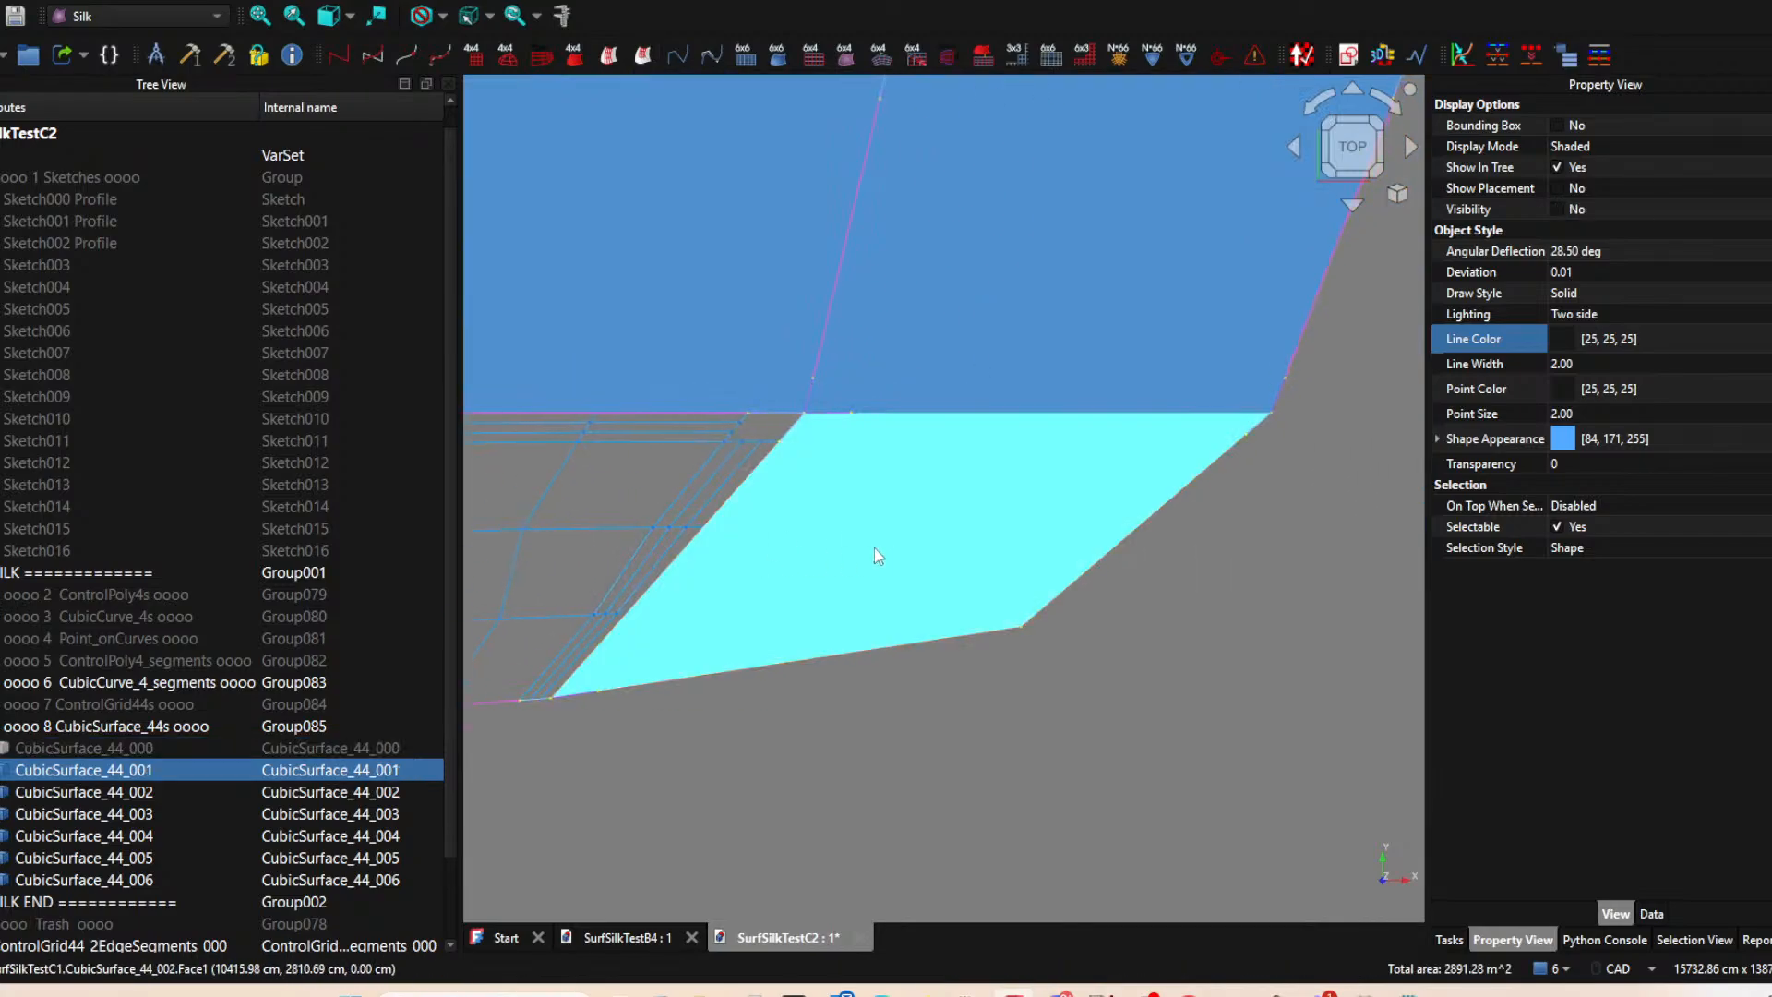
Toggle CubicSurface_44_001 to check its overlap with CubicSurface_44_002, and delete CubicSurface_44_001.
{"action": "key", "text": "space"}
{"action": "key", "text": "space"}
{"action": "key", "text": "space"}
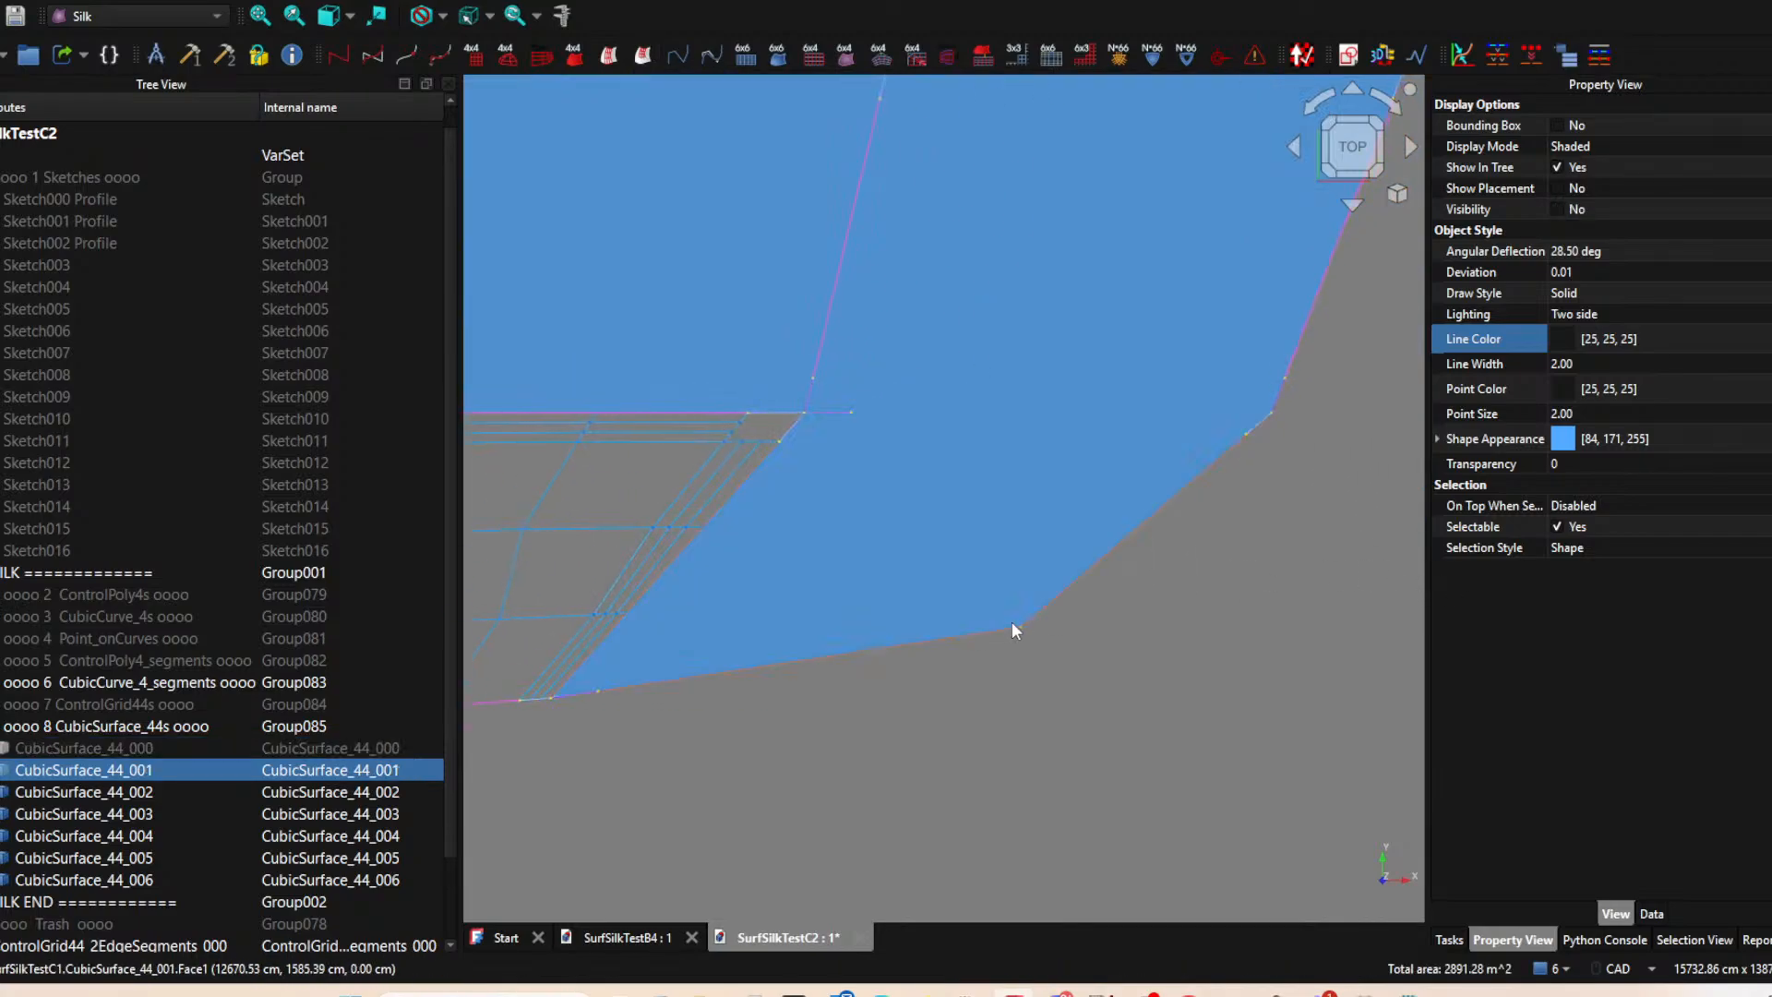
{"action": "scroll", "coordinate": [1094, 677], "scroll_direction": "down", "scroll_amount": 3}
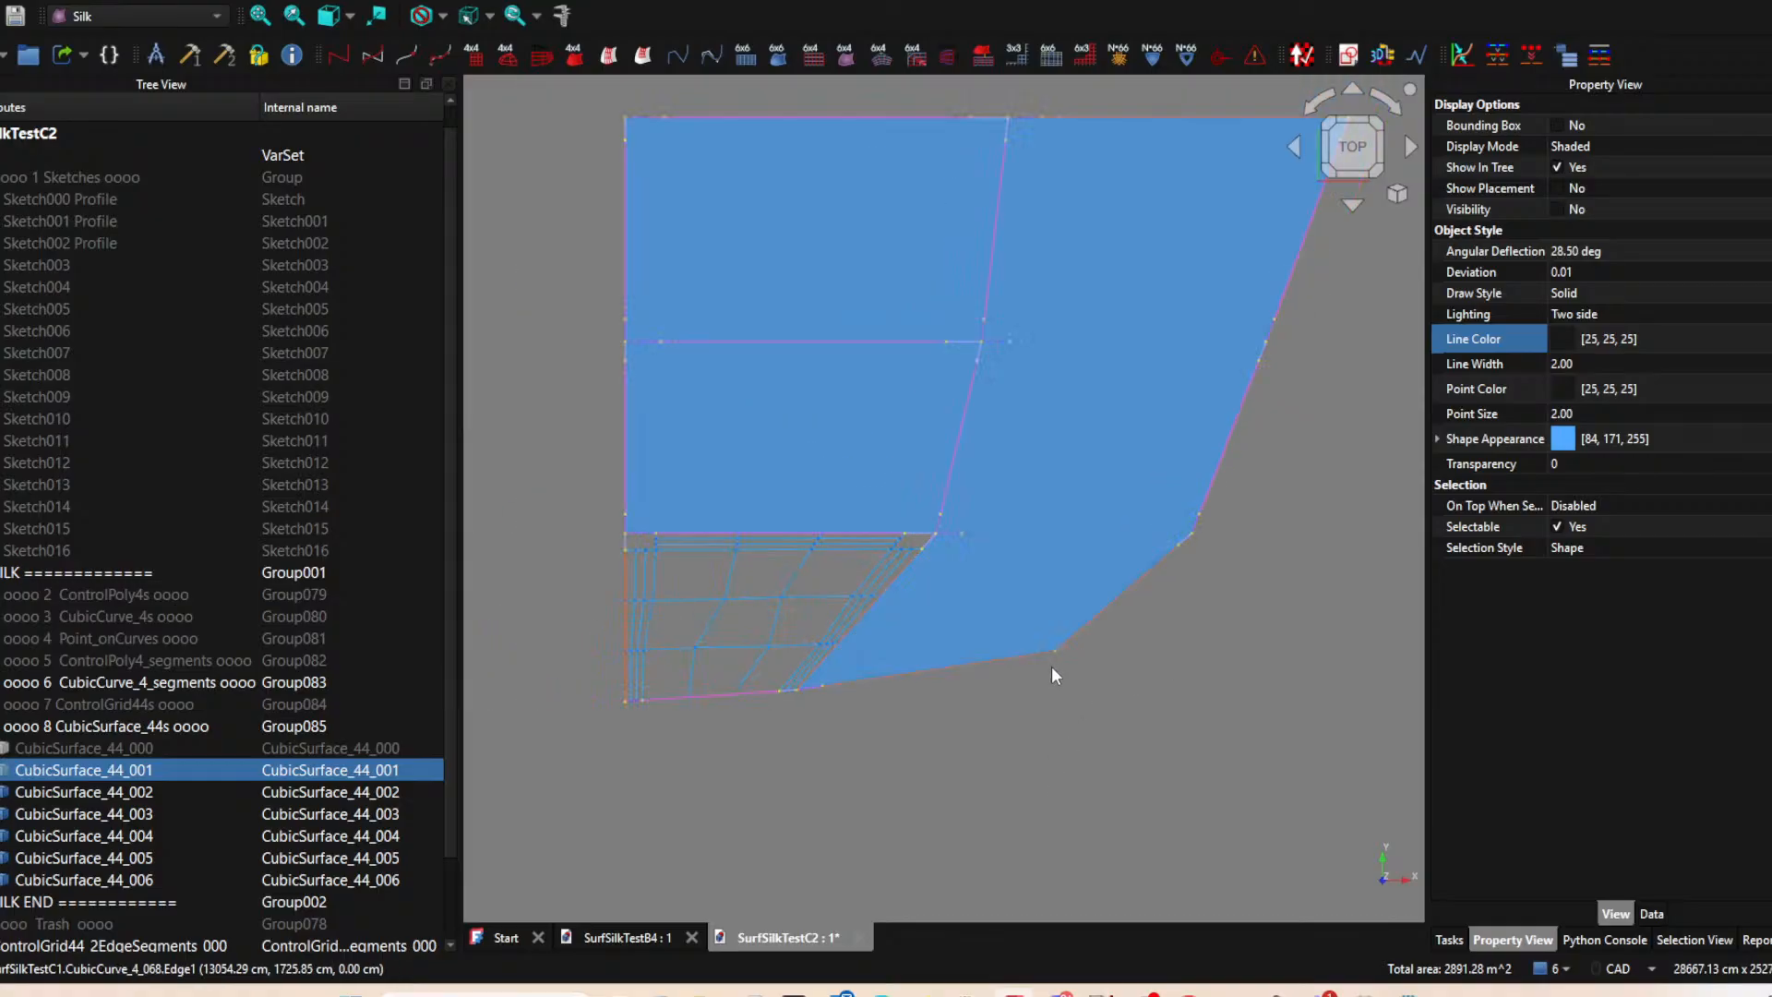
{"action": "key", "text": "Delete"}
Hide CubicSurface_44_002 to expose the curve segments around the lower-right patch.
{"action": "key", "text": "space"}
{"action": "key", "text": "space"}
{"action": "key", "text": "space"}
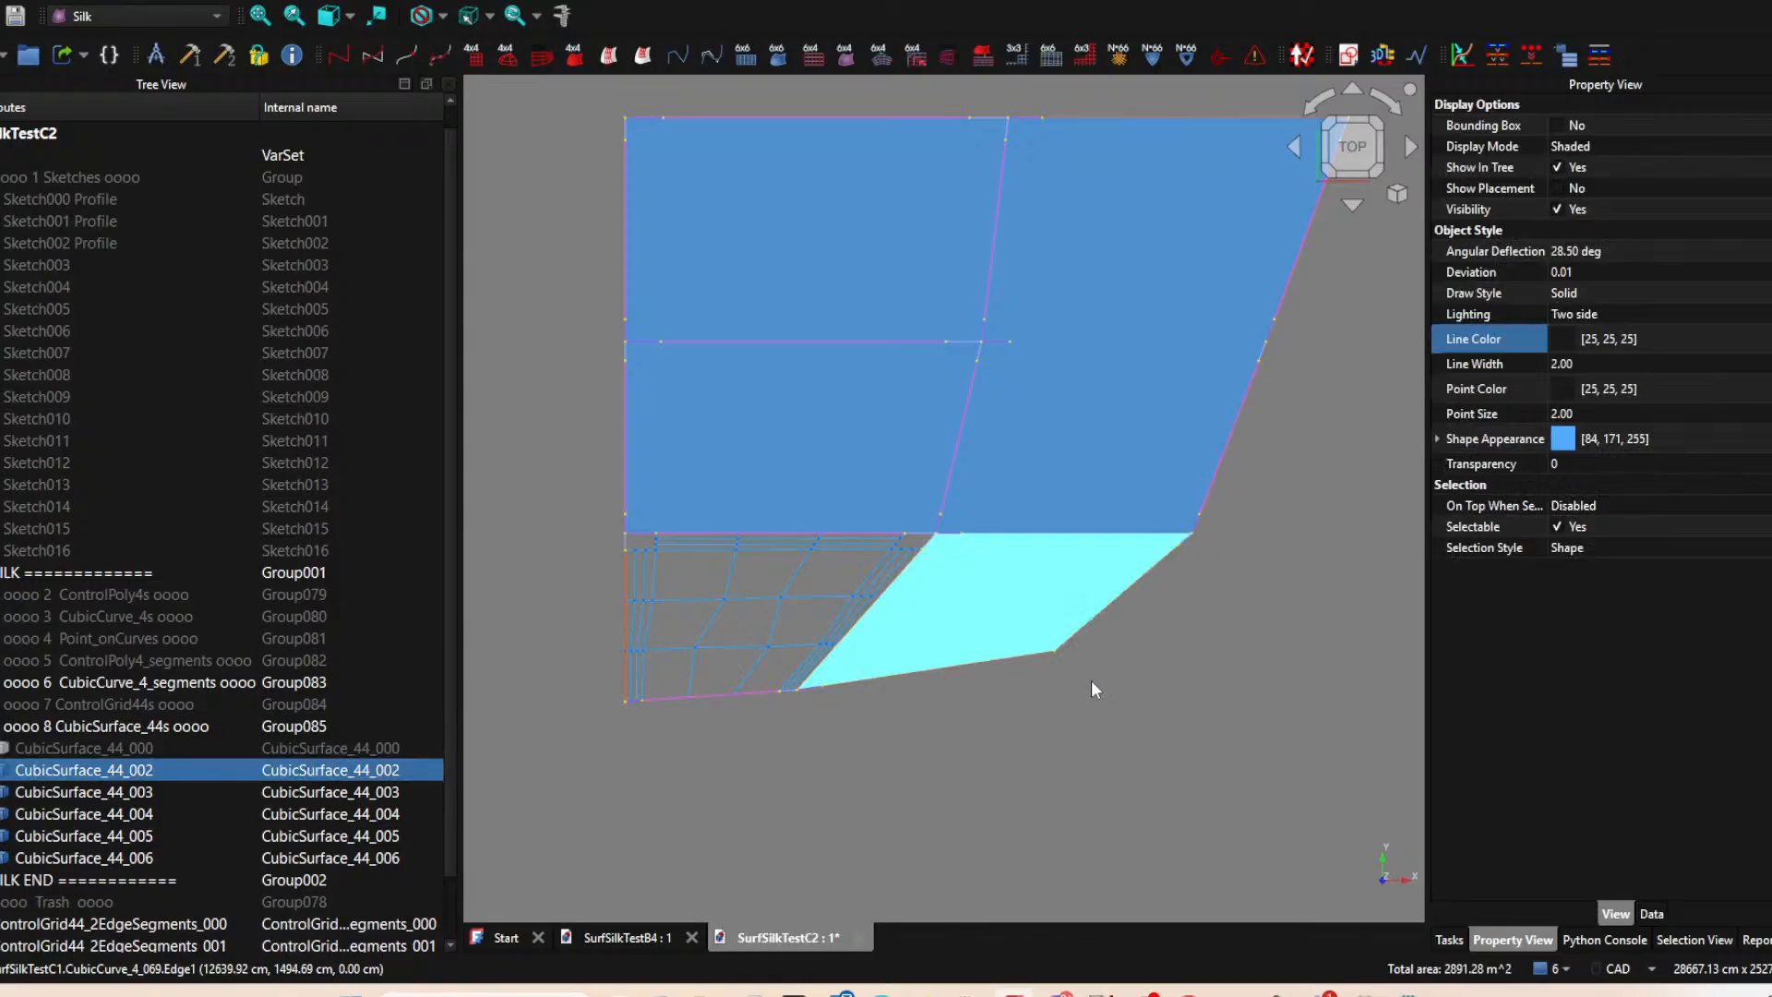
{"action": "key", "text": "space"}
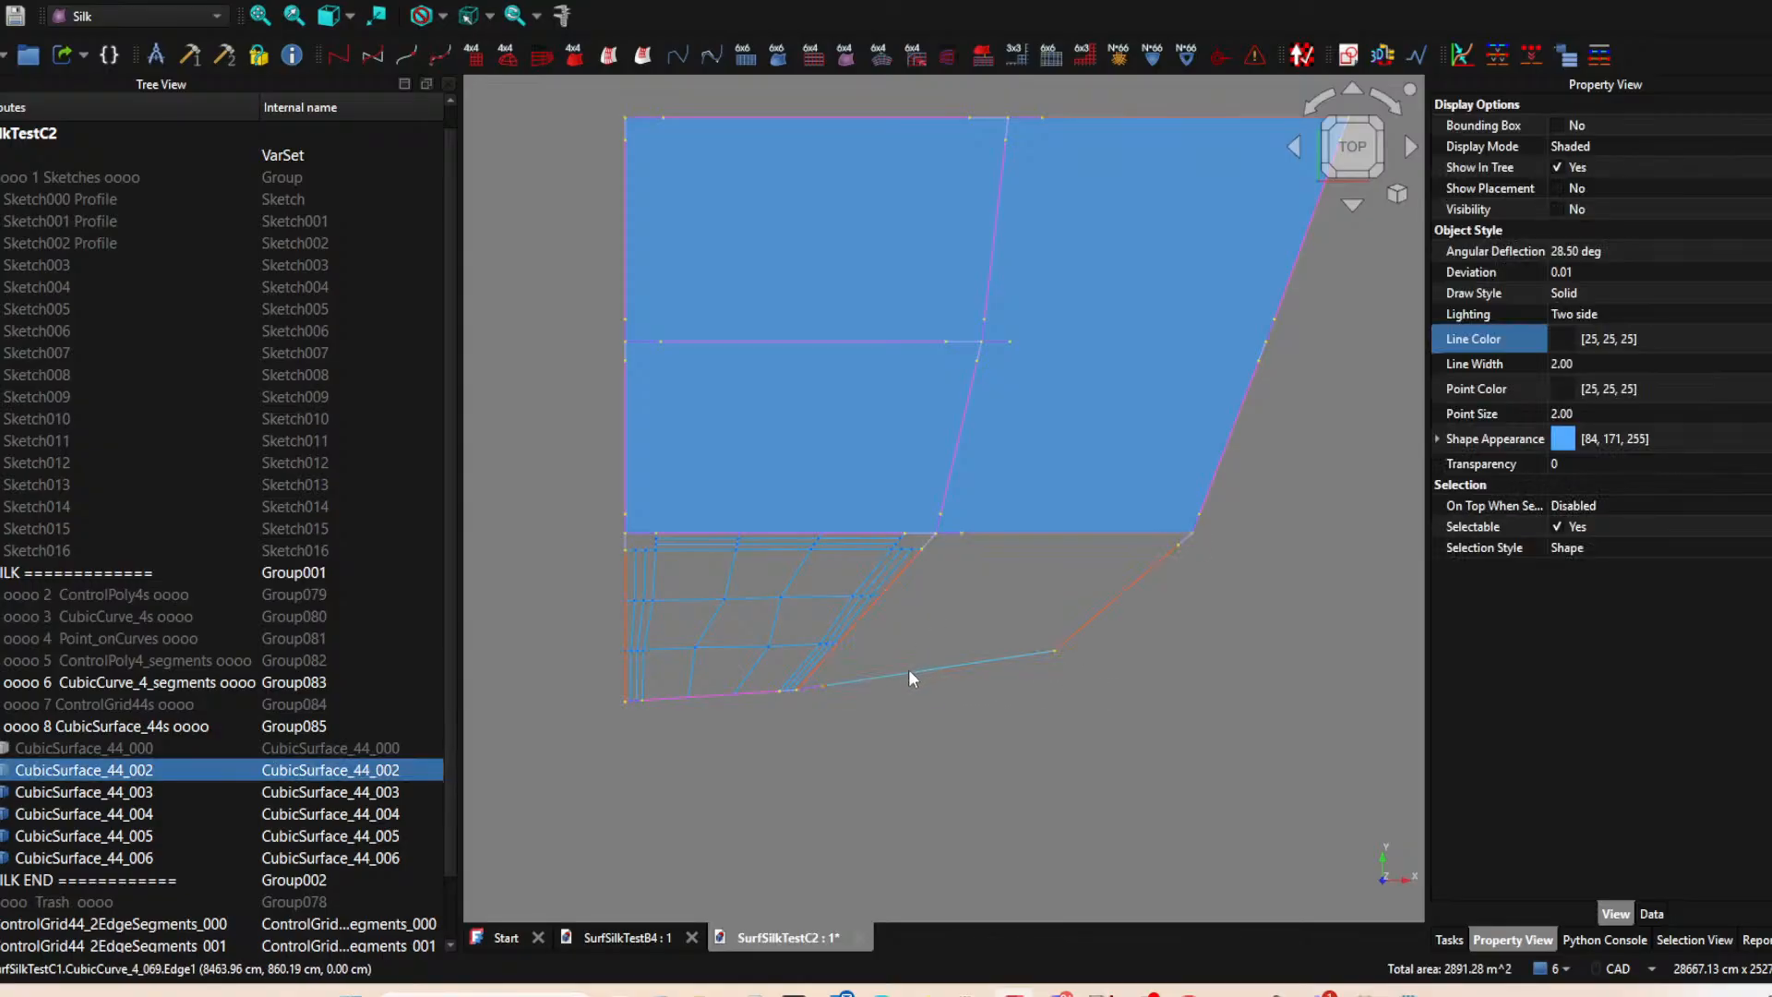
Create a two-edge ControlGrid44 from CubicSurface_44_002, the short segment at its lower-left corner and its long left edge segment CubicCurve_4_067.
{"action": "scroll", "coordinate": [904, 677], "scroll_direction": "up", "scroll_amount": 3}
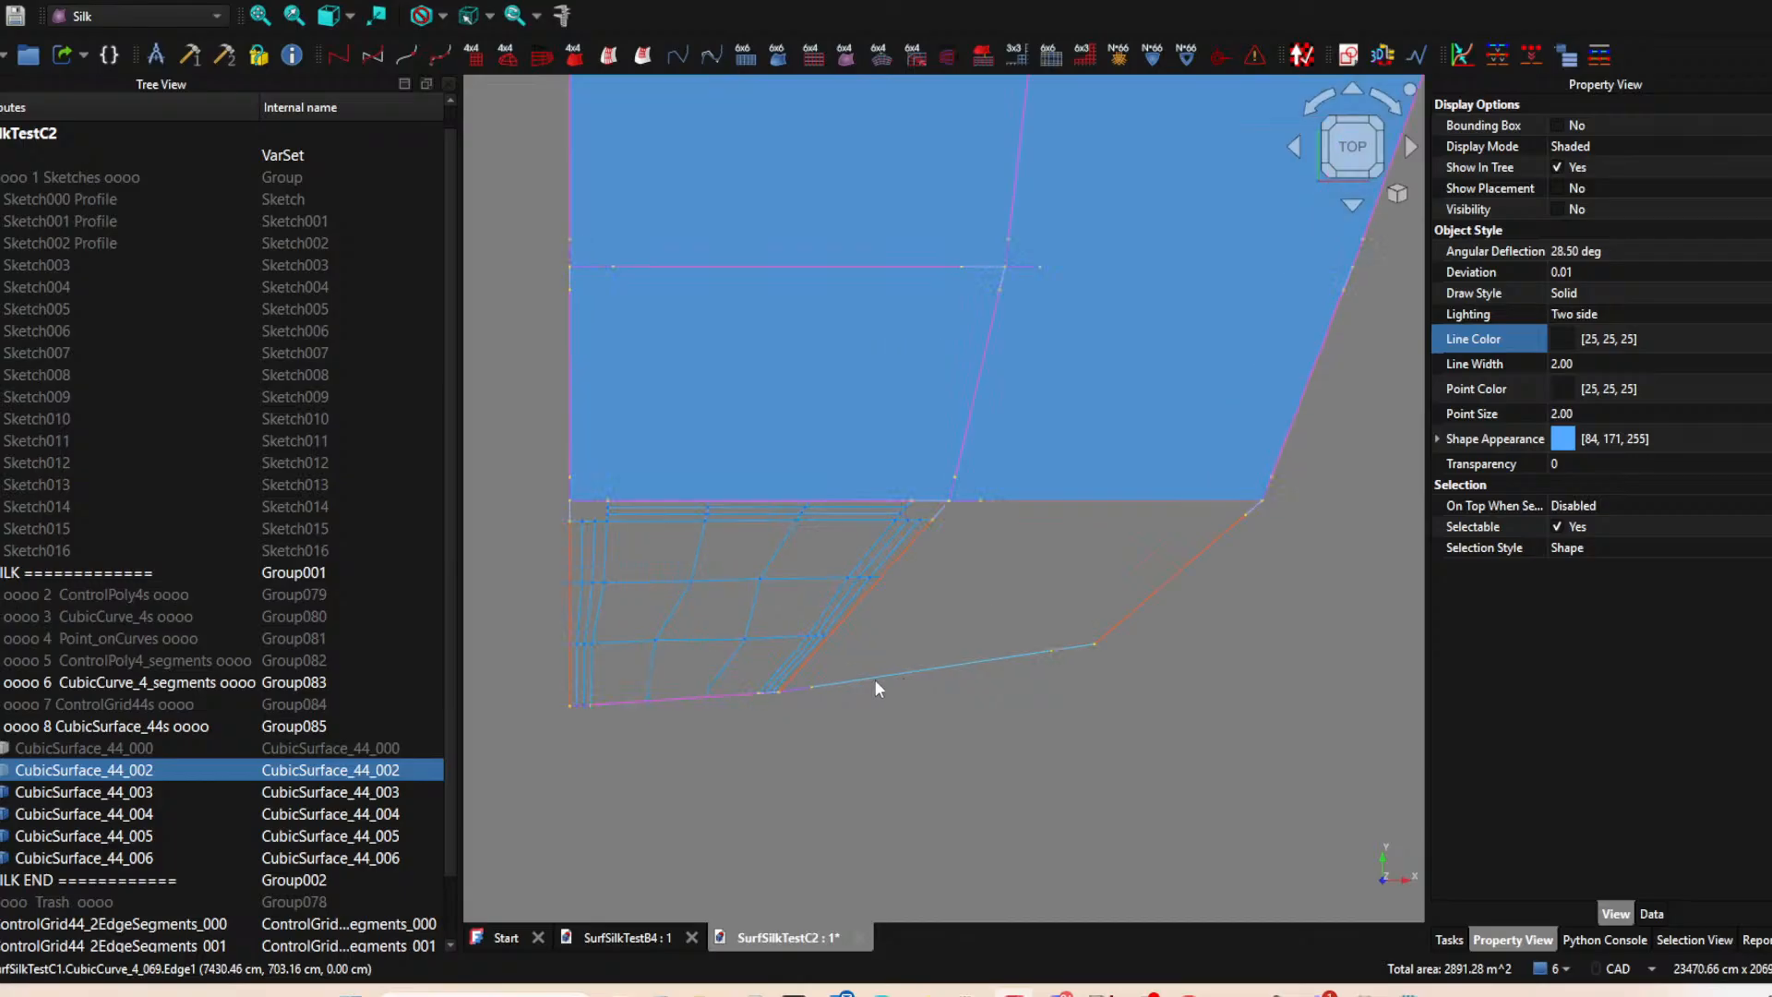
{"action": "left_click", "coordinate": [781, 688]}
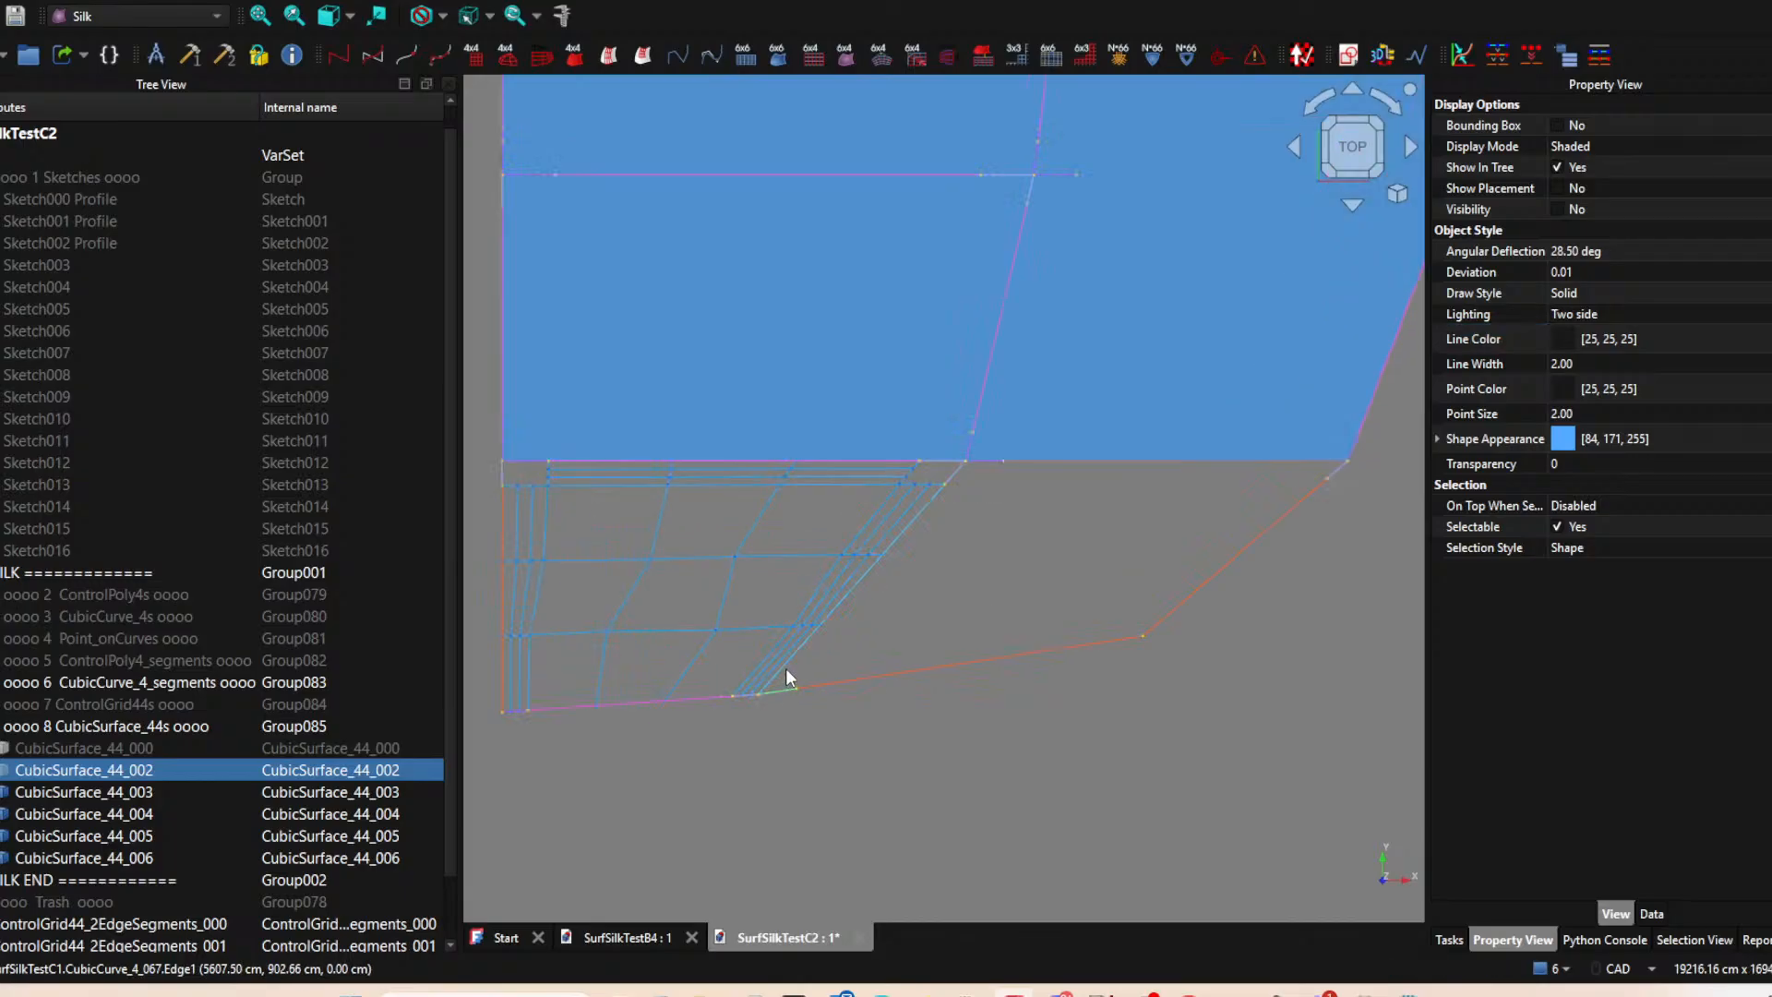
{"action": "left_click", "coordinate": [639, 59]}
Create a two-edge ControlGrid44 from CubicSurface_44_002, its long lower edge segment CubicCurve_4_069 and its long left edge segment.
{"action": "left_click", "coordinate": [76, 792]}
{"action": "left_click", "coordinate": [88, 771]}
{"action": "left_click", "coordinate": [904, 674]}
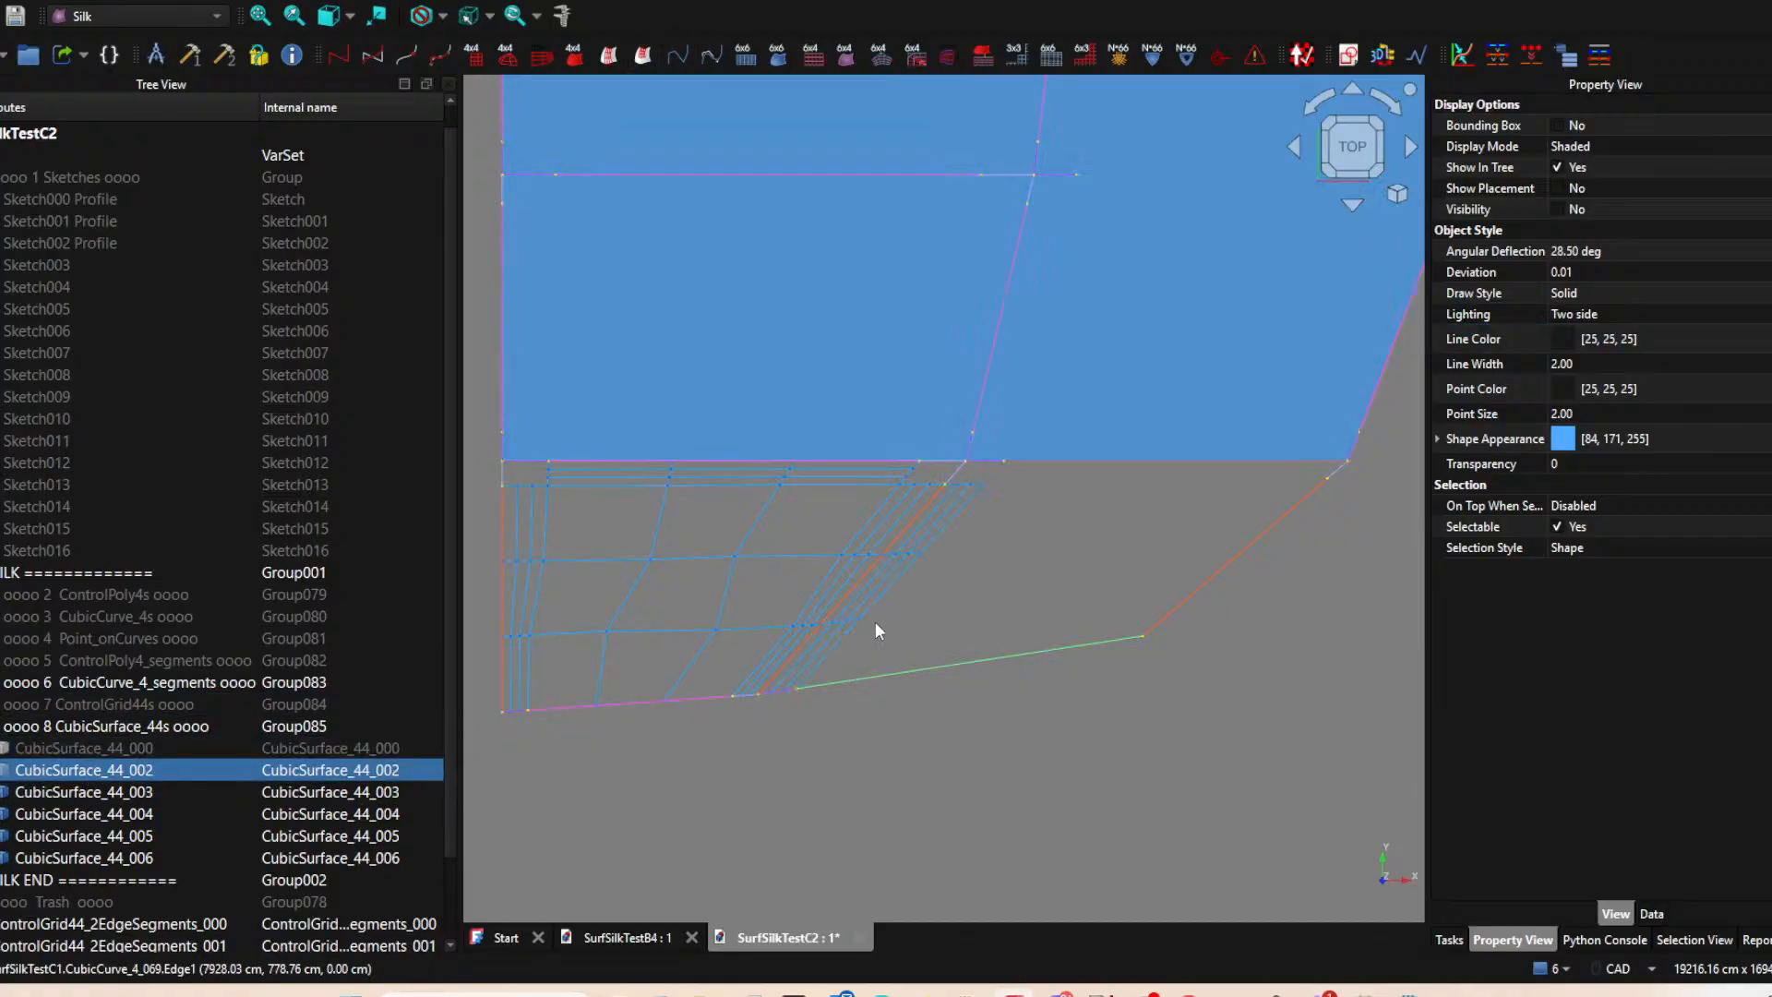
{"action": "left_click", "coordinate": [856, 587], "text": "ctrl"}
{"action": "left_click", "coordinate": [643, 55]}
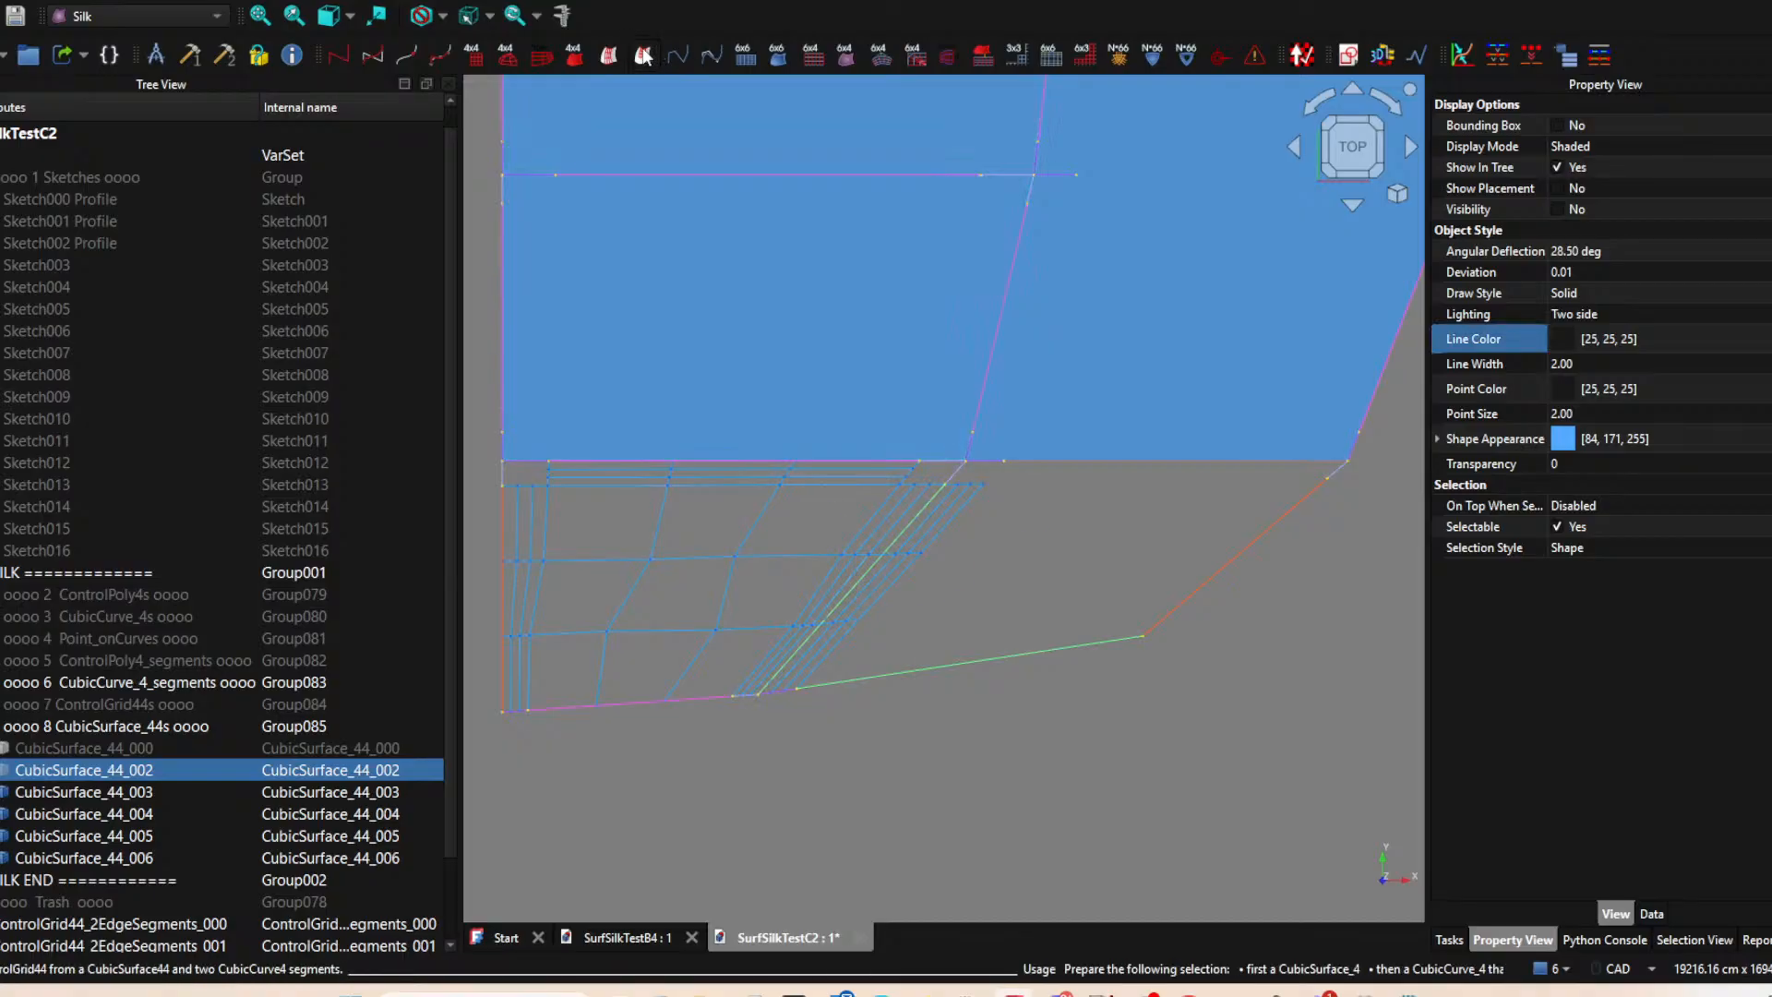
Create a two-edge ControlGrid44 from CubicSurface_44_002, its long lower edge segment and CubicCurve_4_019, the short upper segment of its left edge.
{"action": "left_click", "coordinate": [139, 752]}
{"action": "left_click", "coordinate": [150, 770]}
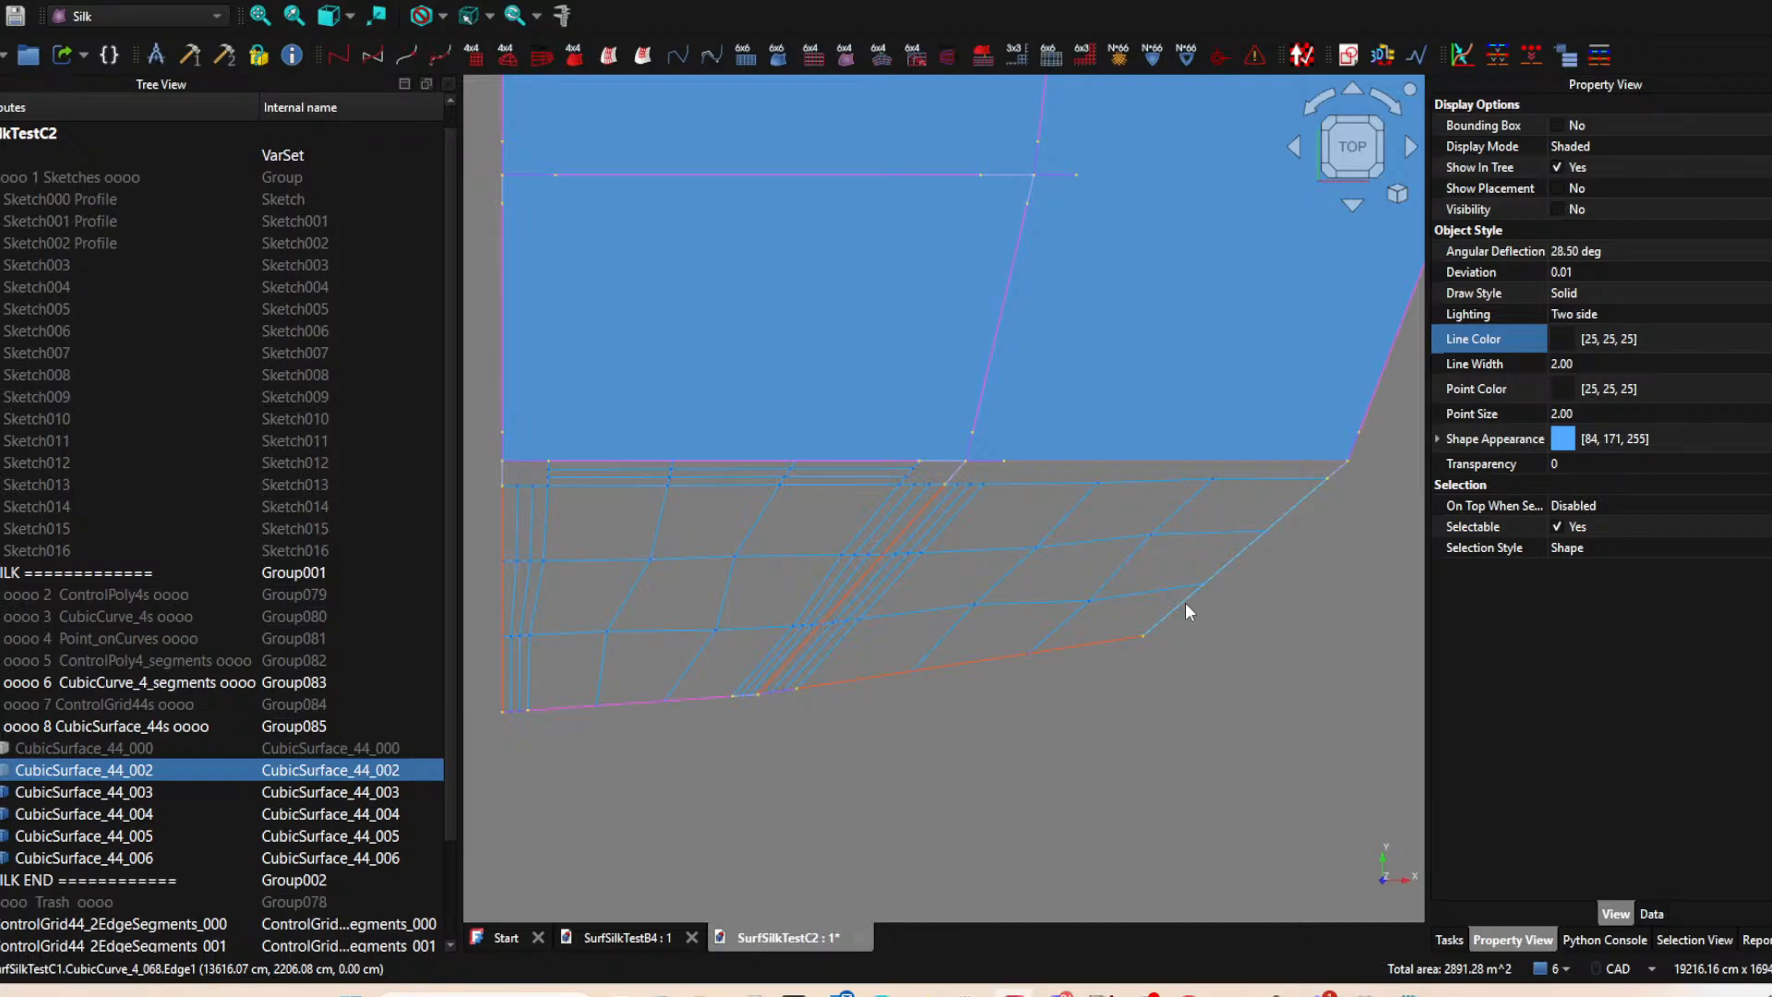
{"action": "middle_click_drag", "start_coordinate": [1245, 534], "coordinate": [1177, 562]}
{"action": "scroll", "coordinate": [1181, 532], "scroll_direction": "up", "scroll_amount": 2}
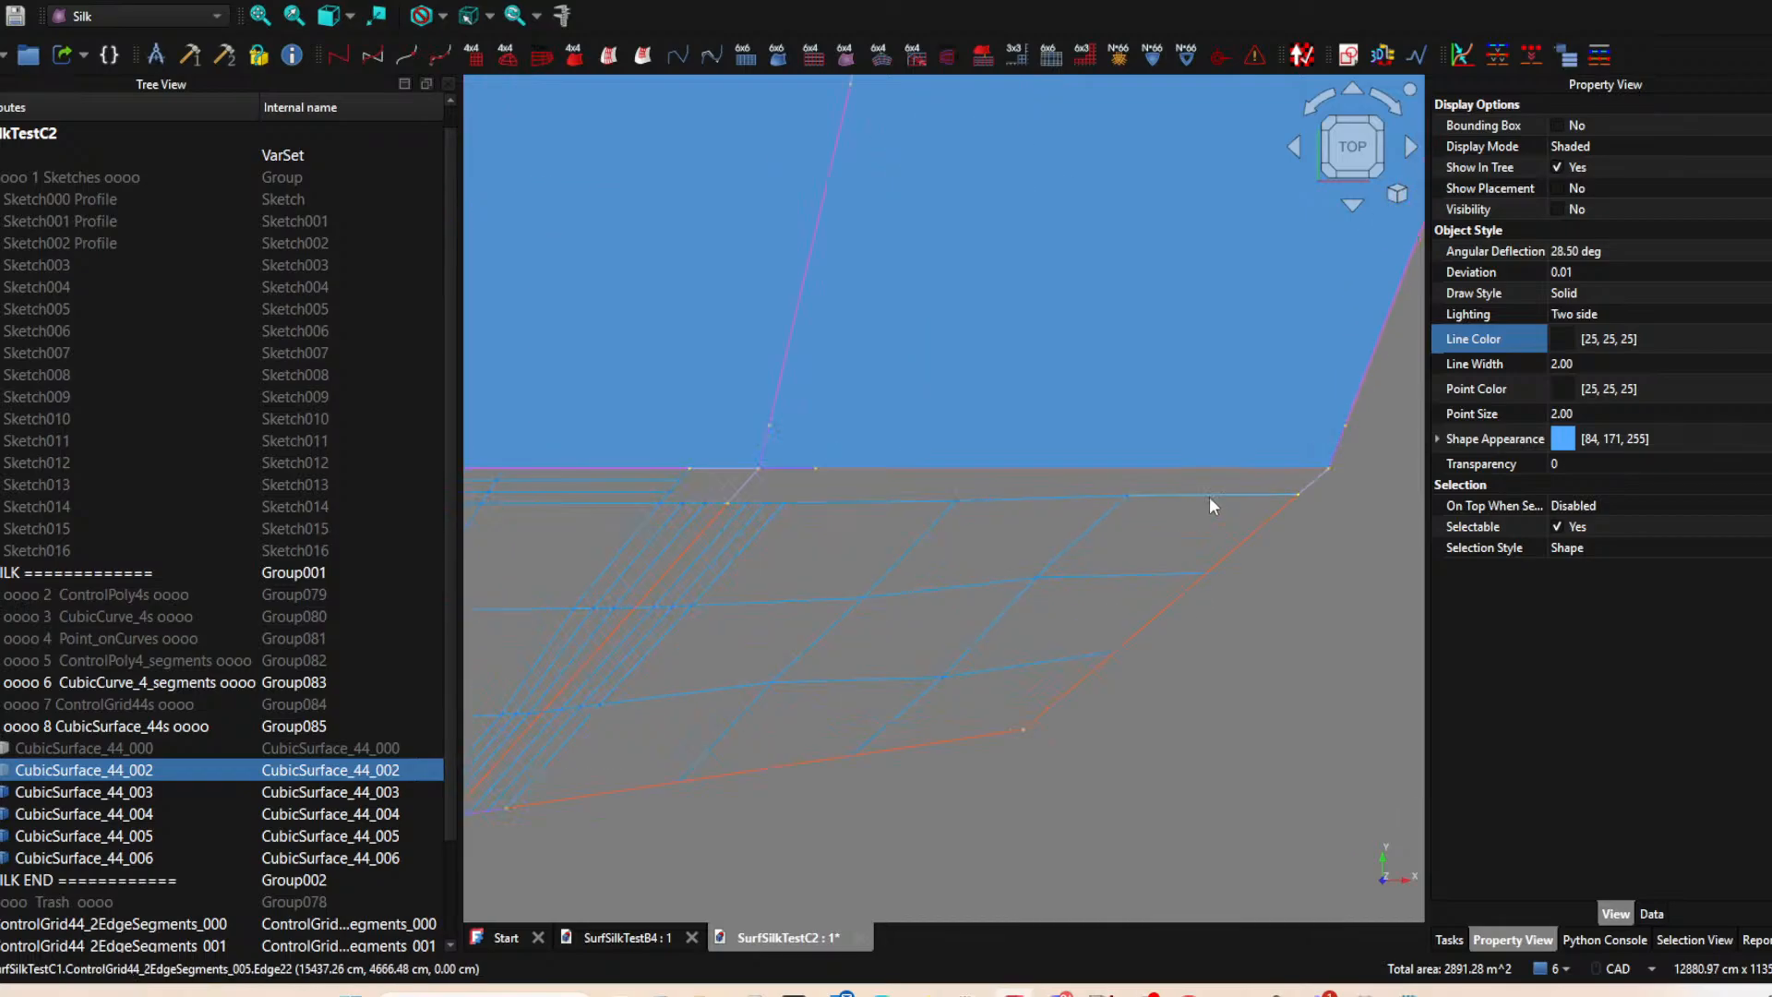
{"action": "left_click", "coordinate": [779, 768]}
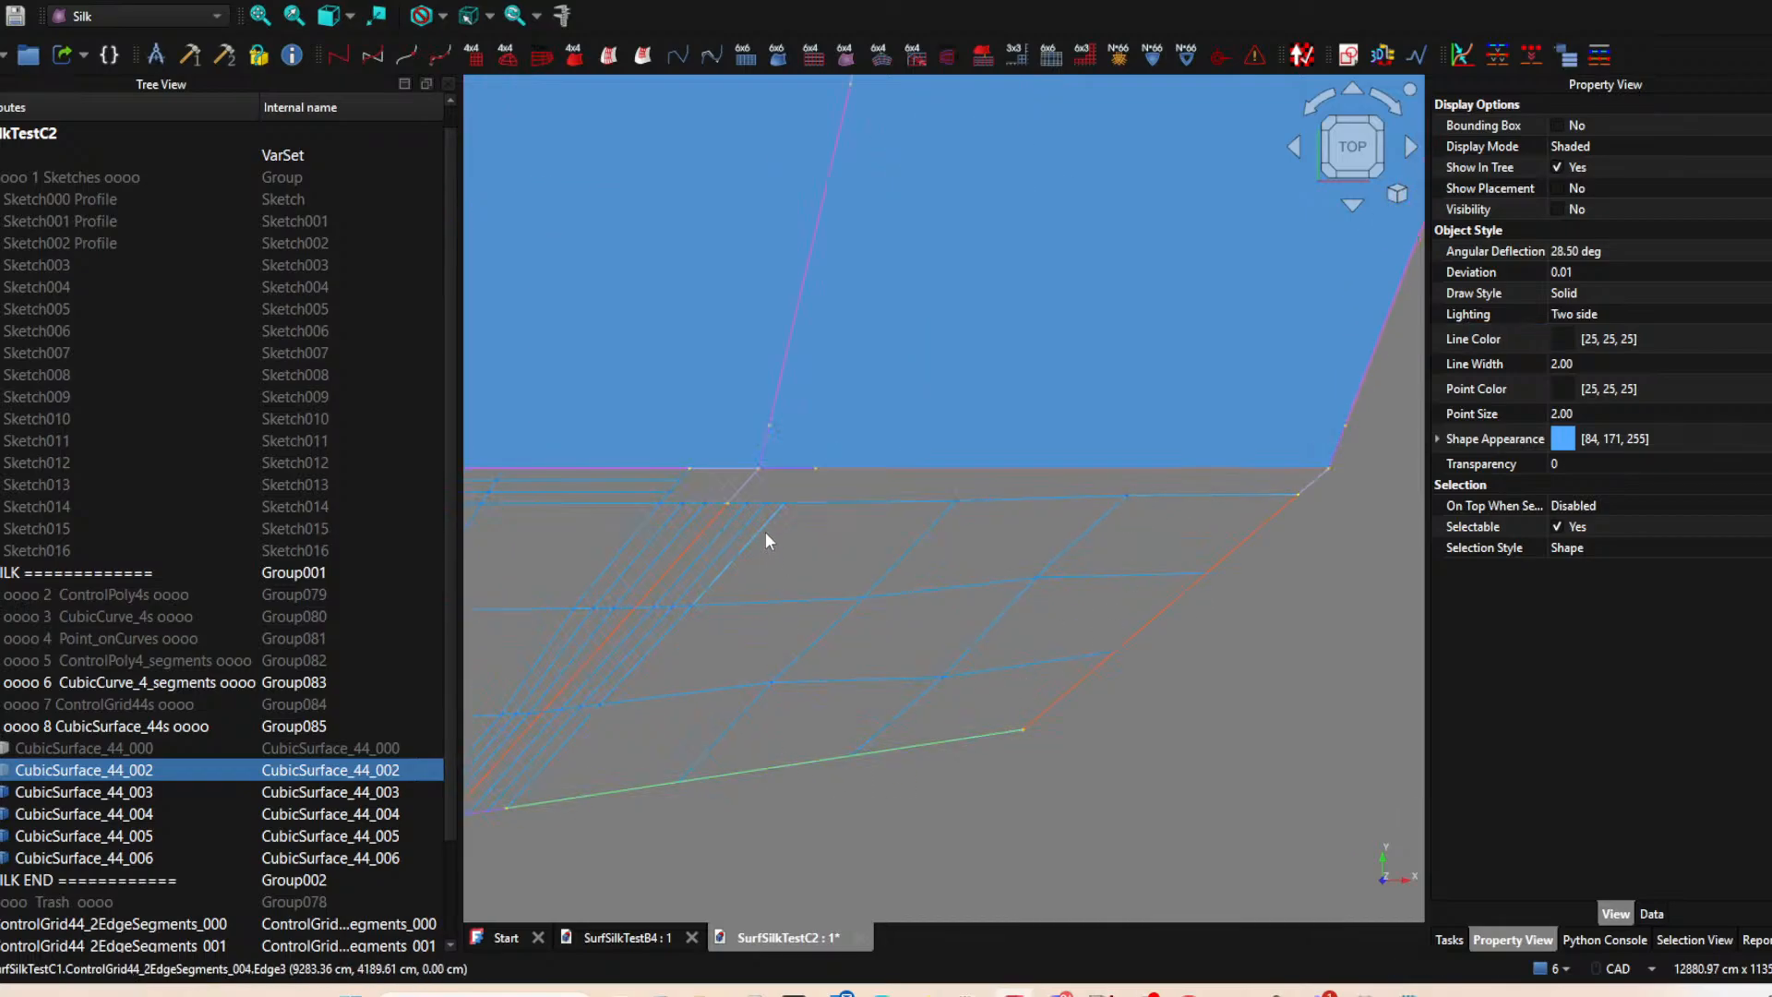
{"action": "left_click", "coordinate": [744, 485], "text": "ctrl"}
{"action": "left_click", "coordinate": [573, 59]}
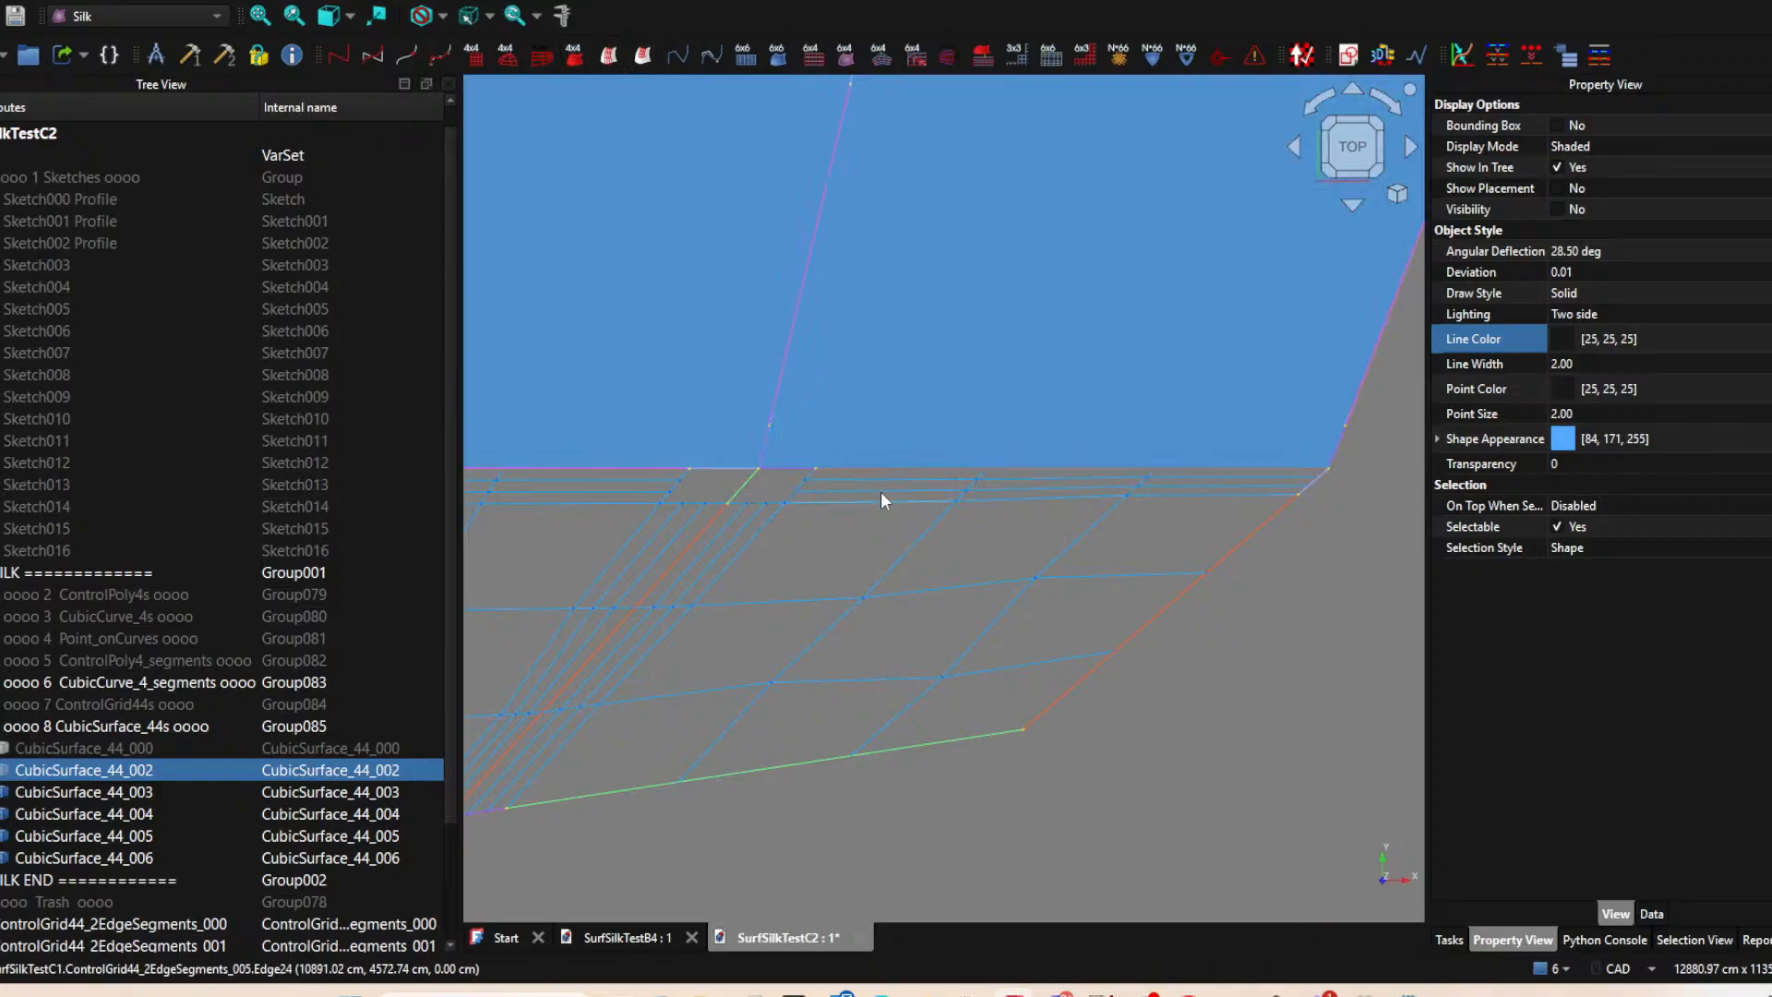
Hide CubicSurface_44_006, the patch directly above the lower-left corner patch, to expose its curve segments.
{"action": "scroll", "coordinate": [1065, 446], "scroll_direction": "down", "scroll_amount": 3}
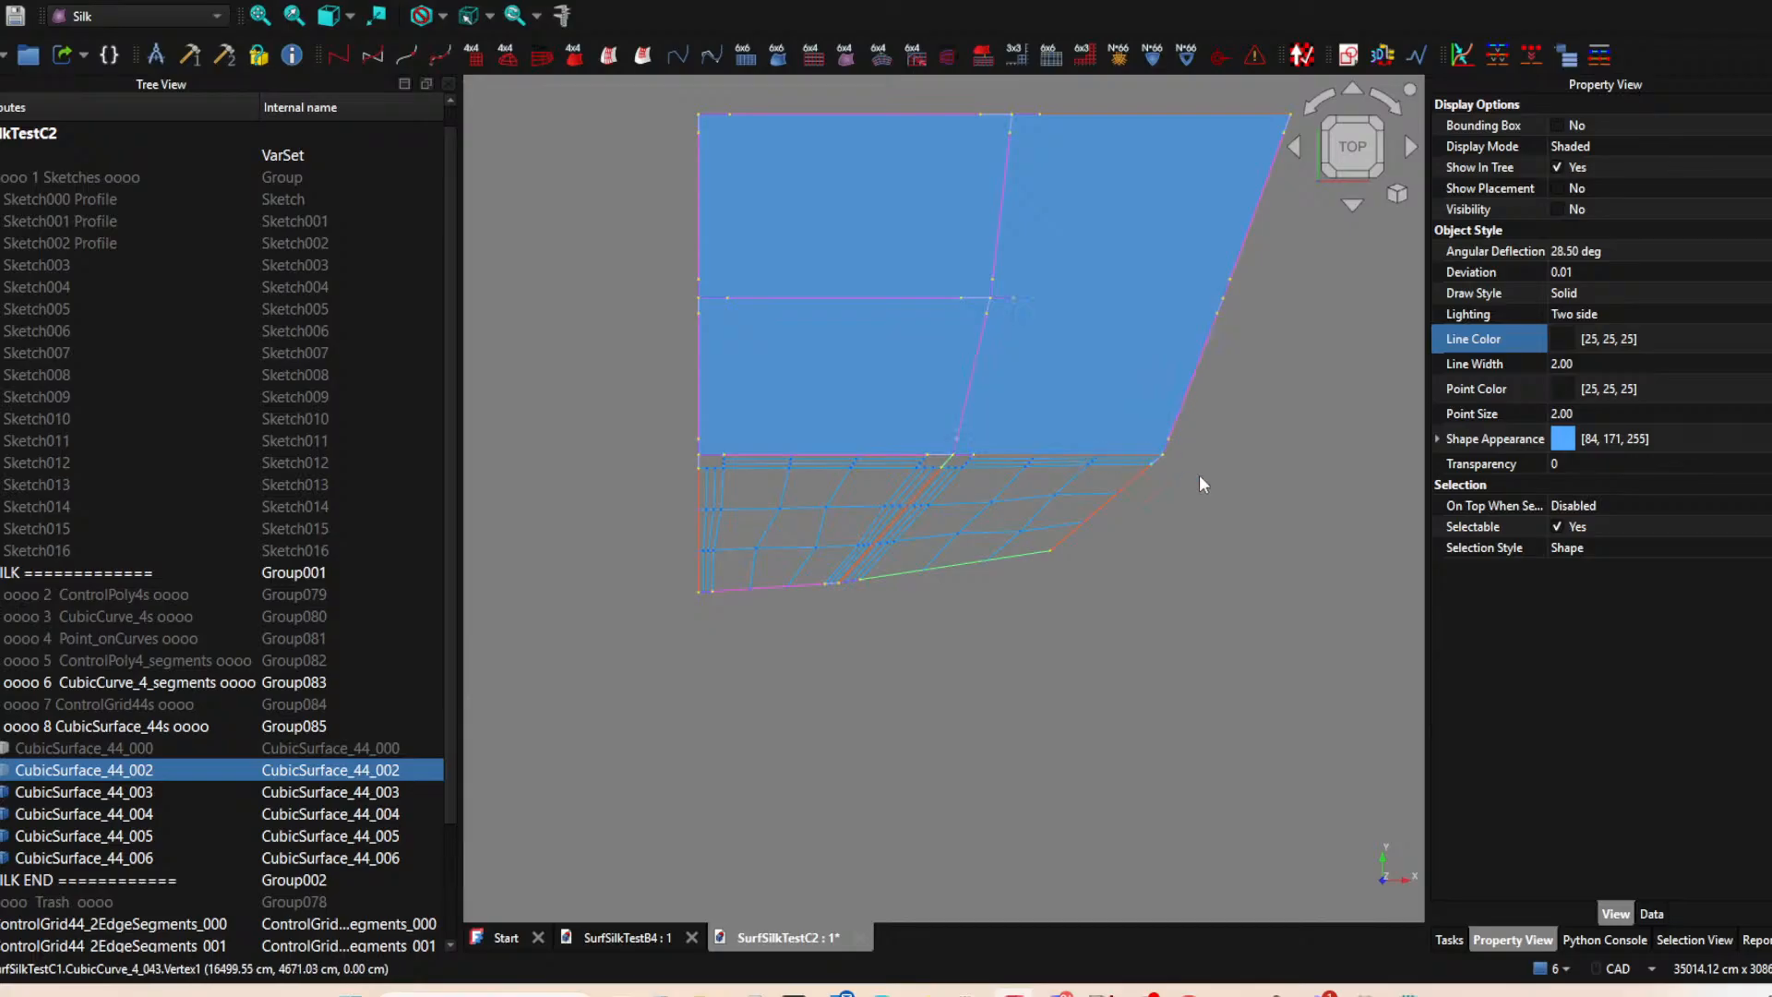
{"action": "middle_click_drag", "start_coordinate": [1216, 535], "coordinate": [1072, 621]}
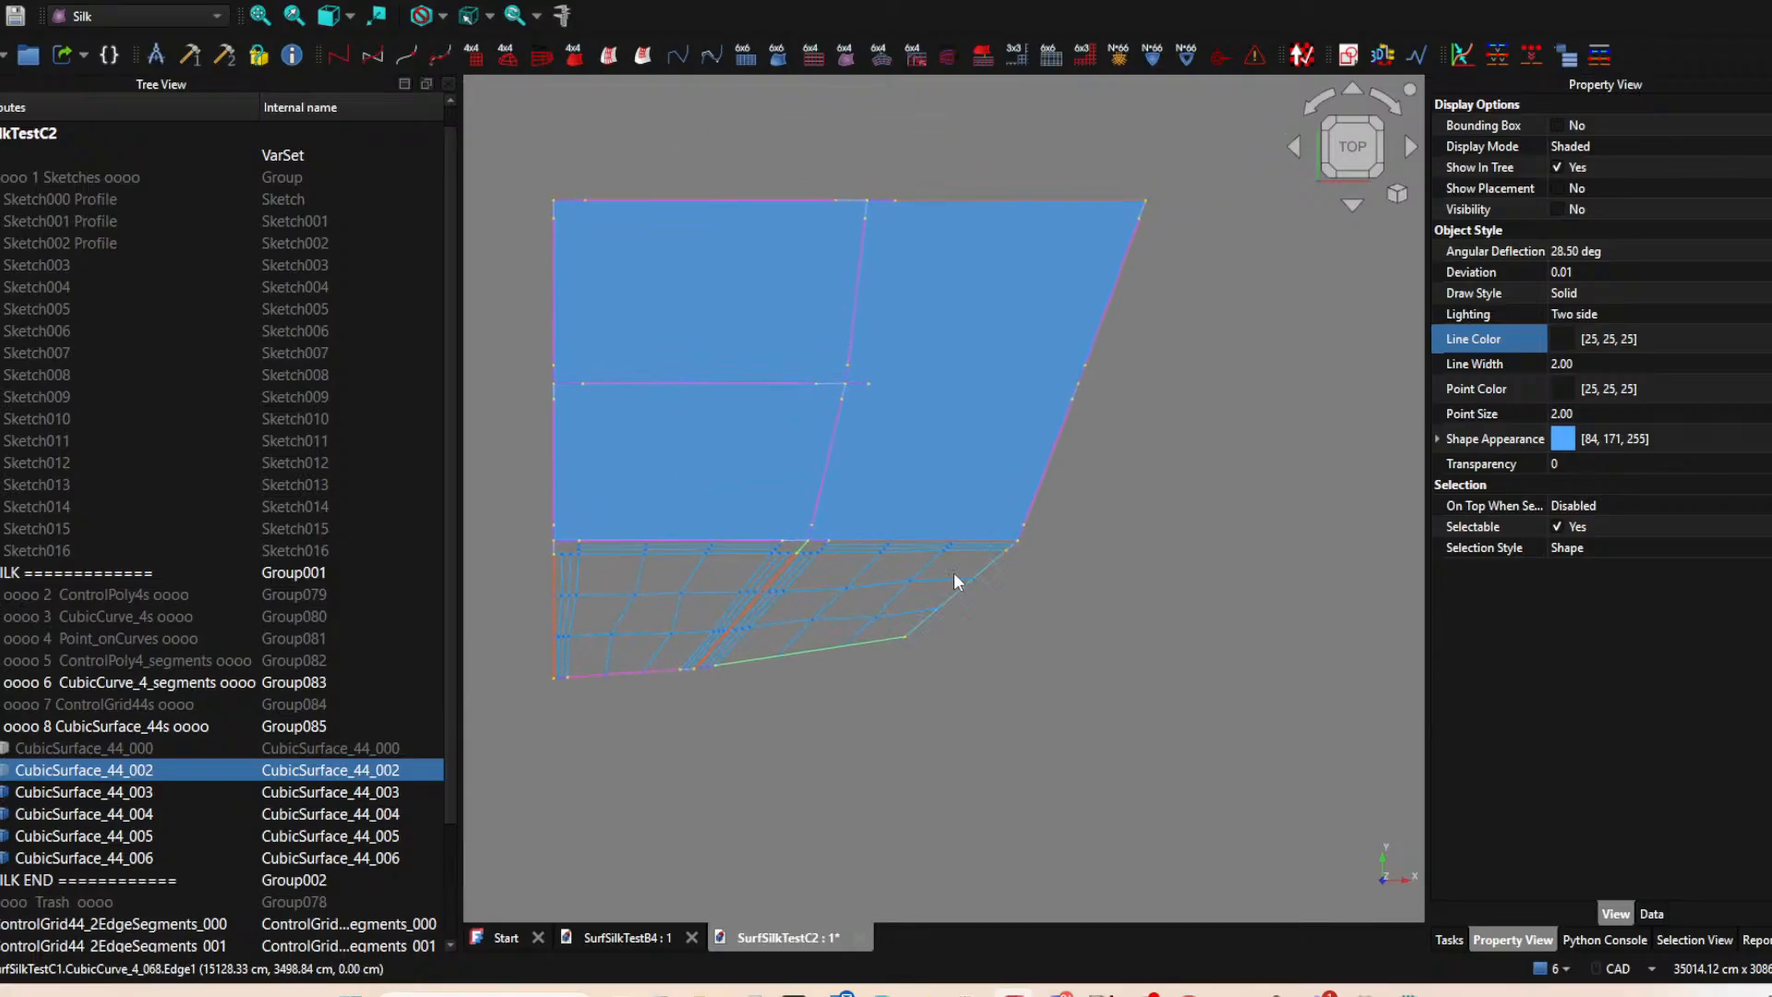
{"action": "left_click", "coordinate": [738, 462]}
{"action": "key", "text": "space"}
Create the ControlGrid44s of CubicSurface_44_006 from the three segments of its left edge and the three segments of its lower edge.
{"action": "middle_click_drag", "start_coordinate": [665, 465], "coordinate": [812, 458]}
{"action": "scroll", "coordinate": [813, 466], "scroll_direction": "up", "scroll_amount": 2}
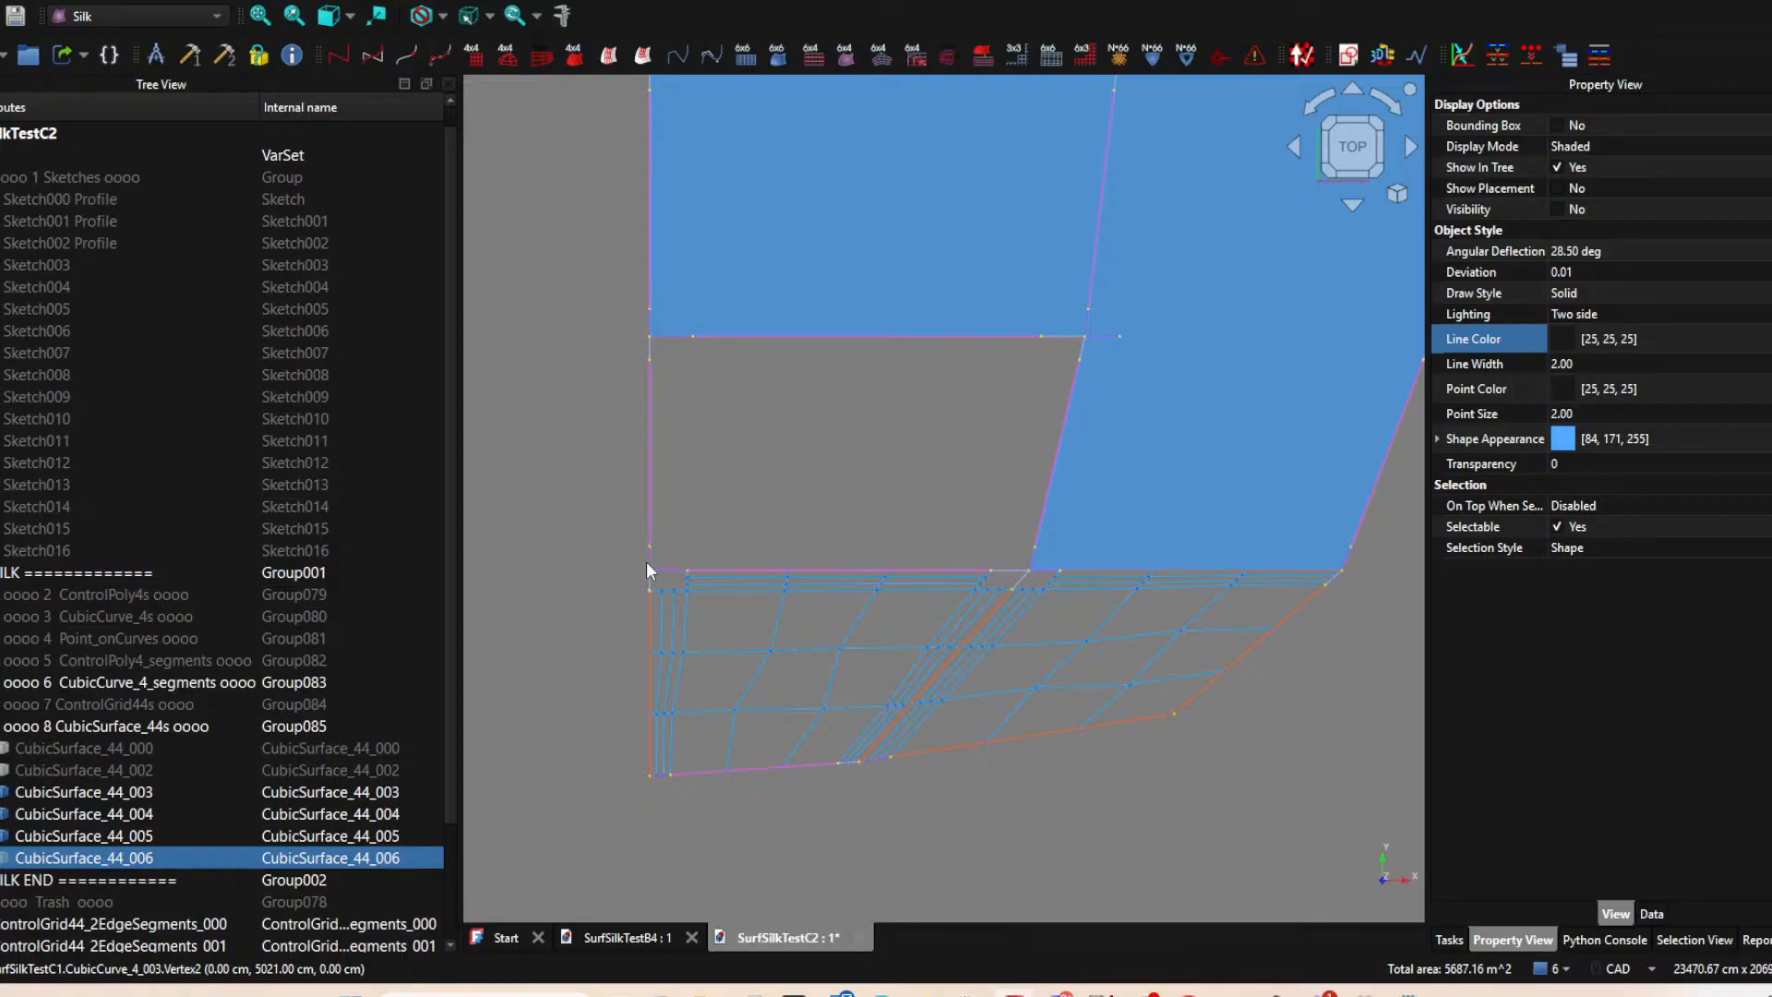
{"action": "left_click", "coordinate": [650, 347], "text": "ctrl"}
{"action": "left_click", "coordinate": [649, 461], "text": "ctrl"}
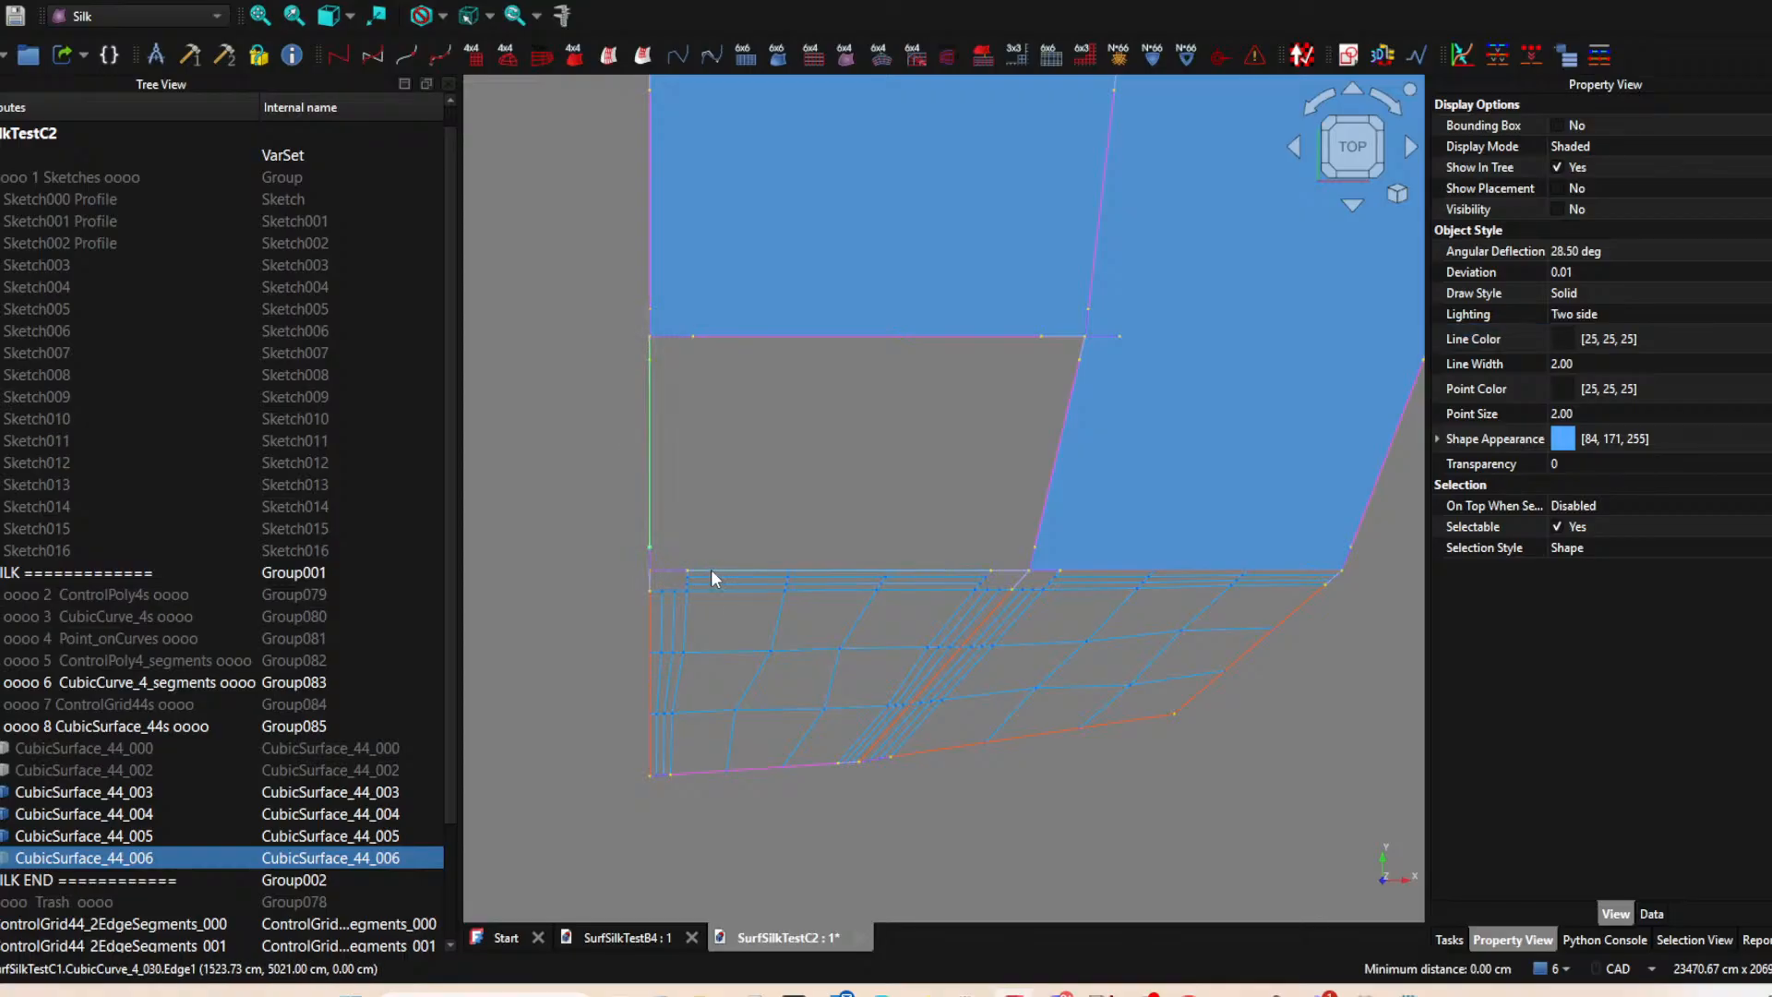
{"action": "left_click", "coordinate": [649, 554], "text": "ctrl"}
{"action": "left_click", "coordinate": [651, 550], "text": "ctrl"}
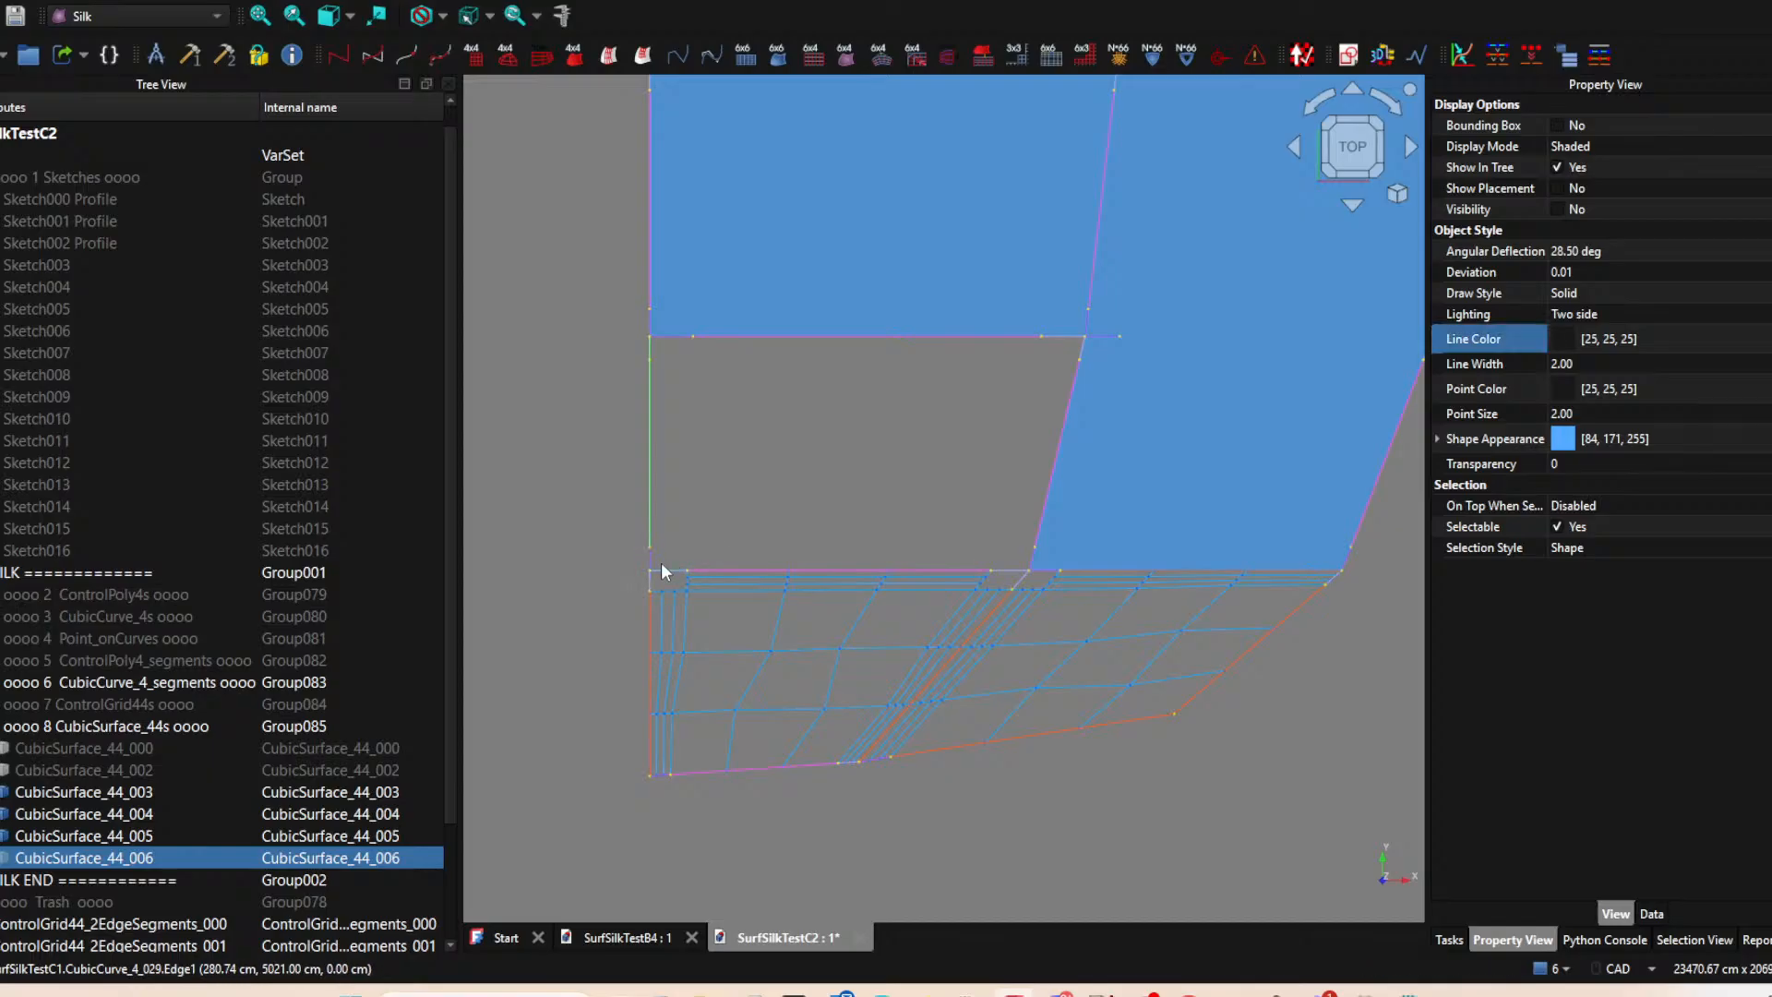
{"action": "left_click", "coordinate": [651, 555], "text": "ctrl"}
{"action": "left_click", "coordinate": [672, 567], "text": "ctrl"}
{"action": "left_click", "coordinate": [1015, 568], "text": "ctrl"}
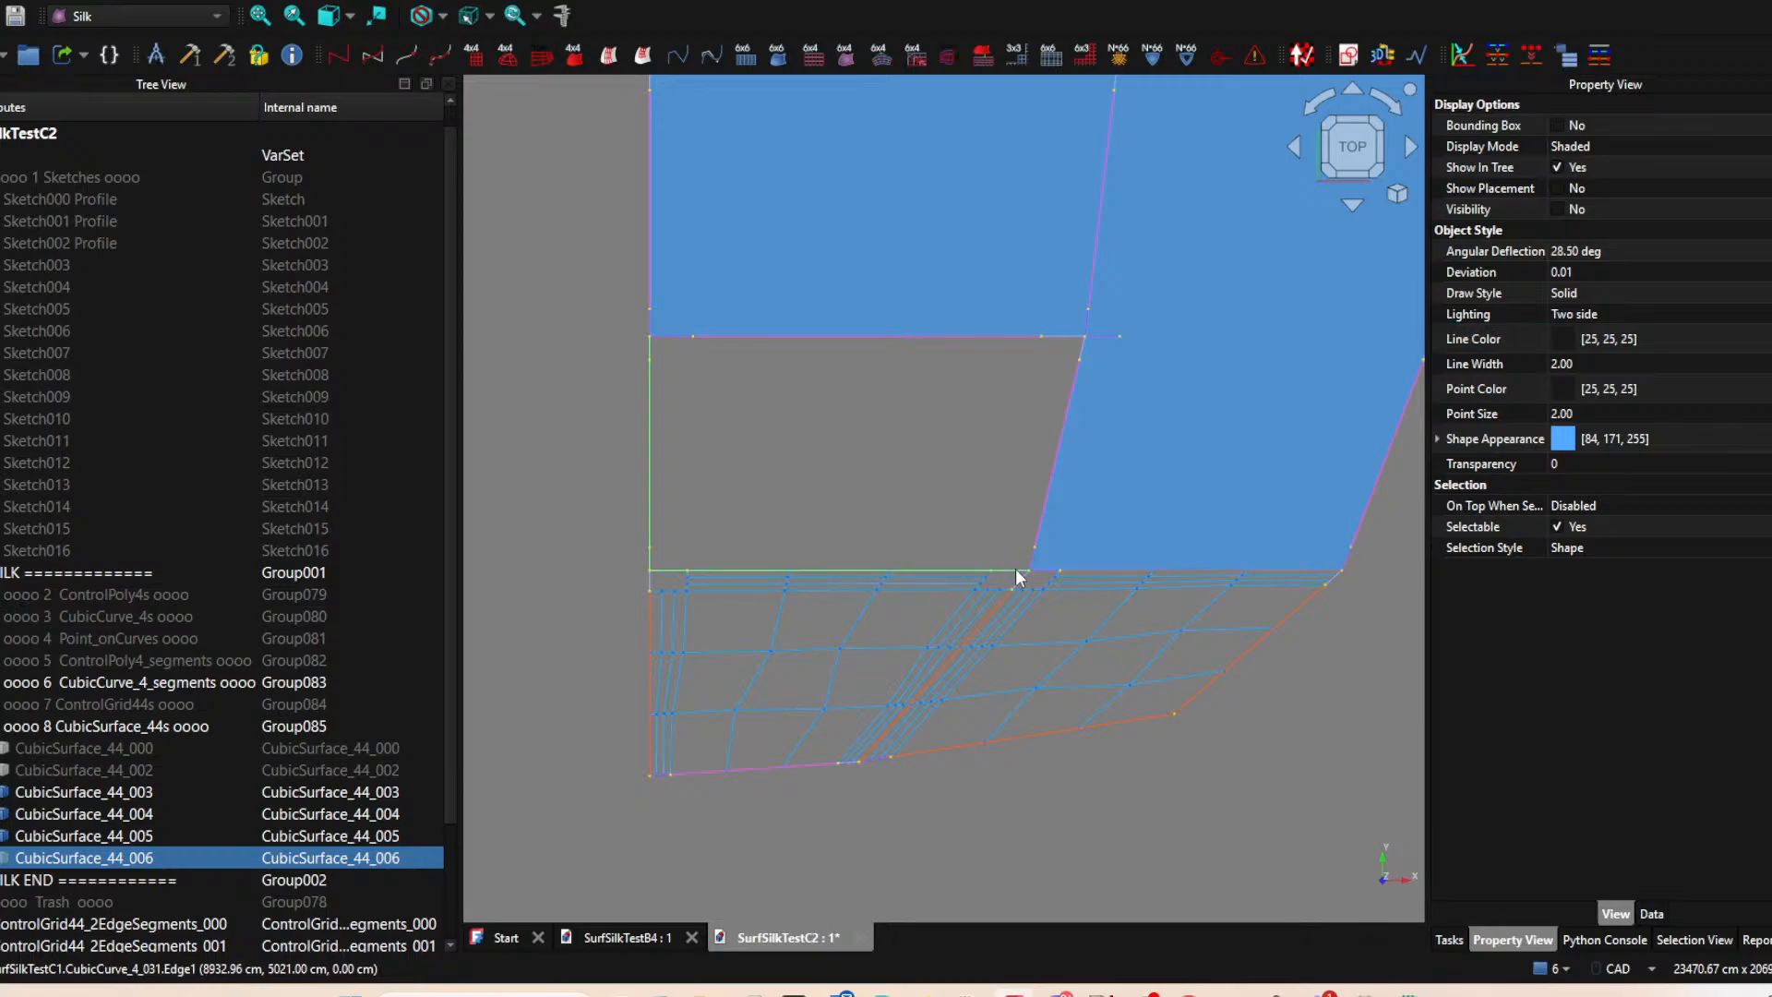
{"action": "left_click", "coordinate": [635, 61]}
Hide CubicSurface_44_003, the patch on the outer side of CubicSurface_44_006.
{"action": "middle_click_drag", "start_coordinate": [878, 371], "coordinate": [575, 373]}
{"action": "left_click", "coordinate": [939, 434]}
{"action": "key", "text": "space"}
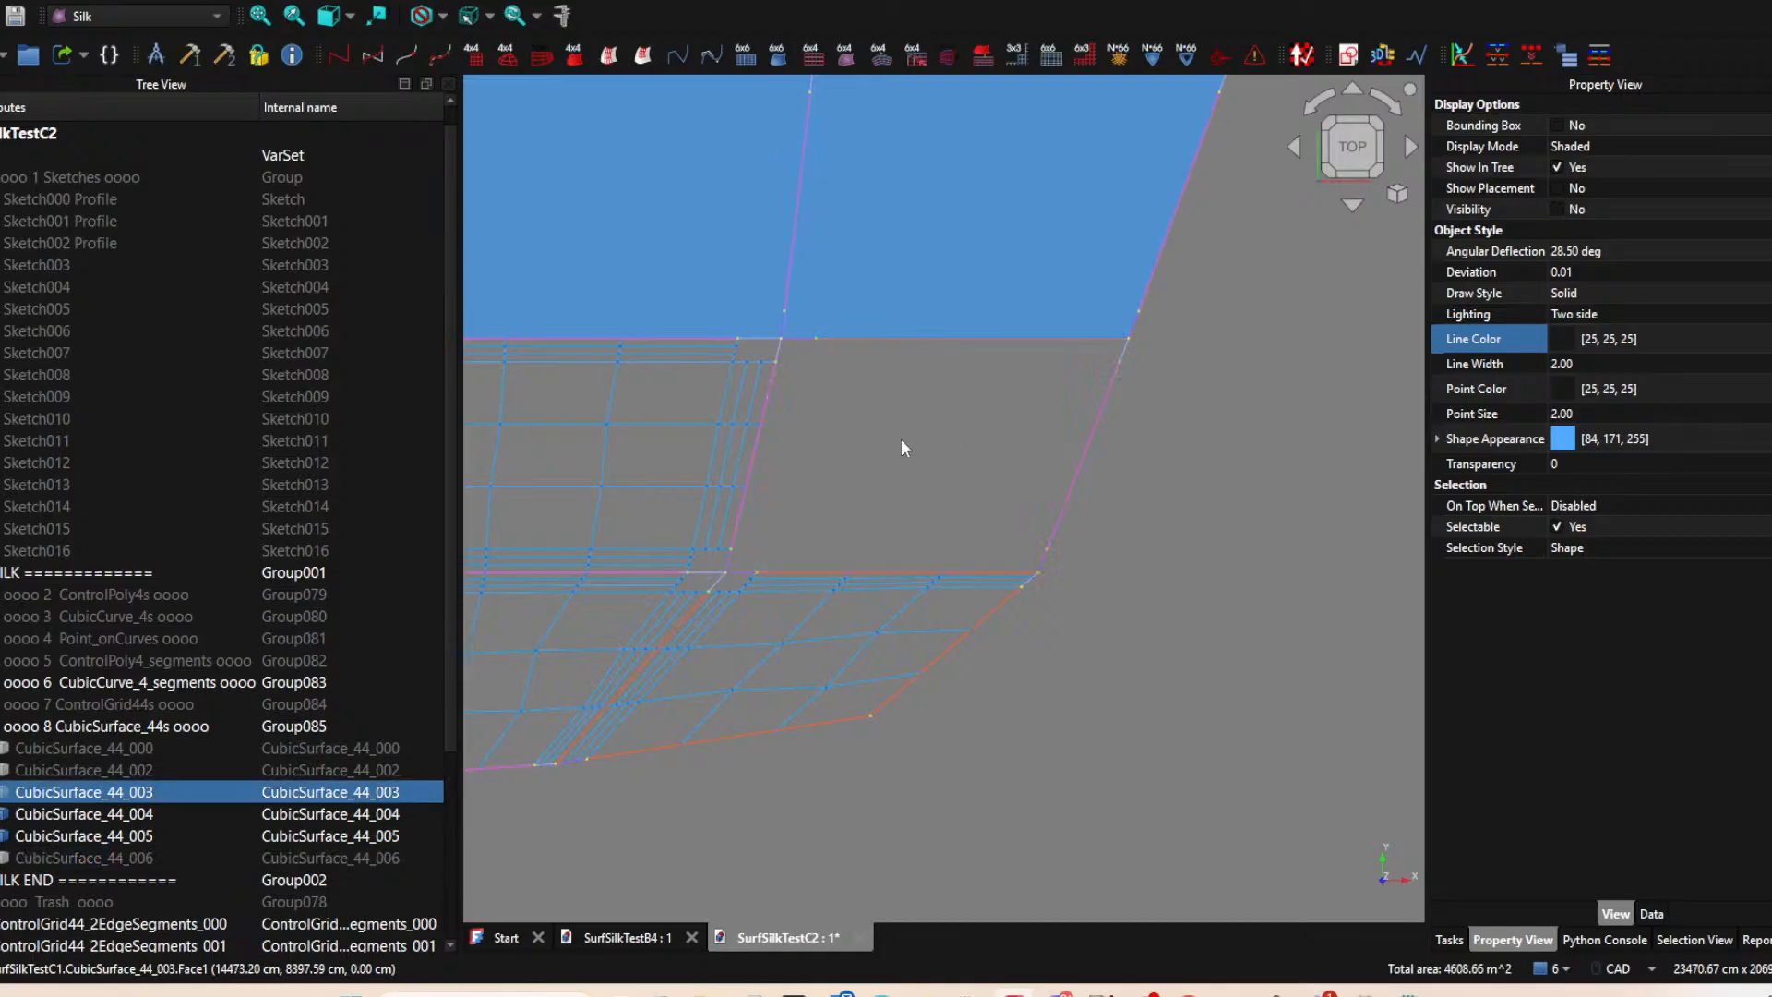
Try to create ControlGrid44s of CubicSurface_44_003 from all segments of its left and lower edges at once.
{"action": "left_click", "coordinate": [781, 345], "text": "ctrl"}
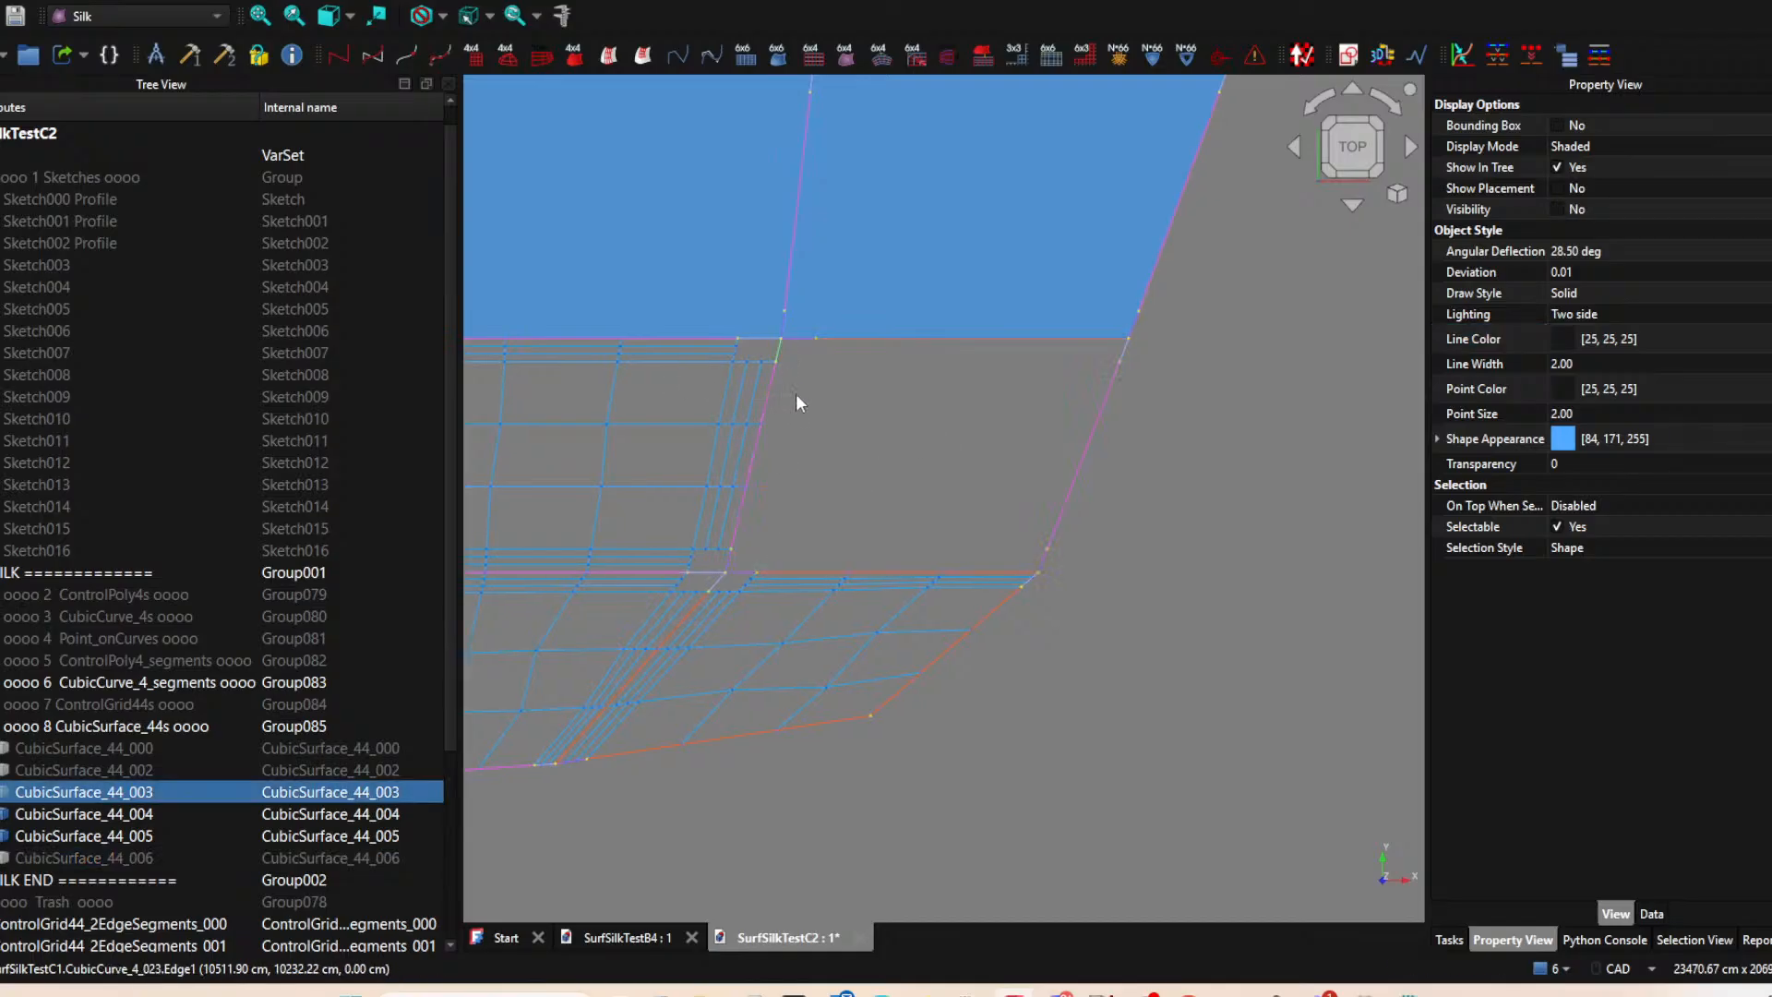
{"action": "left_click", "coordinate": [762, 437], "text": "ctrl"}
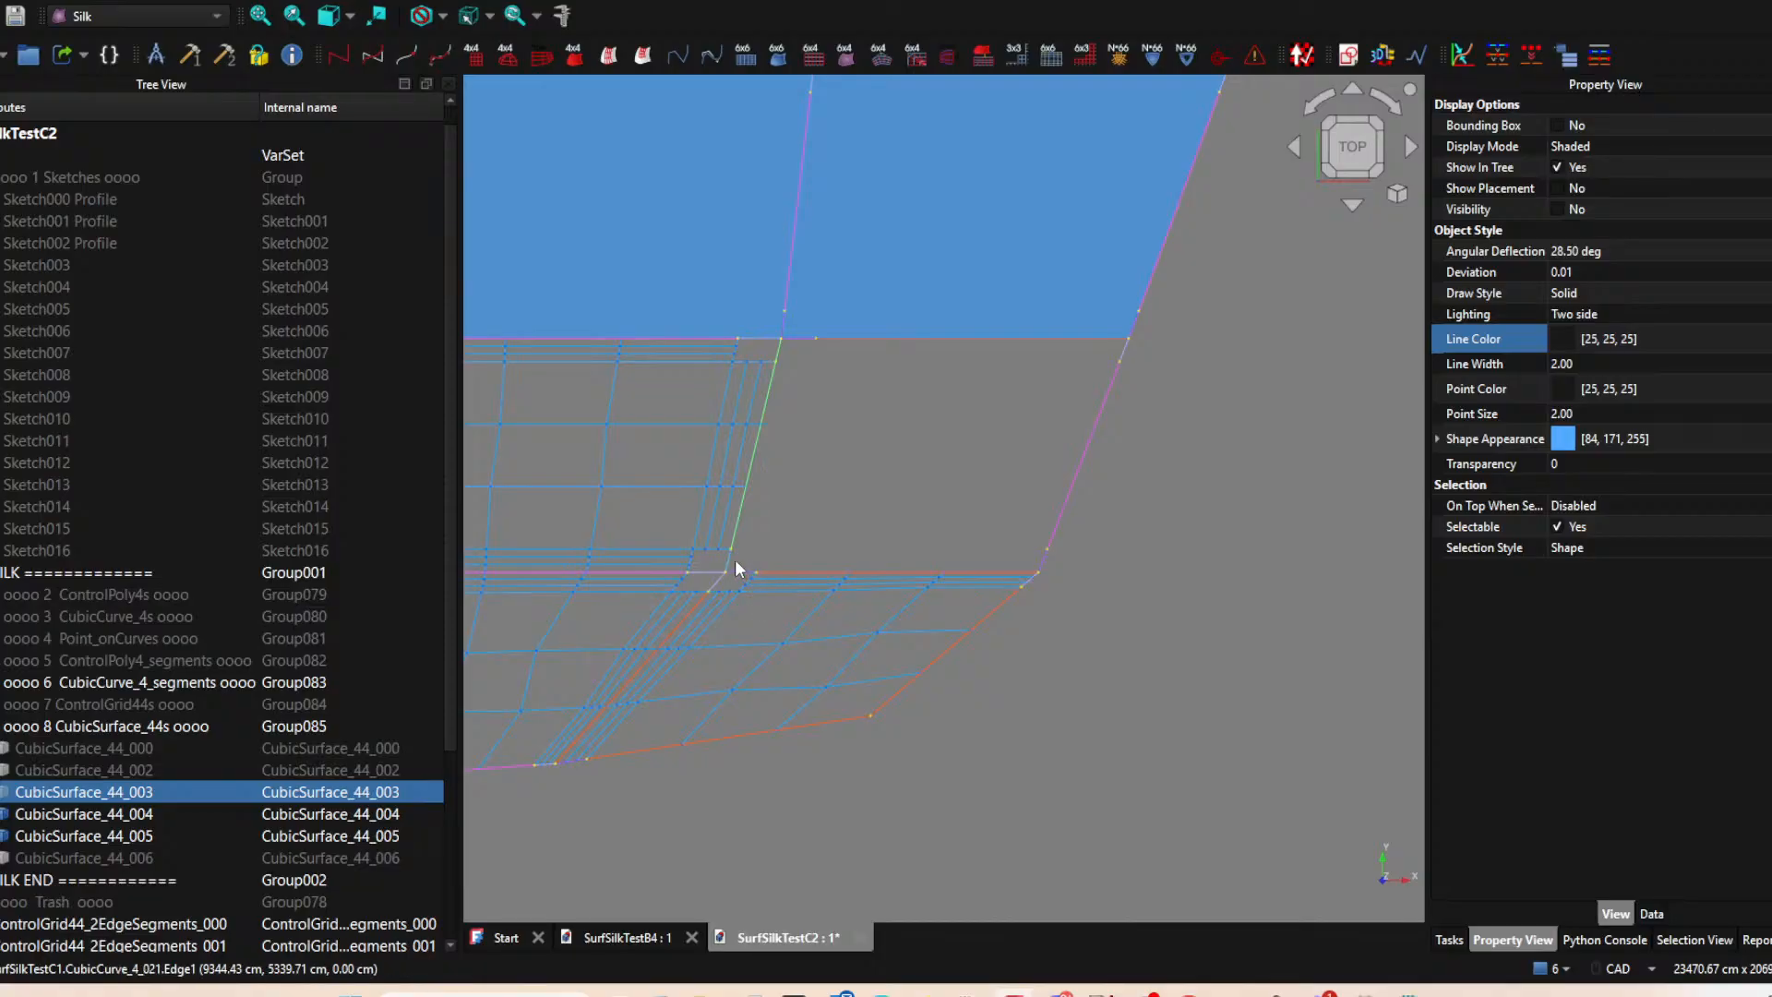
{"action": "left_click", "coordinate": [744, 571], "text": "ctrl"}
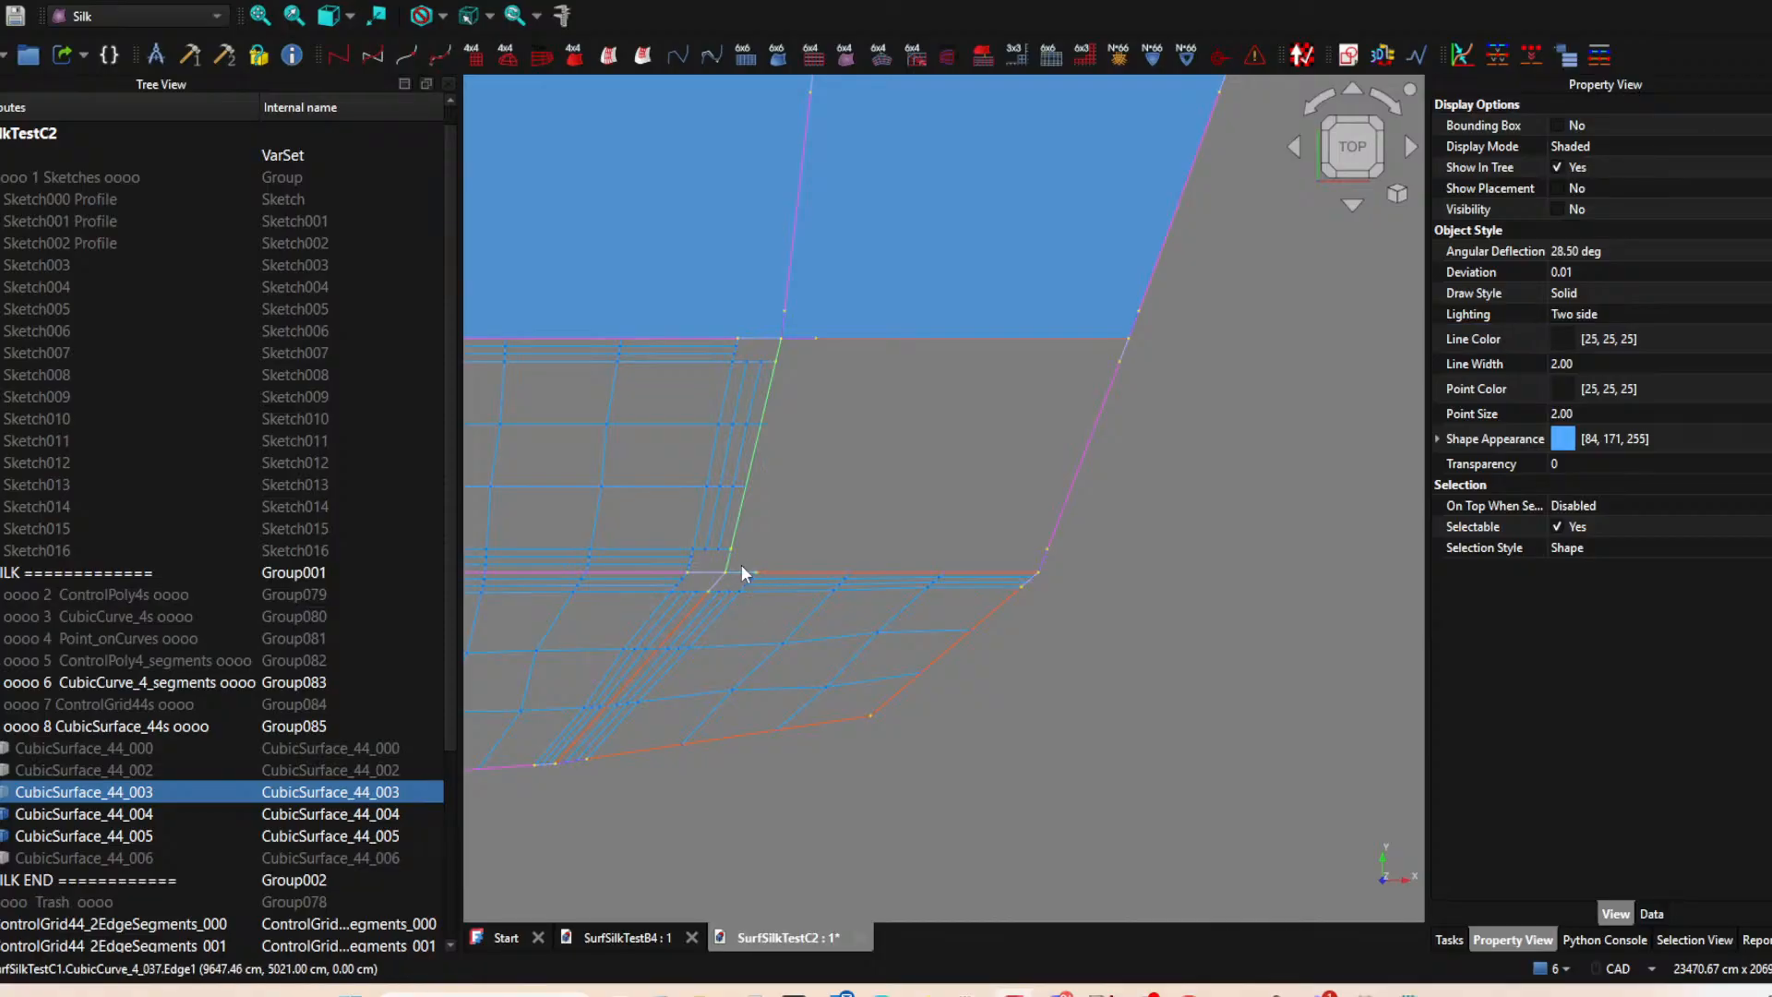
{"action": "left_click", "coordinate": [795, 565], "text": "ctrl"}
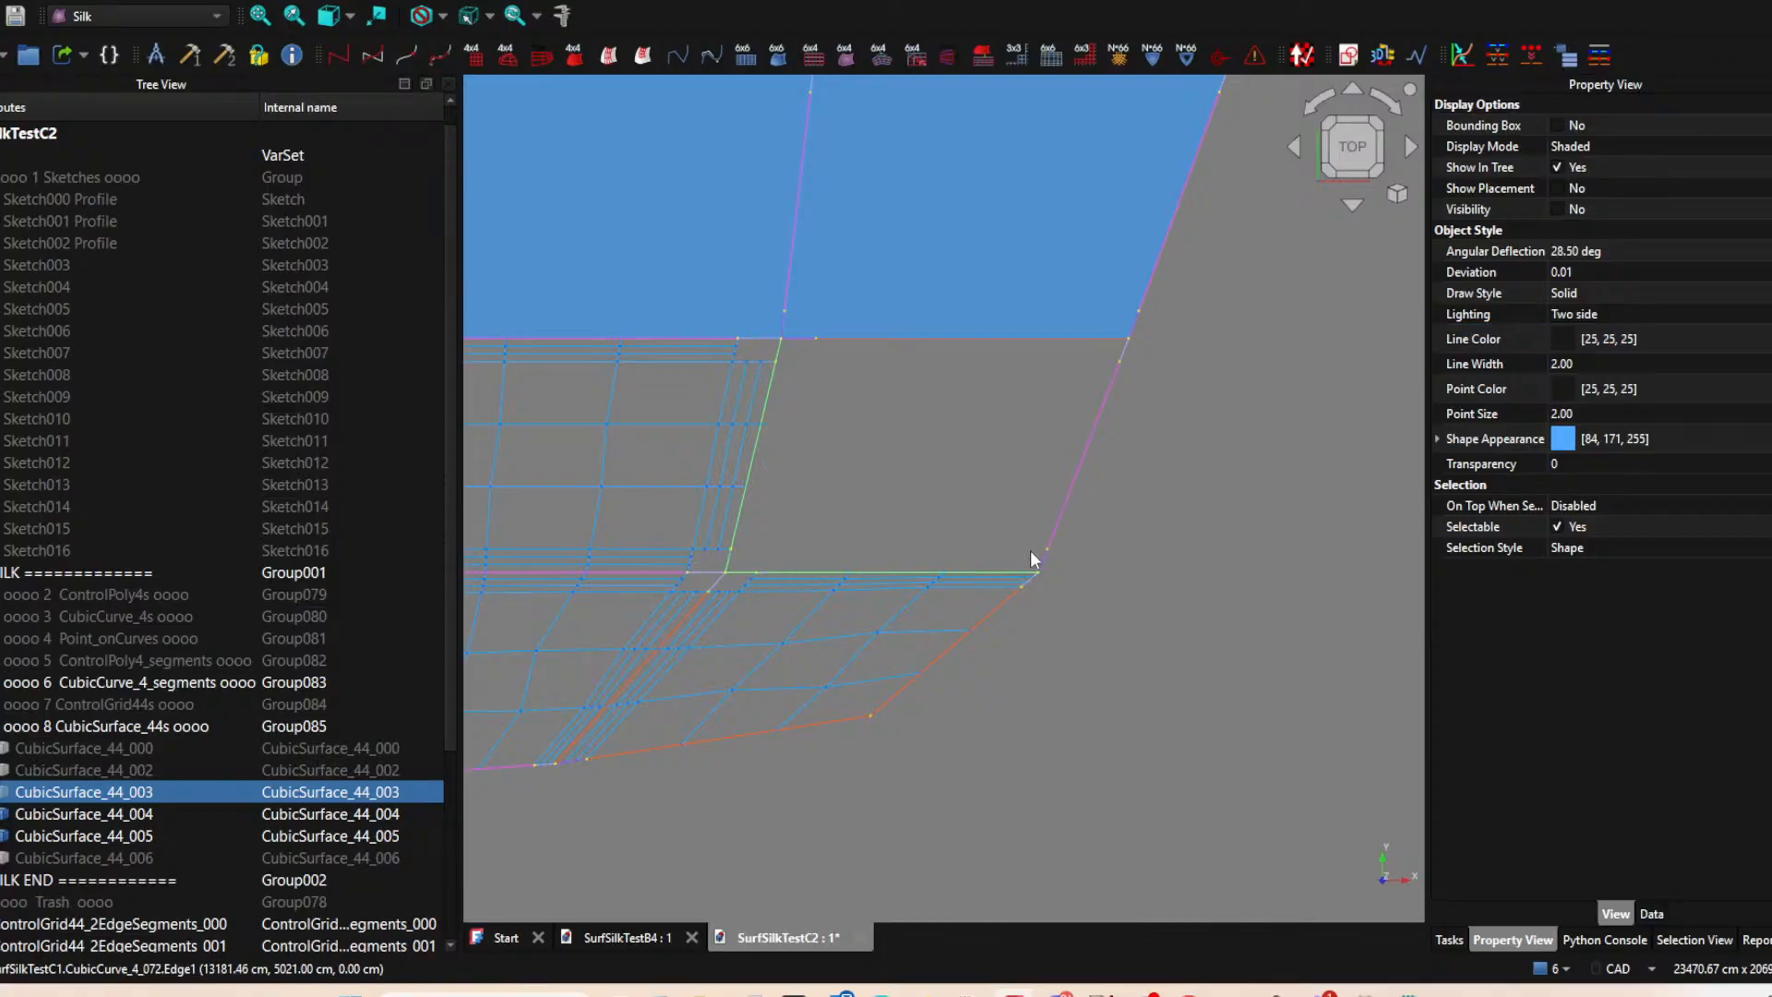
{"action": "left_click", "coordinate": [643, 56]}
{"action": "left_click", "coordinate": [990, 505]}
{"action": "left_click", "coordinate": [868, 497]}
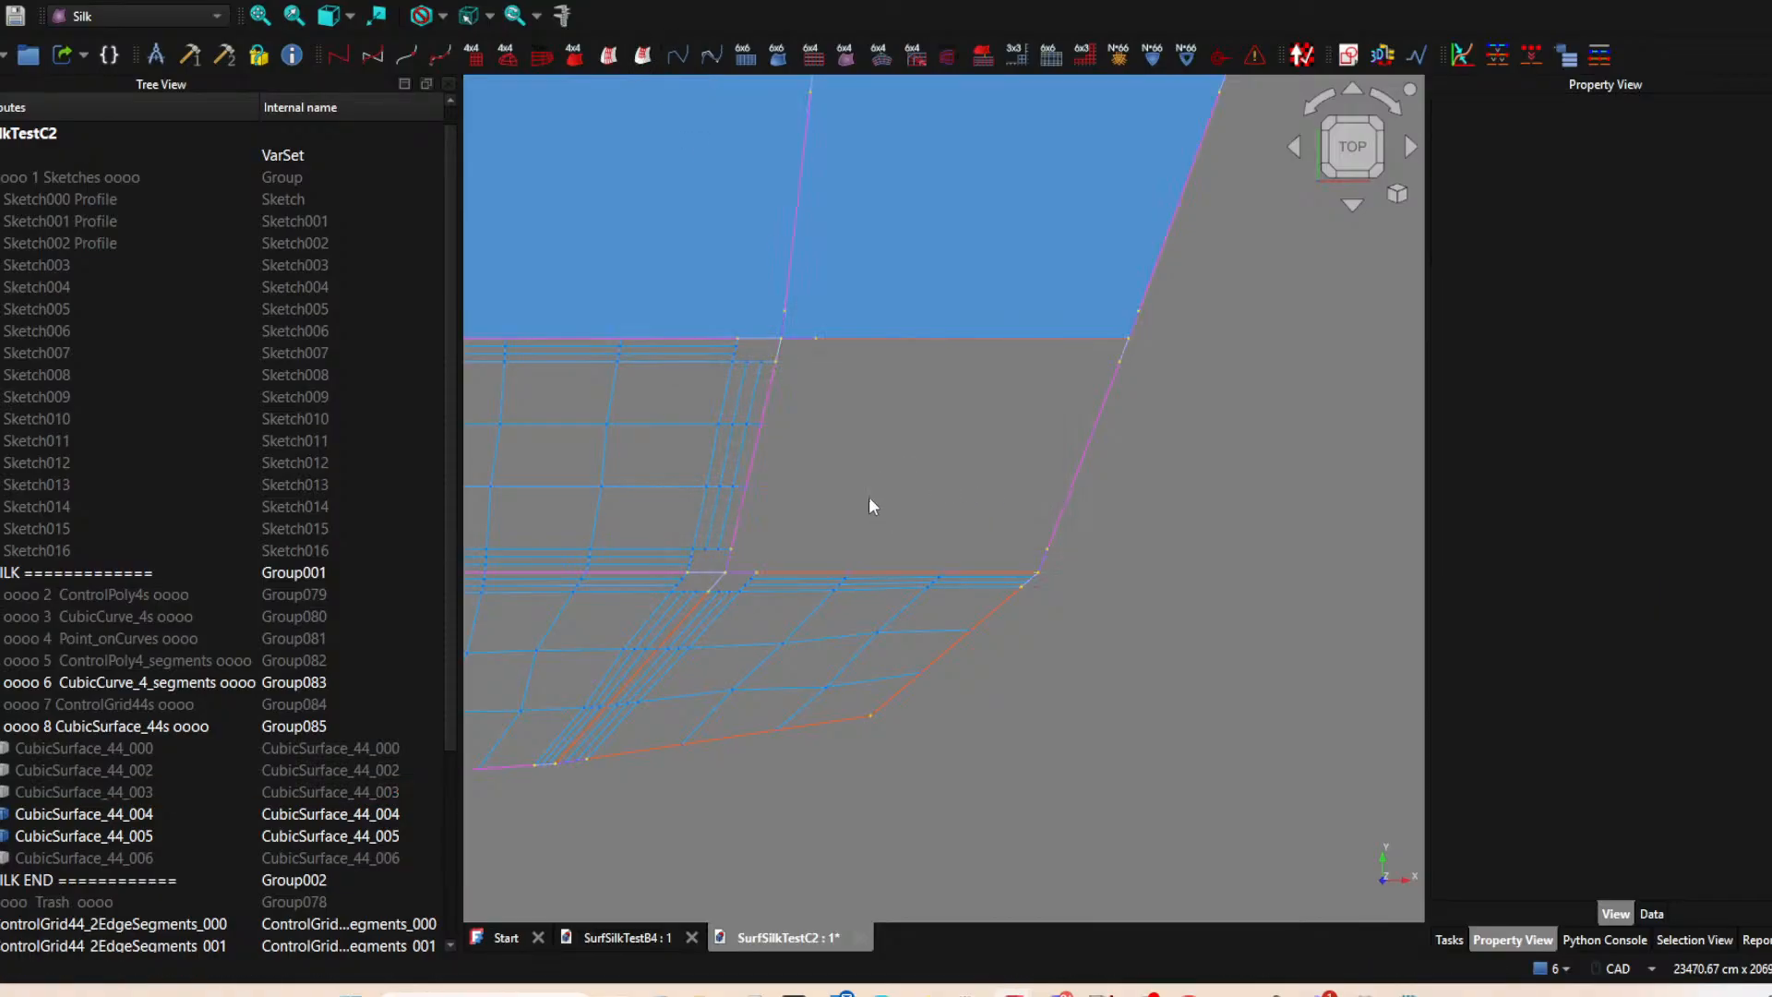
Create a two-edge ControlGrid44 from CubicSurface_44_003, its long left edge segment and the short segment at the upper edge's left end.
{"action": "middle_click_drag", "start_coordinate": [887, 514], "coordinate": [927, 533]}
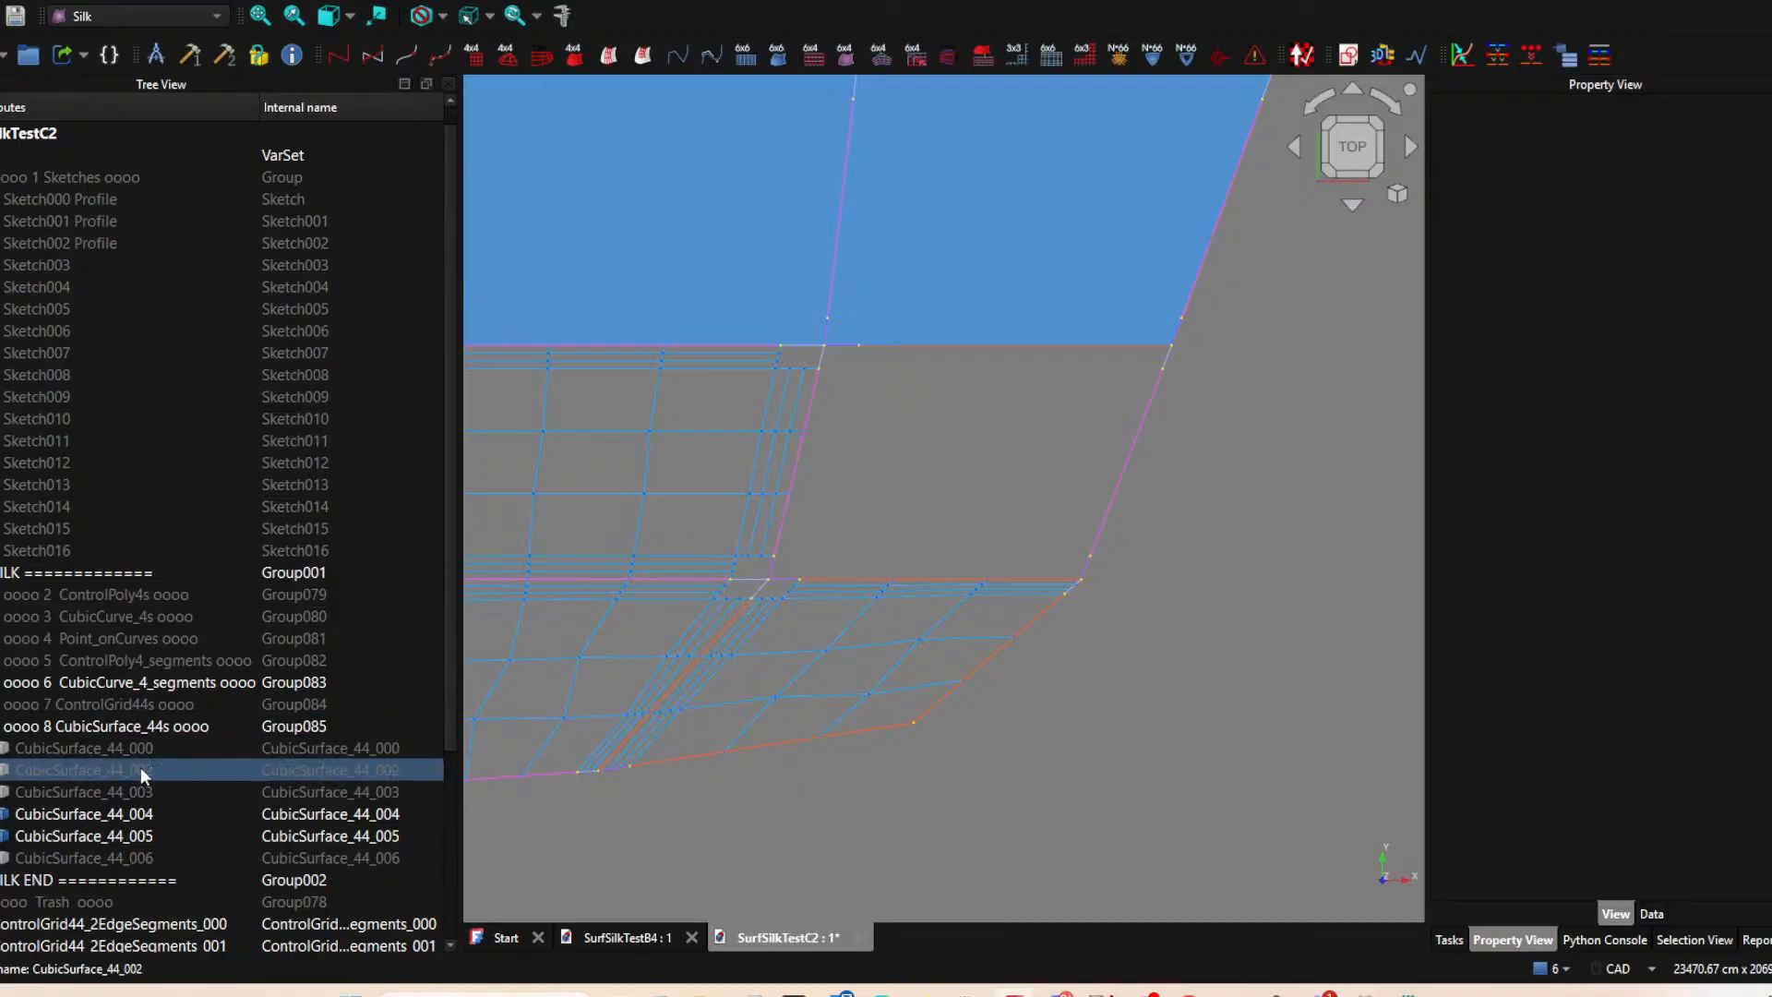
{"action": "left_click", "coordinate": [119, 794]}
{"action": "key", "text": "space"}
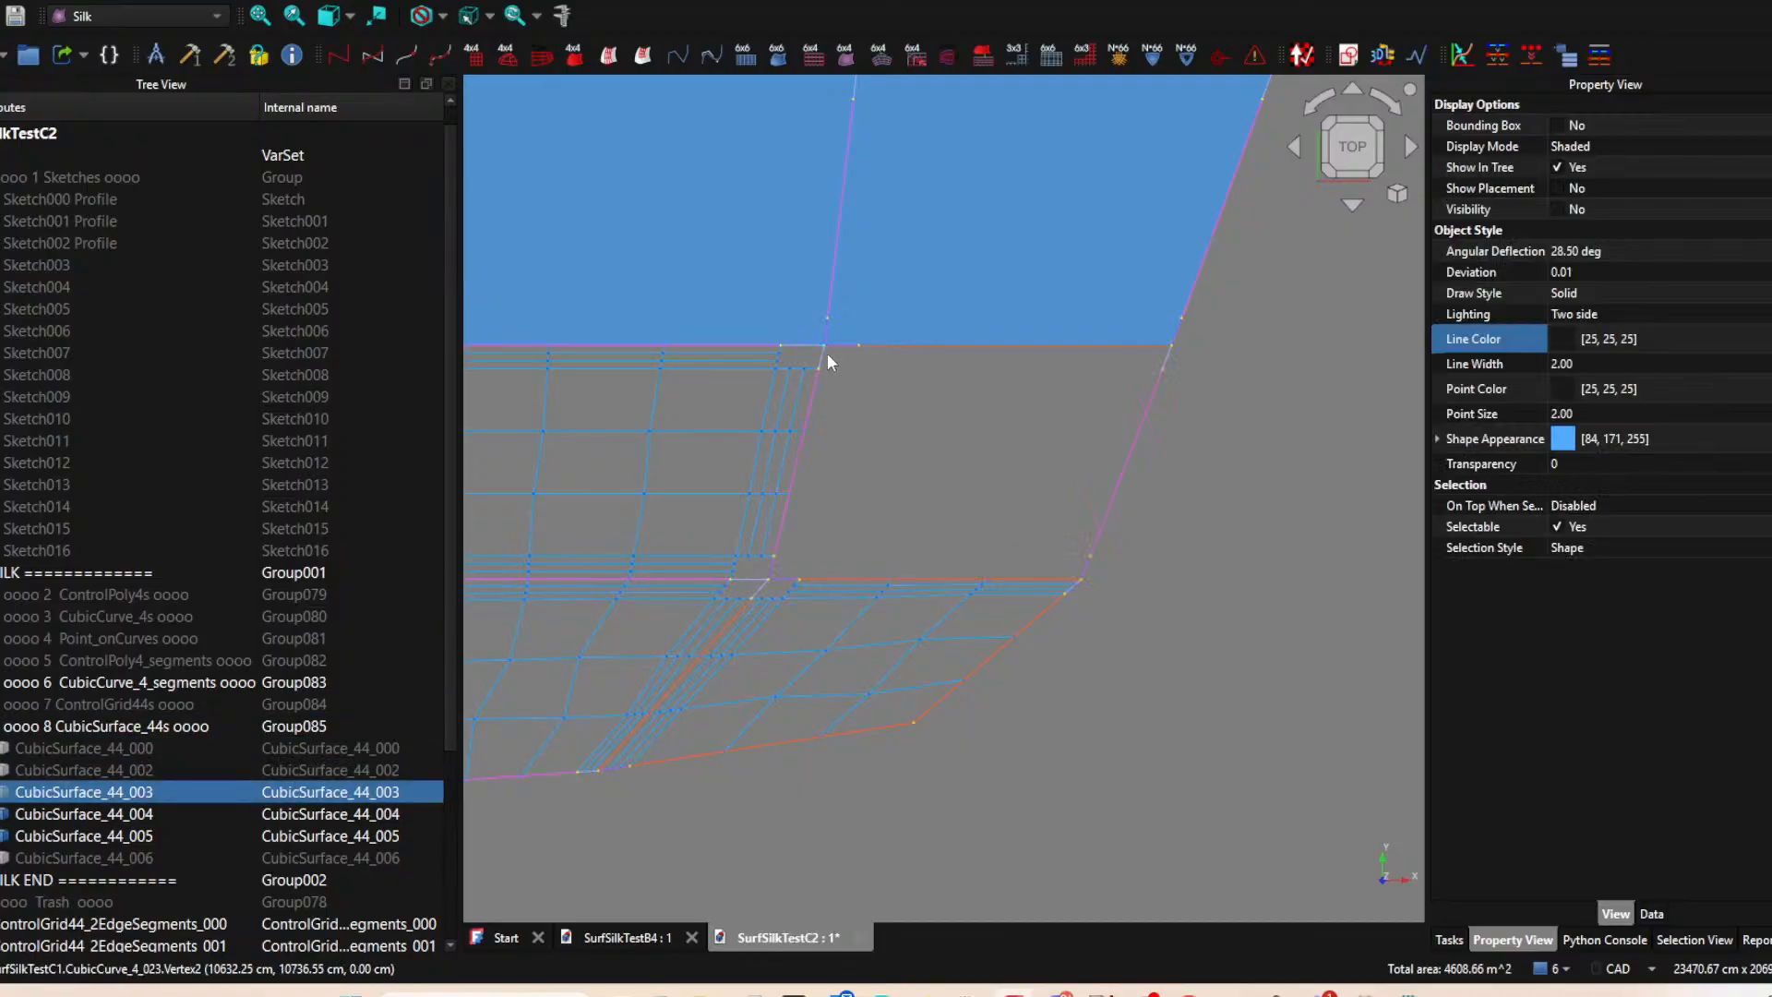
{"action": "left_click", "coordinate": [808, 404]}
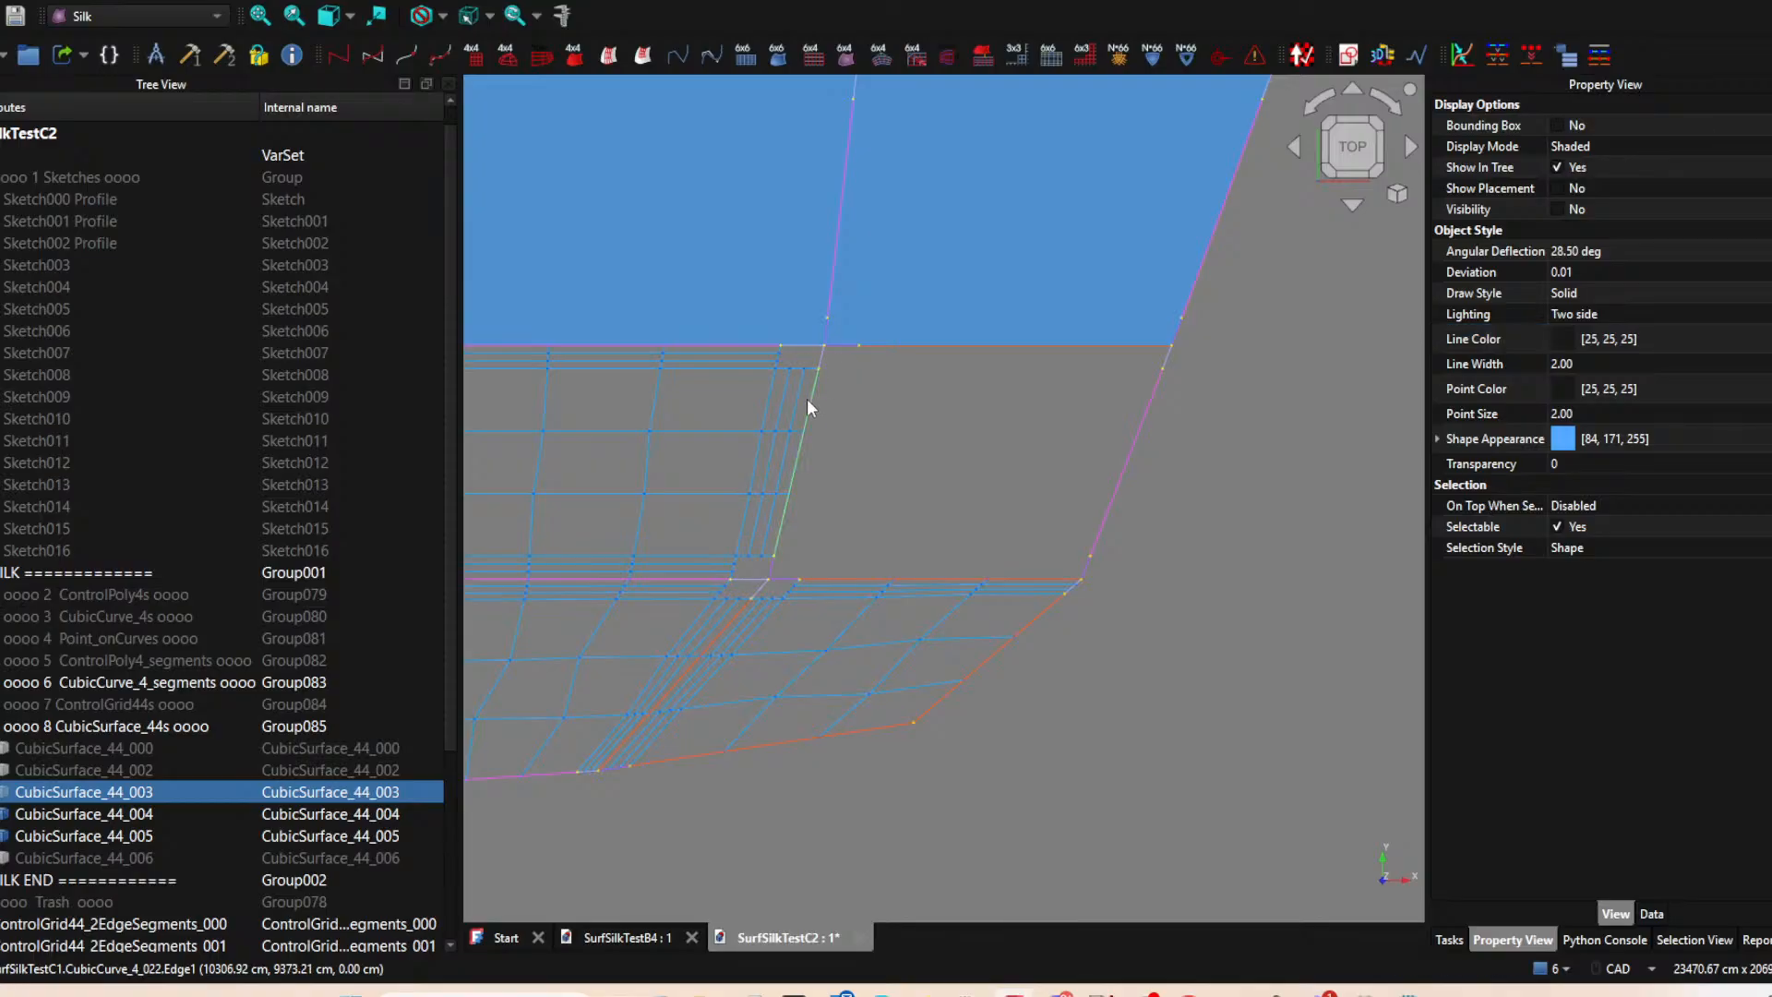
{"action": "left_click", "coordinate": [845, 348]}
{"action": "left_click", "coordinate": [648, 51]}
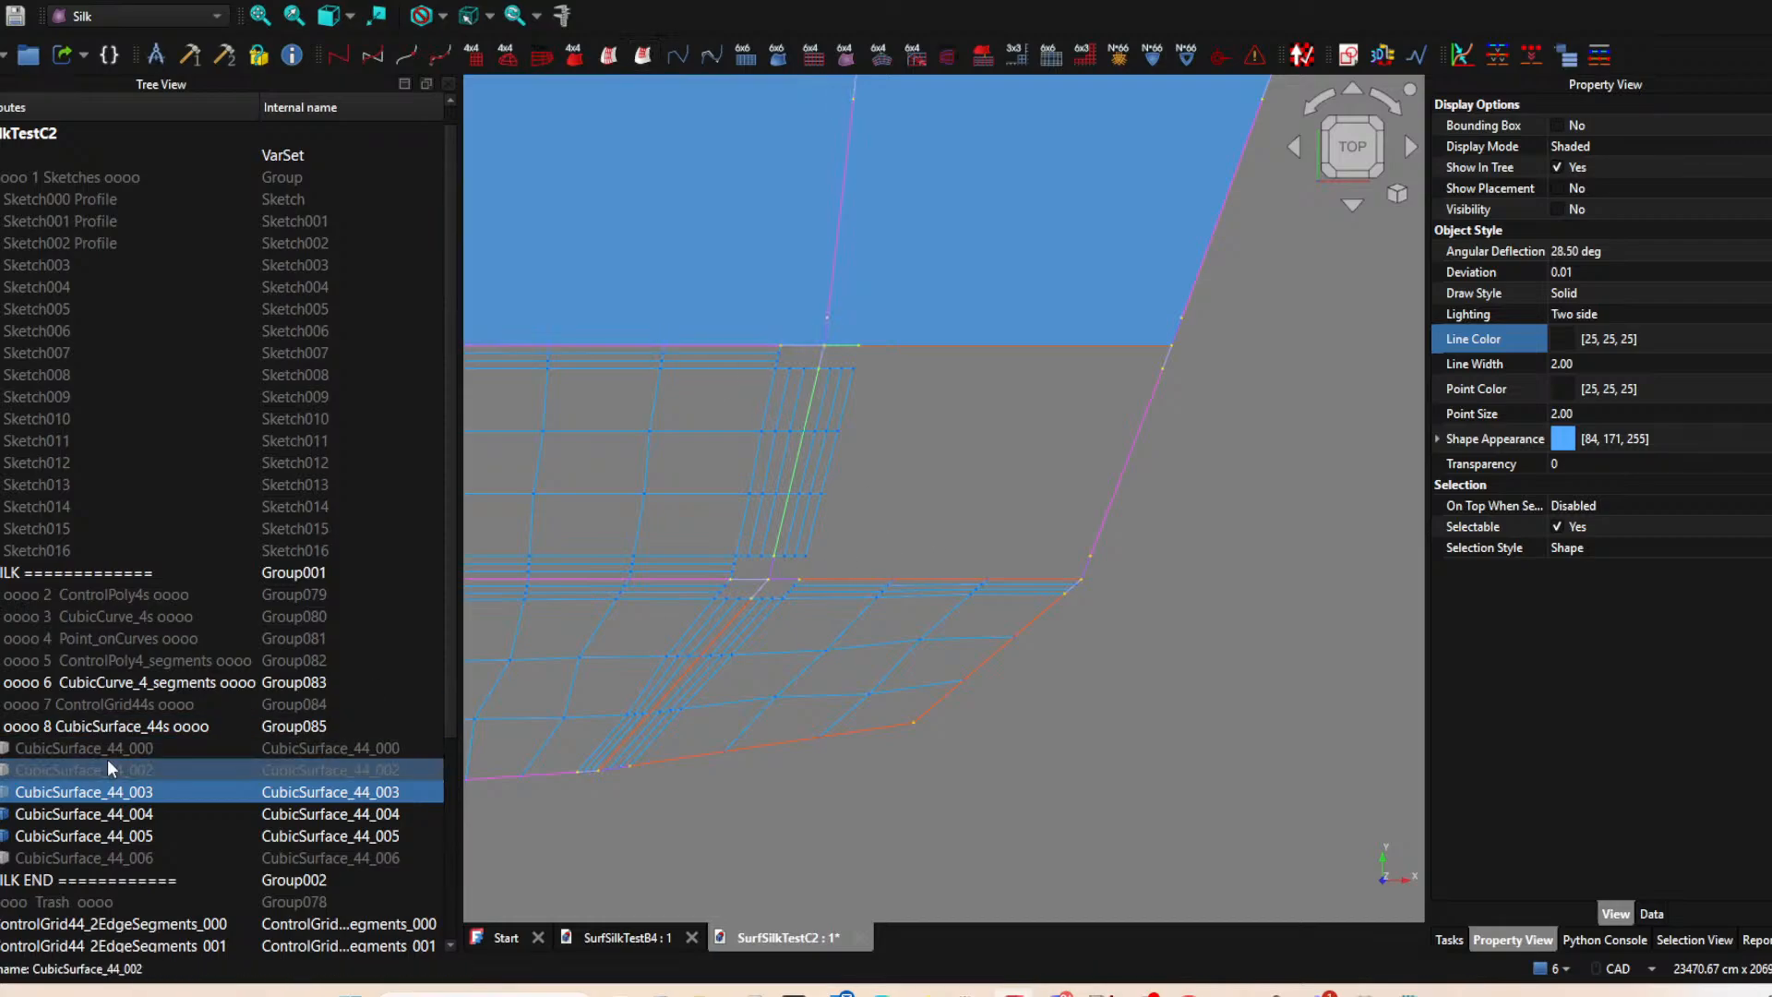
Create a two-edge ControlGrid44 from CubicSurface_44_003, its long lower edge segment and its long left edge segment.
{"action": "left_click", "coordinate": [96, 795]}
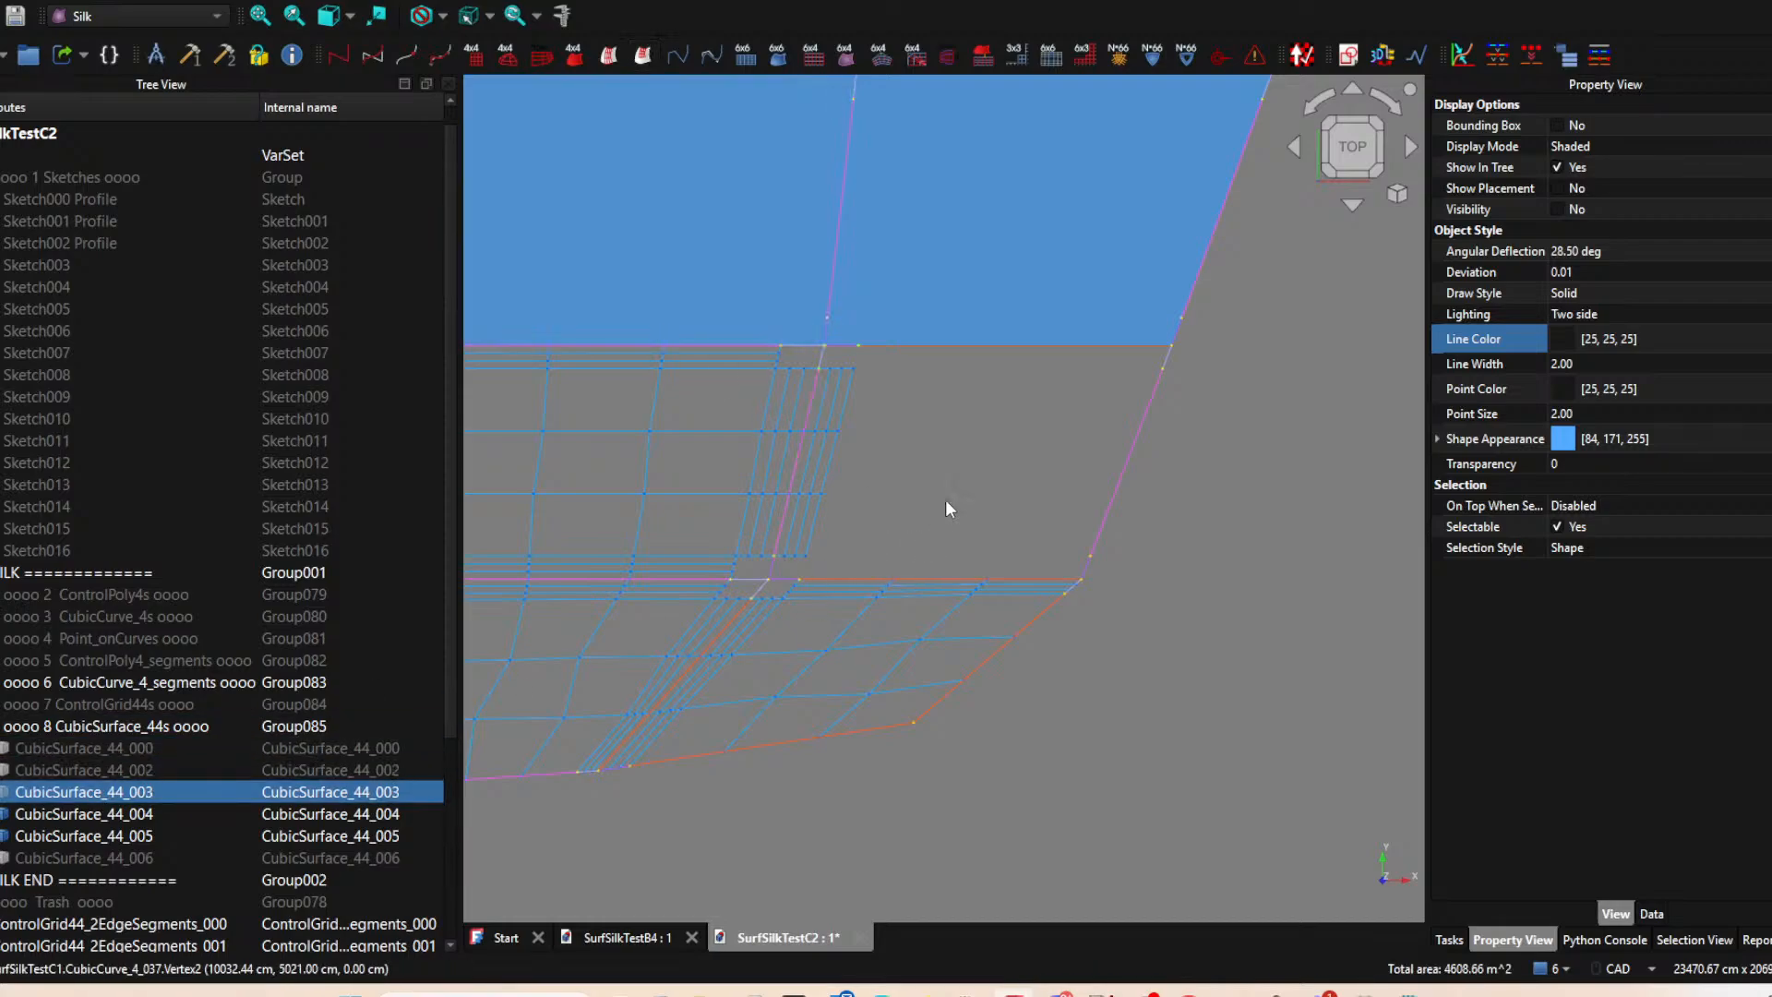
{"action": "left_click", "coordinate": [845, 572]}
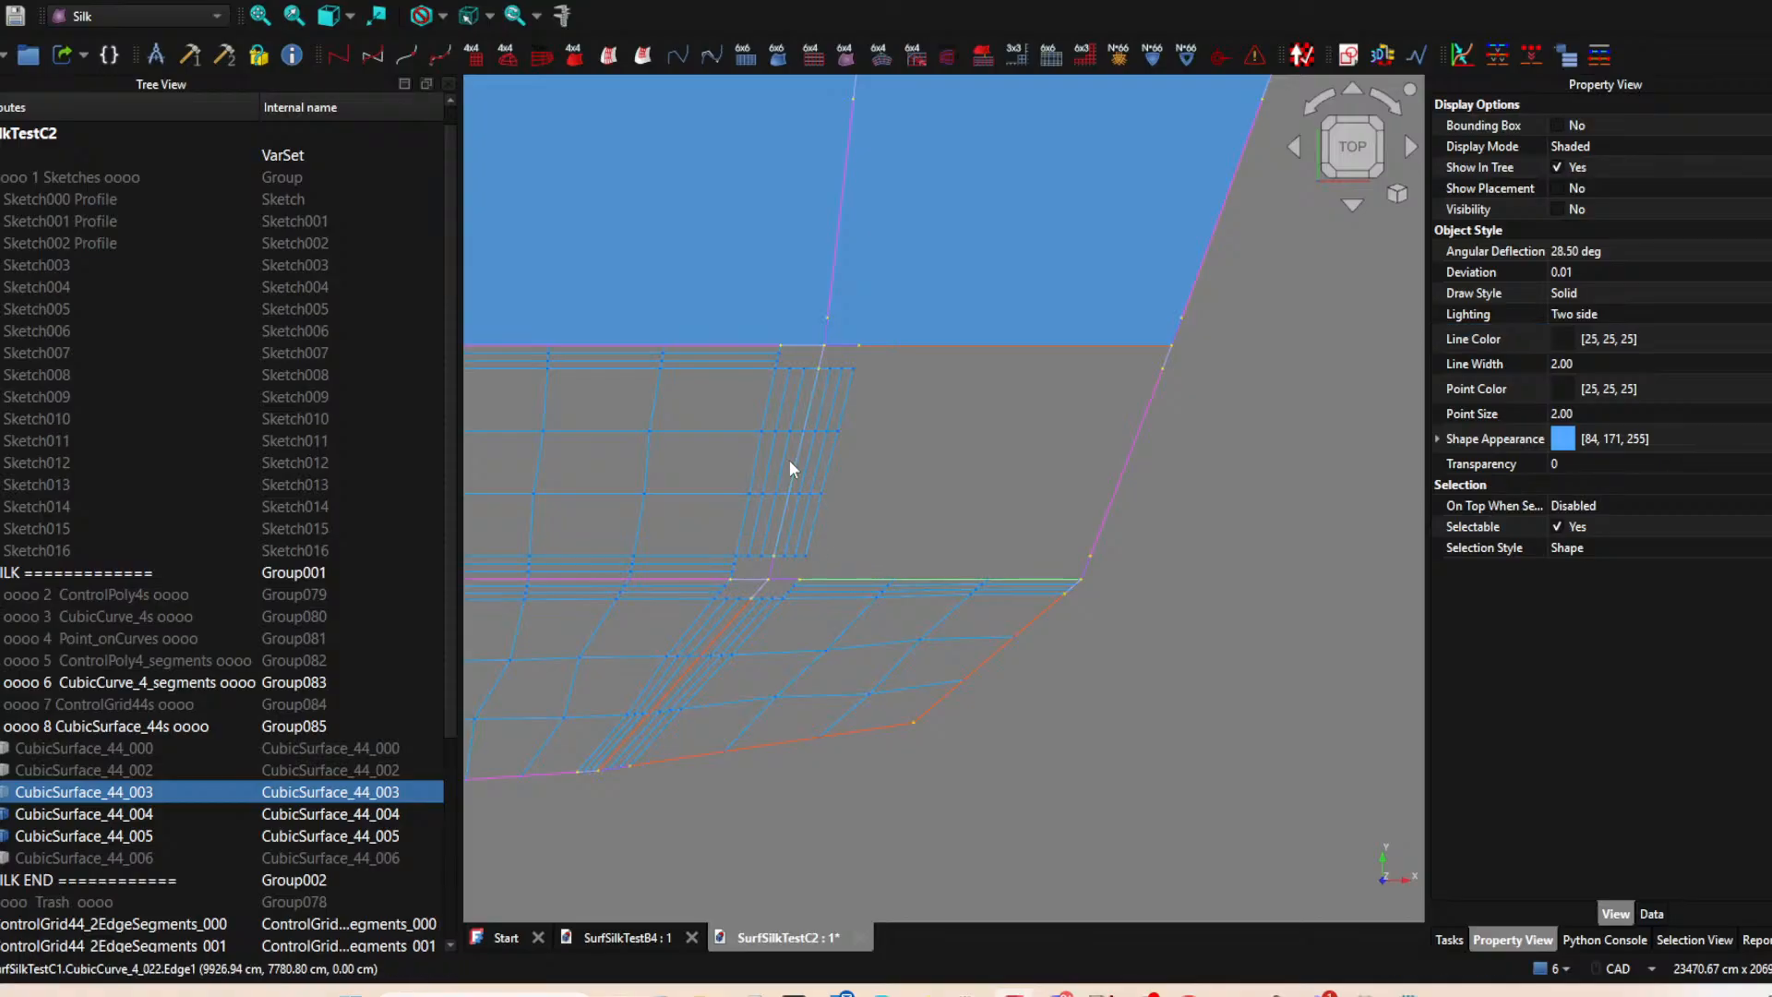
{"action": "left_click", "coordinate": [787, 469], "text": "ctrl"}
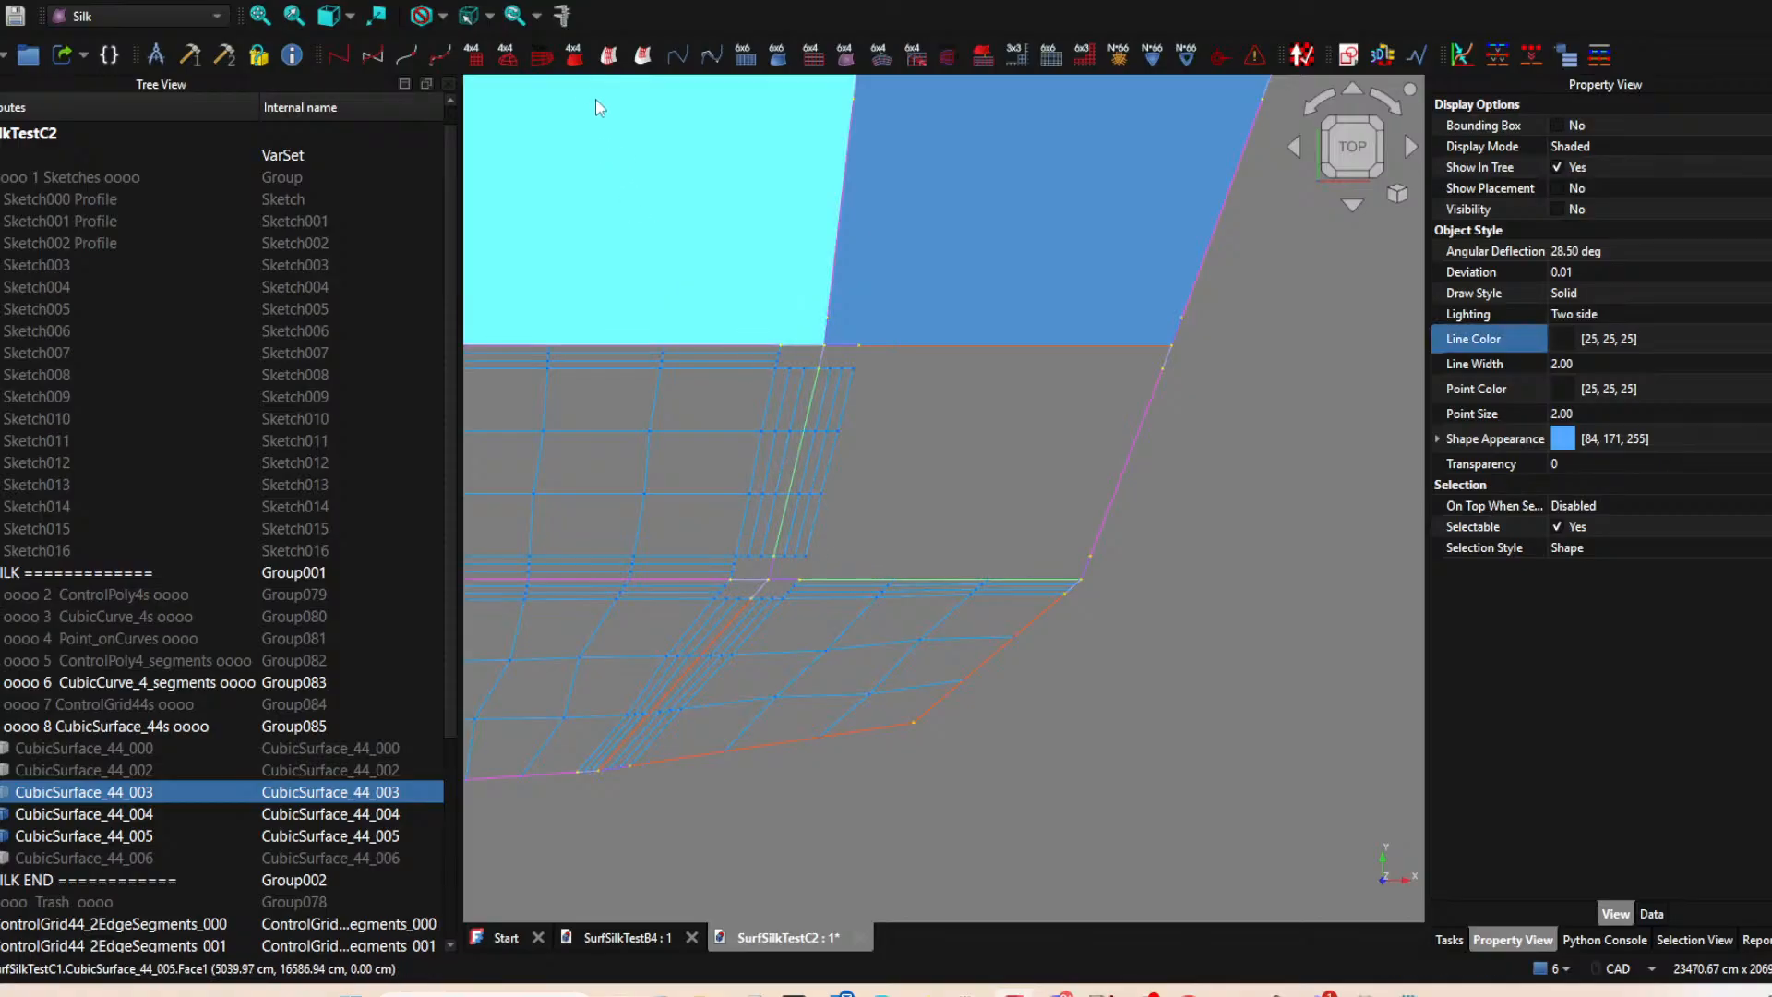
{"action": "left_click", "coordinate": [643, 58]}
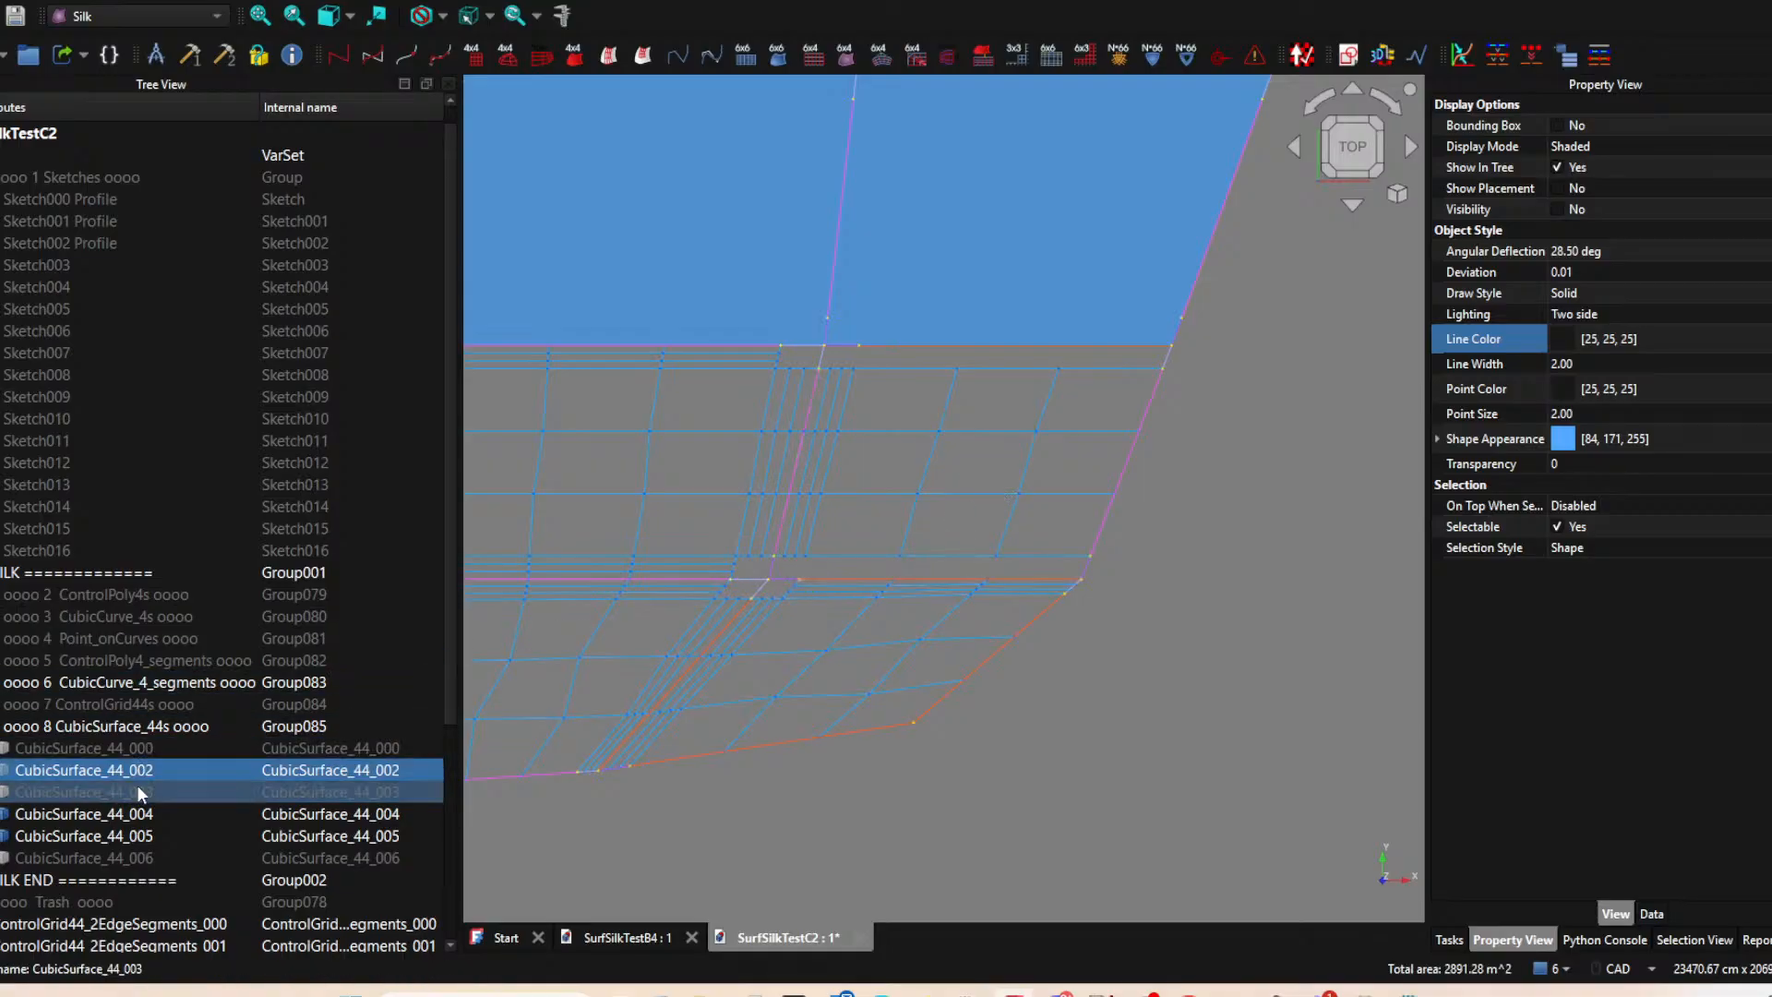
Create a two-edge ControlGrid44 from CubicSurface_44_003, the short segment at the left edge's lower end and the long lower edge segment.
{"action": "left_click", "coordinate": [772, 569], "text": "ctrl"}
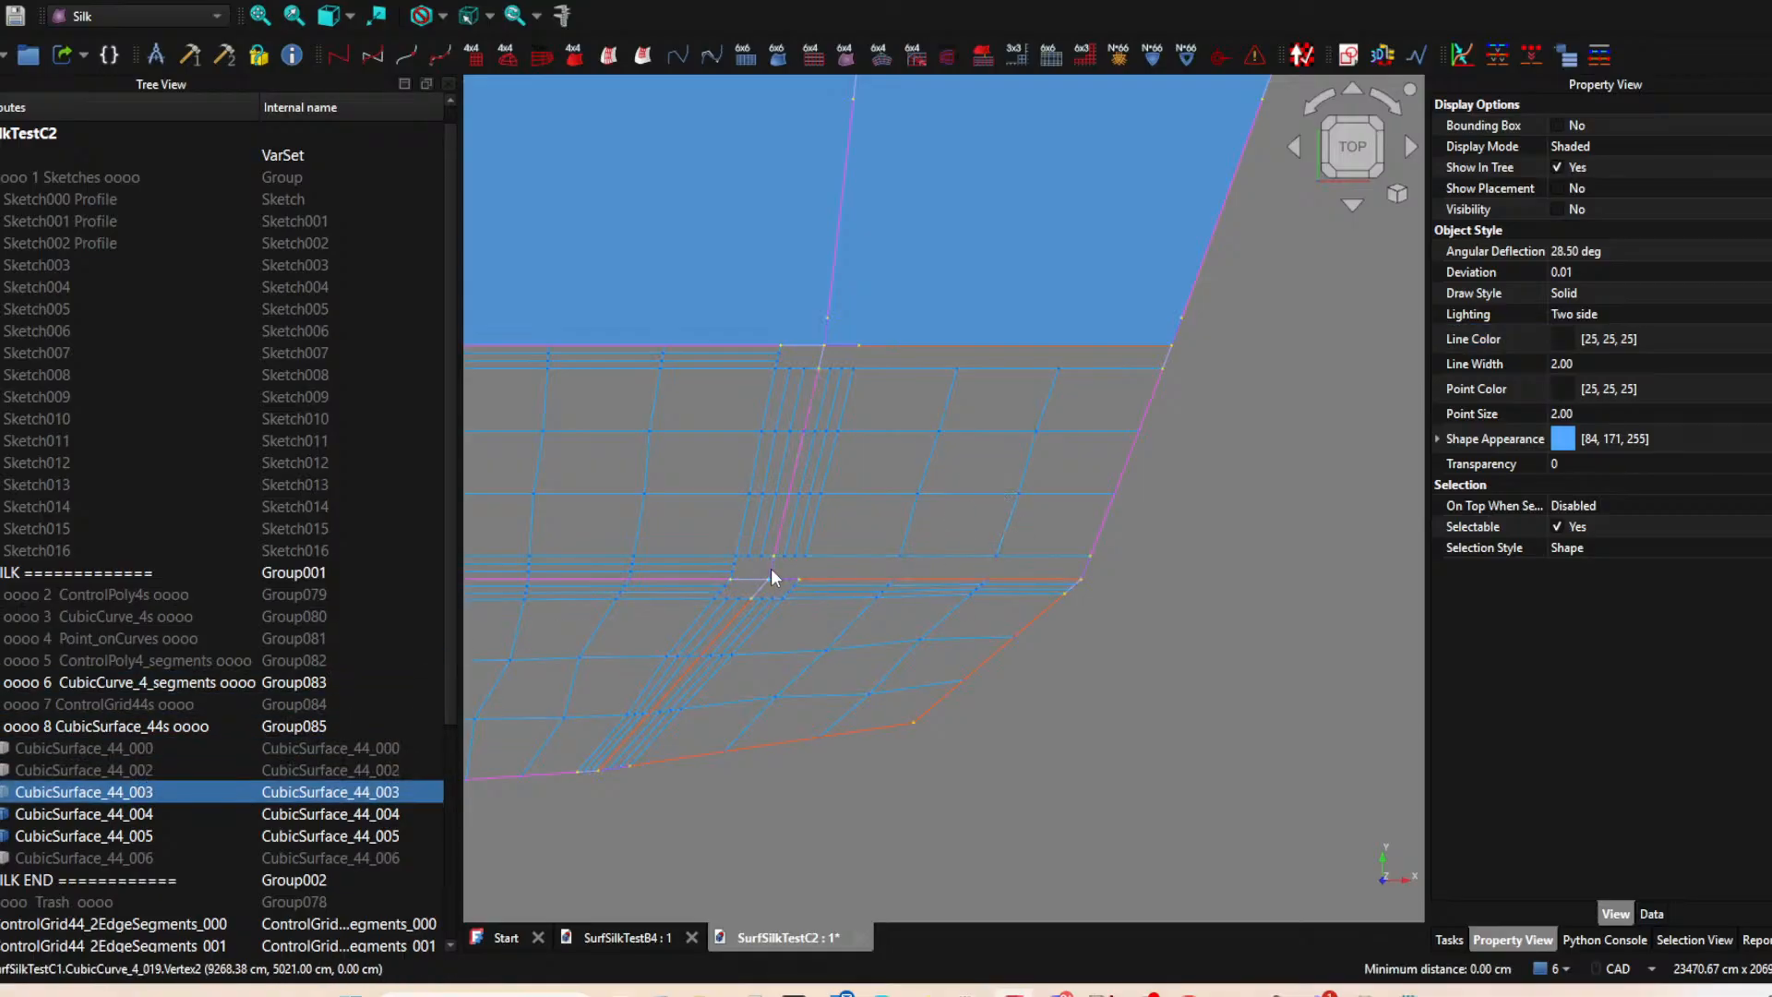
{"action": "left_click", "coordinate": [107, 777]}
{"action": "left_click", "coordinate": [107, 790]}
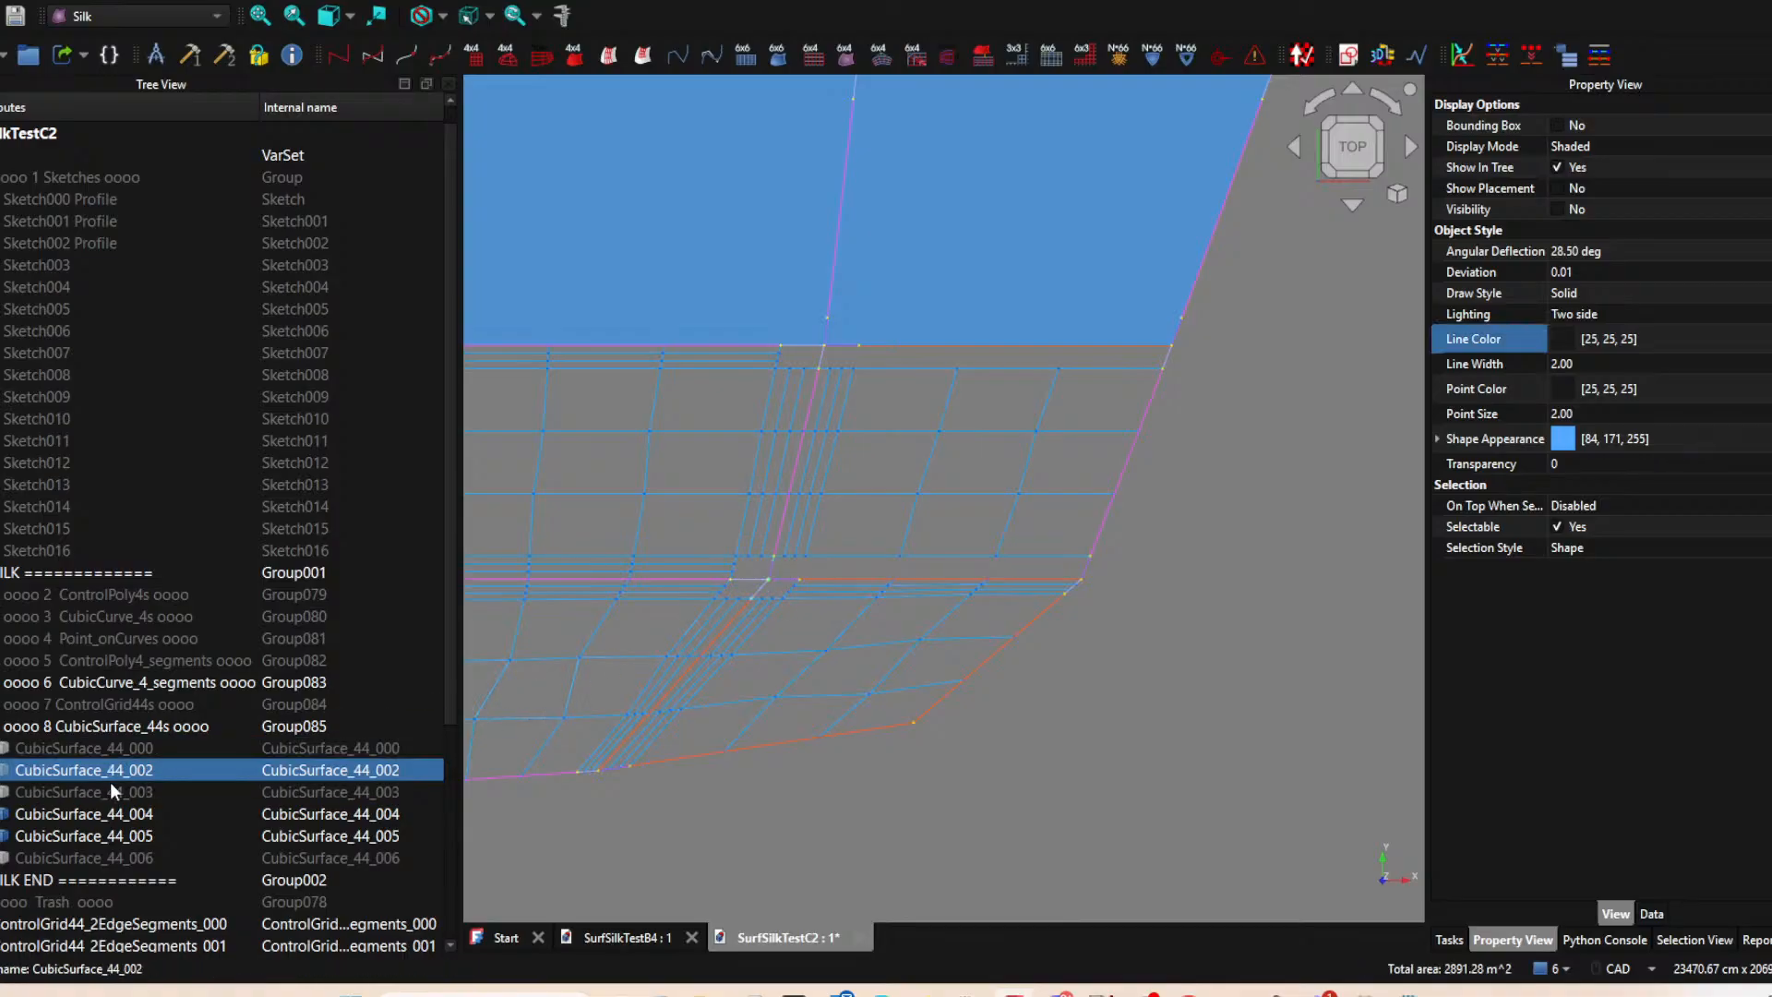
{"action": "left_click", "coordinate": [772, 567], "text": "ctrl"}
{"action": "left_click", "coordinate": [830, 576], "text": "ctrl"}
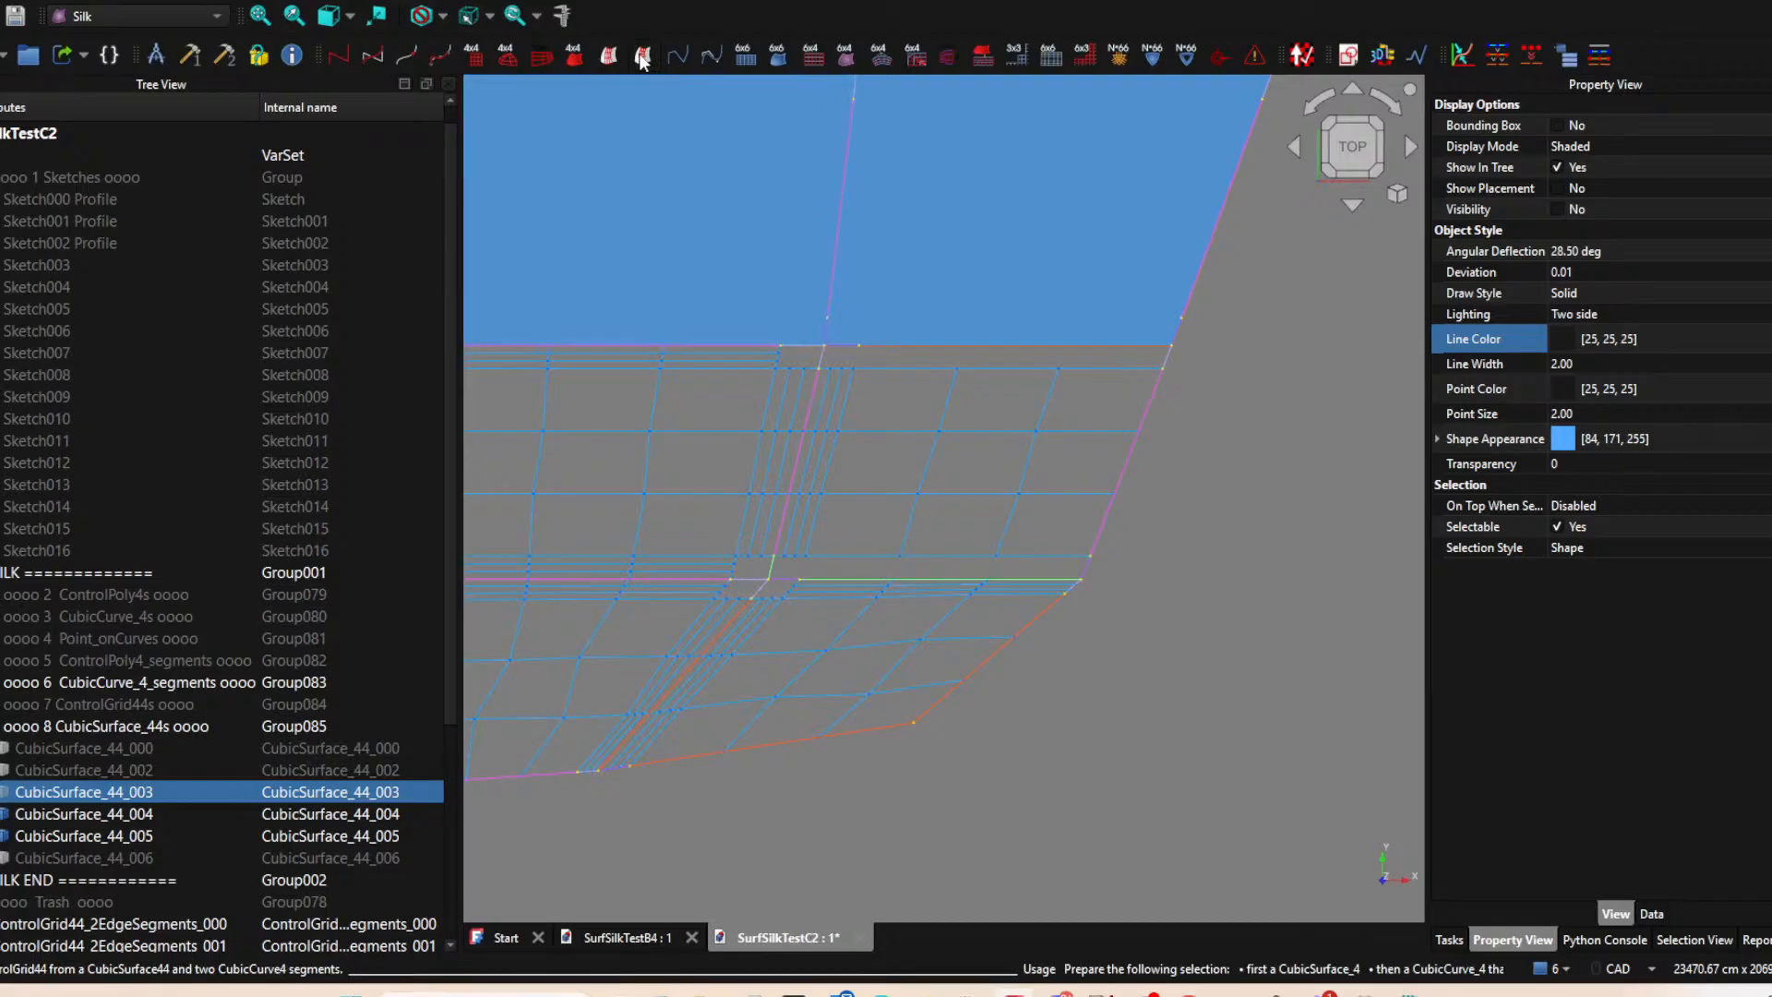
{"action": "middle_click_drag", "start_coordinate": [1007, 439], "coordinate": [986, 537]}
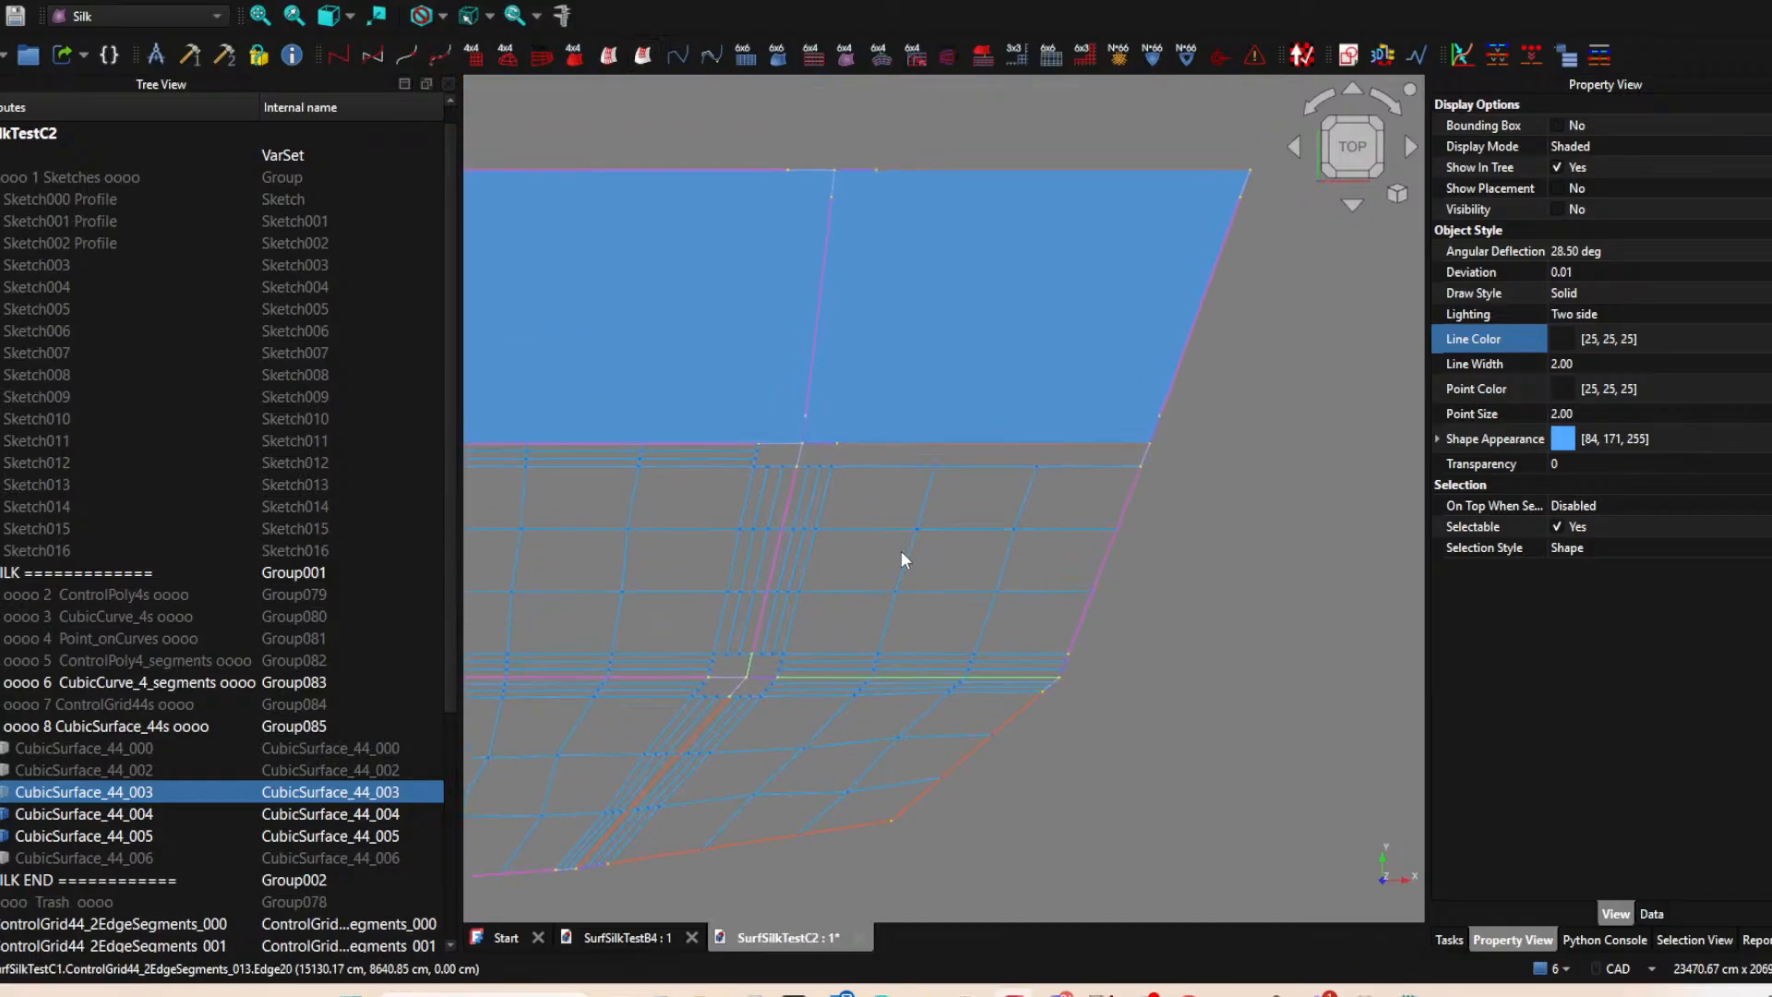
Create a two-edge ControlGrid44 from CubicSurface_44_003, its long upper edge segment and the short segment at the right edge's upper end.
{"action": "left_click", "coordinate": [83, 773]}
{"action": "left_click", "coordinate": [84, 789]}
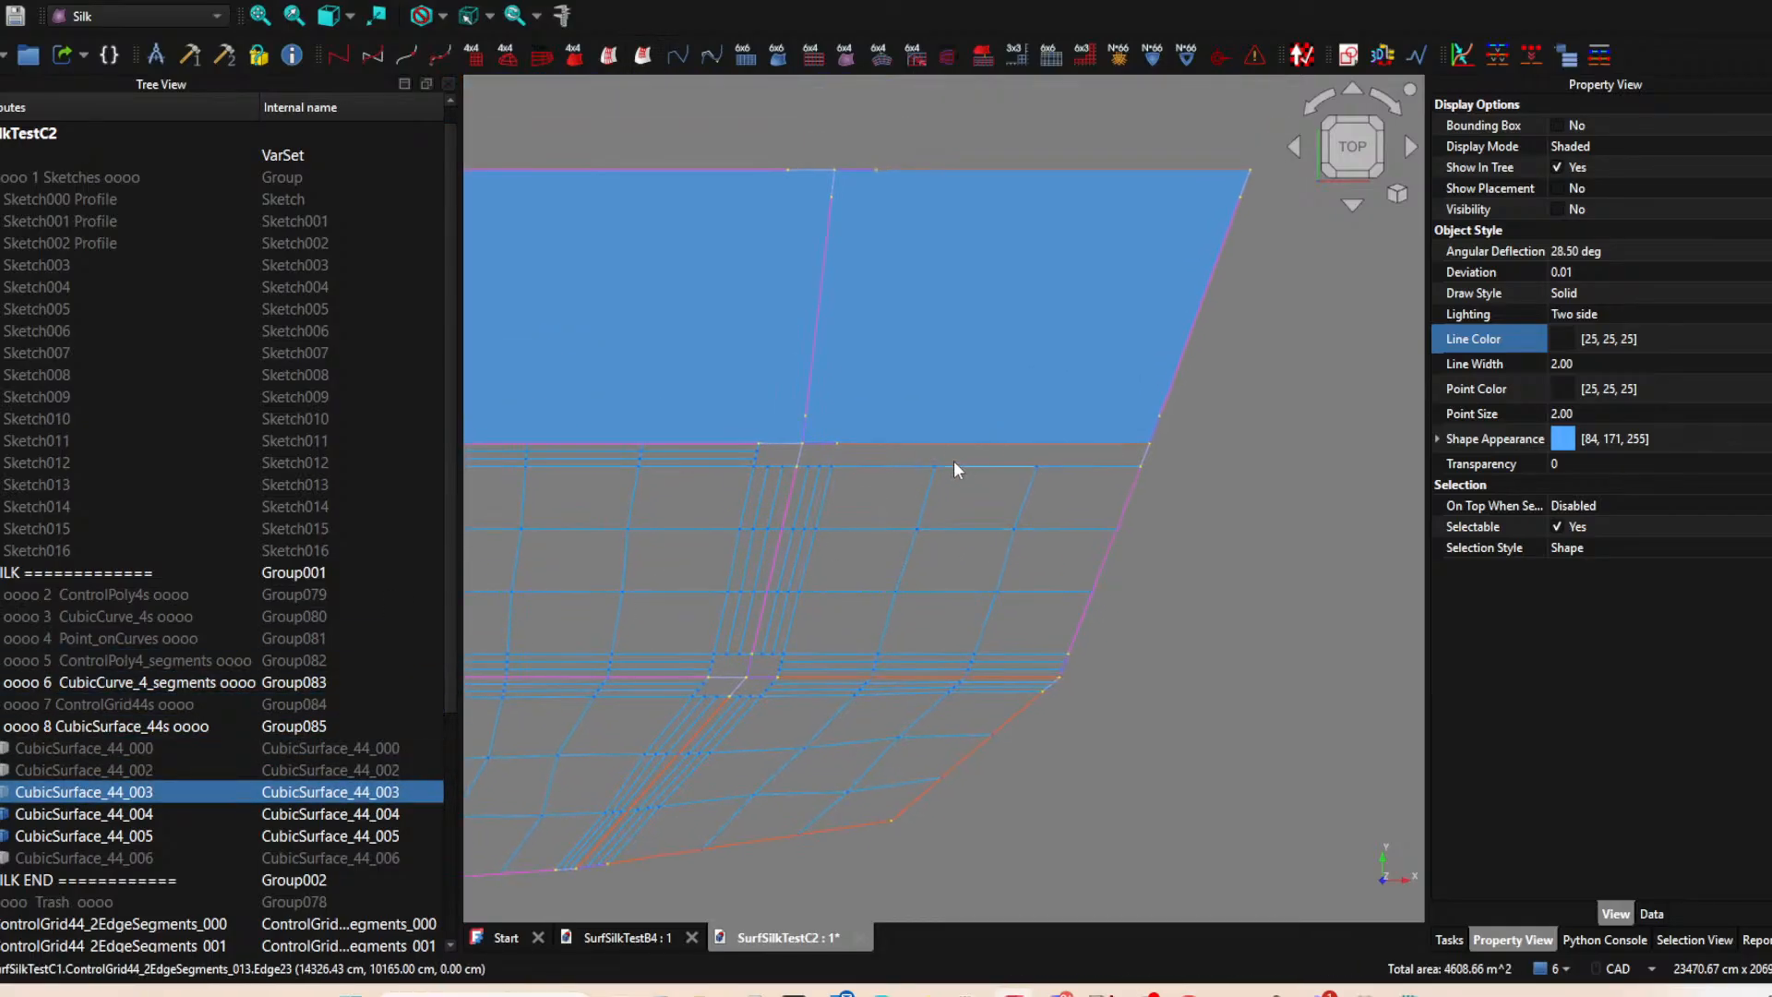
{"action": "left_click", "coordinate": [1004, 450], "text": "ctrl"}
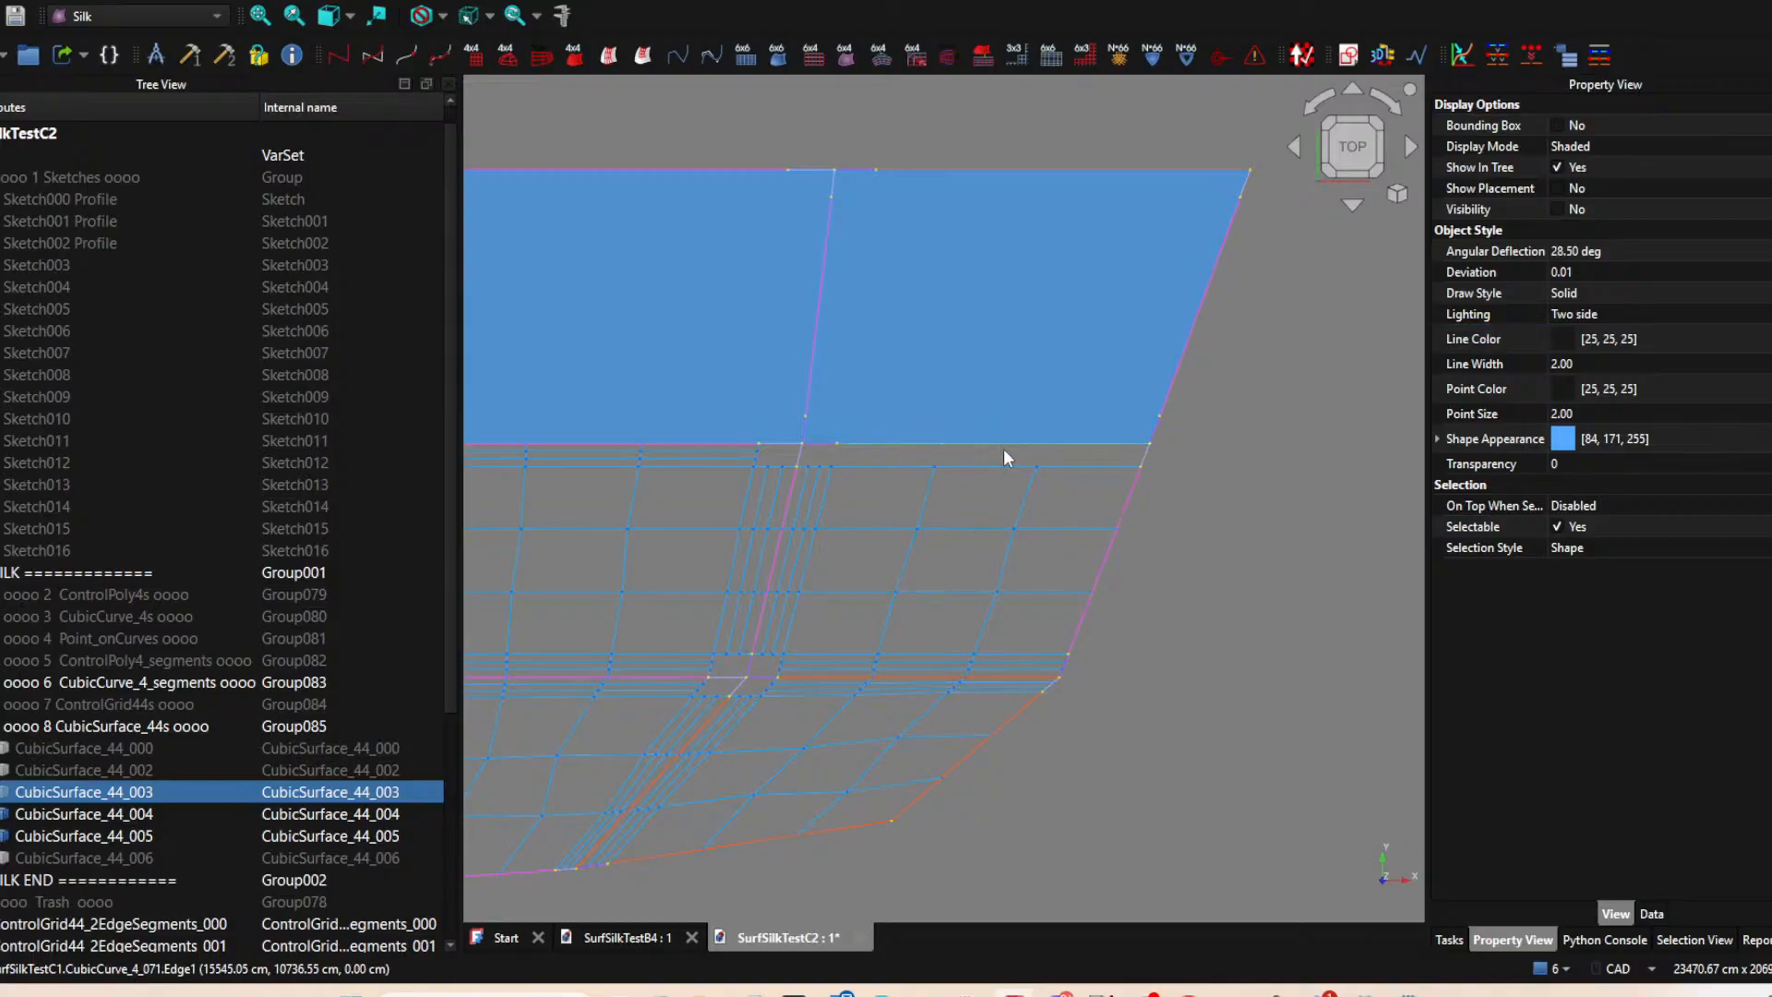
{"action": "left_click", "coordinate": [1143, 453], "text": "ctrl"}
{"action": "left_click", "coordinate": [643, 55]}
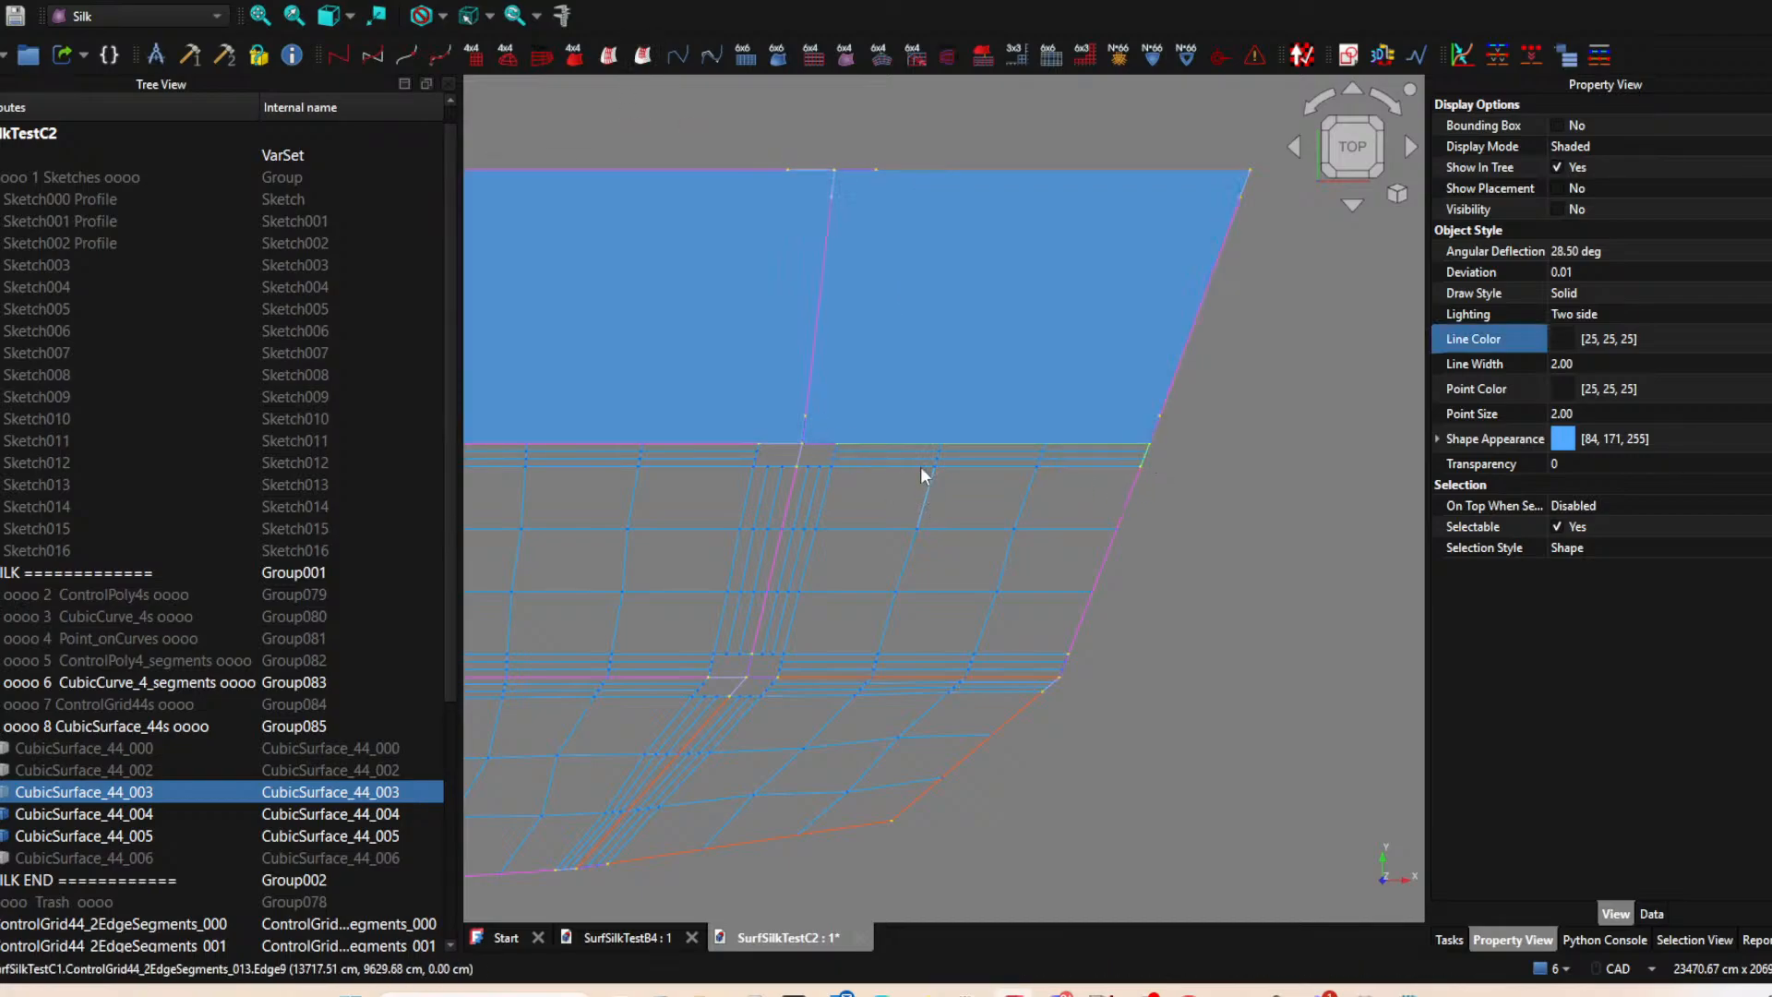
Hide CubicSurface_44_004 and create its two-edge ControlGrid44 from the long lower edge segment and the short segment at the left edge's lower end.
{"action": "scroll", "coordinate": [923, 476], "scroll_direction": "down", "scroll_amount": 3}
{"action": "left_click", "coordinate": [949, 450]}
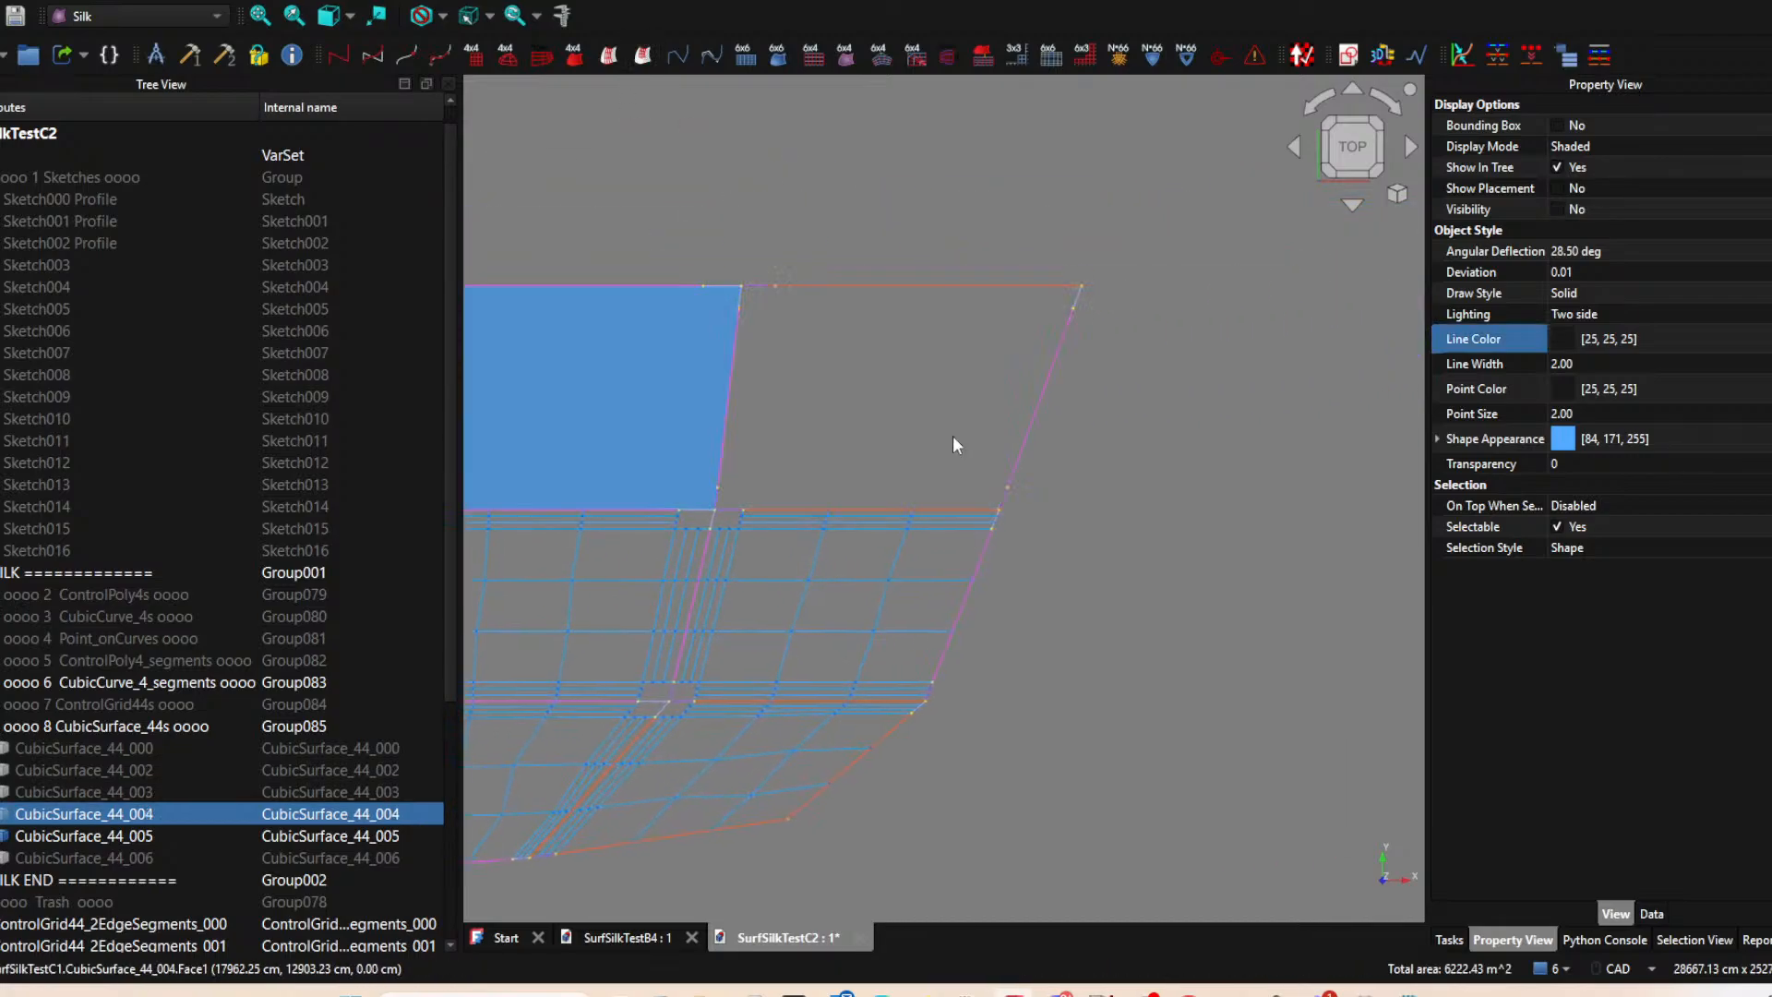
{"action": "key", "text": "space"}
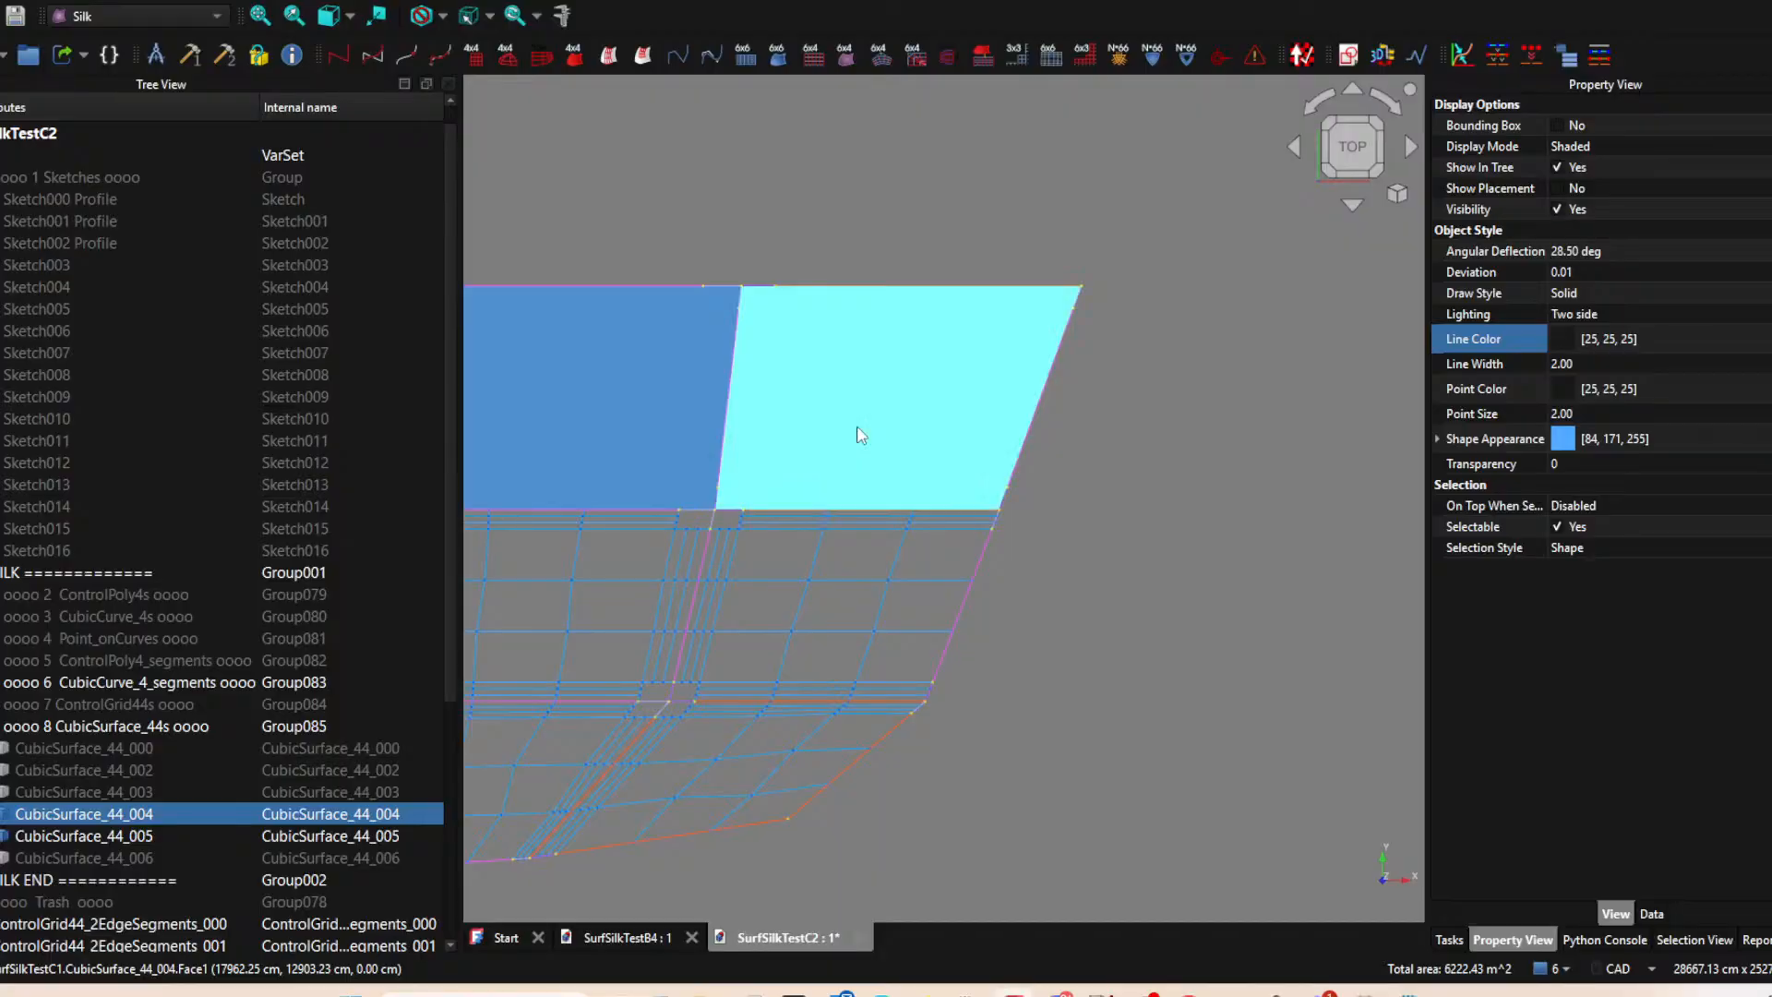
{"action": "key", "text": "space"}
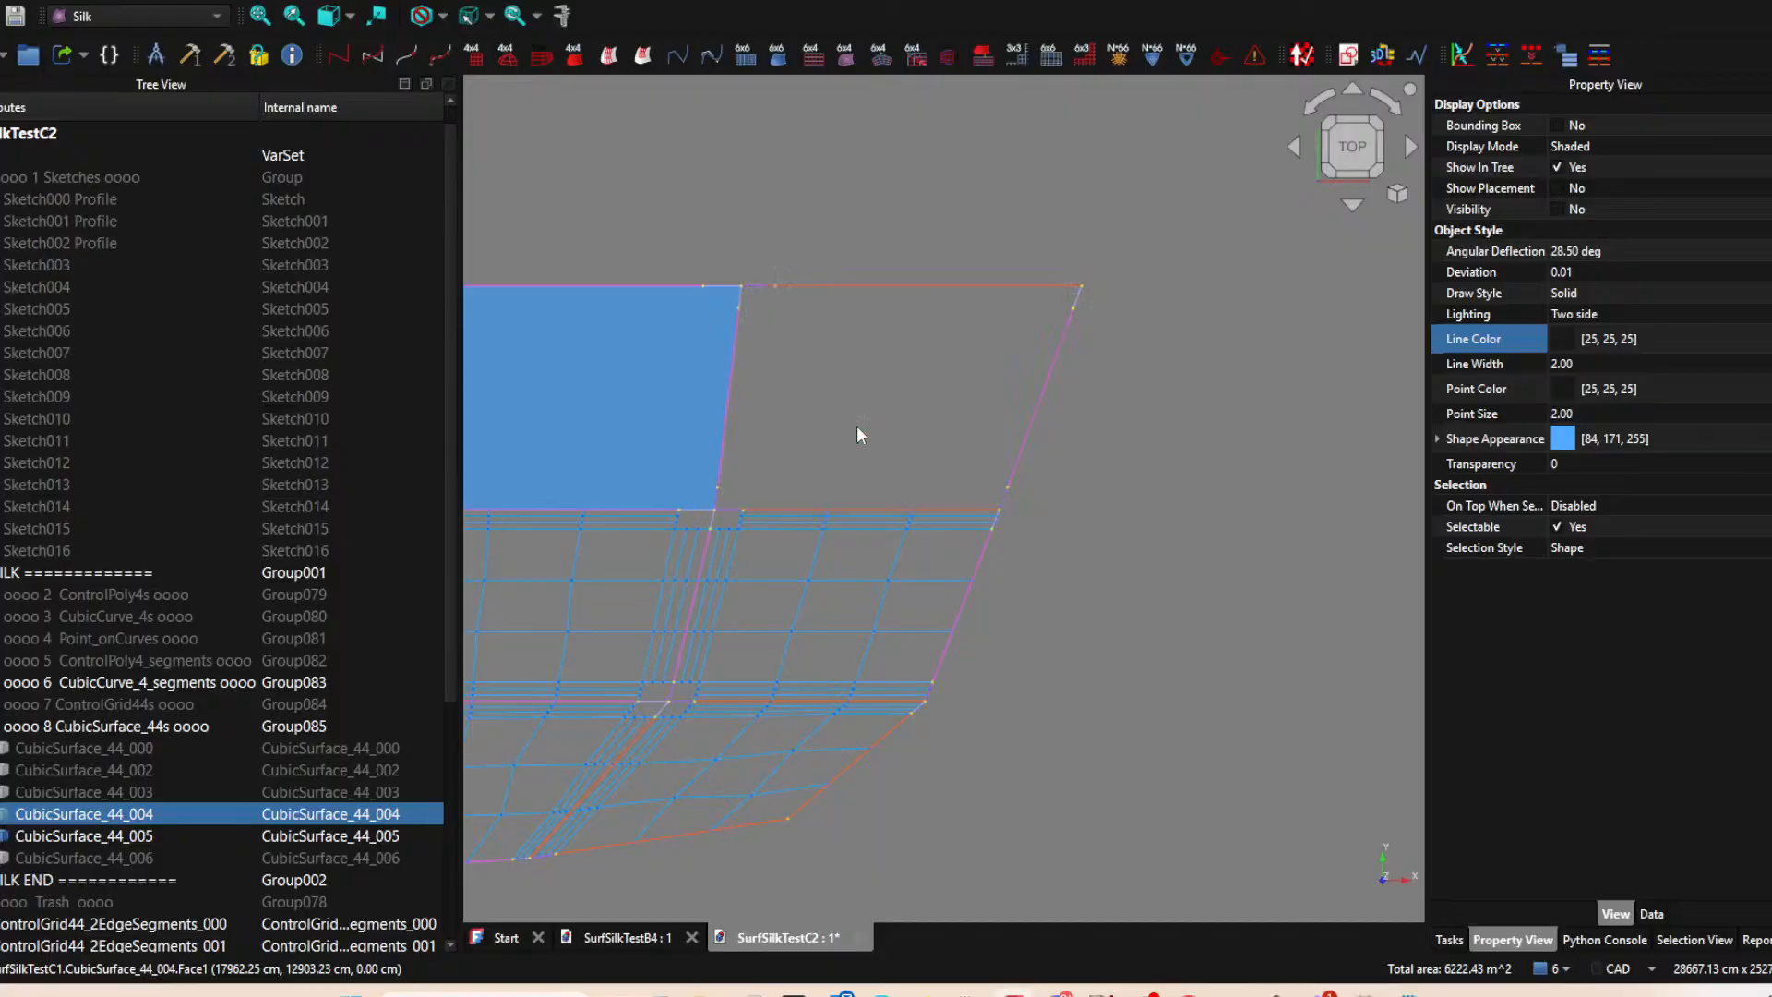
{"action": "left_click", "coordinate": [773, 510]}
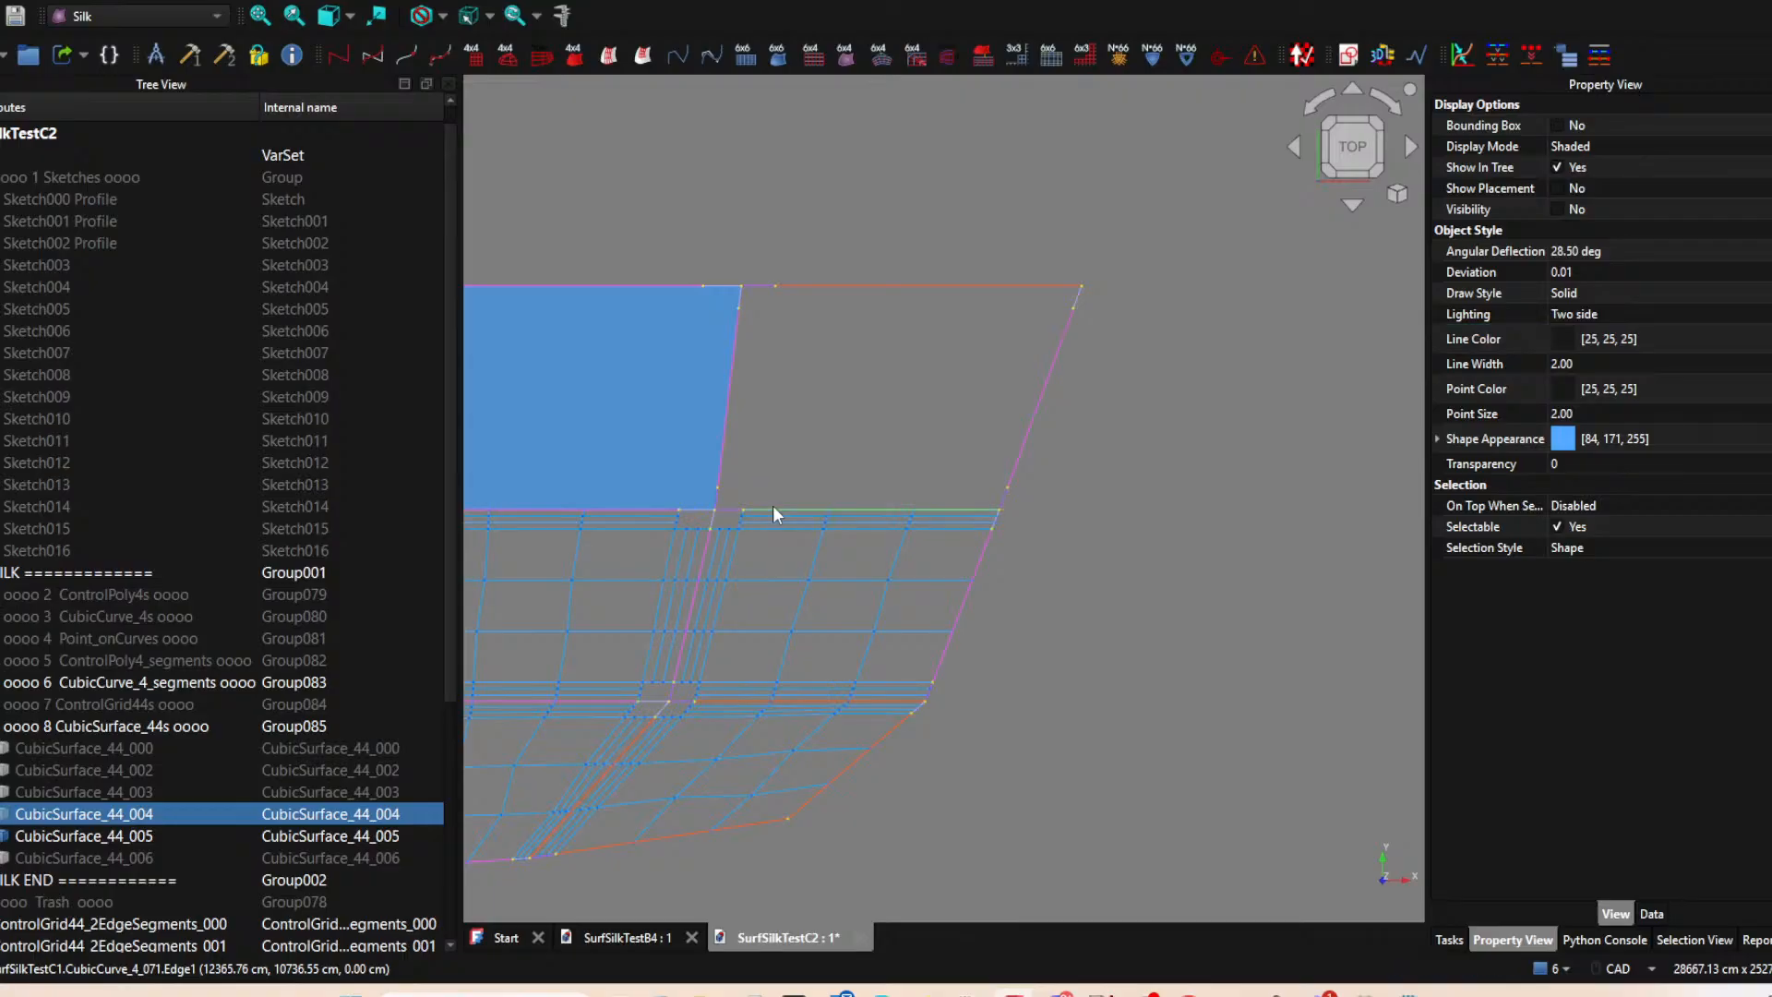
{"action": "left_click", "coordinate": [719, 499], "text": "ctrl"}
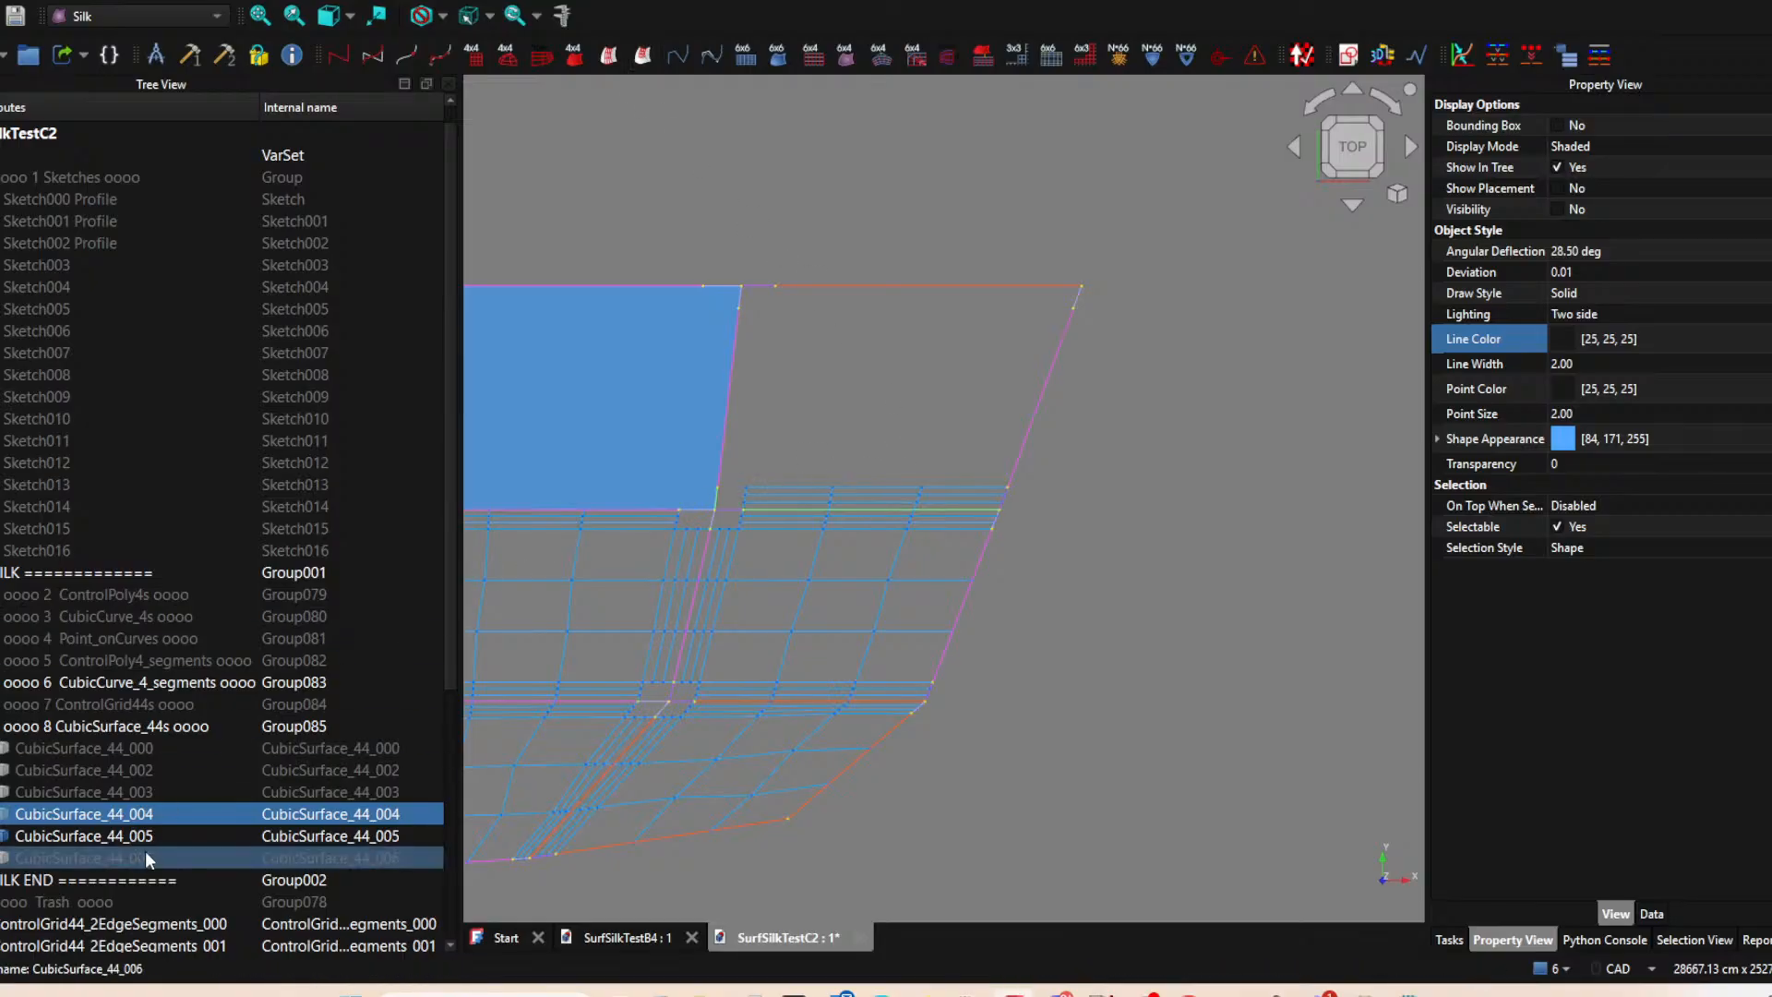
Create a two-edge ControlGrid44 from CubicSurface_44_004, its long lower edge segment and its long left edge segment.
{"action": "left_click", "coordinate": [120, 816]}
{"action": "key", "text": "space"}
{"action": "key", "text": "space"}
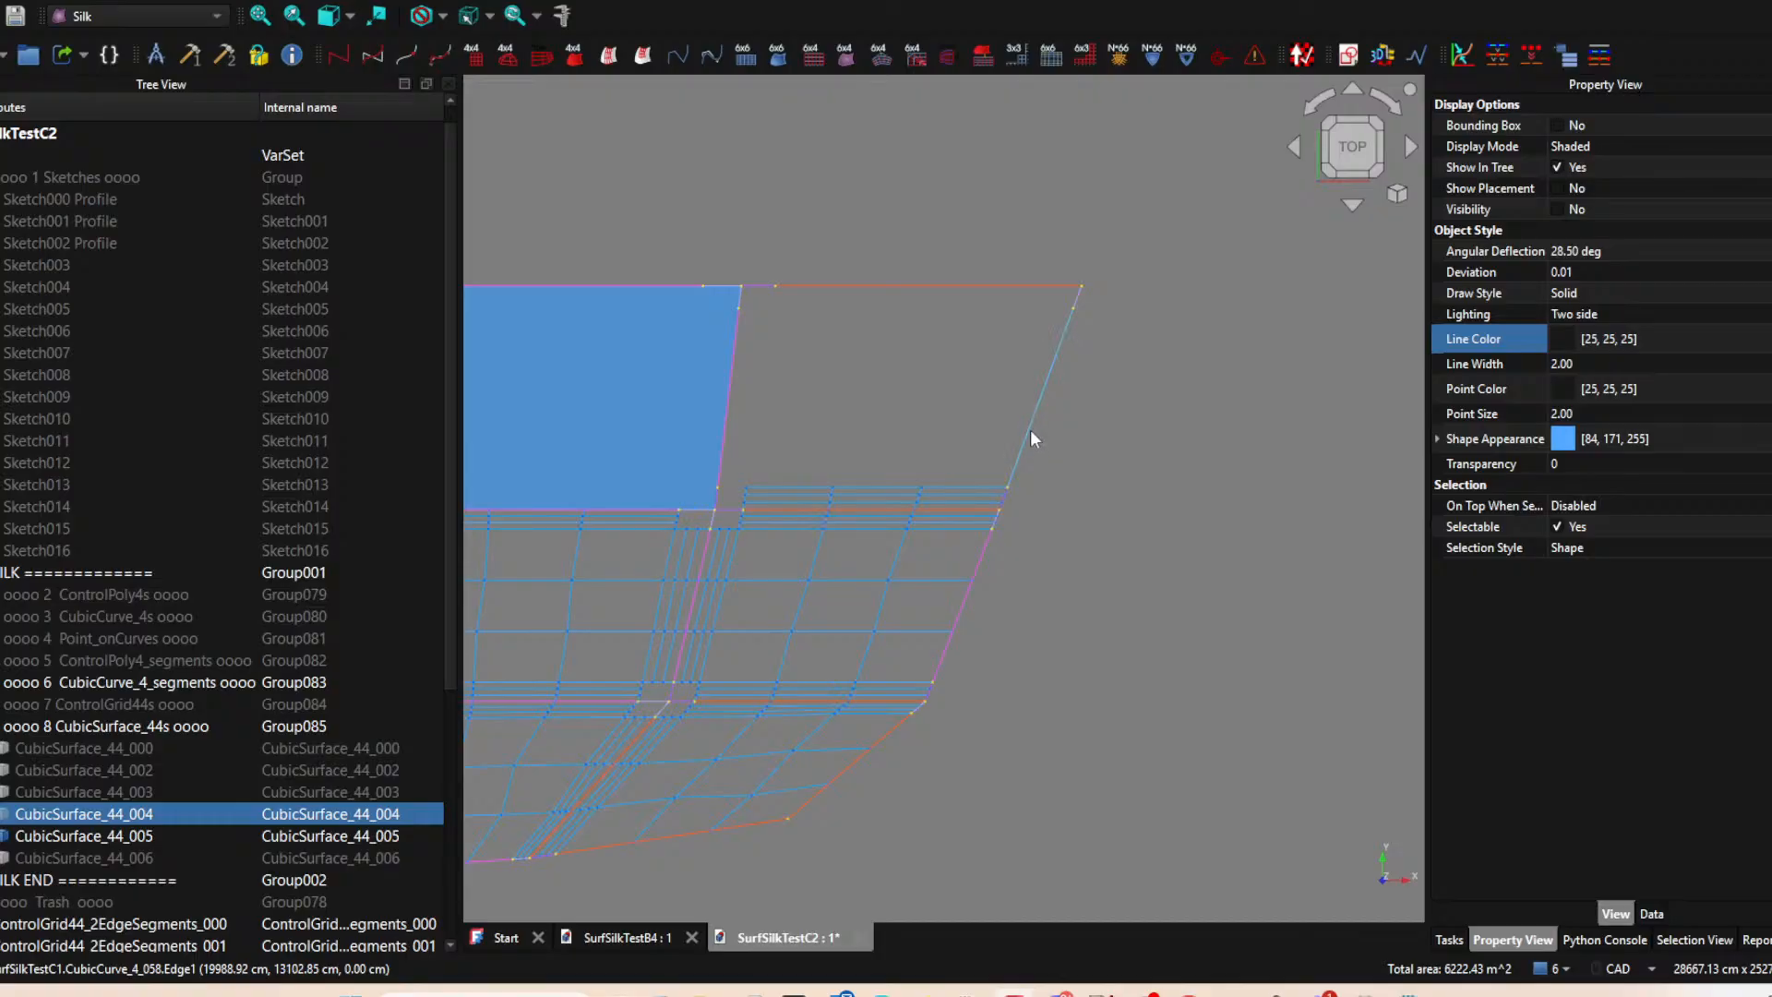
{"action": "left_click", "coordinate": [896, 508]}
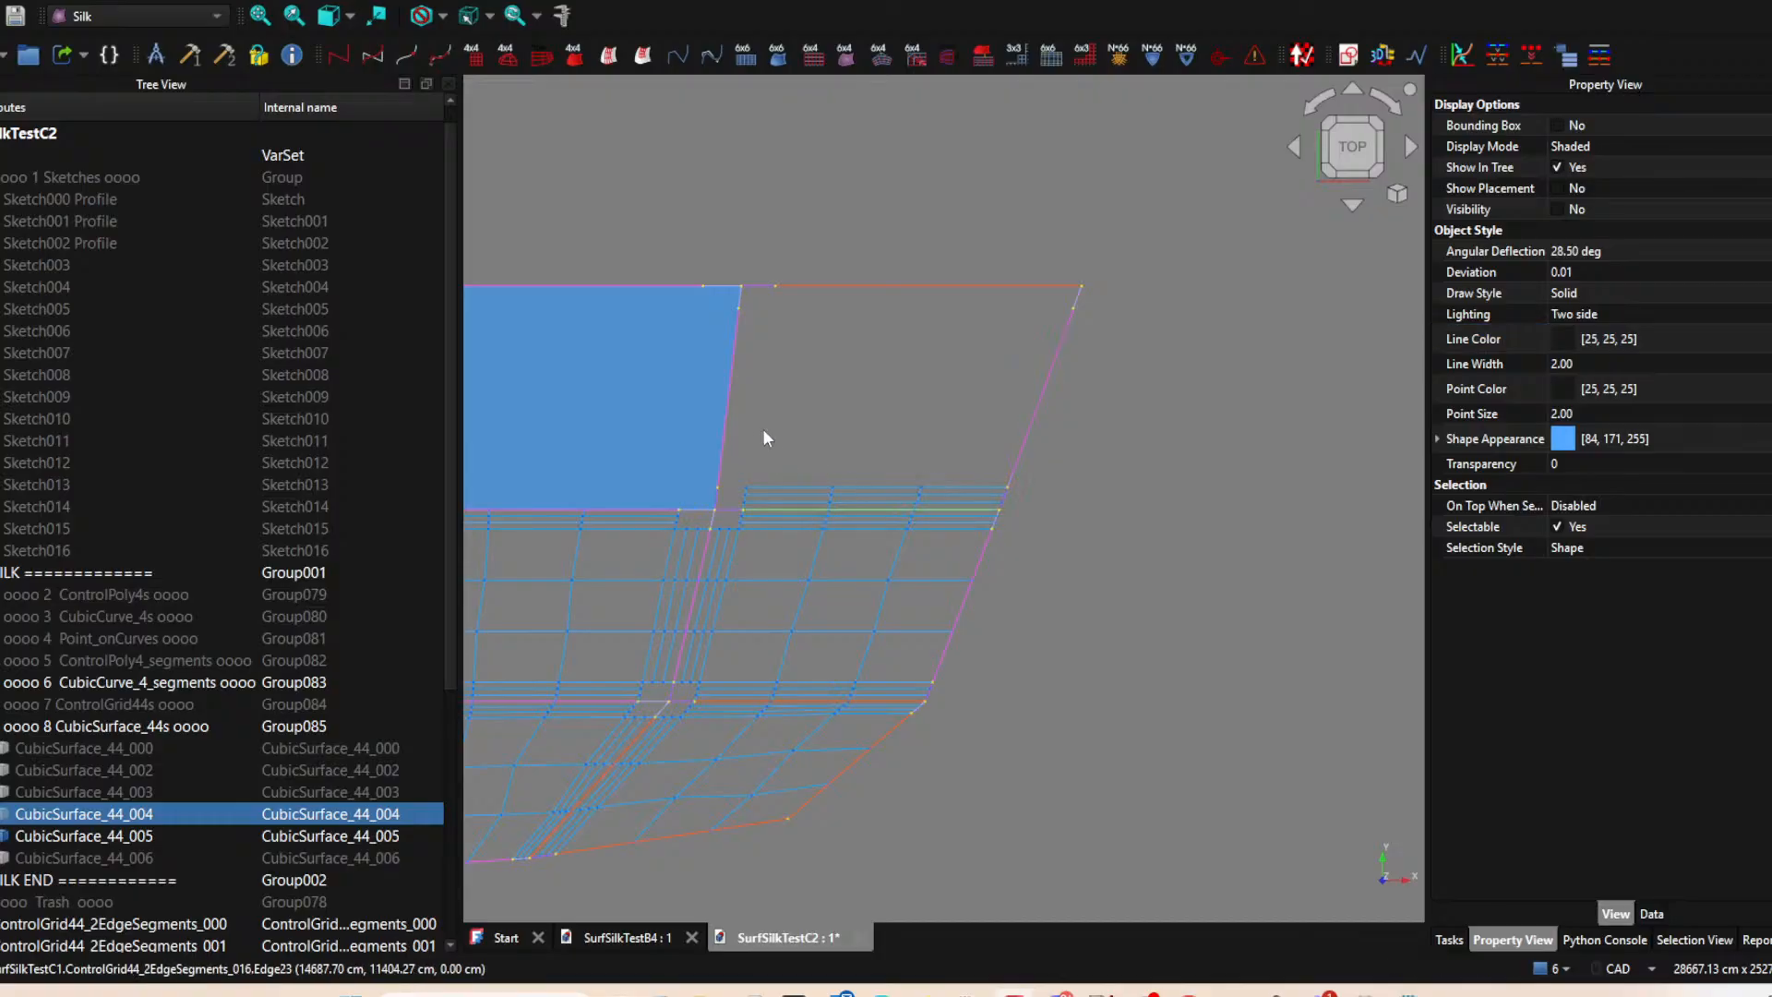
{"action": "left_click", "coordinate": [730, 407], "text": "ctrl"}
{"action": "left_click", "coordinate": [651, 59]}
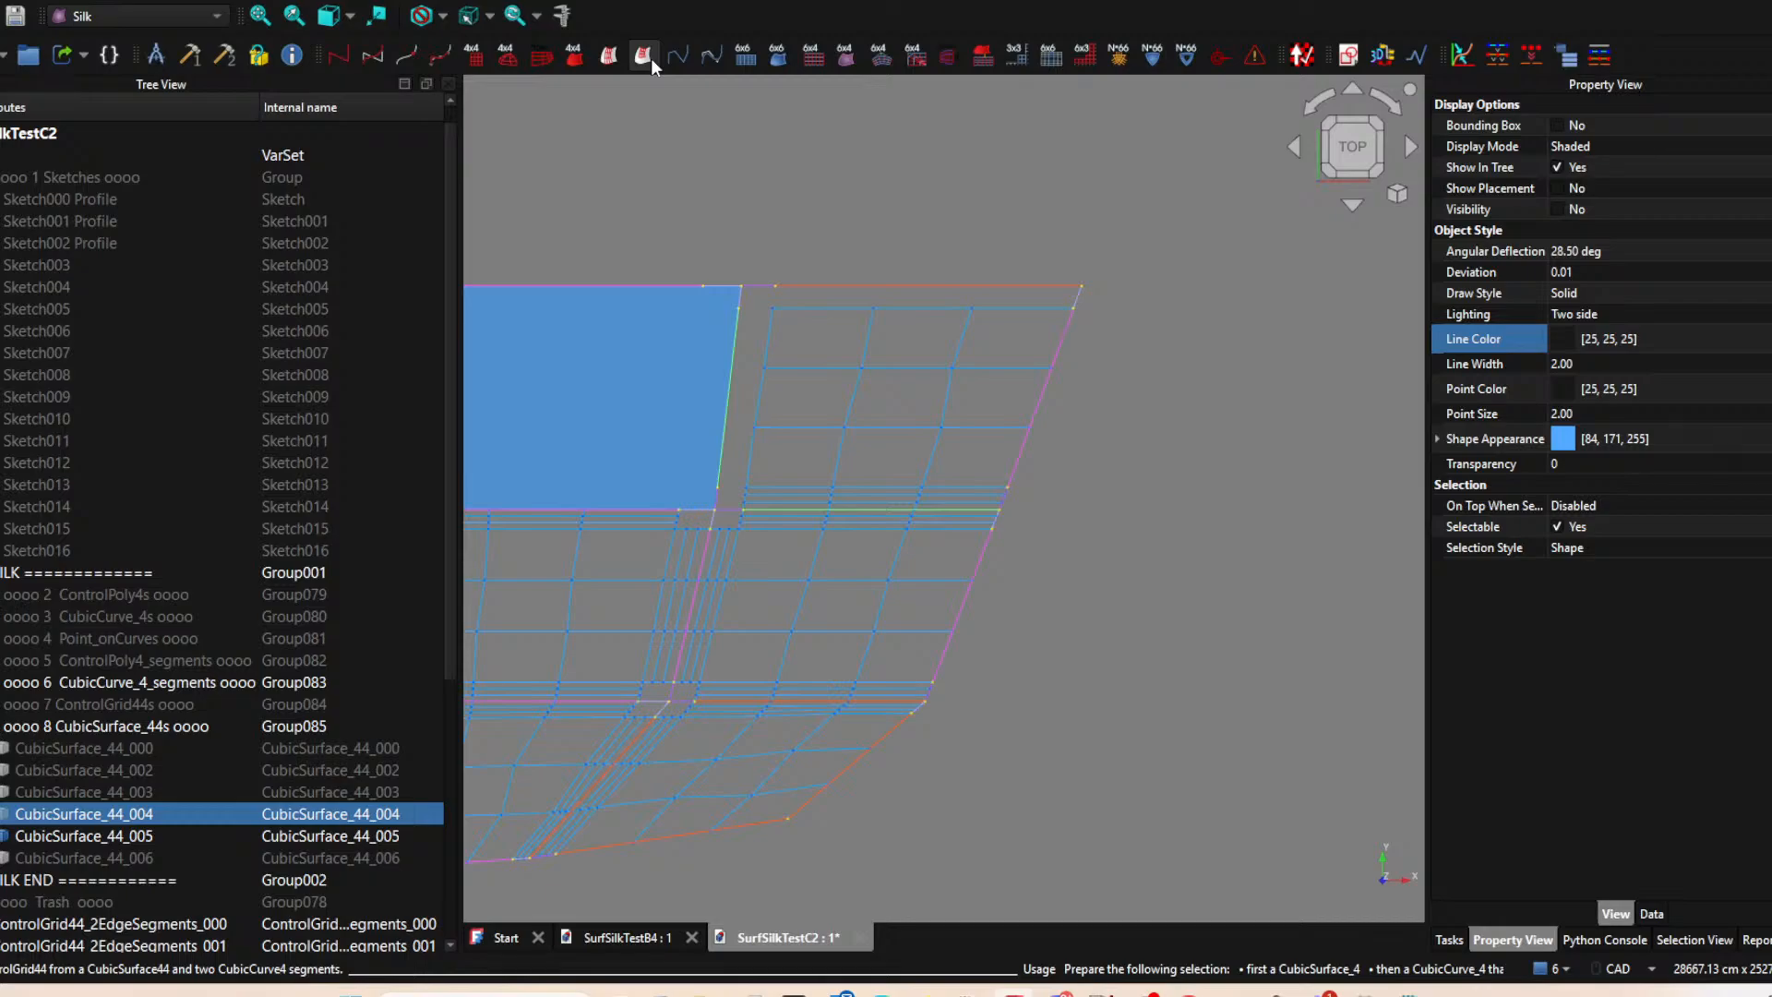
Create a two-edge ControlGrid44 from CubicSurface_44_004, its long upper edge segment and the short segment at the right edge's upper end.
{"action": "left_click", "coordinate": [877, 507]}
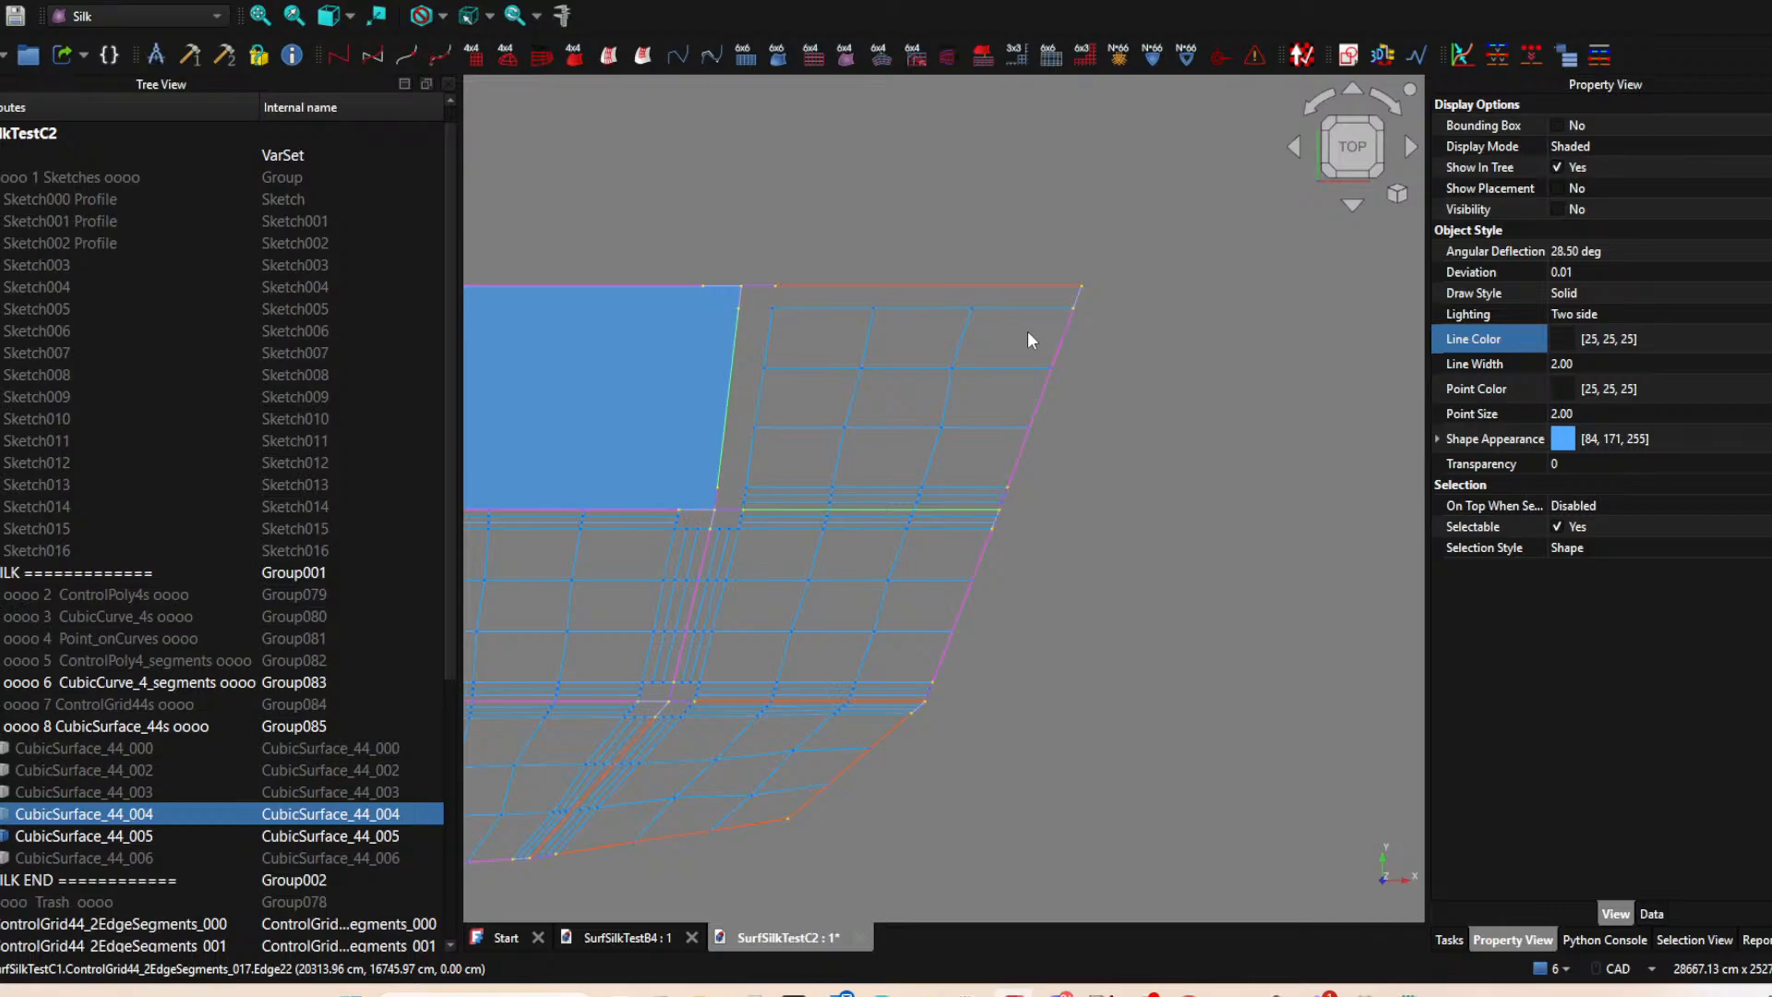
{"action": "left_click", "coordinate": [1078, 296]}
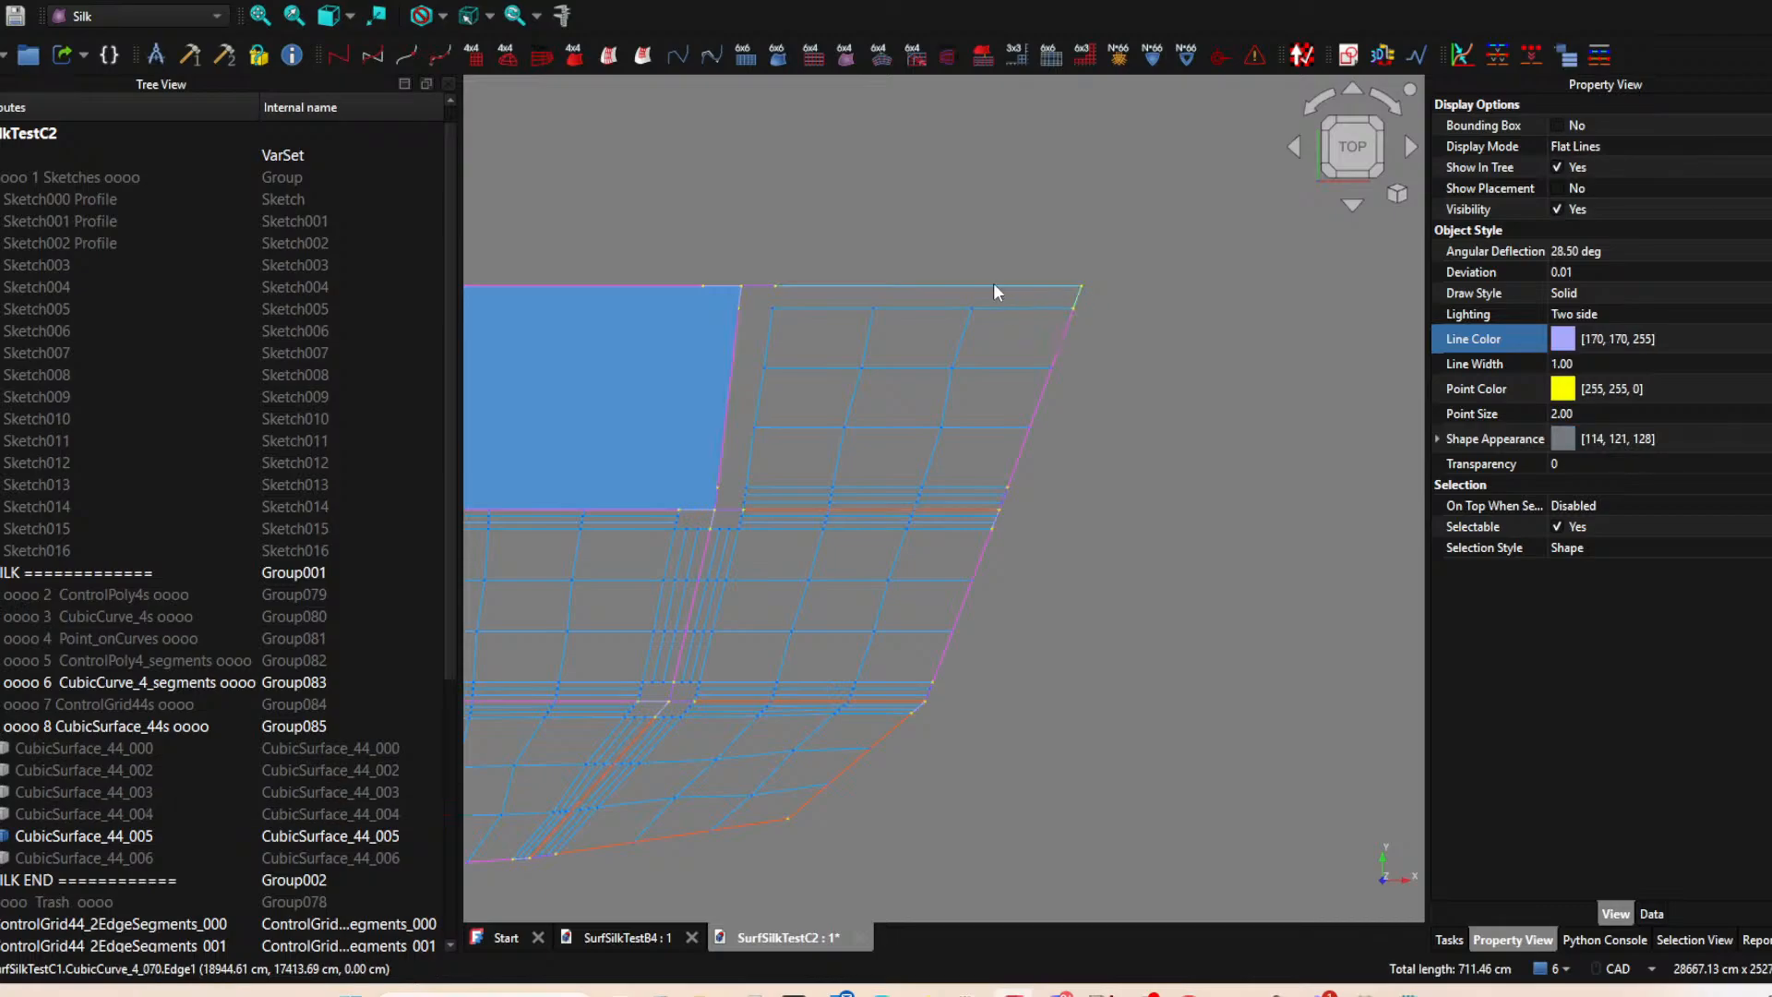
{"action": "left_click", "coordinate": [109, 814]}
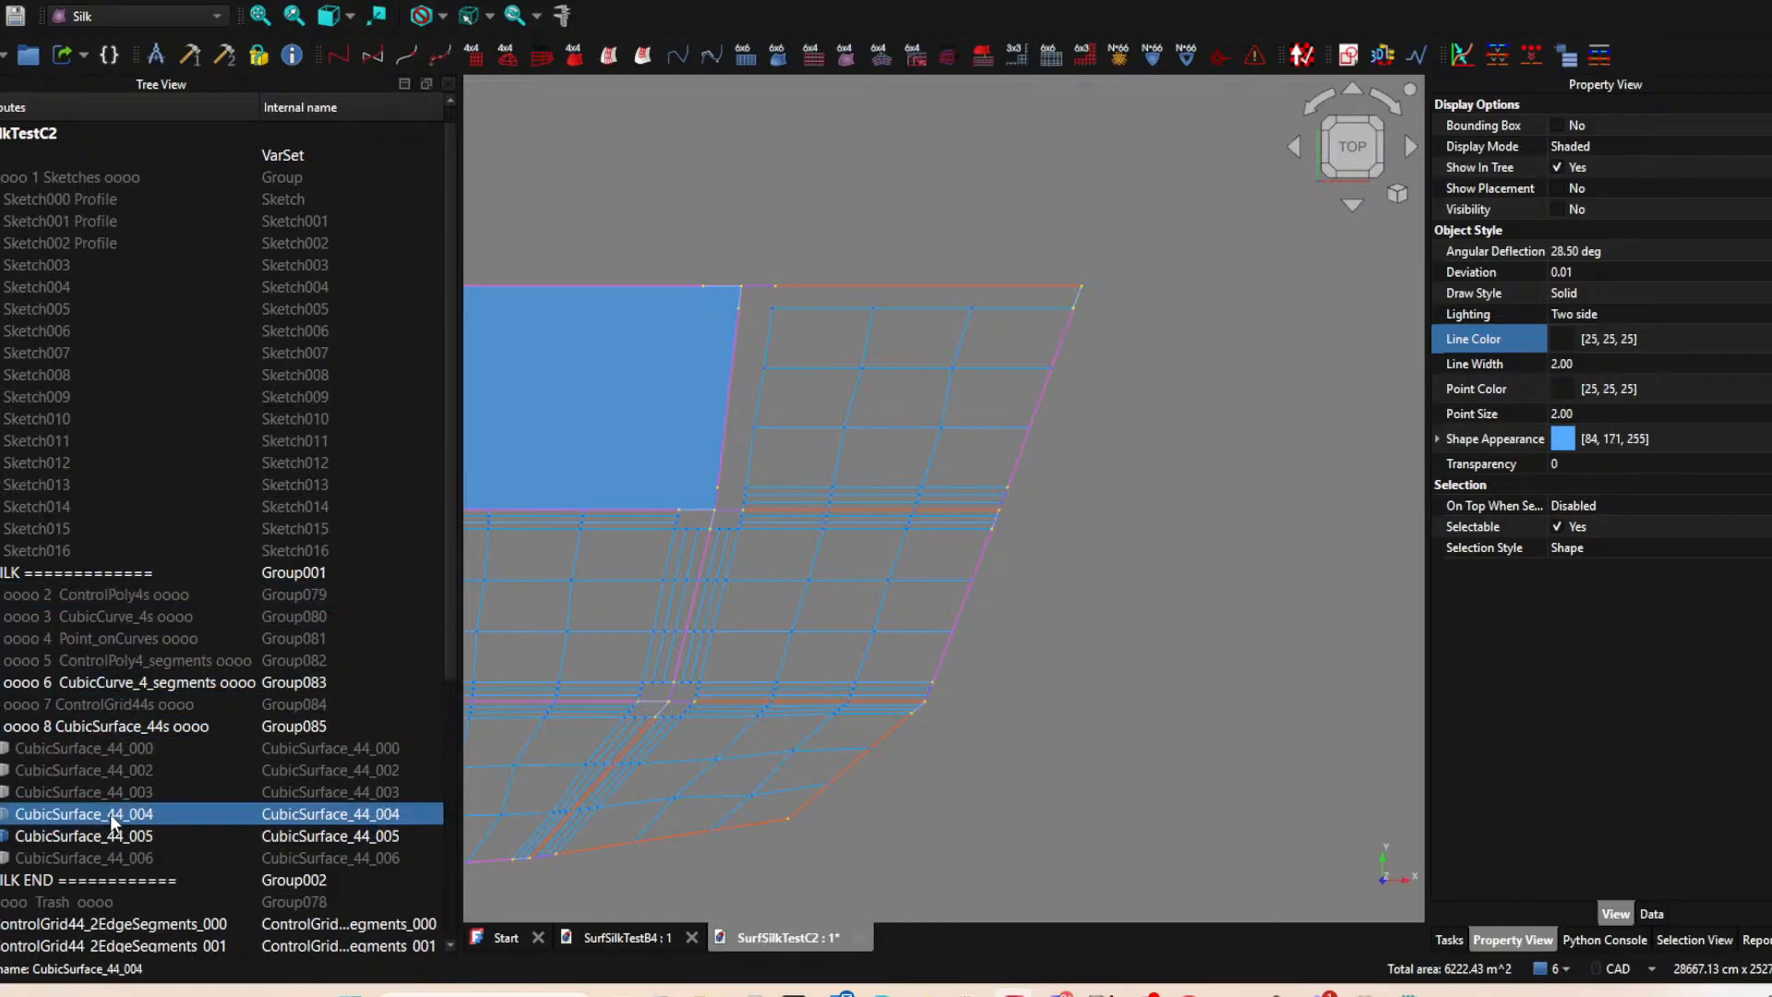
{"action": "left_click", "coordinate": [1001, 281], "text": "ctrl"}
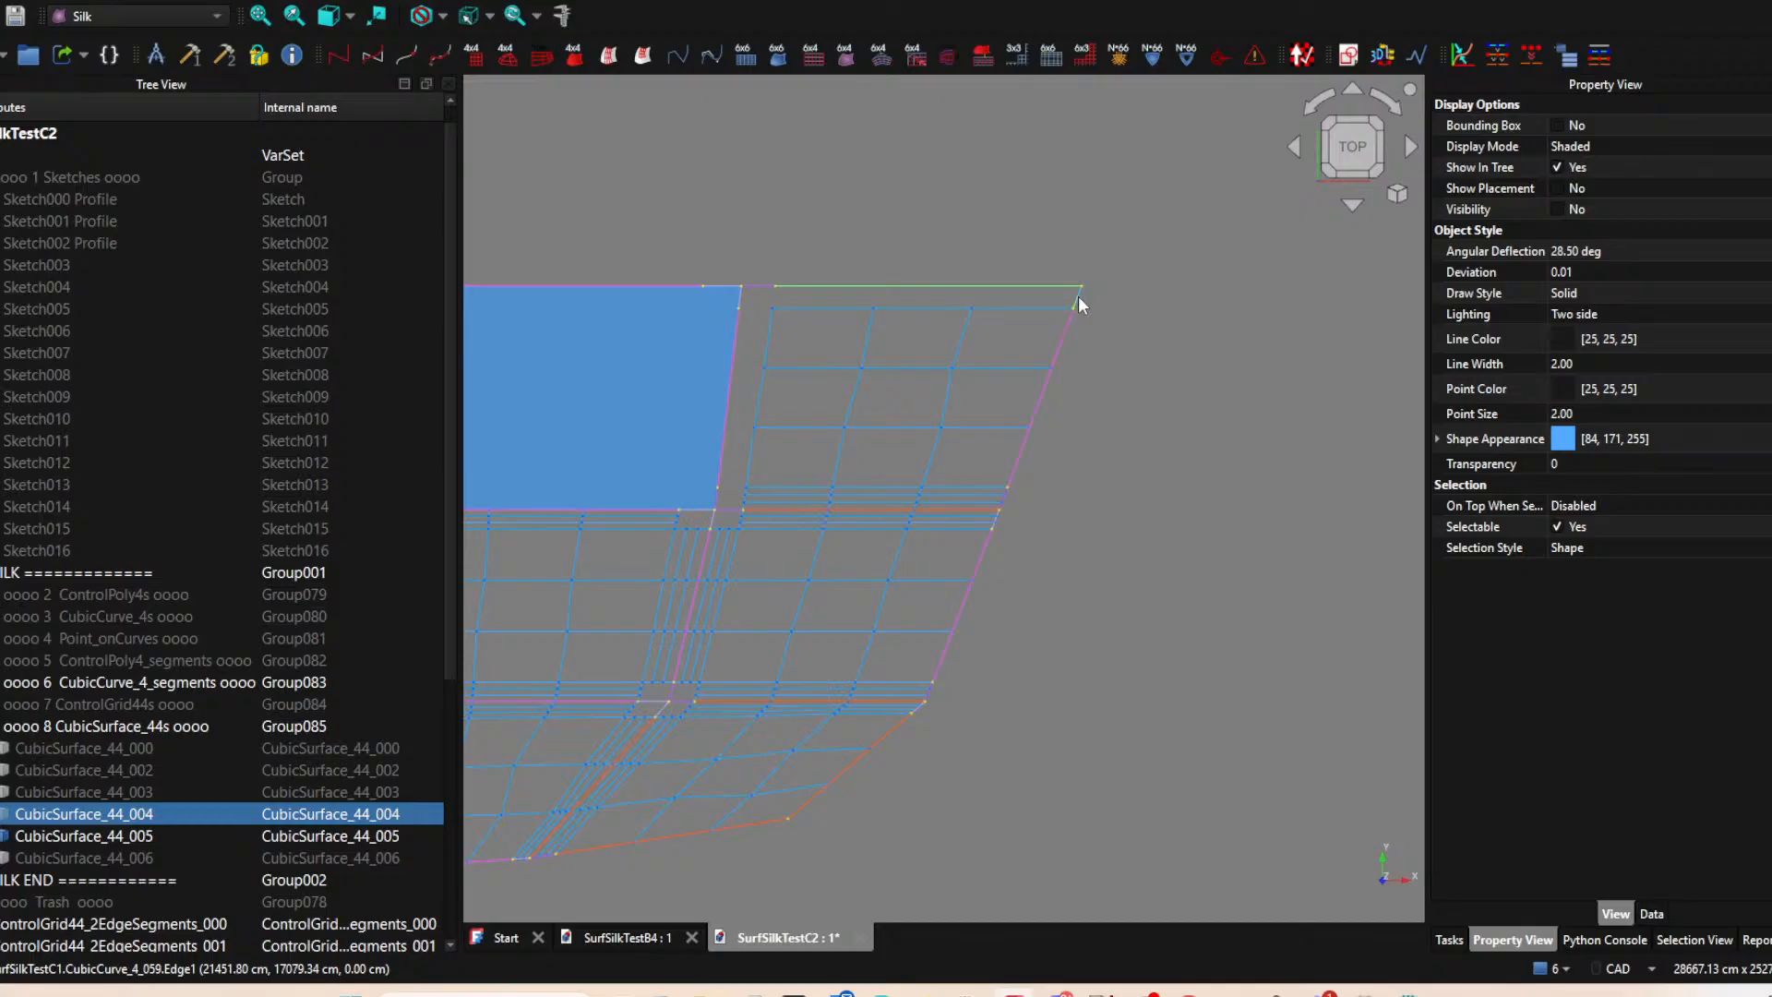
{"action": "left_click", "coordinate": [643, 55]}
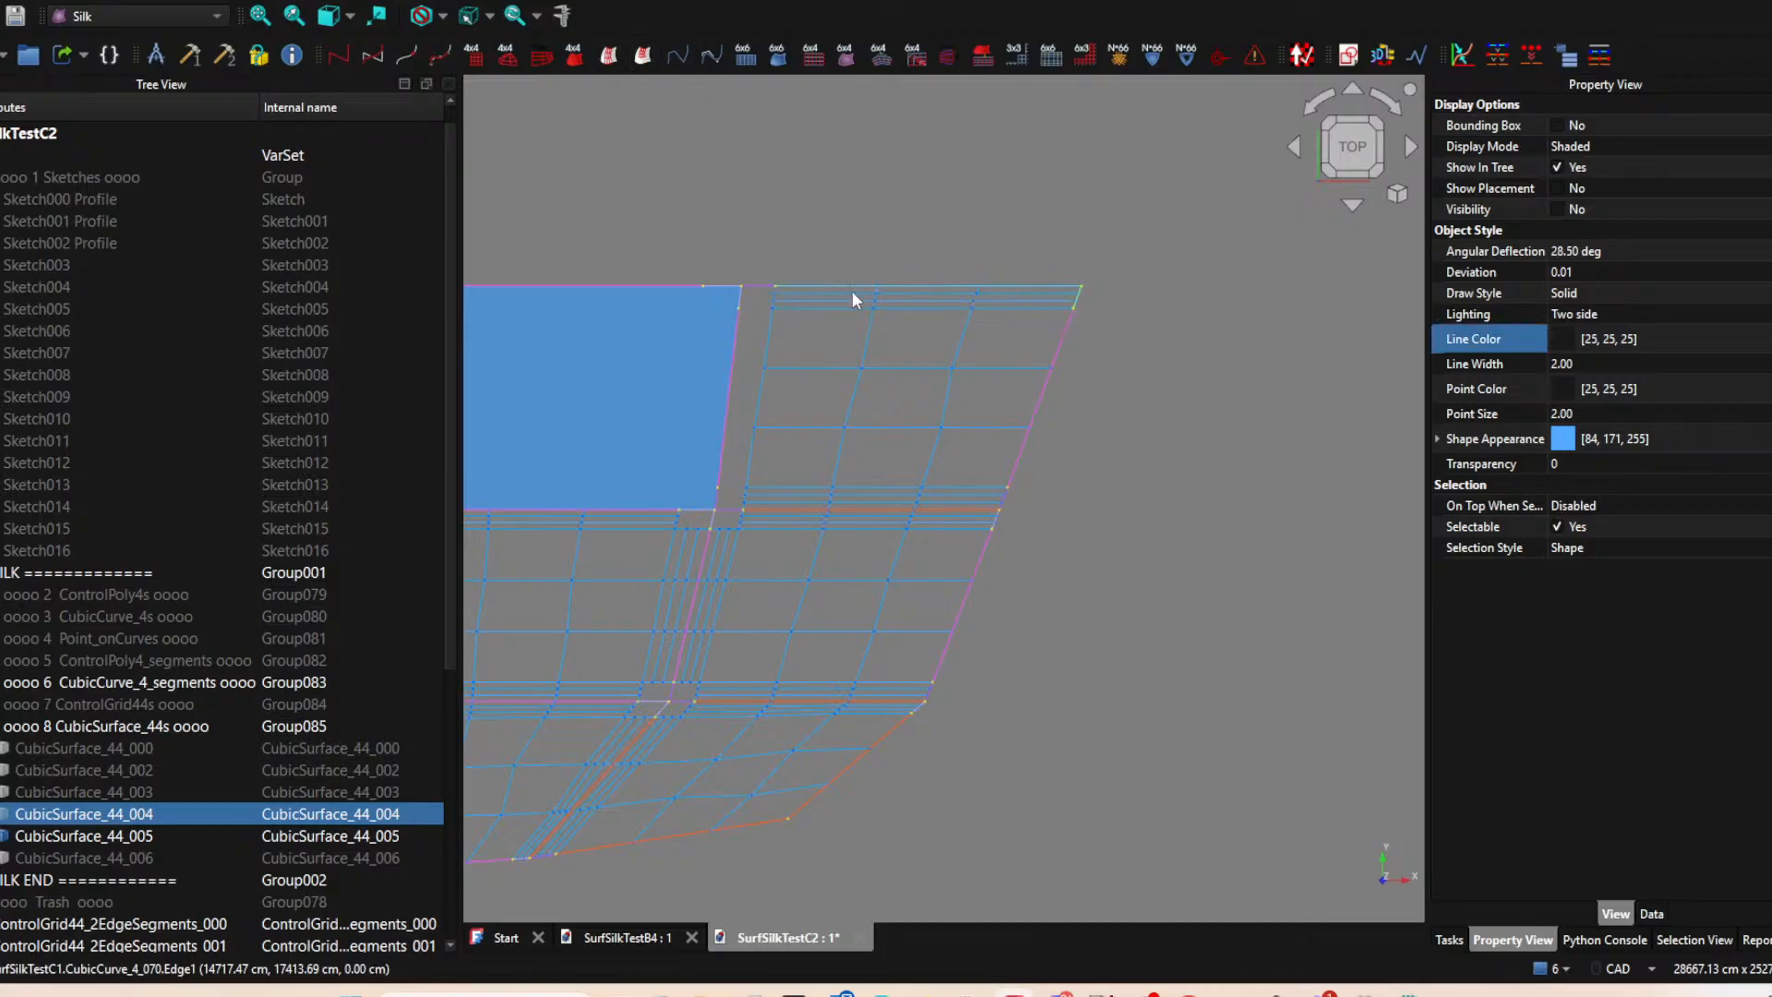
Hide CubicSurface_44_005, the remaining shaded patch beside CubicSurface_44_004.
{"action": "scroll", "coordinate": [964, 262], "scroll_direction": "down", "scroll_amount": 2}
{"action": "middle_click_drag", "start_coordinate": [966, 263], "coordinate": [1234, 254]}
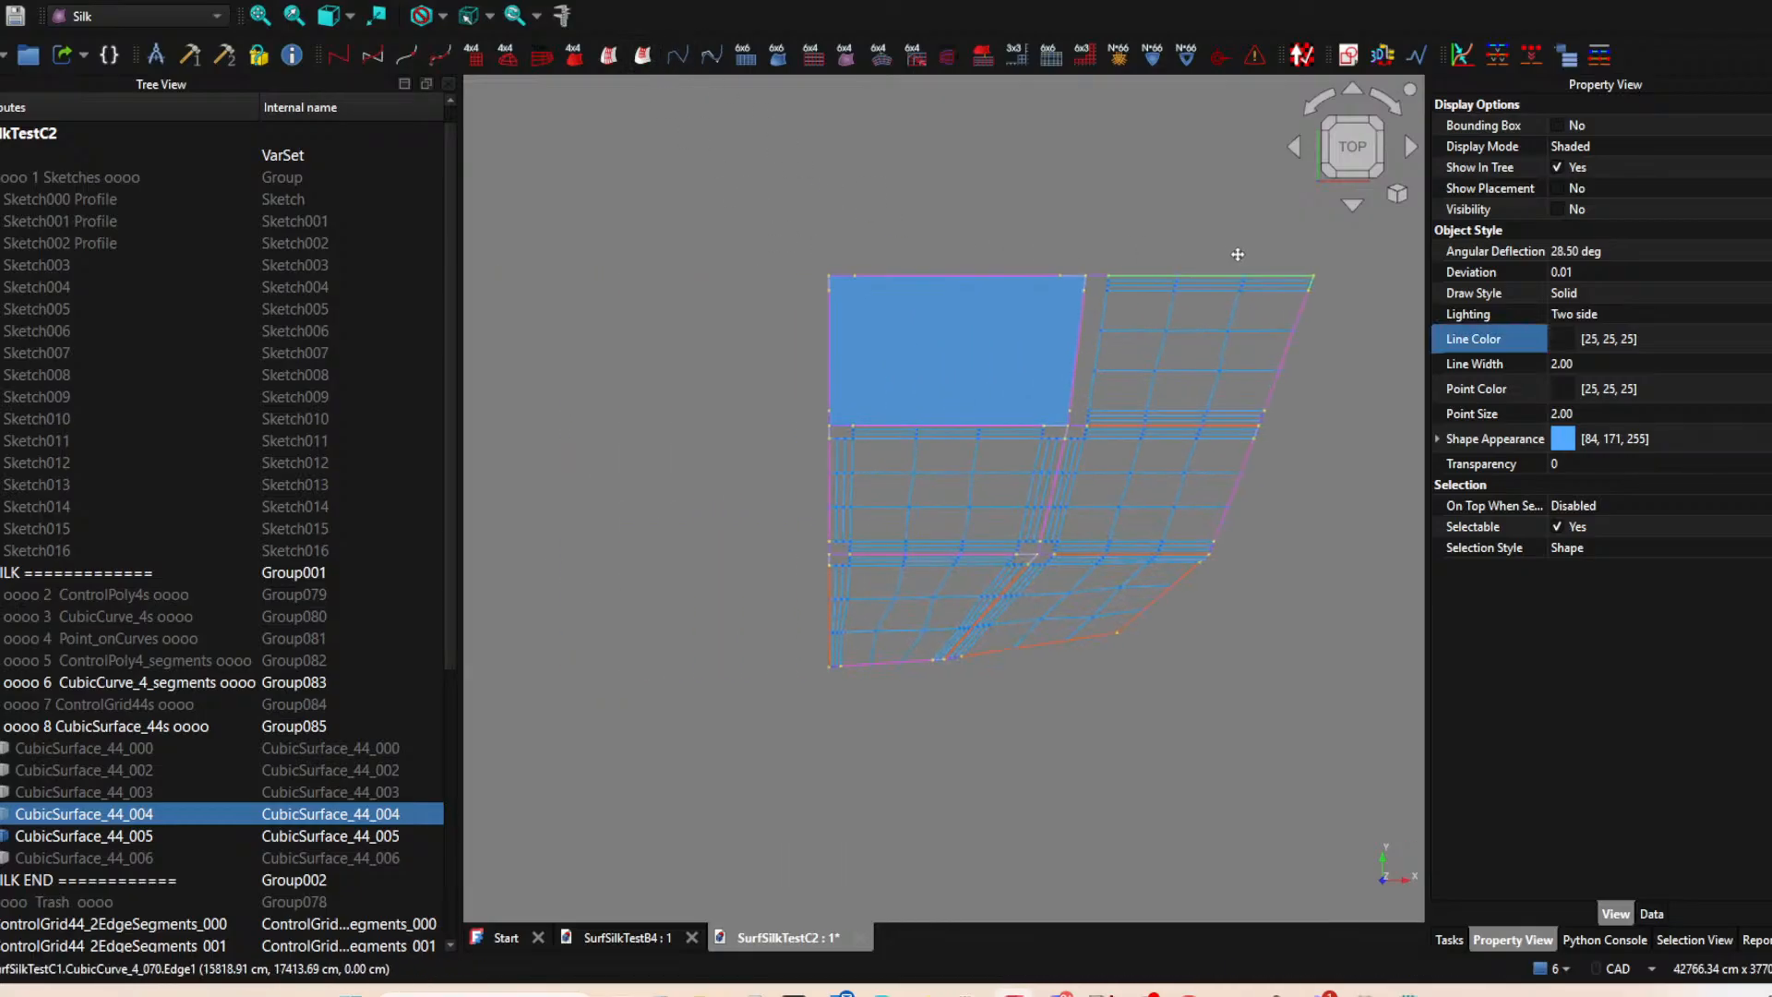
{"action": "left_click", "coordinate": [1021, 363]}
{"action": "scroll", "coordinate": [1163, 249], "scroll_direction": "up", "scroll_amount": 6}
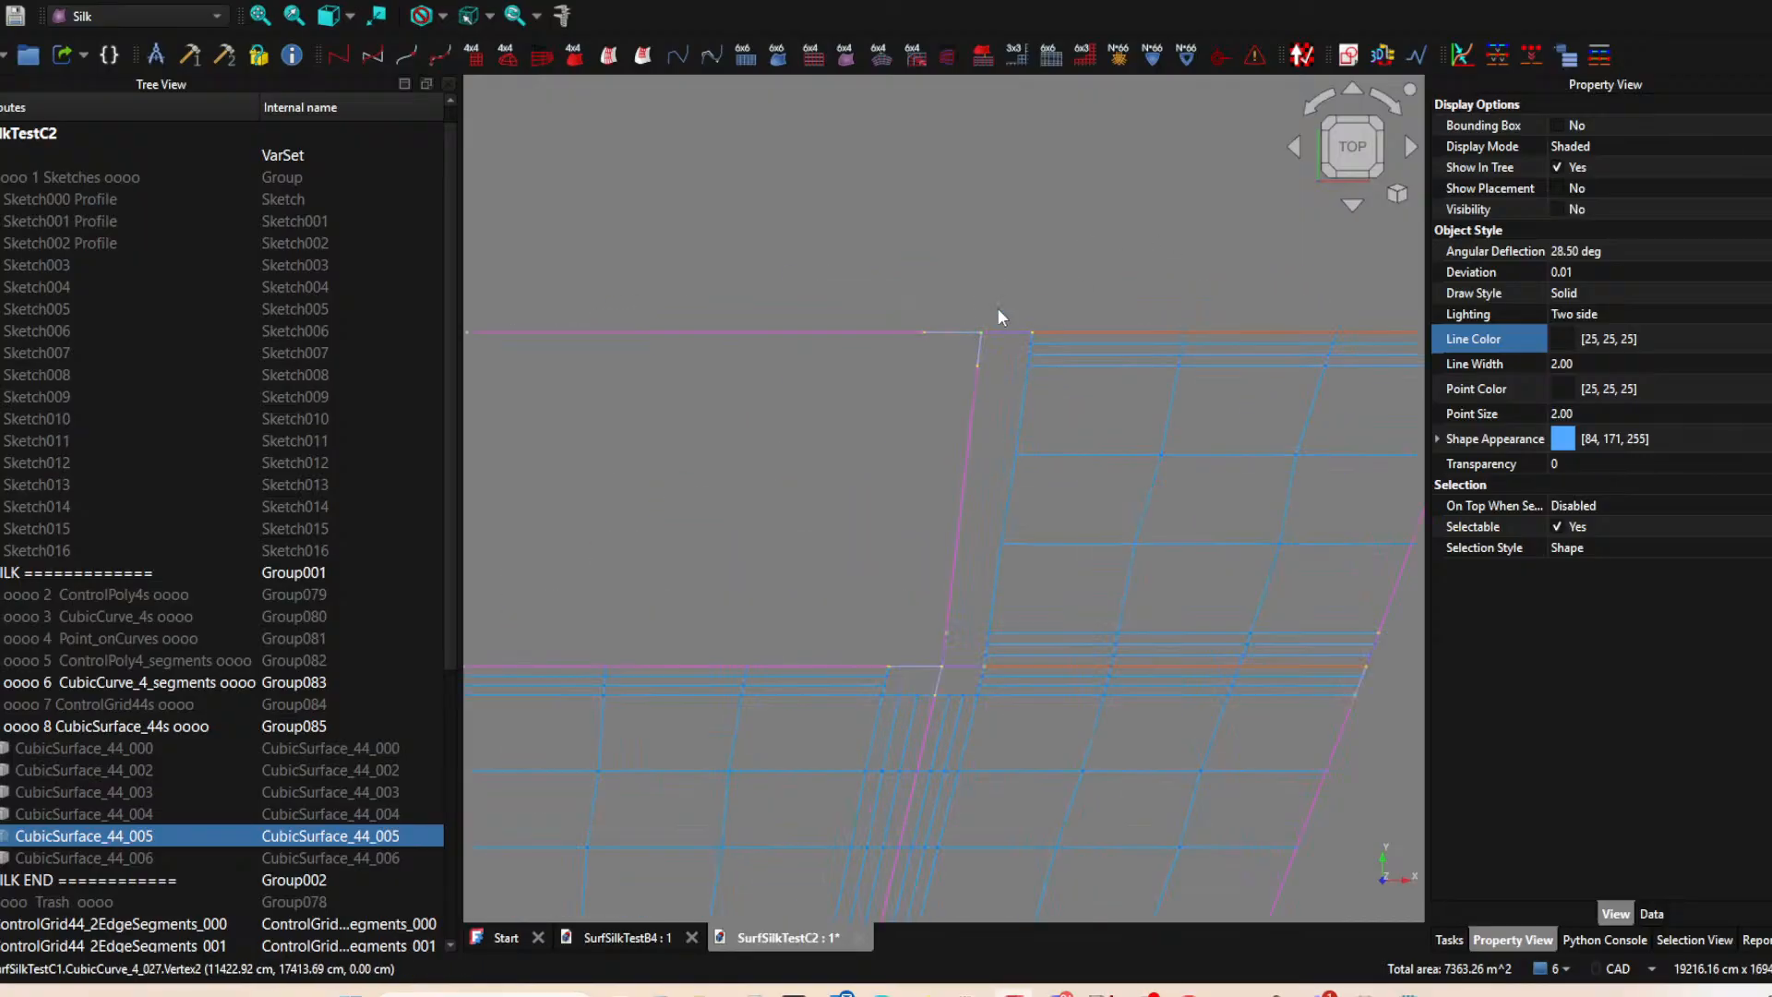
{"action": "scroll", "coordinate": [1077, 369], "scroll_direction": "down", "scroll_amount": 2}
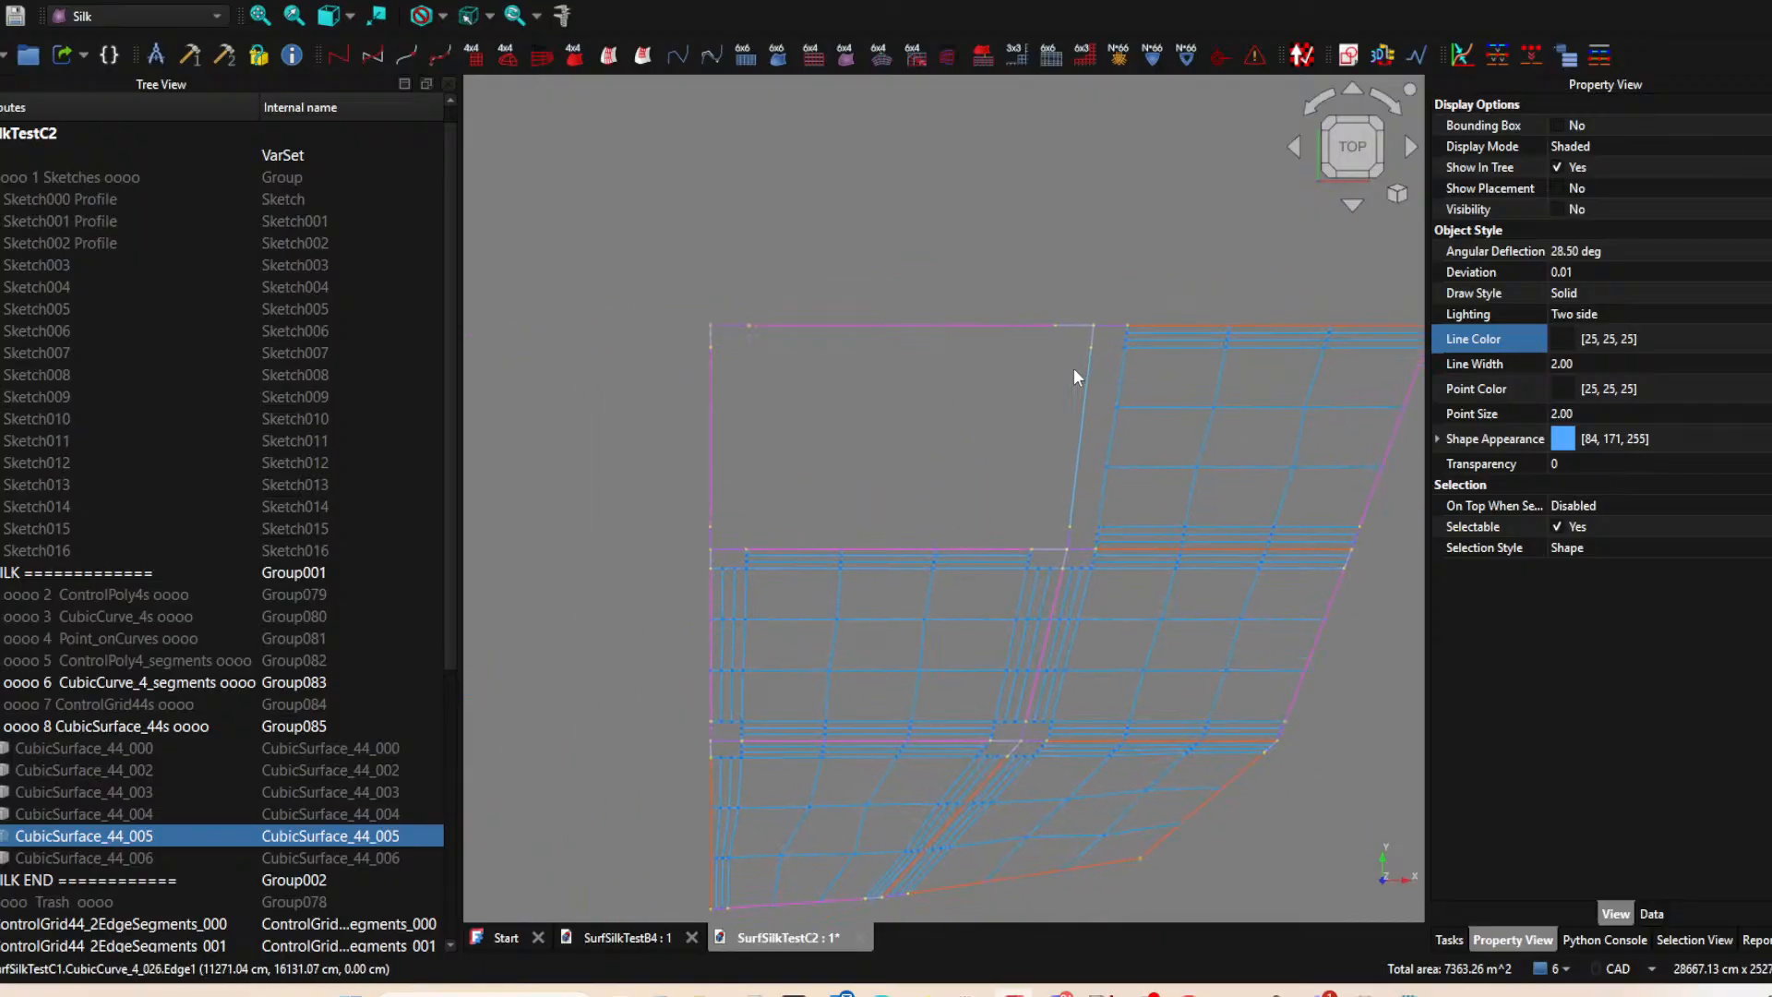
Create the ControlGrid44s of CubicSurface_44_005 from the three segments of its upper edge and the three segments of its right edge.
{"action": "left_click", "coordinate": [977, 325]}
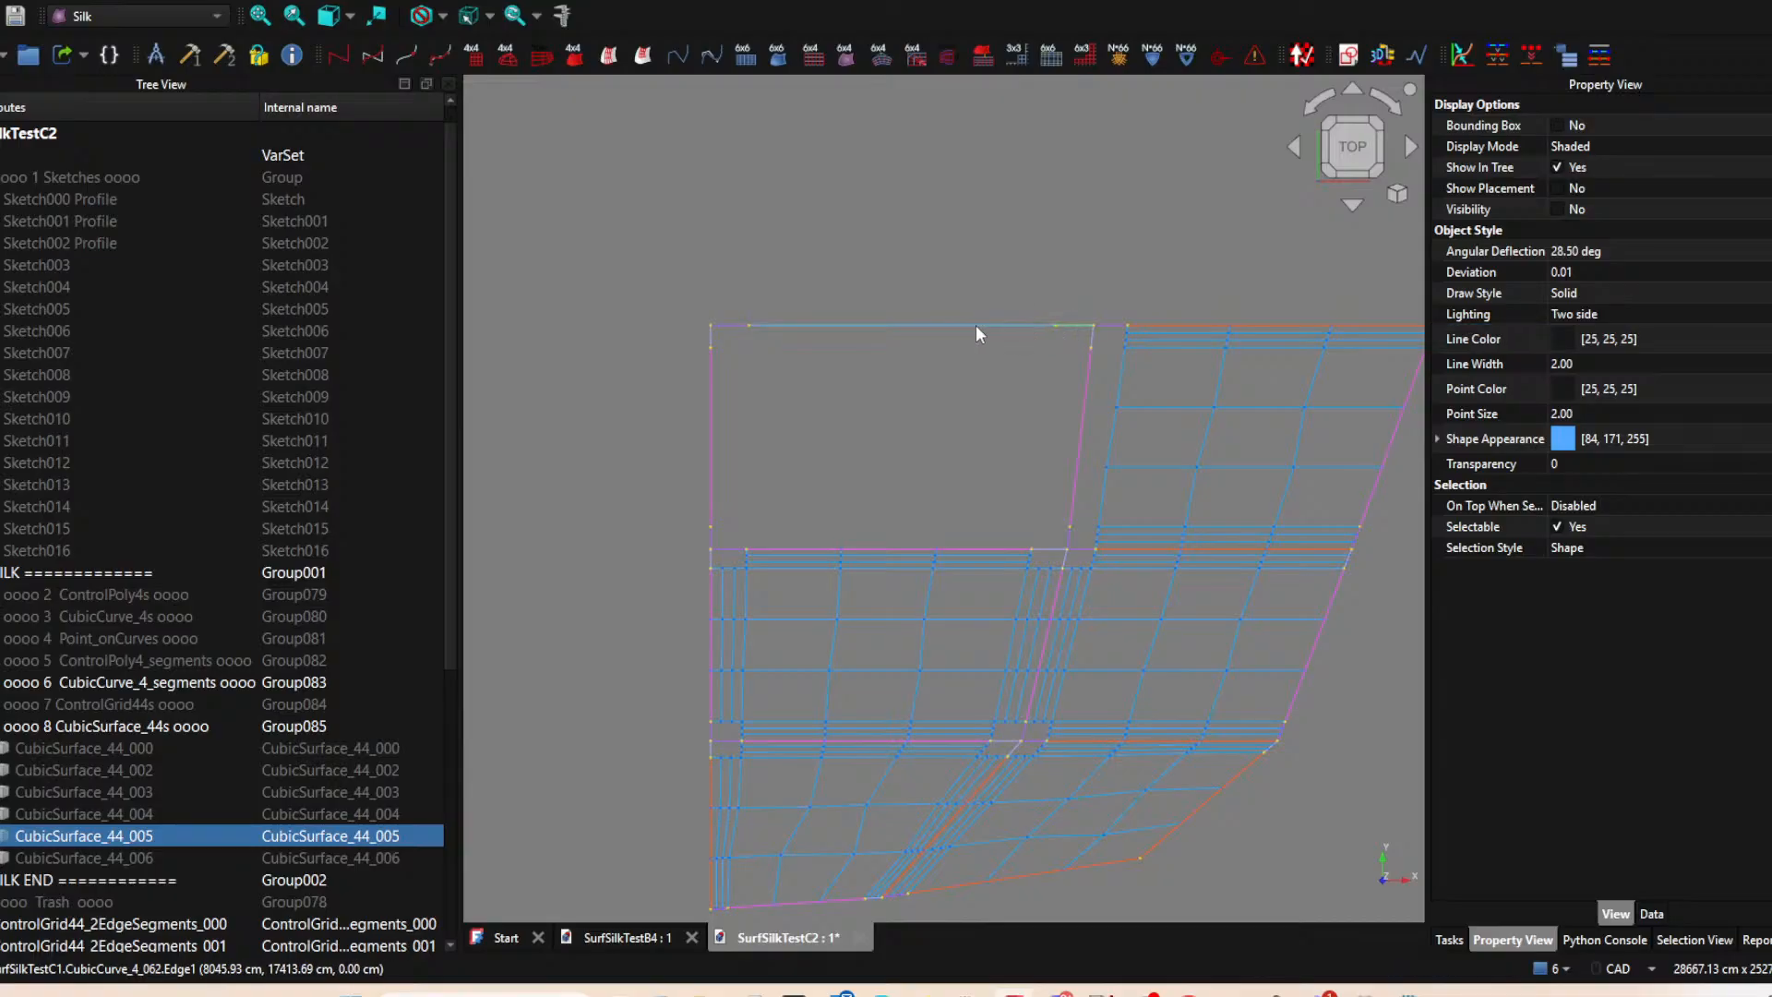
{"action": "left_click", "coordinate": [733, 324], "text": "ctrl"}
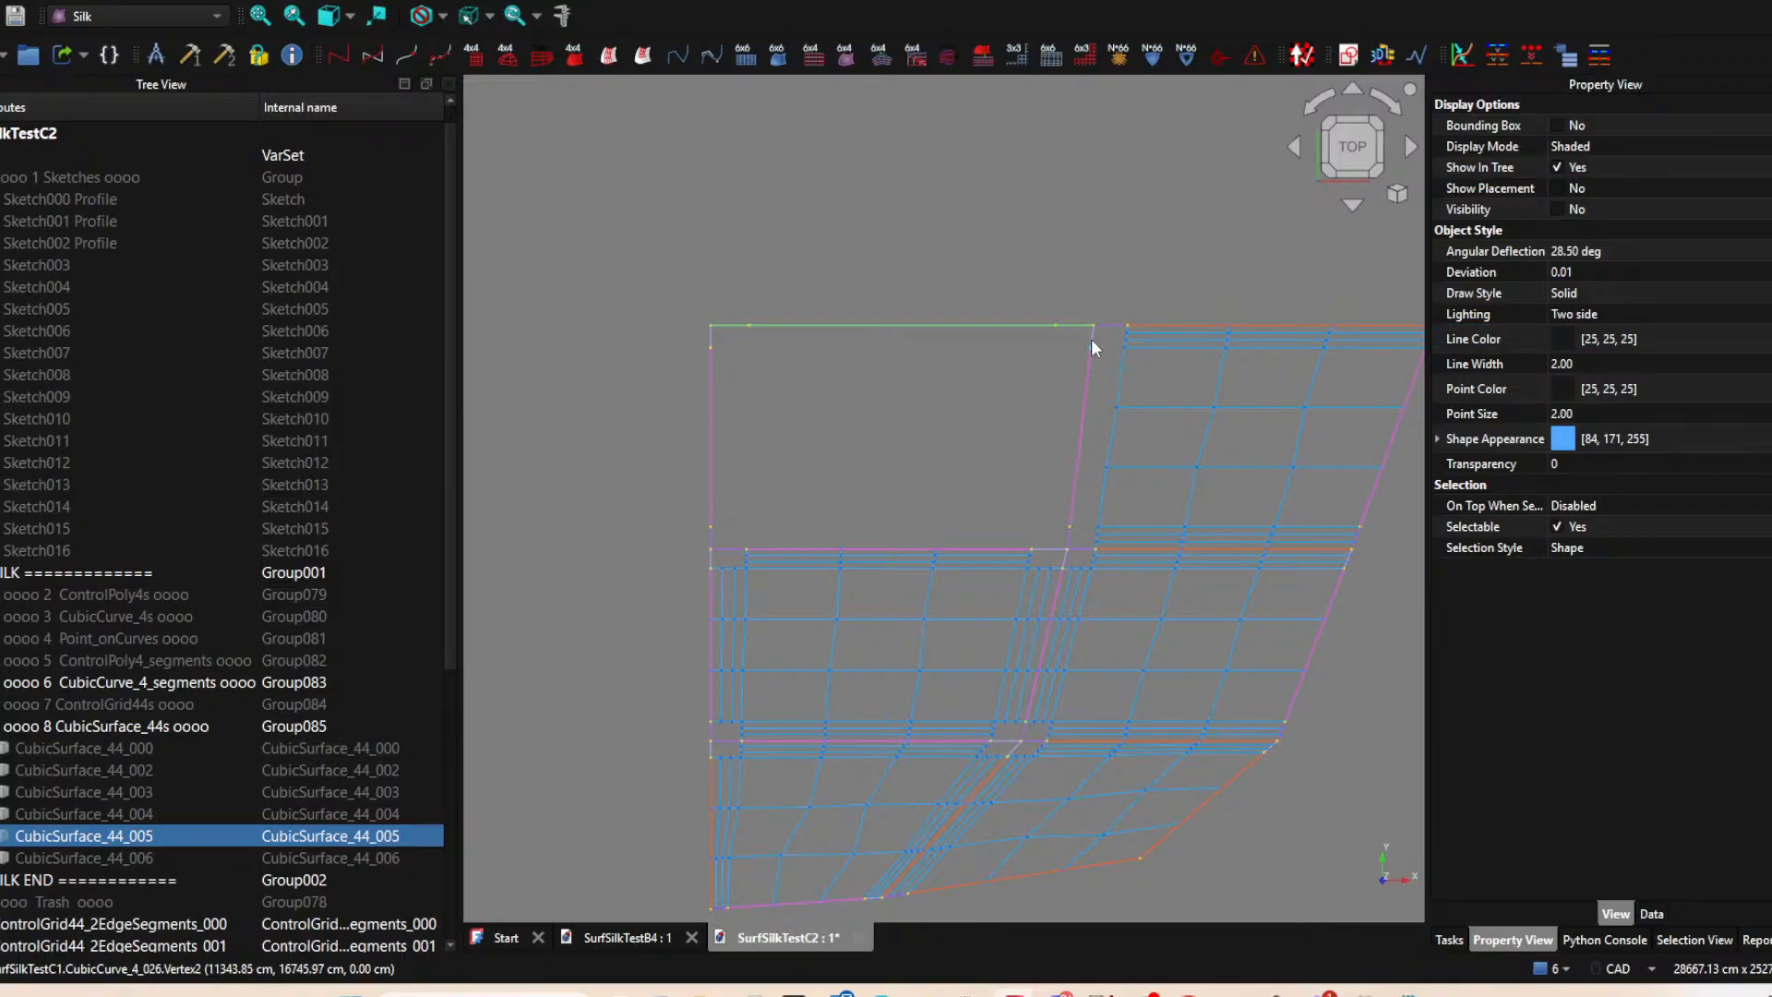
{"action": "scroll", "coordinate": [1100, 339], "scroll_direction": "up", "scroll_amount": 3}
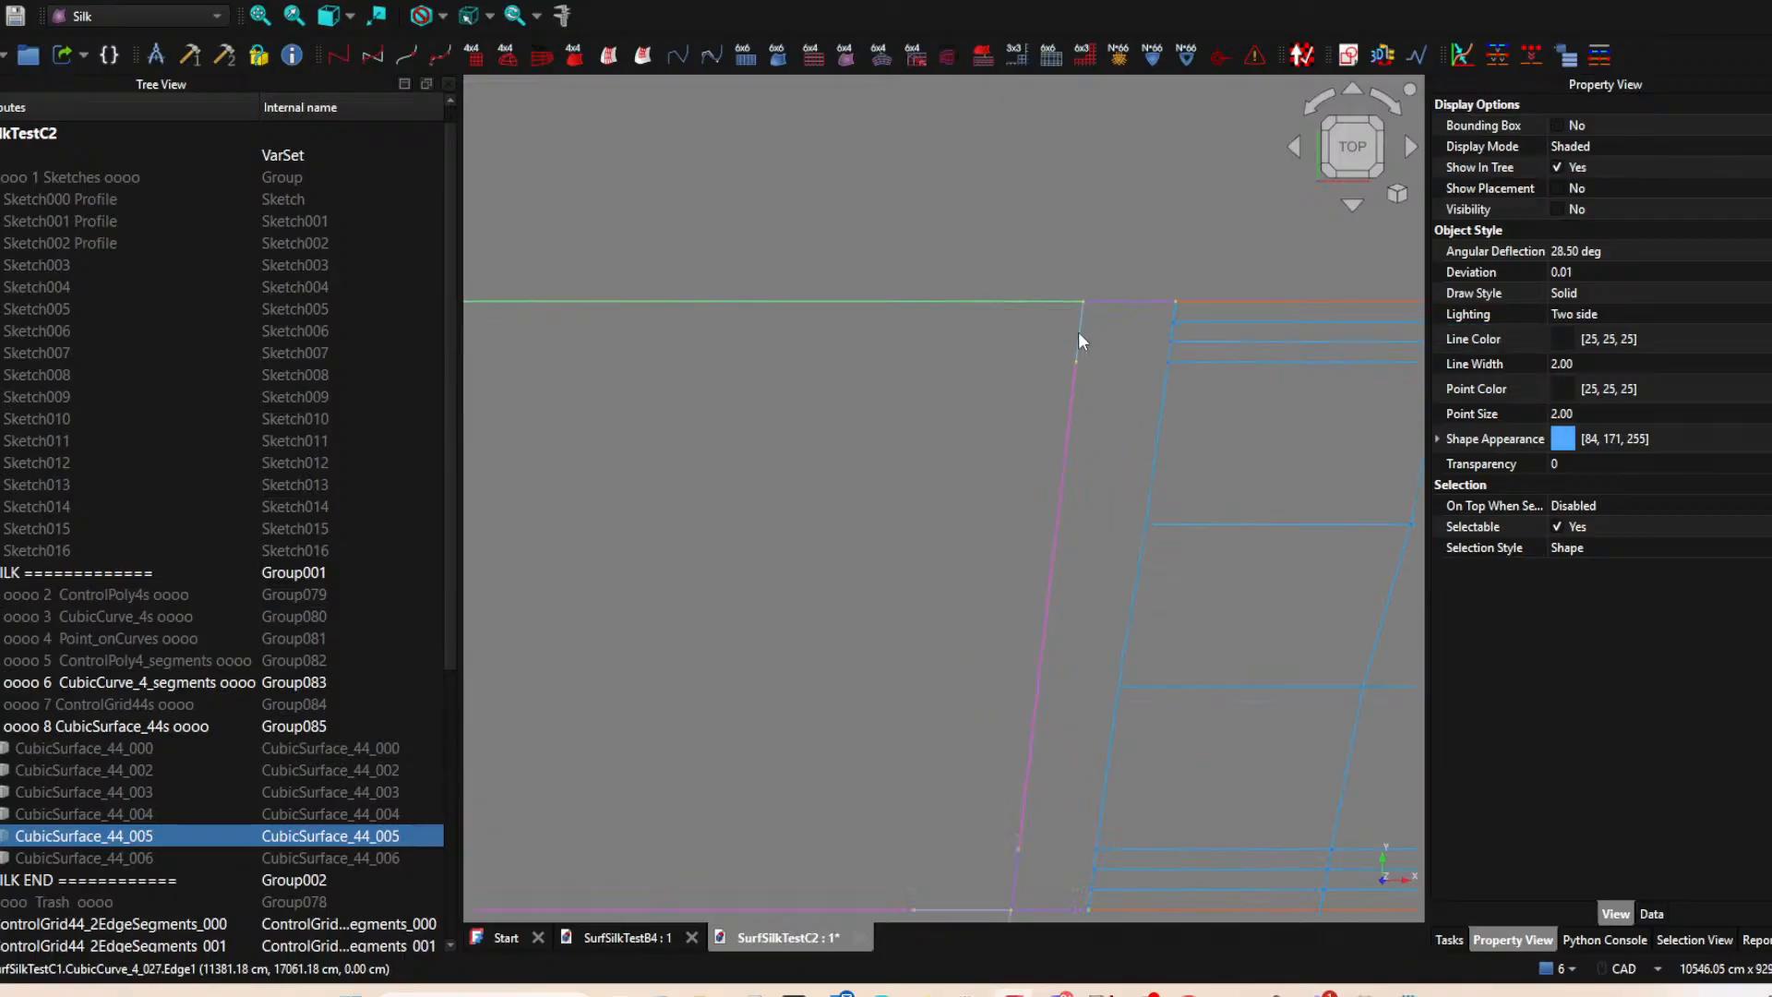
{"action": "scroll", "coordinate": [1065, 463], "scroll_direction": "down", "scroll_amount": 6}
{"action": "scroll", "coordinate": [1004, 601], "scroll_direction": "up", "scroll_amount": 3}
{"action": "scroll", "coordinate": [1008, 619], "scroll_direction": "up", "scroll_amount": 1}
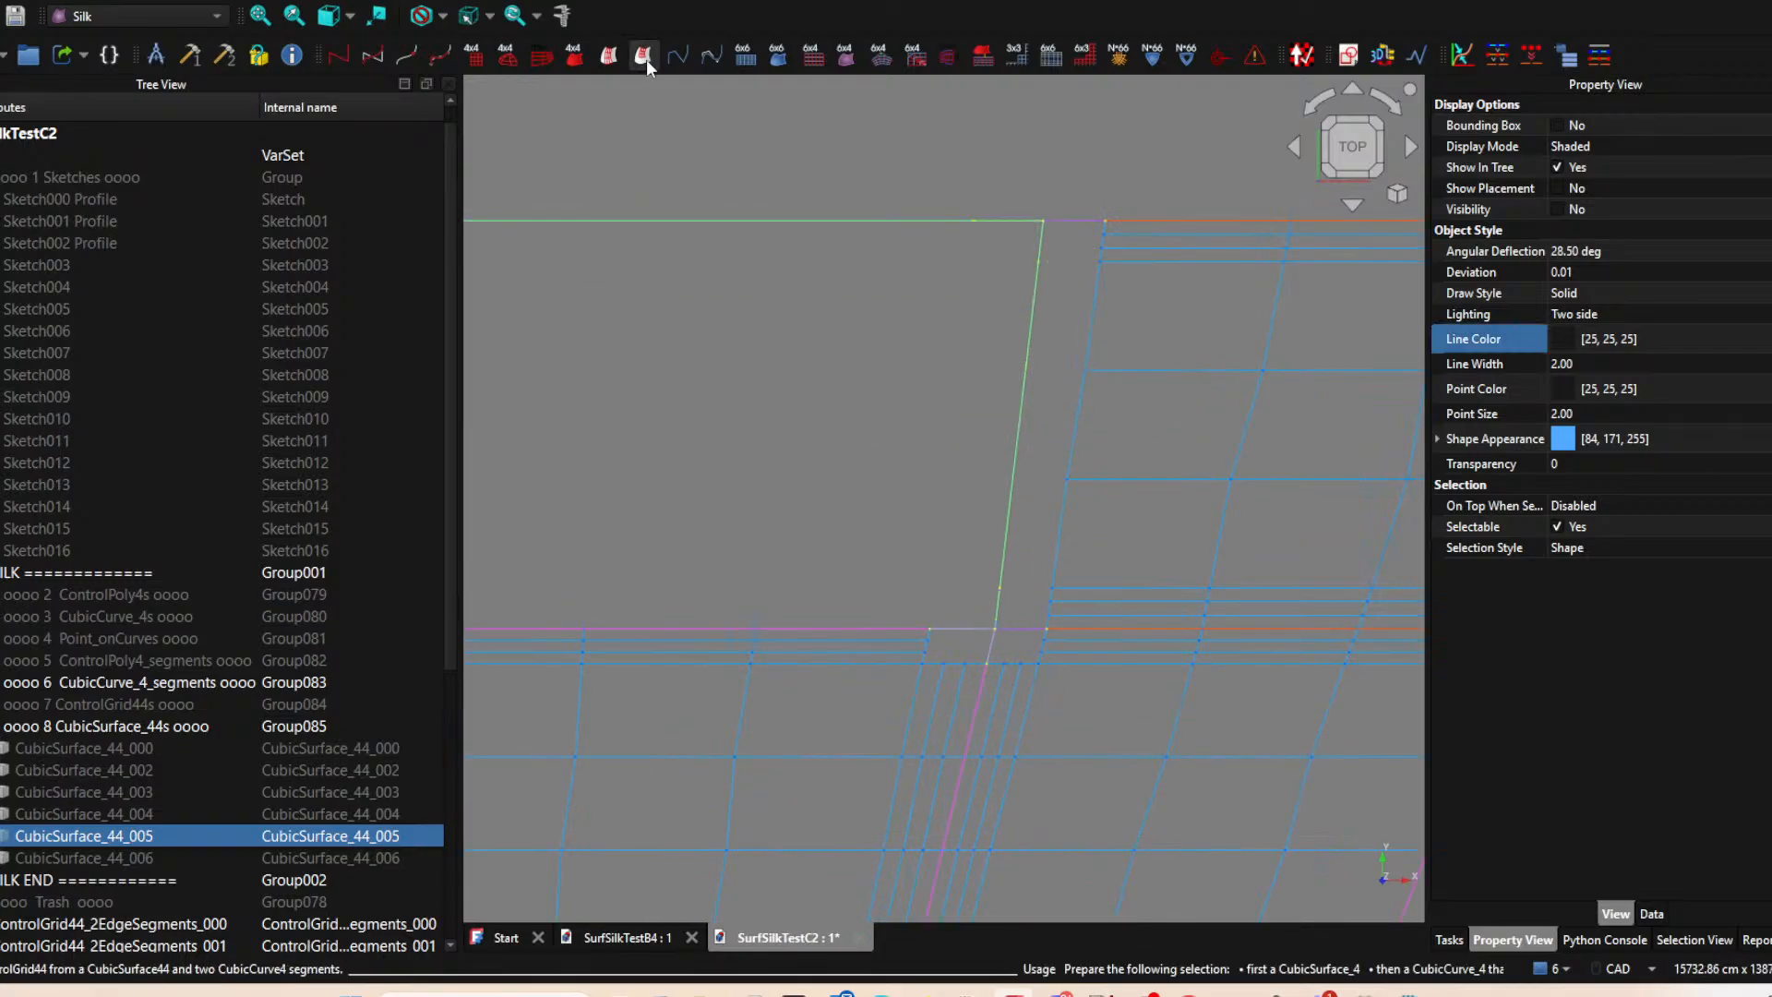
{"action": "scroll", "coordinate": [853, 309], "scroll_direction": "down", "scroll_amount": 3}
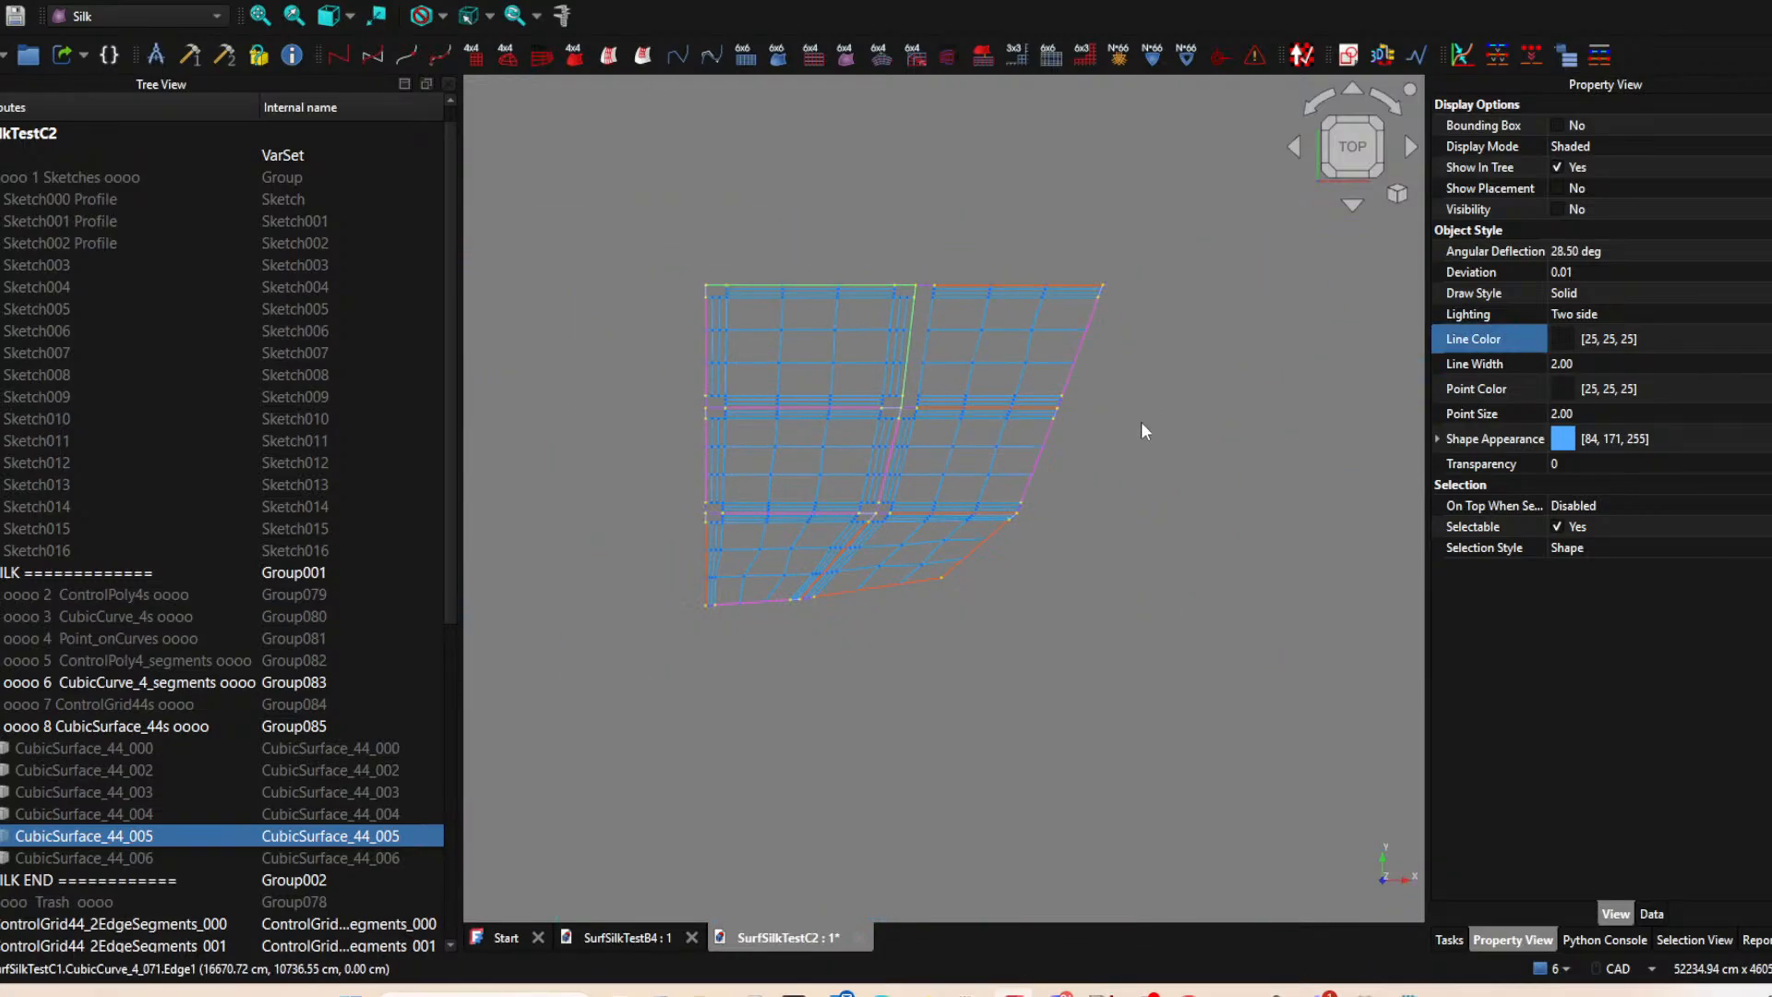
{"action": "scroll", "coordinate": [1109, 397], "scroll_direction": "up", "scroll_amount": 3}
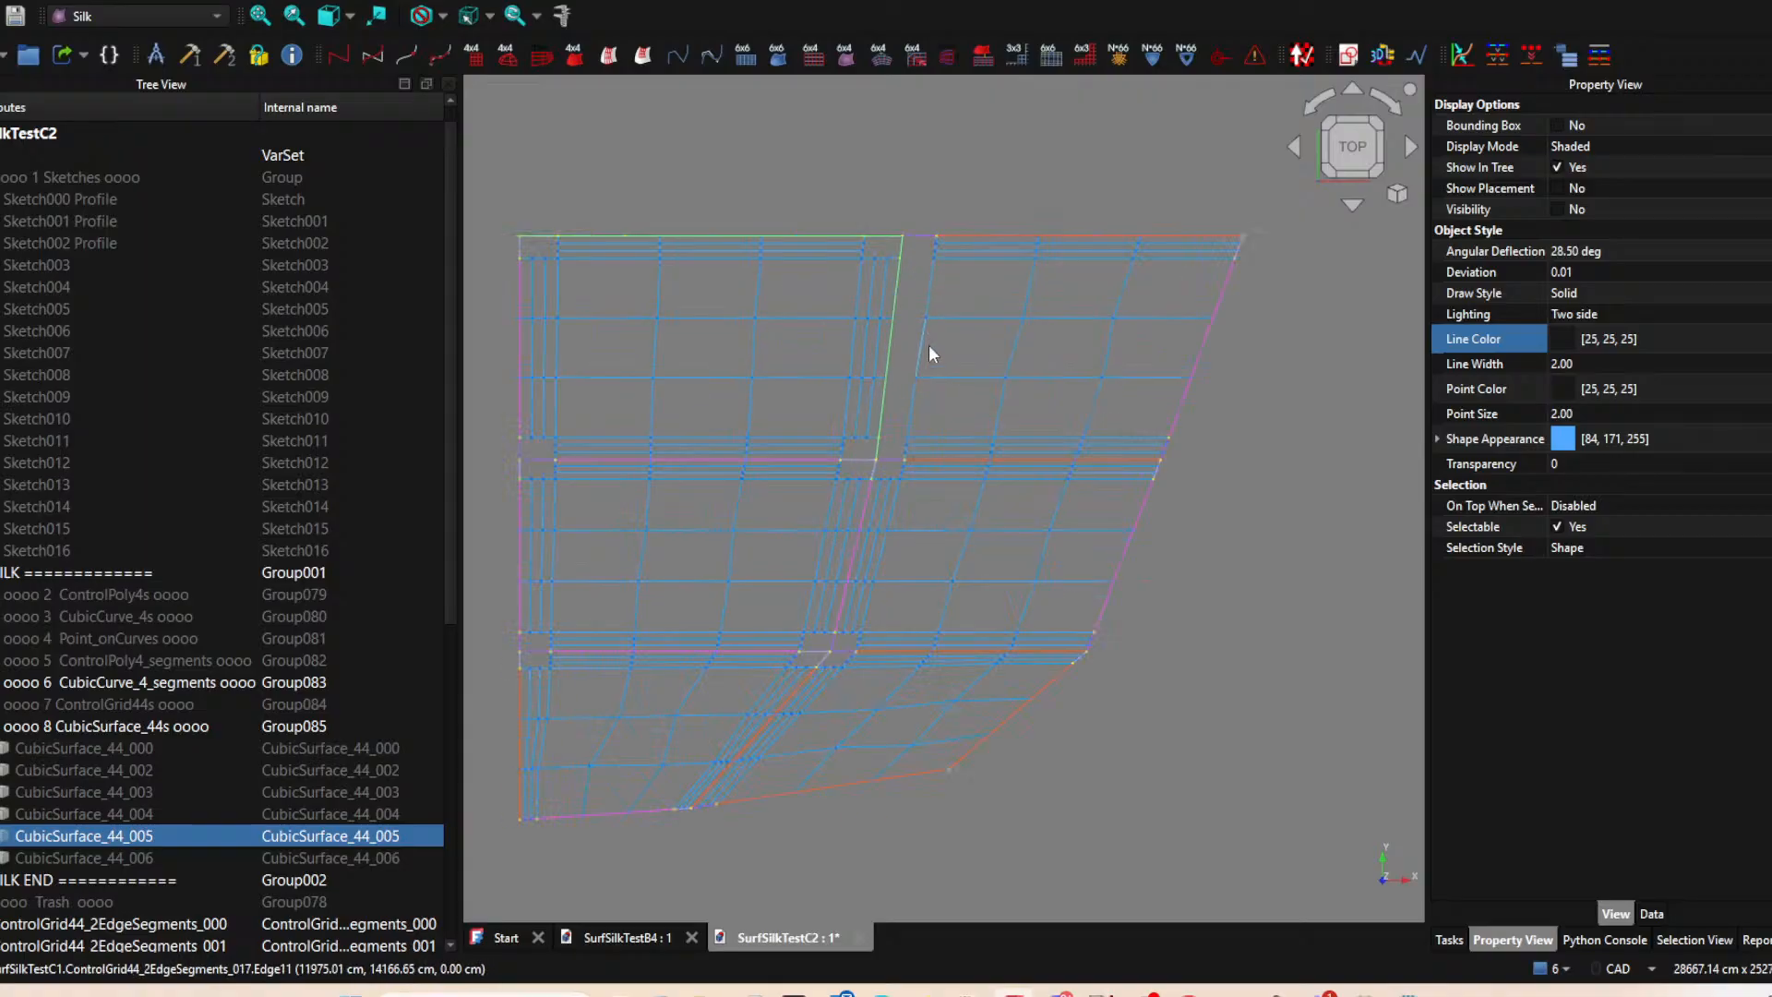
{"action": "scroll", "coordinate": [127, 775], "scroll_direction": "down", "scroll_amount": 4}
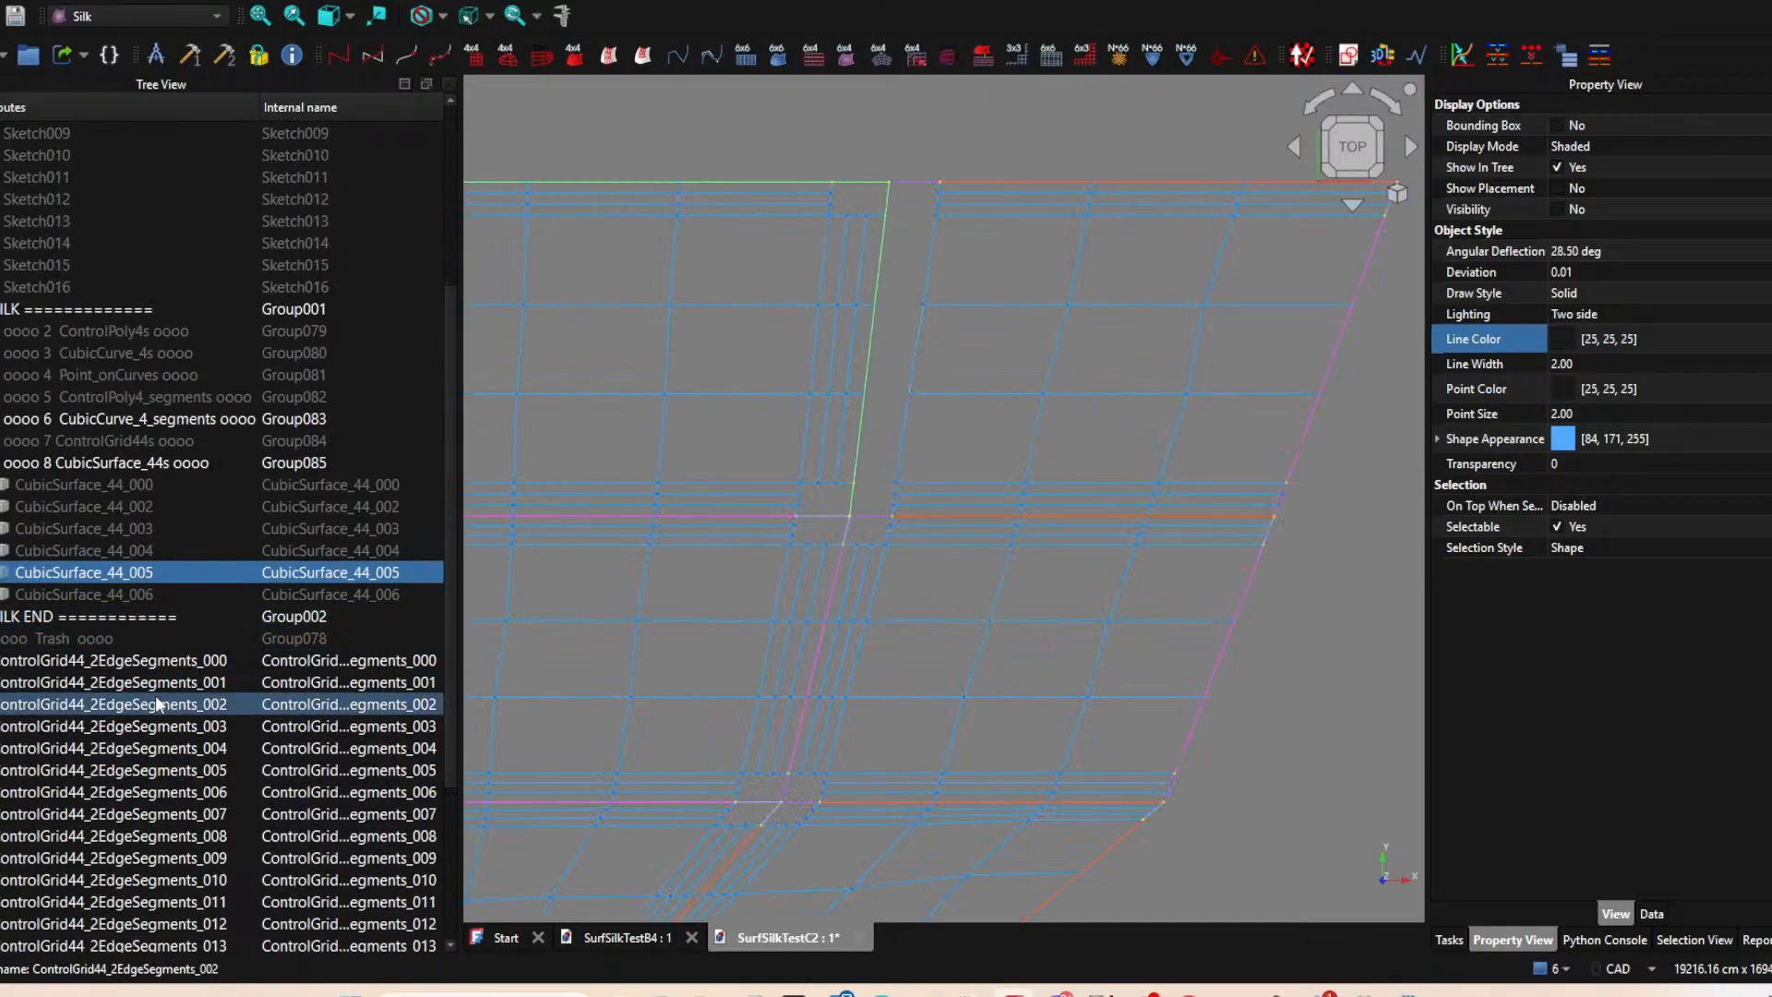
{"action": "scroll", "coordinate": [144, 655], "scroll_direction": "down", "scroll_amount": 4}
{"action": "scroll", "coordinate": [157, 642], "scroll_direction": "up", "scroll_amount": 3}
{"action": "scroll", "coordinate": [102, 599], "scroll_direction": "up", "scroll_amount": 3}
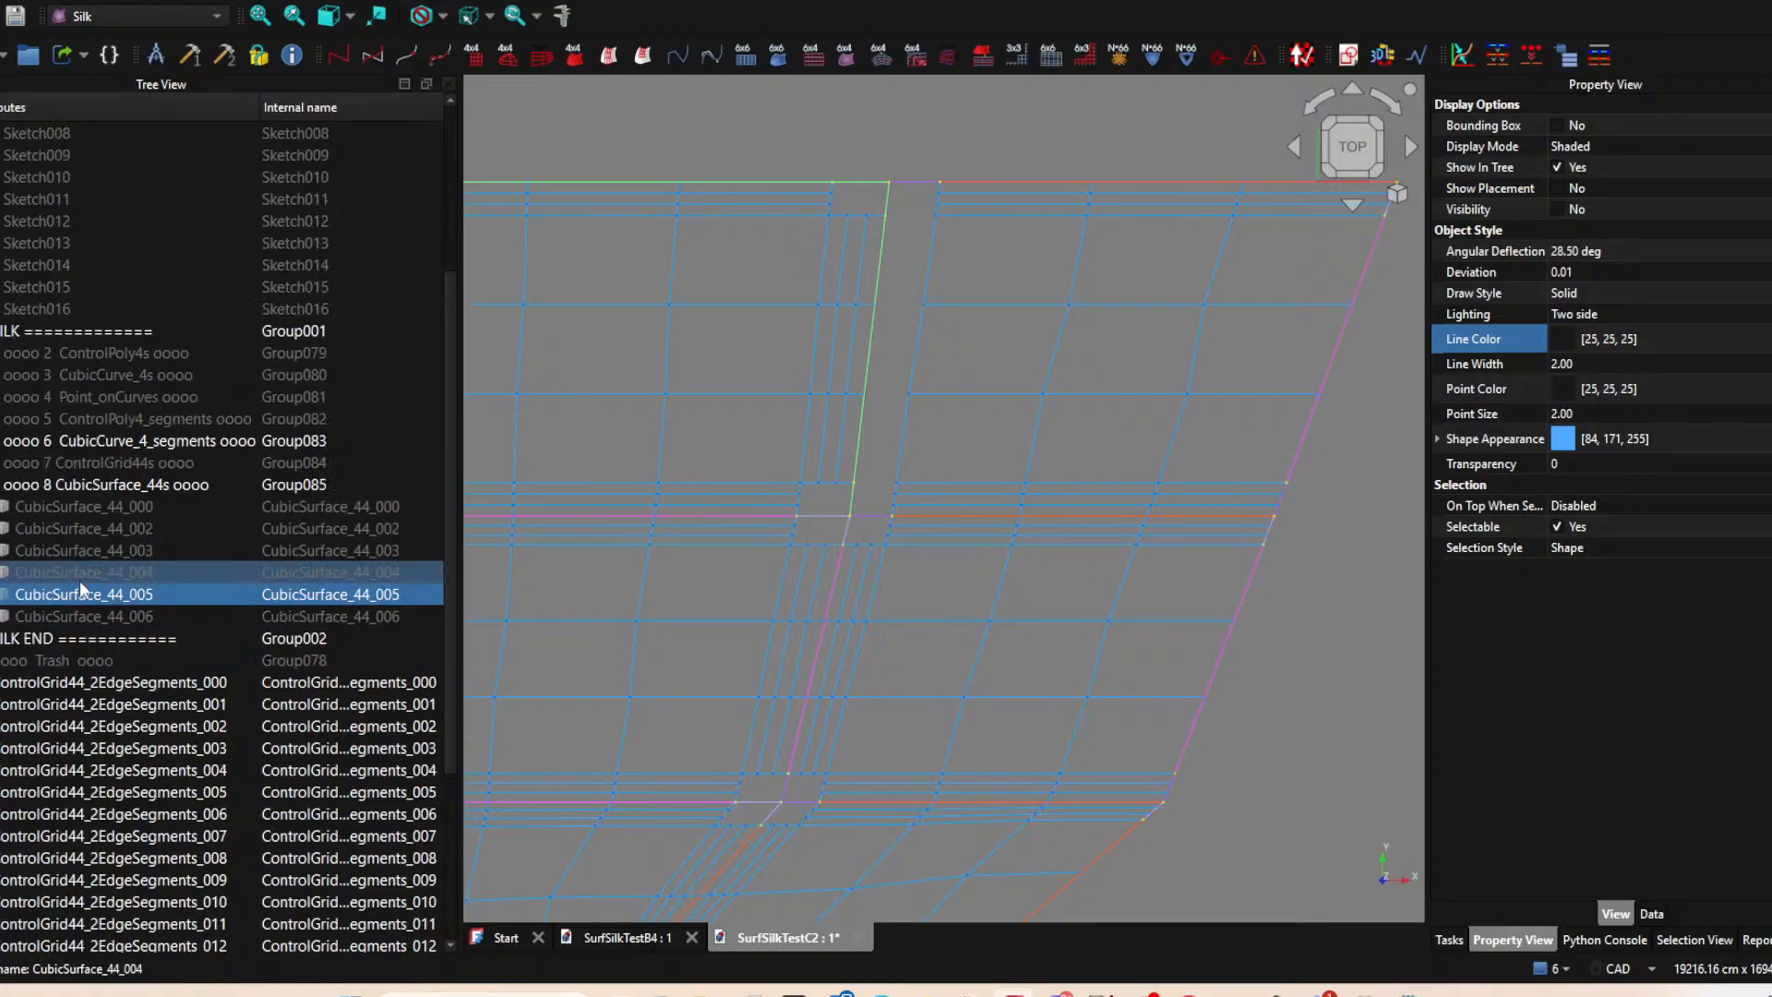
Briefly toggle CubicSurface_44_004 and inspect the full network of two-edge control grids for complete coverage of all six patches.
{"action": "left_click", "coordinate": [79, 572]}
{"action": "key", "text": "space"}
{"action": "key", "text": "space"}
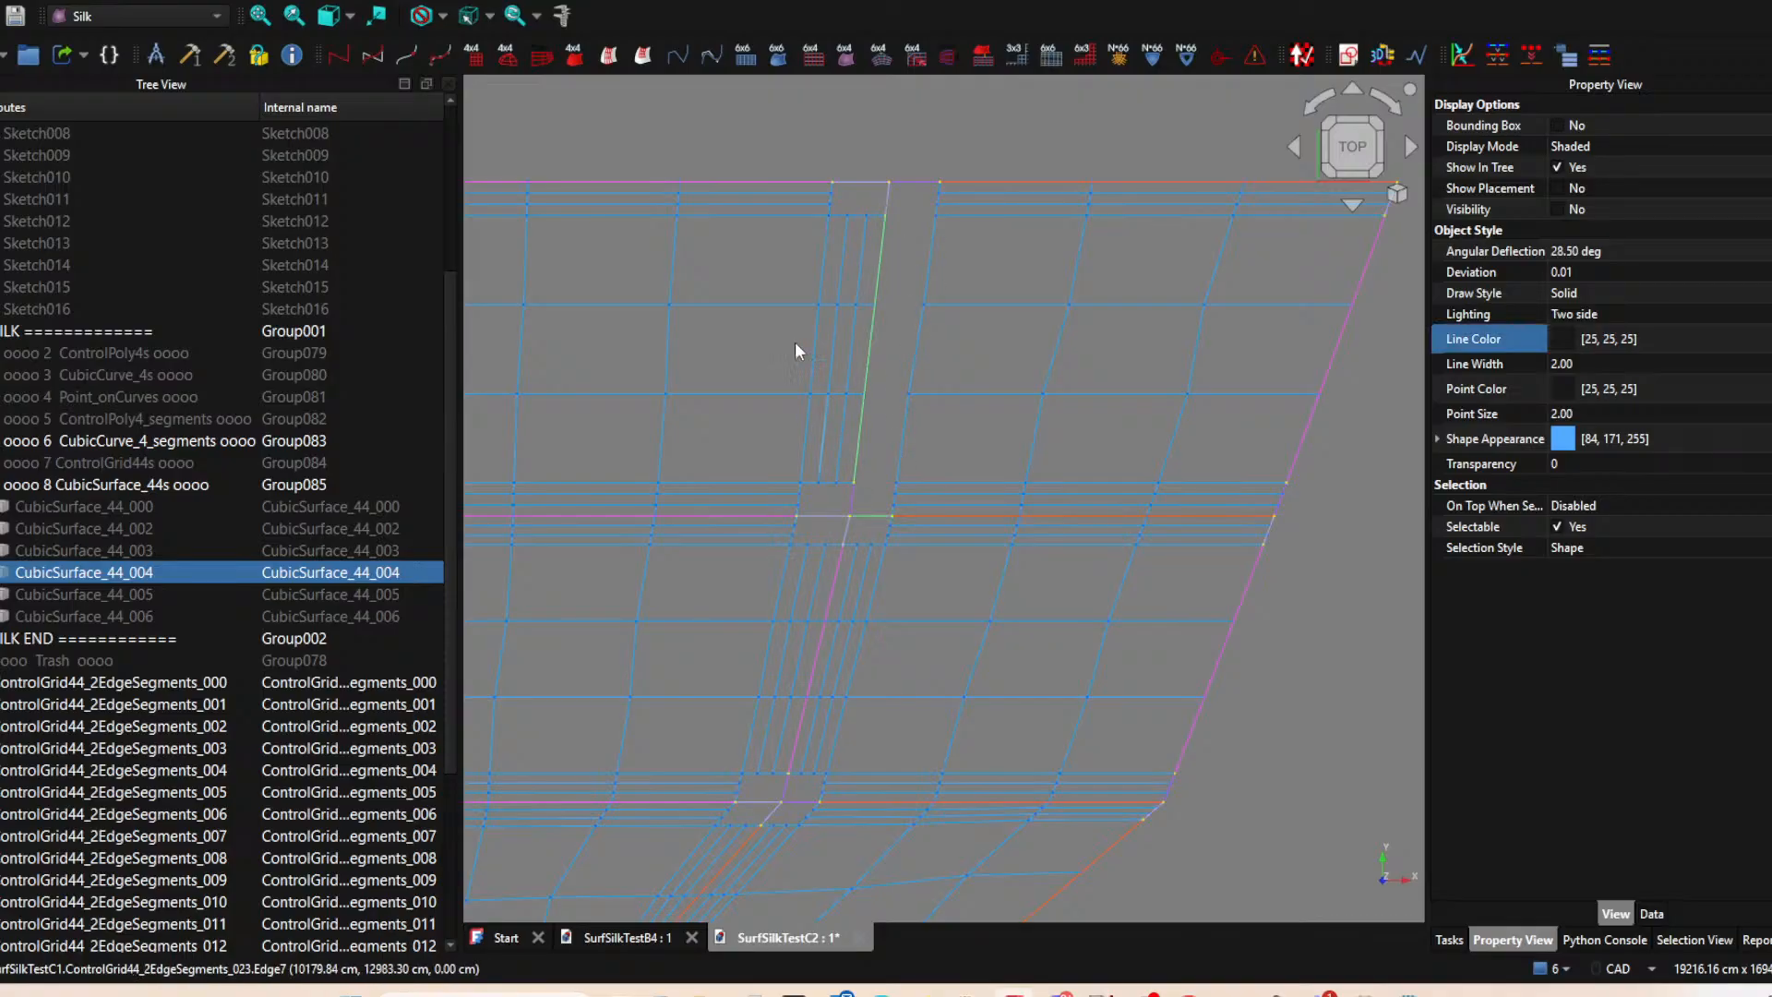
{"action": "scroll", "coordinate": [815, 484], "scroll_direction": "down", "scroll_amount": 4}
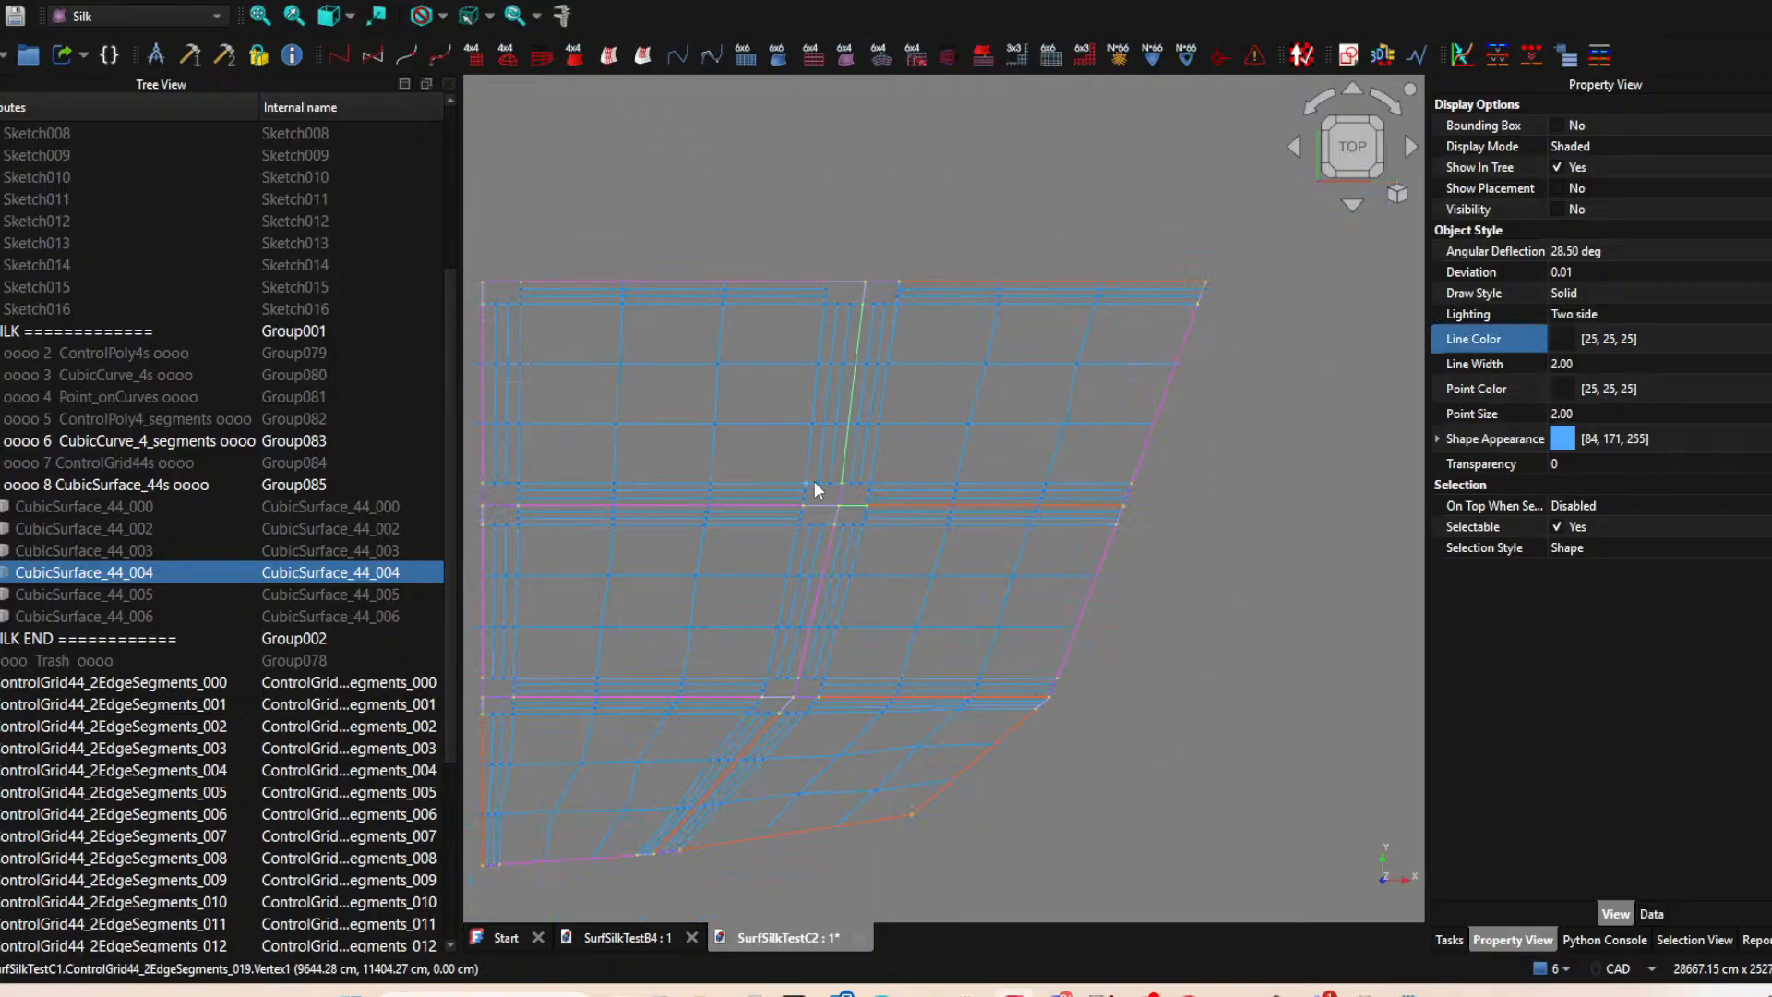
{"action": "left_click", "coordinate": [1092, 582]}
{"action": "middle_click_drag", "start_coordinate": [1093, 580], "coordinate": [1219, 530]}
{"action": "scroll", "coordinate": [1185, 545], "scroll_direction": "down", "scroll_amount": 1}
{"action": "middle_click_drag", "start_coordinate": [1151, 578], "coordinate": [898, 809]}
{"action": "scroll", "coordinate": [993, 611], "scroll_direction": "up", "scroll_amount": 5}
{"action": "scroll", "coordinate": [1062, 674], "scroll_direction": "down", "scroll_amount": 3}
{"action": "left_click", "coordinate": [1352, 151]}
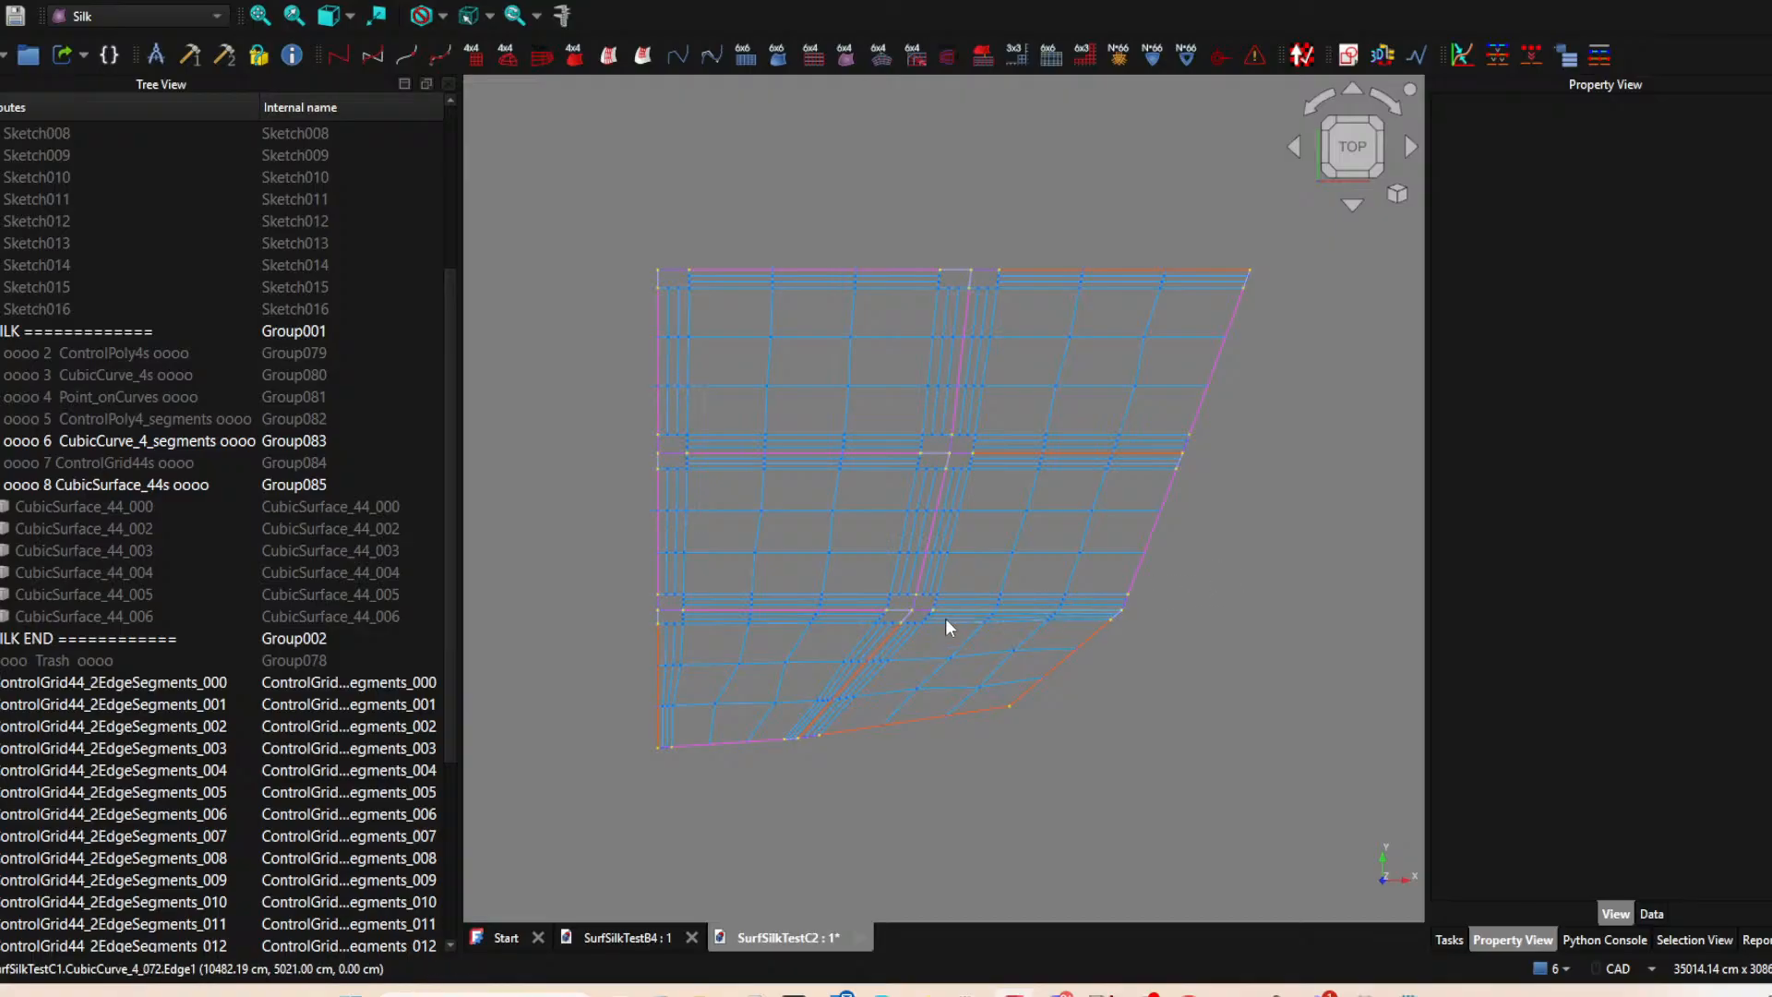
{"action": "scroll", "coordinate": [798, 613], "scroll_direction": "up", "scroll_amount": 2}
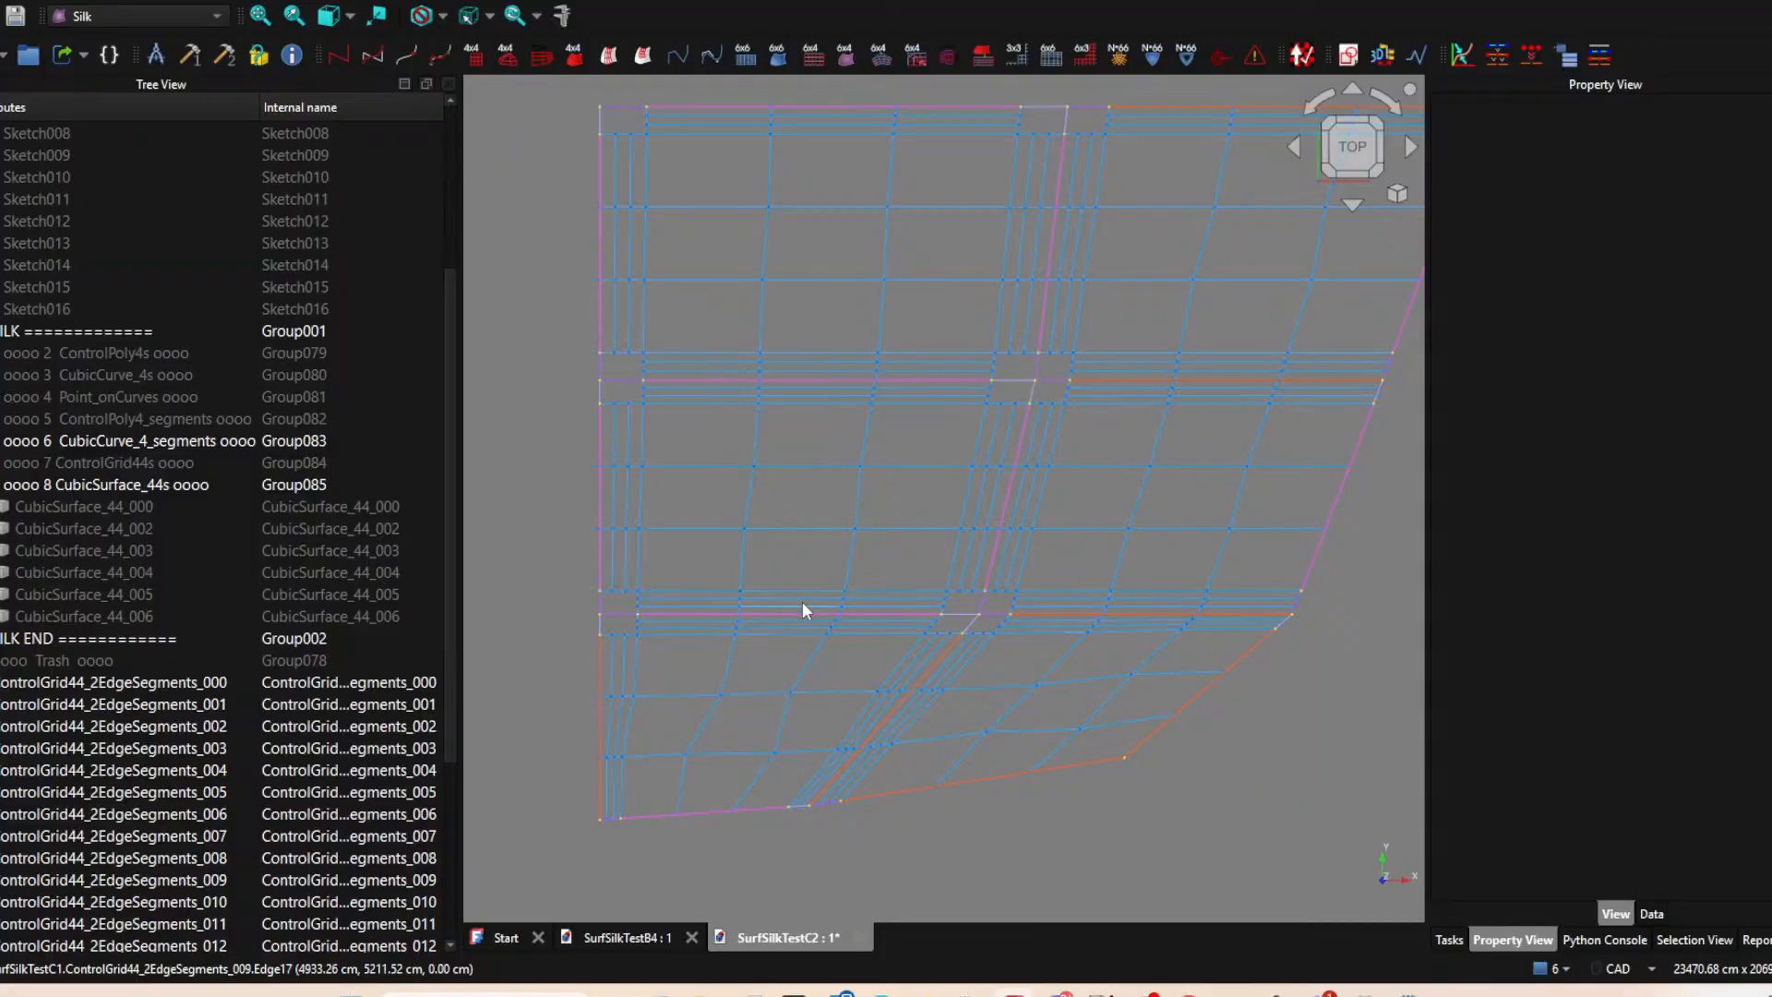
Create a new group for the two-edge control grids and name it ControlGrid44_2EdgeSegments.
{"action": "left_click", "coordinate": [801, 601]}
{"action": "left_click", "coordinate": [550, 648]}
{"action": "left_click", "coordinate": [805, 610]}
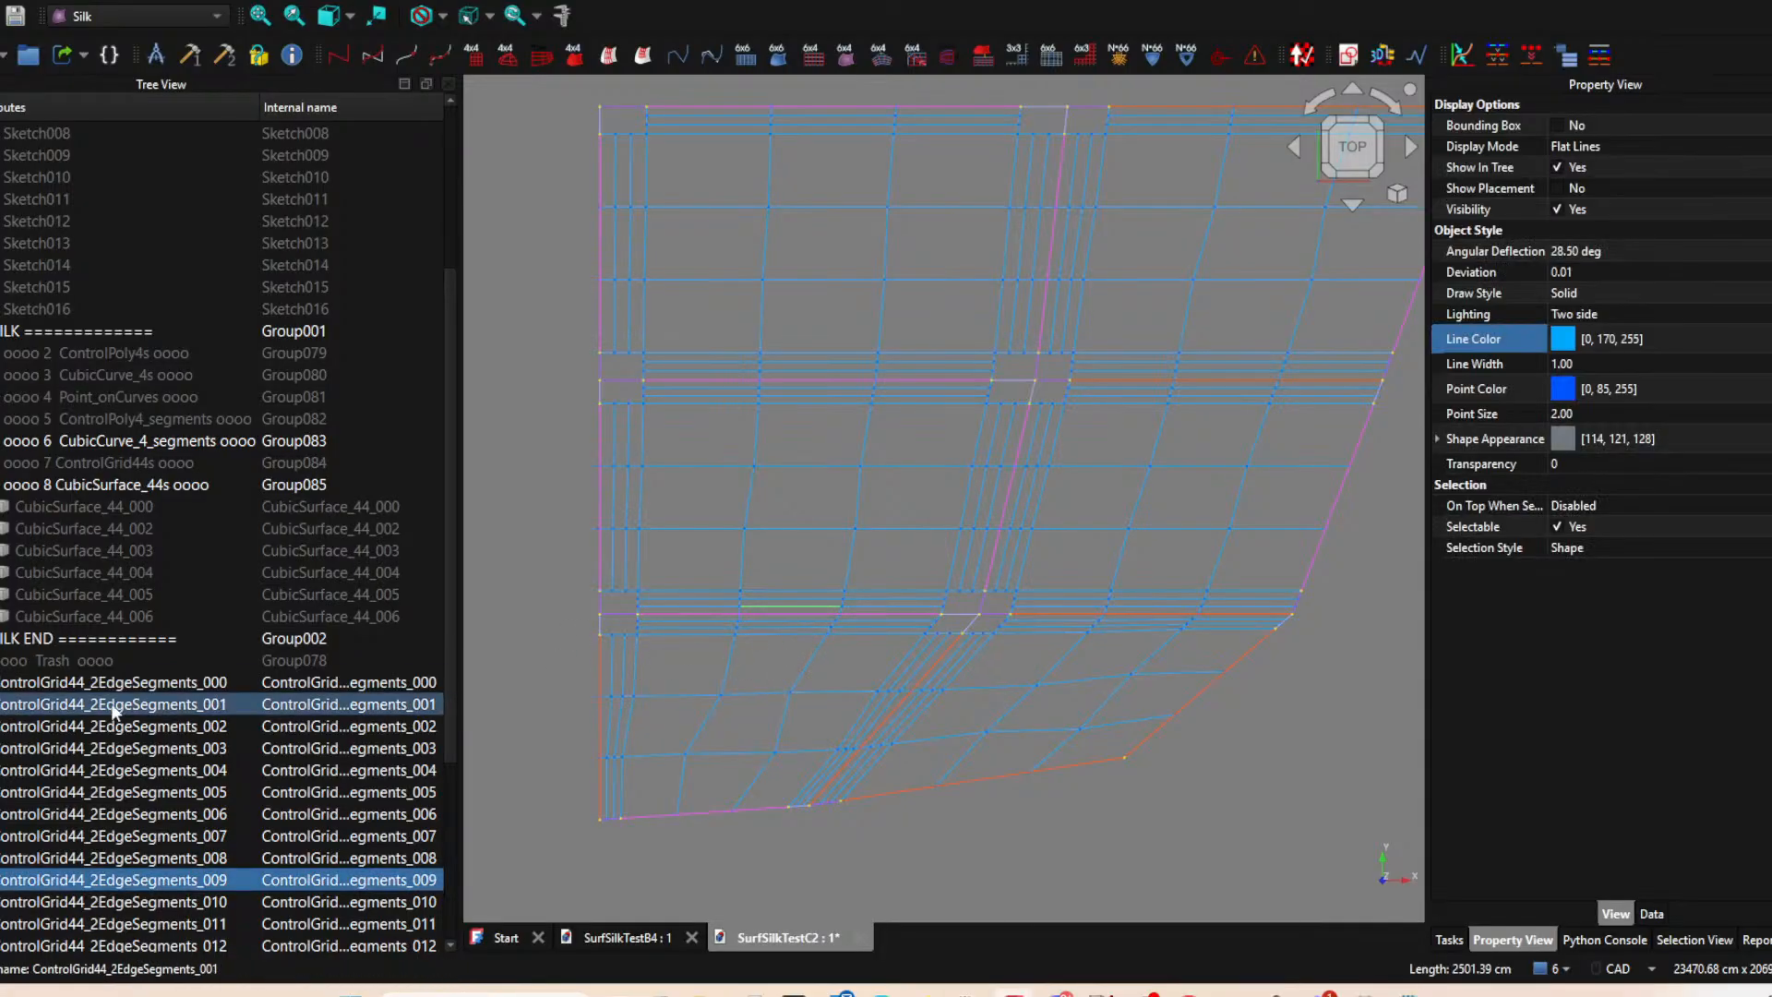
{"action": "scroll", "coordinate": [97, 710], "scroll_direction": "down", "scroll_amount": 4}
{"action": "double_click", "coordinate": [135, 397]}
{"action": "key", "text": "ctrl+c"}
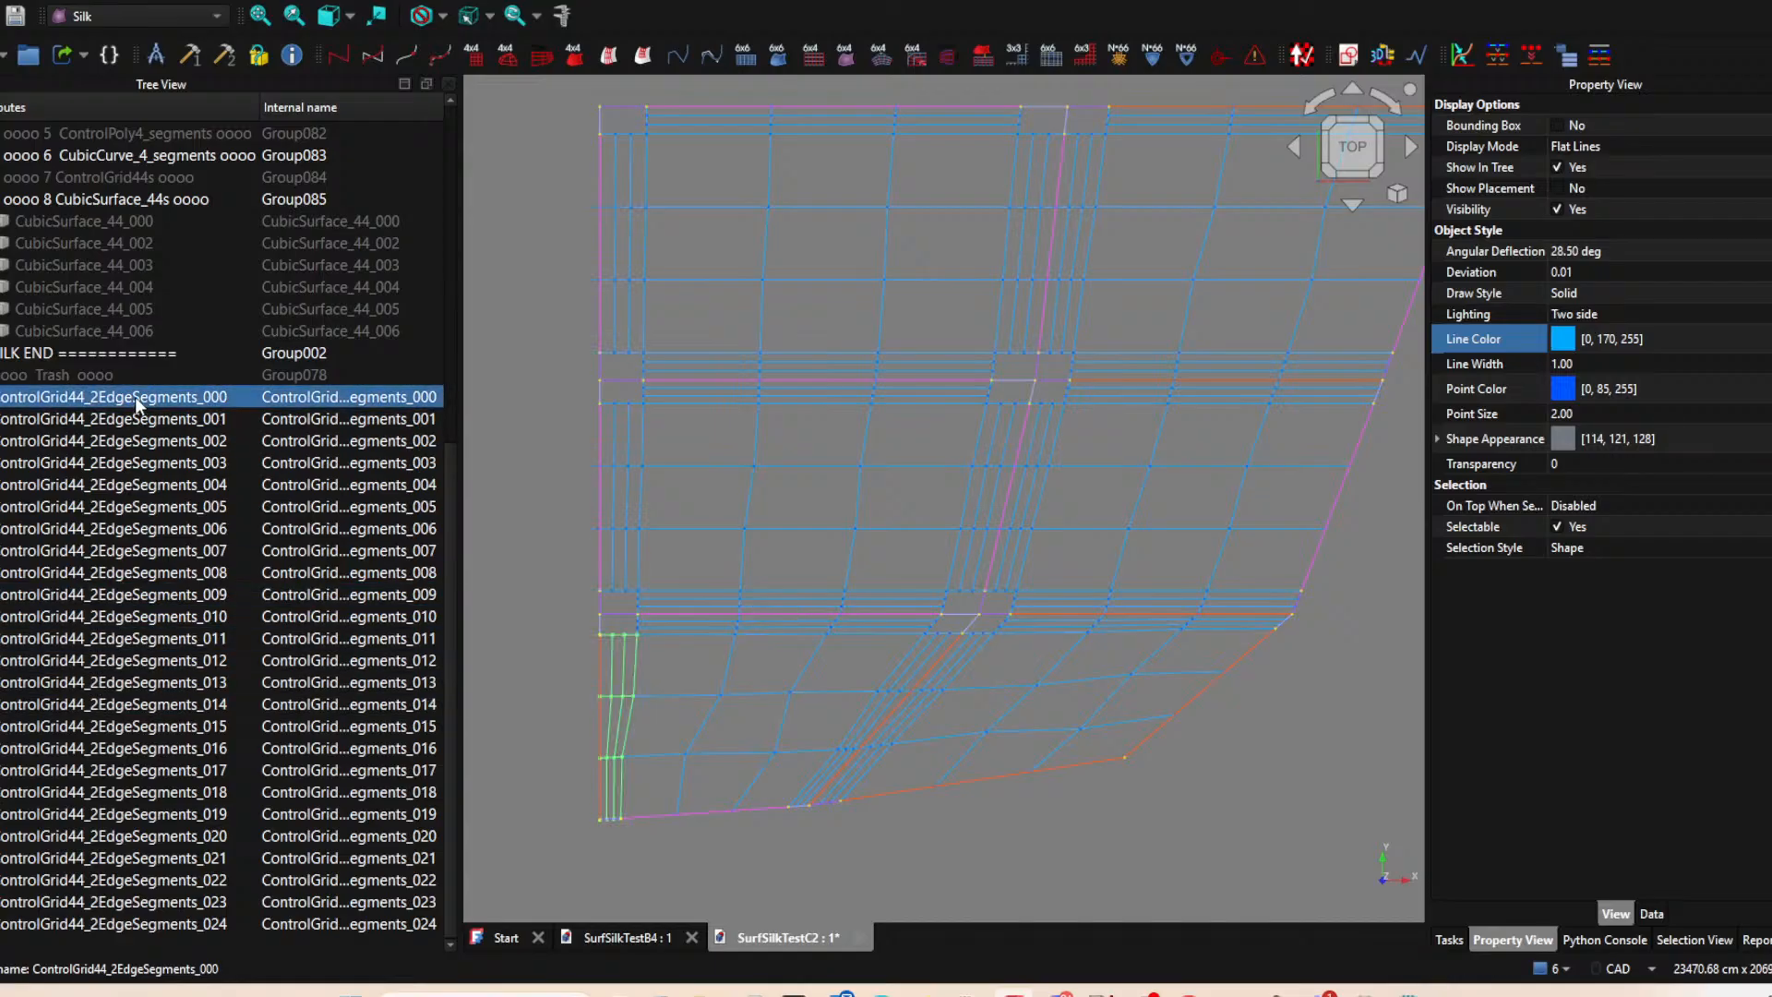
{"action": "left_click", "coordinate": [200, 397]}
{"action": "left_click", "coordinate": [29, 62]}
{"action": "scroll", "coordinate": [46, 831], "scroll_direction": "down", "scroll_amount": 1}
{"action": "left_click", "coordinate": [5, 931]}
{"action": "double_click", "coordinate": [6, 933]}
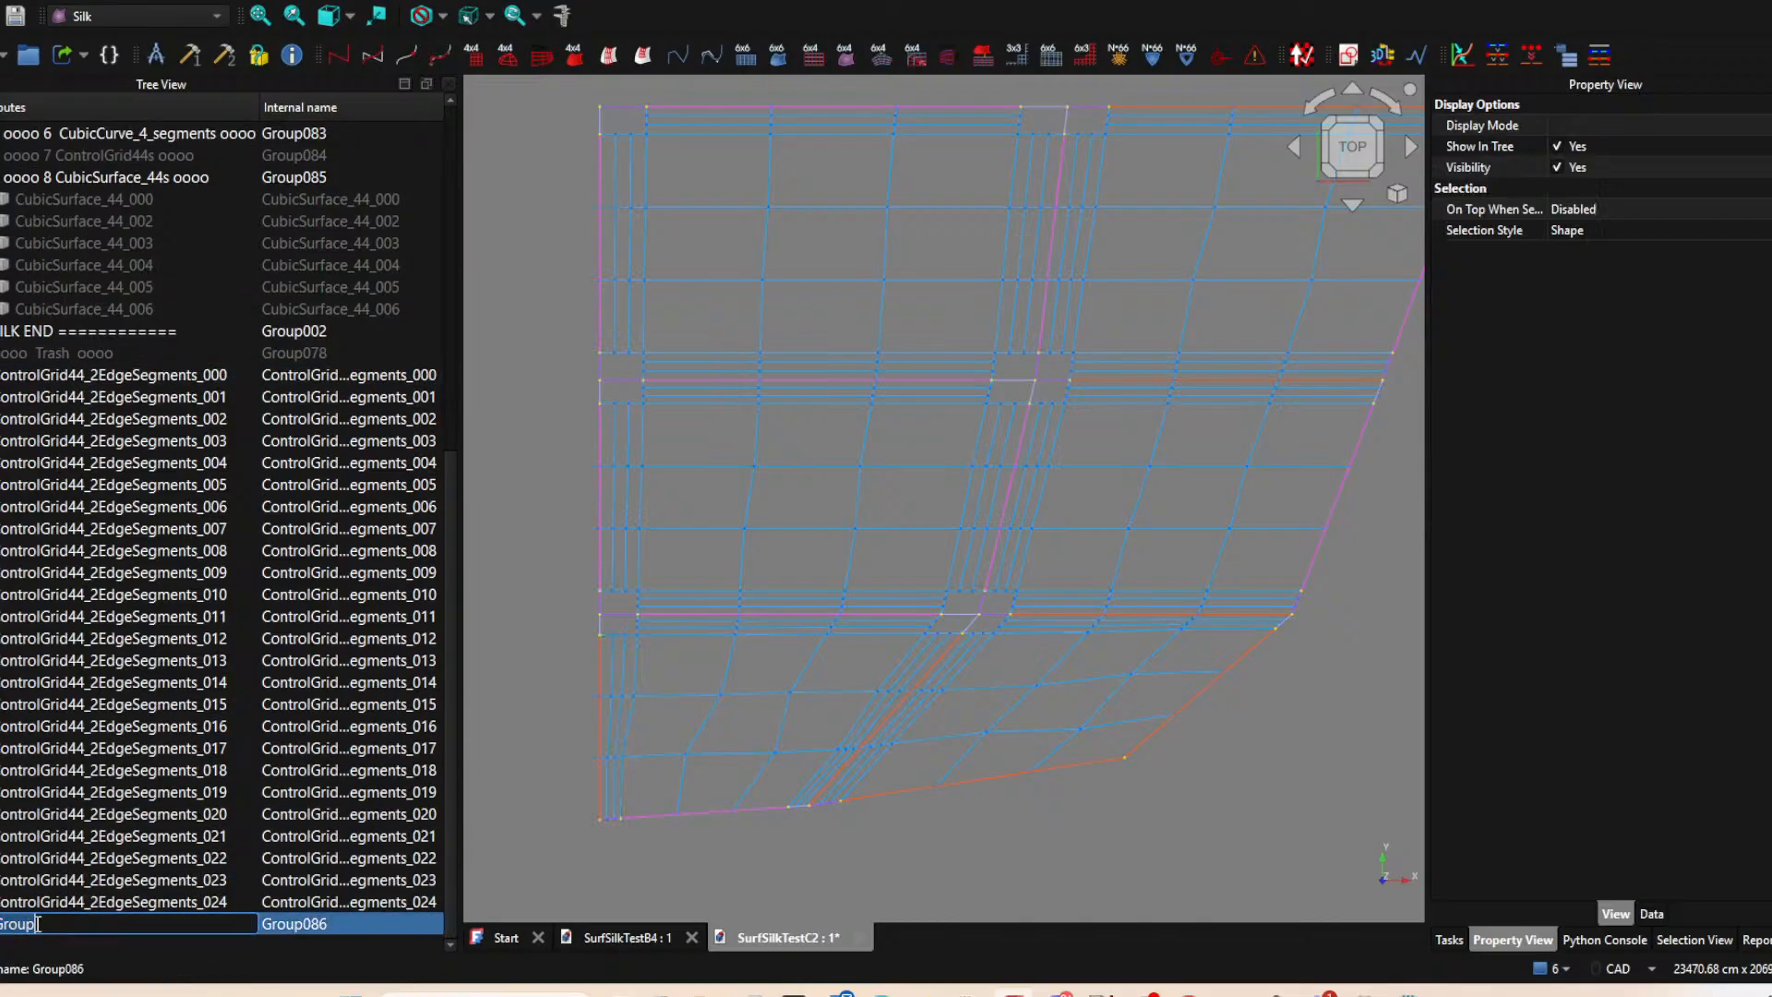
{"action": "key", "text": "ctrl+v"}
{"action": "left_click", "coordinate": [101, 795]}
Move ControlGrid44_2EdgeSegments_000 through ControlGrid44_2EdgeSegments_024 into the ControlGrid44_2EdgeSegments group.
{"action": "left_click", "coordinate": [68, 379]}
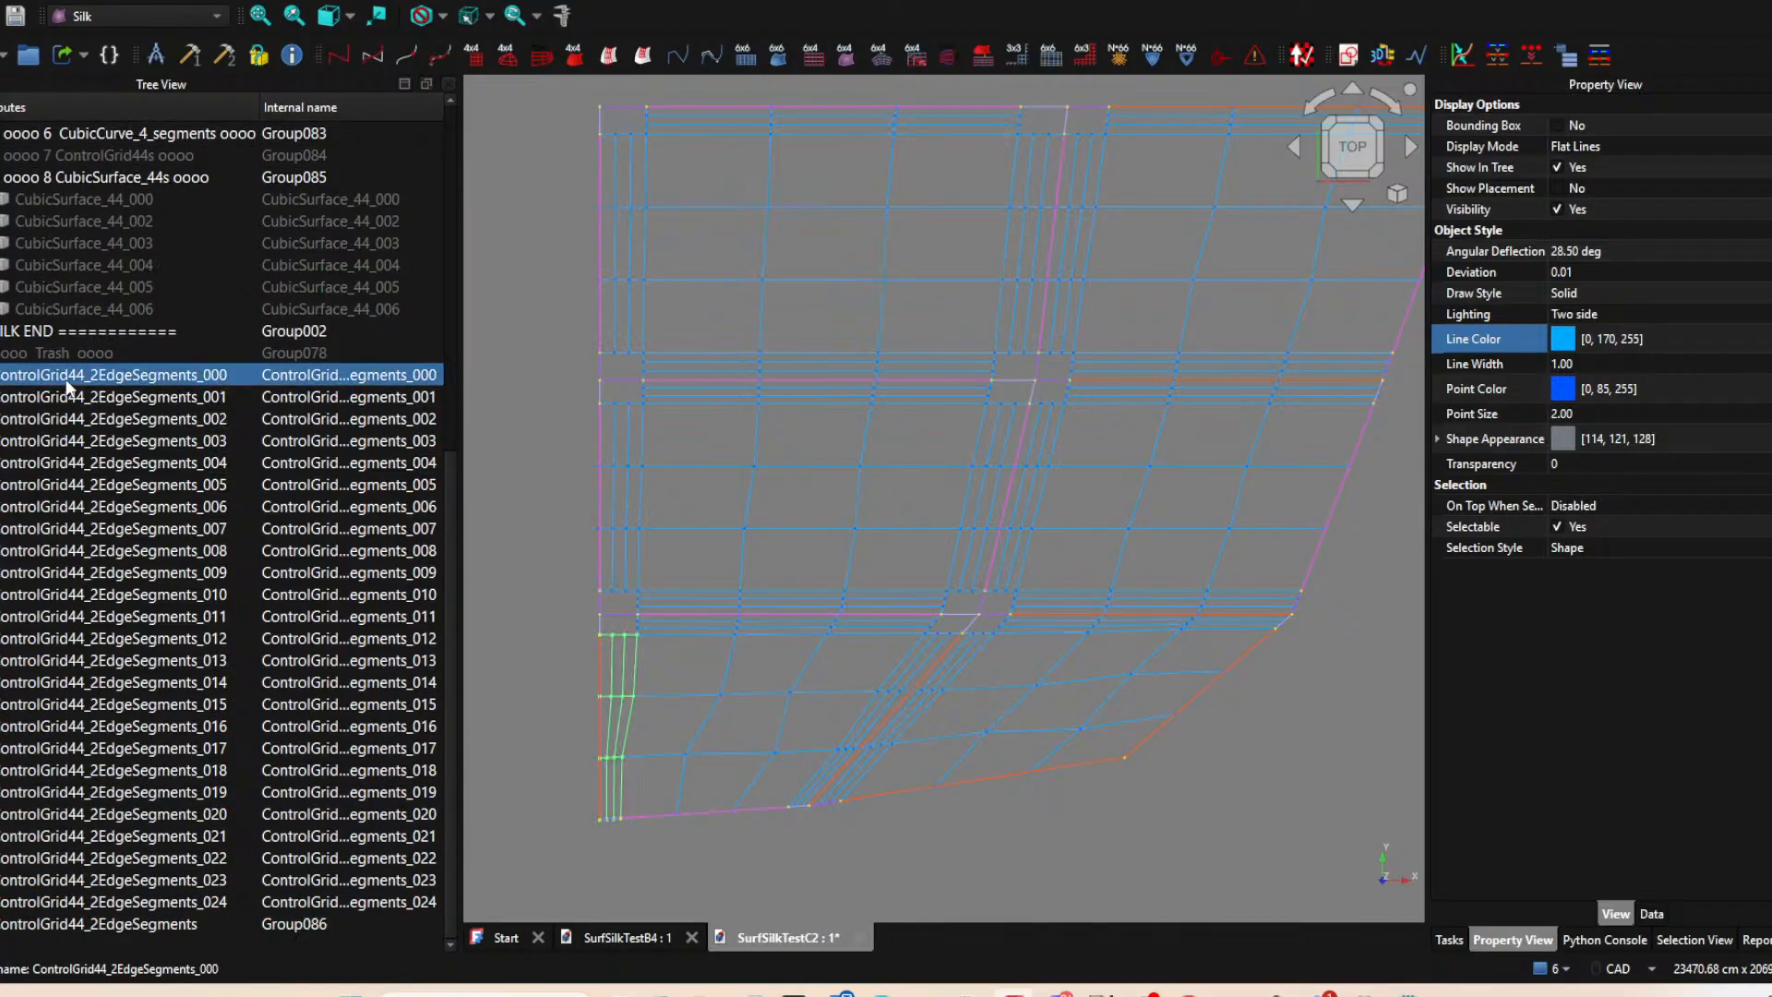
{"action": "left_click", "coordinate": [76, 902], "text": "shift"}
{"action": "left_click_drag", "start_coordinate": [74, 902], "coordinate": [72, 926]}
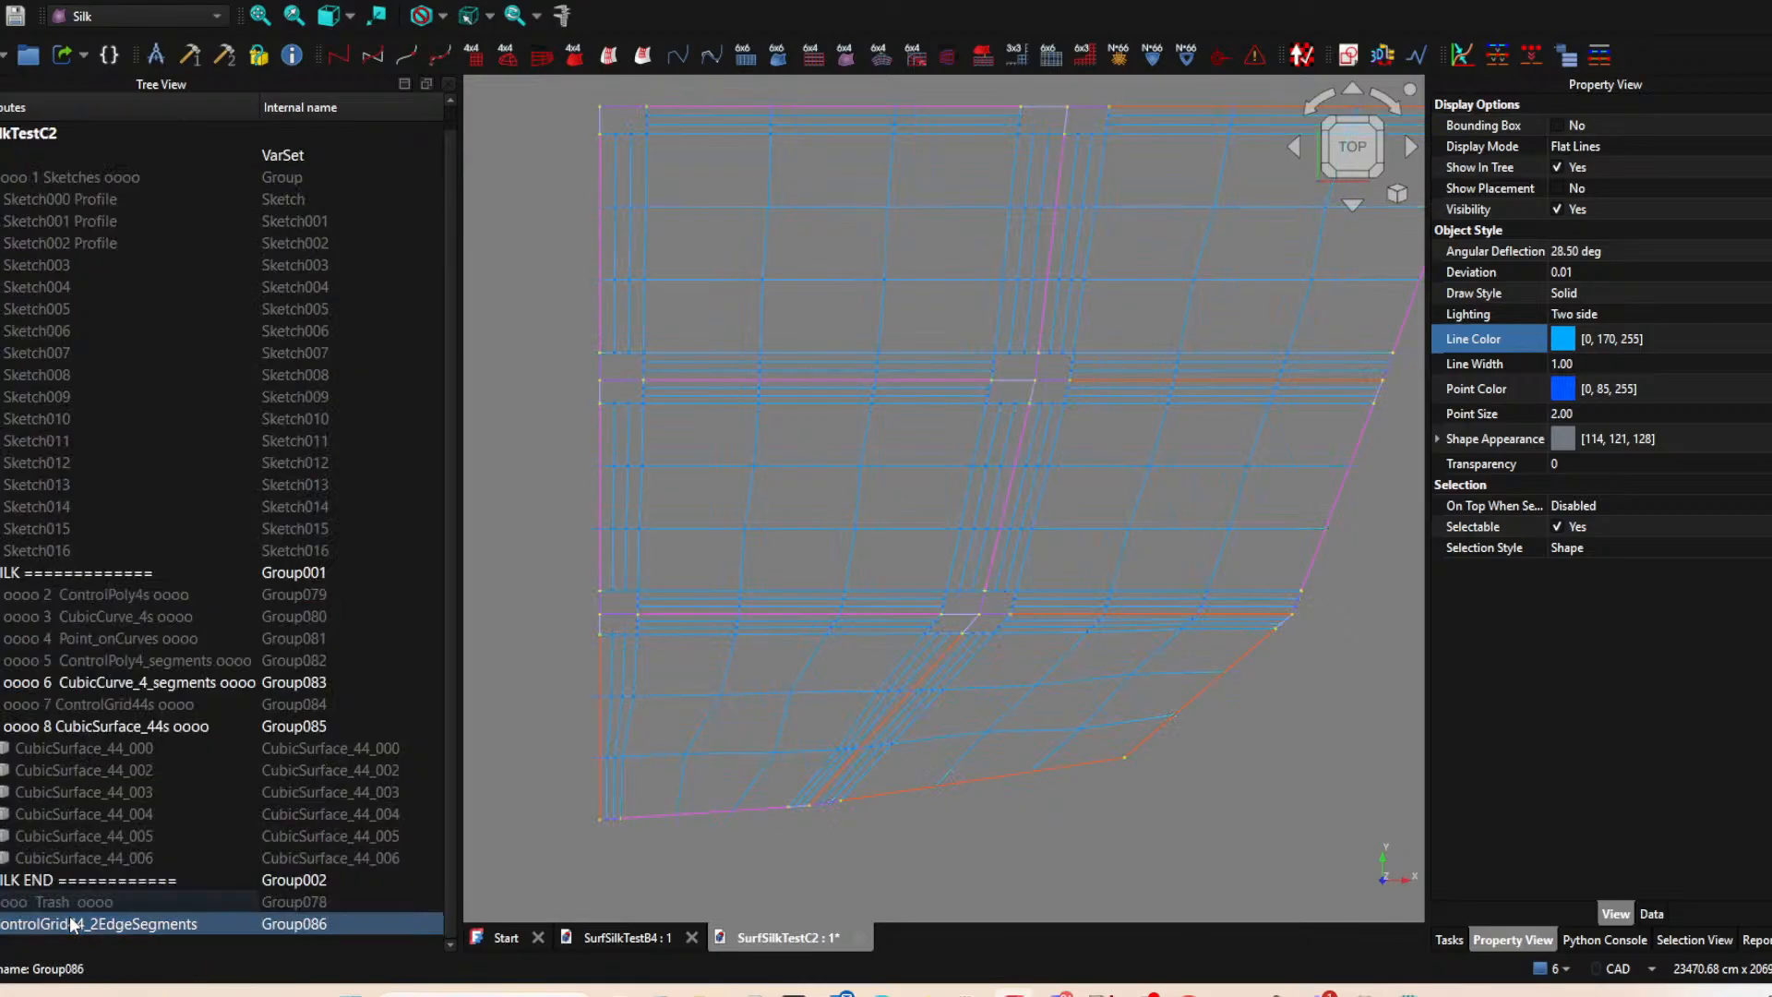
Rename the control grid group to "oooo 9 ControlGrid44_2EdgeSegments oooo" and move it into the SILK group.
{"action": "left_click", "coordinate": [8, 929]}
{"action": "key", "text": "F2"}
{"action": "left_click", "coordinate": [9, 926]}
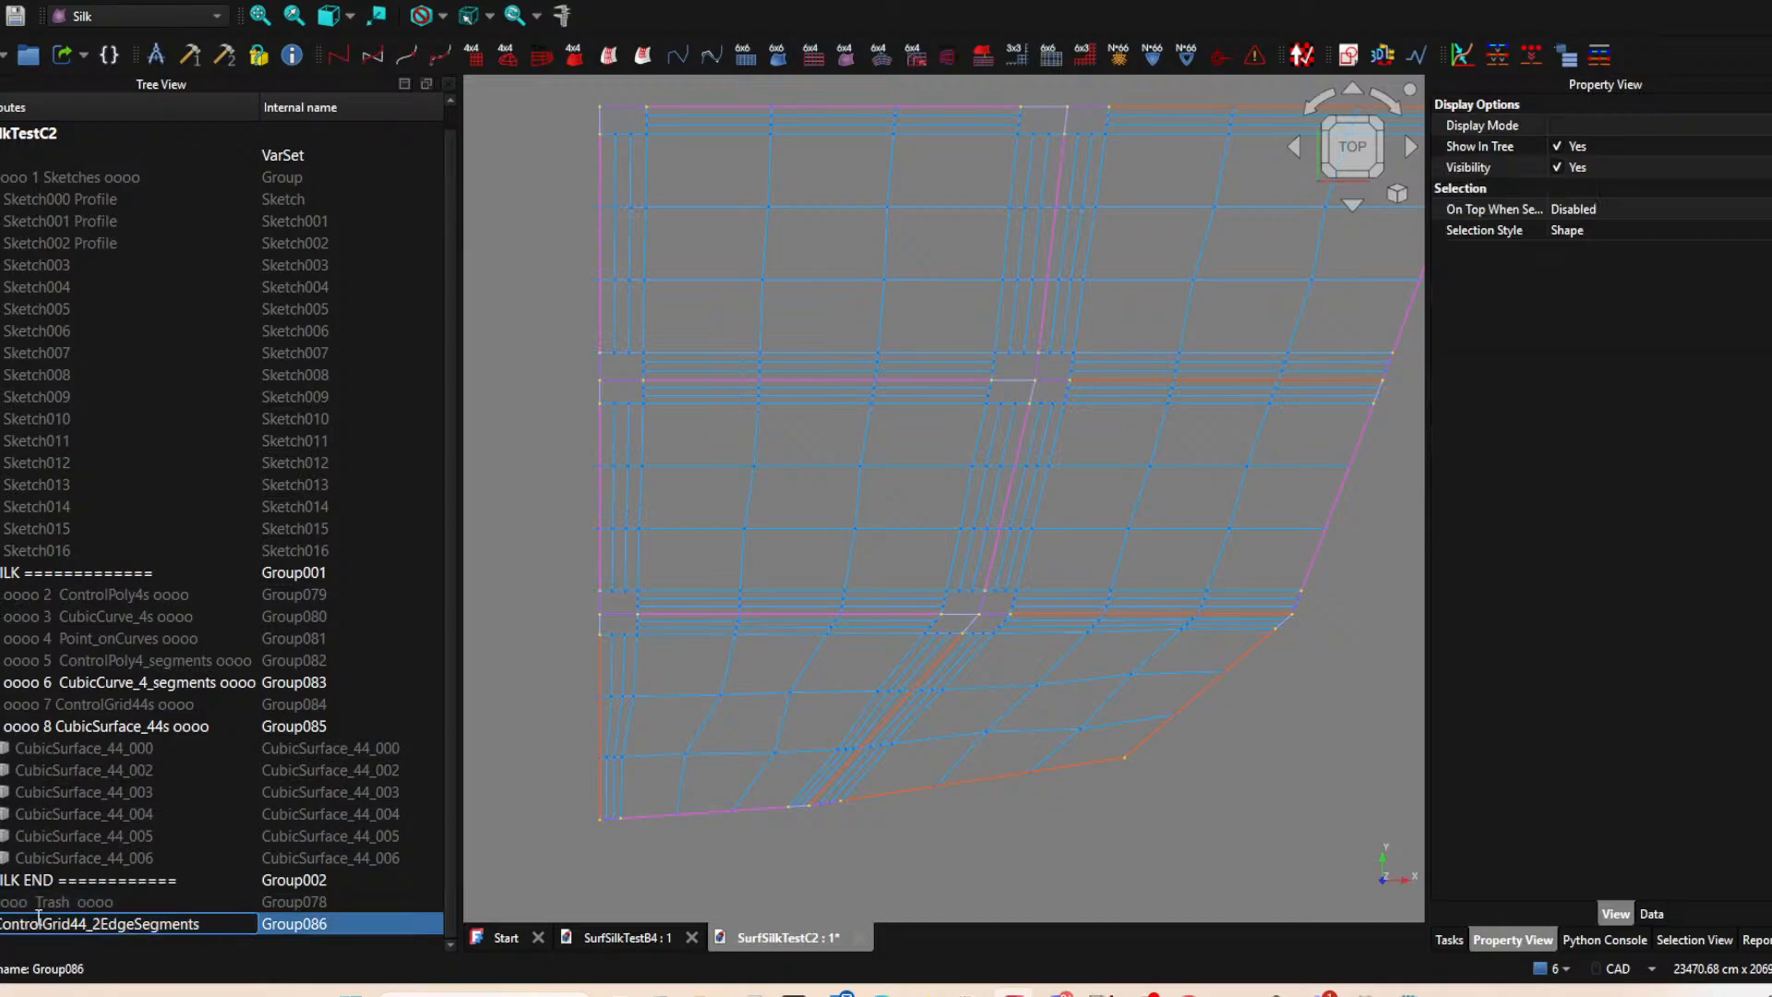
{"action": "type", "text": "oooo 9"}
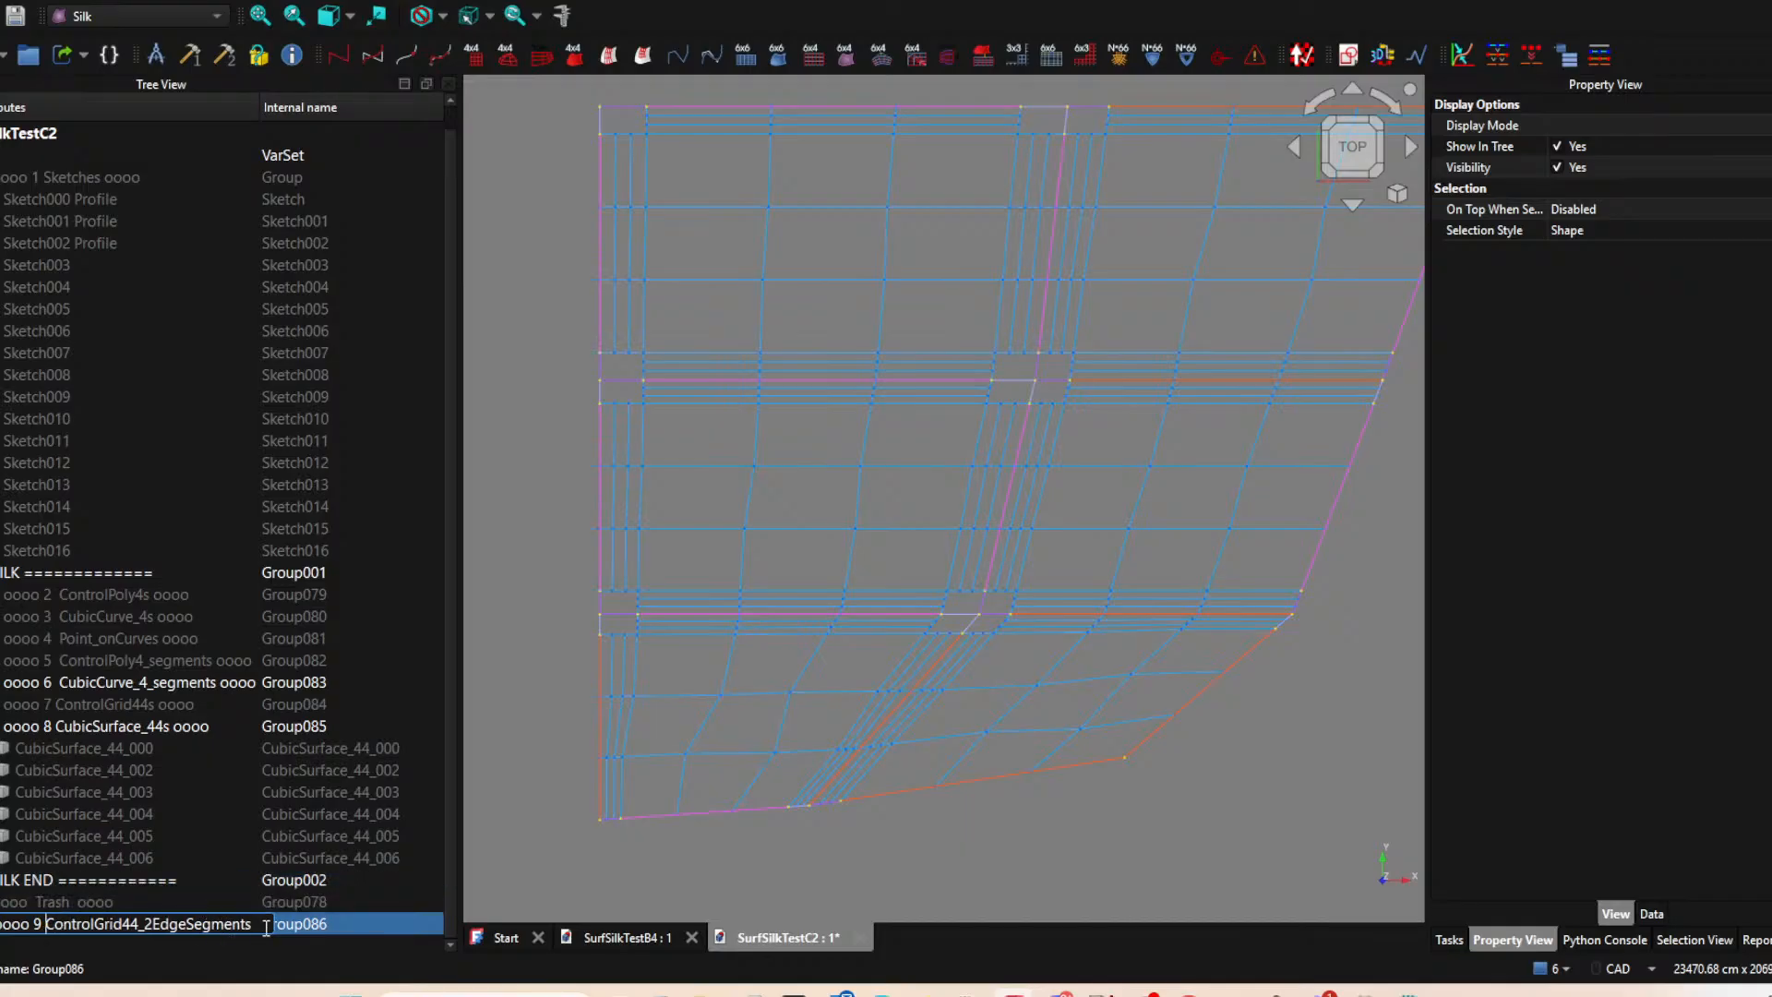
{"action": "type", "text": "  oooo"}
{"action": "key", "text": "Return"}
{"action": "mouse_move", "coordinate": [215, 923]}
{"action": "left_mouse_down"}
{"action": "mouse_move", "coordinate": [180, 925]}
{"action": "mouse_move", "coordinate": [180, 461]}
{"action": "mouse_move", "coordinate": [141, 573]}
{"action": "left_mouse_up"}
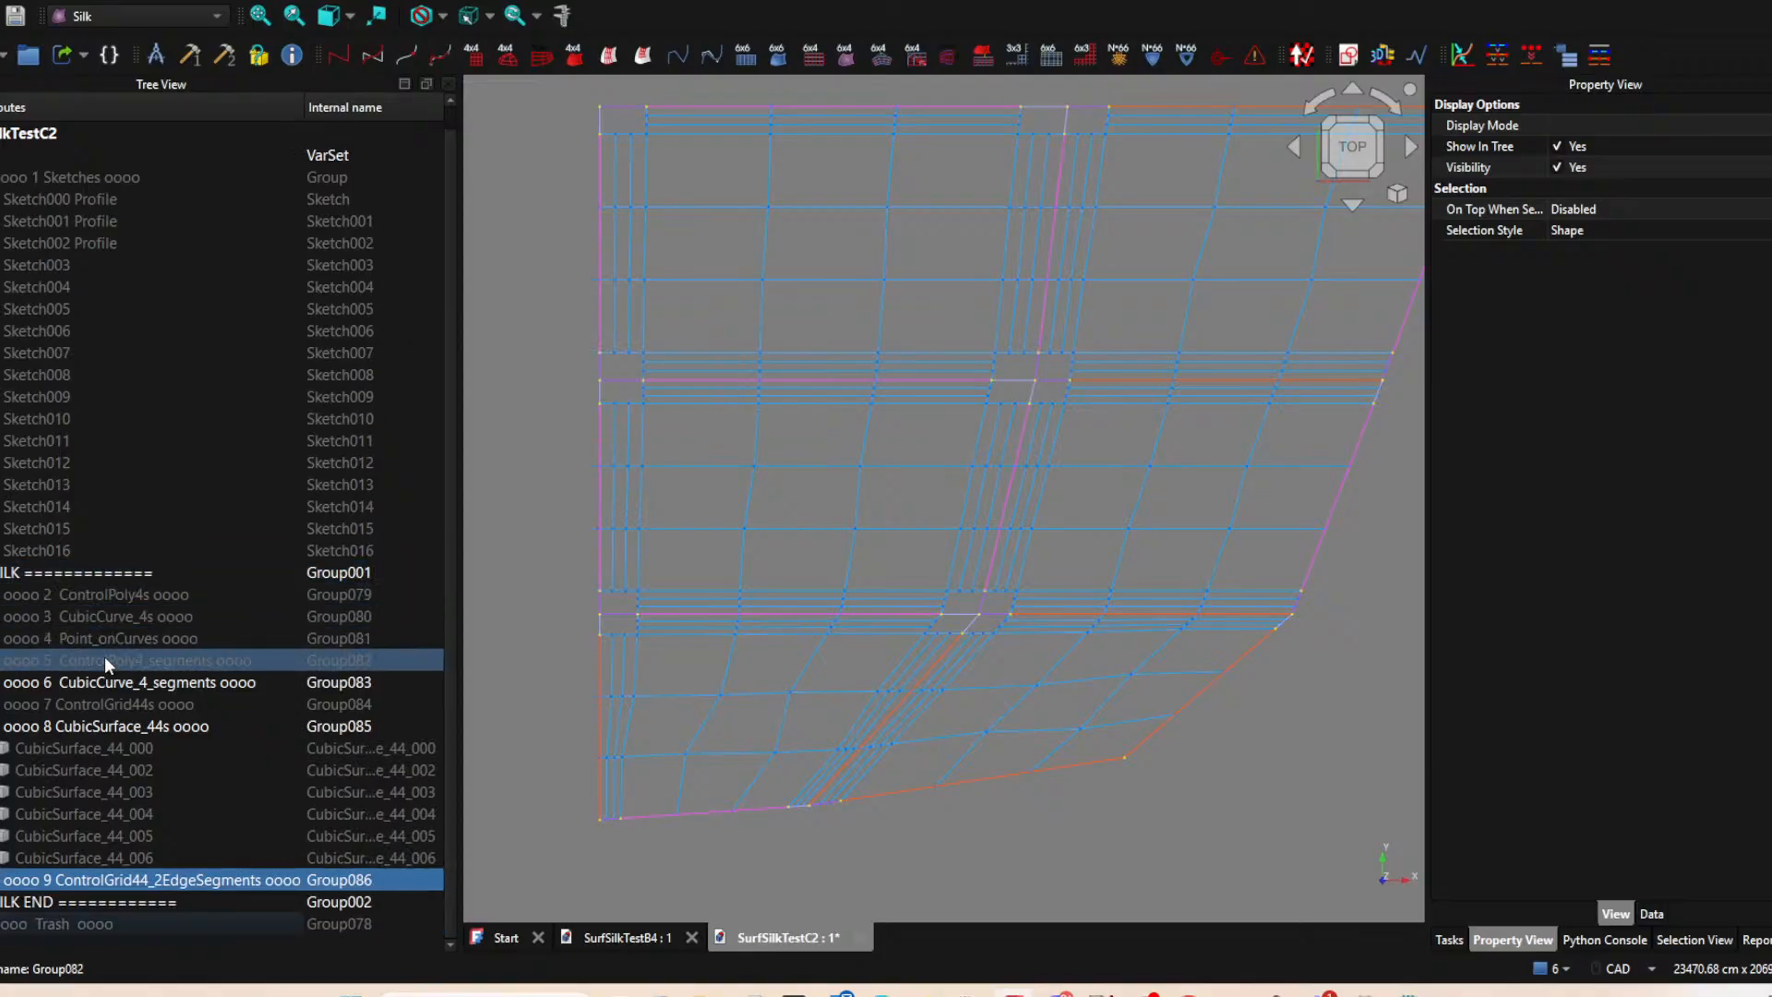
{"action": "left_click", "coordinate": [1, 726]}
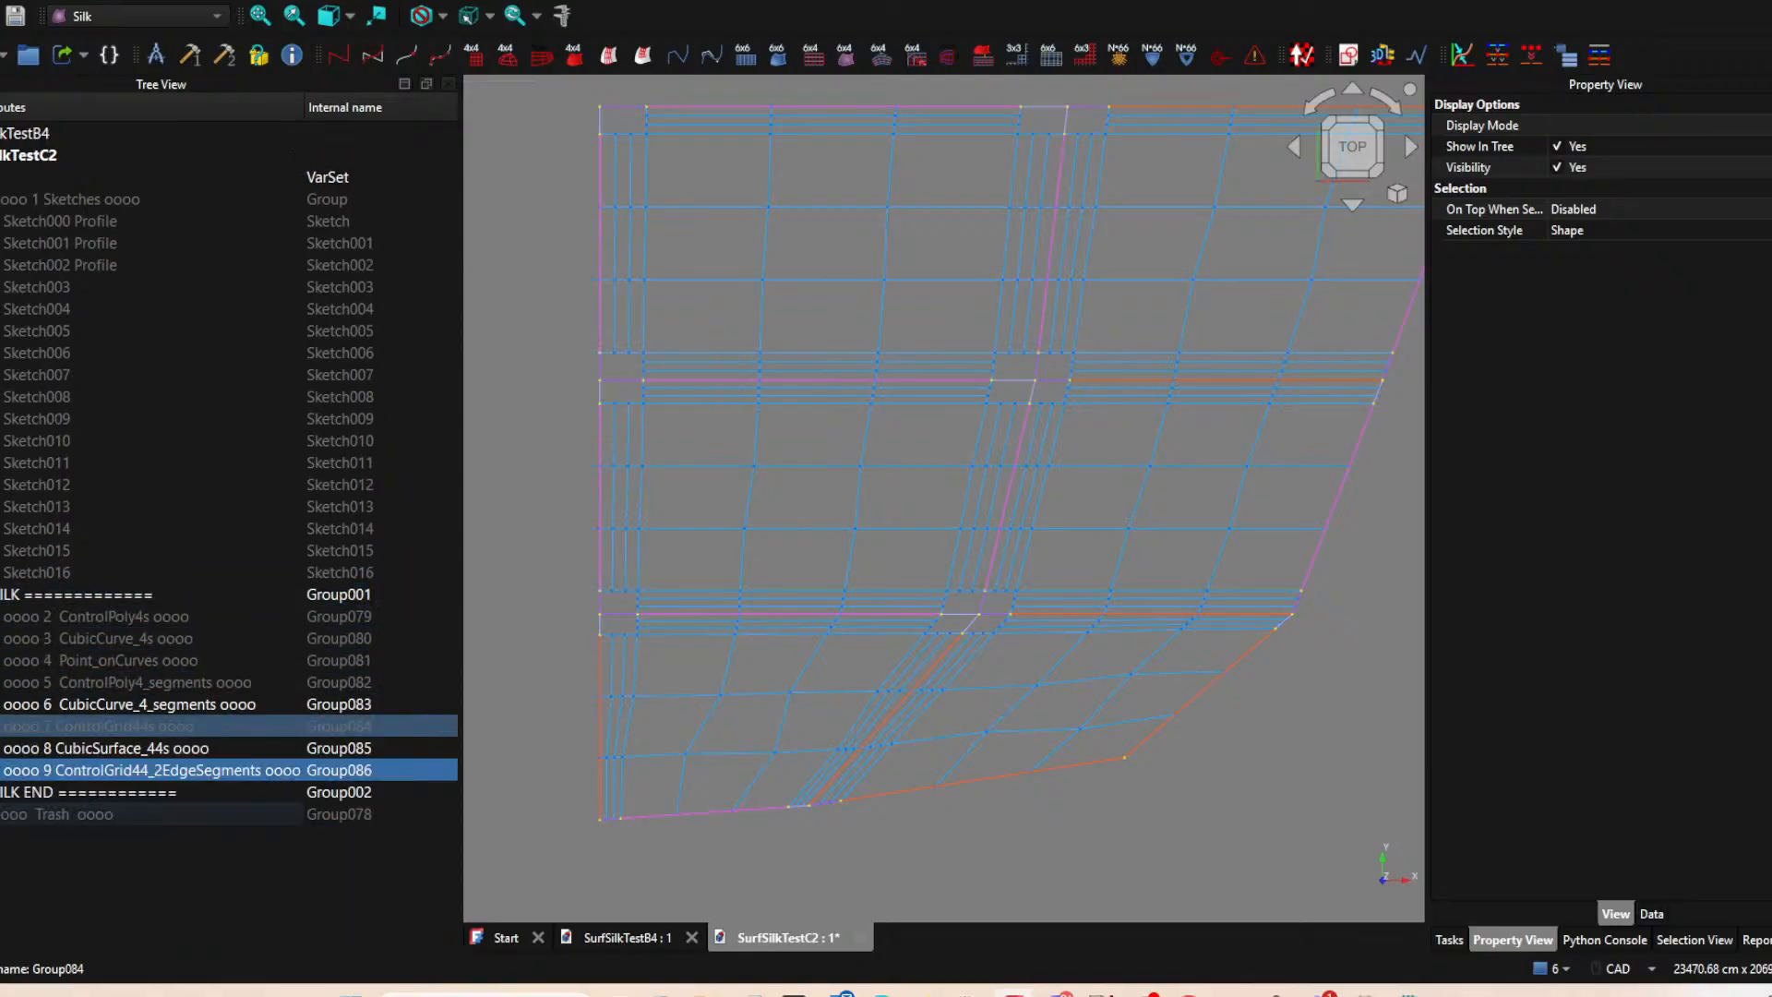
Create CubicSurface_44s from the large central control grids of the two patches in the upper row.
{"action": "scroll", "coordinate": [819, 569], "scroll_direction": "down", "scroll_amount": 3}
{"action": "middle_click_drag", "start_coordinate": [819, 568], "coordinate": [735, 550]}
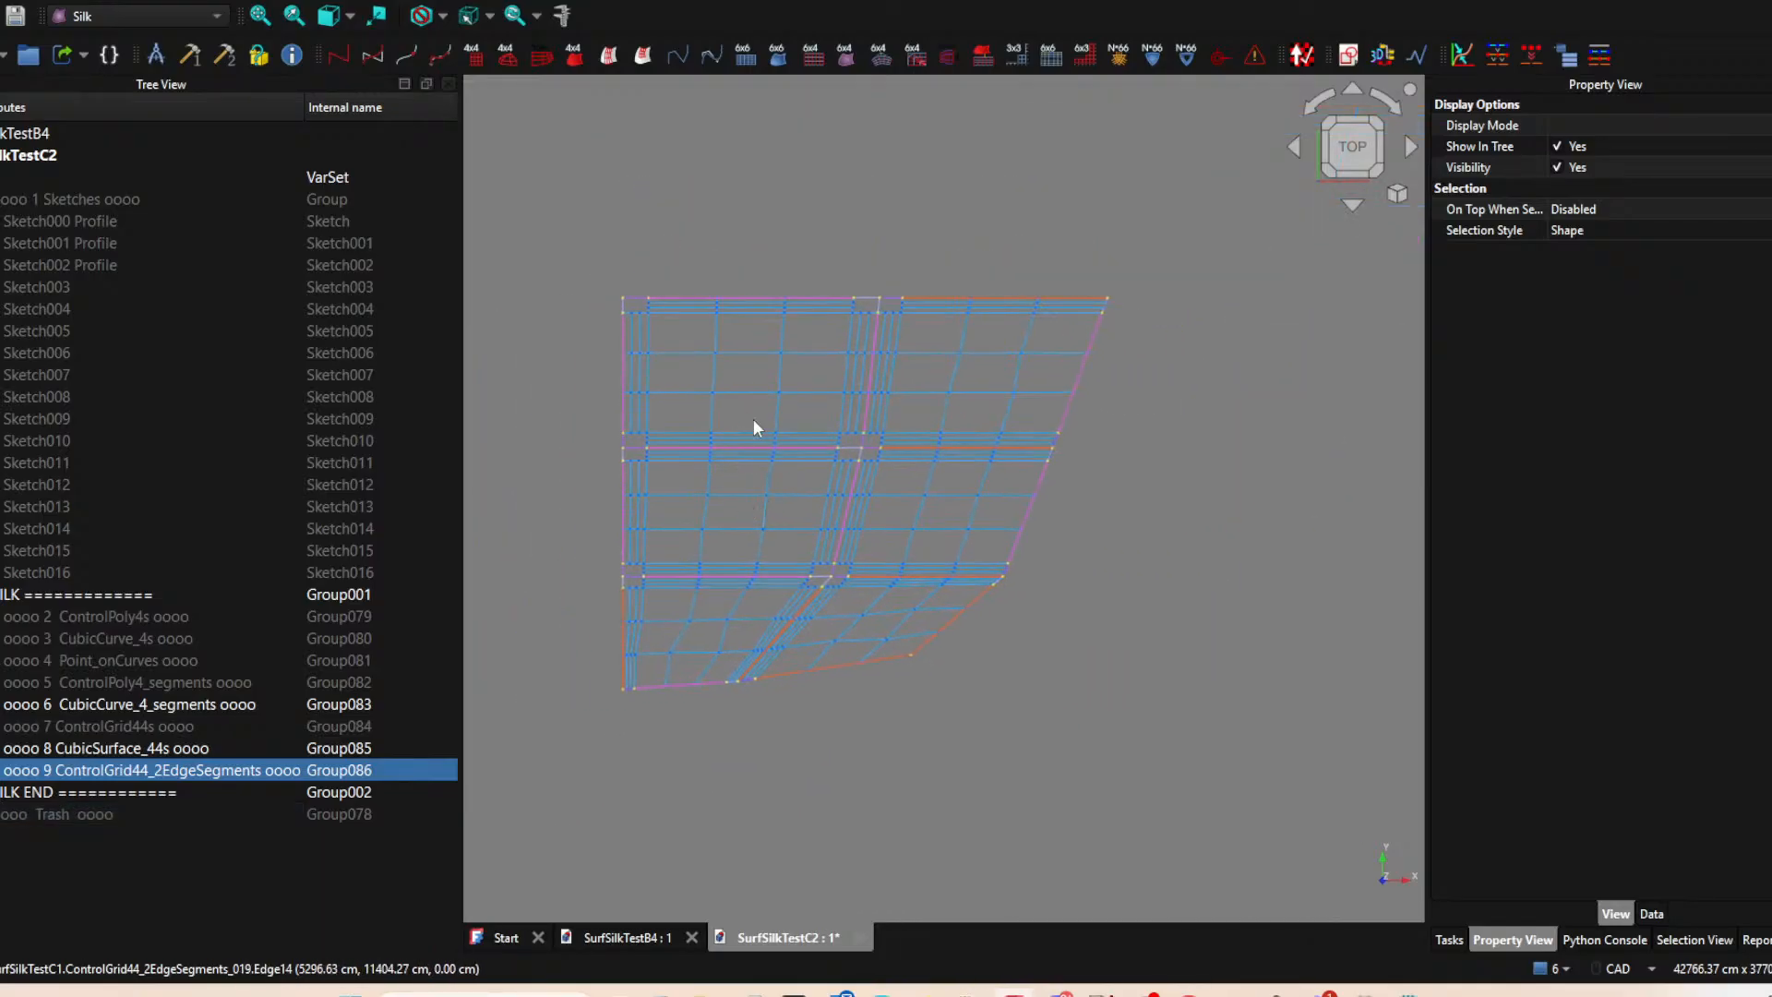
{"action": "scroll", "coordinate": [788, 360], "scroll_direction": "up", "scroll_amount": 5}
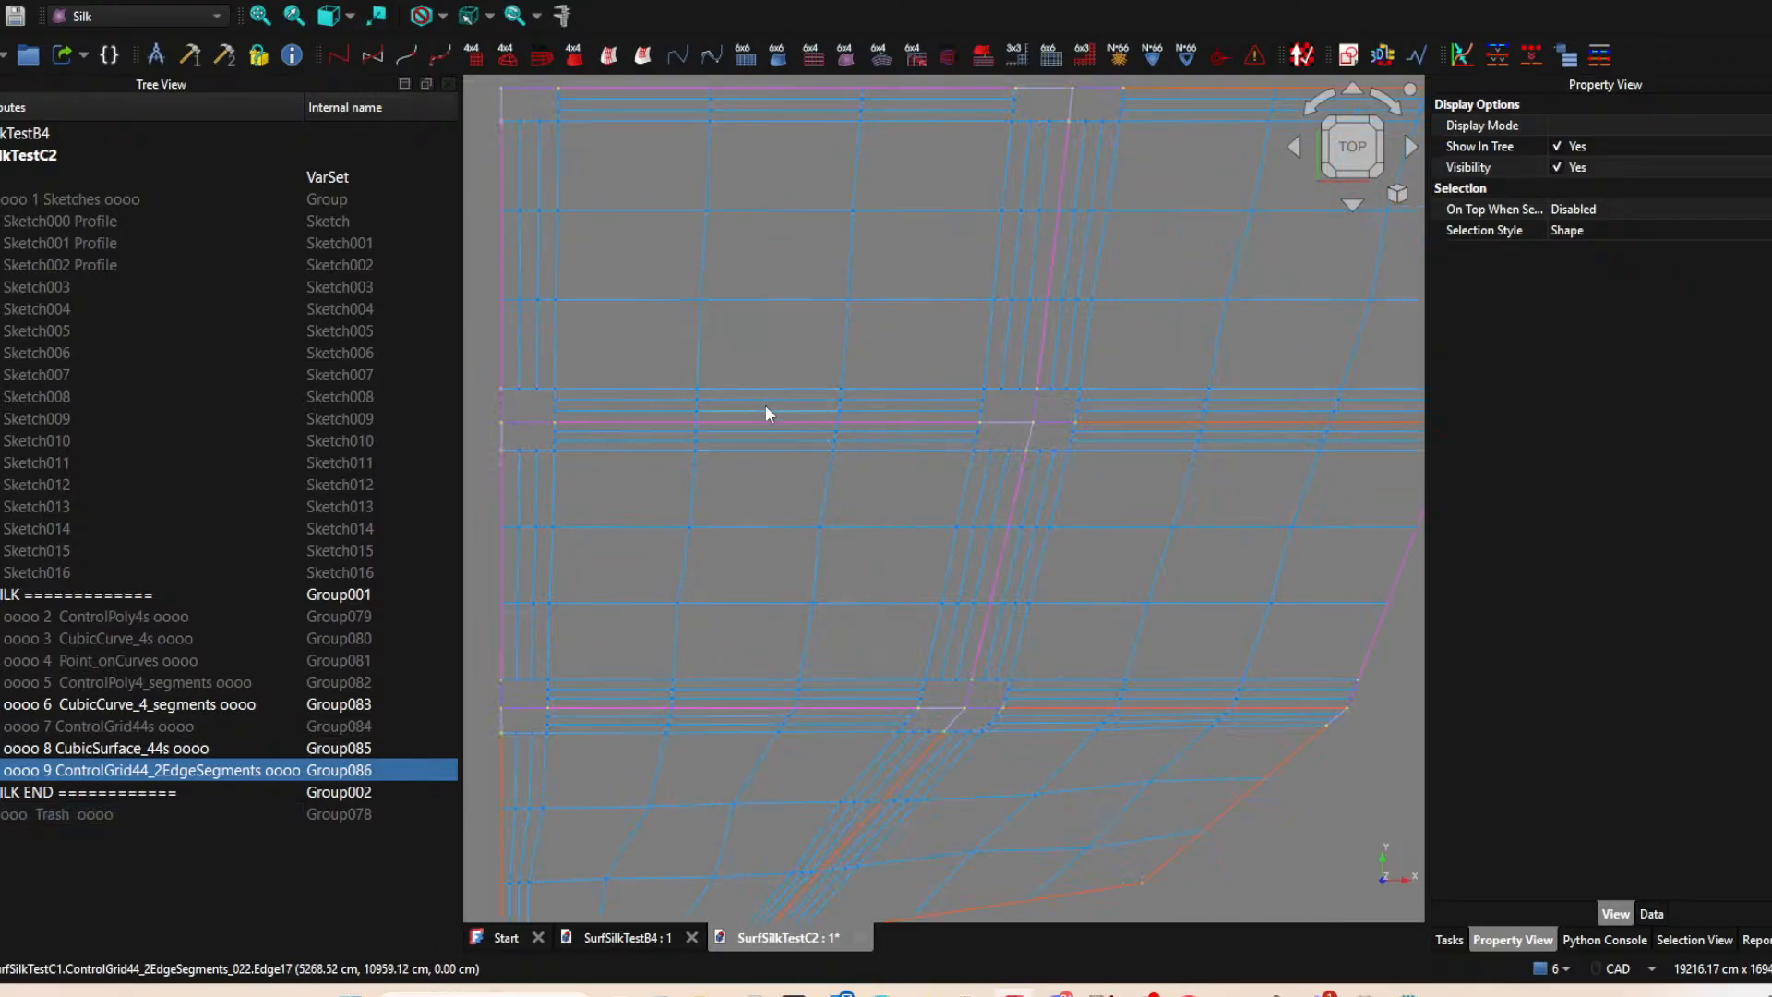
{"action": "left_click", "coordinate": [752, 299]}
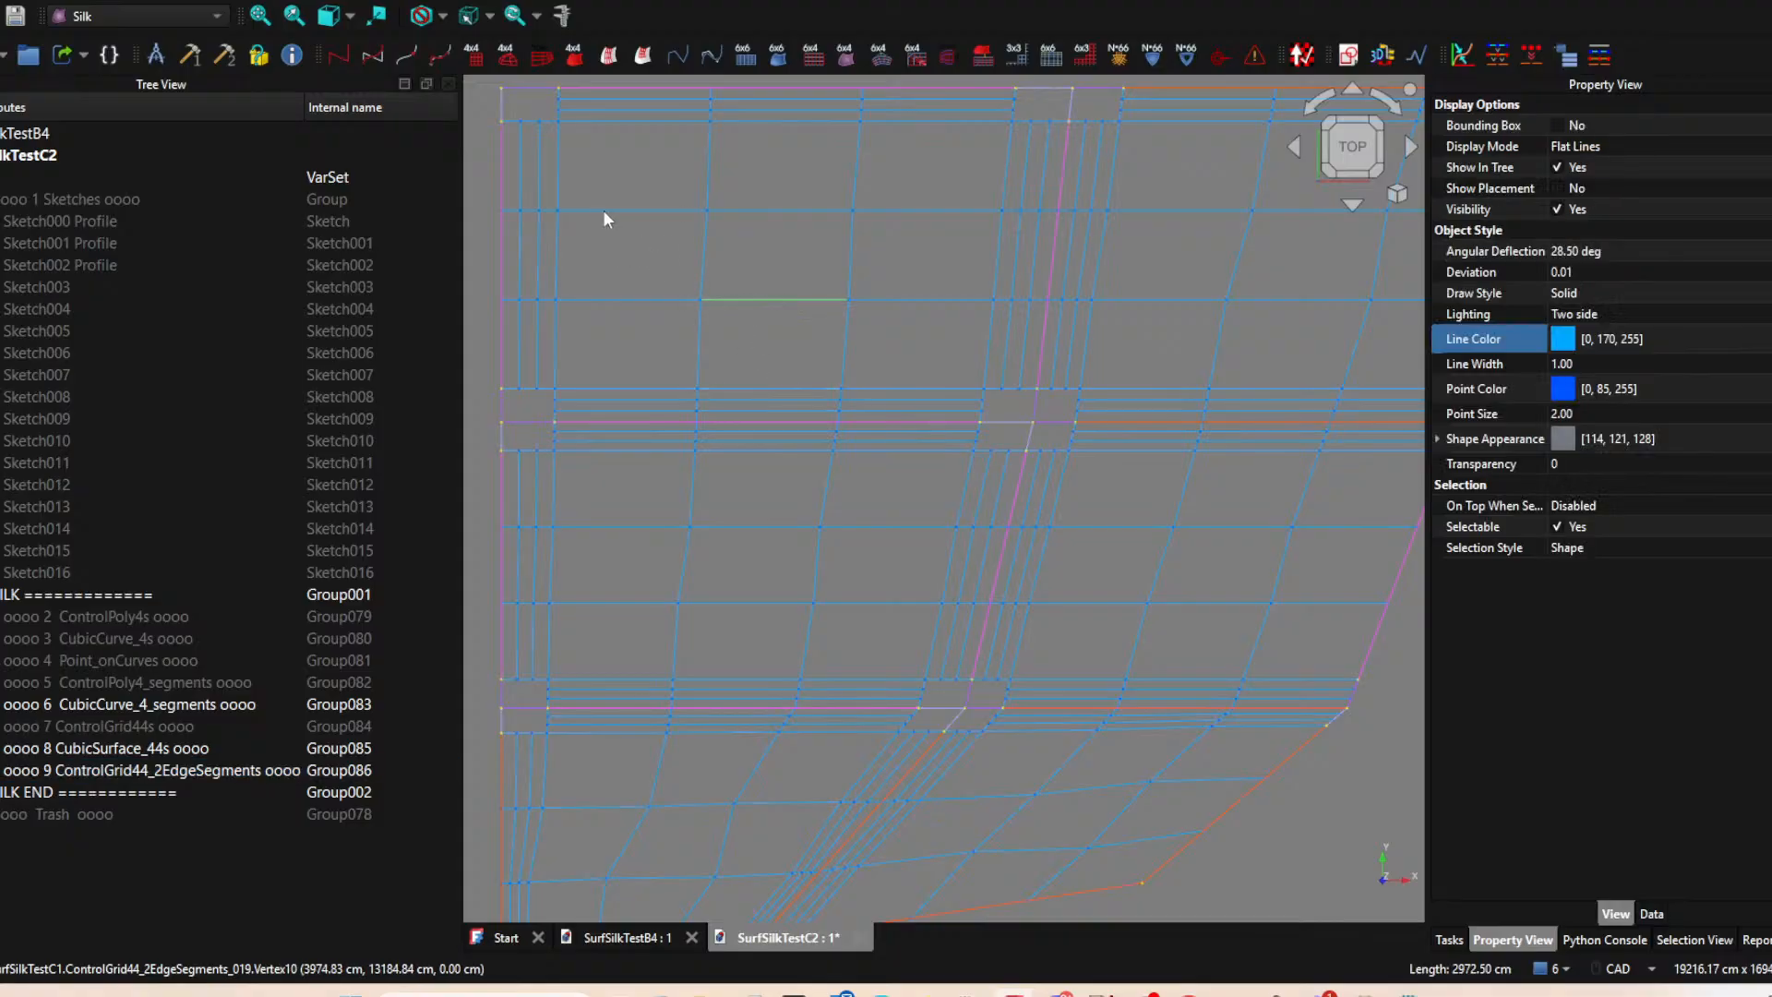
{"action": "left_click", "coordinate": [574, 55]}
{"action": "scroll", "coordinate": [610, 332], "scroll_direction": "down", "scroll_amount": 4}
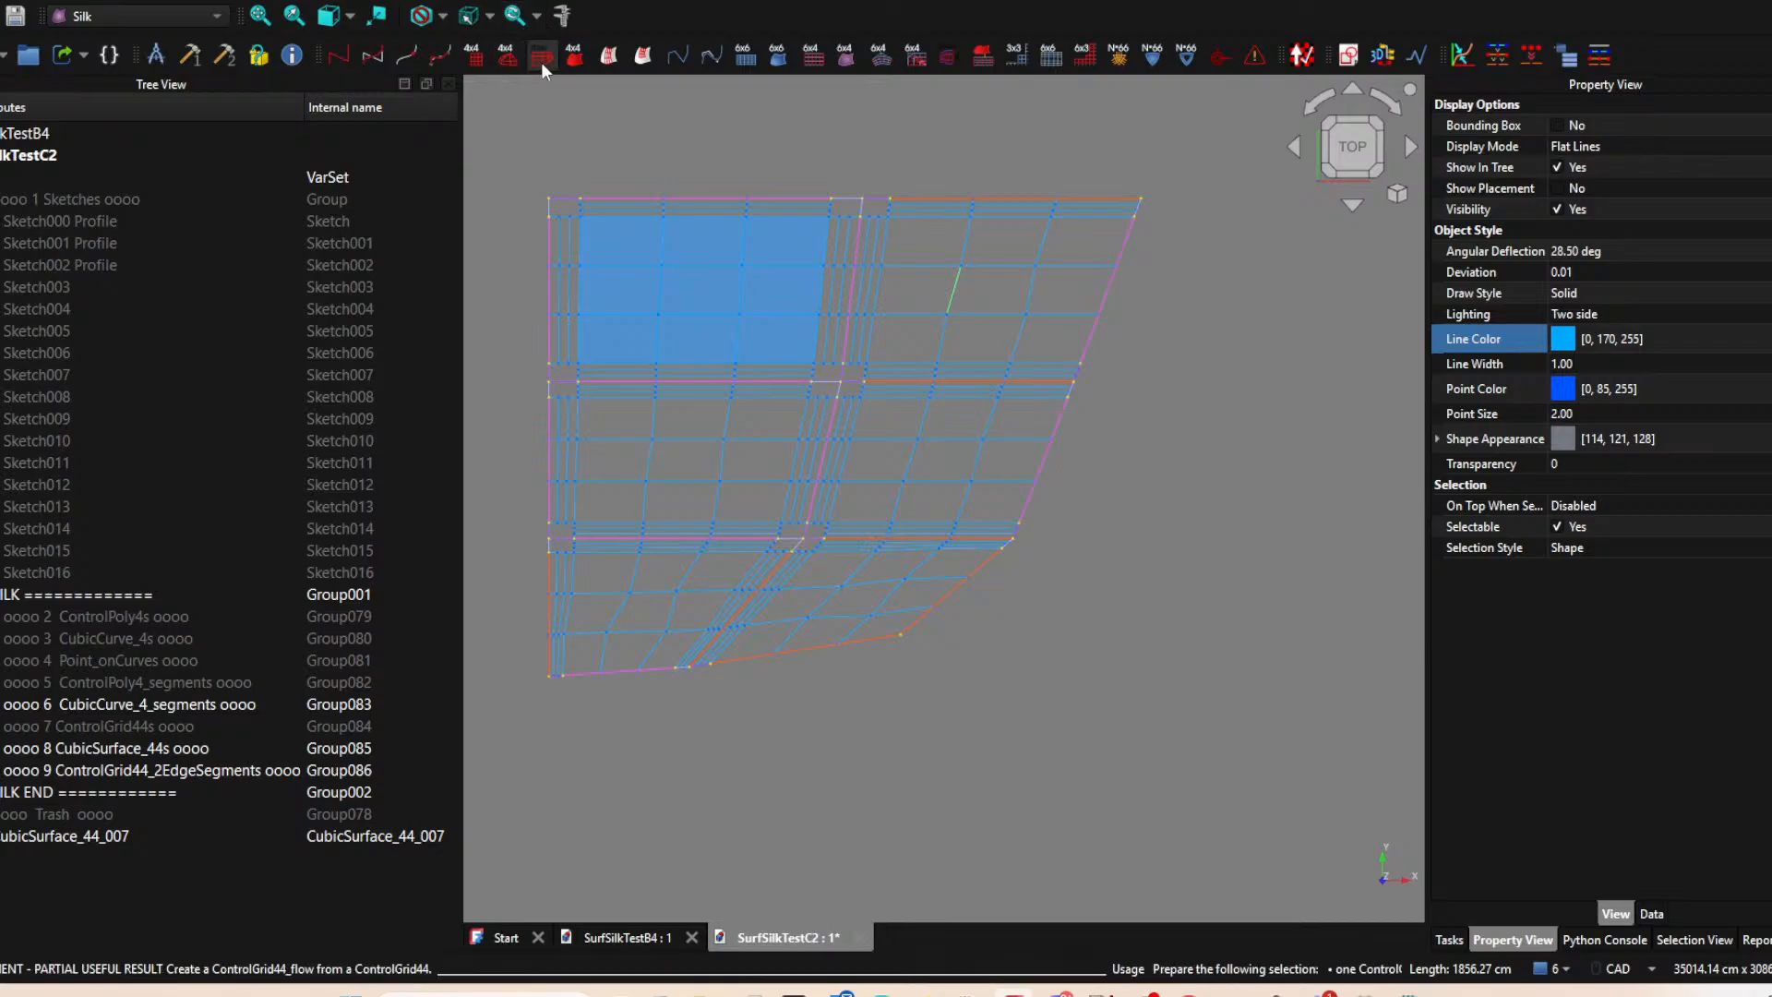
{"action": "left_click", "coordinate": [577, 56]}
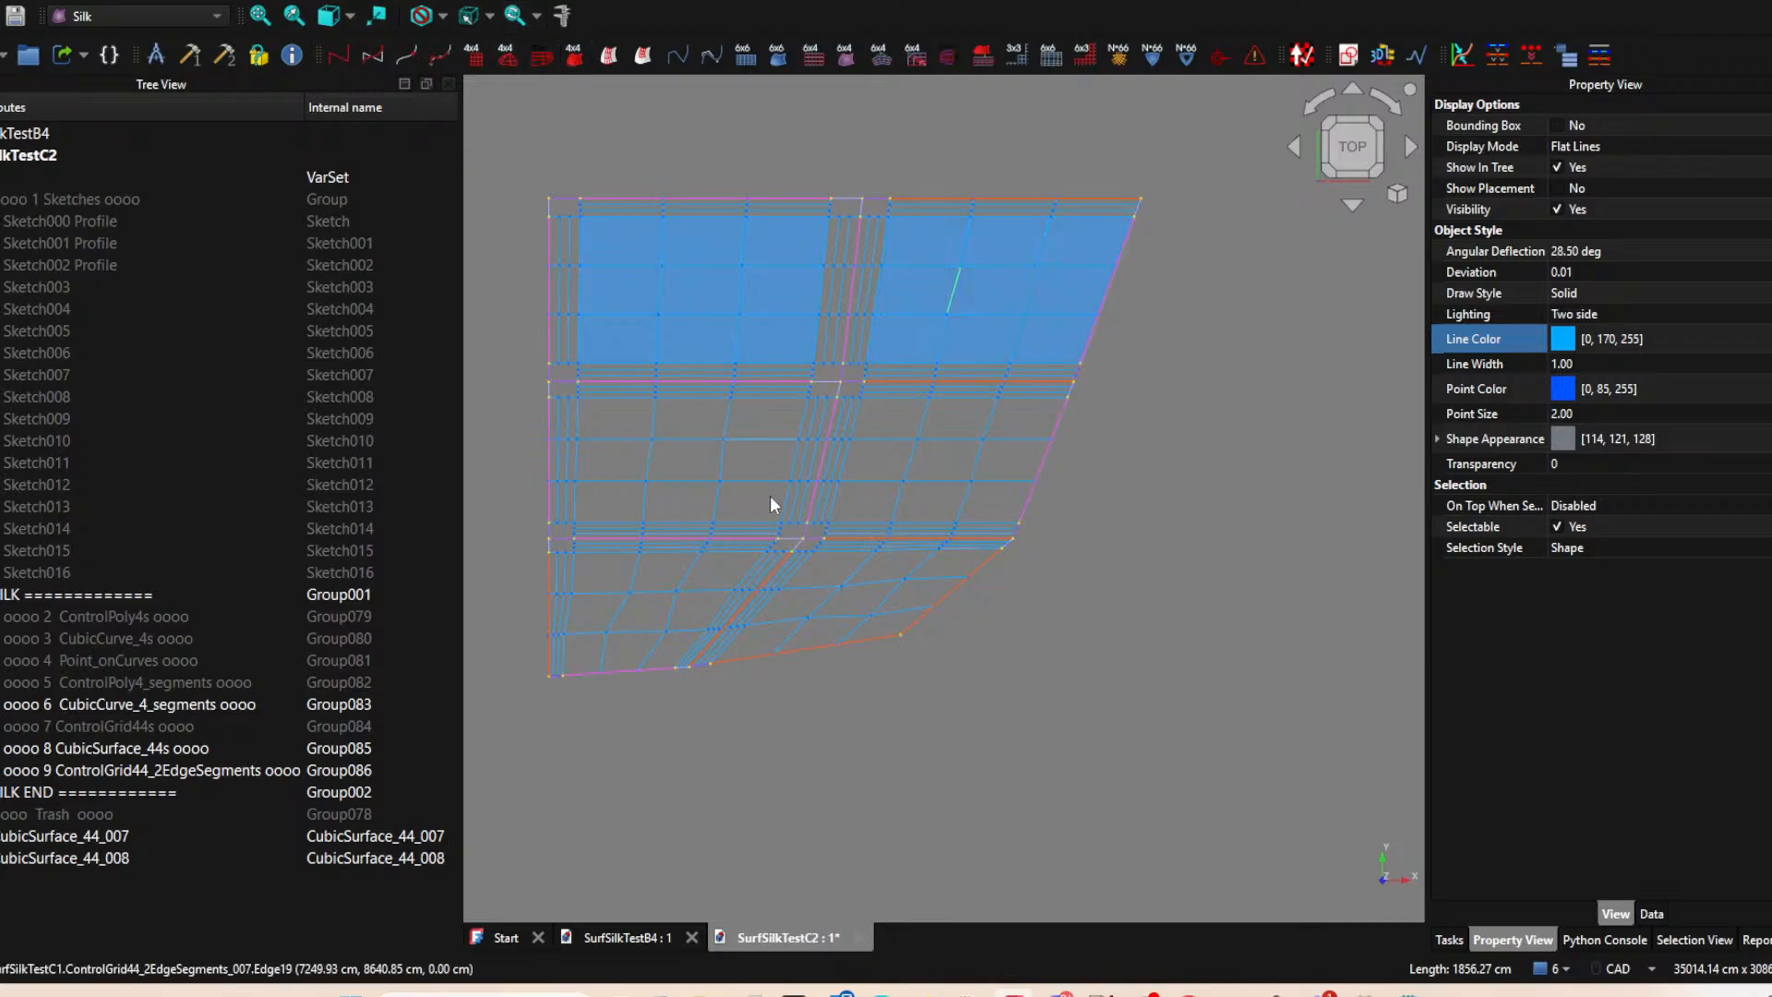
Create CubicSurface_44s from the large central control grids of the two patches in the middle row.
{"action": "left_click", "coordinate": [721, 463]}
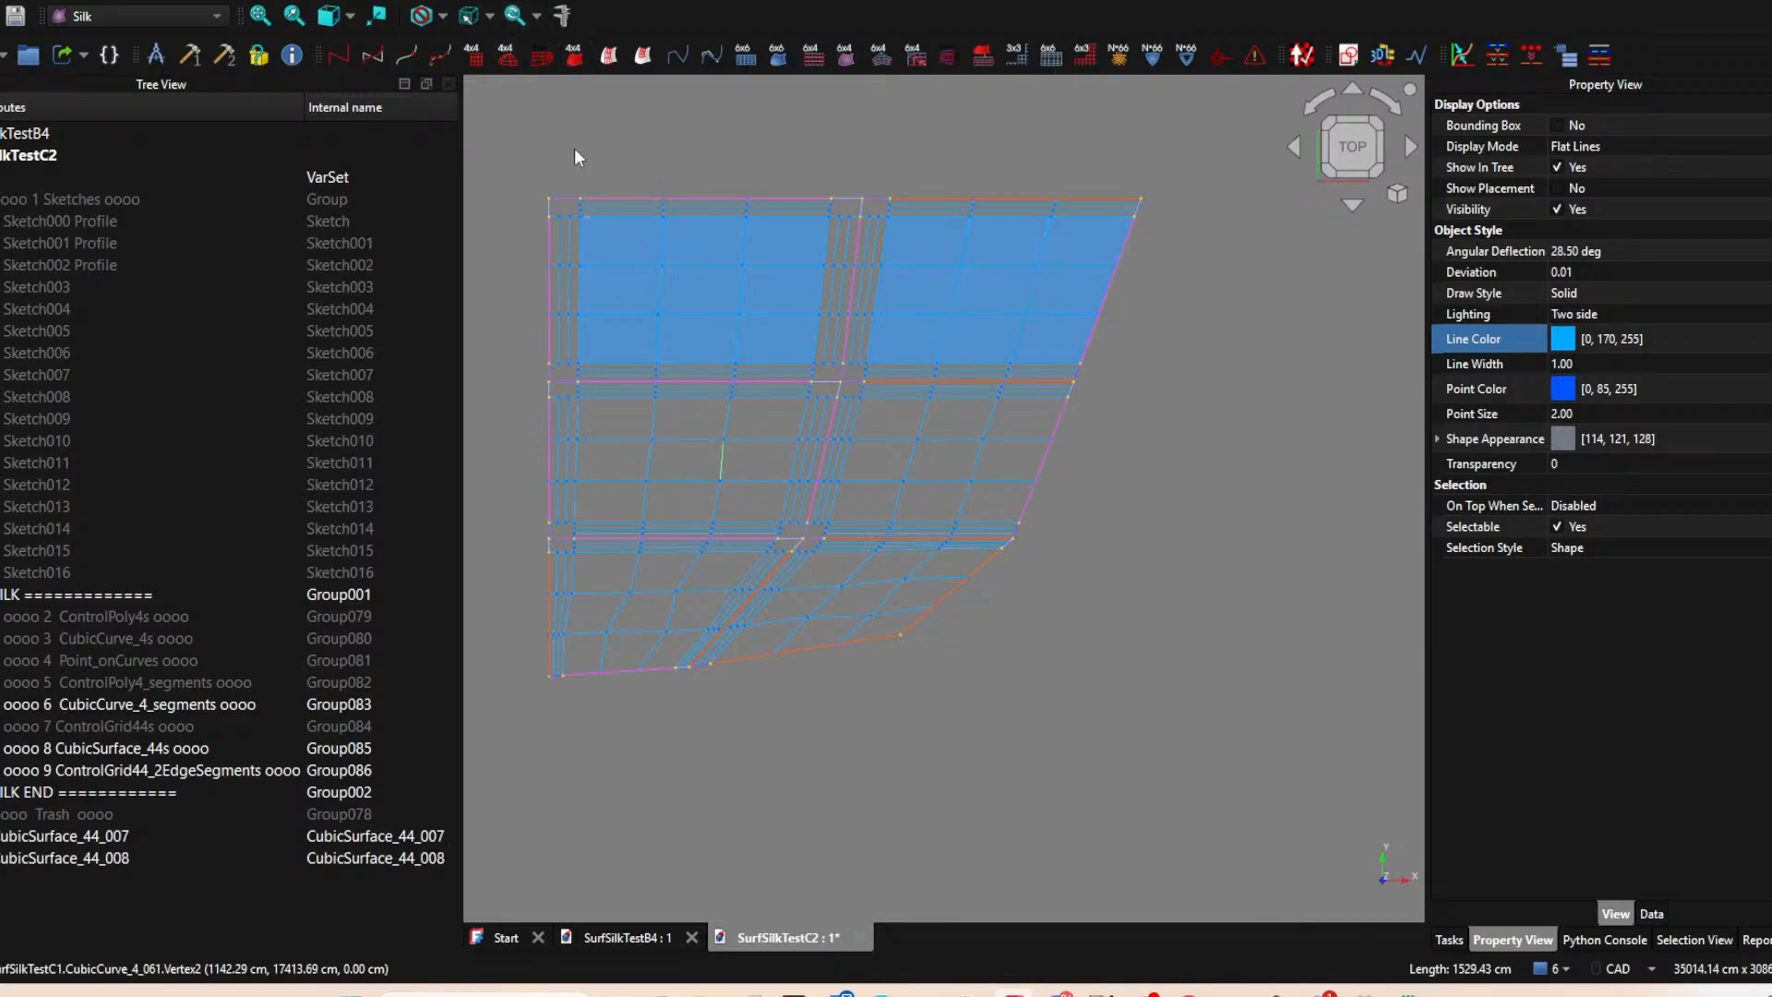
{"action": "left_click", "coordinate": [576, 57]}
{"action": "left_click", "coordinate": [914, 458]}
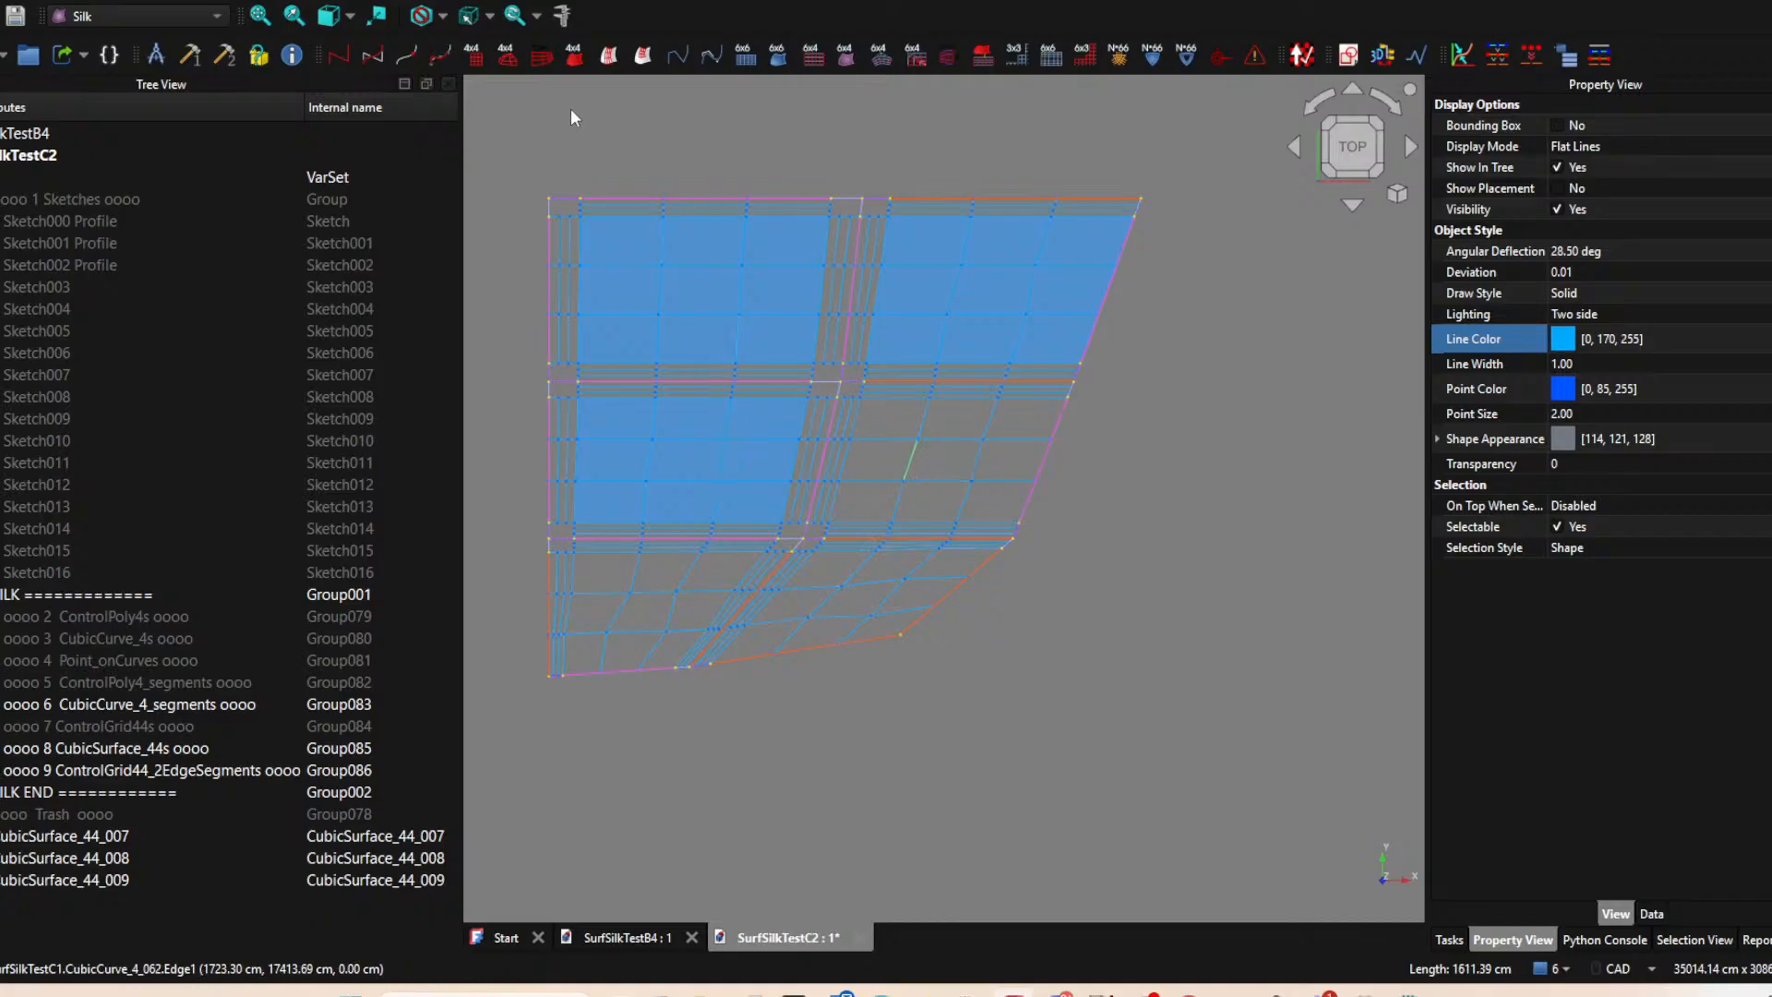
{"action": "left_click", "coordinate": [574, 58]}
Create CubicSurface_44s from the large central control grids of the two patches in the lower row.
{"action": "left_click", "coordinate": [668, 607]}
{"action": "left_click", "coordinate": [574, 57]}
{"action": "left_click", "coordinate": [817, 606]}
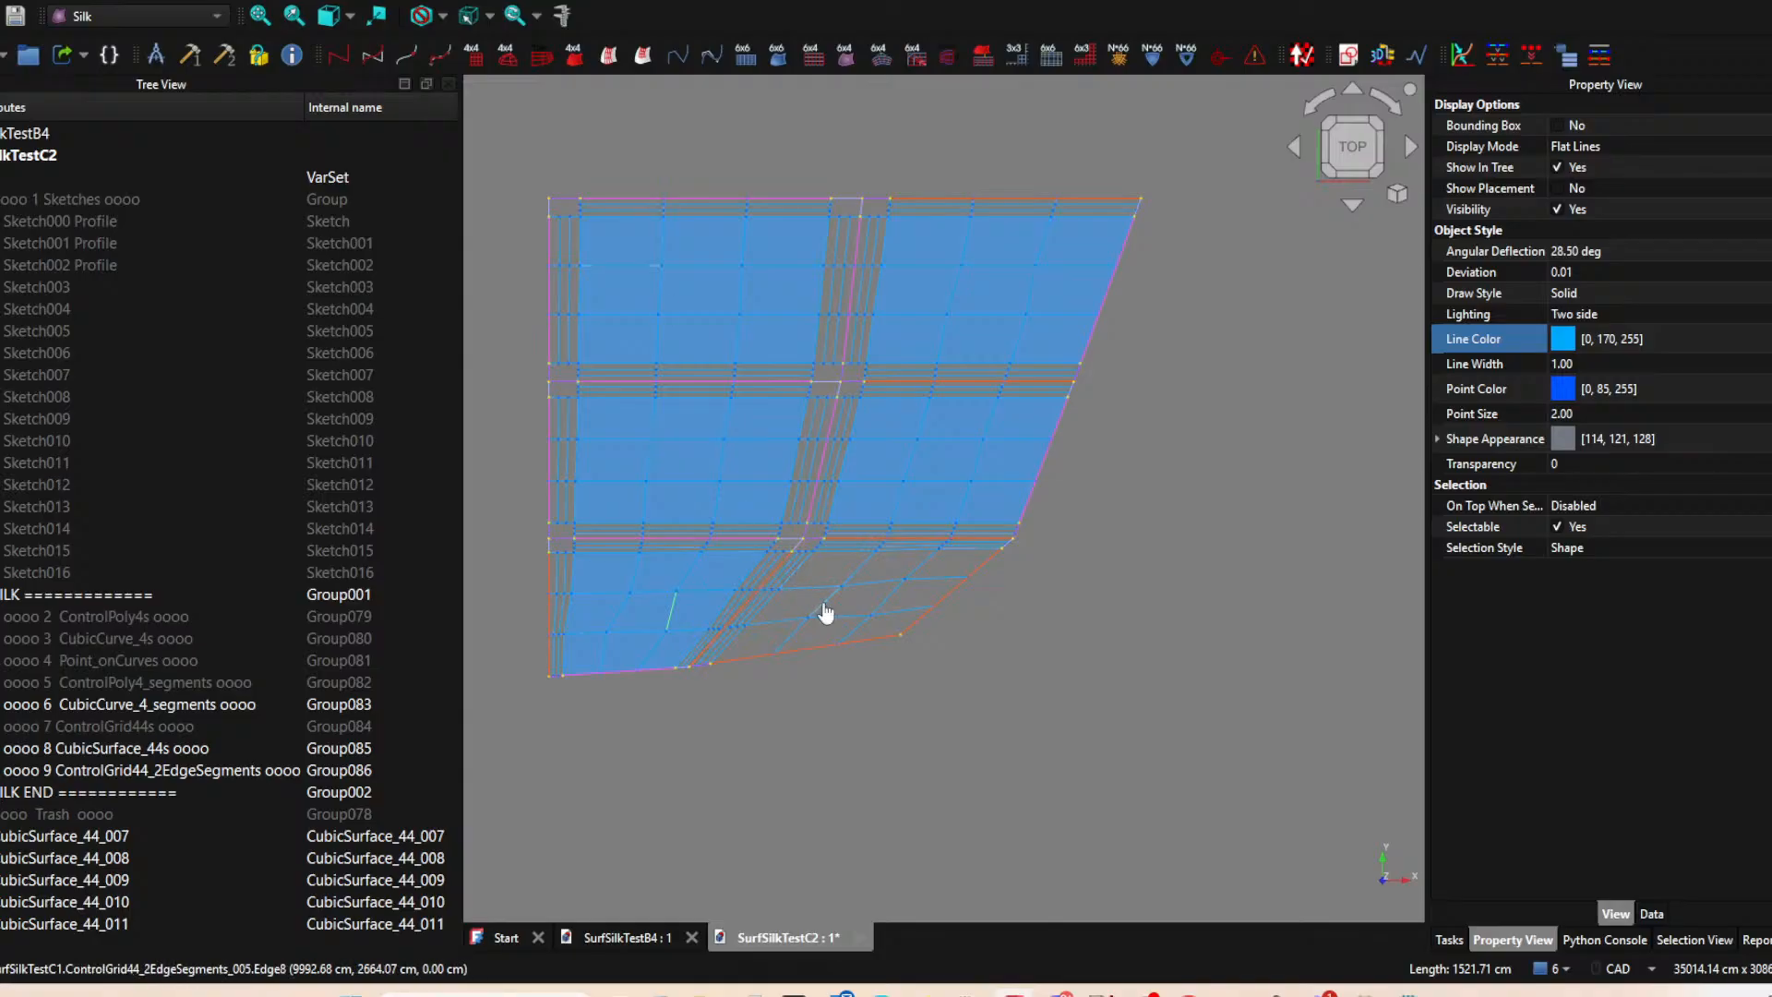
{"action": "left_click", "coordinate": [573, 64]}
Create a new group for the new surfaces and name it CubicSurface_Segment_Restored.
{"action": "middle_click_drag", "start_coordinate": [998, 692], "coordinate": [1047, 624]}
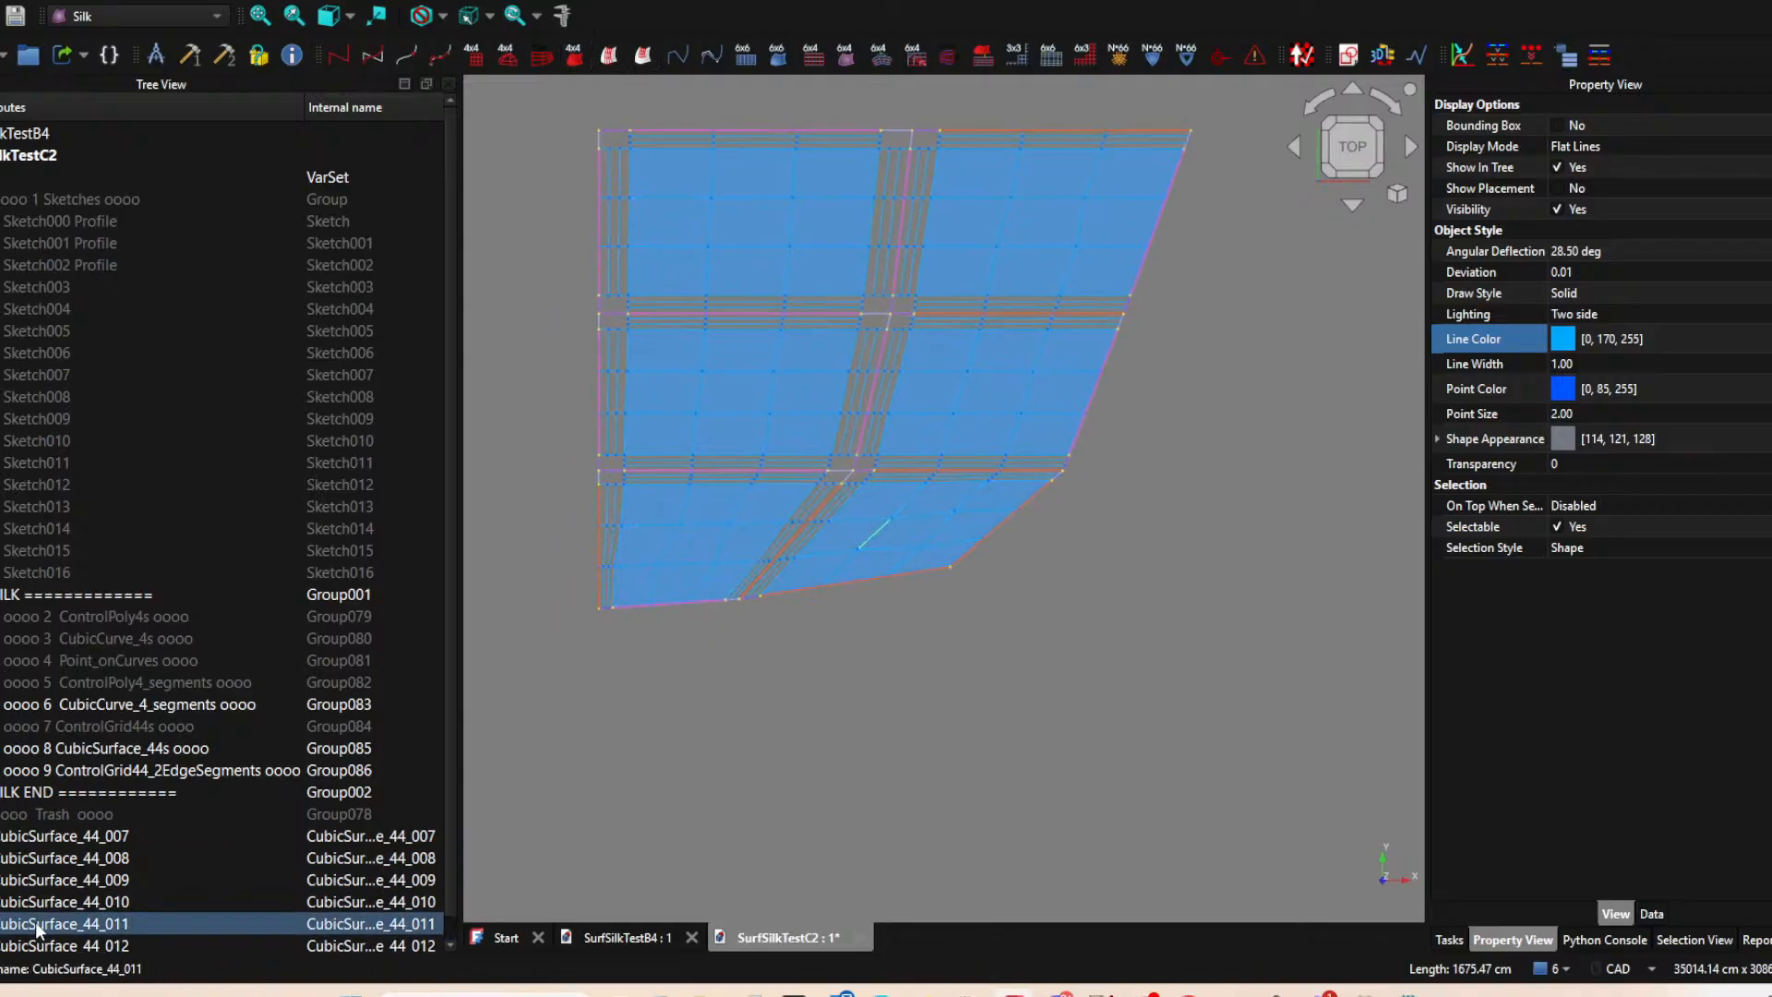
{"action": "scroll", "coordinate": [90, 868], "scroll_direction": "down", "scroll_amount": 1}
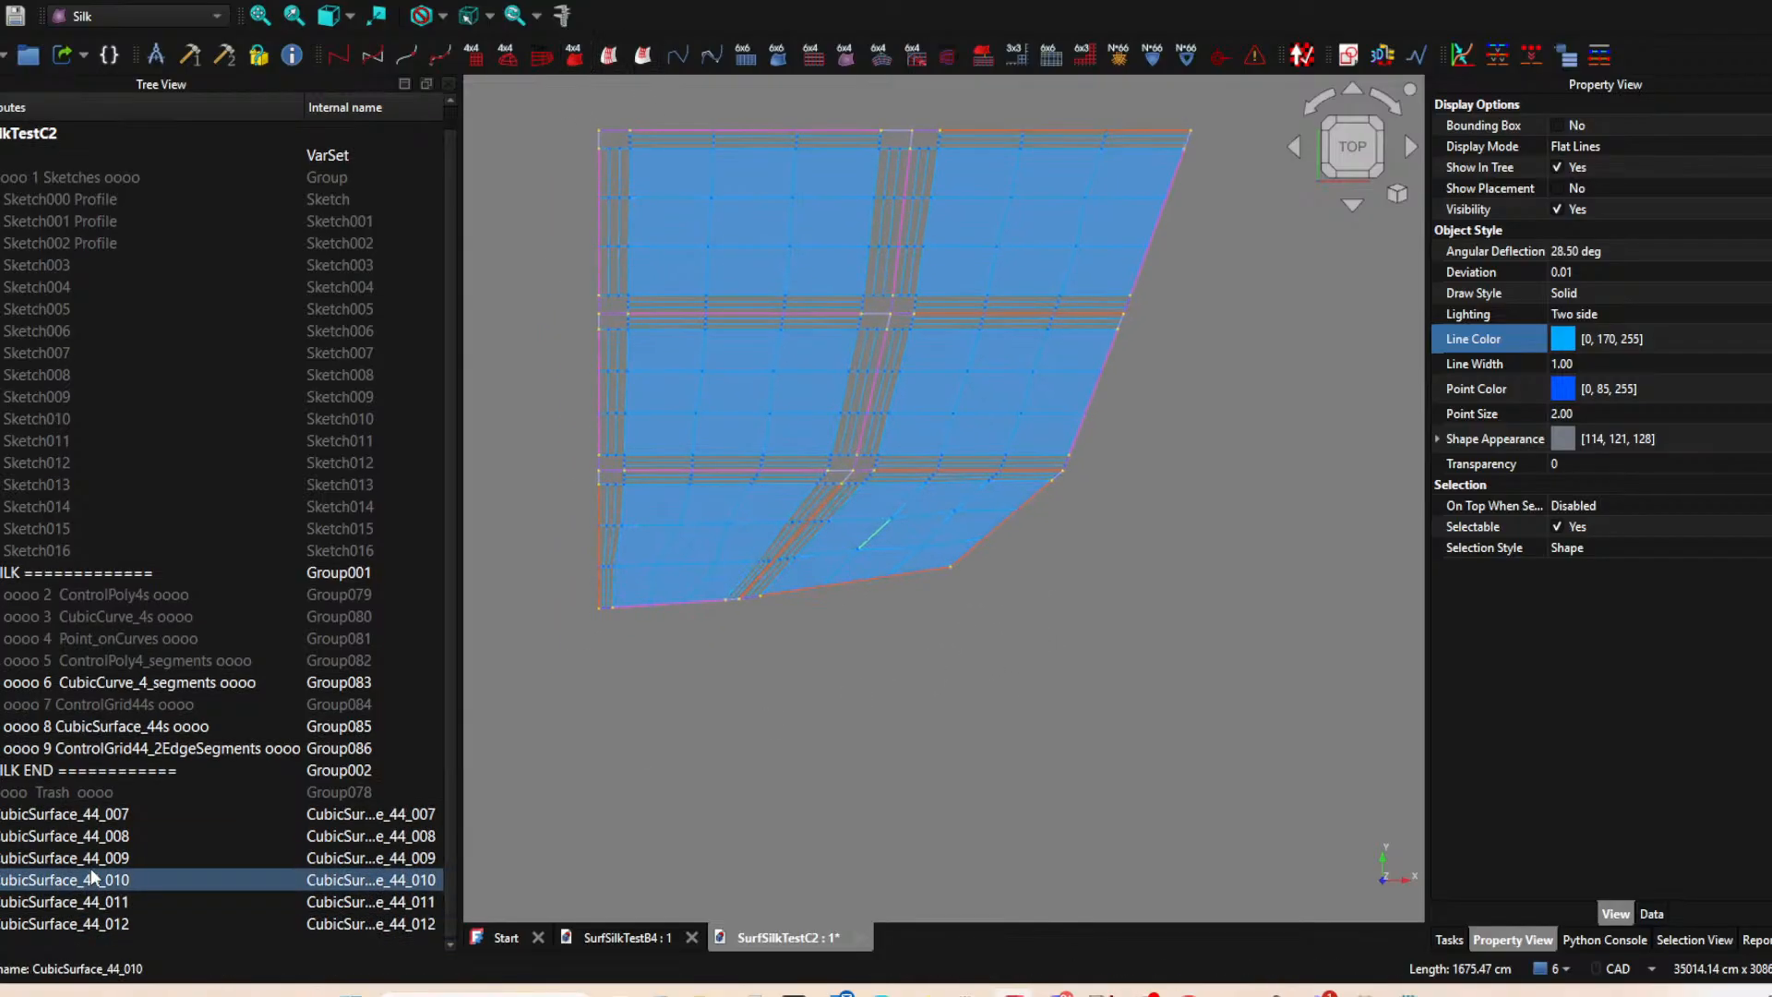
{"action": "left_click", "coordinate": [259, 56]}
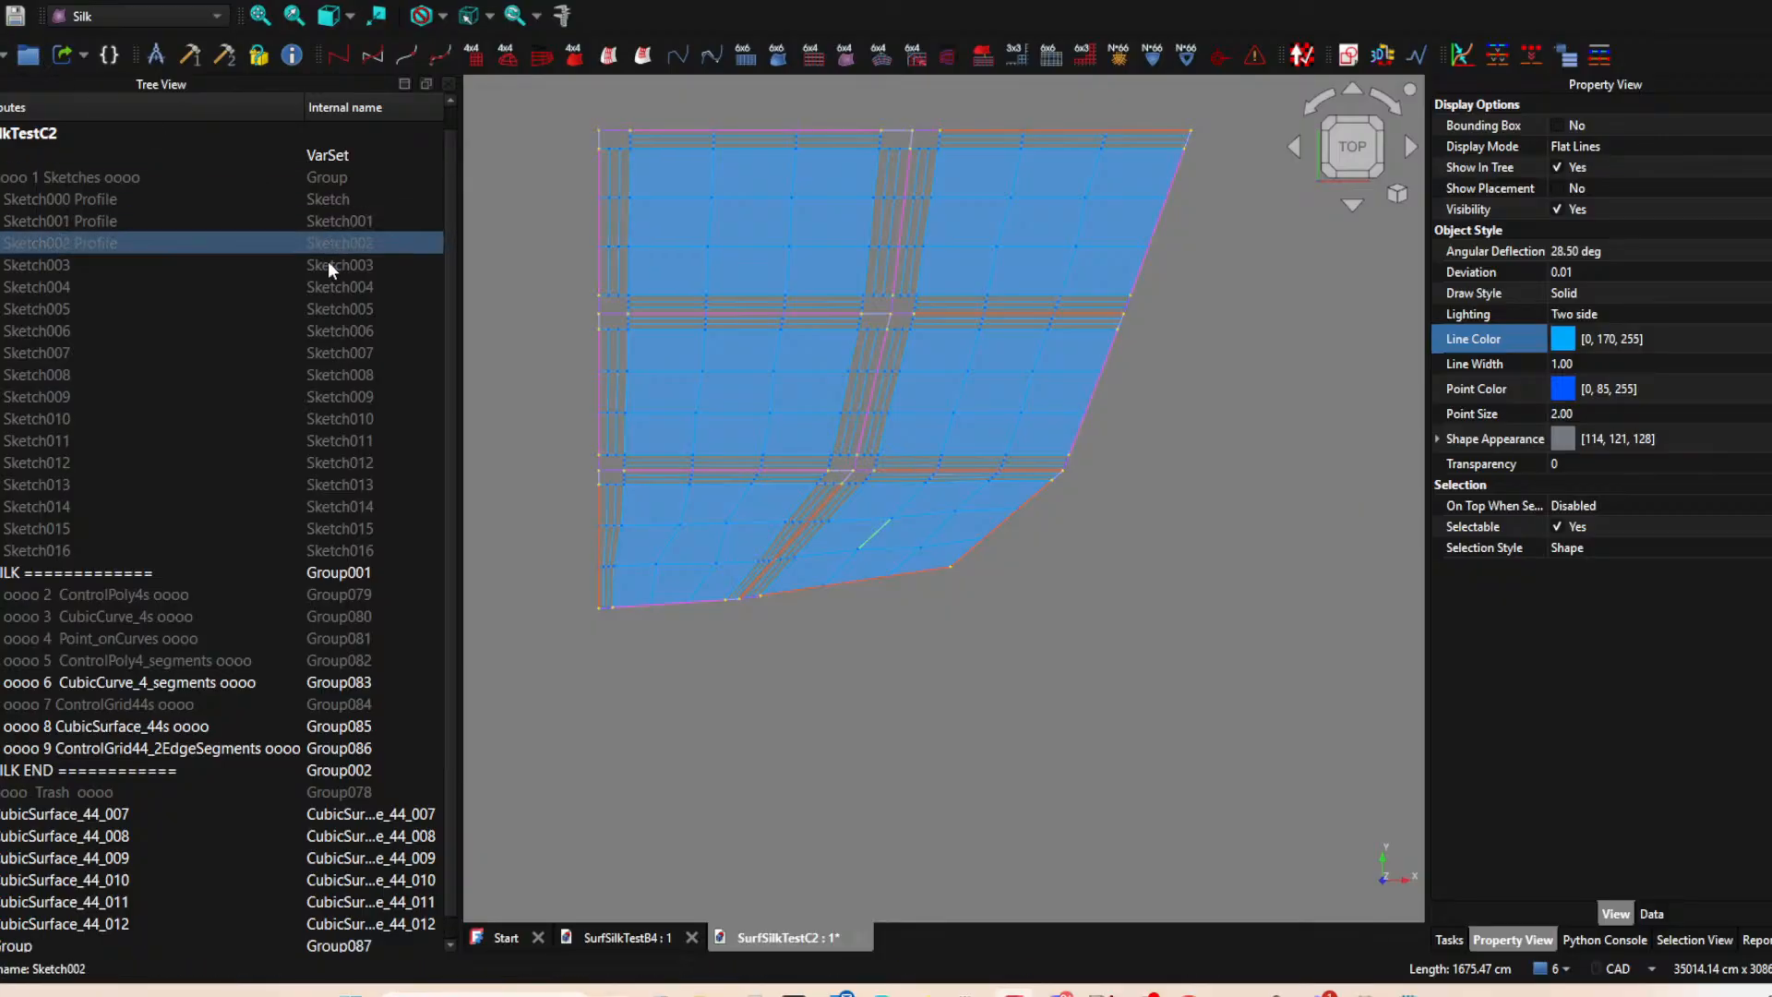
{"action": "scroll", "coordinate": [36, 923], "scroll_direction": "down", "scroll_amount": 1}
{"action": "double_click", "coordinate": [80, 921]}
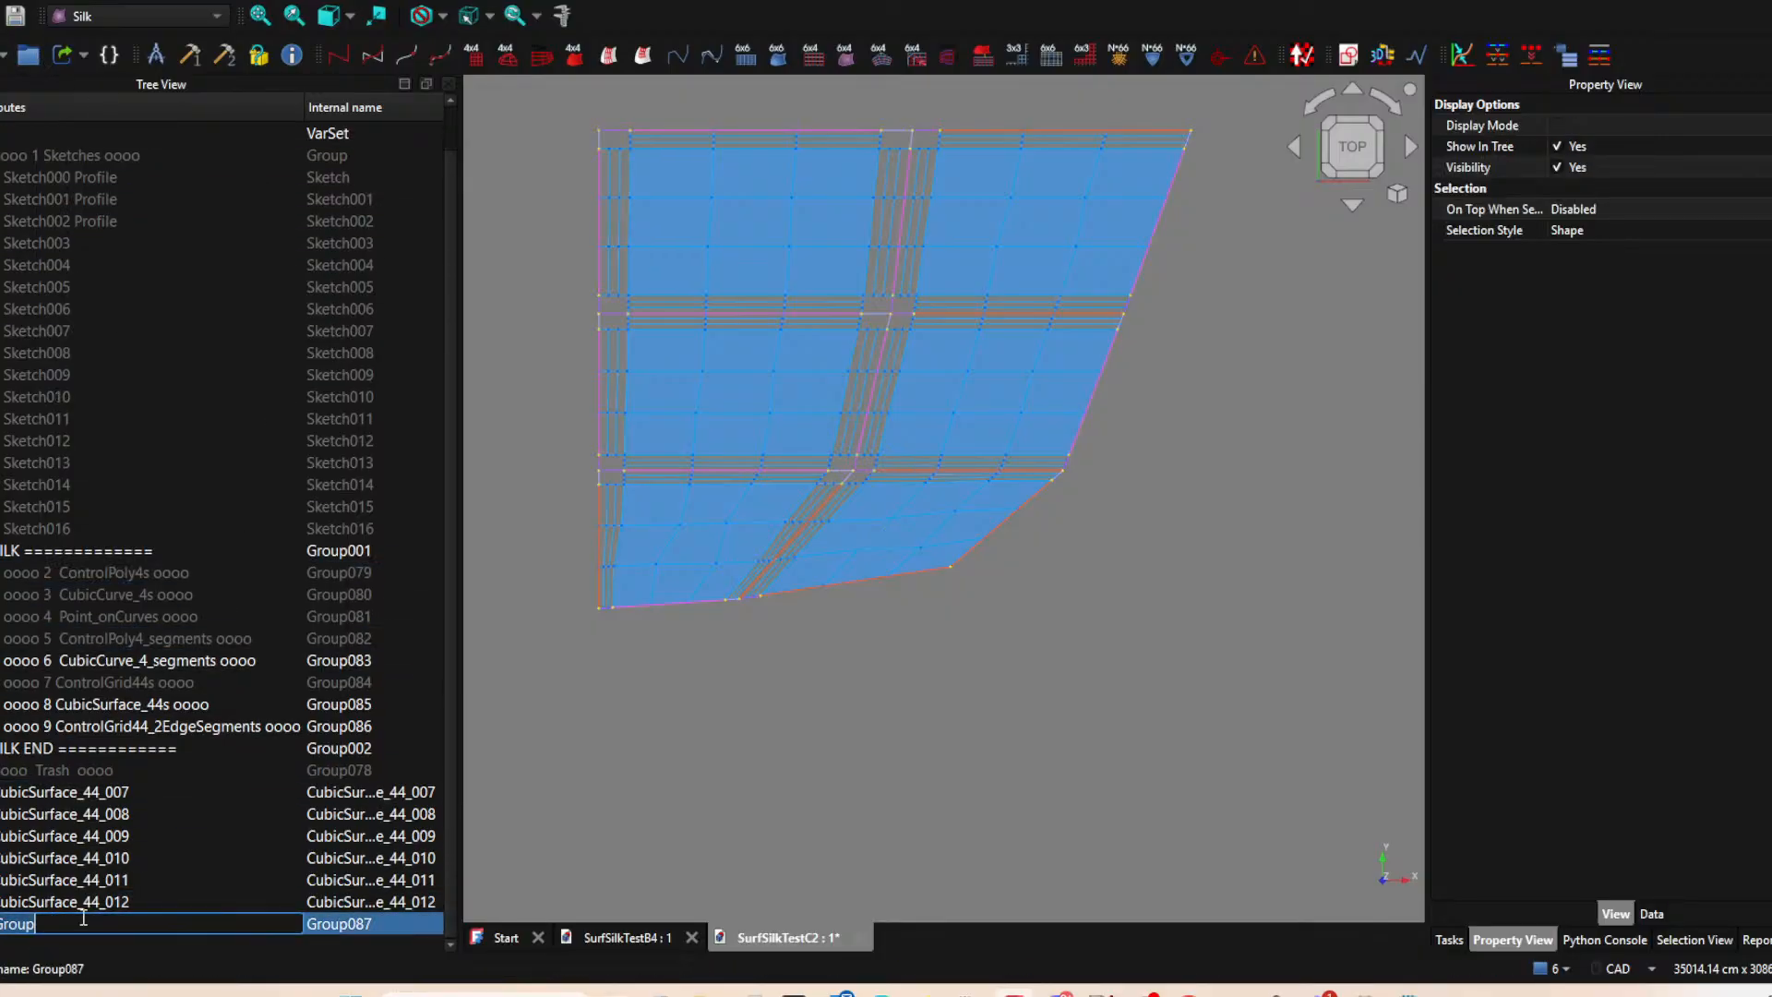
{"action": "type", "text": "CubicSurce"}
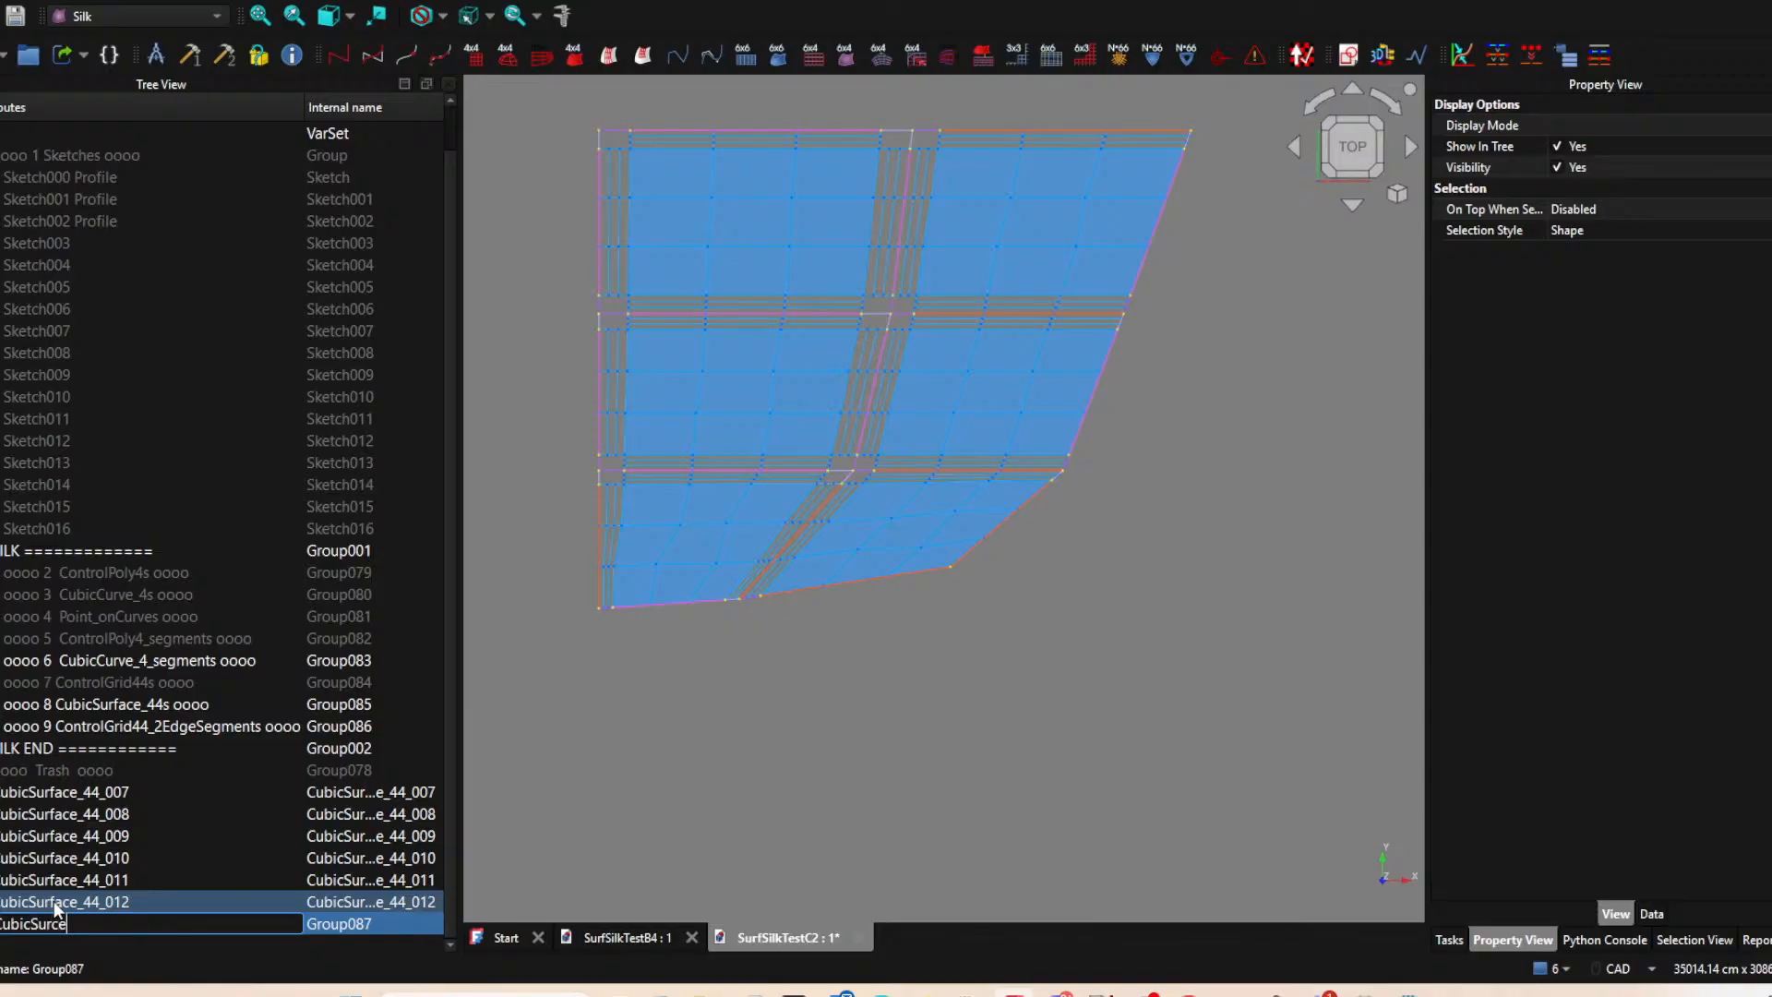
{"action": "key", "text": "BackSpace"}
{"action": "key", "text": "BackSpace"}
{"action": "type", "text": "face_Segment_Restored"}
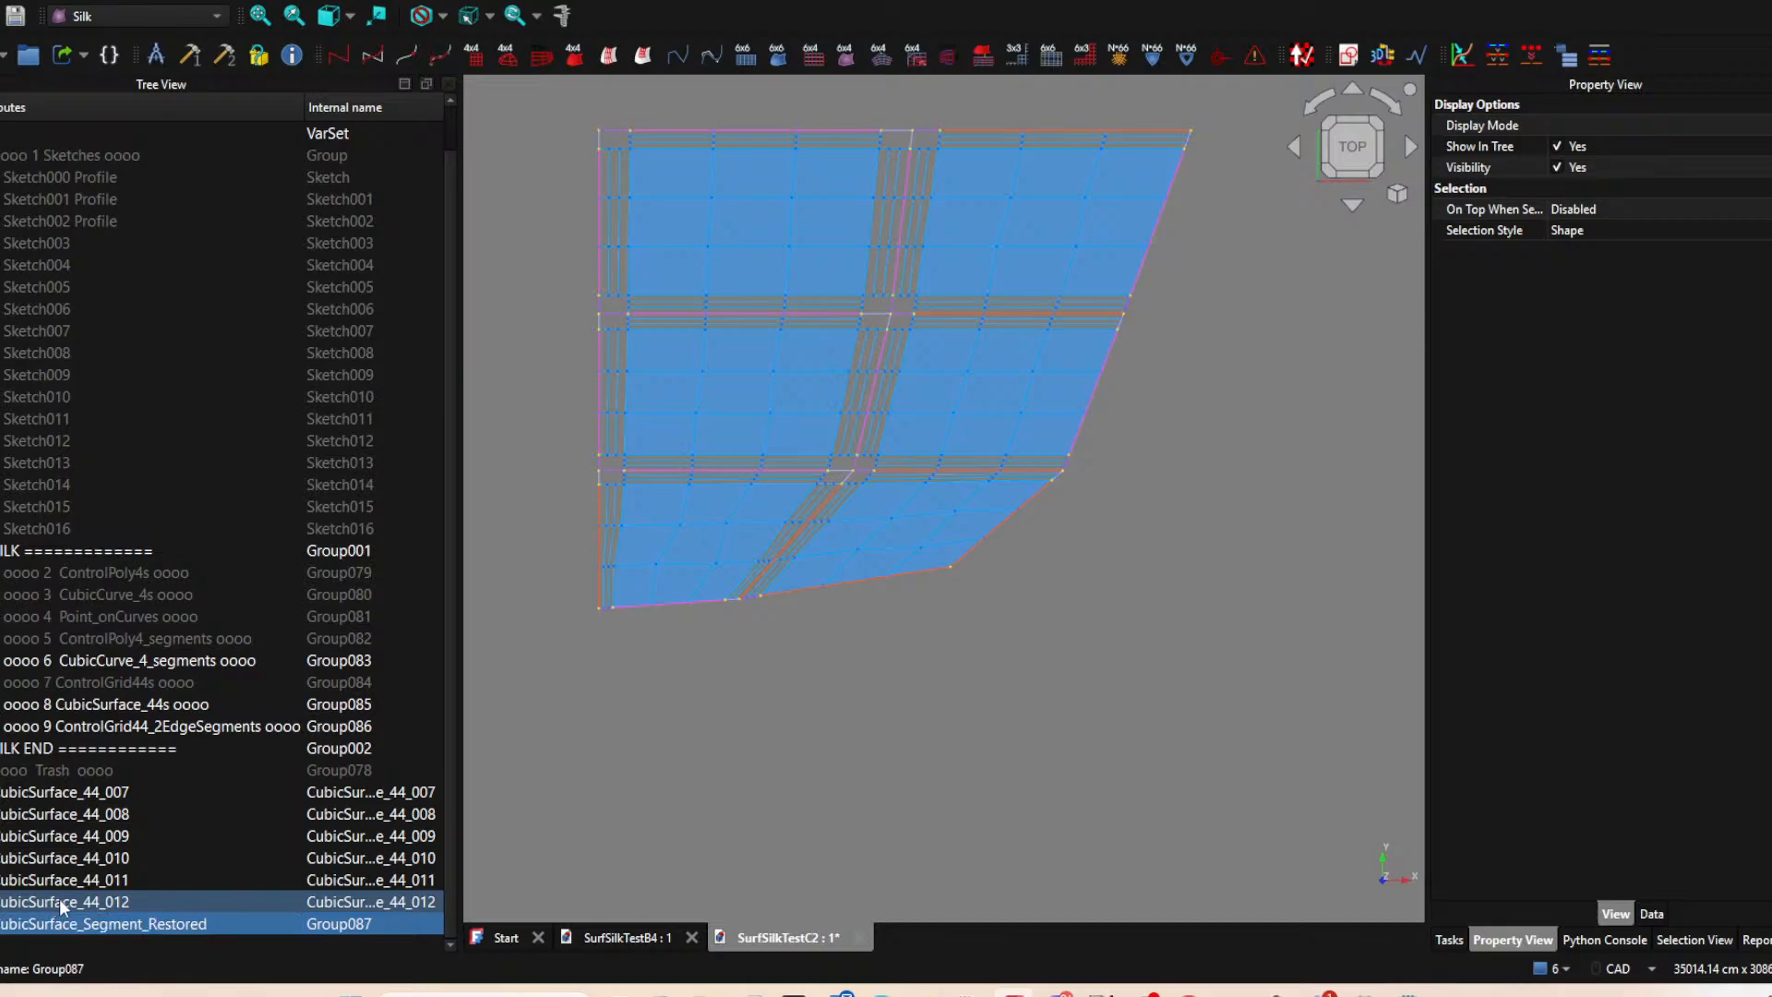
{"action": "key", "text": "Return"}
Correct the new surface group's name to CubicSurface_Segments_Restored.
{"action": "key", "text": "F2"}
{"action": "left_click", "coordinate": [144, 923]}
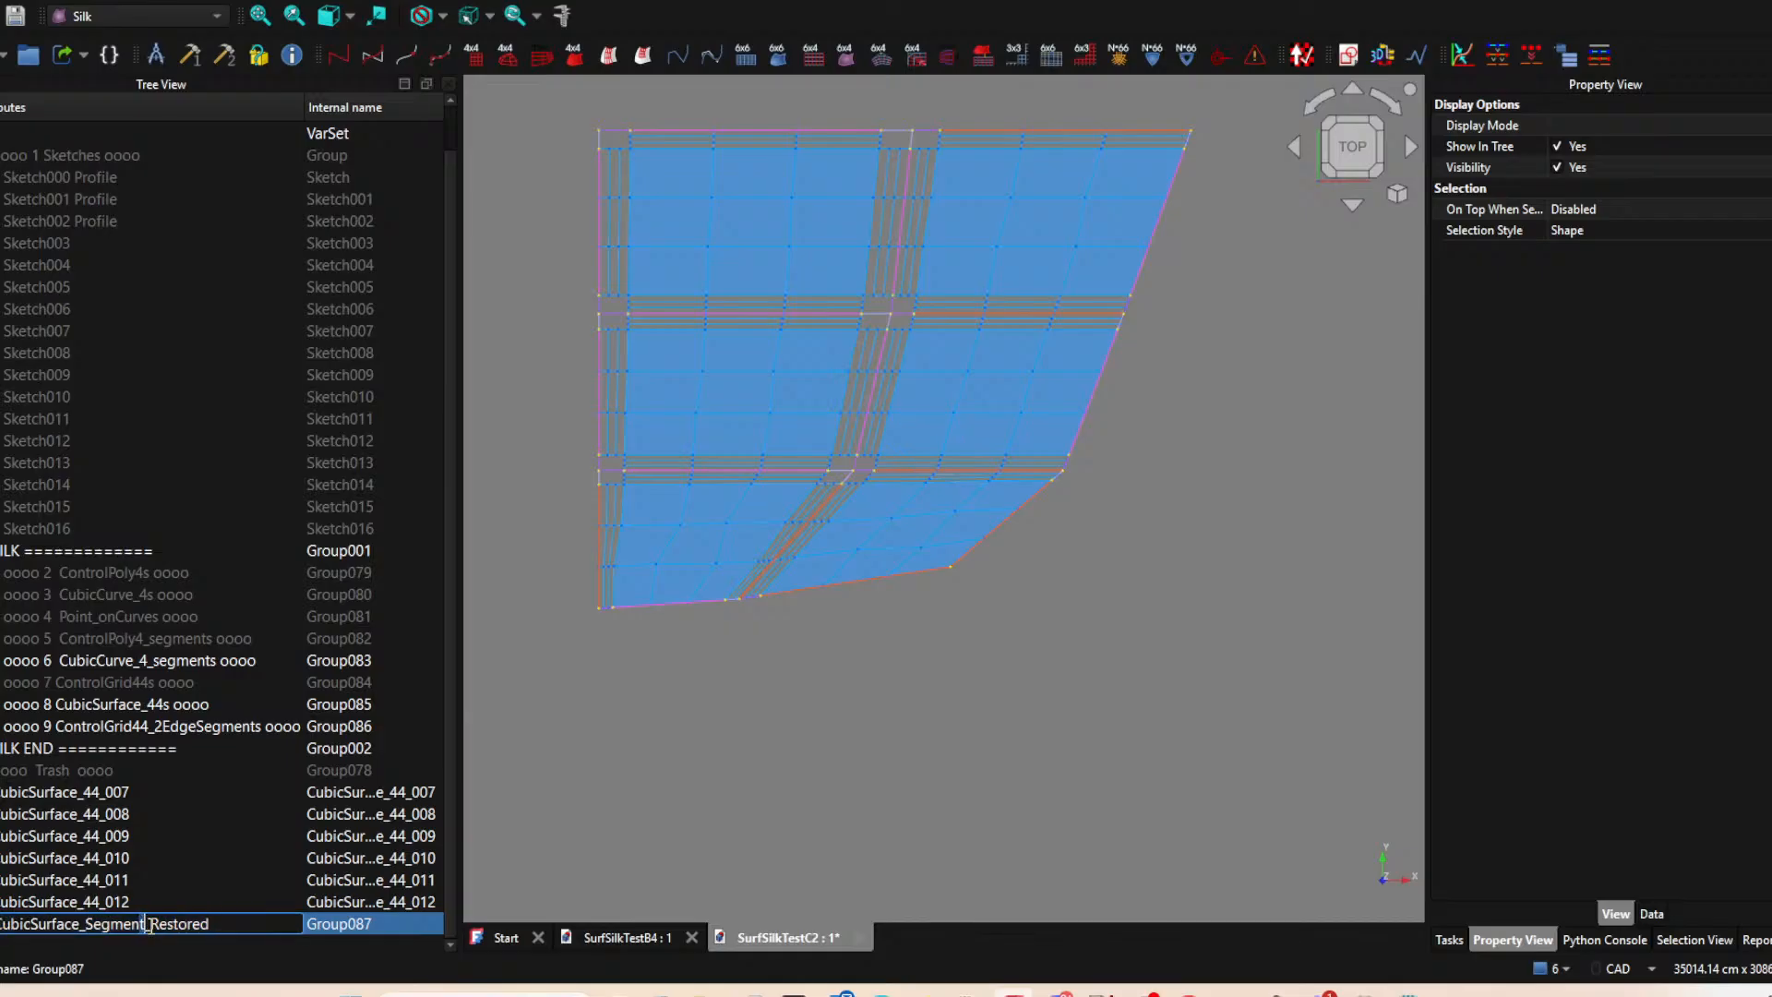
{"action": "type", "text": "s"}
{"action": "left_click", "coordinate": [53, 838]}
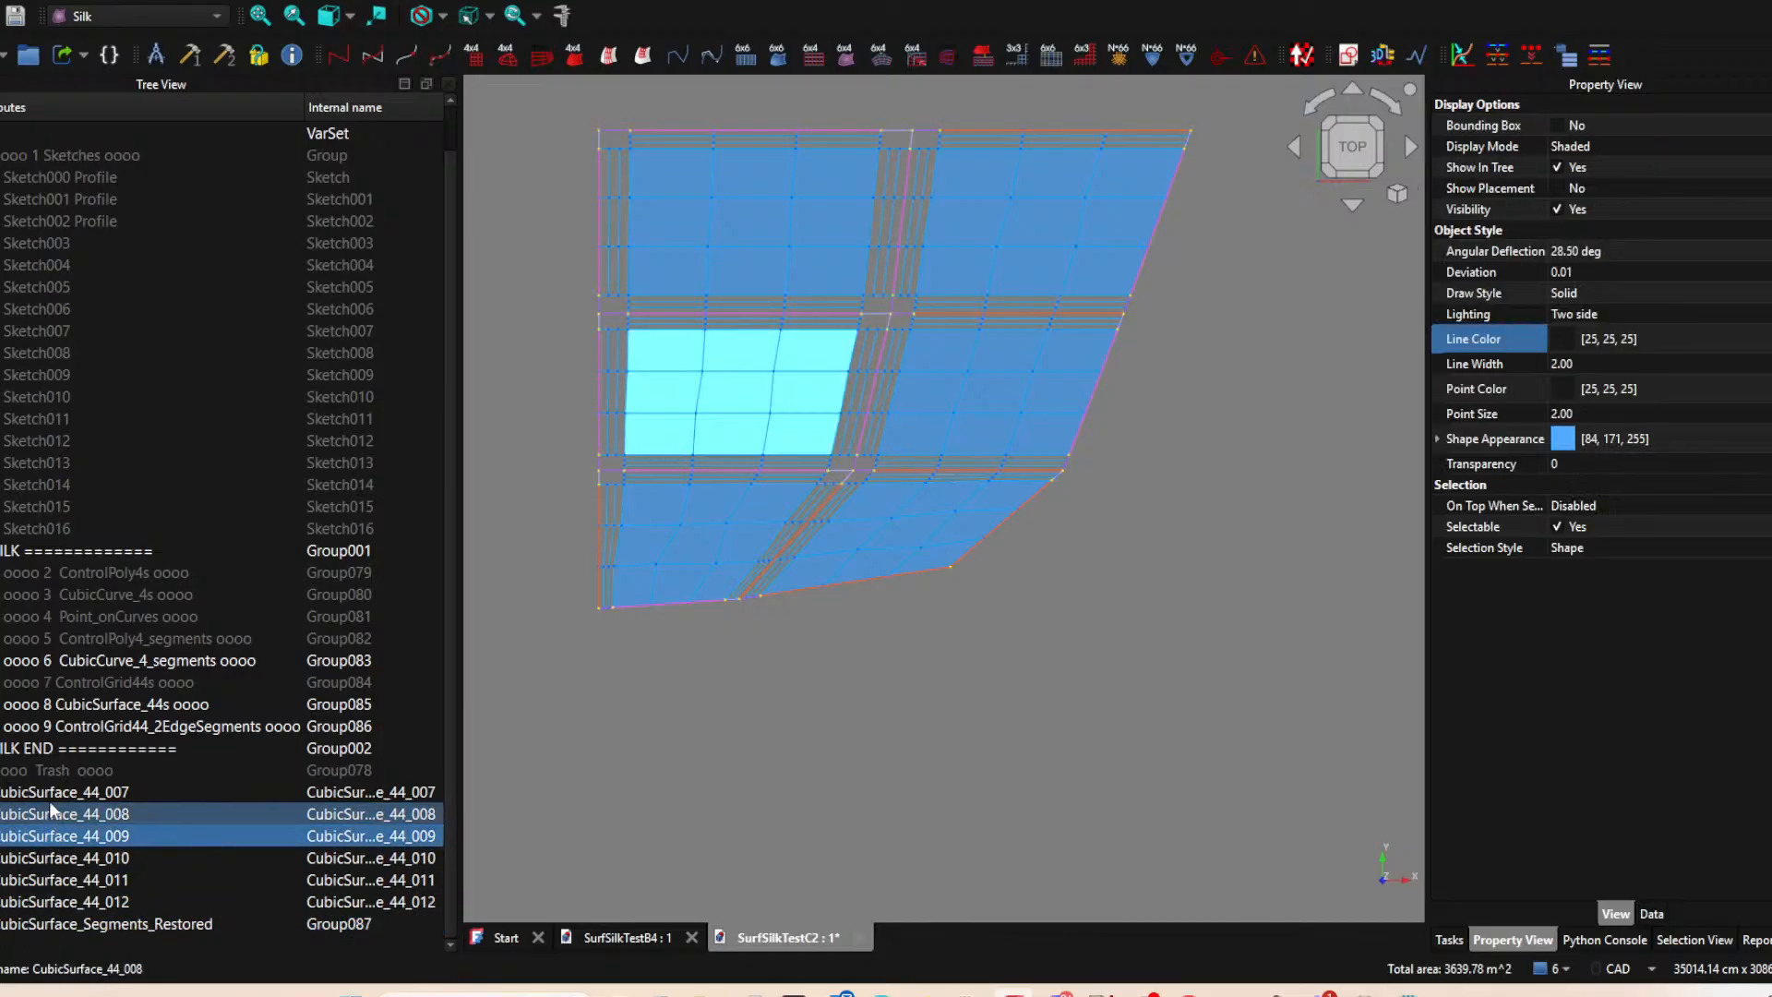
Move CubicSurface_44_007 through CubicSurface_44_012 into the CubicSurface_Segments_Restored group.
{"action": "left_click", "coordinate": [50, 796]}
{"action": "left_click", "coordinate": [96, 898], "text": "shift"}
{"action": "left_click_drag", "start_coordinate": [92, 798], "coordinate": [192, 937]}
{"action": "left_click_drag", "start_coordinate": [9, 814], "coordinate": [47, 882]}
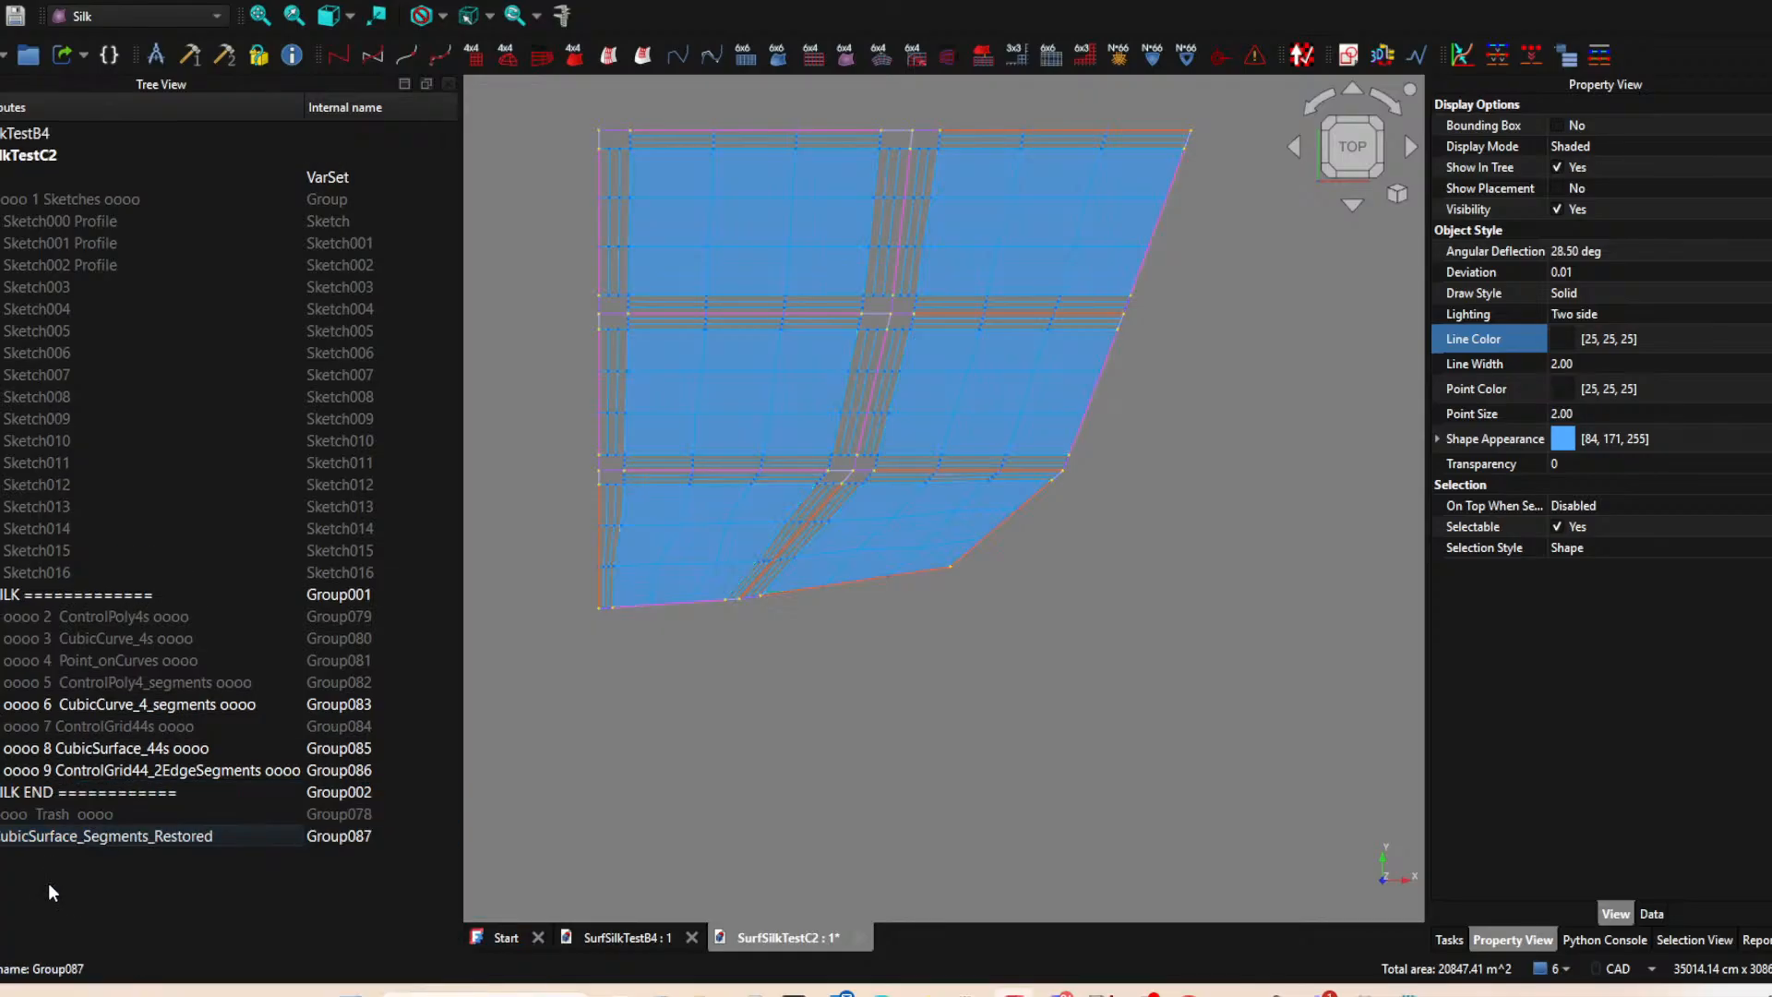
Rename the restored surface group to "oooo 10 CubicSurface_Segments_Restored oooo" and move it into the SILK group.
{"action": "middle_click_drag", "start_coordinate": [977, 676], "coordinate": [807, 815]}
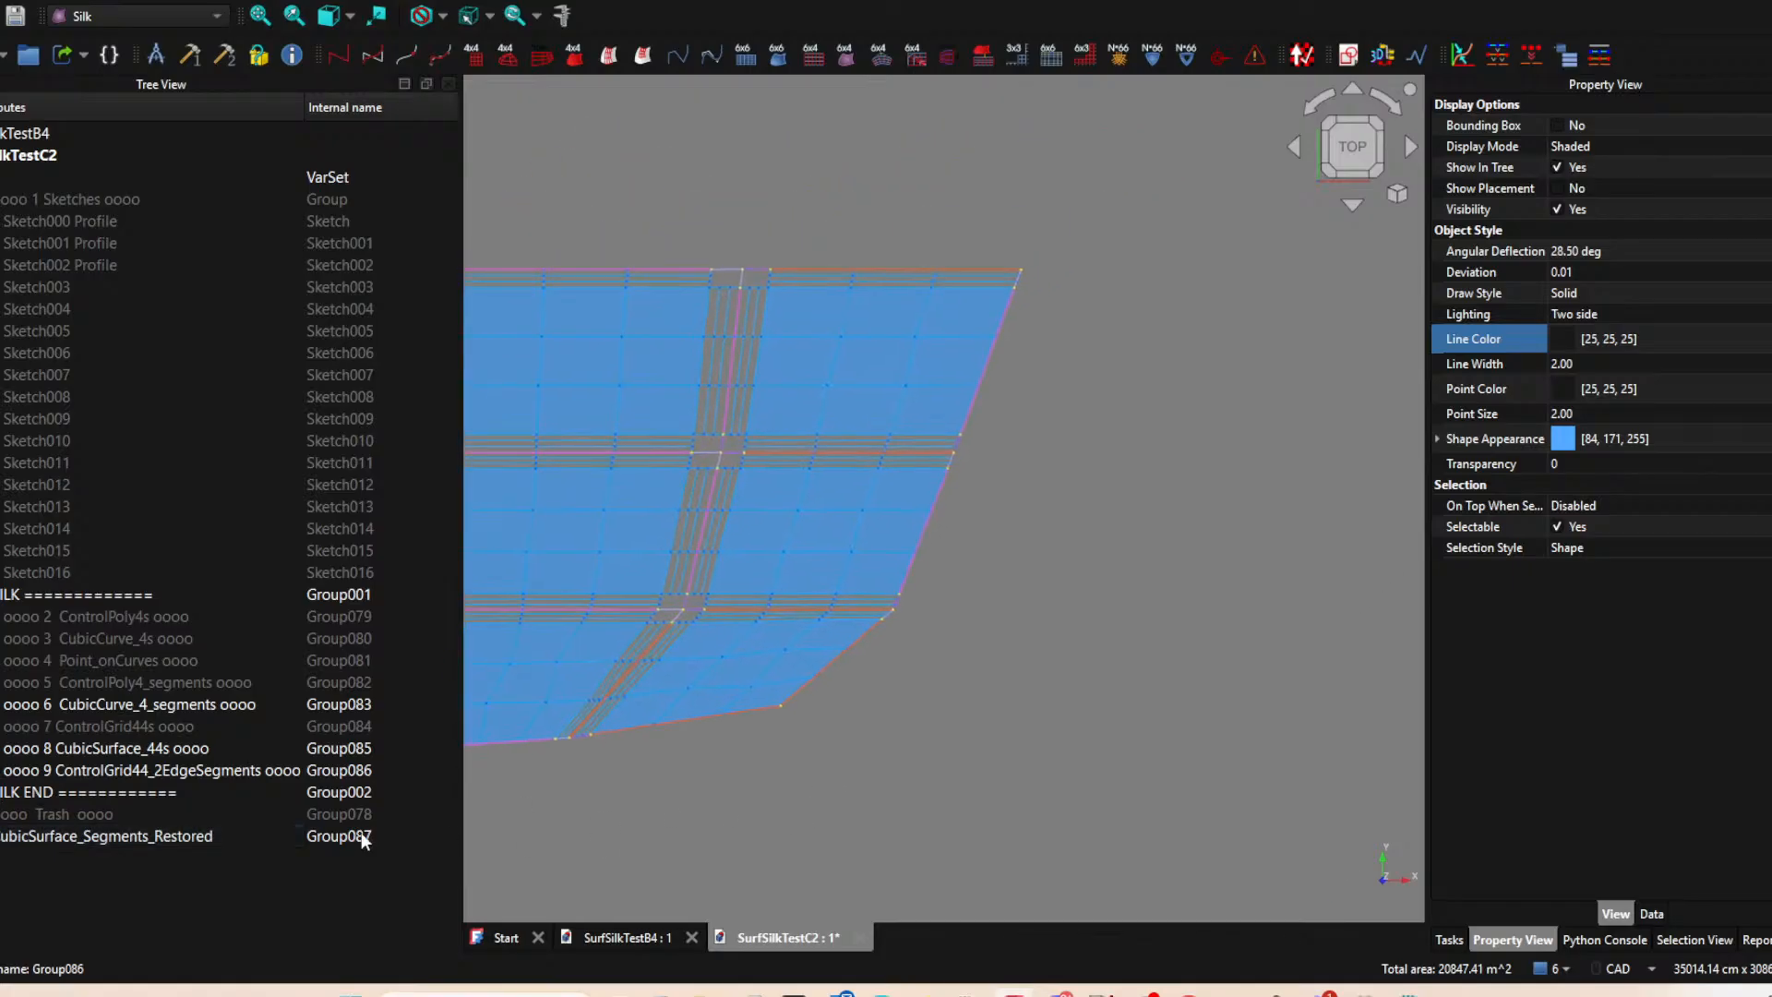
{"action": "left_click", "coordinate": [43, 844]}
{"action": "left_click", "coordinate": [61, 843]}
{"action": "key", "text": "F2"}
{"action": "left_click", "coordinate": [69, 833]}
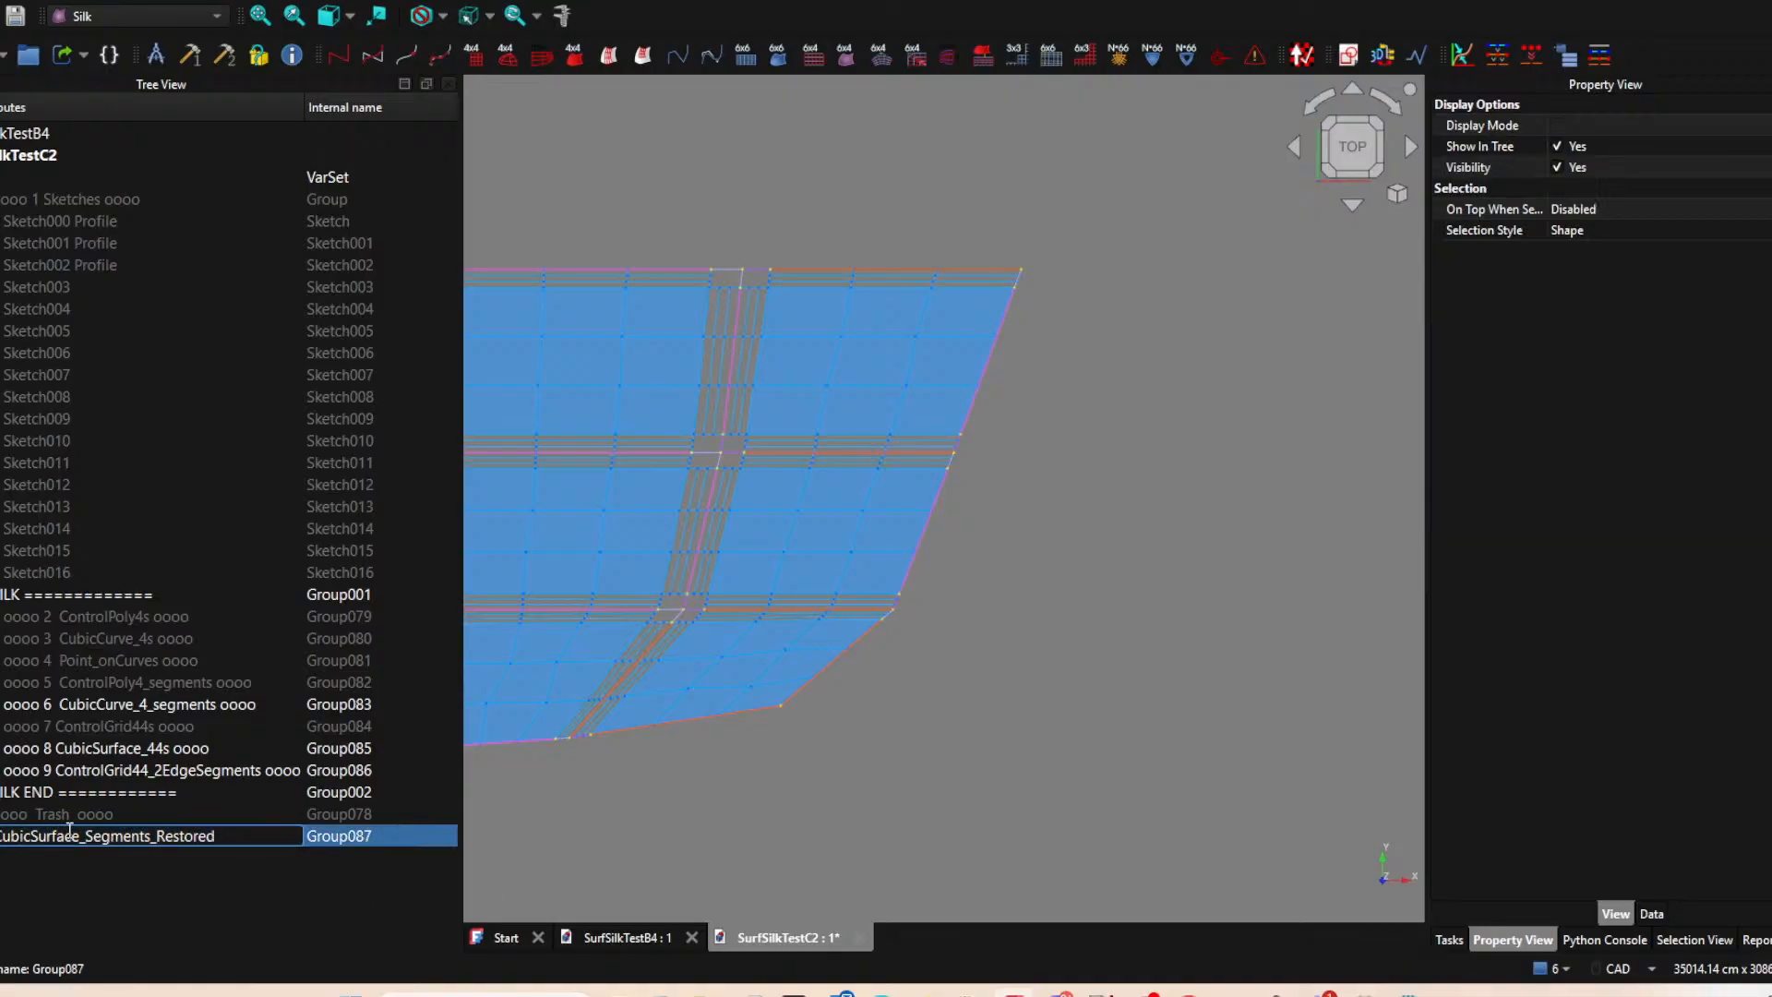
{"action": "type", "text": "pppp"}
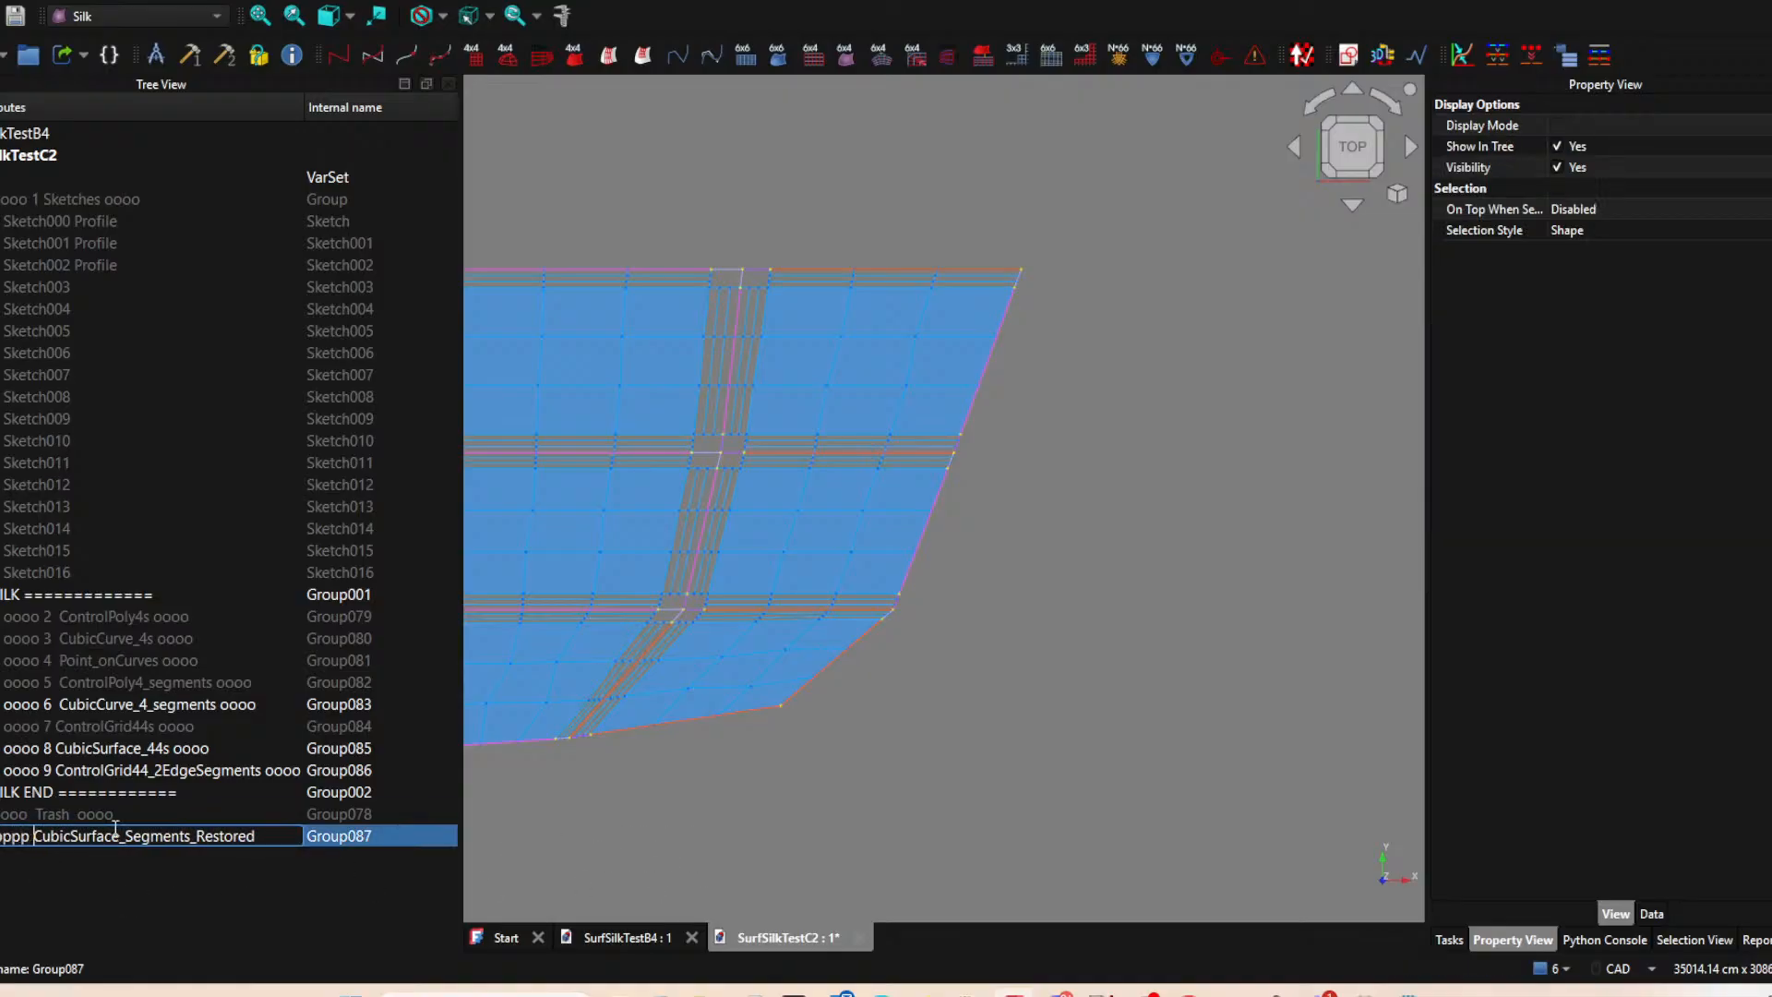
{"action": "key", "text": "BackSpace"}
{"action": "key", "text": "BackSpace"}
{"action": "key", "text": "BackSpace"}
{"action": "key", "text": "BackSpace"}
{"action": "key", "text": "BackSpace"}
{"action": "type", "text": "oooo "}
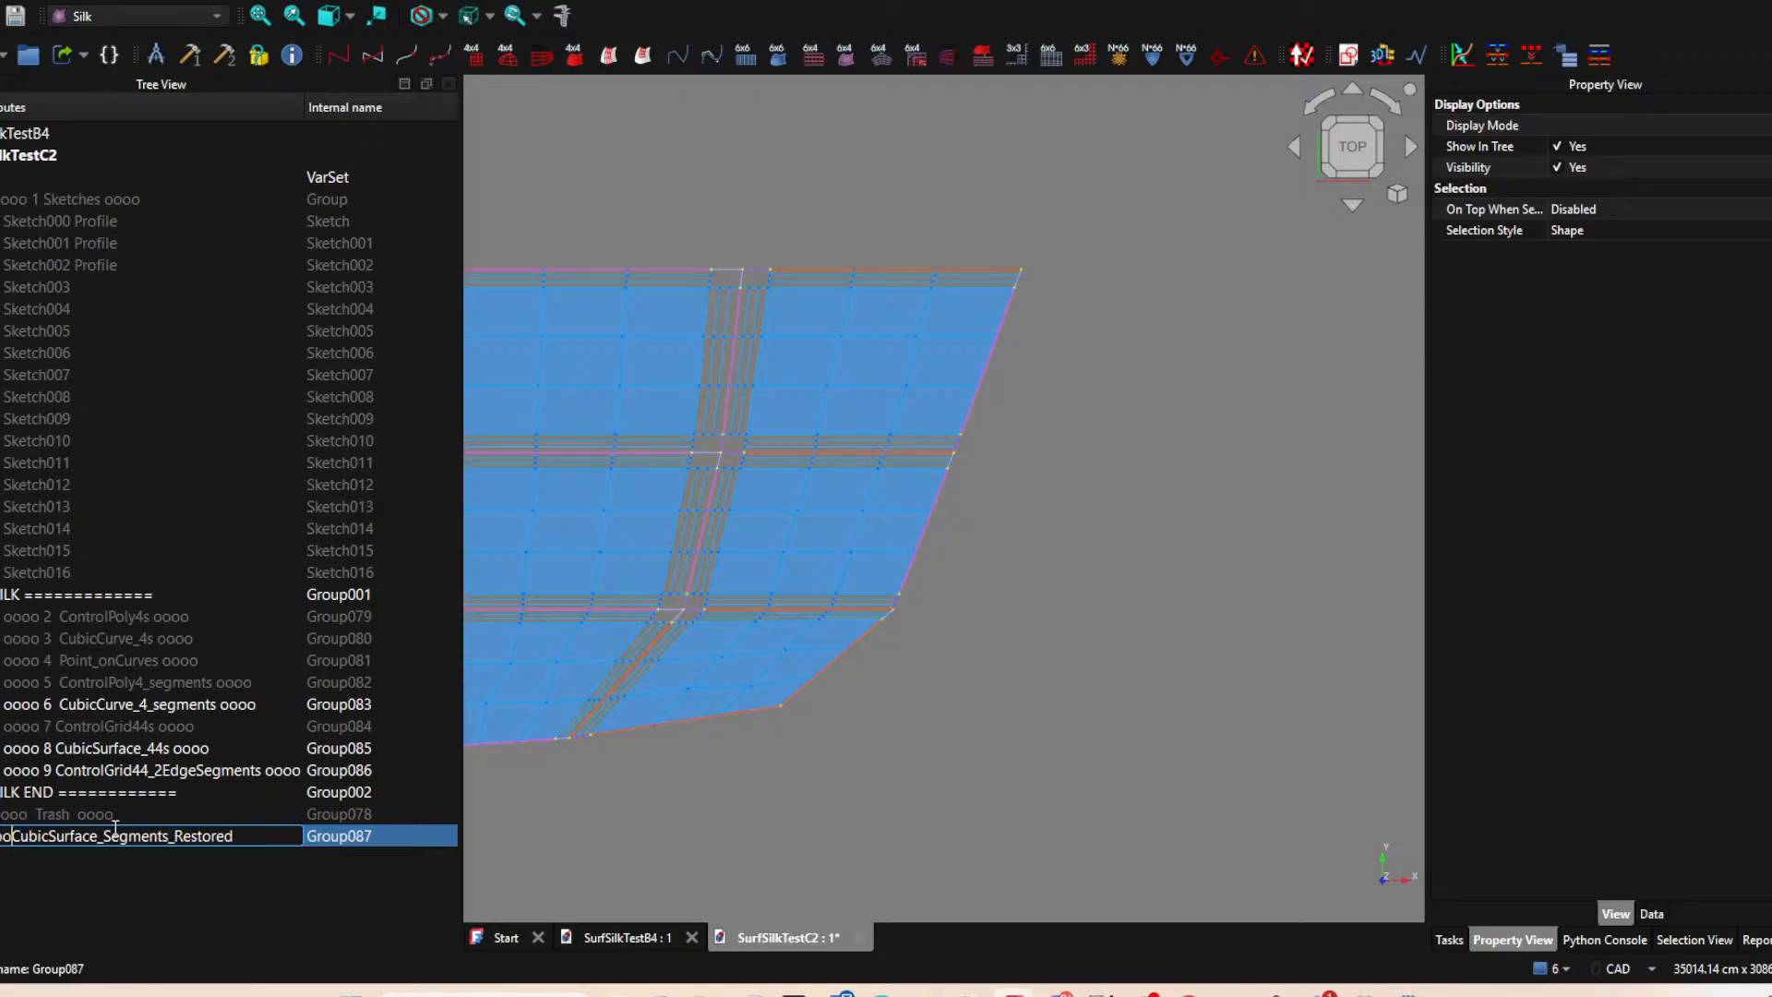
{"action": "type", "text": "10 "}
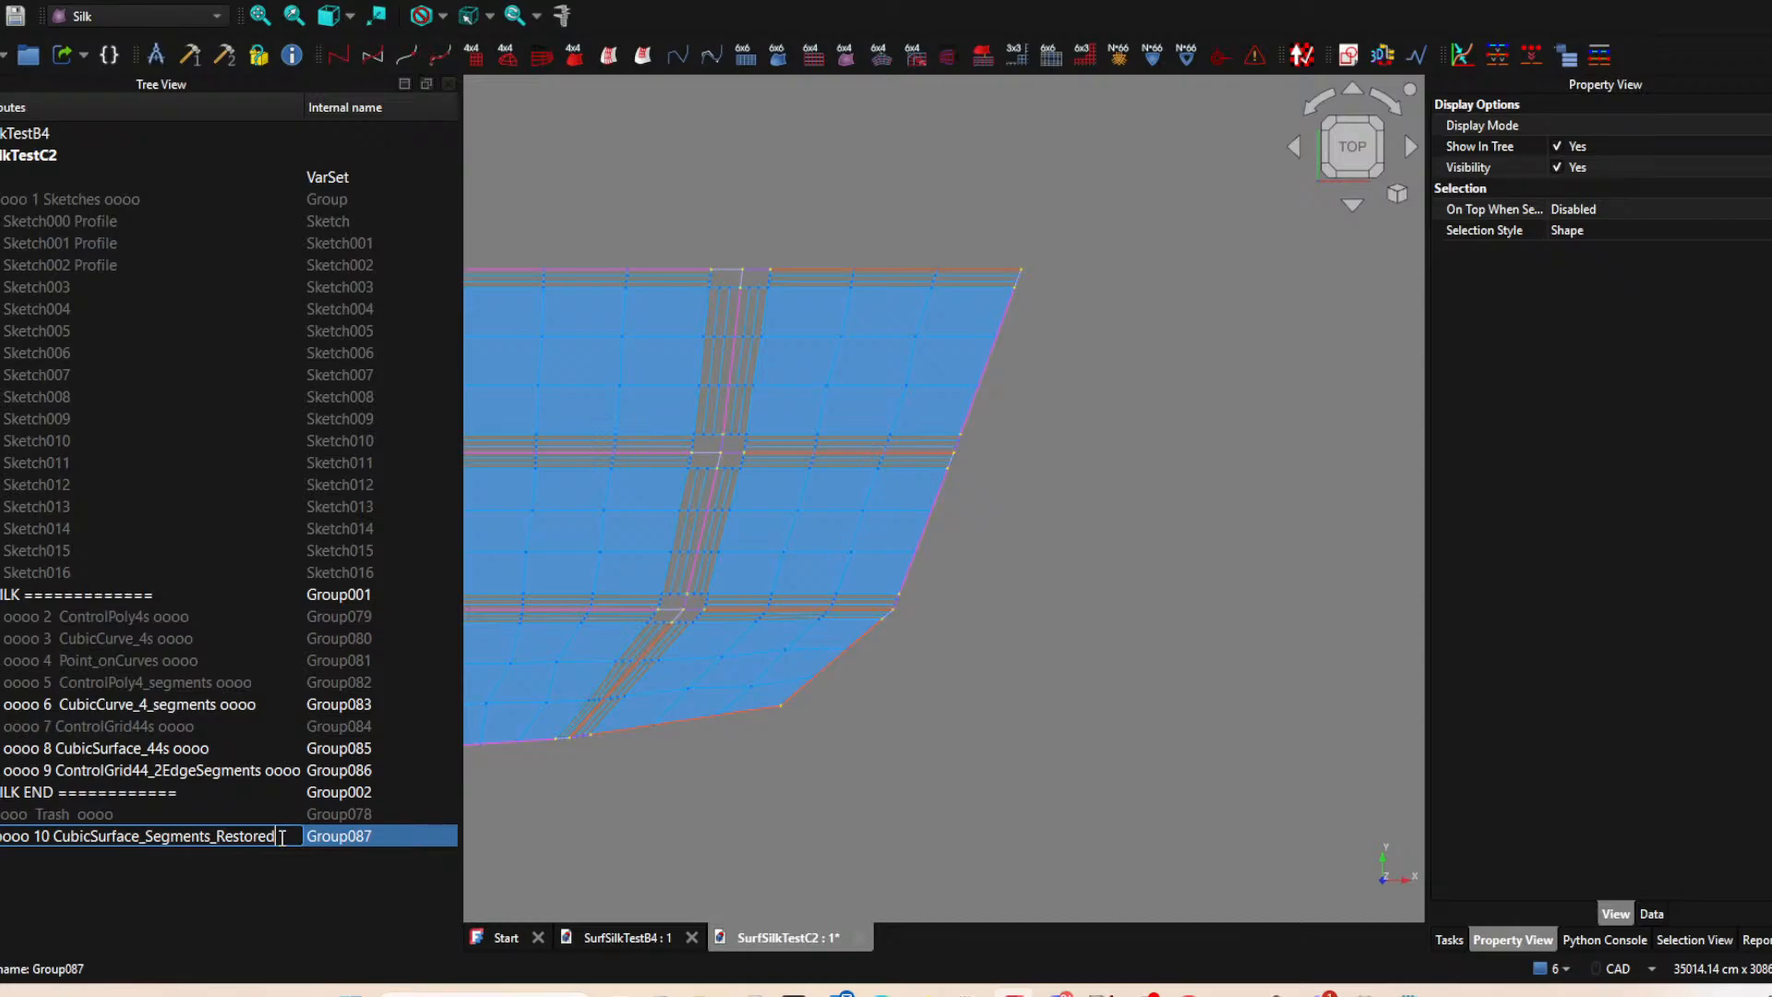
{"action": "type", "text": " oooo"}
{"action": "key", "text": "Return"}
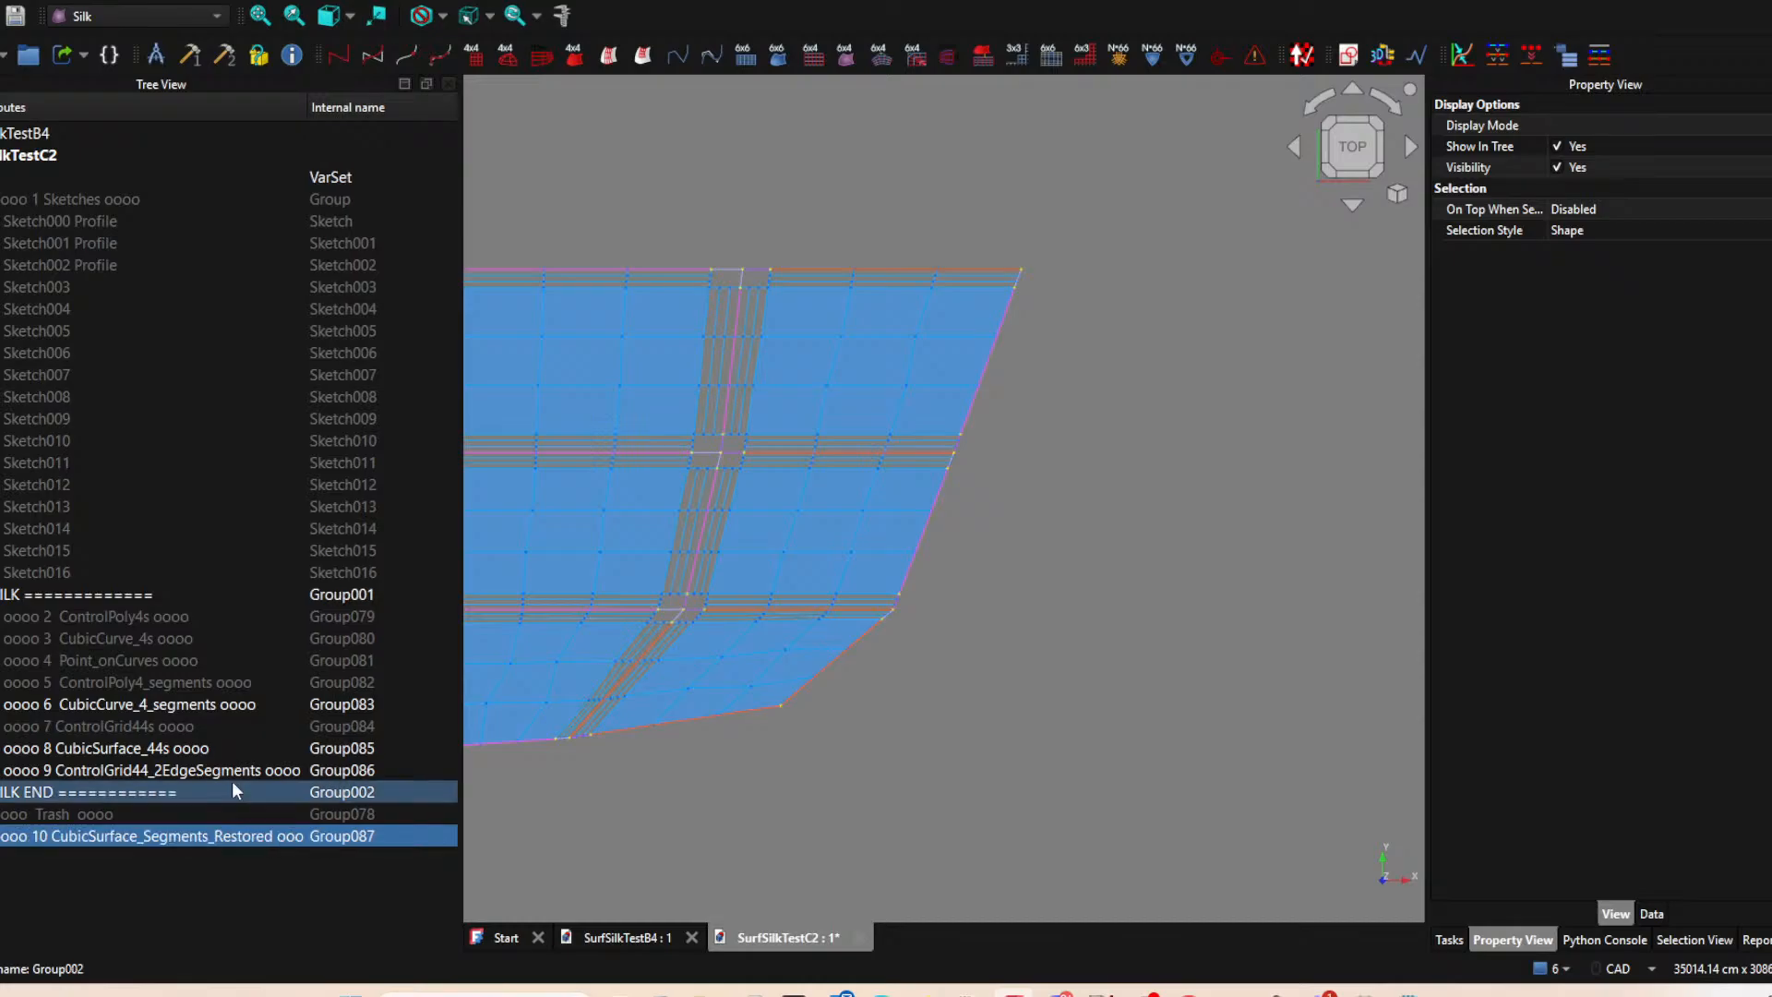
{"action": "left_click_drag", "start_coordinate": [138, 836], "coordinate": [74, 591]}
Create ControlGrid64_2Grid44 grids bridging the upper-left and middle-left patches, and the two patches of the upper row.
{"action": "middle_click_drag", "start_coordinate": [918, 684], "coordinate": [1060, 653]}
{"action": "scroll", "coordinate": [724, 397], "scroll_direction": "up", "scroll_amount": 2}
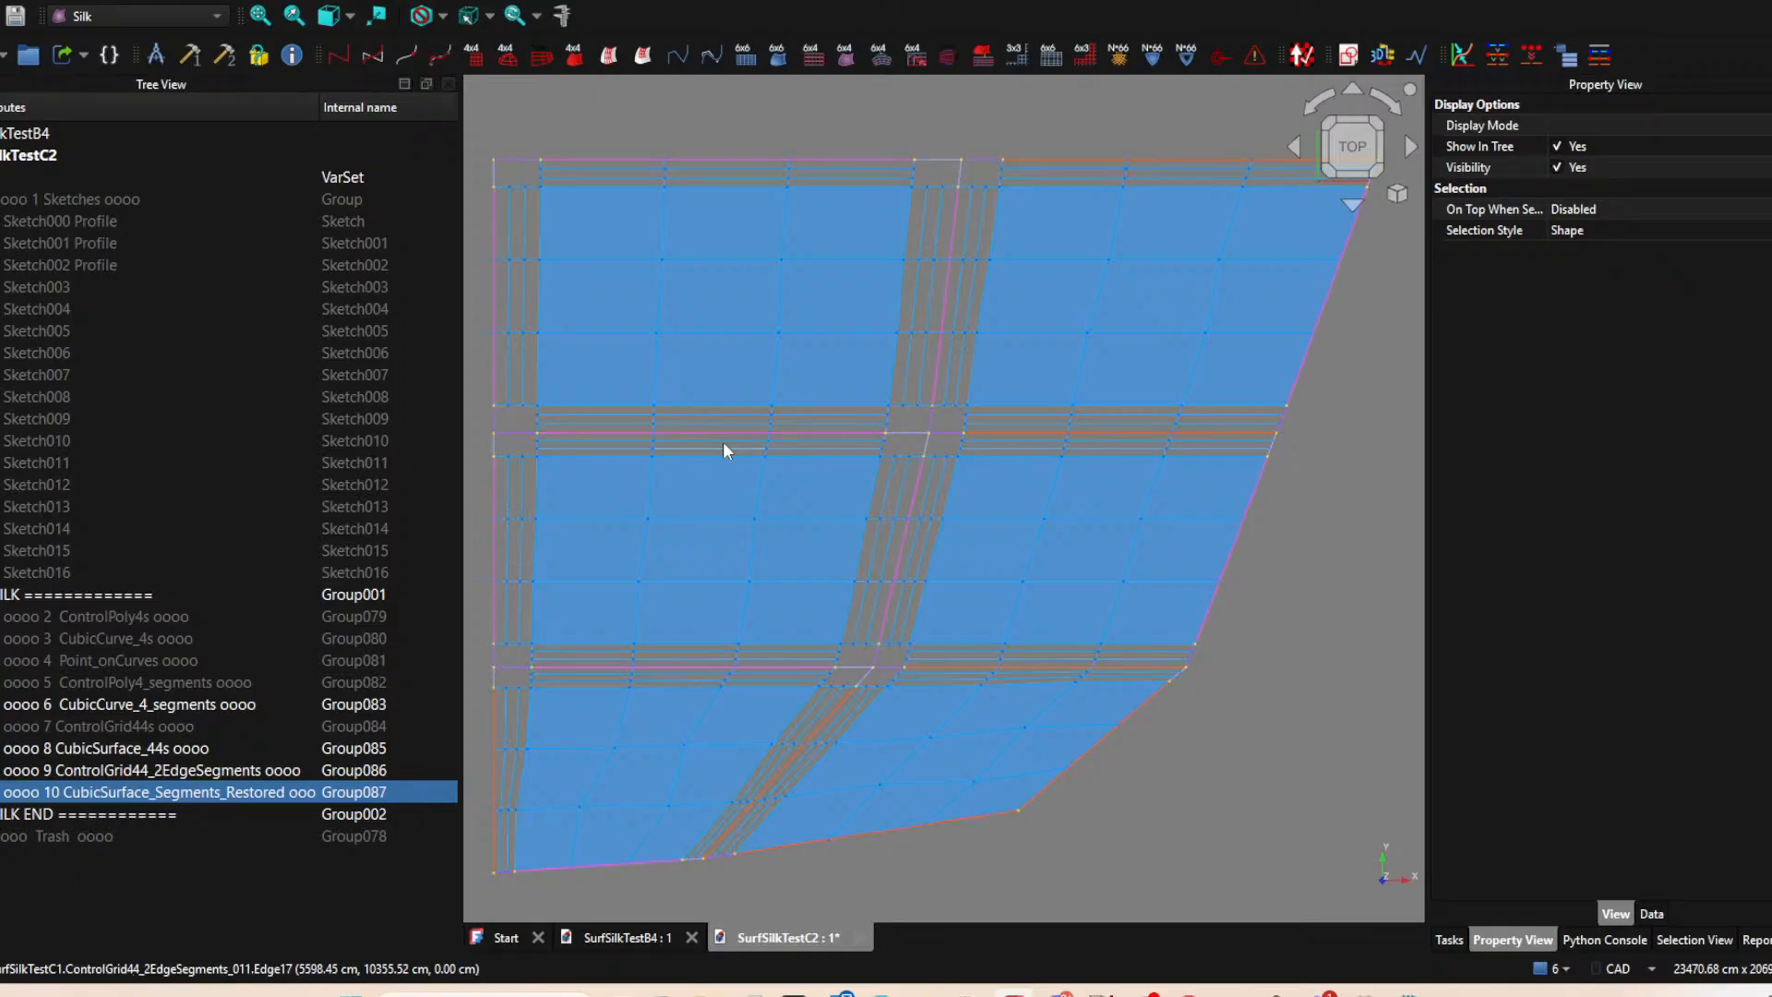
{"action": "left_click", "coordinate": [722, 443]}
{"action": "left_click", "coordinate": [725, 422], "text": "ctrl"}
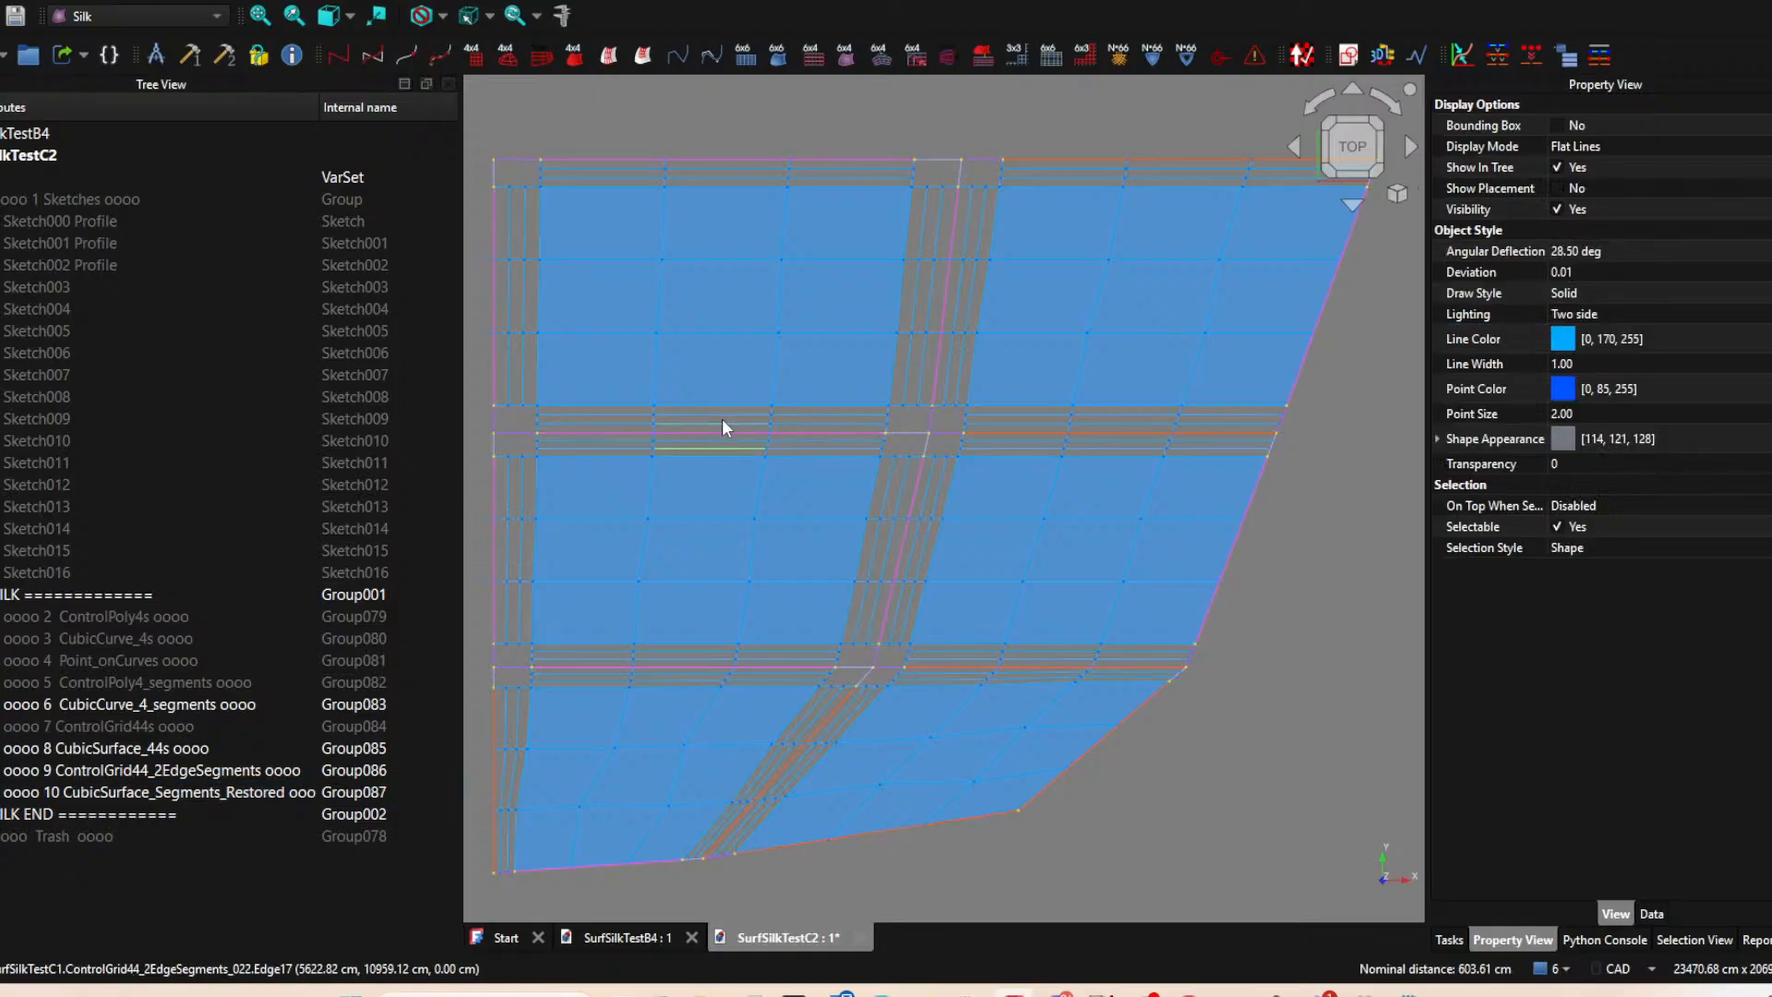
{"action": "left_click", "coordinate": [885, 57]}
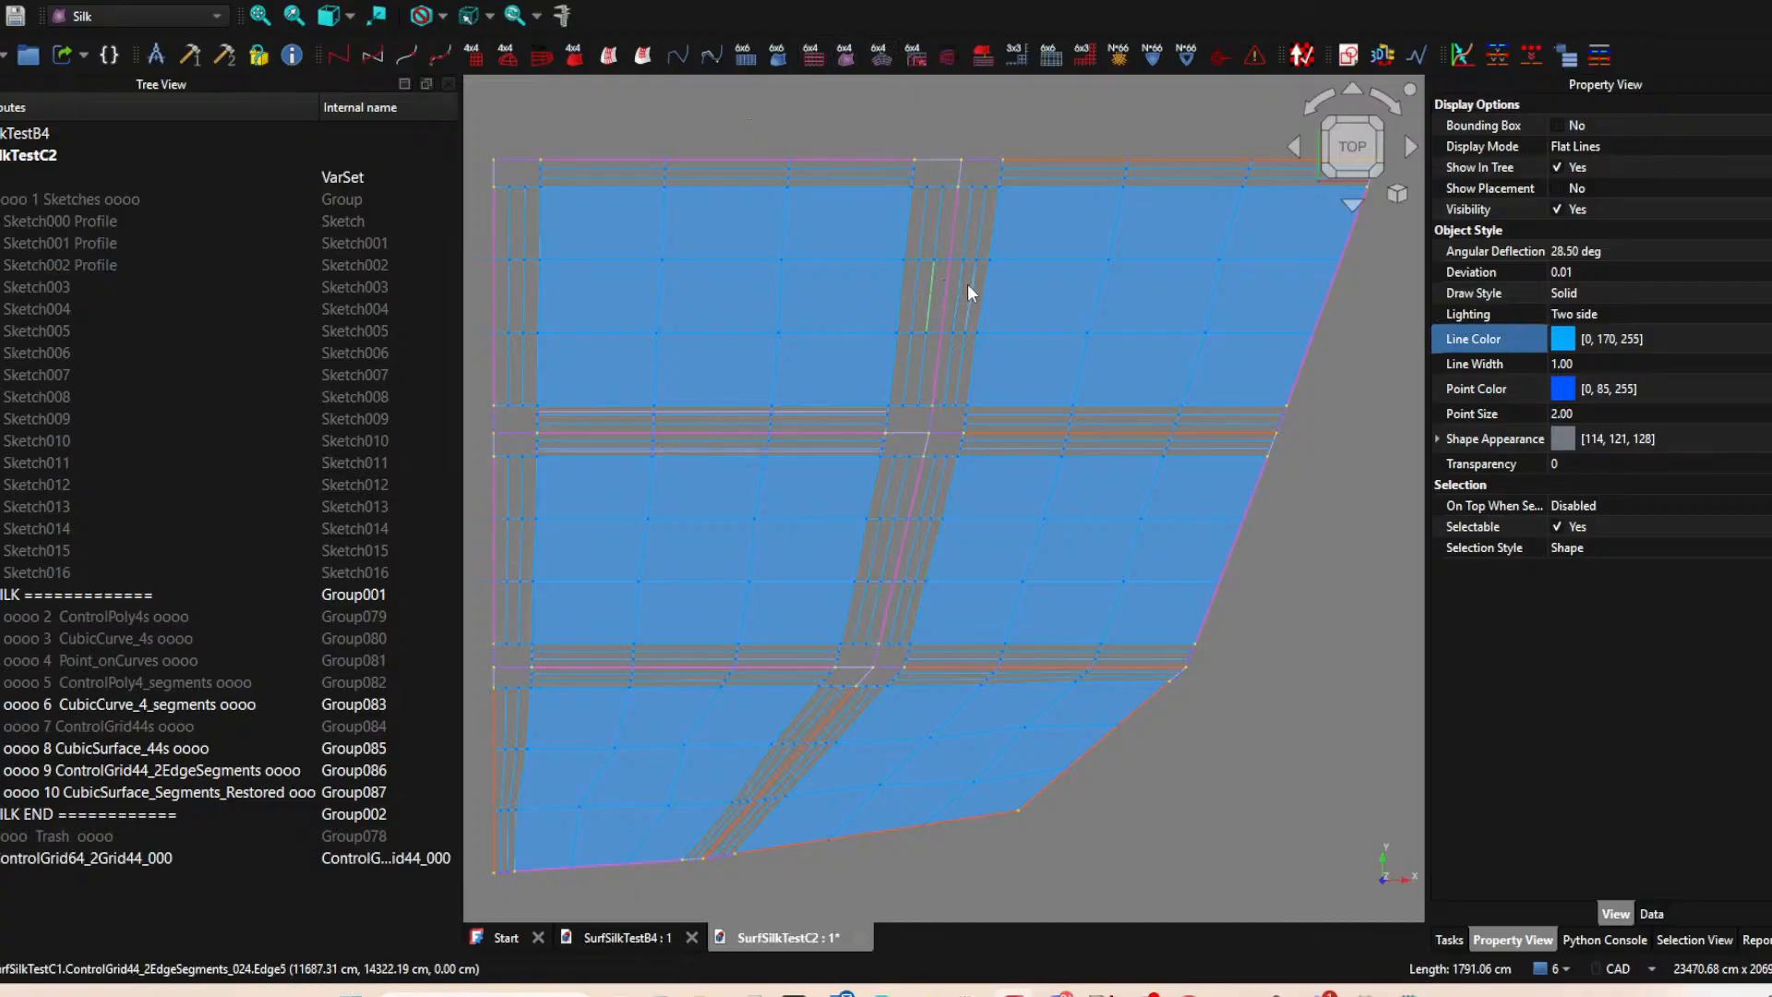
{"action": "left_click", "coordinate": [968, 284], "text": "ctrl"}
{"action": "left_click", "coordinate": [871, 53]}
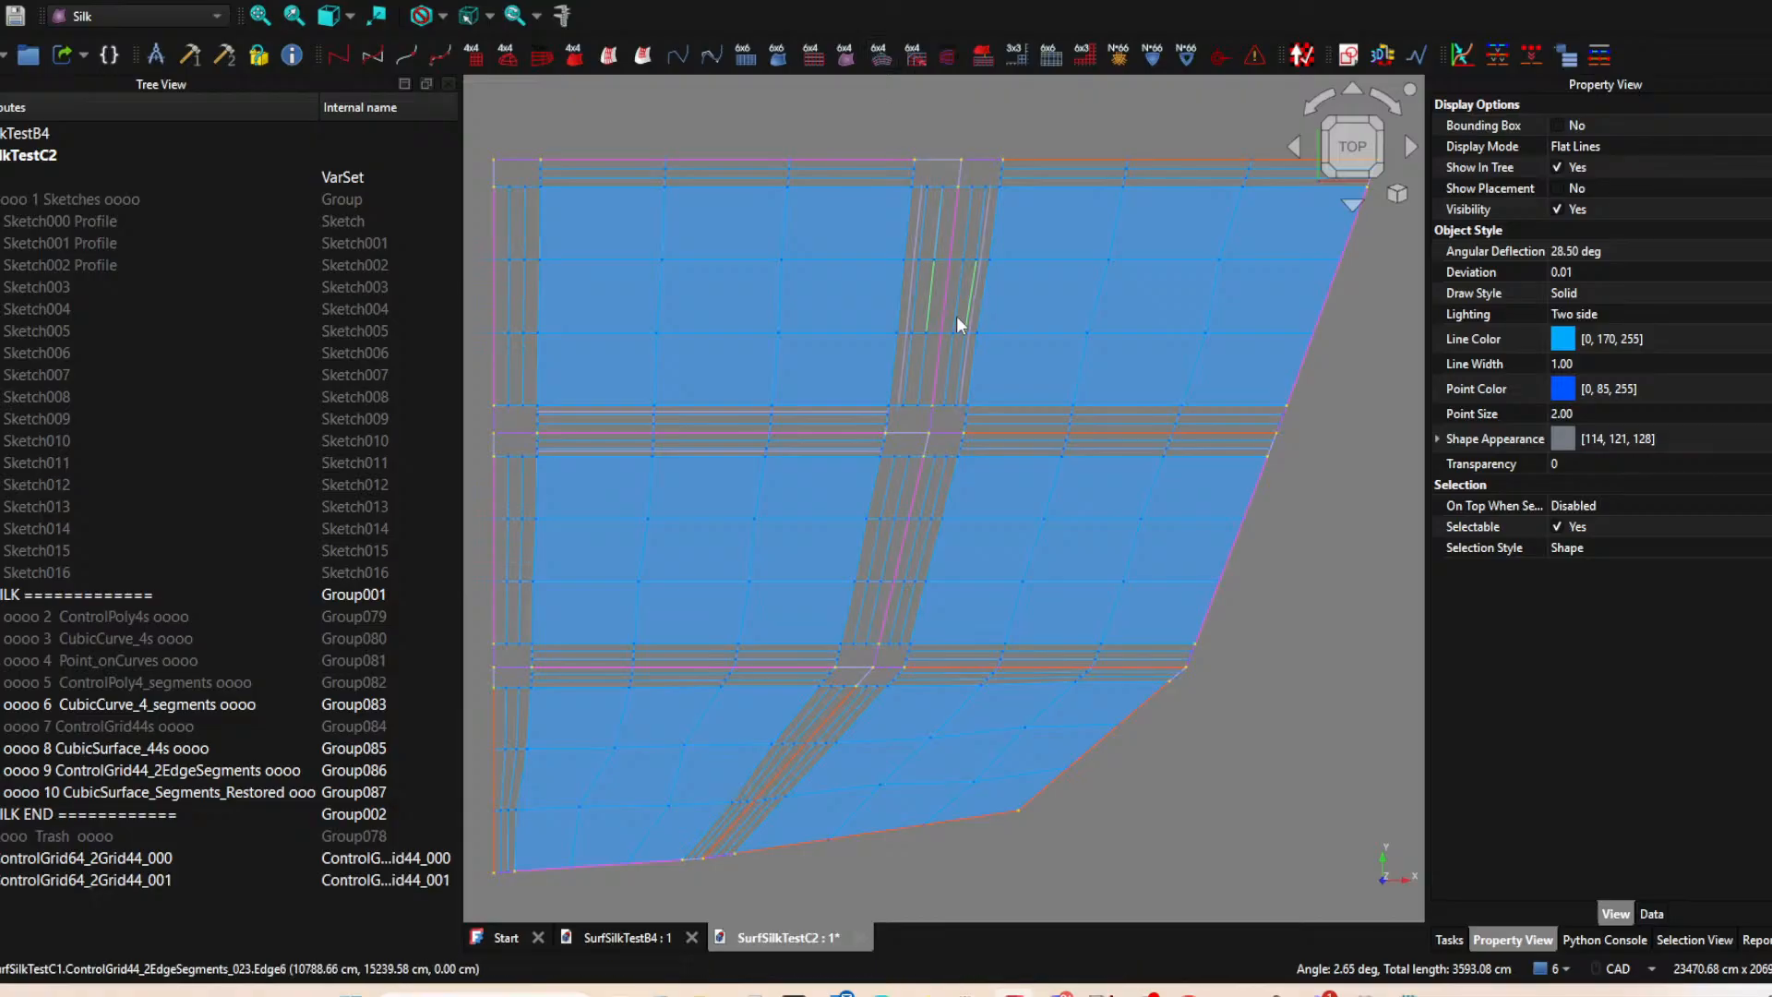
Create ControlGrid64_2Grid44 grids bridging the upper-right and middle-right patches, and the two patches of the middle row.
{"action": "left_click", "coordinate": [1044, 426]}
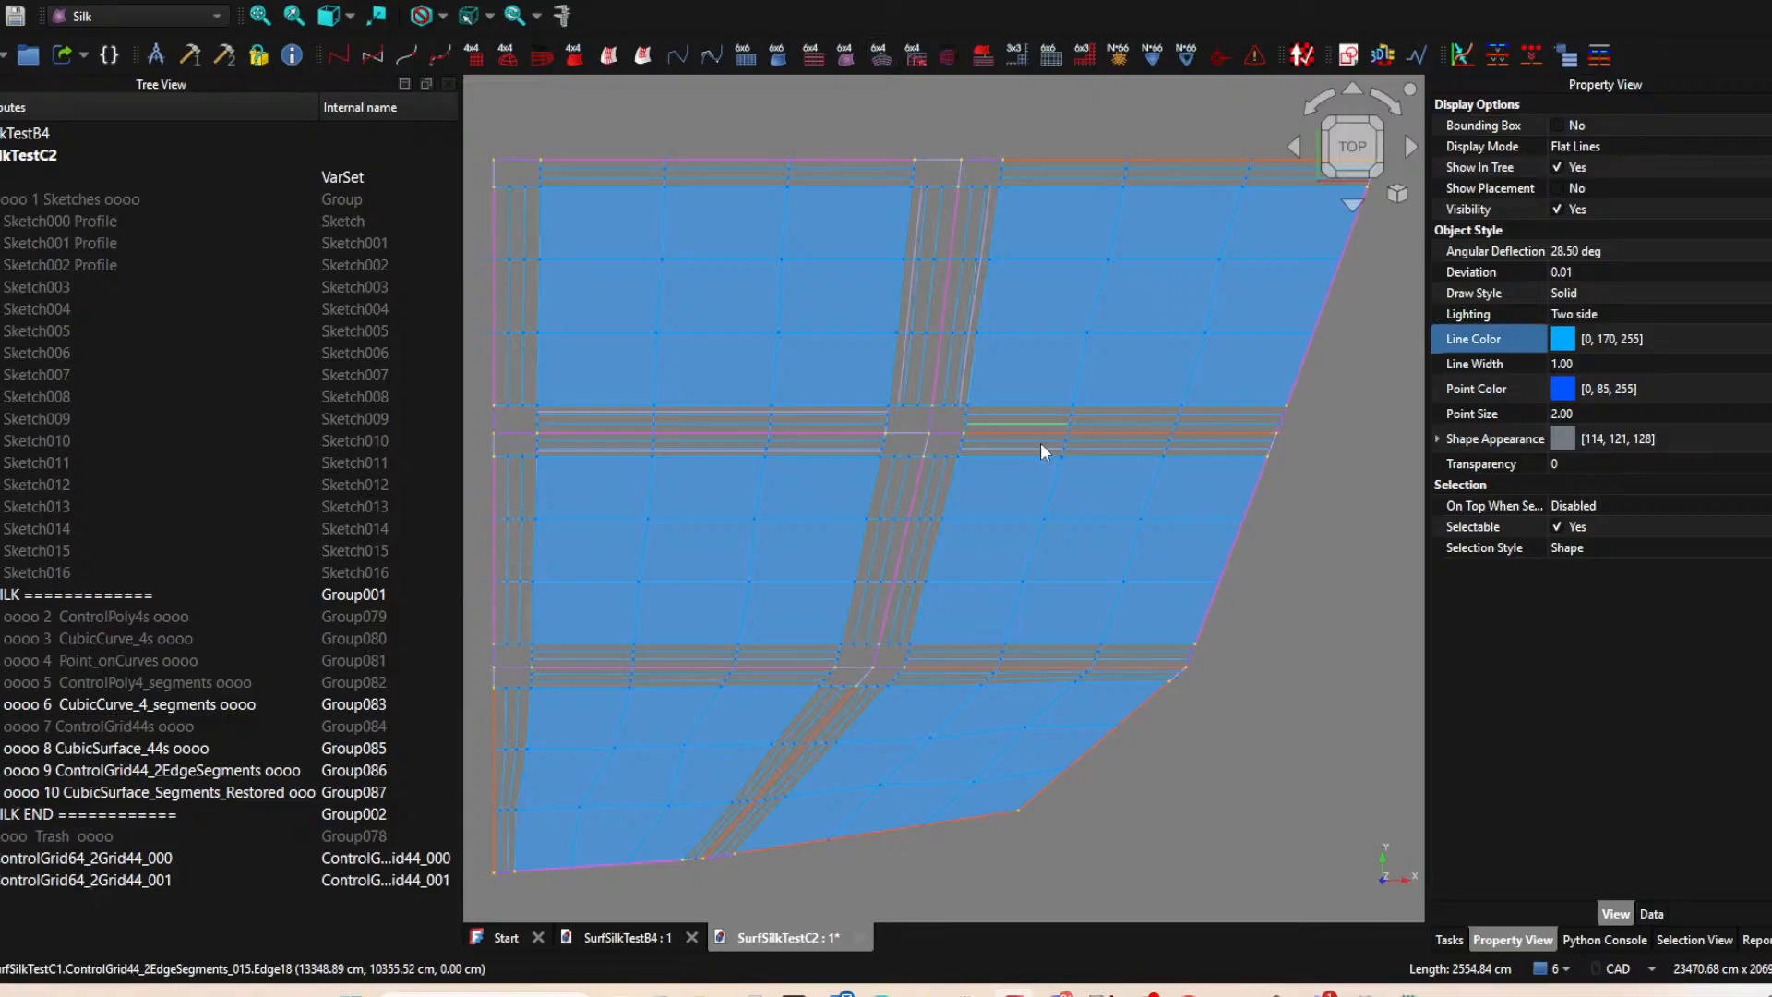
{"action": "left_click", "coordinate": [1040, 443], "text": "ctrl"}
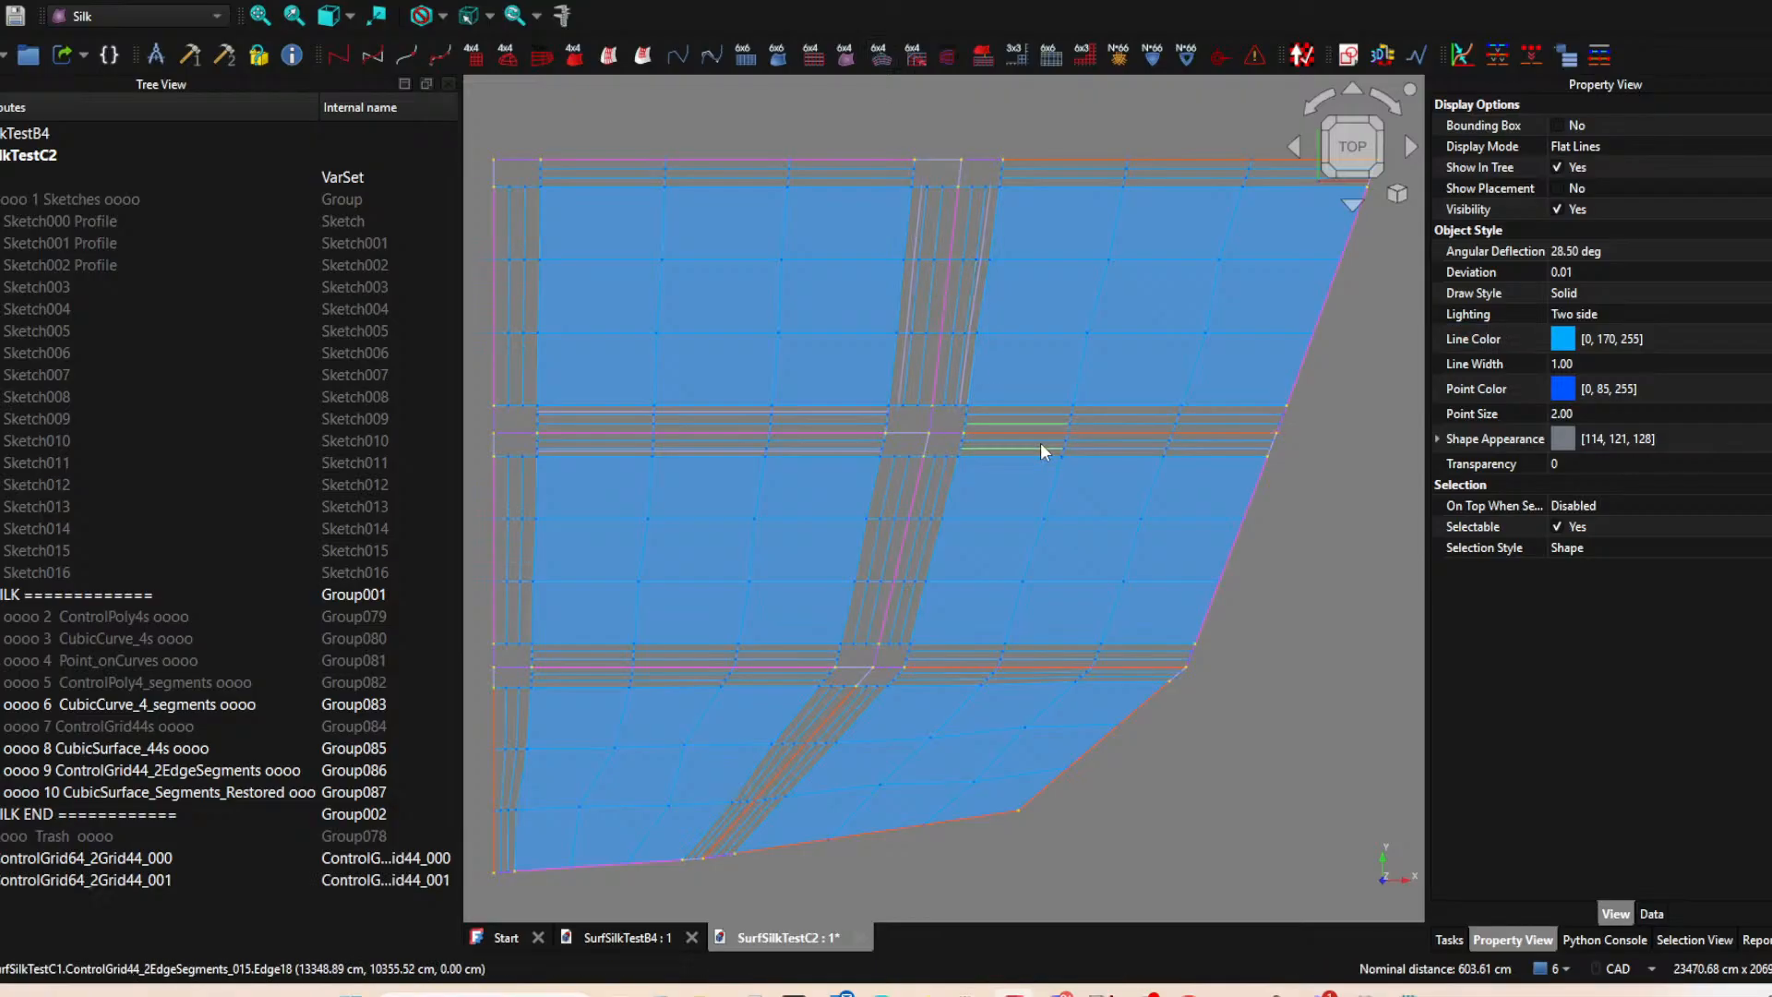
{"action": "left_click", "coordinate": [913, 57]}
{"action": "left_click", "coordinate": [883, 62]}
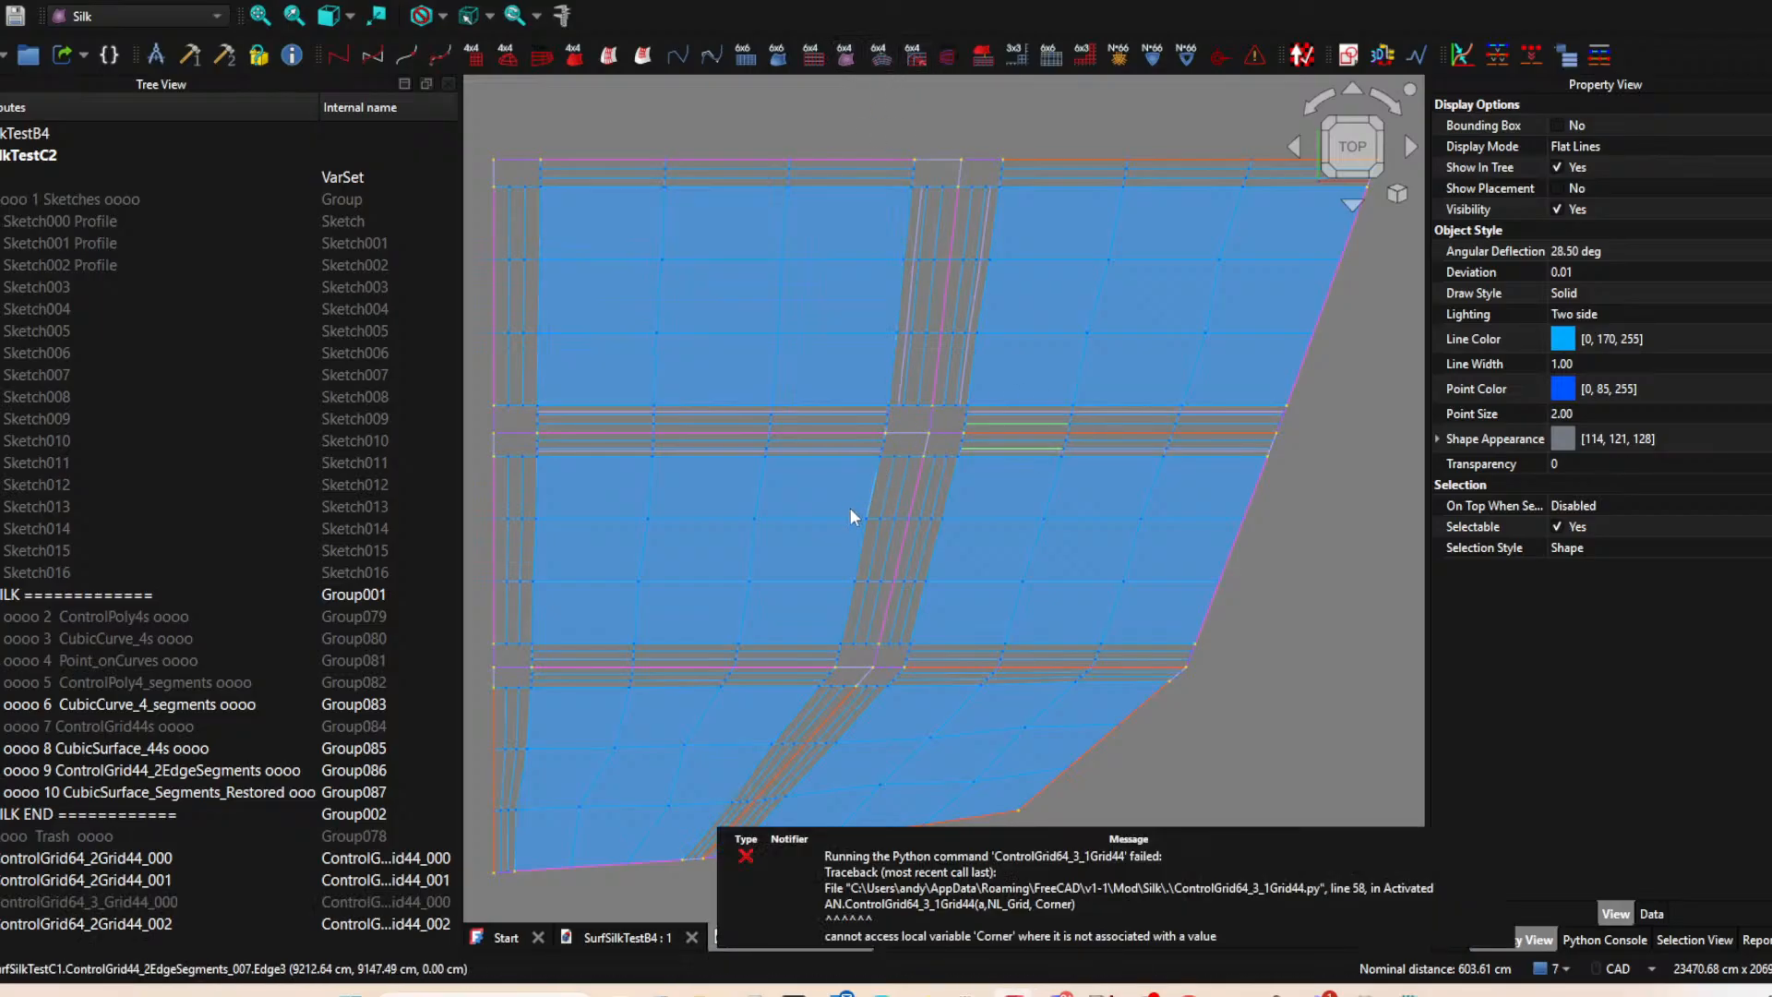
{"action": "left_click", "coordinate": [895, 485]}
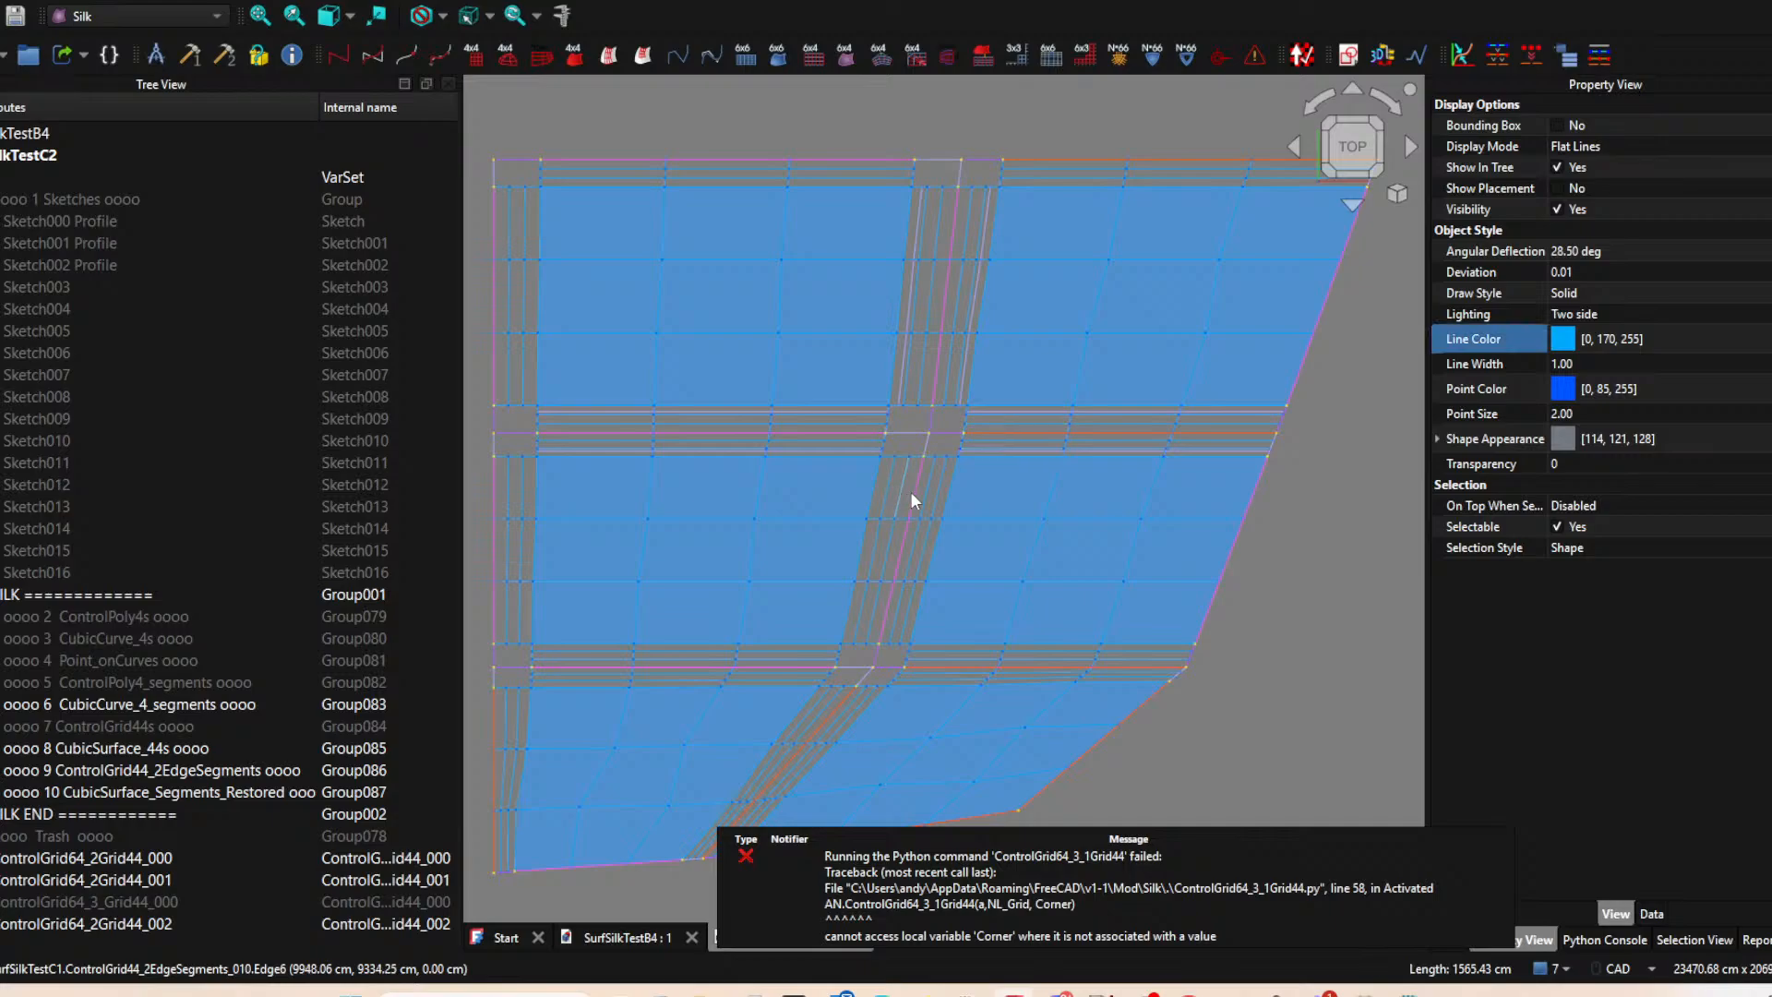
{"action": "left_click", "coordinate": [932, 487], "text": "ctrl"}
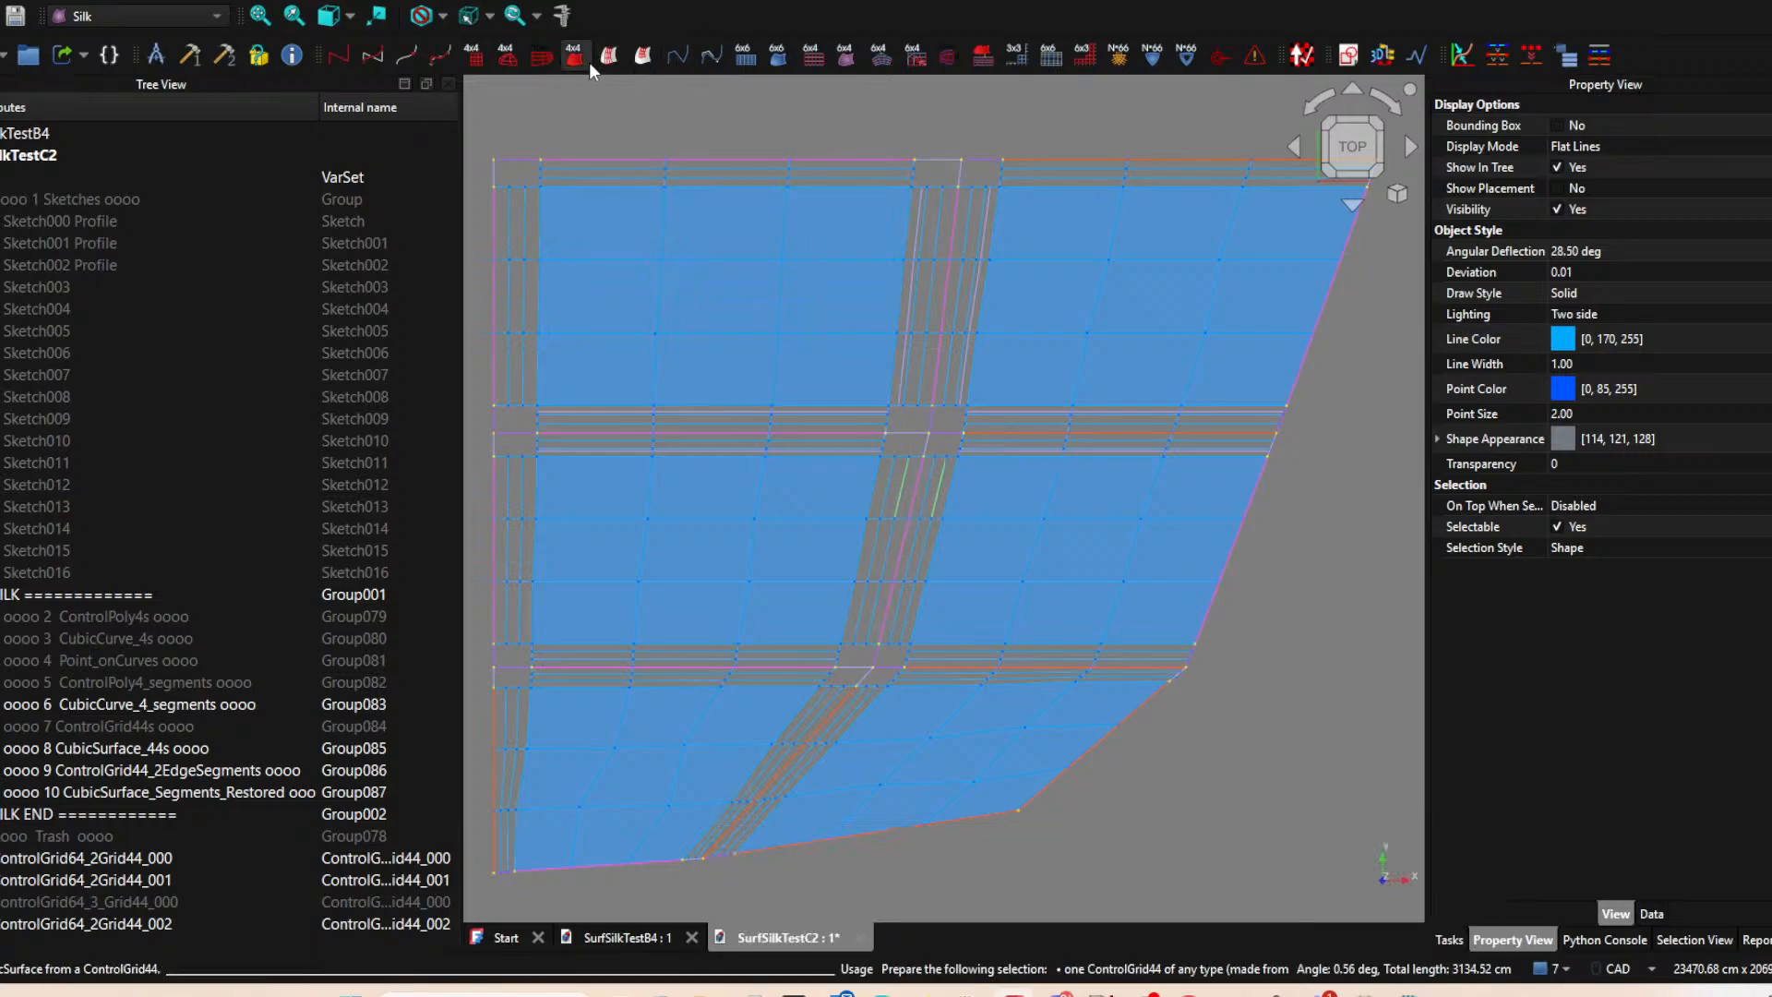
{"action": "left_click", "coordinate": [825, 58]}
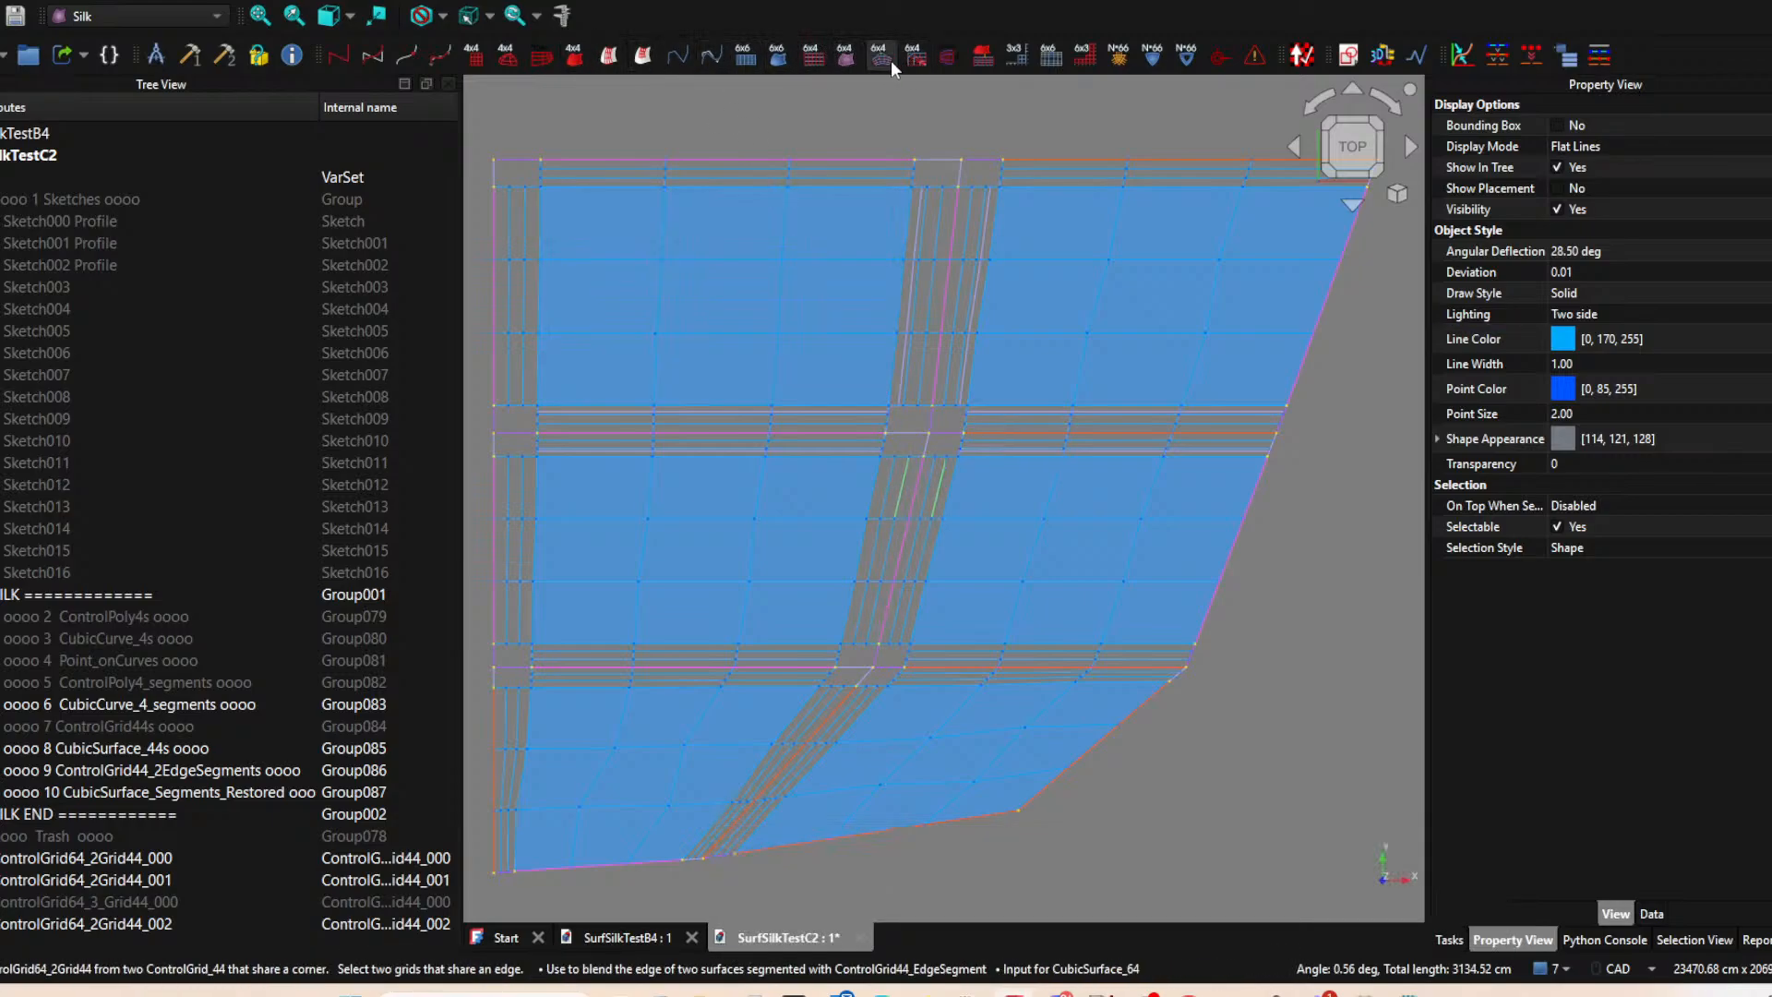
Create ControlGrid64_2Grid44 grids bridging the middle and lower rows in both the left and right columns.
{"action": "left_click", "coordinate": [676, 657]}
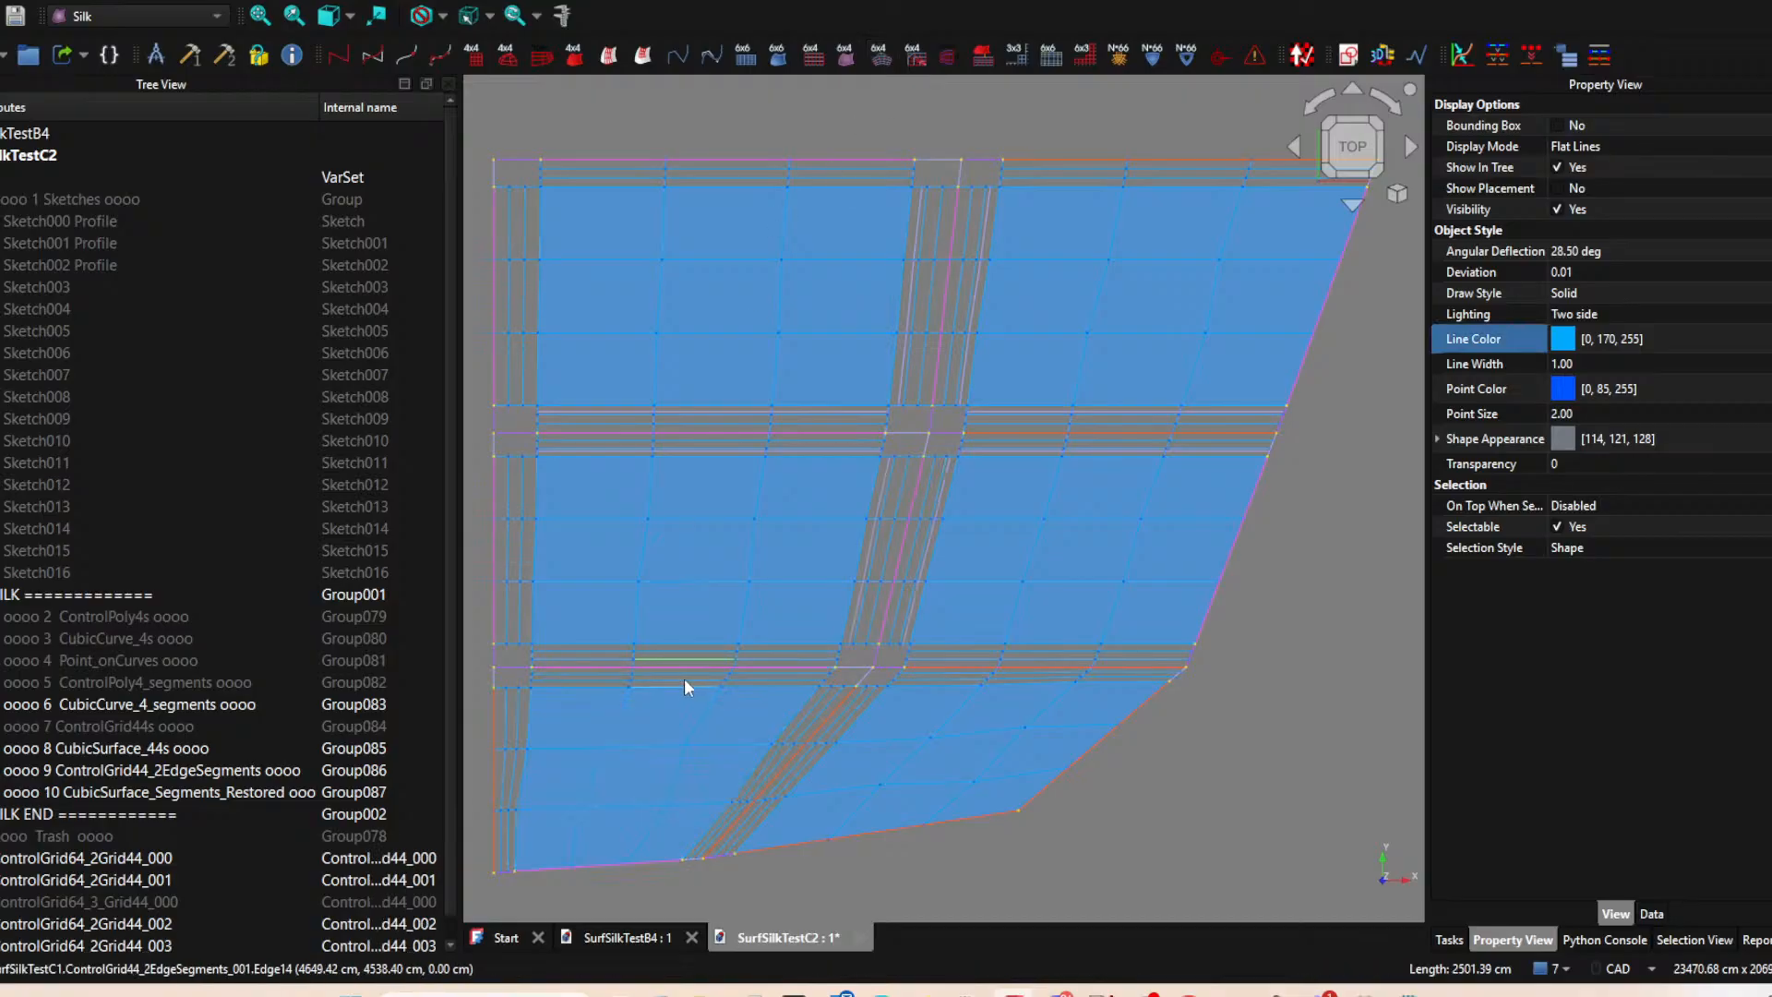
{"action": "left_click", "coordinate": [684, 685], "text": "ctrl"}
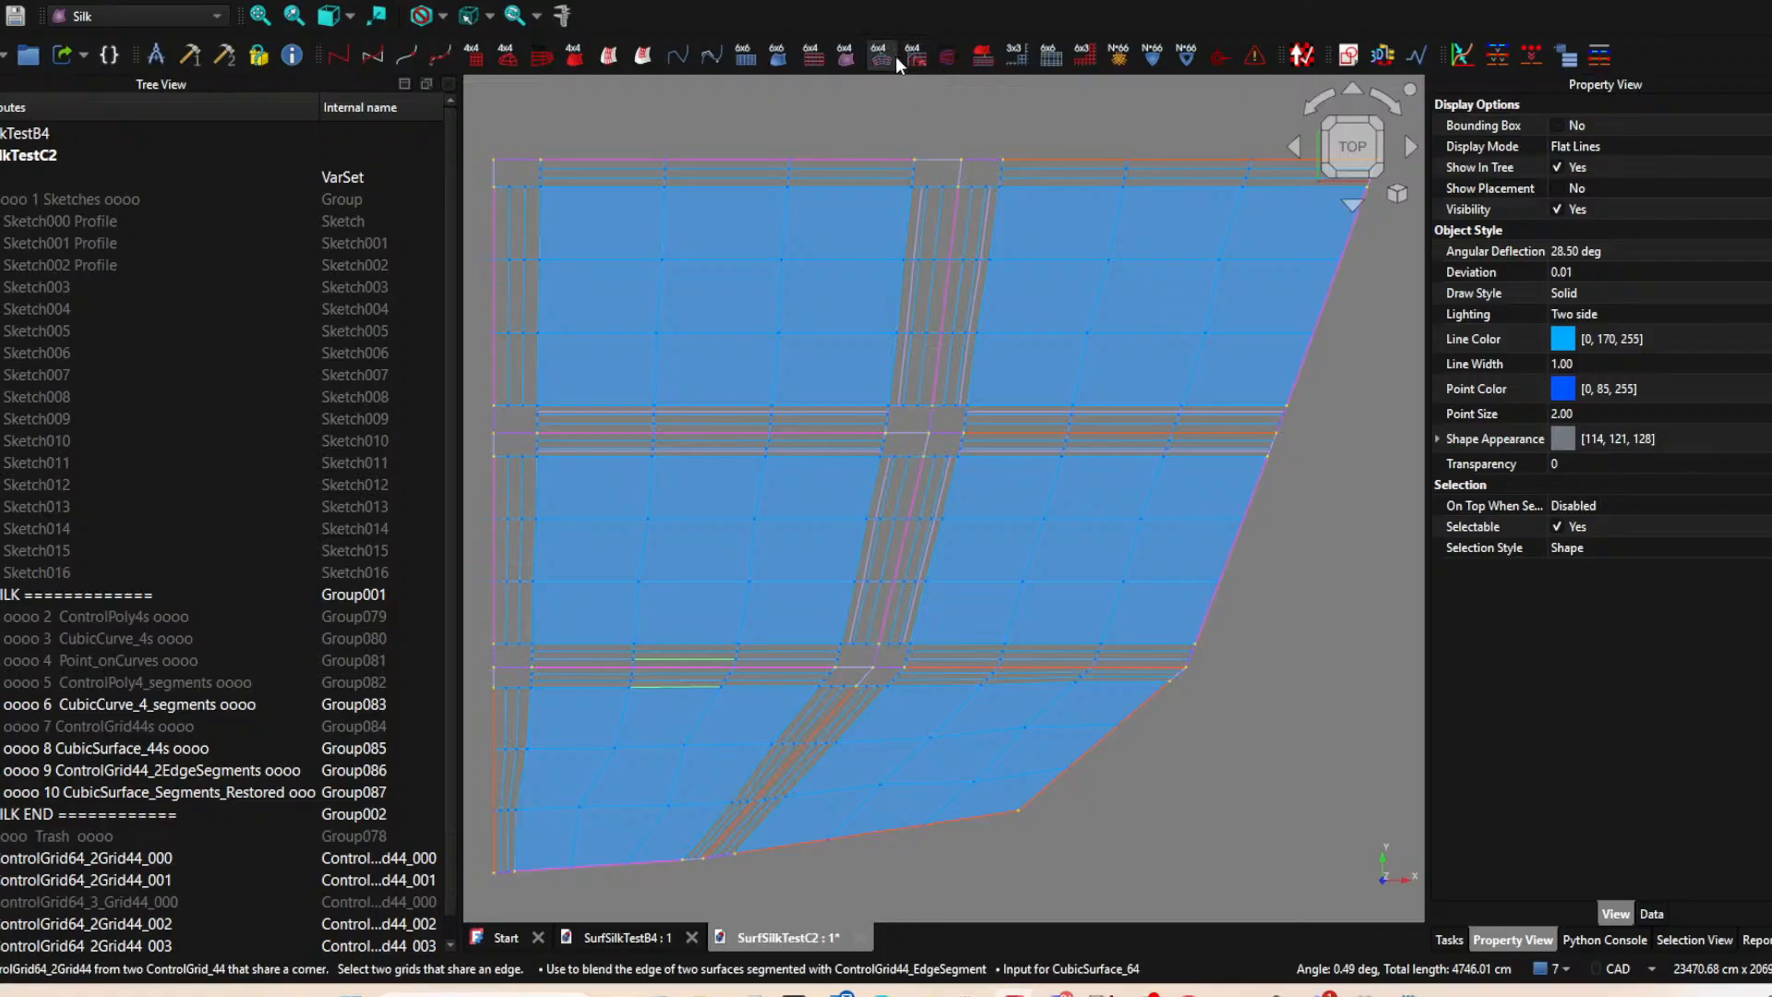
{"action": "left_click", "coordinate": [1024, 658]}
{"action": "scroll", "coordinate": [1031, 674], "scroll_direction": "up", "scroll_amount": 4}
{"action": "left_click", "coordinate": [1021, 677], "text": "ctrl"}
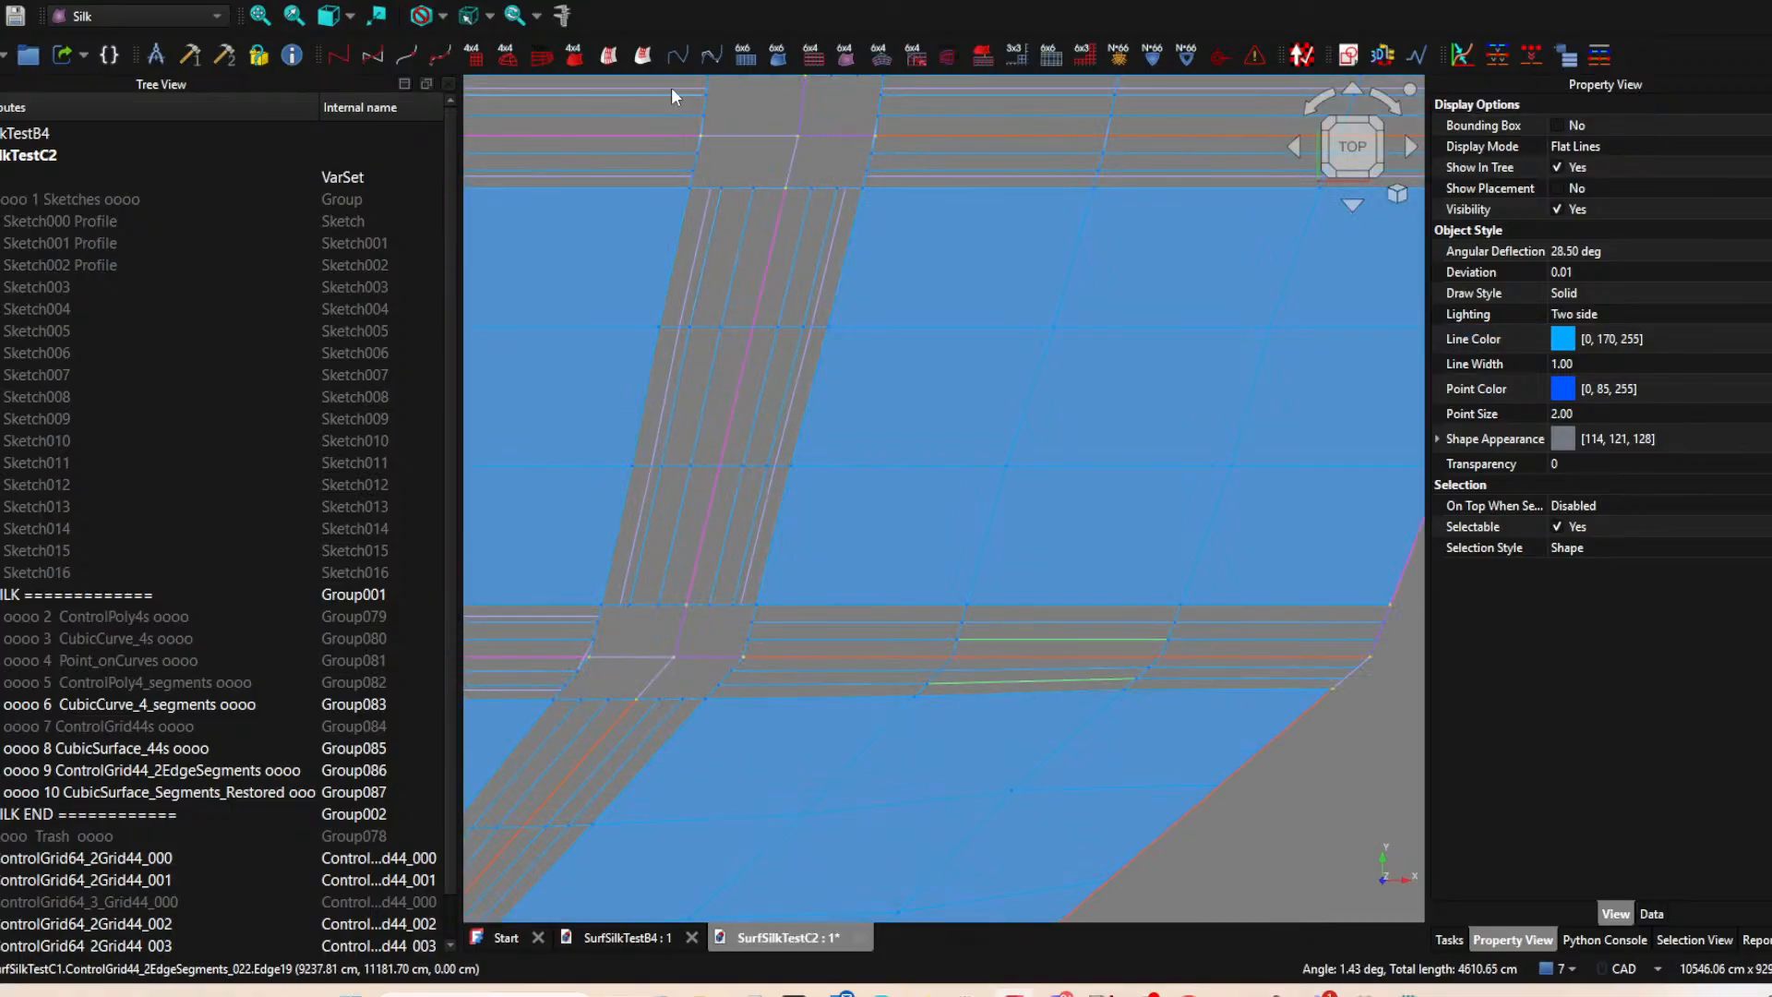
{"action": "left_click", "coordinate": [880, 59]}
Create a ControlGrid64_2Grid44 across the slanted seam between the two patches of the lower row.
{"action": "scroll", "coordinate": [941, 733], "scroll_direction": "down", "scroll_amount": 4}
{"action": "middle_click_drag", "start_coordinate": [910, 757], "coordinate": [1173, 591]}
{"action": "scroll", "coordinate": [935, 622], "scroll_direction": "up", "scroll_amount": 3}
{"action": "left_click", "coordinate": [1039, 622]}
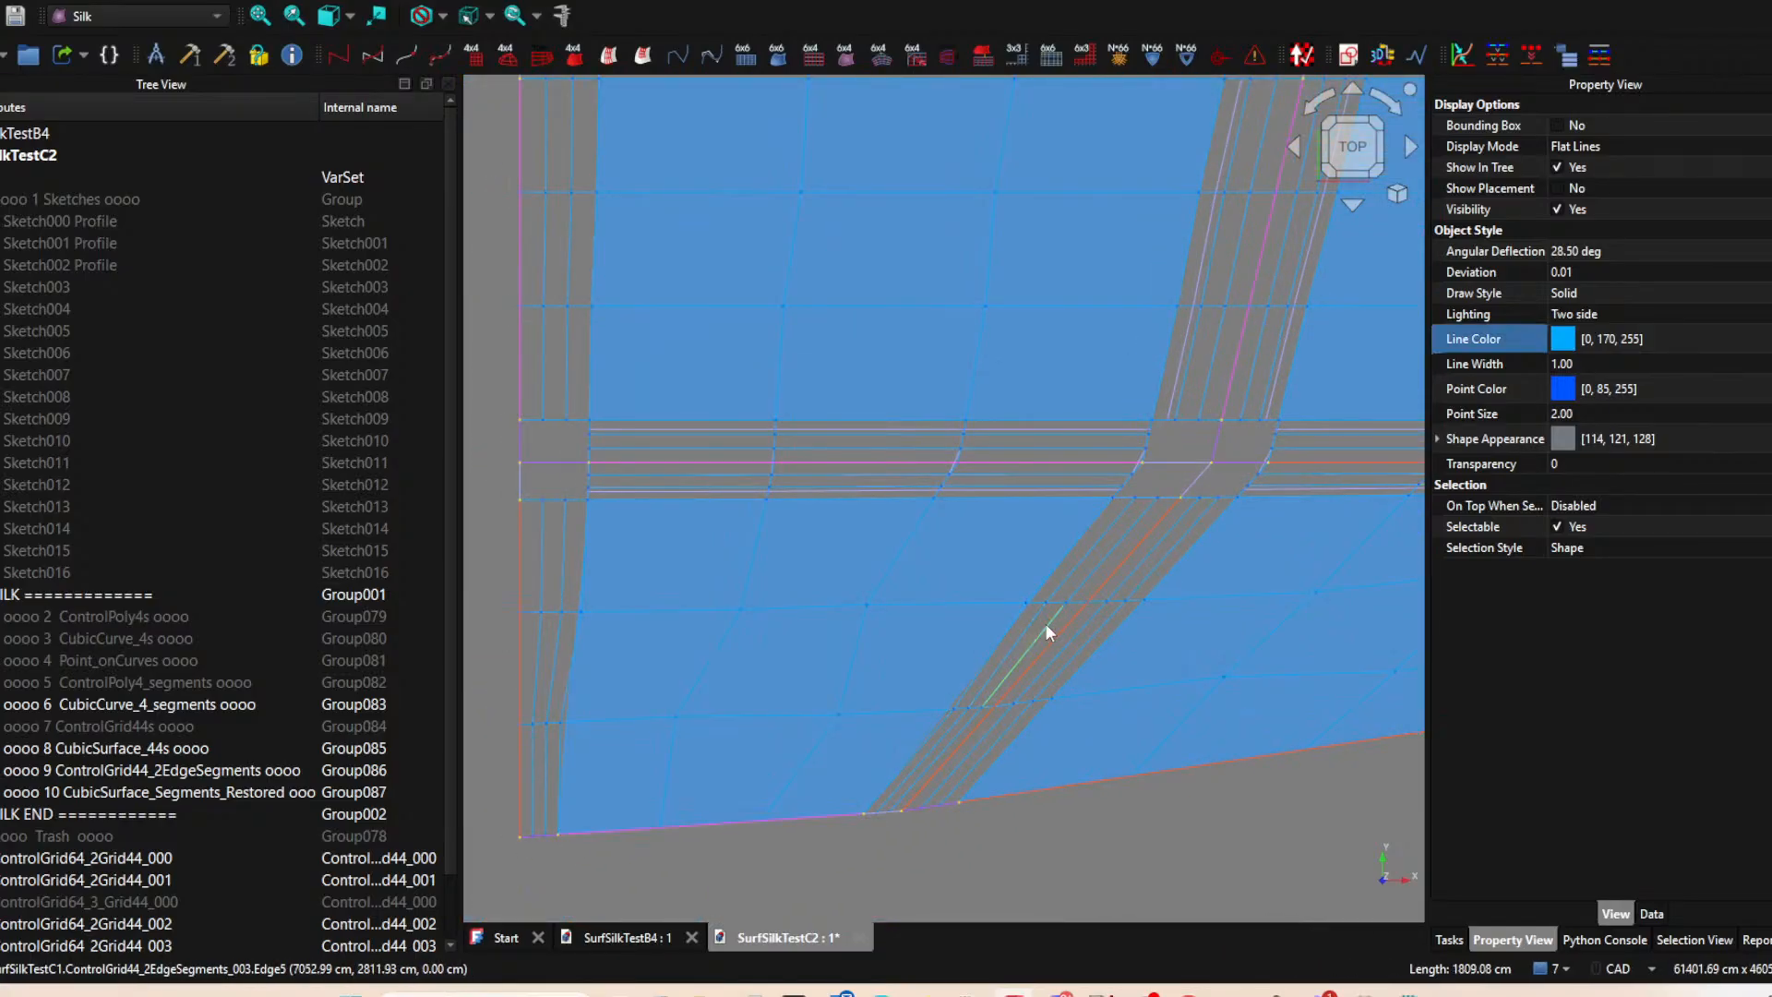
{"action": "left_click", "coordinate": [1084, 631], "text": "ctrl"}
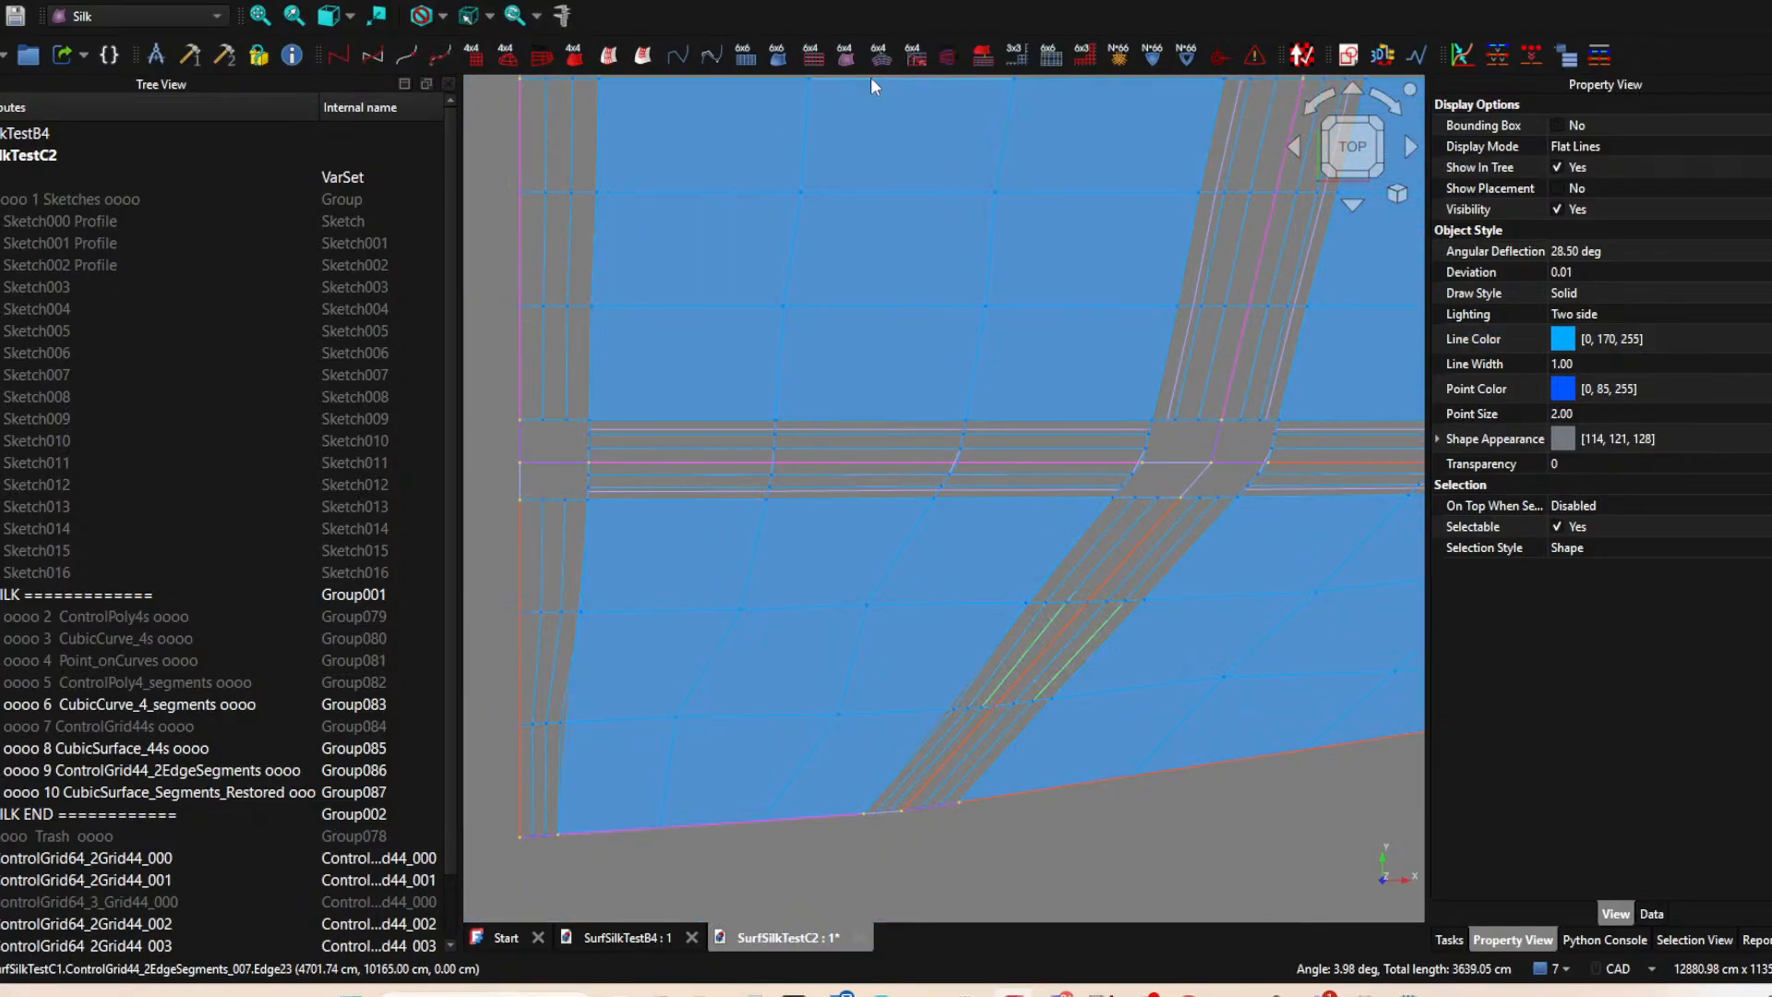
{"action": "scroll", "coordinate": [1017, 452], "scroll_direction": "down", "scroll_amount": 2}
{"action": "scroll", "coordinate": [1019, 460], "scroll_direction": "down", "scroll_amount": 4}
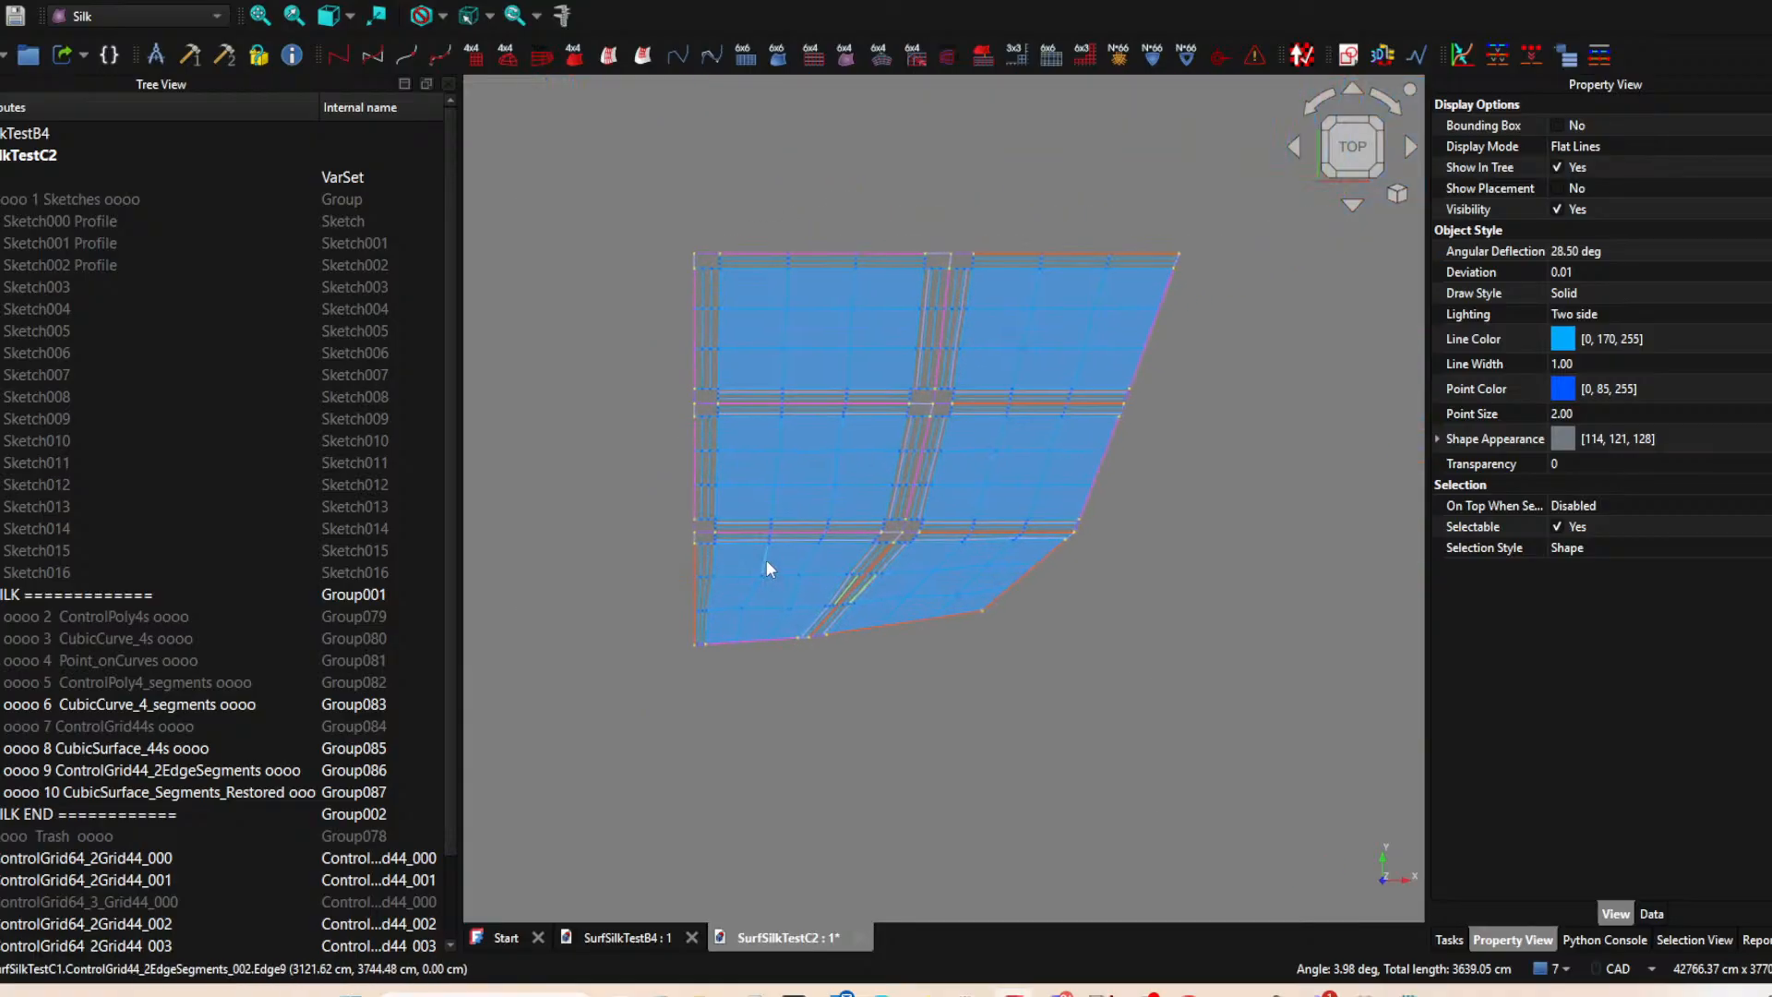
{"action": "scroll", "coordinate": [223, 766], "scroll_direction": "down", "scroll_amount": 2}
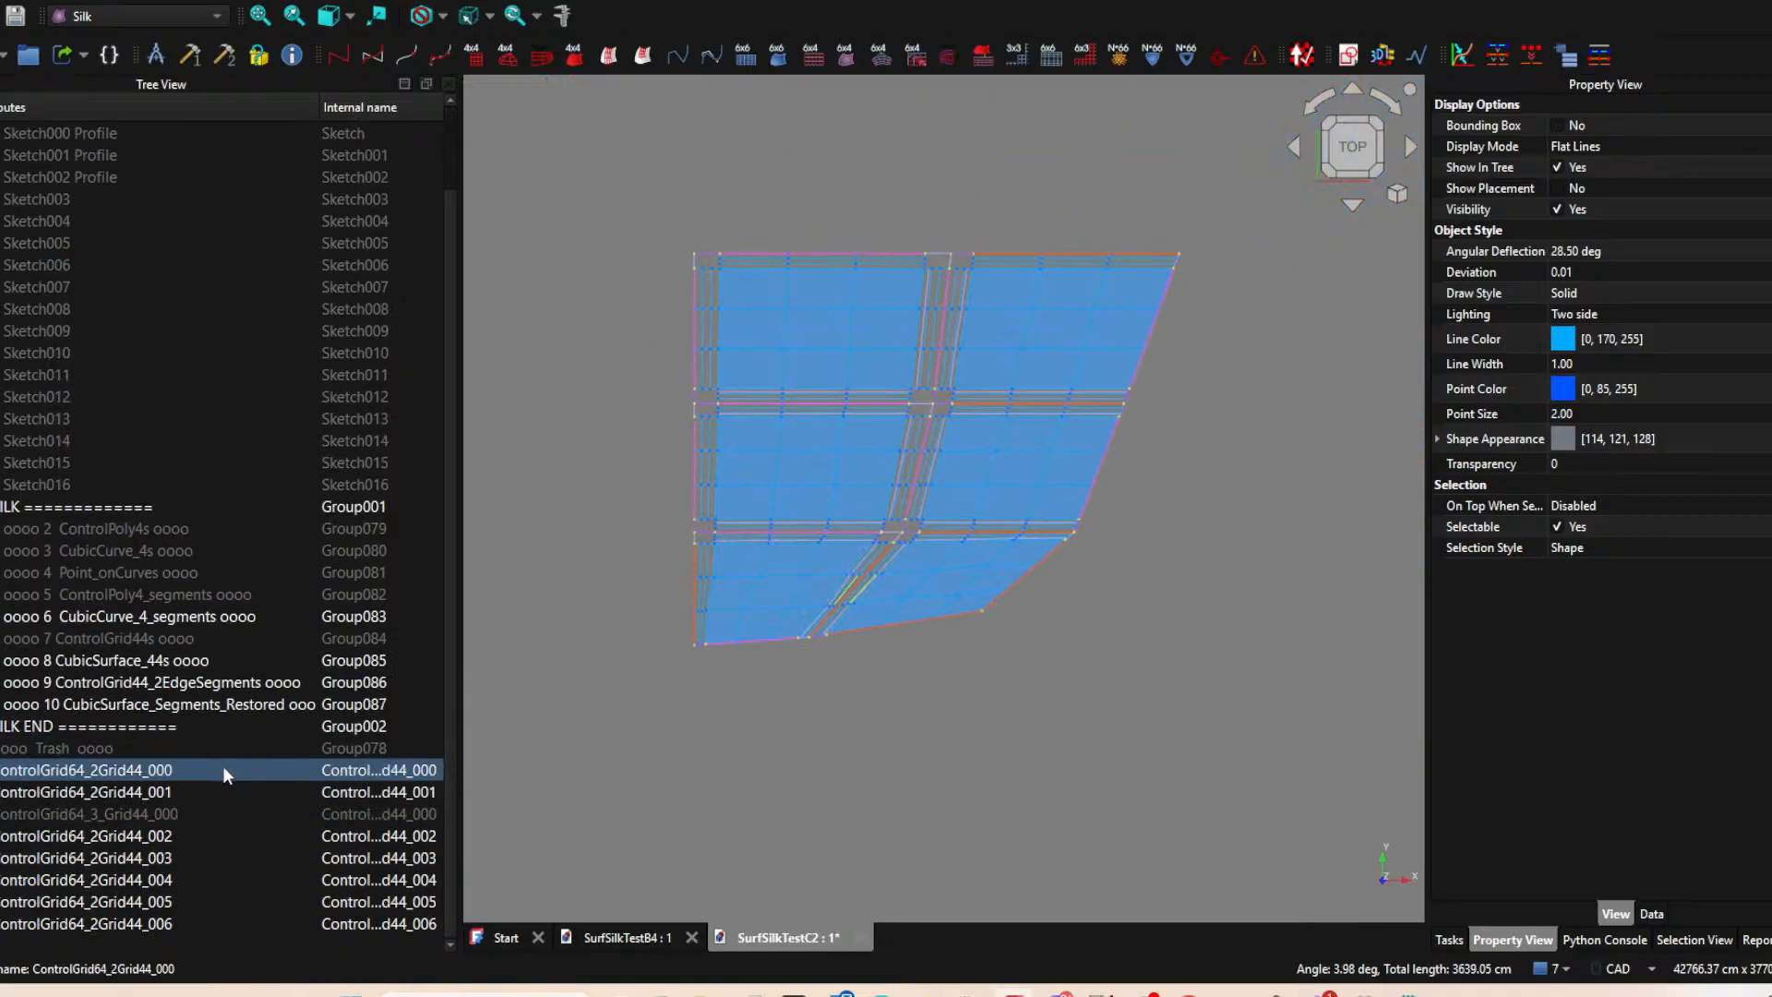
{"action": "left_click", "coordinate": [116, 773]}
{"action": "left_click", "coordinate": [118, 775]}
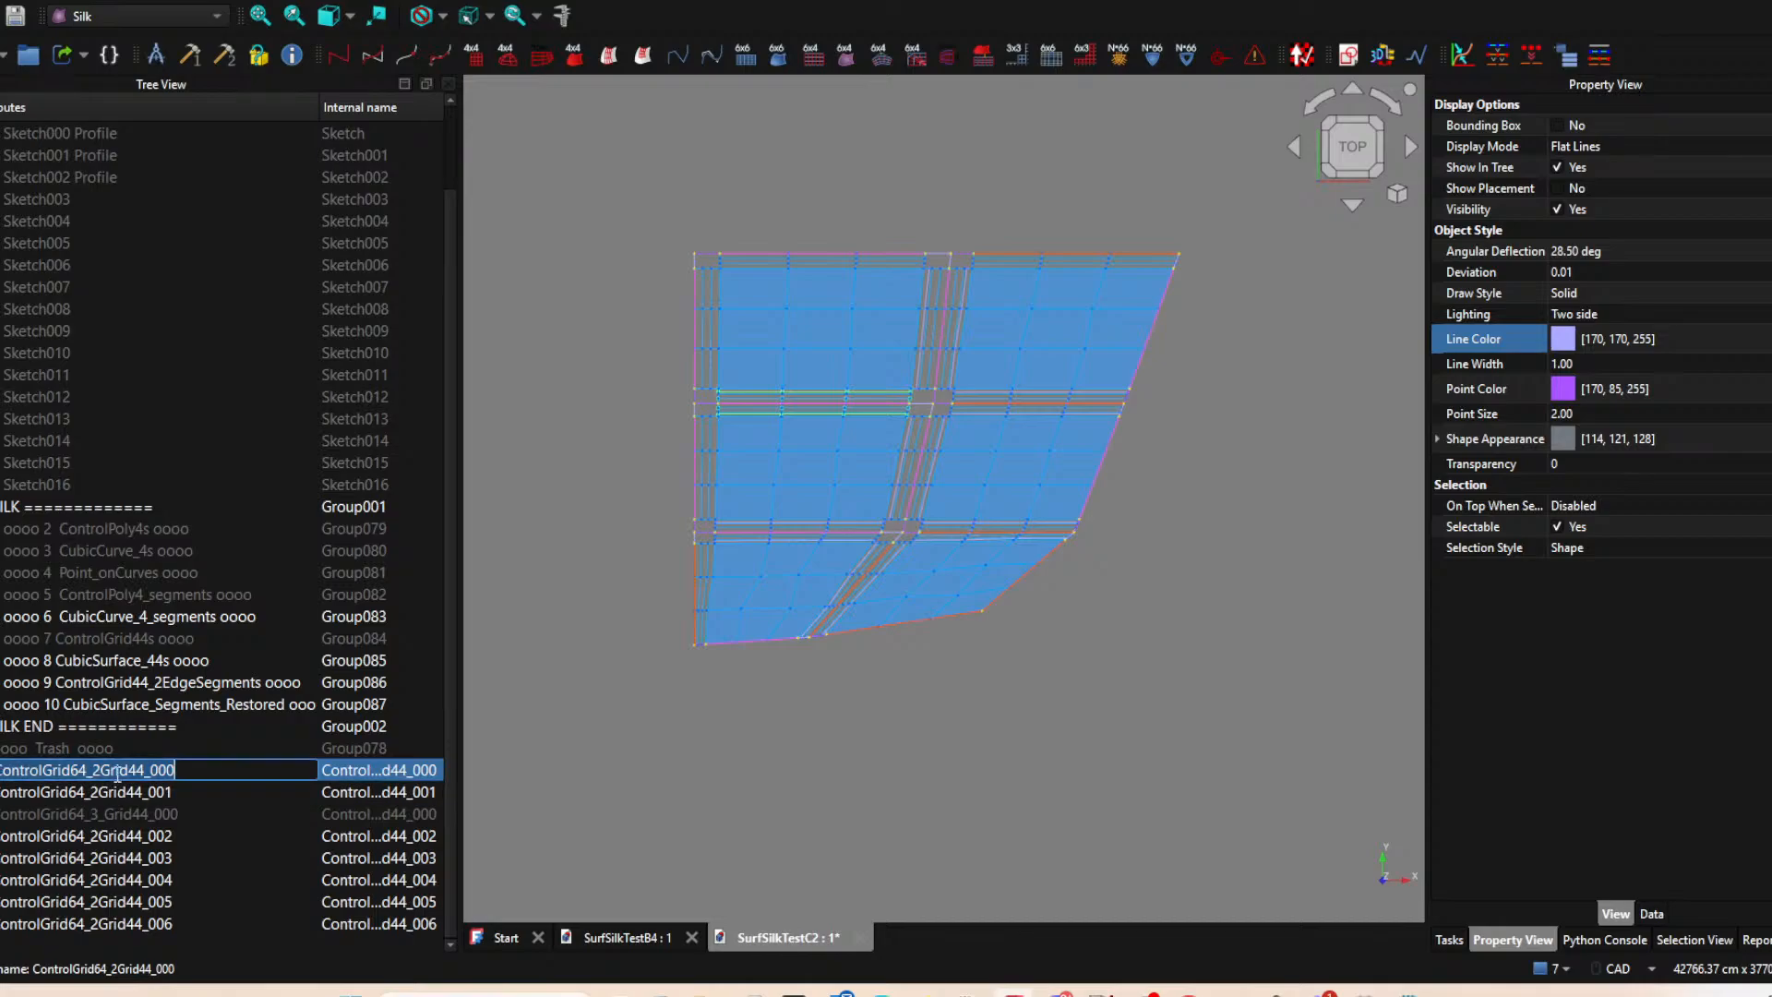
{"action": "left_click_drag", "start_coordinate": [147, 769], "coordinate": [2, 770]}
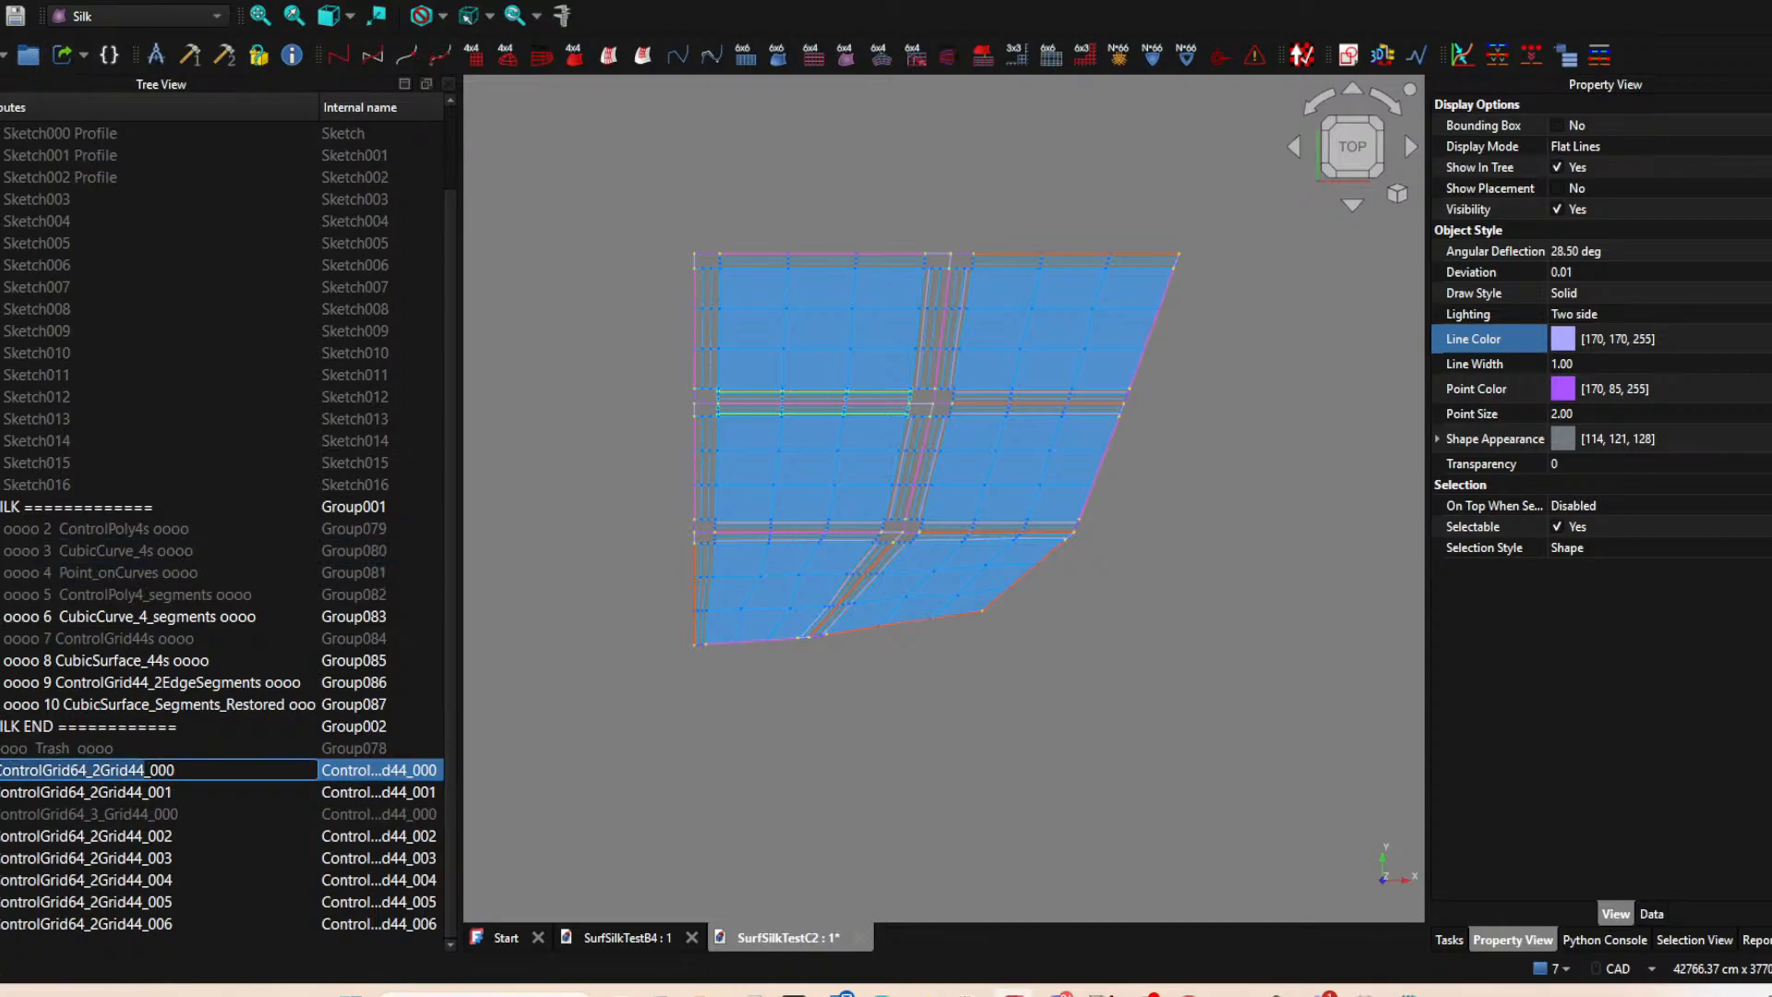
{"action": "left_click", "coordinate": [922, 994]}
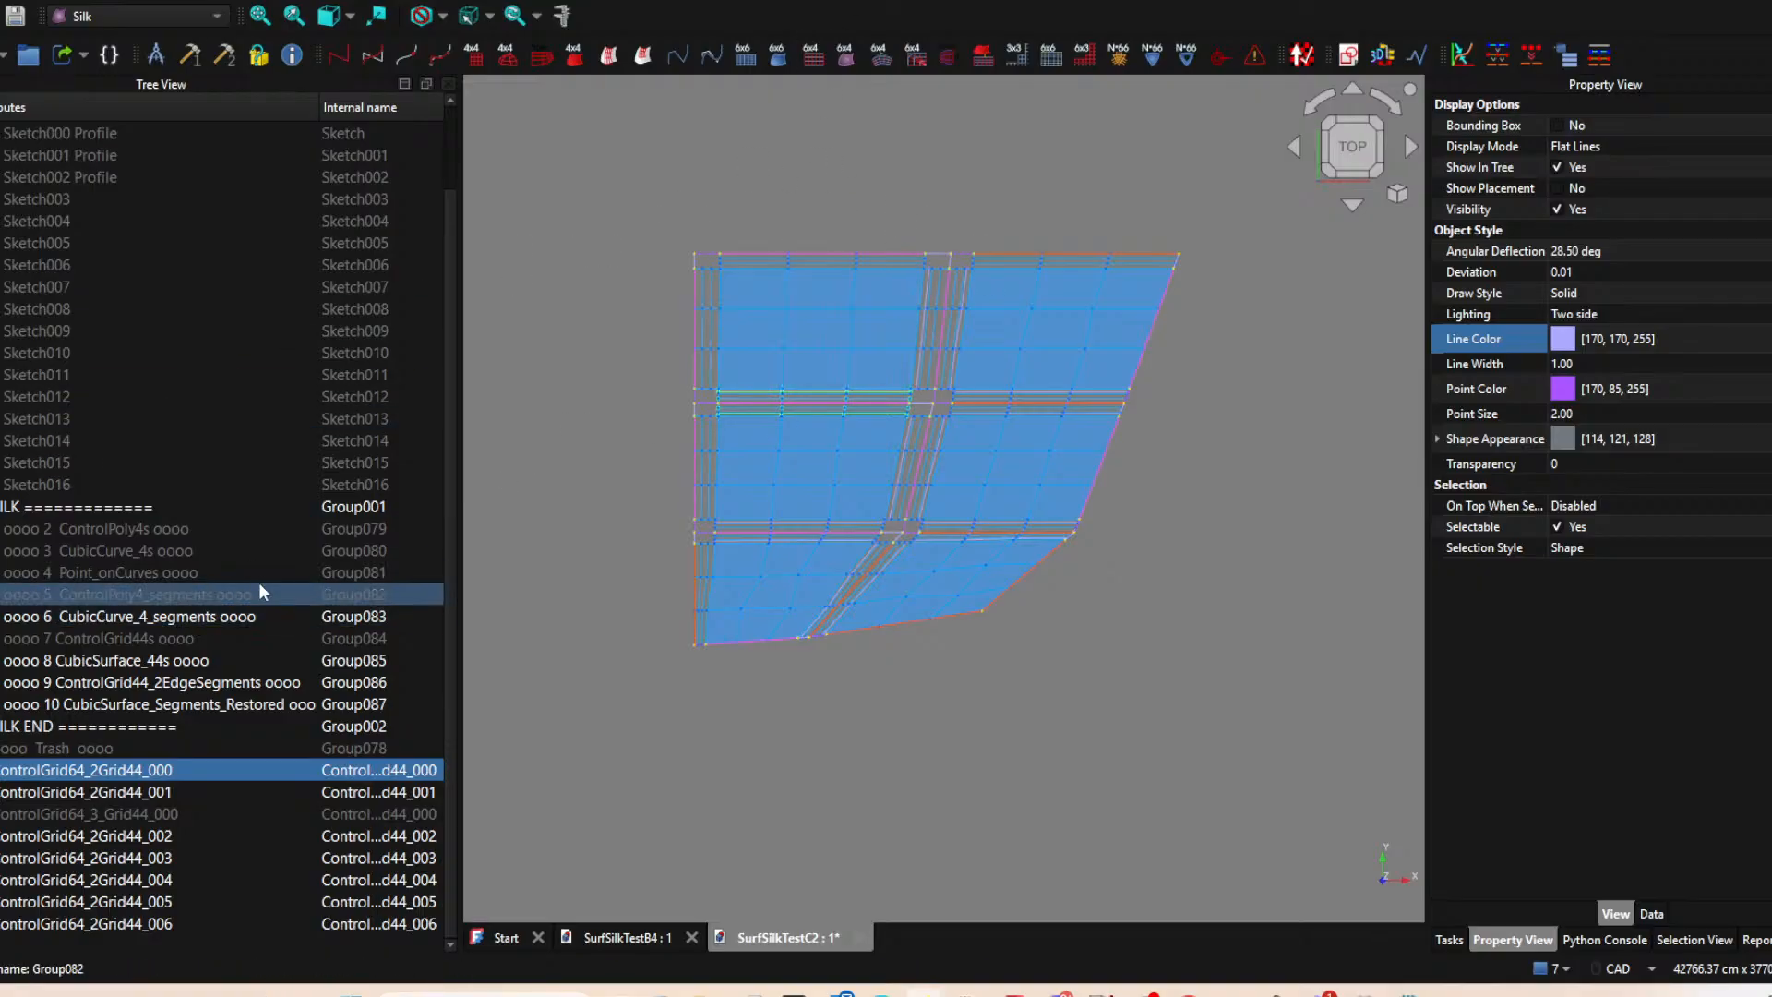
Hide the ControlGrid44_2EdgeSegments and CubicCurve_4_segments groups.
{"action": "left_click", "coordinate": [152, 682]}
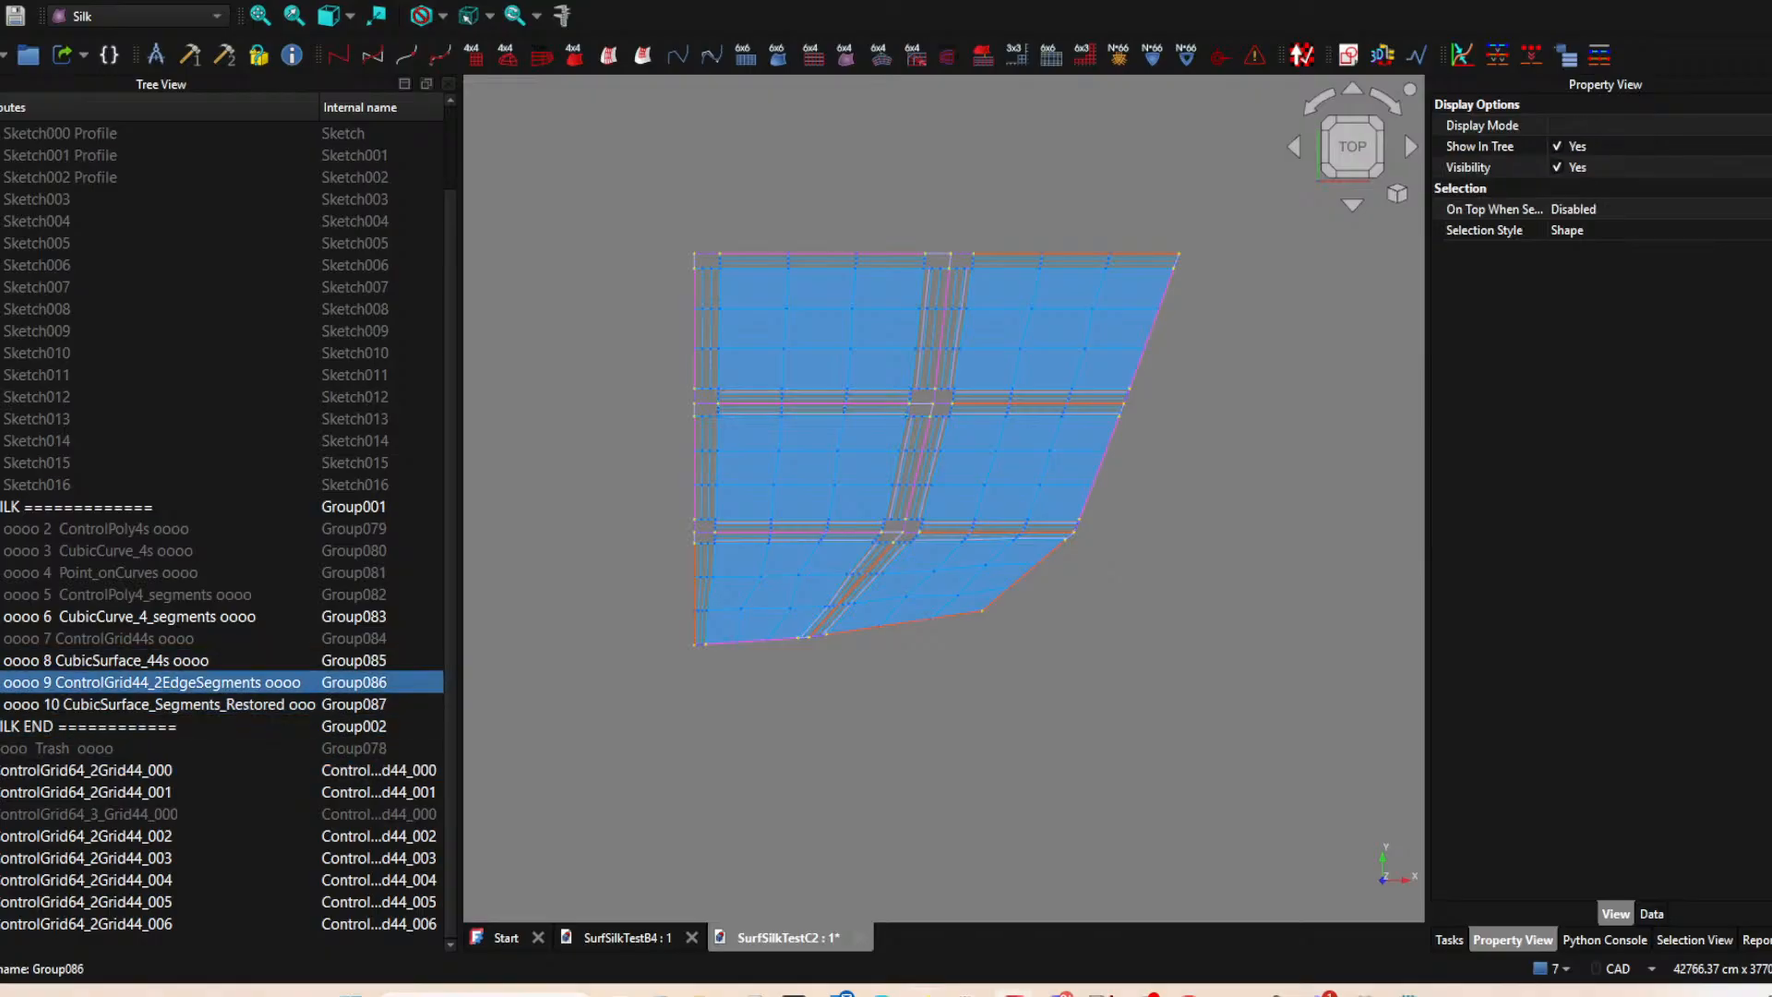
{"action": "key", "text": "space"}
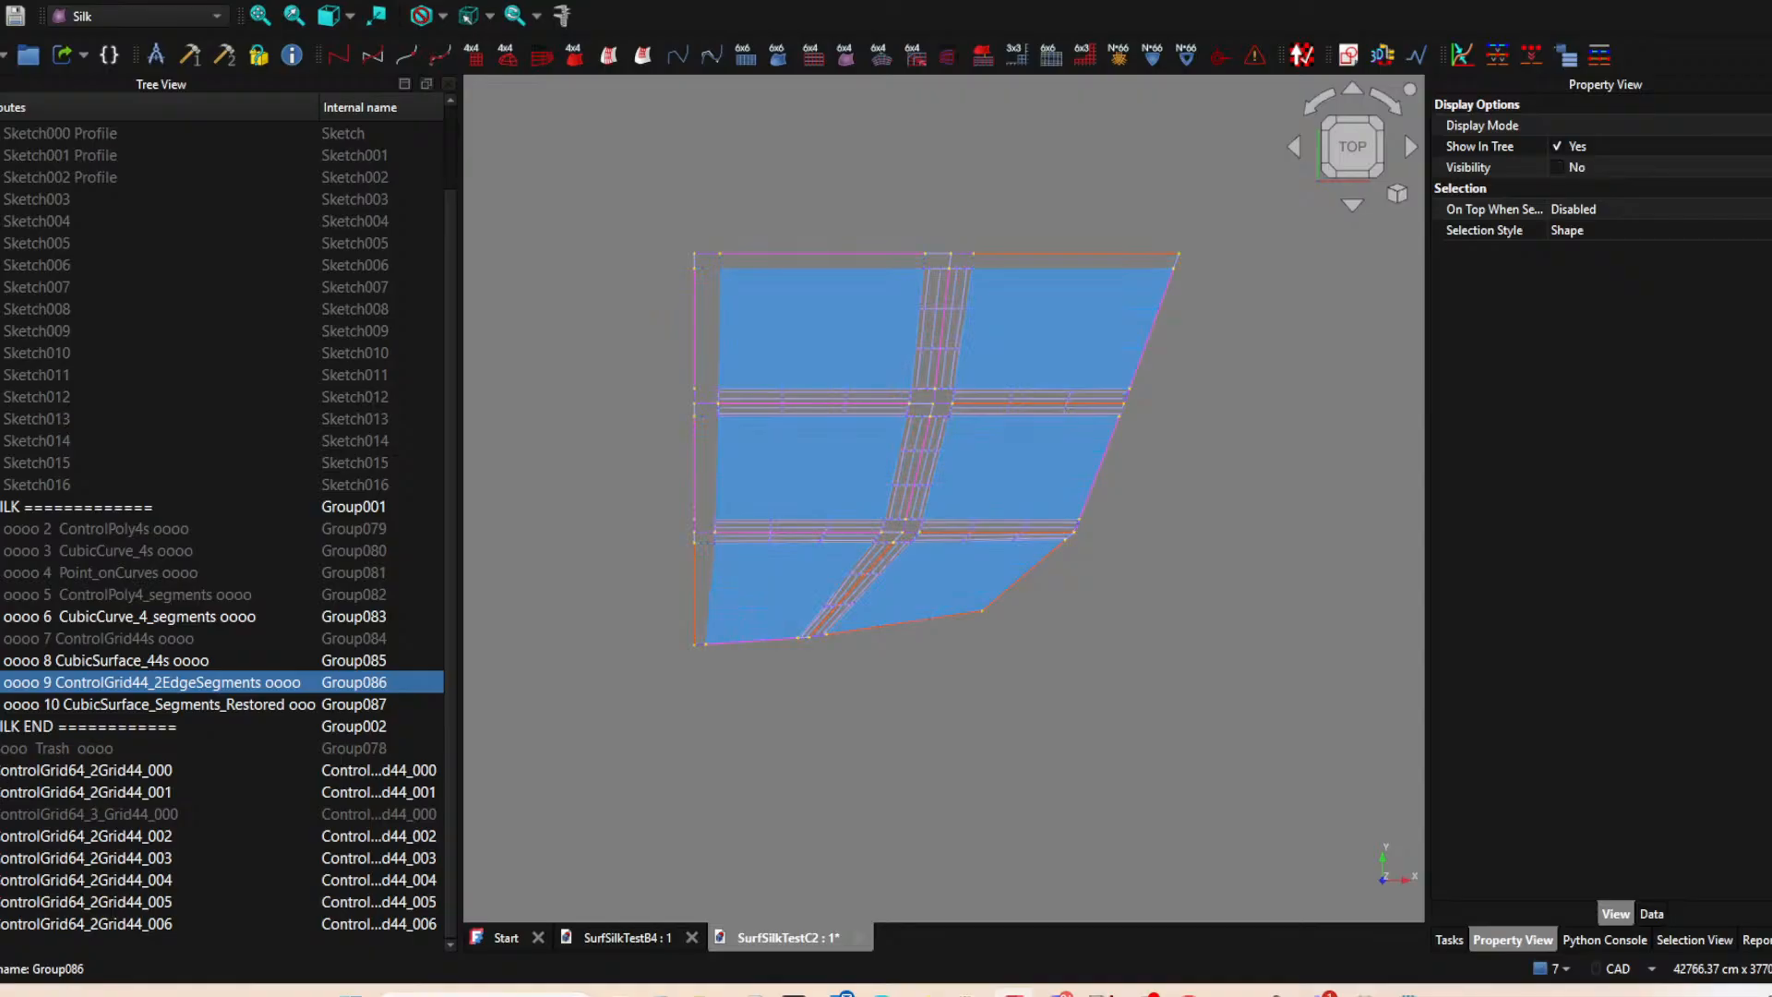
{"action": "middle_click_drag", "start_coordinate": [904, 655], "coordinate": [878, 675]}
{"action": "scroll", "coordinate": [928, 411], "scroll_direction": "up", "scroll_amount": 4}
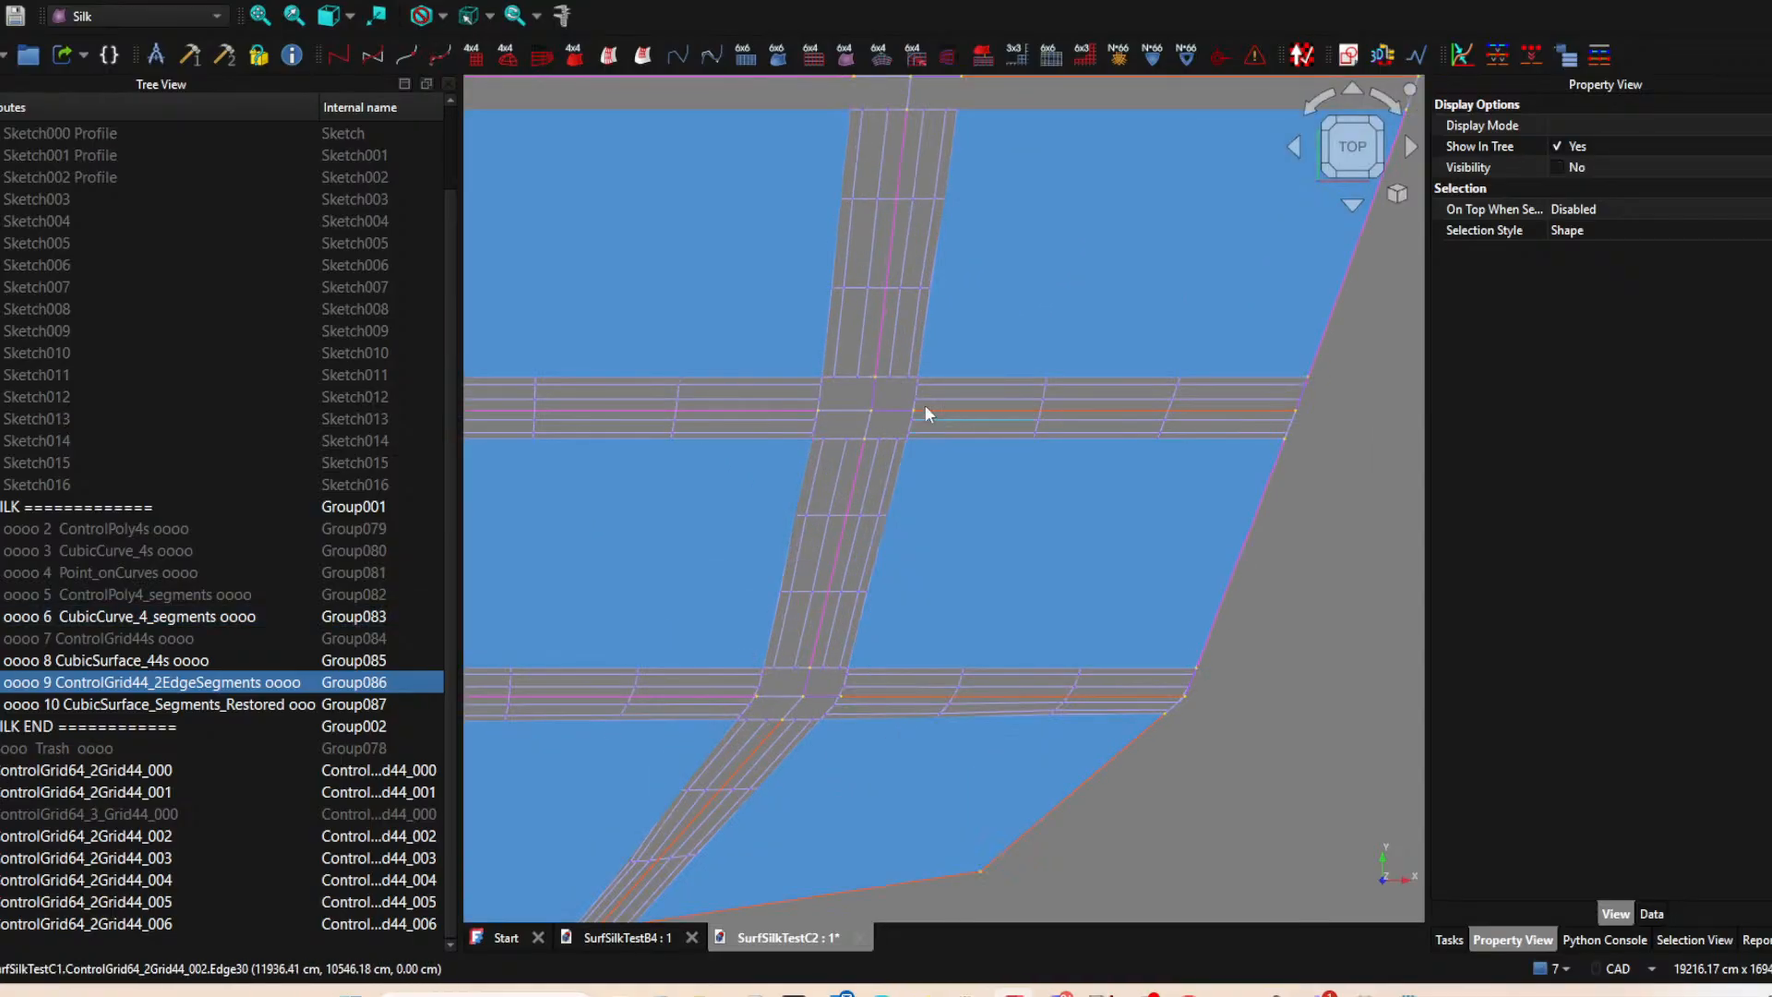
{"action": "left_click", "coordinate": [889, 407]}
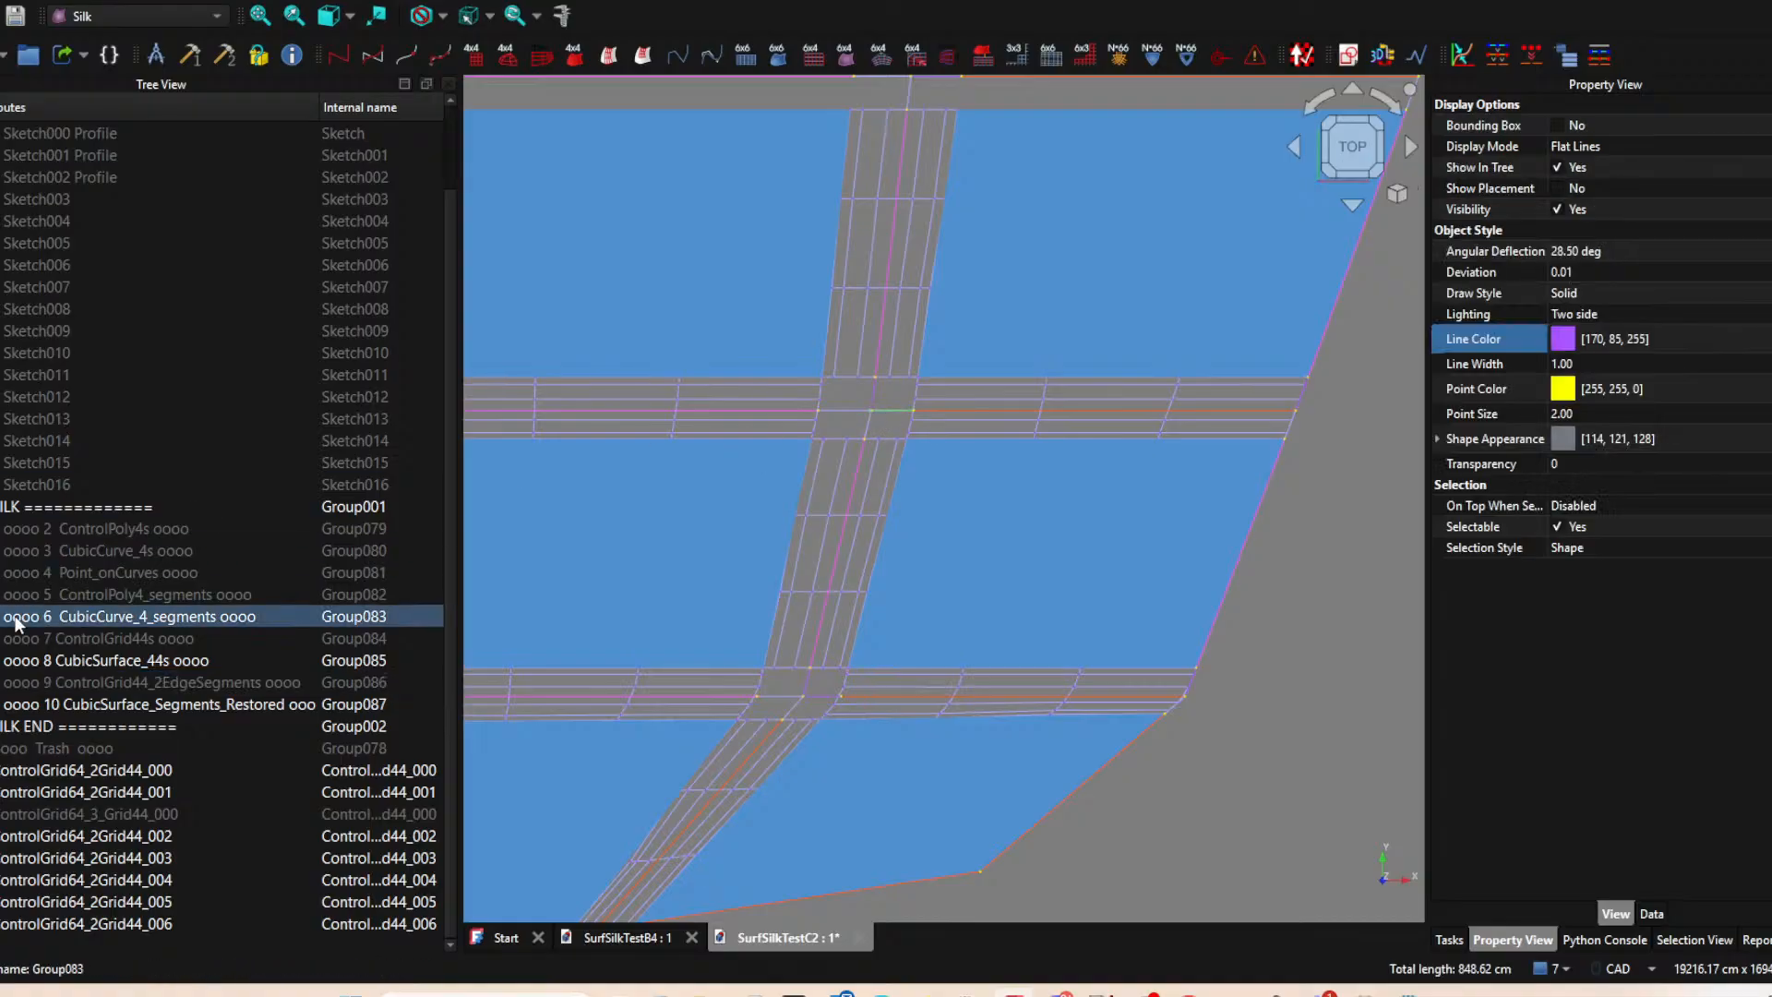
{"action": "key", "text": "space"}
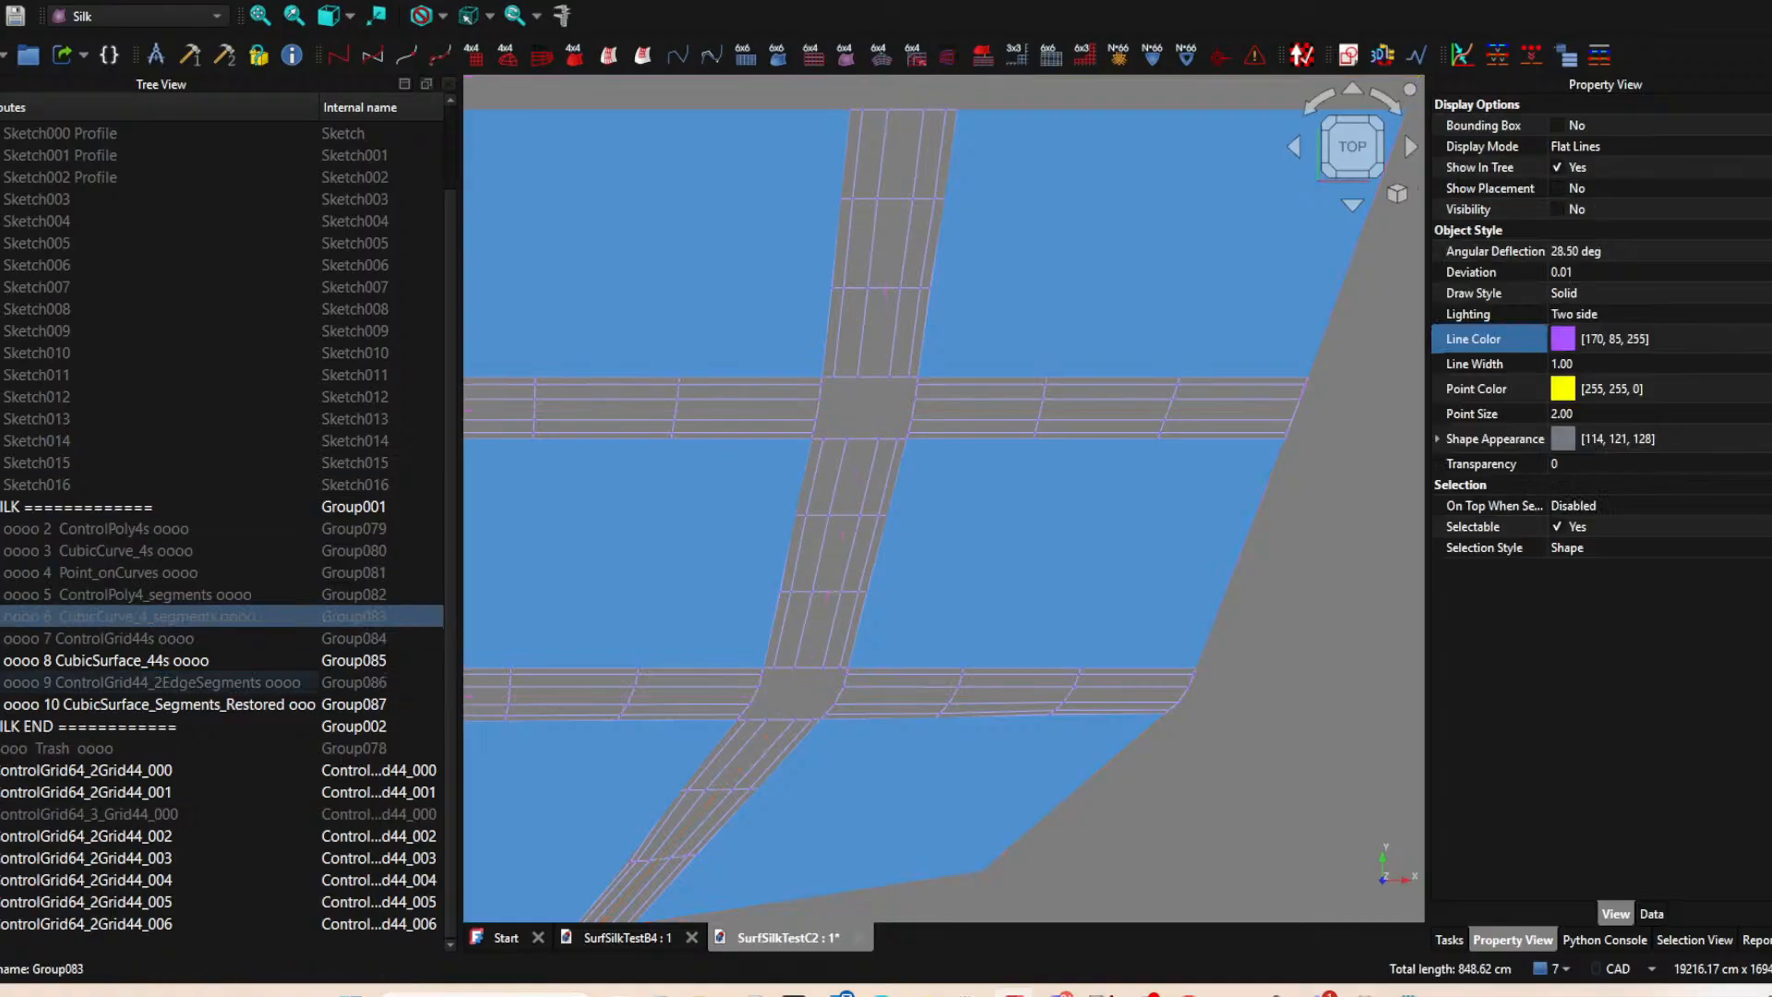
Examine the ControlGrid64_2Grid44 grids spanning the gaps between the six surface patches from several angles.
{"action": "scroll", "coordinate": [952, 622], "scroll_direction": "down", "scroll_amount": 5}
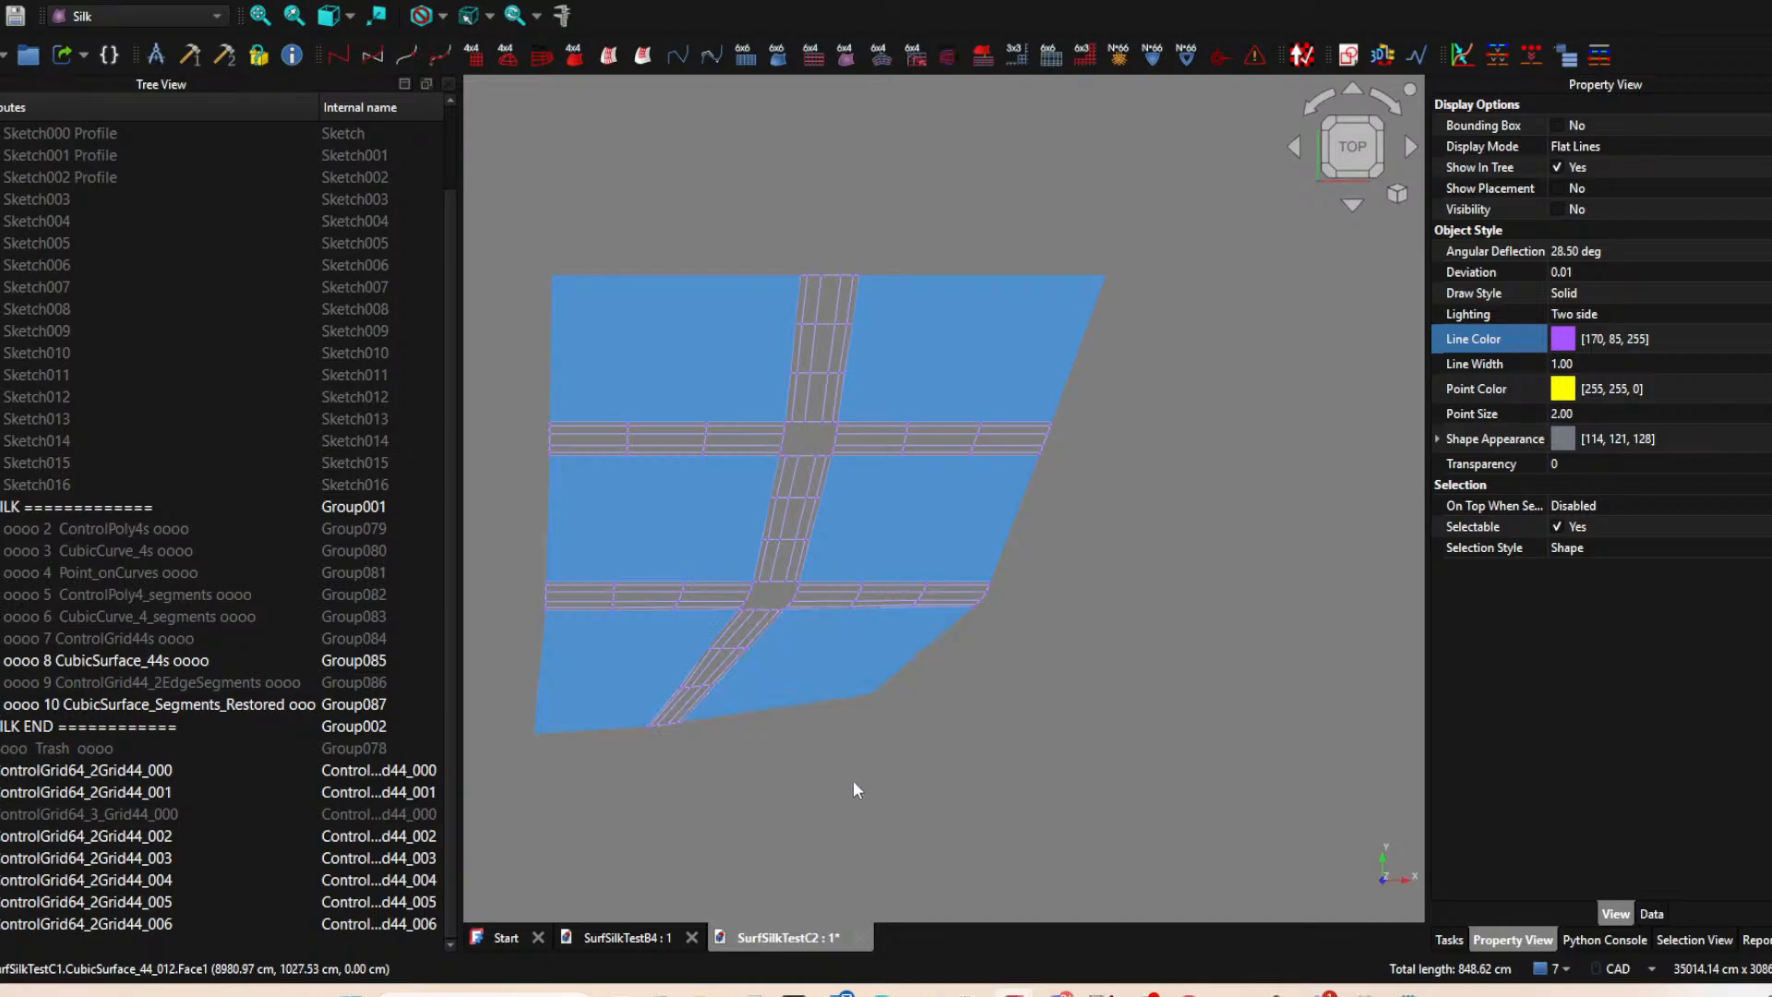
{"action": "middle_click_drag", "start_coordinate": [825, 838], "coordinate": [884, 755]}
{"action": "key", "text": "2"}
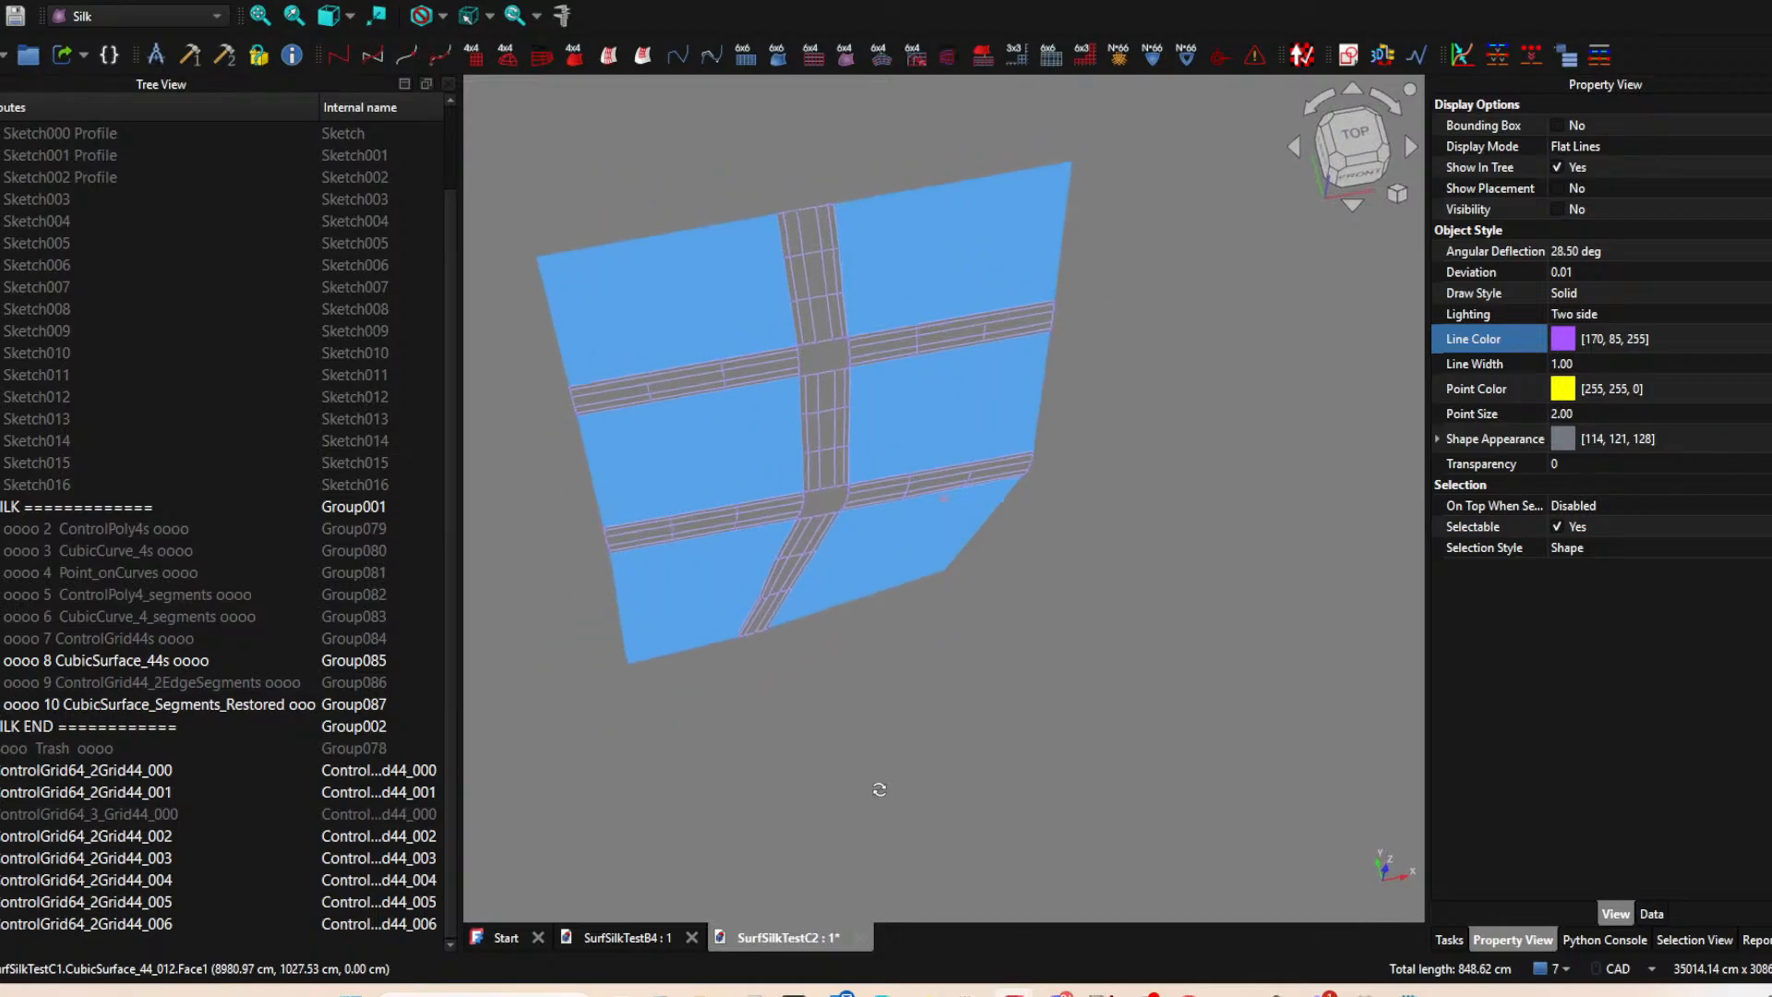
{"action": "middle_click_drag", "start_coordinate": [963, 834], "coordinate": [1054, 792]}
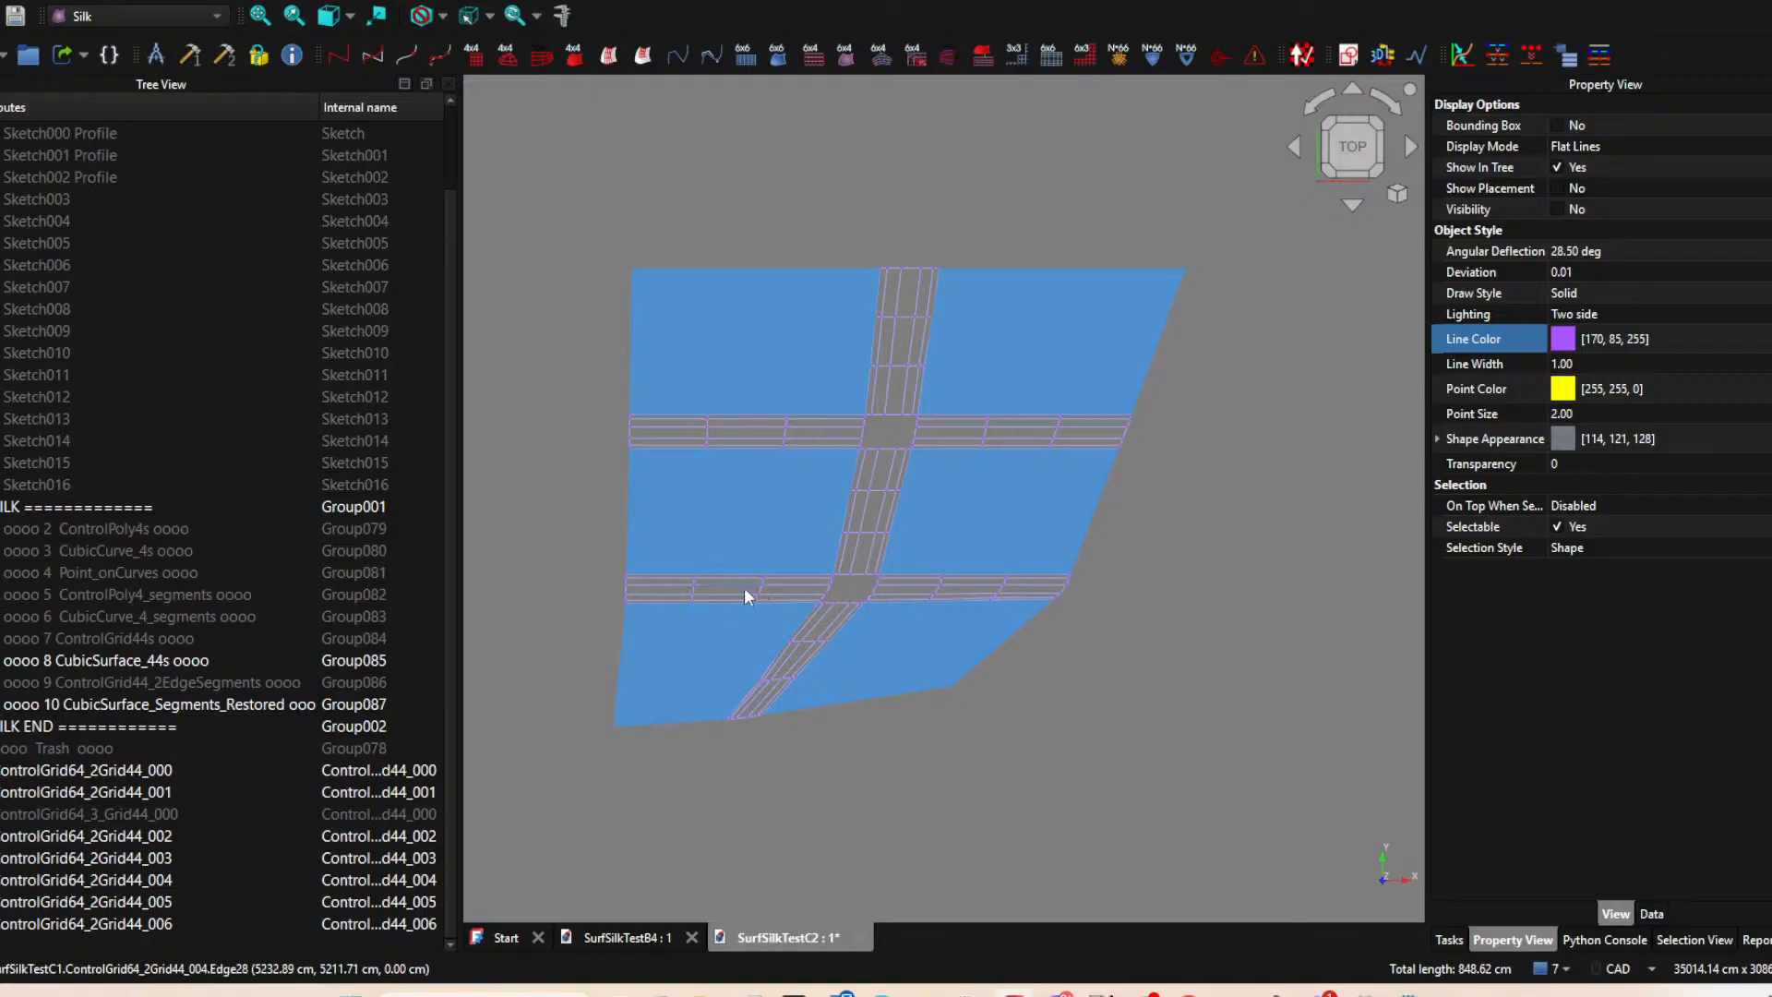
{"action": "left_click", "coordinate": [41, 794]}
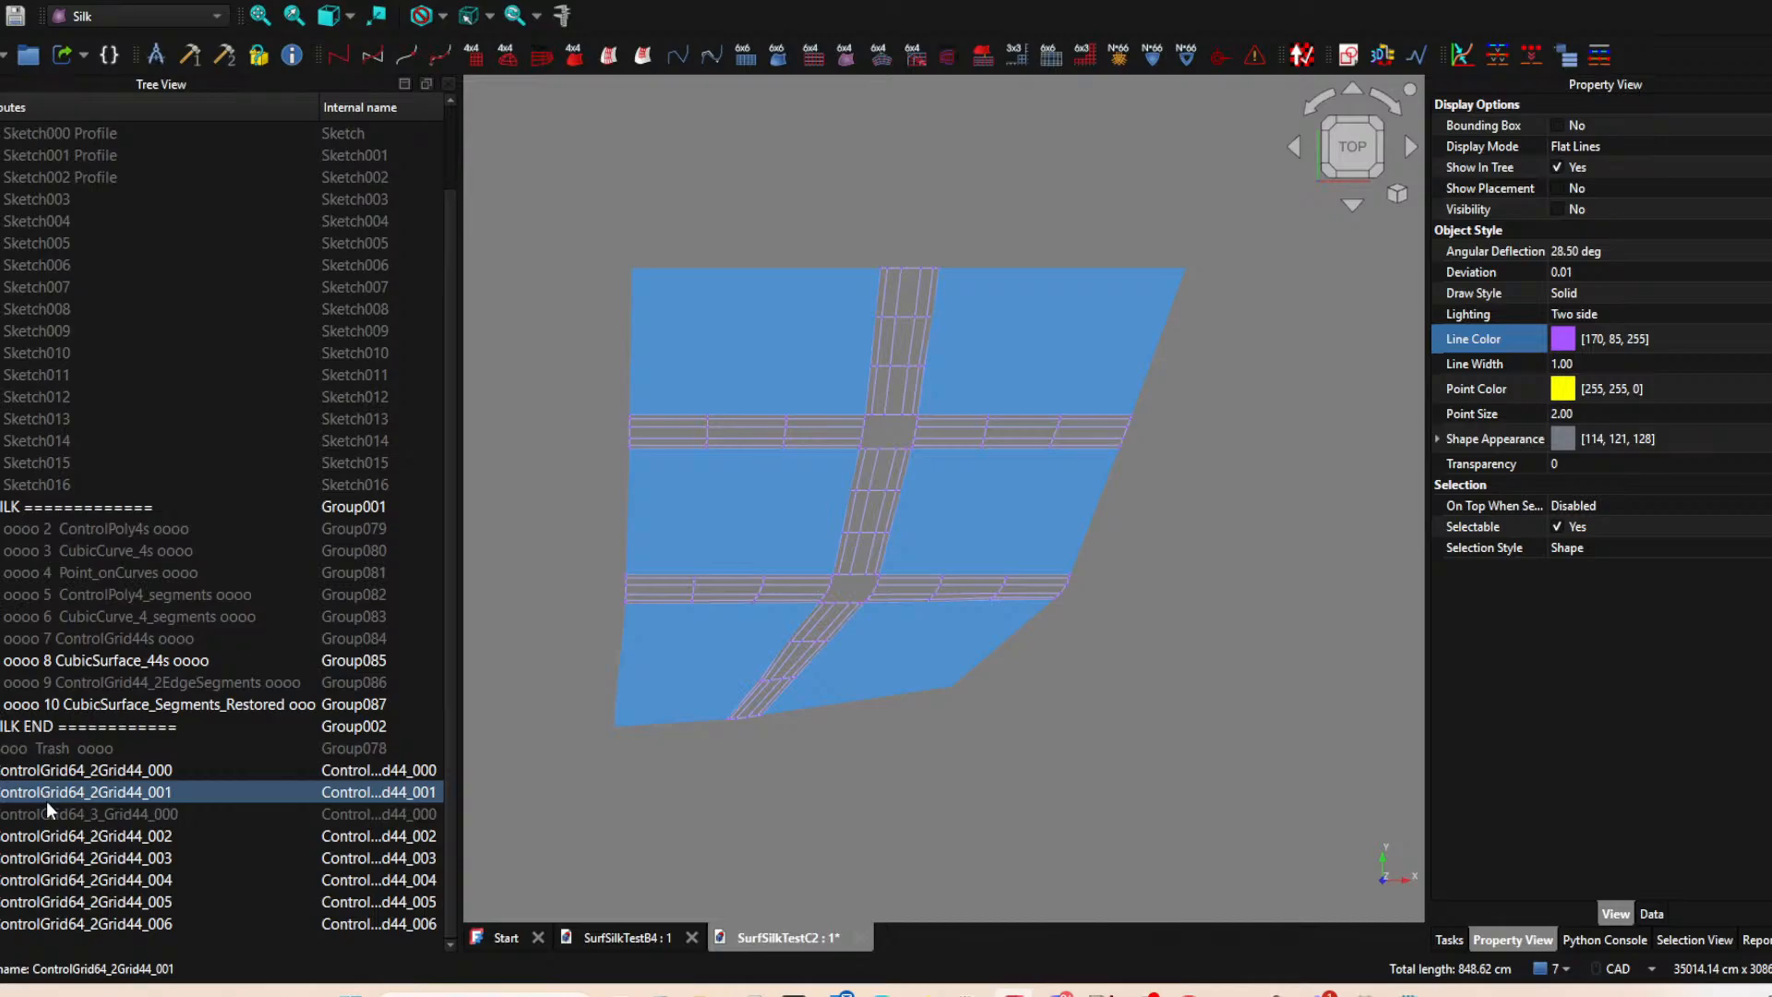
Delete the stray ControlGrid64_3_Grid44_000 object after toggling its visibility to check it.
{"action": "left_click", "coordinate": [47, 814]}
{"action": "key", "text": "space"}
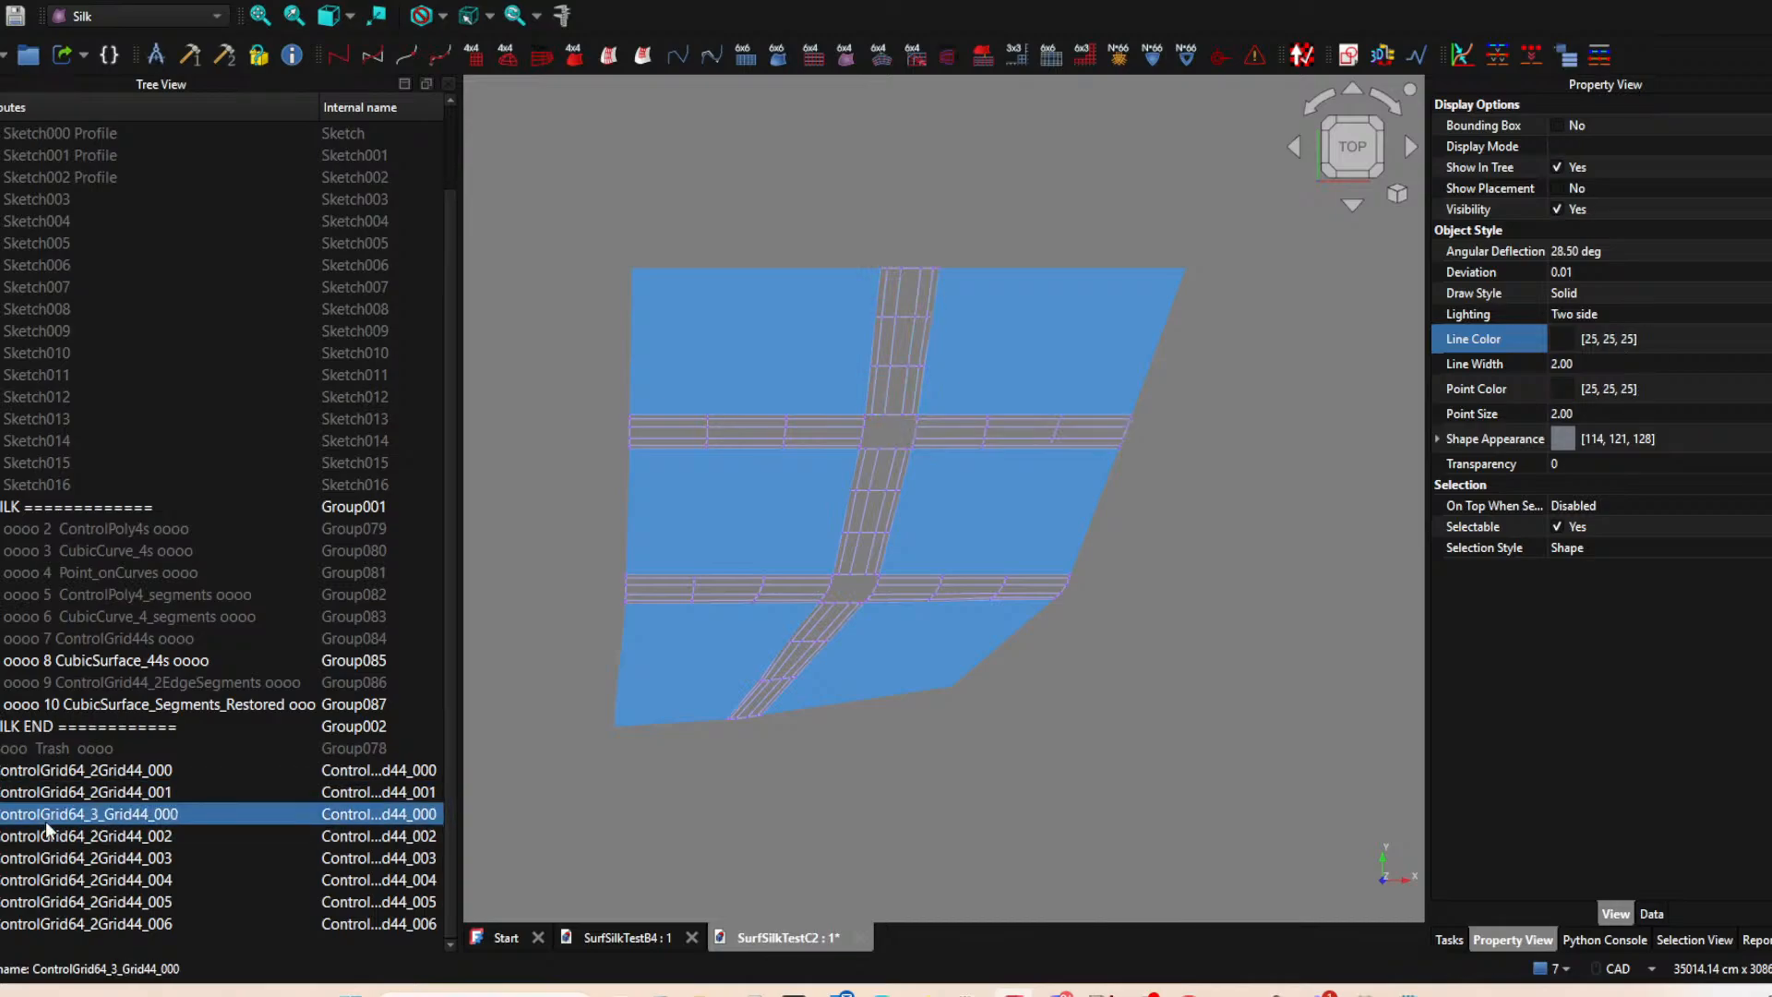
{"action": "key", "text": "space"}
{"action": "key", "text": "space"}
{"action": "key", "text": "Delete"}
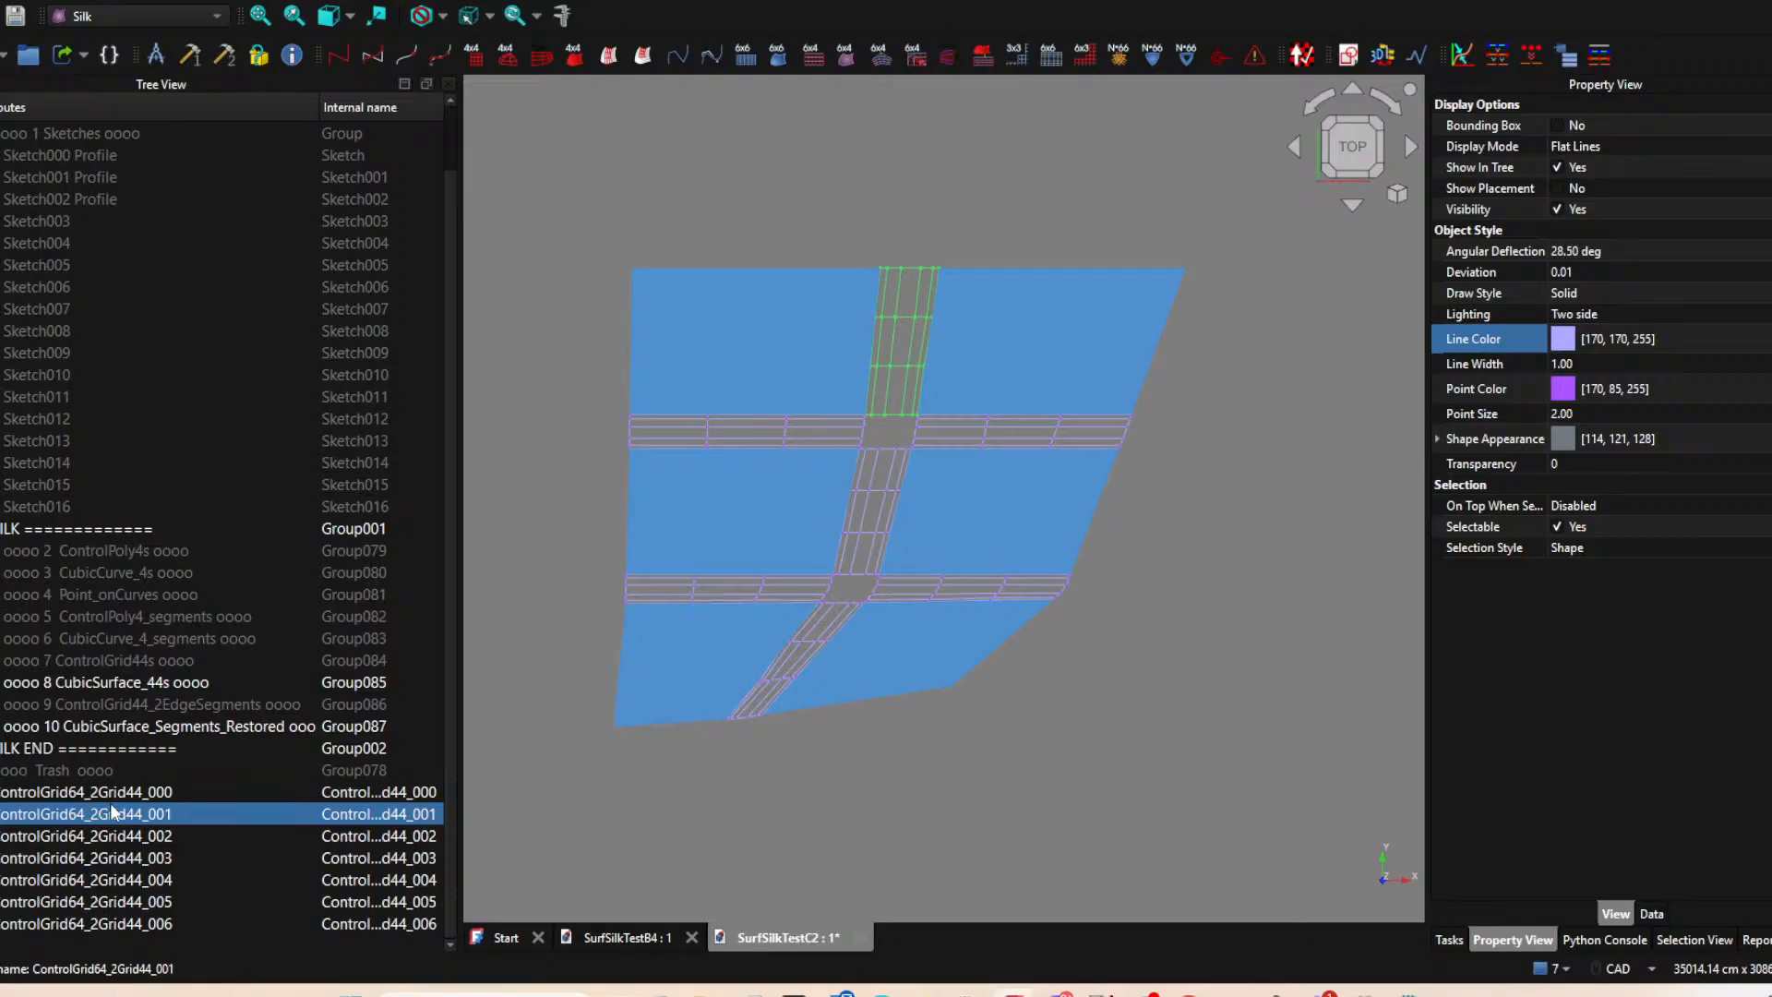
Create a new group at the end of the tree and name it ControlGrid64_2Grid44s.
{"action": "left_click", "coordinate": [112, 793]}
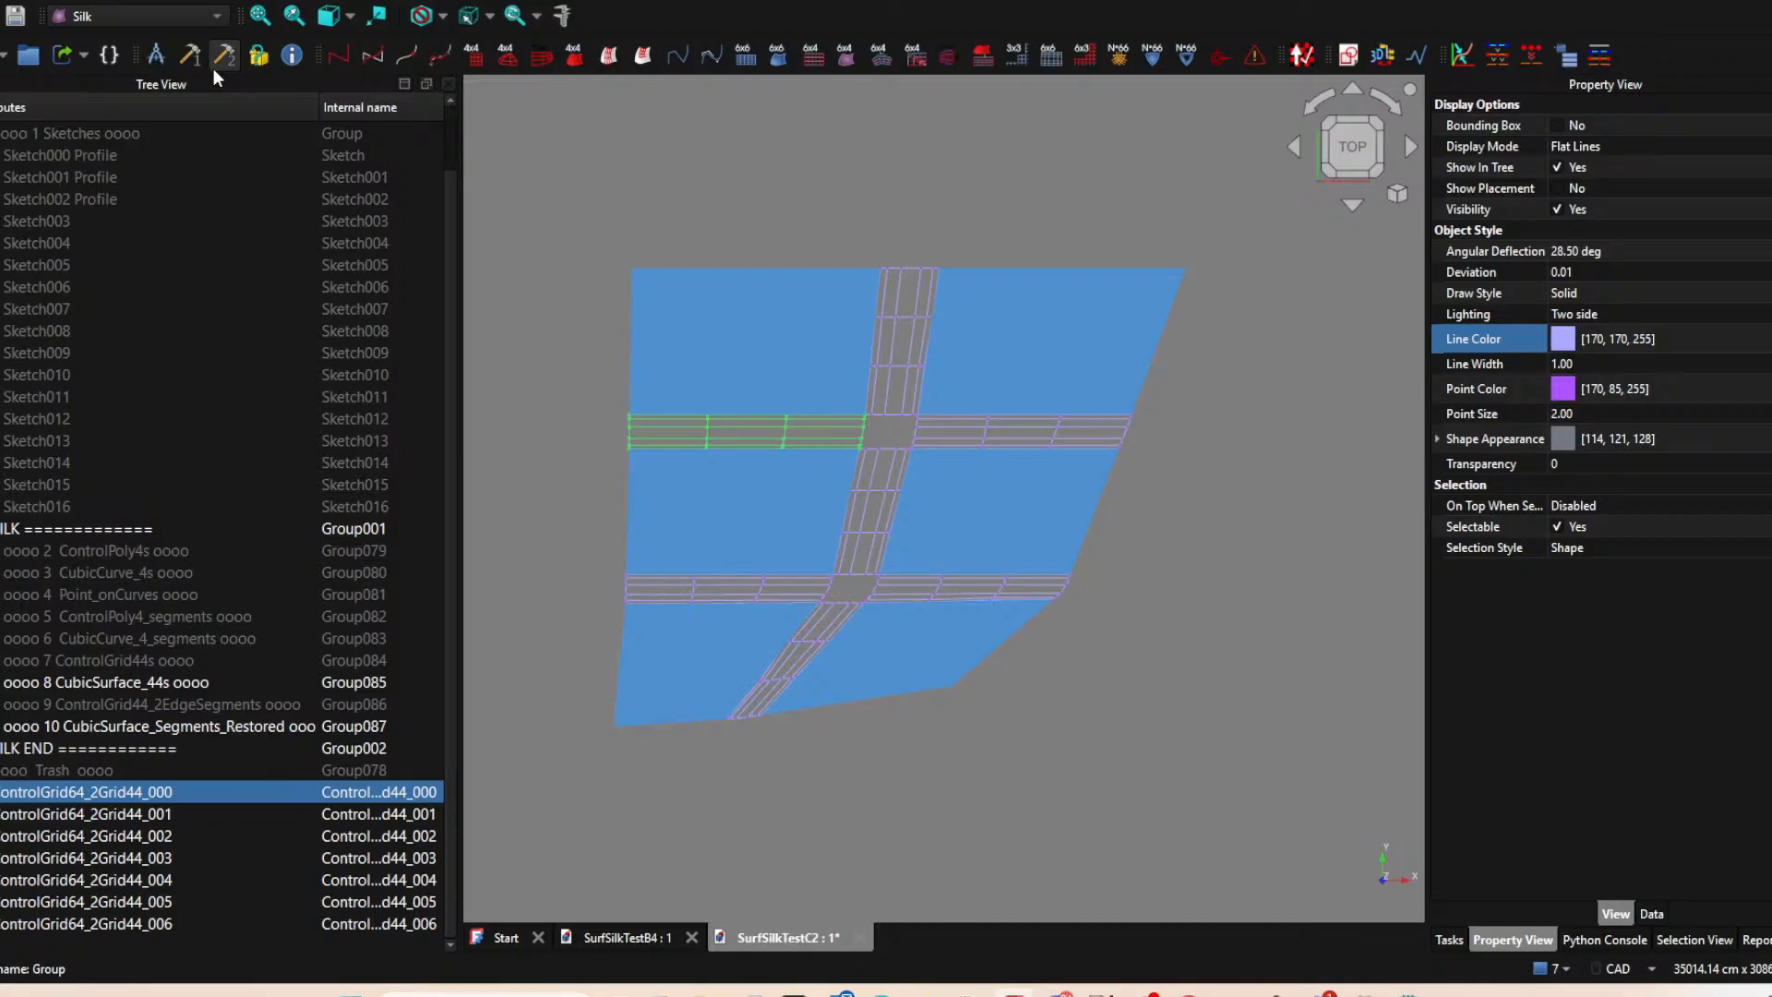
{"action": "left_click", "coordinate": [33, 58]}
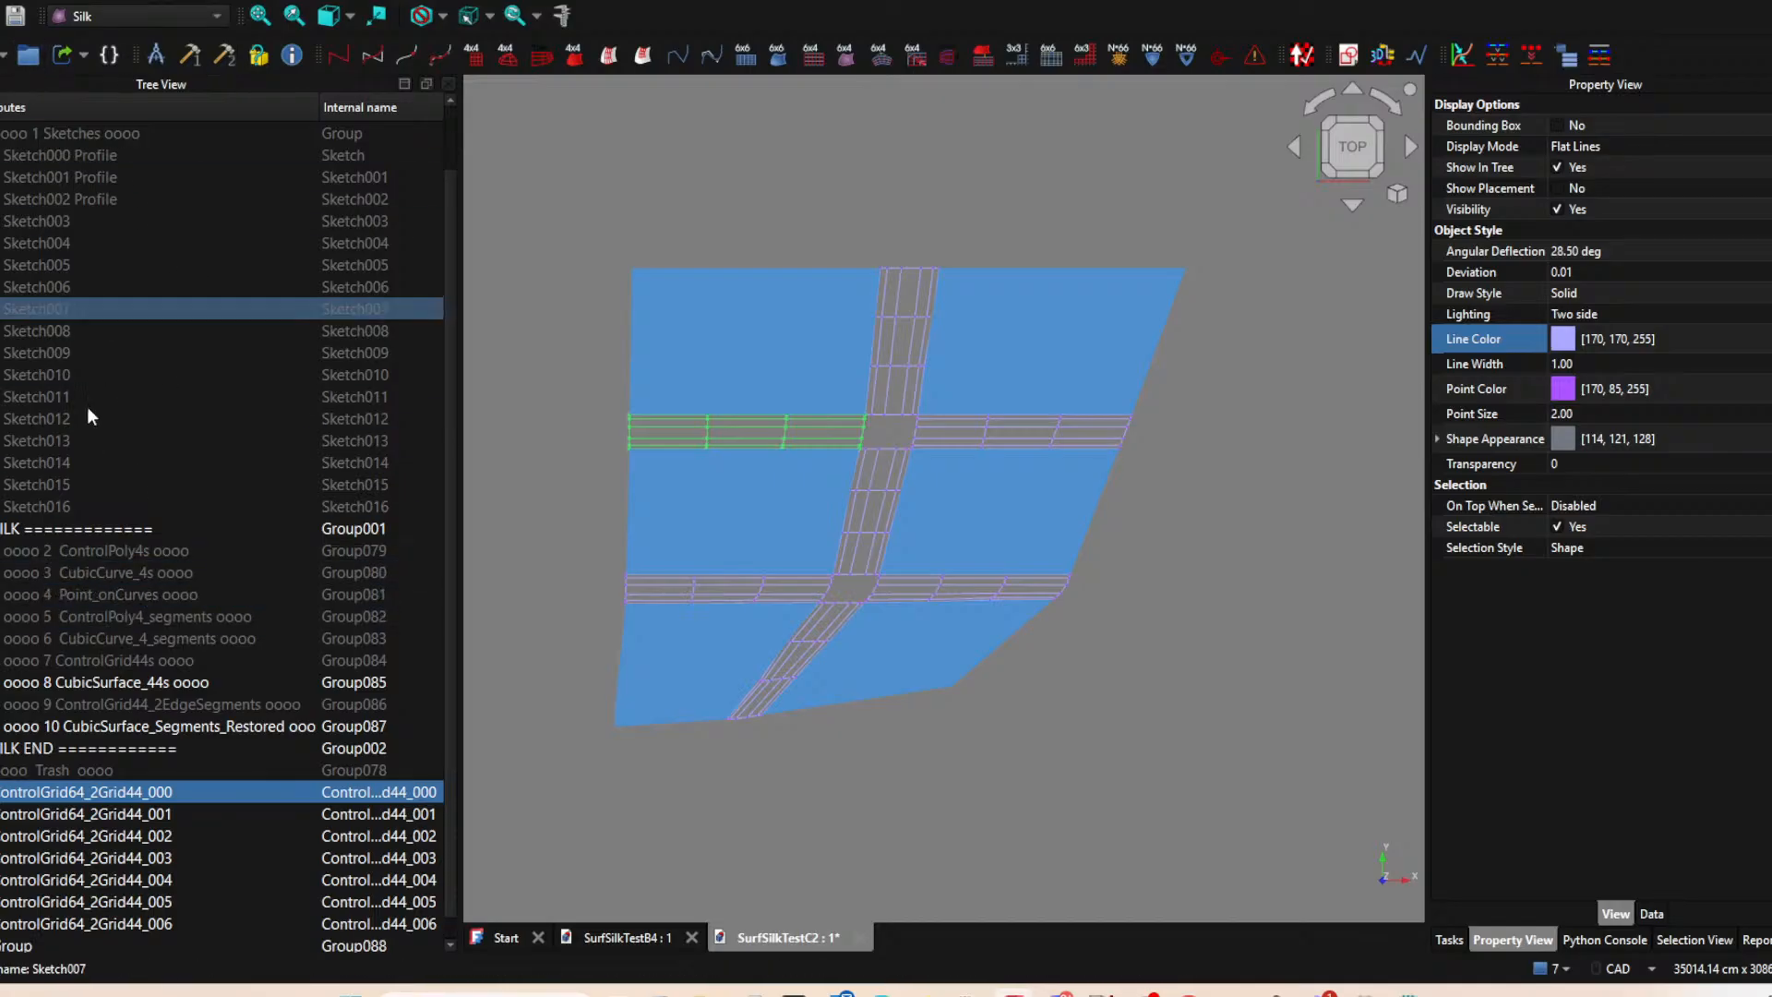
{"action": "scroll", "coordinate": [114, 795], "scroll_direction": "down", "scroll_amount": 1}
{"action": "left_click", "coordinate": [9, 929]}
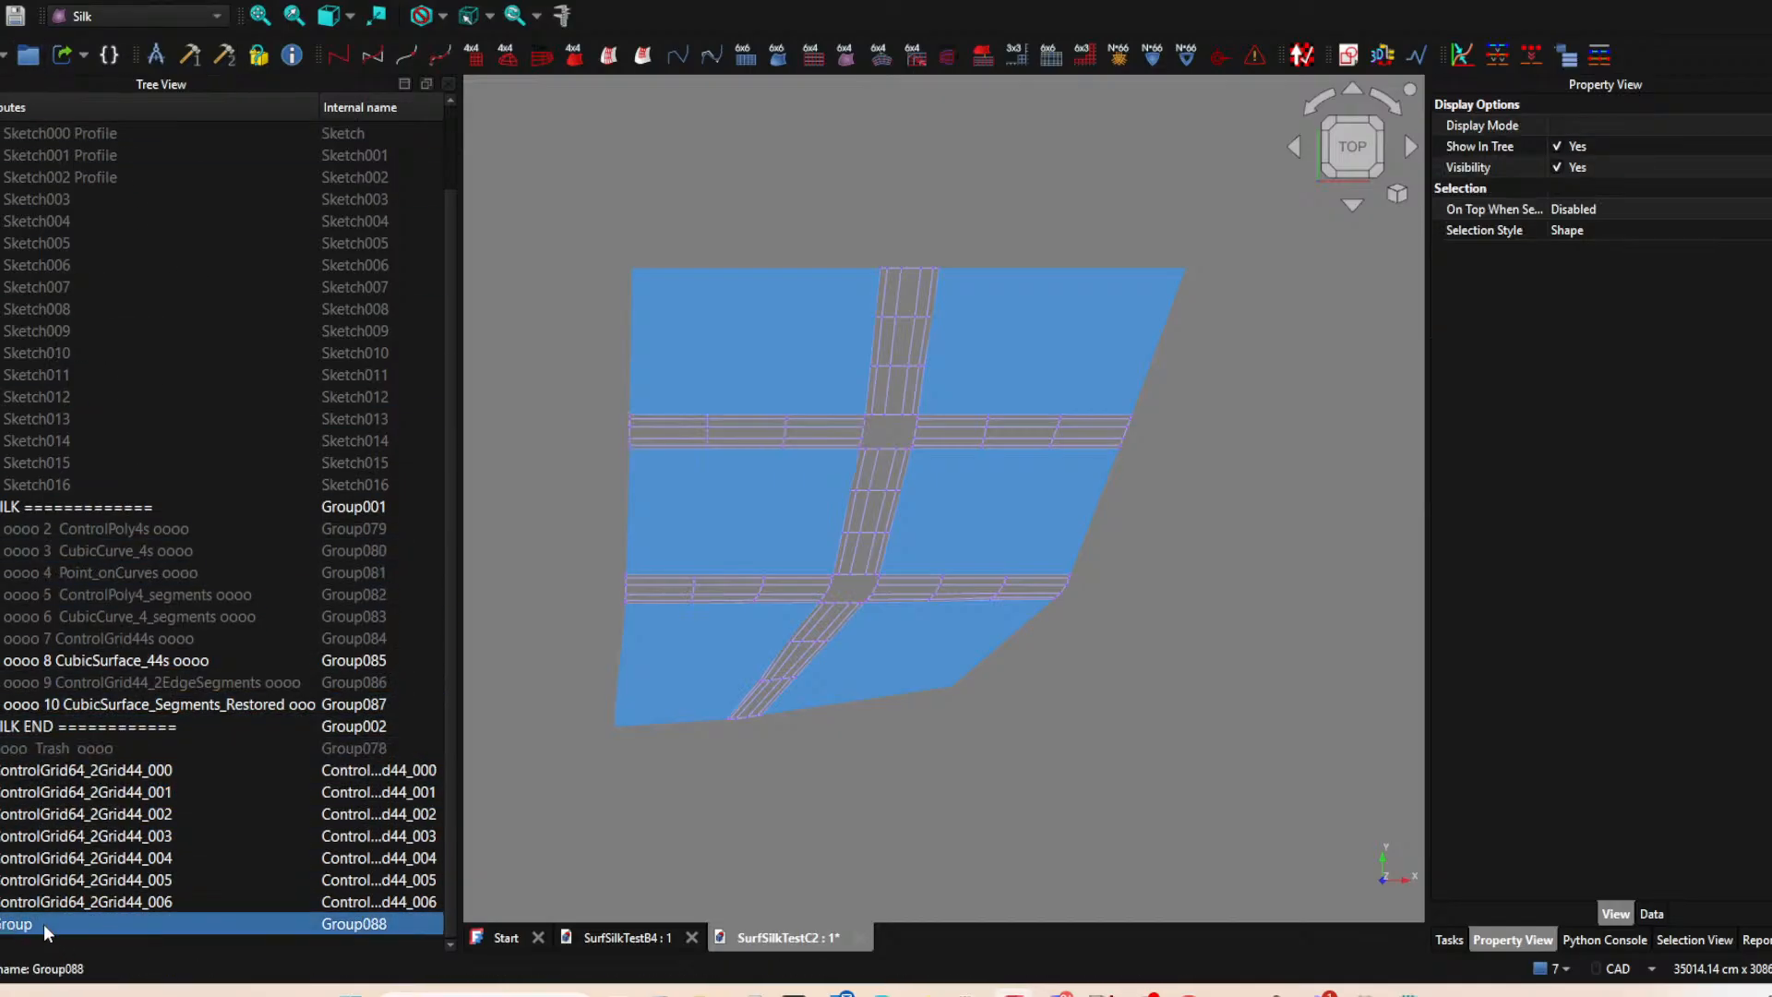
{"action": "left_click", "coordinate": [34, 930]}
{"action": "key", "text": "ctrl+a"}
{"action": "type", "text": "ControlGrid64_2Grid44"}
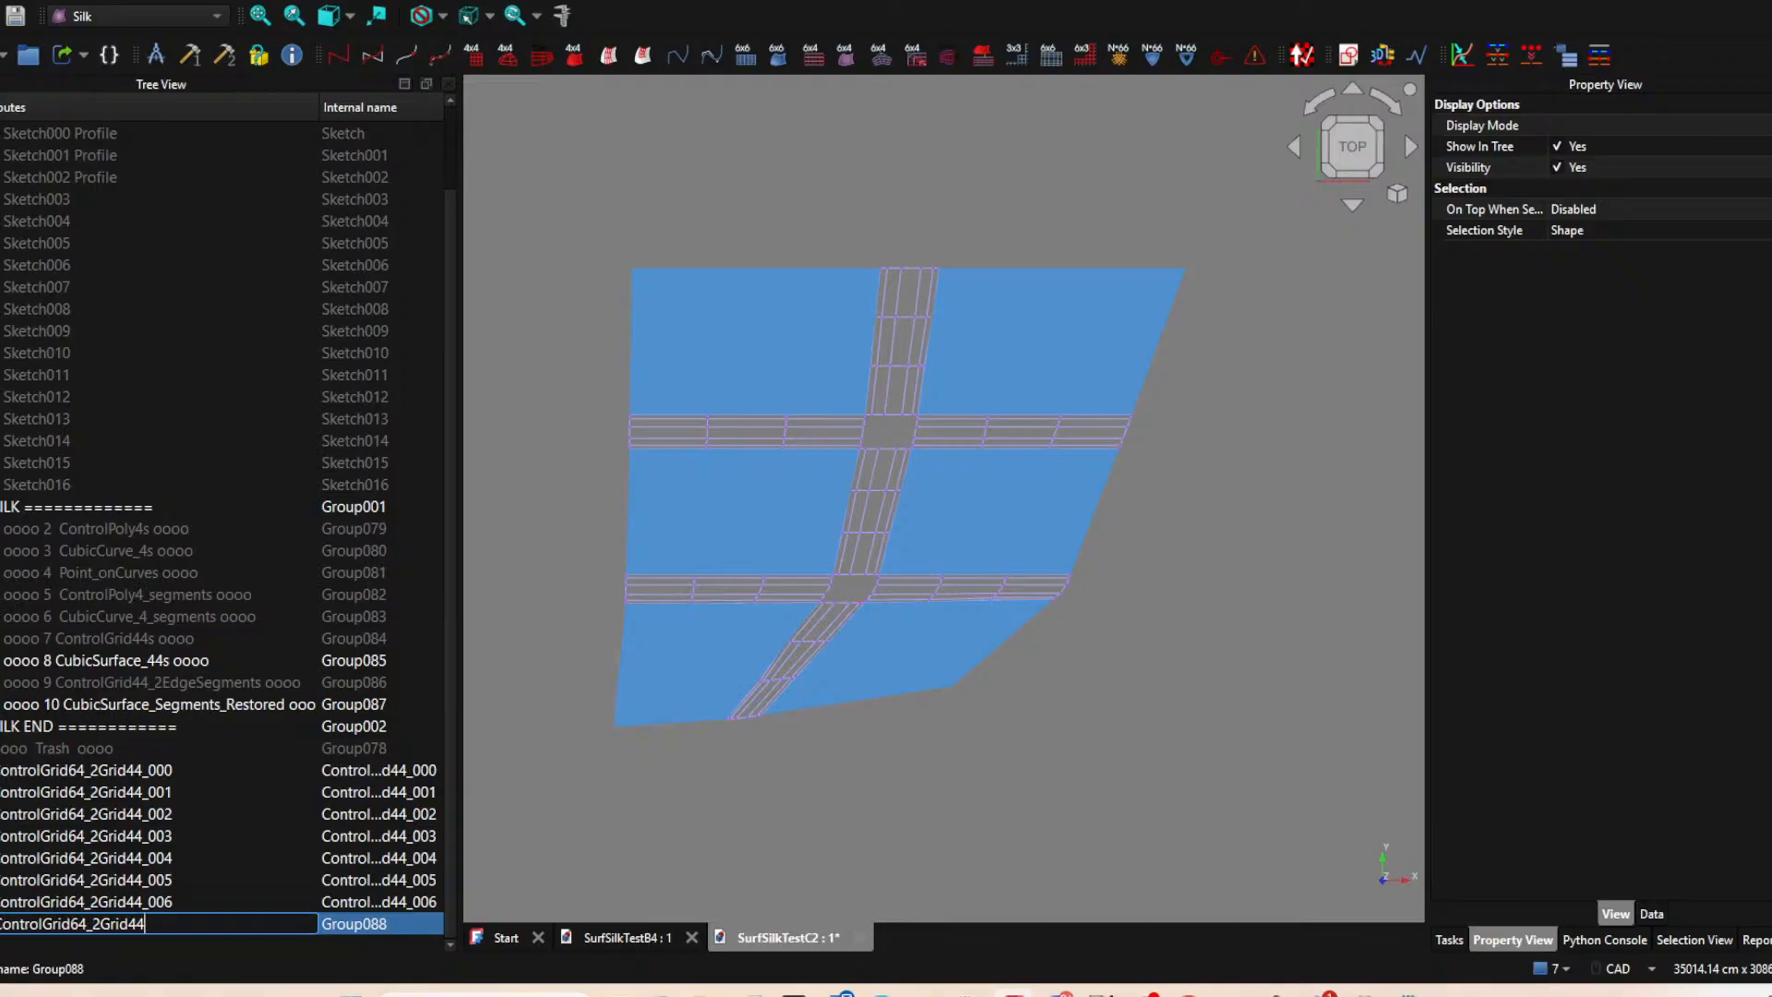
{"action": "key", "text": "Return"}
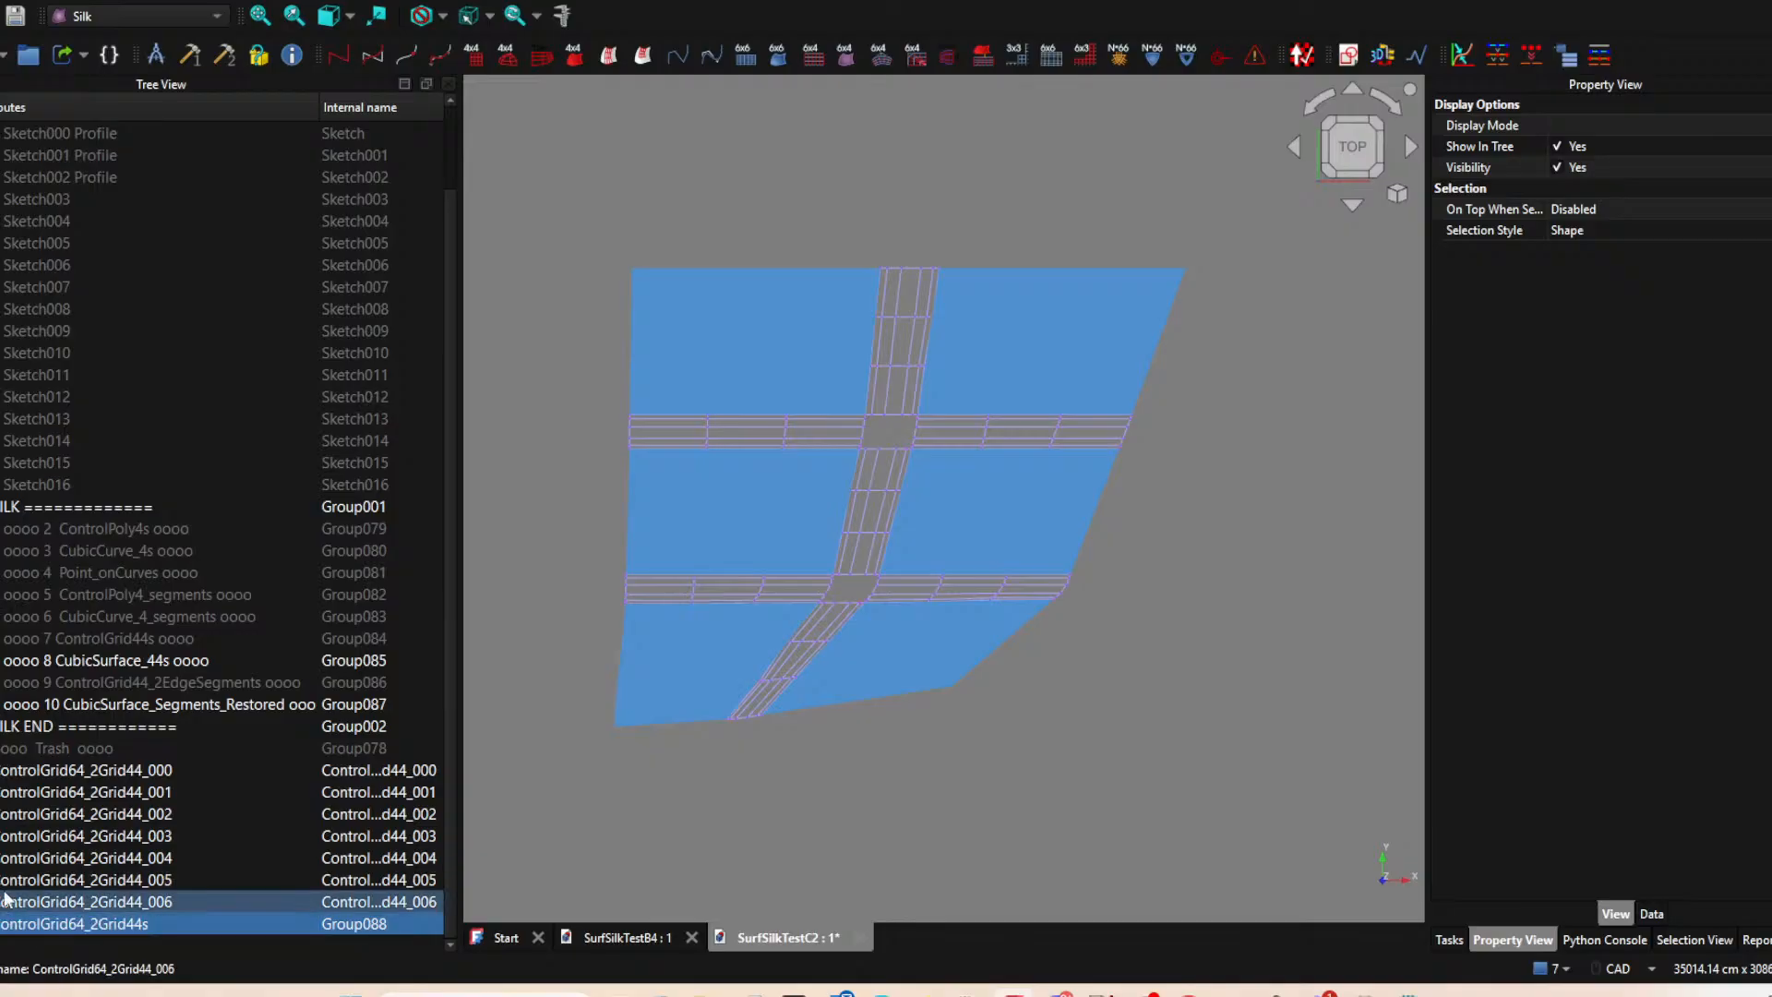
Move the grids ControlGrid64_2Grid44_000 through ControlGrid64_2Grid44_006 into the ControlGrid64_2Grid44s group.
{"action": "left_click", "coordinate": [102, 770]}
{"action": "left_click", "coordinate": [107, 900], "text": "shift"}
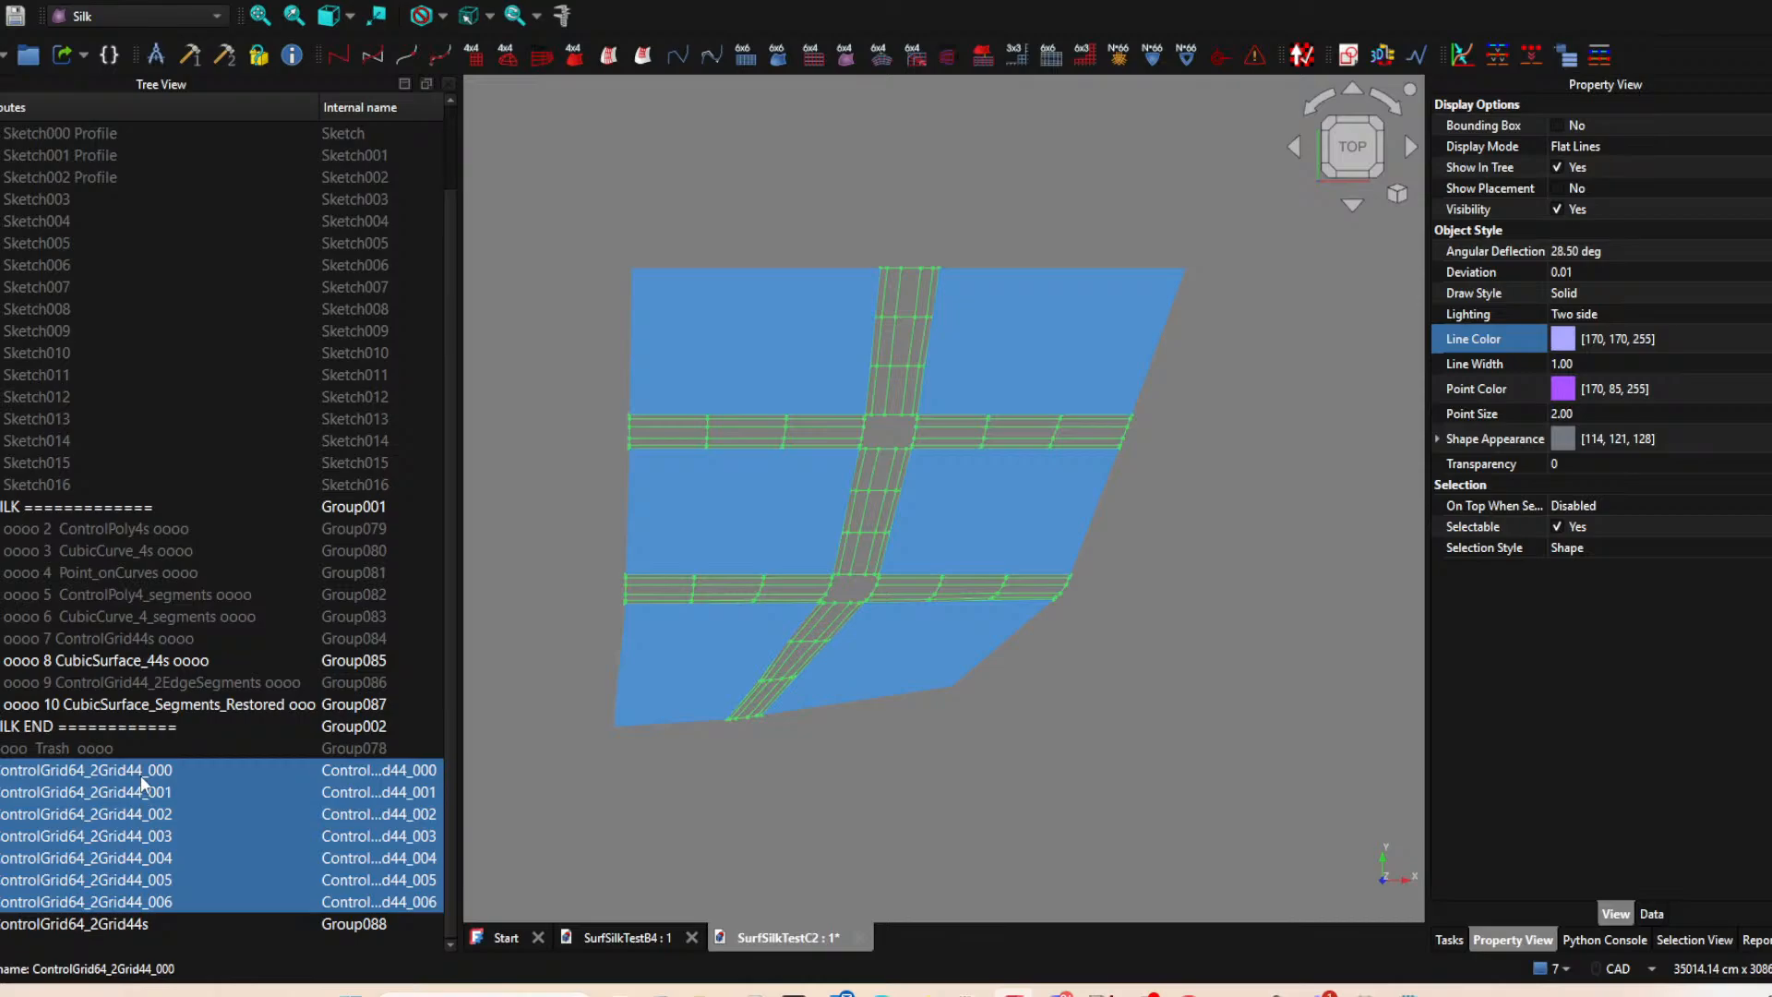
{"action": "left_click_drag", "start_coordinate": [136, 782], "coordinate": [111, 922]}
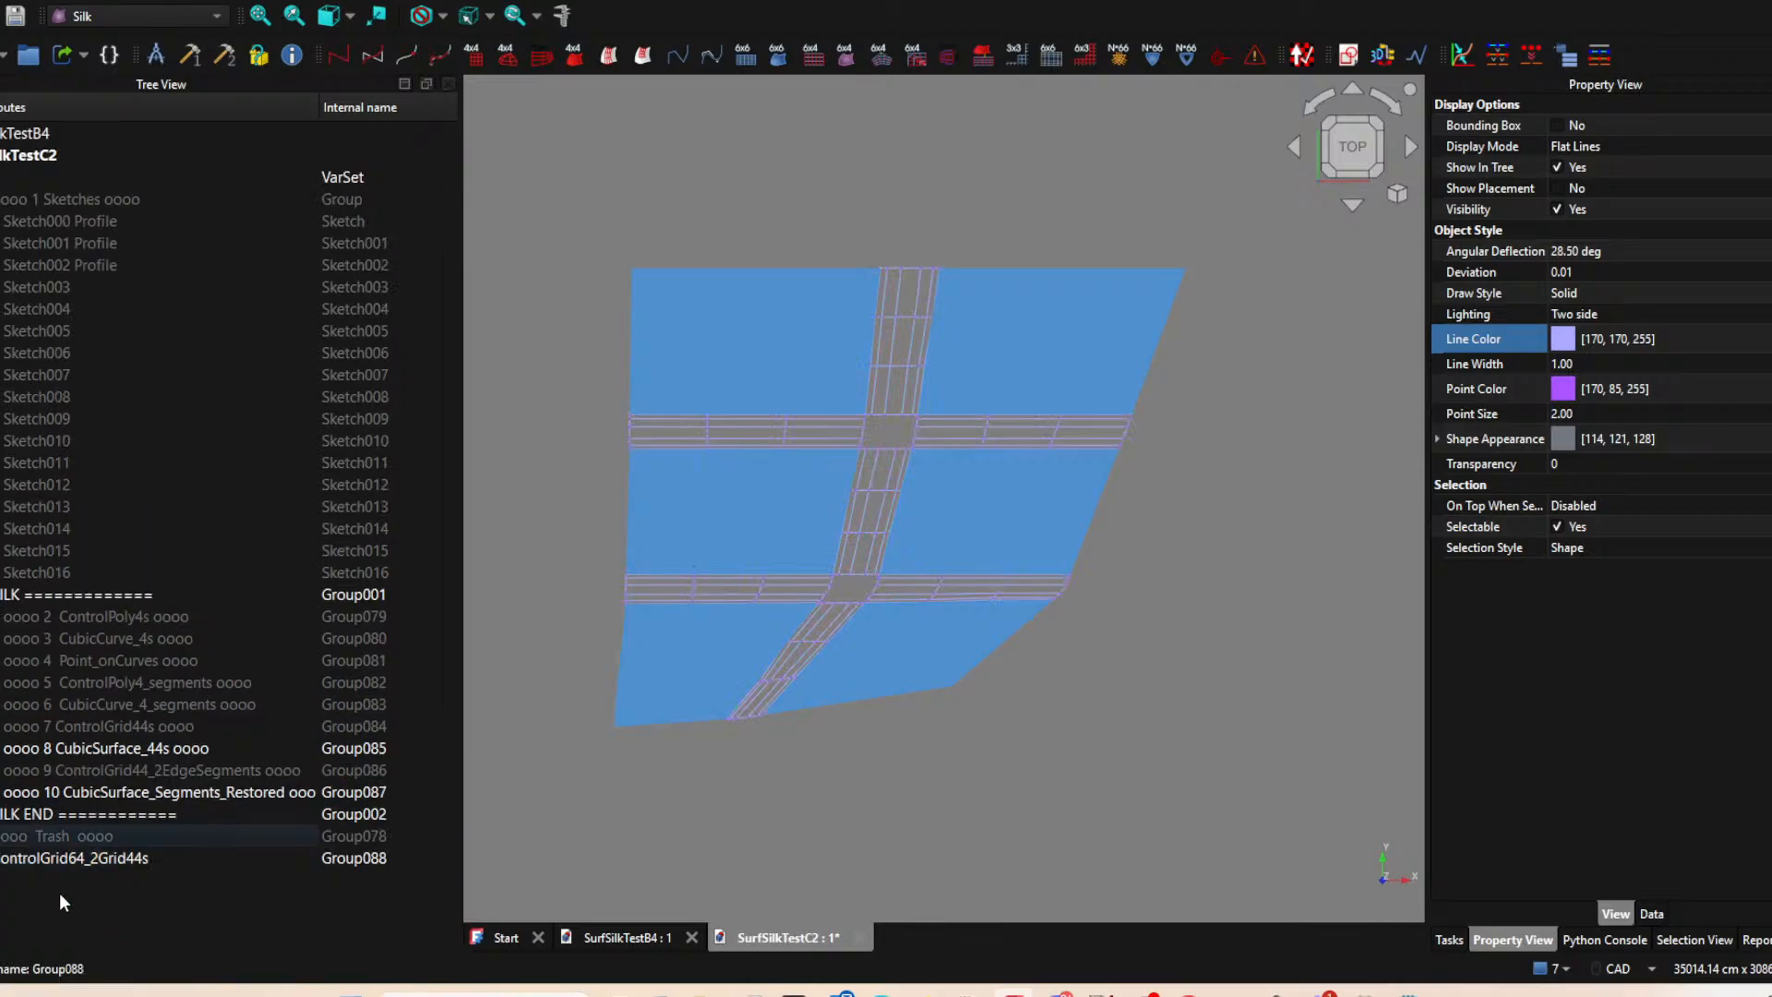
Renumber the CubicSurface_44s group to 11.
{"action": "left_click", "coordinate": [76, 750]}
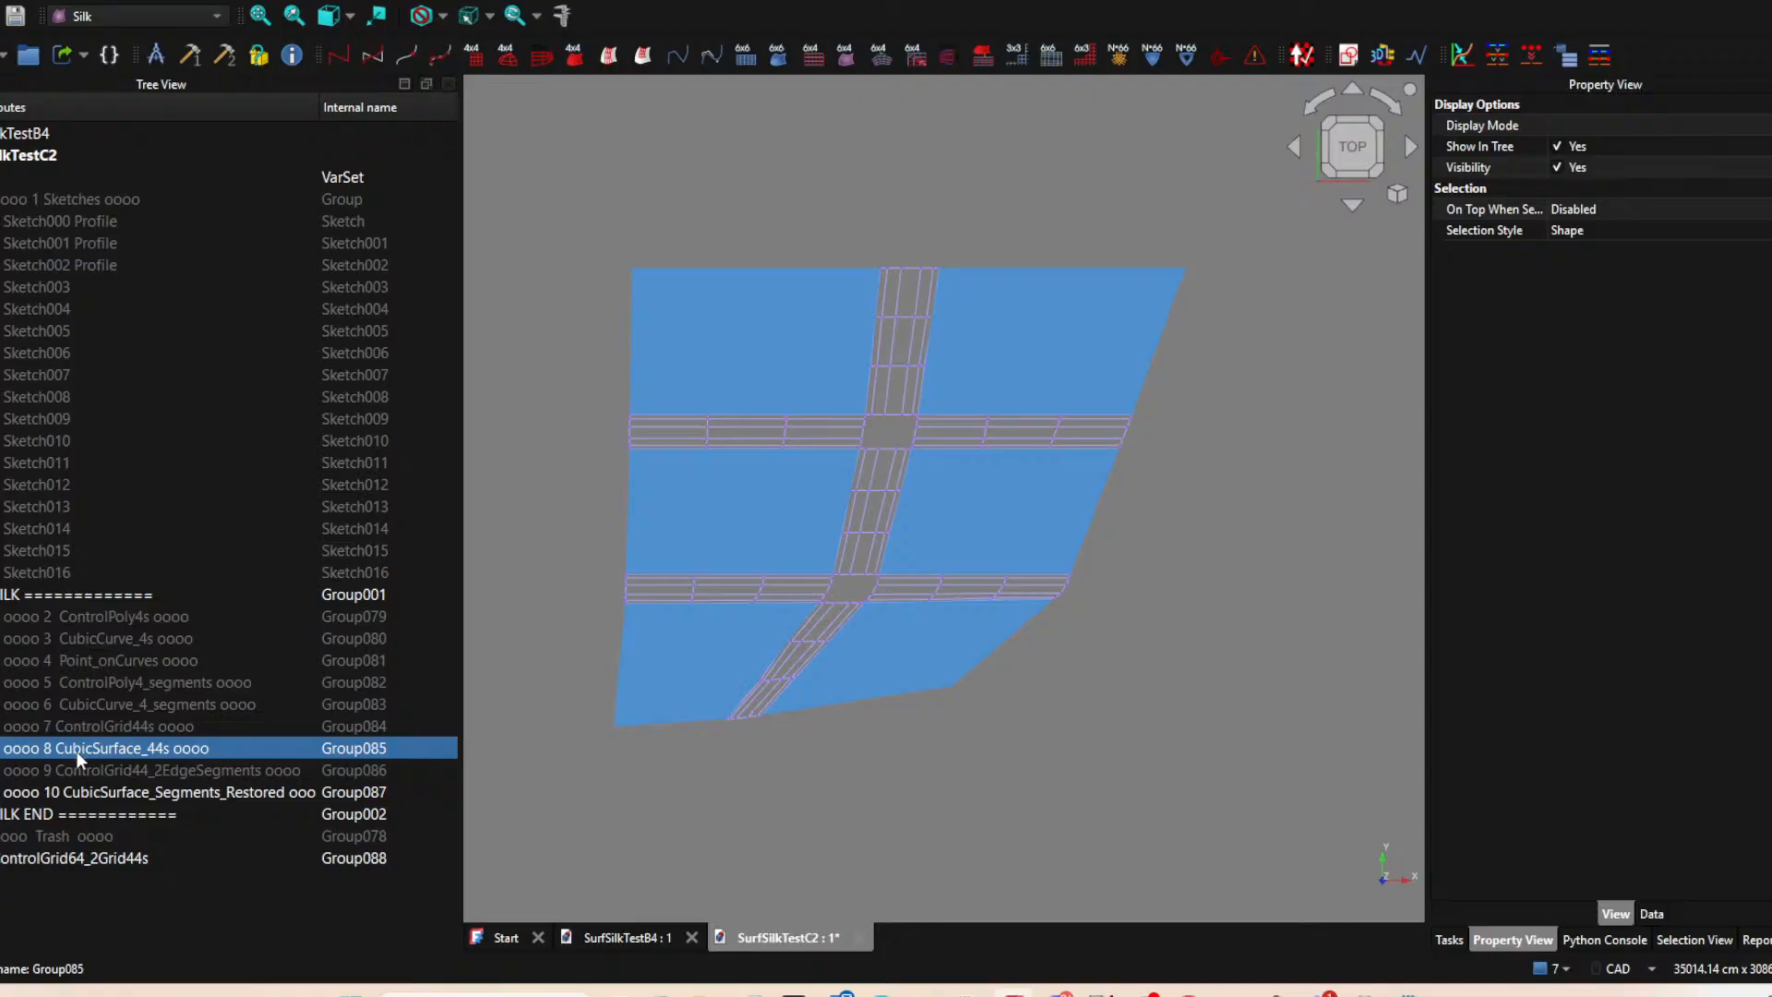
{"action": "key", "text": "F2"}
{"action": "left_click", "coordinate": [55, 750]}
{"action": "key", "text": "BackSpace"}
{"action": "type", "text": "11"}
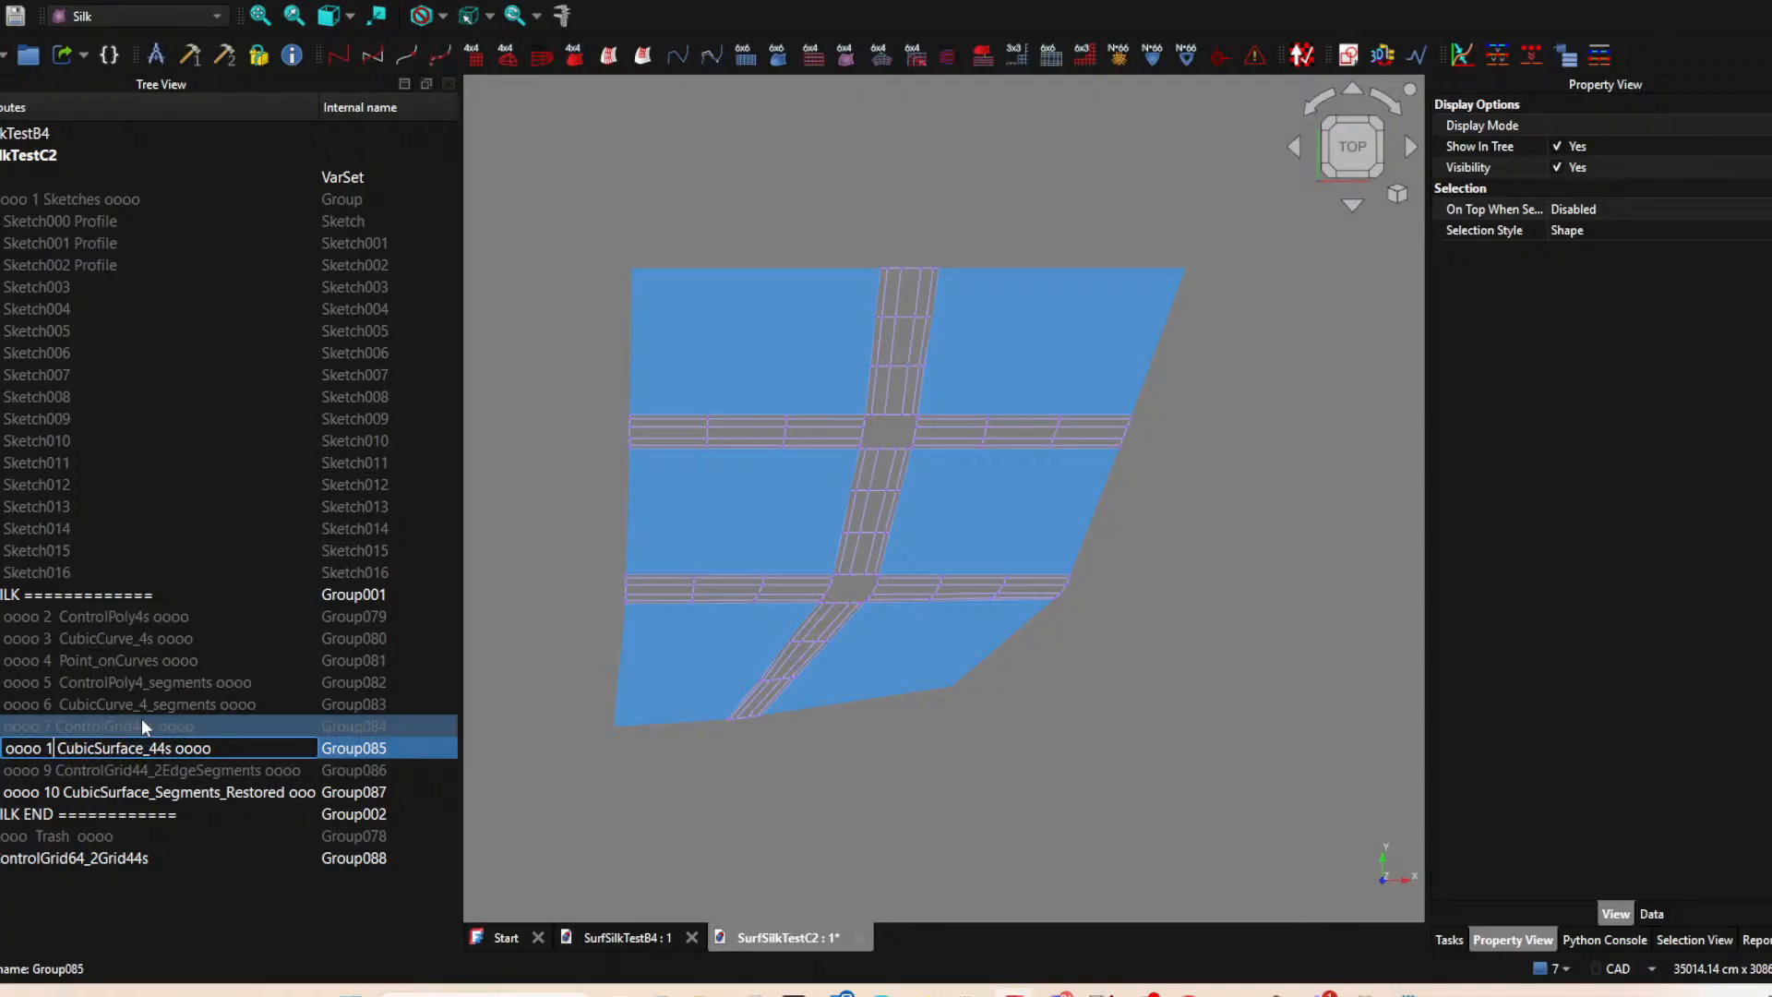
{"action": "key", "text": "Tab"}
{"action": "left_click", "coordinate": [51, 771]}
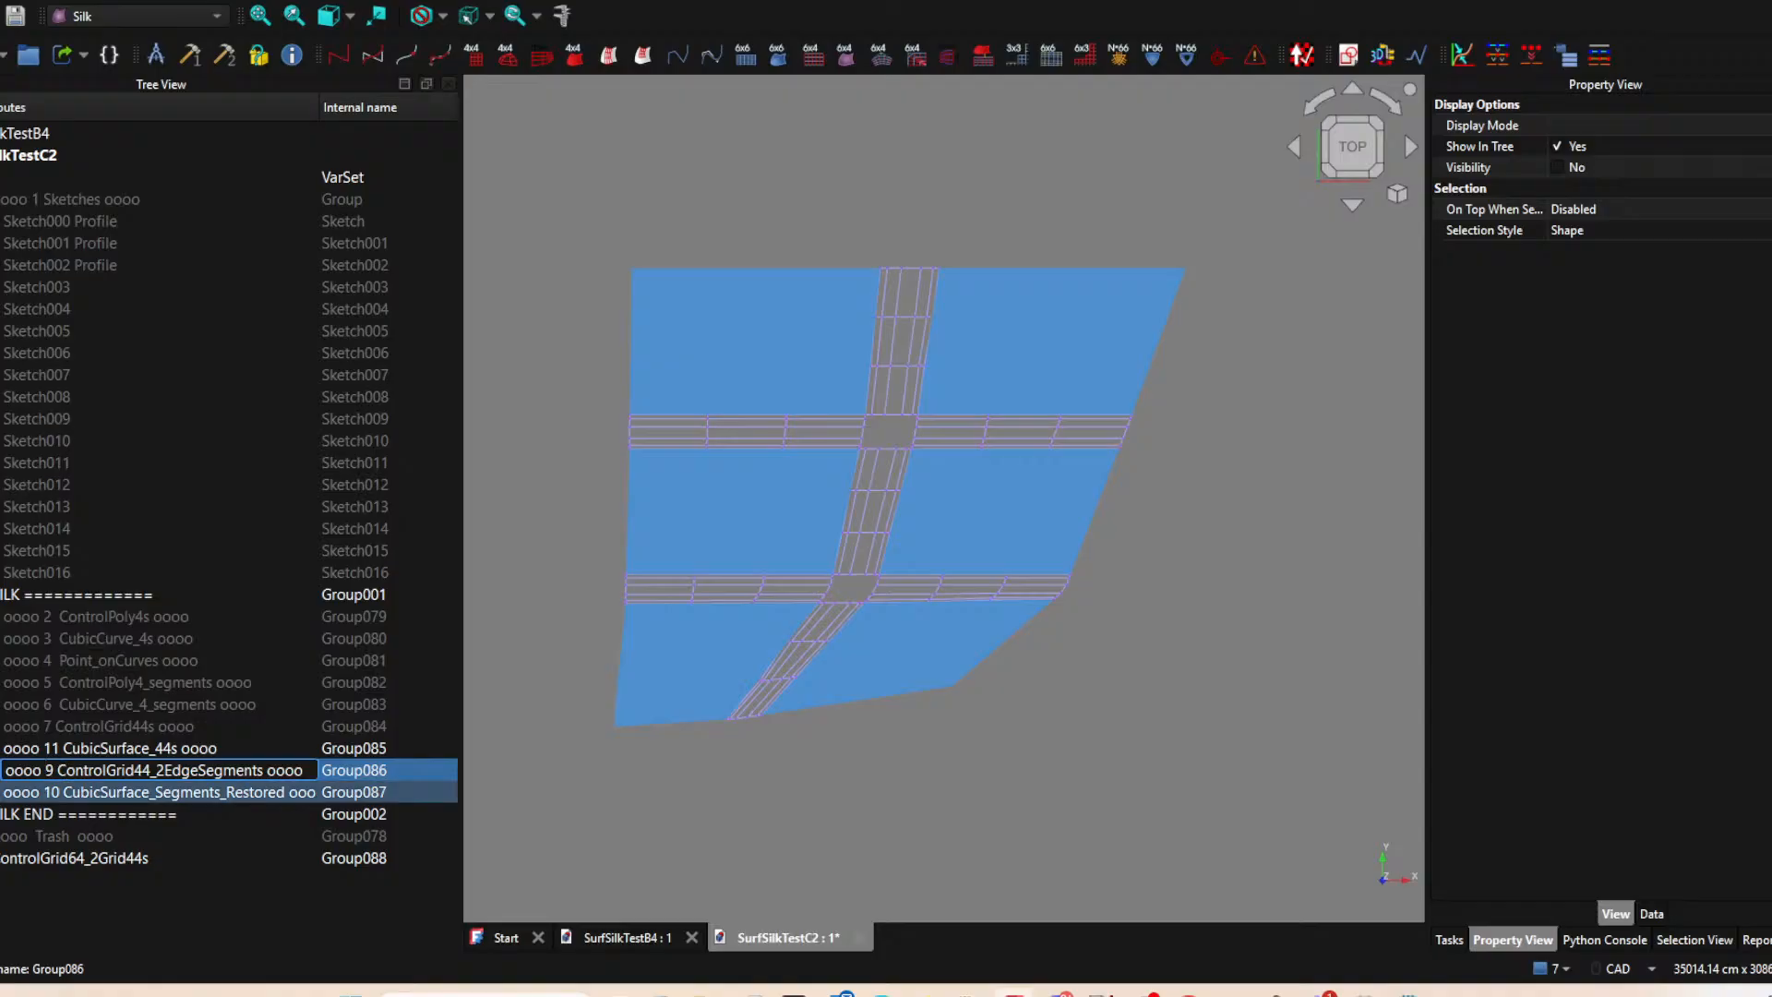
Toggle the visibility of the CubicSurface_44s group to examine which surfaces it holds.
{"action": "left_click", "coordinate": [47, 748]}
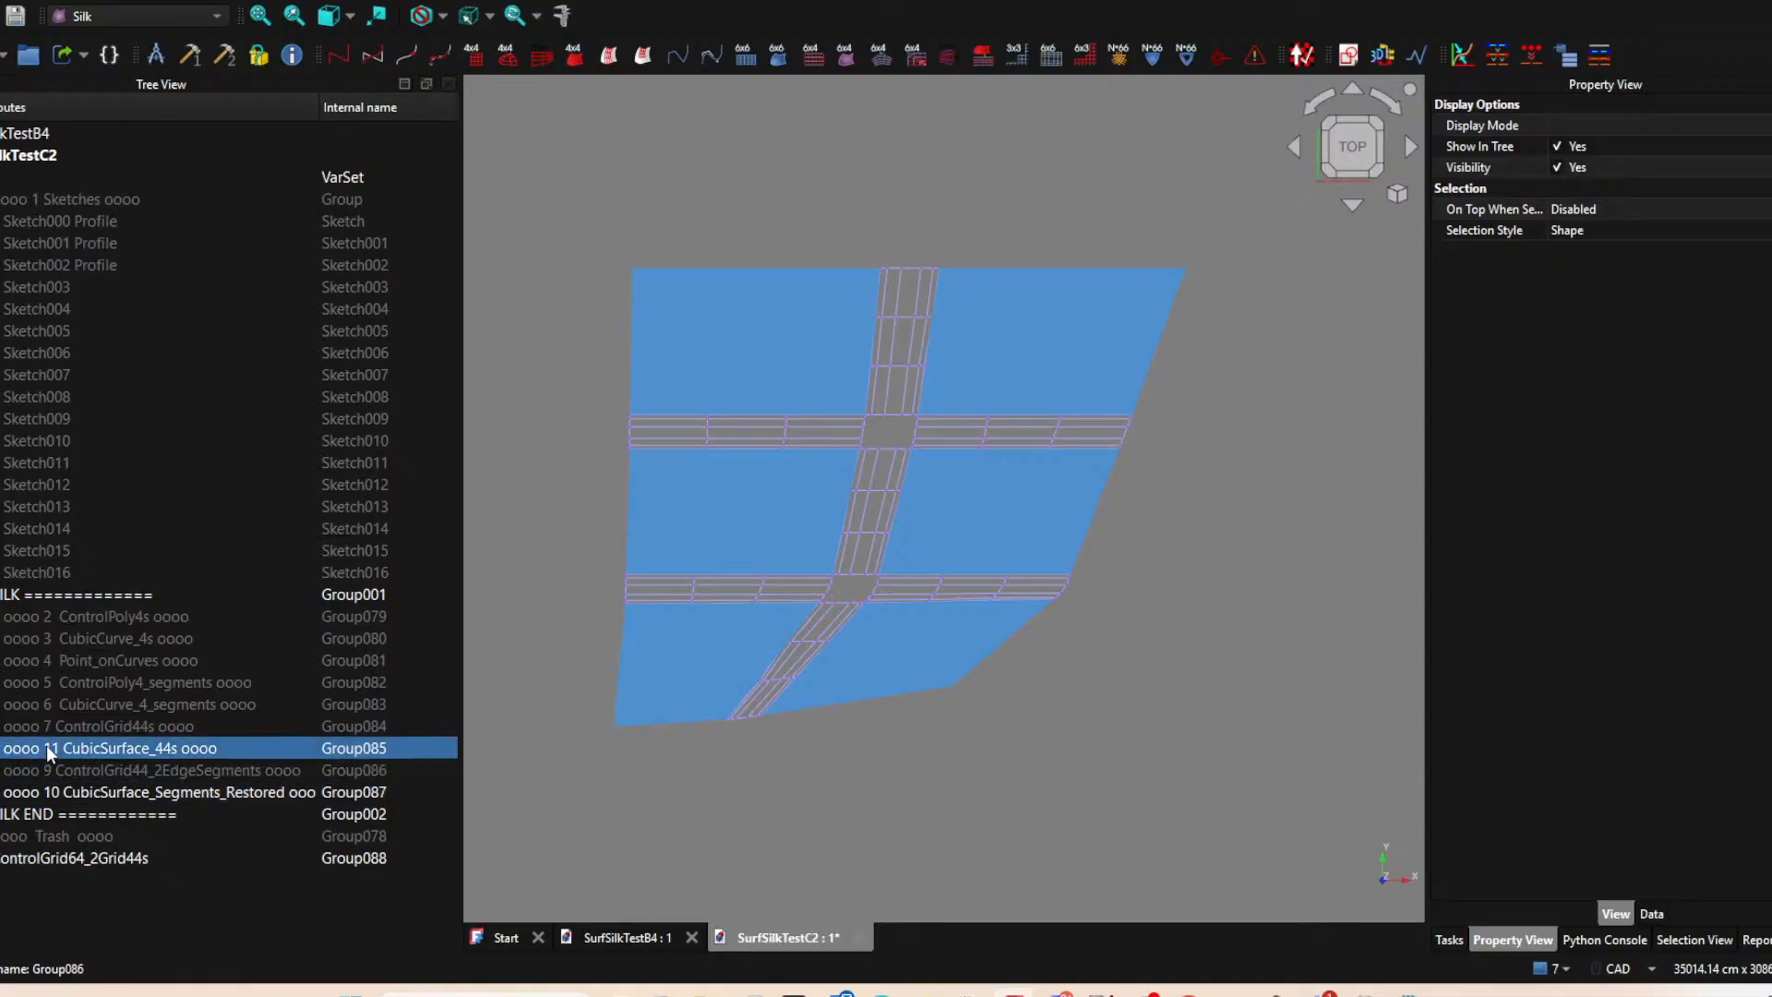
{"action": "key", "text": "space"}
{"action": "key", "text": "space"}
{"action": "key", "text": "space"}
{"action": "key", "text": "space"}
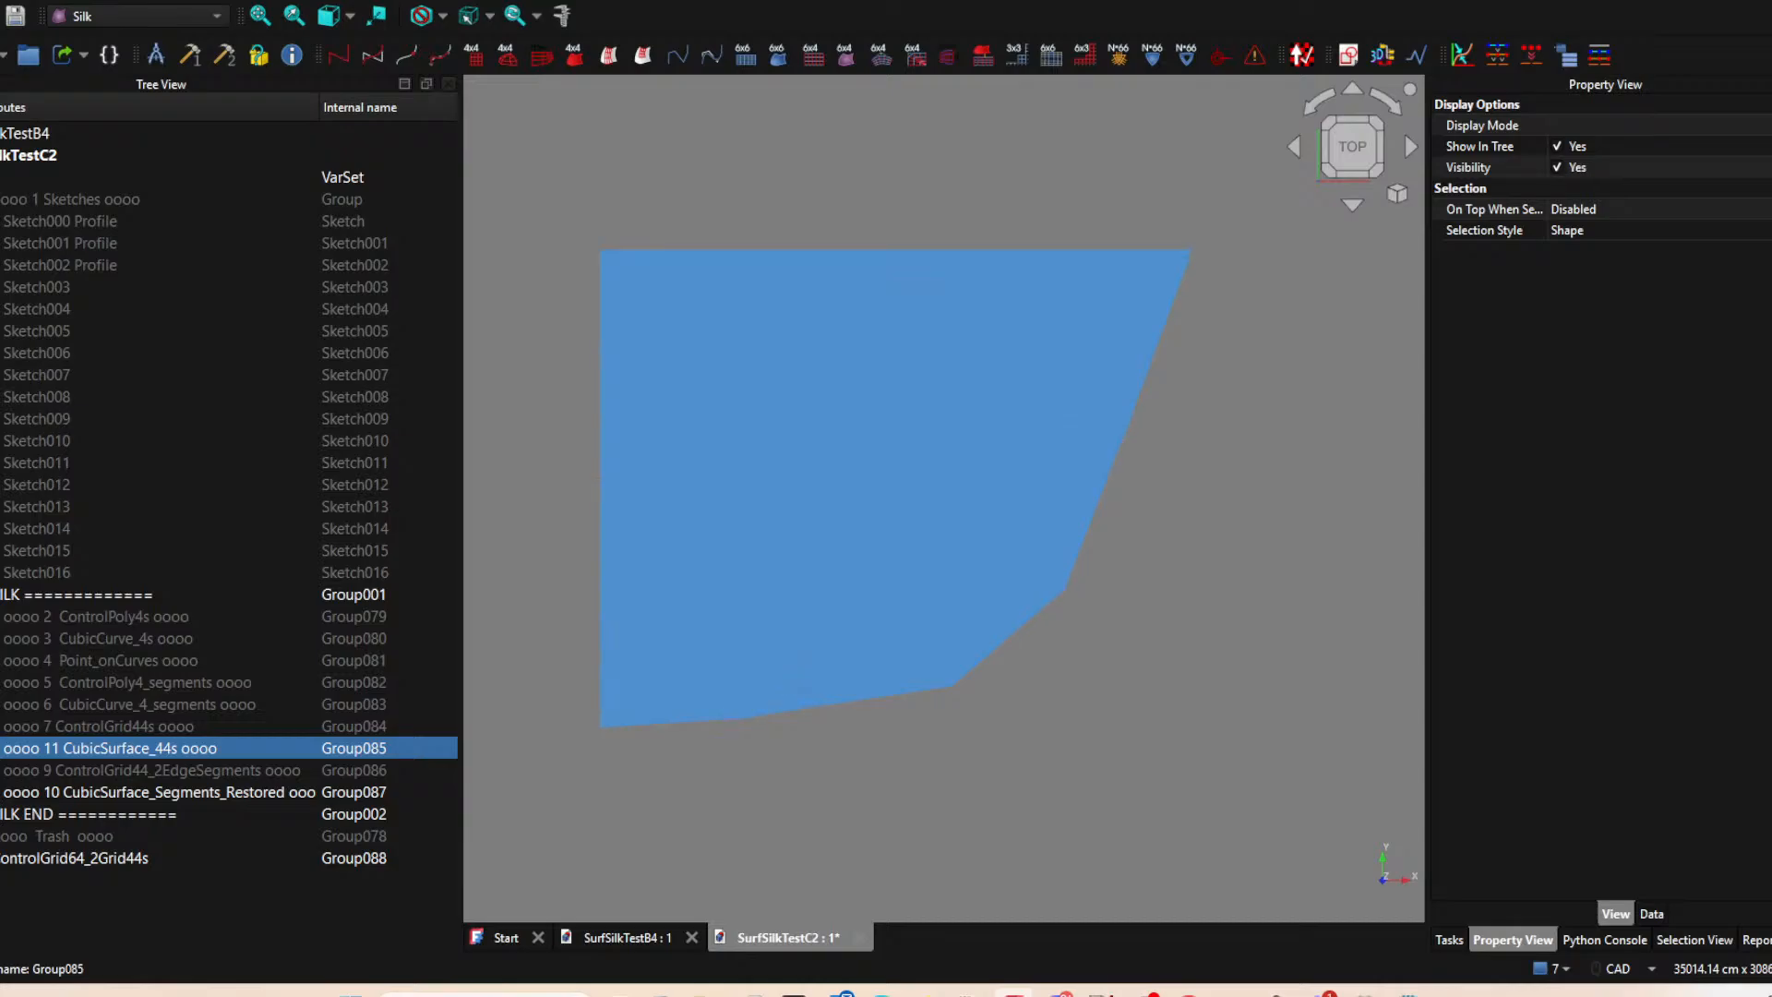
Restore the number 8 in the CubicSurface_44s group's name.
{"action": "double_click", "coordinate": [56, 747]}
{"action": "left_click", "coordinate": [61, 749]}
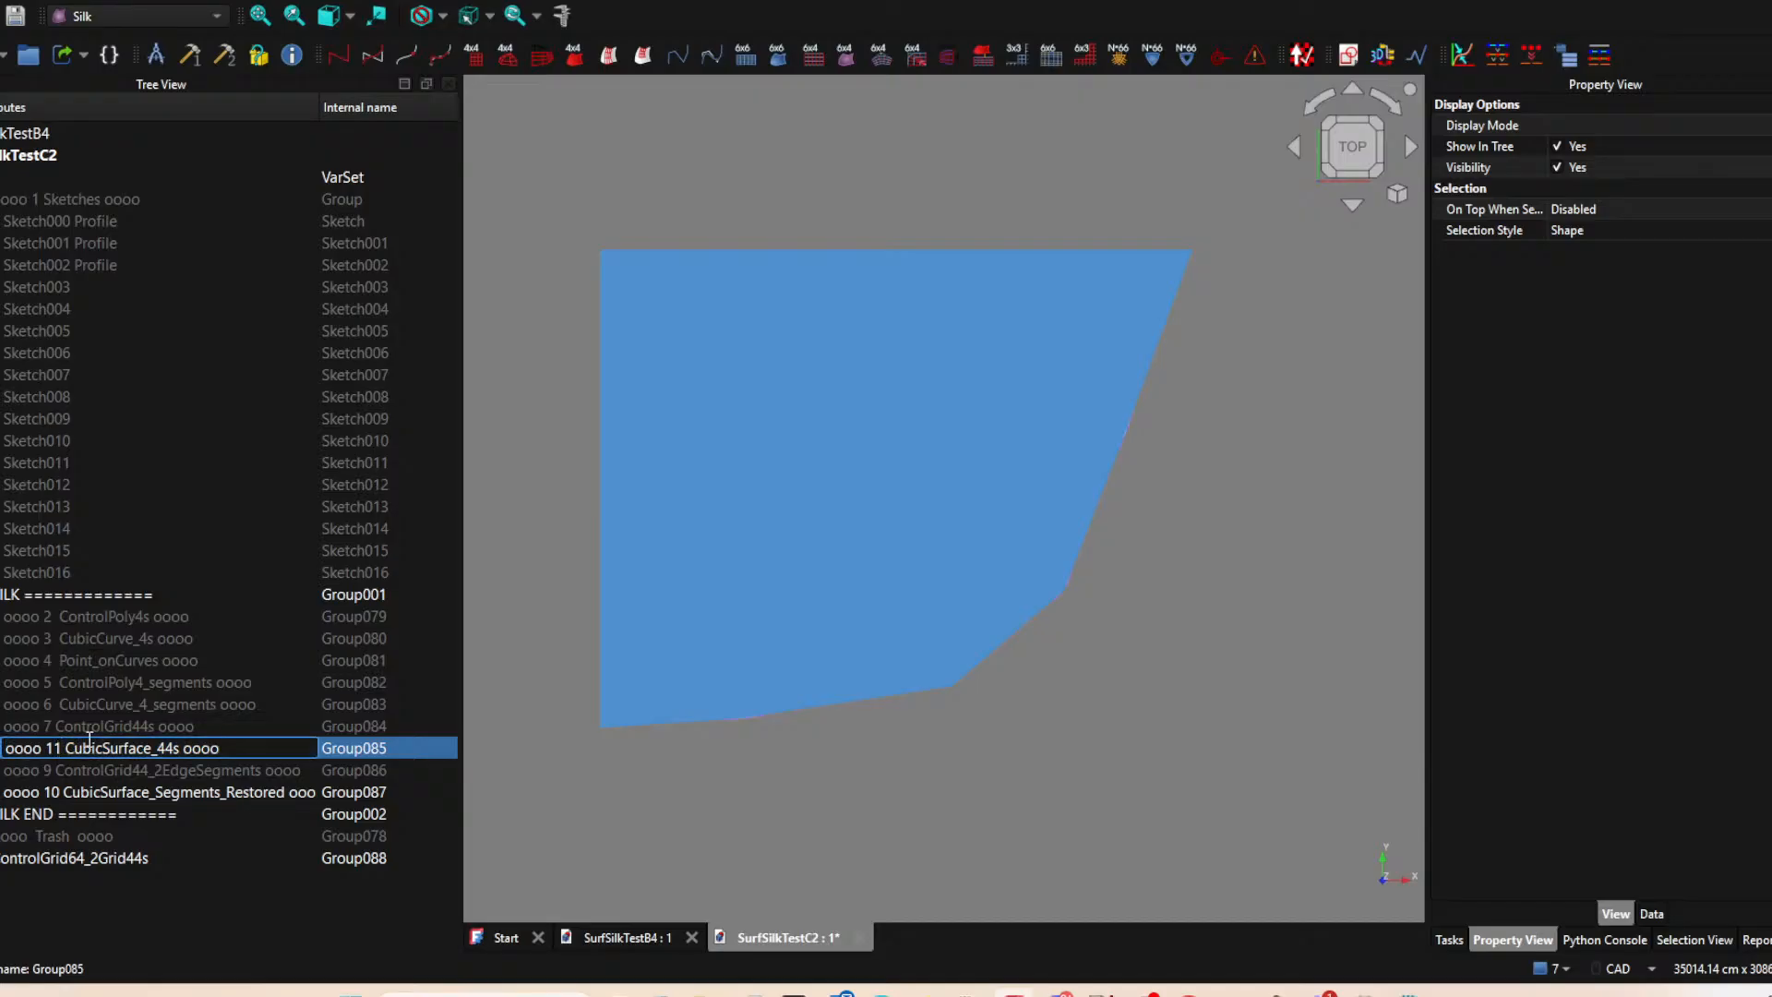
{"action": "key", "text": "BackSpace"}
{"action": "key", "text": "BackSpace"}
{"action": "type", "text": "8"}
{"action": "key", "text": "Return"}
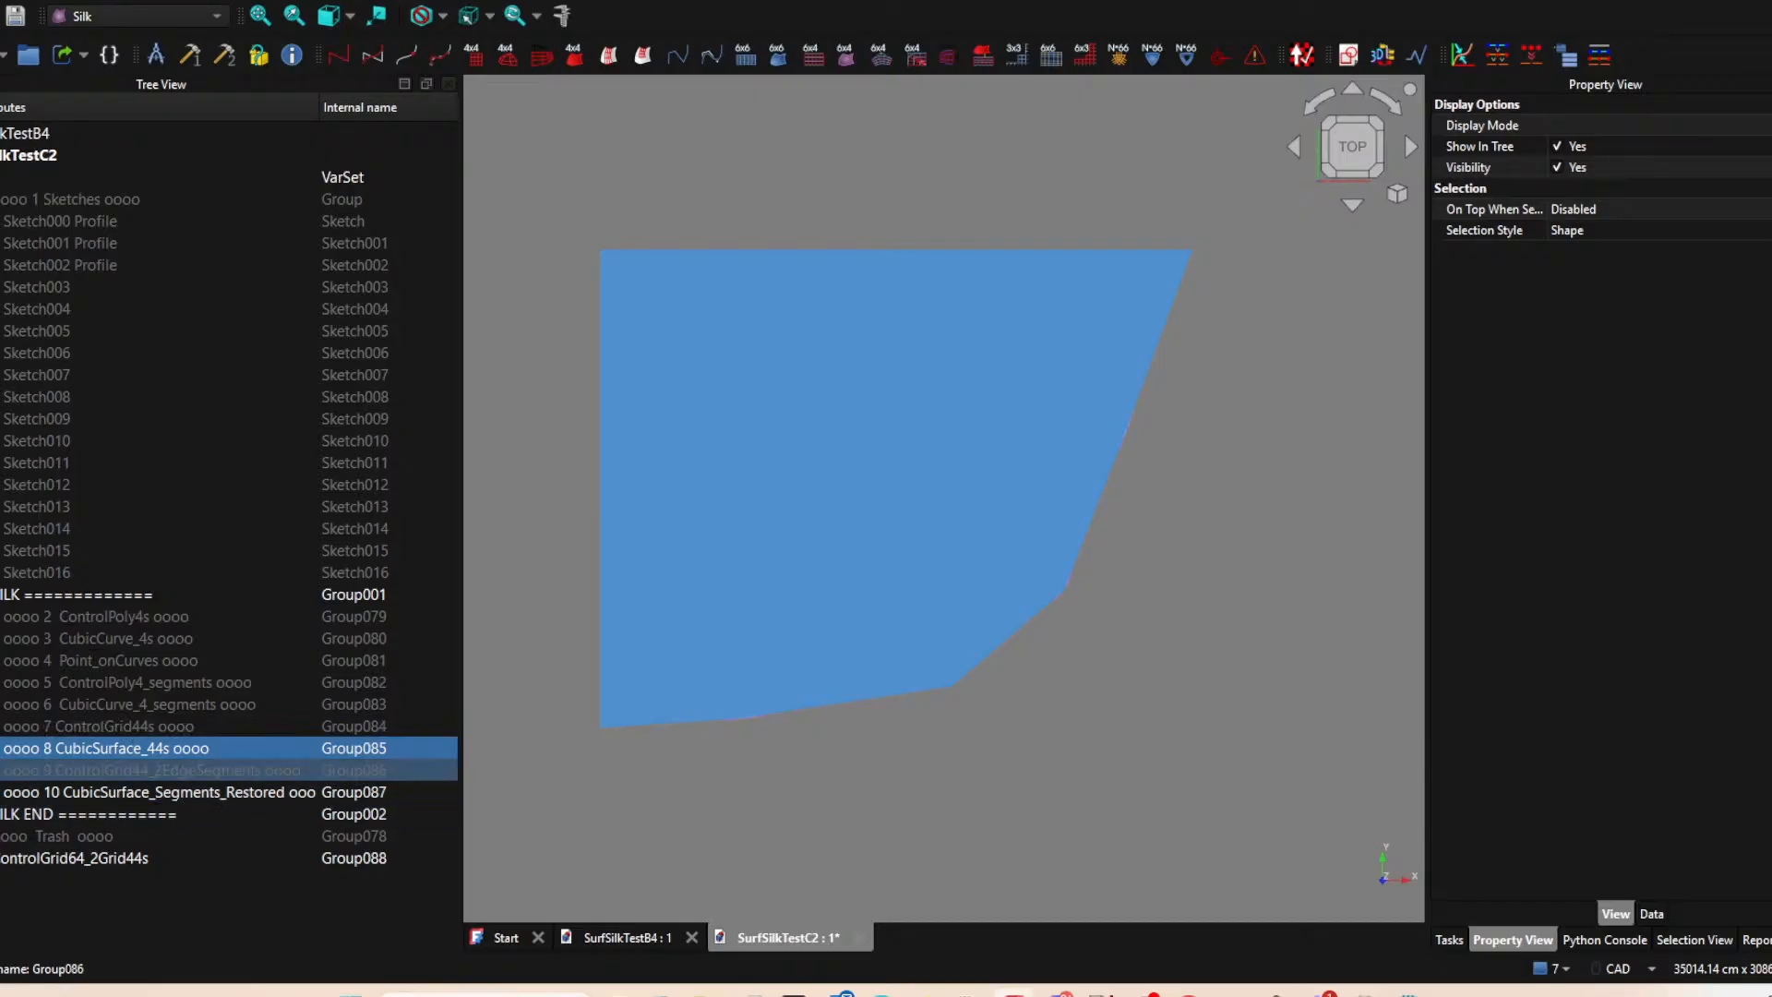
Check the ControlGrid44_2EdgeSegments grids by toggling visibility, leaving both that group and the CubicSurface_44s group hidden.
{"action": "left_click", "coordinate": [1, 769]}
{"action": "left_click", "coordinate": [1, 770]}
{"action": "key", "text": "space"}
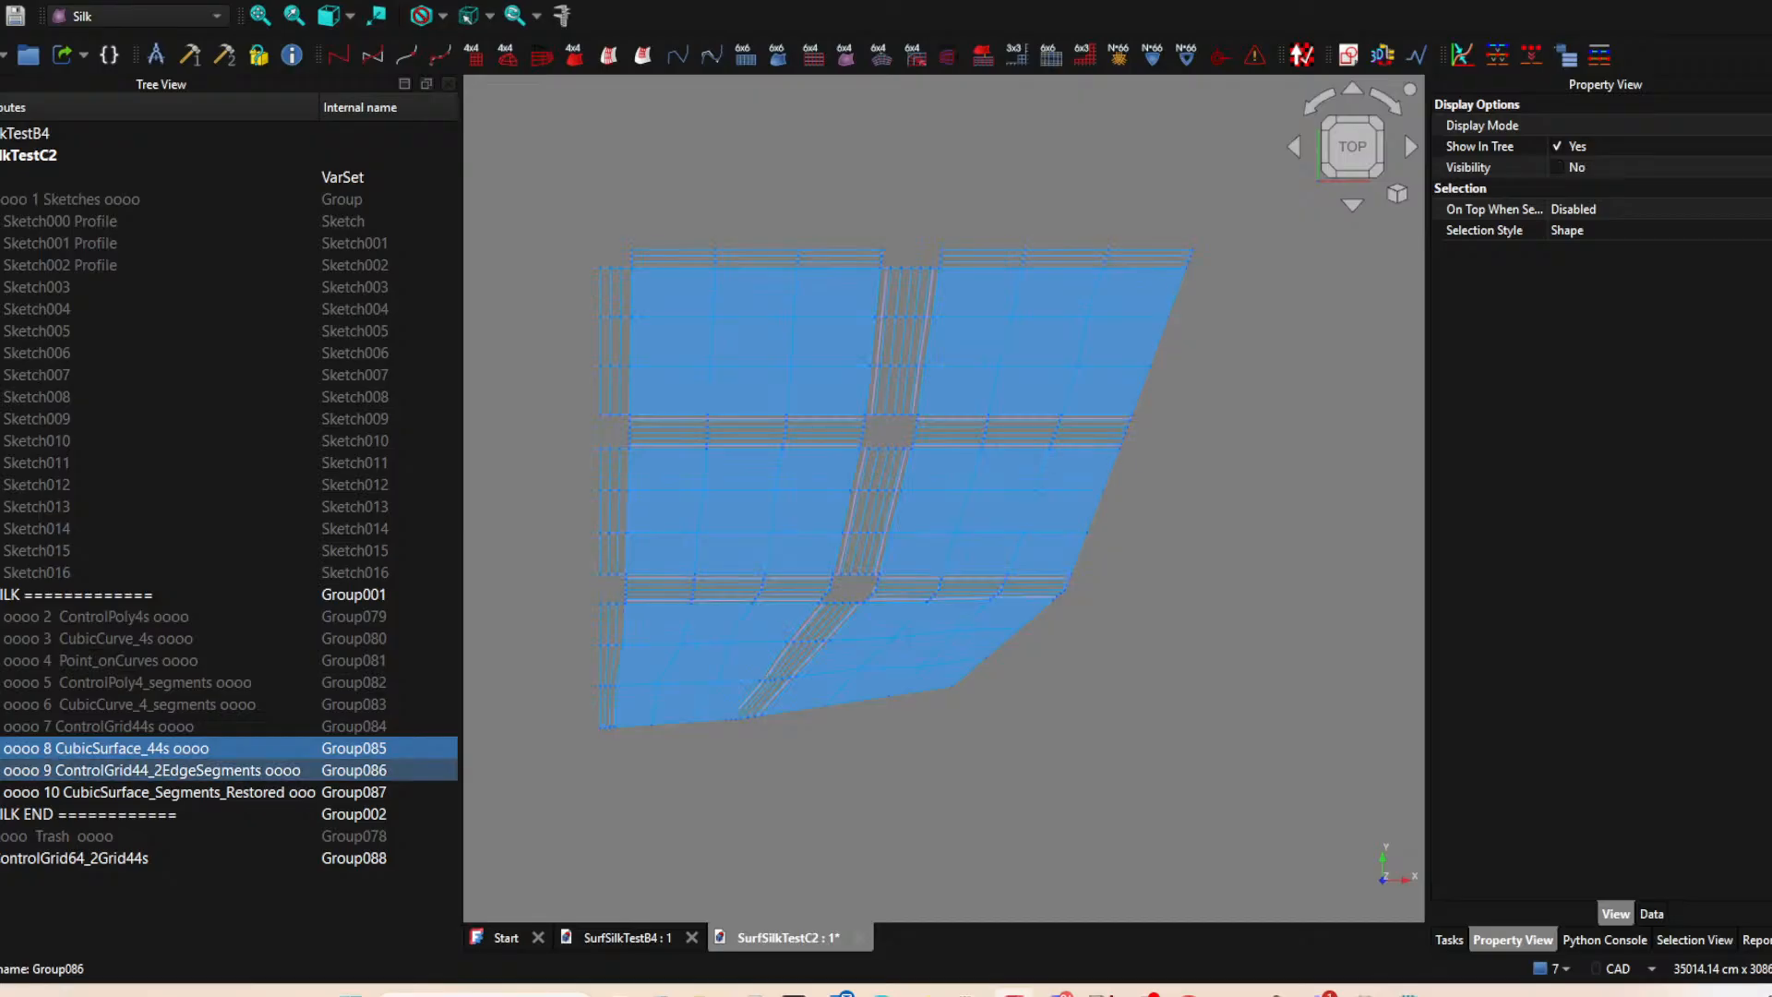
{"action": "key", "text": "space"}
{"action": "key", "text": "space"}
{"action": "key", "text": "space"}
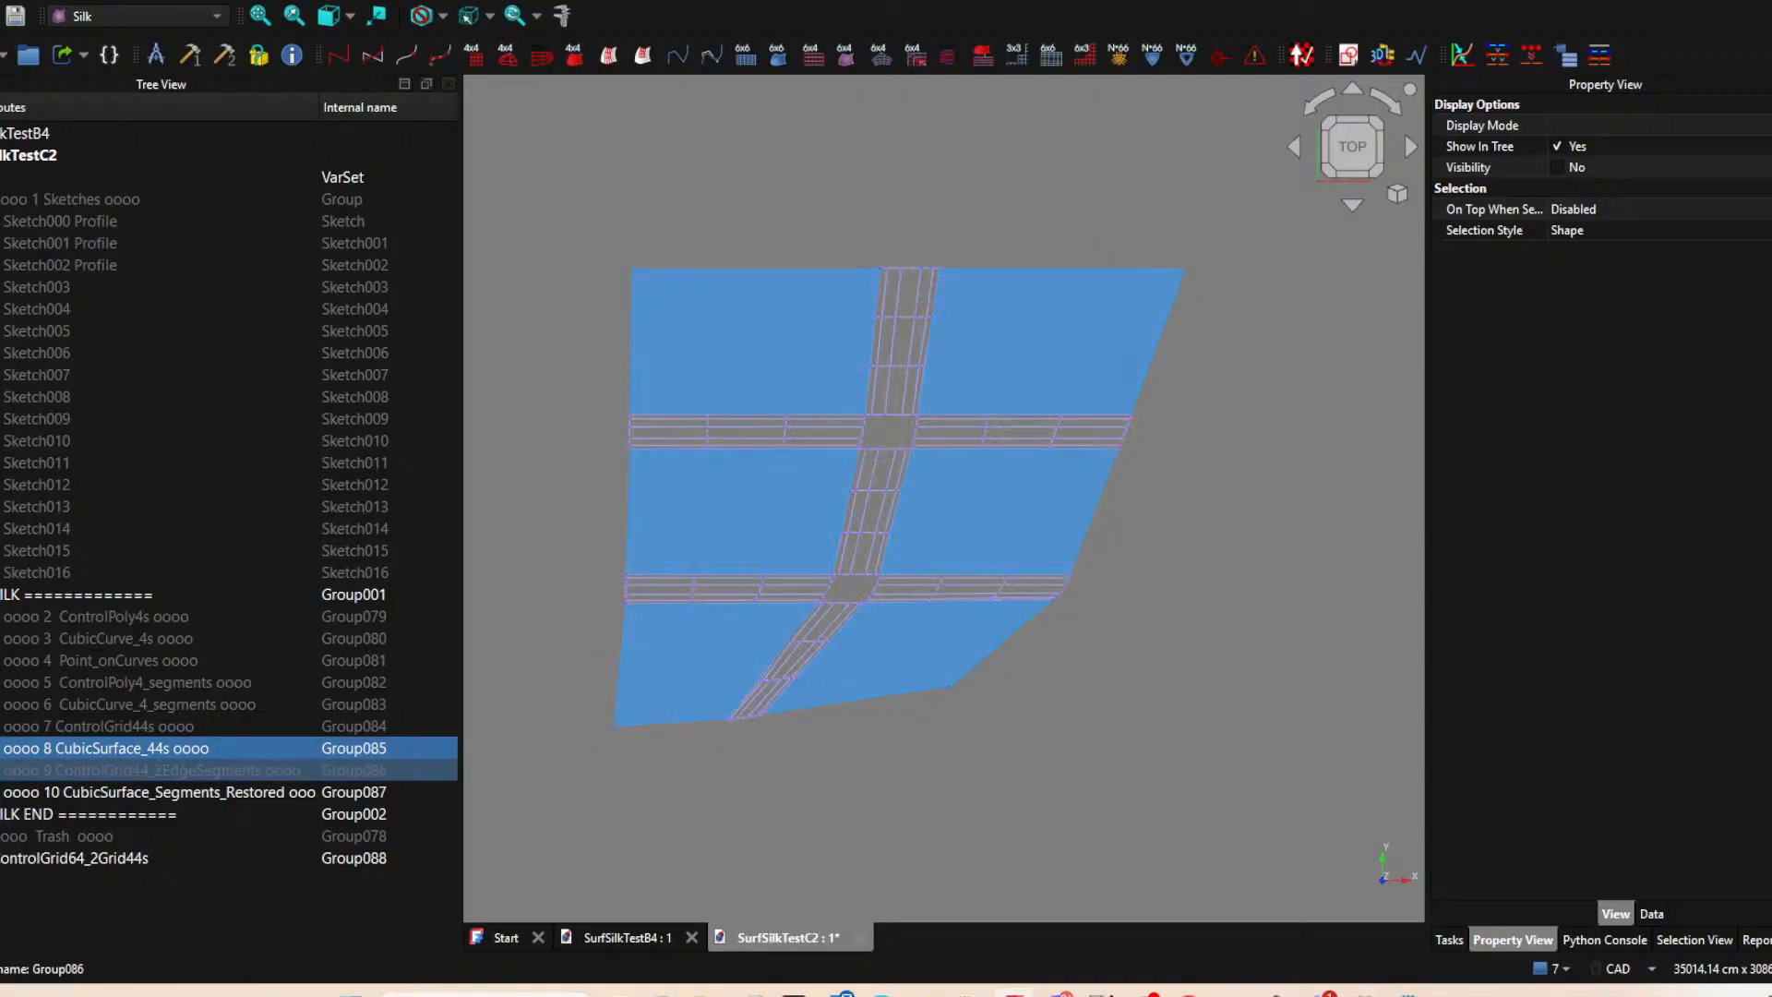
Rename the ControlGrid64_2Grid44s group as "oooo 10 ControlGrid64_2Grid44s oooo" and move it into the SILK group.
{"action": "left_click", "coordinate": [2, 858]}
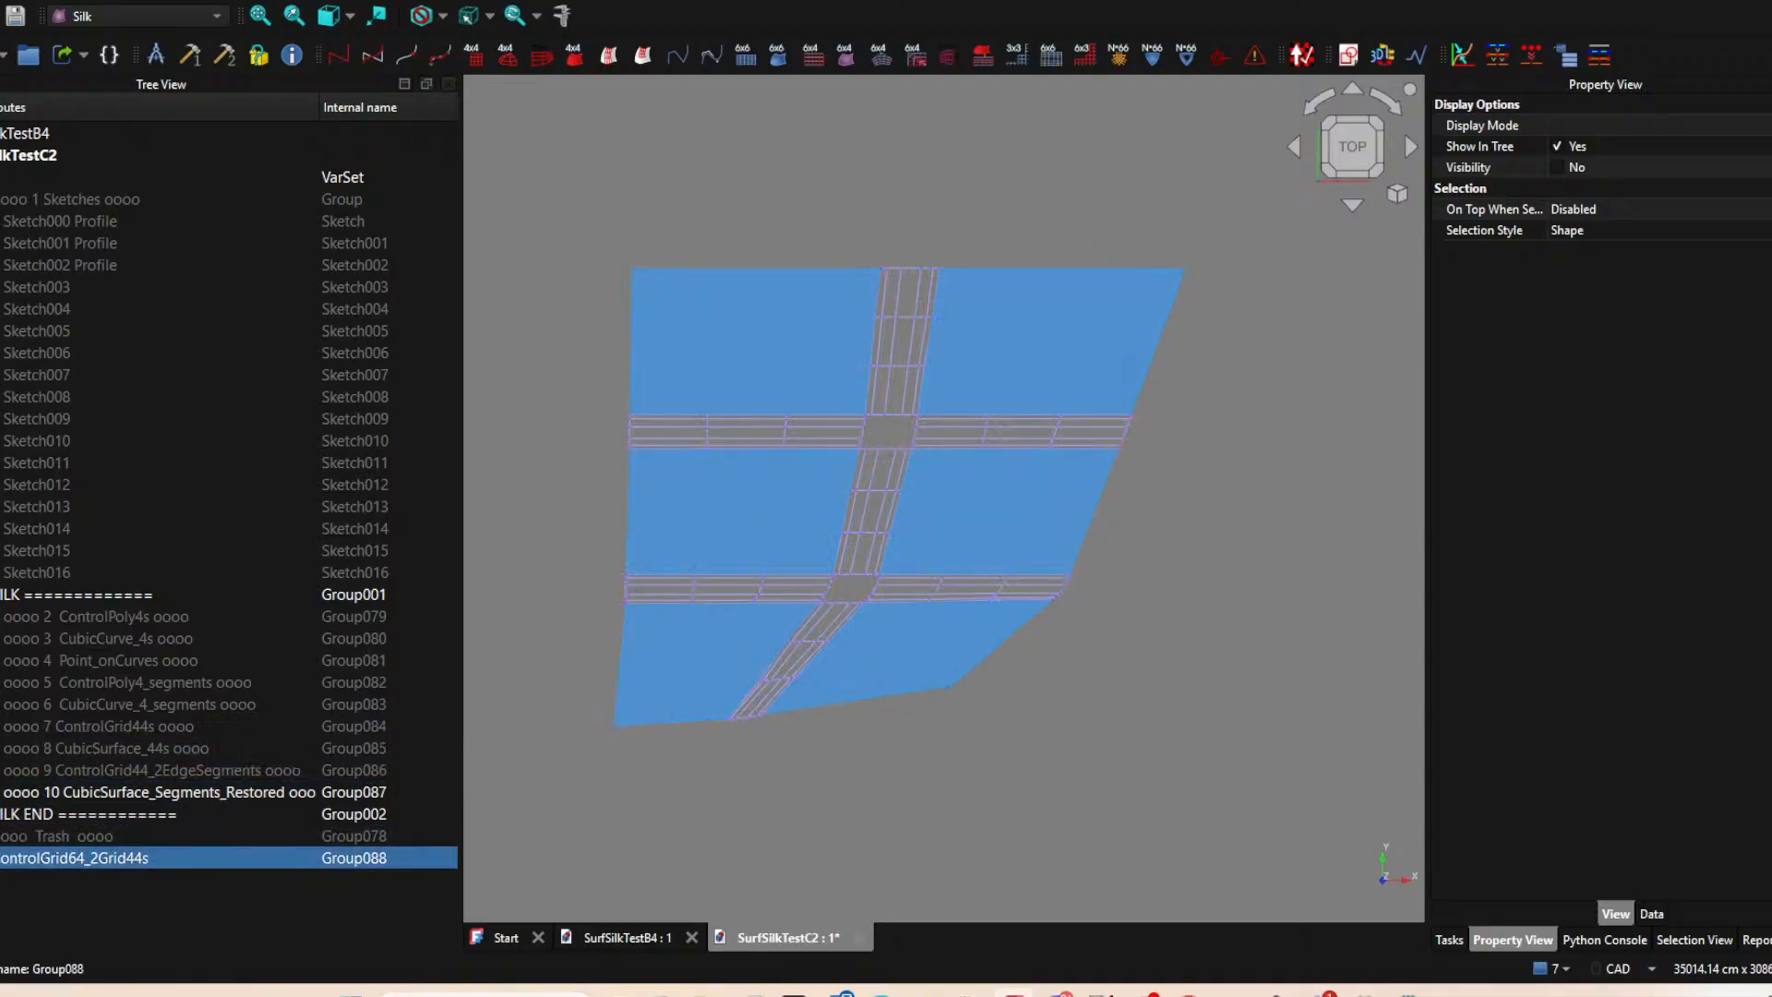
{"action": "key", "text": "F2"}
{"action": "key", "text": "Home"}
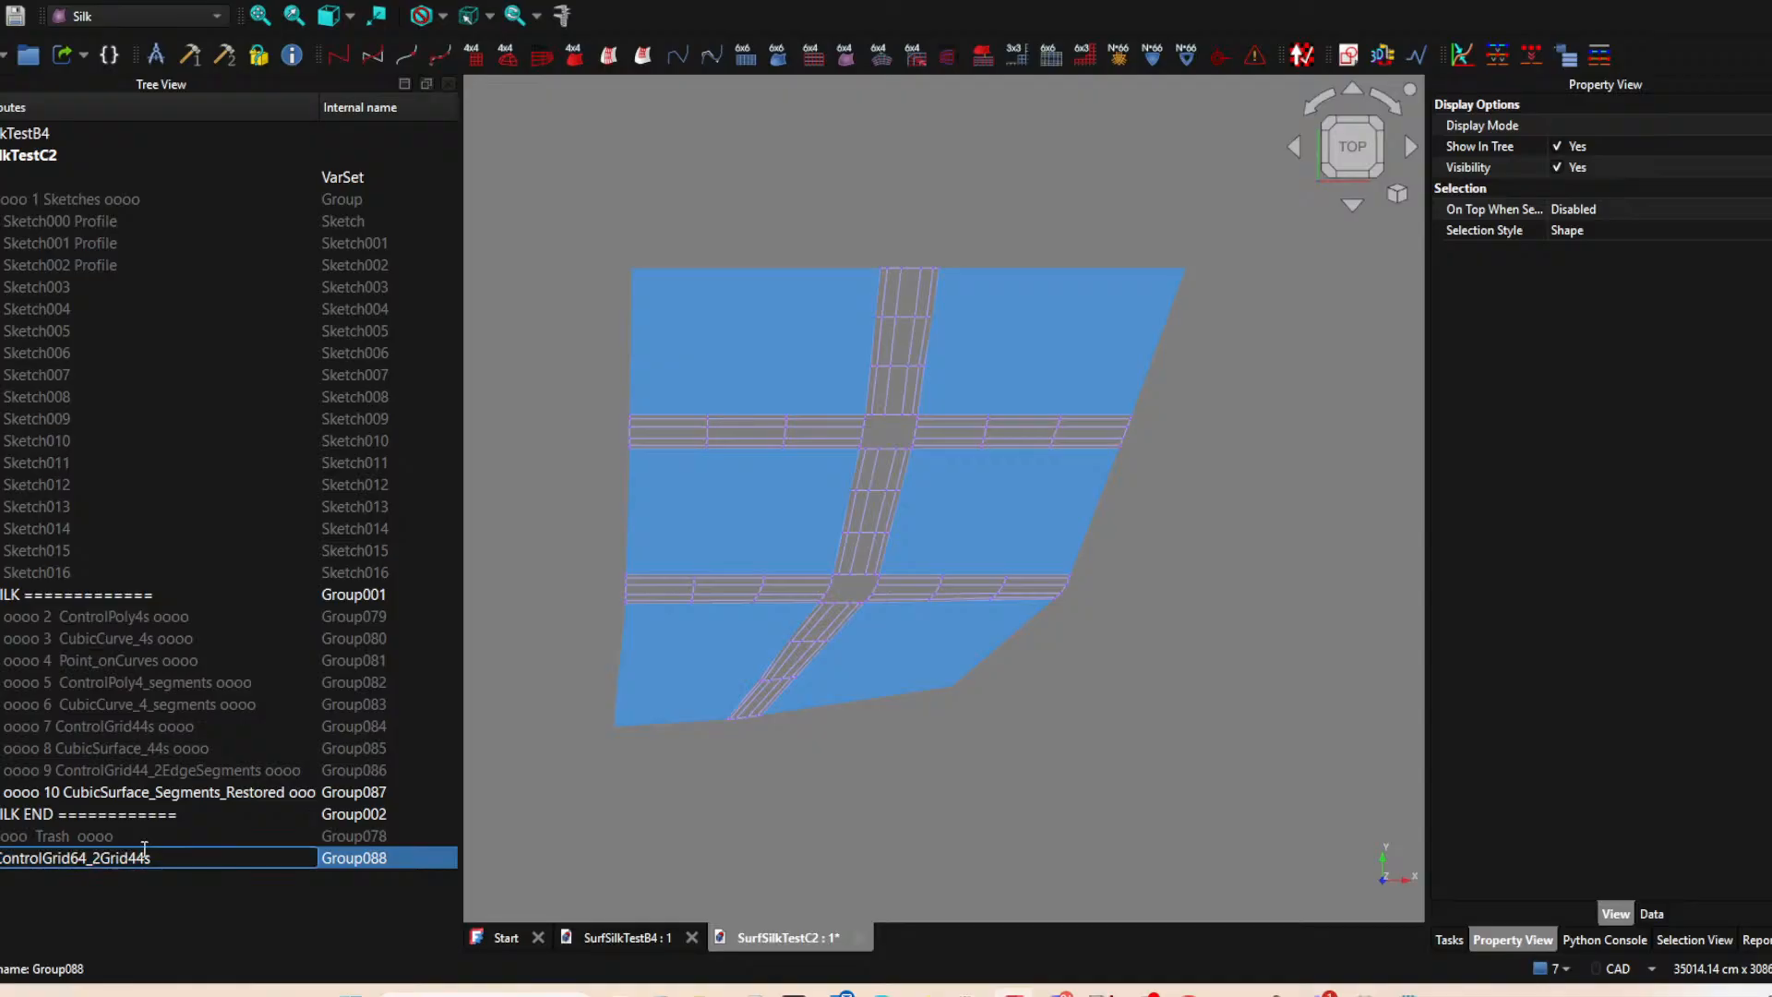
{"action": "type", "text": "oooo 10"}
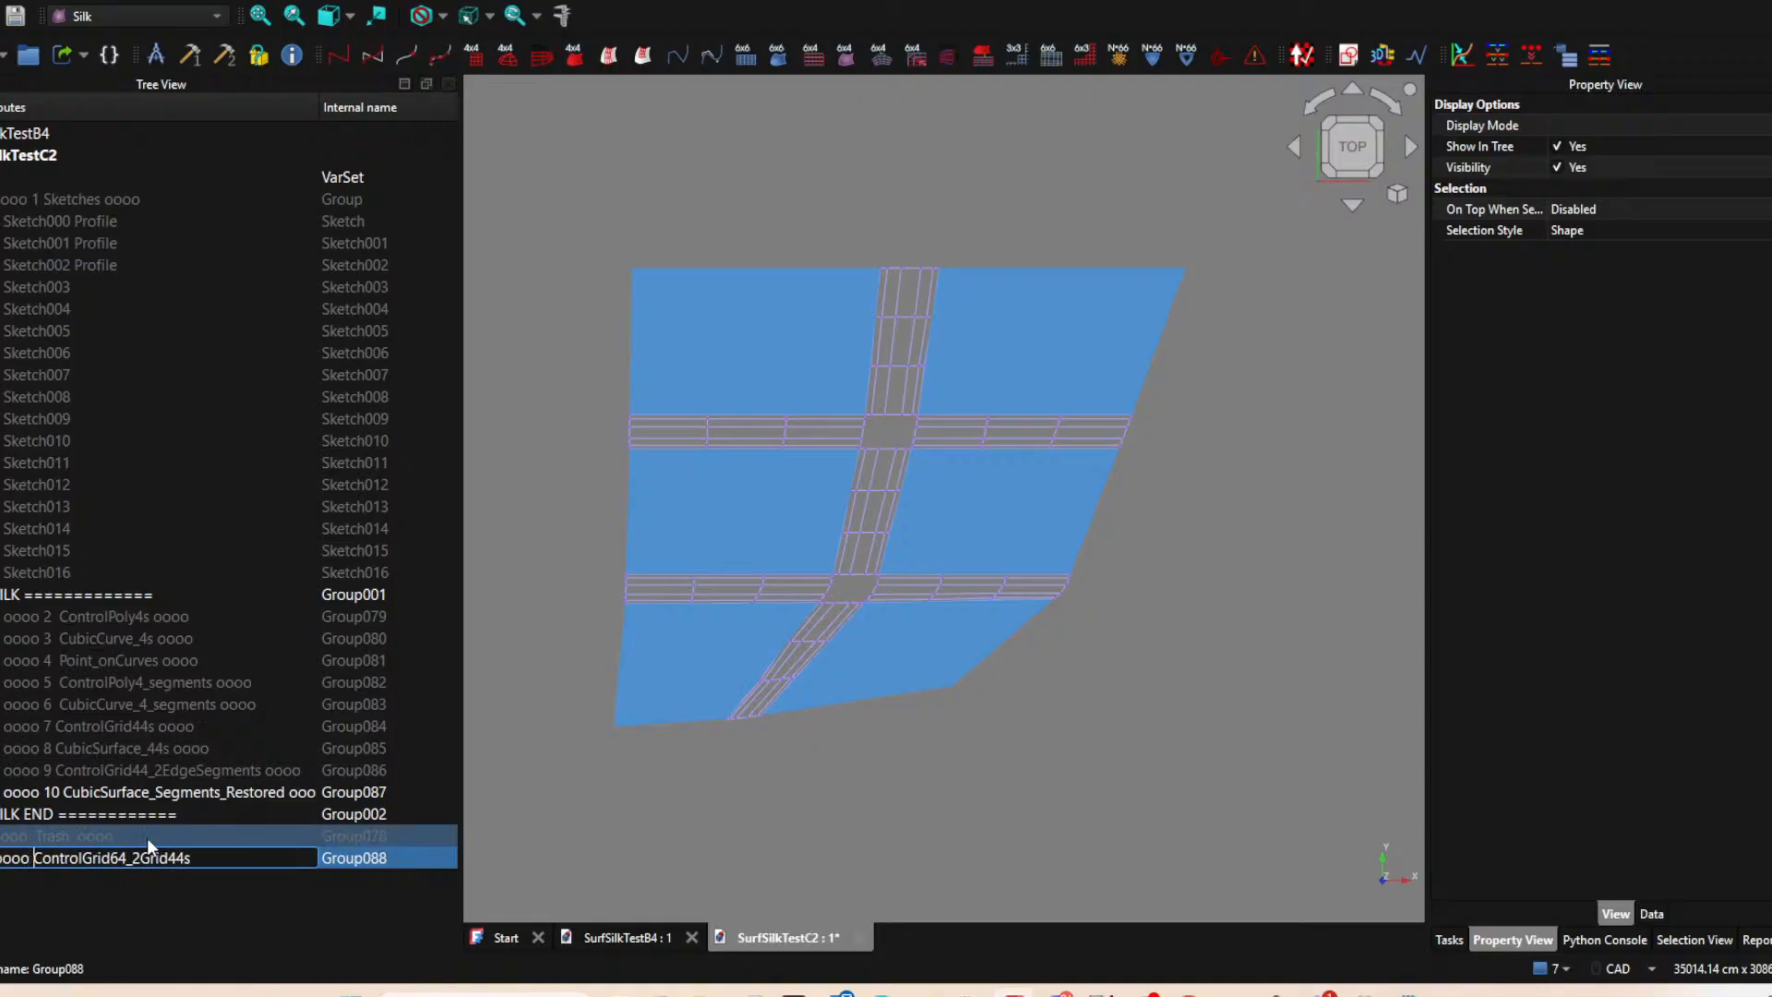
{"action": "key", "text": "End"}
{"action": "type", "text": "oooo"}
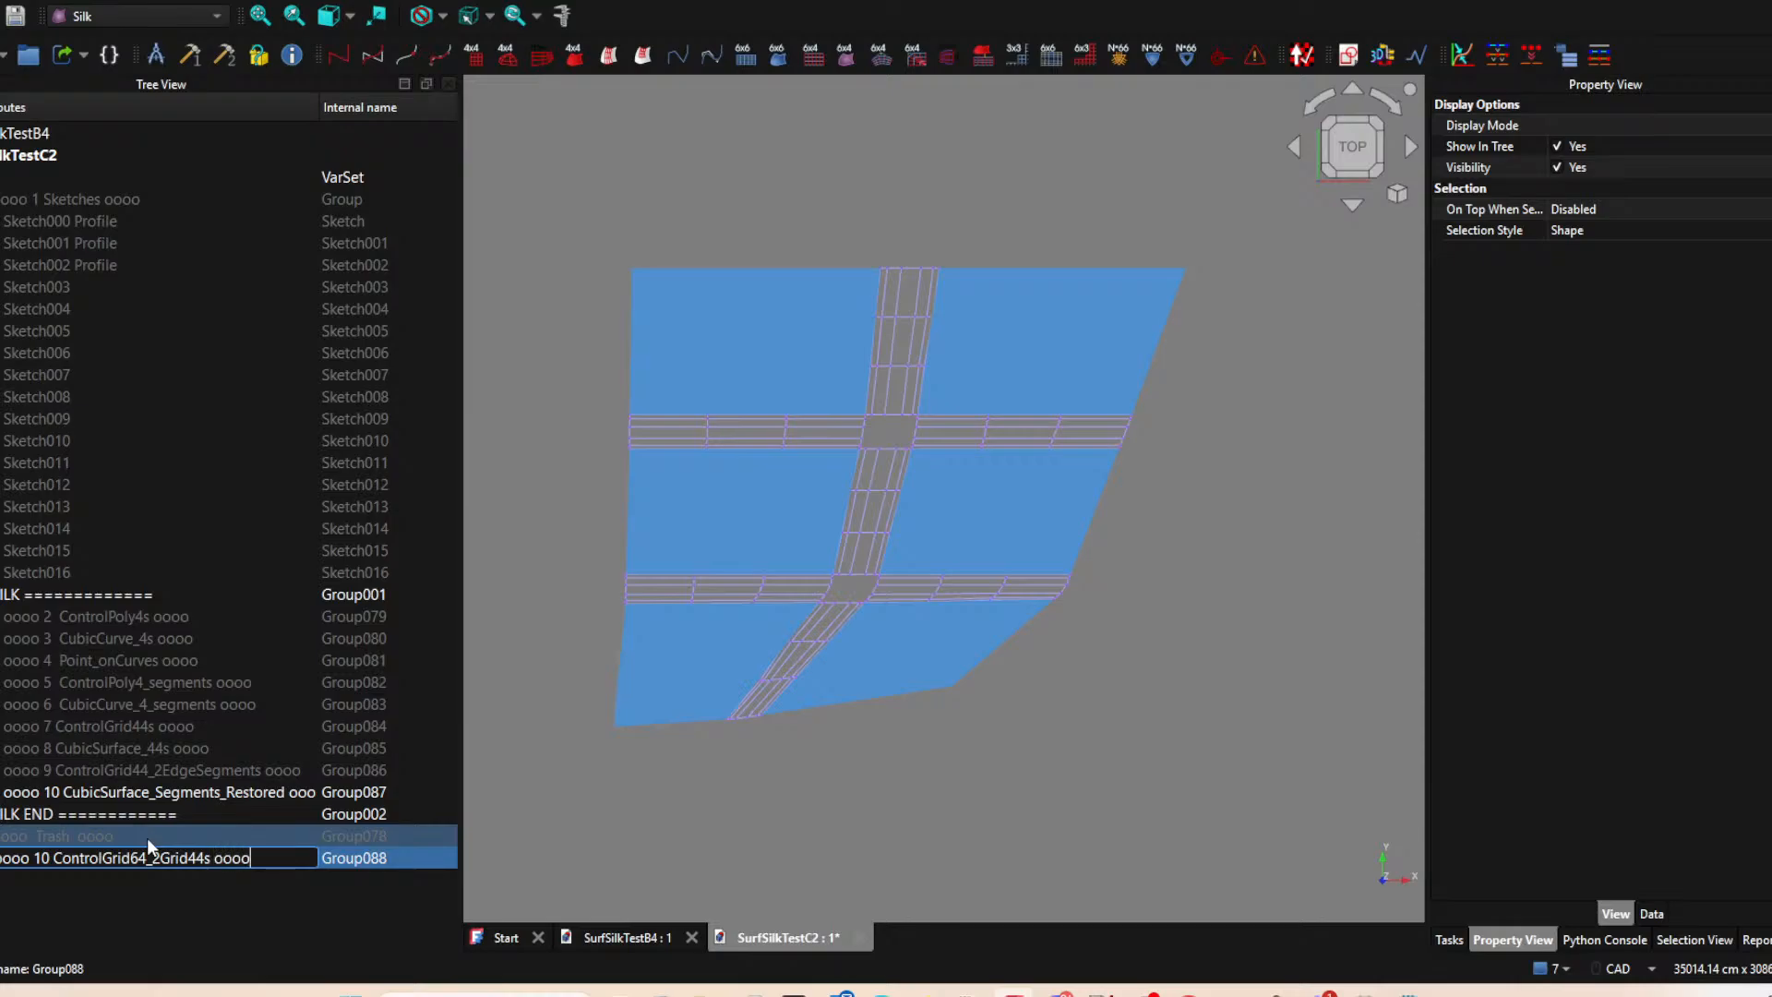
{"action": "key", "text": "Return"}
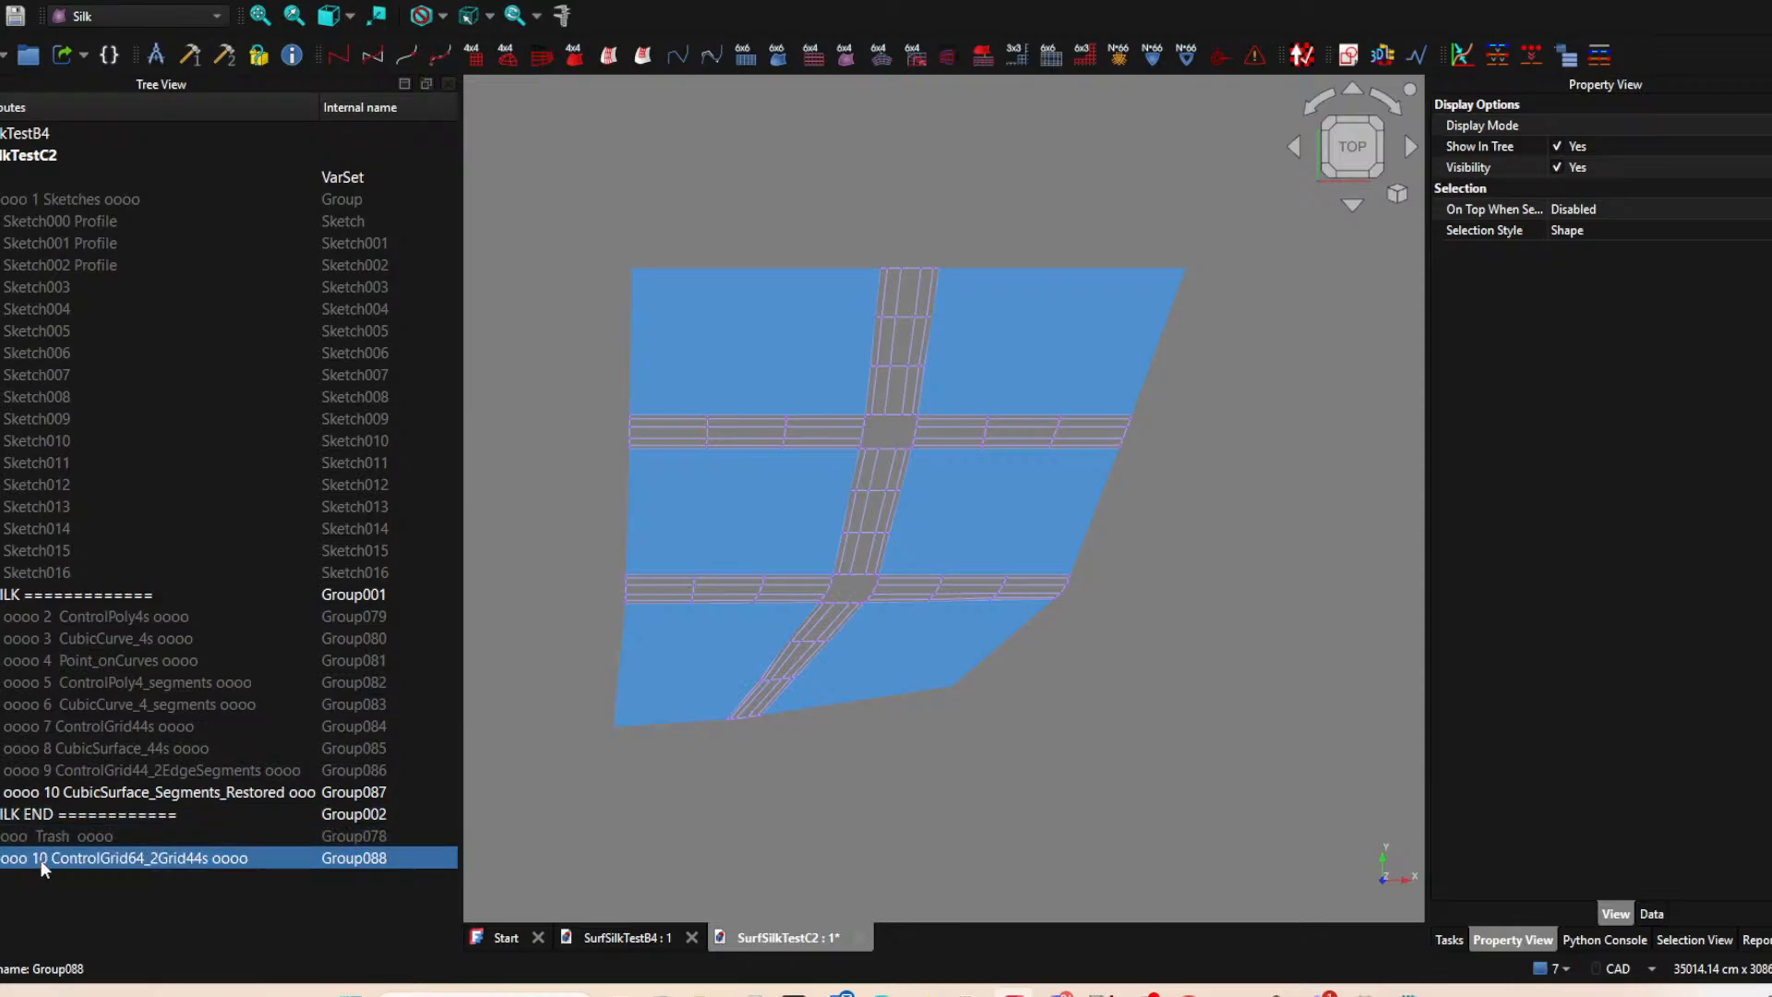
{"action": "left_click_drag", "start_coordinate": [42, 867], "coordinate": [103, 595]}
Renumber the CubicSurface_Segments_Restored group to 11 and place it after group 10 within the SILK group.
{"action": "left_click", "coordinate": [85, 794]}
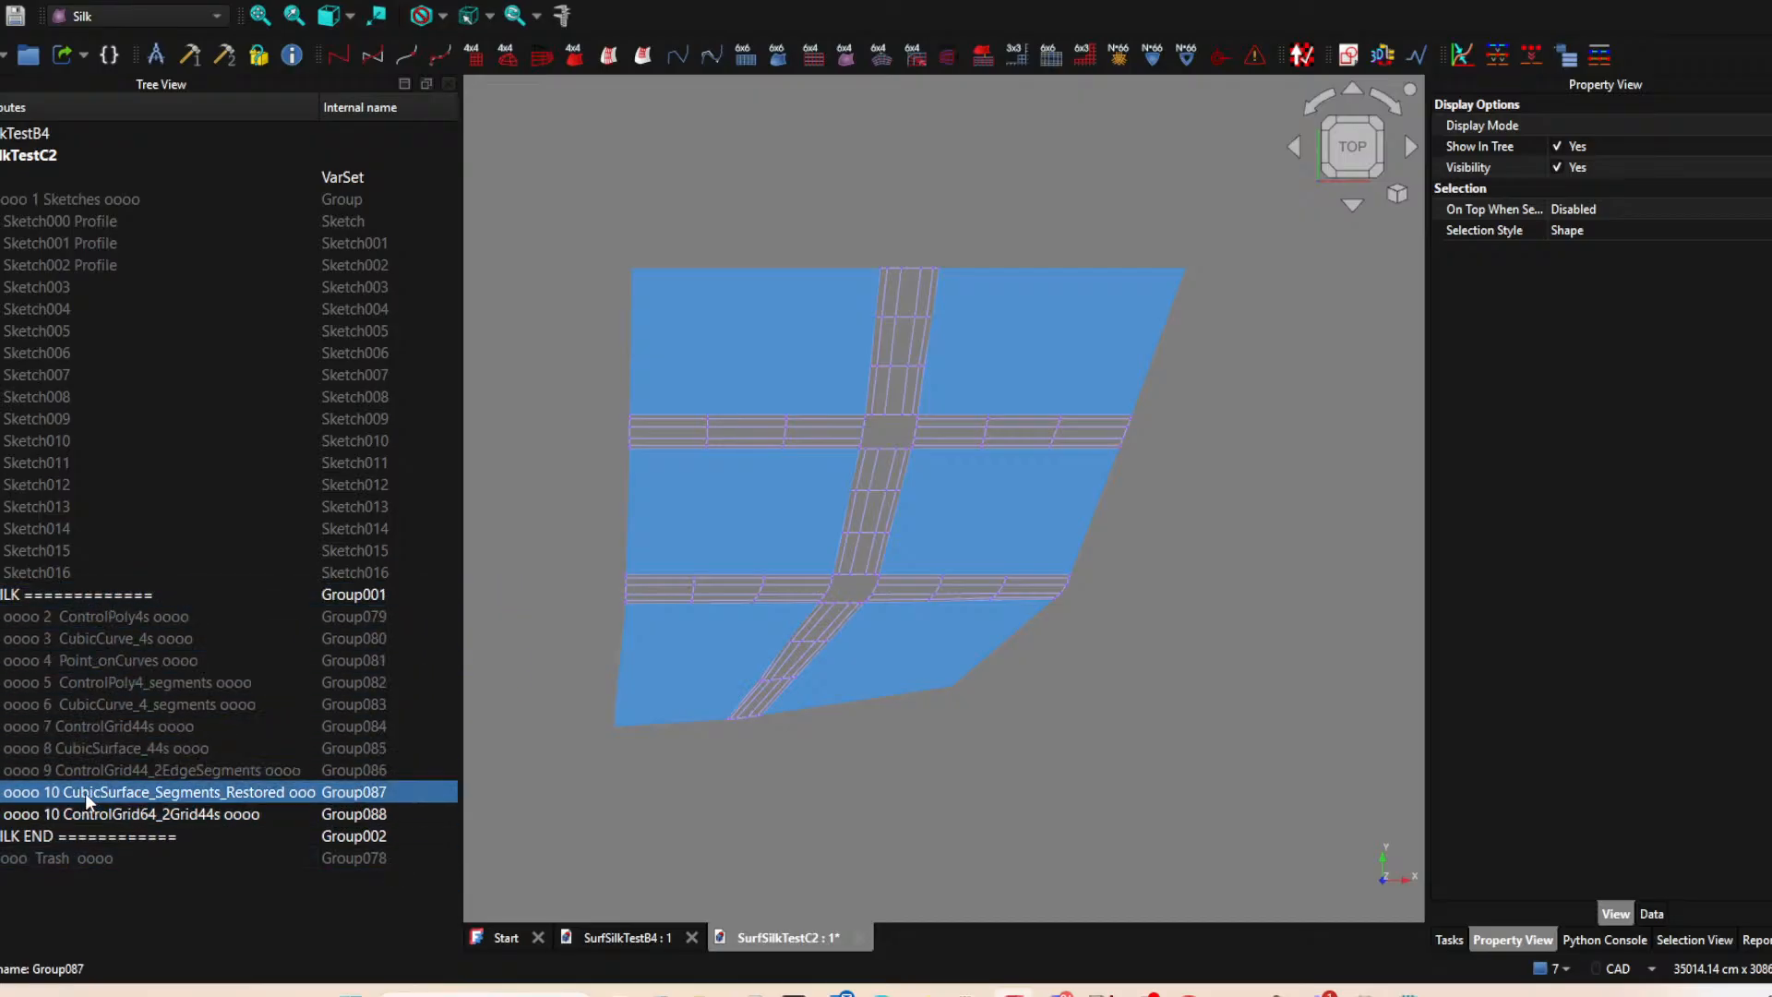
{"action": "left_click", "coordinate": [50, 793]}
{"action": "left_click", "coordinate": [50, 792]}
{"action": "key", "text": "Delete"}
{"action": "type", "text": "1"}
{"action": "key", "text": "Return"}
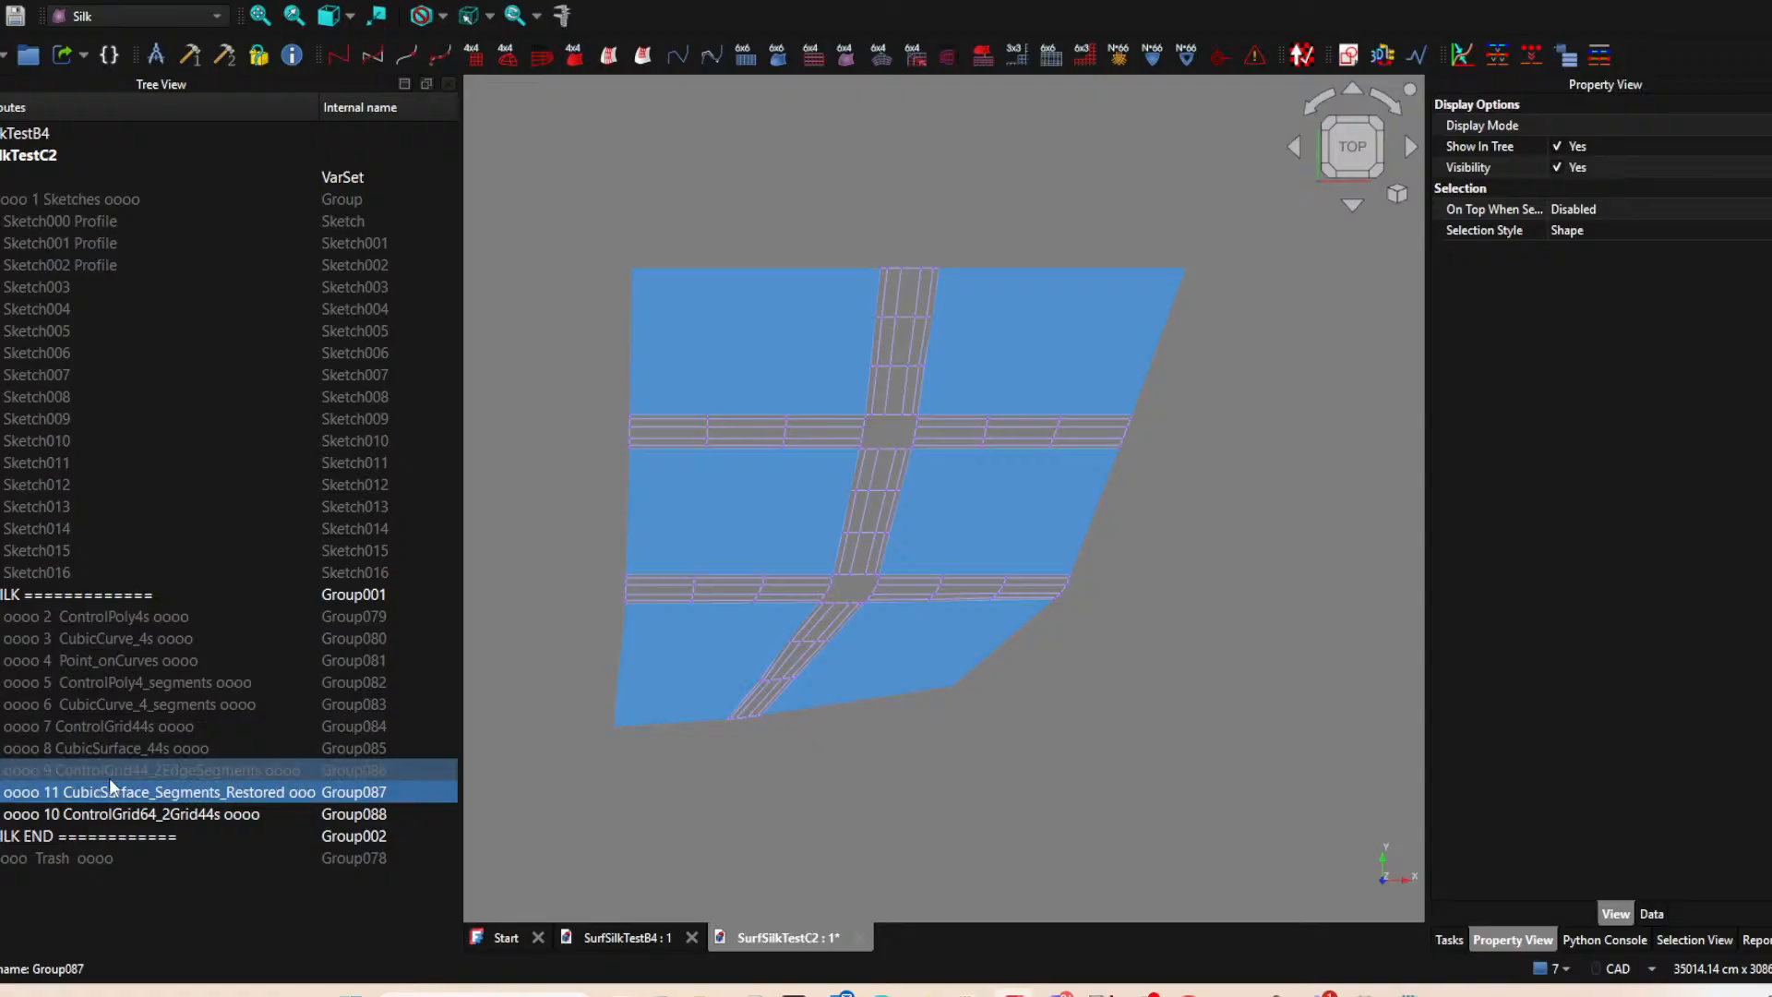
{"action": "left_click_drag", "start_coordinate": [109, 779], "coordinate": [117, 592]}
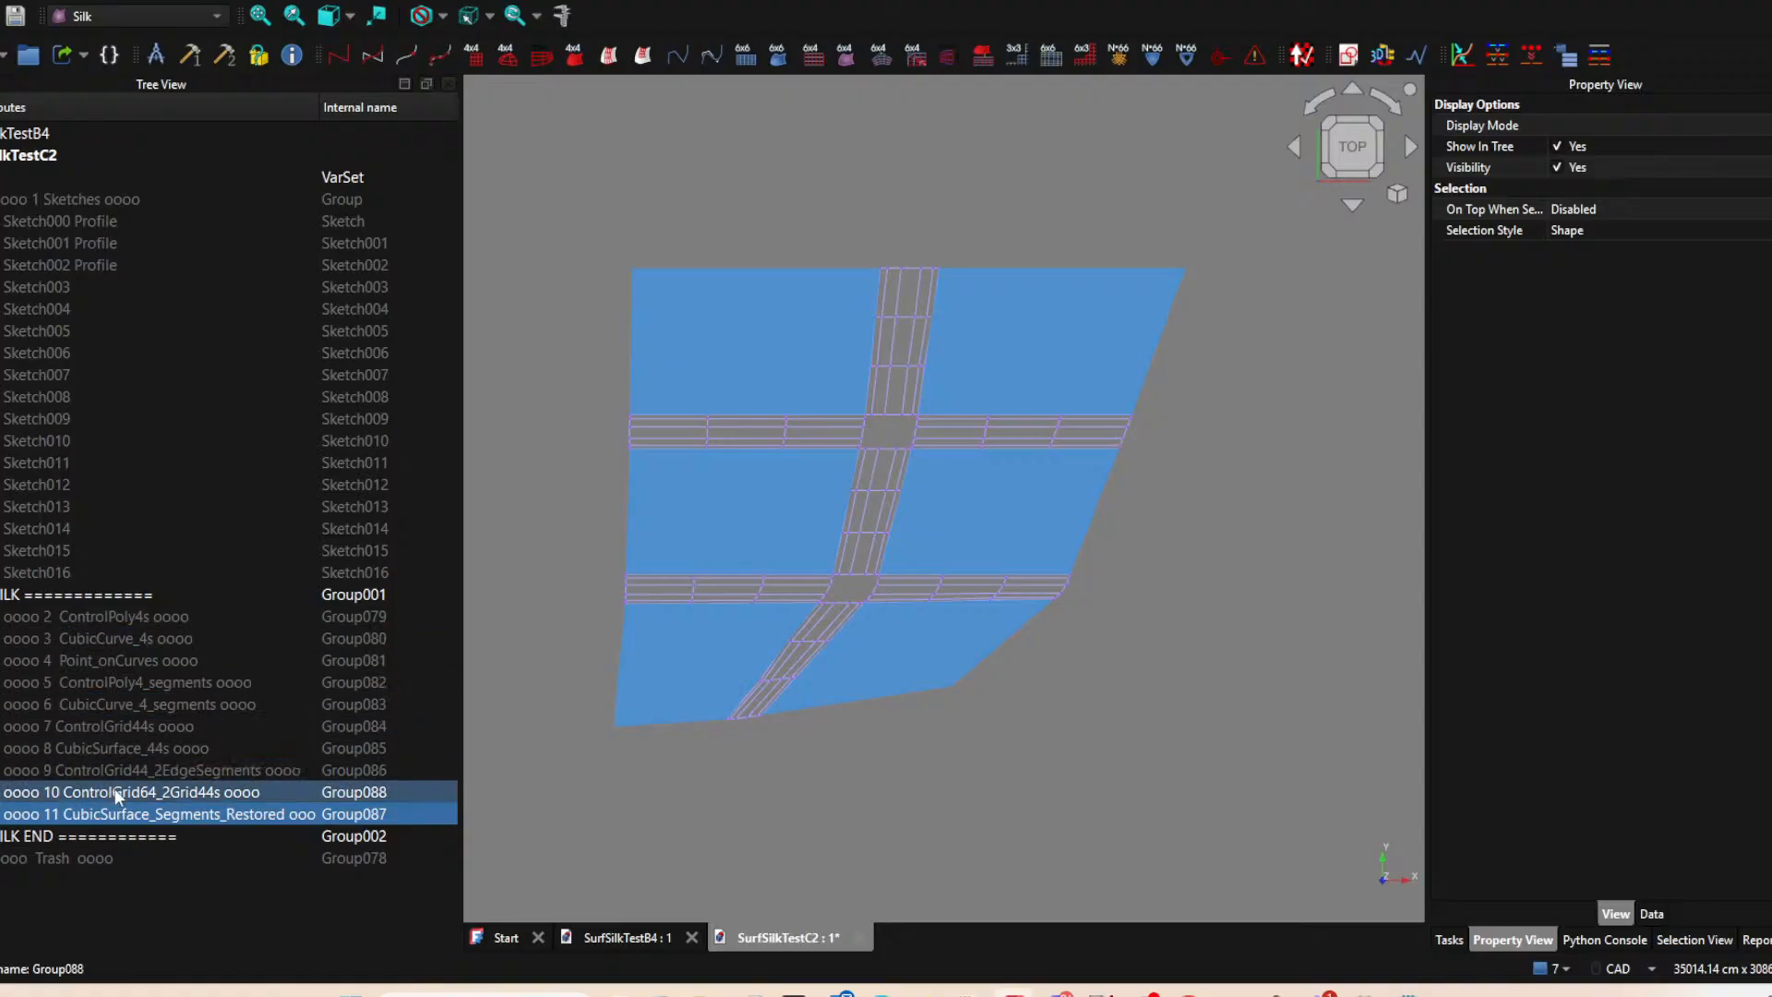
Create CubicSurface_64 surfaces from the three ControlGrid64_2Grid44 grids of the upper row gaps: left horizontal, upper vertical and right horizontal.
{"action": "left_click", "coordinate": [798, 432]}
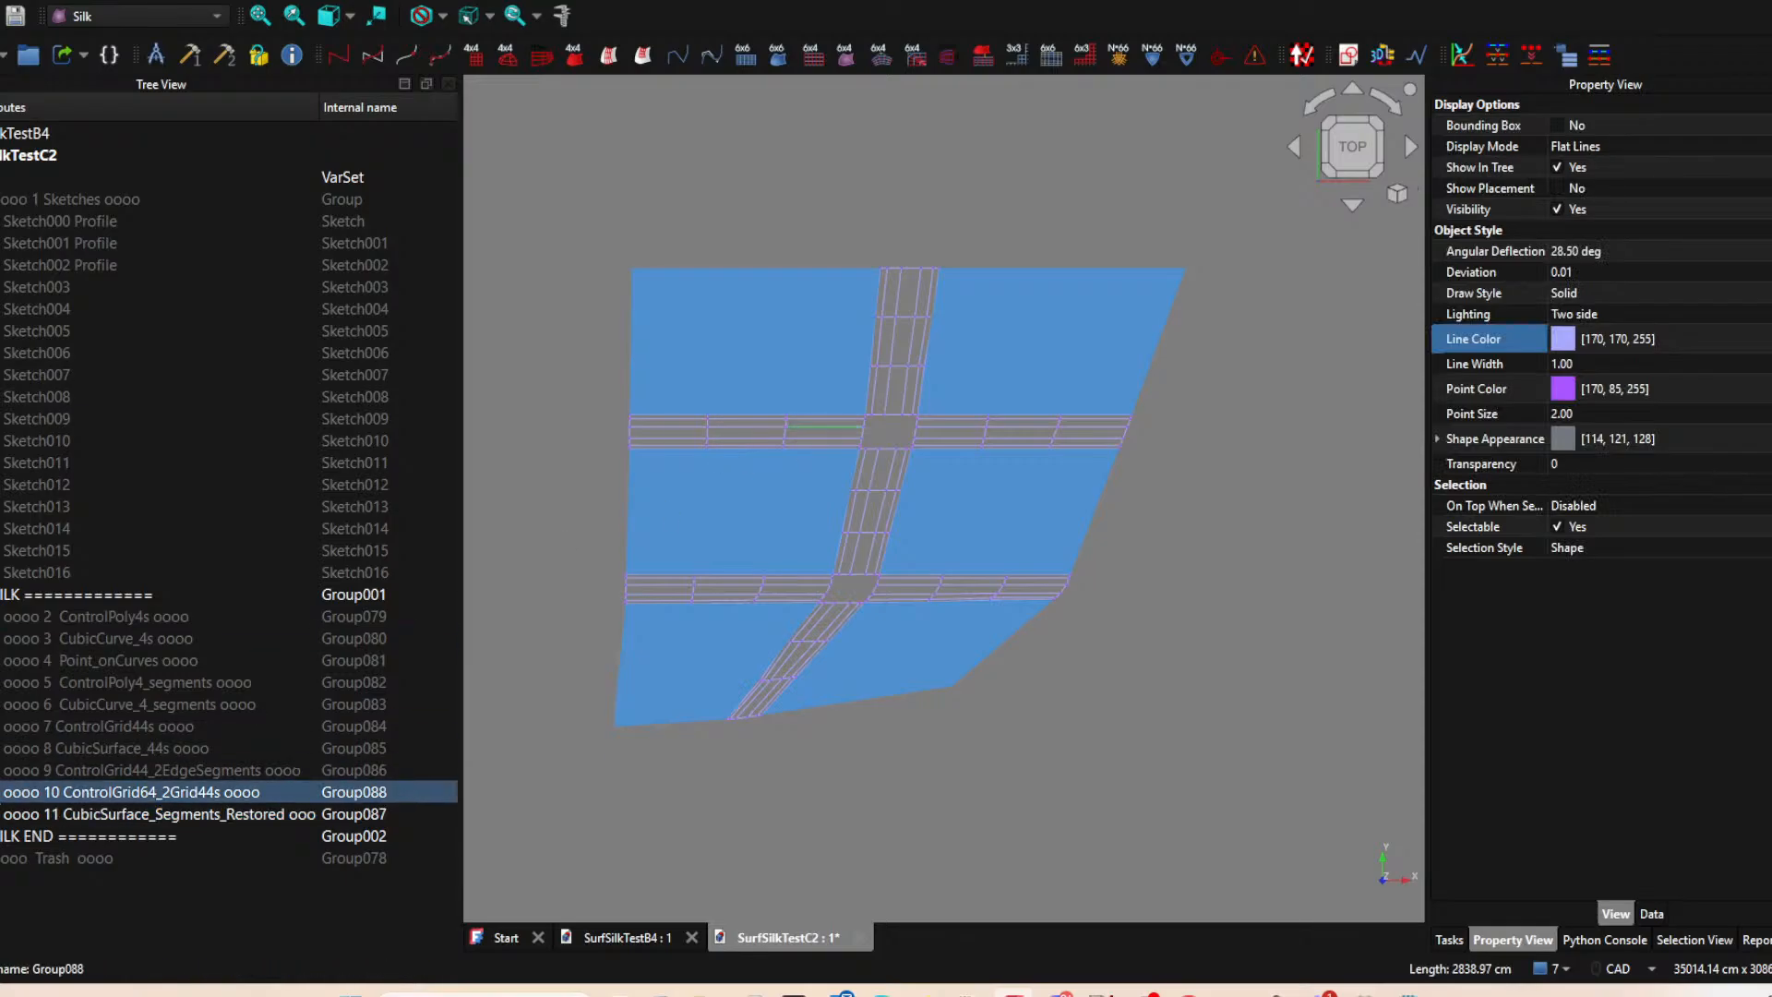
{"action": "left_click", "coordinate": [1, 792]}
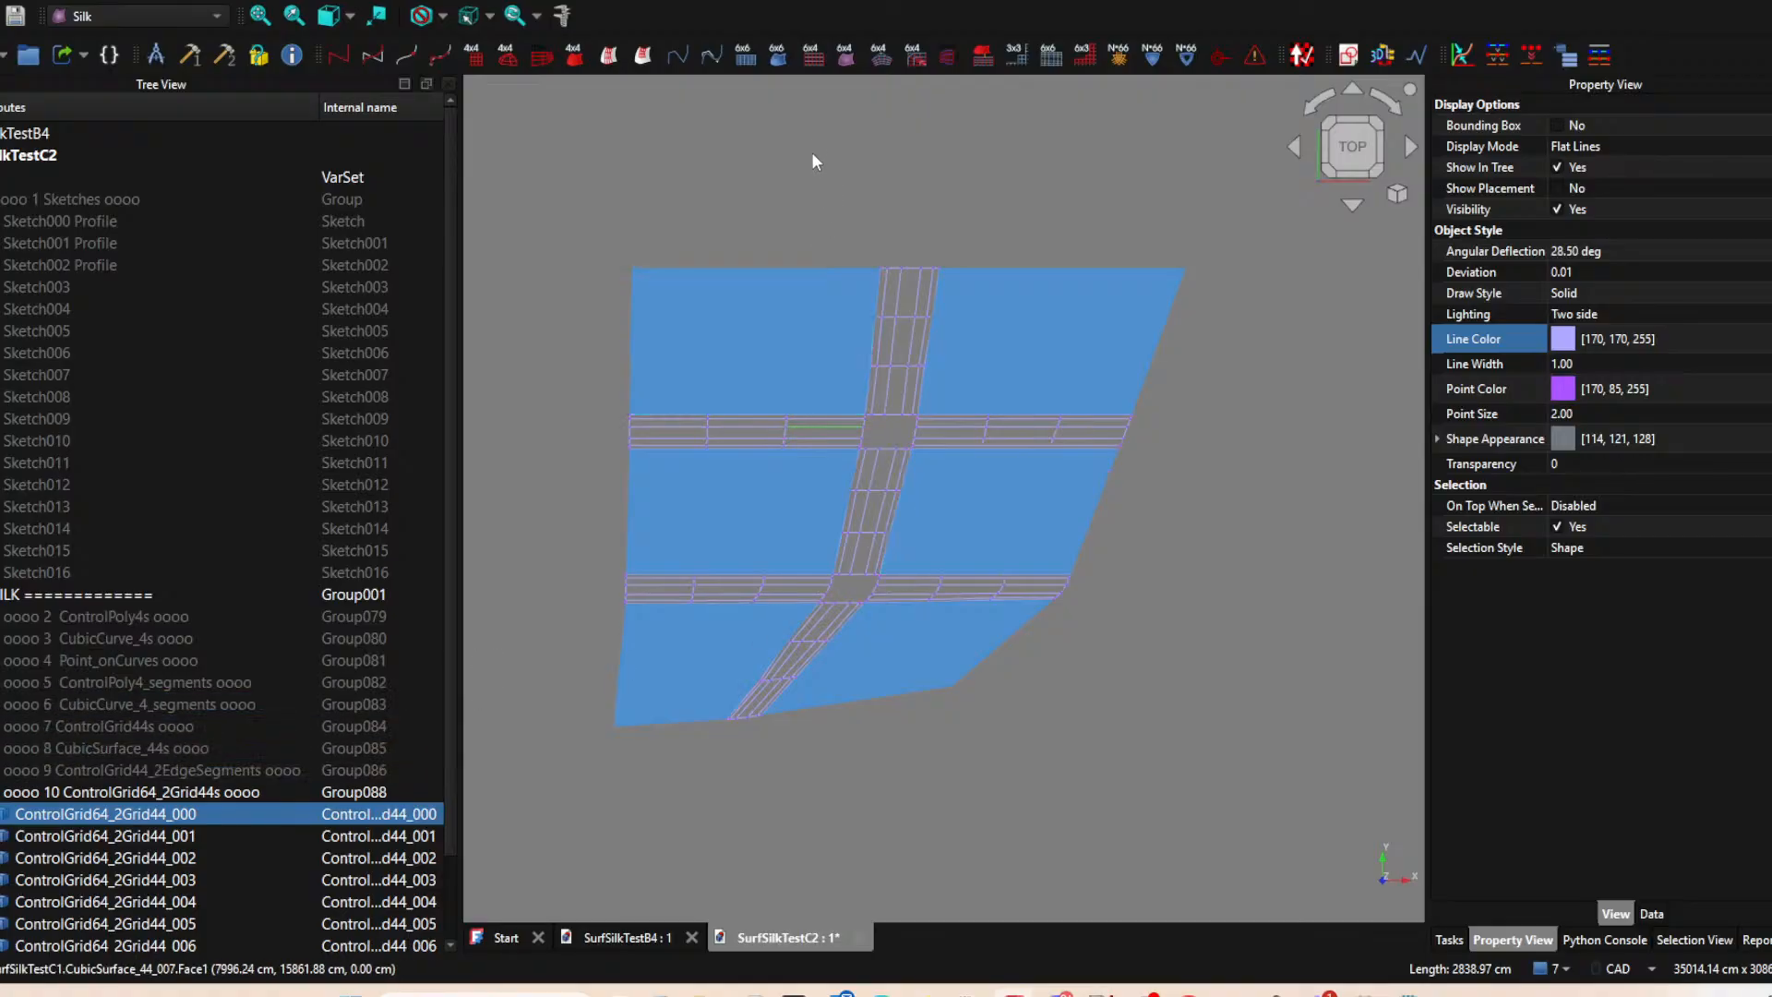
{"action": "left_click", "coordinate": [857, 58]}
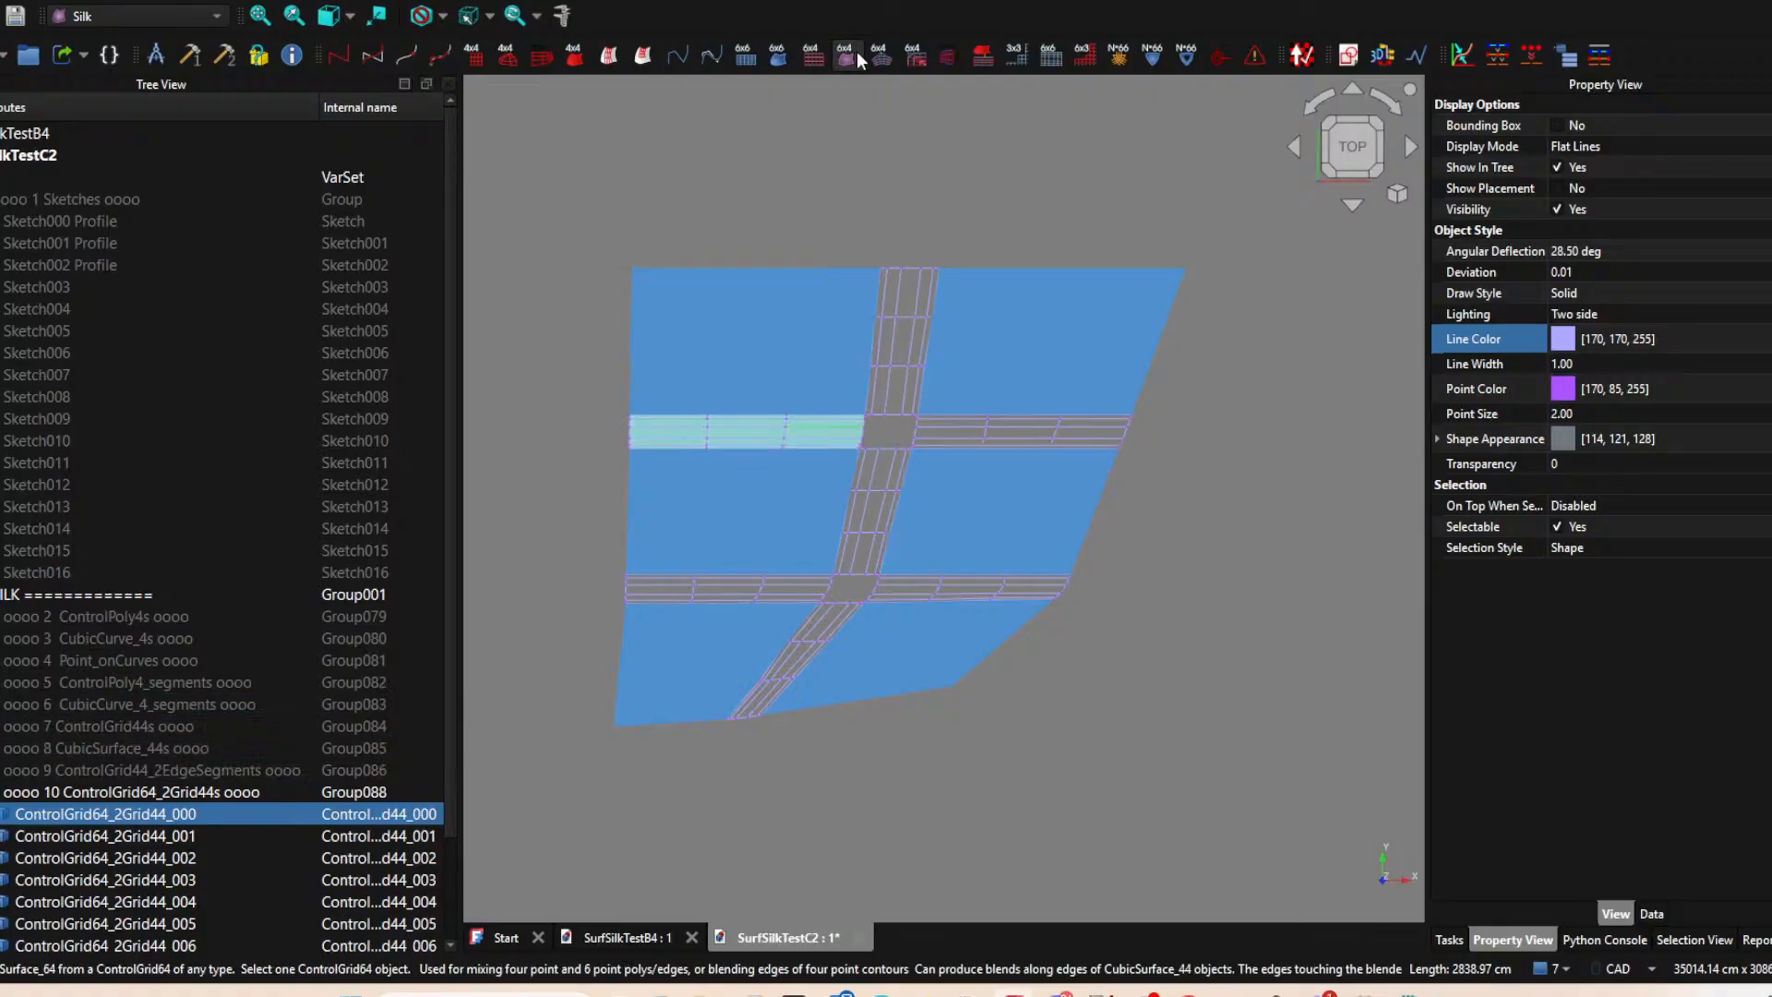
{"action": "left_click", "coordinate": [905, 334]}
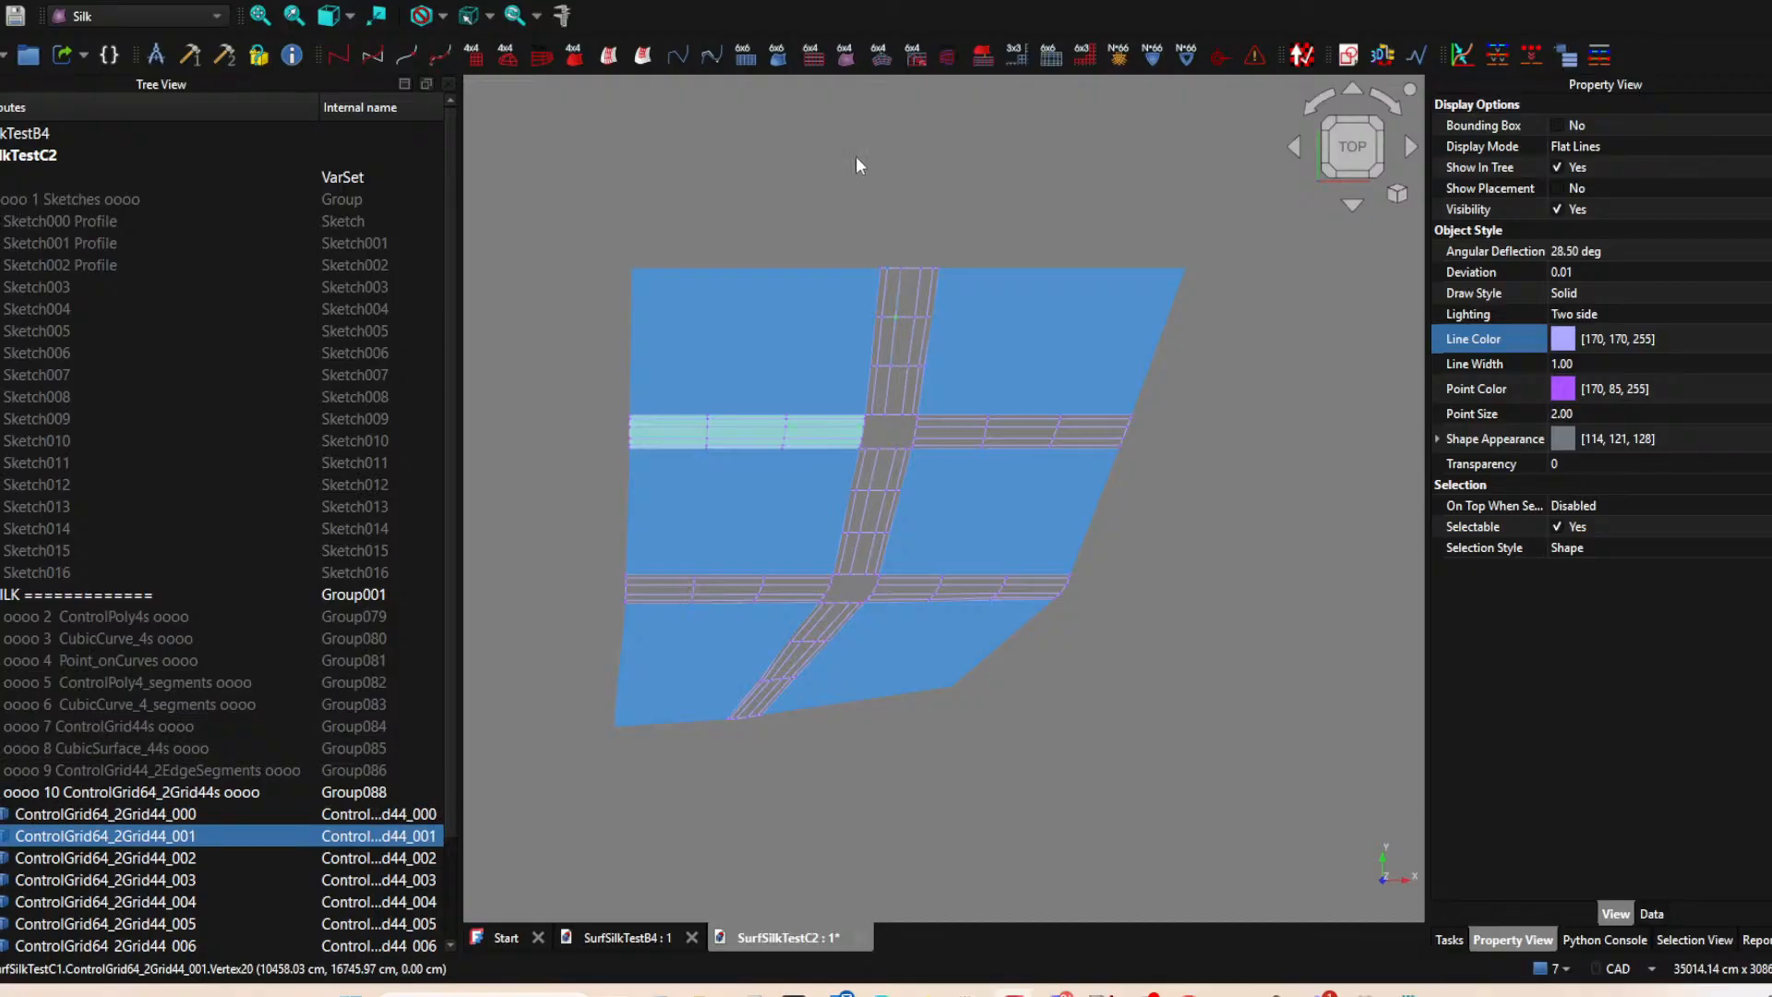
{"action": "left_click", "coordinate": [846, 54]}
{"action": "left_click", "coordinate": [1006, 421]}
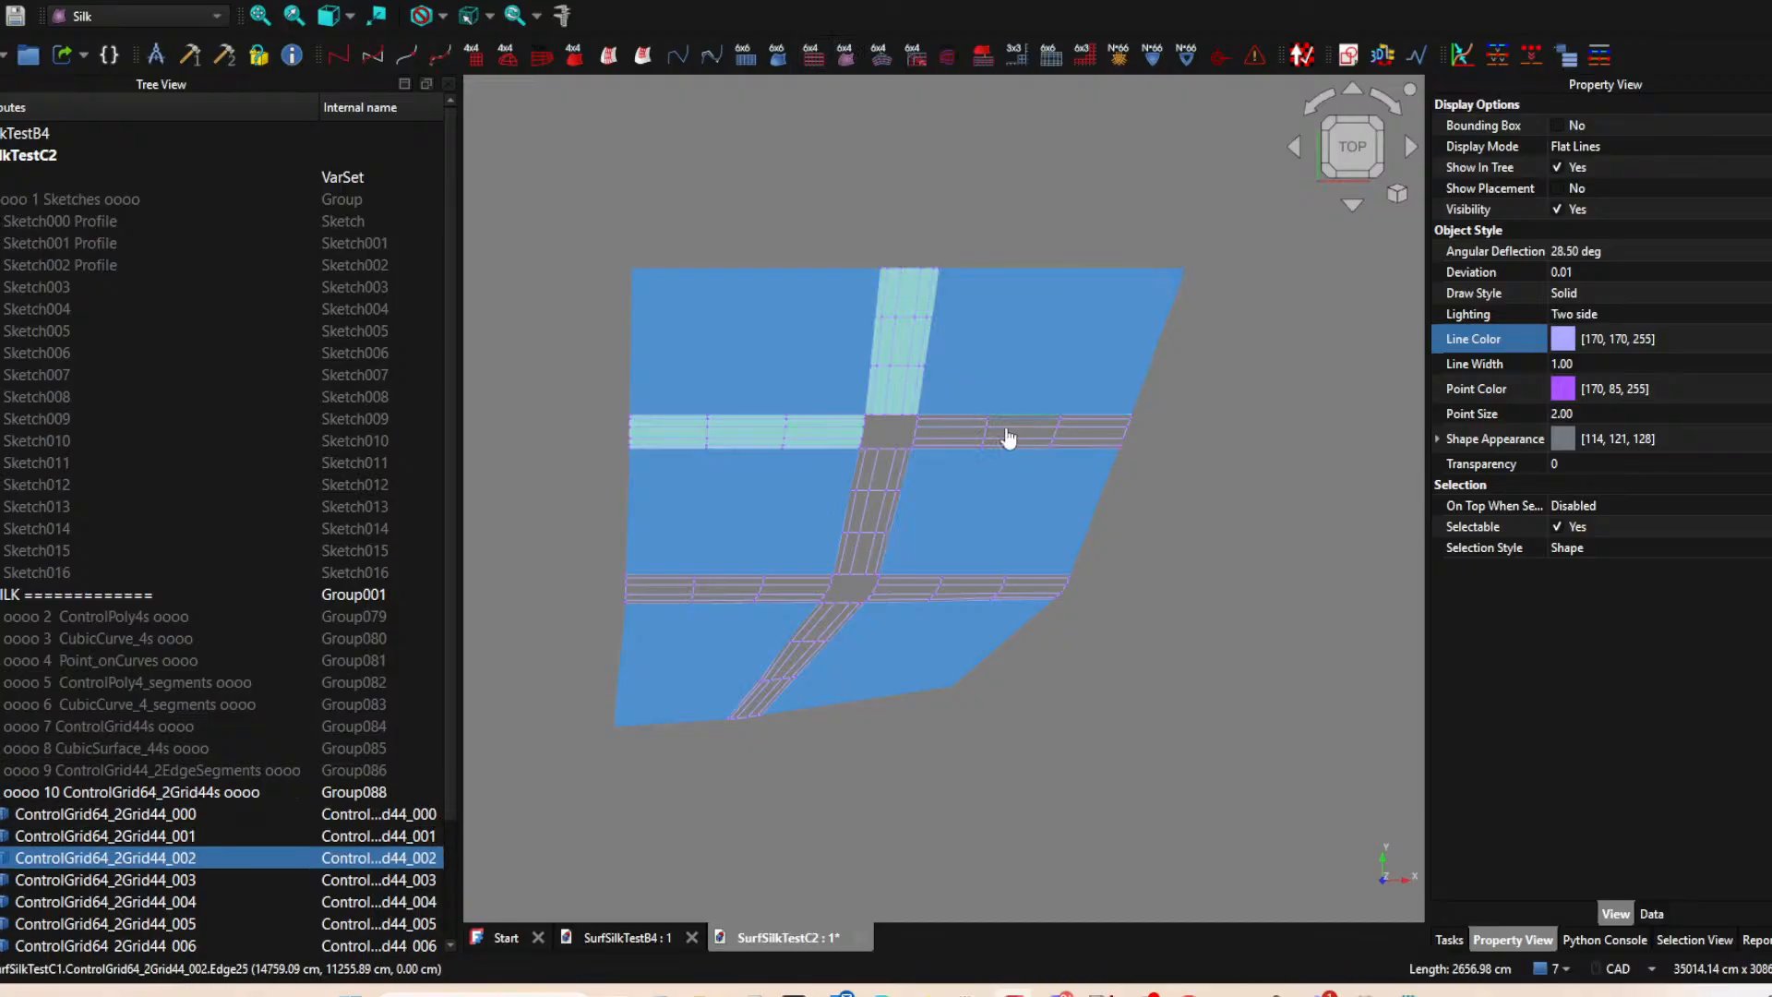
{"action": "left_click", "coordinate": [846, 55]}
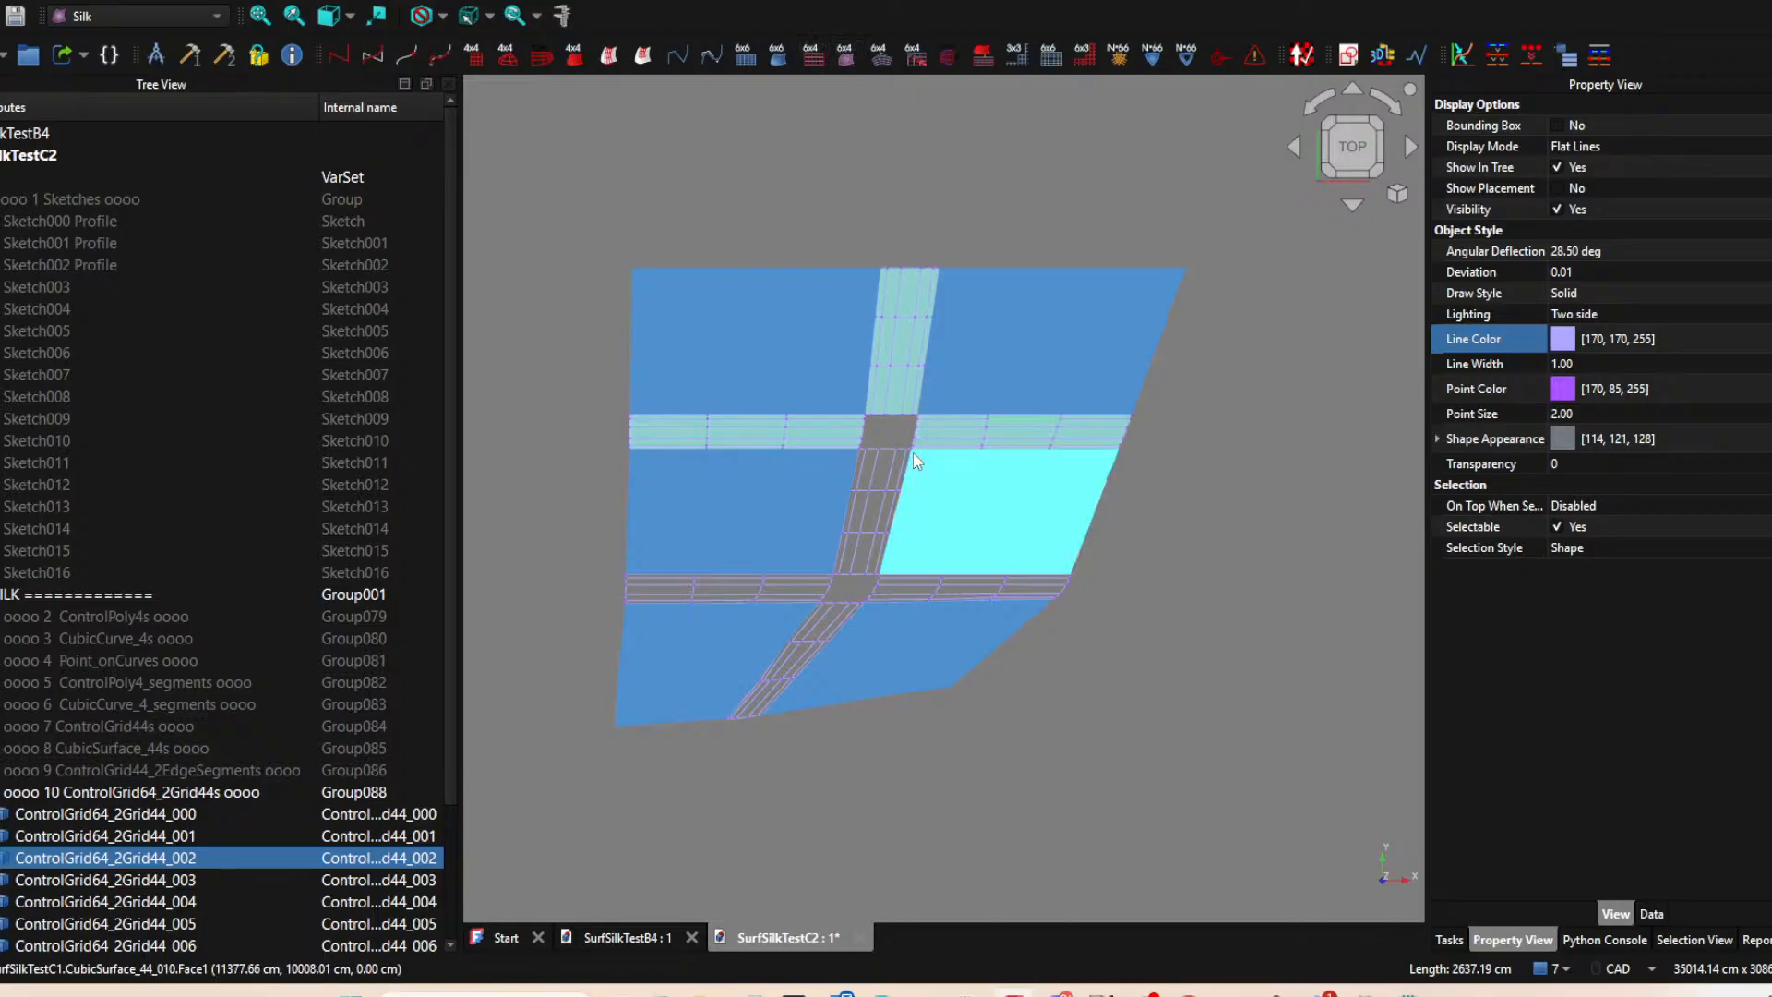
Create CubicSurface_64 surfaces from the grid between the two middle patches and the lower-left horizontal grid.
{"action": "left_click", "coordinate": [875, 483]}
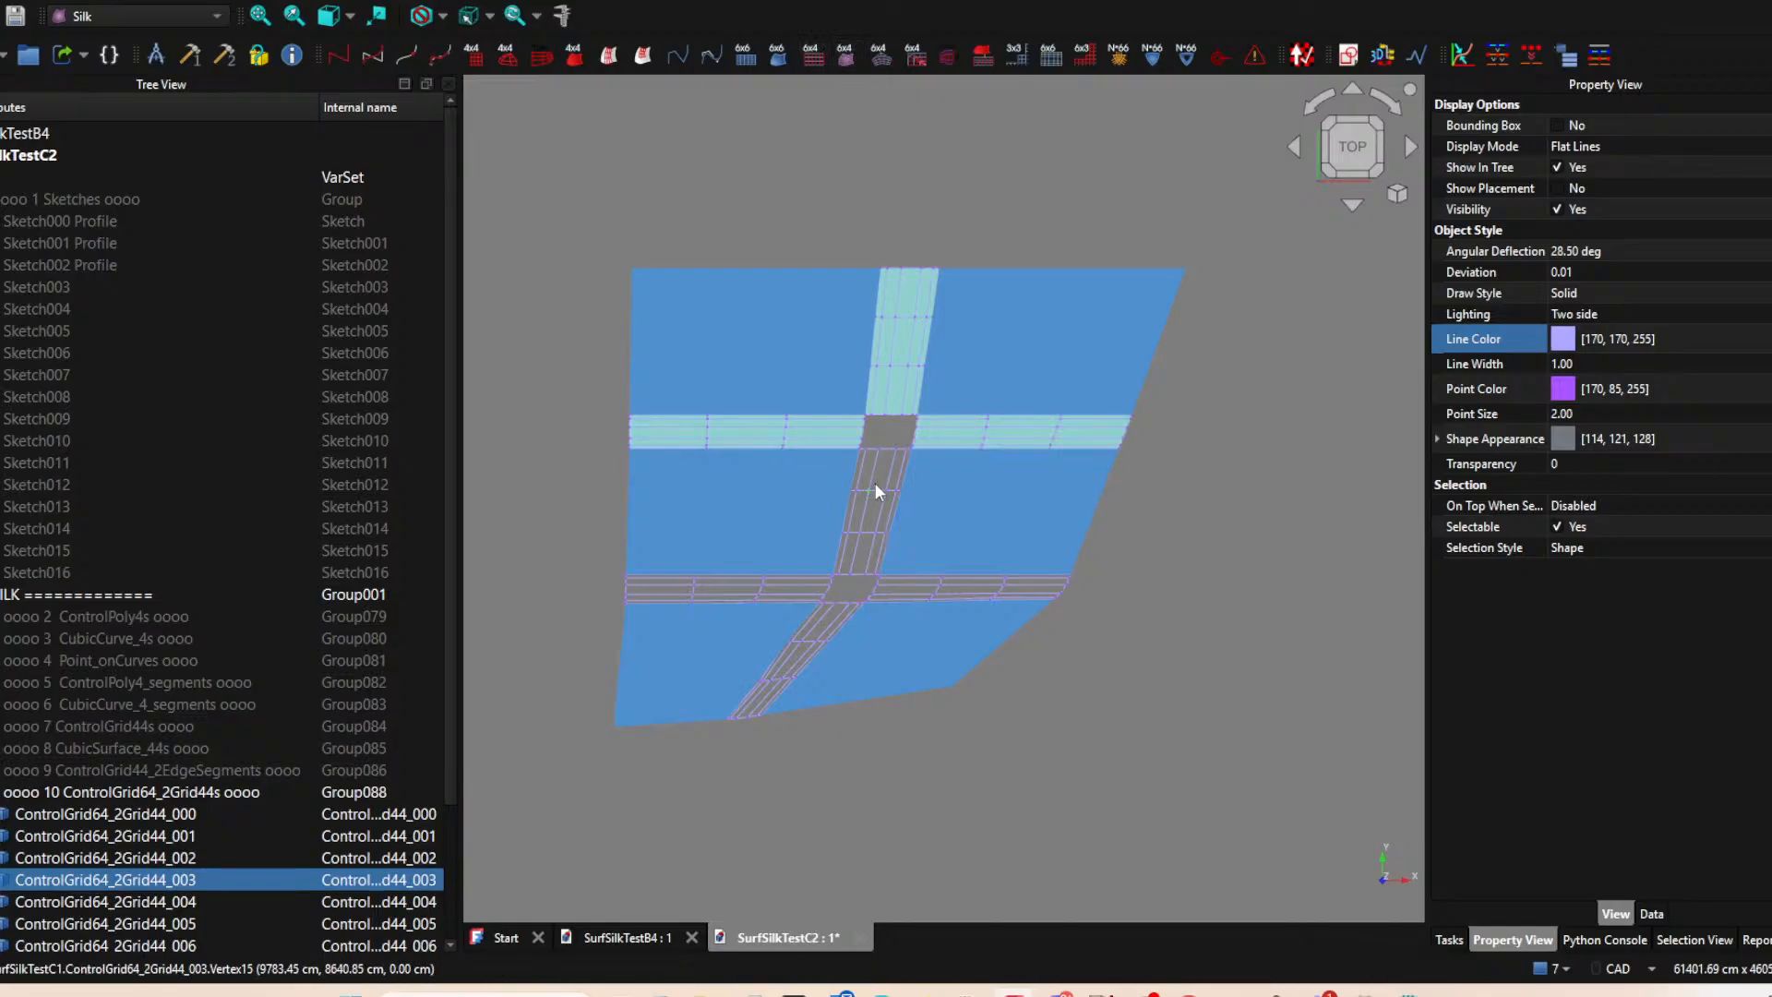
{"action": "left_click", "coordinate": [851, 58]}
{"action": "left_click", "coordinate": [762, 591]}
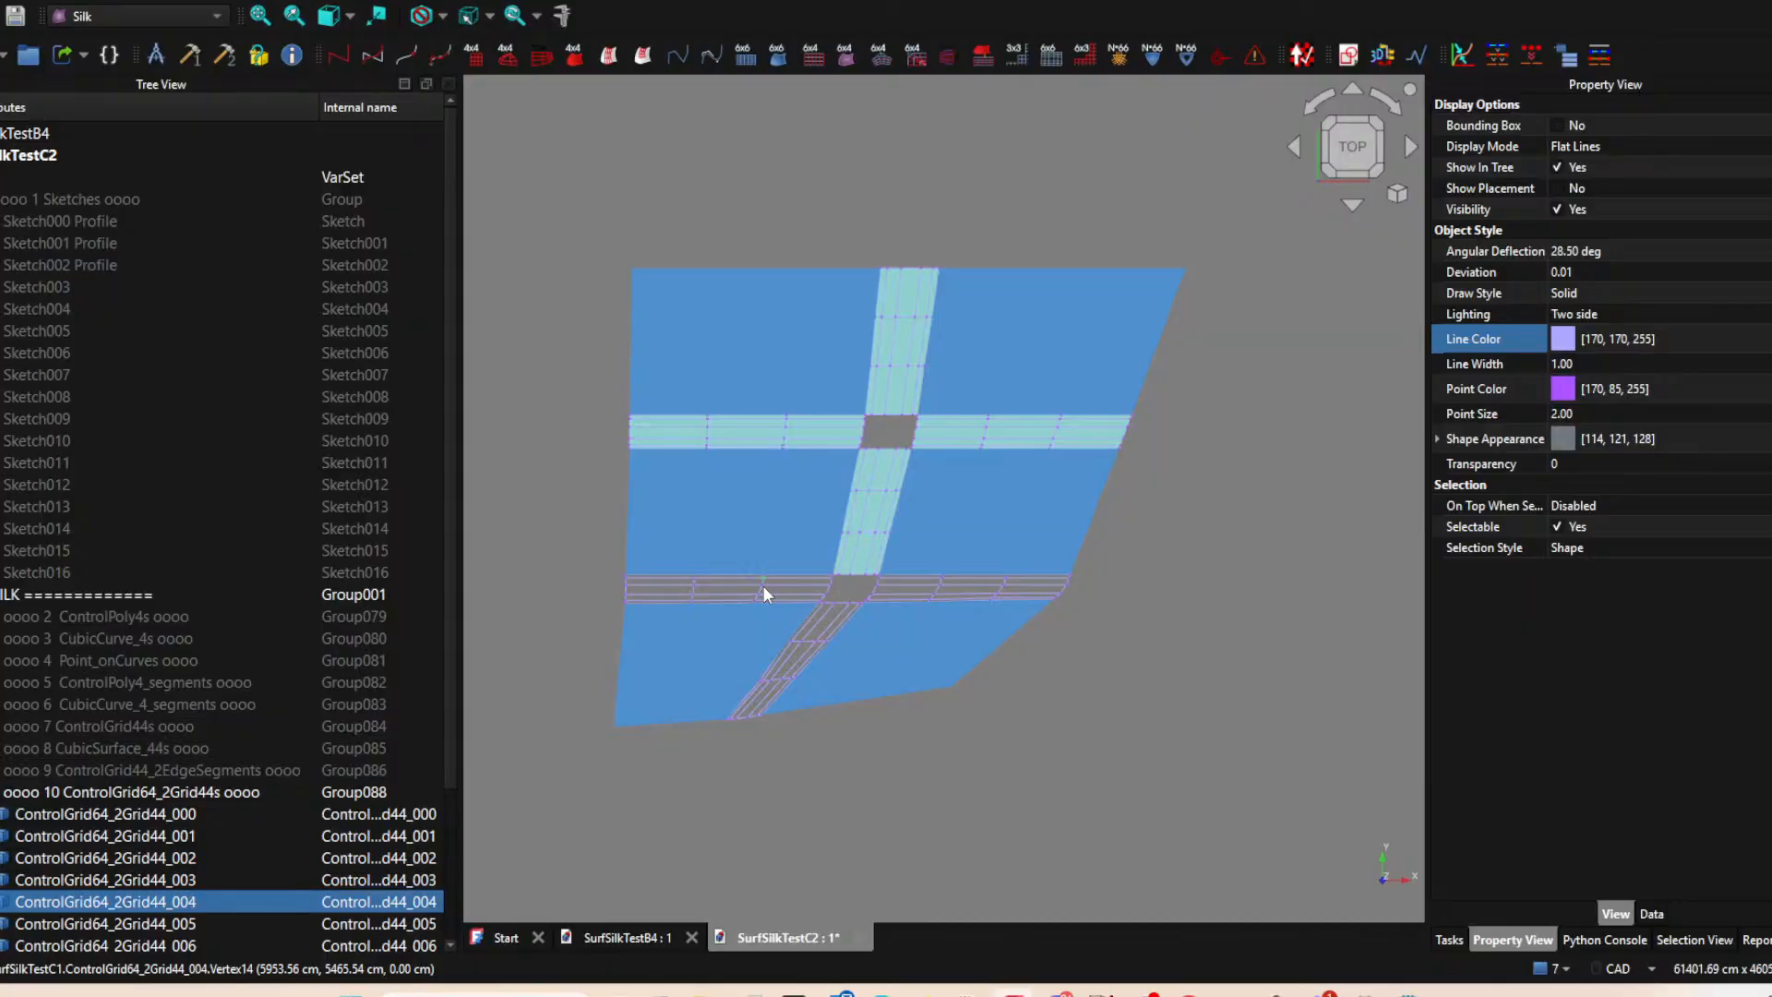
{"action": "left_click", "coordinate": [845, 55]}
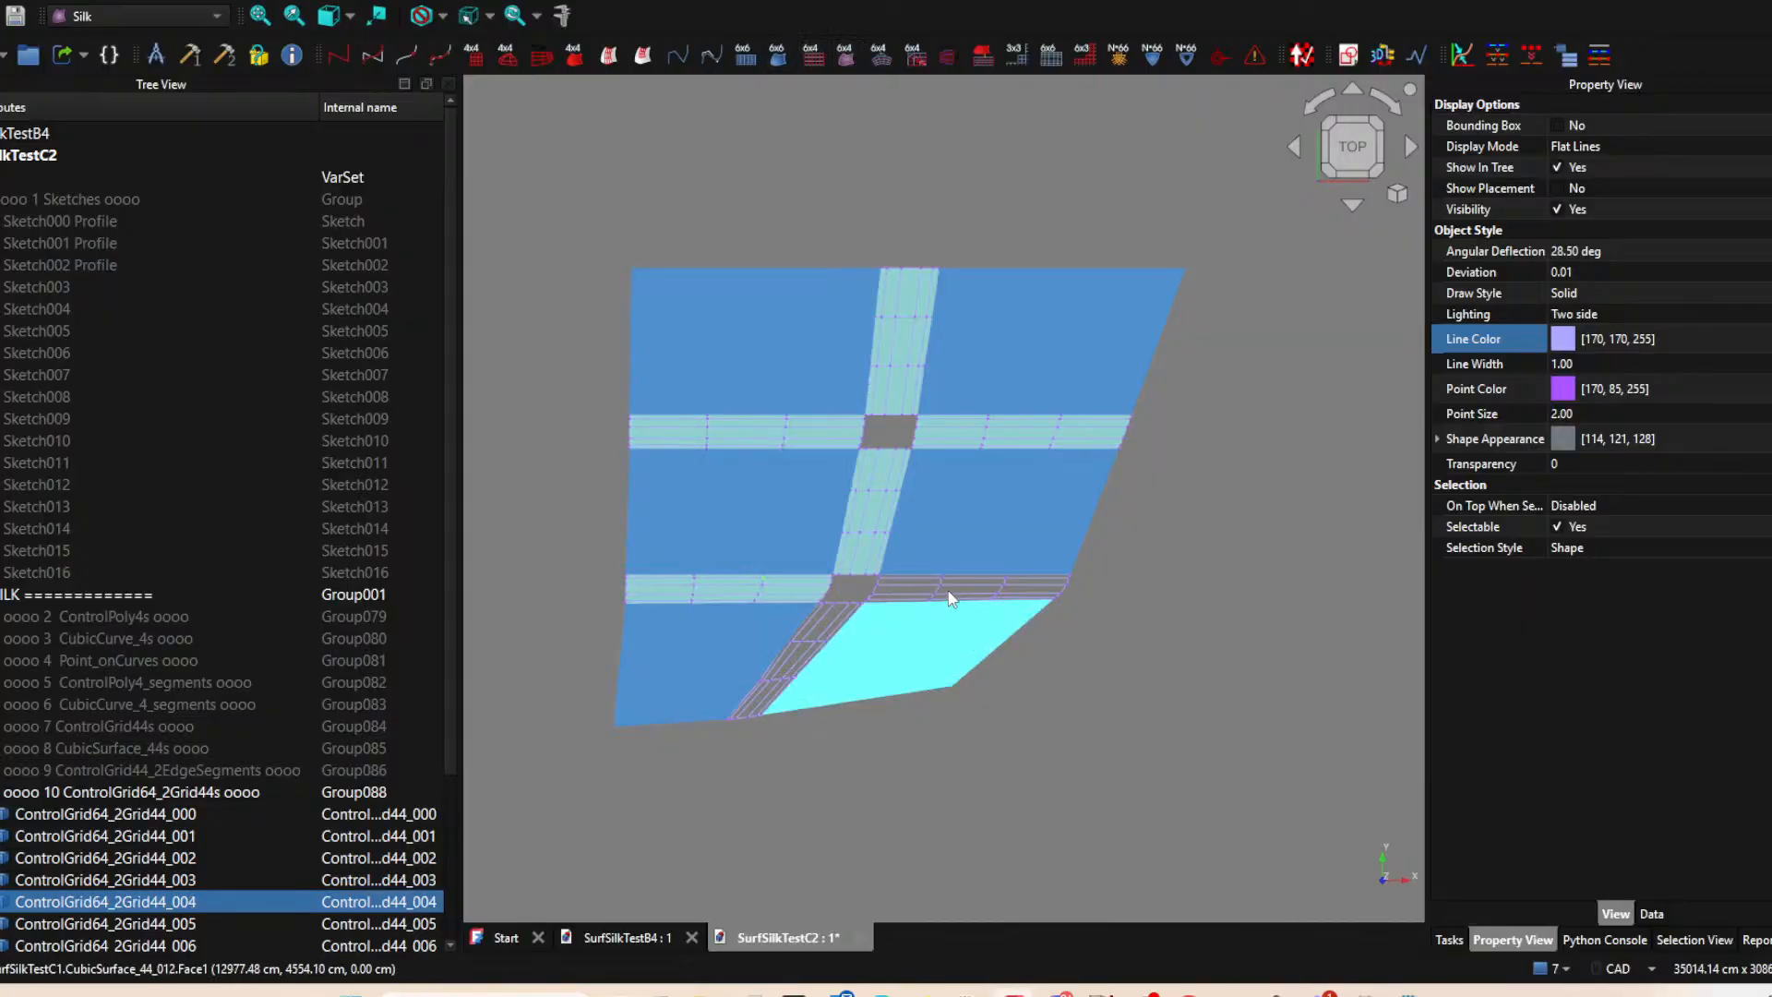
Create CubicSurface_64 surfaces from the lower-right horizontal grid and the grid between the two bottom patches.
{"action": "left_click", "coordinate": [944, 589]}
{"action": "left_click", "coordinate": [843, 56]}
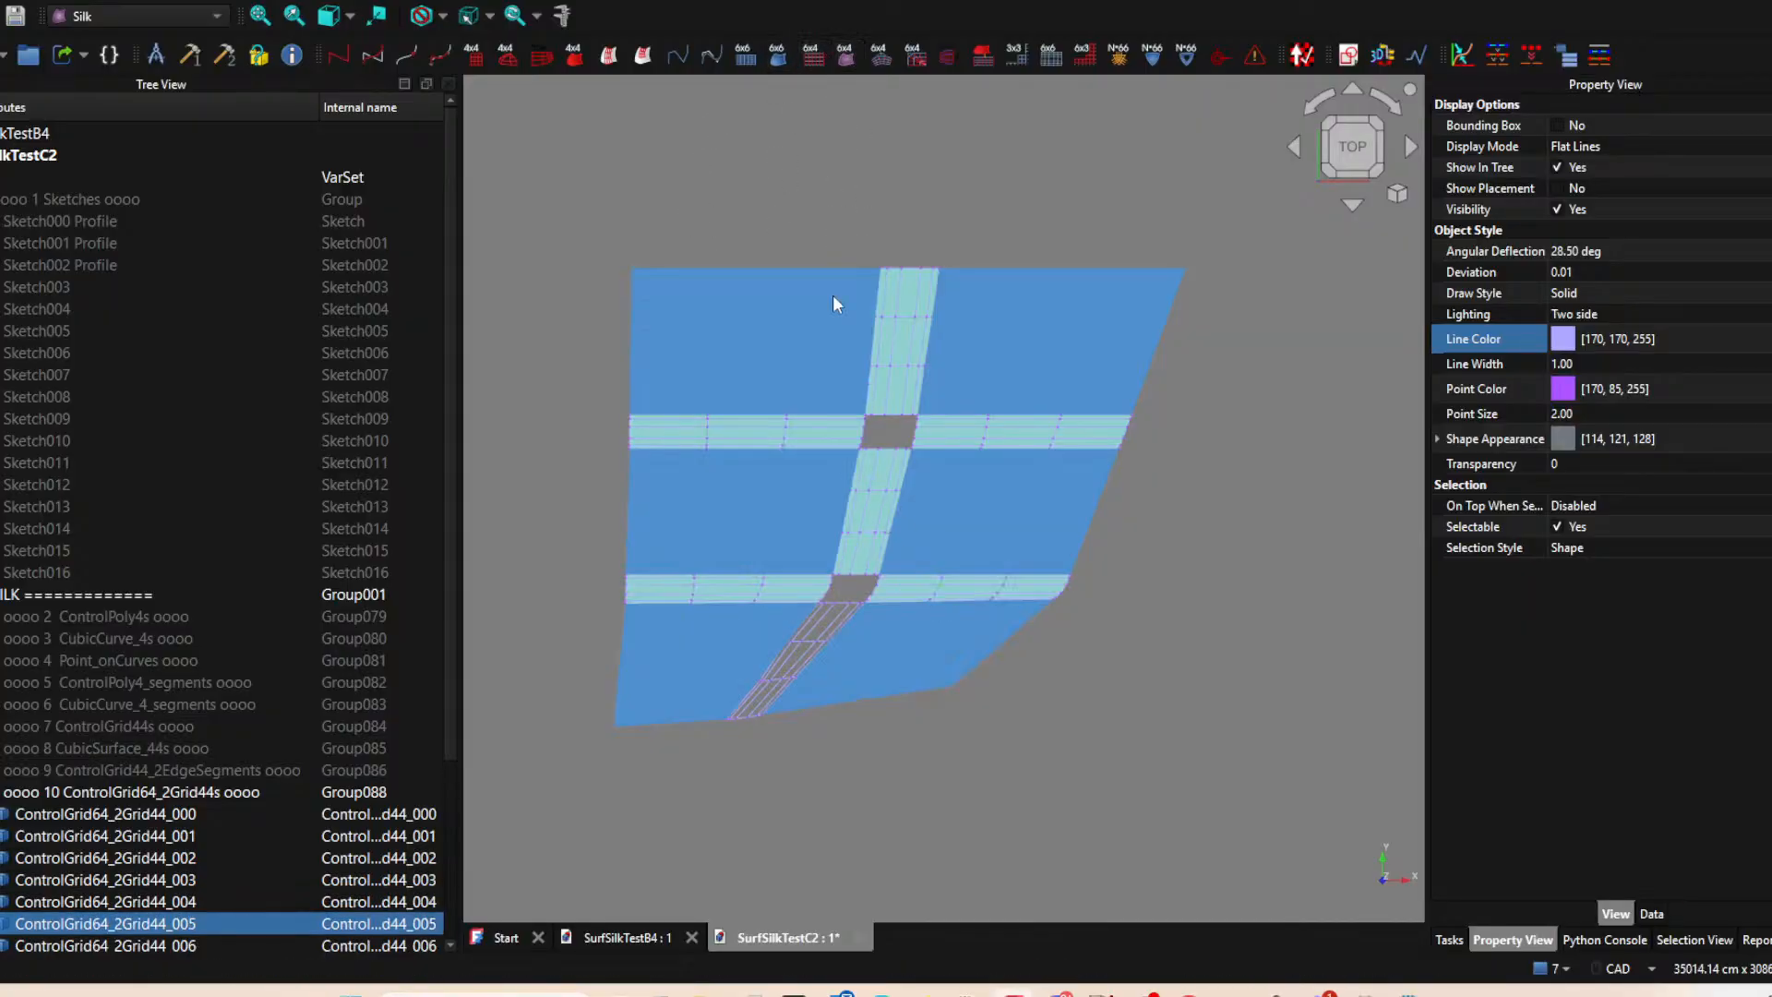
{"action": "left_click", "coordinate": [818, 623]}
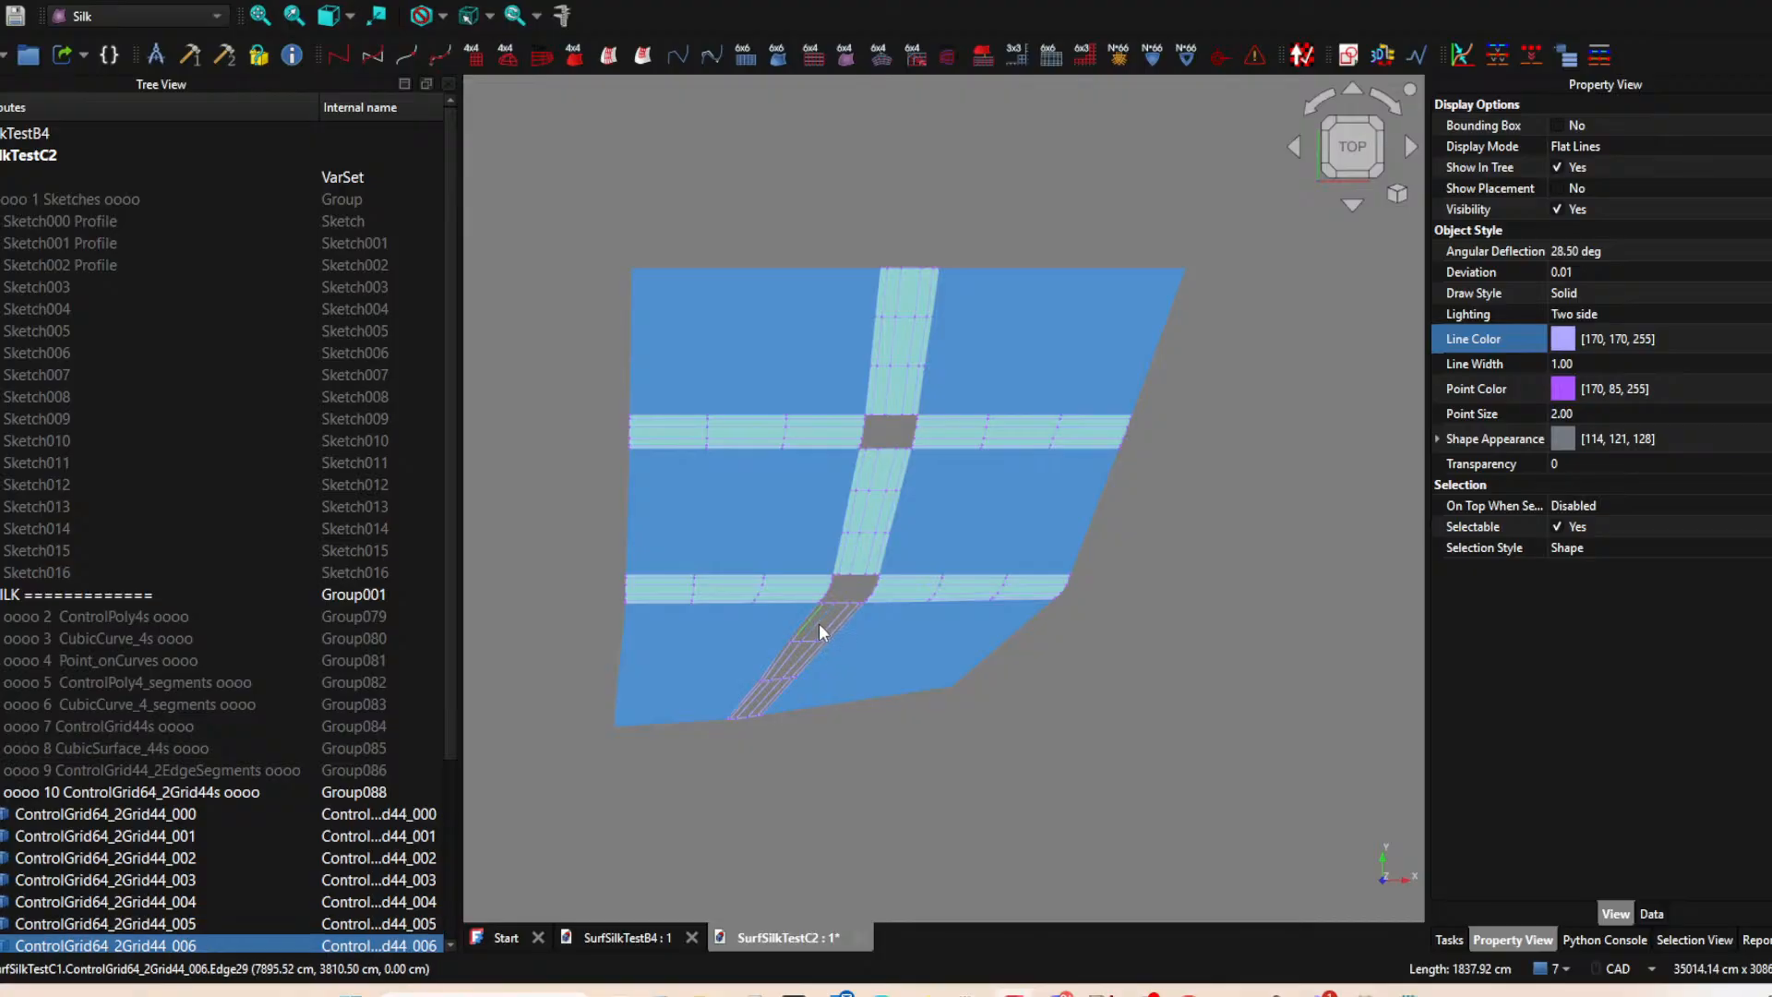
{"action": "left_click", "coordinate": [846, 55]}
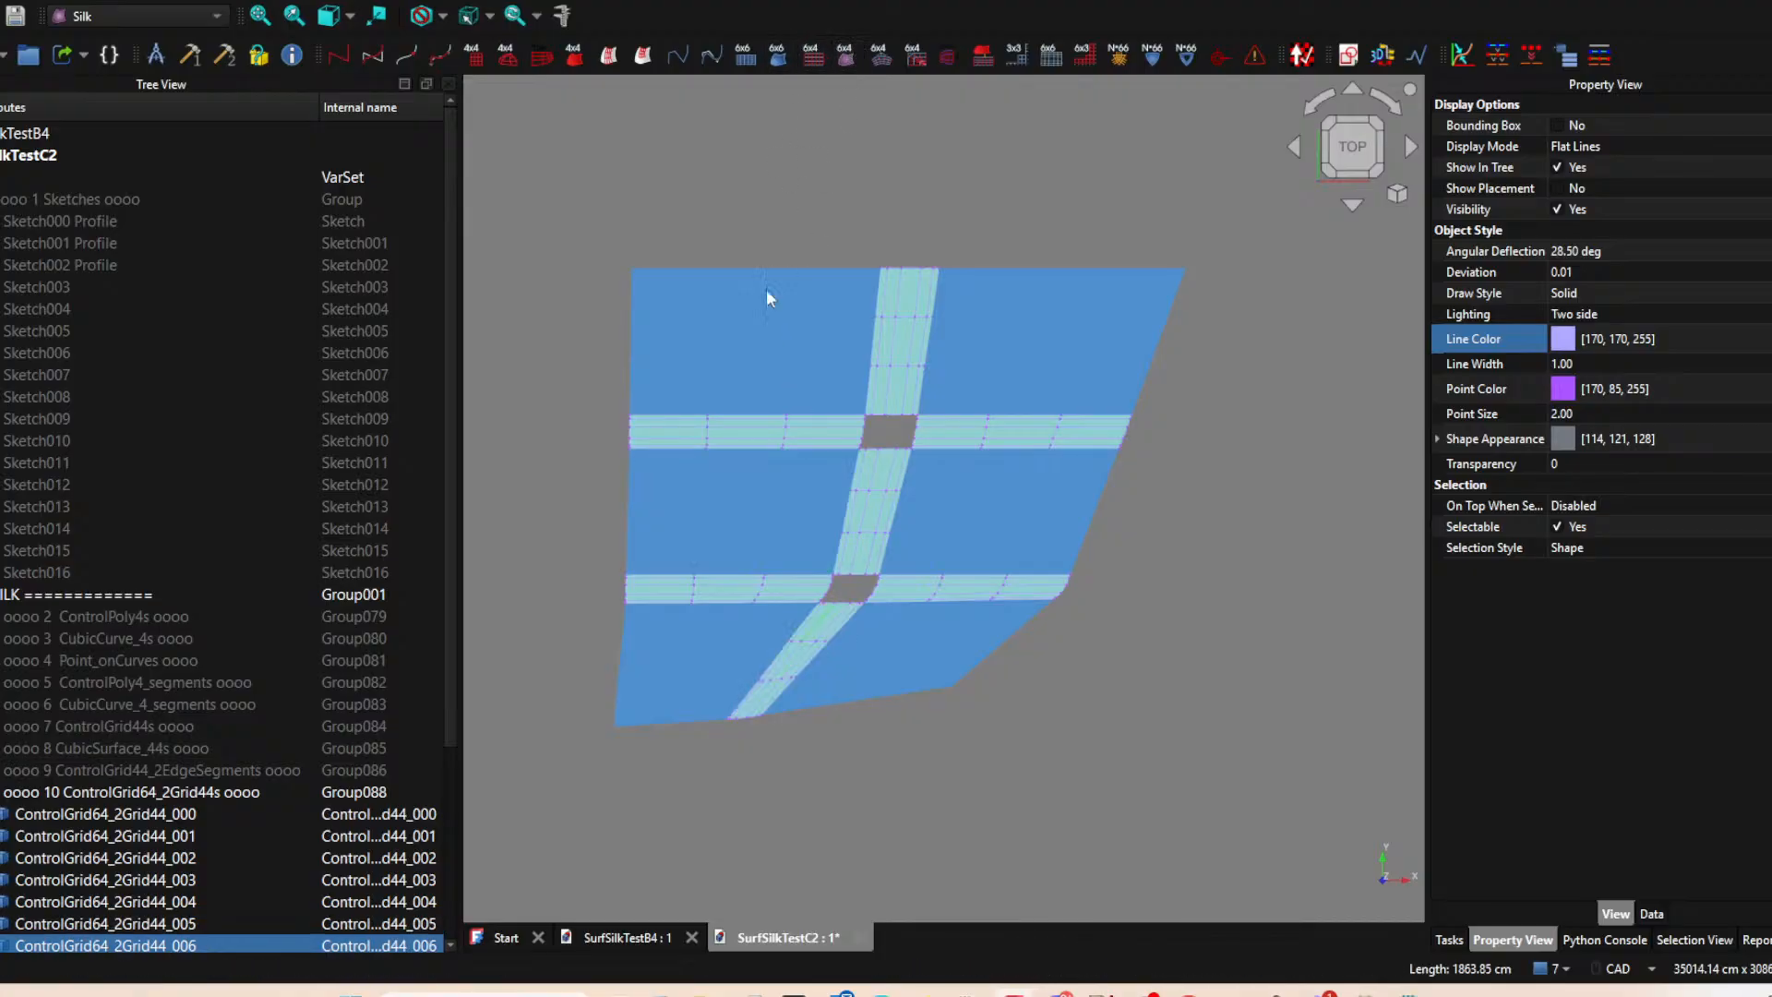
Create a new group in the model tree for the CubicSurface_64 surfaces.
{"action": "scroll", "coordinate": [110, 784], "scroll_direction": "down", "scroll_amount": 4}
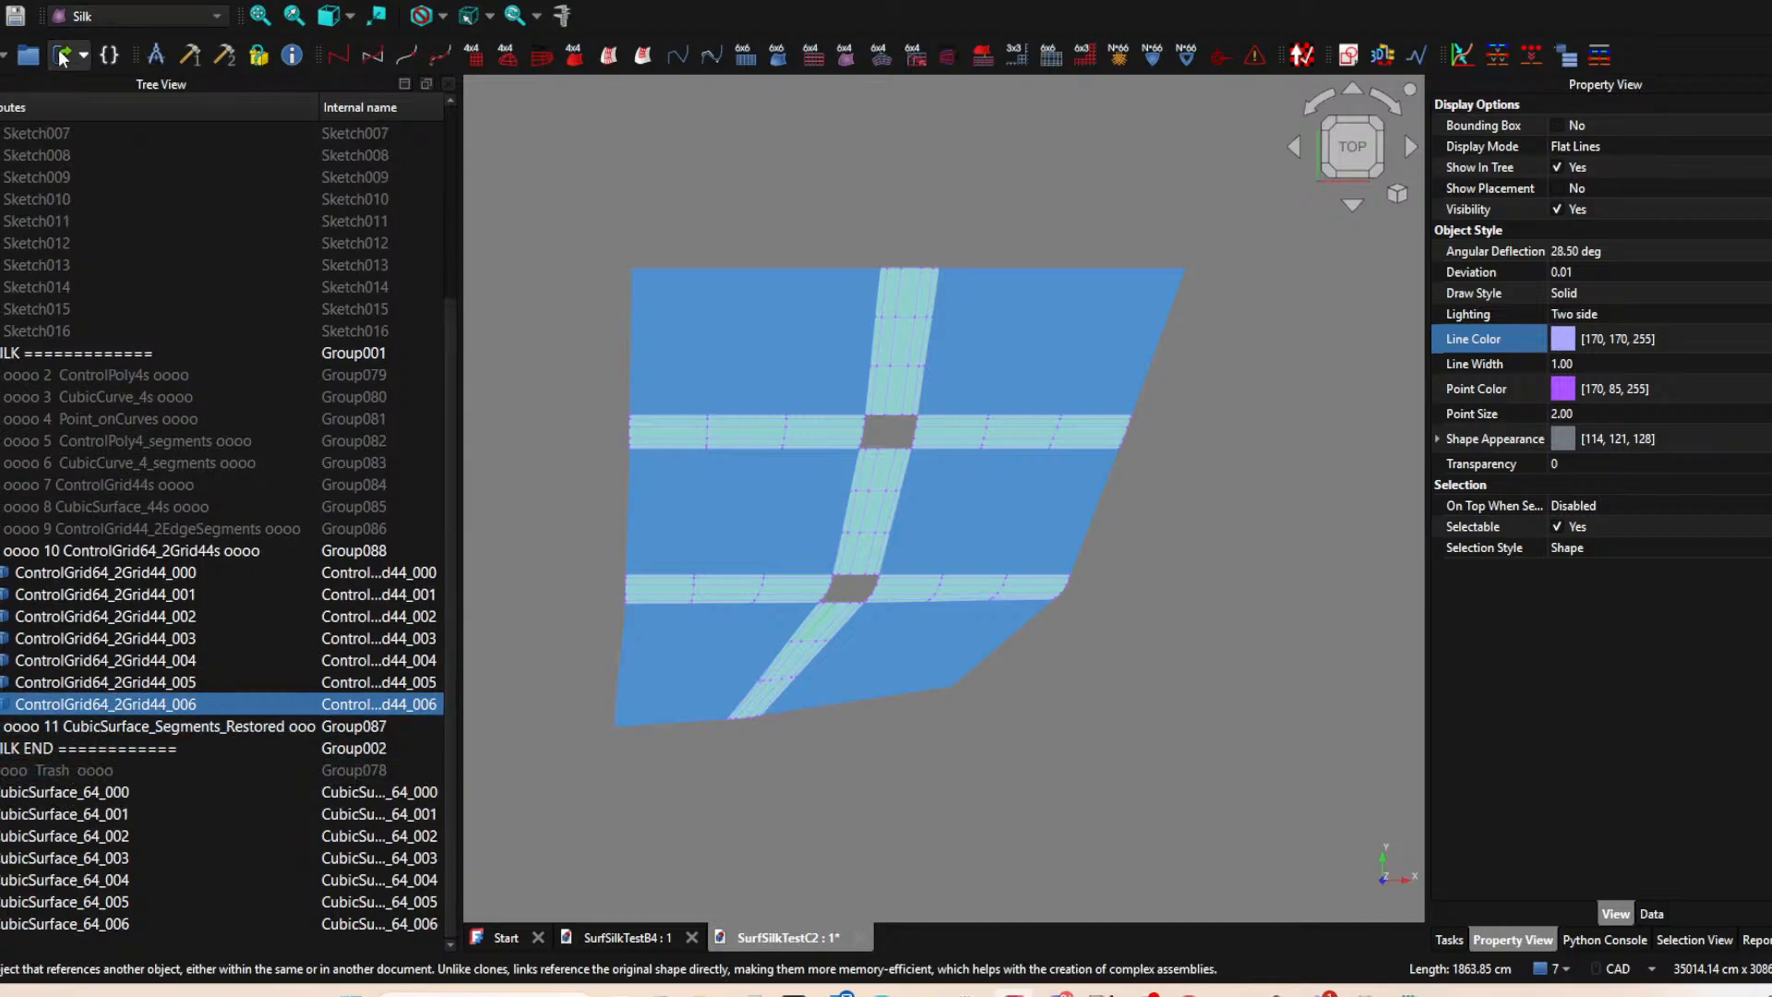
{"action": "left_click", "coordinate": [28, 55]}
{"action": "scroll", "coordinate": [33, 718], "scroll_direction": "down", "scroll_amount": 1}
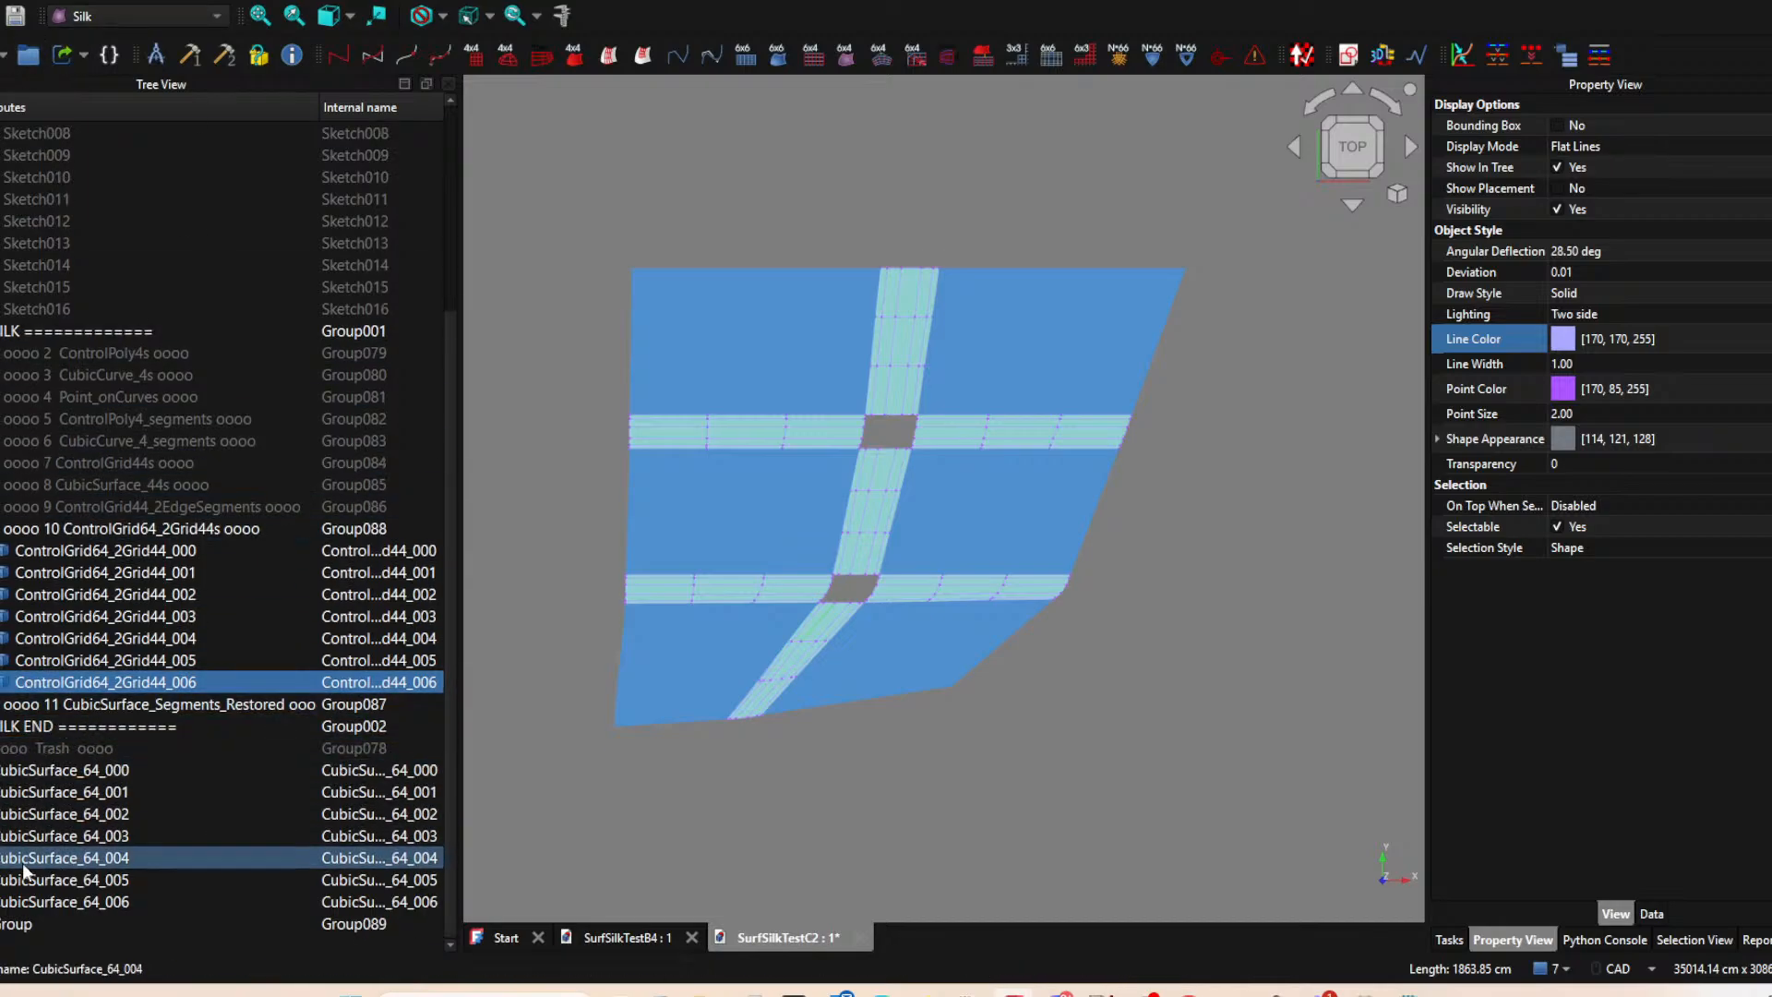
{"action": "left_click", "coordinate": [25, 923]}
Rename the new group as "oooo 12 CubicSurface_64s oooo", reusing the base name of the CubicSurface_64 surfaces.
{"action": "left_click", "coordinate": [56, 770]}
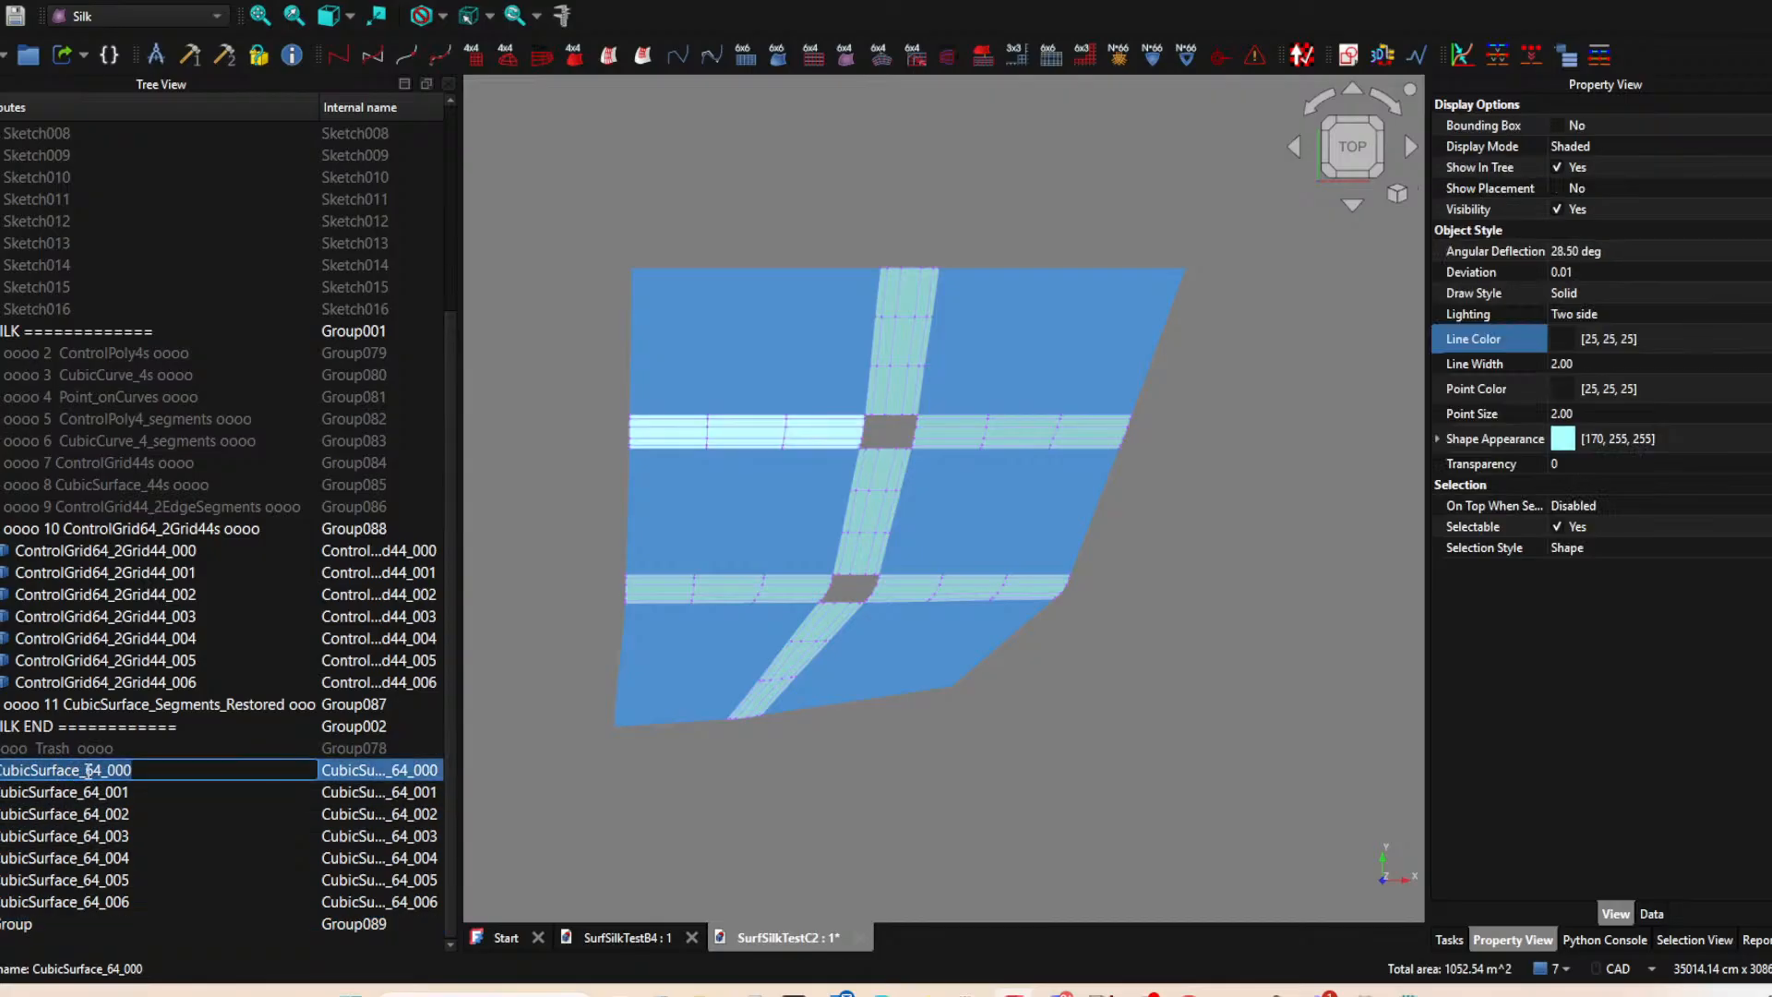
{"action": "left_click", "coordinate": [100, 769]}
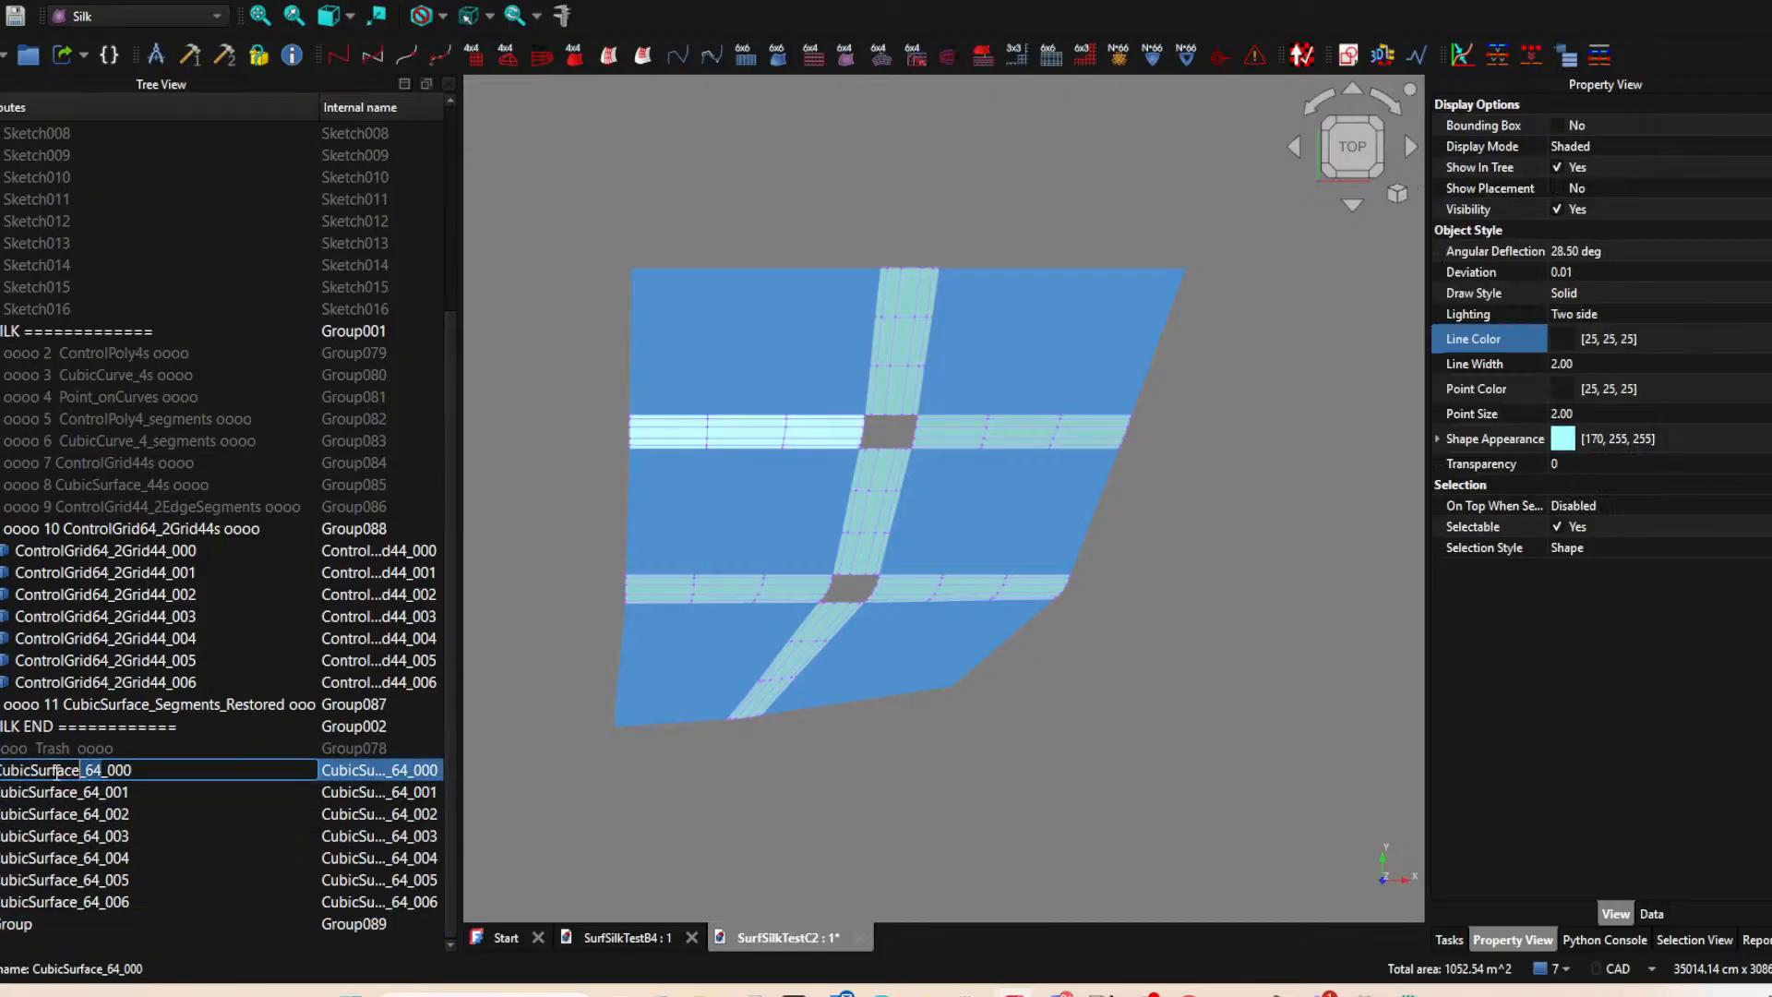
{"action": "left_click", "coordinate": [46, 923]}
{"action": "left_click", "coordinate": [46, 925]}
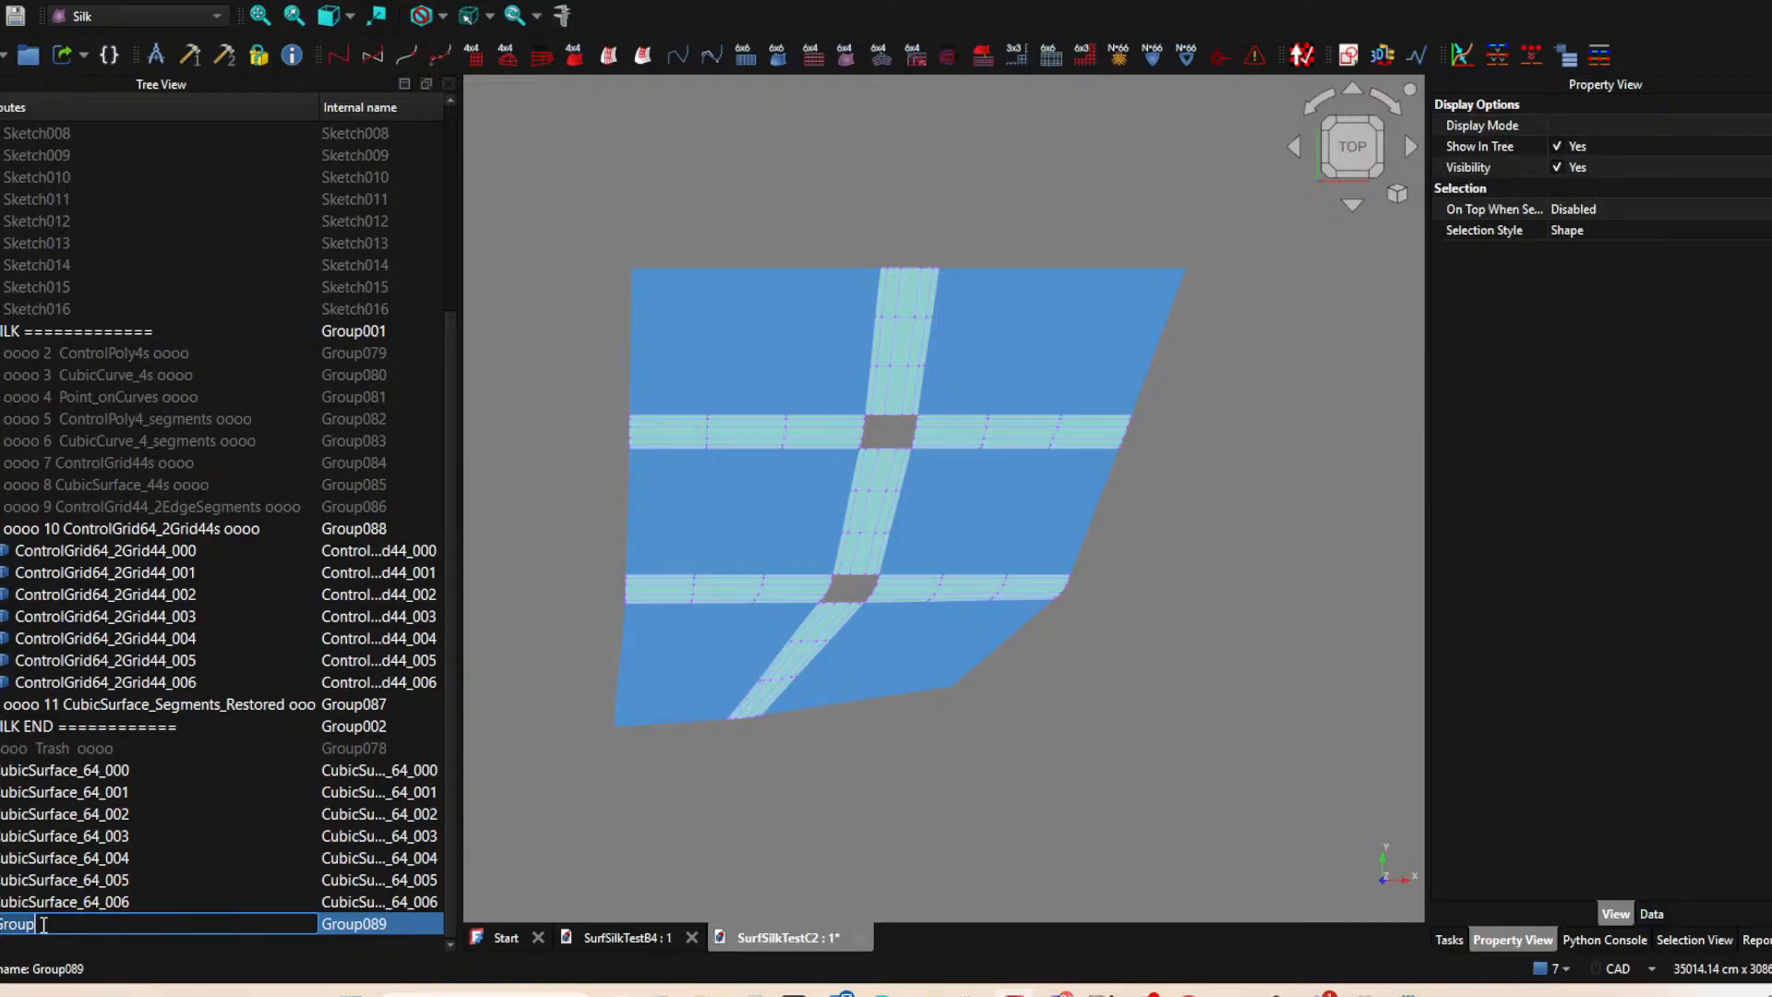
{"action": "type", "text": "CubicSurface_64s"}
{"action": "key", "text": "Home"}
{"action": "type", "text": "oooo 12"}
{"action": "key", "text": "End"}
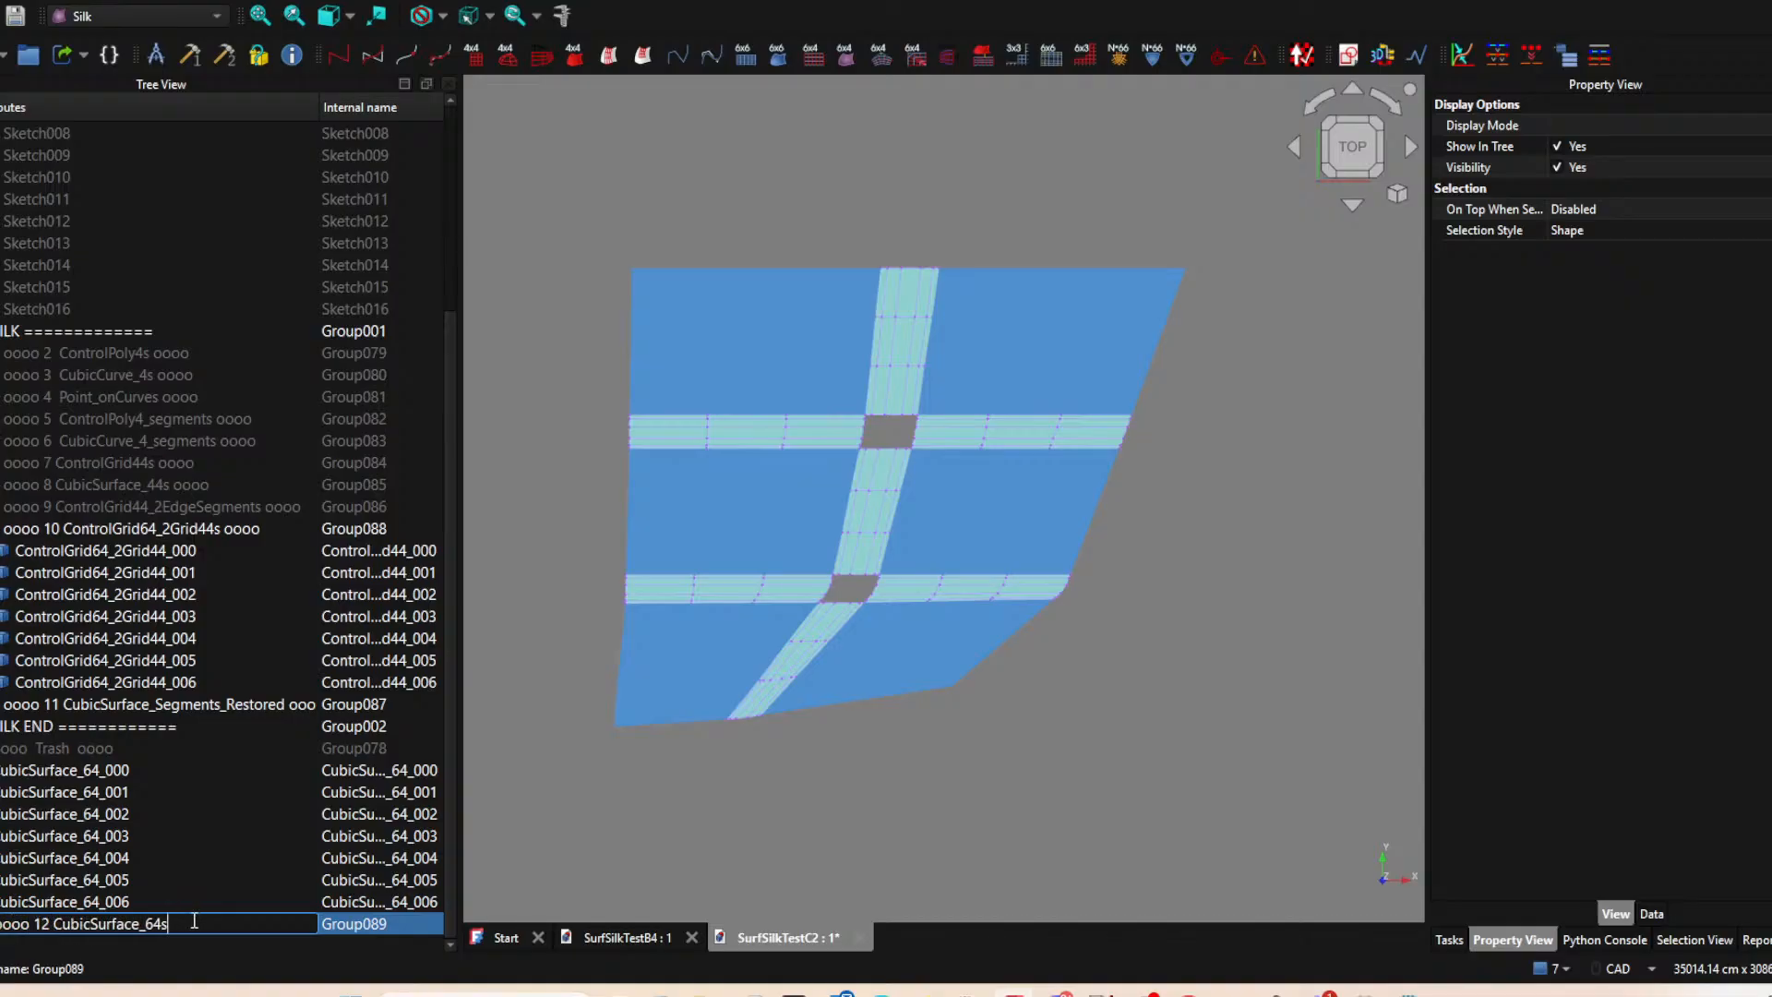
{"action": "type", "text": "oooo"}
{"action": "key", "text": "Return"}
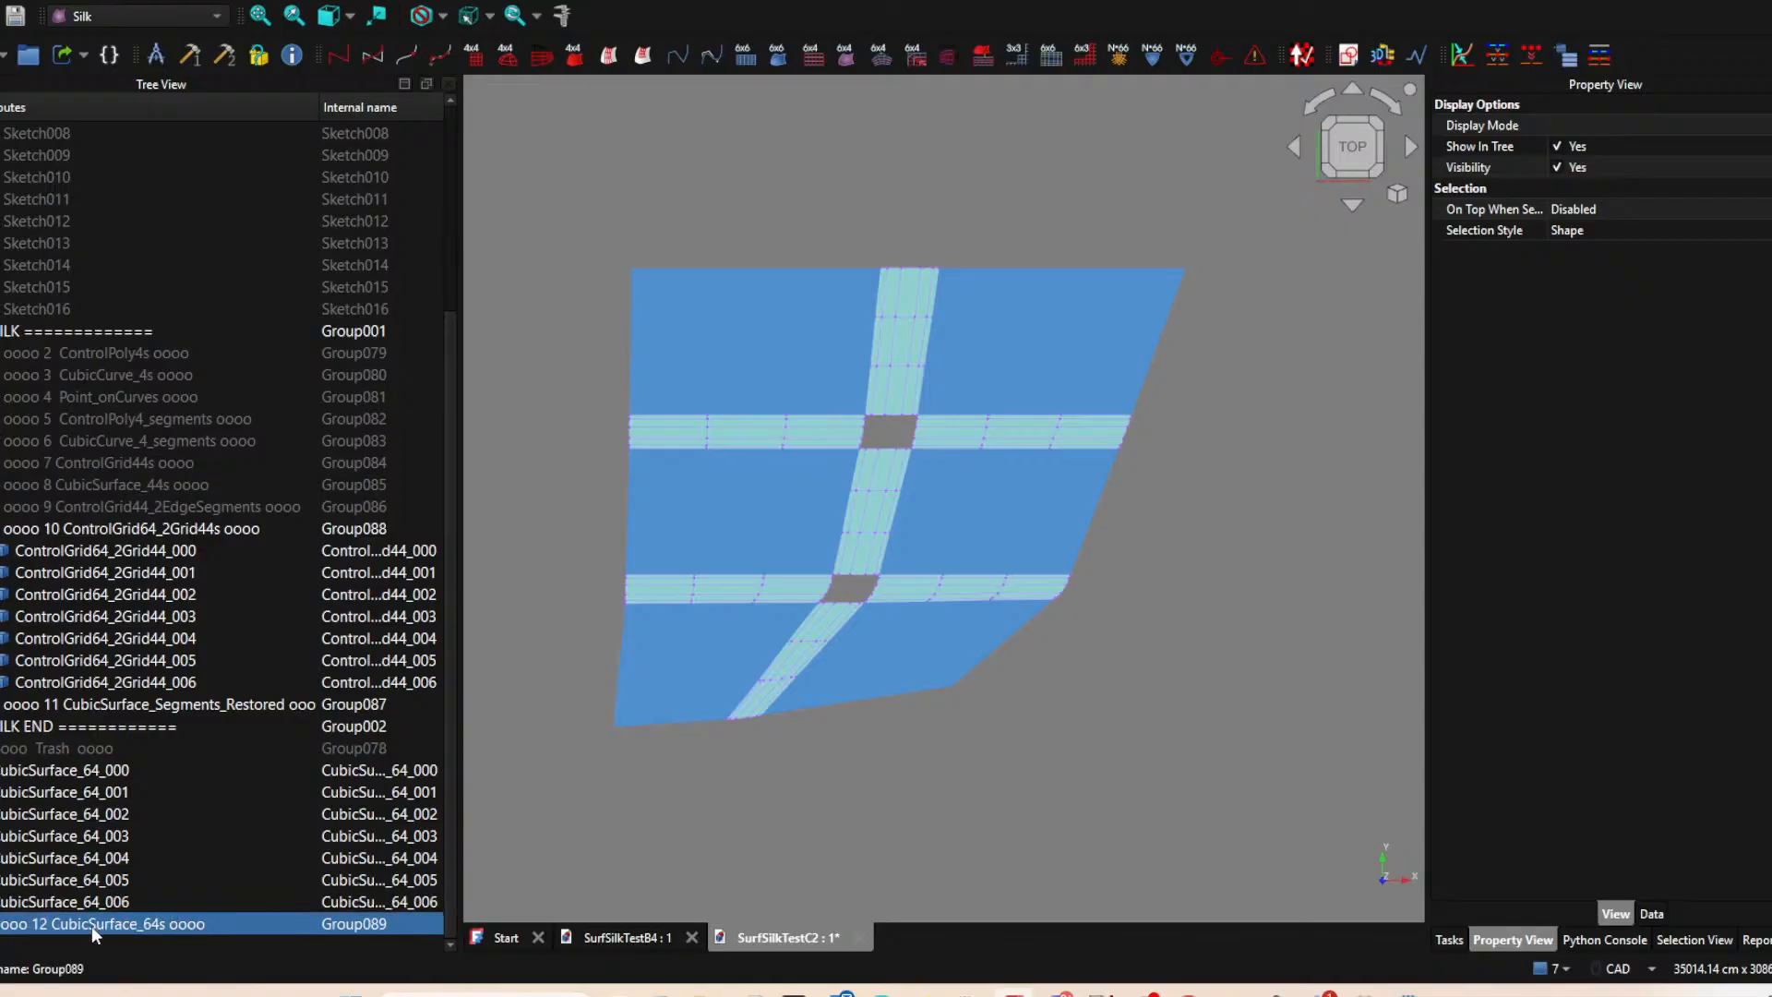
Move group 12 into the SILK group and place surfaces CubicSurface_64_000 to CubicSurface_64_006 inside it.
{"action": "left_click_drag", "start_coordinate": [91, 927], "coordinate": [131, 329]}
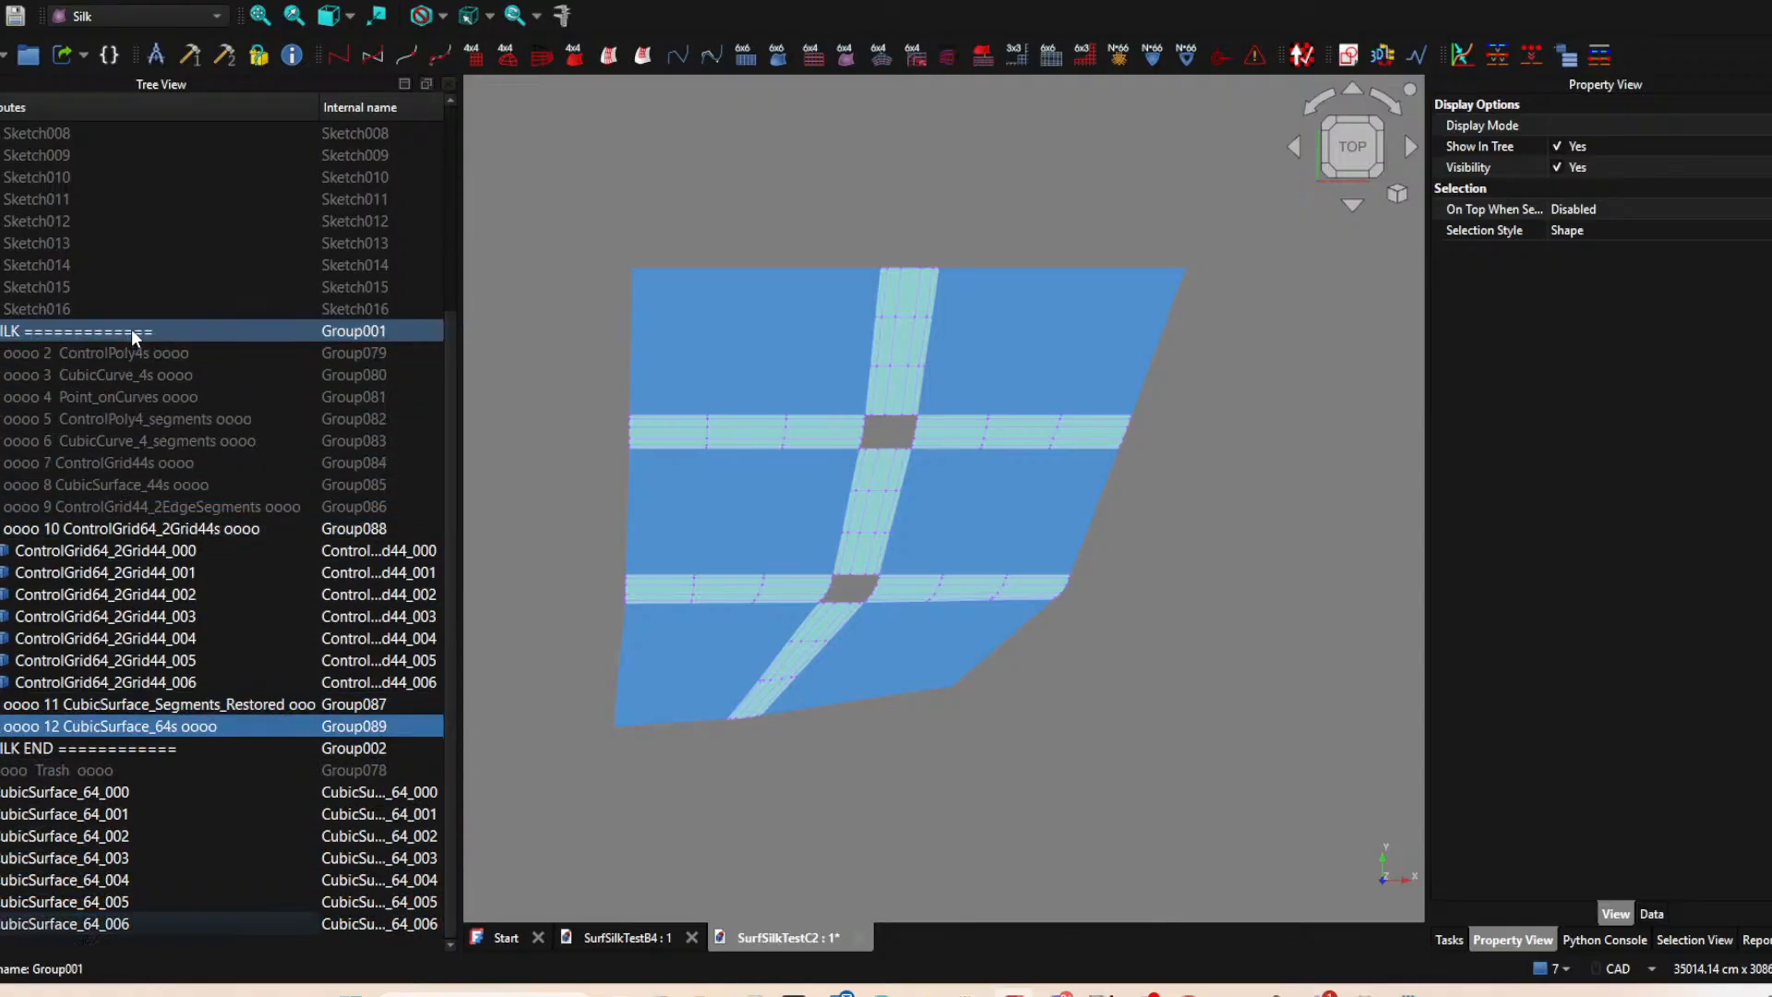
{"action": "left_click", "coordinate": [102, 792]}
{"action": "left_click", "coordinate": [103, 924], "text": "shift"}
{"action": "left_click_drag", "start_coordinate": [105, 795], "coordinate": [122, 726]}
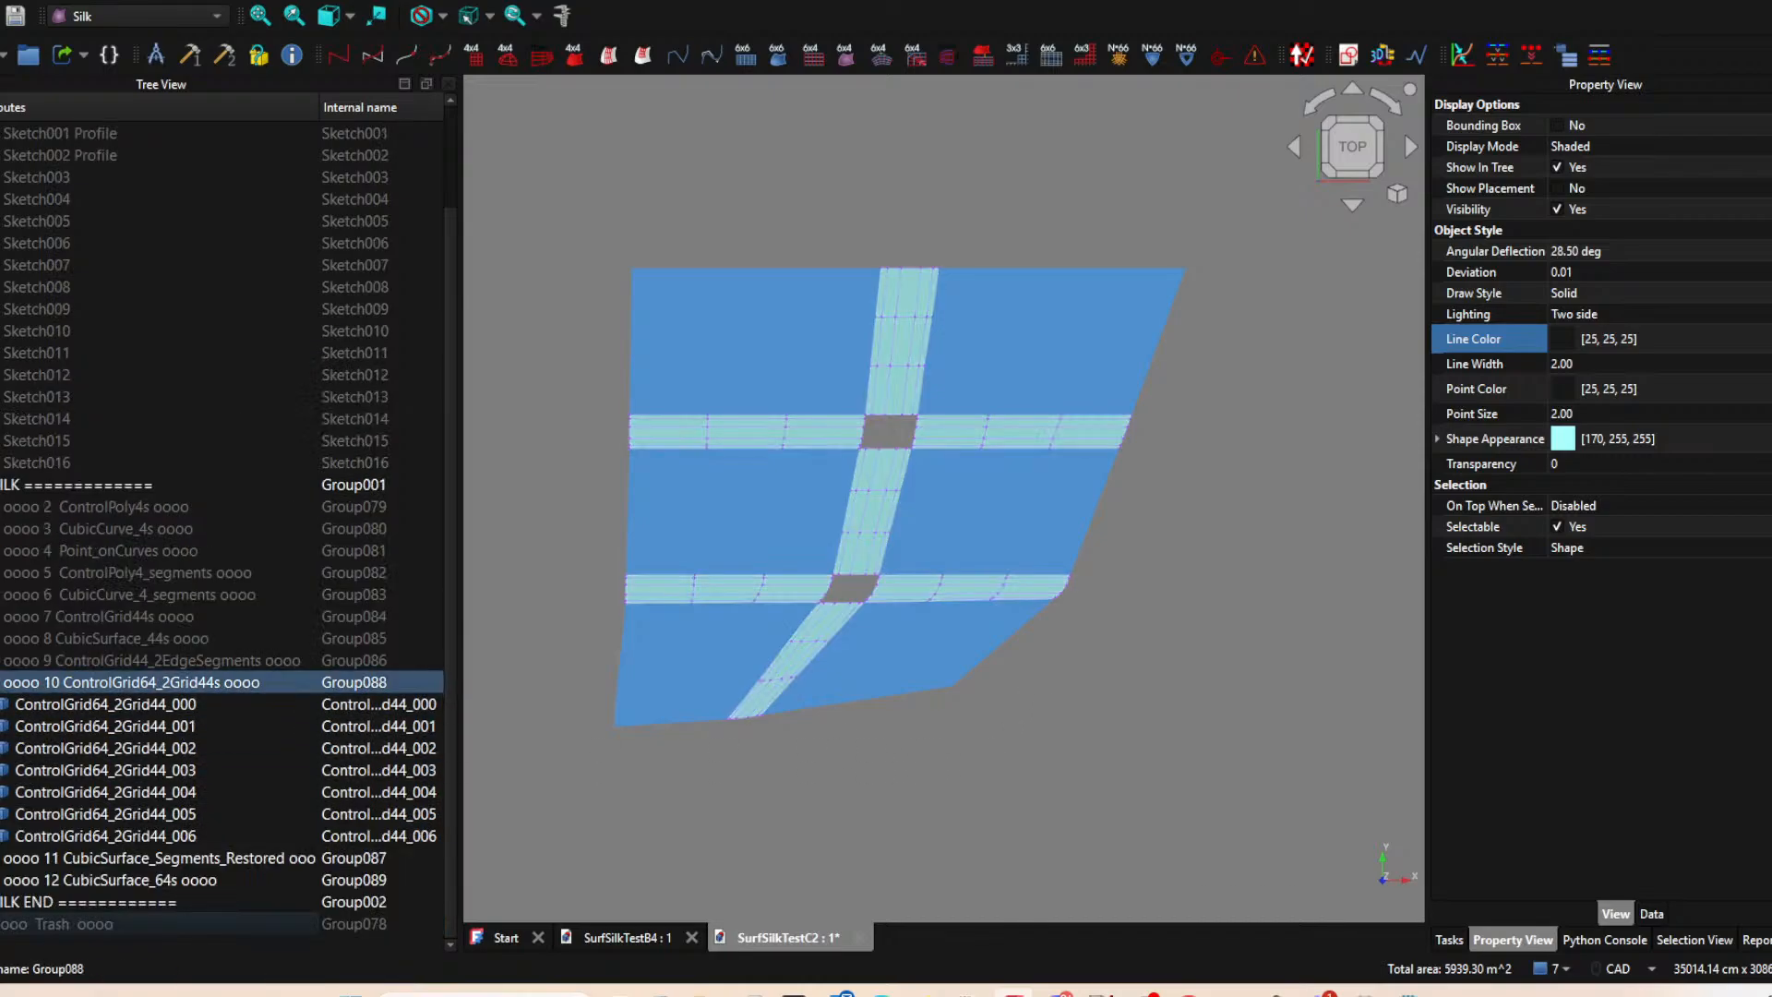
Hide the "oooo 10 ControlGrid64_2Grid44s oooo" group so only the surface groups are displayed.
{"action": "left_click", "coordinate": [2, 682]}
{"action": "middle_click_drag", "start_coordinate": [1099, 733], "coordinate": [968, 780]}
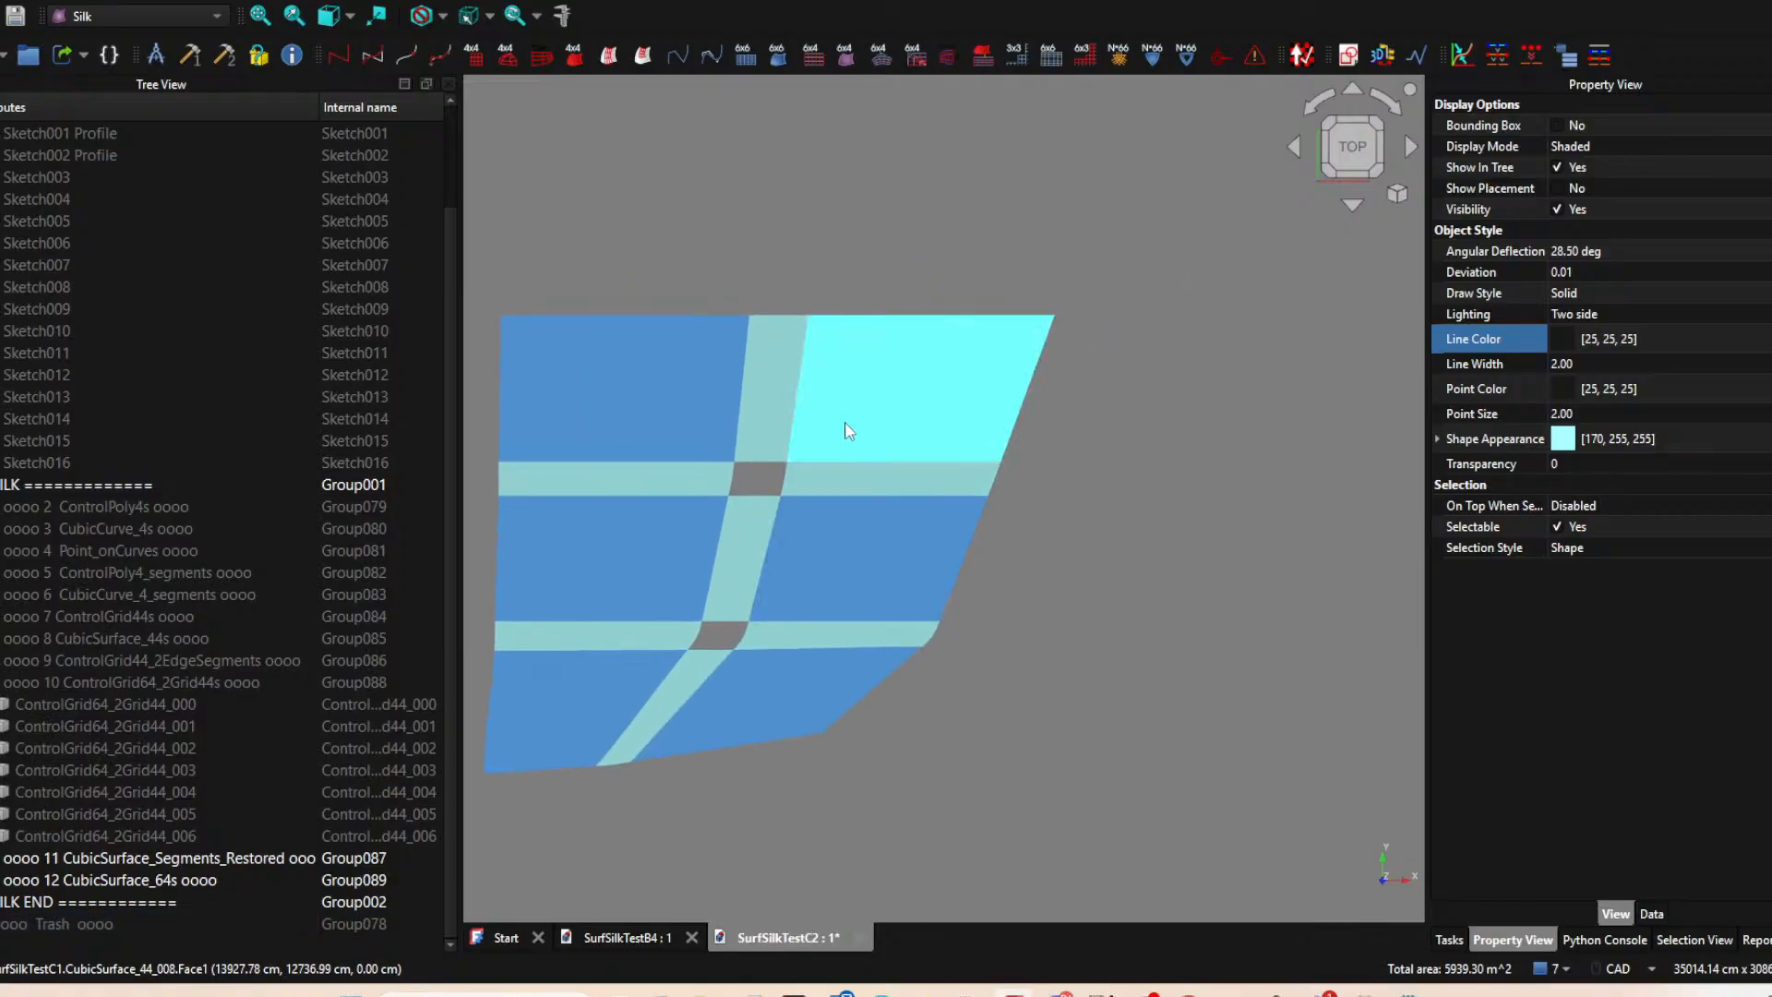
{"action": "scroll", "coordinate": [741, 420], "scroll_direction": "up", "scroll_amount": 1}
{"action": "middle_click_drag", "start_coordinate": [840, 490], "coordinate": [925, 524]}
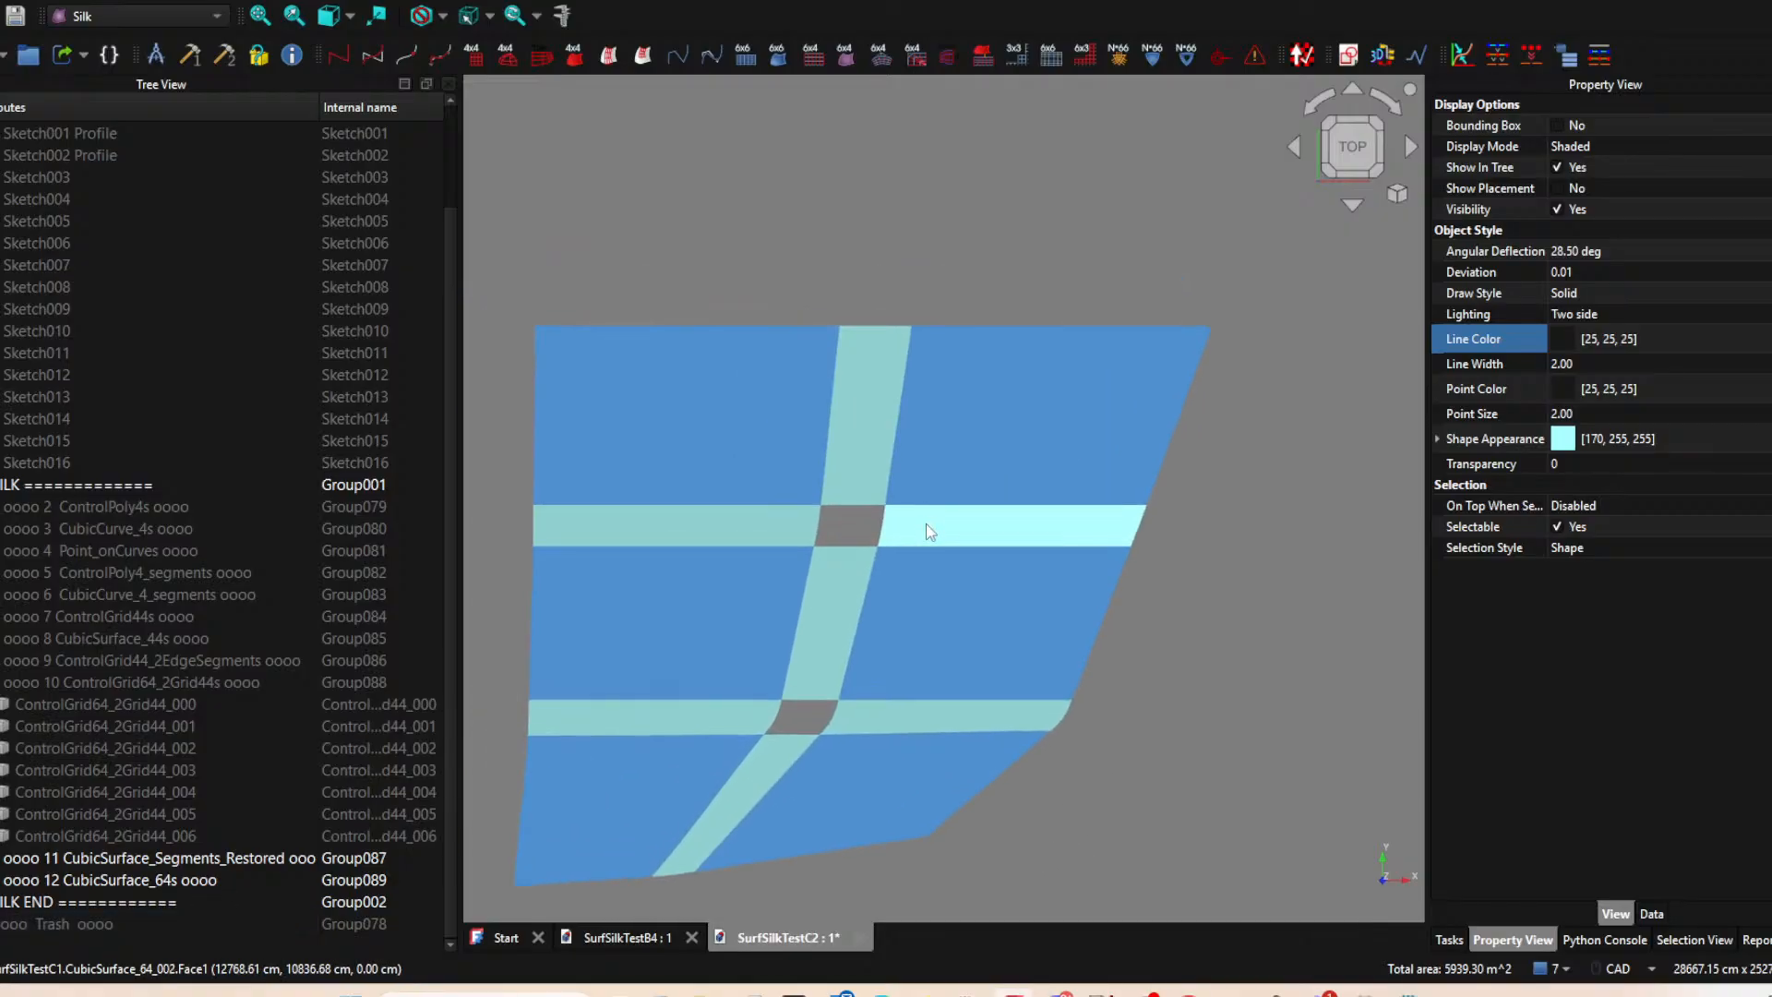
Try to create a SubGrid33_2Grid64 from the four blend surfaces around the upper gap, and delete the resulting object.
{"action": "left_click", "coordinate": [864, 434], "text": "ctrl"}
{"action": "left_click", "coordinate": [766, 524], "text": "ctrl"}
{"action": "left_click", "coordinate": [823, 595], "text": "ctrl"}
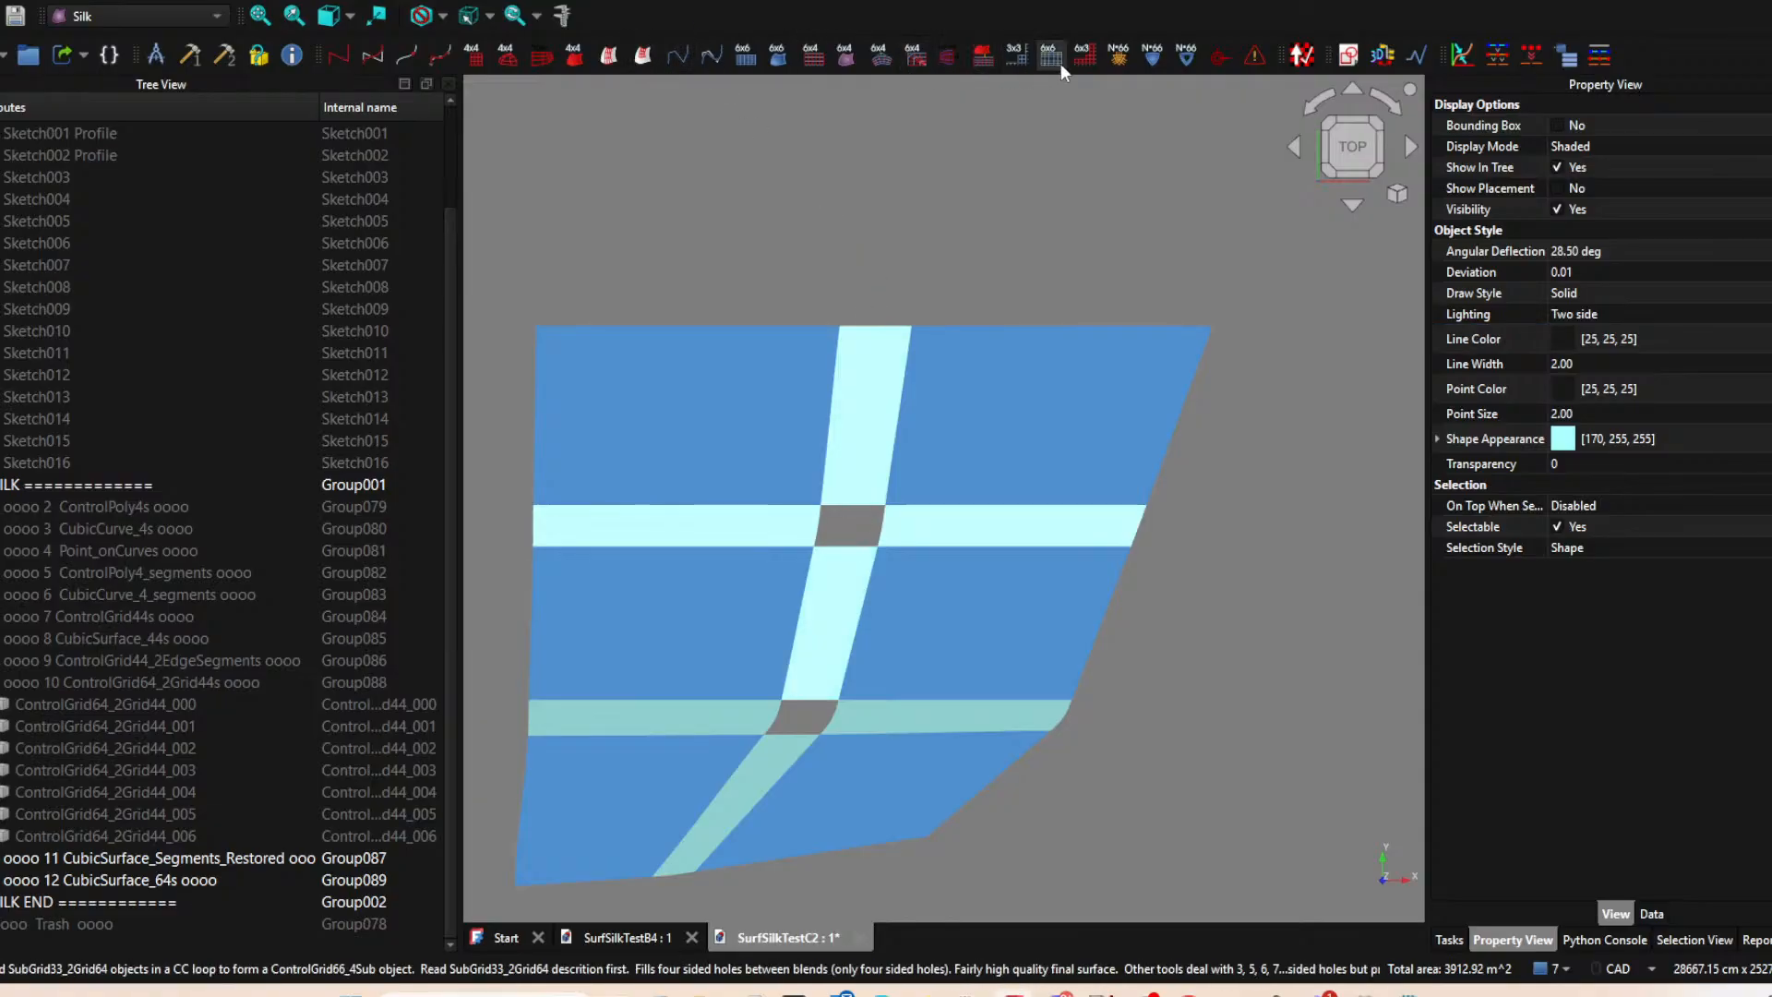
{"action": "left_click", "coordinate": [1015, 54]}
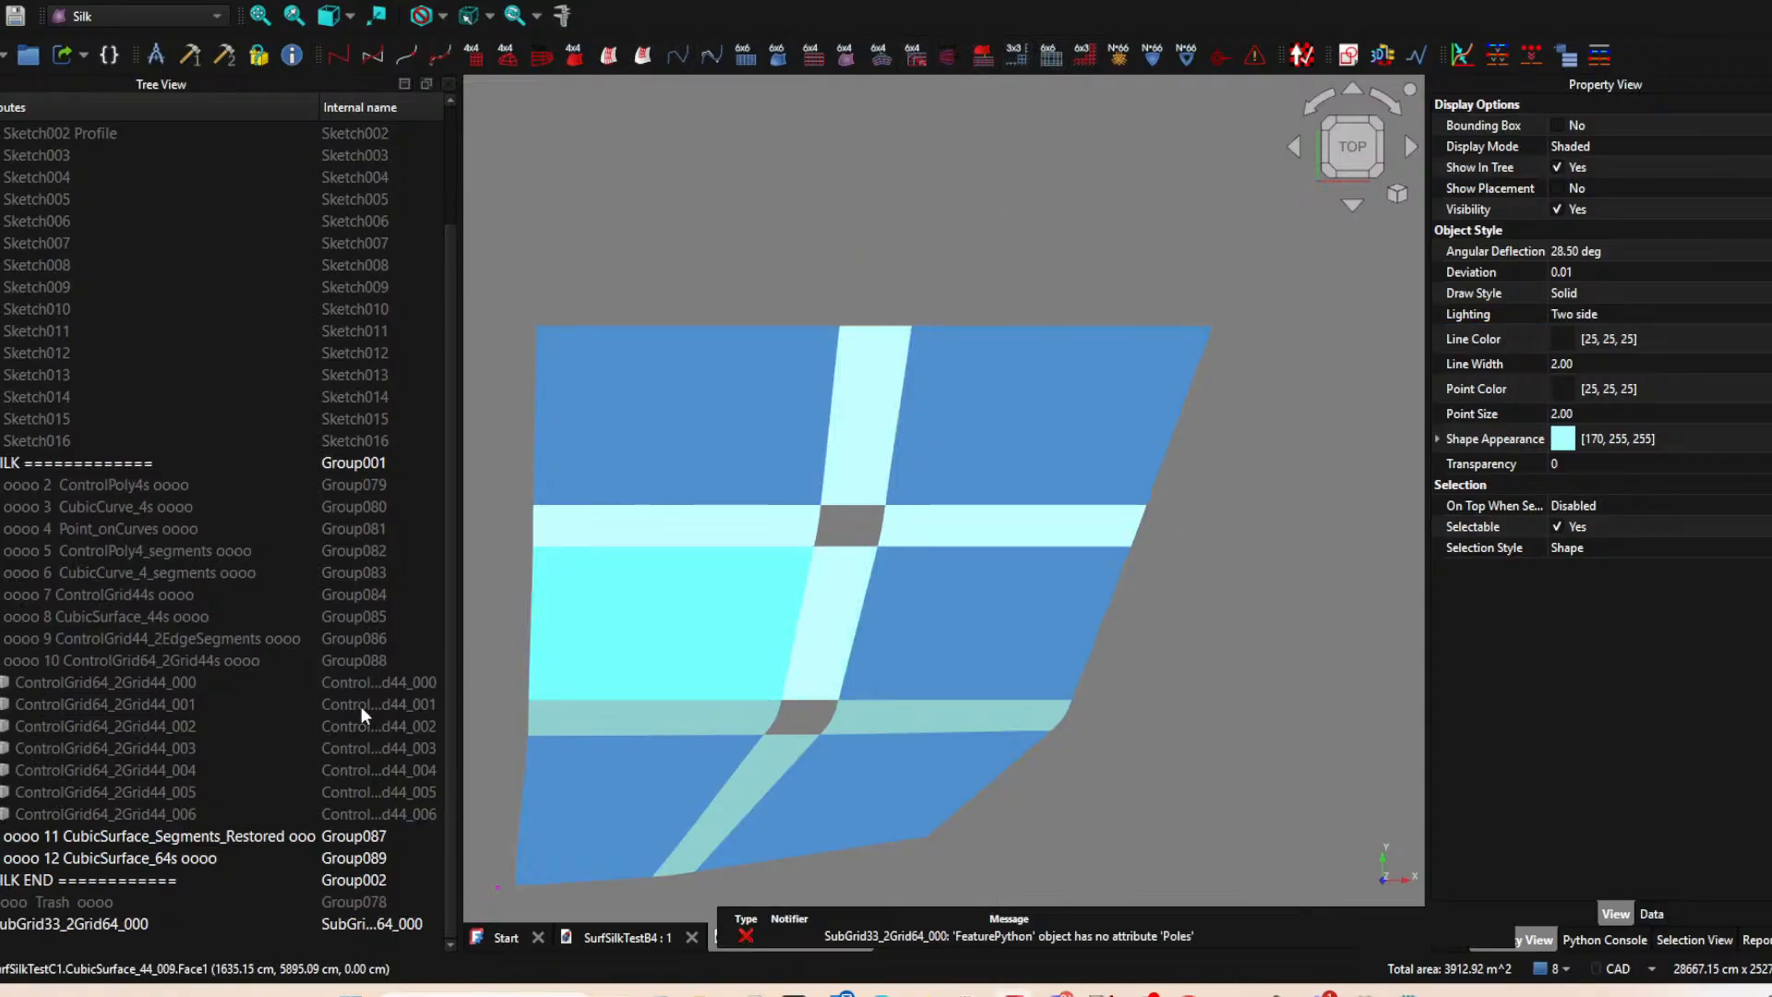
{"action": "left_click", "coordinate": [103, 924]}
{"action": "key", "text": "Delete"}
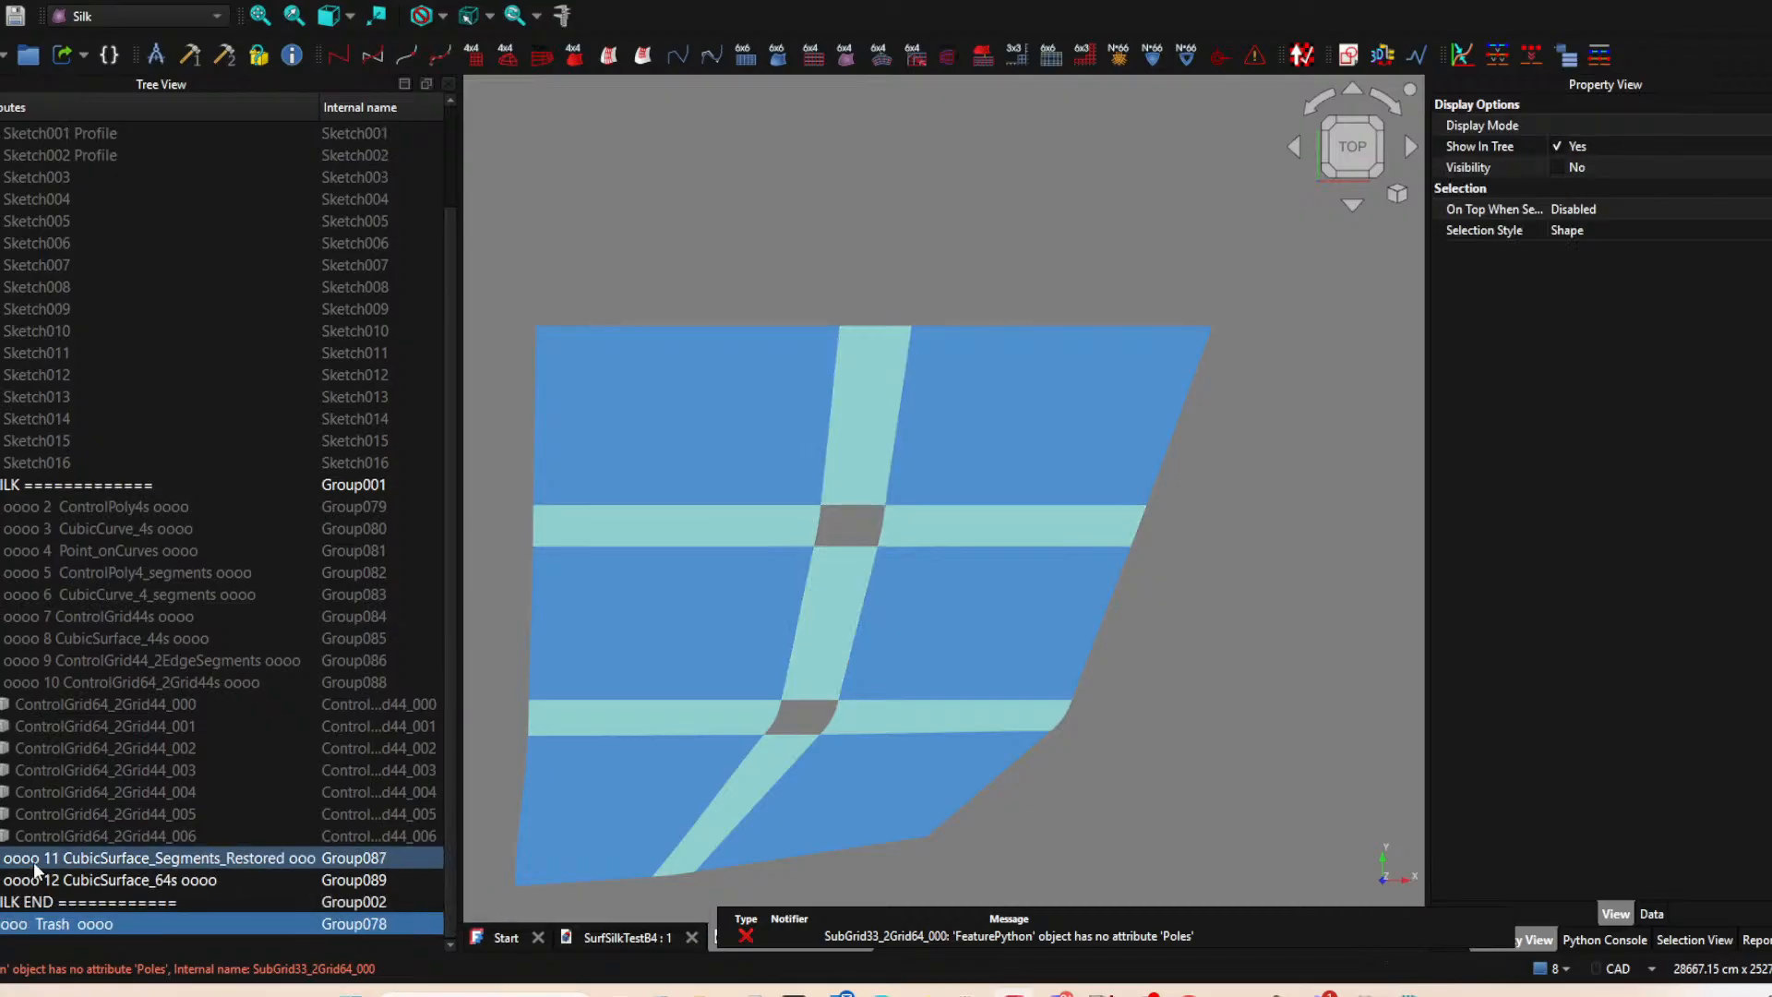
Try to create a SubGrid33_2Grid64 from the upper vertical and upper-right horizontal blend surfaces, and delete the resulting object.
{"action": "left_click", "coordinate": [954, 523]}
{"action": "left_click", "coordinate": [876, 485], "text": "ctrl"}
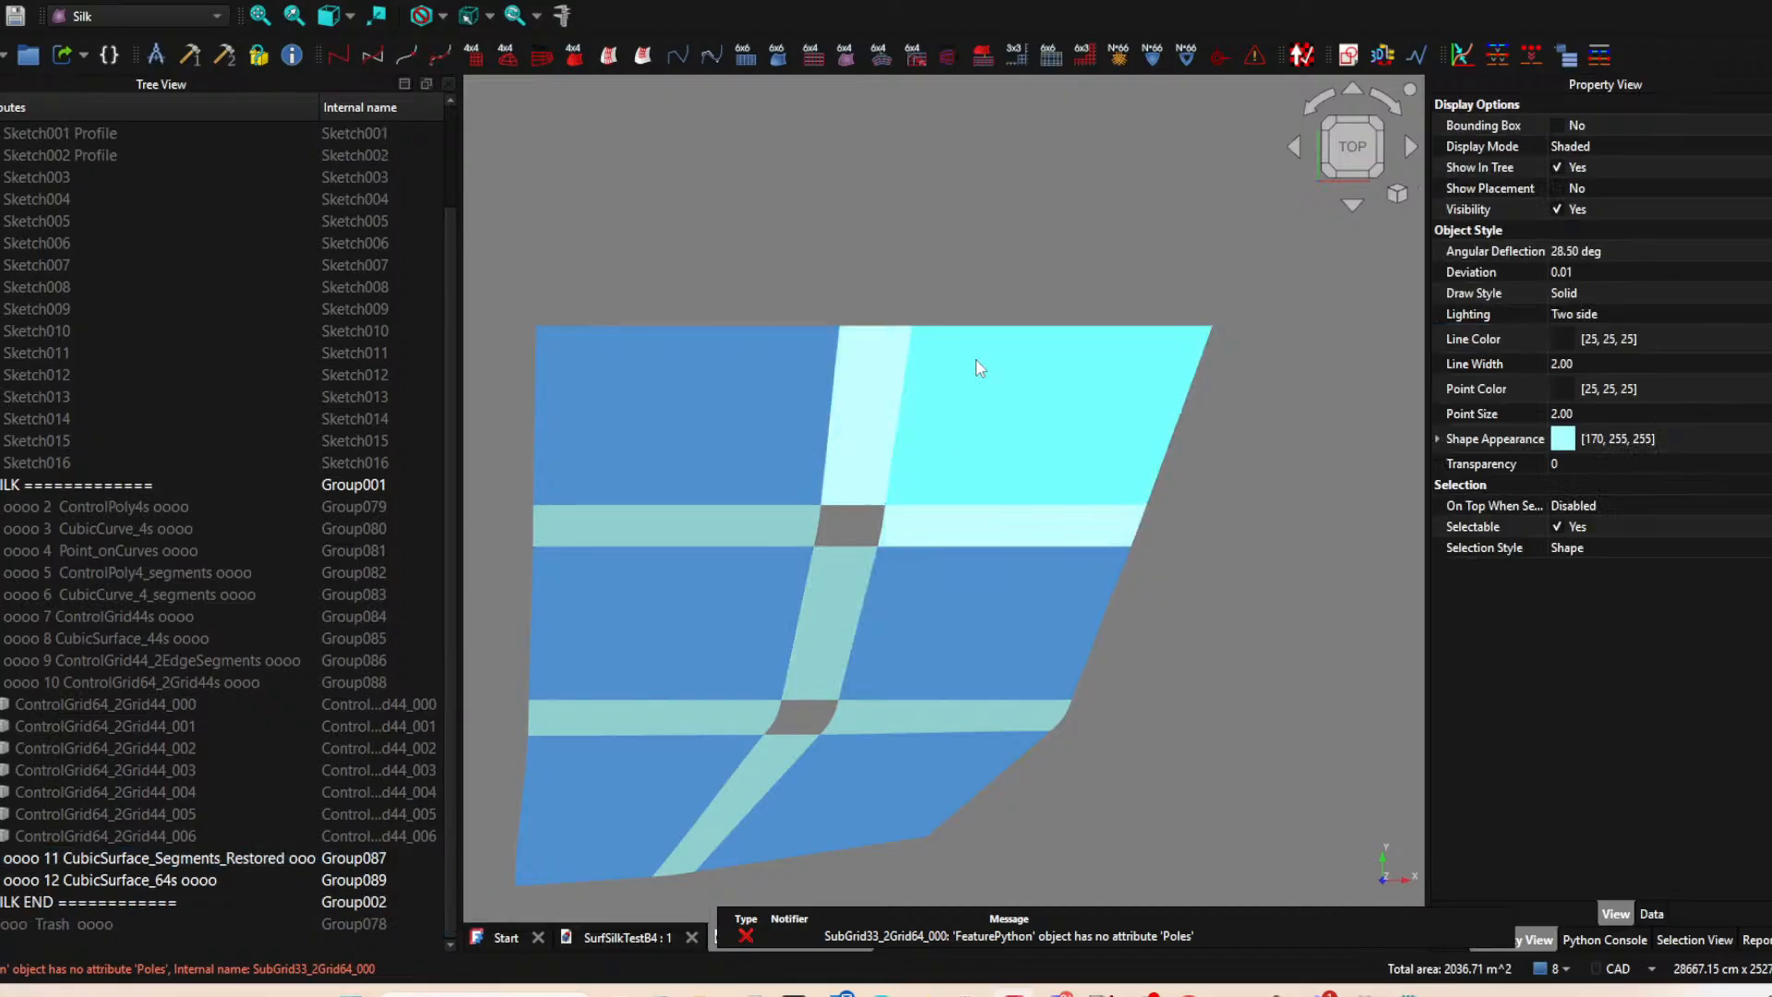
{"action": "left_click", "coordinate": [1016, 58]}
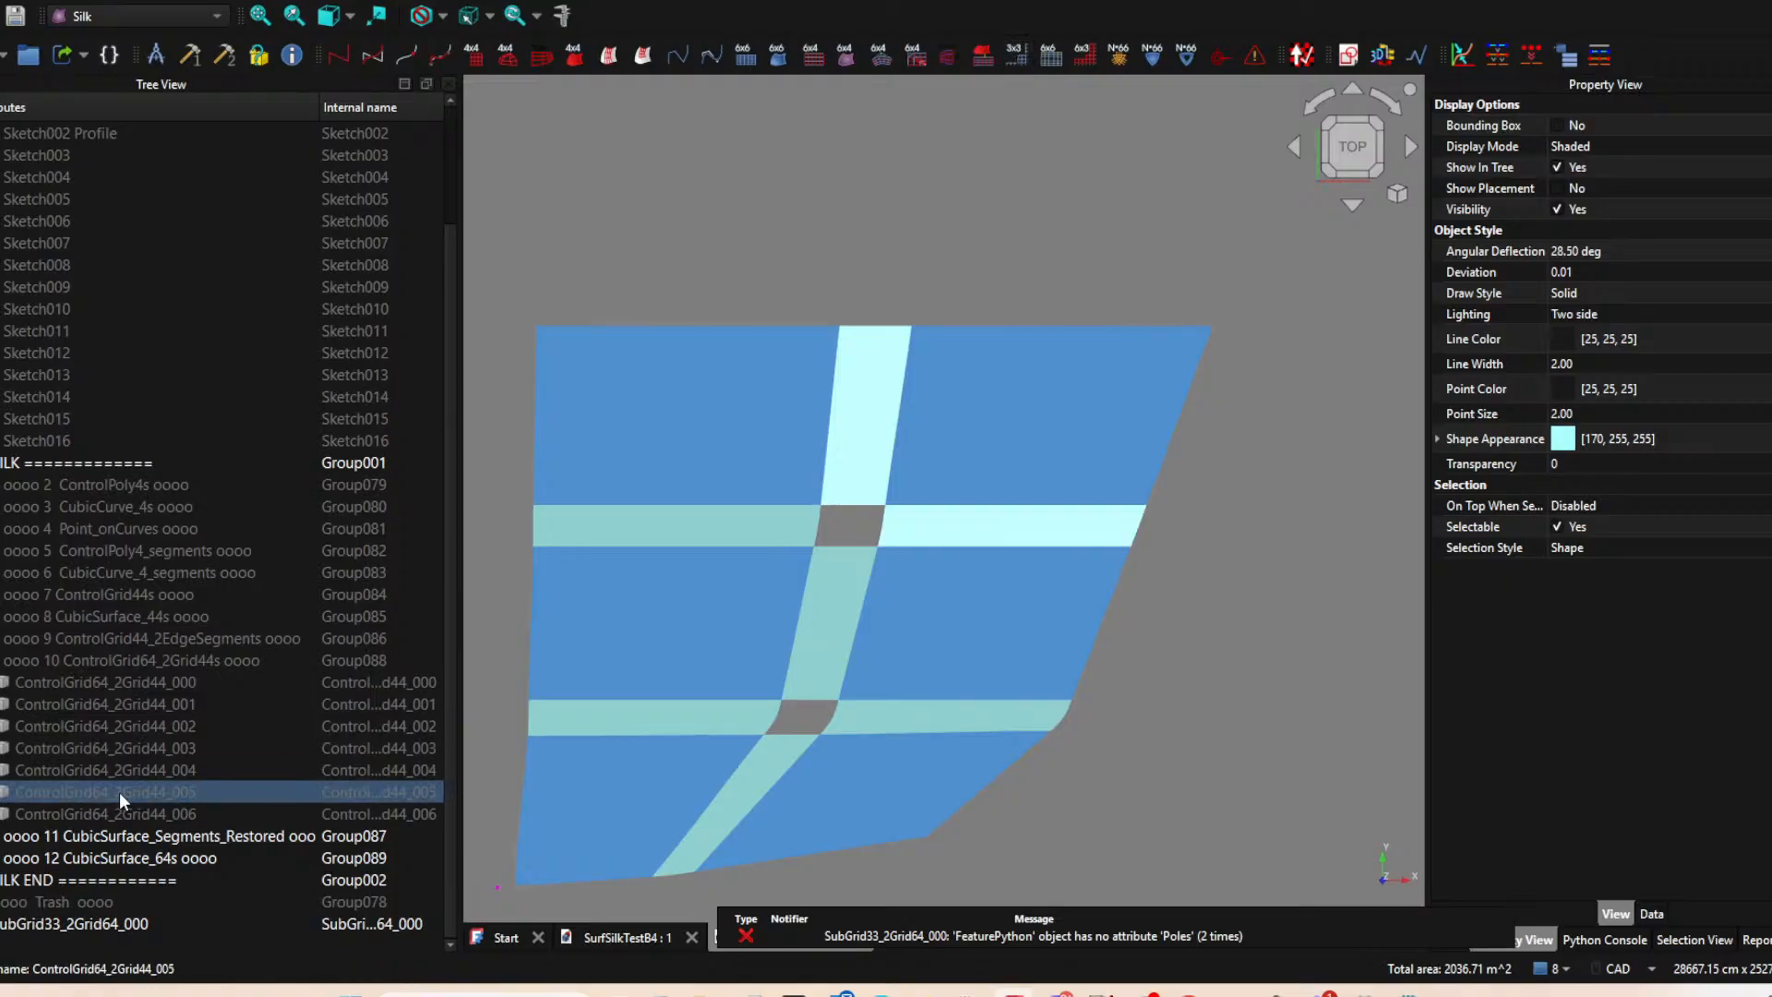
{"action": "left_click", "coordinate": [109, 923]}
{"action": "key", "text": "Delete"}
{"action": "key", "text": "Delete"}
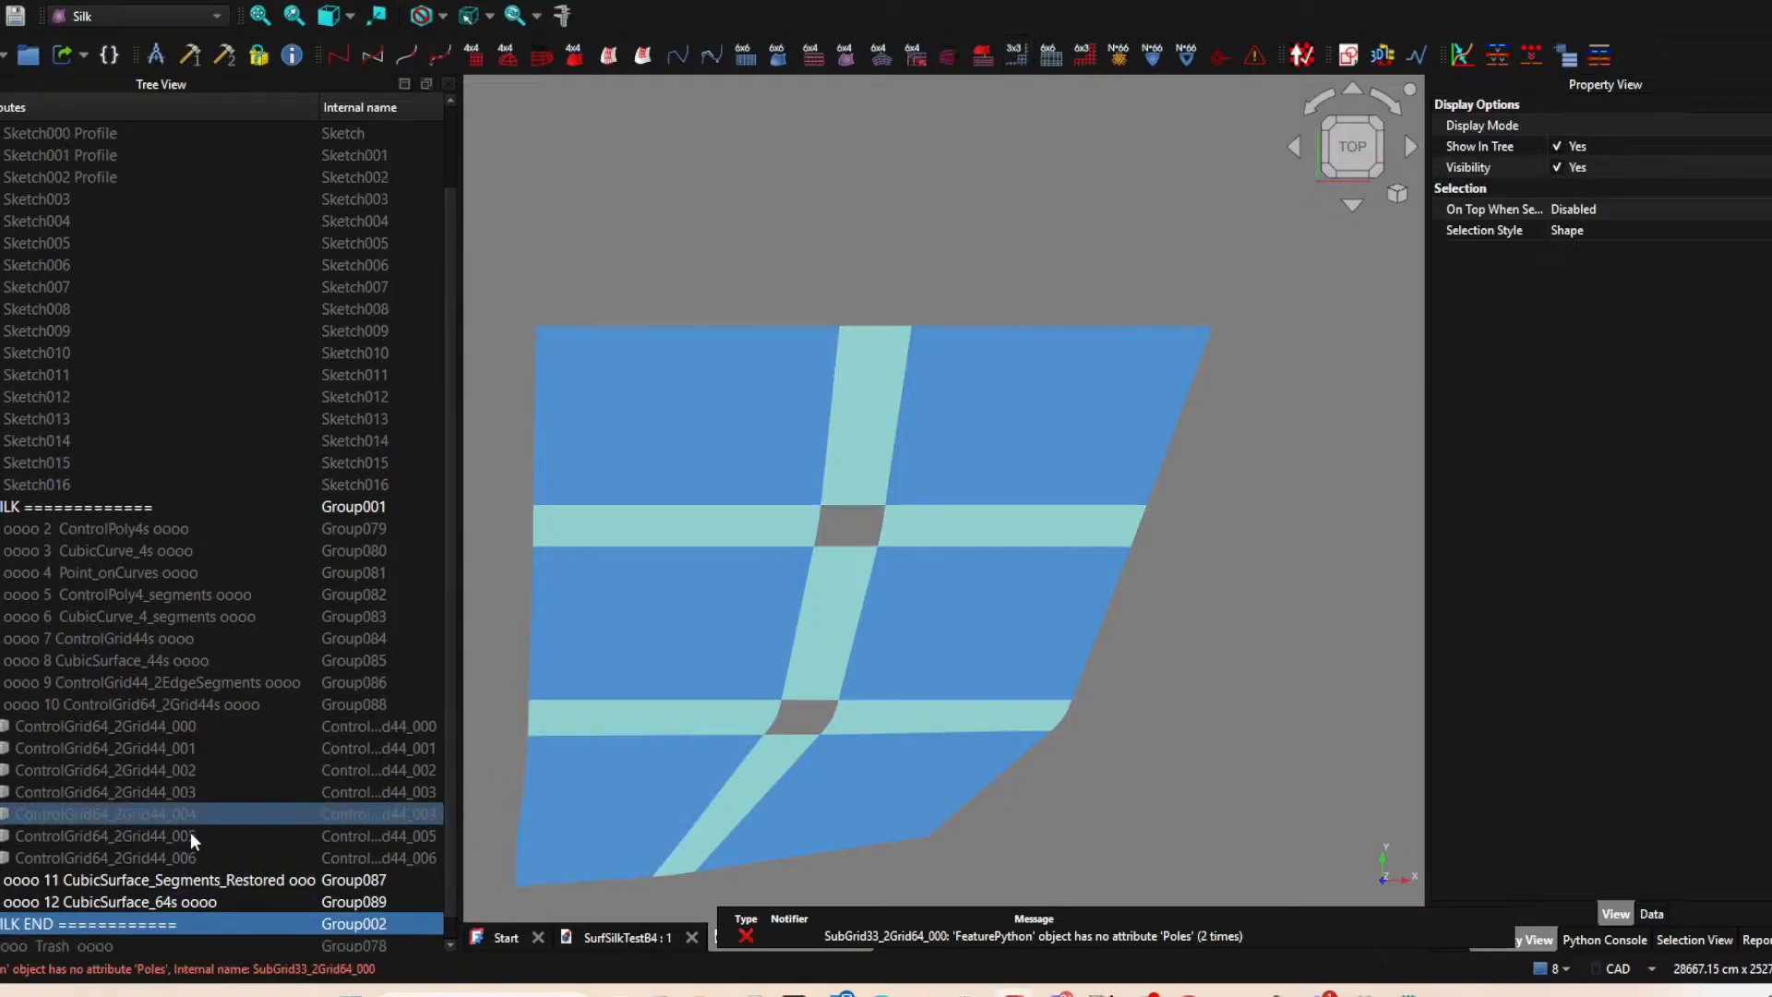
Create SubGrid63_2Surf64 subgrids at the upper gap's two upper corners, pairing the upper vertical blend surface with each adjacent horizontal one.
{"action": "left_click", "coordinate": [910, 527]}
{"action": "scroll", "coordinate": [158, 768], "scroll_direction": "down", "scroll_amount": 1}
{"action": "left_click", "coordinate": [838, 434], "text": "ctrl"}
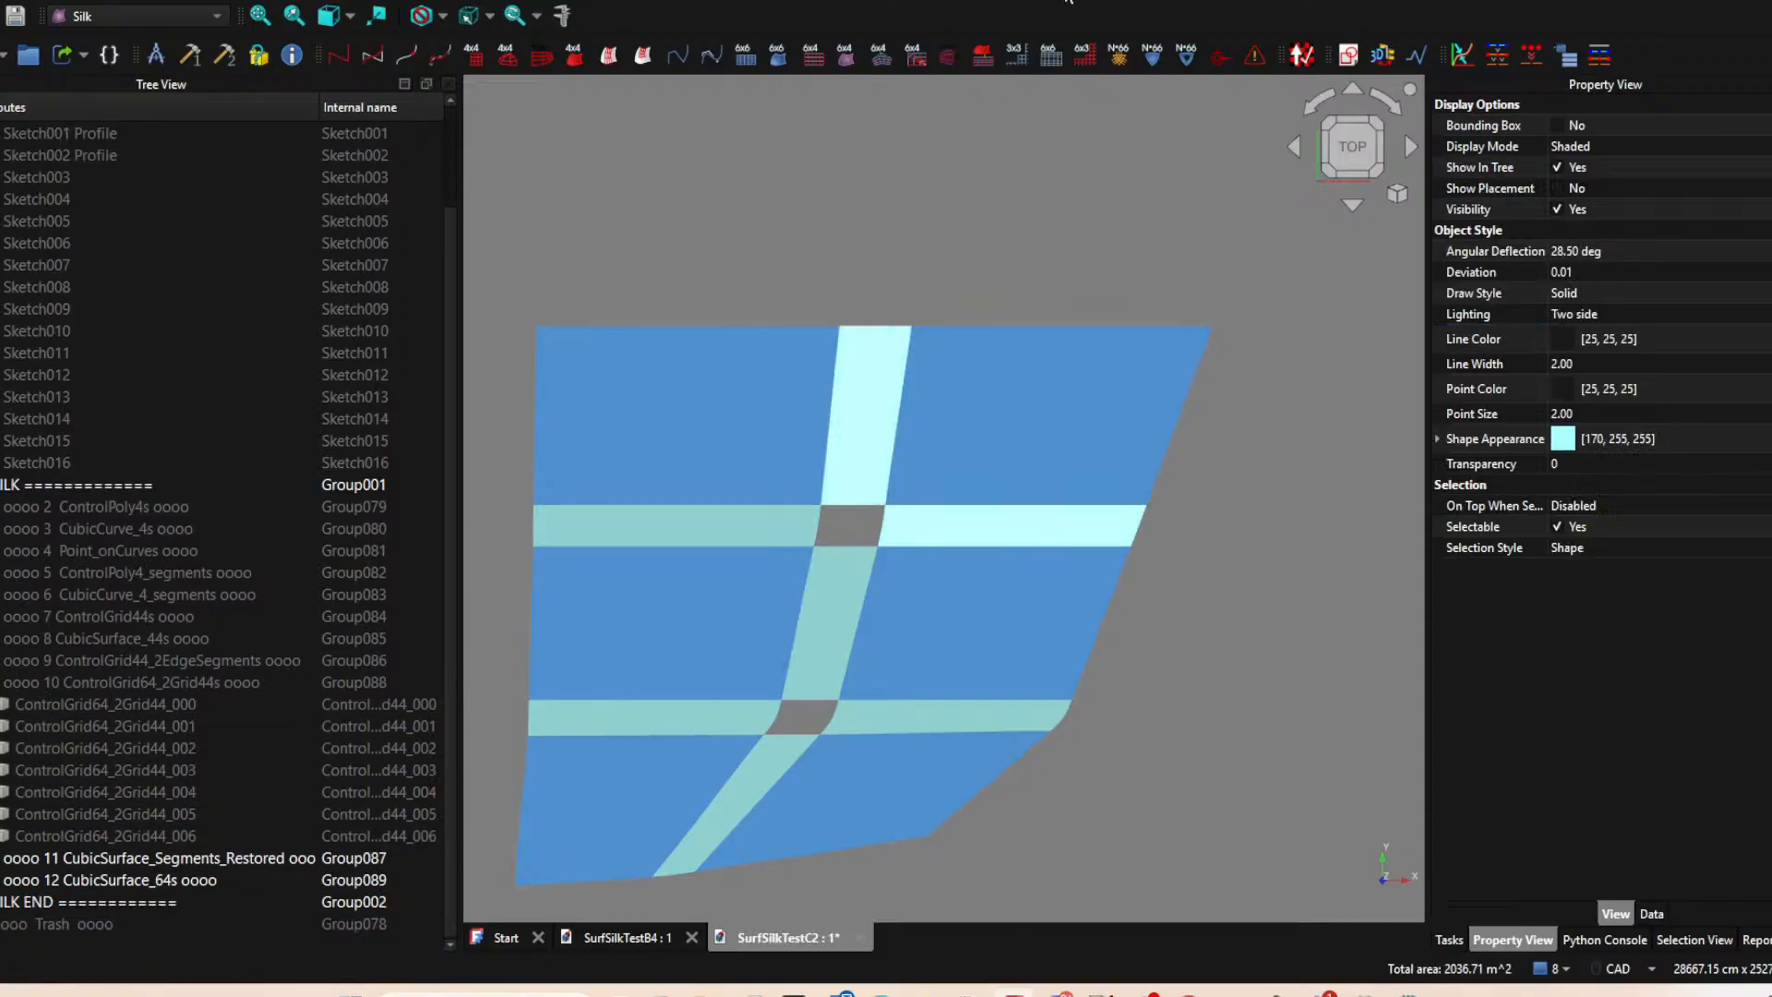
{"action": "scroll", "coordinate": [855, 461], "scroll_direction": "up", "scroll_amount": 2}
{"action": "left_click", "coordinate": [830, 501]}
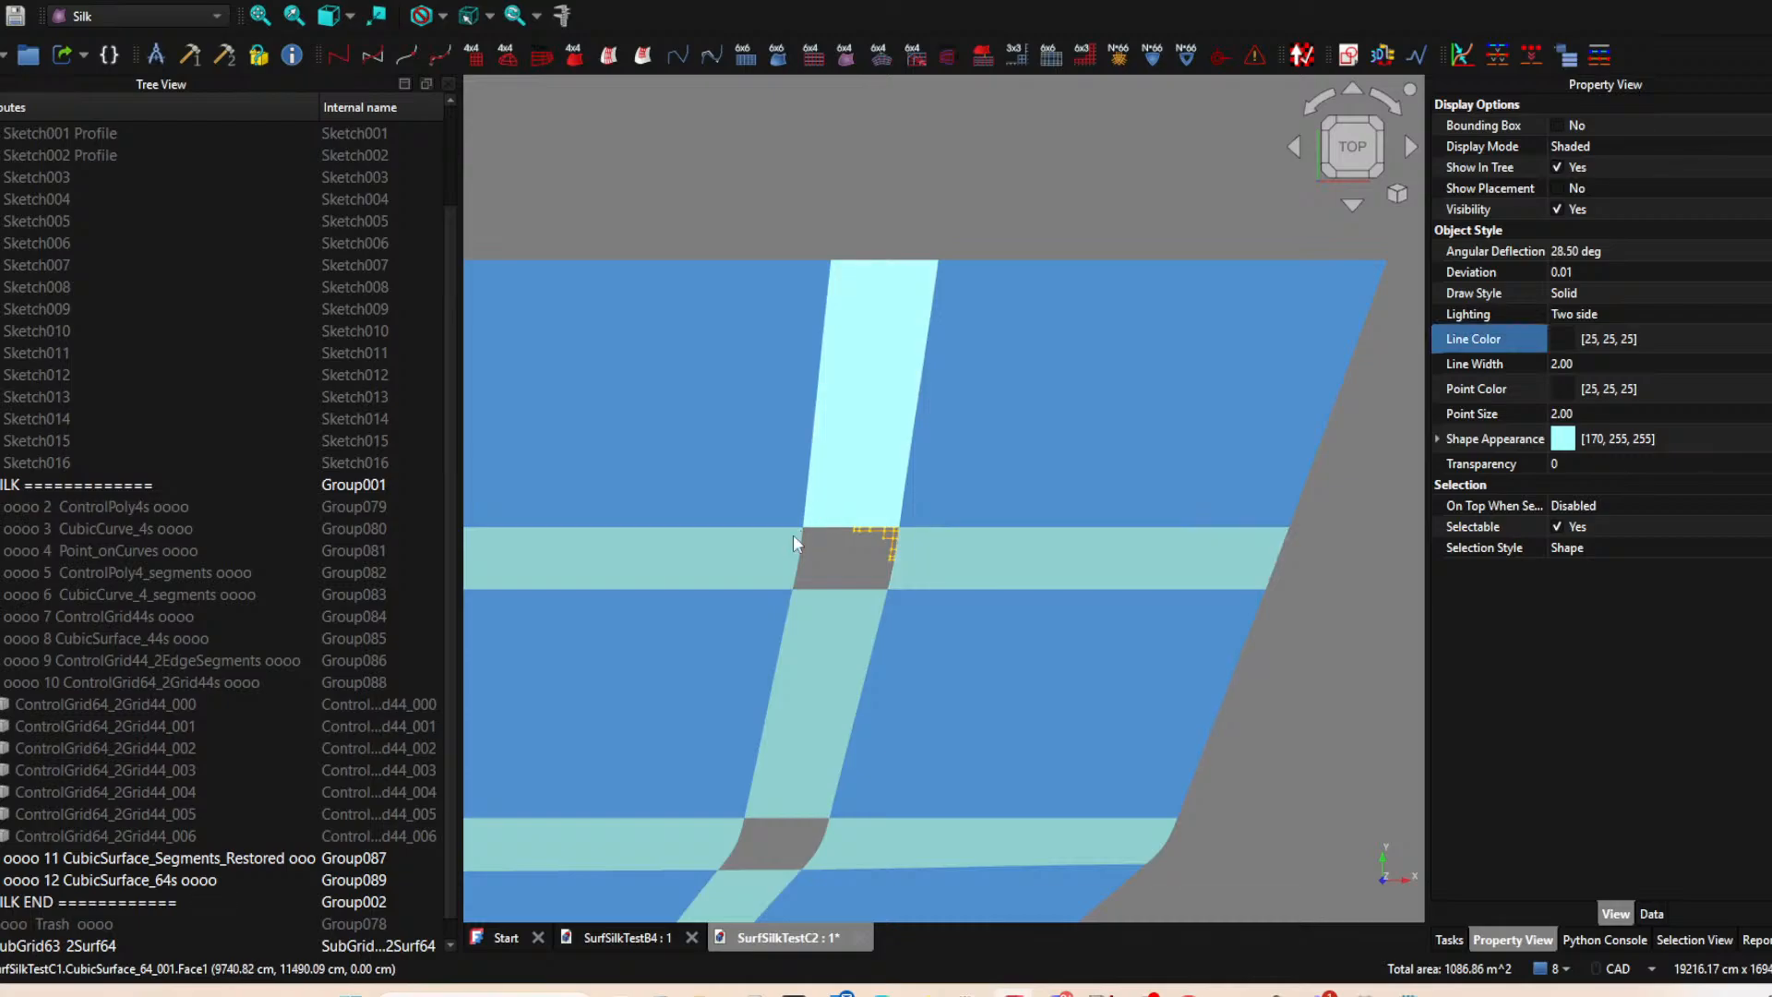
{"action": "left_click", "coordinate": [763, 552], "text": "ctrl"}
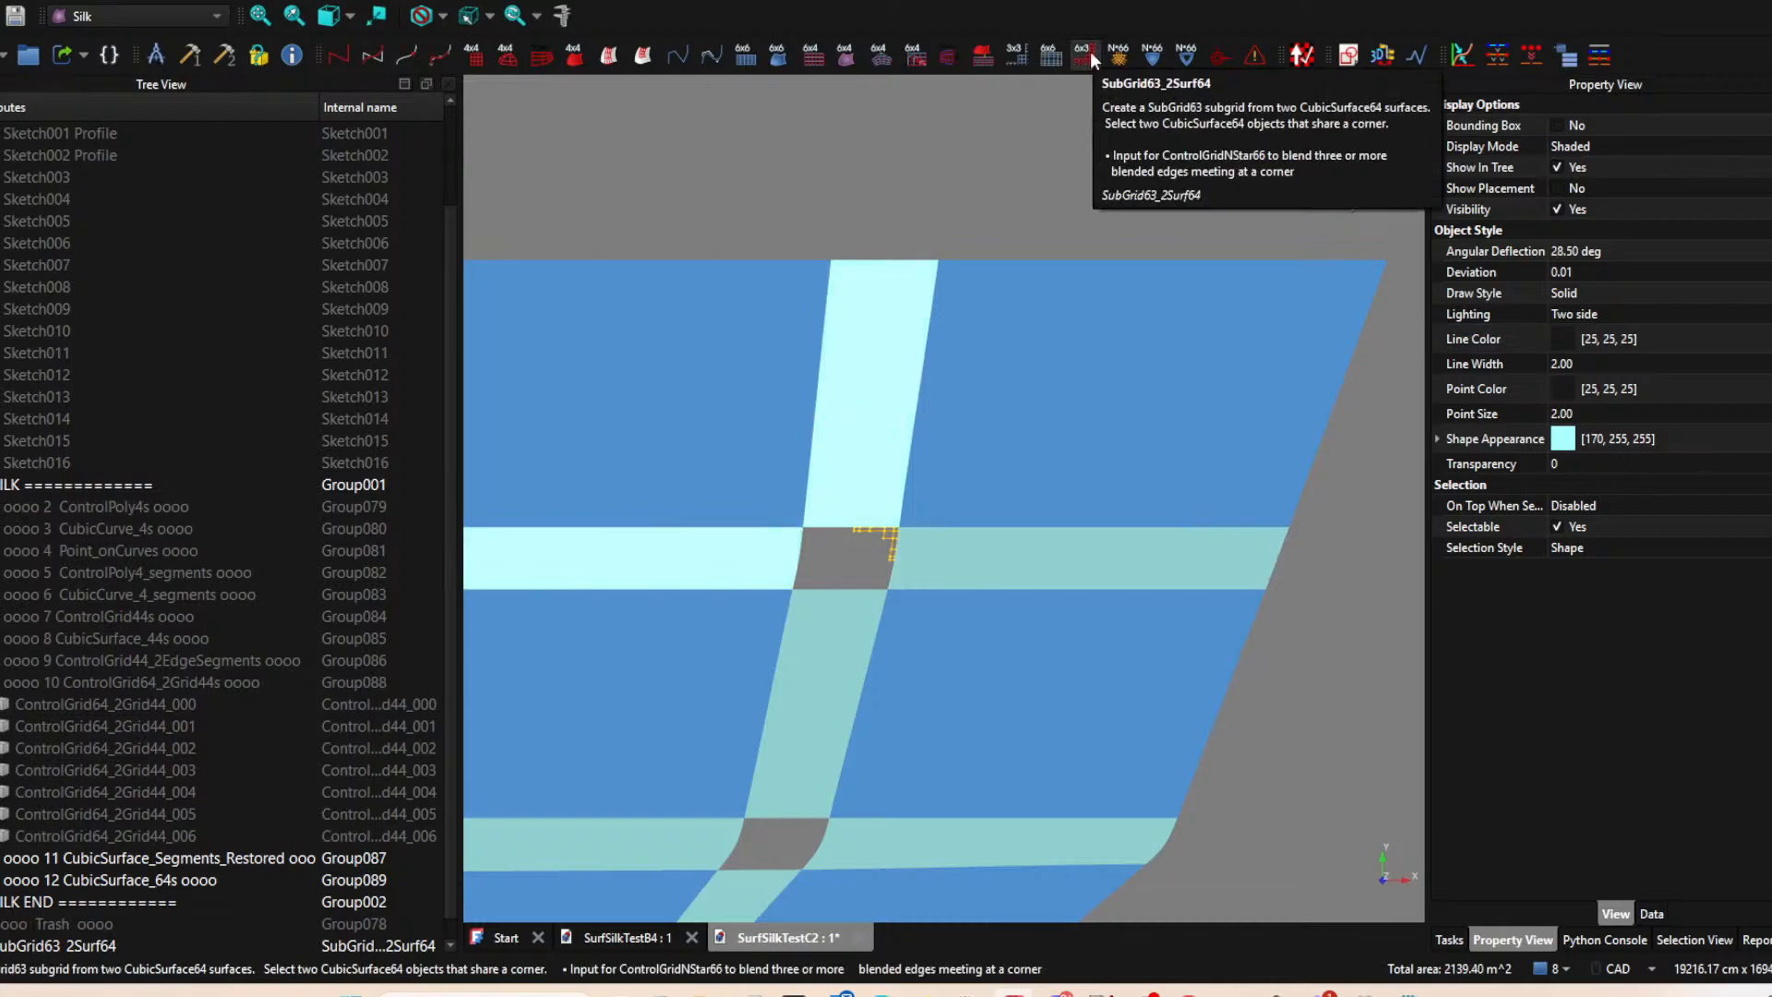
Create SubGrid63_2Surf64 subgrids at the upper gap's two lower corners, pairing the middle vertical blend surface with each adjacent horizontal one.
{"action": "left_click", "coordinate": [752, 564]}
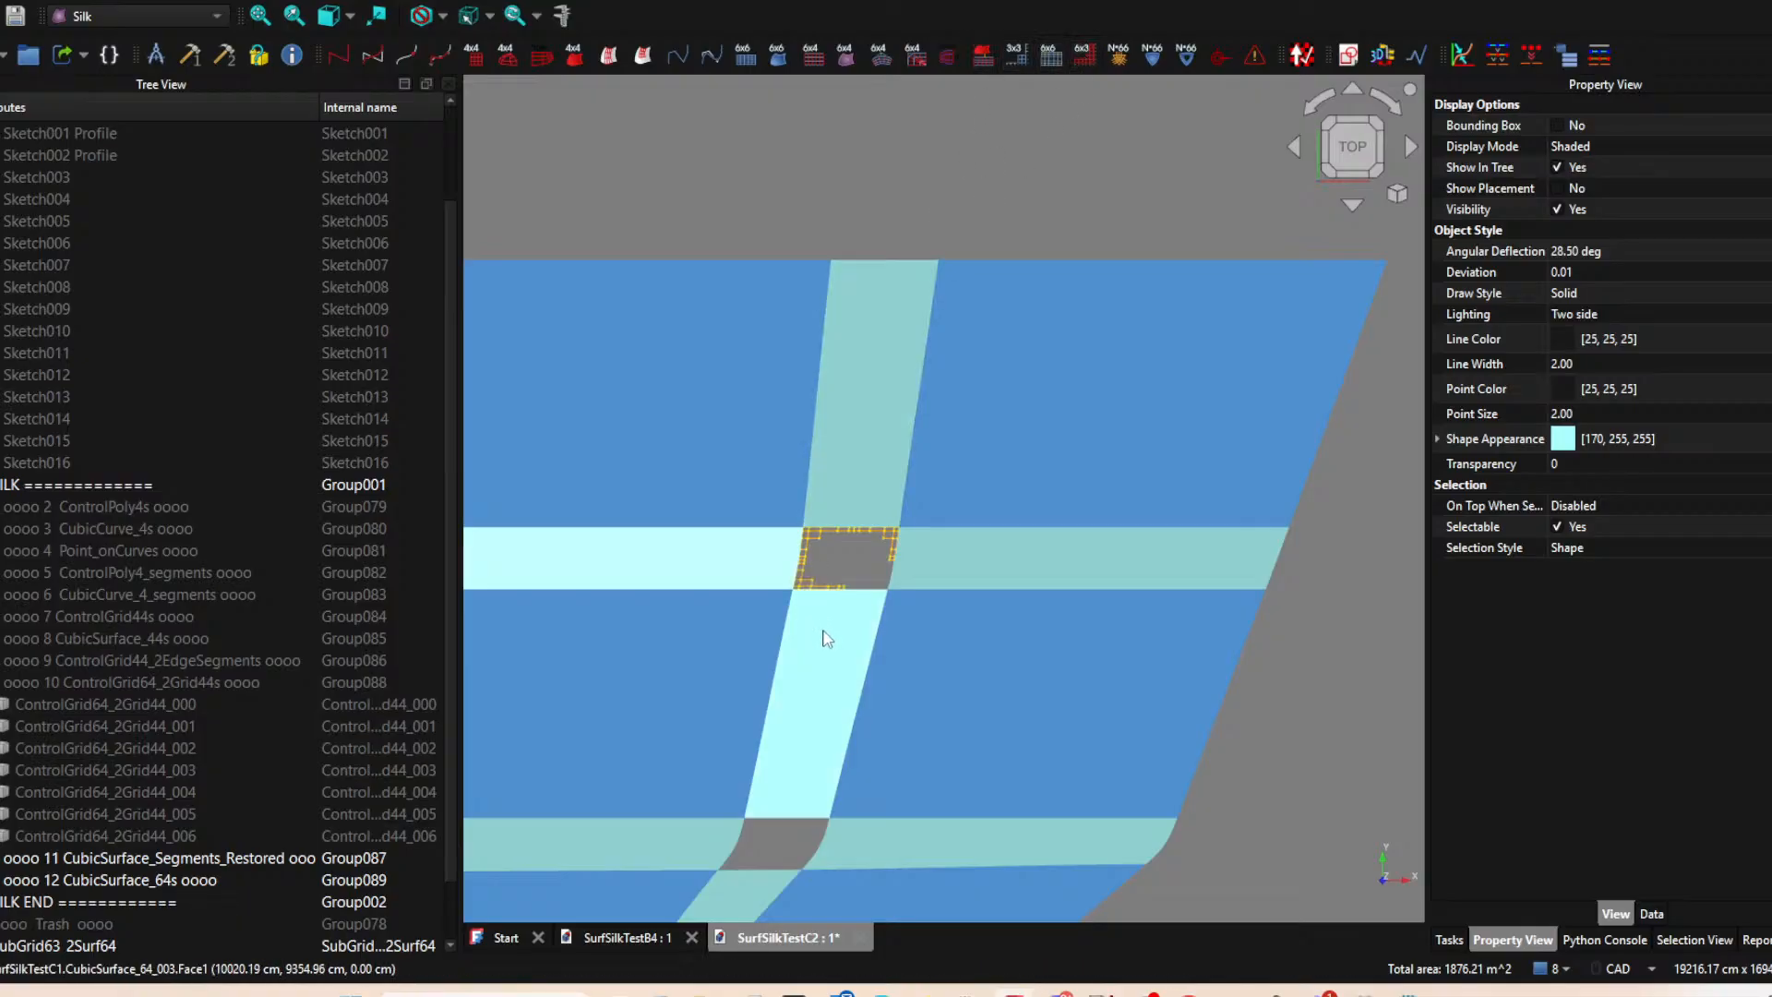
{"action": "left_click", "coordinate": [827, 637]}
{"action": "left_click", "coordinate": [950, 568], "text": "ctrl"}
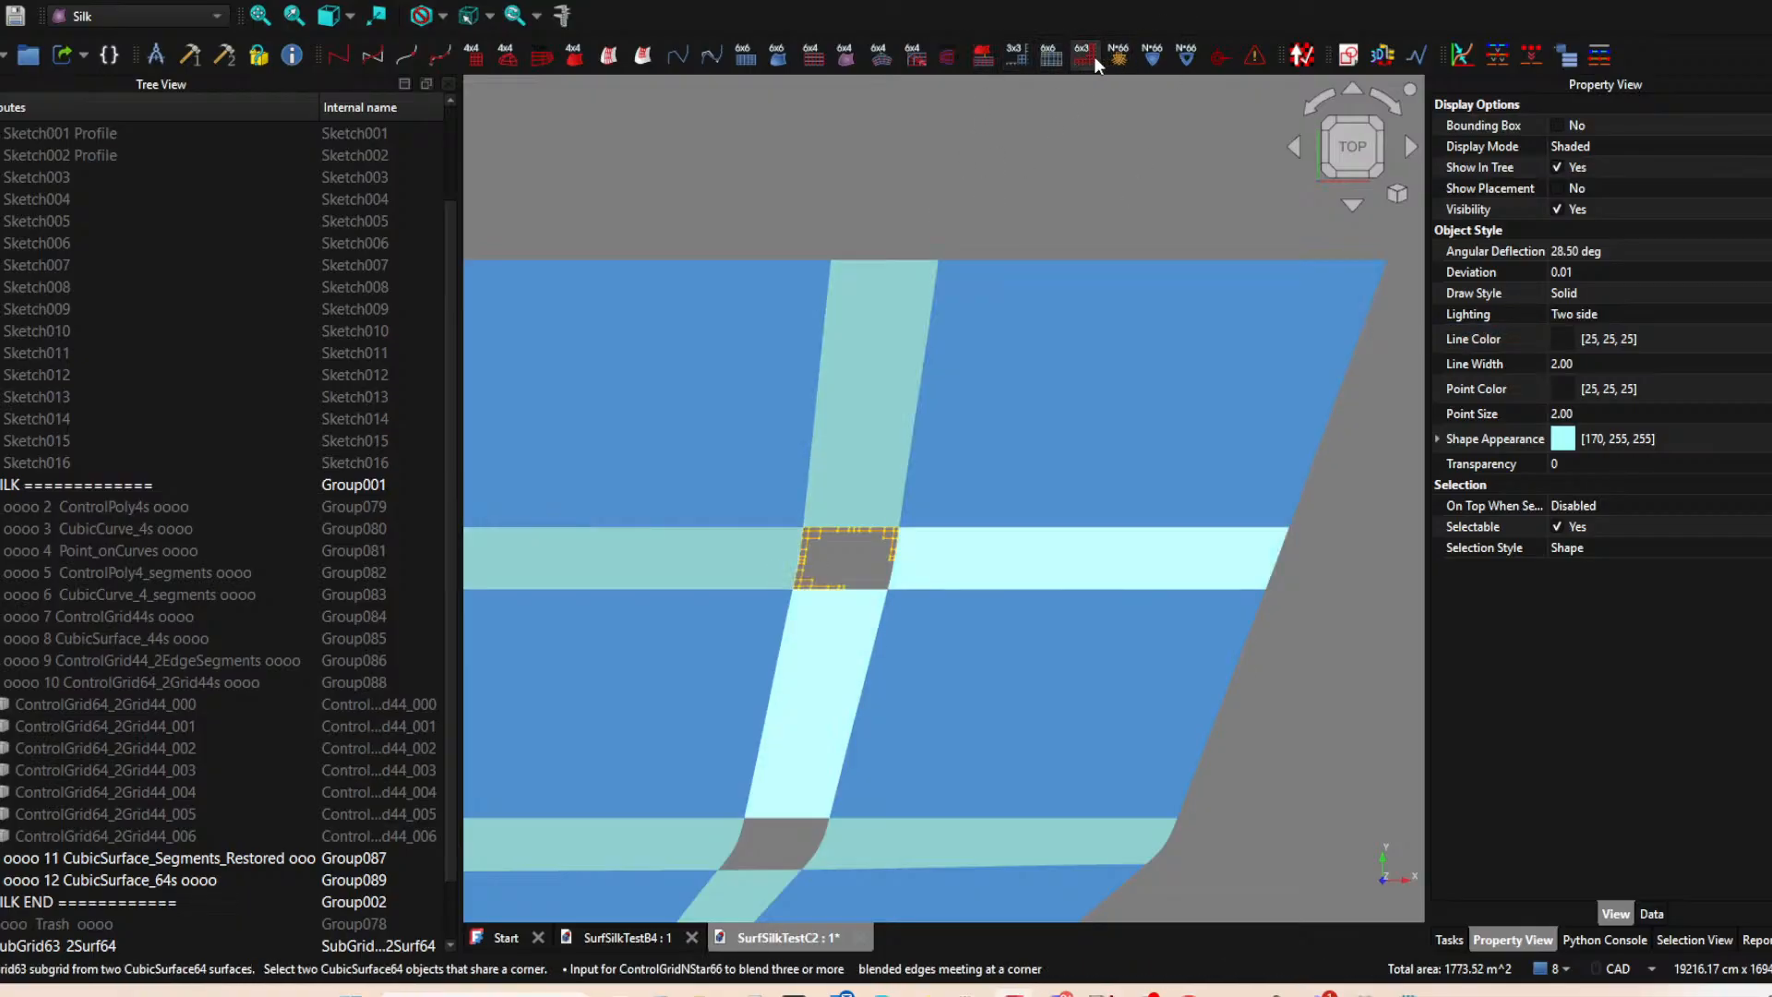
{"action": "scroll", "coordinate": [926, 428], "scroll_direction": "down", "scroll_amount": 2}
{"action": "scroll", "coordinate": [943, 408], "scroll_direction": "up", "scroll_amount": 5}
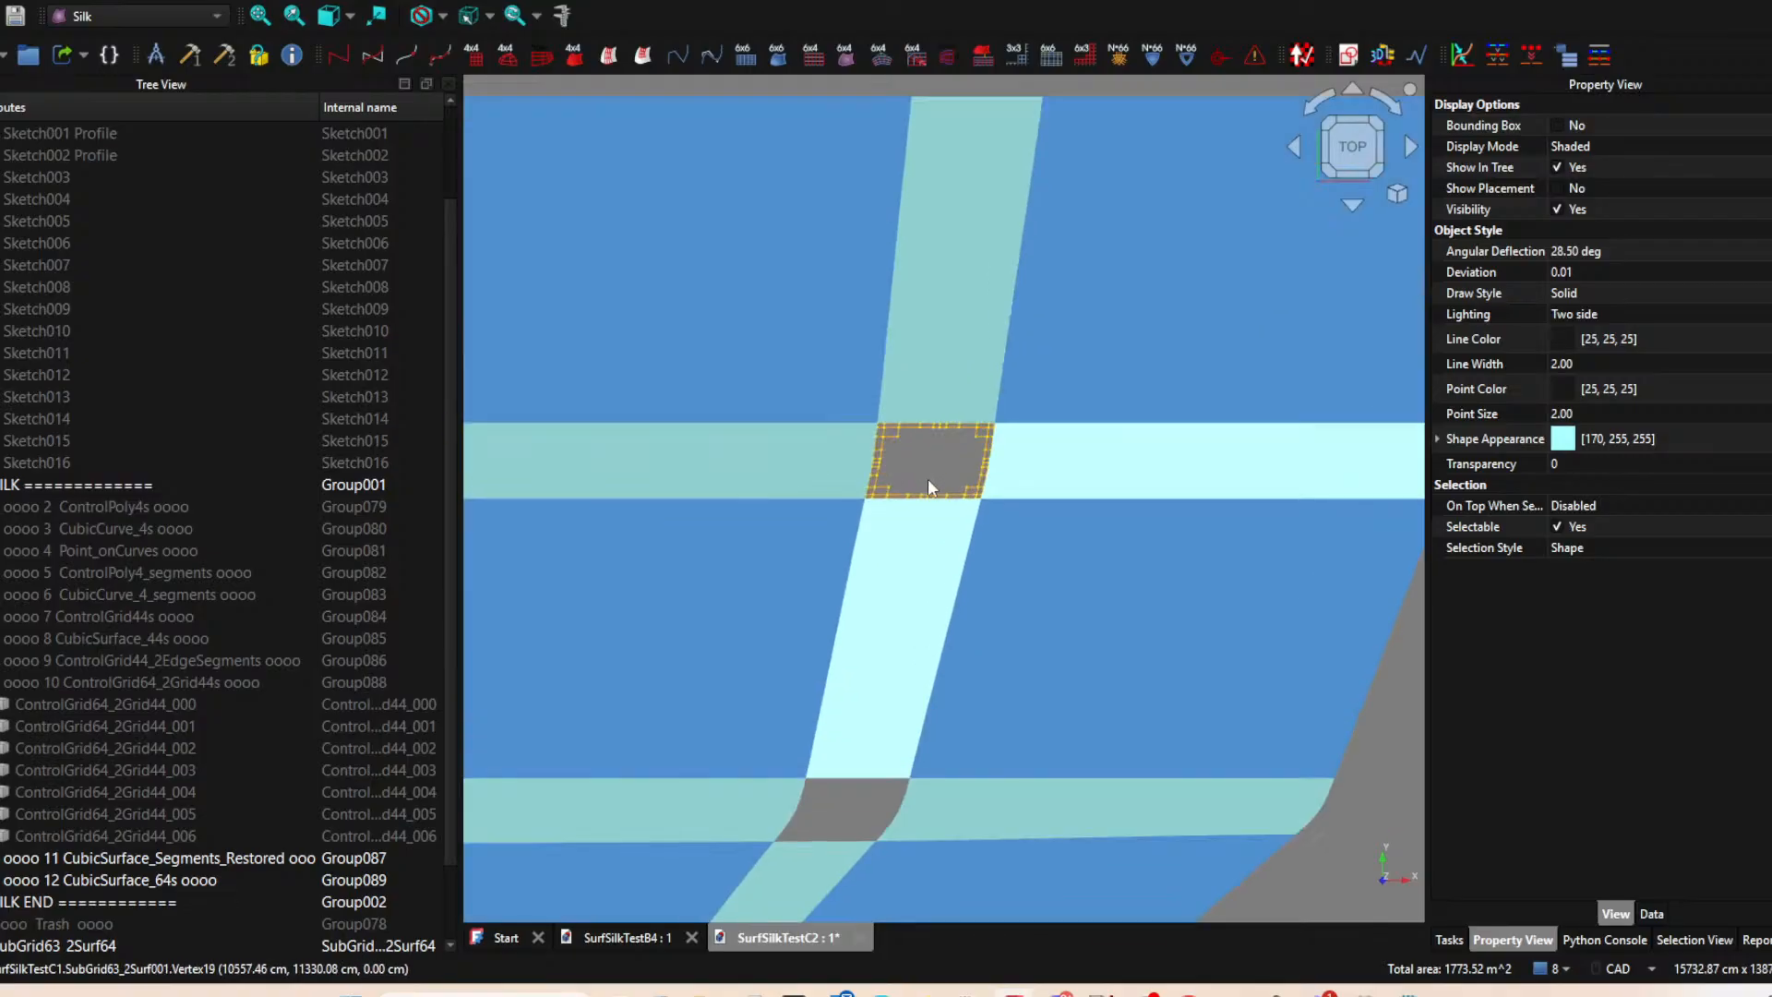
Try to combine the four corner subgrids of the upper gap into a ControlGrid66_4Sub, and delete the resulting grid.
{"action": "left_click", "coordinate": [918, 435]}
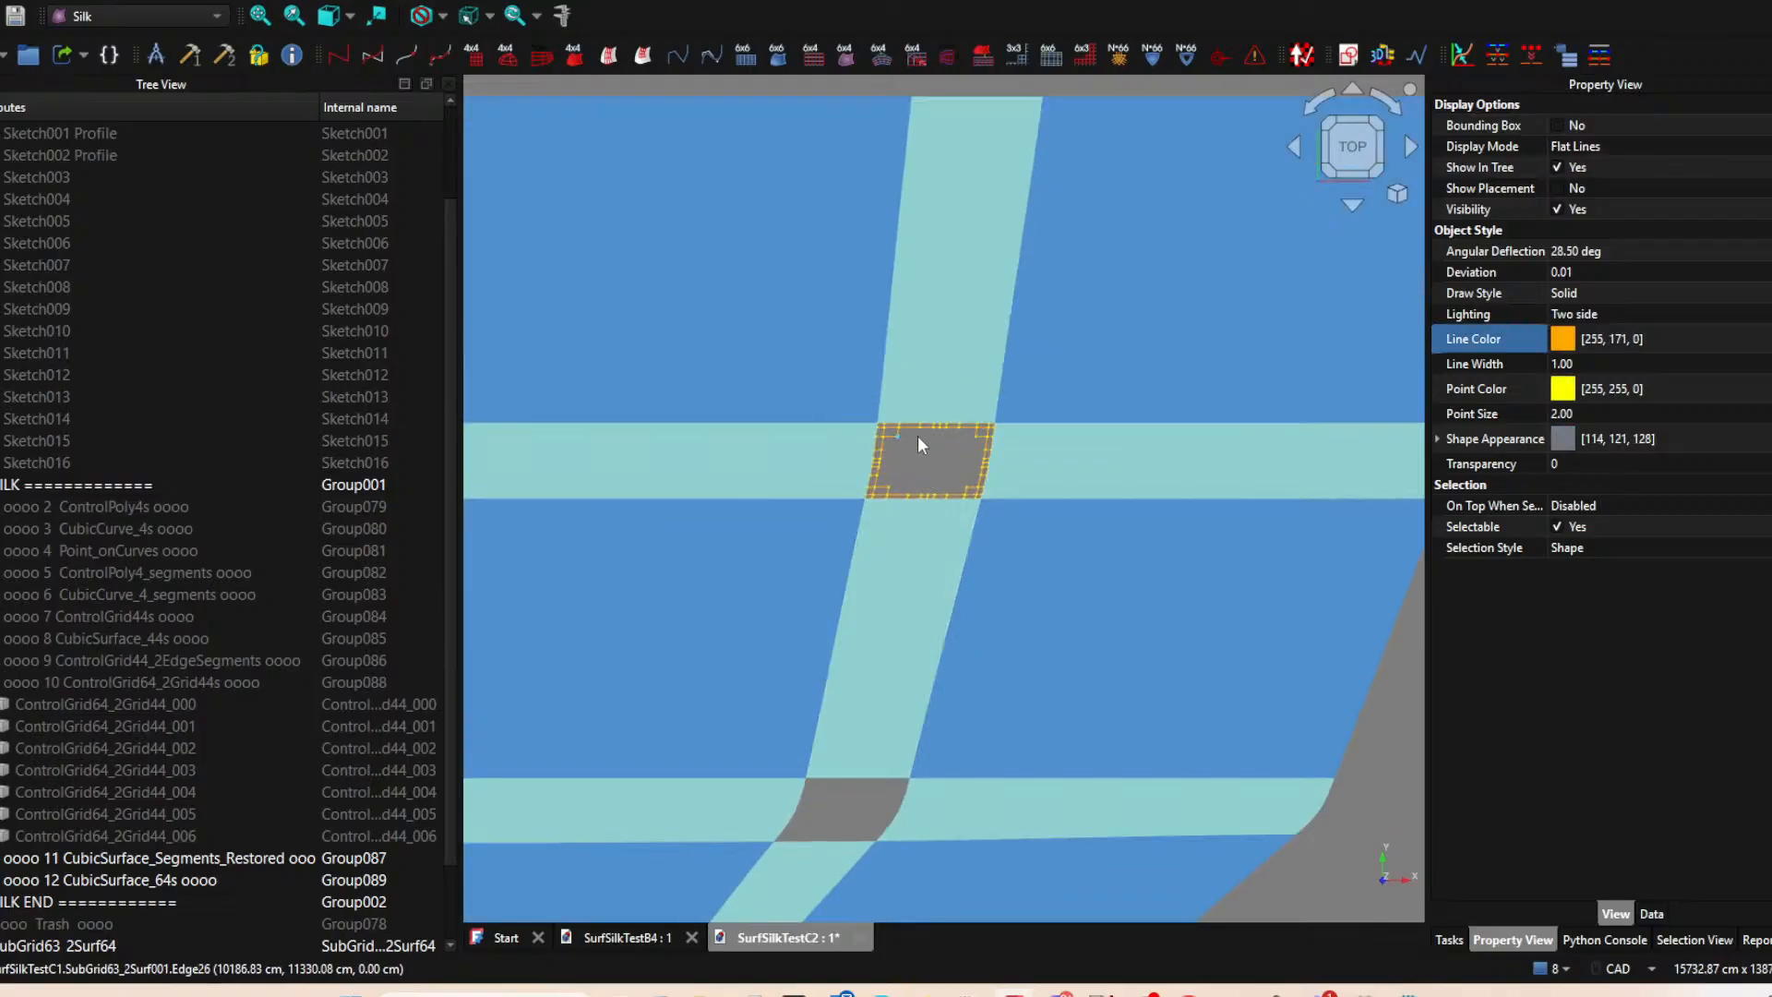
{"action": "left_click", "coordinate": [977, 432]}
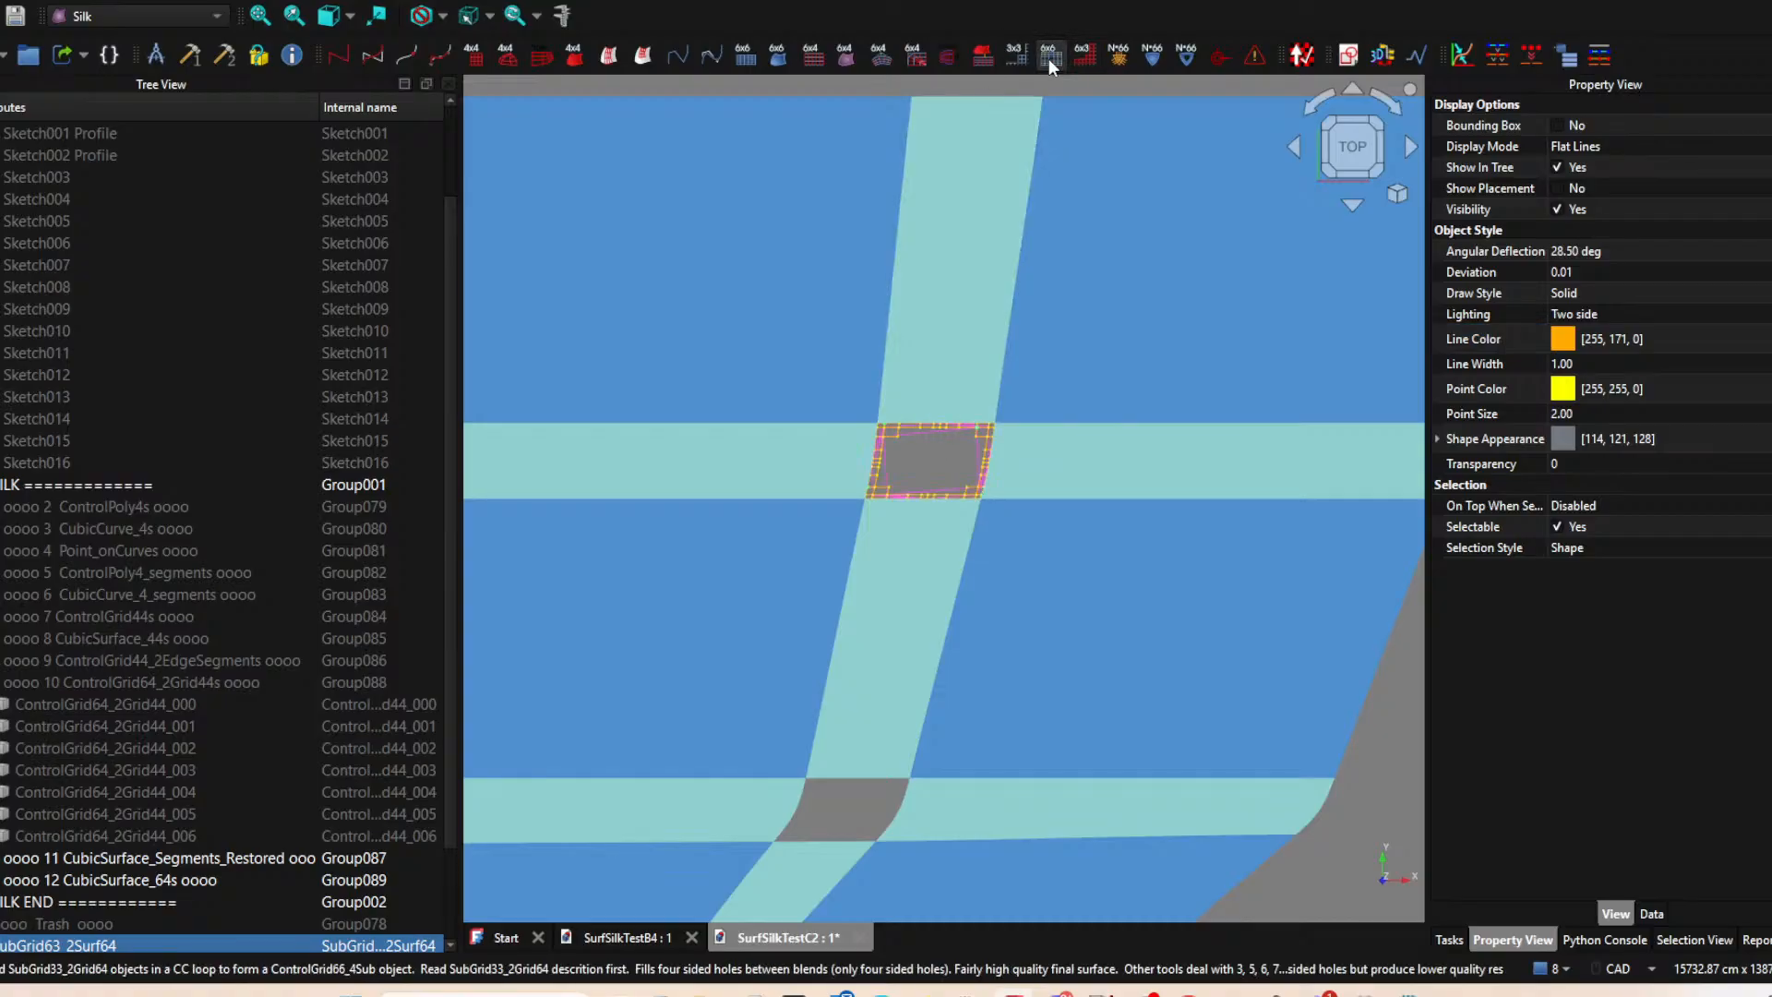
{"action": "scroll", "coordinate": [906, 495], "scroll_direction": "up", "scroll_amount": 5}
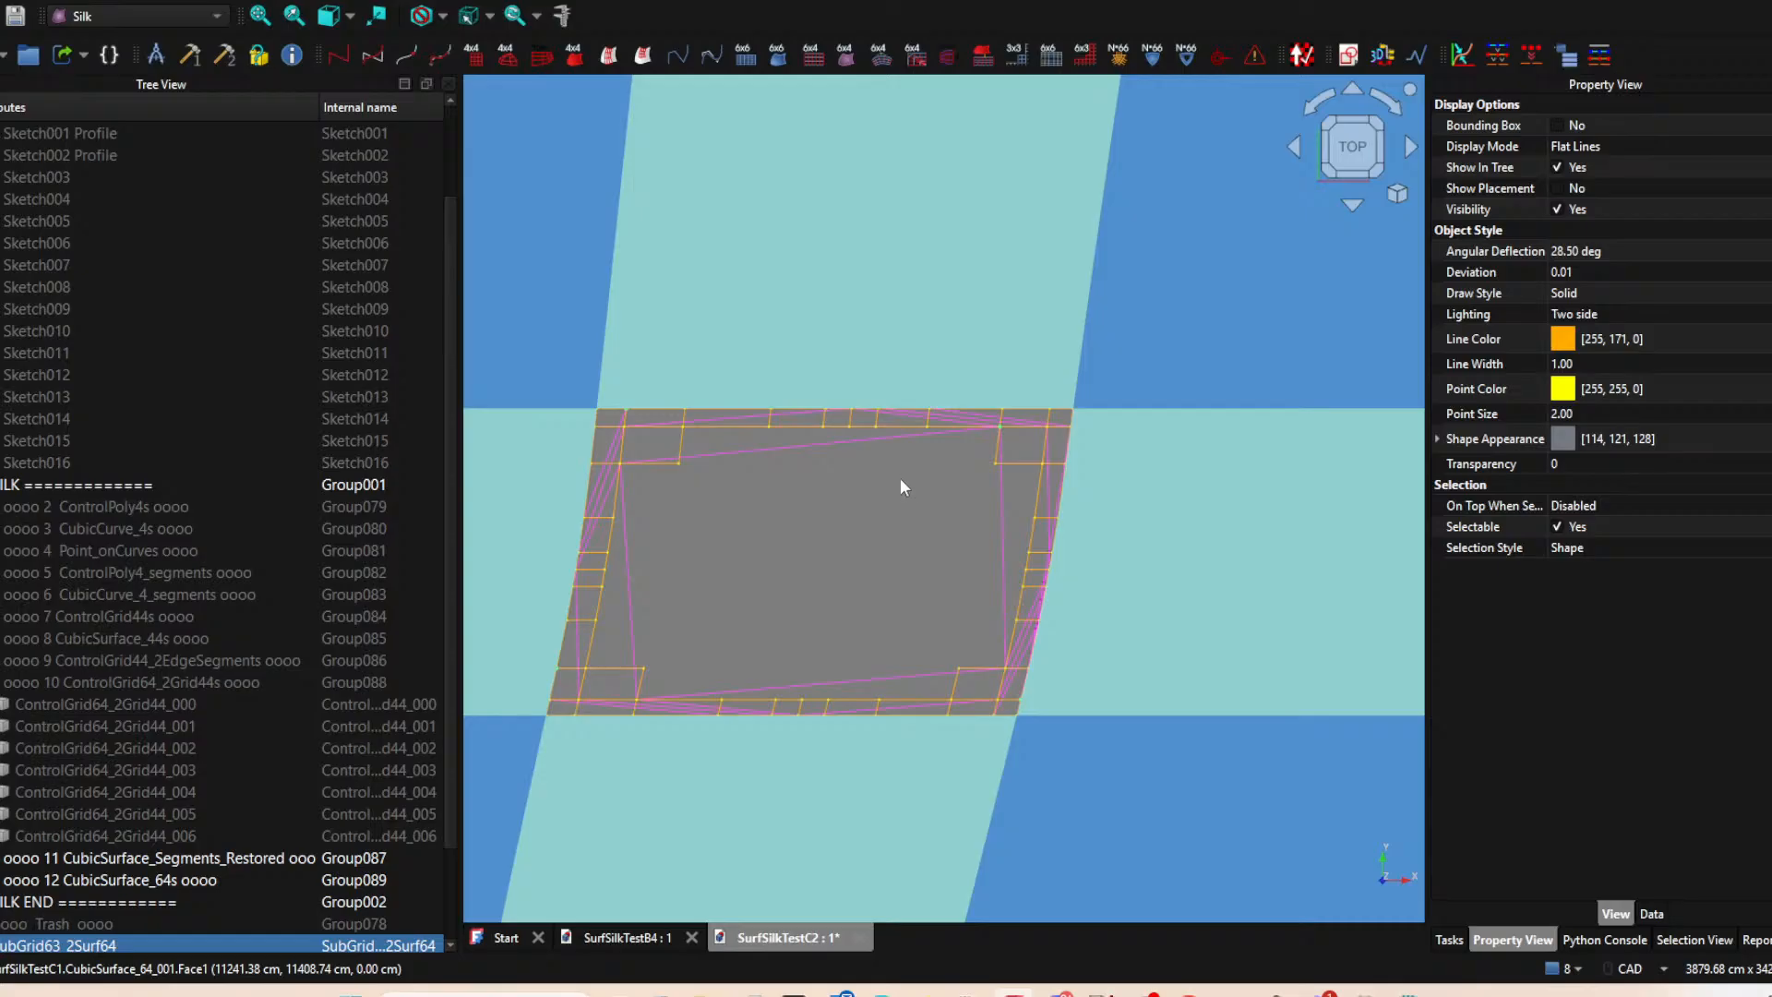
{"action": "scroll", "coordinate": [900, 482], "scroll_direction": "down", "scroll_amount": 3}
{"action": "scroll", "coordinate": [436, 680], "scroll_direction": "down", "scroll_amount": 2}
{"action": "left_click", "coordinate": [85, 924]}
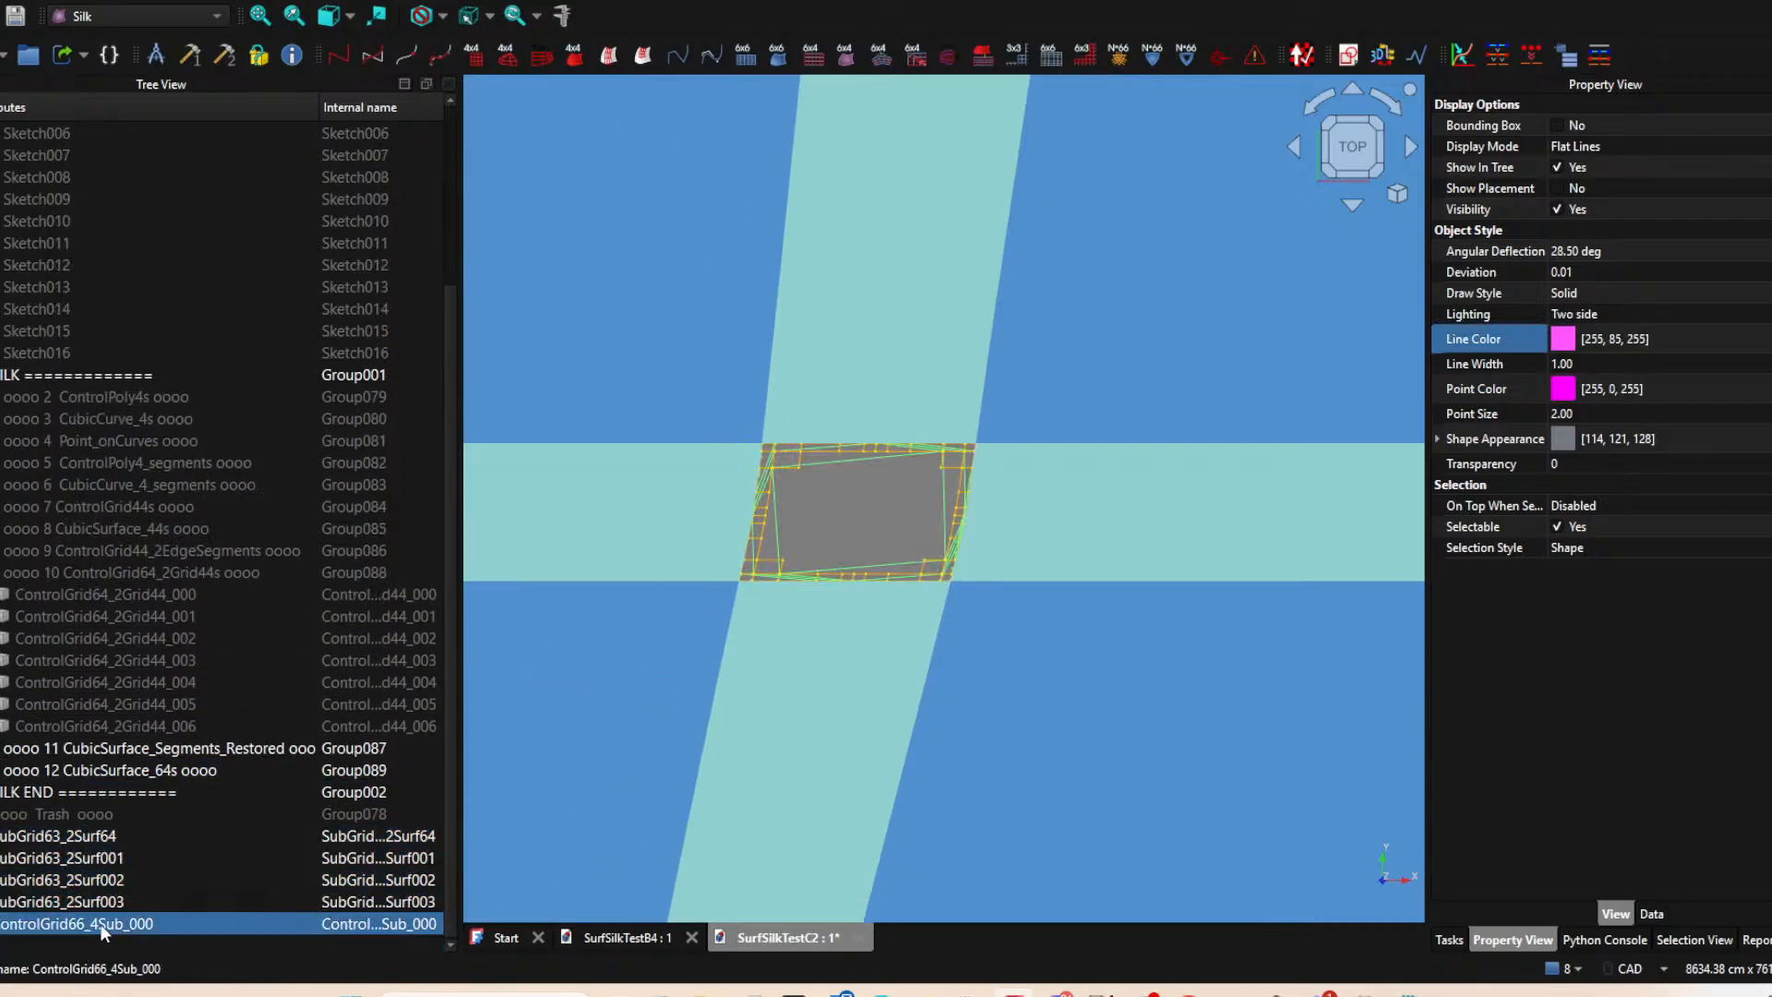
{"action": "key", "text": "Delete"}
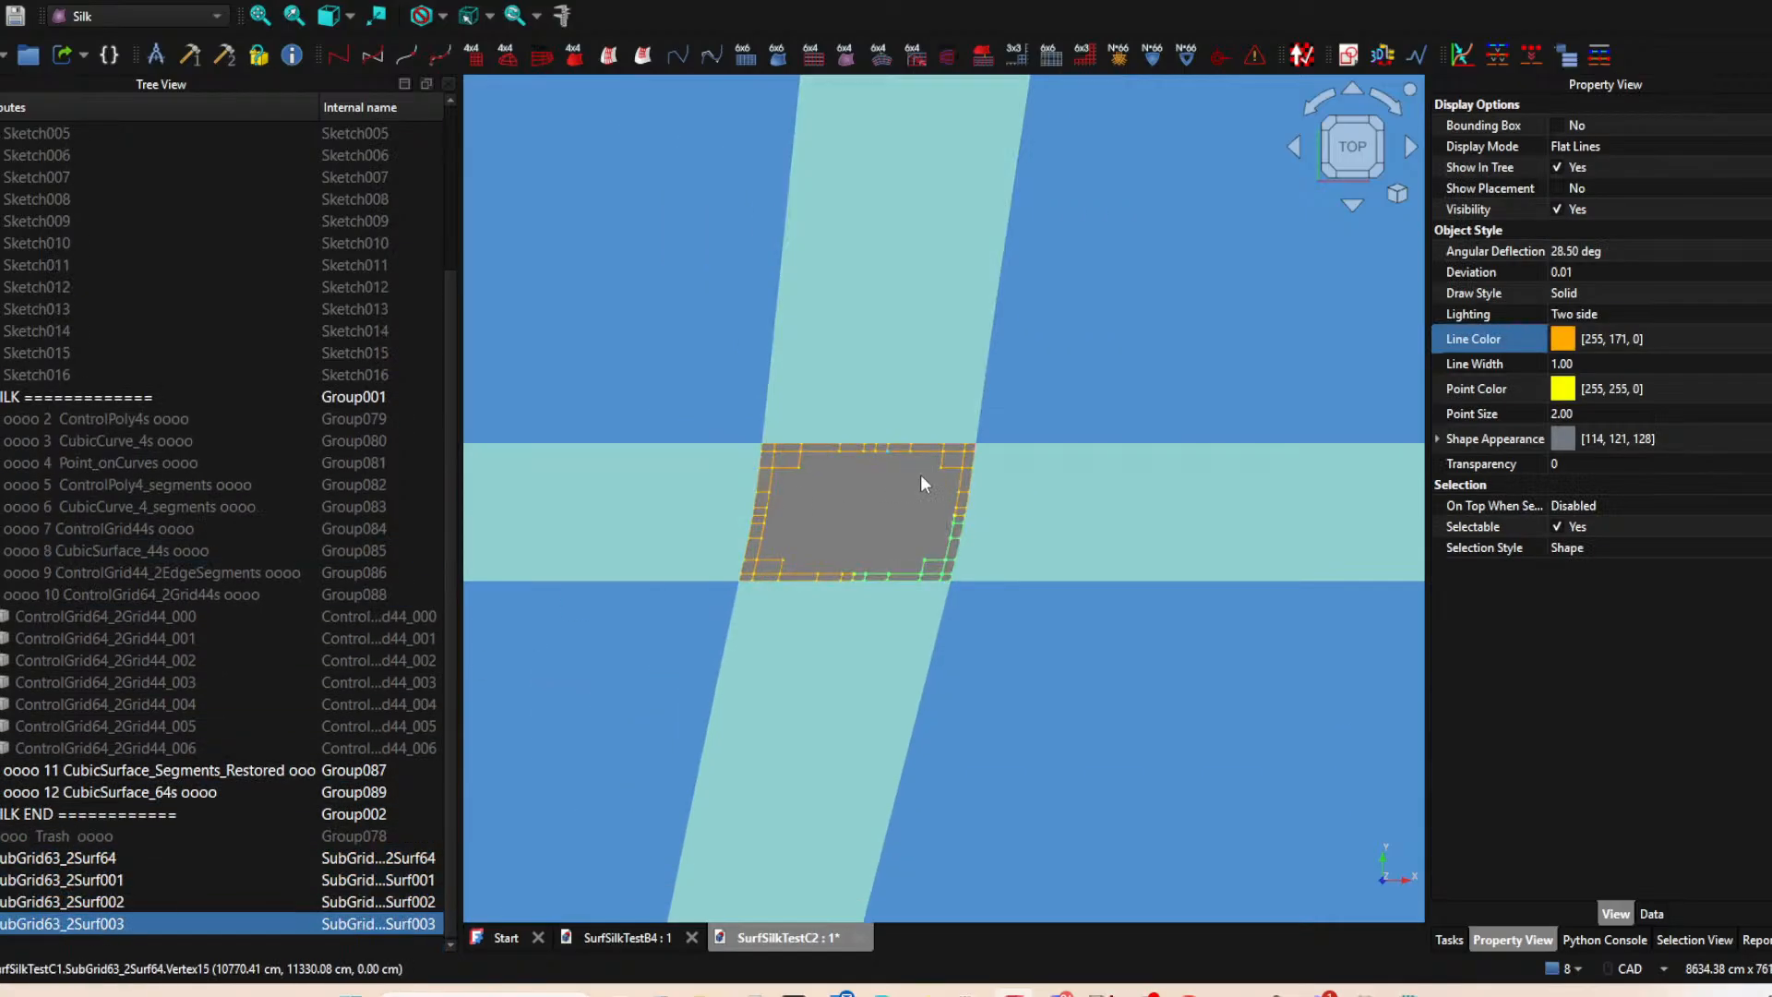
Select the SubGrid63_2Surf64 subgrid at the upper gap's upper-right corner.
{"action": "middle_click_drag", "start_coordinate": [858, 508], "coordinate": [818, 514]}
{"action": "scroll", "coordinate": [817, 523], "scroll_direction": "up", "scroll_amount": 2}
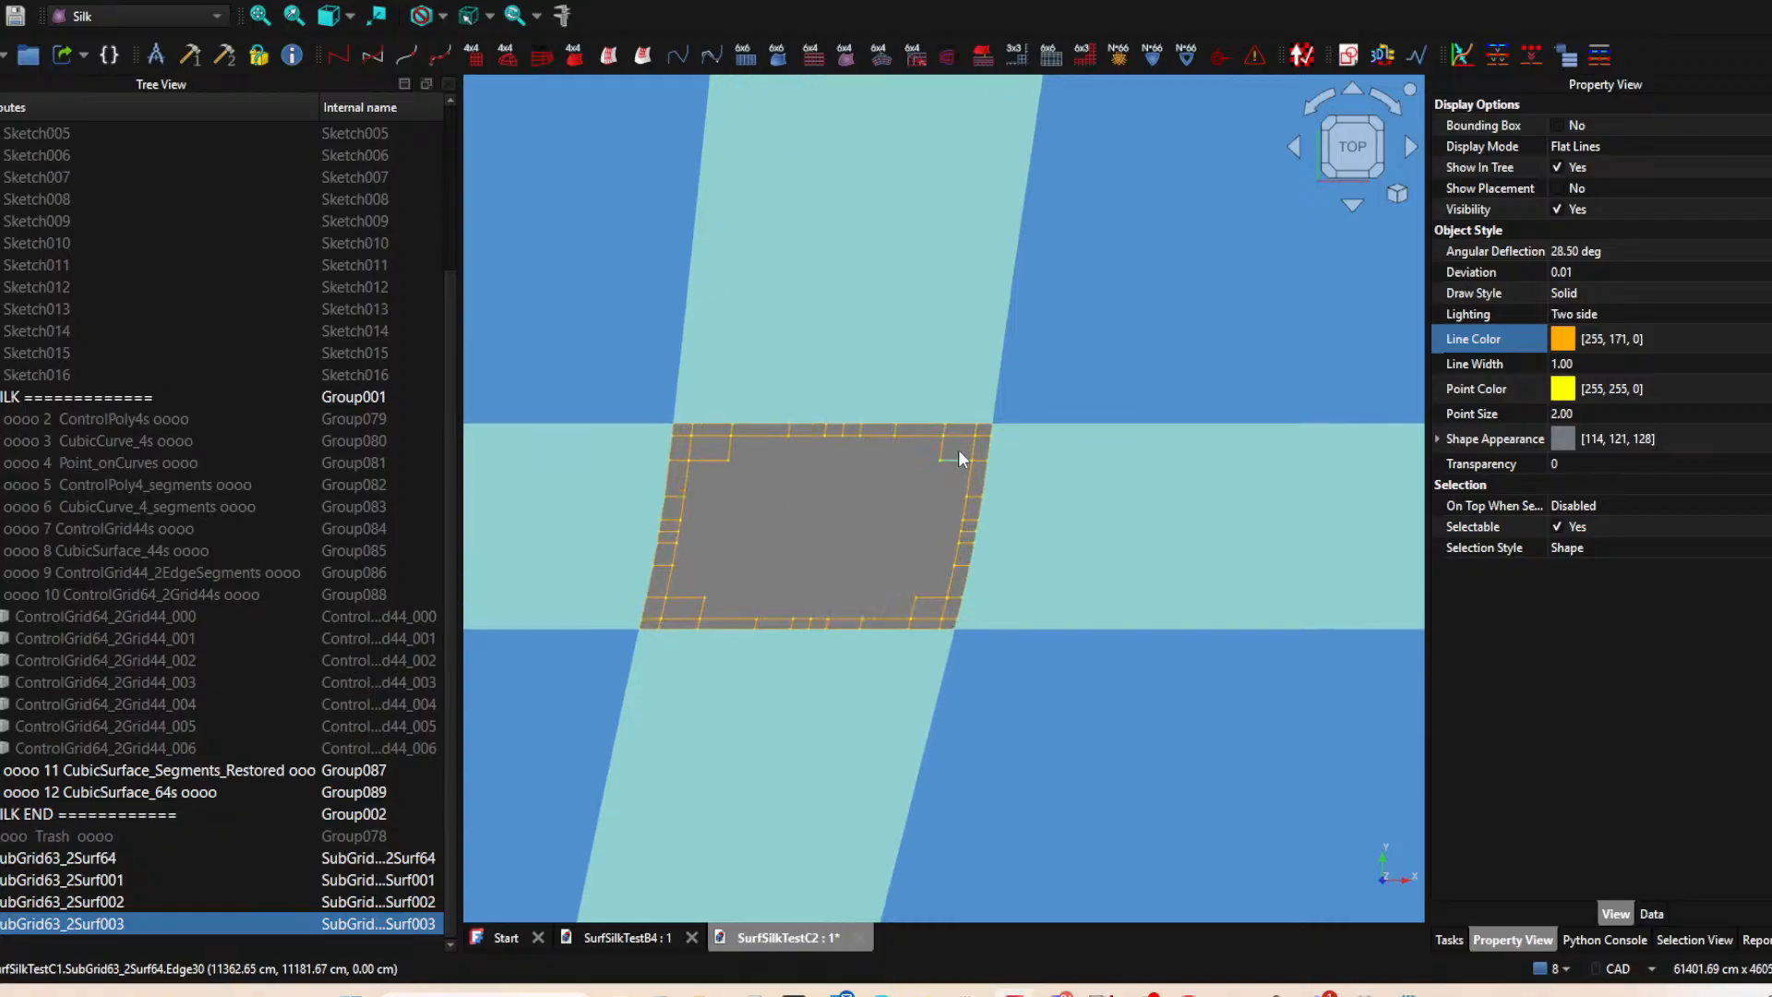
{"action": "left_click", "coordinate": [958, 450]}
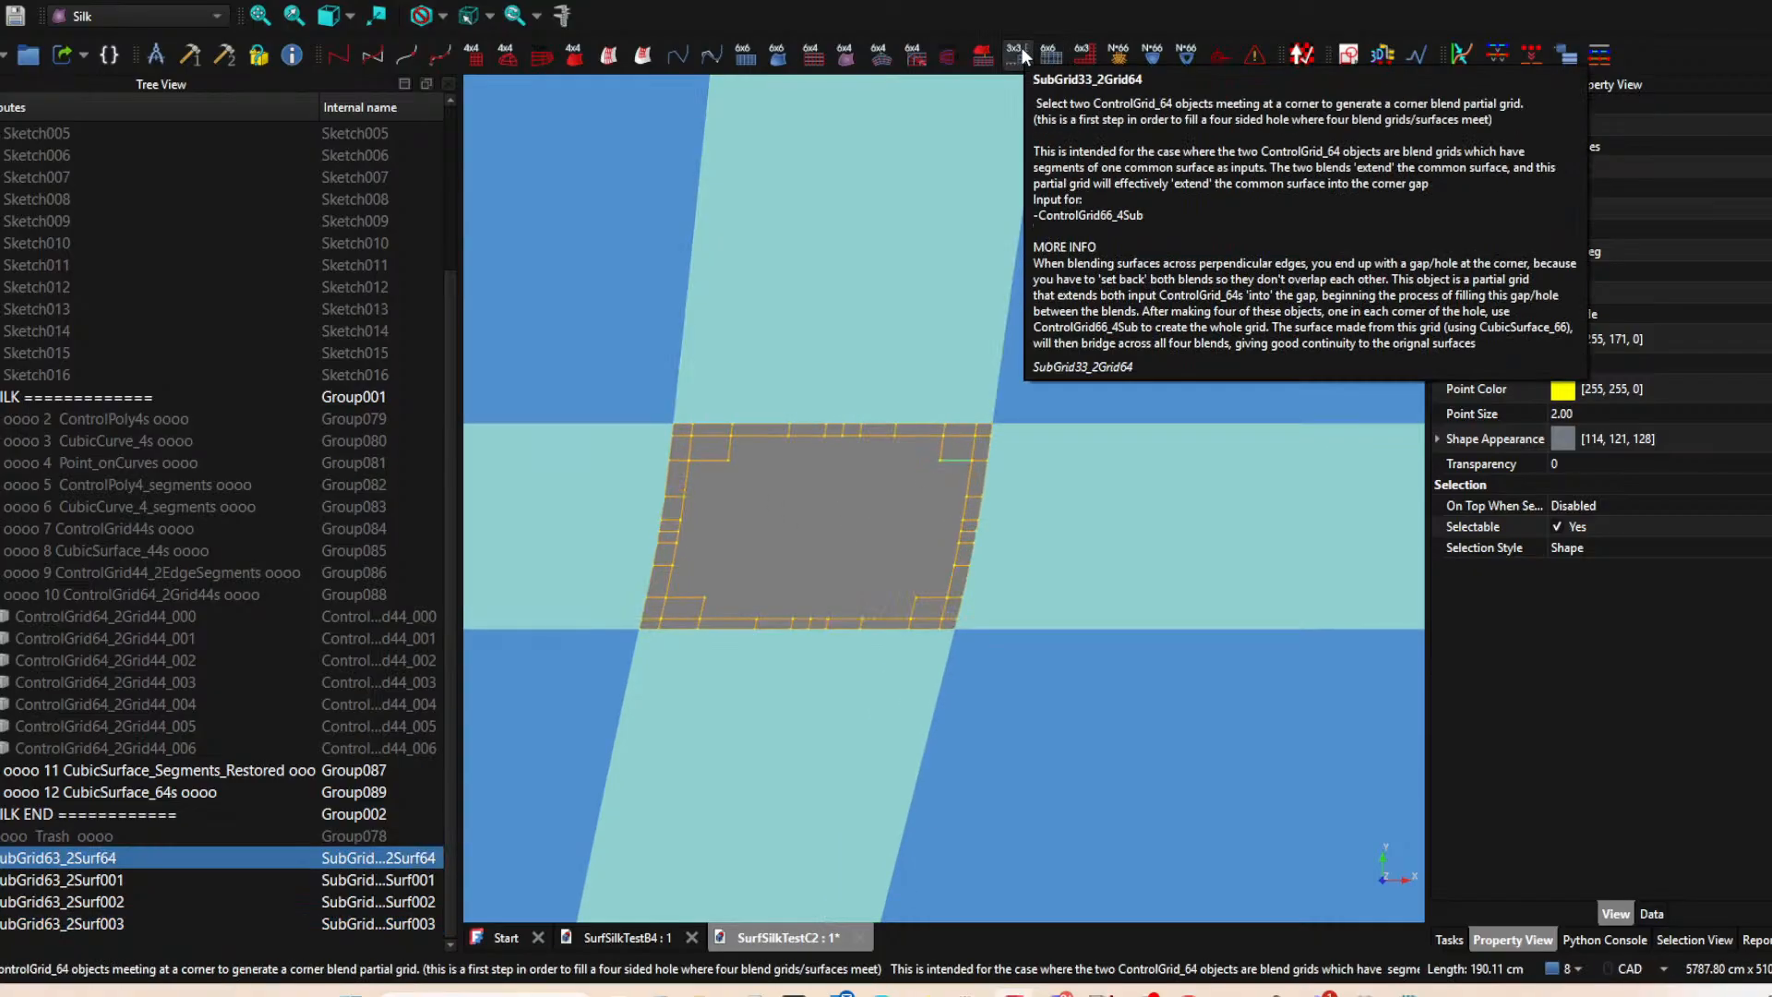
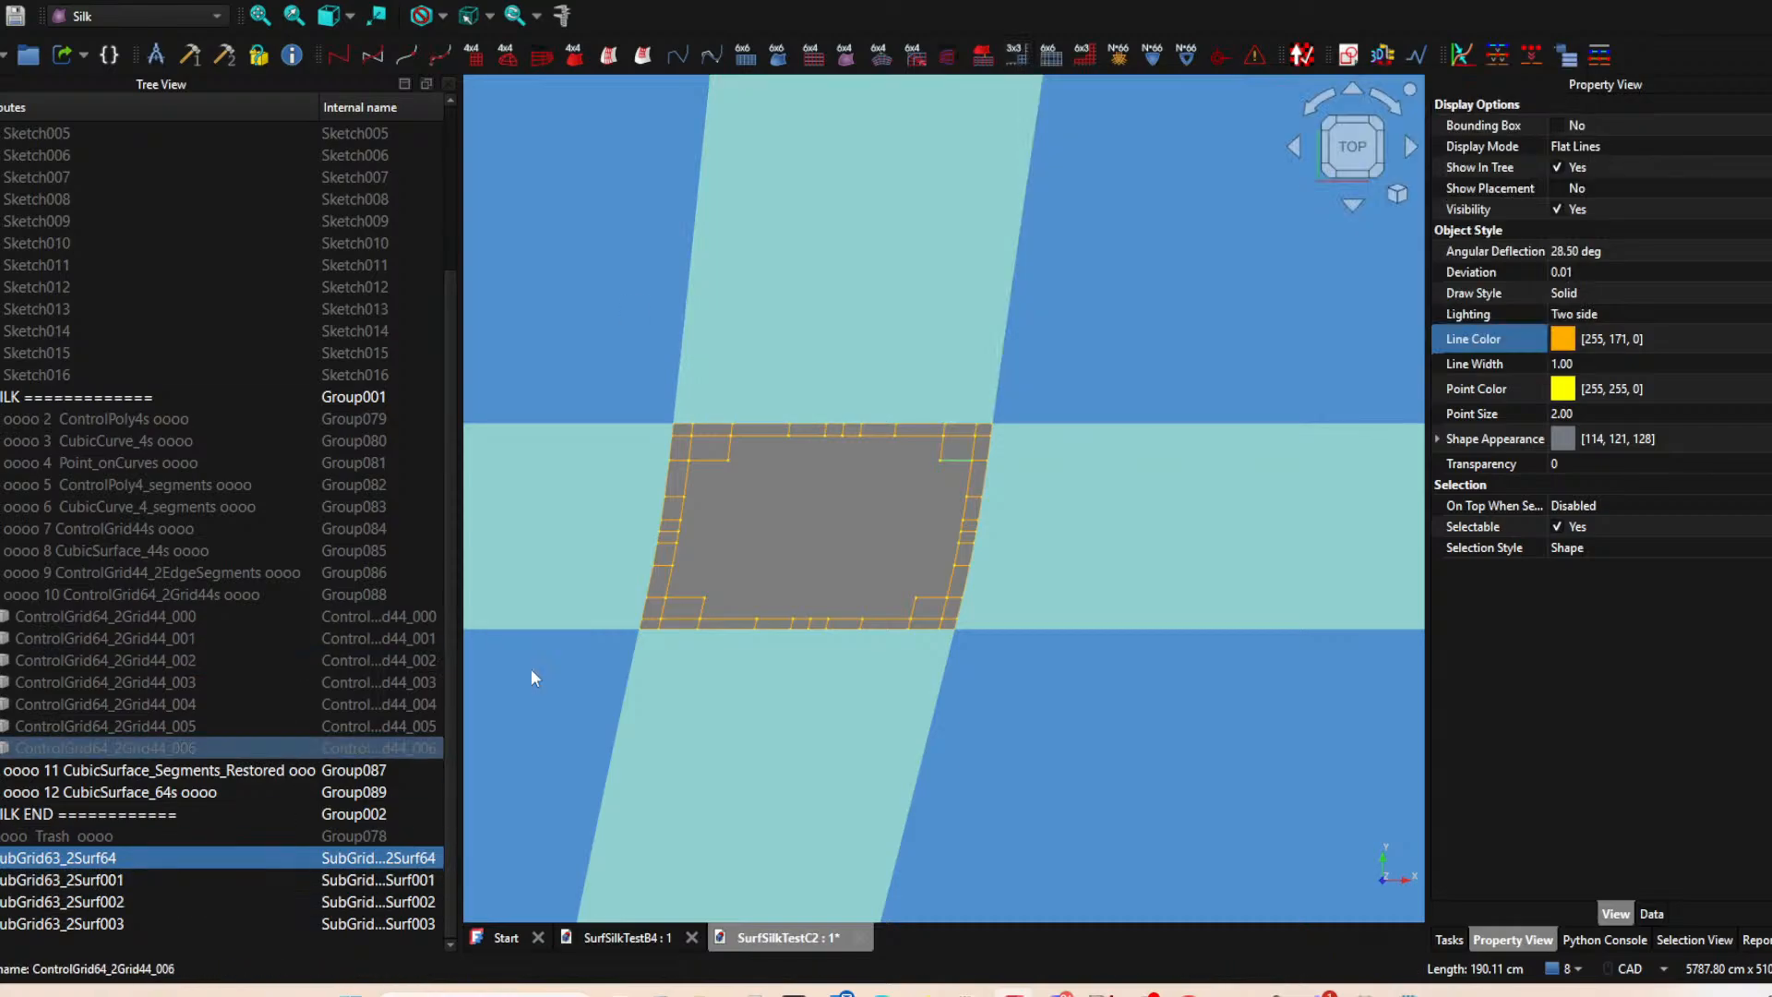
Delete the four SubGrid63_2Surf64 subgrids at the upper gap.
{"action": "left_click", "coordinate": [107, 922], "text": "shift"}
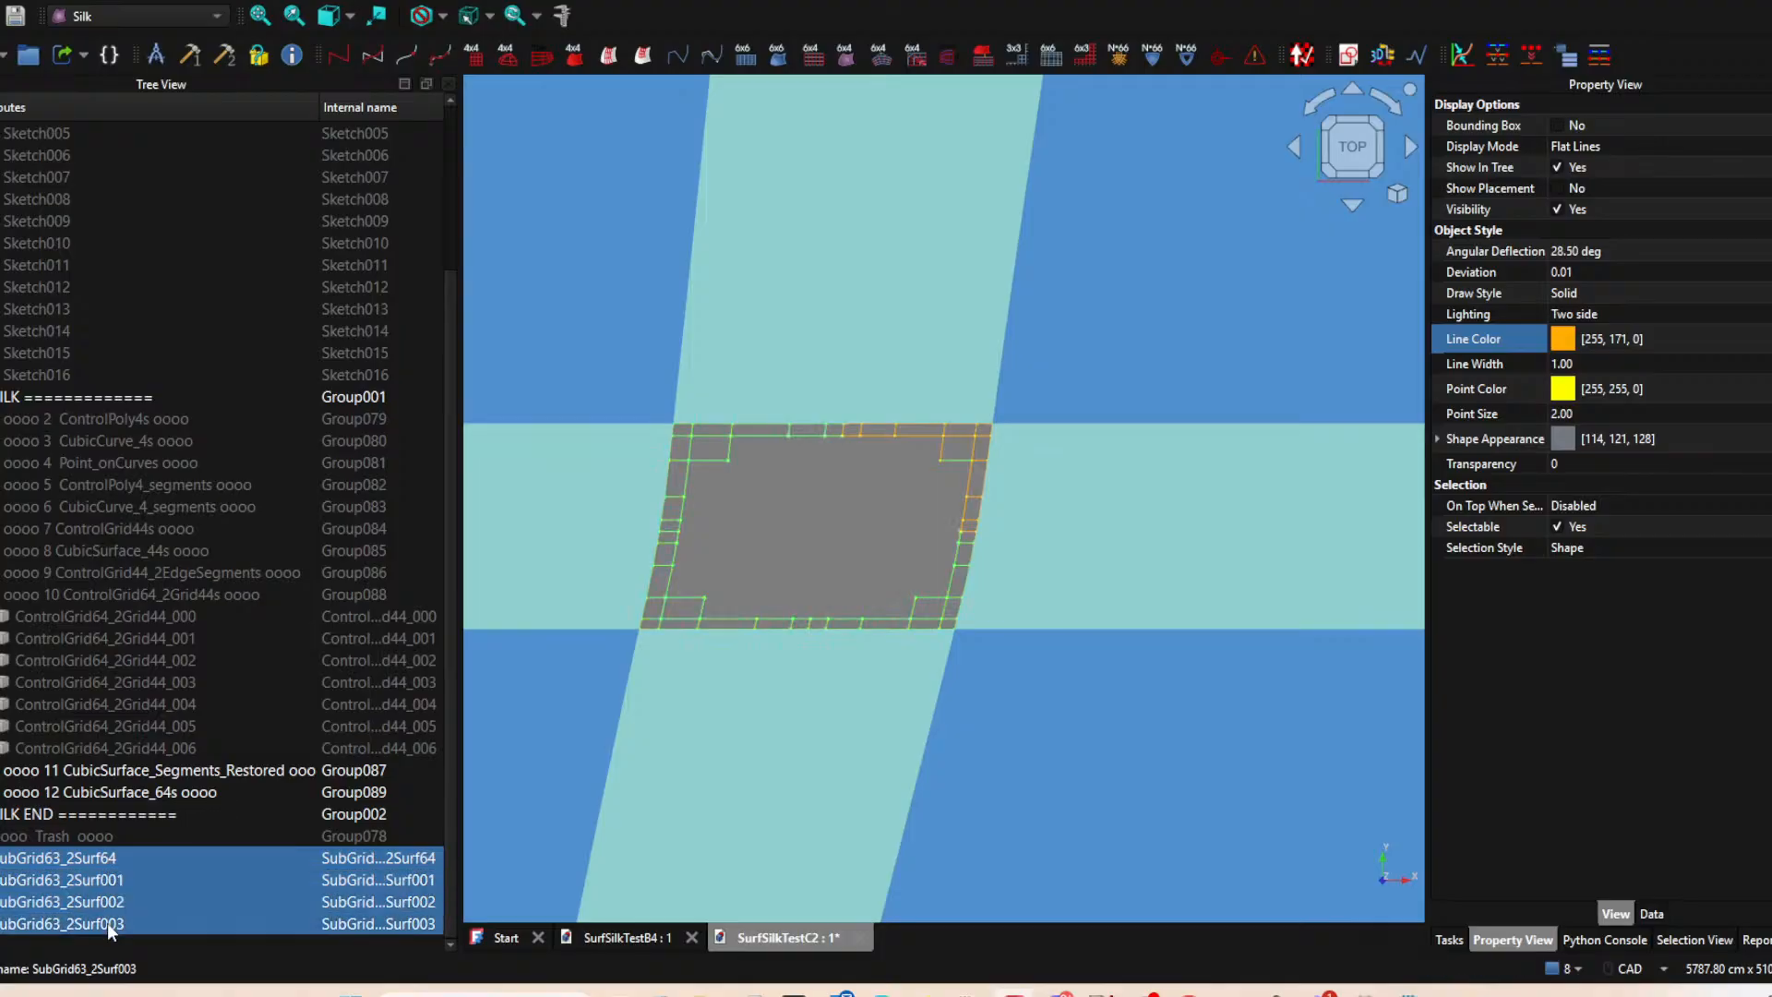
{"action": "key", "text": "Delete"}
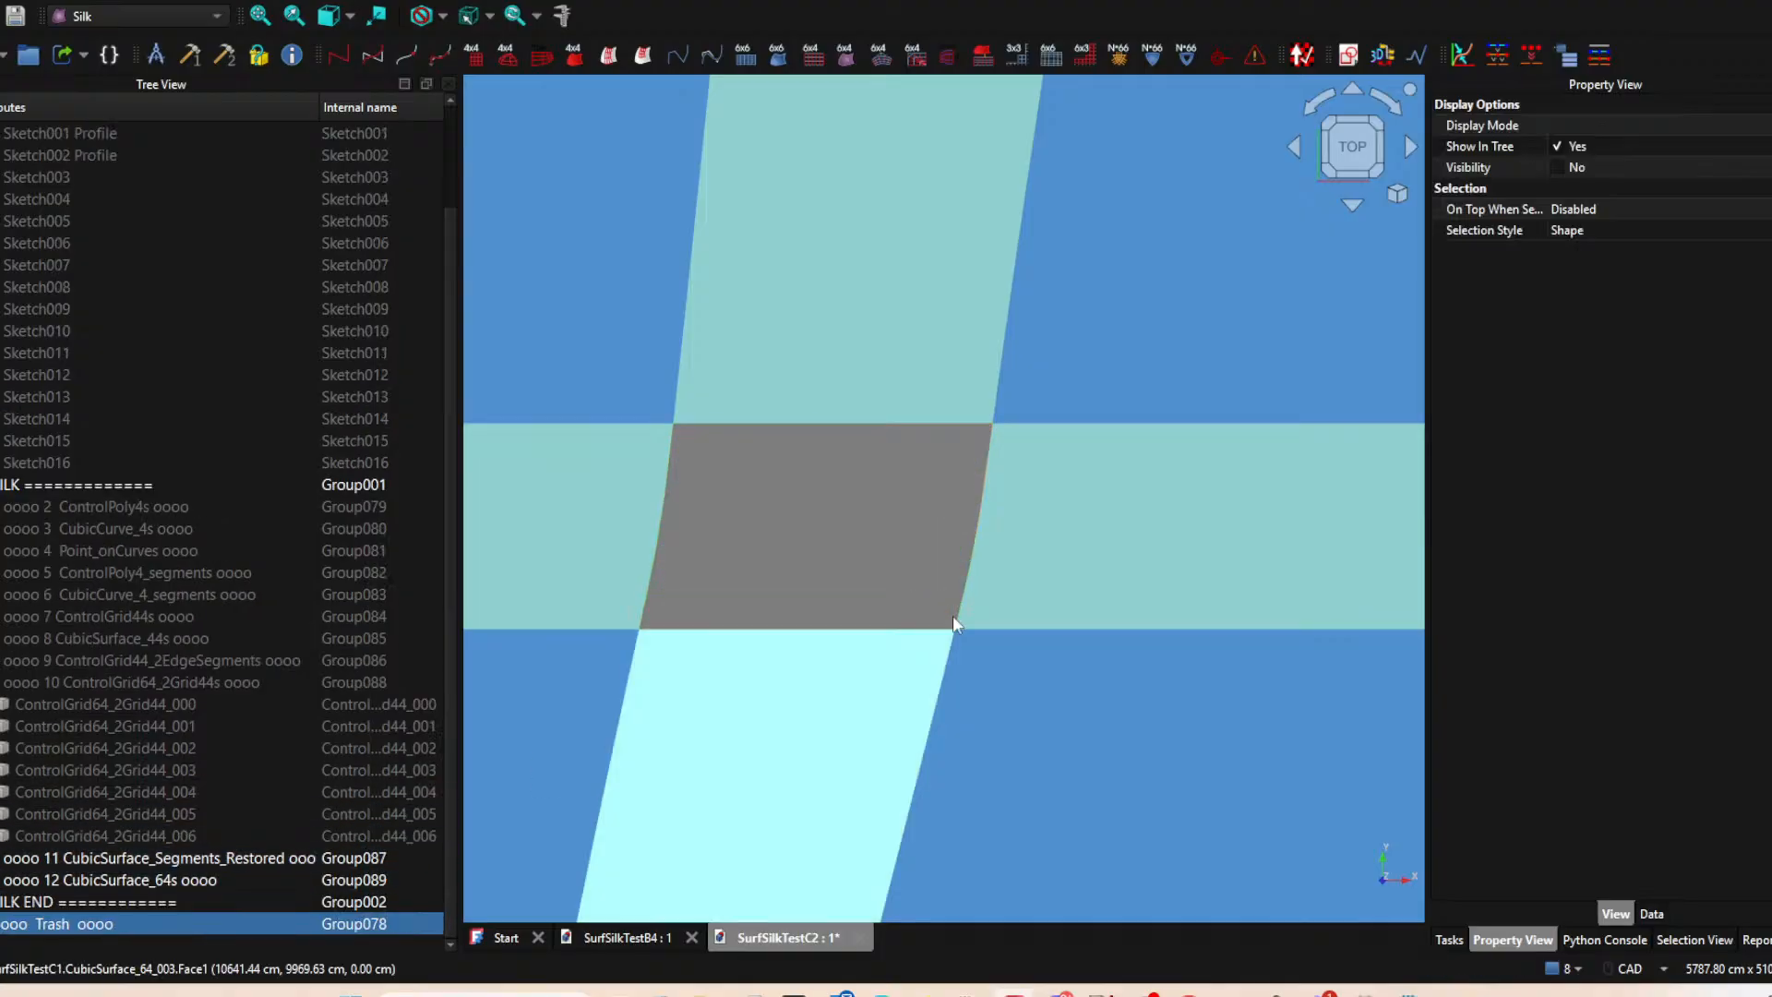
Hide the CubicSurface_64 blend surfaces and show the ControlGrid64_2Grid44s group.
{"action": "left_click", "coordinate": [1122, 542]}
{"action": "left_click", "coordinate": [959, 382], "text": "ctrl"}
{"action": "left_click", "coordinate": [643, 518], "text": "ctrl"}
{"action": "left_click", "coordinate": [758, 682], "text": "ctrl"}
{"action": "key", "text": "space"}
{"action": "scroll", "coordinate": [837, 407], "scroll_direction": "down", "scroll_amount": 7}
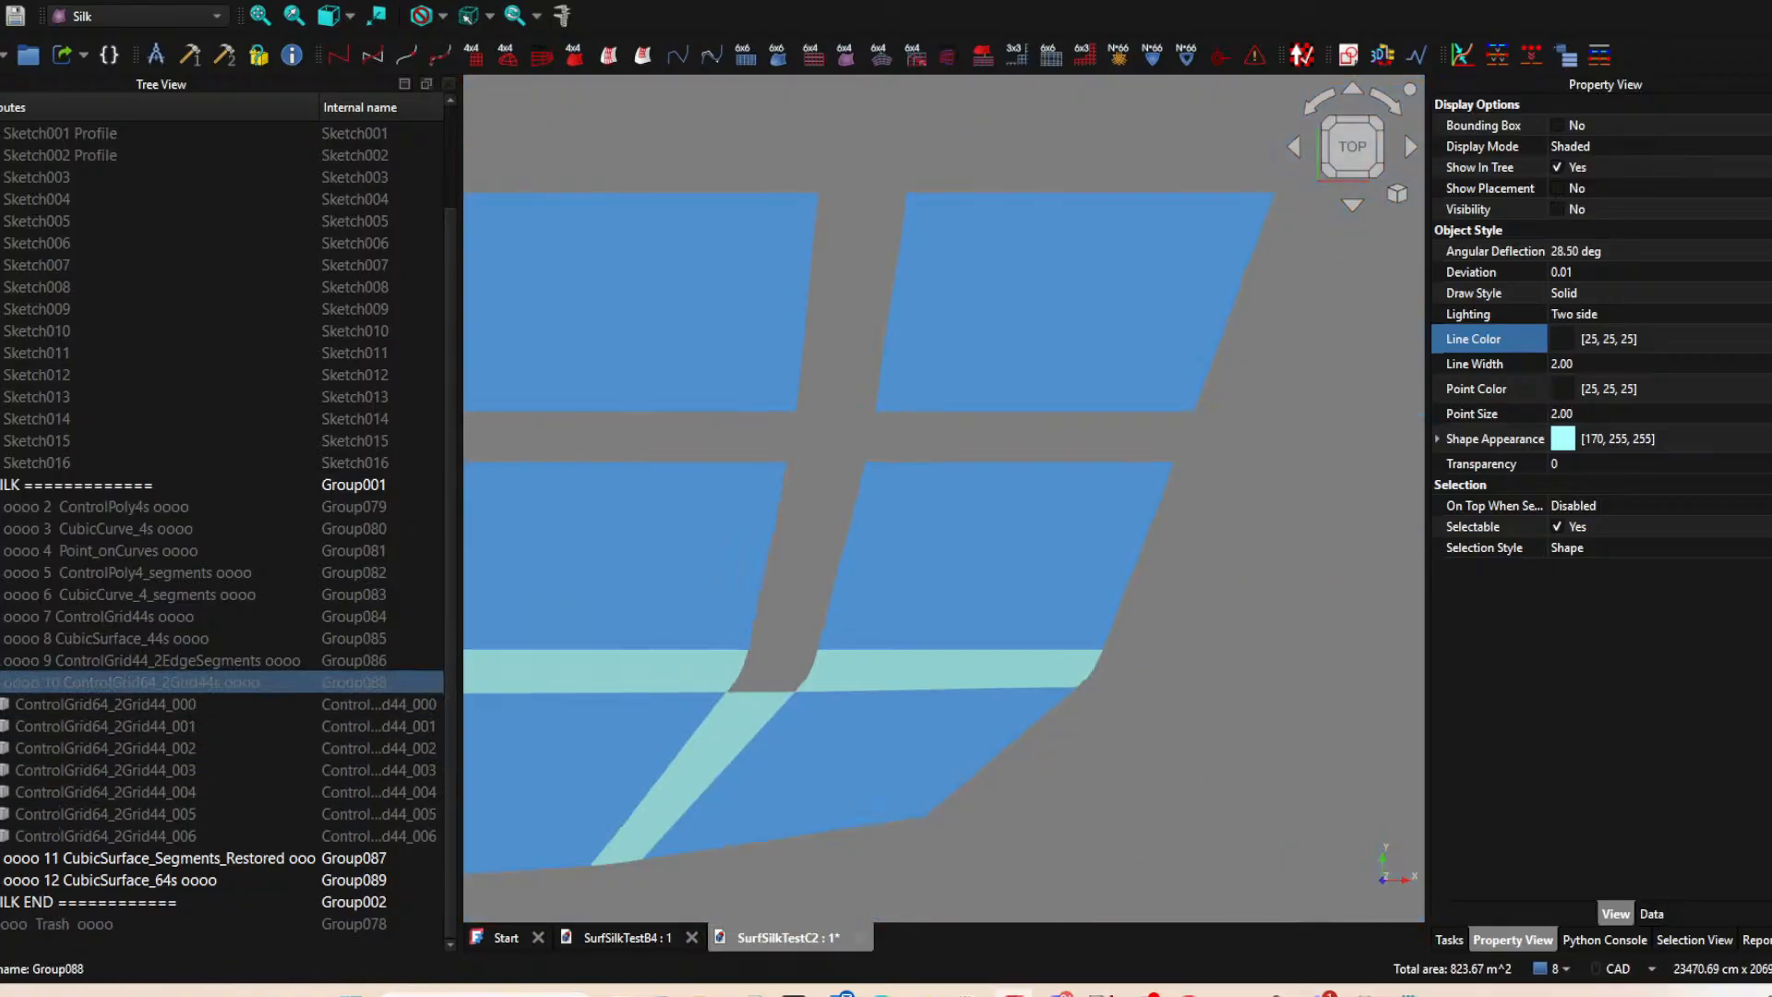
{"action": "key", "text": "space"}
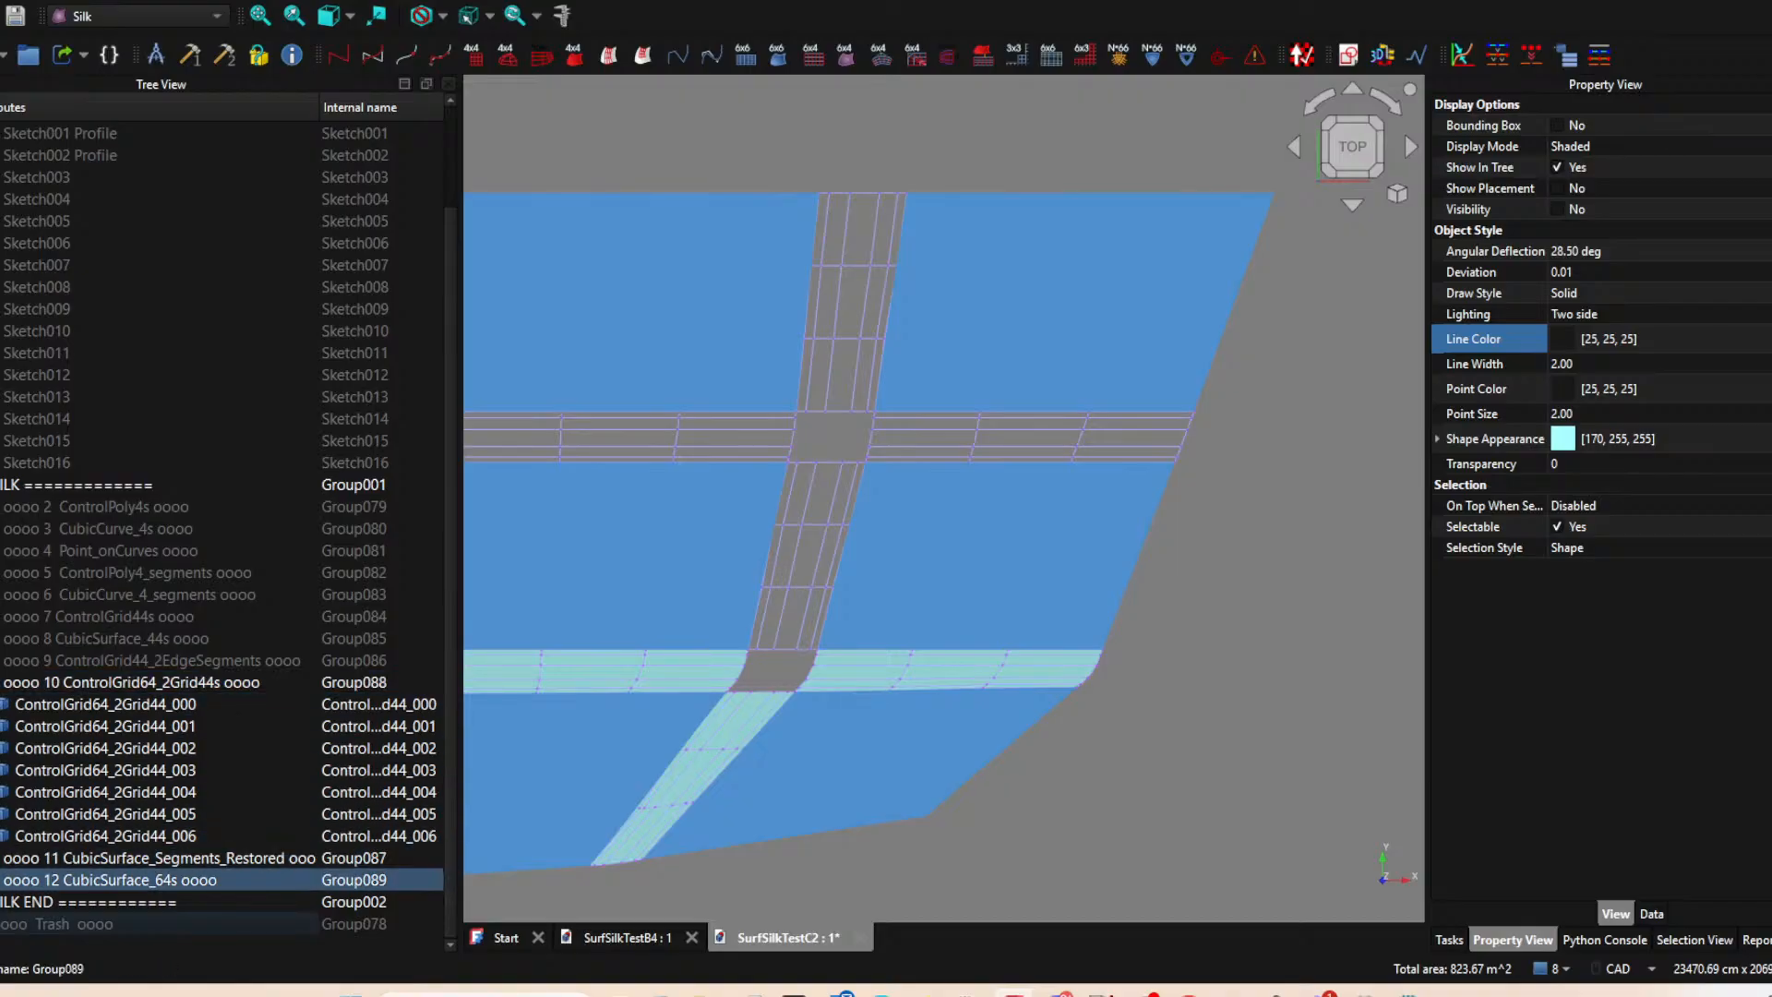
{"action": "key", "text": "space"}
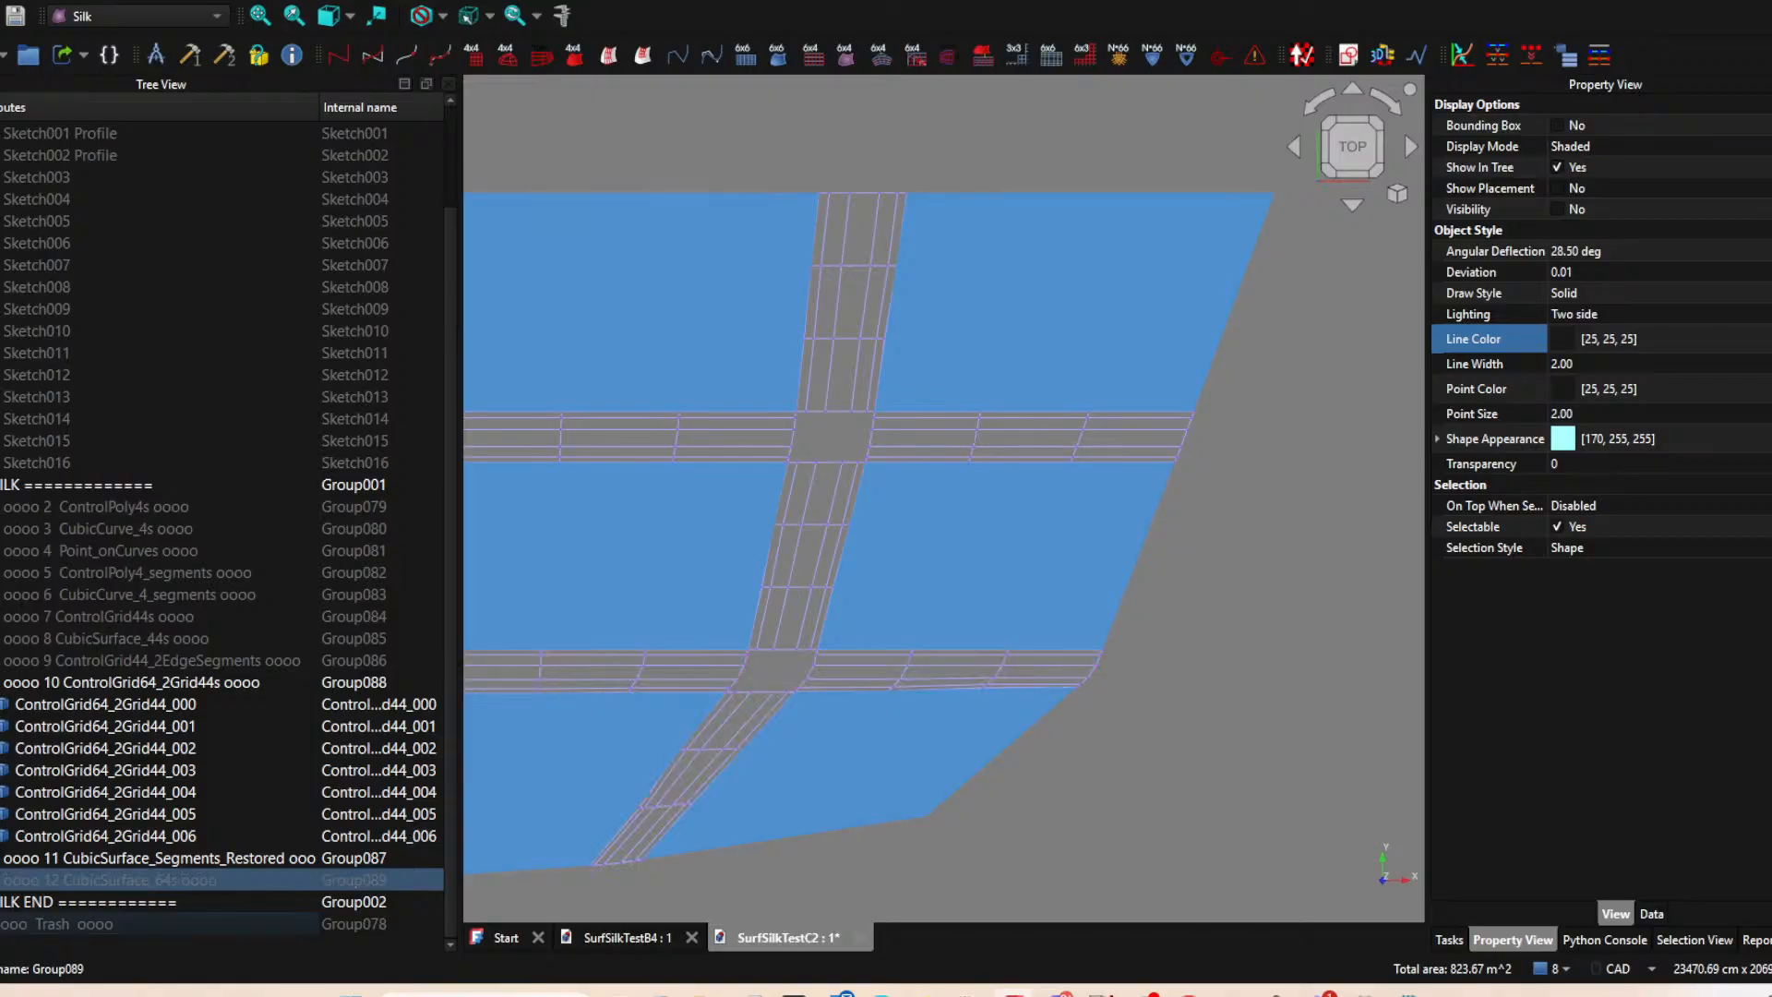
Create SubGrid33_2Grid64 subgrids at the upper gap's two upper corners, pairing the upper vertical control grid with each adjacent horizontal one.
{"action": "scroll", "coordinate": [877, 466], "scroll_direction": "up", "scroll_amount": 3}
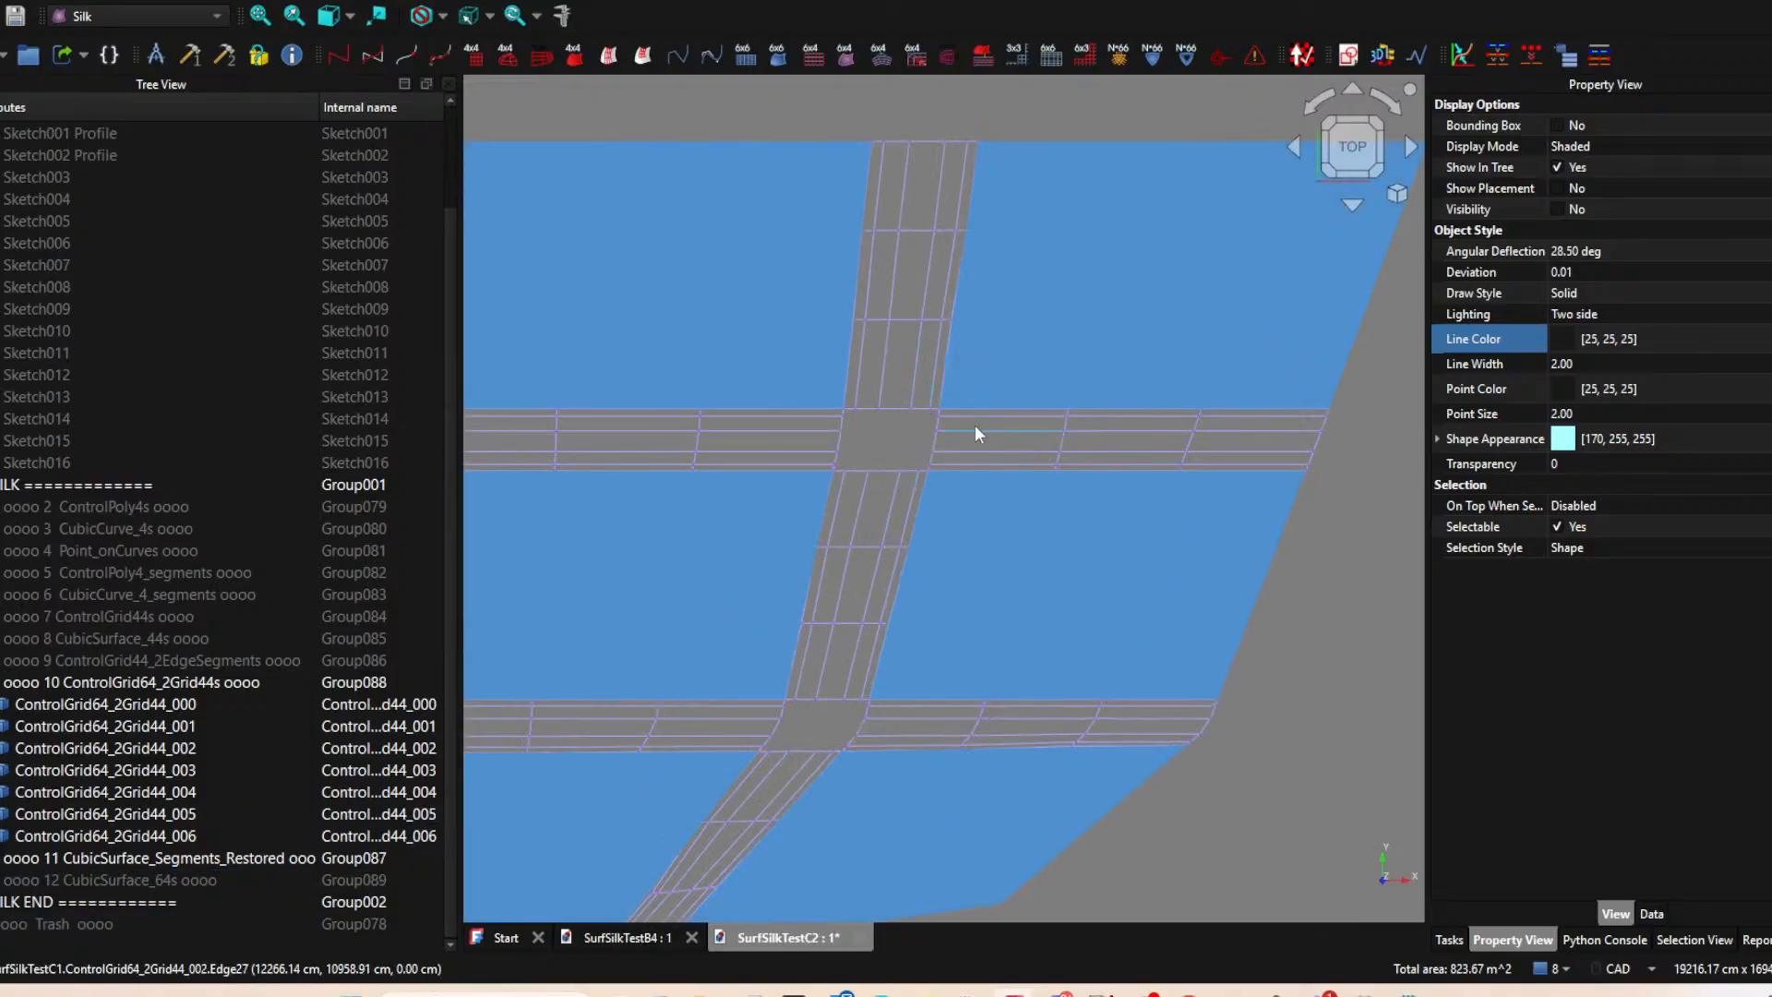
{"action": "left_click", "coordinate": [975, 429]}
{"action": "left_click", "coordinate": [917, 358], "text": "ctrl"}
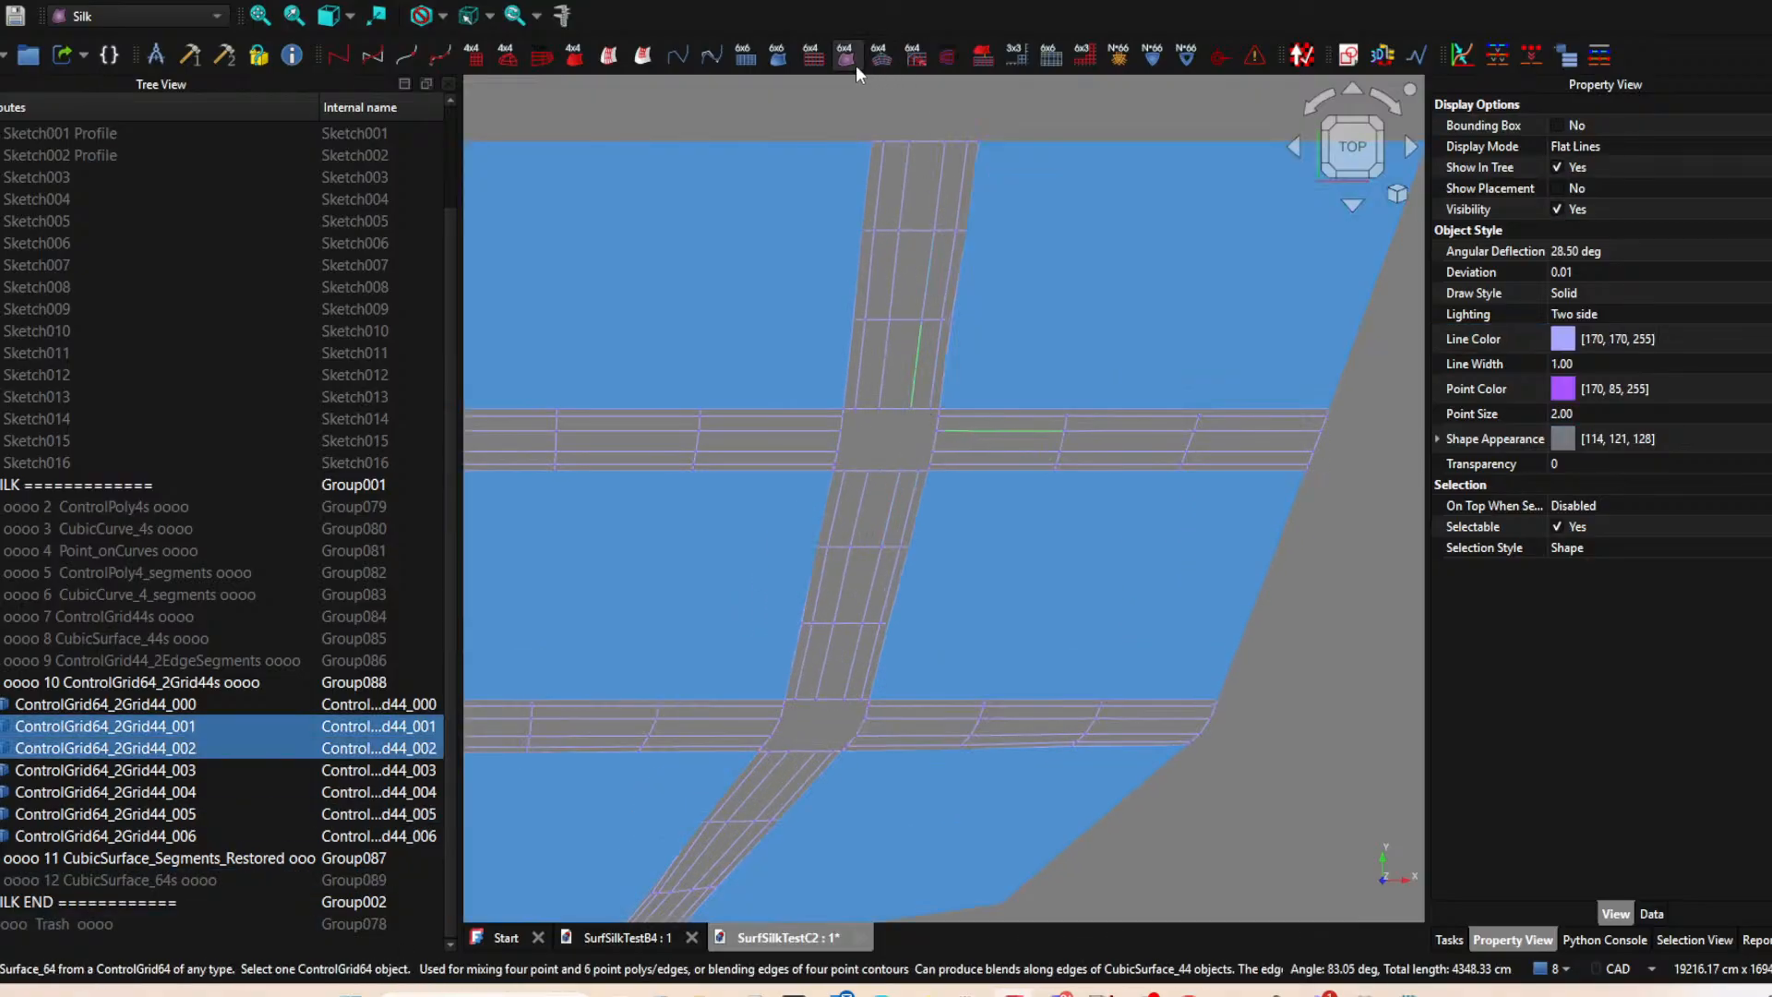
{"action": "left_click", "coordinate": [1023, 57]}
{"action": "middle_click_drag", "start_coordinate": [870, 406], "coordinate": [975, 385]}
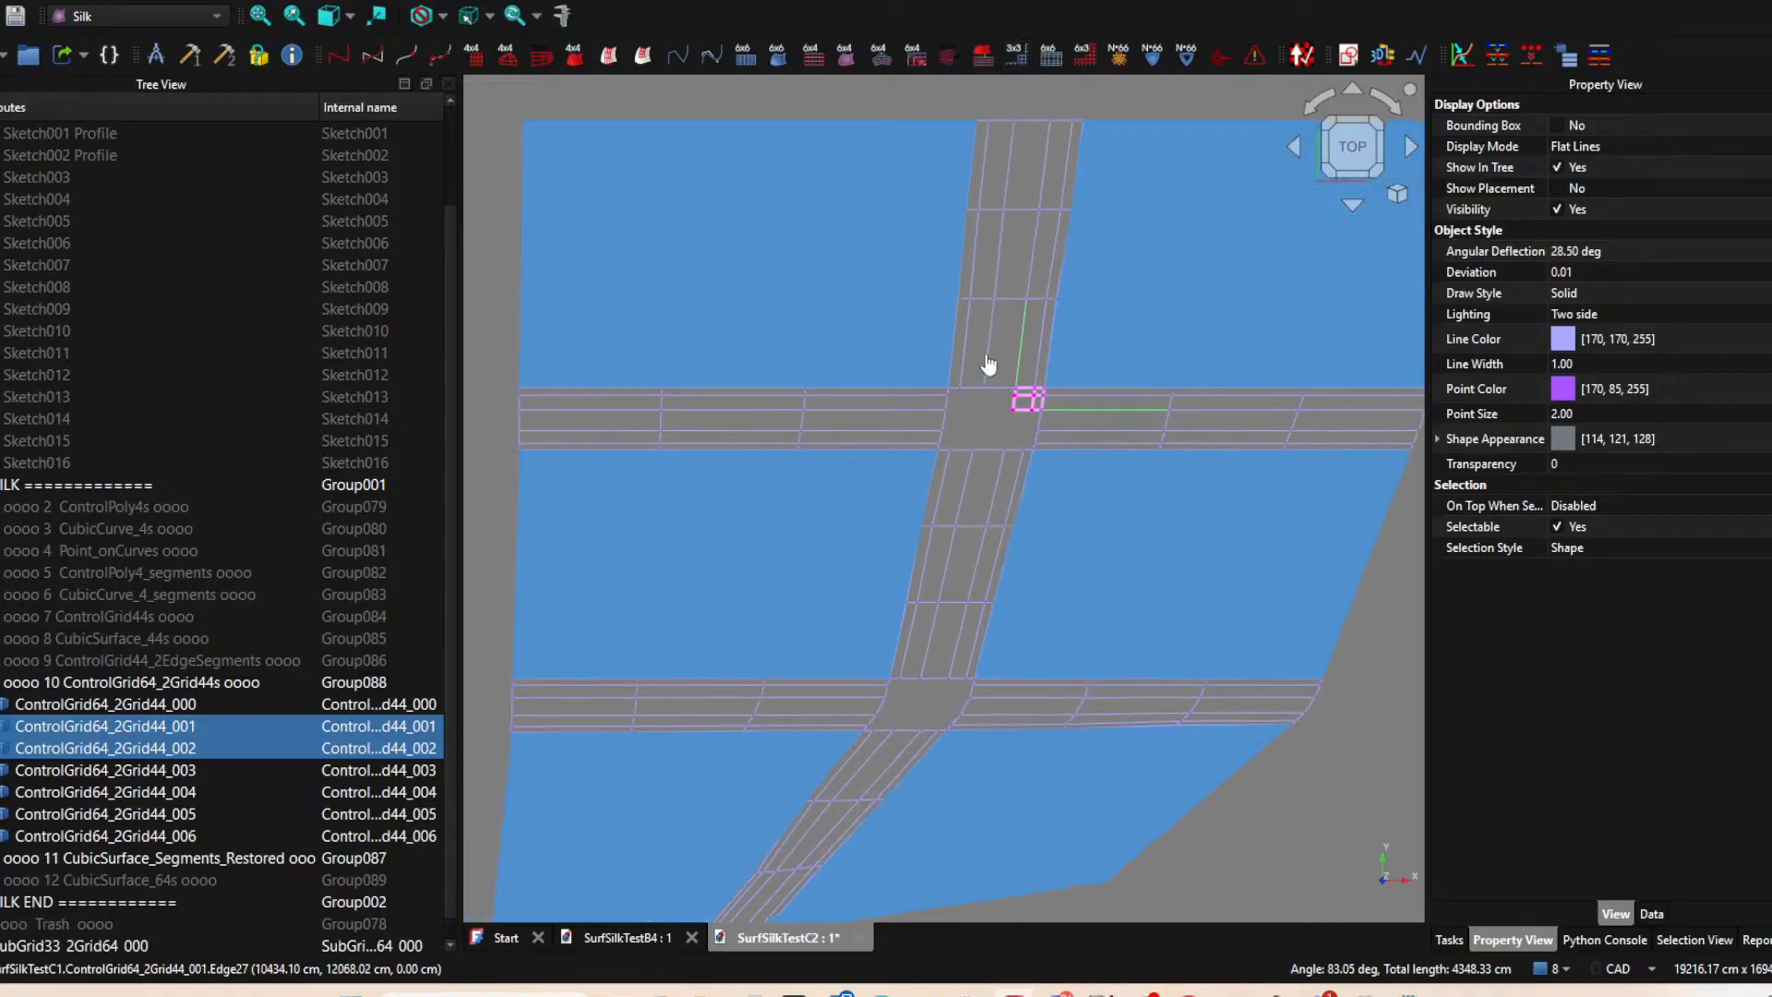
{"action": "left_click", "coordinate": [987, 362]}
{"action": "left_click", "coordinate": [929, 411], "text": "ctrl"}
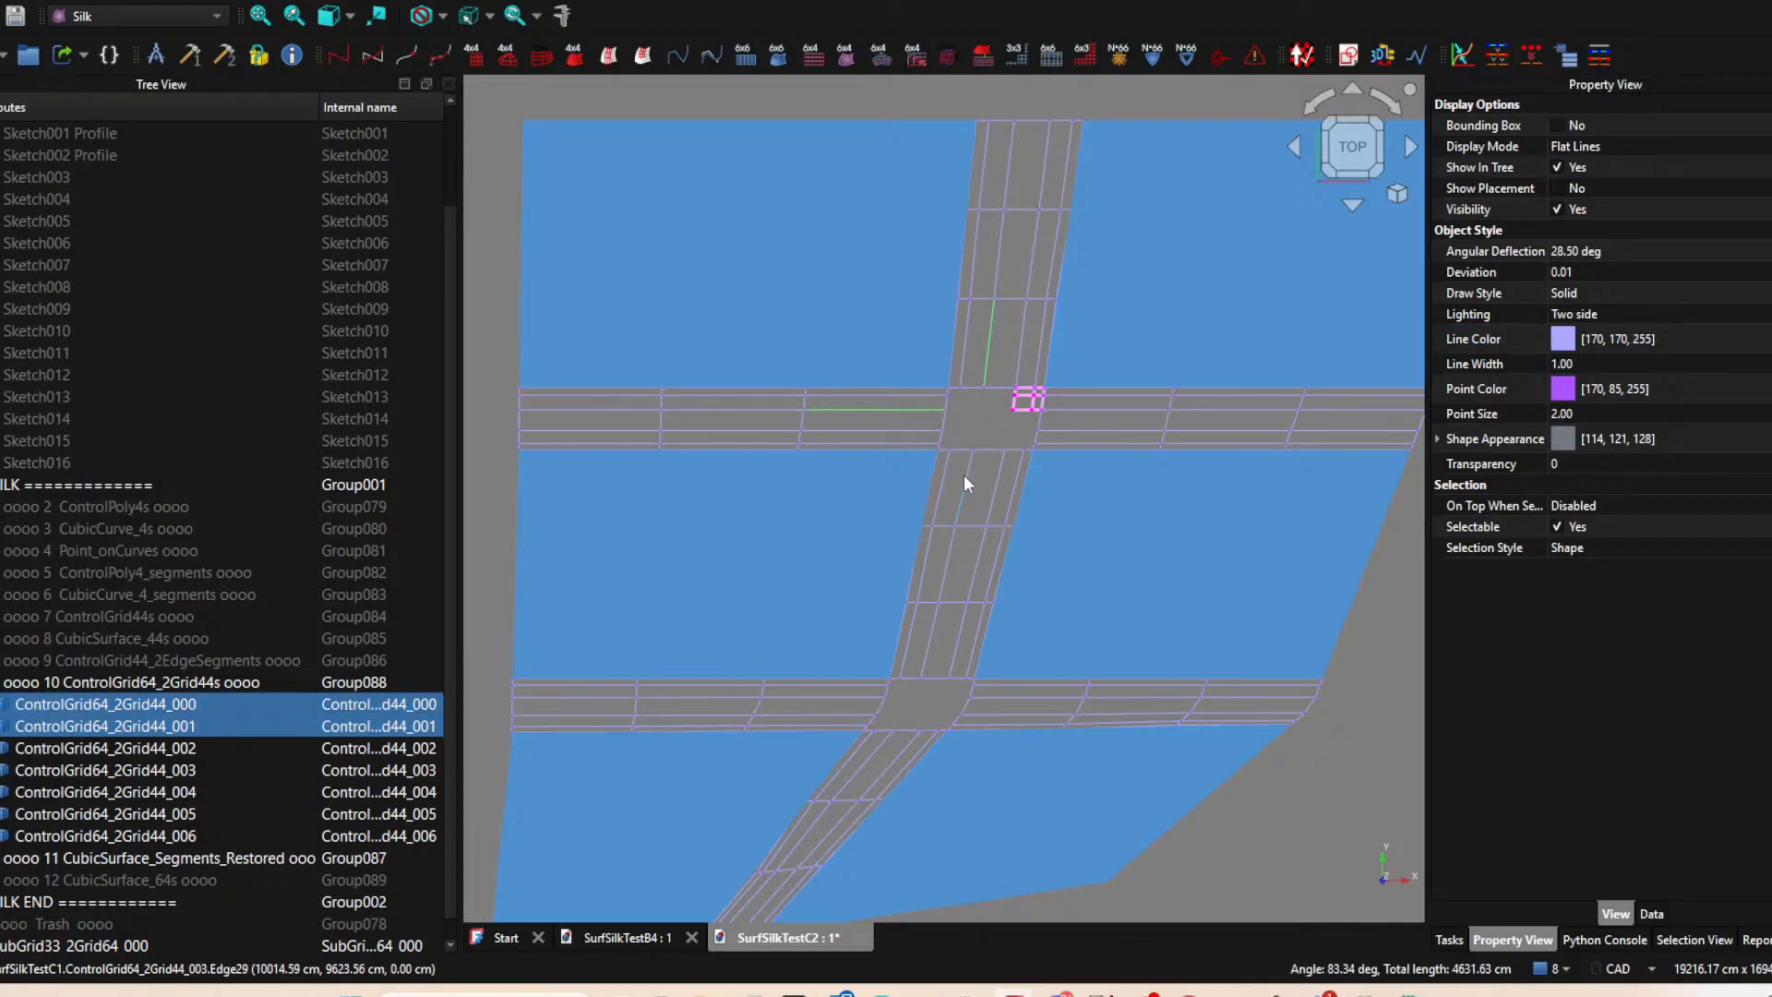
{"action": "left_click", "coordinate": [968, 478], "text": "ctrl"}
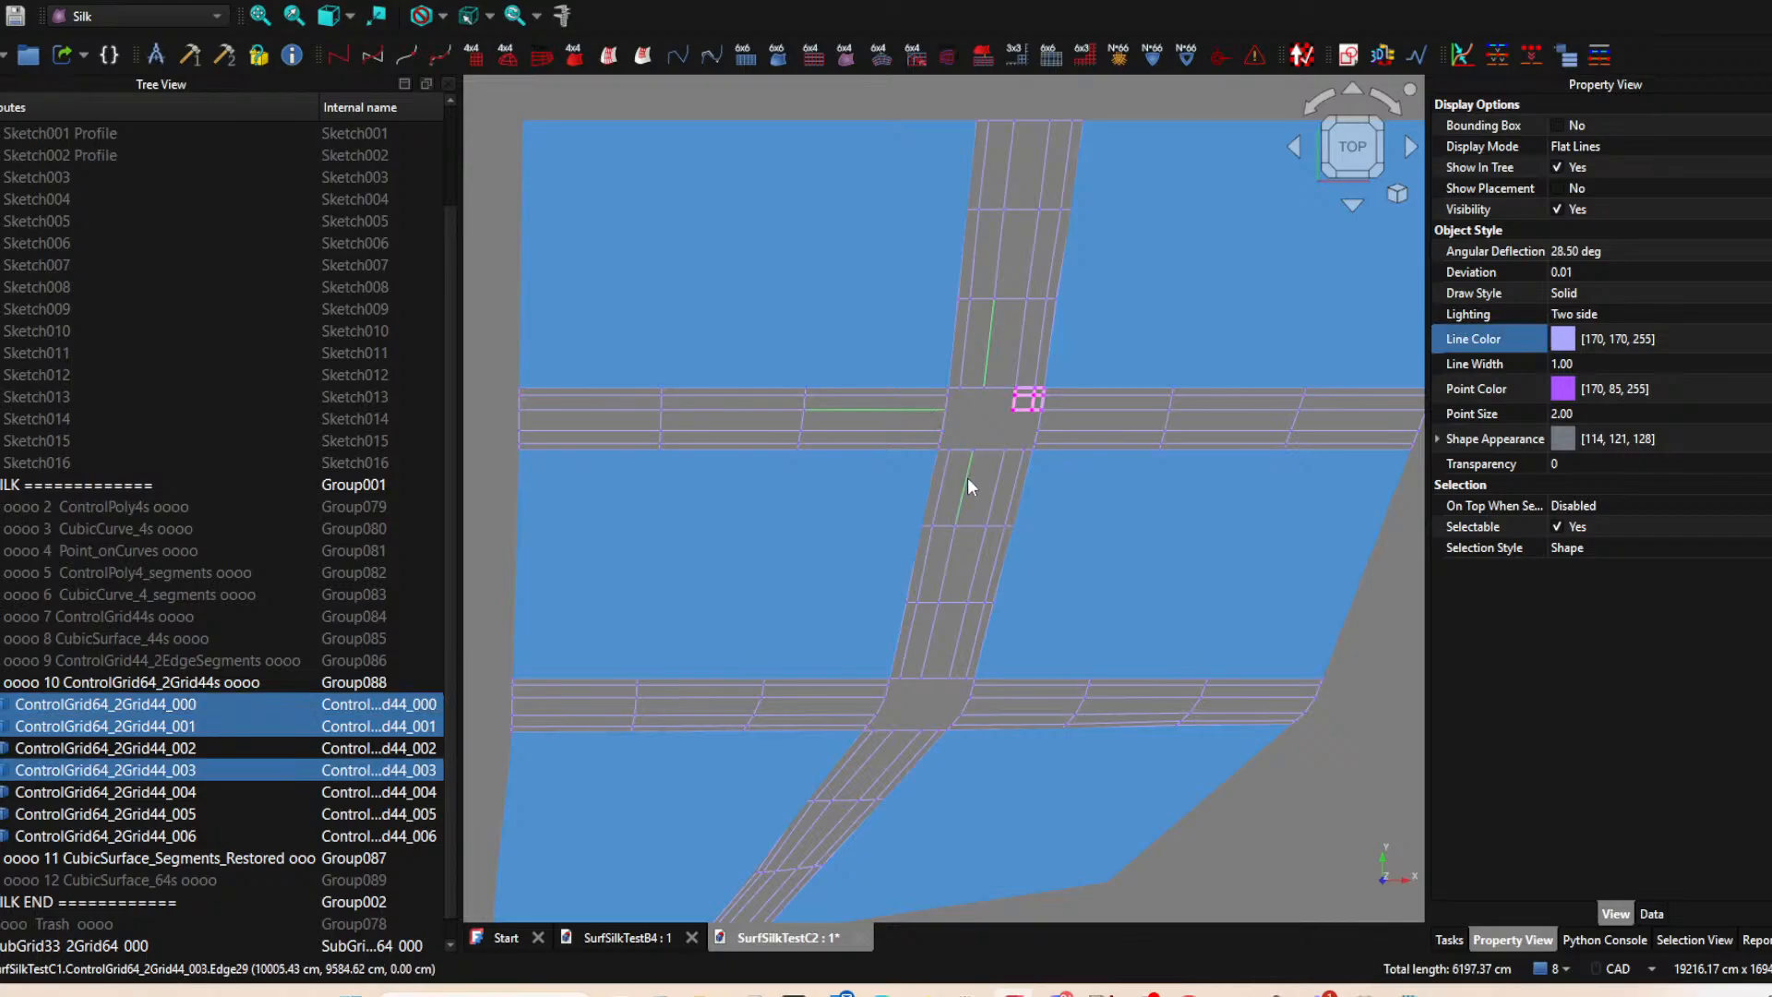
{"action": "left_click", "coordinate": [1038, 56]}
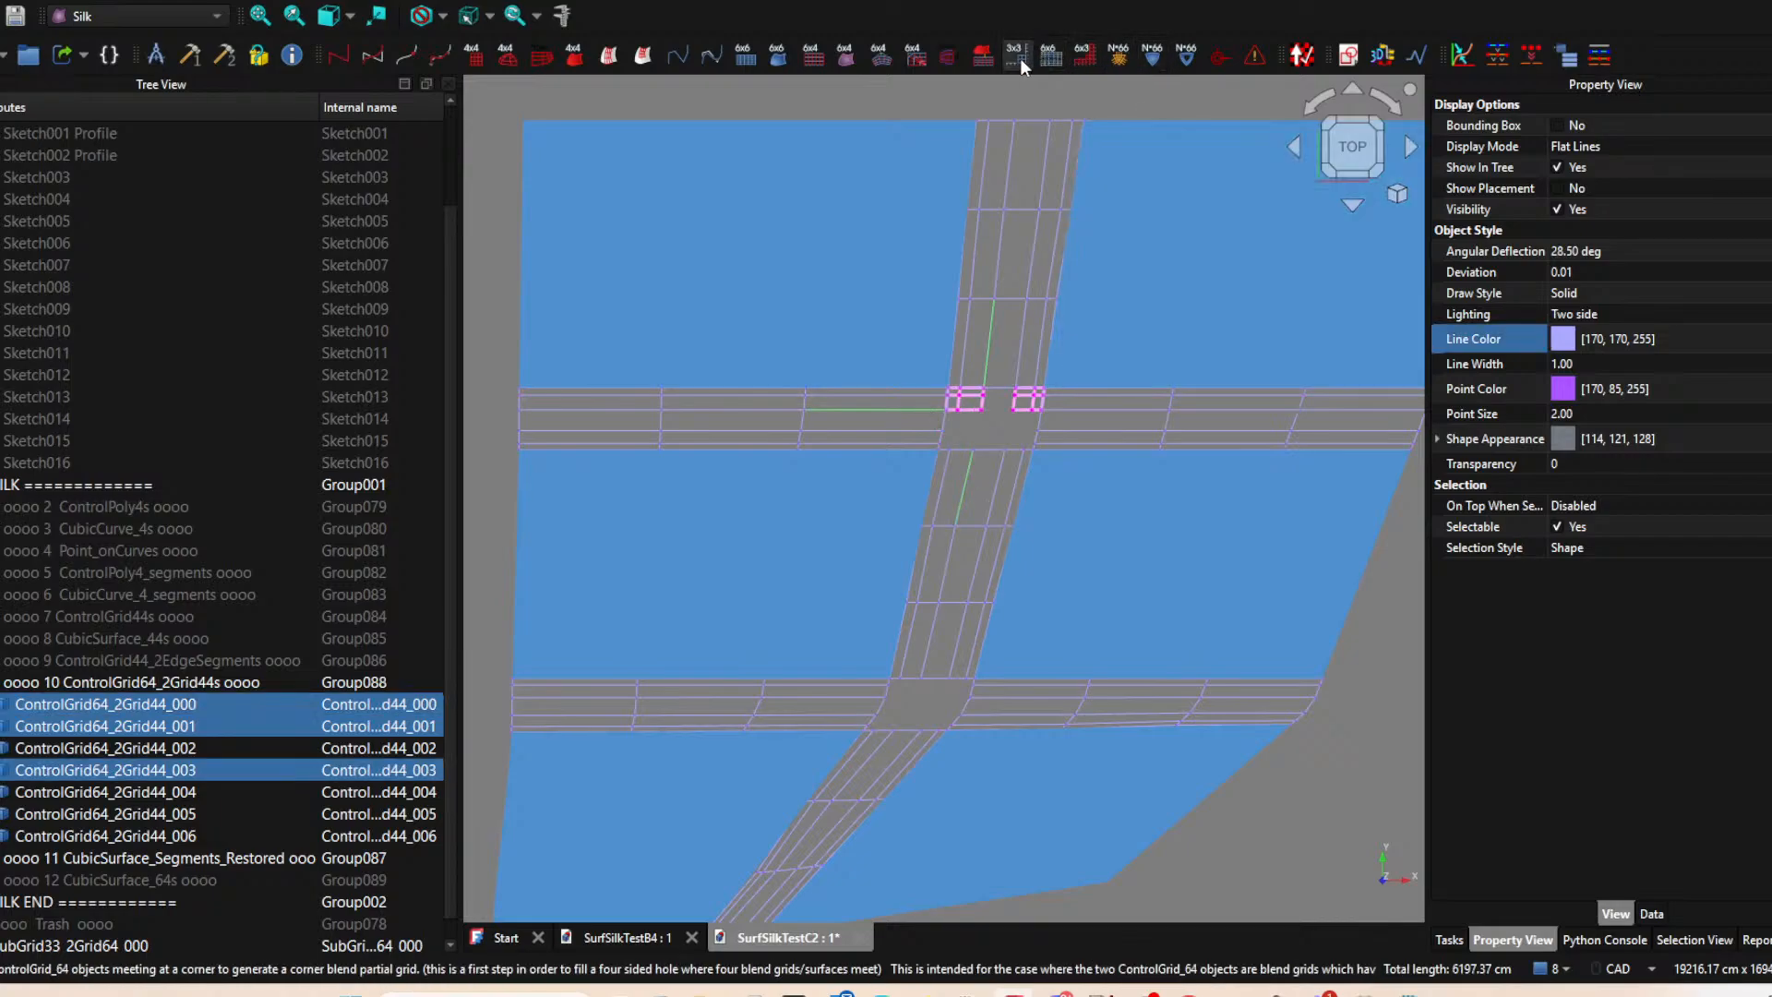
Create SubGrid33_2Grid64 subgrids at the upper gap's two lower corners, pairing the middle vertical control grid with each adjacent horizontal one.
{"action": "left_click", "coordinate": [932, 434]}
{"action": "left_click", "coordinate": [961, 486], "text": "ctrl"}
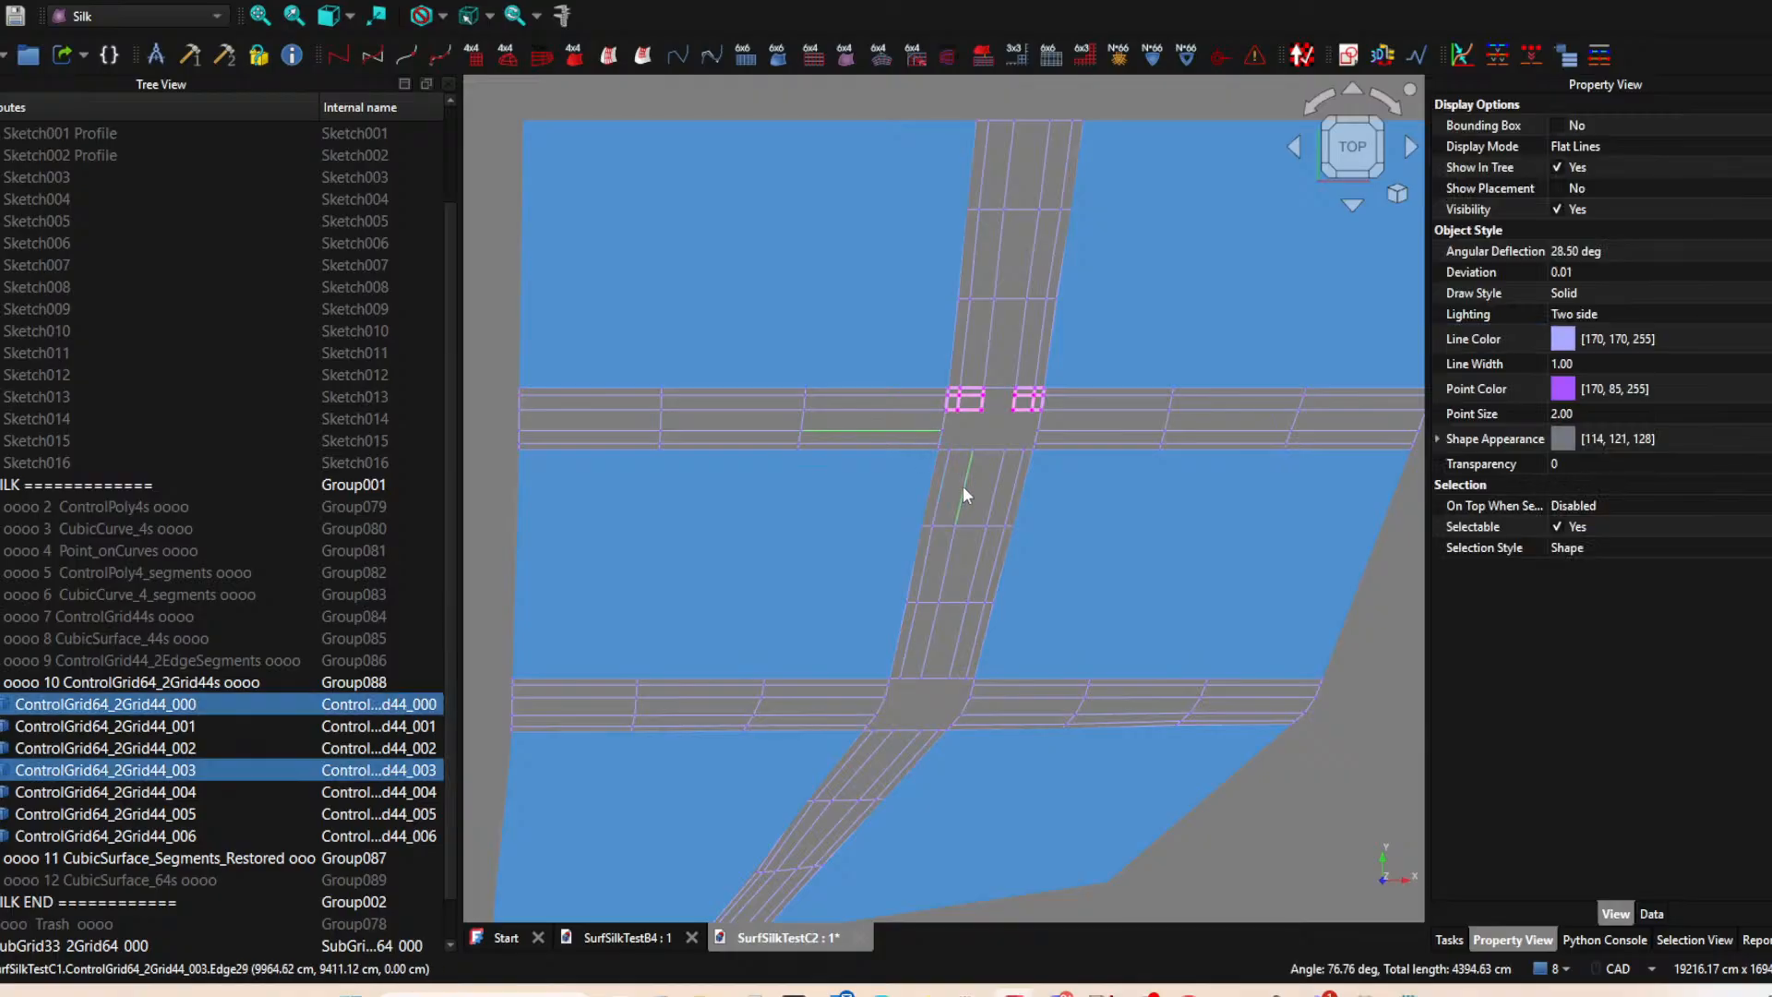
{"action": "left_click", "coordinate": [1015, 61]}
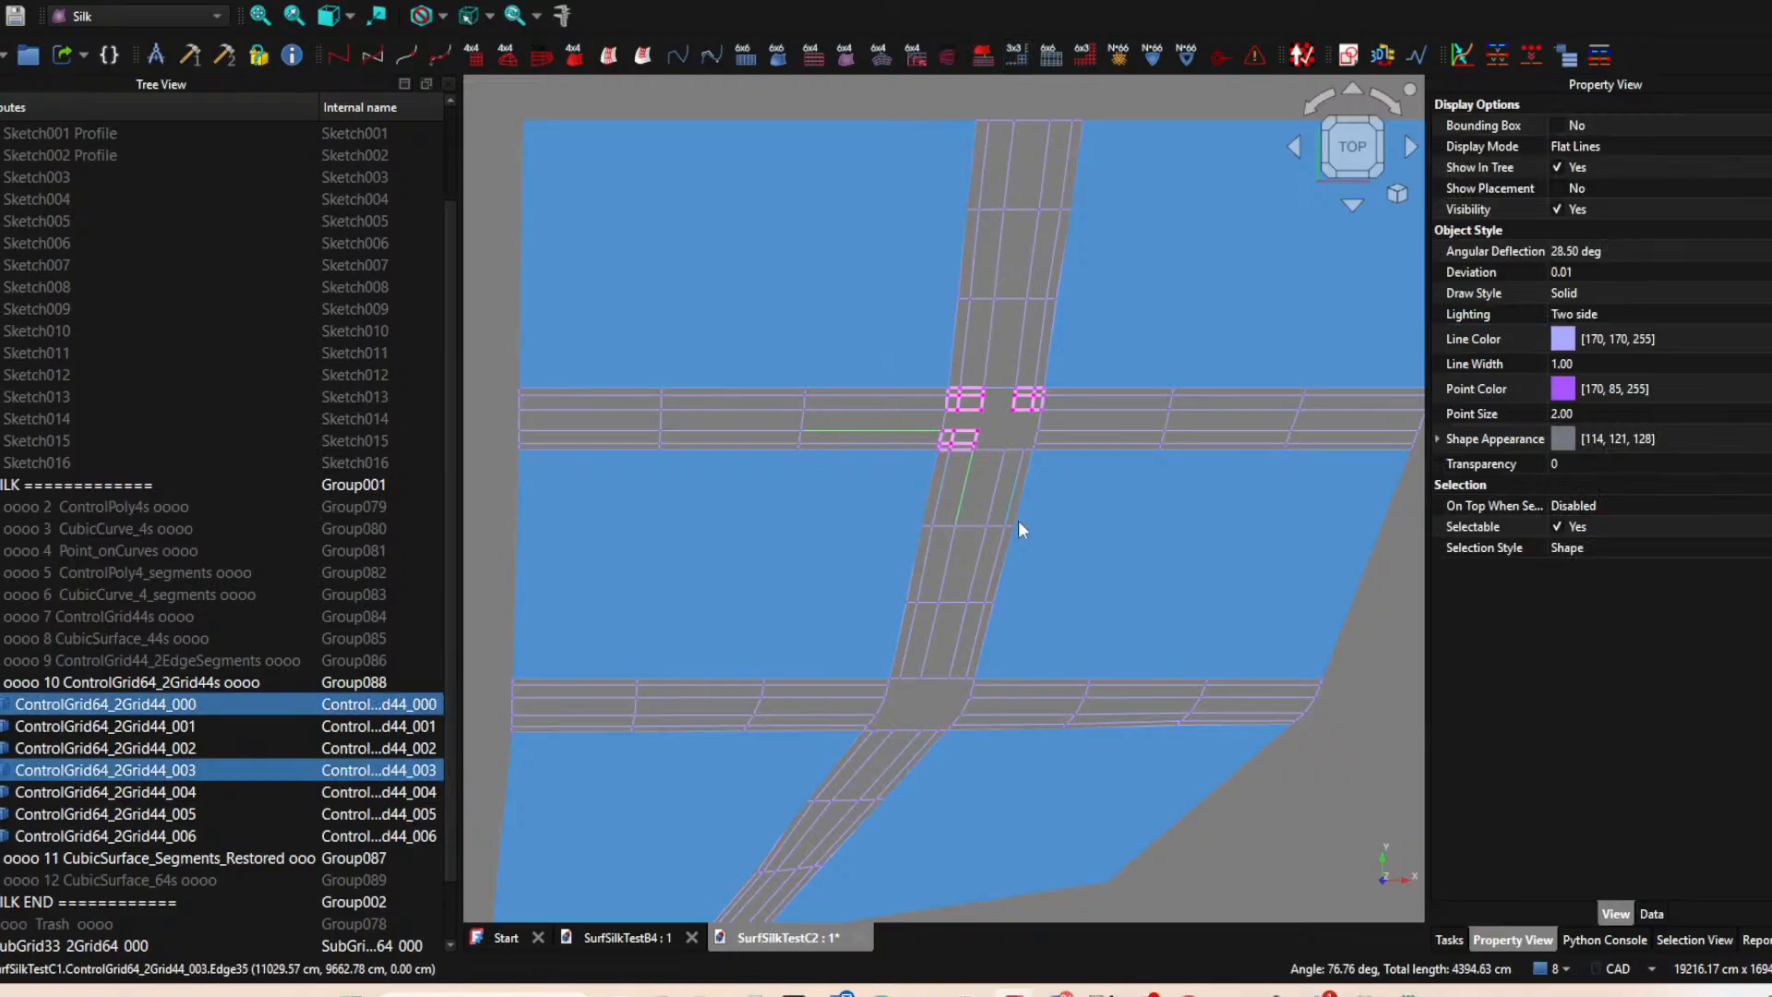
{"action": "left_click", "coordinate": [993, 502]}
{"action": "left_click", "coordinate": [1088, 430], "text": "ctrl"}
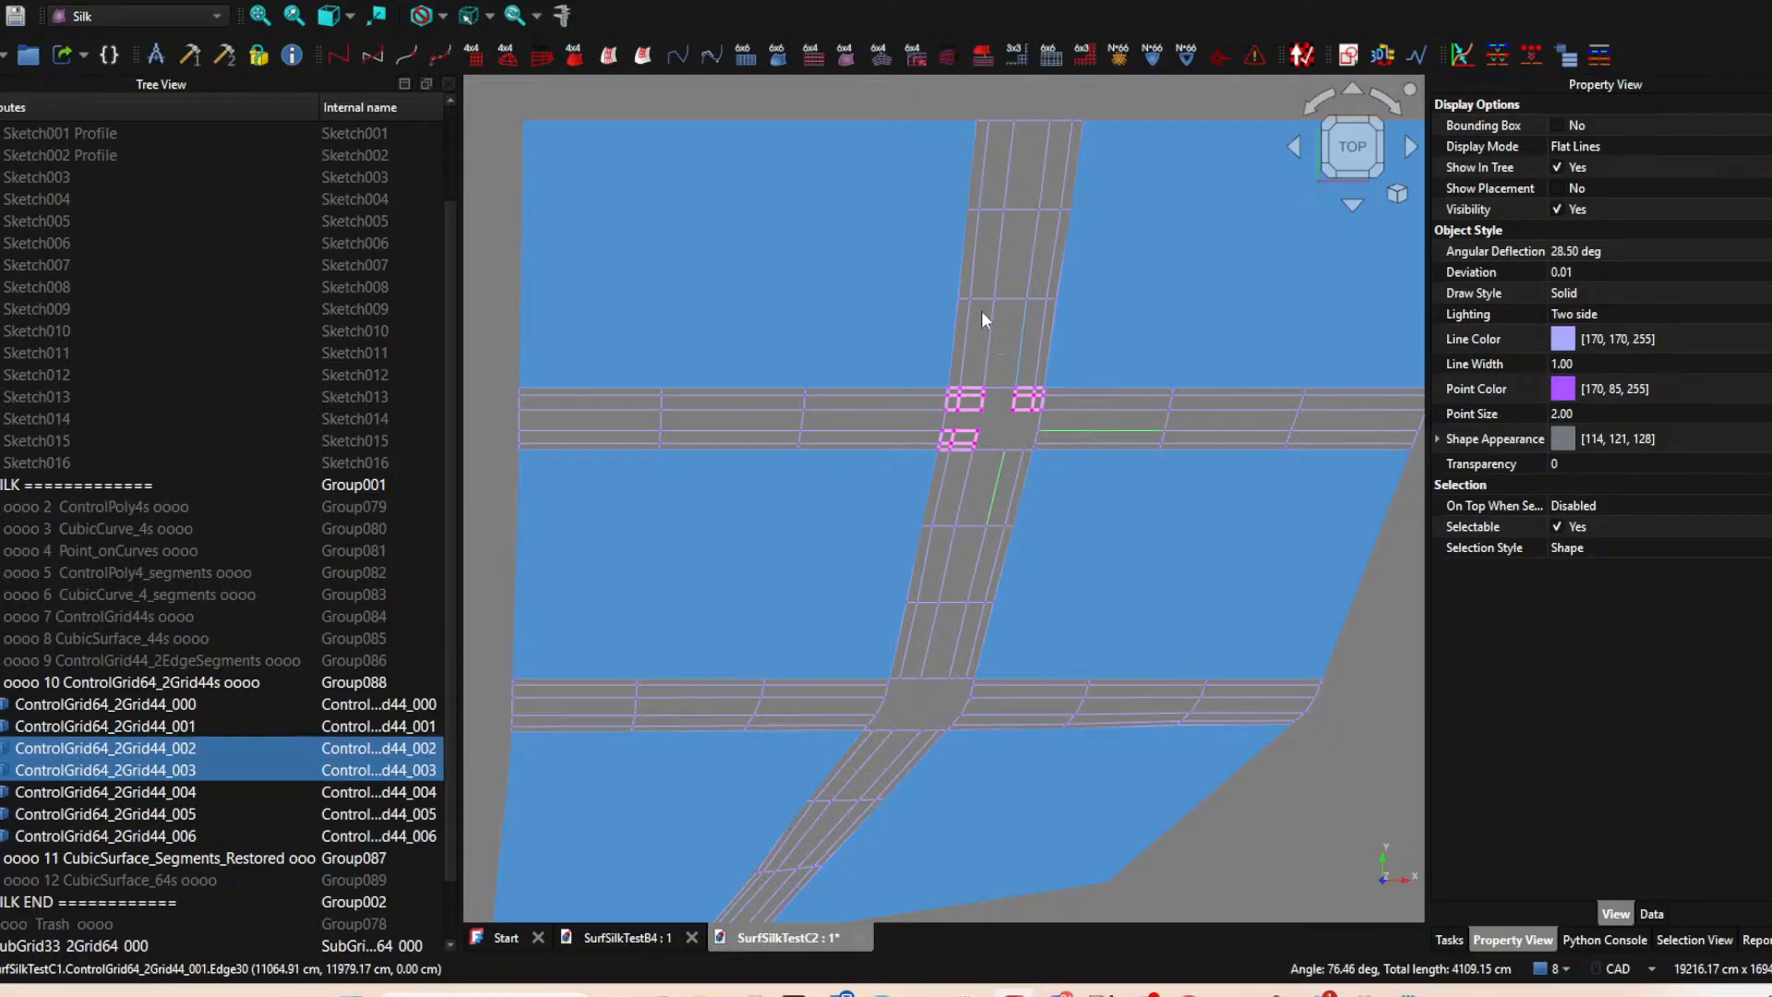
{"action": "left_click", "coordinate": [1015, 54]}
Create SubGrid33_2Grid64 subgrids at the lower gap's two upper corners, pairing the middle vertical control grid with each adjacent horizontal one.
{"action": "middle_click_drag", "start_coordinate": [1014, 533], "coordinate": [1013, 395]}
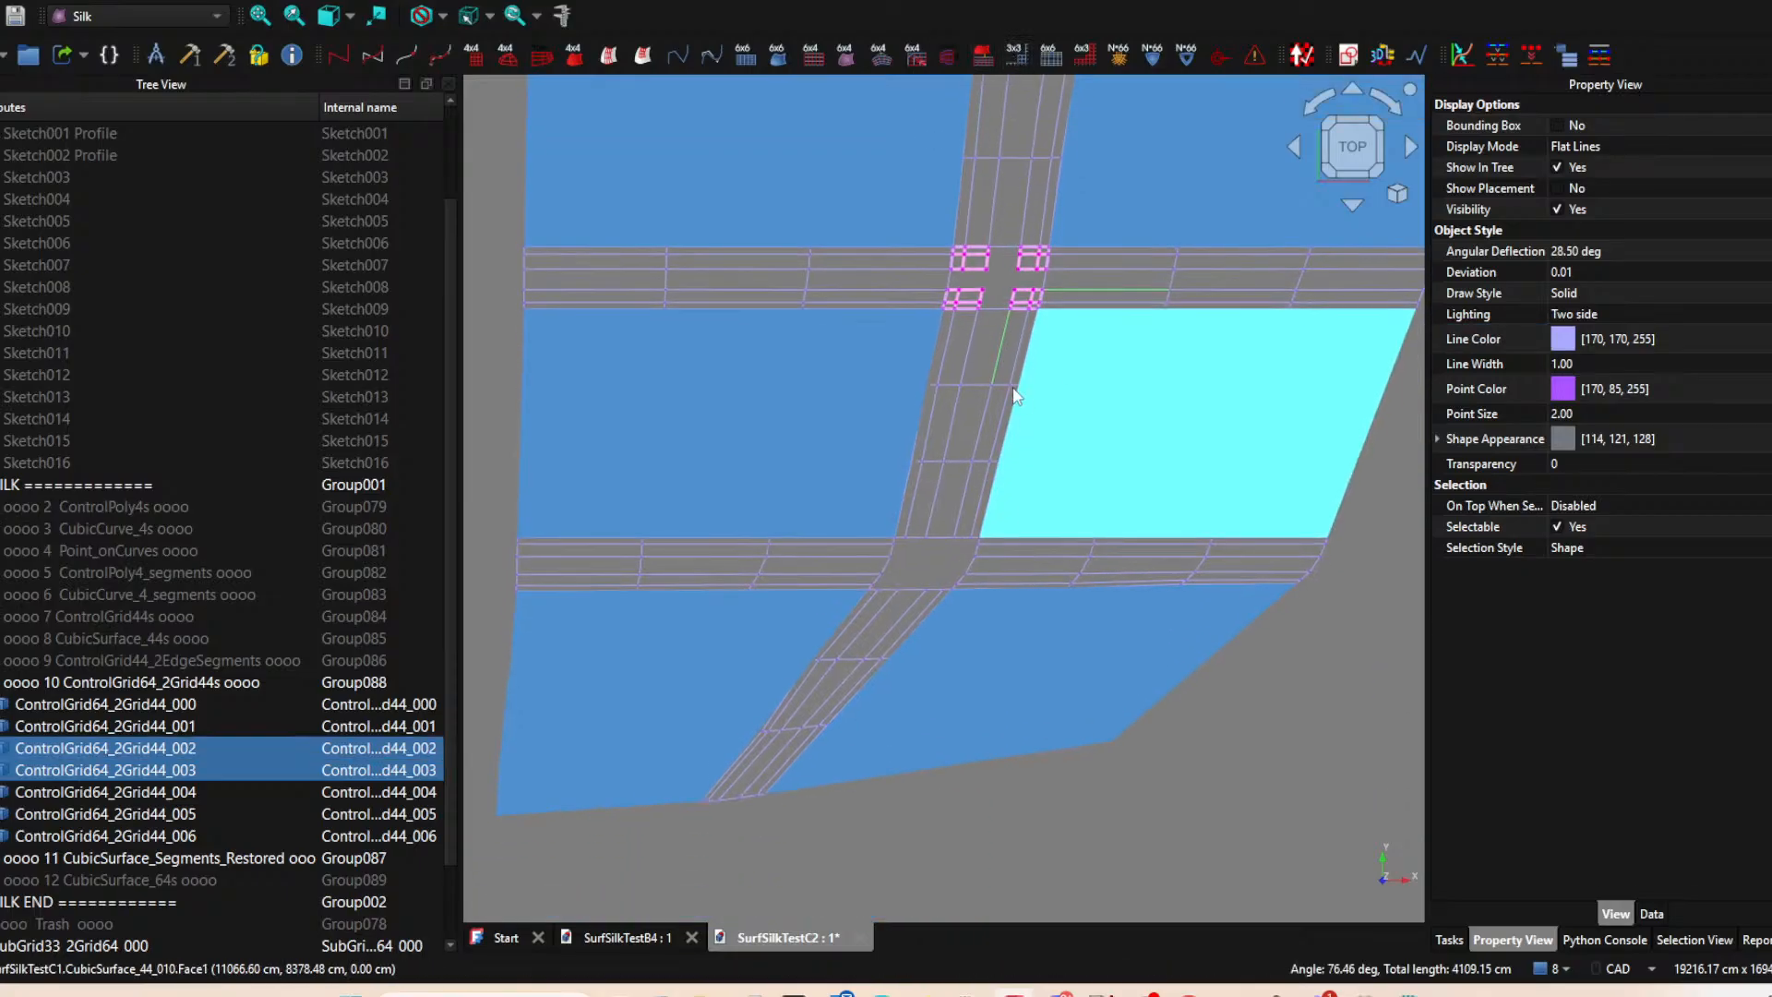
{"action": "left_click", "coordinate": [1002, 558]}
{"action": "left_click", "coordinate": [962, 502], "text": "ctrl"}
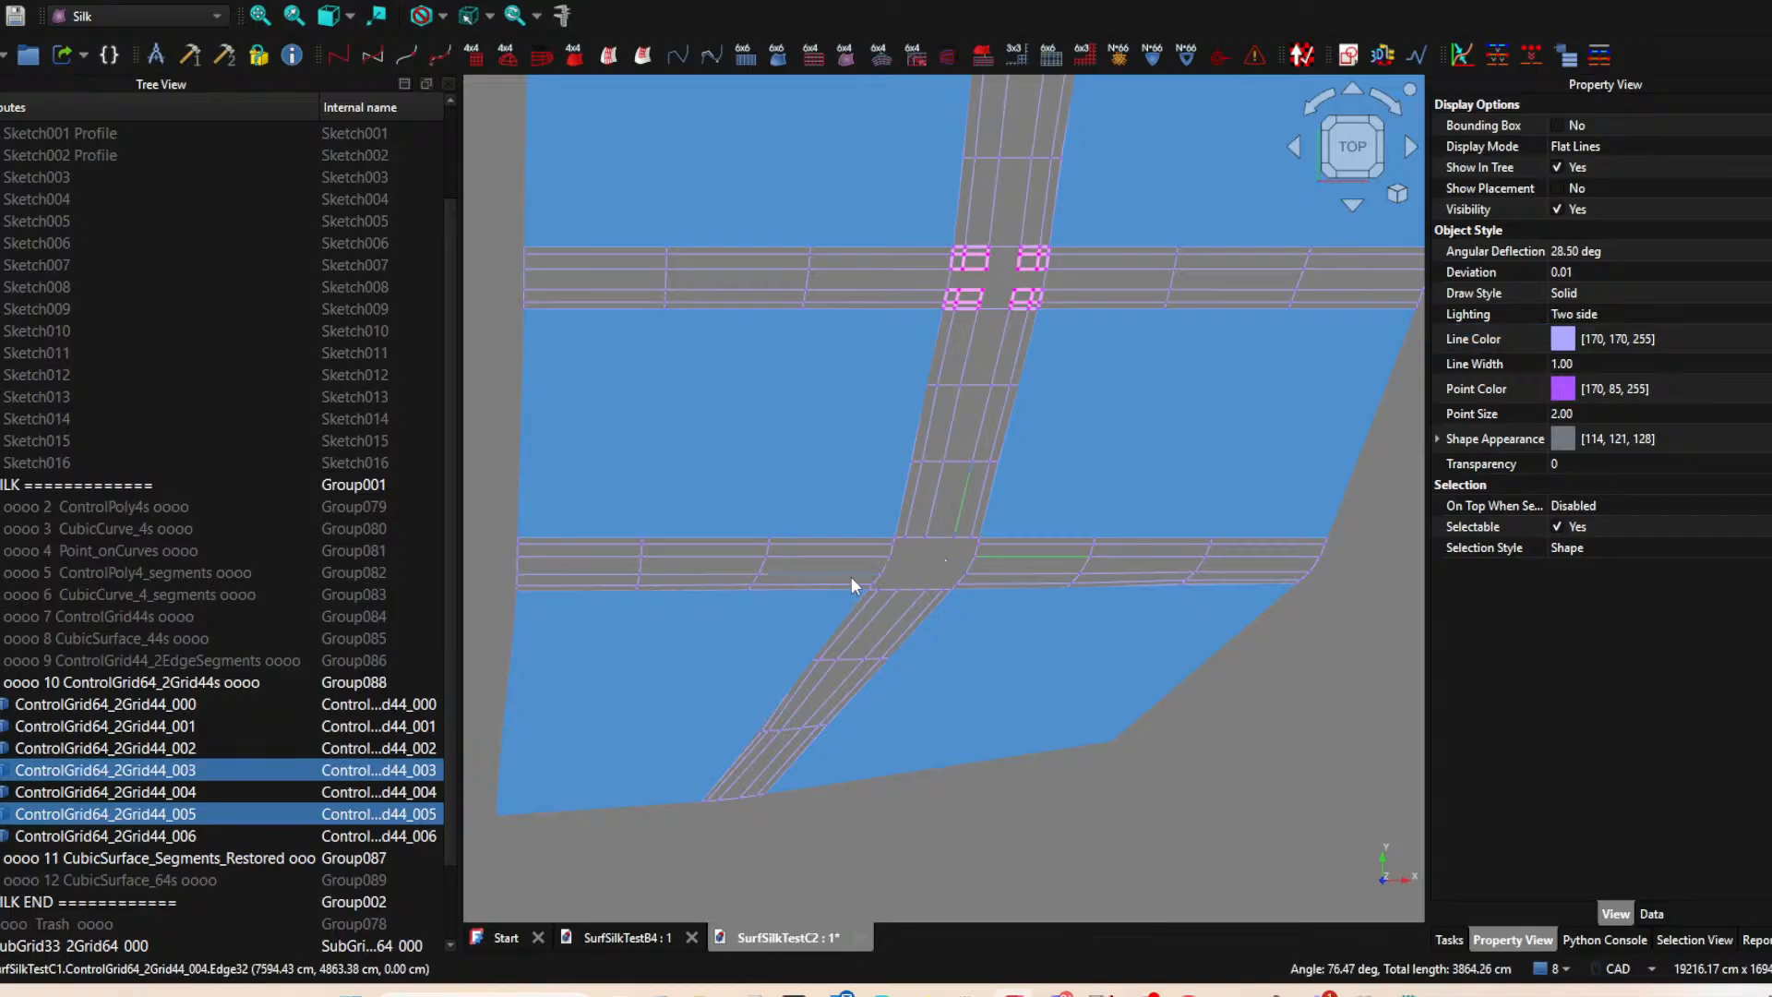
{"action": "left_click", "coordinate": [854, 568], "text": "ctrl"}
{"action": "left_click", "coordinate": [877, 567], "text": "ctrl"}
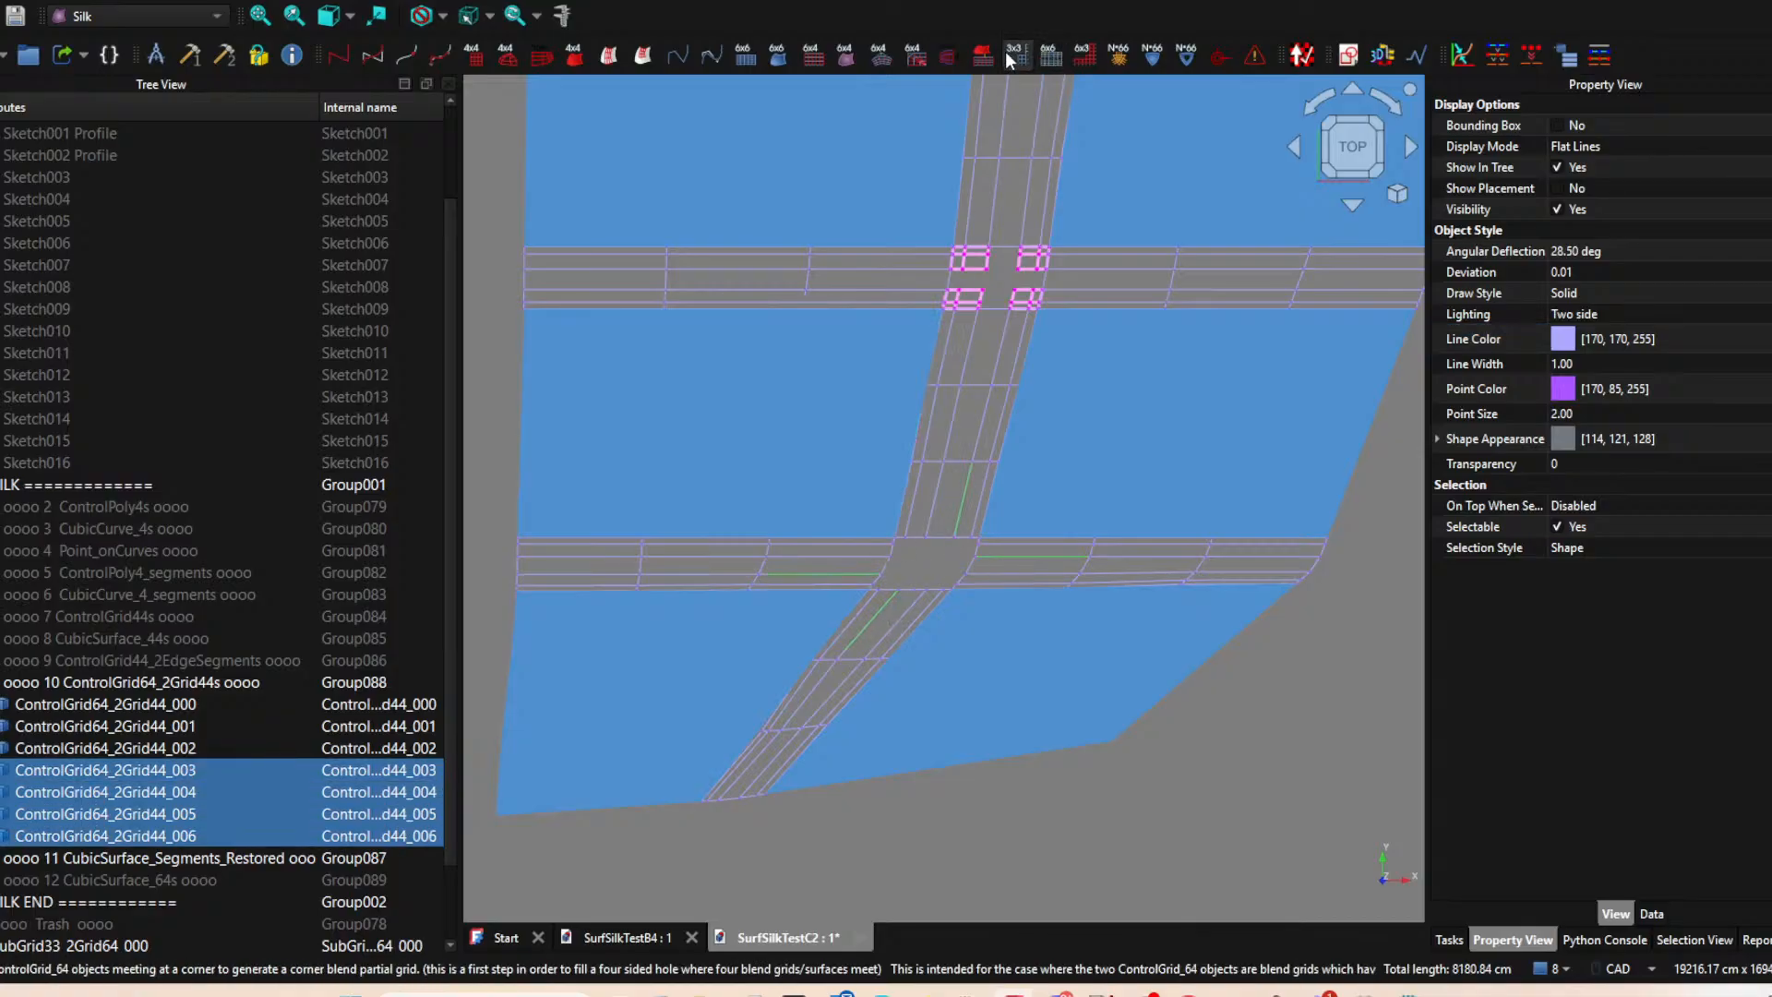
{"action": "left_click", "coordinate": [1005, 54]}
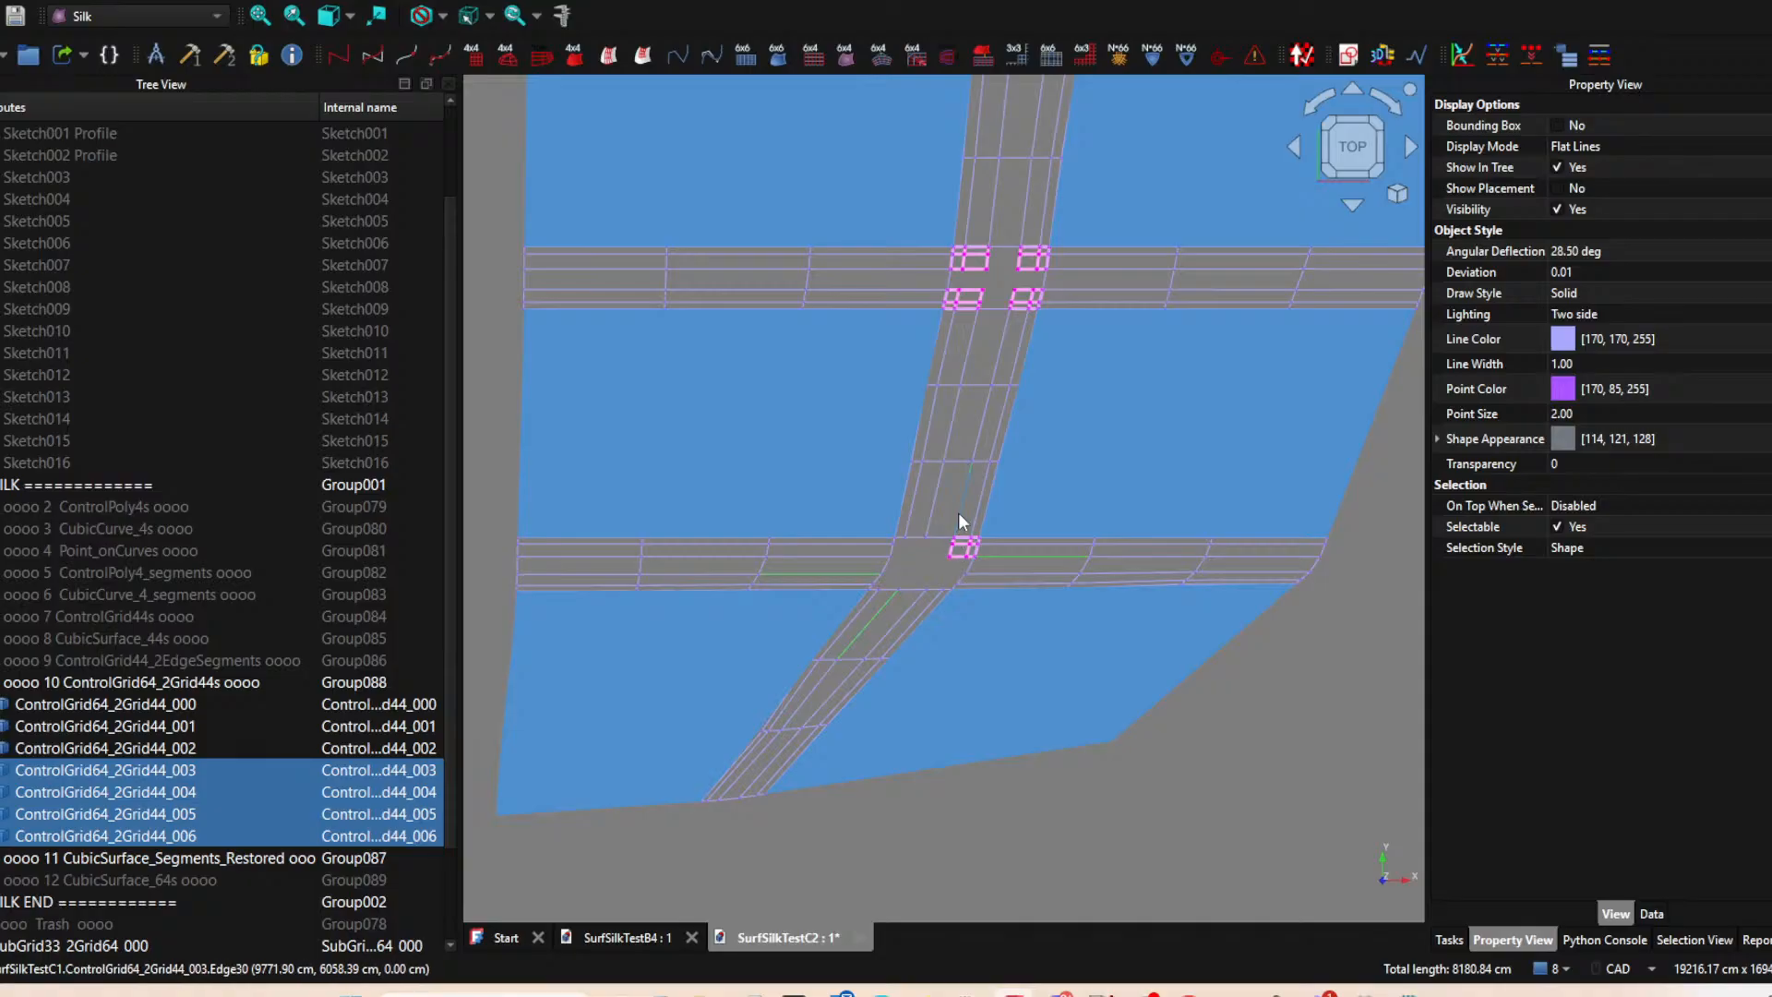
{"action": "left_click", "coordinate": [877, 567]}
{"action": "left_click", "coordinate": [873, 557], "text": "ctrl"}
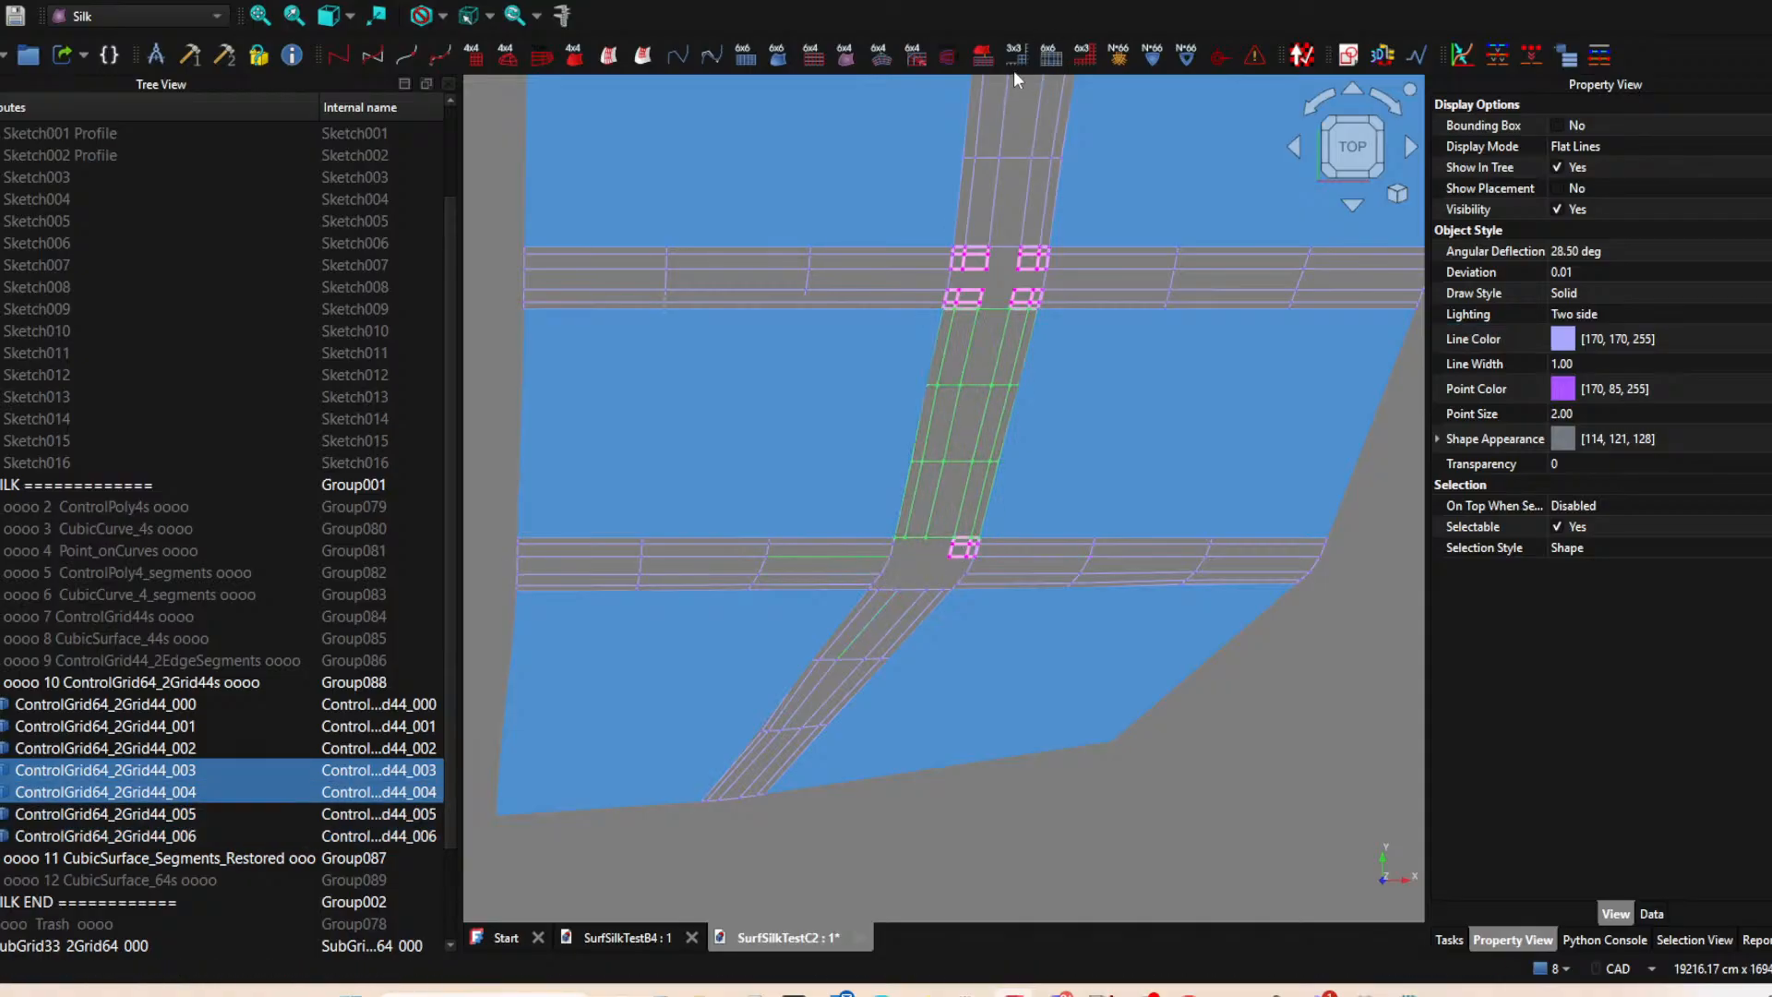
Create SubGrid33_2Grid64 subgrids at the lower gap's two lower corners, pairing the slanted bottom control grid with each adjacent horizontal one.
{"action": "left_click", "coordinate": [869, 570]}
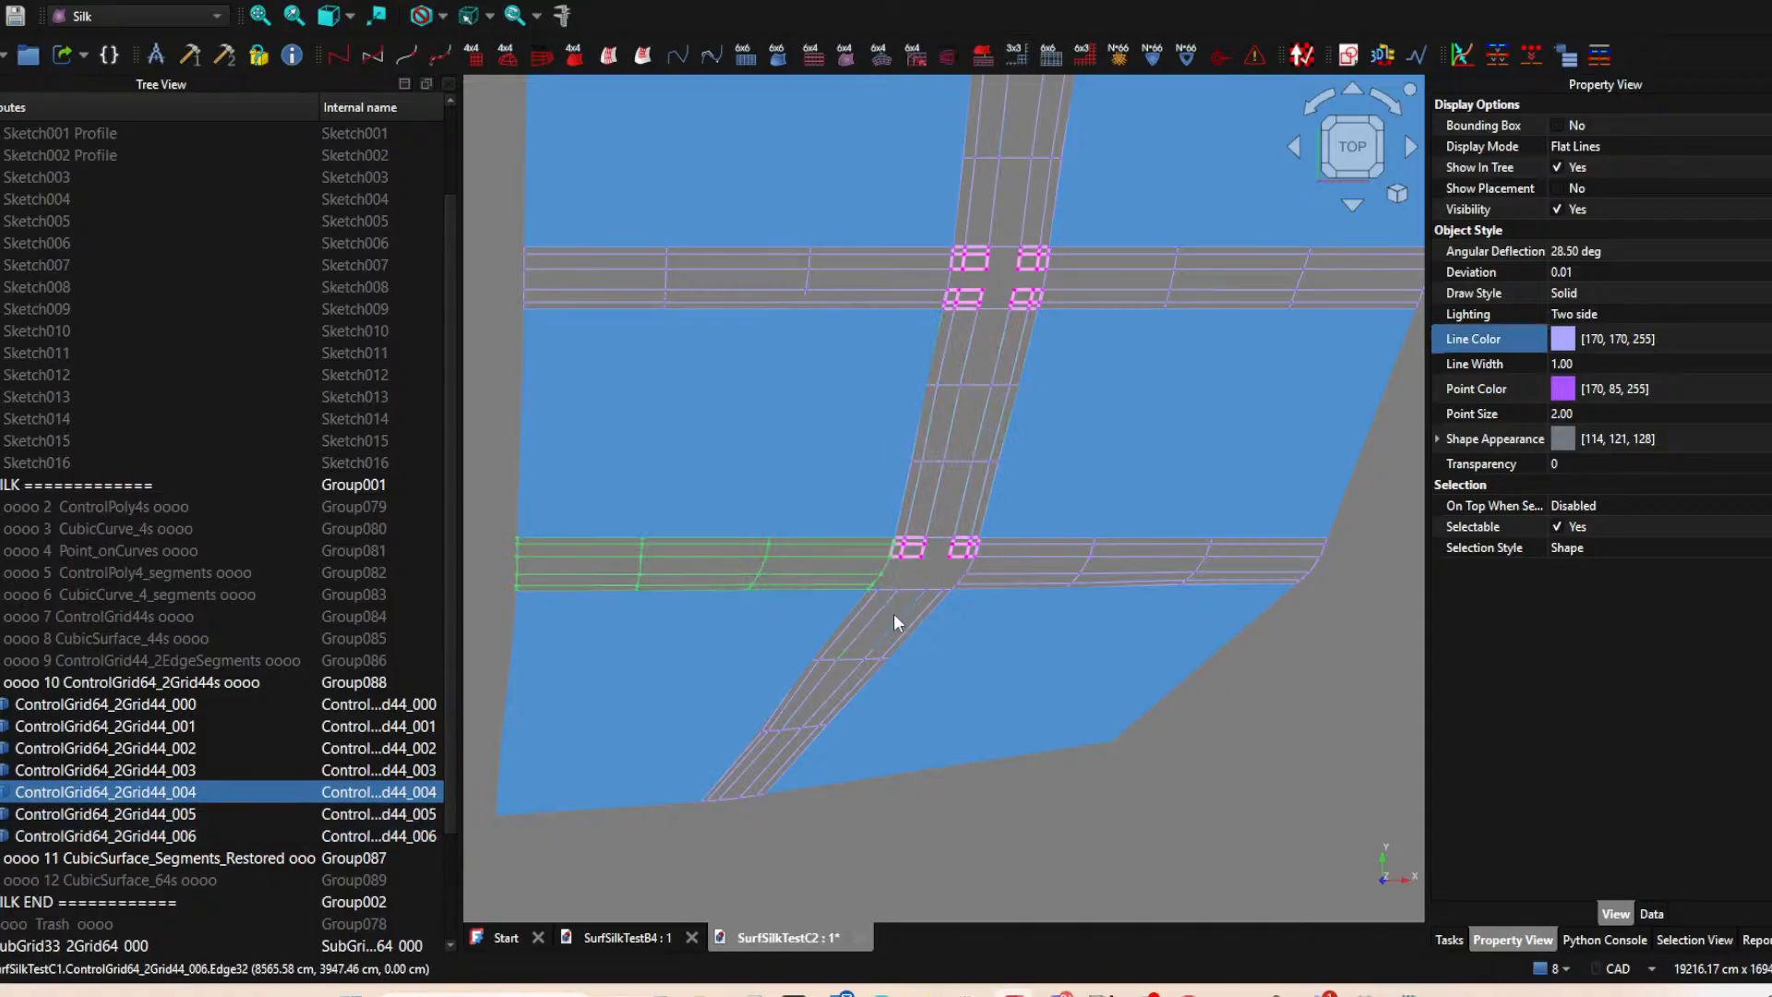
{"action": "left_click", "coordinate": [888, 607], "text": "ctrl"}
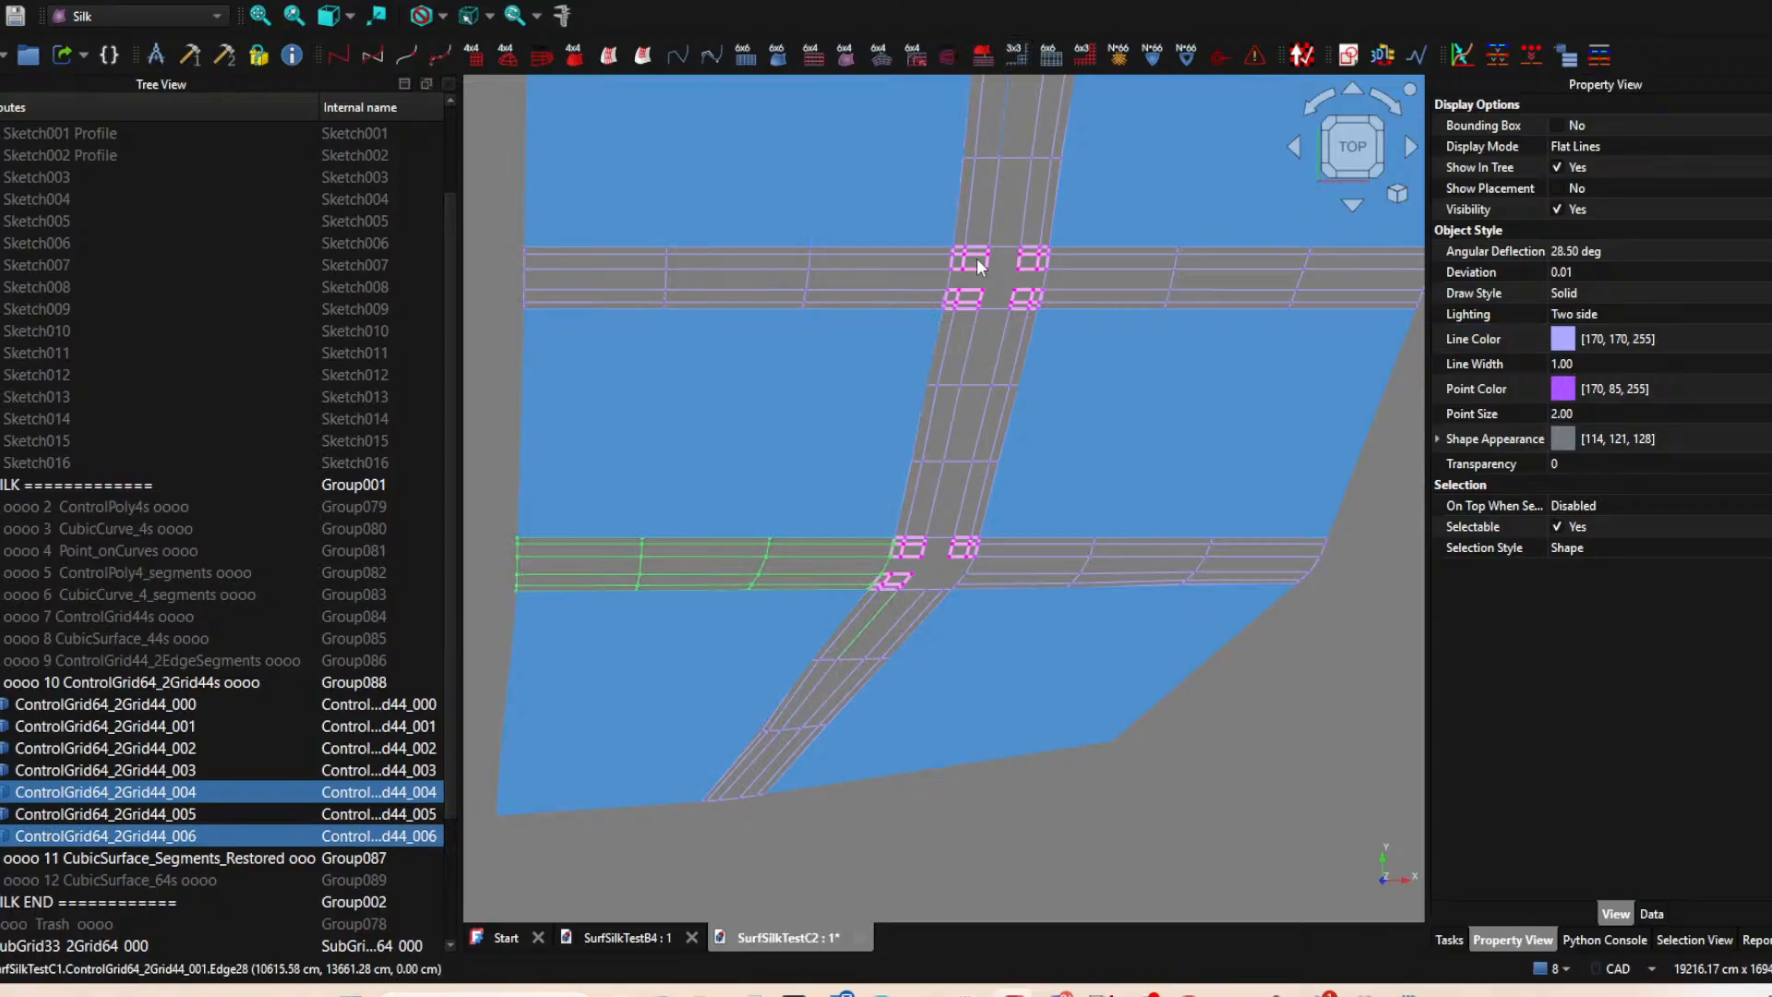
{"action": "left_click", "coordinate": [901, 611]}
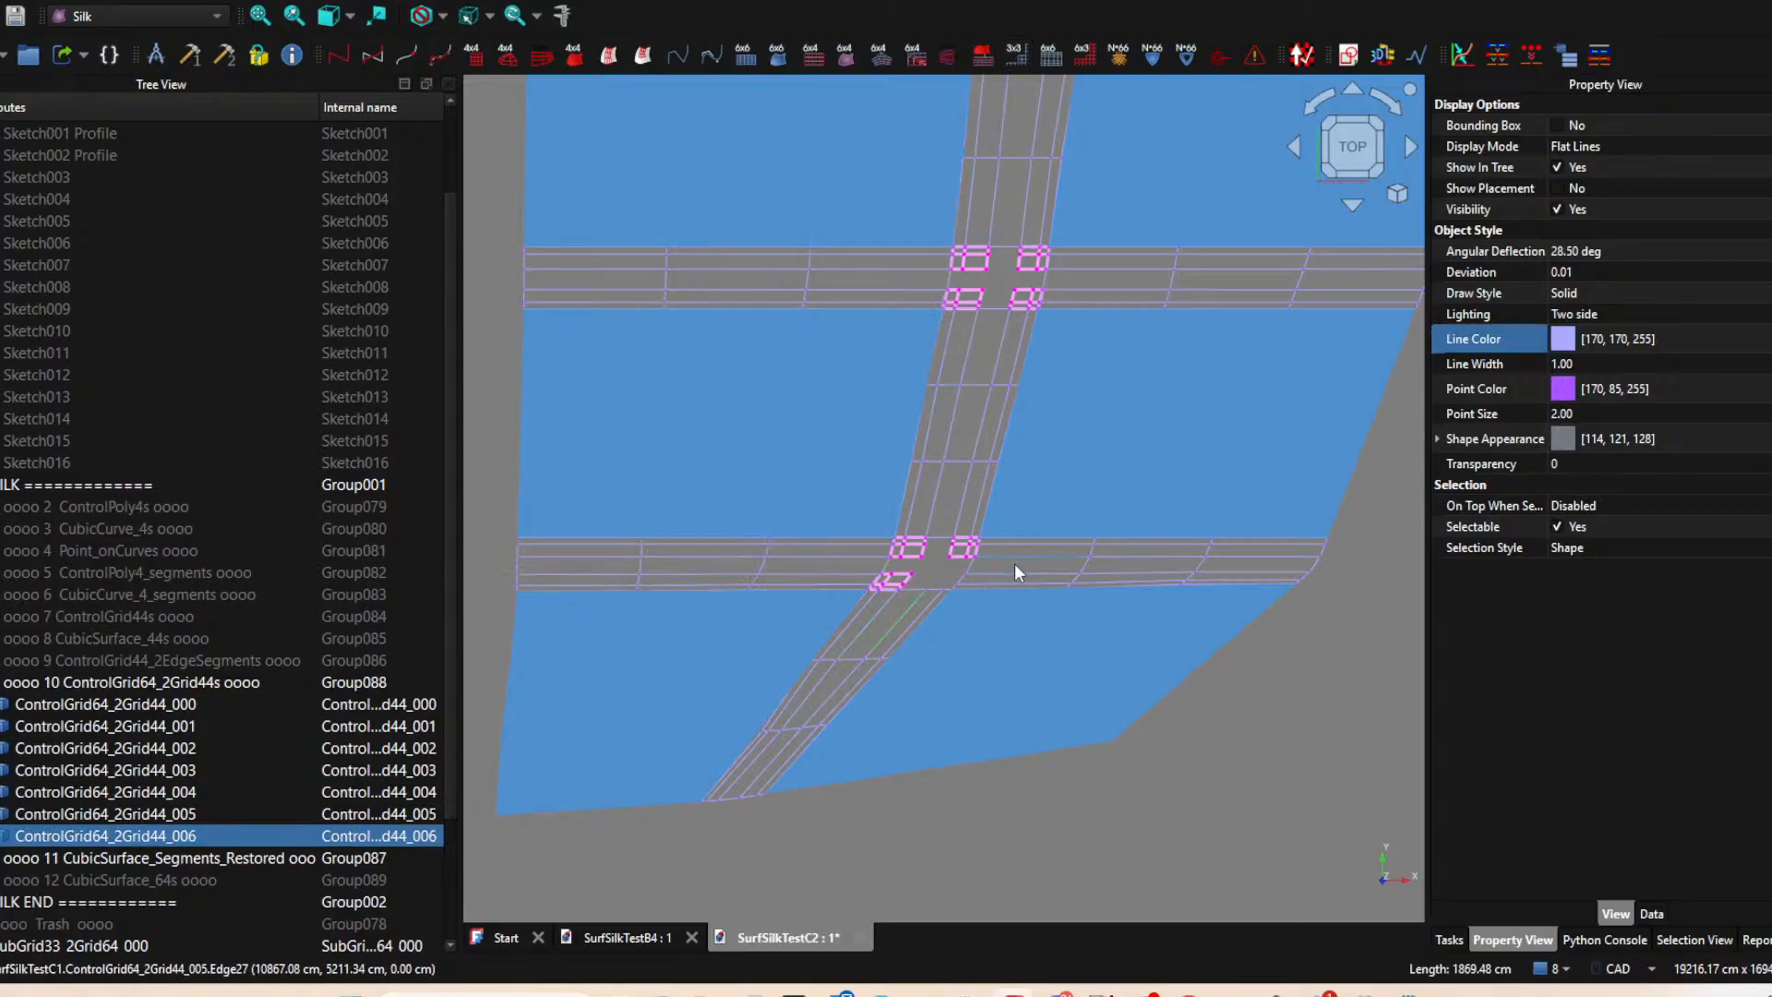
{"action": "left_click", "coordinate": [1015, 573], "text": "ctrl"}
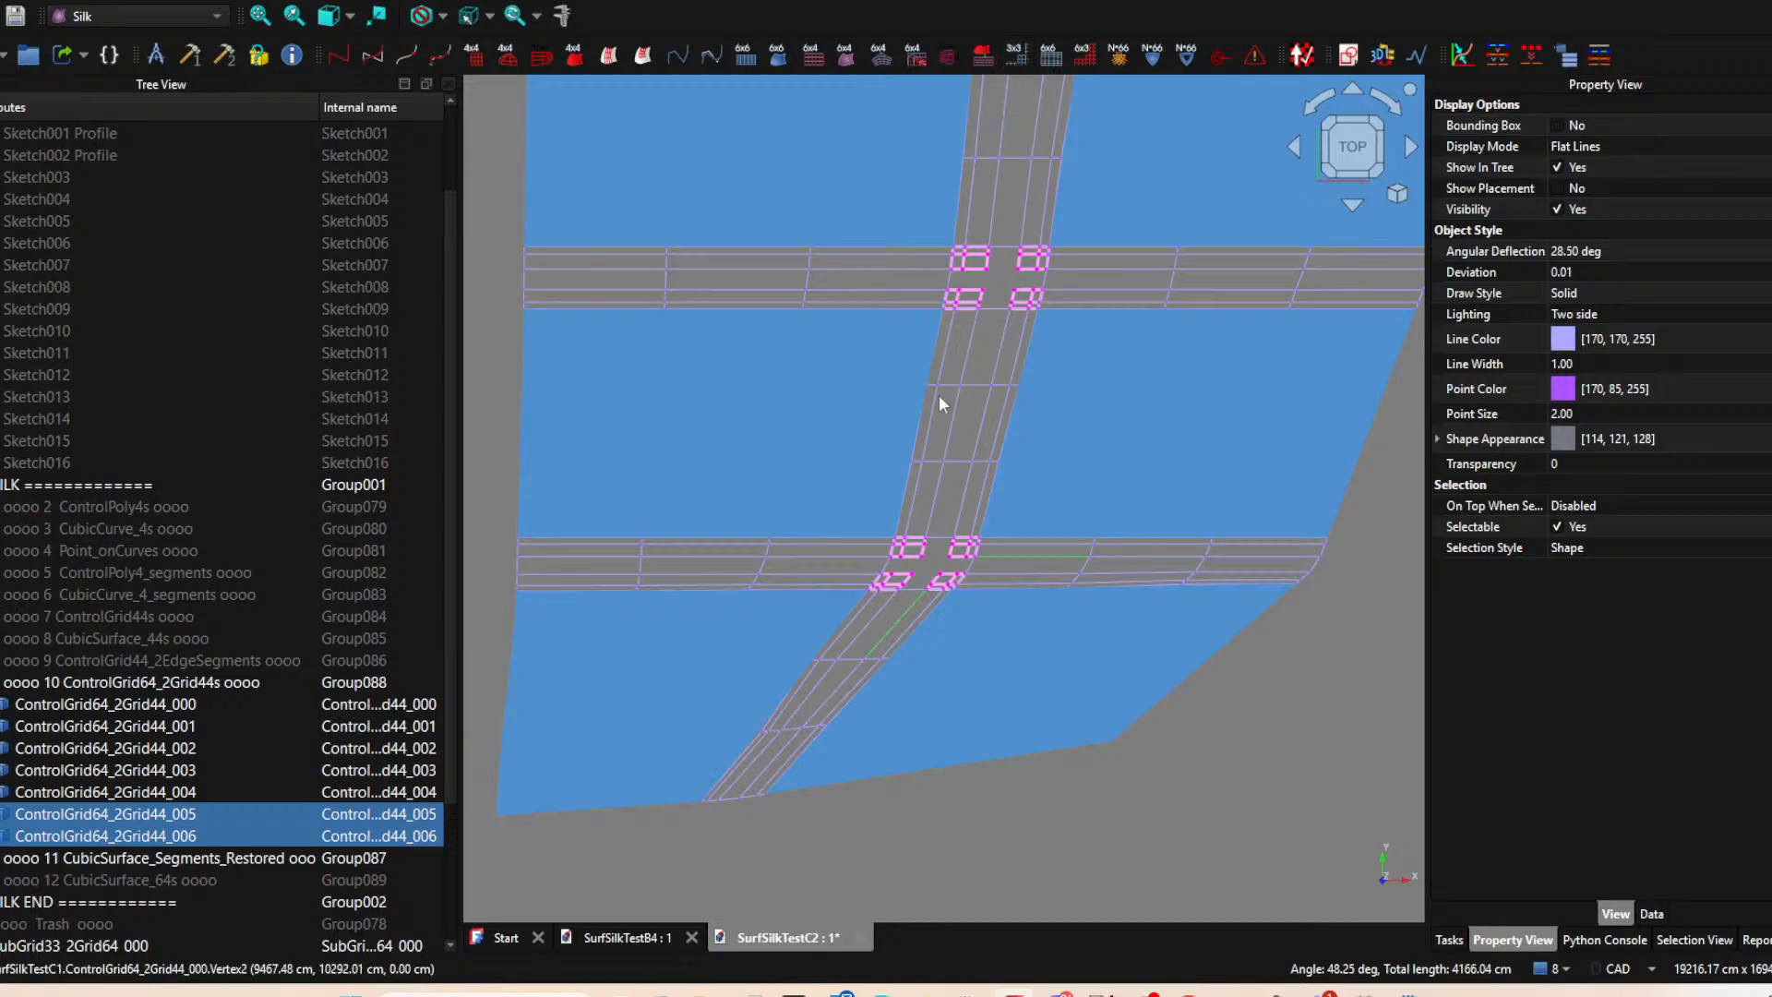
Try to combine the upper gap's SubGrid33_2Grid64 subgrids into a ControlGrid66_4Sub, and delete the resulting grid.
{"action": "middle_click_drag", "start_coordinate": [1022, 375], "coordinate": [928, 475]}
{"action": "scroll", "coordinate": [940, 595], "scroll_direction": "down", "scroll_amount": 3}
{"action": "scroll", "coordinate": [925, 451], "scroll_direction": "up", "scroll_amount": 1}
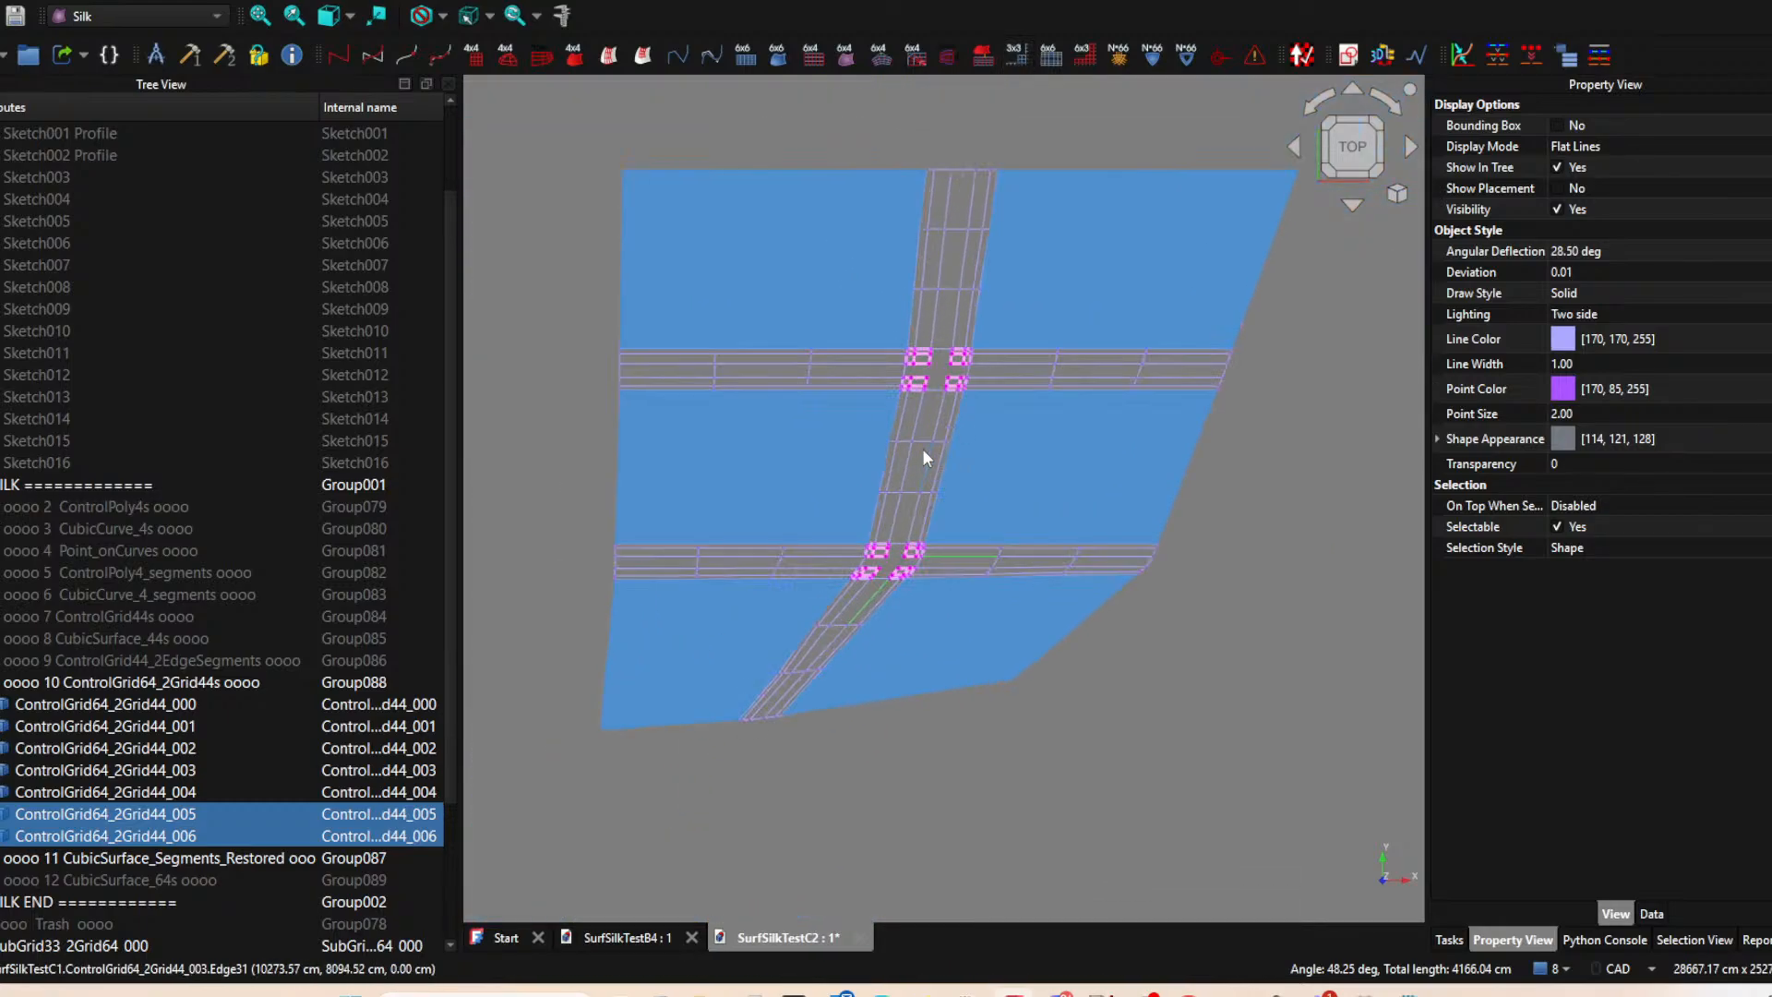
{"action": "scroll", "coordinate": [925, 452], "scroll_direction": "up", "scroll_amount": 2}
{"action": "scroll", "coordinate": [1010, 458], "scroll_direction": "down", "scroll_amount": 2}
{"action": "left_click", "coordinate": [982, 368]}
{"action": "scroll", "coordinate": [983, 366], "scroll_direction": "up", "scroll_amount": 1}
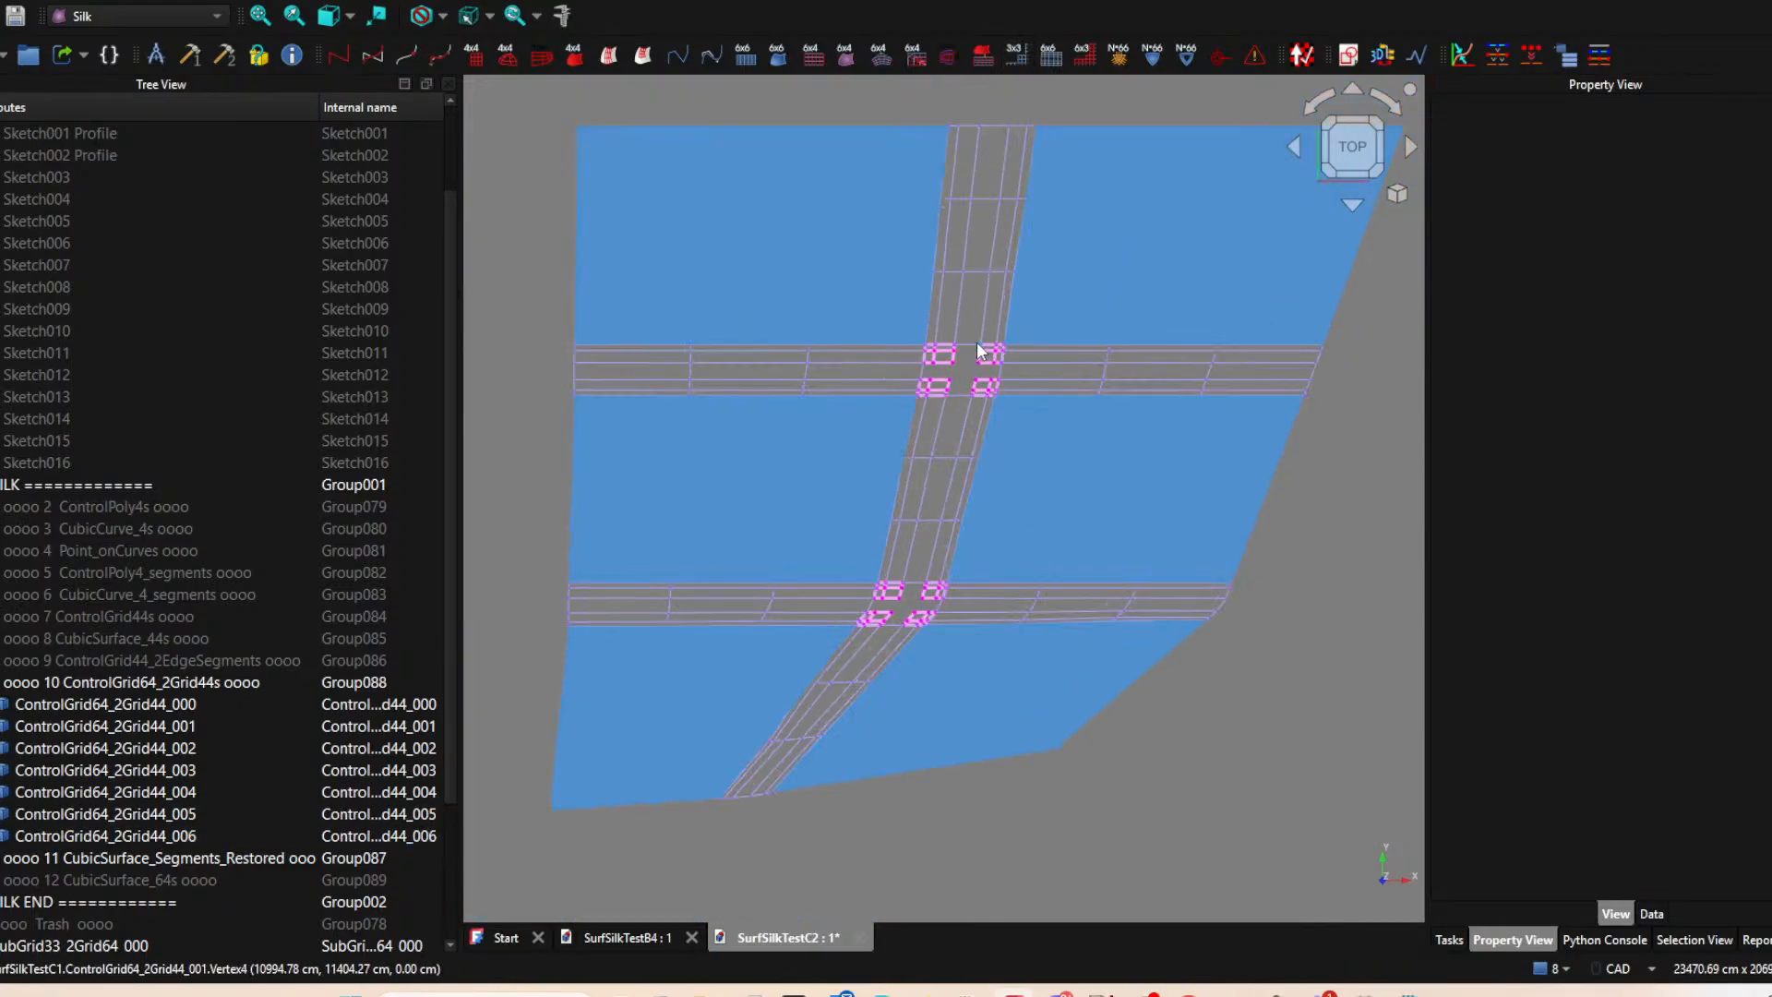
{"action": "left_click", "coordinate": [982, 364]}
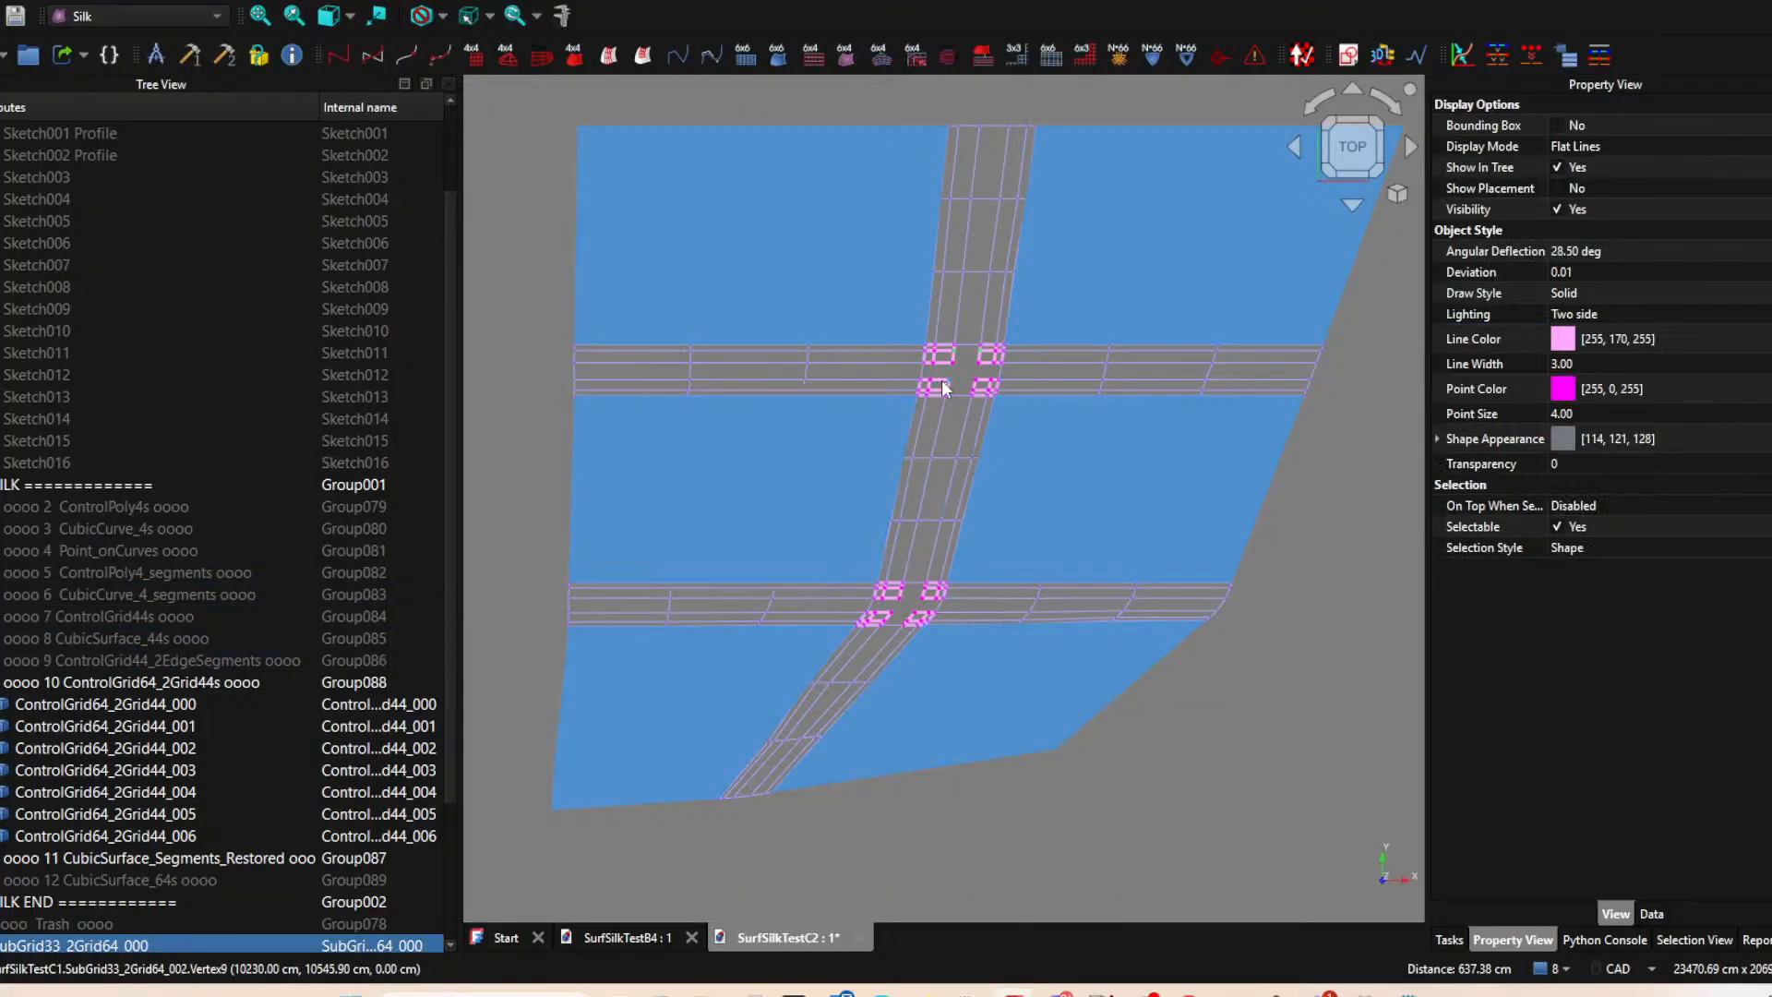
{"action": "left_click", "coordinate": [984, 391], "text": "ctrl"}
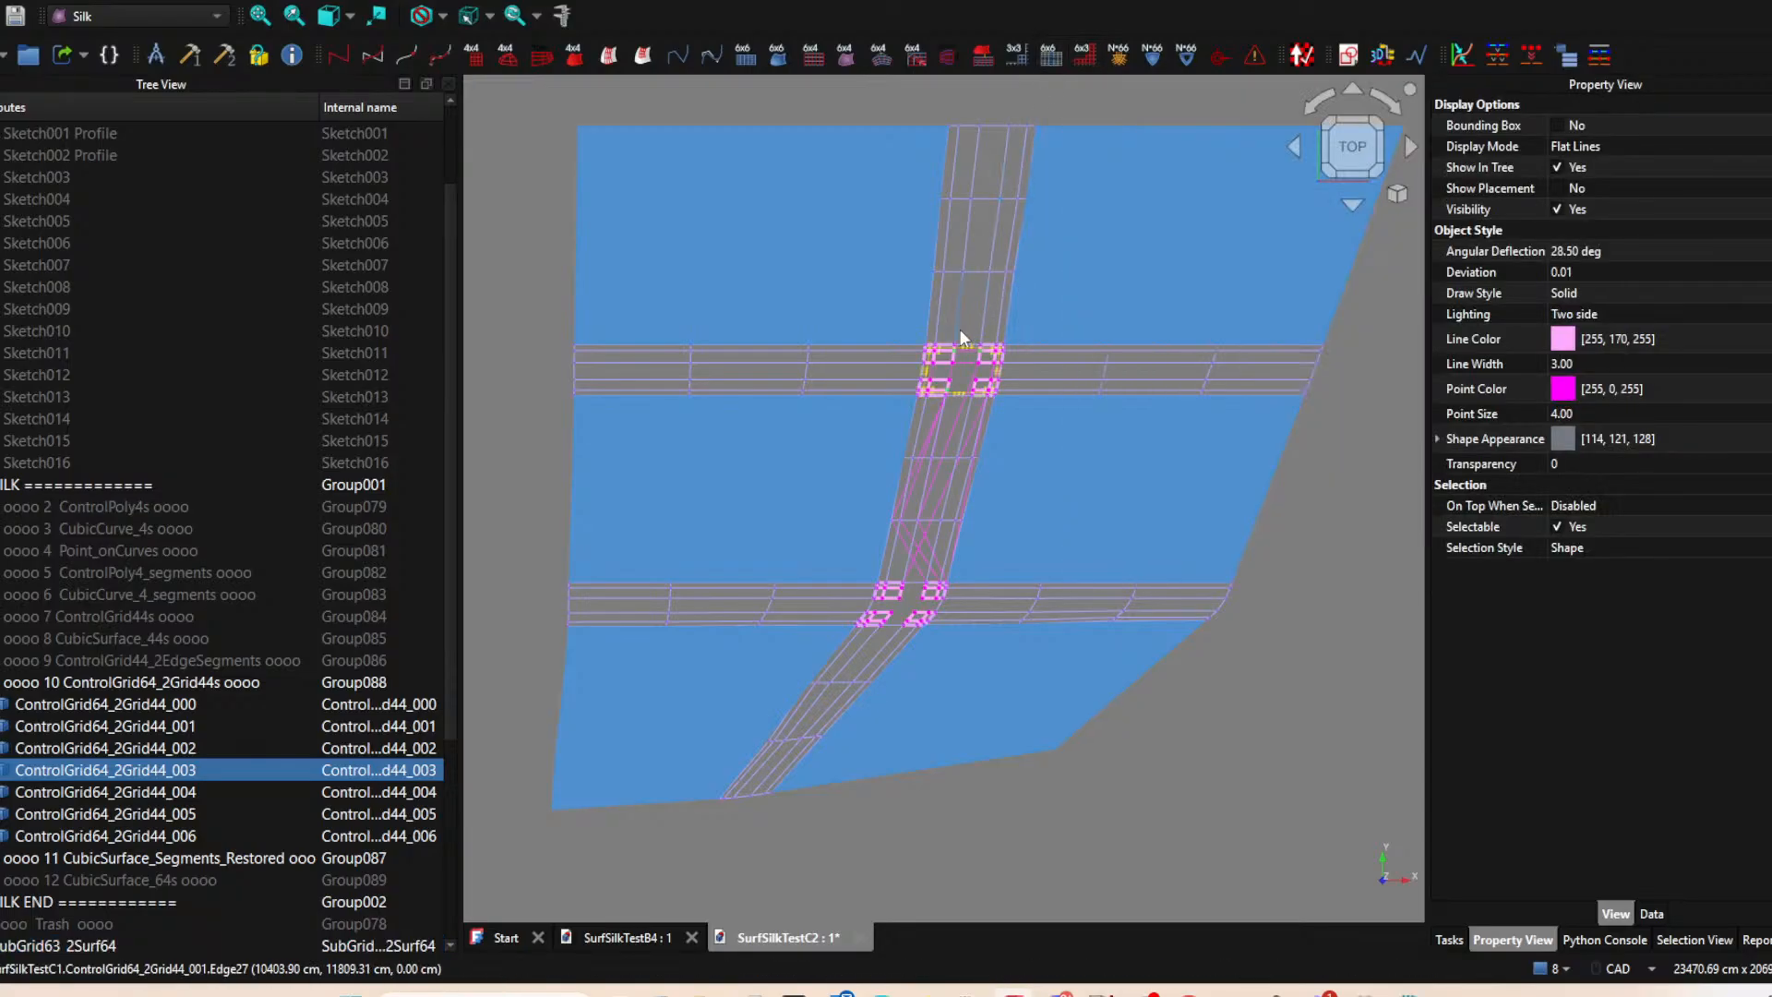
{"action": "scroll", "coordinate": [83, 822], "scroll_direction": "down", "scroll_amount": 5}
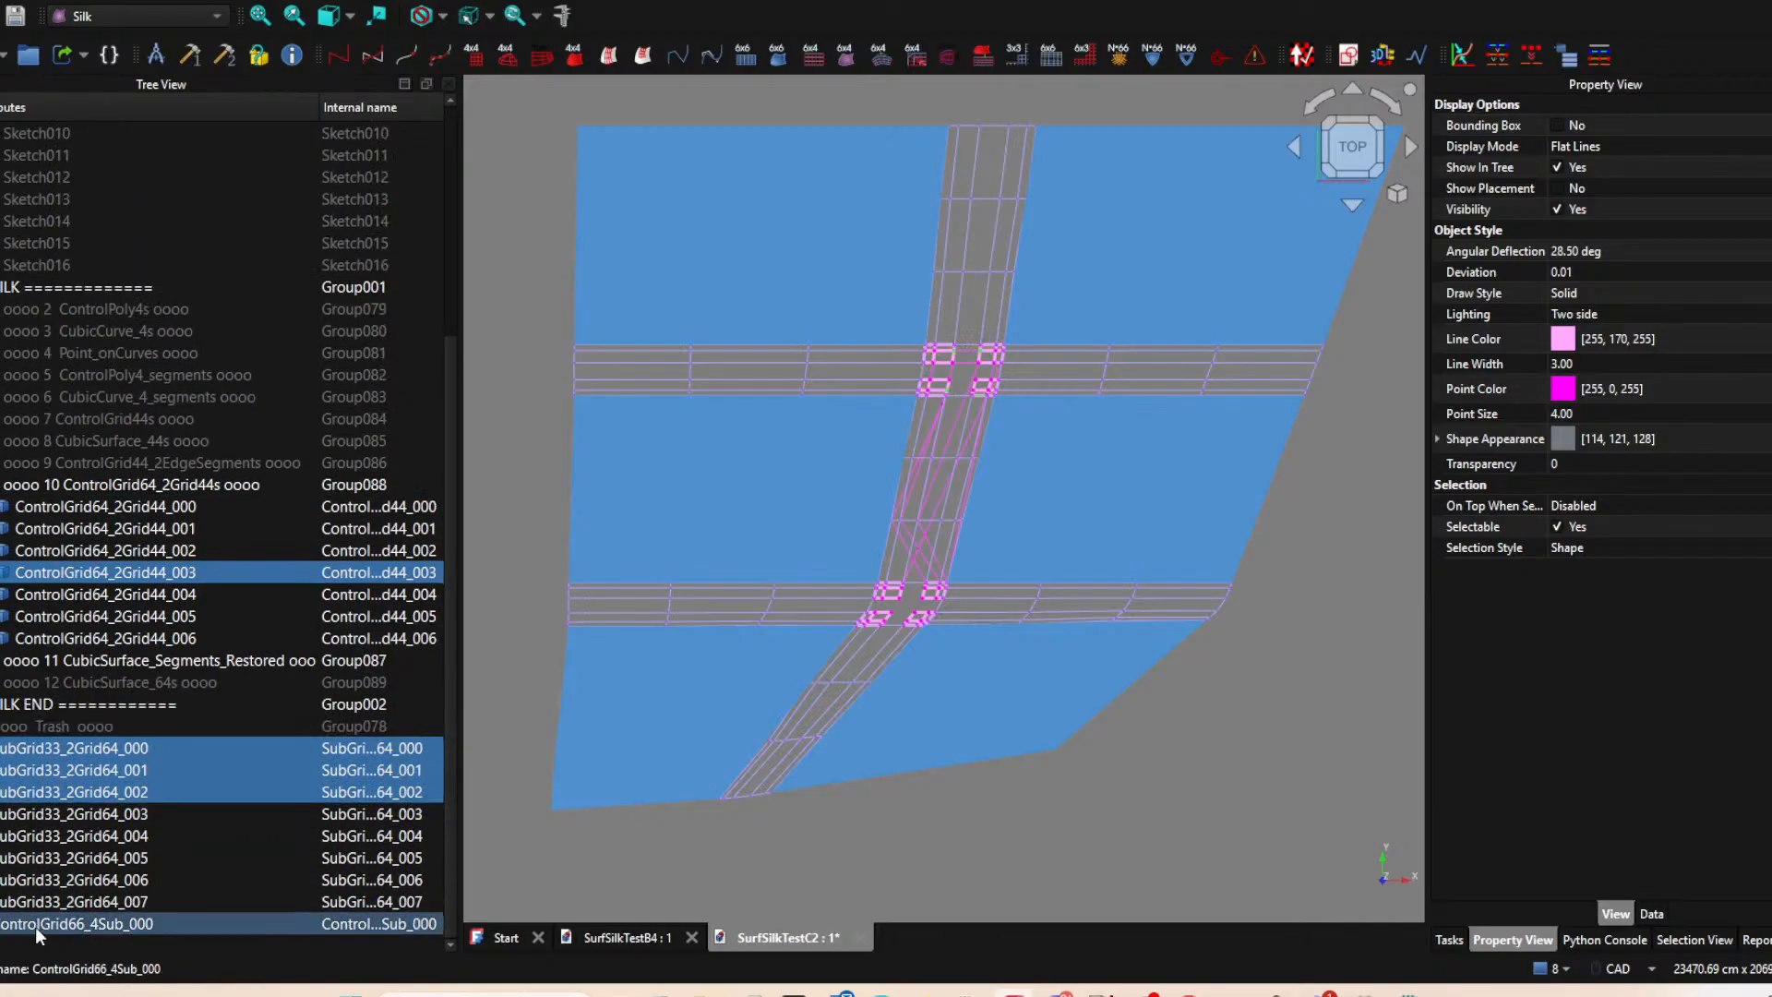
{"action": "left_click", "coordinate": [37, 925]}
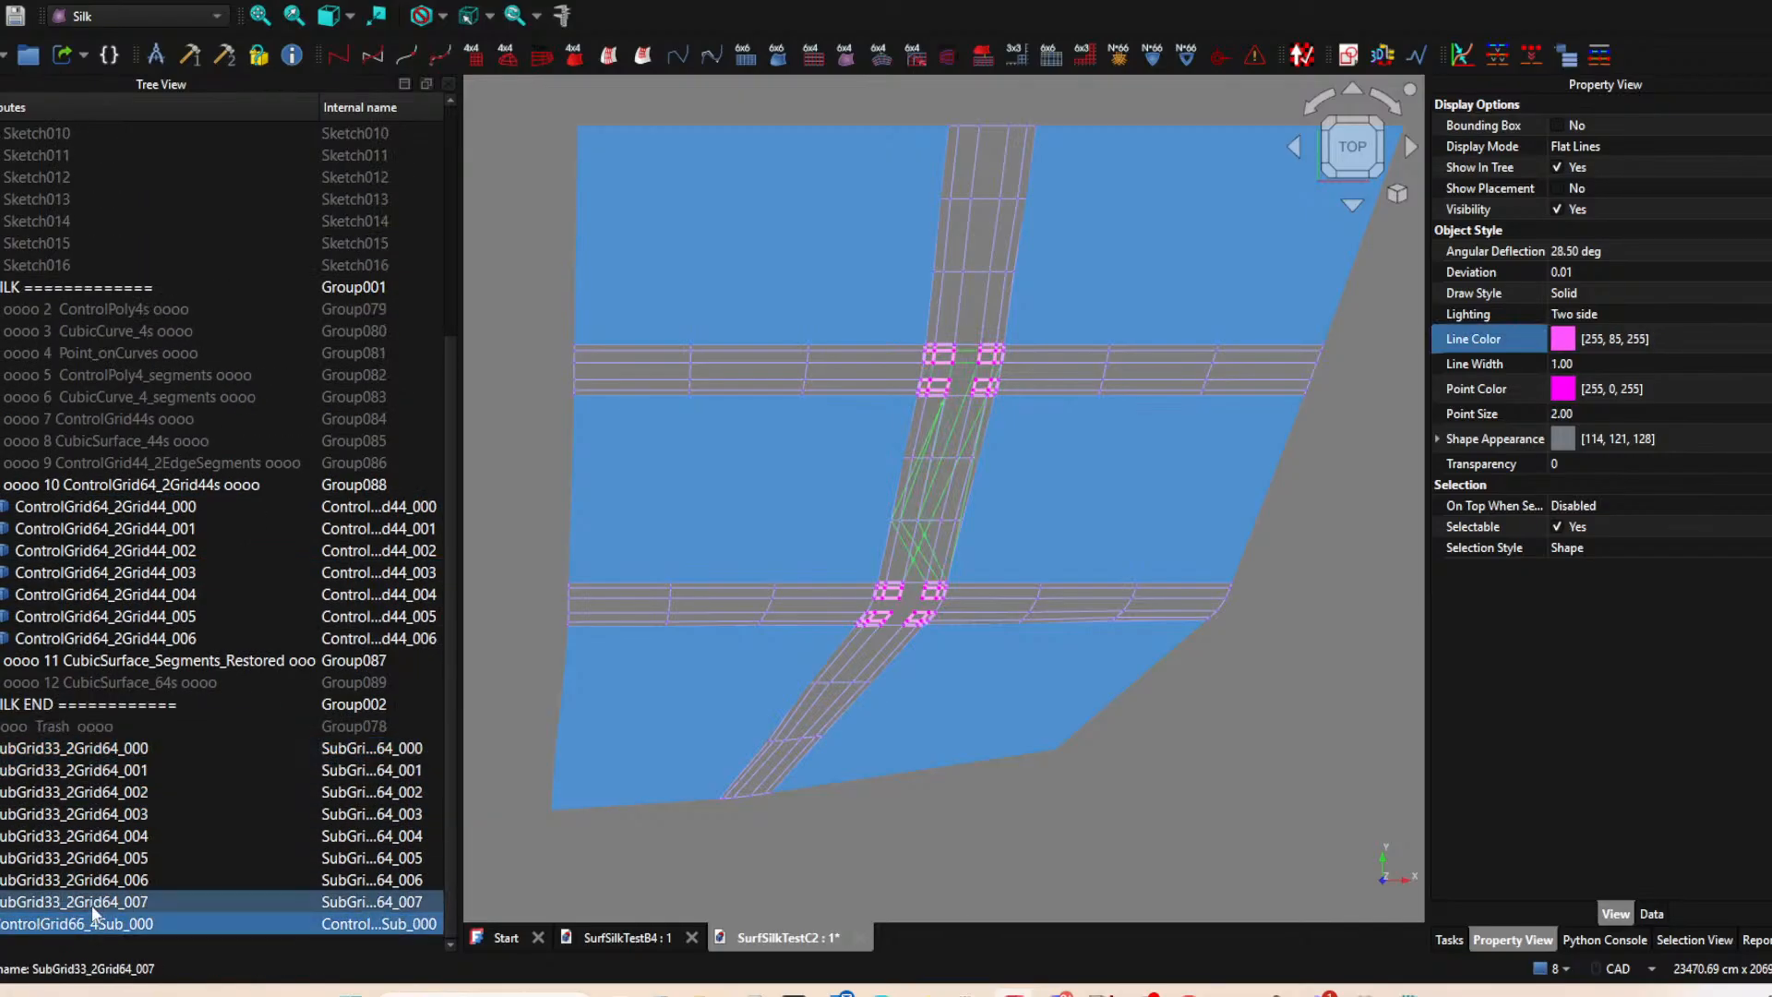
{"action": "key", "text": "Delete"}
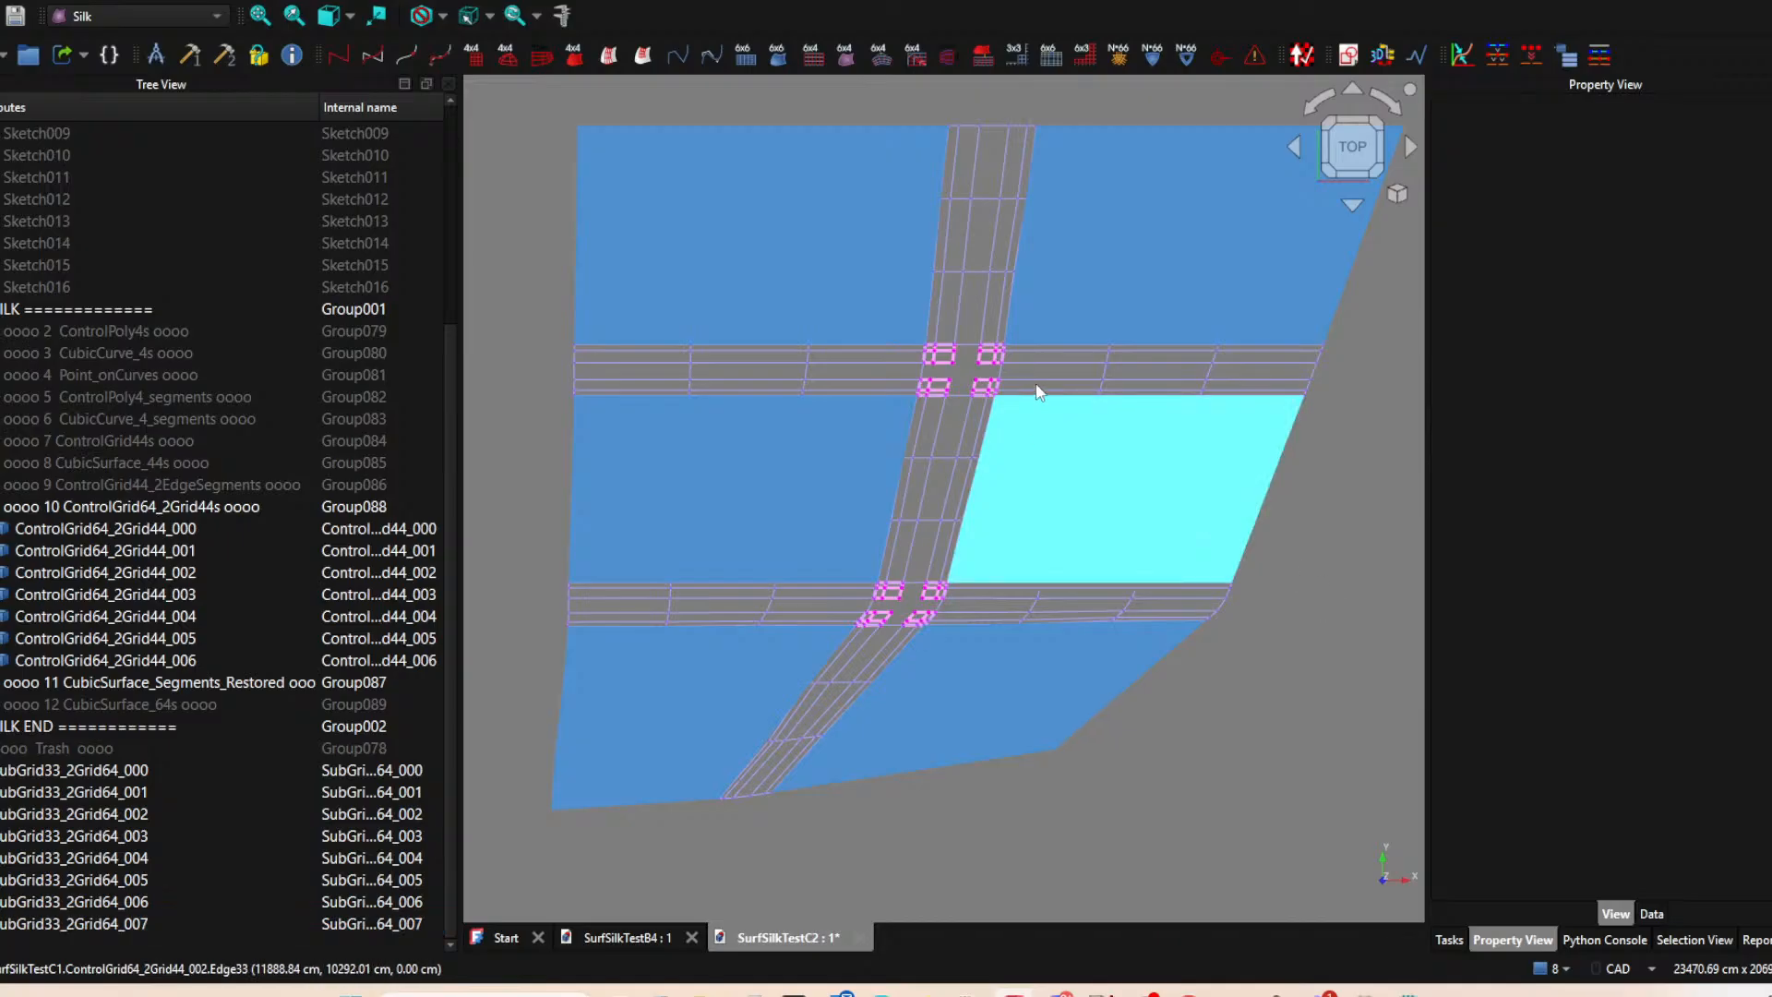
Combine the upper gap's four SubGrid33_2Grid64 corner subgrids into a ControlGrid66_4Sub, selecting them in loop order.
{"action": "scroll", "coordinate": [959, 333], "scroll_direction": "up", "scroll_amount": 3}
{"action": "left_click", "coordinate": [949, 324]}
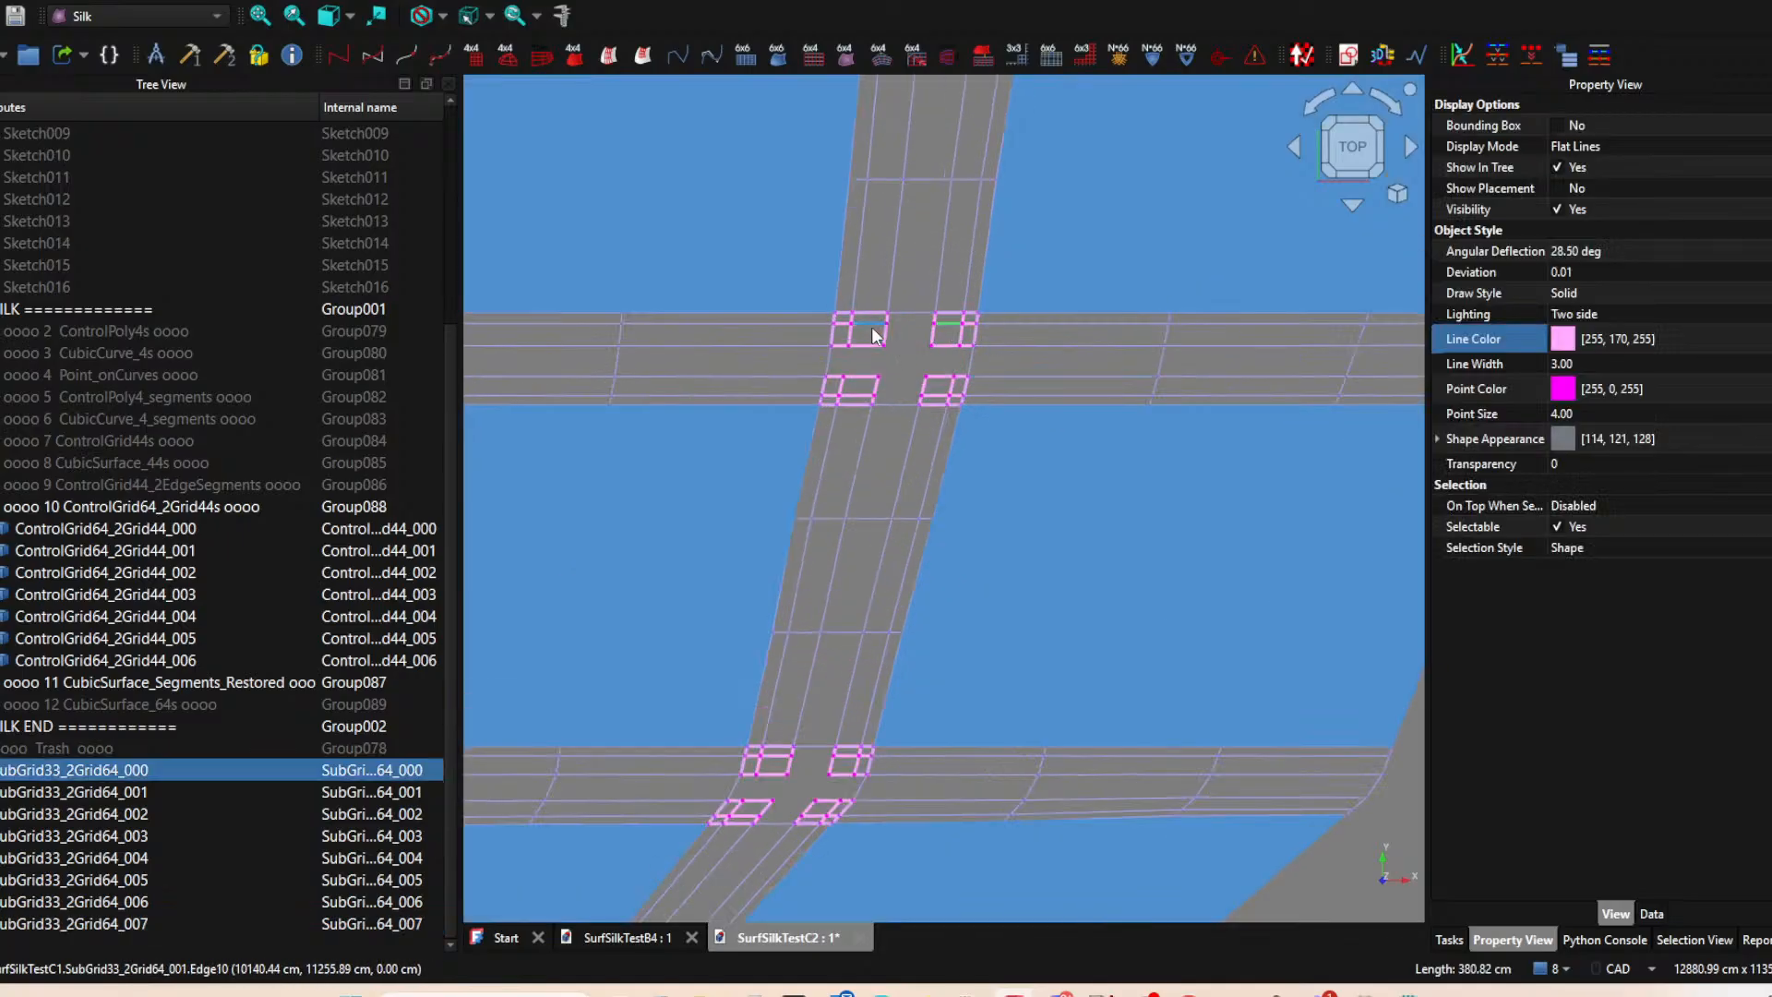
{"action": "left_click", "coordinate": [869, 324], "text": "ctrl"}
{"action": "left_click", "coordinate": [856, 388], "text": "ctrl"}
{"action": "left_click", "coordinate": [939, 391], "text": "ctrl"}
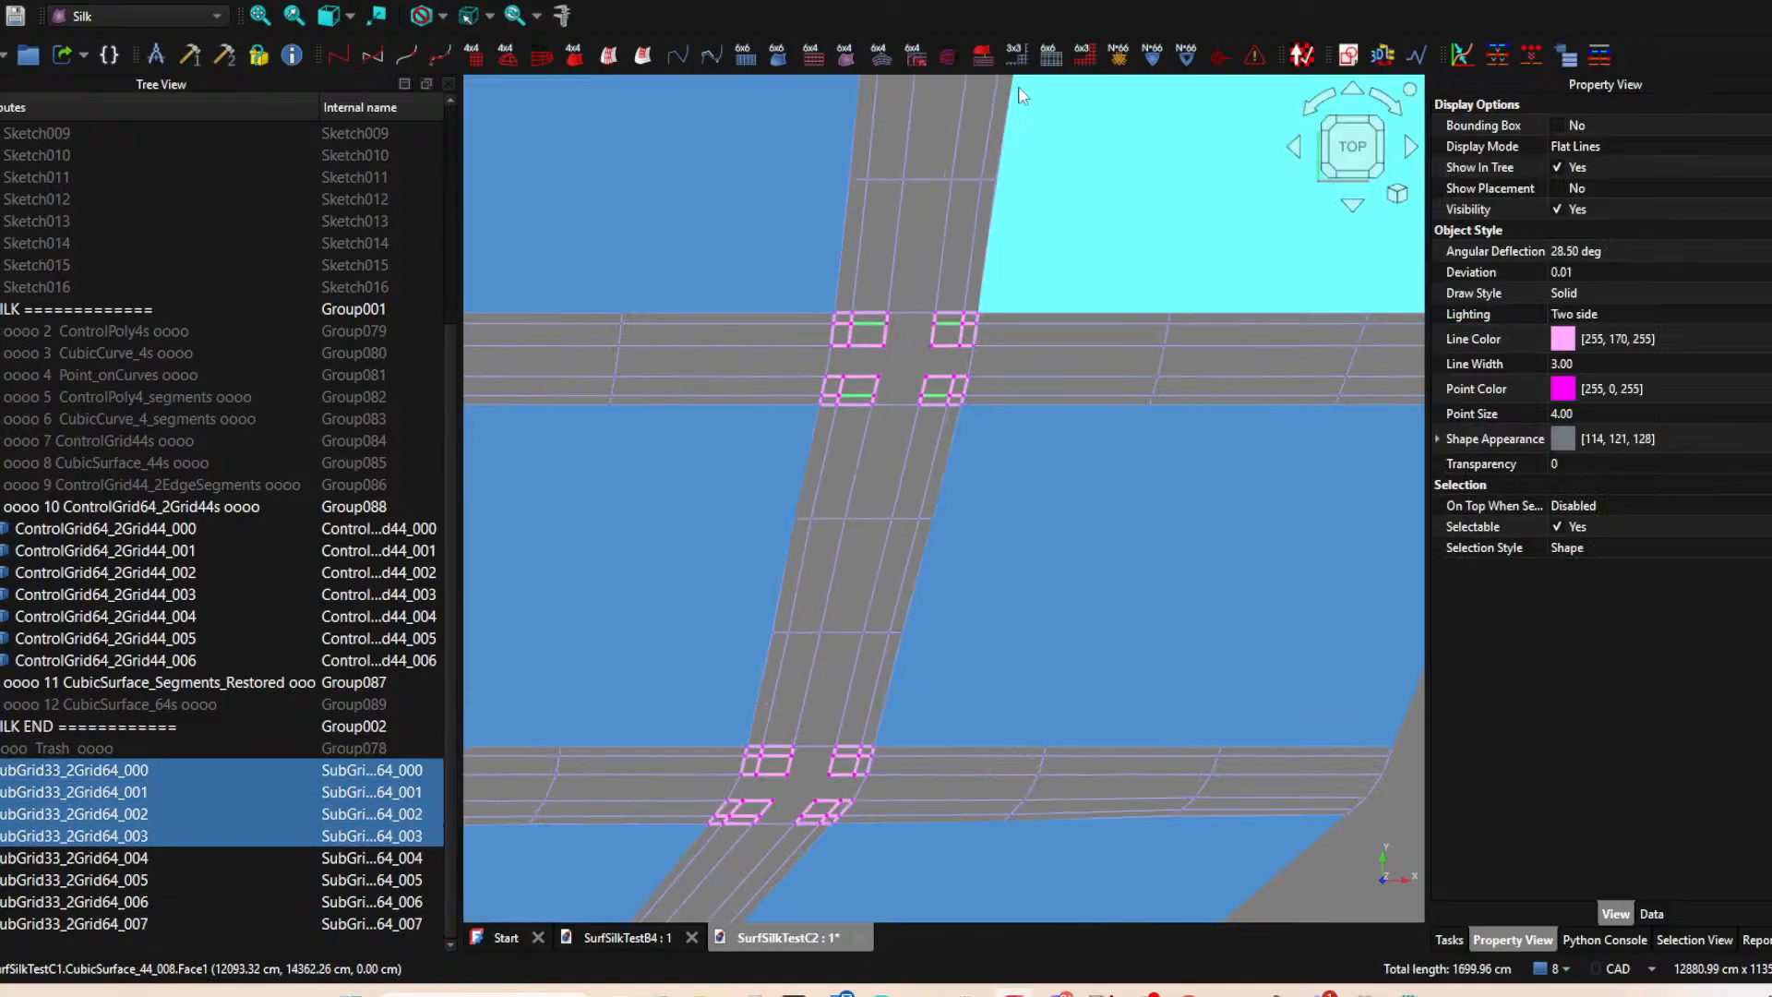
{"action": "left_click", "coordinate": [1054, 57]}
Combine the lower gap's four SubGrid33_2Grid64 corner subgrids into a ControlGrid66_4Sub, selecting them in loop order.
{"action": "scroll", "coordinate": [994, 308], "scroll_direction": "down", "scroll_amount": 2}
{"action": "middle_click_drag", "start_coordinate": [994, 307], "coordinate": [1208, 171]}
{"action": "scroll", "coordinate": [1099, 462], "scroll_direction": "up", "scroll_amount": 3}
{"action": "scroll", "coordinate": [1100, 461], "scroll_direction": "up", "scroll_amount": 1}
{"action": "left_click", "coordinate": [1007, 514]}
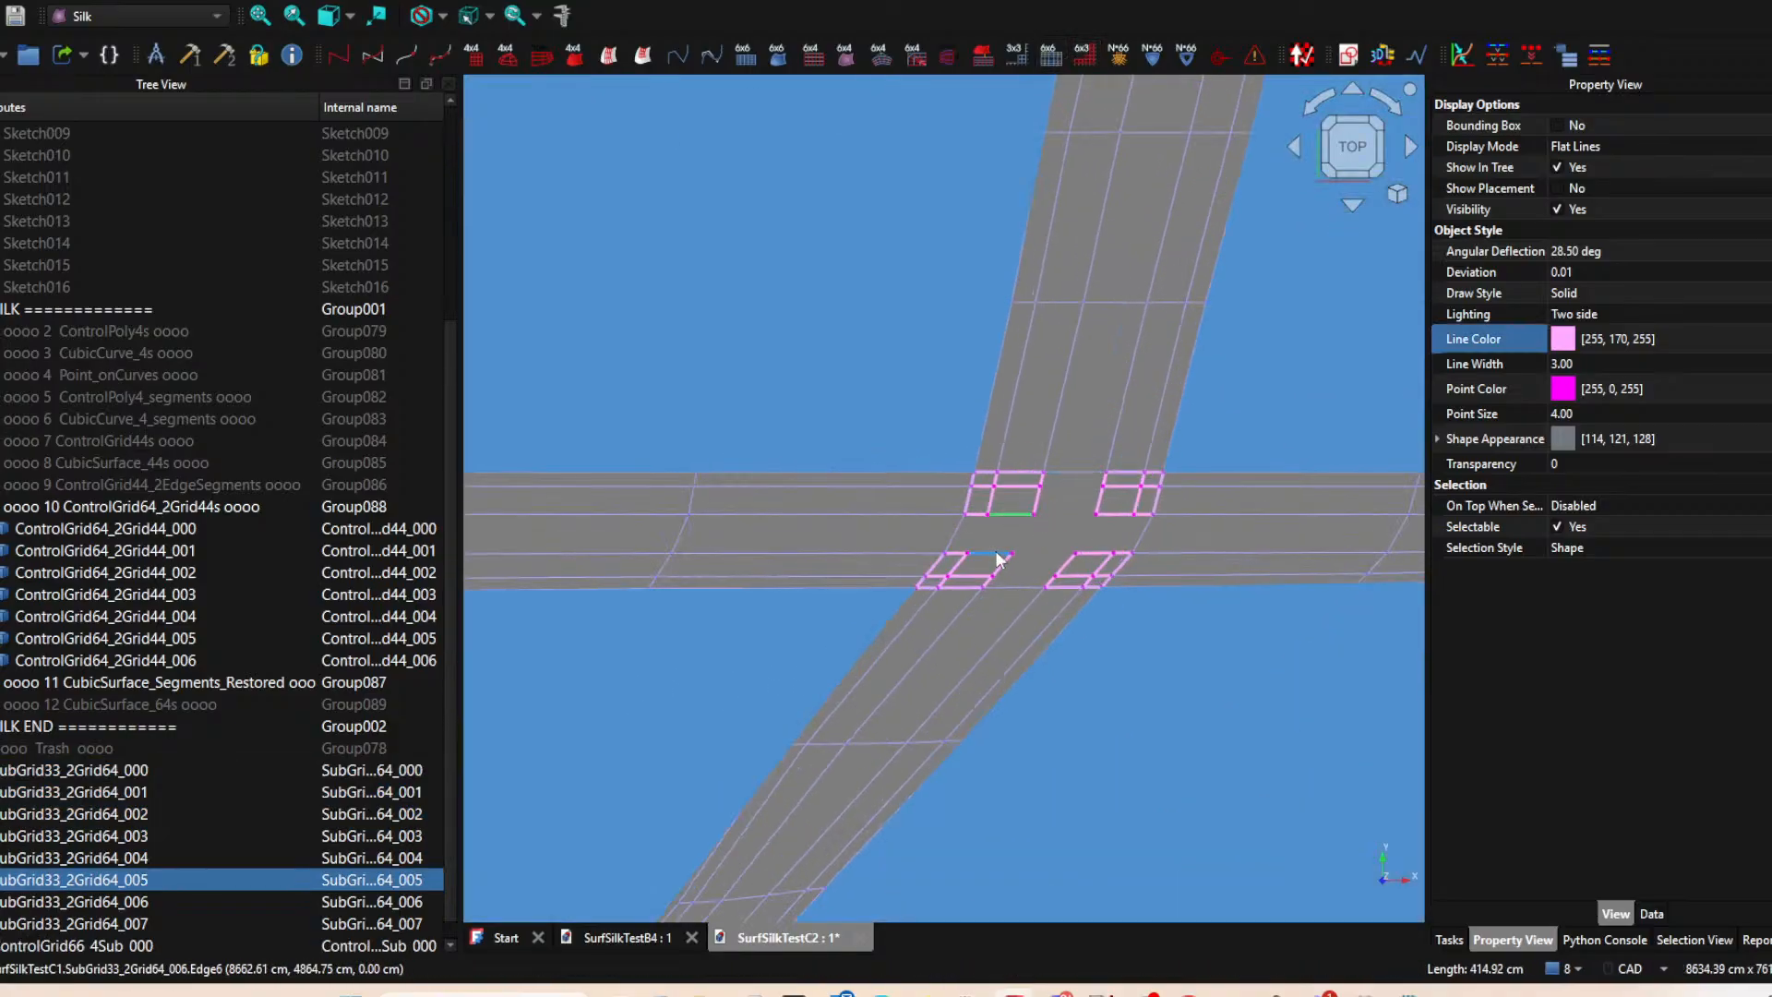
{"action": "left_click", "coordinate": [997, 554], "text": "ctrl"}
{"action": "left_click", "coordinate": [1092, 556], "text": "ctrl"}
{"action": "left_click", "coordinate": [1115, 514], "text": "ctrl"}
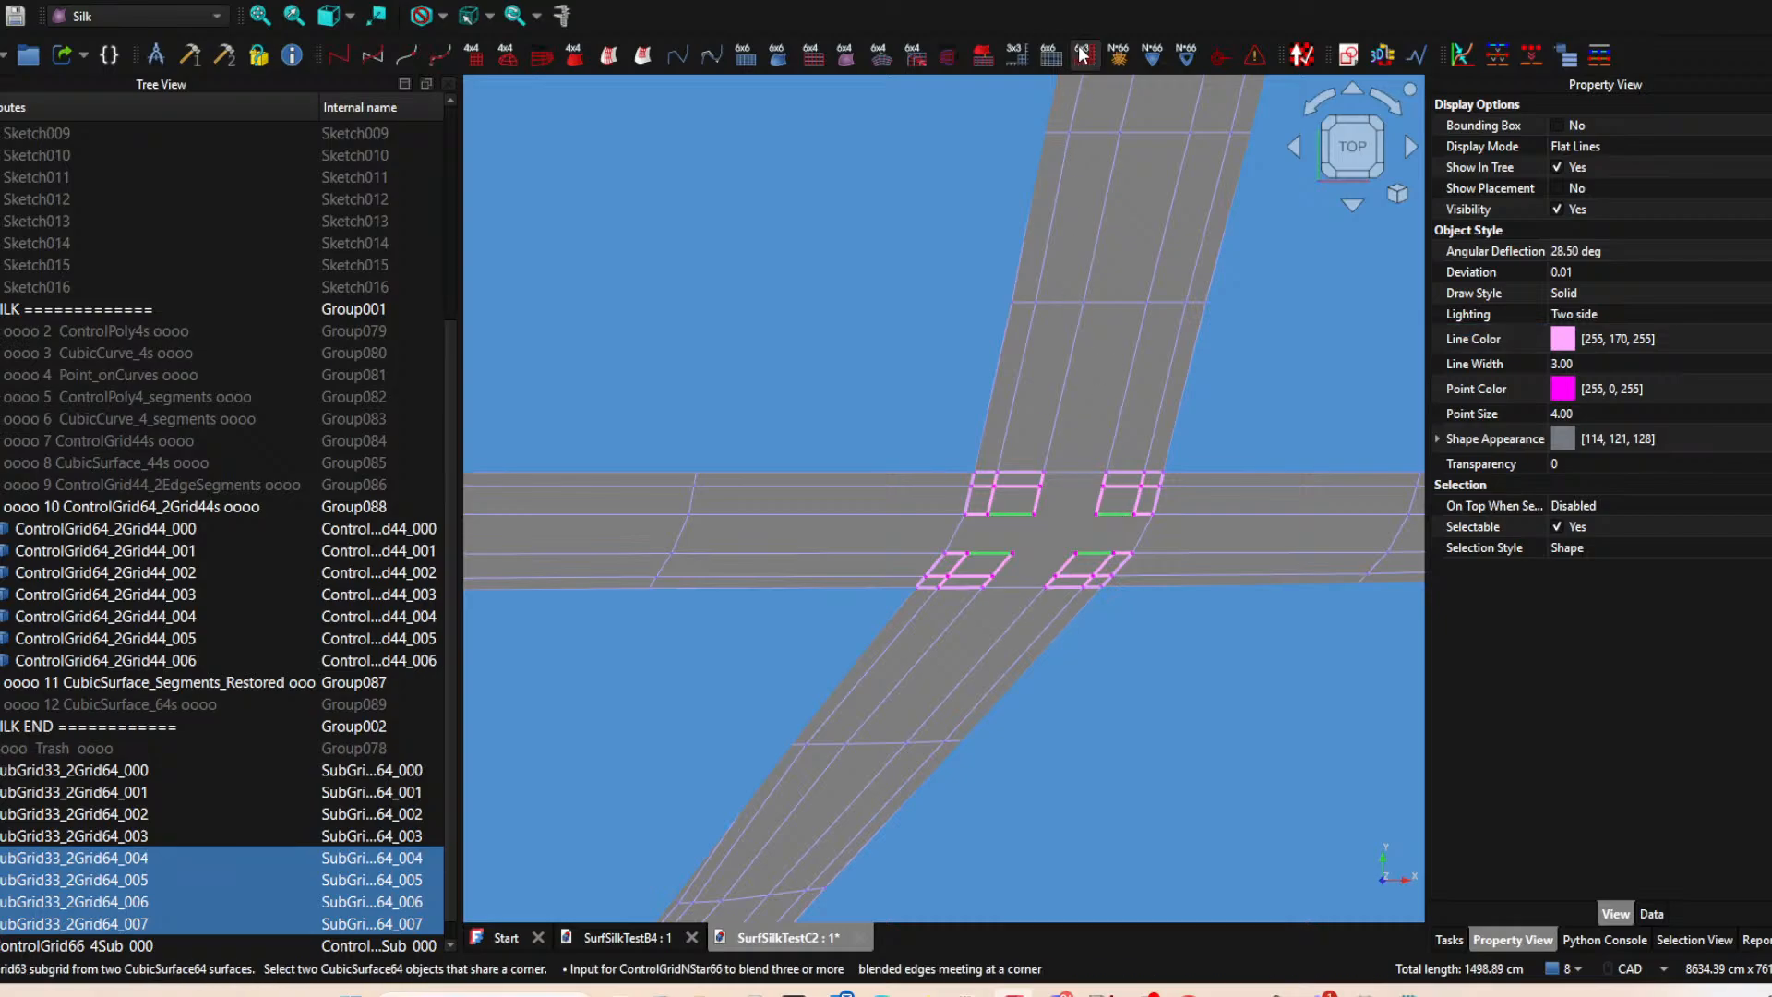
{"action": "scroll", "coordinate": [829, 423], "scroll_direction": "down", "scroll_amount": 4}
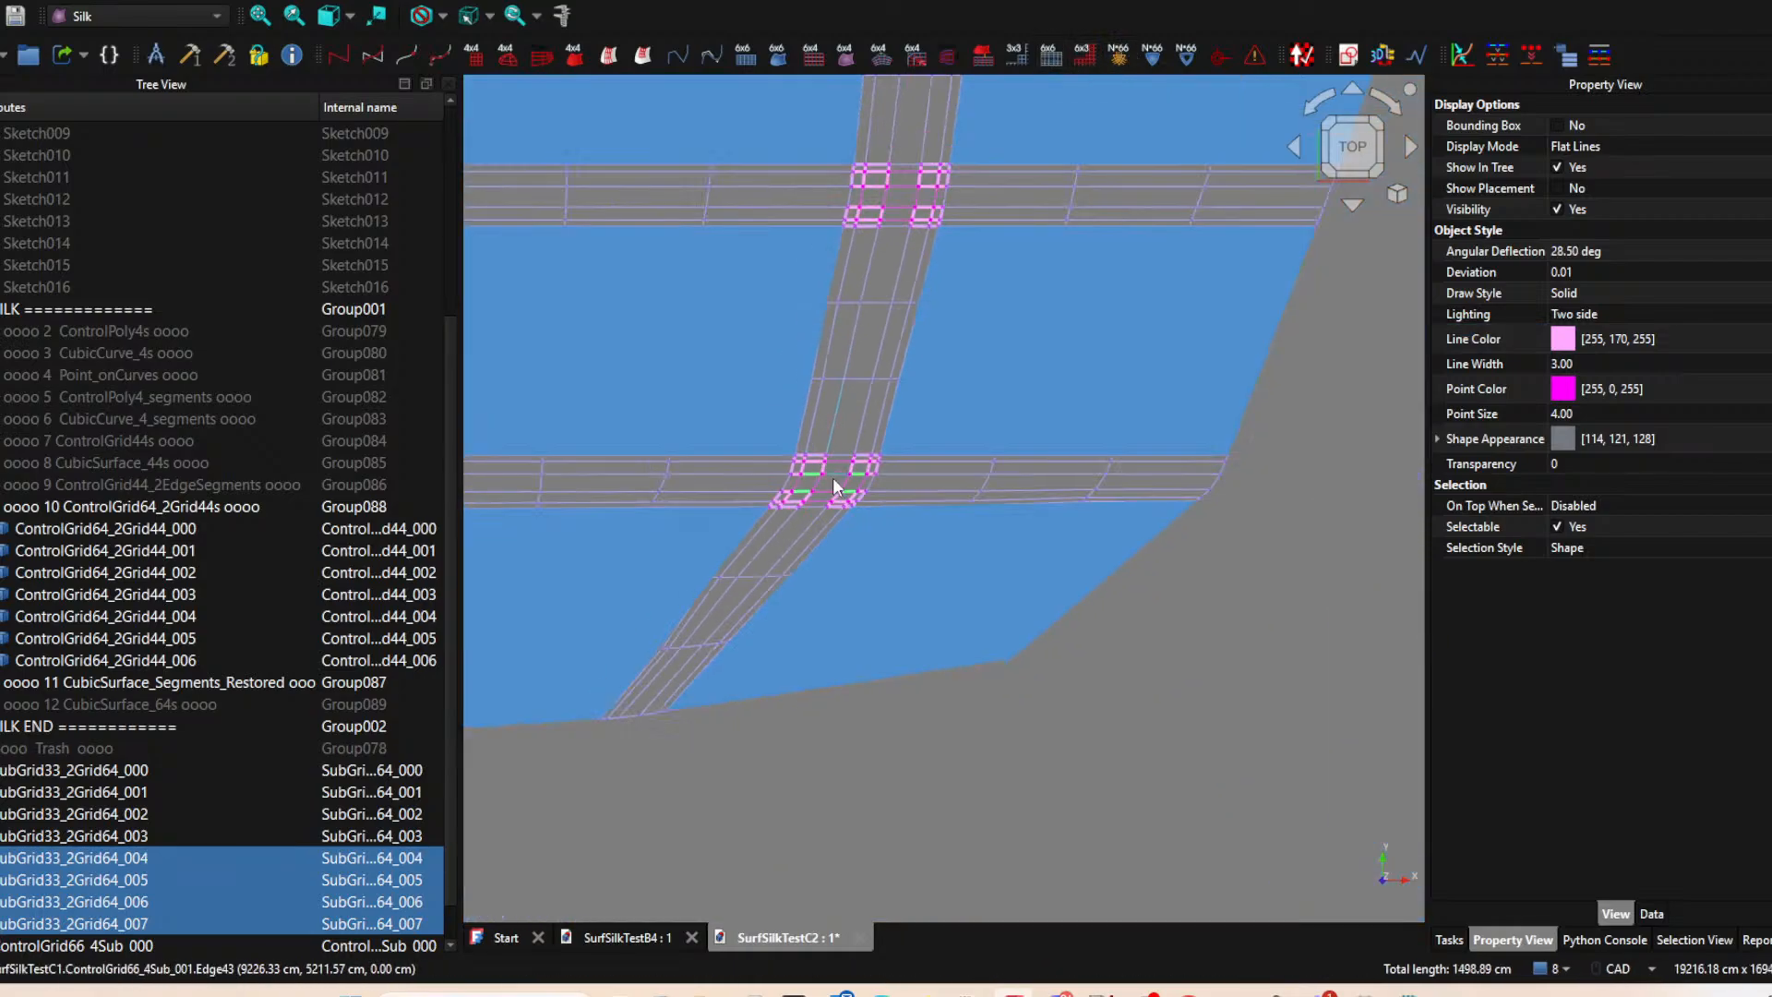
Create a CubicSurface_66 from each of the two ControlGrid66_4Sub grids filling the upper and lower gaps.
{"action": "left_click", "coordinate": [904, 186]}
{"action": "left_click", "coordinate": [783, 59]}
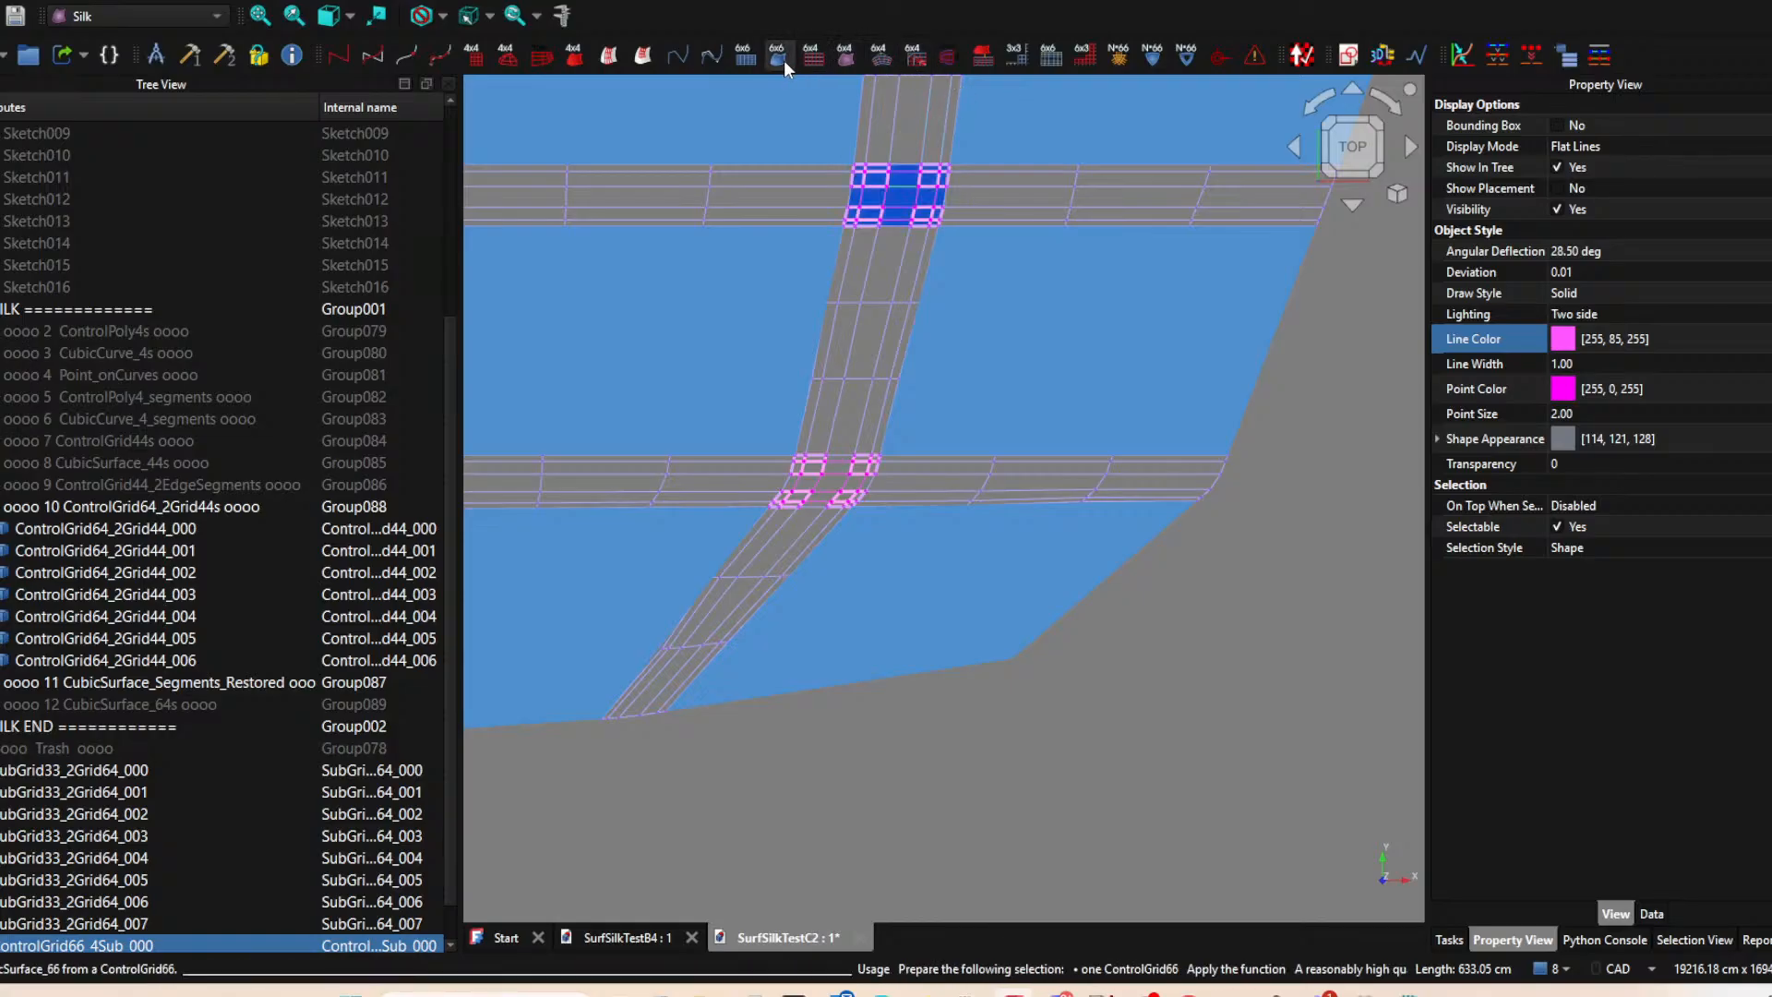
{"action": "left_click", "coordinate": [839, 489]}
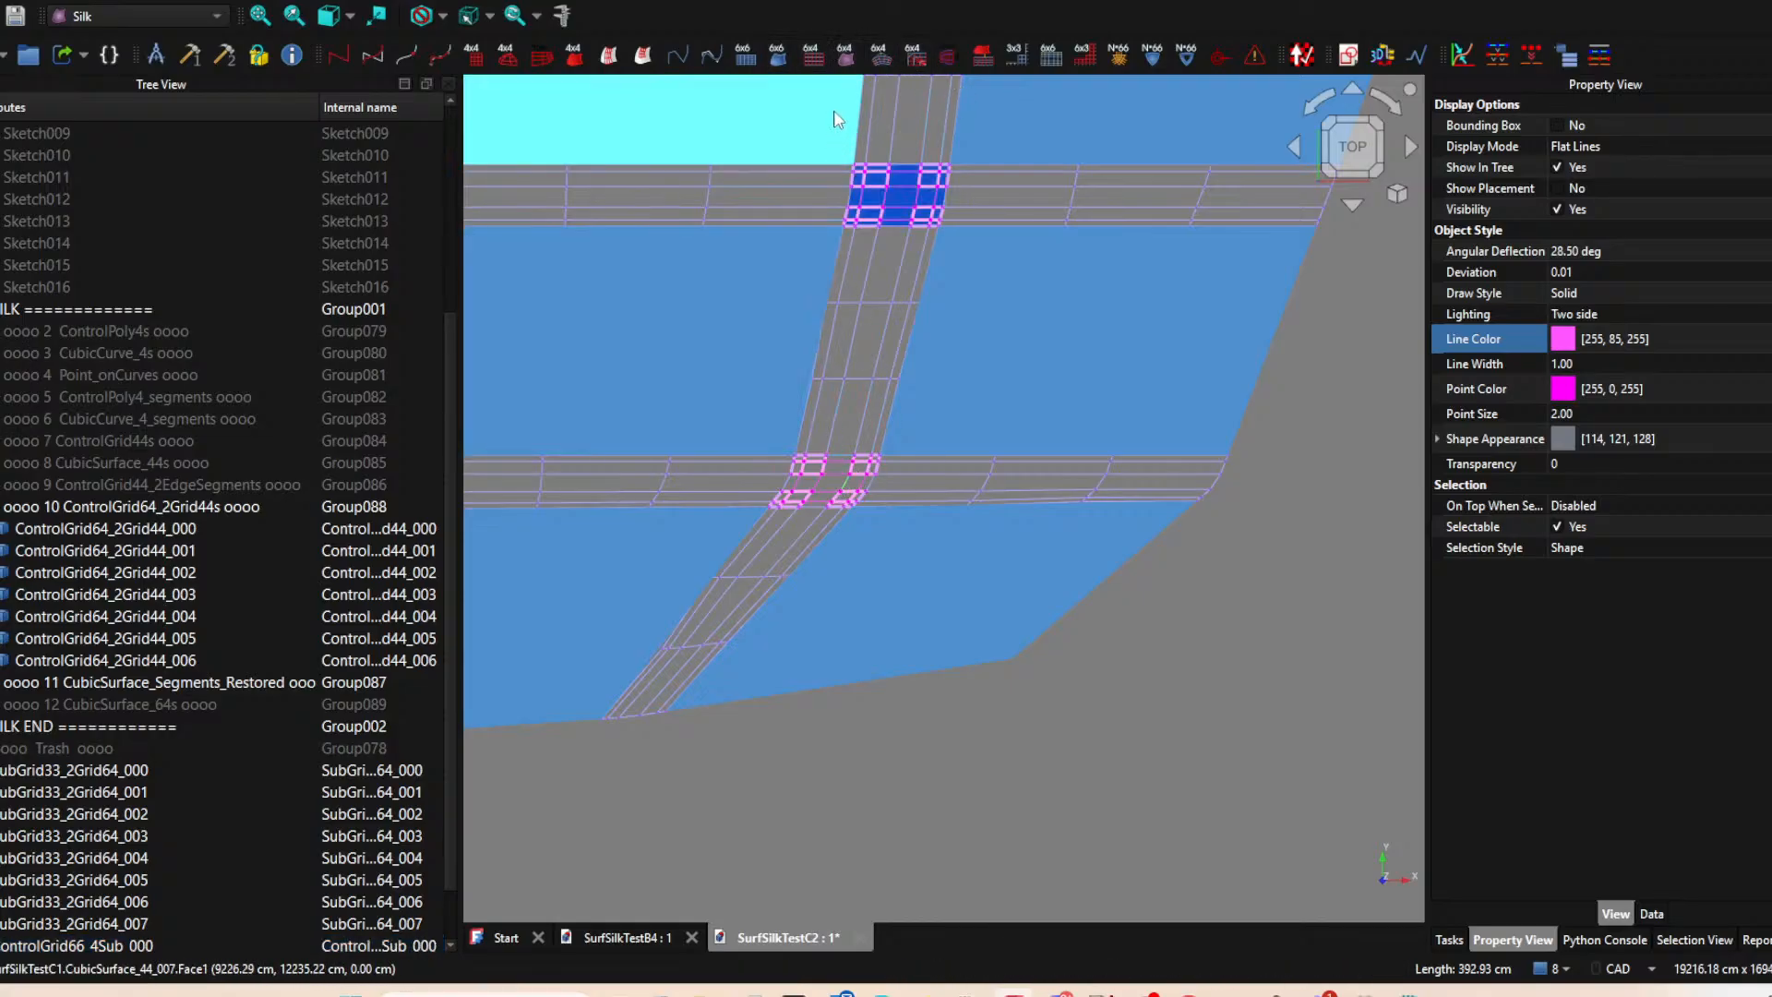
{"action": "left_click", "coordinate": [779, 59]}
Add three new groups to the document for sorting the new subgrids, control grids and surfaces.
{"action": "scroll", "coordinate": [214, 716], "scroll_direction": "down", "scroll_amount": 2}
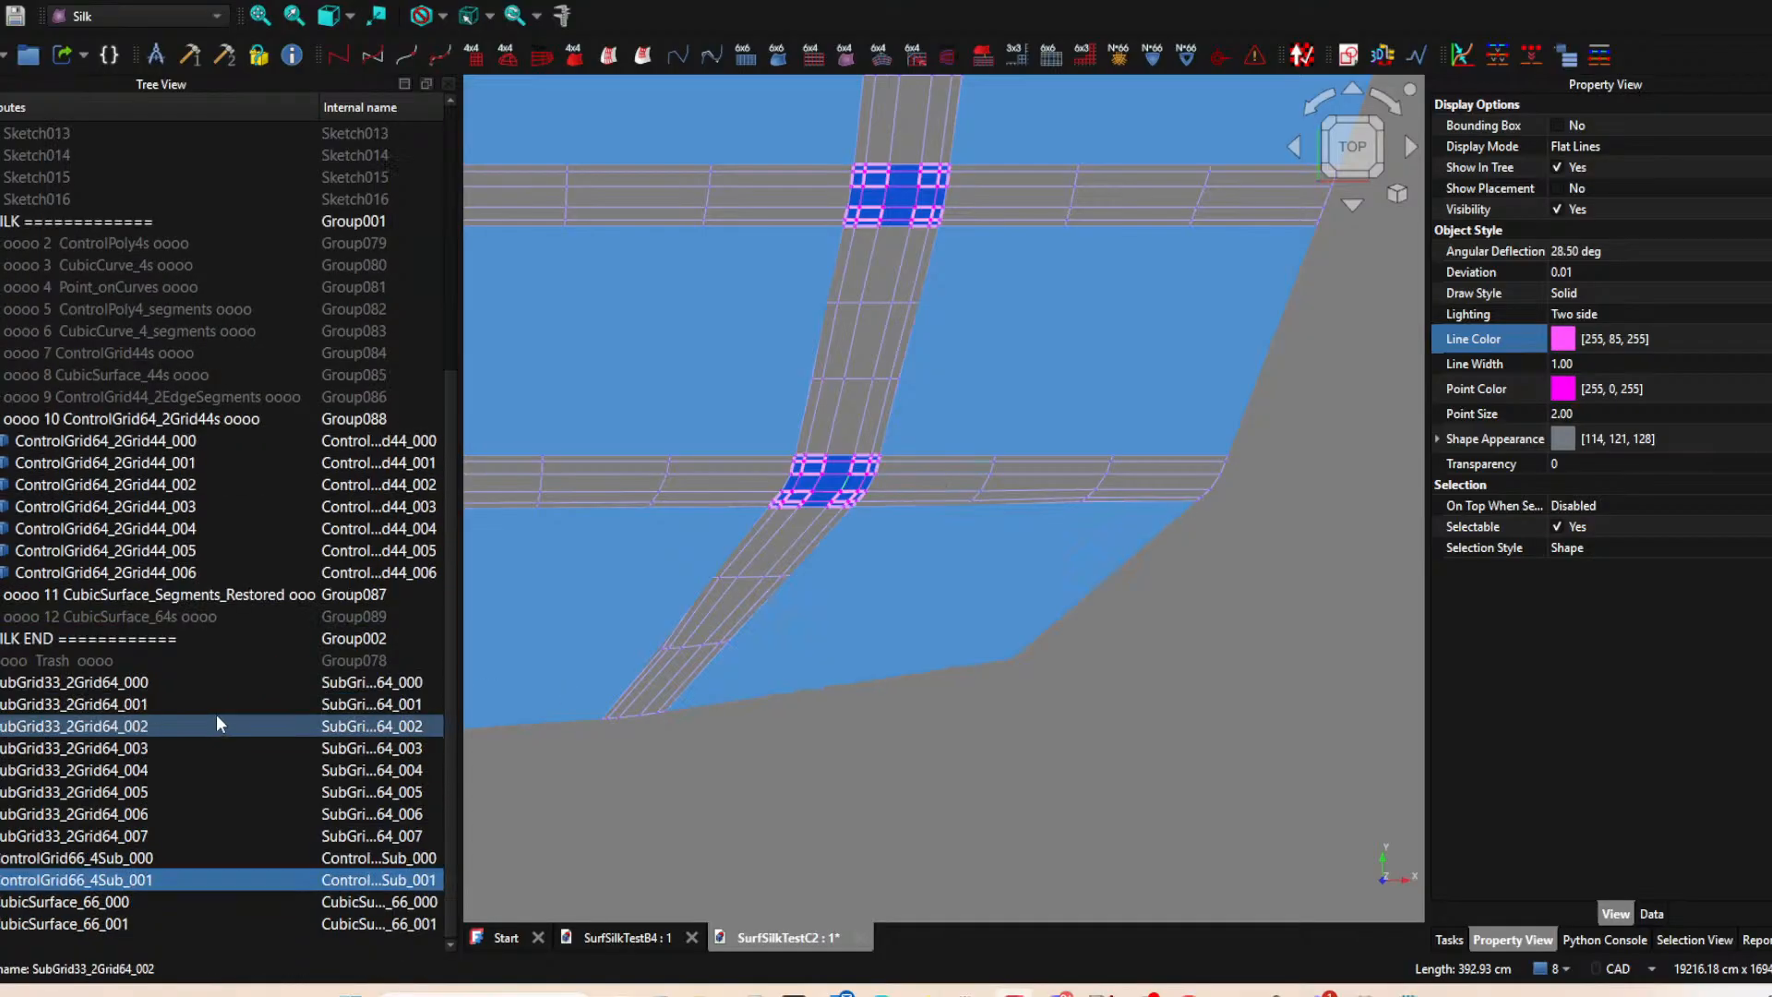
{"action": "left_click", "coordinate": [72, 685]}
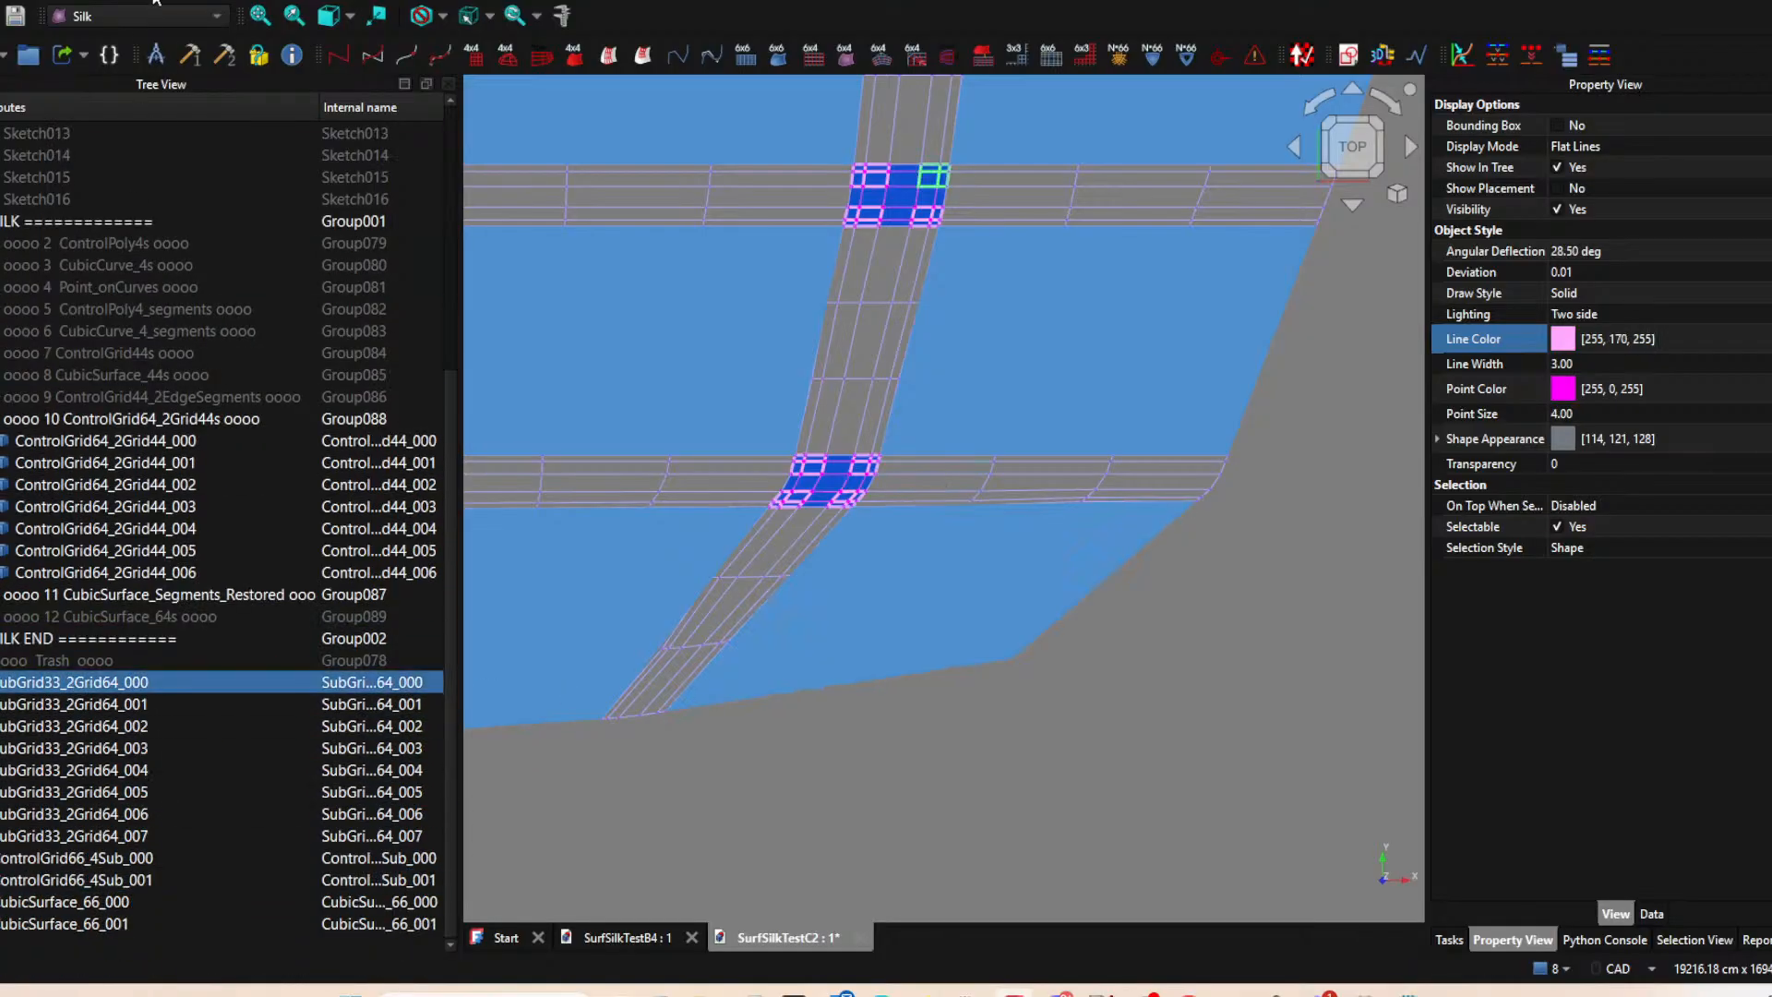
{"action": "left_click", "coordinate": [30, 57]}
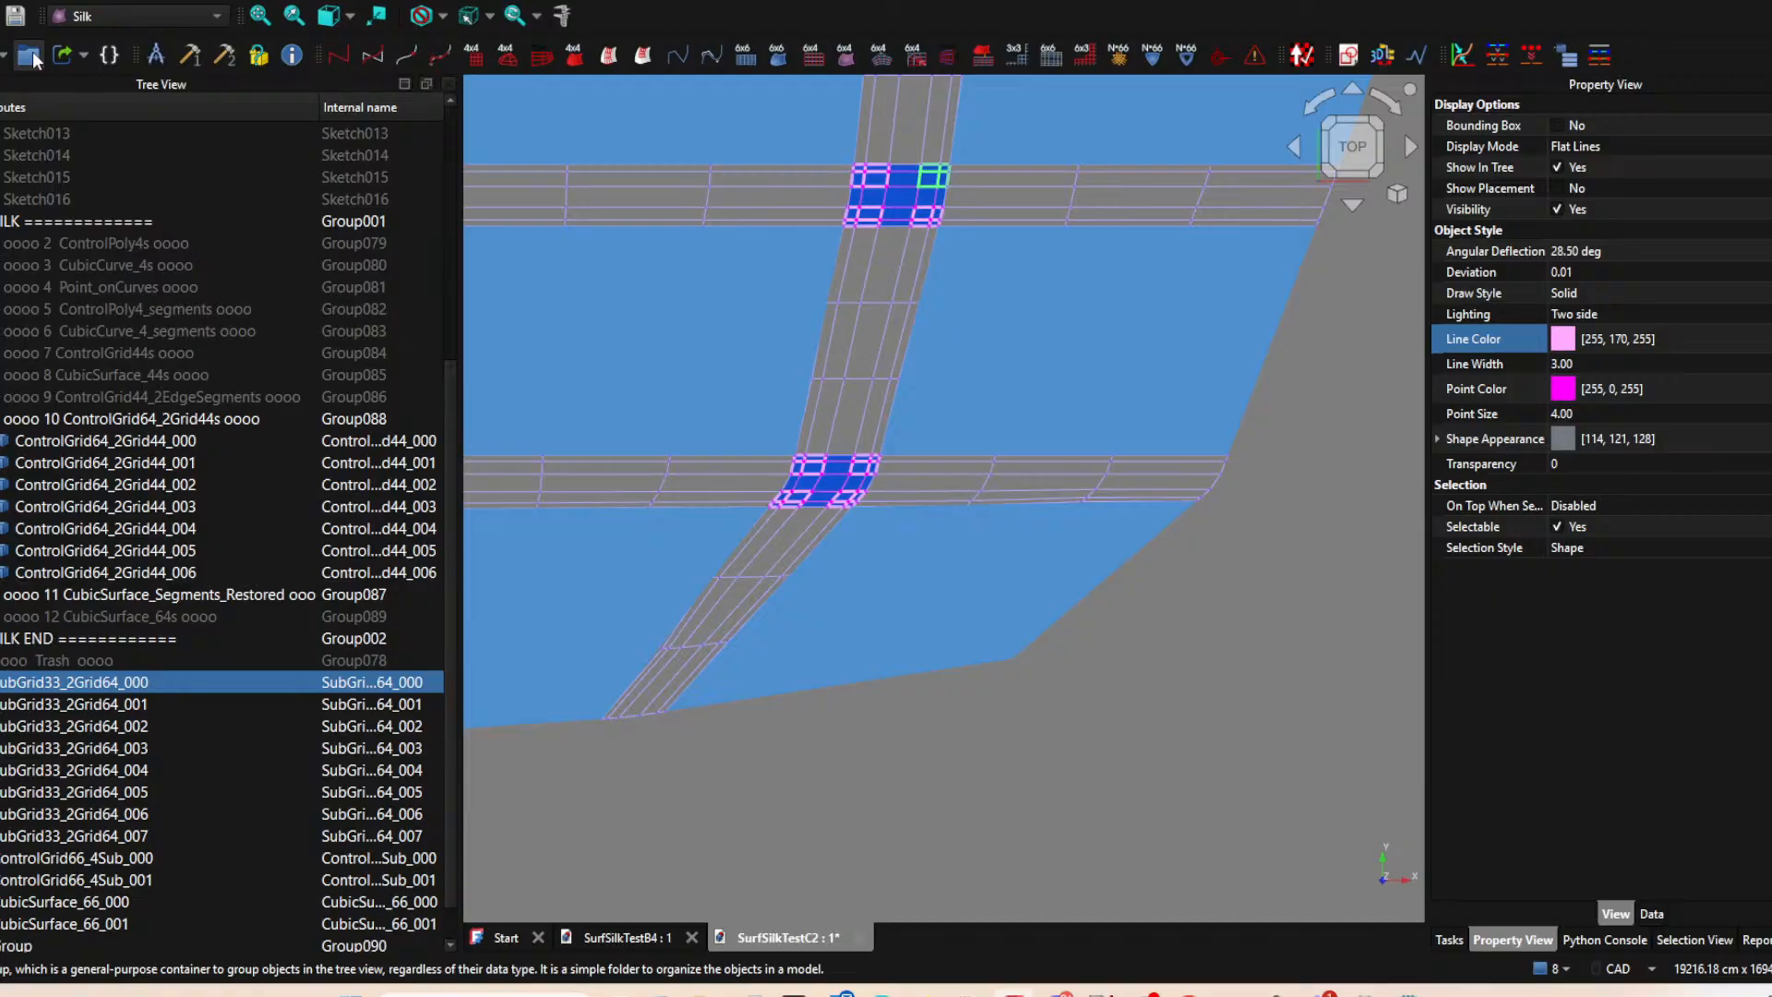
{"action": "scroll", "coordinate": [93, 726], "scroll_direction": "down", "scroll_amount": 1}
Rename the first new group "oooo 13 SubGrid33_2Grid64s oooo", reusing the base name of the SubGrid33_2Grid64_000 object.
{"action": "left_click", "coordinate": [81, 617]}
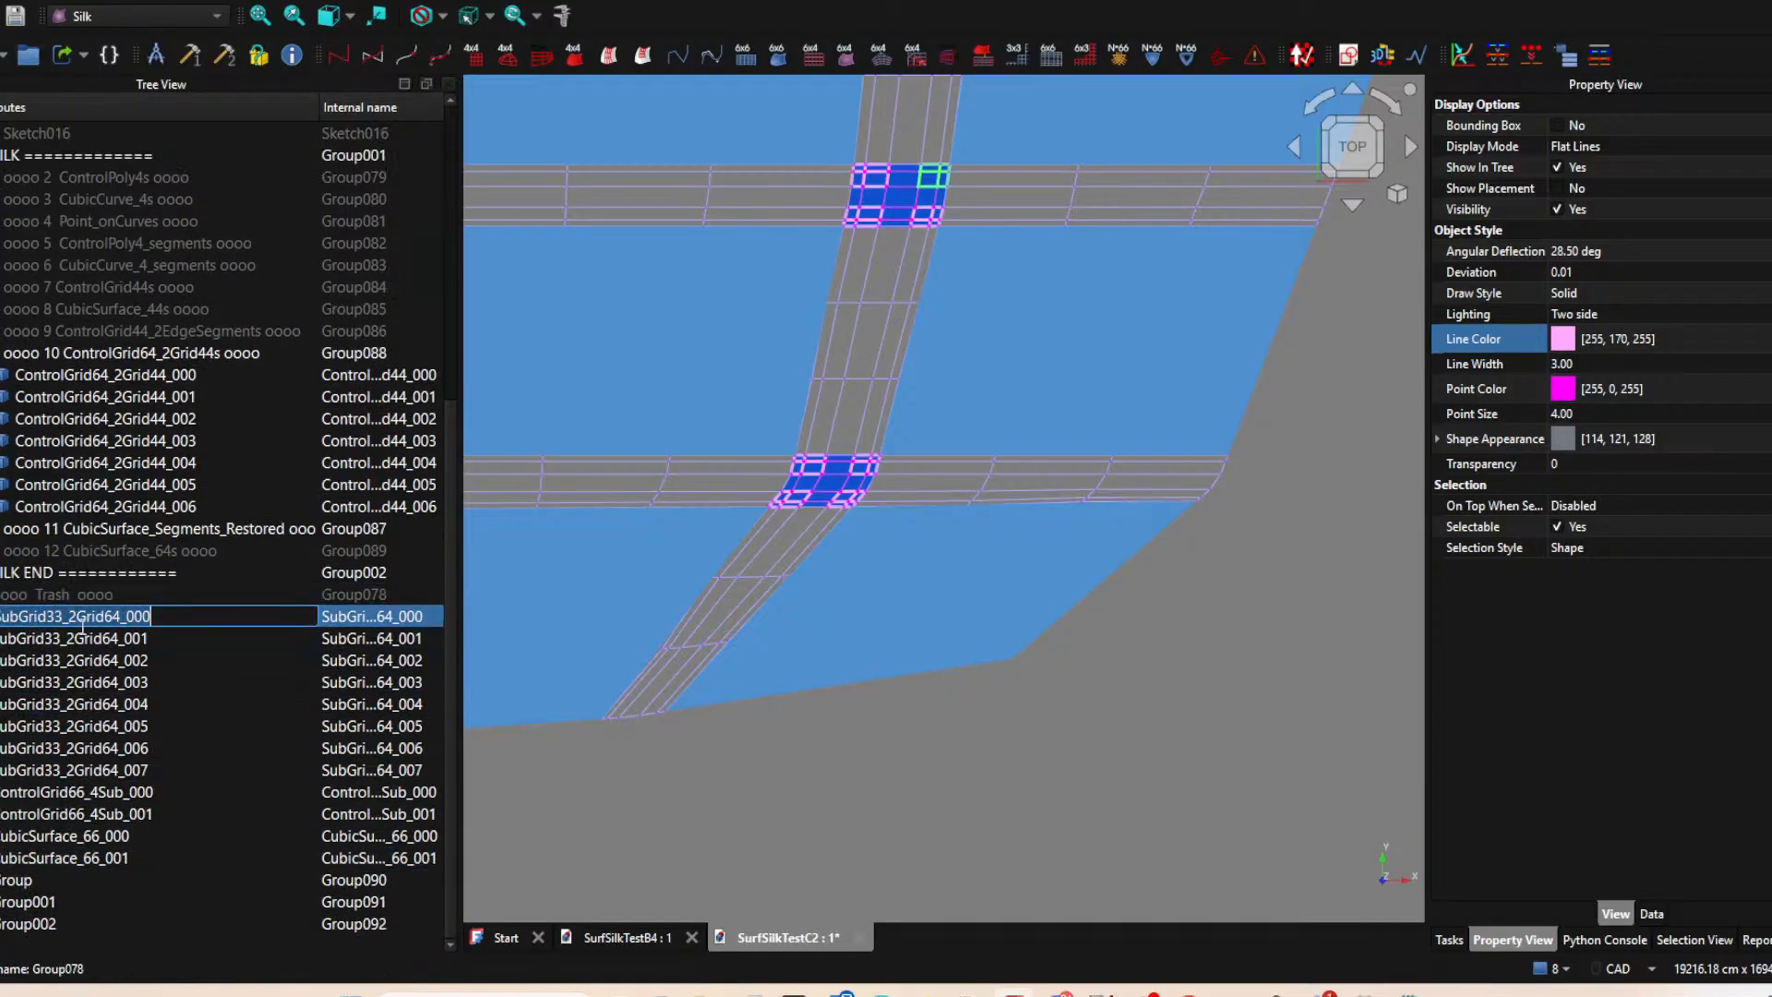
{"action": "left_click_drag", "start_coordinate": [121, 616], "coordinate": [1, 617]}
{"action": "key", "text": "ctrl+c"}
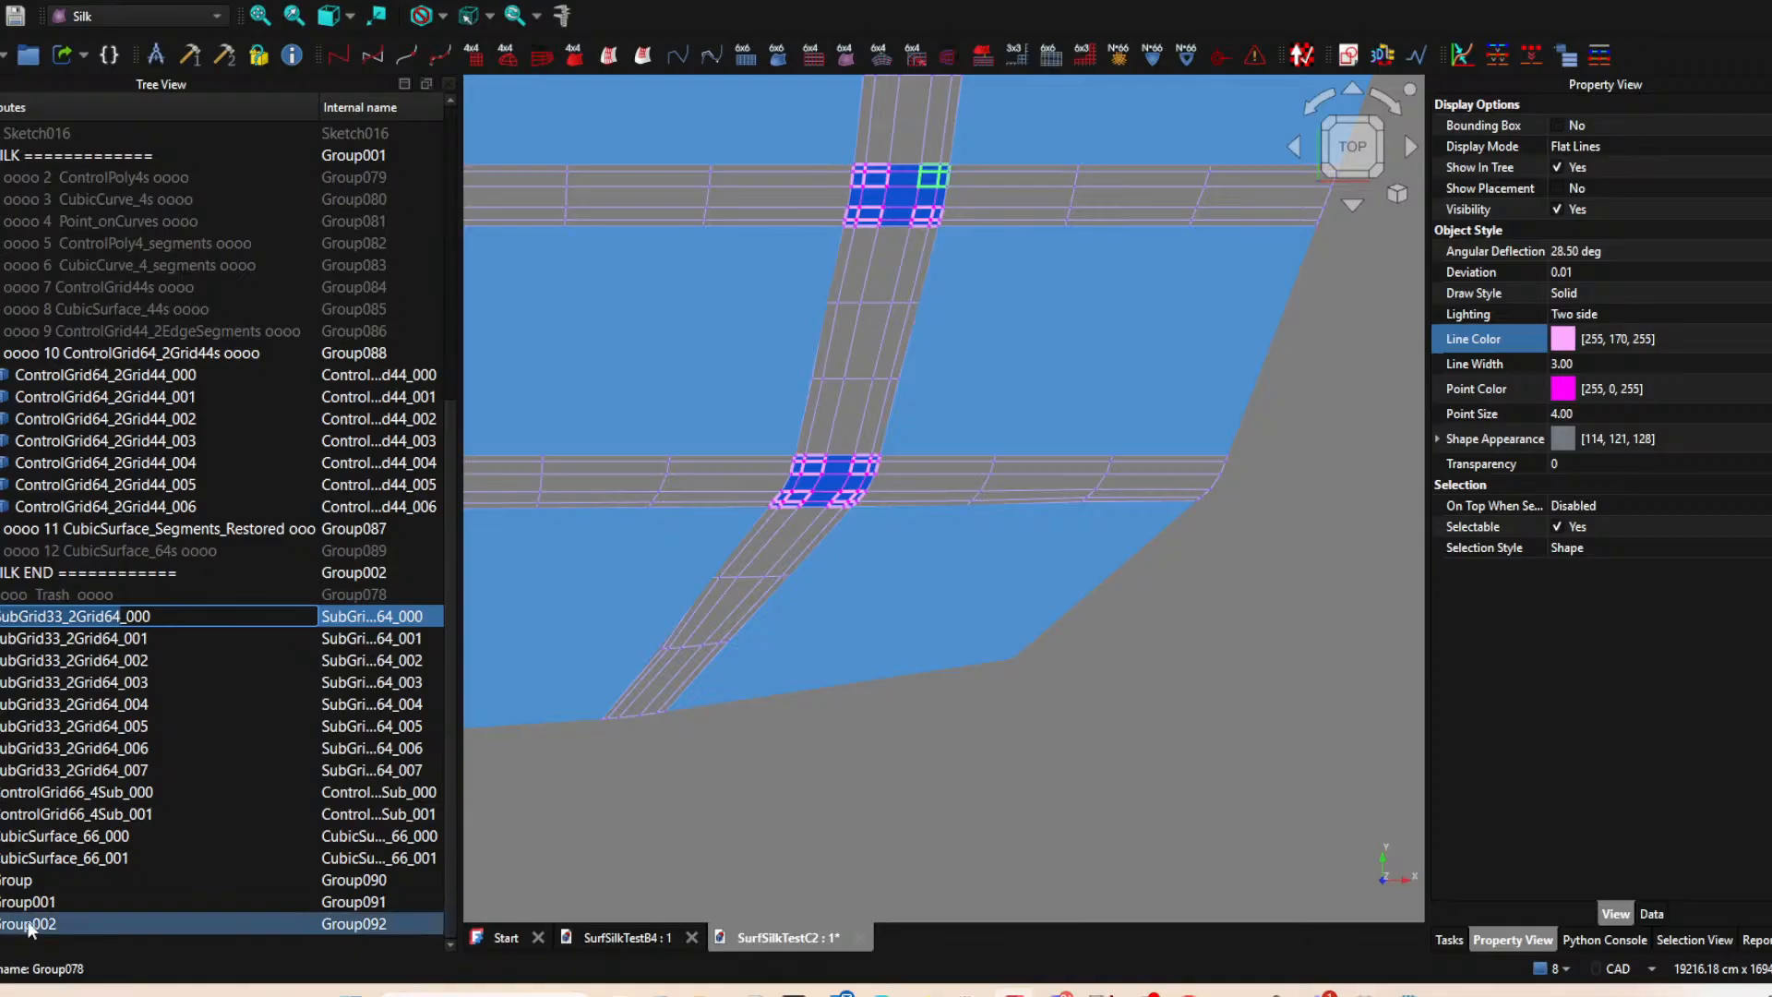
{"action": "left_click", "coordinate": [51, 880]}
{"action": "left_click", "coordinate": [51, 880]}
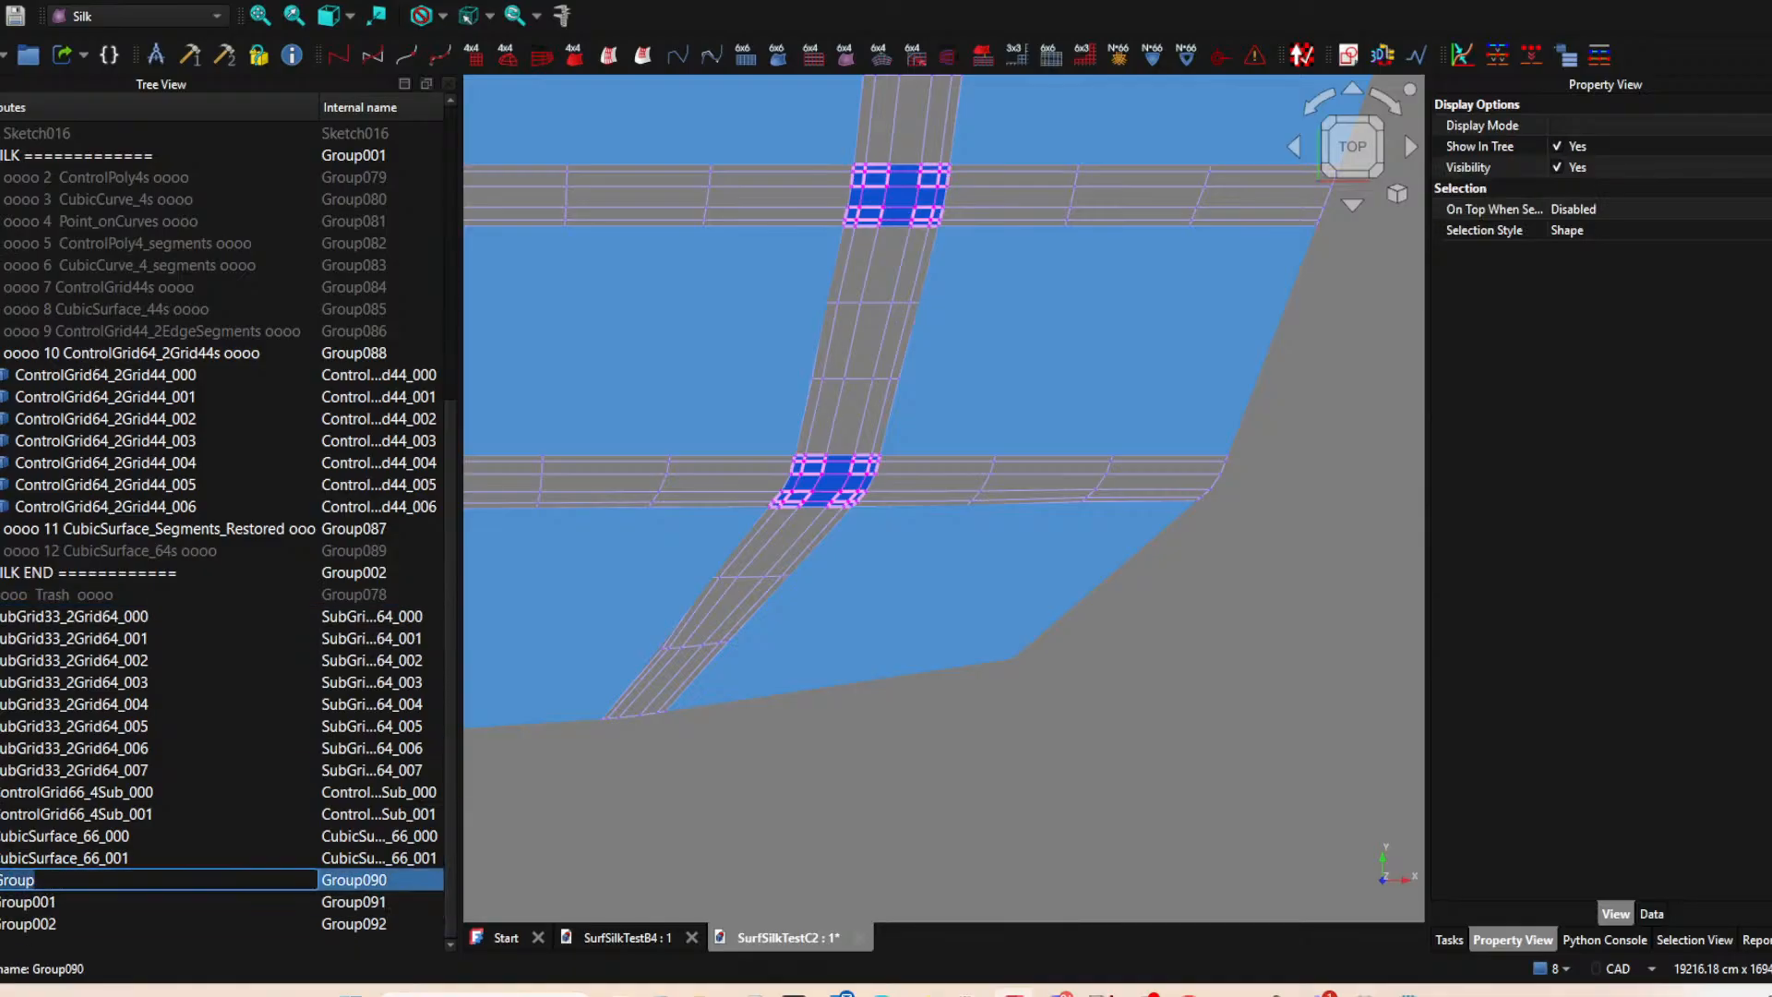
{"action": "type", "text": "oooo 13"}
{"action": "key", "text": "ctrl+v"}
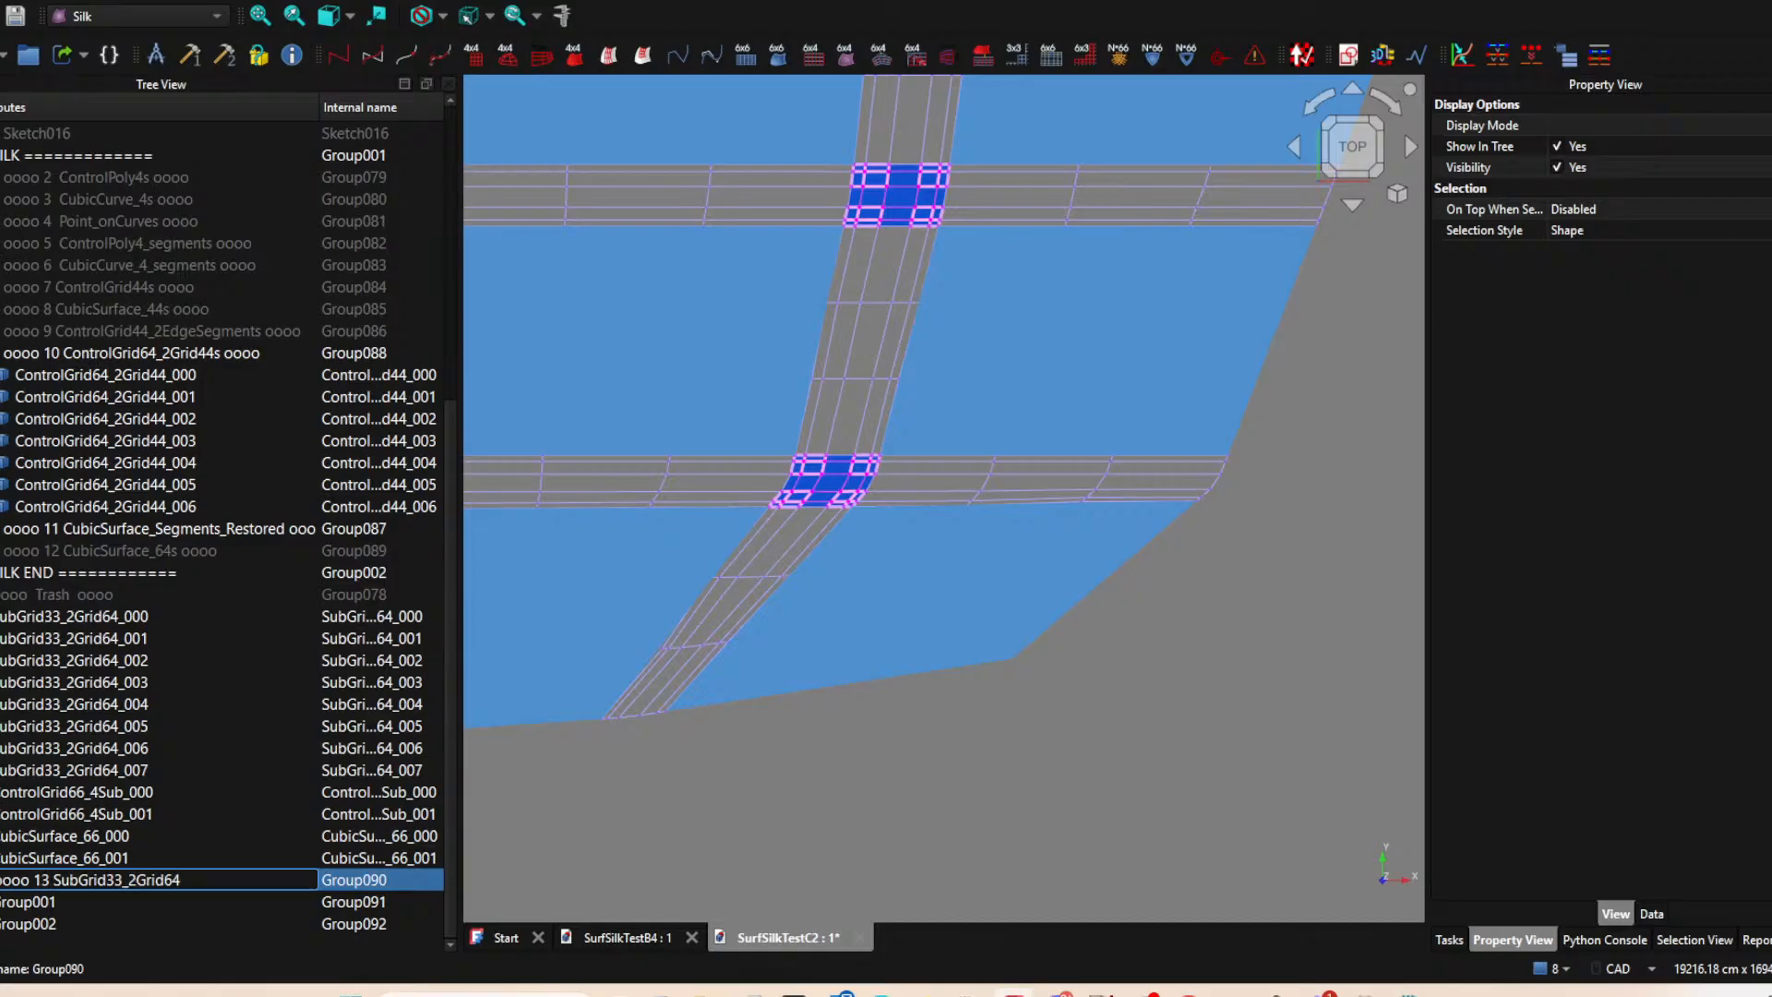
{"action": "type", "text": "s 000"}
{"action": "key", "text": "Return"}
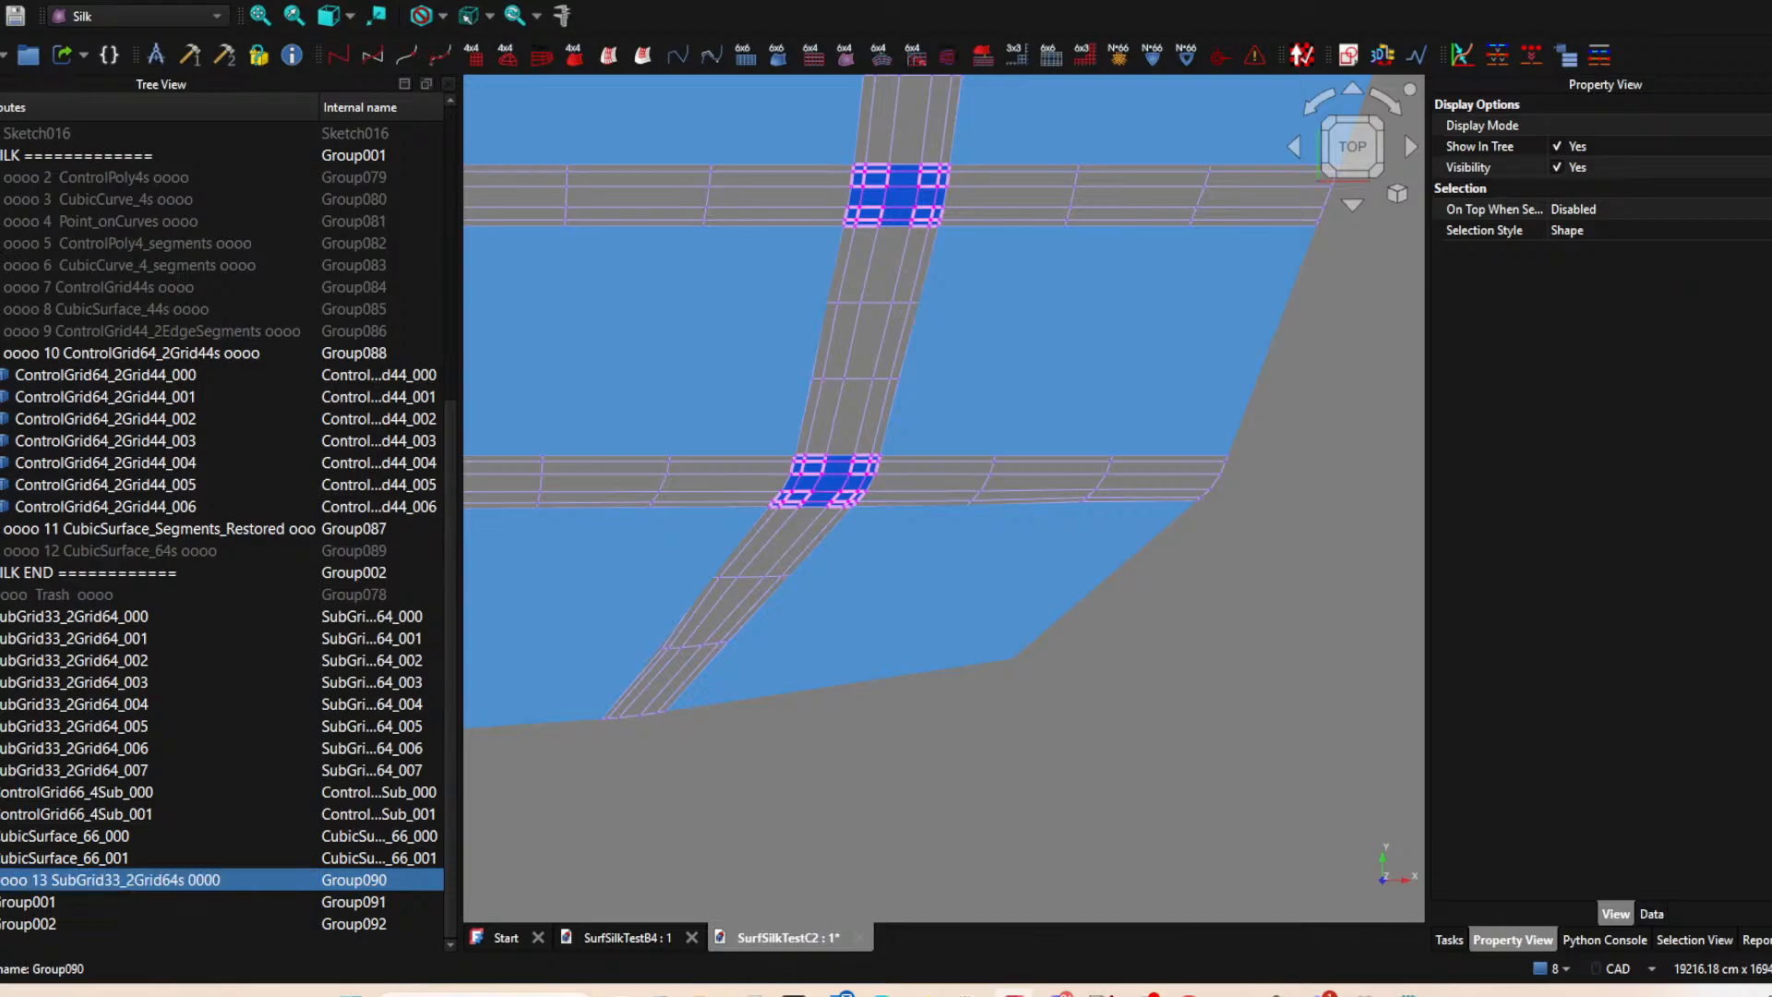
{"action": "key", "text": "F2"}
{"action": "double_click", "coordinate": [226, 873]}
{"action": "type", "text": "o"}
{"action": "key", "text": "Return"}
Move all eight SubGrid33_2Grid64 objects, 000 to 007, into group 13.
{"action": "left_click", "coordinate": [99, 616]}
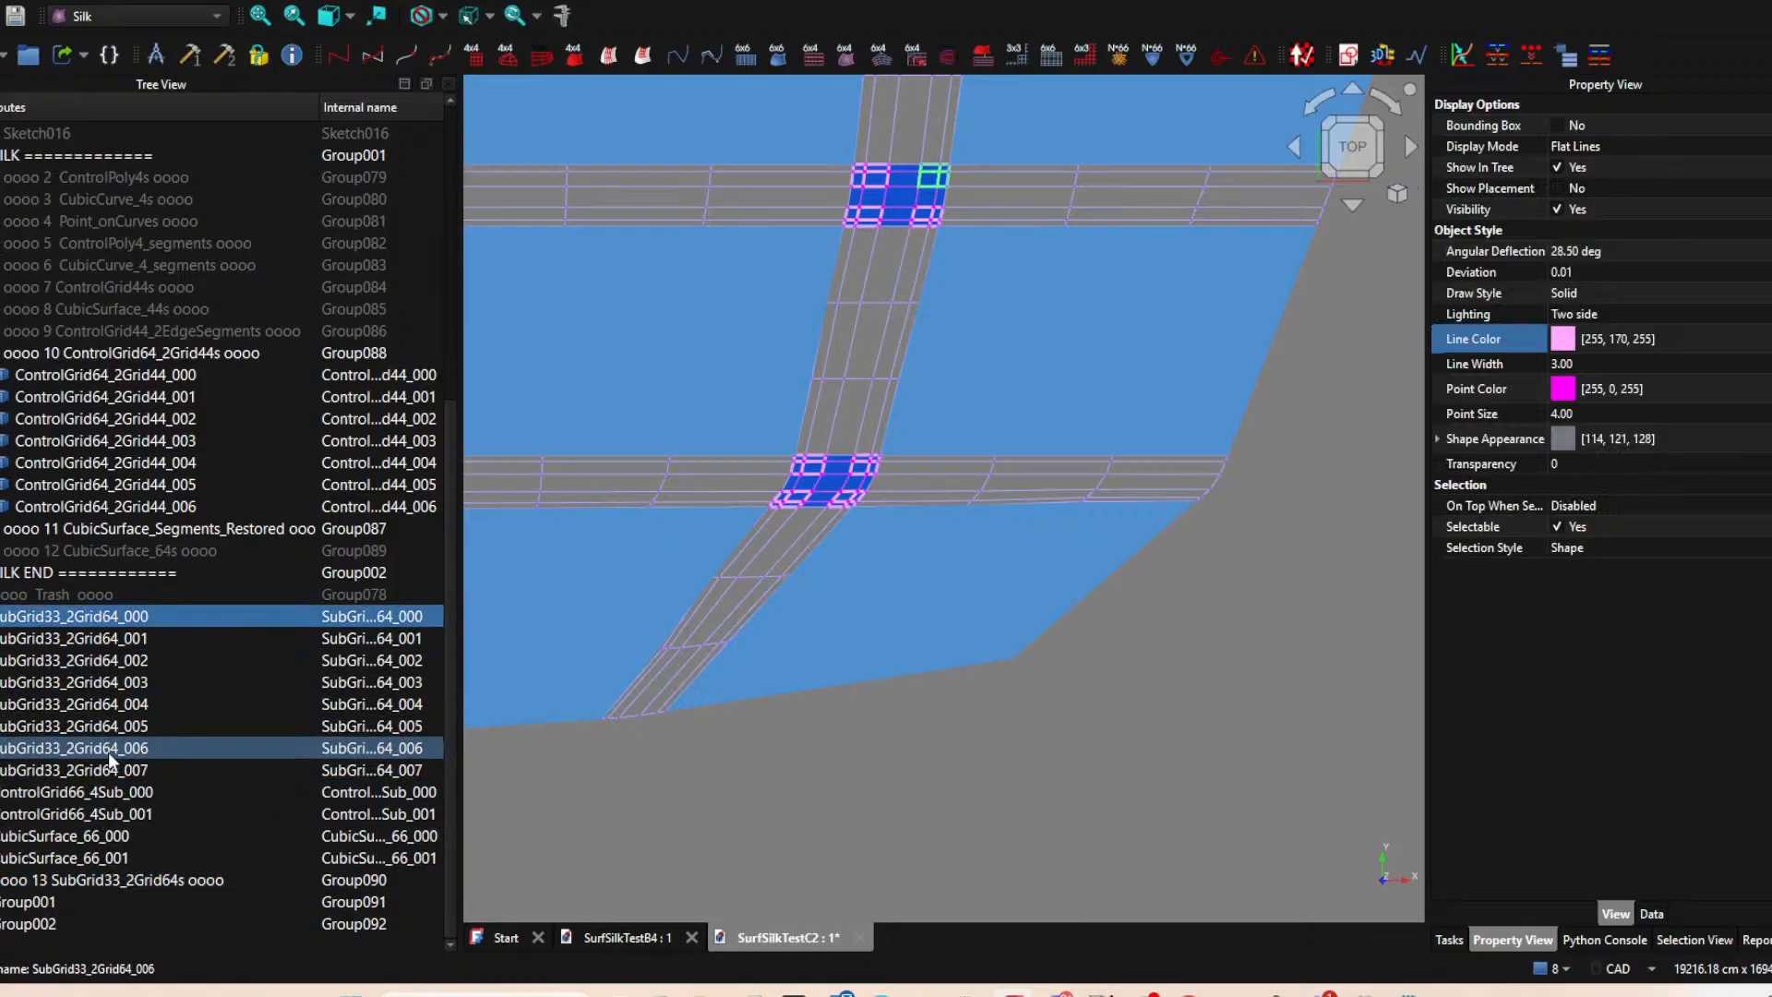
{"action": "left_click", "coordinate": [107, 774], "text": "shift"}
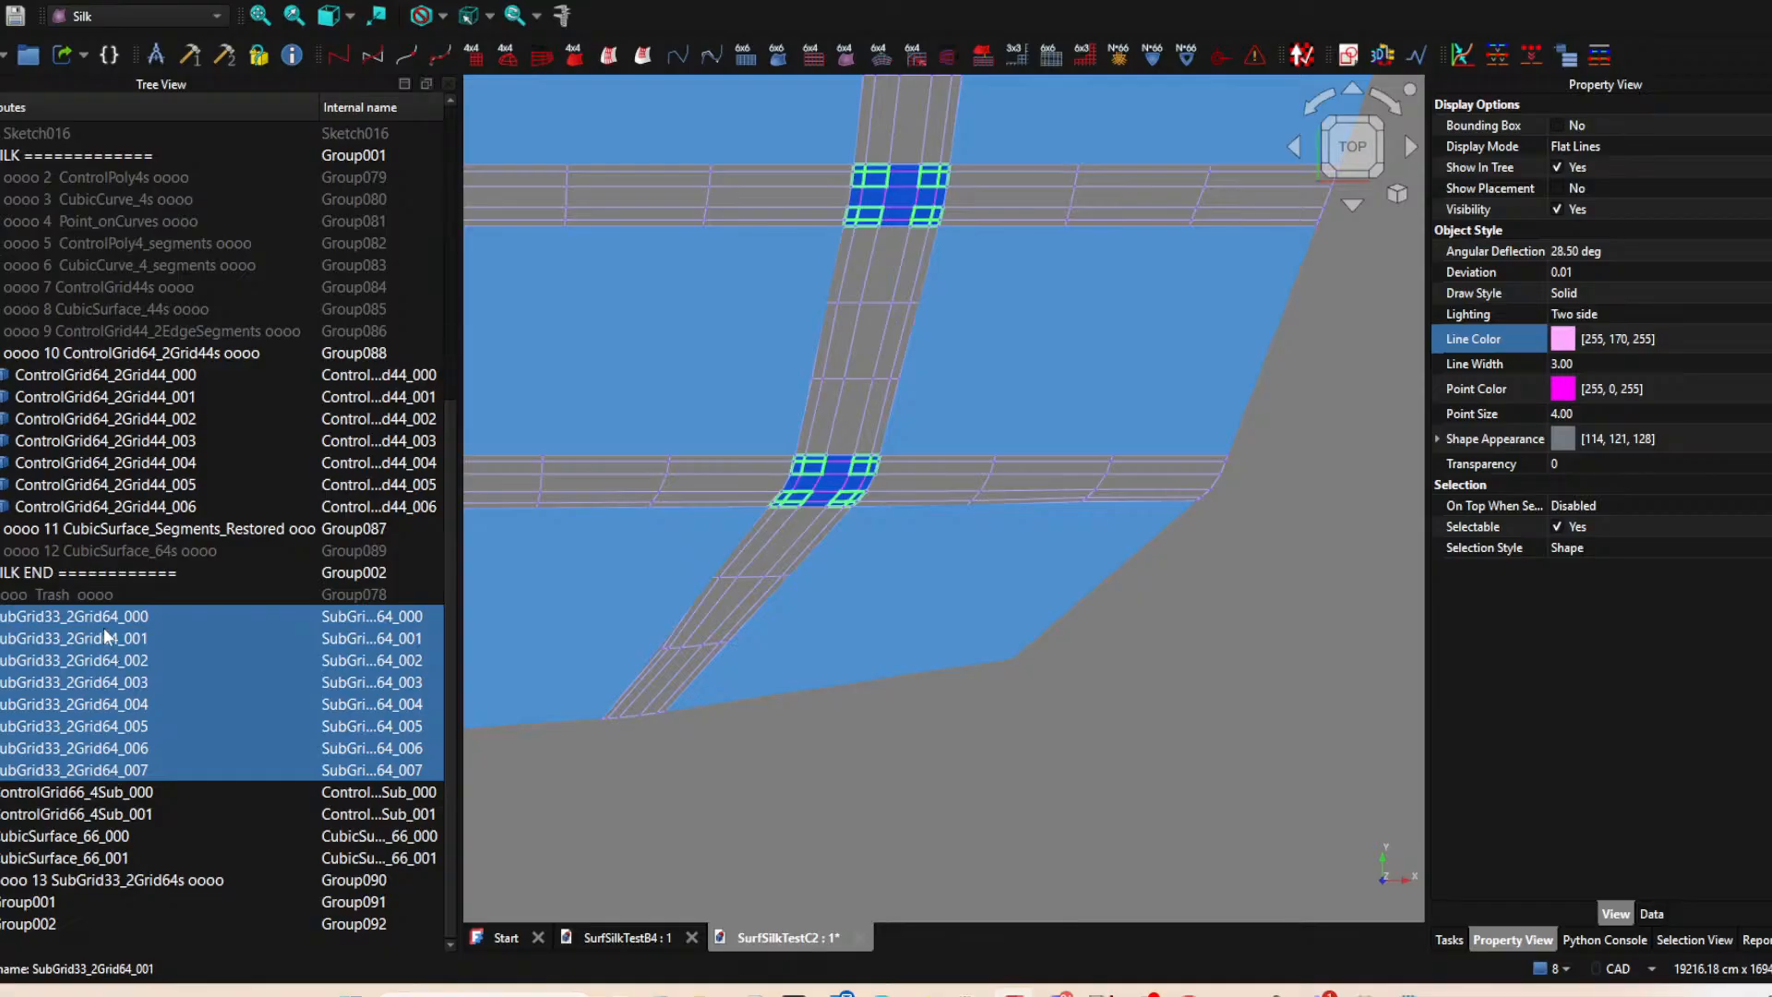
{"action": "left_click_drag", "start_coordinate": [103, 611], "coordinate": [157, 877]}
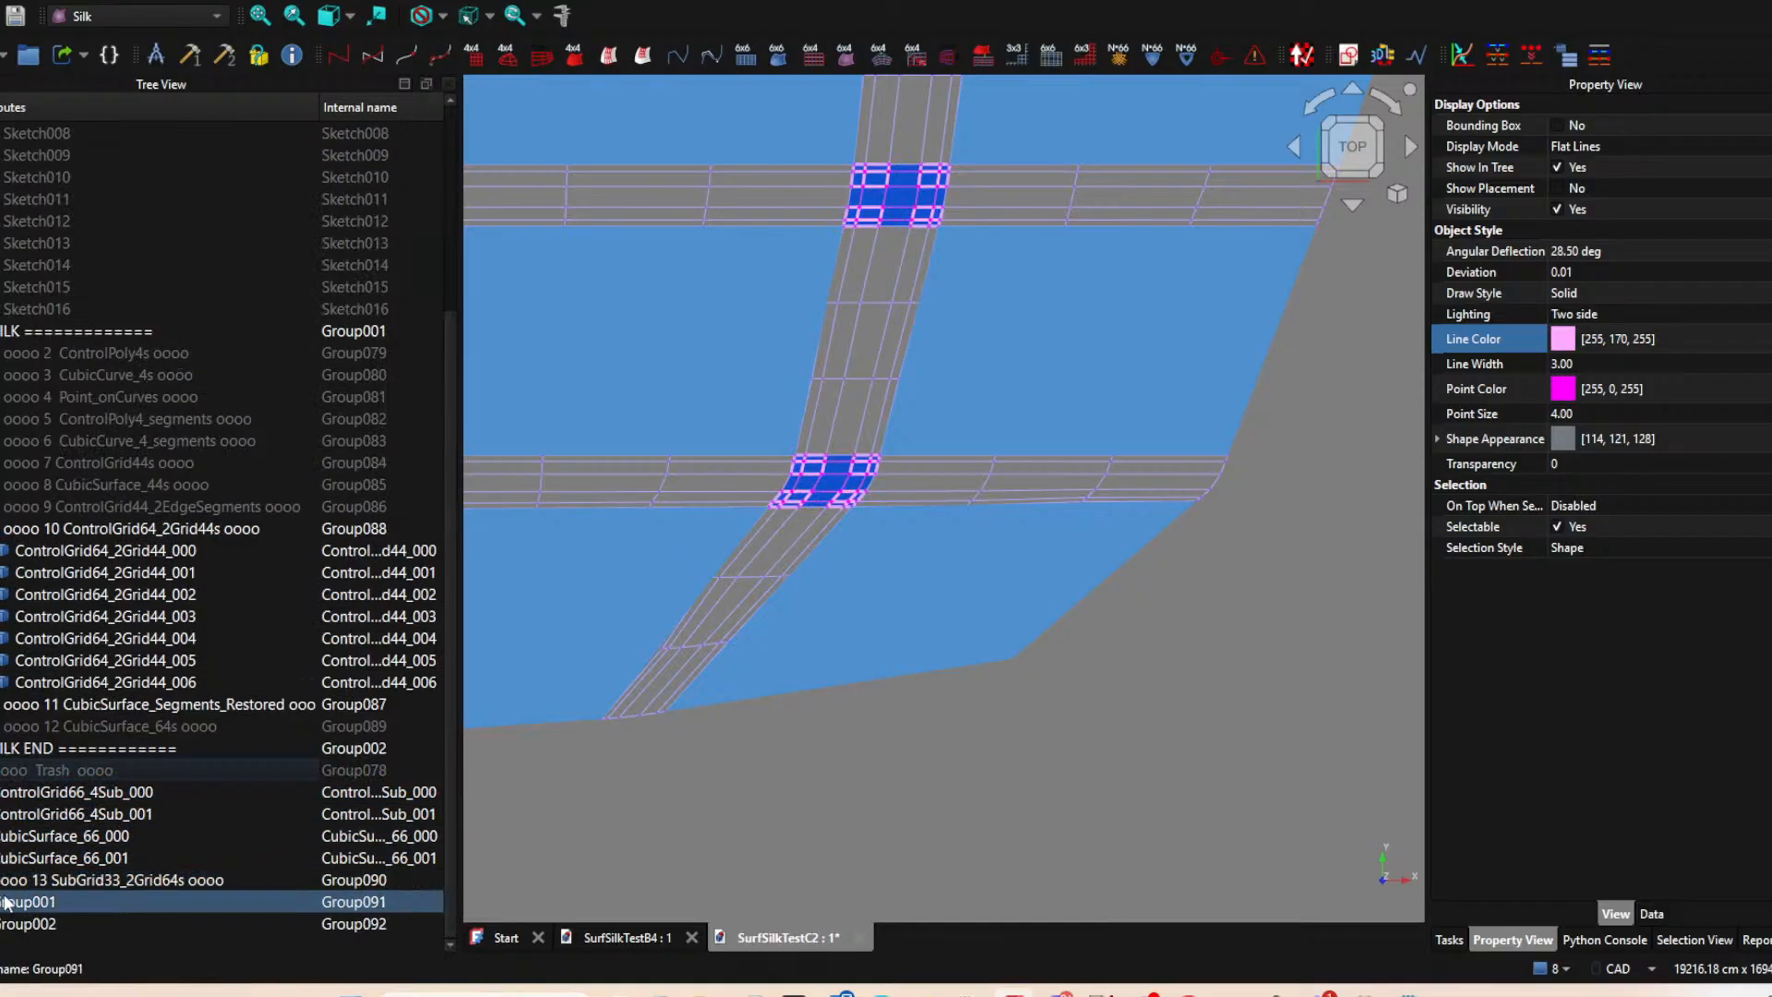
Rename the second new group "oooo 14 ControlGrid66_4Subs oooo", reusing the base name of the ControlGrid66_4Sub_000 object.
{"action": "left_click", "coordinate": [74, 905]}
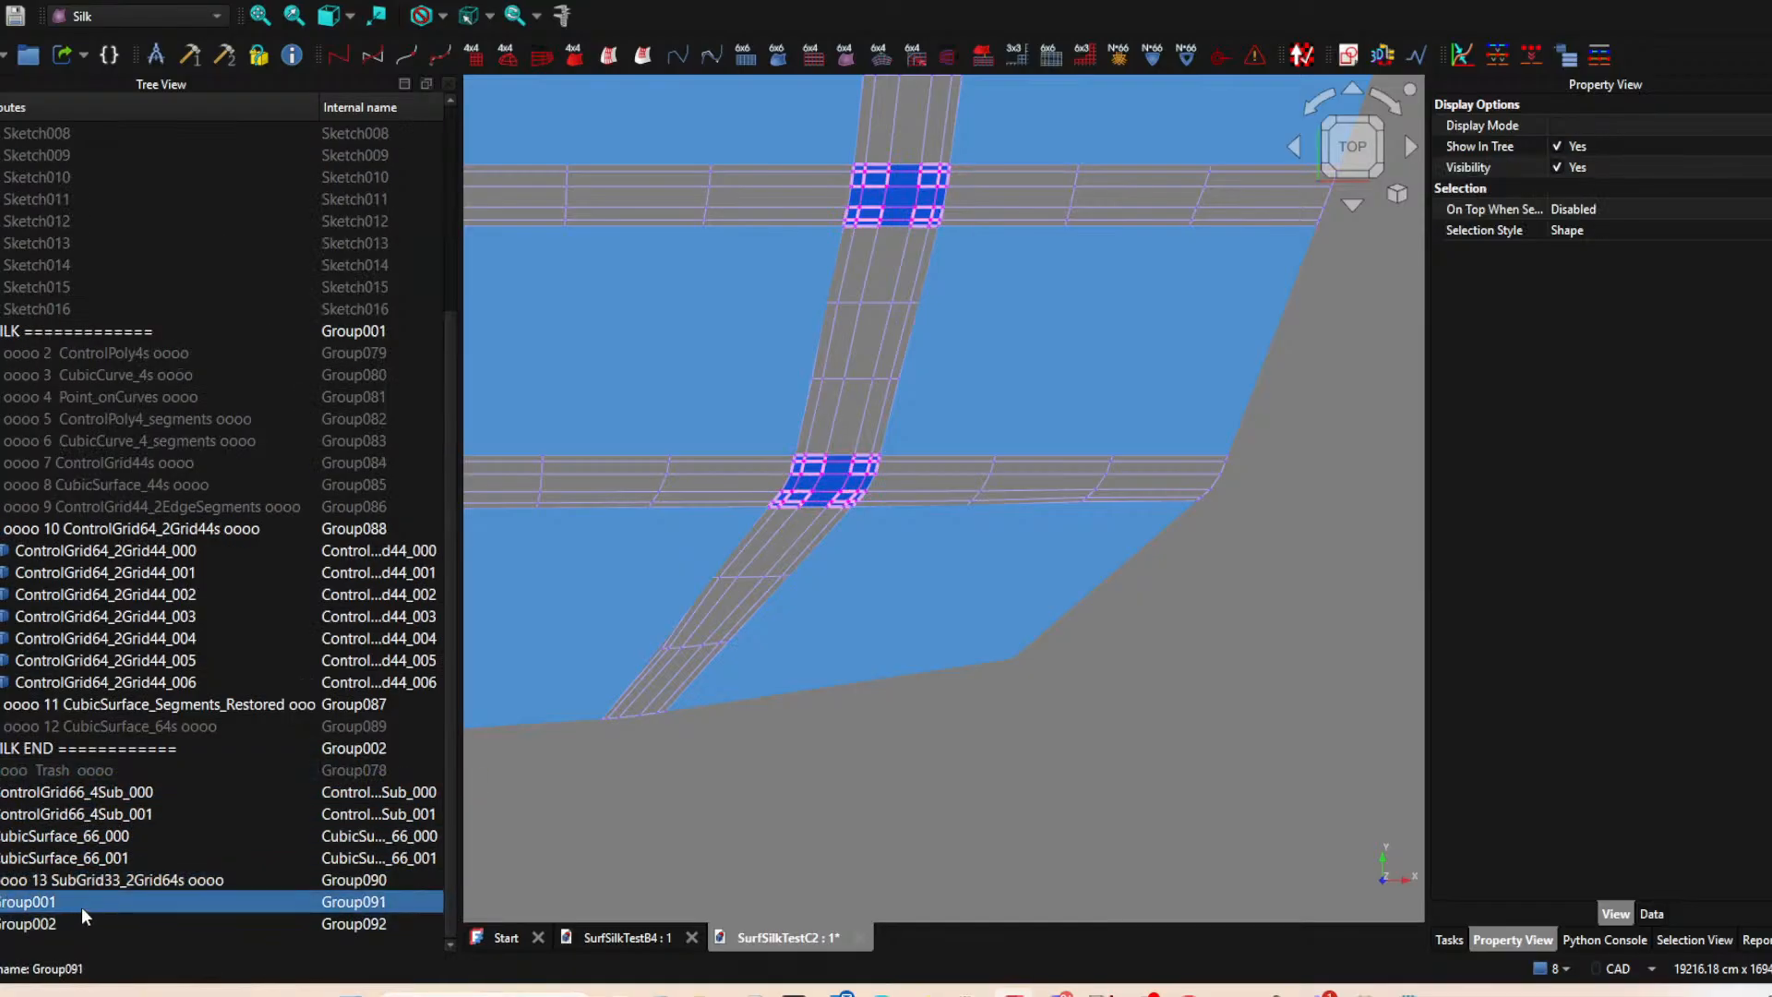
{"action": "left_click", "coordinate": [124, 790]}
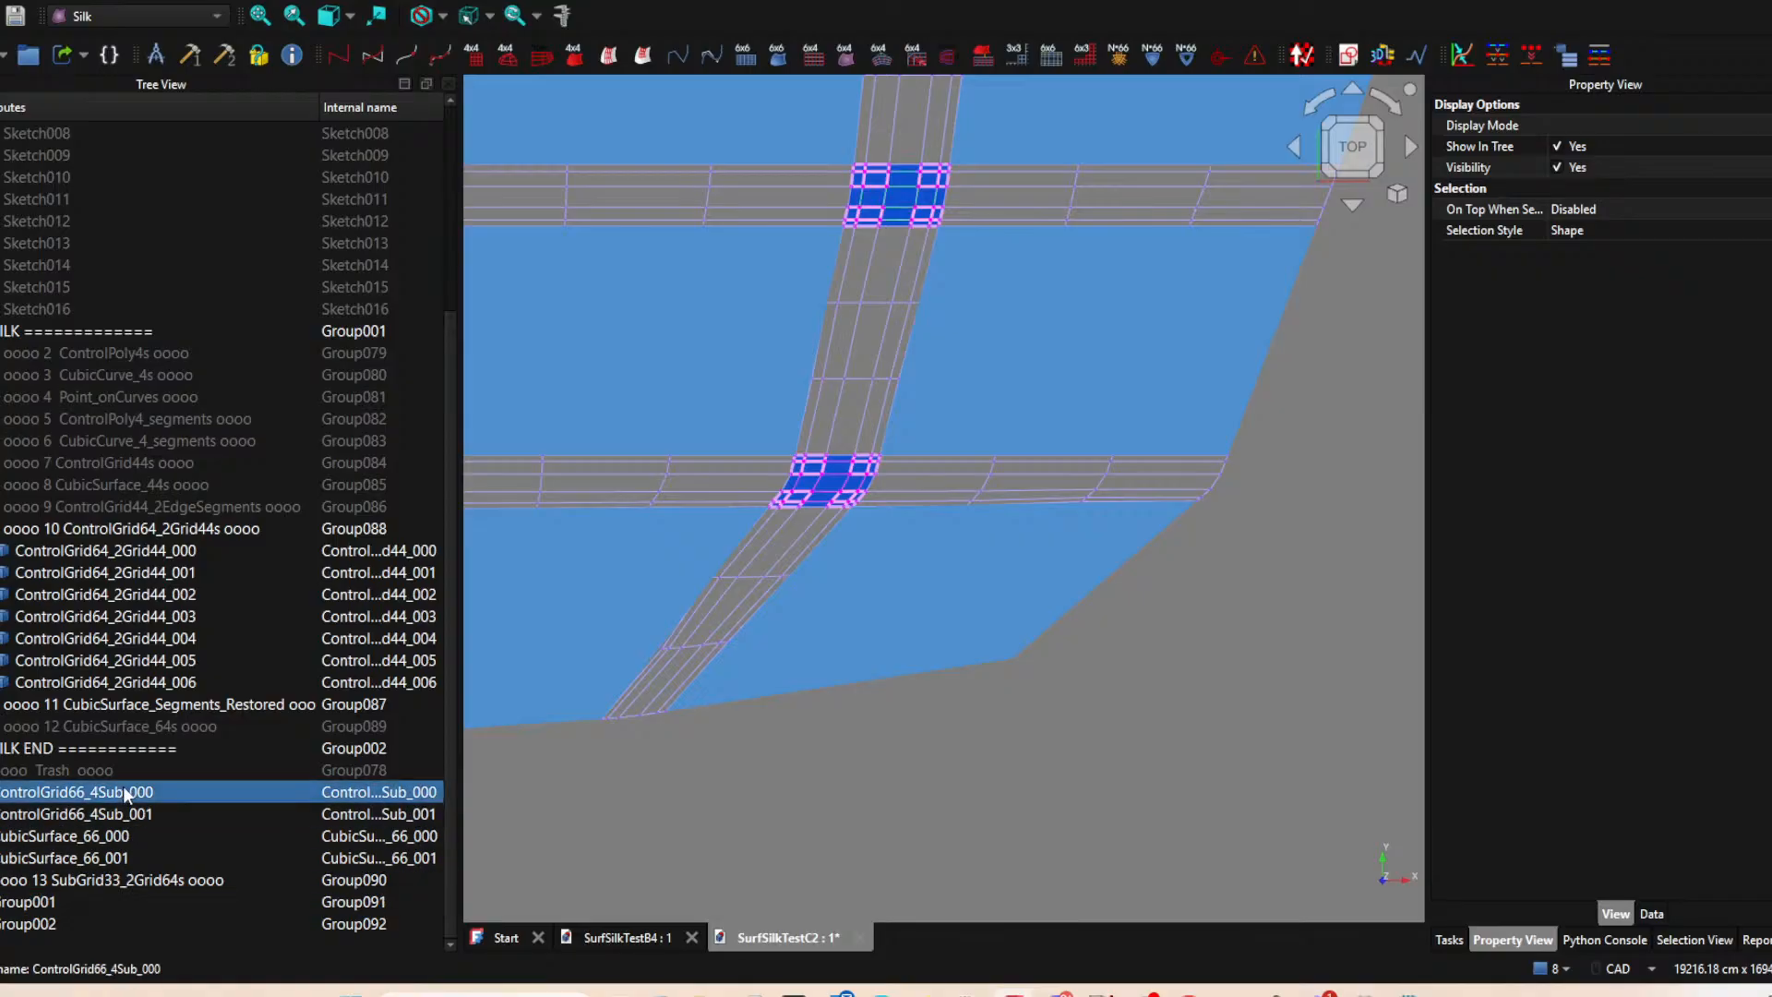
{"action": "double_click", "coordinate": [106, 904]}
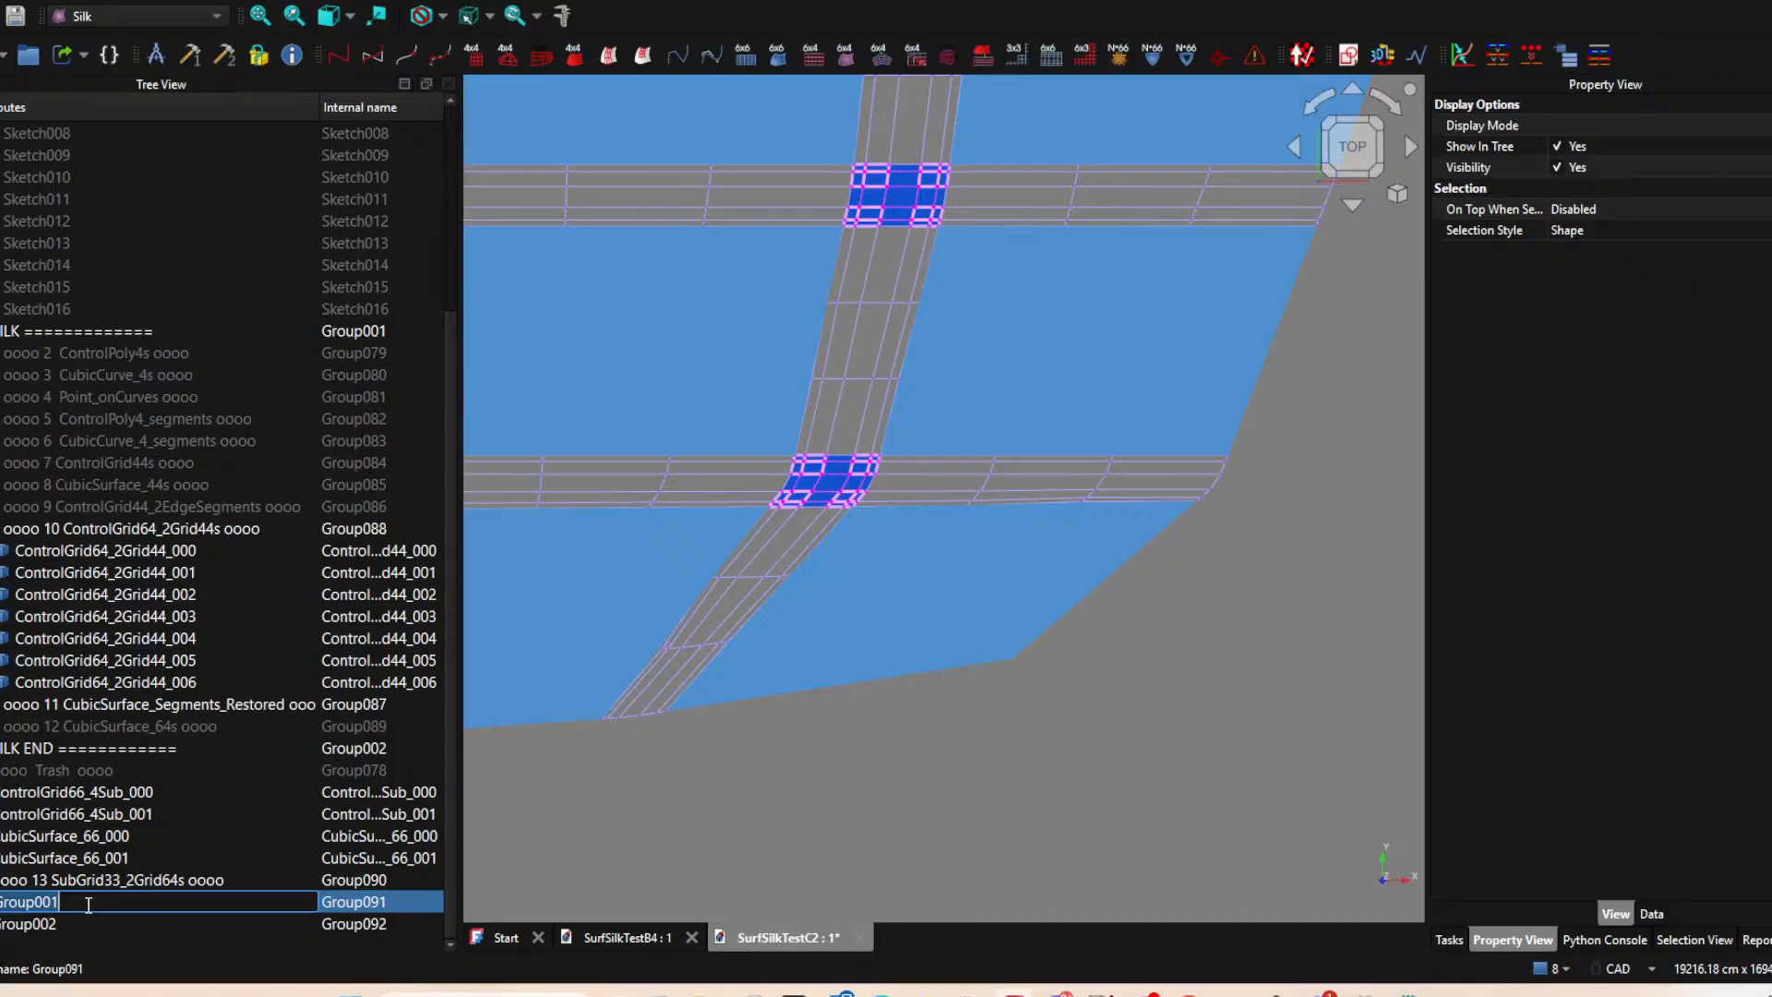
{"action": "double_click", "coordinate": [132, 791]}
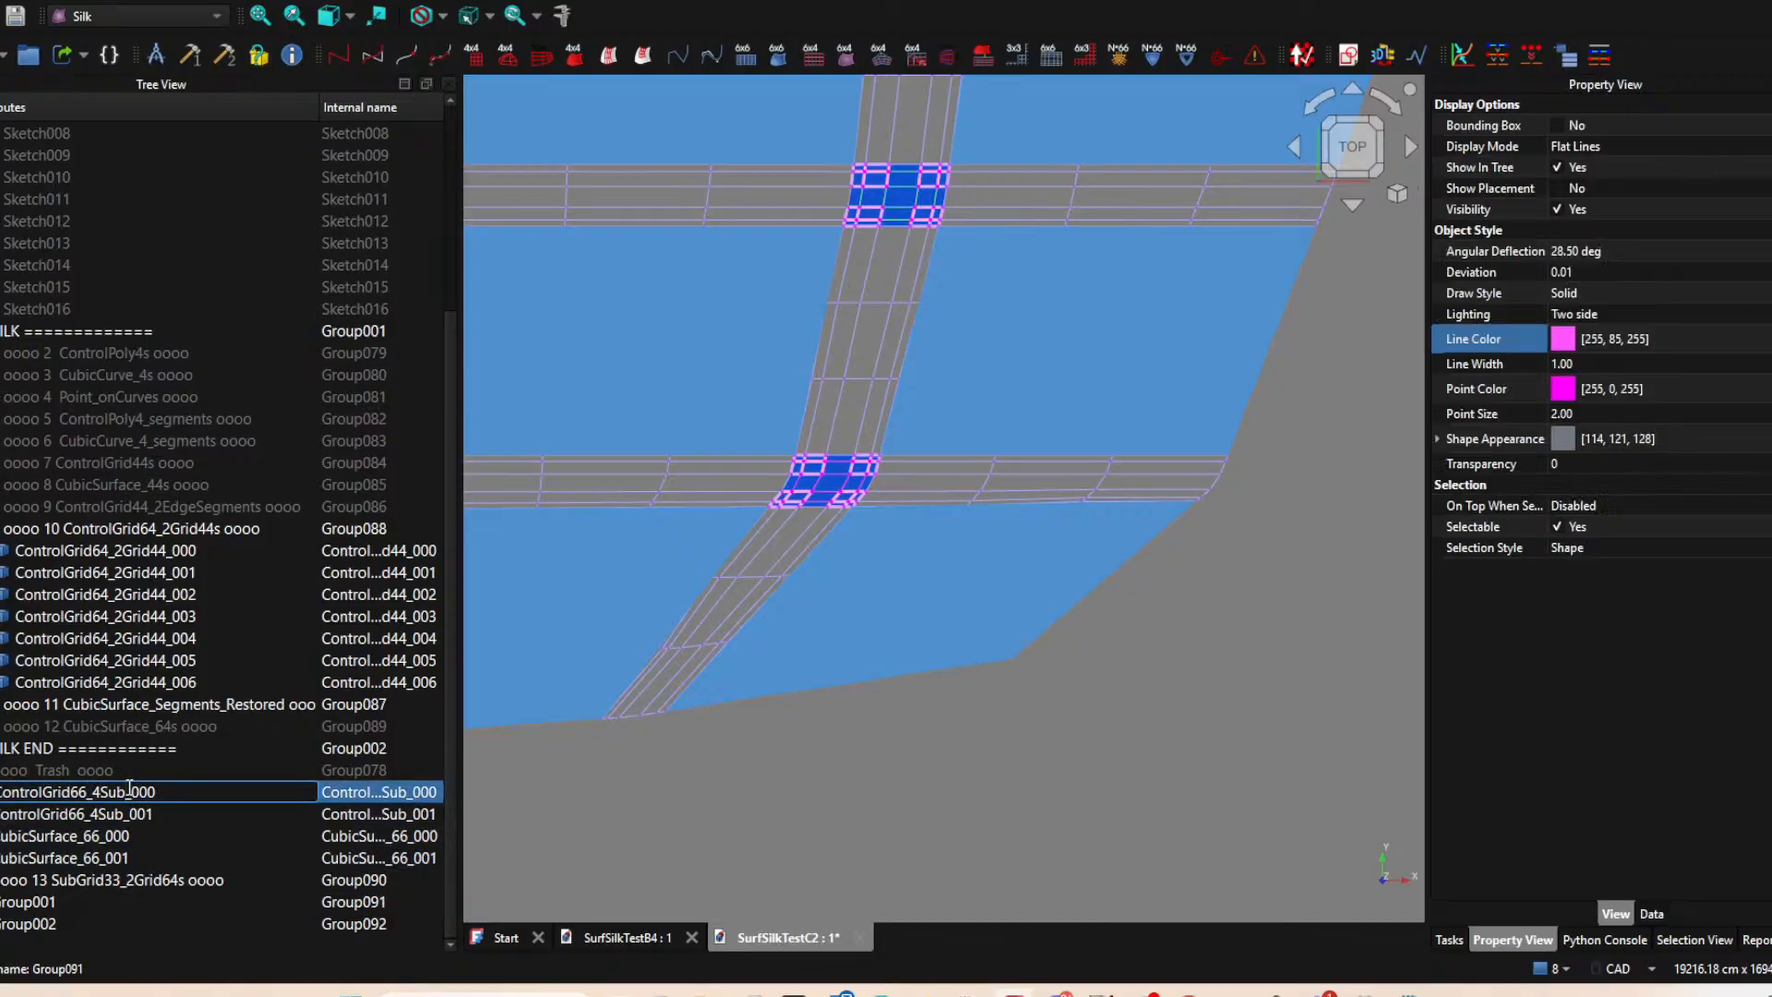
{"action": "left_click", "coordinate": [59, 900]}
{"action": "key", "text": "F2"}
{"action": "left_click", "coordinate": [61, 903]}
{"action": "left_click_drag", "start_coordinate": [71, 904], "coordinate": [3, 904]}
{"action": "type", "text": "ControlGrid66_4Sub"}
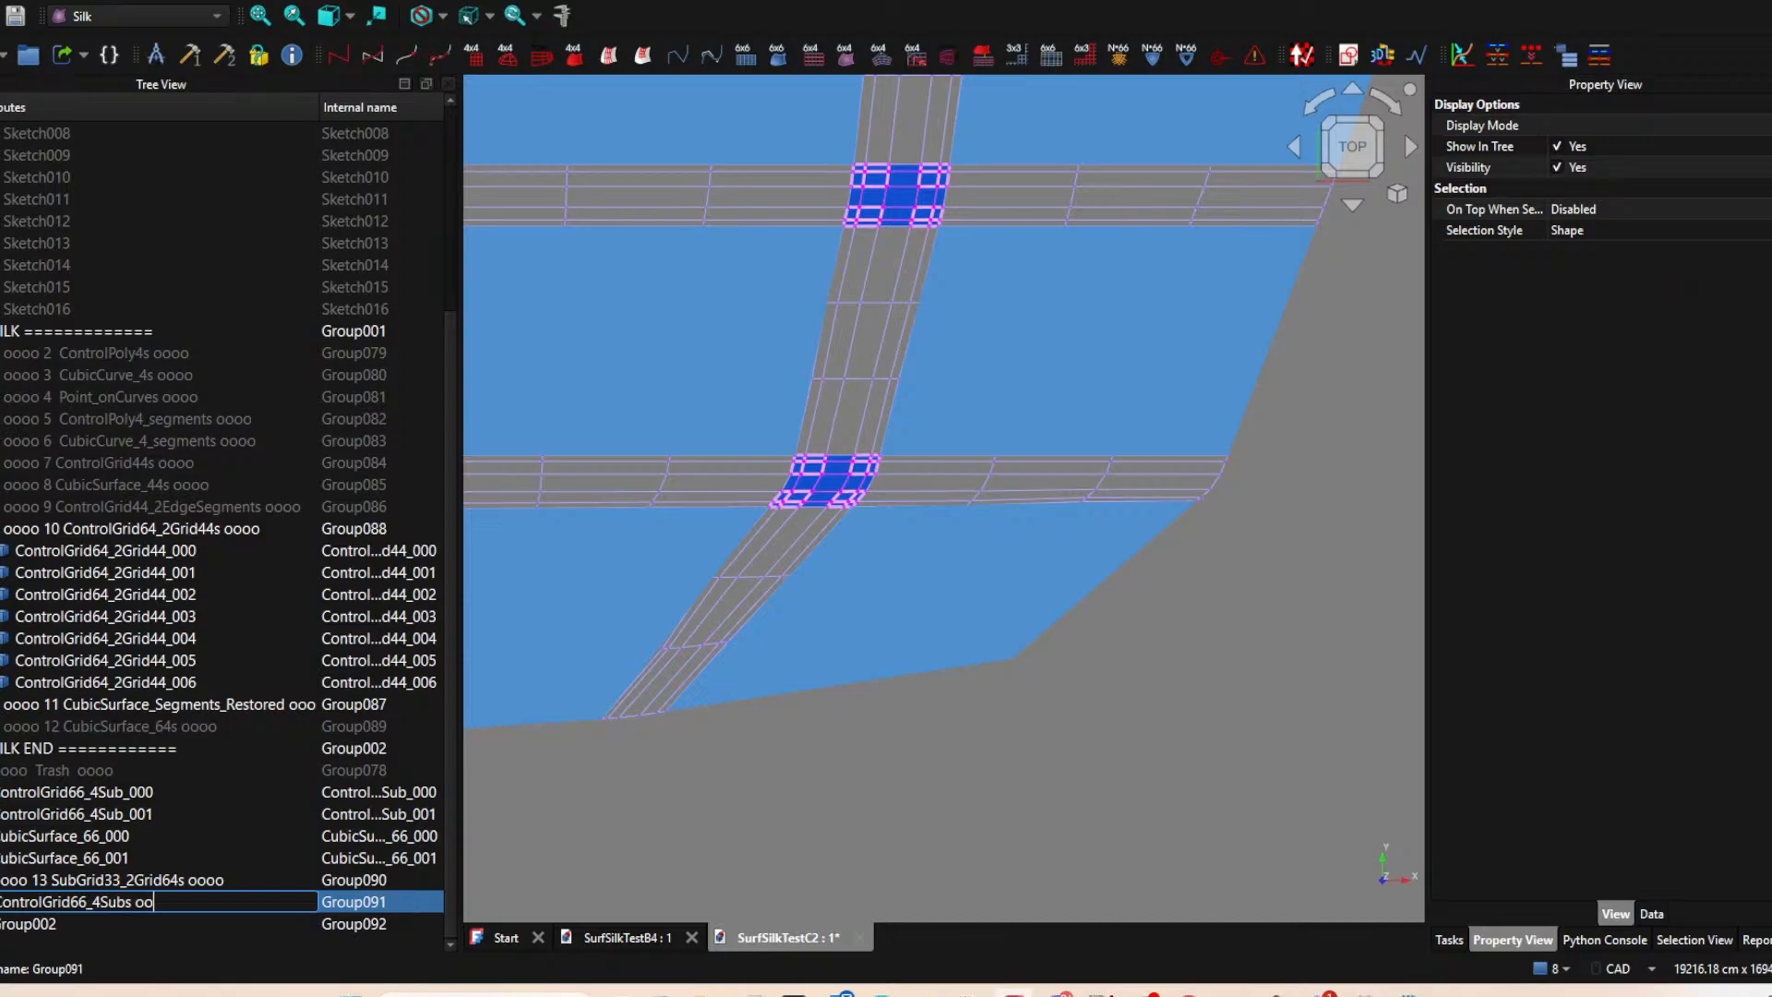
{"action": "type", "text": "oooo "}
{"action": "type", "text": "14"}
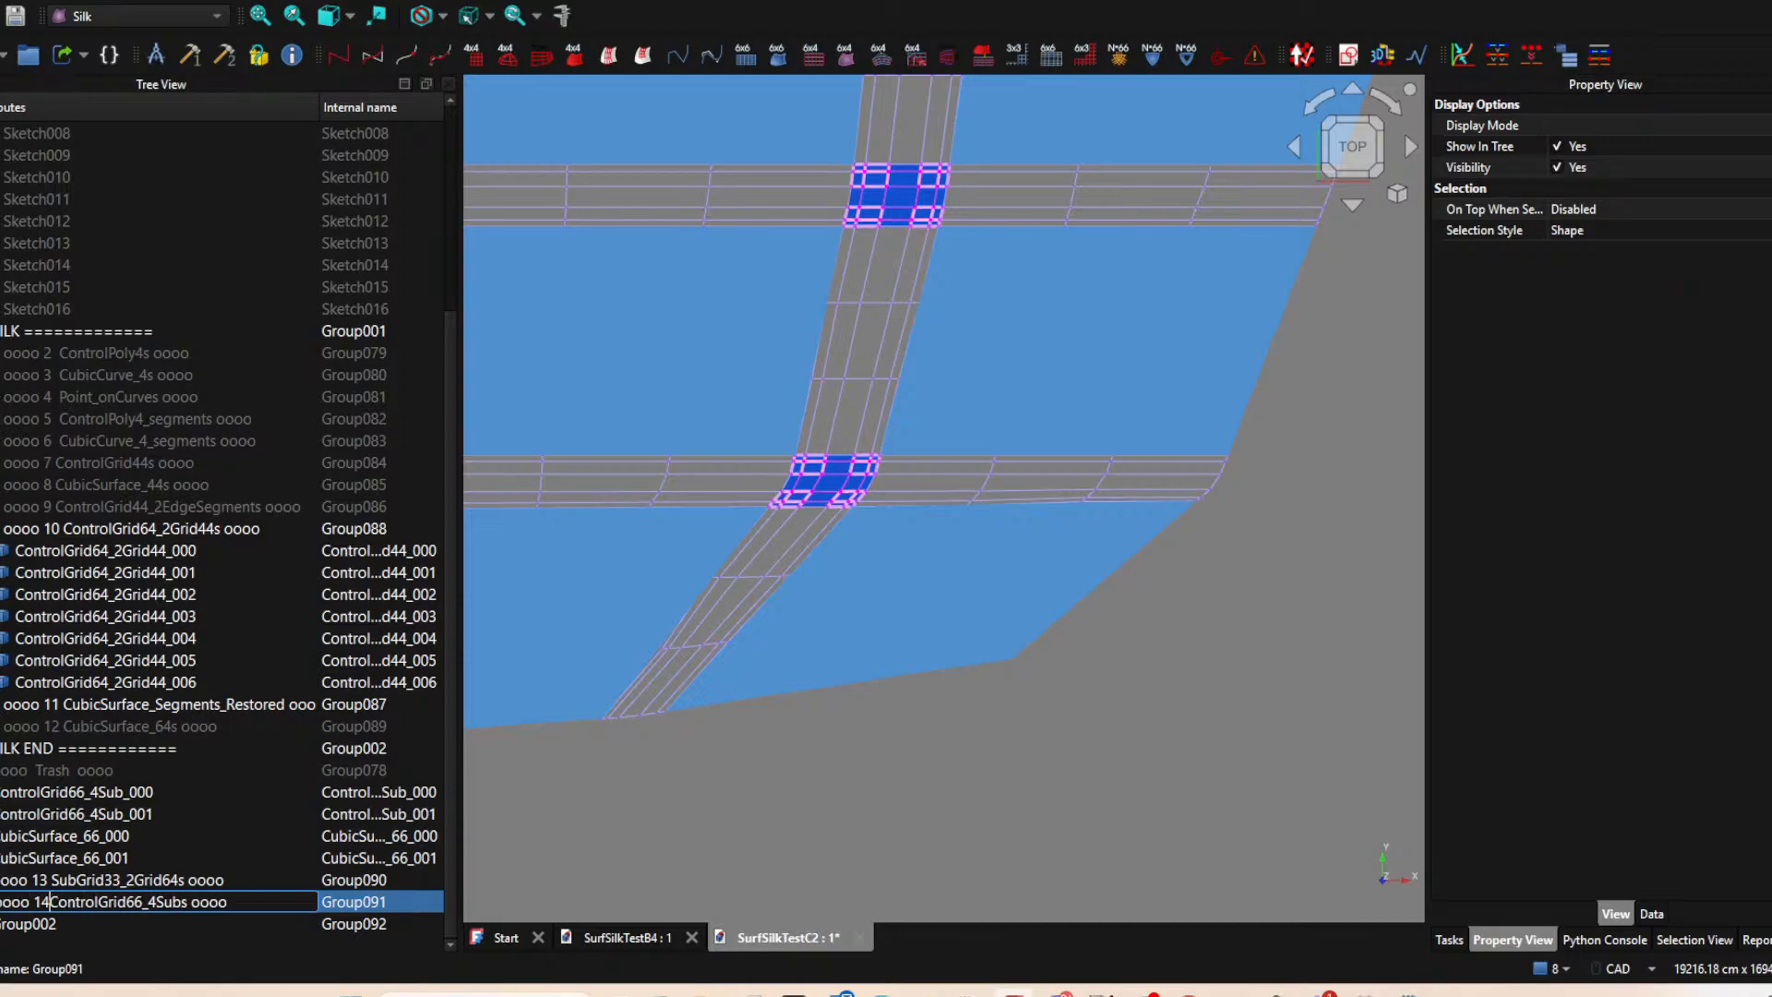
{"action": "key", "text": "Return"}
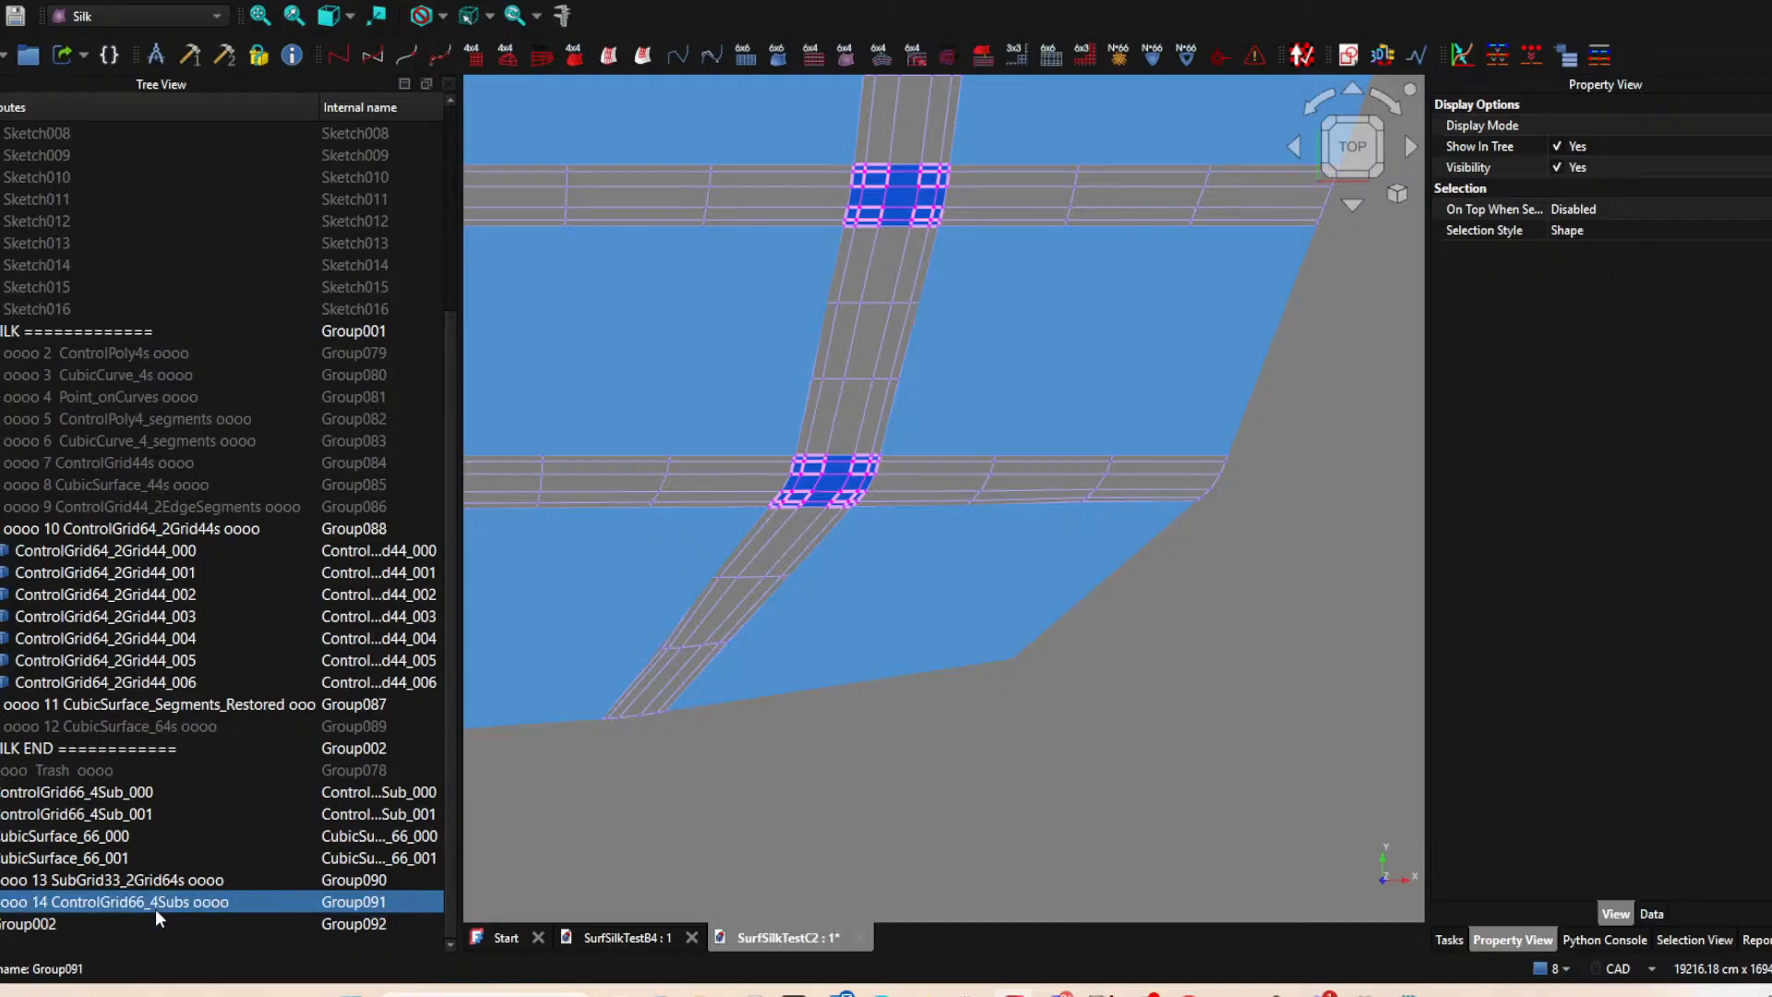
Move ControlGrid66_4Sub_000 and ControlGrid66_4Sub_001 into group 14.
{"action": "left_click", "coordinate": [142, 793]}
{"action": "left_click", "coordinate": [138, 812], "text": "shift"}
{"action": "left_click_drag", "start_coordinate": [148, 805], "coordinate": [157, 902]}
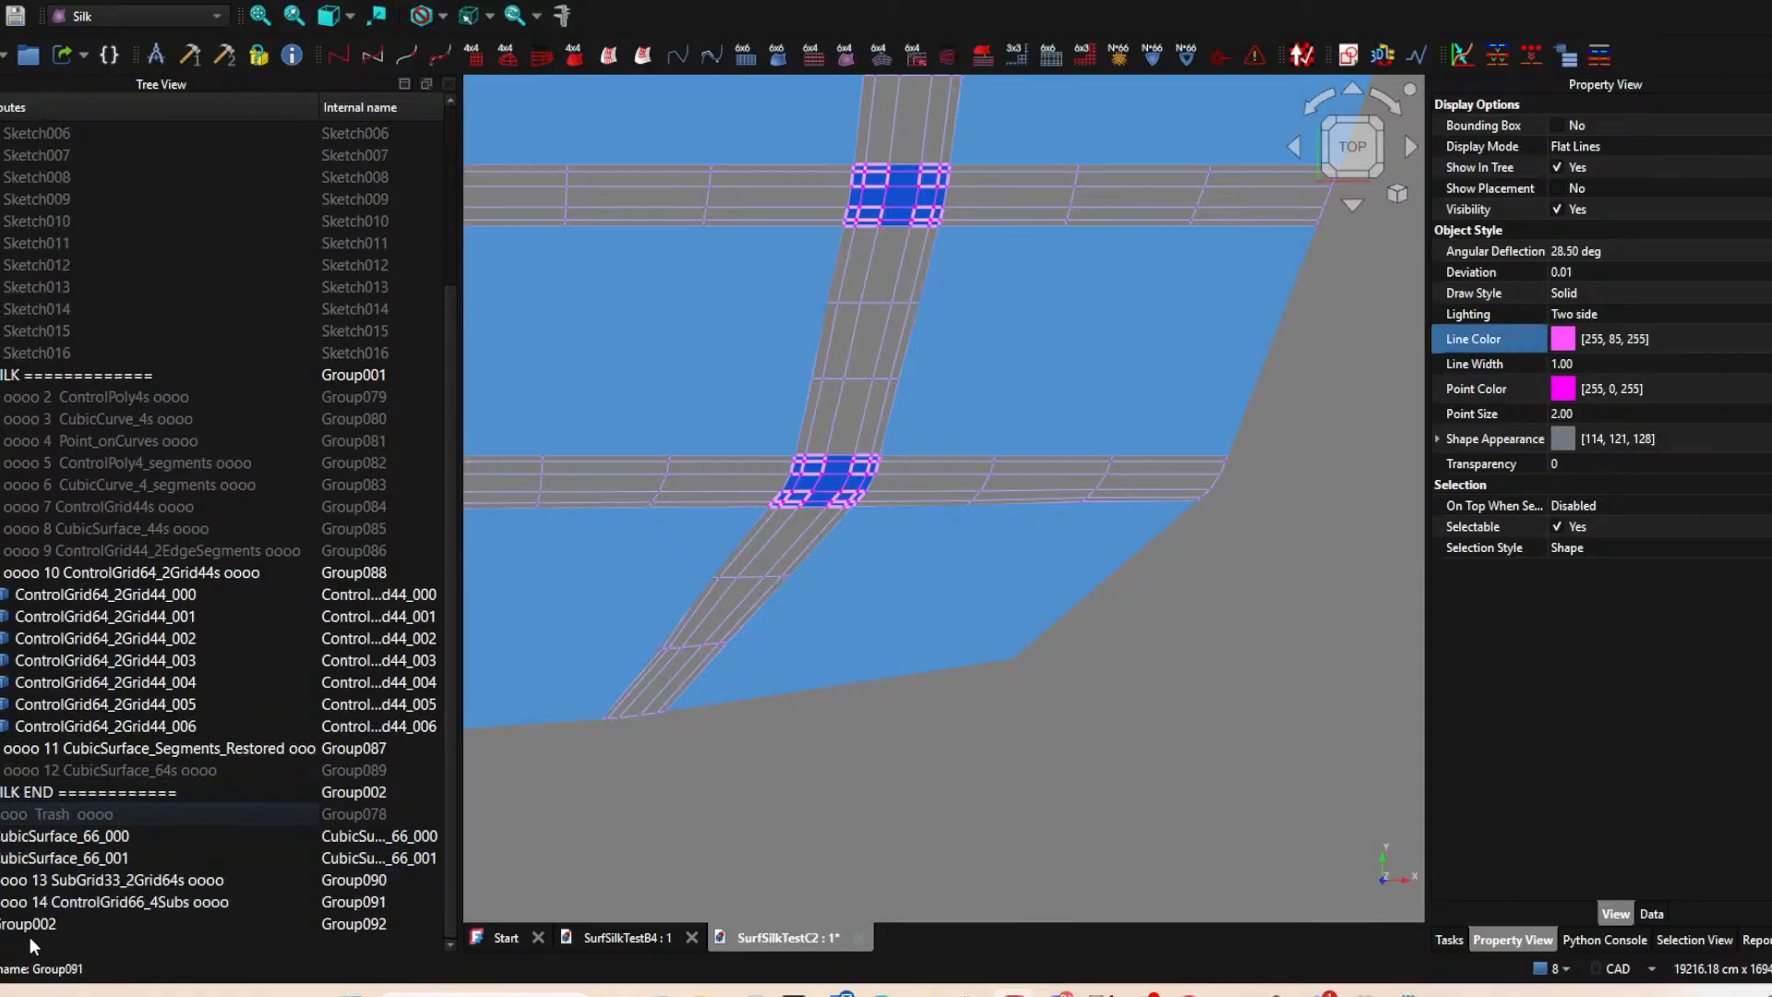
Rename the third new group "oooo 15 CubicSurface_66s oooo", reusing the base name of the CubicSurface_66_000 object.
{"action": "left_click", "coordinate": [31, 835]}
{"action": "left_click", "coordinate": [69, 835]}
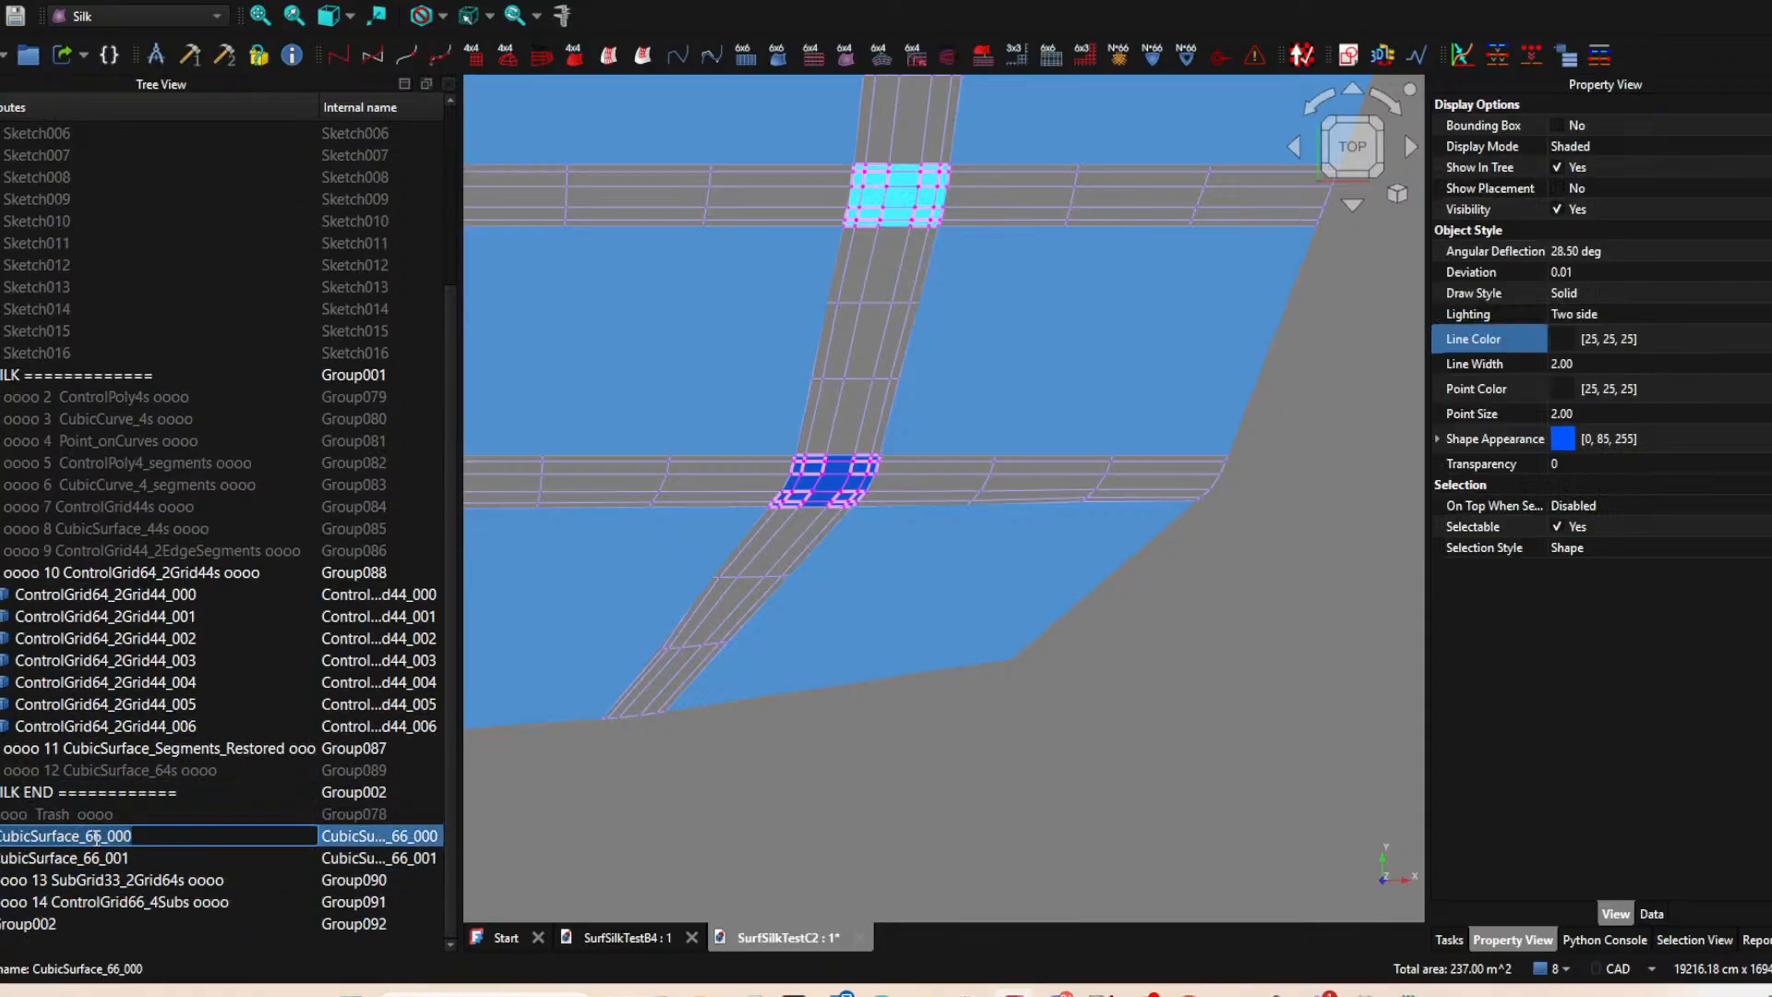
{"action": "left_click", "coordinate": [48, 924]}
{"action": "left_click", "coordinate": [54, 924]}
{"action": "type", "text": "oo"}
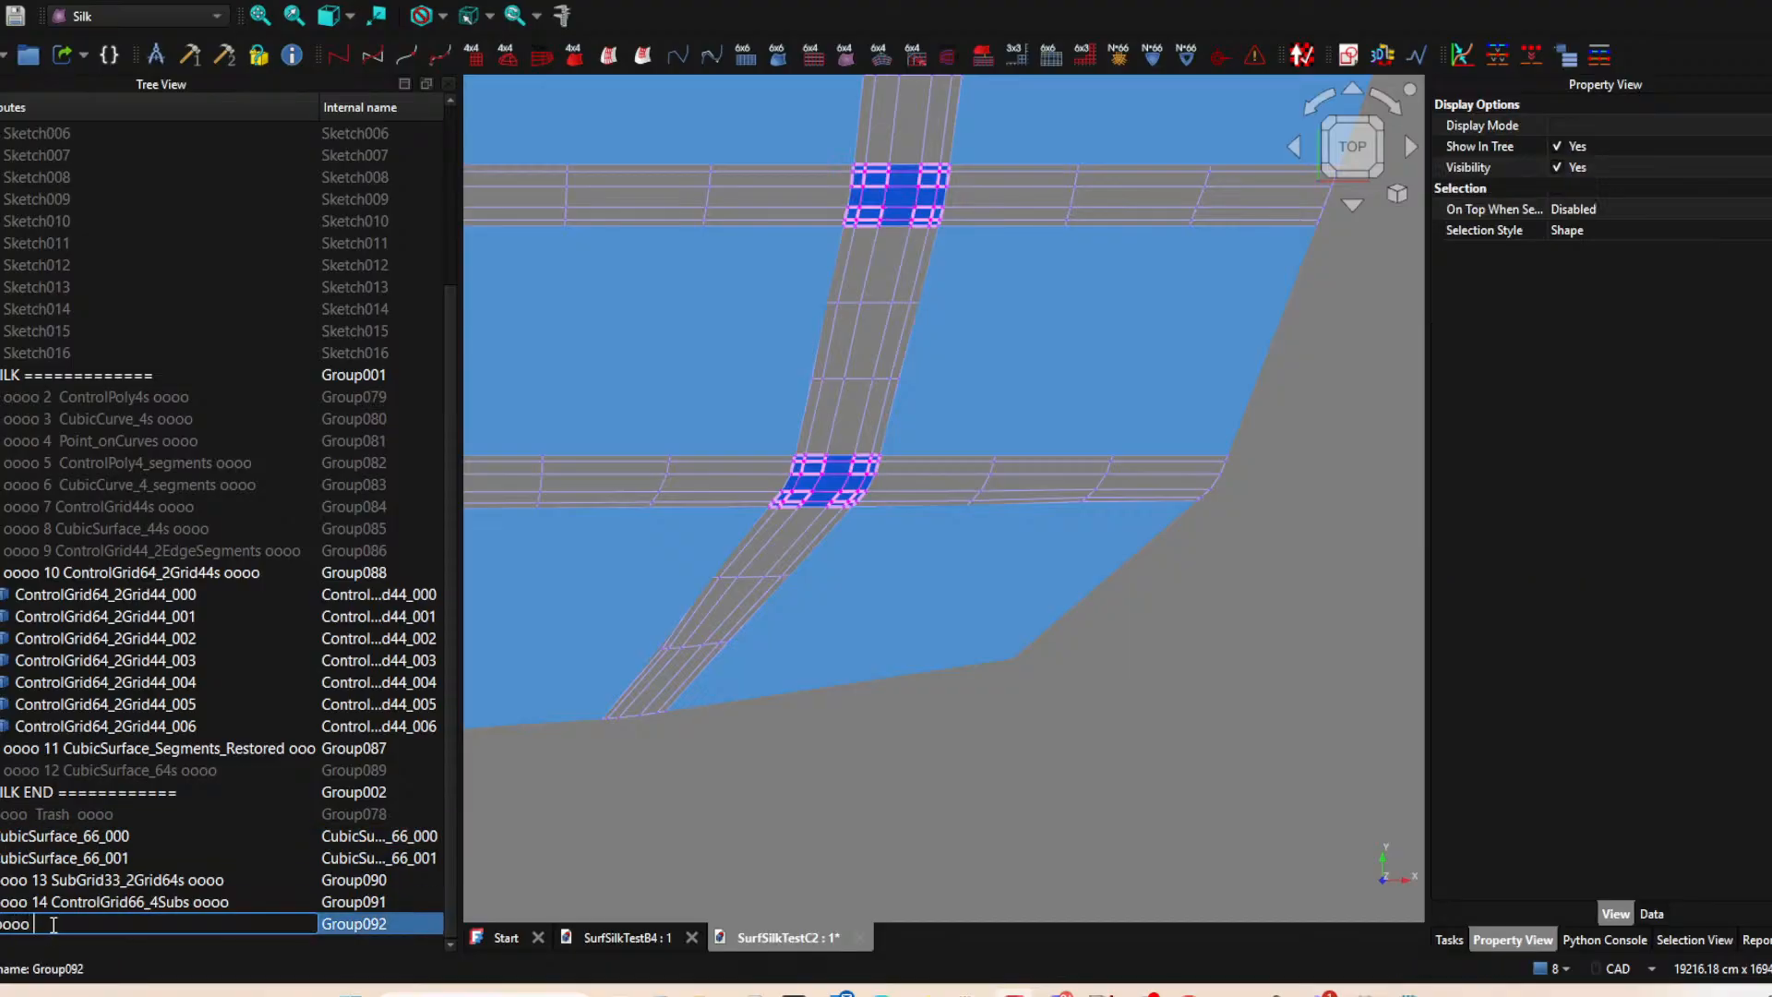
{"action": "type", "text": "oo 15"}
{"action": "type", "text": "CubicSurface_66"}
{"action": "type", "text": "s oooo"}
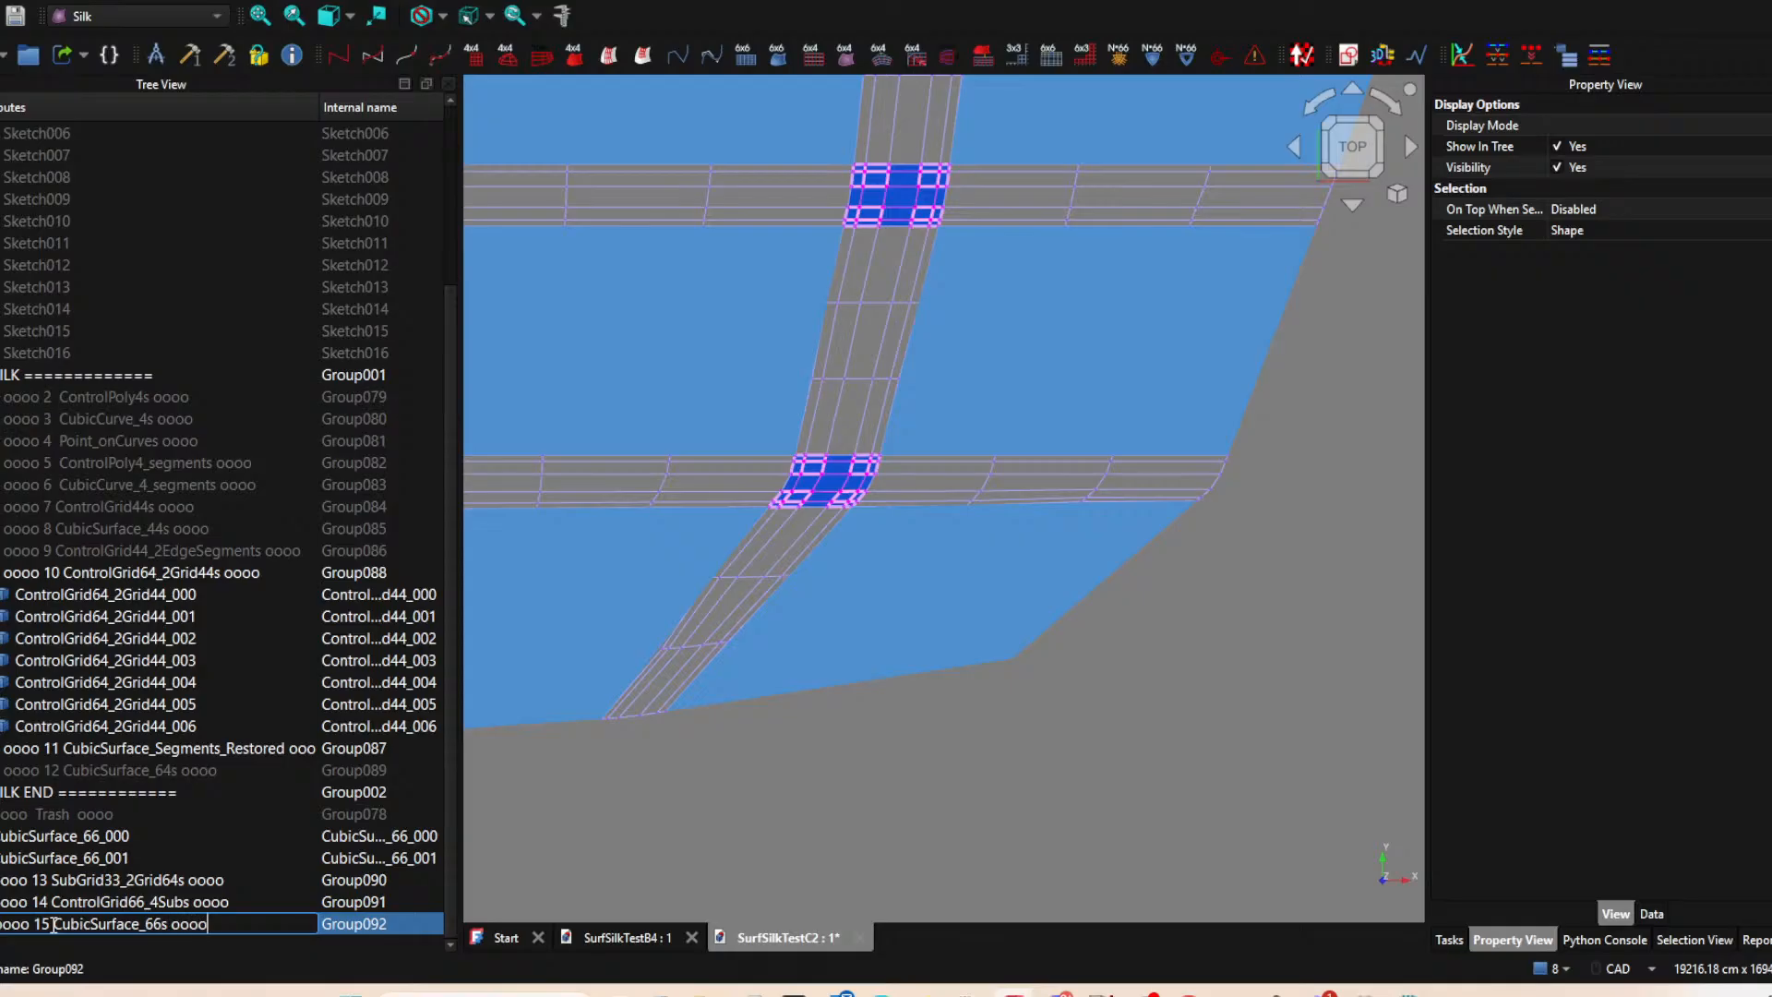
{"action": "key", "text": "Return"}
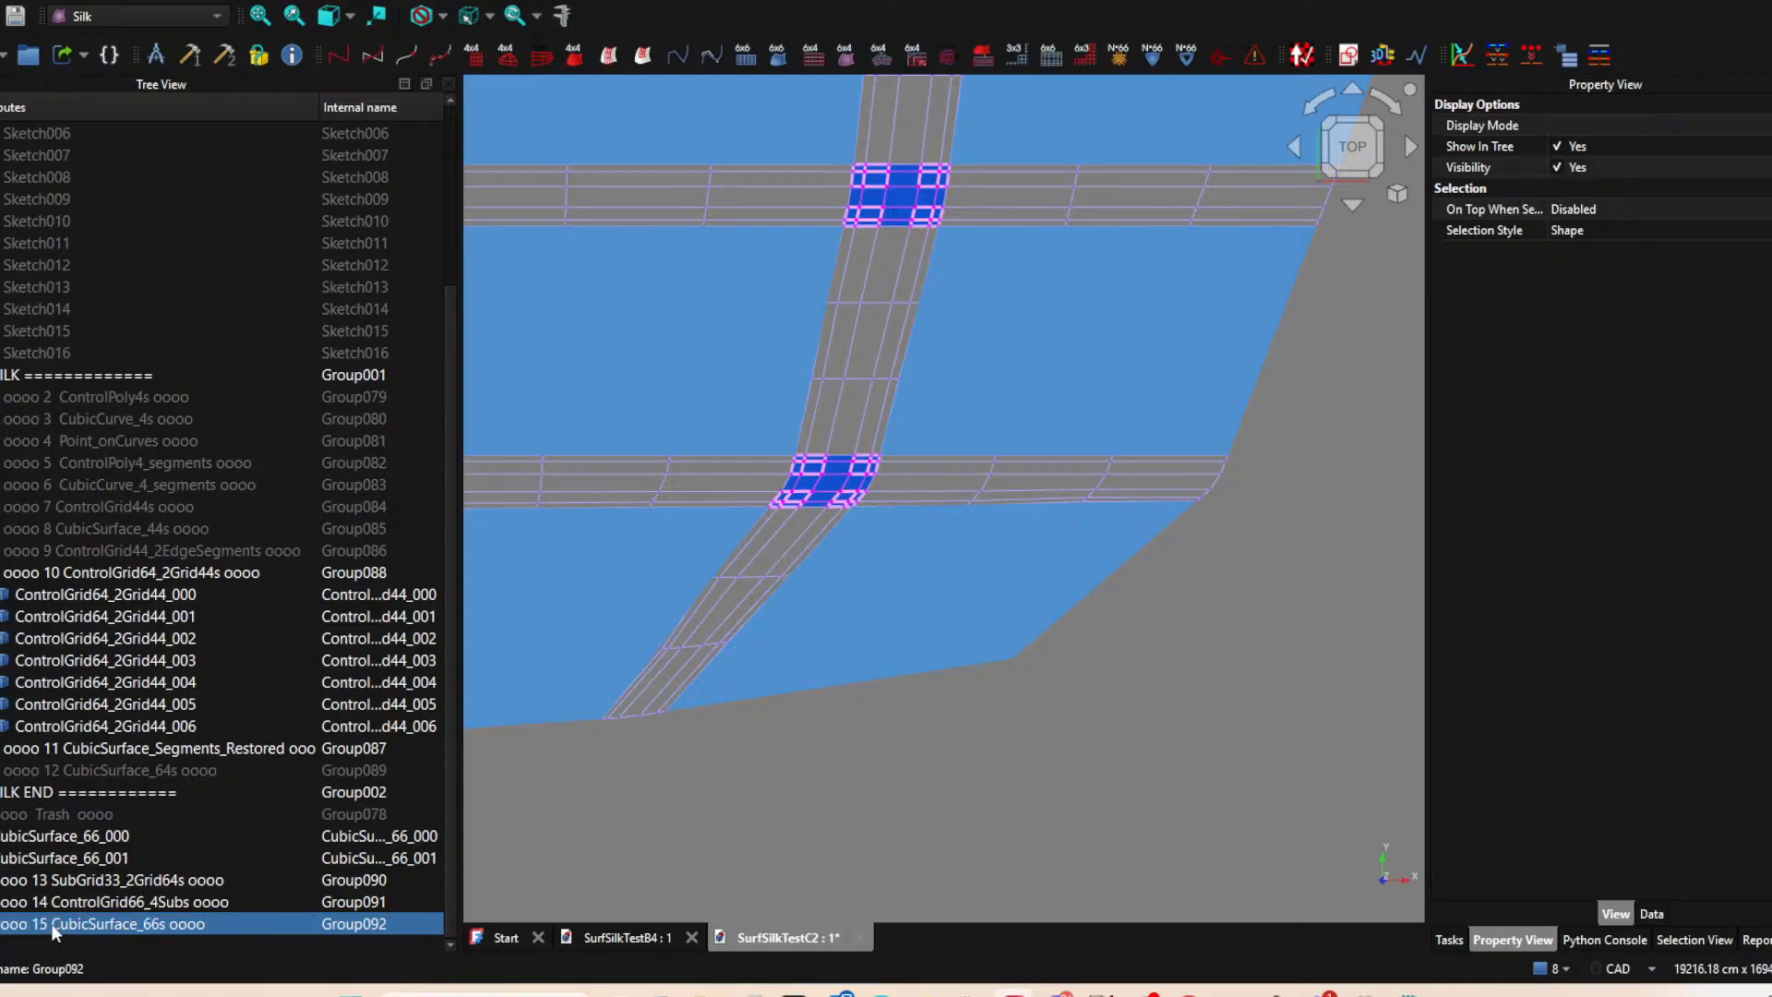
Move both CubicSurface_66 surfaces into group 15, and place groups 13, 14 and 15 inside the main SILK group.
{"action": "left_click", "coordinate": [118, 839]}
{"action": "left_click", "coordinate": [120, 856], "text": "shift"}
{"action": "left_click_drag", "start_coordinate": [120, 855], "coordinate": [176, 924]}
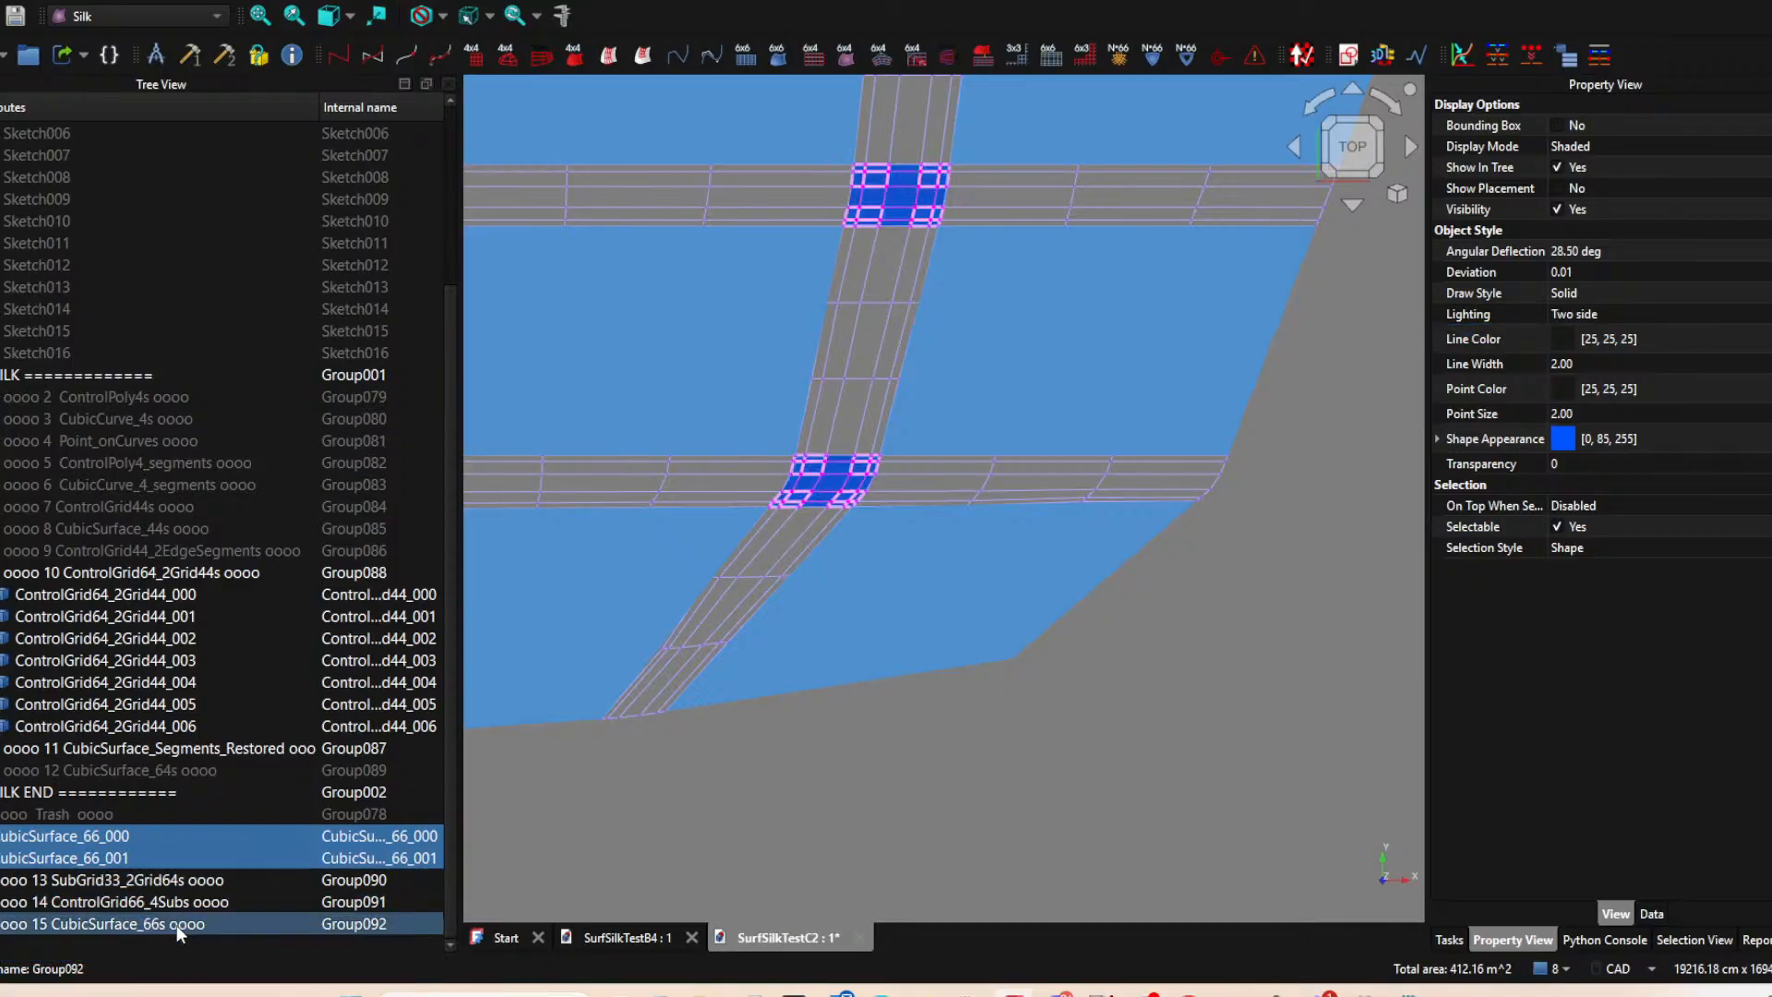
{"action": "left_click_drag", "start_coordinate": [142, 877], "coordinate": [158, 419]}
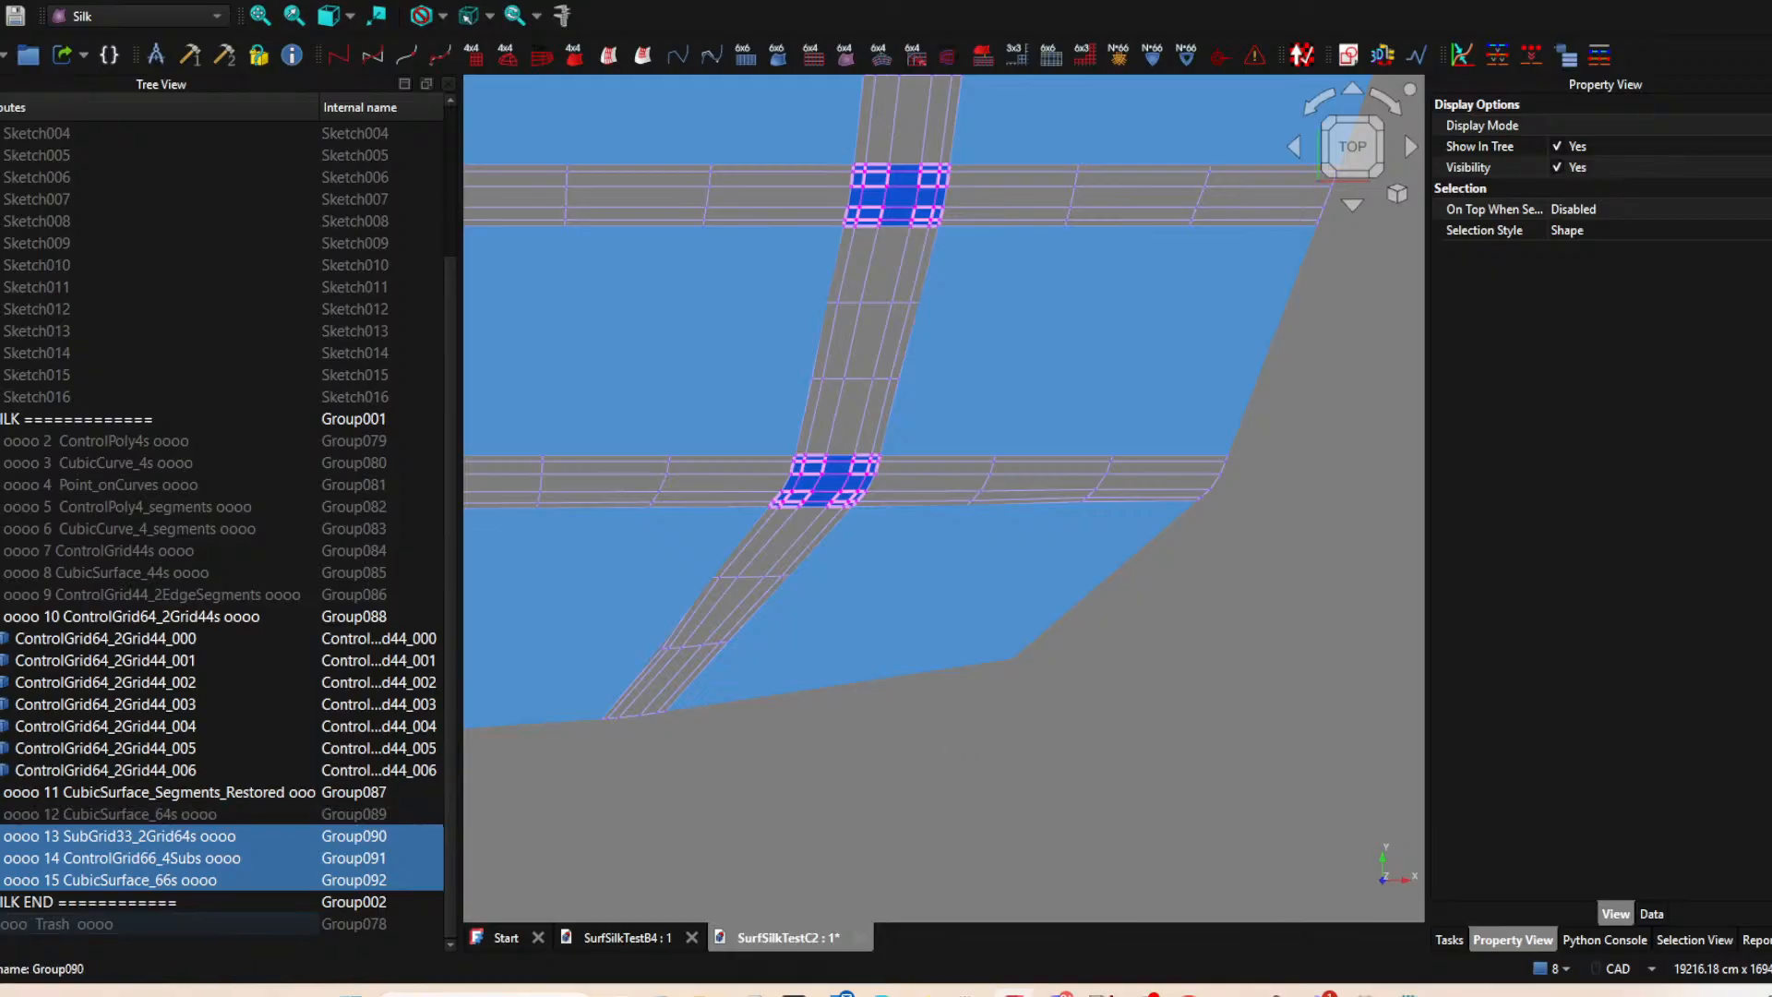
Hide groups 10, 13 and 14 and show group 12, leaving only the surface groups 11, 12 and 15 displayed.
{"action": "key", "text": "space"}
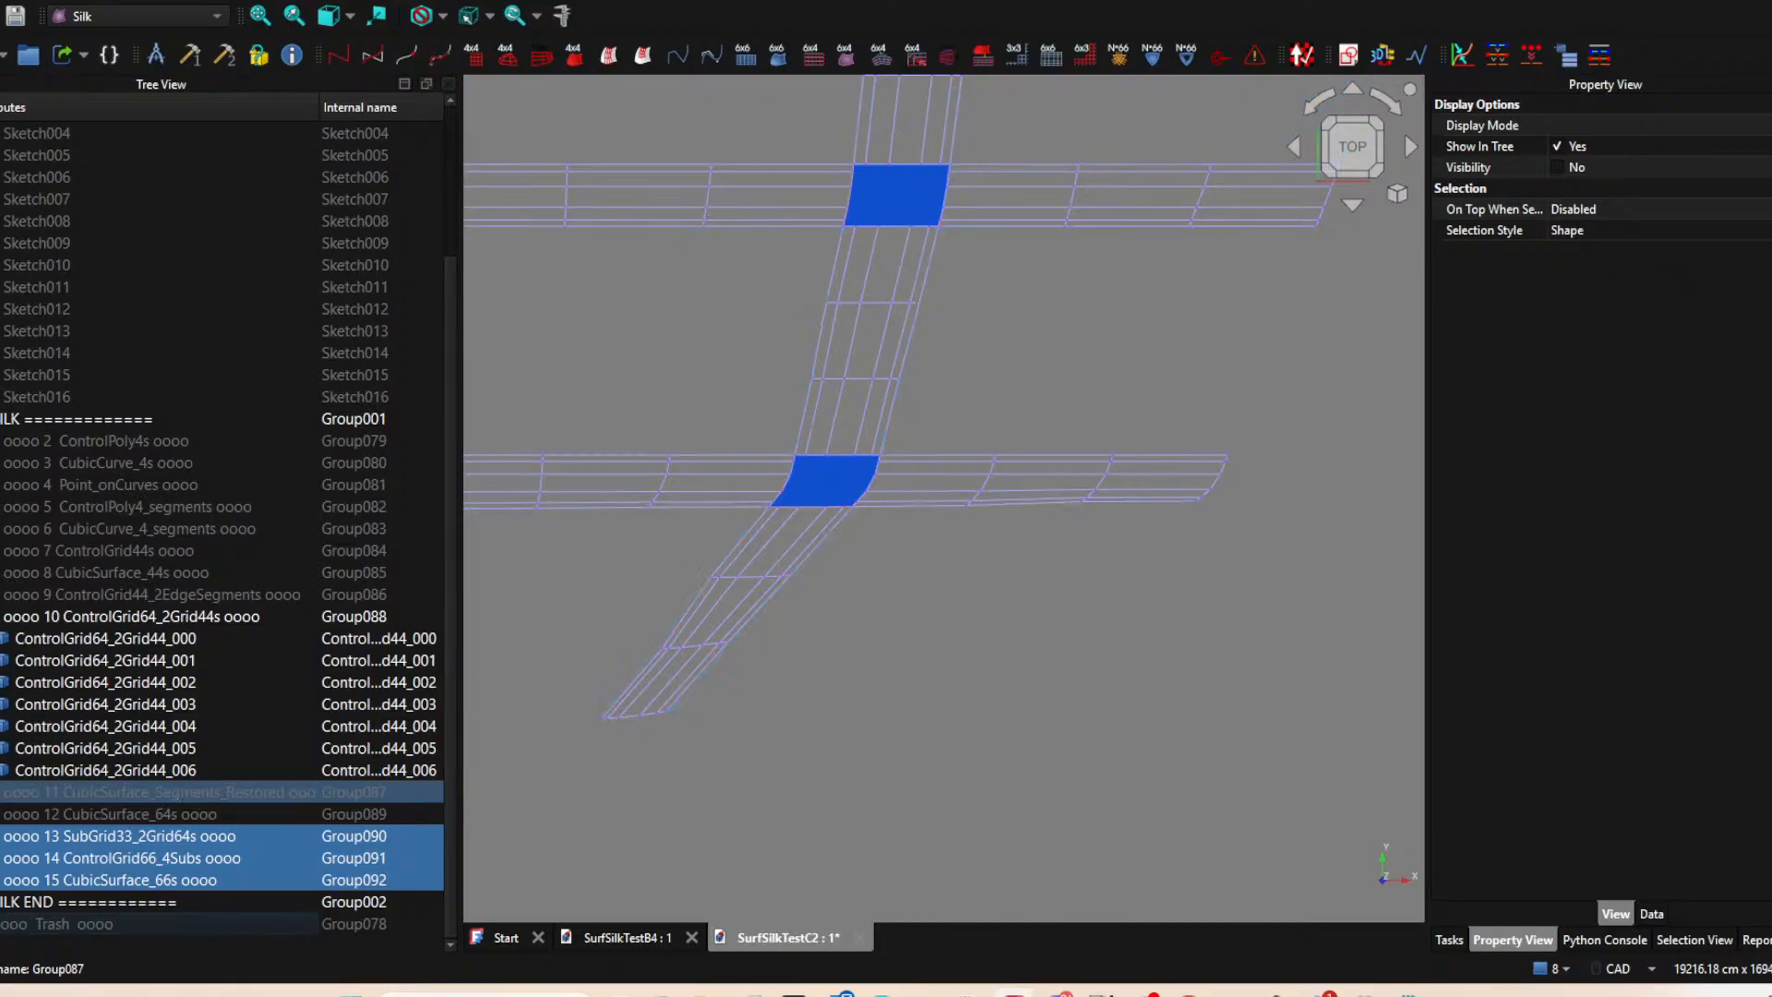
{"action": "left_click", "coordinate": [2, 616]}
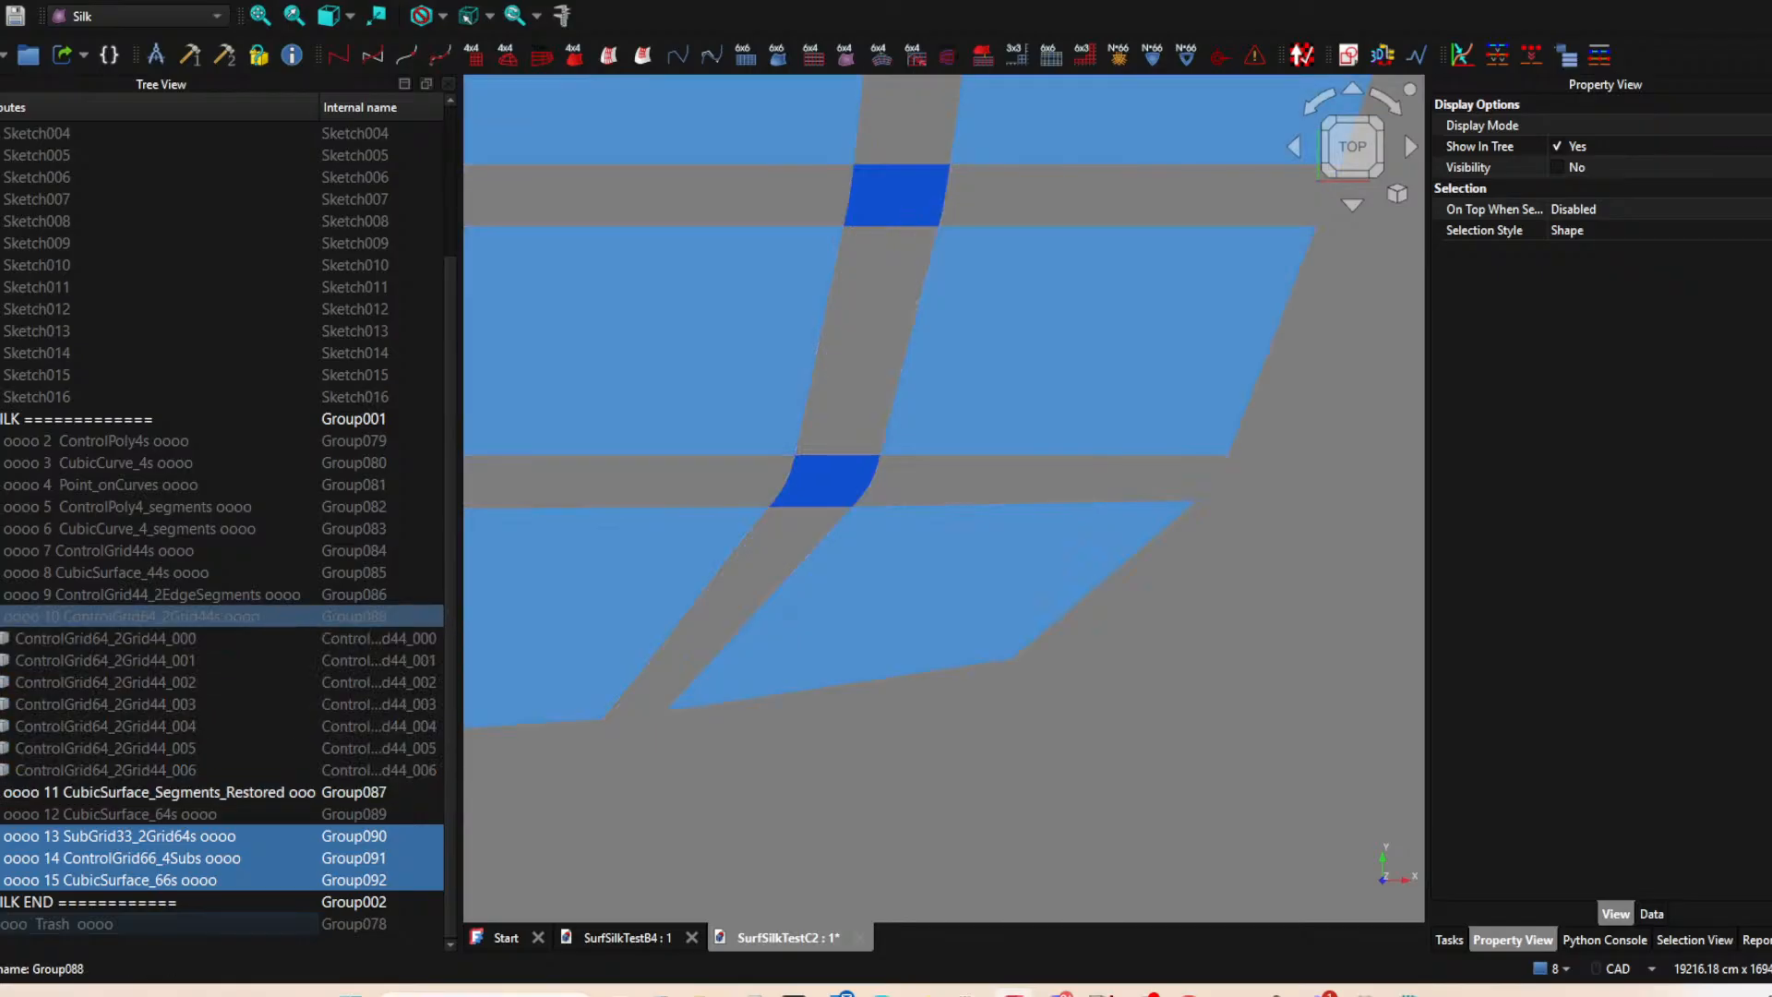
{"action": "left_click", "coordinate": [2, 814]}
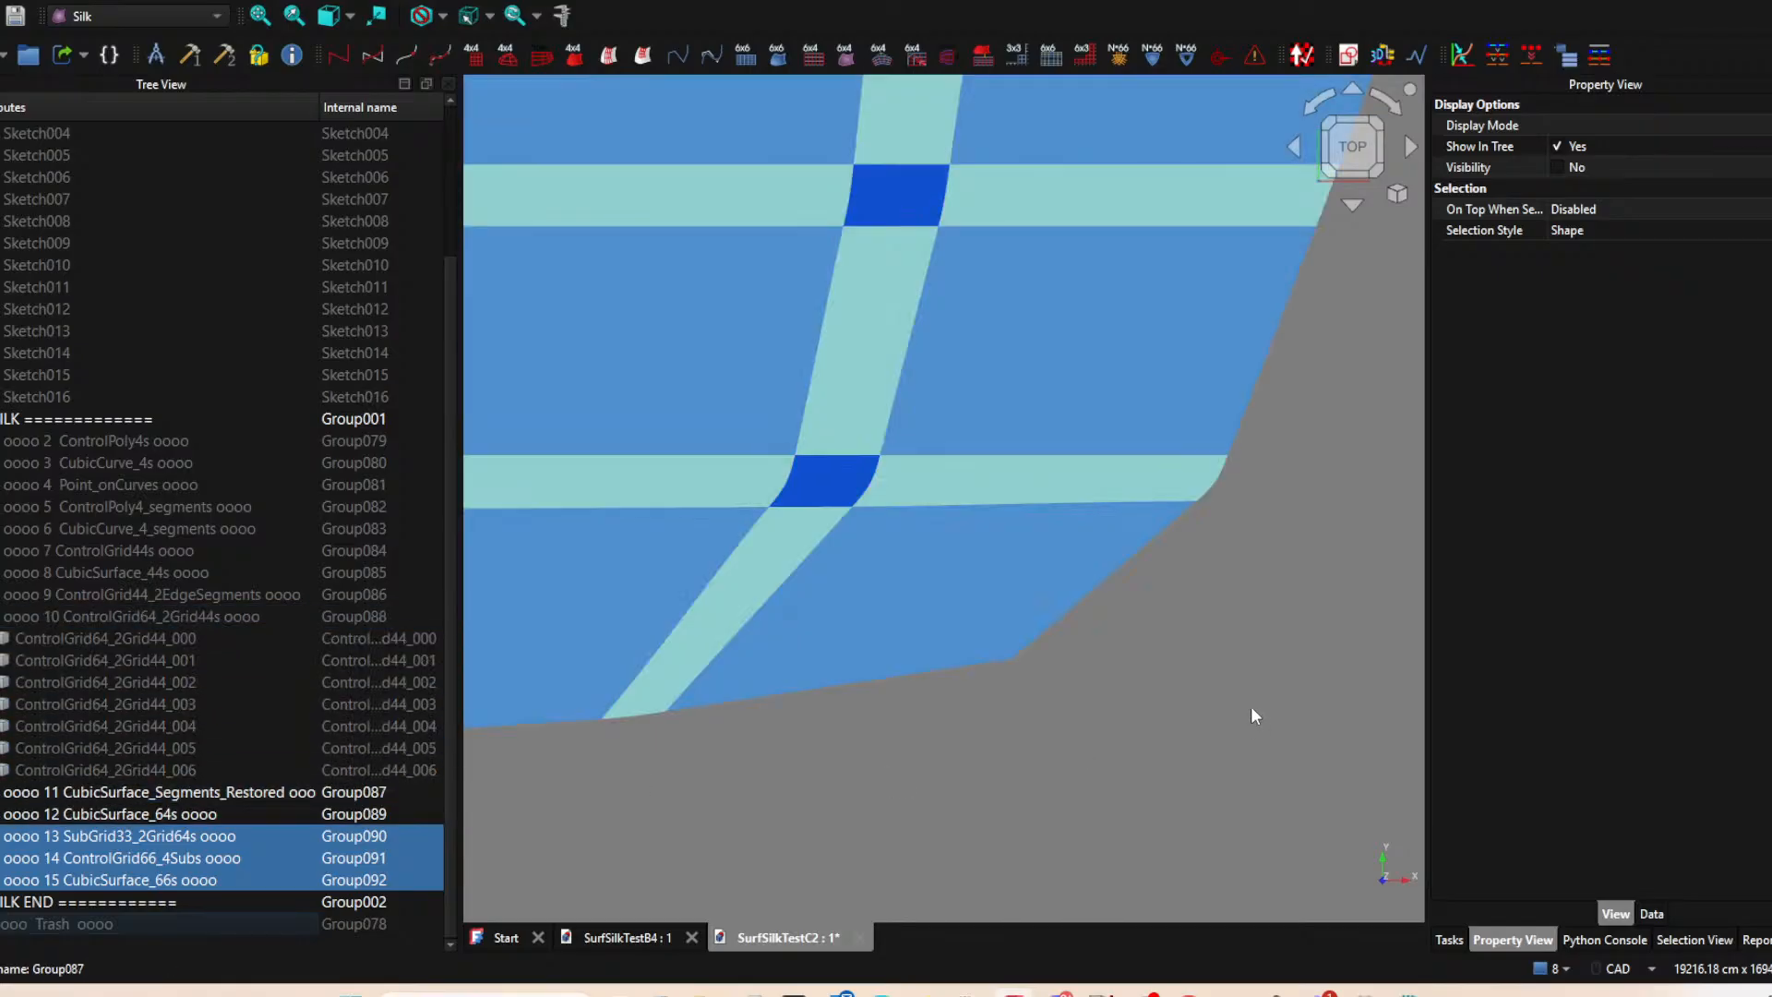
{"action": "left_click", "coordinate": [959, 768]}
Examine the assembled patches, blends and filled corners from several angles and from the top view.
{"action": "scroll", "coordinate": [959, 770], "scroll_direction": "down", "scroll_amount": 5}
{"action": "middle_click_drag", "start_coordinate": [949, 806], "coordinate": [1069, 792]}
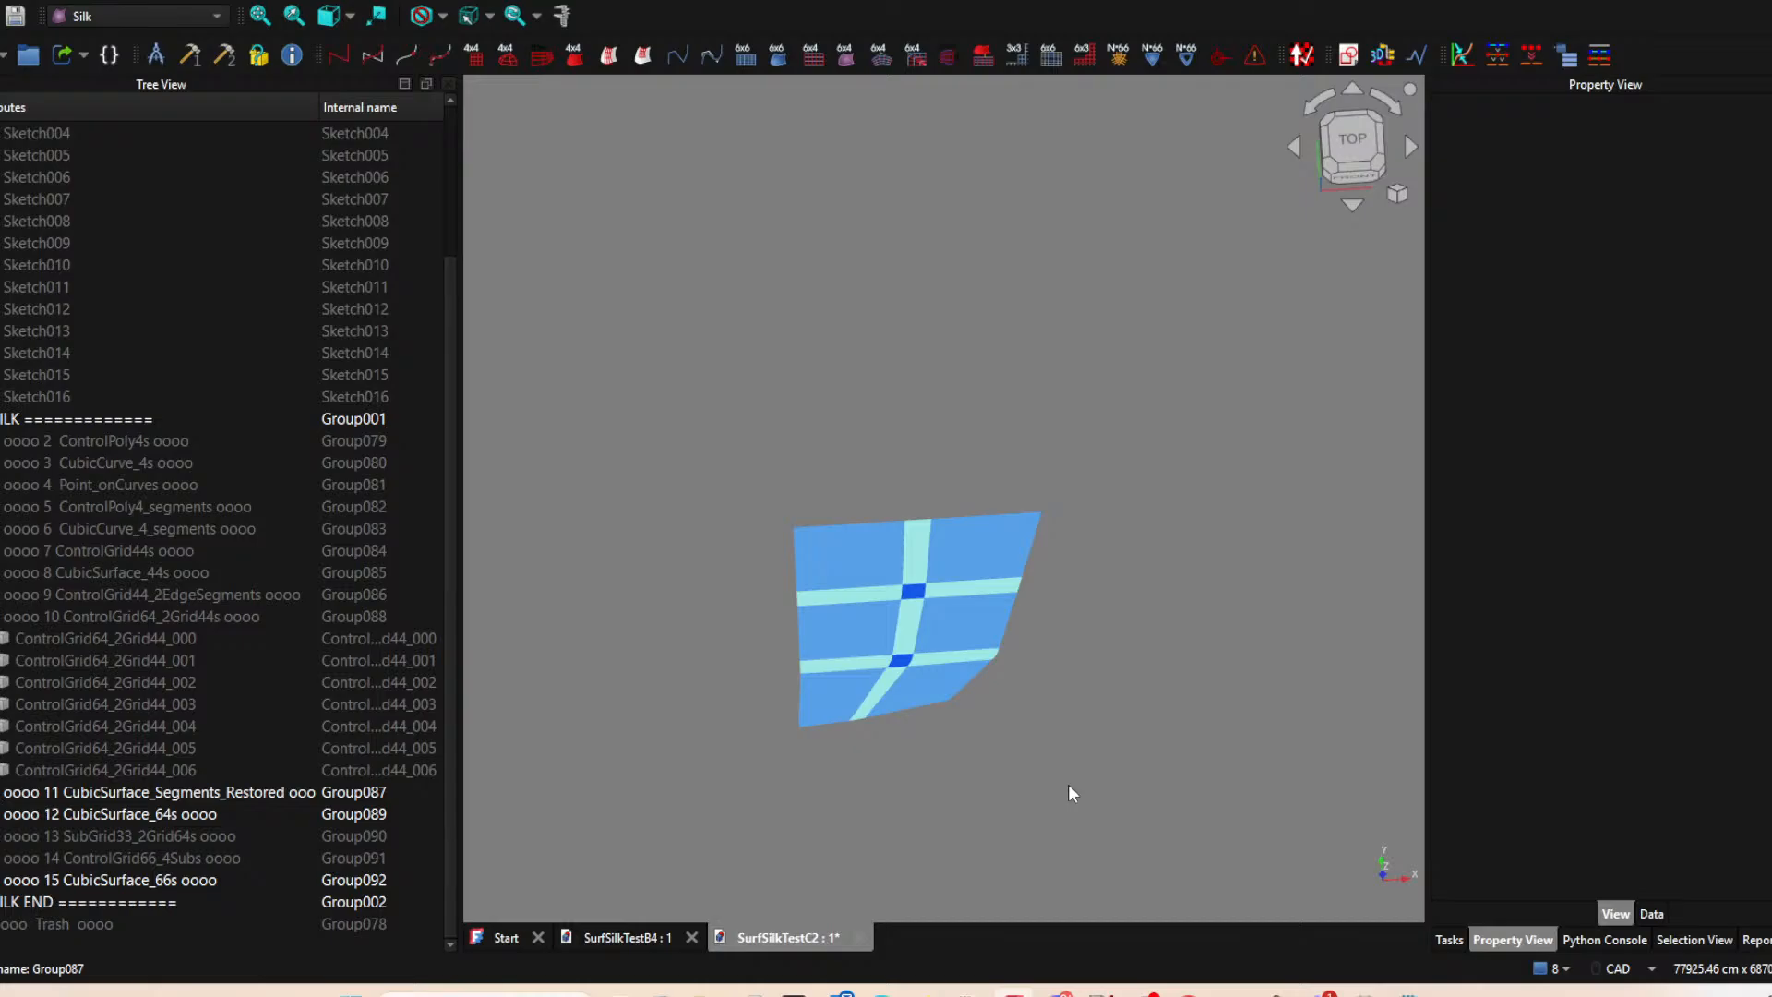
{"action": "middle_click_drag", "start_coordinate": [985, 676], "coordinate": [916, 724]}
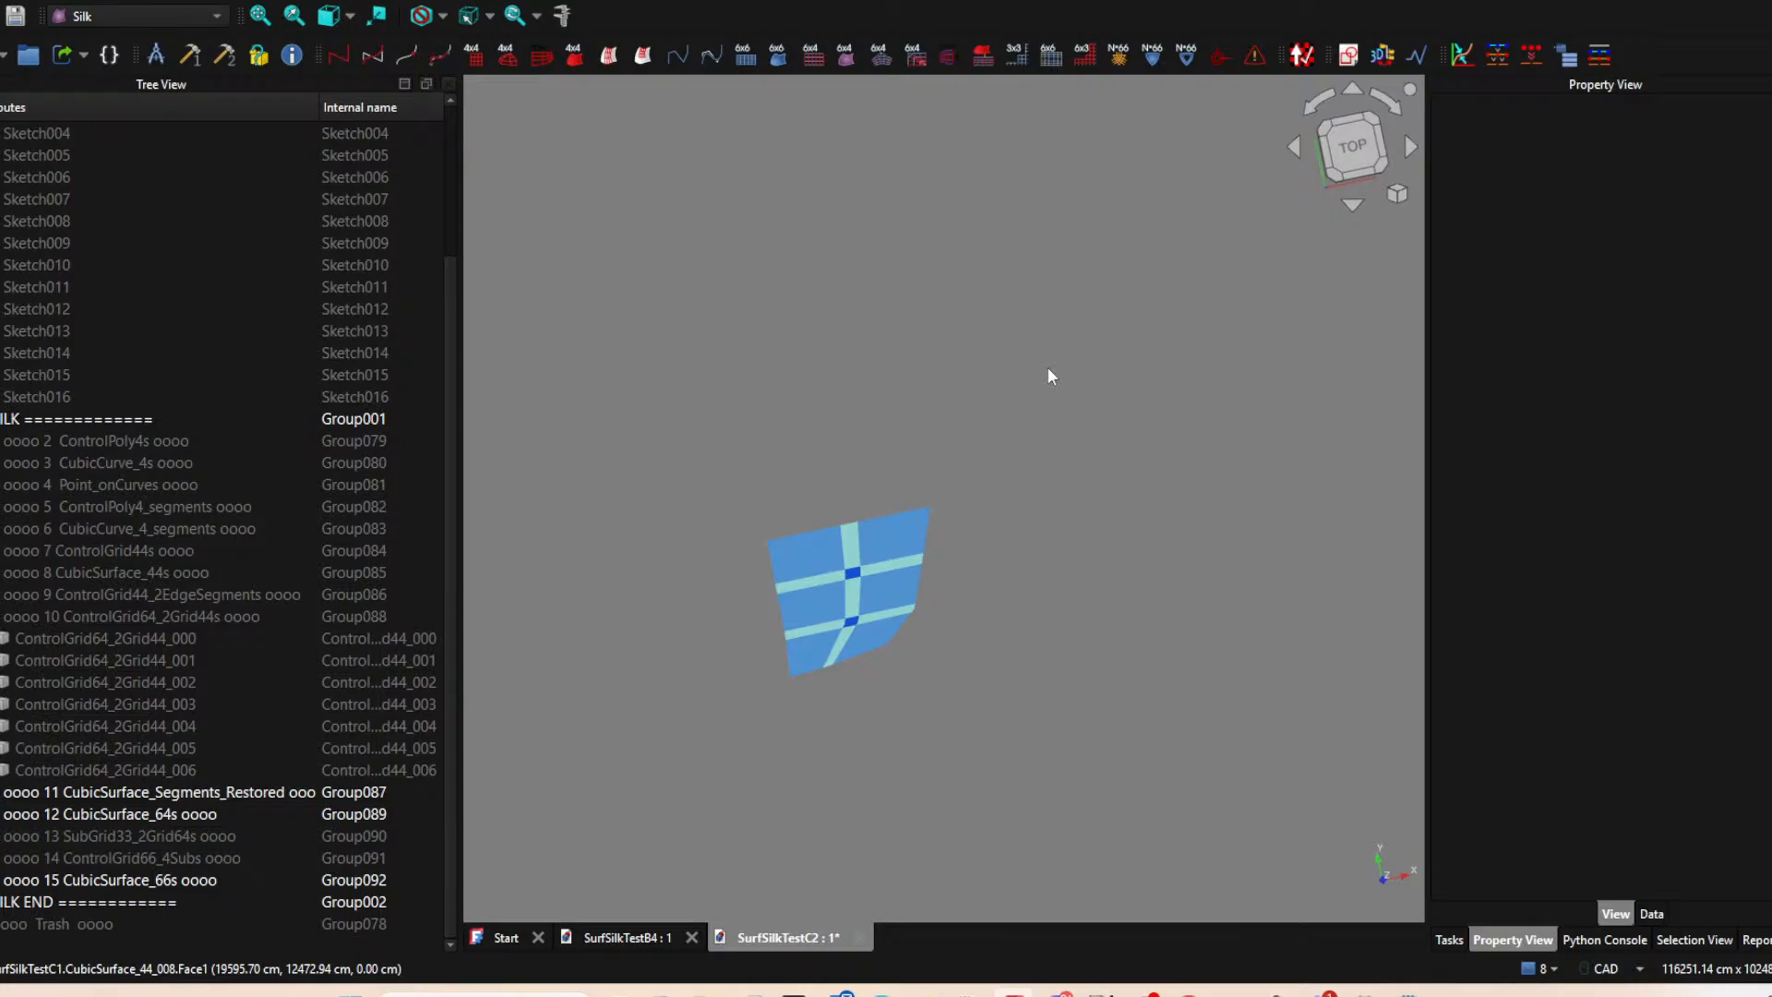
{"action": "middle_click_drag", "start_coordinate": [1033, 539], "coordinate": [909, 646]}
{"action": "left_click", "coordinate": [839, 517]}
{"action": "left_click", "coordinate": [941, 528]}
{"action": "middle_click_drag", "start_coordinate": [941, 517], "coordinate": [955, 565]}
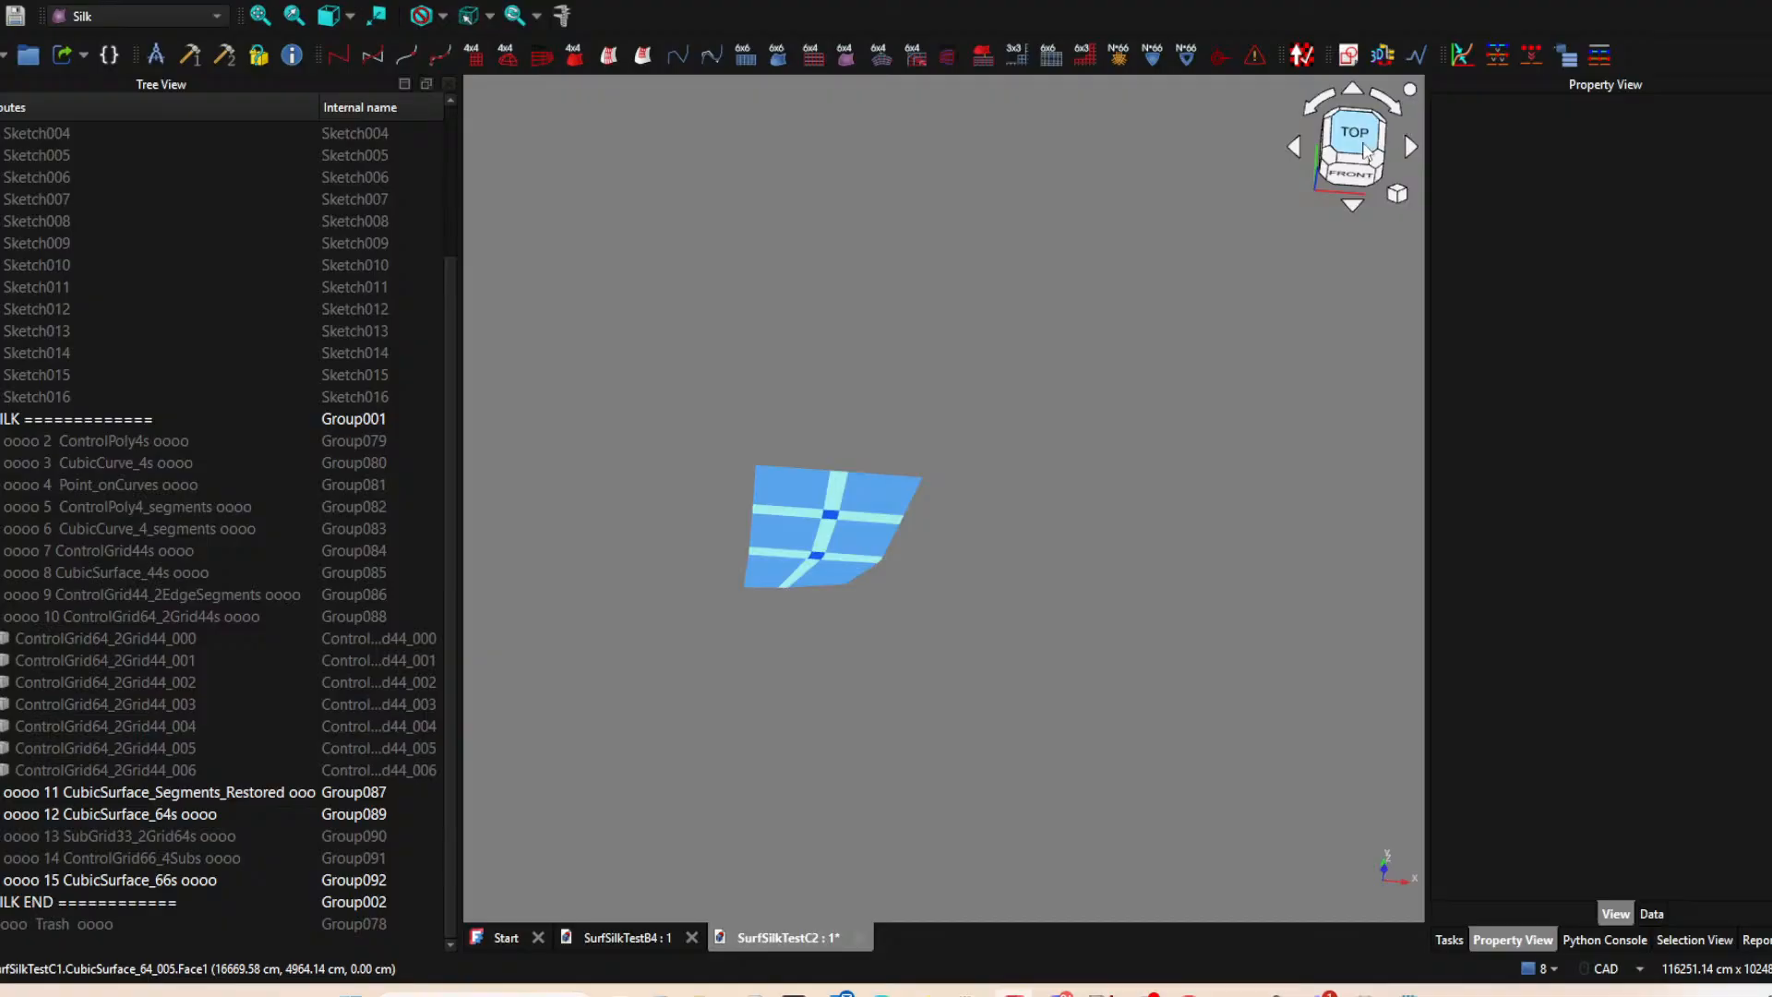
{"action": "left_click", "coordinate": [1354, 134]}
{"action": "scroll", "coordinate": [799, 592], "scroll_direction": "up", "scroll_amount": 3}
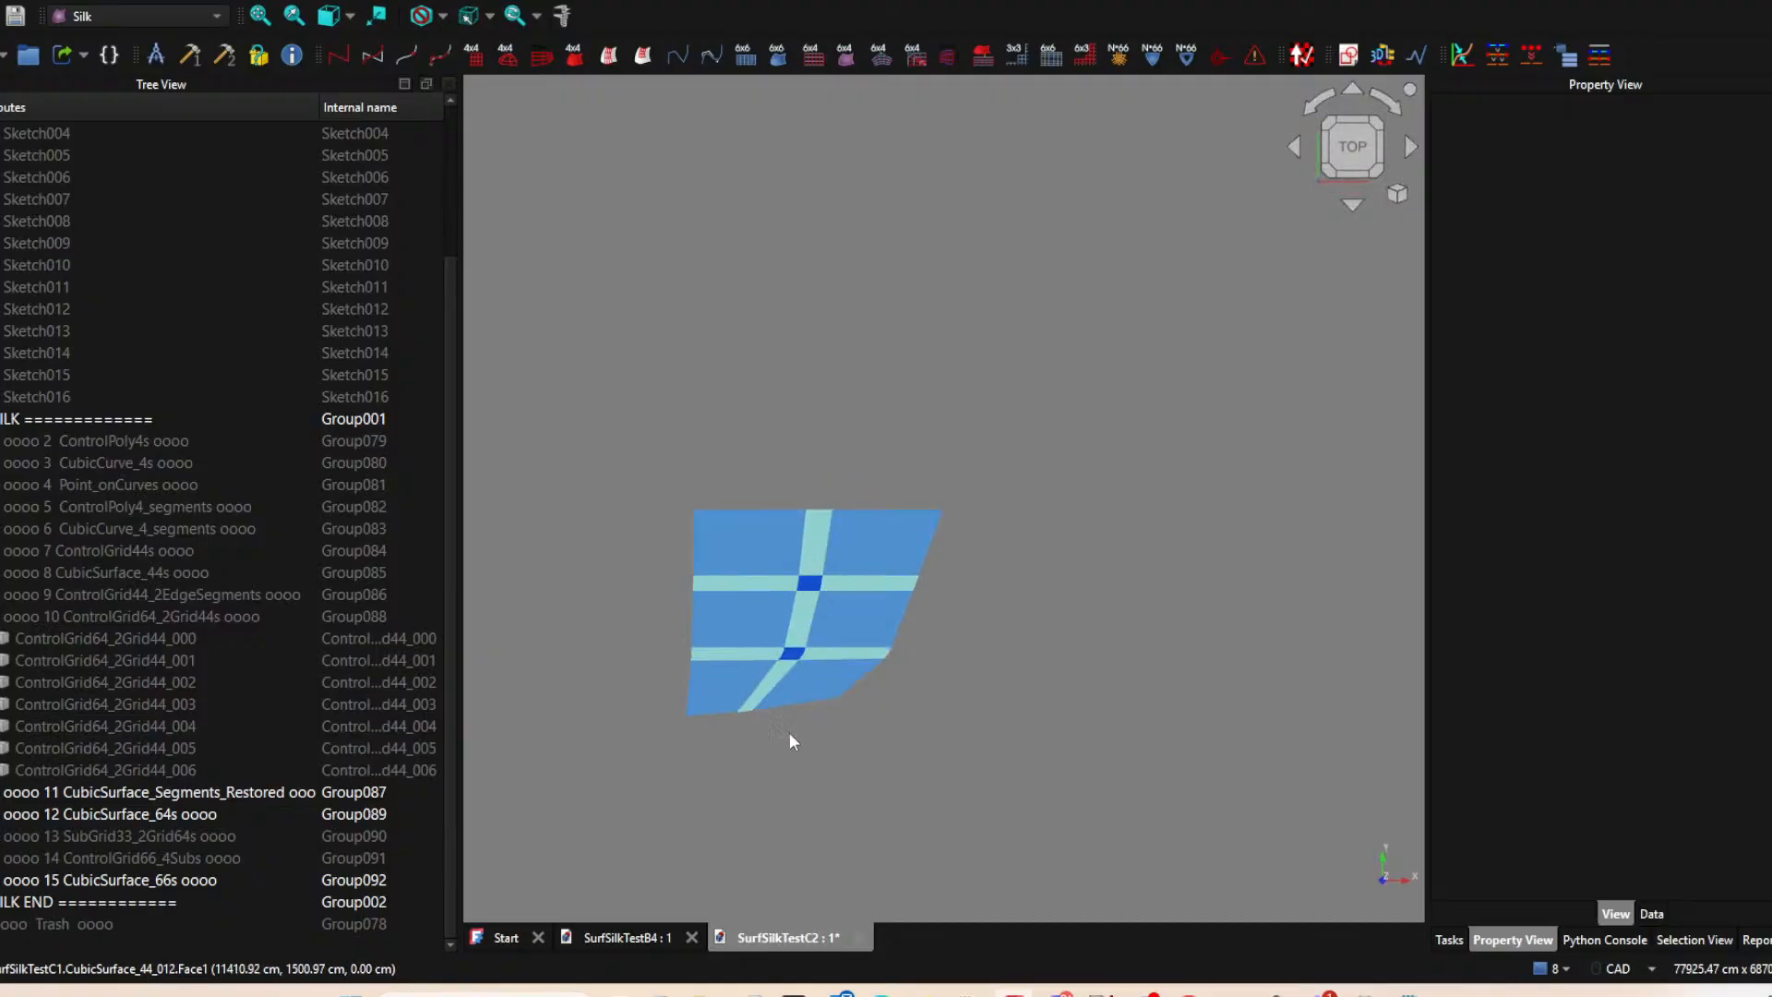
{"action": "mouse_move", "coordinate": [773, 771]}
{"action": "middle_mouse_down"}
{"action": "mouse_move", "coordinate": [803, 684]}
{"action": "mouse_move", "coordinate": [858, 704]}
{"action": "mouse_move", "coordinate": [779, 765]}
{"action": "middle_mouse_up"}
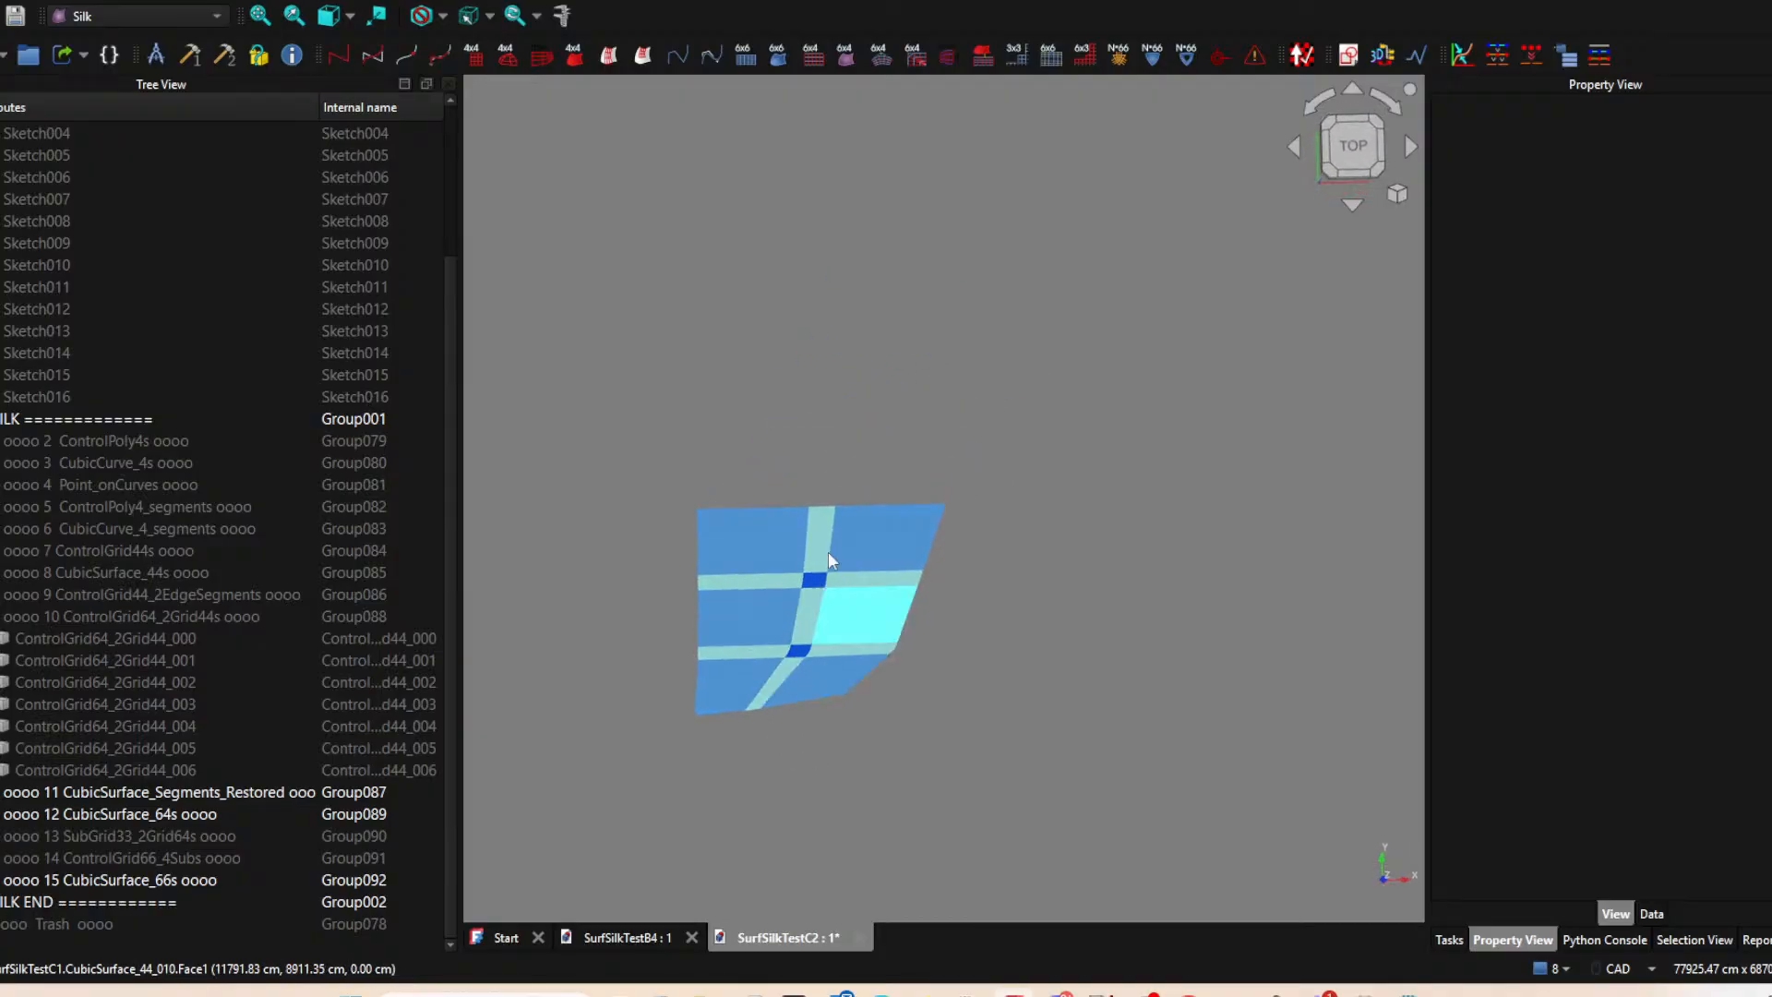
Show the group 1 Sketches over the assembled surfaces in the top view.
{"action": "middle_click_drag", "start_coordinate": [956, 670], "coordinate": [894, 669]}
{"action": "left_click", "coordinate": [1370, 159]}
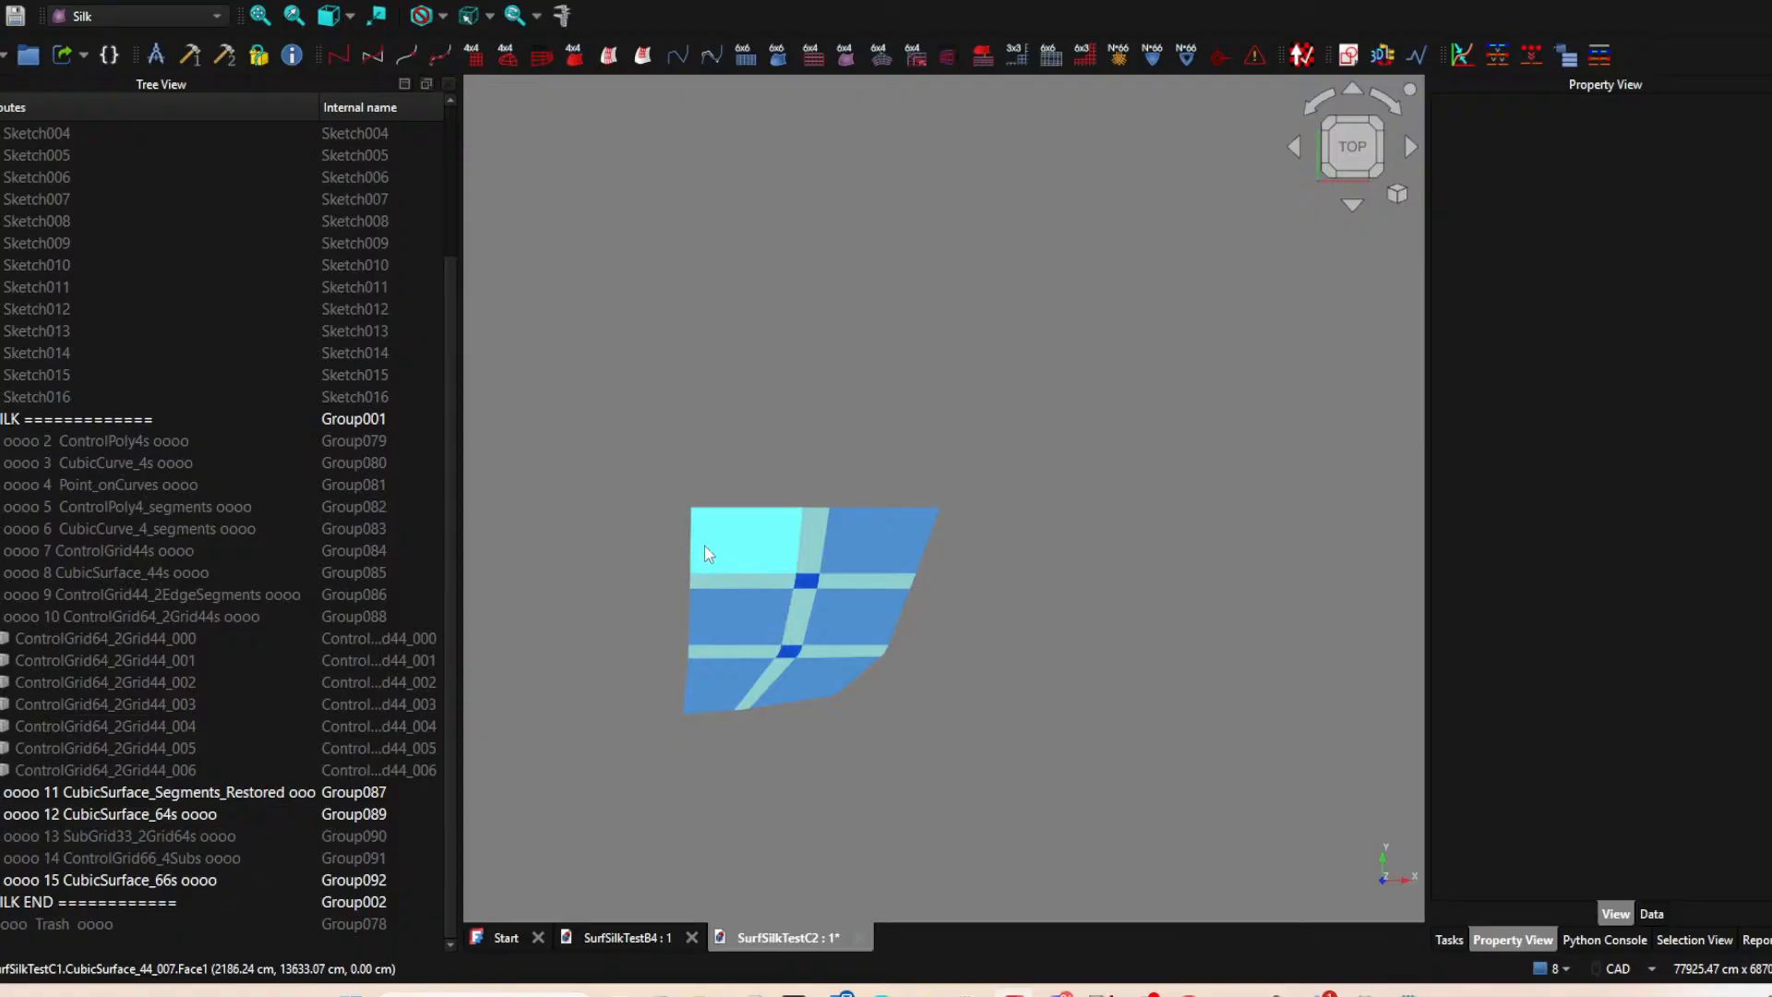
{"action": "middle_click_drag", "start_coordinate": [775, 724], "coordinate": [1016, 388]}
{"action": "left_click", "coordinate": [1369, 134]}
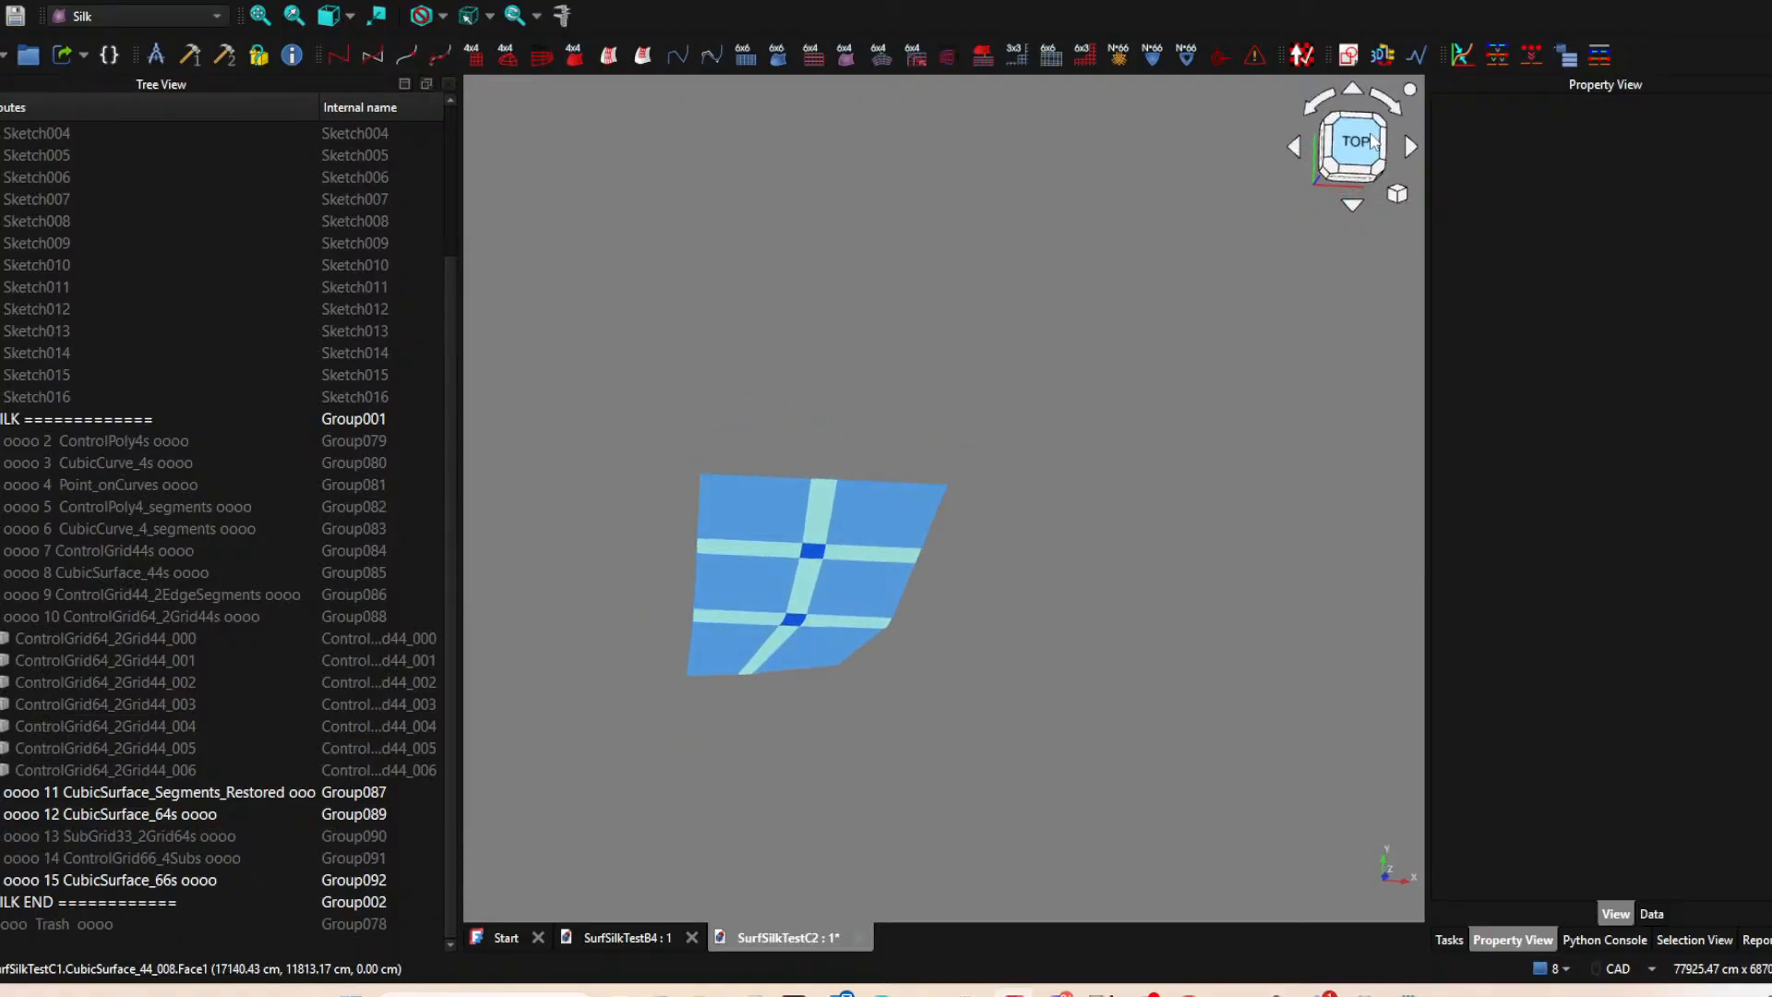
{"action": "scroll", "coordinate": [609, 784], "scroll_direction": "up", "scroll_amount": 5}
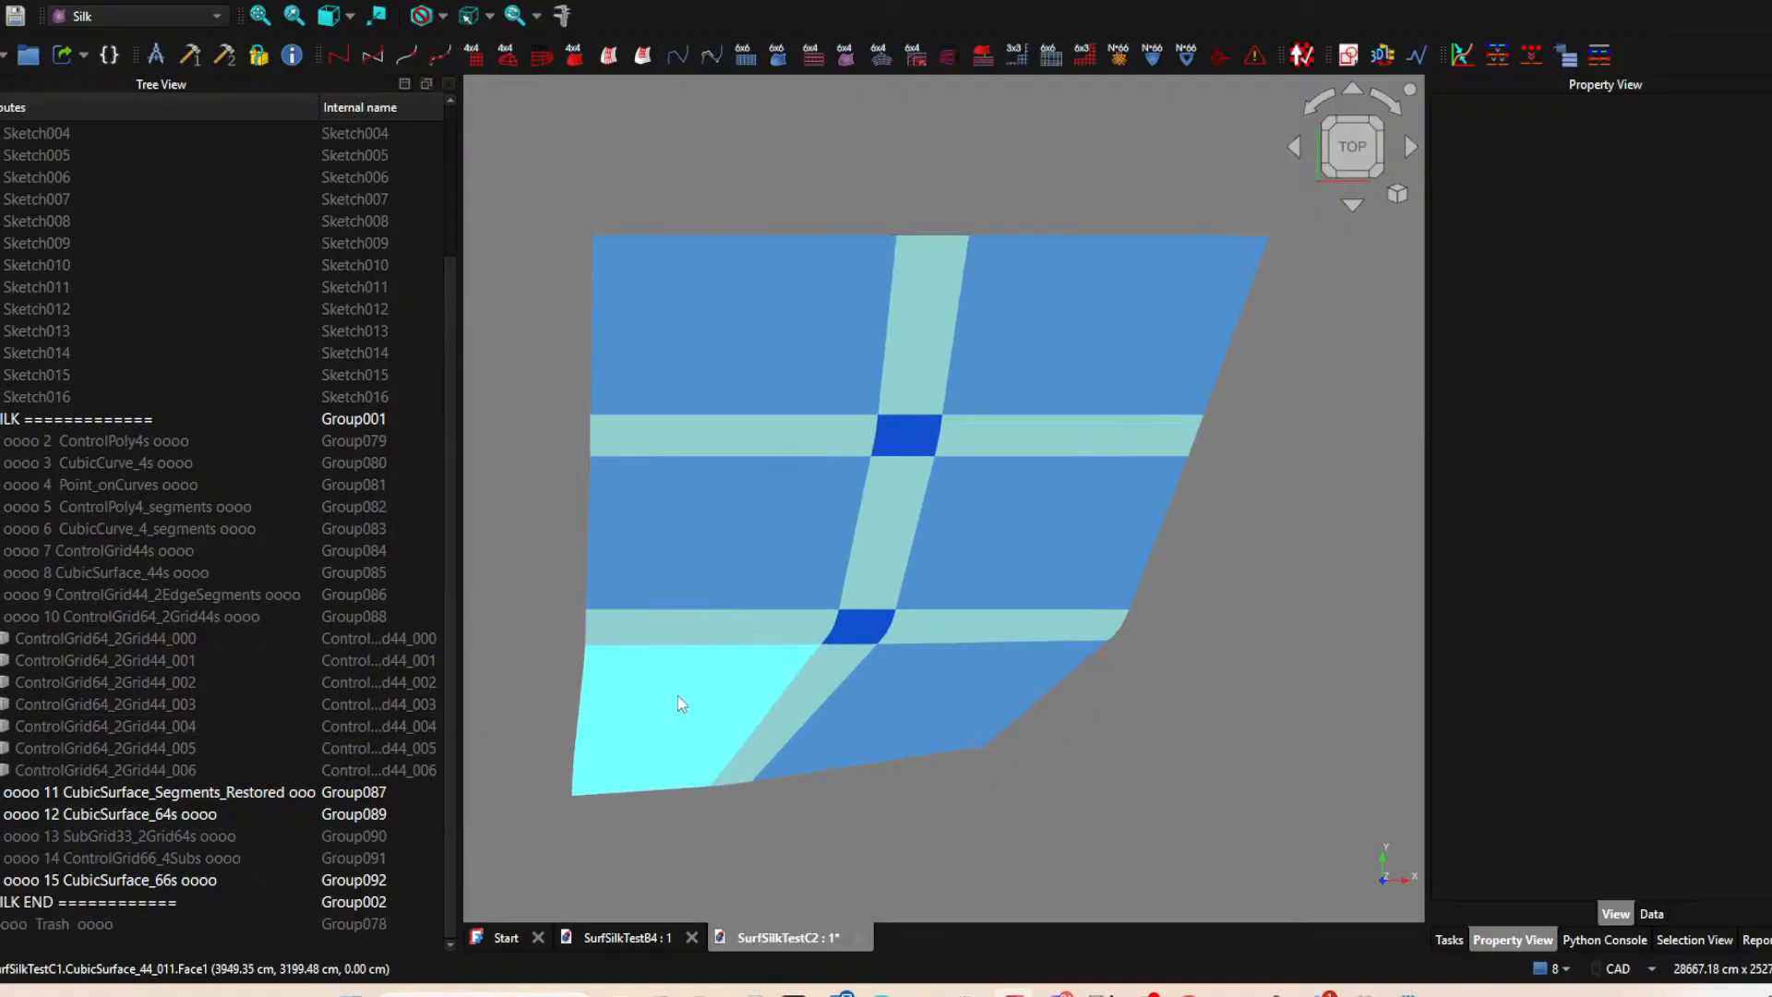
{"action": "left_click", "coordinate": [620, 757]}
{"action": "scroll", "coordinate": [223, 683], "scroll_direction": "up", "scroll_amount": 3}
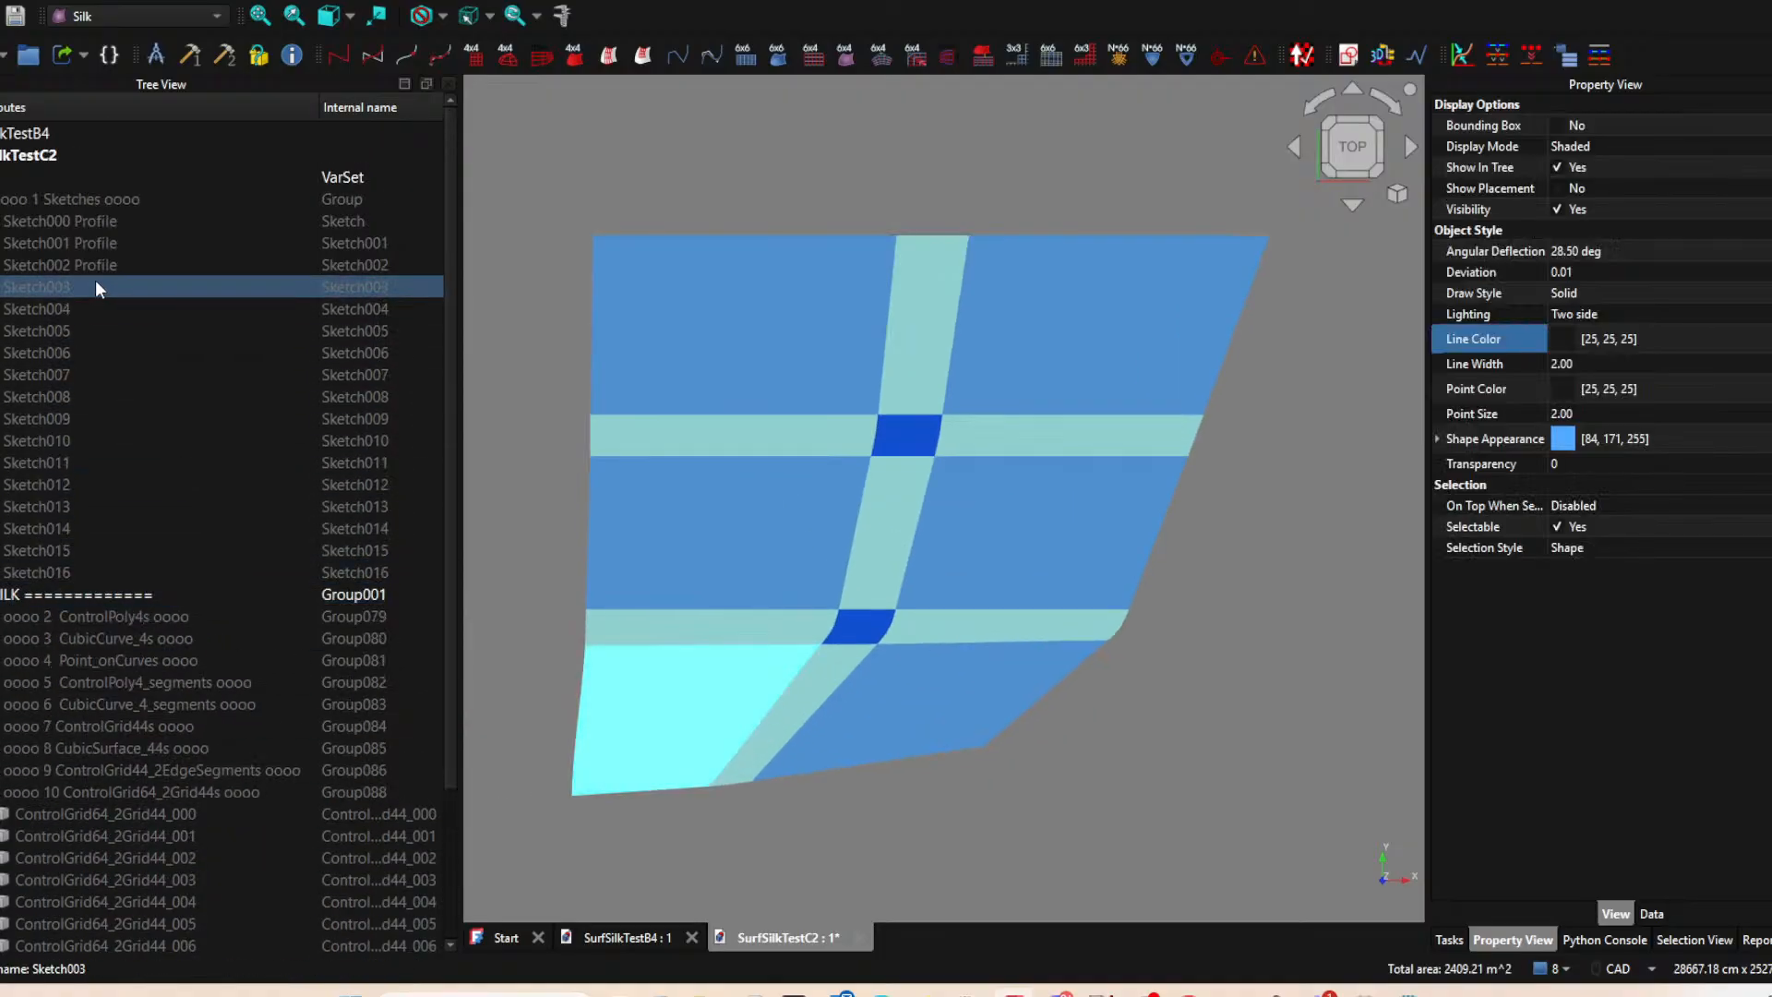
{"action": "left_click", "coordinate": [93, 199]}
{"action": "key", "text": "space"}
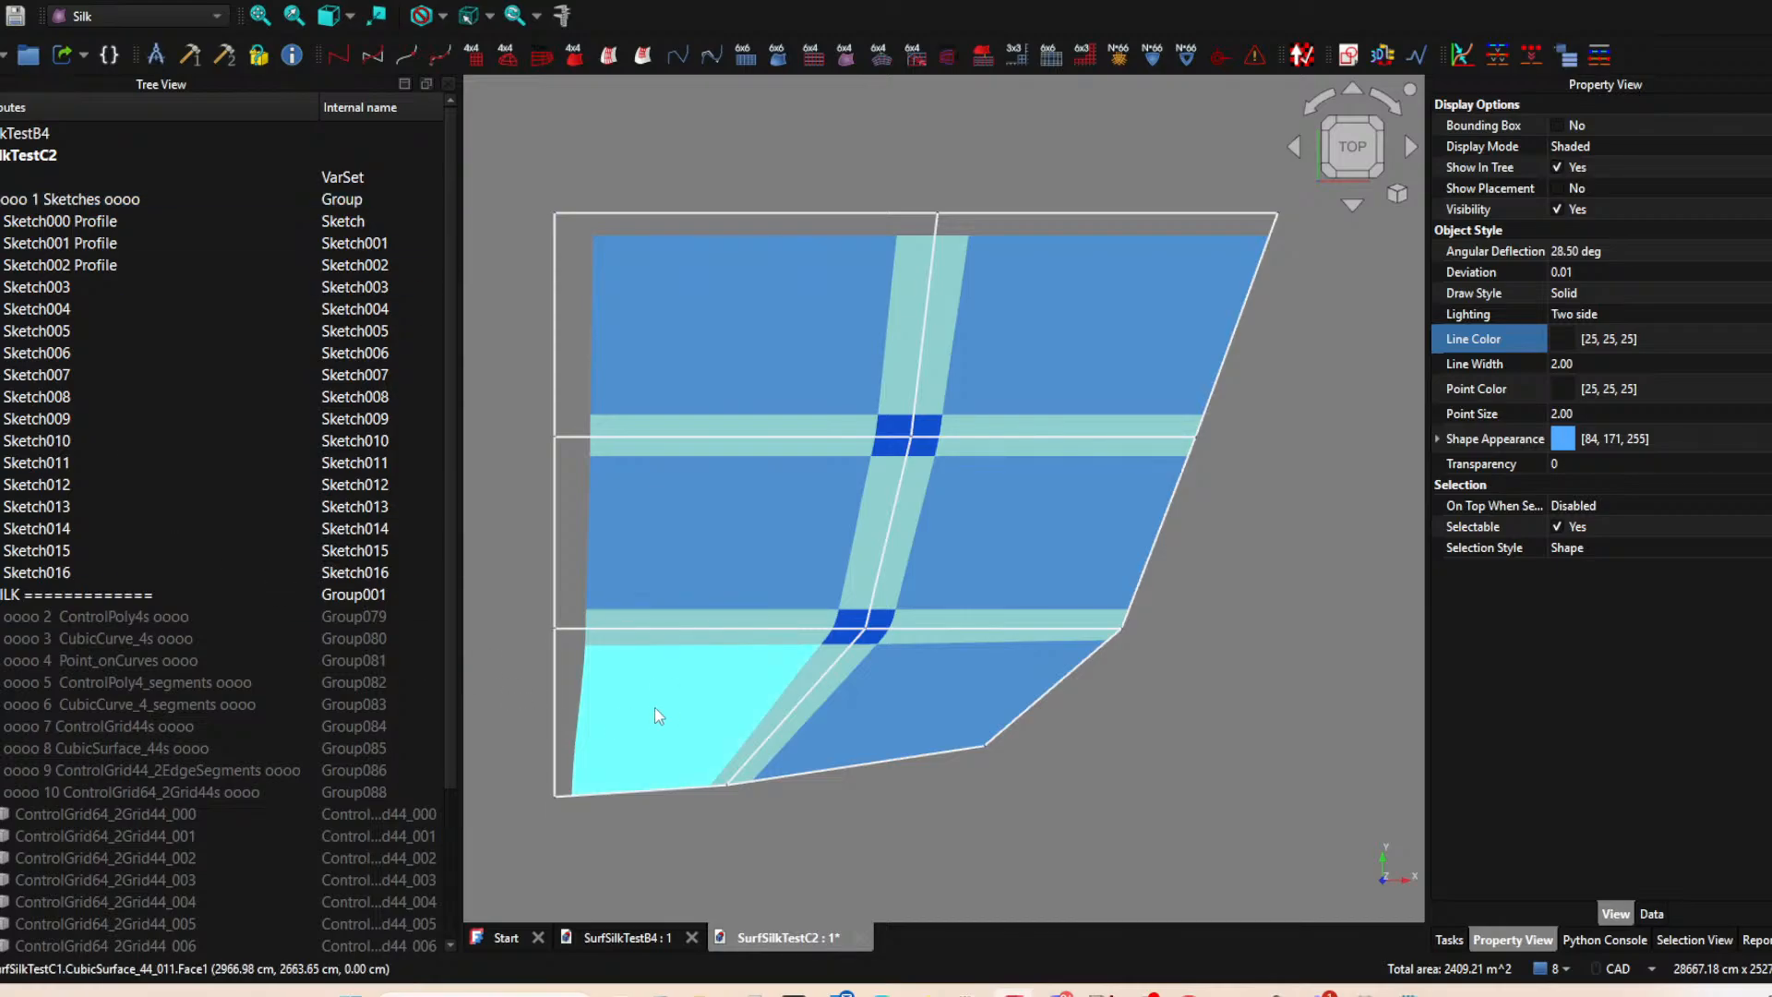
Examine how the sketch lines run relative to the surface patches and blend strips.
{"action": "scroll", "coordinate": [594, 735], "scroll_direction": "down", "scroll_amount": 2}
{"action": "scroll", "coordinate": [595, 733], "scroll_direction": "up", "scroll_amount": 3}
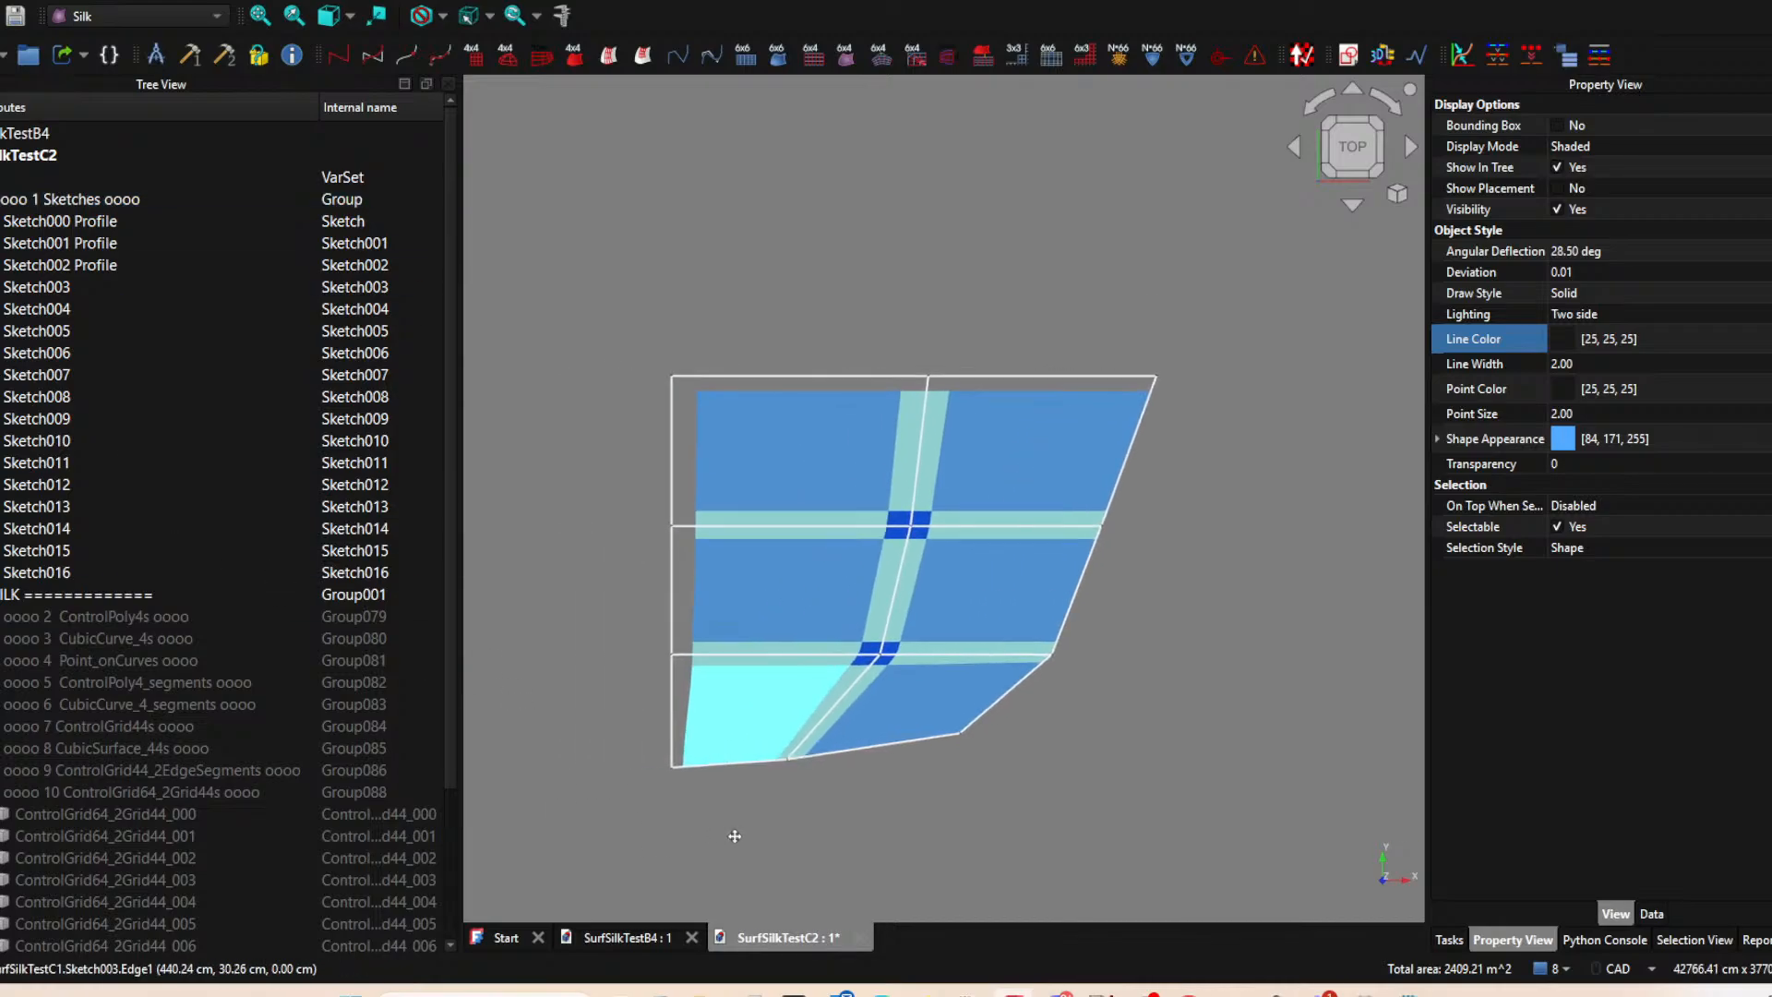
{"action": "scroll", "coordinate": [687, 664], "scroll_direction": "up", "scroll_amount": 1}
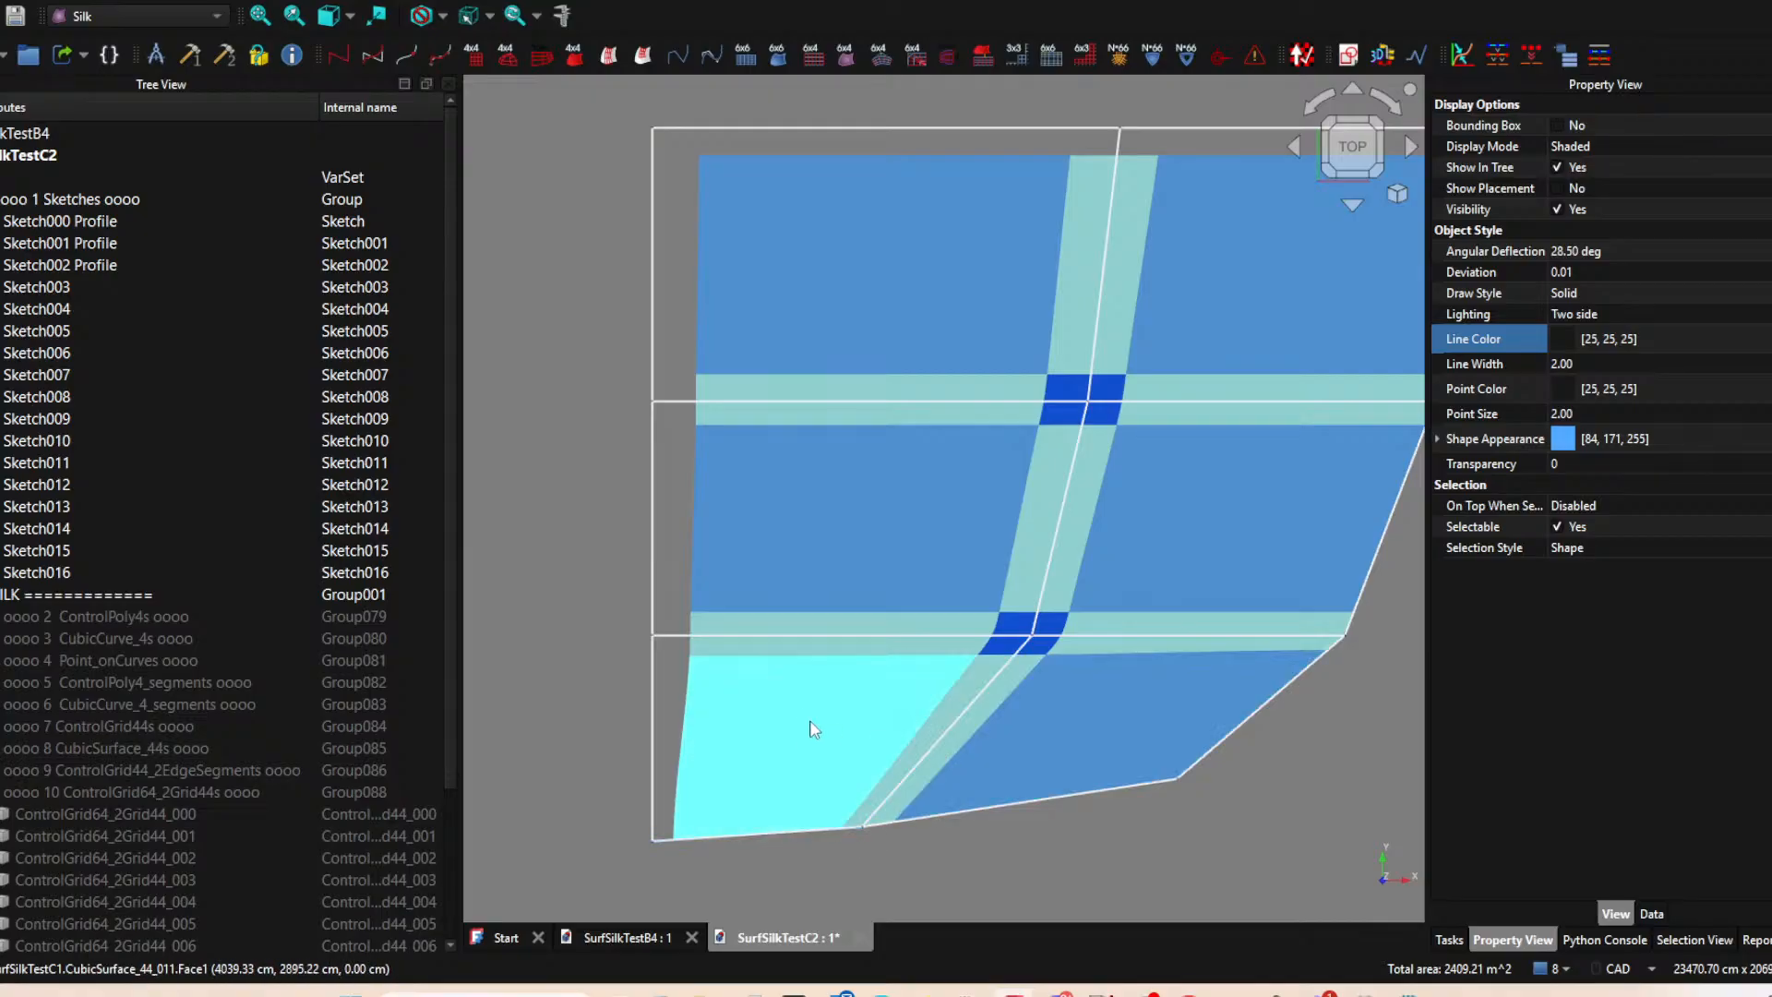
{"action": "scroll", "coordinate": [766, 734], "scroll_direction": "down", "scroll_amount": 2}
{"action": "middle_click_drag", "start_coordinate": [729, 742], "coordinate": [836, 779]}
{"action": "left_click", "coordinate": [1351, 145]}
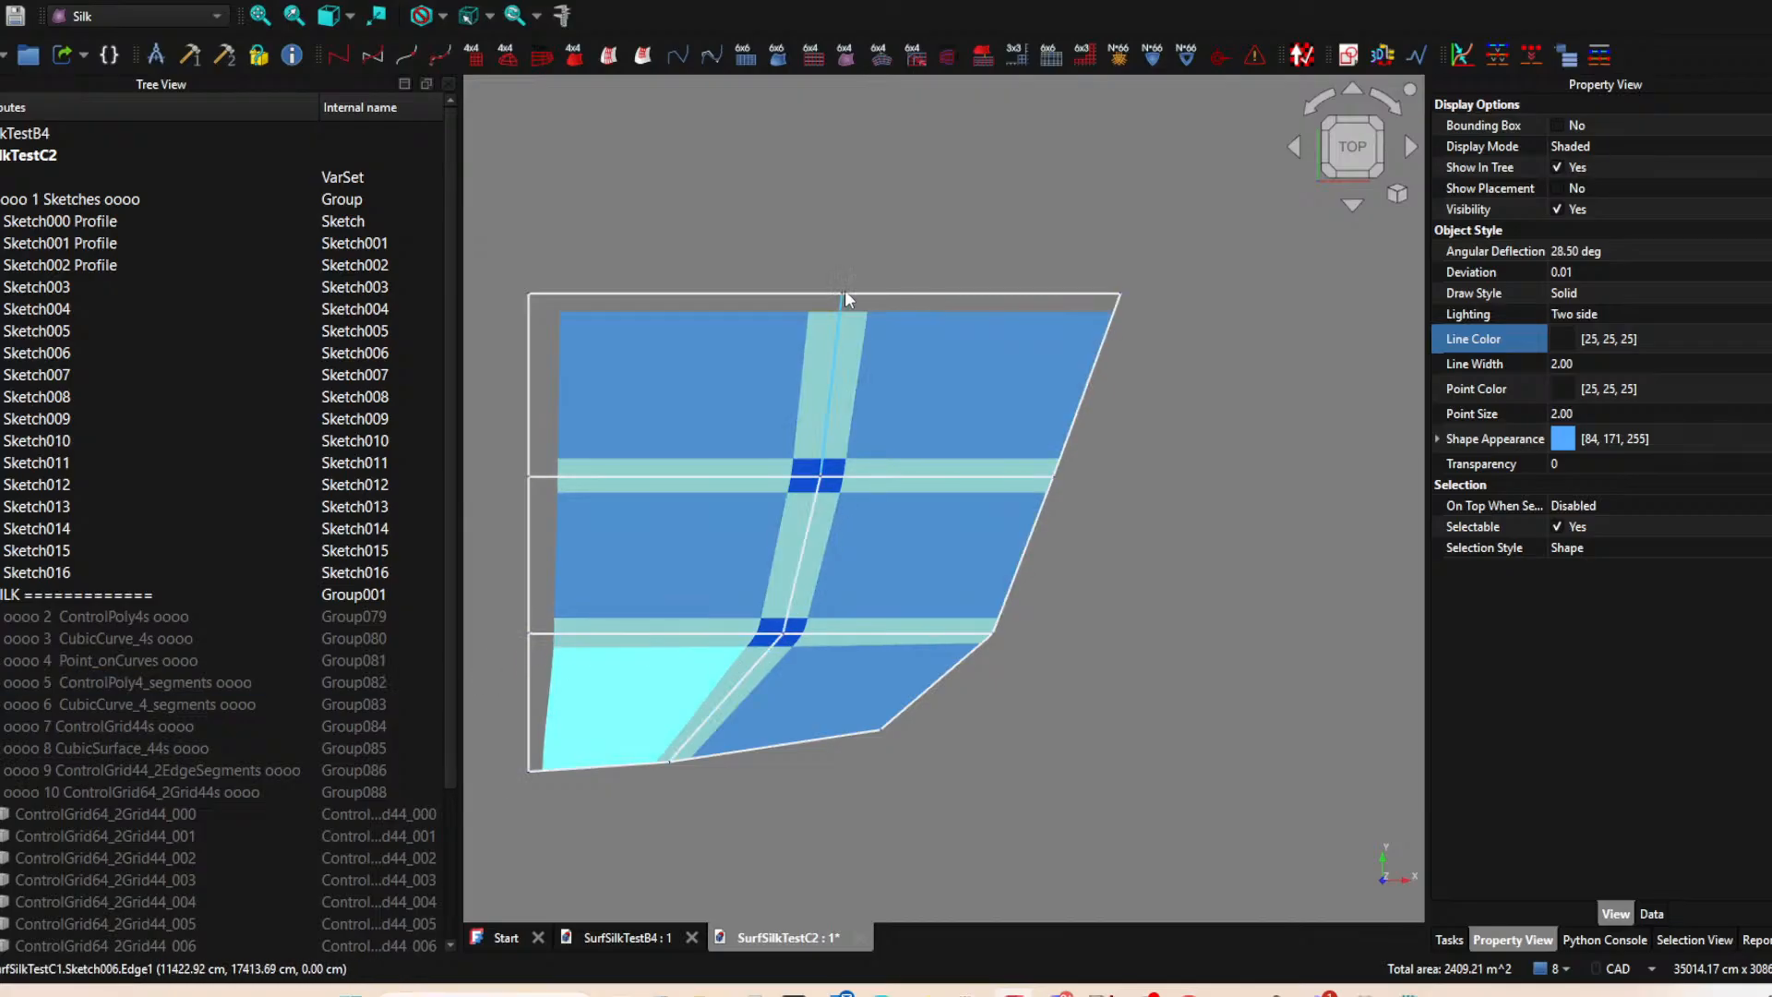
Set the line color of Sketch005, Sketch006 and Sketch007 to red (#ff0000).
{"action": "left_click", "coordinate": [636, 637]}
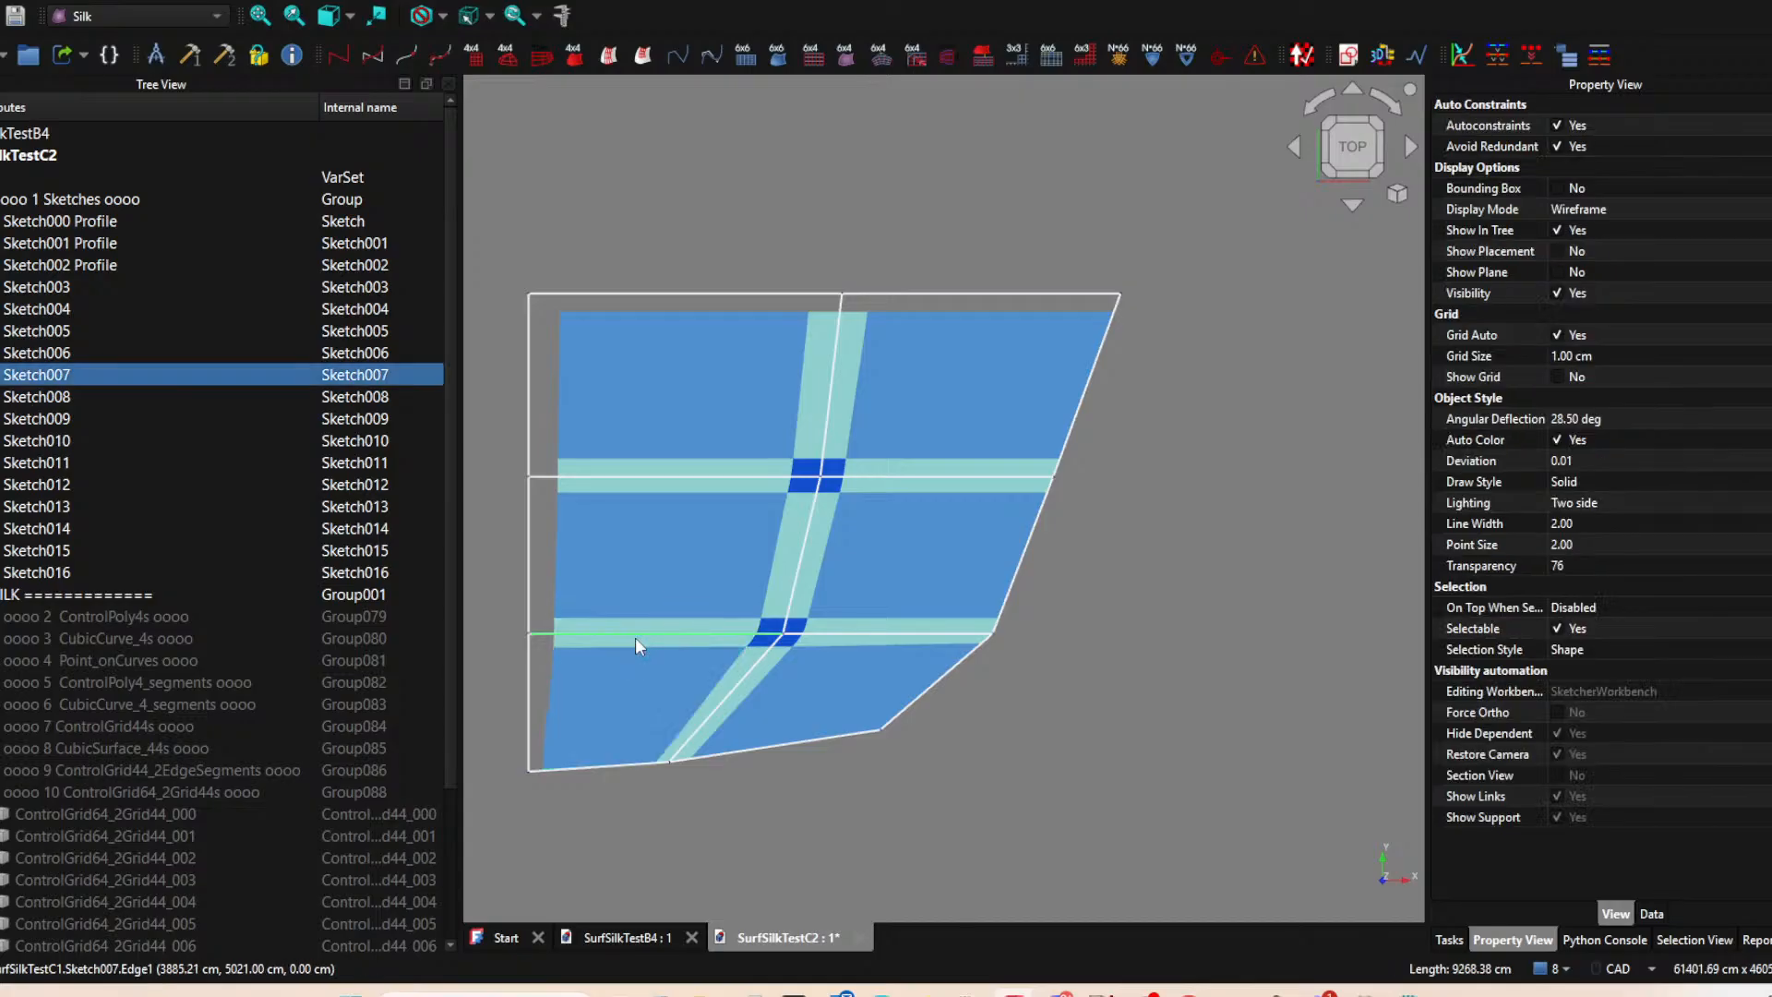
{"action": "left_click", "coordinate": [805, 573], "text": "ctrl"}
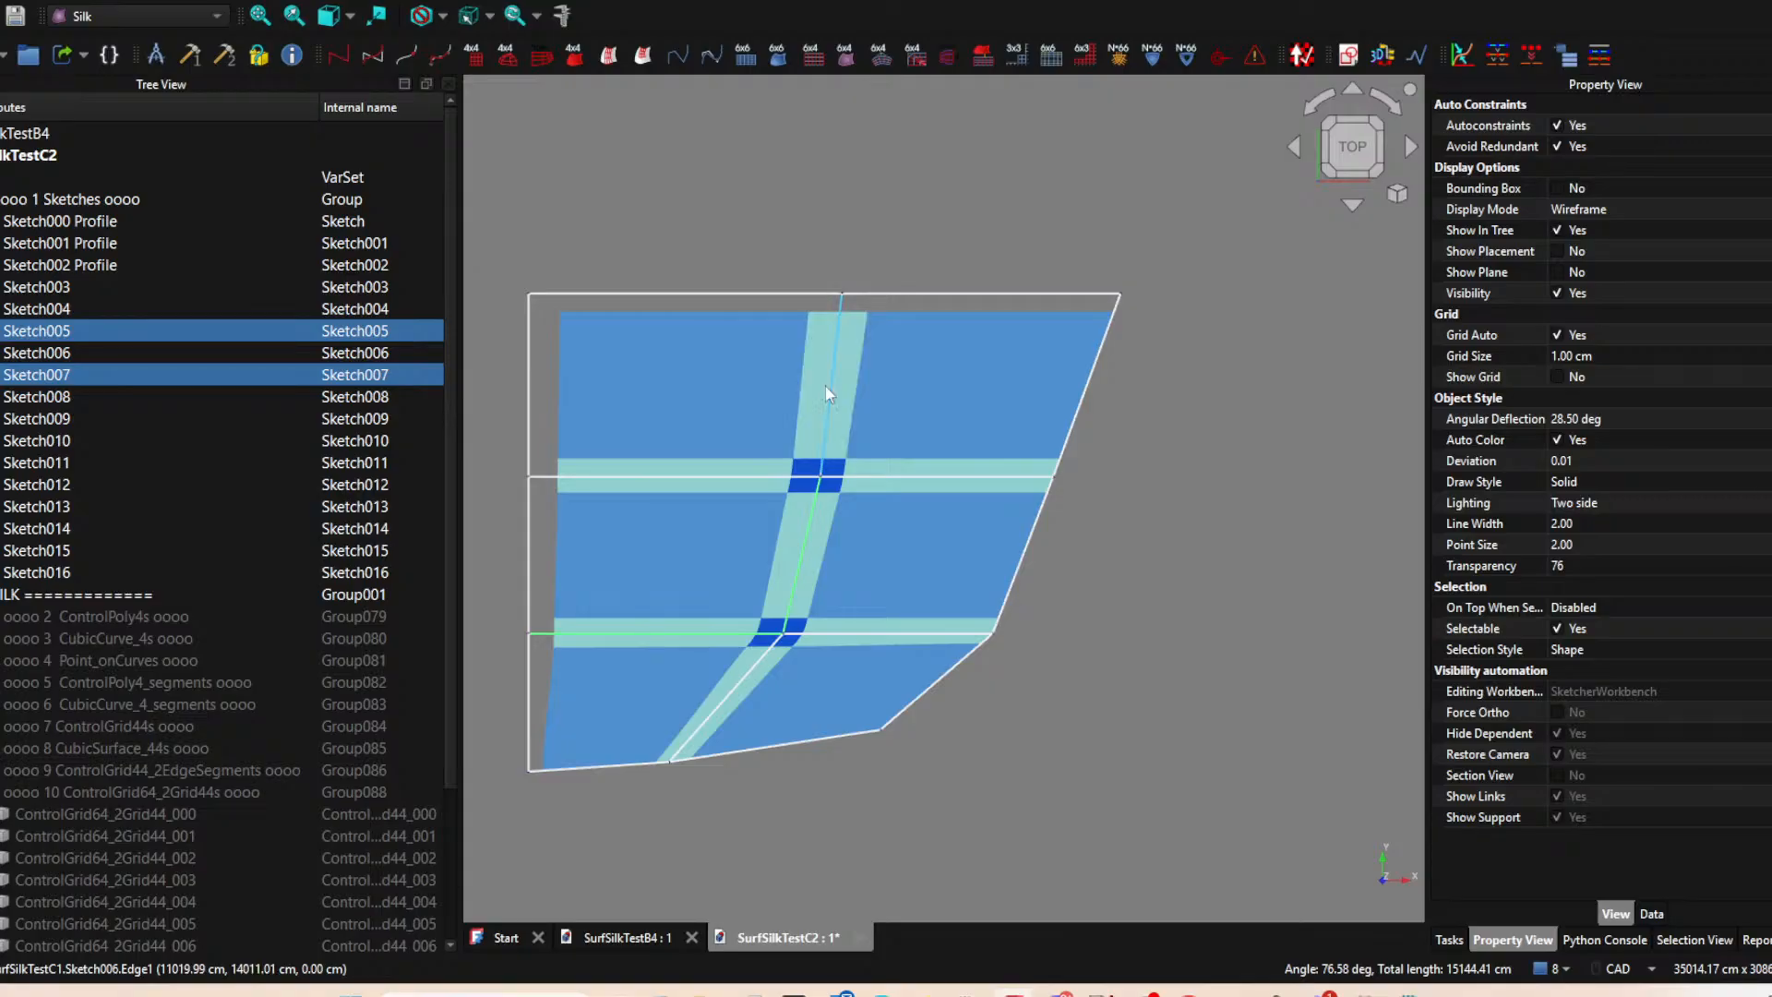
{"action": "left_click", "coordinate": [826, 385], "text": "ctrl"}
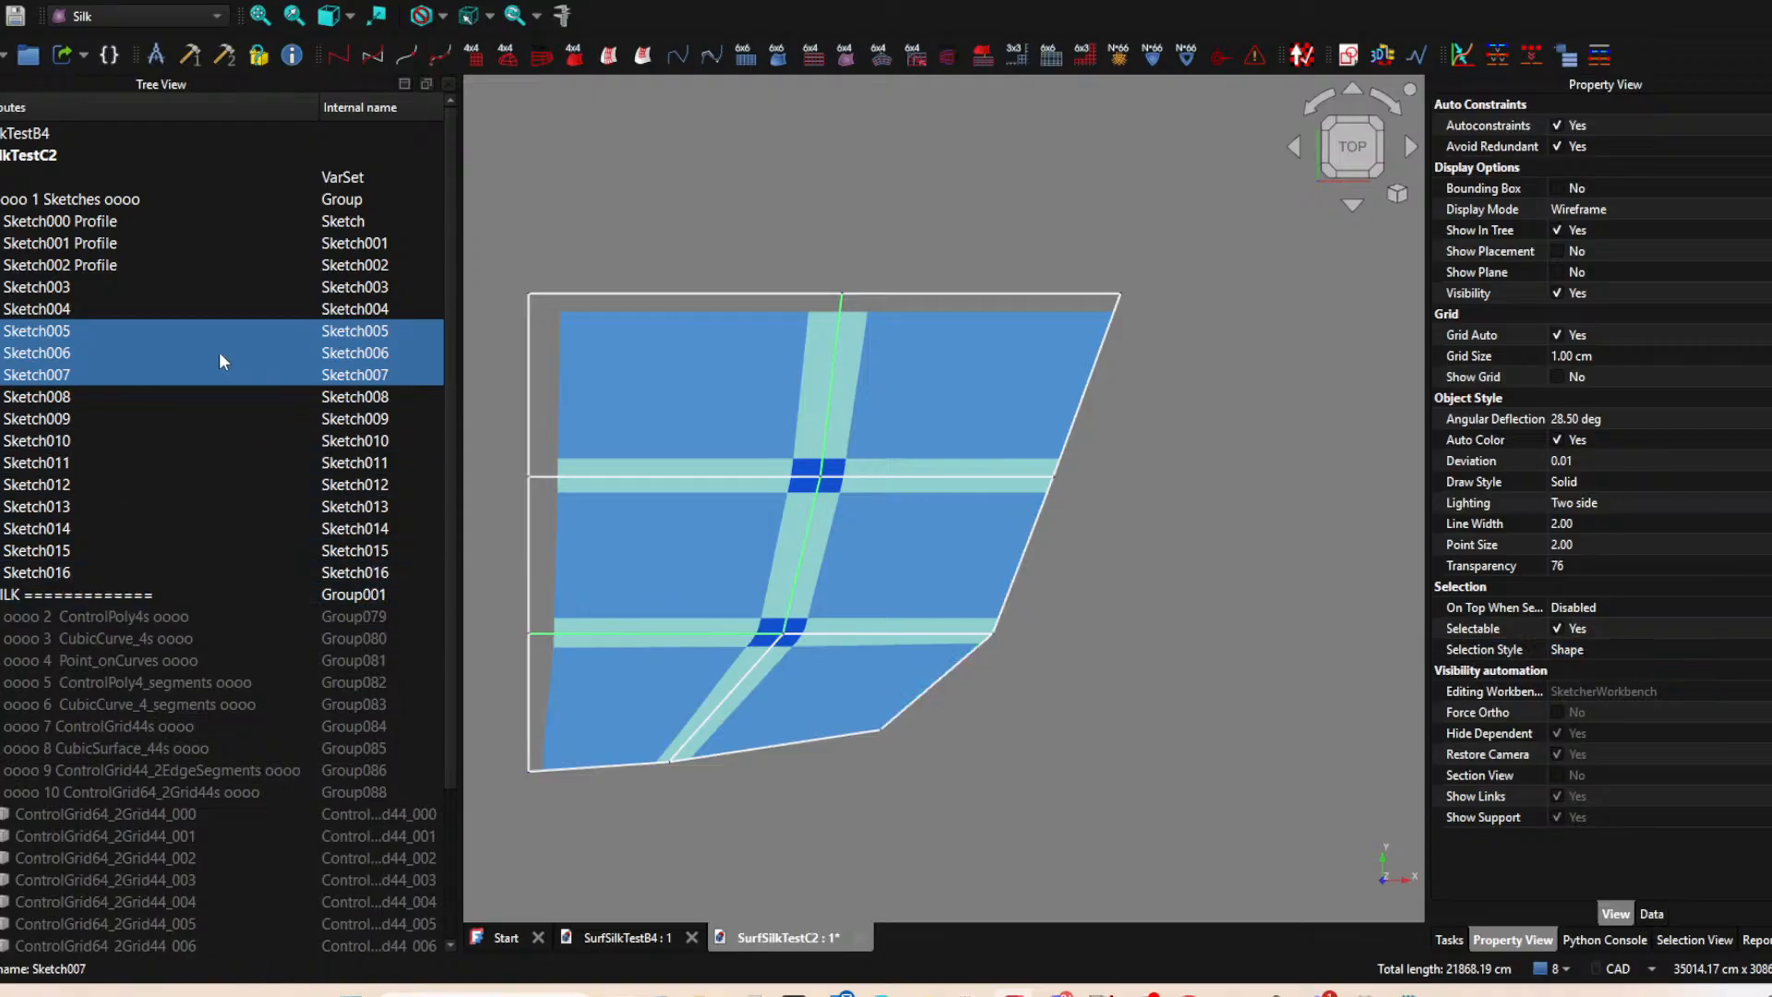
{"action": "right_click", "coordinate": [70, 329]}
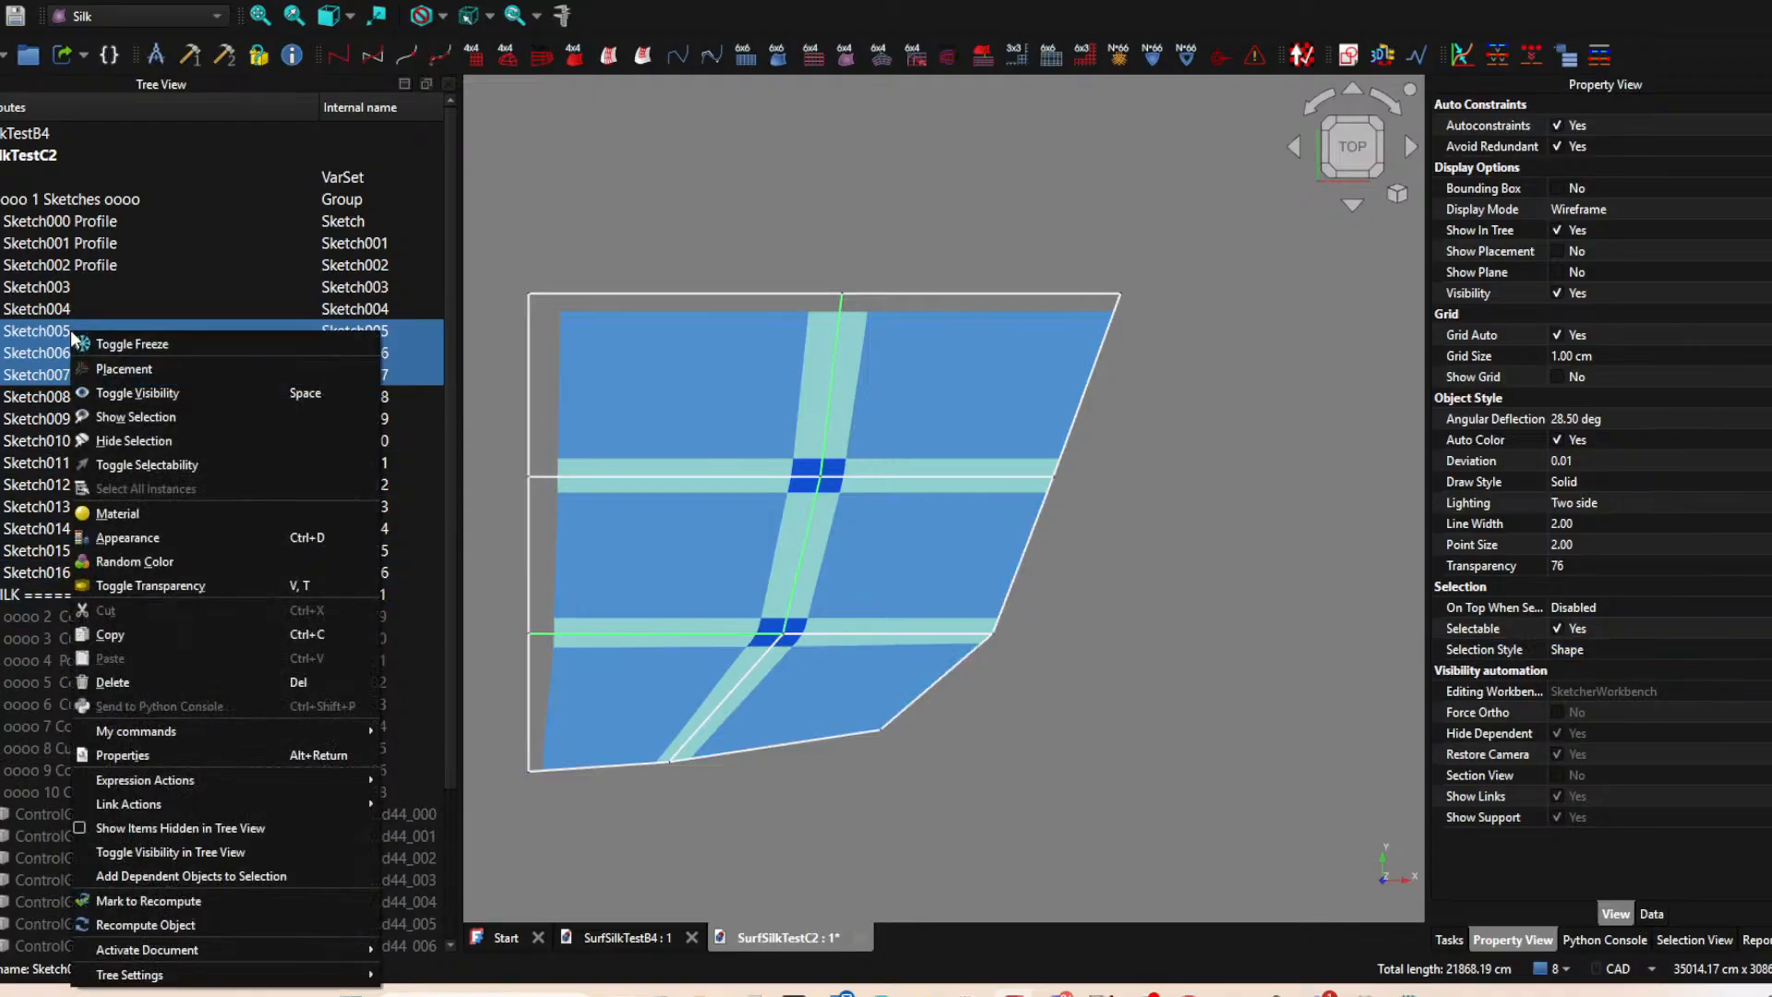
{"action": "left_click", "coordinate": [155, 539]}
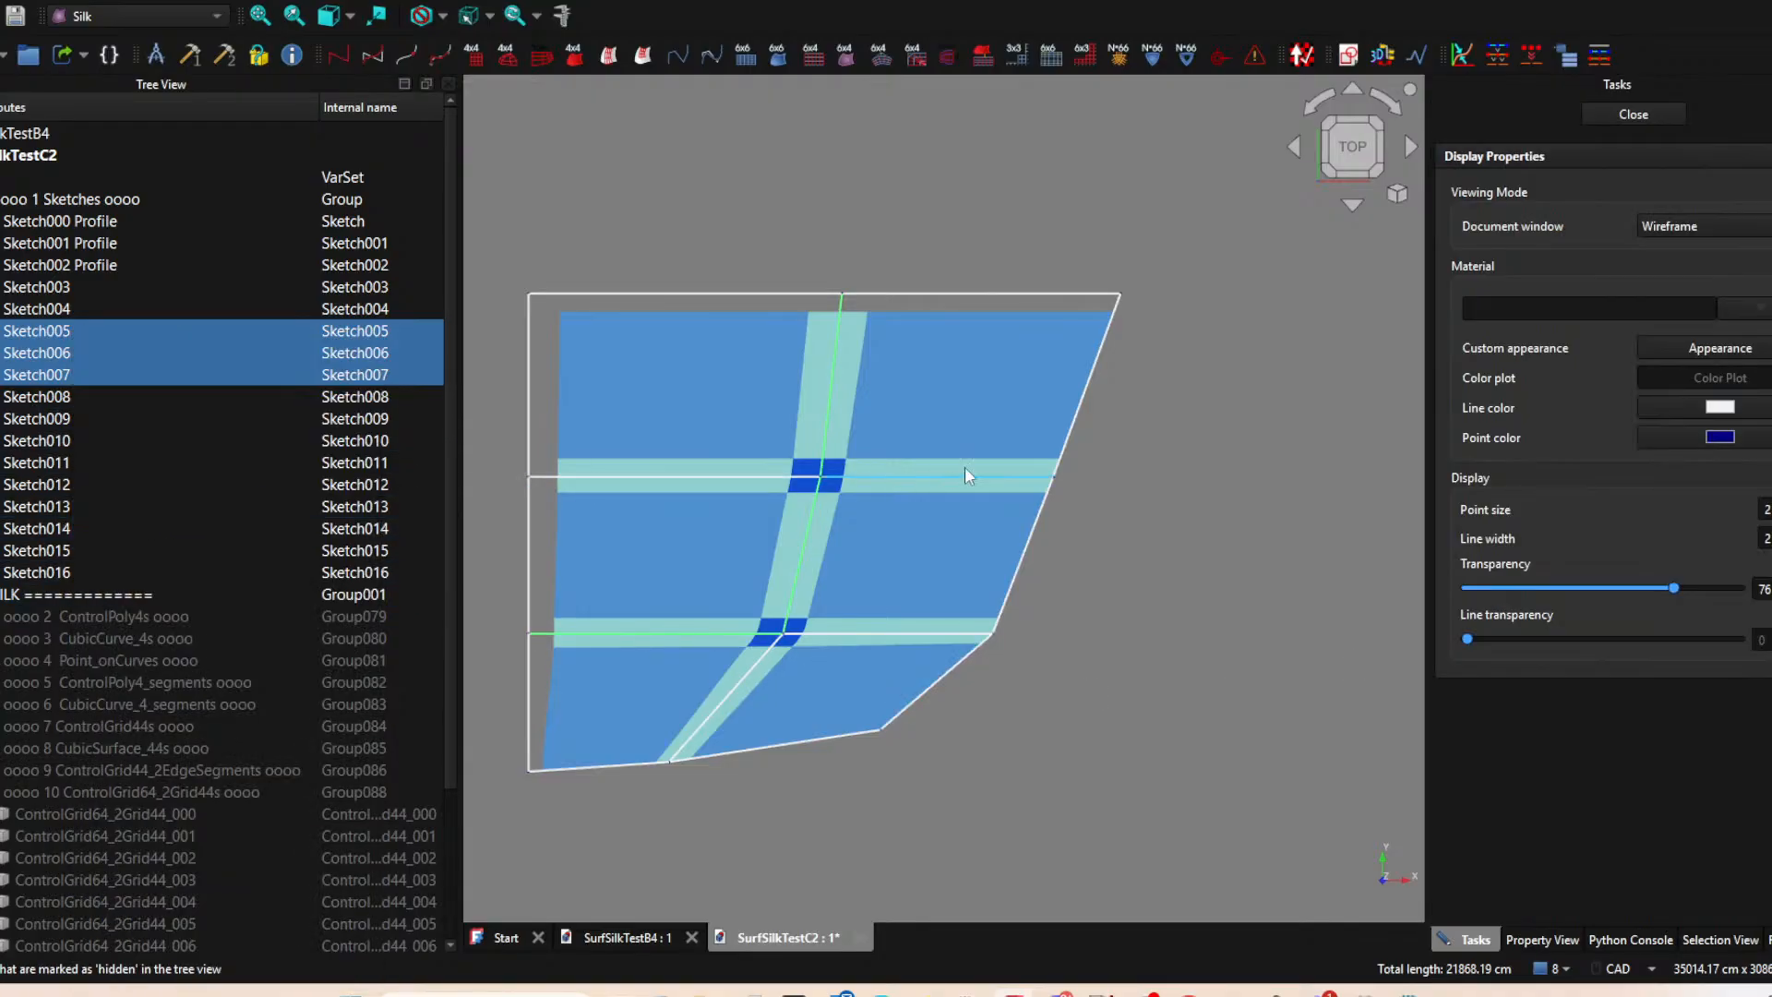
{"action": "left_click", "coordinate": [1715, 409]}
{"action": "left_click_drag", "start_coordinate": [859, 263], "coordinate": [1214, 205]}
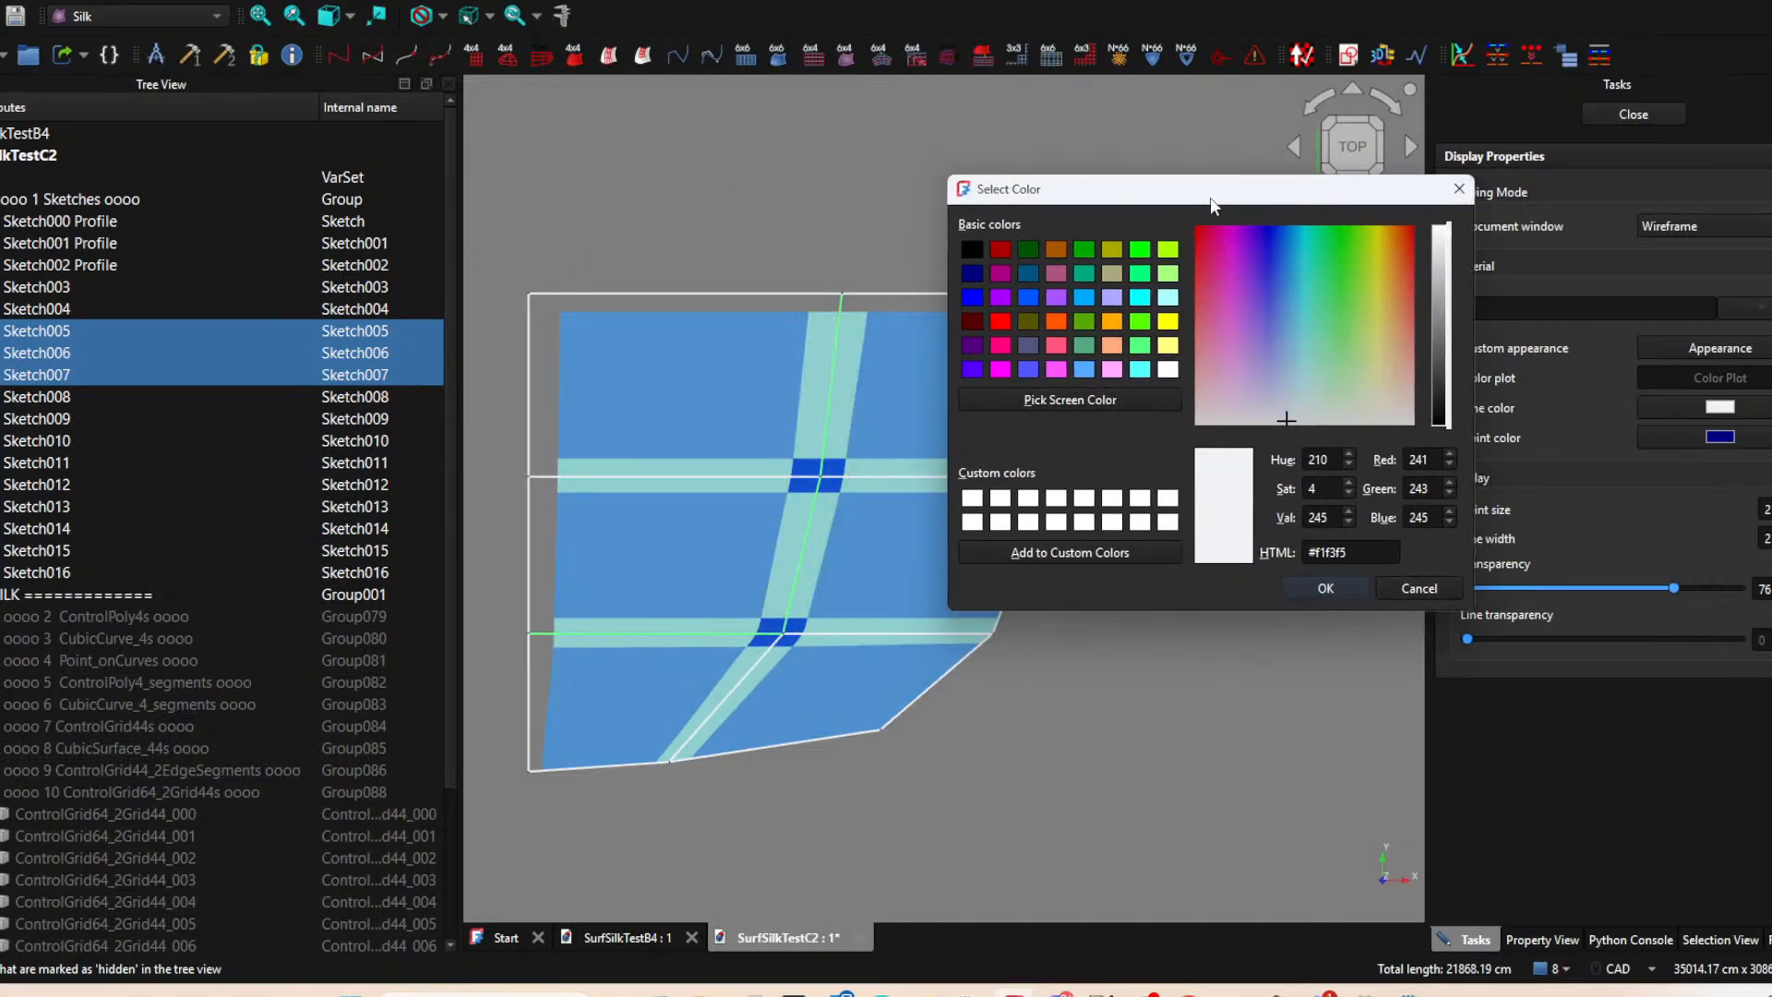
{"action": "left_click", "coordinate": [999, 322]}
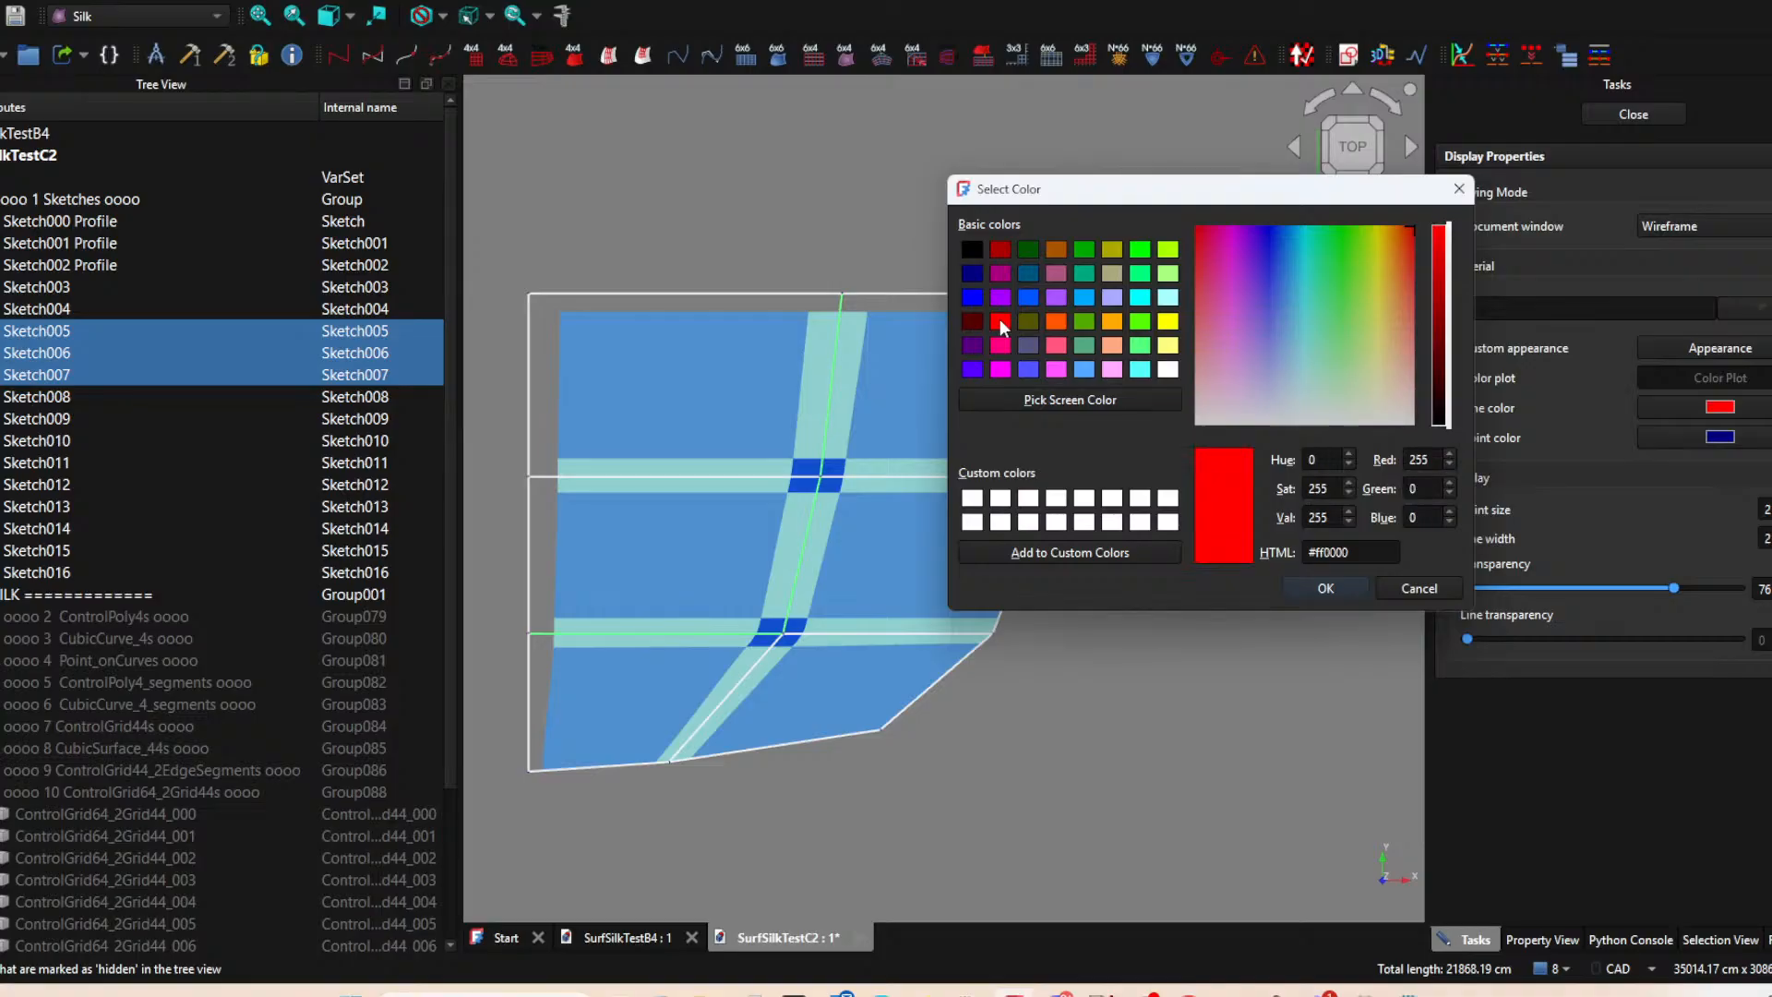
{"action": "left_click", "coordinate": [1346, 586]}
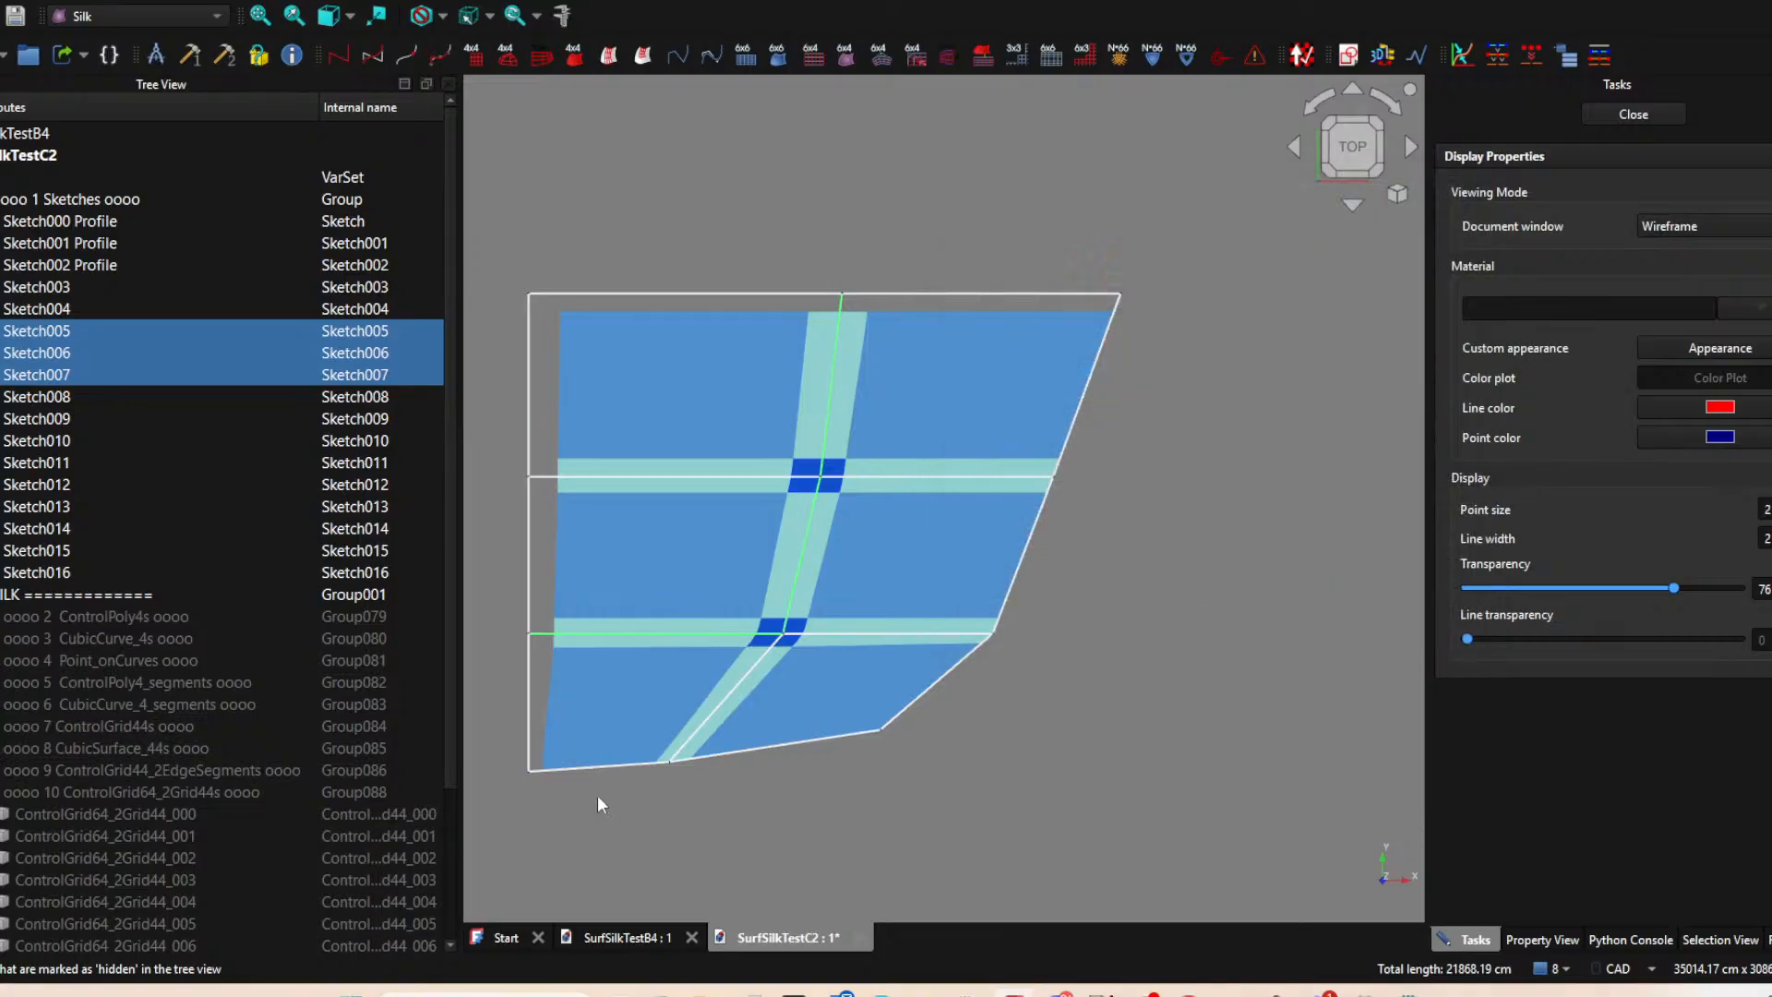
Set the line color of the lower and slanted outer boundary sketches, Sketch003, Sketch008, Sketch010, Sketch013 and Sketch014, to yellow.
{"action": "left_click", "coordinate": [602, 772]}
{"action": "left_click", "coordinate": [791, 743], "text": "ctrl"}
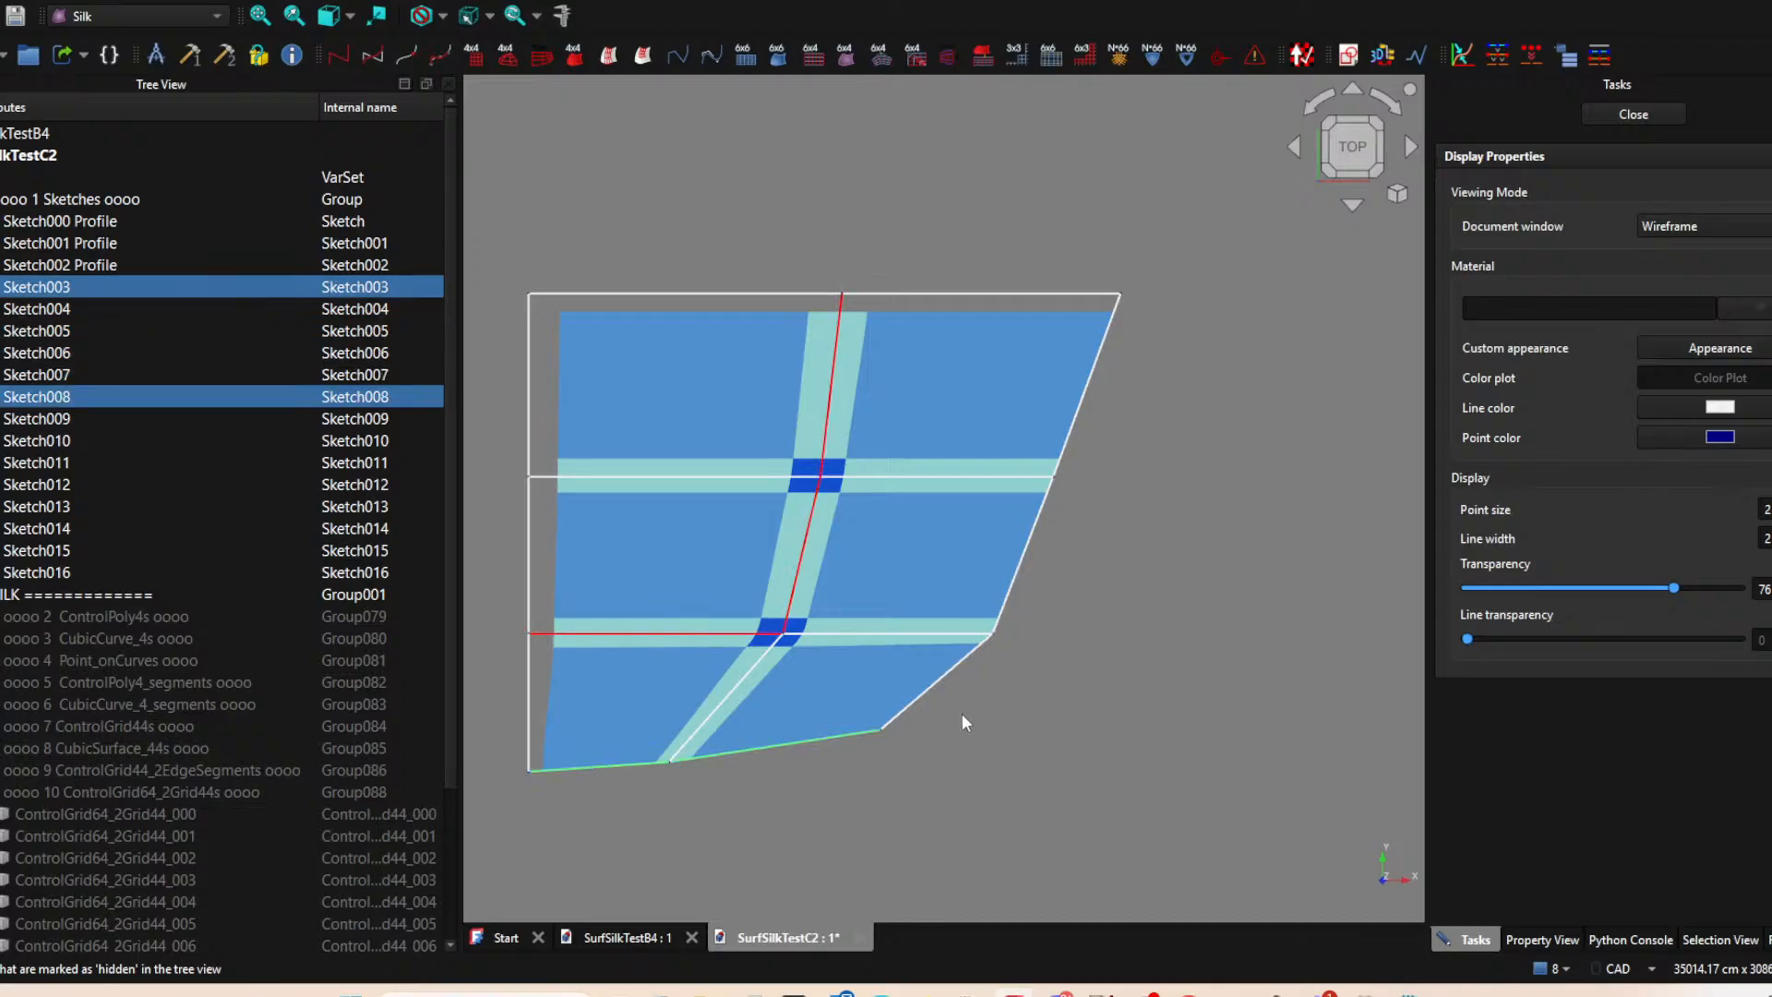
{"action": "left_click", "coordinate": [942, 680], "text": "ctrl"}
{"action": "left_click", "coordinate": [1017, 575], "text": "ctrl"}
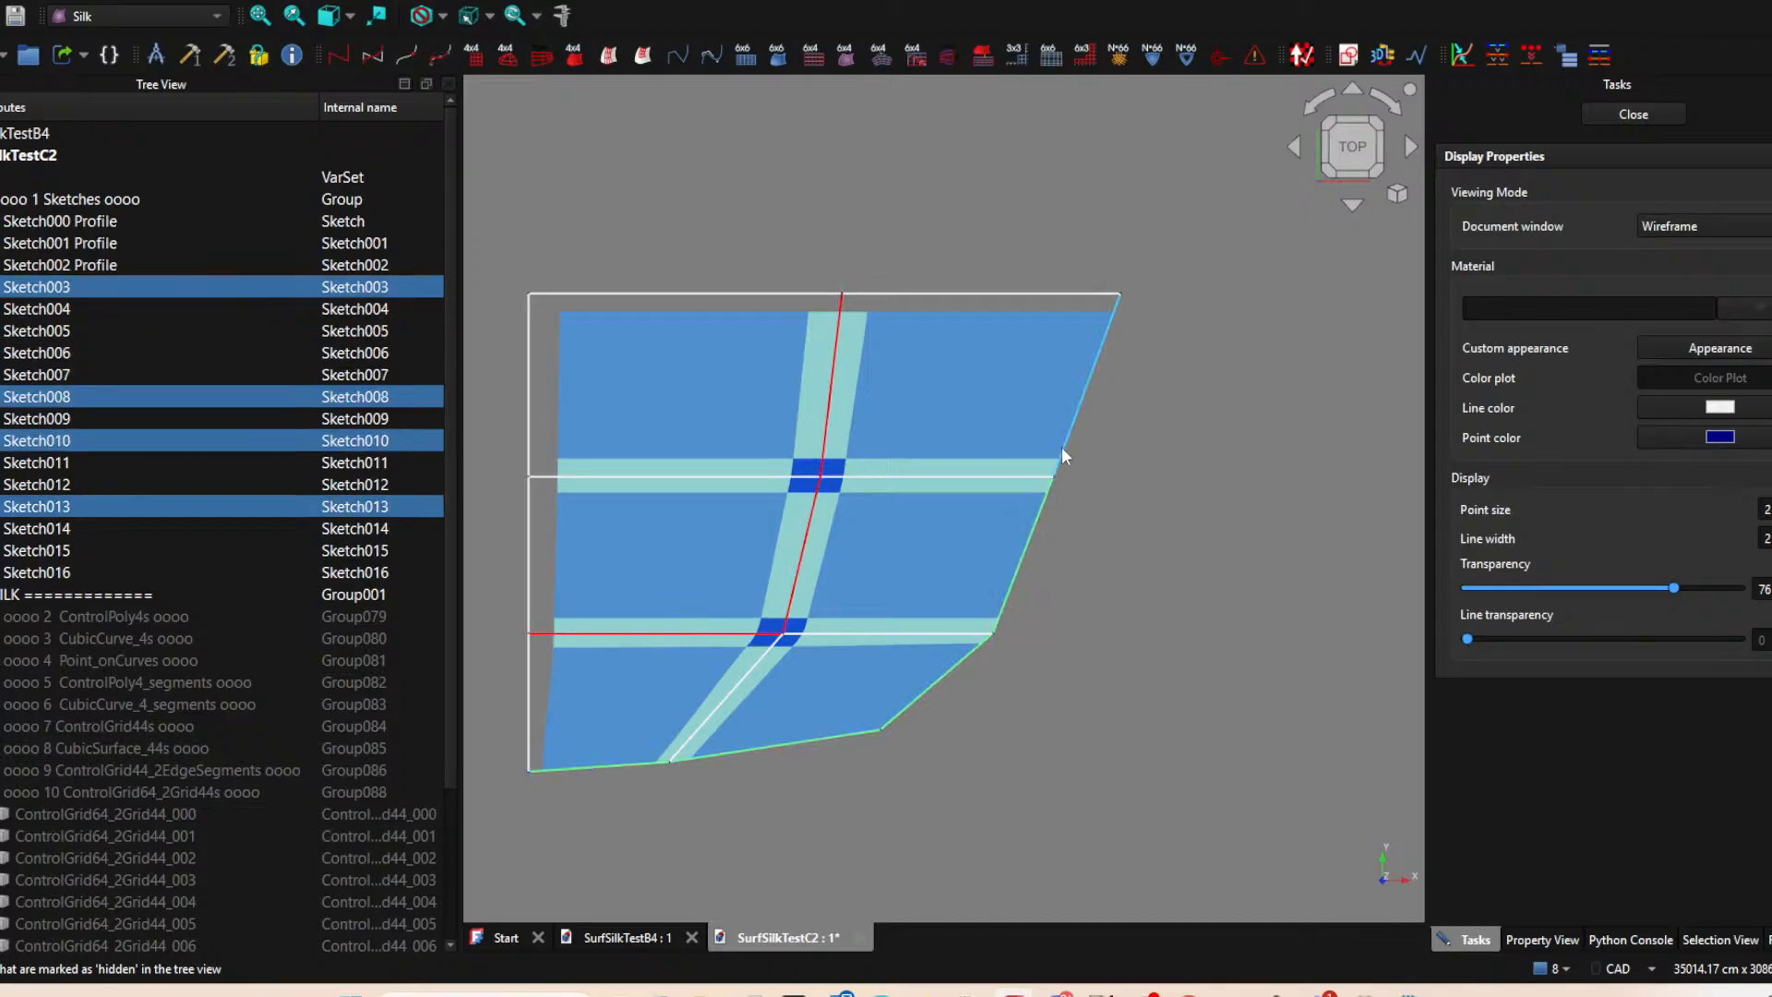
{"action": "left_click", "coordinate": [1065, 428], "text": "ctrl"}
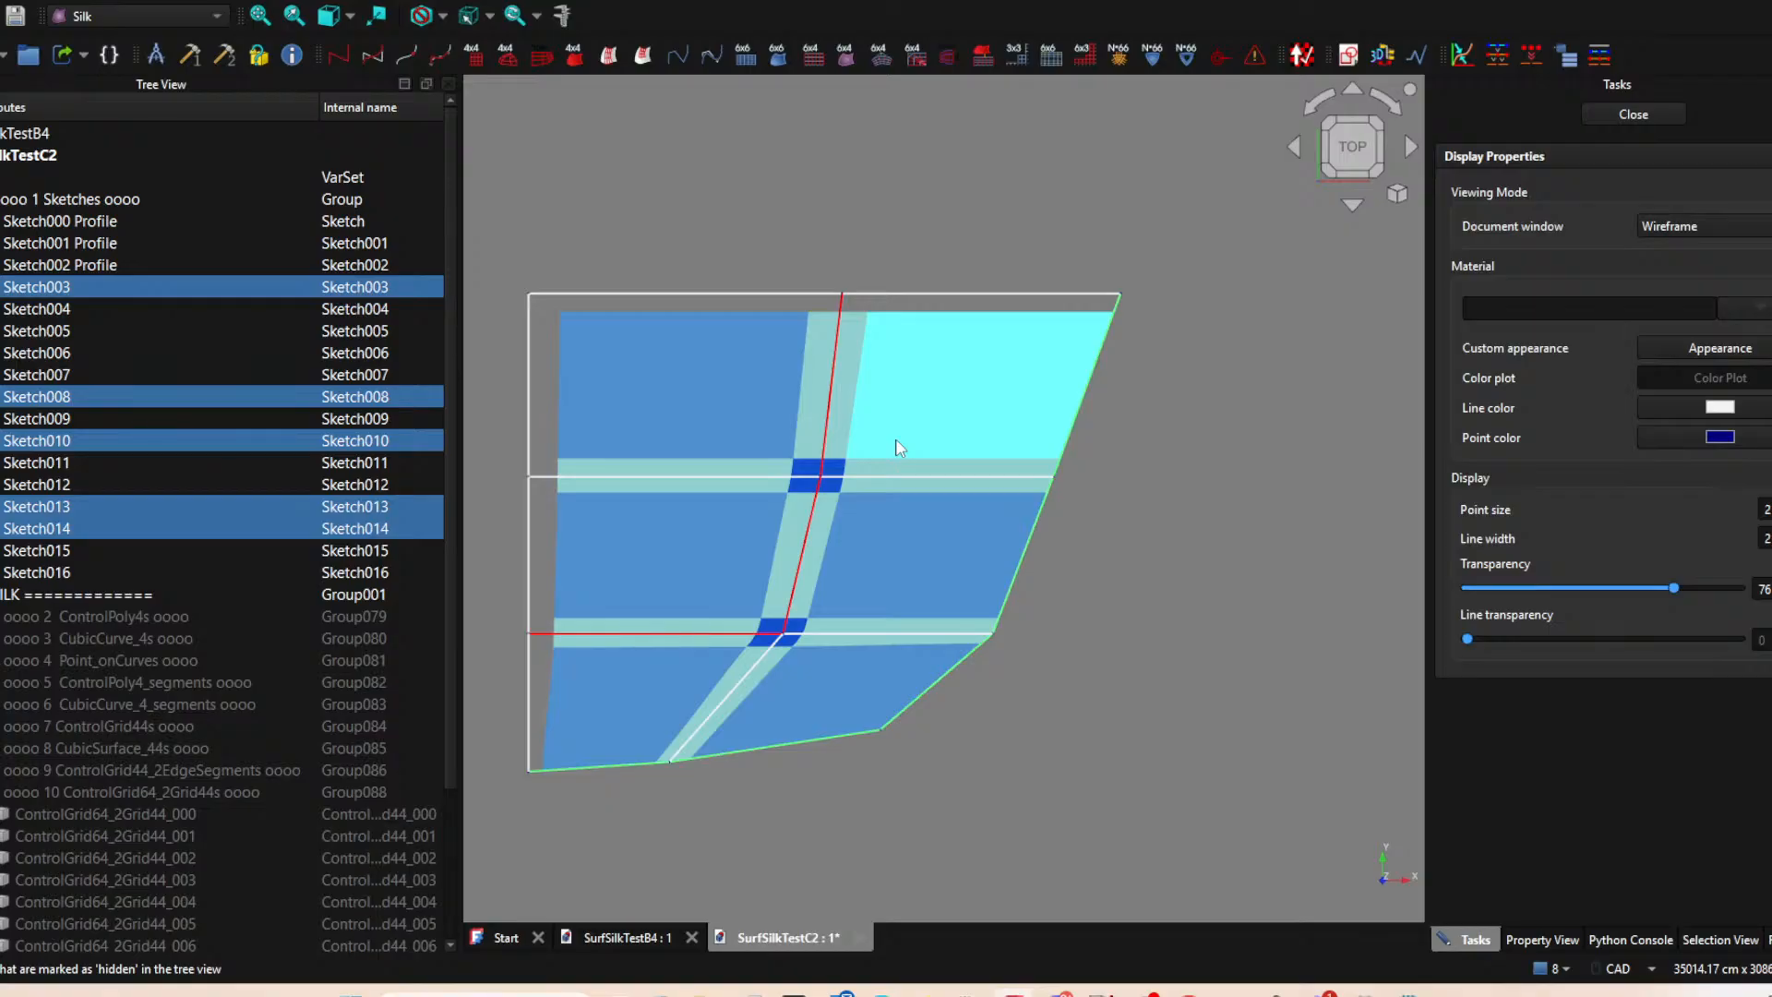
{"action": "left_click", "coordinate": [634, 632]}
{"action": "left_click", "coordinate": [534, 635], "text": "ctrl"}
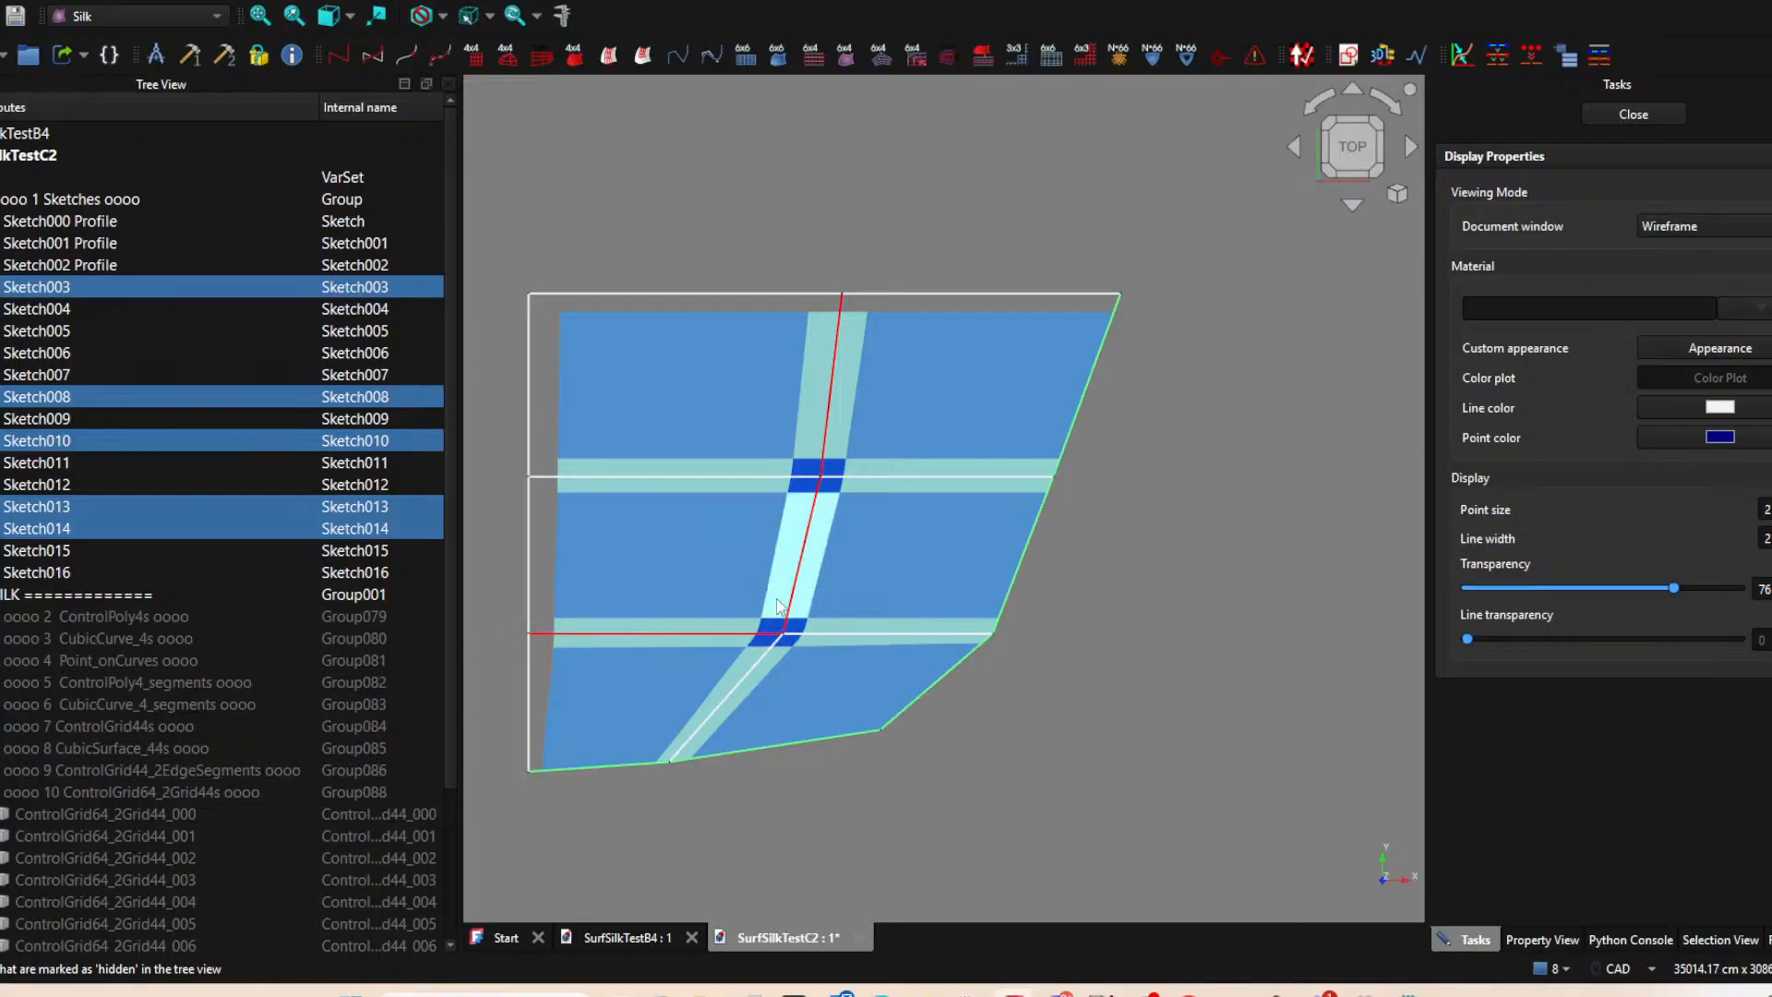
{"action": "left_click", "coordinate": [570, 636]}
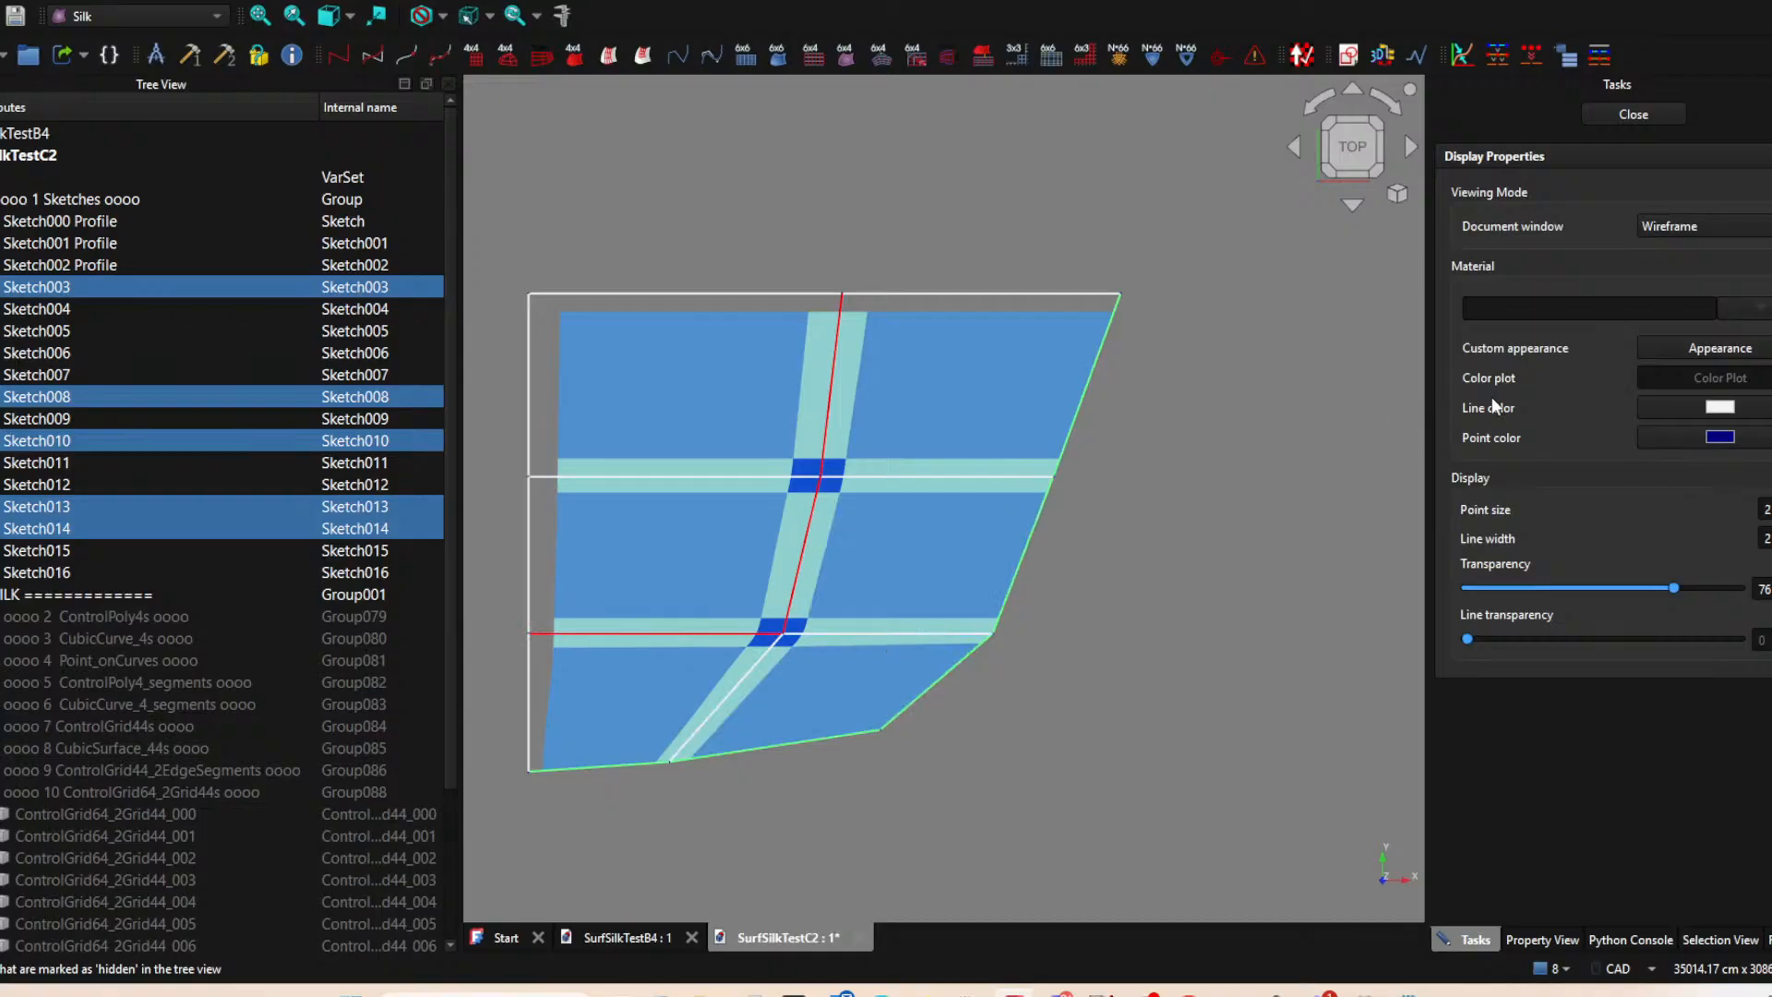
{"action": "left_click", "coordinate": [1715, 407]}
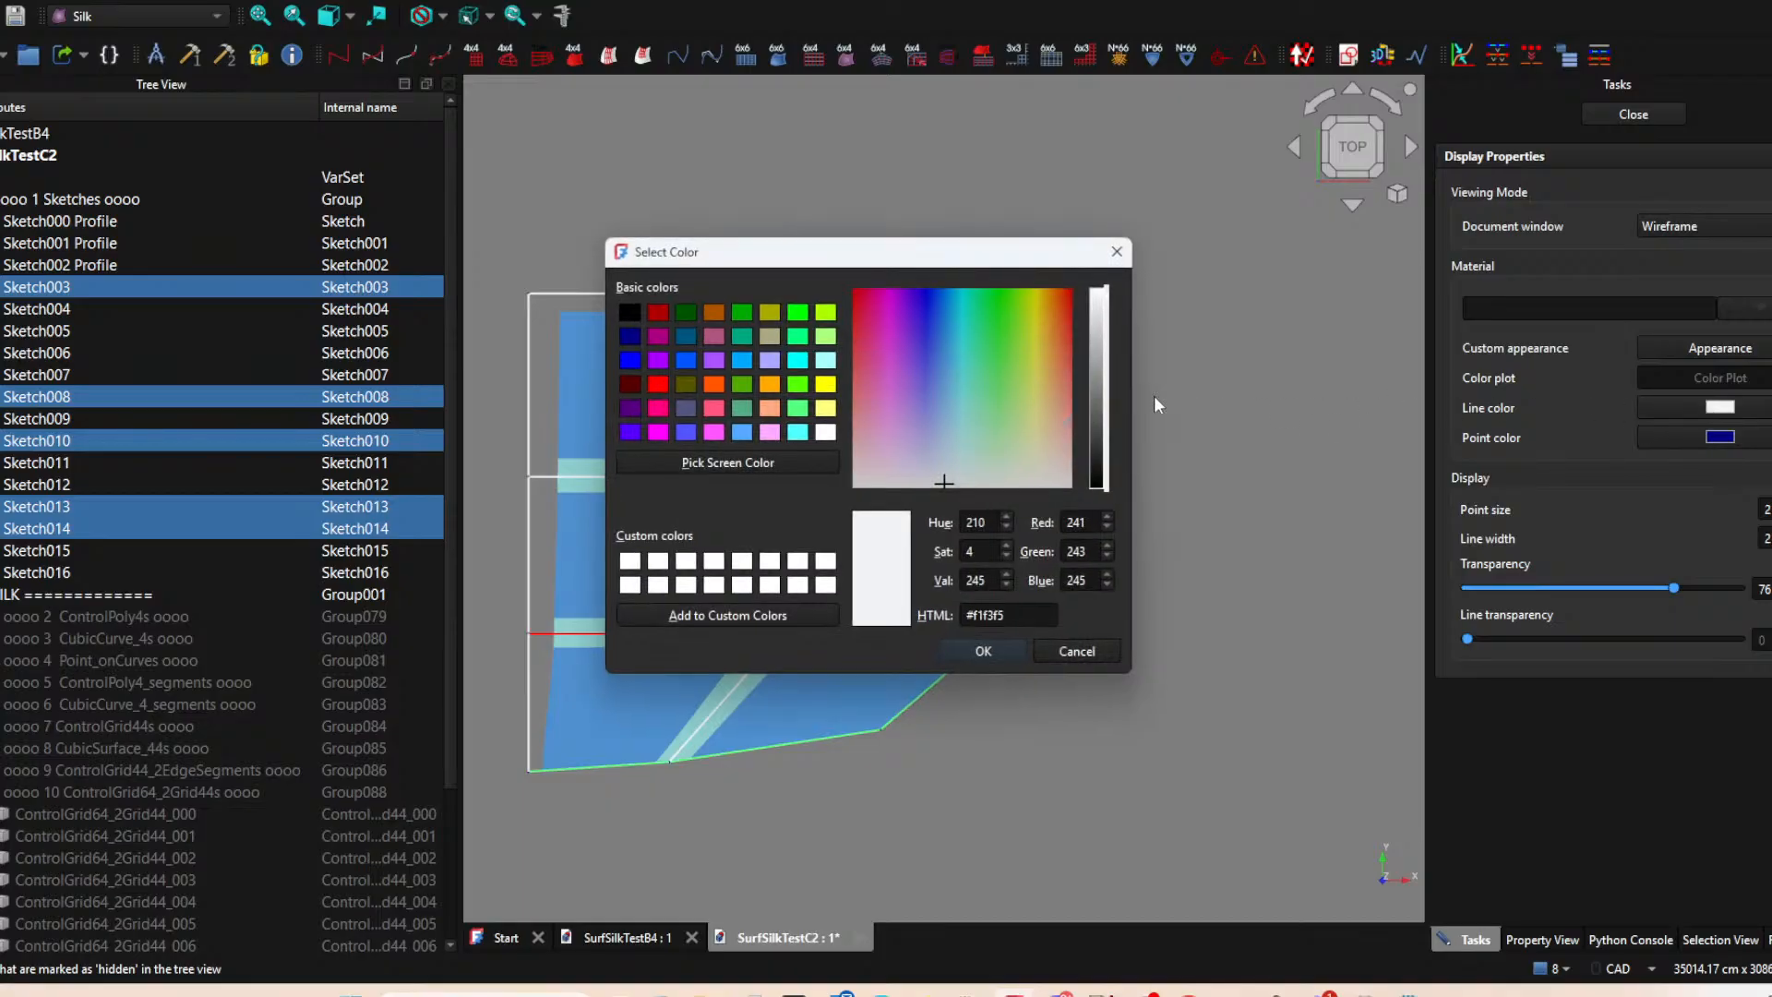
{"action": "left_click", "coordinate": [826, 384]}
{"action": "left_click", "coordinate": [1015, 649]}
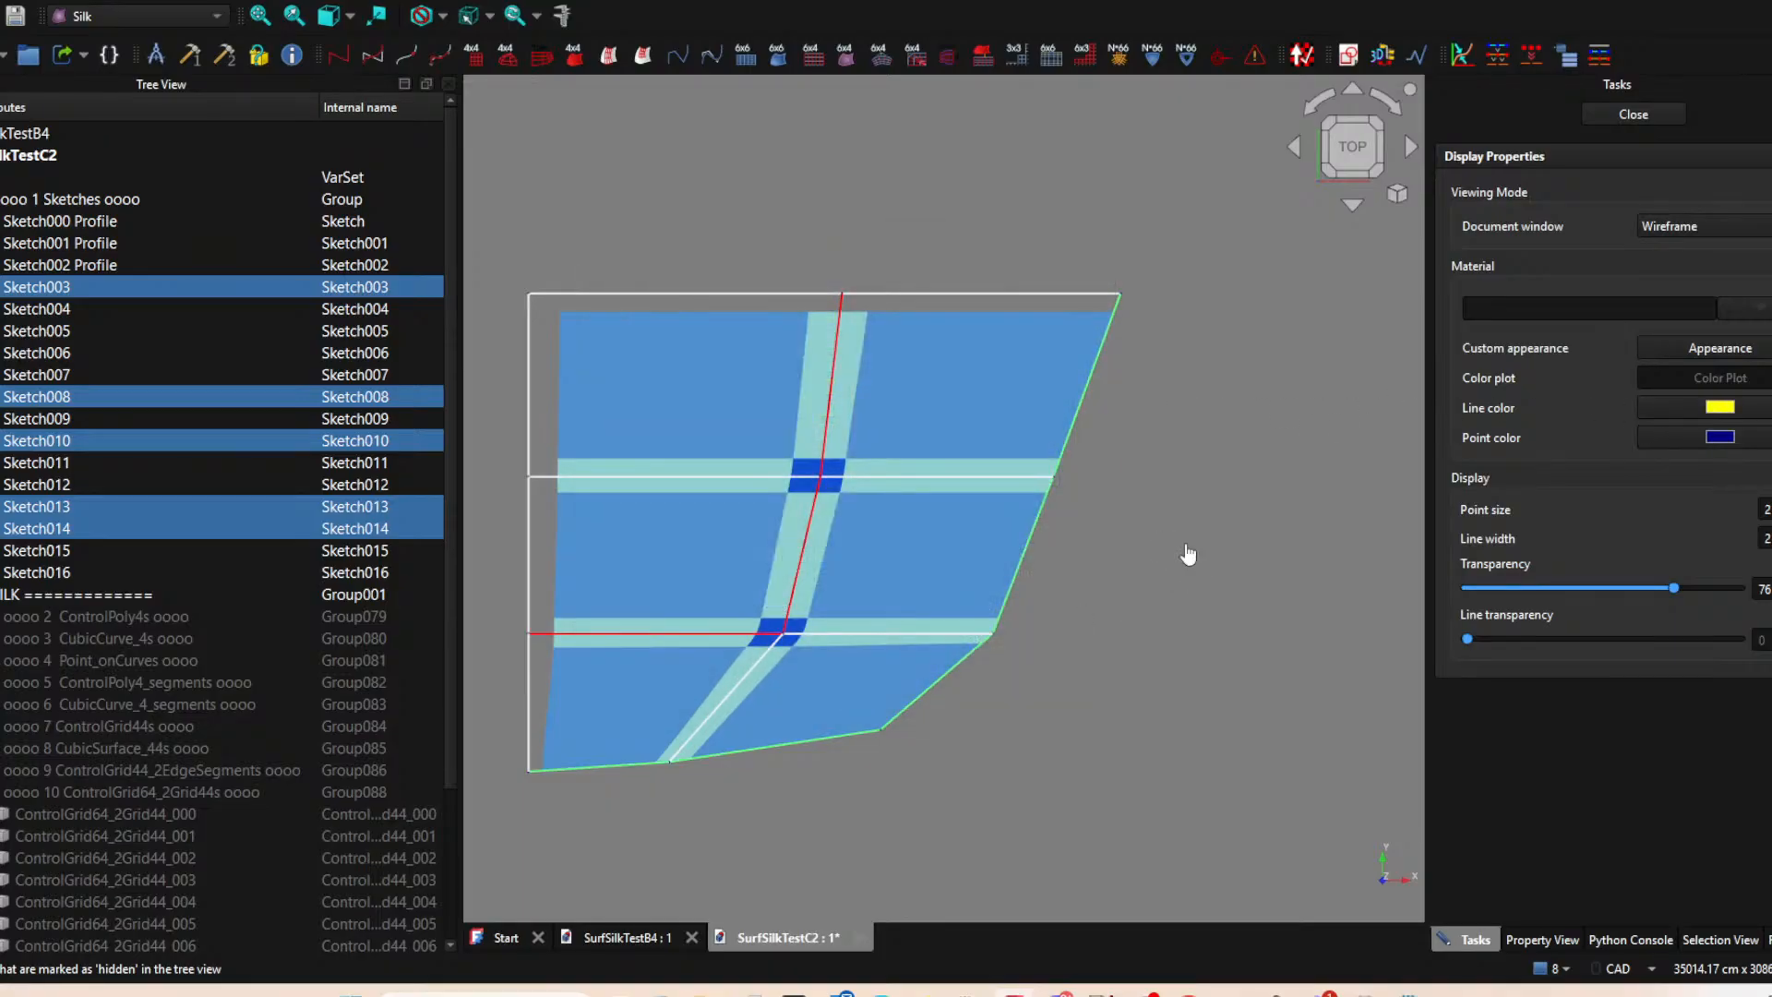
Save the document under the new file name SurfSilkTestC3 in the SurfSilkA folder.
{"action": "scroll", "coordinate": [1244, 559], "scroll_direction": "down", "scroll_amount": 2}
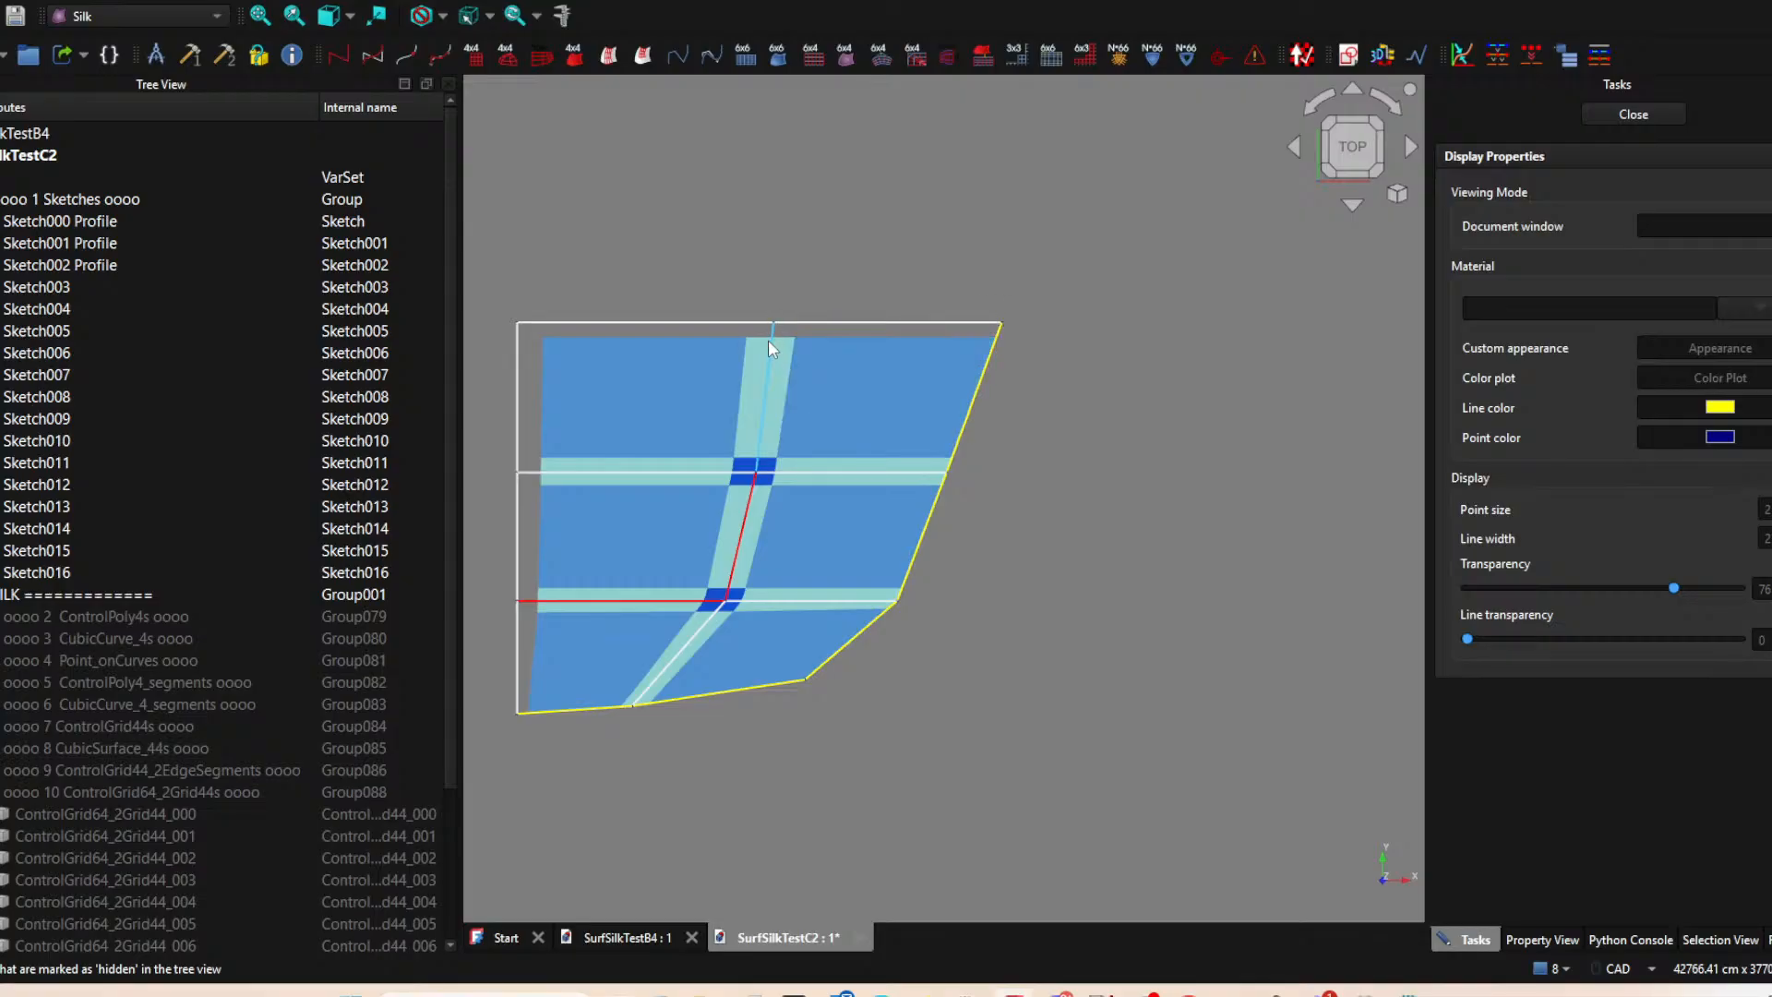
{"action": "scroll", "coordinate": [840, 506], "scroll_direction": "down", "scroll_amount": 2}
{"action": "middle_click_drag", "start_coordinate": [817, 668], "coordinate": [914, 513]}
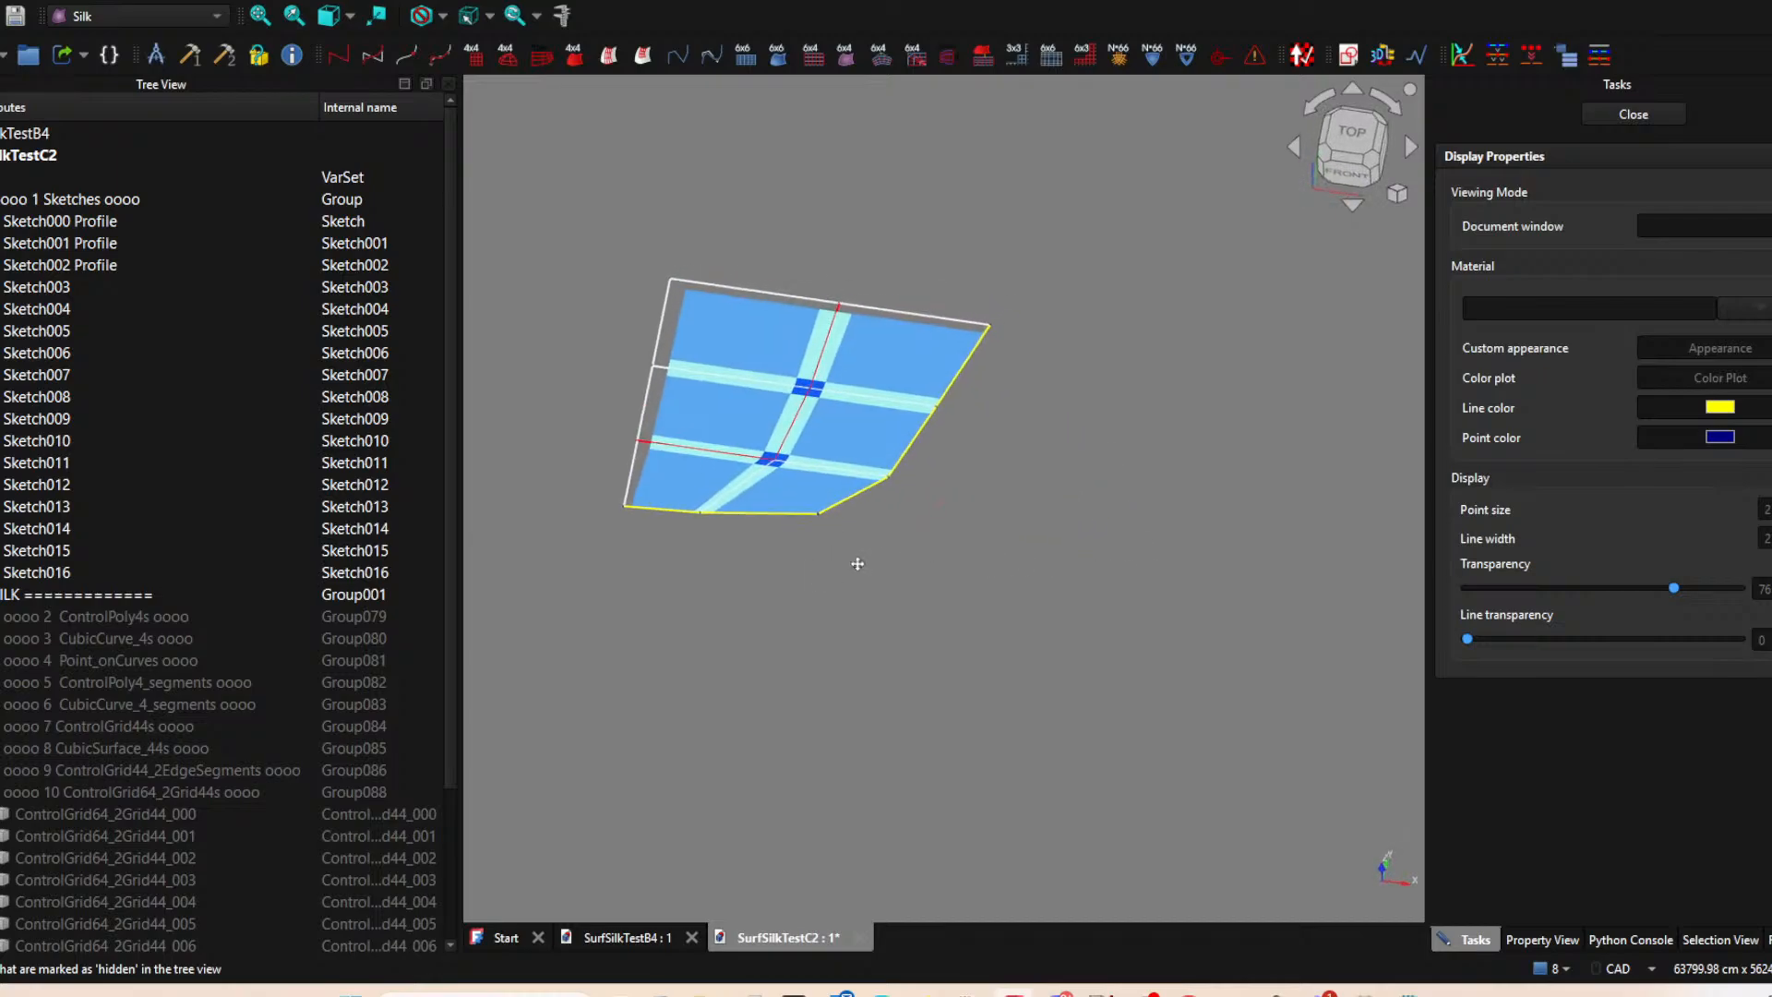
{"action": "left_click", "coordinate": [1335, 164]}
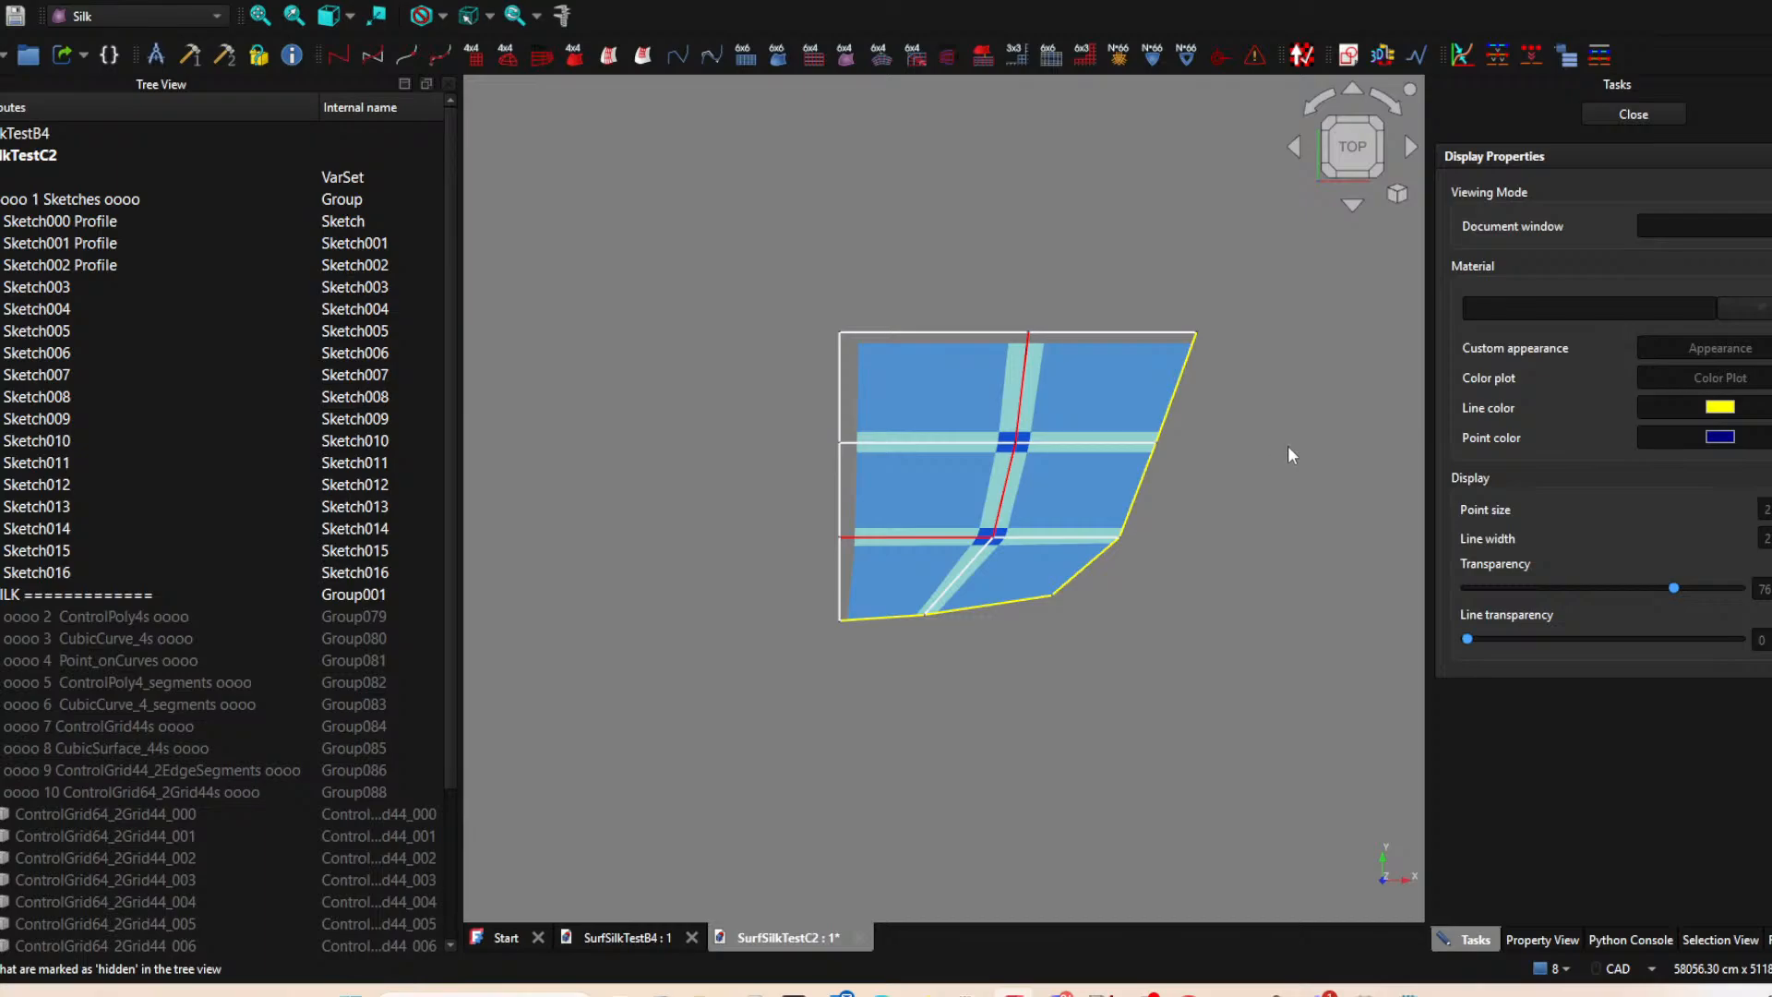
{"action": "left_click", "coordinate": [0, 0]}
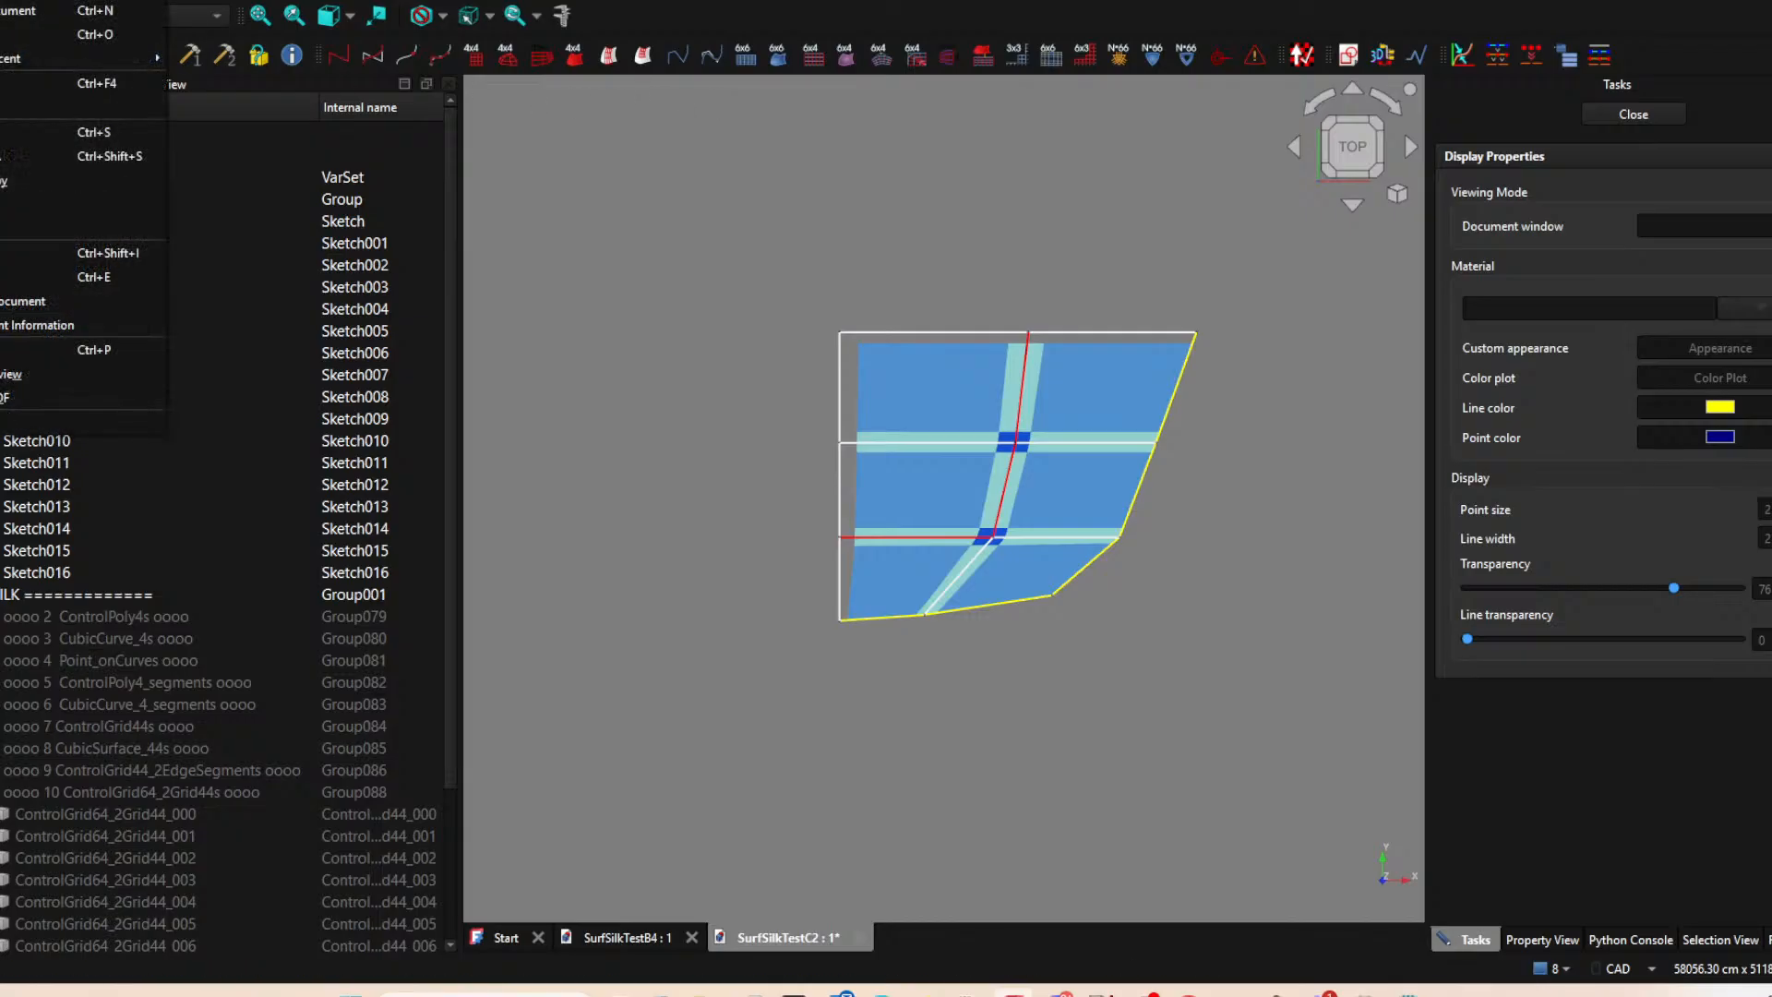
{"action": "left_click", "coordinate": [1, 158]}
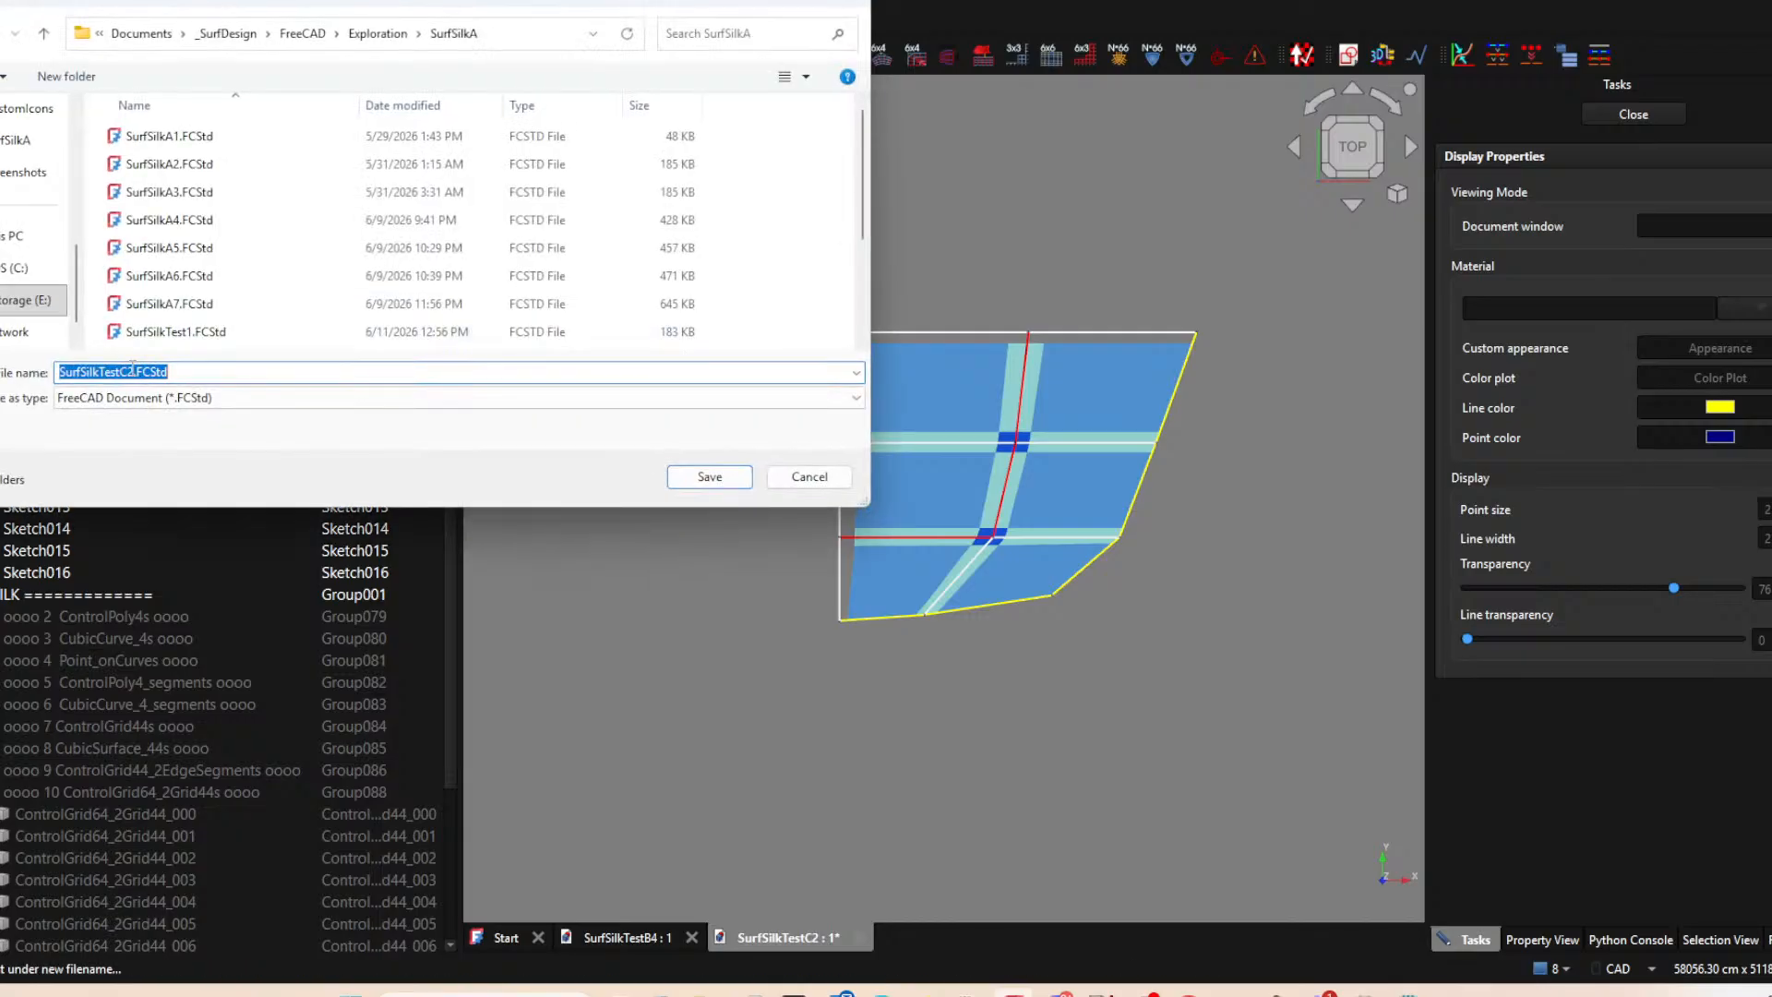
{"action": "left_click_drag", "start_coordinate": [127, 373], "coordinate": [357, 374]}
{"action": "type", "text": "3"}
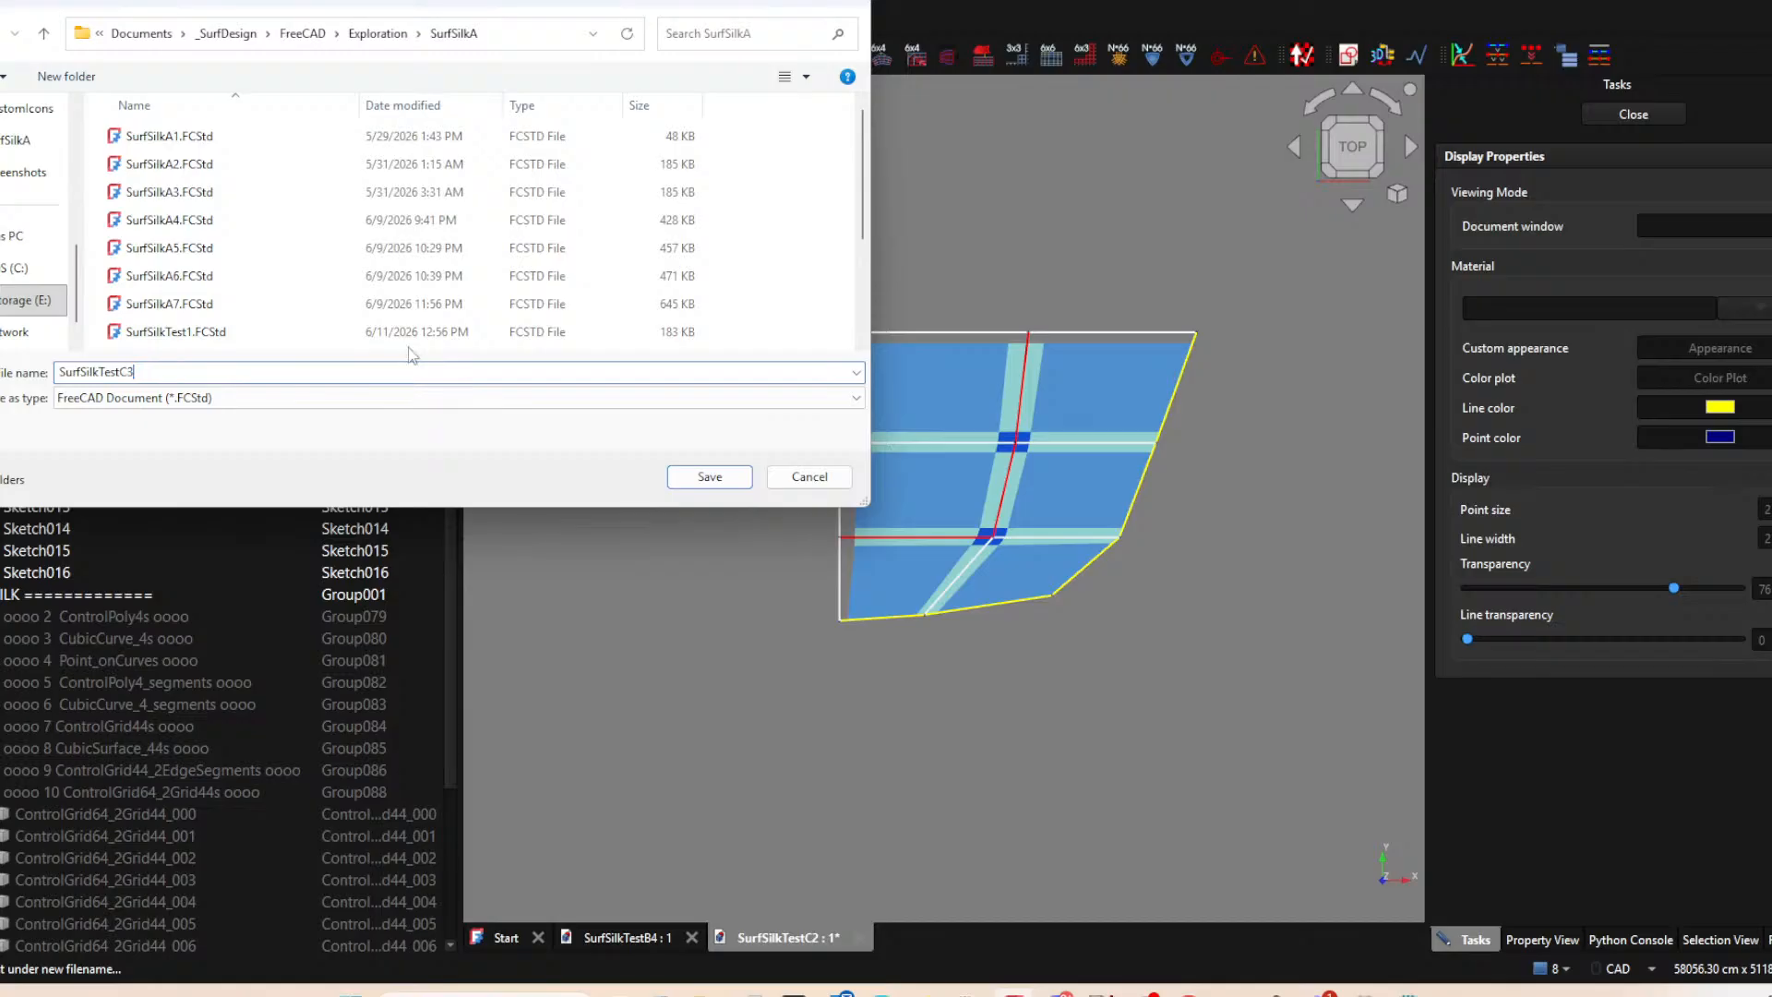
{"action": "key", "text": "Return"}
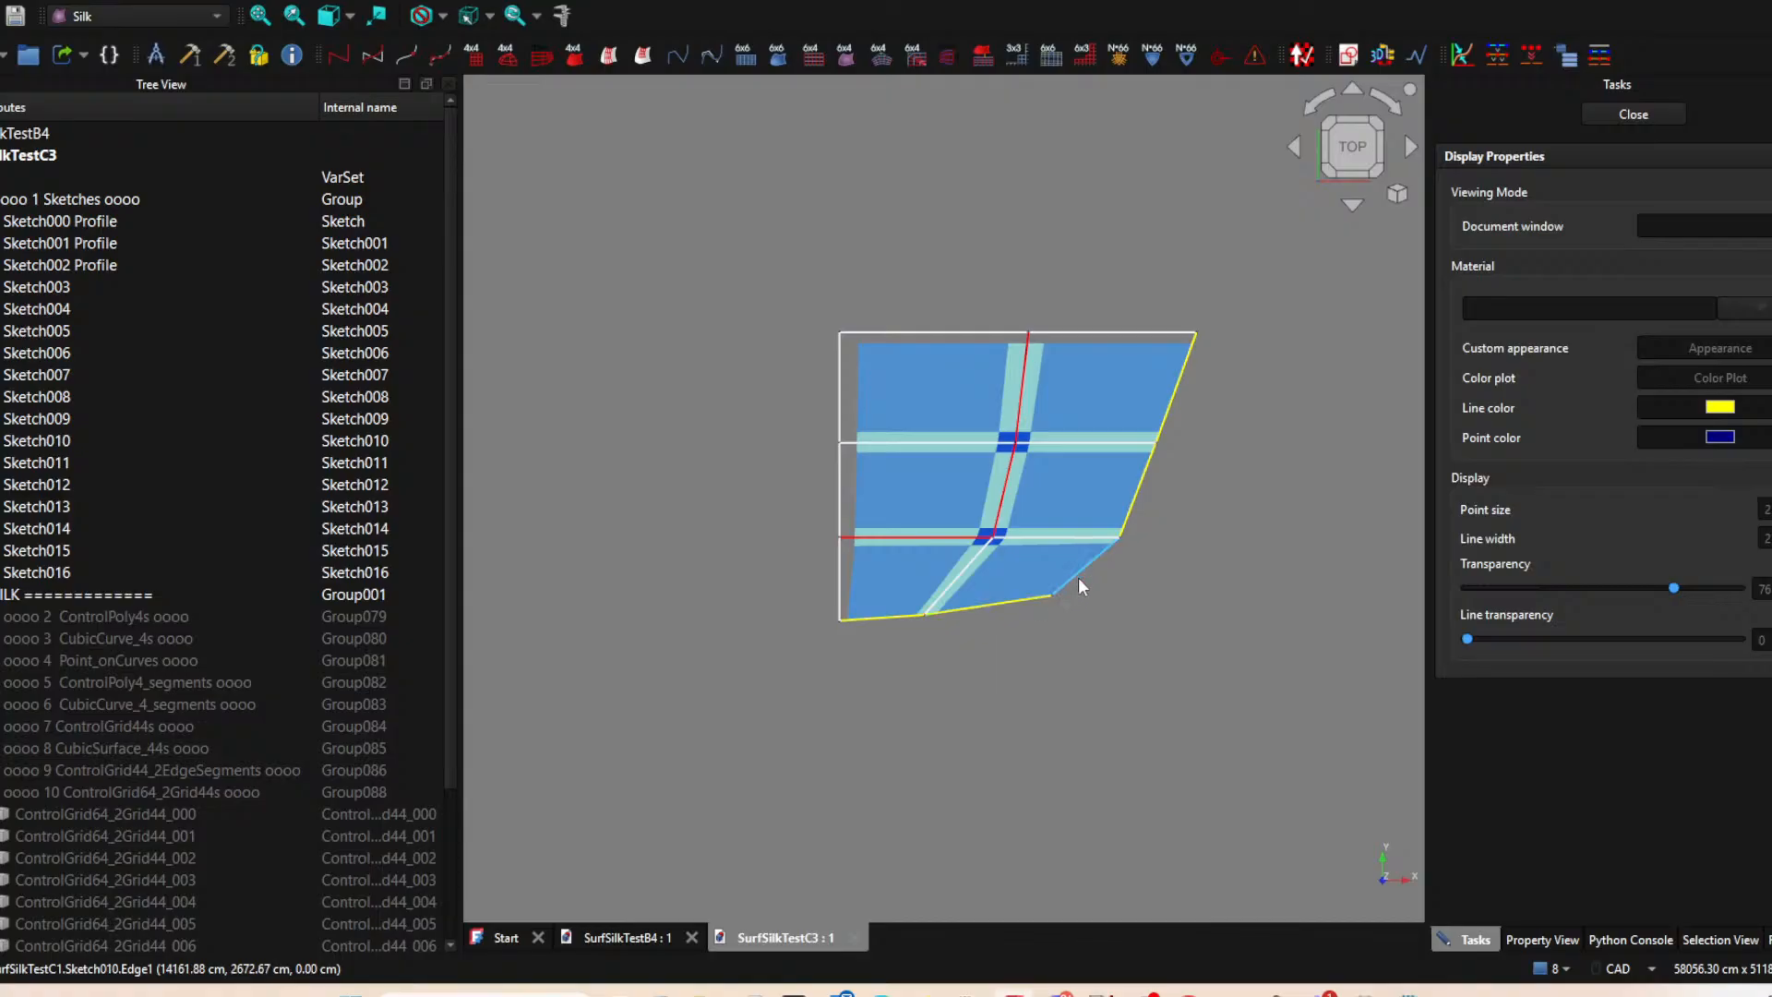
Examine the patches against the red and yellow sketch lines from several tilted angles.
{"action": "left_click", "coordinate": [1099, 560]}
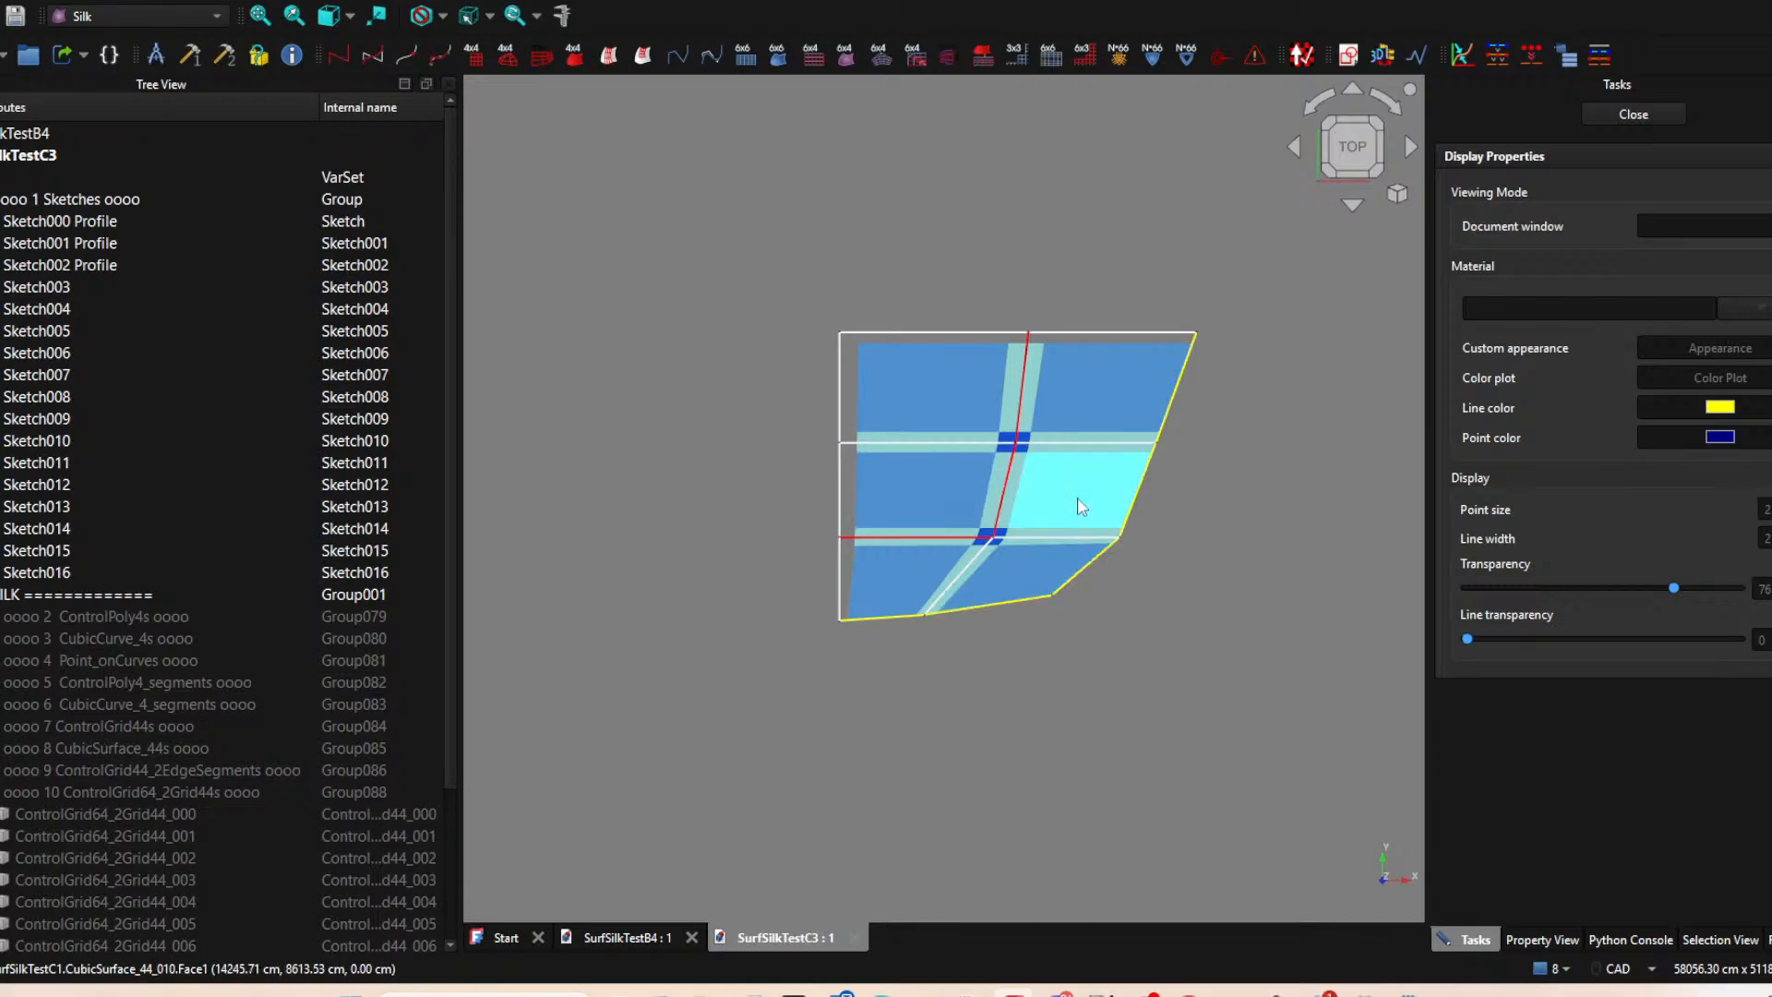
{"action": "middle_click_drag", "start_coordinate": [1150, 615], "coordinate": [996, 654]}
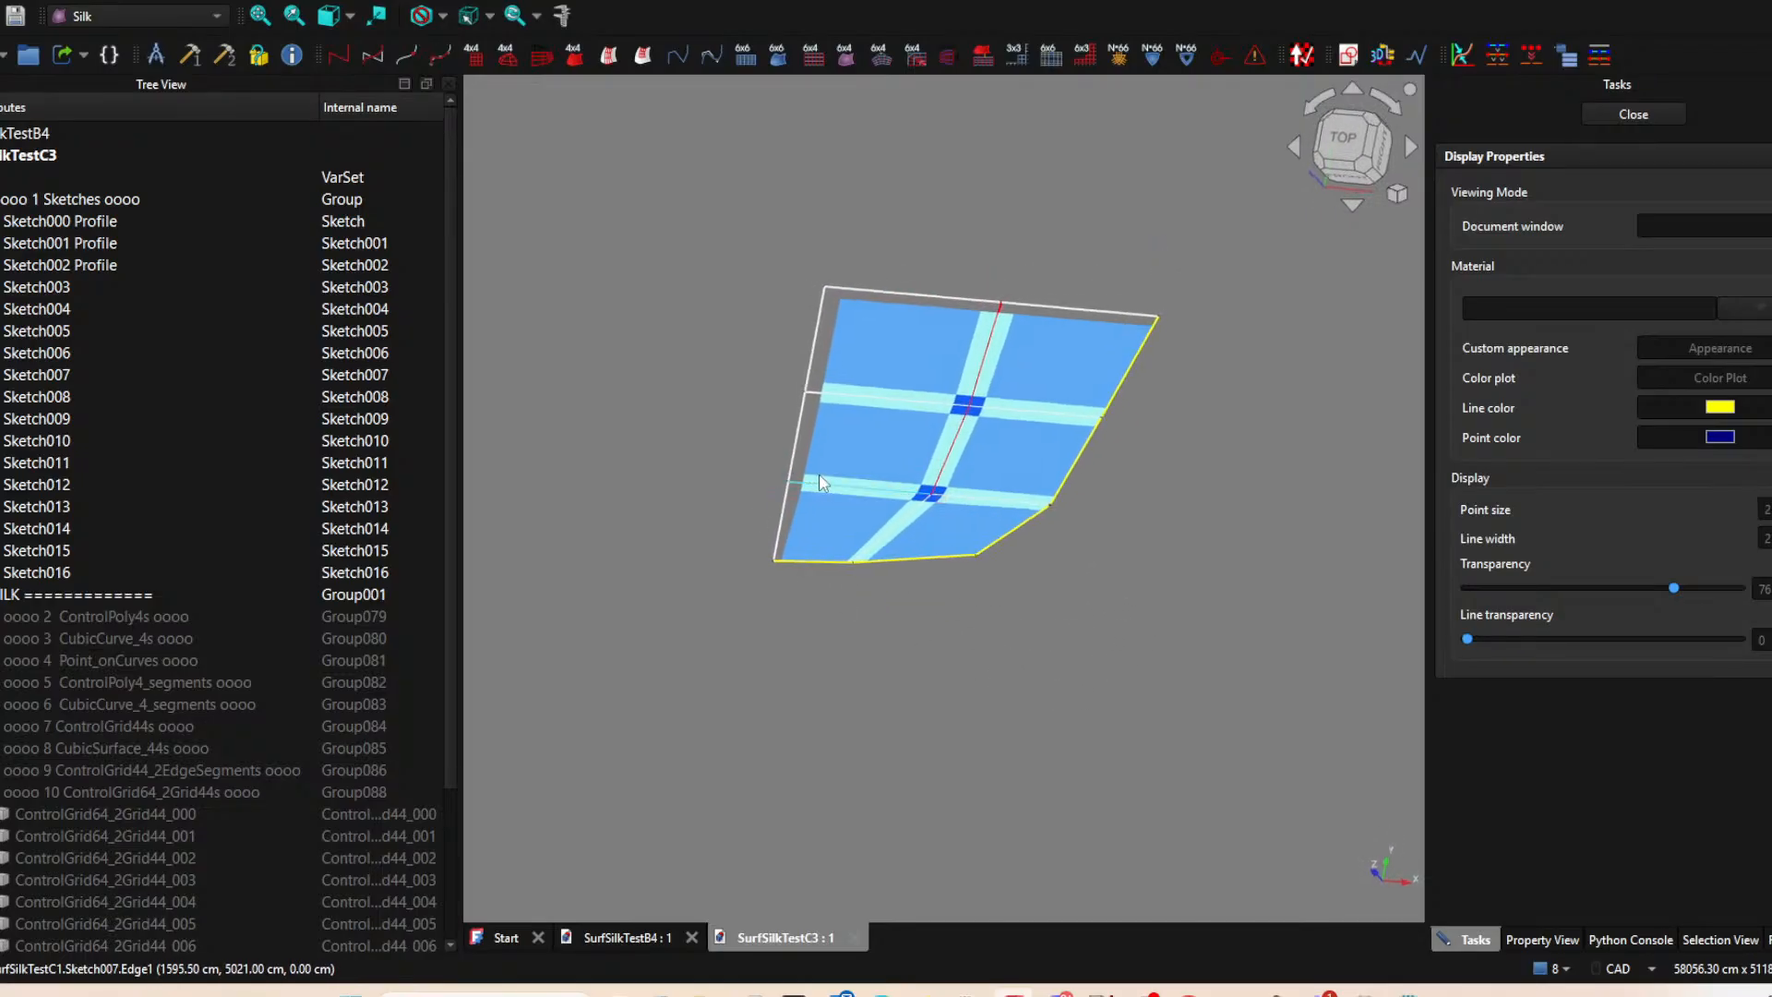
{"action": "middle_click_drag", "start_coordinate": [987, 506], "coordinate": [1034, 618]}
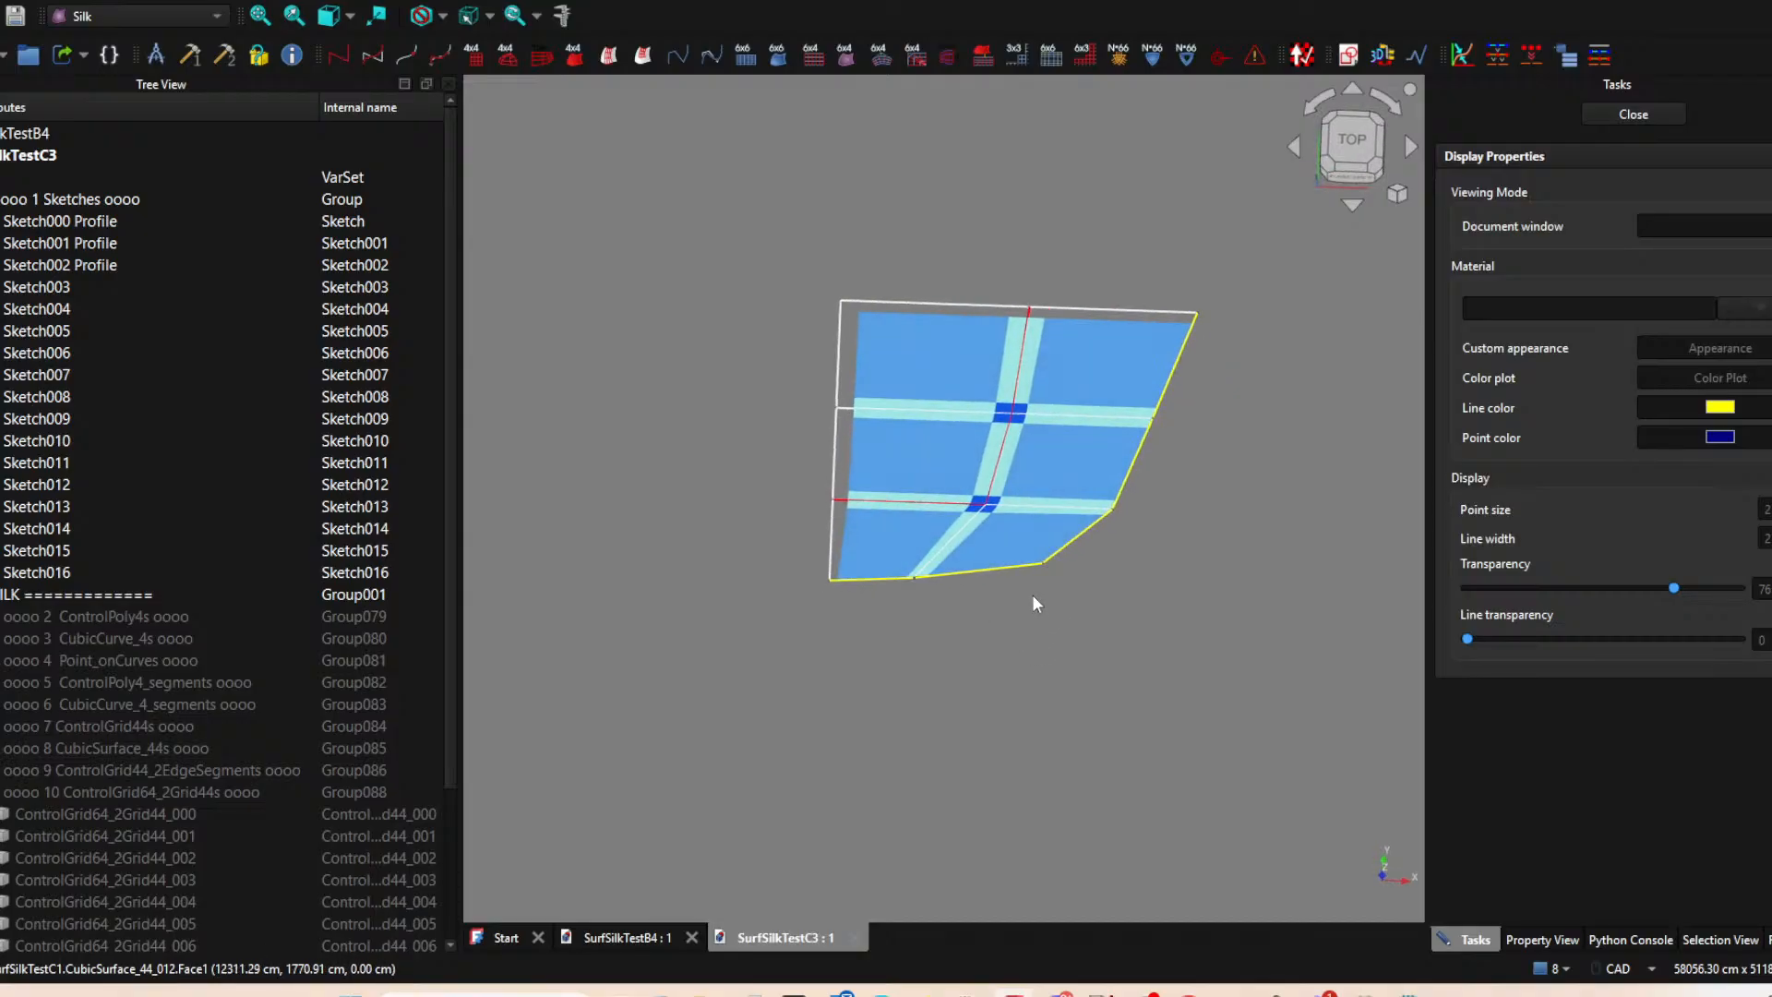
{"action": "middle_click_drag", "start_coordinate": [1062, 494], "coordinate": [1015, 595]}
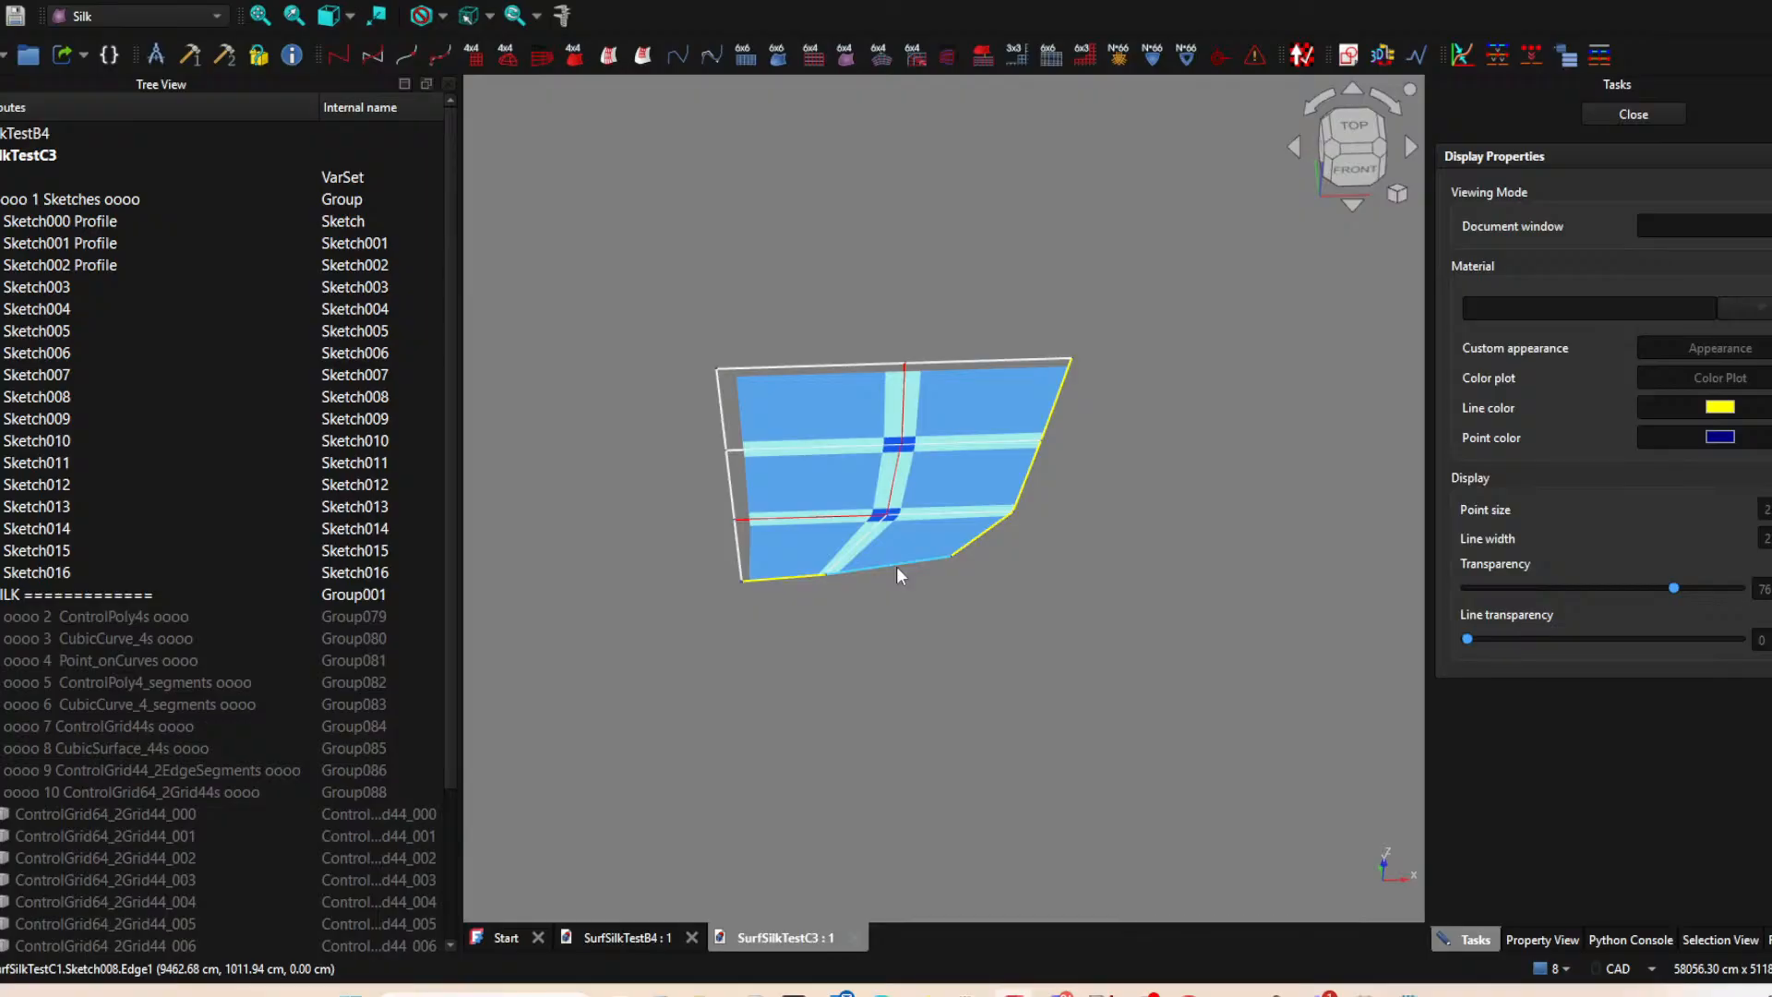
{"action": "left_click", "coordinate": [947, 541]}
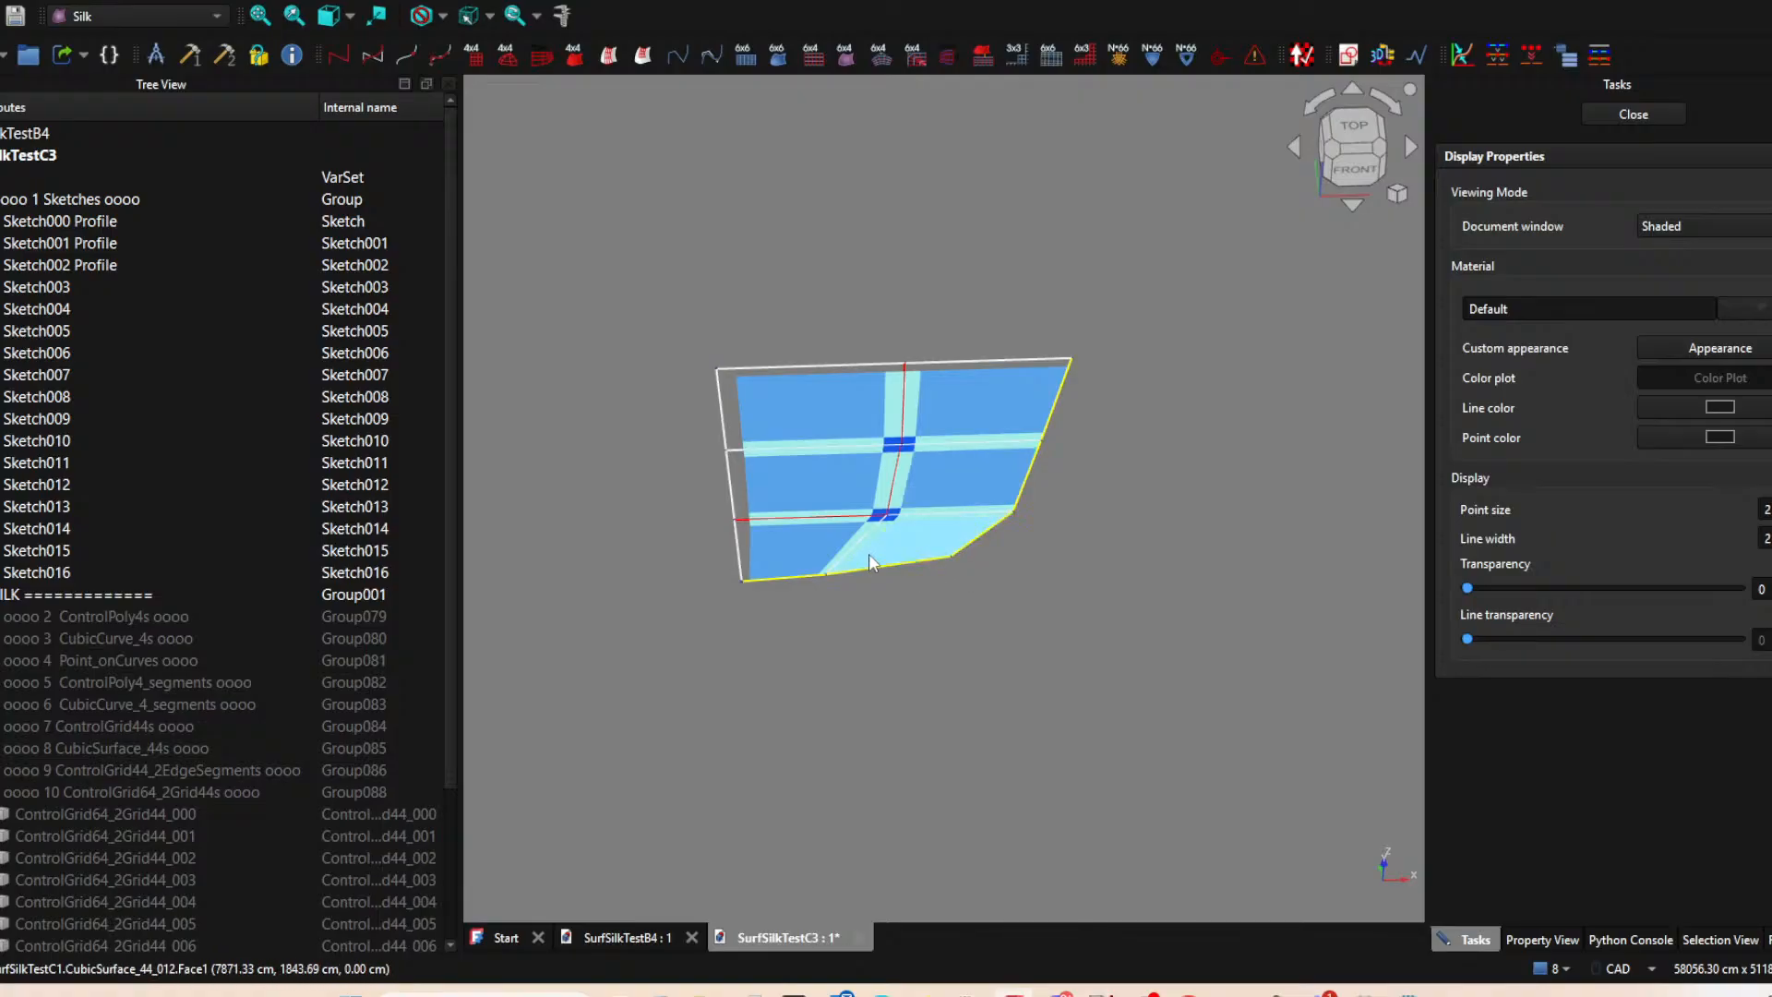
Examine the lower slanted corner patch and its boundary and layout sketch lines from tilted and top views.
{"action": "left_click", "coordinate": [949, 557]}
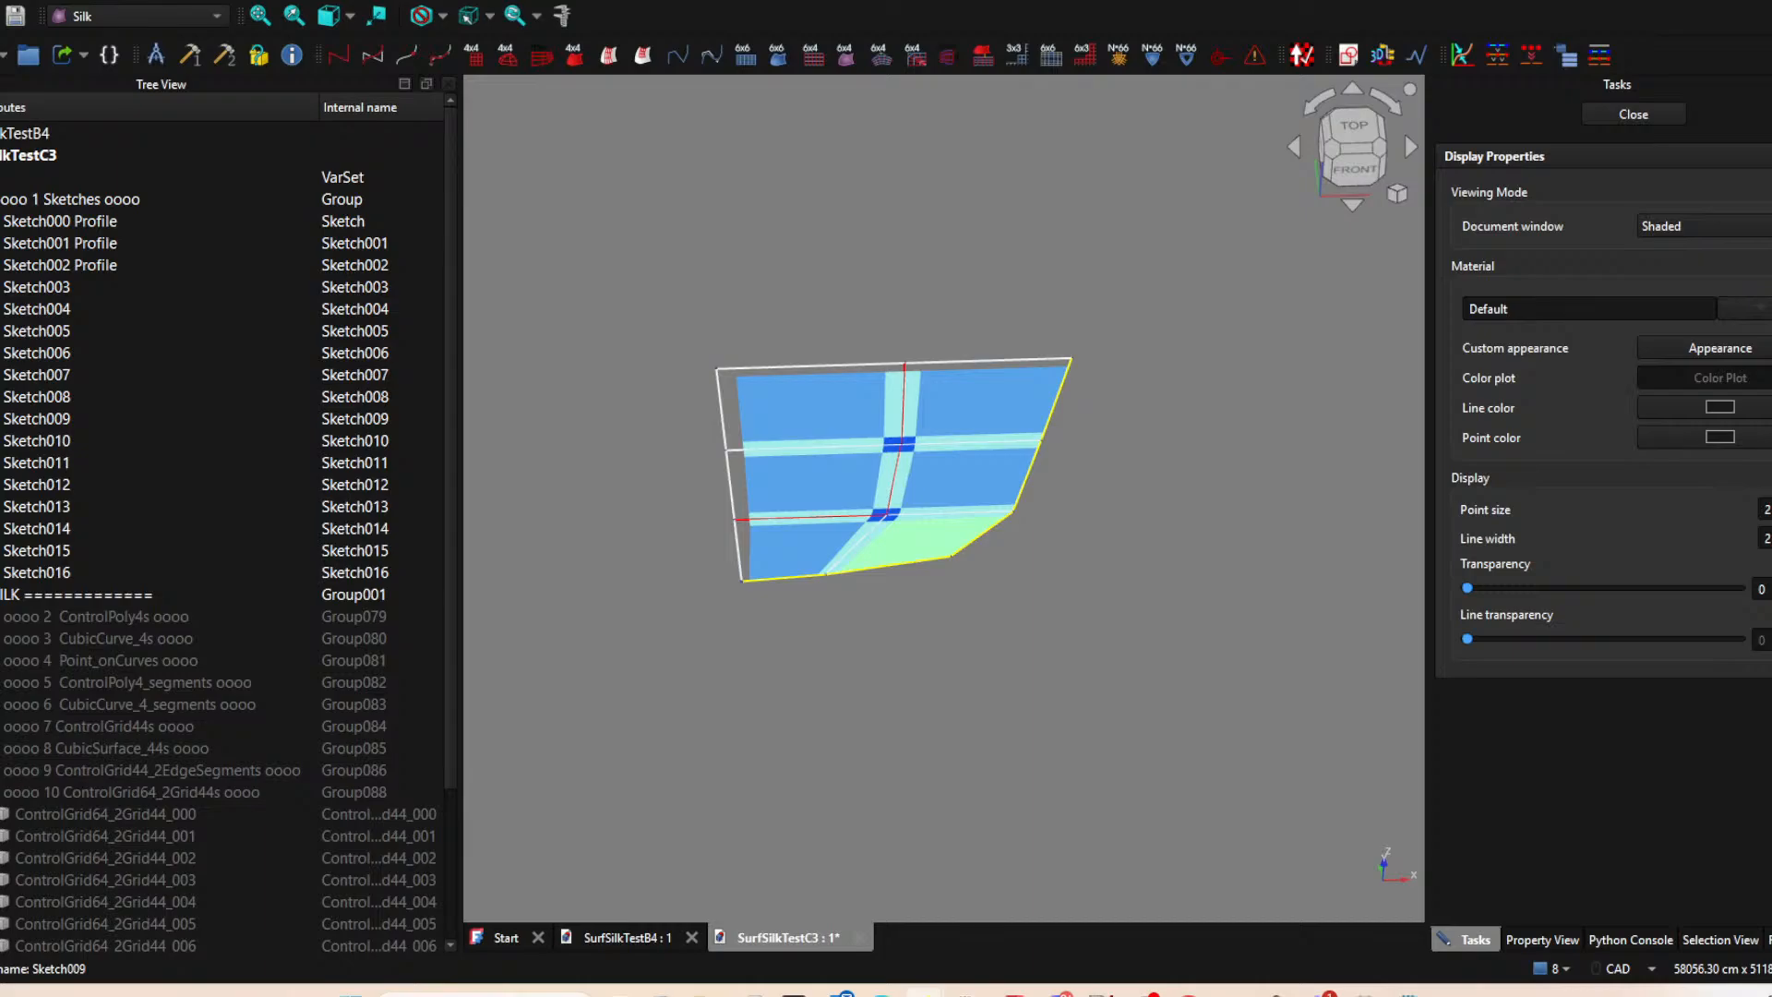
{"action": "scroll", "coordinate": [1044, 513], "scroll_direction": "down", "scroll_amount": 1}
{"action": "middle_click_drag", "start_coordinate": [1044, 513], "coordinate": [985, 699]}
{"action": "left_click", "coordinate": [1063, 577]}
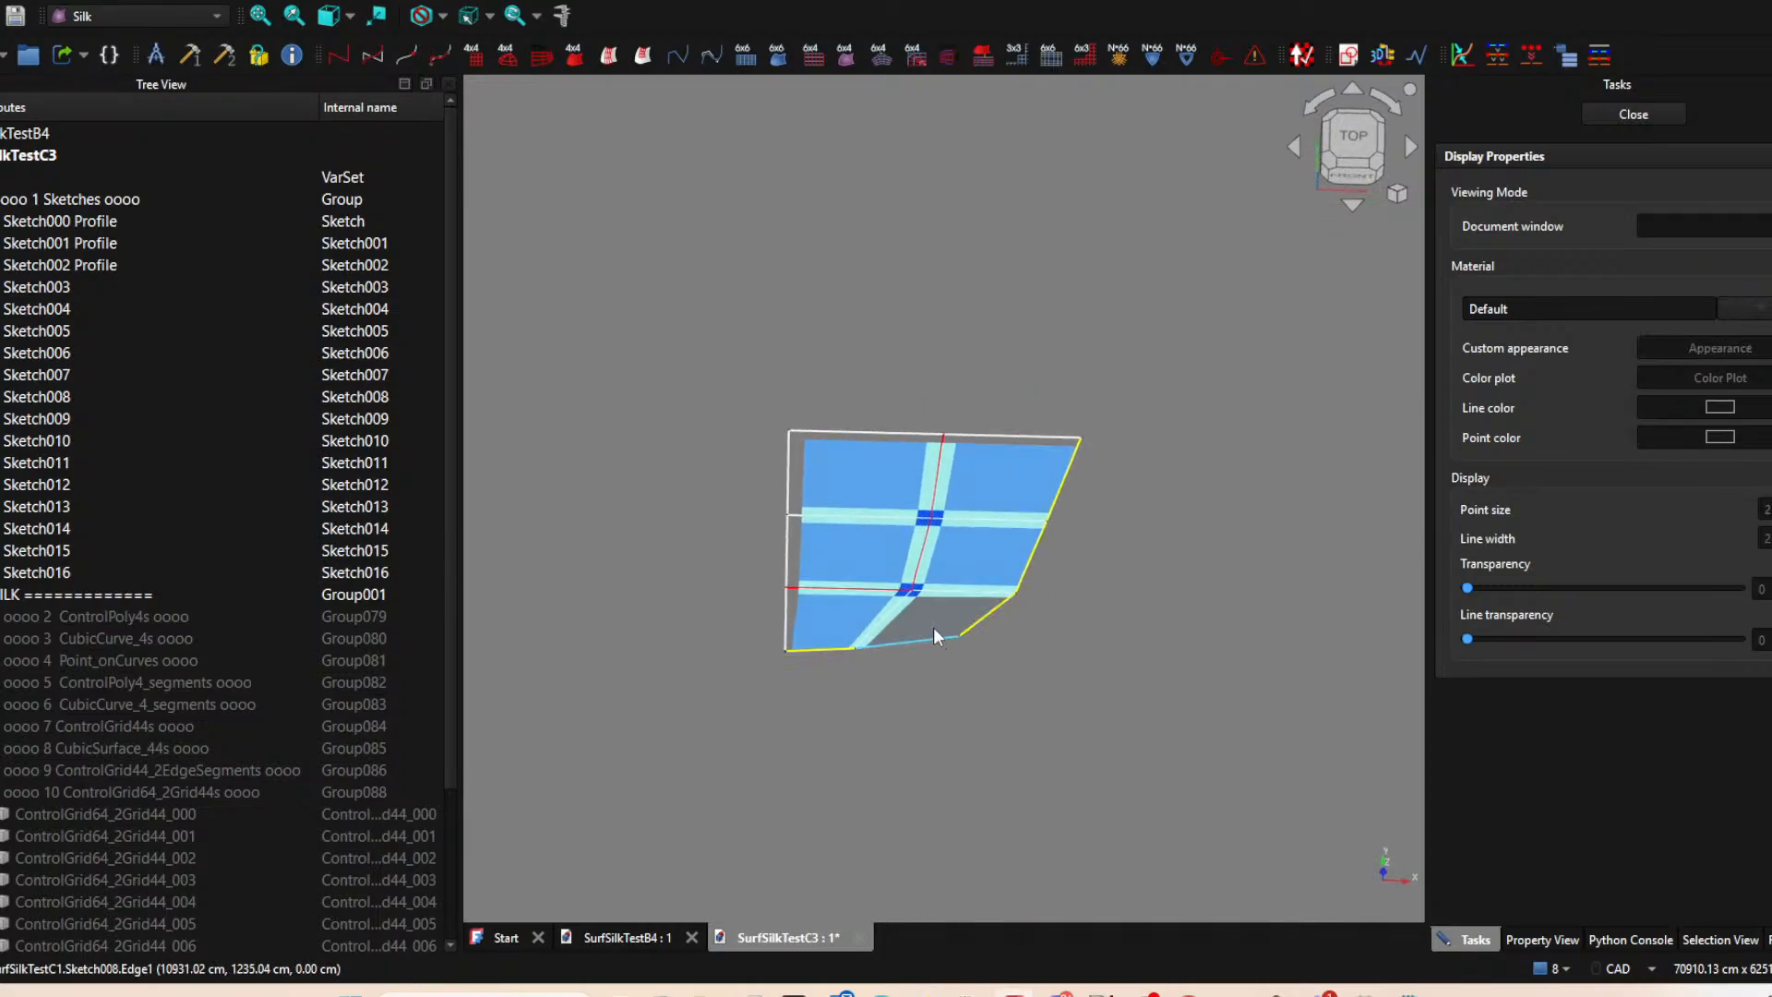
{"action": "scroll", "coordinate": [938, 613], "scroll_direction": "up", "scroll_amount": 3}
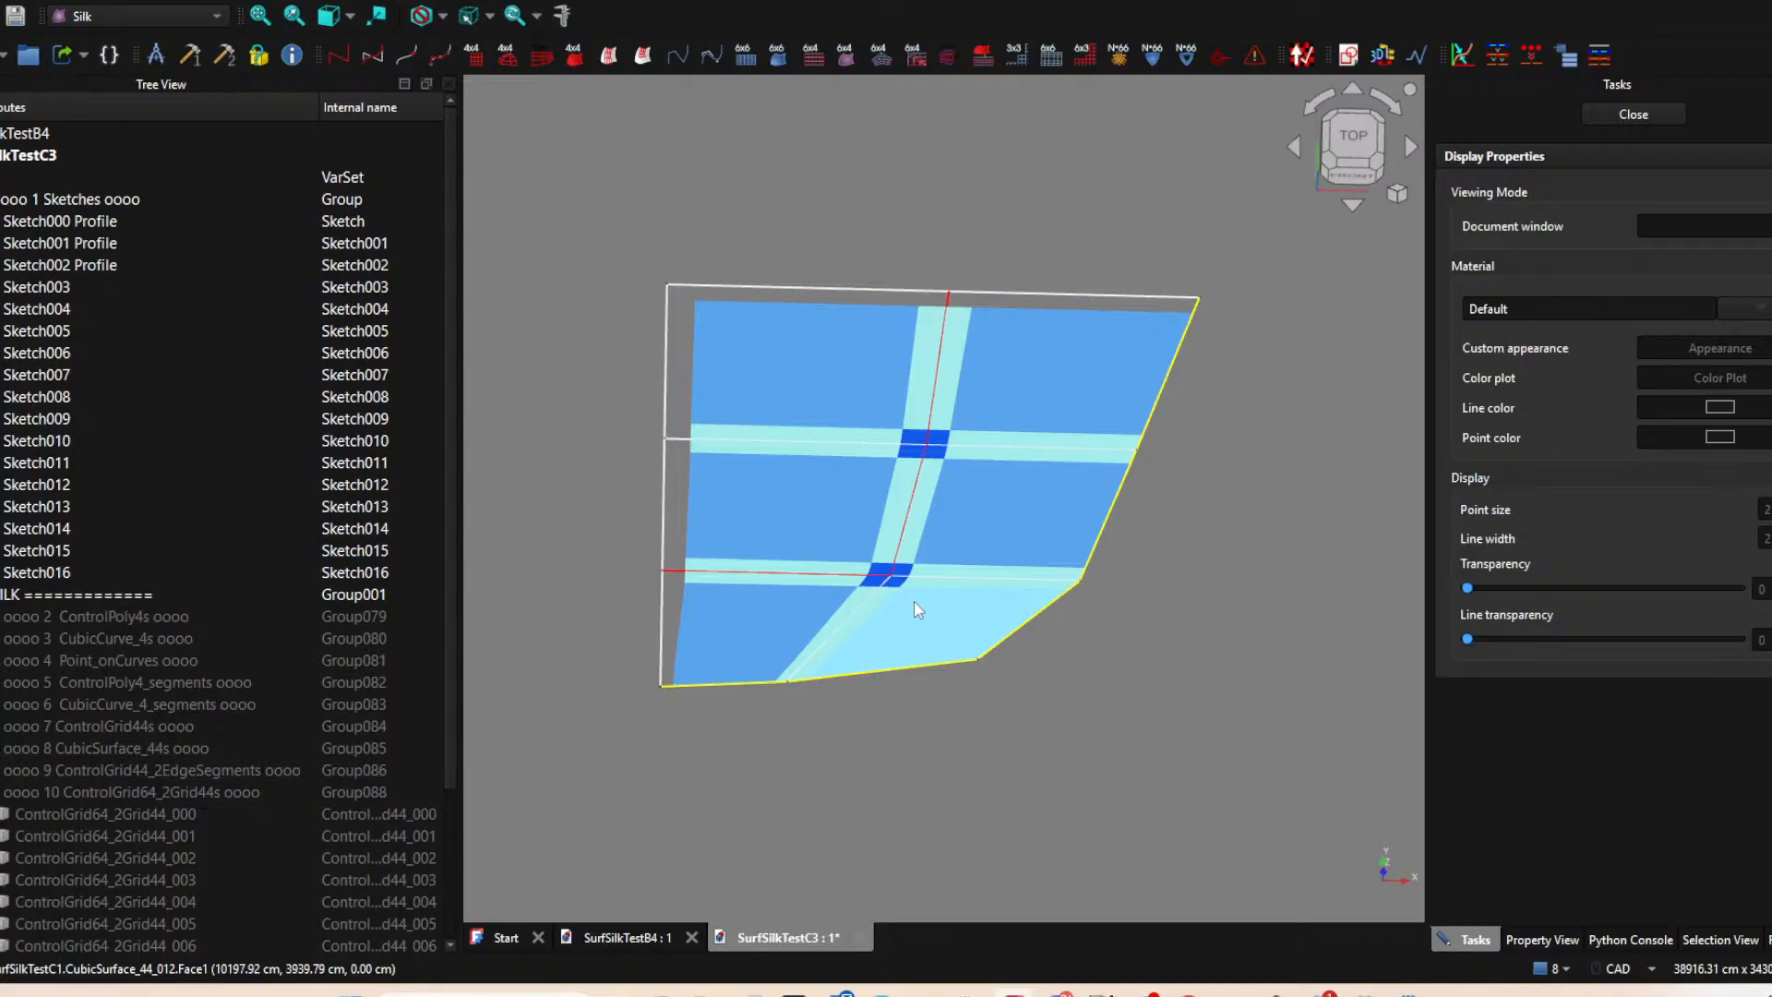
{"action": "middle_click_drag", "start_coordinate": [1073, 672], "coordinate": [1026, 667]}
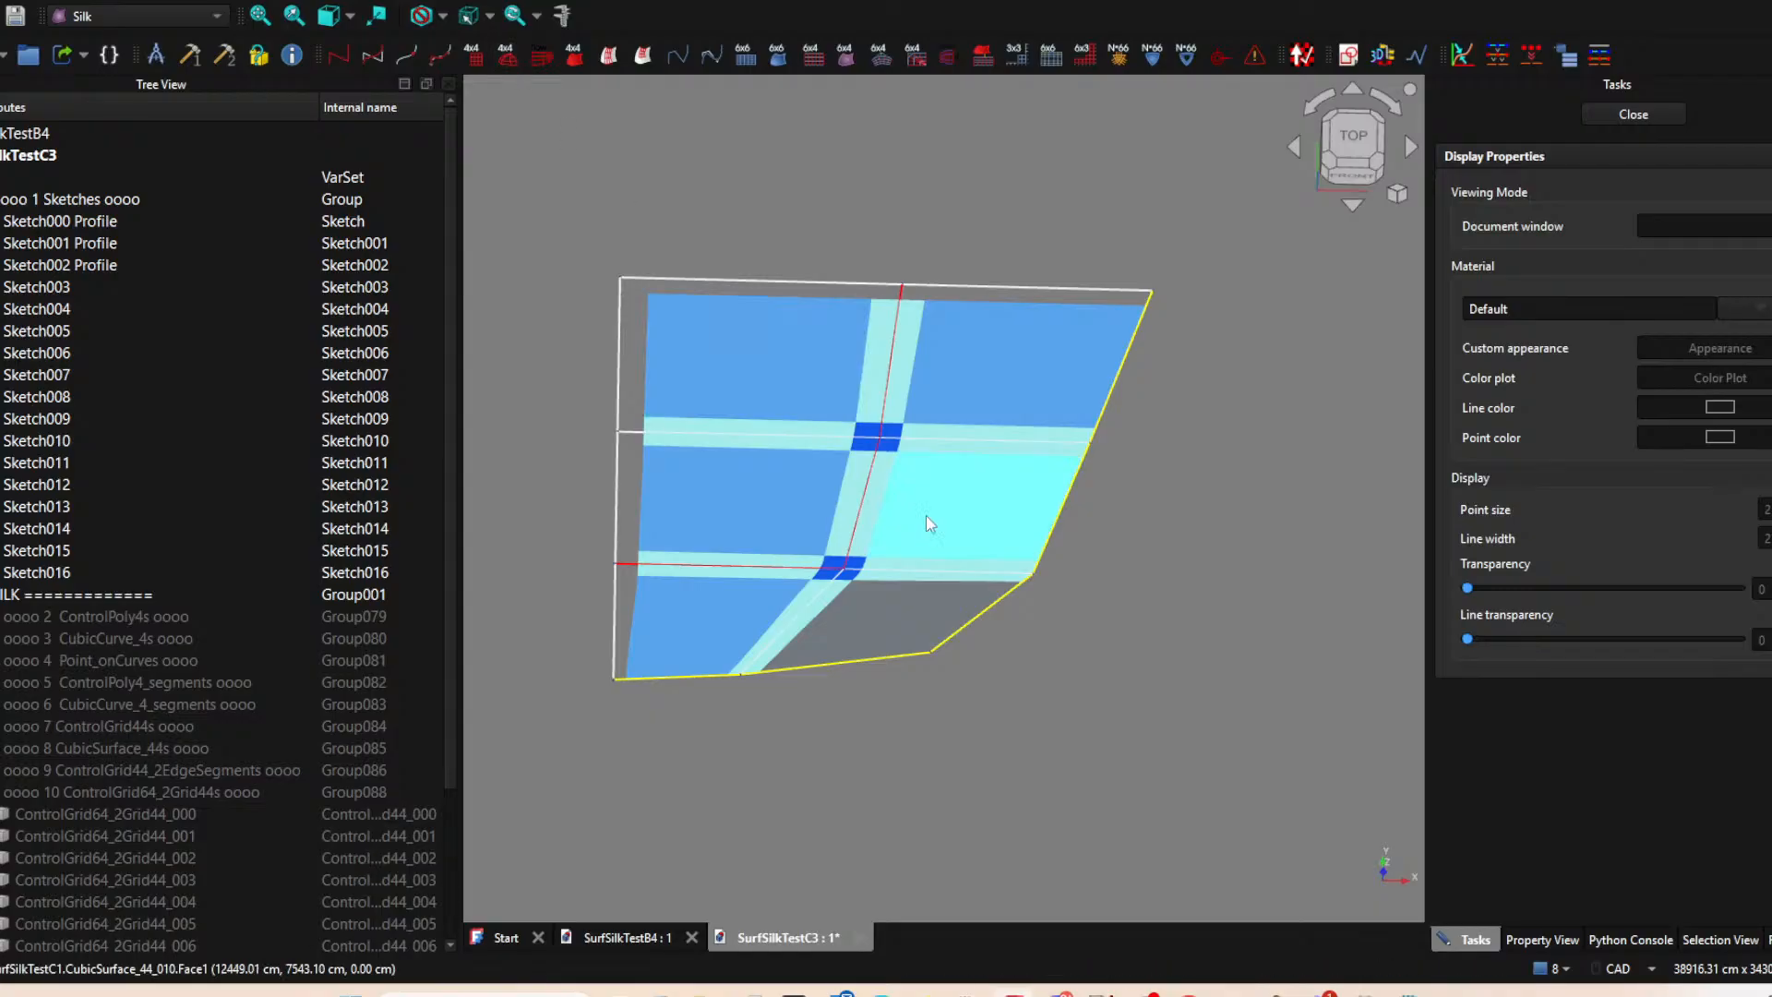
{"action": "left_click", "coordinate": [772, 681], "text": "ctrl"}
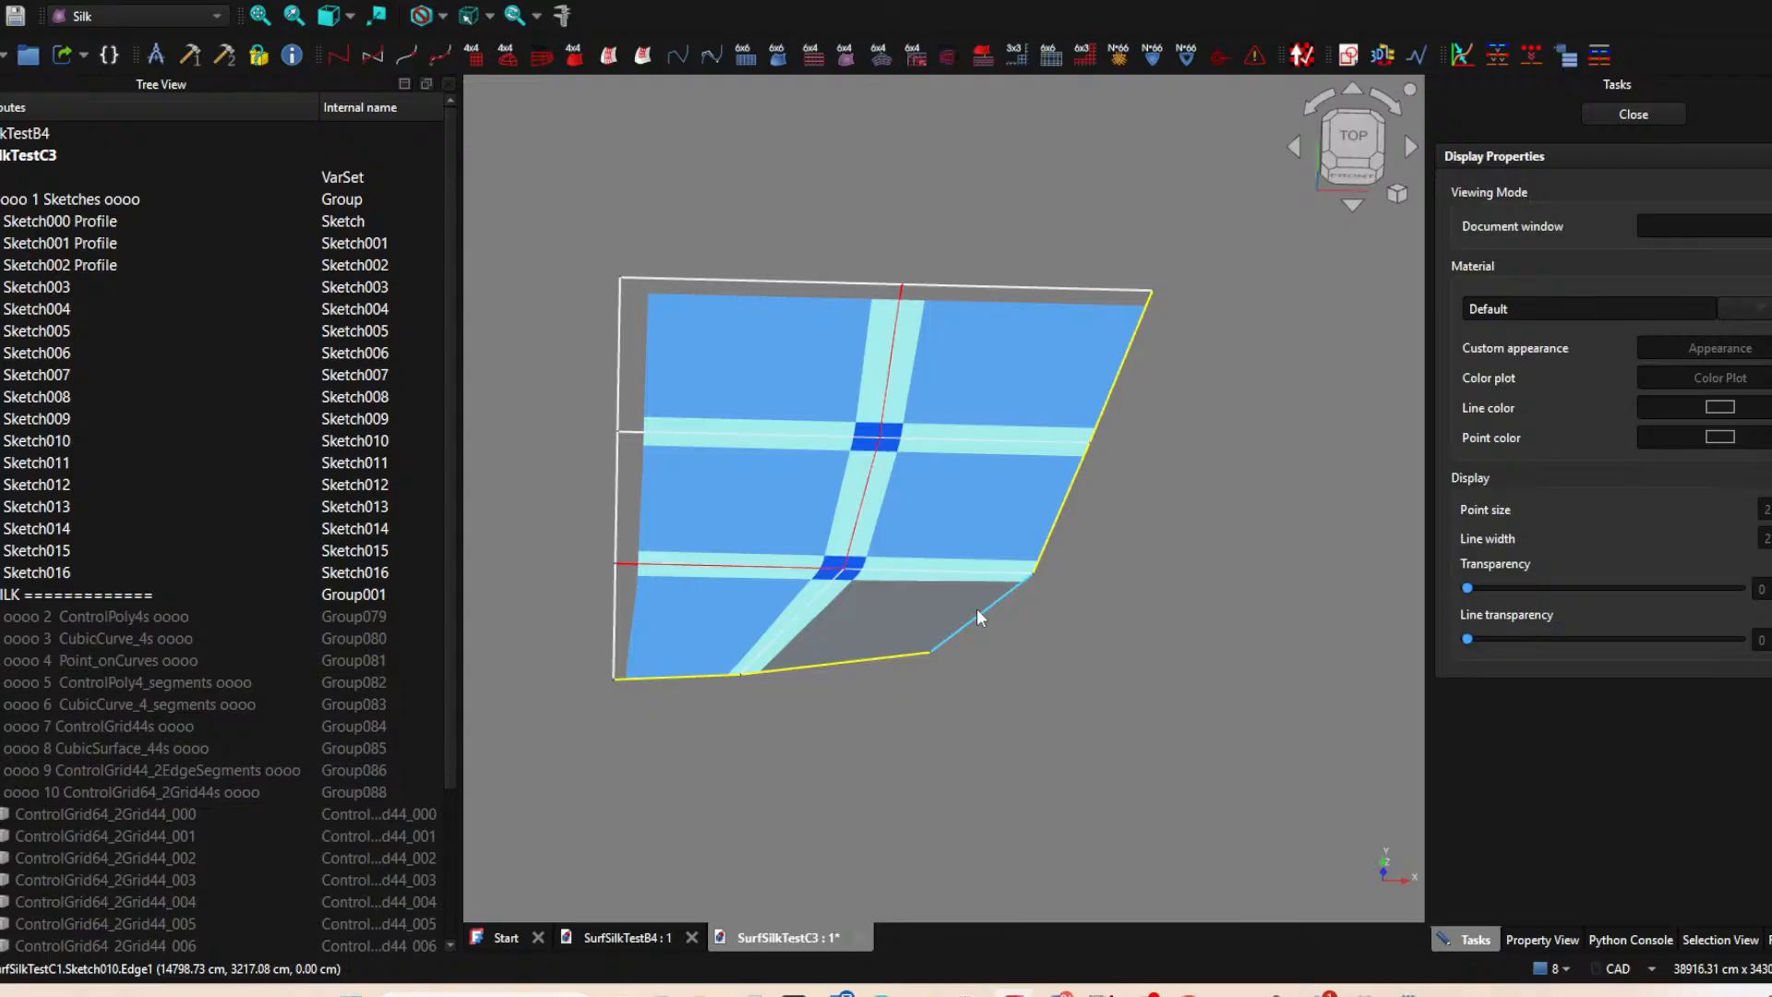
{"action": "left_click", "coordinate": [952, 637], "text": "ctrl"}
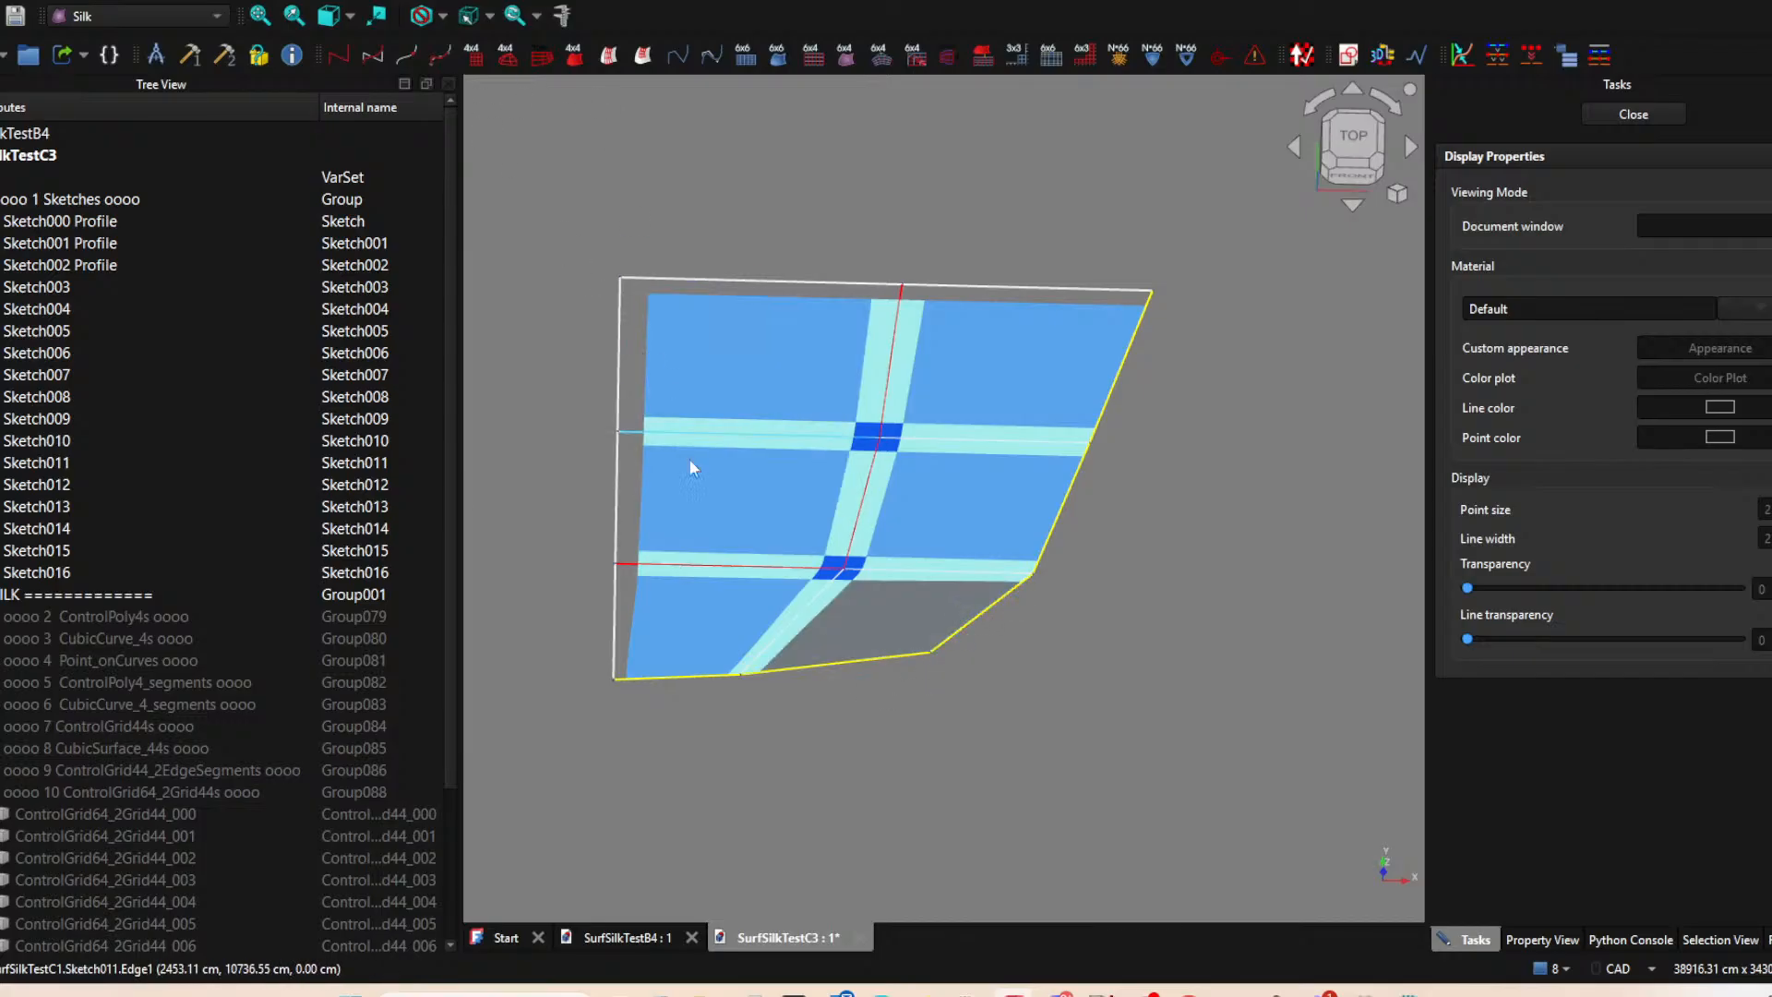
{"action": "left_click", "coordinate": [1373, 139]}
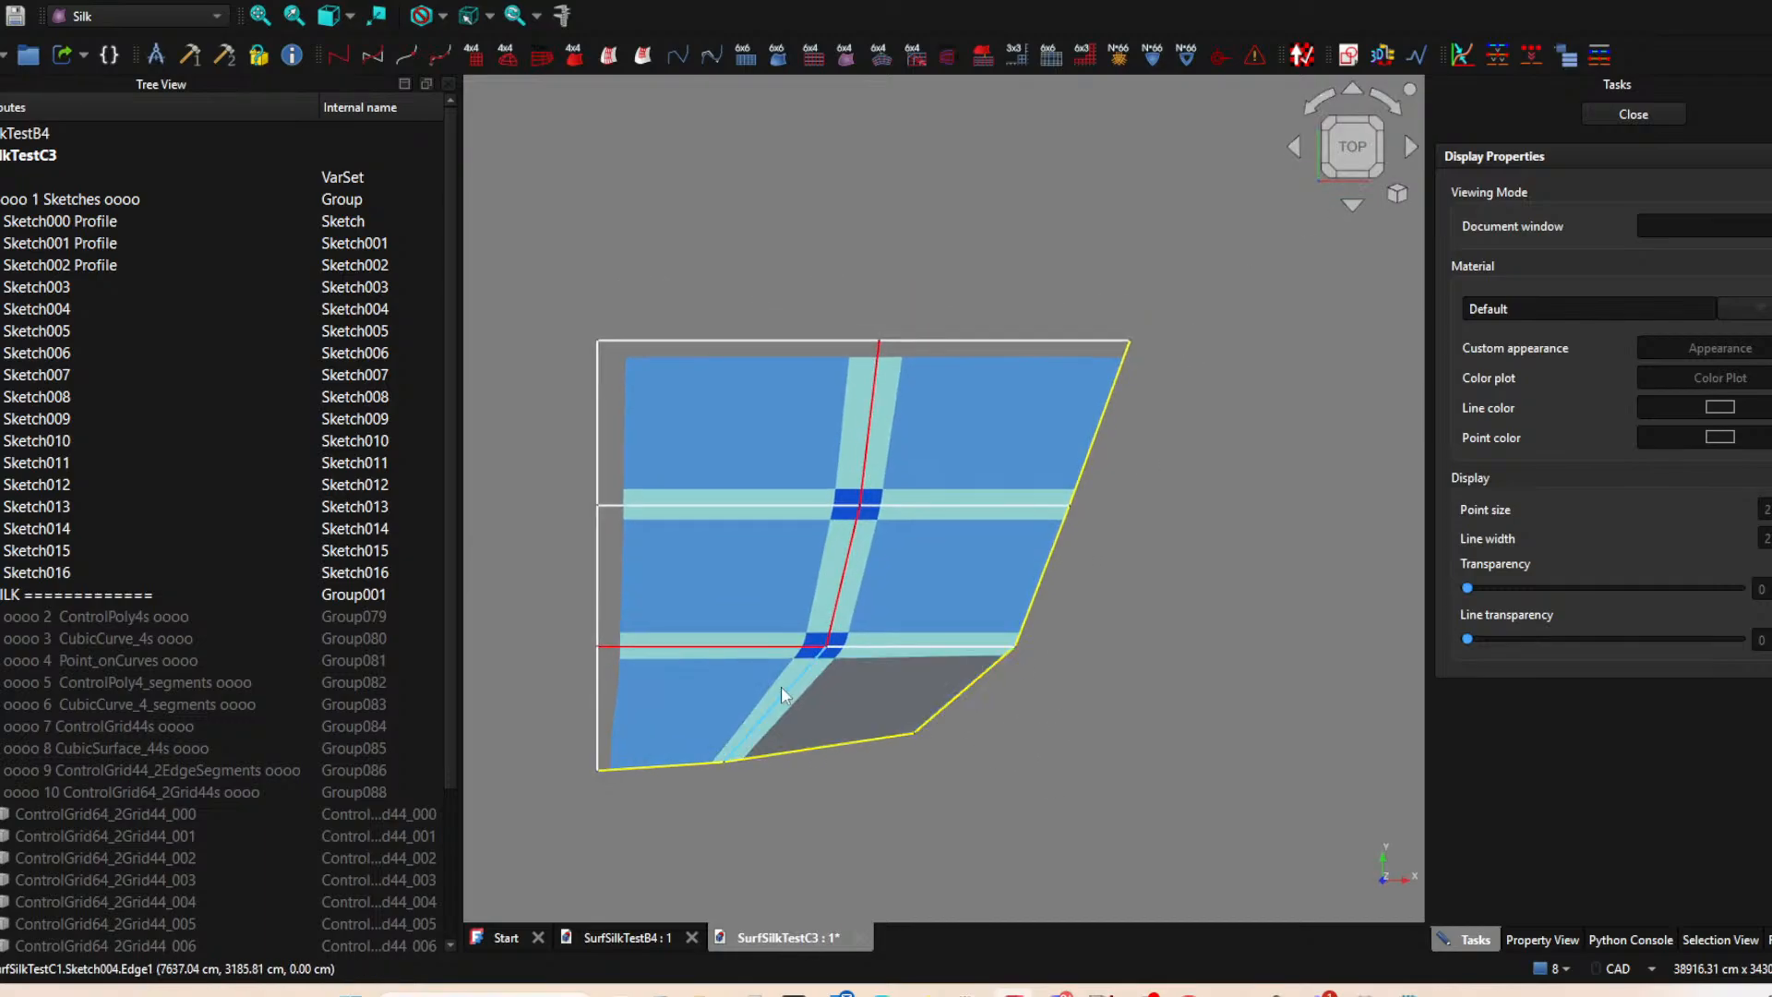
{"action": "scroll", "coordinate": [836, 672], "scroll_direction": "up", "scroll_amount": 1}
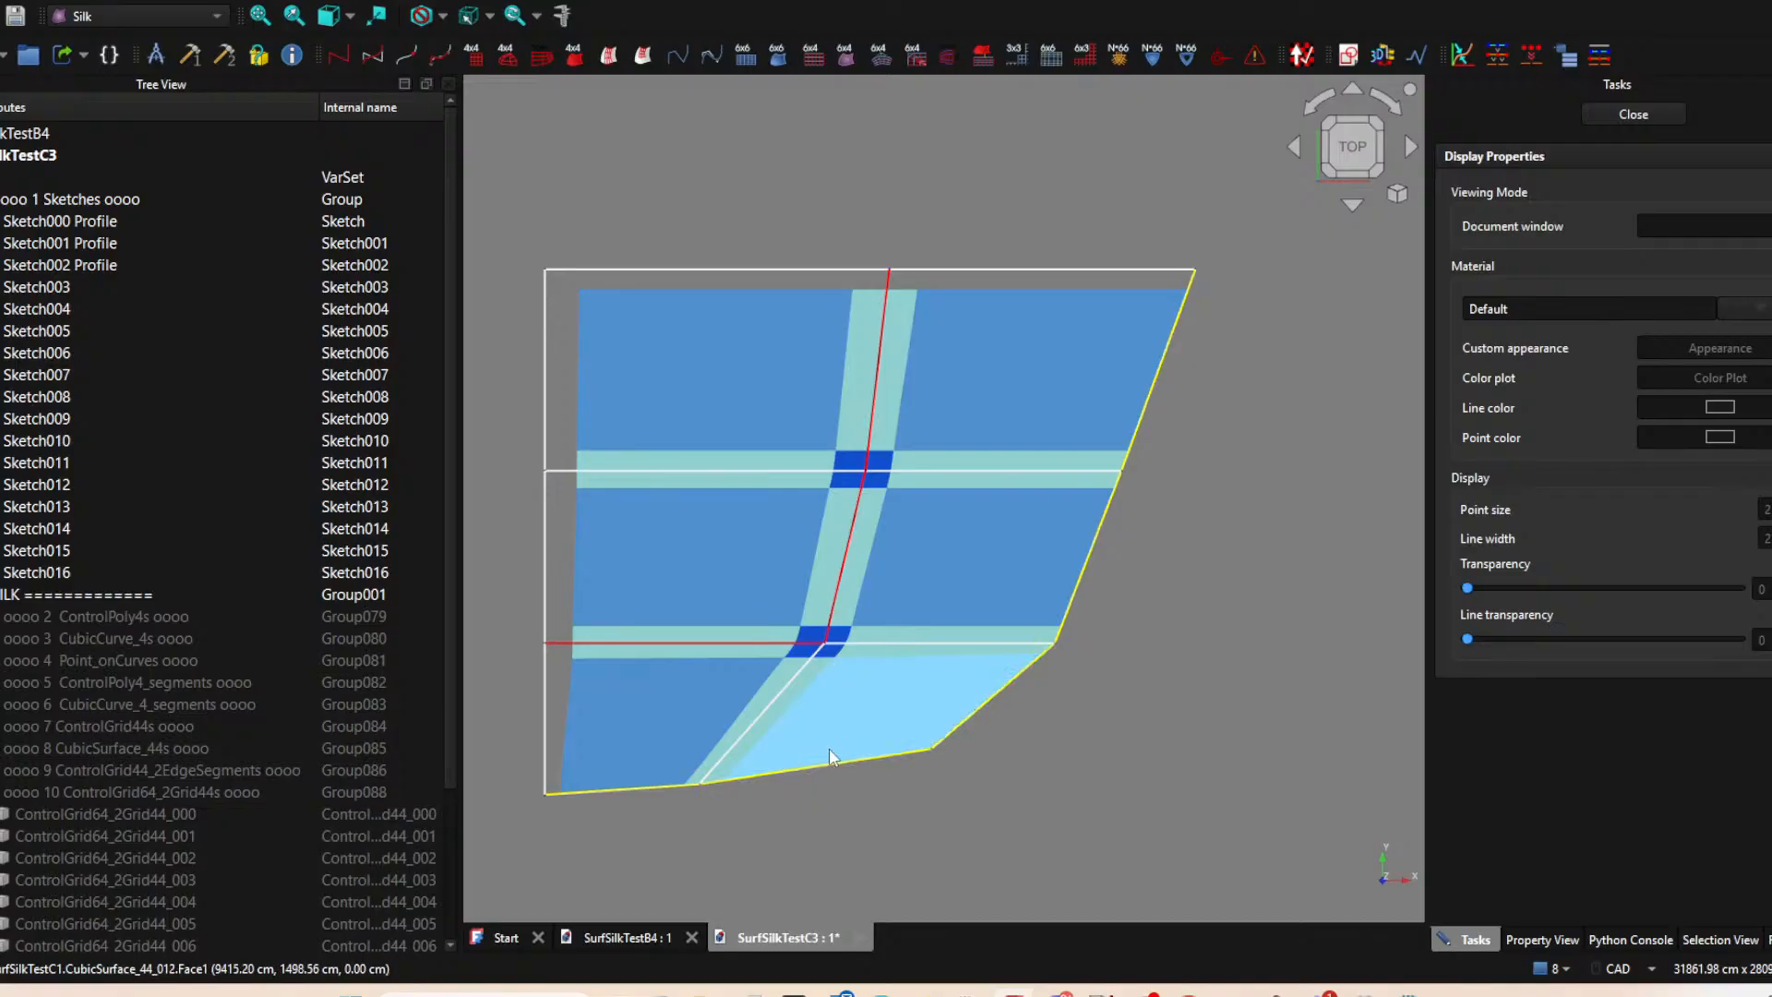
{"action": "scroll", "coordinate": [1062, 557], "scroll_direction": "down", "scroll_amount": 3}
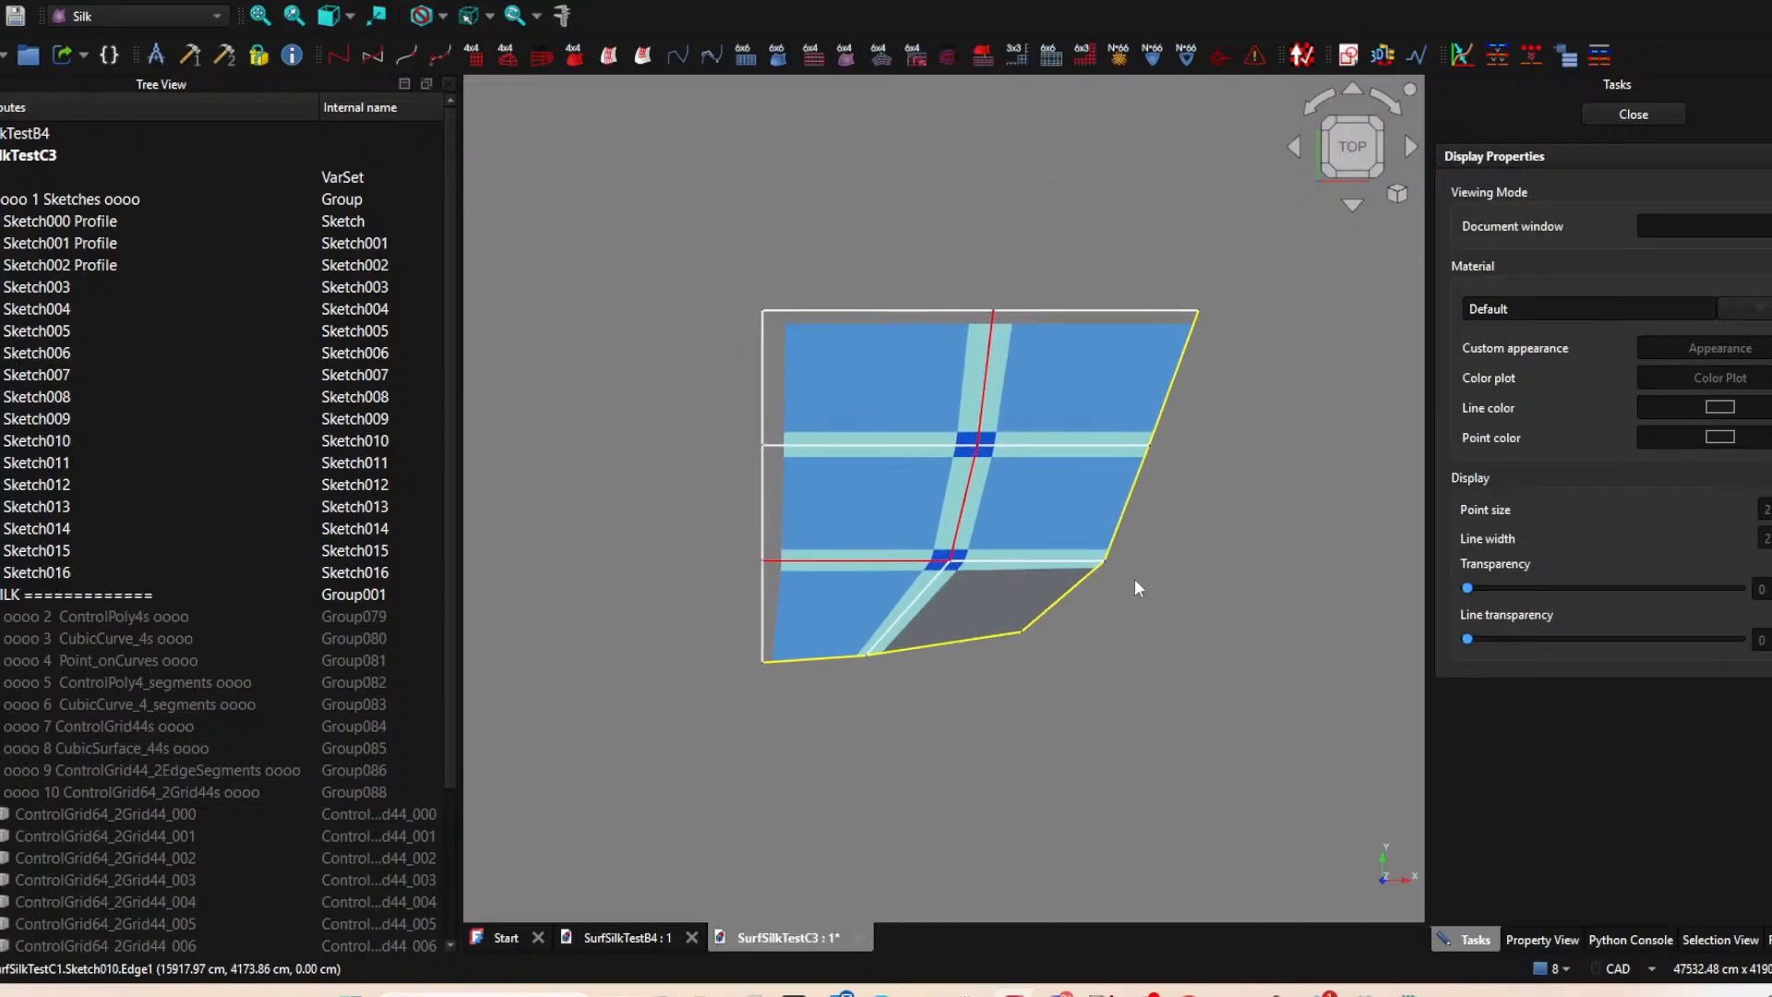
{"action": "scroll", "coordinate": [1189, 551], "scroll_direction": "up", "scroll_amount": 4}
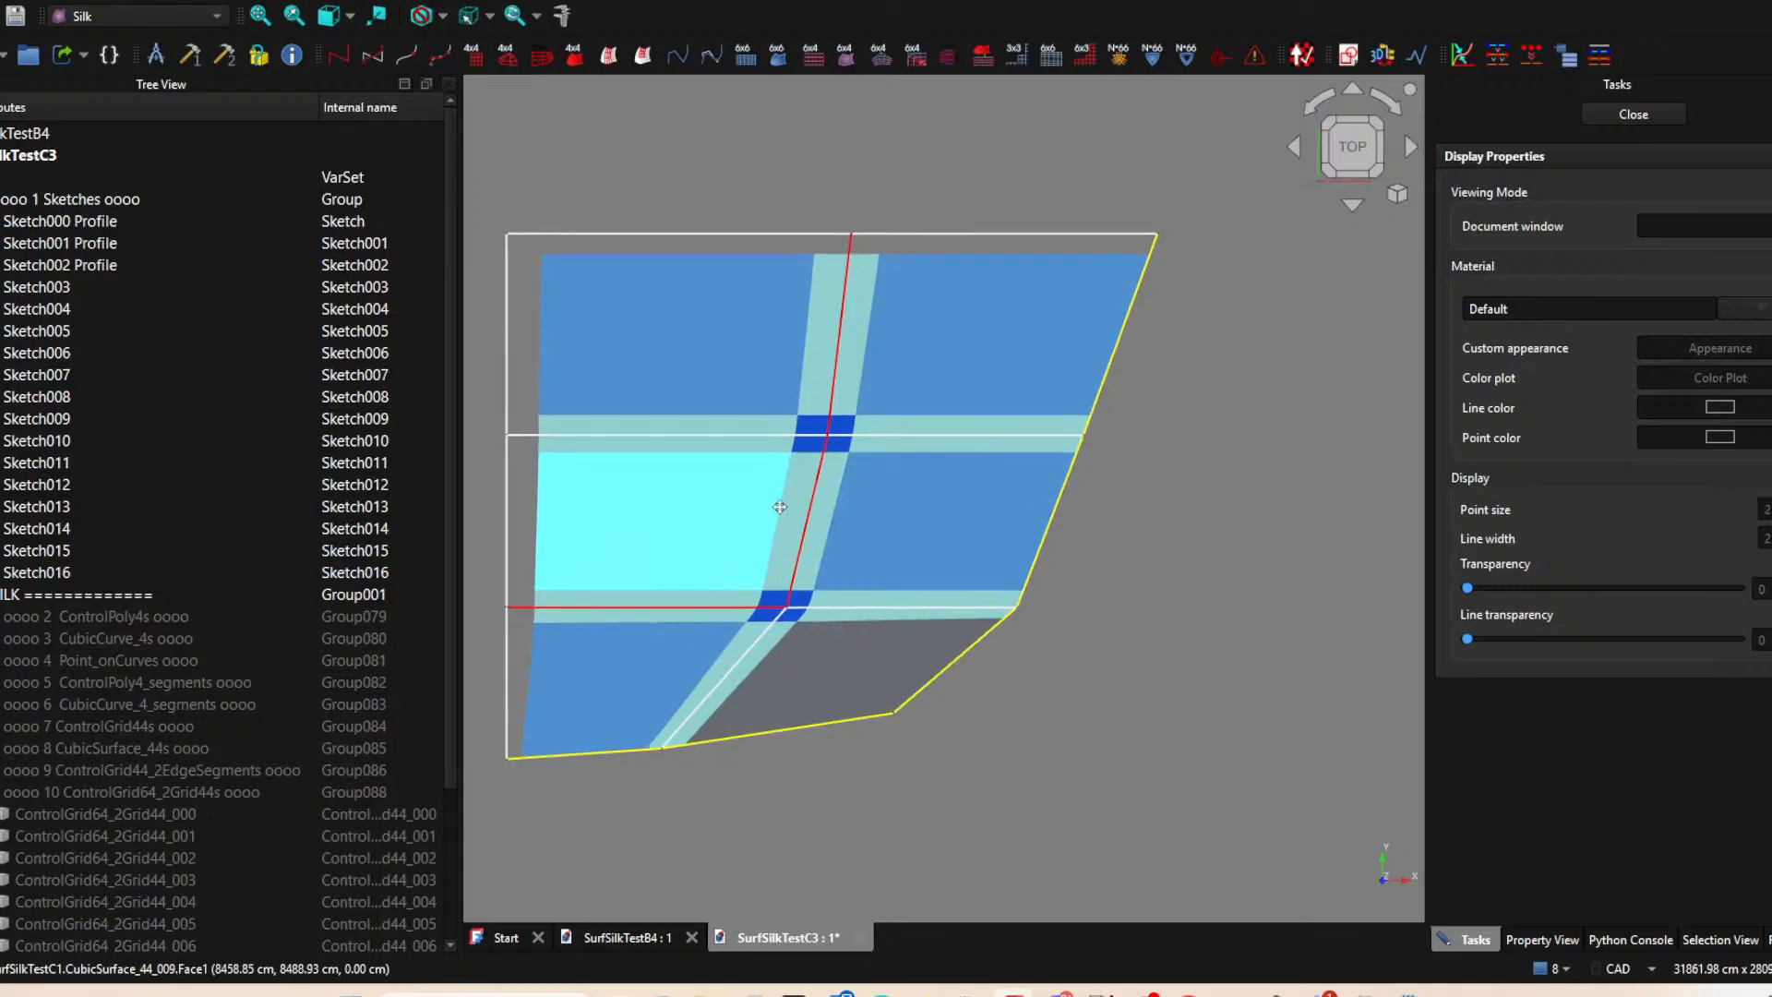
{"action": "scroll", "coordinate": [1068, 519], "scroll_direction": "down", "scroll_amount": 1}
{"action": "middle_click_drag", "start_coordinate": [1066, 519], "coordinate": [742, 516]}
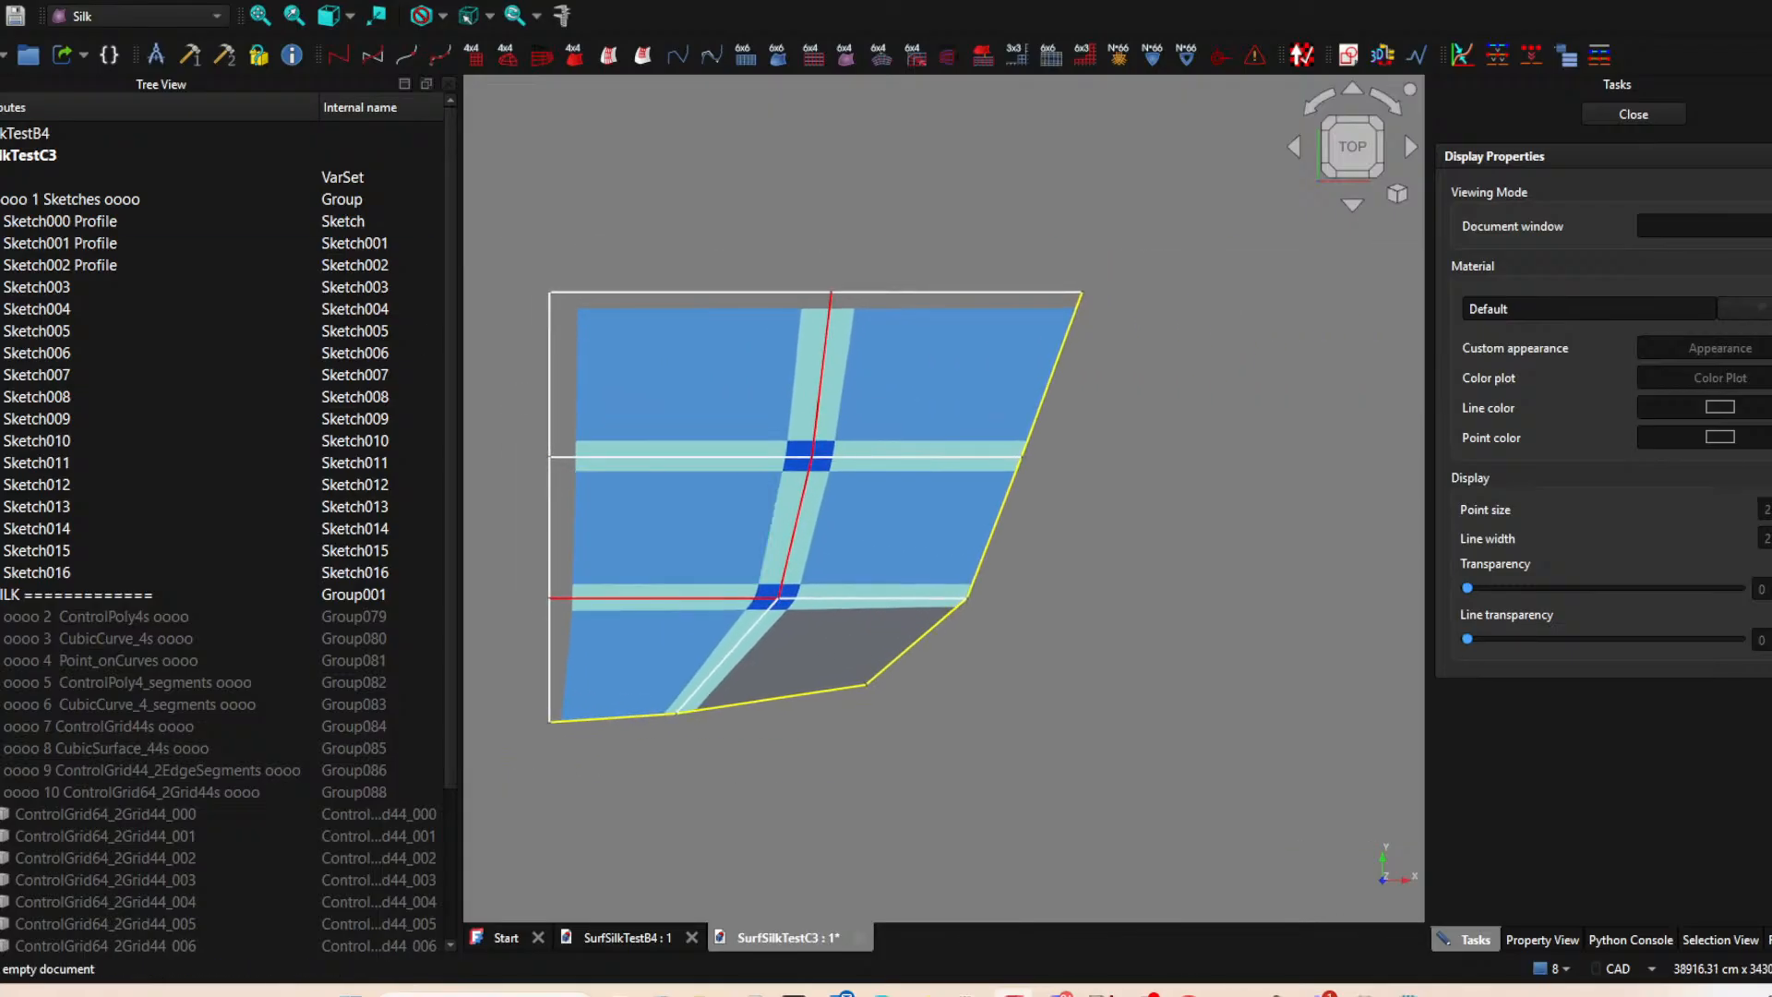
{"action": "left_click", "coordinate": [0, 0]}
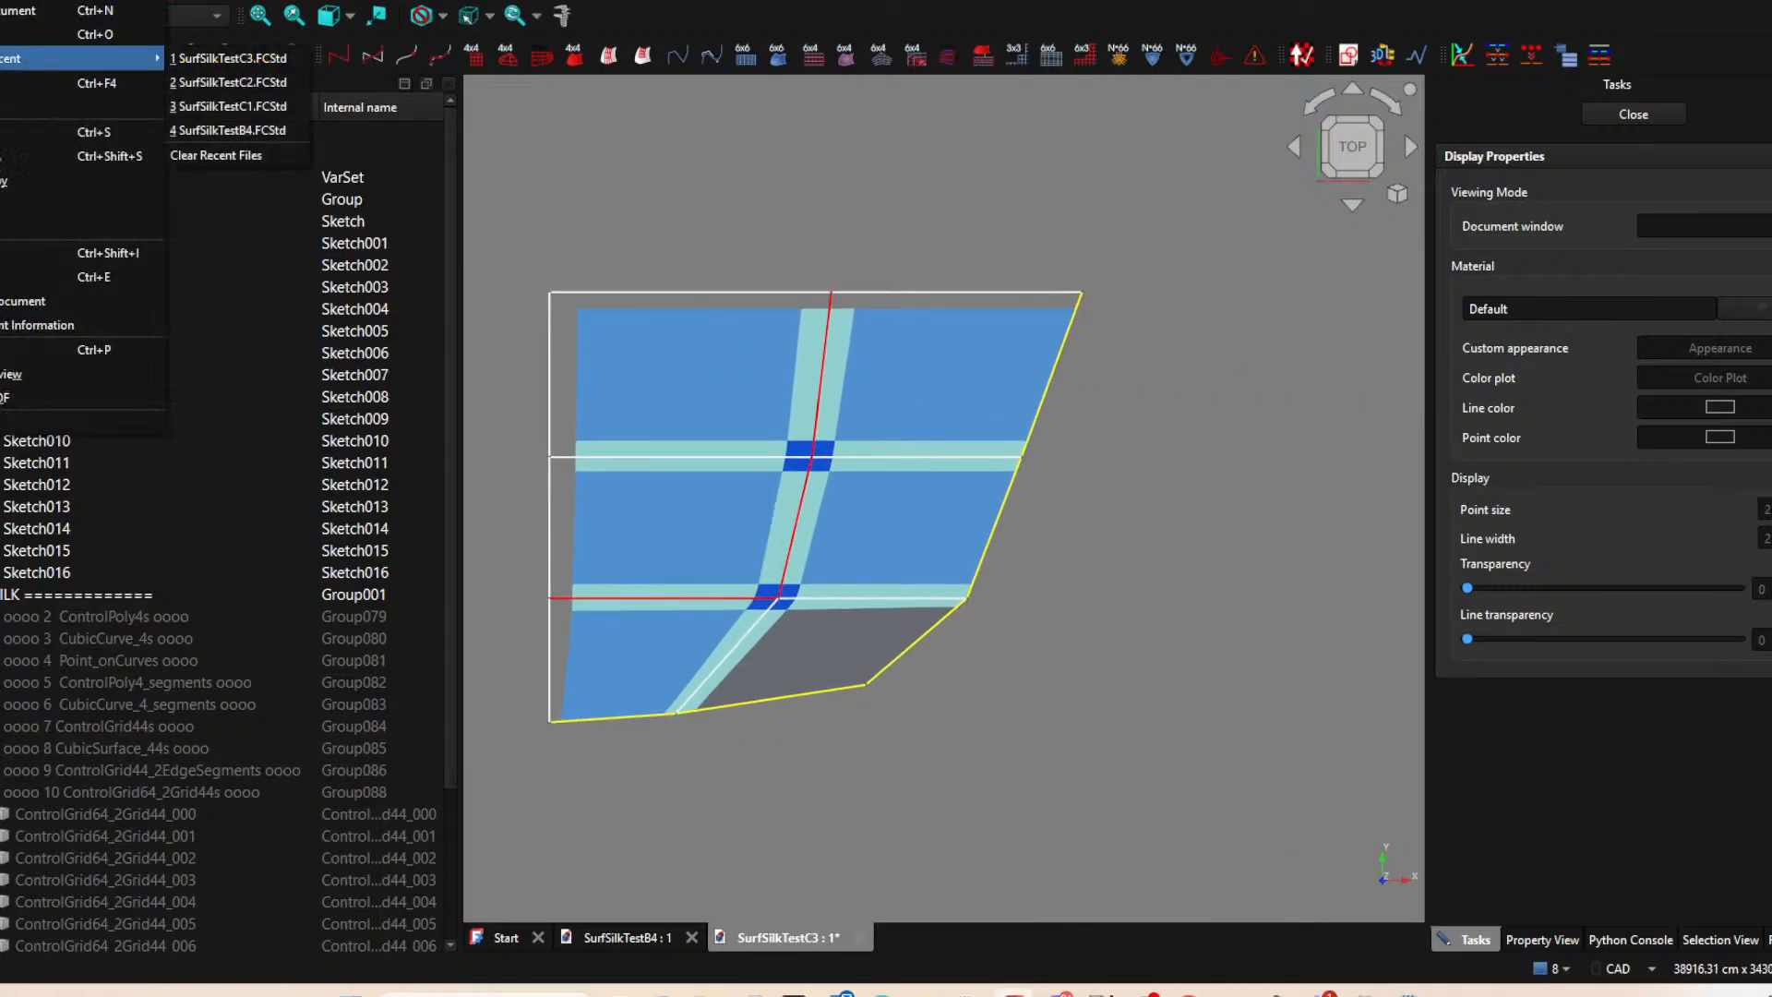
{"action": "left_click", "coordinate": [1165, 422]}
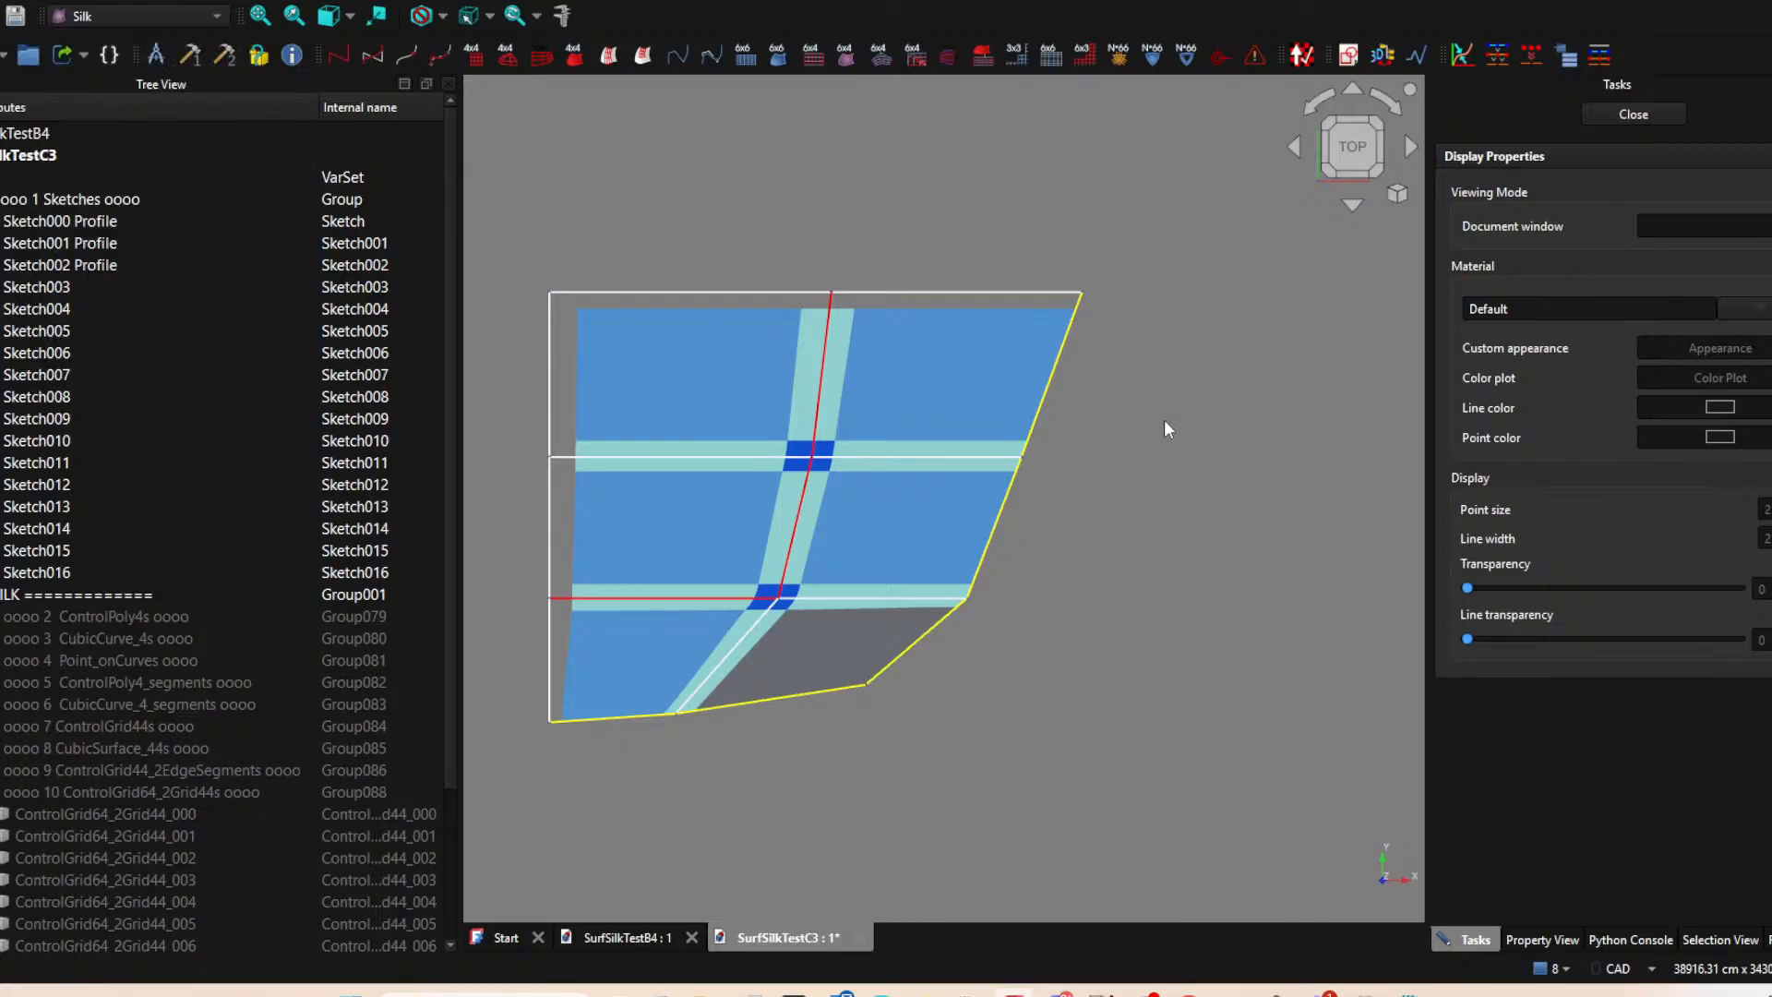
{"action": "left_click", "coordinate": [787, 657]}
{"action": "left_click", "coordinate": [949, 513]}
{"action": "left_click", "coordinate": [1147, 625]}
{"action": "scroll", "coordinate": [1176, 438], "scroll_direction": "down", "scroll_amount": 1}
{"action": "middle_click_drag", "start_coordinate": [1175, 438], "coordinate": [1297, 358]}
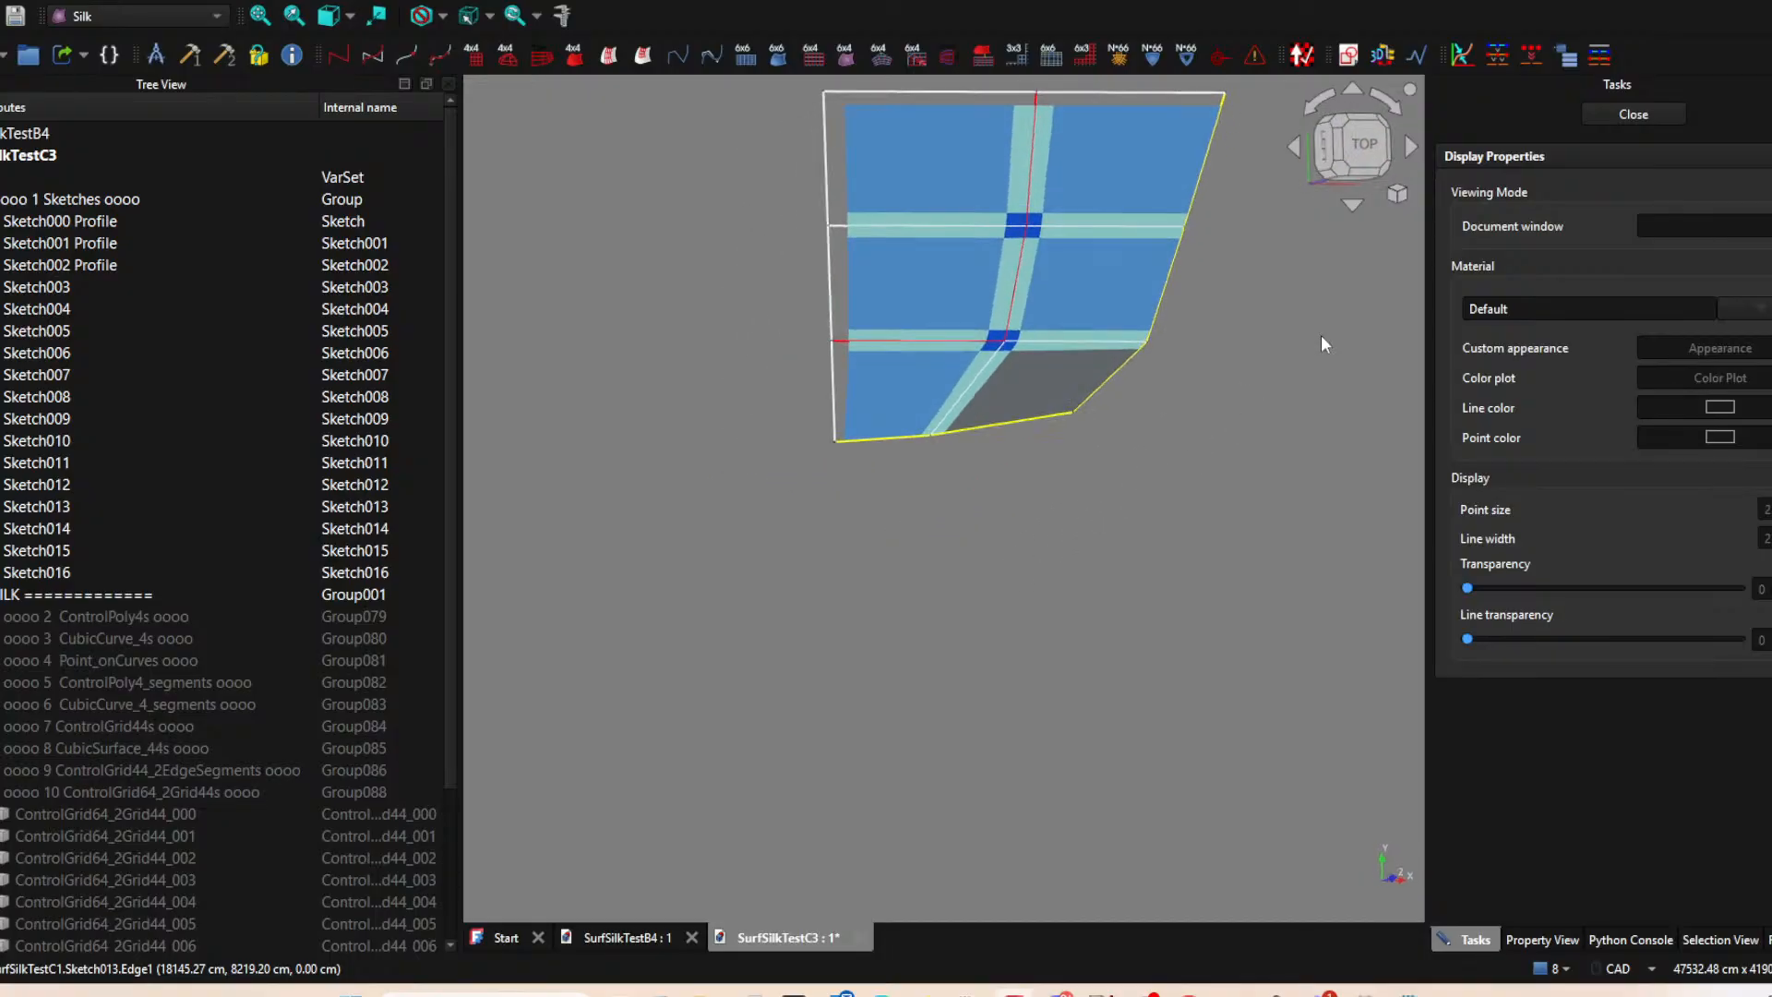
Close the display properties and set the shape appearance color of the lower slanted corner patch, CubicSurface_44_012, to light blue (#55aaff).
{"action": "left_click", "coordinate": [1622, 110]}
{"action": "left_click", "coordinate": [1044, 400]}
{"action": "left_click", "coordinate": [1009, 669]}
{"action": "middle_click_drag", "start_coordinate": [840, 612], "coordinate": [994, 381]}
{"action": "left_click", "coordinate": [995, 384]}
{"action": "middle_click_drag", "start_coordinate": [1034, 637], "coordinate": [1172, 566]}
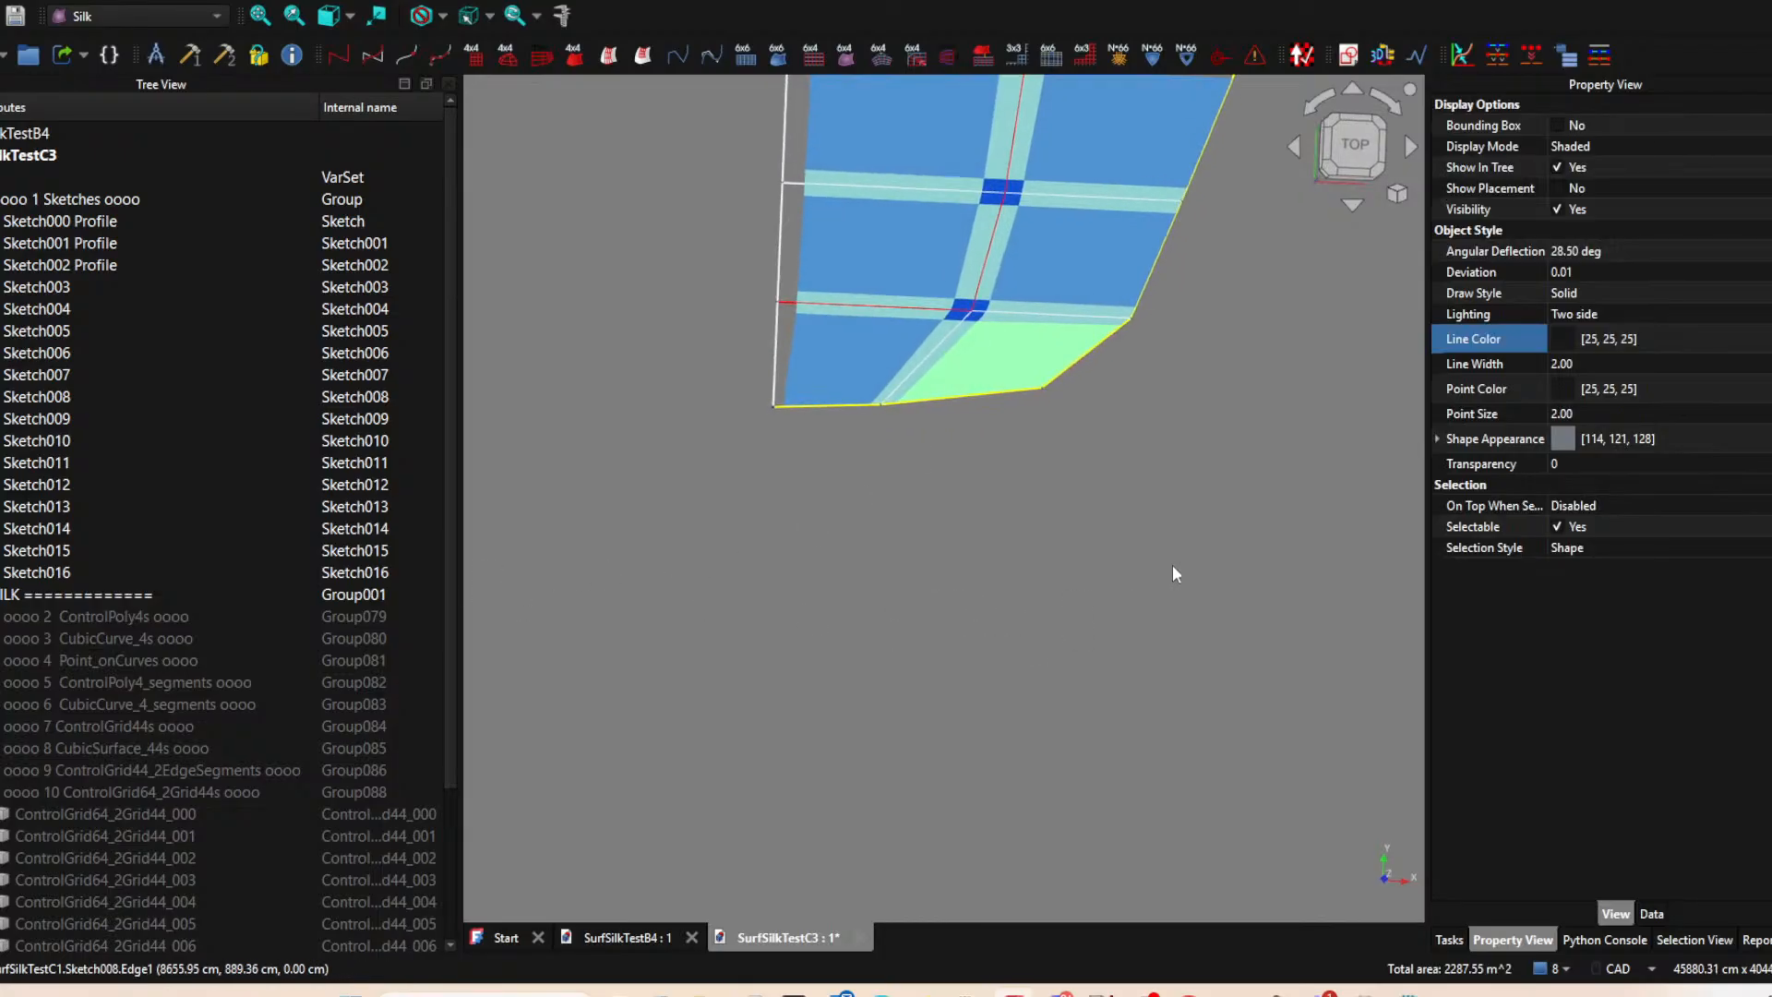
{"action": "left_click", "coordinate": [930, 666]}
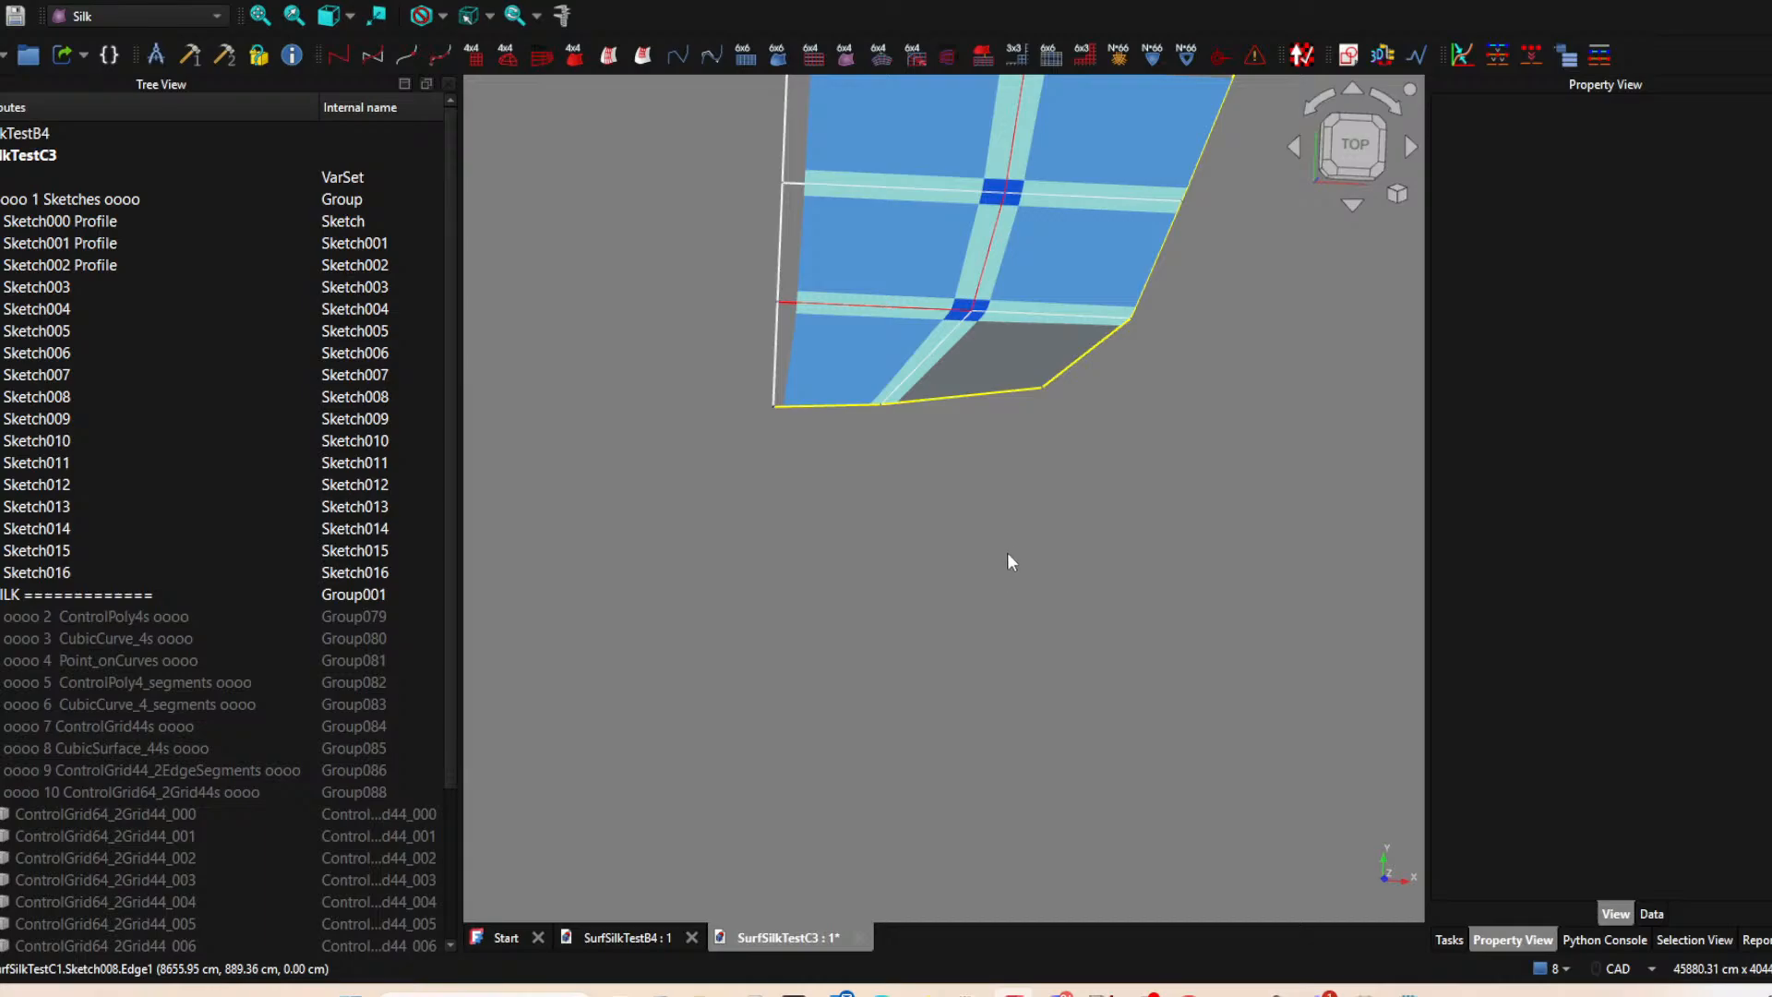
{"action": "middle_click_drag", "start_coordinate": [1057, 479], "coordinate": [812, 768]}
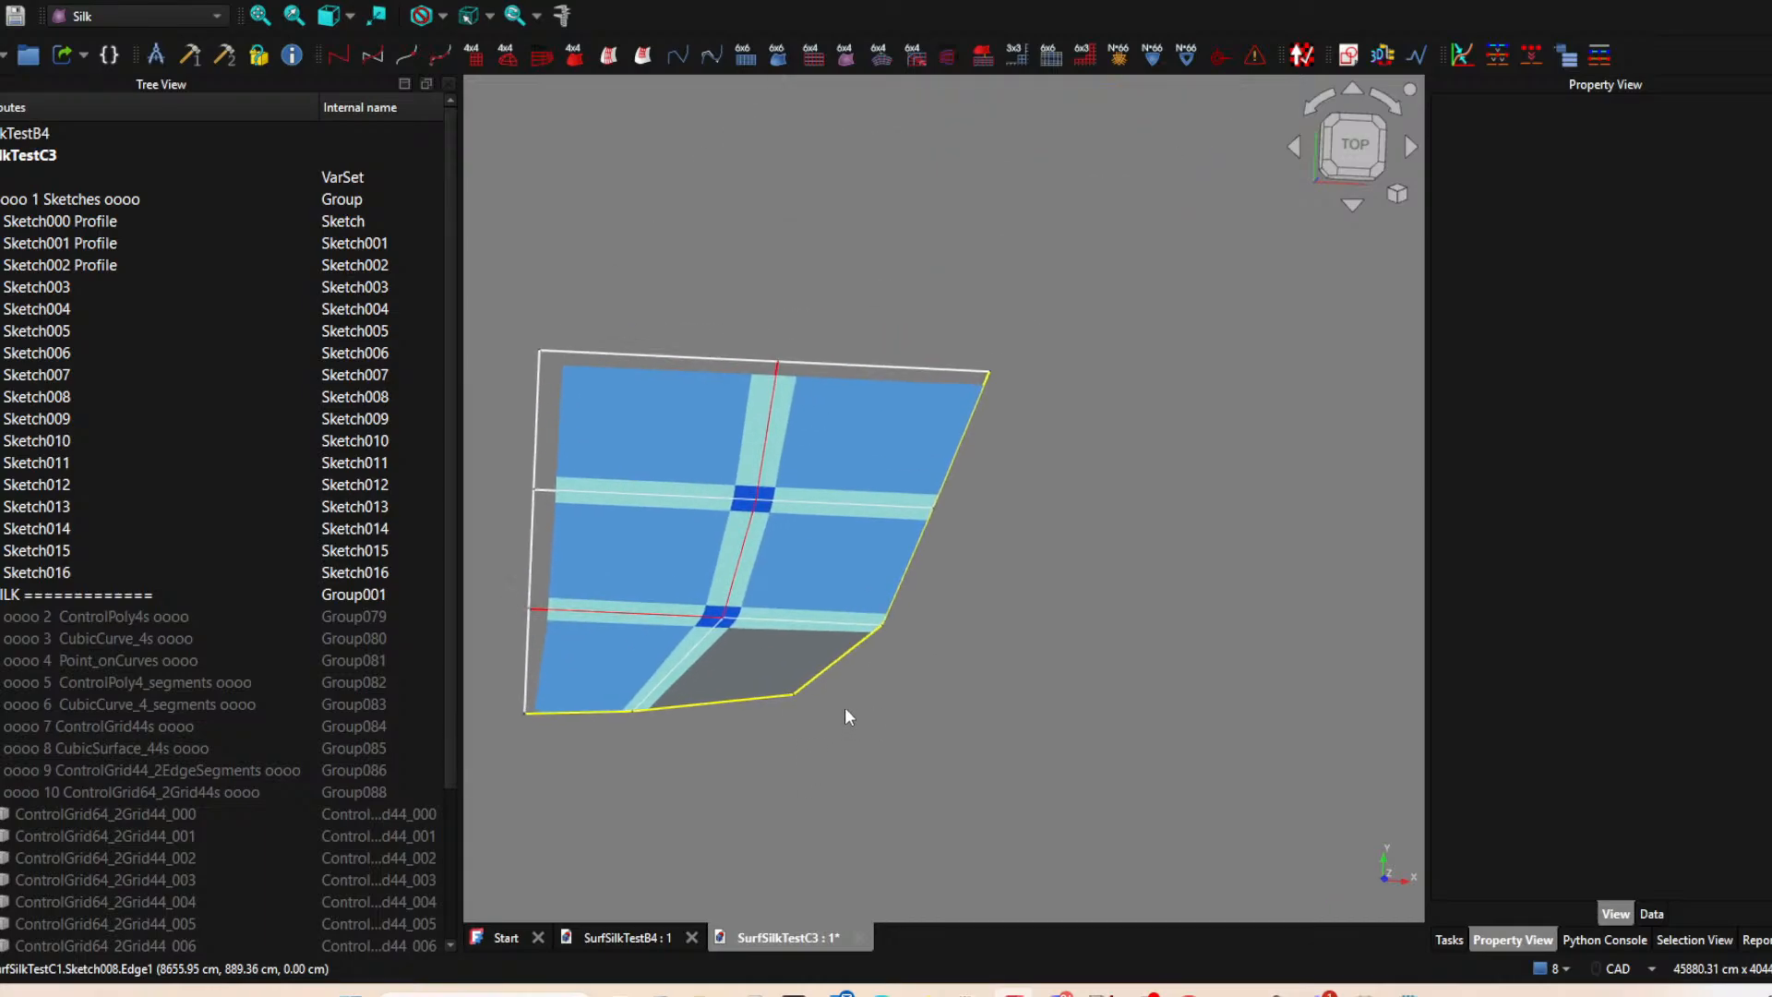
{"action": "left_click", "coordinate": [791, 650]}
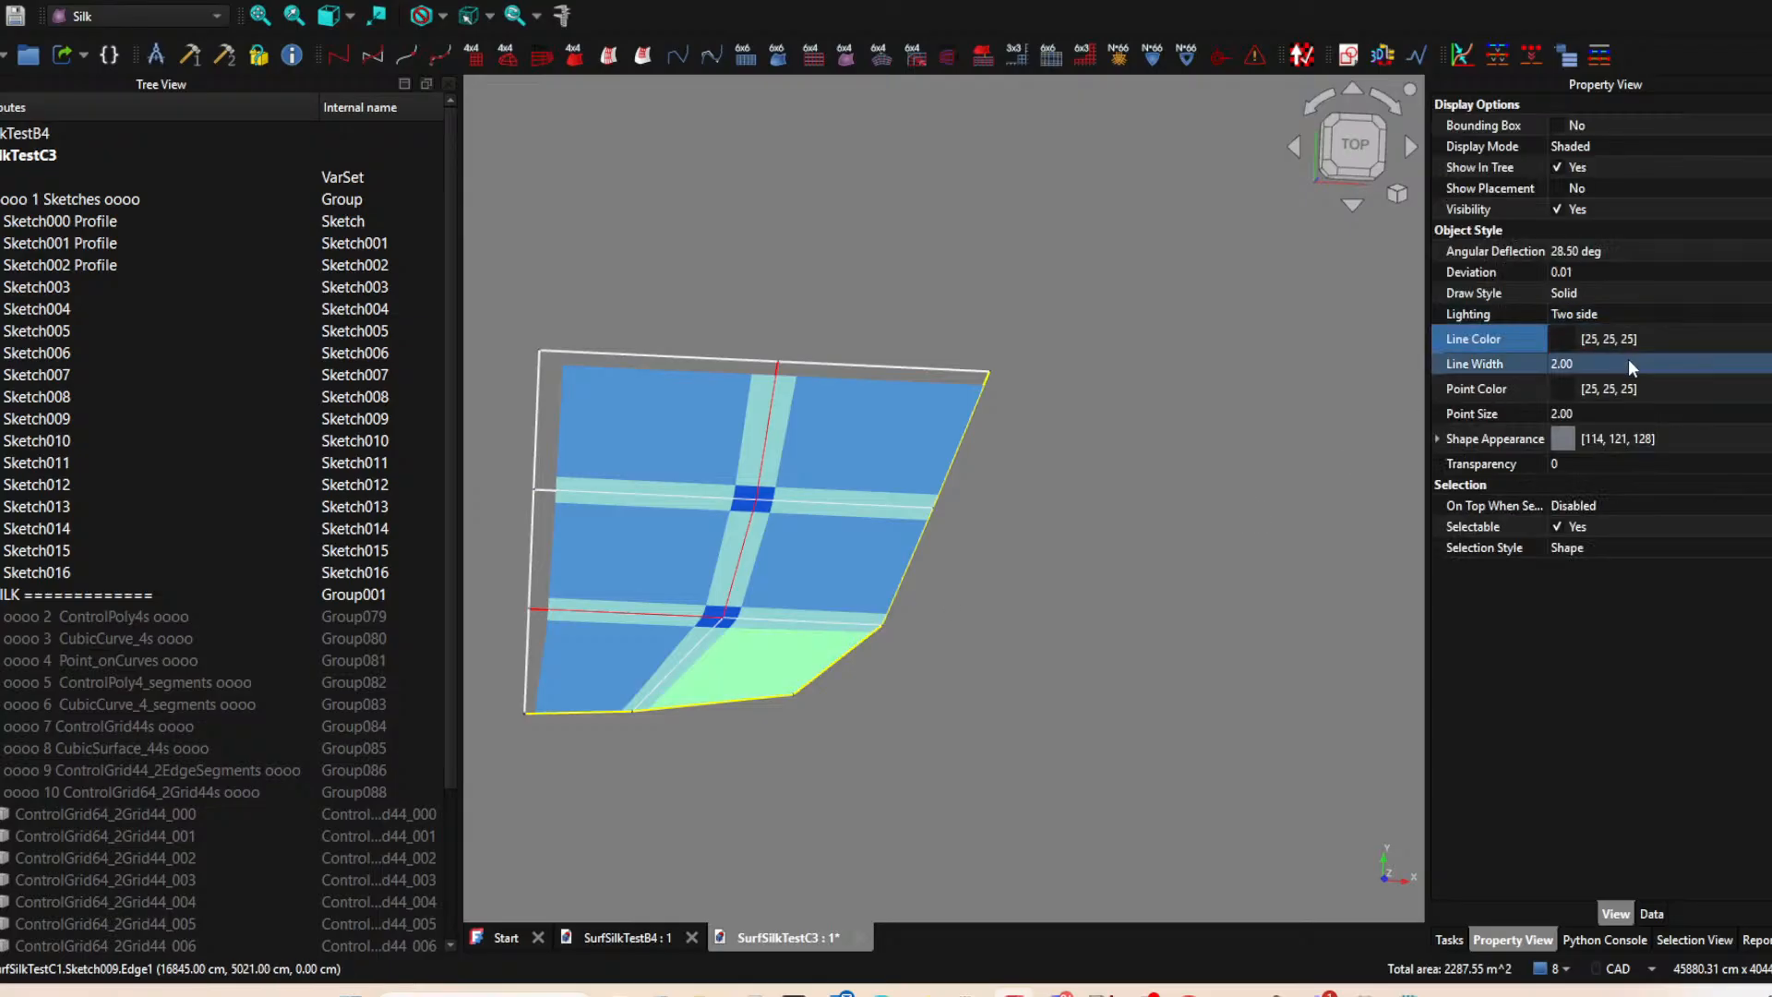
{"action": "left_click", "coordinate": [1630, 439]}
{"action": "left_click", "coordinate": [1629, 439]}
{"action": "left_click", "coordinate": [1704, 439]}
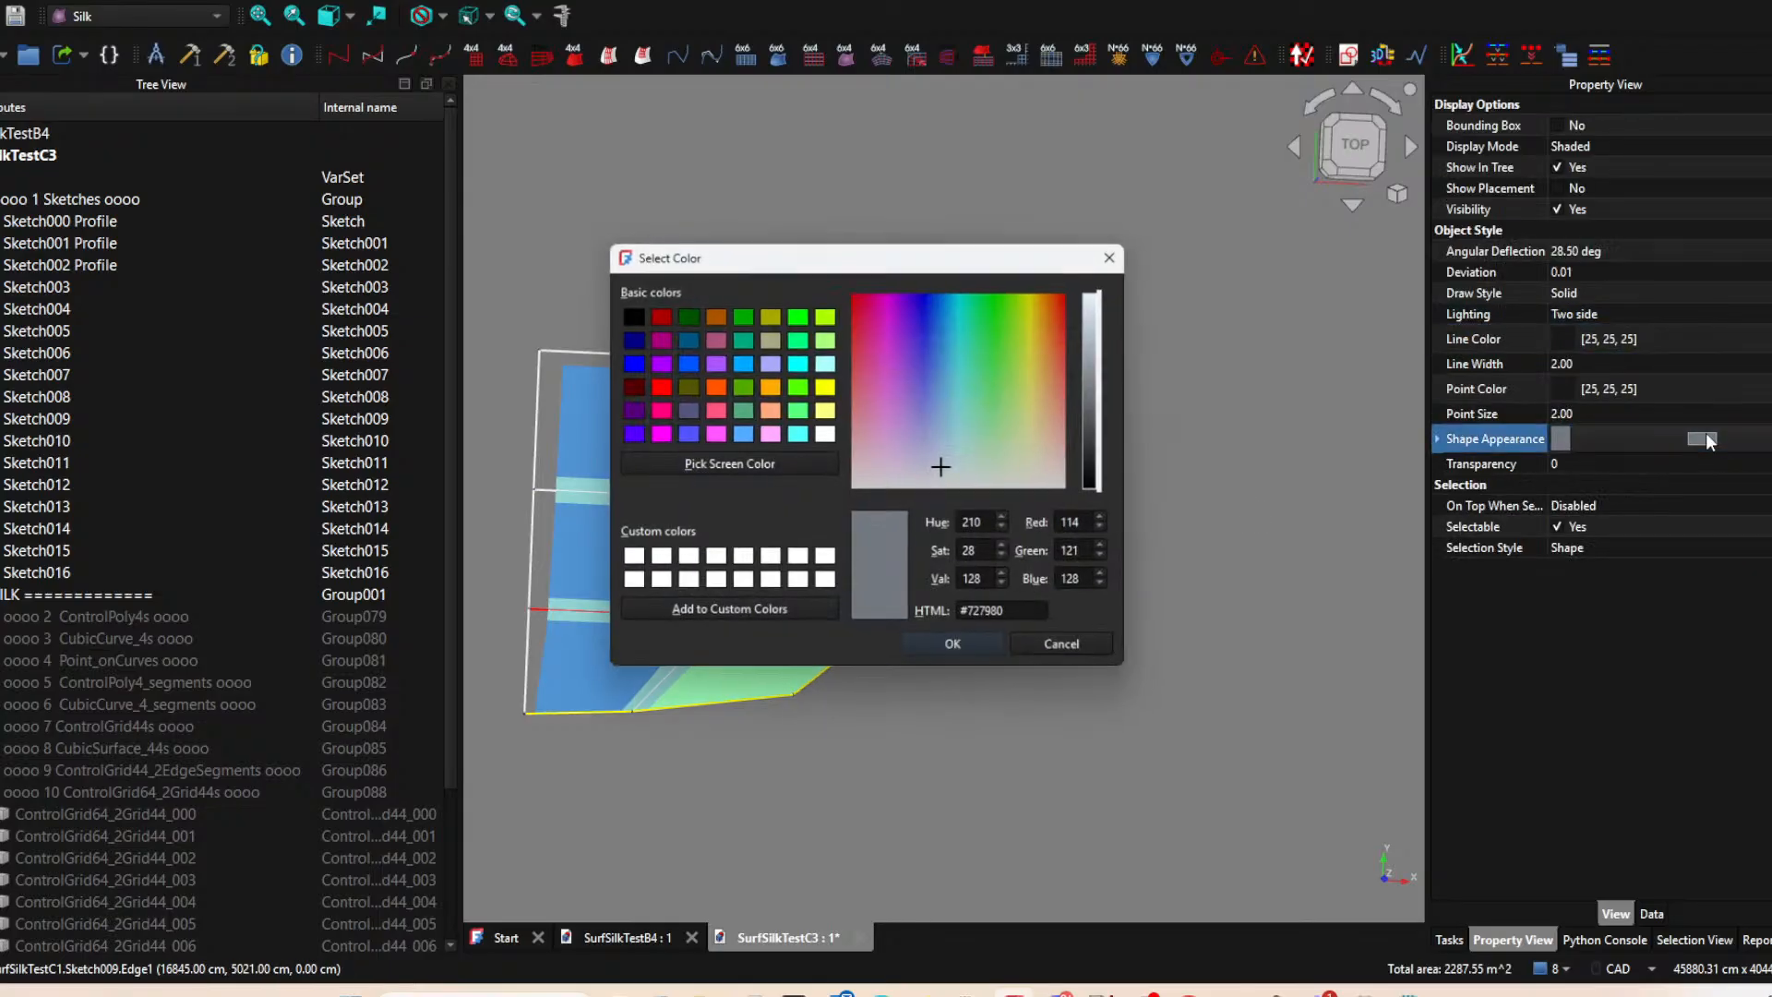
{"action": "left_click", "coordinate": [738, 434]}
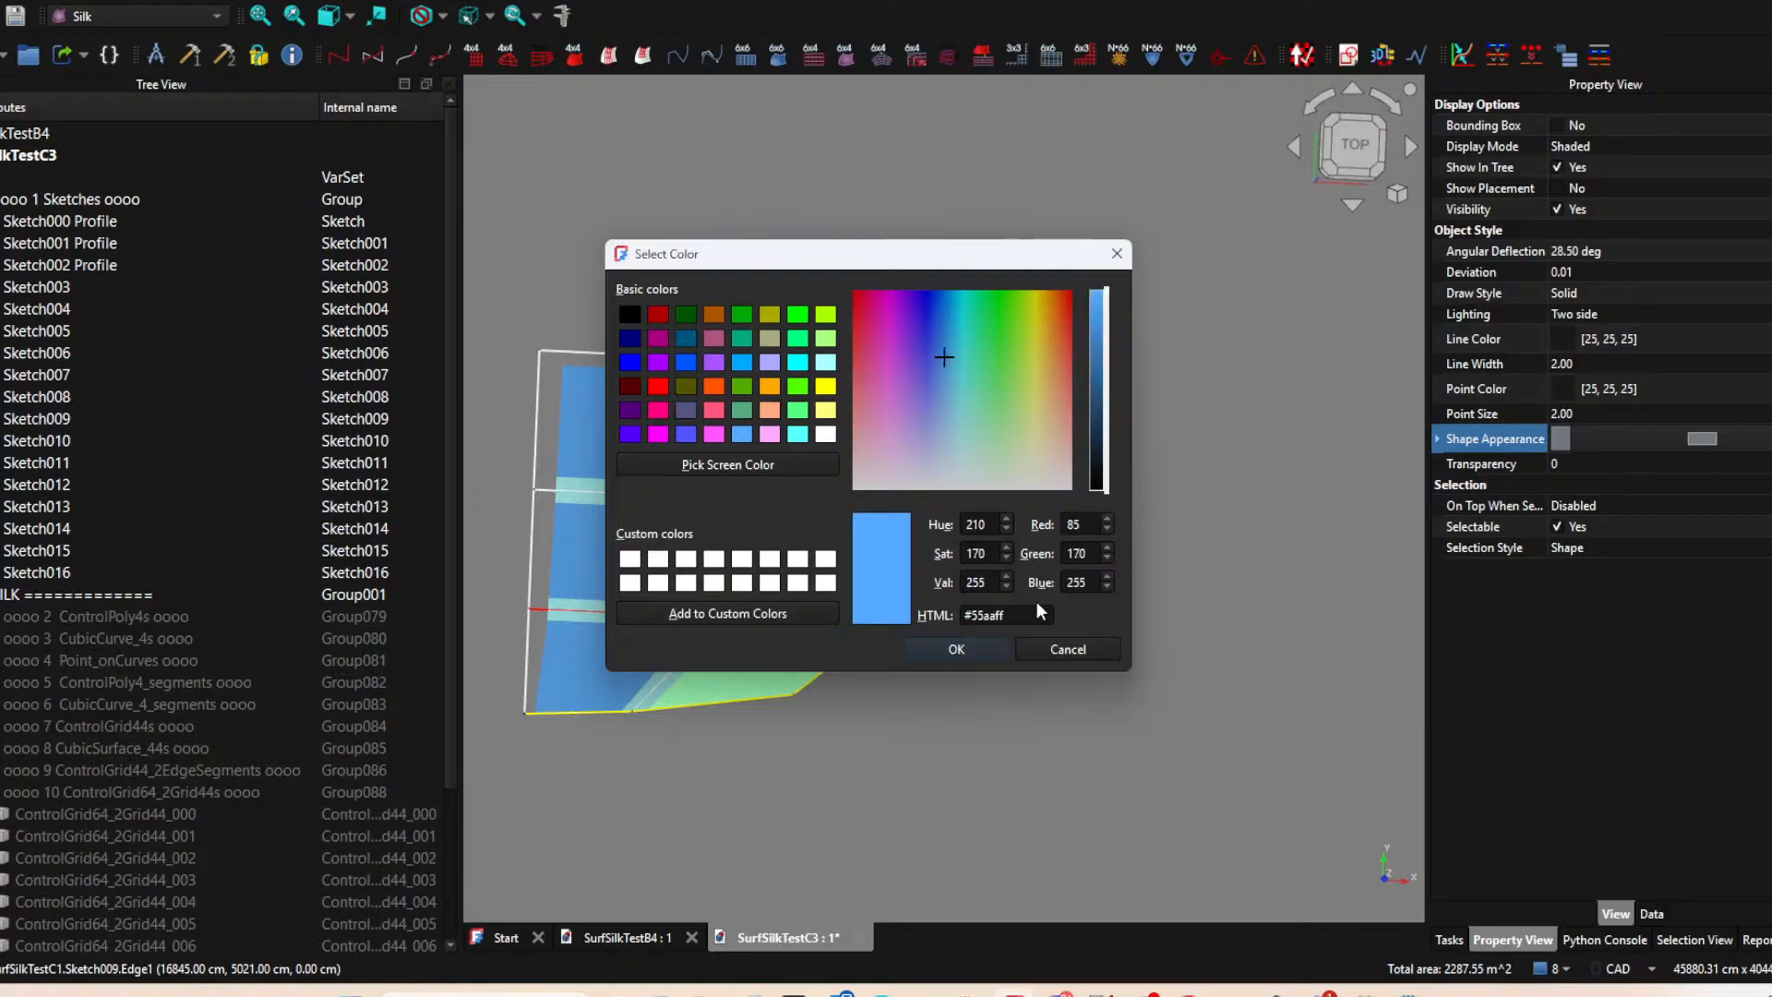
{"action": "left_click", "coordinate": [957, 649]}
Read the ControlGrid44_Rotate tool description and inspect the blue patches and blend strips from tilted and top views.
{"action": "middle_click_drag", "start_coordinate": [966, 661], "coordinate": [937, 723]}
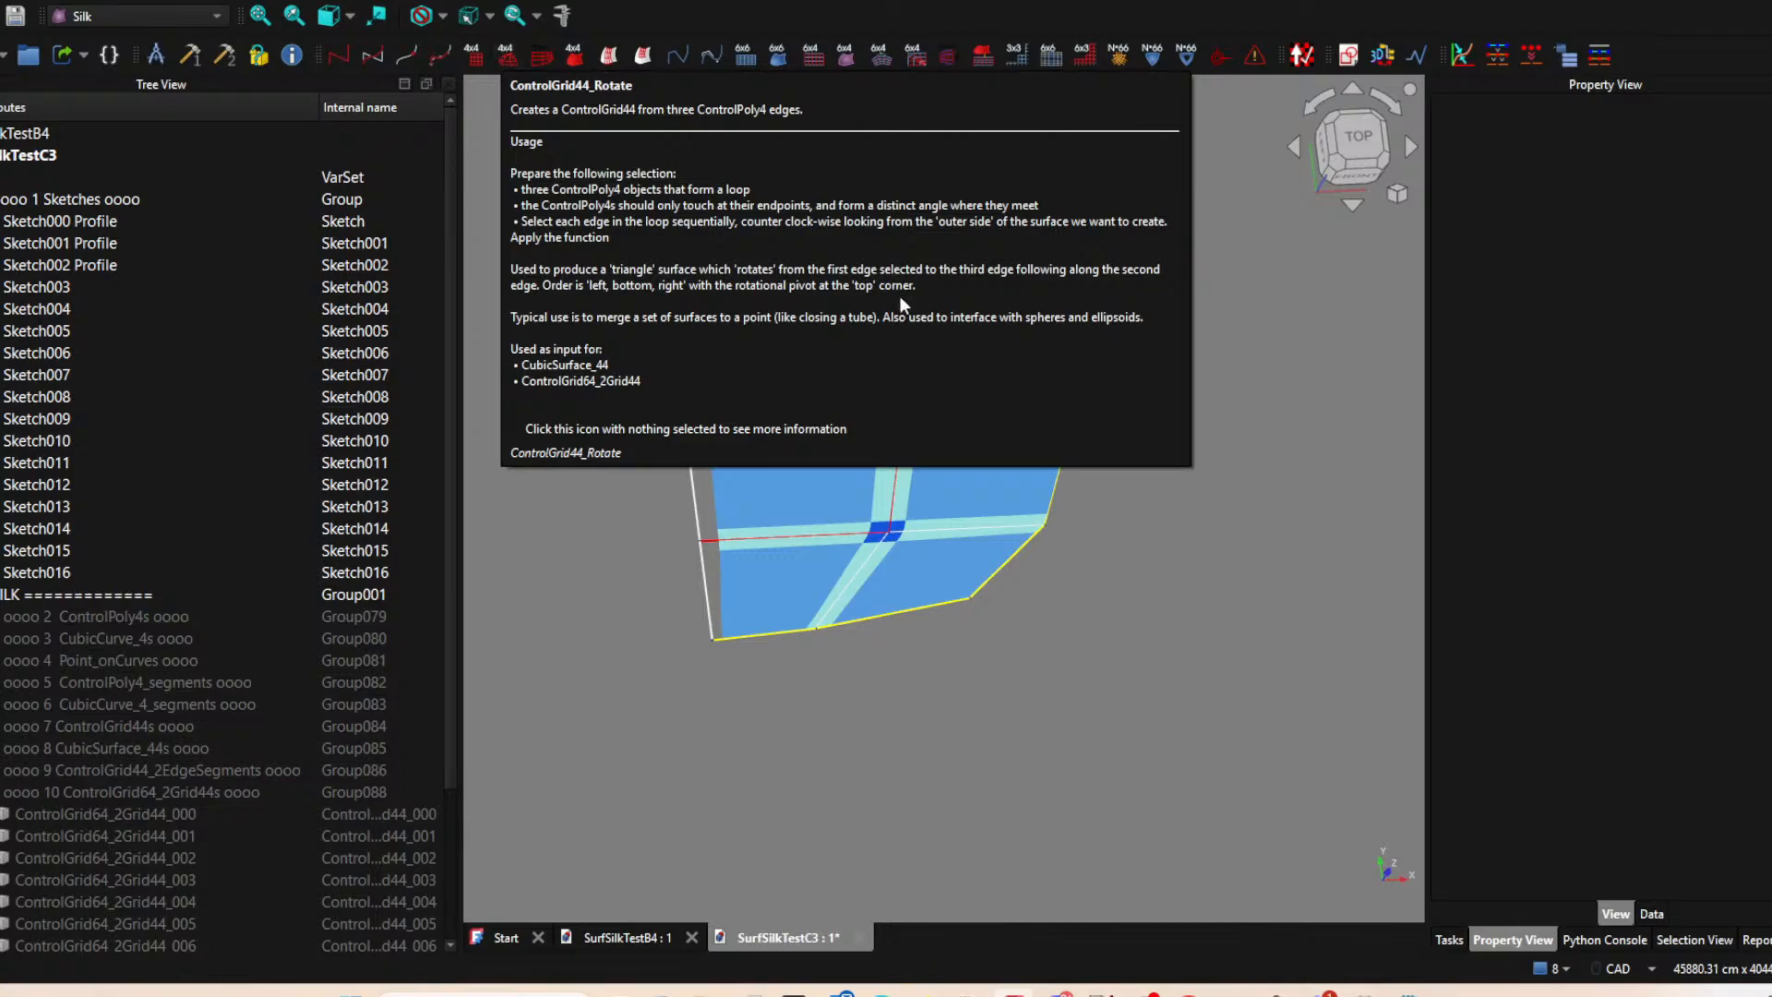
{"action": "middle_click_drag", "start_coordinate": [1052, 641], "coordinate": [1010, 649]}
{"action": "left_click", "coordinate": [1357, 143]}
{"action": "scroll", "coordinate": [905, 607], "scroll_direction": "up", "scroll_amount": 5}
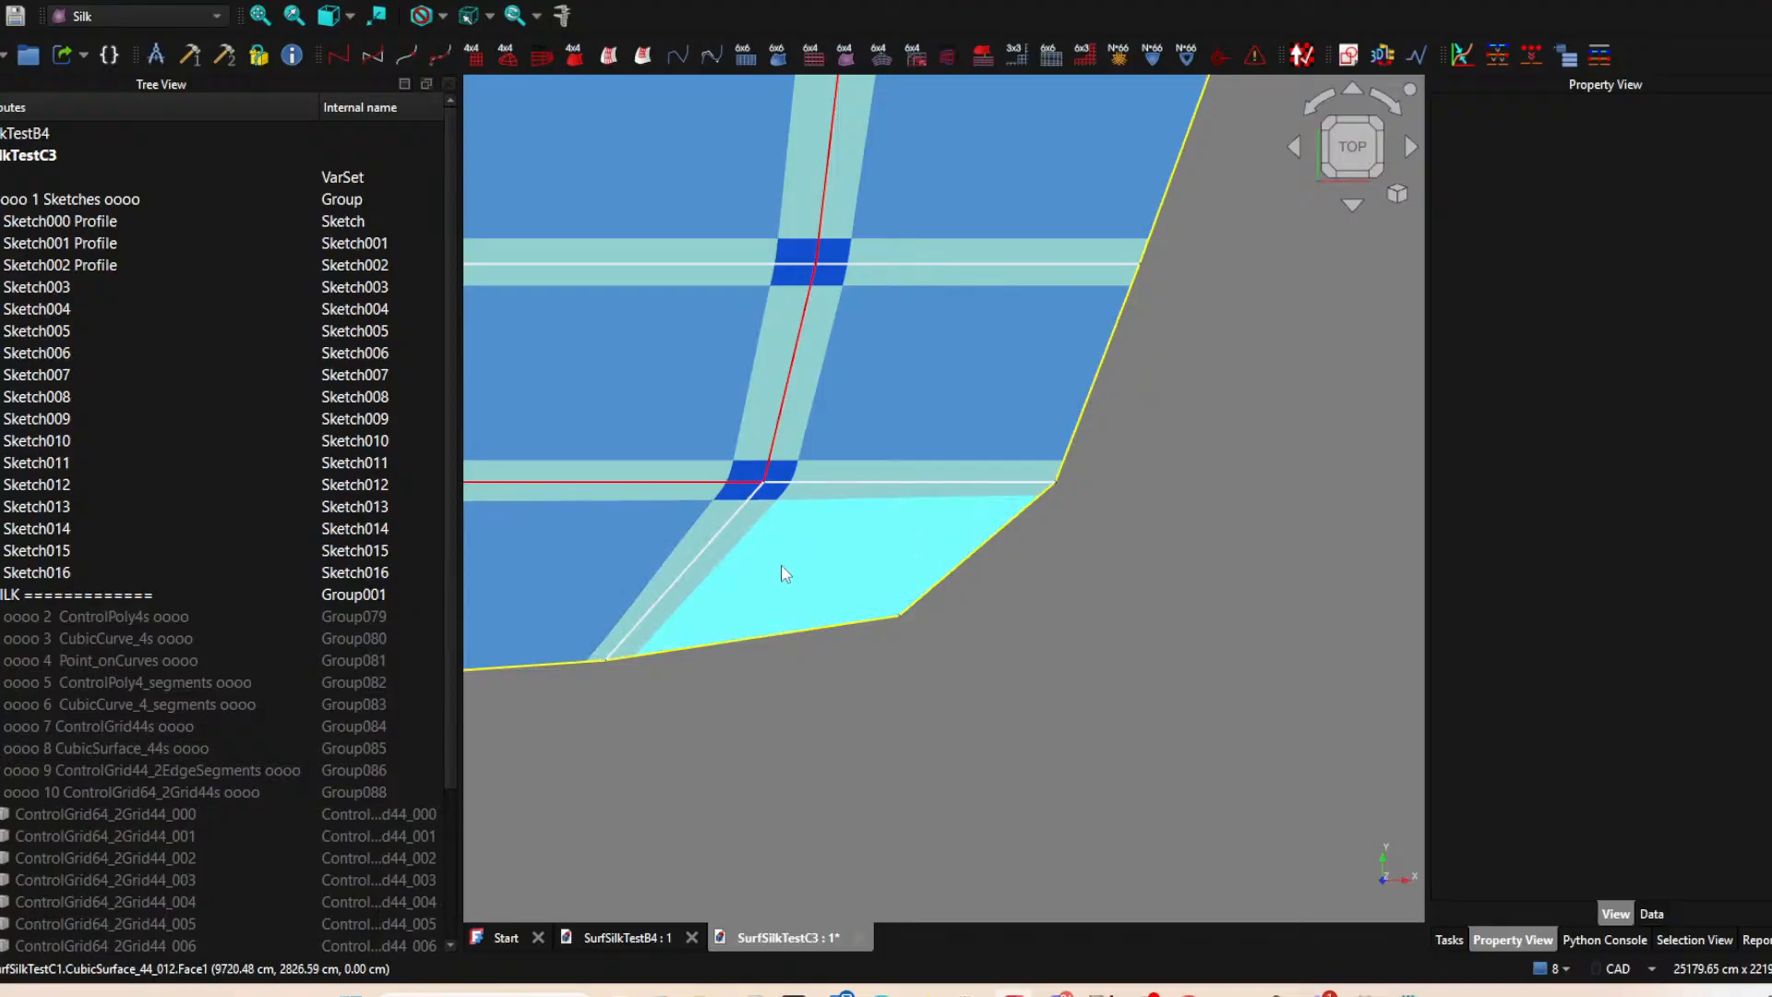
{"action": "scroll", "coordinate": [865, 630], "scroll_direction": "down", "scroll_amount": 2}
{"action": "middle_click_drag", "start_coordinate": [847, 709], "coordinate": [937, 619]}
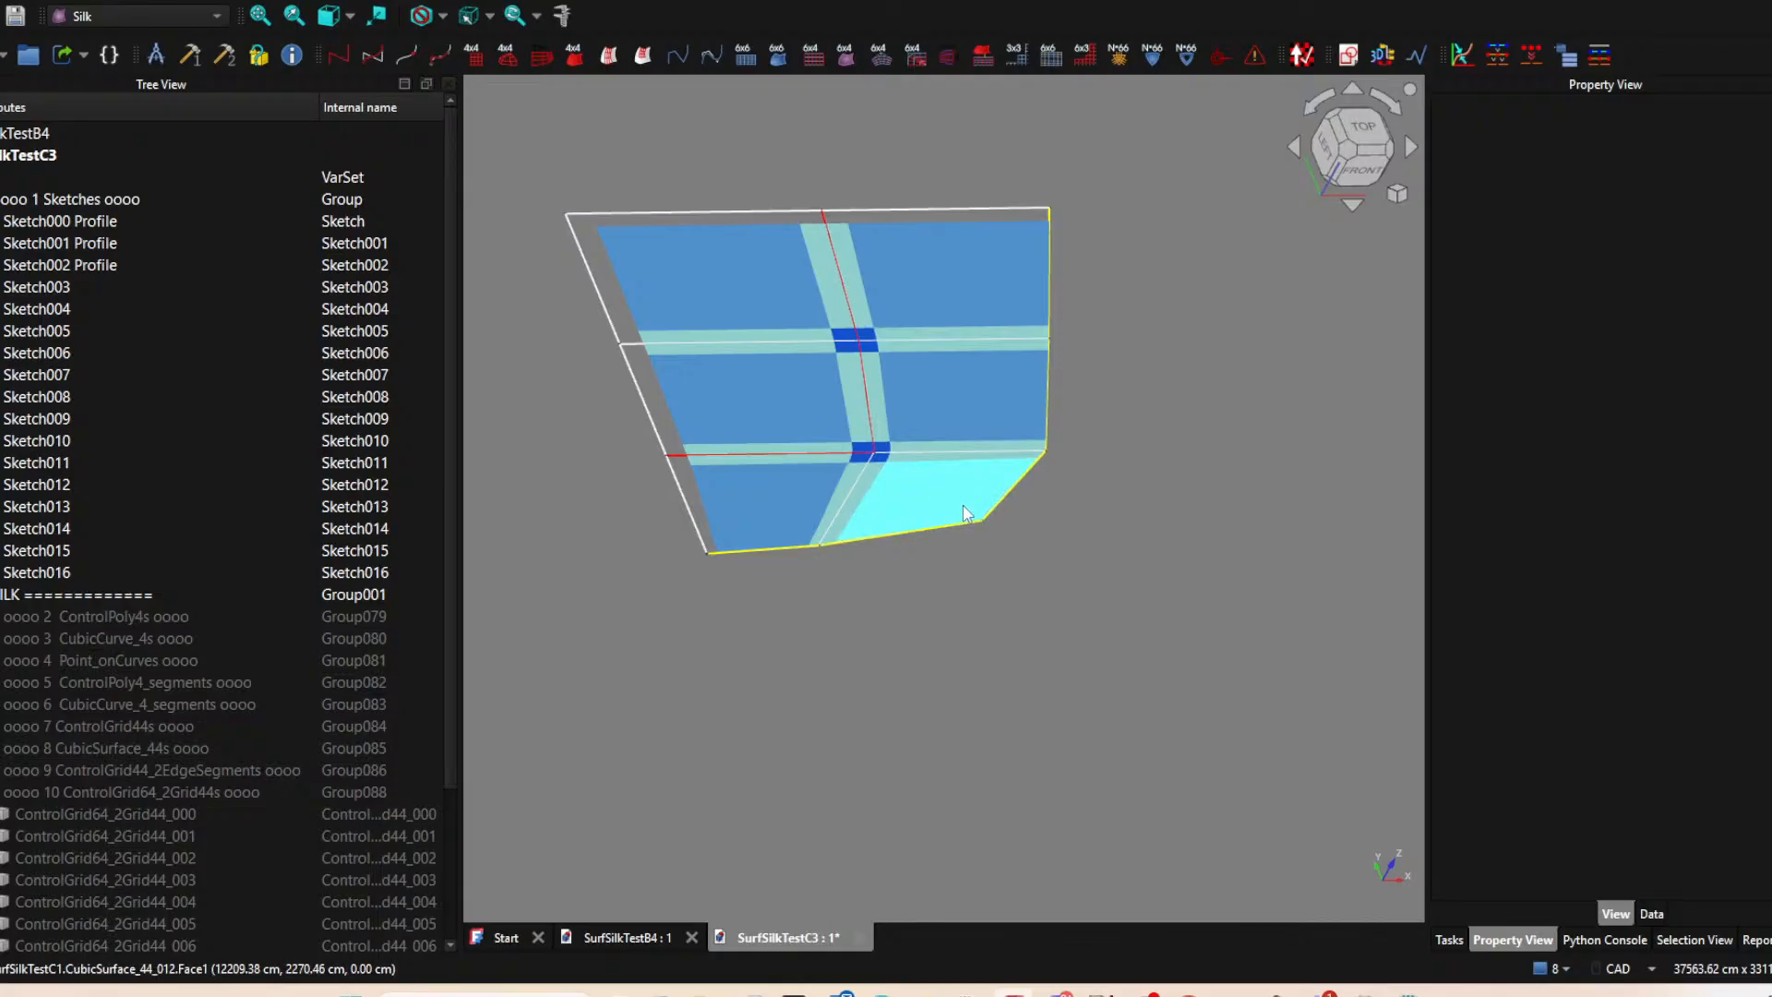
{"action": "middle_click_drag", "start_coordinate": [1260, 406], "coordinate": [1141, 440]}
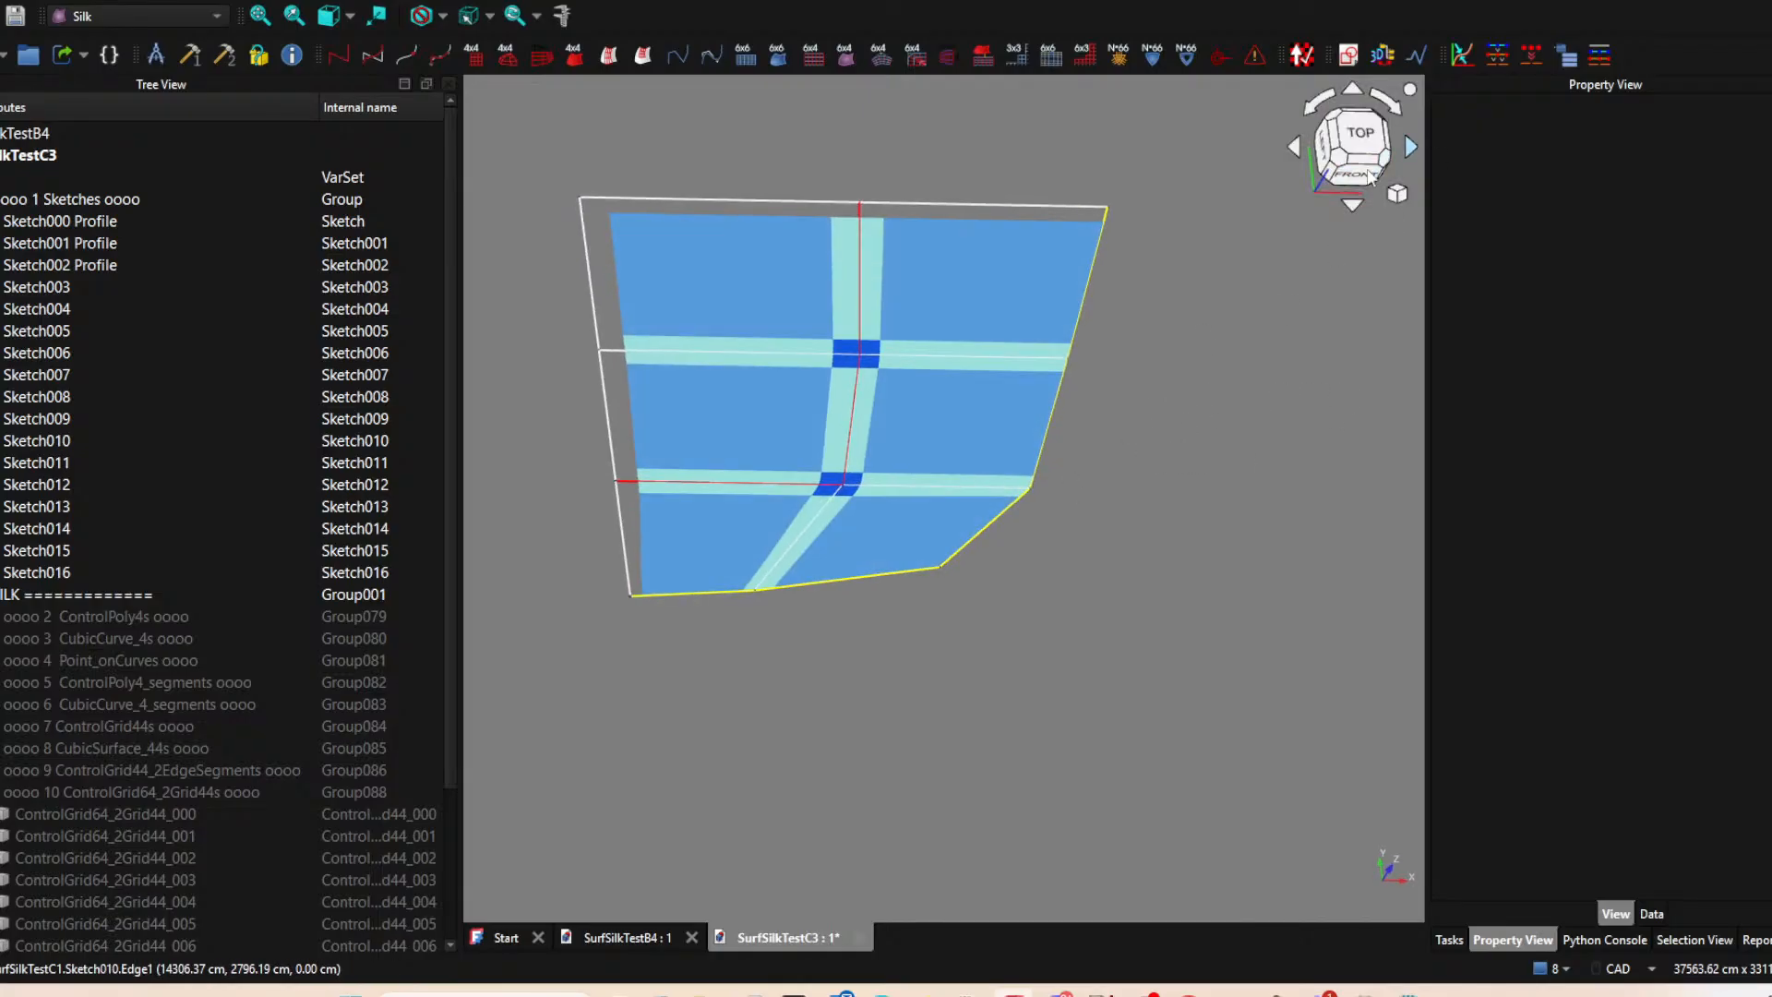
{"action": "left_click", "coordinate": [1353, 137]}
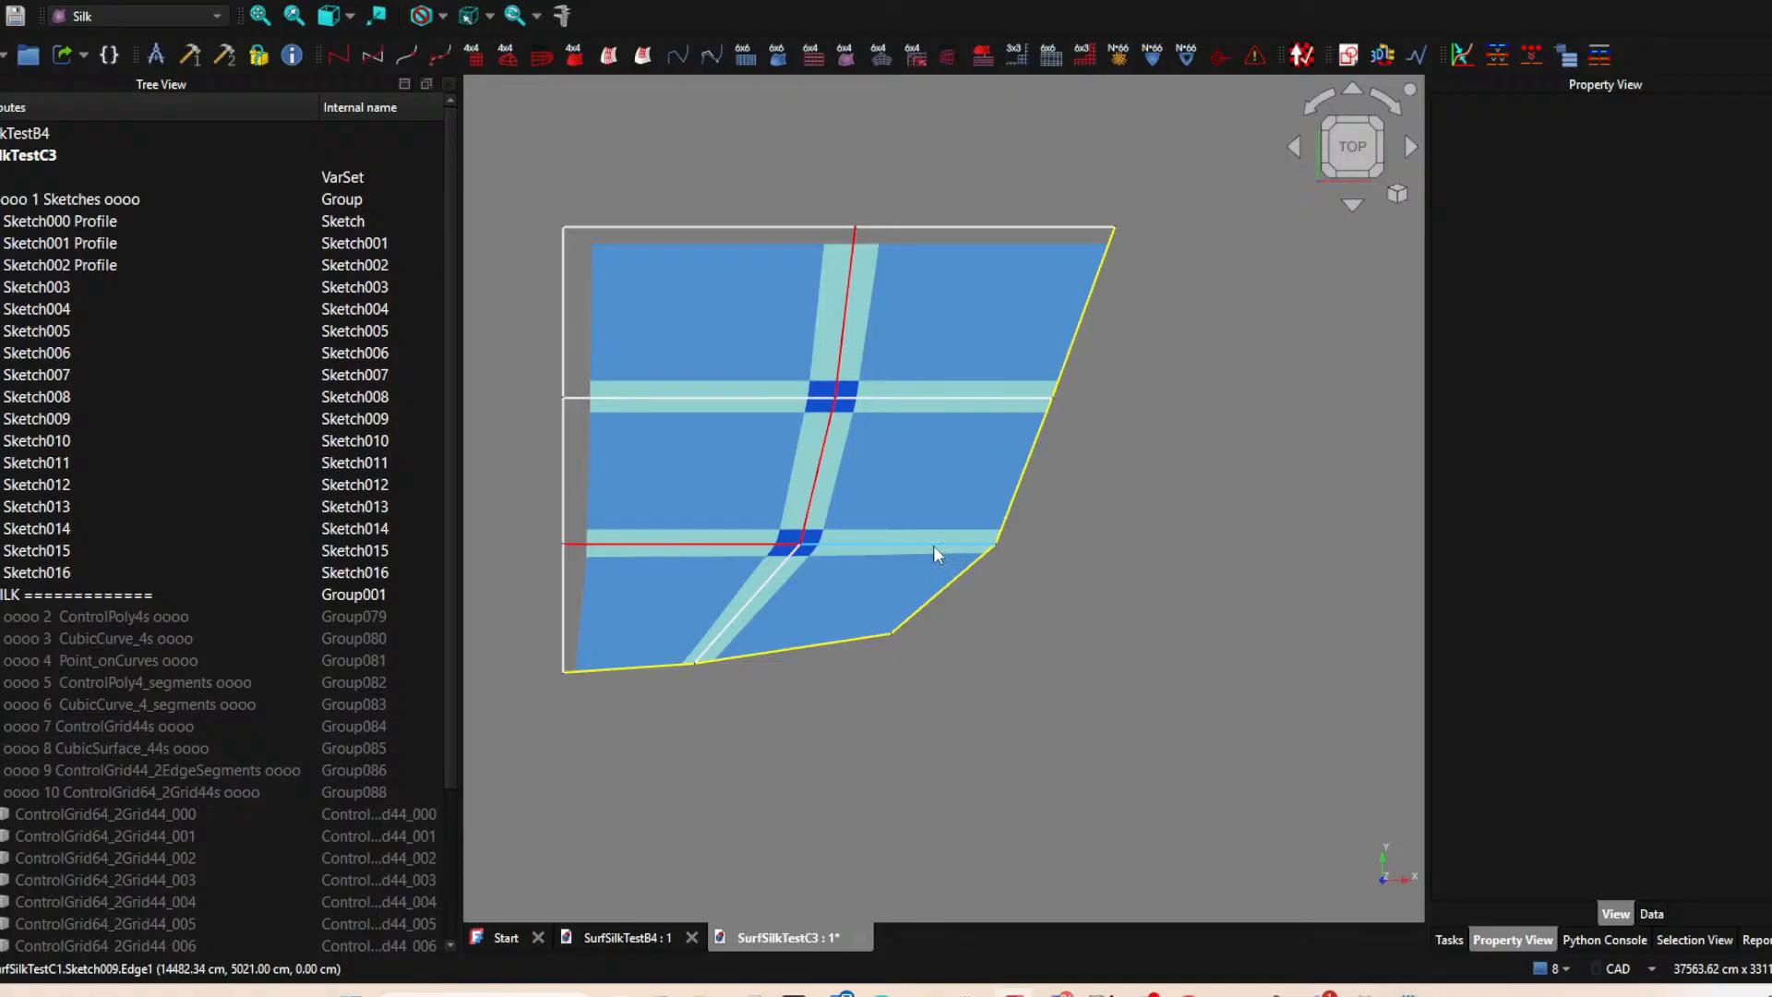
{"action": "scroll", "coordinate": [929, 535], "scroll_direction": "down", "scroll_amount": 3}
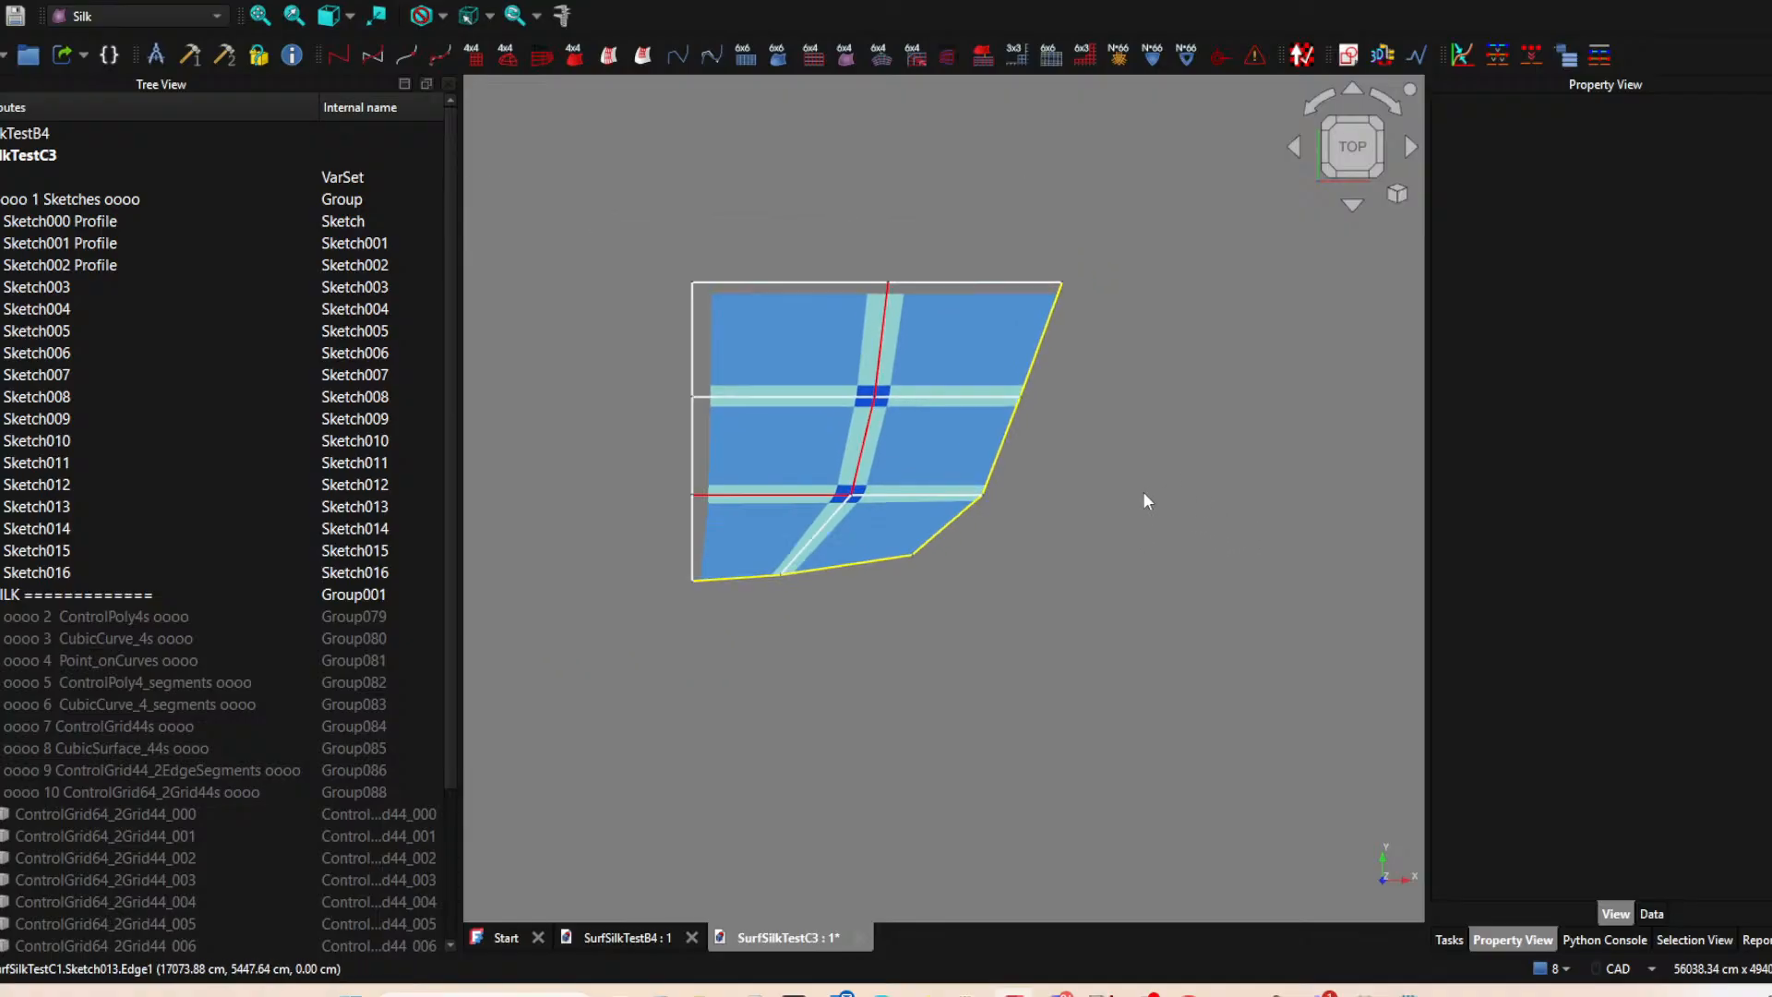
{"action": "middle_click_drag", "start_coordinate": [1132, 511], "coordinate": [1027, 504]}
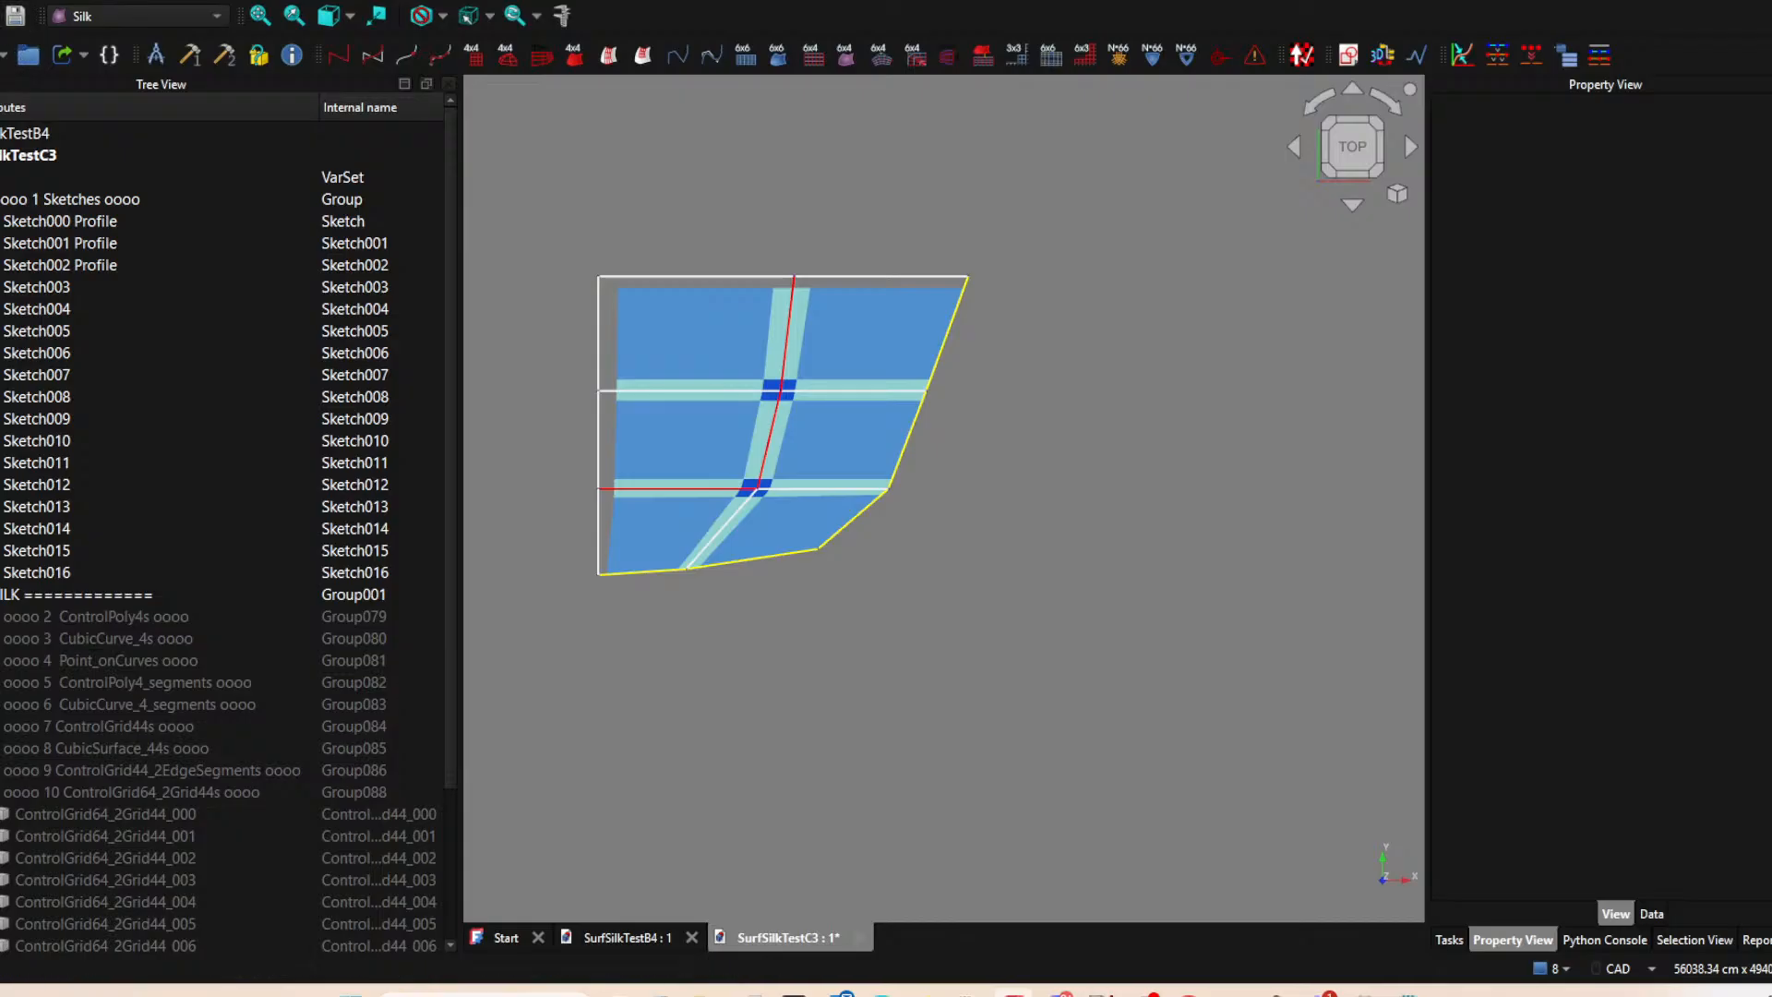
{"action": "key", "text": "alt+f"}
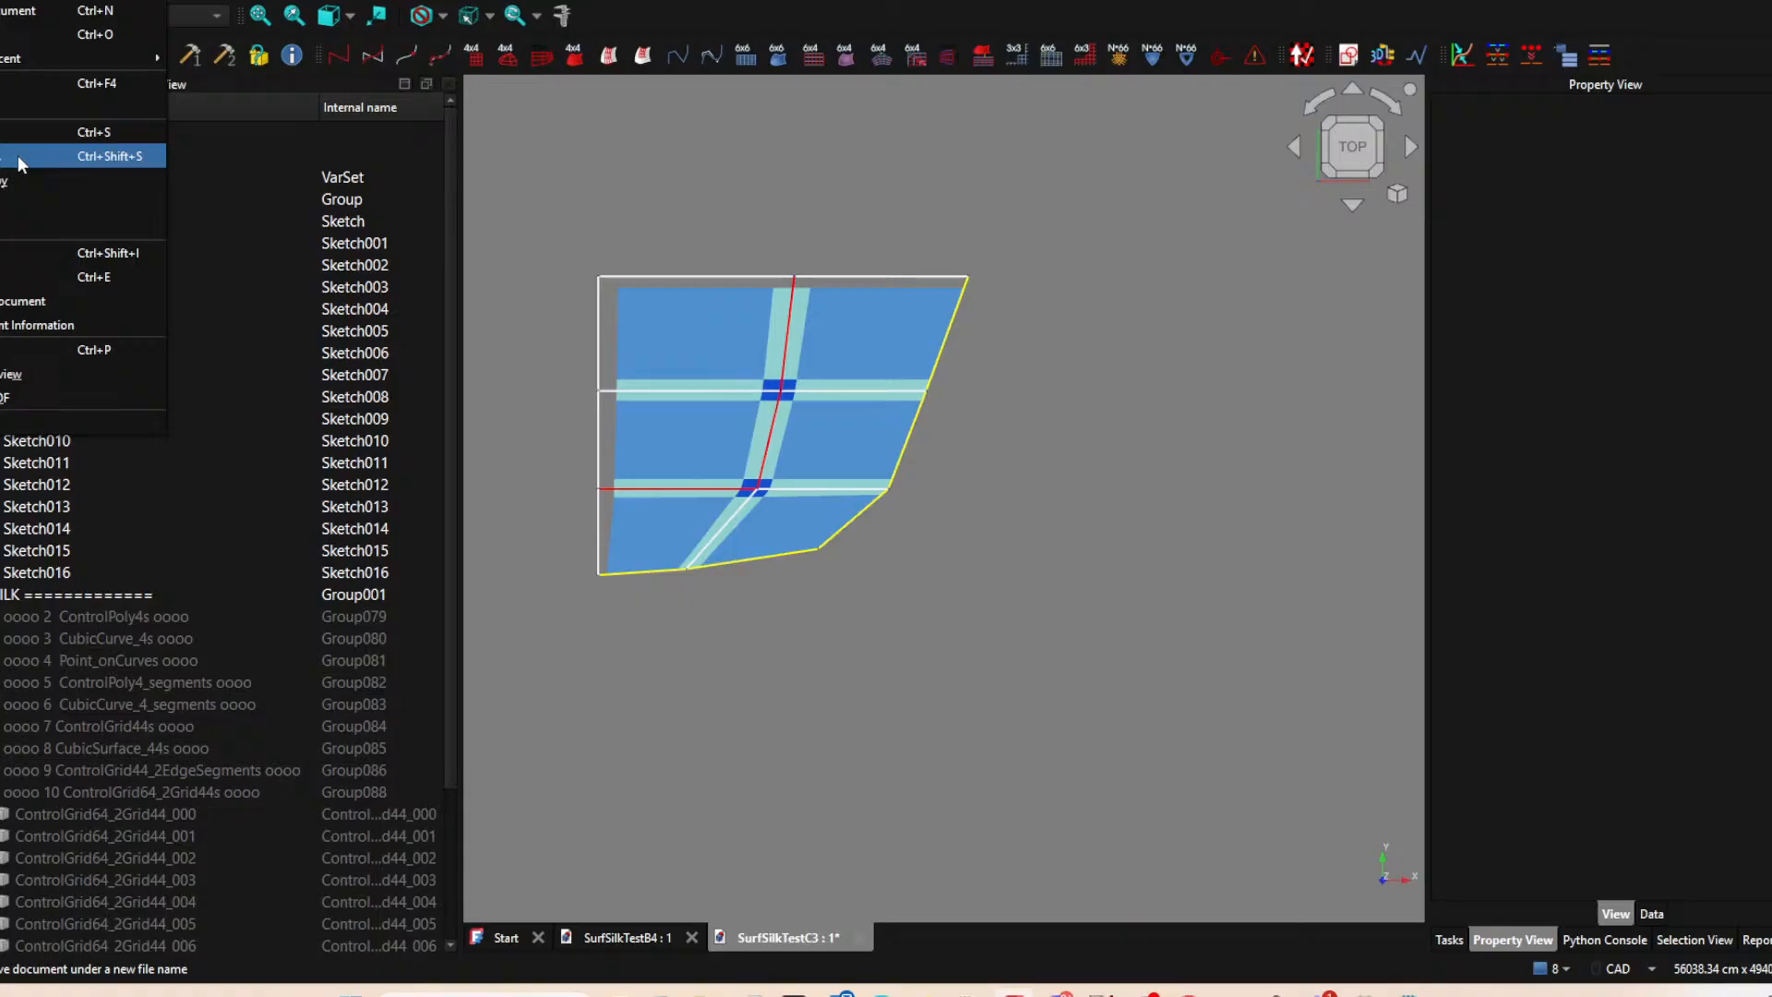
{"action": "left_click", "coordinate": [934, 574]}
{"action": "middle_click_drag", "start_coordinate": [949, 541], "coordinate": [1024, 534]}
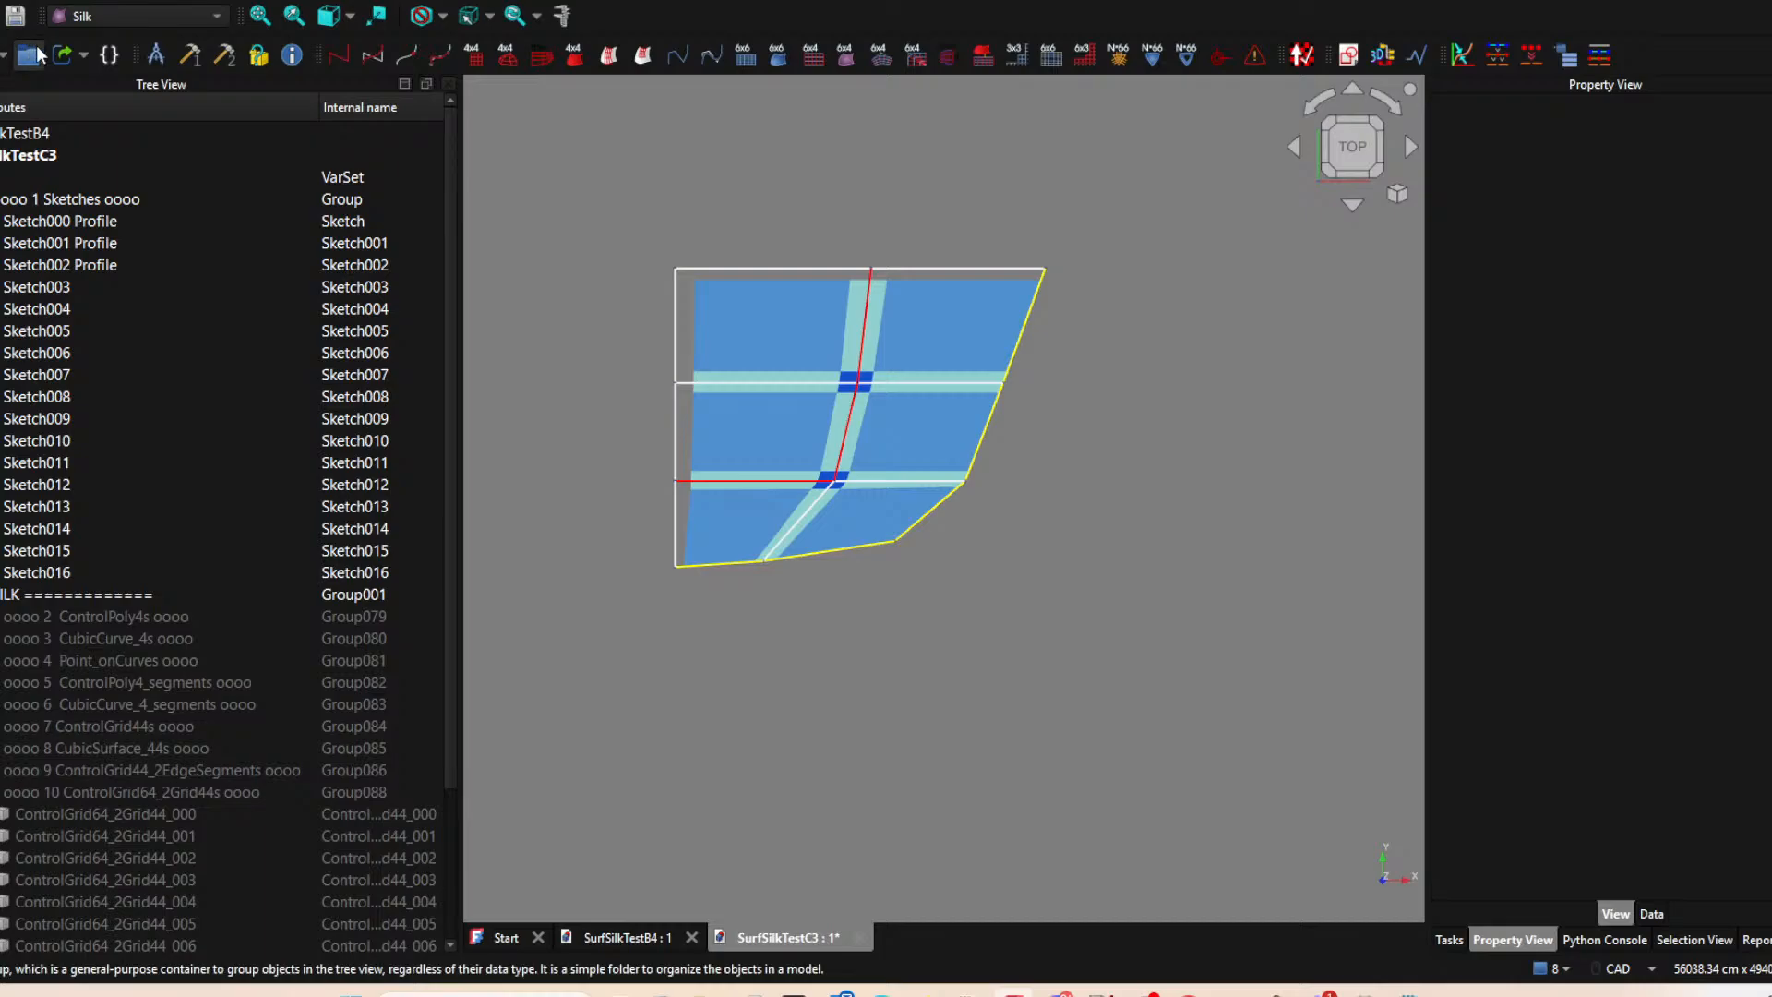
Create a new document and start a sketch on the XY plane.
{"action": "left_click", "coordinate": [0, 16]}
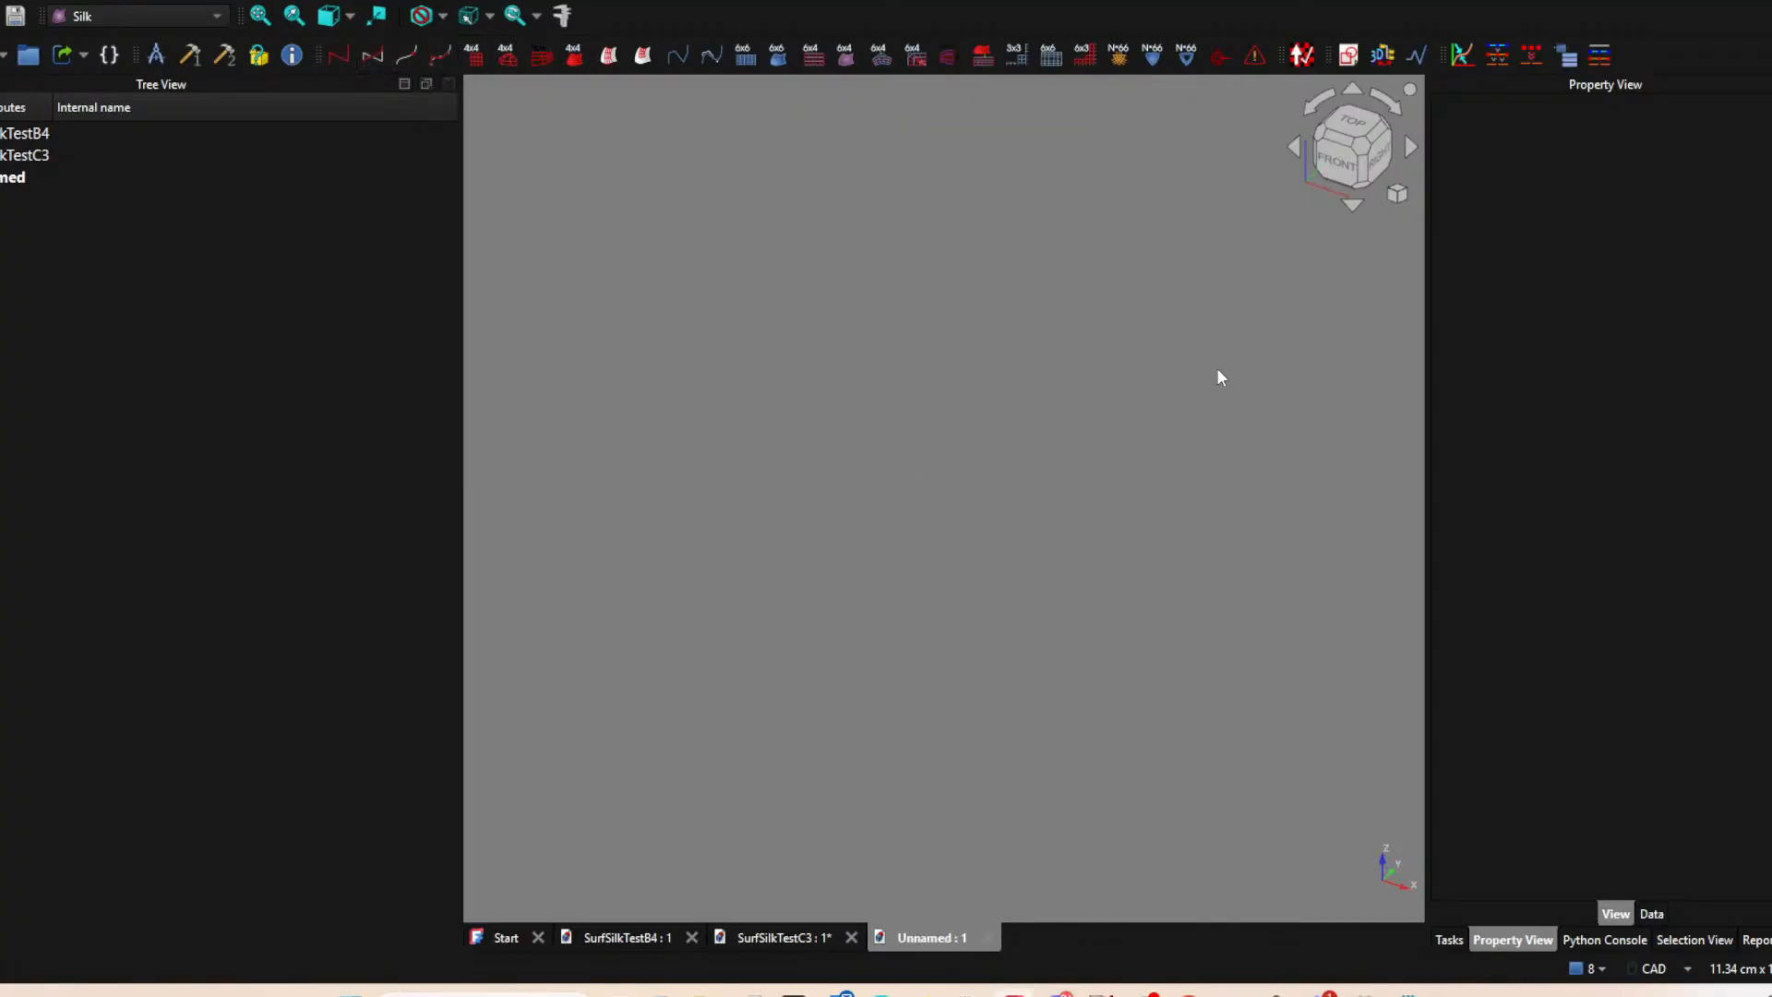
{"action": "left_click", "coordinate": [1348, 57]}
{"action": "left_click", "coordinate": [816, 555]}
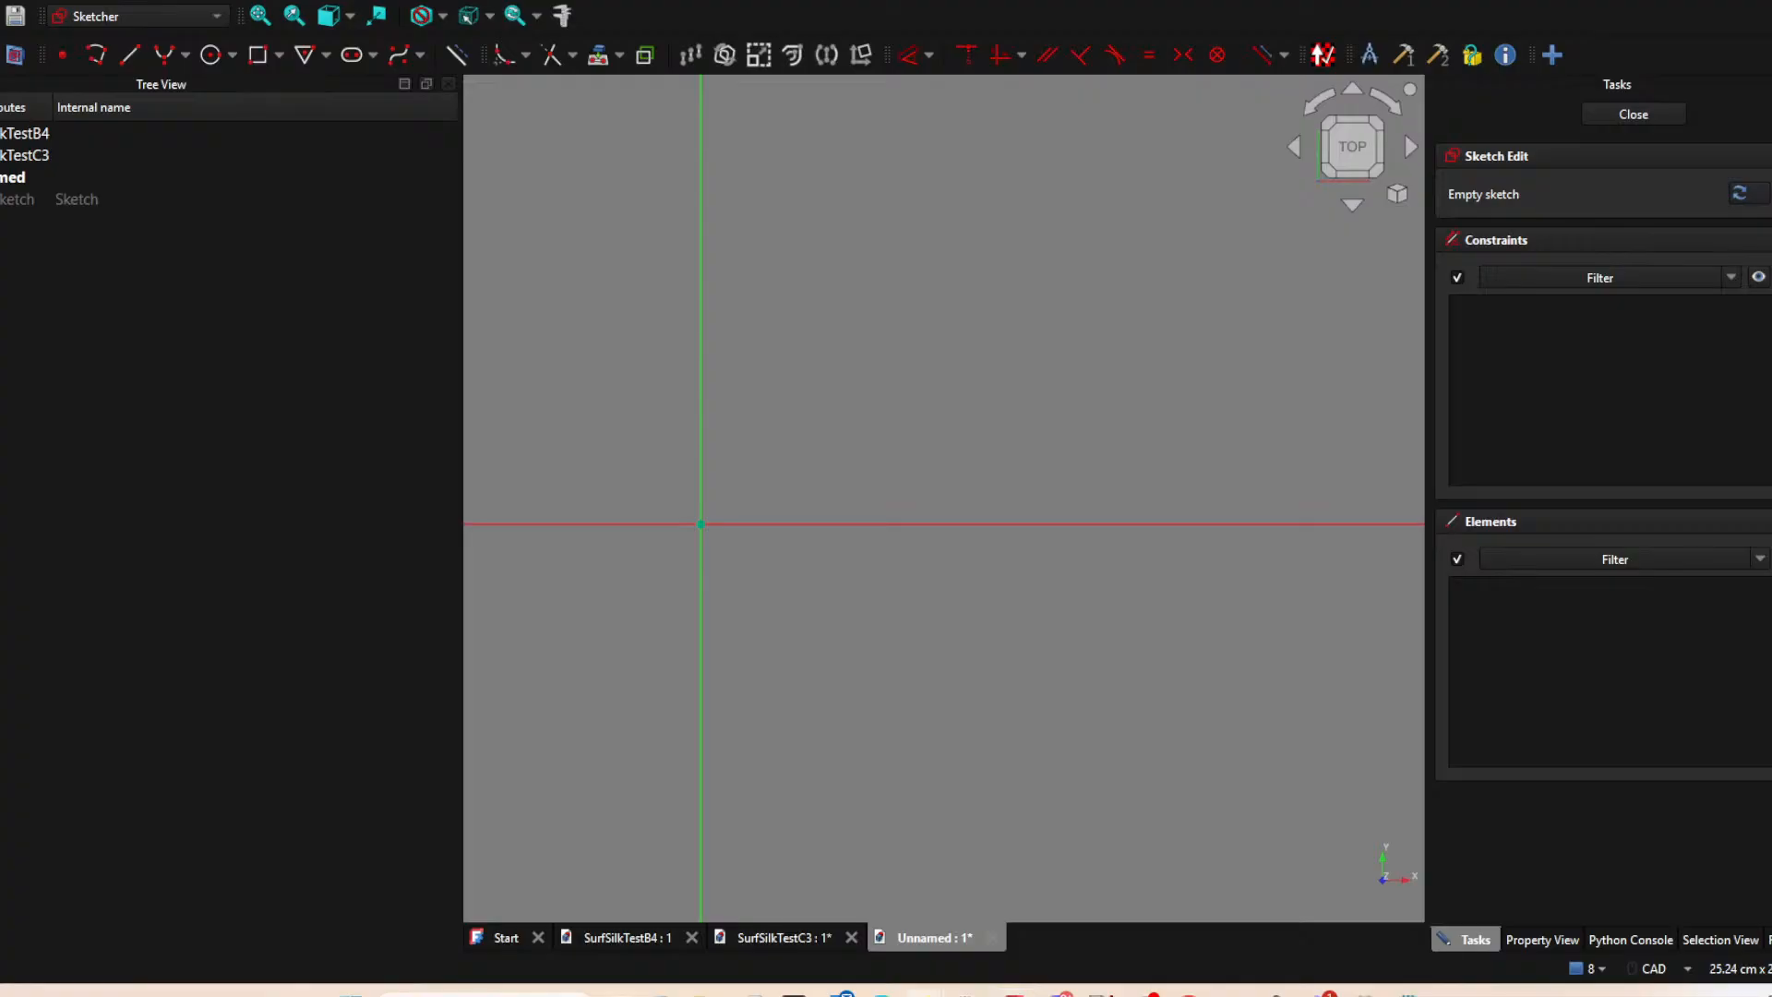
Sketch a line about 2.6 cm long from the origin up along the vertical axis, and close the sketch.
{"action": "left_click", "coordinate": [129, 55]}
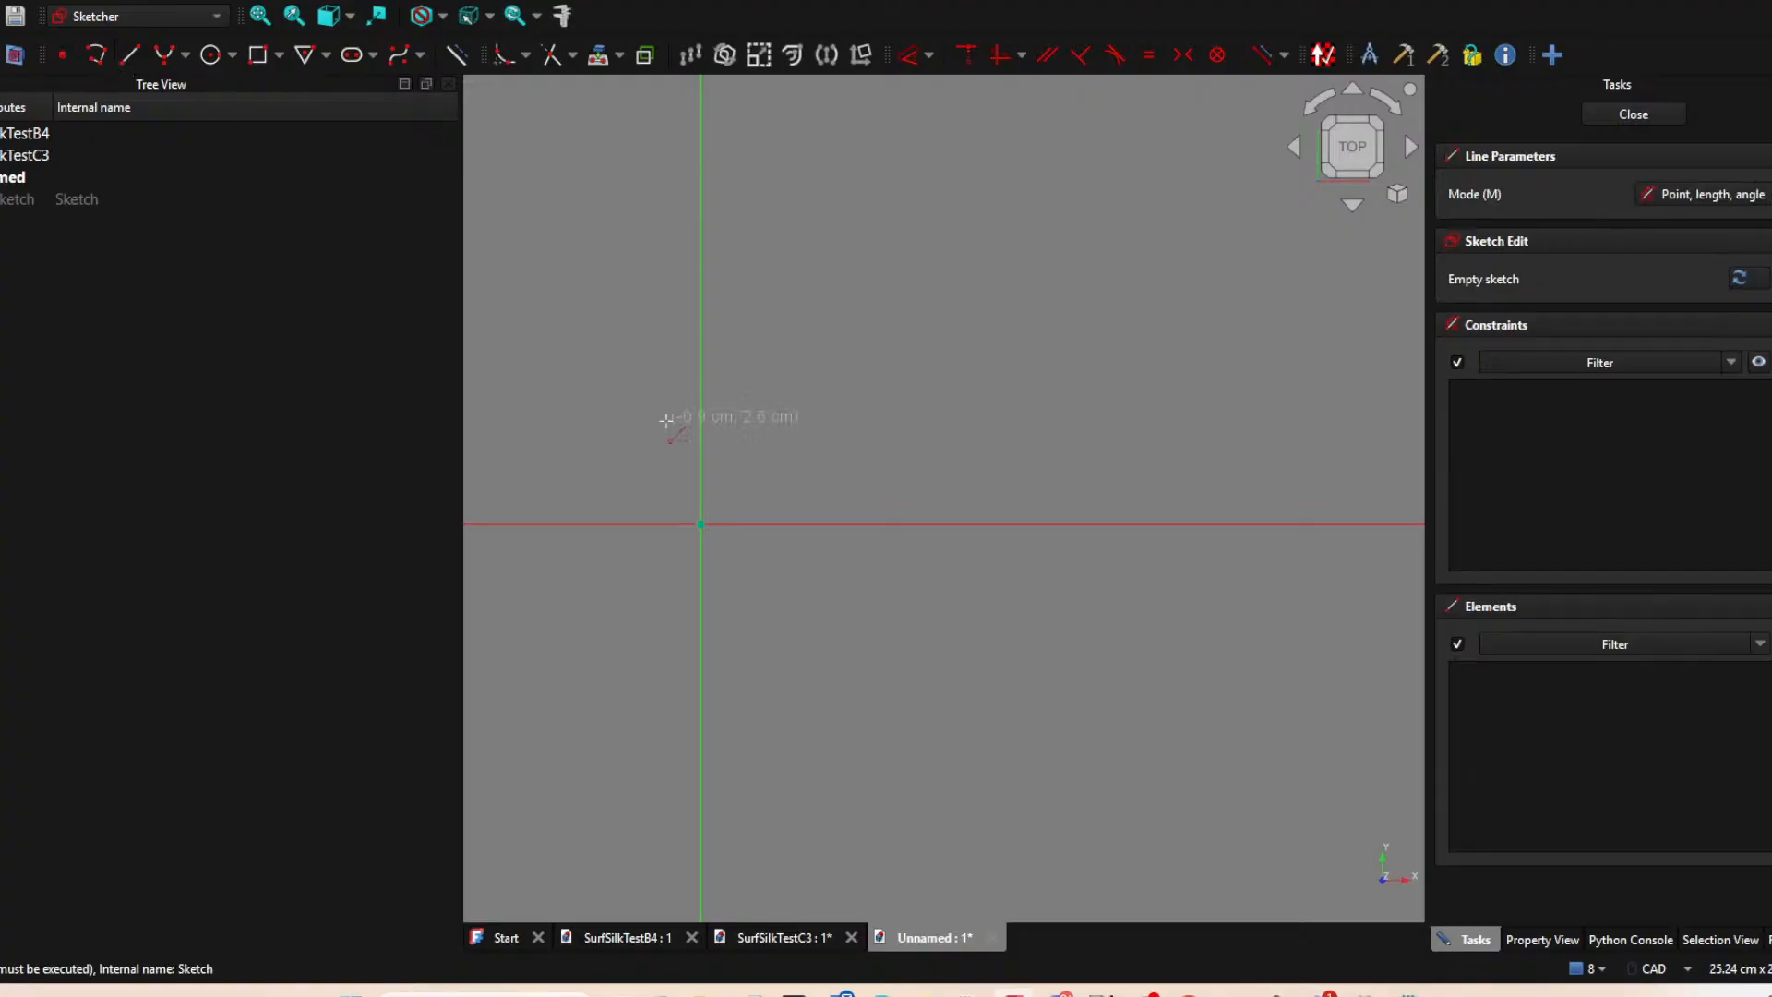
{"action": "left_click", "coordinate": [702, 524]}
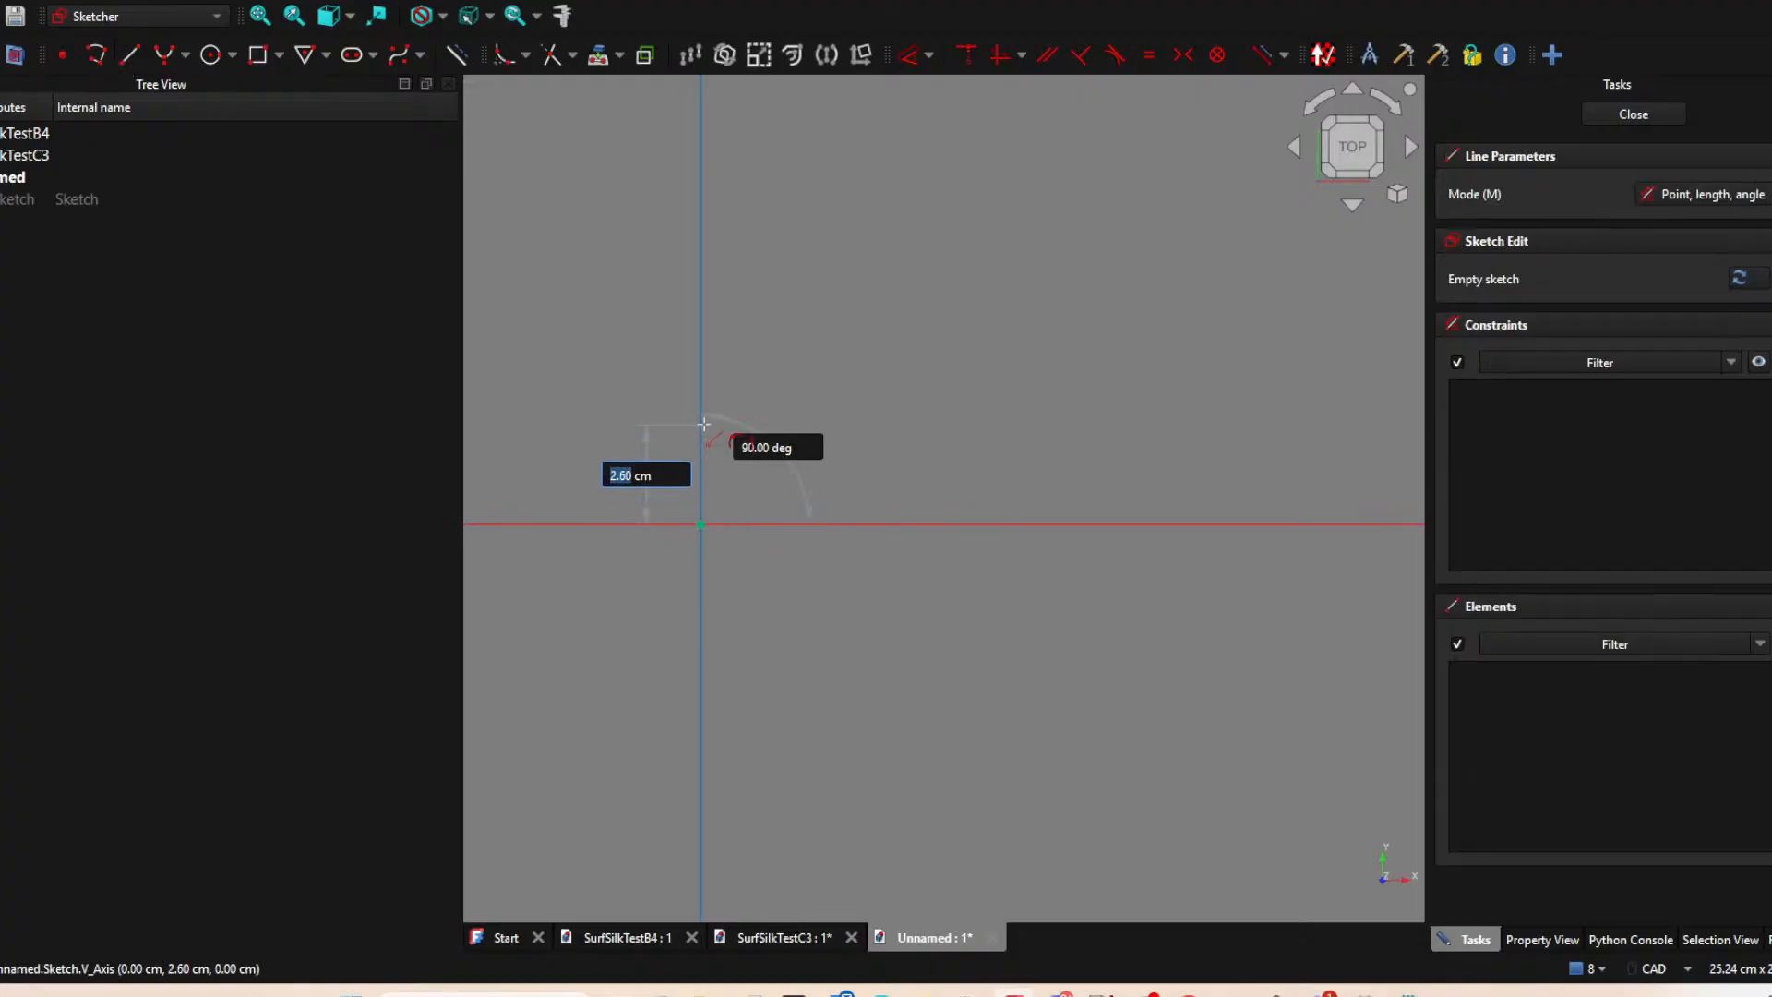
{"action": "left_click", "coordinate": [701, 425]}
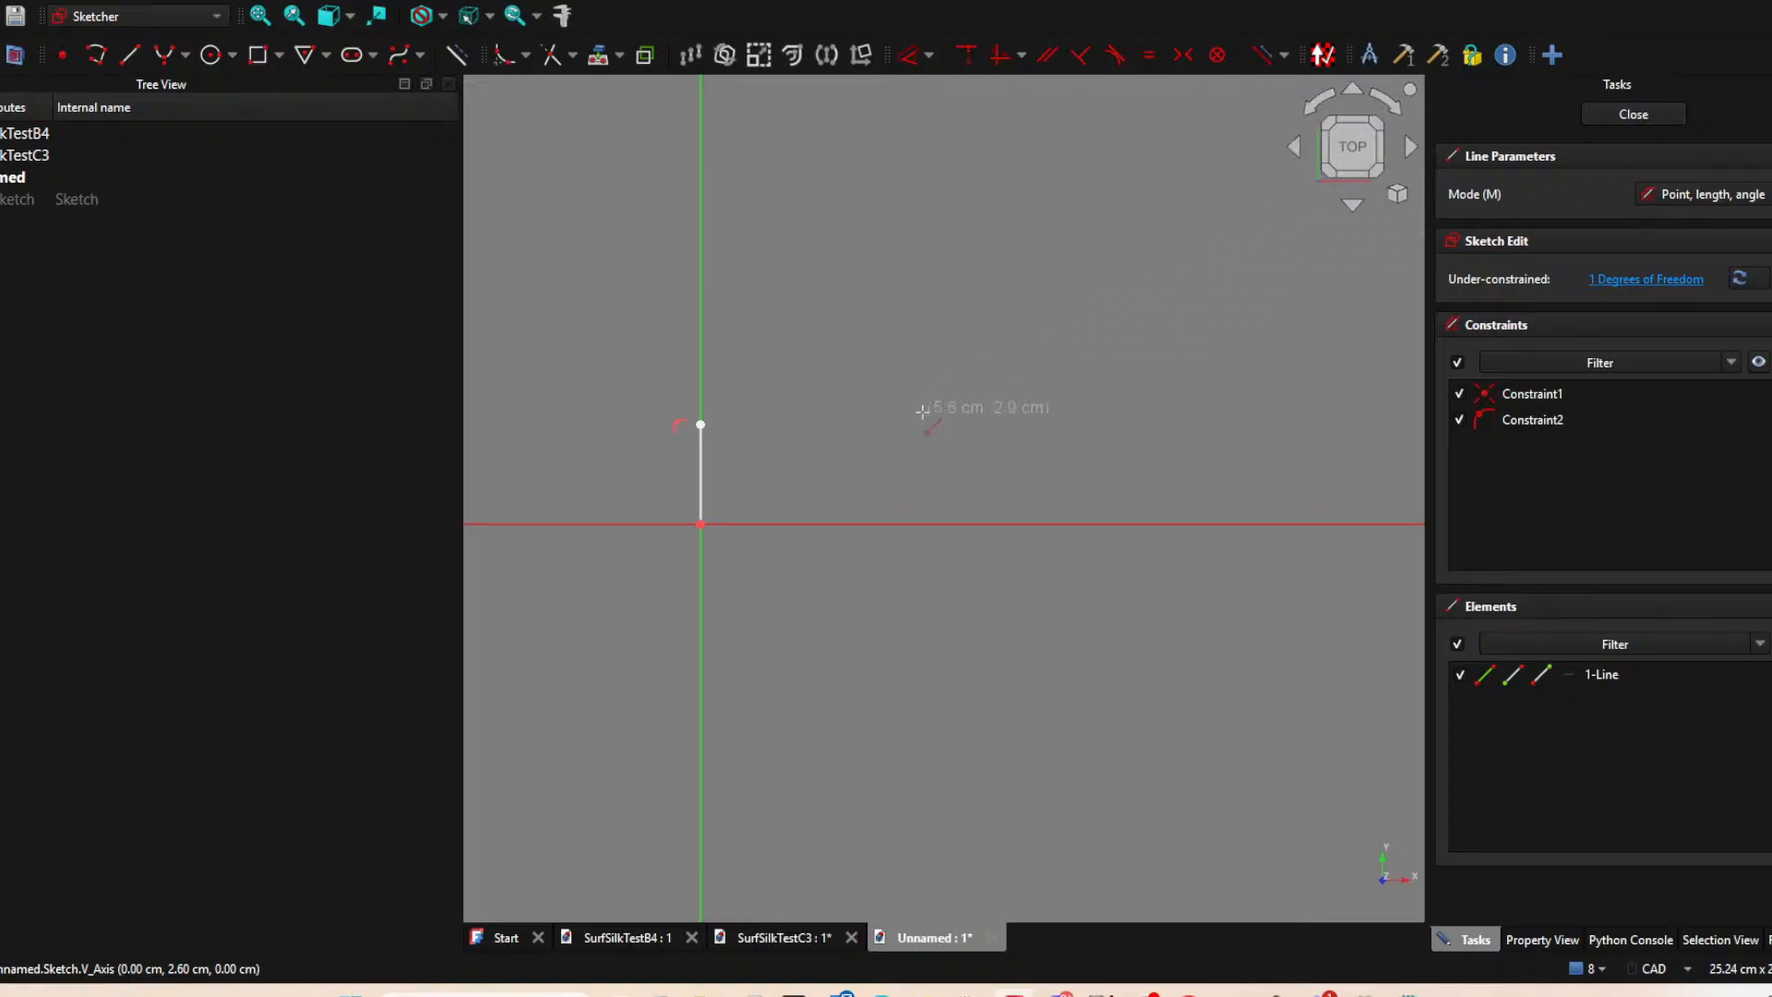
{"action": "left_click", "coordinate": [1631, 114]}
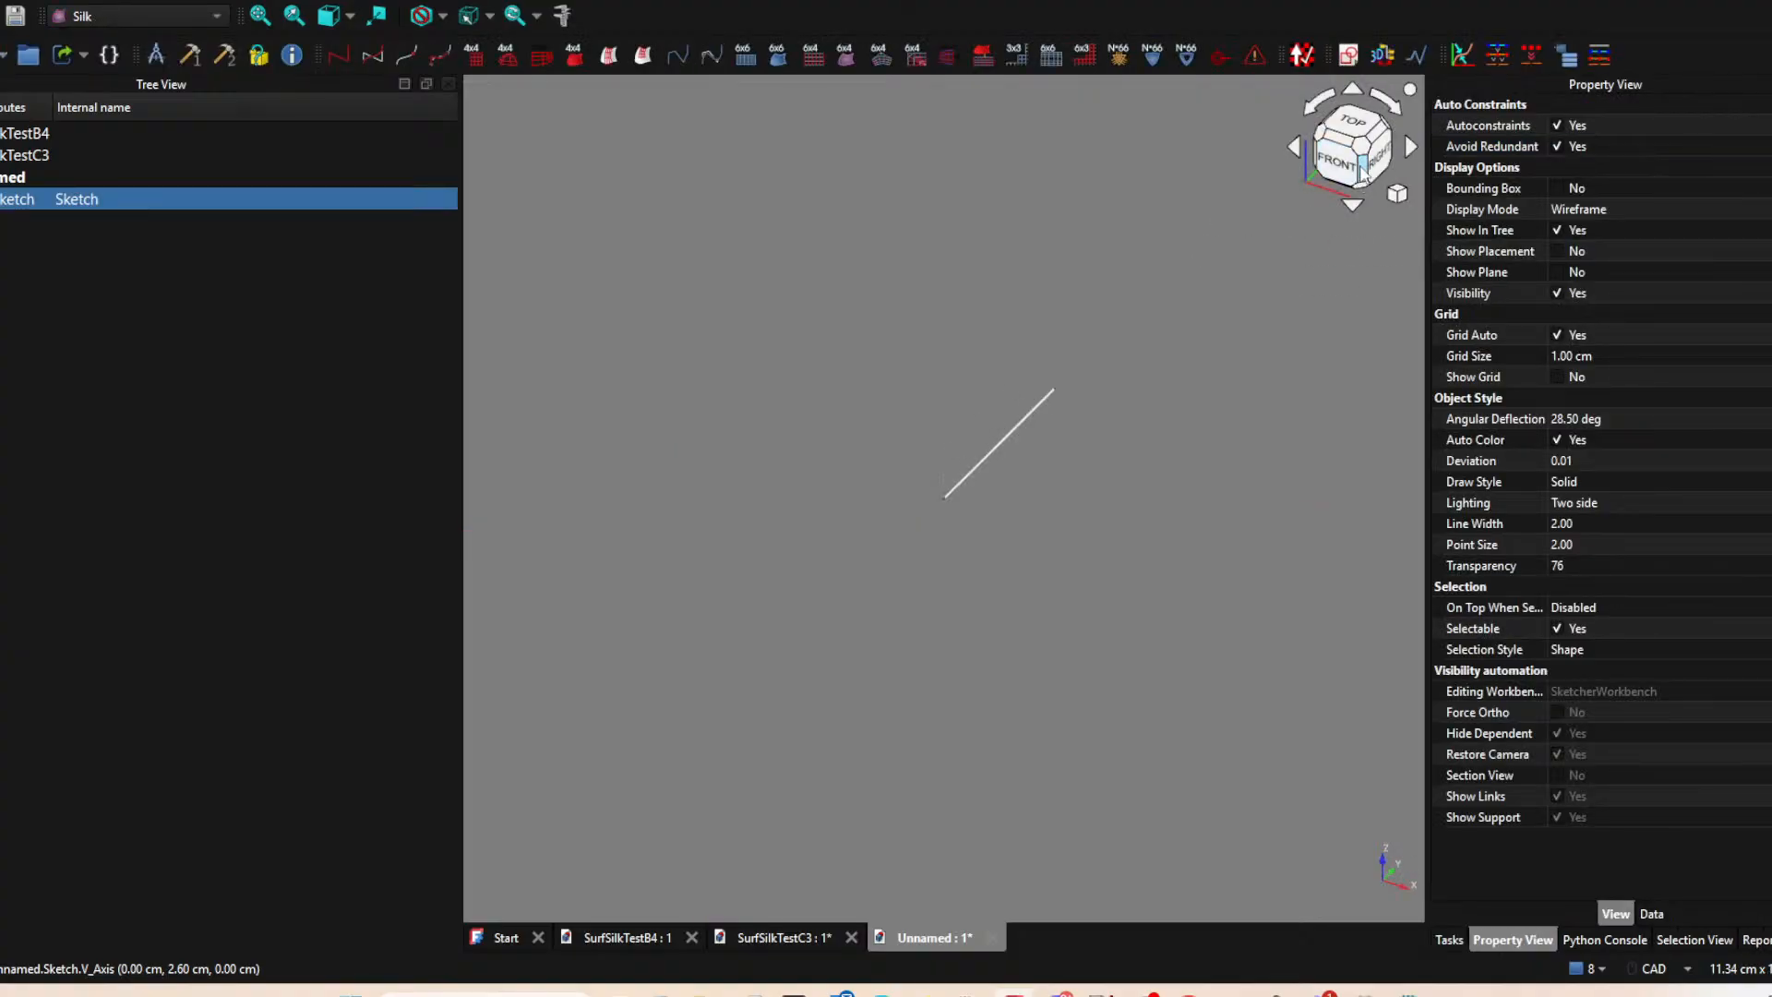
Create a second sketch on the XY plane and project the existing line's upper endpoint into it as external geometry.
{"action": "left_click", "coordinate": [835, 182]}
{"action": "left_click", "coordinate": [1302, 55]}
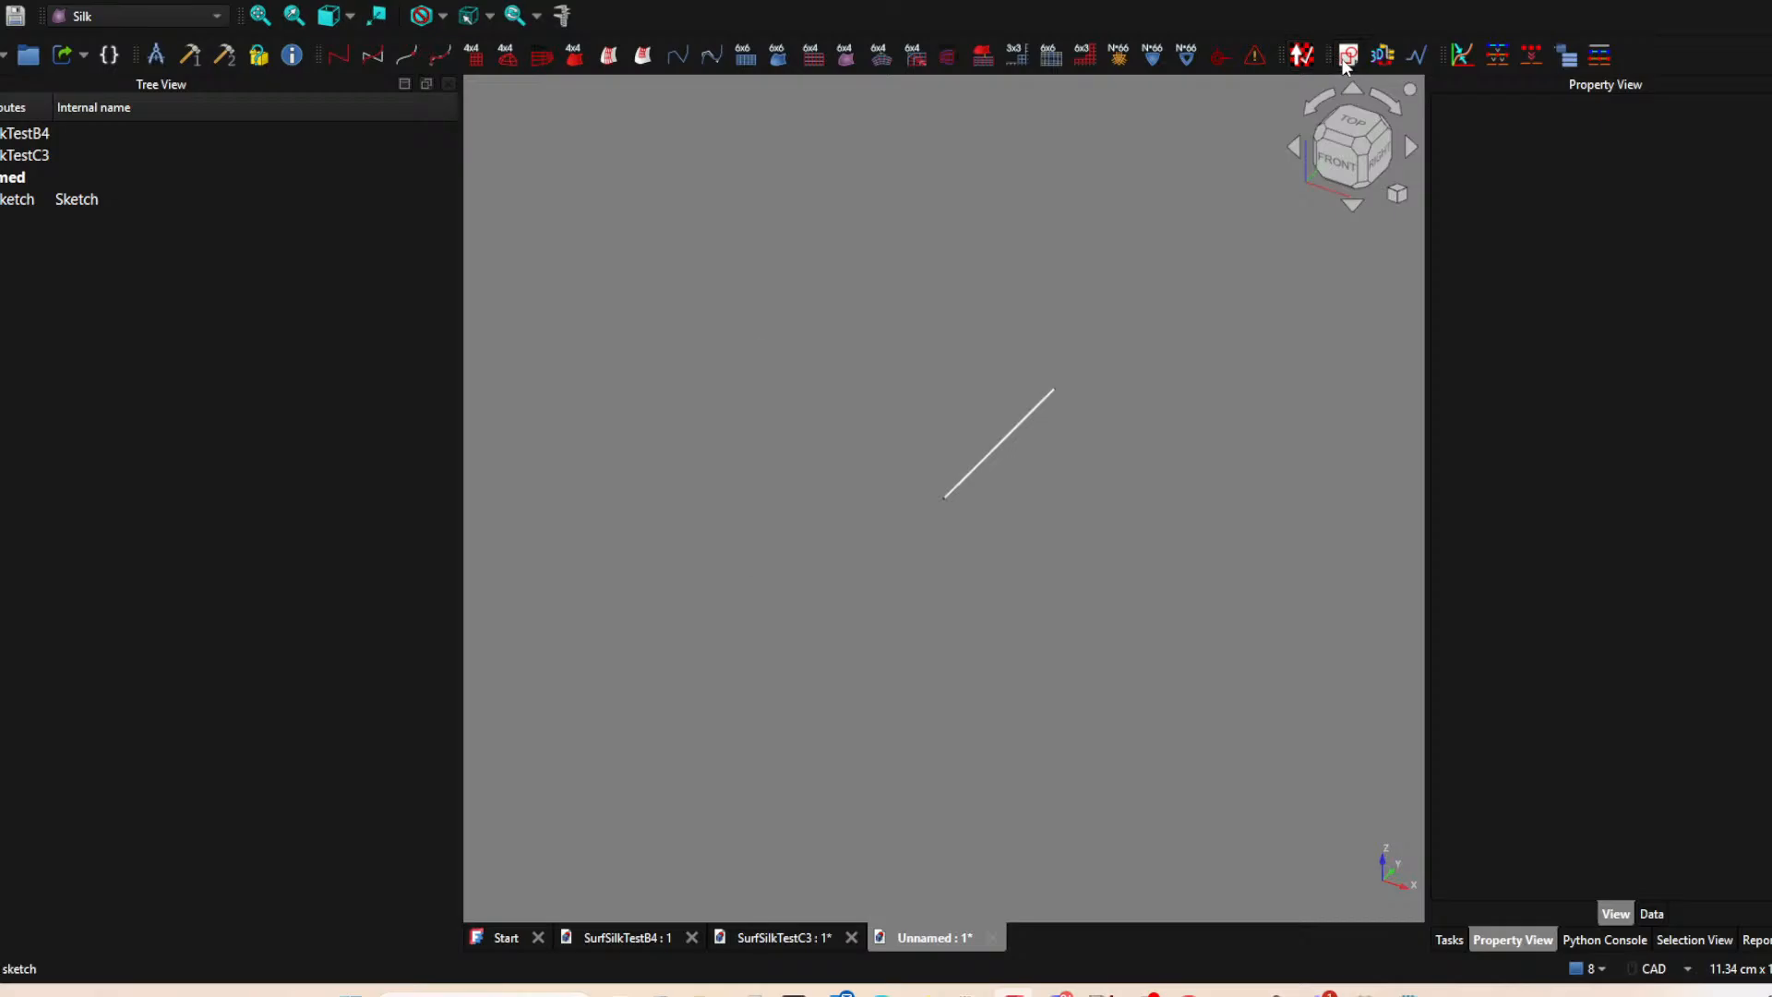
{"action": "left_click", "coordinate": [810, 554]}
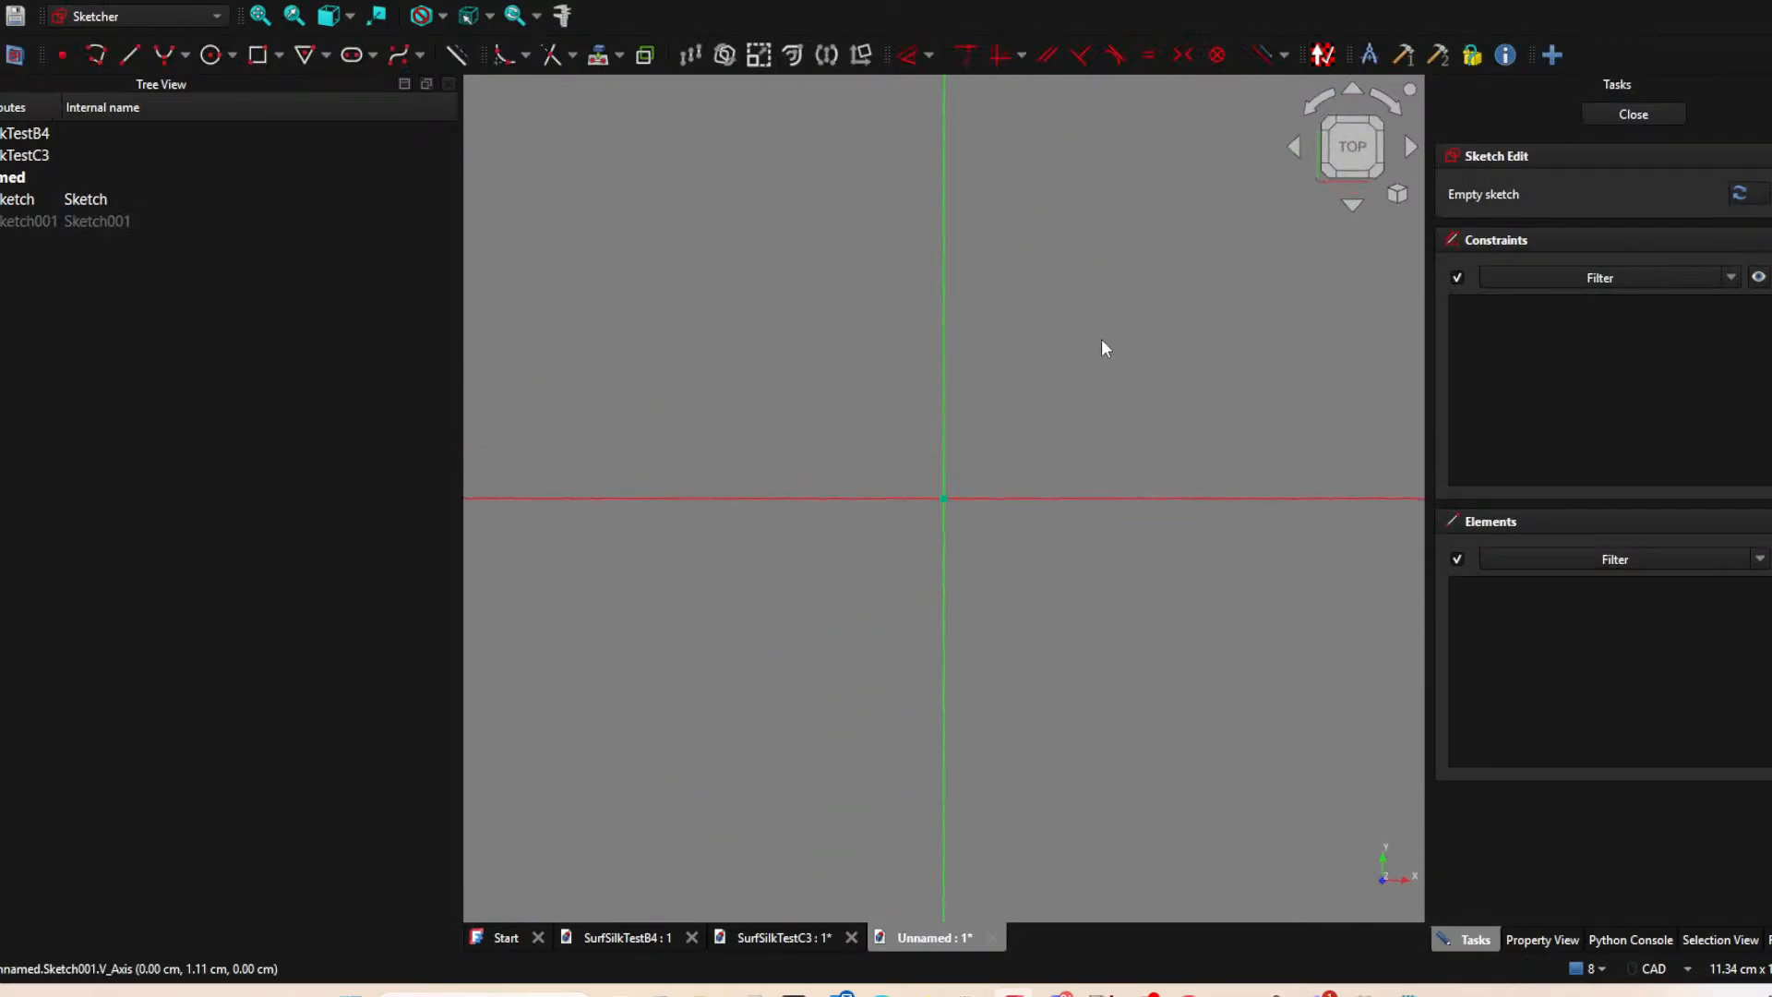
{"action": "middle_click_drag", "start_coordinate": [1099, 309], "coordinate": [1048, 303]}
{"action": "left_click", "coordinate": [600, 55]}
{"action": "left_click", "coordinate": [459, 56]}
{"action": "left_click", "coordinate": [918, 280]}
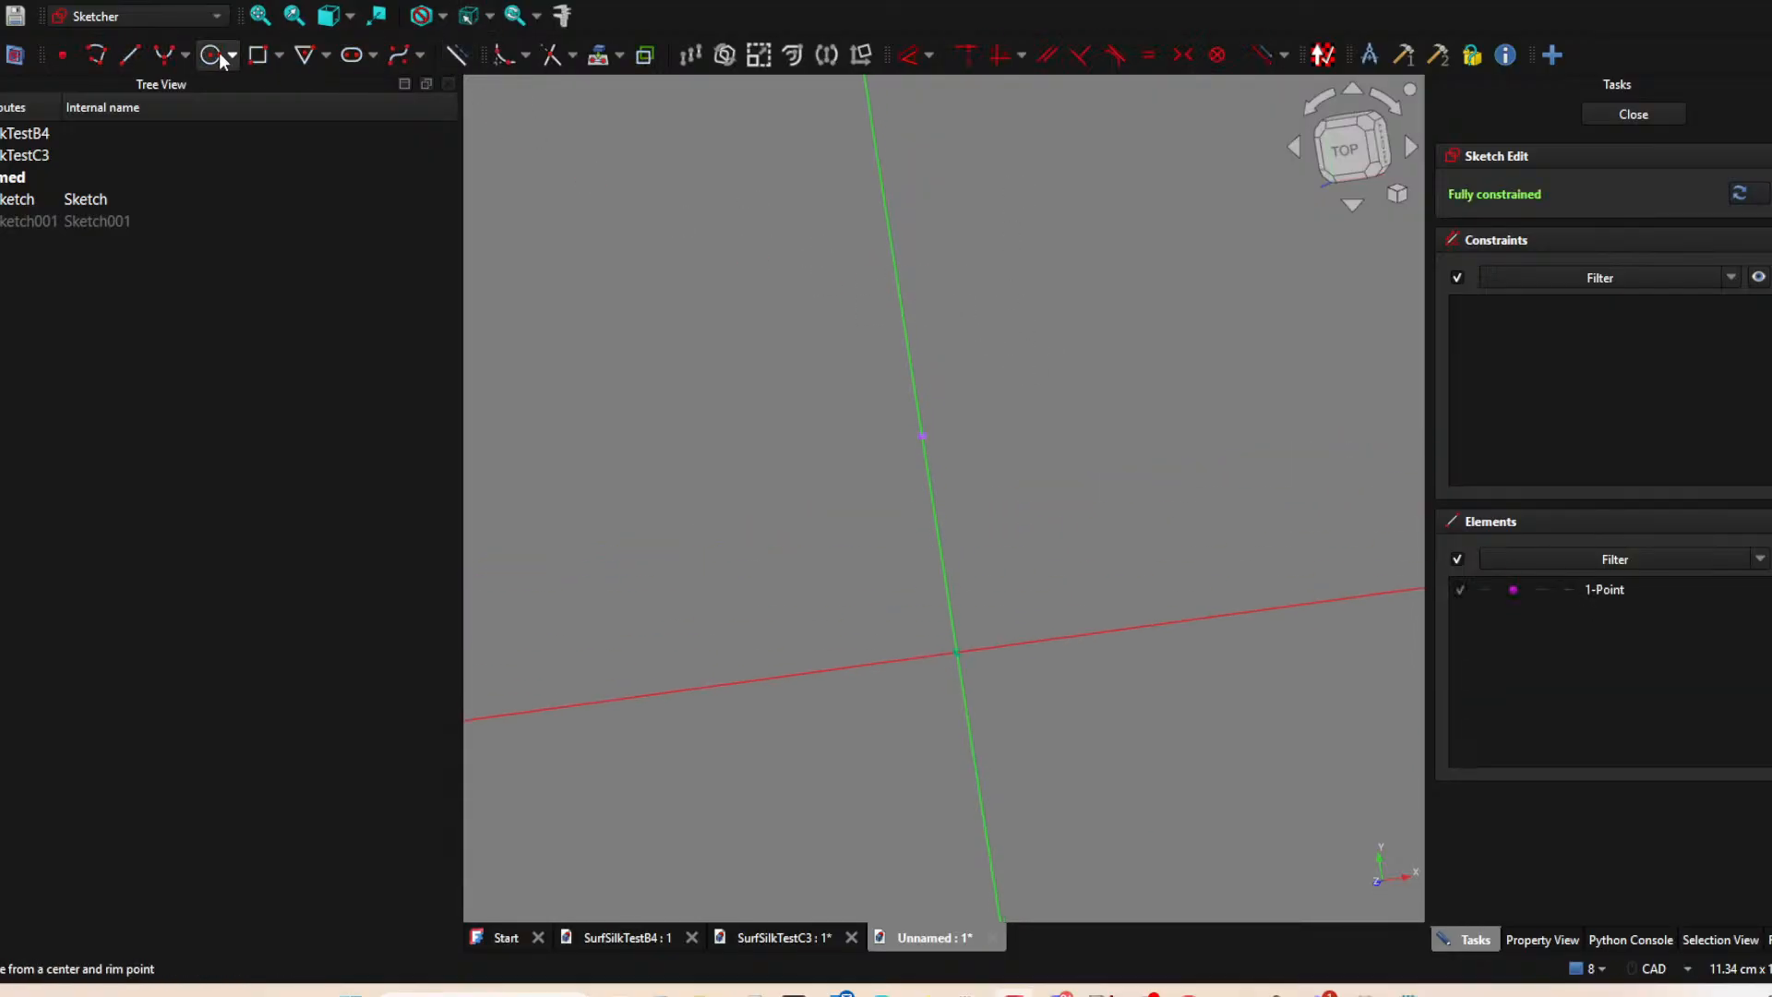
Sketch a line about 2.1 cm long from the projected endpoint further up the vertical axis, and close the sketch.
{"action": "left_click", "coordinate": [129, 54]}
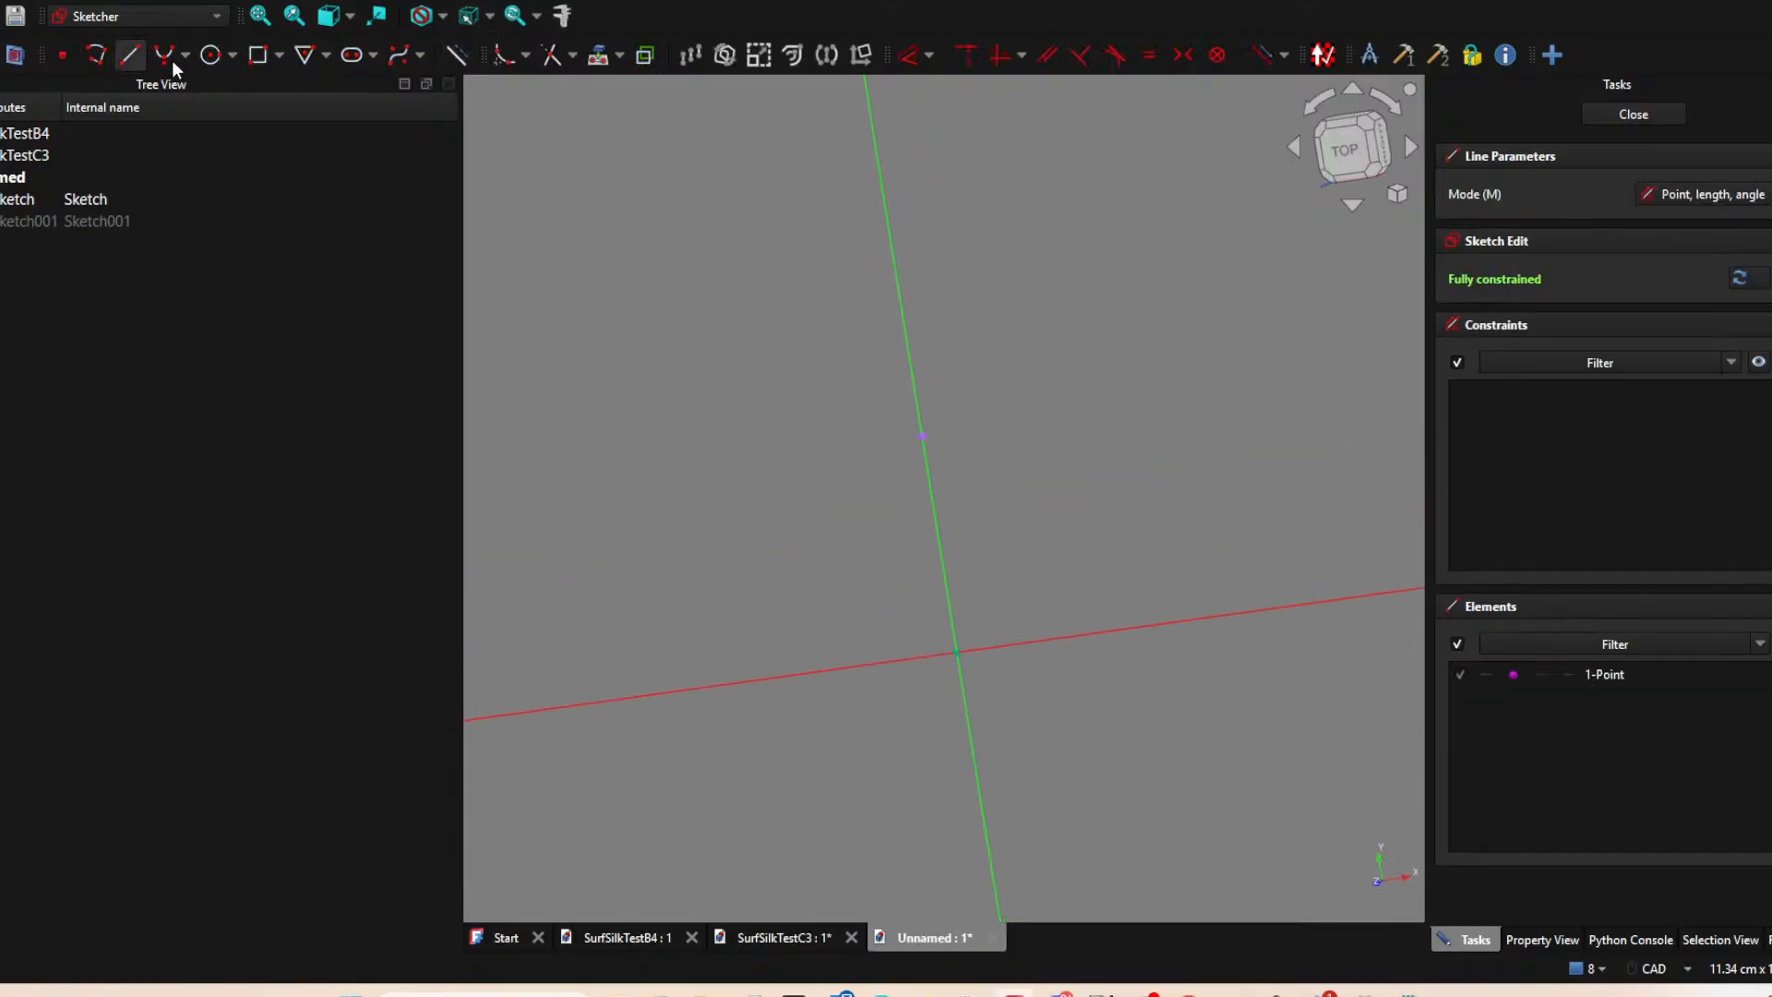
{"action": "left_click", "coordinate": [923, 436]}
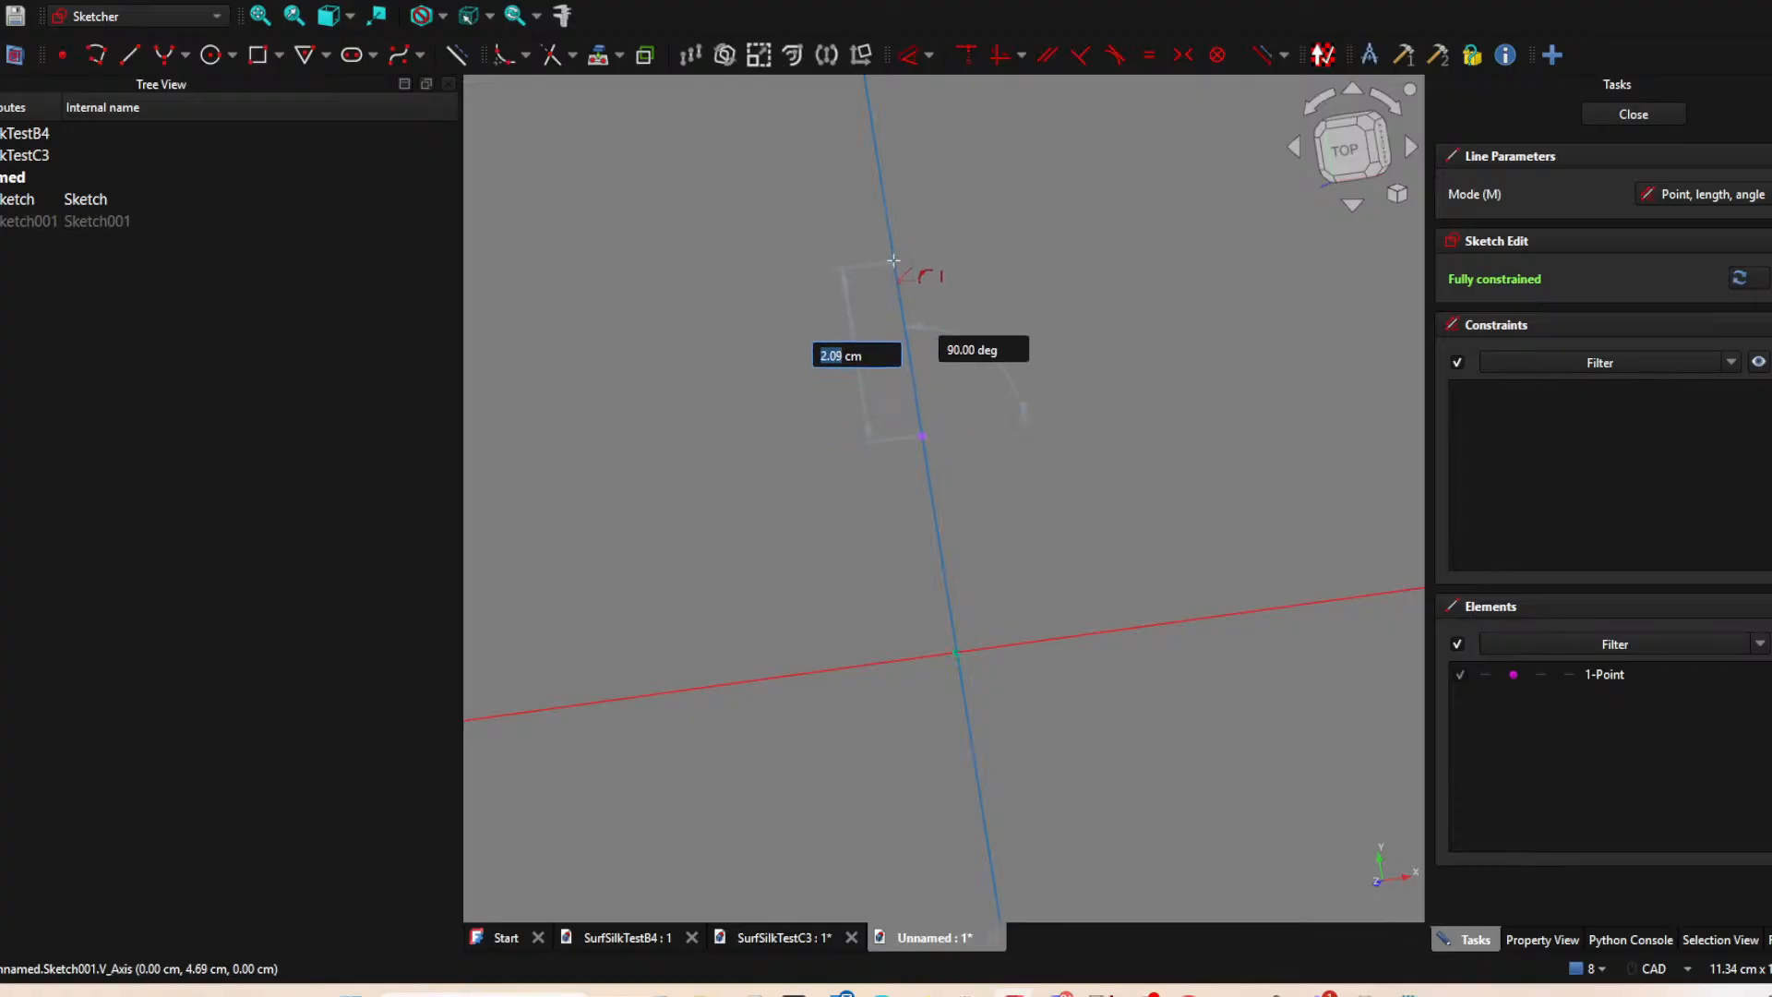
{"action": "left_click", "coordinate": [893, 261]}
{"action": "right_click", "coordinate": [1006, 262]}
{"action": "scroll", "coordinate": [1026, 314], "scroll_direction": "down", "scroll_amount": 3}
{"action": "middle_click_drag", "start_coordinate": [1032, 317], "coordinate": [918, 373]}
{"action": "scroll", "coordinate": [921, 296], "scroll_direction": "down", "scroll_amount": 2}
{"action": "middle_click_drag", "start_coordinate": [921, 296], "coordinate": [916, 340]}
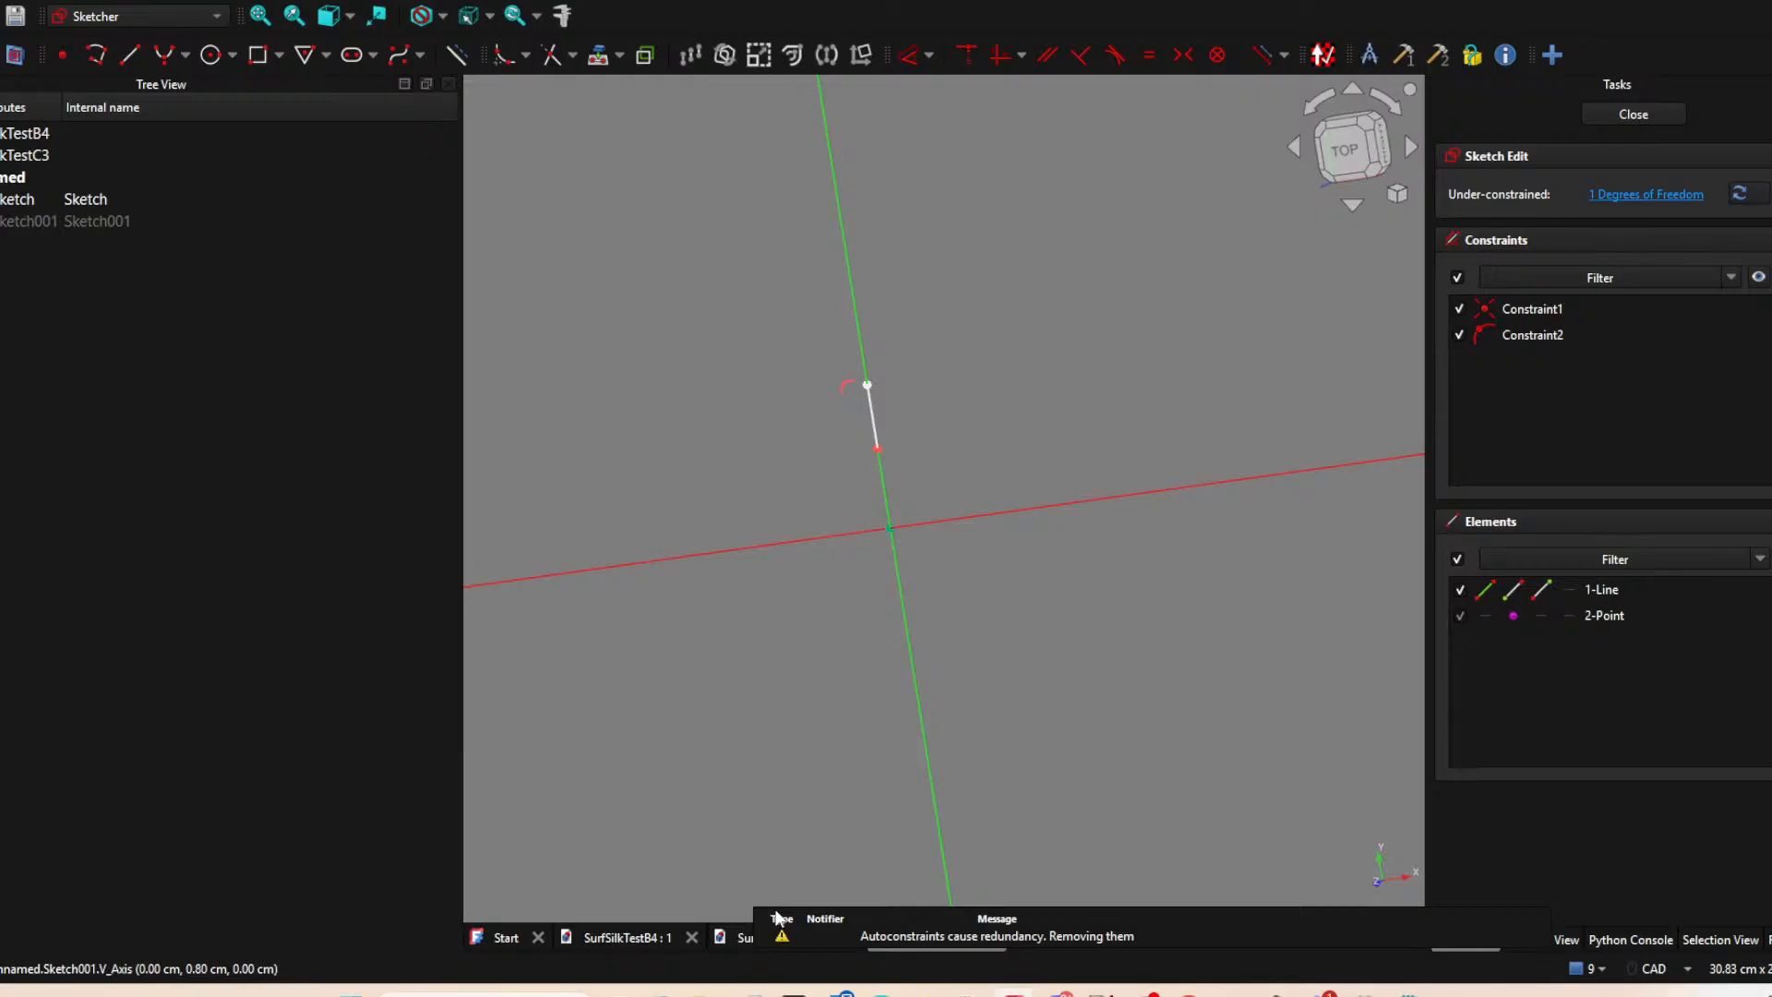
{"action": "left_click", "coordinate": [738, 937]}
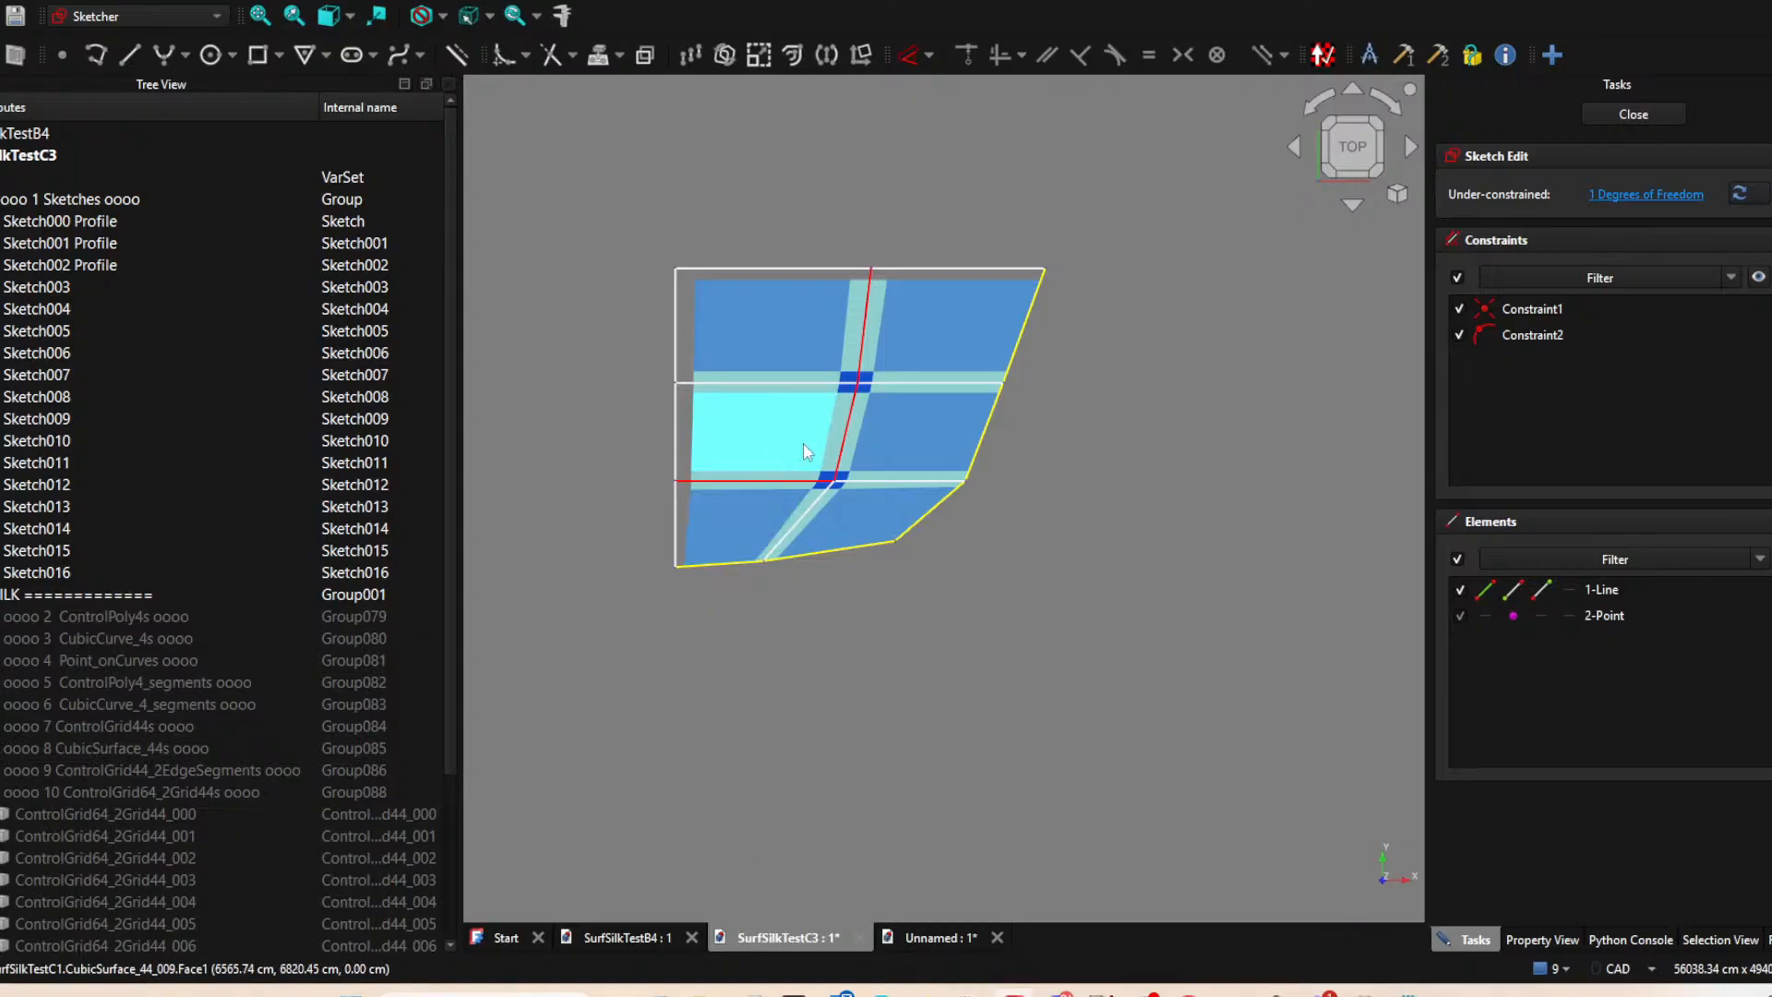
{"action": "left_click", "coordinate": [956, 941]}
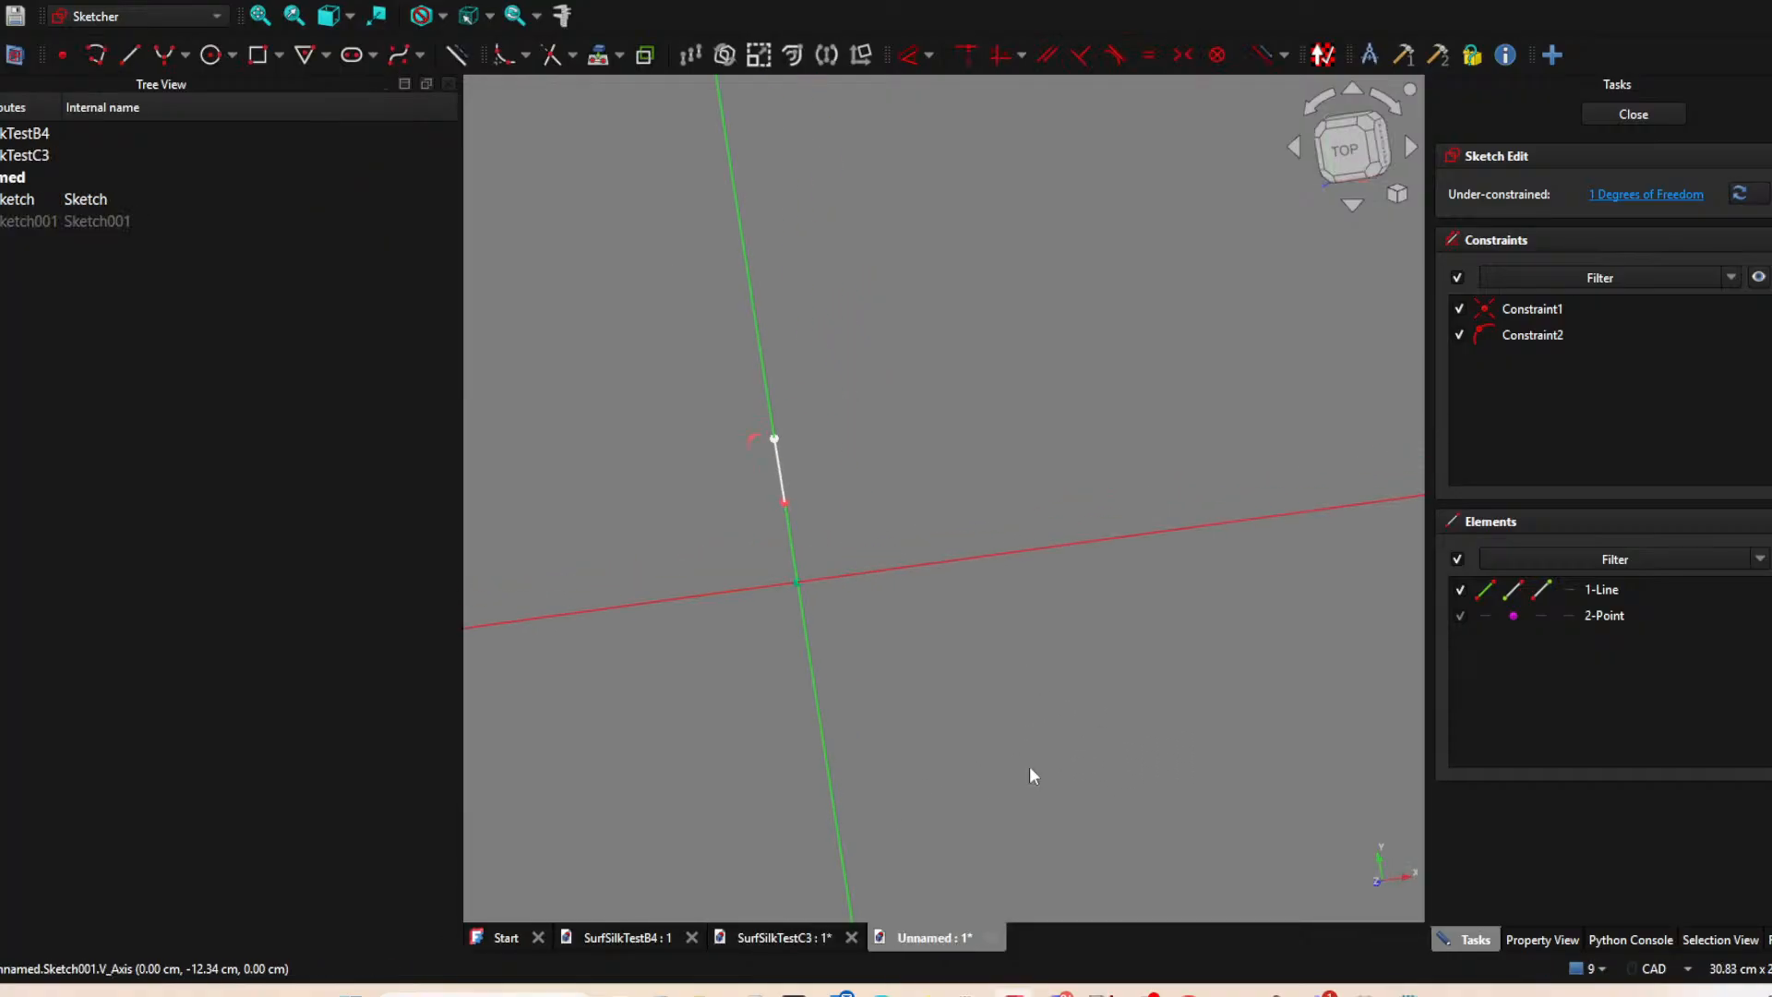
{"action": "left_click", "coordinate": [1645, 116]}
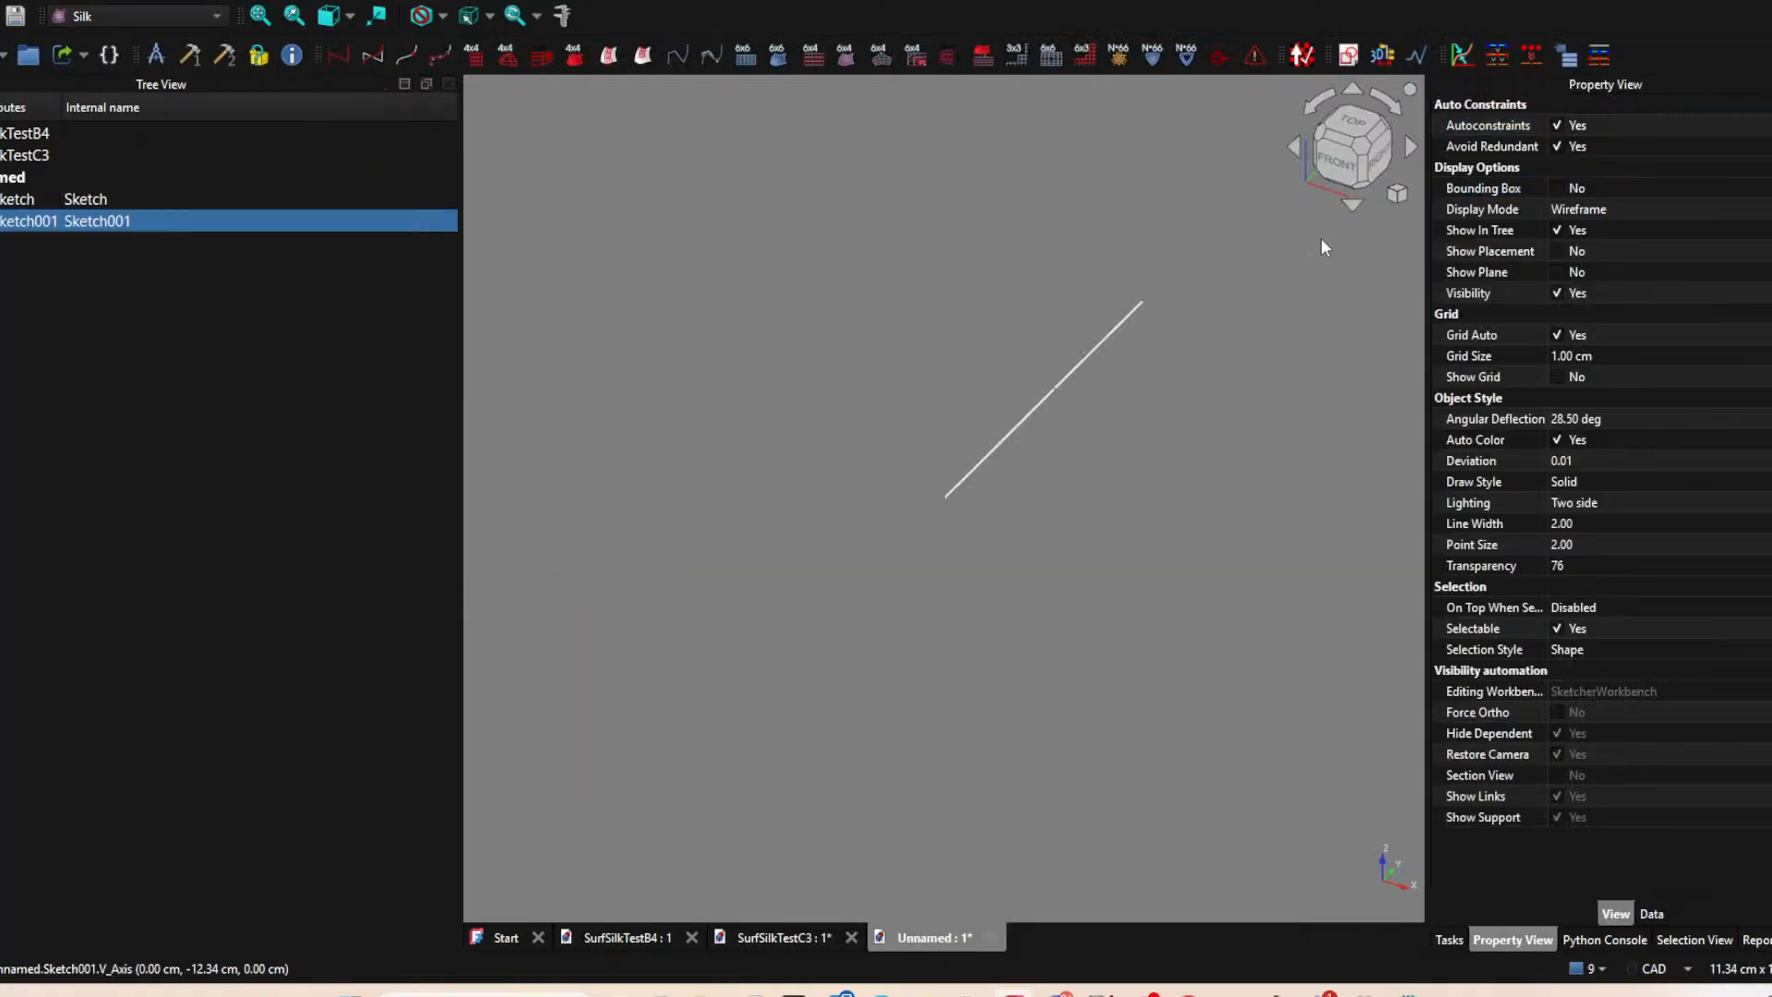
Compare the two collinear line sketches with the SurfSilkTestC3 layout and hide the upper line's sketch, Sketch001.
{"action": "mouse_move", "coordinate": [1023, 369]}
{"action": "middle_mouse_down"}
{"action": "mouse_move", "coordinate": [973, 332]}
{"action": "mouse_move", "coordinate": [931, 397]}
{"action": "middle_mouse_up"}
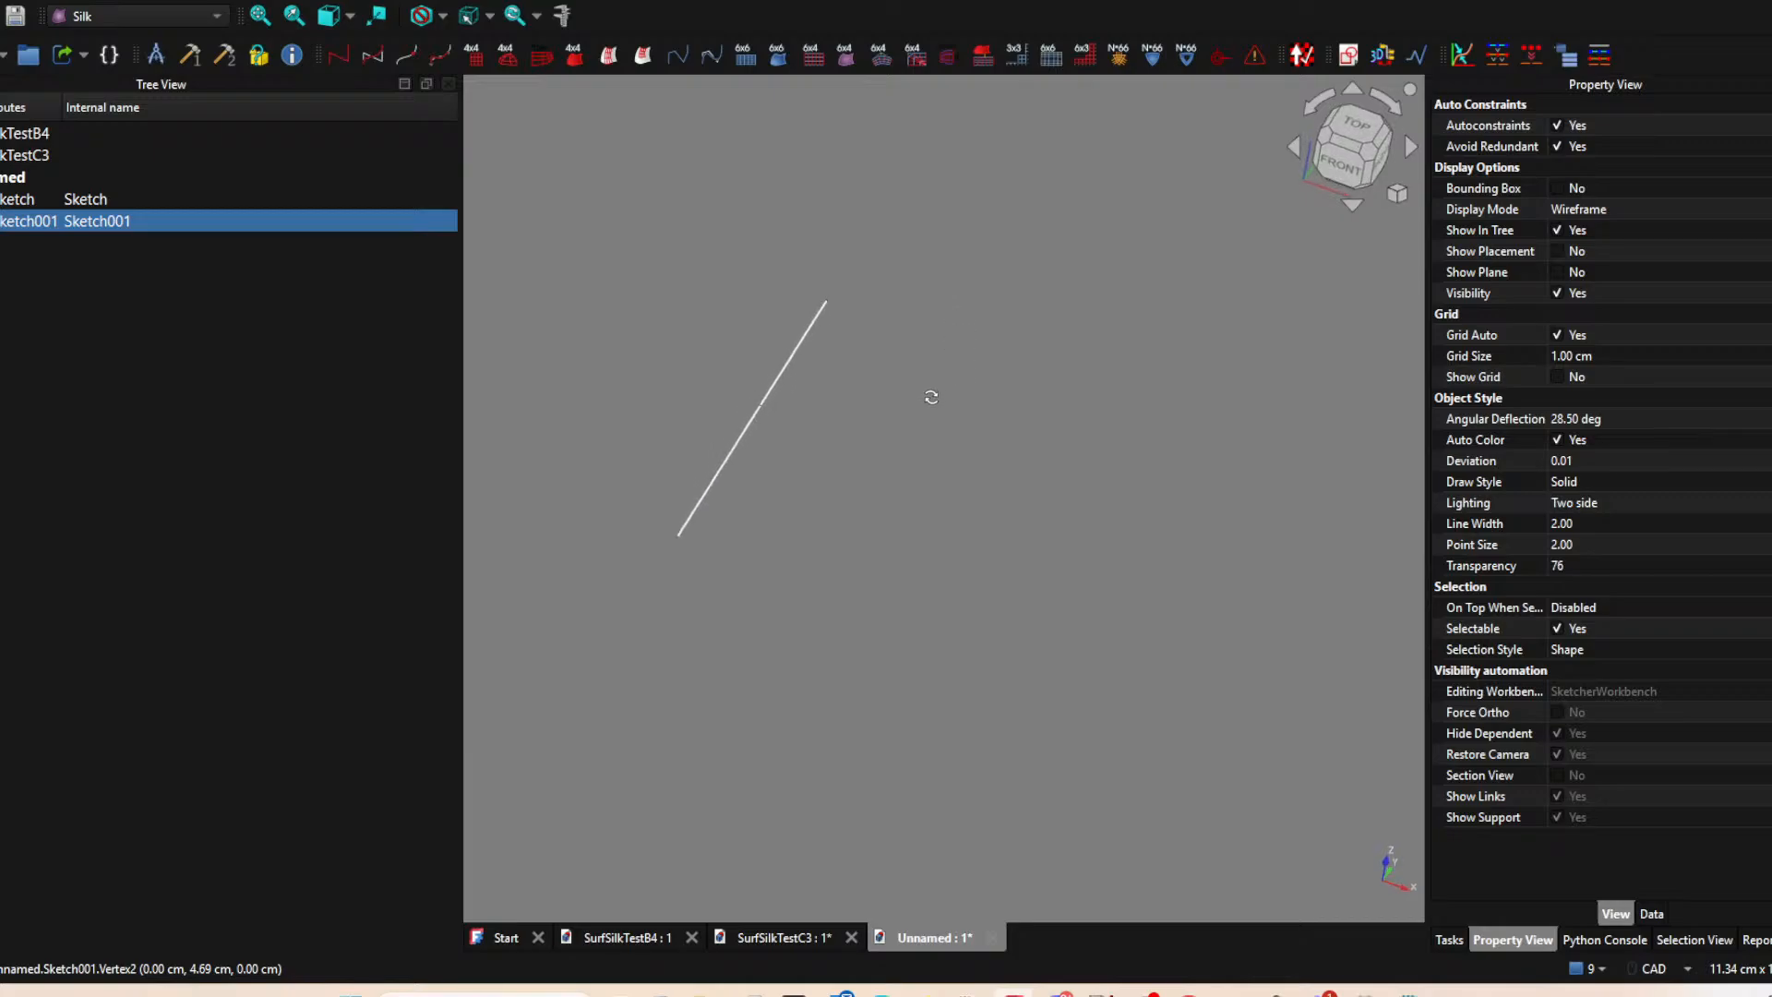
{"action": "left_click", "coordinate": [720, 467]}
{"action": "key", "text": "space"}
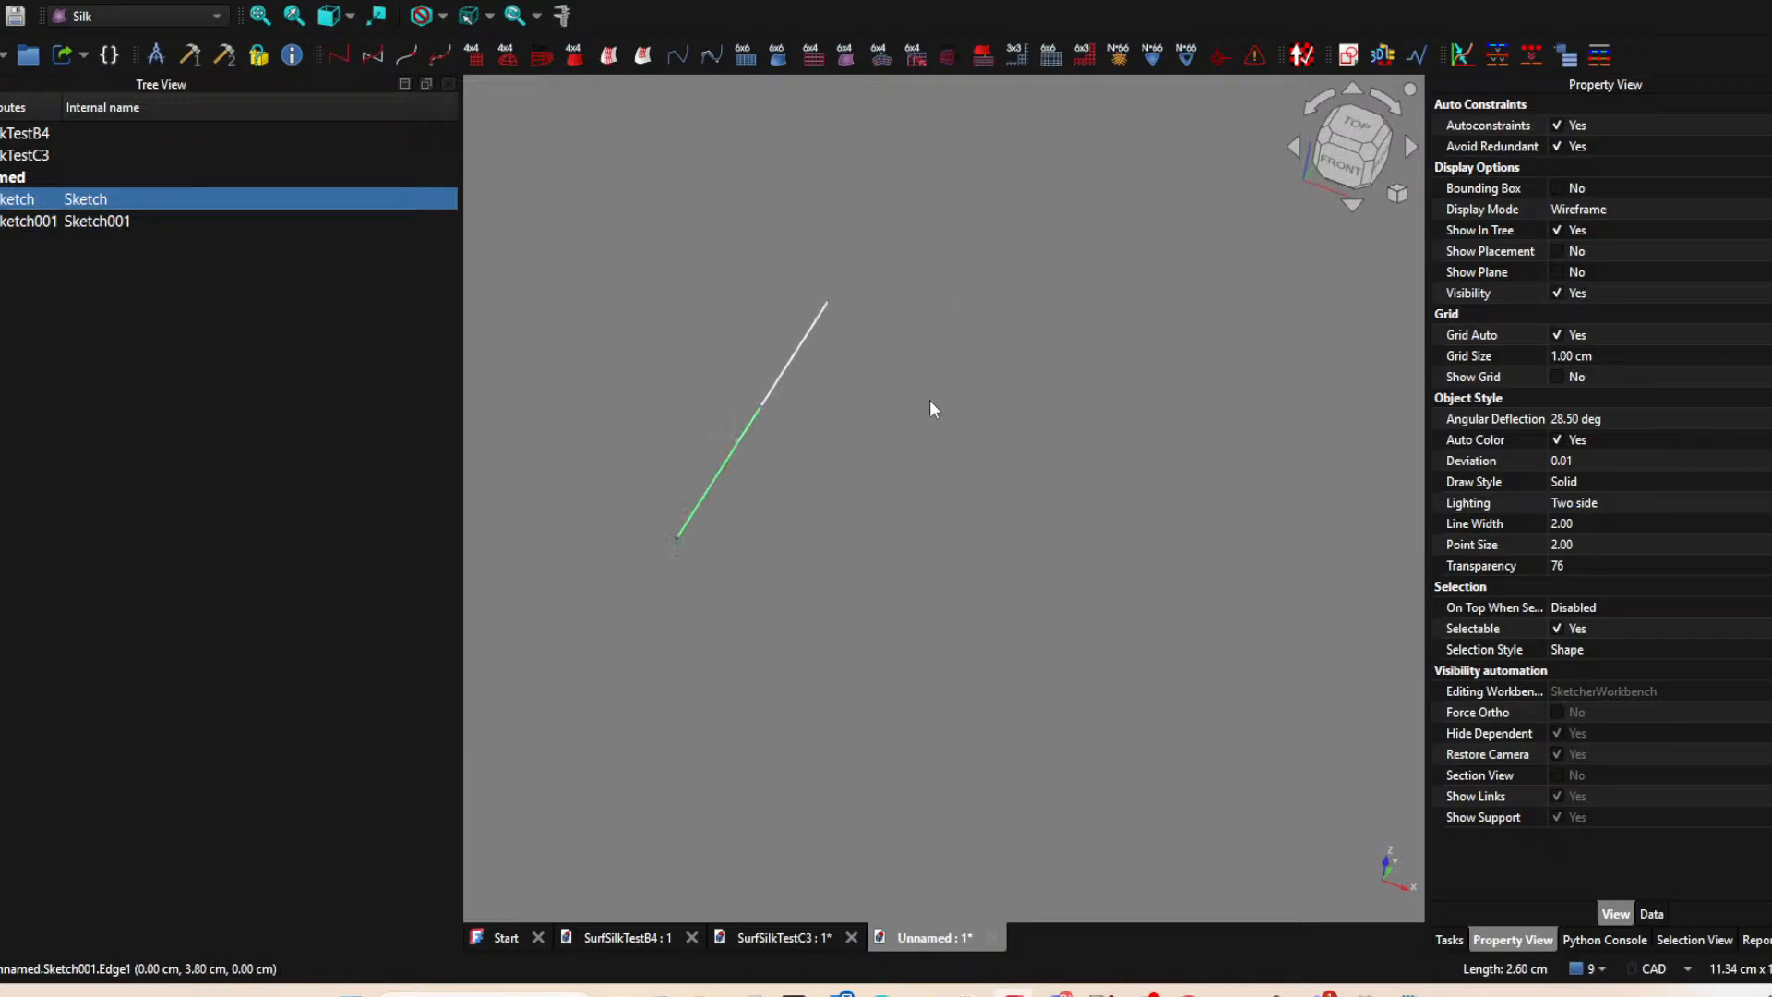
{"action": "middle_click_drag", "start_coordinate": [809, 760], "coordinate": [869, 773]}
{"action": "left_click", "coordinate": [791, 949]}
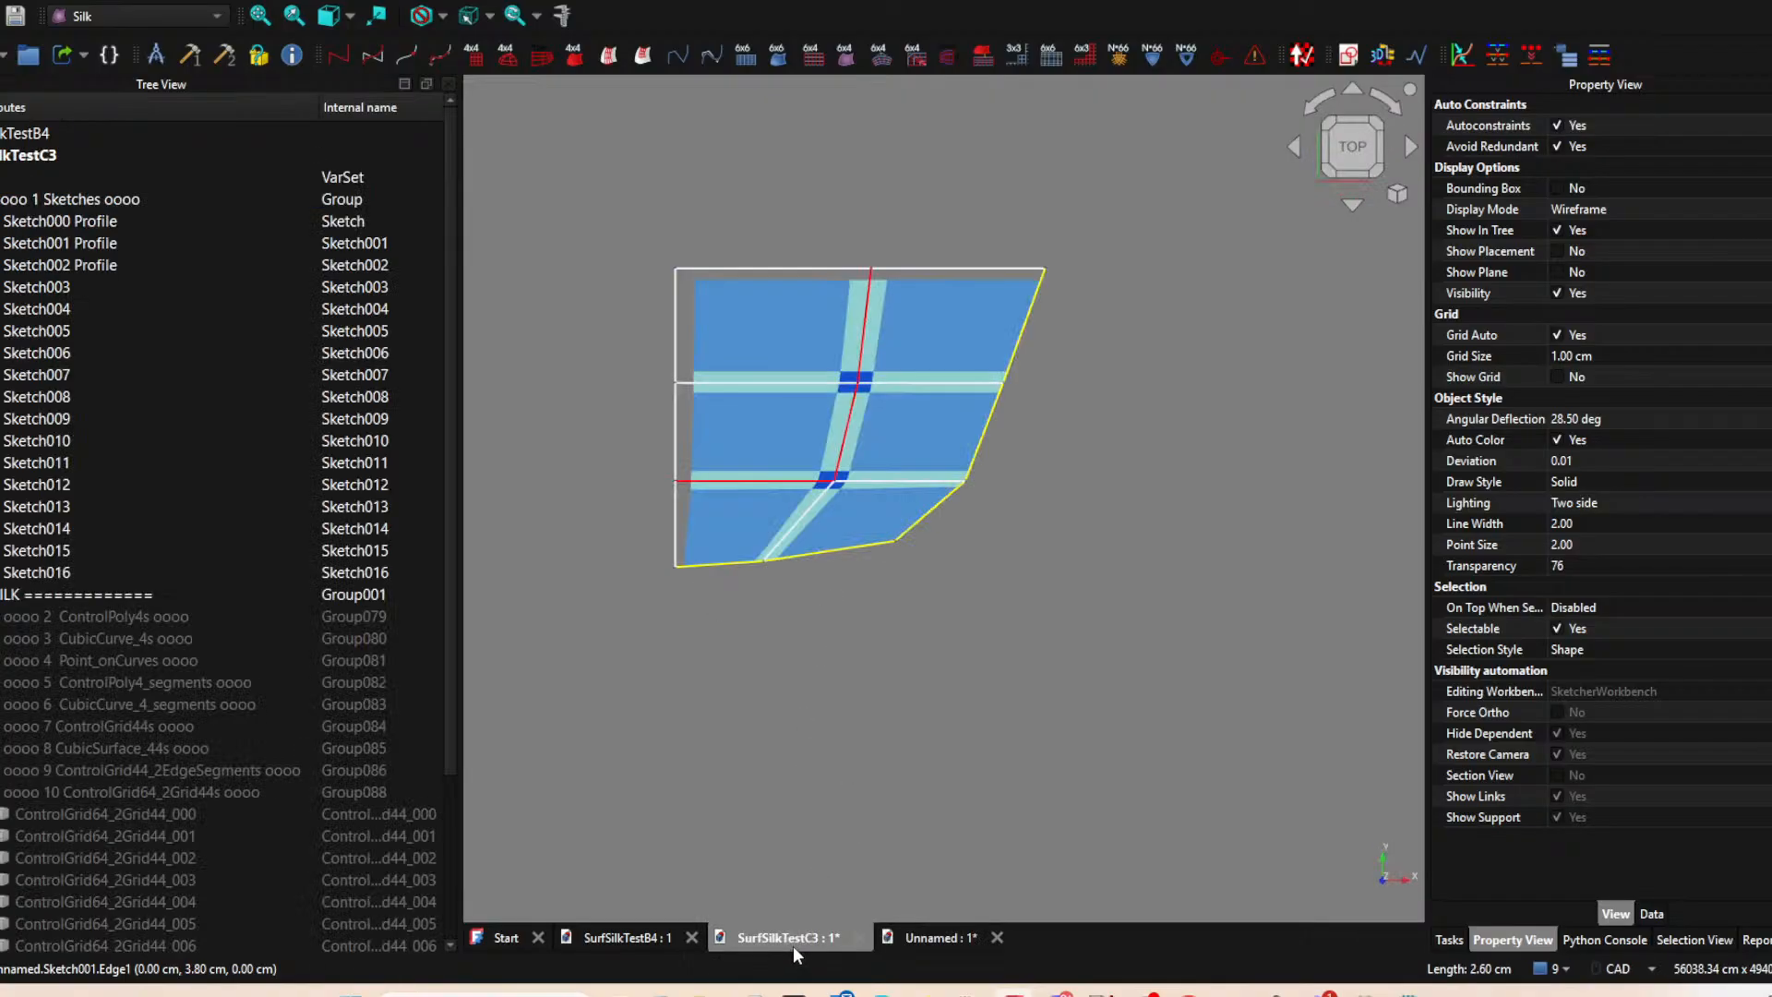
{"action": "left_click", "coordinate": [962, 943]}
{"action": "left_click", "coordinate": [741, 421]}
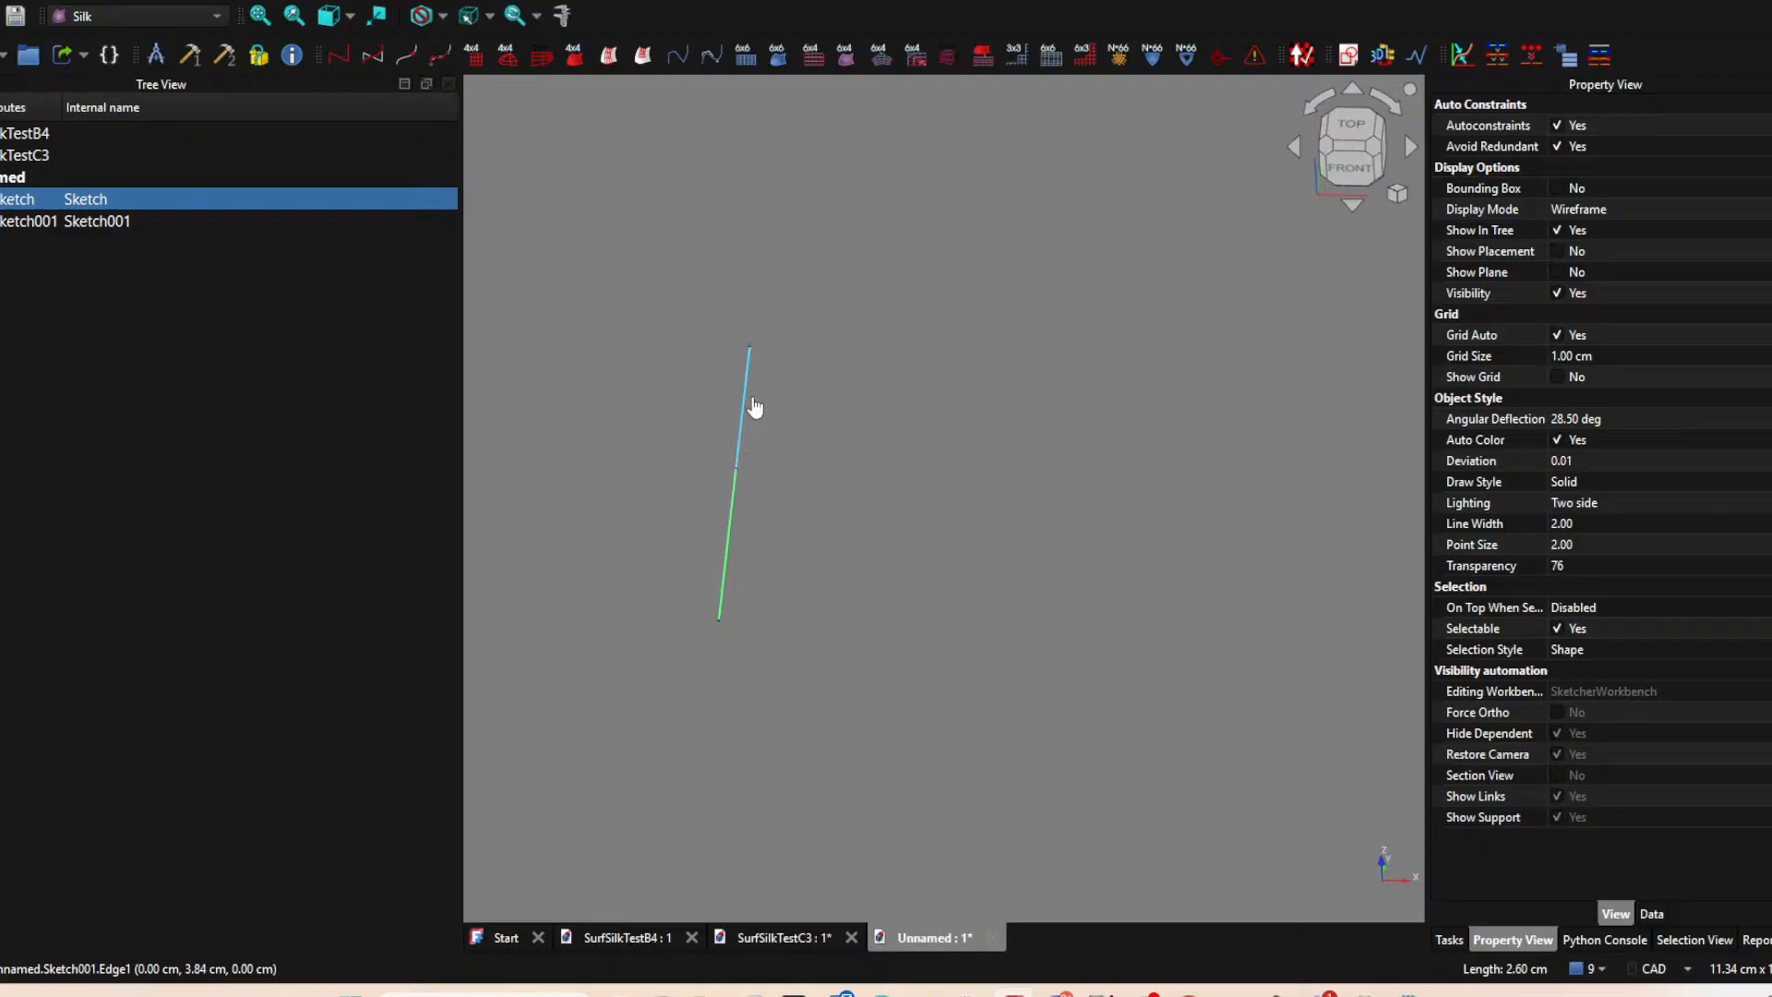
{"action": "left_click", "coordinate": [727, 545]}
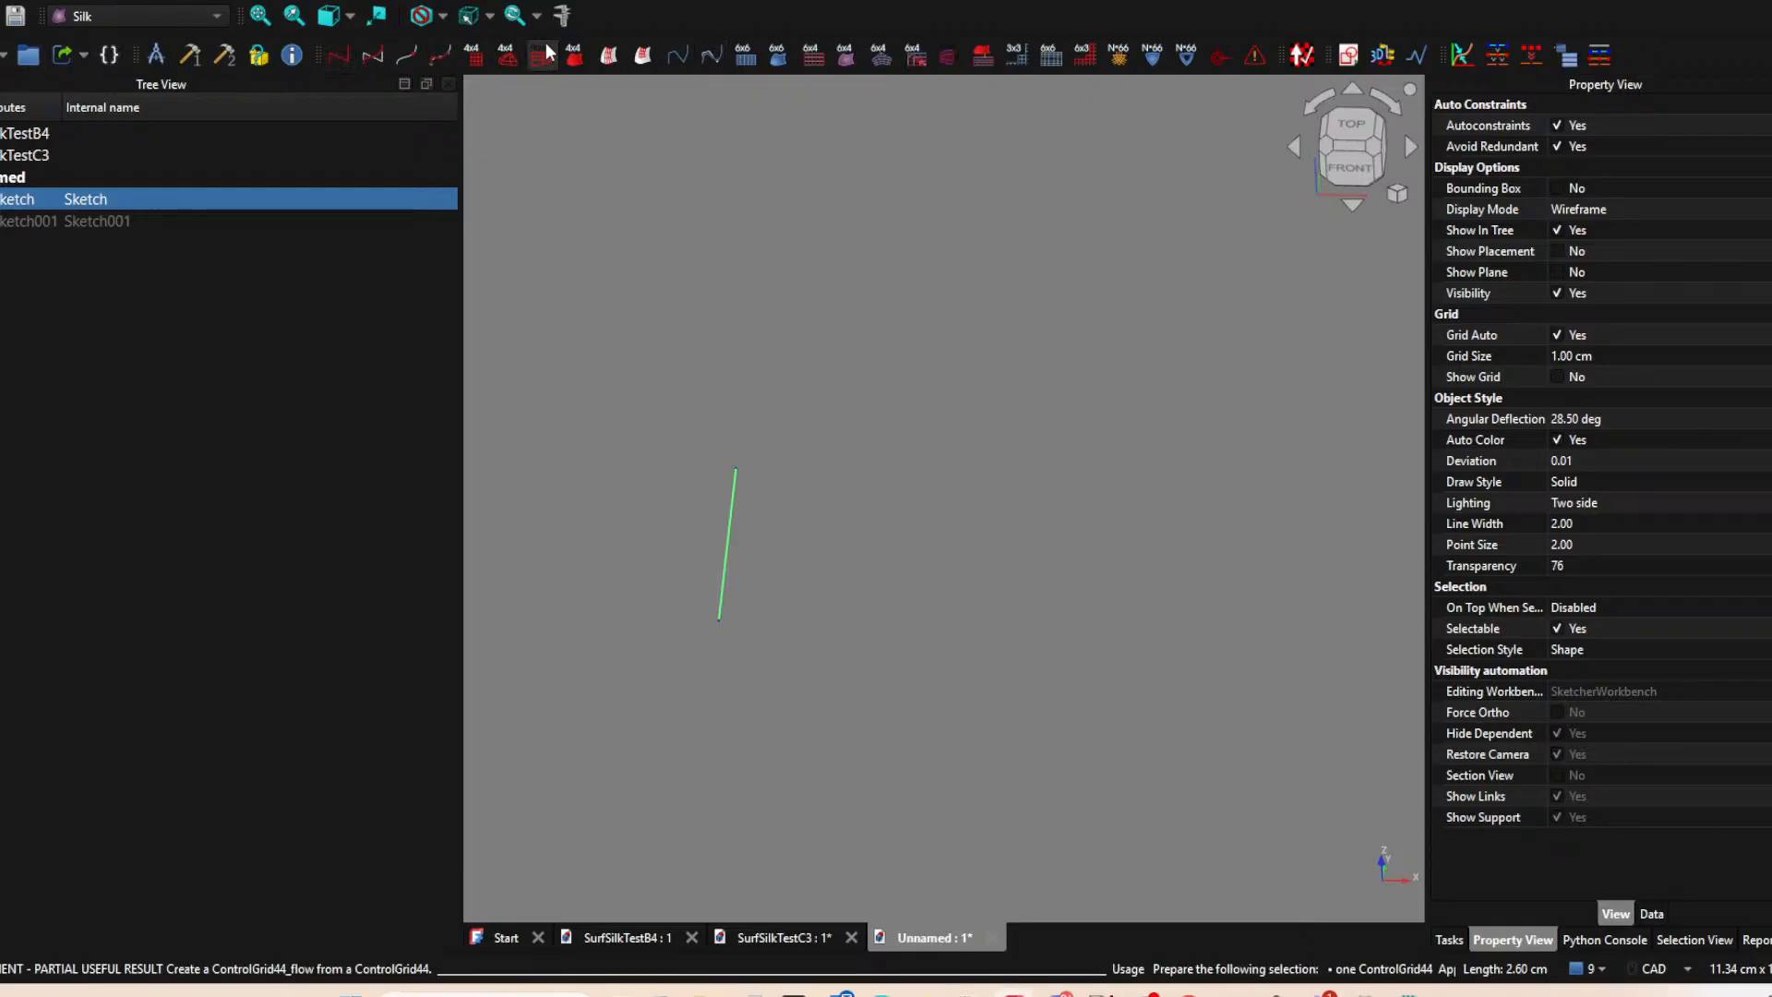
Create another sketch on the XY plane and project both endpoints of the remaining vertical-axis line as external geometry.
{"action": "left_click", "coordinate": [1344, 58]}
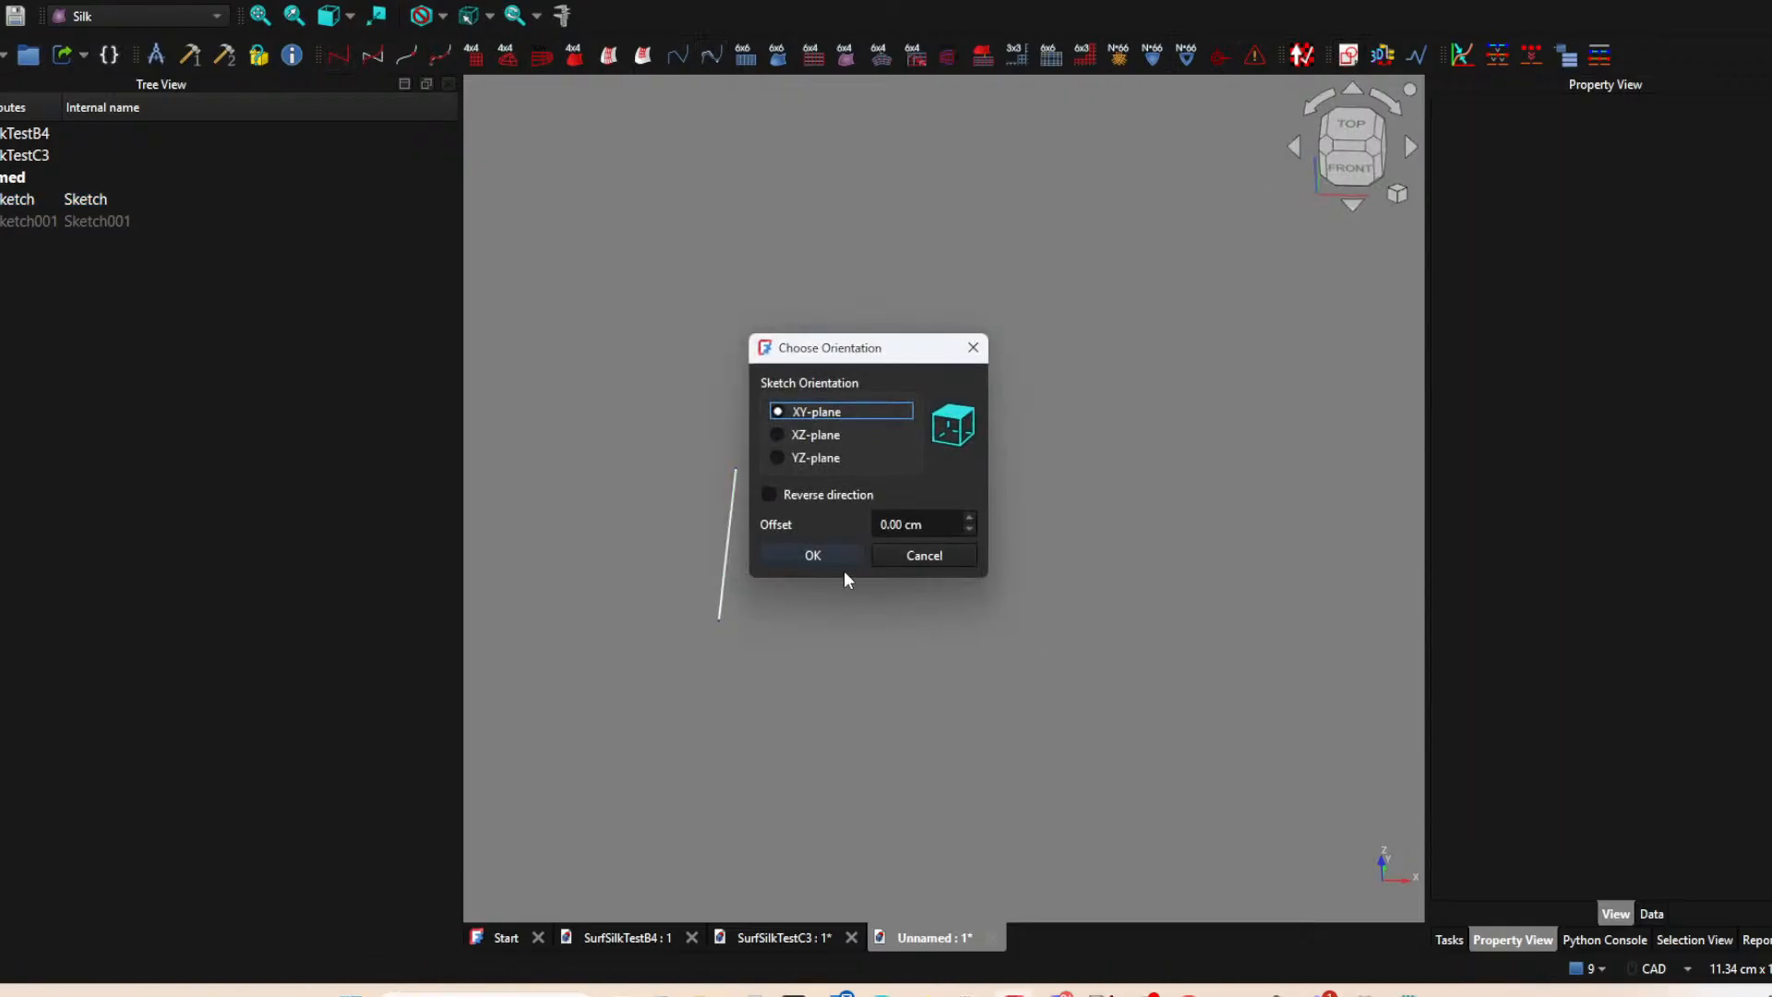
{"action": "left_click", "coordinate": [826, 548]}
{"action": "mouse_move", "coordinate": [804, 439]}
{"action": "middle_mouse_down"}
{"action": "mouse_move", "coordinate": [763, 455]}
{"action": "mouse_move", "coordinate": [755, 482]}
{"action": "mouse_move", "coordinate": [752, 452]}
{"action": "middle_mouse_up"}
{"action": "left_click", "coordinate": [597, 56]}
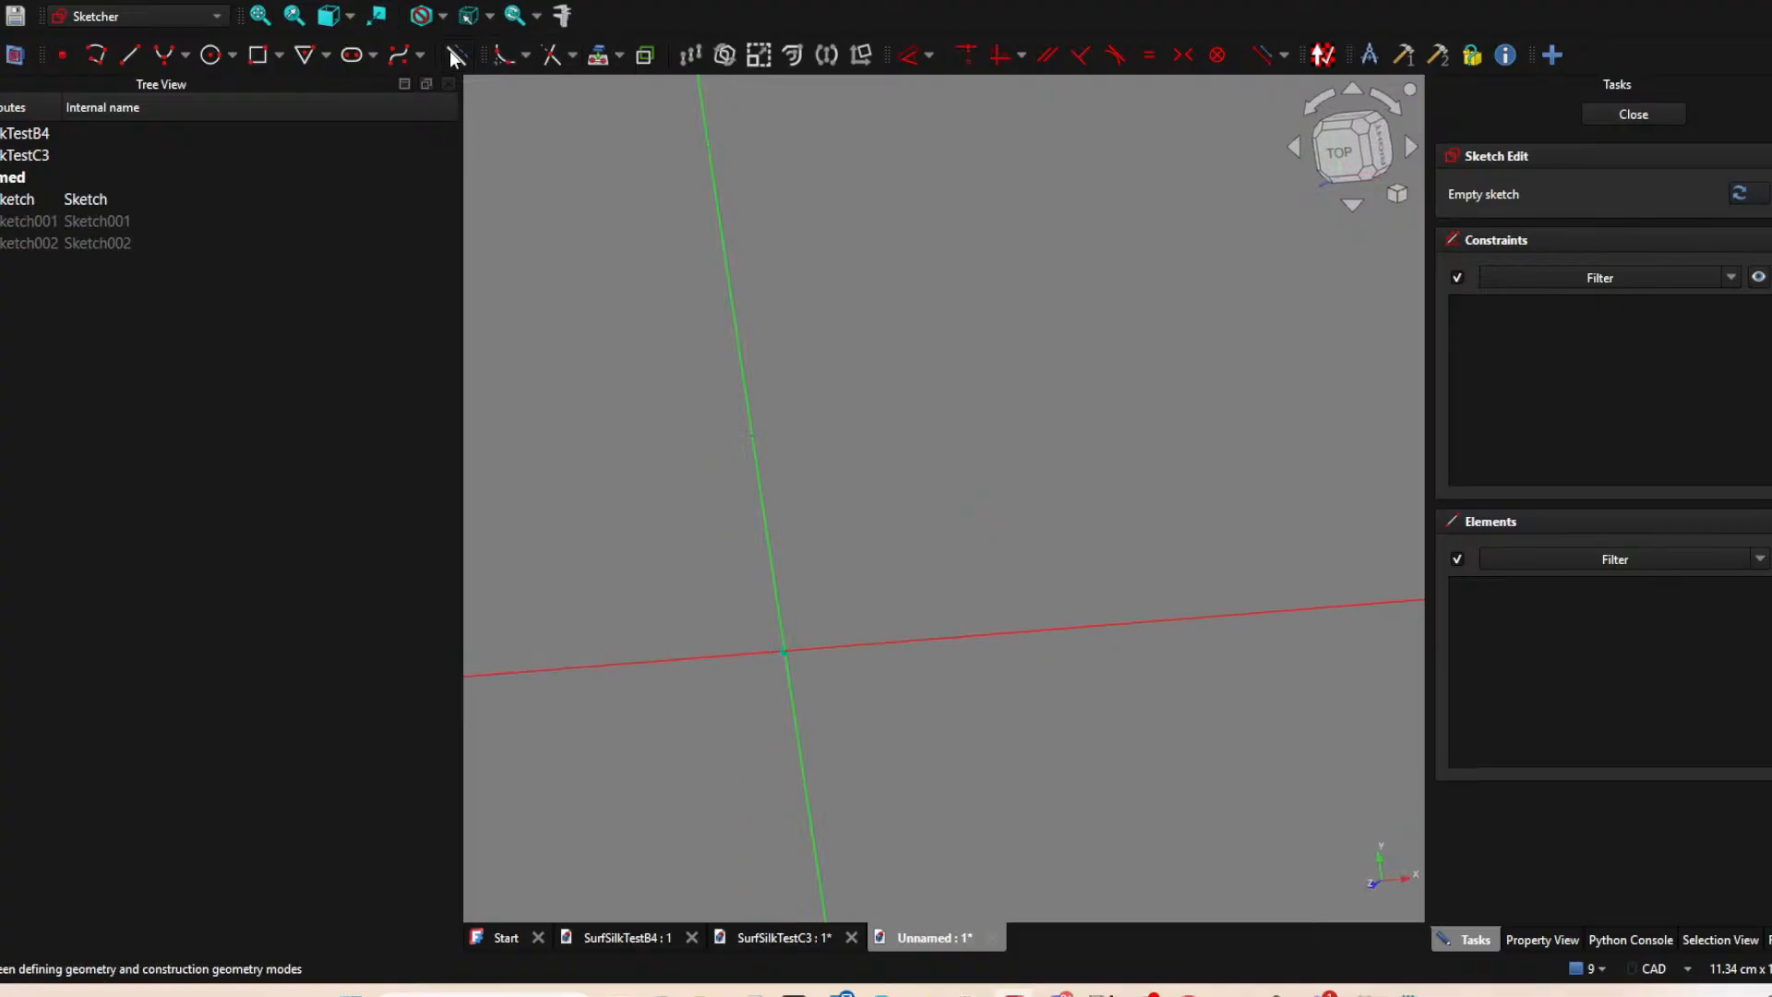
{"action": "left_click", "coordinate": [754, 433]}
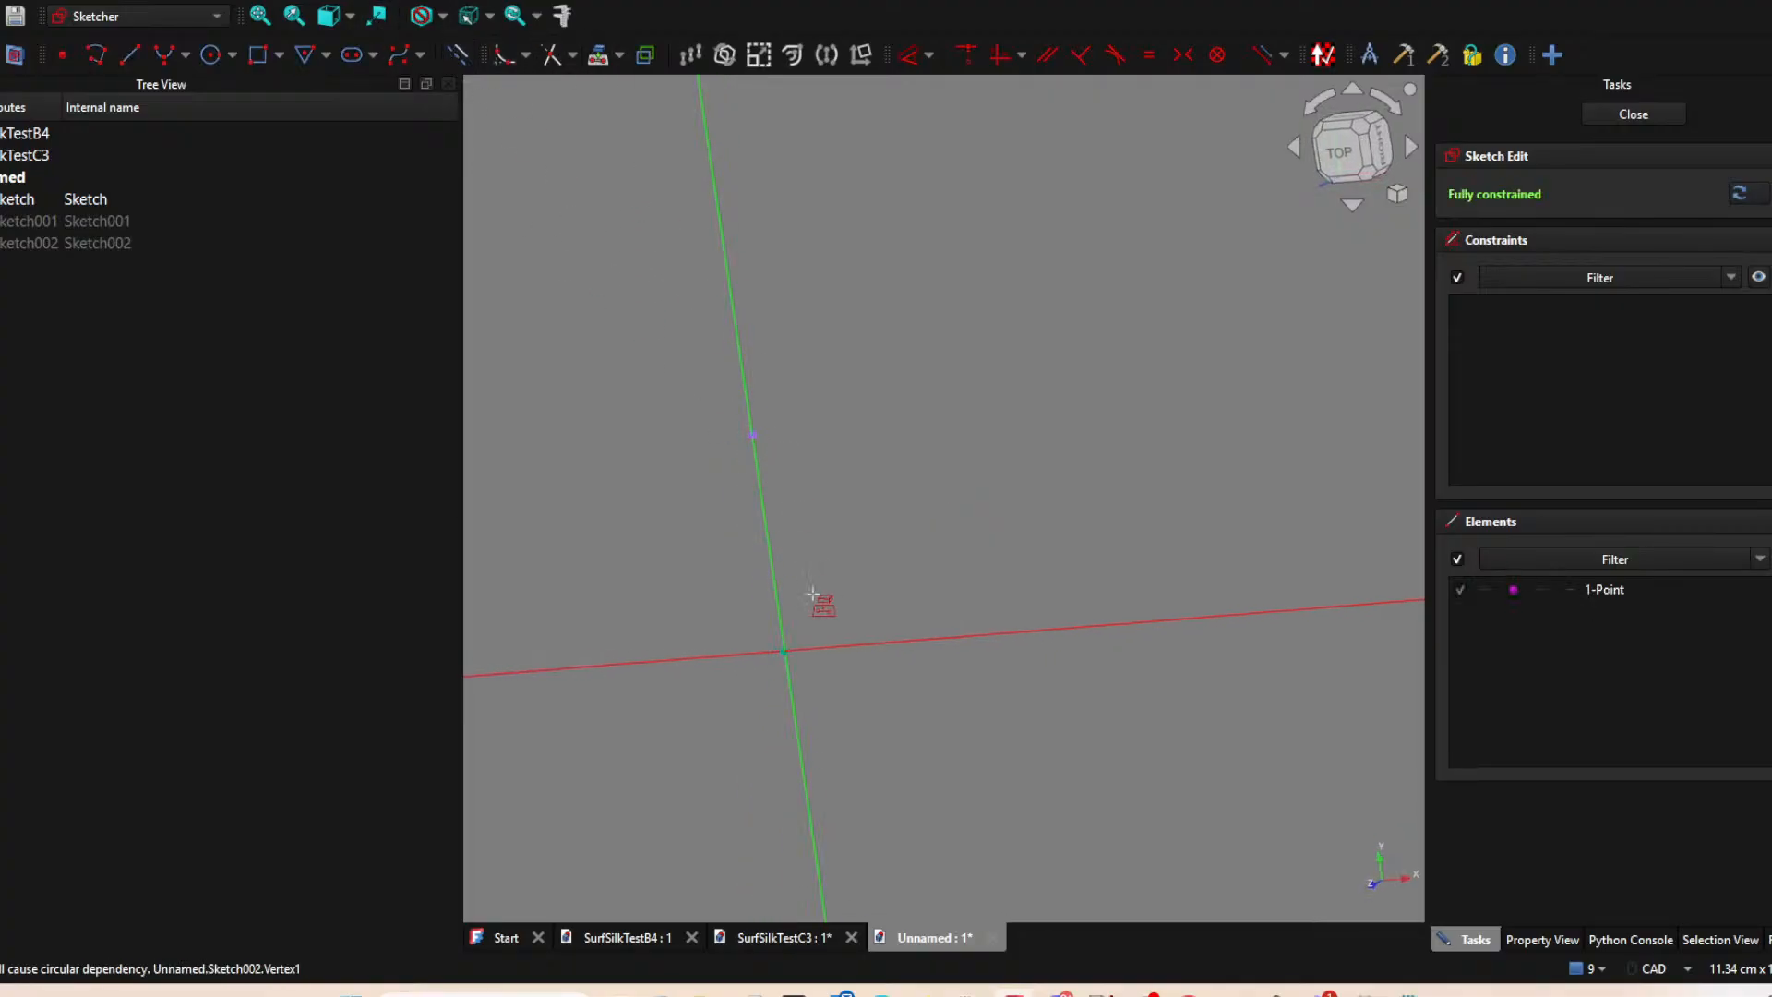
{"action": "left_click", "coordinate": [788, 655]}
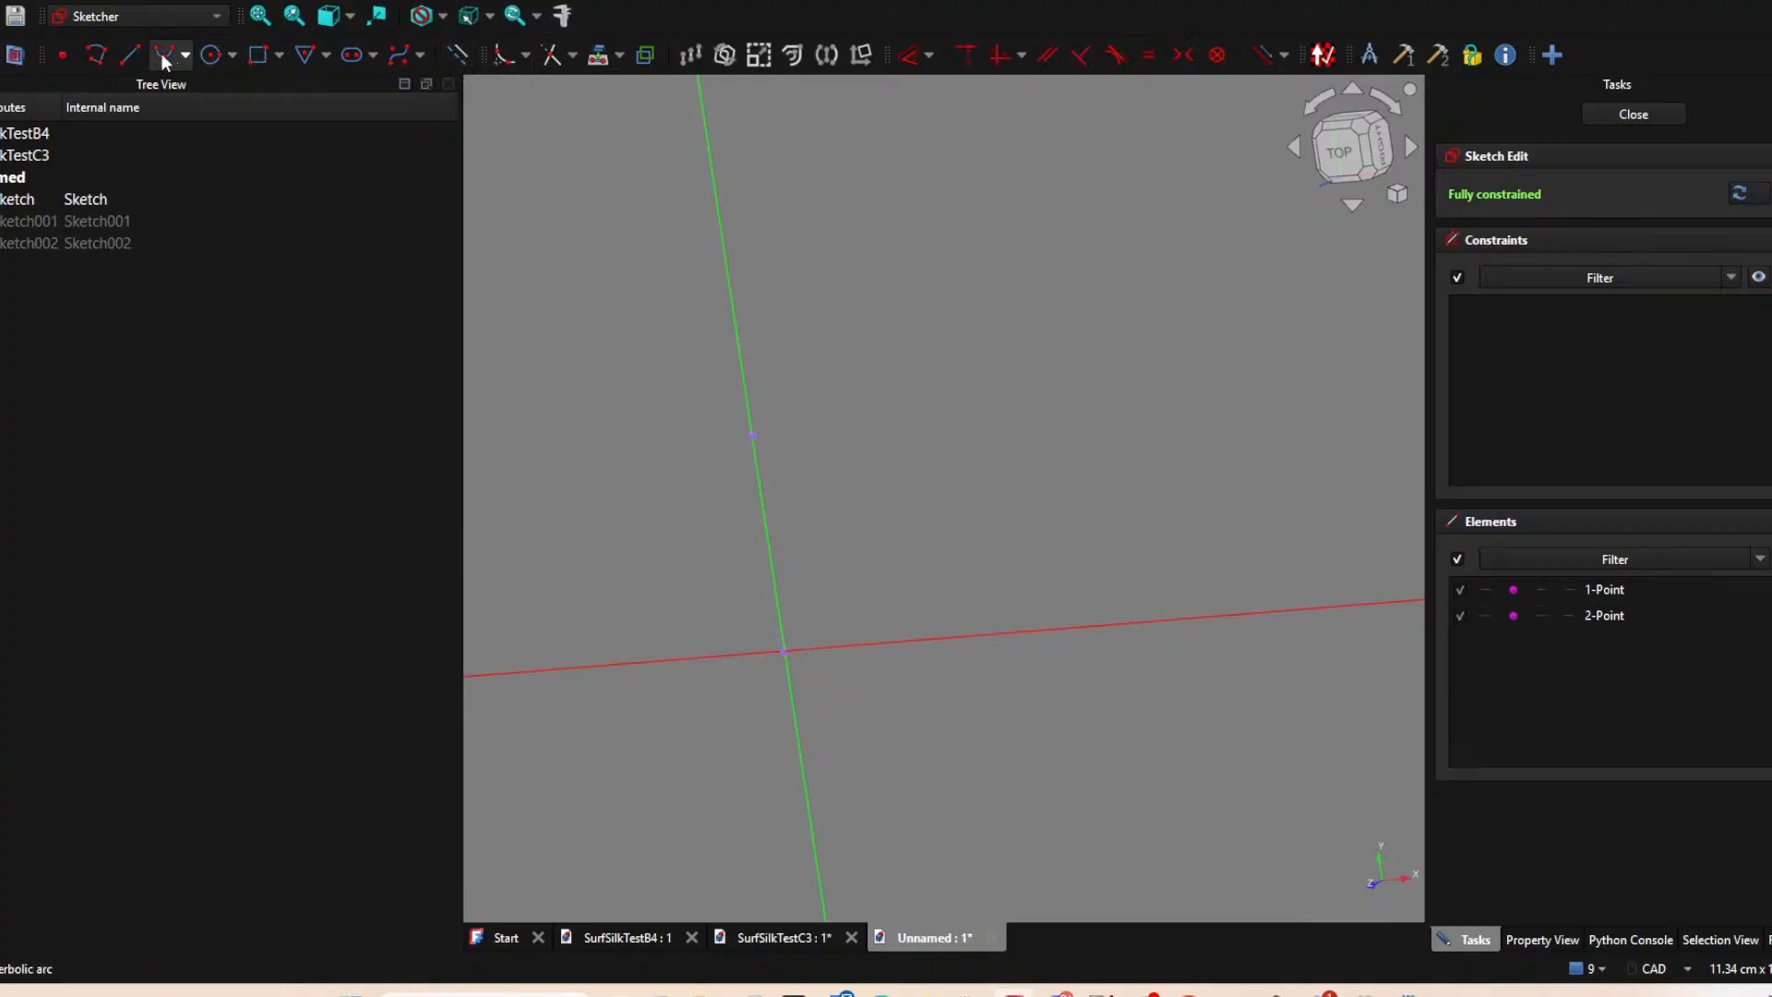
Sketch a line about 2.7 cm long from the projected origin point along the horizontal axis, and close the sketch.
{"action": "left_click", "coordinate": [129, 57]}
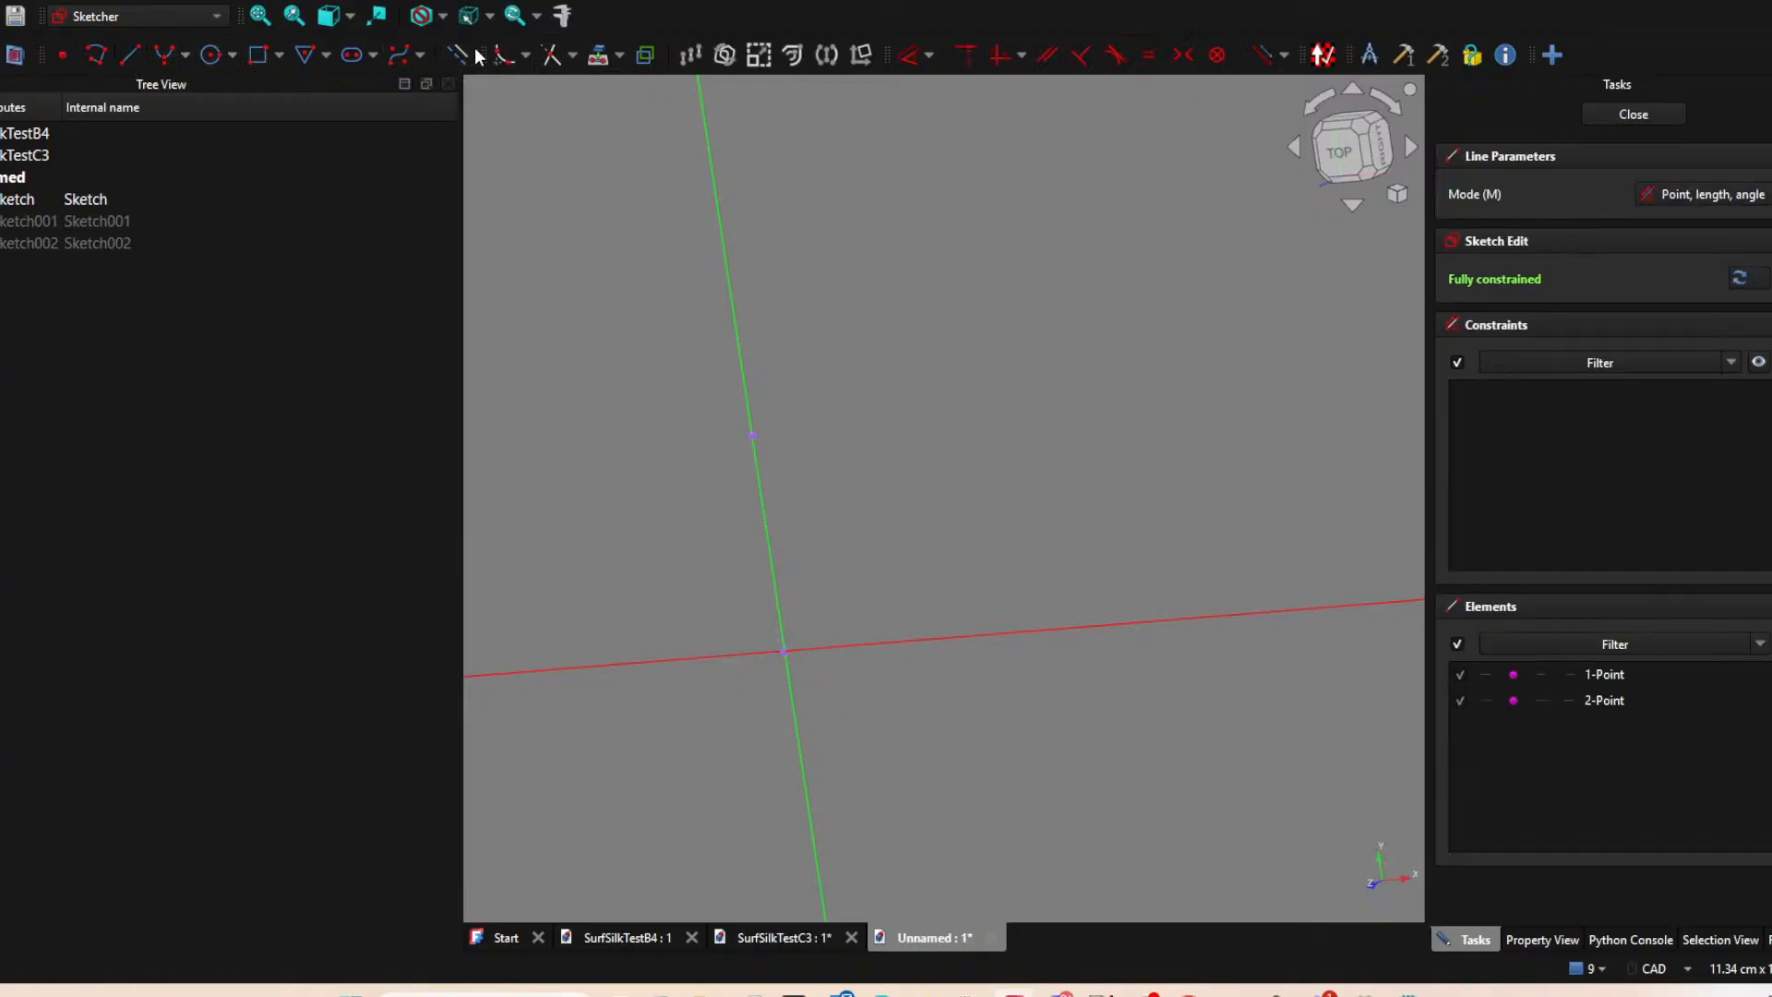
{"action": "left_click", "coordinate": [772, 426]}
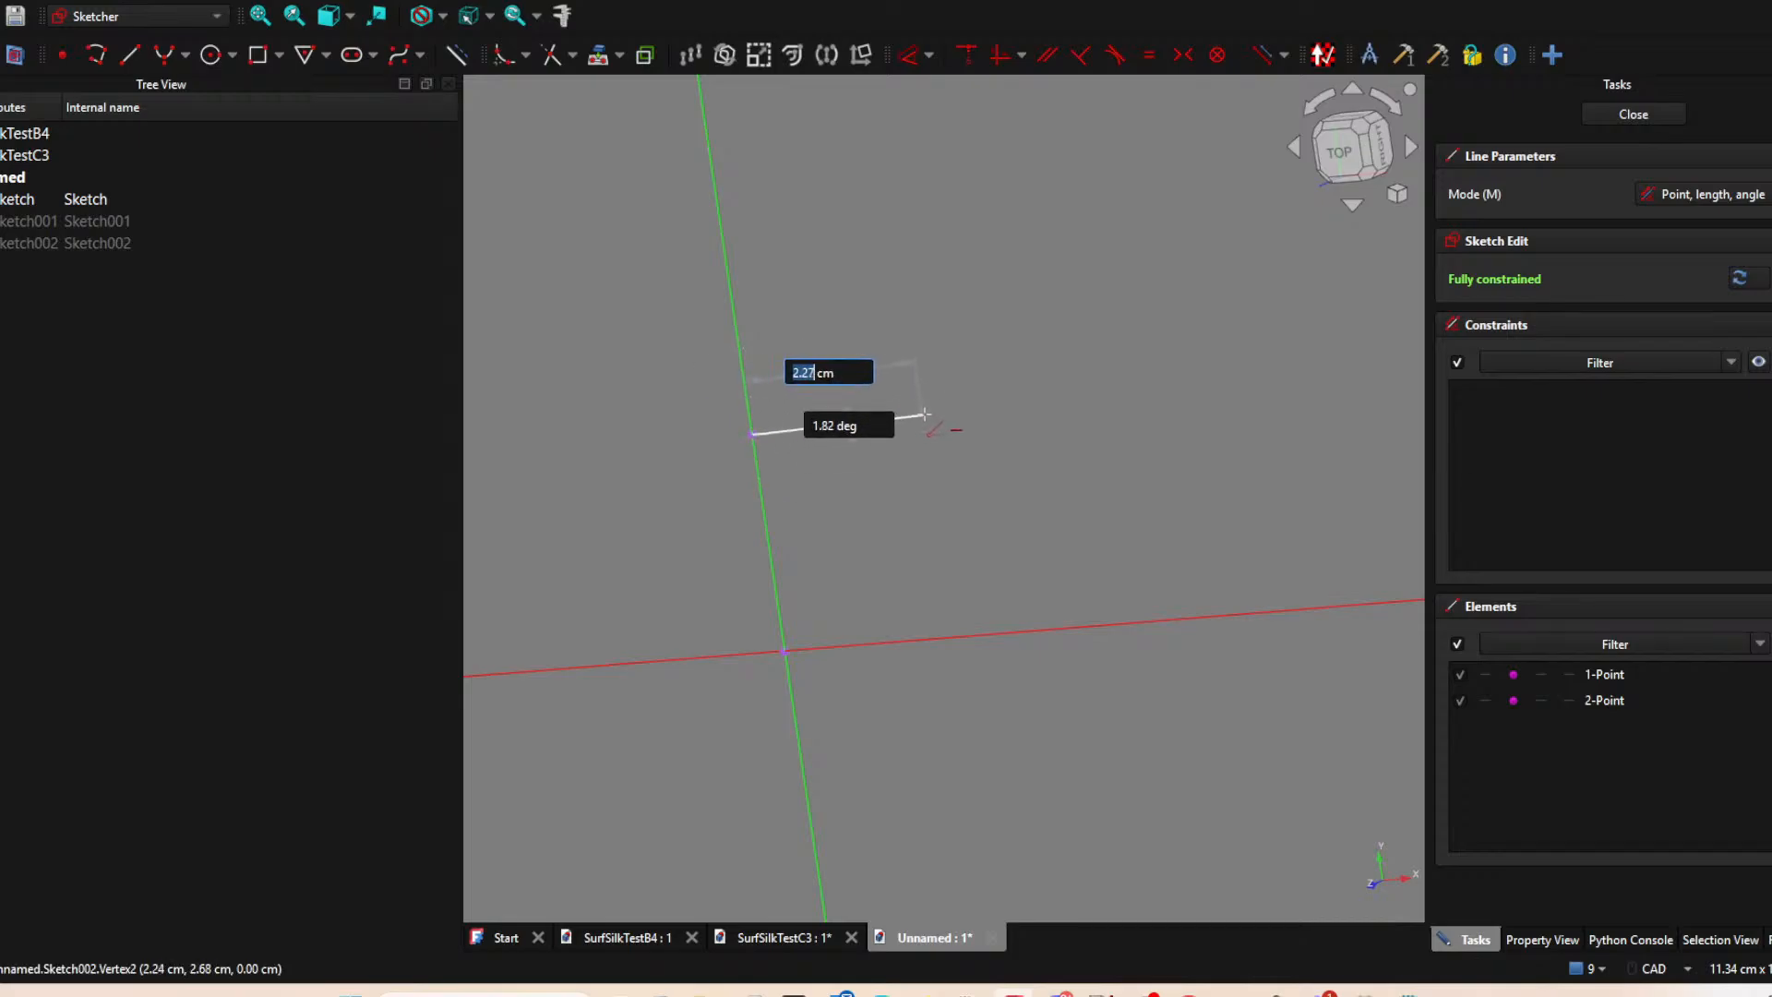
{"action": "key", "text": "Escape"}
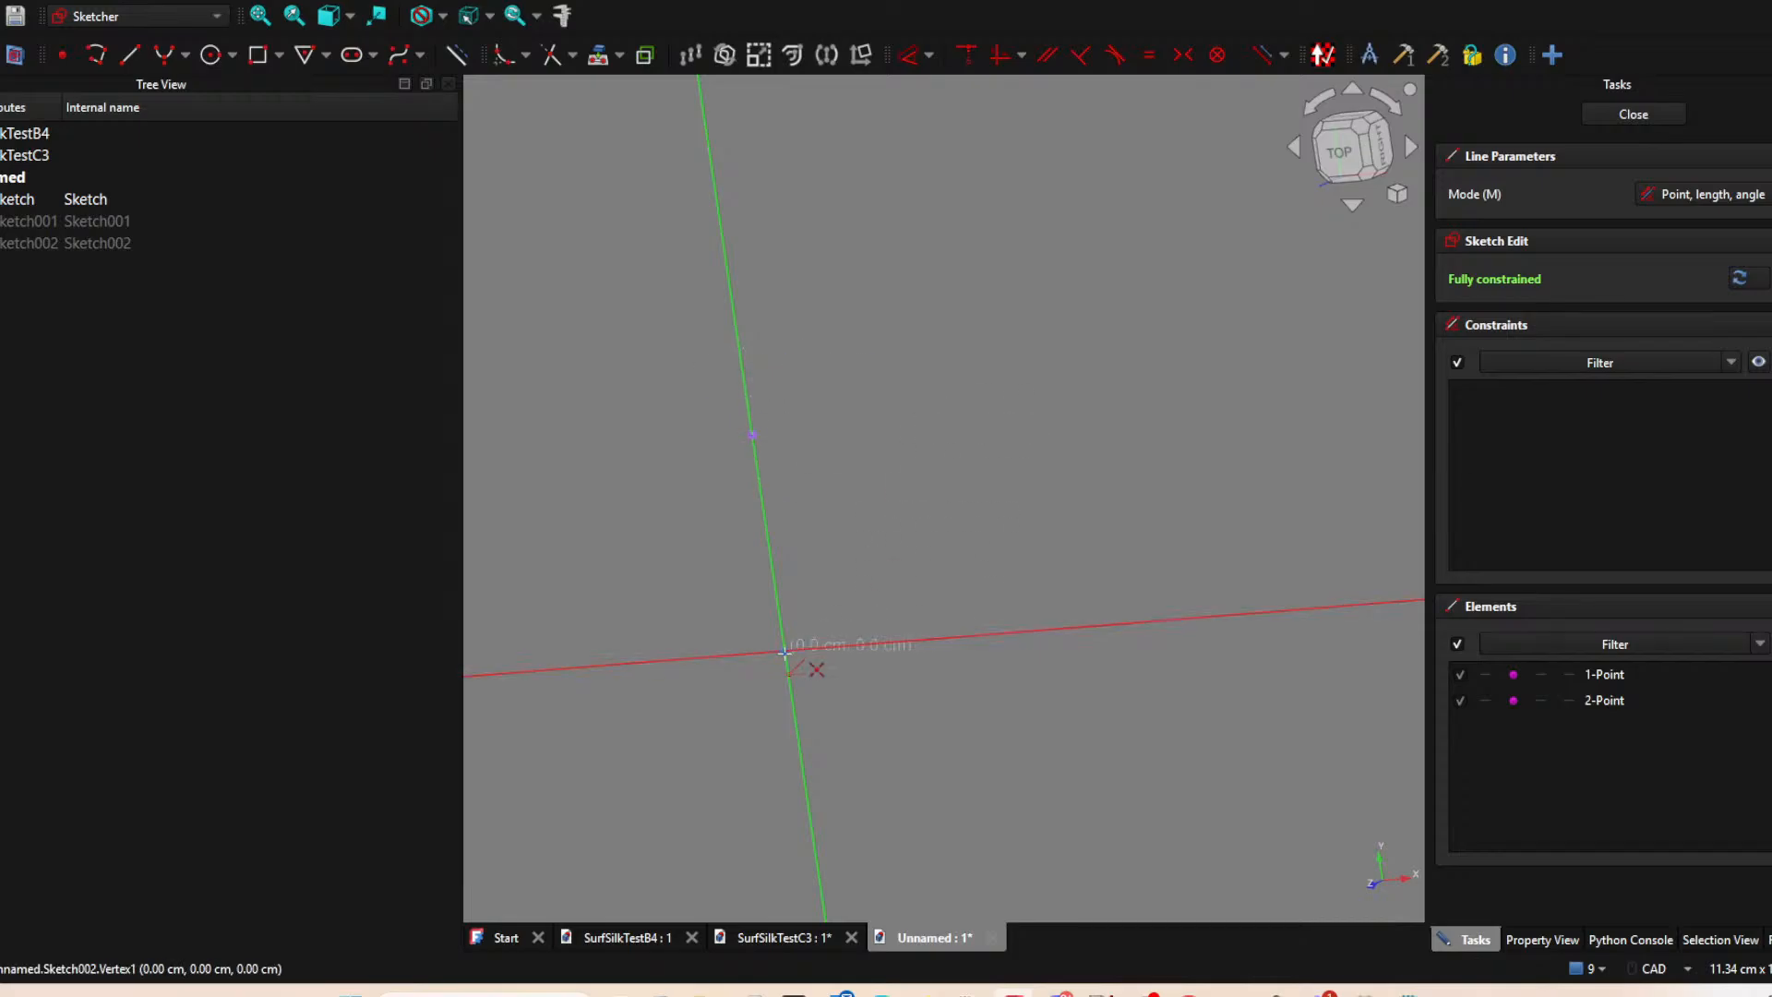
{"action": "left_click", "coordinate": [784, 650]}
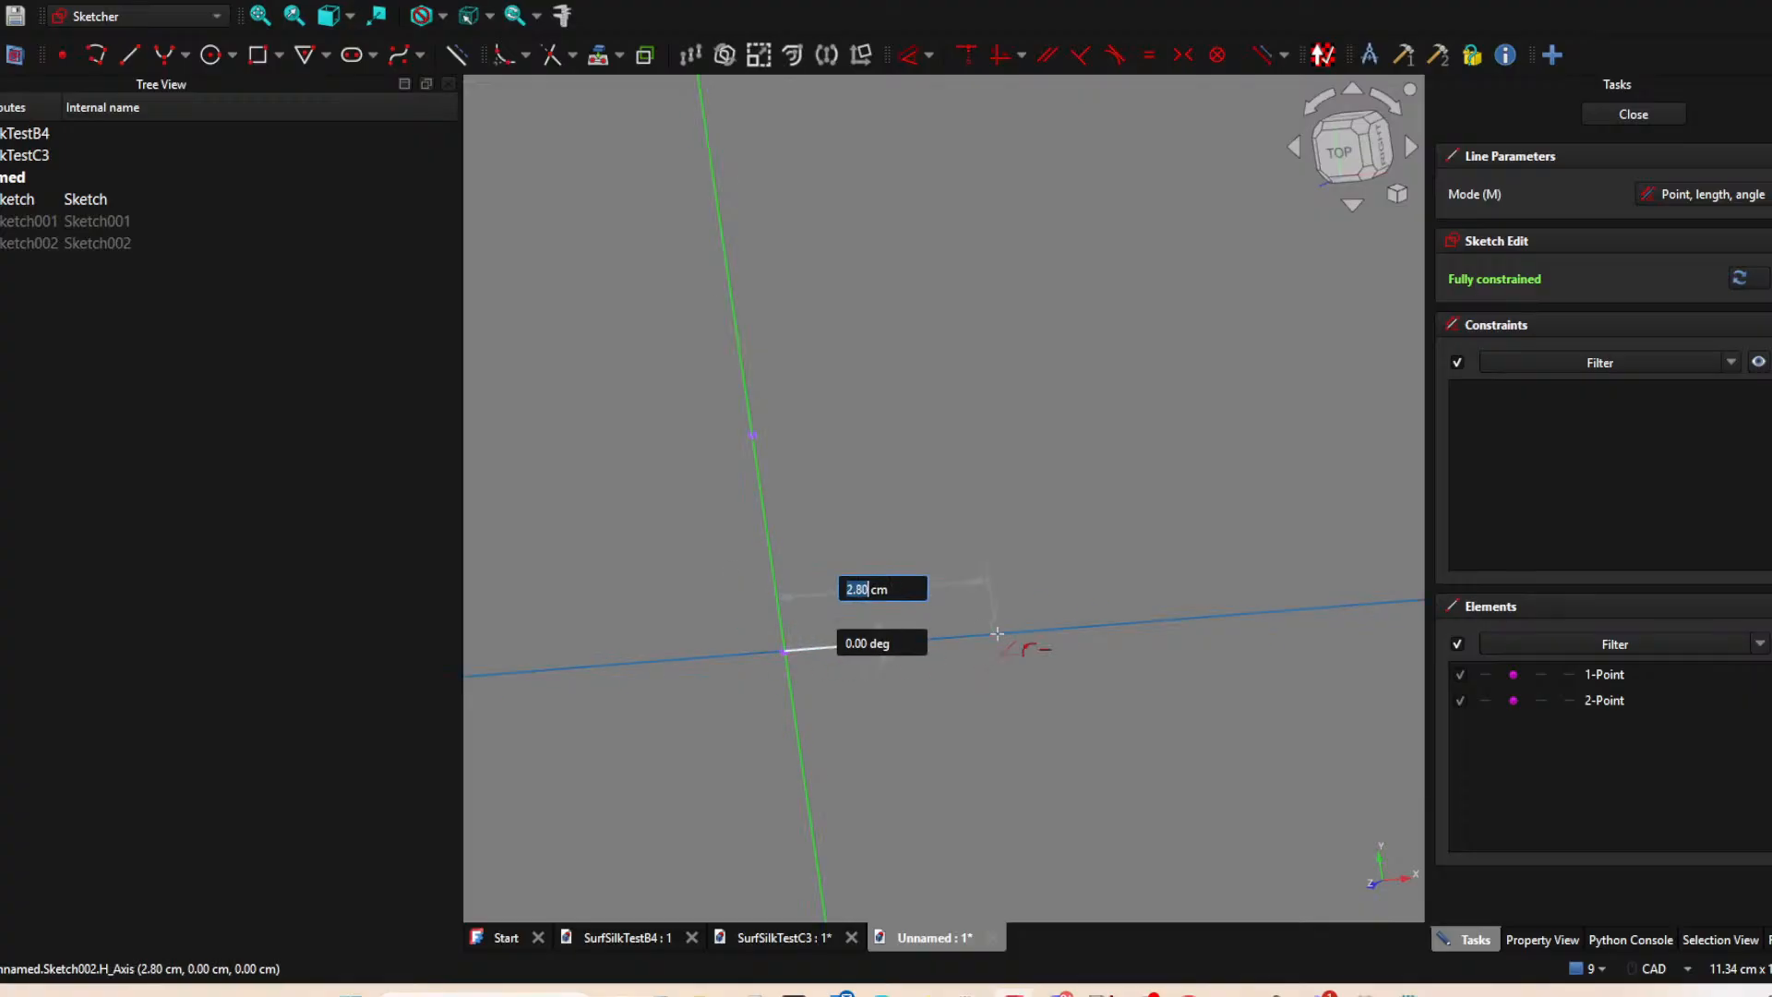
{"action": "left_click", "coordinate": [988, 634]}
{"action": "left_click", "coordinate": [1629, 113]}
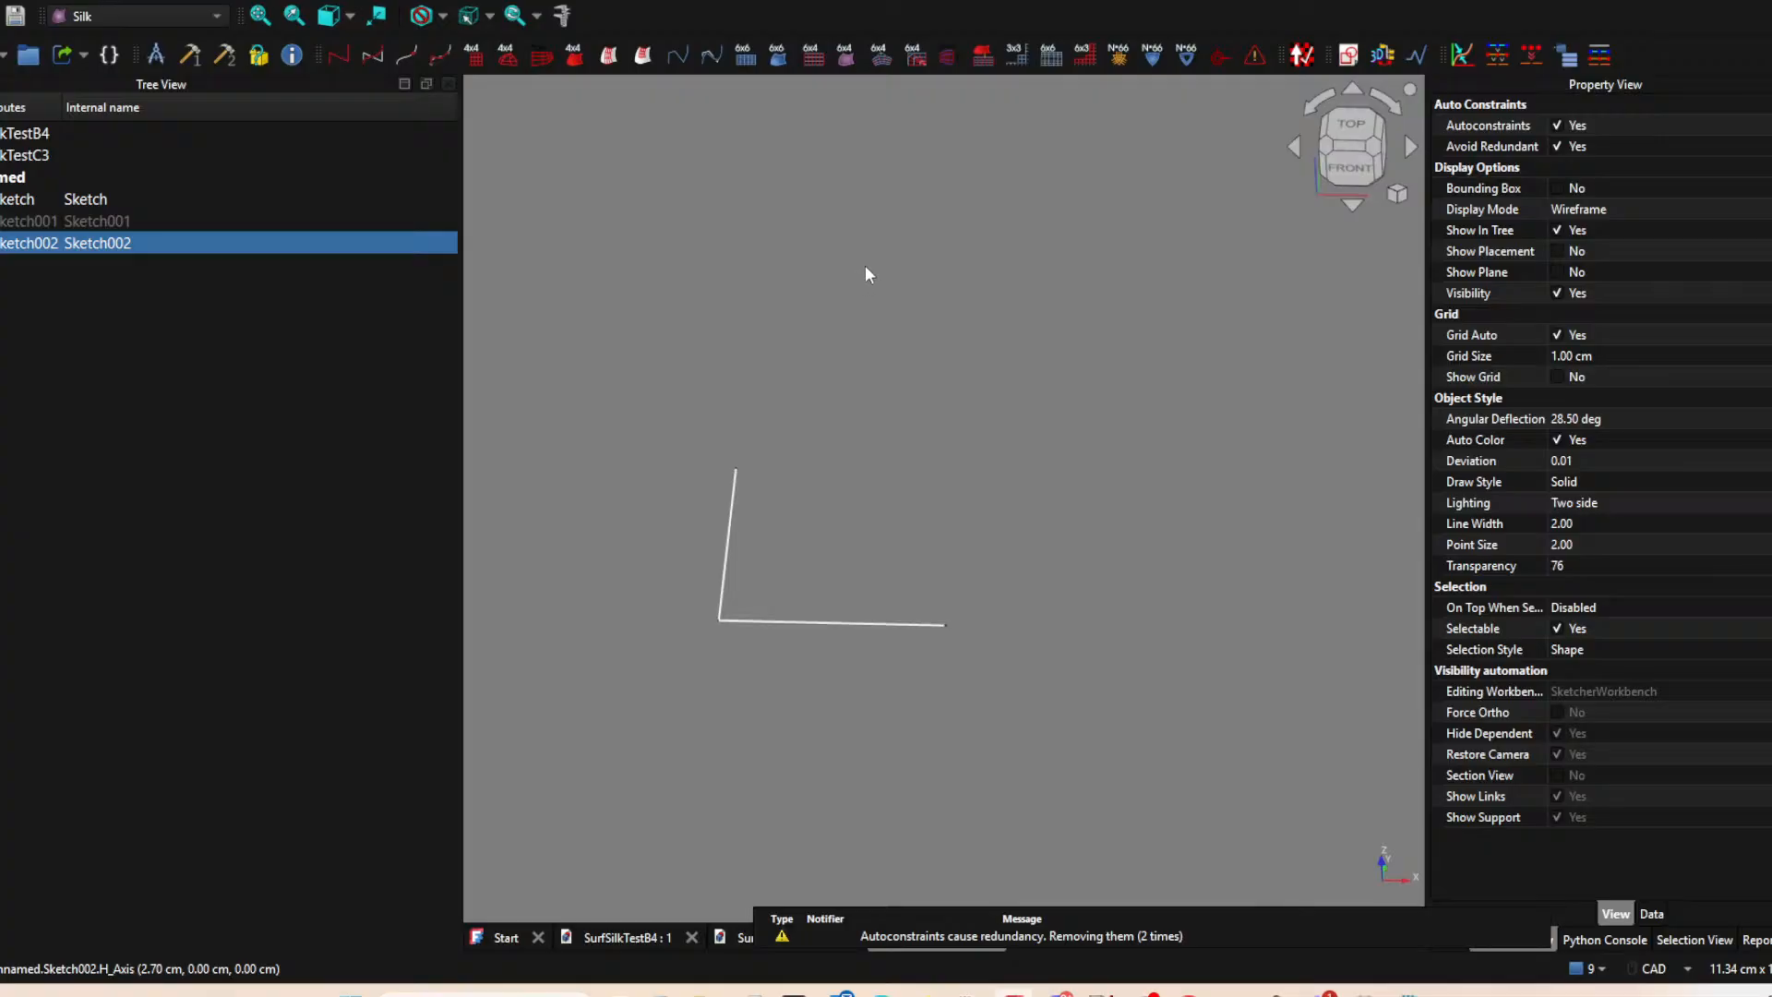
Create a new sketch on the XY plane and project the upper endpoint of the vertical-axis line as external geometry.
{"action": "left_click", "coordinate": [1090, 199]}
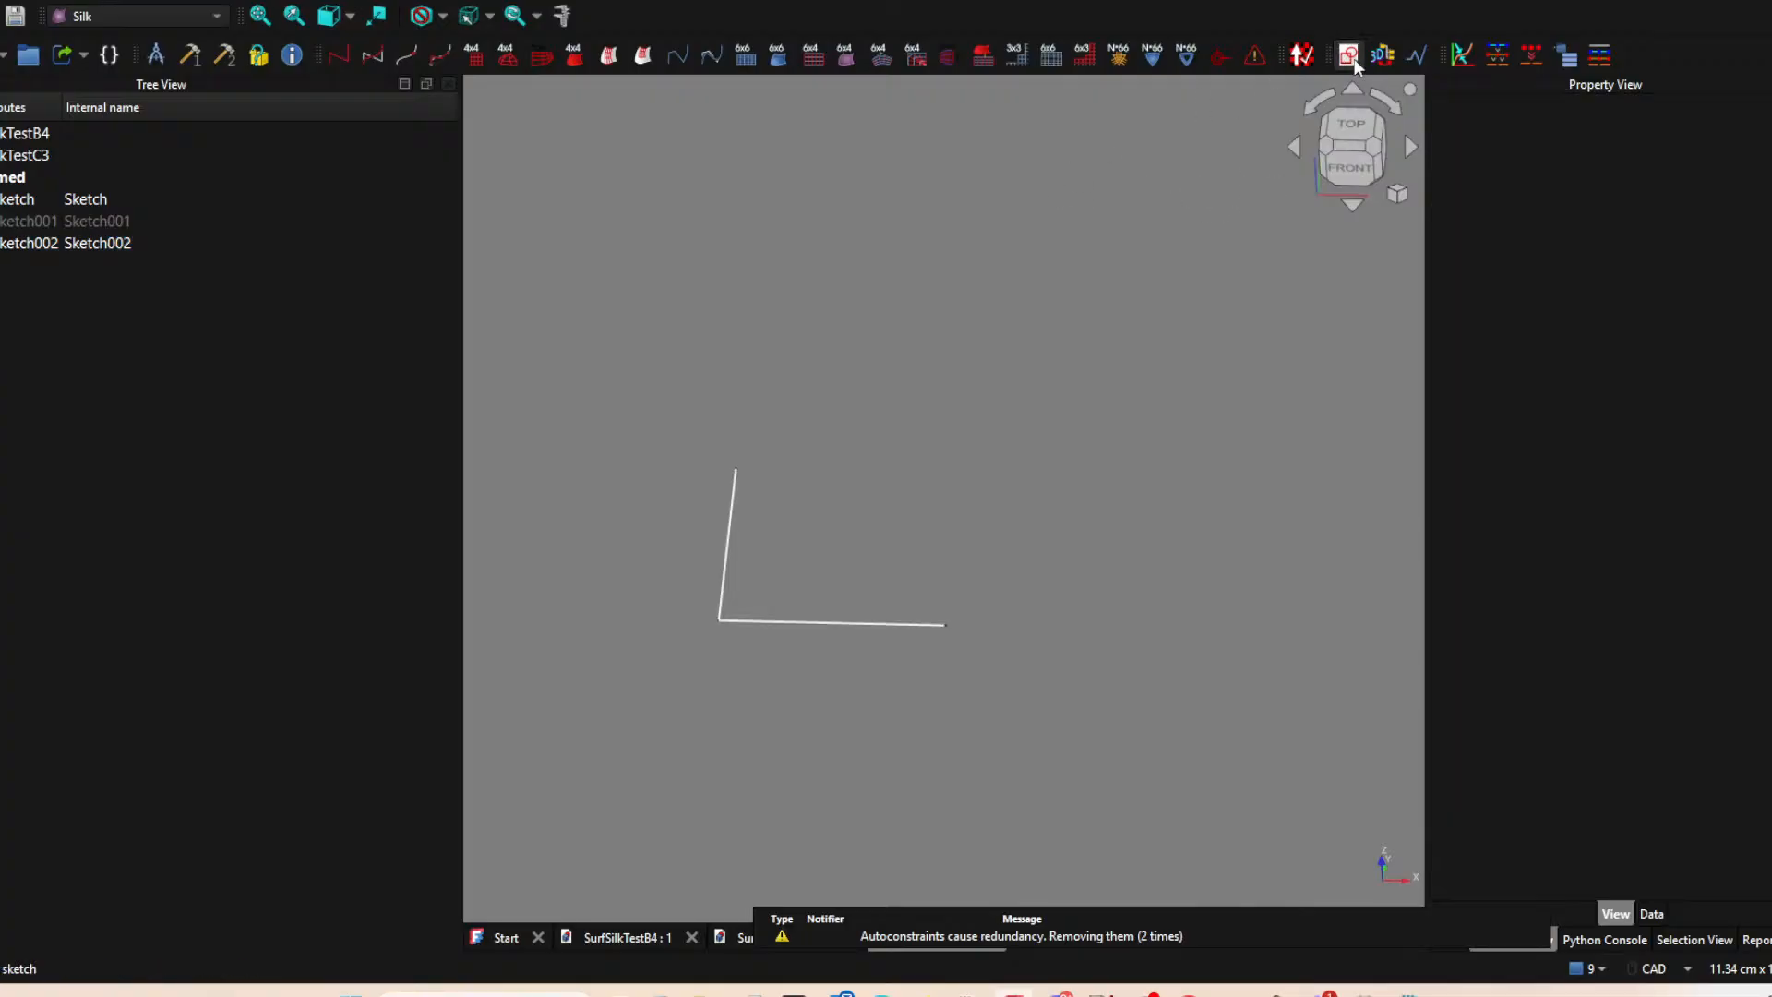
{"action": "left_click", "coordinate": [1349, 57]}
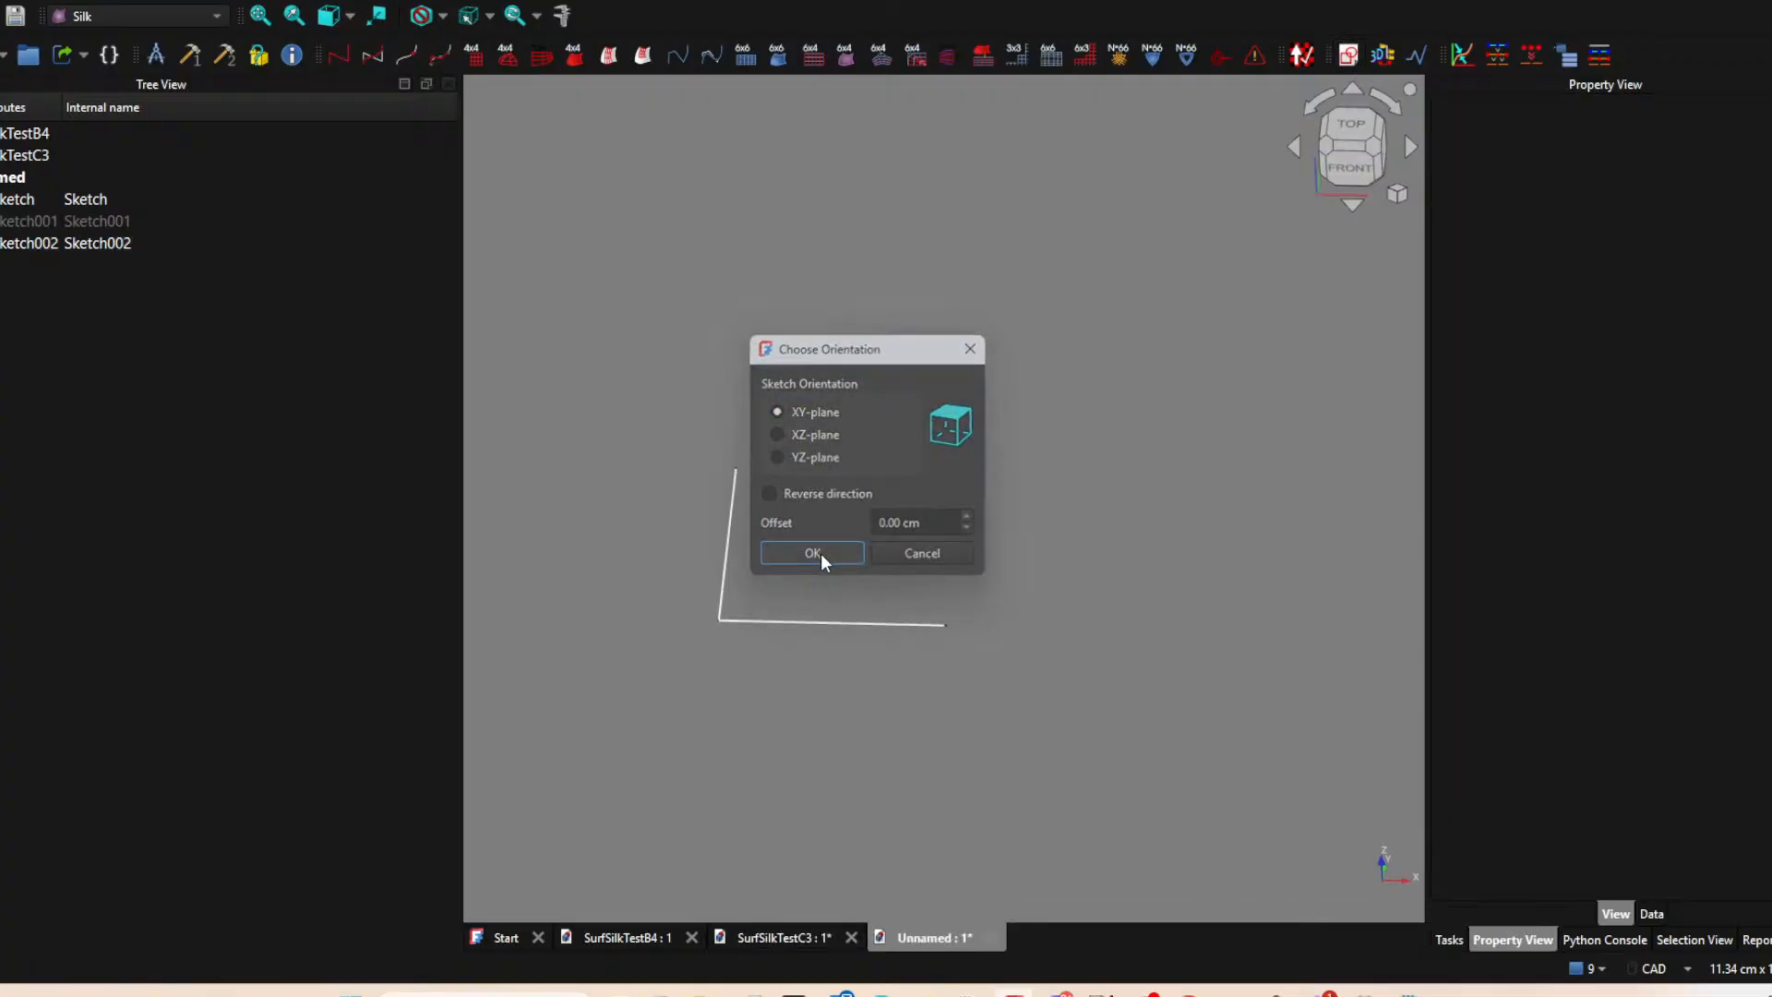
{"action": "left_click", "coordinate": [821, 552]}
{"action": "middle_click_drag", "start_coordinate": [959, 277], "coordinate": [923, 312]}
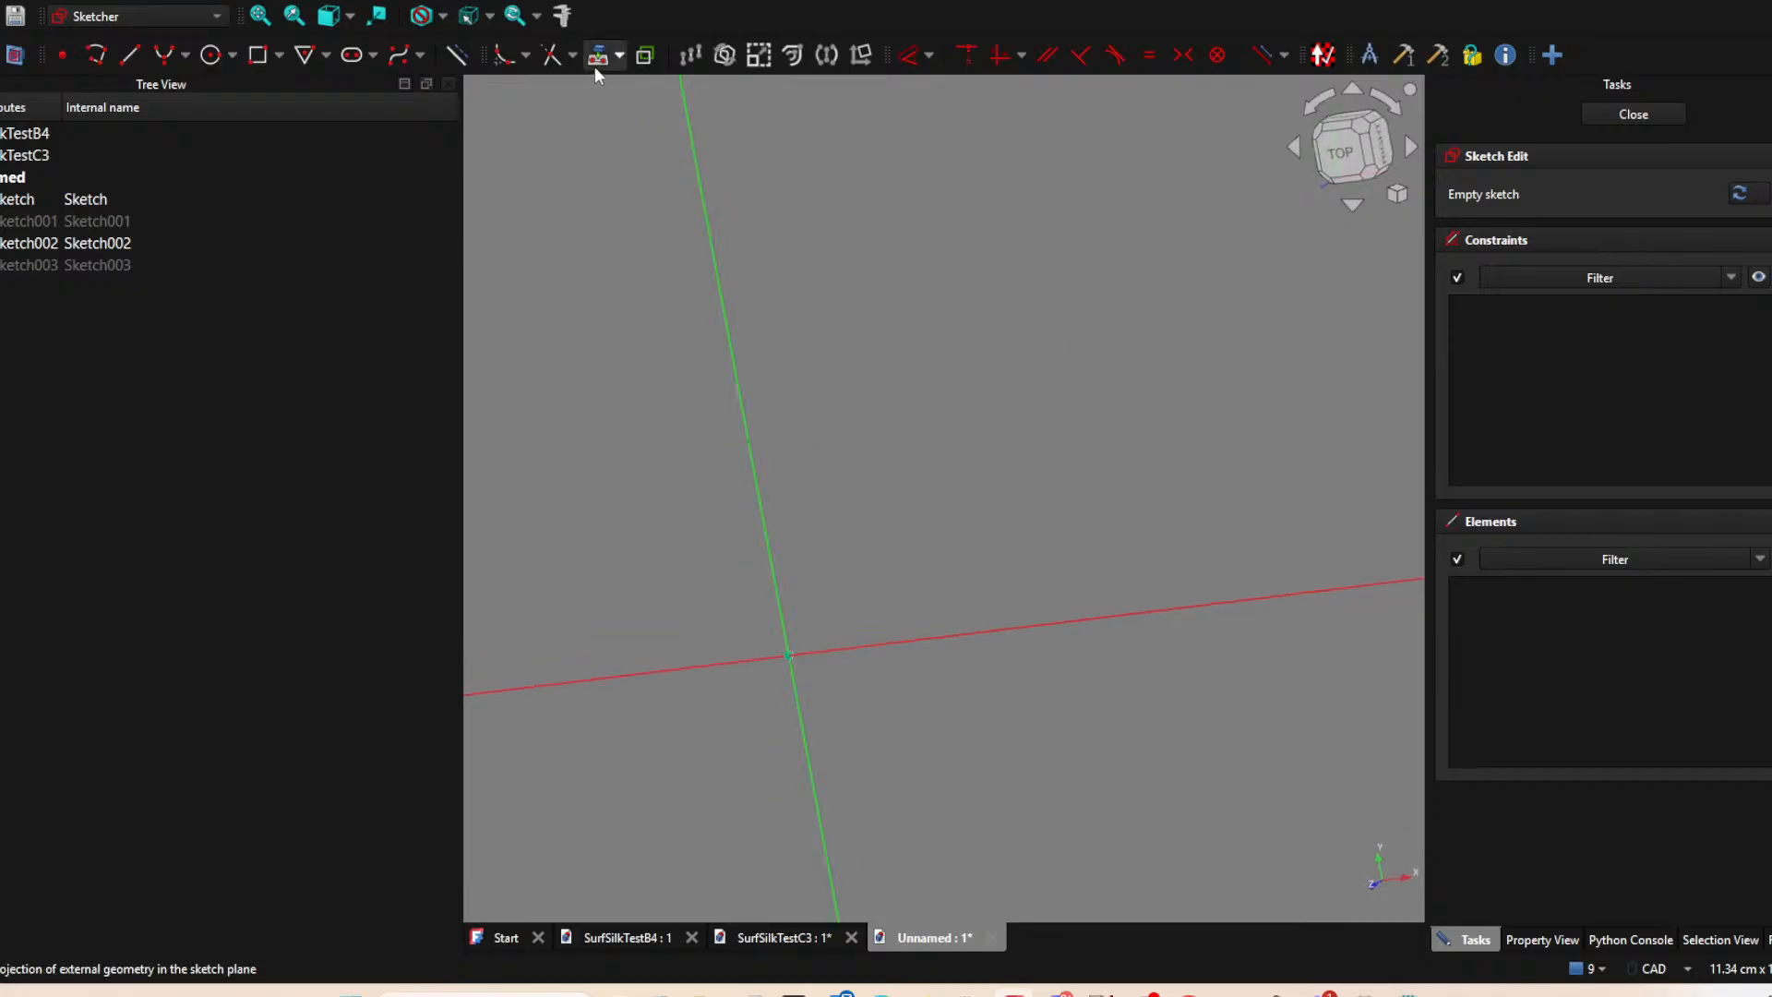
{"action": "left_click", "coordinate": [443, 51]}
{"action": "left_click", "coordinate": [759, 437]}
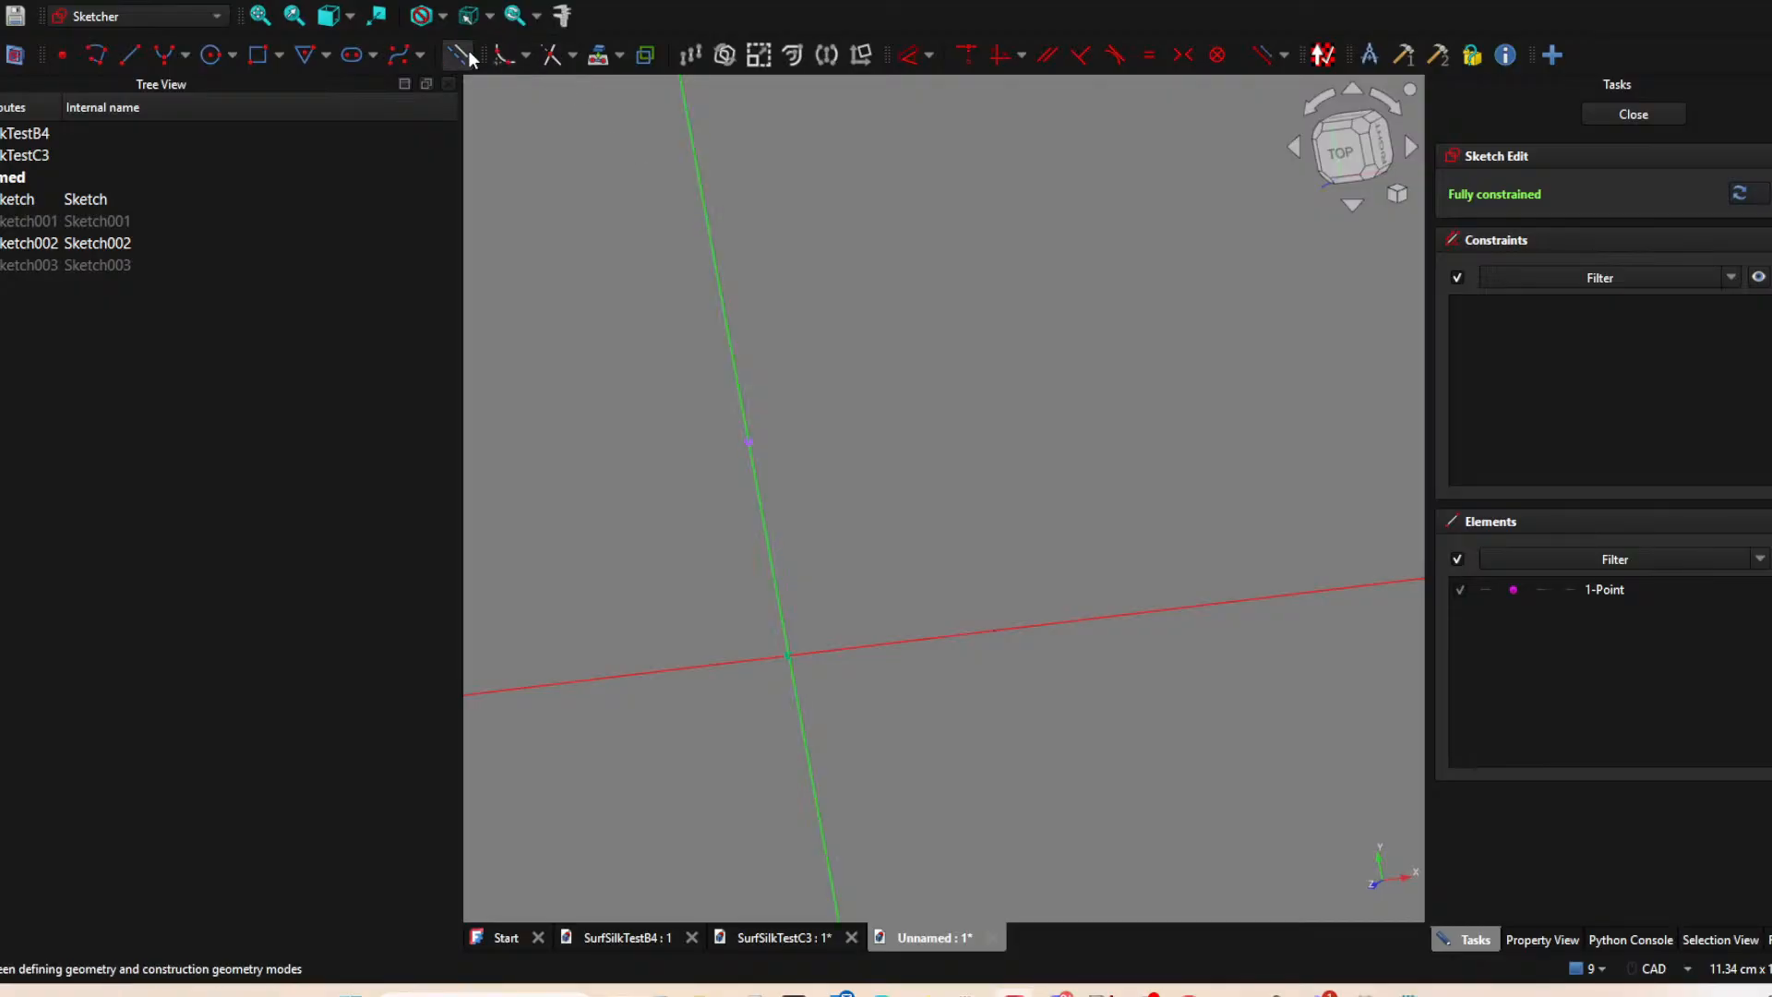
Sketch a horizontal line about 2.9 cm long from the projected upper endpoint in the positive X direction, and close the sketch.
{"action": "left_click", "coordinate": [399, 54]}
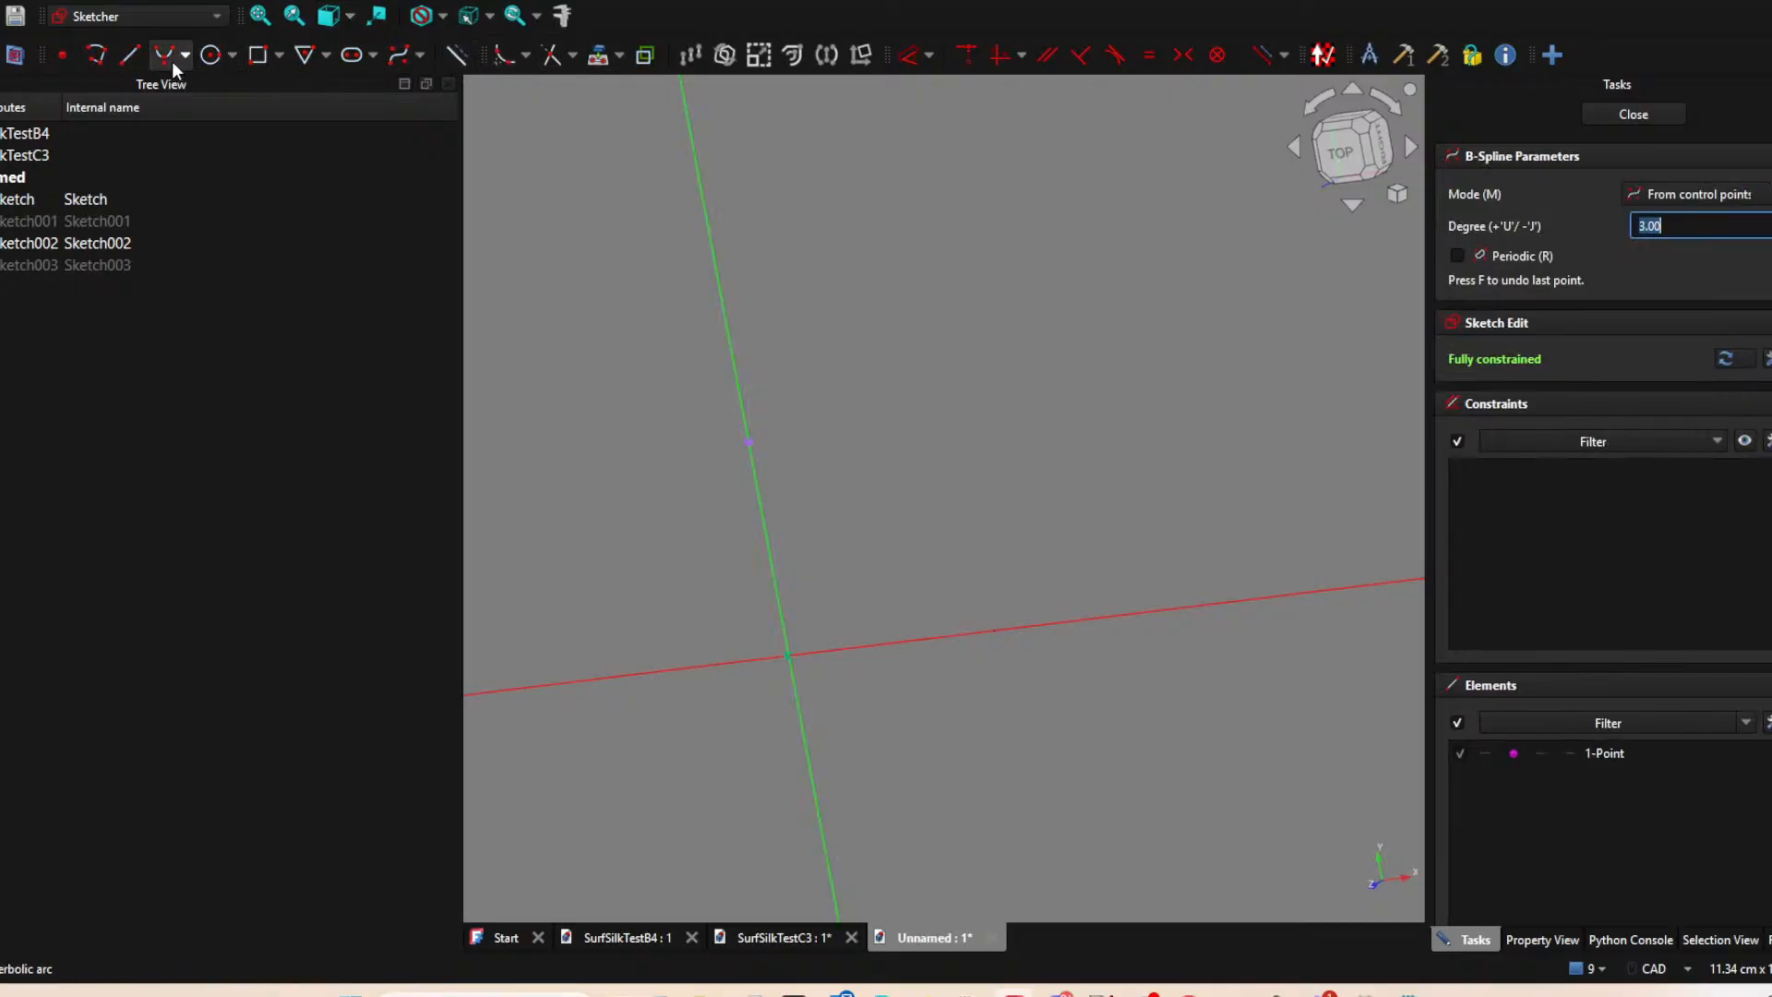
{"action": "left_click", "coordinate": [129, 55]}
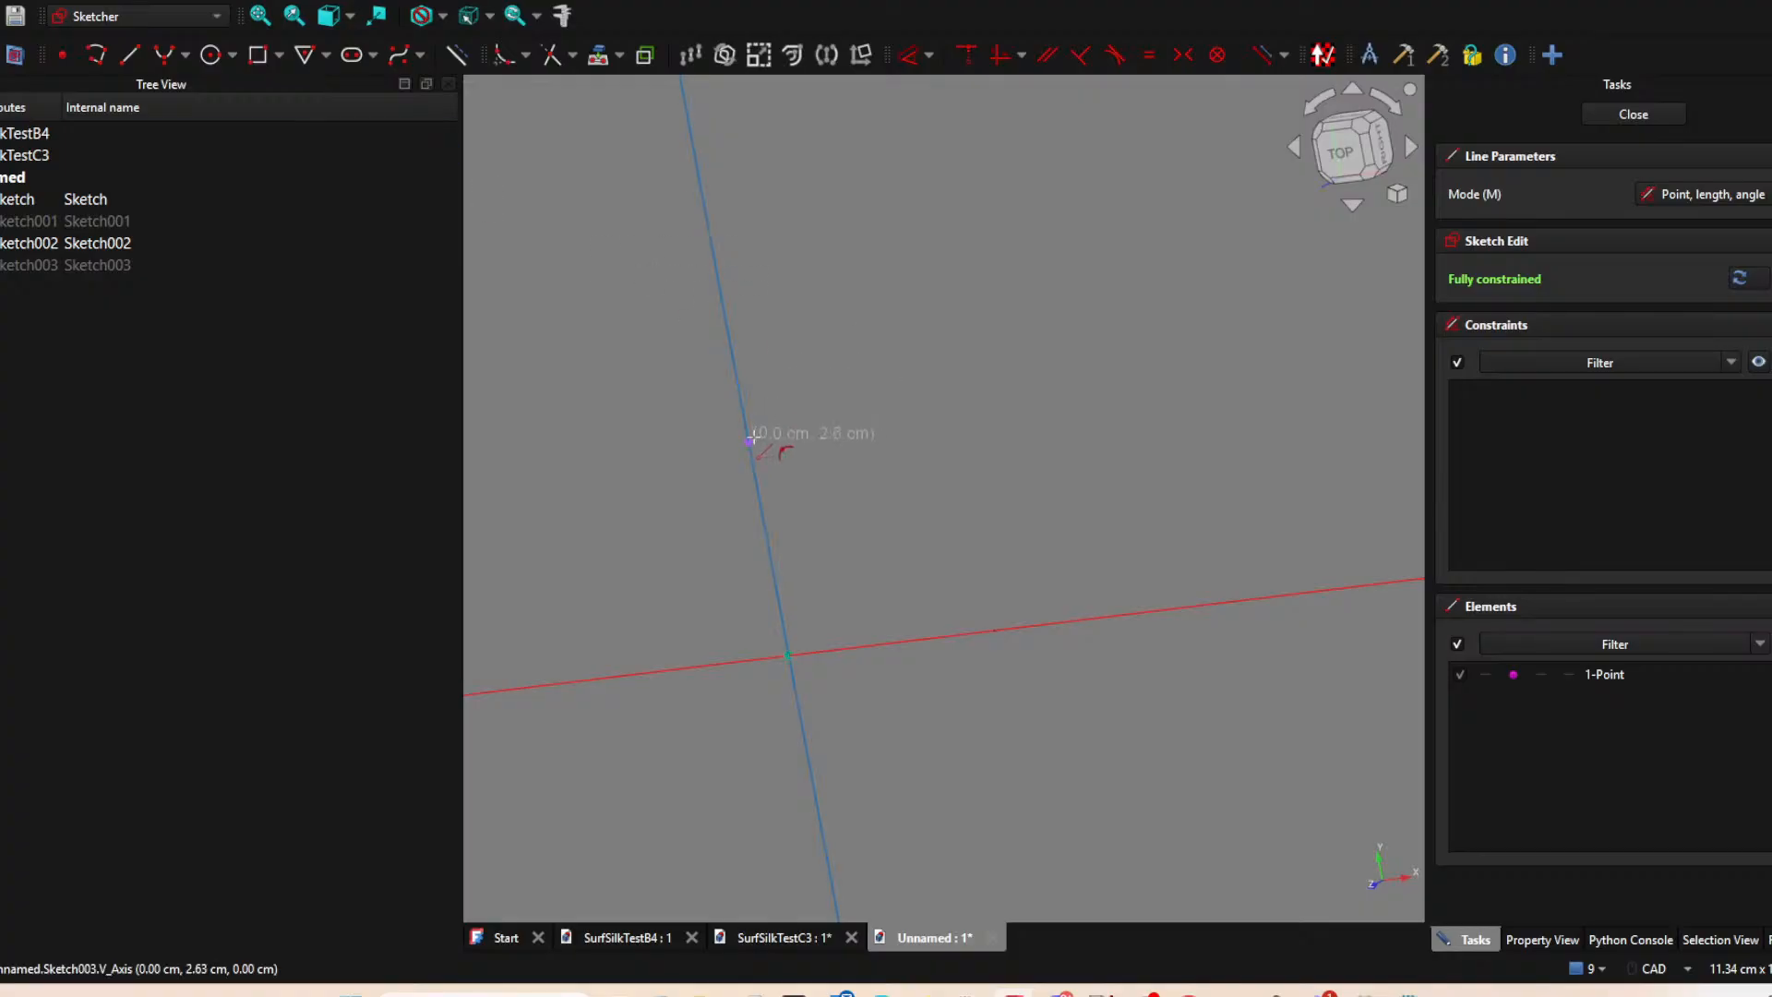
{"action": "left_click", "coordinate": [746, 437]}
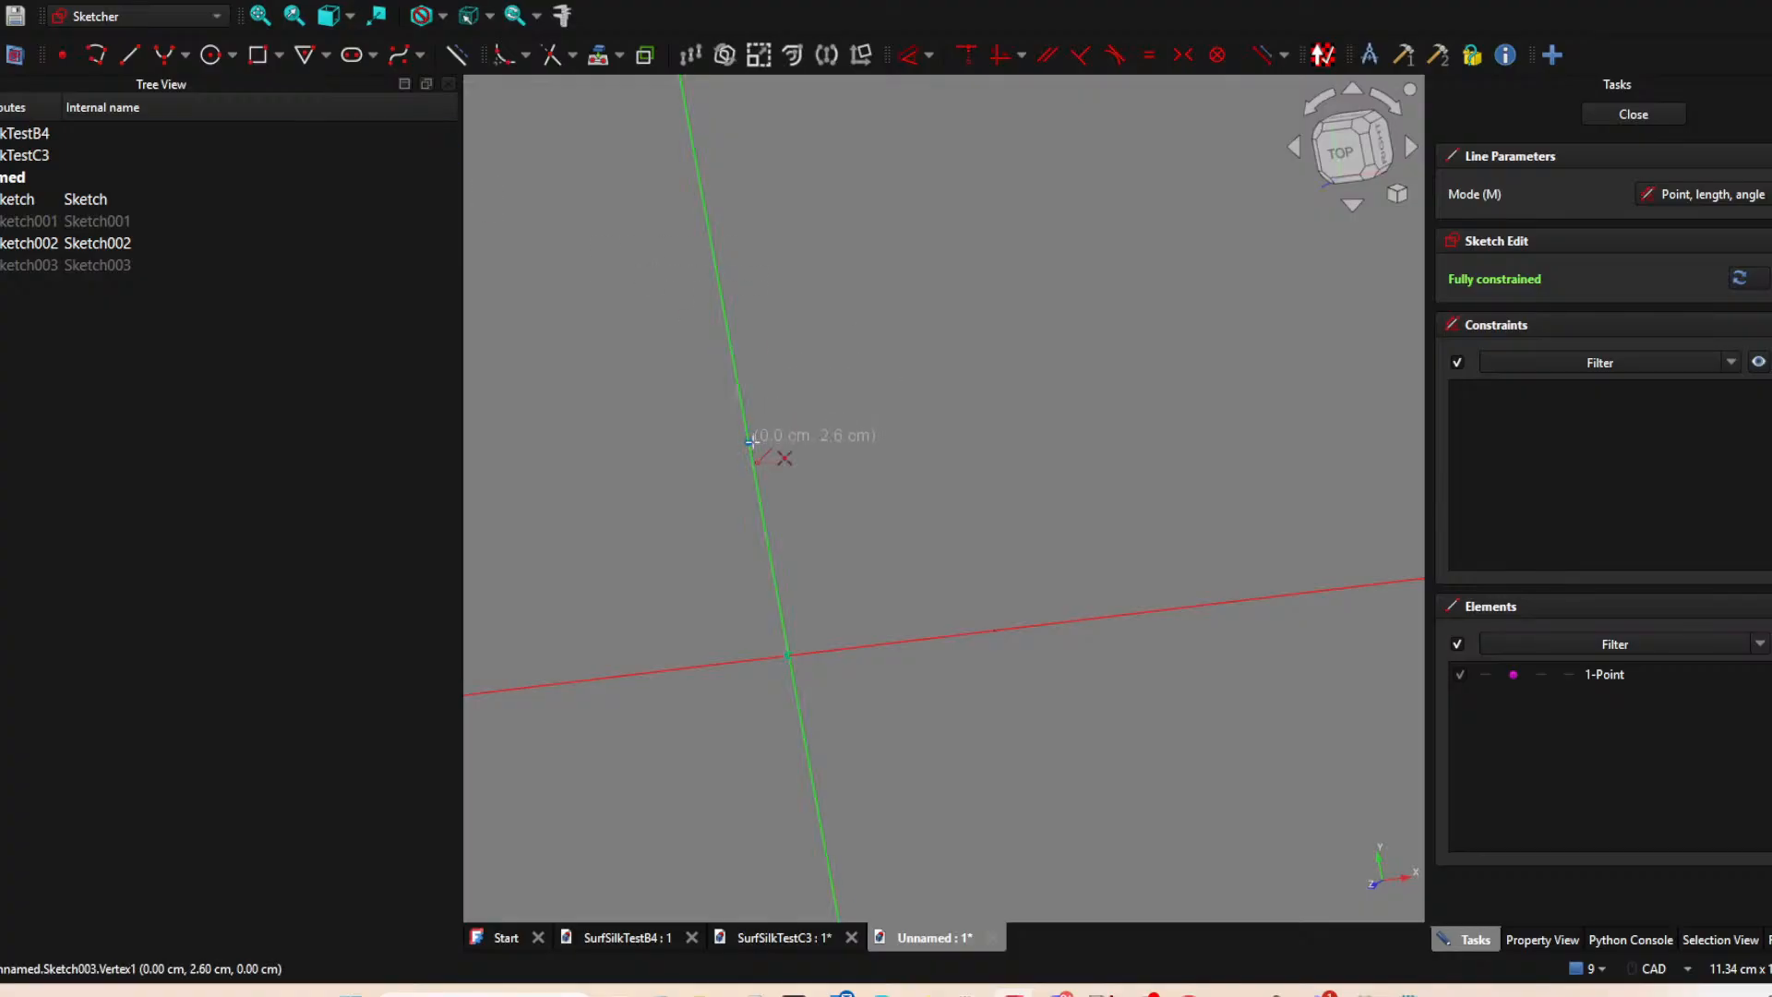
{"action": "left_click", "coordinate": [972, 415]}
{"action": "mouse_move", "coordinate": [1059, 436]}
{"action": "middle_mouse_down"}
{"action": "mouse_move", "coordinate": [1072, 518]}
{"action": "mouse_move", "coordinate": [1001, 475]}
{"action": "middle_mouse_up"}
{"action": "left_click", "coordinate": [621, 54]}
{"action": "left_click", "coordinate": [548, 344]}
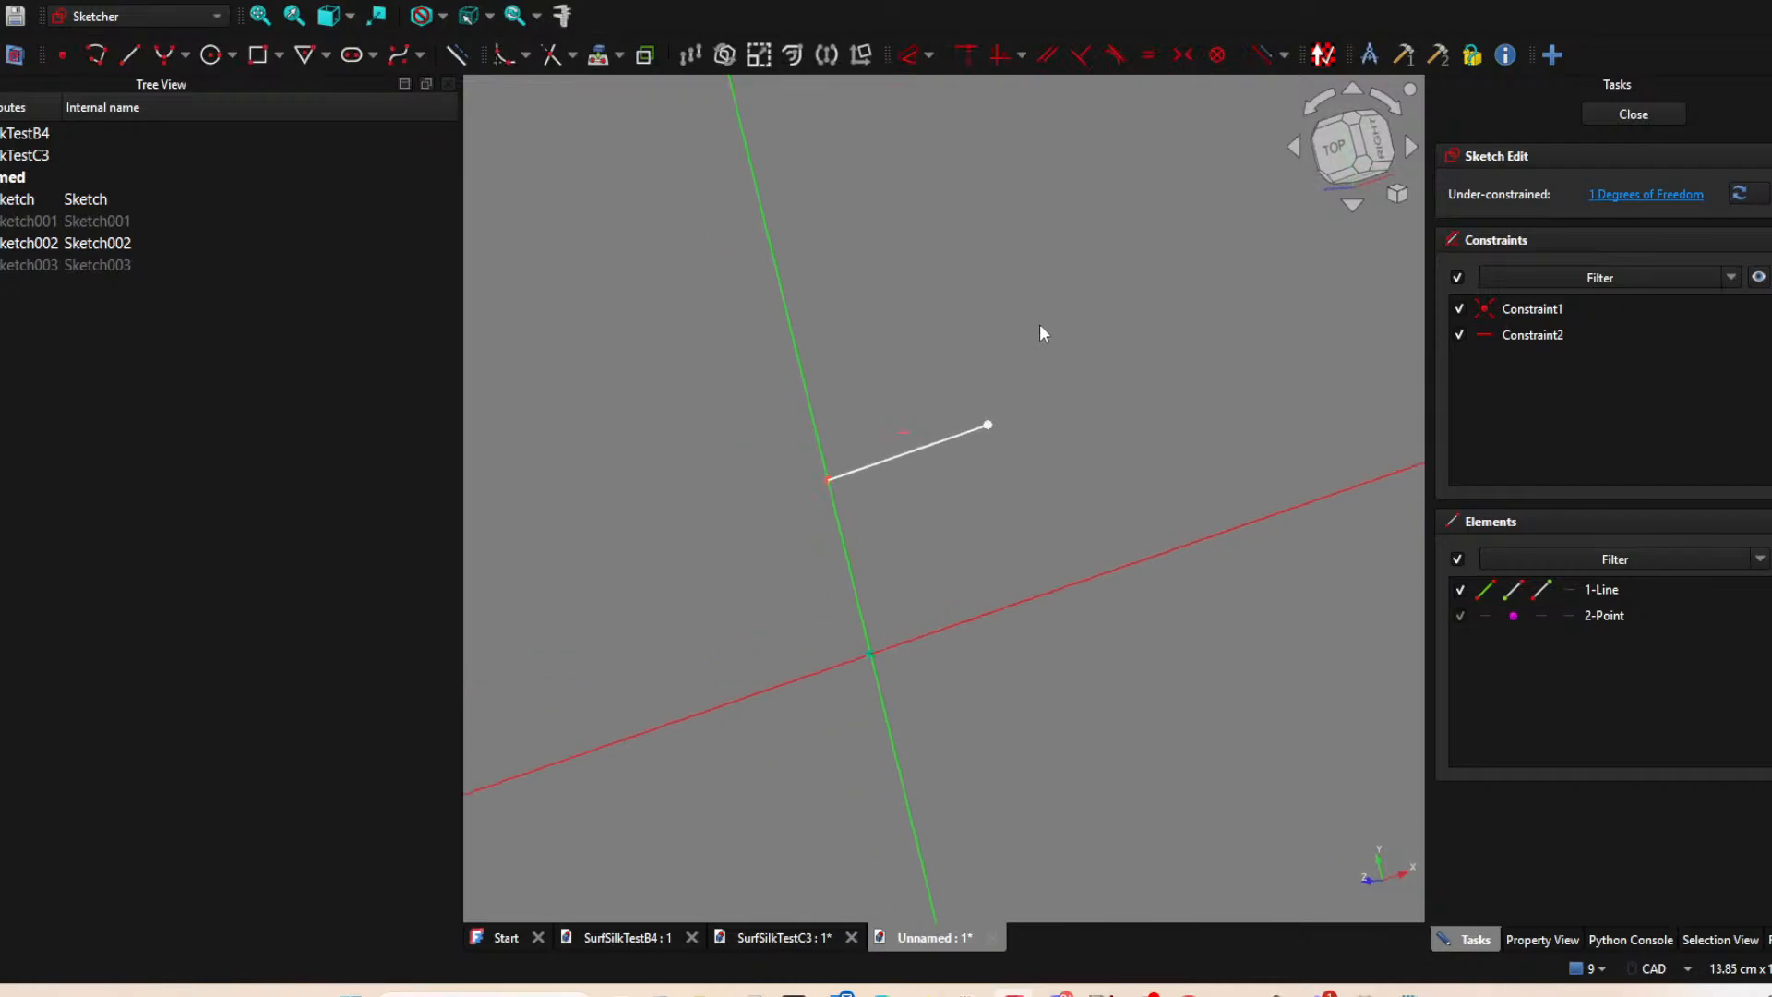
{"action": "left_click", "coordinate": [1634, 114]}
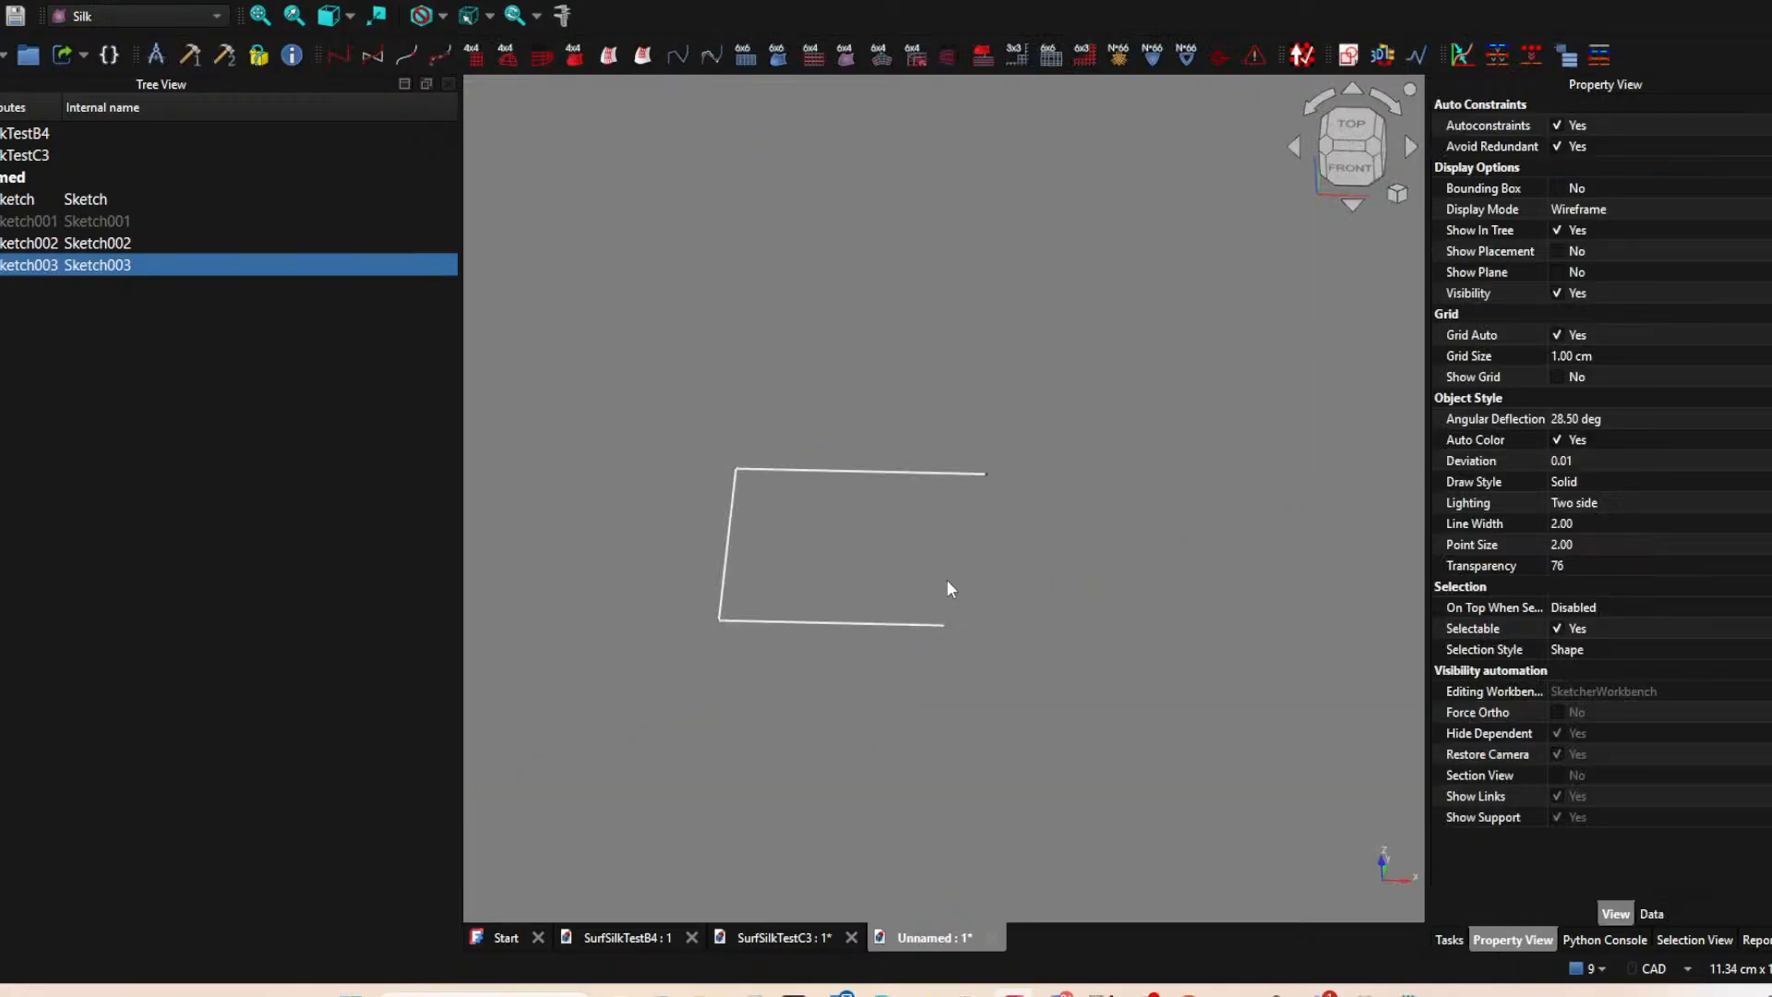
Create a new sketch on the XY plane and project the free endpoints of both horizontal lines as external geometry.
{"action": "middle_click_drag", "start_coordinate": [1013, 559], "coordinate": [907, 538]}
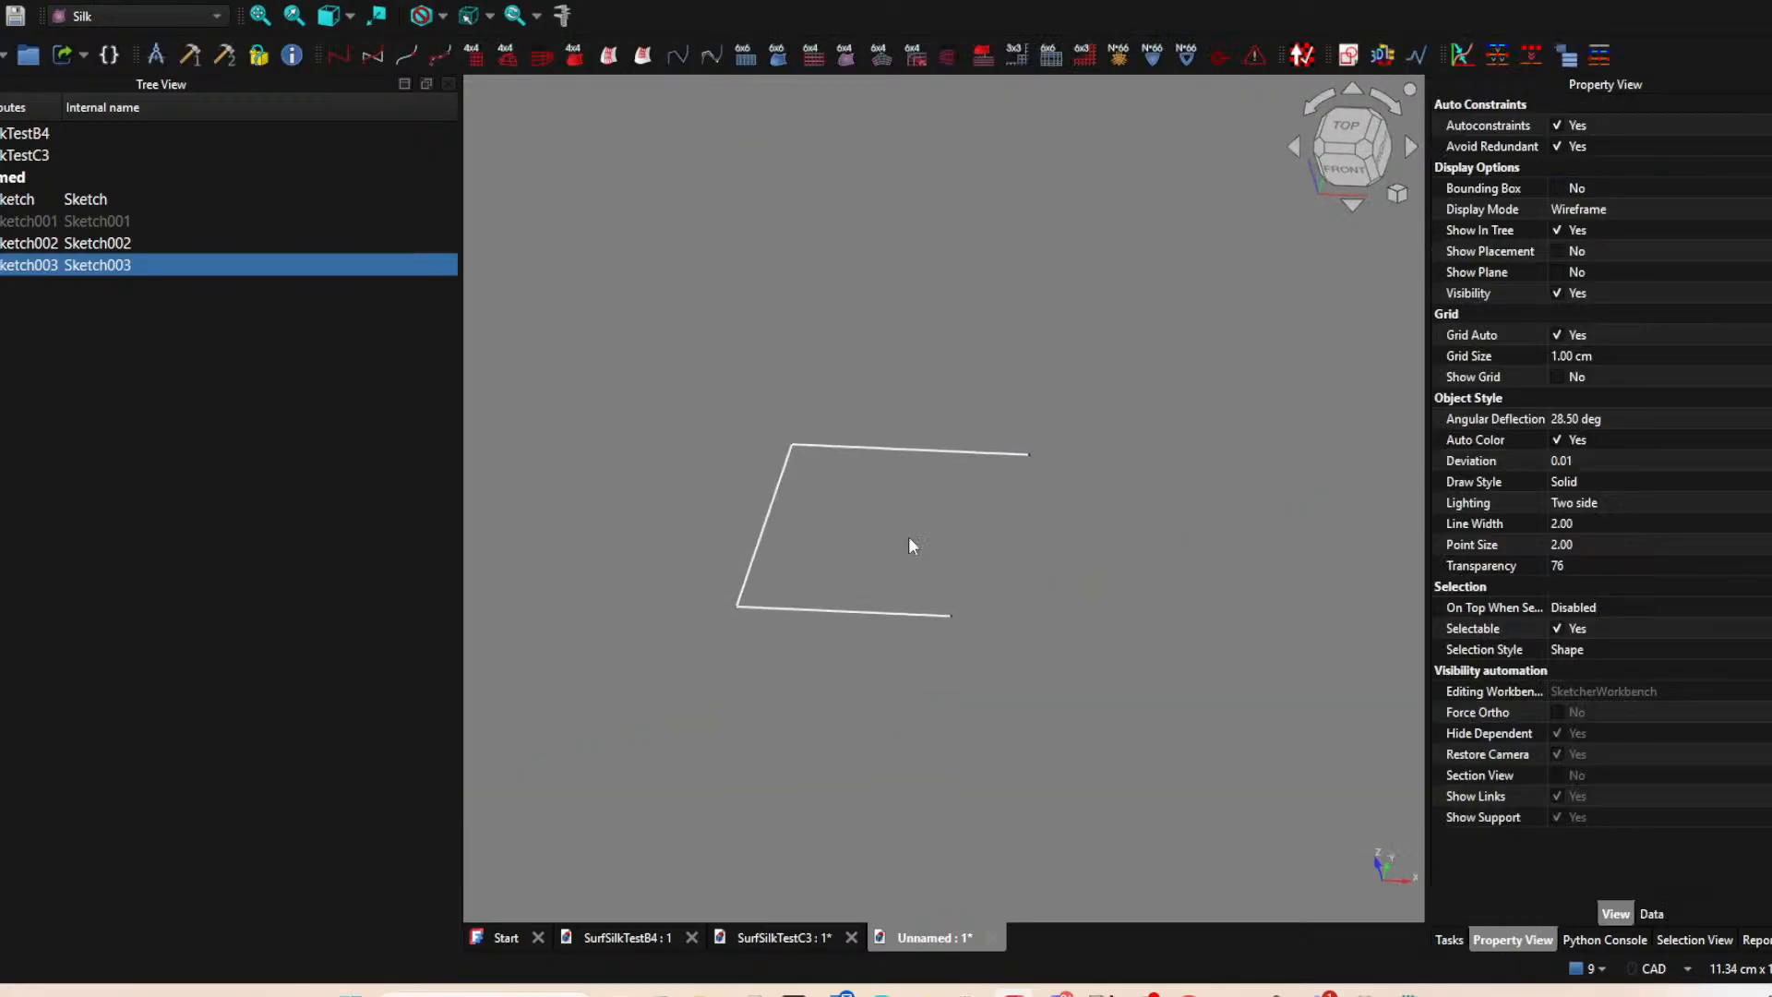
{"action": "left_click", "coordinate": [1349, 55]}
{"action": "left_click", "coordinate": [966, 496]}
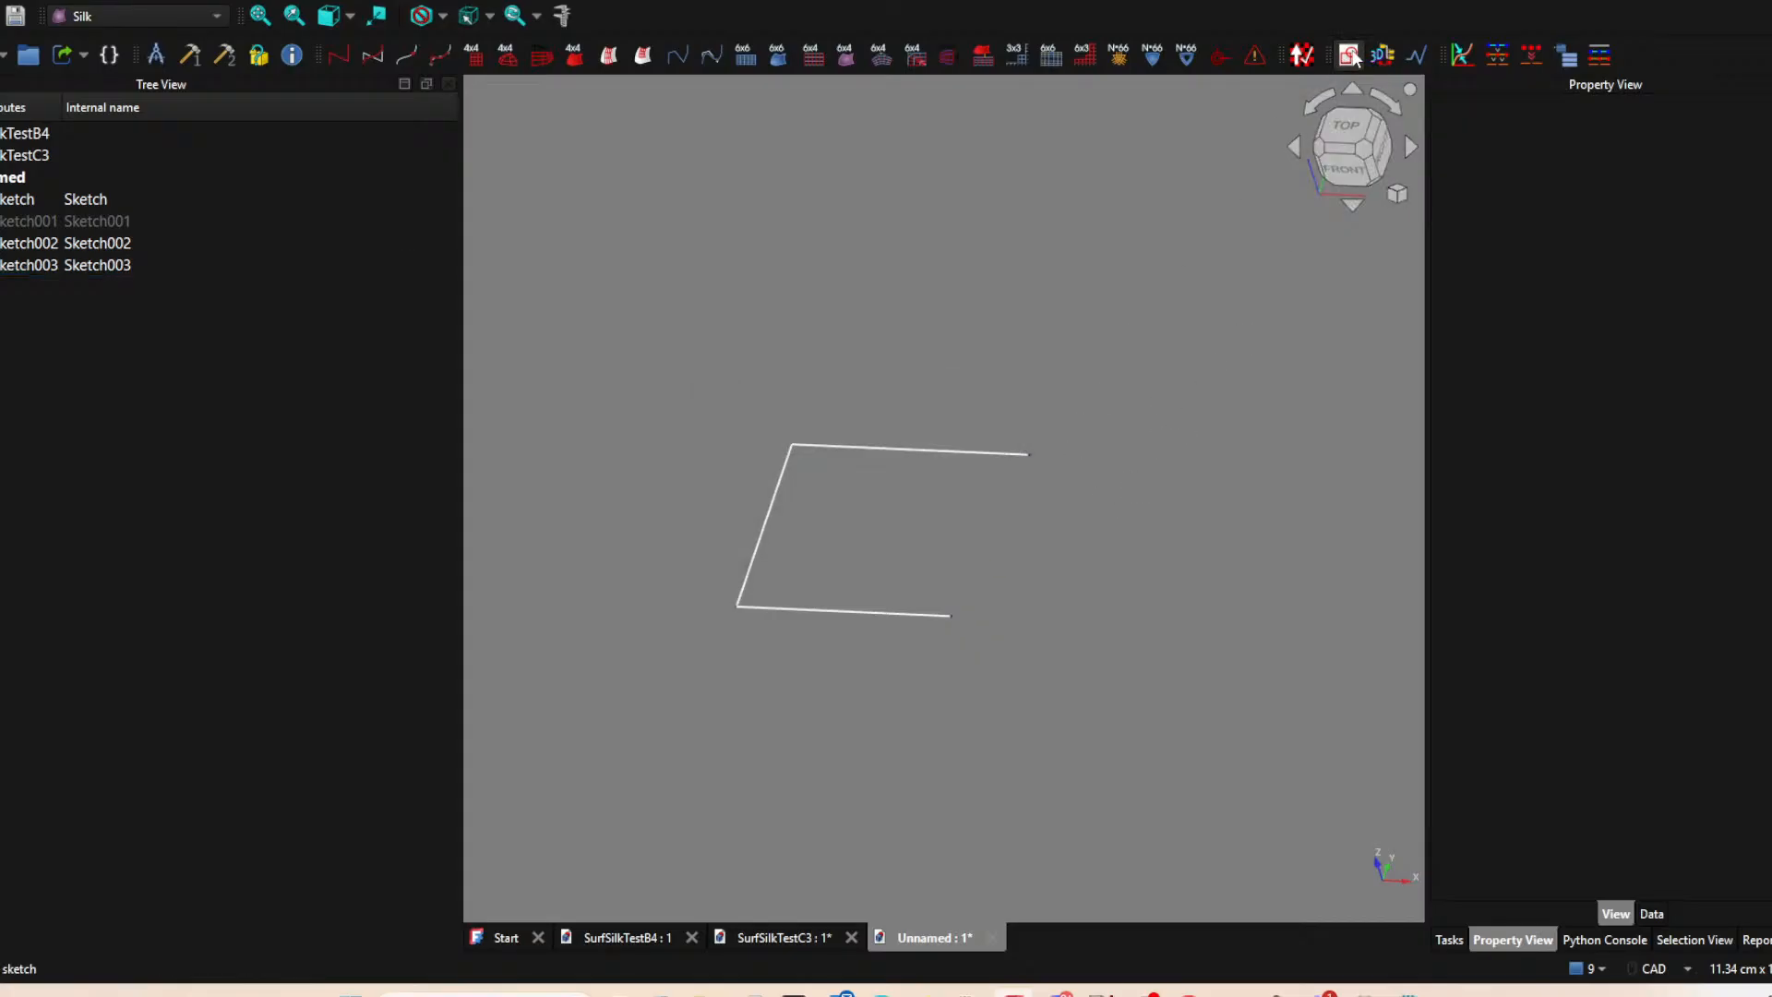
{"action": "left_click", "coordinate": [827, 553]}
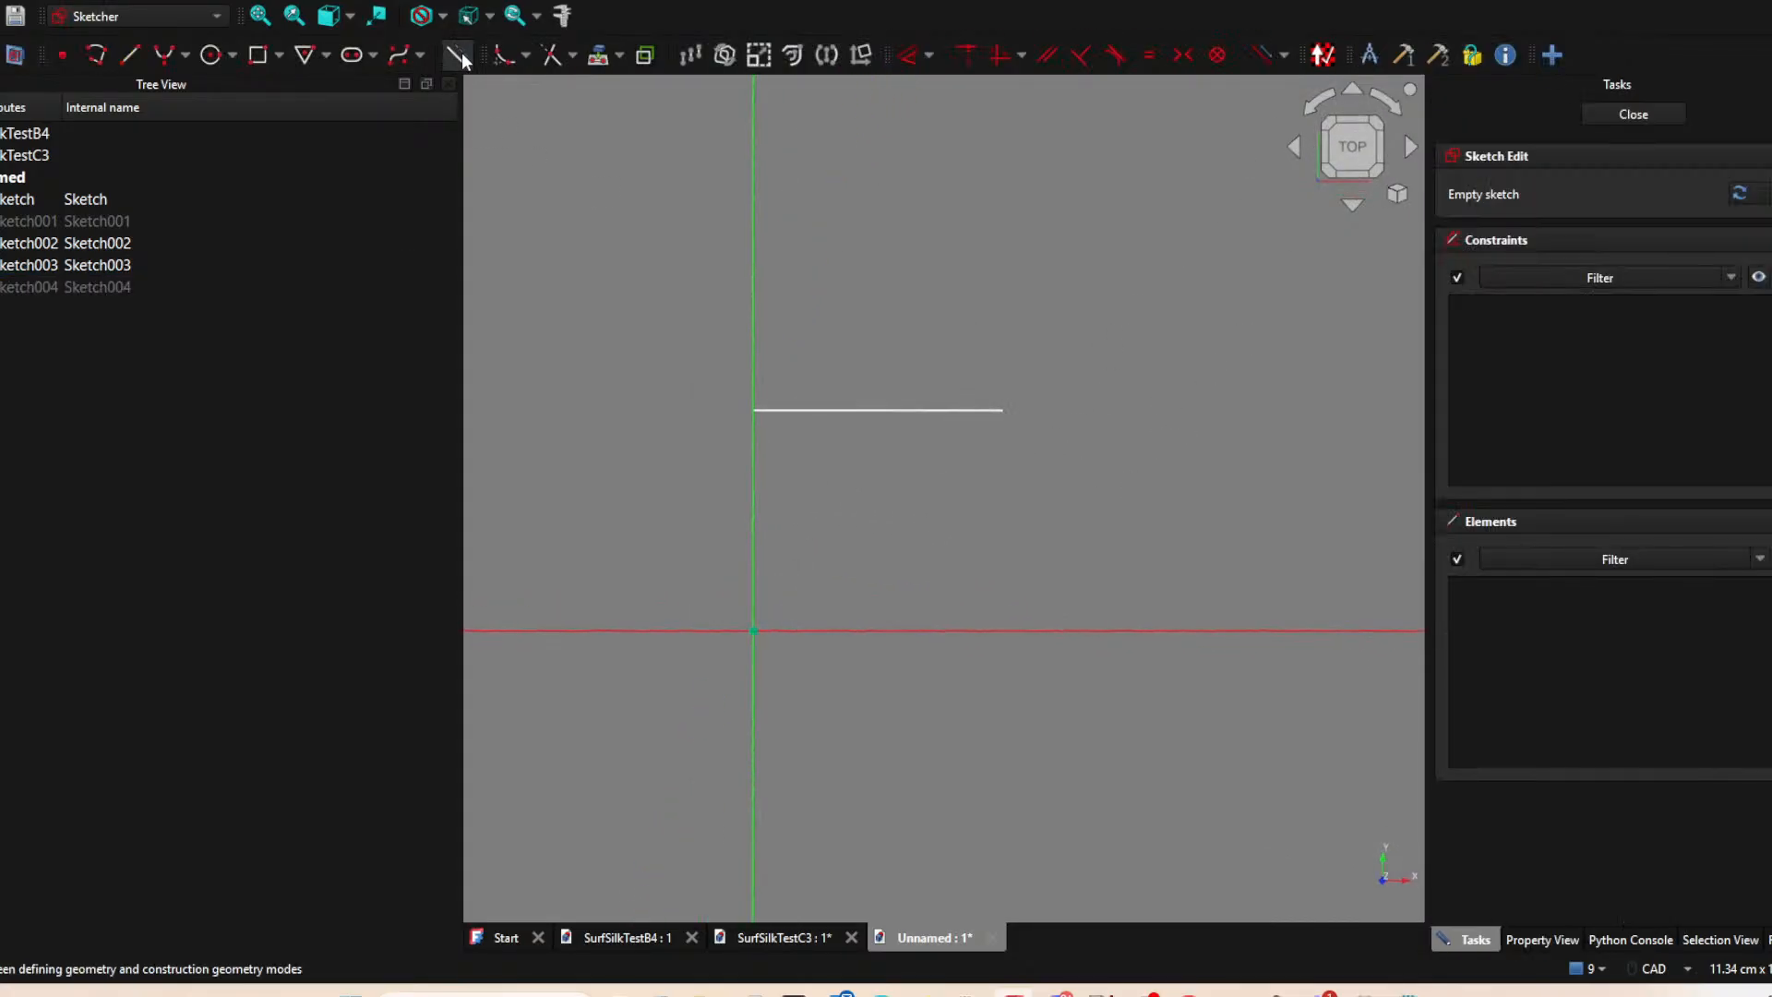
{"action": "left_click", "coordinate": [600, 55]}
{"action": "left_click", "coordinate": [1009, 410]}
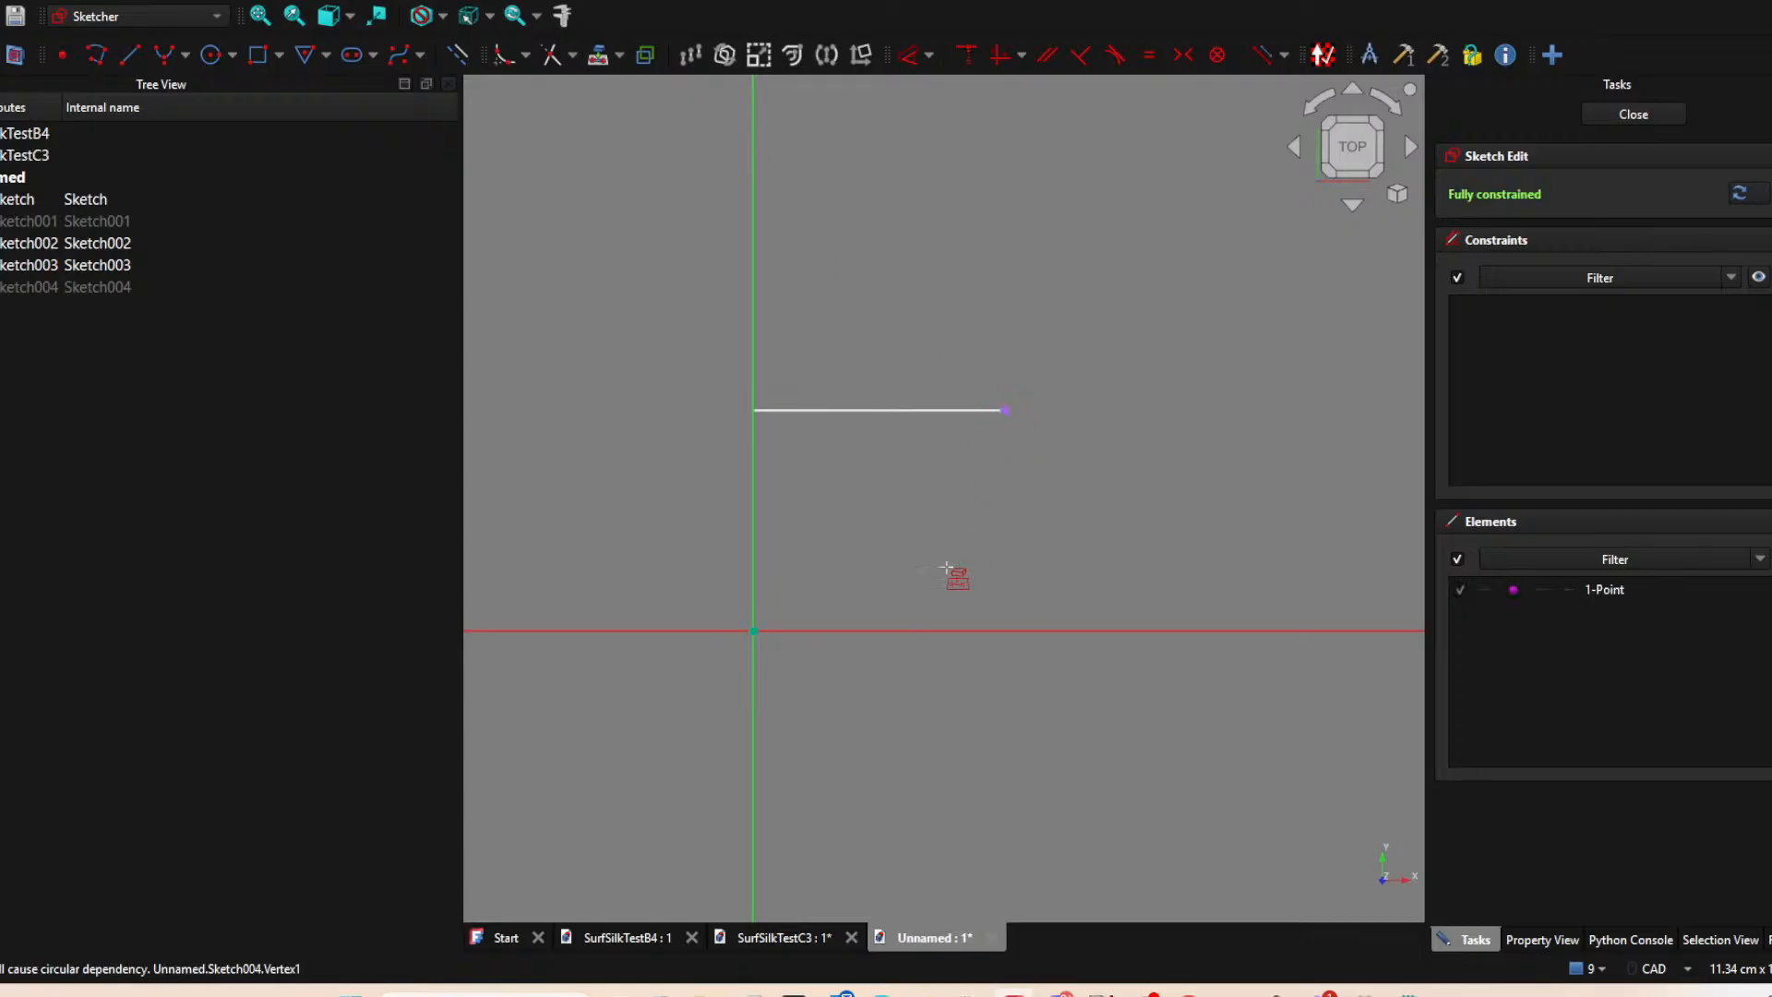
{"action": "middle_click_drag", "start_coordinate": [985, 624], "coordinate": [943, 613]}
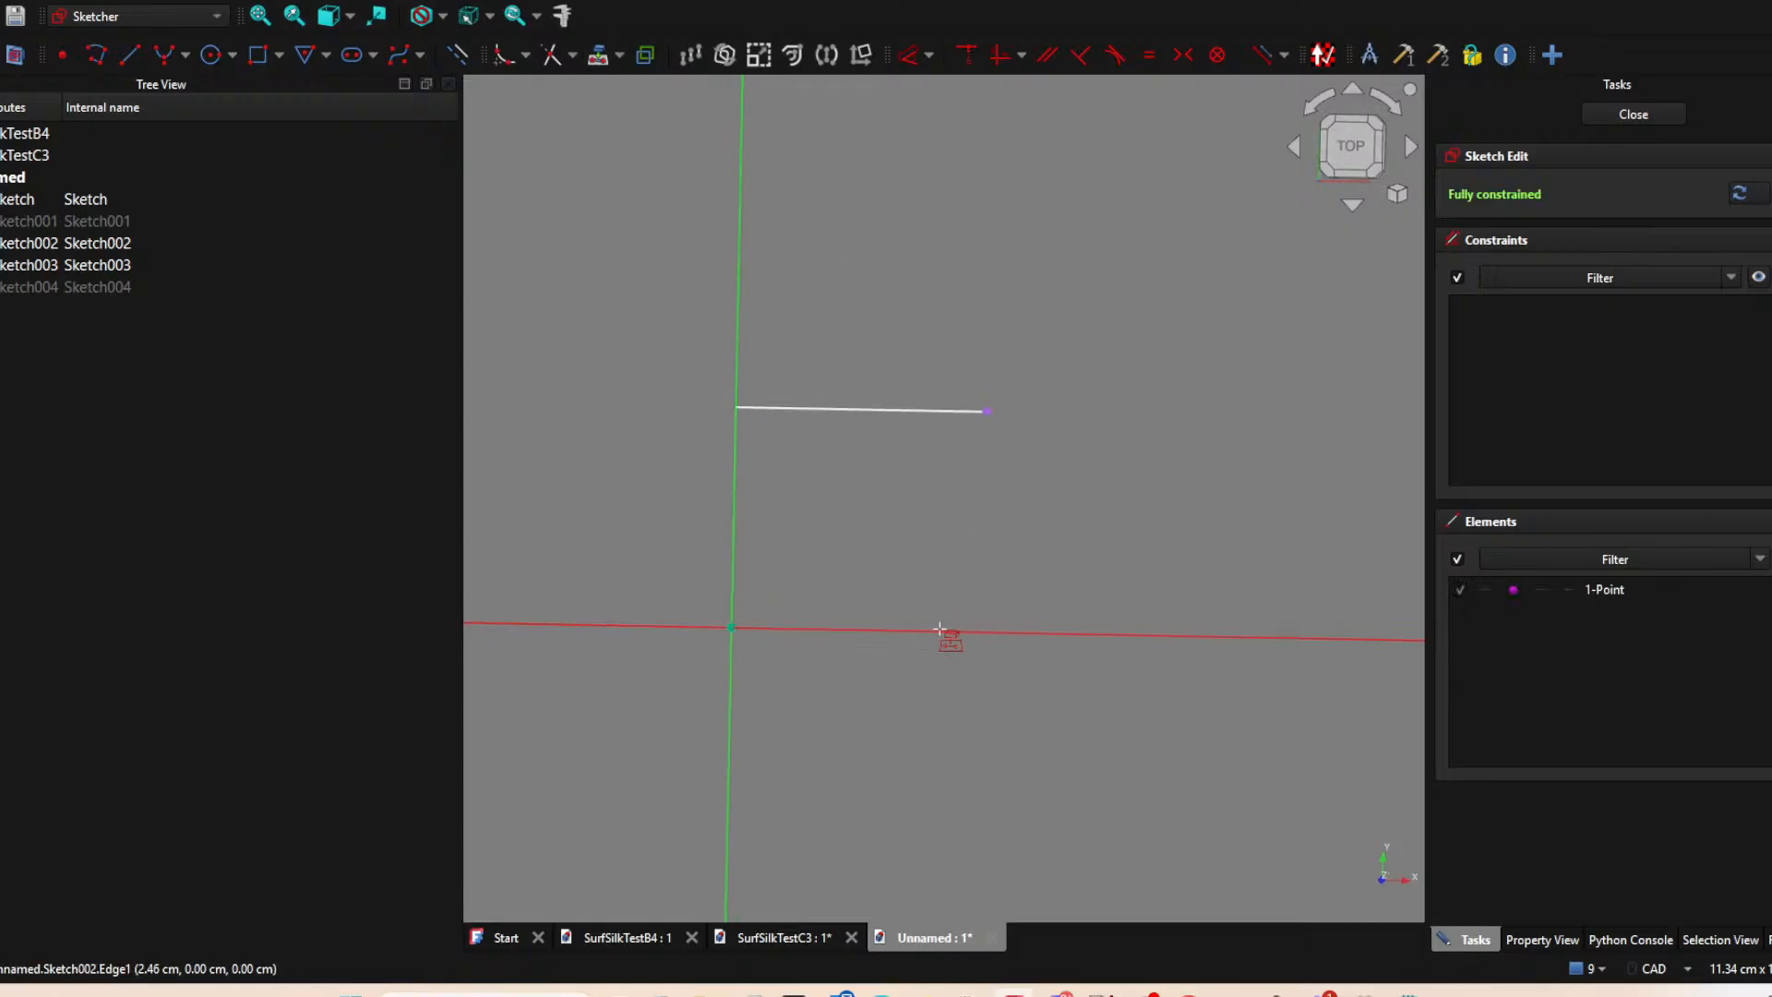
{"action": "left_click", "coordinate": [959, 633]}
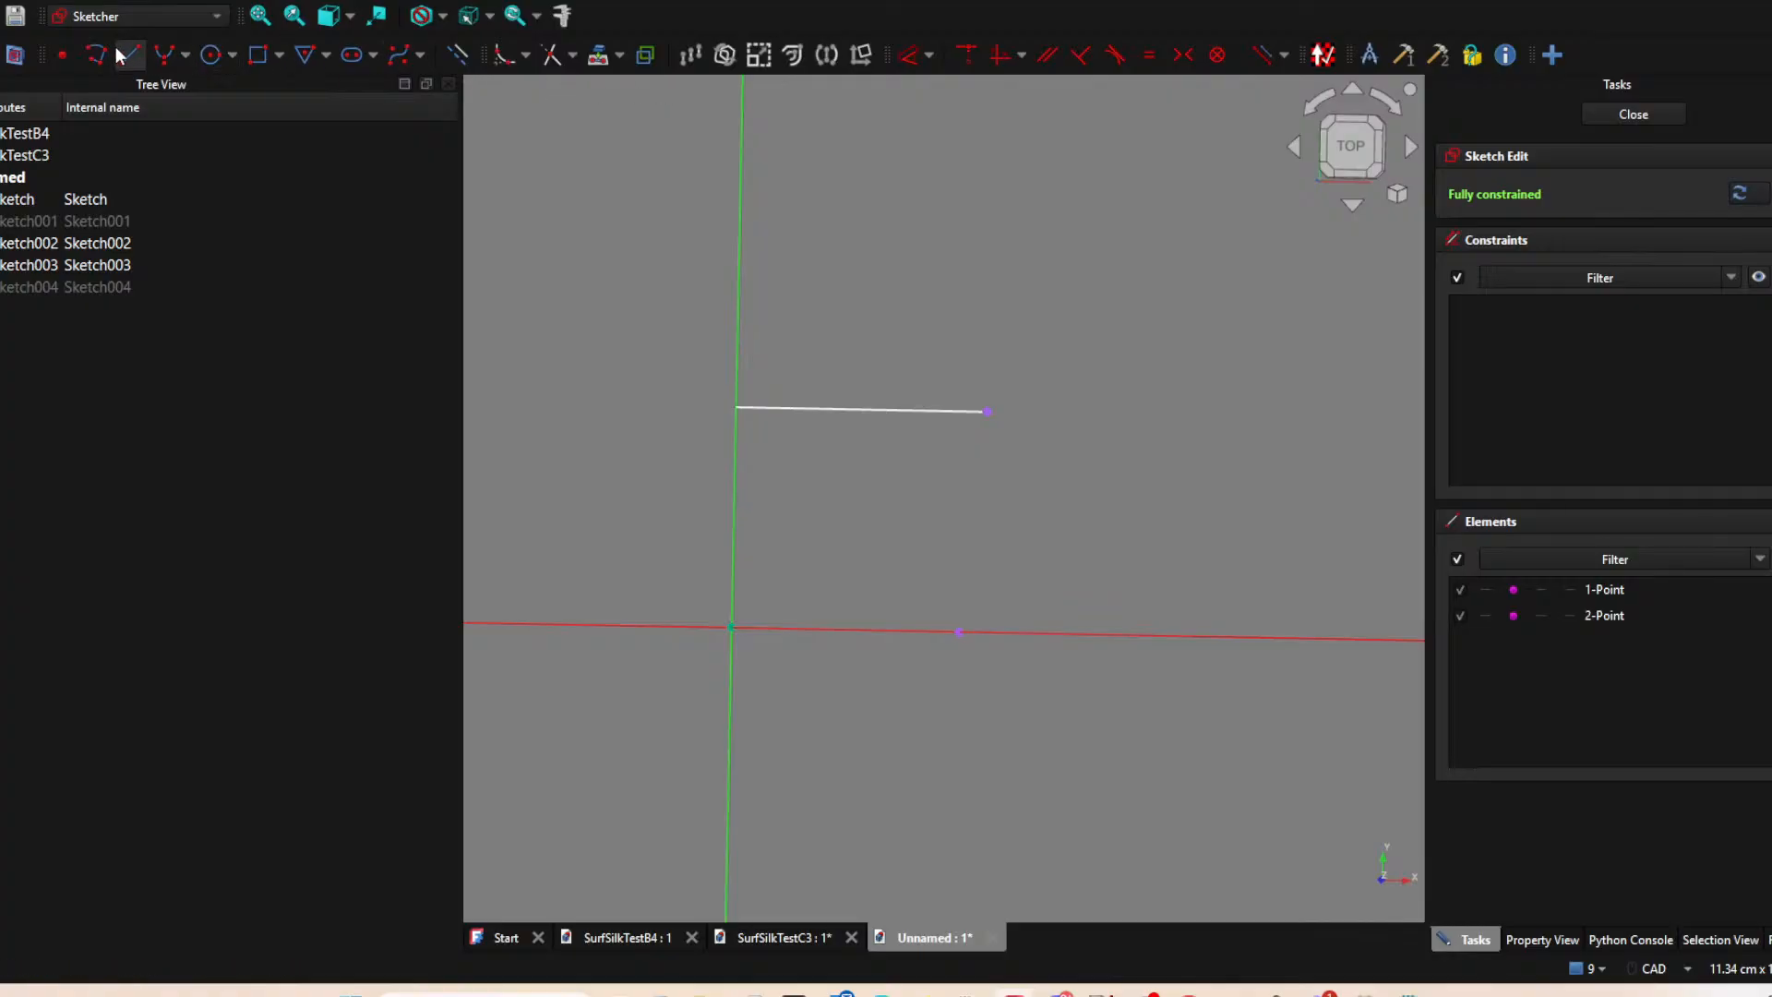
Sketch a line connecting the two projected endpoints to complete the four-sided outline, and close the sketch.
{"action": "left_click", "coordinate": [122, 55]}
{"action": "left_click", "coordinate": [990, 410]}
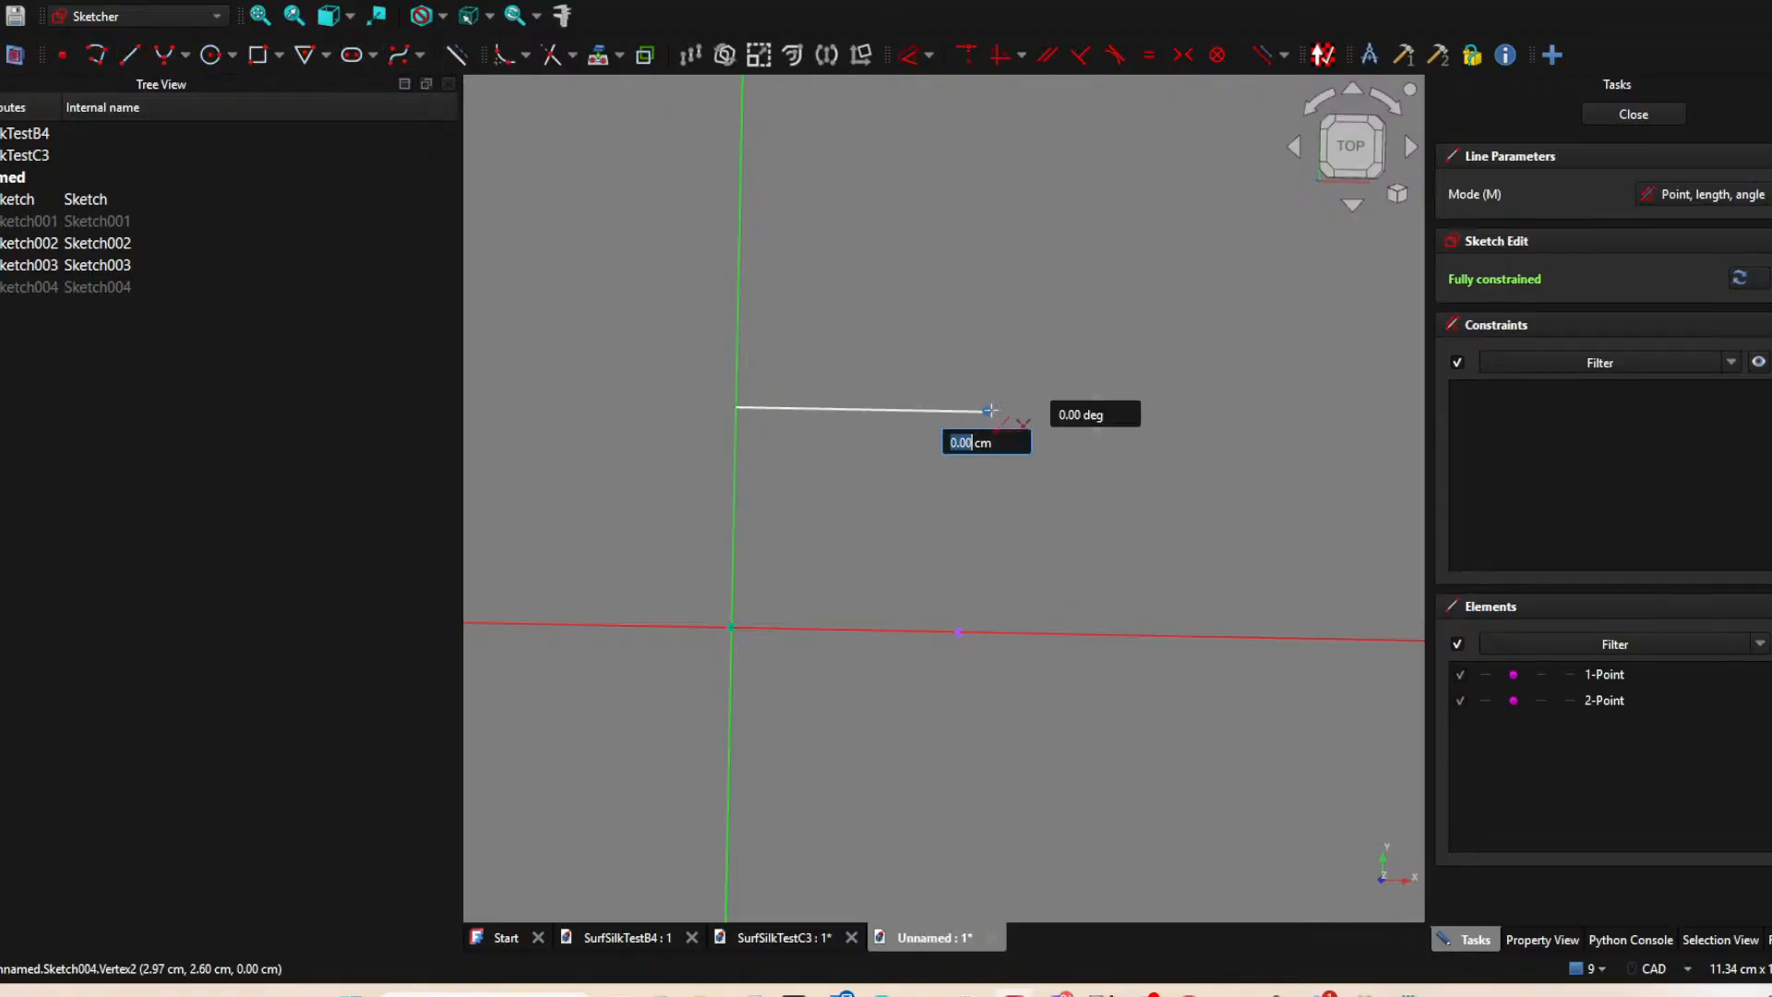
{"action": "left_click", "coordinate": [958, 632]}
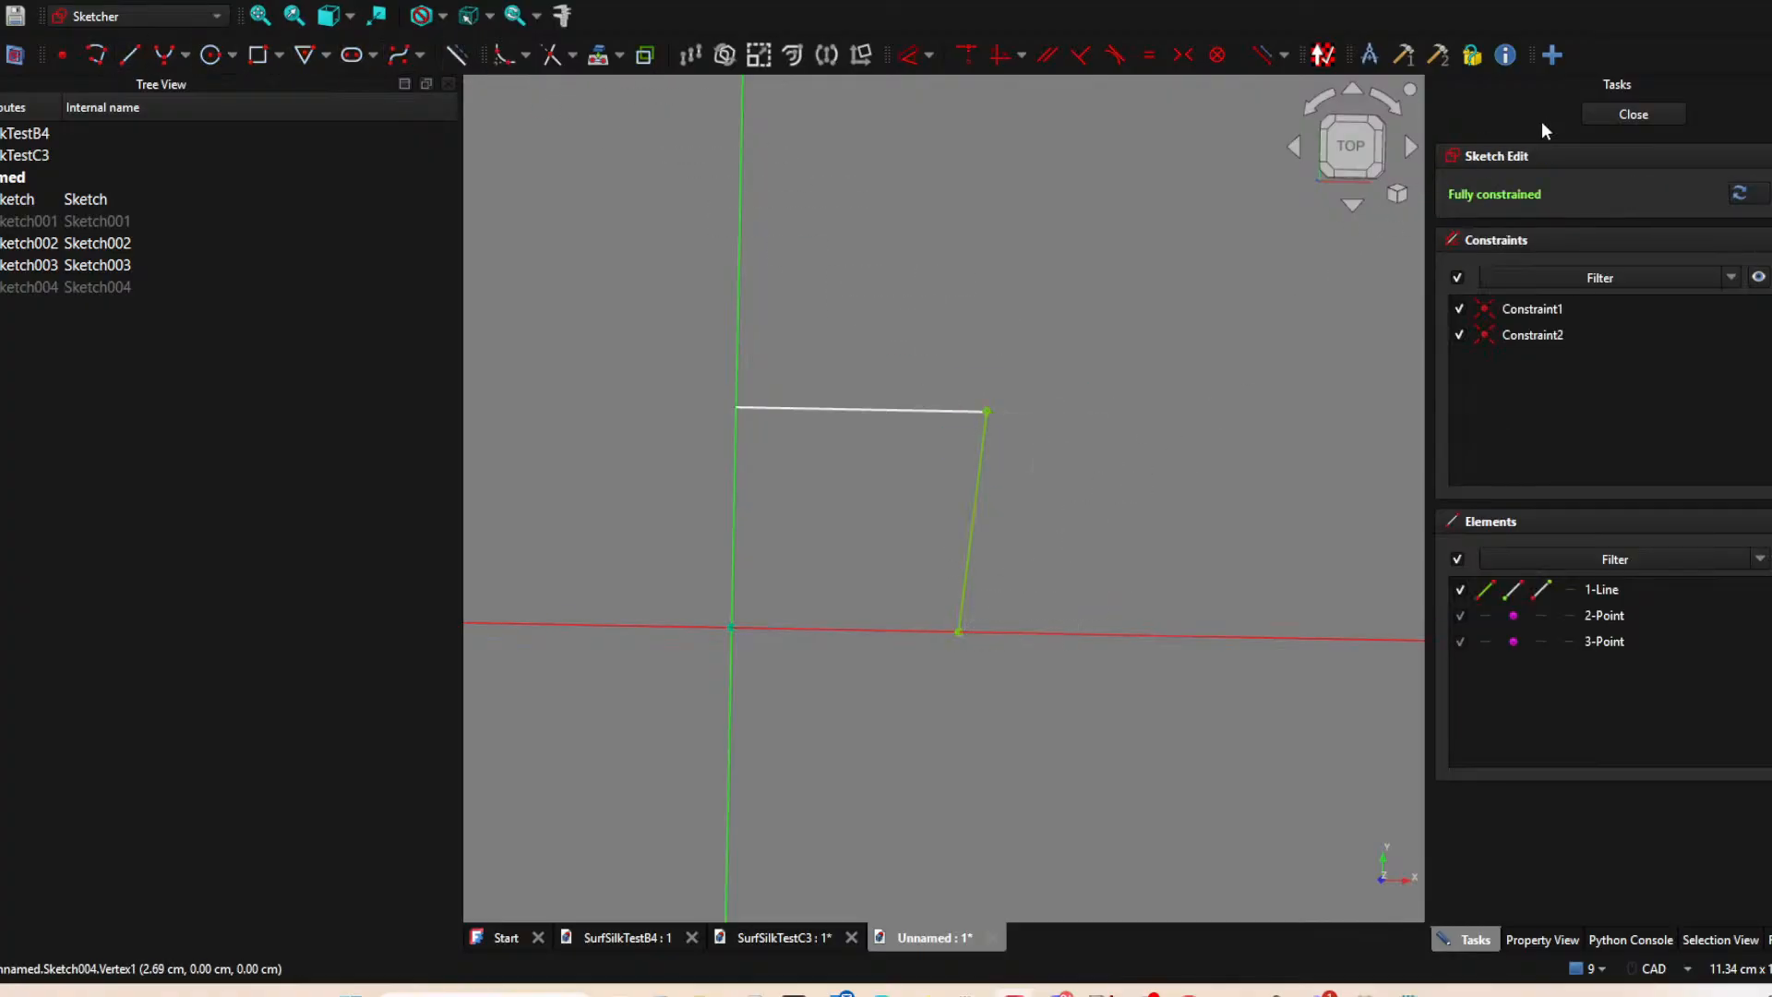
{"action": "left_click", "coordinate": [1659, 113]}
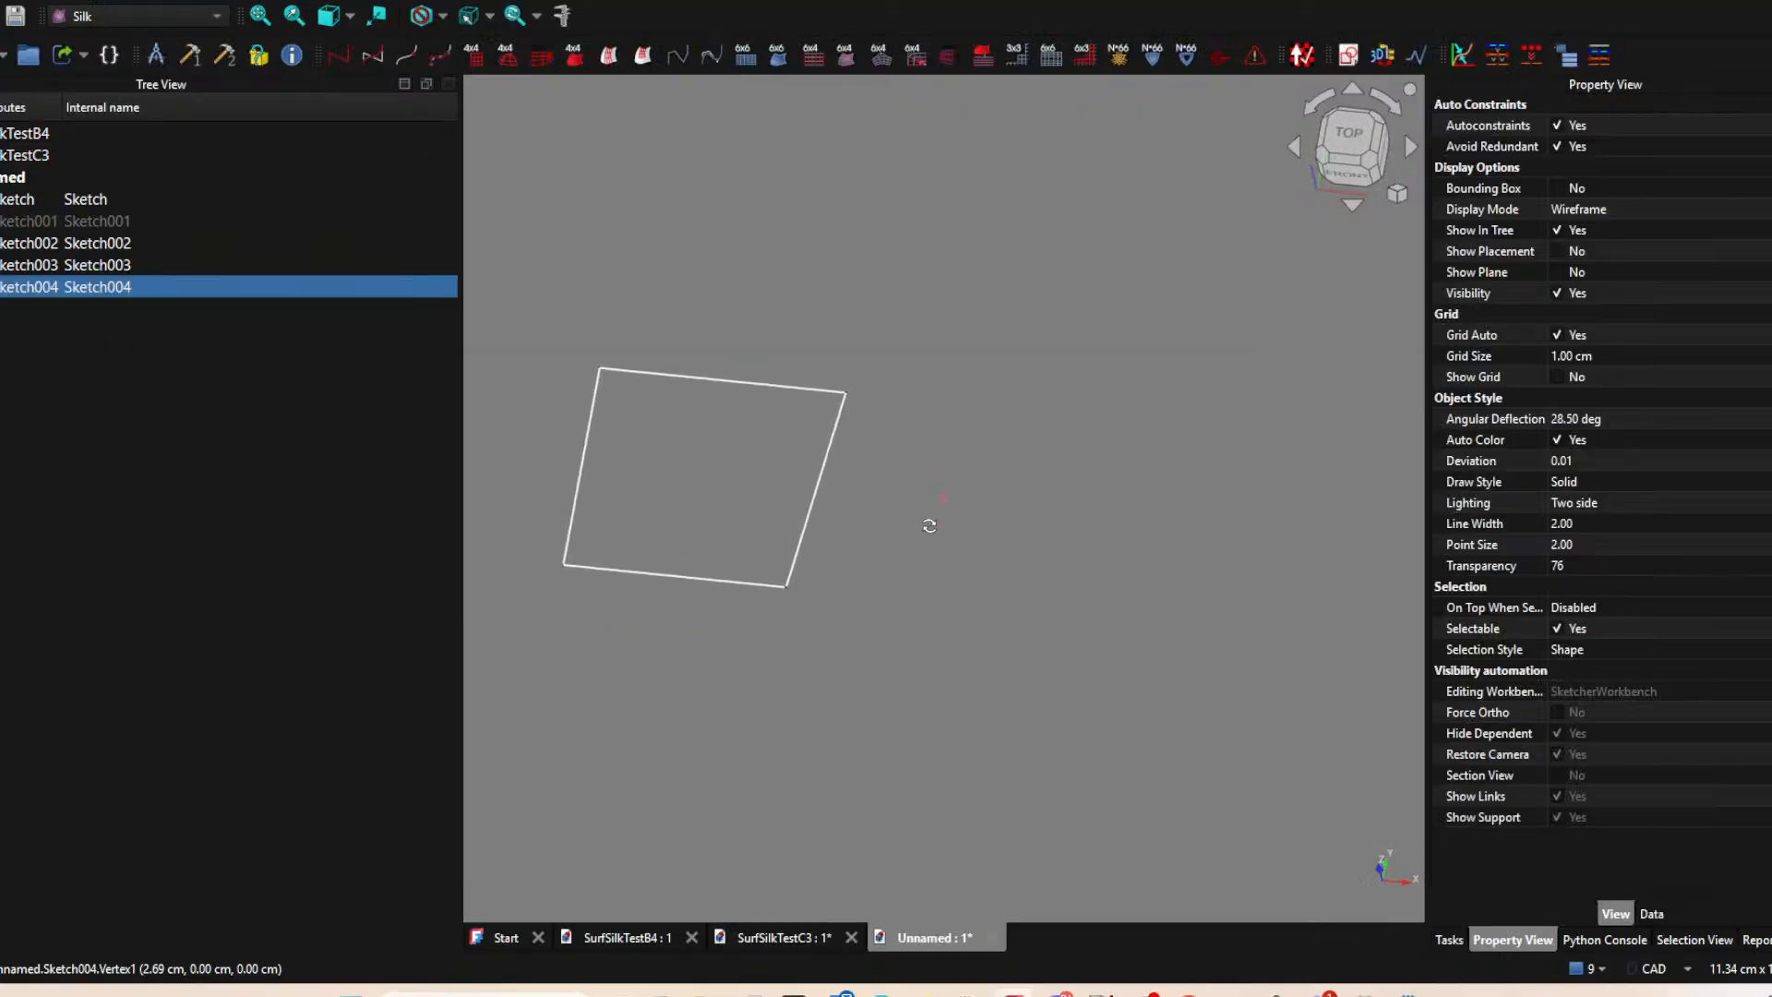
Hide the sketch containing the upper horizontal line of the outline.
{"action": "middle_click_drag", "start_coordinate": [943, 501], "coordinate": [991, 539]}
{"action": "middle_click_drag", "start_coordinate": [711, 433], "coordinate": [734, 501]}
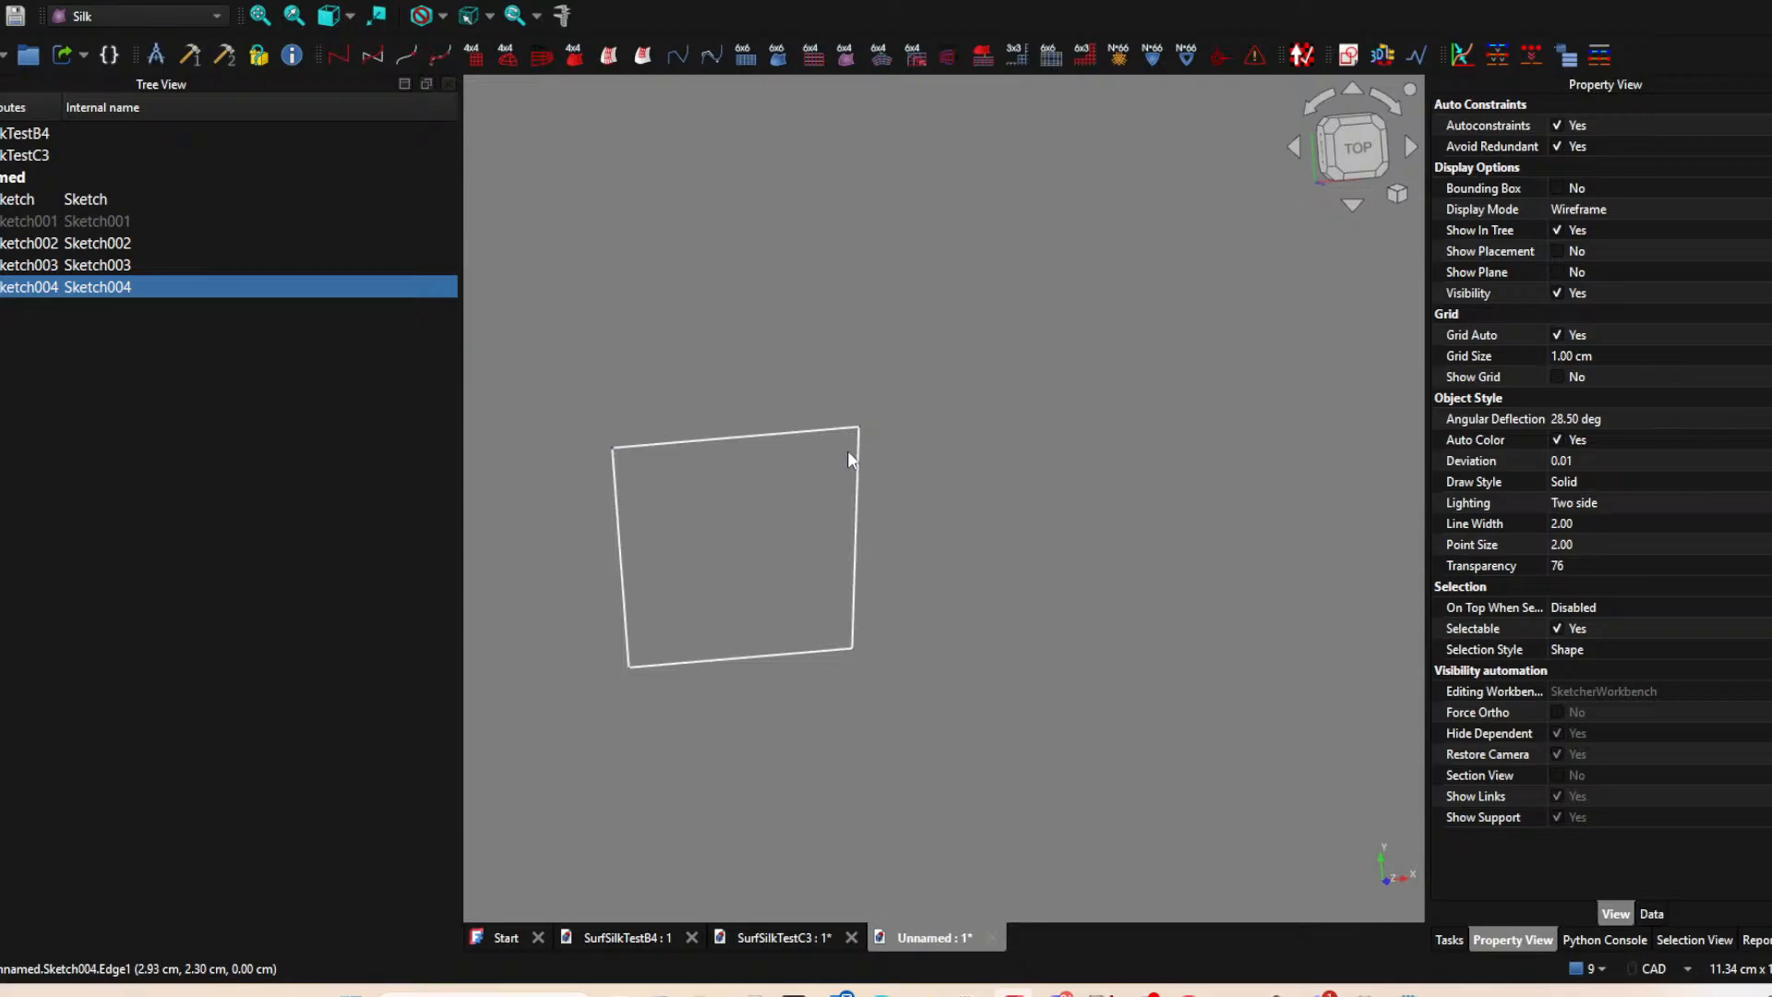
{"action": "left_click", "coordinate": [809, 420]}
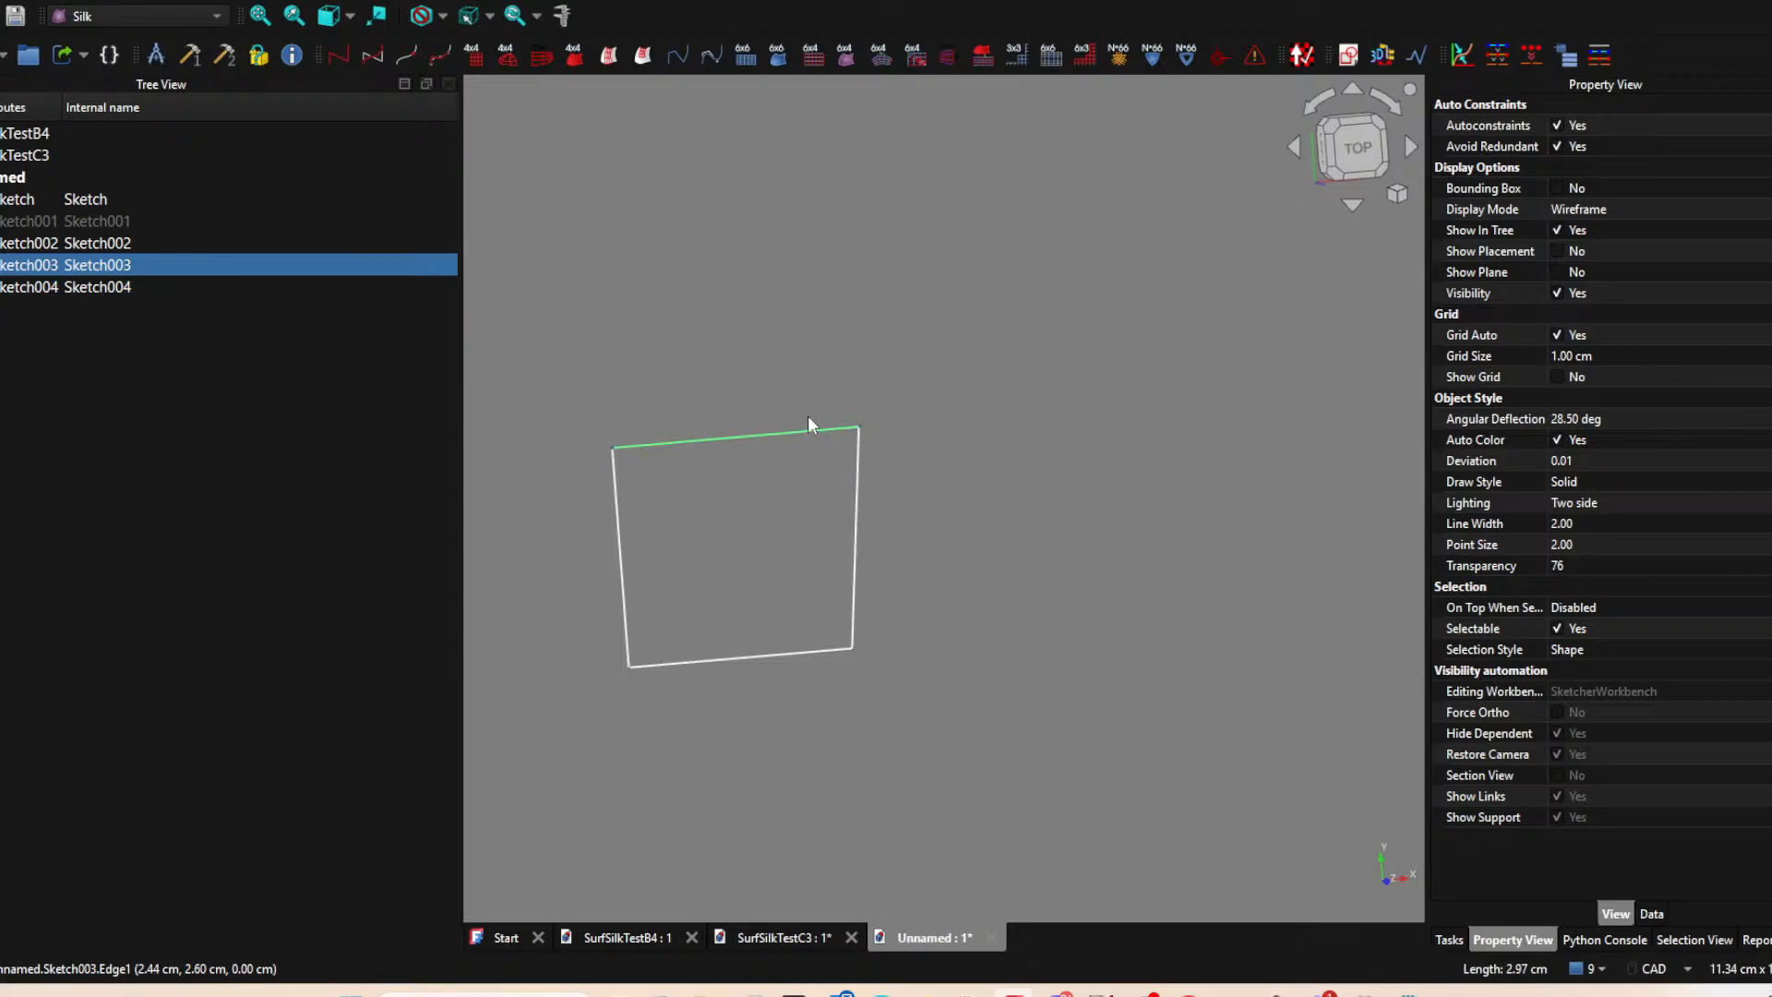
{"action": "key", "text": "space"}
{"action": "middle_click_drag", "start_coordinate": [747, 355], "coordinate": [855, 511]}
{"action": "key", "text": "space"}
{"action": "key", "text": "space"}
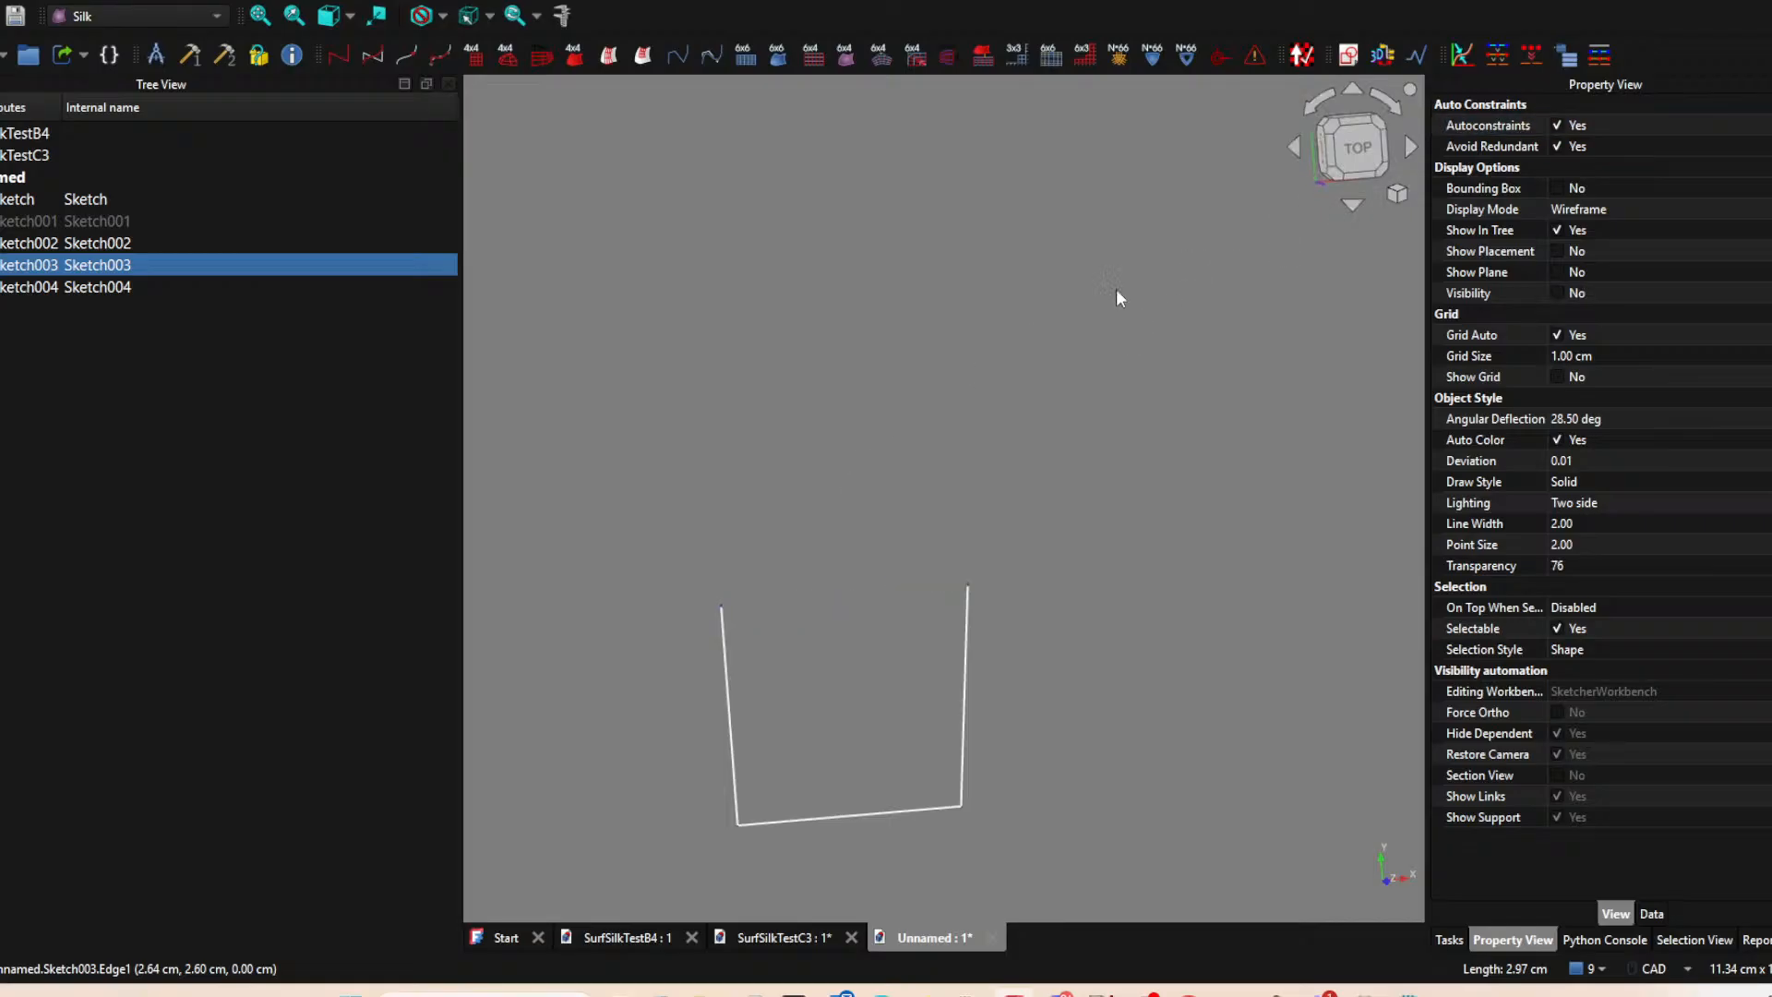
{"action": "left_click", "coordinate": [1115, 314]}
Create a new sketch on the XY plane and project the upper endpoint of the vertical-axis line as external geometry.
{"action": "left_click", "coordinate": [1349, 57]}
{"action": "left_click", "coordinate": [817, 558]}
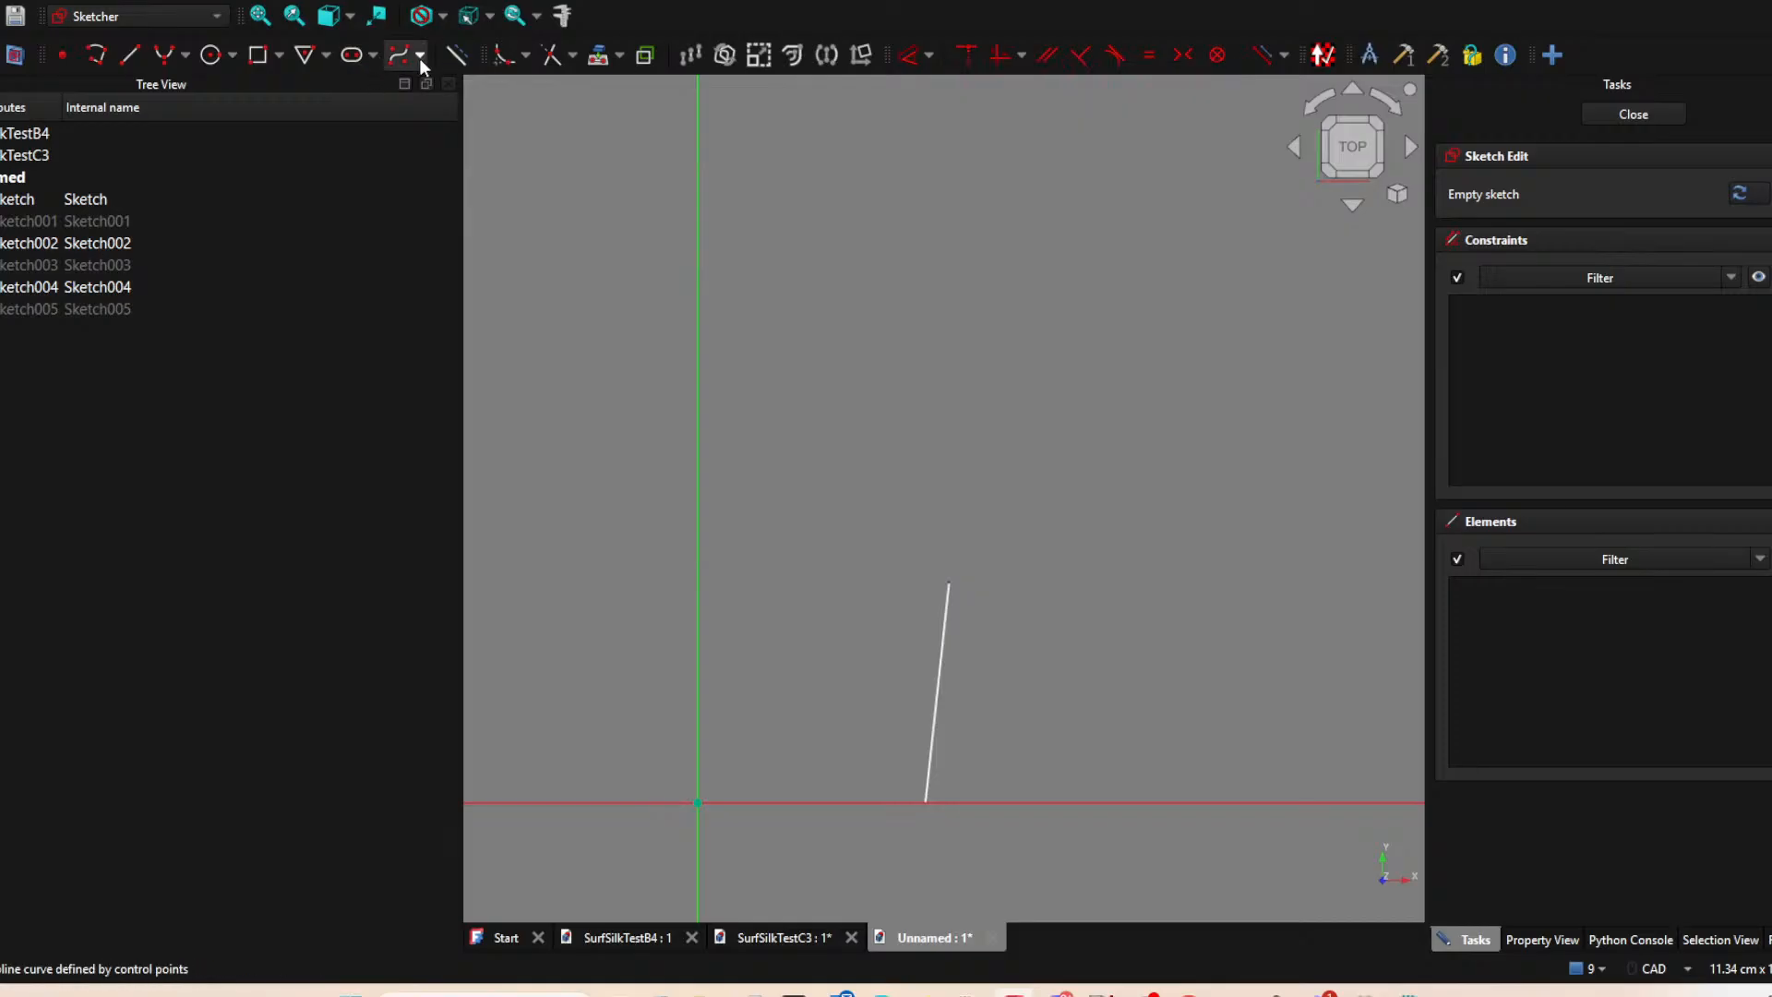
{"action": "left_click", "coordinate": [598, 54]}
{"action": "scroll", "coordinate": [967, 393], "scroll_direction": "down", "scroll_amount": 1}
{"action": "middle_click_drag", "start_coordinate": [967, 392], "coordinate": [744, 546]}
{"action": "left_click", "coordinate": [747, 553]}
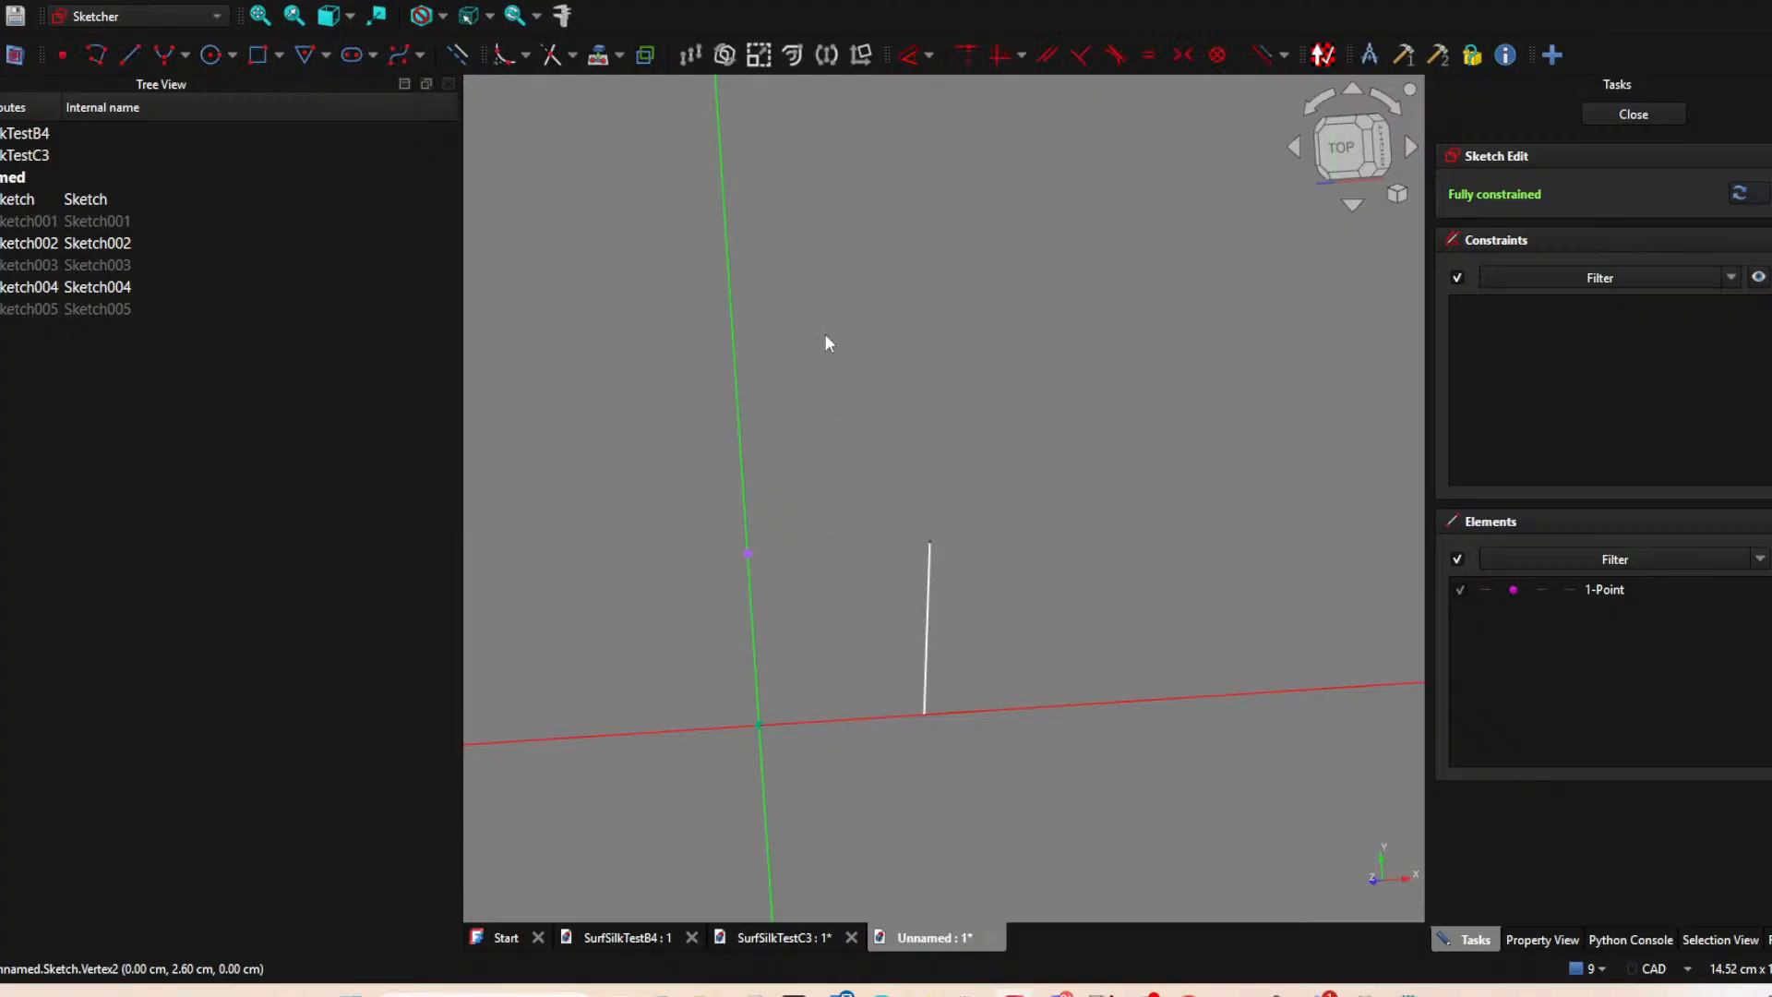
Sketch a line about 2.5 cm long upward along the vertical axis from the projected endpoint, and close the sketch.
{"action": "left_click", "coordinate": [131, 55]}
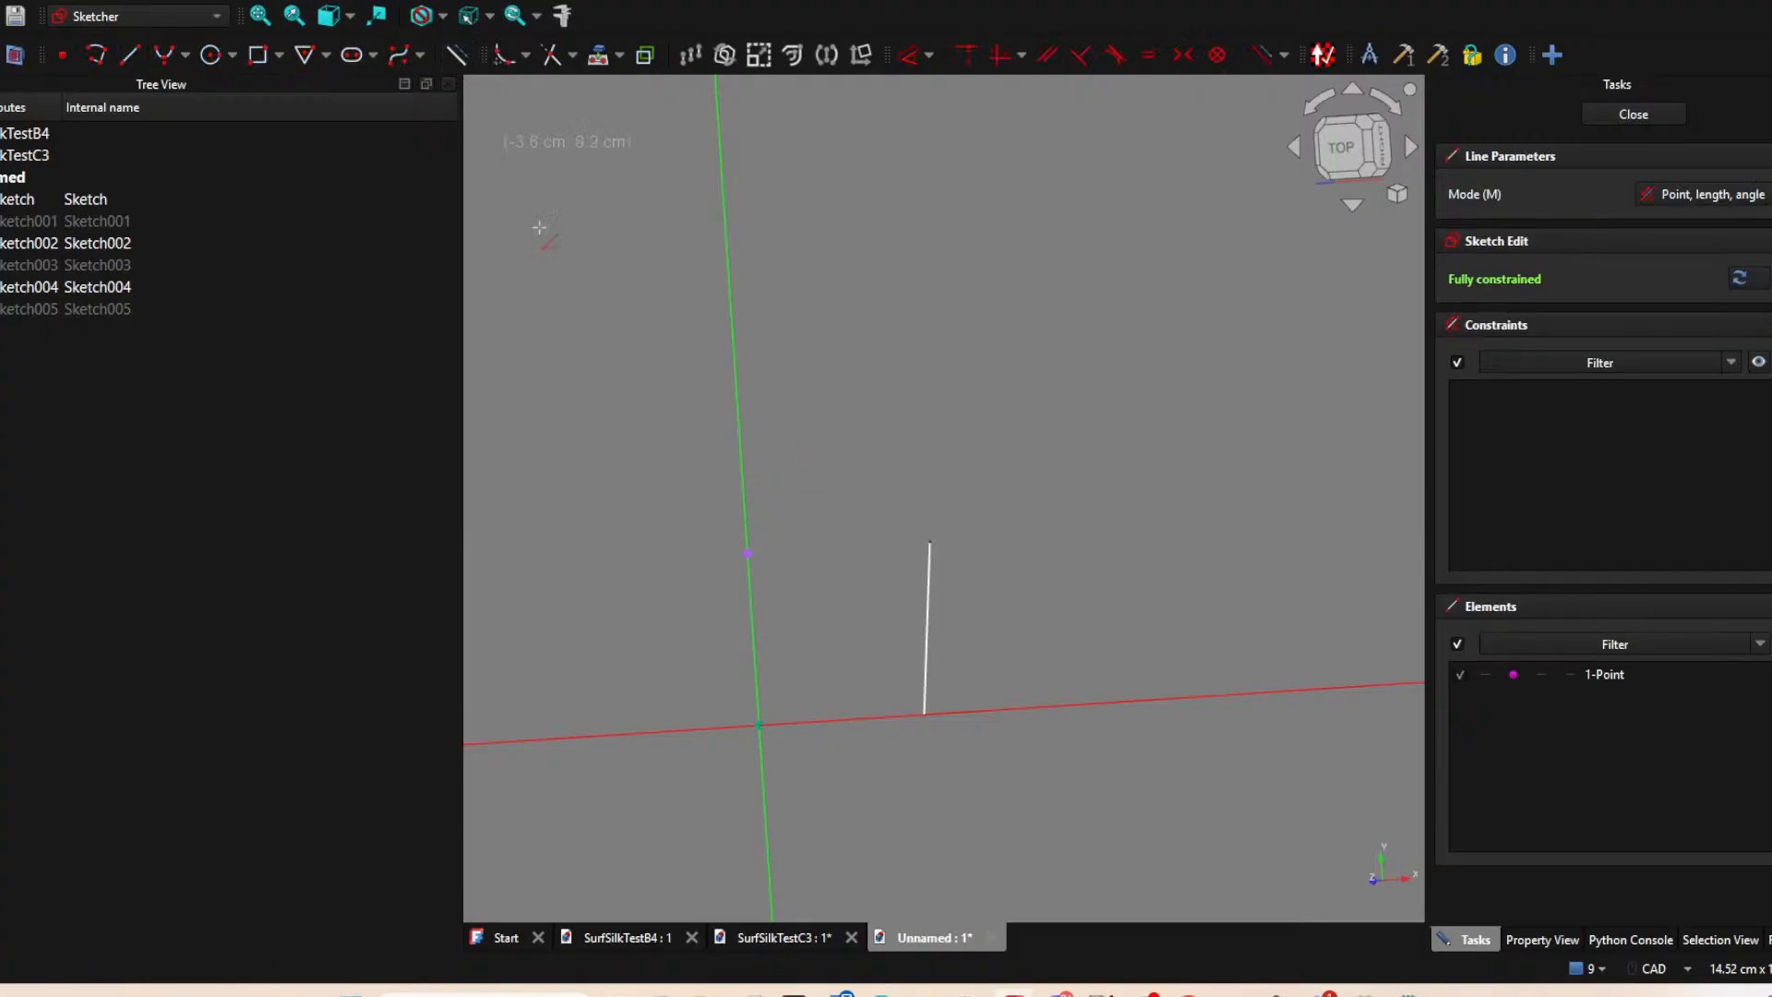
{"action": "left_click", "coordinate": [744, 552]}
{"action": "left_click", "coordinate": [736, 390]}
{"action": "left_click", "coordinate": [1634, 114]}
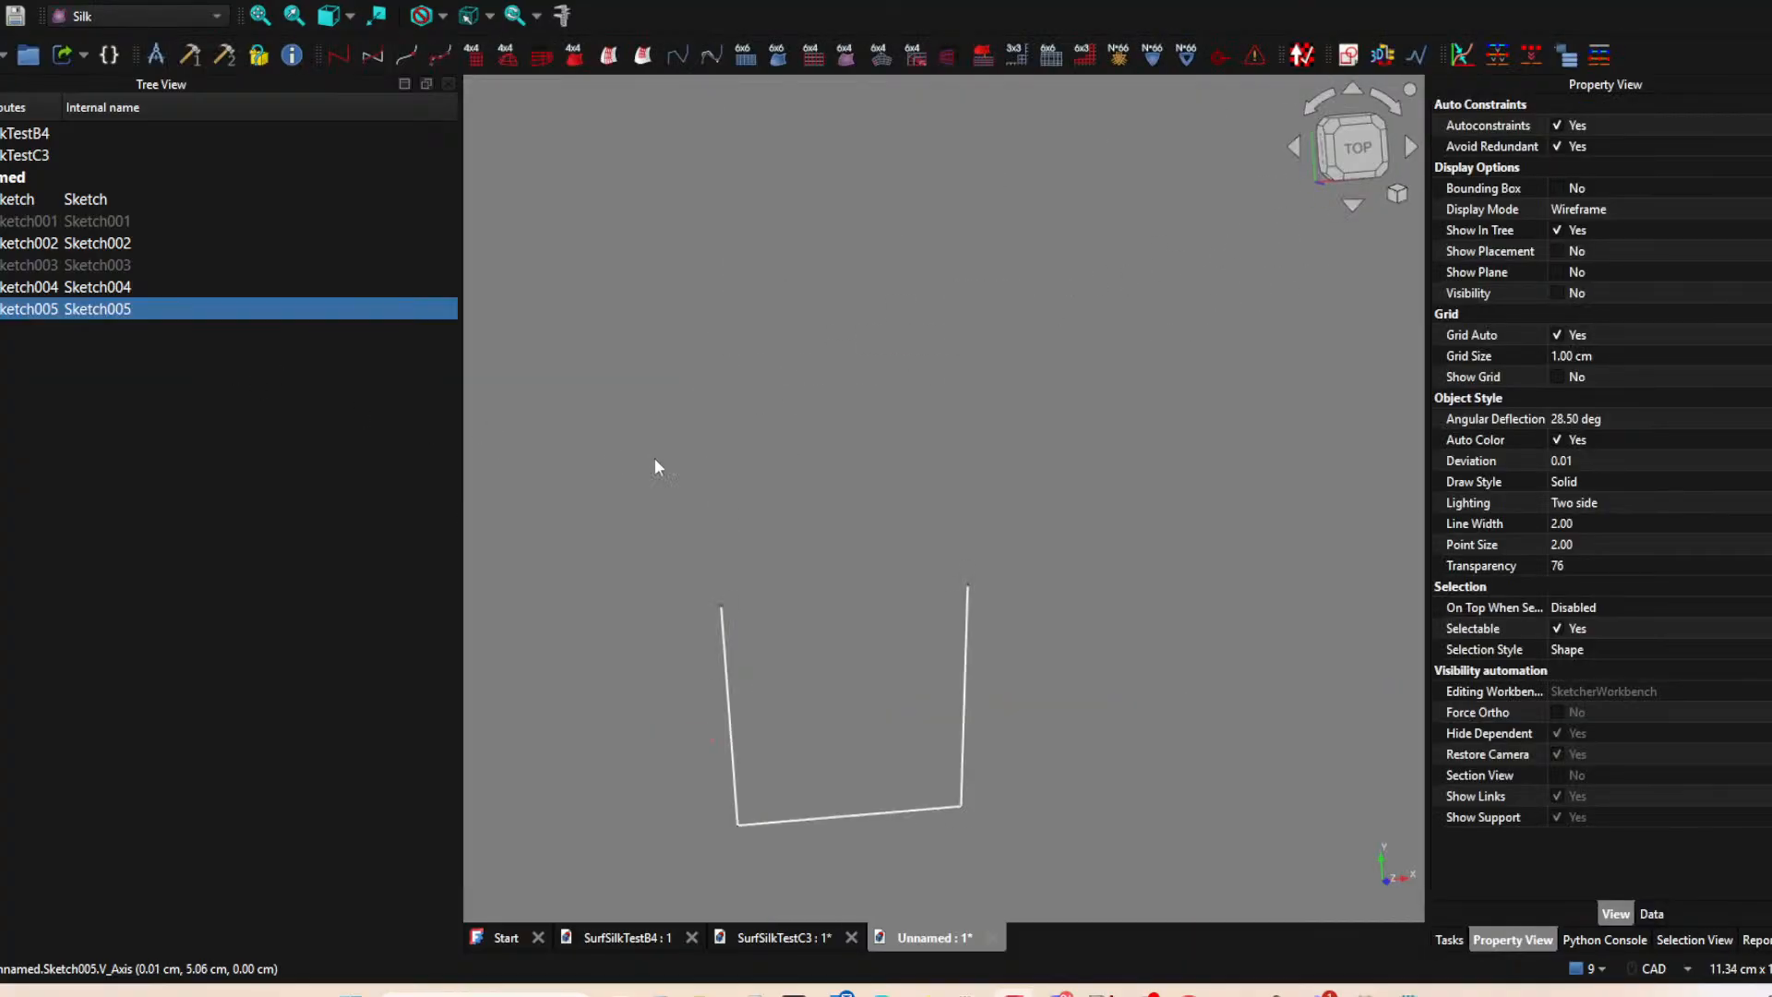
{"action": "left_click", "coordinate": [59, 247]}
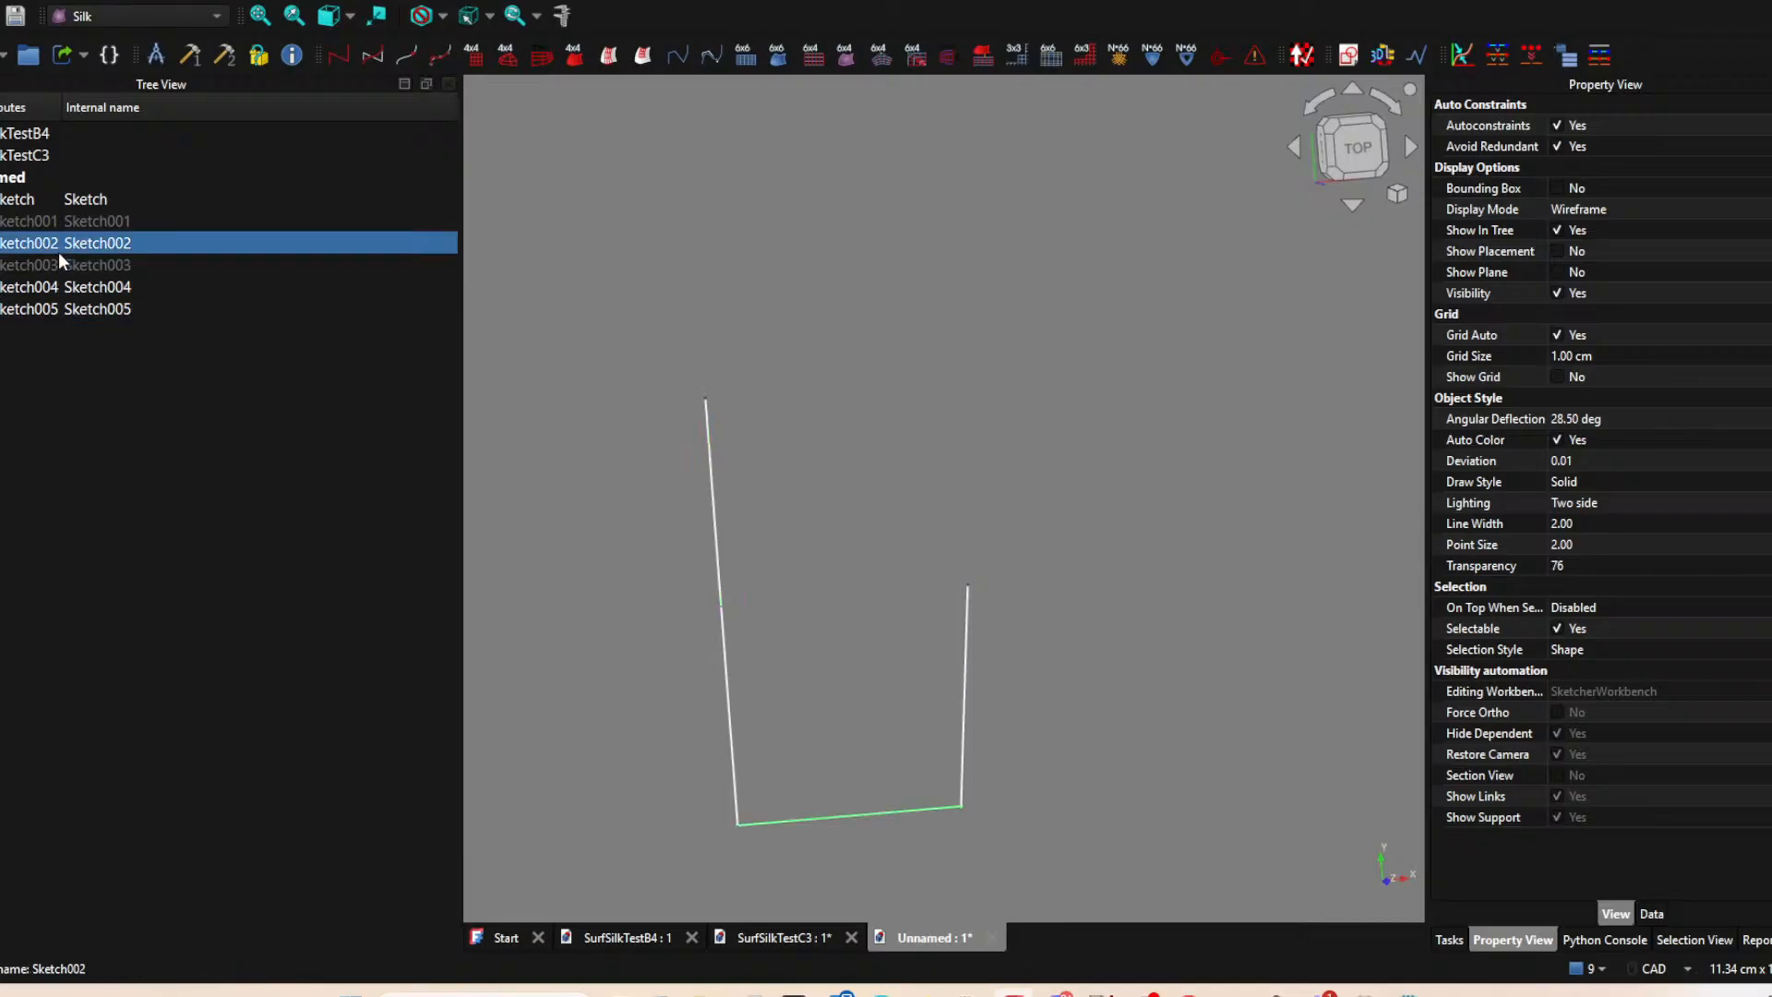
{"action": "left_click", "coordinate": [55, 265]}
{"action": "key", "text": "space"}
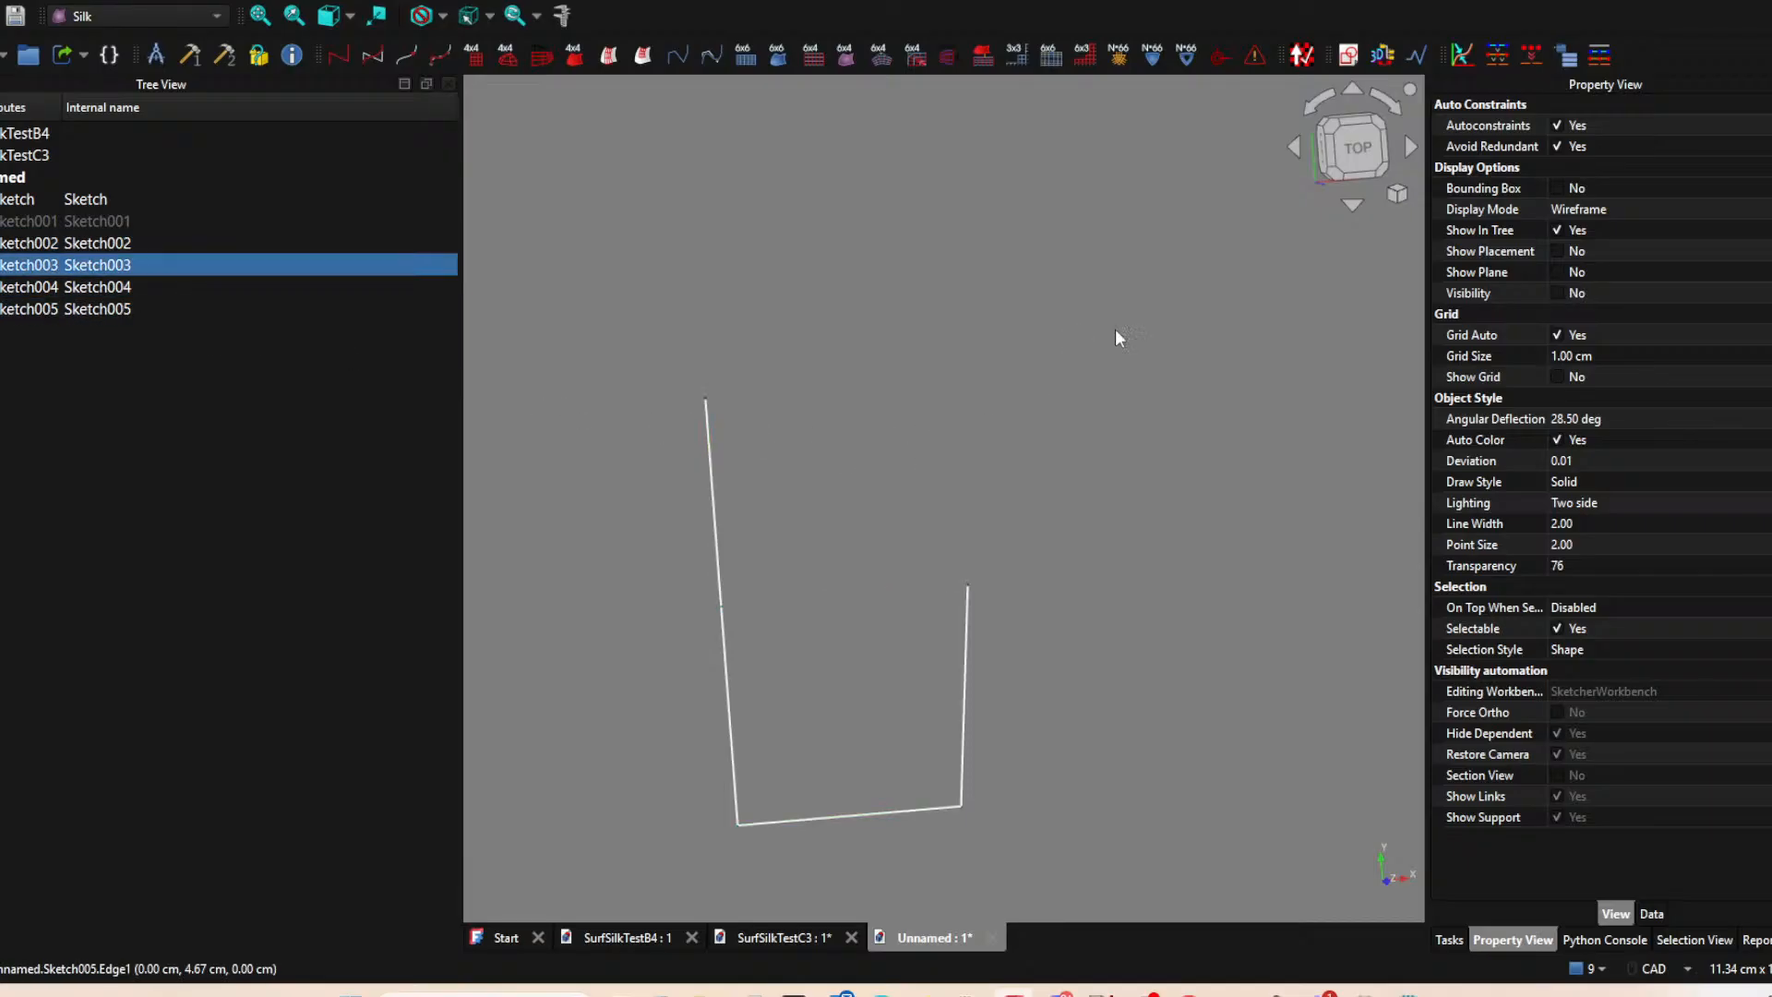
{"action": "left_click", "coordinate": [779, 186]}
Create another sketch on the XY plane and project the upper endpoint of the slanted side line as external geometry.
{"action": "left_click", "coordinate": [1348, 51]}
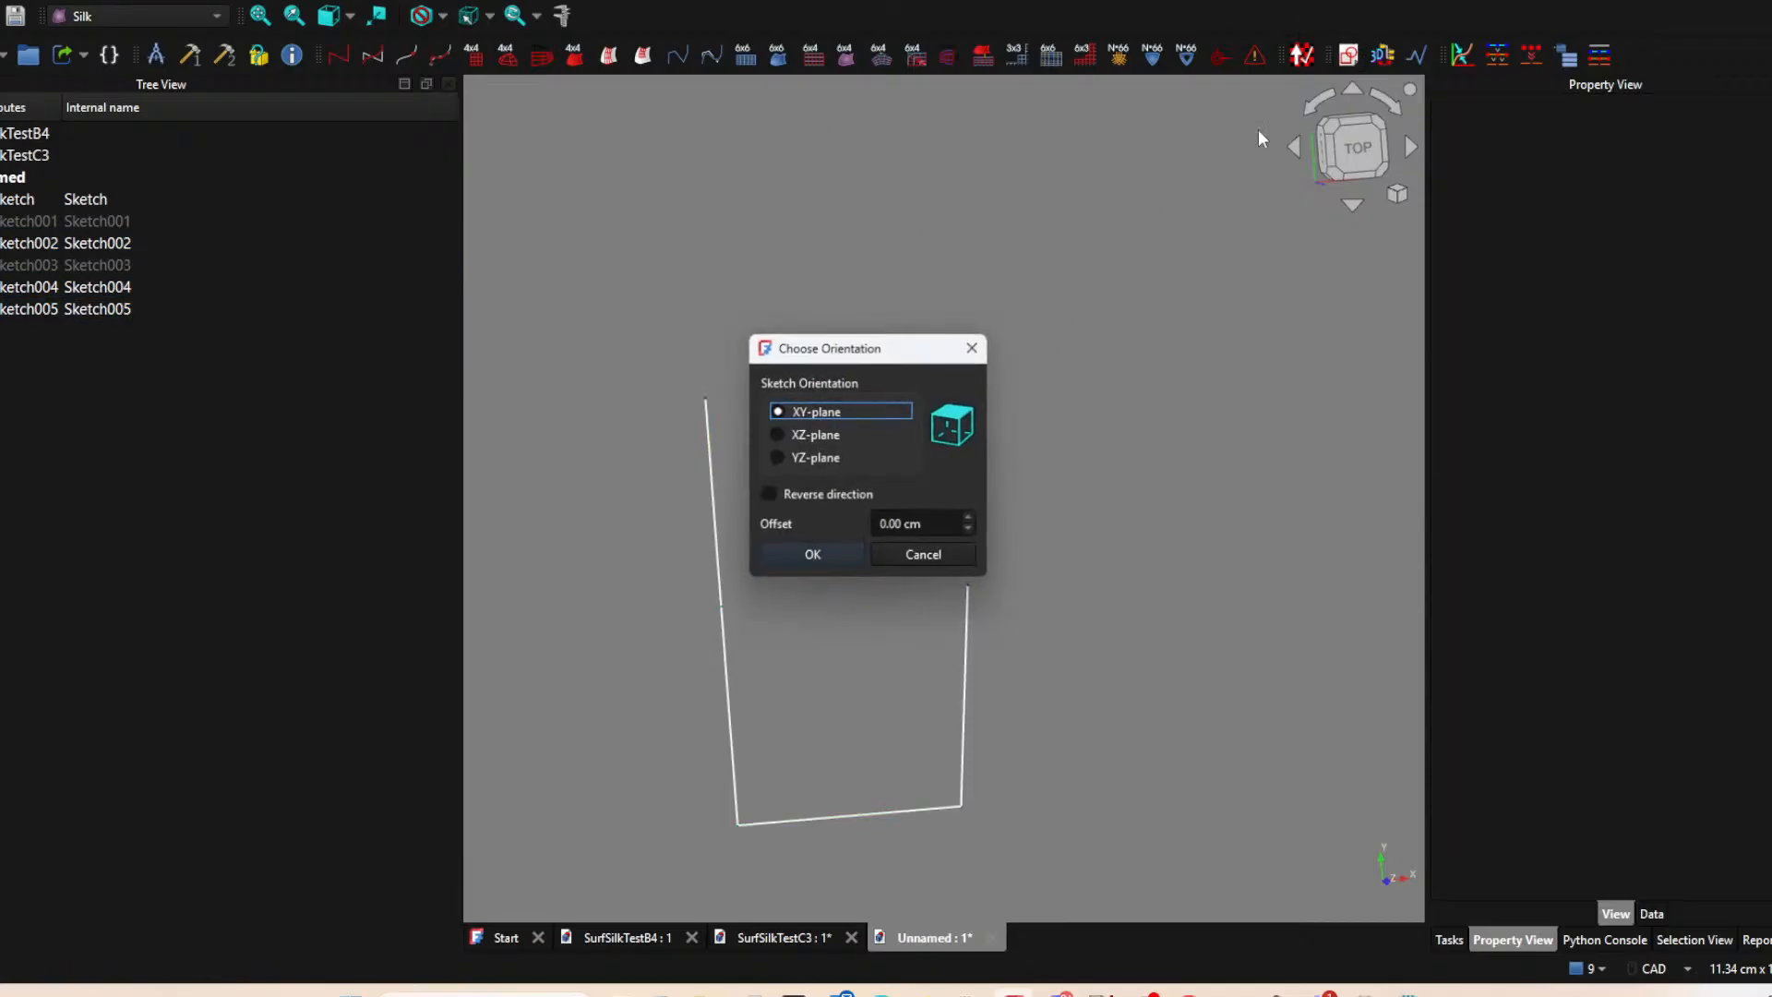
{"action": "left_click", "coordinate": [811, 557]}
{"action": "left_click", "coordinate": [454, 56]}
{"action": "left_click", "coordinate": [600, 56]}
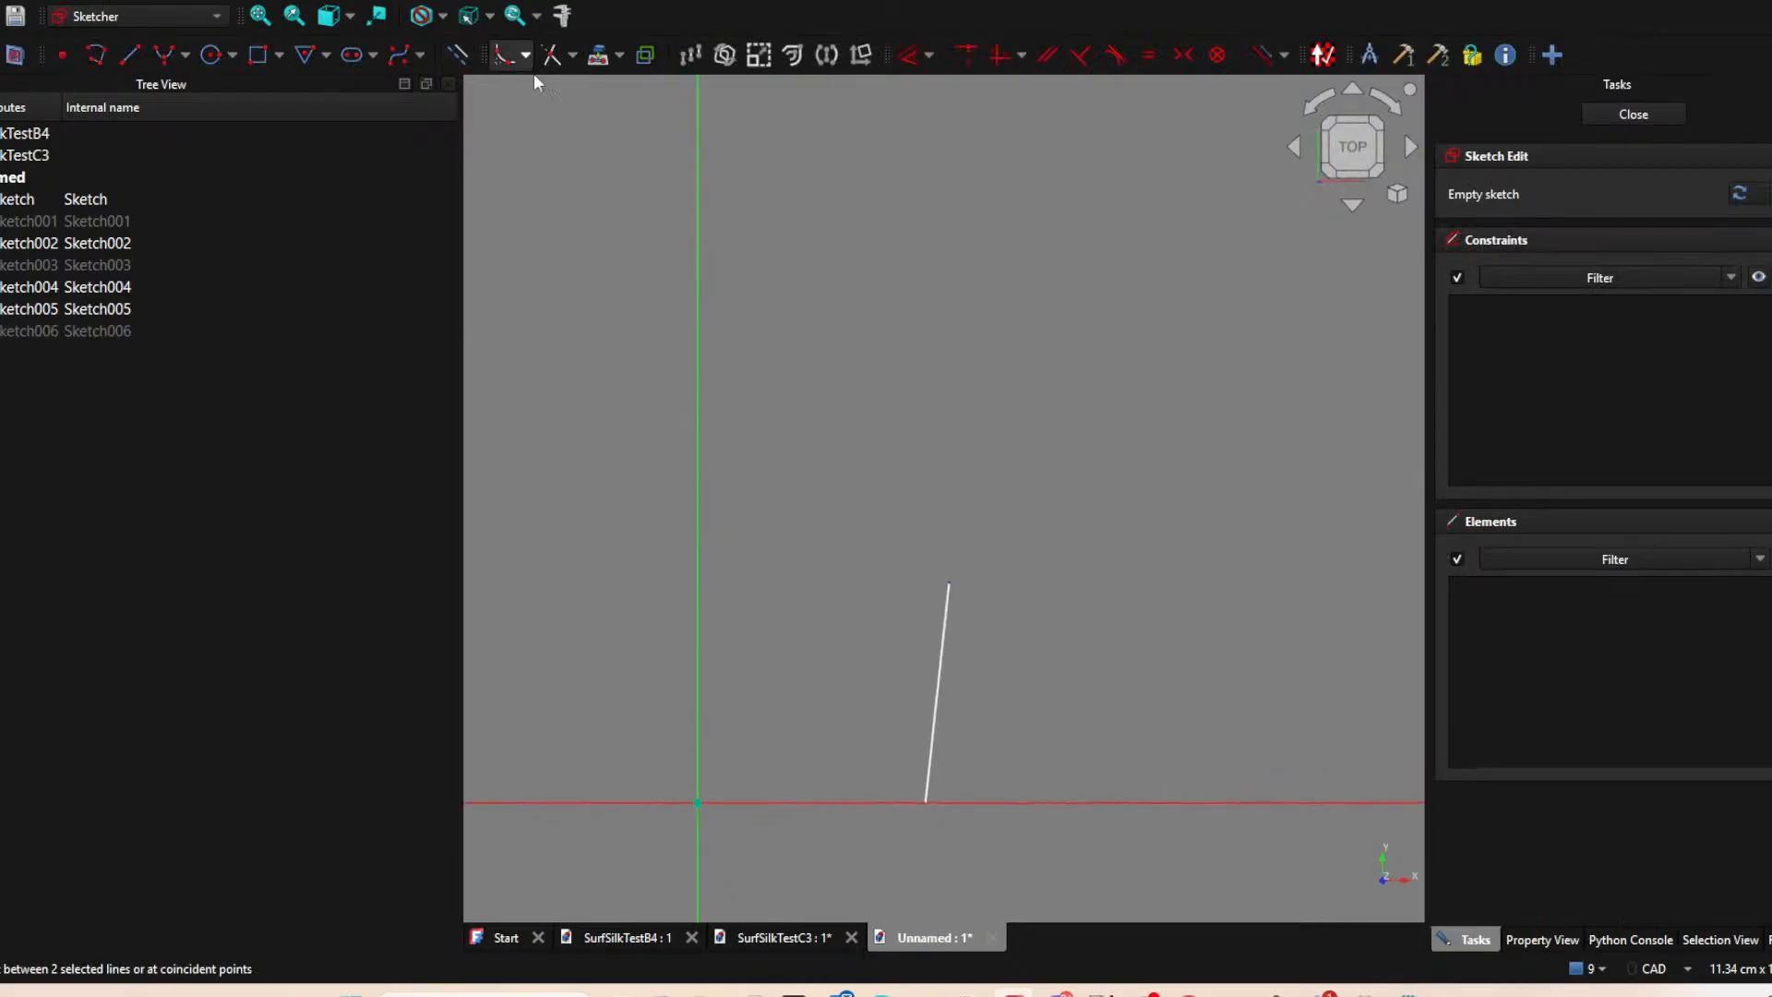
{"action": "left_click", "coordinate": [950, 583]}
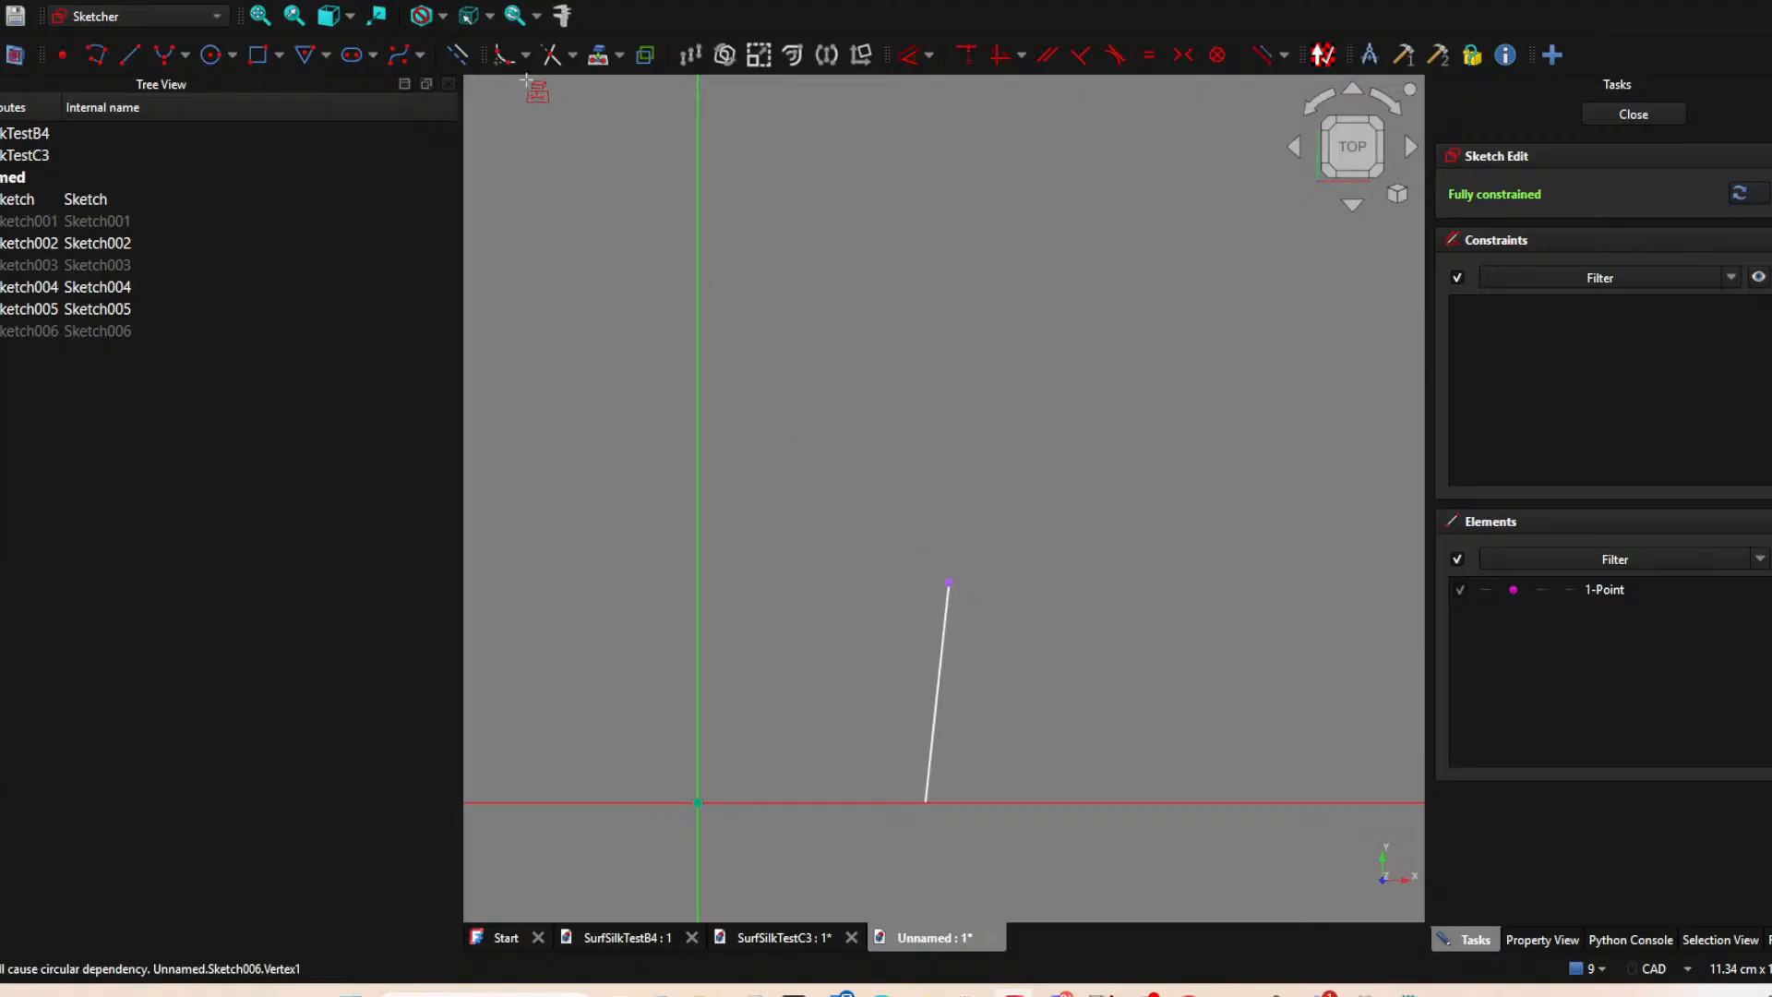
Sketch a vertical line about 2.6 cm long upward from the slanted line's projected endpoint.
{"action": "left_click", "coordinate": [130, 56]}
{"action": "left_click", "coordinate": [951, 583]}
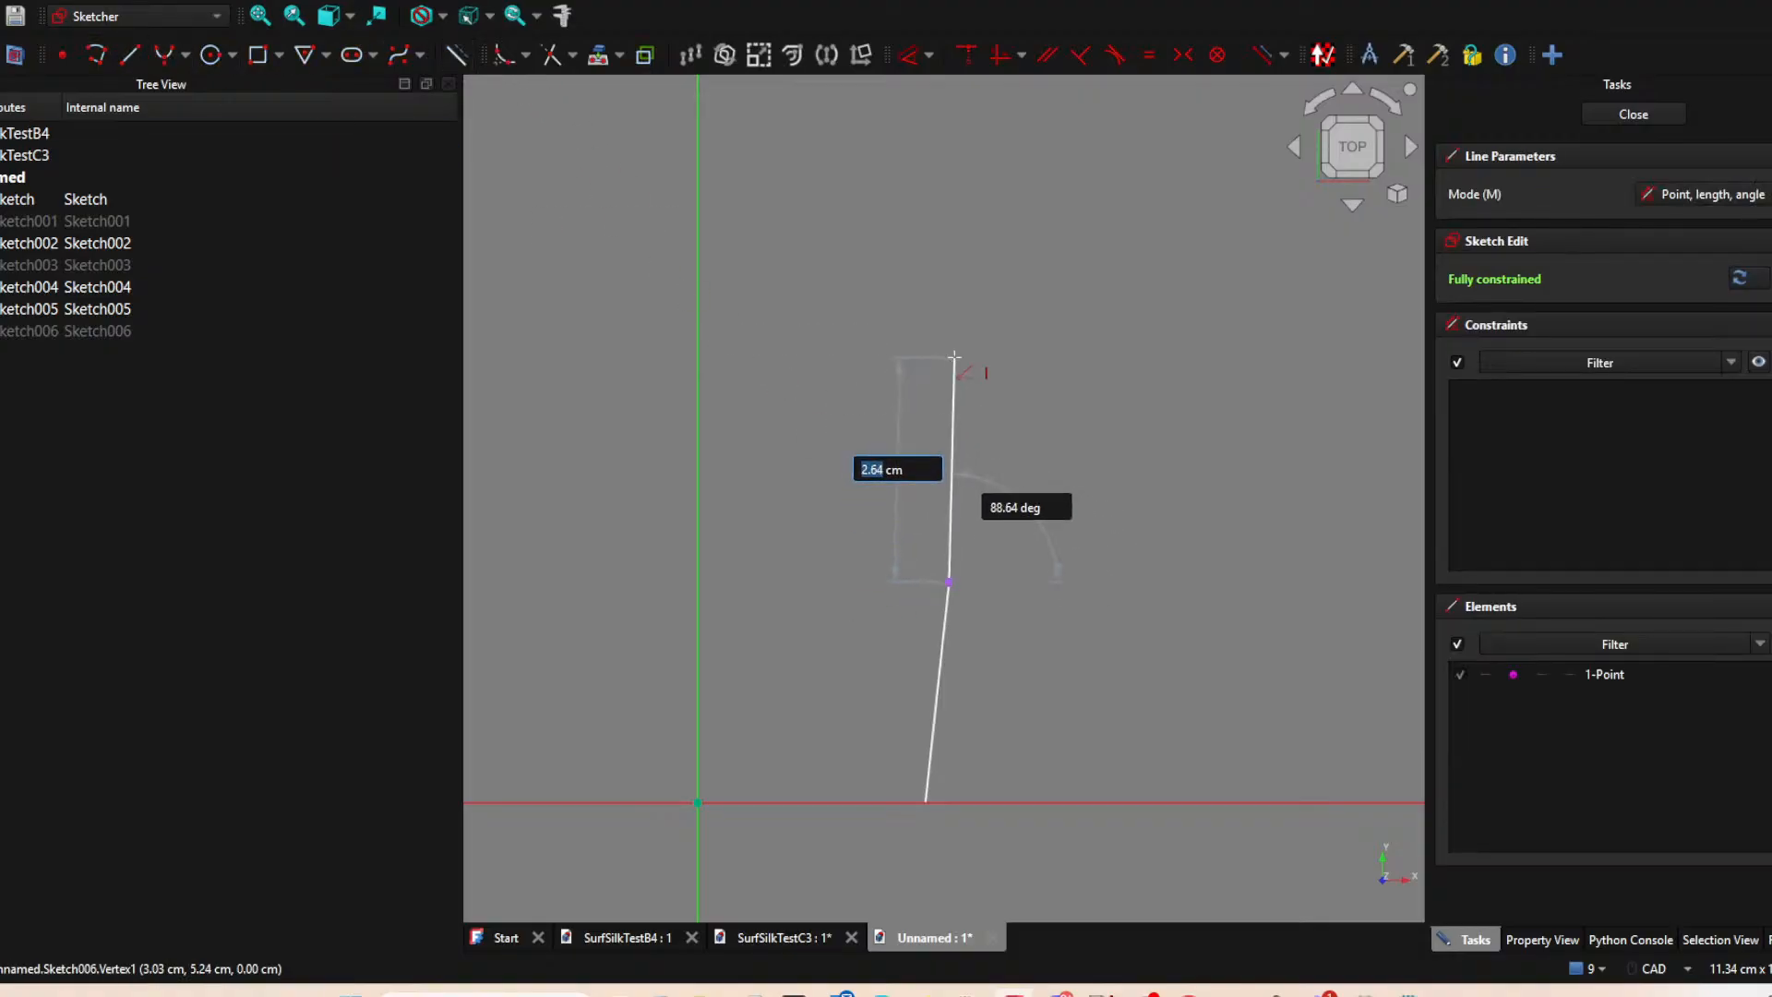
{"action": "left_click", "coordinate": [949, 358]}
{"action": "key", "text": "Escape"}
{"action": "mouse_move", "coordinate": [1087, 513]}
{"action": "middle_mouse_down"}
{"action": "mouse_move", "coordinate": [906, 498]}
{"action": "mouse_move", "coordinate": [945, 519]}
{"action": "middle_mouse_up"}
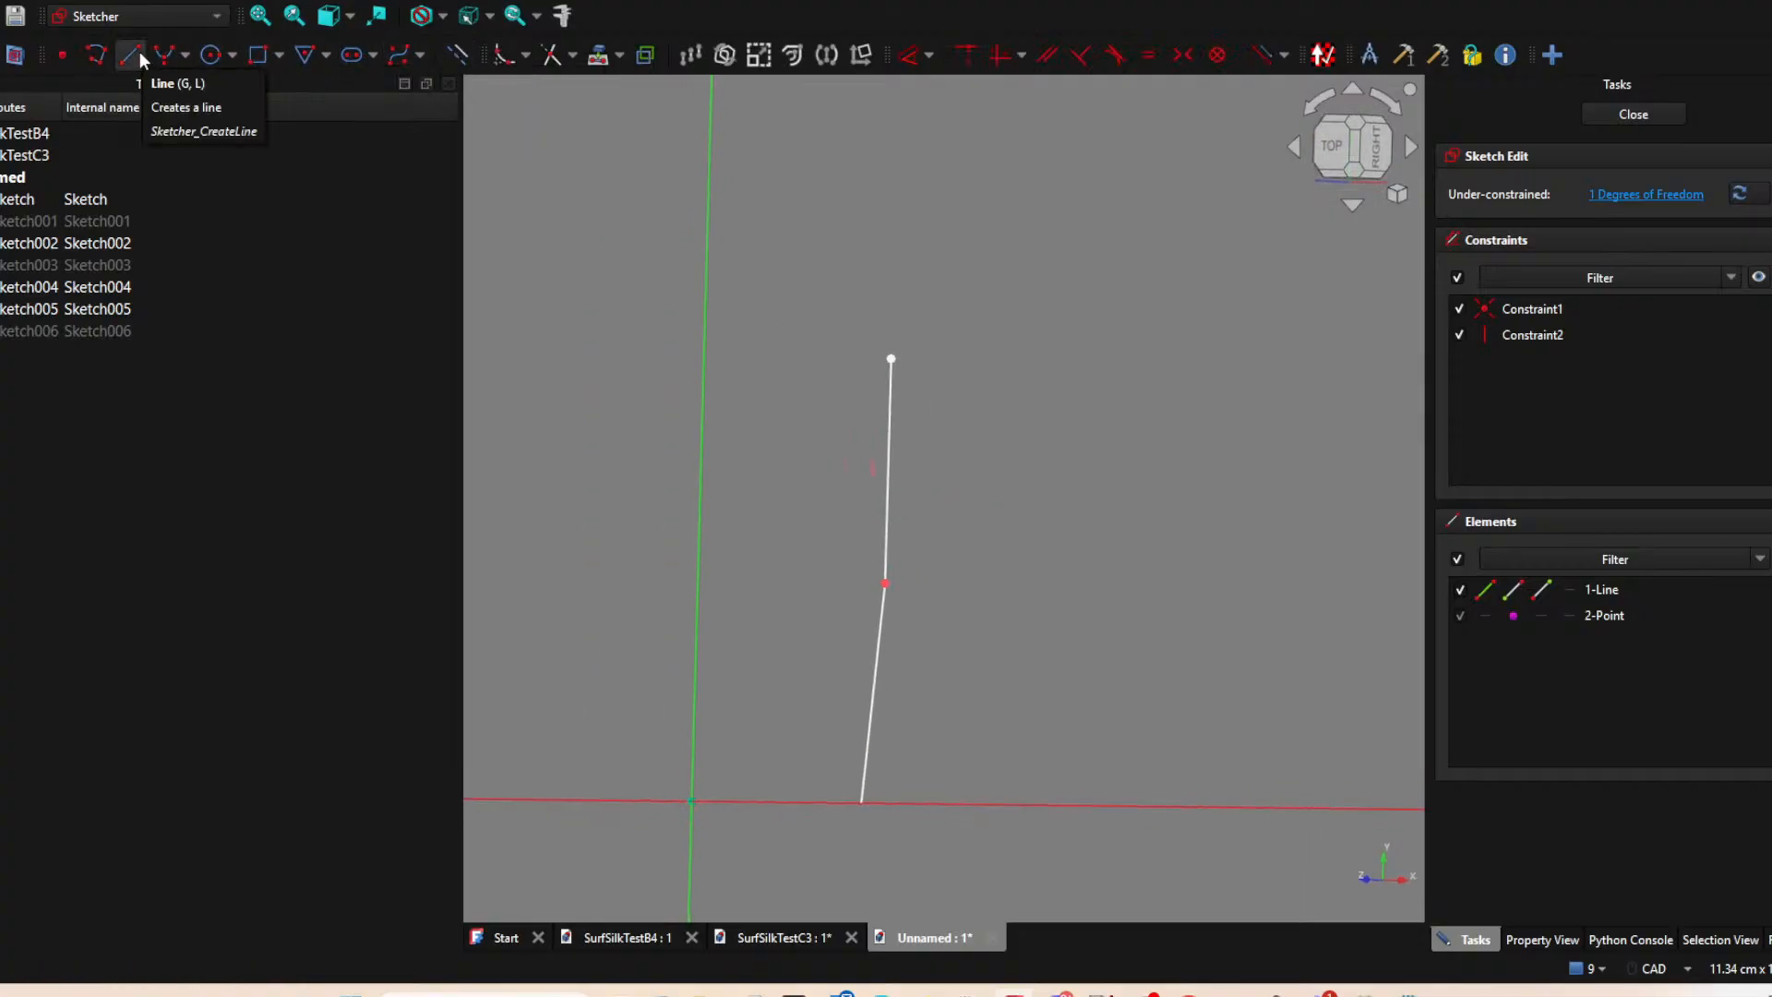
Project the top endpoint of the upper vertical-axis line, align the new line's top endpoint horizontally with it, and close the sketch.
{"action": "left_click", "coordinate": [598, 55]}
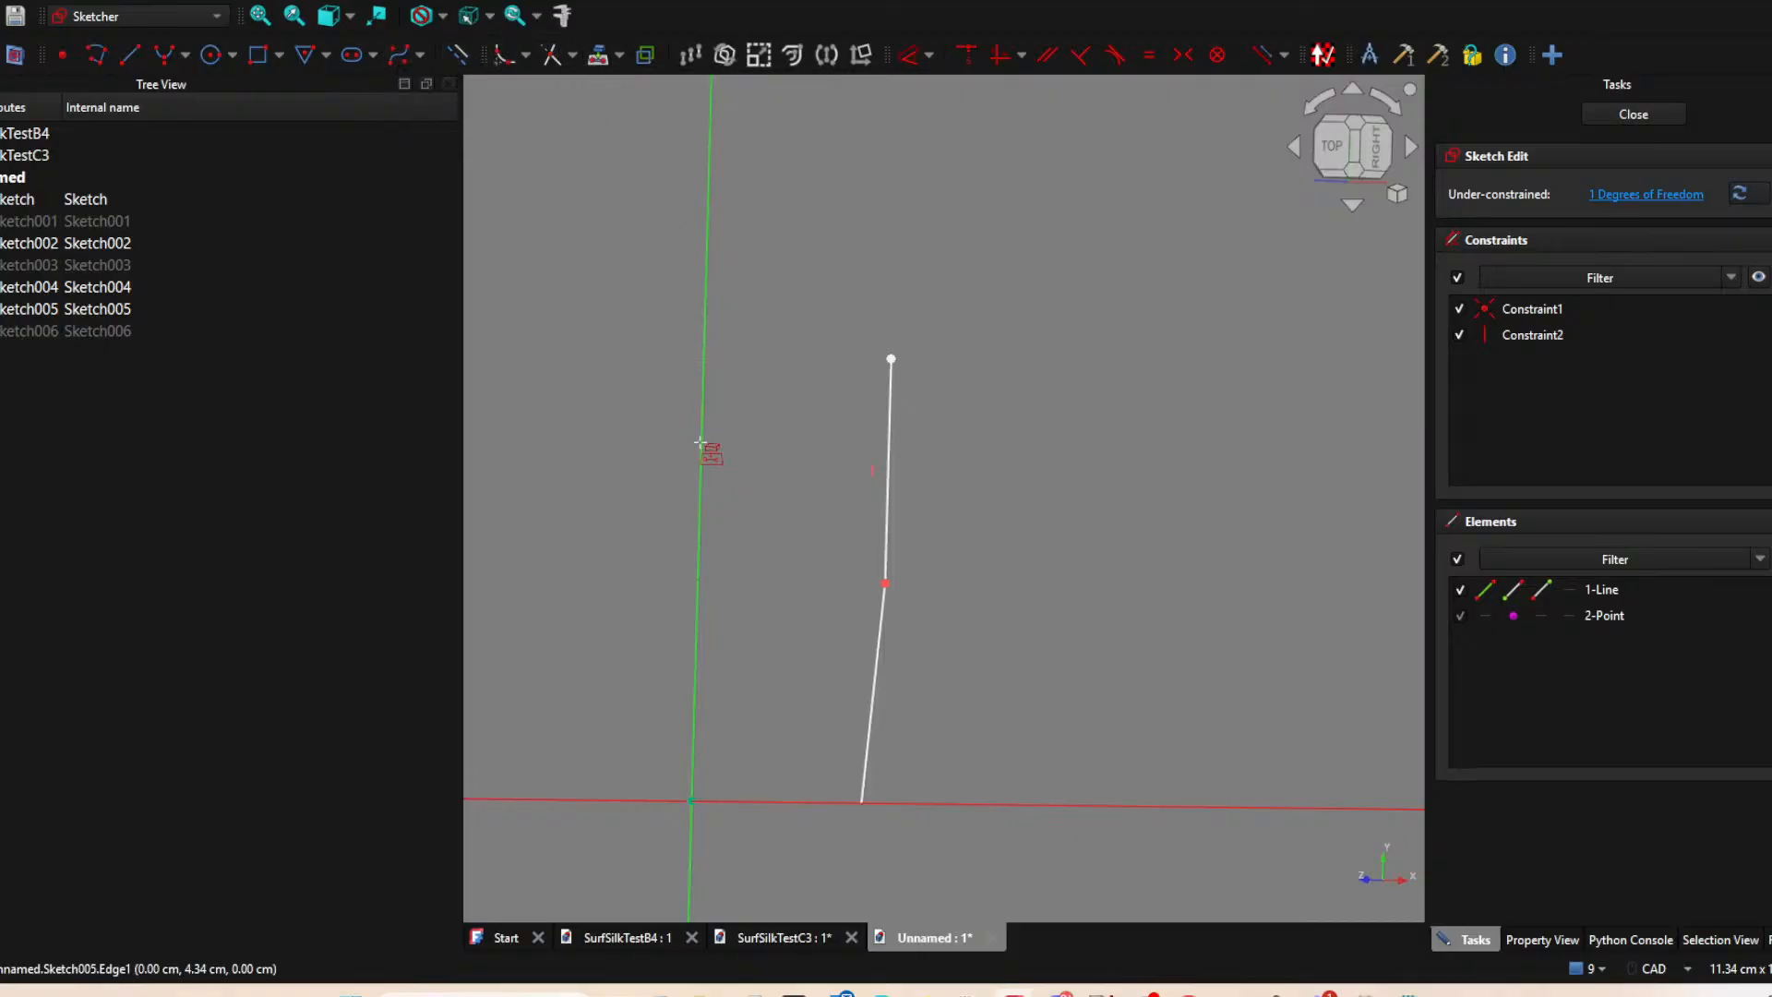
{"action": "middle_click_drag", "start_coordinate": [825, 344], "coordinate": [780, 379]}
{"action": "left_click", "coordinate": [716, 388]}
{"action": "left_click", "coordinate": [866, 373]}
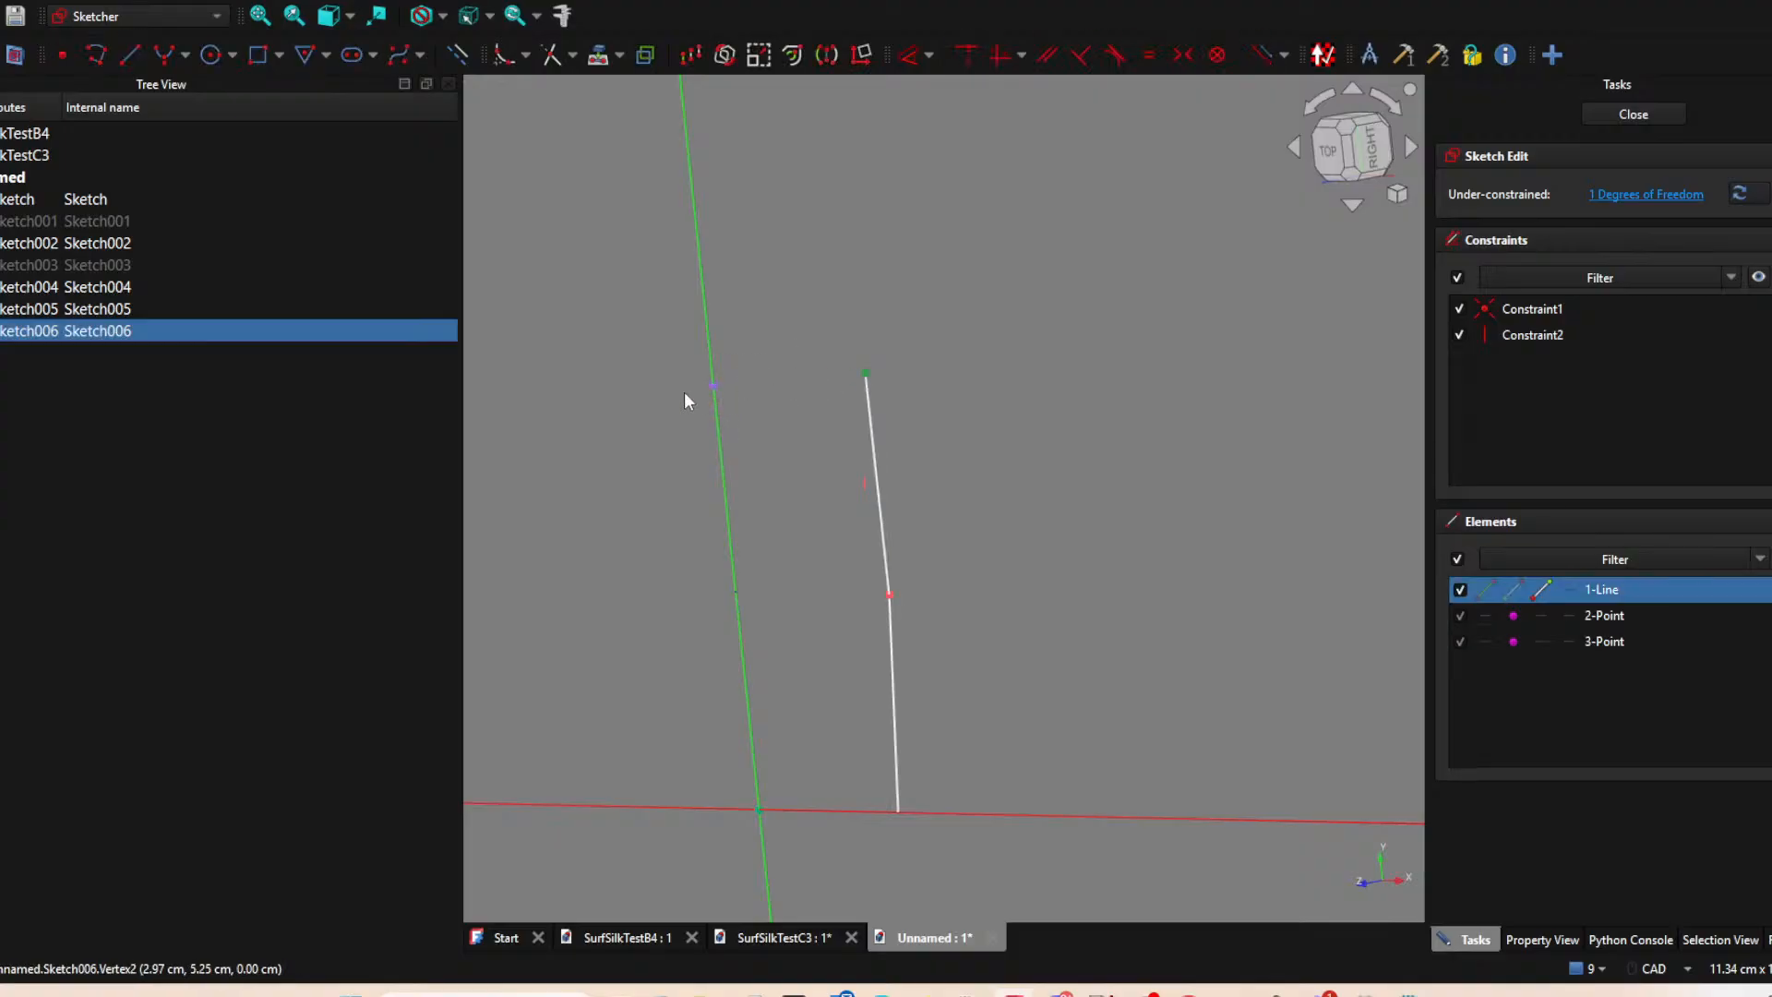
{"action": "left_click", "coordinate": [711, 387]}
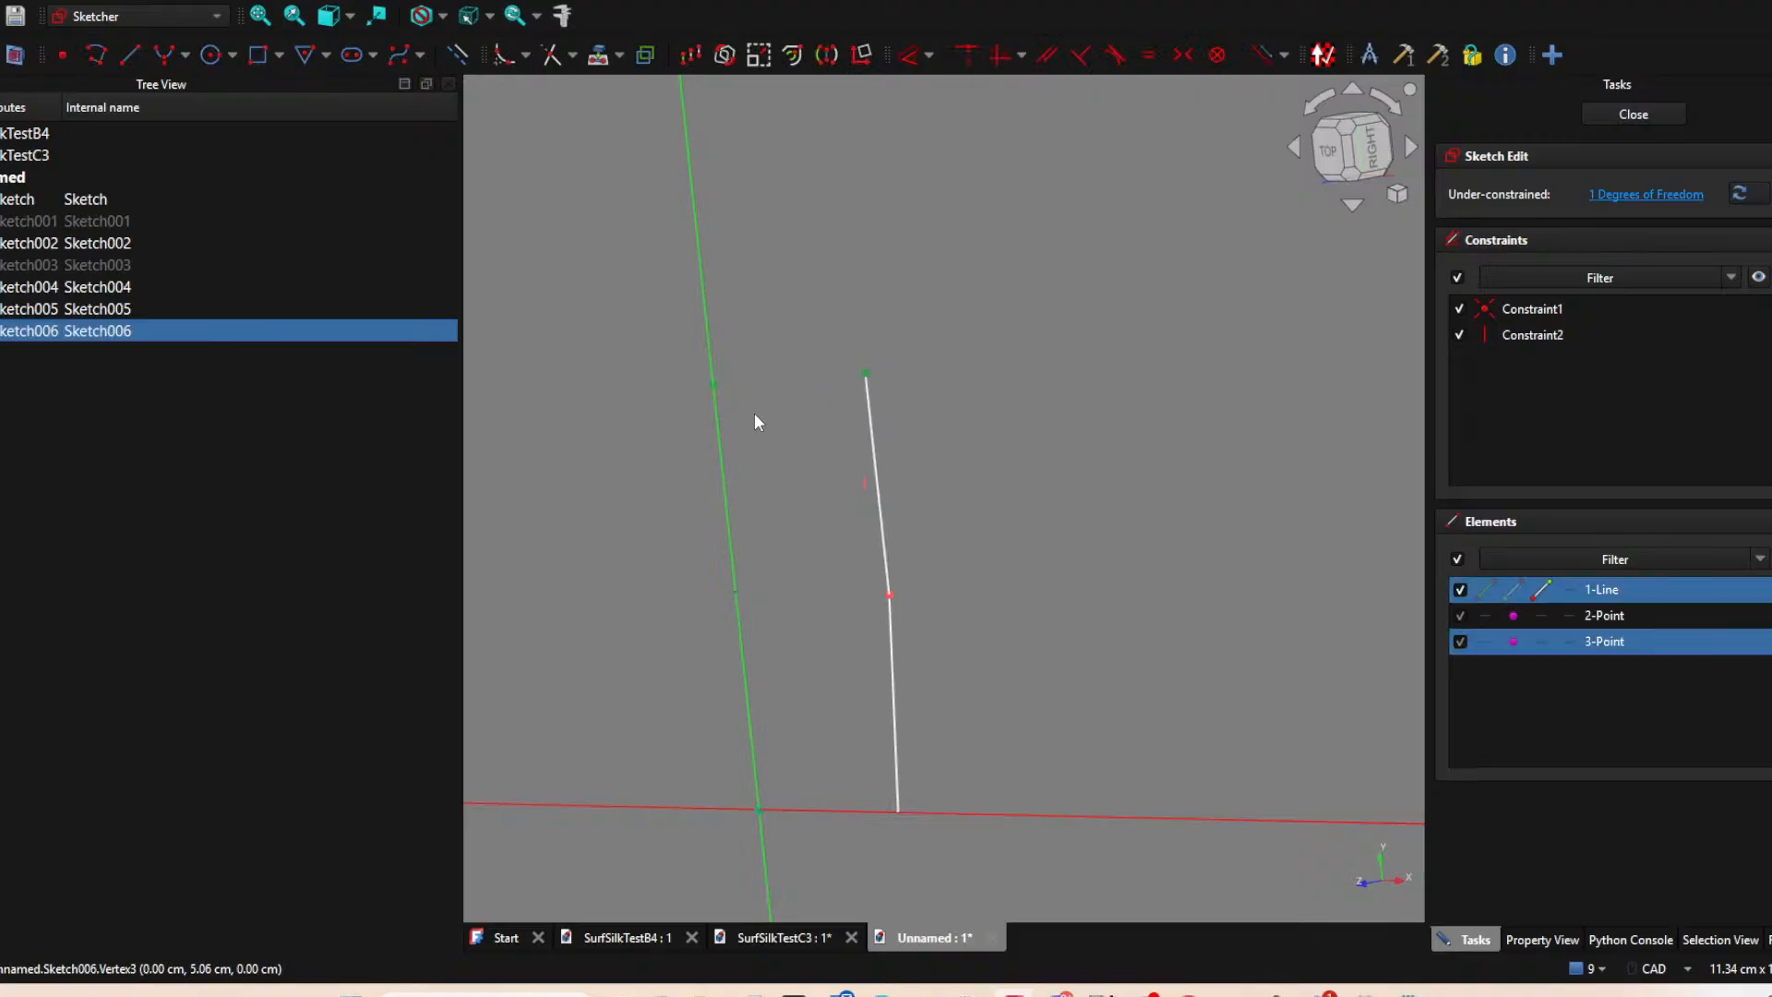
{"action": "key", "text": "h"}
{"action": "left_click", "coordinate": [1640, 114]}
Hide the sketch containing the slanted side line of the first patch.
{"action": "scroll", "coordinate": [879, 523], "scroll_direction": "down", "scroll_amount": 1}
{"action": "mouse_move", "coordinate": [879, 522]}
{"action": "middle_mouse_down"}
{"action": "mouse_move", "coordinate": [910, 523]}
{"action": "mouse_move", "coordinate": [851, 516]}
{"action": "middle_mouse_up"}
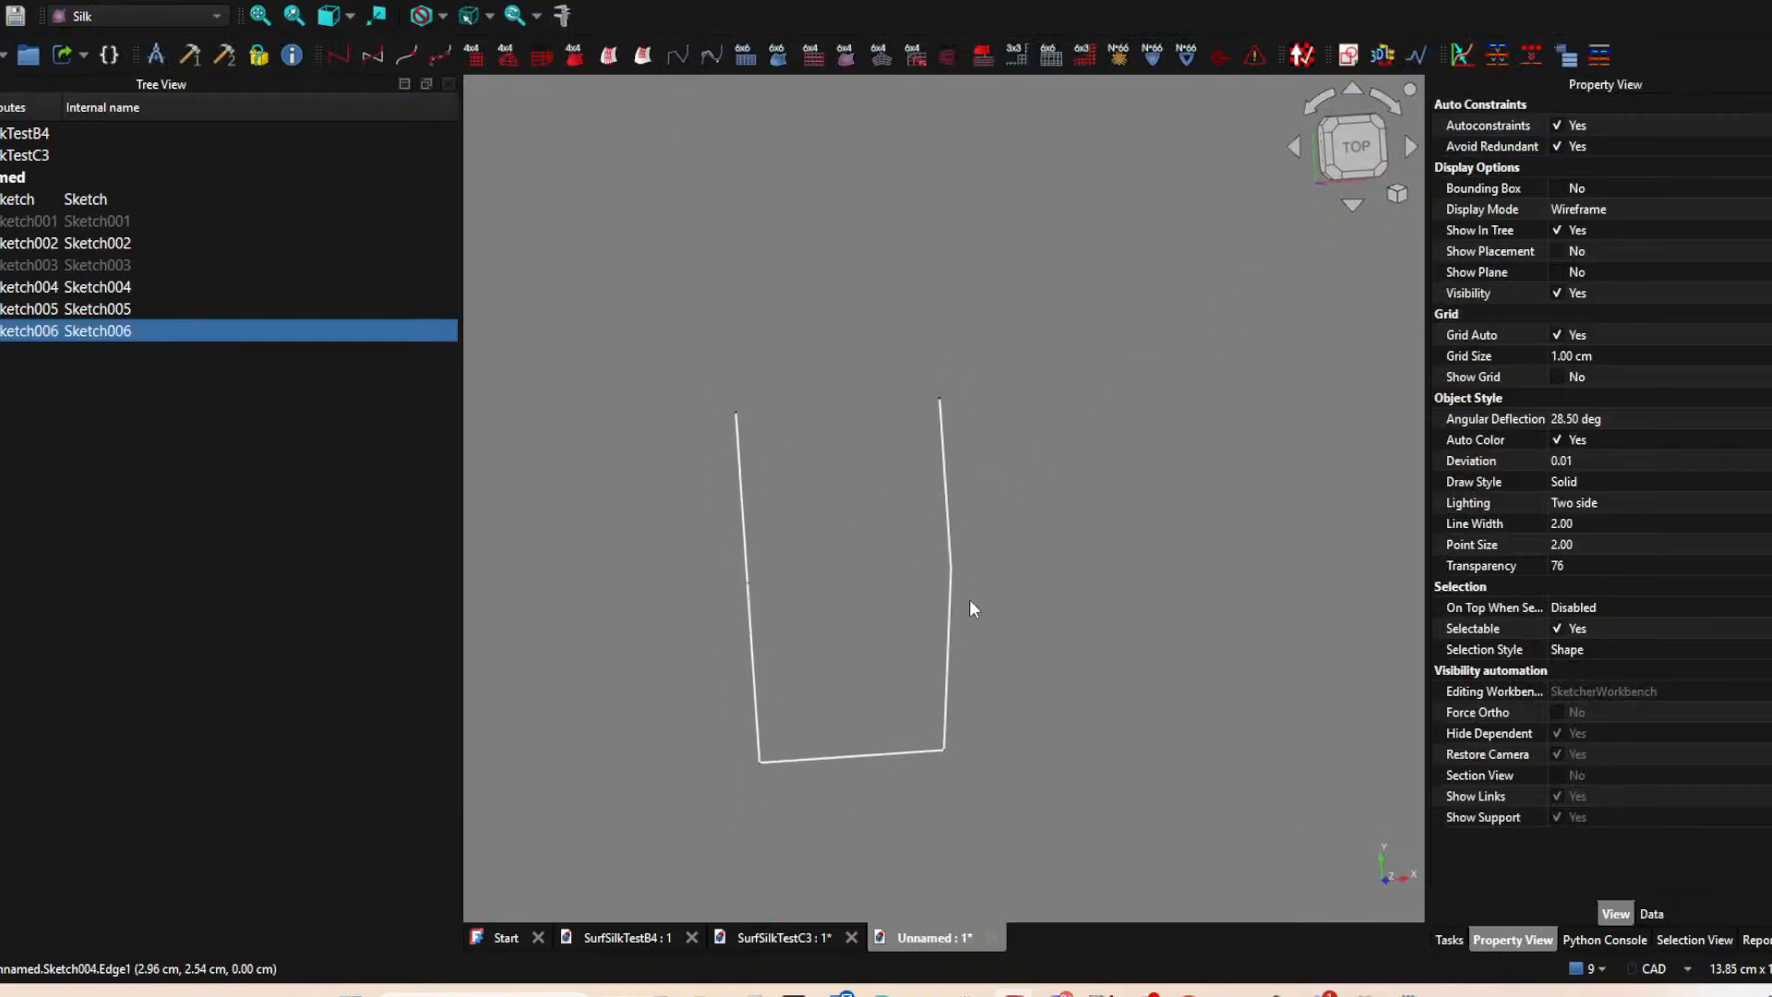
{"action": "left_click", "coordinate": [953, 602]}
{"action": "key", "text": "space"}
{"action": "left_click", "coordinate": [987, 456]}
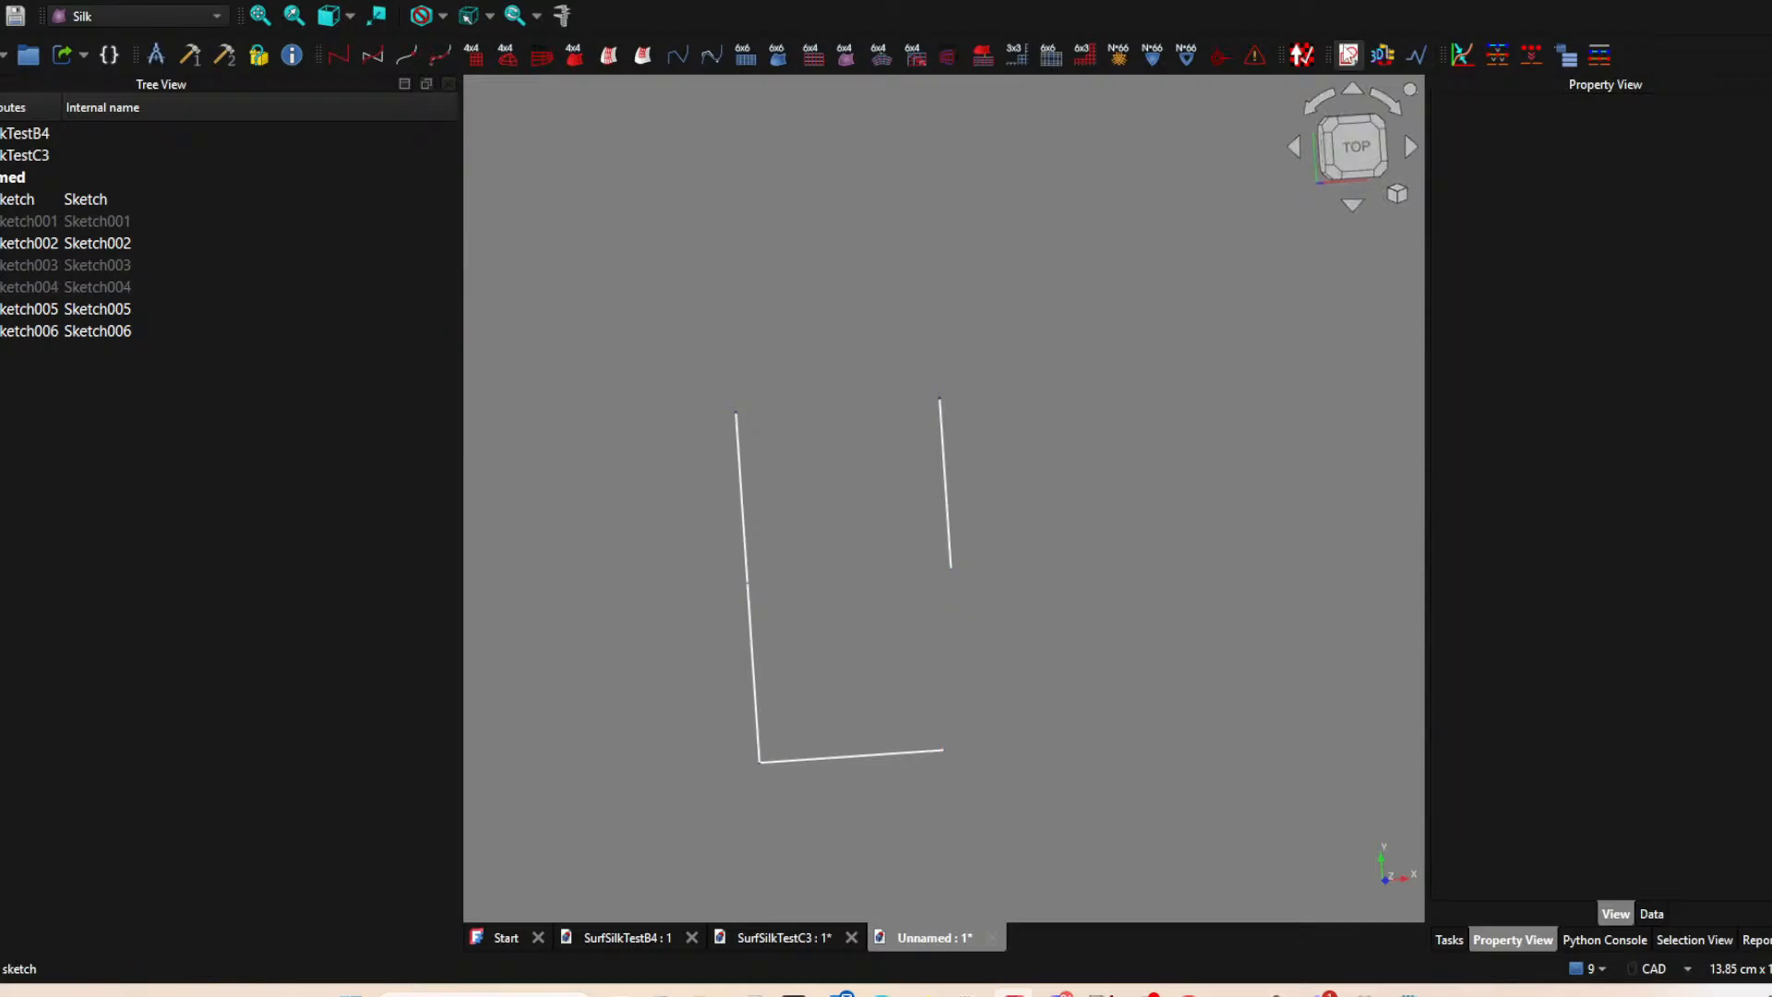
Create a new sketch on the XY plane and project the lower endpoint of the 2.6 cm vertical line as external geometry.
{"action": "left_click", "coordinate": [1347, 55]}
{"action": "left_click", "coordinate": [812, 560]}
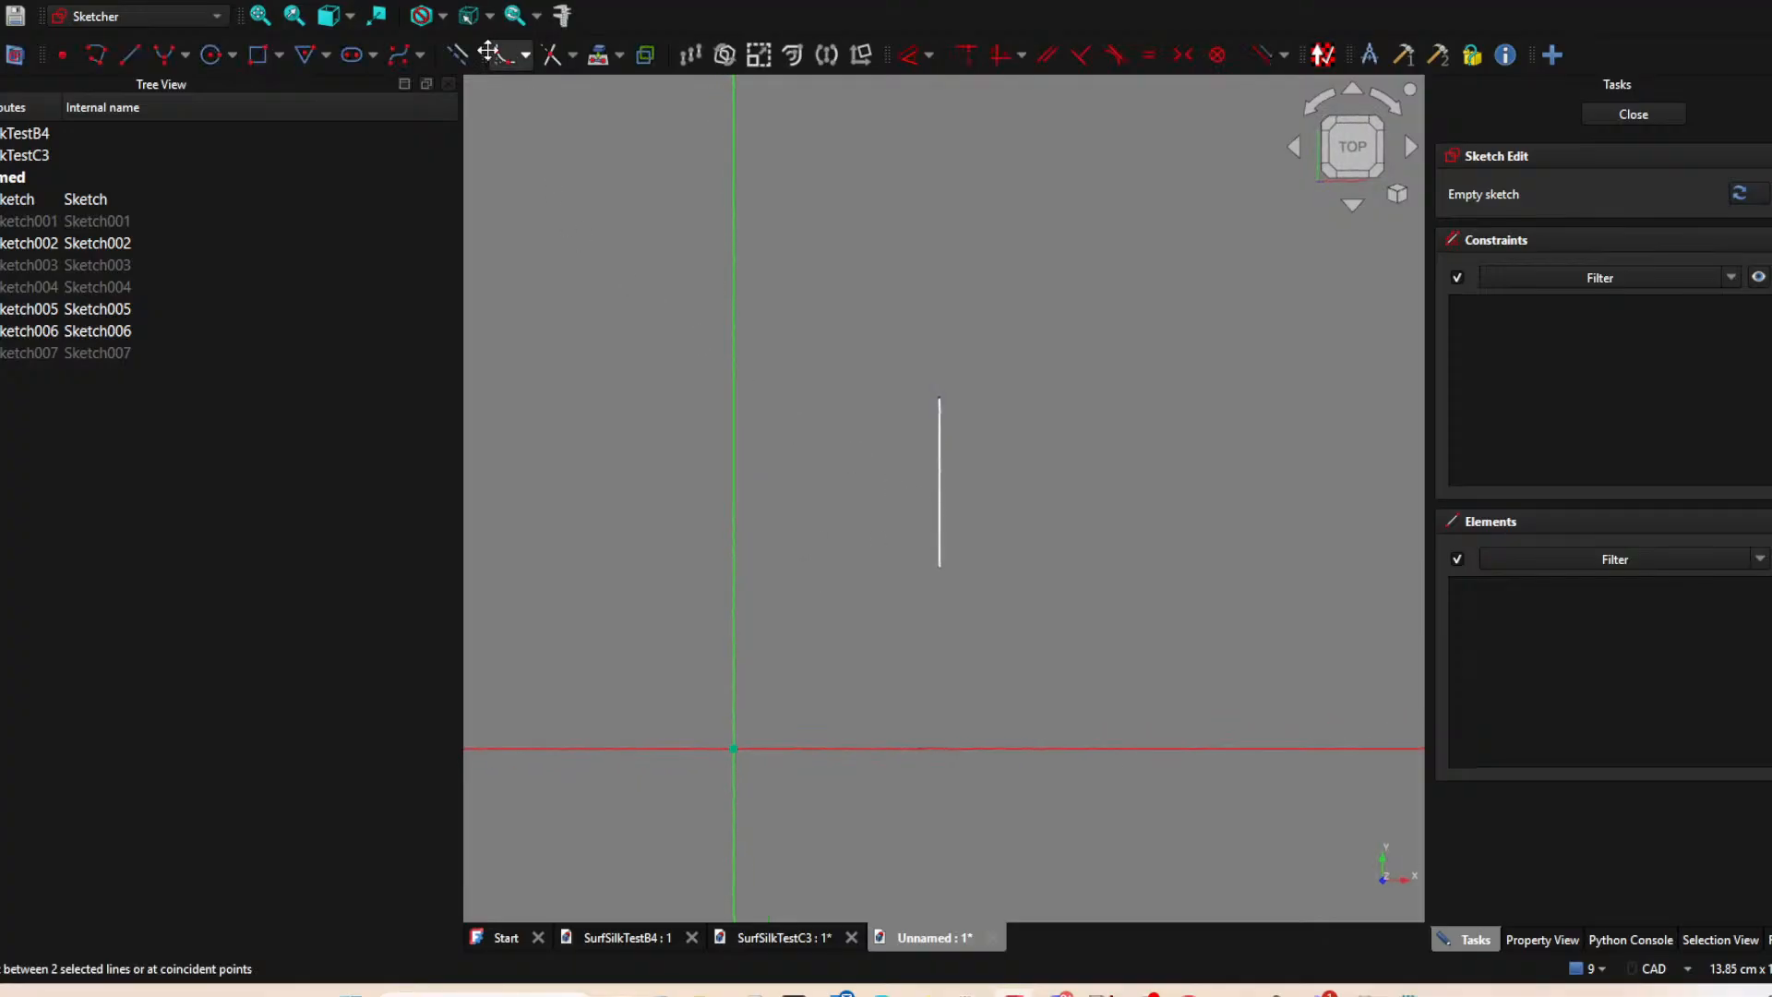
{"action": "left_click", "coordinate": [598, 55]}
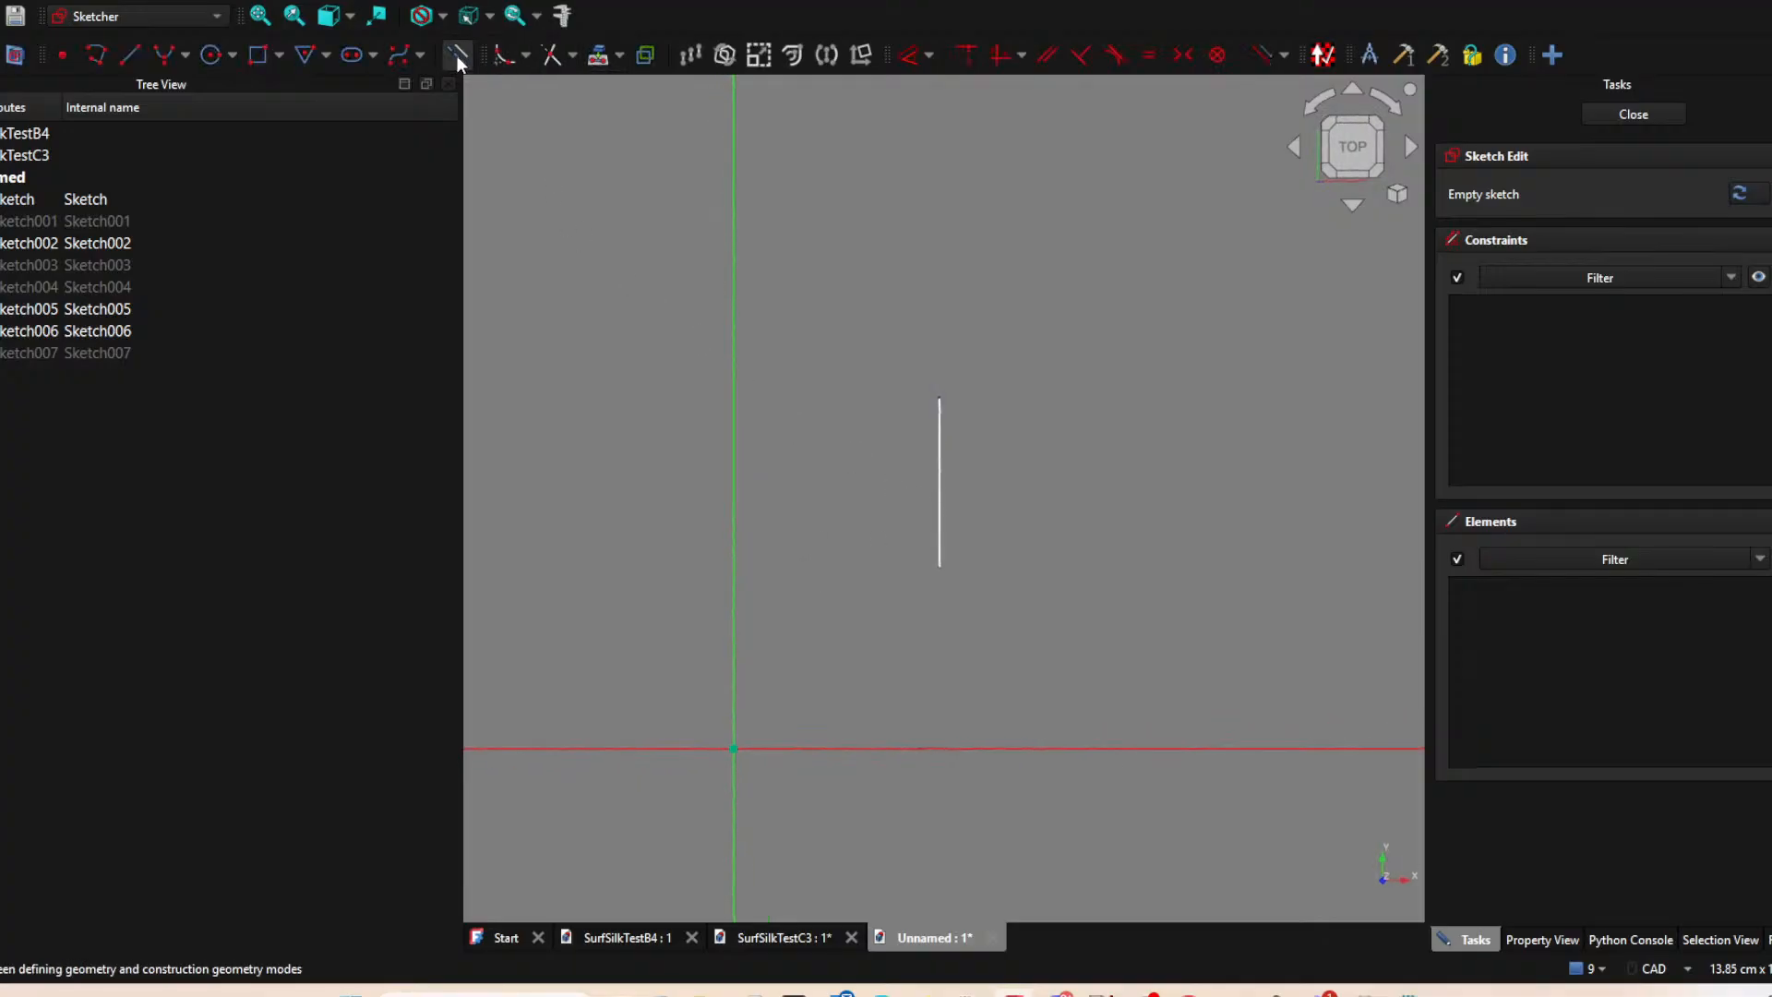
{"action": "left_click", "coordinate": [941, 569]}
{"action": "right_click", "coordinate": [1008, 533]}
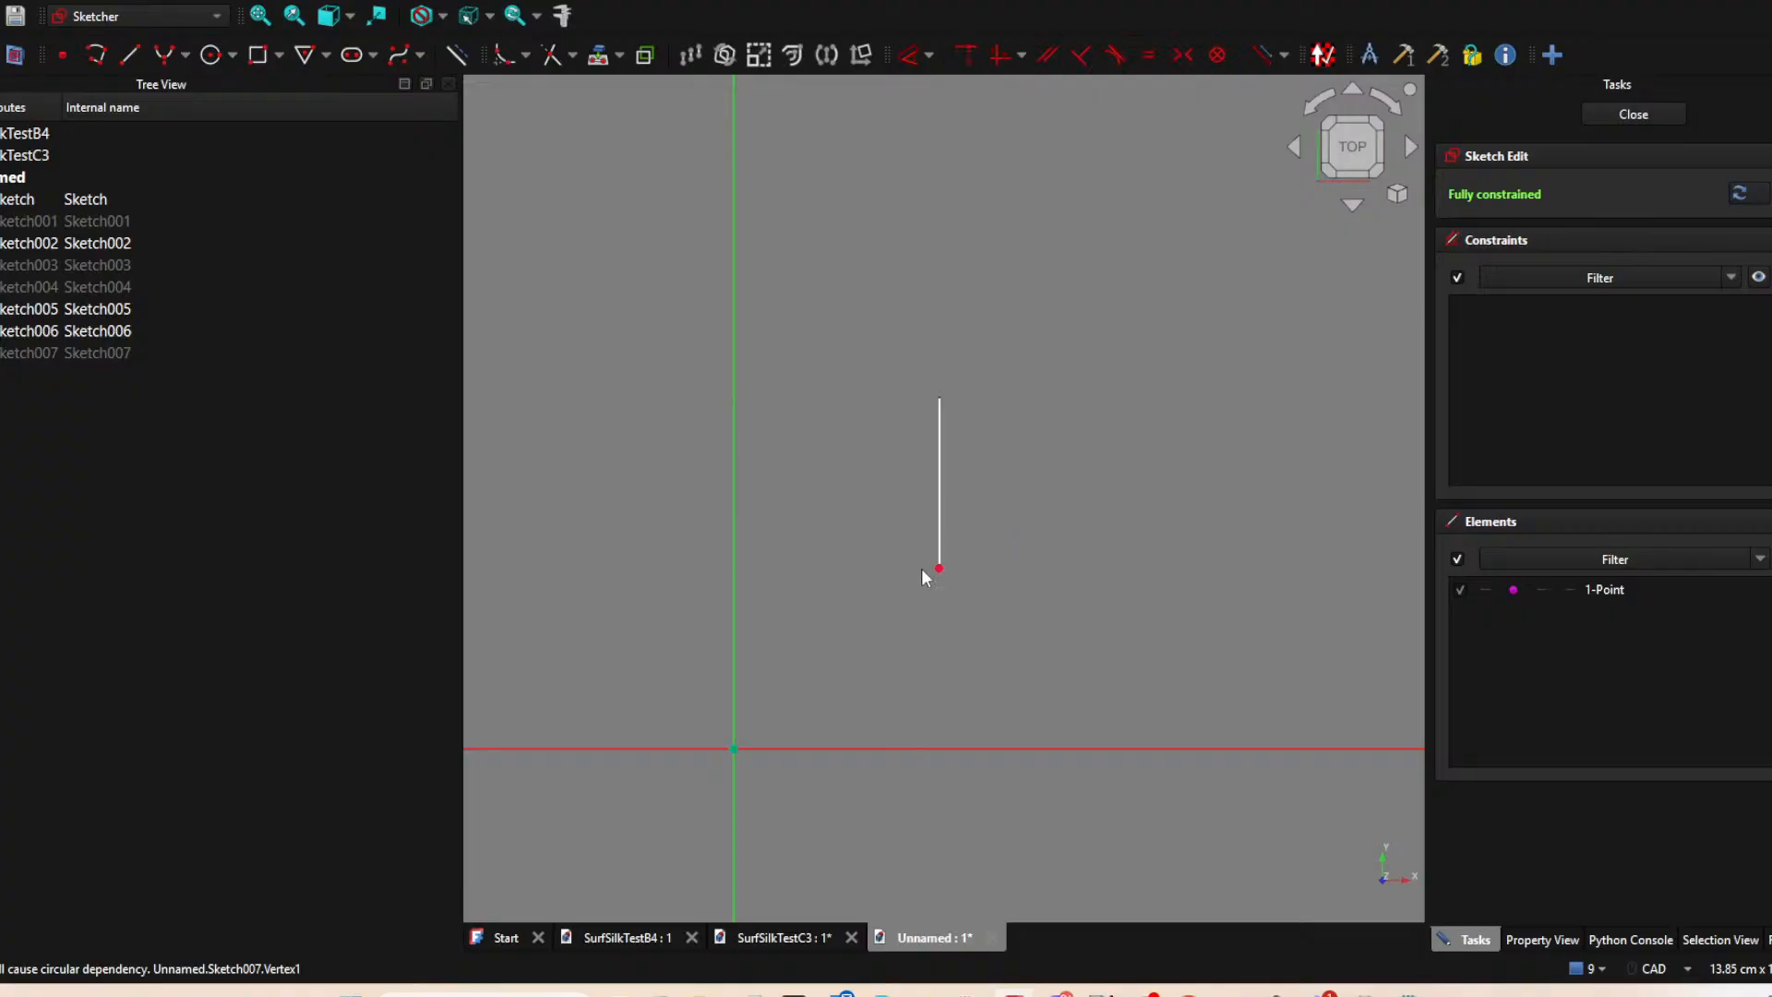
{"action": "left_click", "coordinate": [941, 569]}
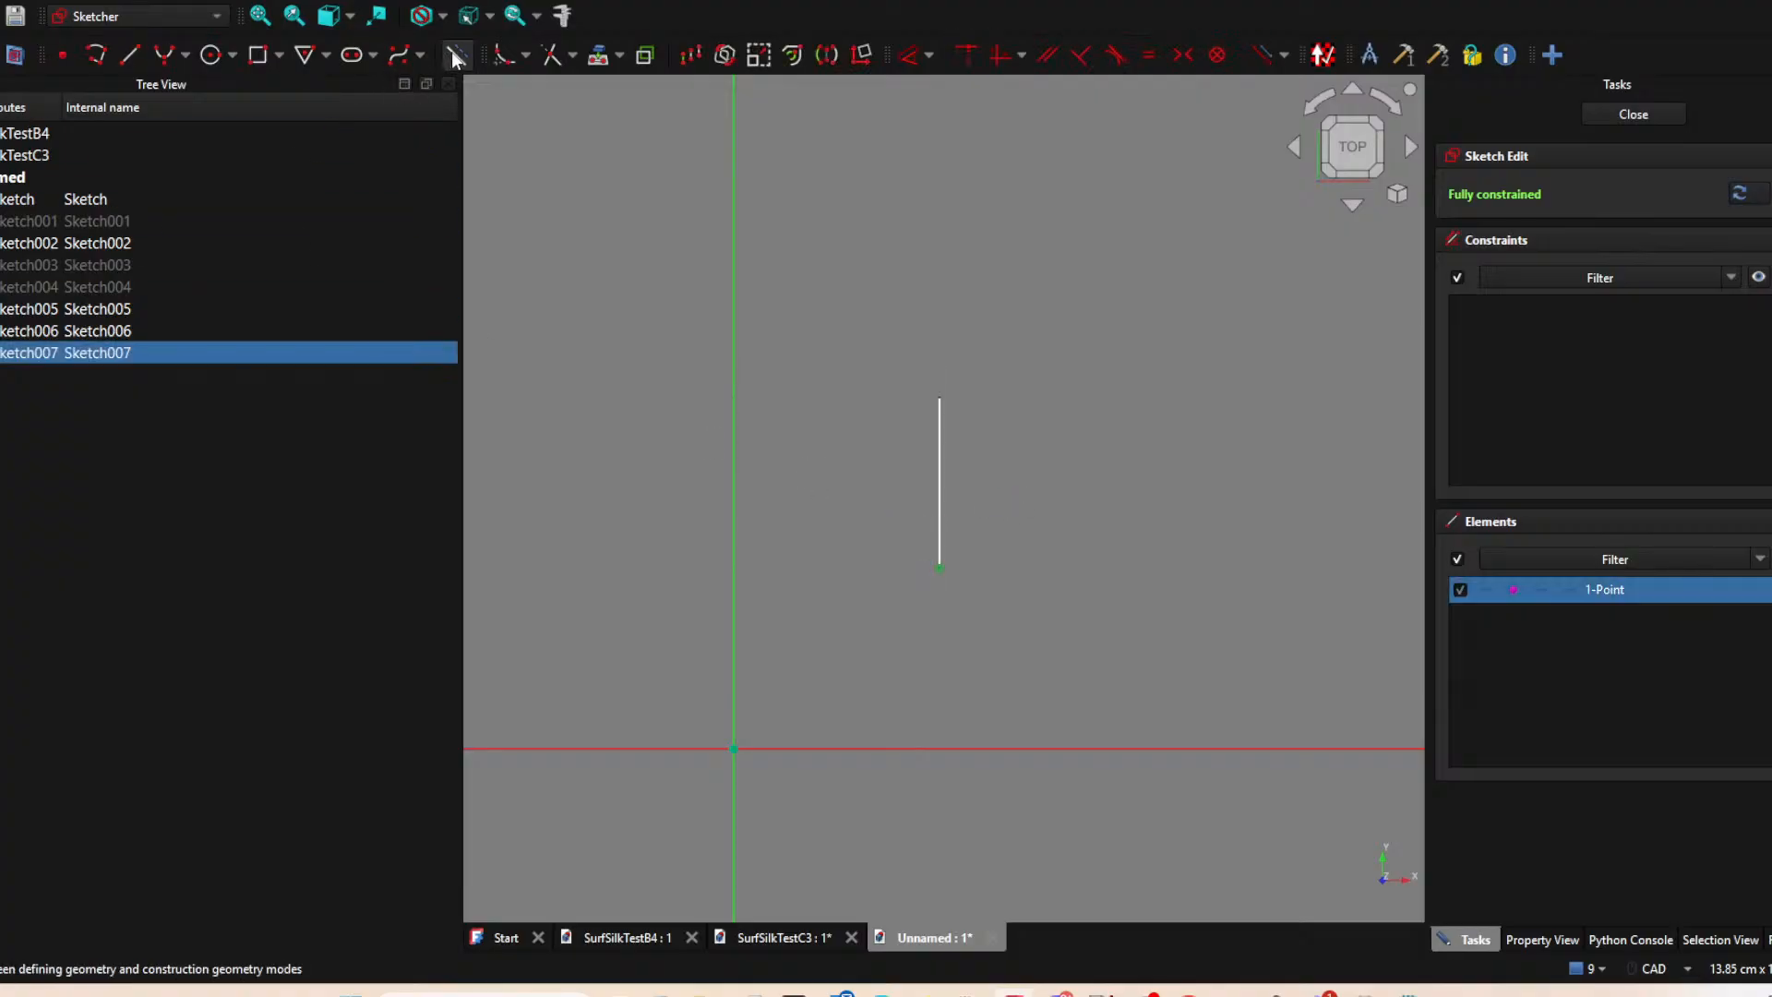
{"action": "key", "text": "Escape"}
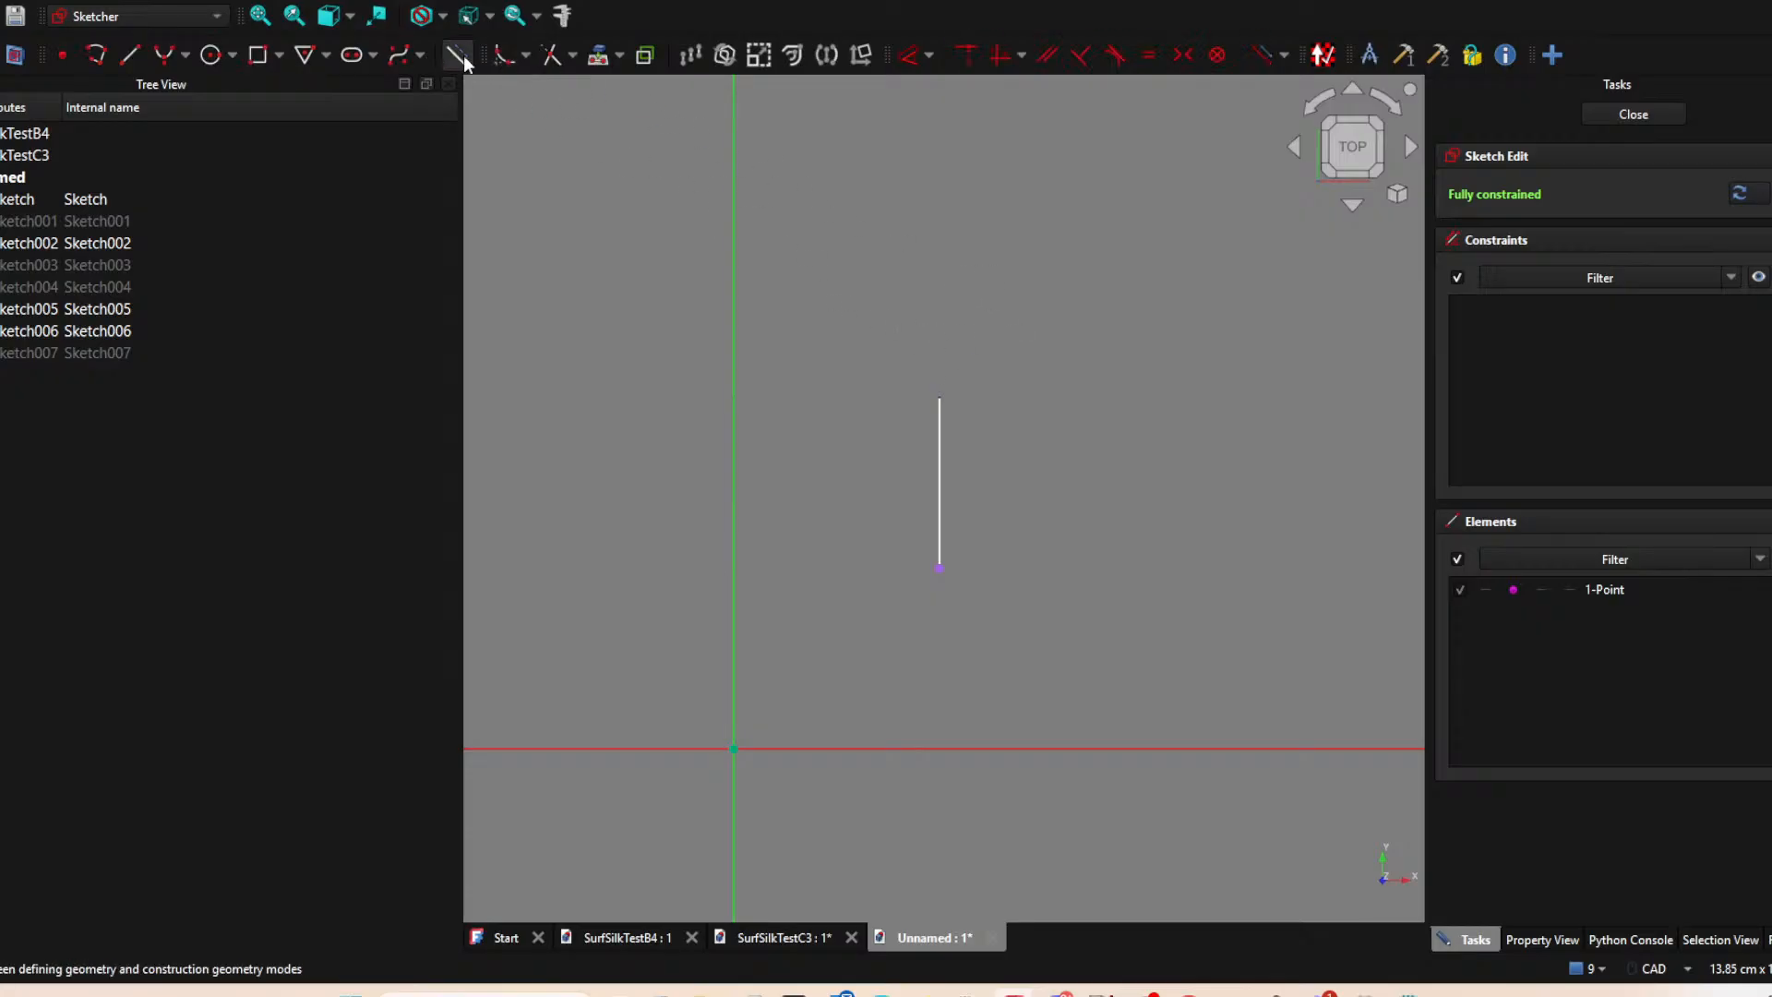
Sketch a horizontal line from the projected endpoint to about X 5.1 cm, Y 2.6 cm, and close the sketch.
{"action": "left_click", "coordinate": [130, 53]}
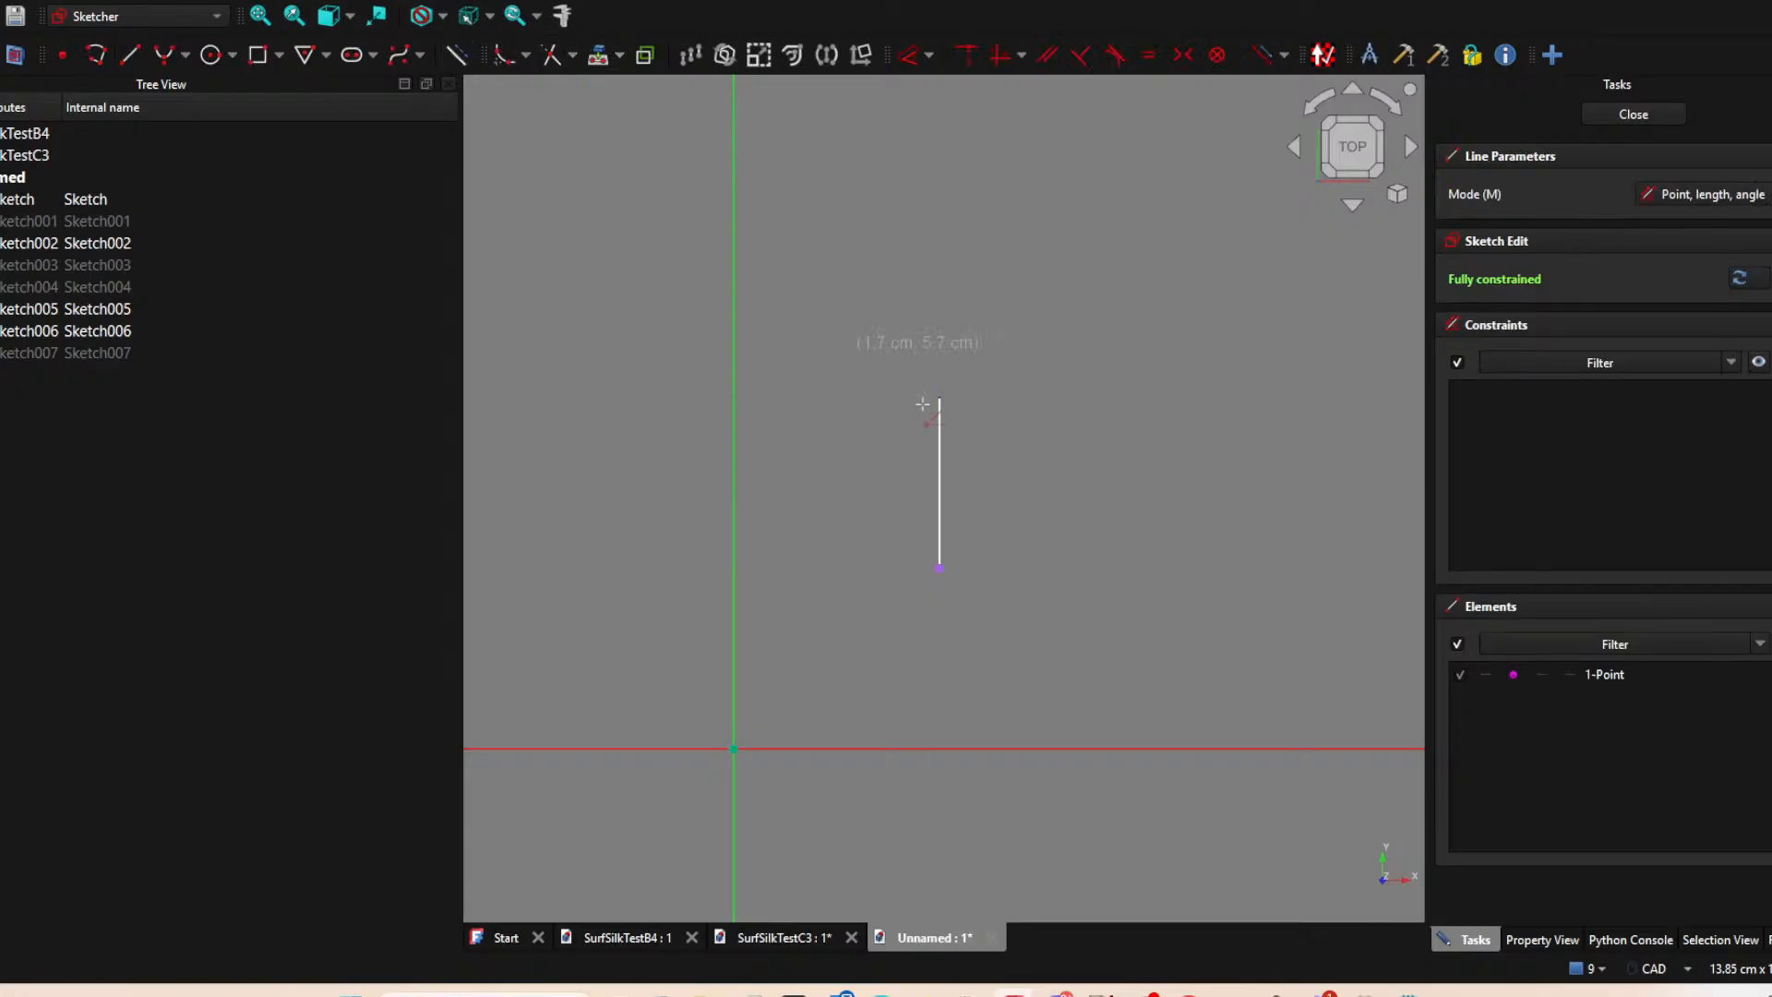
{"action": "left_click", "coordinate": [940, 567]}
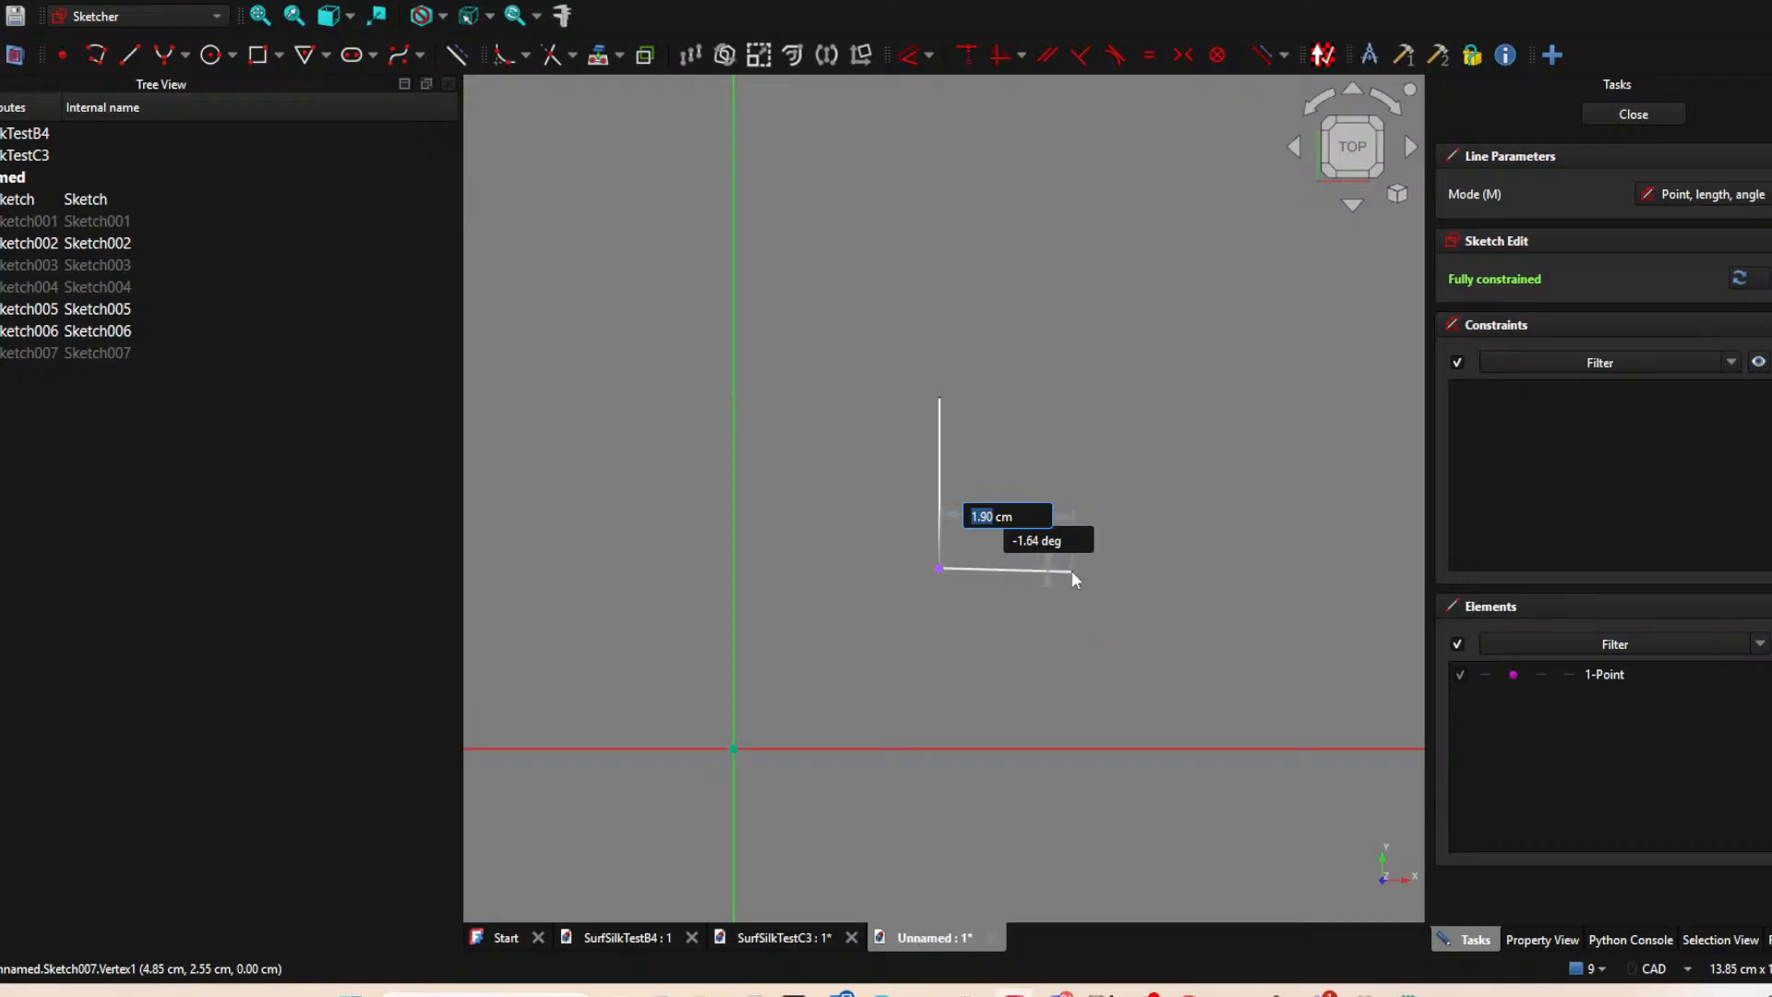
{"action": "left_click", "coordinate": [1087, 568]}
{"action": "right_click", "coordinate": [1079, 568]}
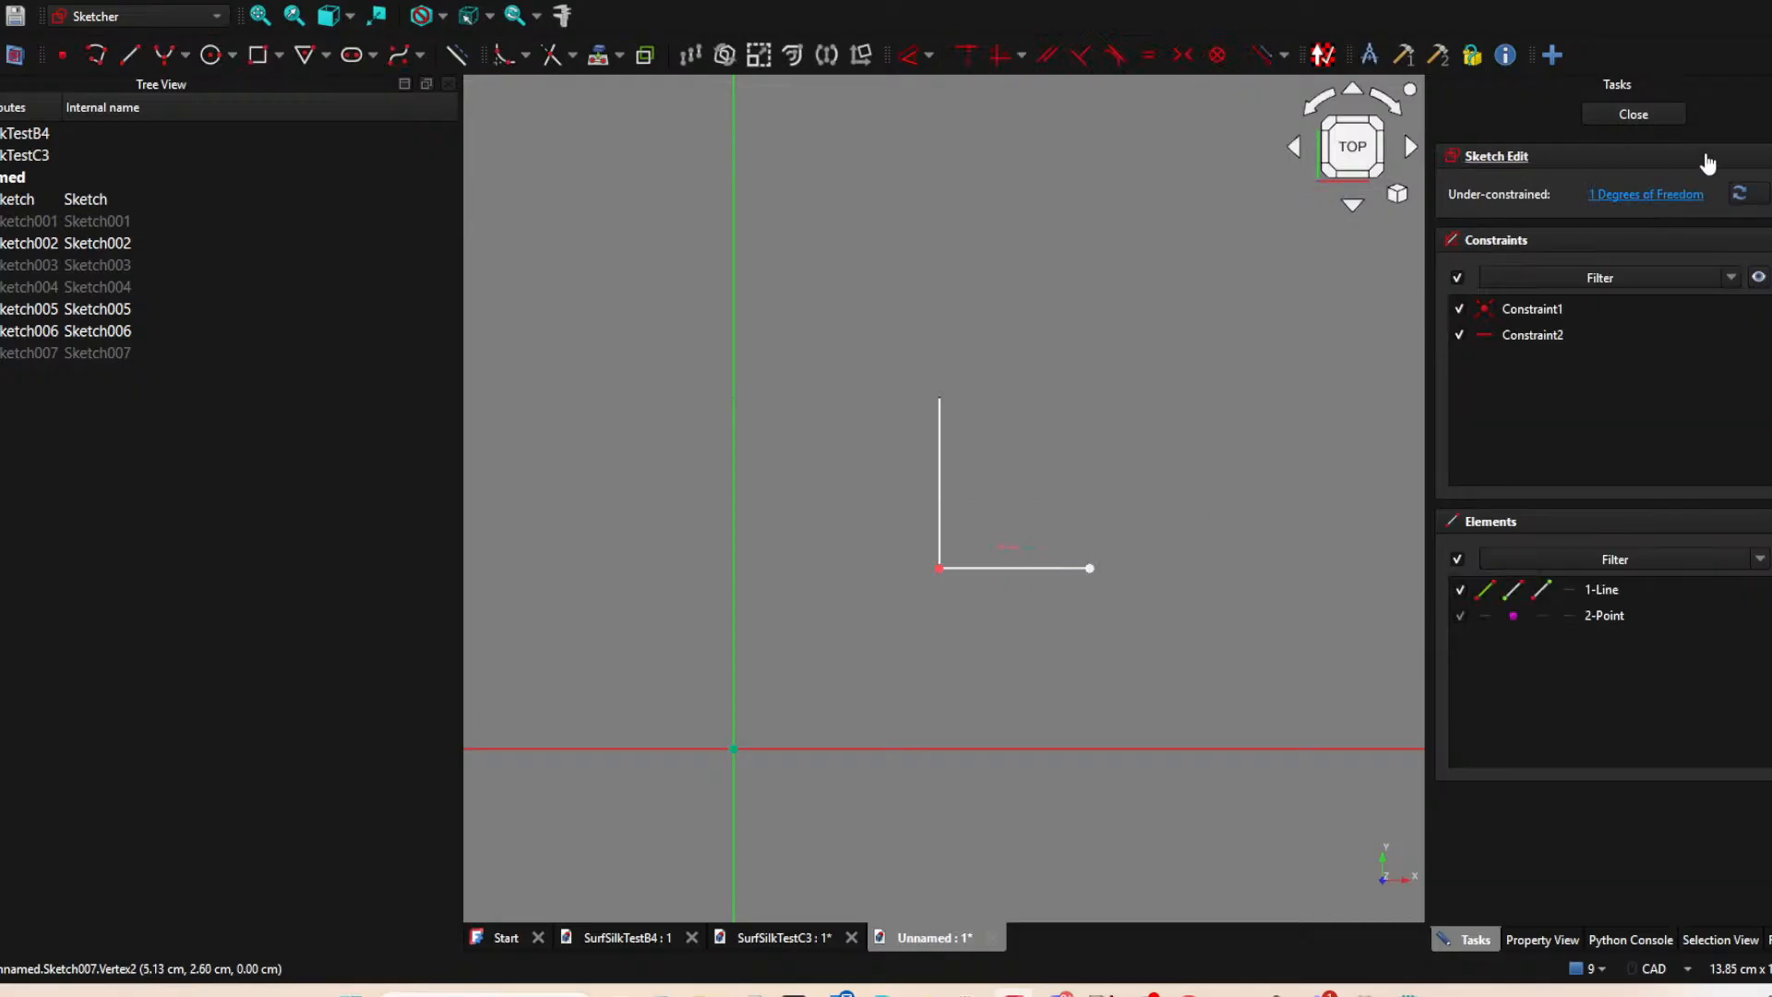
{"action": "left_click", "coordinate": [1626, 118]}
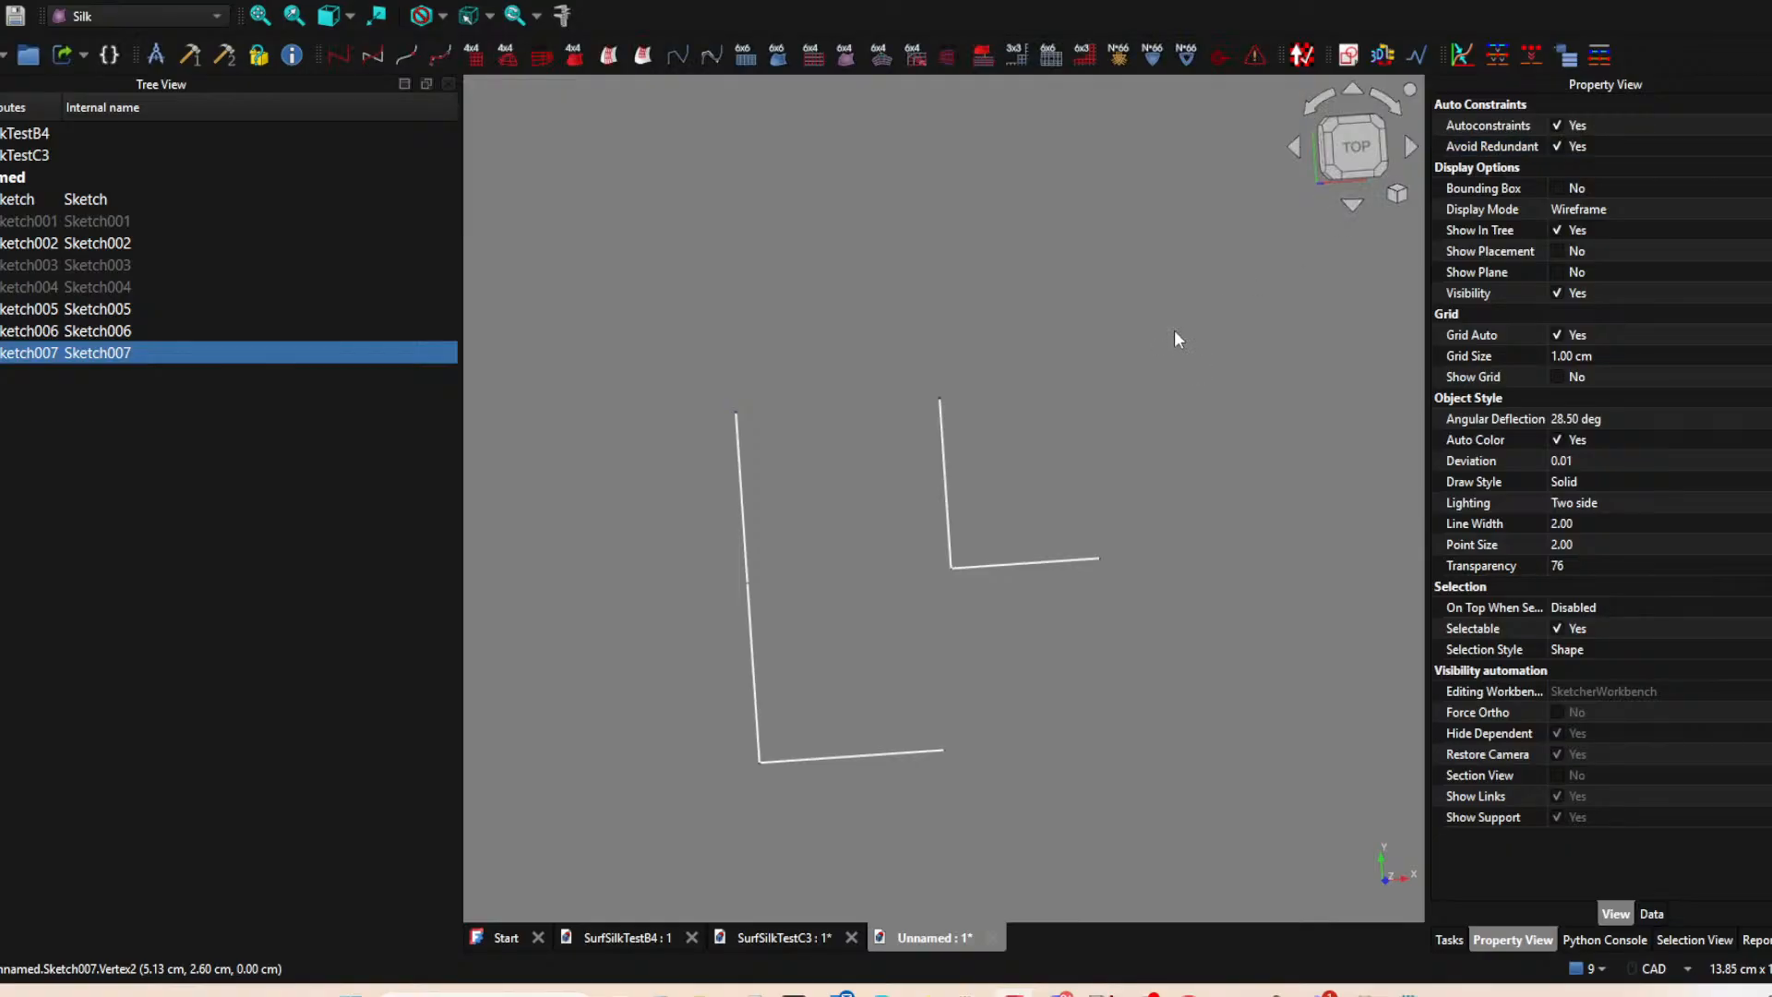
Create a new sketch on the XY plane and project the upper endpoint of the 2.6 cm vertical line as external geometry.
{"action": "left_click", "coordinate": [1347, 56]}
{"action": "left_click", "coordinate": [833, 554]}
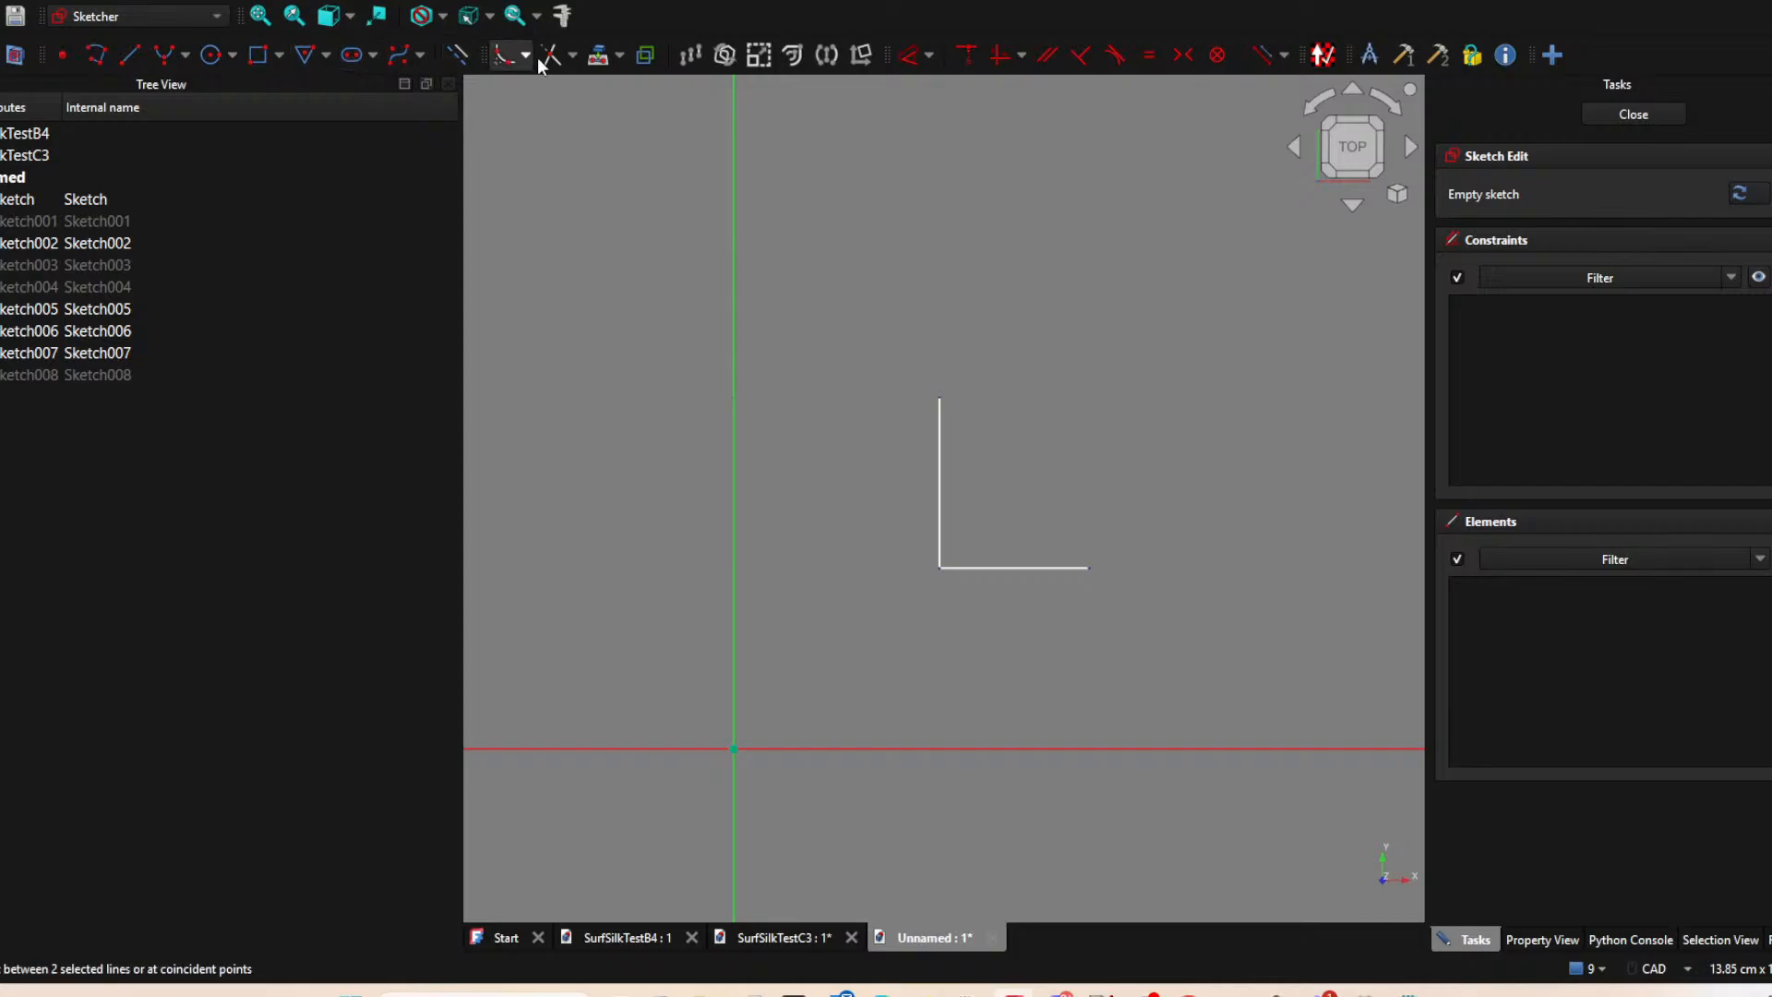
{"action": "left_click", "coordinate": [598, 55]}
{"action": "left_click", "coordinate": [941, 397]}
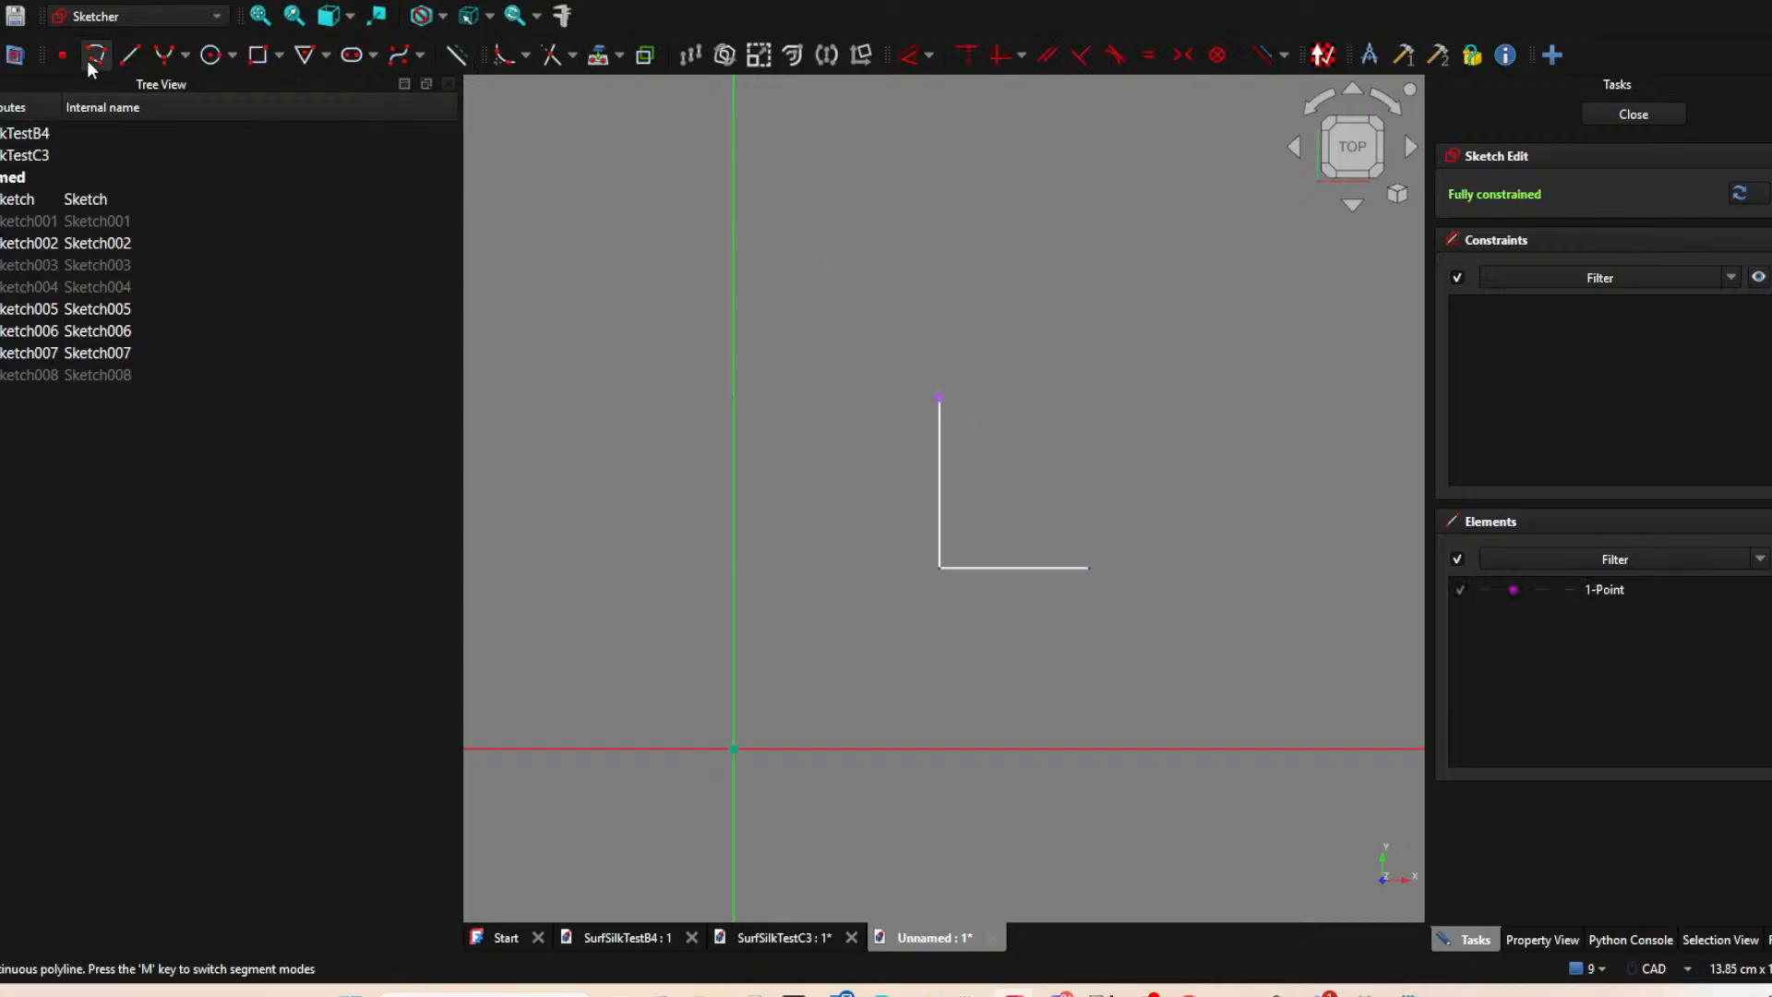
Sketch a horizontal line from the projected upper endpoint to about X 5.2 cm, Y 5.1 cm, and close the sketch.
{"action": "left_click", "coordinate": [131, 54]}
{"action": "left_click", "coordinate": [940, 397]}
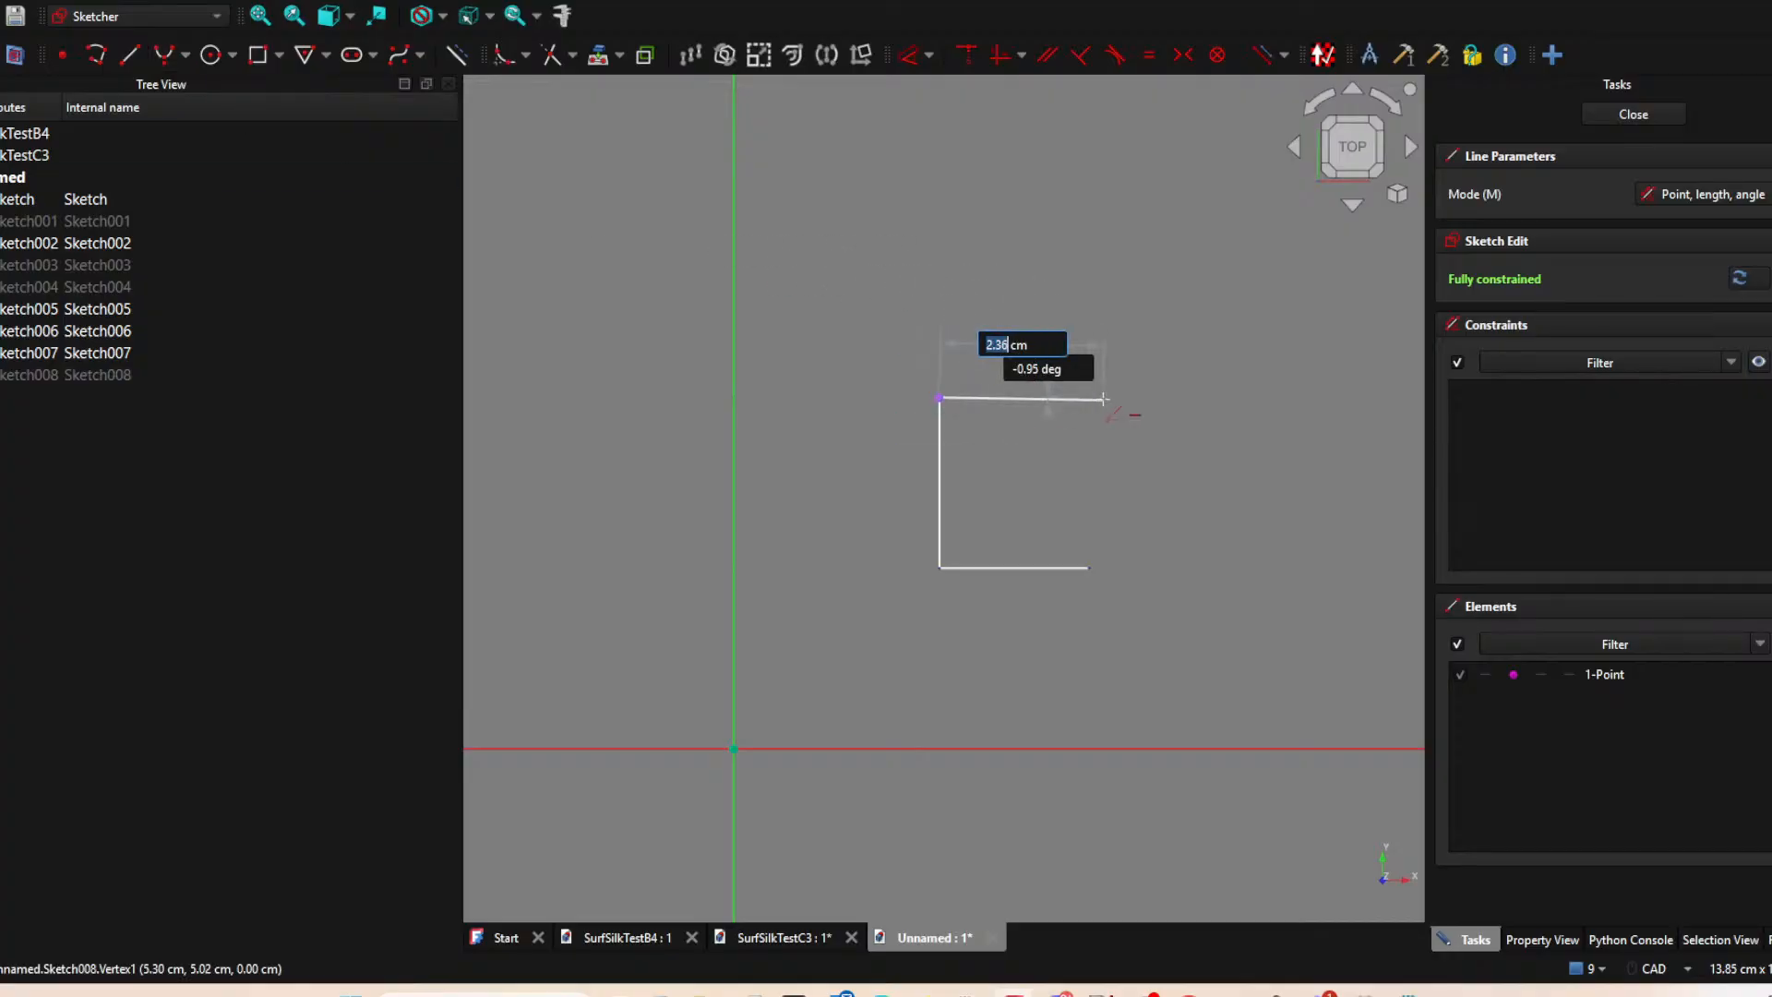
{"action": "left_click", "coordinate": [1095, 398]}
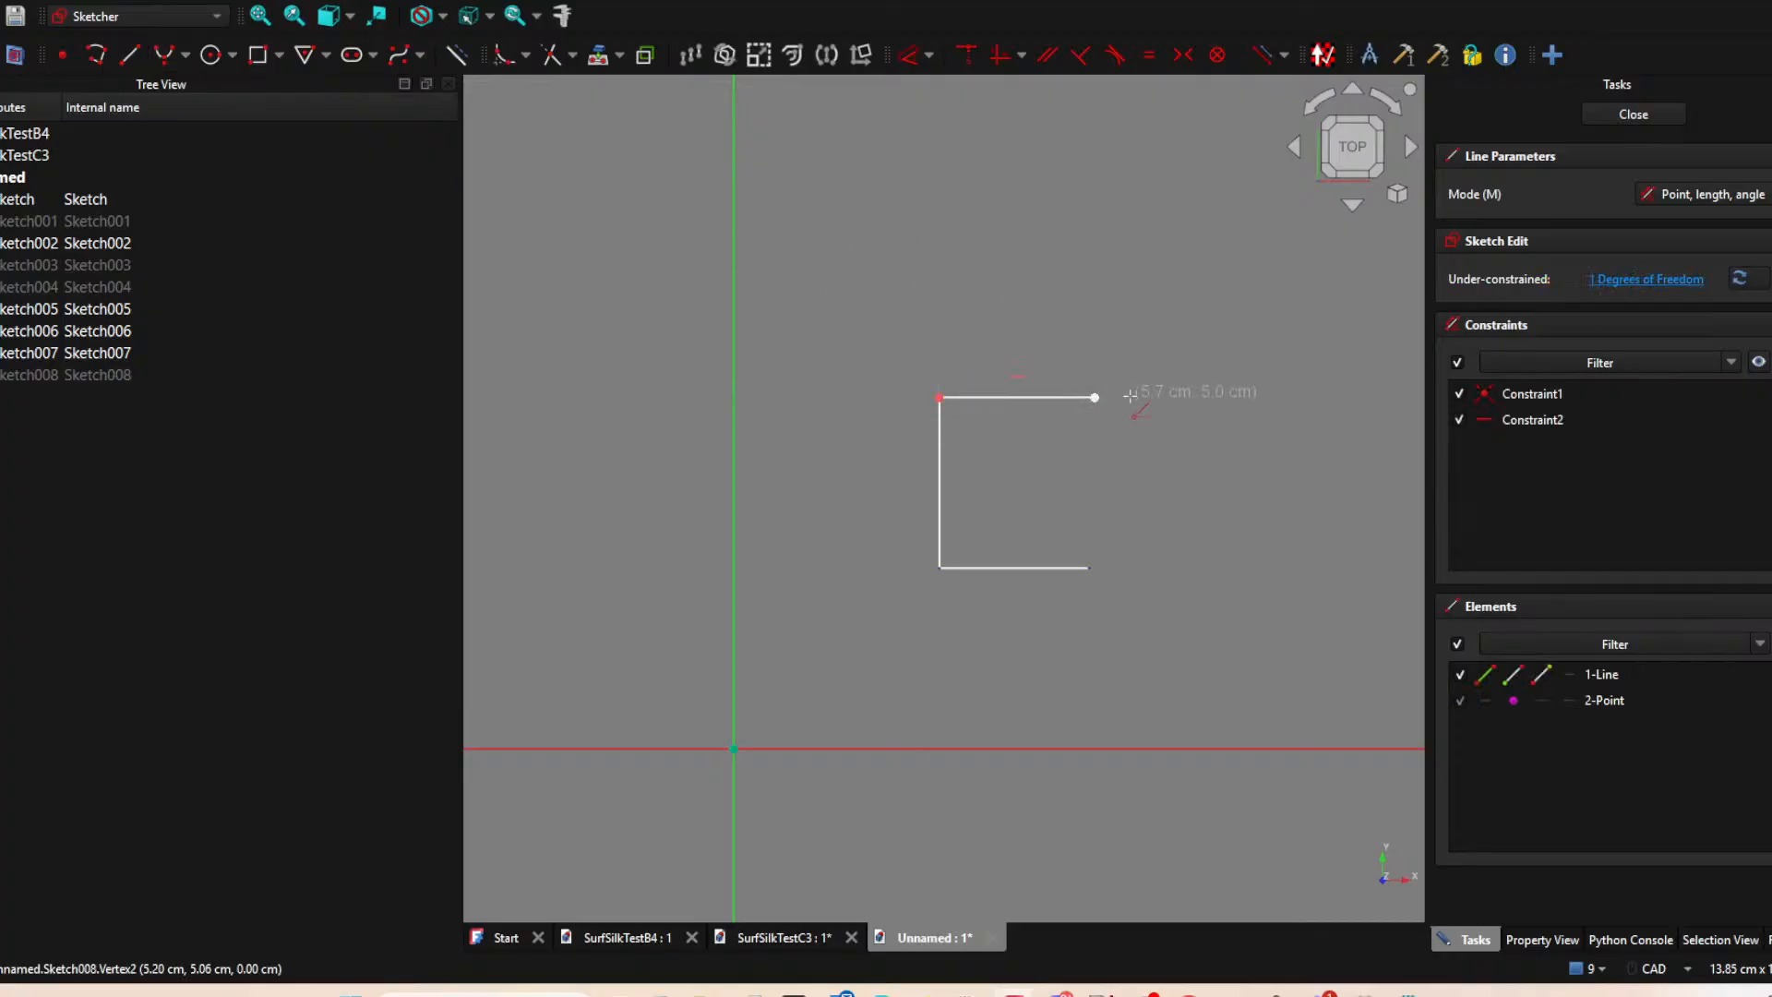
{"action": "middle_click_drag", "start_coordinate": [1064, 488], "coordinate": [957, 478]}
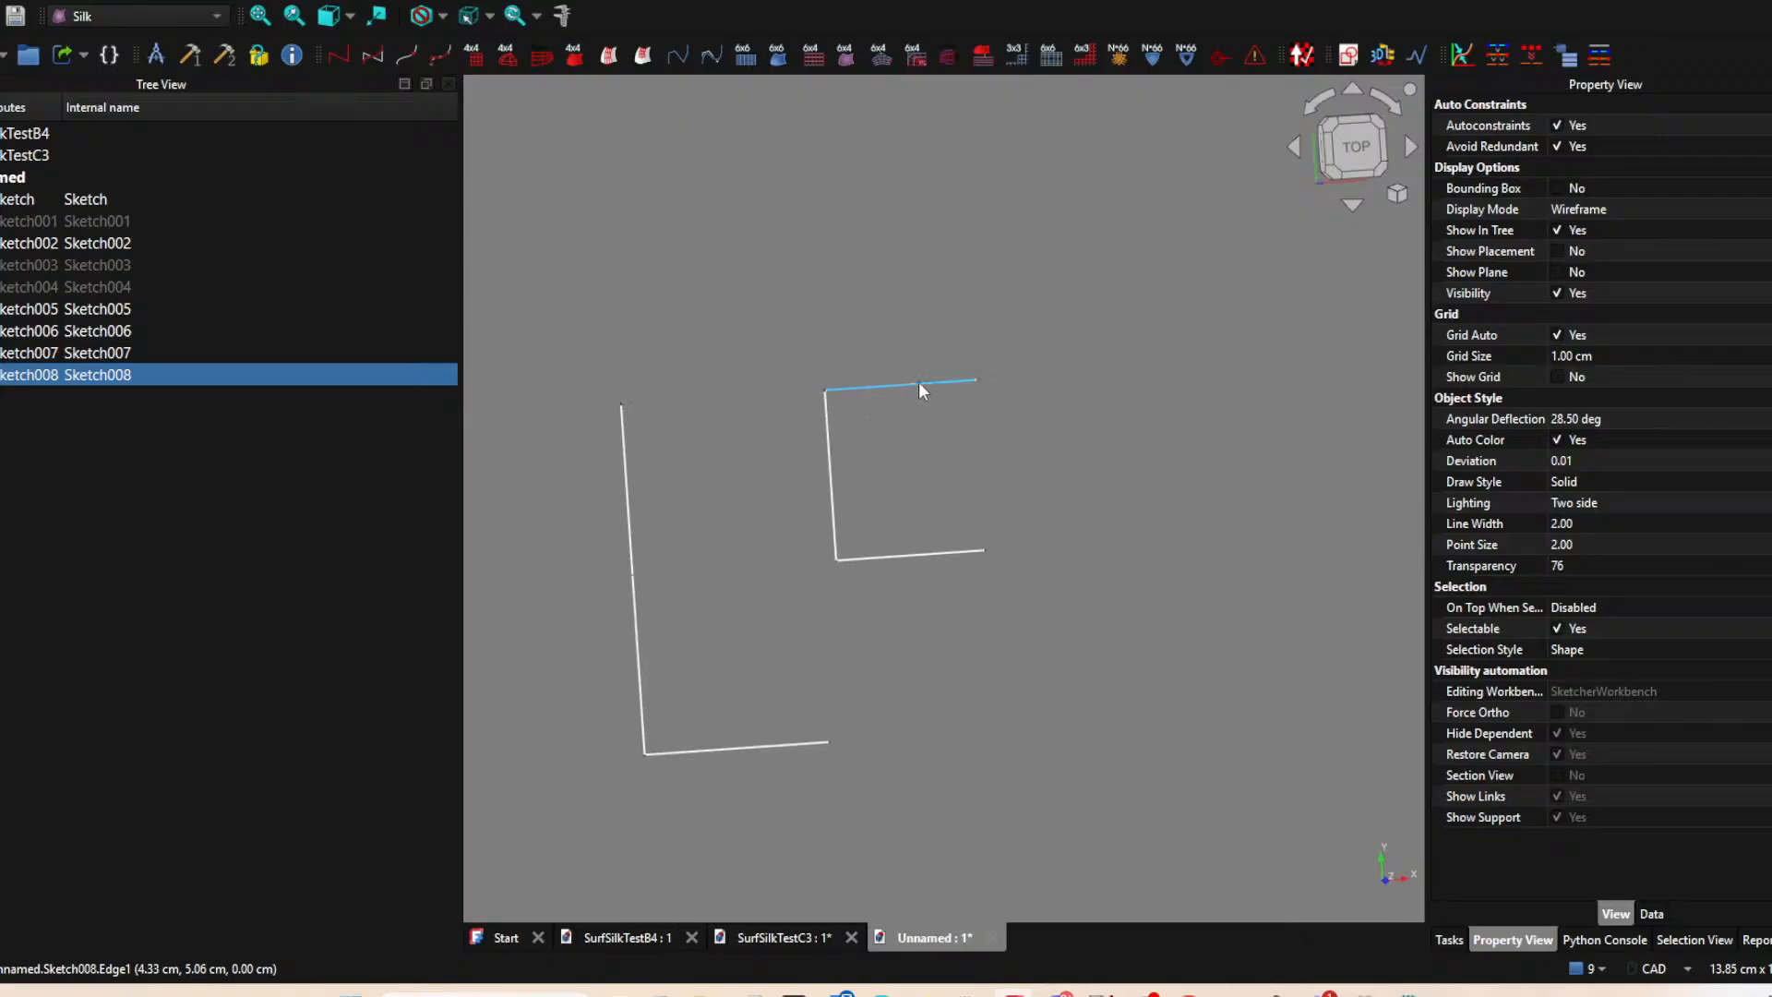
Create a new sketch on the XY plane and project the free endpoints of the two new horizontal lines as external geometry.
{"action": "left_click", "coordinate": [1139, 197]}
{"action": "left_click", "coordinate": [1355, 49]}
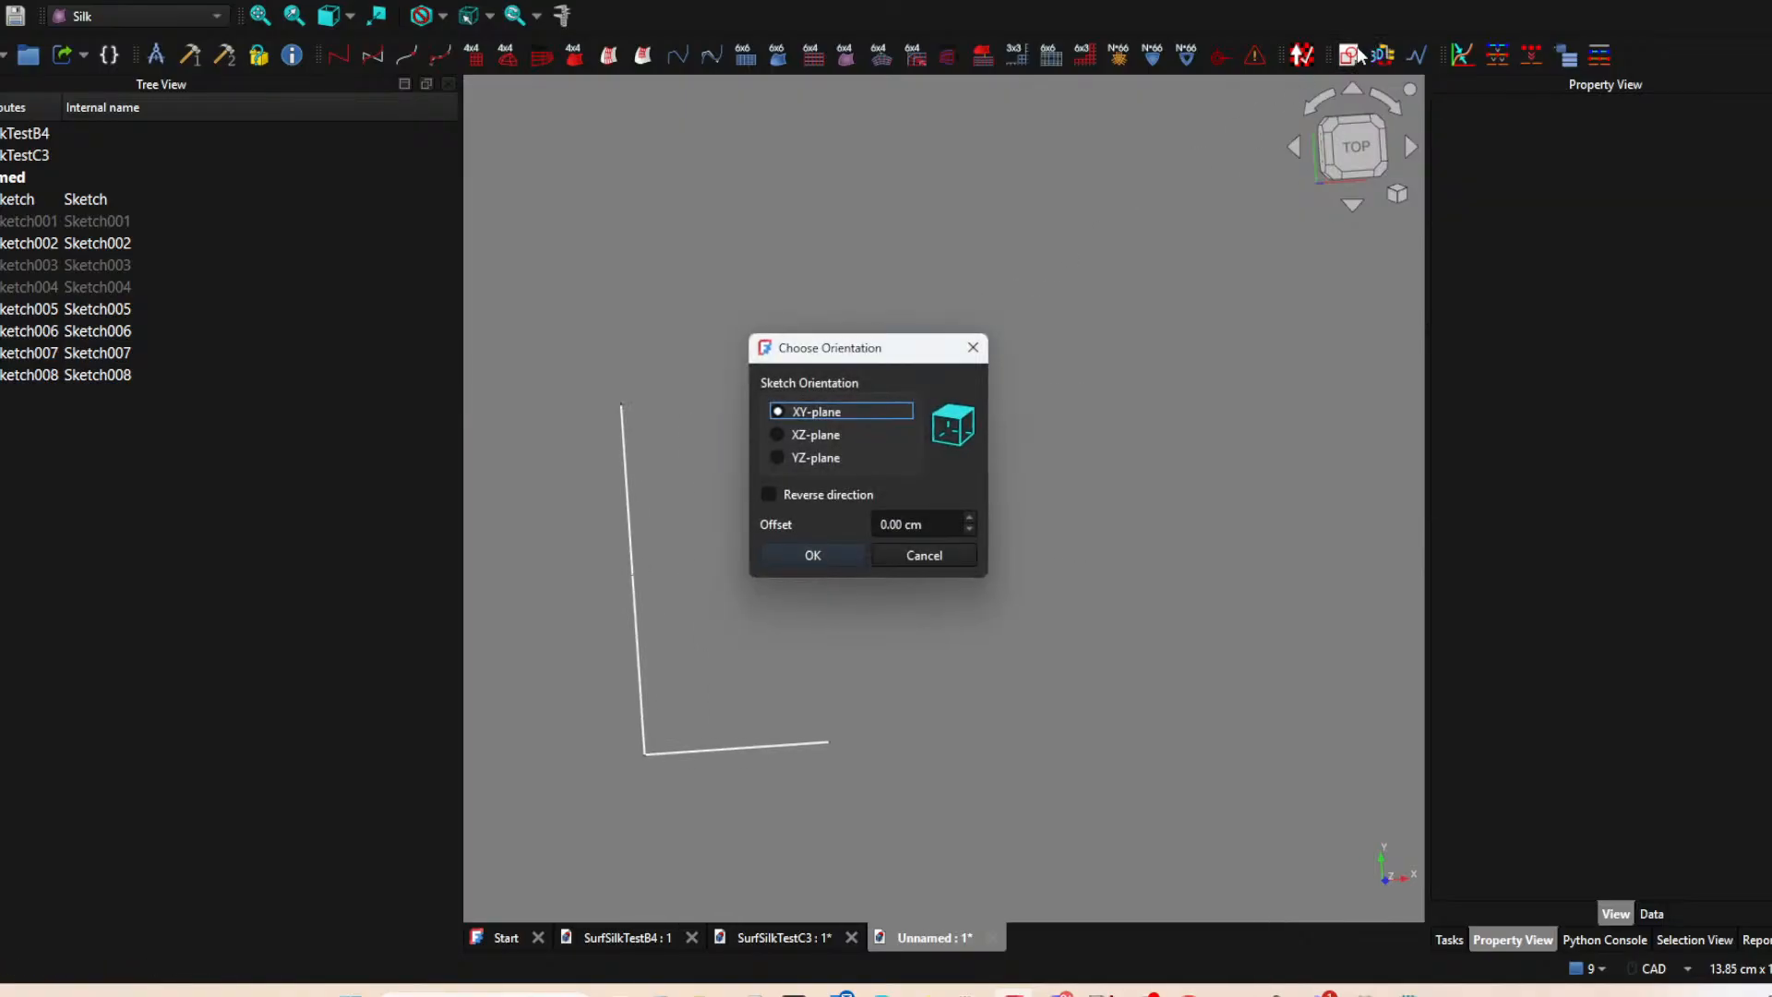
{"action": "left_click", "coordinate": [812, 556]}
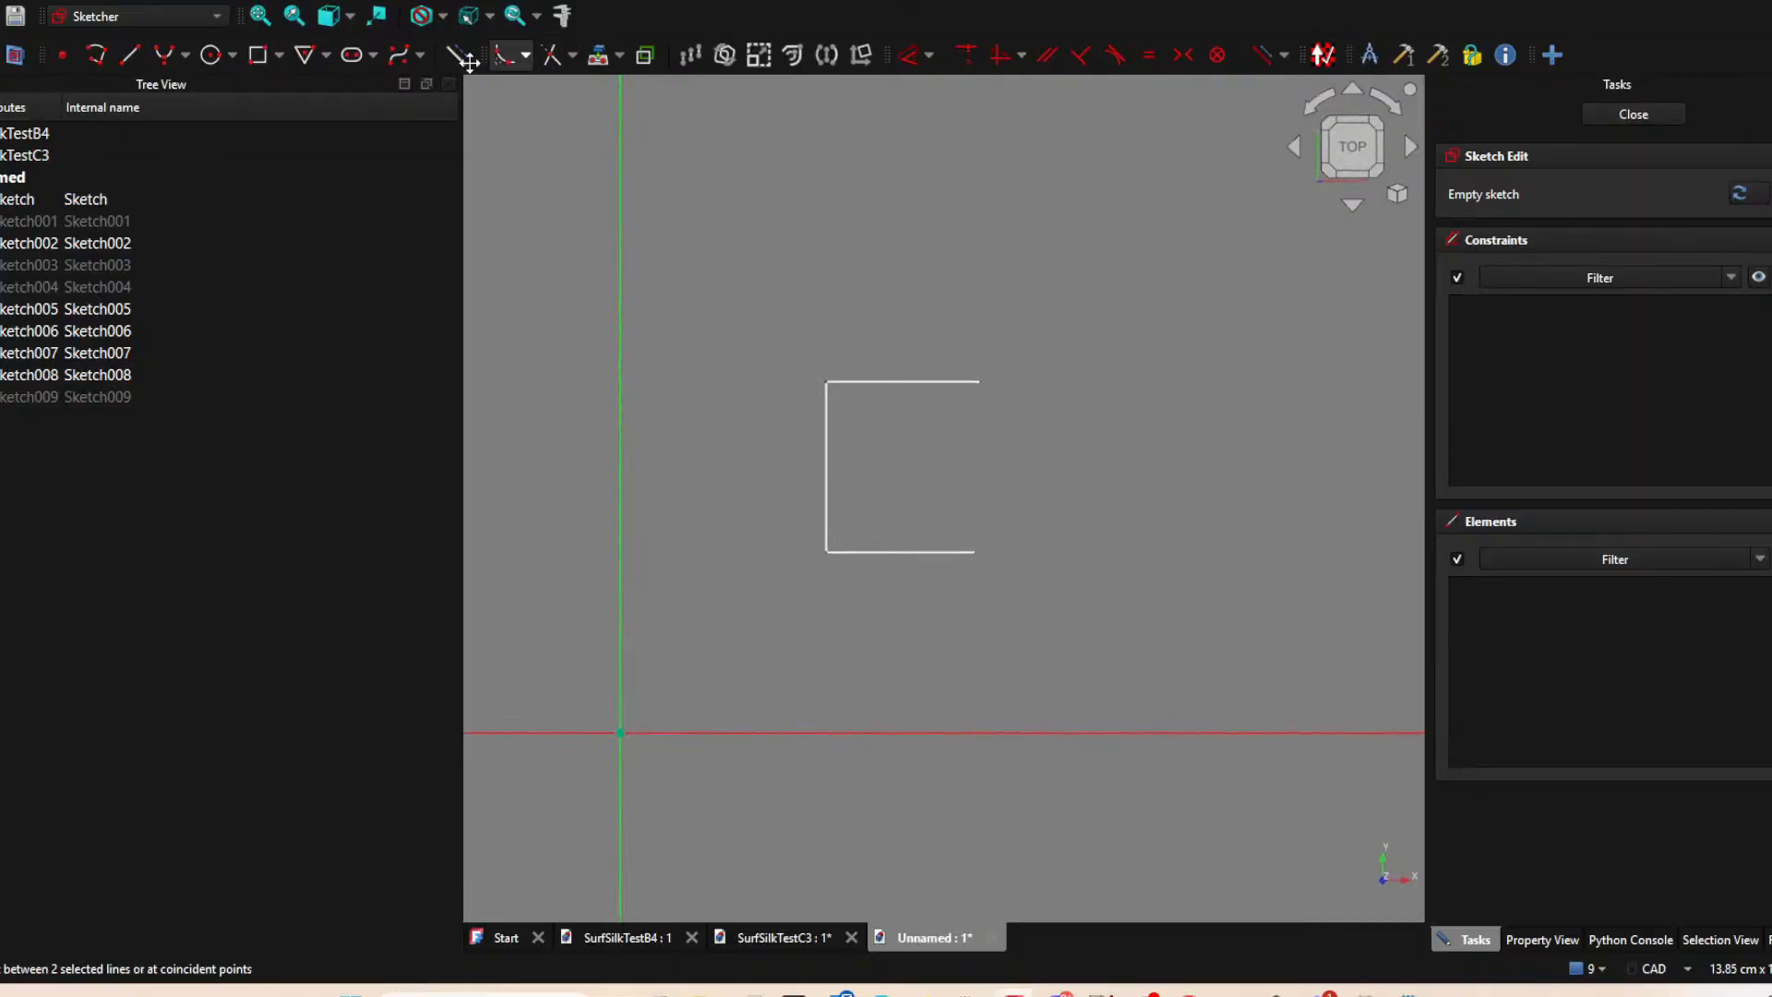
{"action": "left_click", "coordinate": [456, 57]}
{"action": "left_click", "coordinate": [598, 57]}
{"action": "left_click", "coordinate": [984, 381]}
{"action": "left_click", "coordinate": [977, 552]}
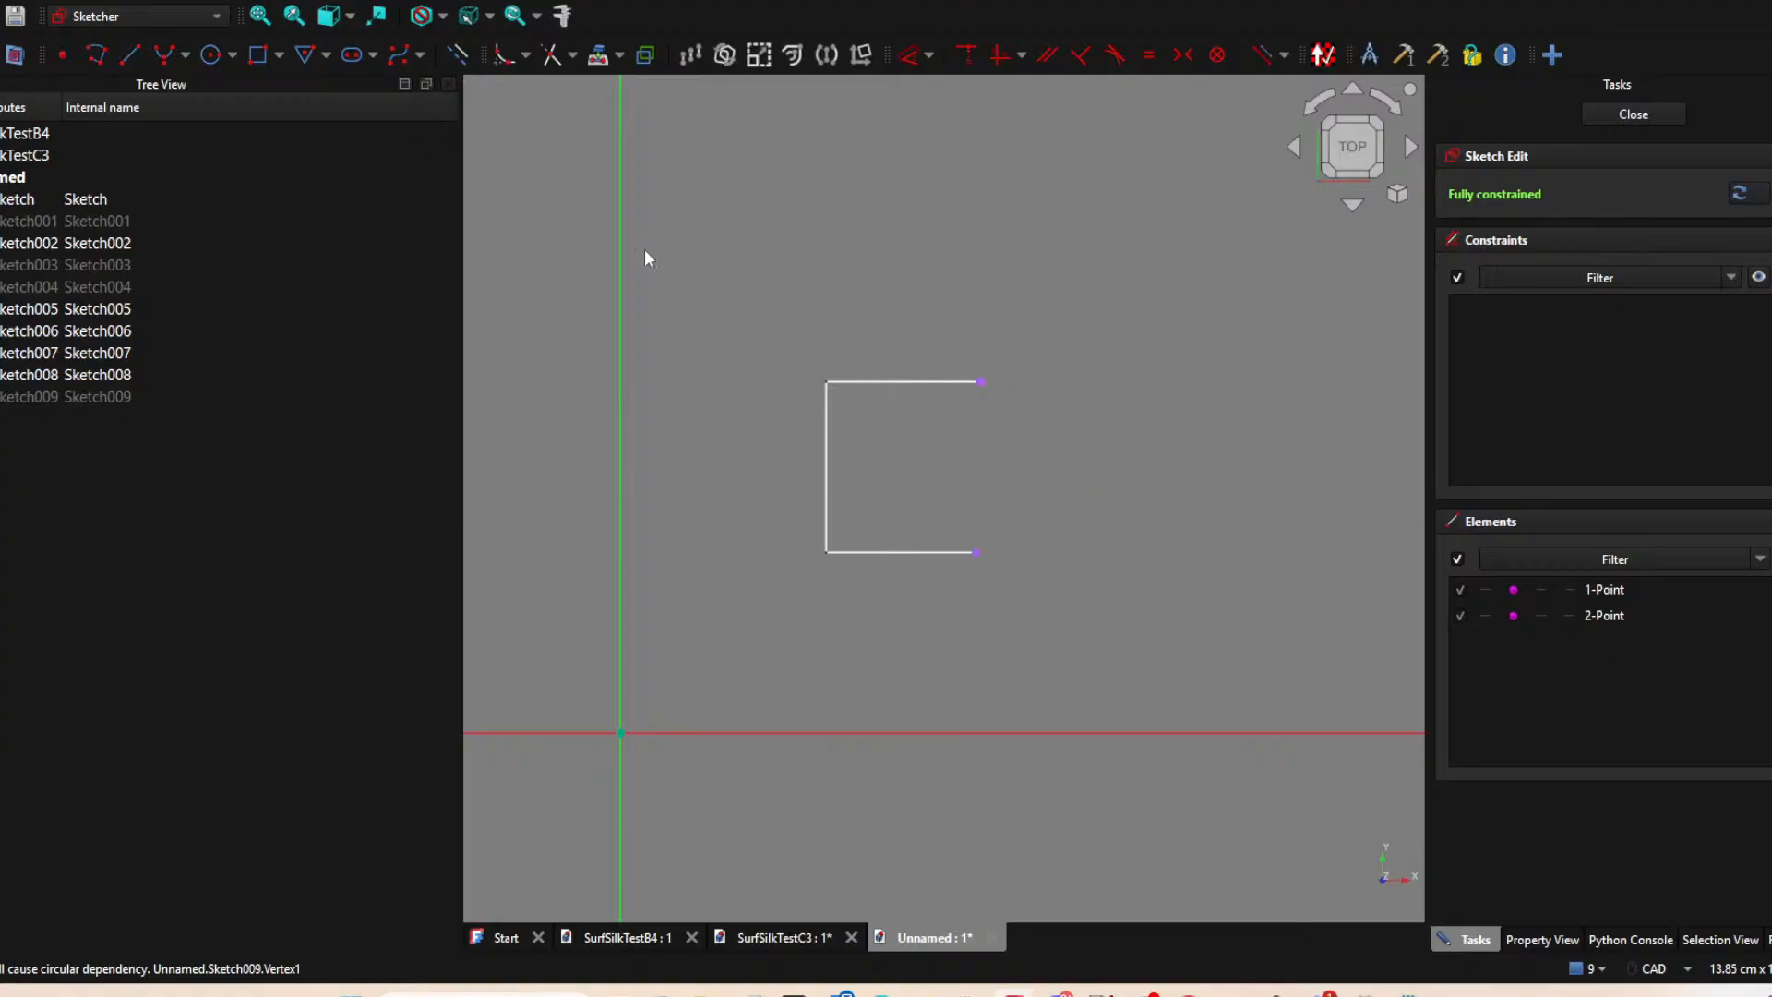
Sketch a line joining the two projected endpoints to complete the second patch outline, and close the sketch.
{"action": "left_click", "coordinate": [129, 54]}
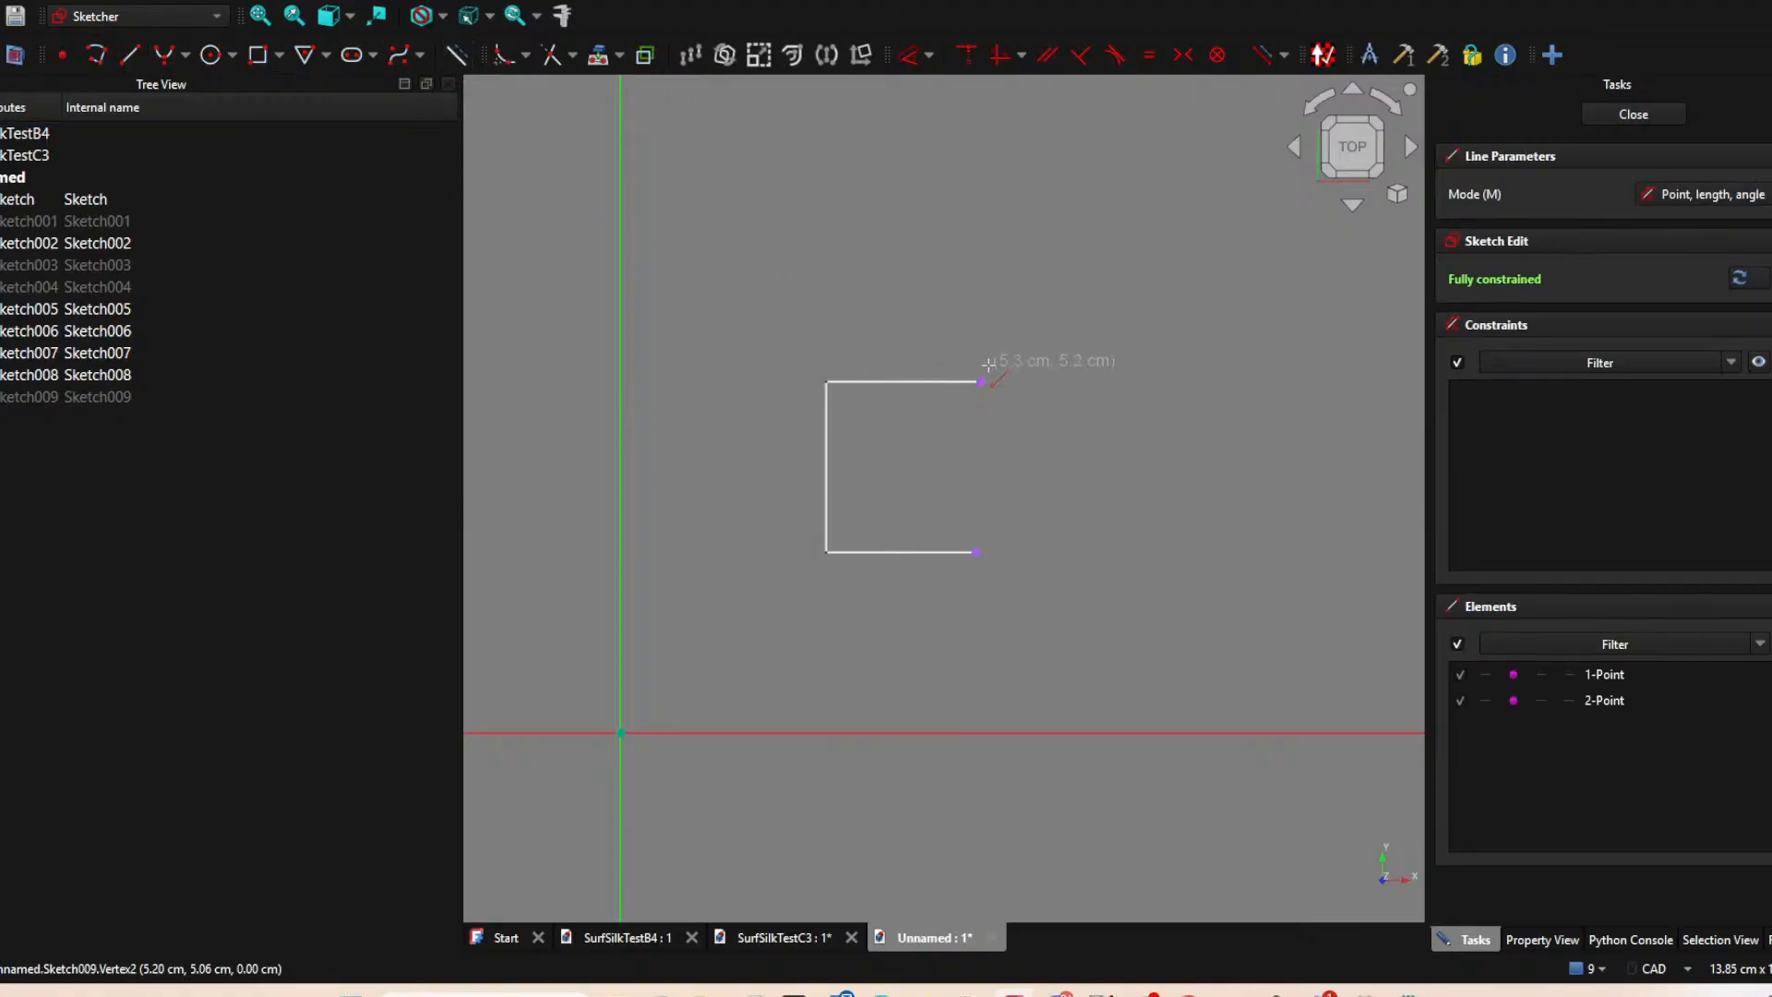
{"action": "left_click", "coordinate": [981, 381]}
{"action": "left_click", "coordinate": [977, 552]}
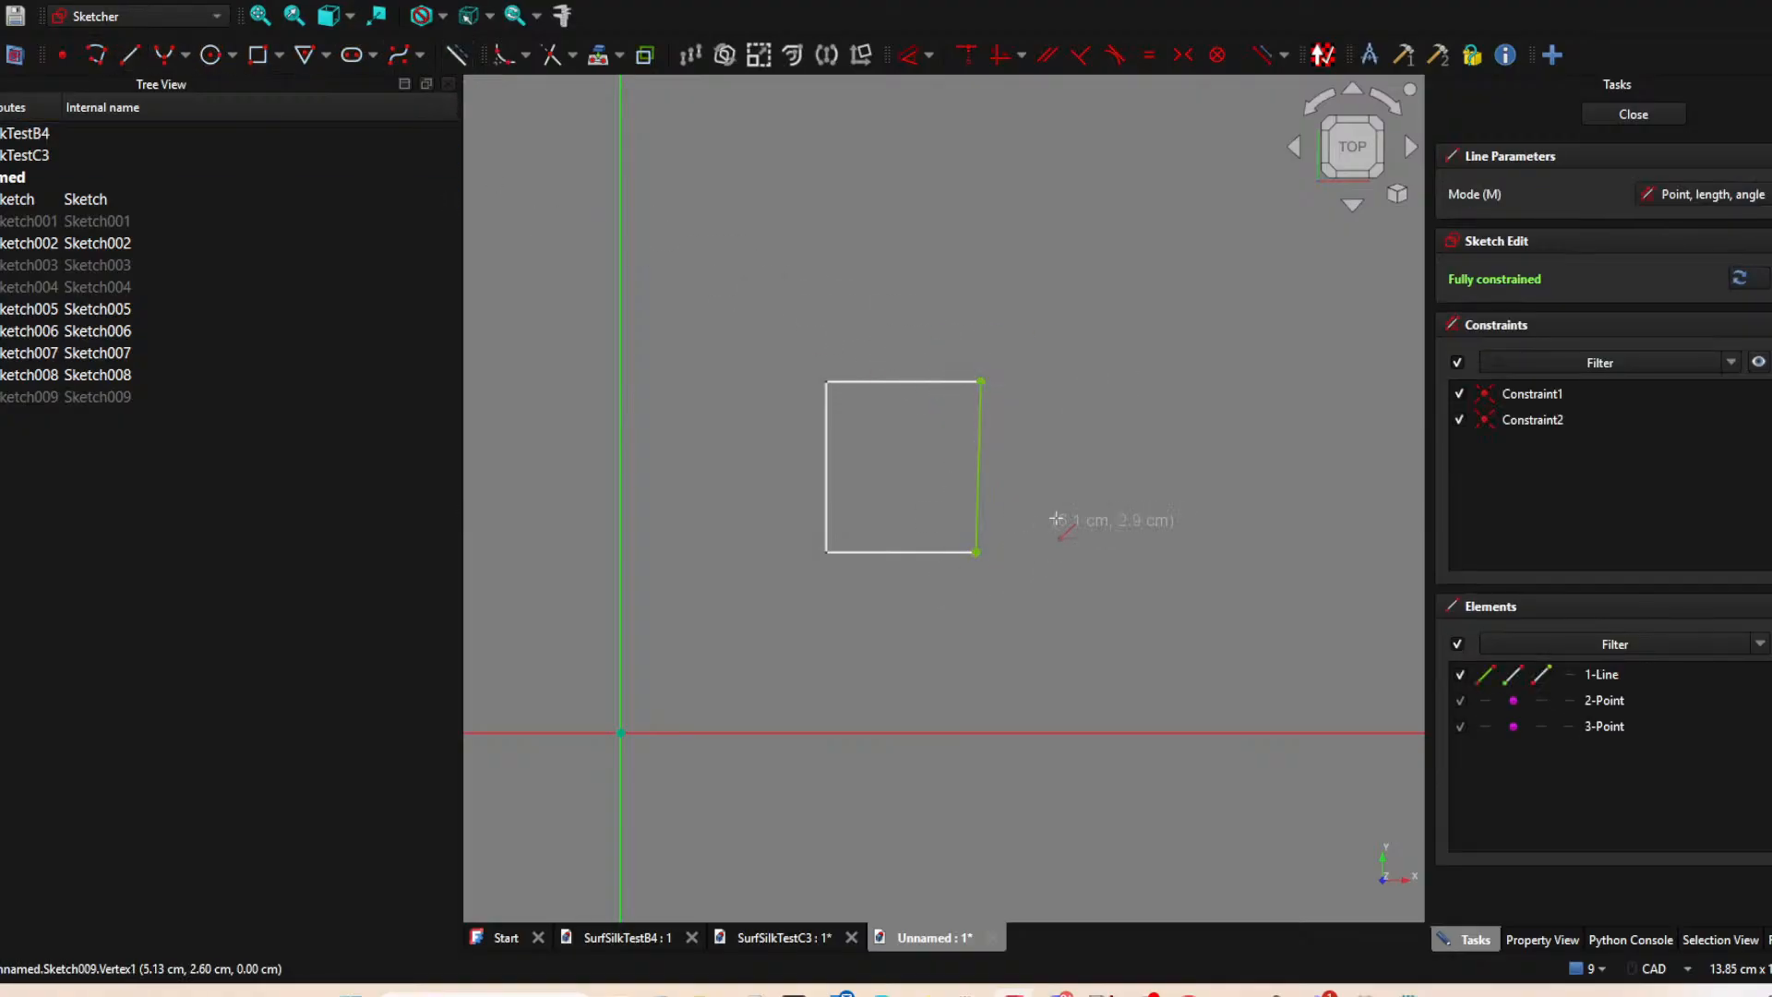
{"action": "right_click", "coordinate": [1071, 510]}
{"action": "left_click", "coordinate": [1633, 114]}
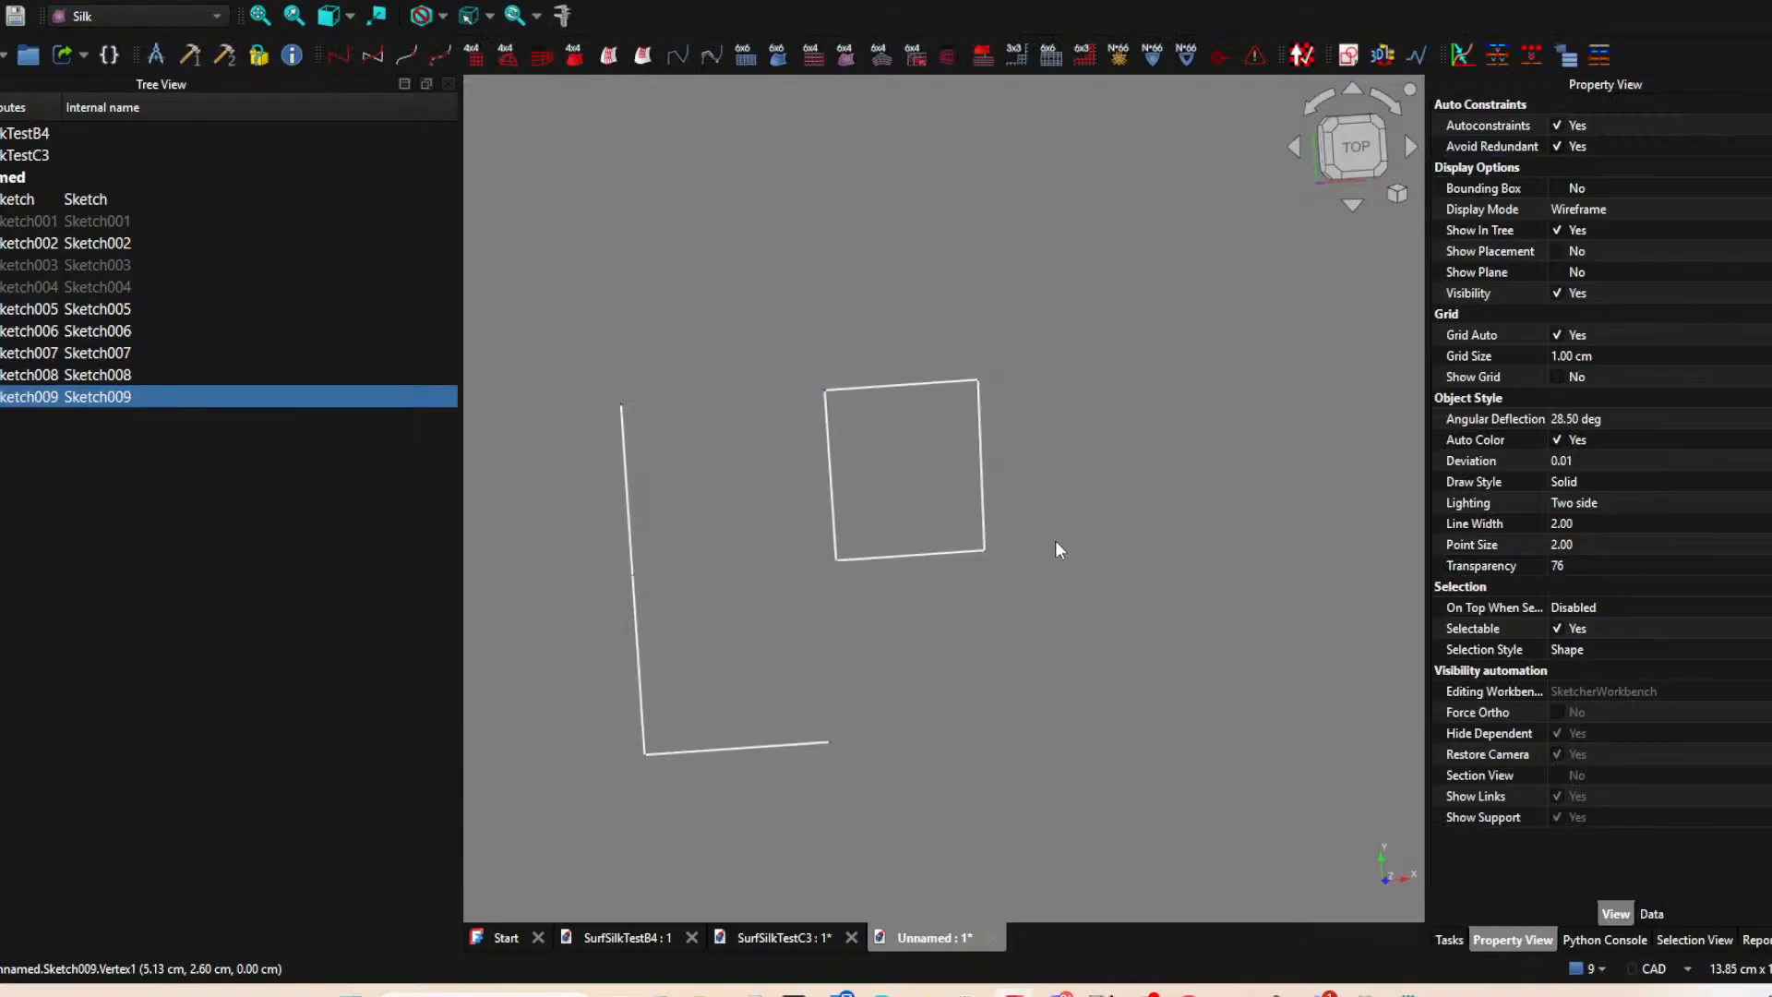
Show the hidden sketches Sketch004, Sketch003 and Sketch001.
{"action": "left_click", "coordinate": [125, 284]}
{"action": "key", "text": "space"}
{"action": "left_click", "coordinate": [120, 264]}
{"action": "key", "text": "space"}
{"action": "left_click", "coordinate": [112, 227]}
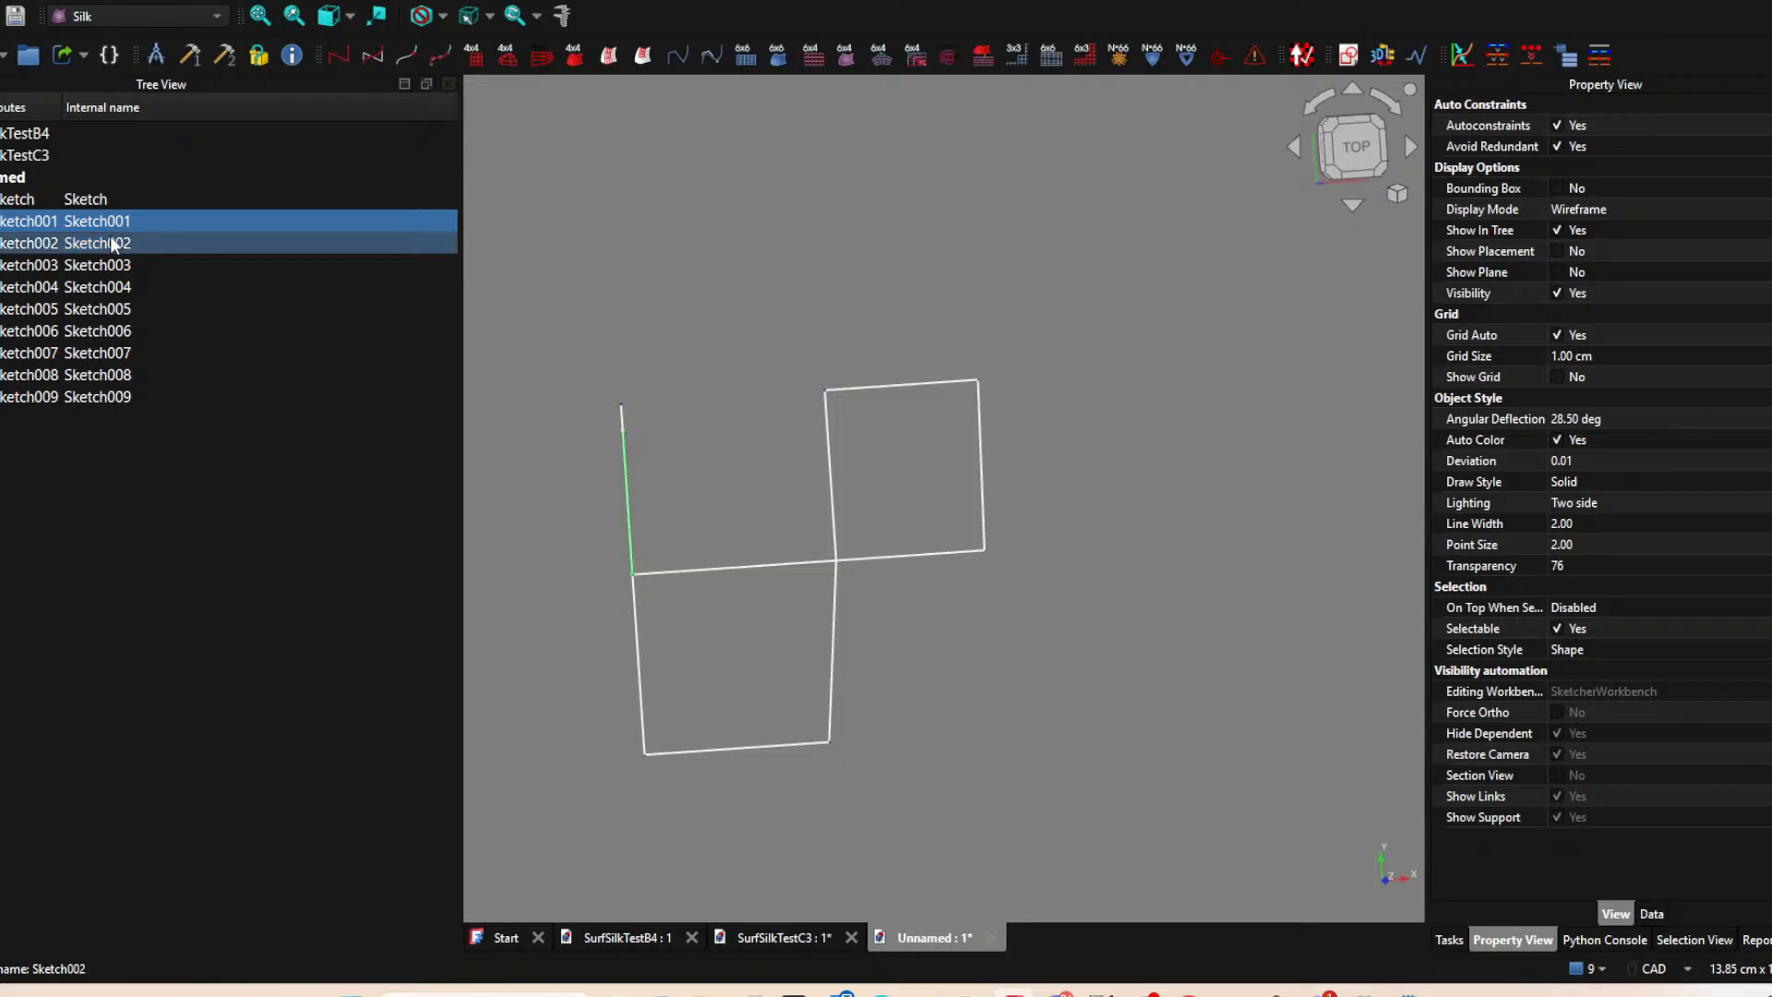
Hide the sketch containing the top horizontal line of the second patch.
{"action": "middle_click_drag", "start_coordinate": [1010, 591], "coordinate": [1008, 606]}
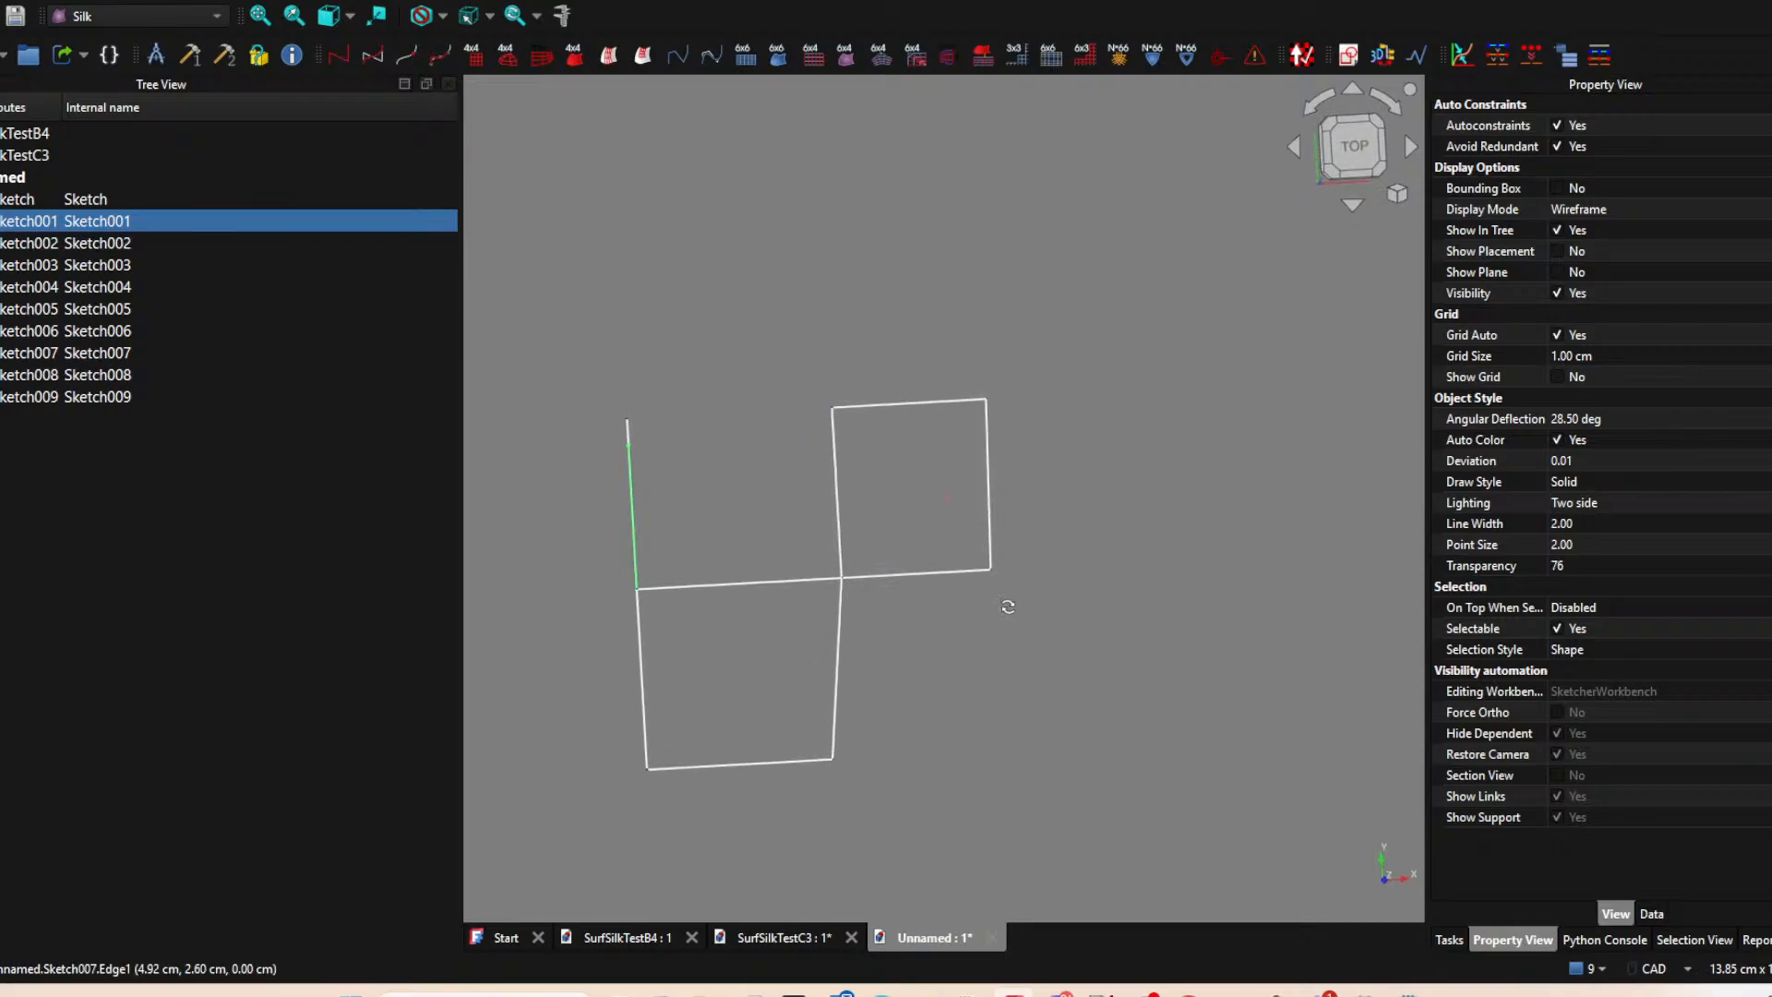
{"action": "left_click", "coordinate": [870, 424]}
{"action": "key", "text": "space"}
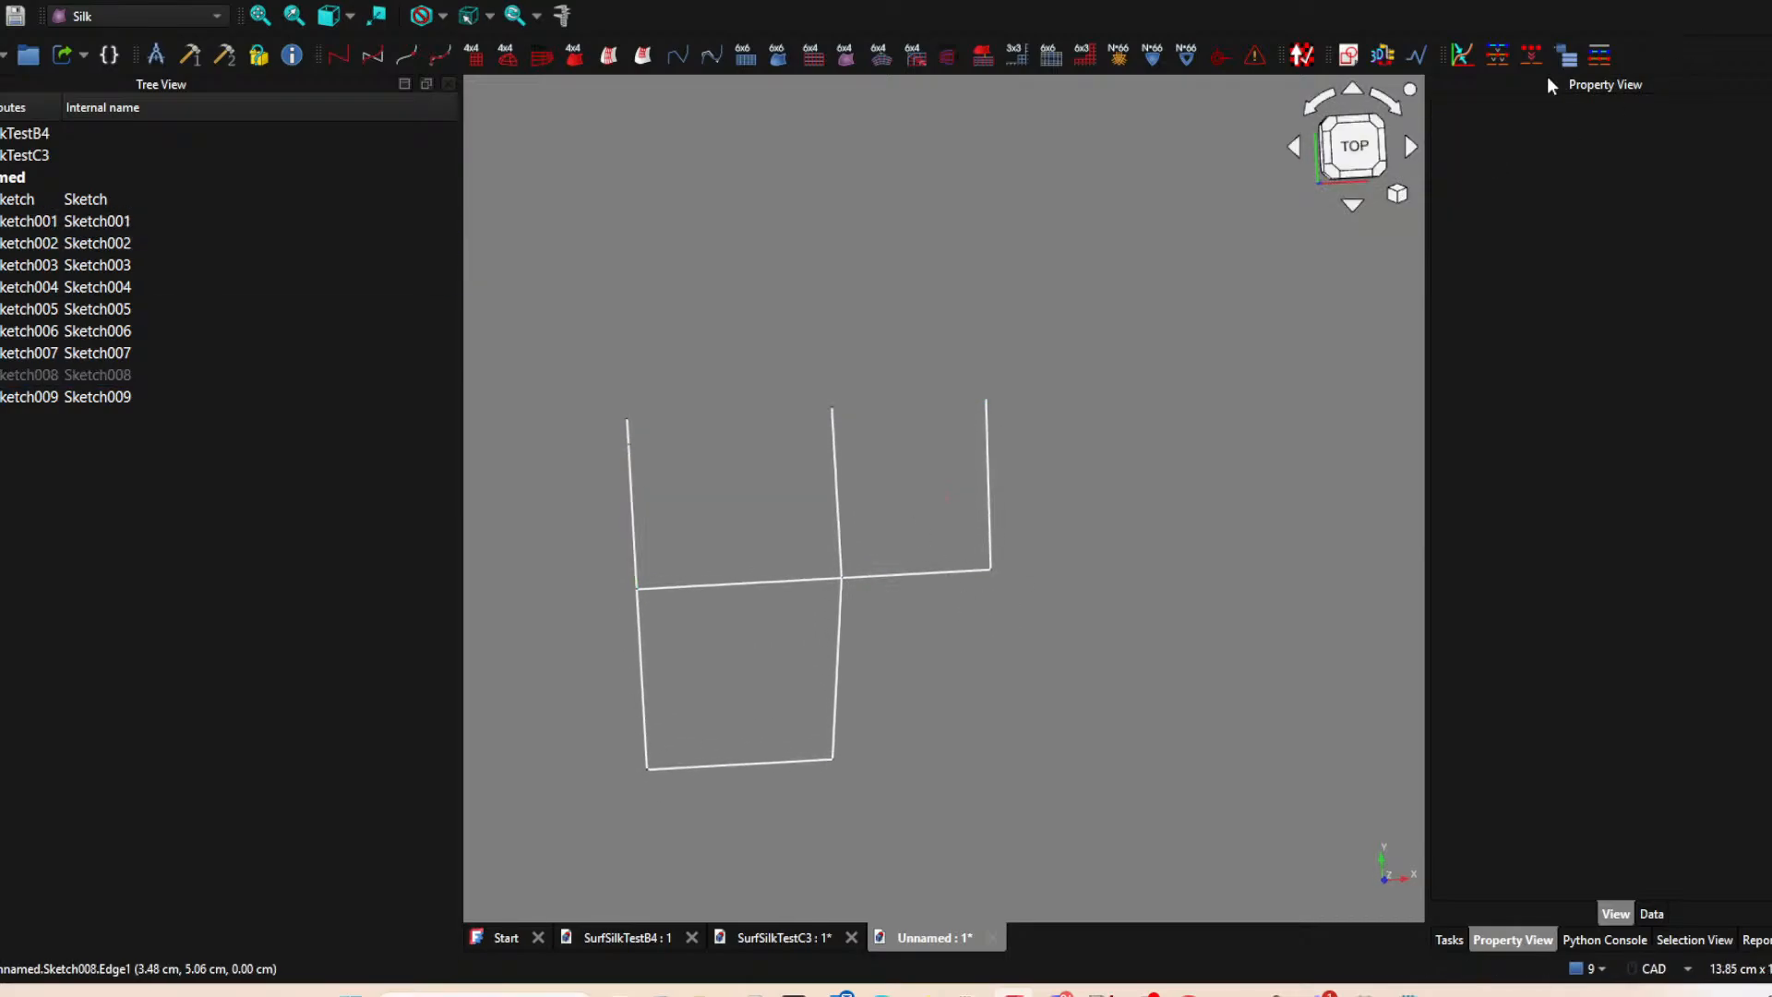
Create a new sketch on the XY plane and inspect the line endpoints along the vertical axis.
{"action": "left_click", "coordinate": [1350, 57]}
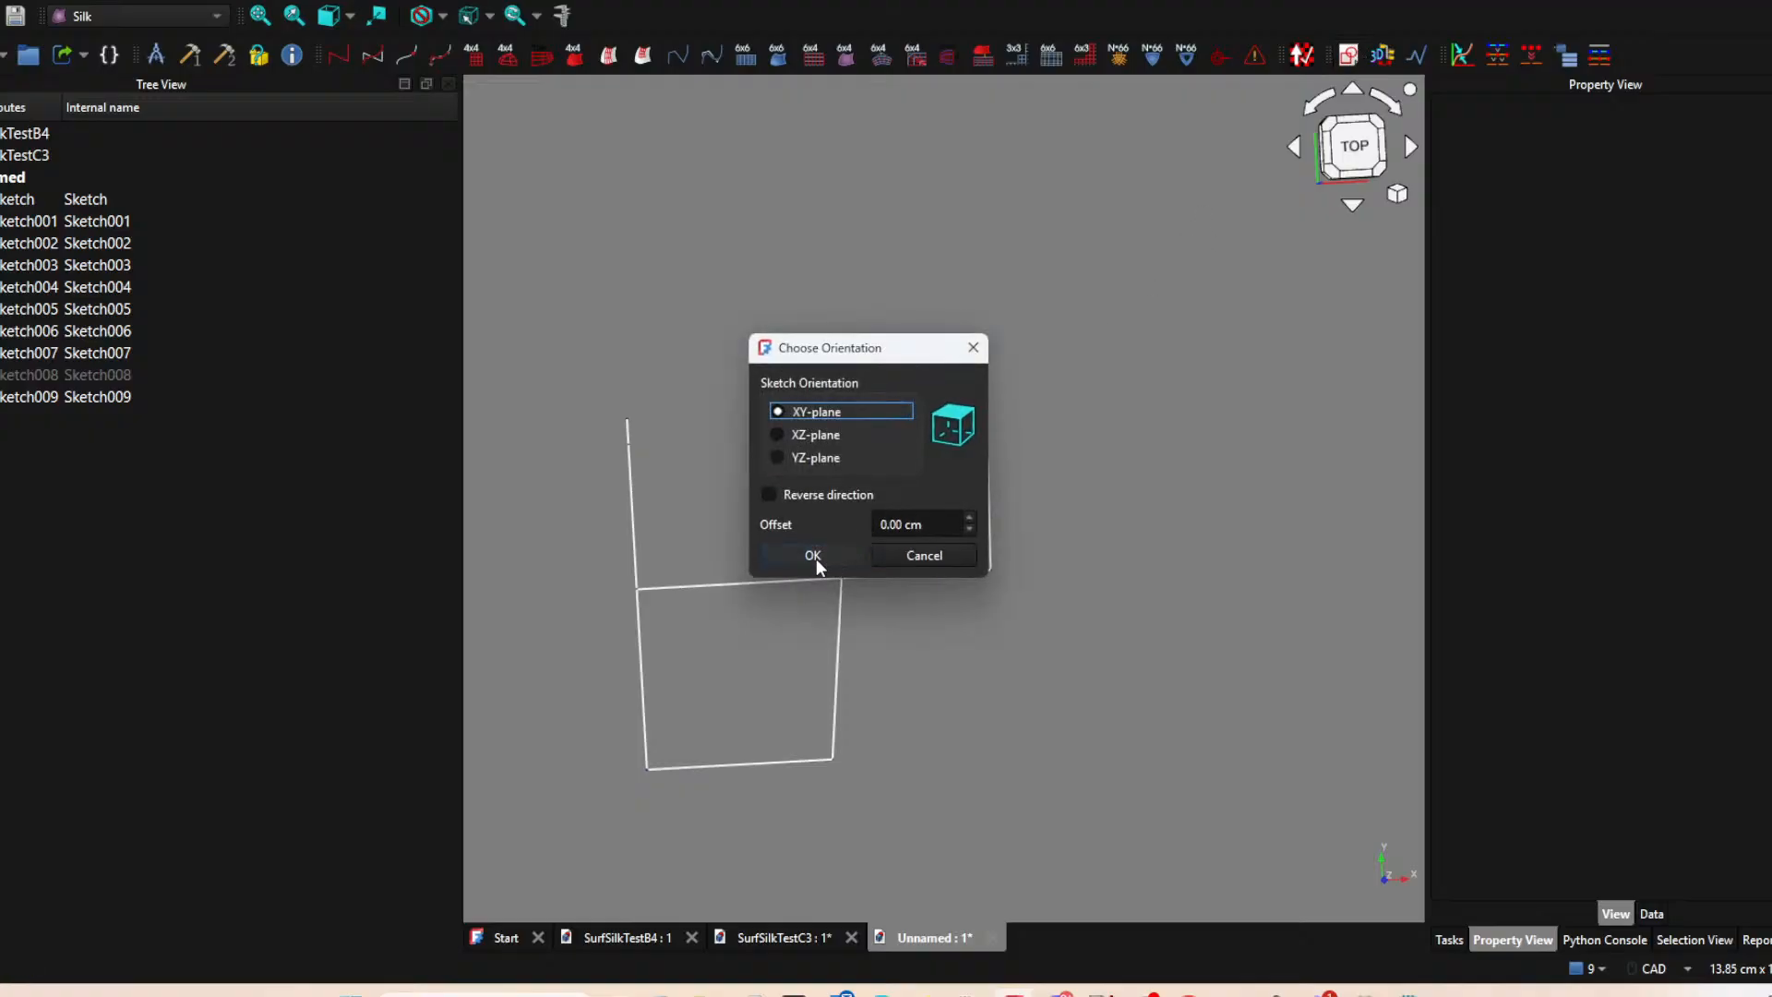
{"action": "left_click", "coordinate": [812, 555]}
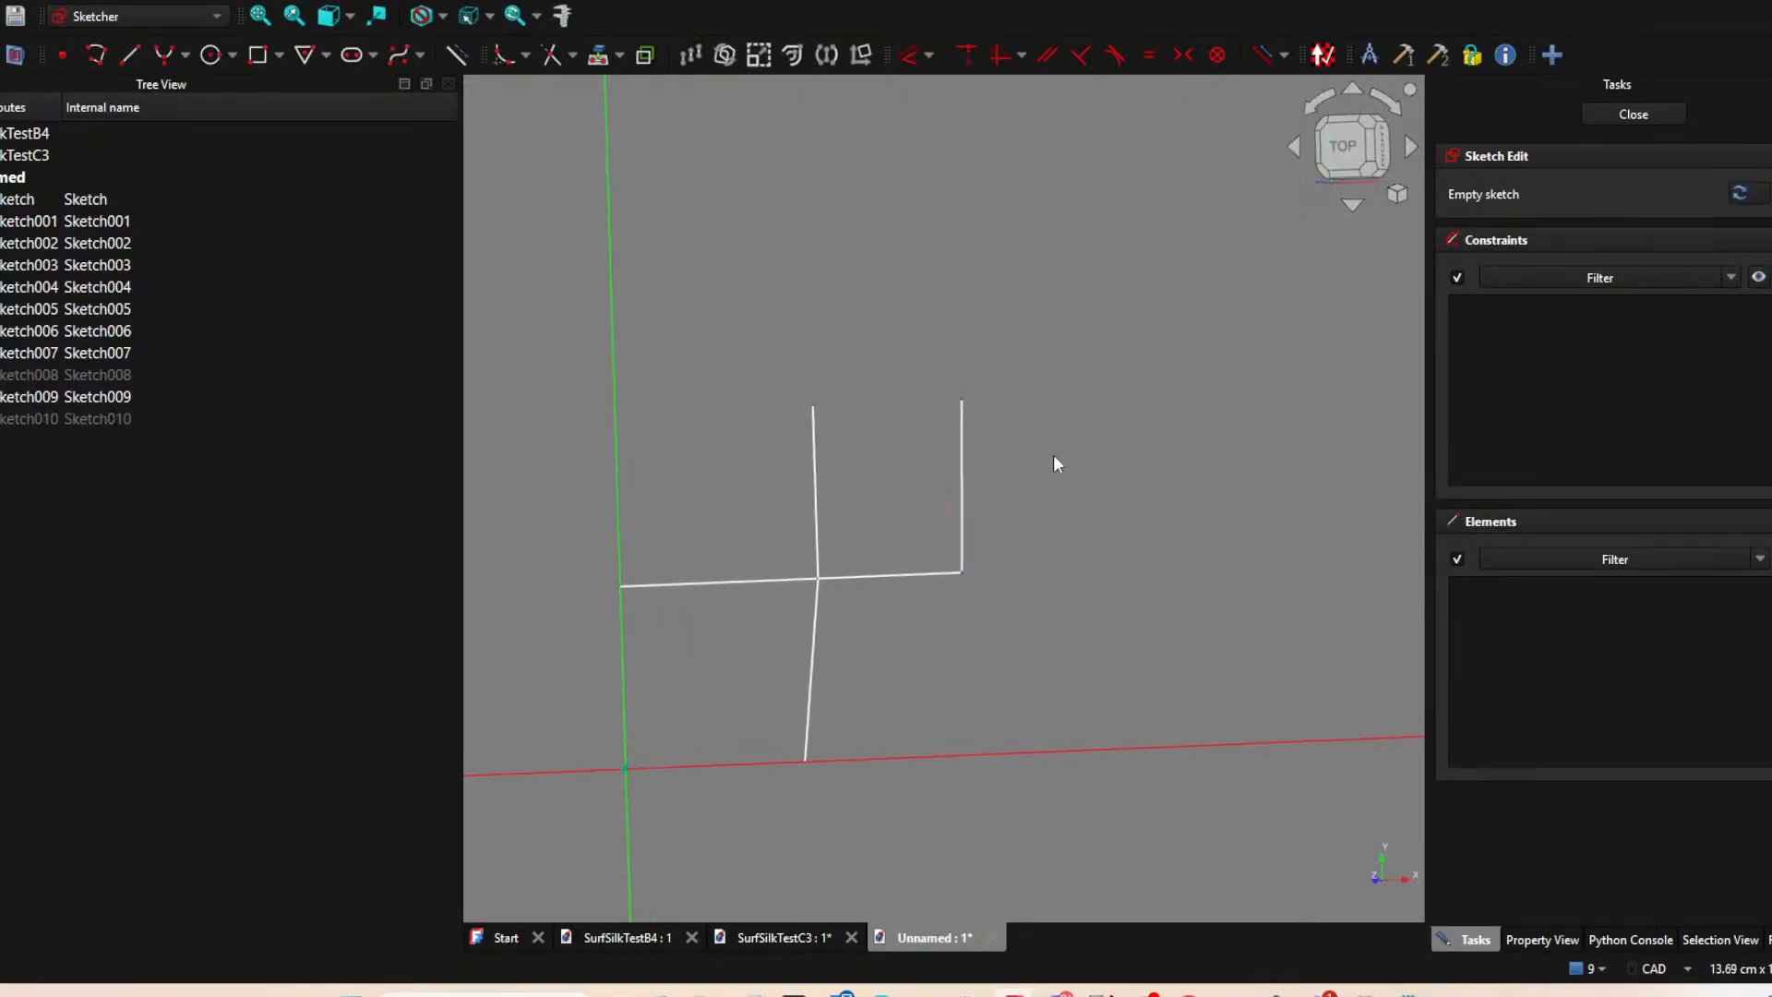
{"action": "middle_click_drag", "start_coordinate": [785, 343], "coordinate": [672, 454]}
{"action": "scroll", "coordinate": [672, 455], "scroll_direction": "up", "scroll_amount": 5}
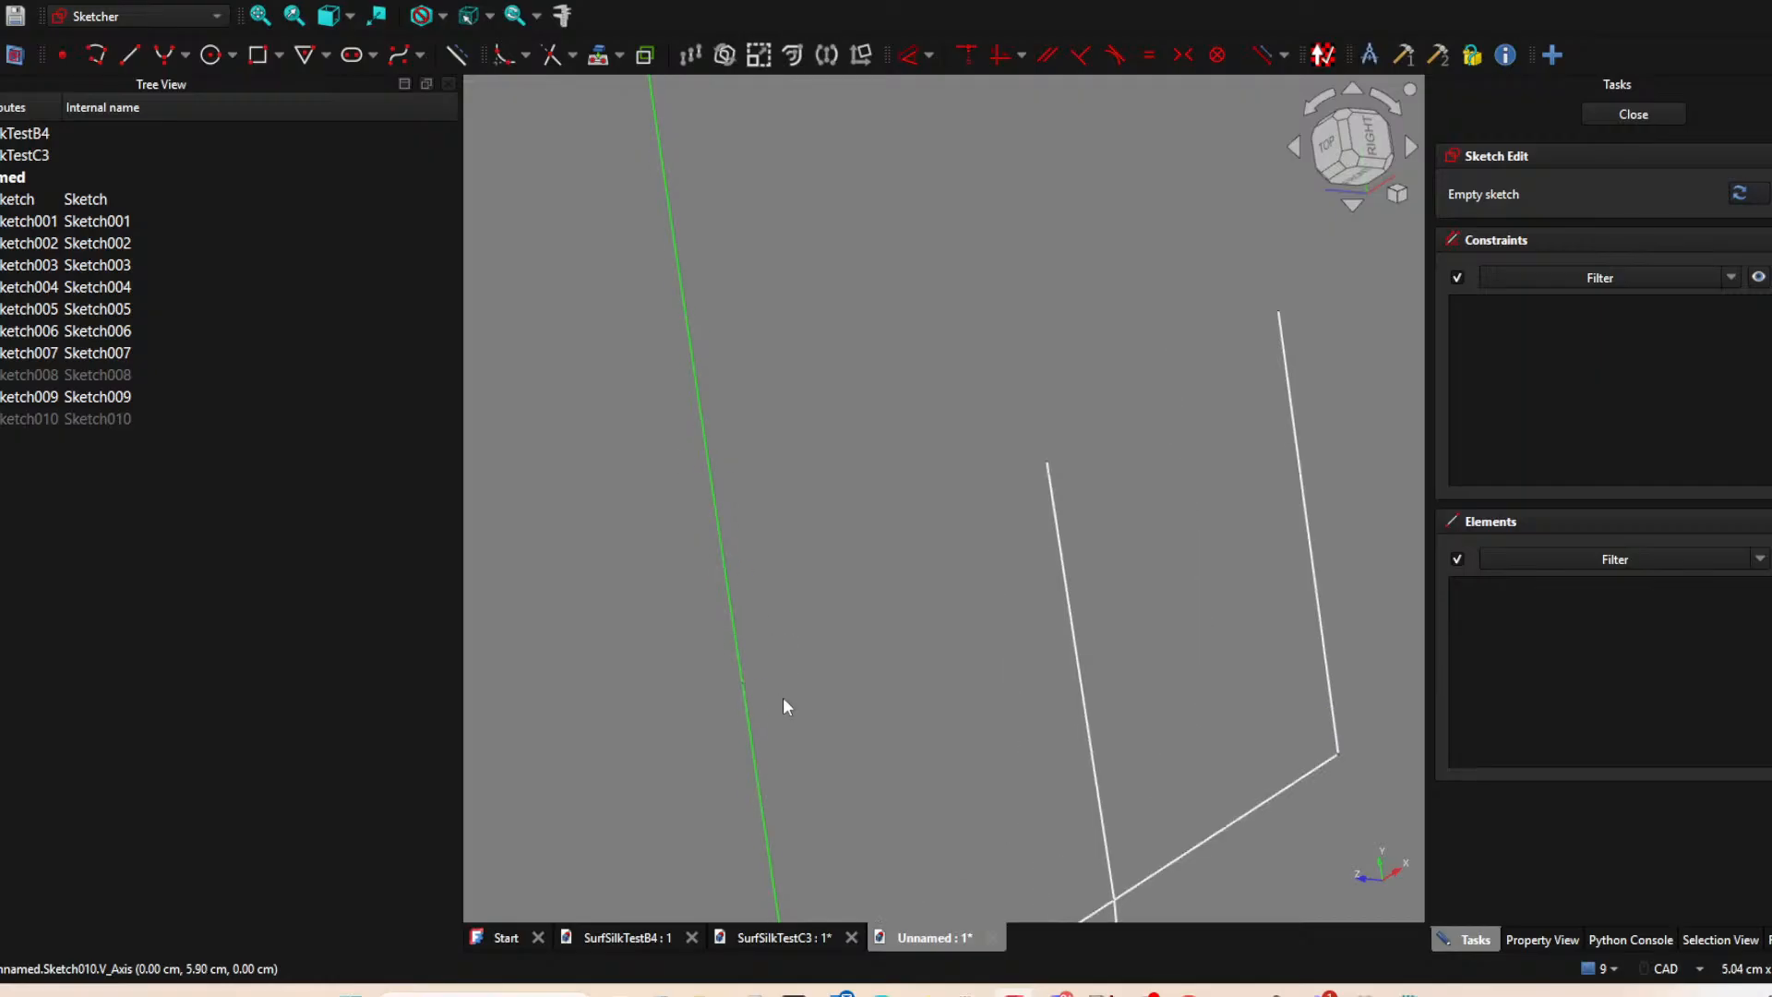
{"action": "left_click", "coordinate": [748, 728]}
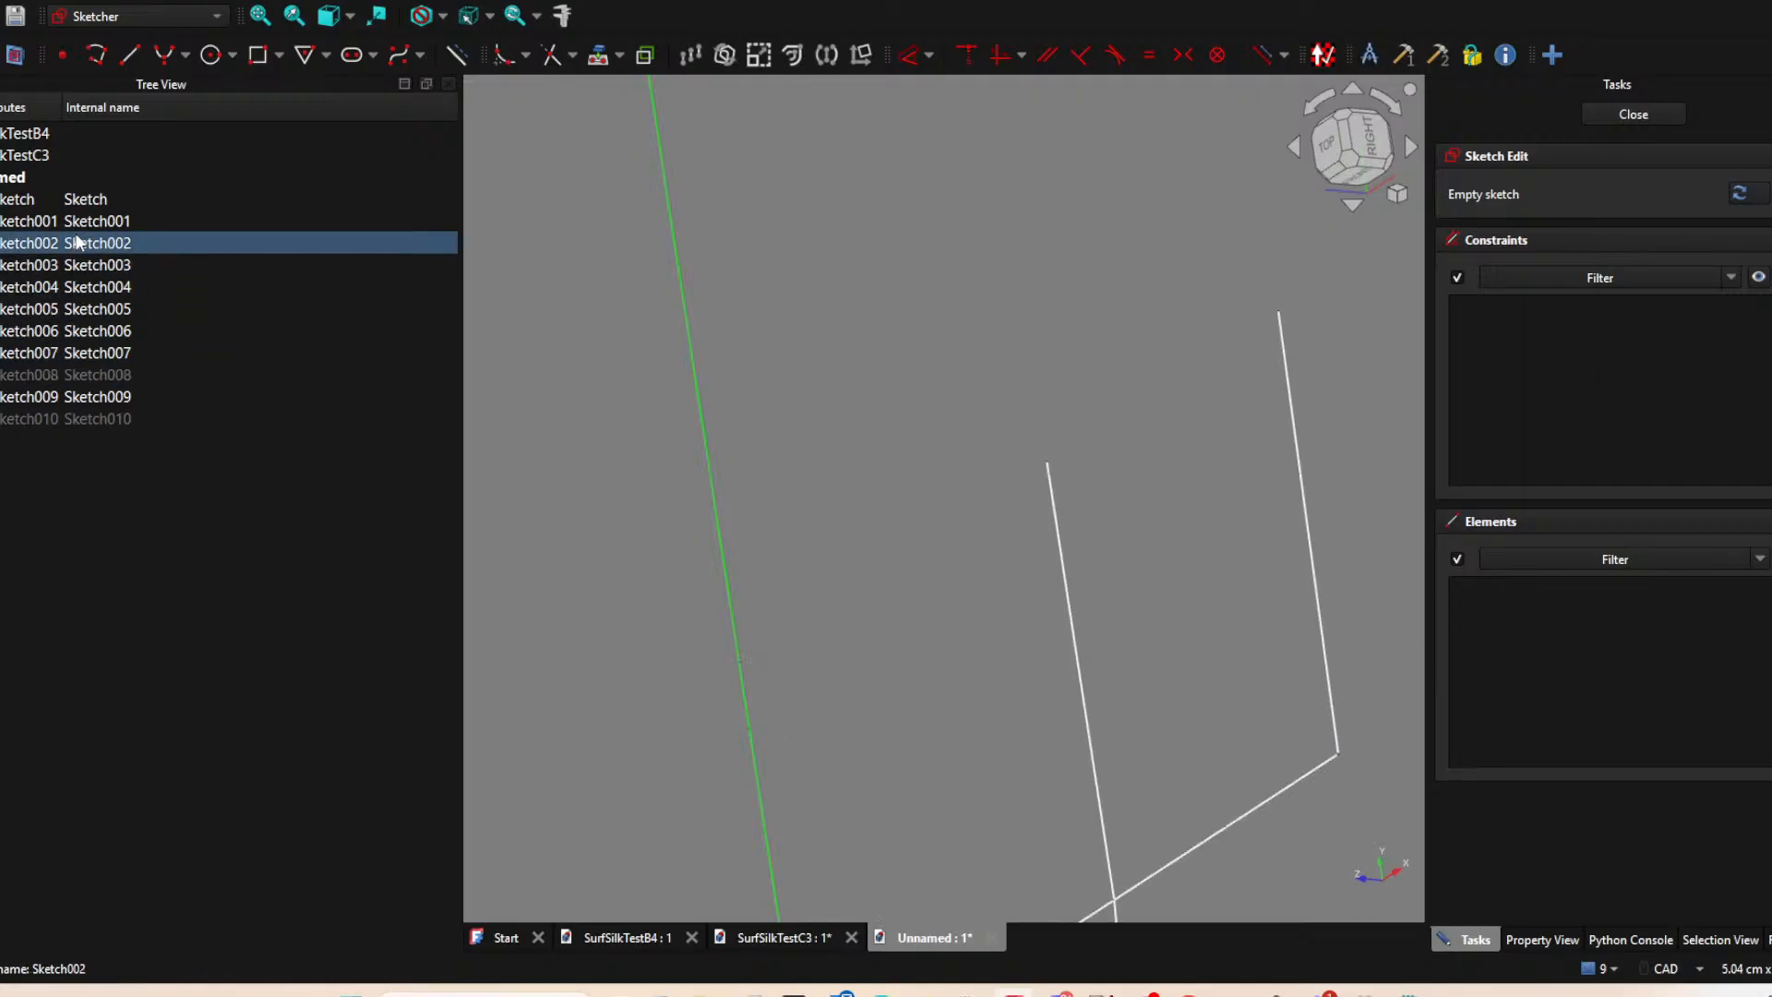
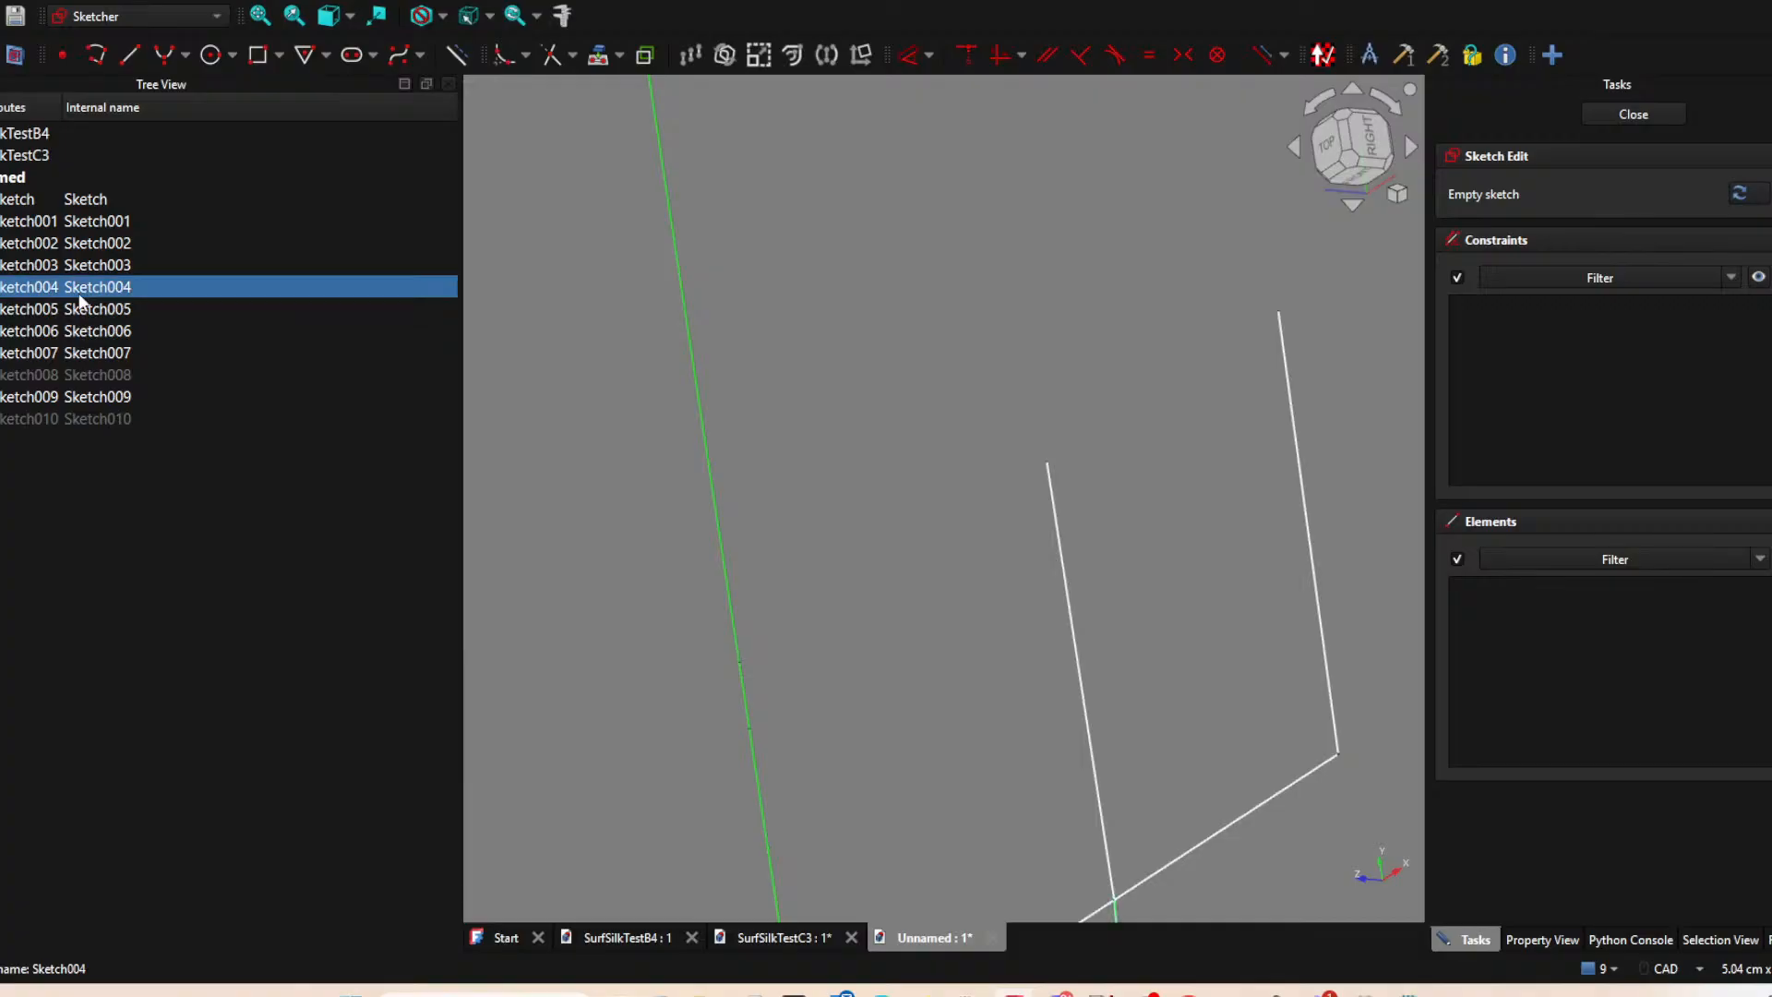
Examine which lines the existing sketches contain by checking Sketch006, Sketch002 and Sketch001 against the model.
{"action": "left_click", "coordinate": [81, 330]}
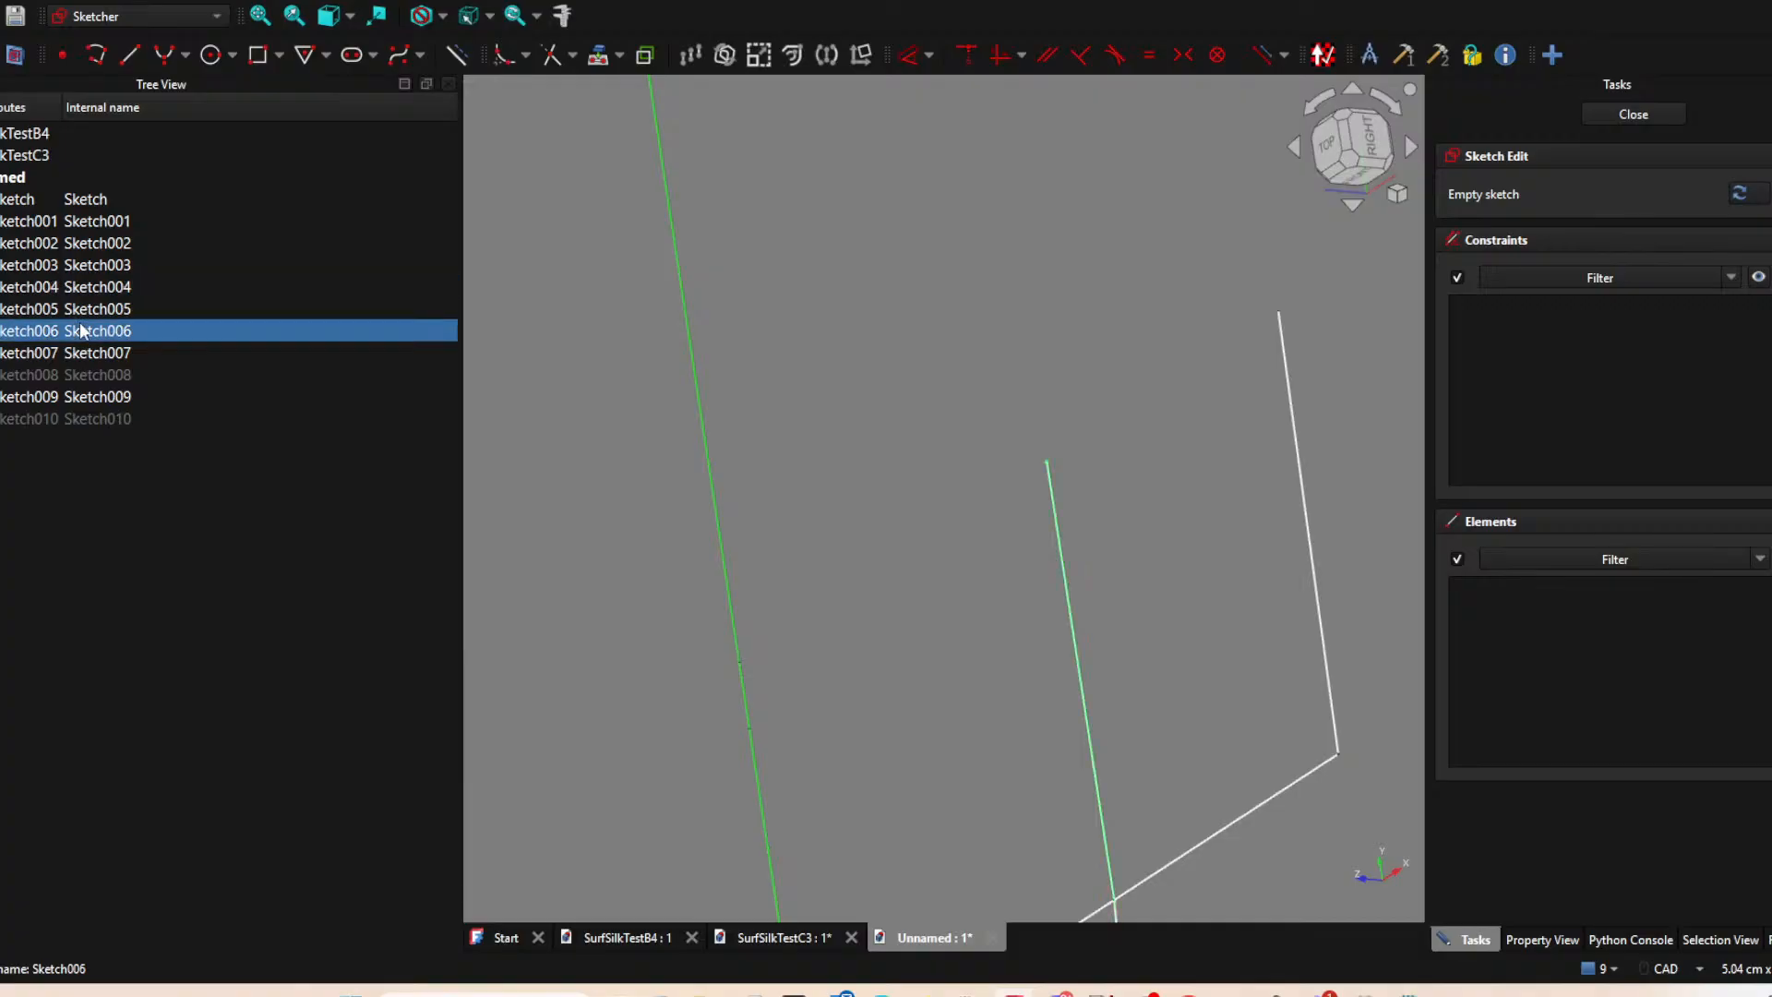
{"action": "left_click", "coordinate": [107, 253]}
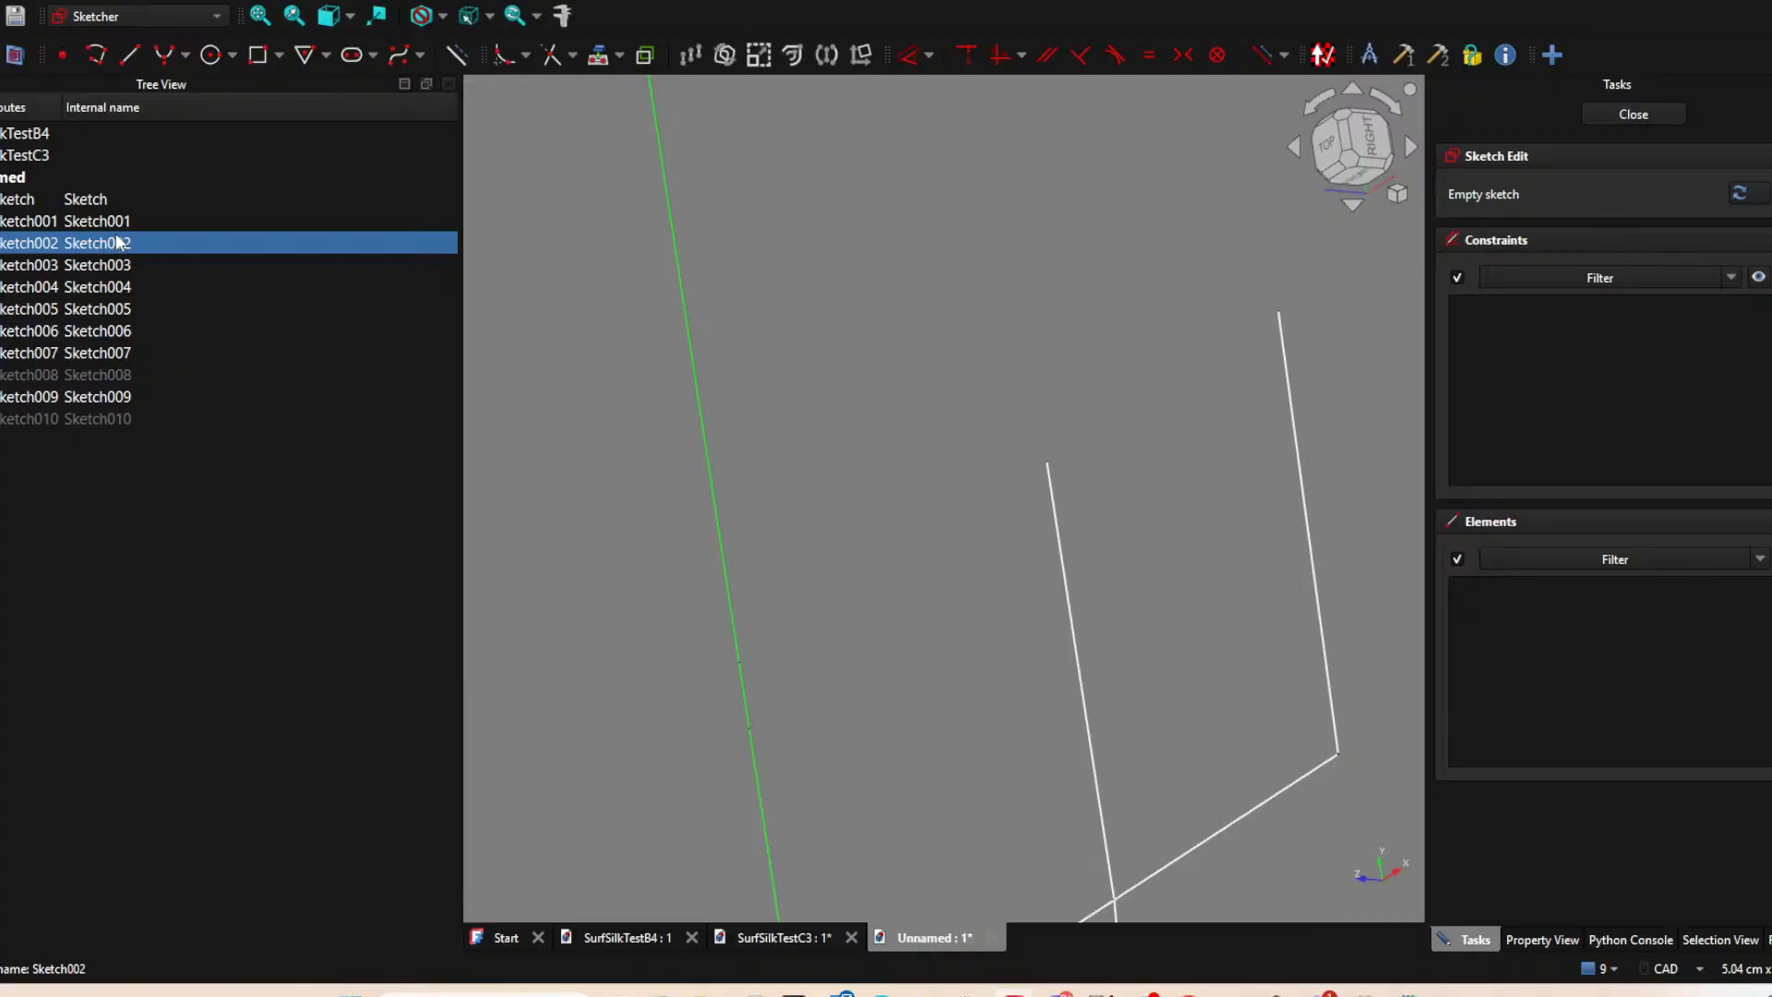
{"action": "scroll", "coordinate": [820, 605], "scroll_direction": "down", "scroll_amount": 3}
{"action": "middle_click_drag", "start_coordinate": [835, 558], "coordinate": [894, 397]}
{"action": "scroll", "coordinate": [921, 471], "scroll_direction": "down", "scroll_amount": 2}
{"action": "mouse_move", "coordinate": [925, 480]}
{"action": "middle_mouse_down"}
{"action": "mouse_move", "coordinate": [908, 497]}
{"action": "mouse_move", "coordinate": [1014, 500]}
{"action": "middle_mouse_up"}
{"action": "middle_click_drag", "start_coordinate": [895, 543], "coordinate": [759, 547]}
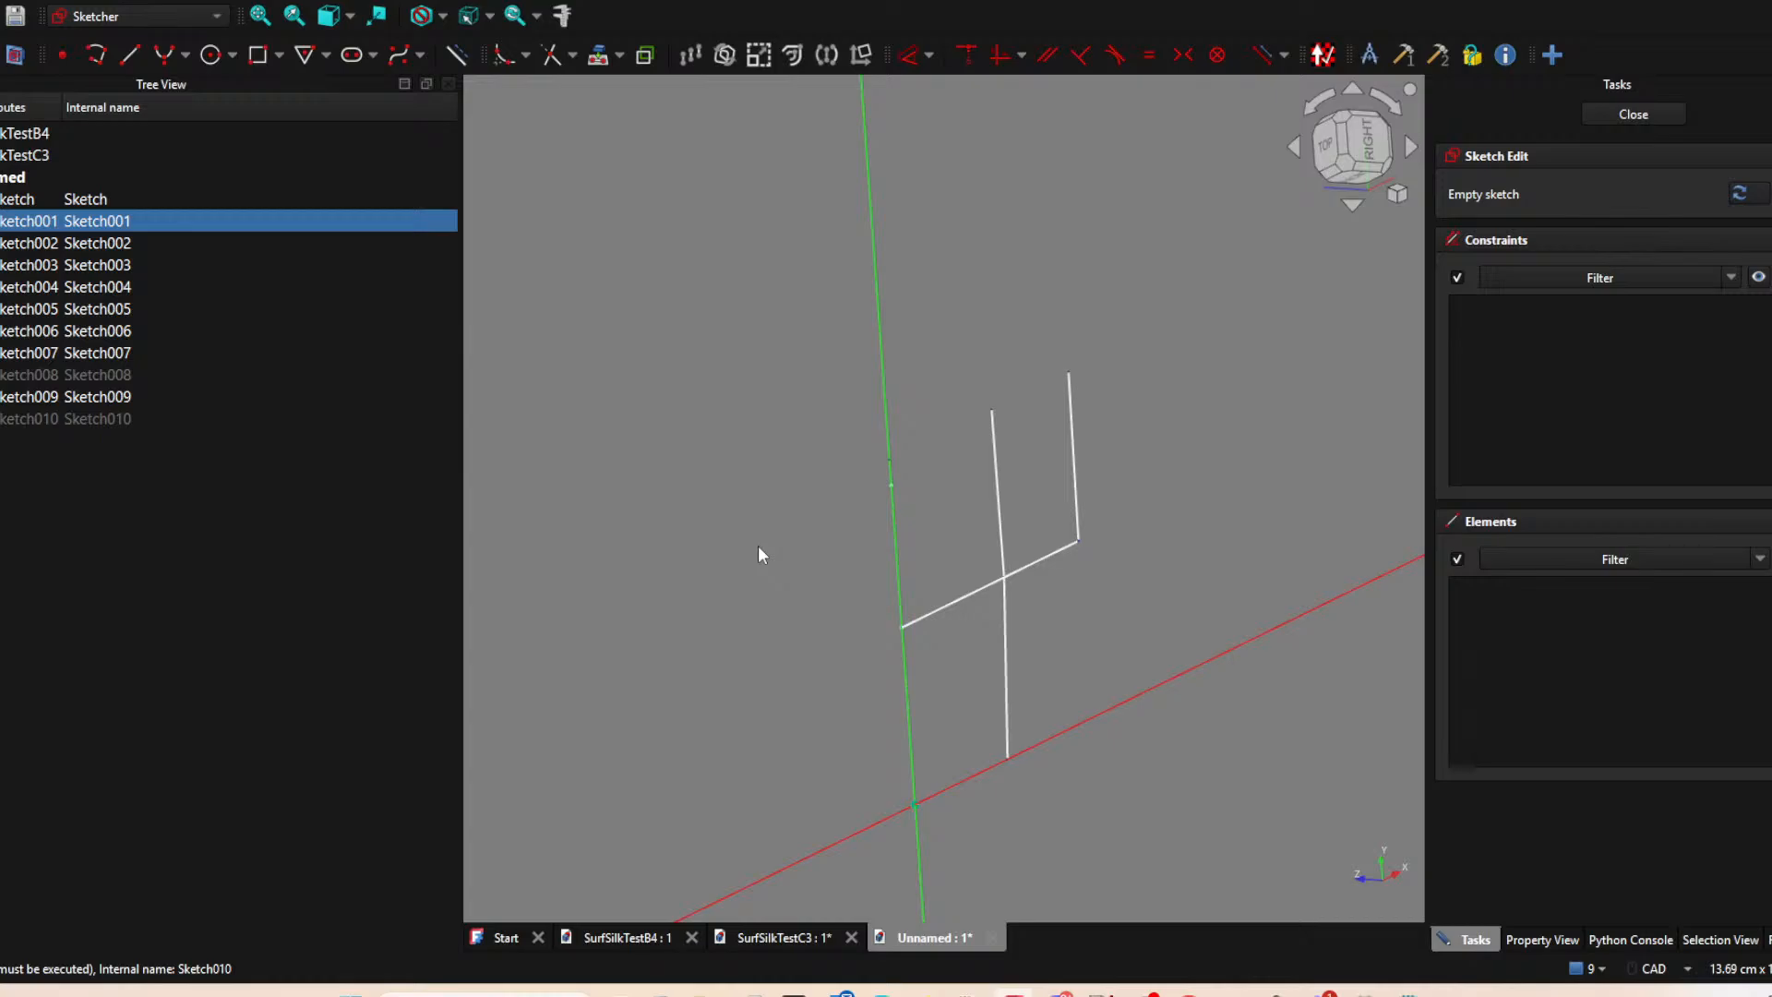
Leave the empty sketch and delete the redundant Sketch001 after toggling its visibility.
{"action": "left_click", "coordinate": [1635, 128]}
{"action": "left_click", "coordinate": [128, 225]}
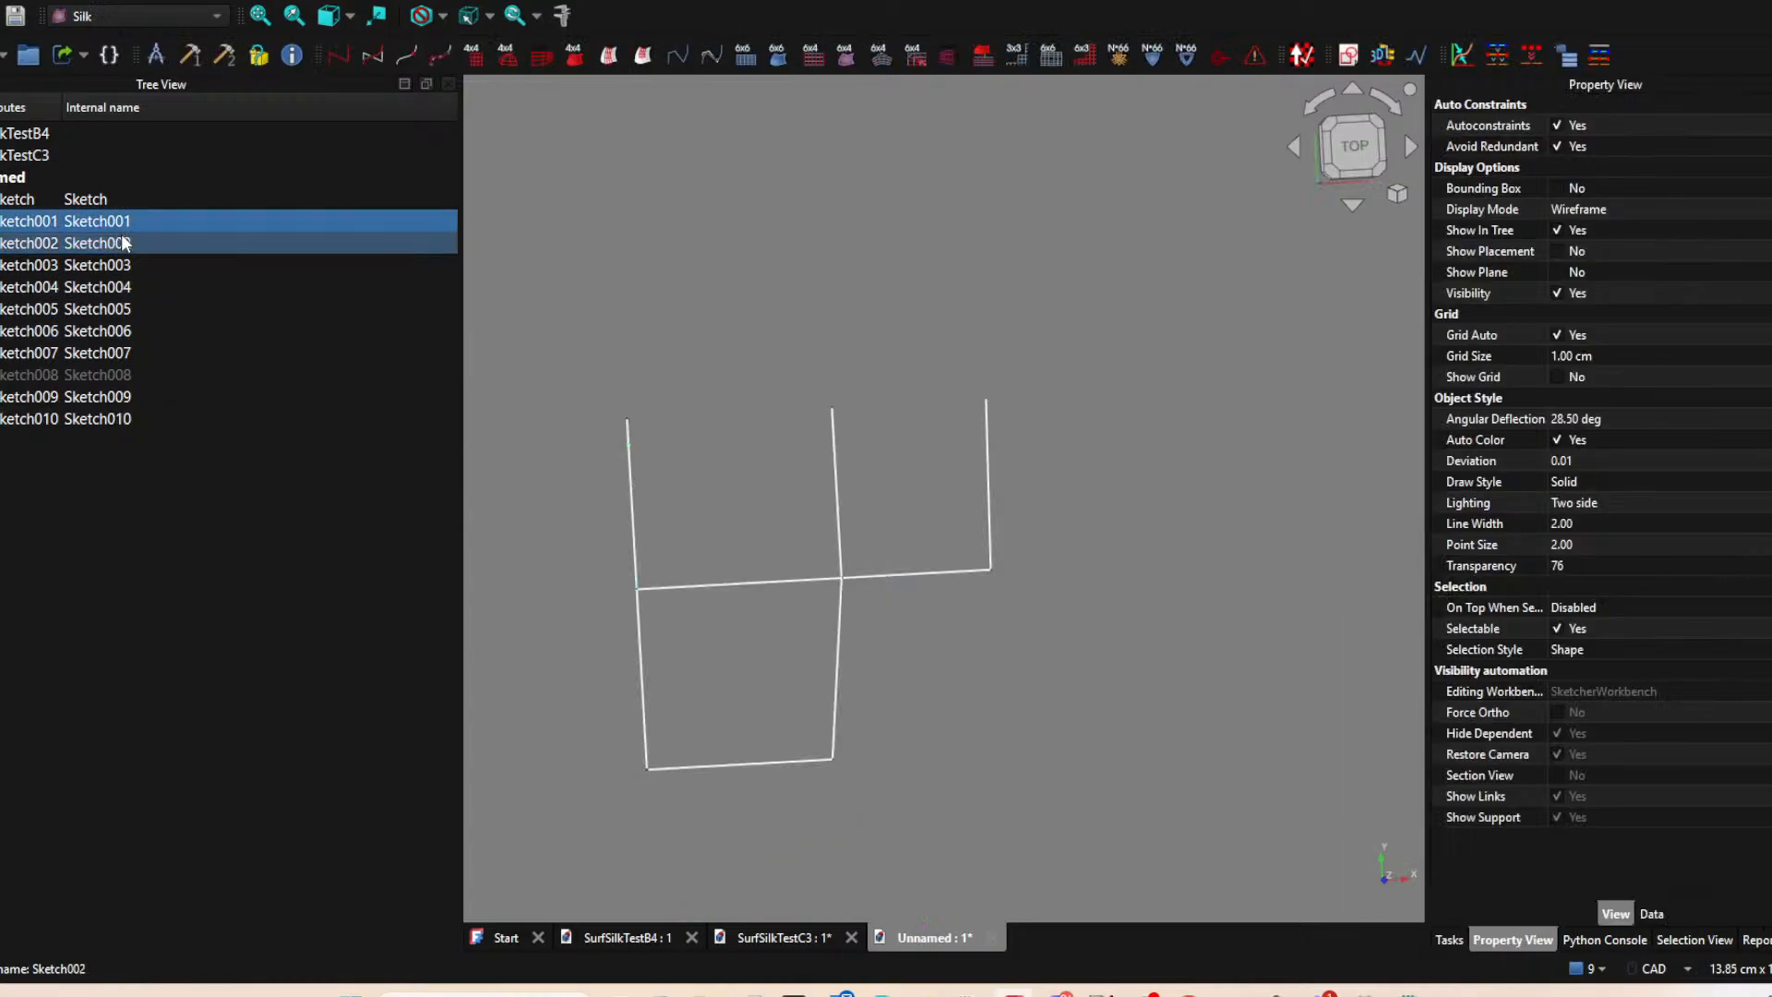
{"action": "left_click", "coordinate": [124, 243]}
{"action": "key", "text": "space"}
{"action": "left_click", "coordinate": [130, 221]}
{"action": "key", "text": "space"}
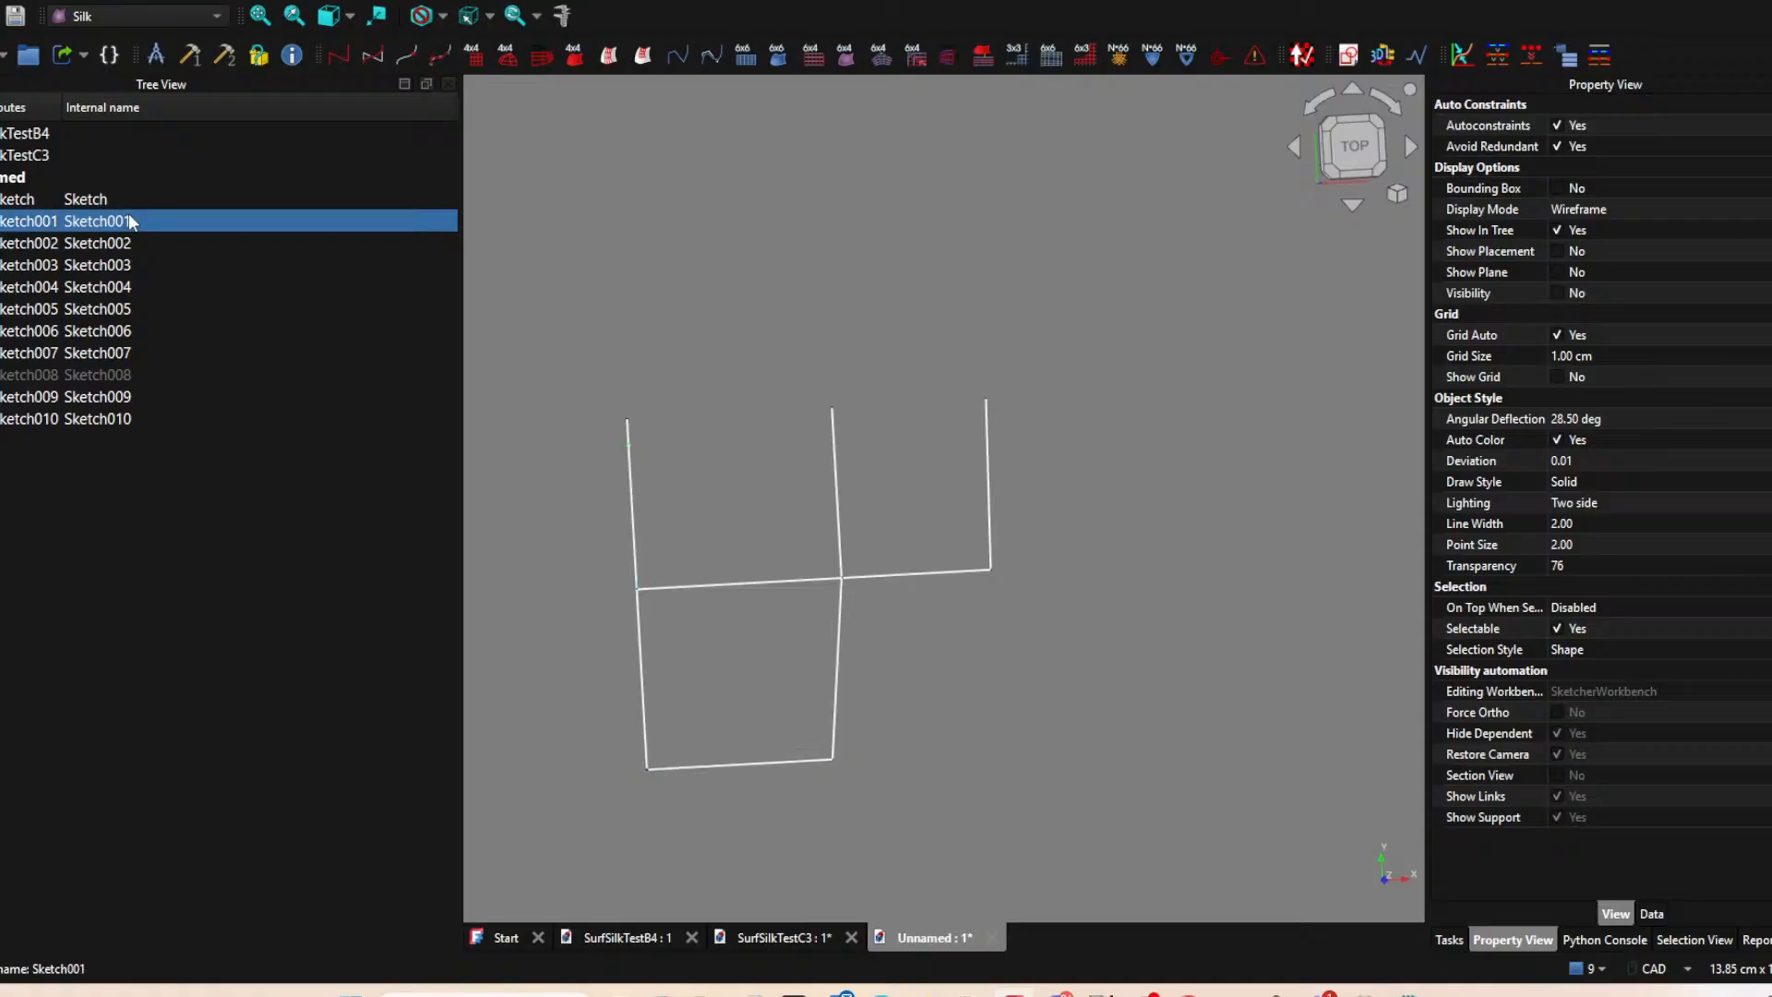
{"action": "key", "text": "Delete"}
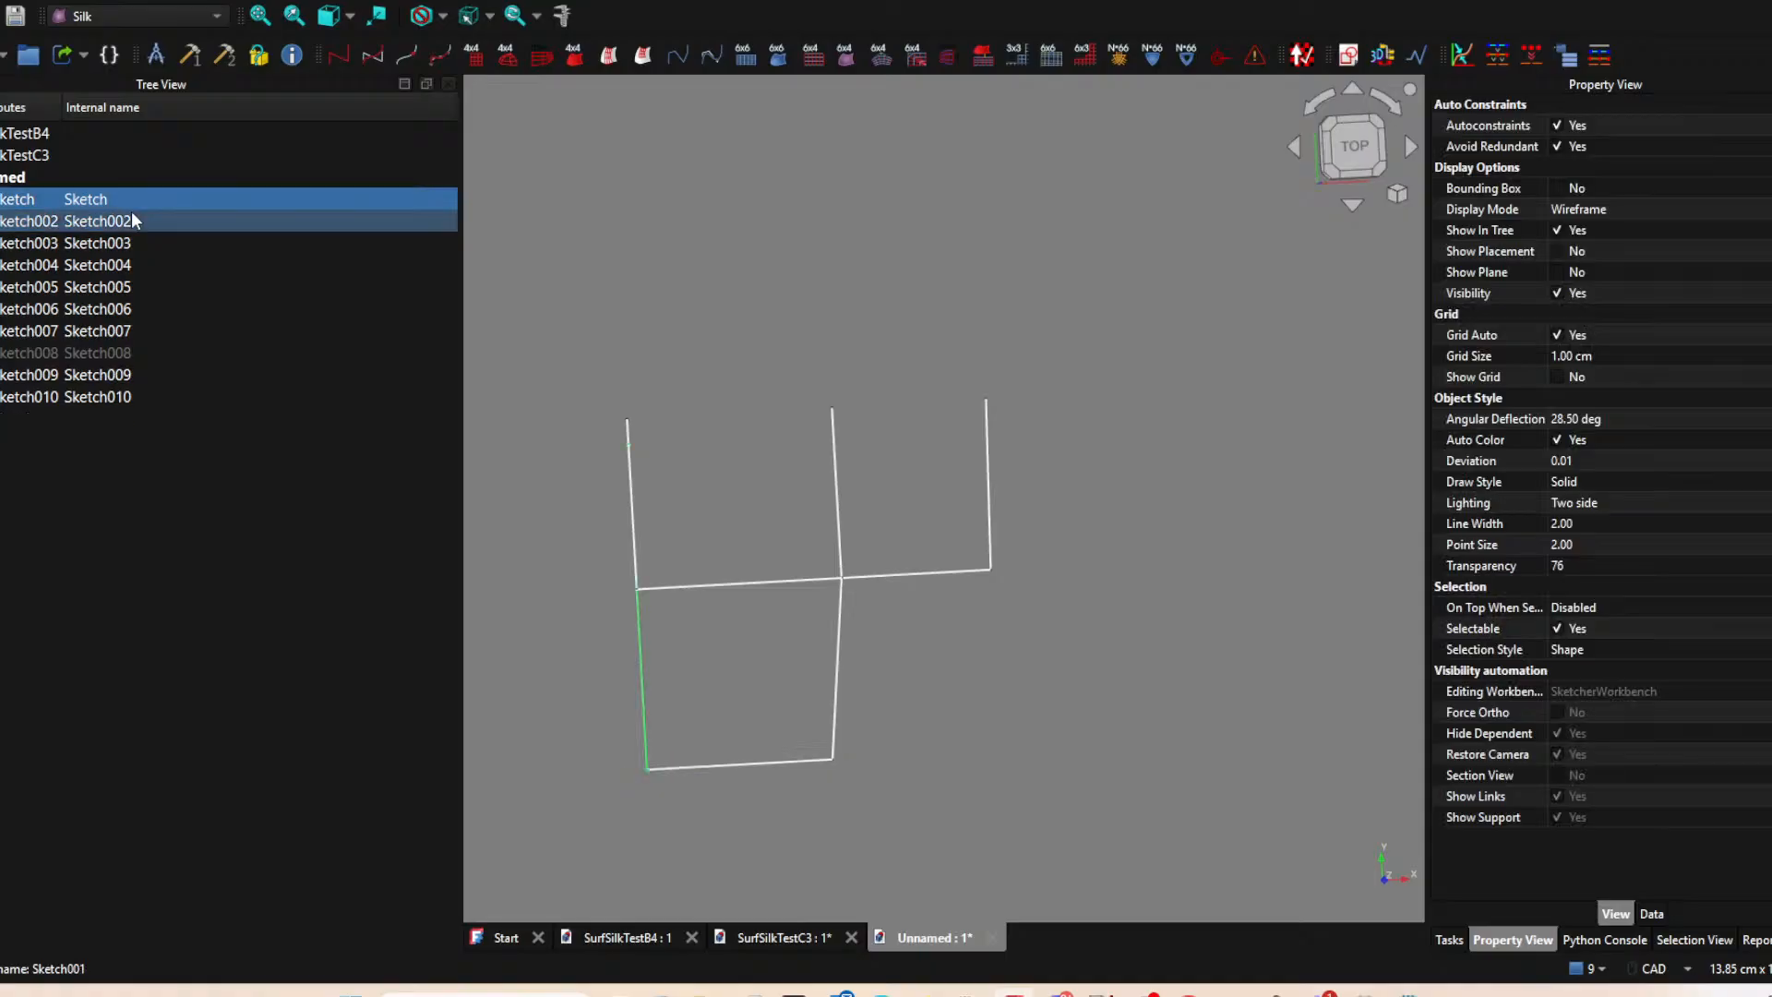
{"action": "left_click", "coordinate": [806, 334]}
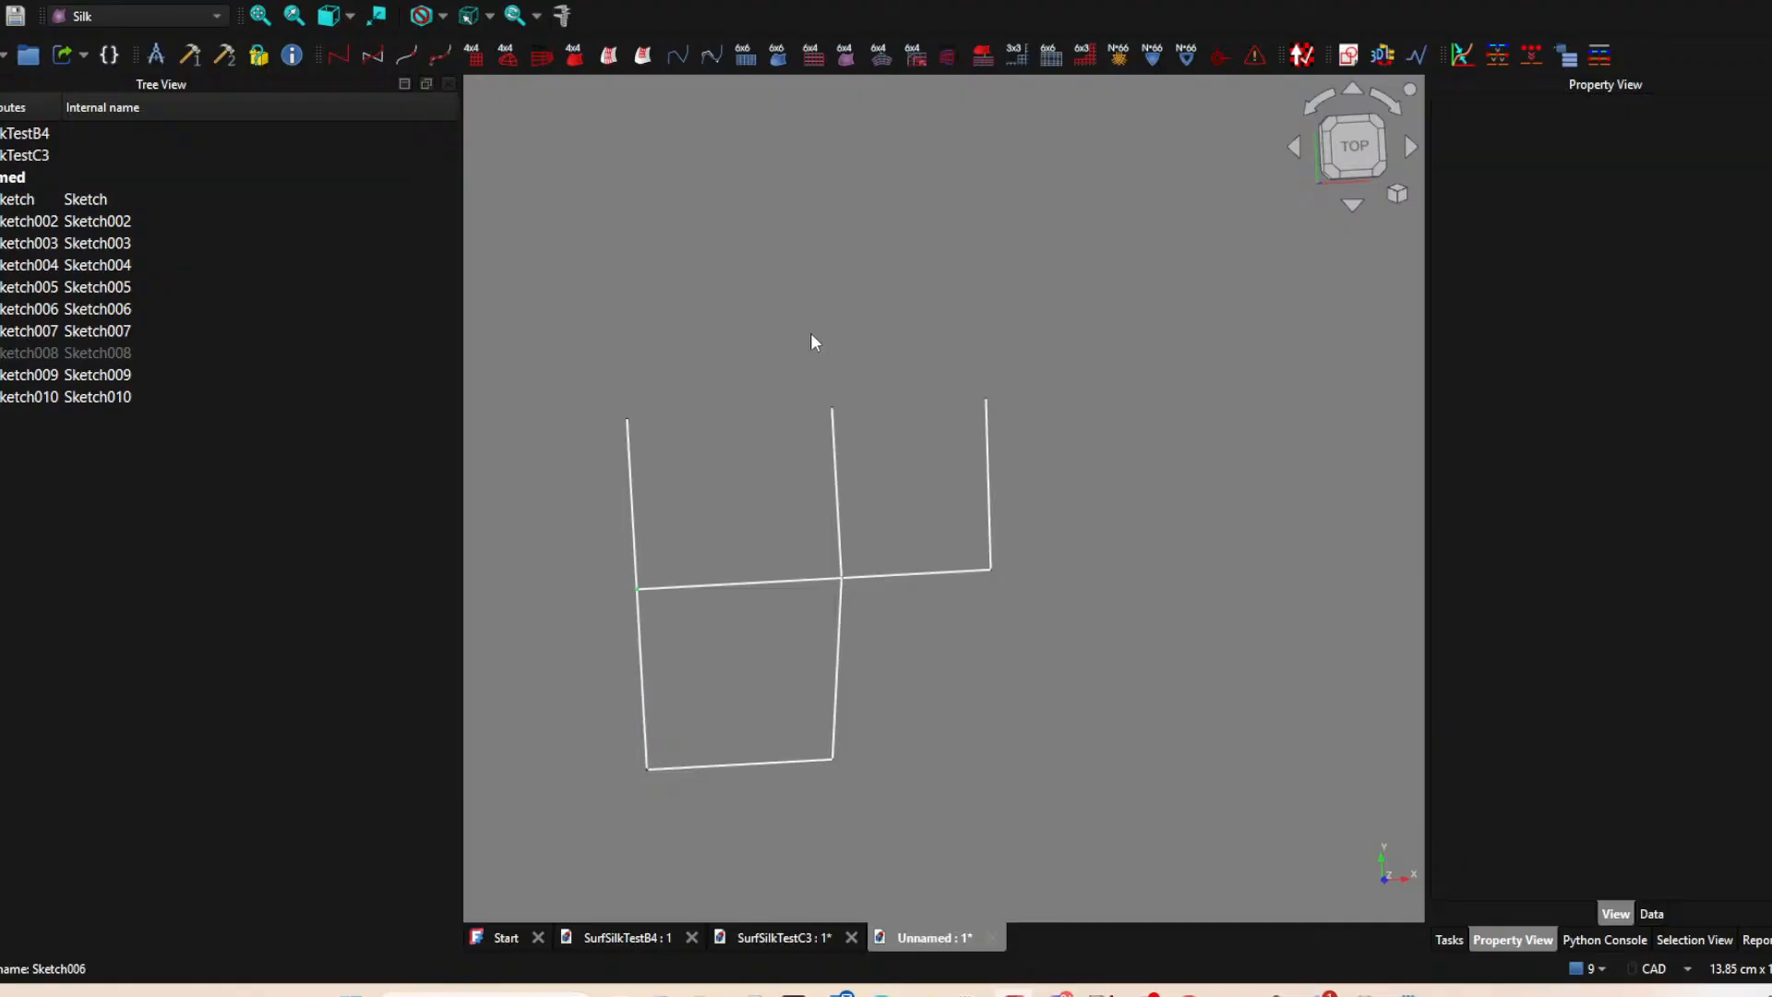
Reopen Sketch010 and project the upper endpoints of the first two vertical lines as external points.
{"action": "left_click", "coordinate": [104, 396]}
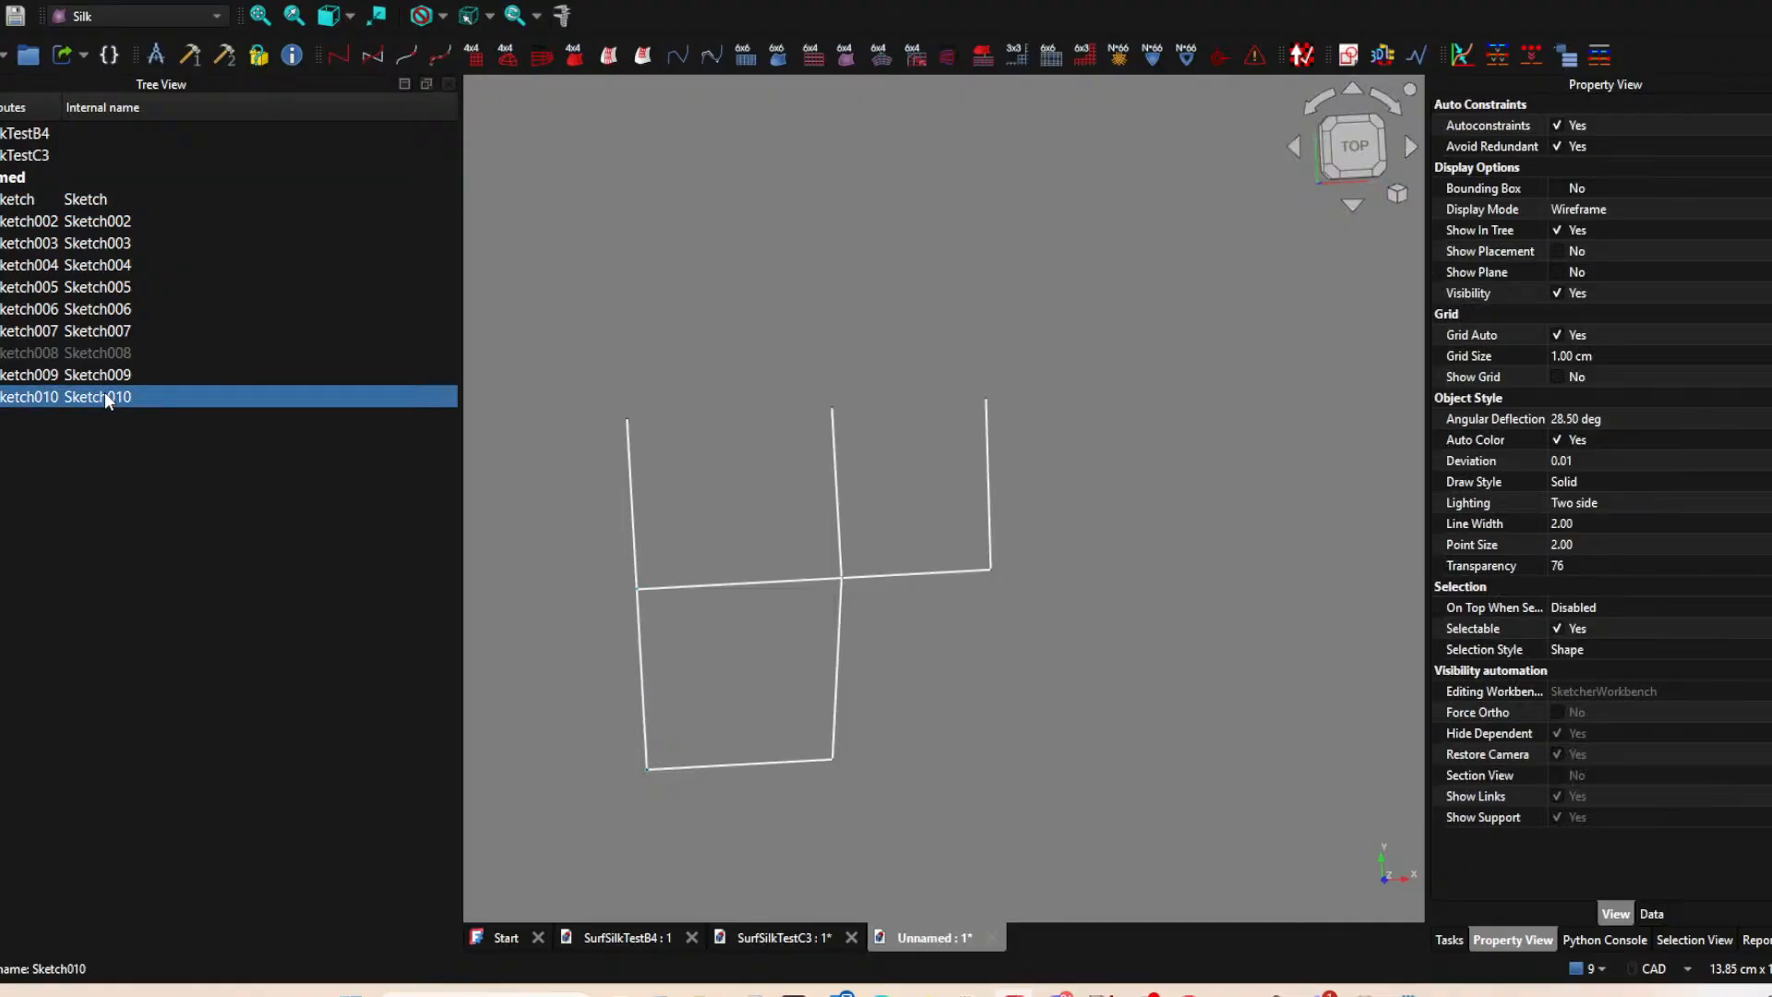
{"action": "double_click", "coordinate": [104, 396]}
{"action": "mouse_move", "coordinate": [794, 358]}
{"action": "middle_mouse_down"}
{"action": "mouse_move", "coordinate": [656, 360]}
{"action": "mouse_move", "coordinate": [689, 385]}
{"action": "mouse_move", "coordinate": [681, 281]}
{"action": "middle_mouse_up"}
{"action": "left_click", "coordinate": [598, 54]}
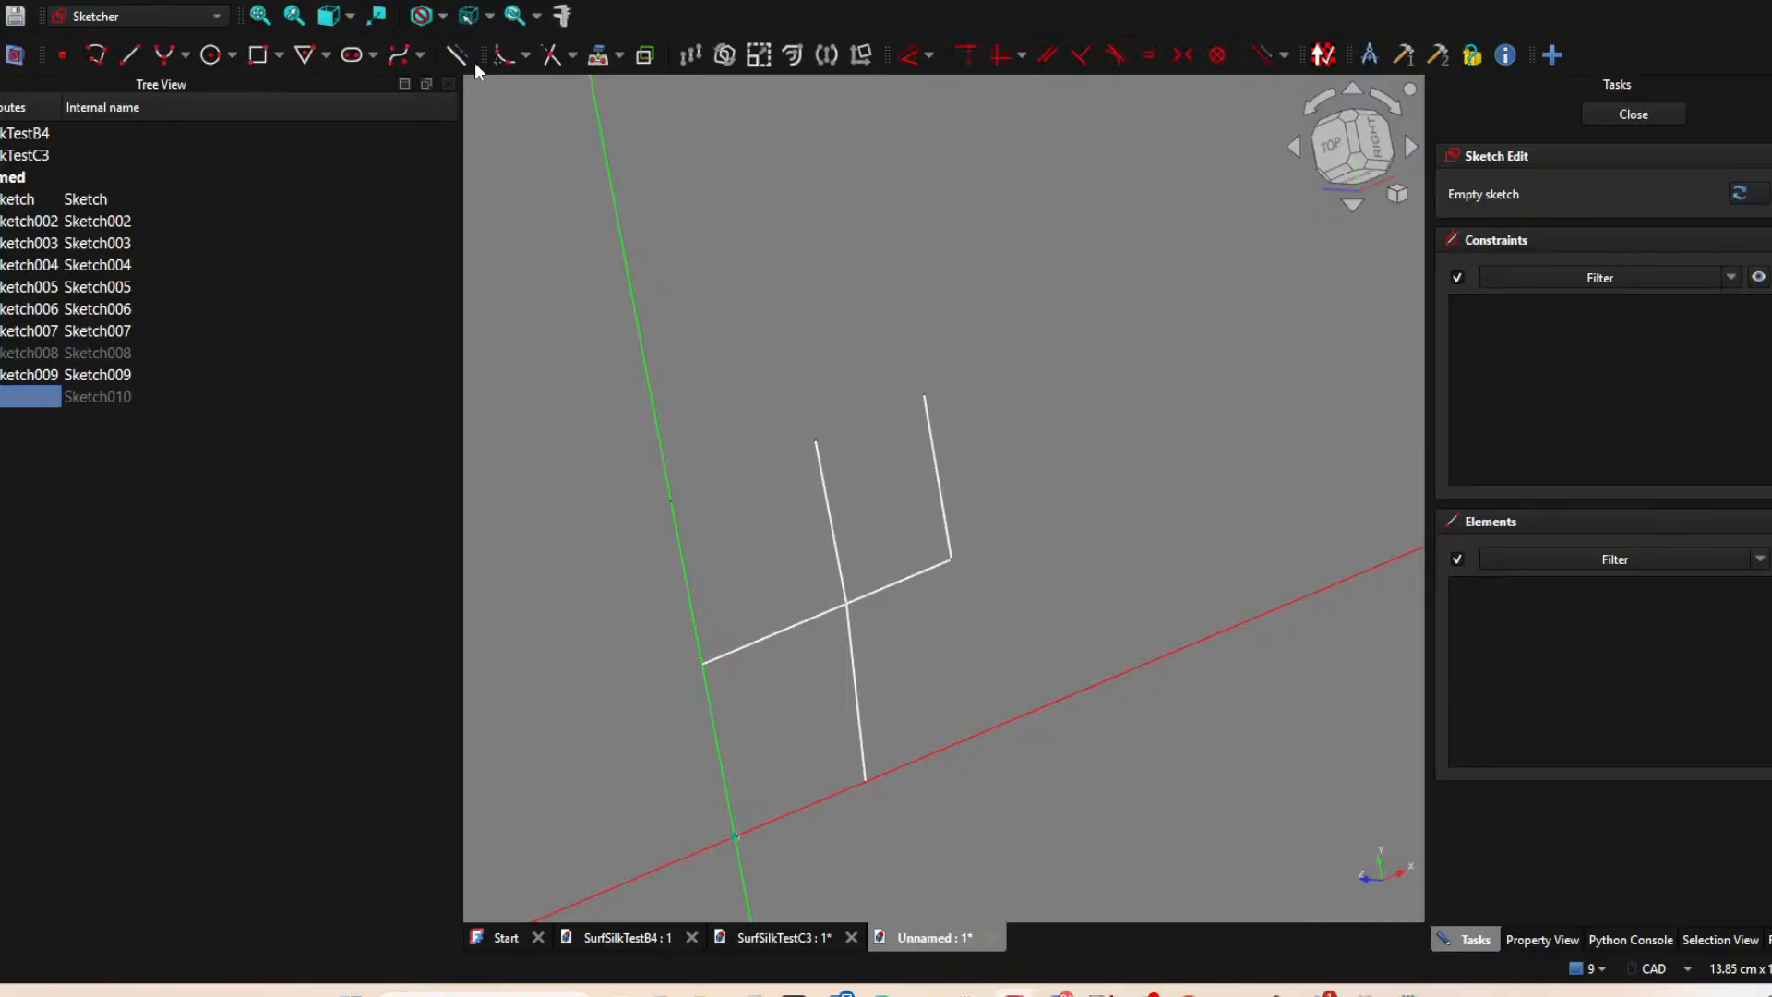
{"action": "left_click", "coordinate": [671, 503]}
{"action": "left_click", "coordinate": [816, 440]}
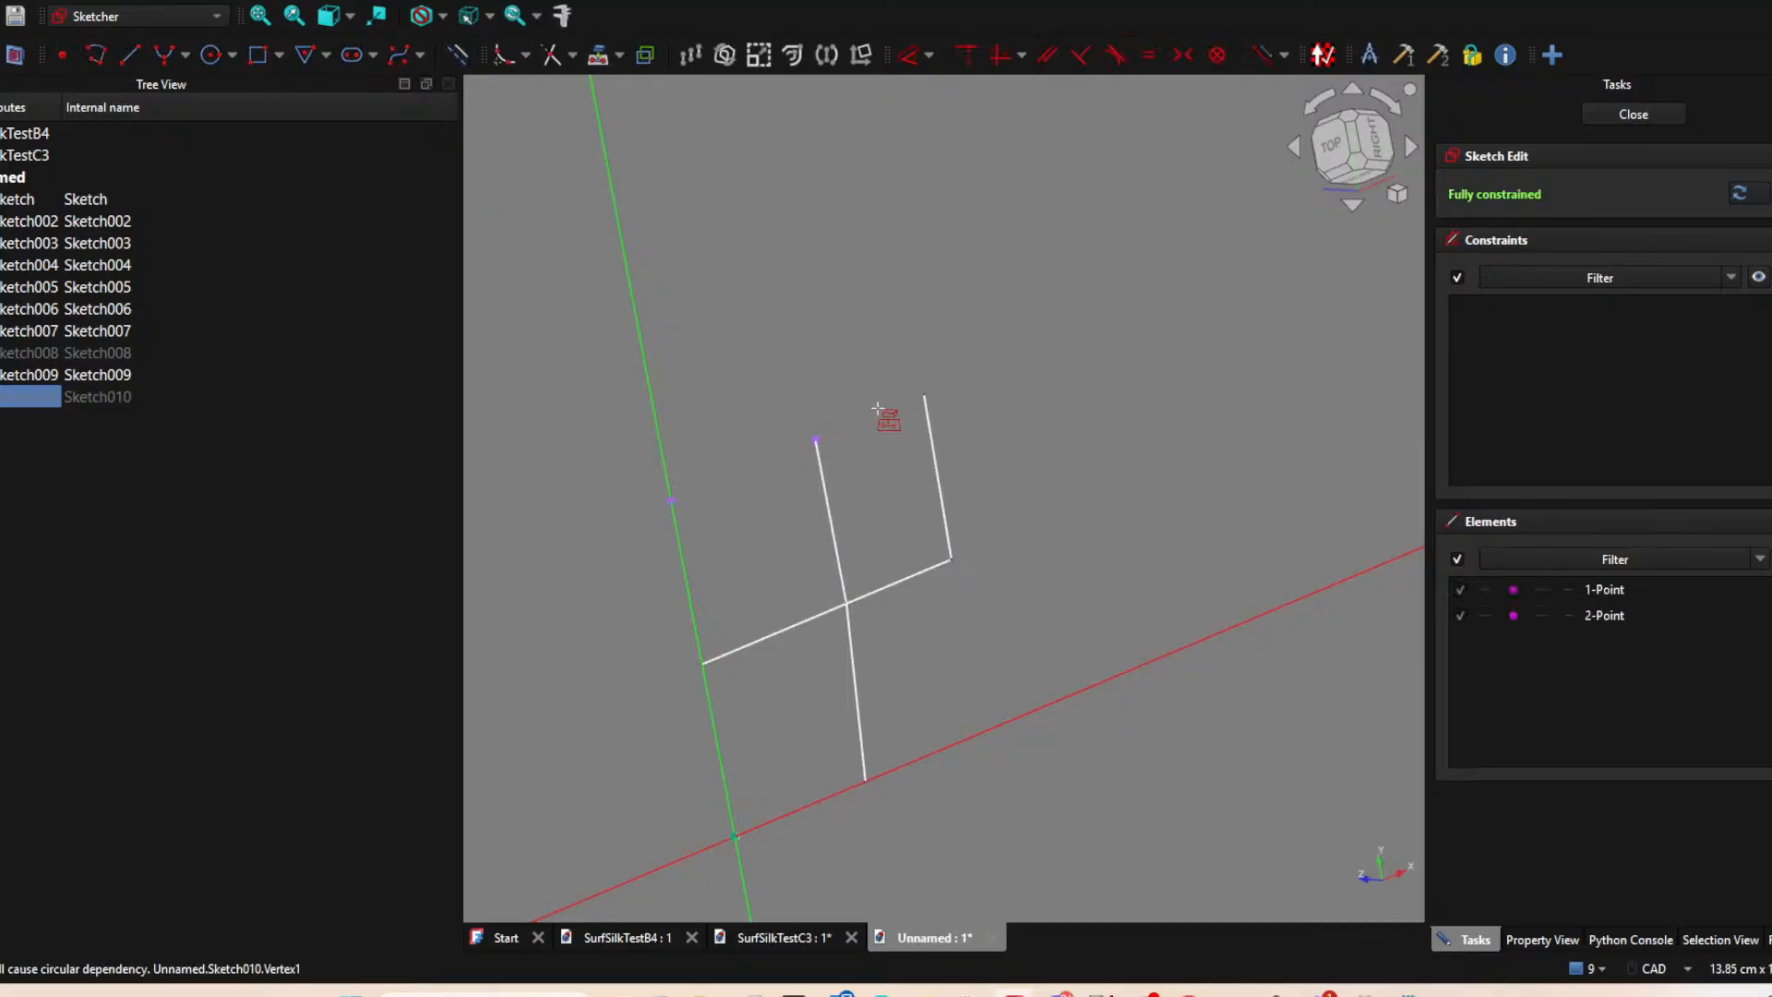
{"action": "key", "text": "Escape"}
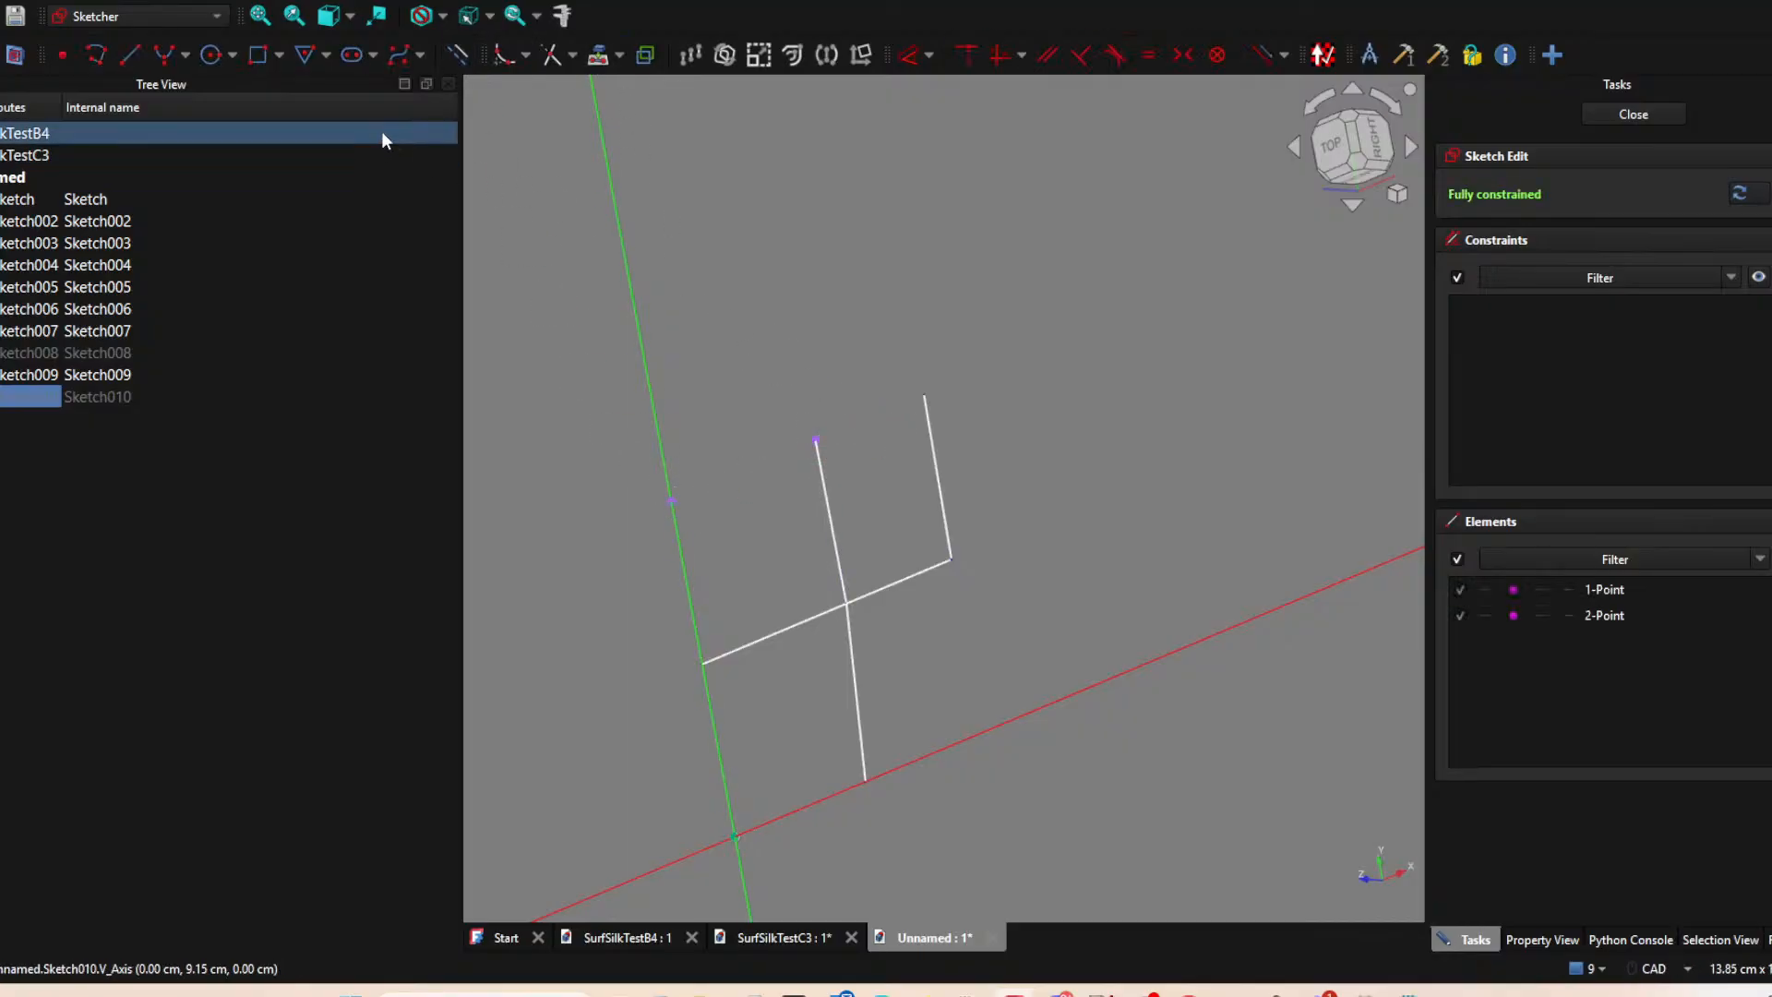
Sketch a line joining the two projected points to close the upper patch, and finish the sketch.
{"action": "left_click", "coordinate": [130, 55]}
{"action": "left_click", "coordinate": [671, 501]}
{"action": "left_click", "coordinate": [816, 440]}
{"action": "key", "text": "Escape"}
{"action": "left_click", "coordinate": [1633, 113]}
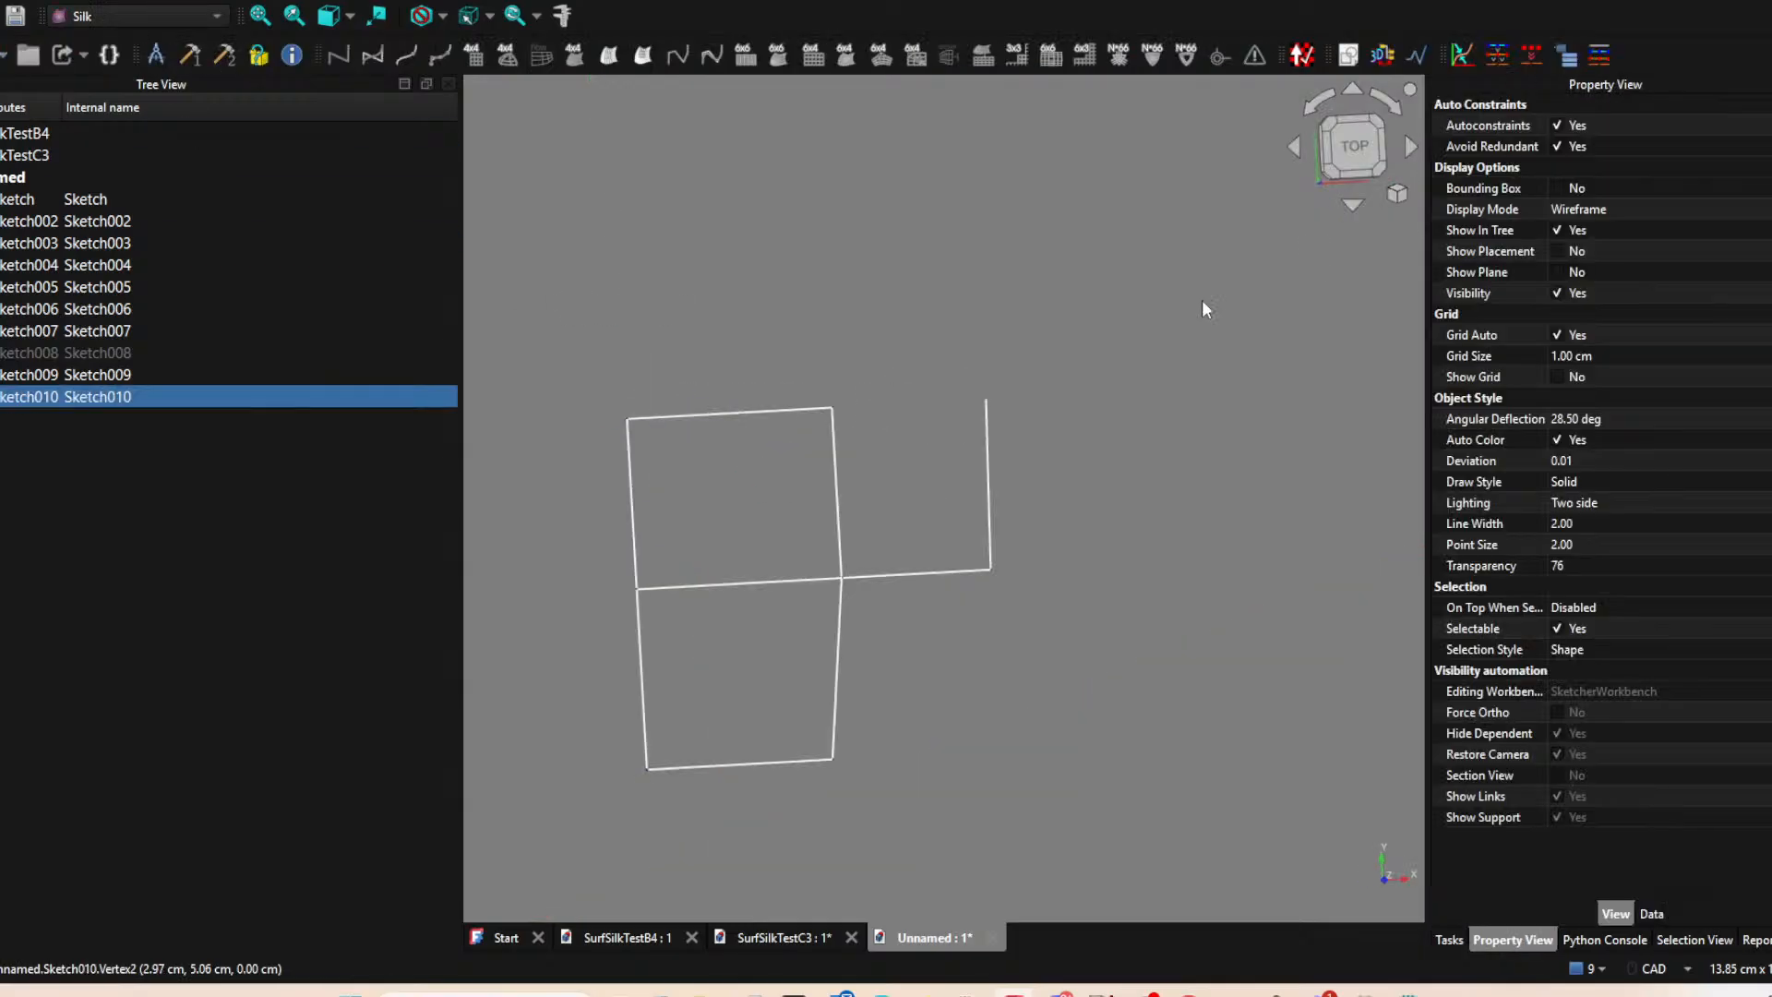
Show Sketch008, and hide Sketch004 and Sketch007, the two lines meeting the inner corner.
{"action": "left_click", "coordinate": [105, 355]}
{"action": "key", "text": "space"}
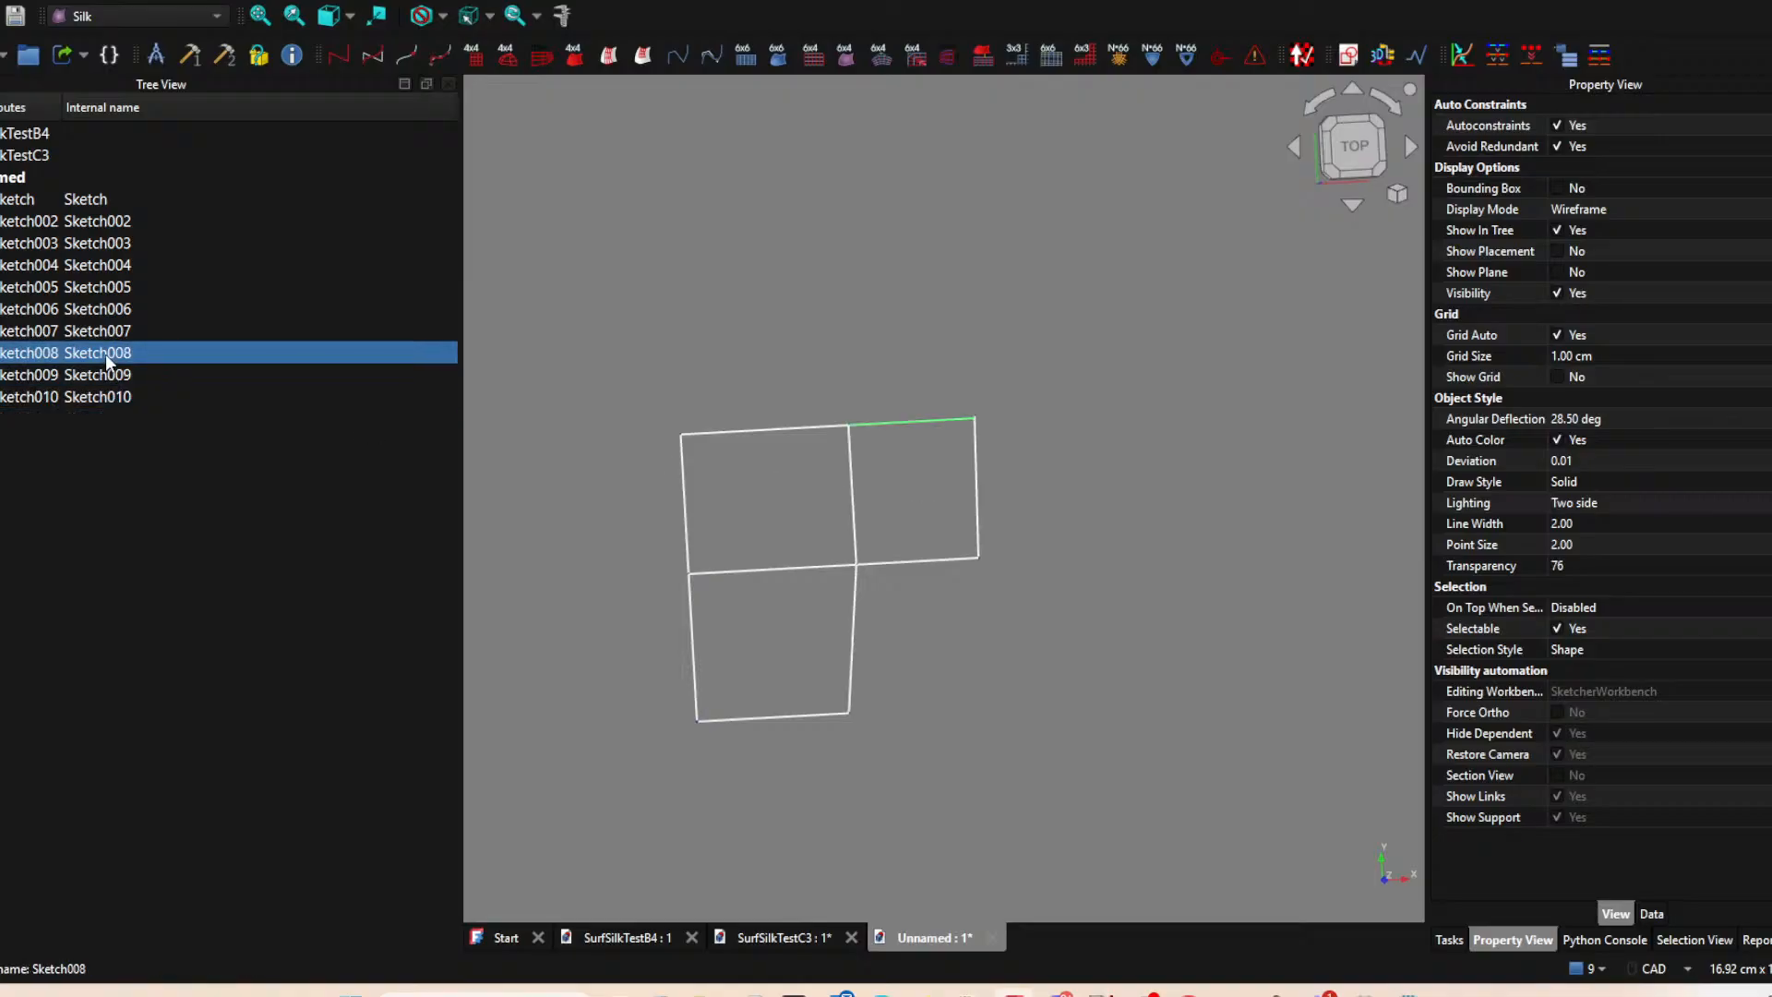
{"action": "left_click", "coordinate": [1078, 548]}
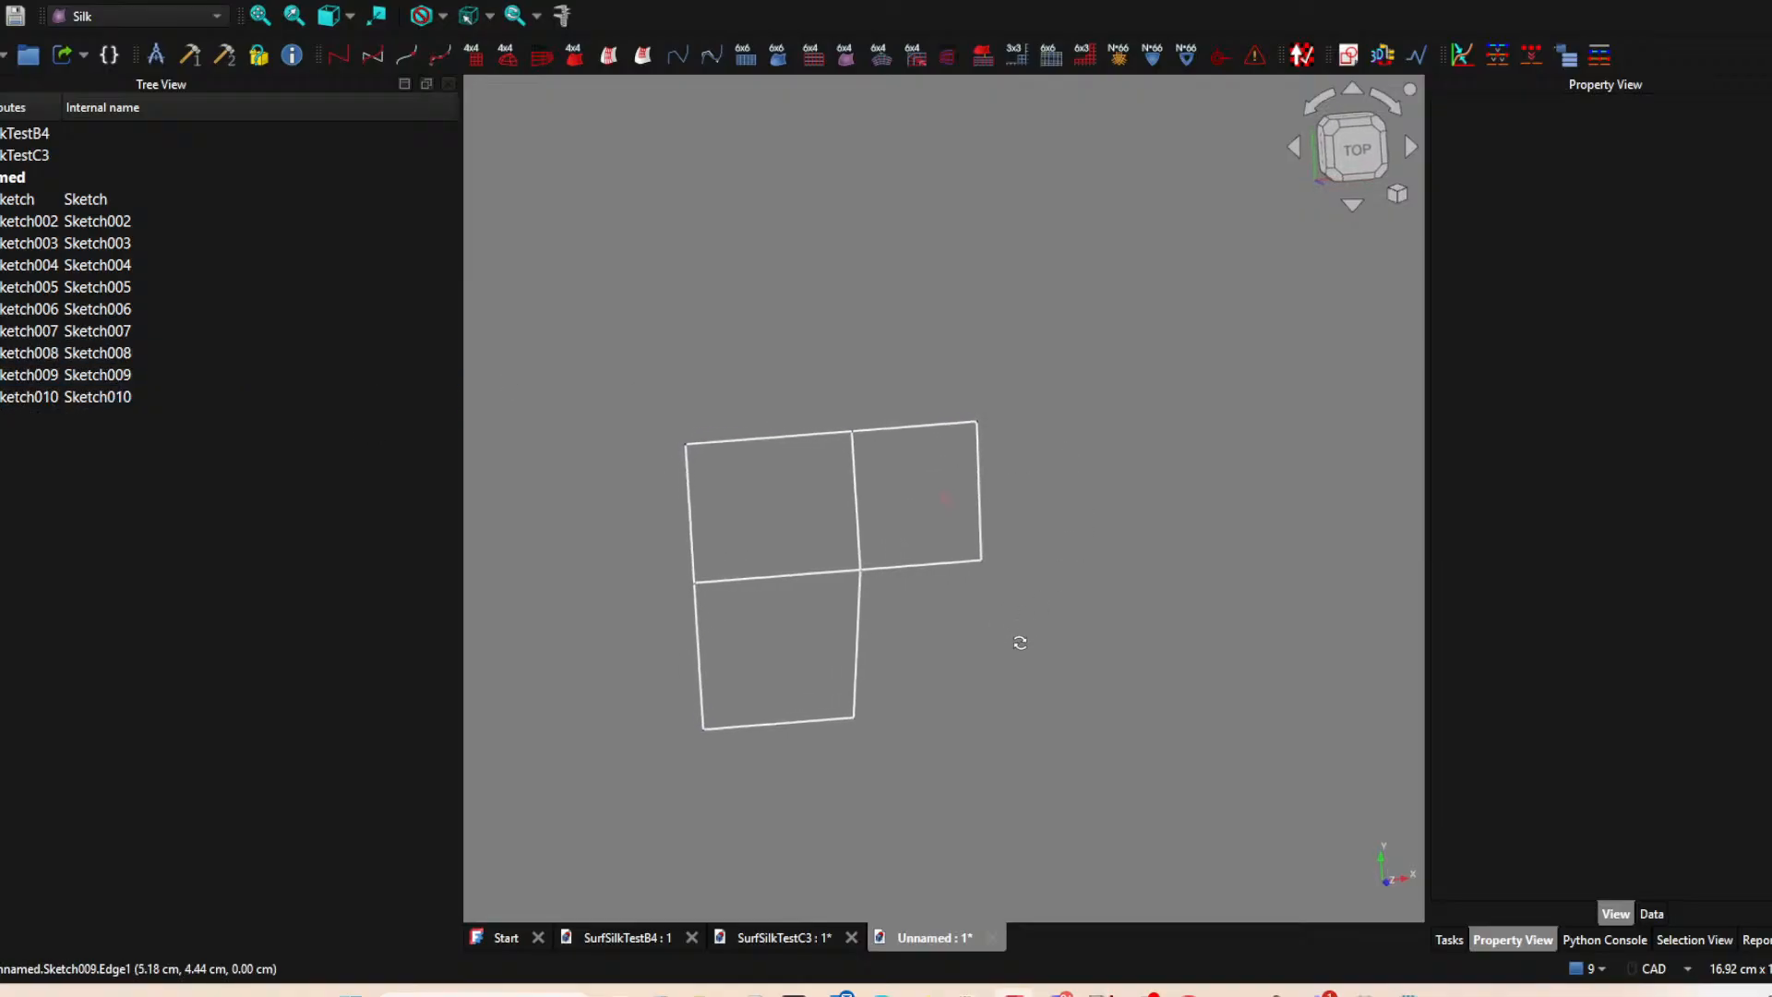
{"action": "left_click", "coordinate": [853, 643]}
{"action": "key", "text": "space"}
{"action": "left_click", "coordinate": [945, 567]}
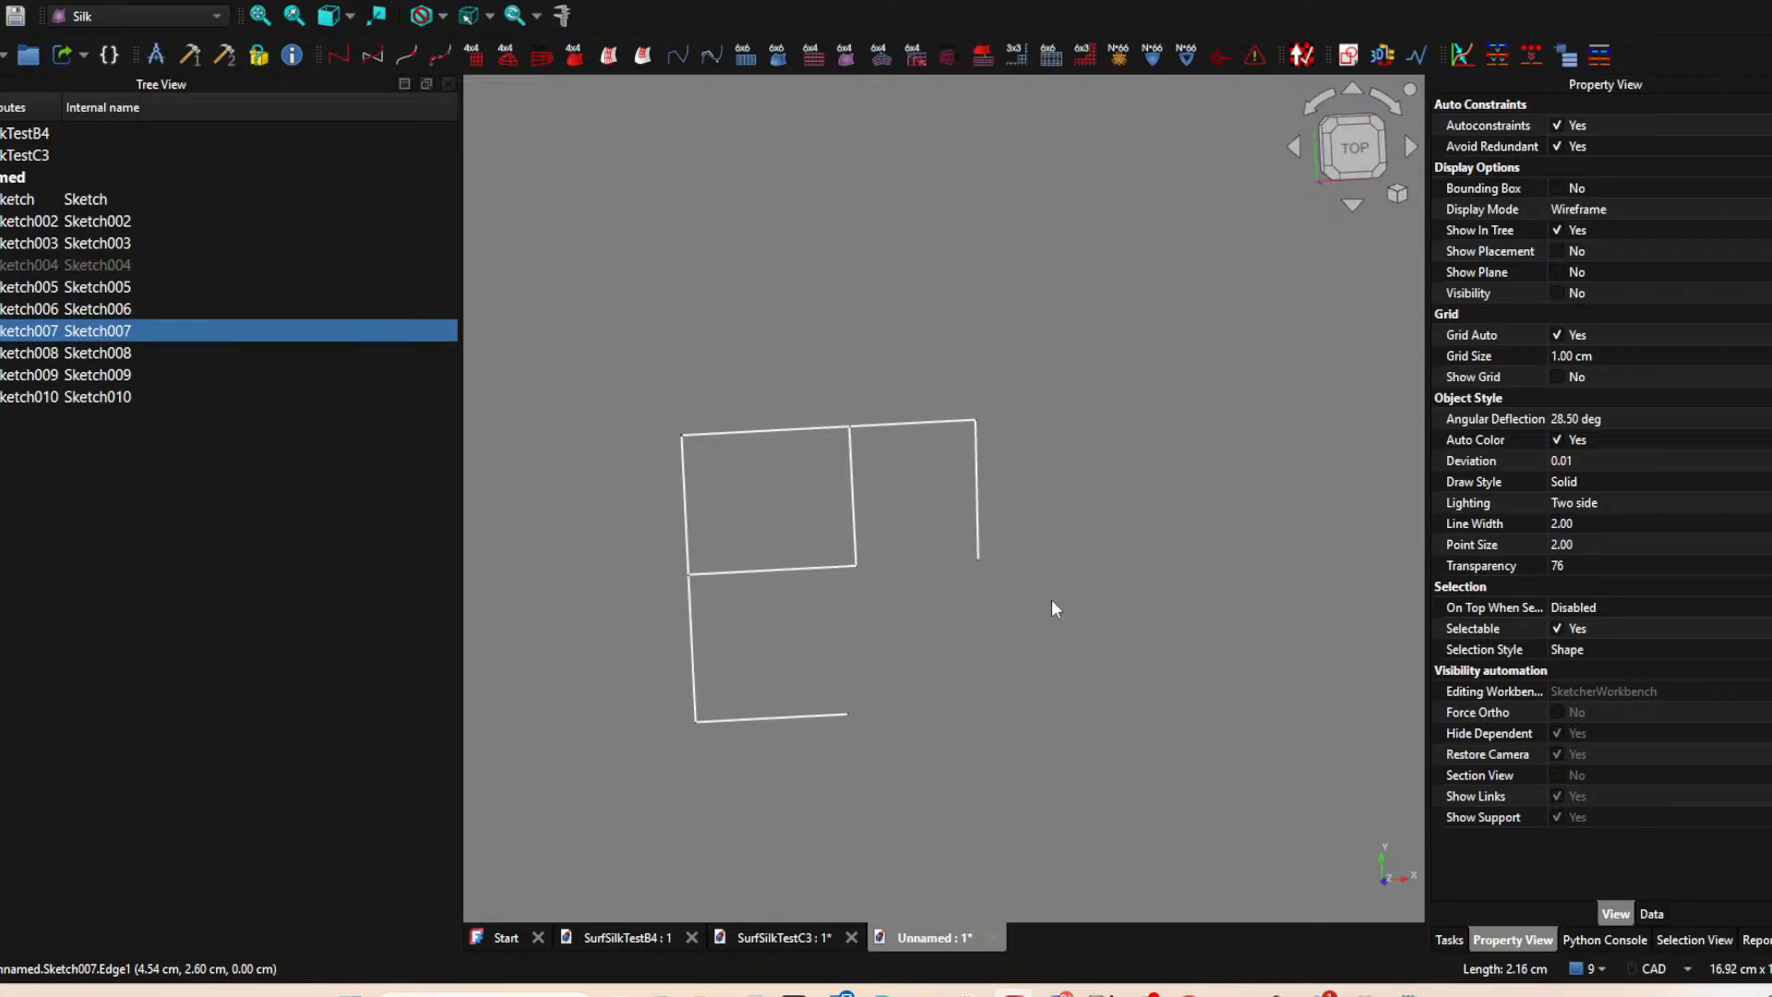
{"action": "key", "text": "space"}
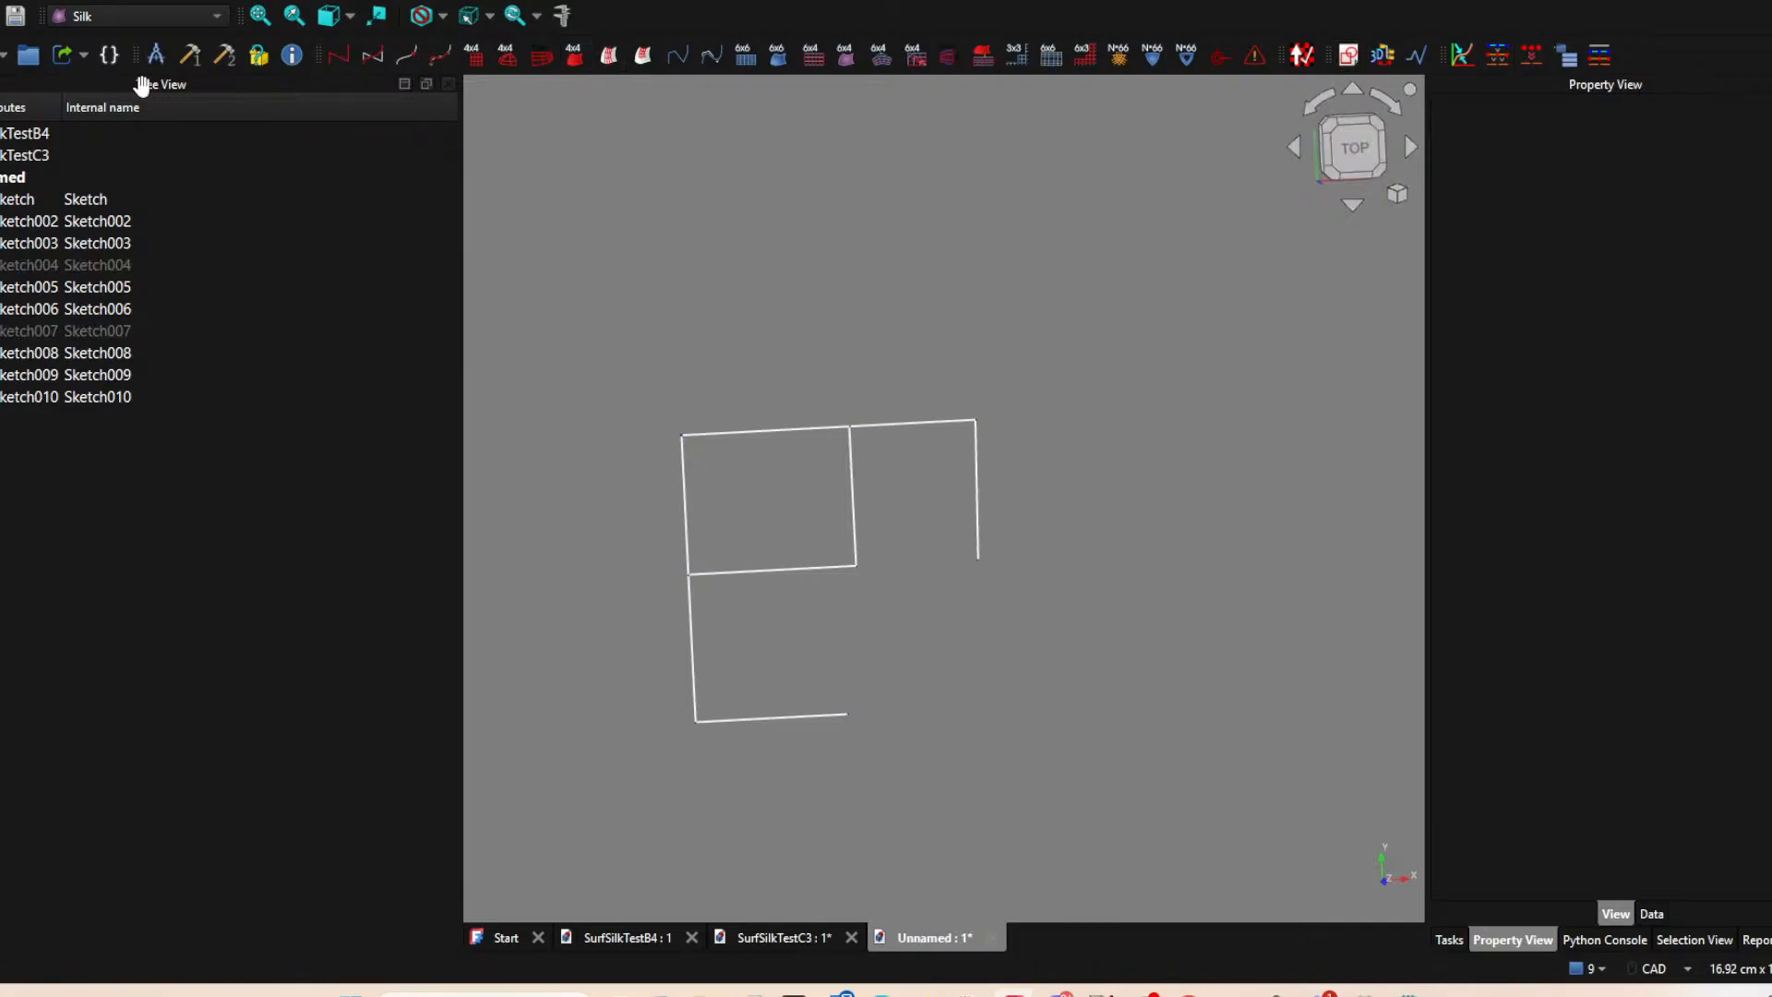
Create a new sketch on the XY plane and project the free ends of the outer vertical line and the base line.
{"action": "left_click", "coordinate": [1348, 55]}
{"action": "left_click", "coordinate": [847, 553]}
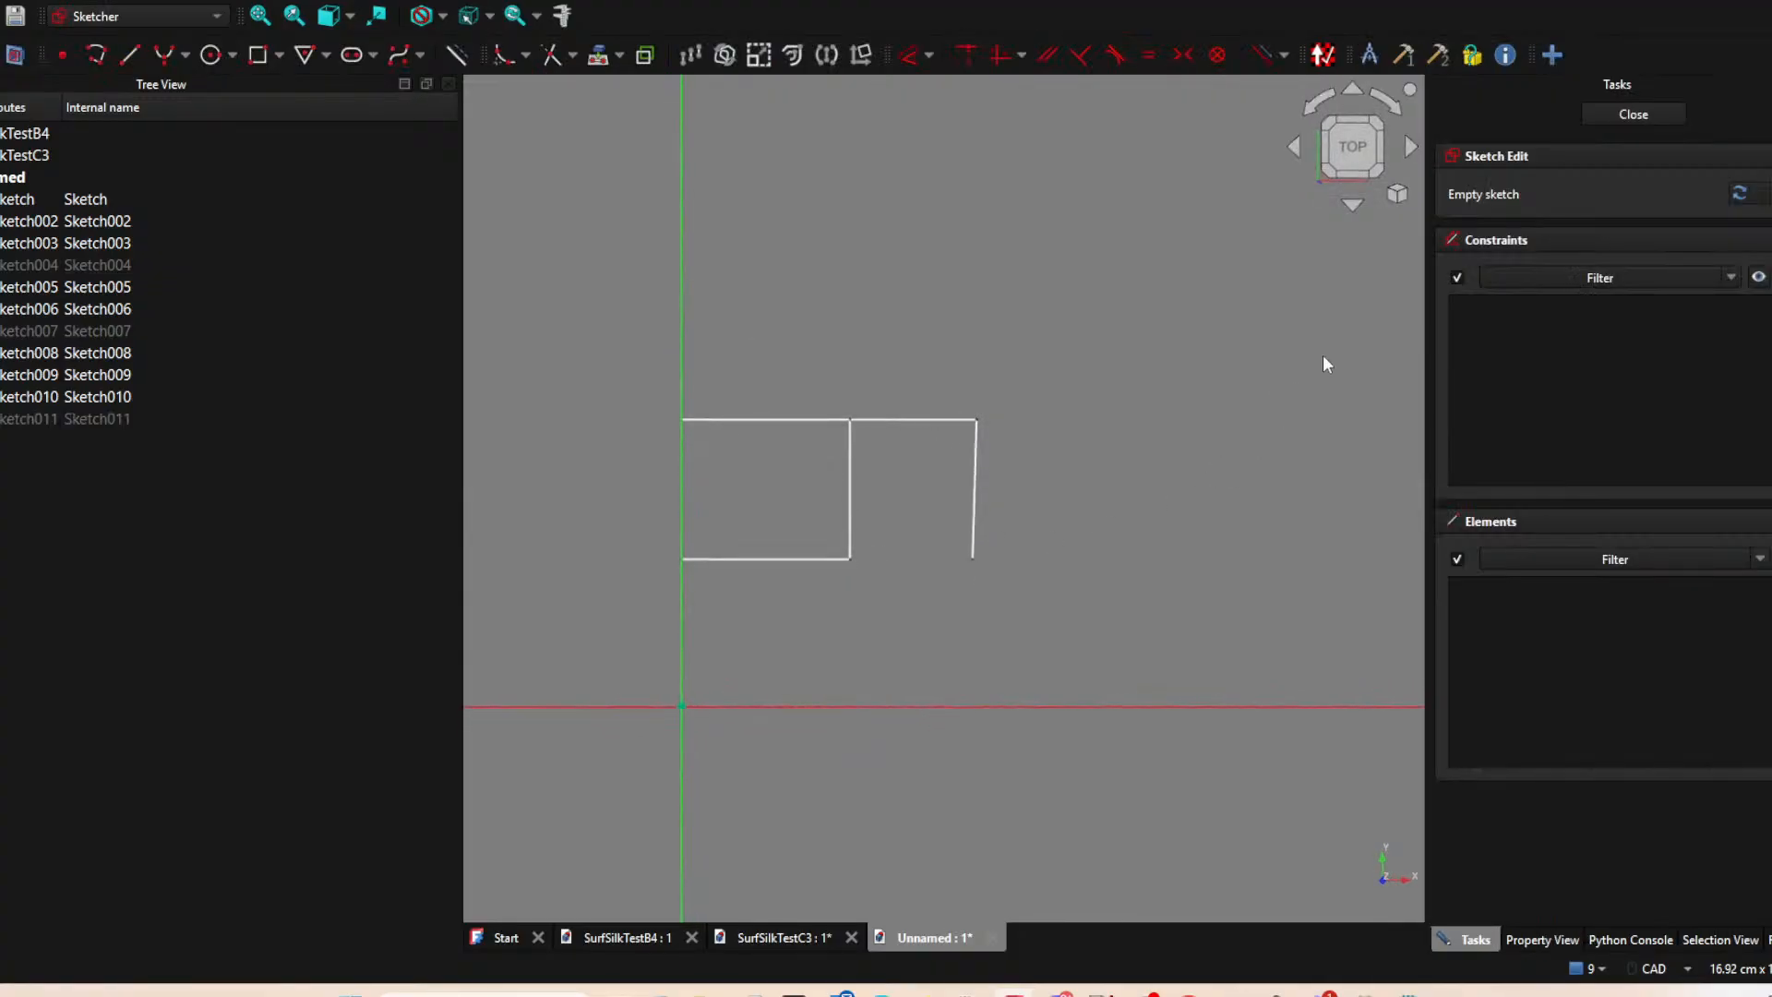
{"action": "middle_click_drag", "start_coordinate": [1191, 459], "coordinate": [1150, 369]}
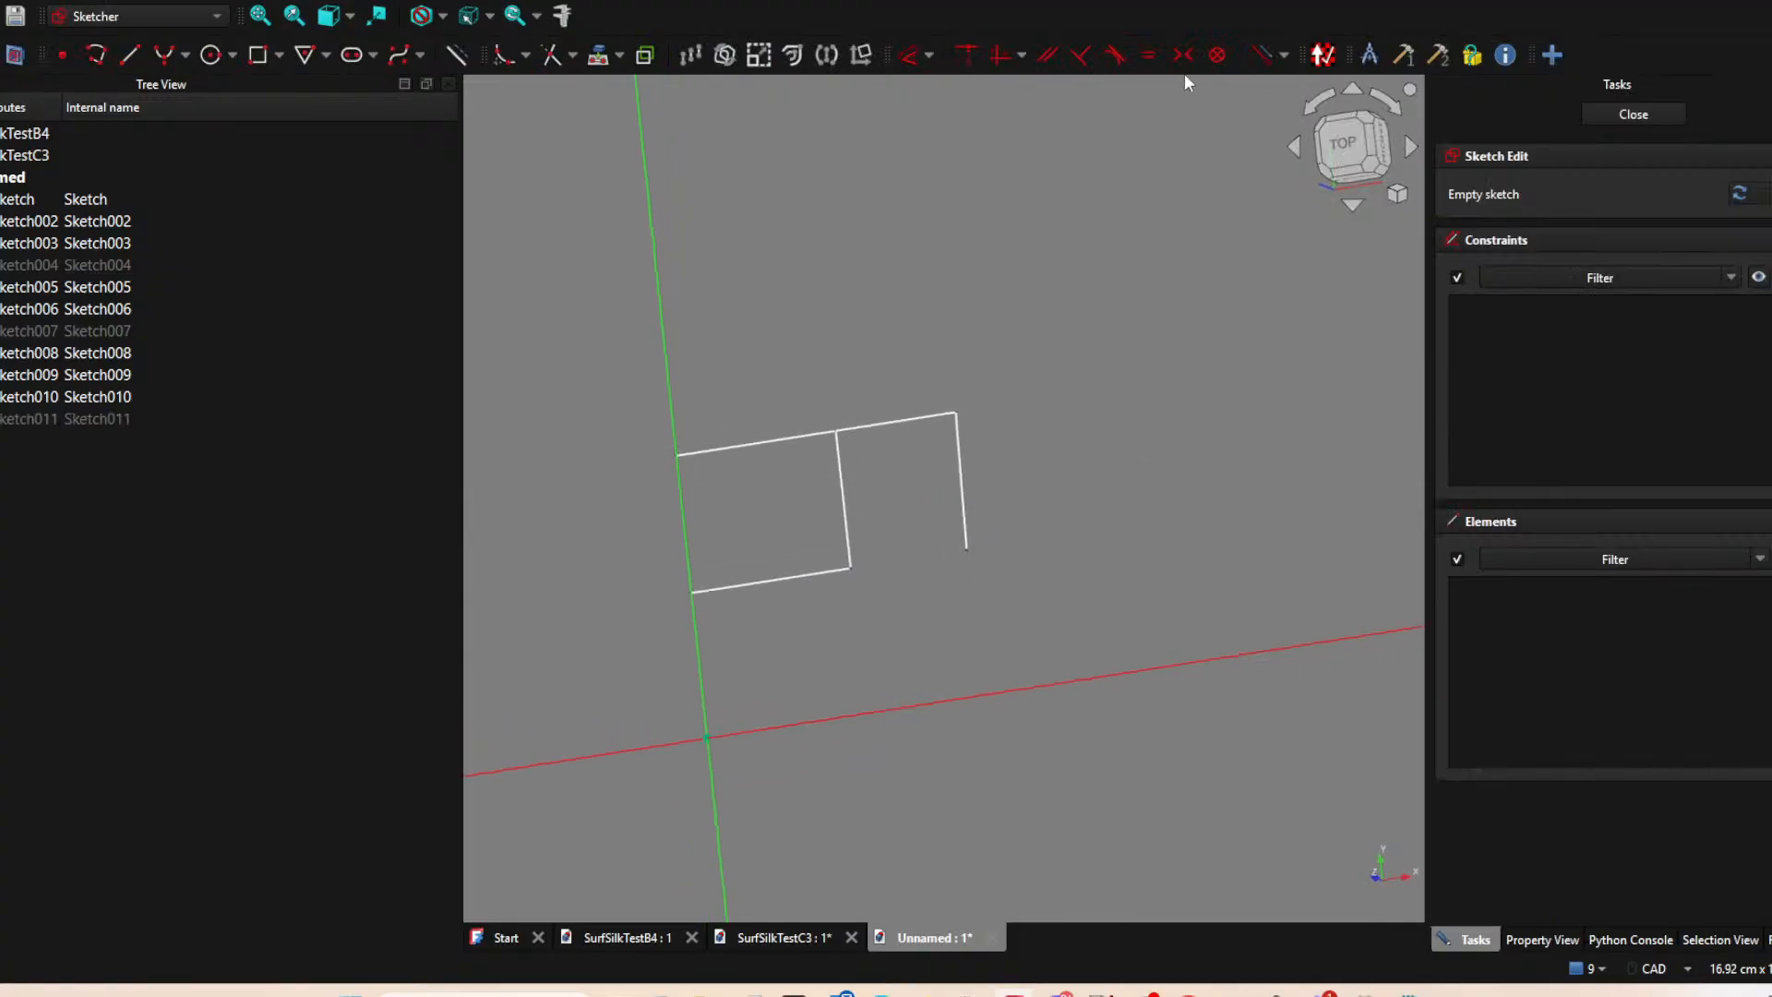
{"action": "left_click", "coordinate": [598, 54]}
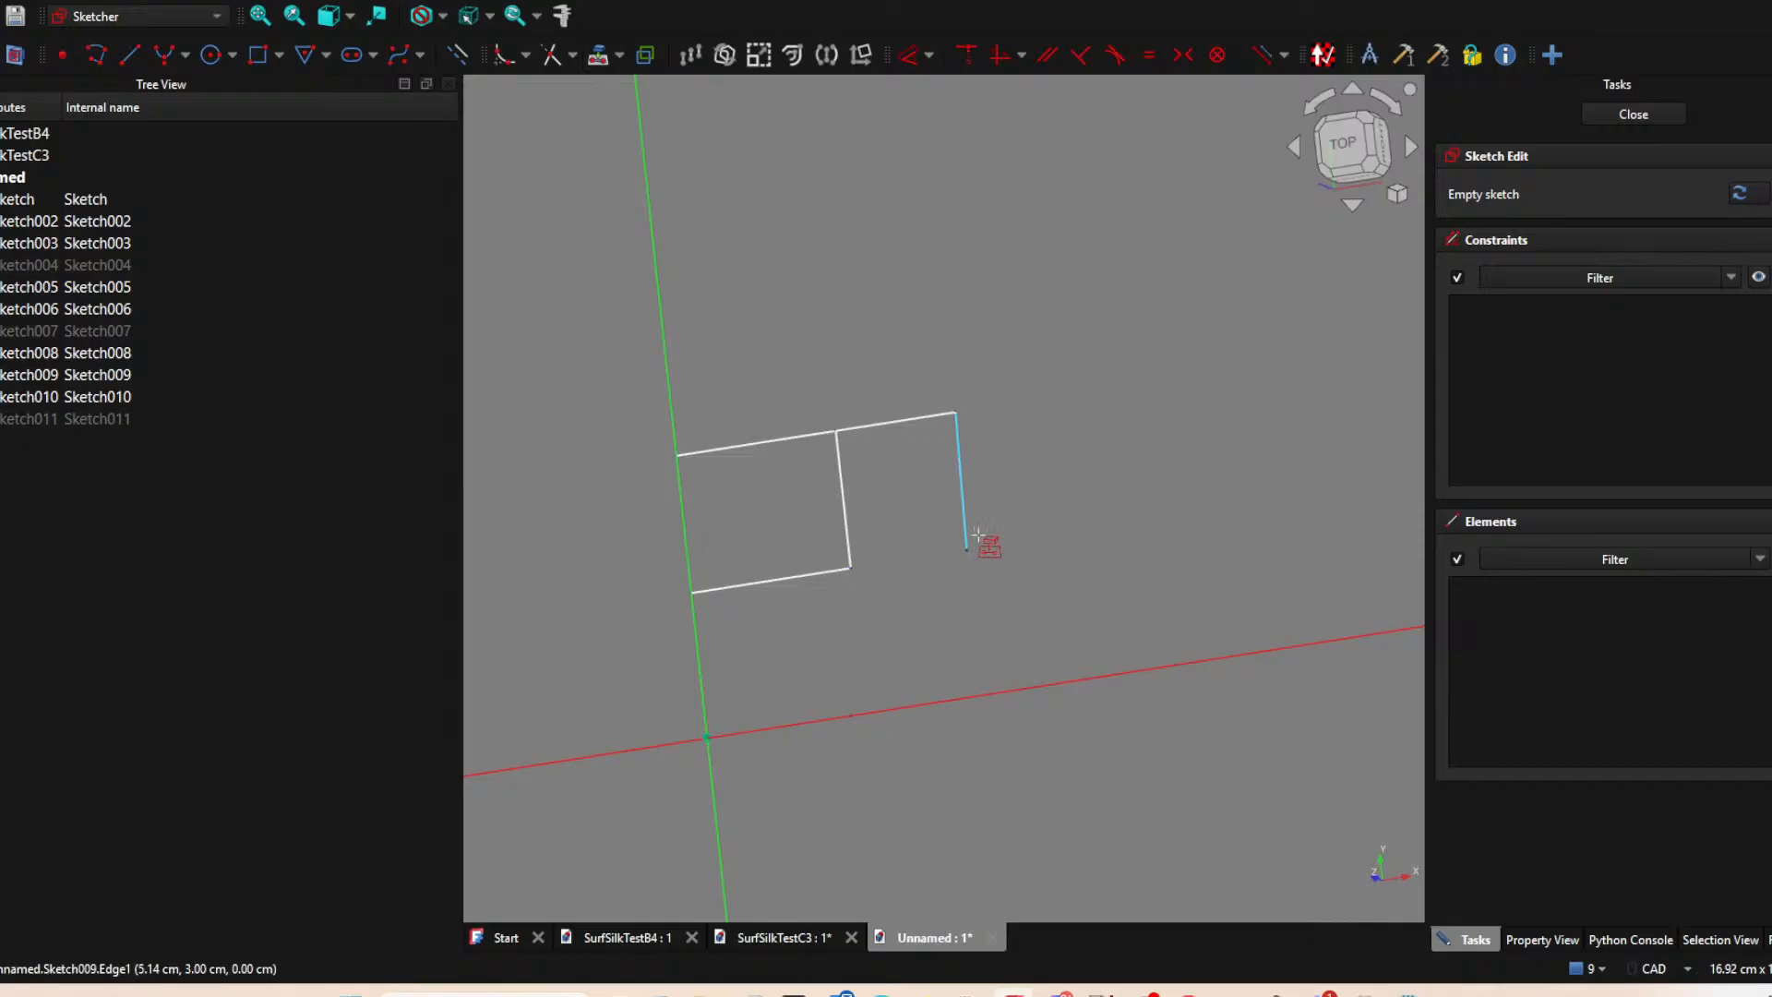
{"action": "left_click", "coordinate": [971, 554]}
{"action": "left_click", "coordinate": [854, 712]}
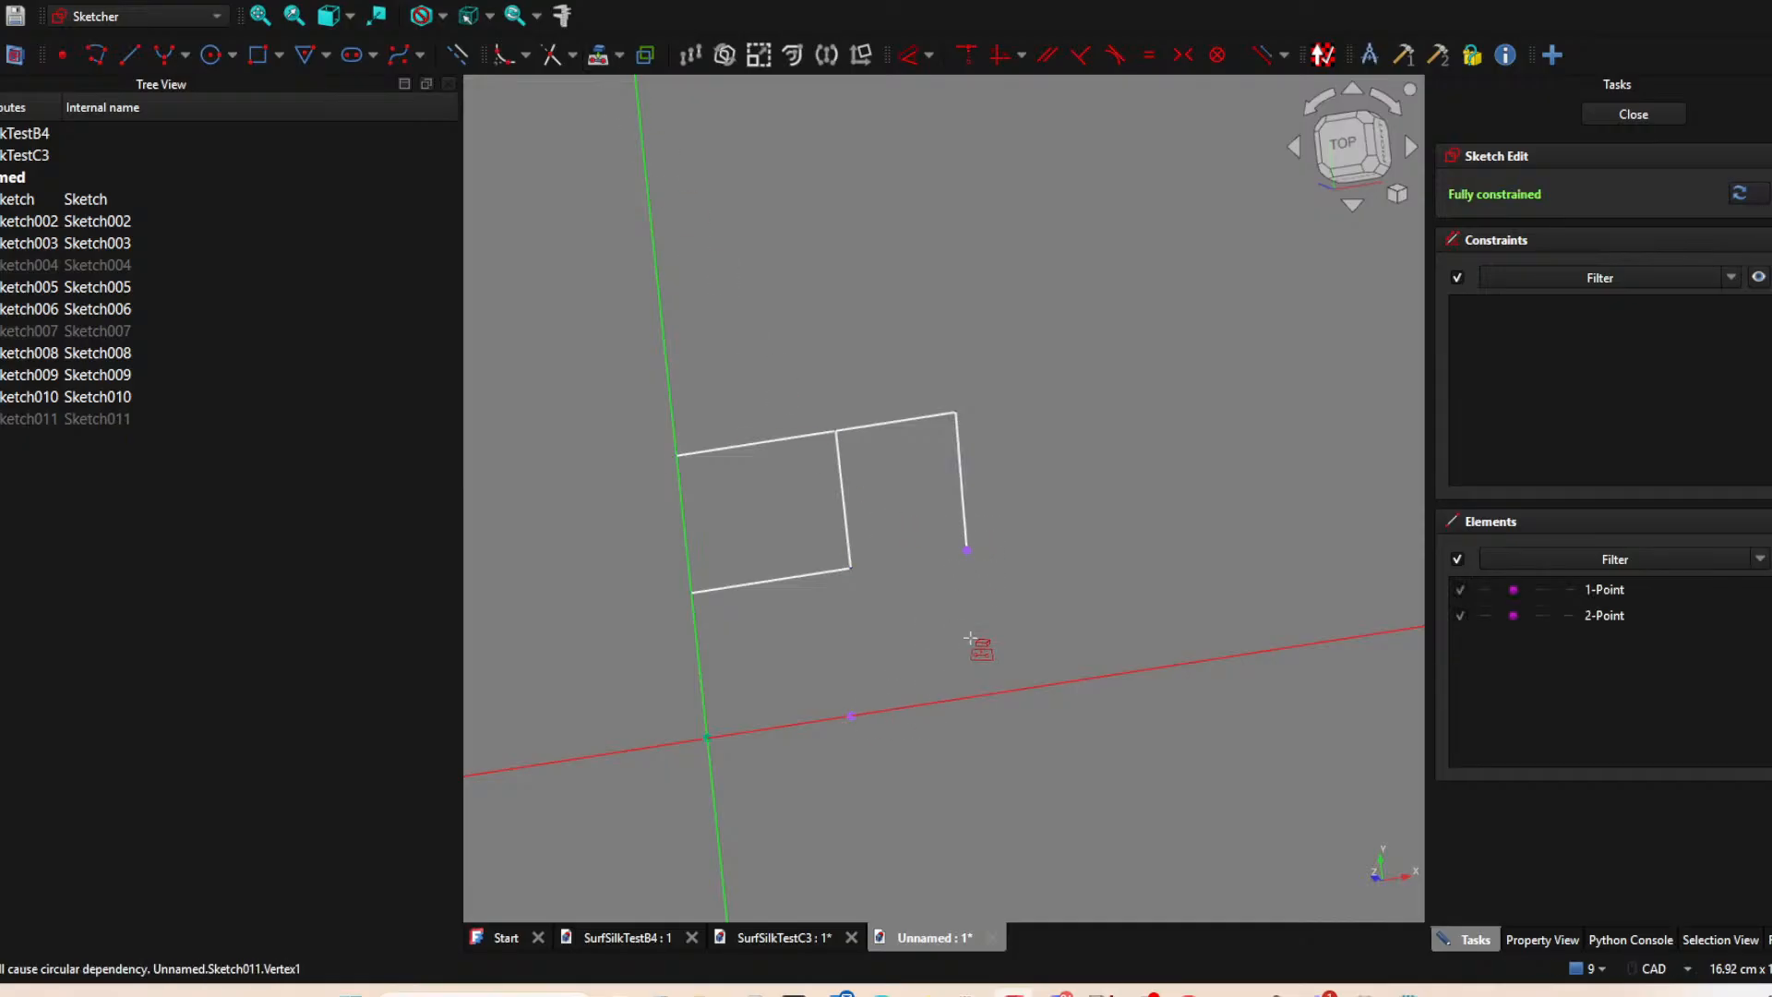
Sketch a diagonal line joining the two projected endpoints, and finish the sketch.
{"action": "left_click", "coordinate": [130, 55]}
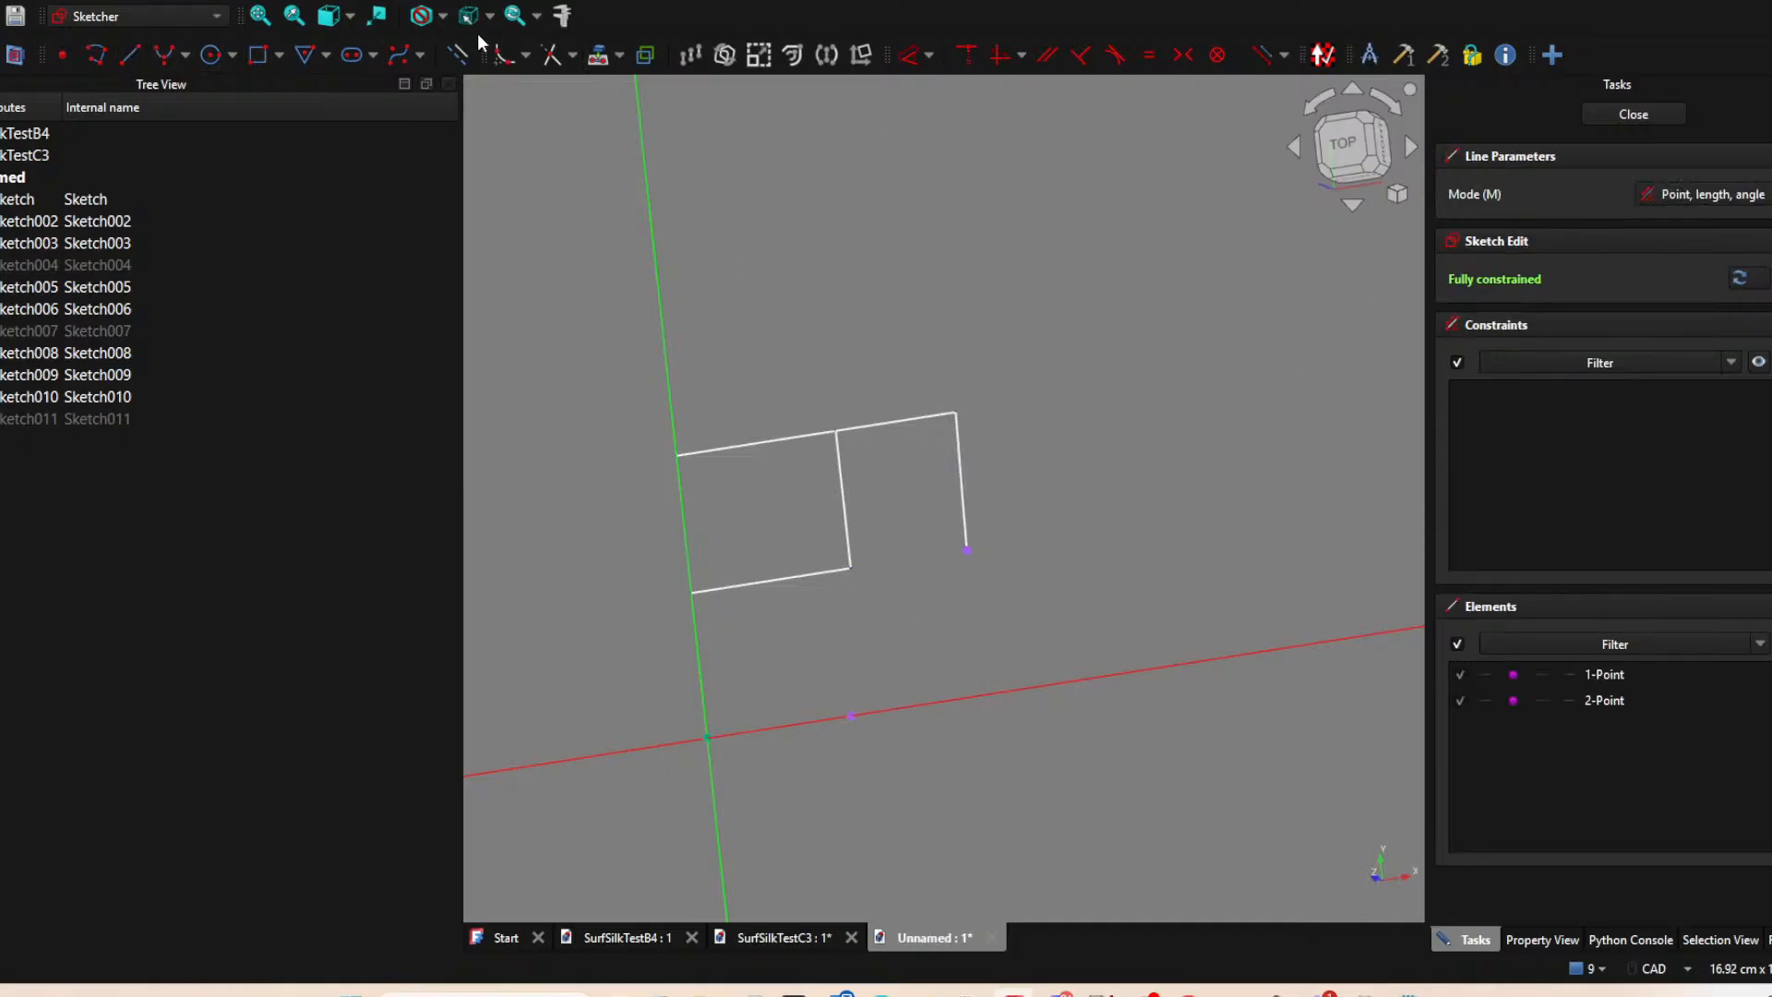
{"action": "left_click", "coordinate": [850, 716]}
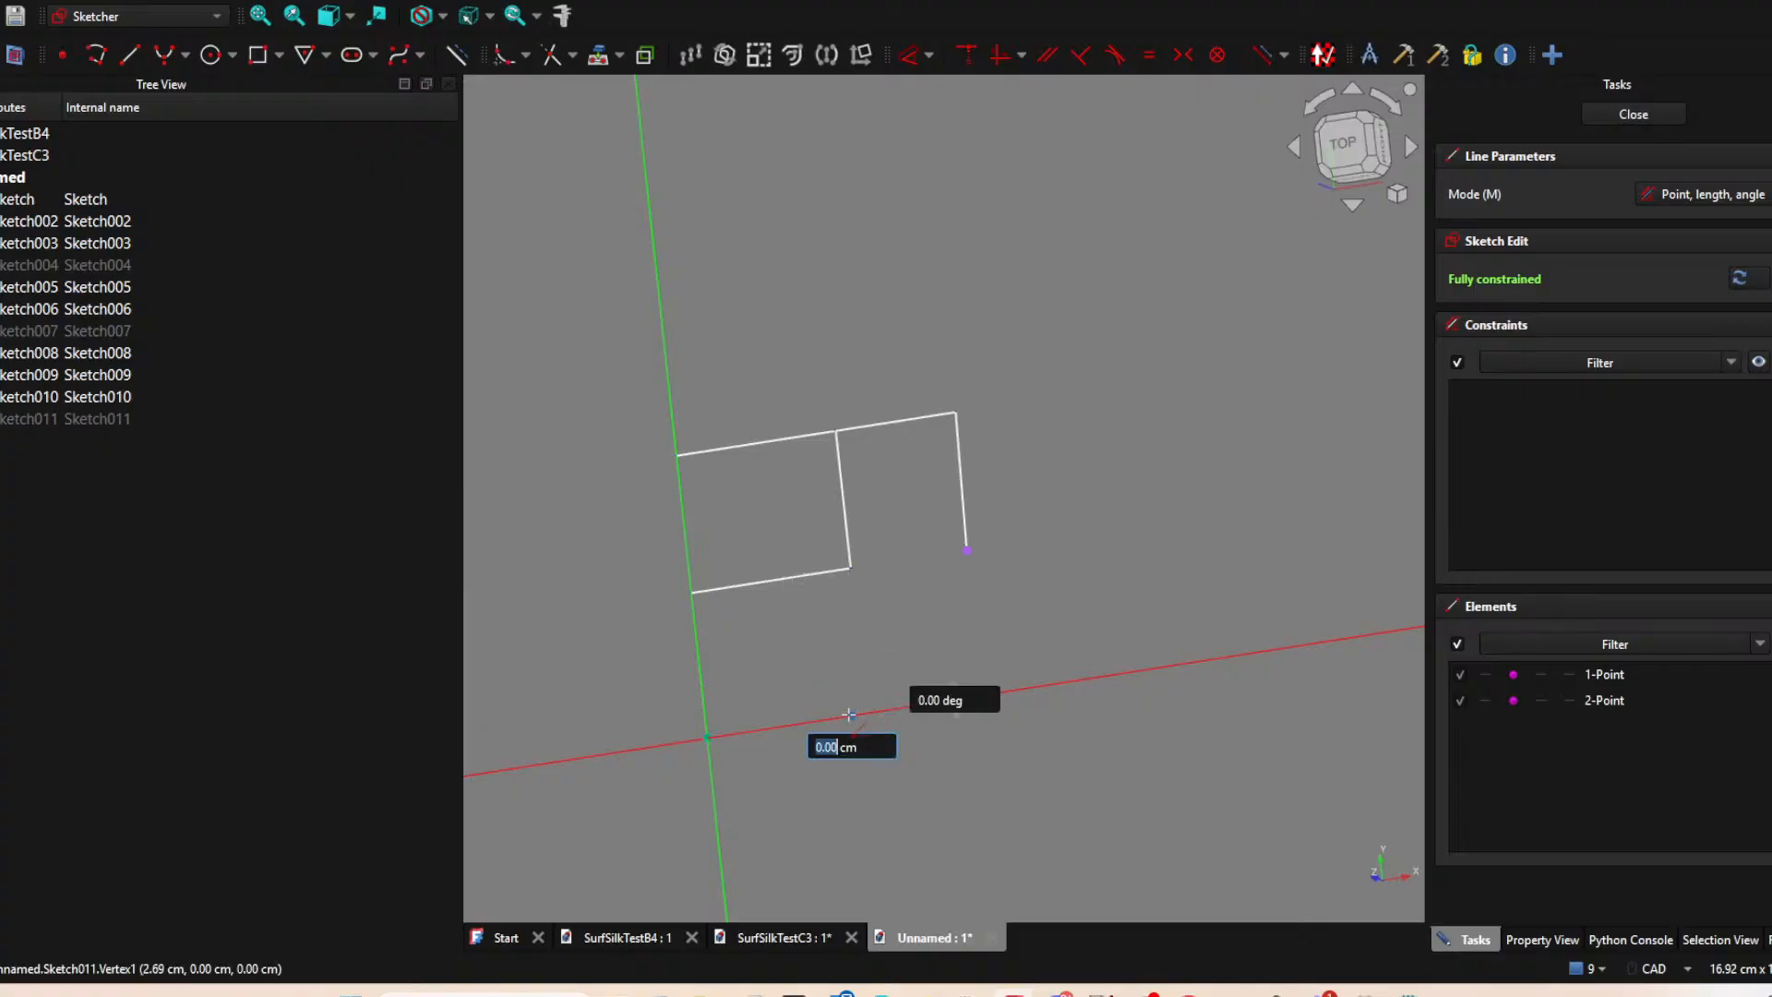
{"action": "left_click", "coordinate": [966, 554]}
{"action": "left_click", "coordinate": [1624, 116]}
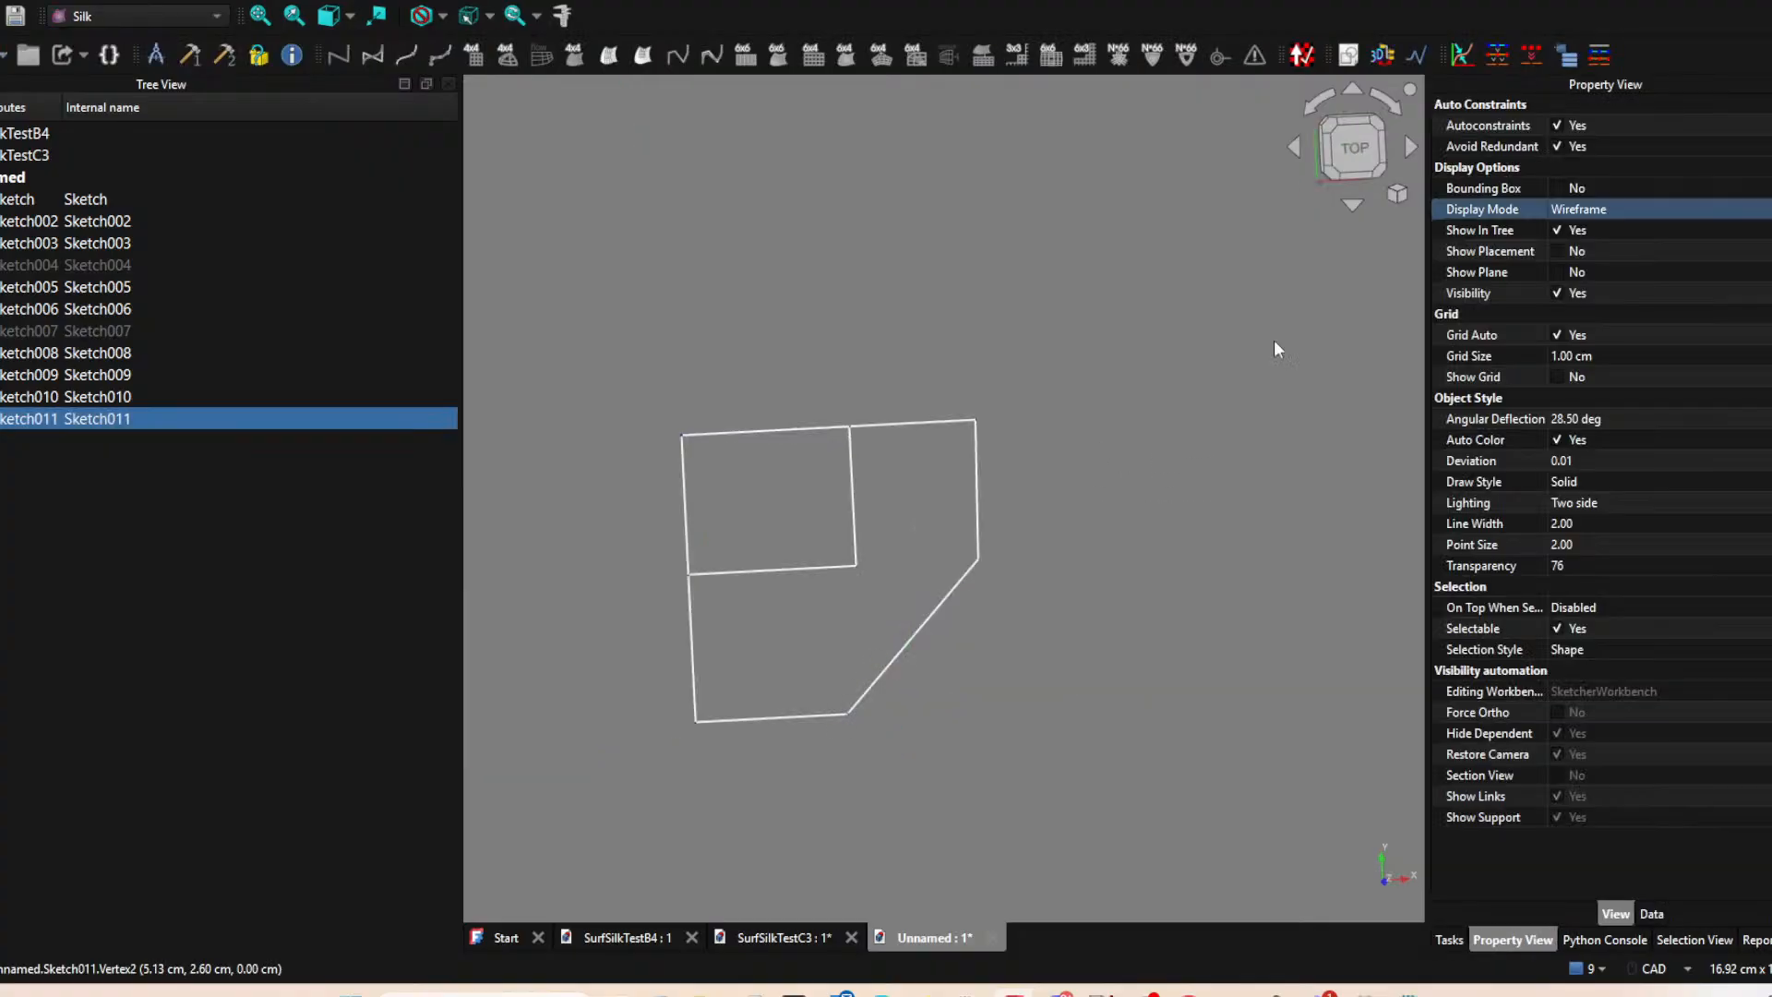
Show the hidden sketches Sketch007 and Sketch004 again to view the complete set of patch outlines.
{"action": "left_click", "coordinate": [44, 331]}
{"action": "key", "text": "space"}
{"action": "left_click", "coordinate": [106, 266]}
{"action": "key", "text": "space"}
{"action": "scroll", "coordinate": [805, 527], "scroll_direction": "down", "scroll_amount": 2}
{"action": "mouse_move", "coordinate": [814, 558]}
{"action": "middle_mouse_down"}
{"action": "mouse_move", "coordinate": [828, 587]}
{"action": "mouse_move", "coordinate": [867, 480]}
{"action": "middle_mouse_up"}
Create a group in the document and name it Sketches.
{"action": "left_click", "coordinate": [81, 198]}
{"action": "left_click", "coordinate": [86, 416], "text": "shift"}
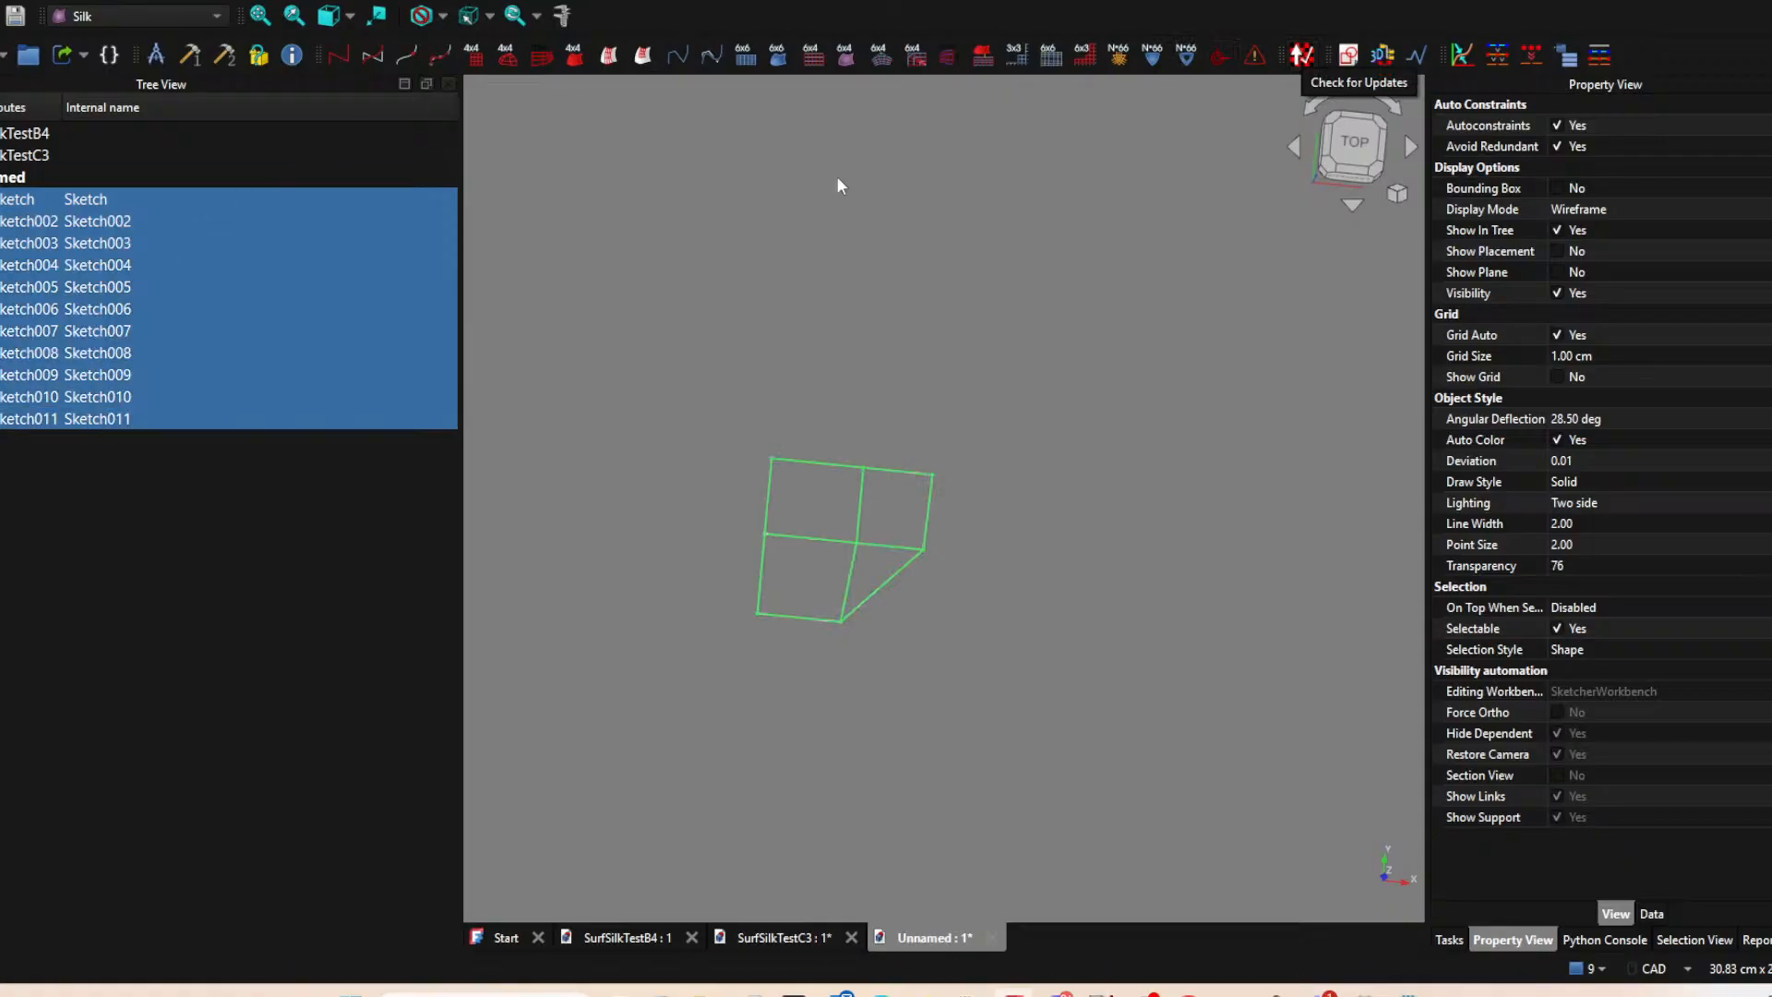
{"action": "left_click", "coordinate": [29, 58]}
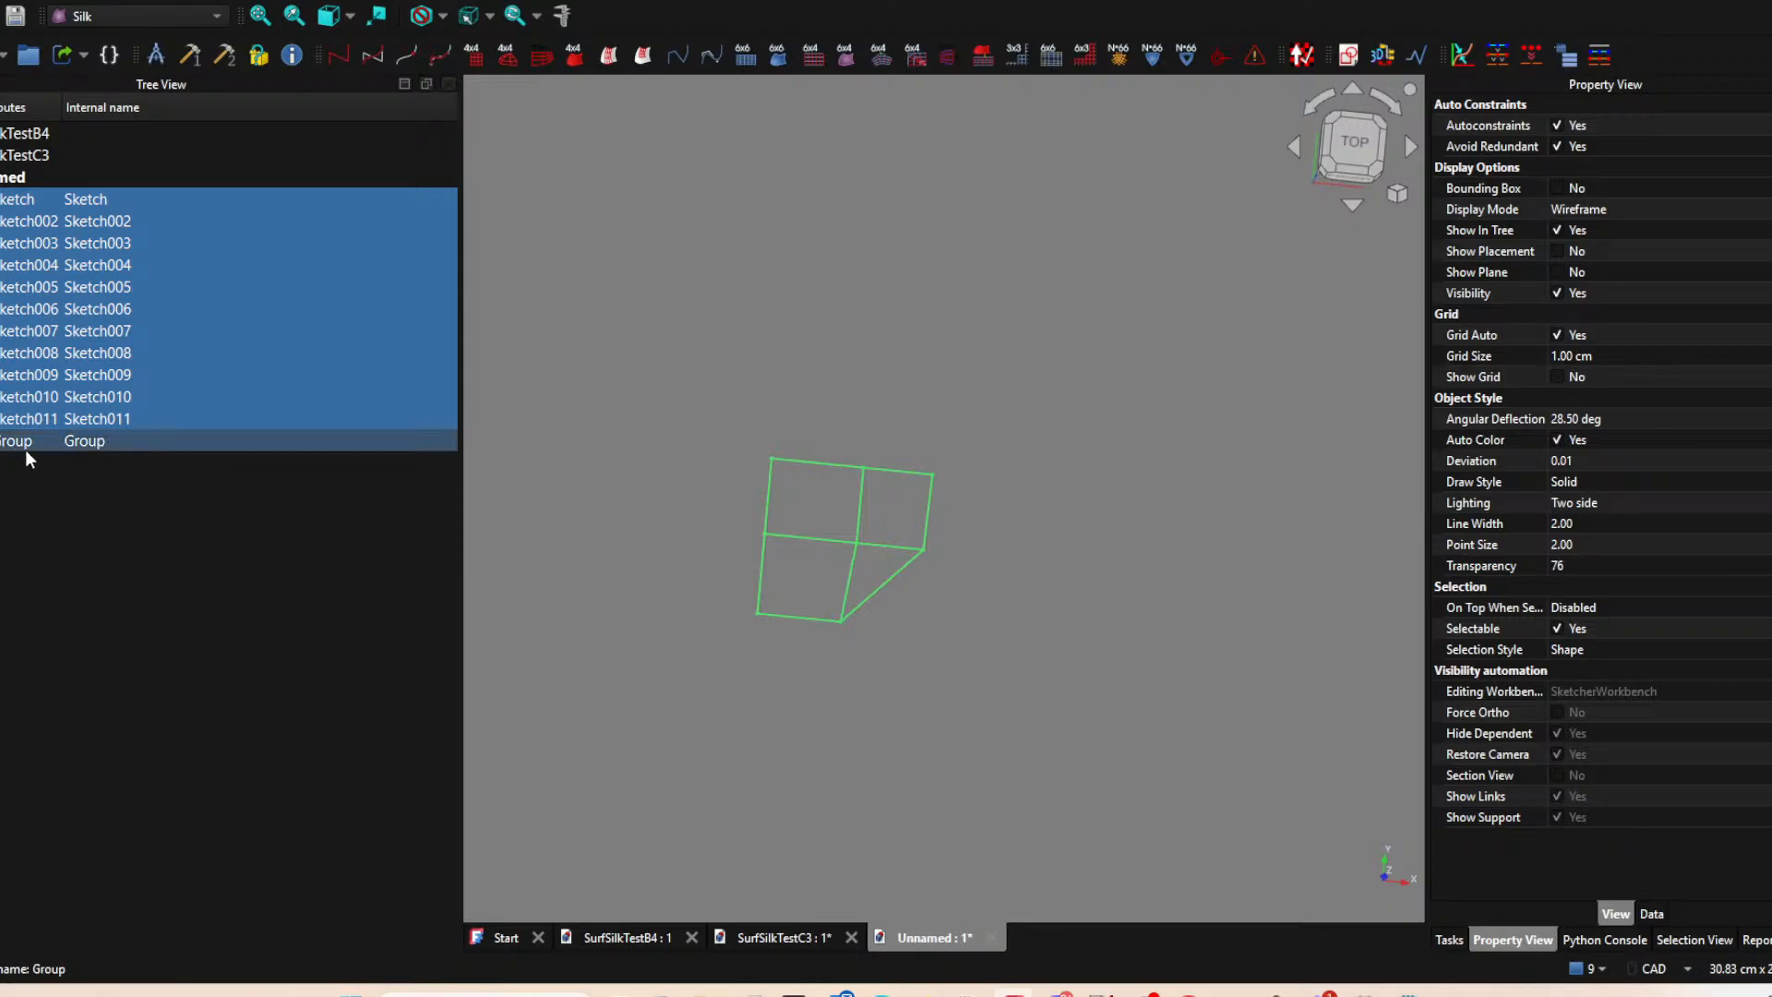
{"action": "left_click", "coordinate": [83, 441]}
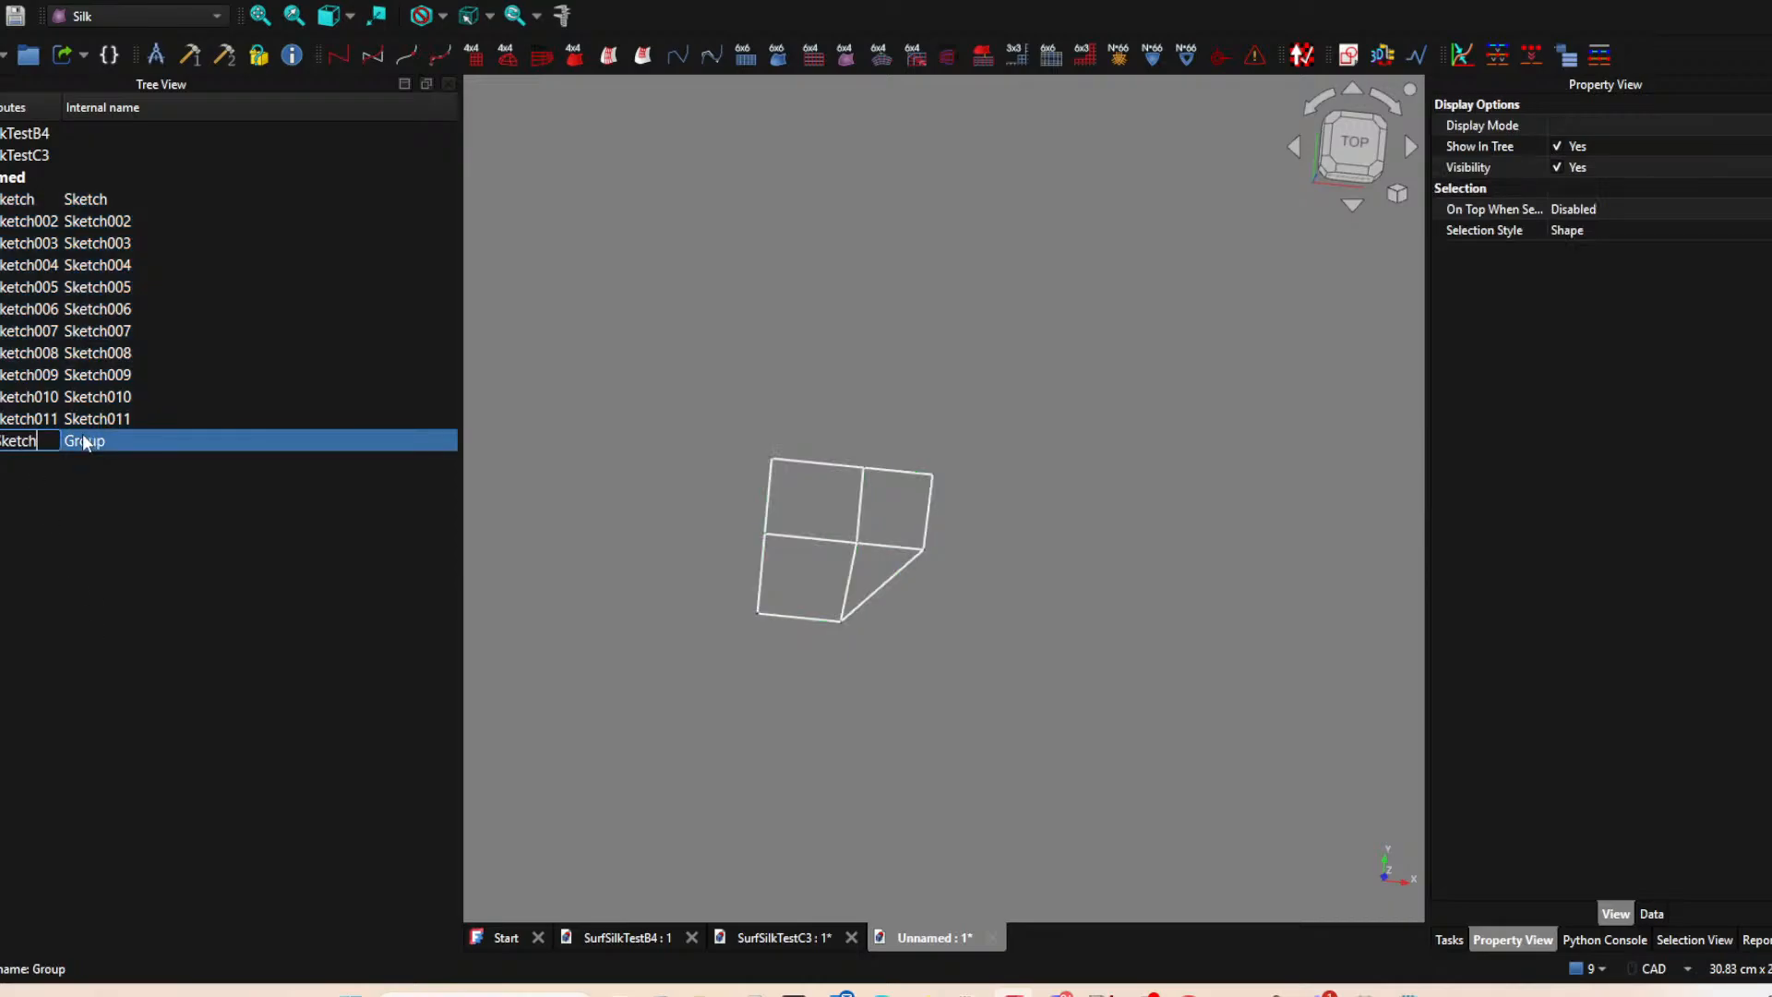
{"action": "key", "text": "Return"}
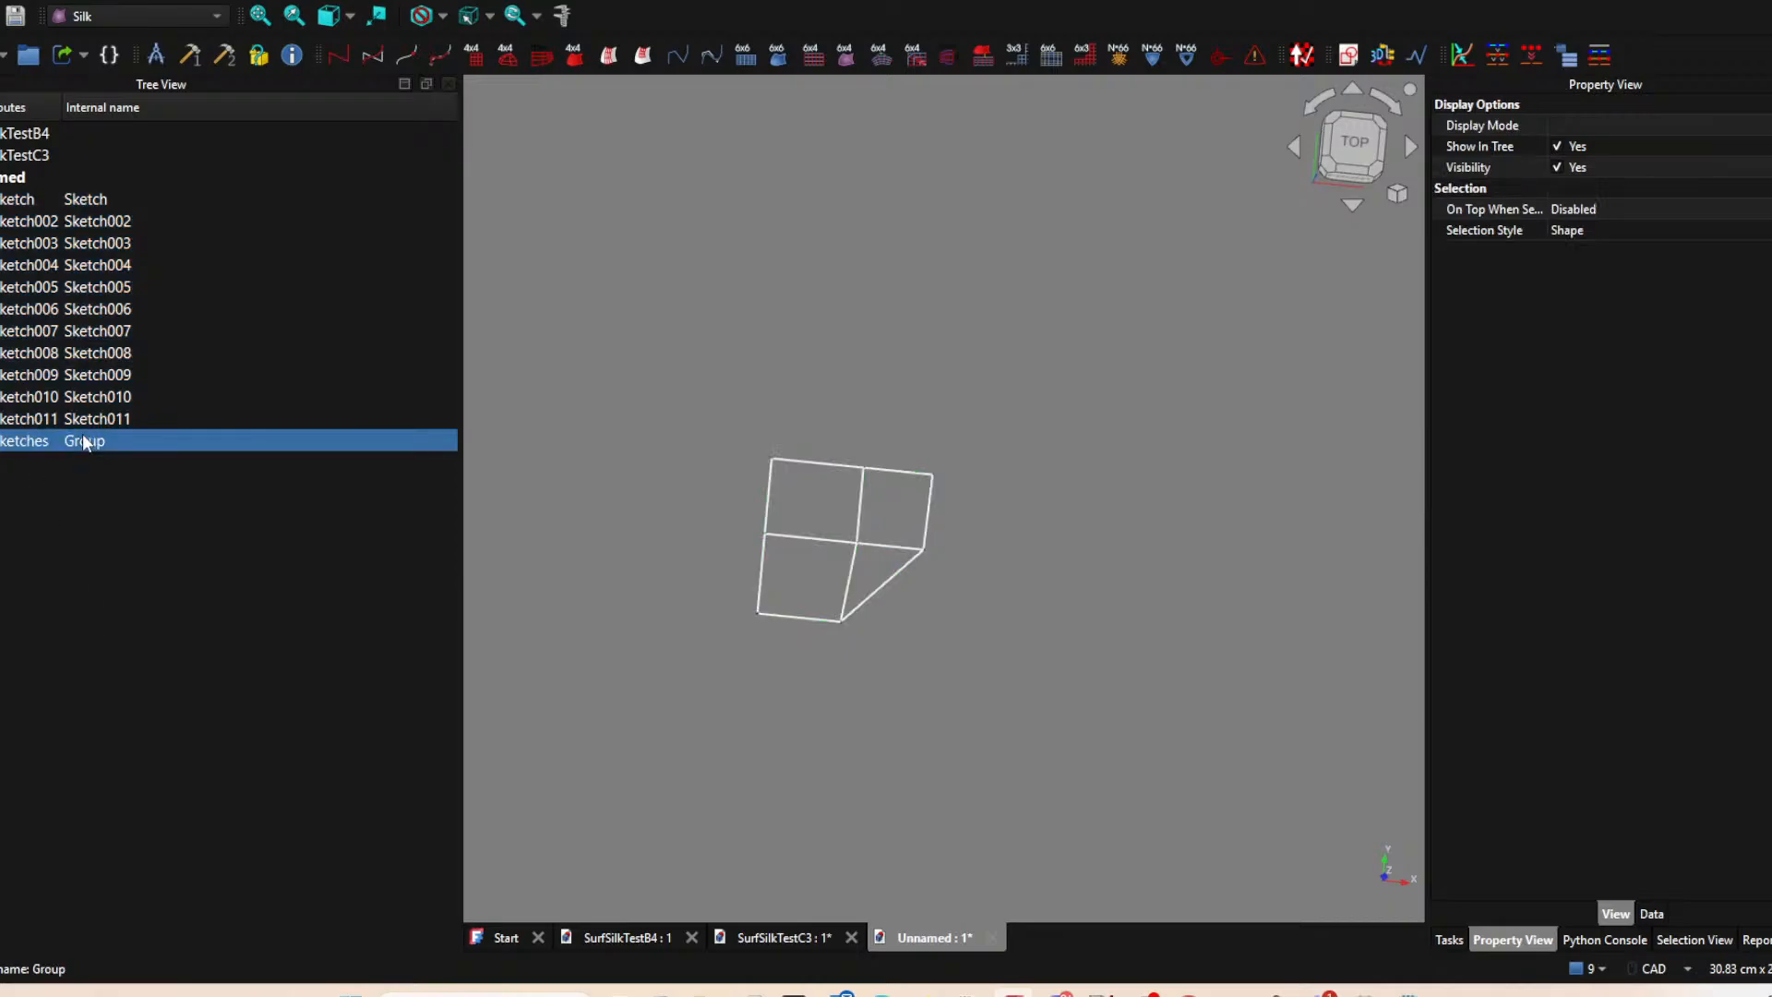
{"action": "left_click", "coordinate": [103, 201]}
{"action": "left_click", "coordinate": [59, 419], "text": "shift"}
{"action": "double_click", "coordinate": [61, 418]}
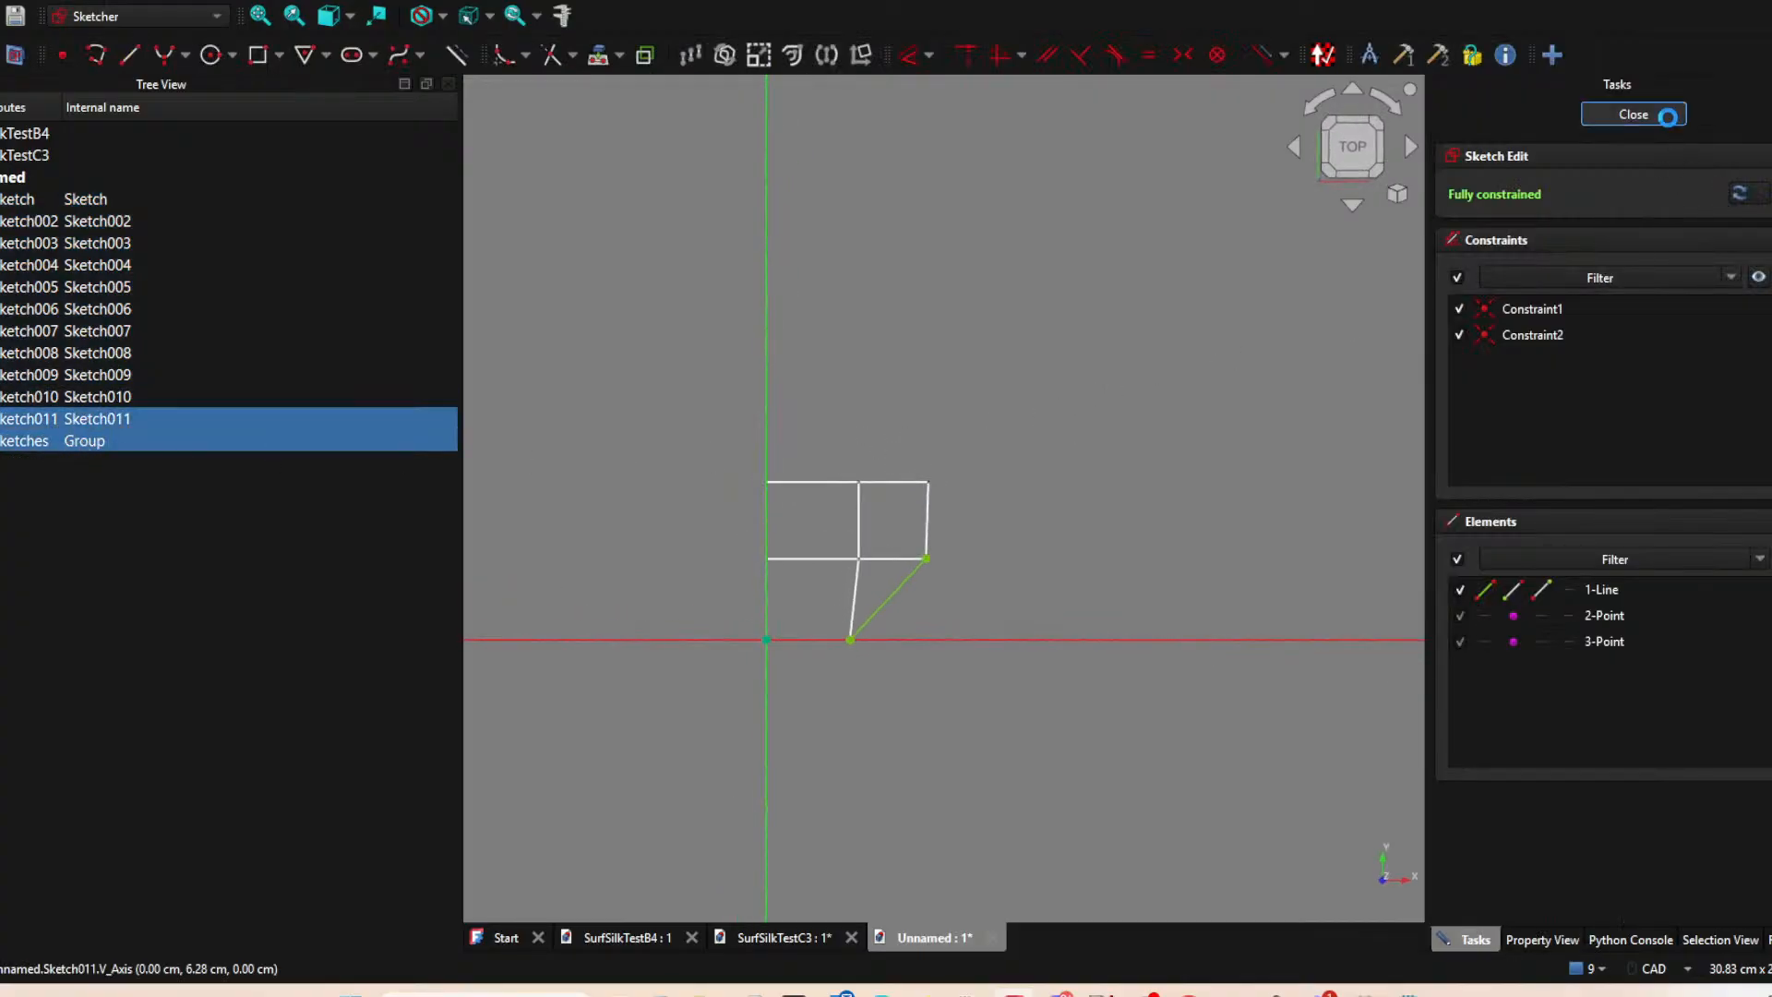
{"action": "left_click", "coordinate": [1634, 114]}
Move all the sketches from Sketch to Sketch011 into the Sketches group.
{"action": "left_click", "coordinate": [83, 200]}
{"action": "left_click", "coordinate": [90, 420], "text": "shift"}
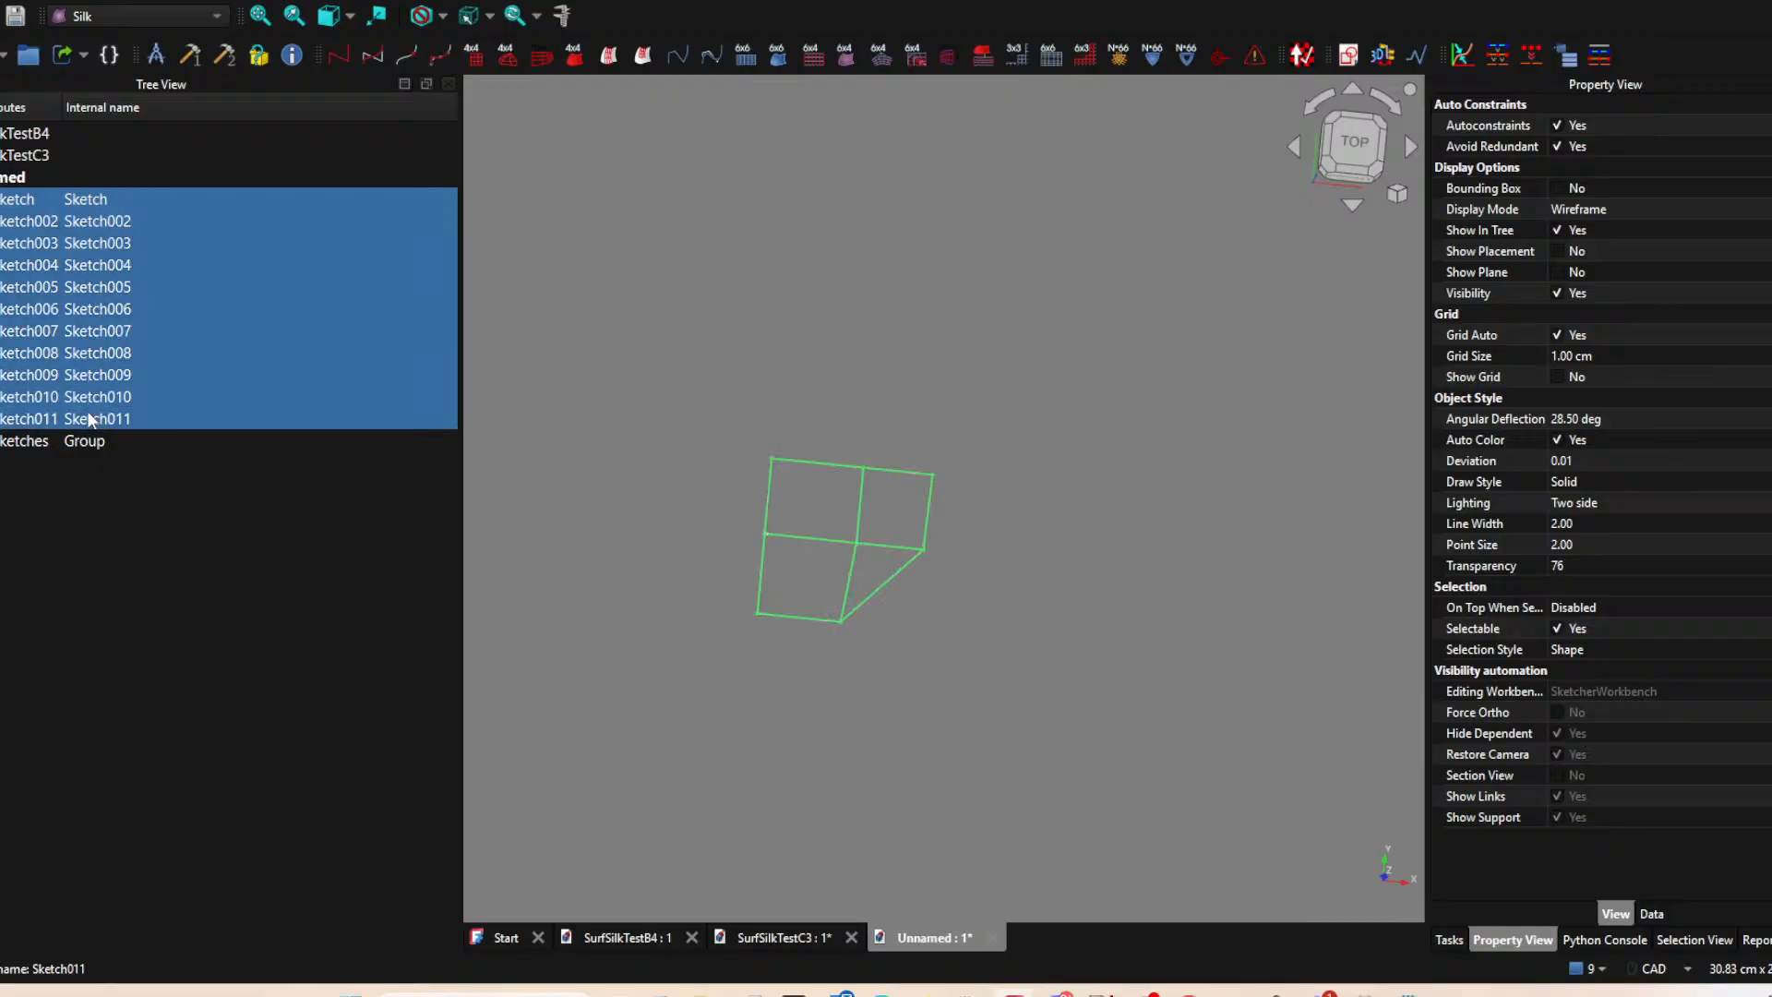
{"action": "left_click_drag", "start_coordinate": [91, 420], "coordinate": [89, 433]}
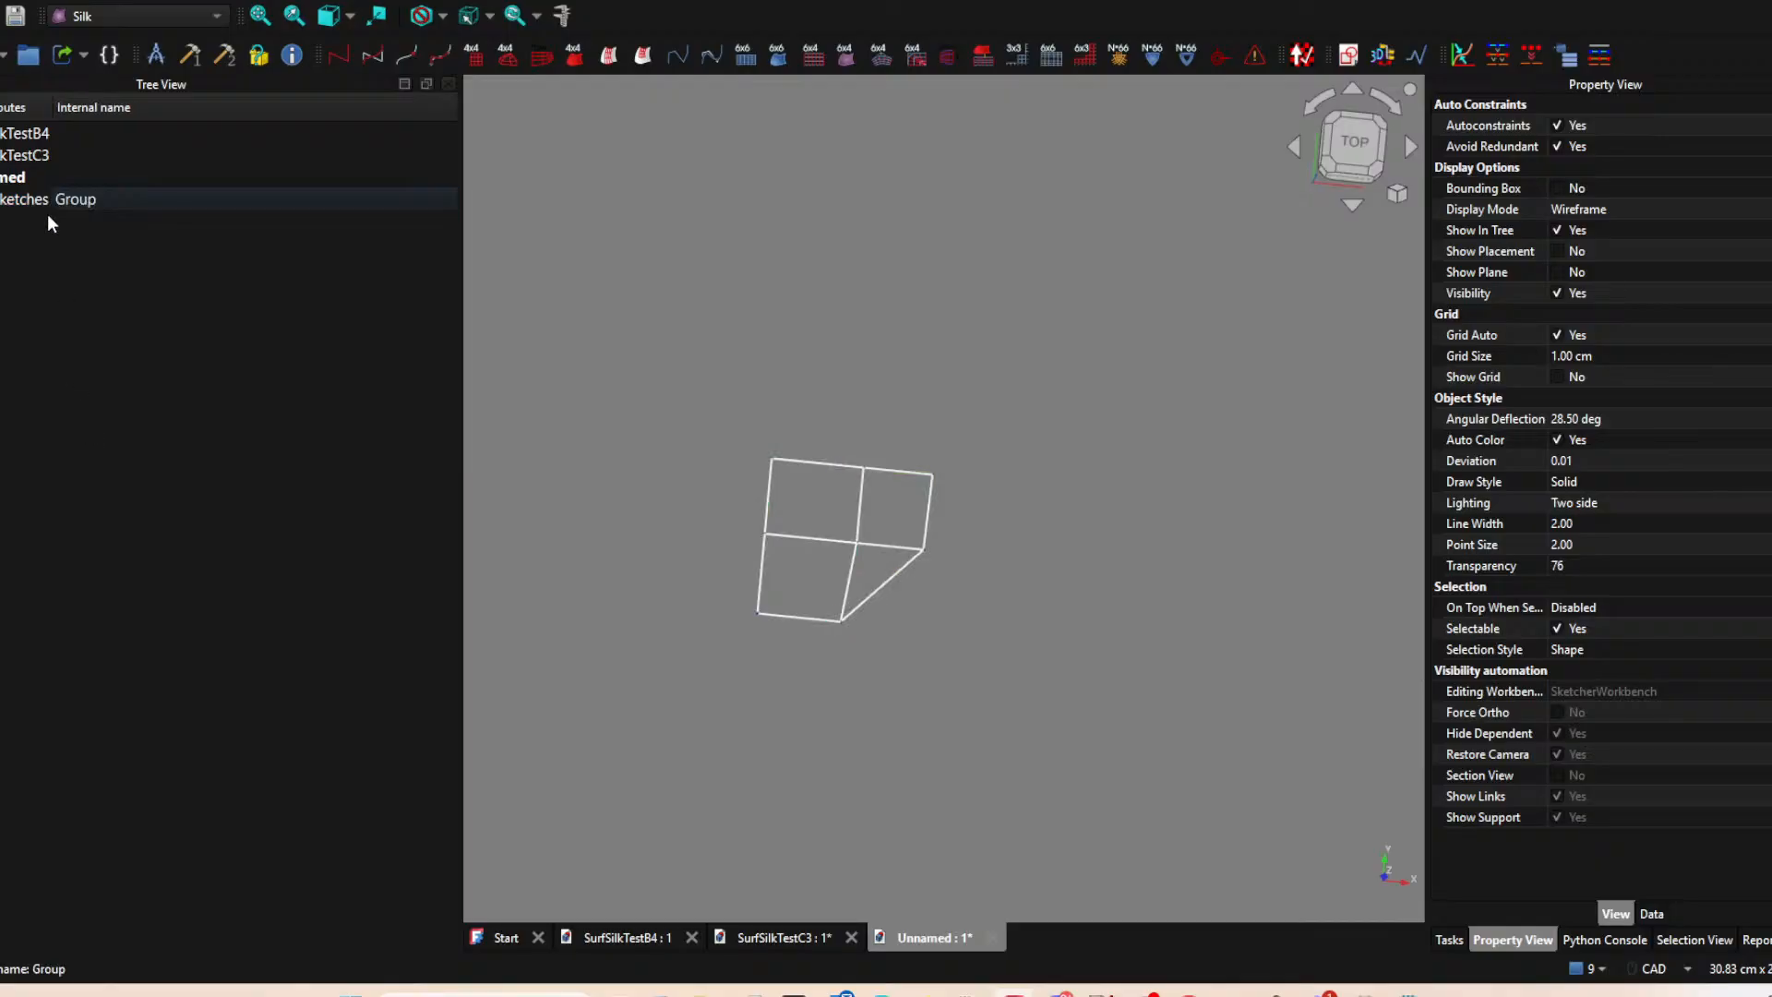
Rename the sketch group by adding a prefix before the word Sketches.
{"action": "left_click", "coordinate": [18, 209]}
{"action": "key", "text": "F2"}
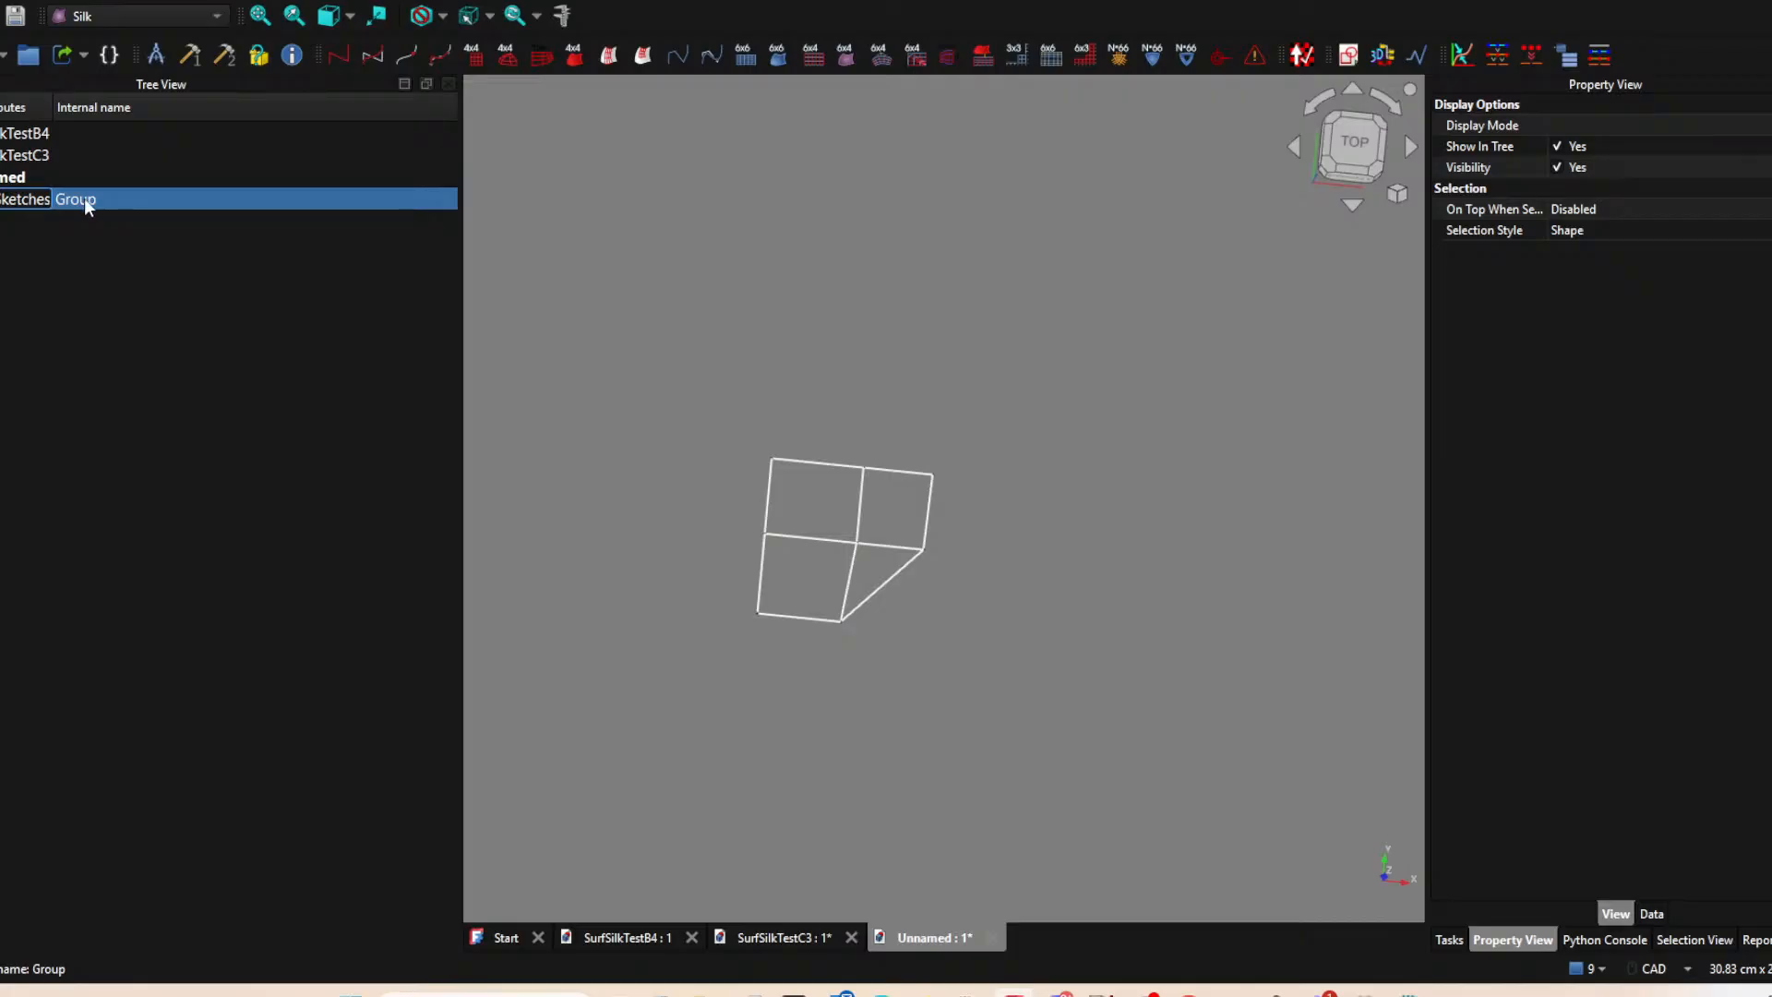
{"action": "left_click", "coordinate": [221, 330]}
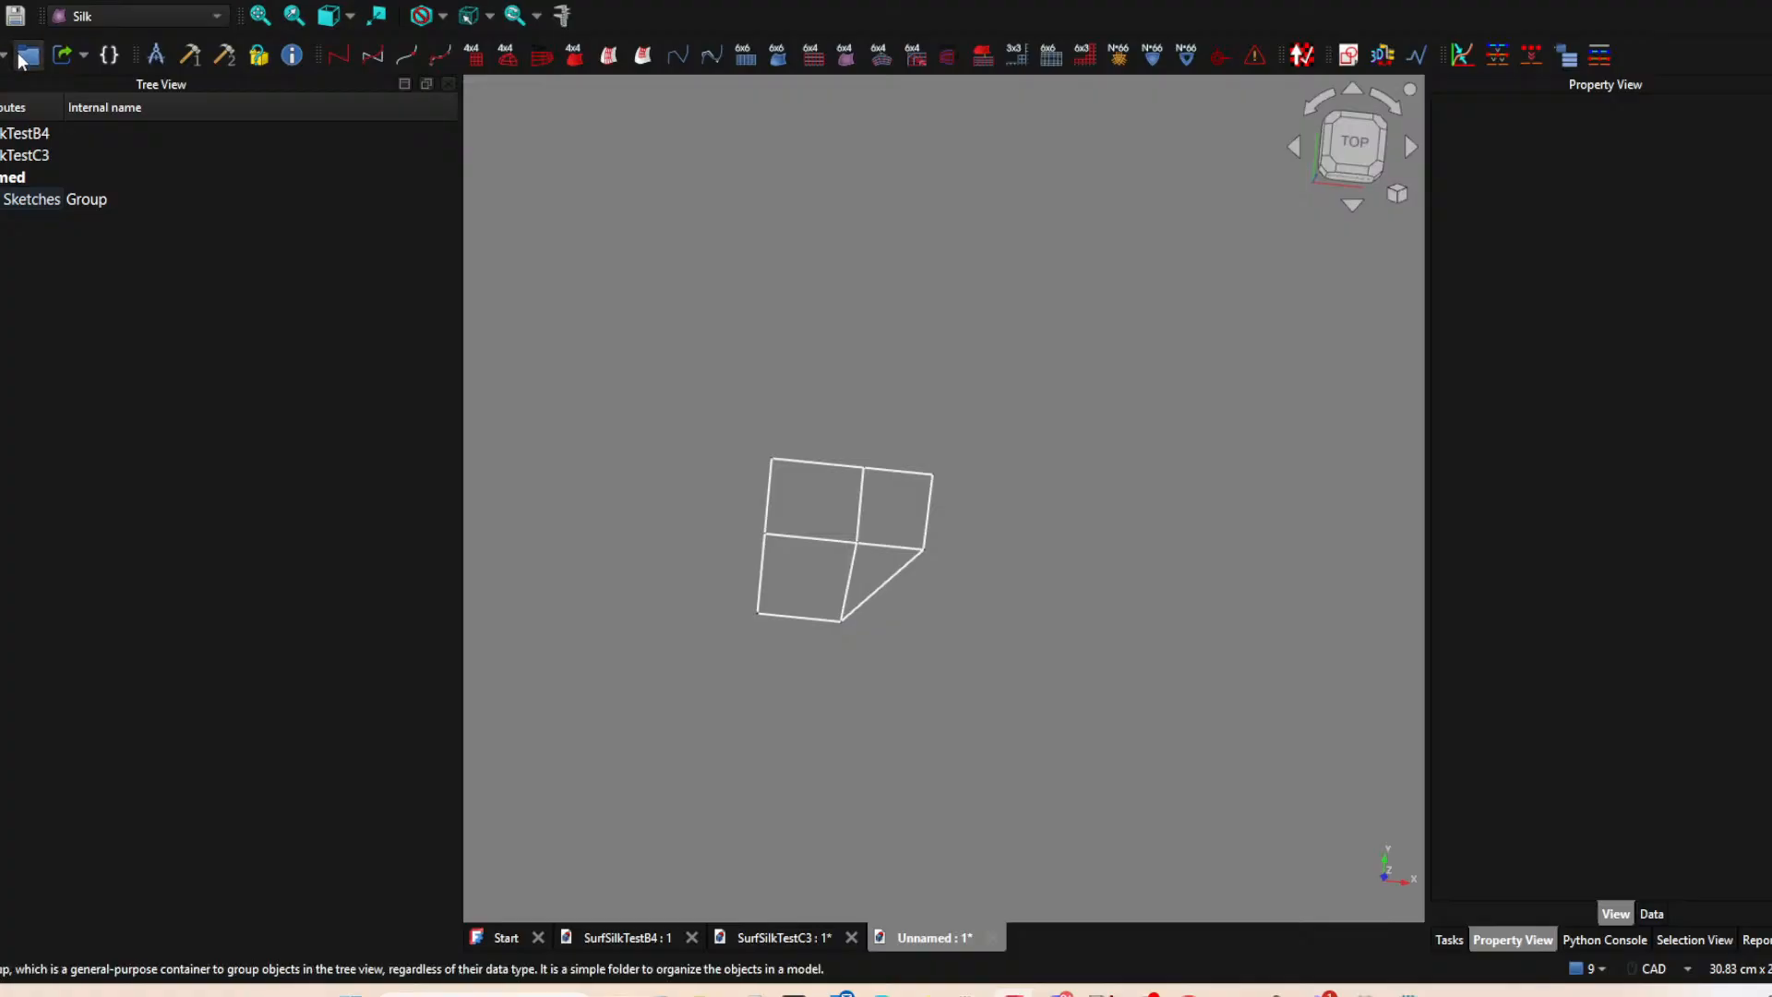
Select all the patch edges and generate their grouped ControlPoly4s, CubicCurve_4s, Point_onCurves and segment objects, and inspect the network from the top.
{"action": "key", "text": "shift+b"}
{"action": "left_click_drag", "start_coordinate": [737, 417], "coordinate": [971, 691]}
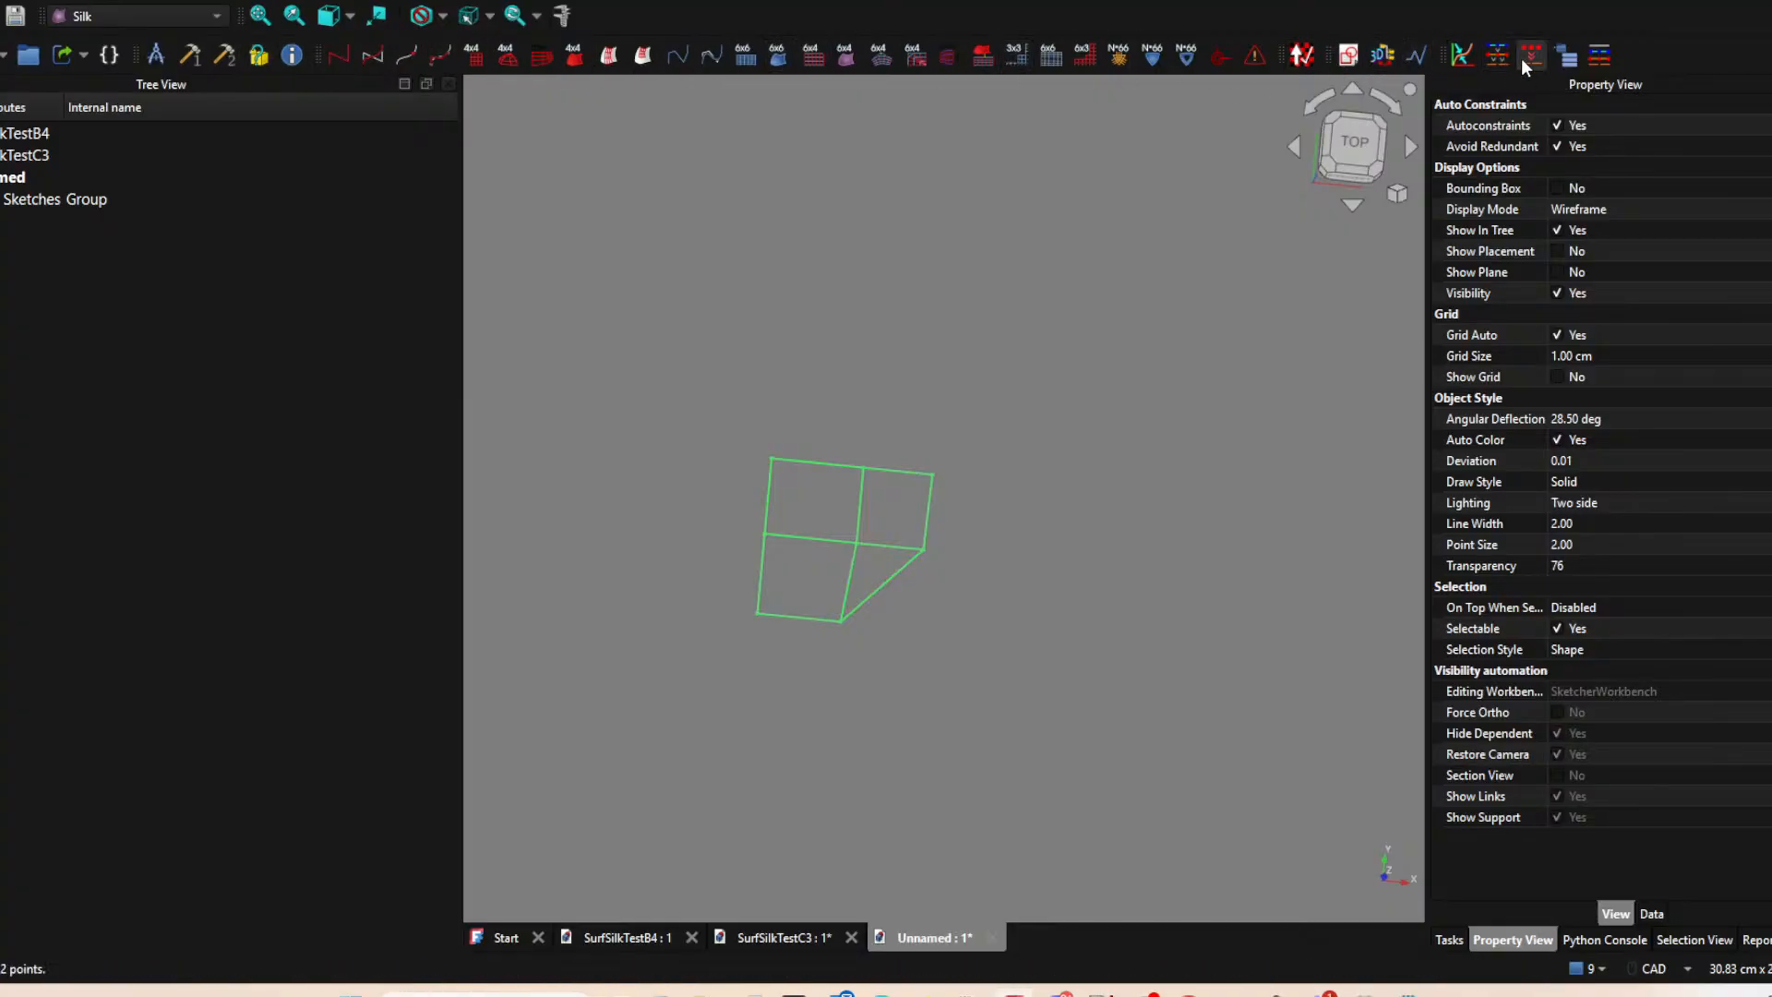
{"action": "left_click", "coordinate": [1572, 56]}
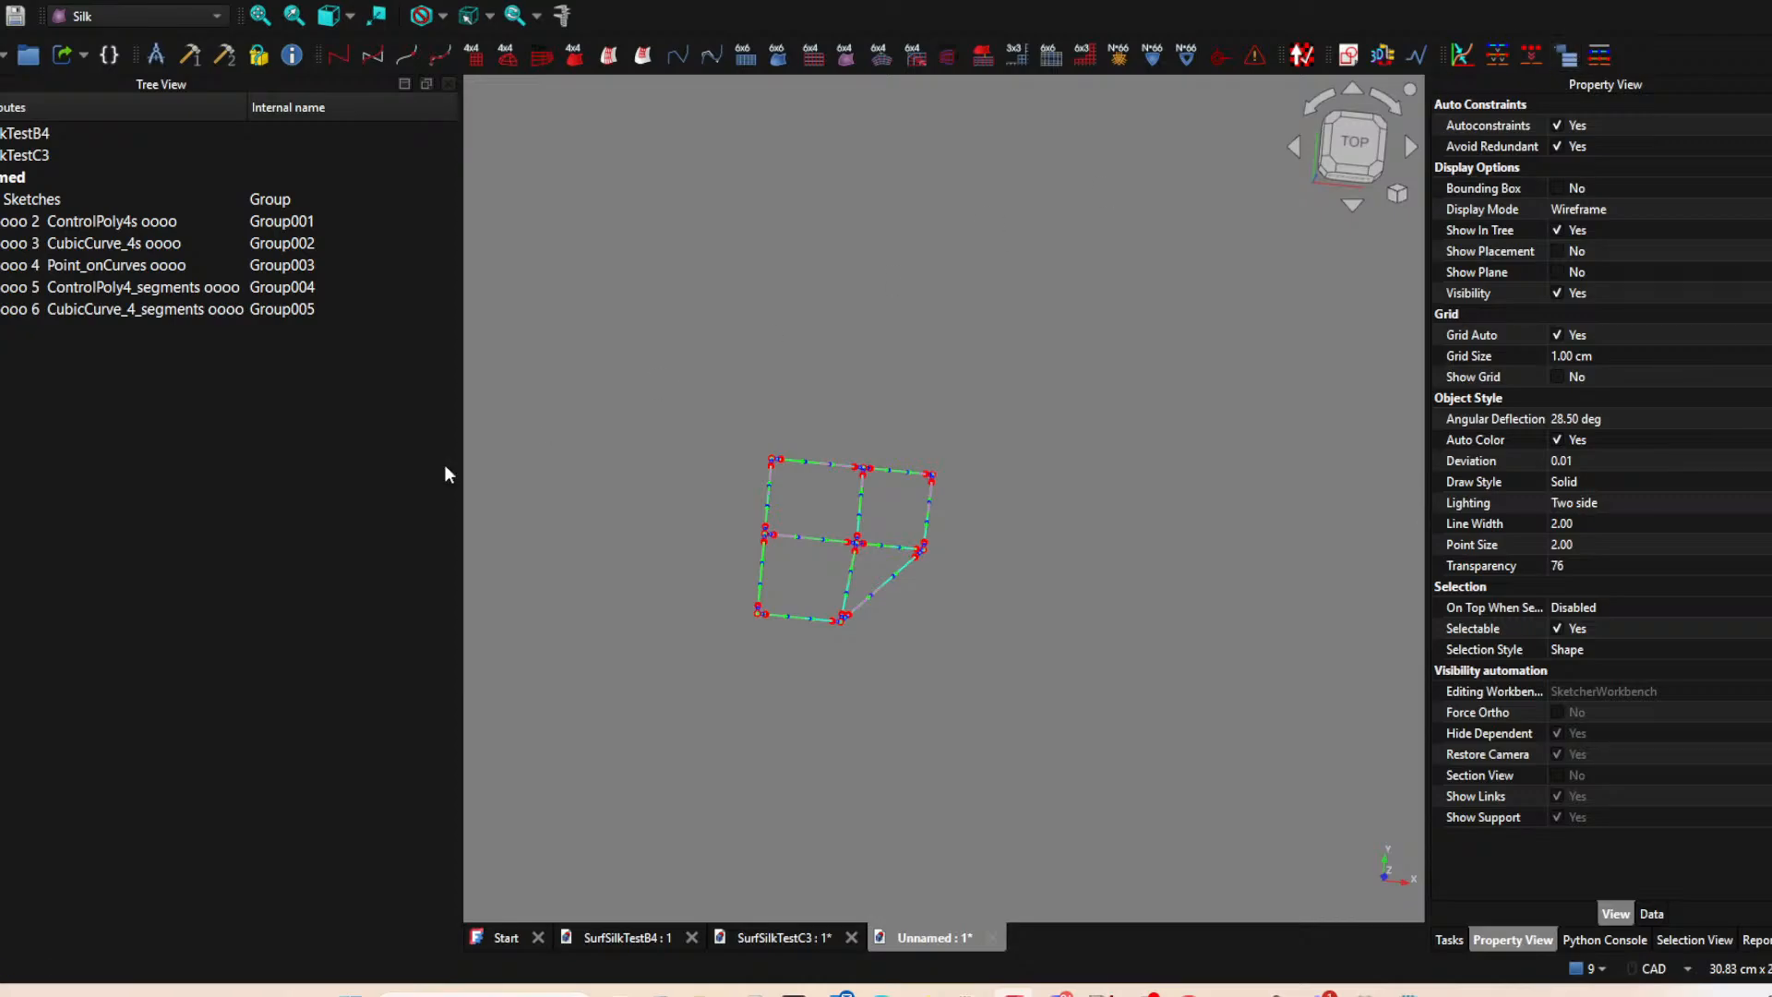
{"action": "middle_click_drag", "start_coordinate": [711, 678], "coordinate": [951, 679]}
{"action": "left_click", "coordinate": [1354, 140]}
{"action": "scroll", "coordinate": [915, 679], "scroll_direction": "up", "scroll_amount": 4}
{"action": "scroll", "coordinate": [973, 693], "scroll_direction": "up", "scroll_amount": 3}
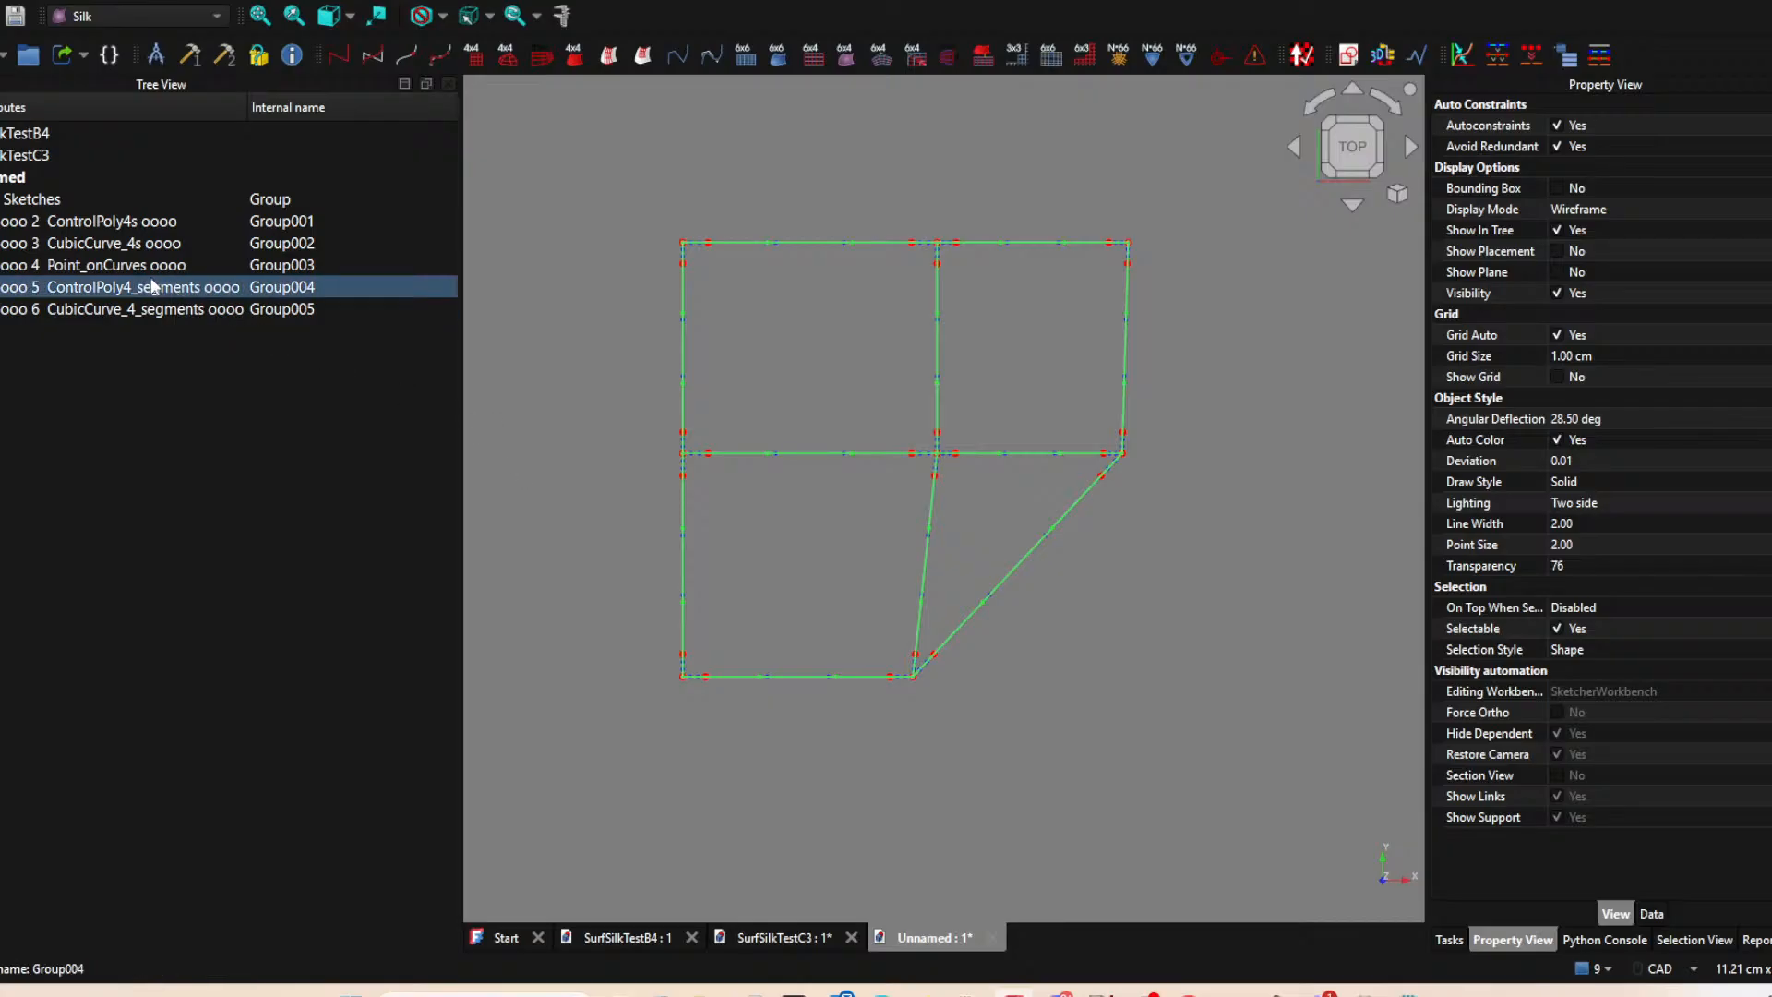
Hide the Sketches, ControlPoly4s, CubicCurve_4s, Point_onCurves and ControlPoly4_segments groups, keeping only CubicCurve_4_segments shown.
{"action": "left_click", "coordinate": [48, 284]}
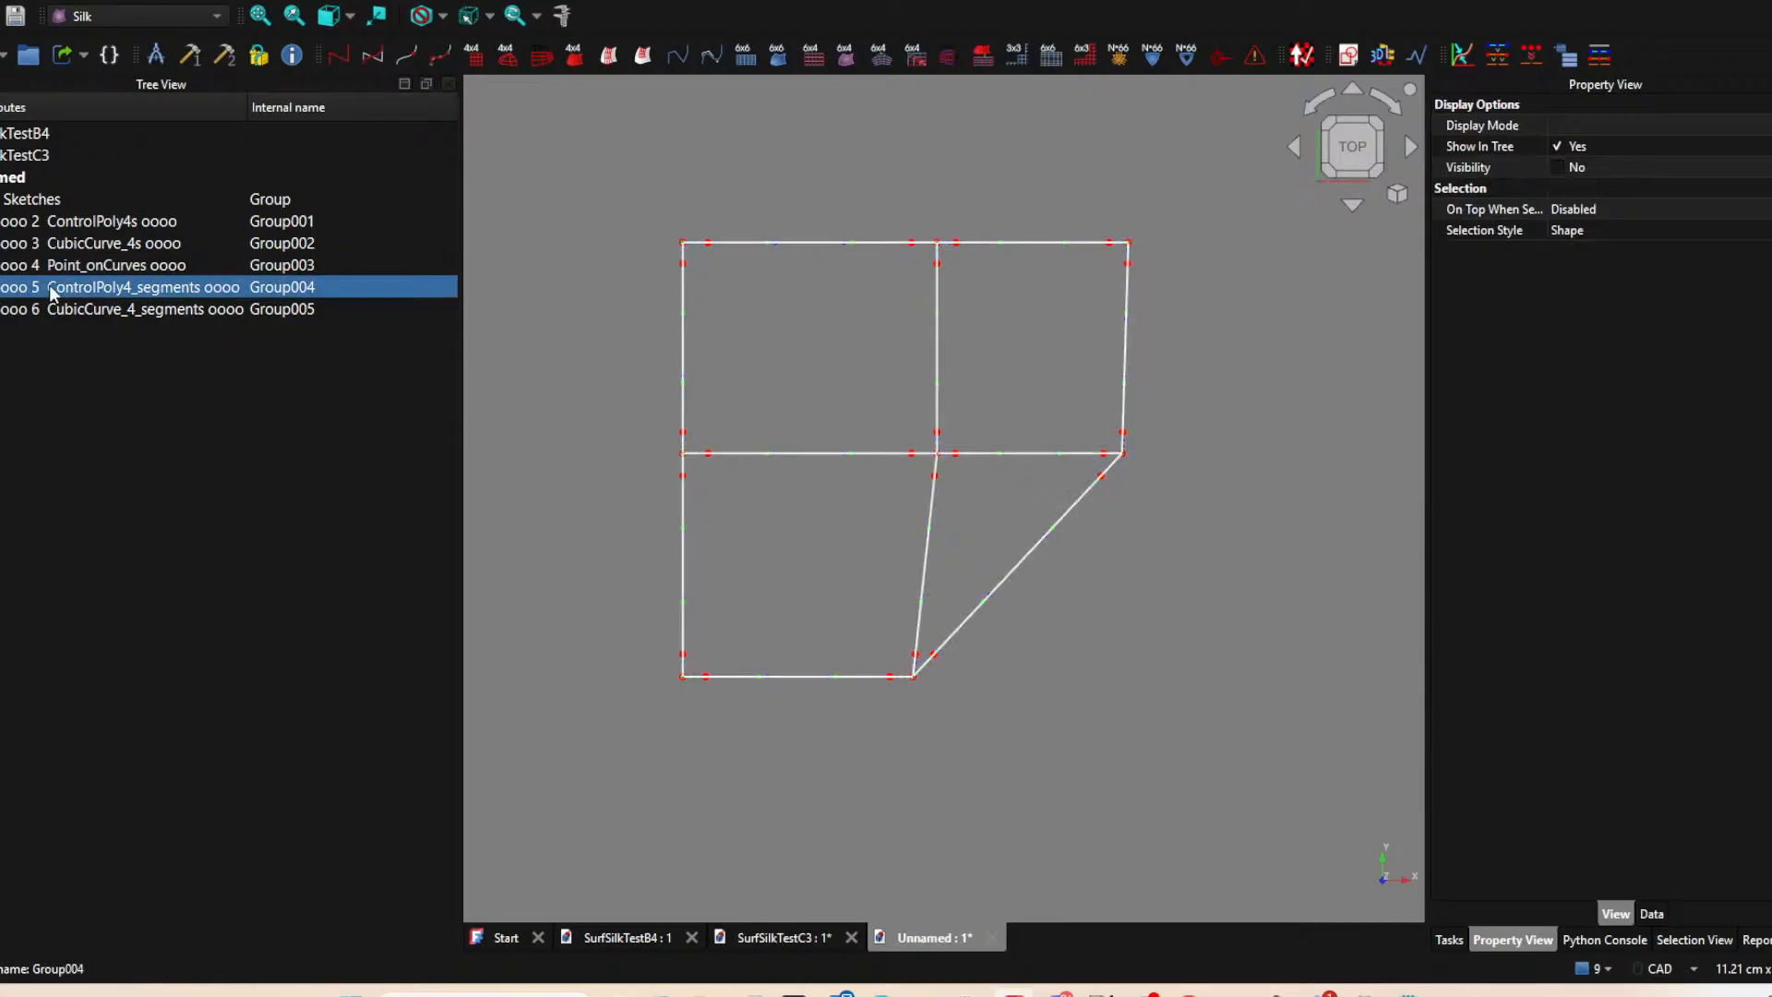
{"action": "left_click", "coordinate": [55, 262]}
{"action": "key", "text": "space"}
{"action": "left_click", "coordinate": [78, 240]}
{"action": "key", "text": "space"}
{"action": "left_click", "coordinate": [81, 222]}
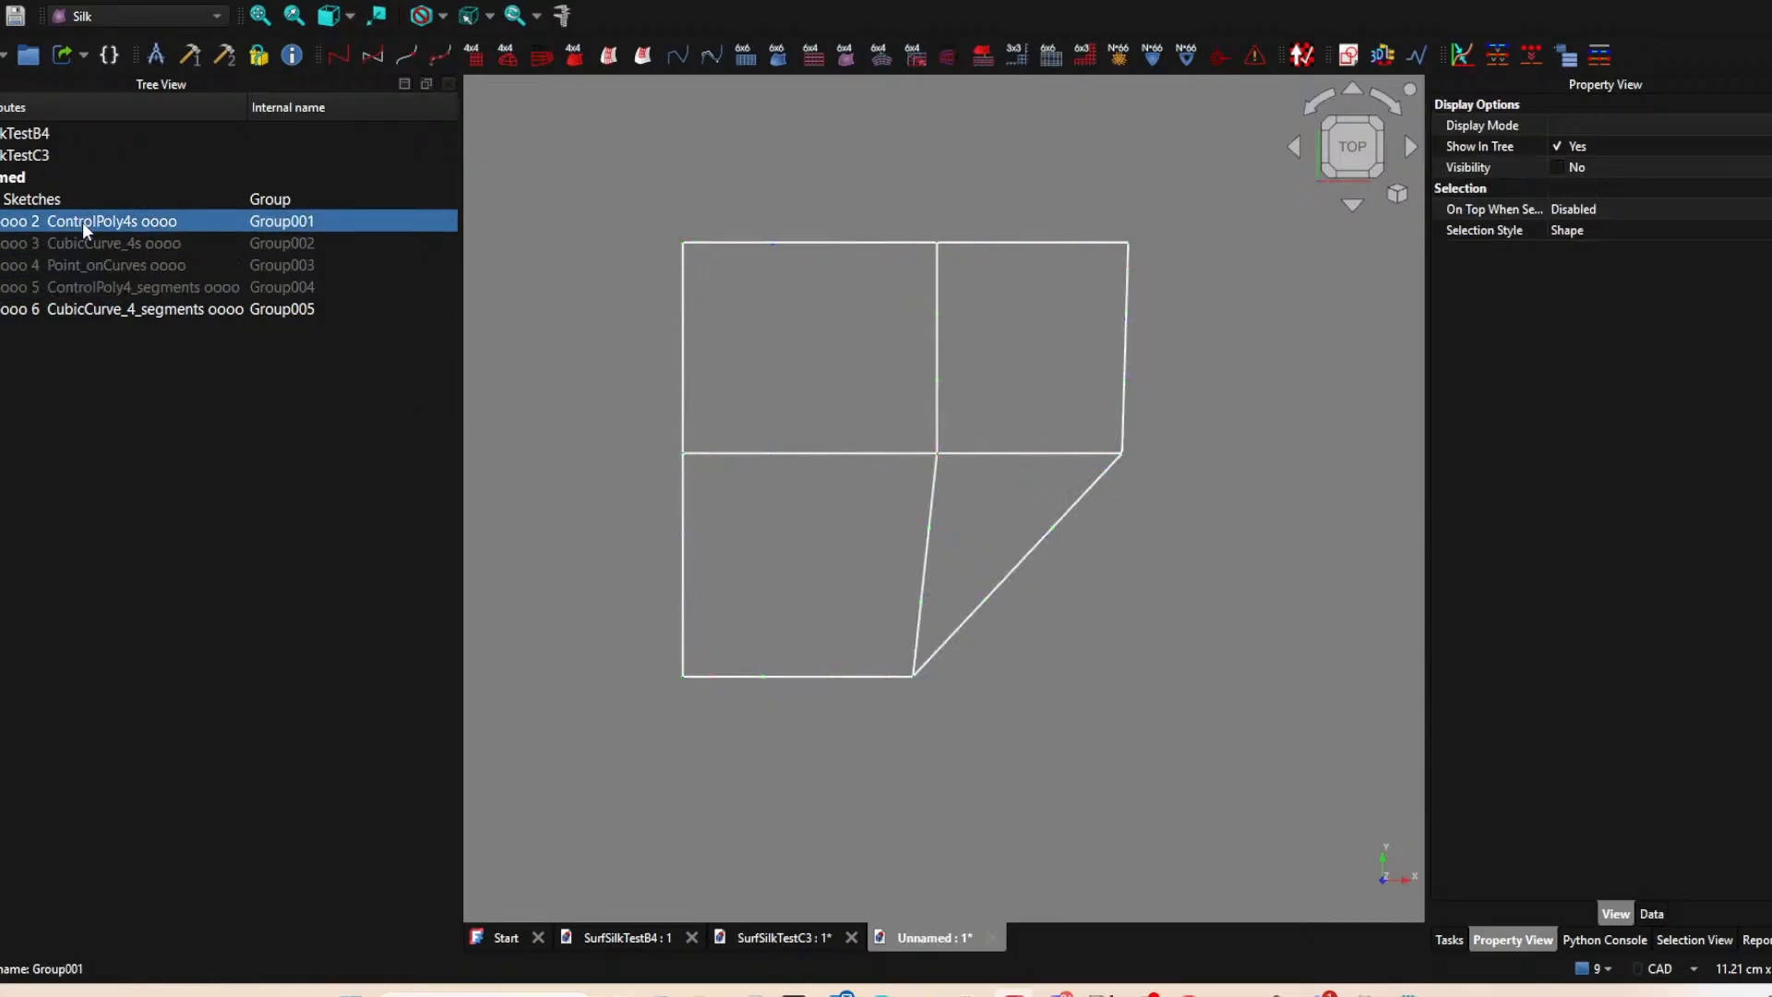
{"action": "key", "text": "space"}
{"action": "left_click", "coordinate": [60, 198]}
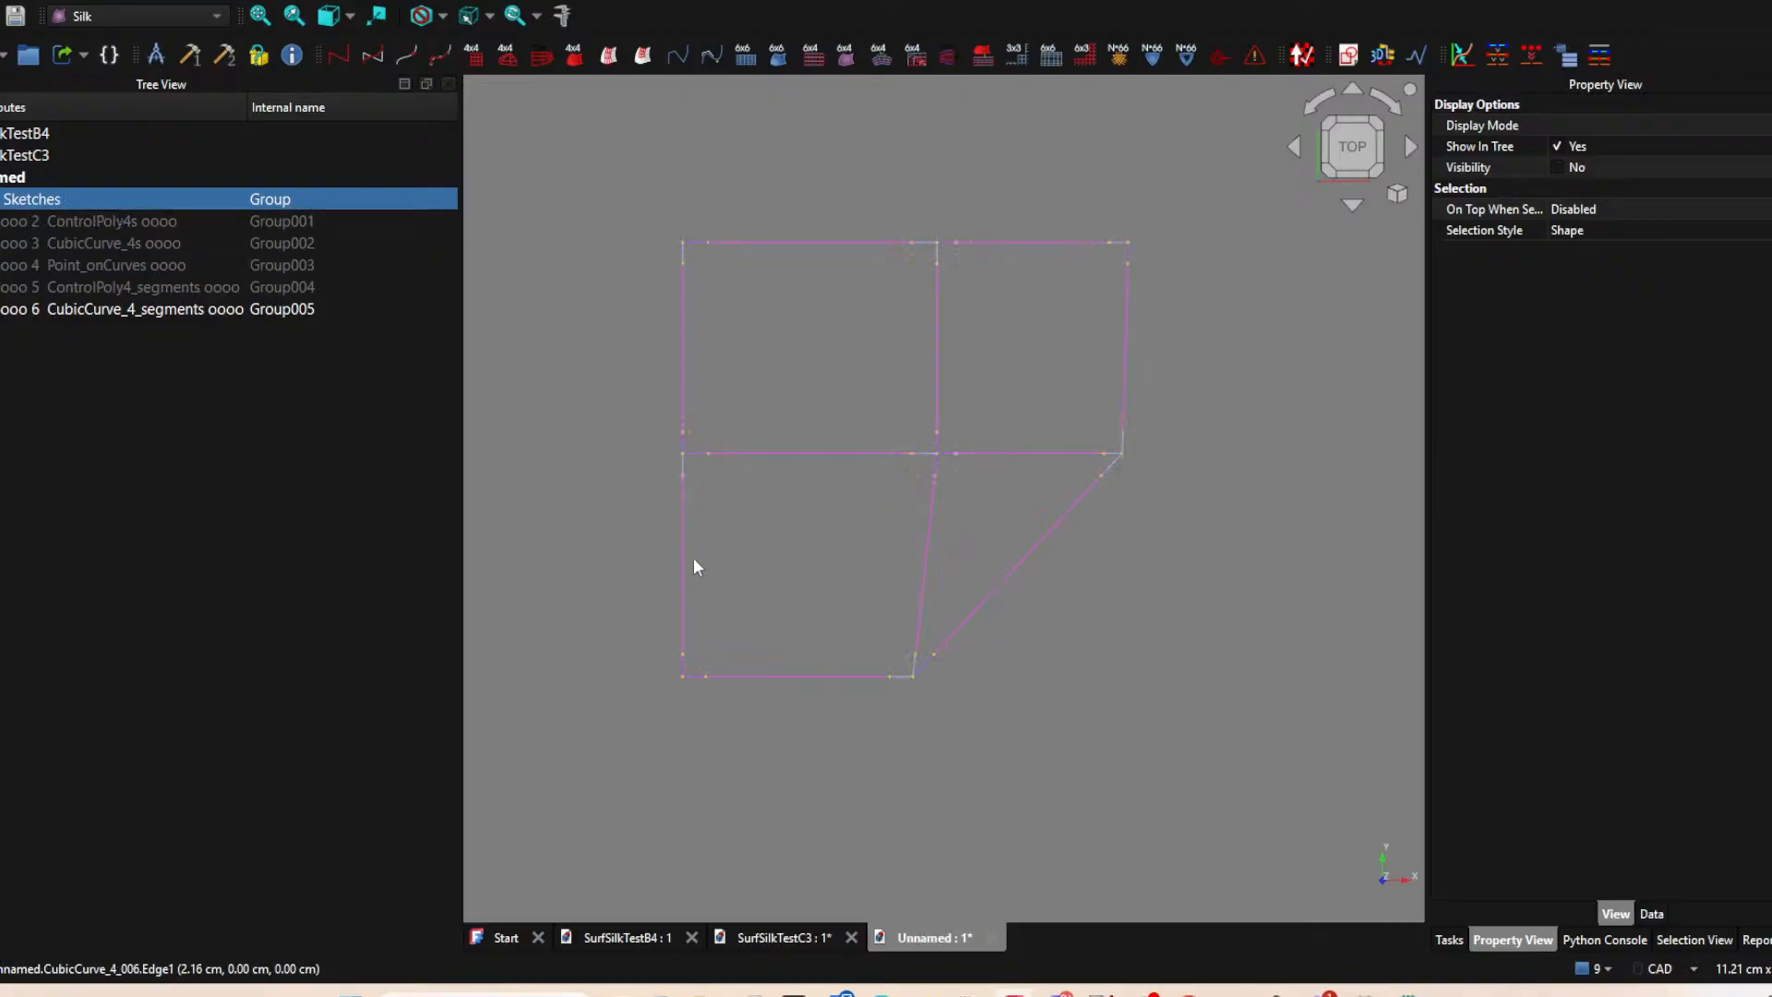
Hide the middle and outer-end cubic curve segments of the lower patch's left edge and slanted right edge.
{"action": "left_click", "coordinate": [682, 575]}
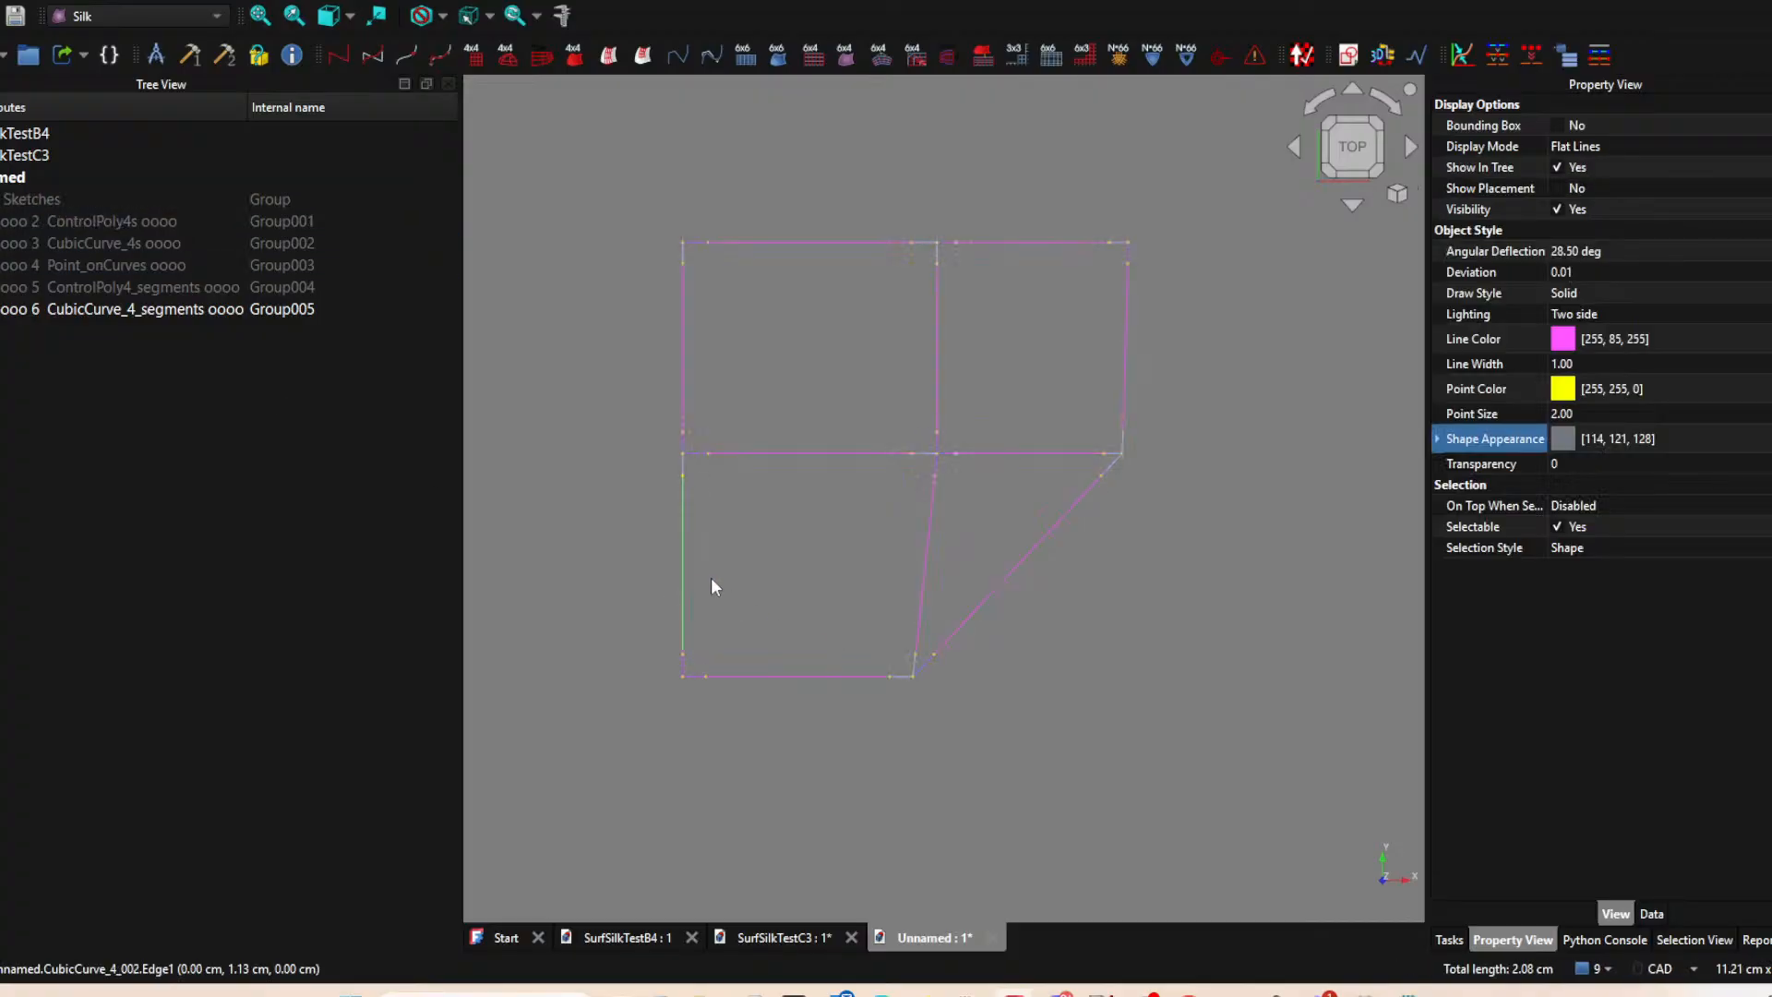
{"action": "key", "text": "space"}
{"action": "left_click", "coordinate": [683, 663]}
{"action": "key", "text": "space"}
{"action": "scroll", "coordinate": [918, 637], "scroll_direction": "up", "scroll_amount": 3}
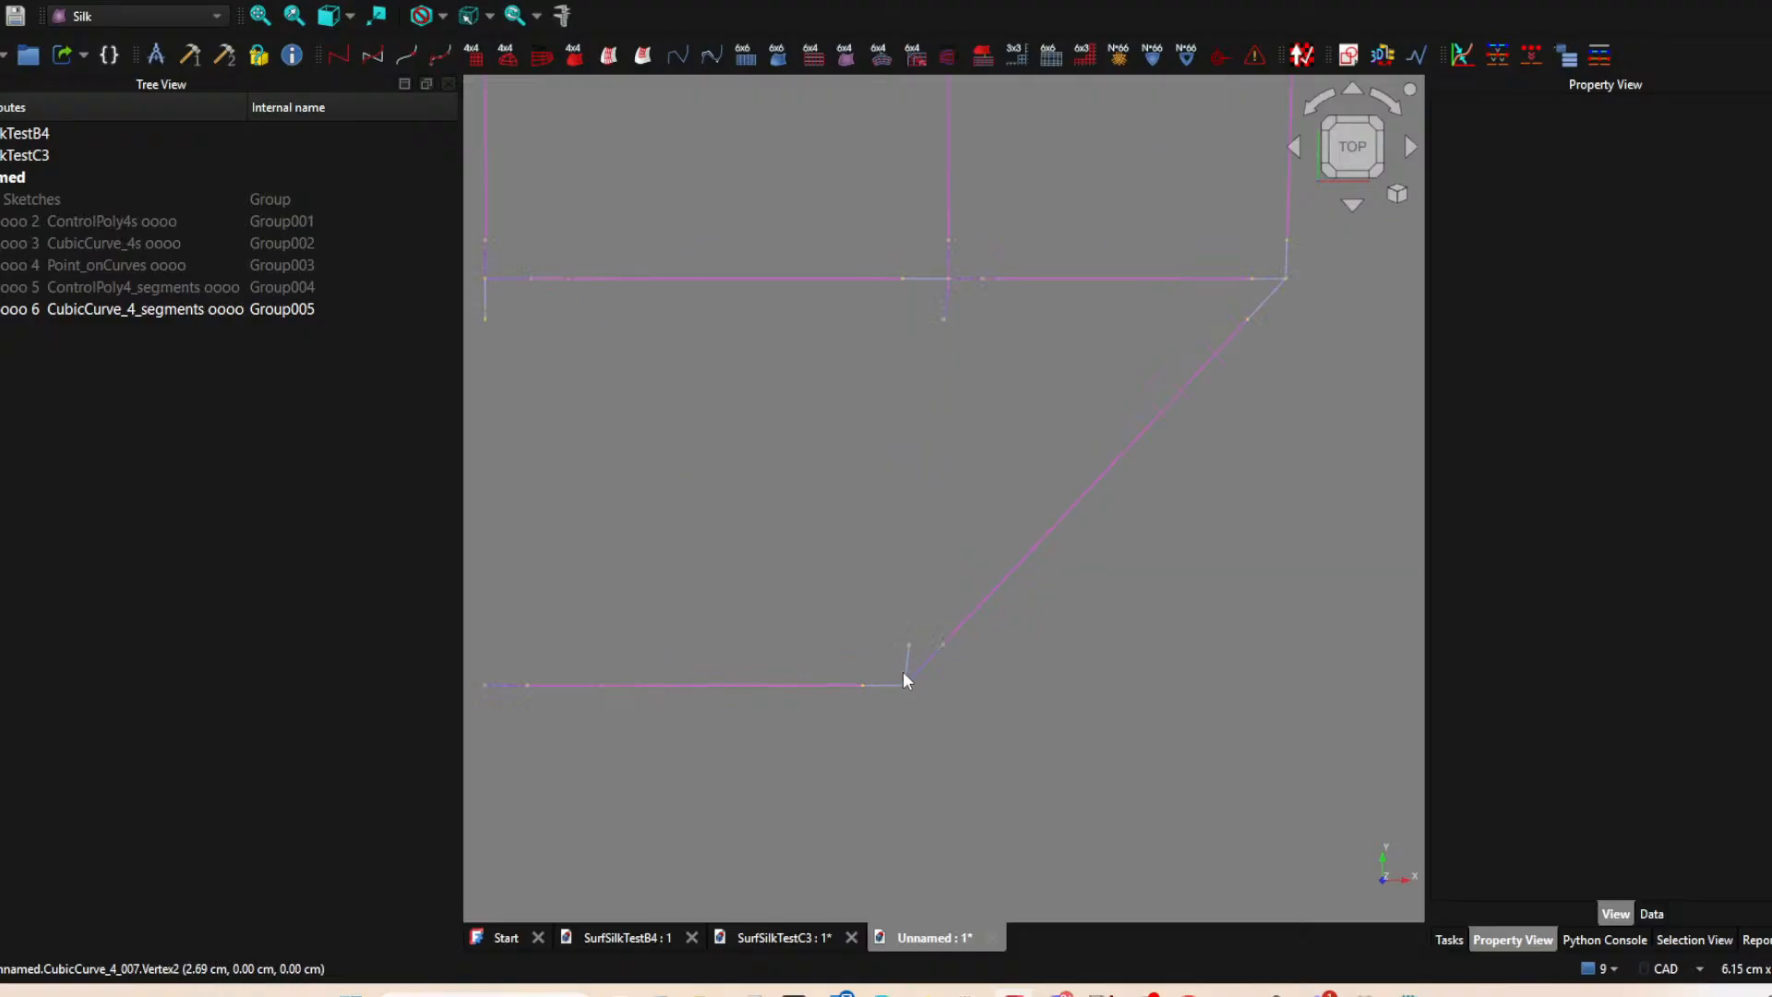
{"action": "left_click", "coordinate": [909, 672]}
{"action": "key", "text": "space"}
{"action": "scroll", "coordinate": [894, 503], "scroll_direction": "down", "scroll_amount": 4}
{"action": "middle_click_drag", "start_coordinate": [894, 503], "coordinate": [763, 691]}
{"action": "scroll", "coordinate": [890, 590], "scroll_direction": "up", "scroll_amount": 2}
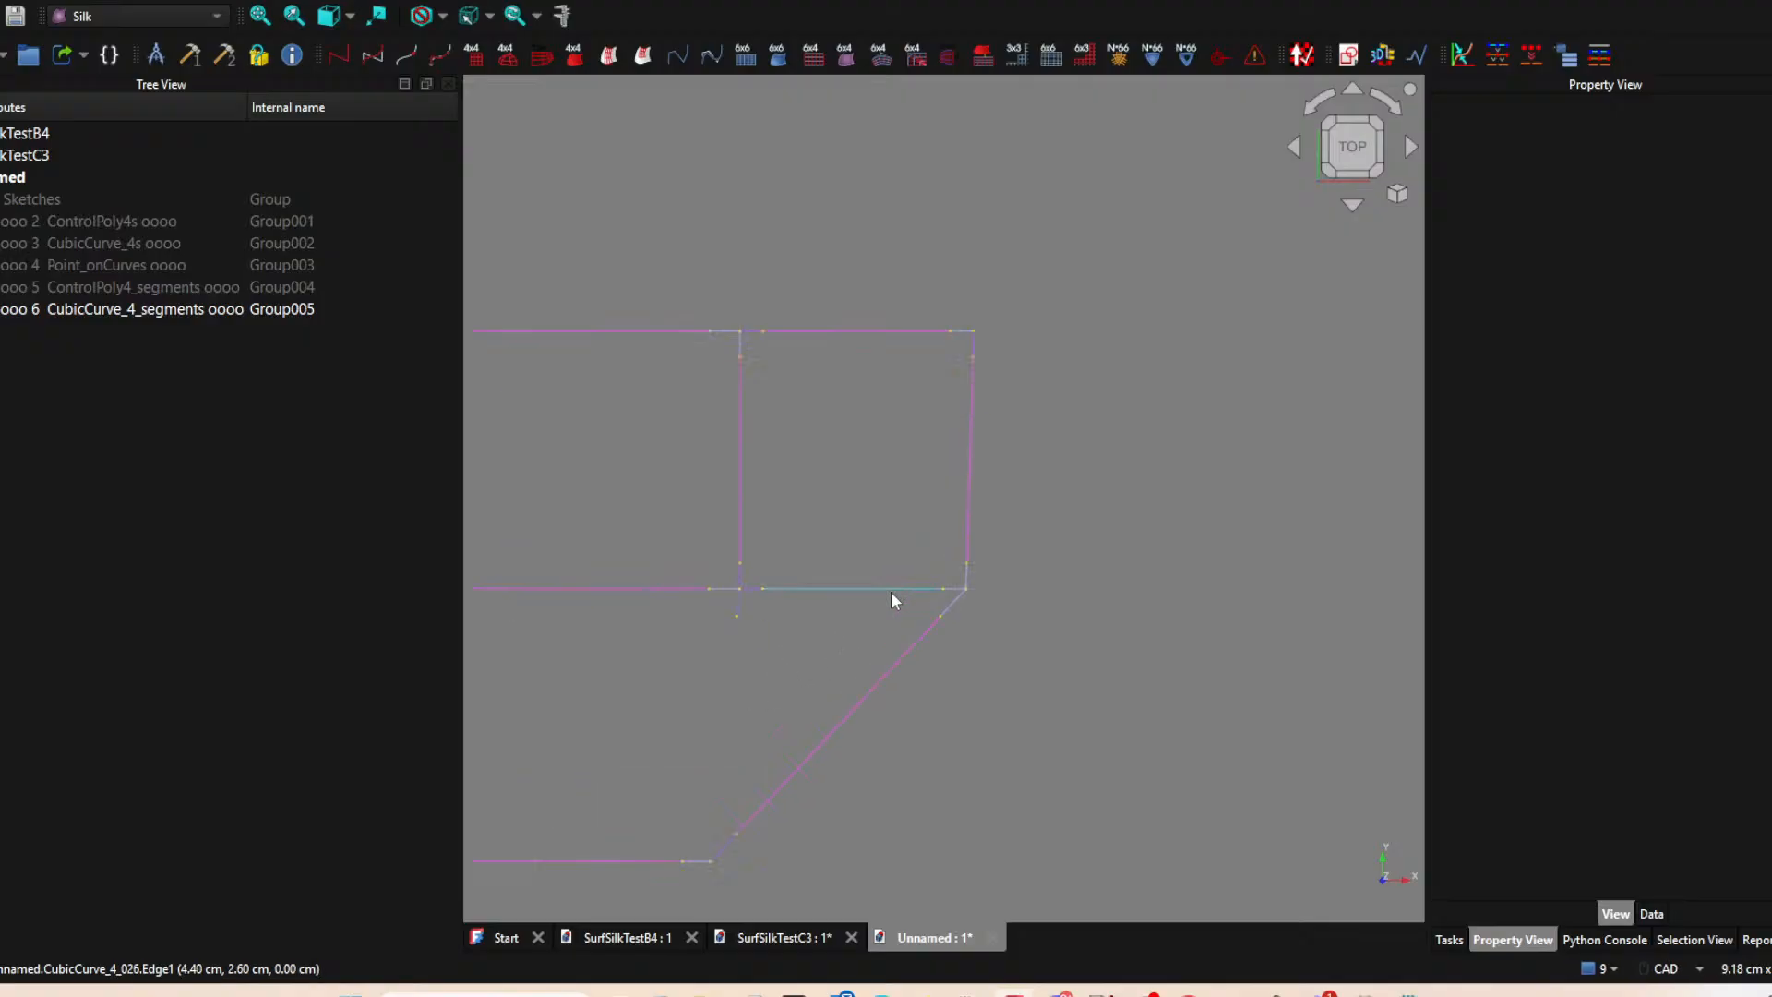
Hide the middle and outer-end cubic curve segments of the upper-right patch's two horizontal edges.
{"action": "left_click", "coordinate": [952, 589]}
{"action": "key", "text": "space"}
{"action": "left_click", "coordinate": [908, 340]}
{"action": "key", "text": "space"}
{"action": "left_click", "coordinate": [958, 330]}
{"action": "key", "text": "space"}
{"action": "scroll", "coordinate": [926, 382], "scroll_direction": "down", "scroll_amount": 1}
{"action": "middle_click_drag", "start_coordinate": [883, 375], "coordinate": [1015, 318]}
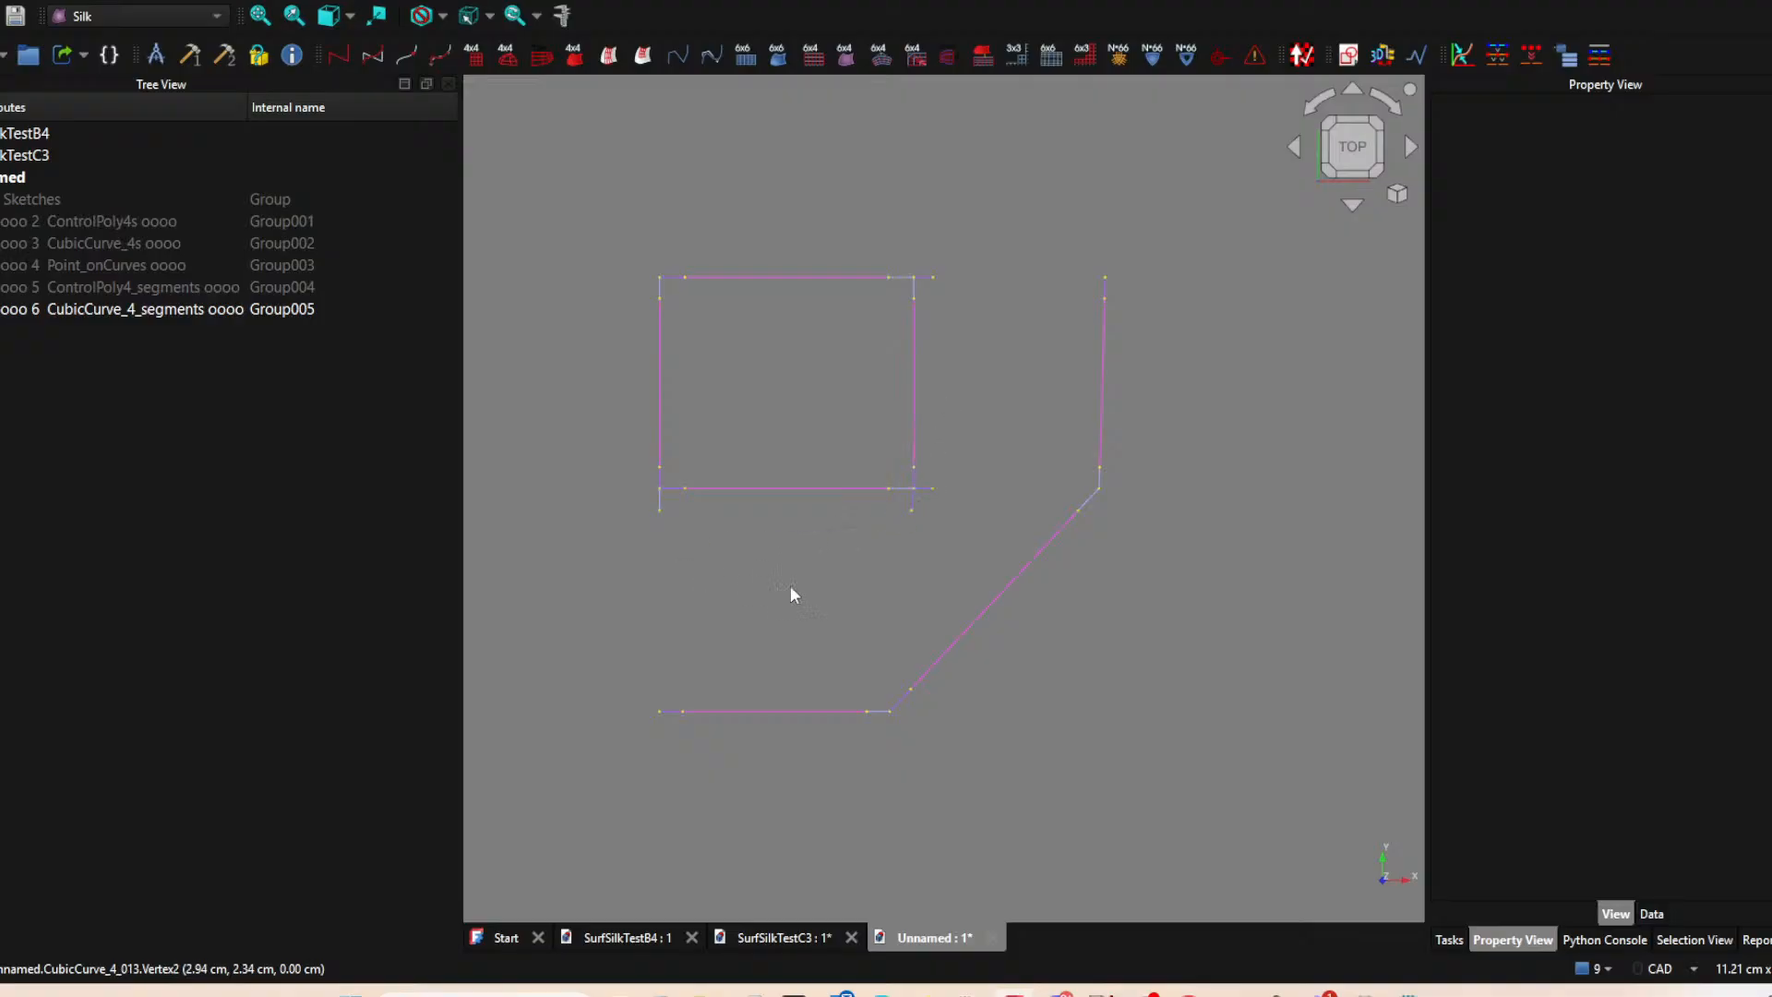
Hide the CubicCurve_4_segments group and show the ControlPoly4_segments group.
{"action": "left_click", "coordinate": [21, 308]}
{"action": "left_click", "coordinate": [31, 199], "text": "shift"}
{"action": "key", "text": "space"}
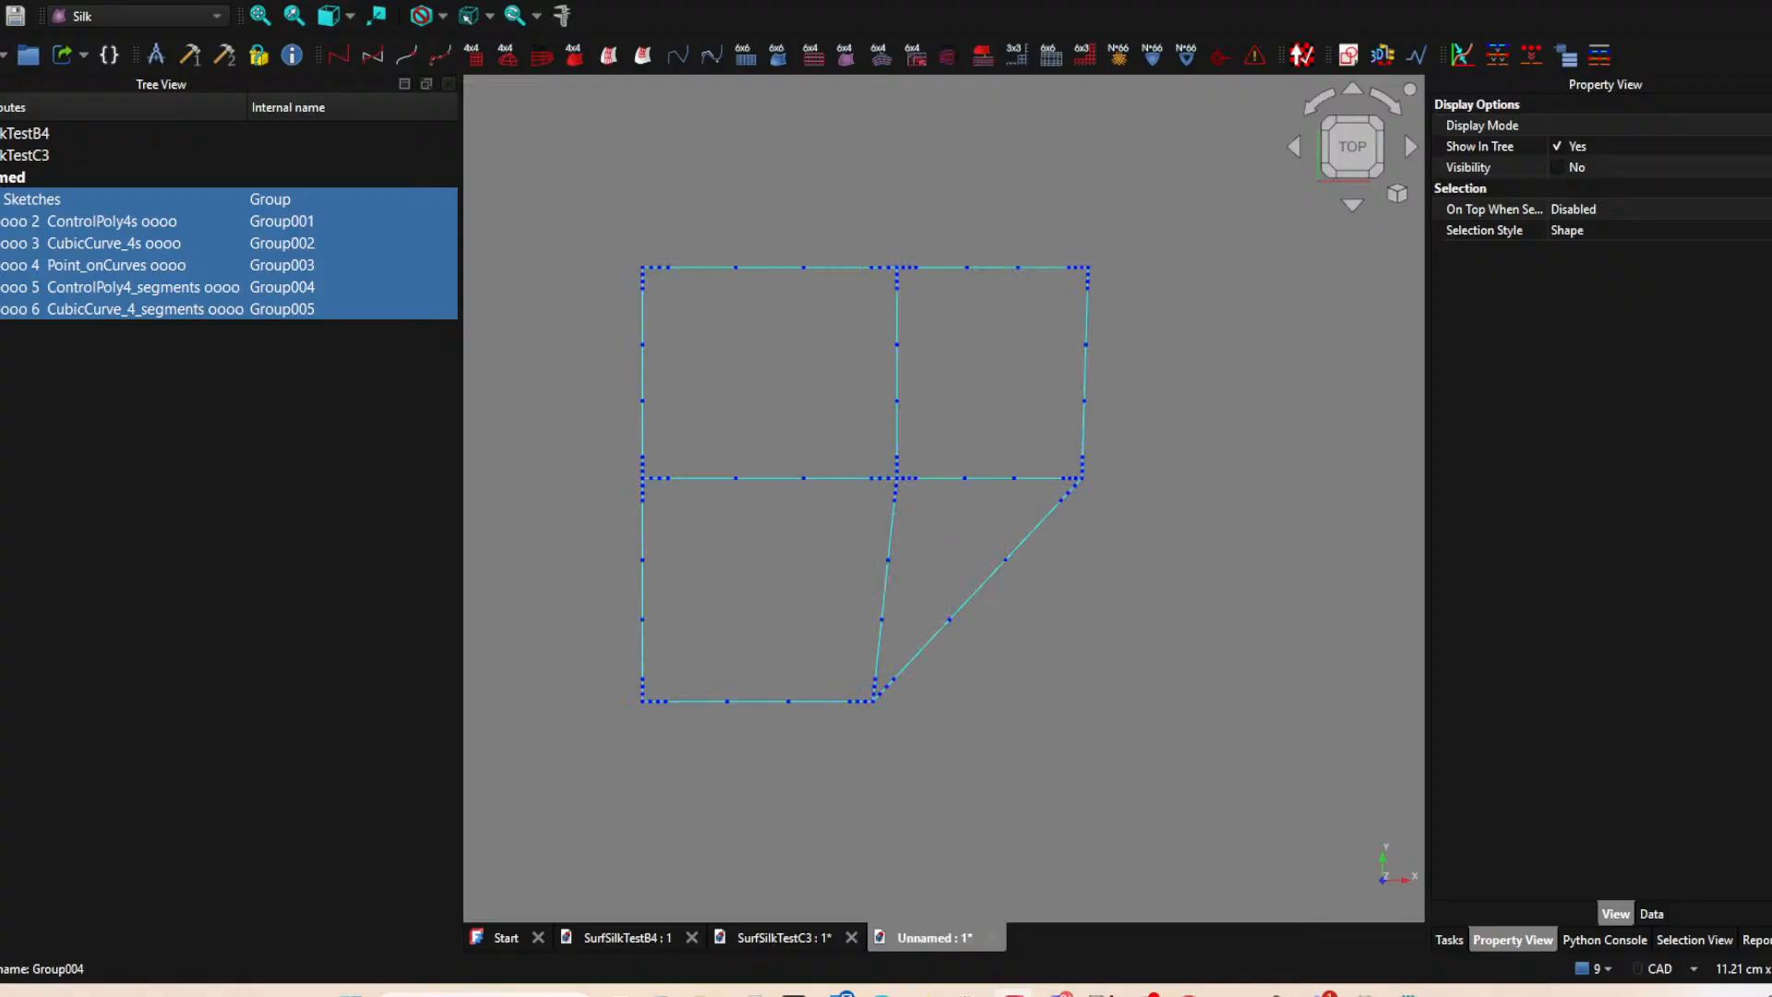
{"action": "left_click", "coordinate": [826, 613]}
Hide the middle and outer-end control polygon segments of the lower patch's left edge and slanted right edge.
{"action": "left_click", "coordinate": [643, 542]}
{"action": "key", "text": "space"}
{"action": "scroll", "coordinate": [635, 698], "scroll_direction": "up", "scroll_amount": 4}
{"action": "left_click", "coordinate": [655, 679]}
{"action": "key", "text": "space"}
{"action": "middle_click_drag", "start_coordinate": [913, 596], "coordinate": [699, 644]}
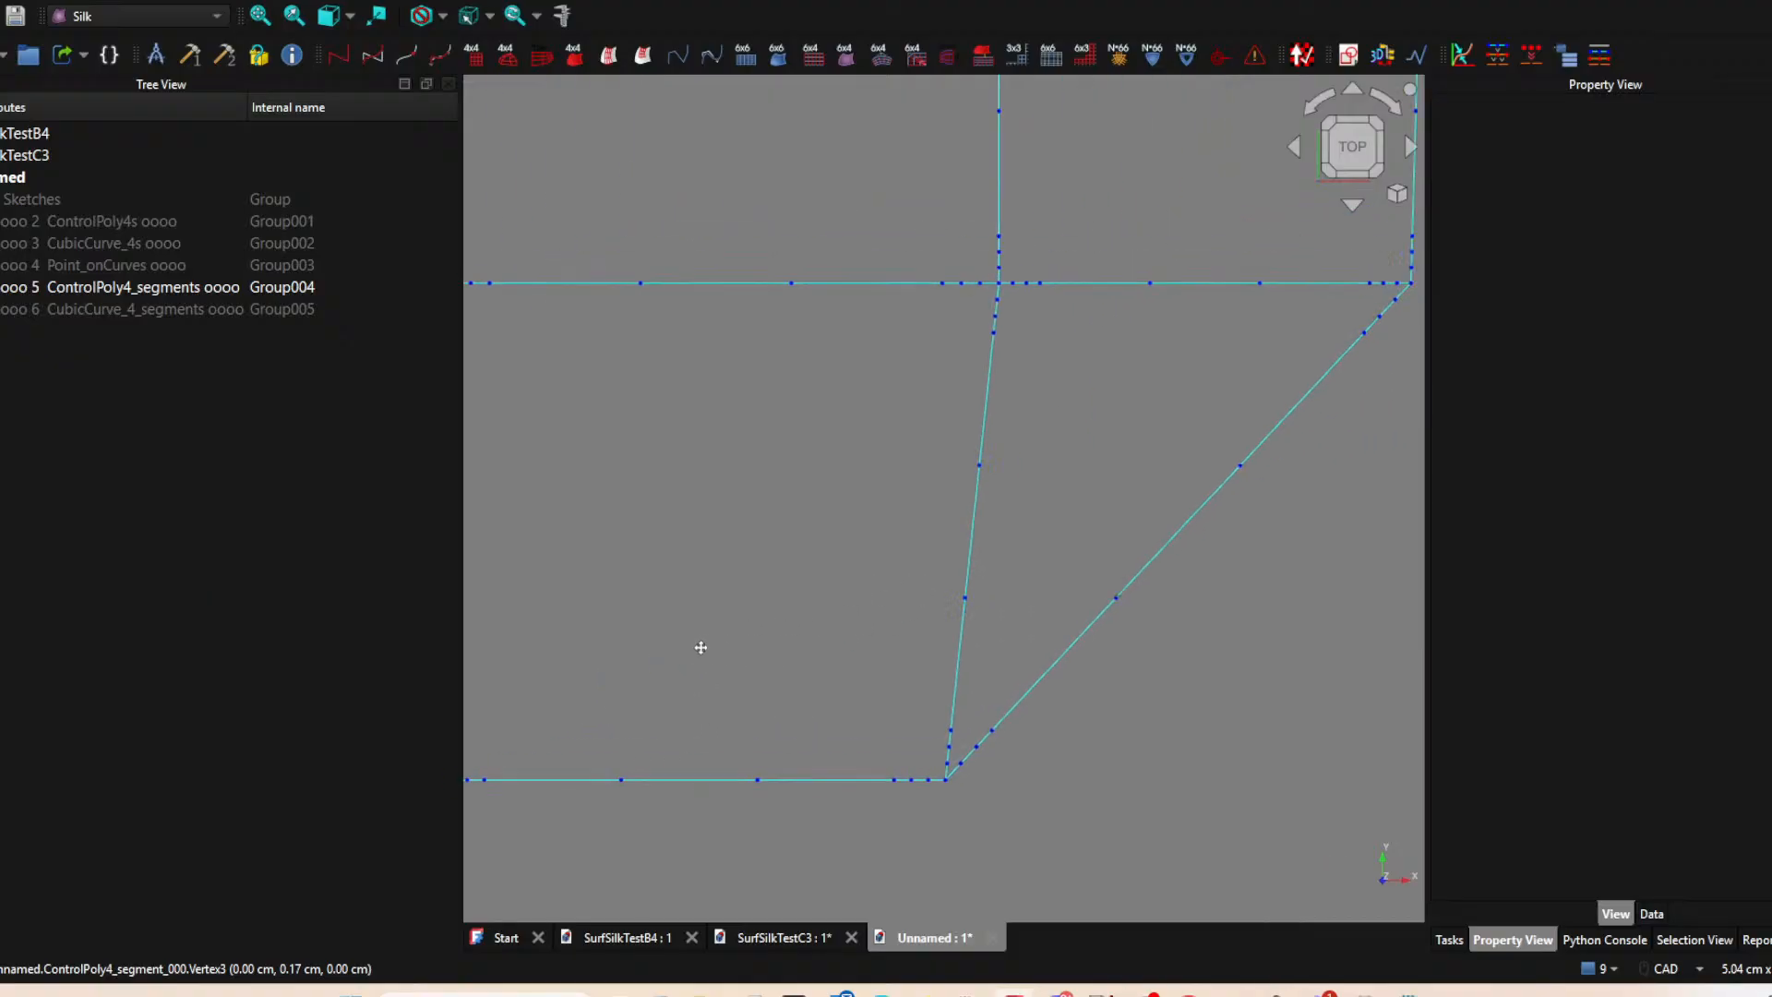
{"action": "left_click", "coordinate": [972, 598]}
{"action": "key", "text": "space"}
{"action": "middle_click_drag", "start_coordinate": [872, 563], "coordinate": [585, 707]}
Hide the middle and outer-end control polygon segments of the upper-right patch's two horizontal edges.
{"action": "left_click", "coordinate": [828, 425]}
{"action": "key", "text": "space"}
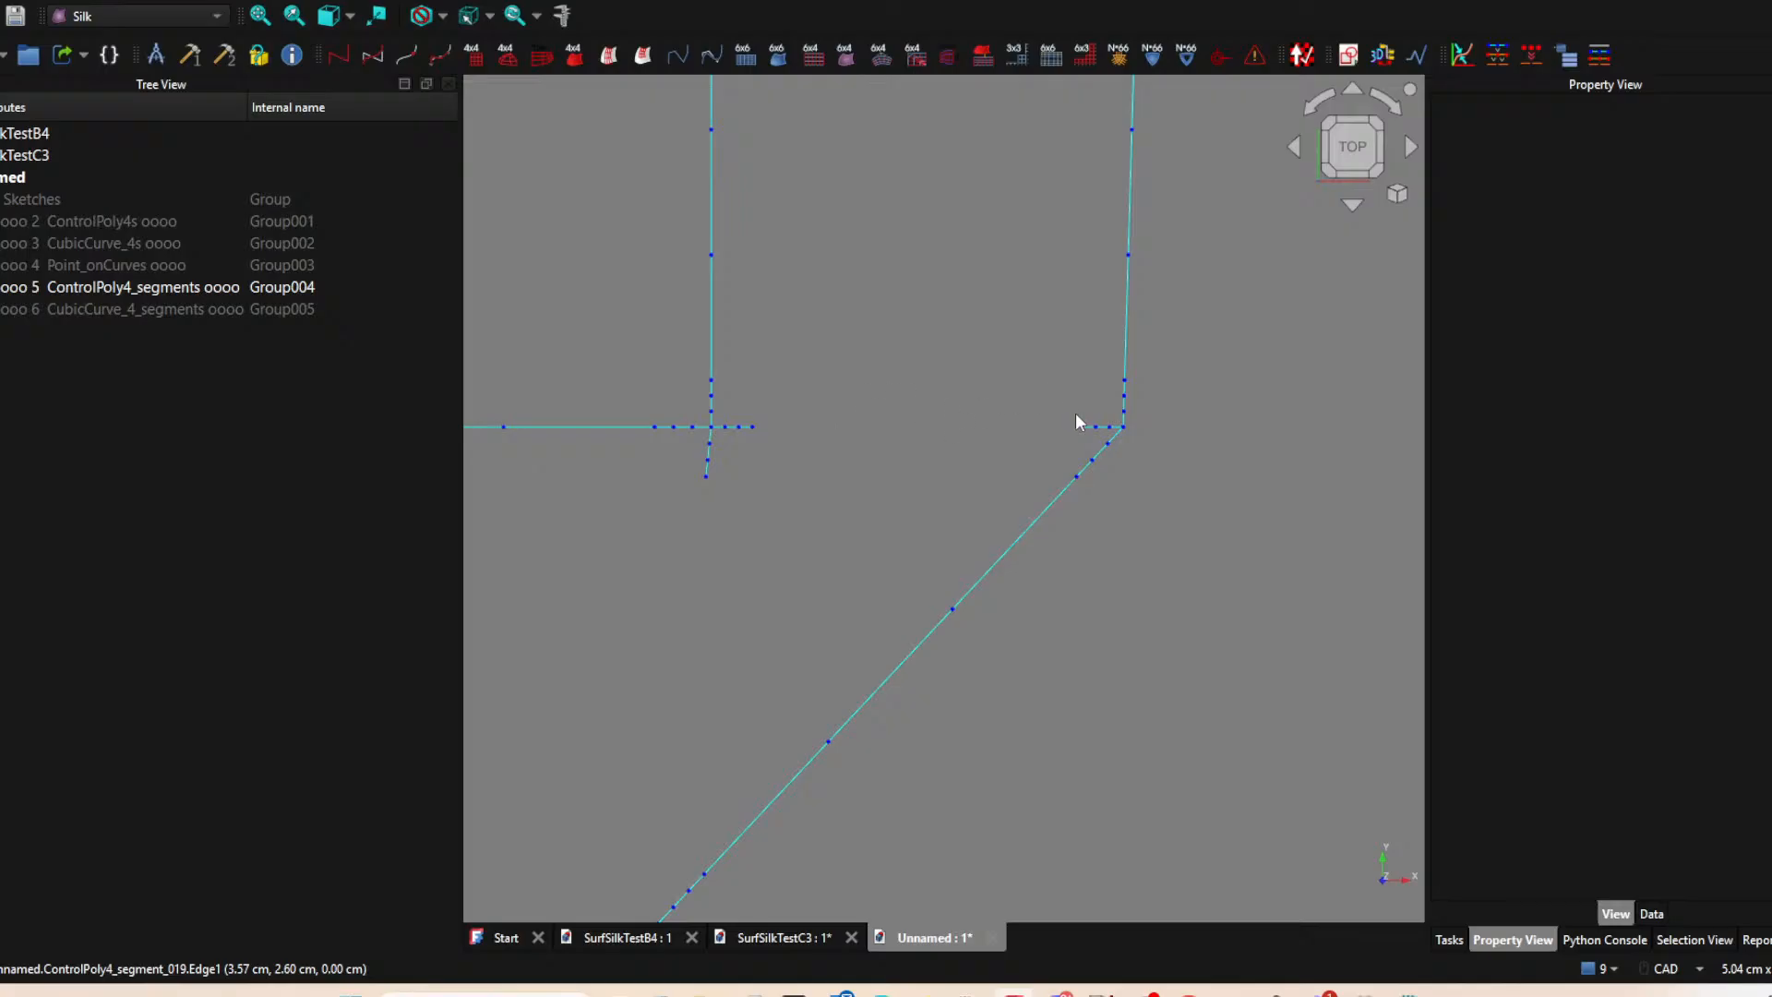
{"action": "left_click", "coordinate": [1087, 426]}
{"action": "key", "text": "space"}
{"action": "scroll", "coordinate": [906, 443], "scroll_direction": "down", "scroll_amount": 4}
{"action": "middle_click_drag", "start_coordinate": [868, 469], "coordinate": [867, 488]}
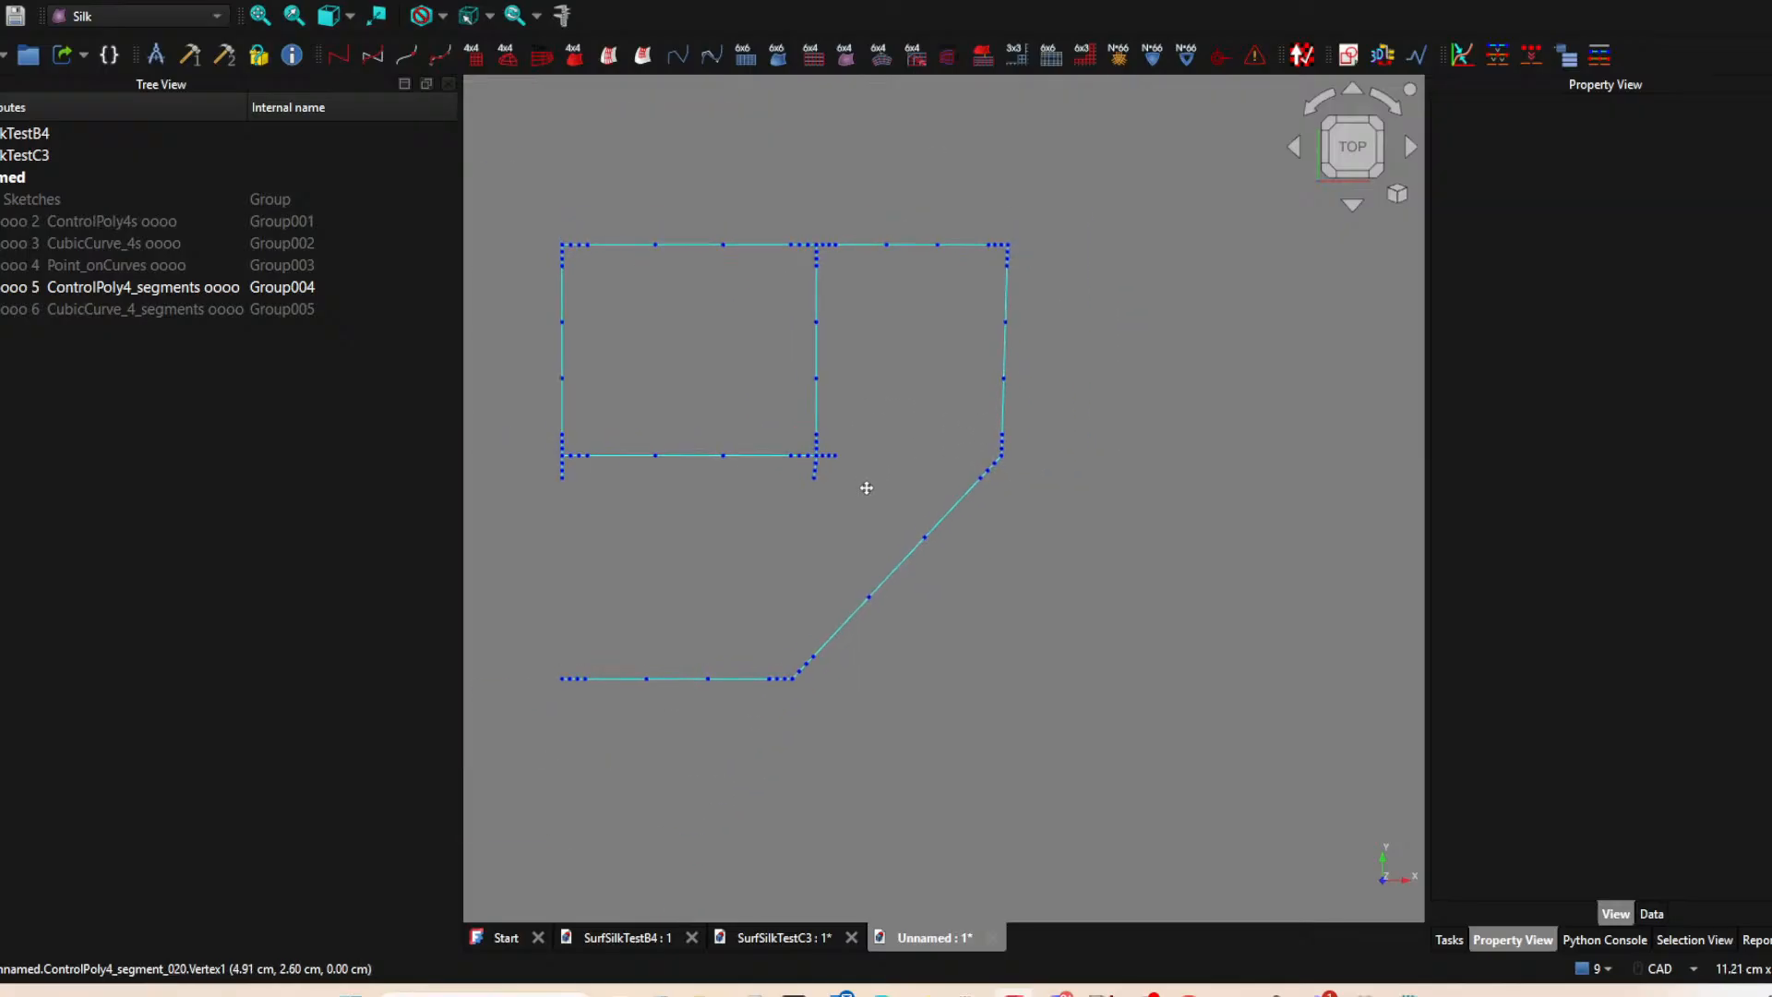
{"action": "left_click", "coordinate": [917, 245]}
{"action": "key", "text": "space"}
{"action": "scroll", "coordinate": [972, 242], "scroll_direction": "up", "scroll_amount": 1}
{"action": "scroll", "coordinate": [922, 354], "scroll_direction": "down", "scroll_amount": 4}
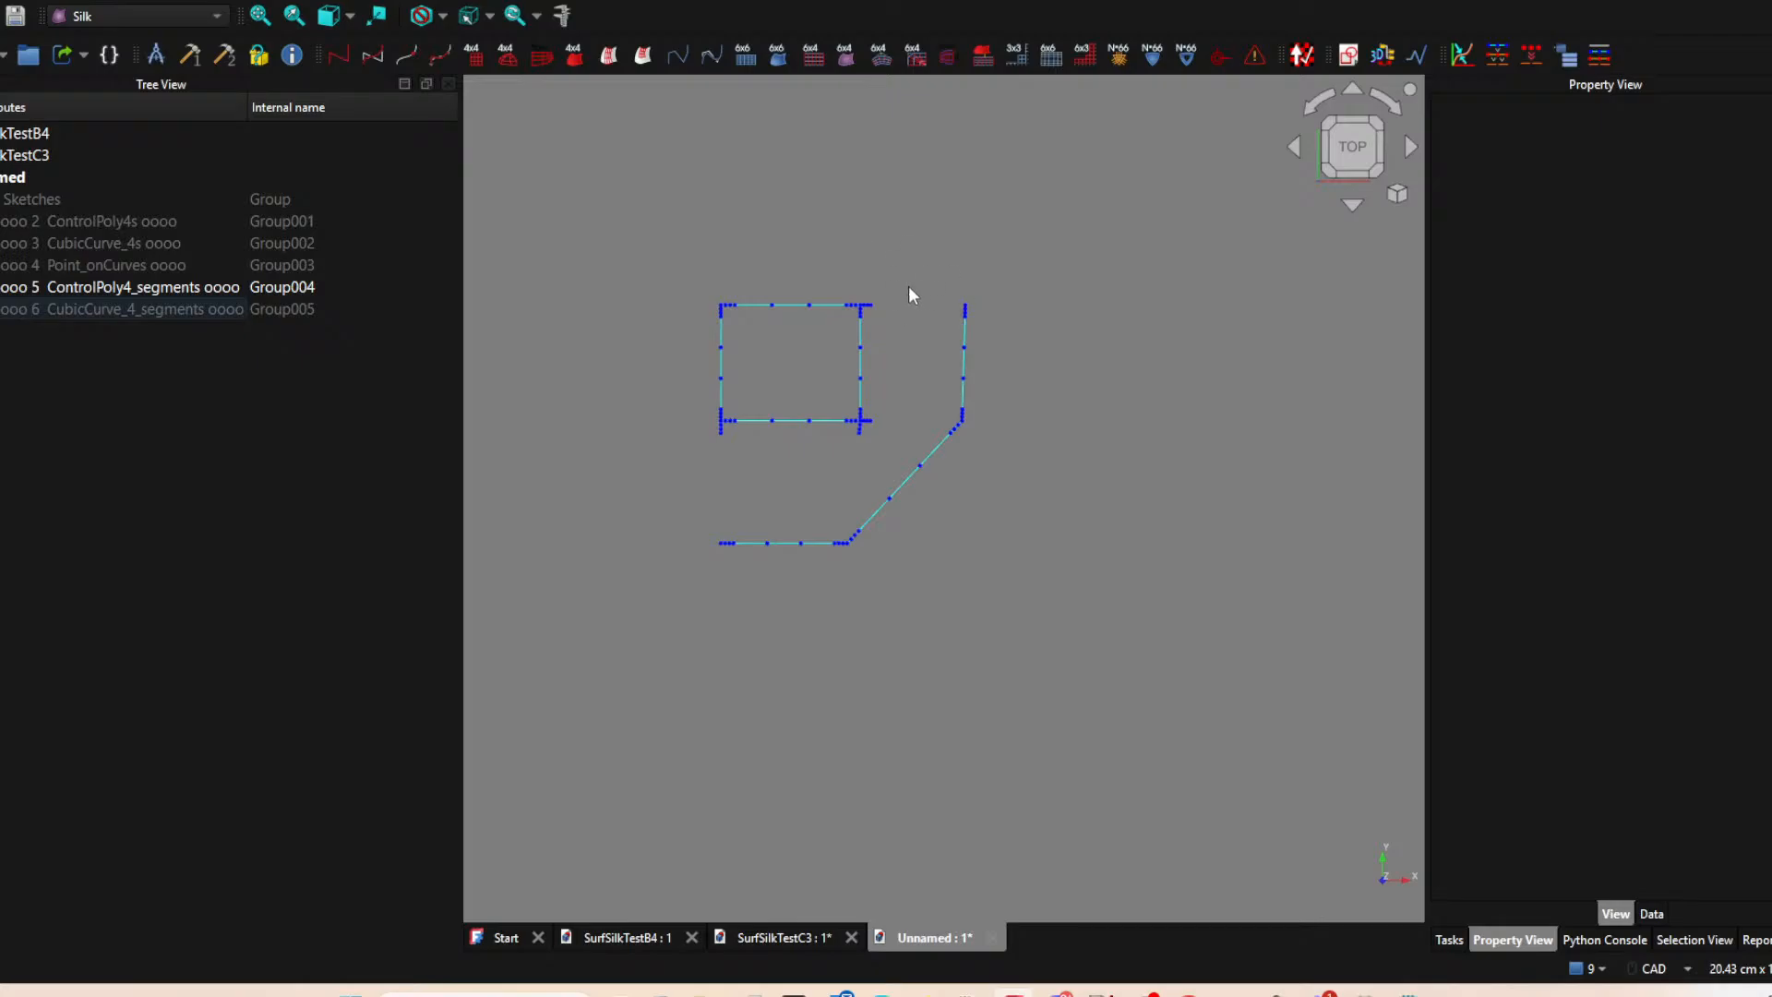
Hide both segment groups and show the Point_onCurves and CubicCurve_4s groups.
{"action": "left_click", "coordinate": [2, 287]}
{"action": "left_click", "coordinate": [1, 265]}
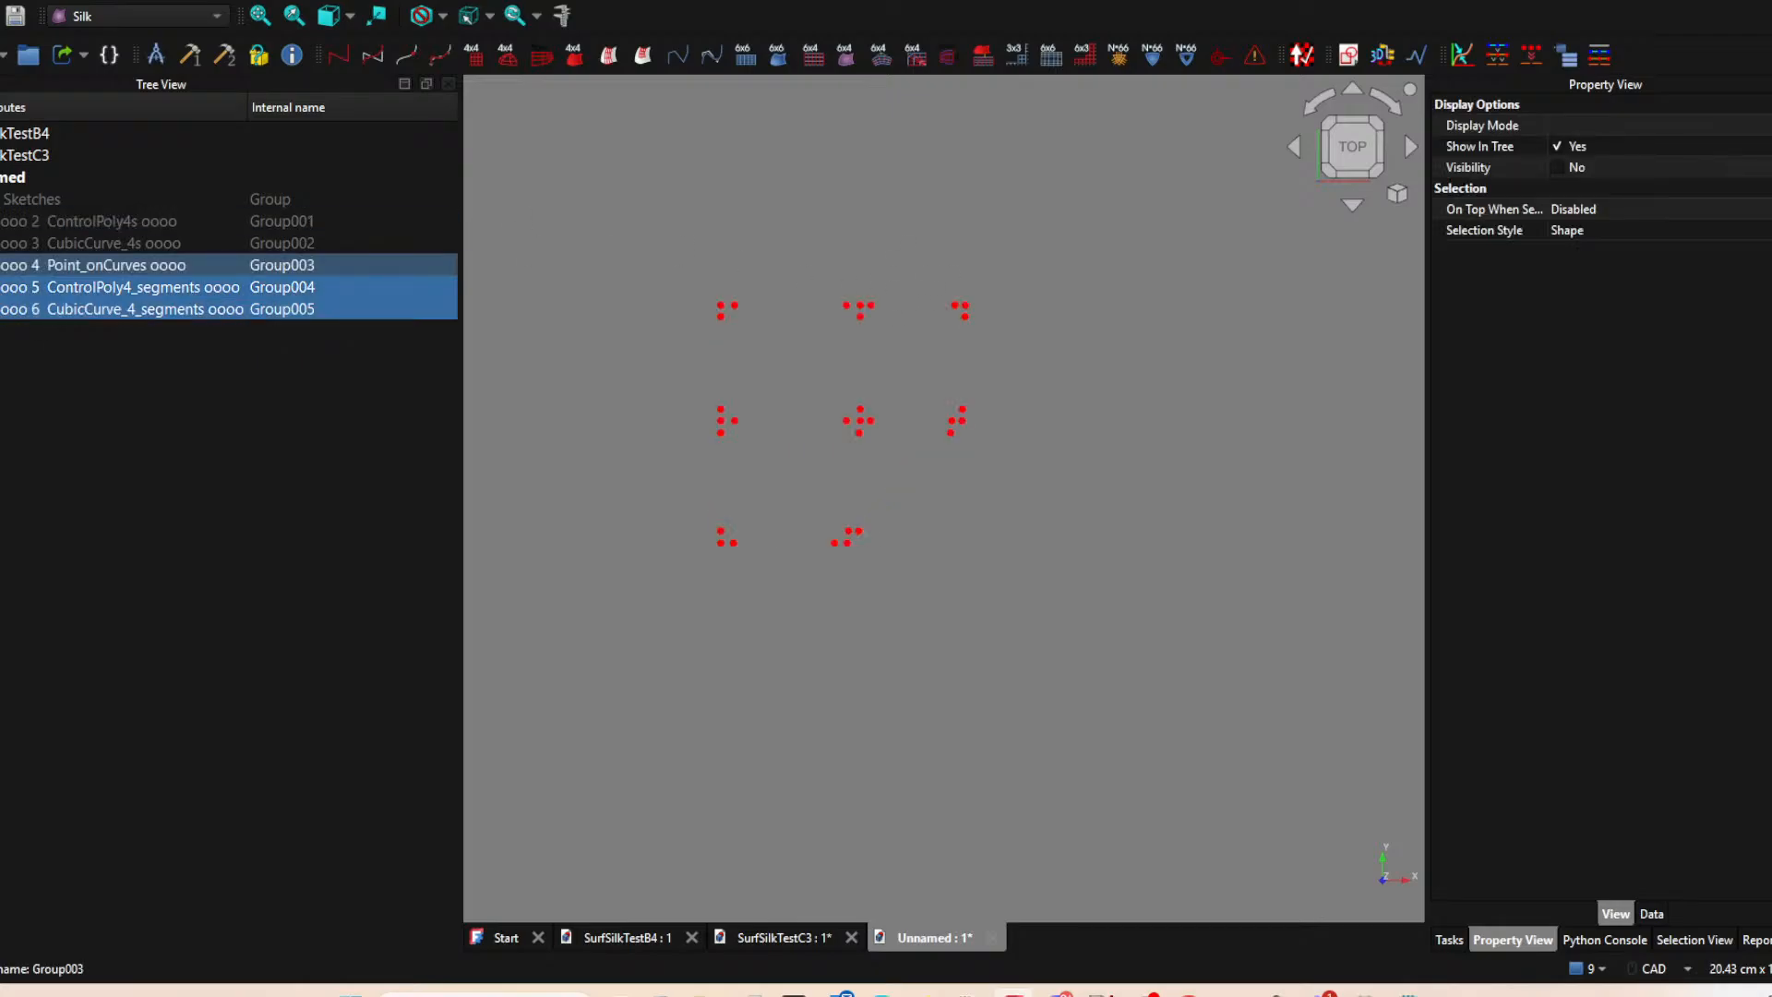
{"action": "left_click", "coordinate": [2, 242]}
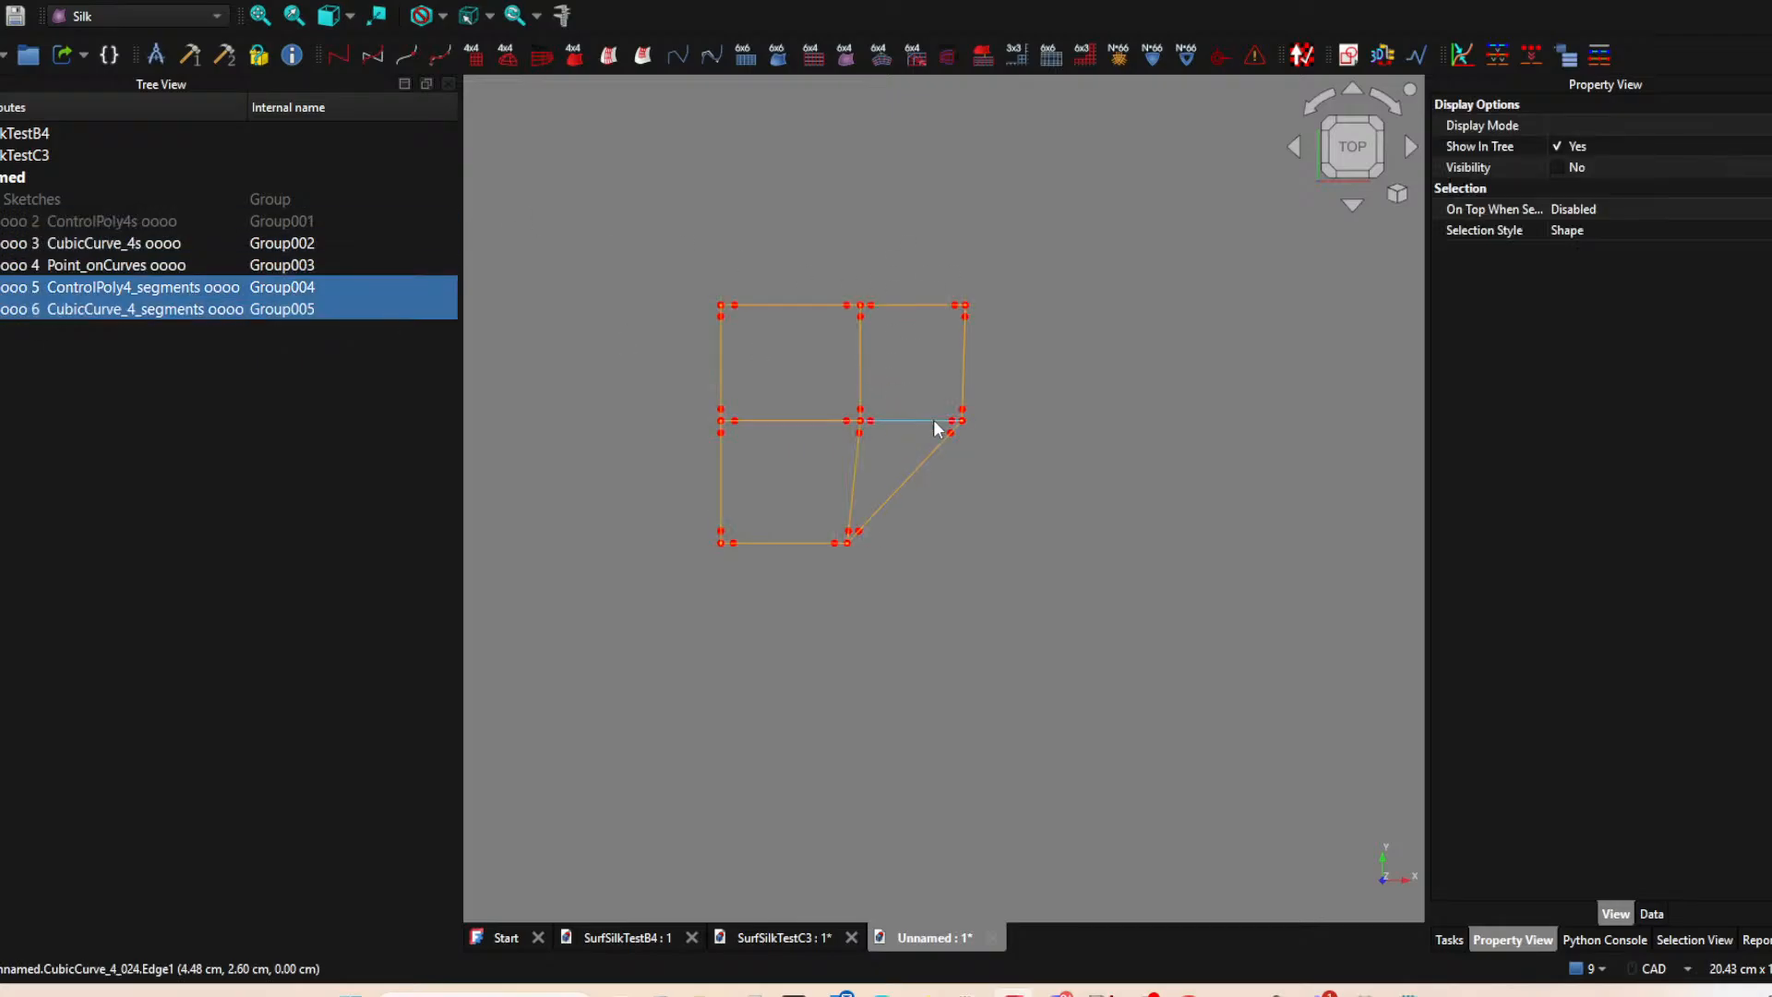
Hide the full cubic curves of the diagonal edge, the outer vertical edge and the bottom horizontal edge.
{"action": "scroll", "coordinate": [967, 444], "scroll_direction": "up", "scroll_amount": 1}
{"action": "left_click", "coordinate": [956, 469]}
{"action": "key", "text": "space"}
{"action": "left_click", "coordinate": [1015, 329]}
{"action": "key", "text": "space"}
{"action": "left_click", "coordinate": [794, 555]}
{"action": "key", "text": "space"}
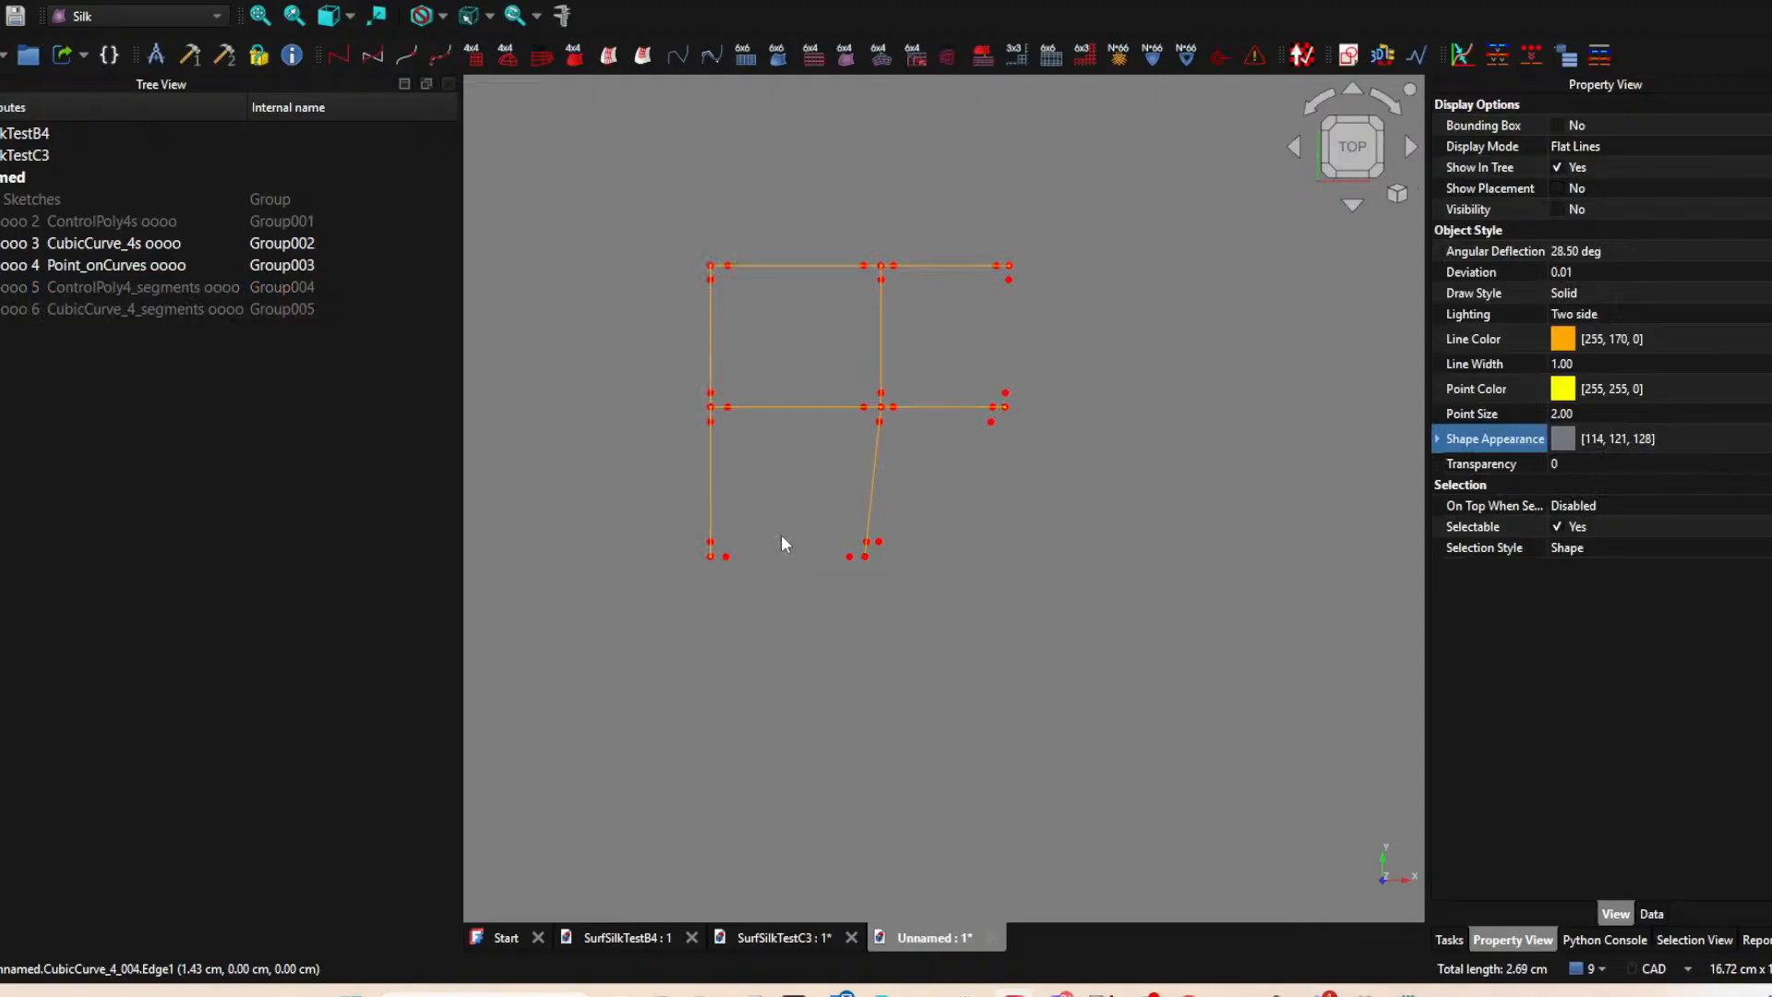
Create ControlPoly4 segments on the lower patch's left and slanted curves, each from the point beside the shared junction to the outer corner point.
{"action": "left_click", "coordinate": [710, 423]}
{"action": "left_click", "coordinate": [710, 557], "text": "ctrl"}
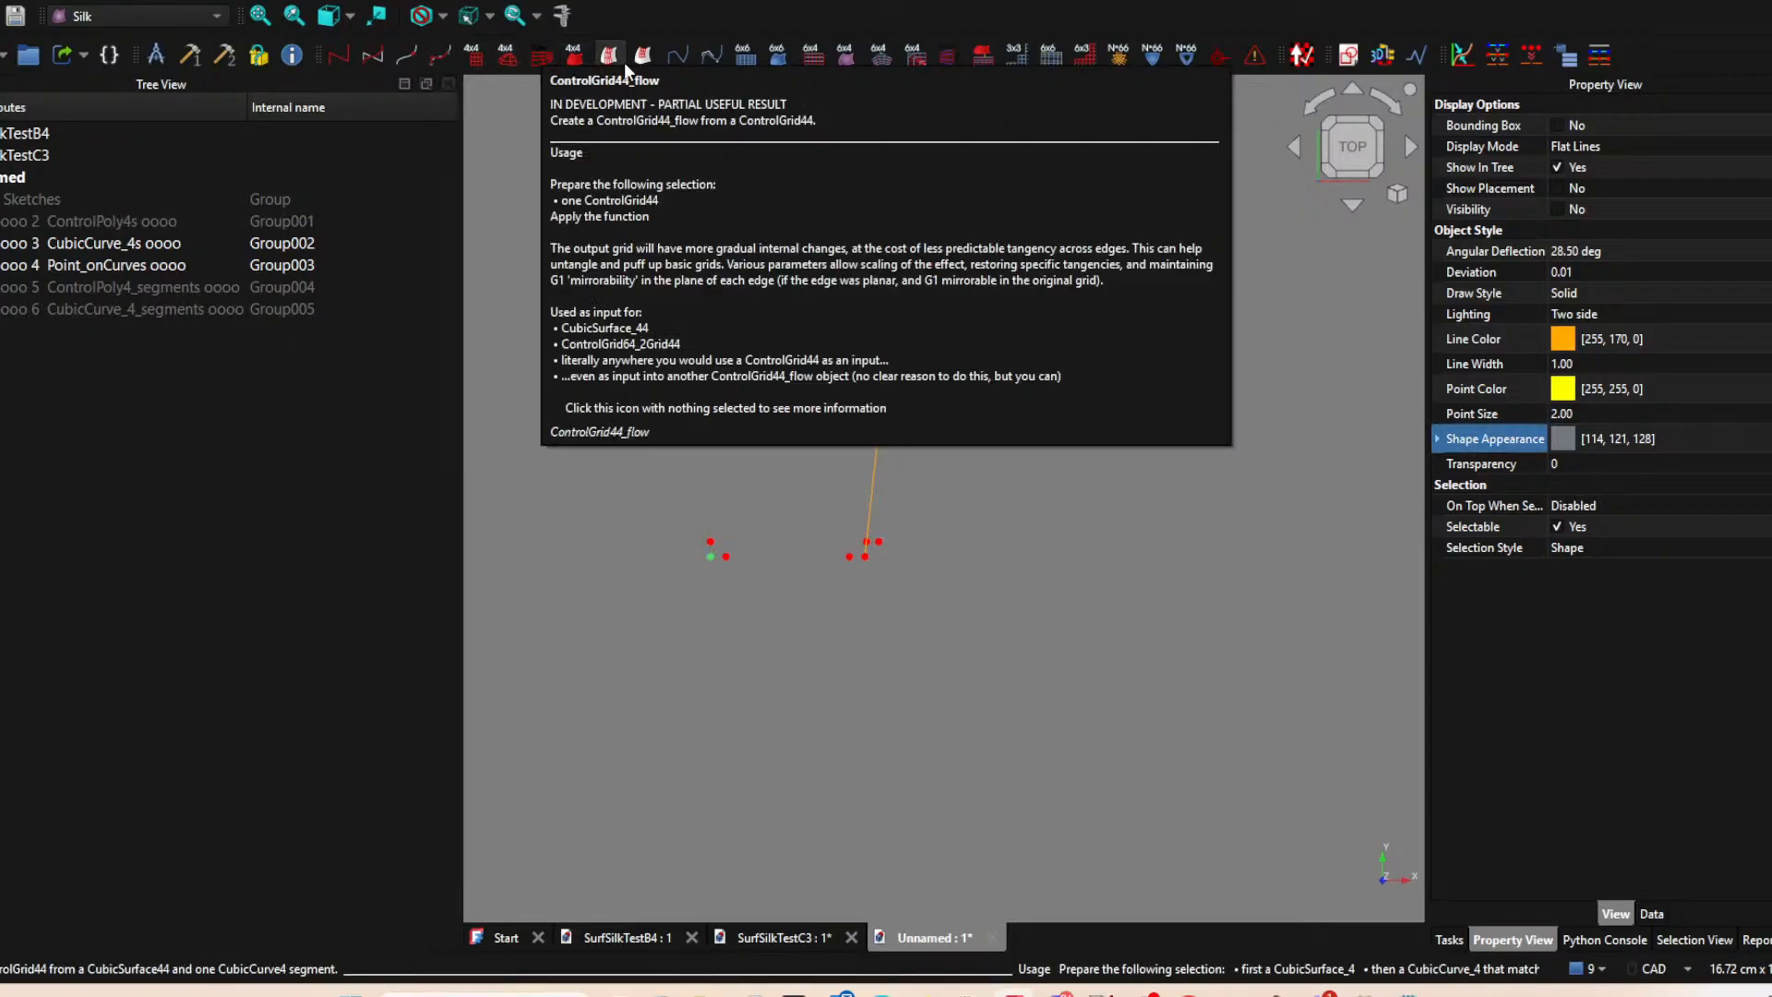
{"action": "left_click", "coordinate": [442, 54]}
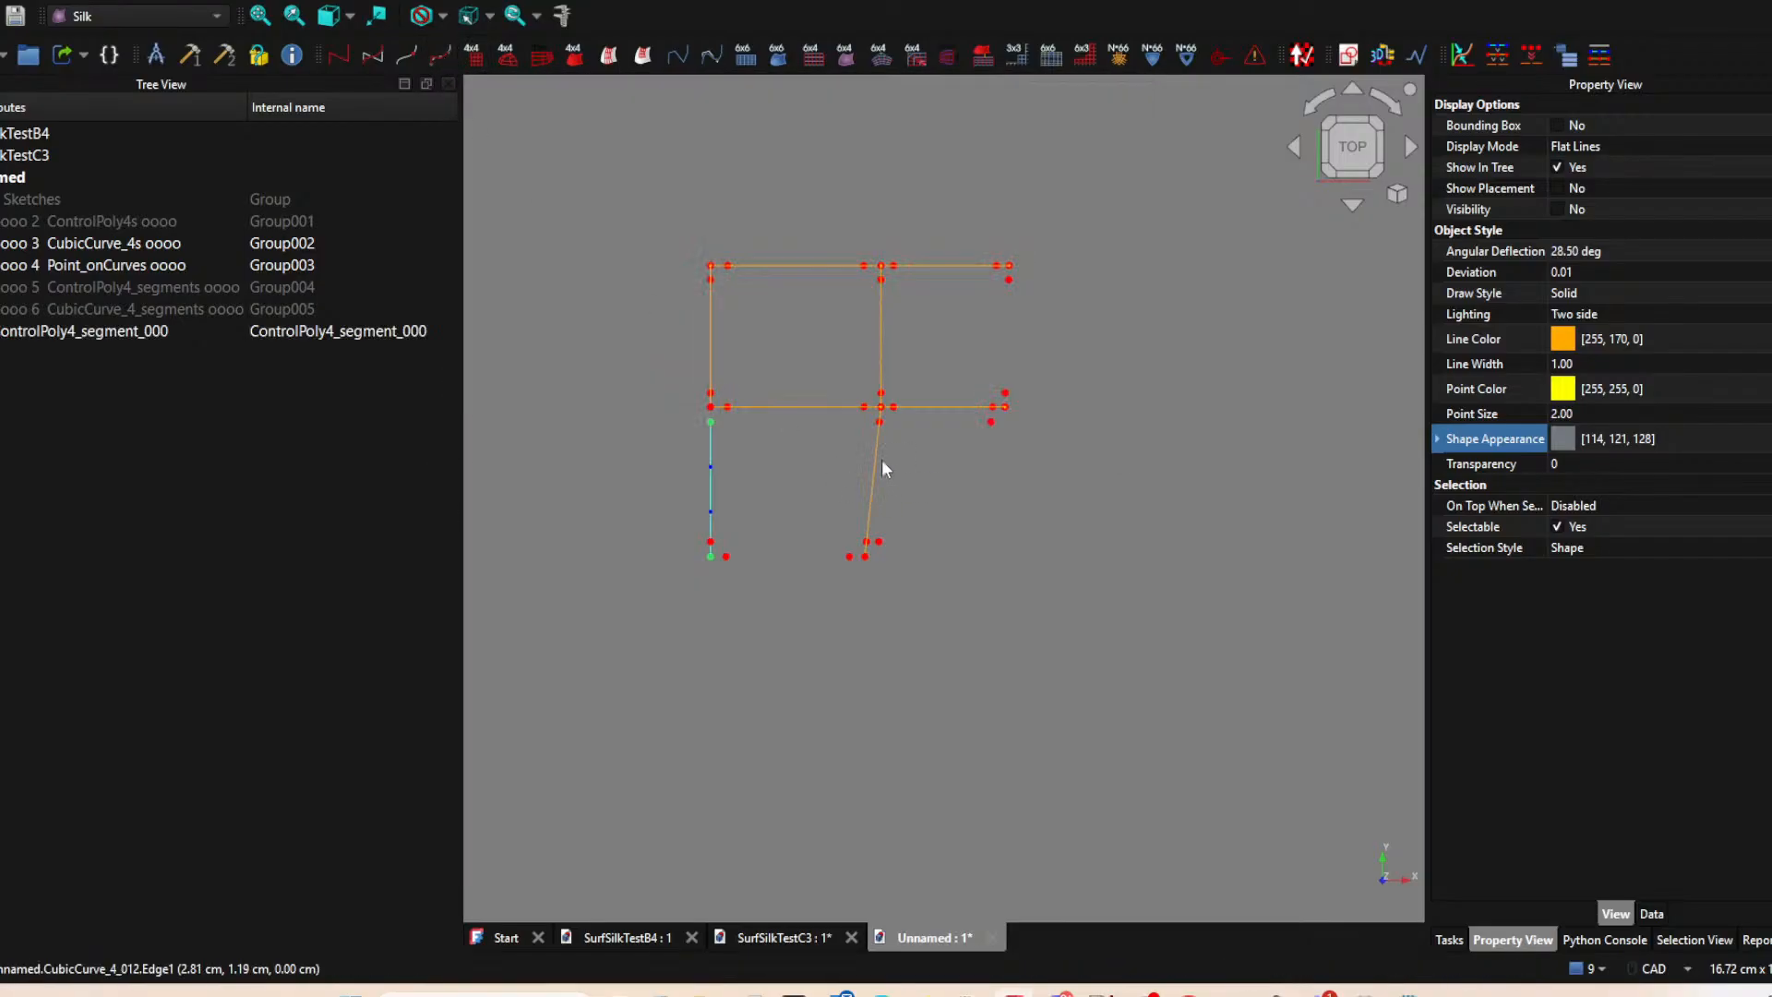
{"action": "left_click", "coordinate": [880, 422]}
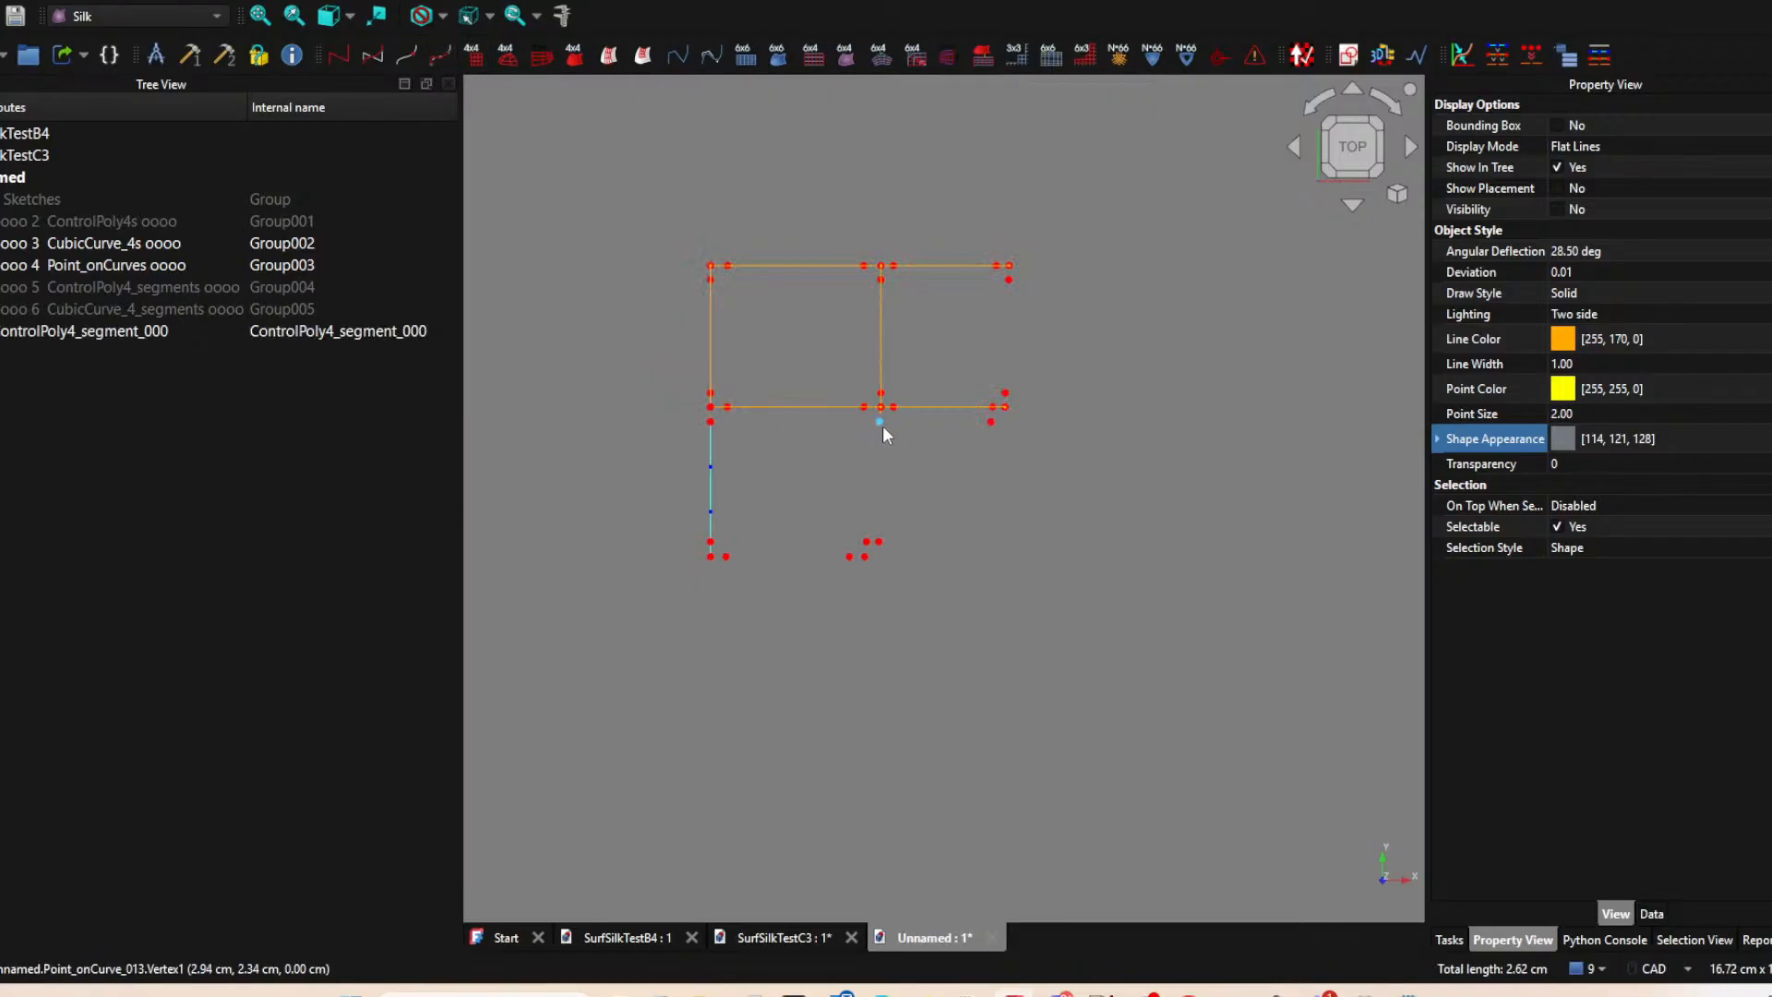
{"action": "left_click", "coordinate": [864, 556]}
{"action": "left_click", "coordinate": [443, 56]}
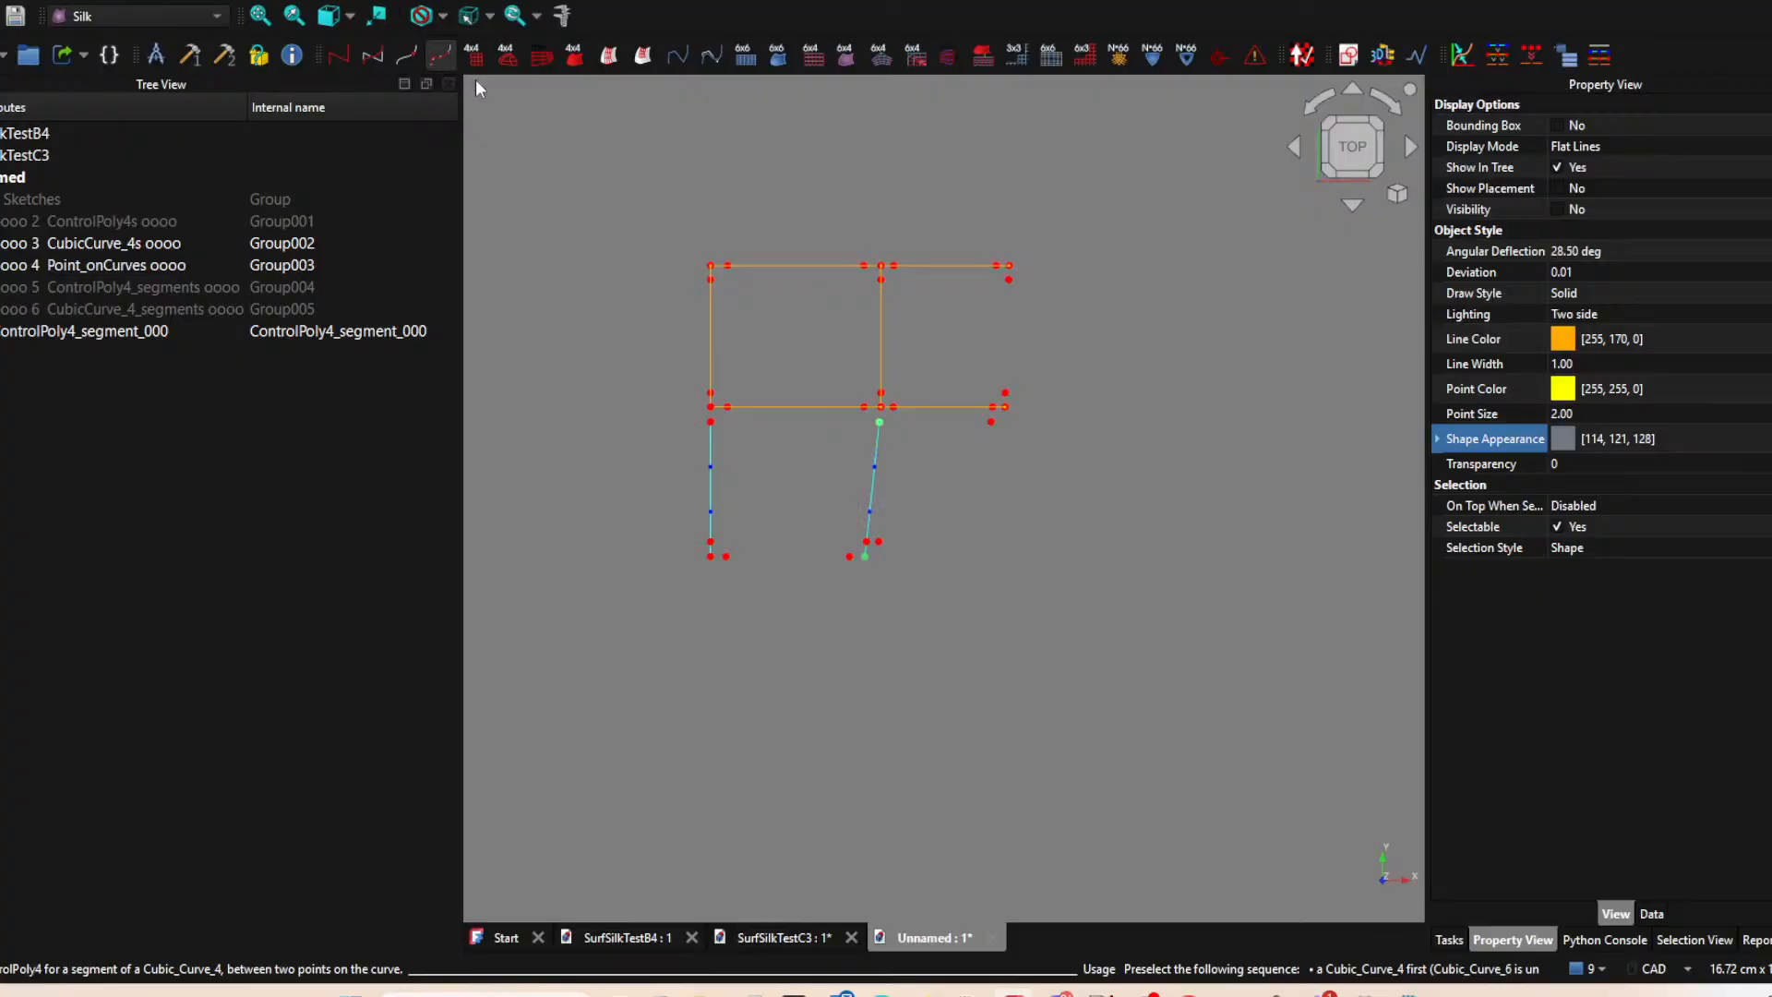
Create a ControlPoly4 segment on the upper-right patch's lower horizontal curve, from the point beside the junction to the outer corner point.
{"action": "left_click", "coordinate": [894, 406]}
{"action": "left_click", "coordinate": [1005, 406]}
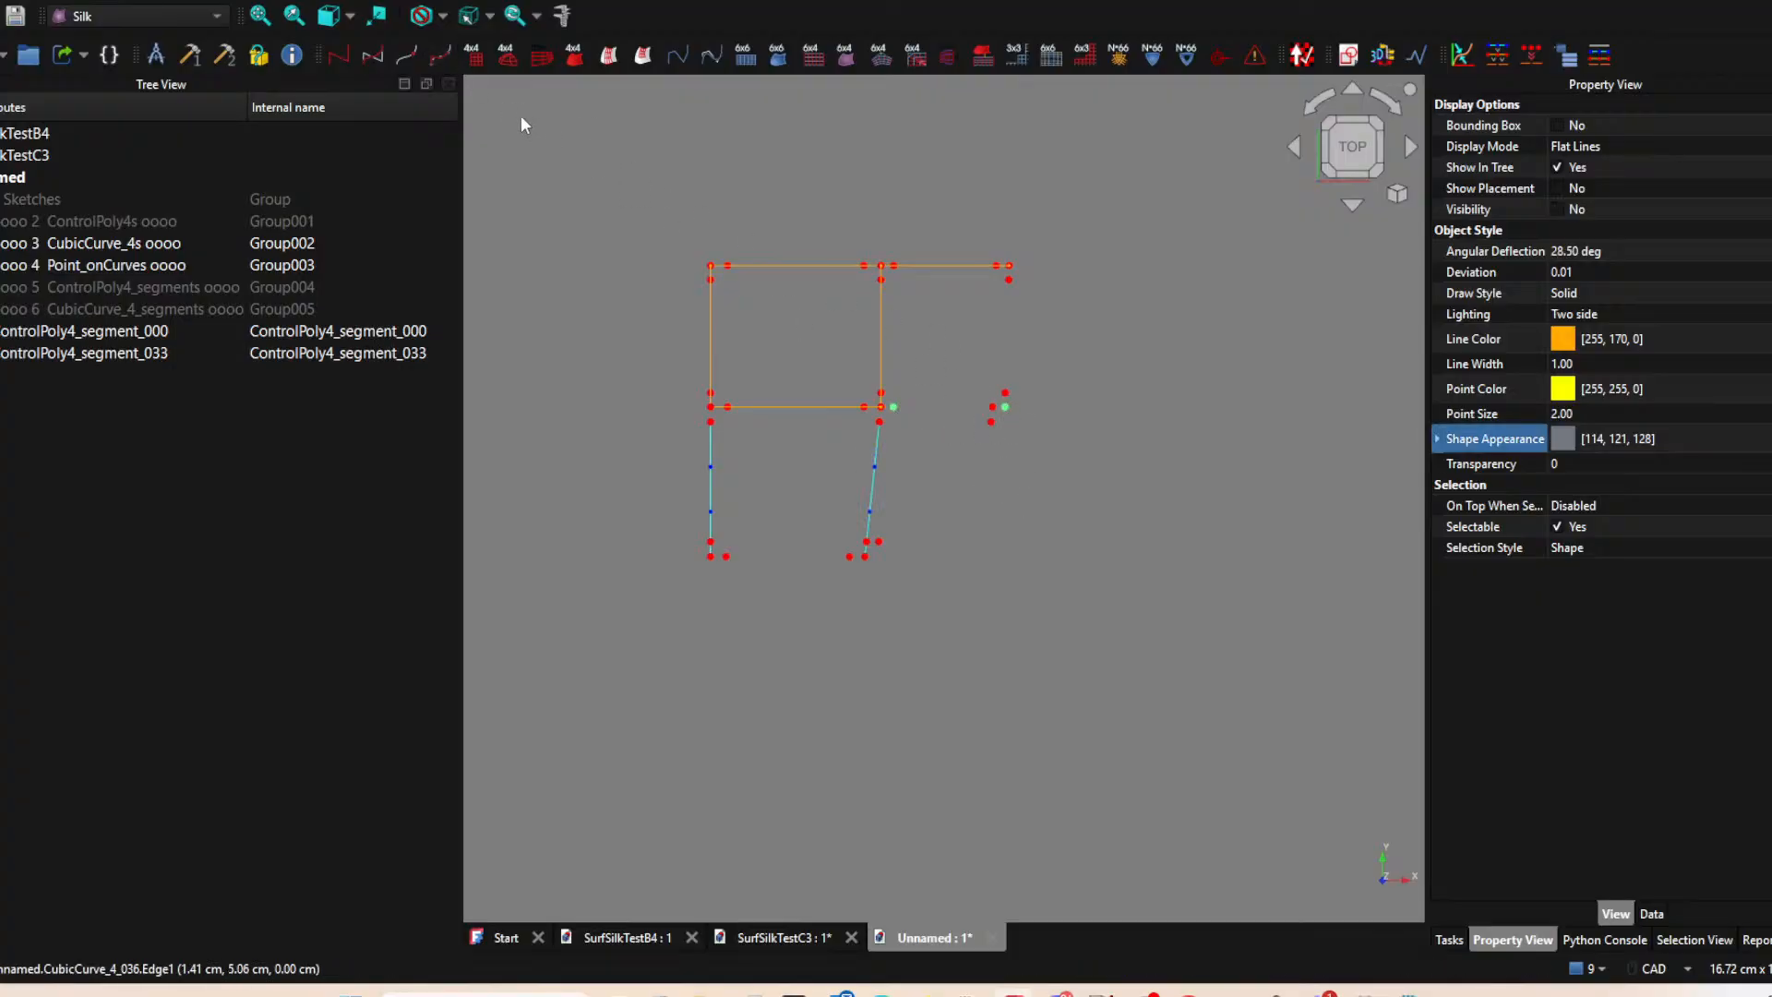
{"action": "left_click", "coordinate": [441, 55]}
{"action": "key", "text": "space"}
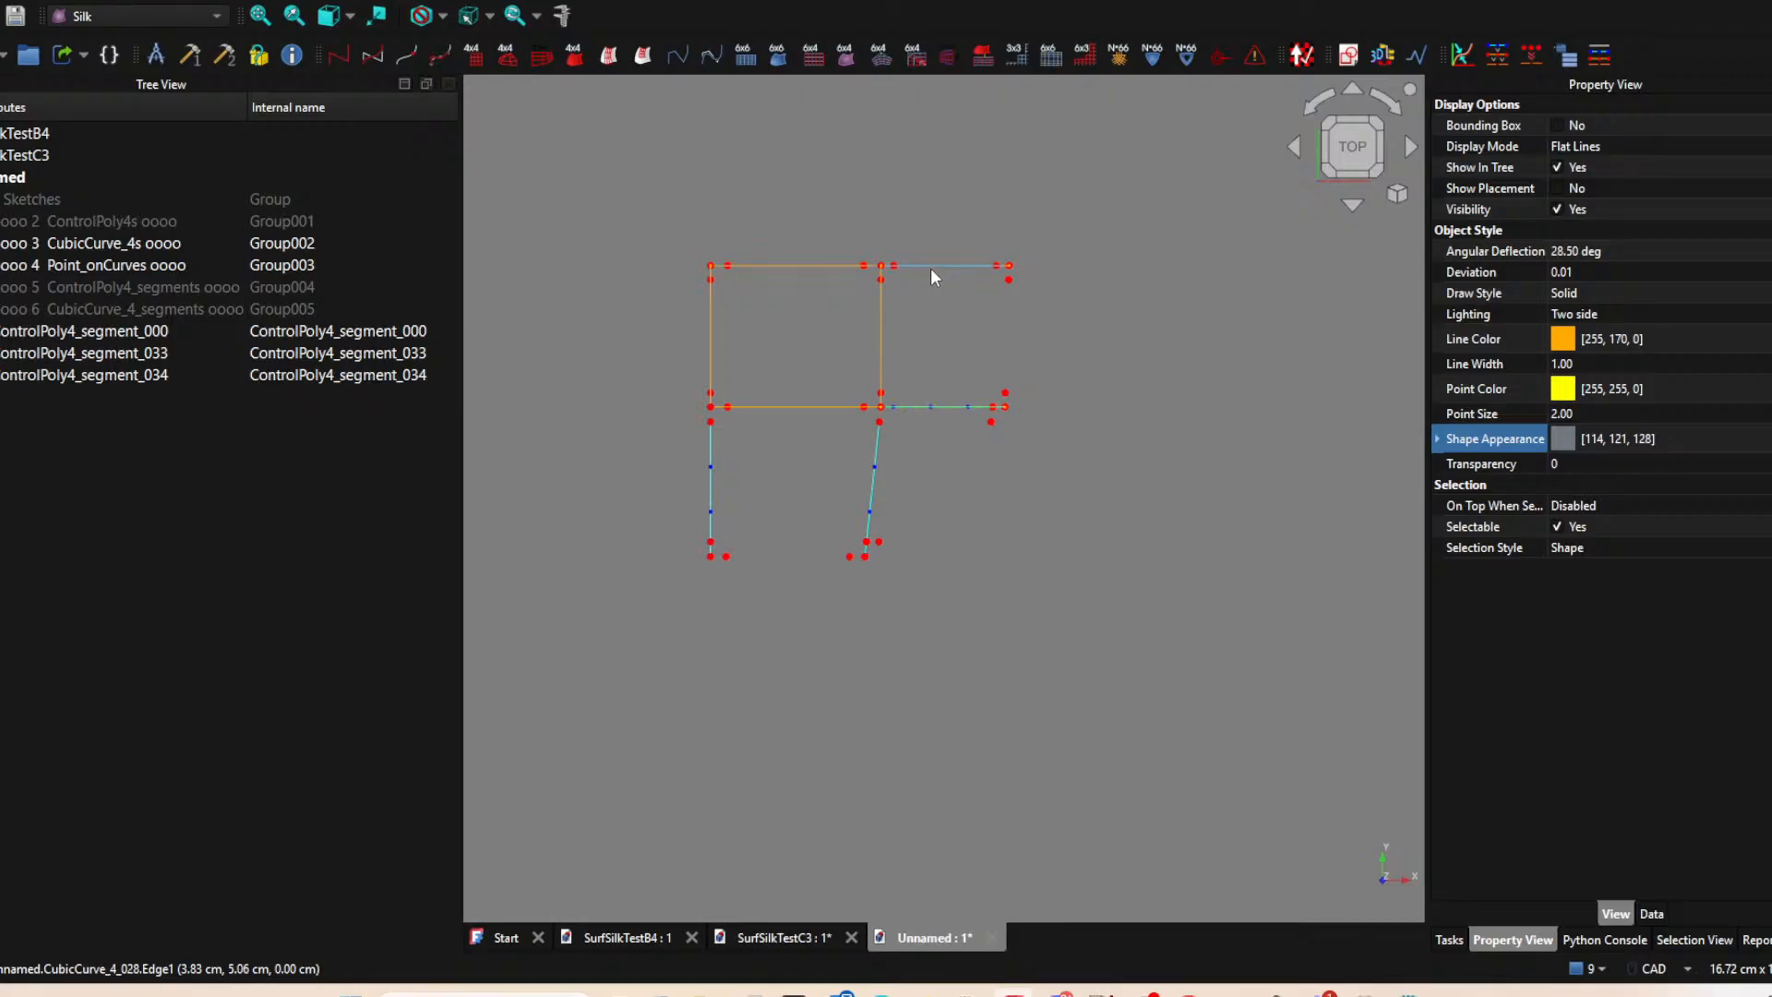
{"action": "key", "text": "space"}
{"action": "key", "text": "space"}
{"action": "scroll", "coordinate": [951, 392], "scroll_direction": "up", "scroll_amount": 4}
{"action": "scroll", "coordinate": [950, 371], "scroll_direction": "down", "scroll_amount": 3}
{"action": "left_click", "coordinate": [949, 372]}
{"action": "left_click", "coordinate": [949, 407]}
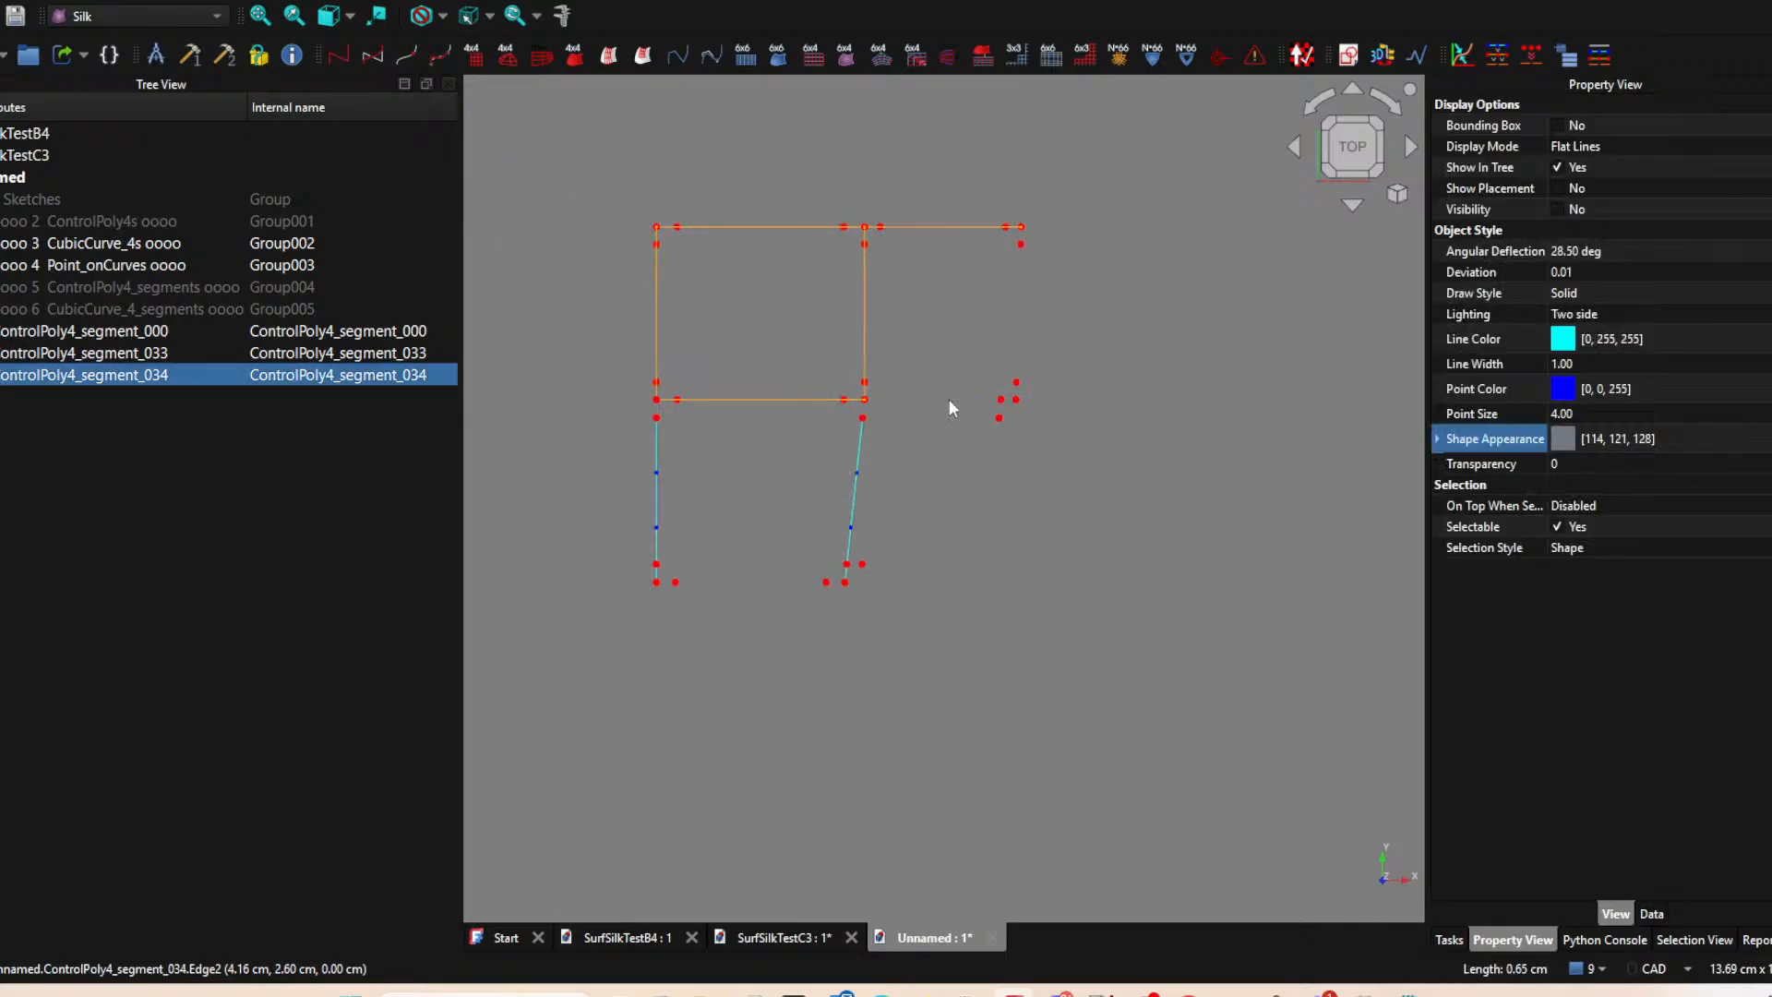
{"action": "left_click", "coordinate": [926, 339]}
Hide the upper-right patch's top curve and create its ControlPoly4 segment from the point beside the junction to the outer corner point.
{"action": "left_click", "coordinate": [954, 221]}
{"action": "key", "text": "space"}
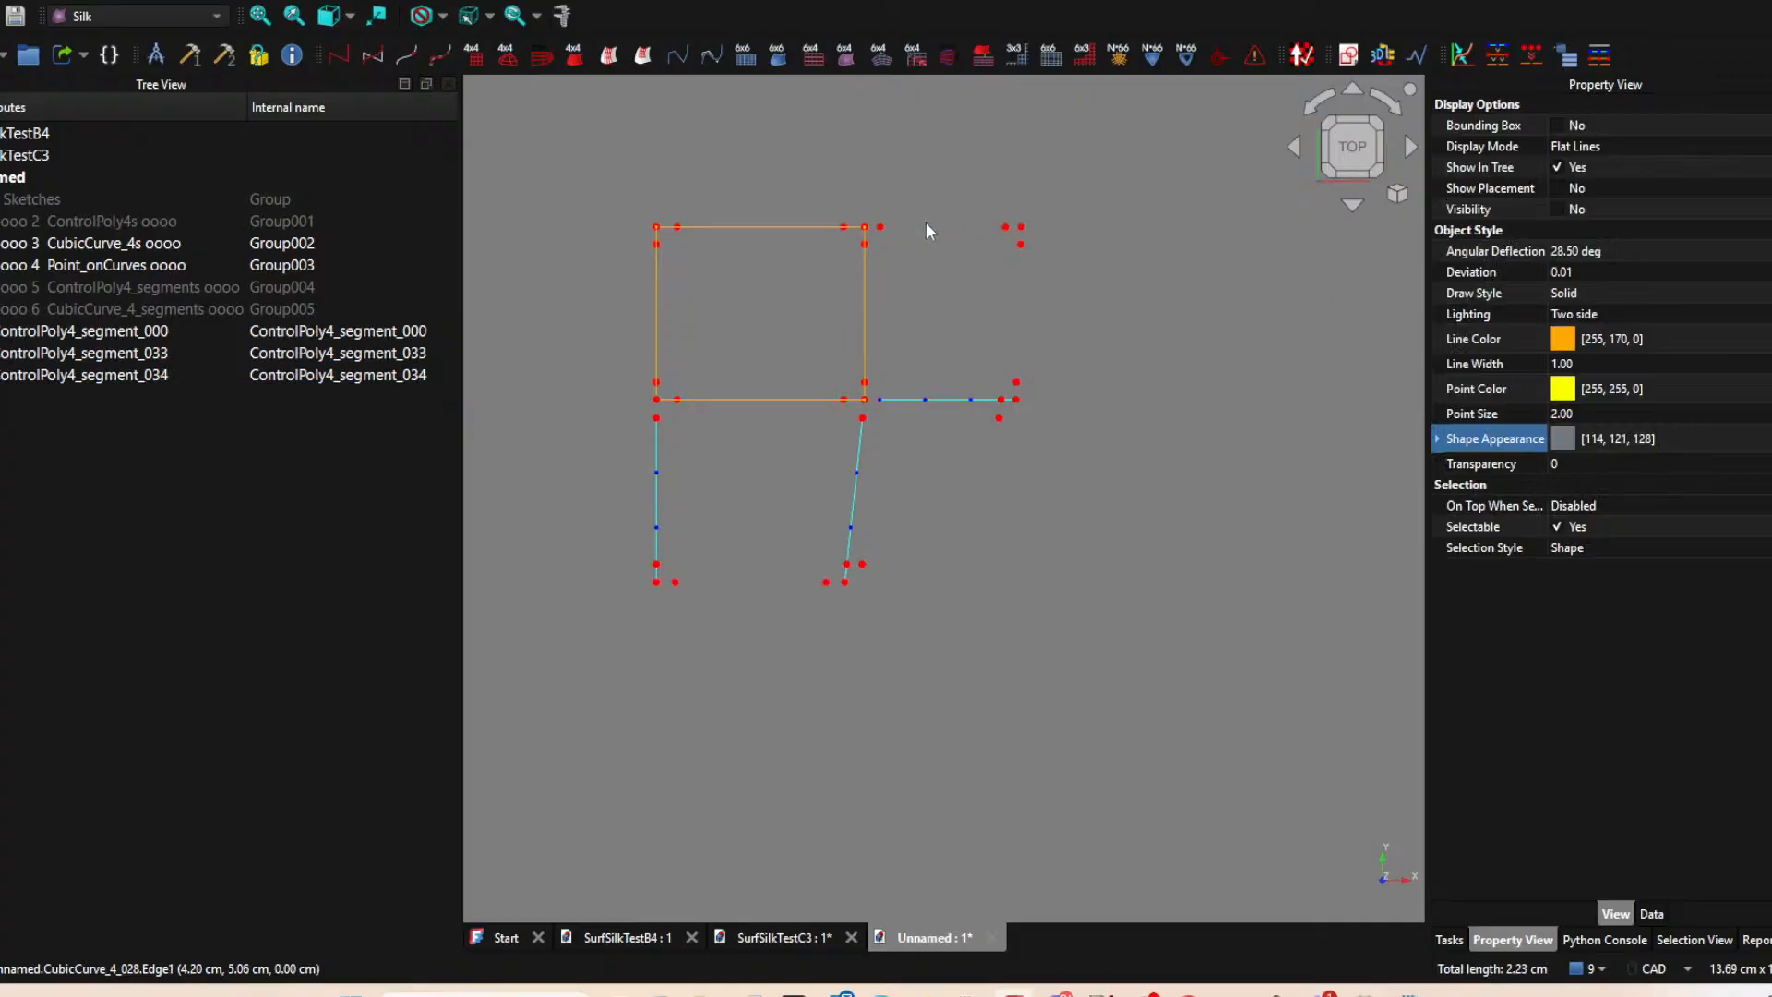
{"action": "left_click", "coordinate": [1021, 226], "text": "ctrl"}
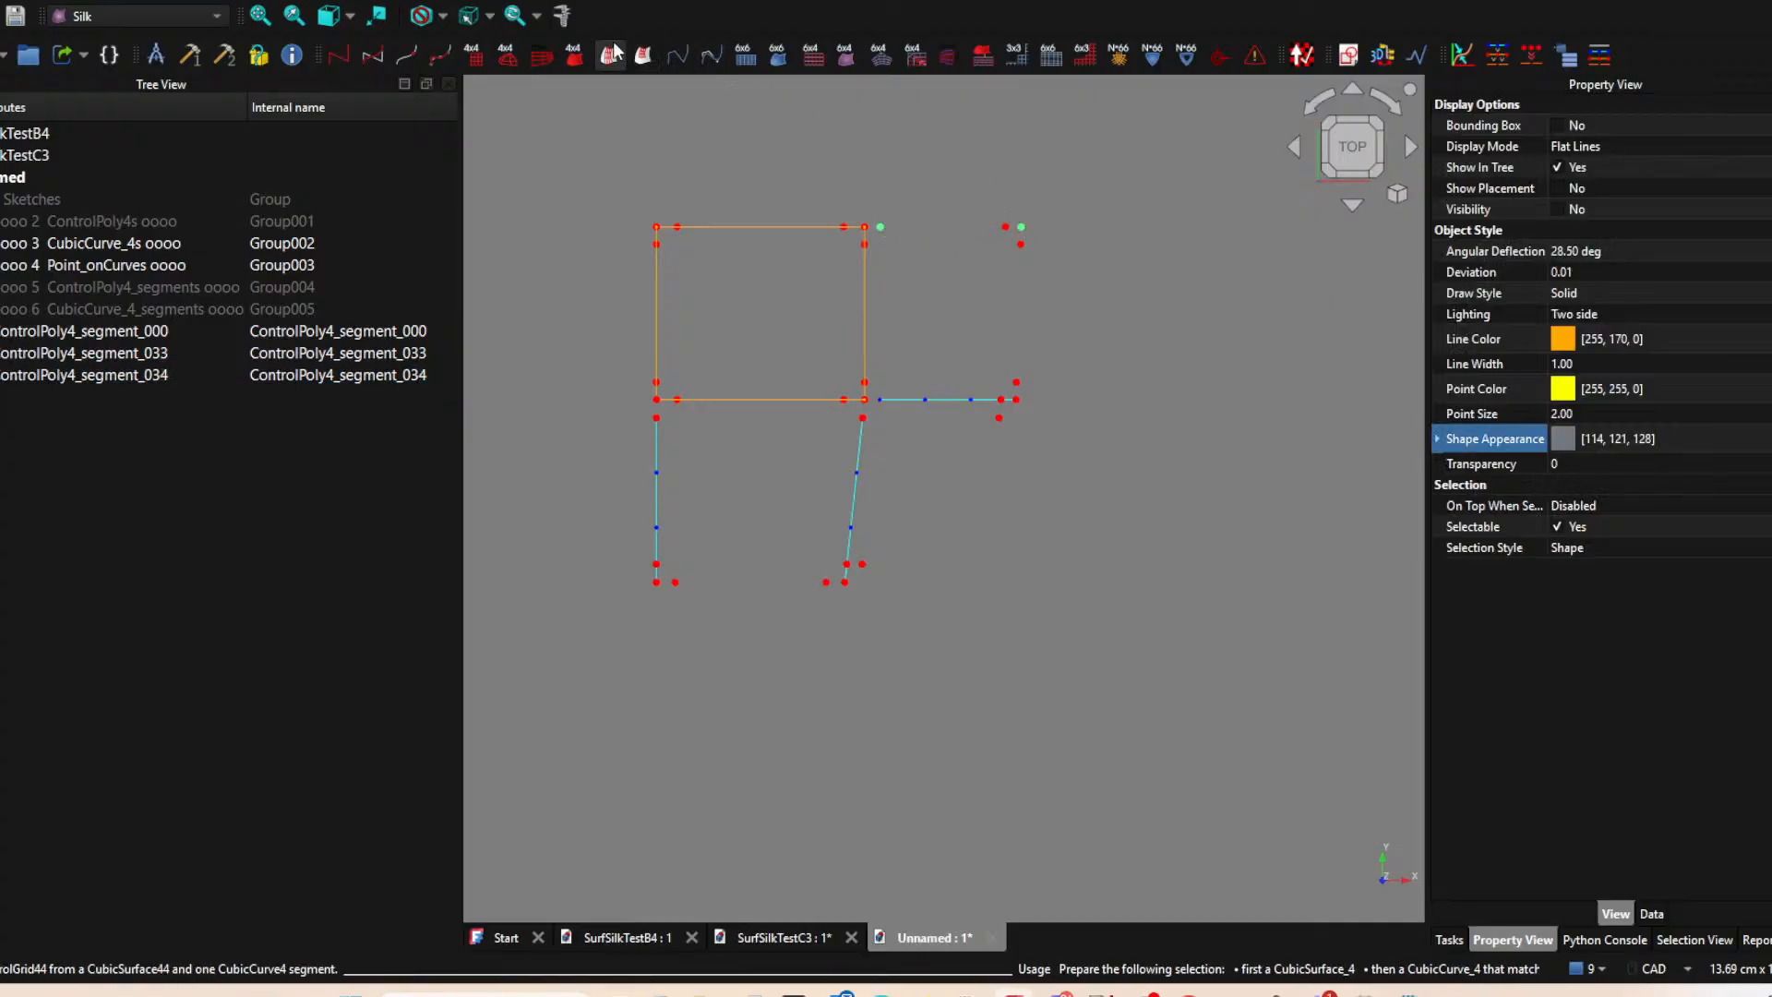
{"action": "left_click", "coordinate": [441, 55]}
{"action": "left_click", "coordinate": [960, 224]}
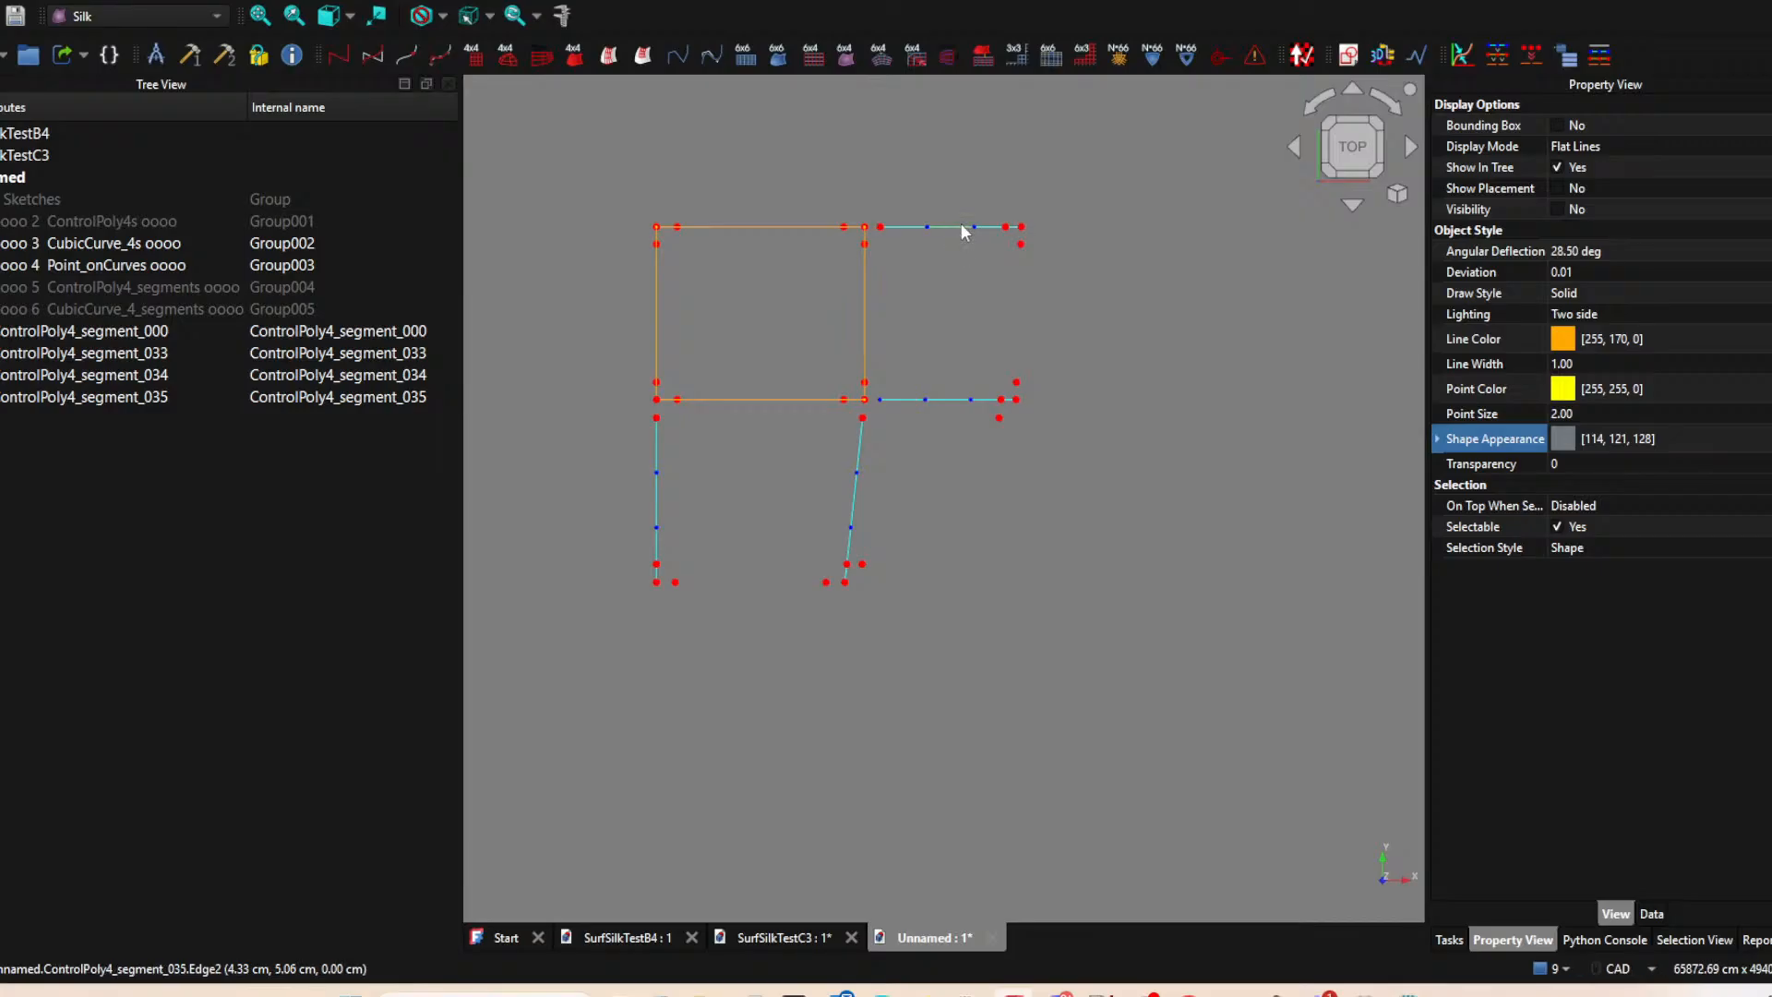
Generate a CubicCurve_4 from each of the four new ControlPoly4 segments.
{"action": "left_click", "coordinate": [130, 332]}
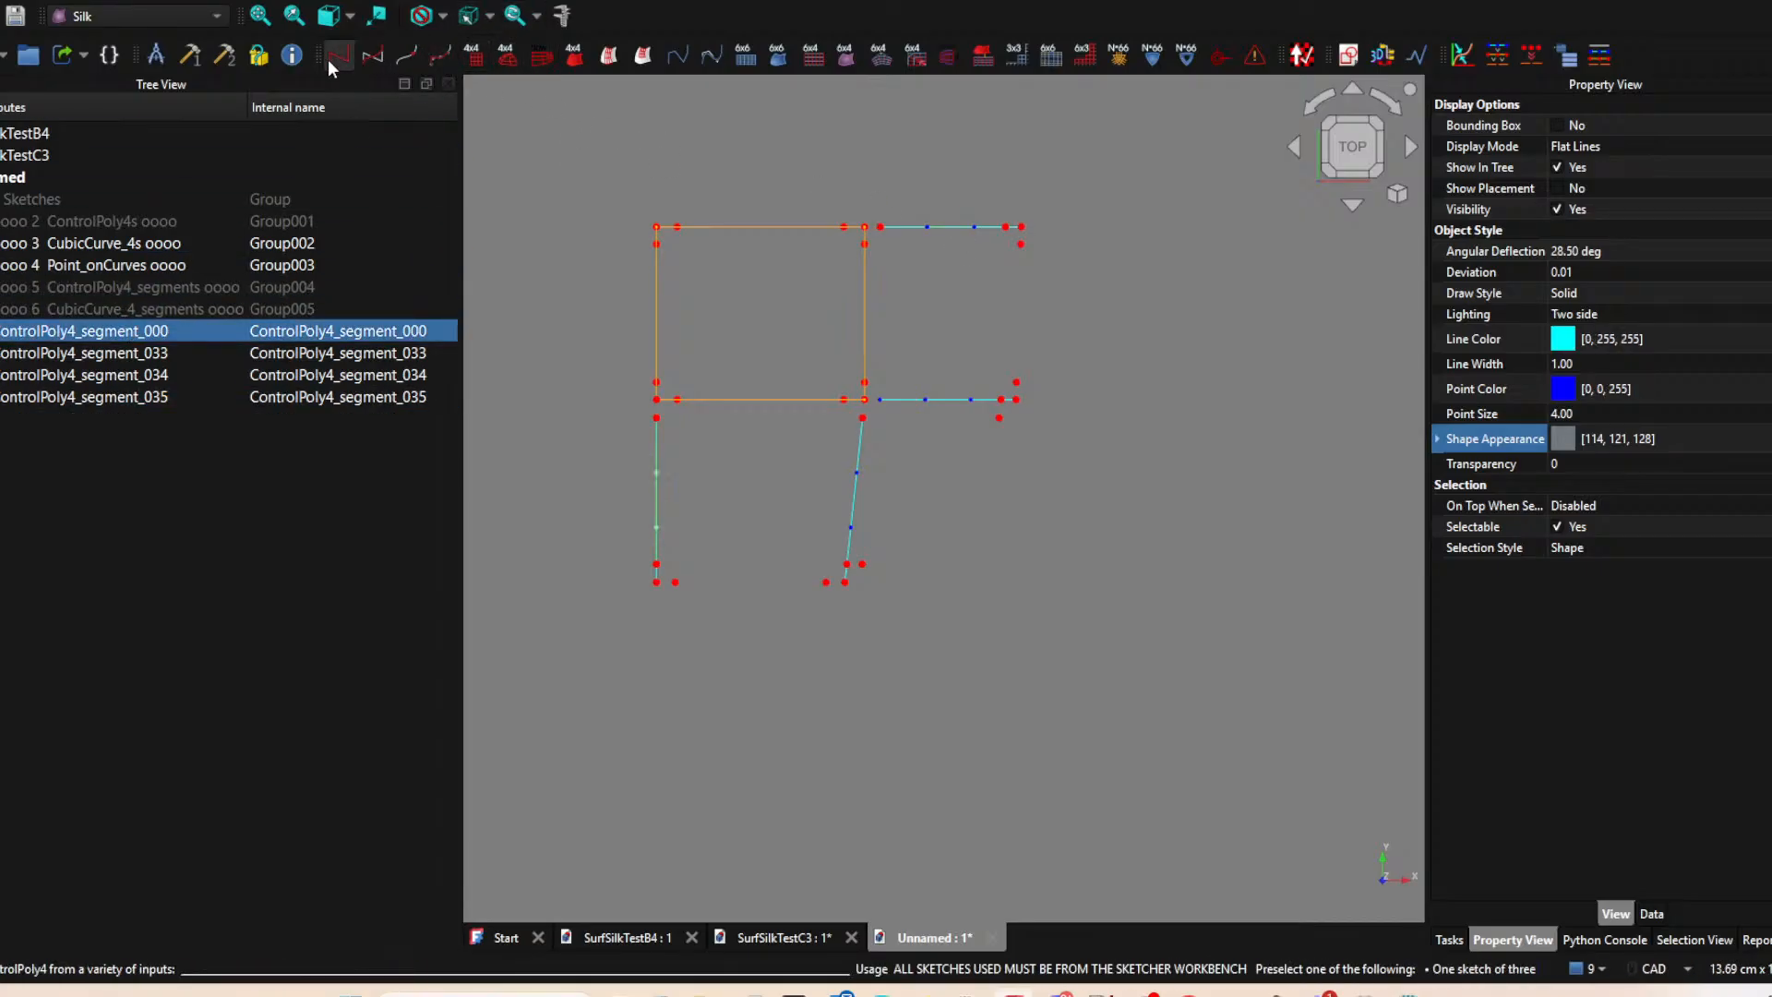
{"action": "left_click", "coordinate": [363, 55]}
{"action": "left_click", "coordinate": [364, 56]}
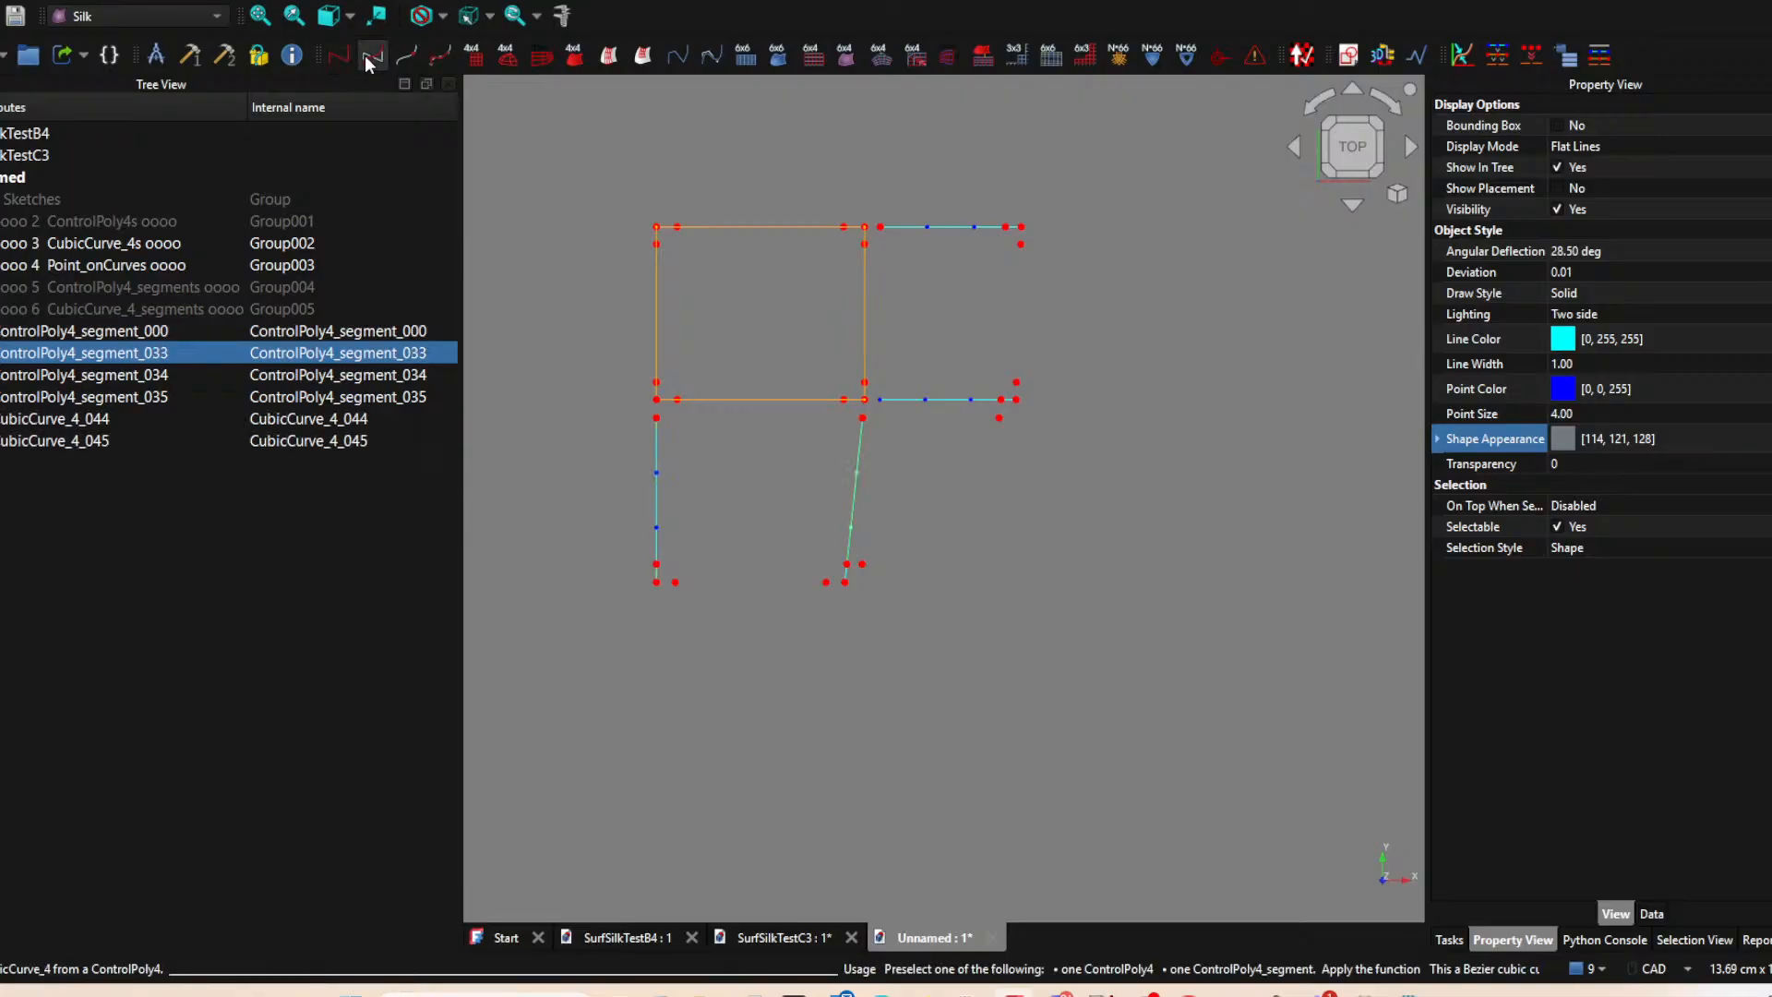
{"action": "left_click", "coordinate": [363, 56]}
{"action": "left_click", "coordinate": [364, 55]}
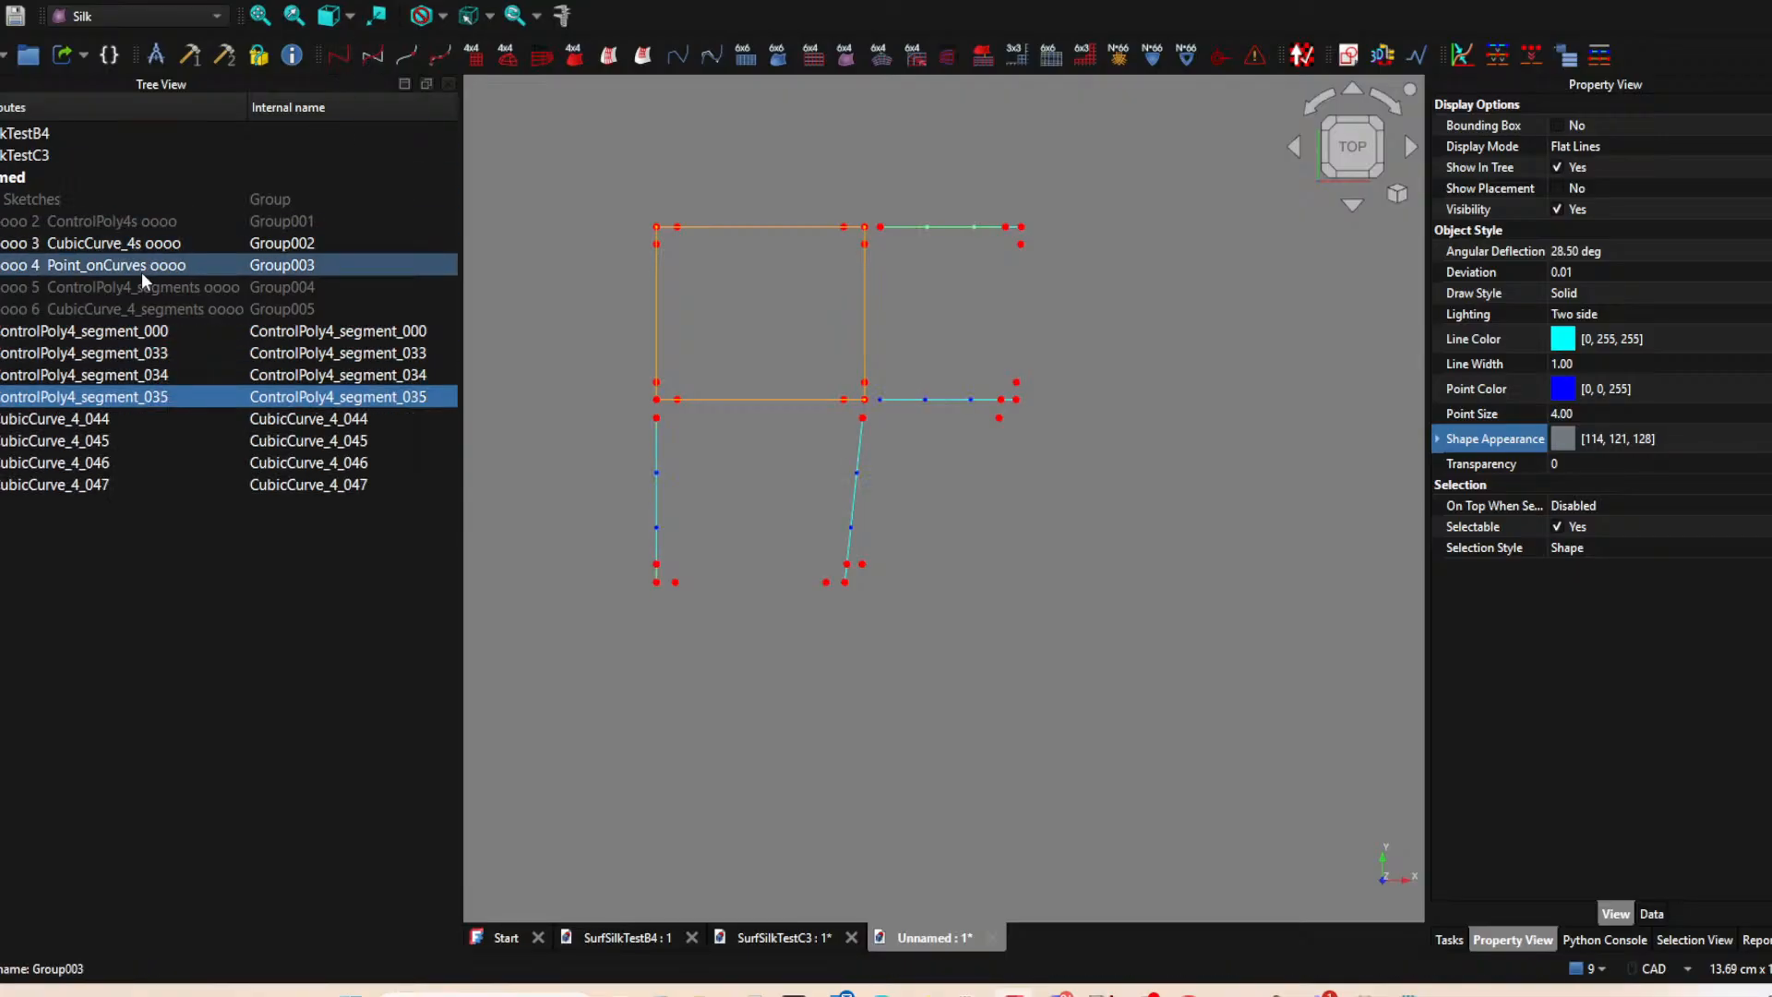
Move the four new ControlPoly4 segments into the ControlPoly4_segments group and hide the group's contents.
{"action": "left_click", "coordinate": [129, 330], "text": "shift"}
{"action": "left_click_drag", "start_coordinate": [129, 330], "coordinate": [174, 291]}
{"action": "left_click", "coordinate": [107, 332]}
{"action": "left_click", "coordinate": [96, 397], "text": "shift"}
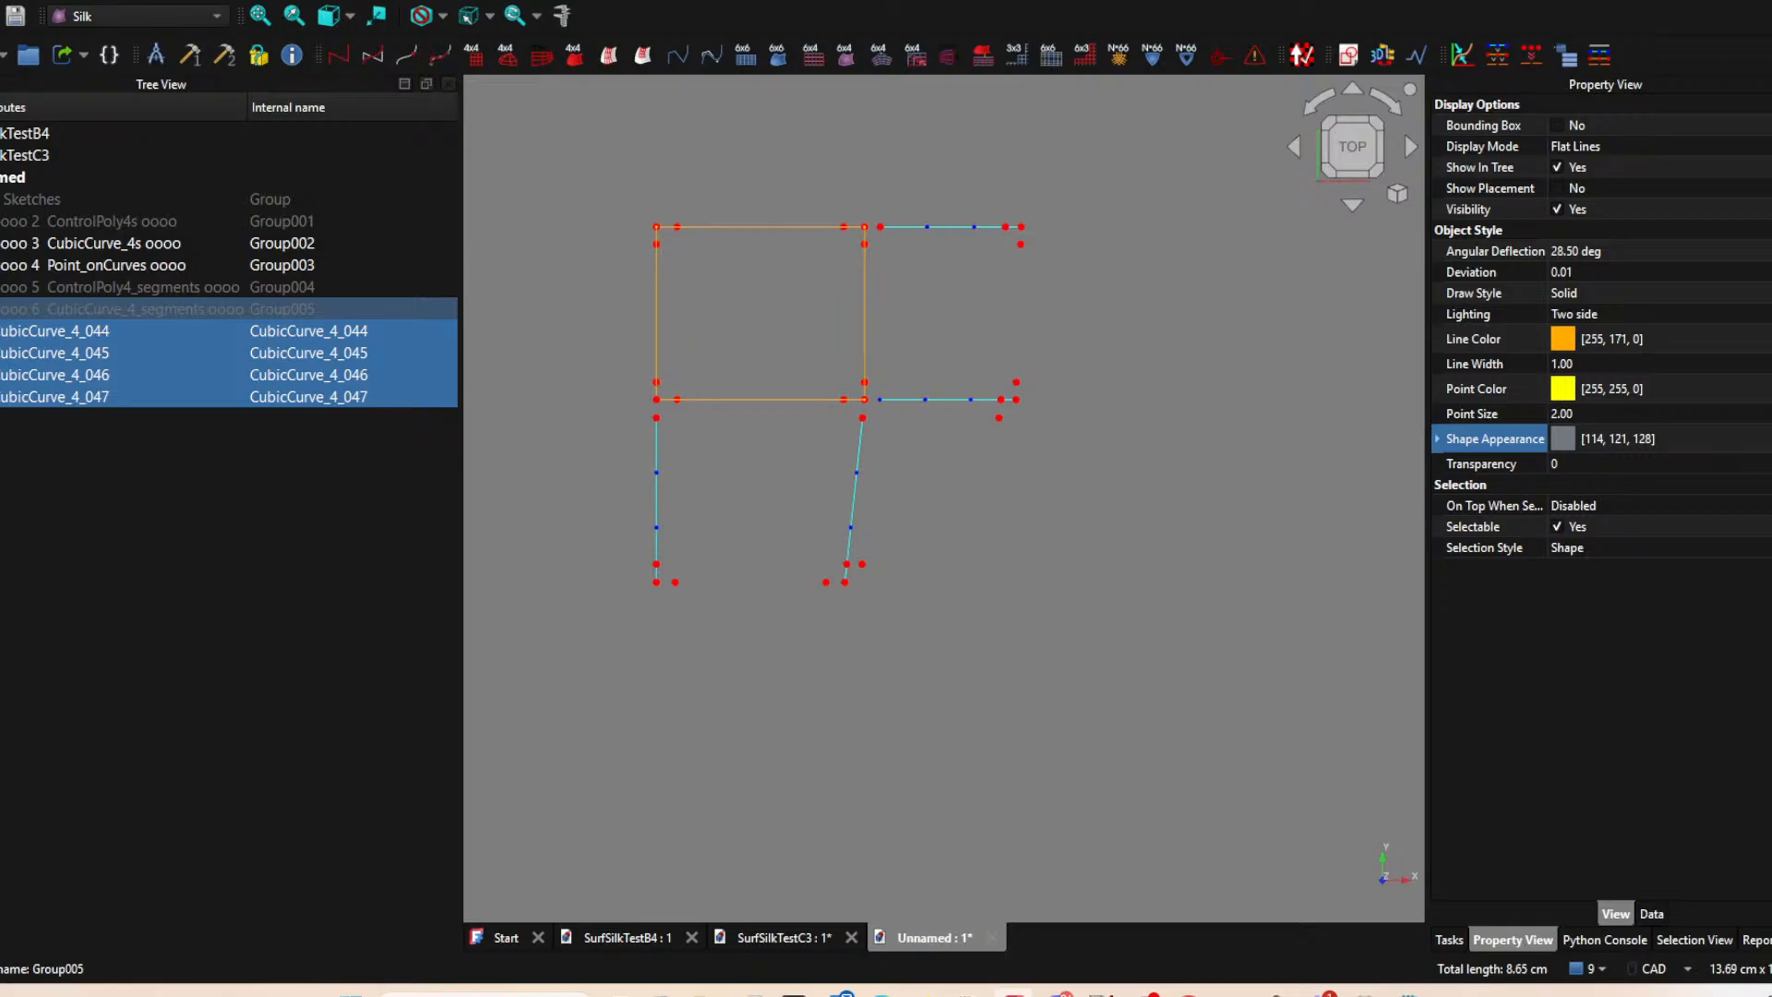
{"action": "left_click", "coordinate": [2, 287]}
{"action": "left_click", "coordinate": [2, 287]}
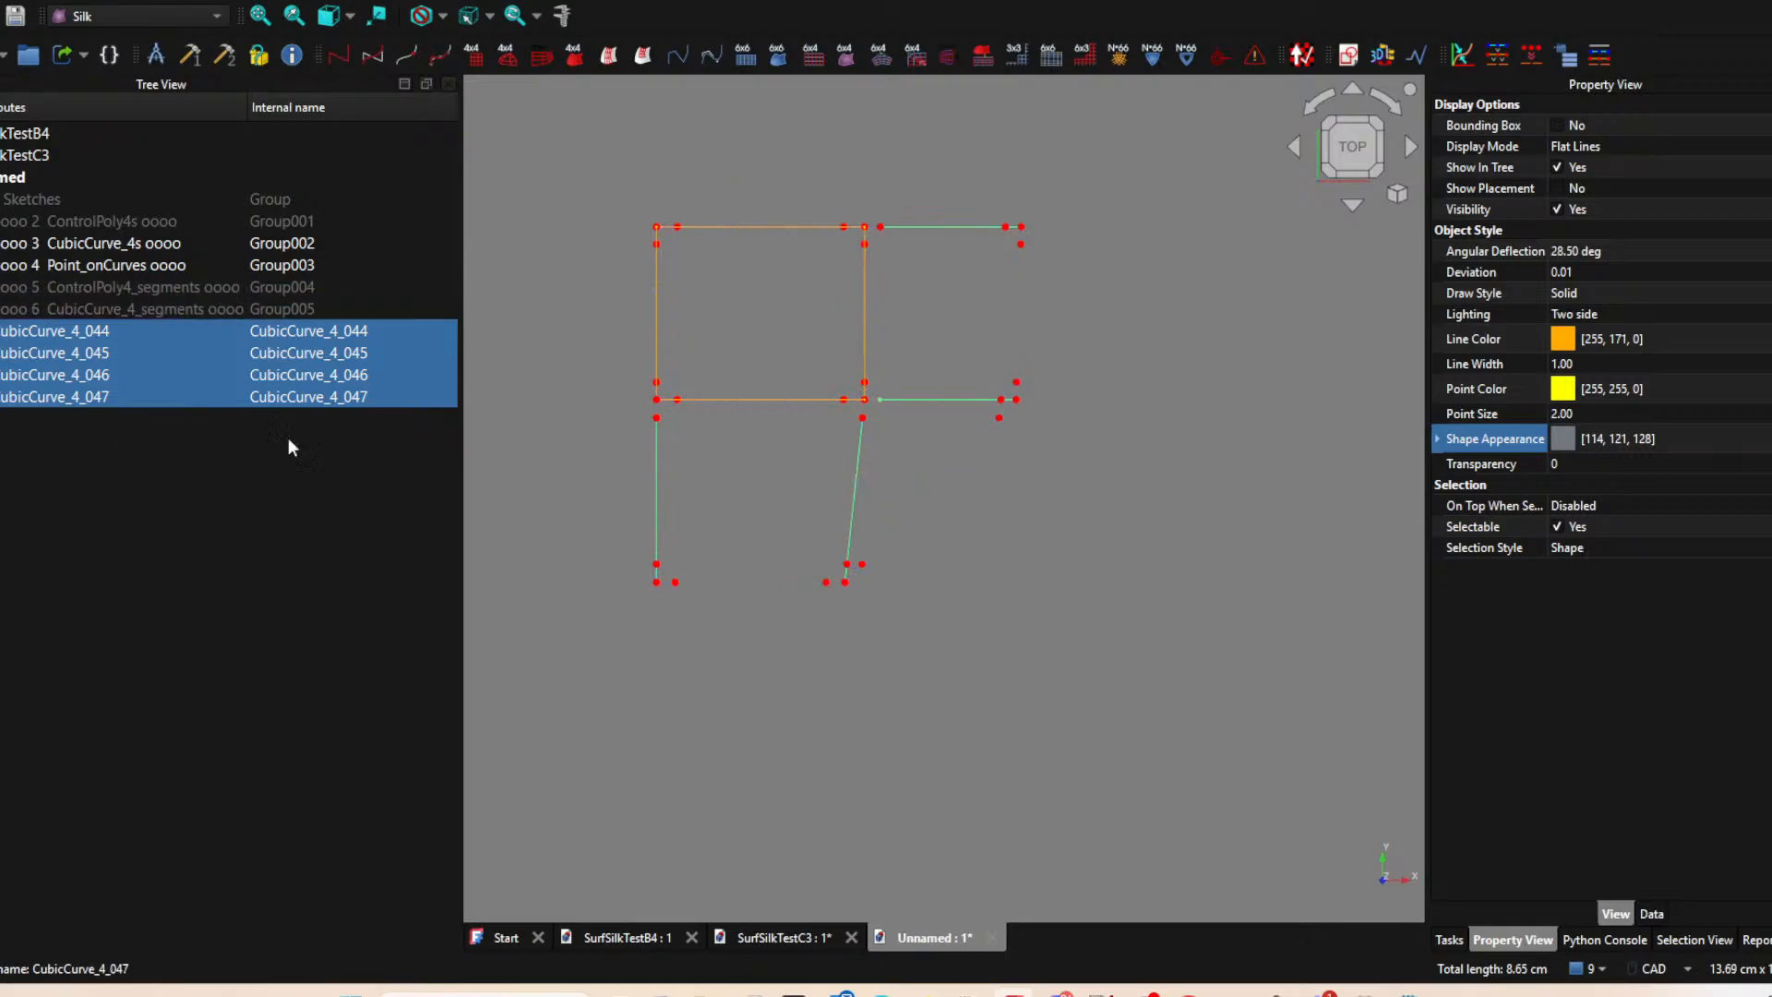
Set the line color of the four new cubic curves to orange-red [255, 85, 0].
{"action": "left_click", "coordinate": [119, 450]}
{"action": "left_click", "coordinate": [61, 331]}
{"action": "left_click", "coordinate": [74, 395], "text": "shift"}
{"action": "left_click", "coordinate": [1625, 339]}
{"action": "left_click", "coordinate": [1587, 337]}
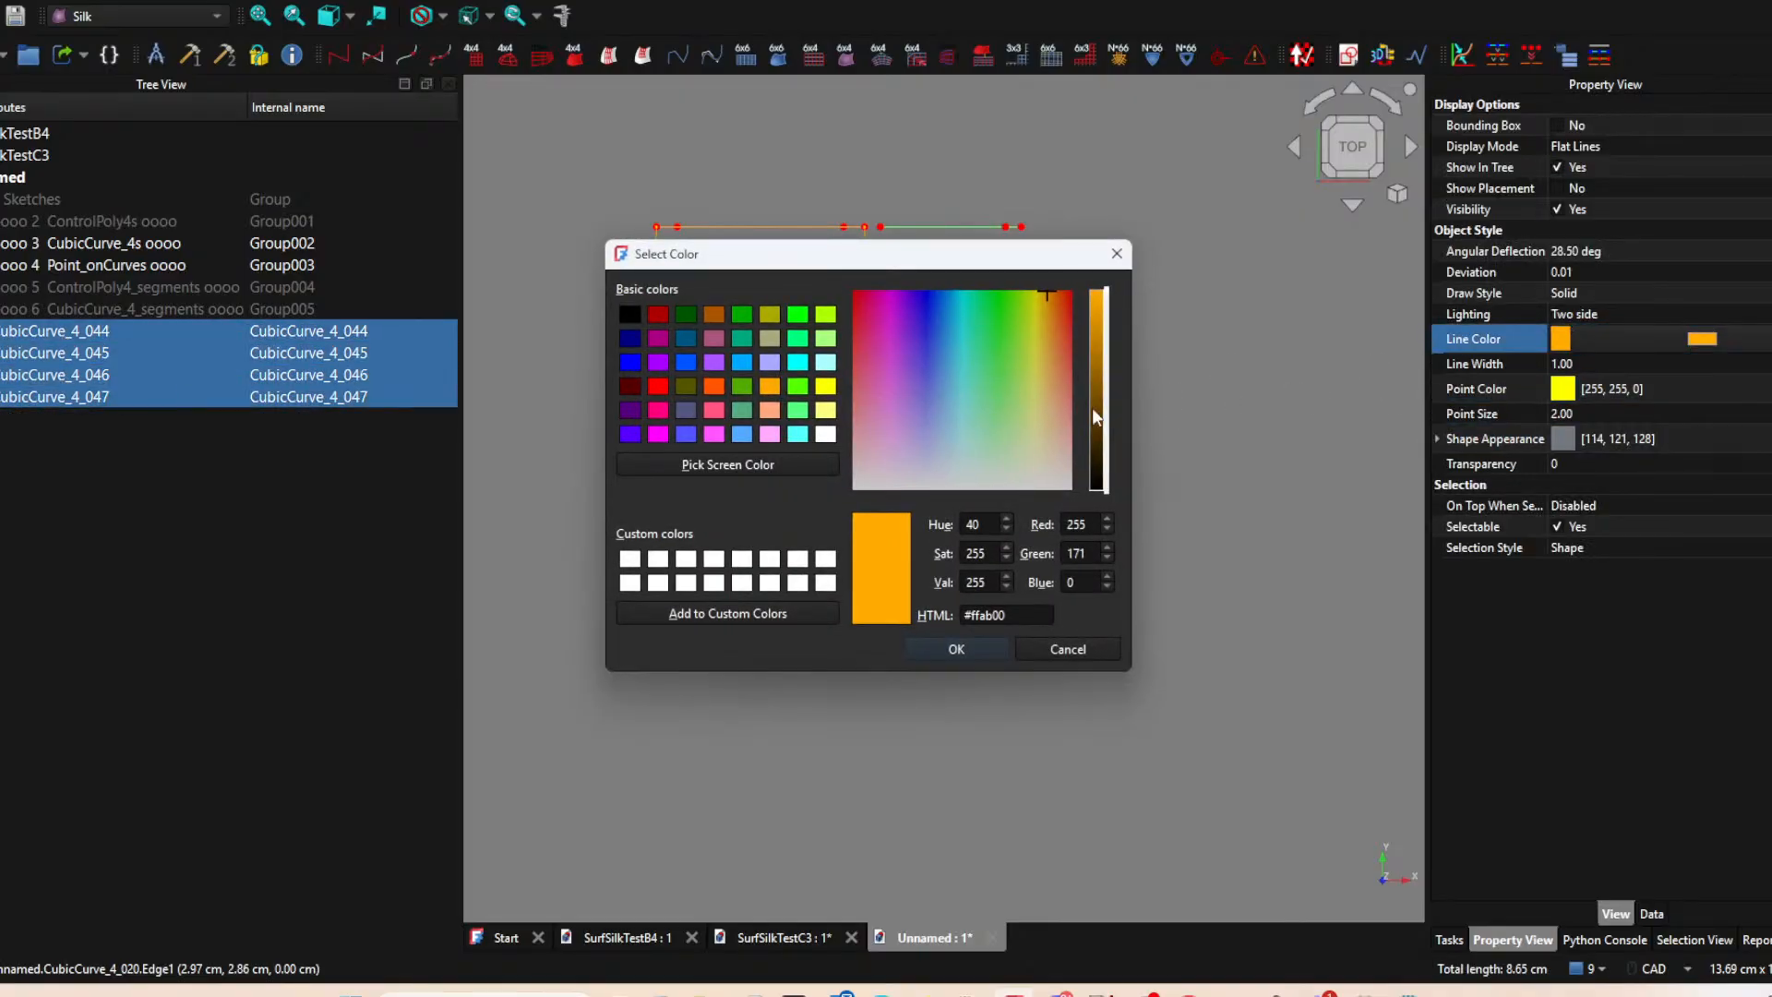
{"action": "left_click", "coordinate": [717, 389]}
{"action": "left_click", "coordinate": [976, 649]}
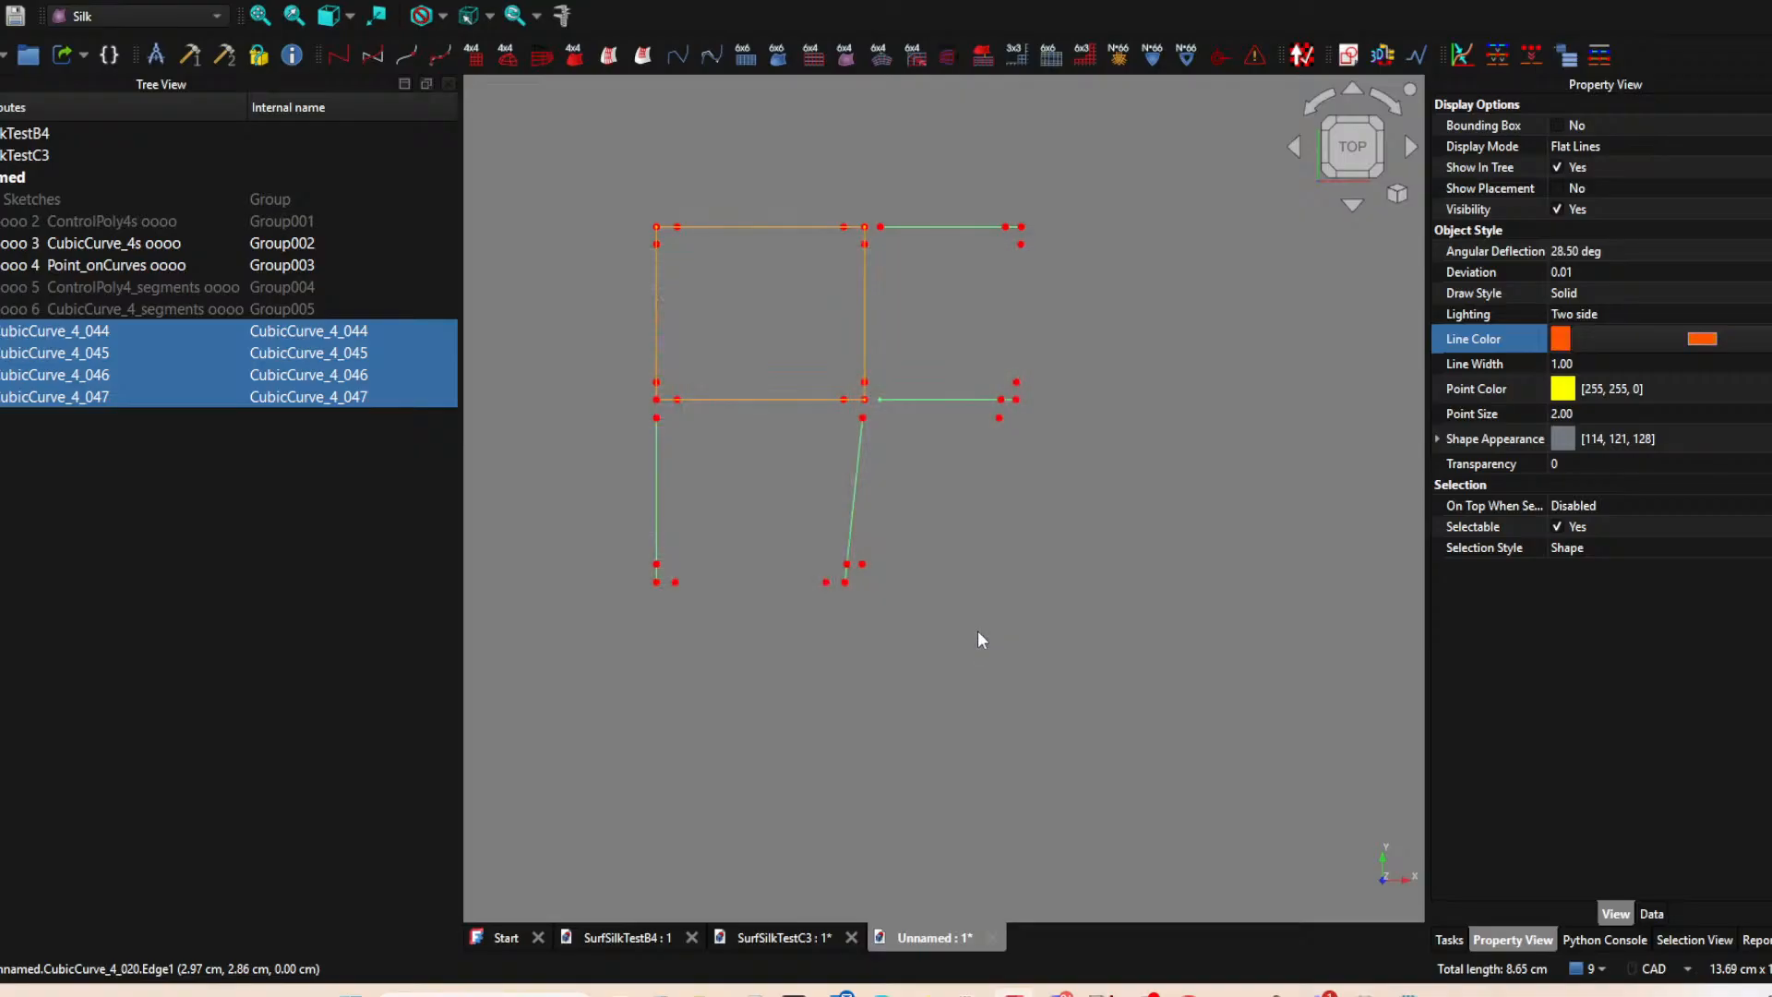
{"action": "left_click", "coordinate": [1051, 537]}
Hide the CubicCurve_4s and Point_onCurves groups so only the four new cubic curves are shown.
{"action": "scroll", "coordinate": [1055, 552], "scroll_direction": "down", "scroll_amount": 1}
{"action": "middle_click_drag", "start_coordinate": [958, 563], "coordinate": [939, 542]}
{"action": "left_click", "coordinate": [780, 417]}
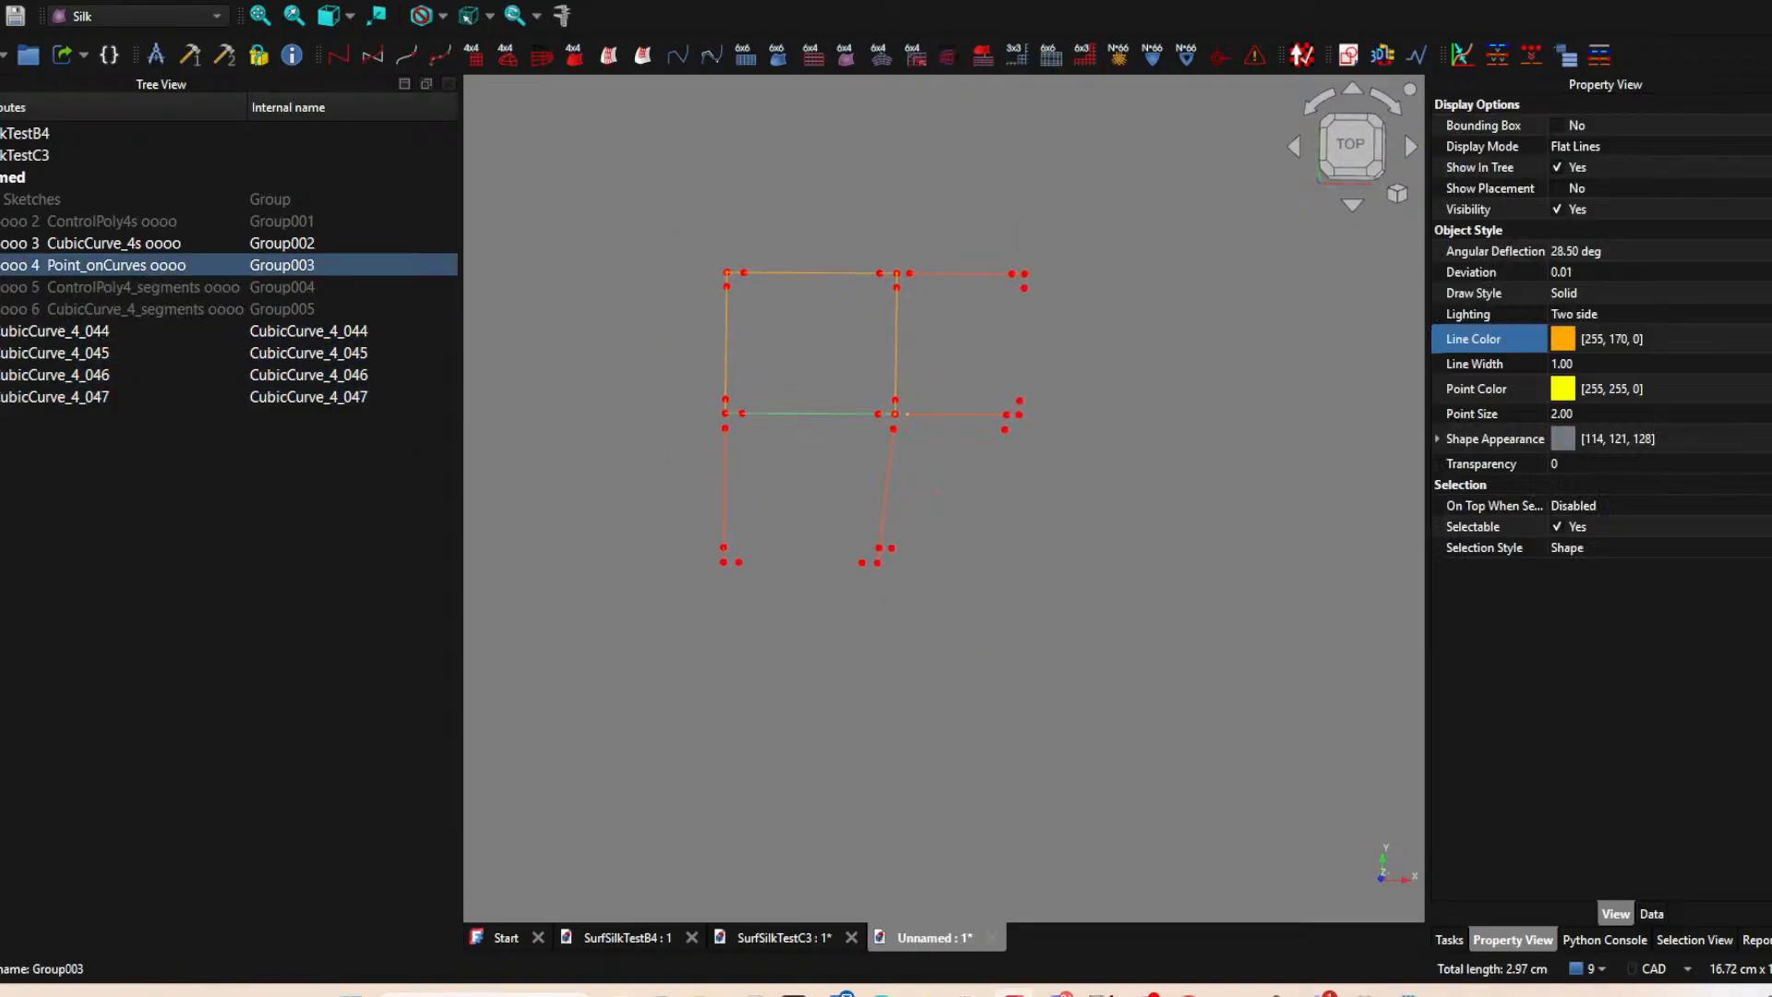
{"action": "left_click", "coordinate": [2, 244]}
{"action": "left_click", "coordinate": [2, 265]}
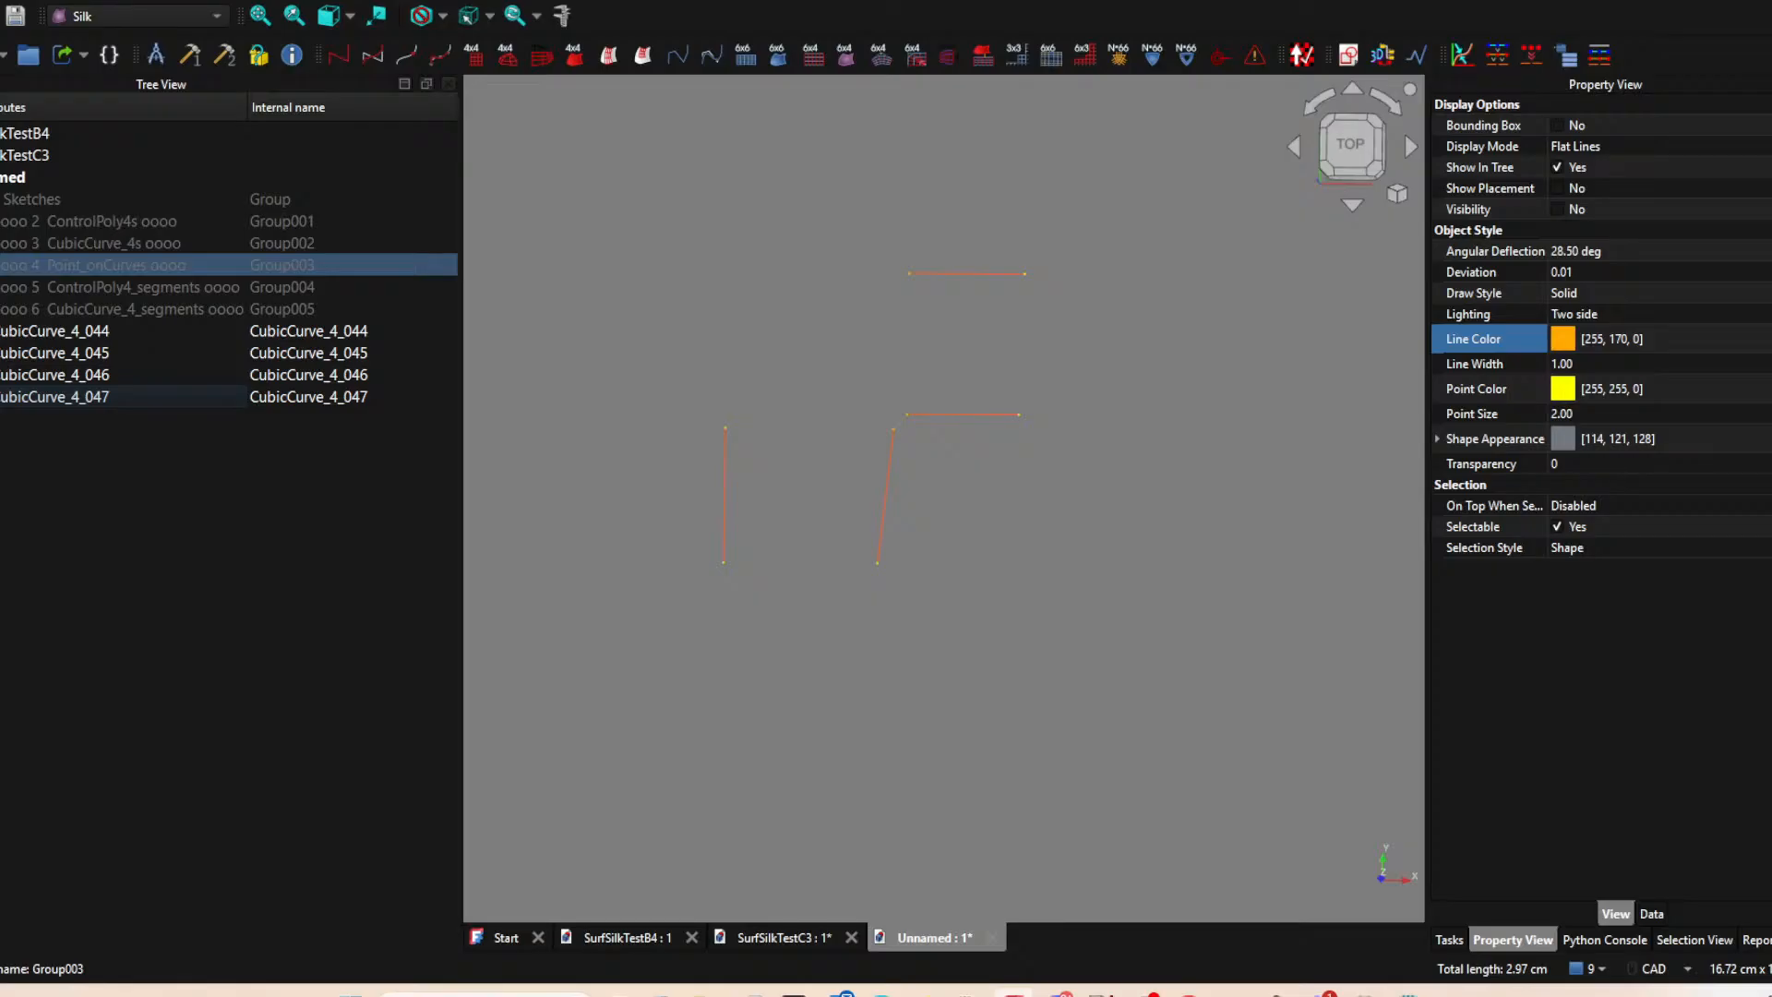
Move the four orange-red cubic curves into the CubicCurve_4_segments group.
{"action": "left_click", "coordinate": [32, 332]}
{"action": "left_click", "coordinate": [48, 395], "text": "shift"}
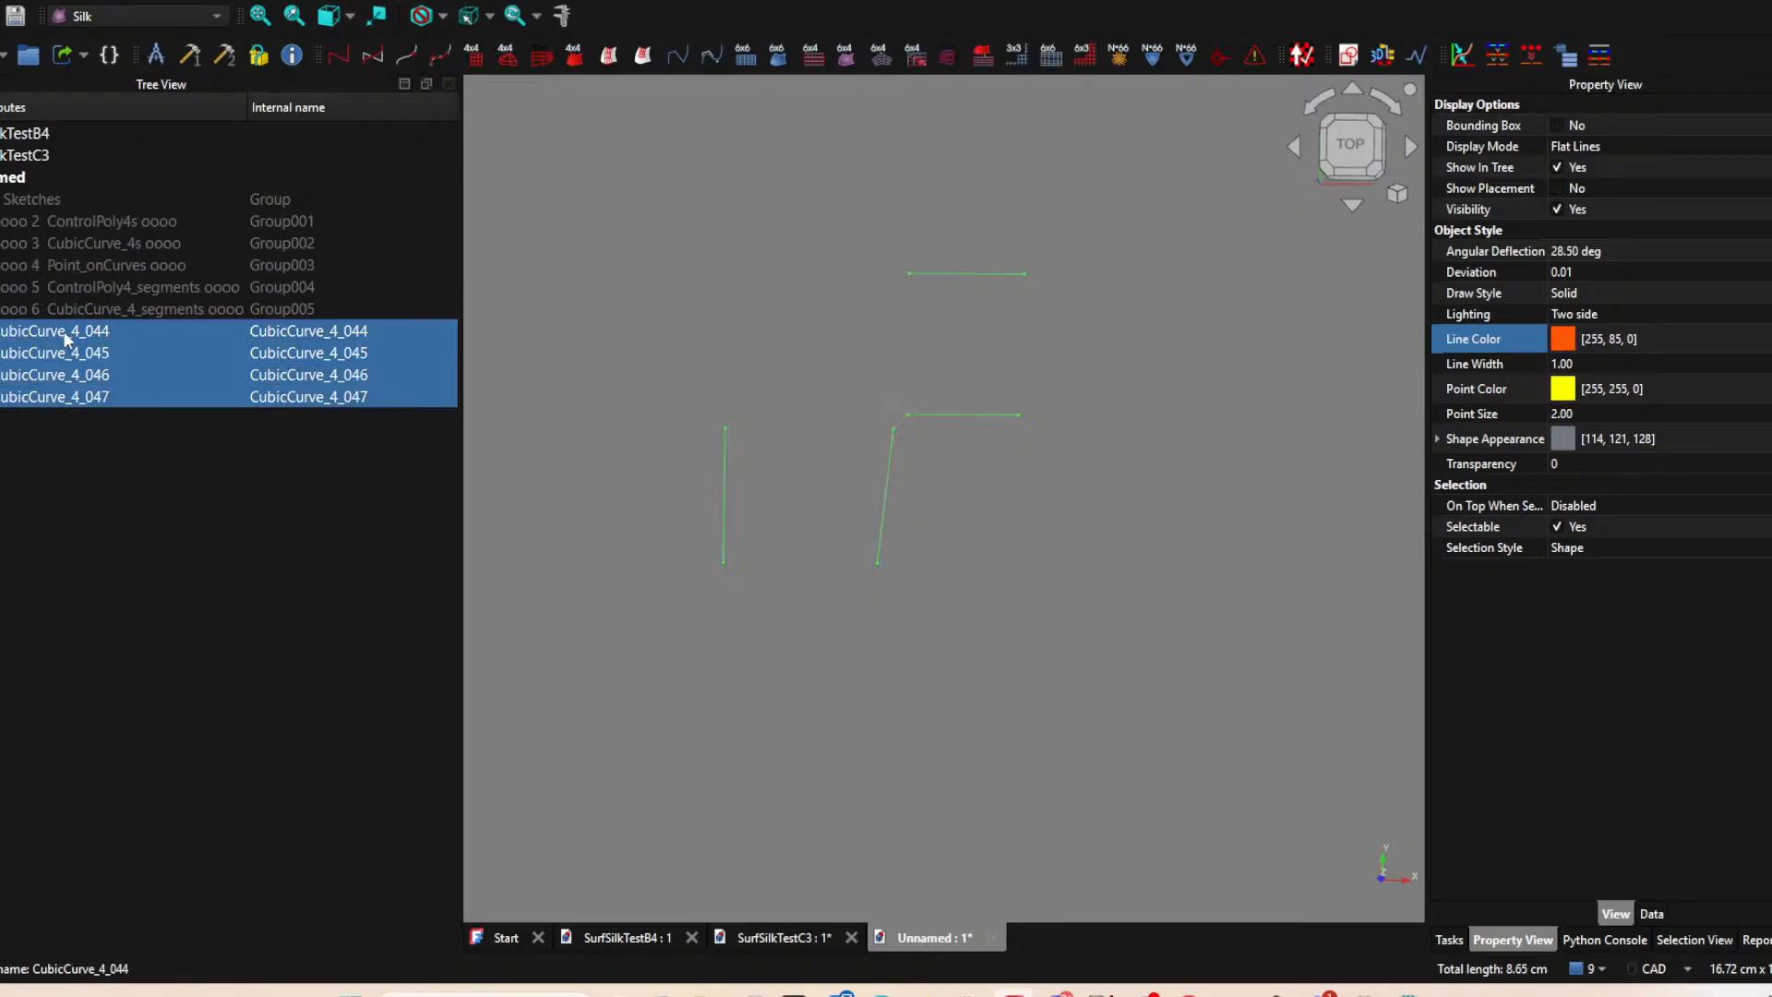
{"action": "left_click_drag", "start_coordinate": [21, 339], "coordinate": [131, 313]}
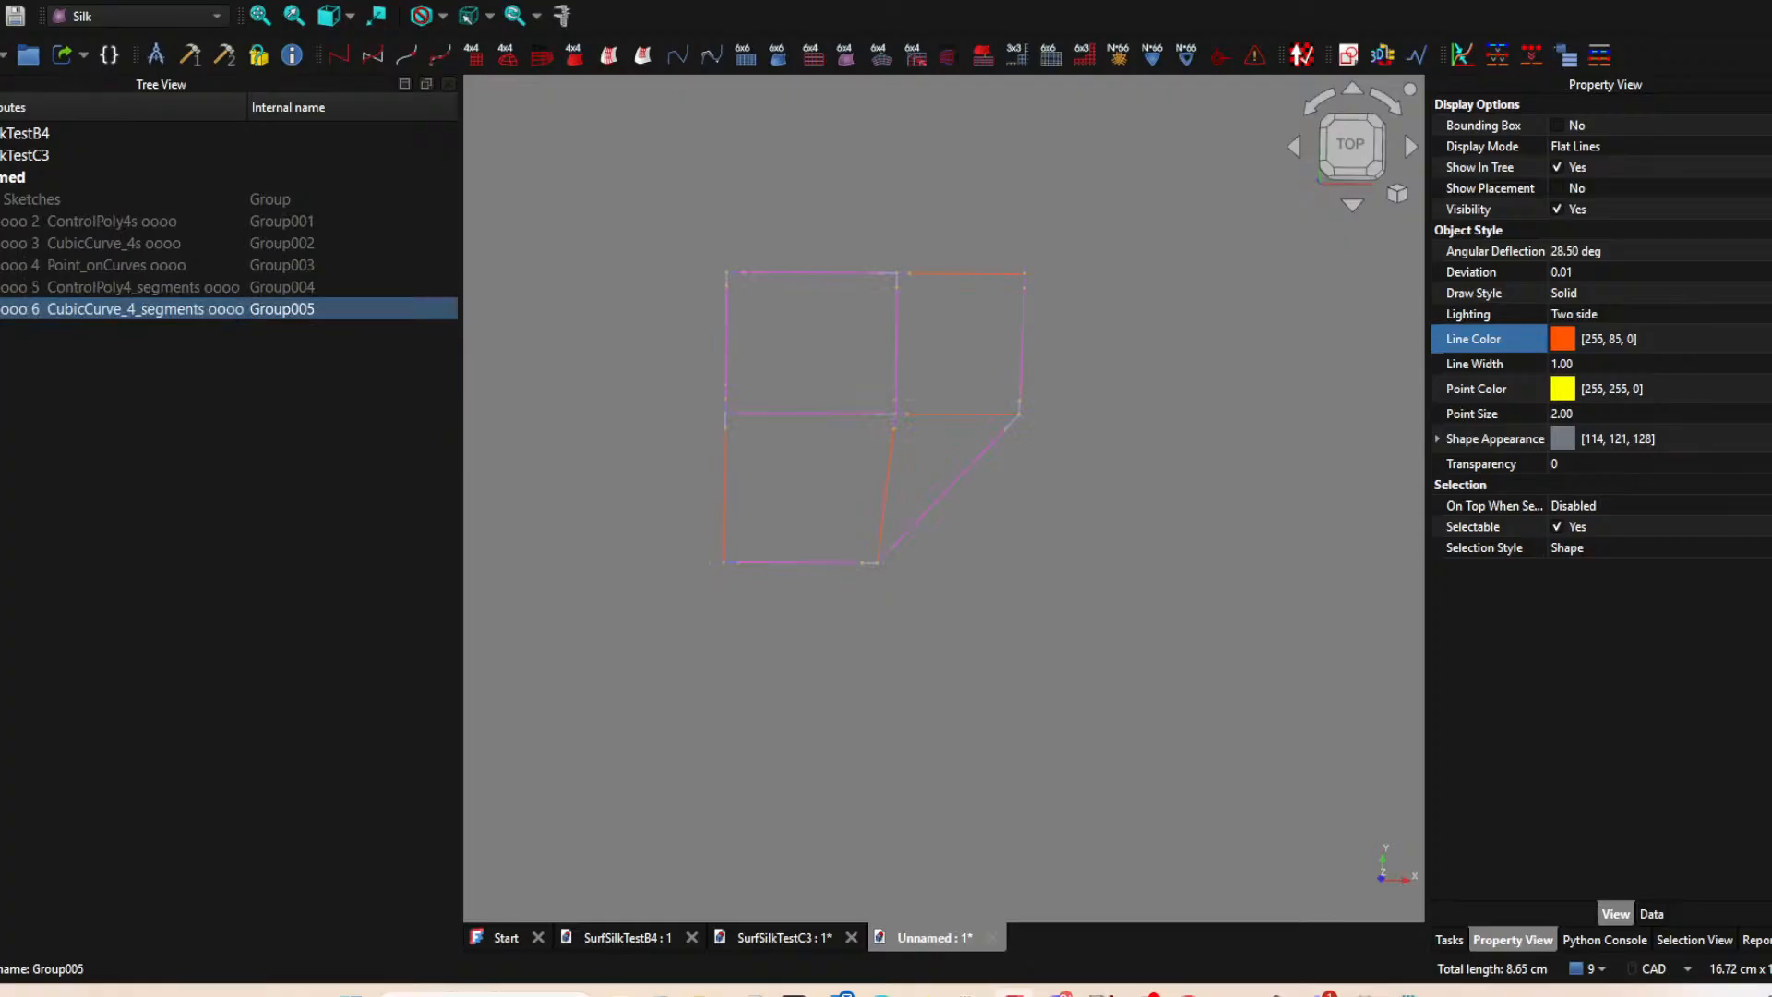
{"action": "left_click", "coordinate": [894, 616]}
{"action": "middle_click_drag", "start_coordinate": [886, 619], "coordinate": [874, 618]}
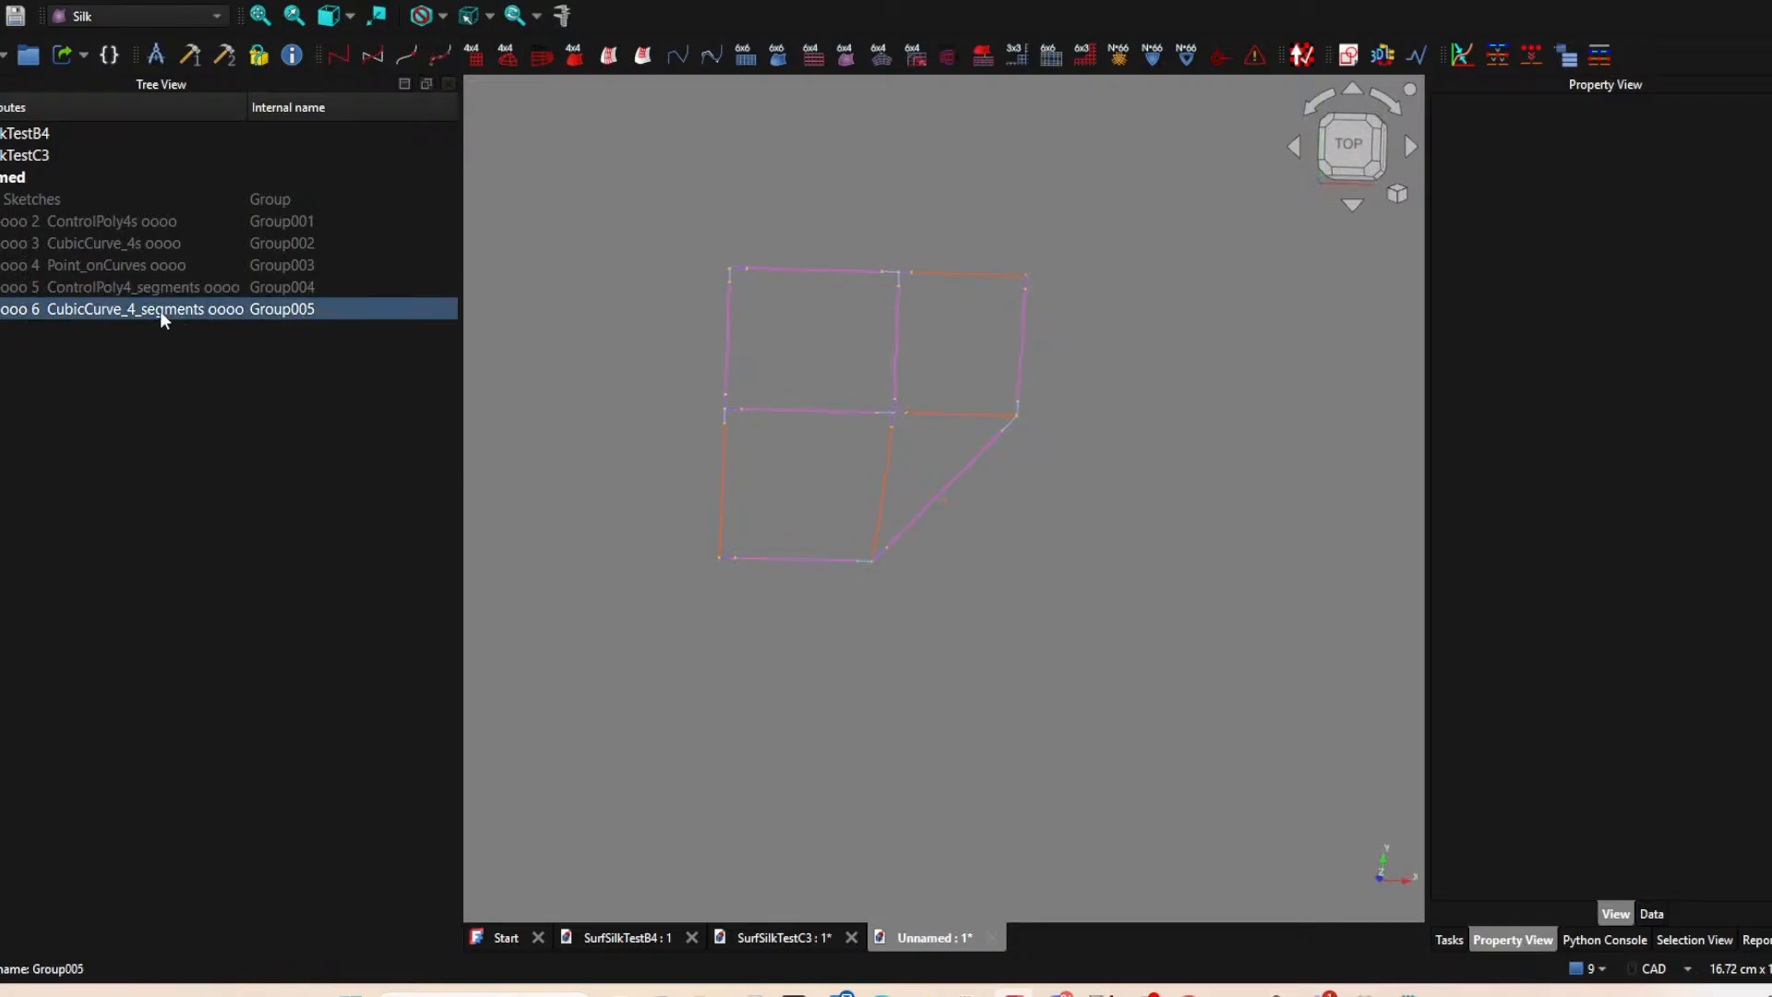
Hide the CubicCurve_4_segments group and show the ControlPoly4s group.
{"action": "left_click", "coordinate": [120, 308]}
{"action": "key", "text": "space"}
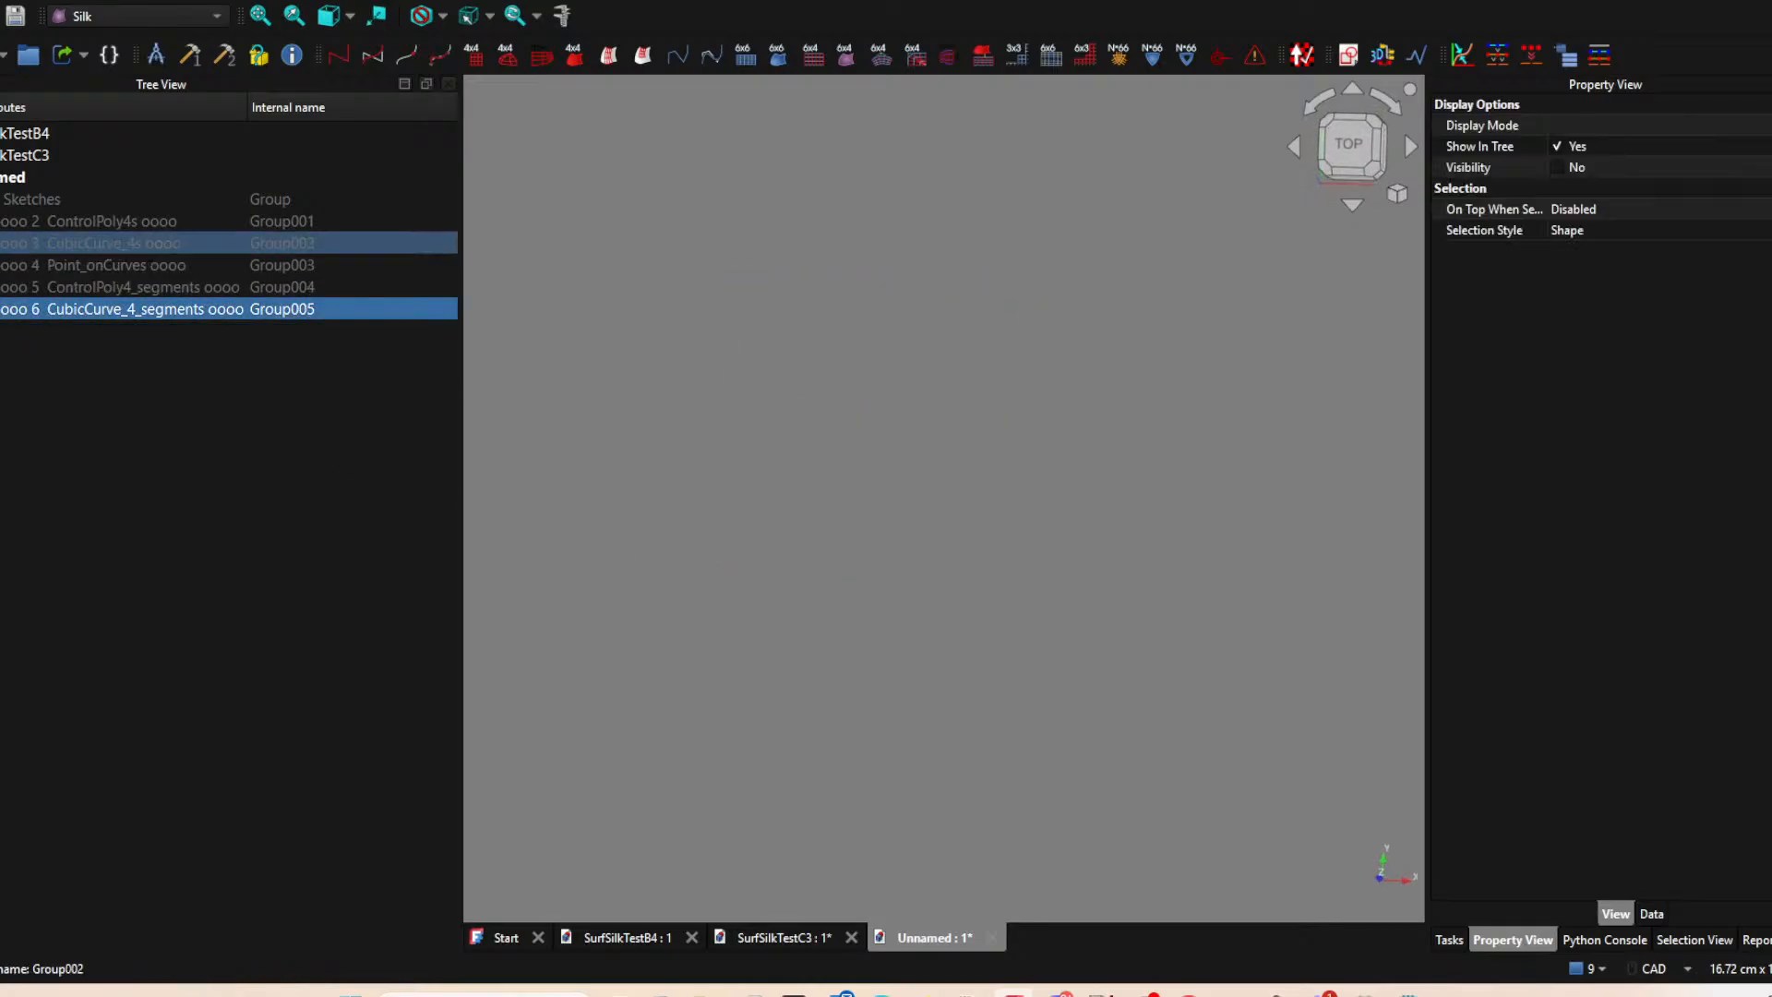
{"action": "left_click", "coordinate": [1, 222]}
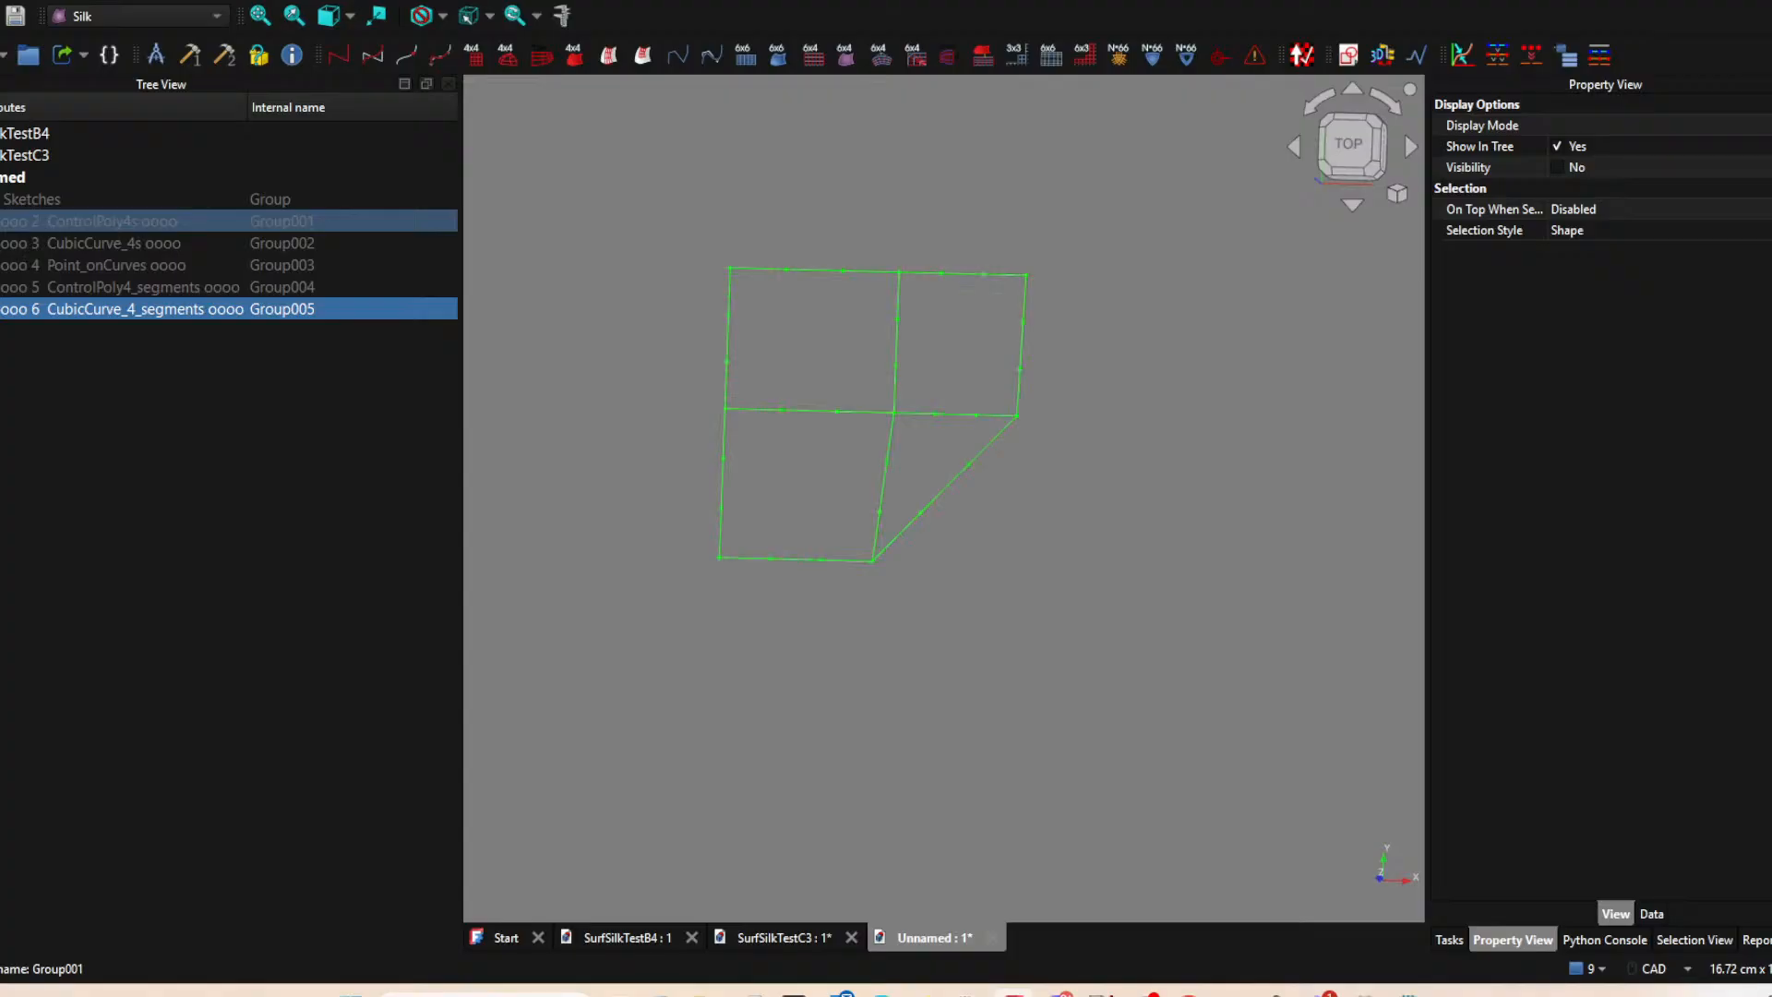
Create a ControlGrid44 from the four control polygons bounding the upper-left patch.
{"action": "left_click", "coordinate": [846, 358]}
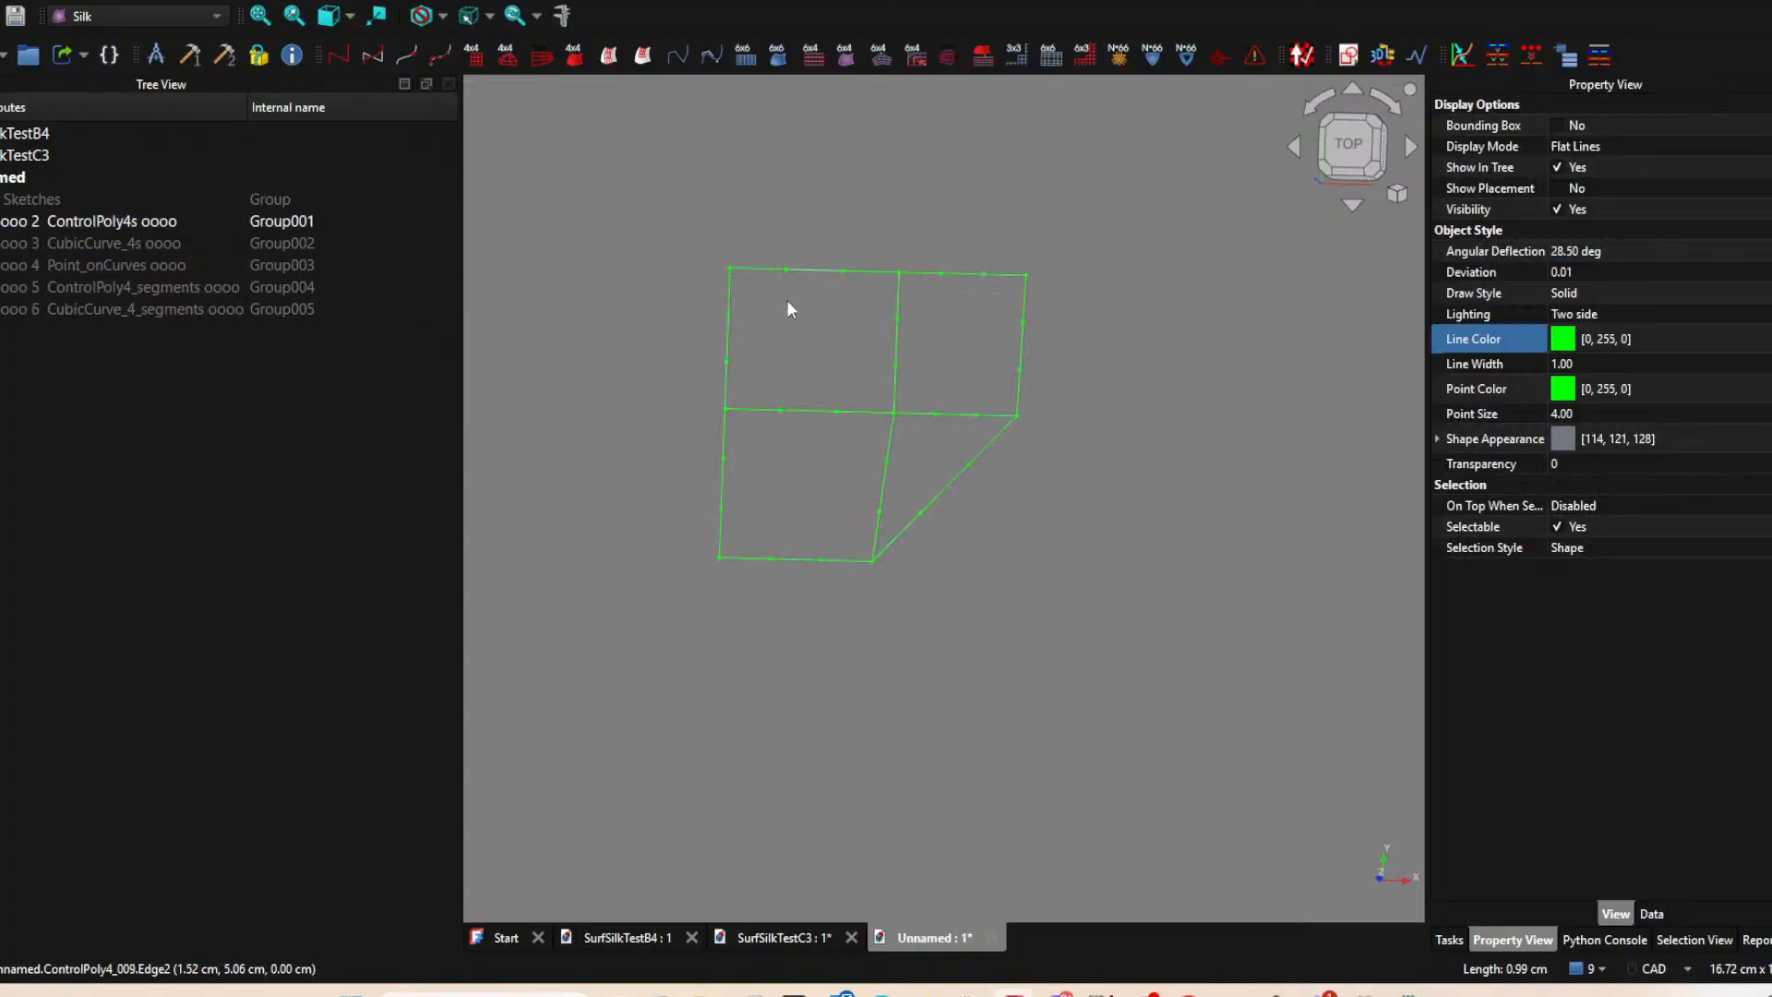
{"action": "left_click", "coordinate": [813, 323]}
{"action": "left_click", "coordinate": [725, 334]}
{"action": "left_click", "coordinate": [894, 355]}
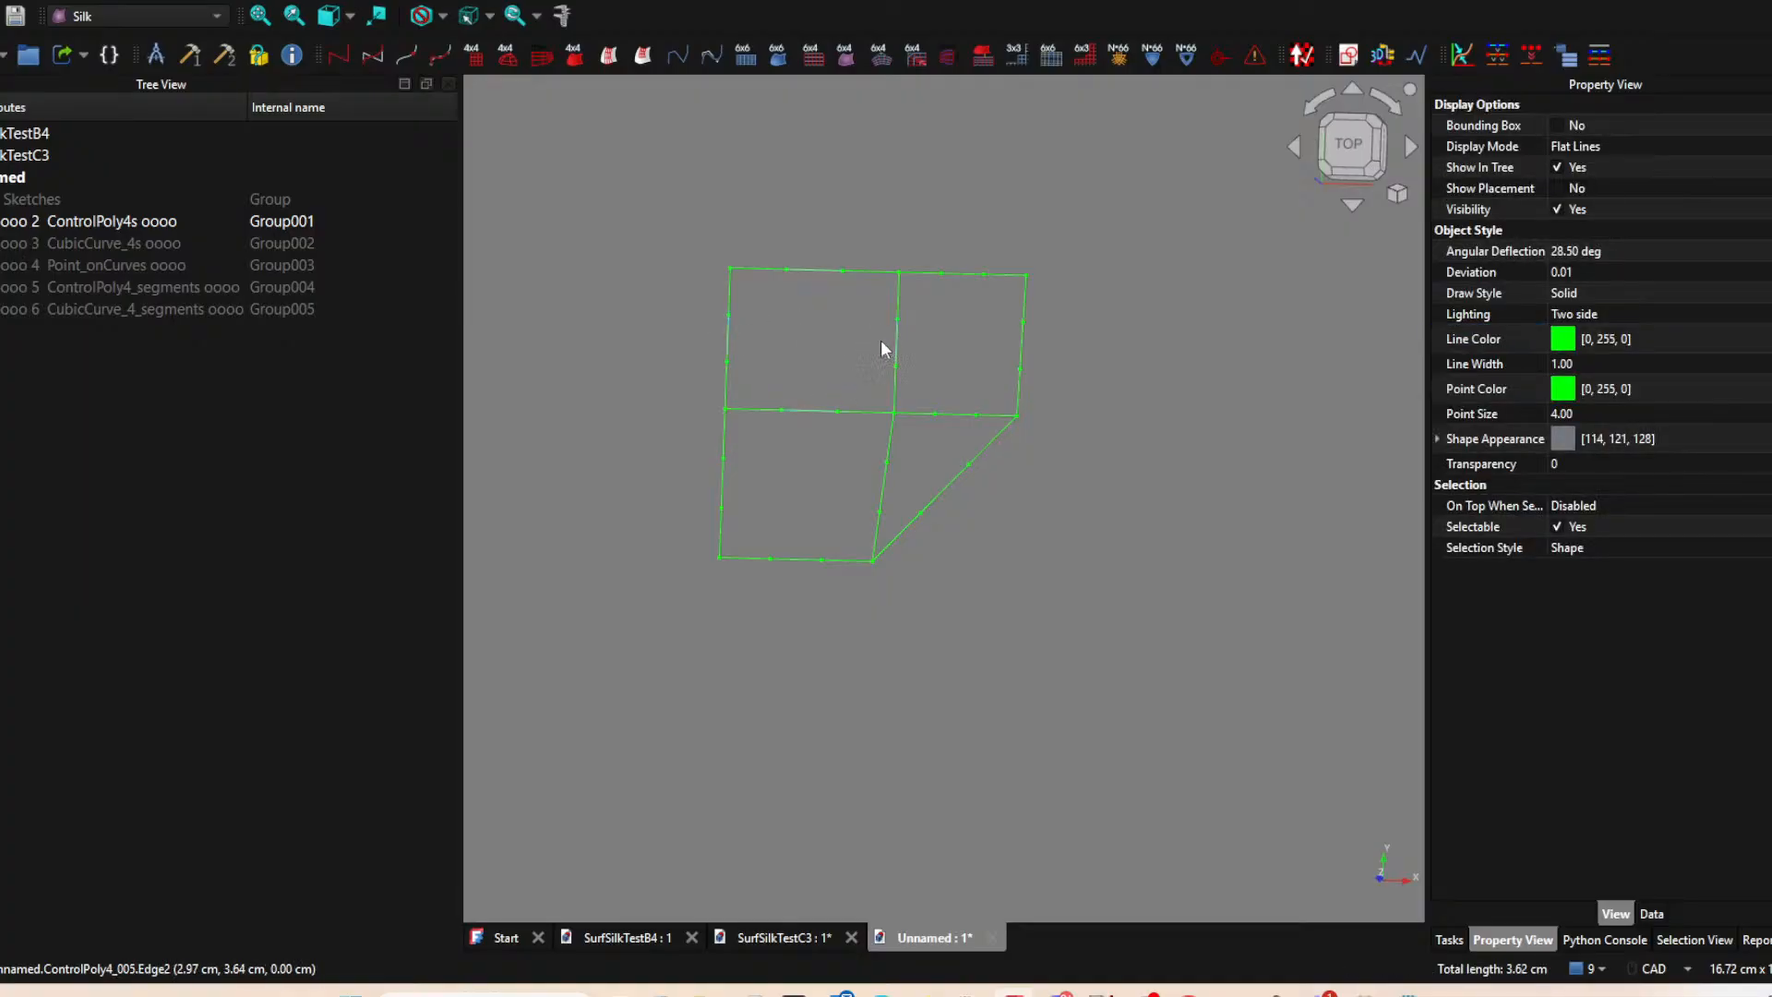
{"action": "left_click", "coordinate": [475, 56]}
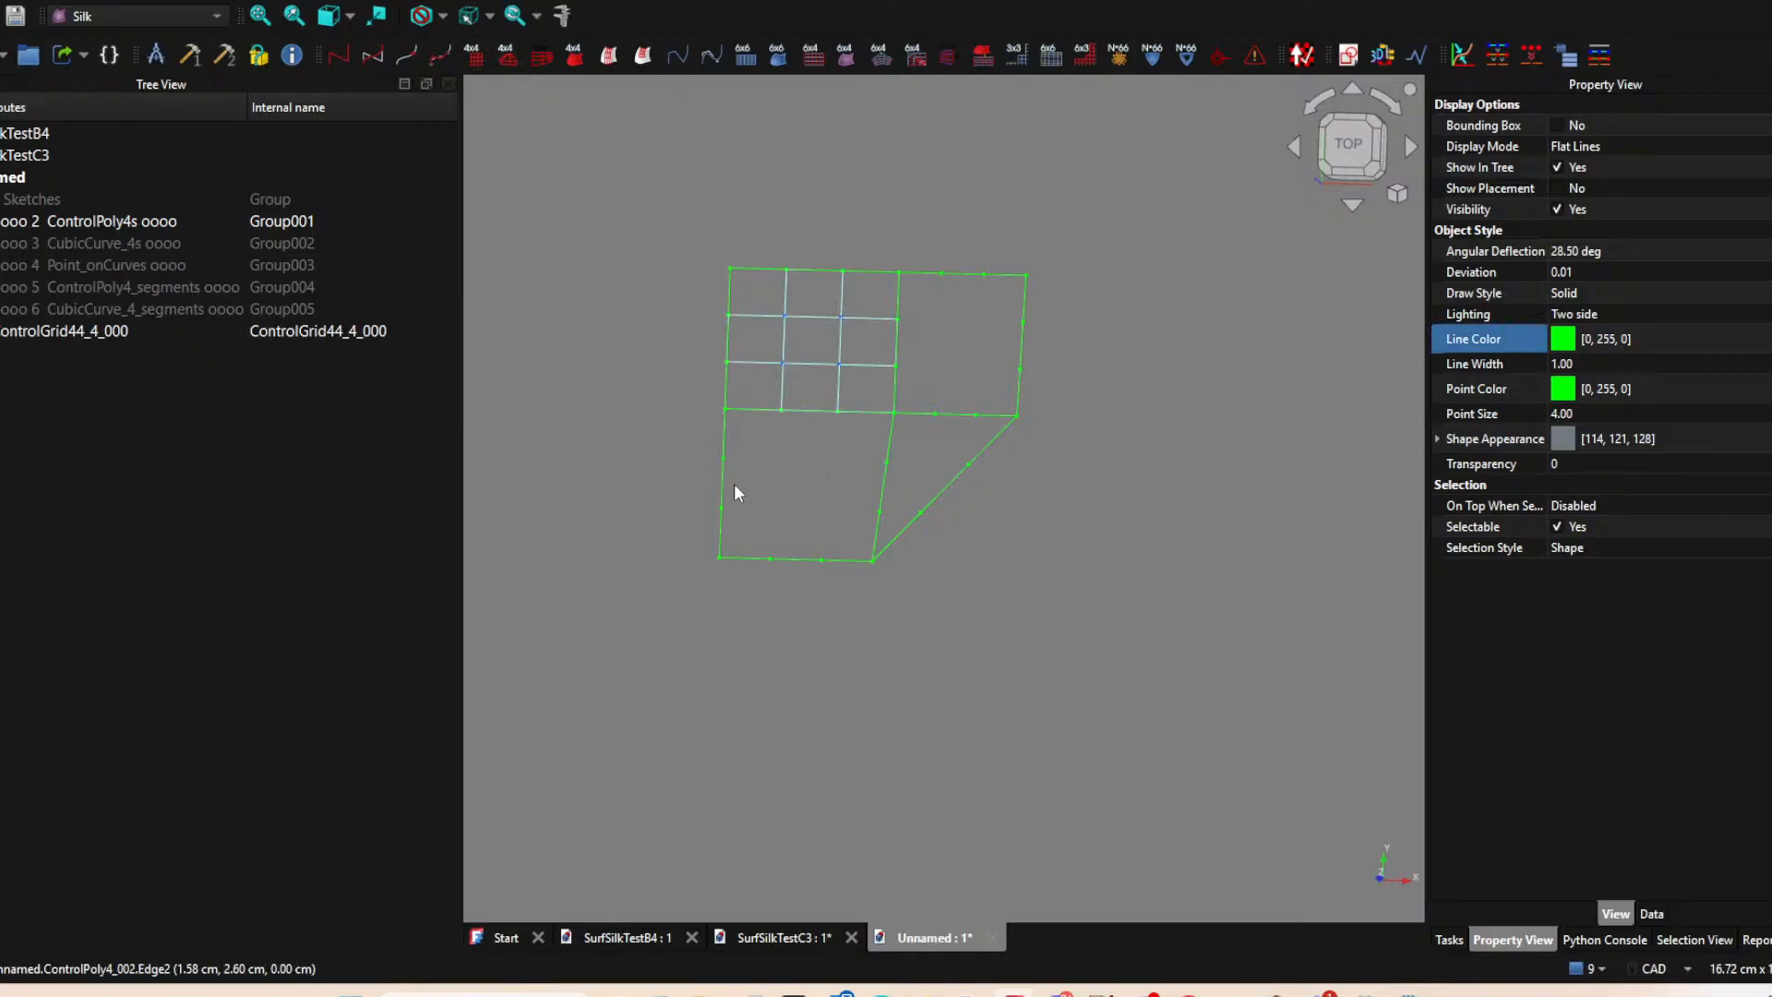
Create a ControlGrid44 for the lower-left patch and another for the upper-right patch from their four bounding control polygons.
{"action": "left_click", "coordinate": [797, 563]}
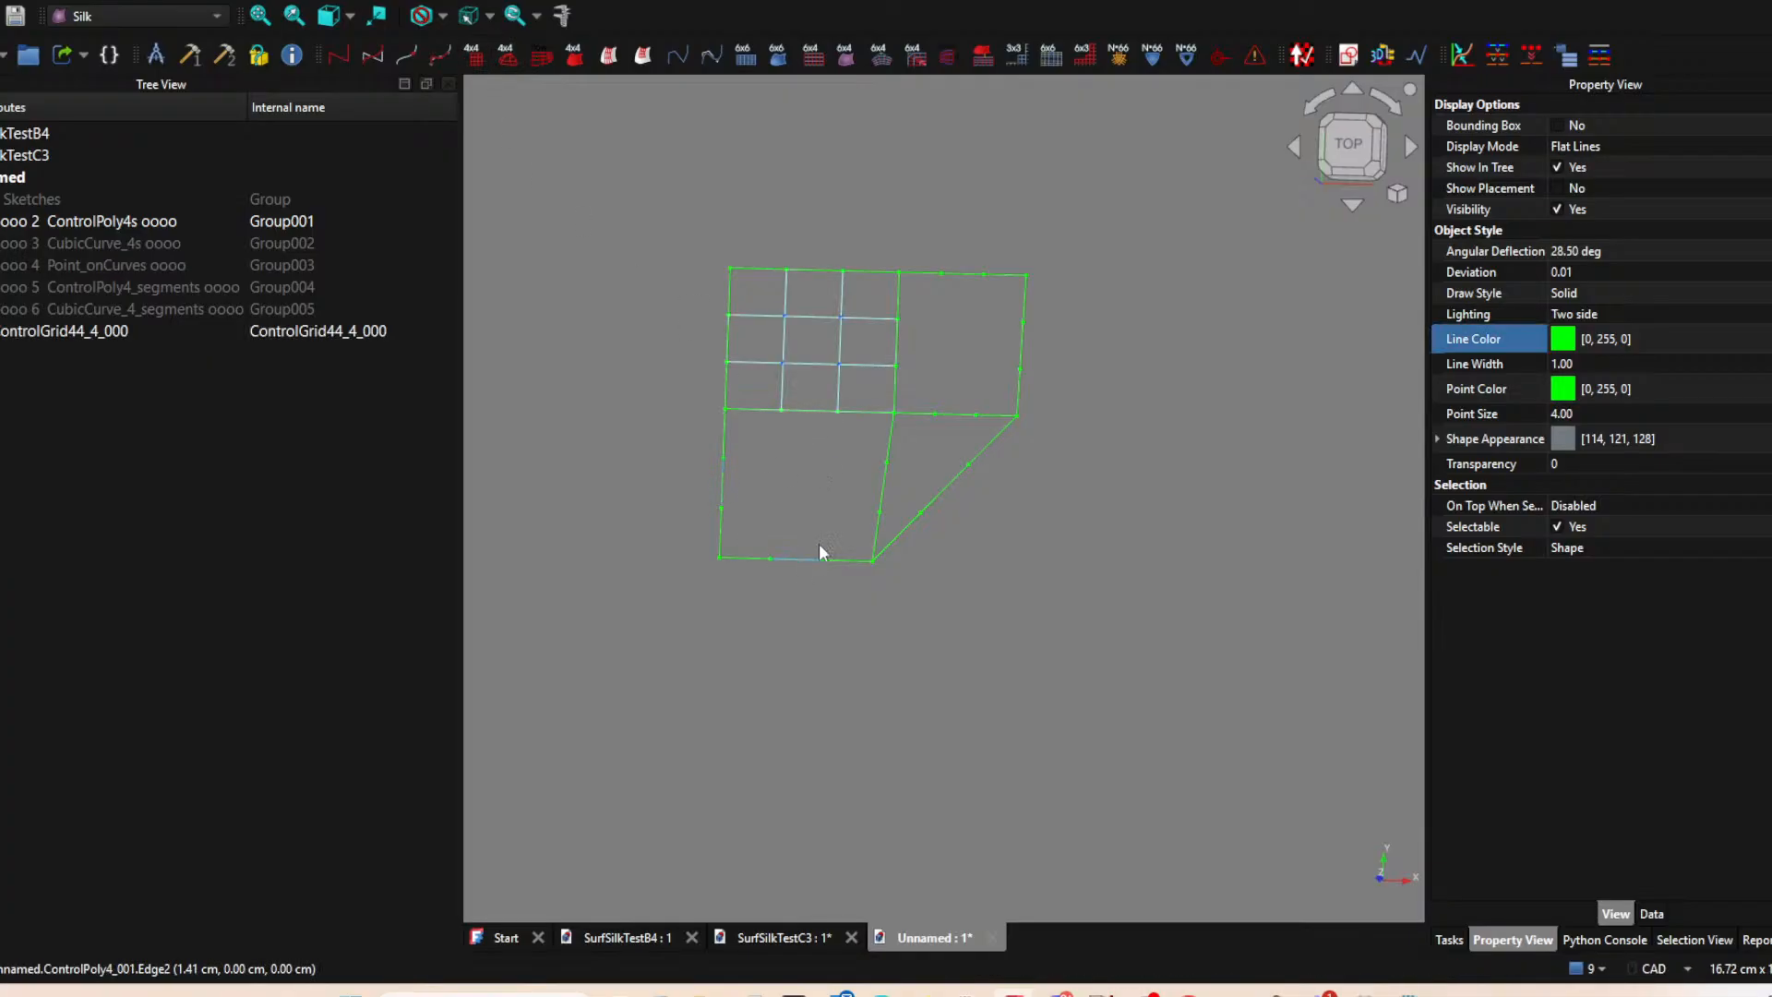
{"action": "left_click", "coordinate": [884, 494], "text": "ctrl"}
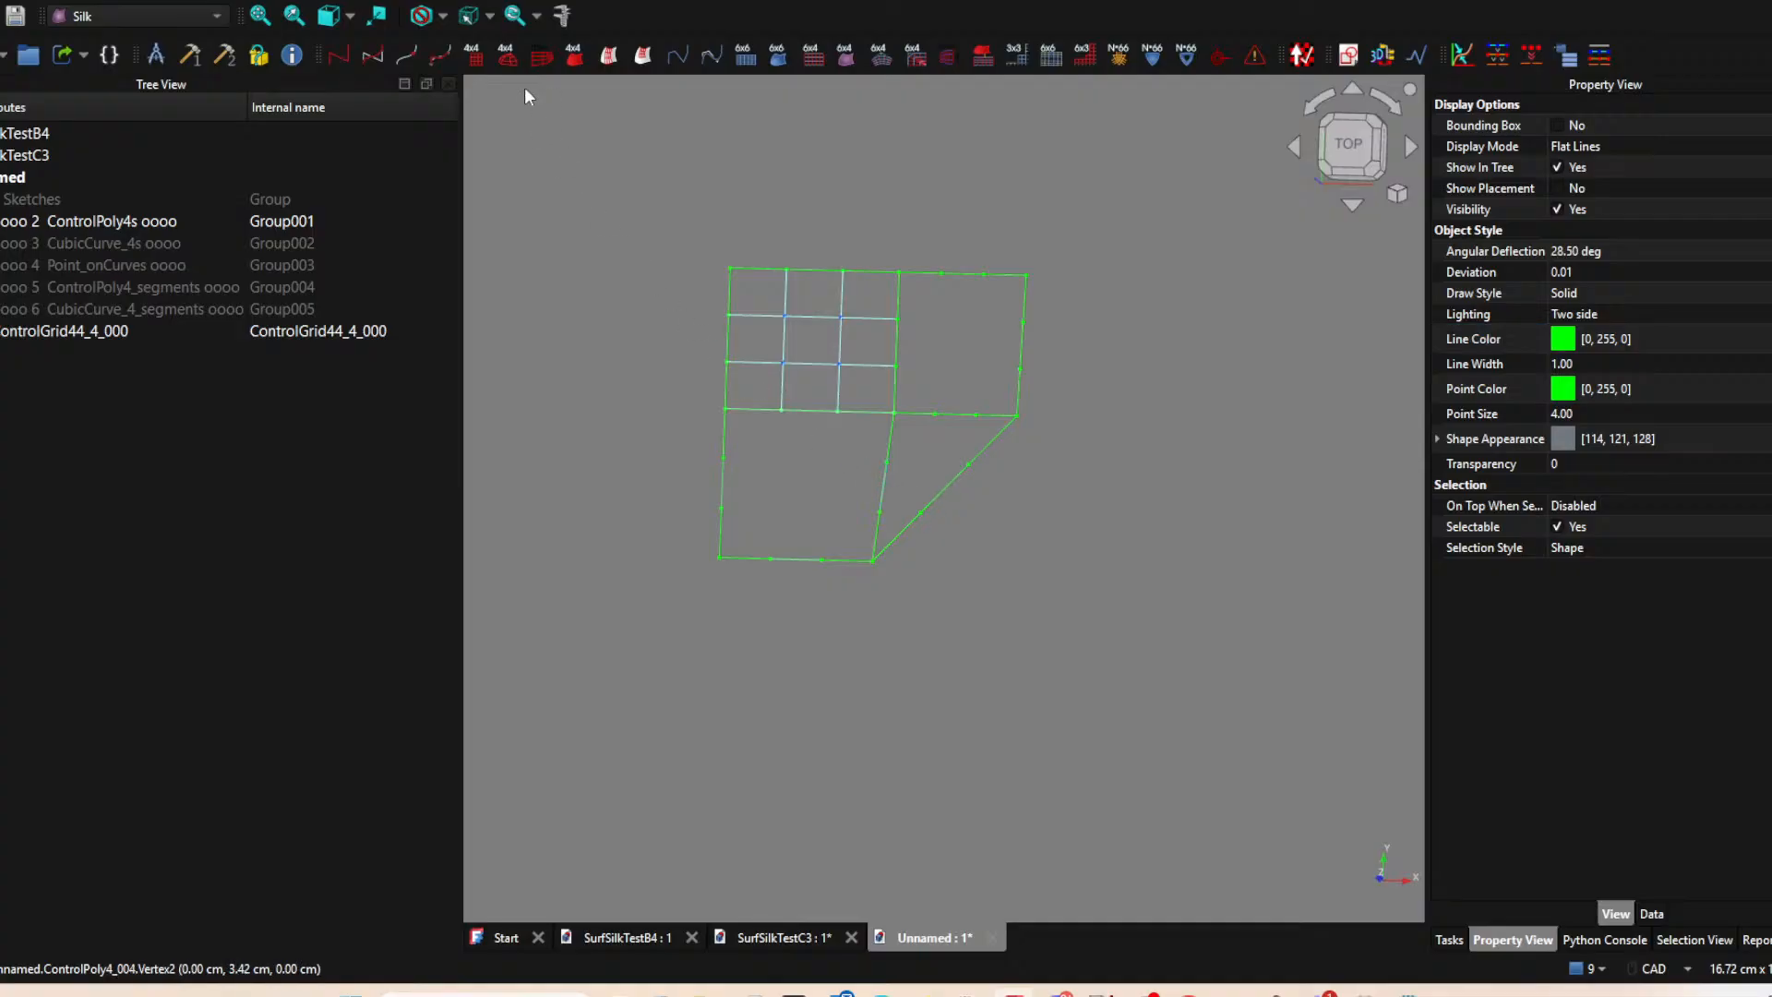
{"action": "left_click", "coordinate": [475, 57]}
{"action": "left_click", "coordinate": [899, 344]}
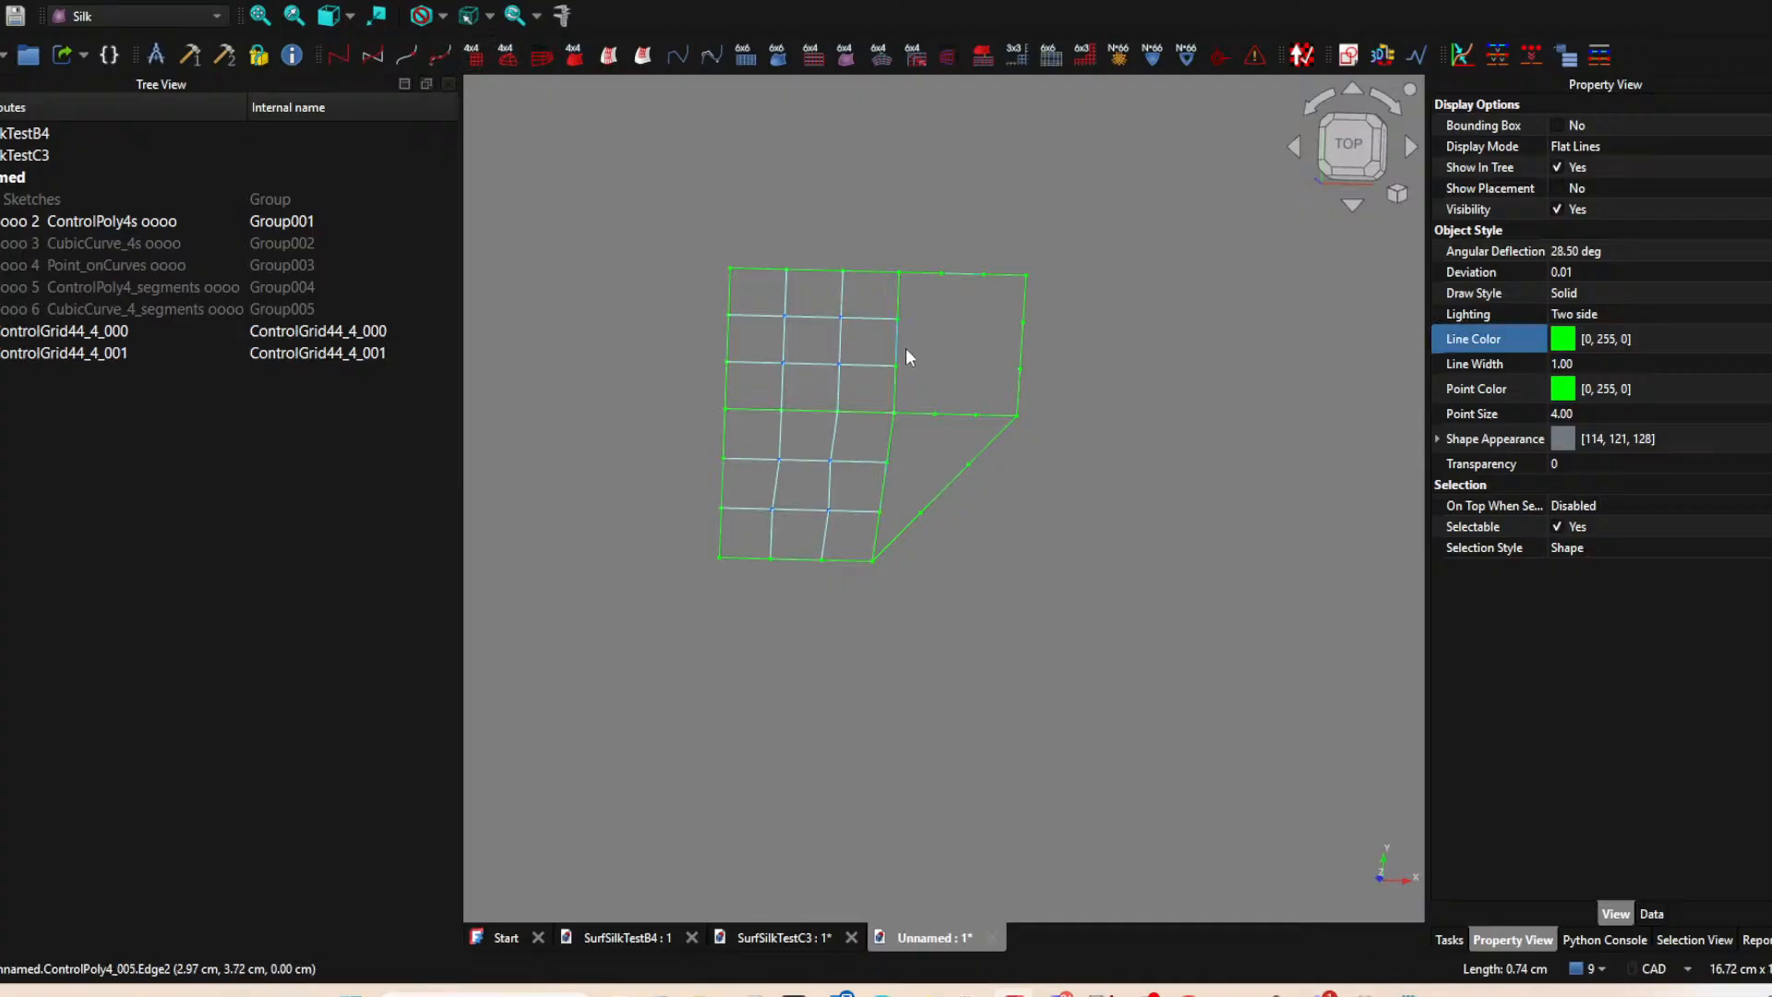
{"action": "left_click", "coordinate": [1023, 356], "text": "ctrl"}
{"action": "left_click", "coordinate": [479, 62]}
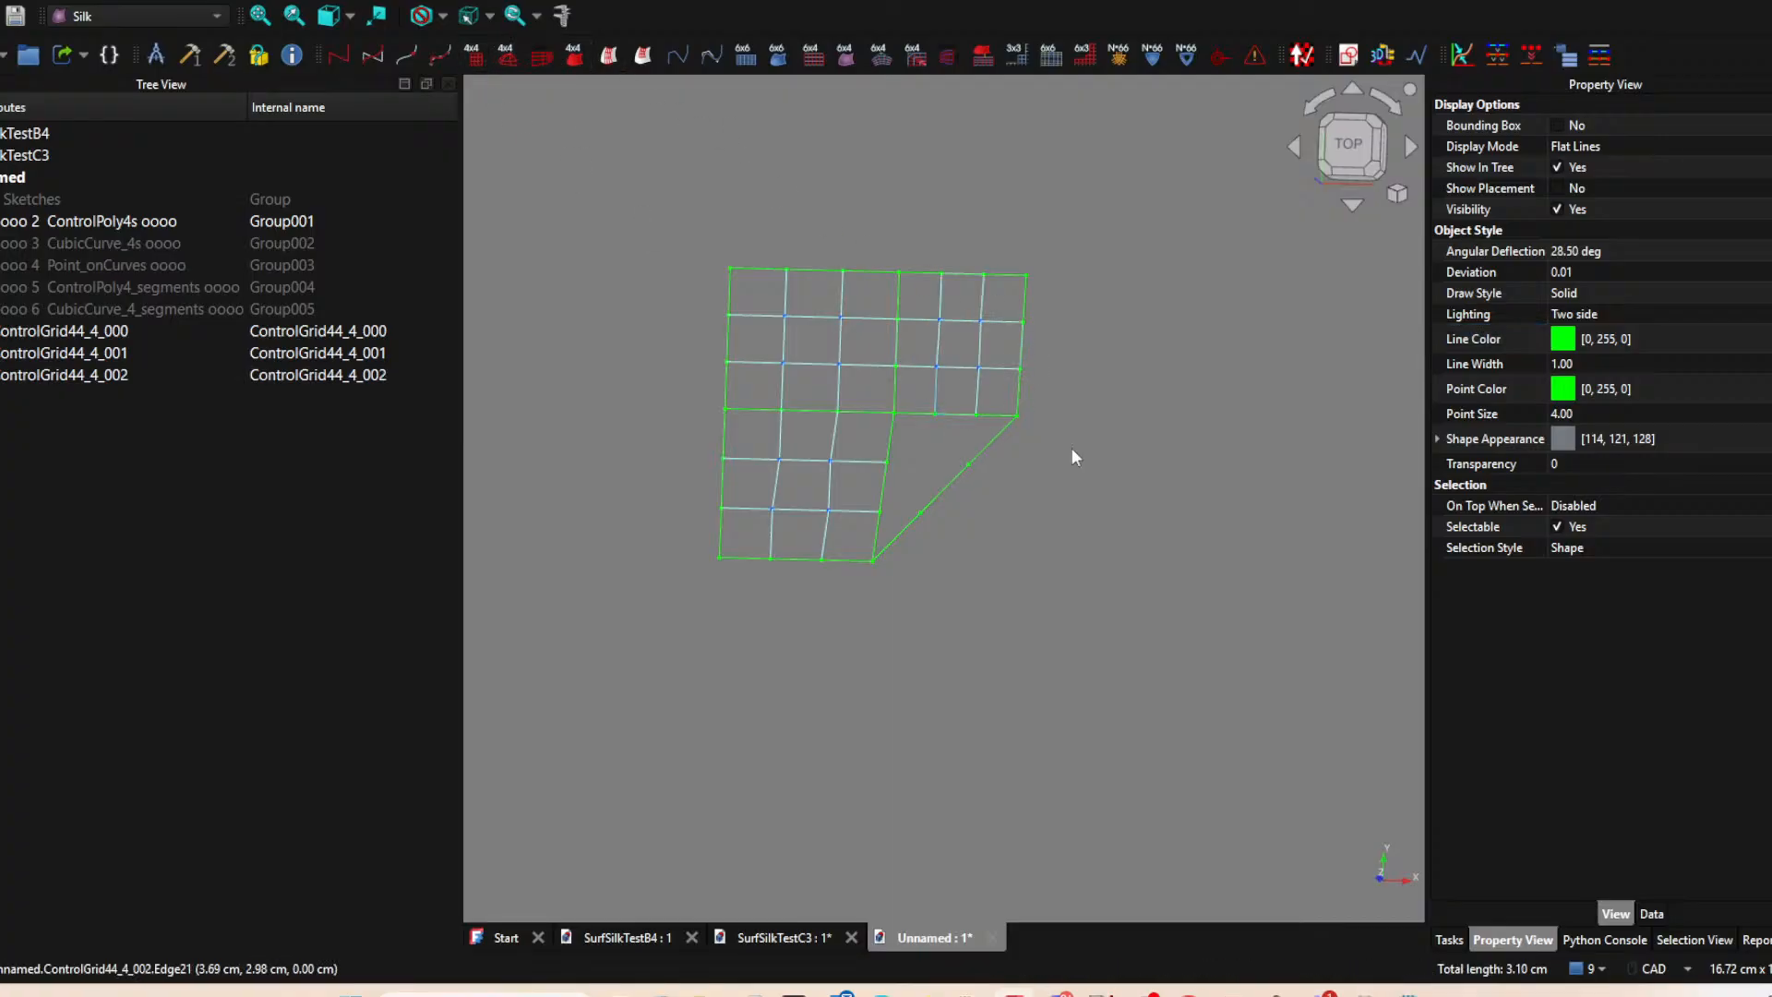
Try a three-sided ControlGrid44 on the triangular patch with its grid lines converging at the right vertex, and delete it.
{"action": "middle_click_drag", "start_coordinate": [1089, 486], "coordinate": [1033, 452]}
{"action": "scroll", "coordinate": [1025, 447], "scroll_direction": "down", "scroll_amount": 1}
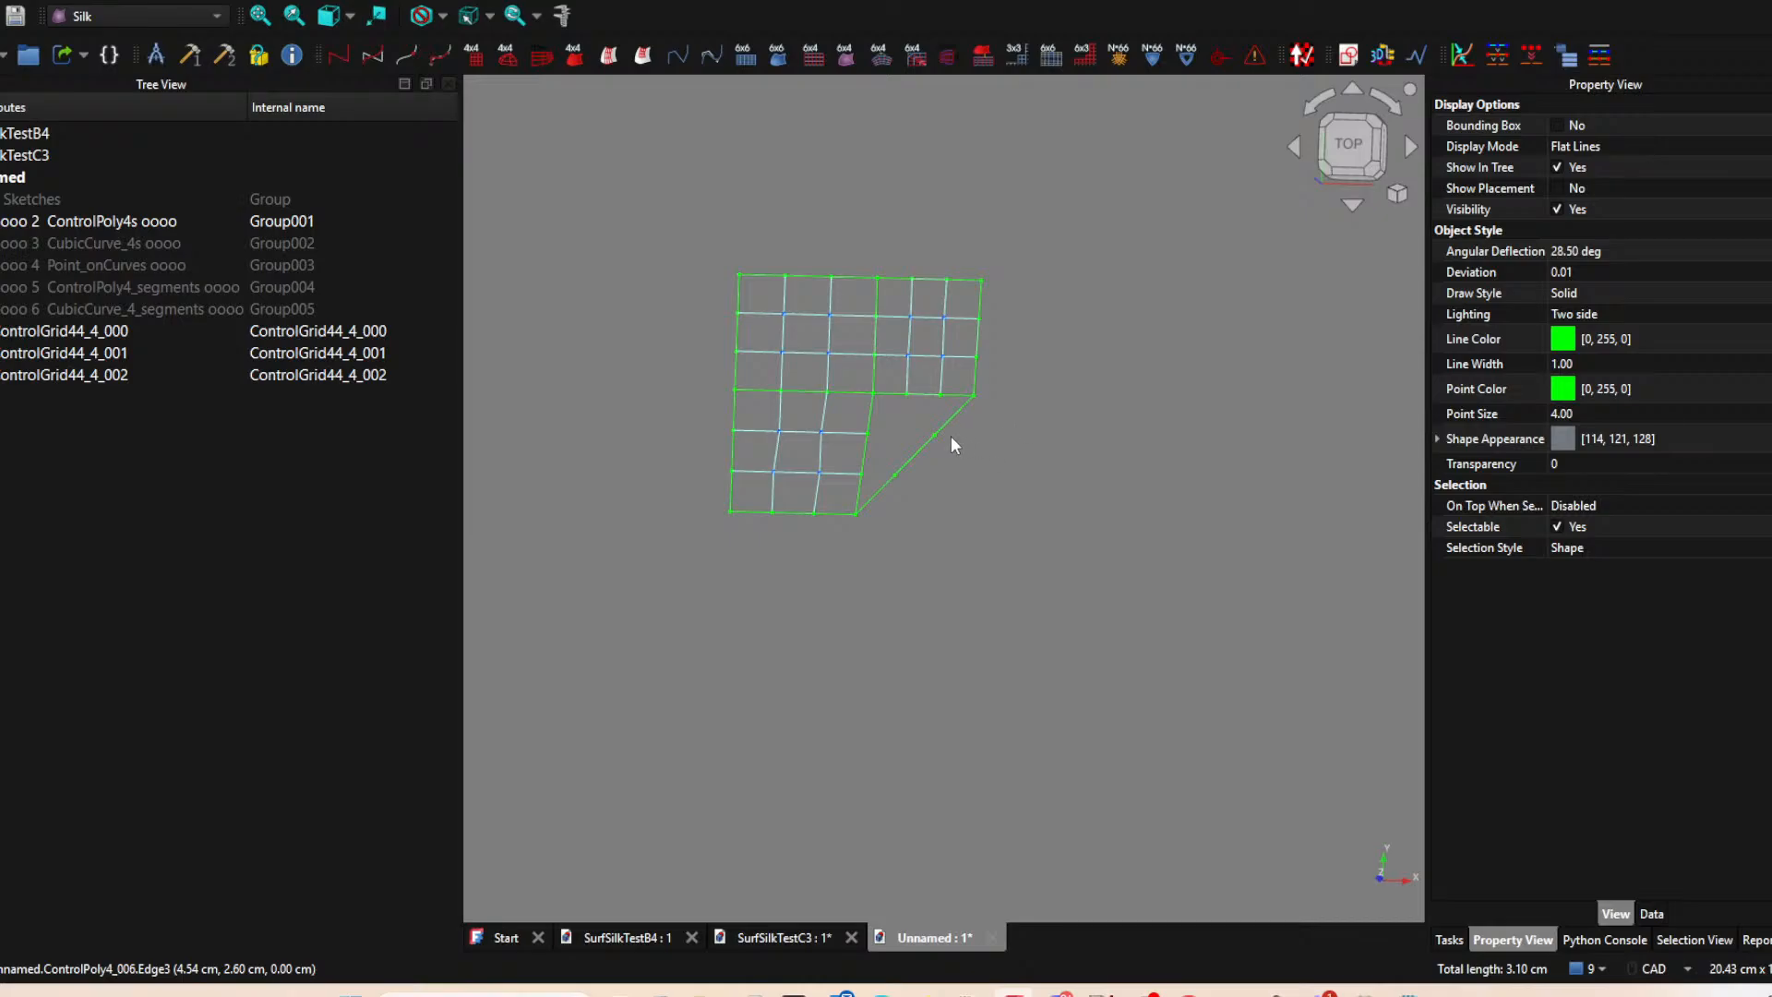
{"action": "scroll", "coordinate": [956, 428], "scroll_direction": "up", "scroll_amount": 3}
{"action": "scroll", "coordinate": [1019, 450], "scroll_direction": "down", "scroll_amount": 2}
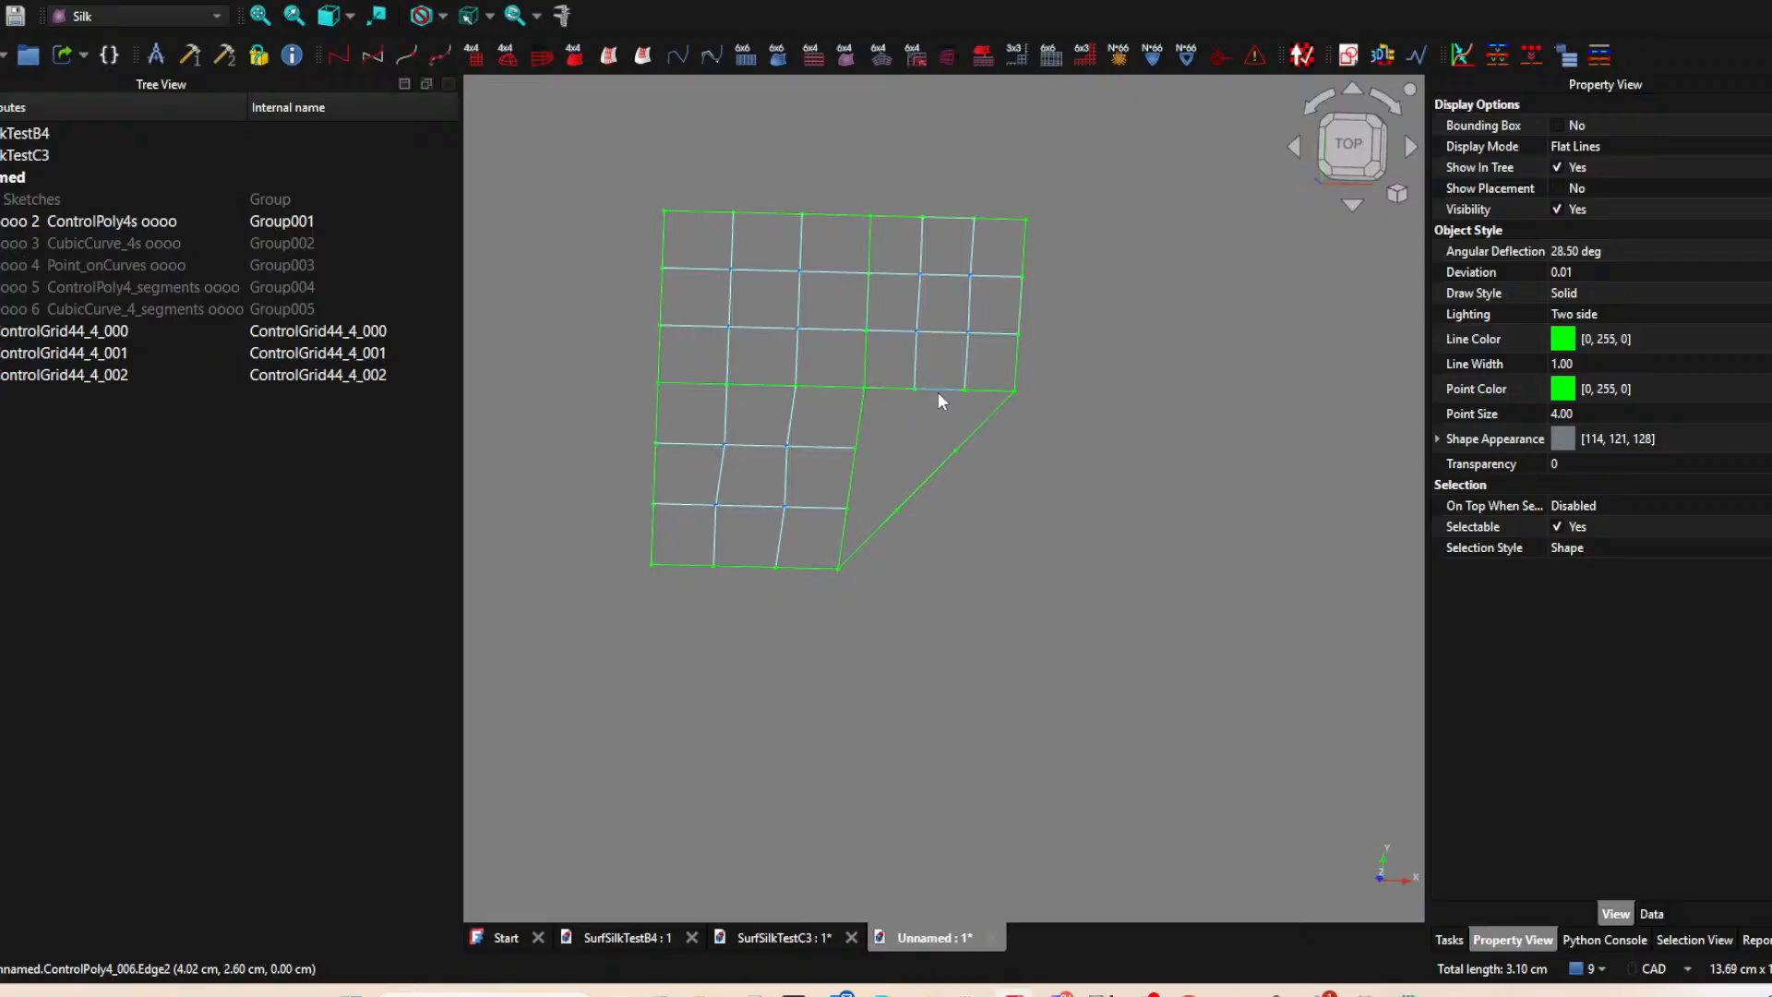
{"action": "left_click", "coordinate": [920, 496]}
{"action": "left_click", "coordinate": [508, 57]}
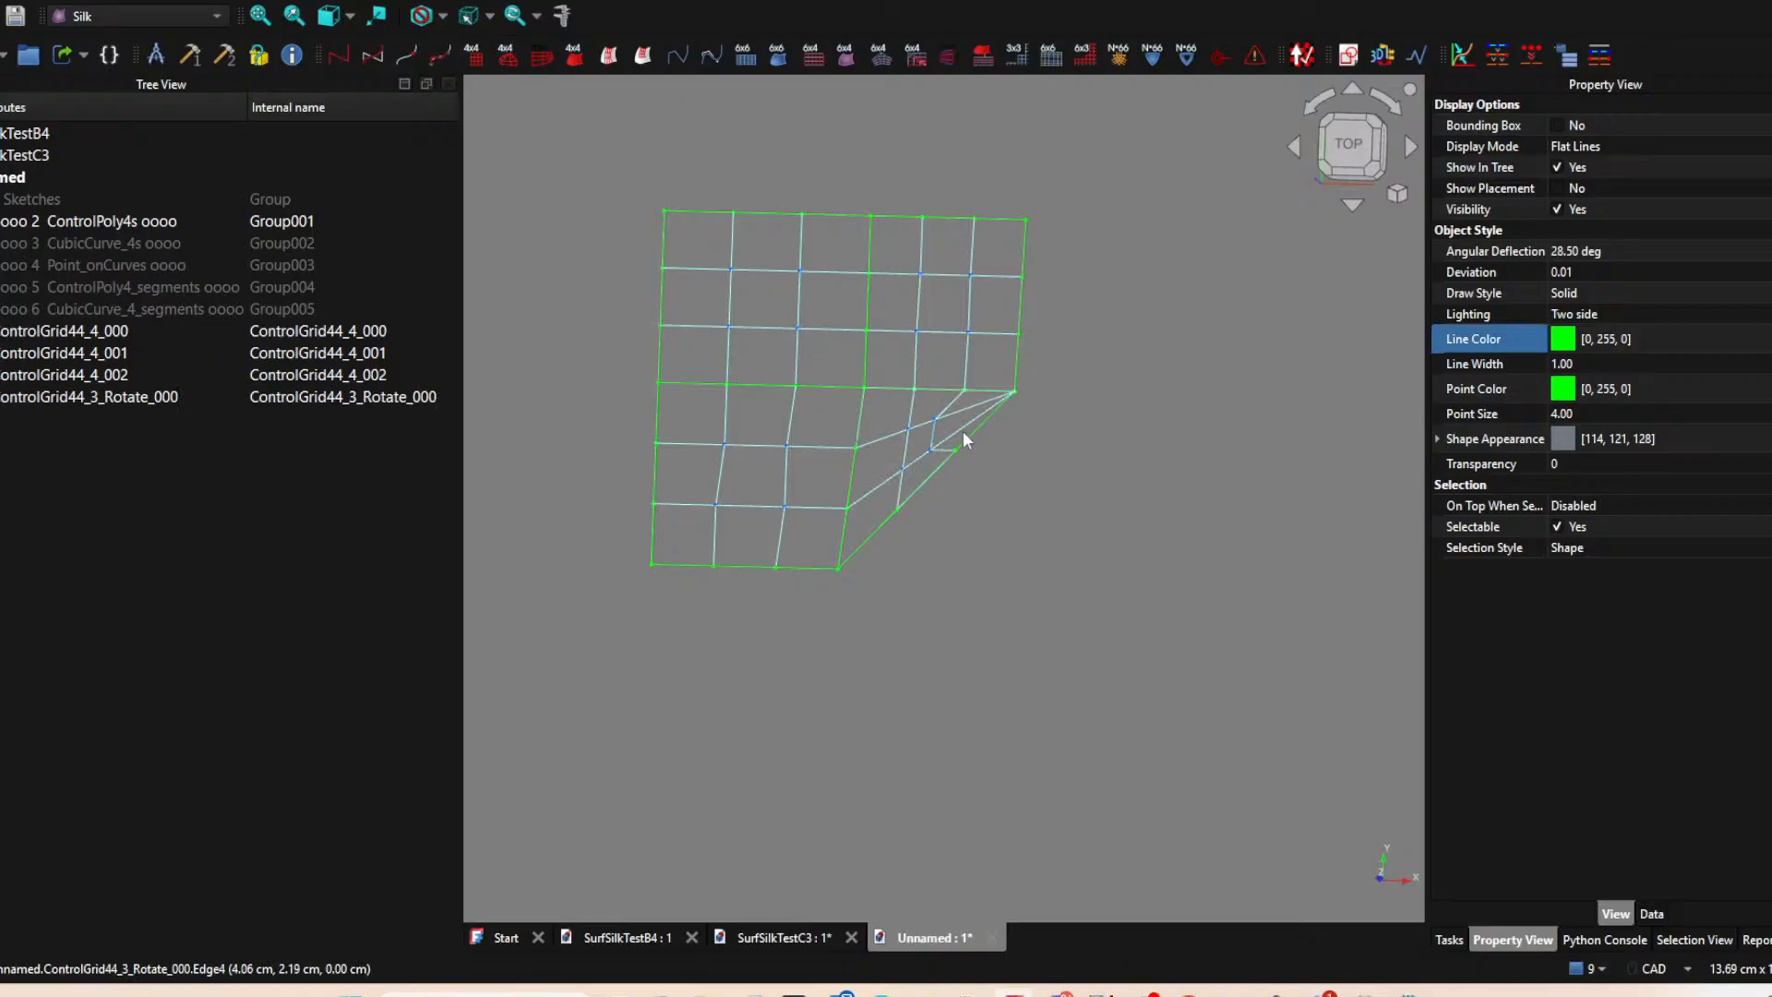
{"action": "middle_click_drag", "start_coordinate": [1009, 467], "coordinate": [969, 469]}
{"action": "scroll", "coordinate": [892, 448], "scroll_direction": "up", "scroll_amount": 3}
{"action": "scroll", "coordinate": [890, 429], "scroll_direction": "down", "scroll_amount": 3}
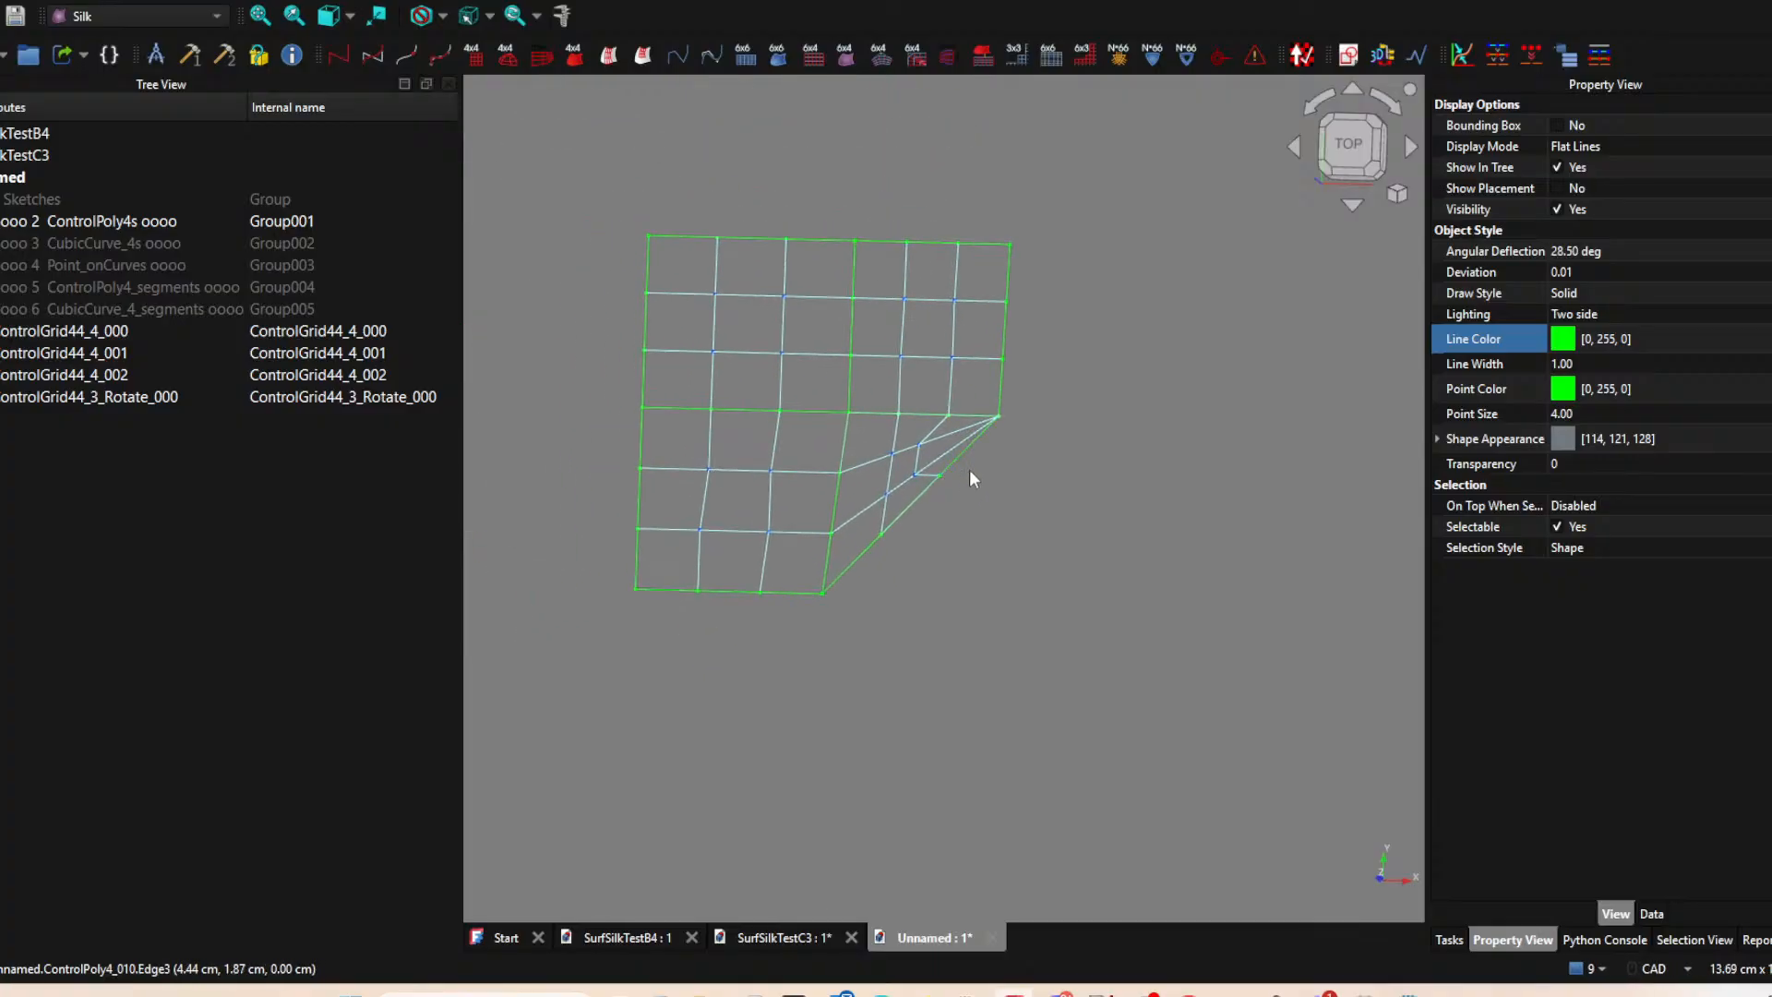
{"action": "left_click", "coordinate": [872, 456]}
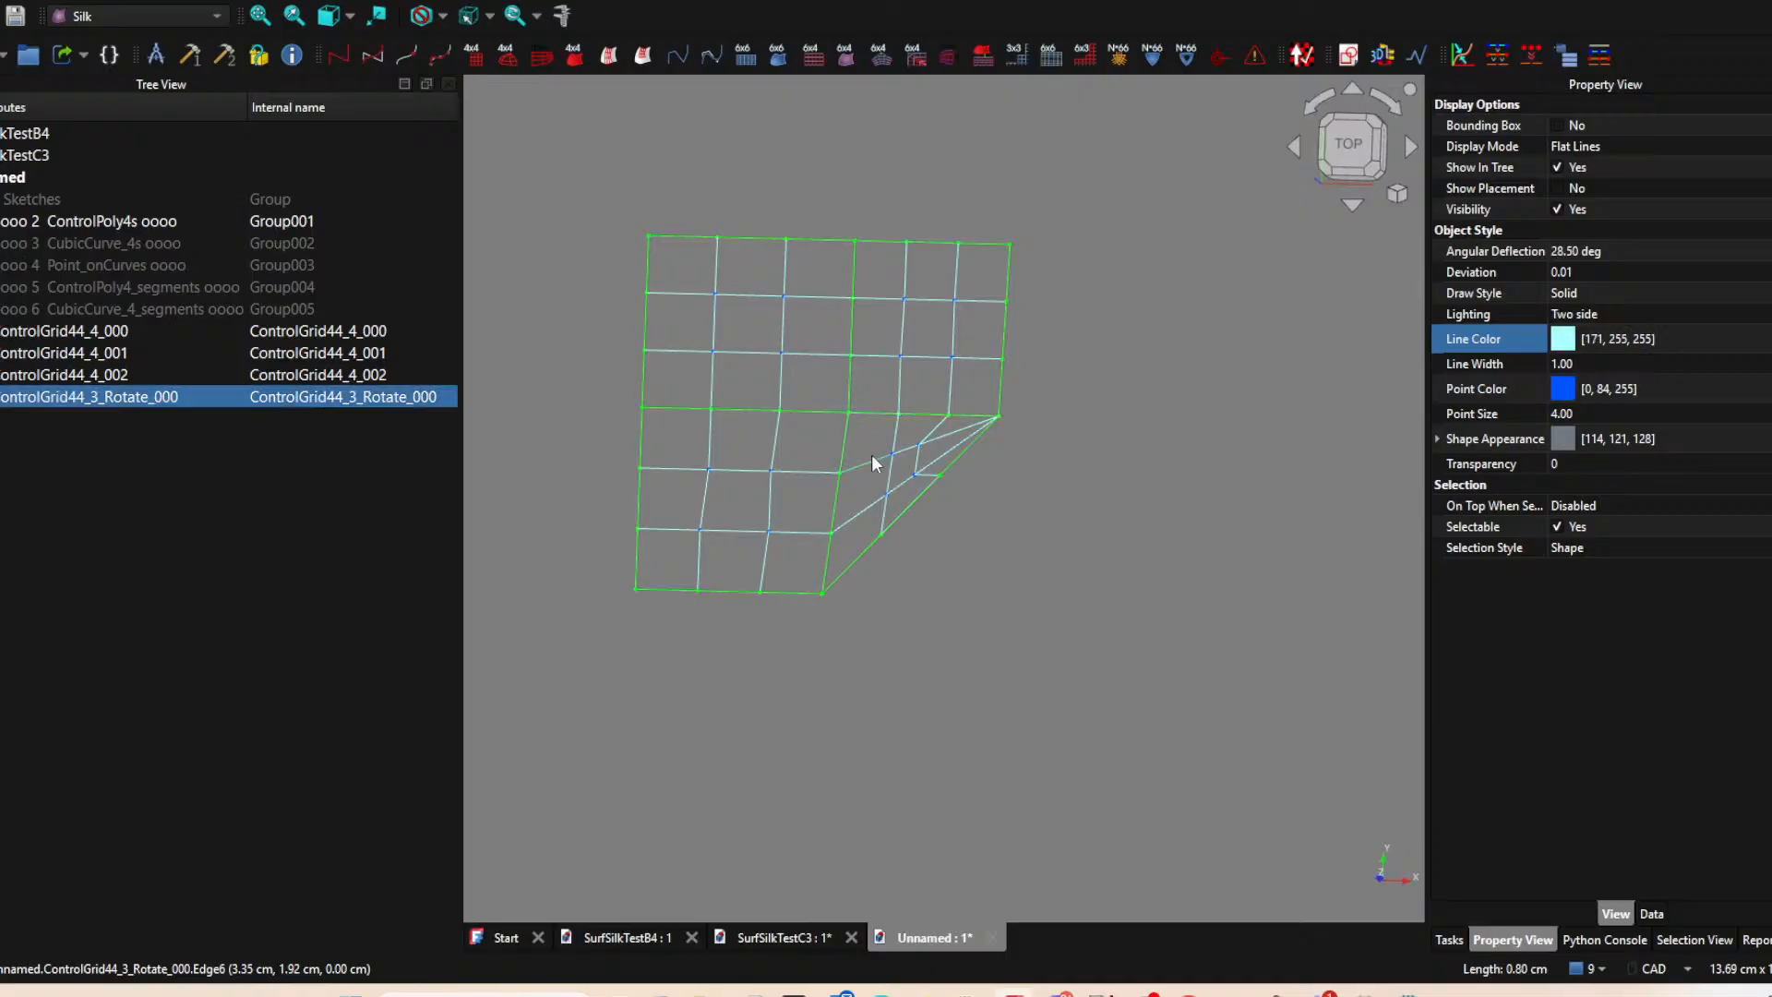
{"action": "key", "text": "Delete"}
Try the triangular patch's three-sided ControlGrid44 with its grid lines converging at the bottom vertex, and delete it.
{"action": "left_click", "coordinate": [845, 443]}
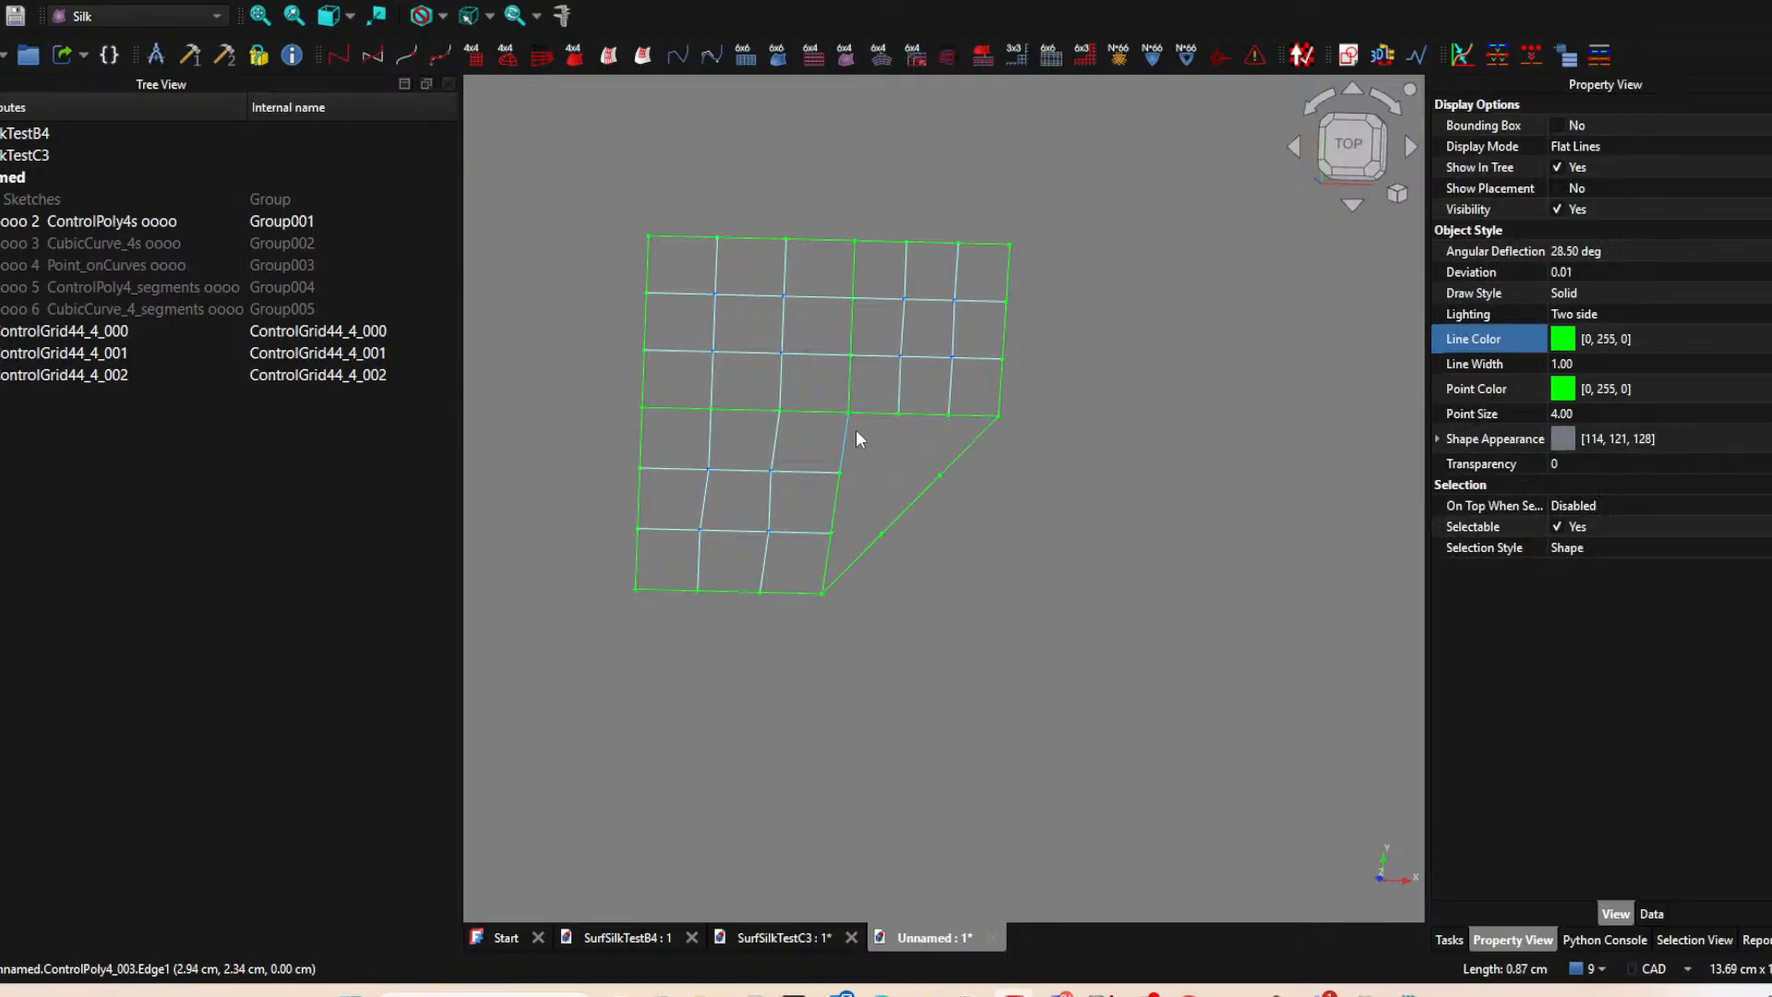
{"action": "left_click", "coordinate": [881, 412], "text": "ctrl"}
{"action": "left_click", "coordinate": [911, 504], "text": "ctrl"}
{"action": "left_click", "coordinate": [517, 61]}
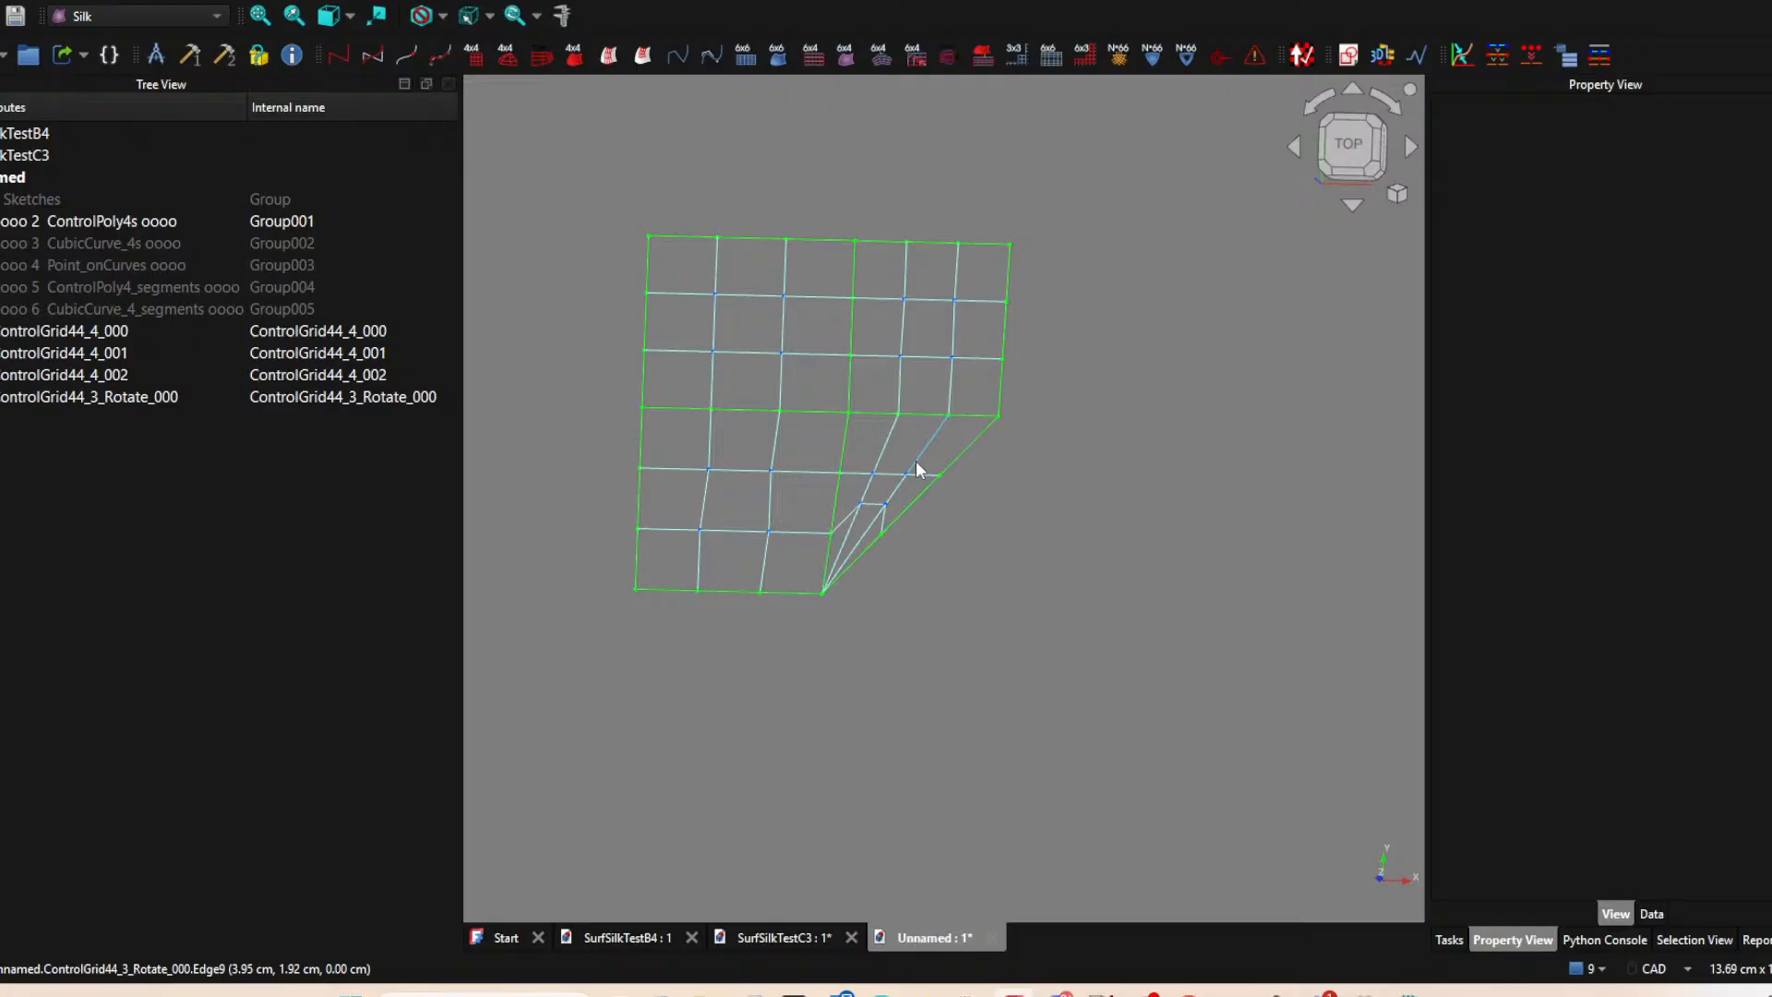
{"action": "left_click", "coordinate": [915, 461]}
{"action": "key", "text": "Delete"}
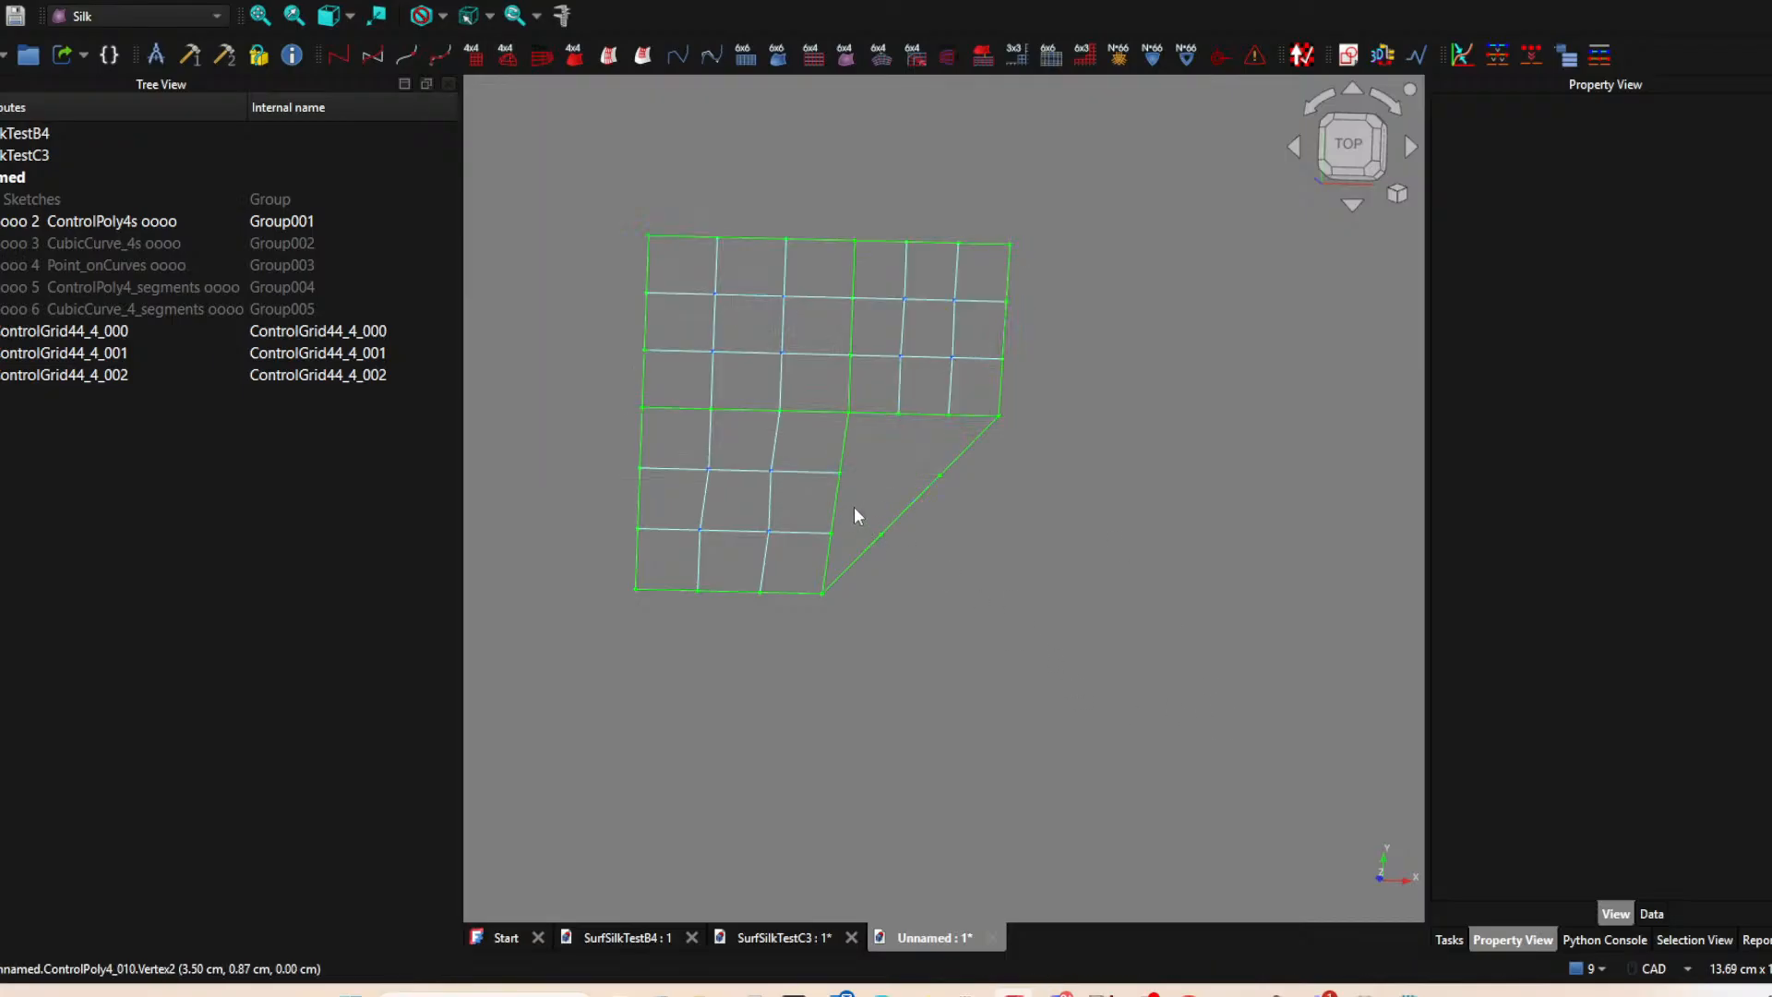
Create a three-sided ControlGrid44 on the triangular patch with its grid lines converging at the inner corner shared by all patches.
{"action": "left_click", "coordinate": [904, 508]}
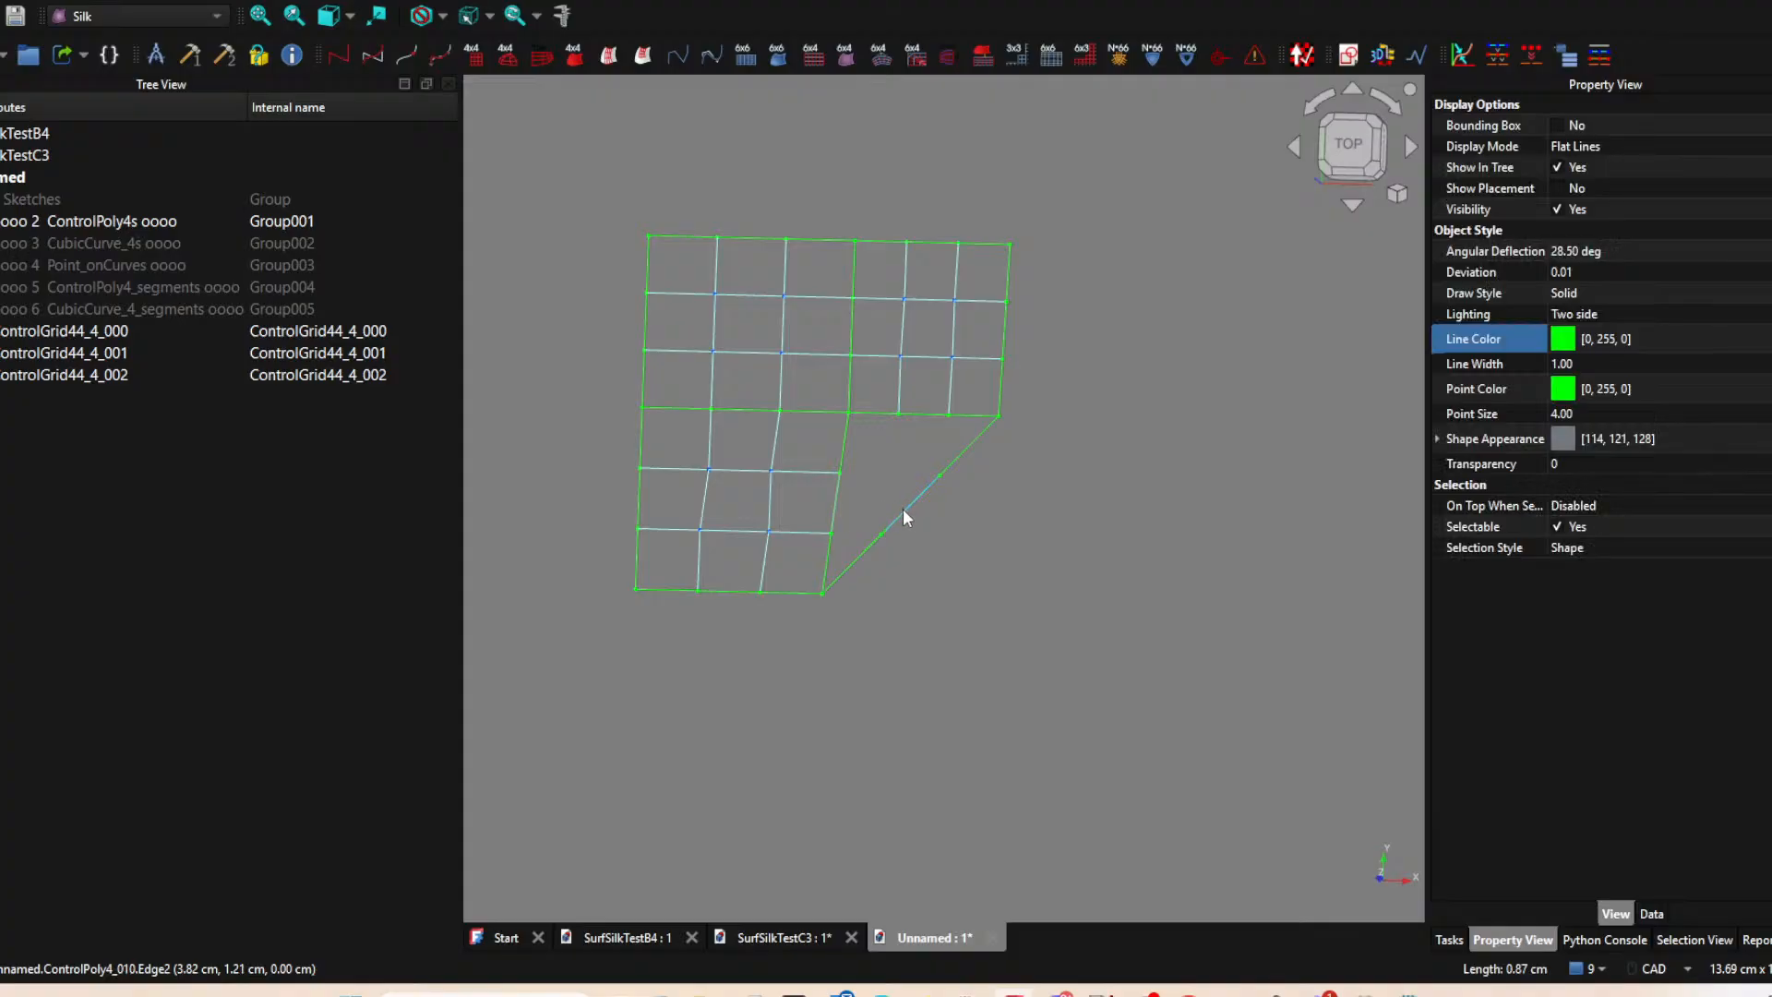
{"action": "left_click", "coordinate": [925, 416], "text": "ctrl"}
{"action": "left_click", "coordinate": [506, 55]}
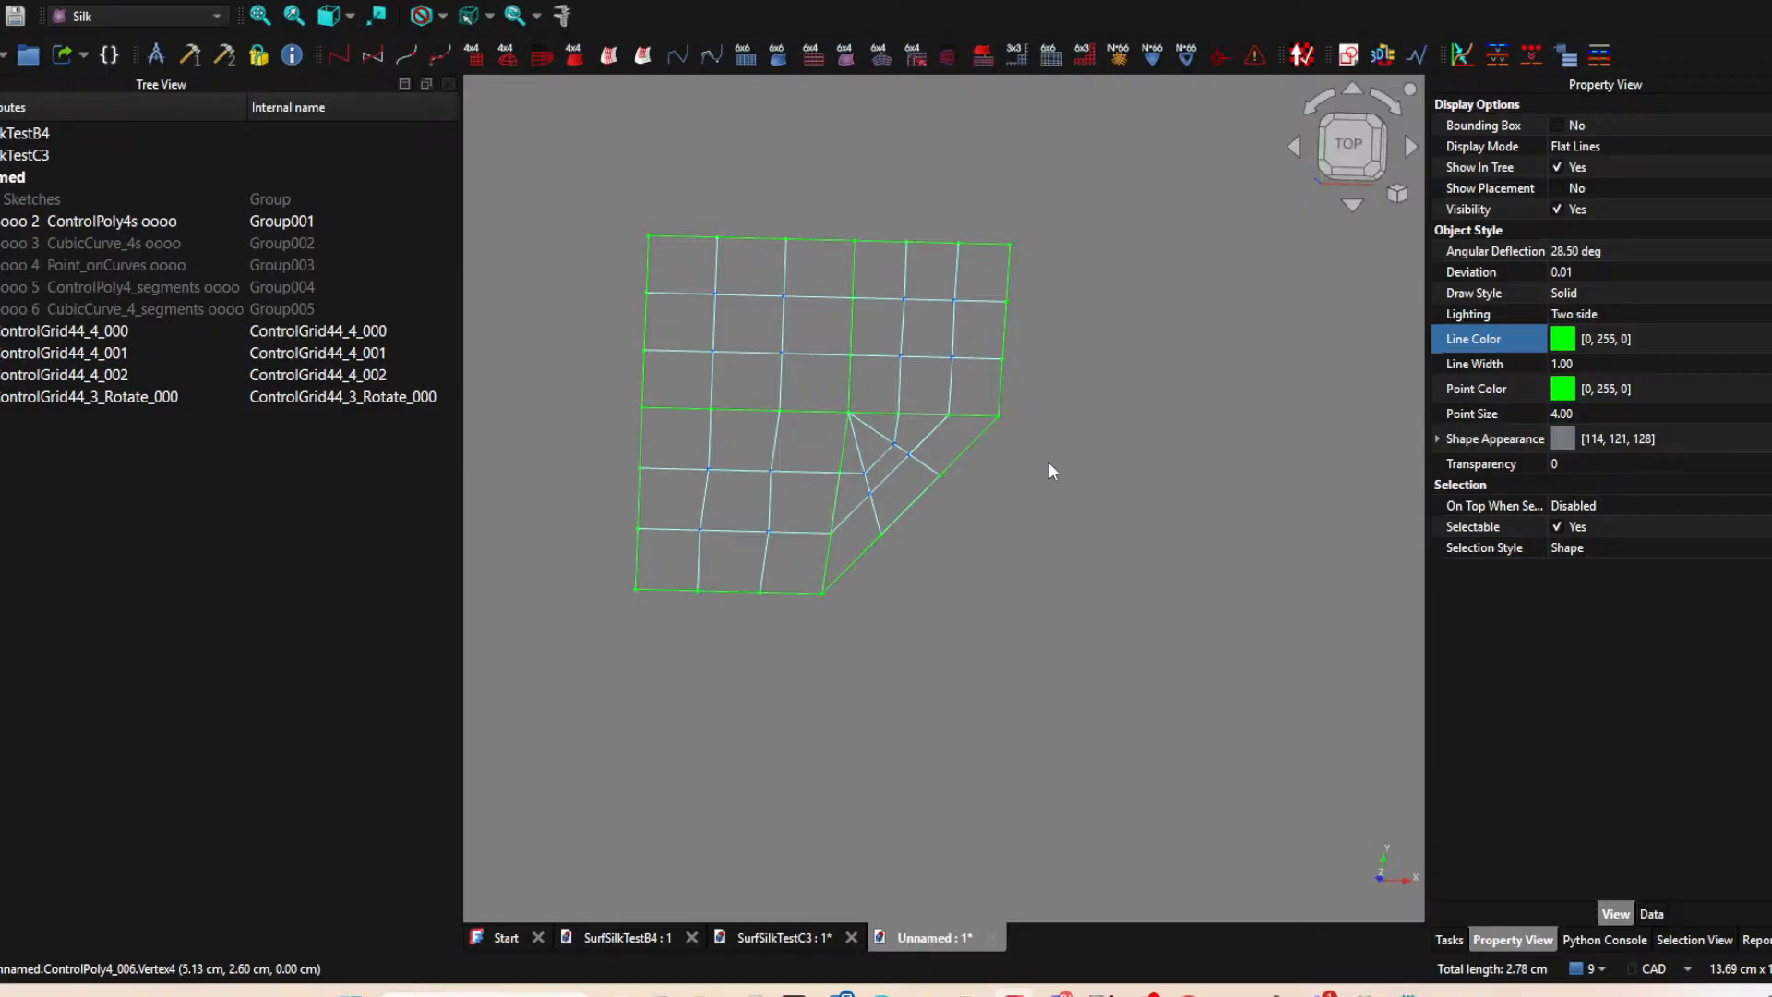
Generate a CubicSurface_44 from each of the four control grids.
{"action": "left_click", "coordinate": [787, 325]}
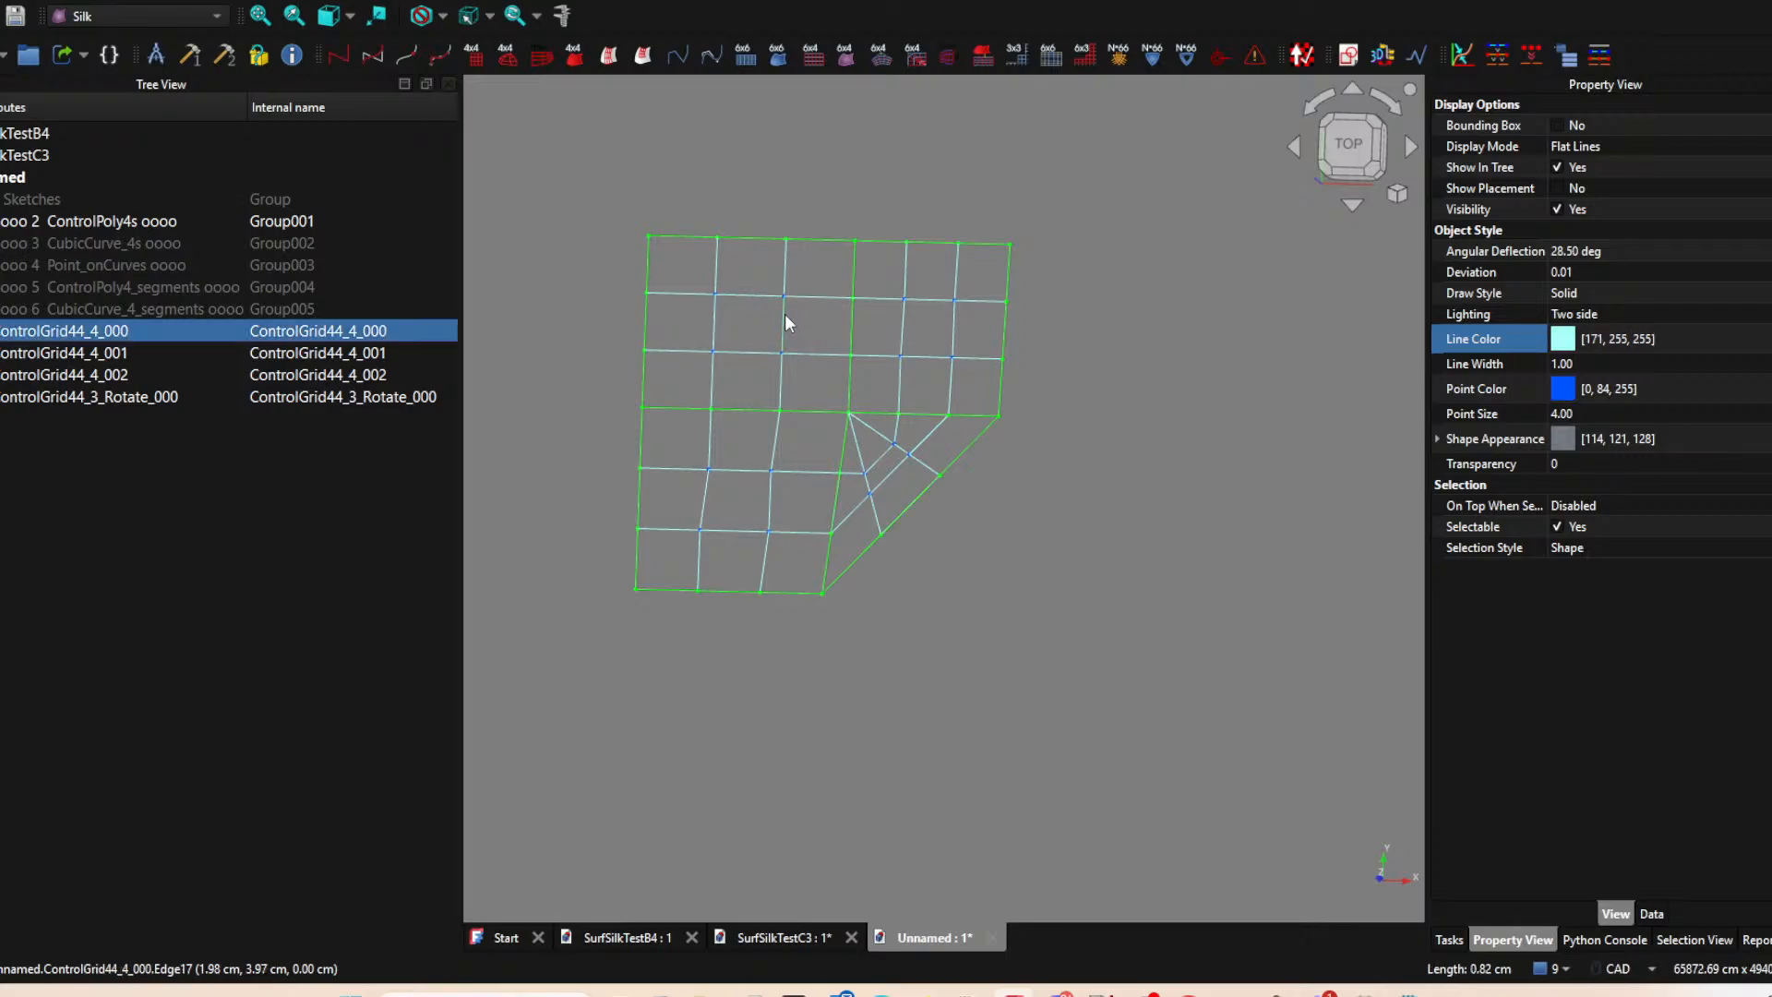
{"action": "left_click", "coordinate": [583, 58]}
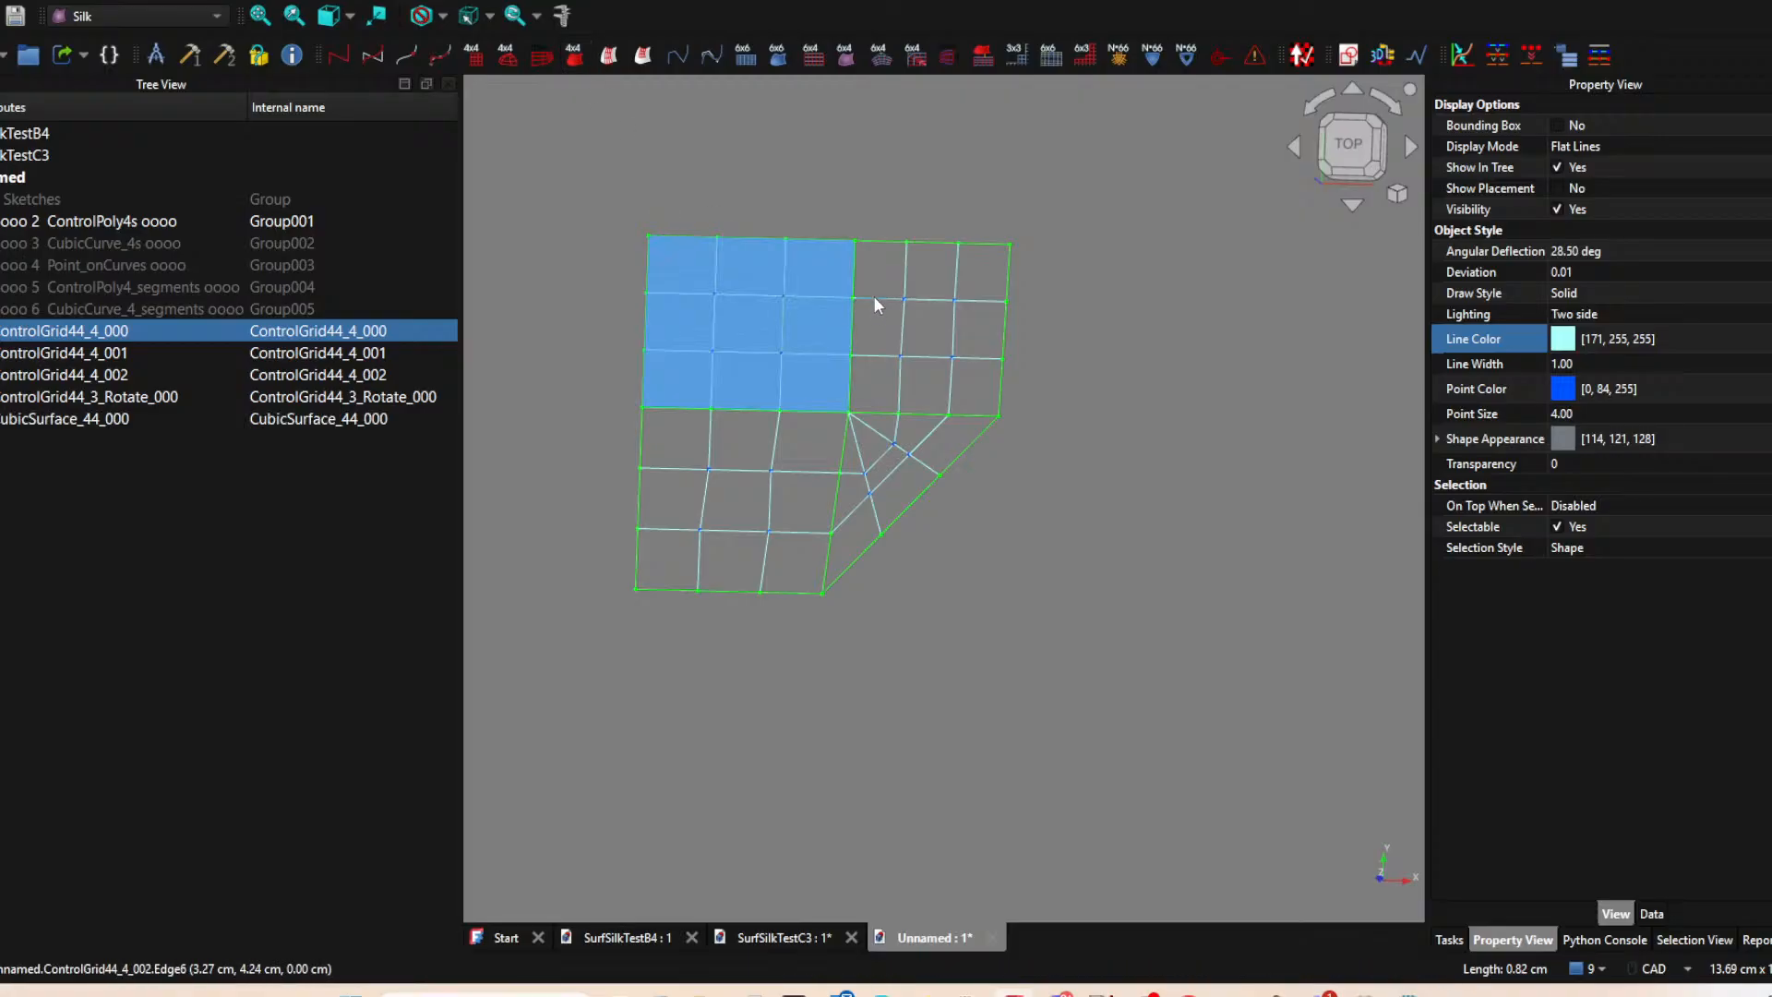
{"action": "left_click", "coordinate": [874, 298]}
{"action": "left_click", "coordinate": [575, 58]}
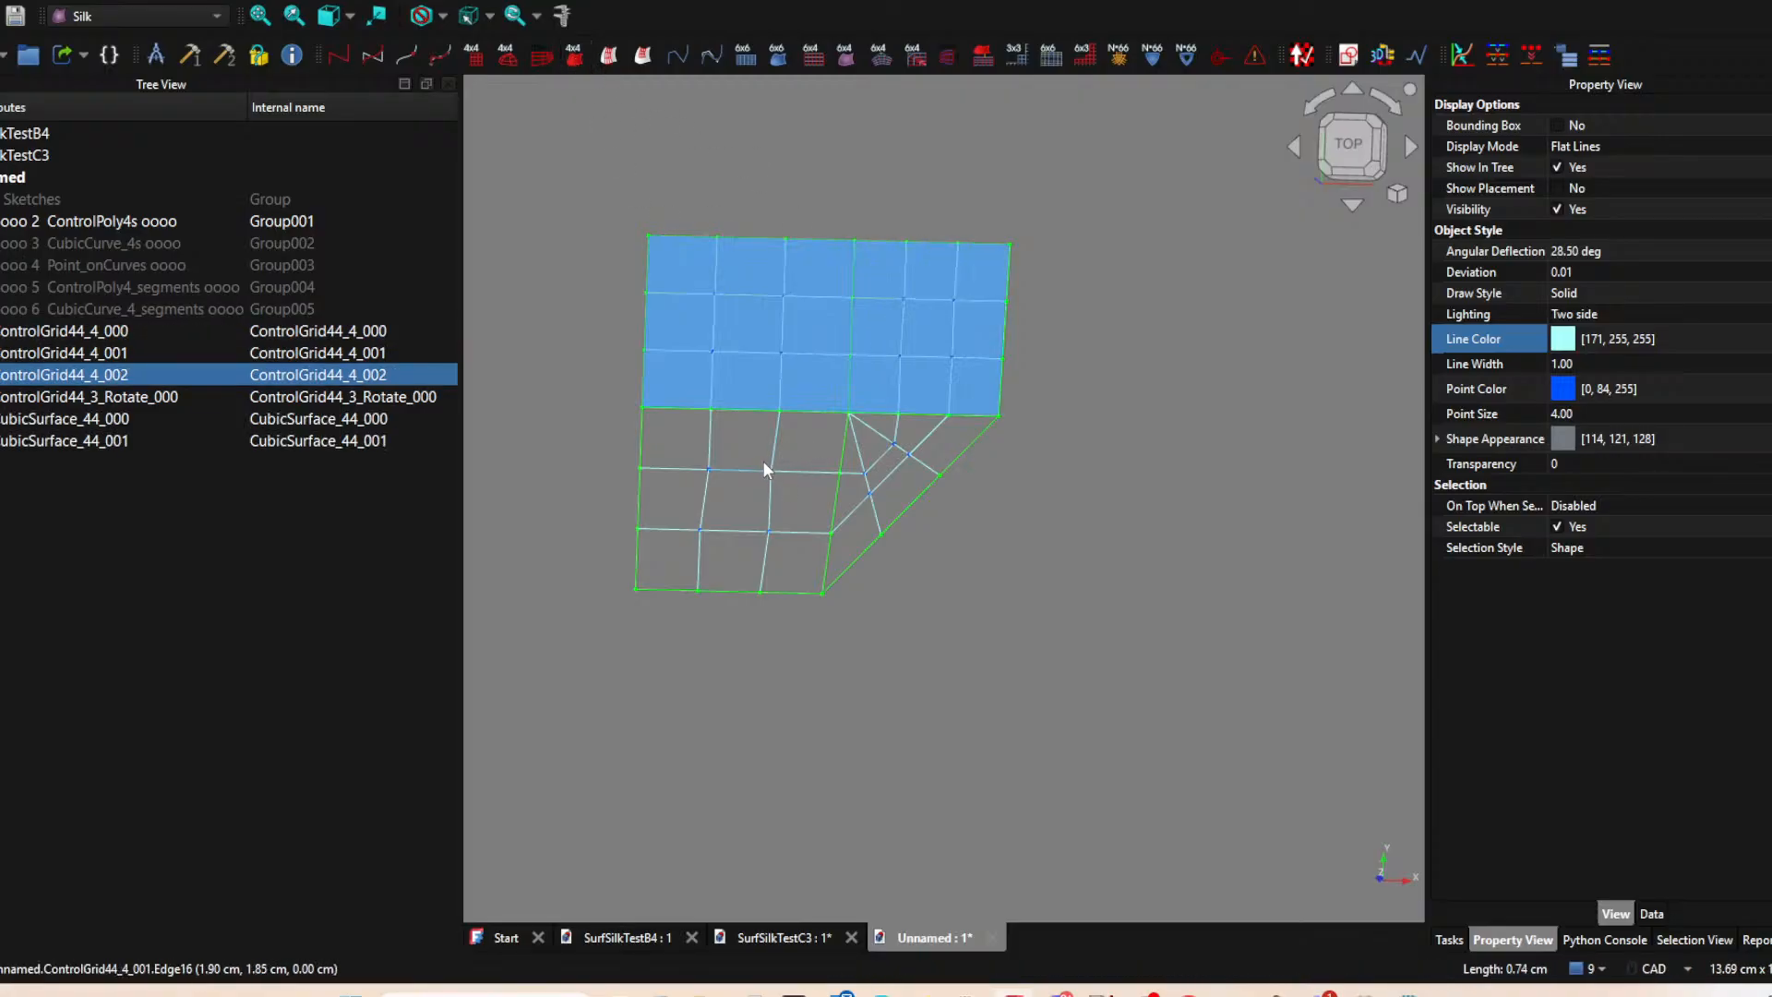
{"action": "left_click", "coordinate": [888, 435]}
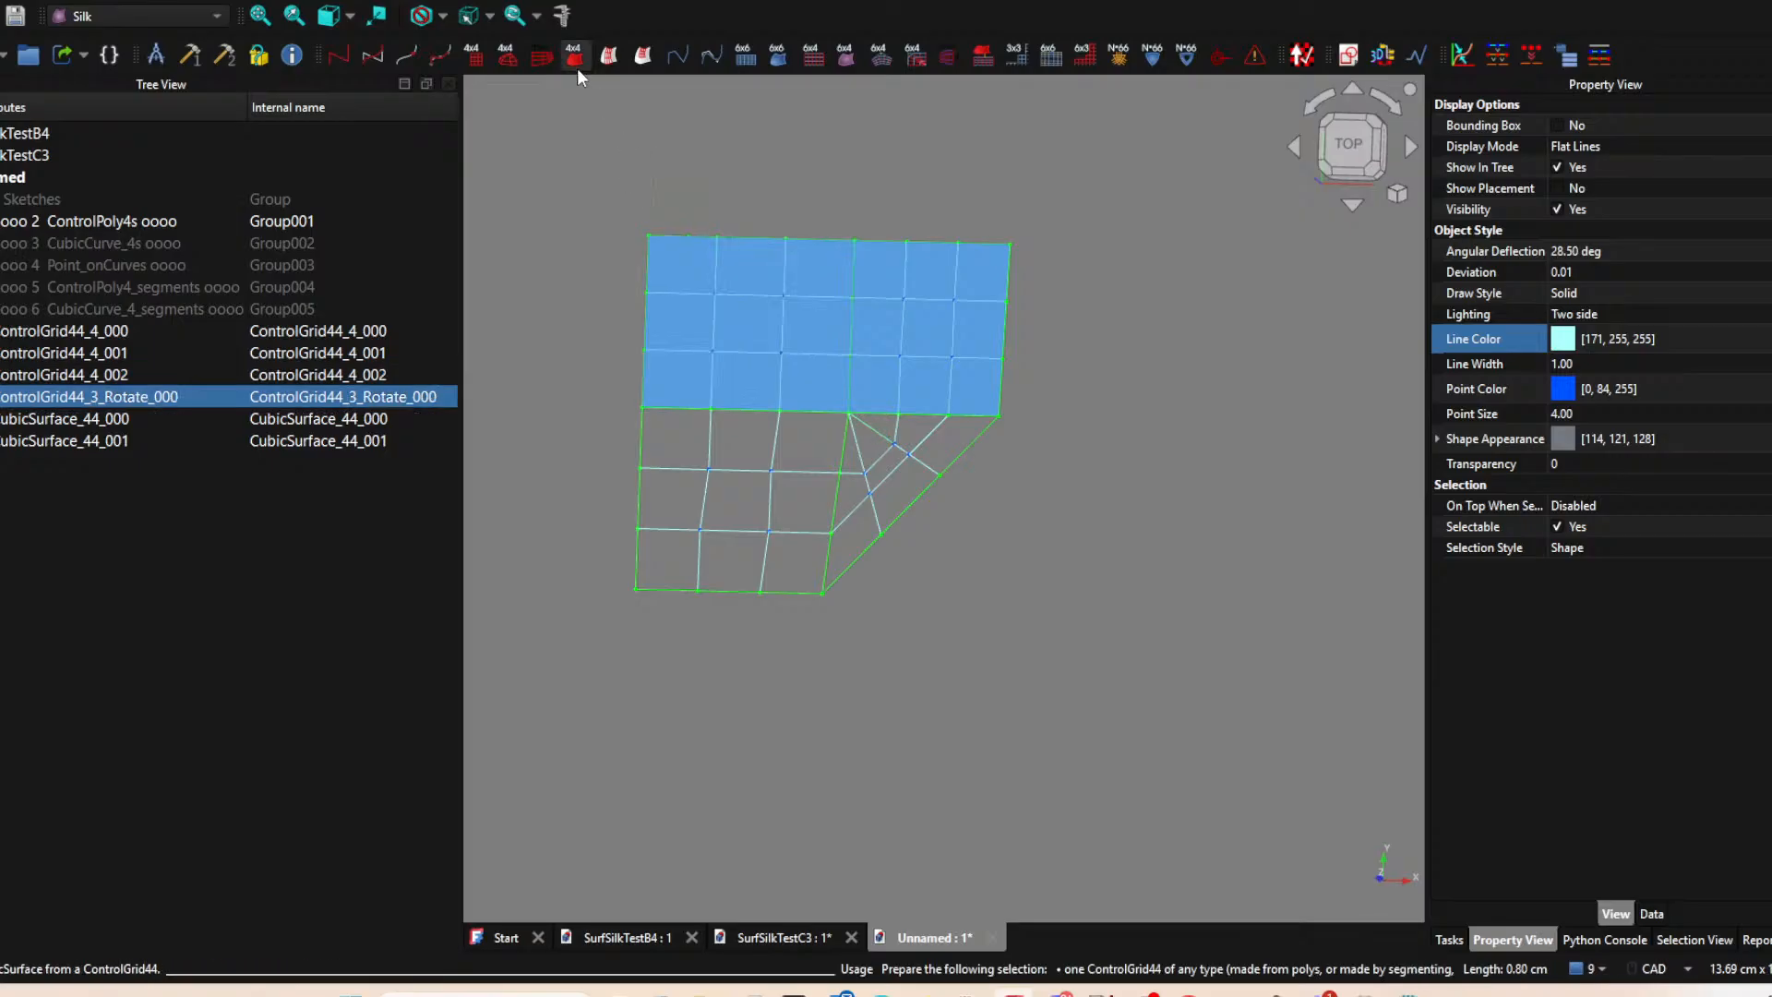
{"action": "left_click", "coordinate": [573, 57]}
{"action": "left_click", "coordinate": [713, 351]}
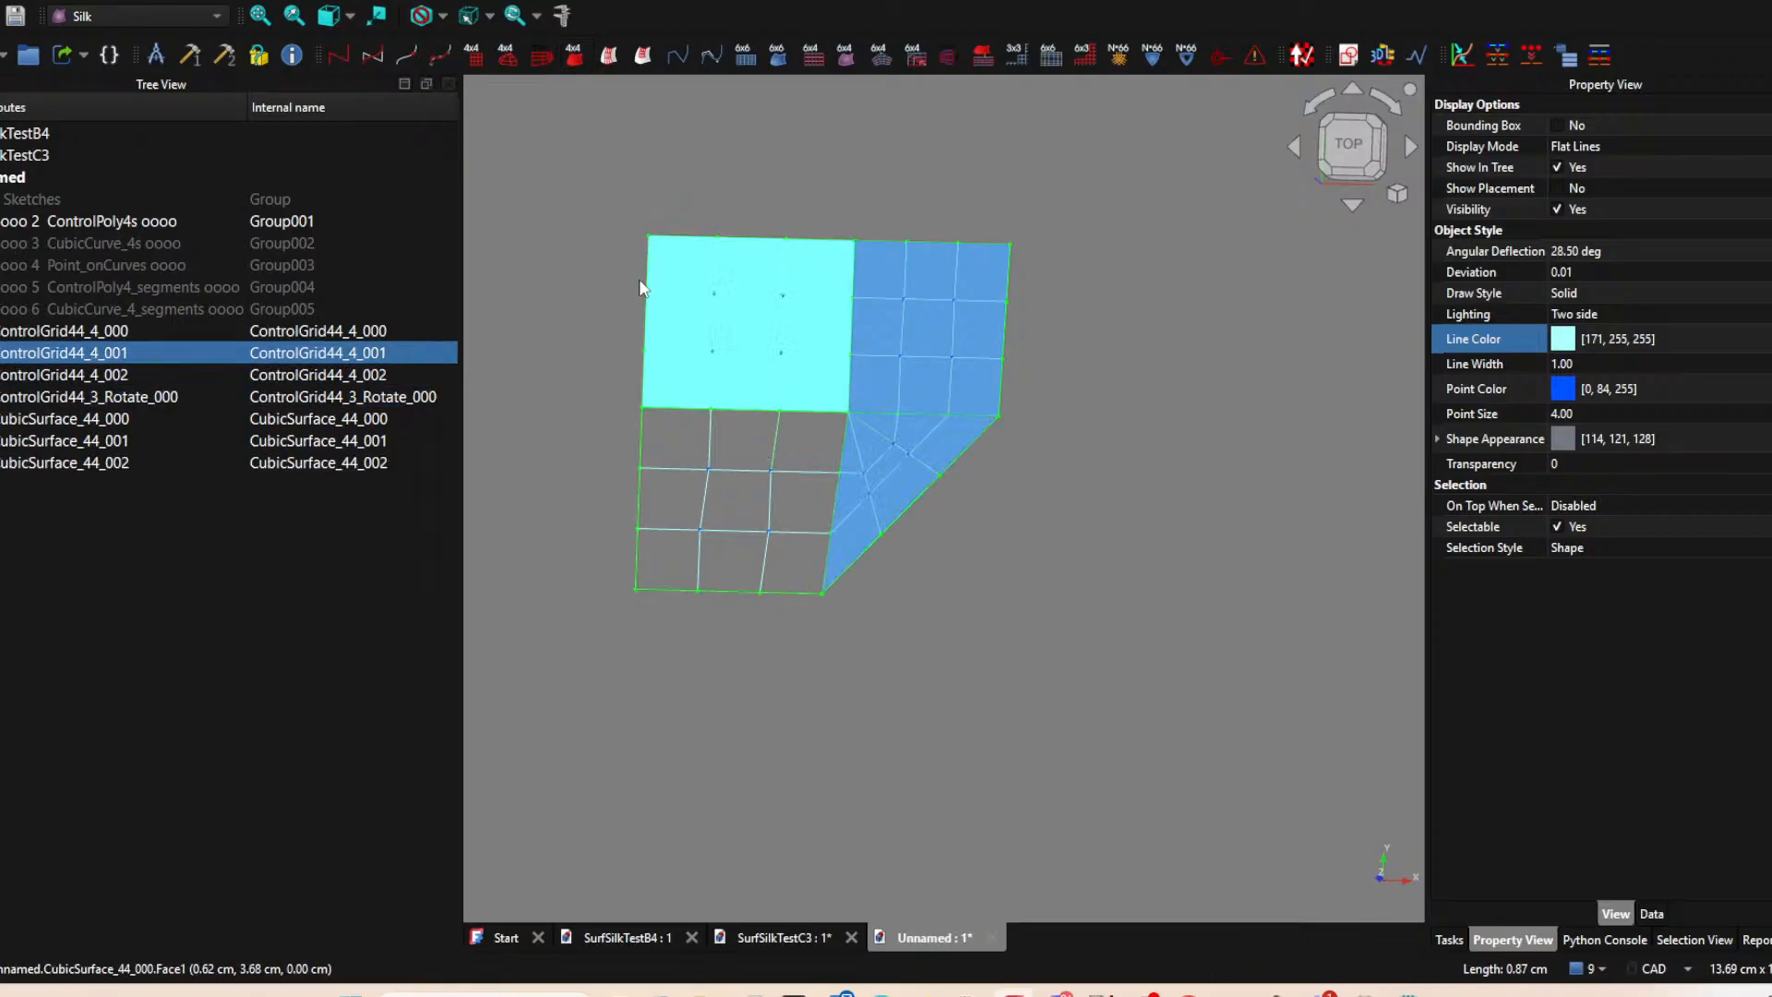
{"action": "left_click", "coordinate": [570, 57]}
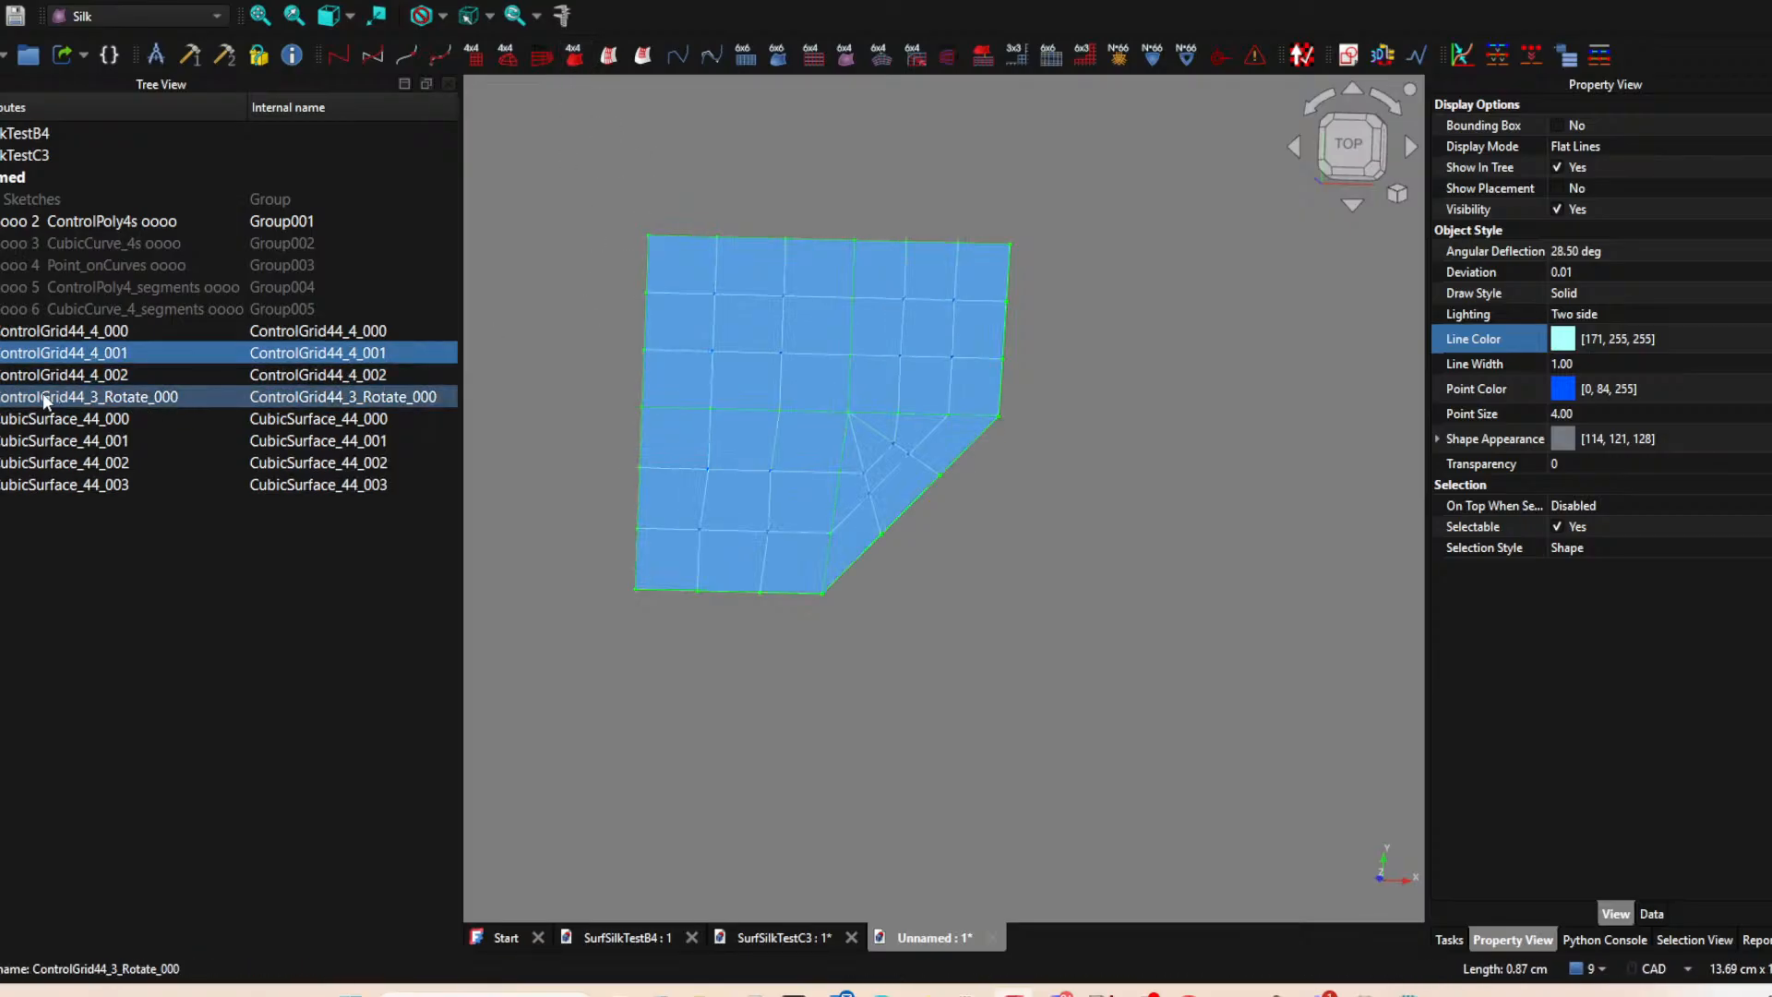
Create a new group for the control grids and name it CongrolGird44.
{"action": "left_click", "coordinate": [364, 330]}
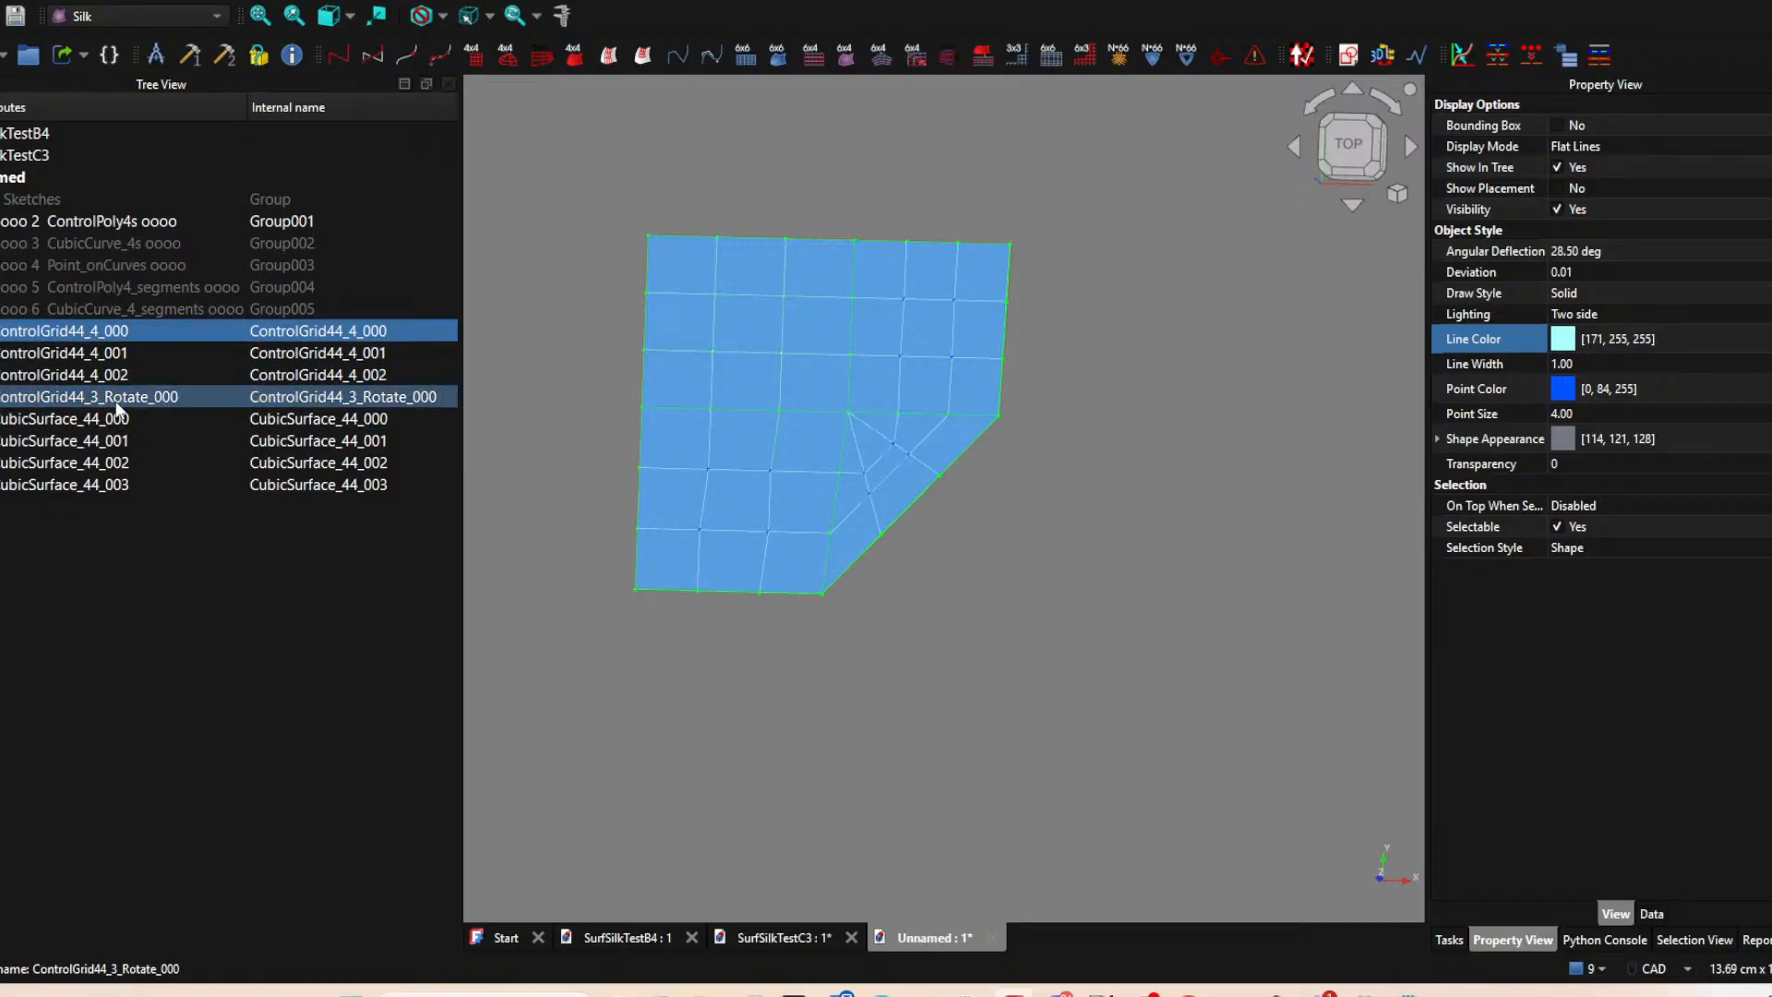
{"action": "left_click", "coordinate": [120, 548]}
{"action": "left_click", "coordinate": [33, 57]}
{"action": "left_click", "coordinate": [15, 510]}
{"action": "left_click", "coordinate": [30, 508]}
{"action": "key", "text": "BackSpace"}
{"action": "key", "text": "BackSpace"}
{"action": "key", "text": "BackSpace"}
{"action": "key", "text": "BackSpace"}
{"action": "key", "text": "BackSpace"}
{"action": "type", "text": "ControlGird44"}
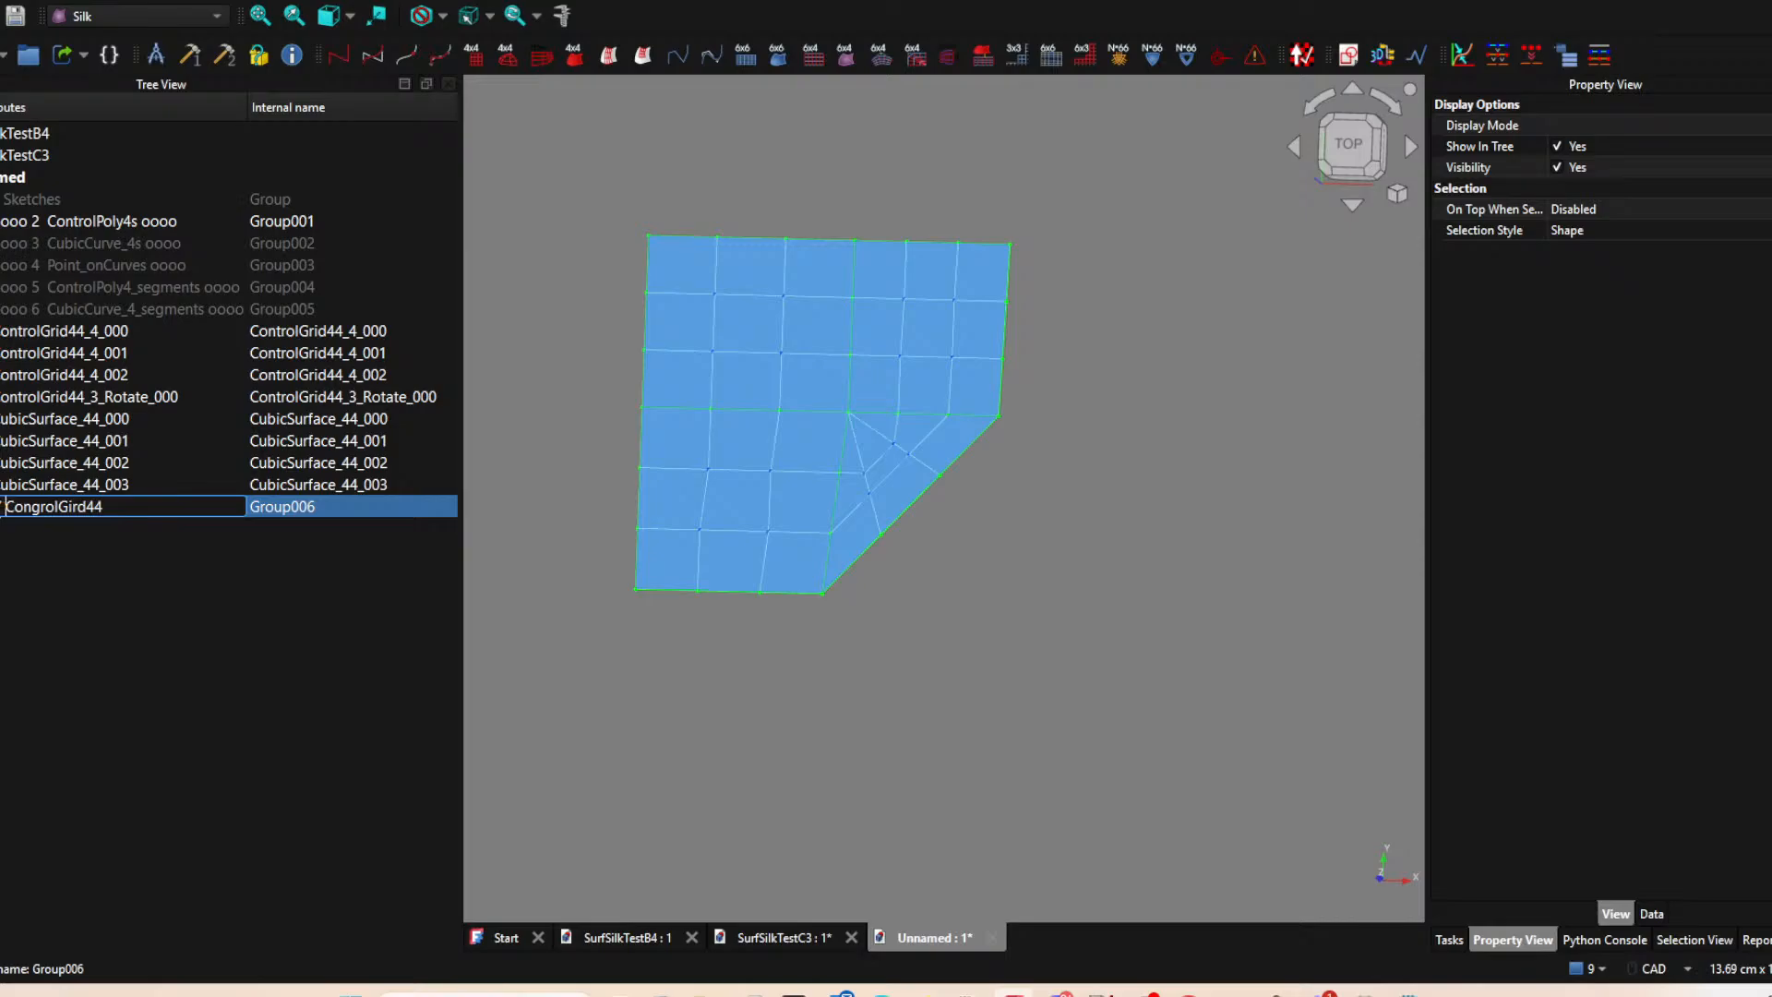
{"action": "key", "text": "Return"}
Move the four control grids into the CongrolGird44 group.
{"action": "left_click", "coordinate": [84, 330]}
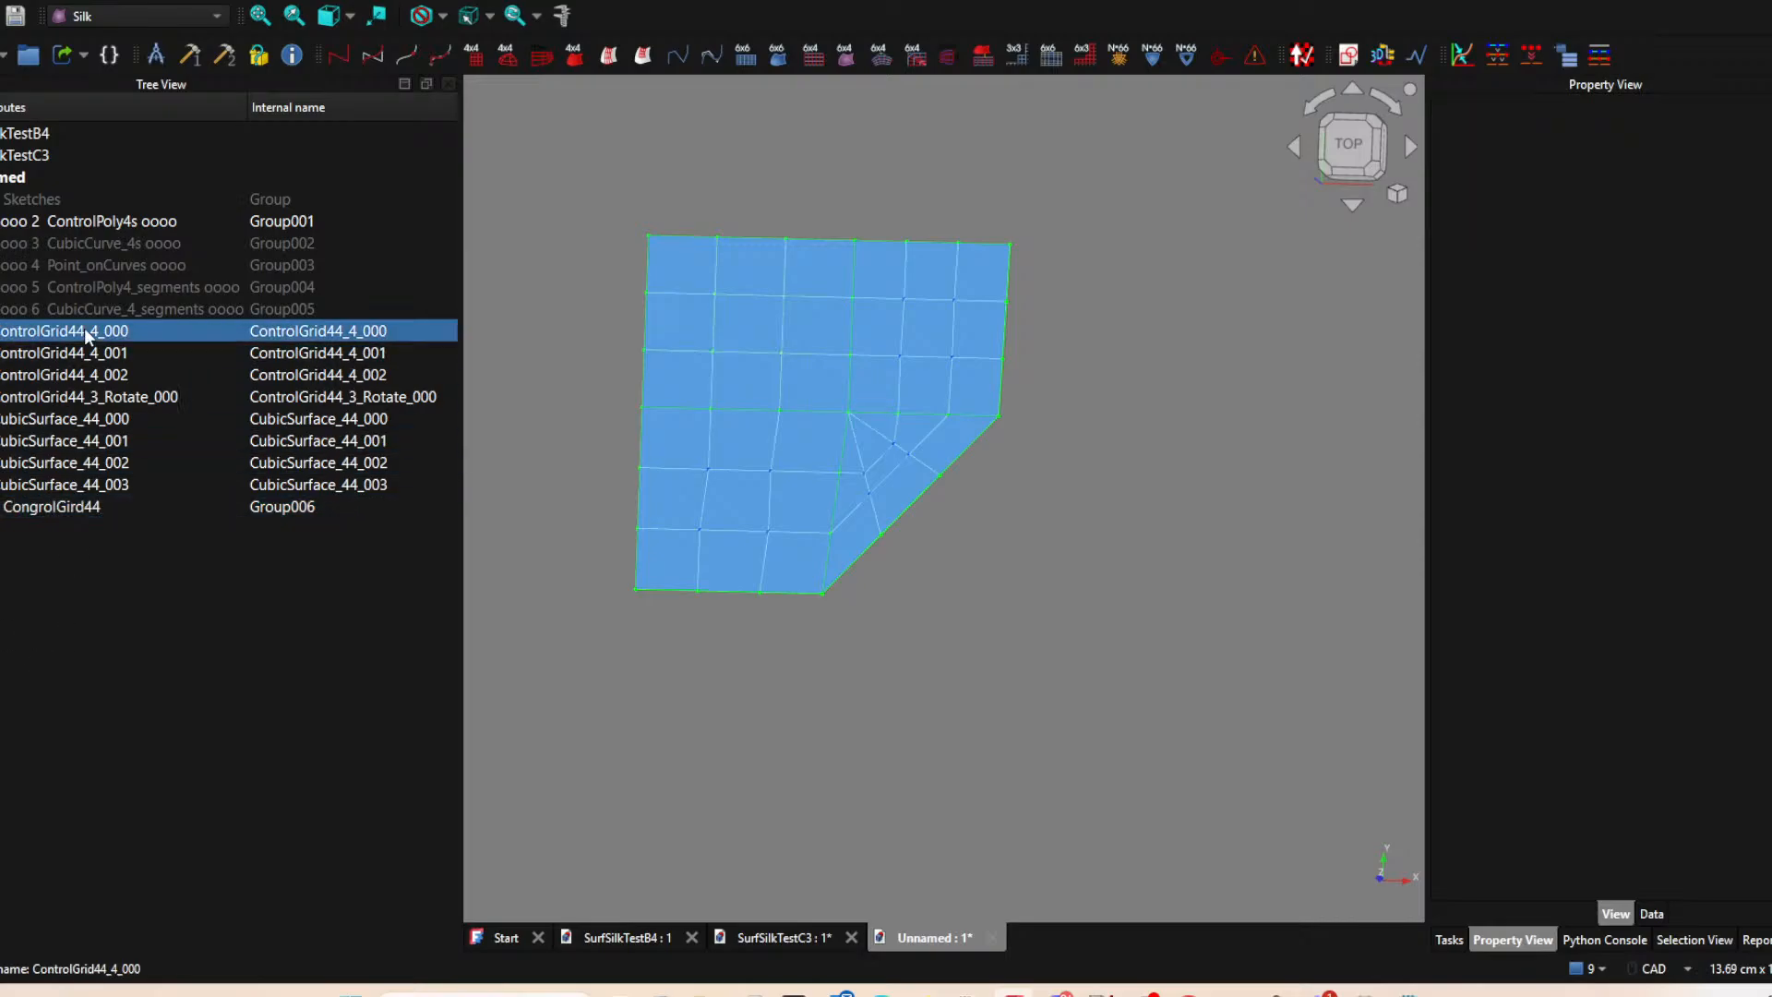
{"action": "left_click", "coordinate": [85, 396], "text": "shift"}
{"action": "left_click_drag", "start_coordinate": [100, 356], "coordinate": [94, 507]}
Create another group for the surfaces and name it 8 CubicSurface_44.
{"action": "left_click", "coordinate": [29, 55]}
{"action": "double_click", "coordinate": [35, 443]}
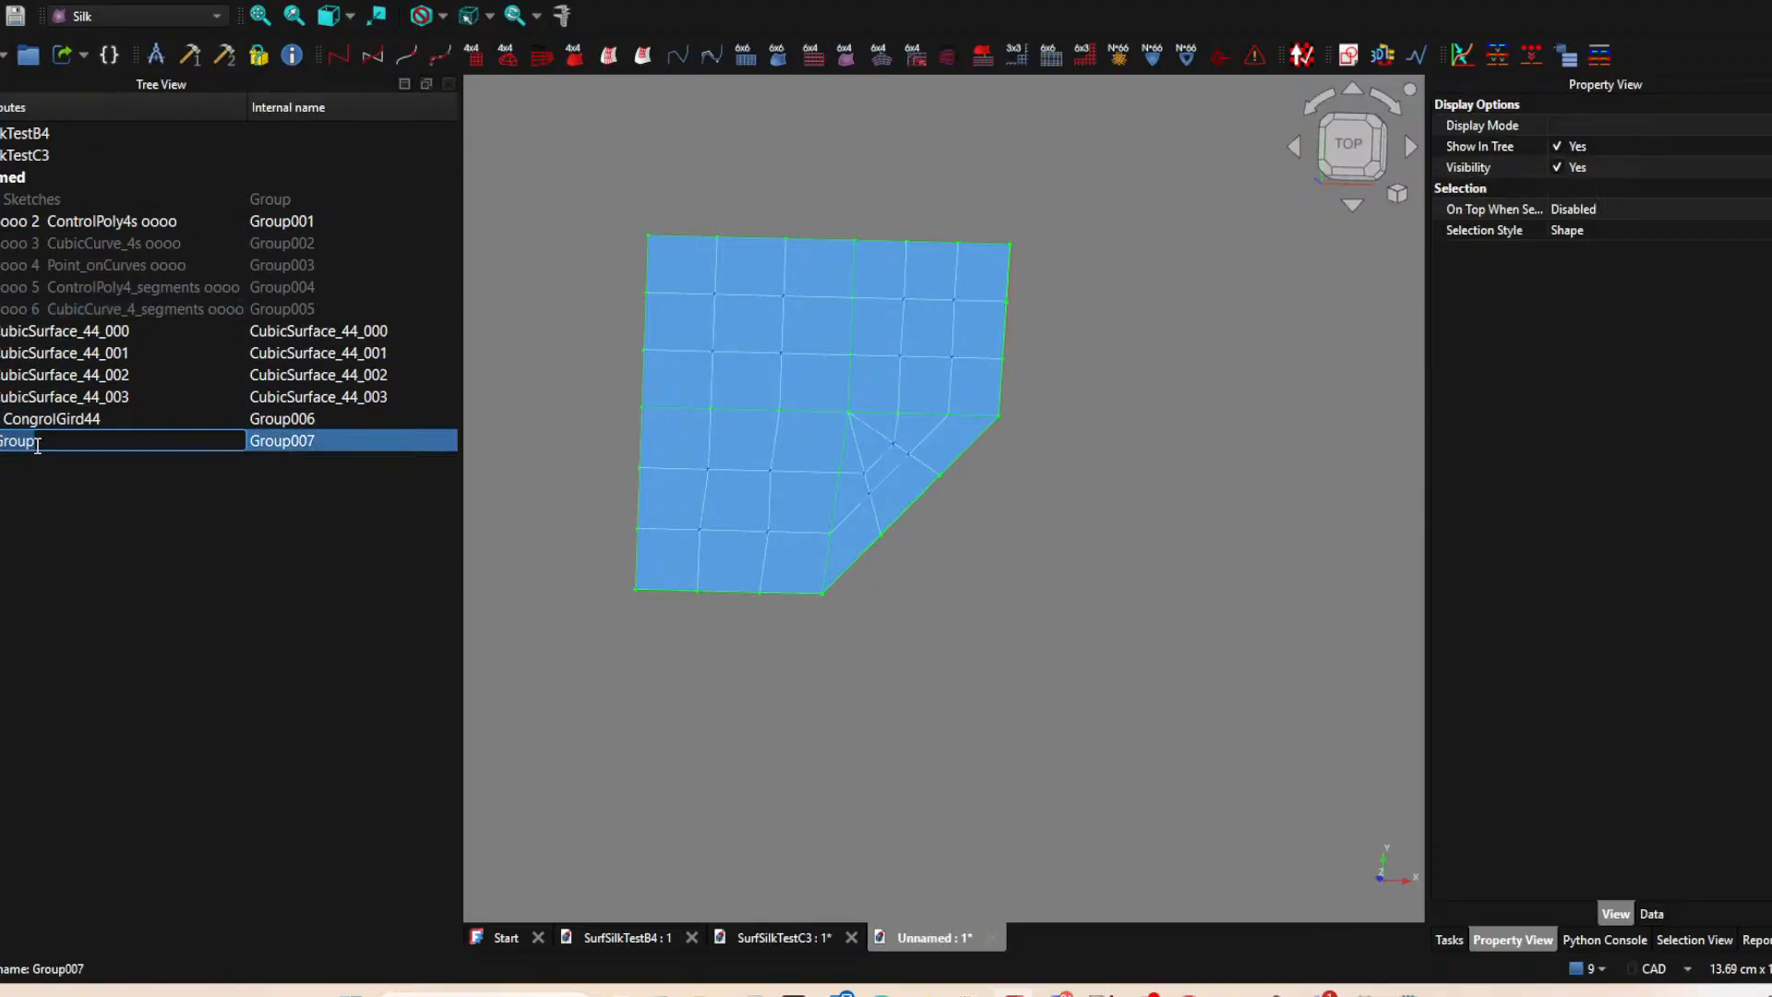
{"action": "type", "text": "8 Cubi"}
{"action": "type", "text": "cSurc"}
{"action": "type", "text": "ace_44"}
{"action": "key", "text": "Return"}
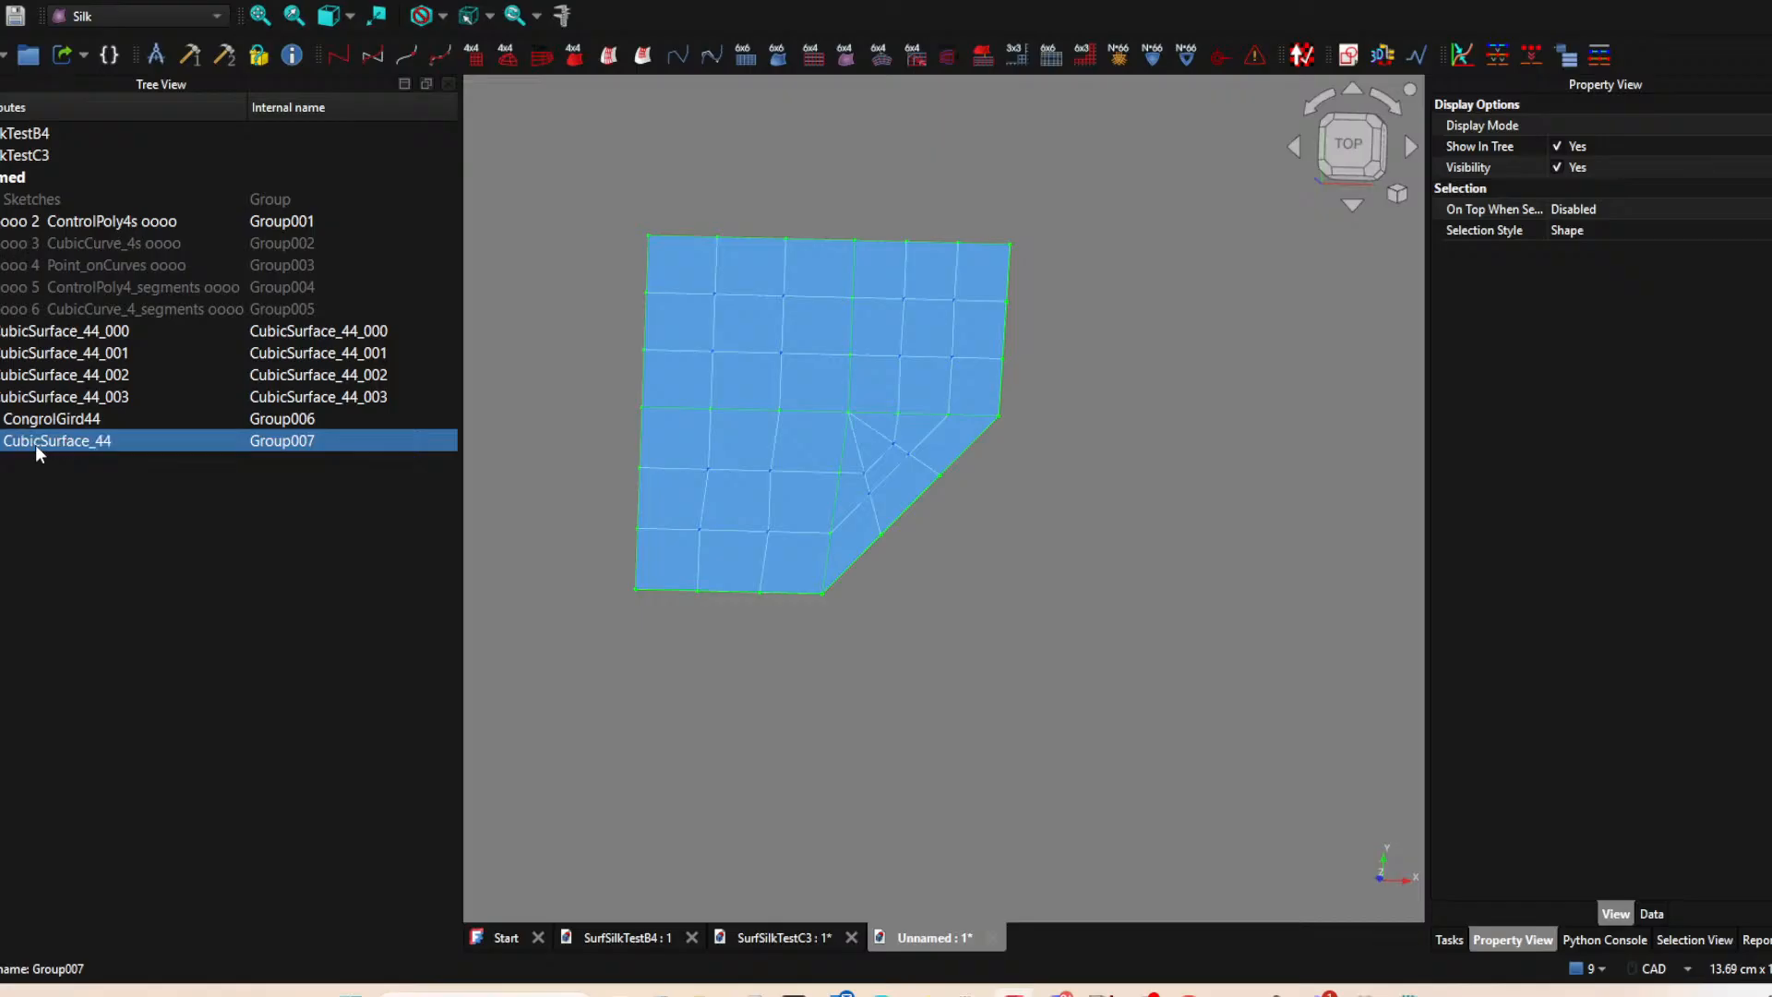
Move the four cubic surfaces into the CubicSurface_44 group.
{"action": "left_click", "coordinate": [60, 332]}
{"action": "left_click", "coordinate": [80, 393], "text": "shift"}
{"action": "left_click_drag", "start_coordinate": [80, 393], "coordinate": [107, 441]}
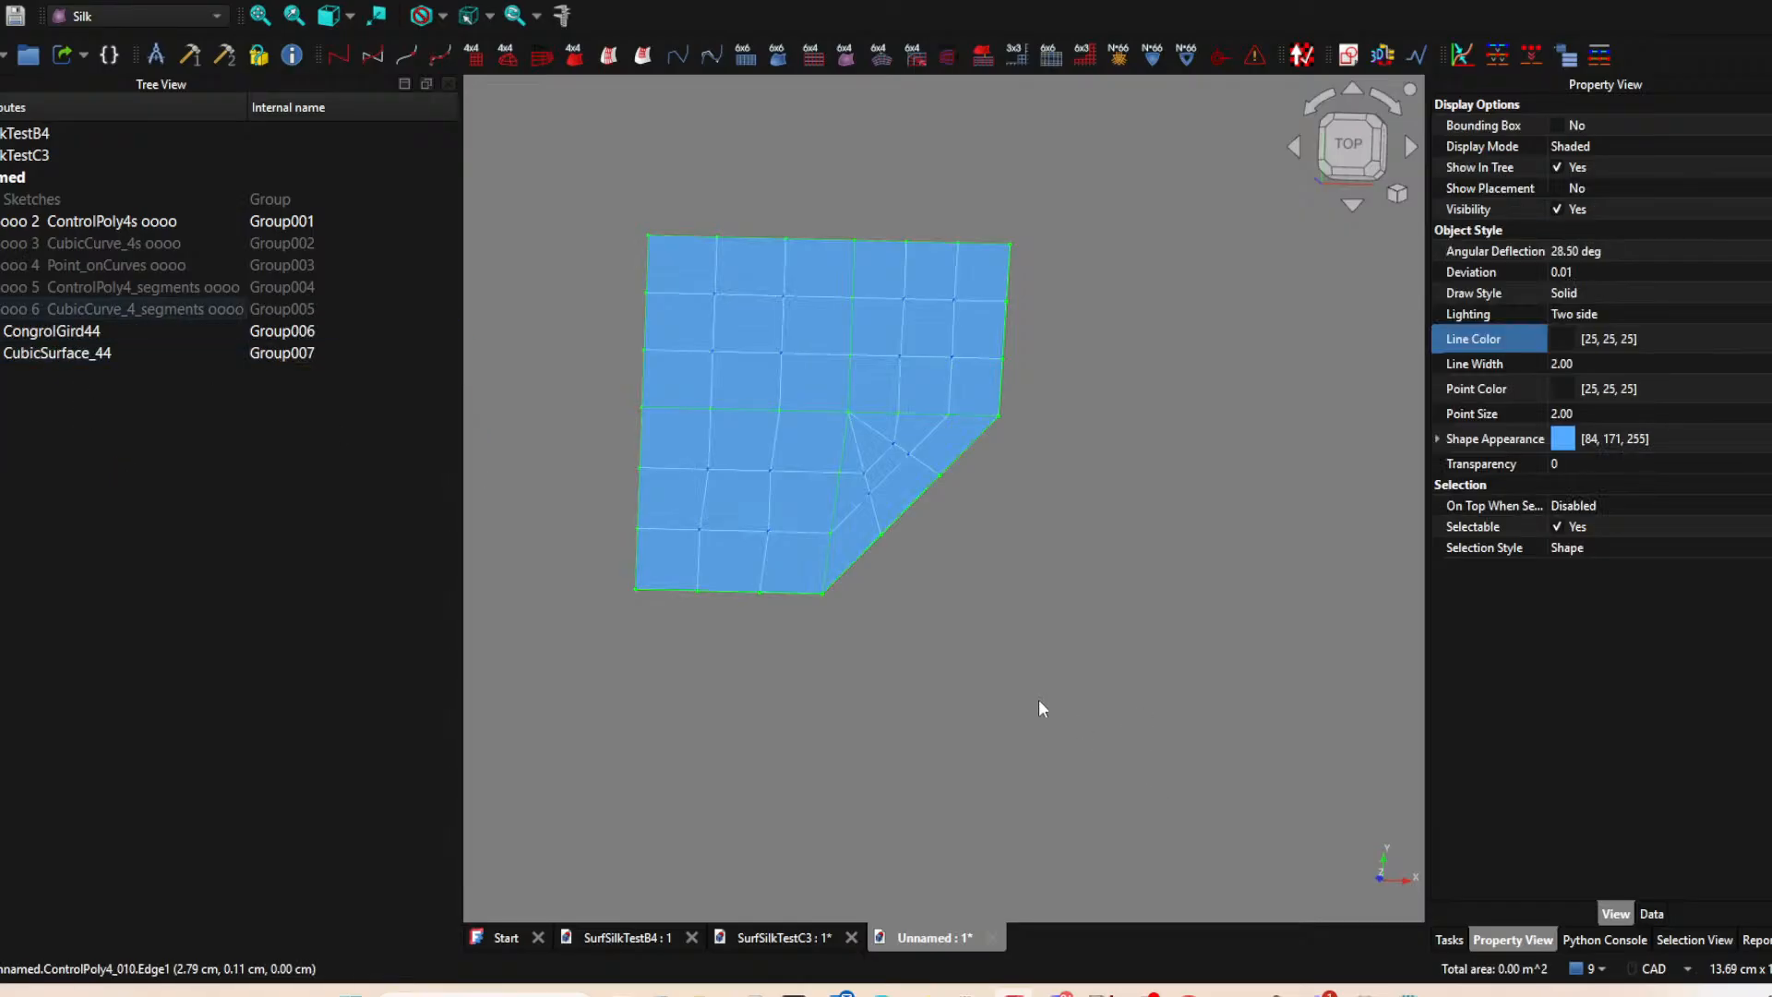
Hide the CongrolGird44 and ControlPoly4s groups so only the cubic surfaces are shown.
{"action": "left_click", "coordinate": [65, 335]}
{"action": "key", "text": "space"}
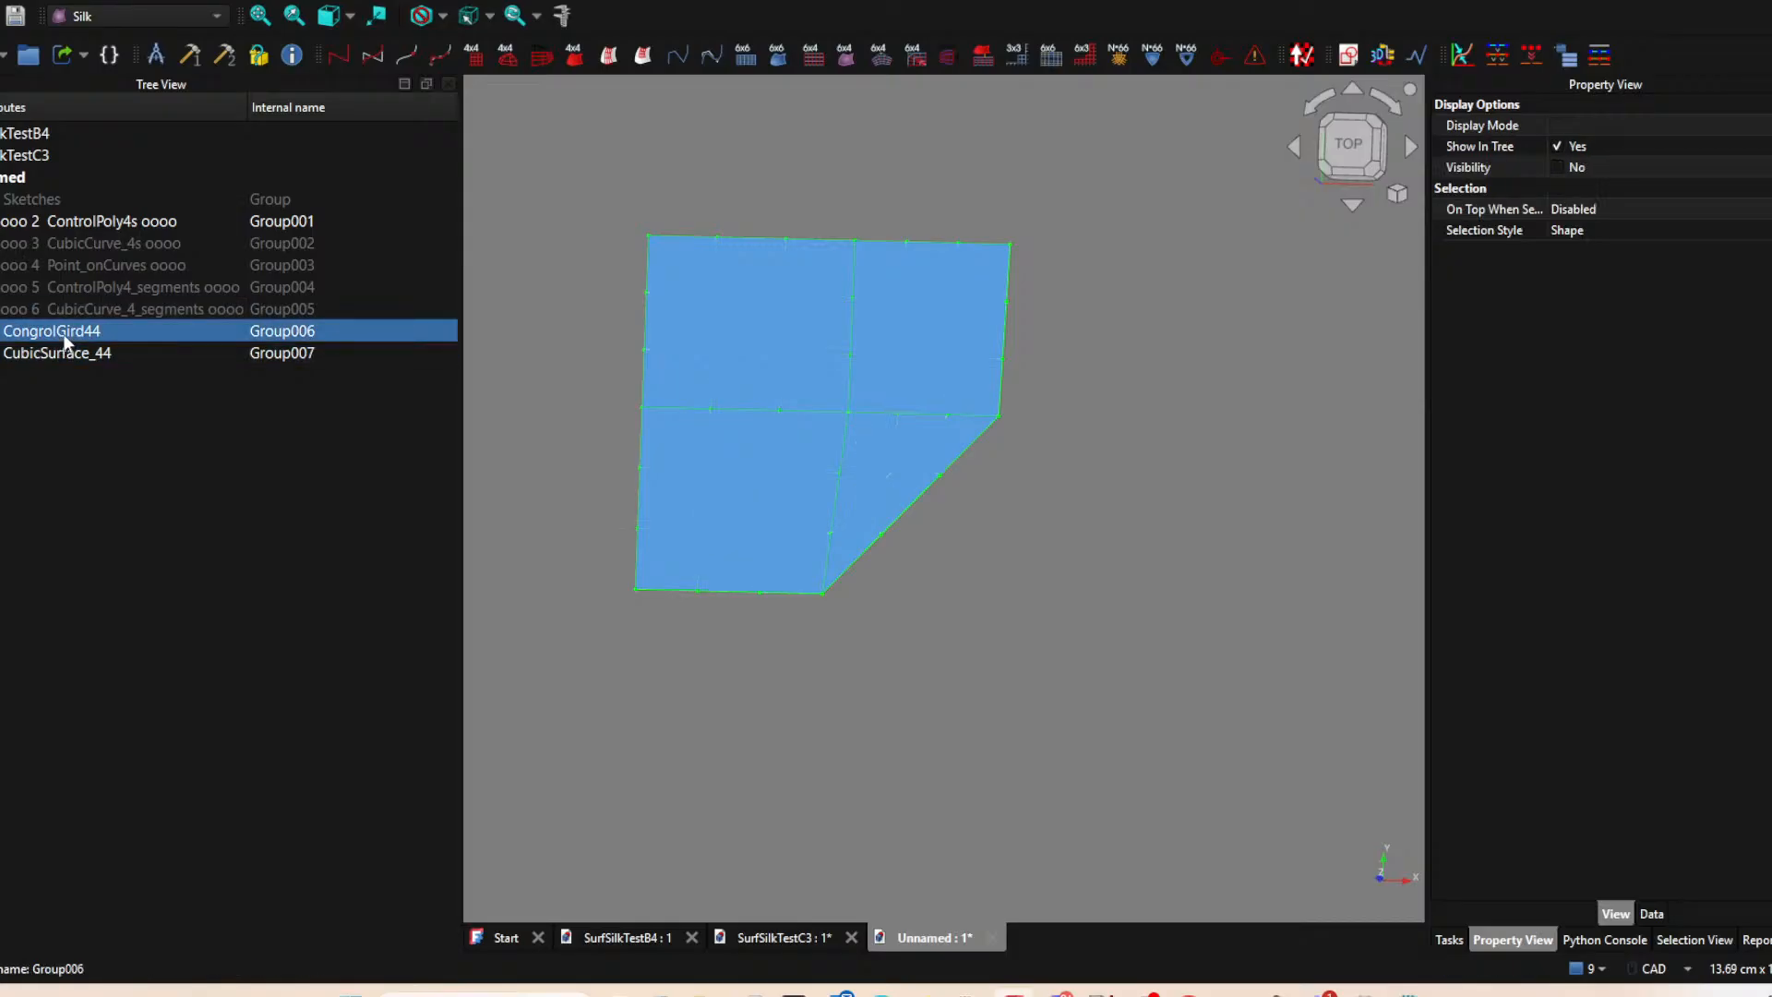
{"action": "left_click", "coordinate": [138, 221]}
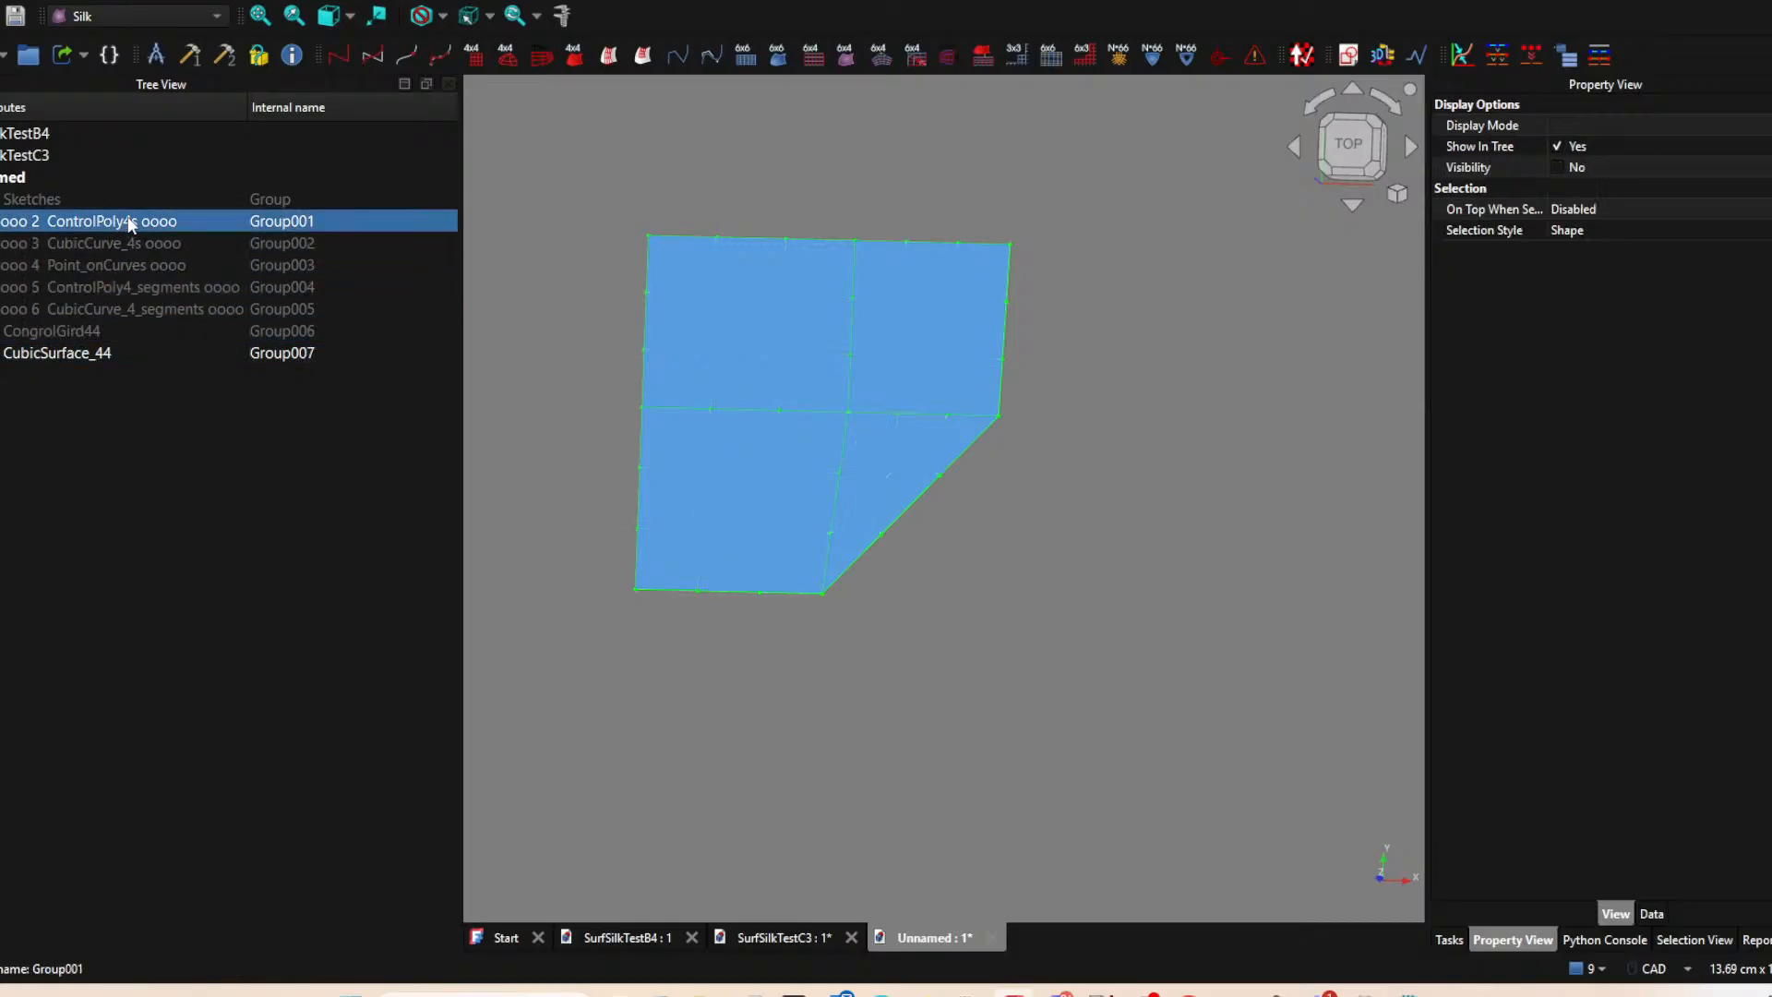
Show the CubicCurve_4_segments group and hide the upper-left cubic surface.
{"action": "left_click", "coordinate": [56, 310]}
{"action": "key", "text": "space"}
{"action": "middle_click_drag", "start_coordinate": [872, 421], "coordinate": [1052, 592]}
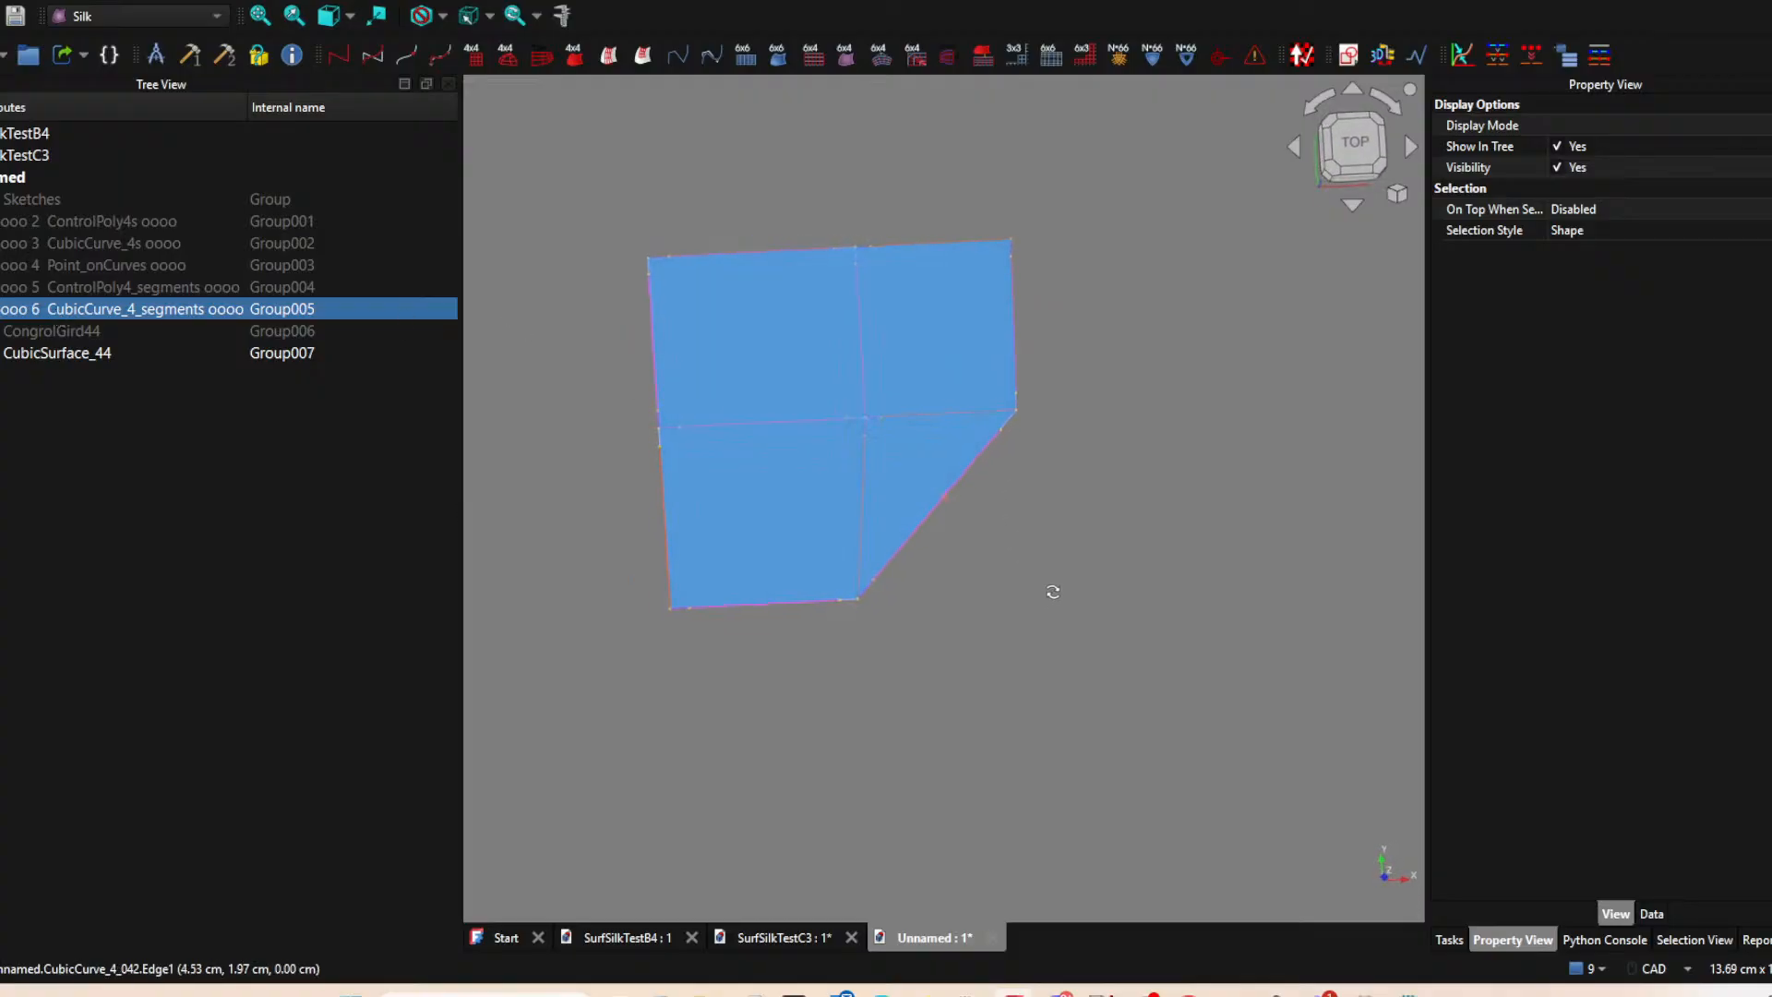
{"action": "left_click", "coordinate": [755, 351]}
{"action": "key", "text": "space"}
{"action": "scroll", "coordinate": [766, 268], "scroll_direction": "up", "scroll_amount": 1}
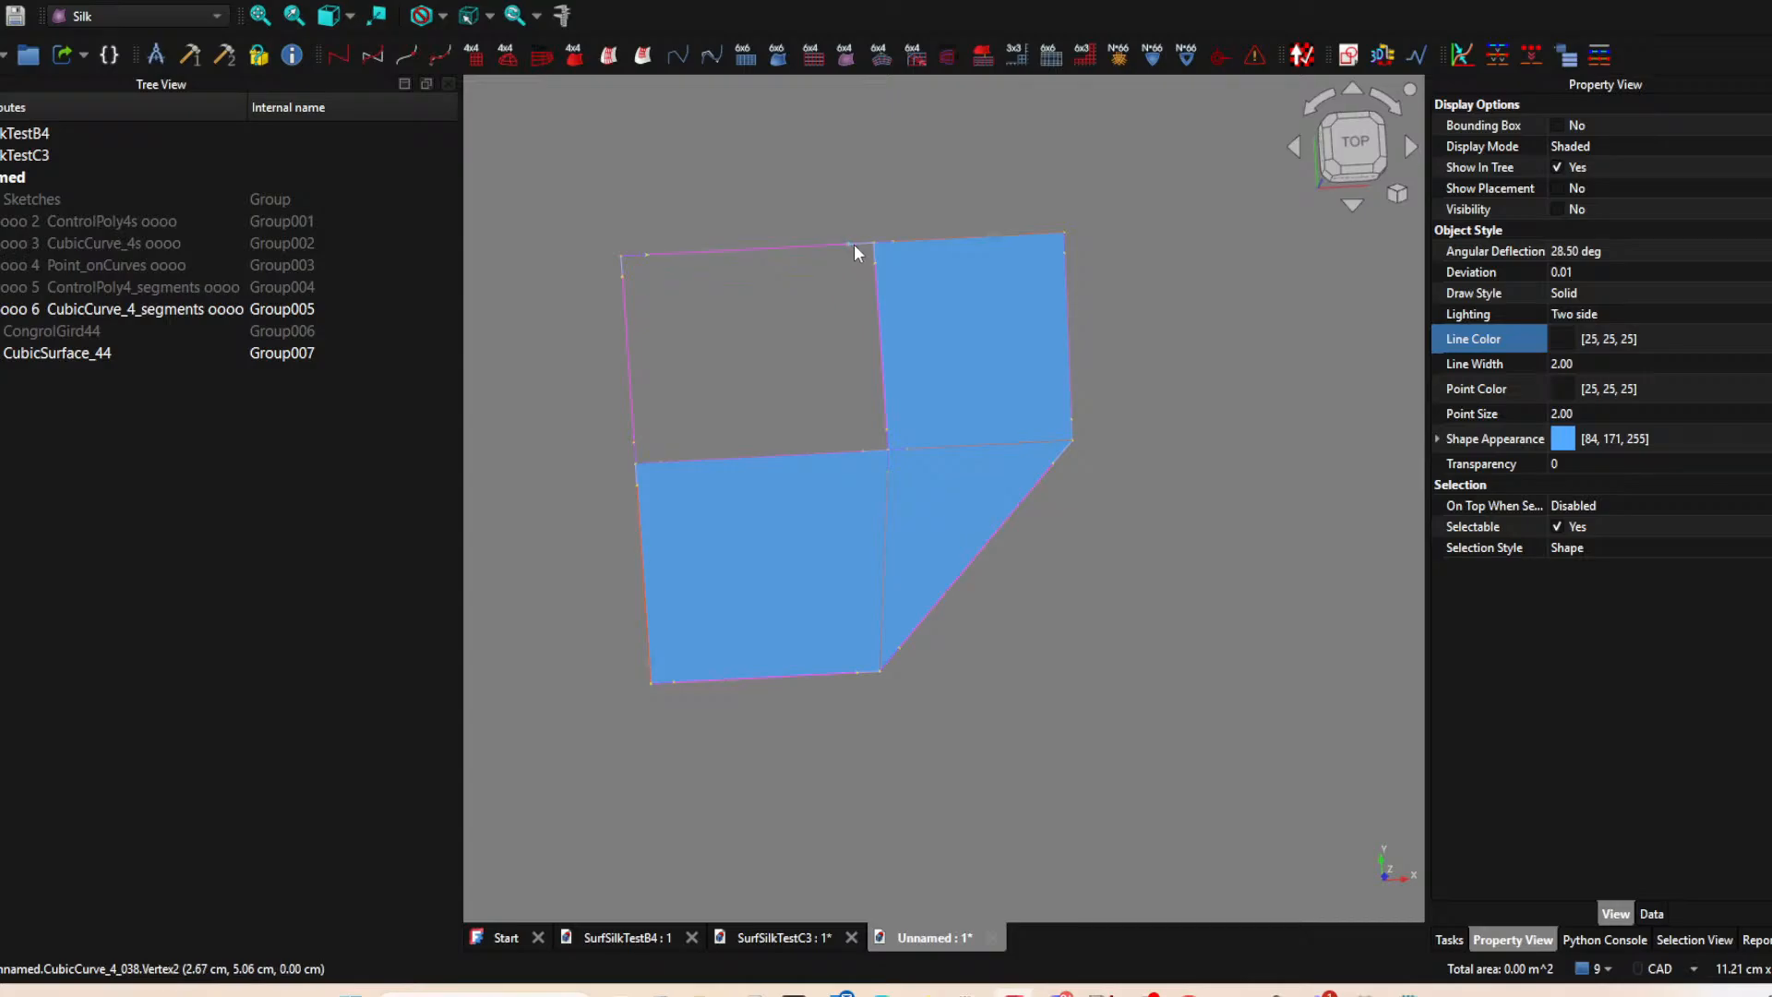
Create ControlGrid44_2EdgeSegments grids for the upper-left surface's centre and edge strips from the matching boundary curve segments.
{"action": "left_click", "coordinate": [635, 255]}
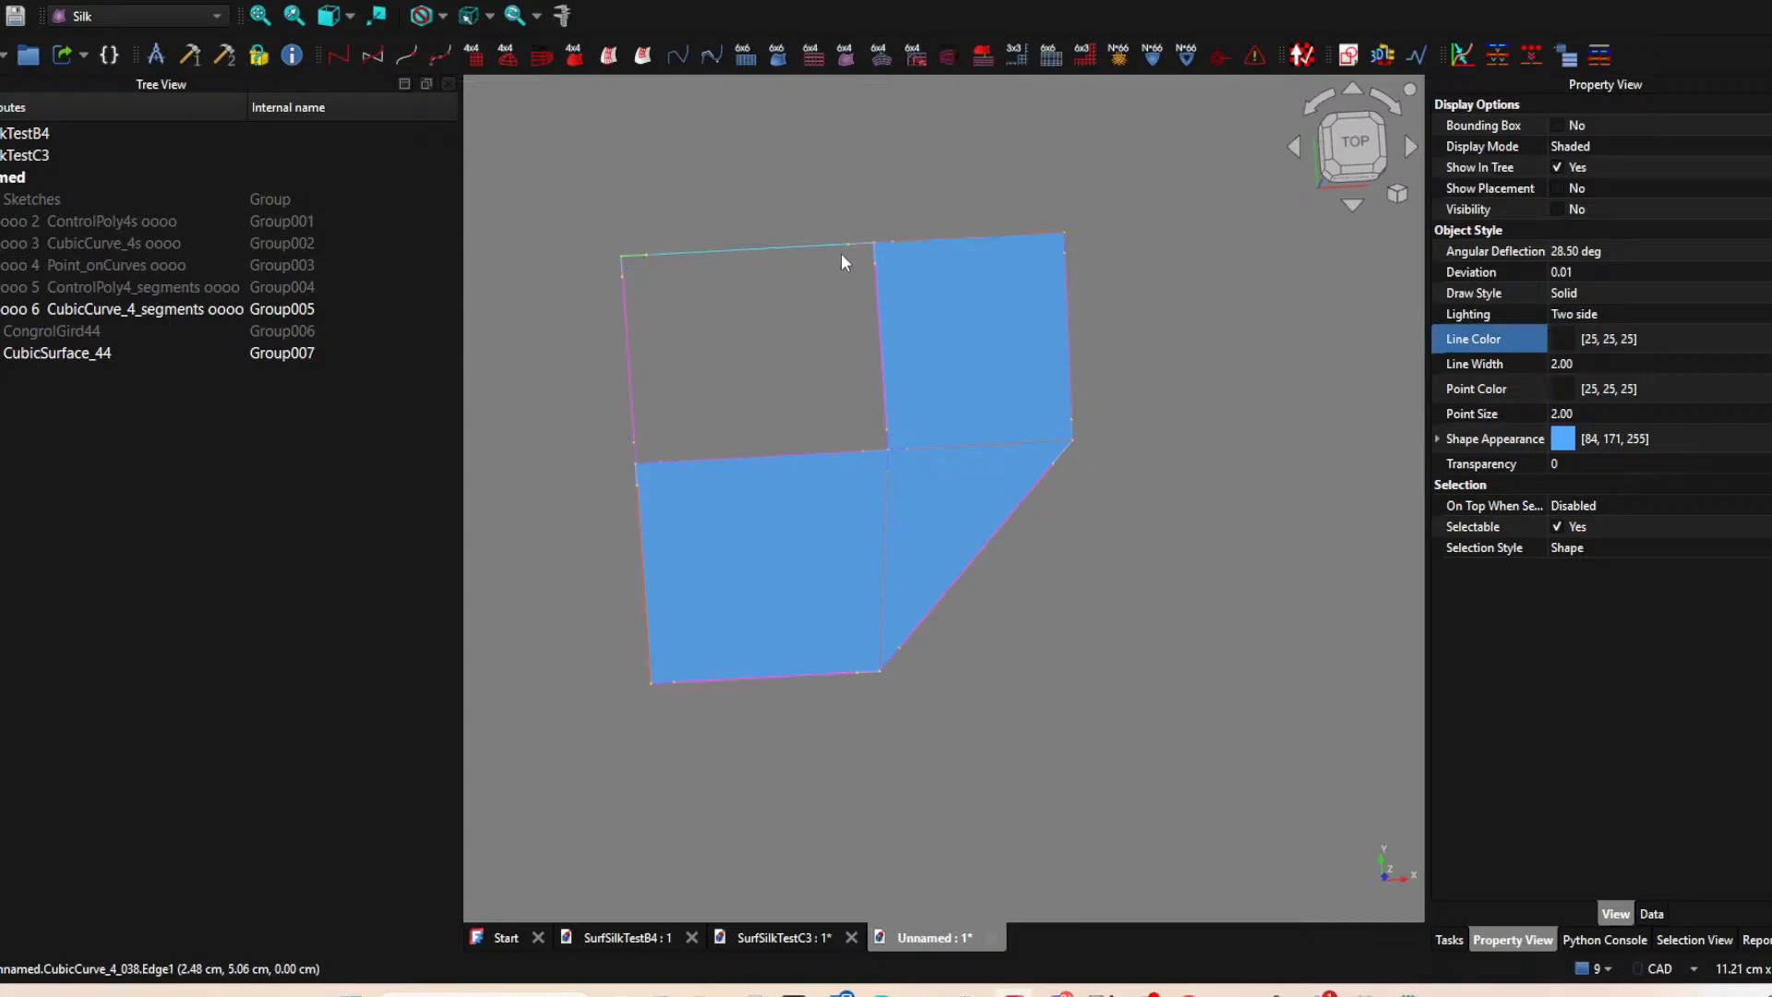
{"action": "scroll", "coordinate": [856, 255], "scroll_direction": "up", "scroll_amount": 2}
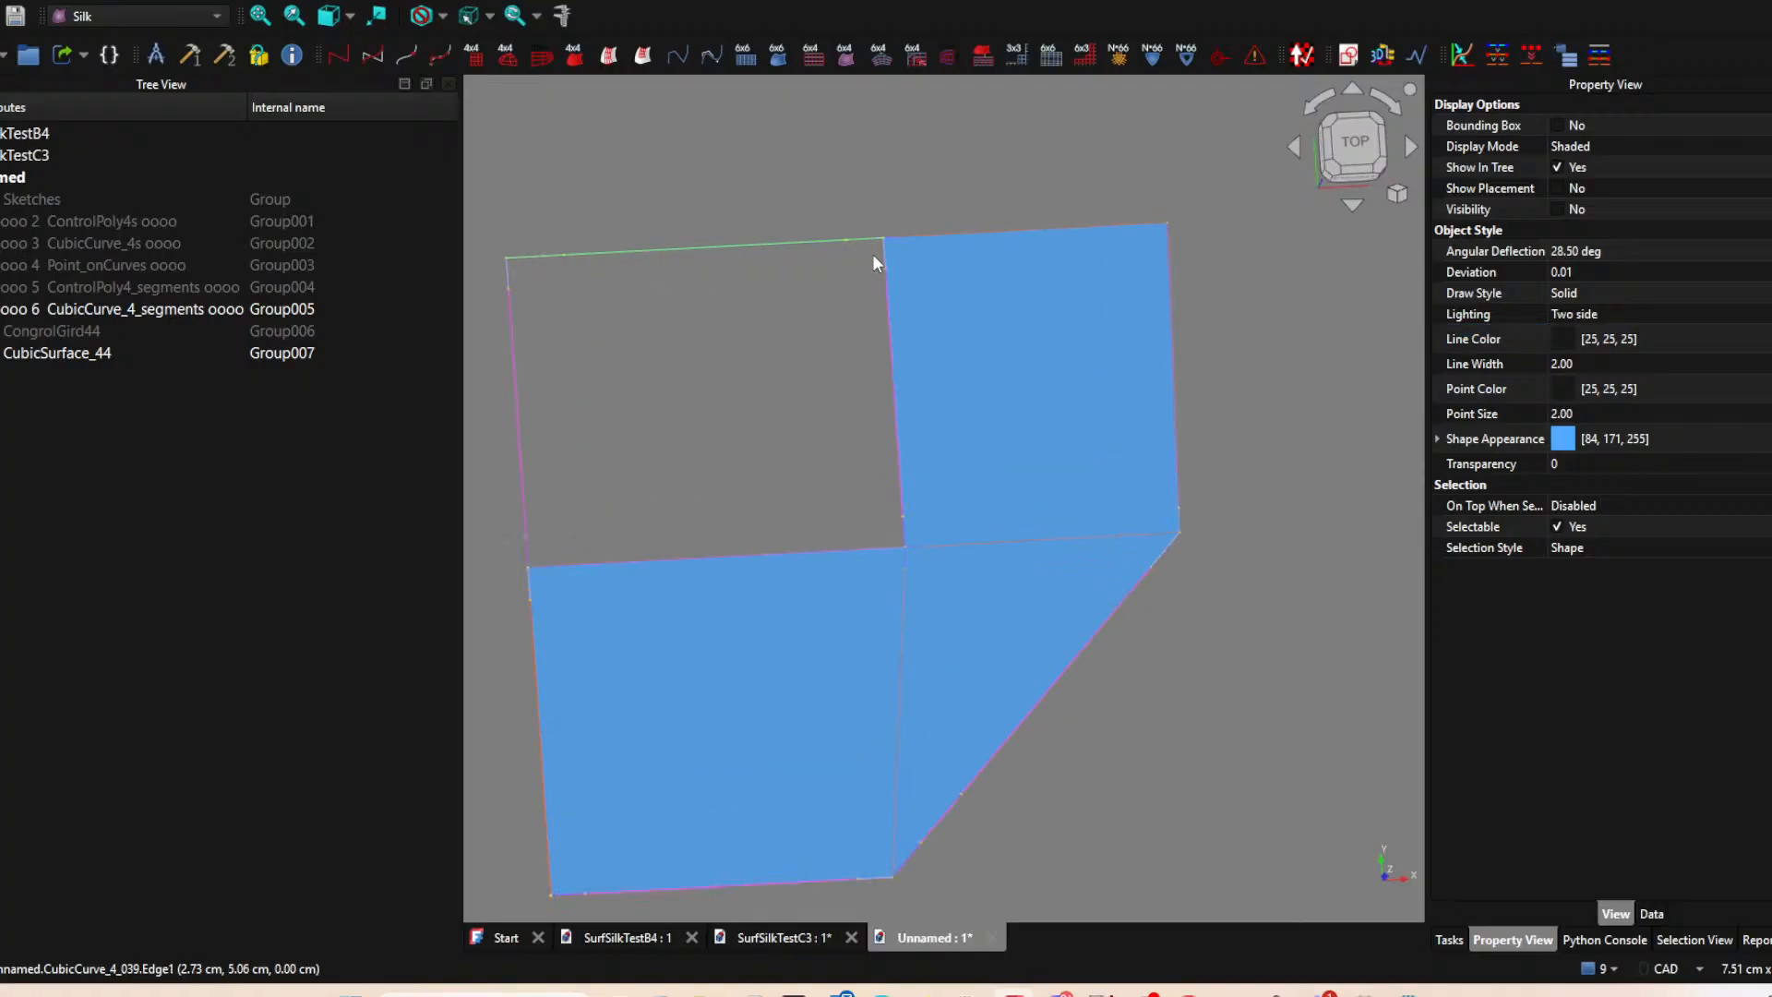
{"action": "left_click", "coordinate": [886, 307], "text": "ctrl"}
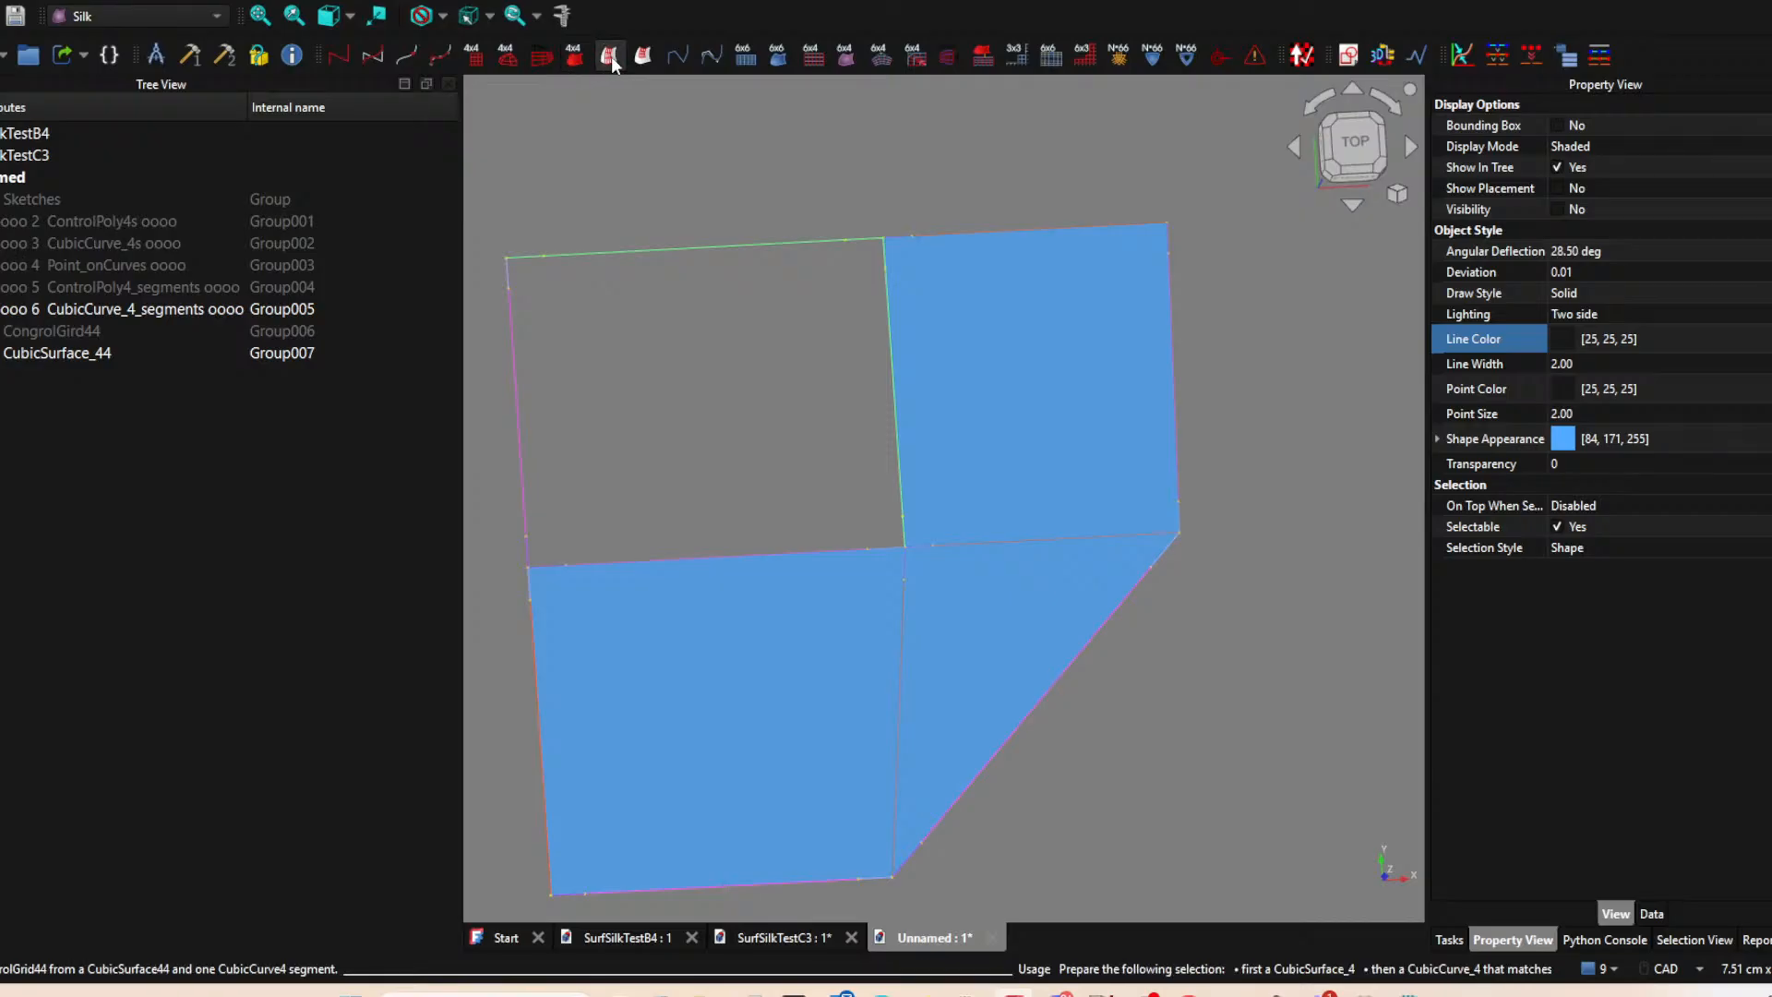
{"action": "left_click", "coordinate": [644, 57]}
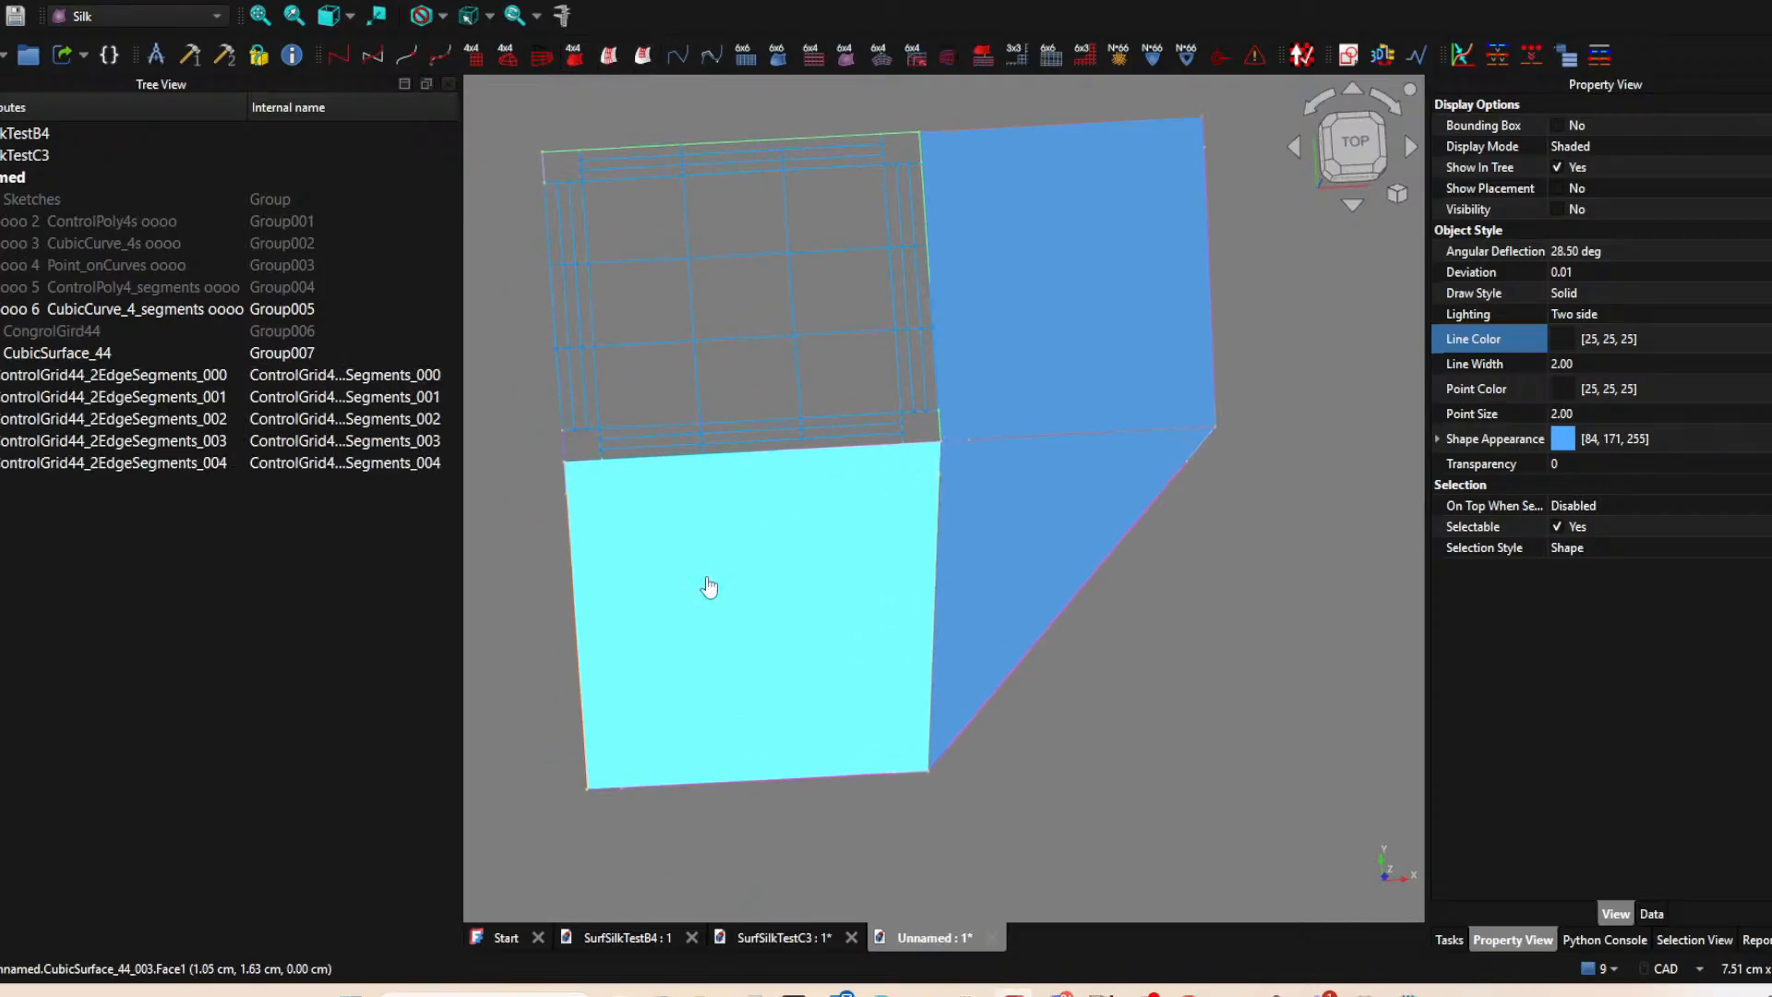
Hide the lower-left cubic surface and create a ControlGrid44_2EdgeSegments grid for its left edge strip from the matching curve segments.
{"action": "key", "text": "space"}
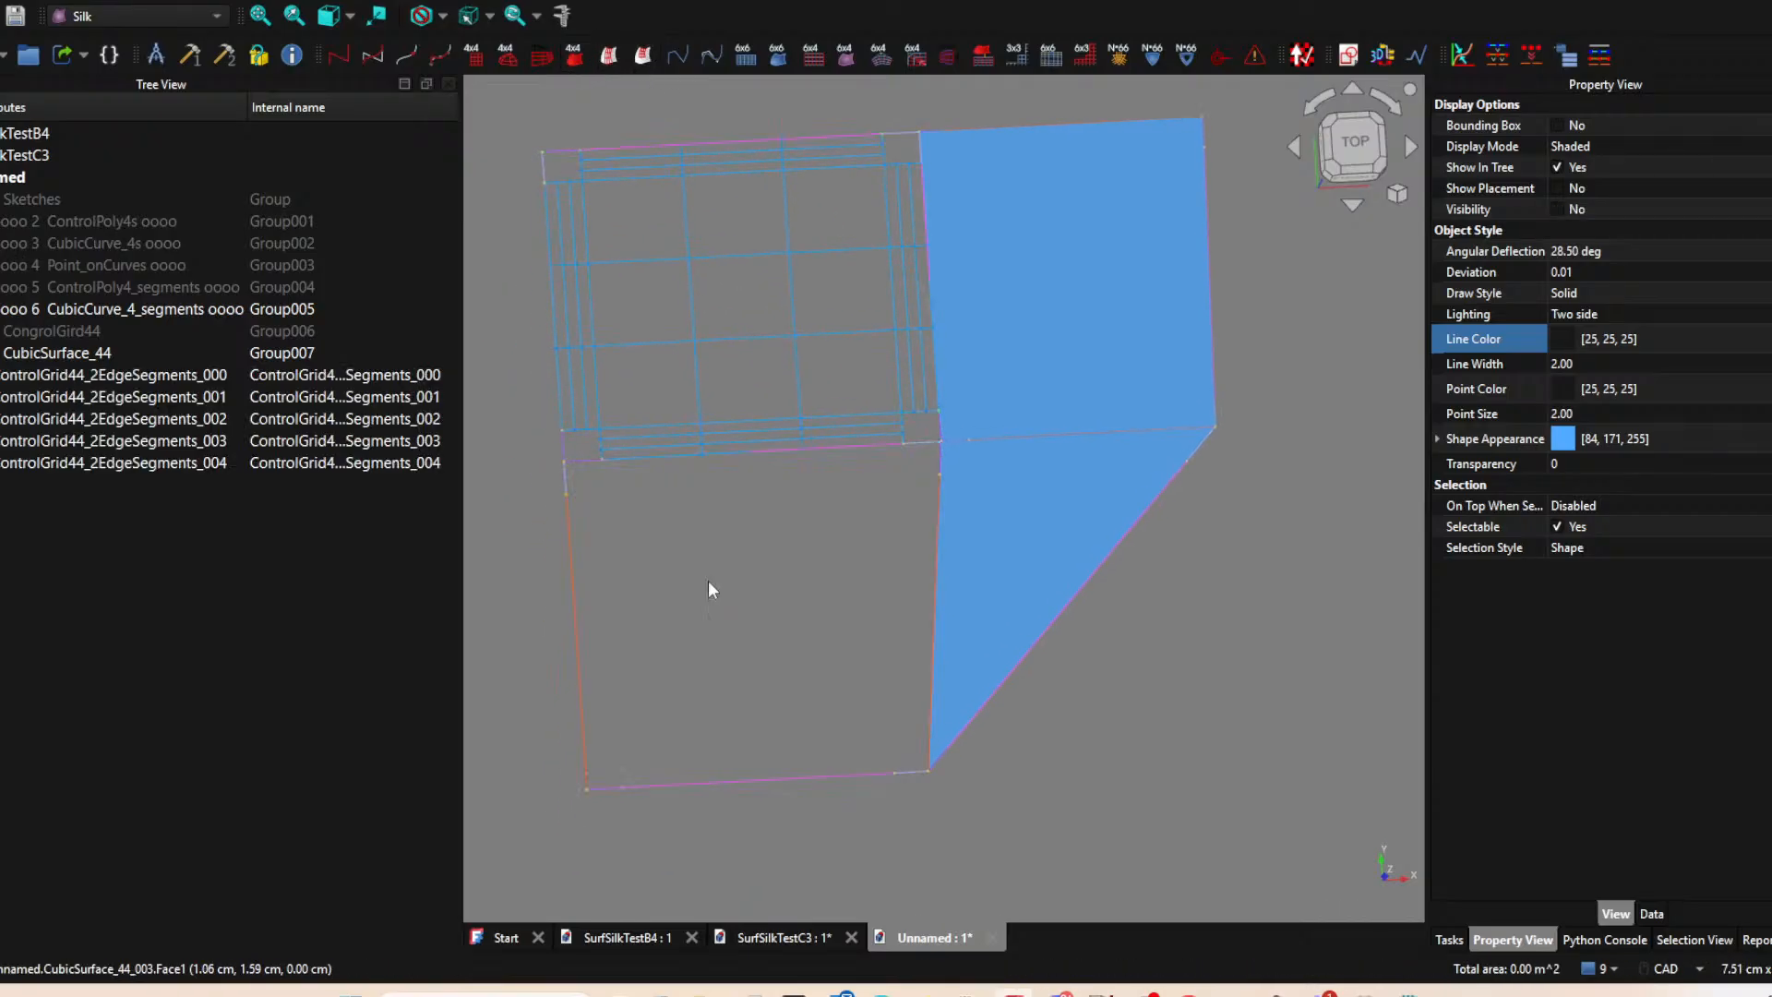
{"action": "left_click", "coordinate": [570, 556]}
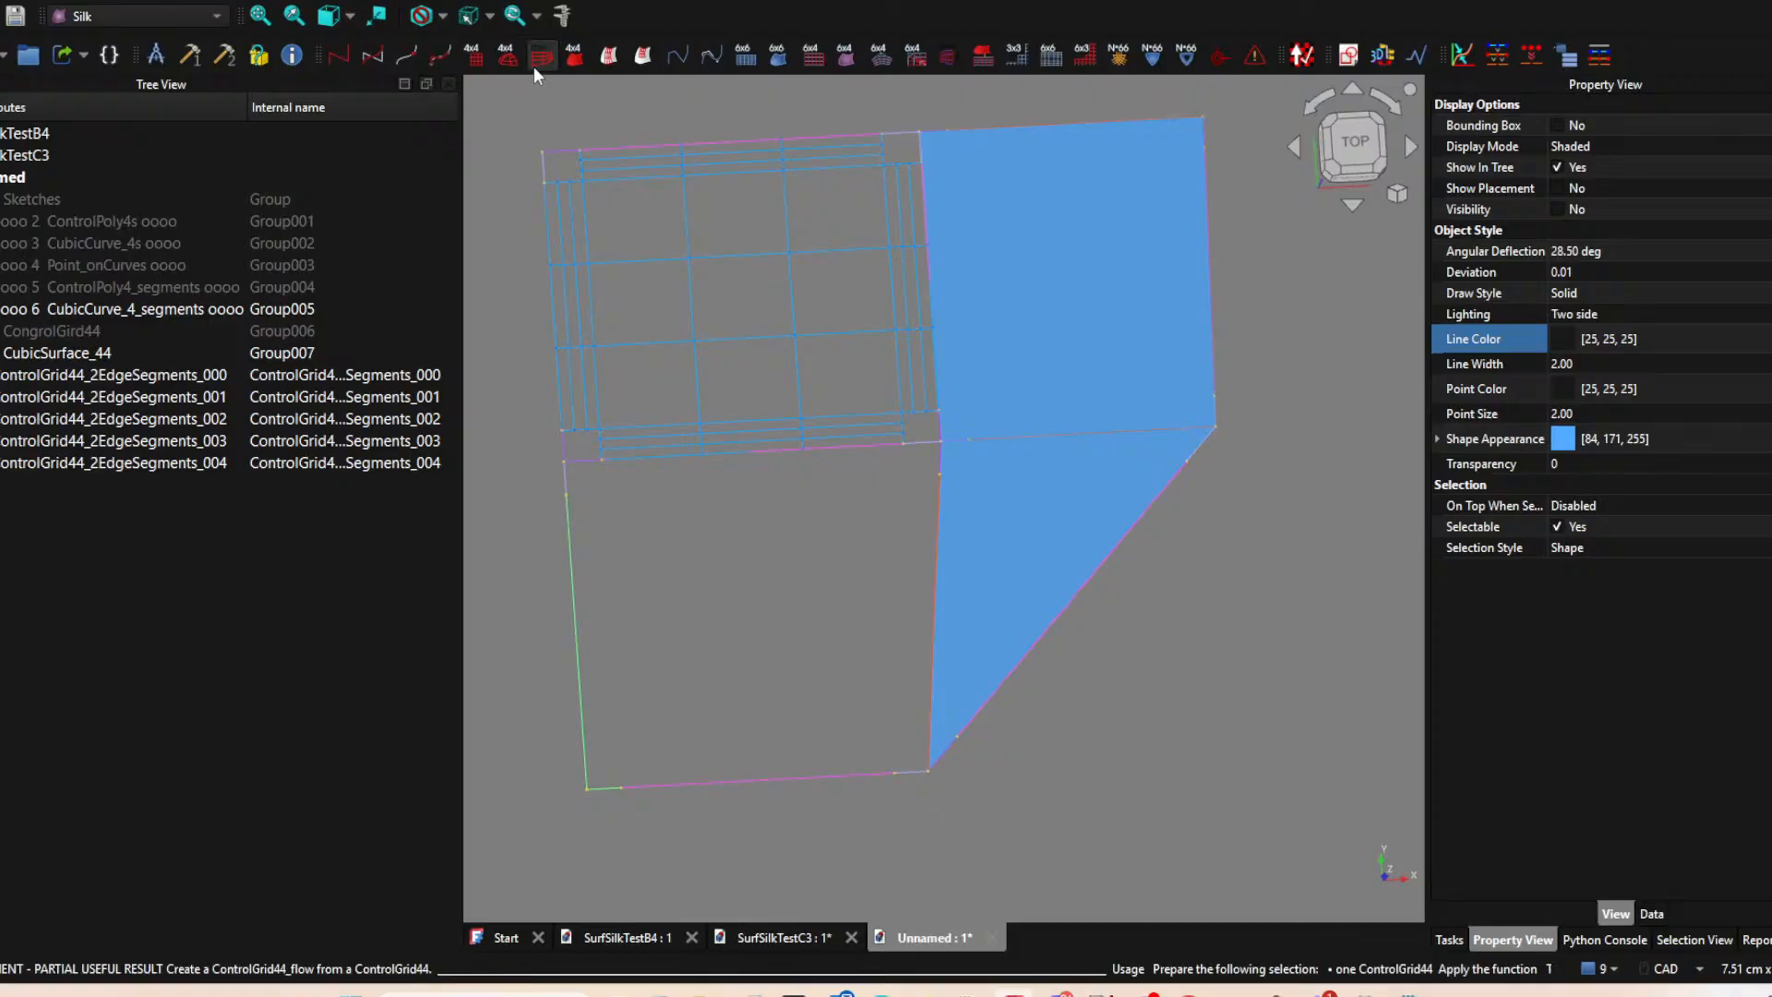
{"action": "left_click", "coordinate": [645, 52]}
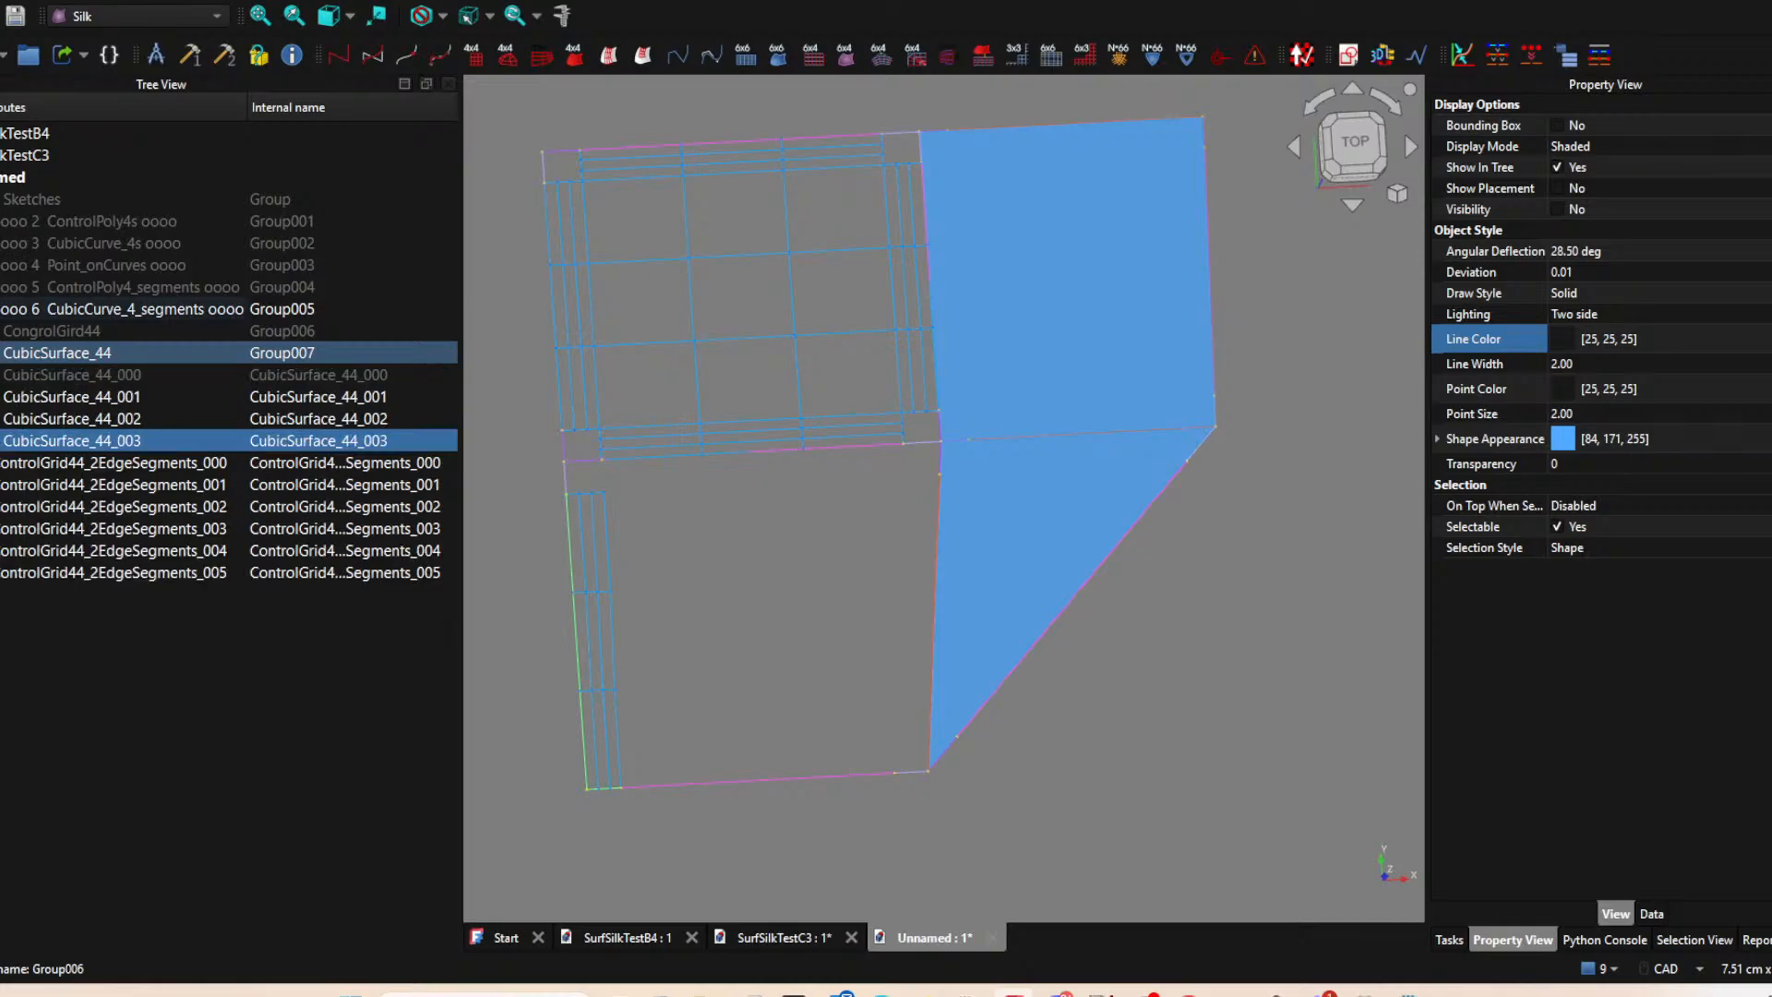
Try ControlGrid44_flow on the lower-left surface with its long top and left edge segments, and delete the resulting grid.
{"action": "left_click", "coordinate": [115, 377]}
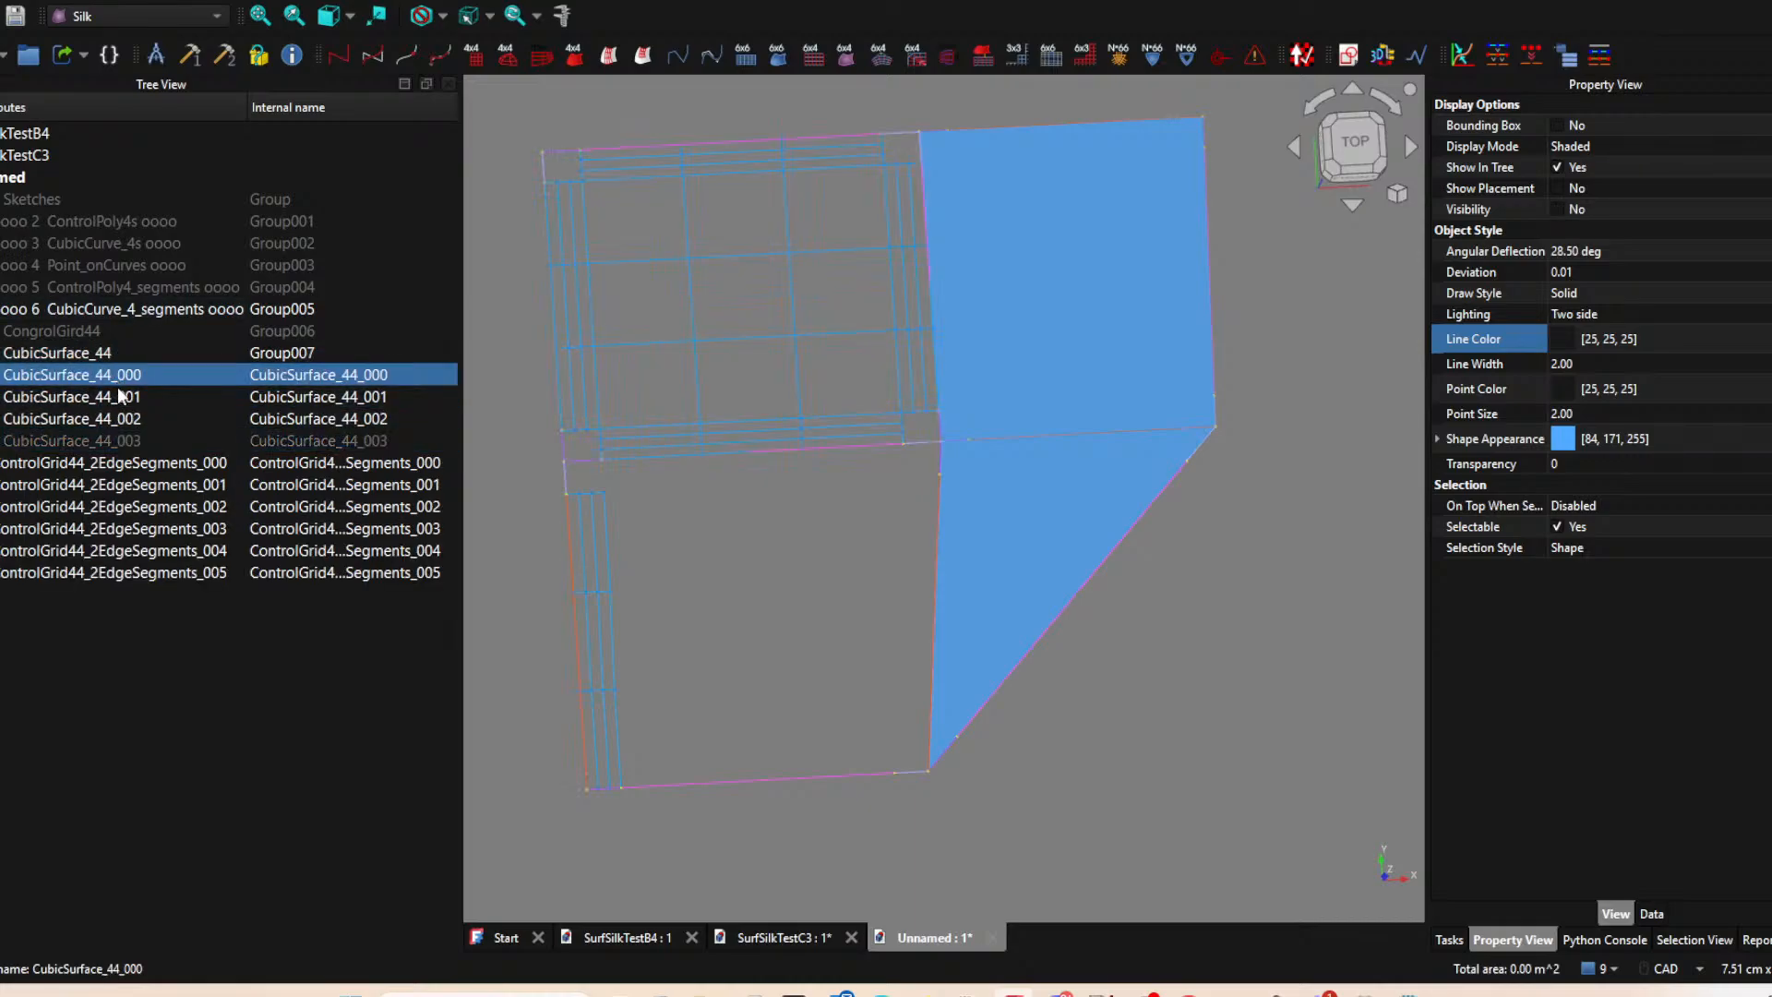
{"action": "left_click", "coordinate": [108, 441]}
{"action": "key", "text": "space"}
{"action": "key", "text": "space"}
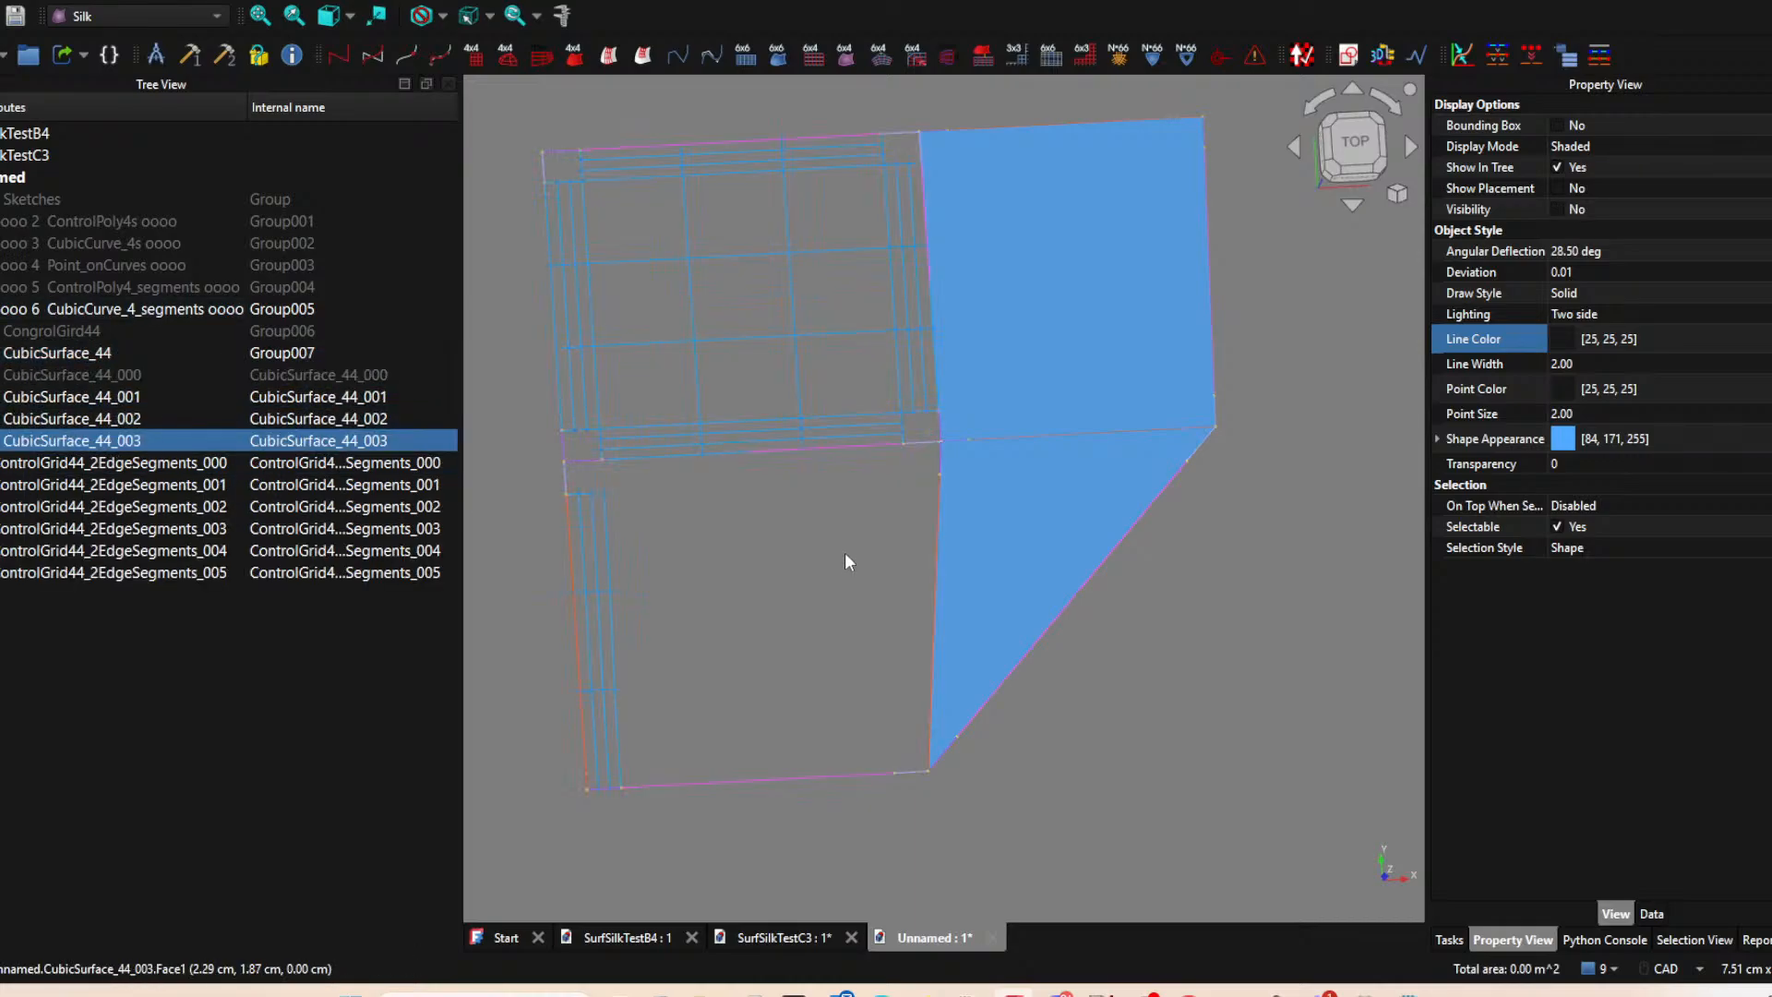
{"action": "left_click", "coordinate": [851, 452], "text": "ctrl"}
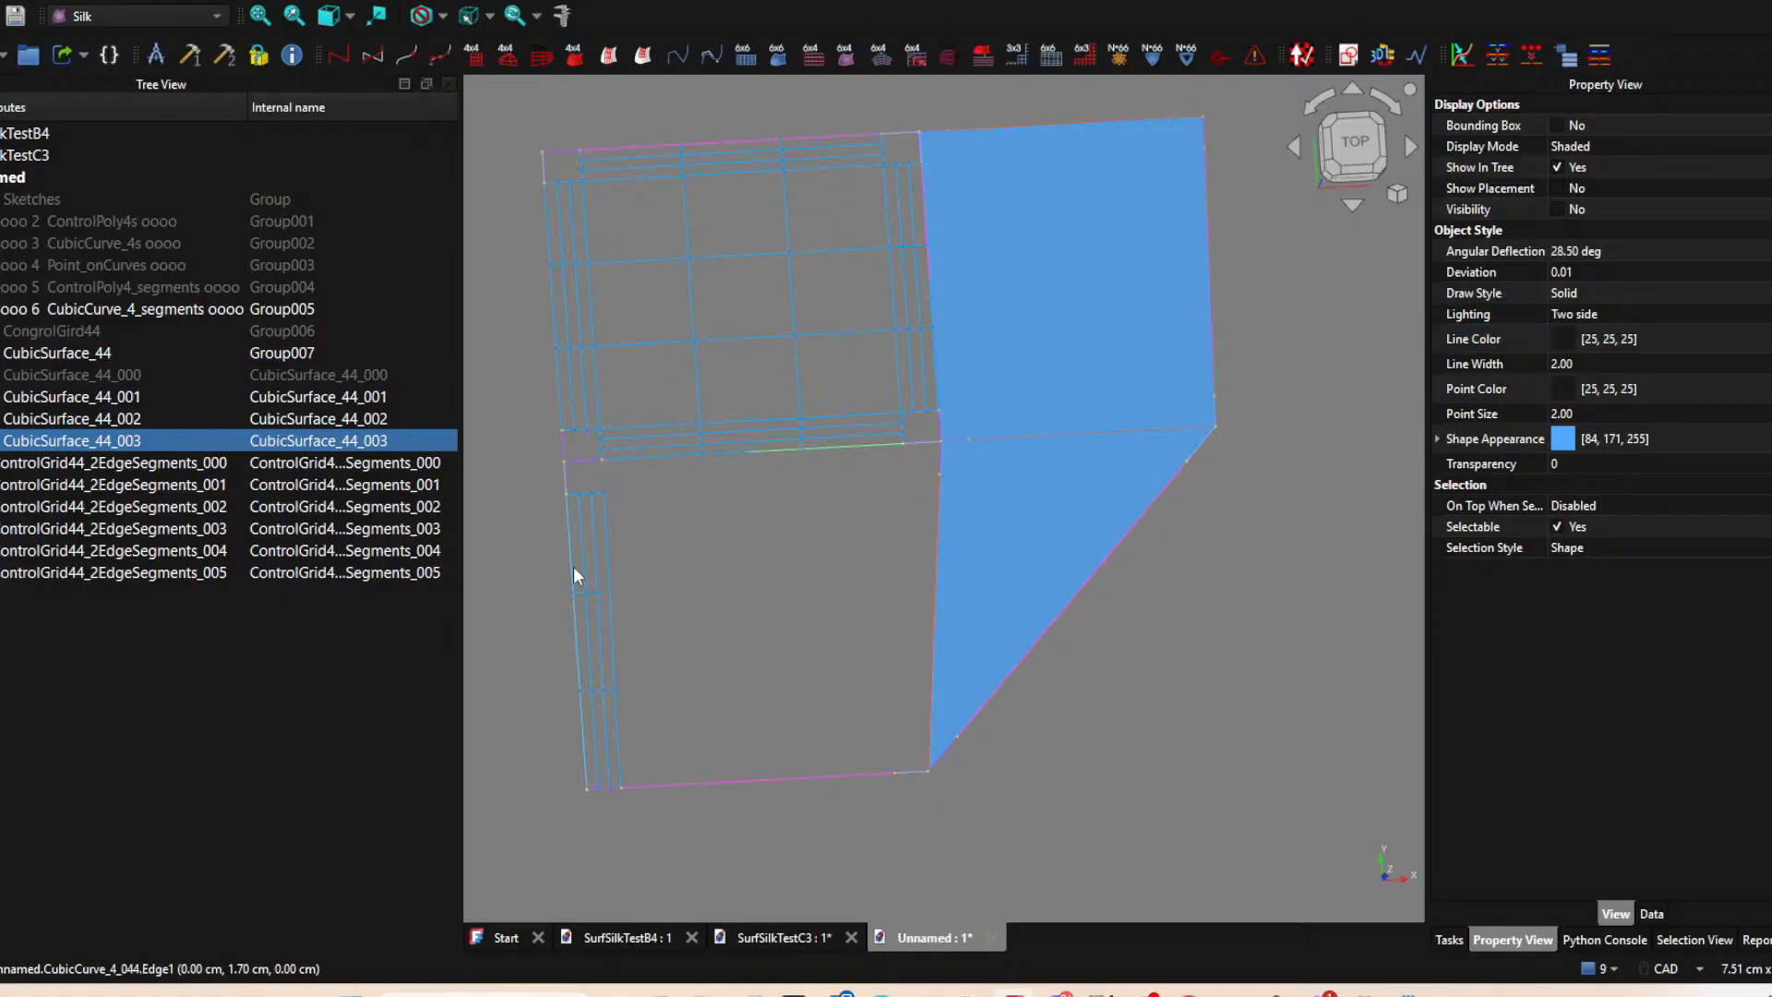
{"action": "left_click", "coordinate": [568, 562], "text": "ctrl"}
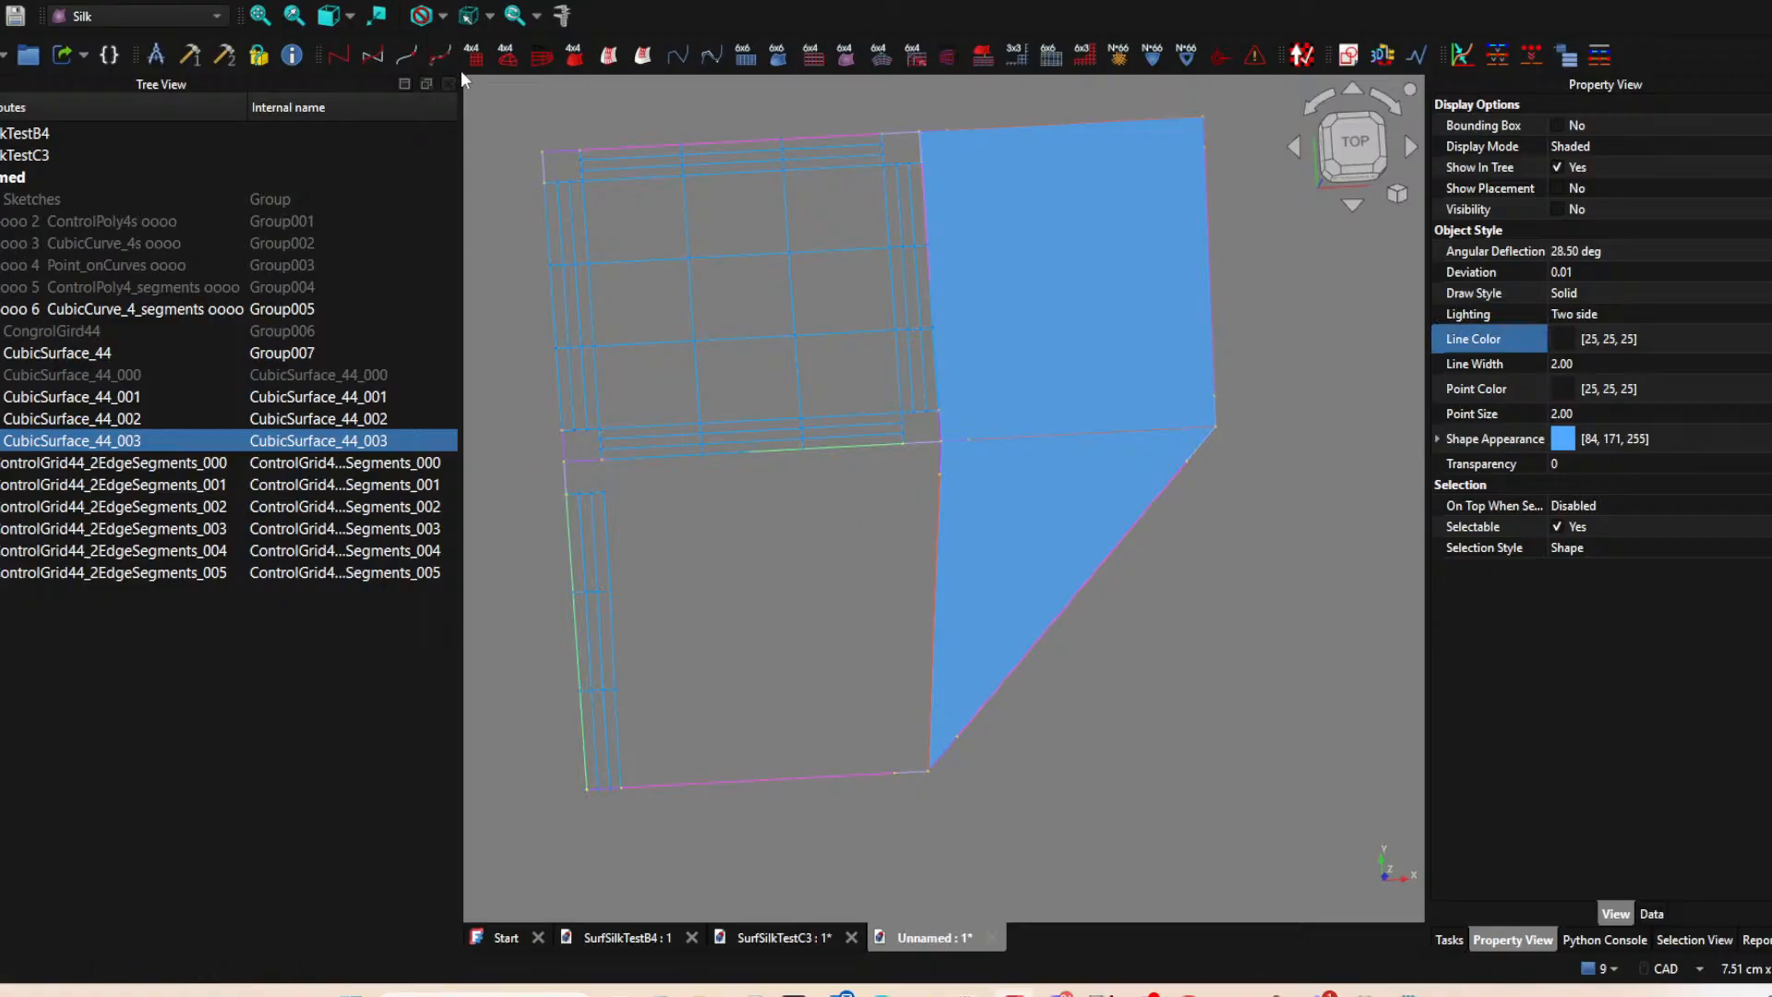
{"action": "left_click", "coordinate": [548, 63]}
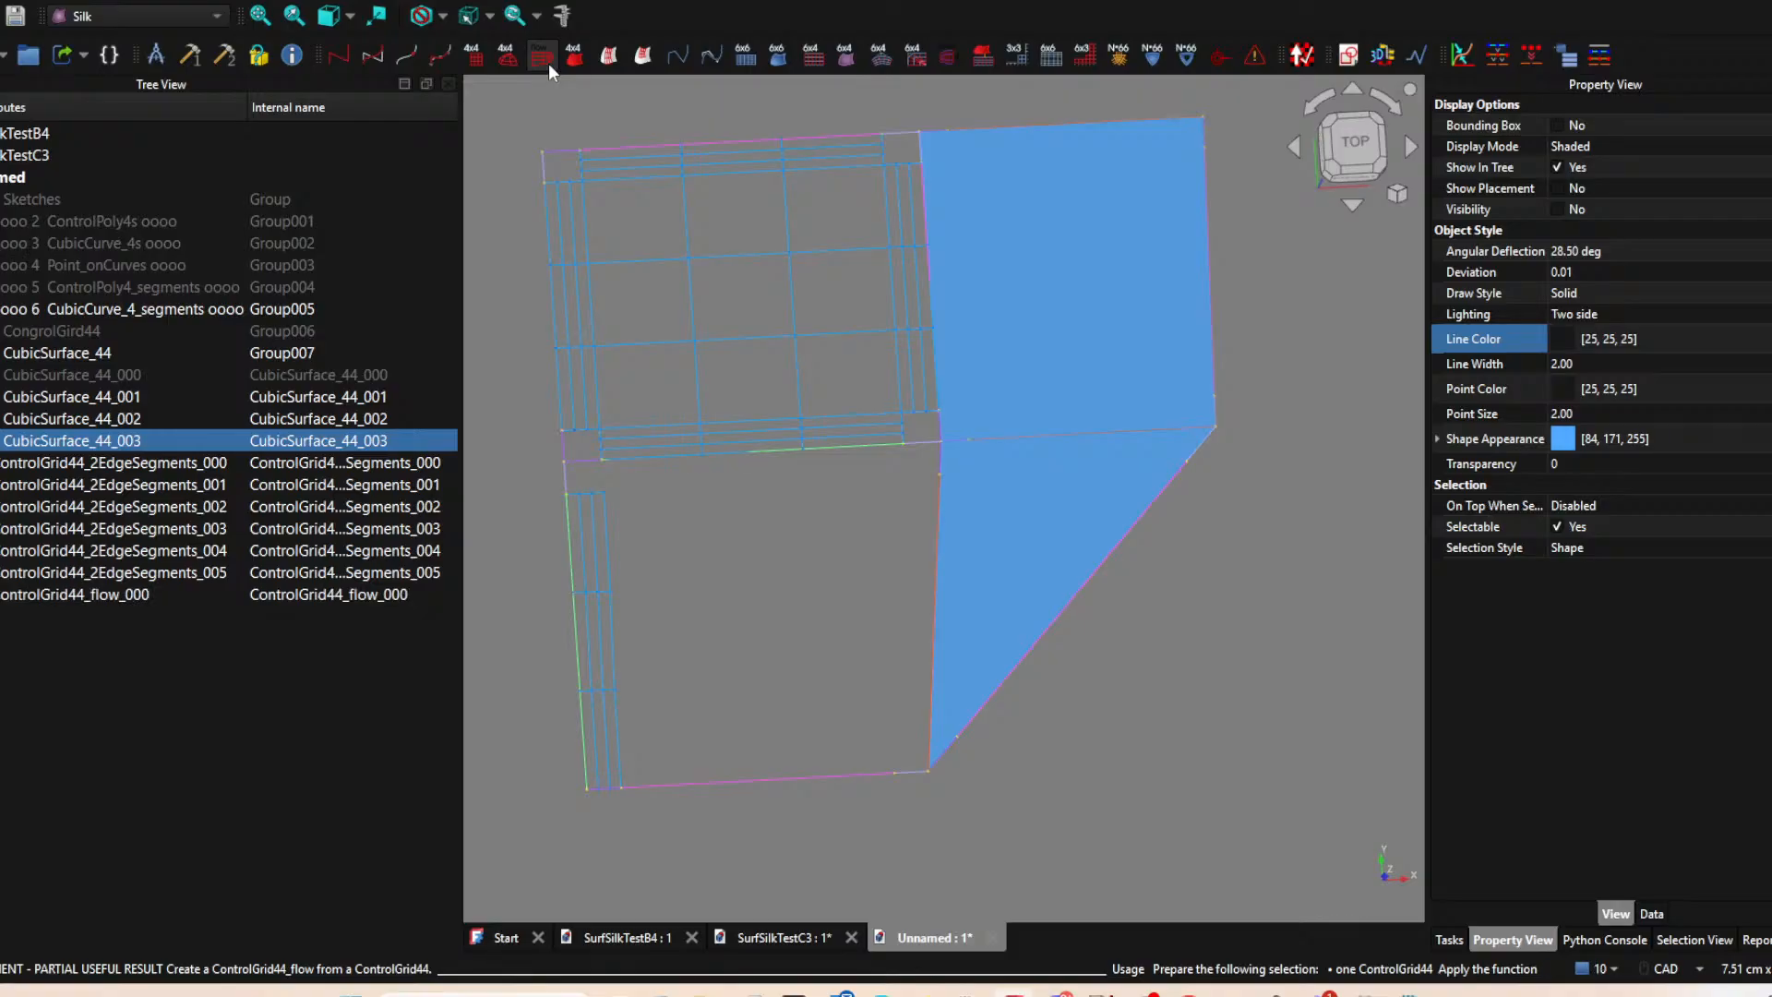
{"action": "left_click", "coordinate": [88, 595]}
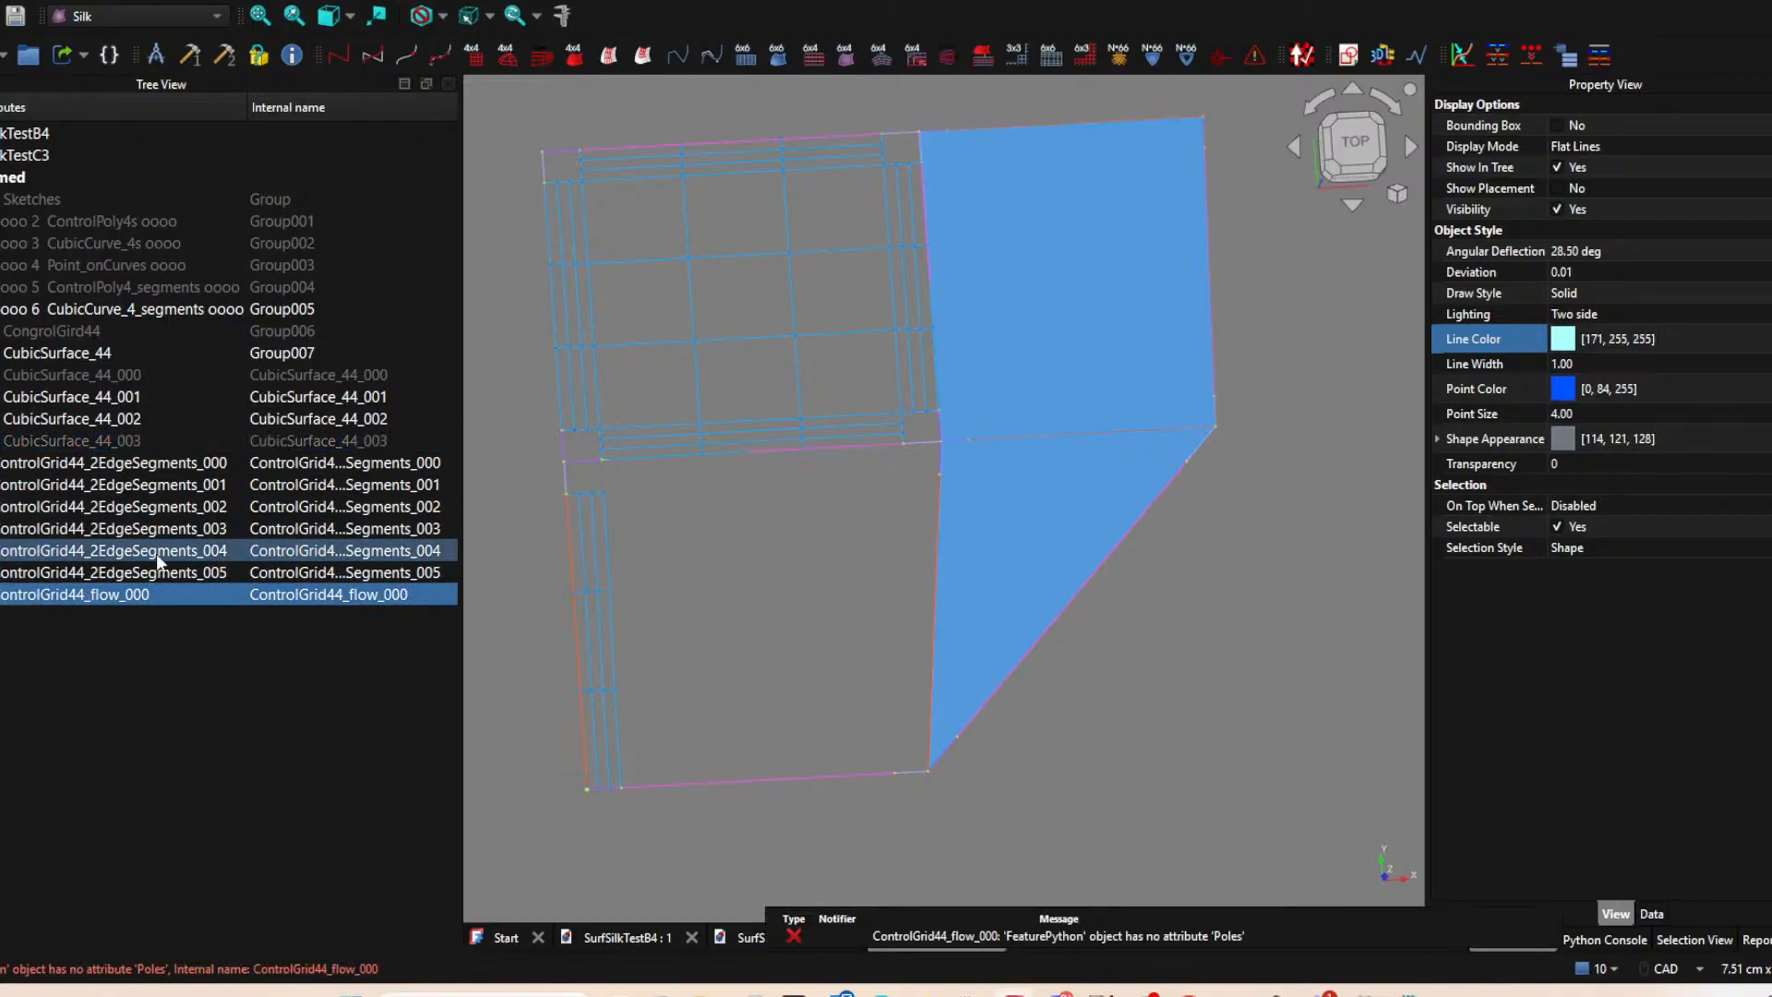
{"action": "key", "text": "Delete"}
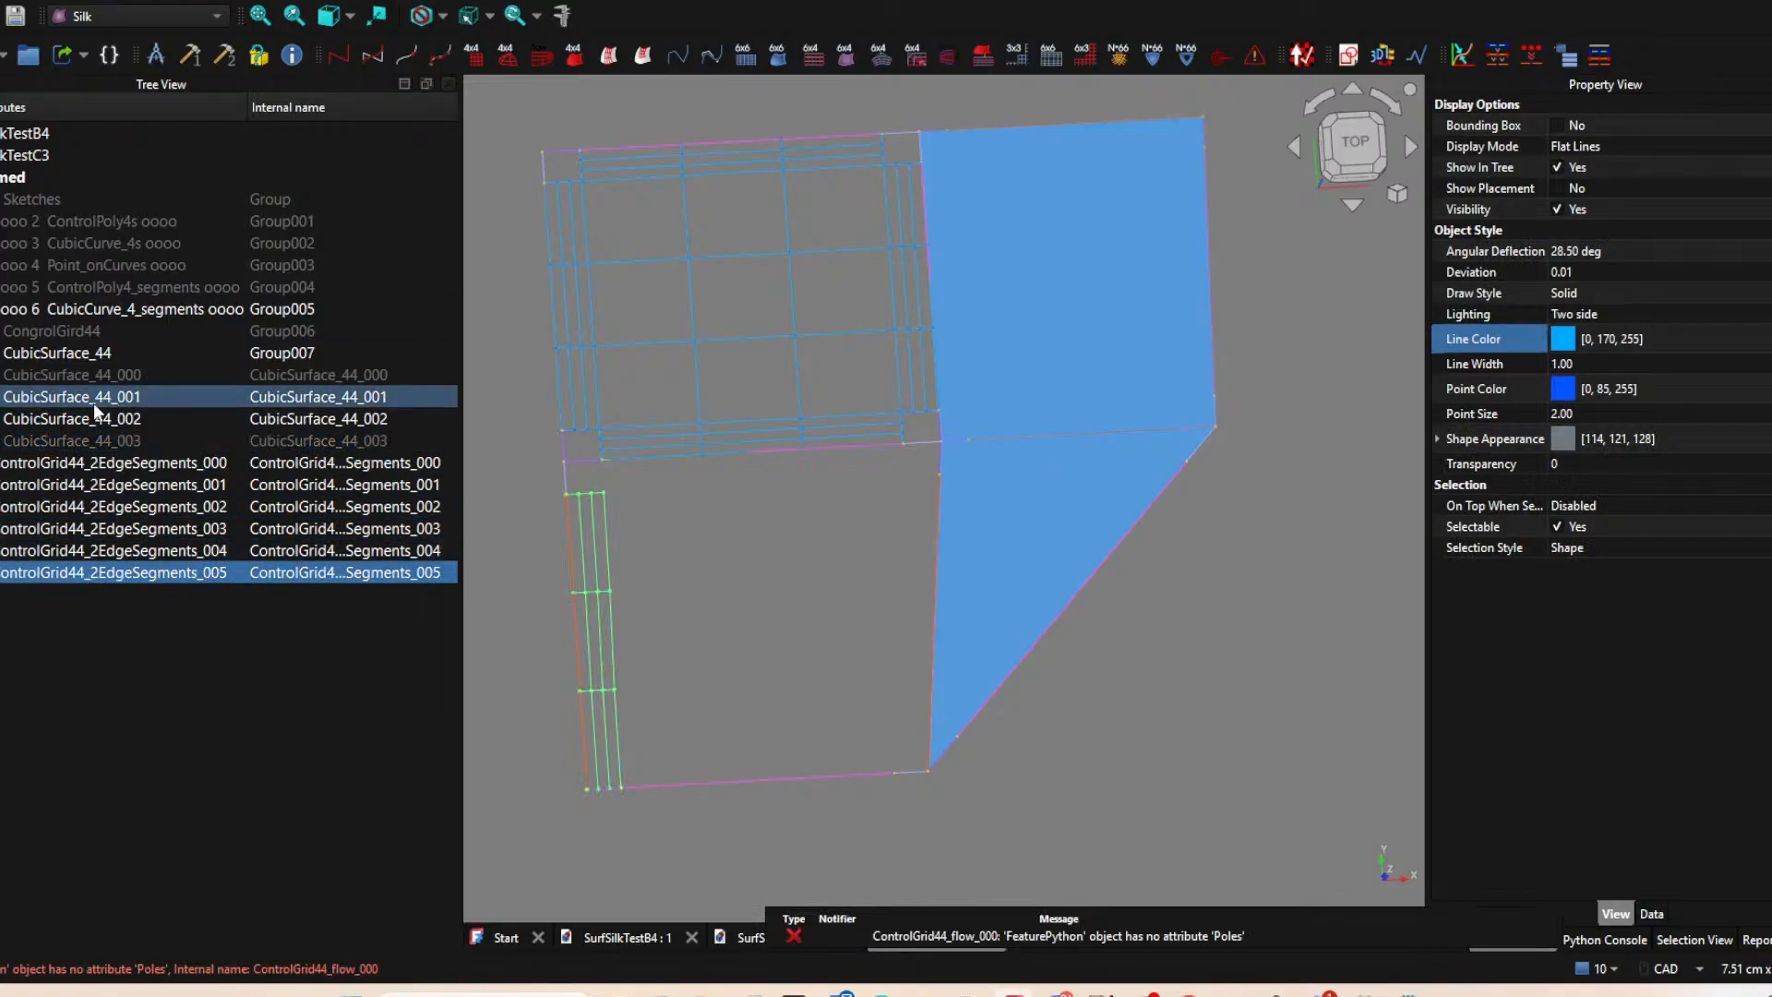
Create the central ControlGrid44_2EdgeSegments grid of the lower-left surface from its long left and top edge segments.
{"action": "left_click", "coordinate": [100, 447]}
{"action": "key", "text": "space"}
{"action": "key", "text": "space"}
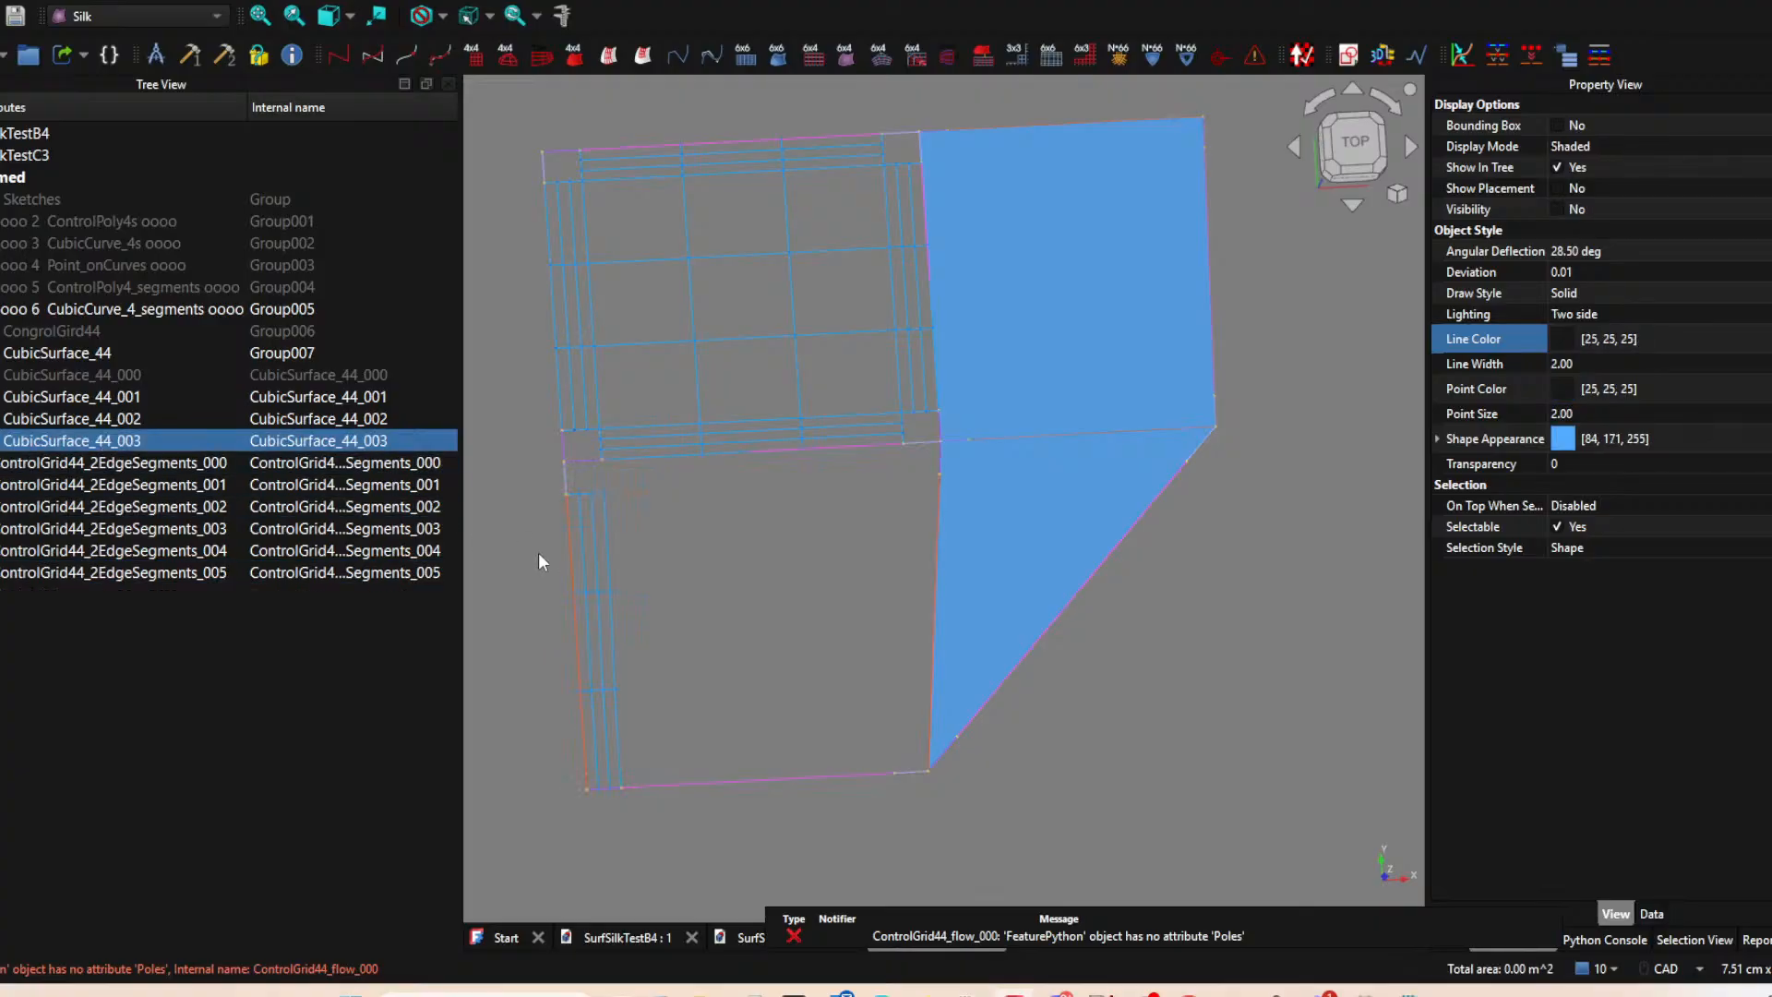
{"action": "left_click", "coordinate": [564, 540], "text": "ctrl"}
{"action": "left_click", "coordinate": [773, 452], "text": "ctrl"}
{"action": "left_click", "coordinate": [552, 55]}
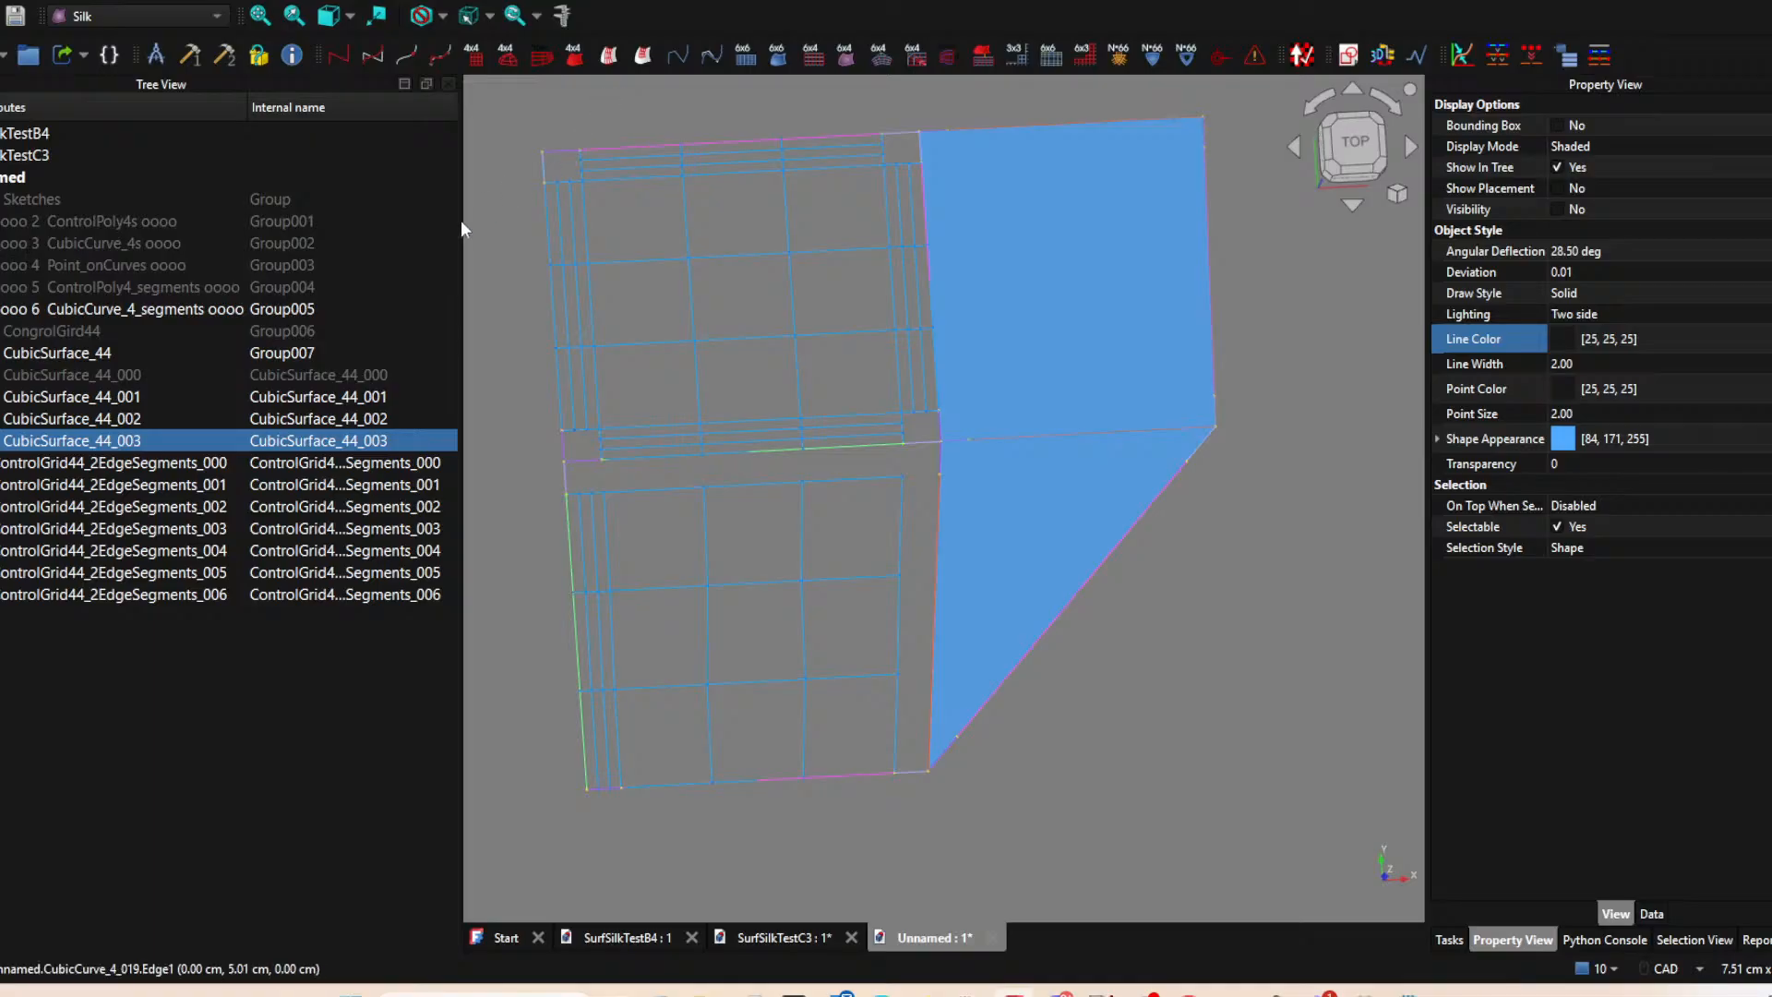
Create the right-edge strip ControlGrid44_2EdgeSegments grid of CubicSurface_44_003 from its long left and short bottom segments.
{"action": "left_click", "coordinate": [136, 440]}
{"action": "key", "text": "space"}
{"action": "key", "text": "space"}
{"action": "left_click", "coordinate": [575, 638]}
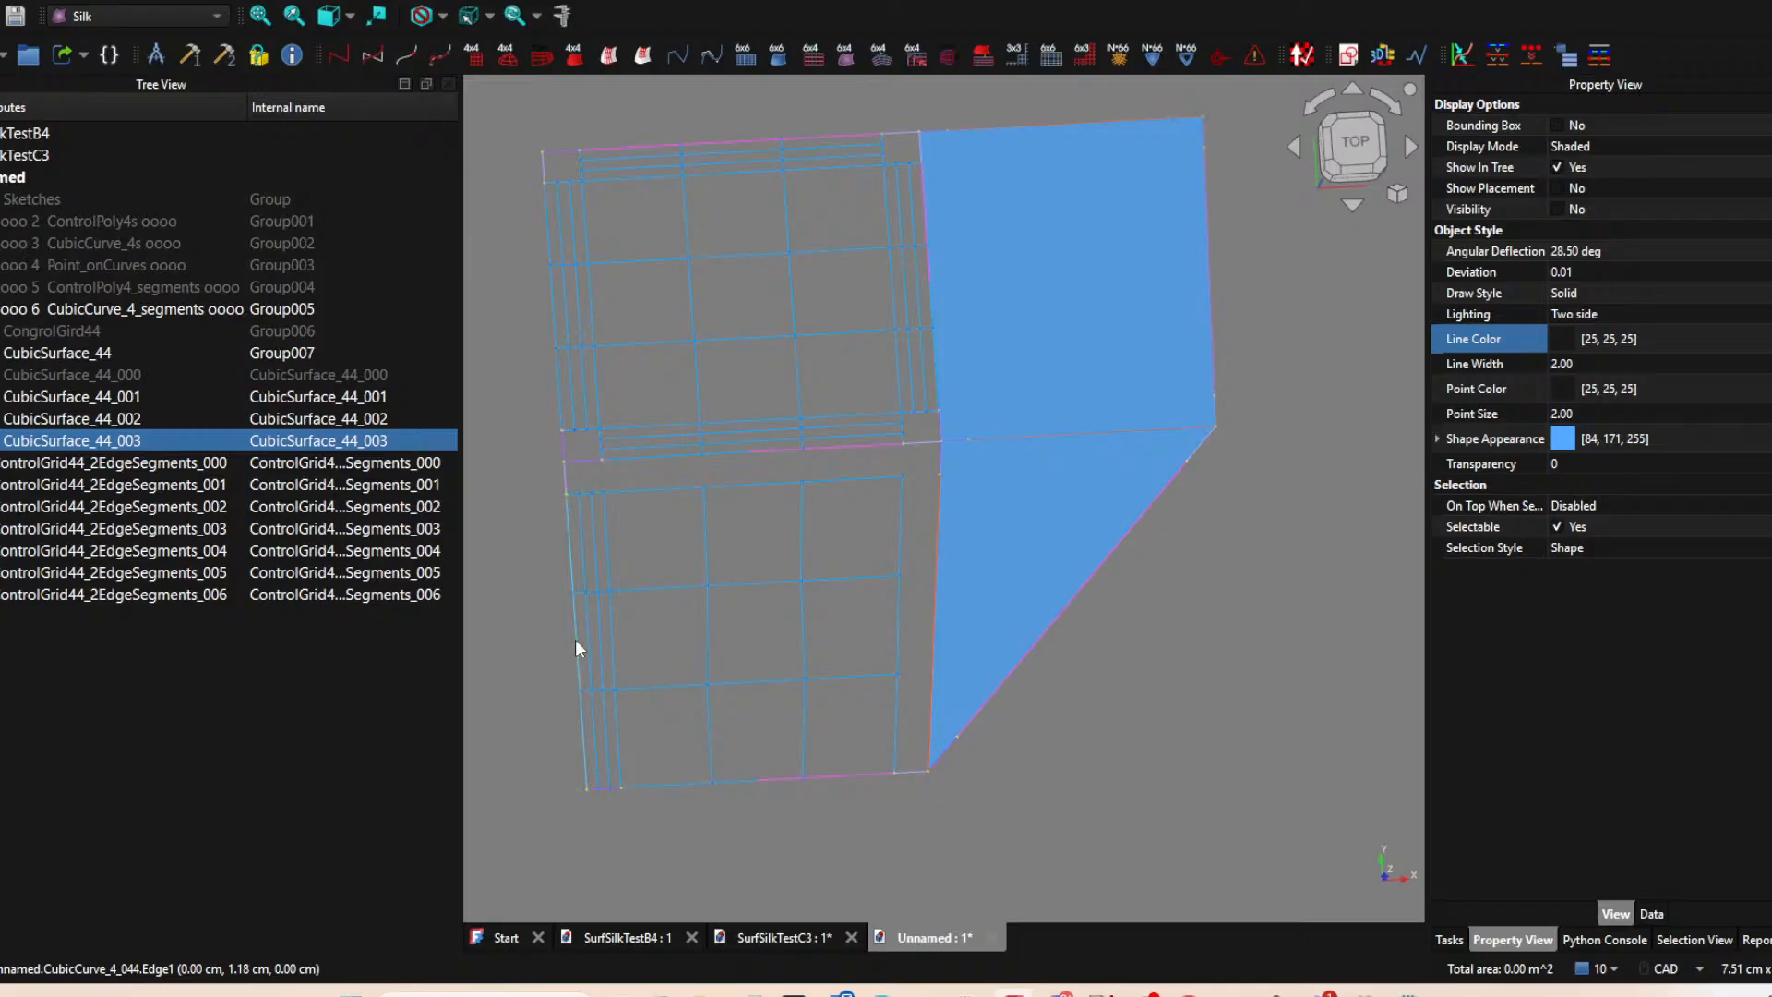
{"action": "left_click", "coordinate": [916, 773], "text": "ctrl"}
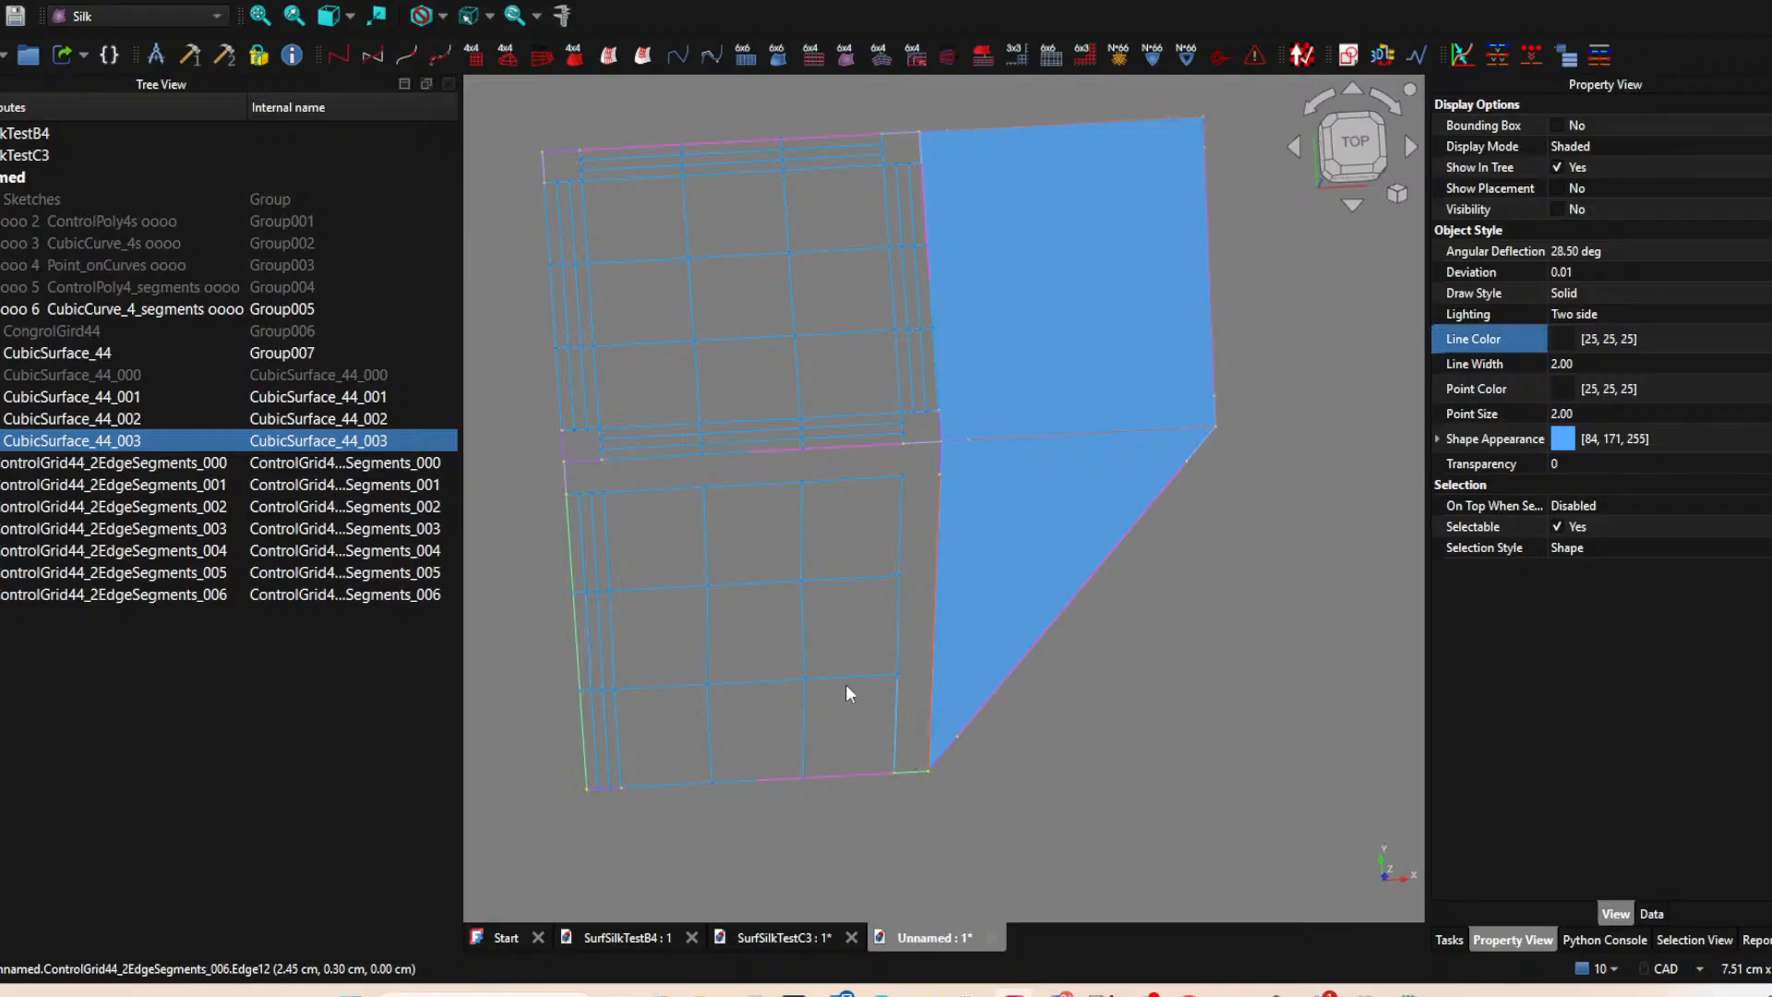
{"action": "left_click", "coordinate": [635, 59]}
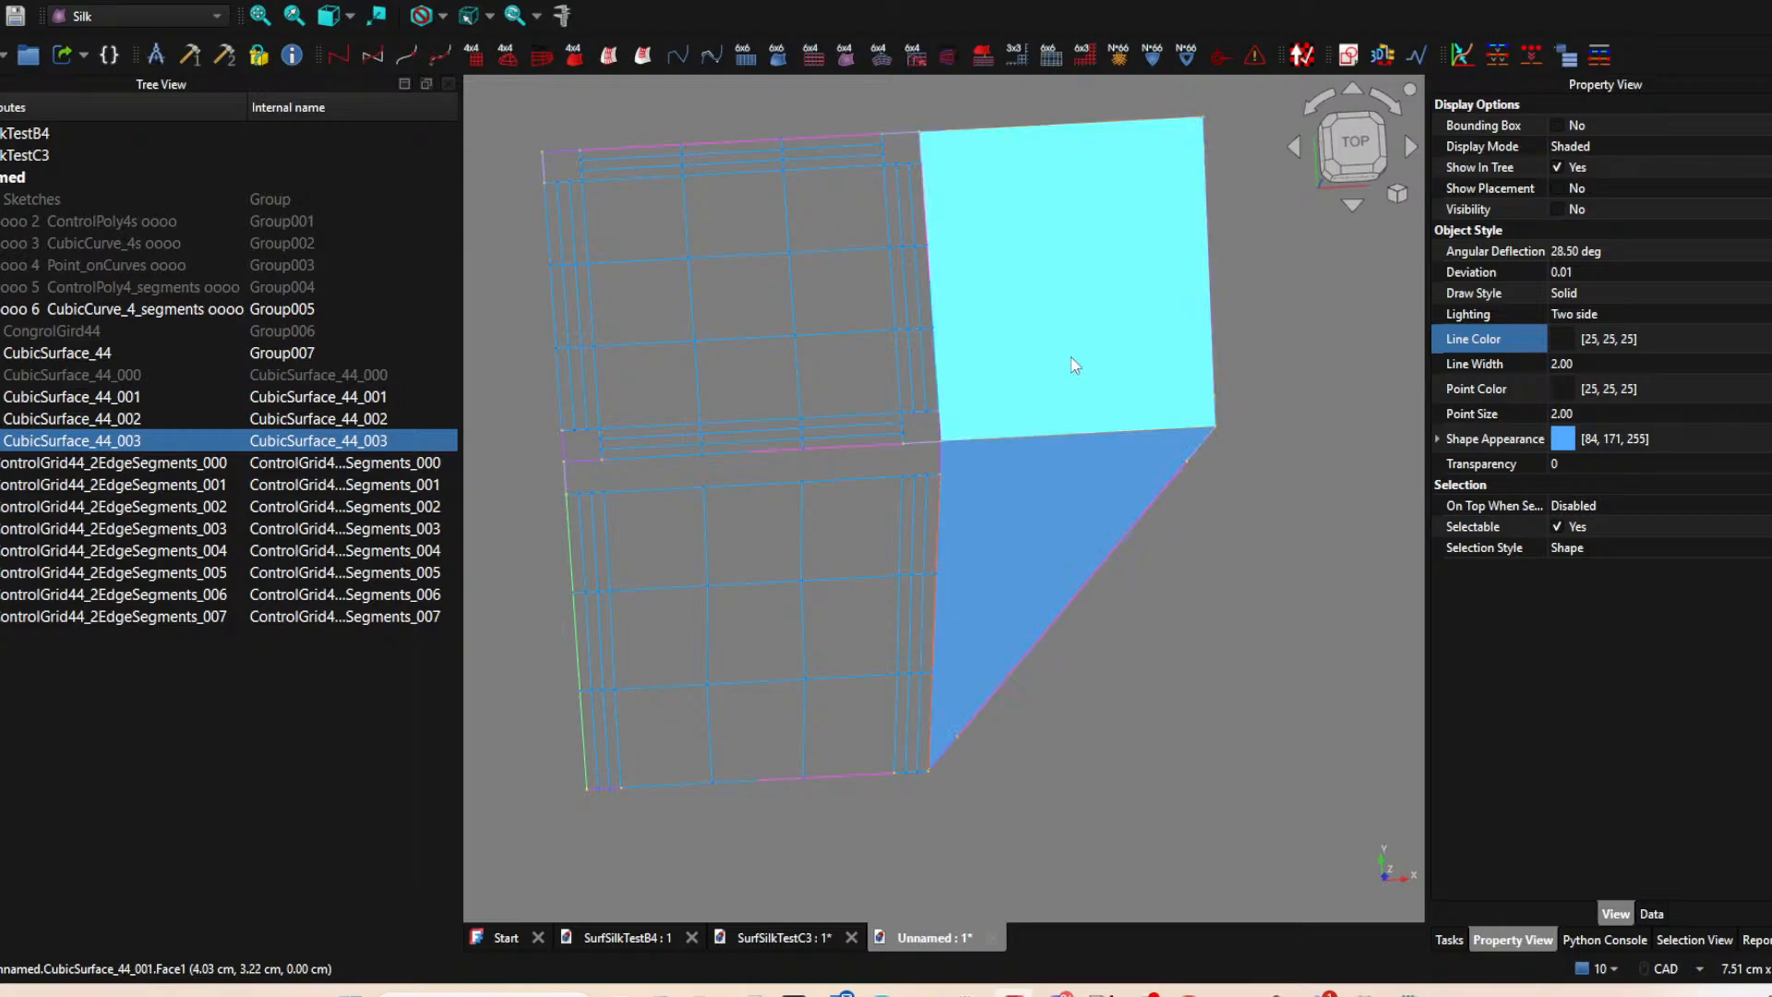
Hide the upper-right cubic surface and create its left-edge strip grid with ControlGrid44_2EdgeSegments from the short top and long left segments.
{"action": "left_click", "coordinate": [1045, 302]}
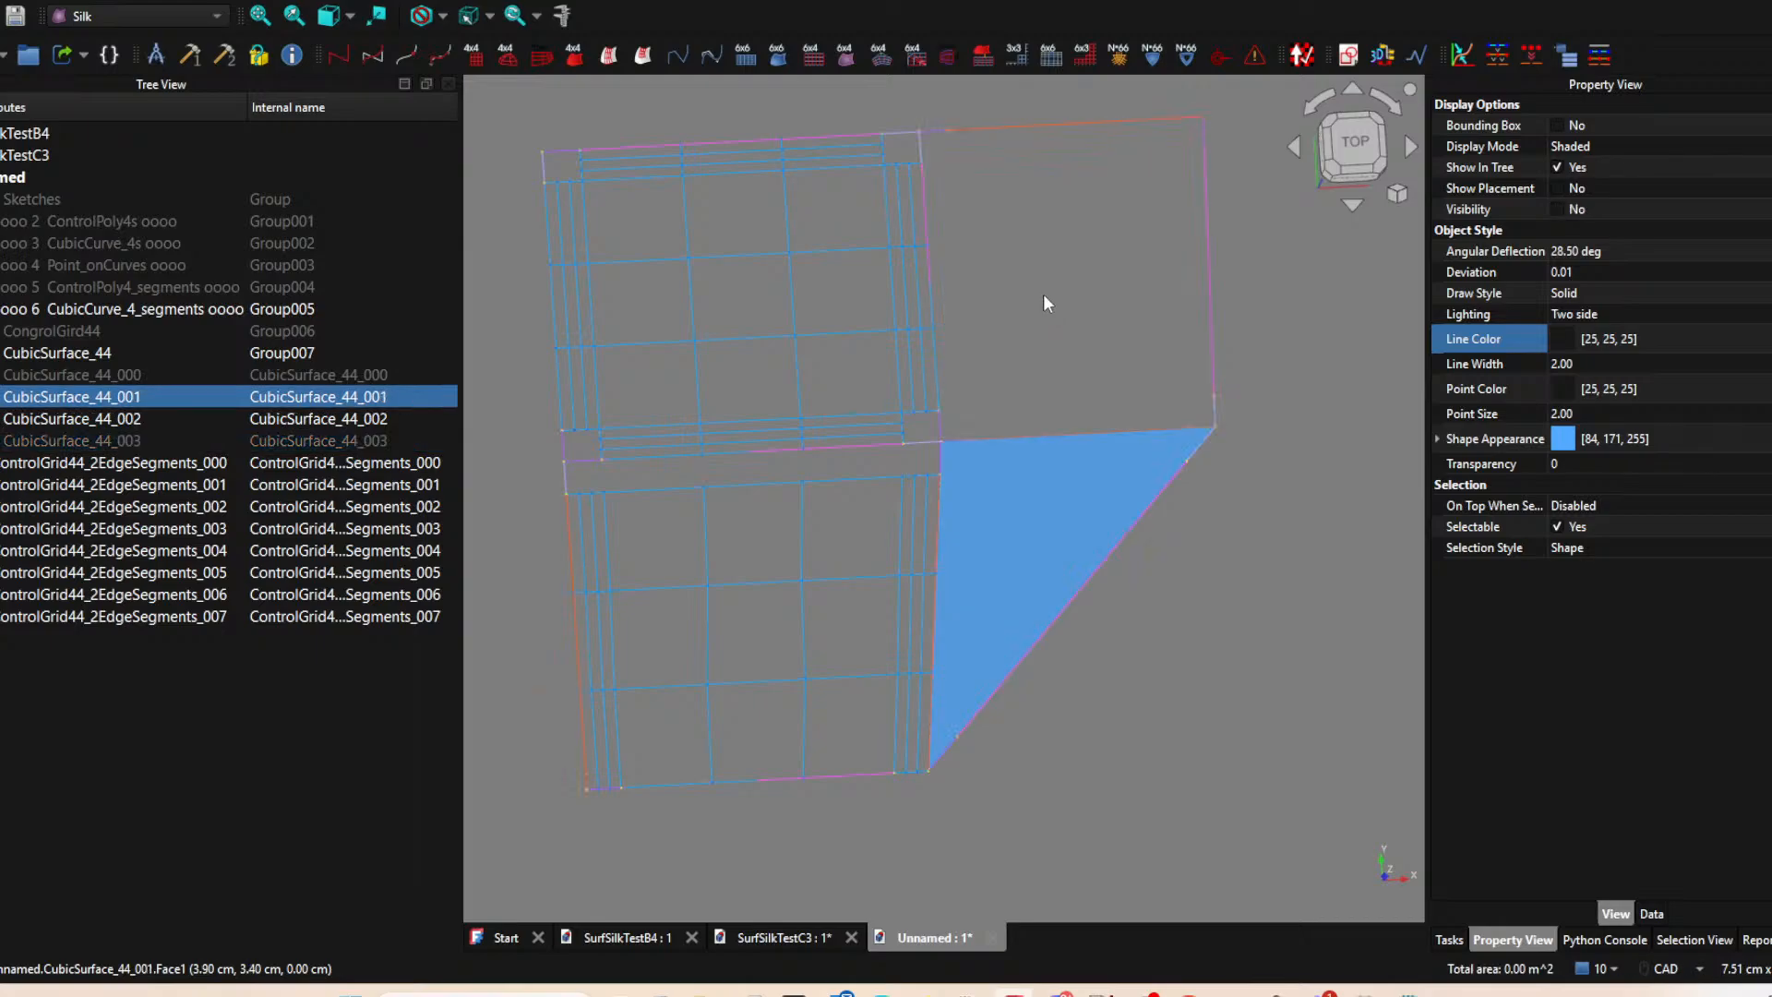
{"action": "left_click", "coordinate": [941, 129]}
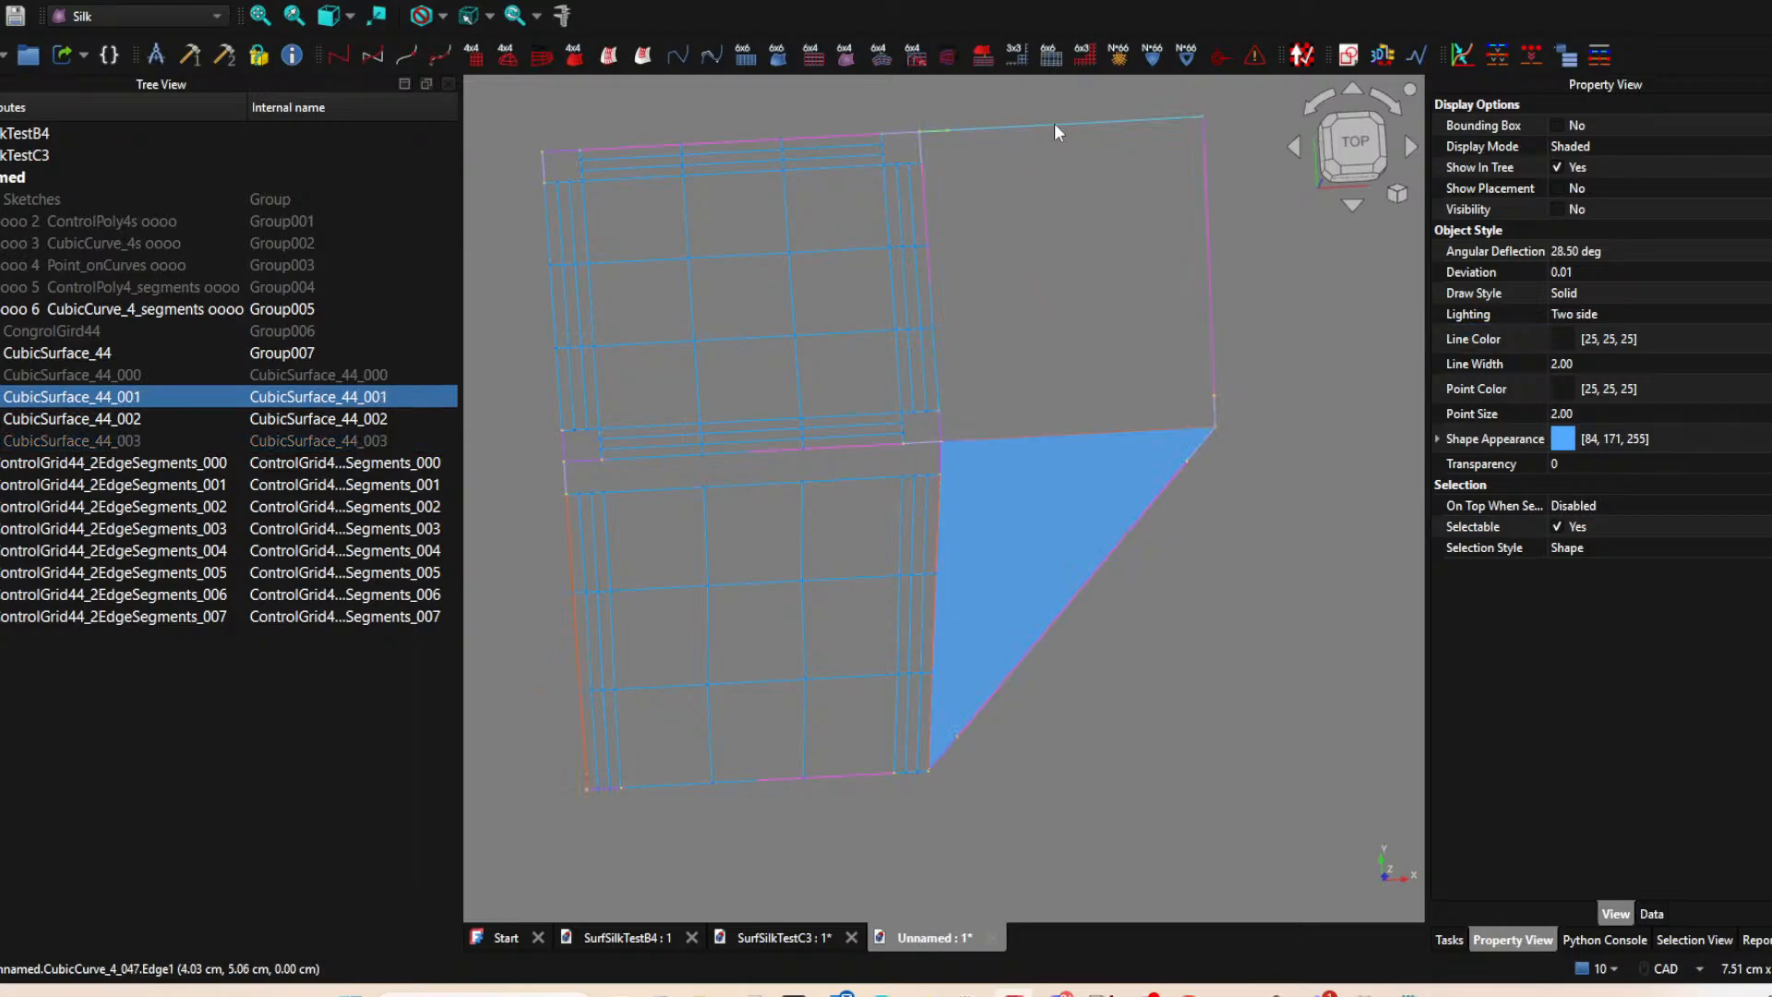
{"action": "left_click", "coordinate": [930, 202], "text": "ctrl"}
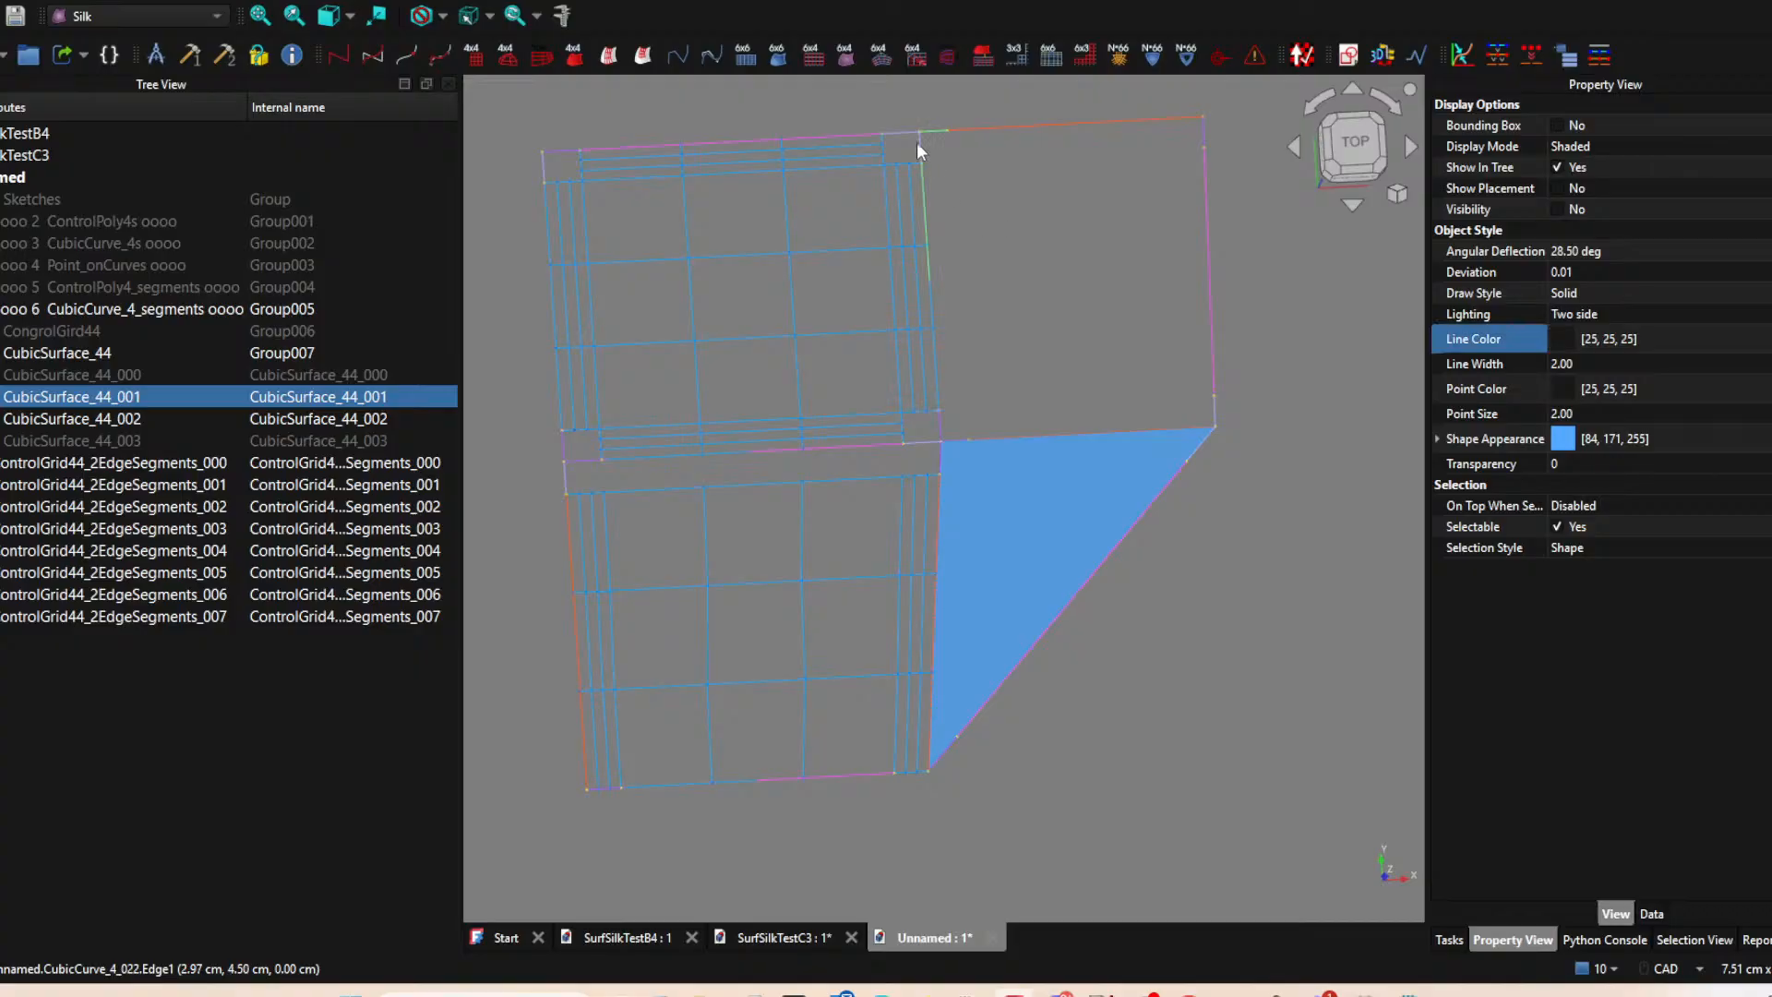
{"action": "left_click", "coordinate": [646, 55]}
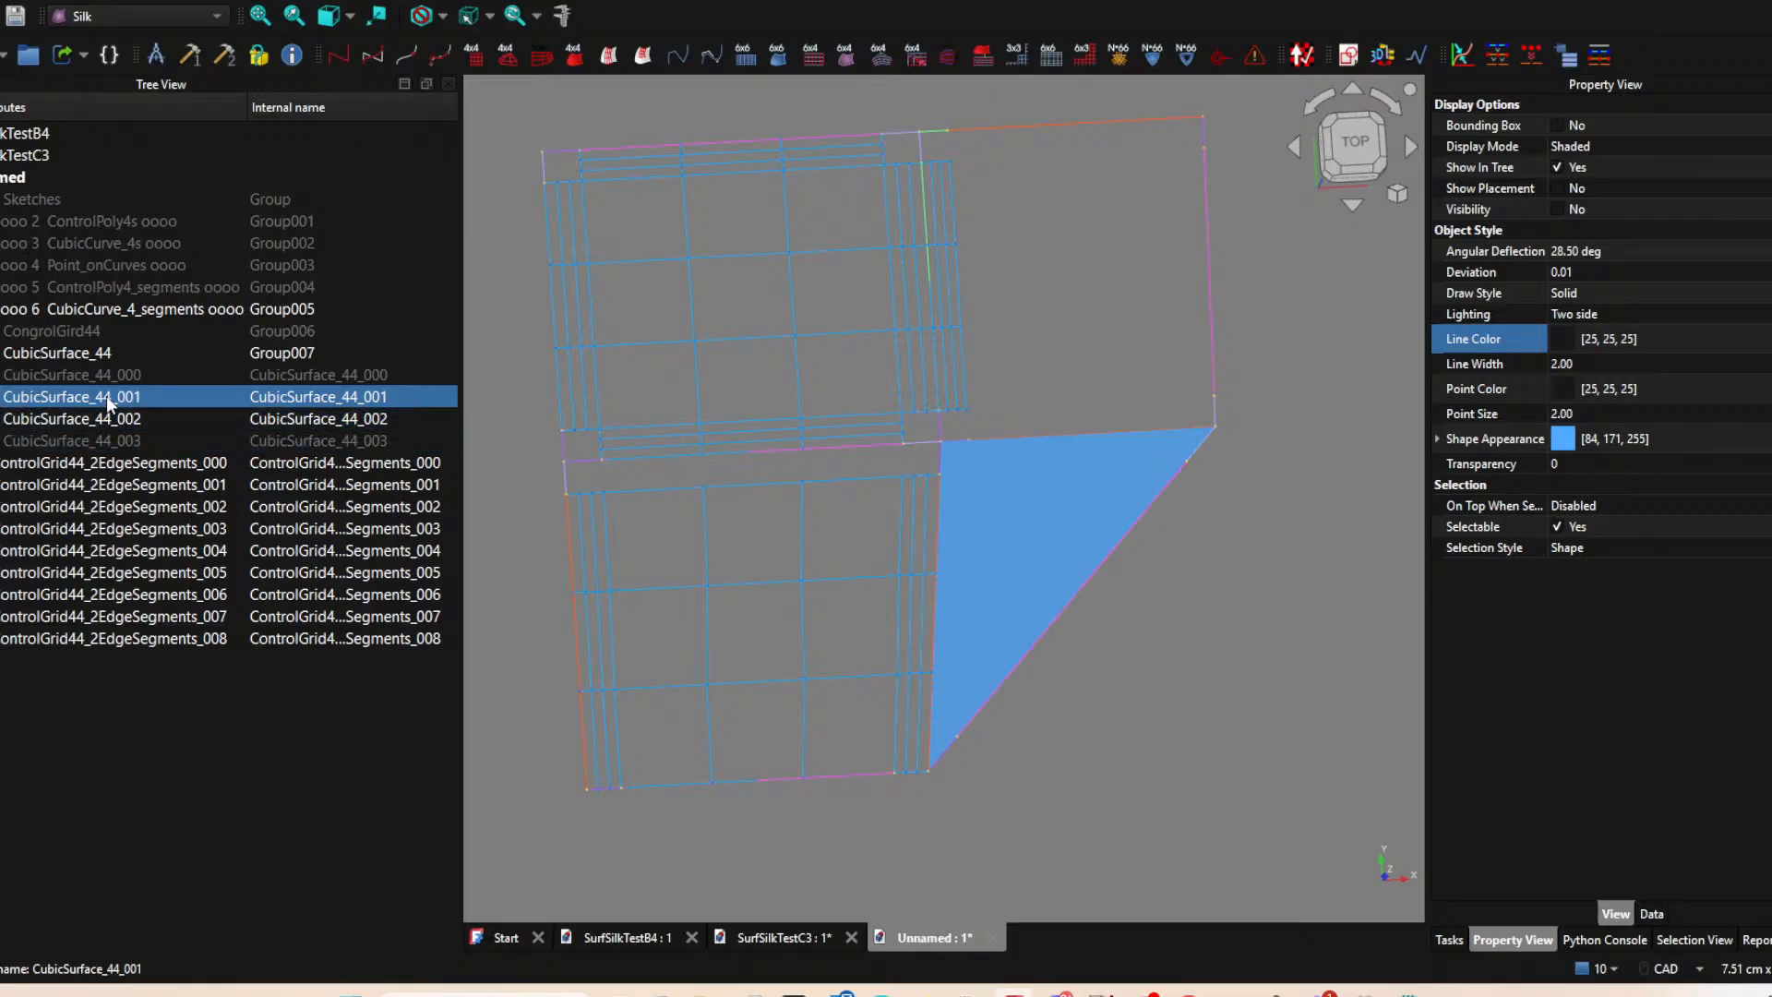
Create the top-edge strip grid of CubicSurface_44_001 with ControlGrid44_2EdgeSegments from its short left and long top segments.
{"action": "key", "text": "space"}
{"action": "key", "text": "space"}
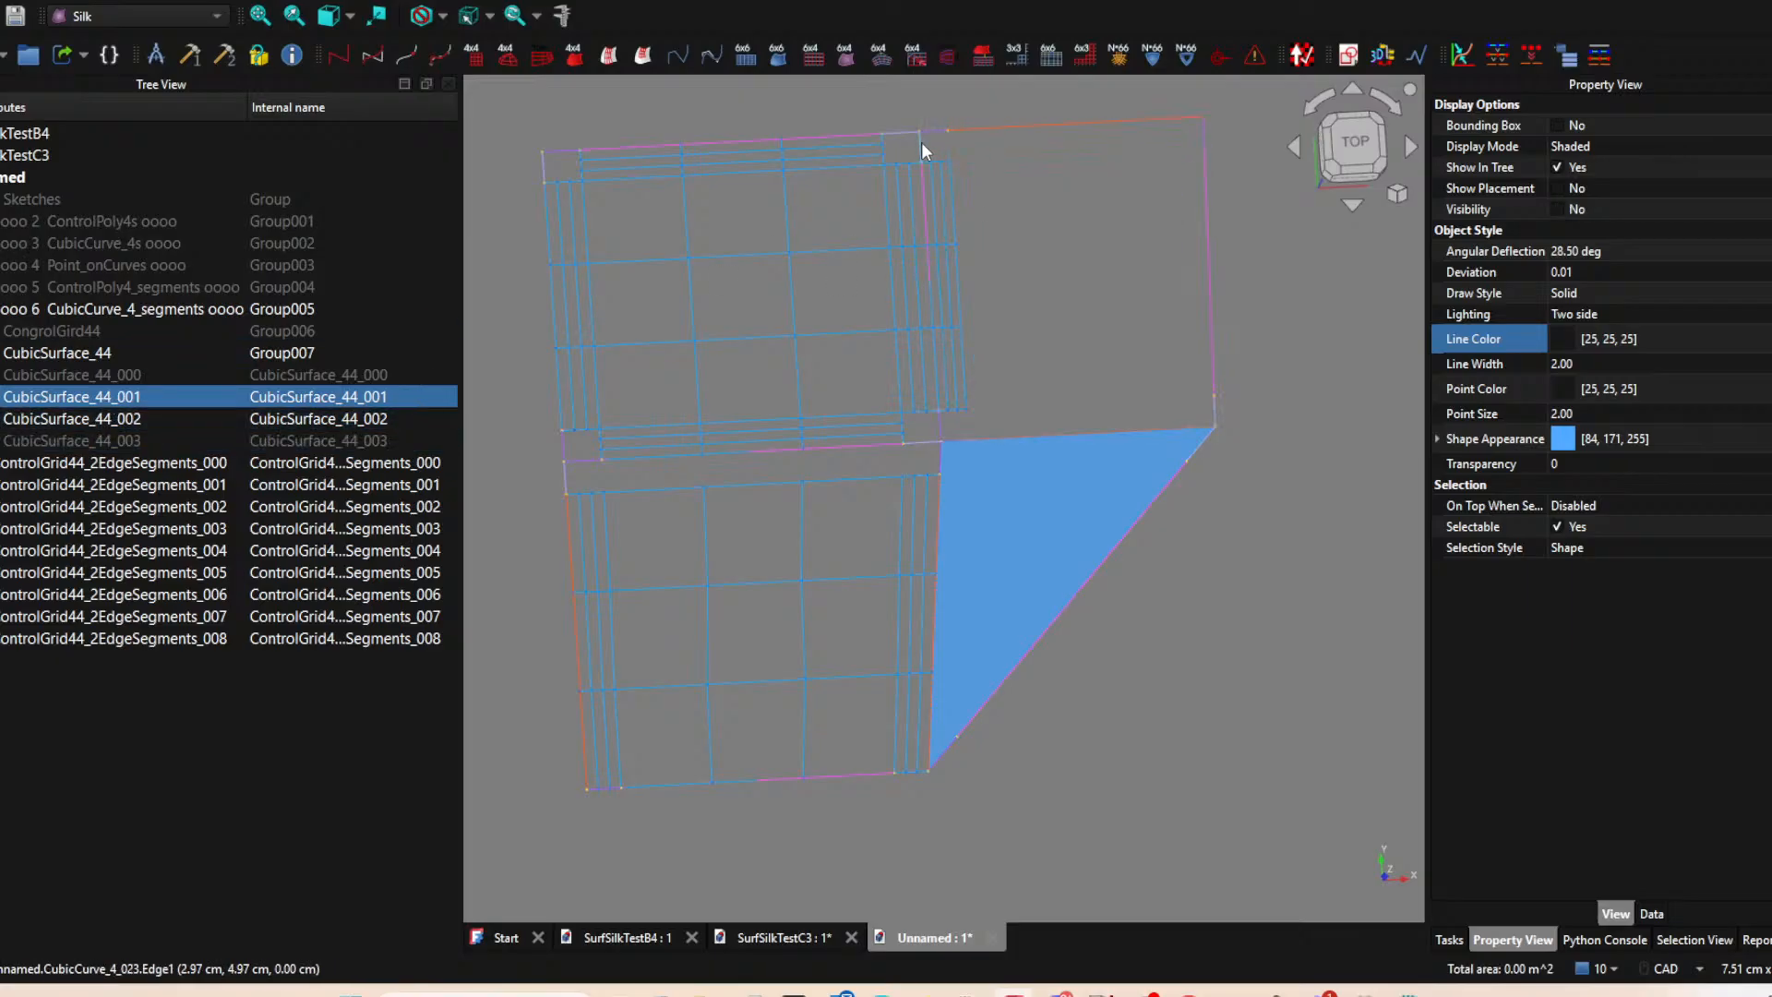
{"action": "left_click", "coordinate": [1004, 127], "text": "ctrl"}
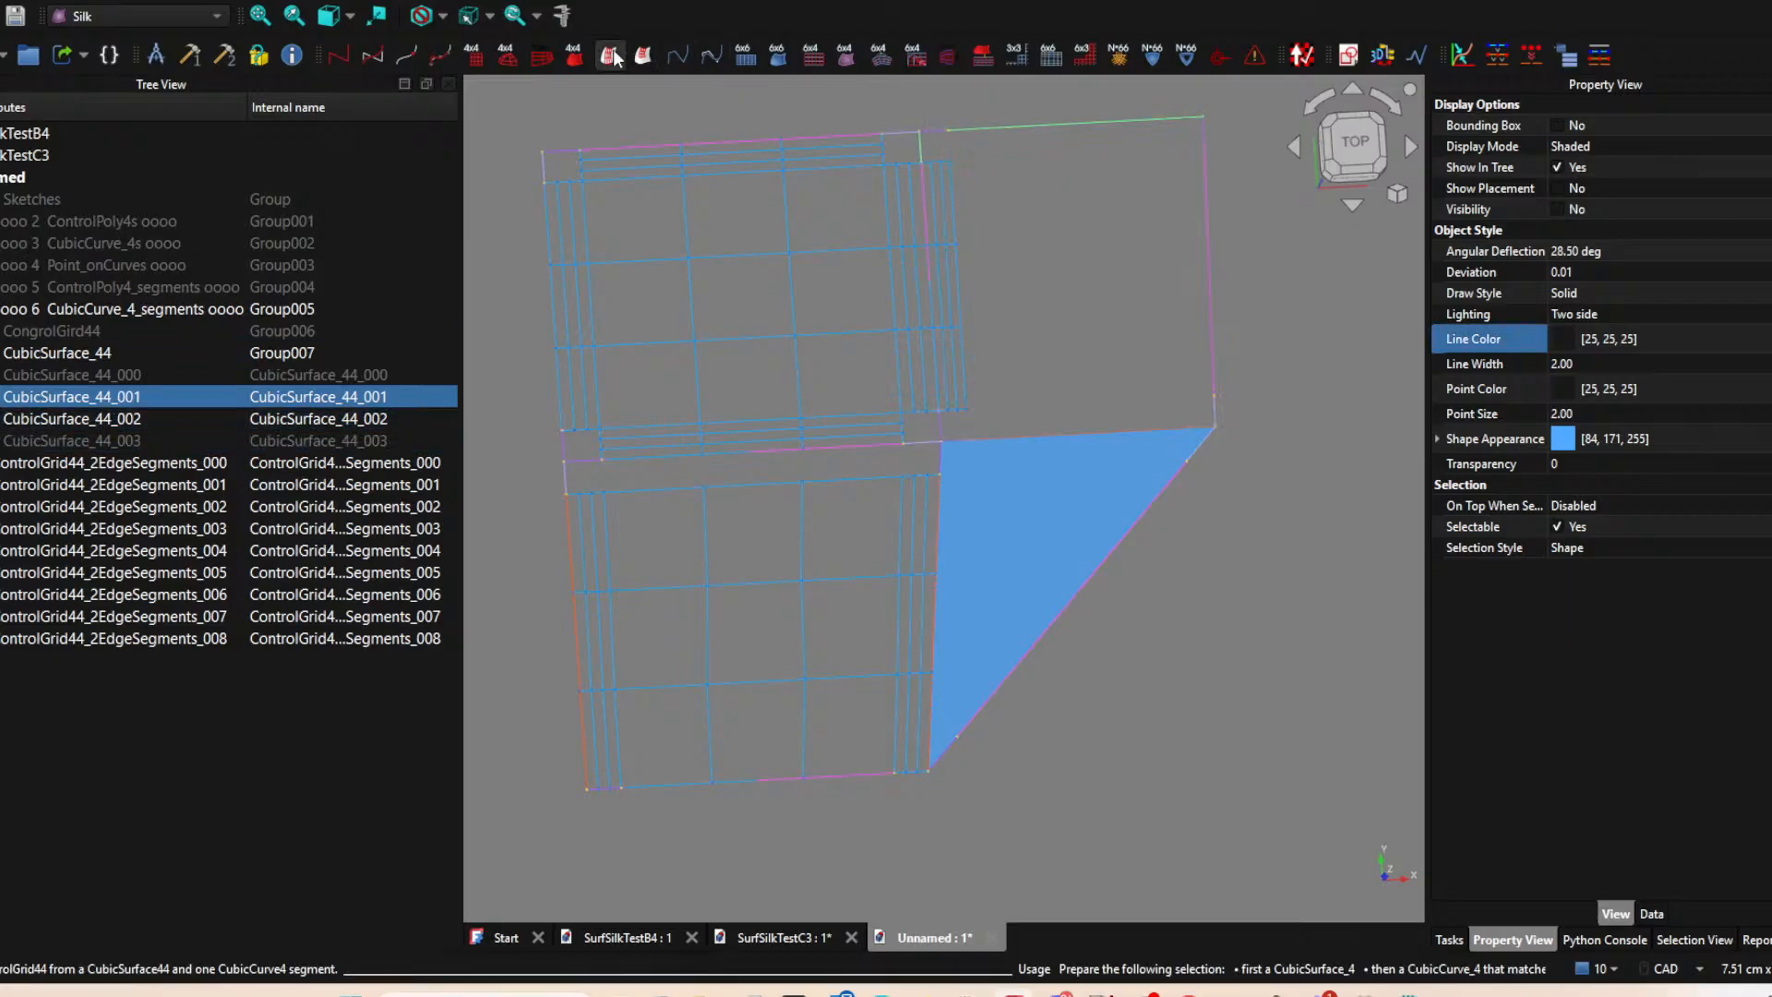
{"action": "left_click", "coordinate": [645, 53]}
Create the central ControlGrid44_2EdgeSegments grid of the upper-right surface from its long top and right edge segments.
{"action": "left_click", "coordinate": [47, 395]}
{"action": "key", "text": "space"}
{"action": "key", "text": "space"}
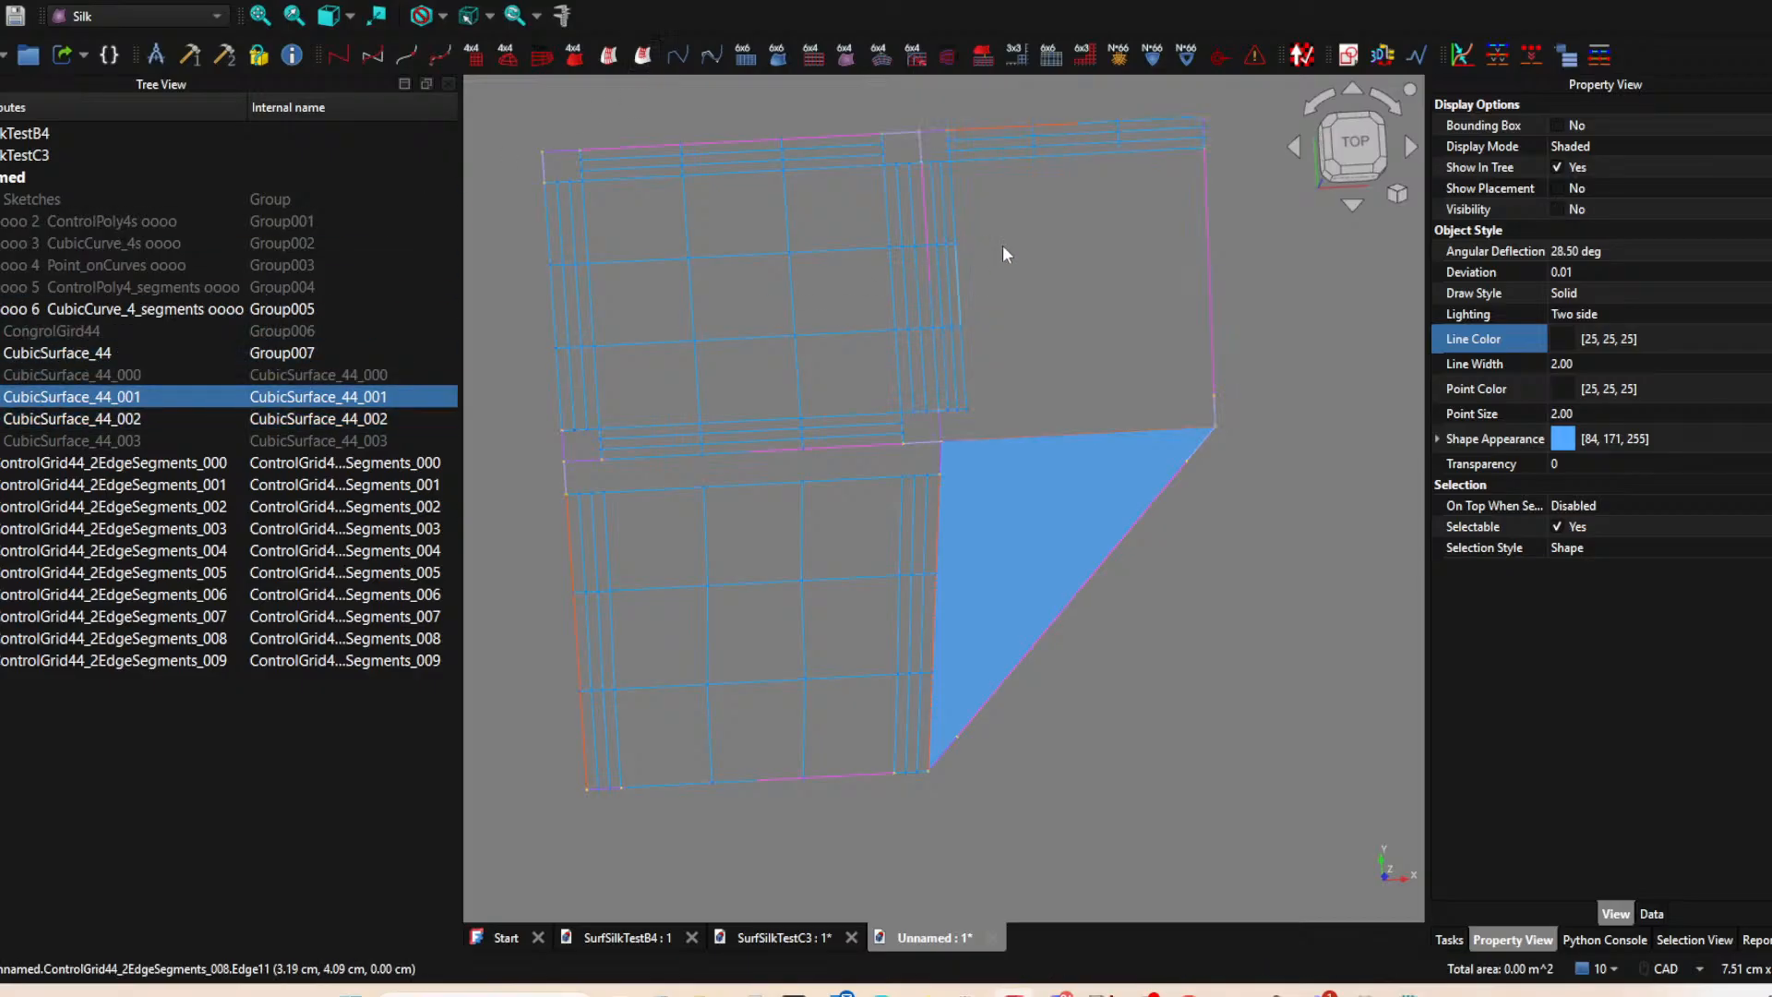
{"action": "left_click", "coordinate": [1049, 128]}
{"action": "left_click", "coordinate": [1205, 242], "text": "ctrl"}
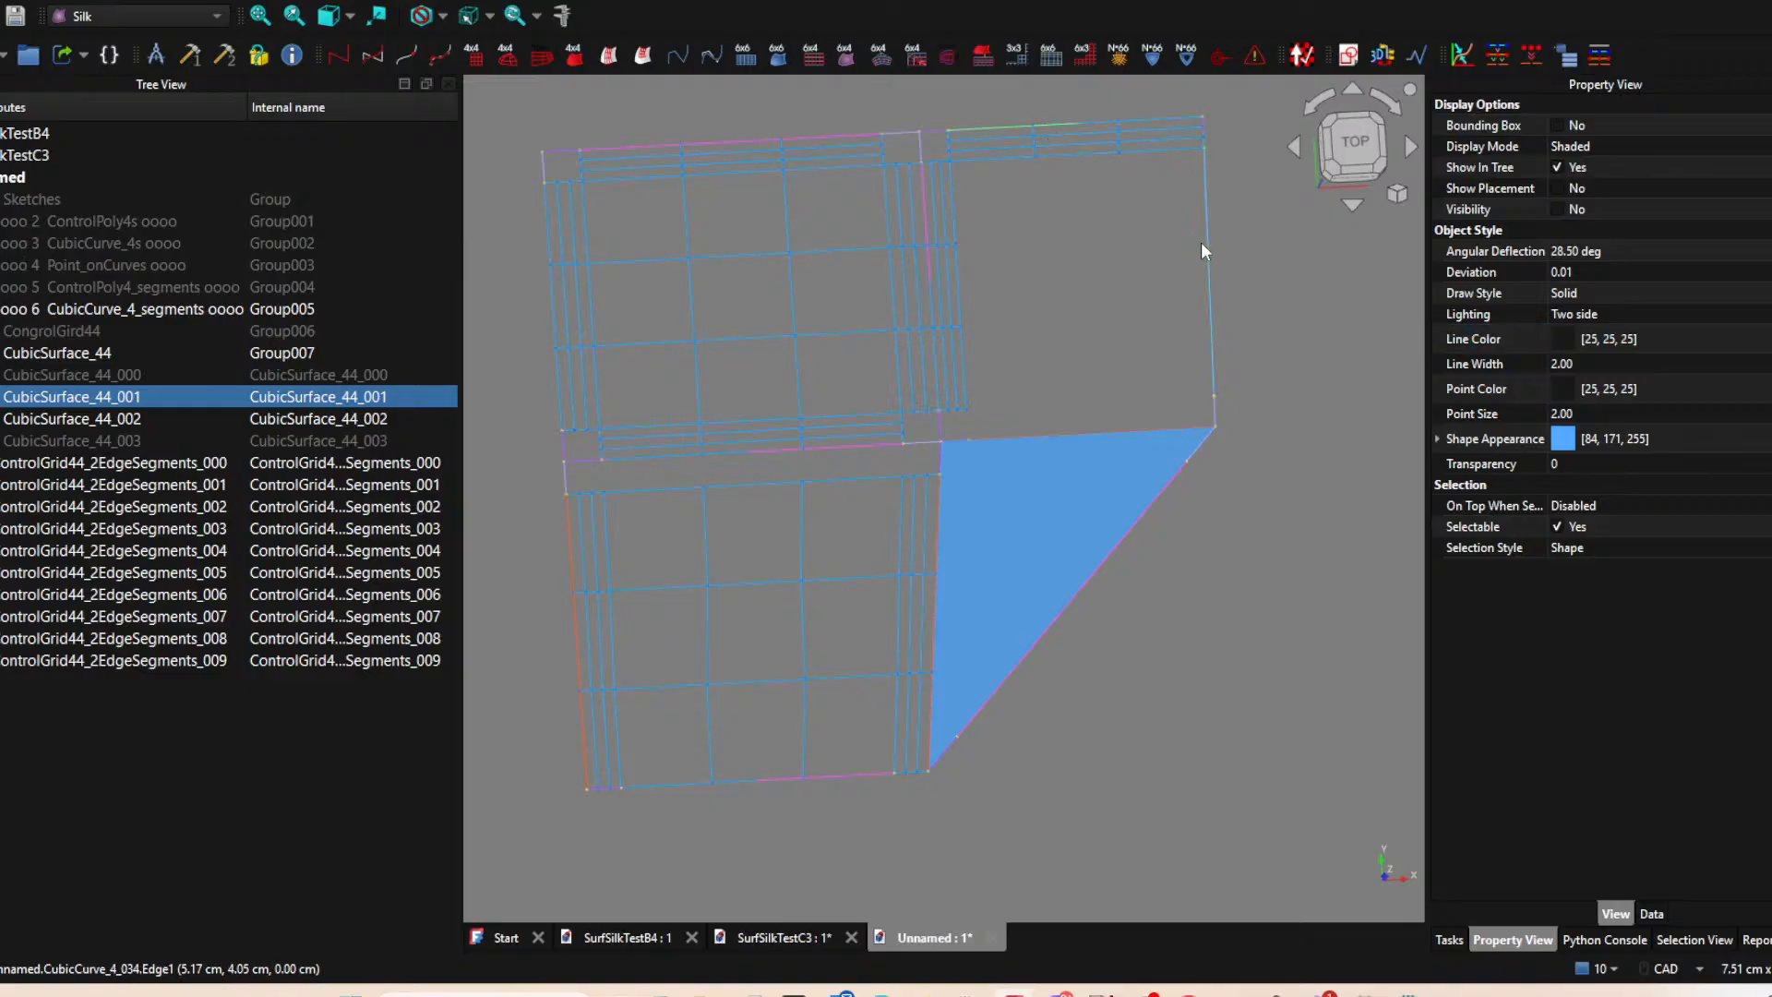
{"action": "left_click", "coordinate": [643, 55]}
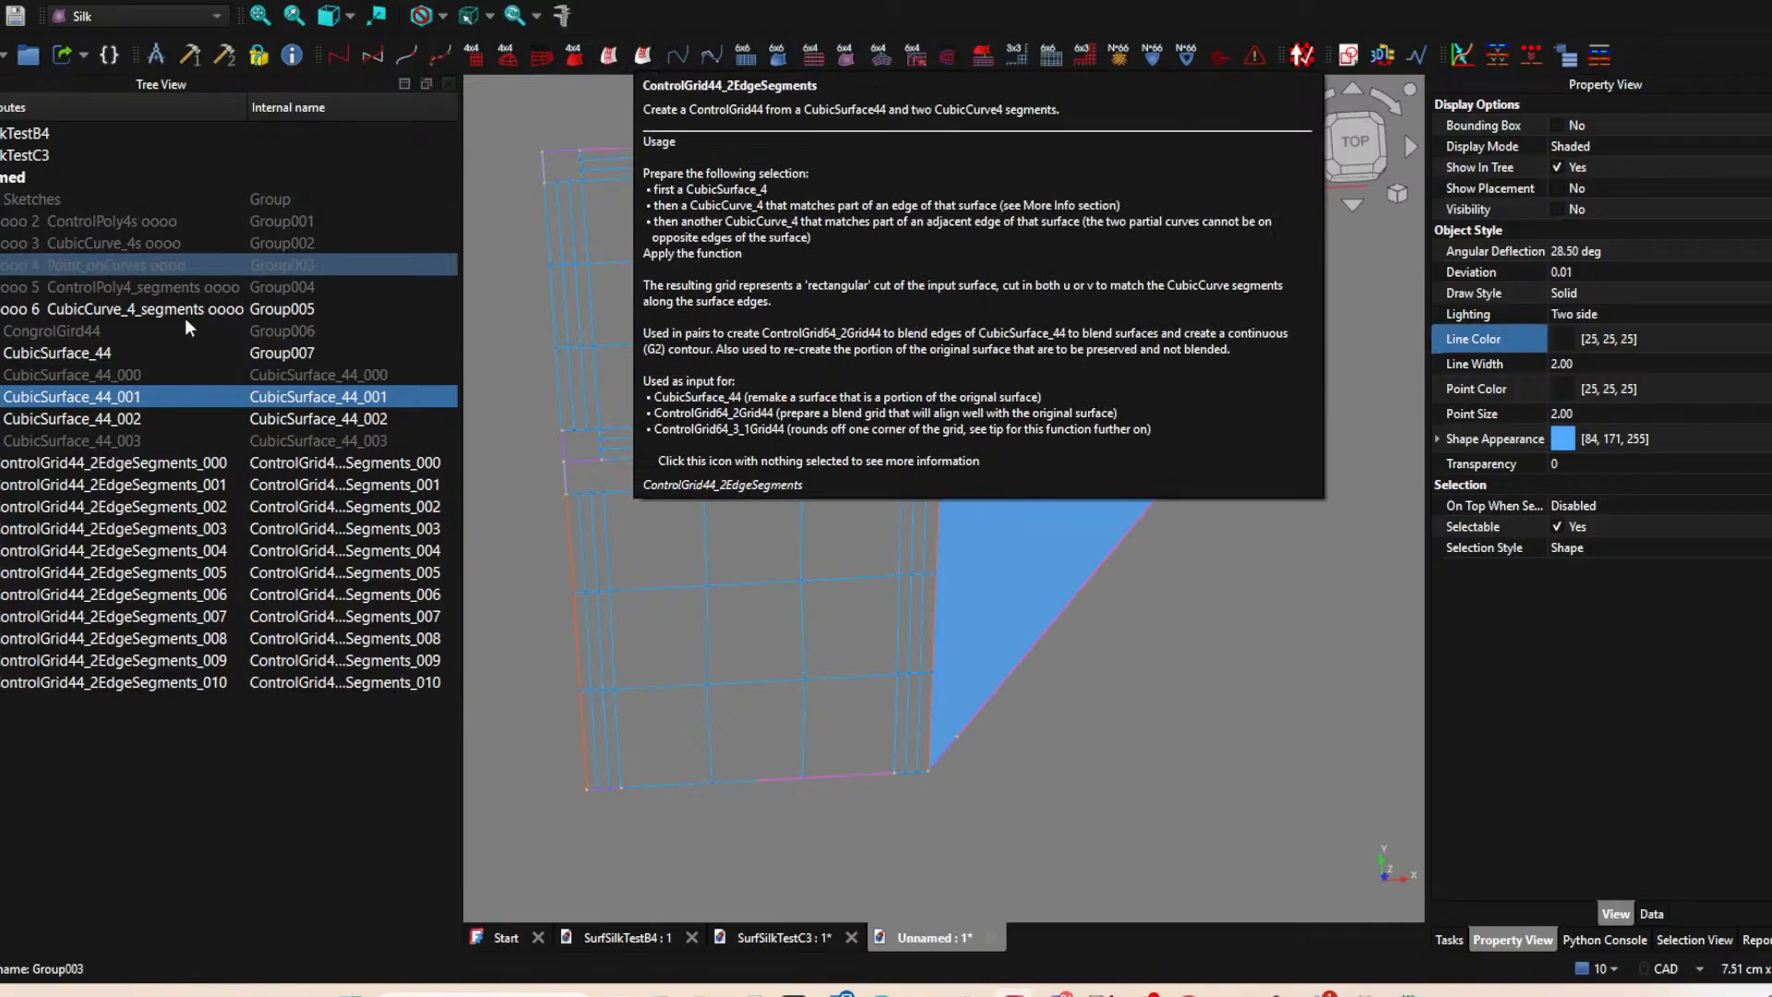
Create the bottom-edge strip grid of the upper-right surface with ControlGrid44_2EdgeSegments from its short right and long top segments.
{"action": "key", "text": "space"}
{"action": "key", "text": "space"}
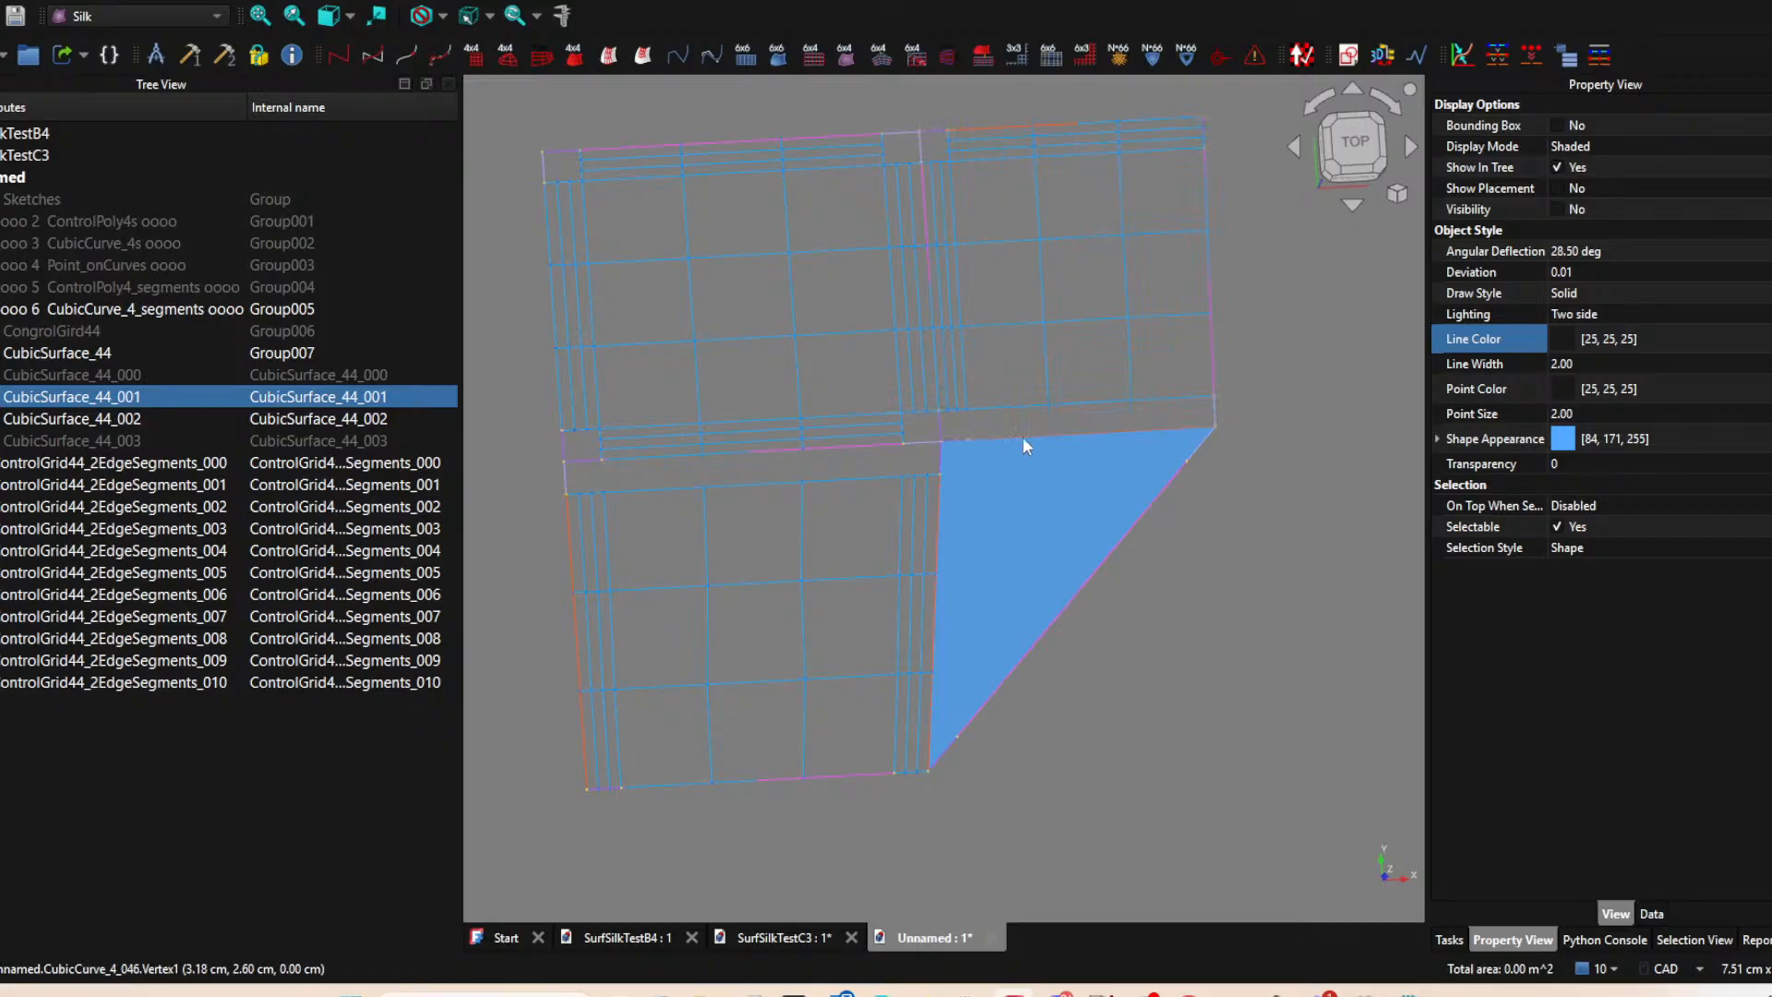
{"action": "left_click", "coordinate": [1216, 412], "text": "ctrl"}
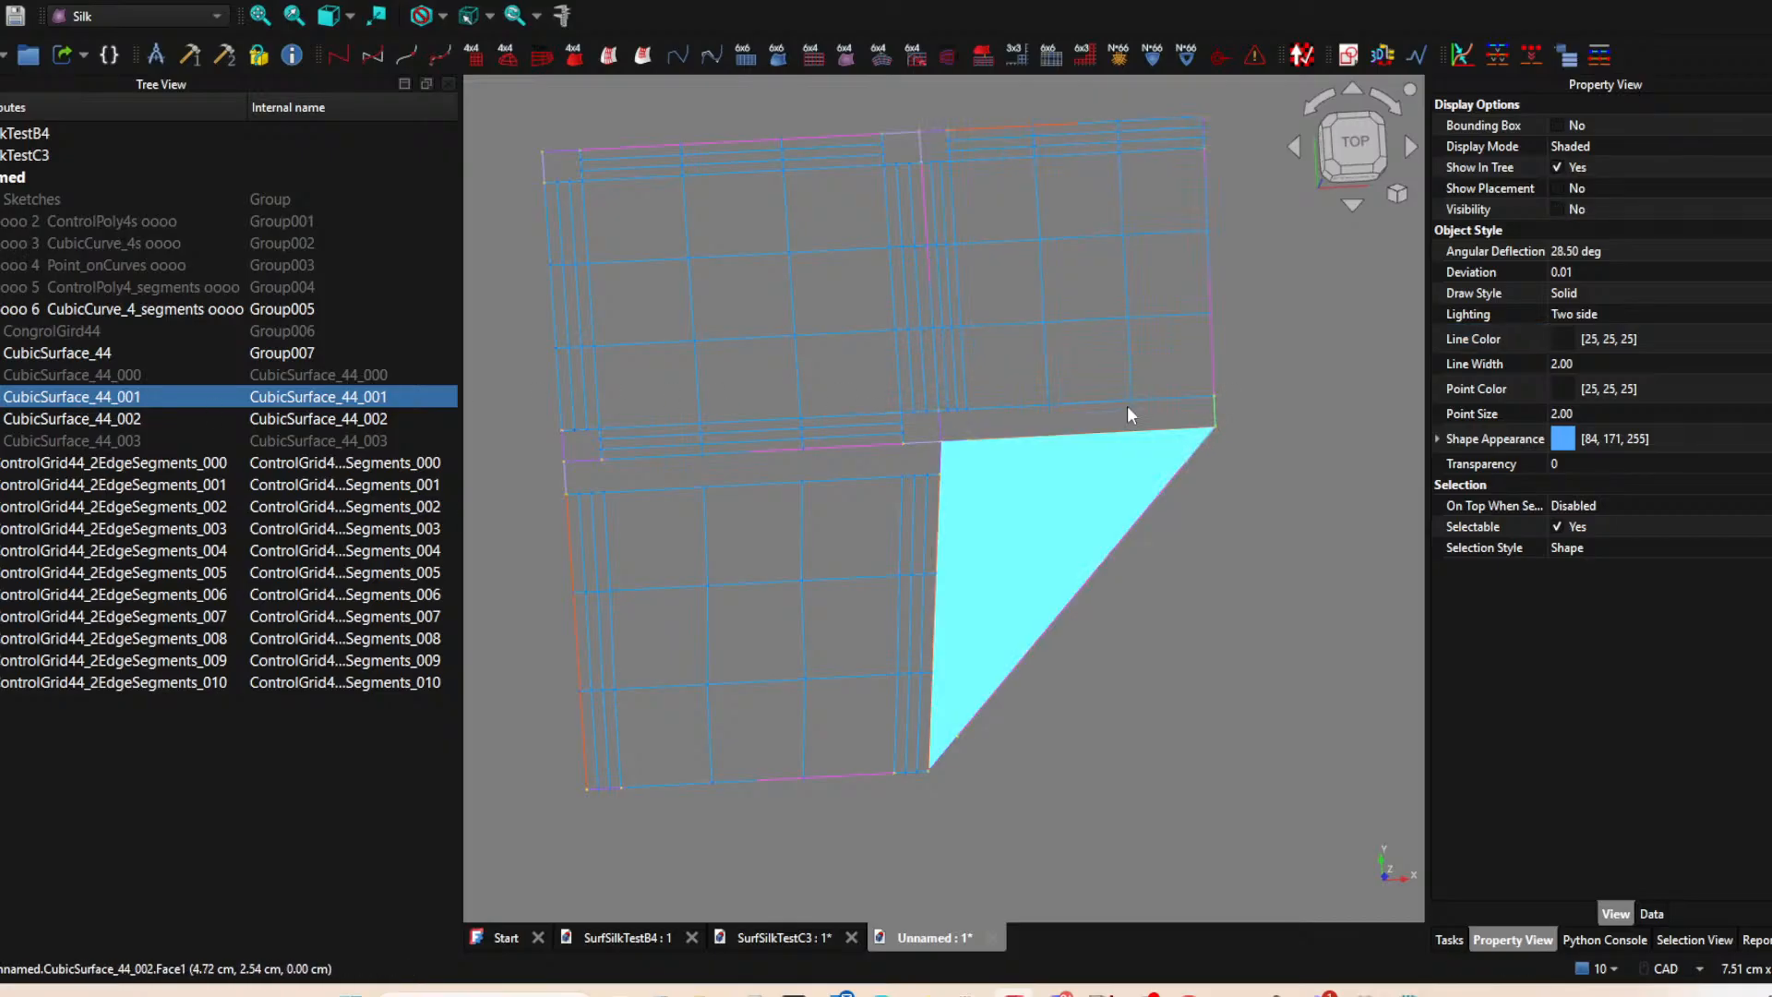
{"action": "left_click", "coordinate": [1004, 134], "text": "ctrl"}
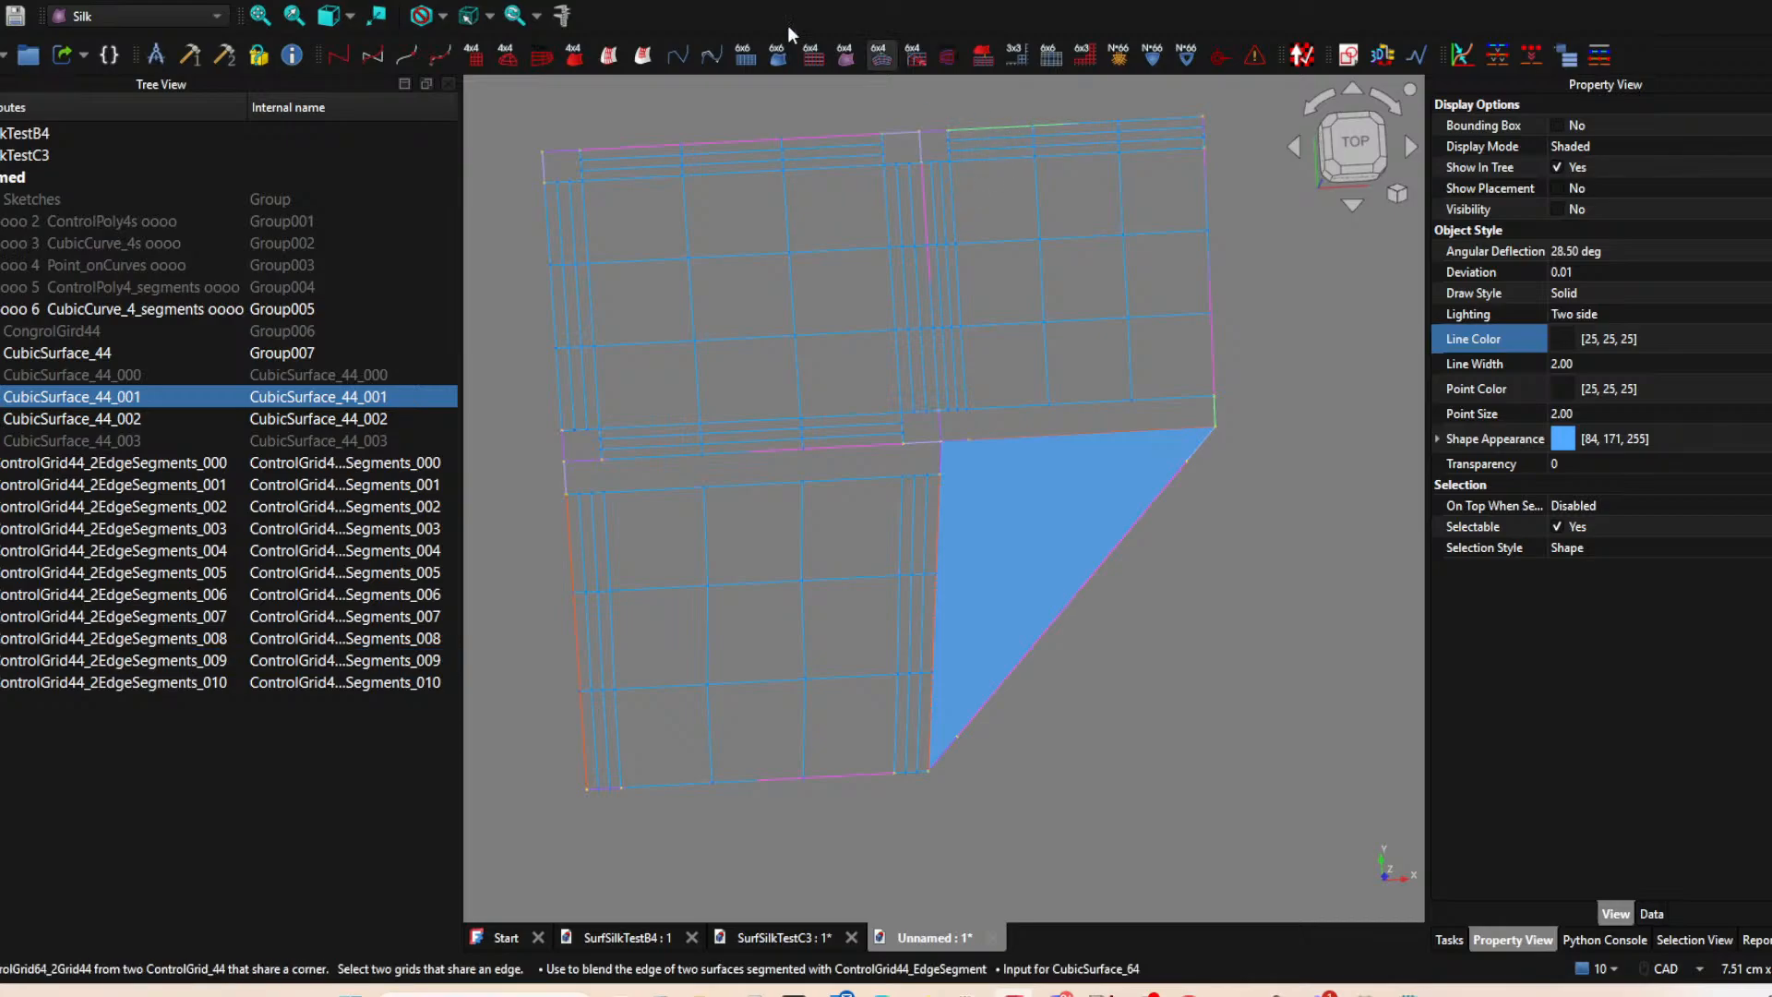
{"action": "left_click", "coordinate": [643, 57]}
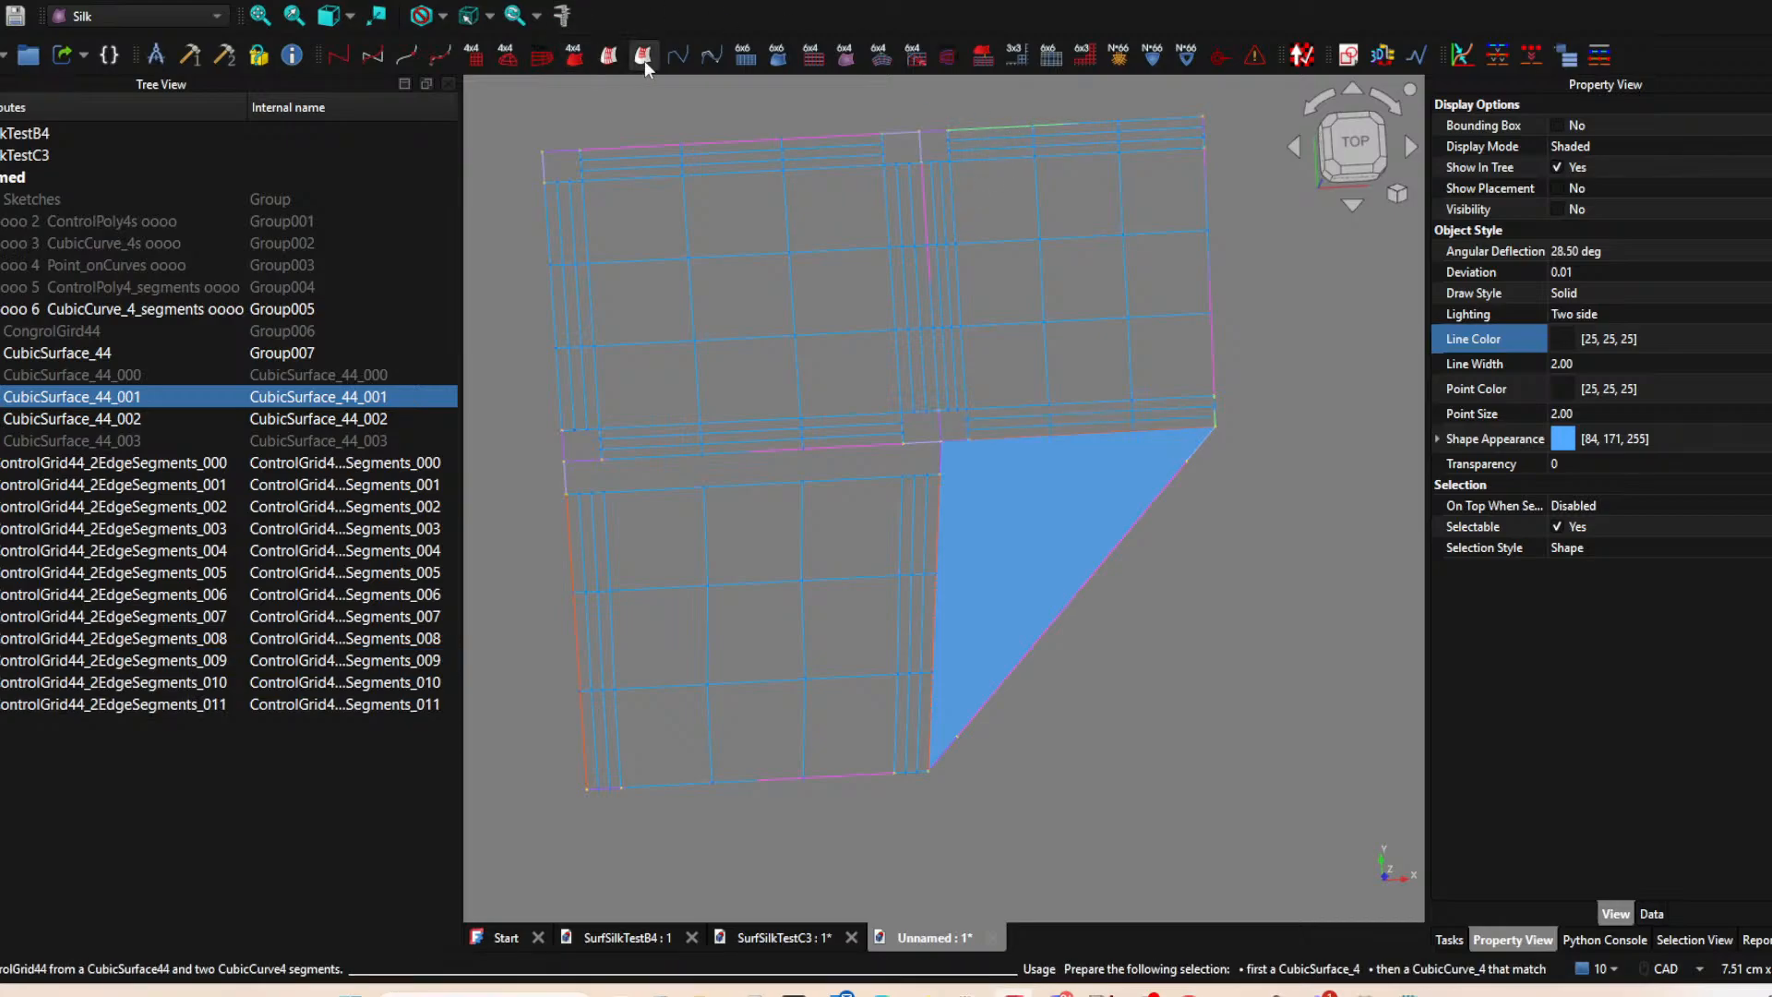
Hide the triangular lower-right cubic surface and create its left-edge strip grid with ControlGrid44_2EdgeSegments from the short bottom and long left segments.
{"action": "left_click", "coordinate": [1080, 511]}
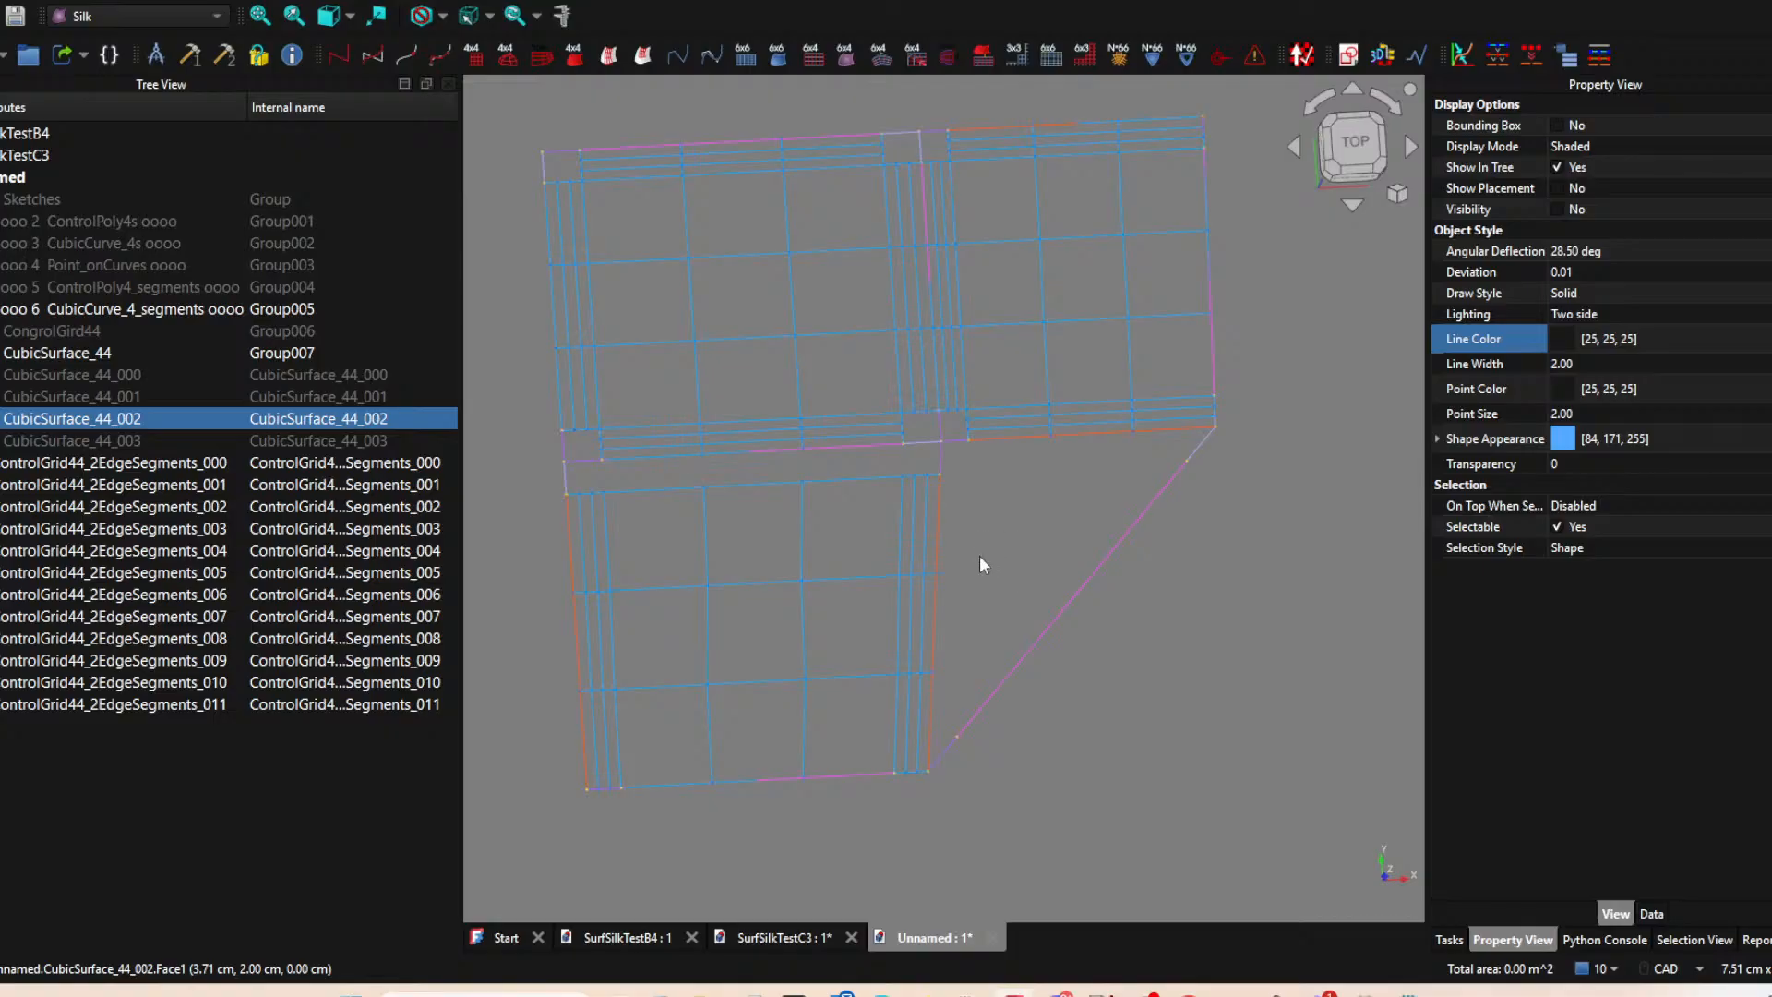
{"action": "left_click", "coordinate": [942, 755]}
{"action": "left_click", "coordinate": [931, 644], "text": "ctrl"}
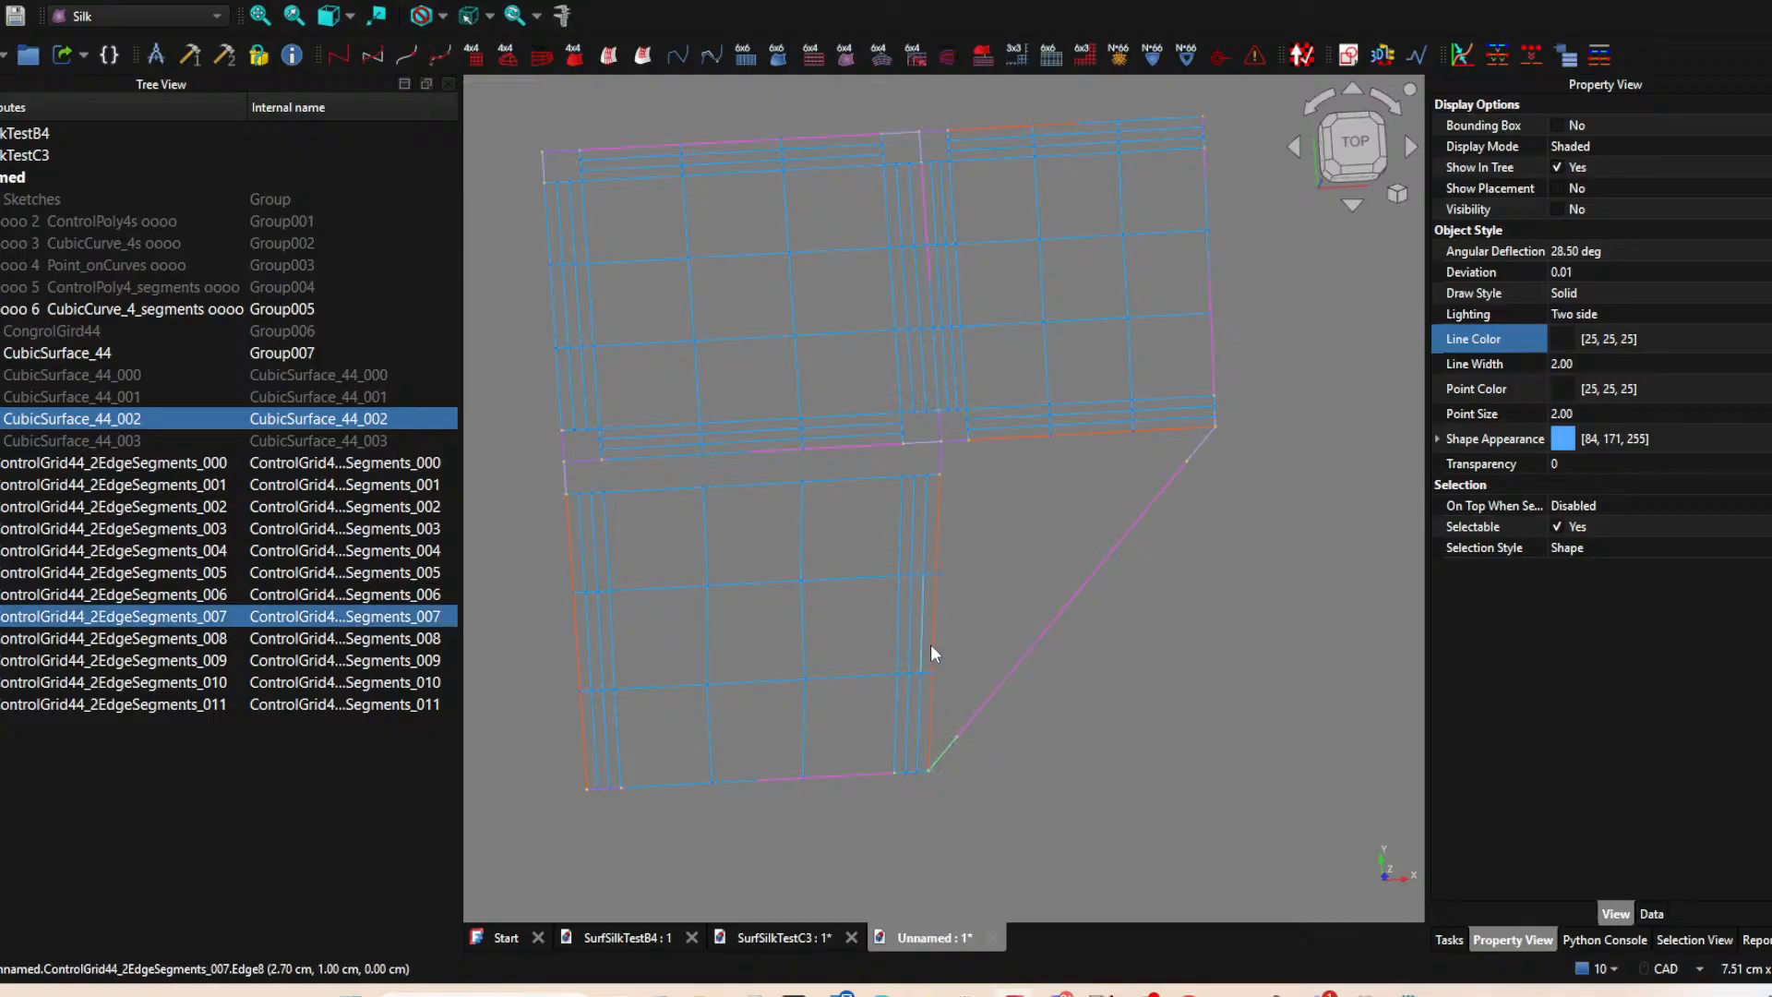
{"action": "left_click", "coordinate": [926, 609], "text": "ctrl"}
{"action": "left_click", "coordinate": [936, 612], "text": "ctrl"}
{"action": "left_click", "coordinate": [938, 611], "text": "ctrl"}
{"action": "left_click", "coordinate": [939, 613], "text": "ctrl"}
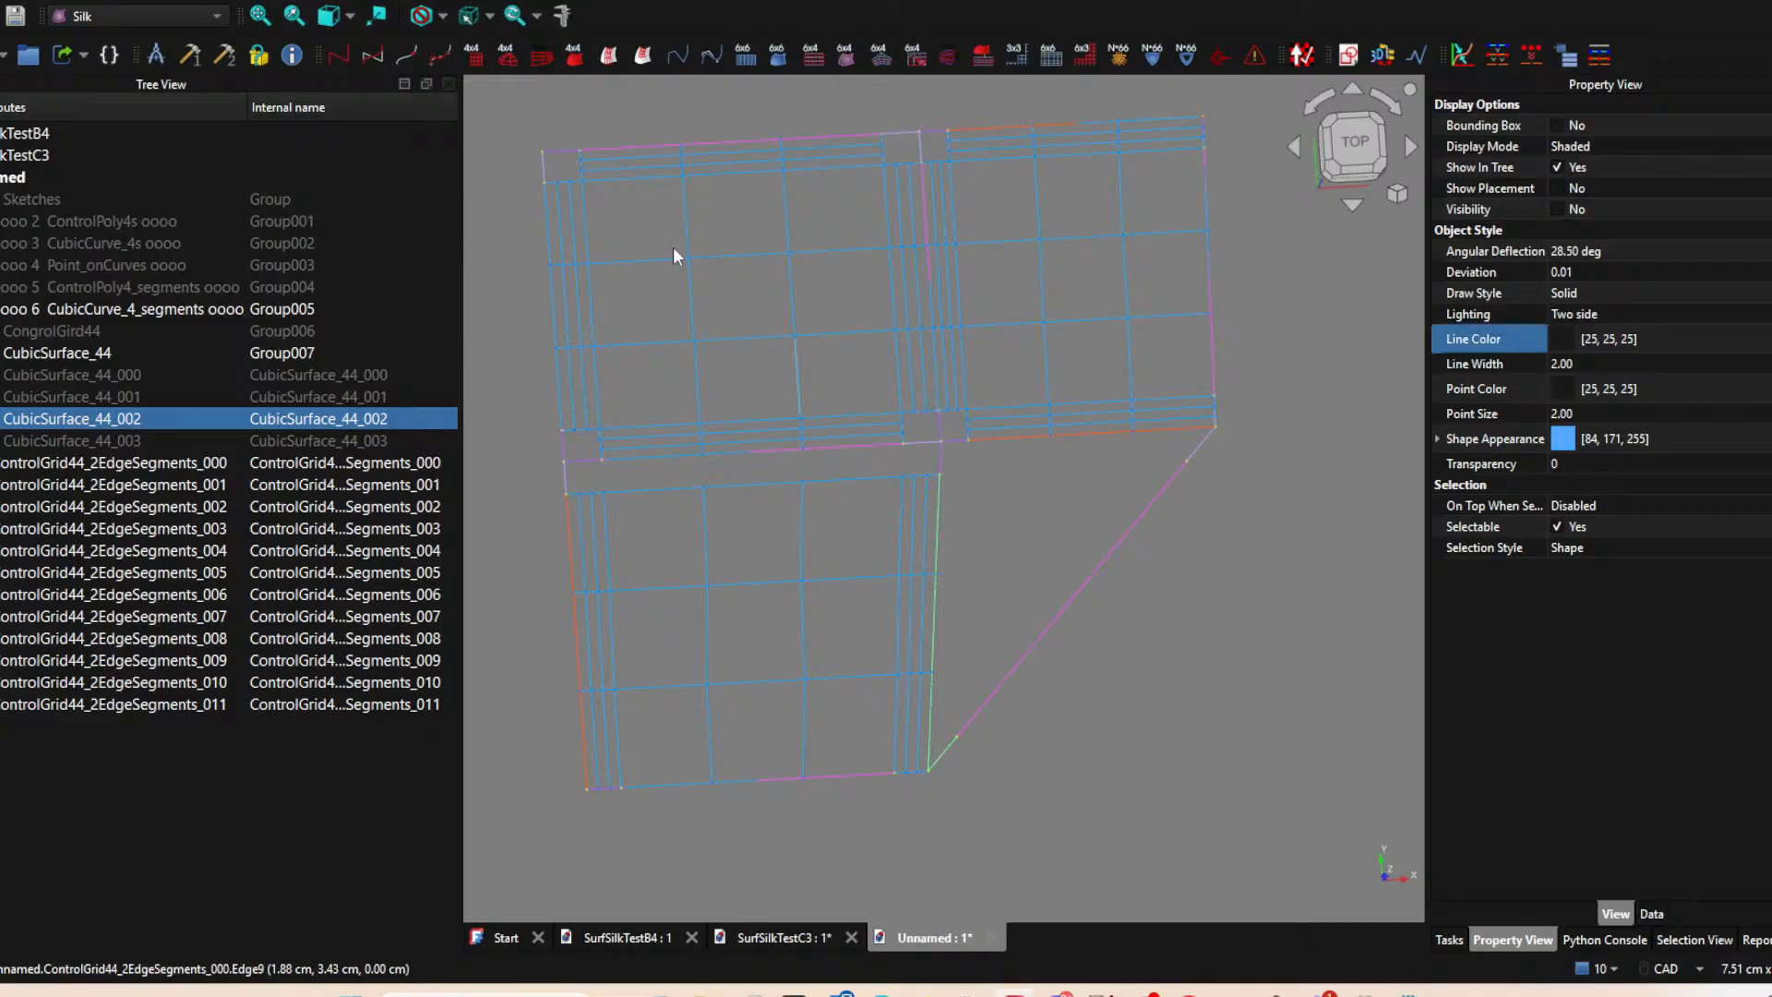
{"action": "left_click", "coordinate": [645, 57]}
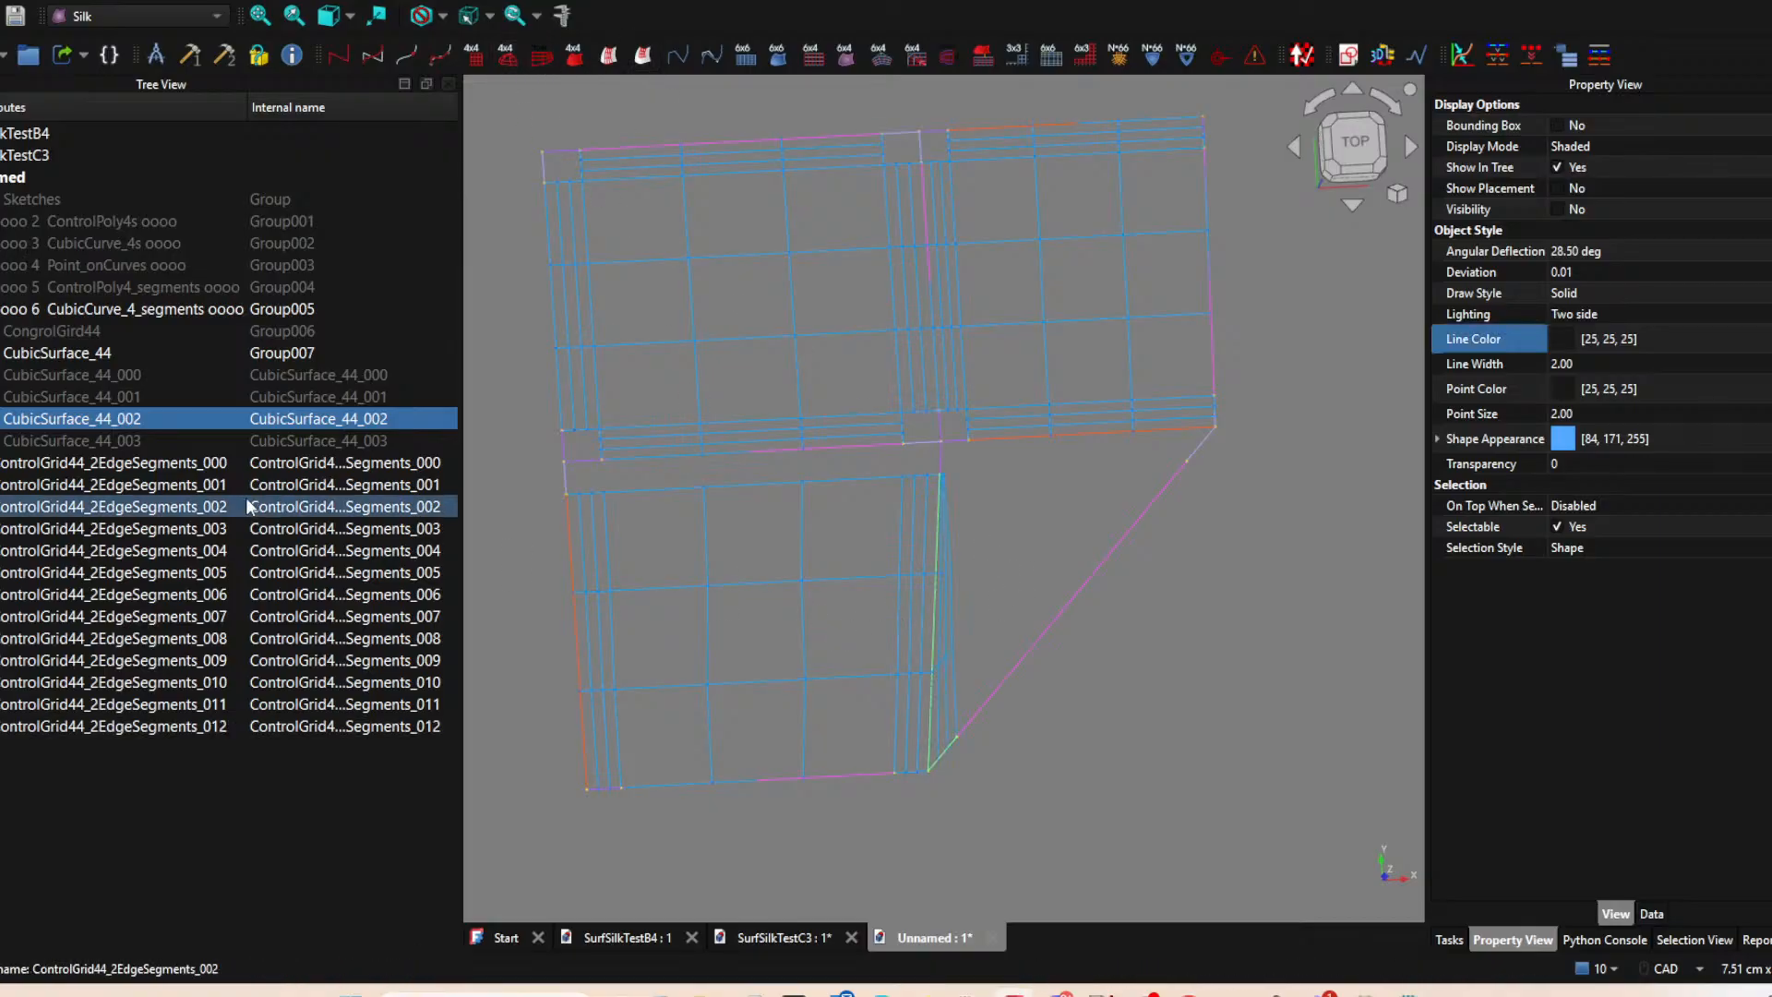
Create the top-edge strip grid of CubicSurface_44_002 with ControlGrid44_2EdgeSegments from its long top and short right segments.
{"action": "left_click", "coordinate": [115, 435]}
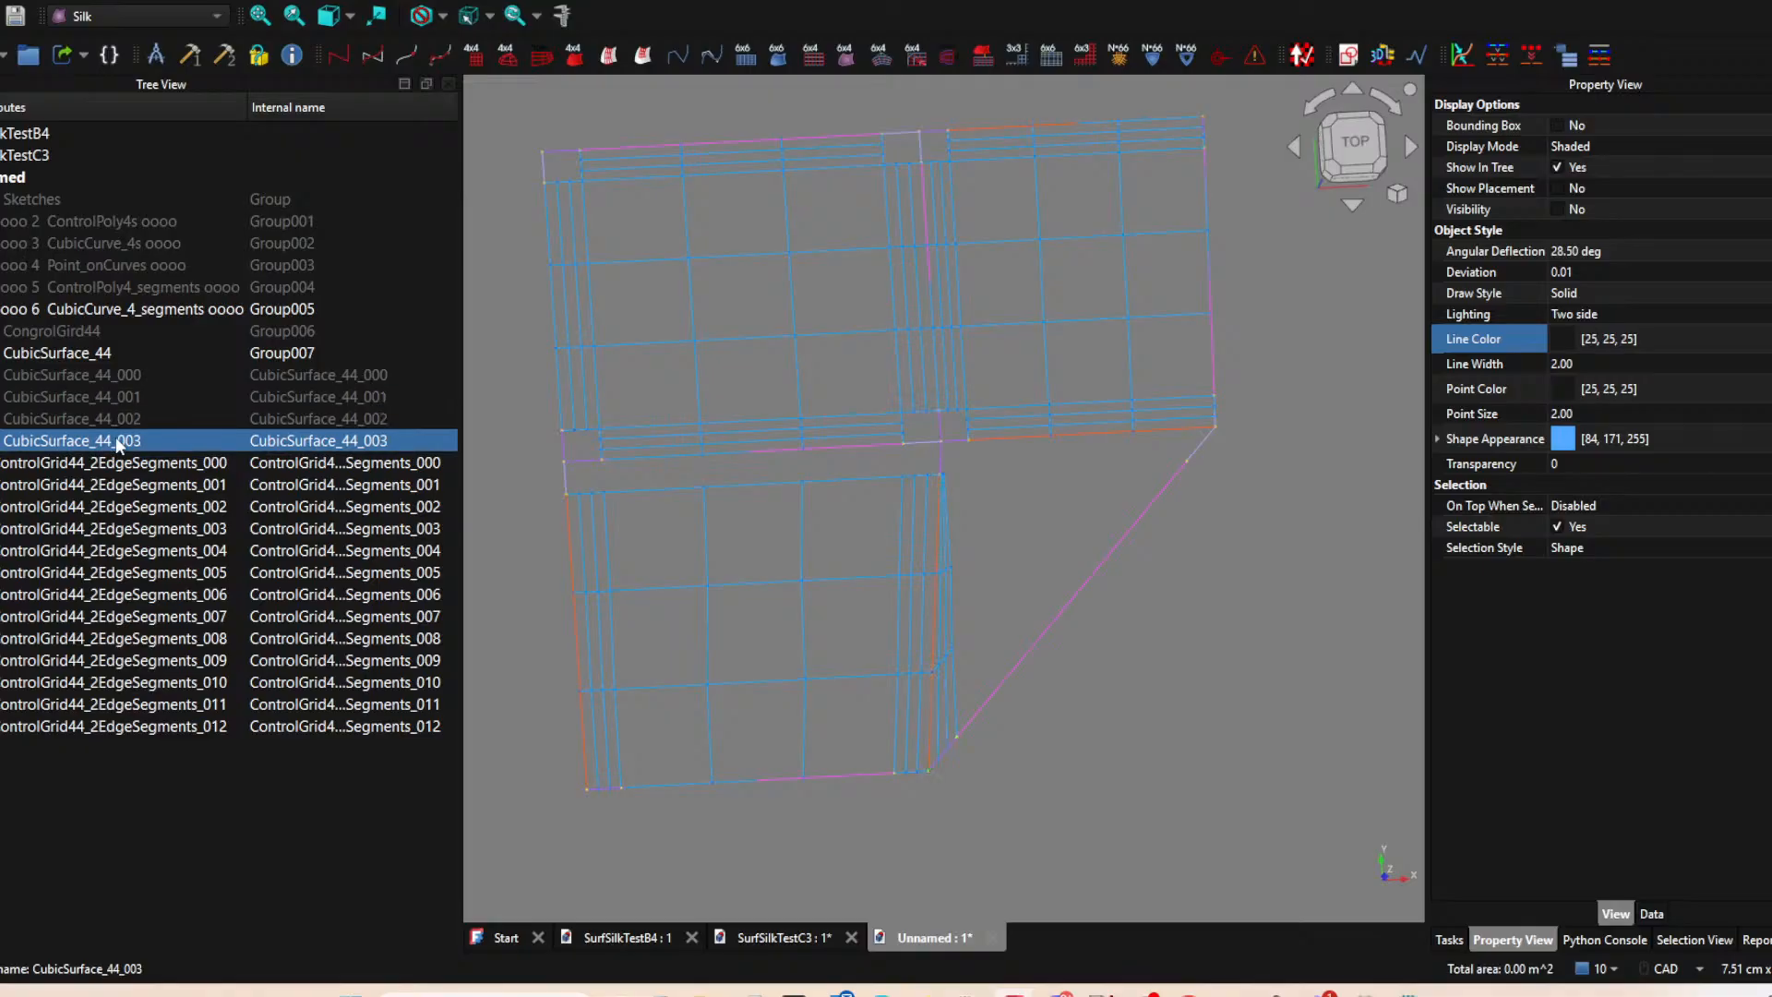
{"action": "left_click", "coordinate": [114, 418]}
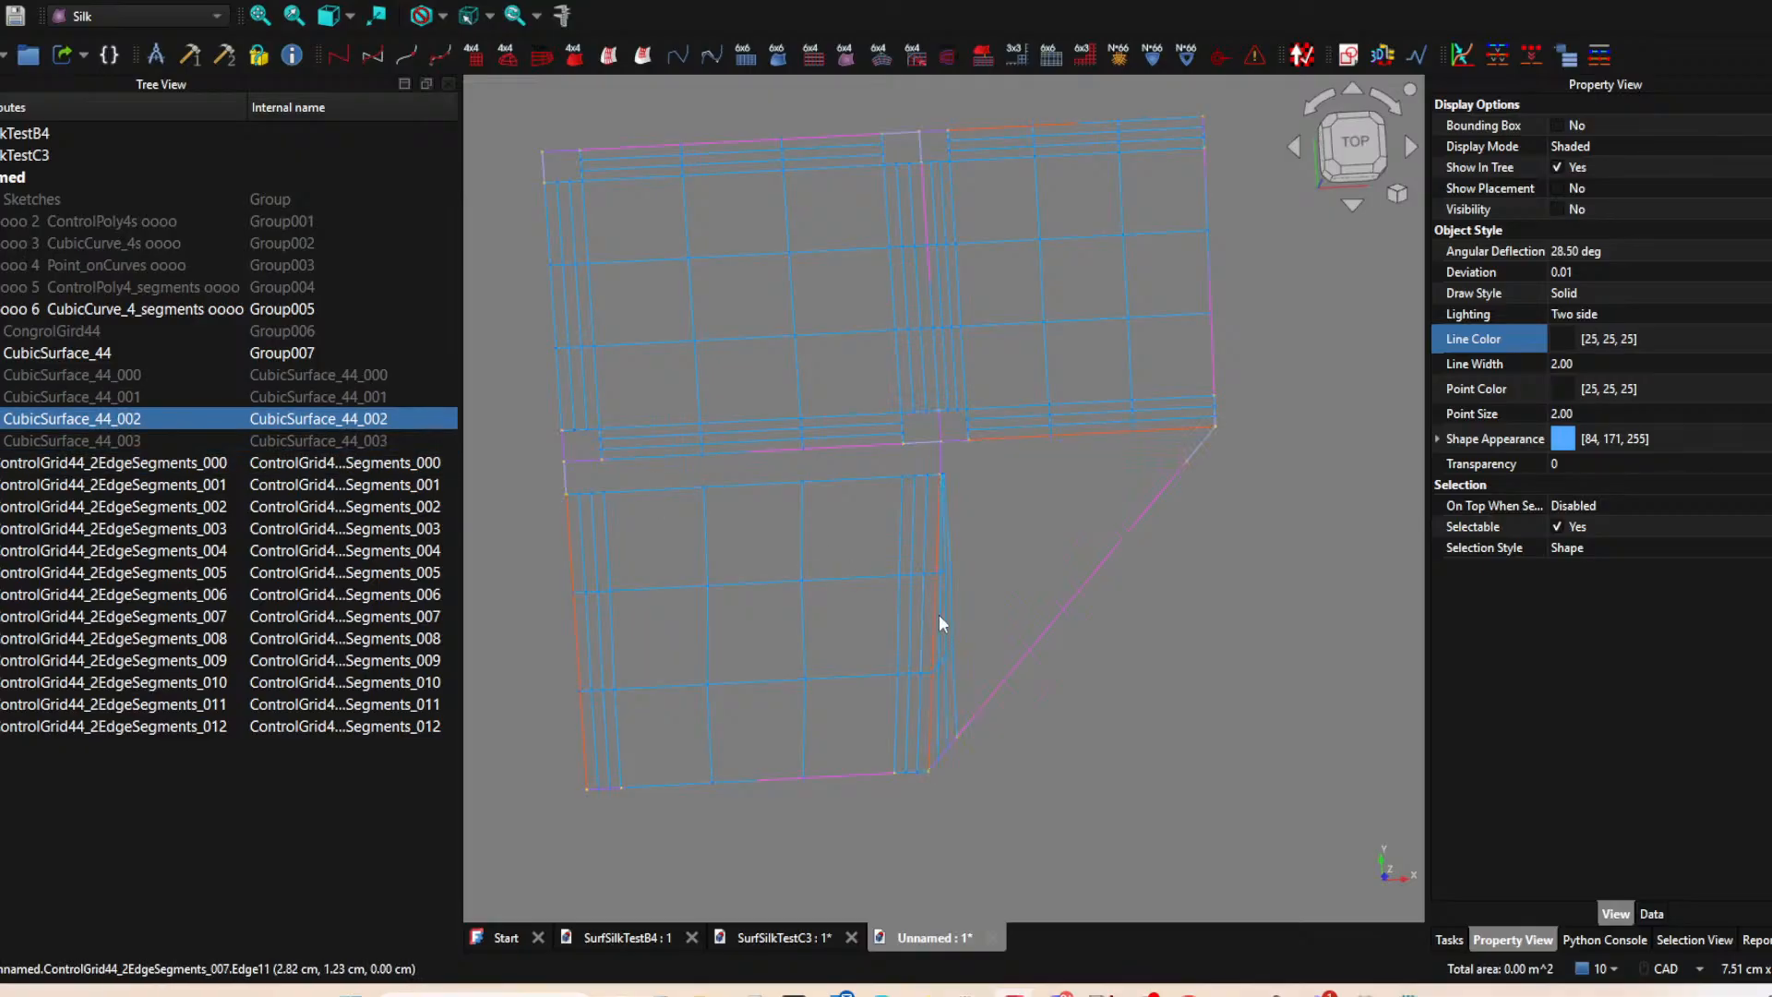
{"action": "left_click", "coordinate": [1106, 437]}
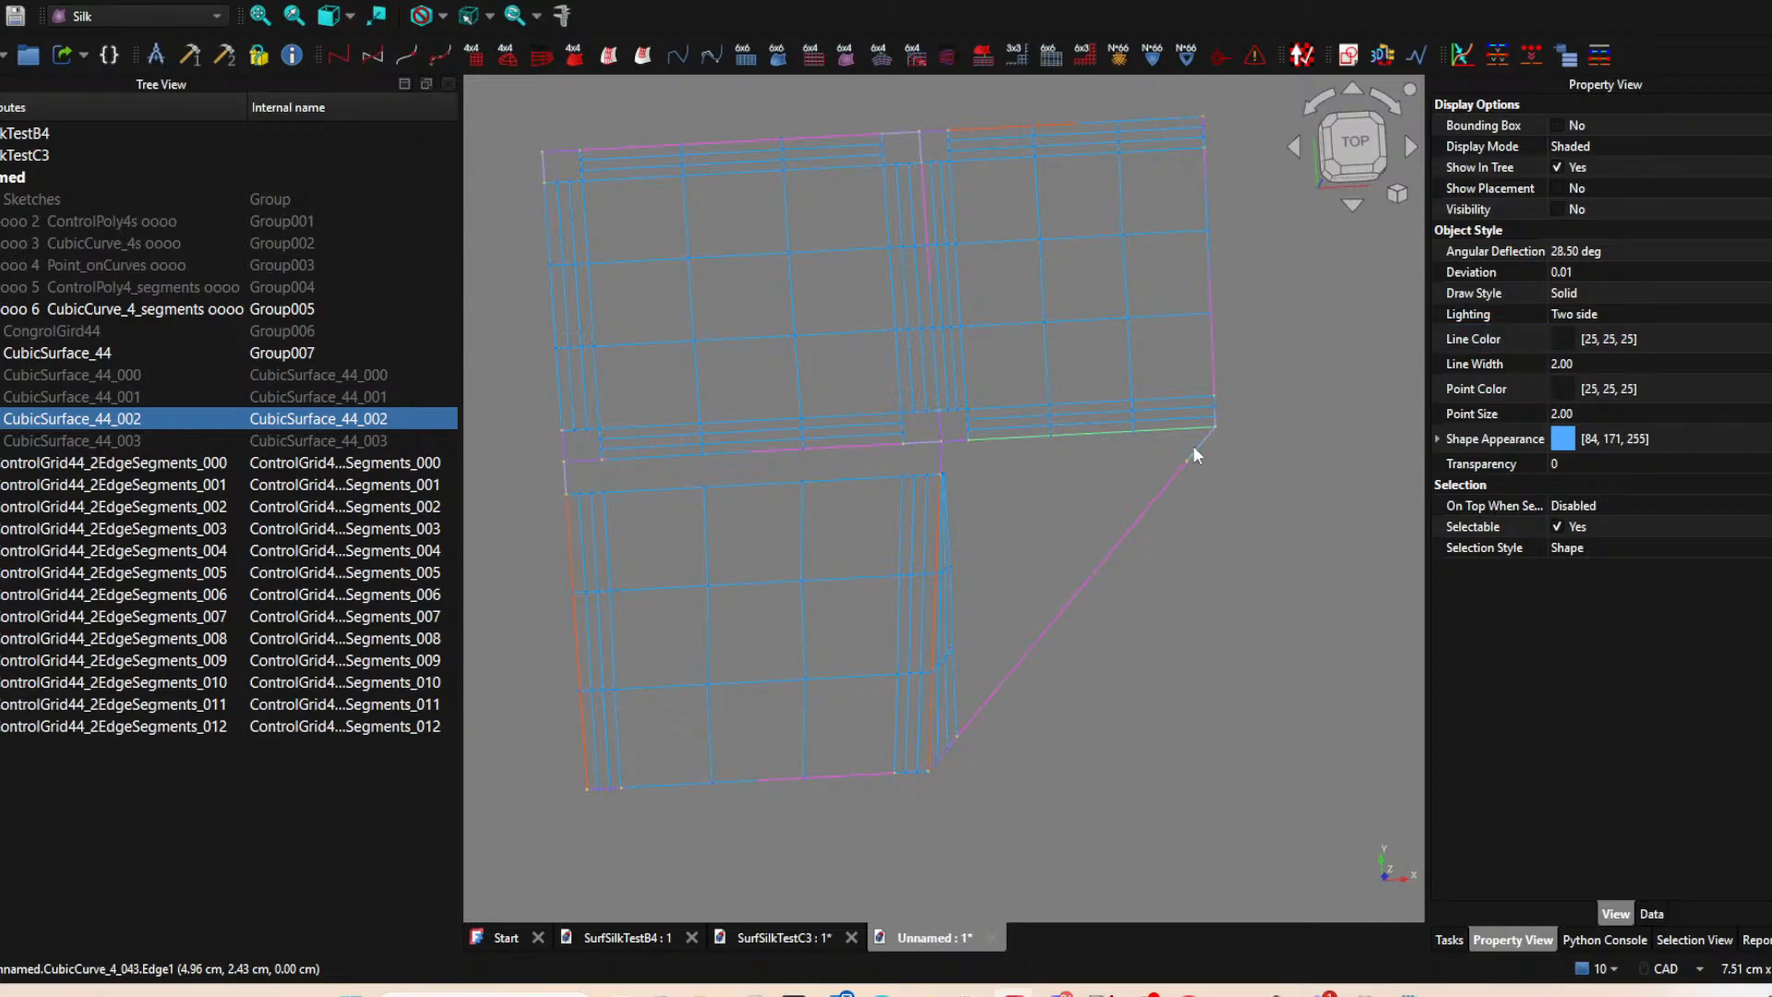
{"action": "left_click", "coordinate": [643, 56]}
Create the central ControlGrid44_2EdgeSegments grid of the triangular surface from its long diagonal and long left edge segments.
{"action": "left_click", "coordinate": [140, 417]}
{"action": "key", "text": "space"}
{"action": "key", "text": "space"}
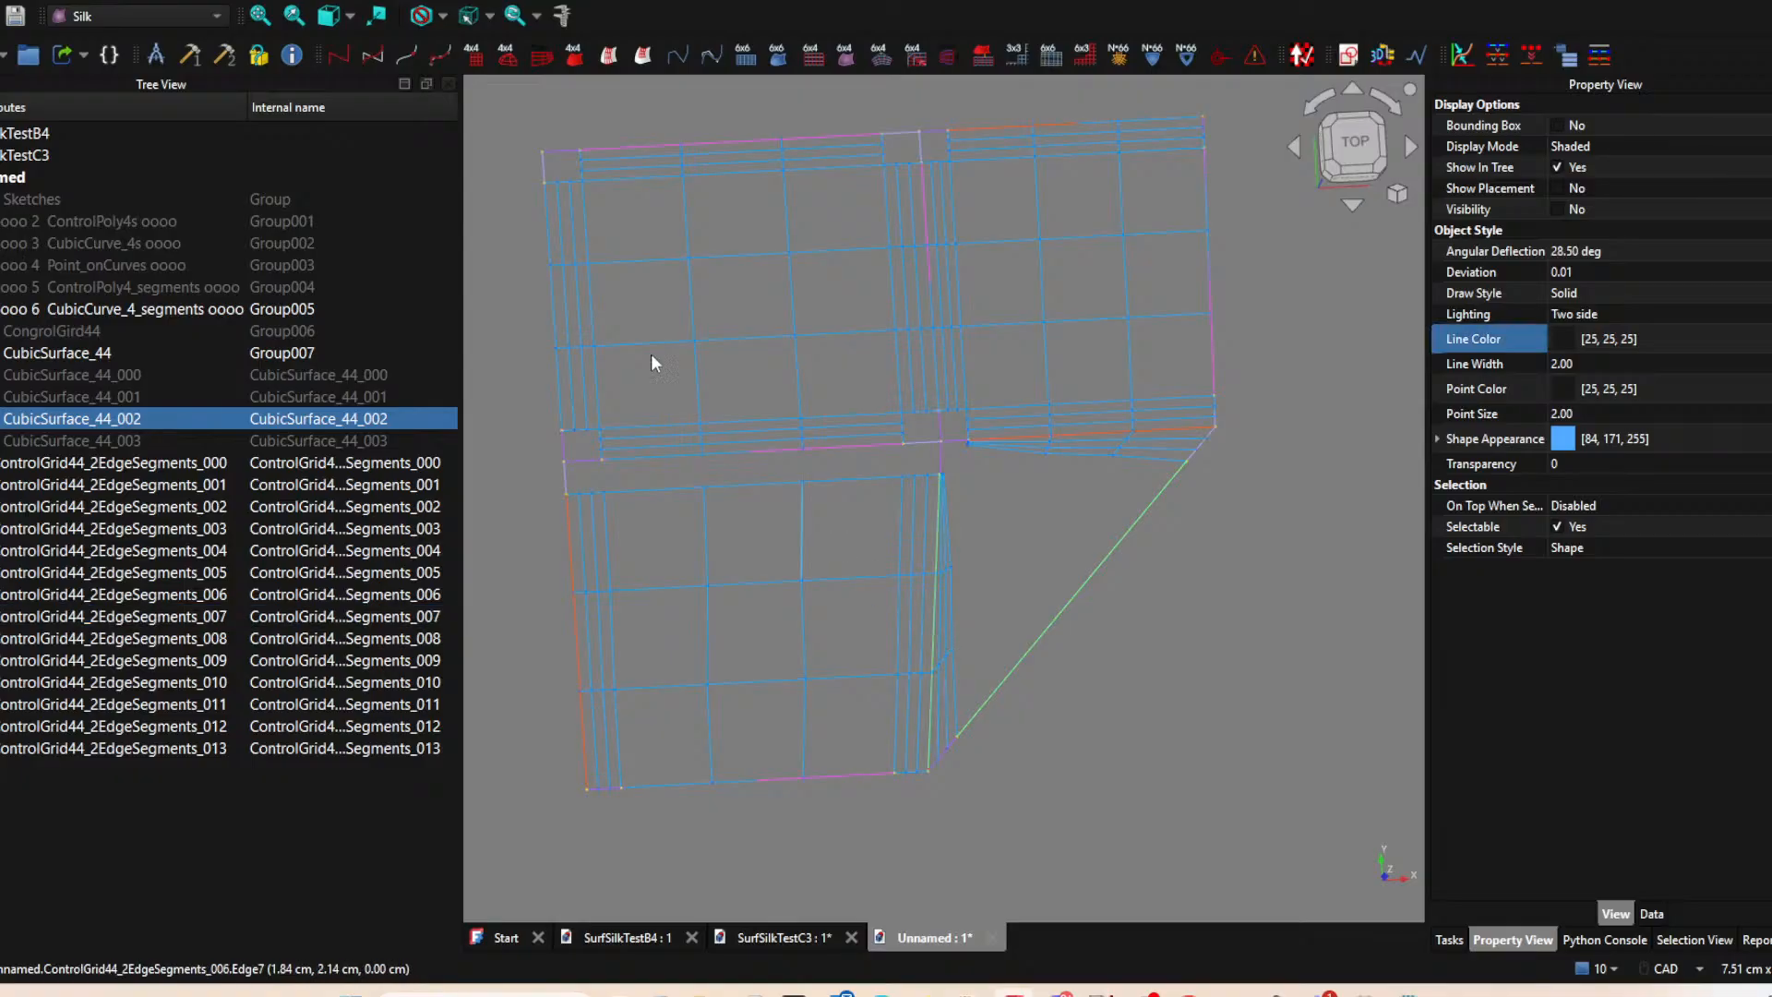
{"action": "left_click", "coordinate": [640, 55]}
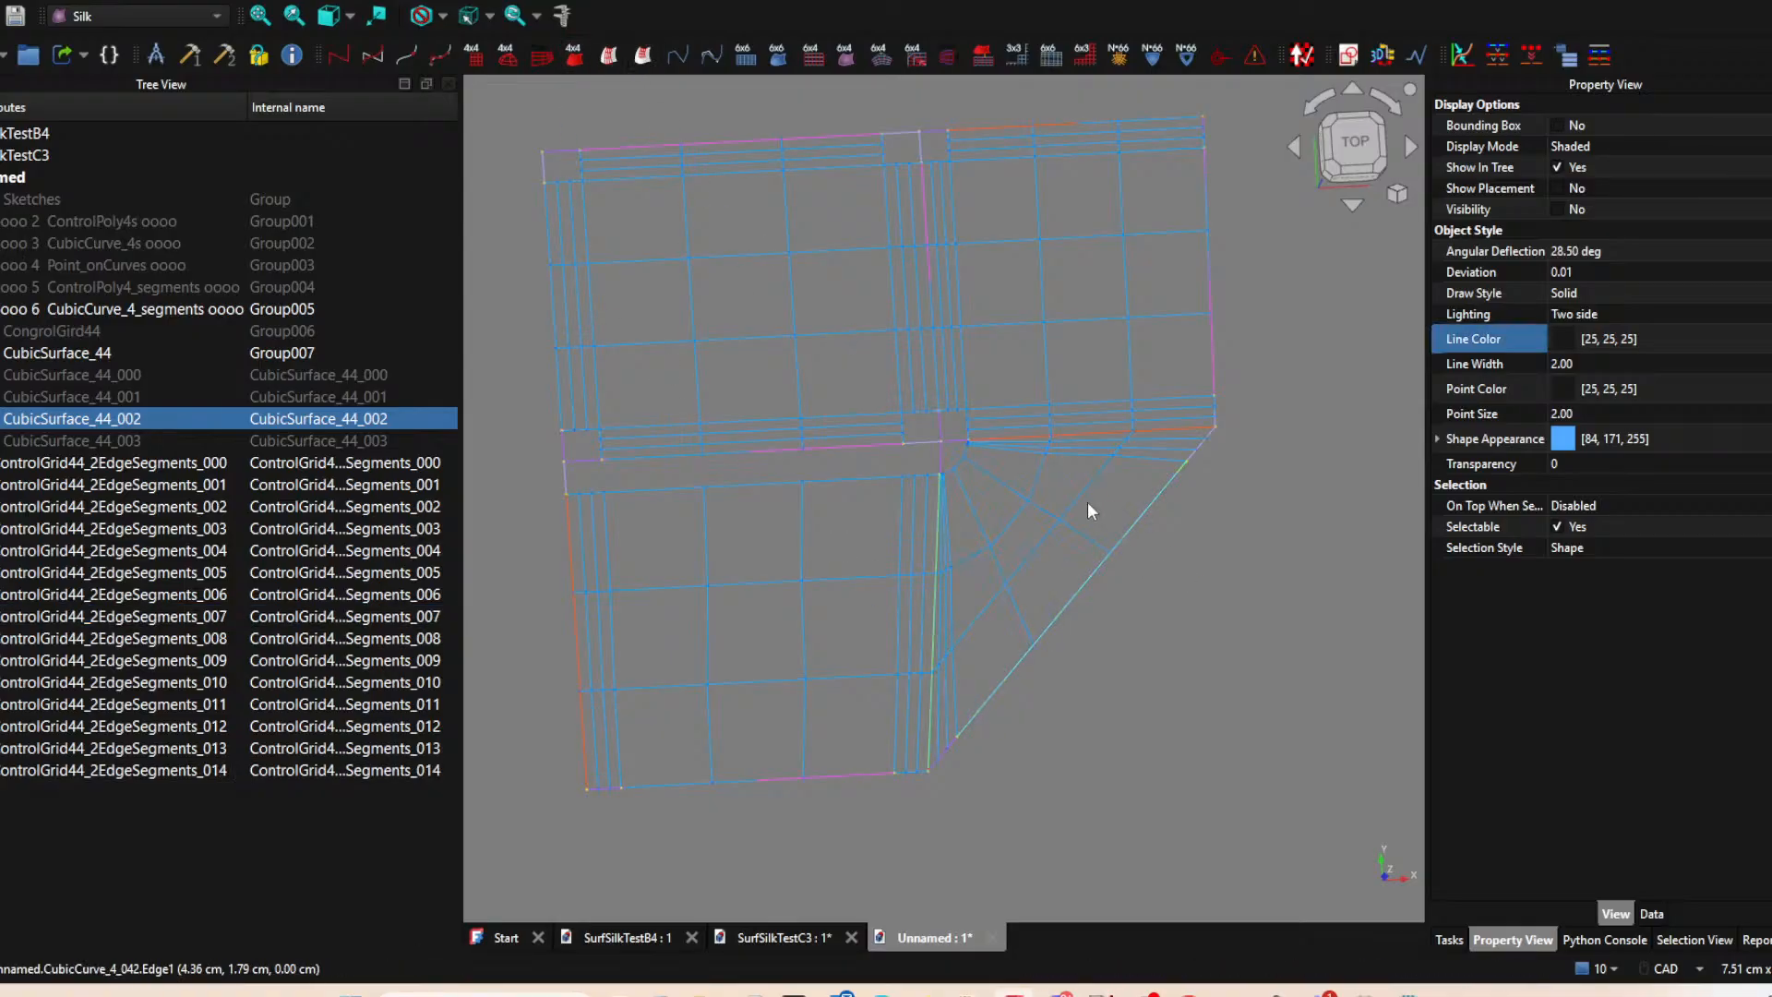
{"action": "scroll", "coordinate": [1209, 592], "scroll_direction": "down", "scroll_amount": 1}
{"action": "middle_click_drag", "start_coordinate": [1198, 588], "coordinate": [1106, 673]}
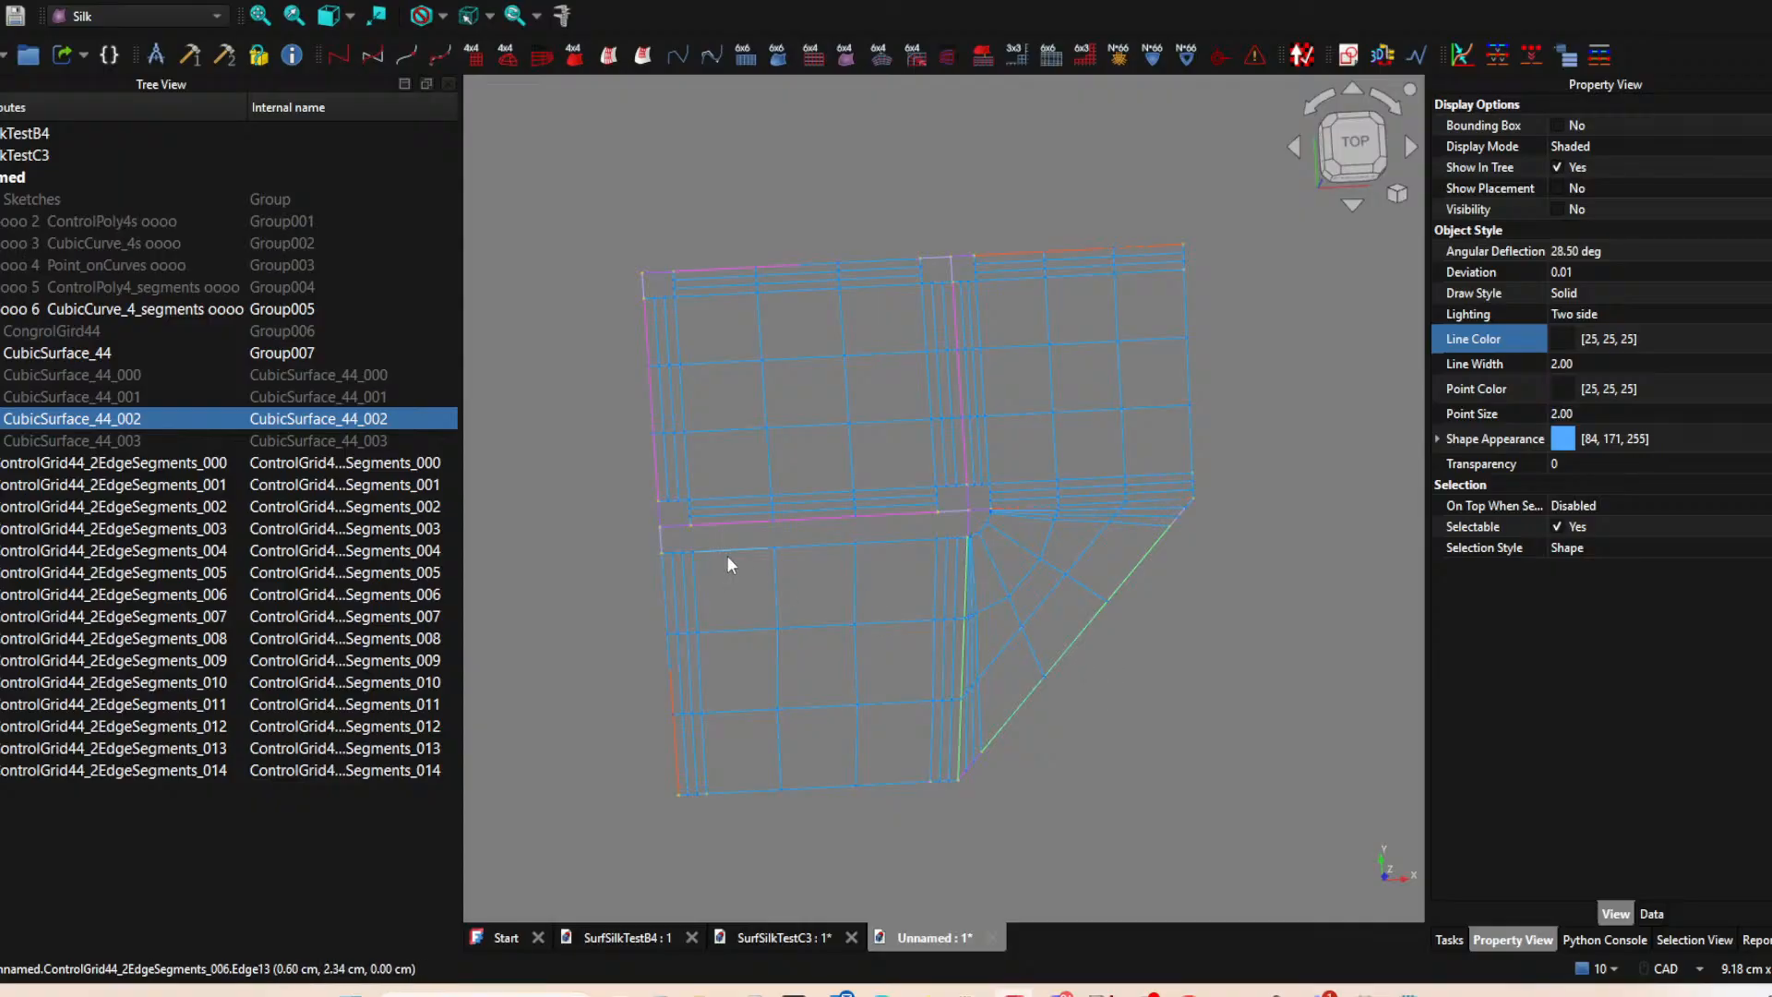
Toggle the visibility of CubicSurface_44_000, 001 and 002 to find the surface belonging to the lower-left patch.
{"action": "scroll", "coordinate": [734, 544], "scroll_direction": "up", "scroll_amount": 3}
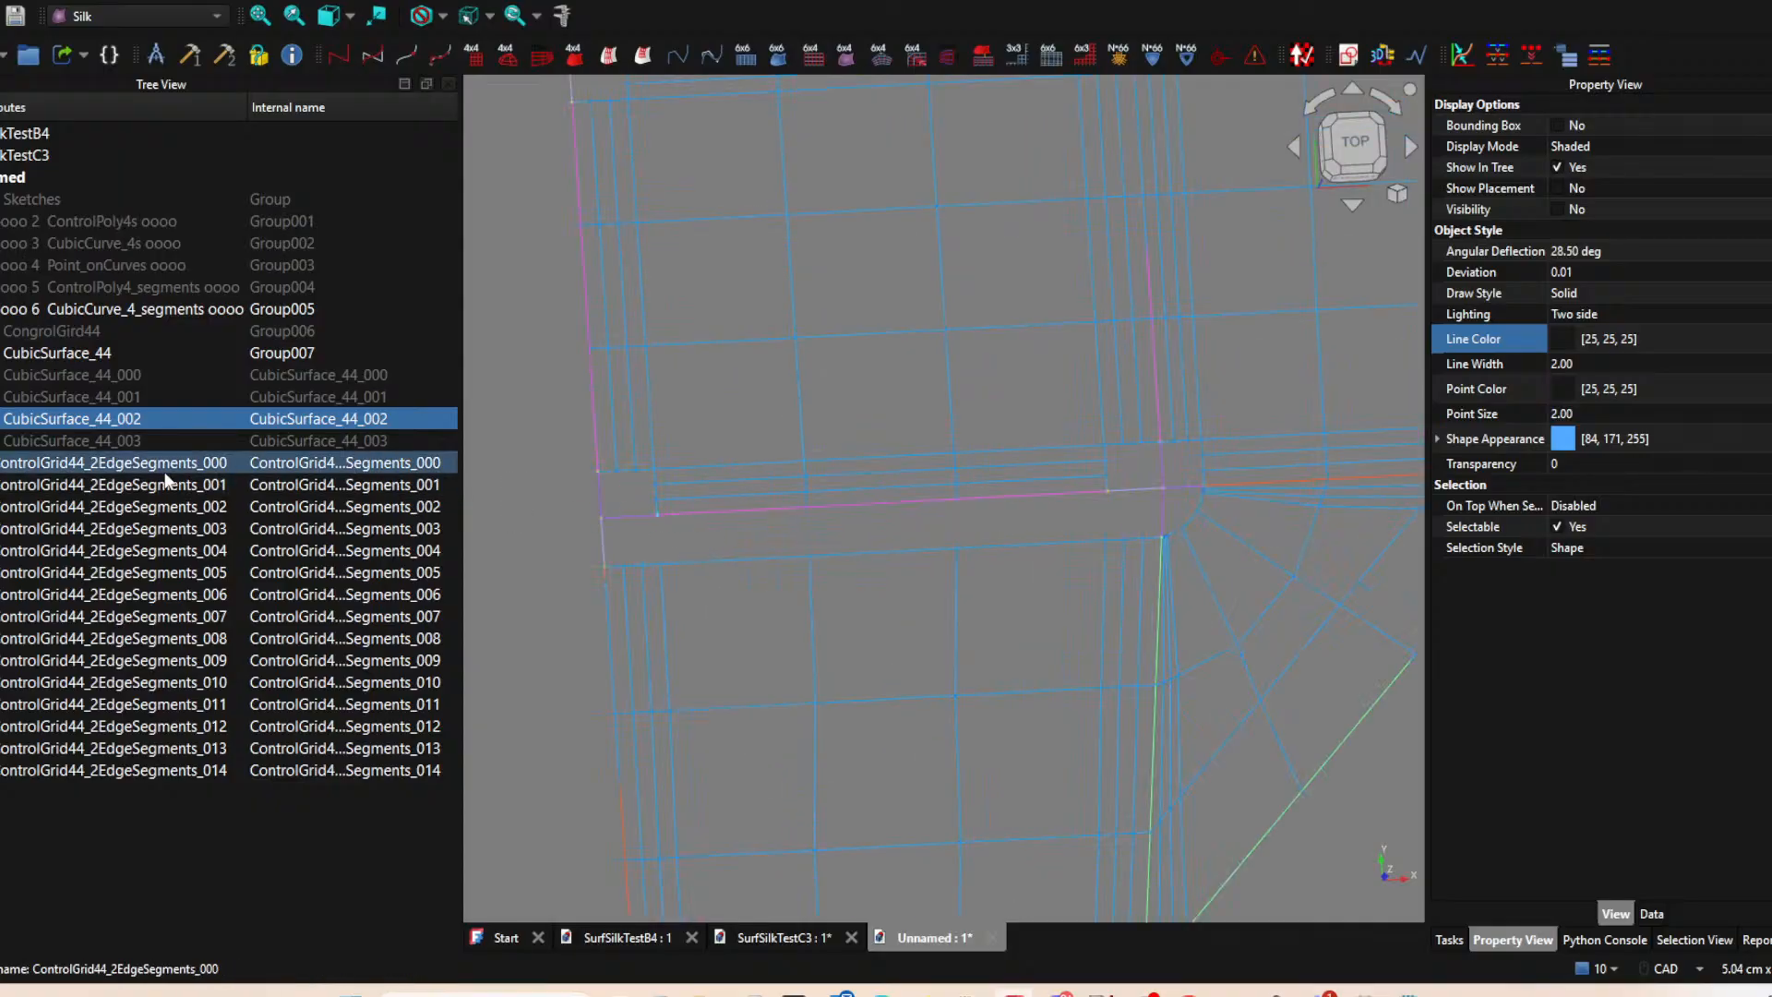
{"action": "left_click", "coordinate": [98, 375]}
{"action": "key", "text": "space"}
{"action": "key", "text": "space"}
{"action": "left_click", "coordinate": [98, 403]}
{"action": "key", "text": "space"}
Create the top-edge strip grid of CubicSurface_44_003 with ControlGrid44_2EdgeSegments from its short left and long top segments.
{"action": "key", "text": "space"}
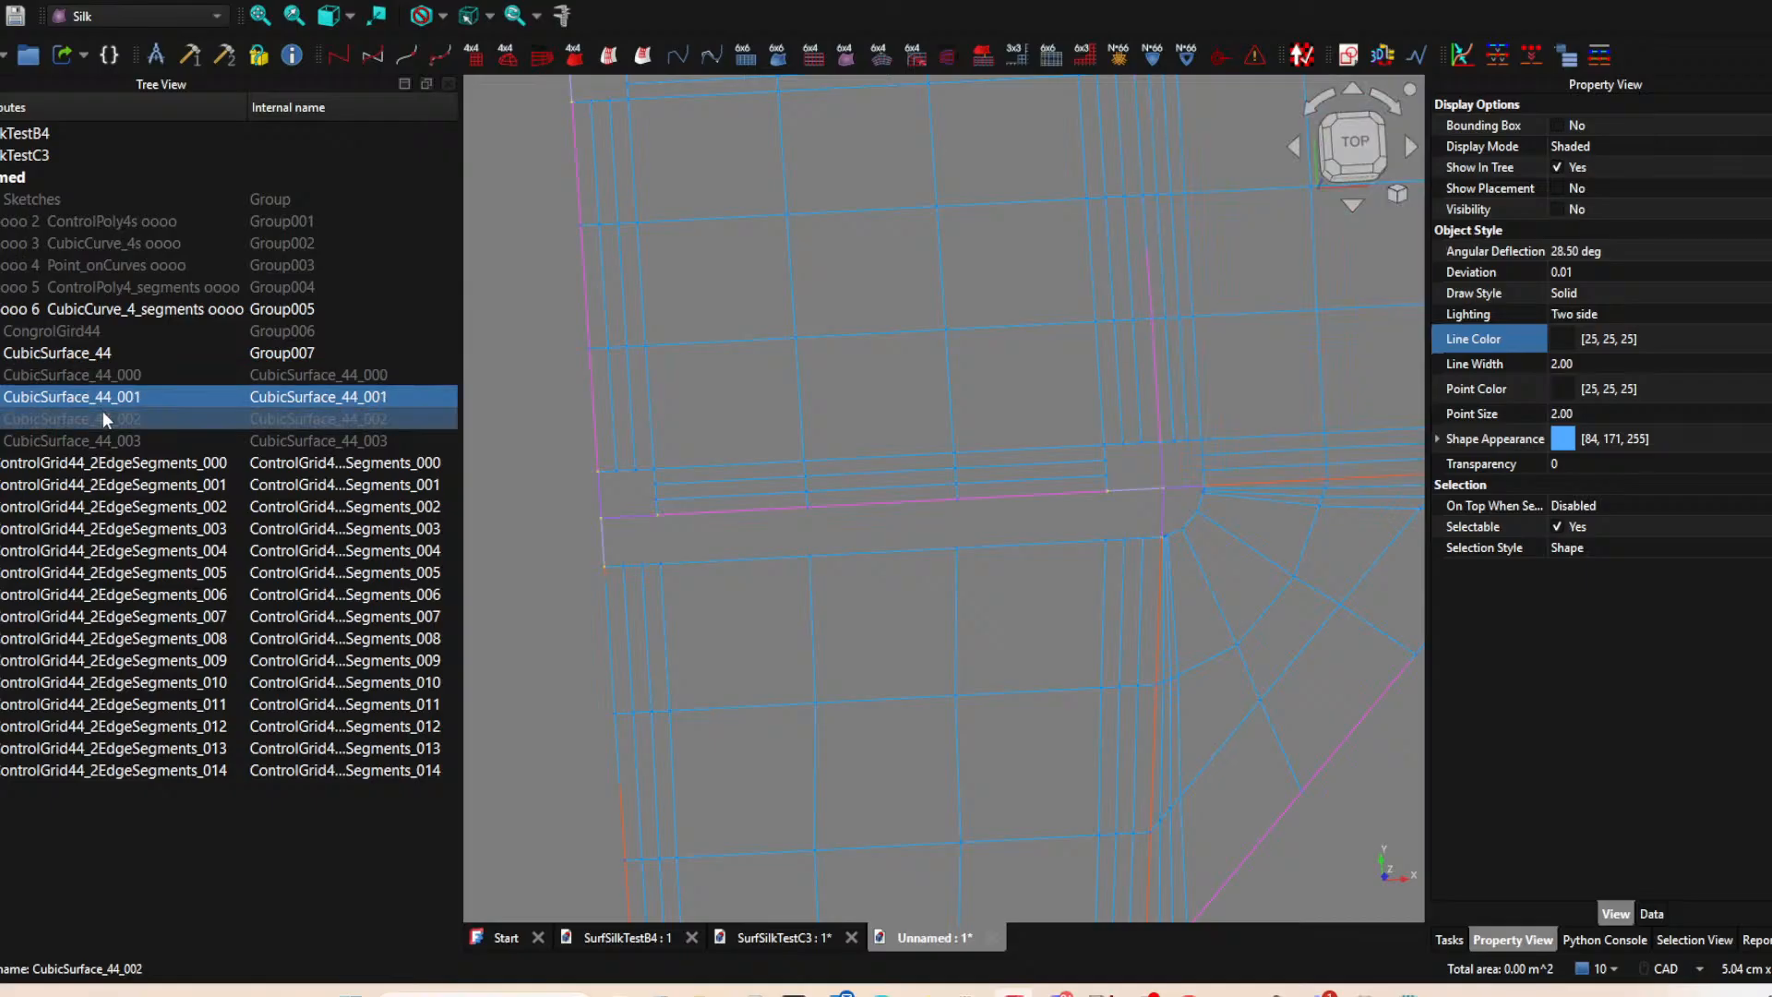
{"action": "left_click", "coordinate": [102, 417]}
{"action": "key", "text": "space"}
{"action": "key", "text": "space"}
{"action": "left_click", "coordinate": [114, 445]}
{"action": "key", "text": "space"}
{"action": "key", "text": "space"}
{"action": "left_click", "coordinate": [602, 545]}
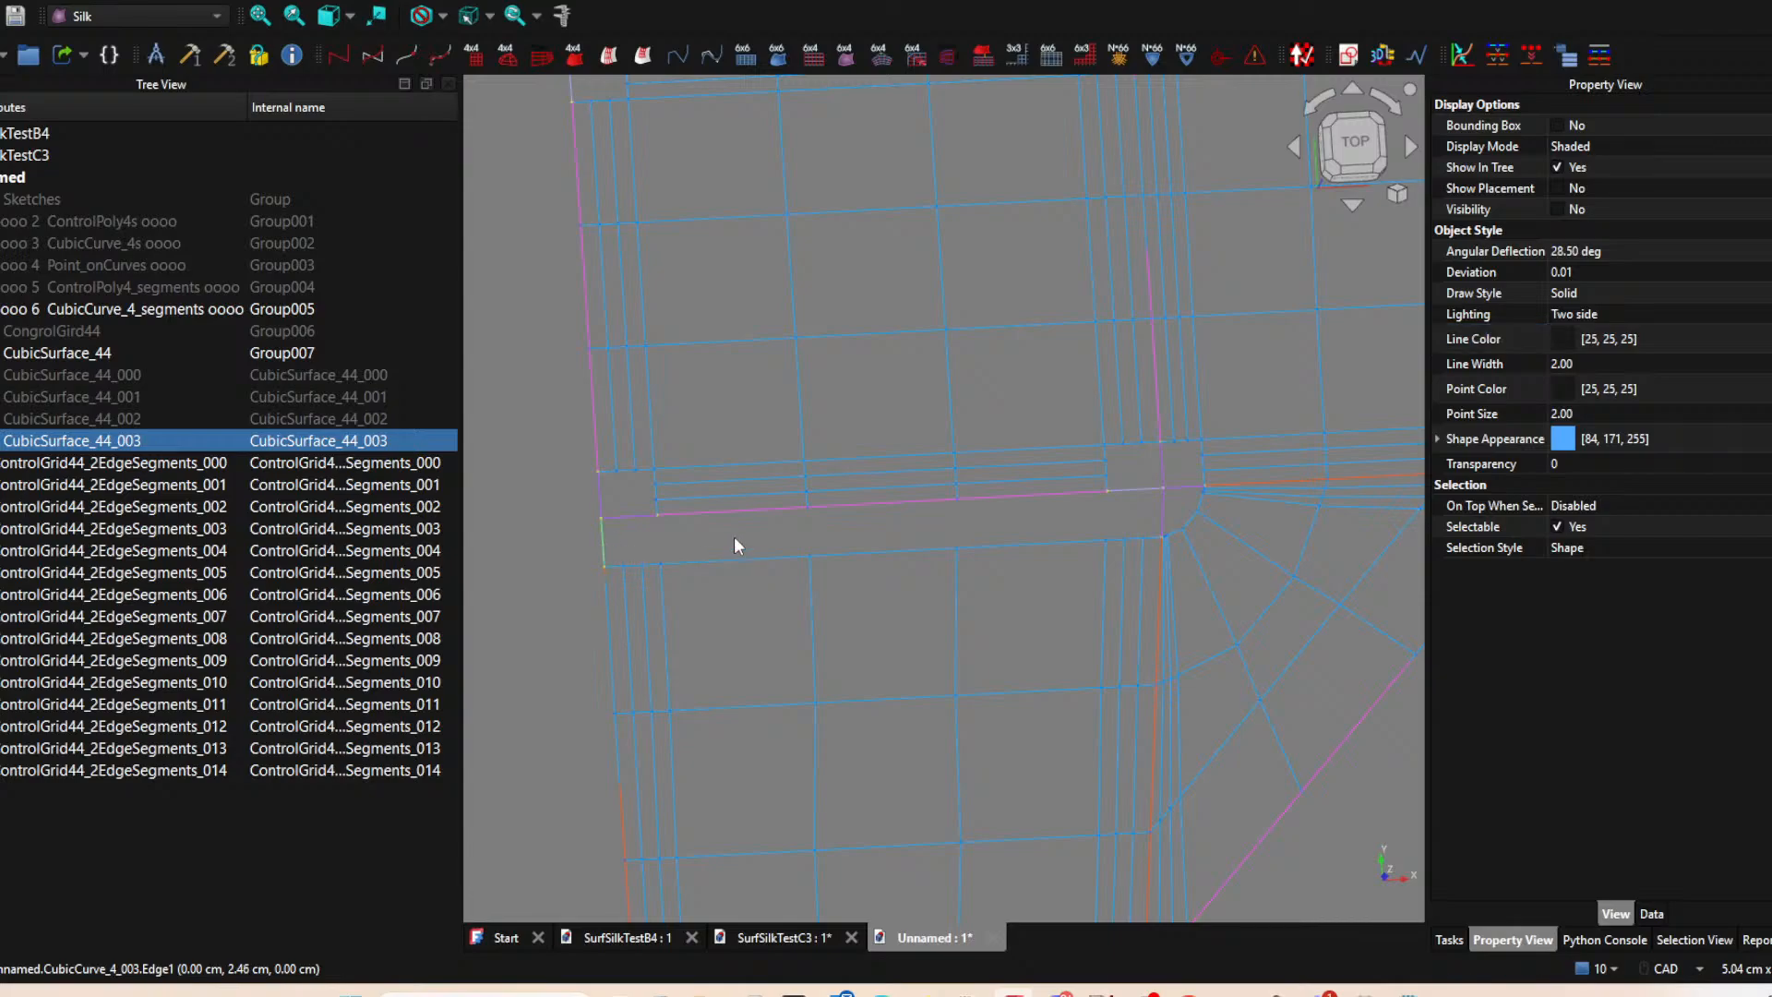
{"action": "left_click", "coordinate": [757, 509], "text": "ctrl"}
{"action": "left_click", "coordinate": [645, 53]}
Switch to the top view and create a CubicSurface_44 from each of the four central control grids.
{"action": "scroll", "coordinate": [764, 301], "scroll_direction": "down", "scroll_amount": 5}
{"action": "scroll", "coordinate": [934, 449], "scroll_direction": "up", "scroll_amount": 4}
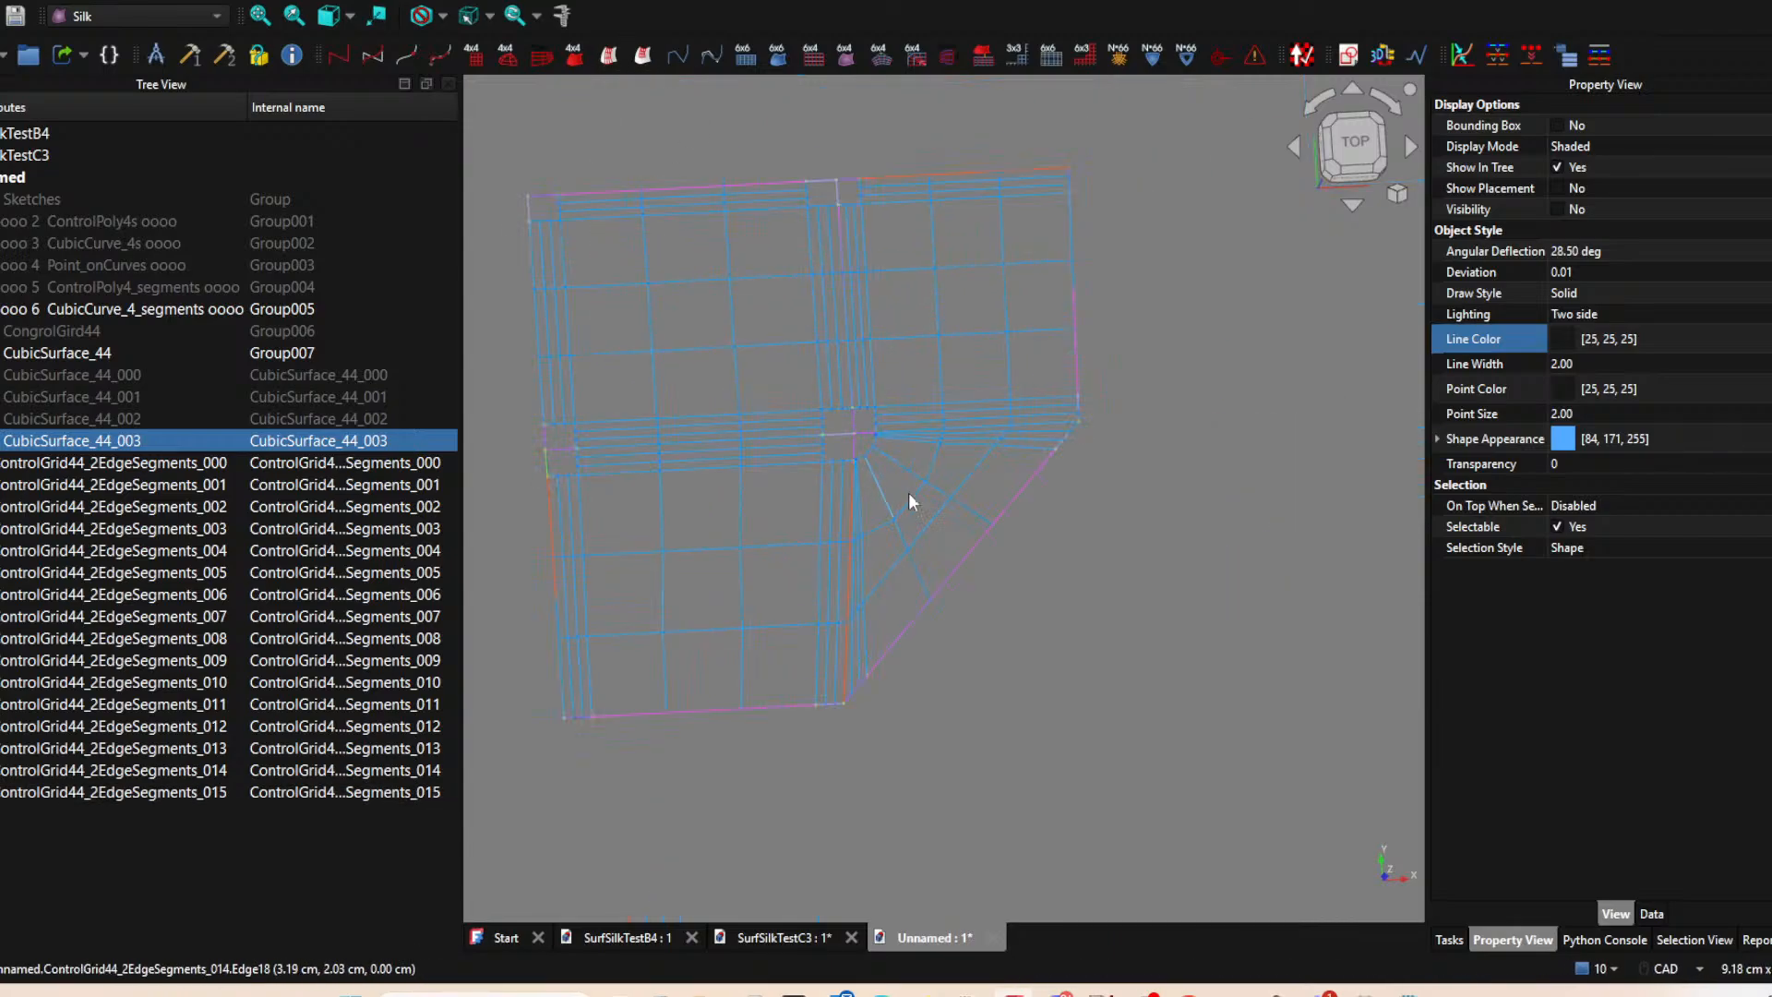
{"action": "left_click", "coordinate": [1382, 125]}
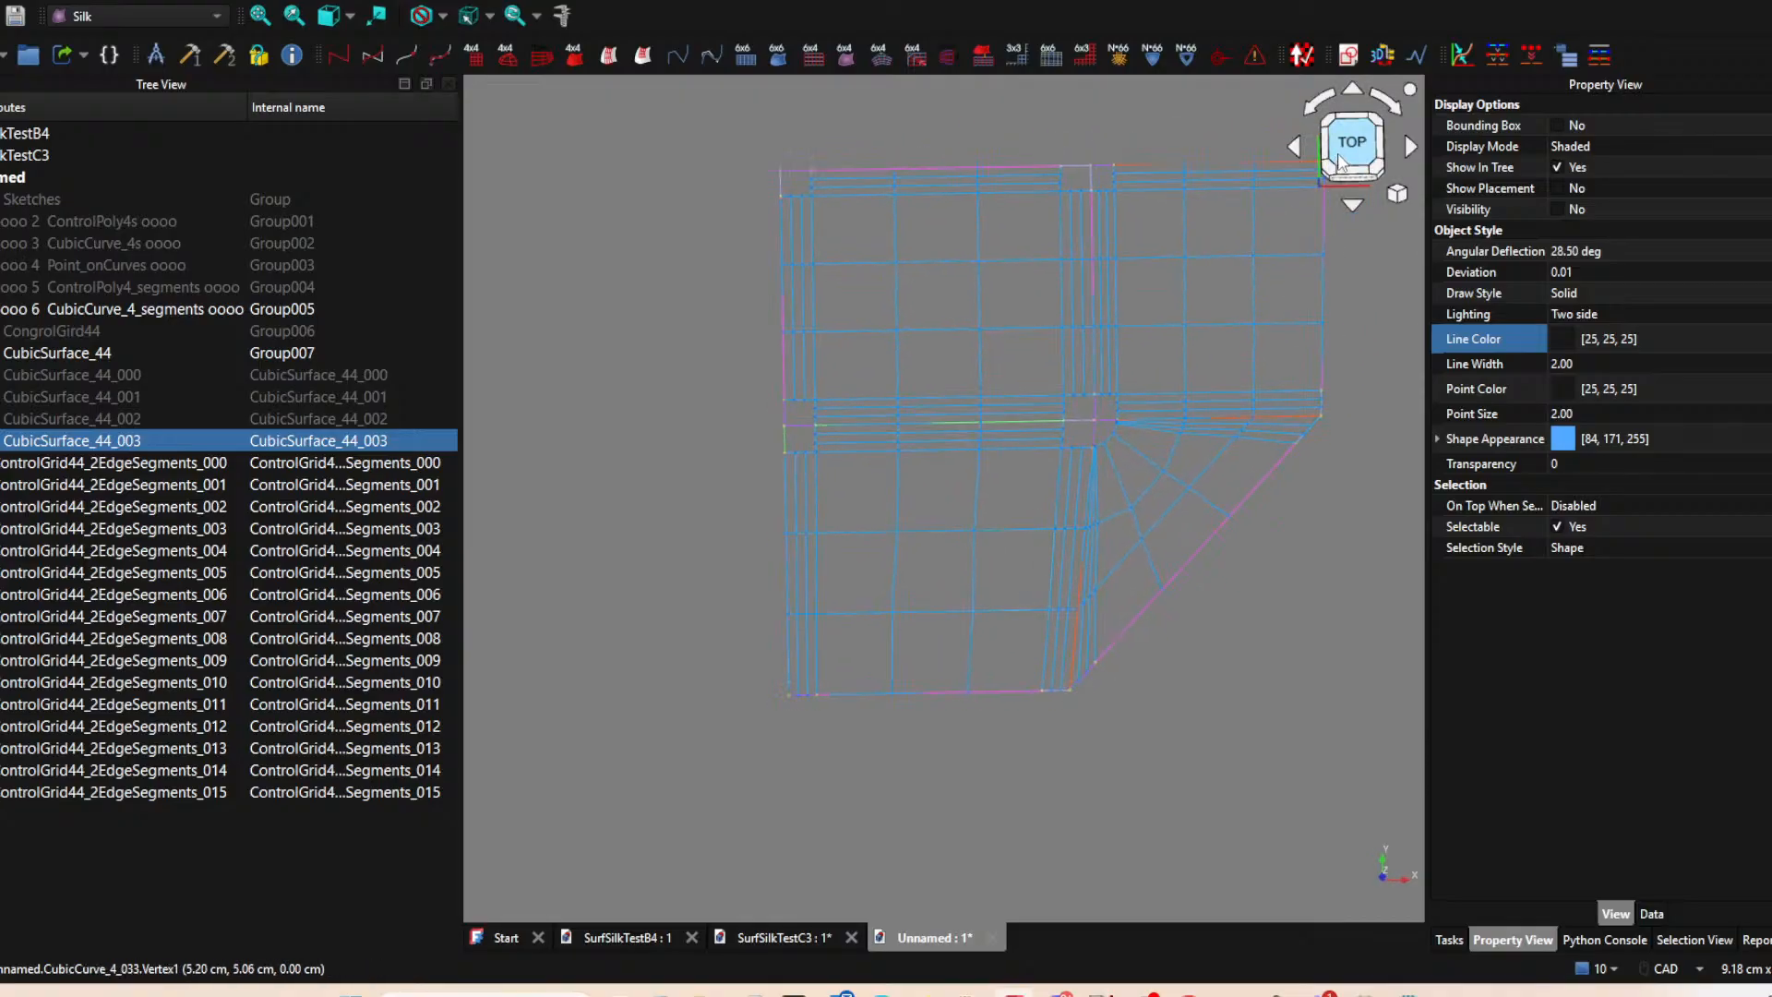
{"action": "middle_click_drag", "start_coordinate": [891, 330], "coordinate": [960, 384]}
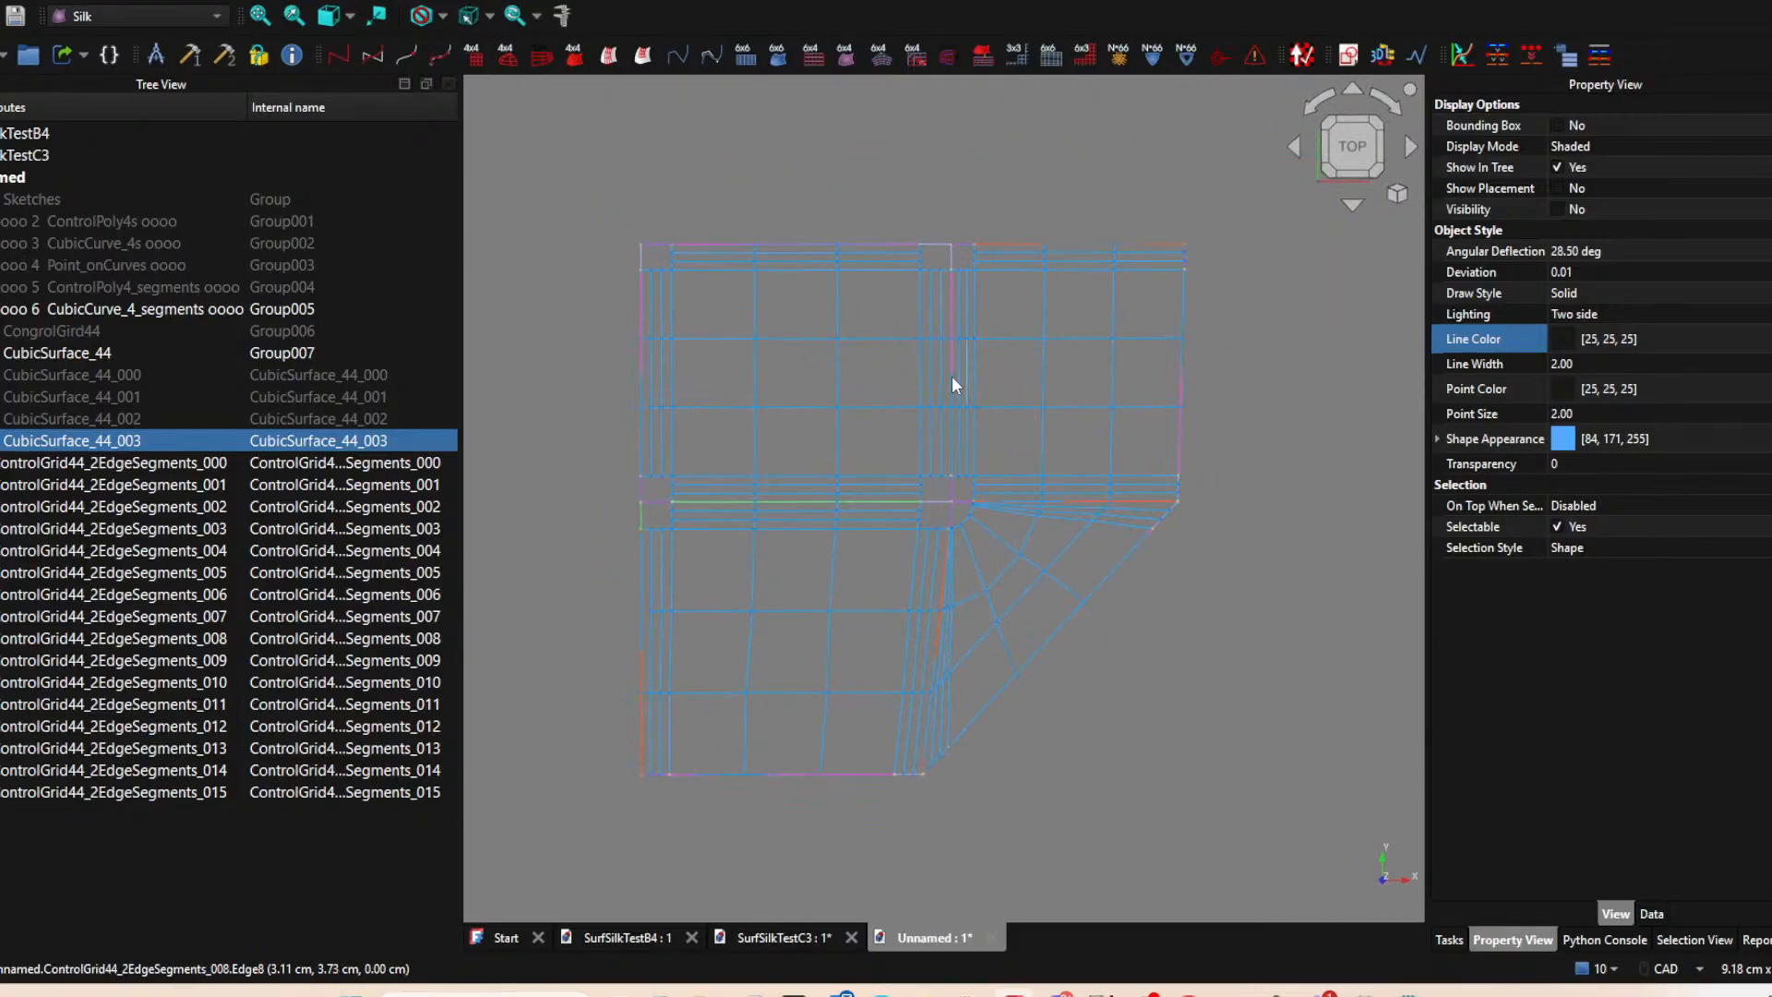
{"action": "left_click", "coordinate": [797, 341]}
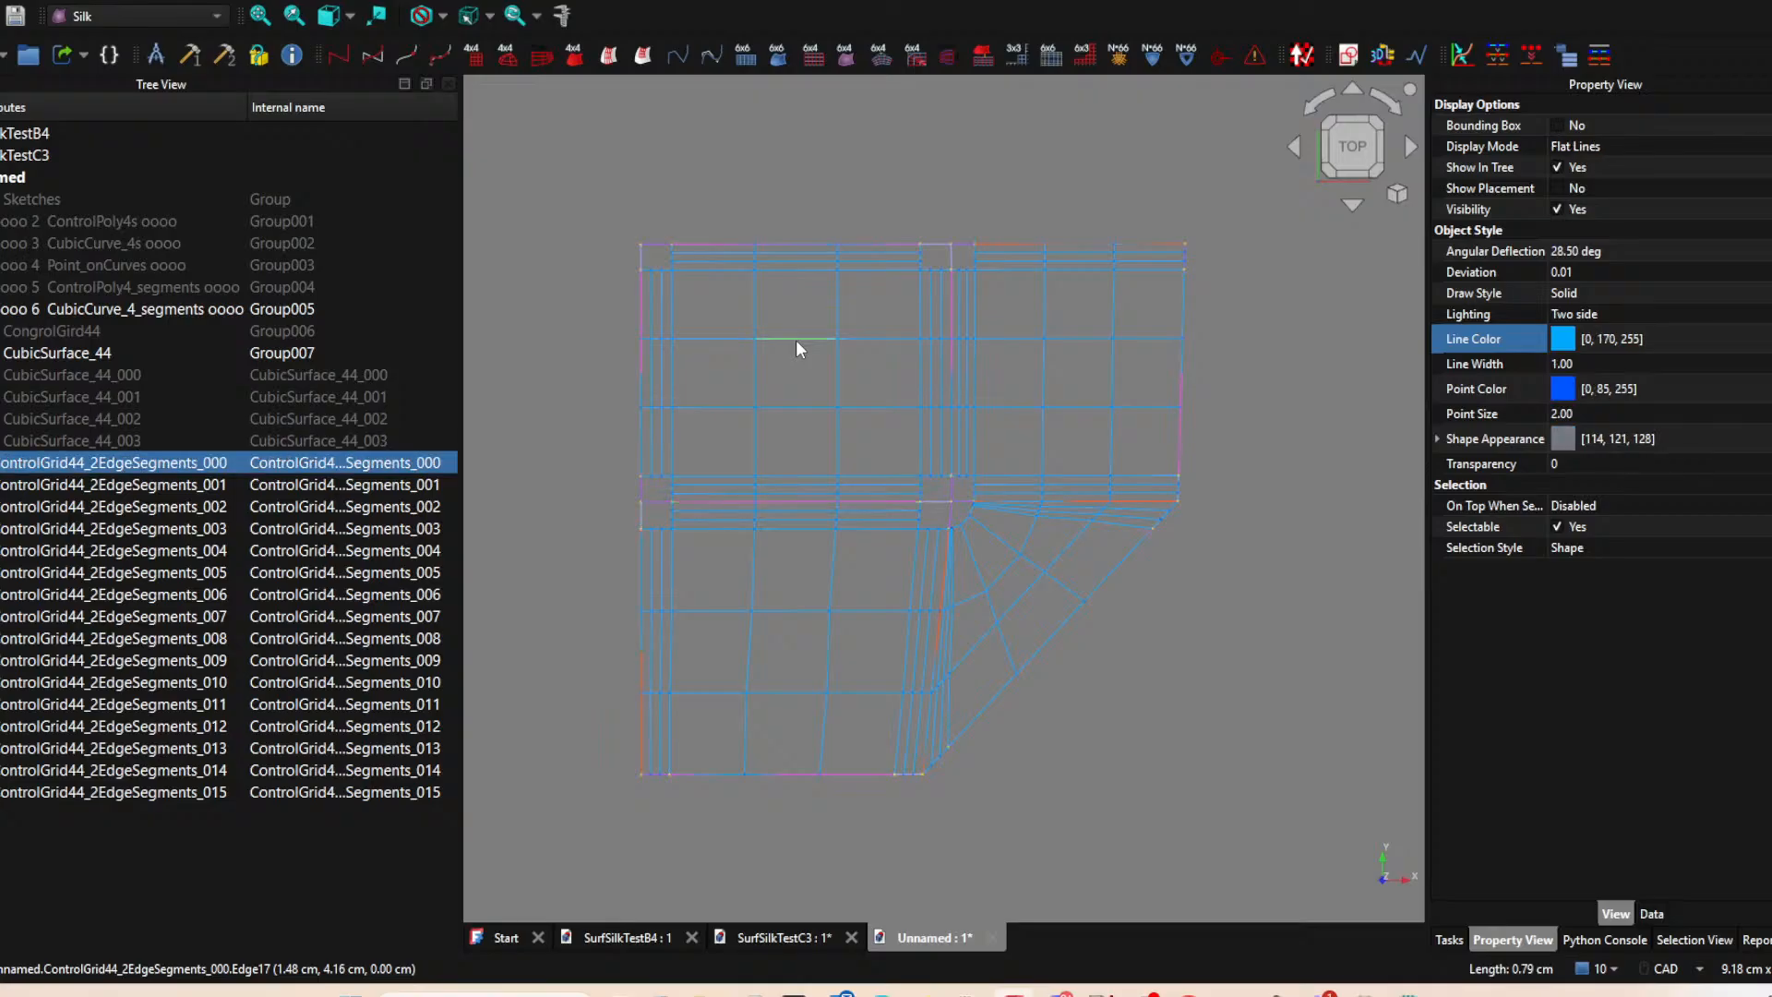
{"action": "left_click", "coordinate": [574, 55]}
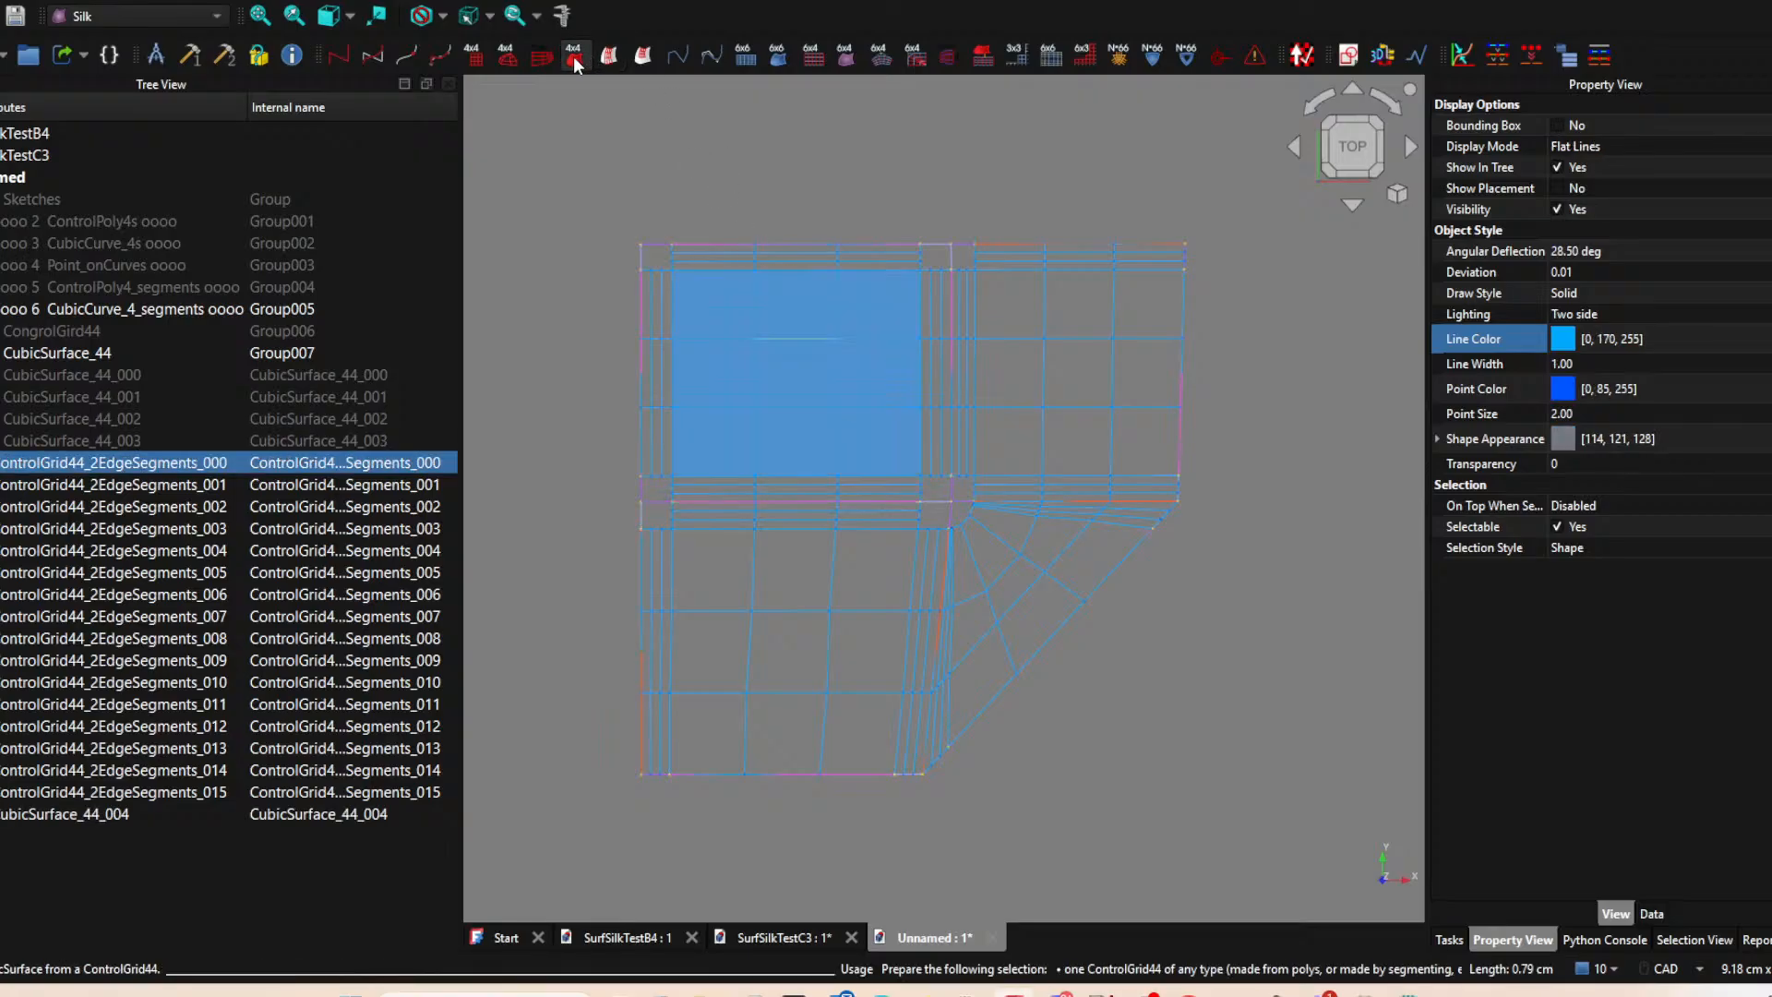
{"action": "left_click", "coordinate": [833, 572]}
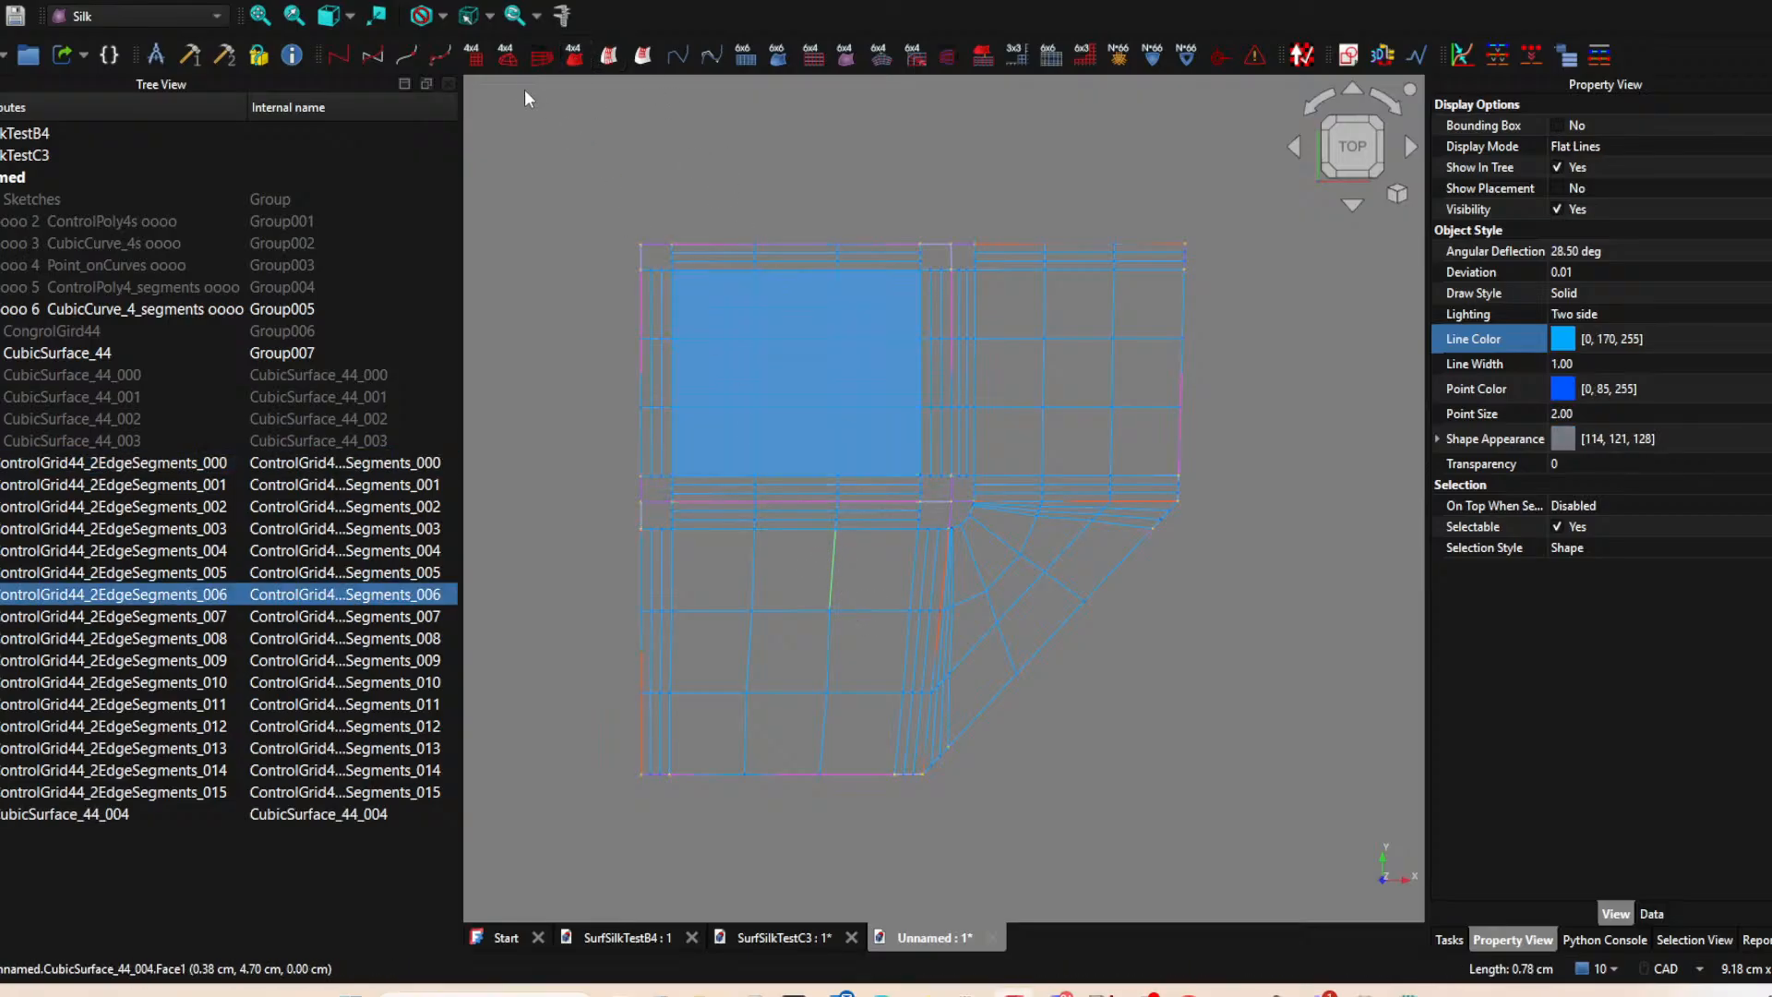
{"action": "left_click", "coordinate": [580, 58]}
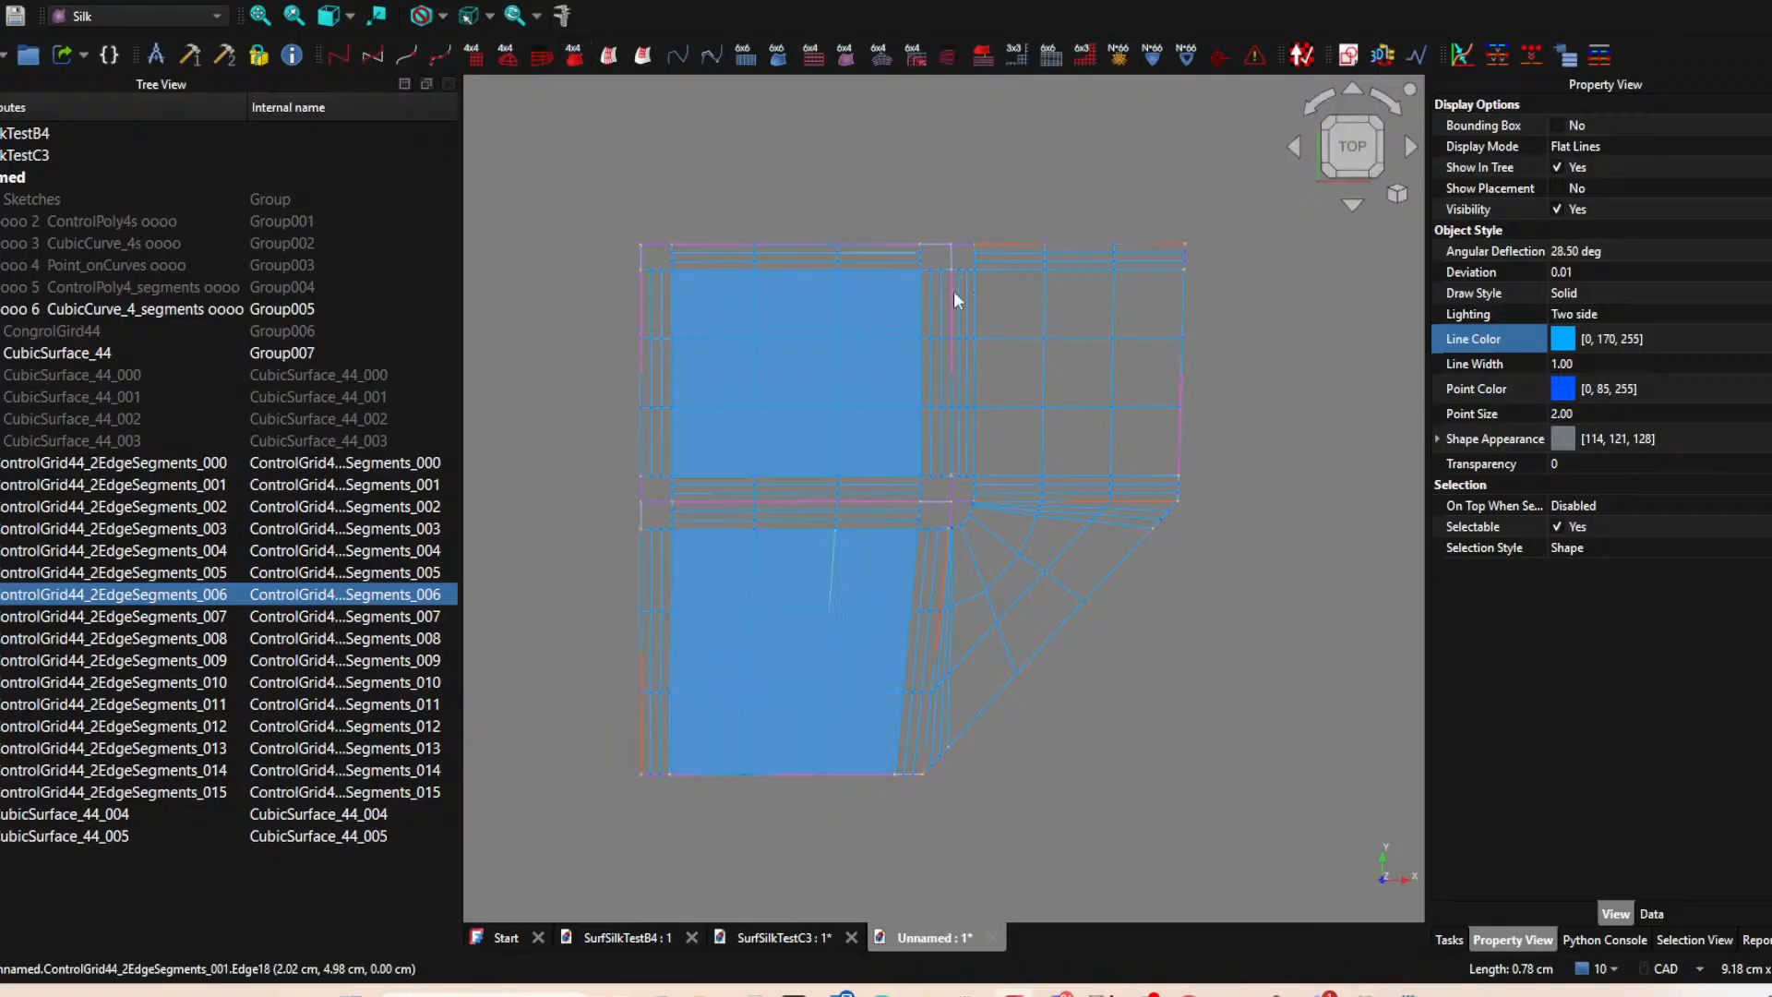
{"action": "left_click", "coordinate": [1048, 352]}
{"action": "left_click", "coordinate": [574, 56]}
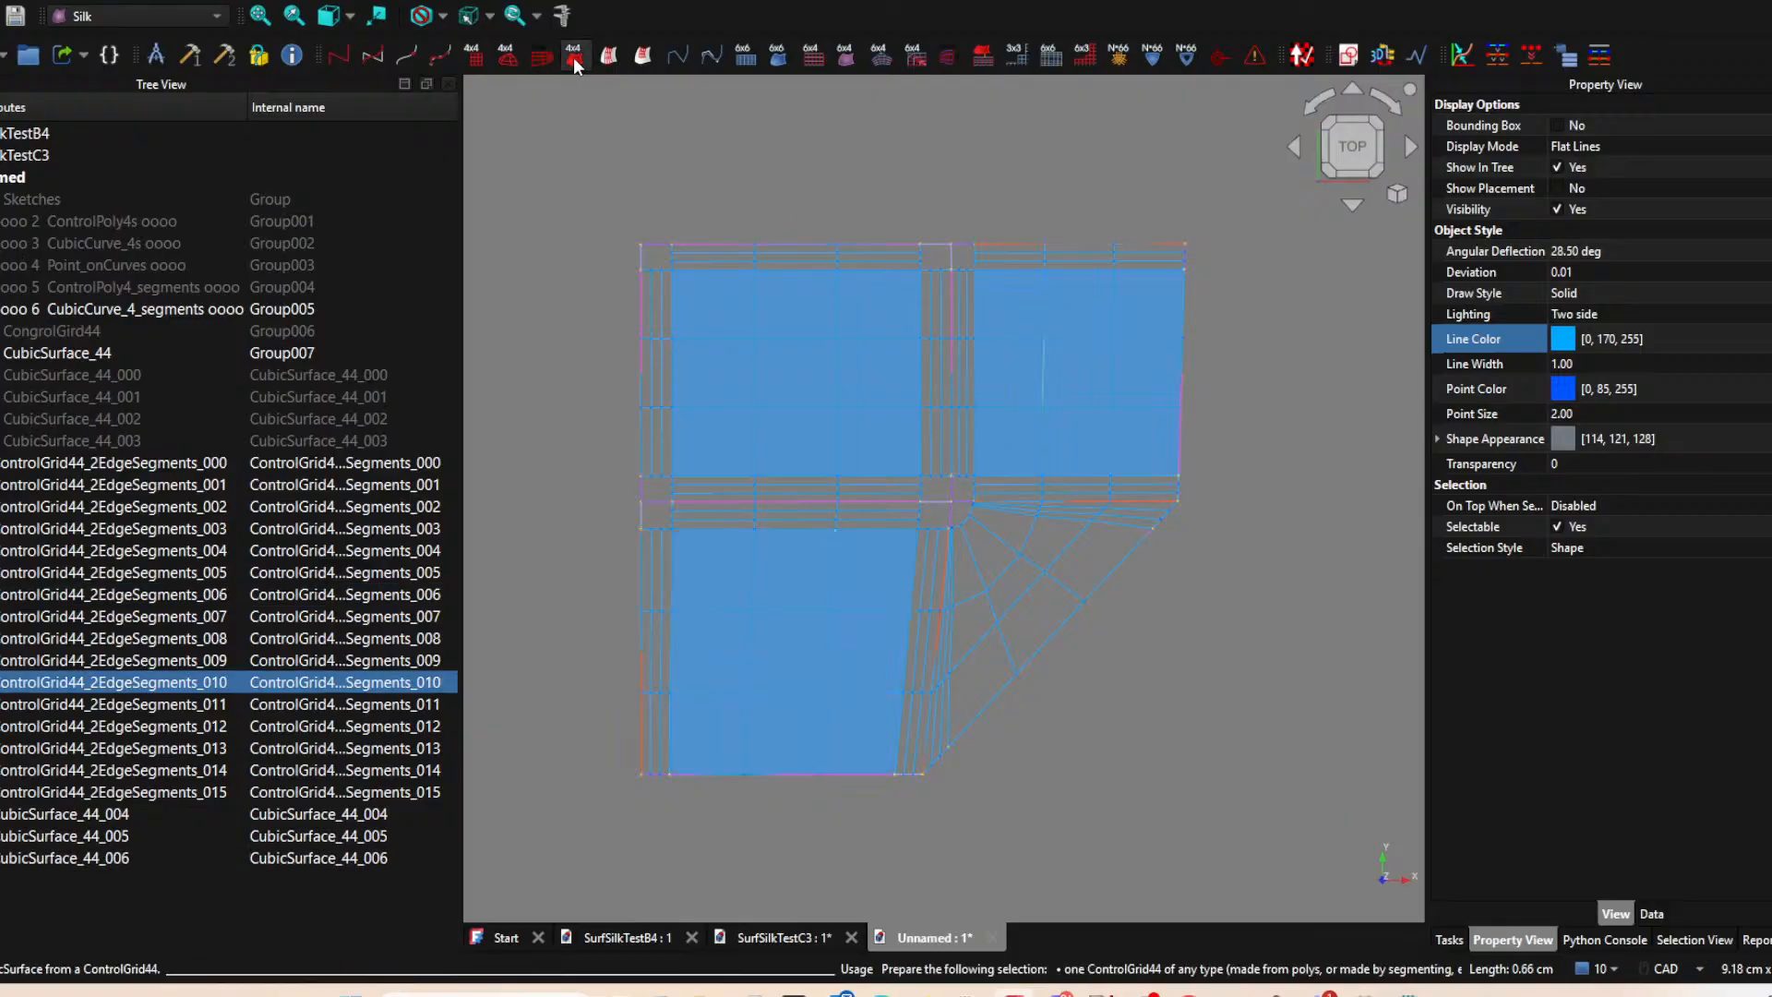
{"action": "left_click", "coordinate": [1010, 566]}
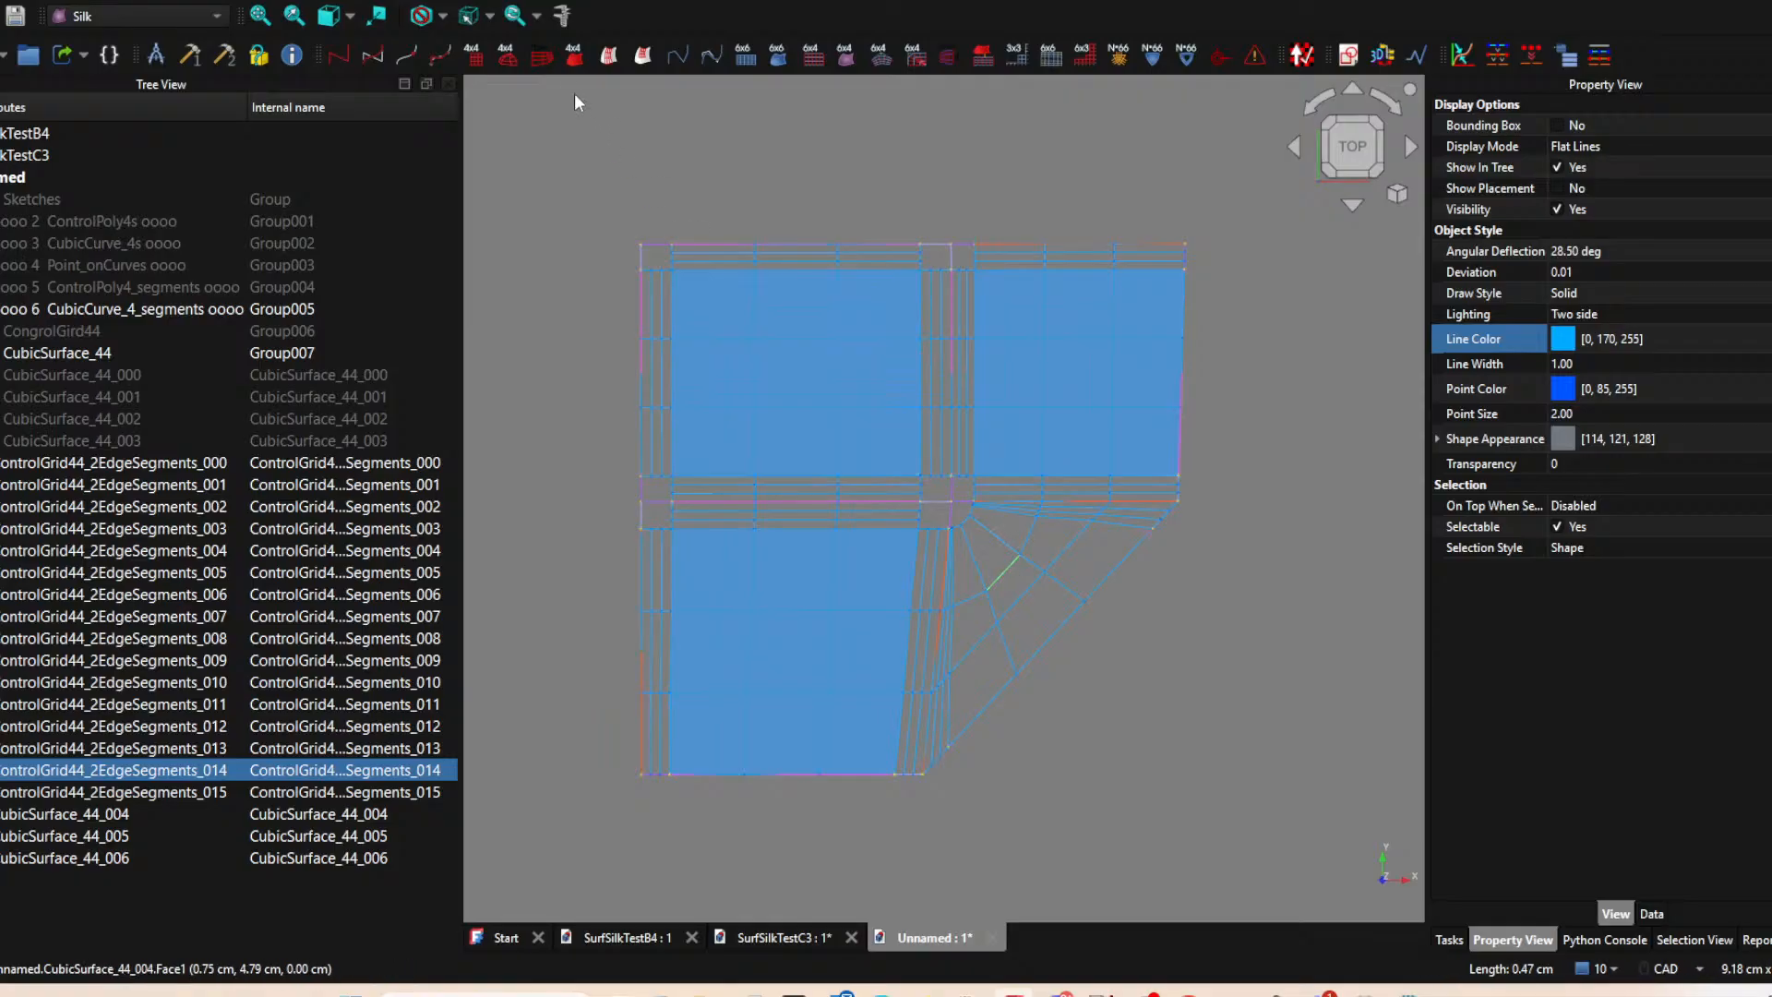
{"action": "left_click", "coordinate": [566, 61]}
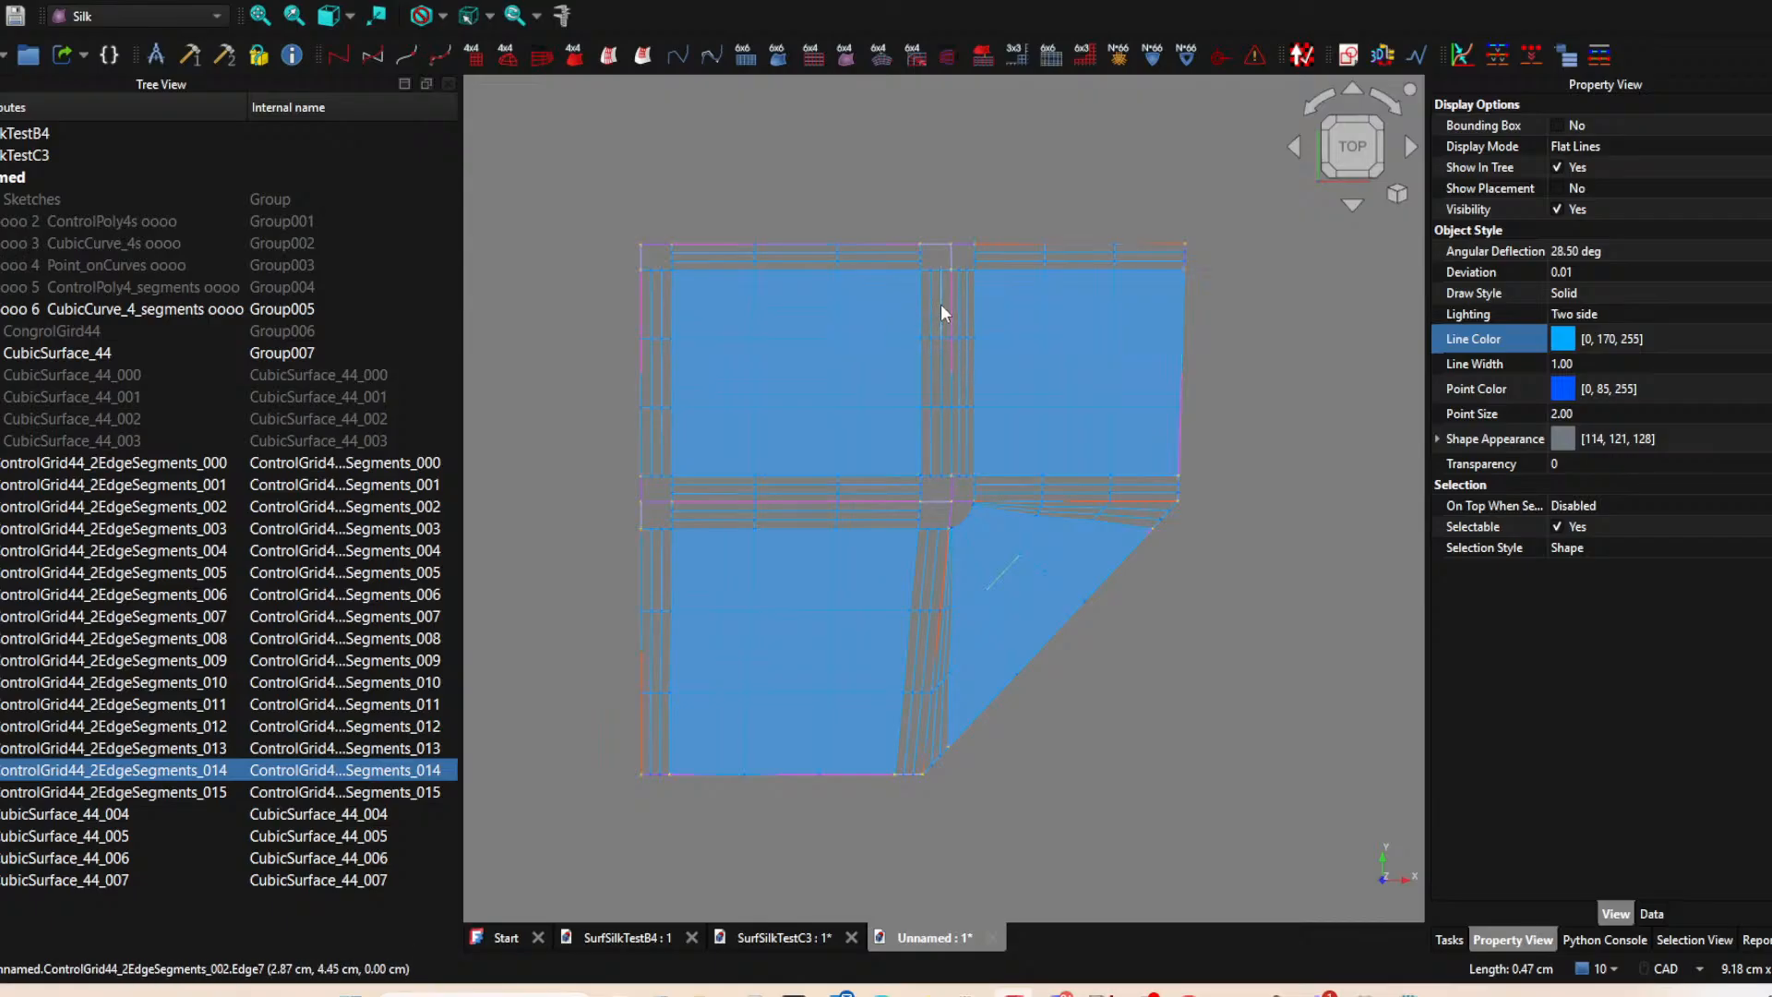
Blend the two adjoining vertical strip grids between the upper surfaces into a ControlGrid64_2Grid44.
{"action": "scroll", "coordinate": [940, 295], "scroll_direction": "up", "scroll_amount": 1}
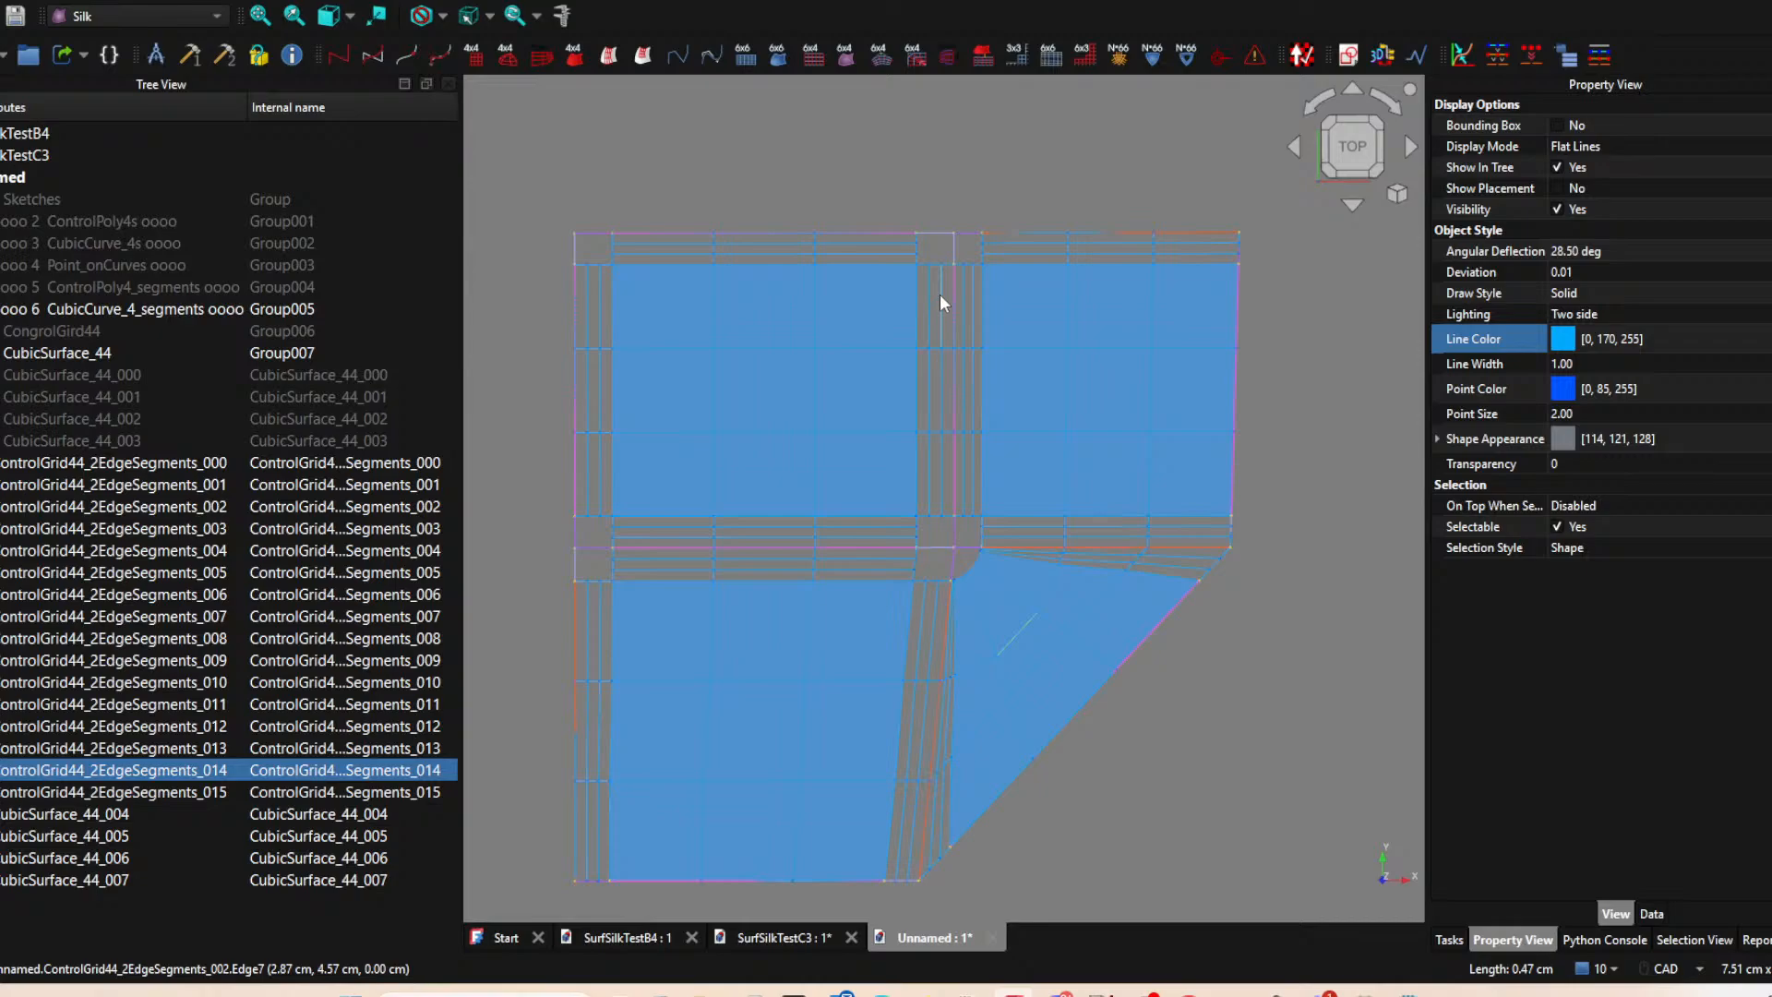
{"action": "left_click", "coordinate": [939, 293]}
{"action": "left_click", "coordinate": [971, 291], "text": "ctrl"}
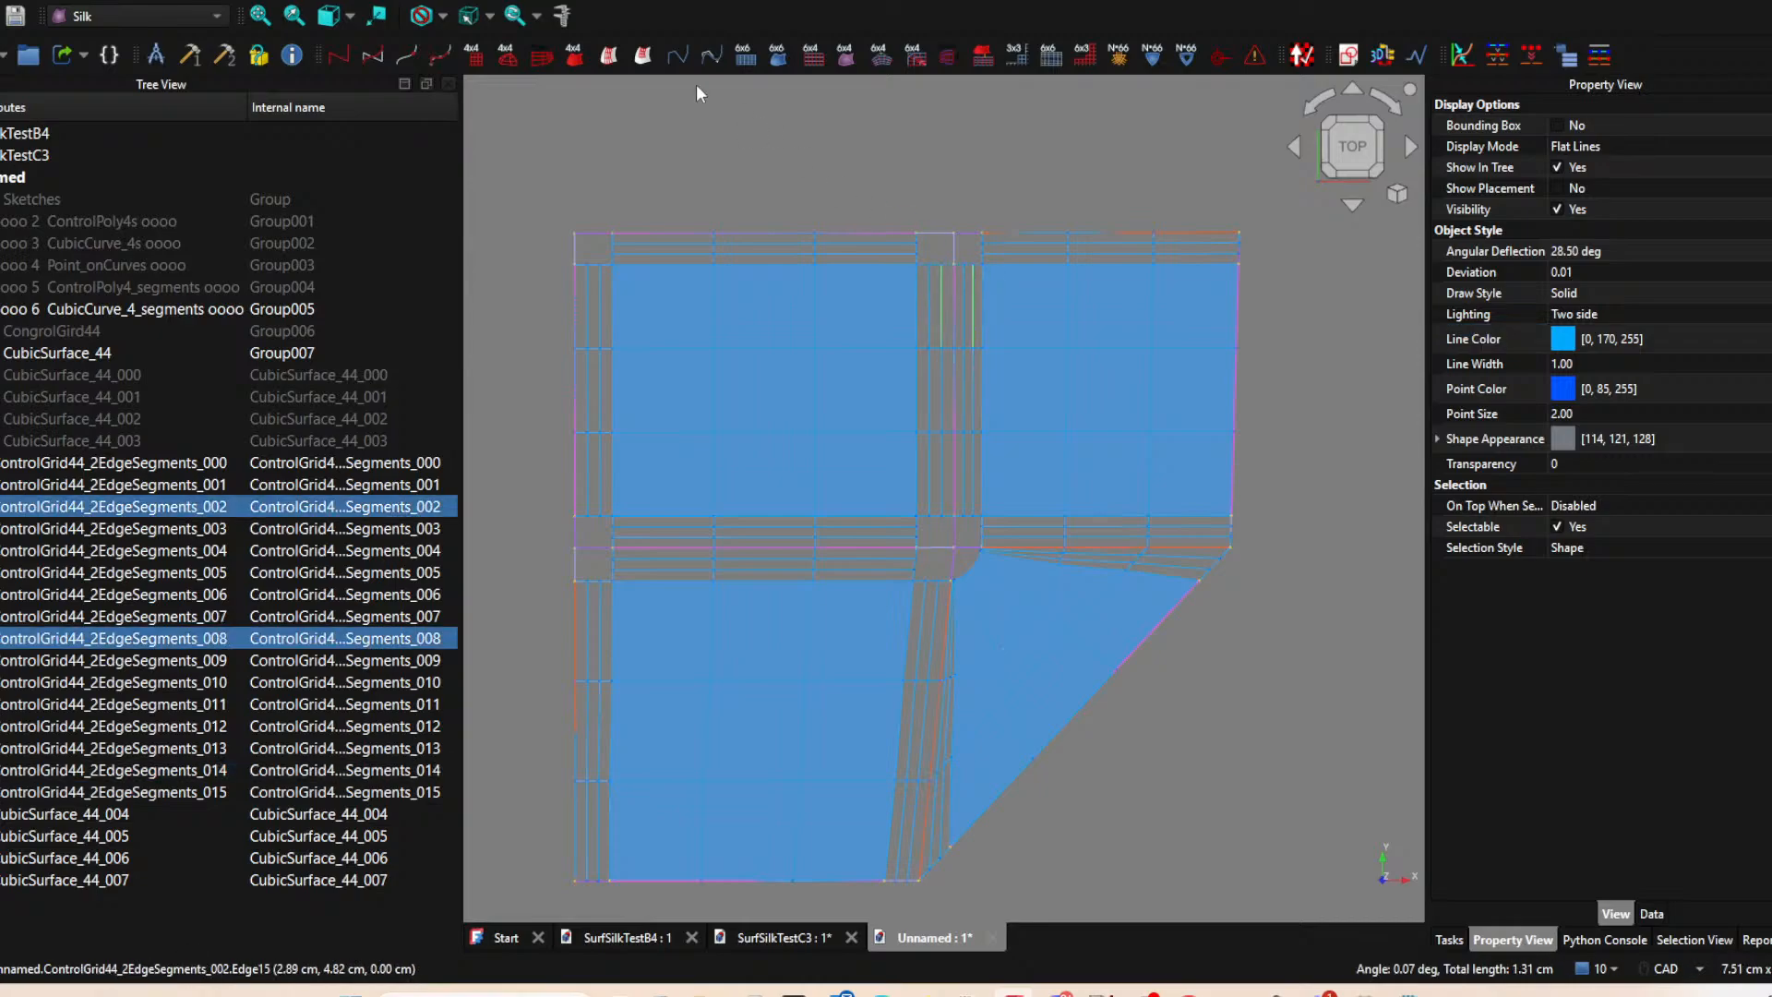
{"action": "left_click", "coordinate": [881, 56]}
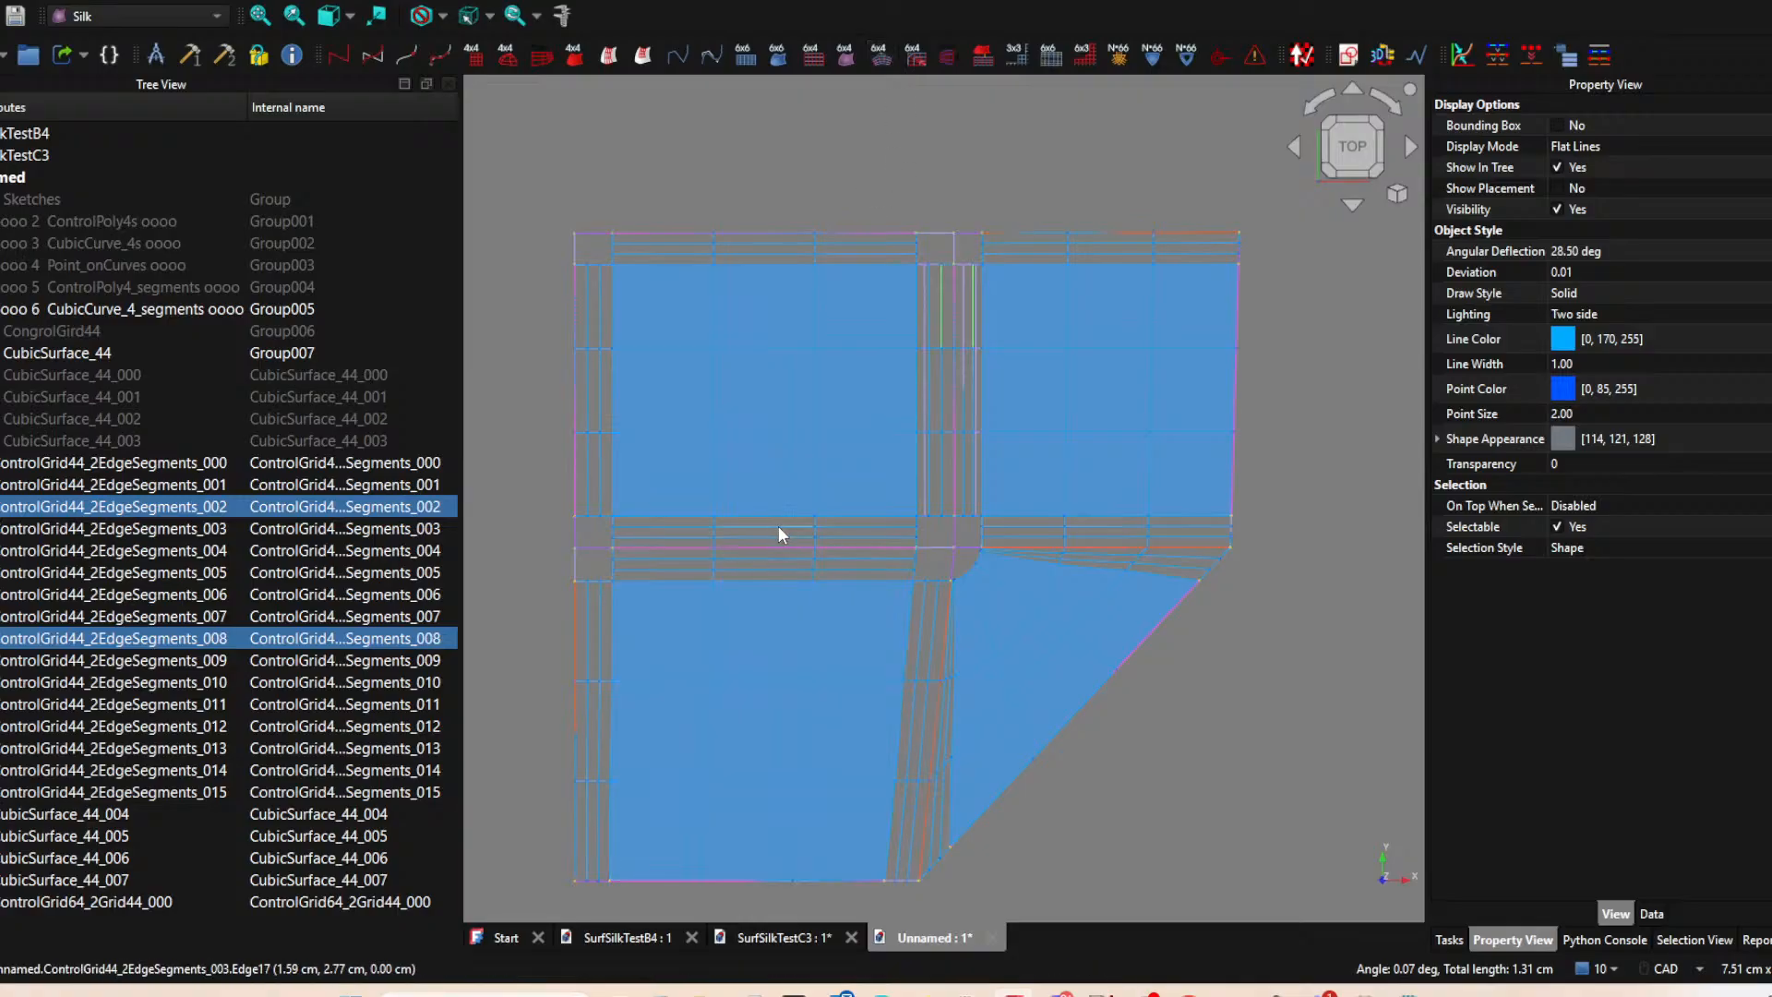
Blend the two adjoining horizontal strip grids between the upper-left and lower-left surfaces into a ControlGrid64_2Grid44.
{"action": "left_click", "coordinate": [778, 526]}
{"action": "left_click", "coordinate": [790, 559], "text": "ctrl"}
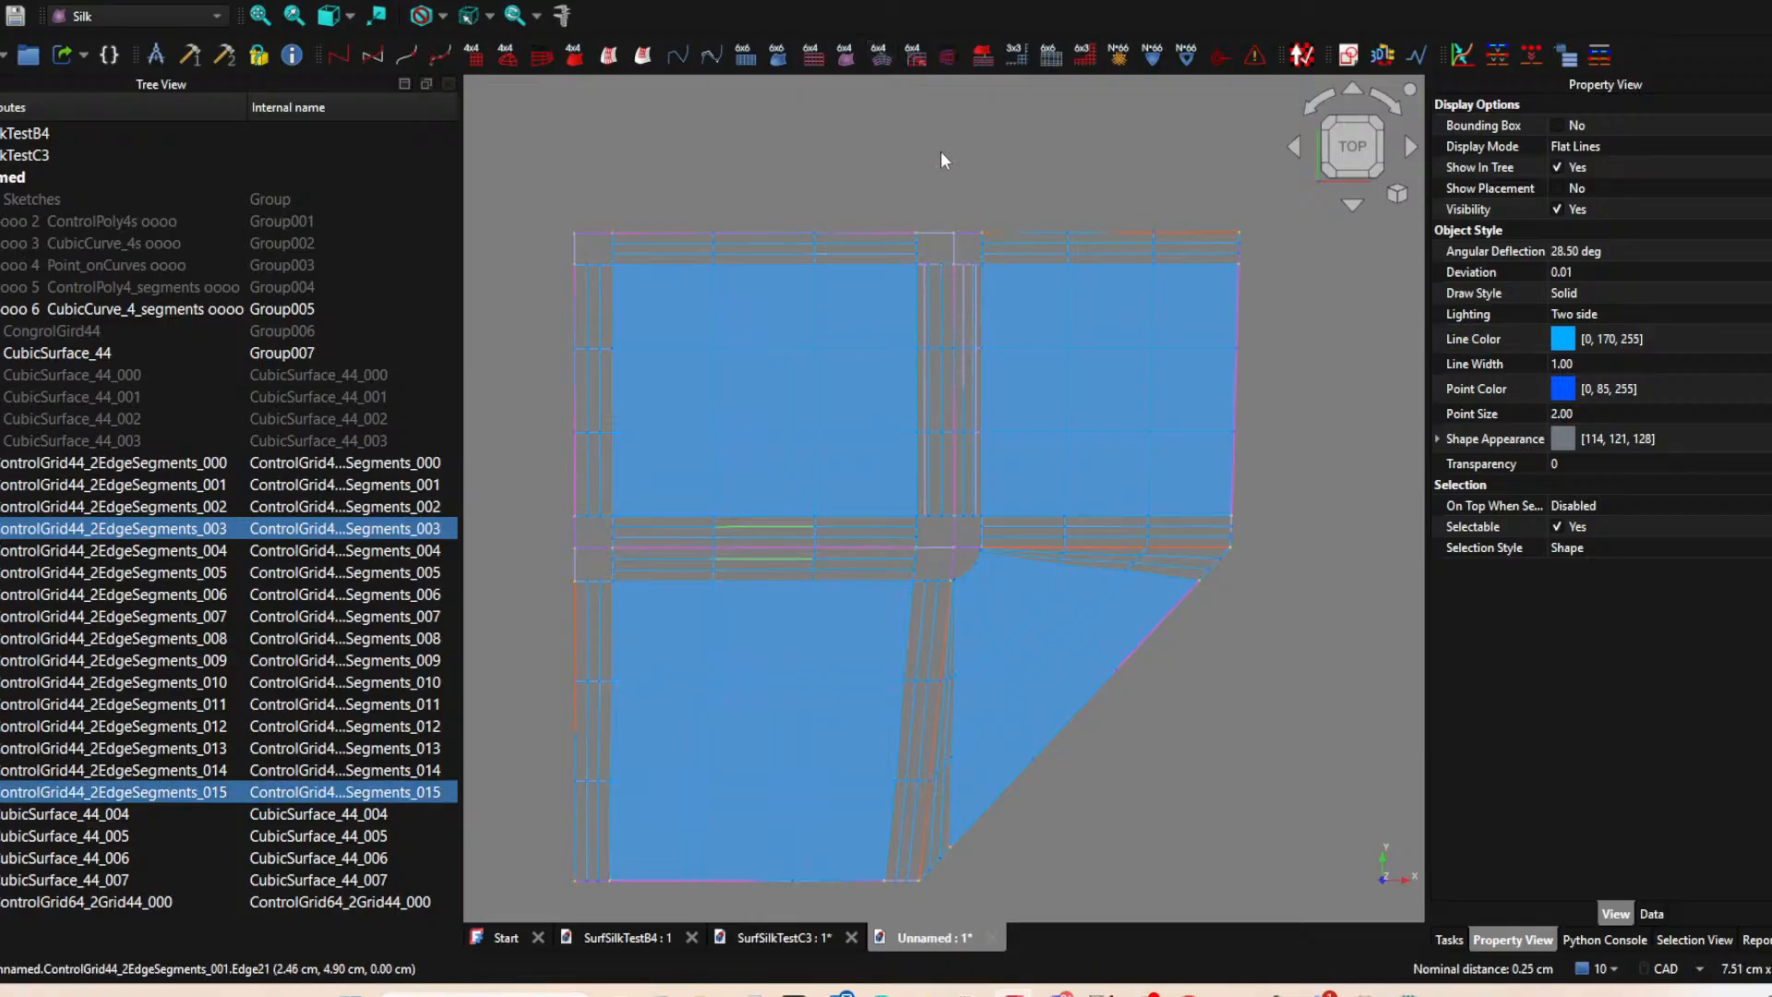
{"action": "left_click", "coordinate": [881, 55]}
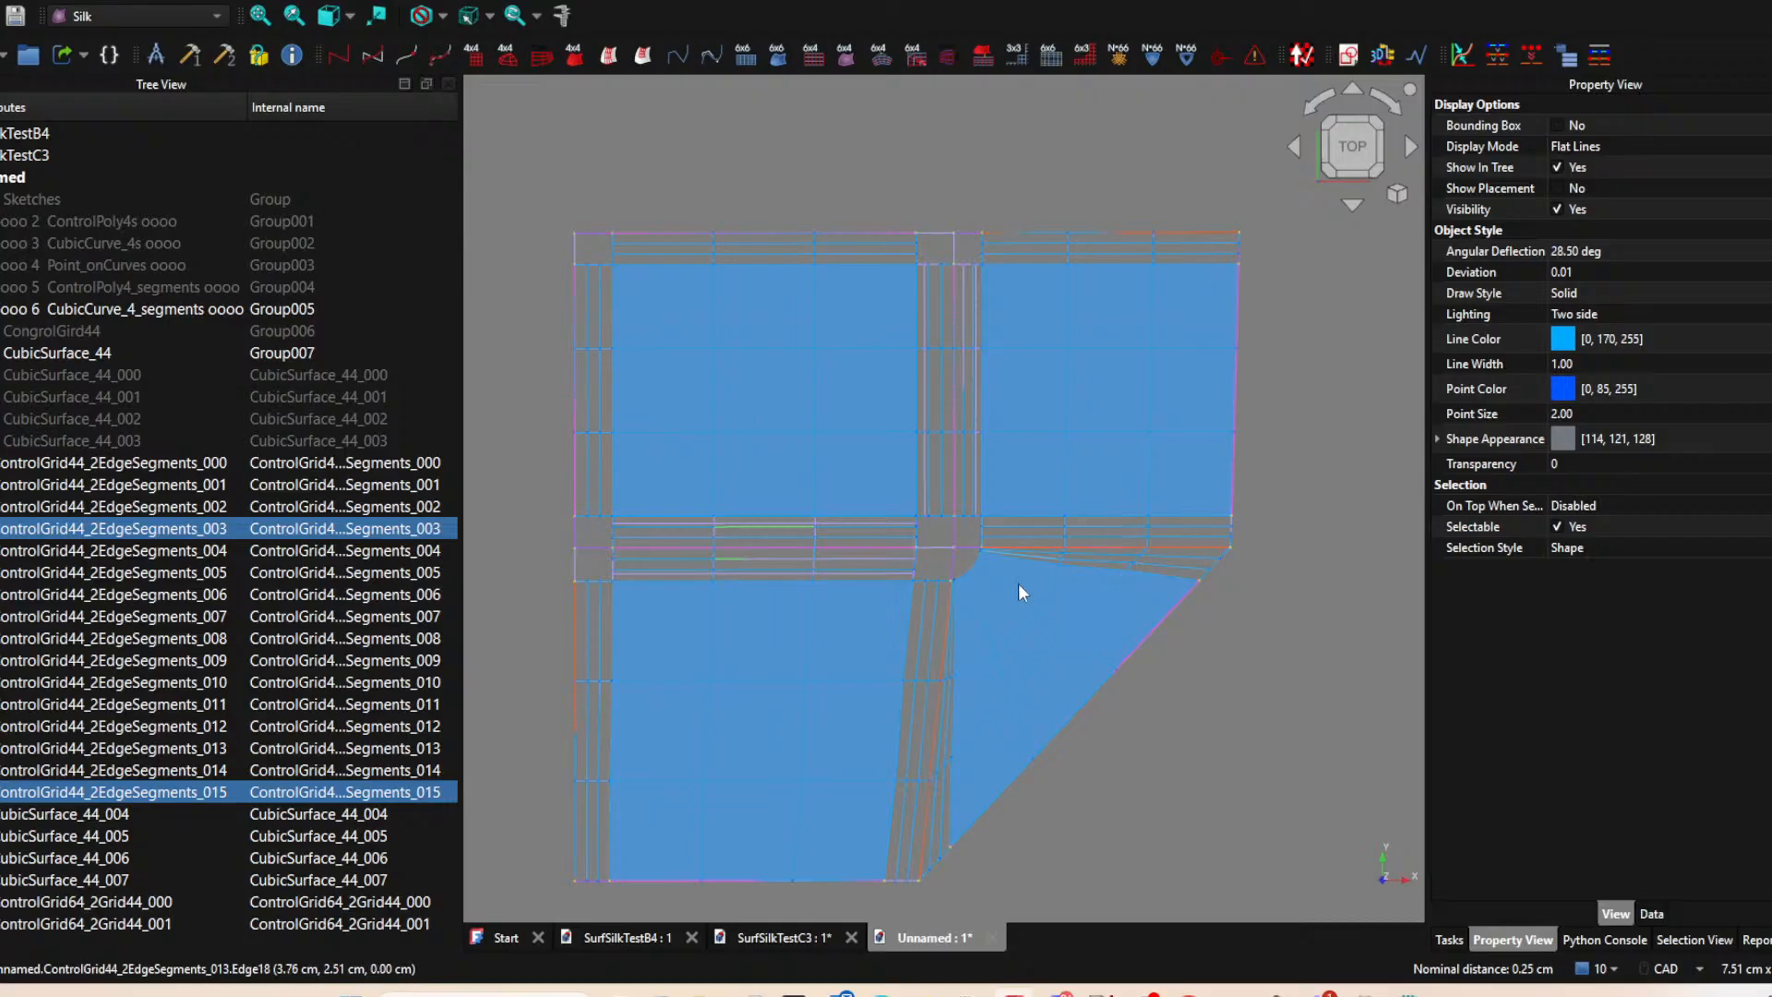
Blend the two adjoining strip grids between the lower-left and triangular surfaces into a ControlGrid64_2Grid44.
{"action": "scroll", "coordinate": [916, 626], "scroll_direction": "up", "scroll_amount": 3}
{"action": "left_click", "coordinate": [916, 612]}
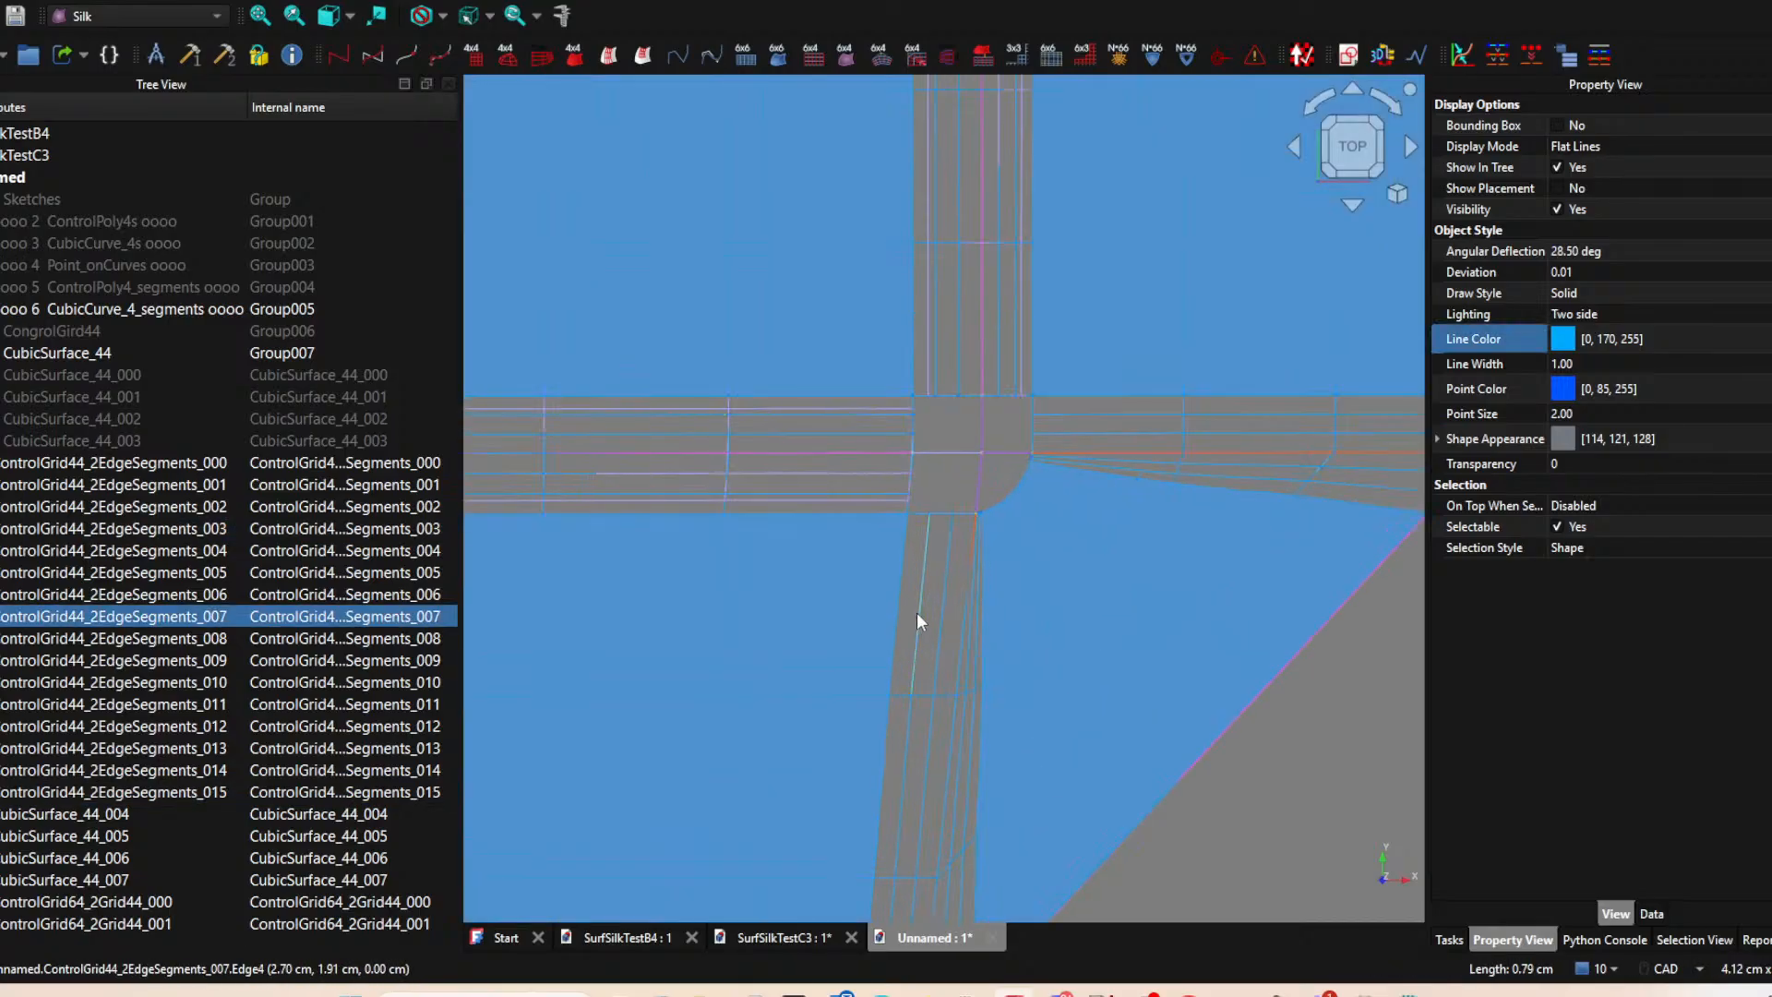
{"action": "left_click", "coordinate": [961, 753], "text": "ctrl"}
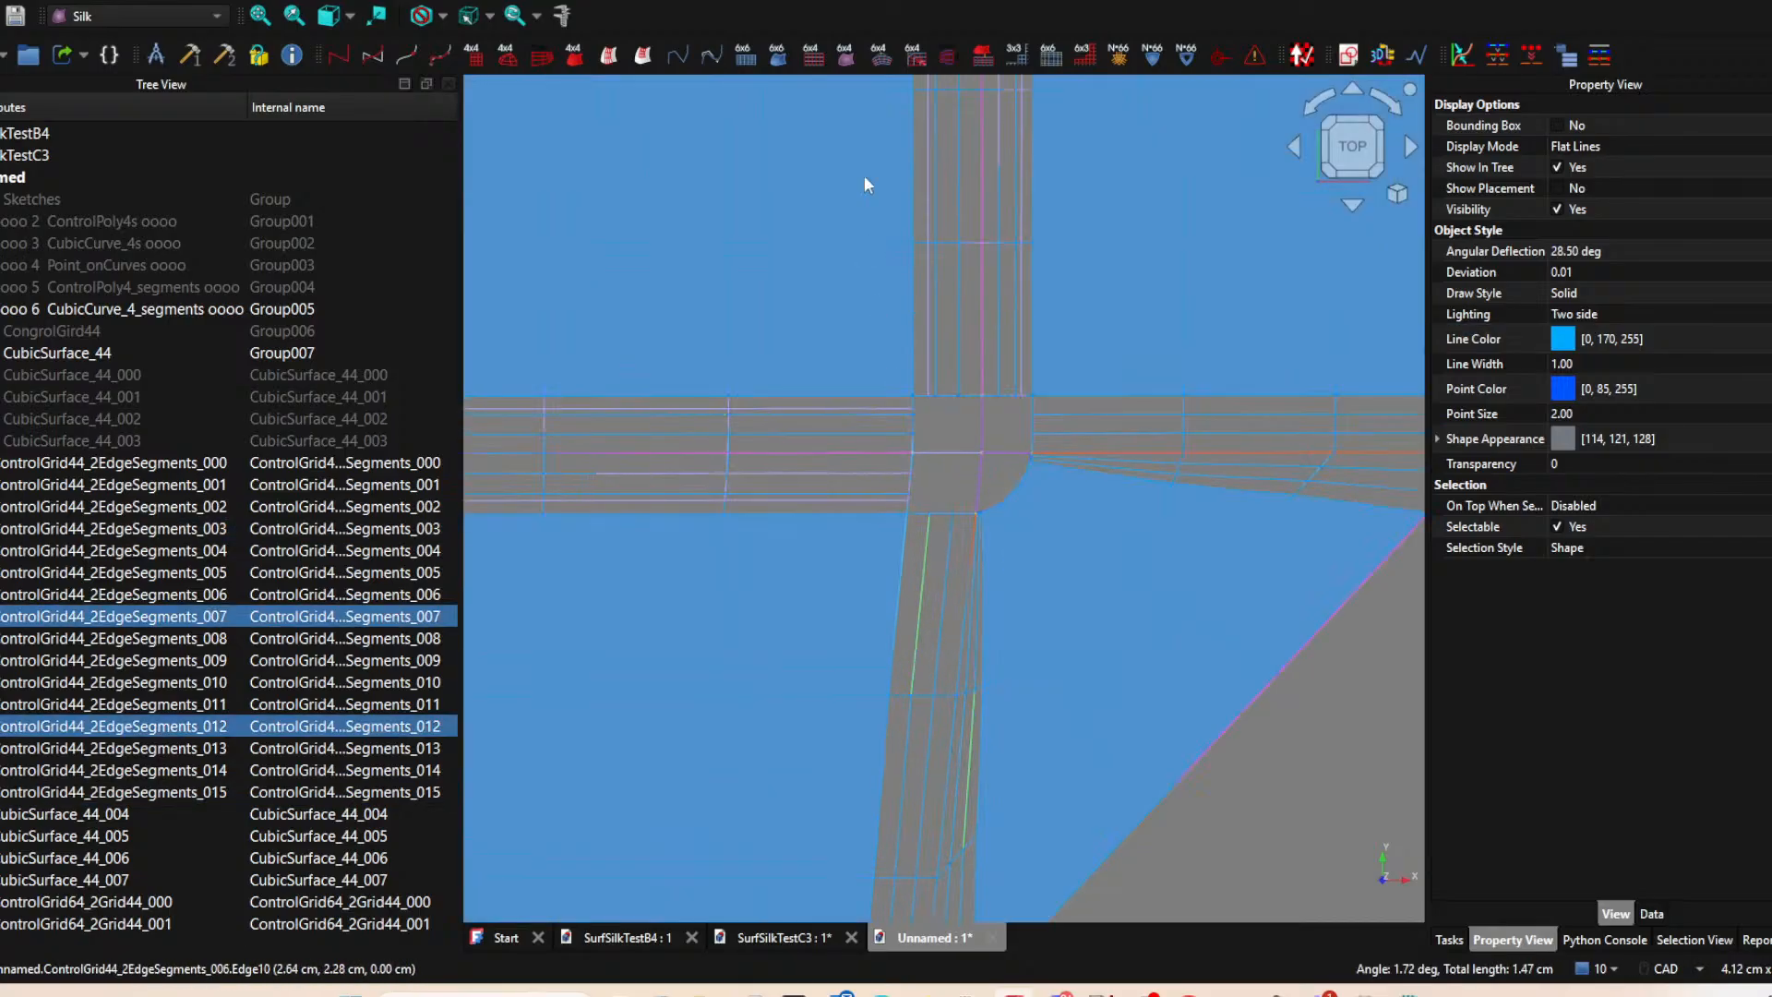
{"action": "left_click", "coordinate": [841, 56]}
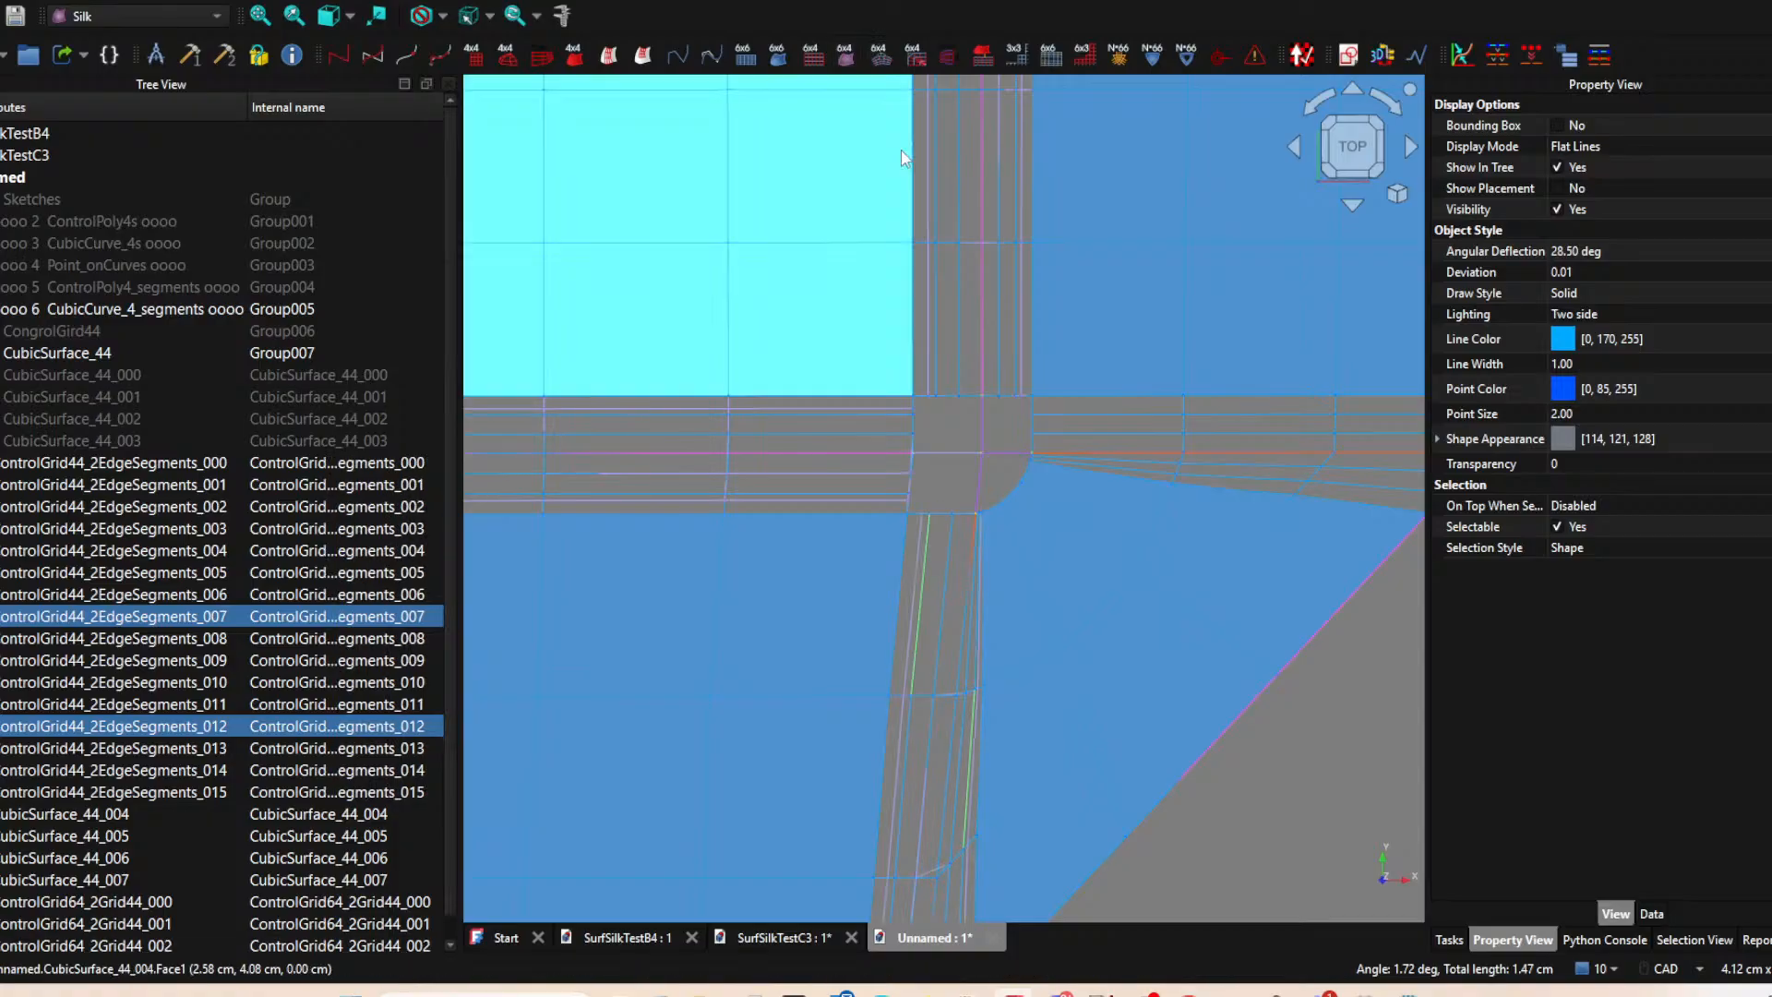
Blend the two adjoining strip grids between the upper-right and triangular surfaces into a ControlGrid64_2Grid44.
{"action": "left_click", "coordinate": [1295, 412]}
{"action": "left_click", "coordinate": [1363, 471], "text": "ctrl"}
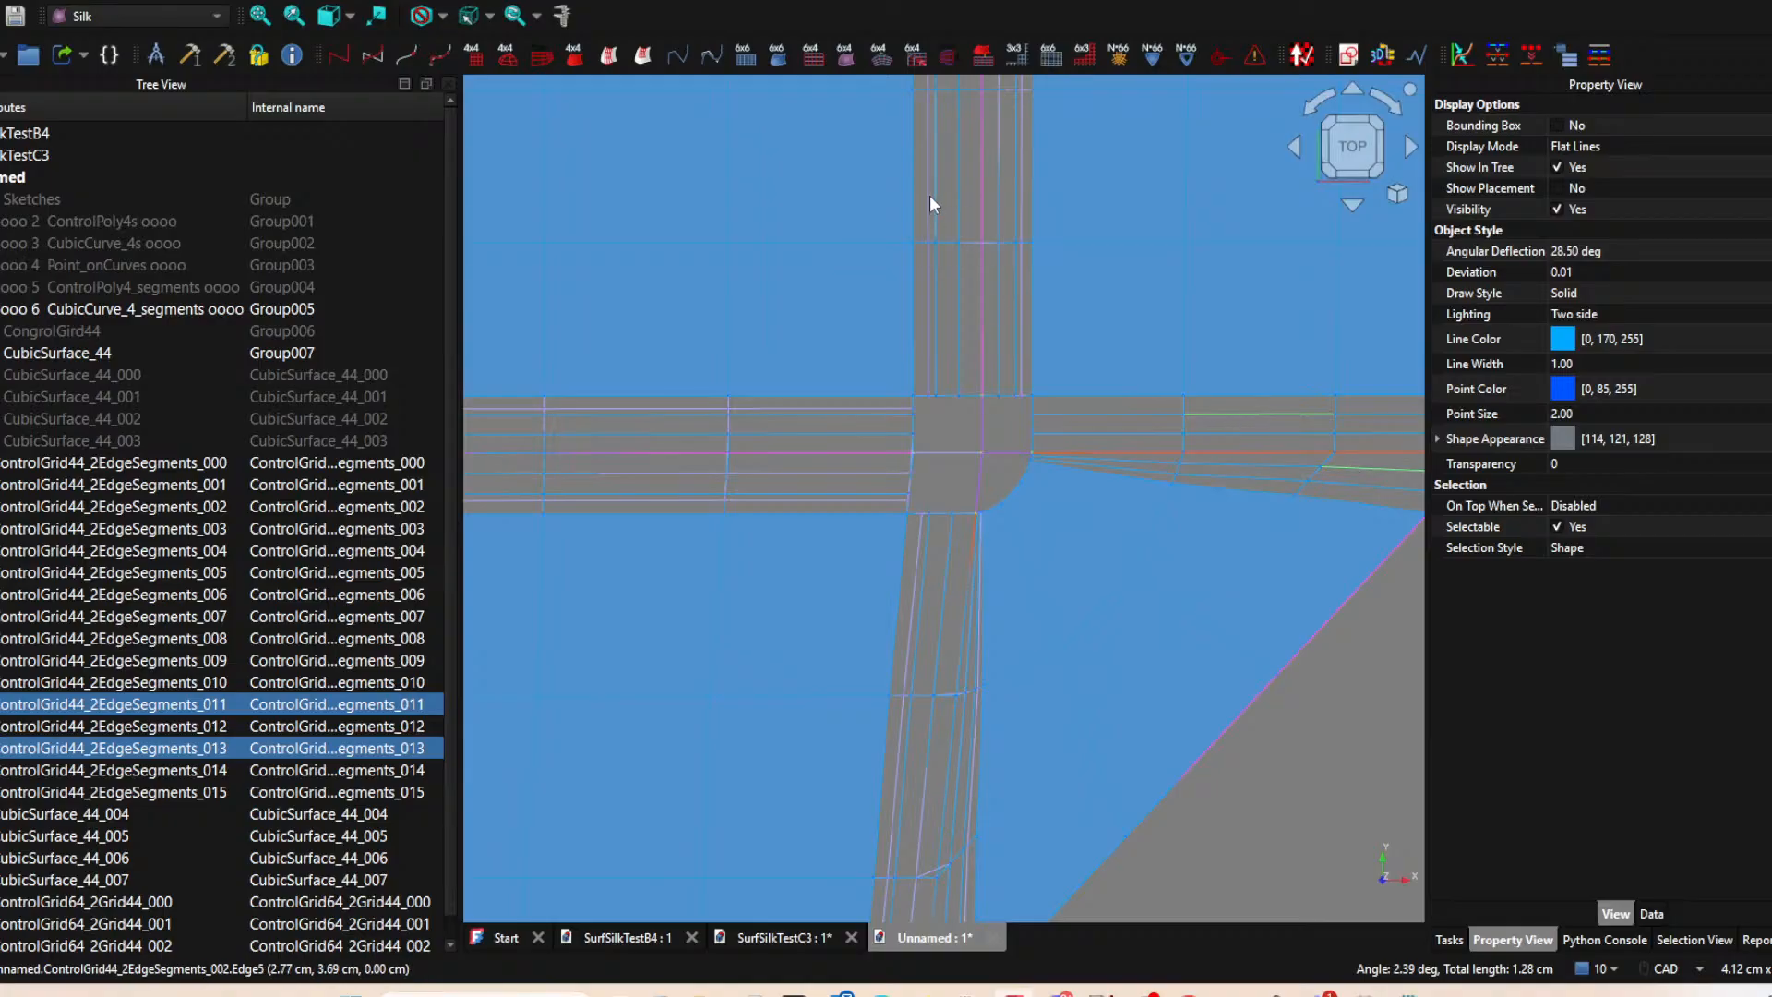
{"action": "middle_click_drag", "start_coordinate": [1049, 475], "coordinate": [927, 419]}
{"action": "scroll", "coordinate": [926, 419], "scroll_direction": "down", "scroll_amount": 3}
{"action": "scroll", "coordinate": [897, 417], "scroll_direction": "up", "scroll_amount": 4}
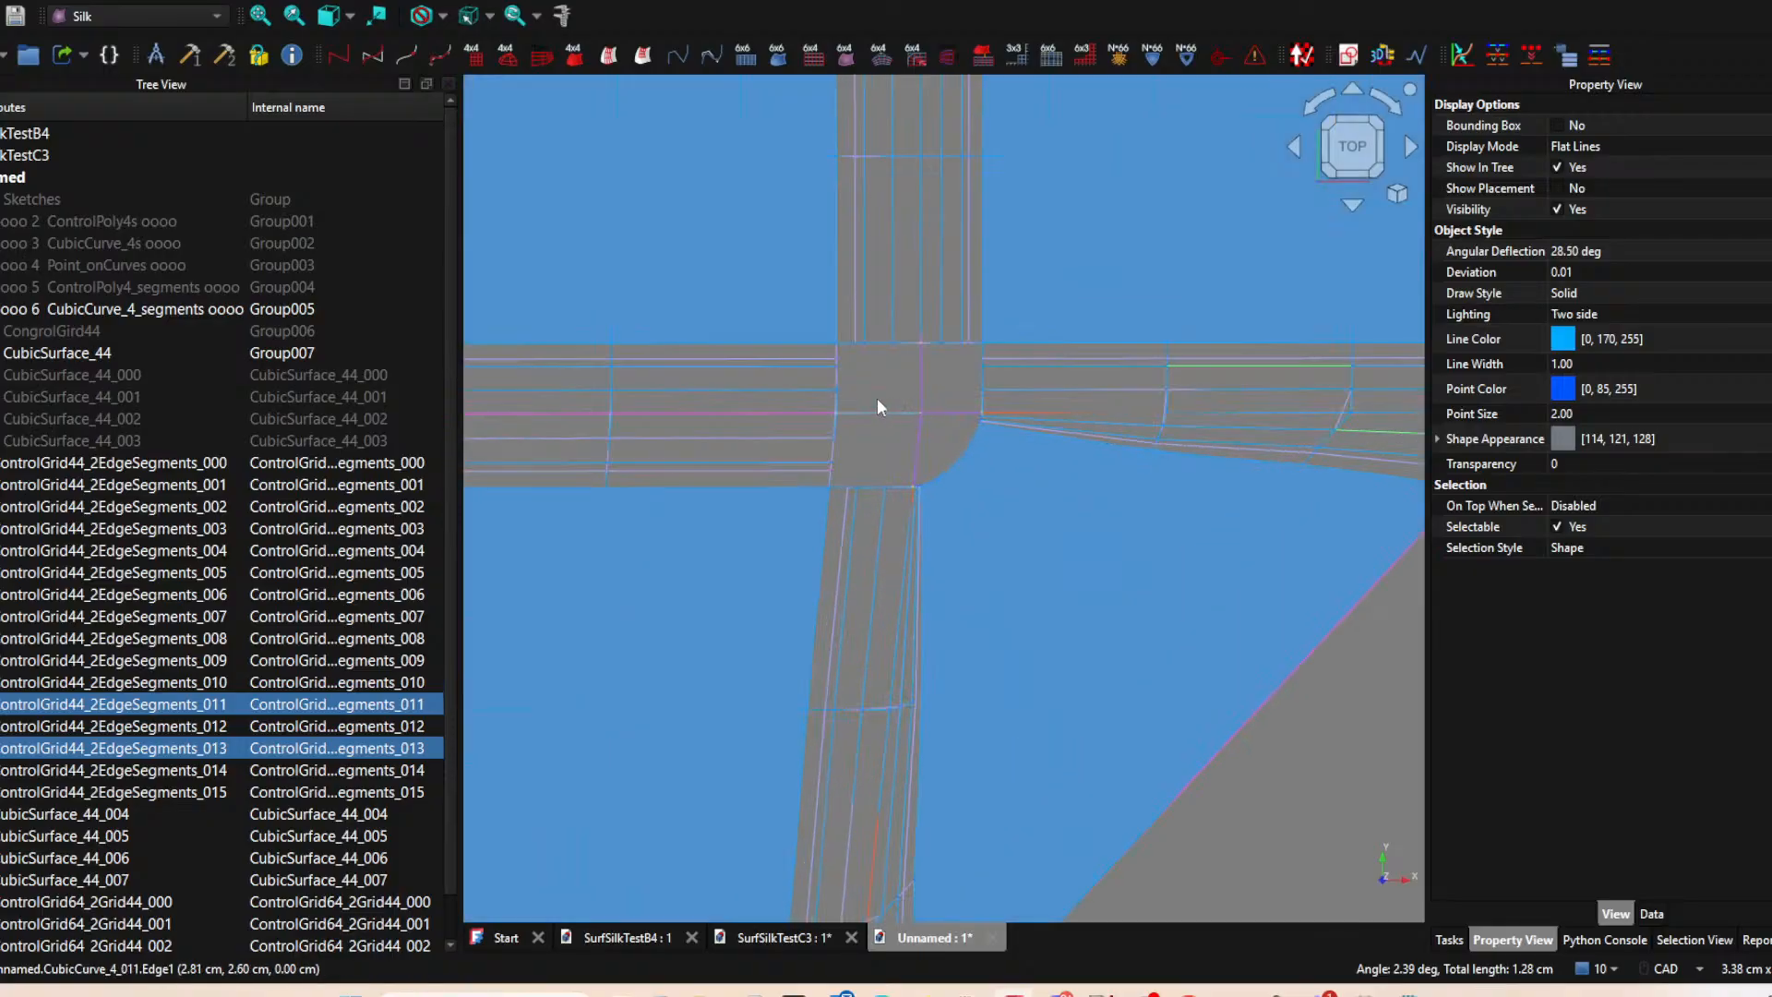
{"action": "scroll", "coordinate": [947, 465], "scroll_direction": "down", "scroll_amount": 4}
{"action": "scroll", "coordinate": [947, 465], "scroll_direction": "up", "scroll_amount": 3}
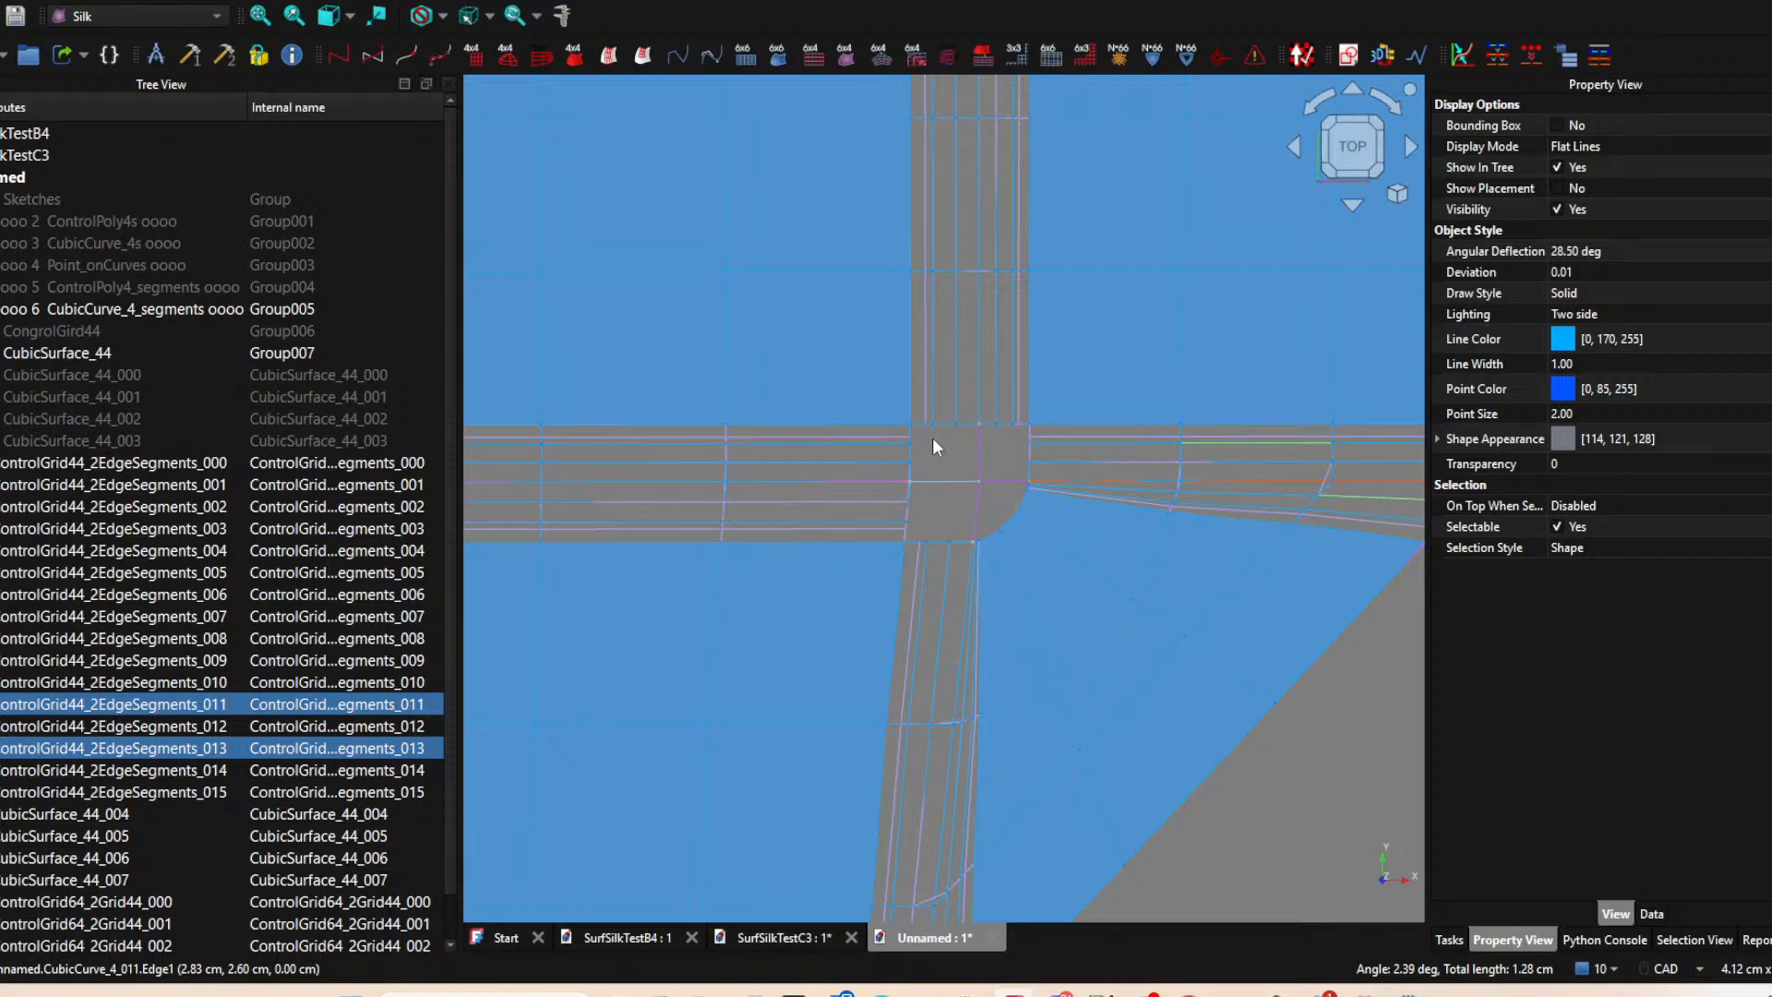
{"action": "scroll", "coordinate": [924, 506], "scroll_direction": "down", "scroll_amount": 3}
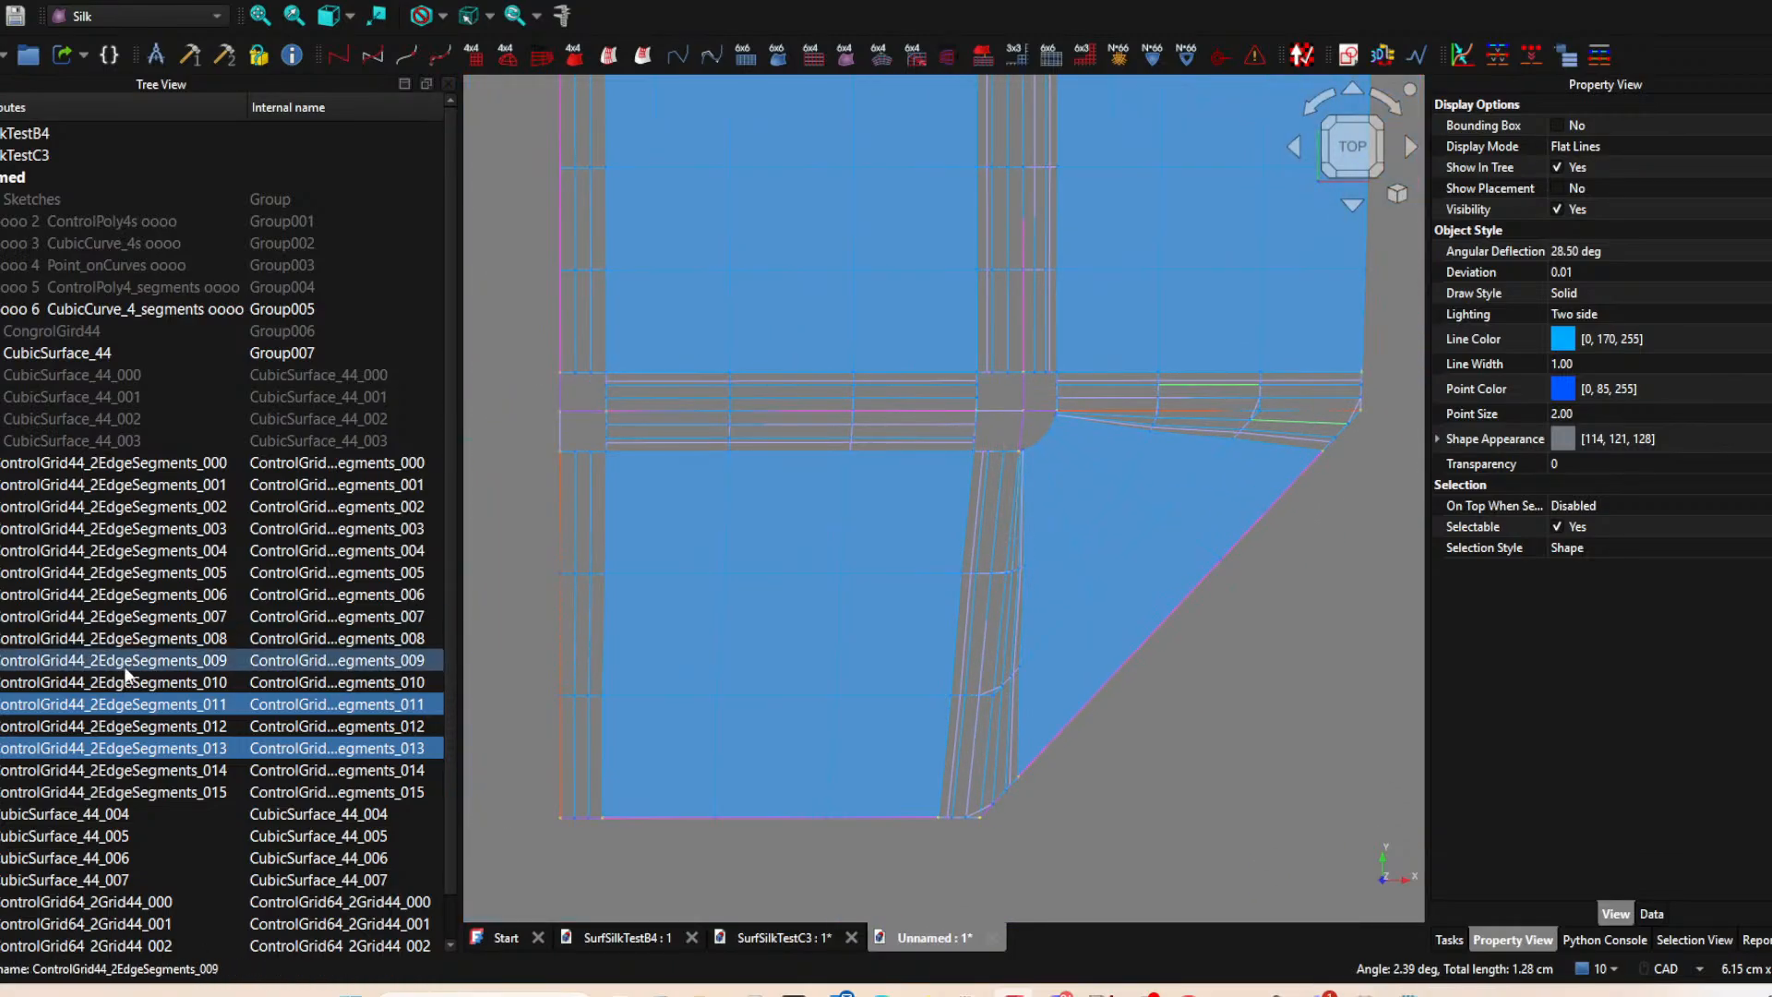
Hide all the edge-strip control grids, from ControlGrid44_2EdgeSegments_000 through ControlGrid44_2EdgeSegments_015.
{"action": "left_click", "coordinate": [120, 464]}
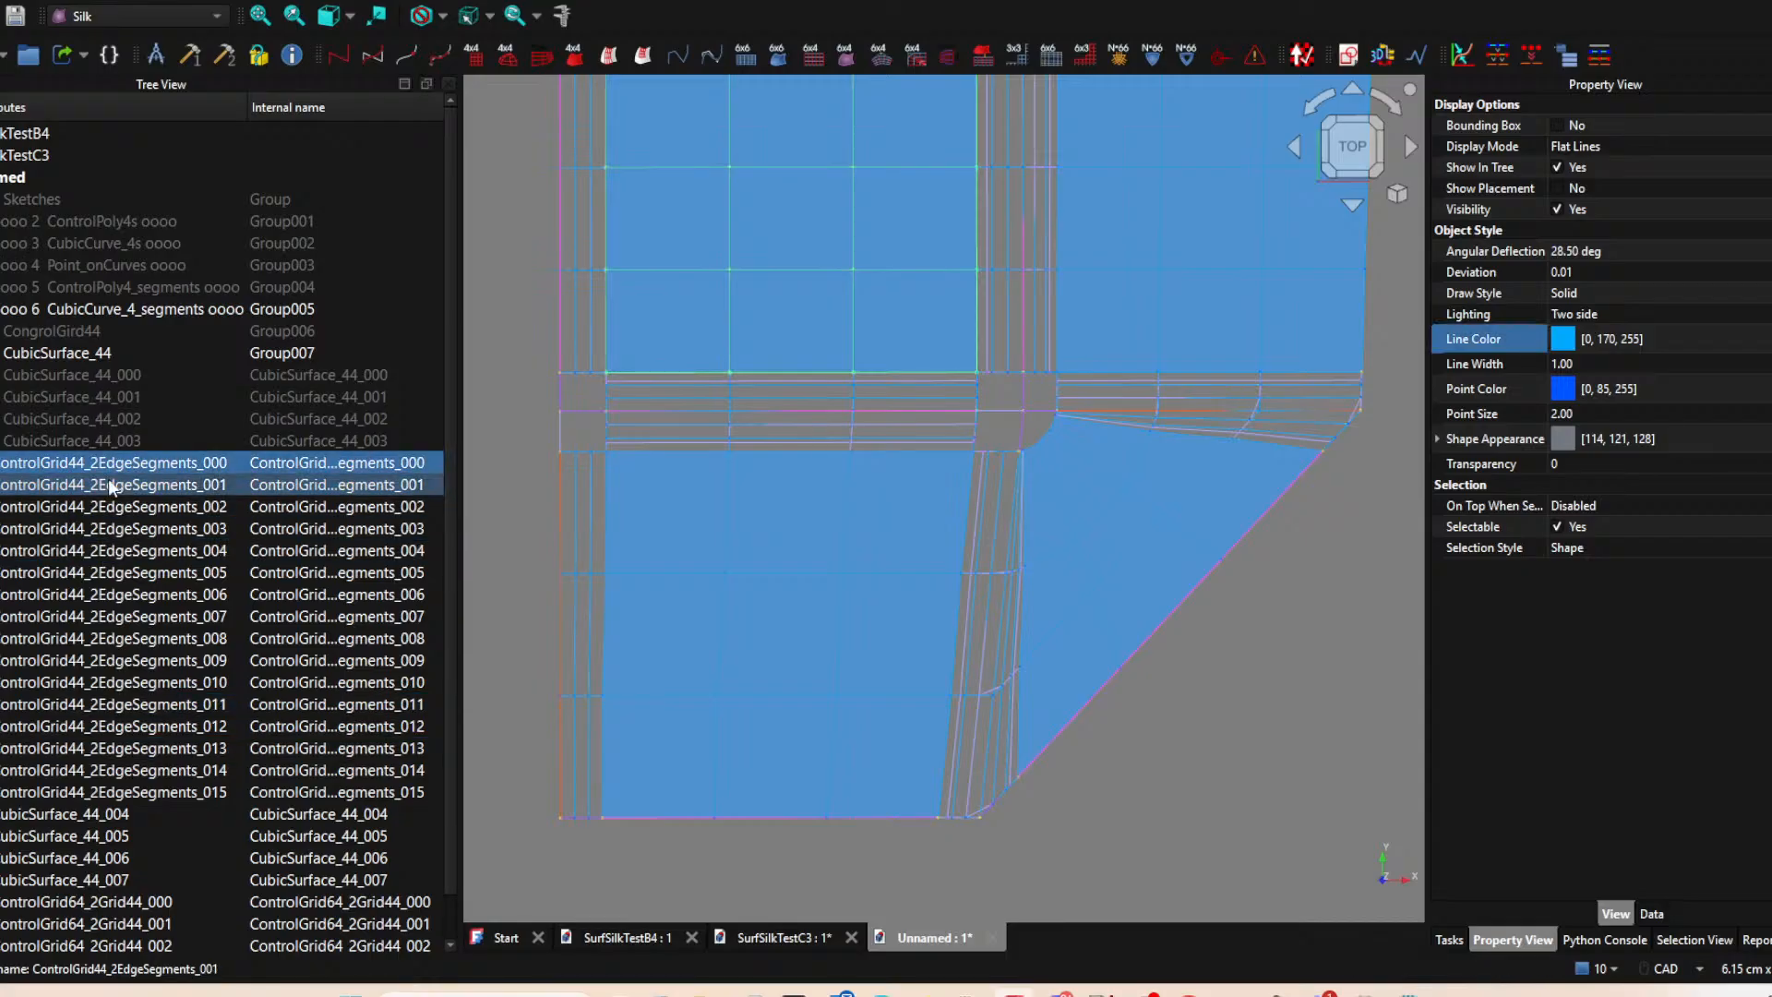
{"action": "scroll", "coordinate": [119, 467], "scroll_direction": "down", "scroll_amount": 1}
{"action": "left_click", "coordinate": [109, 750], "text": "shift"}
{"action": "key", "text": "space"}
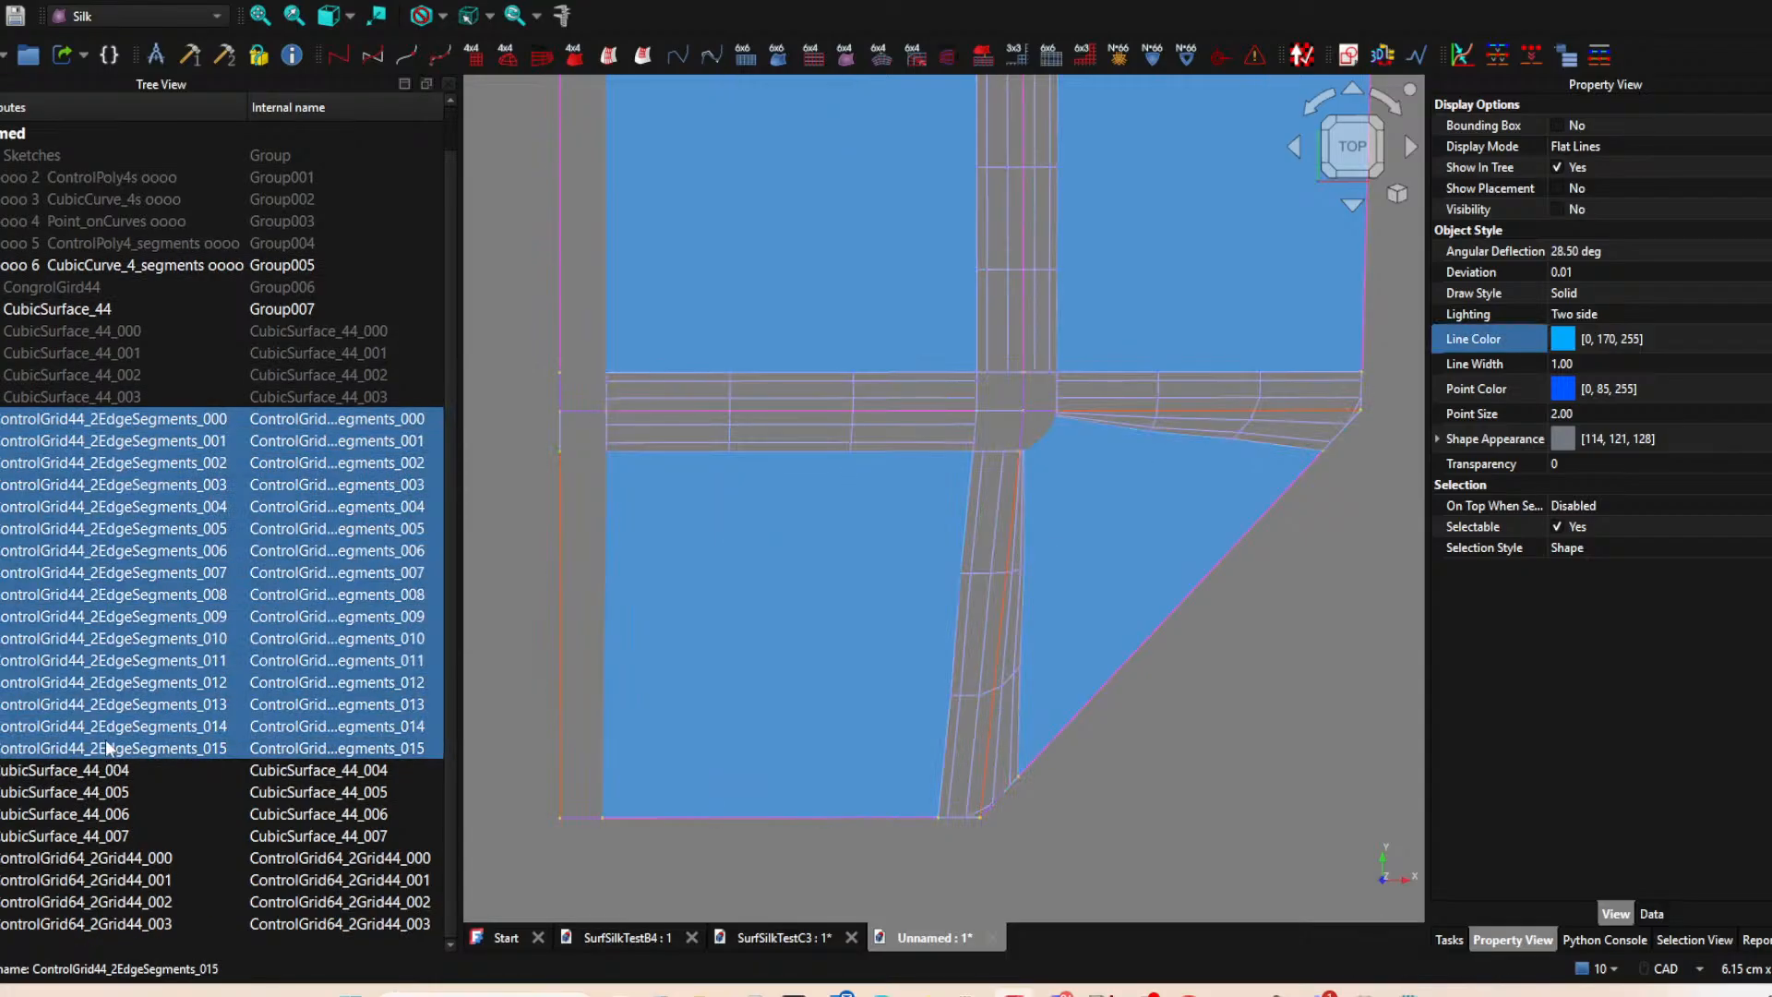
Create a CubicSurface_64 from each of the four ControlGrid64_2Grid44 blend grids, 000 through 003.
{"action": "left_click", "coordinate": [119, 857]}
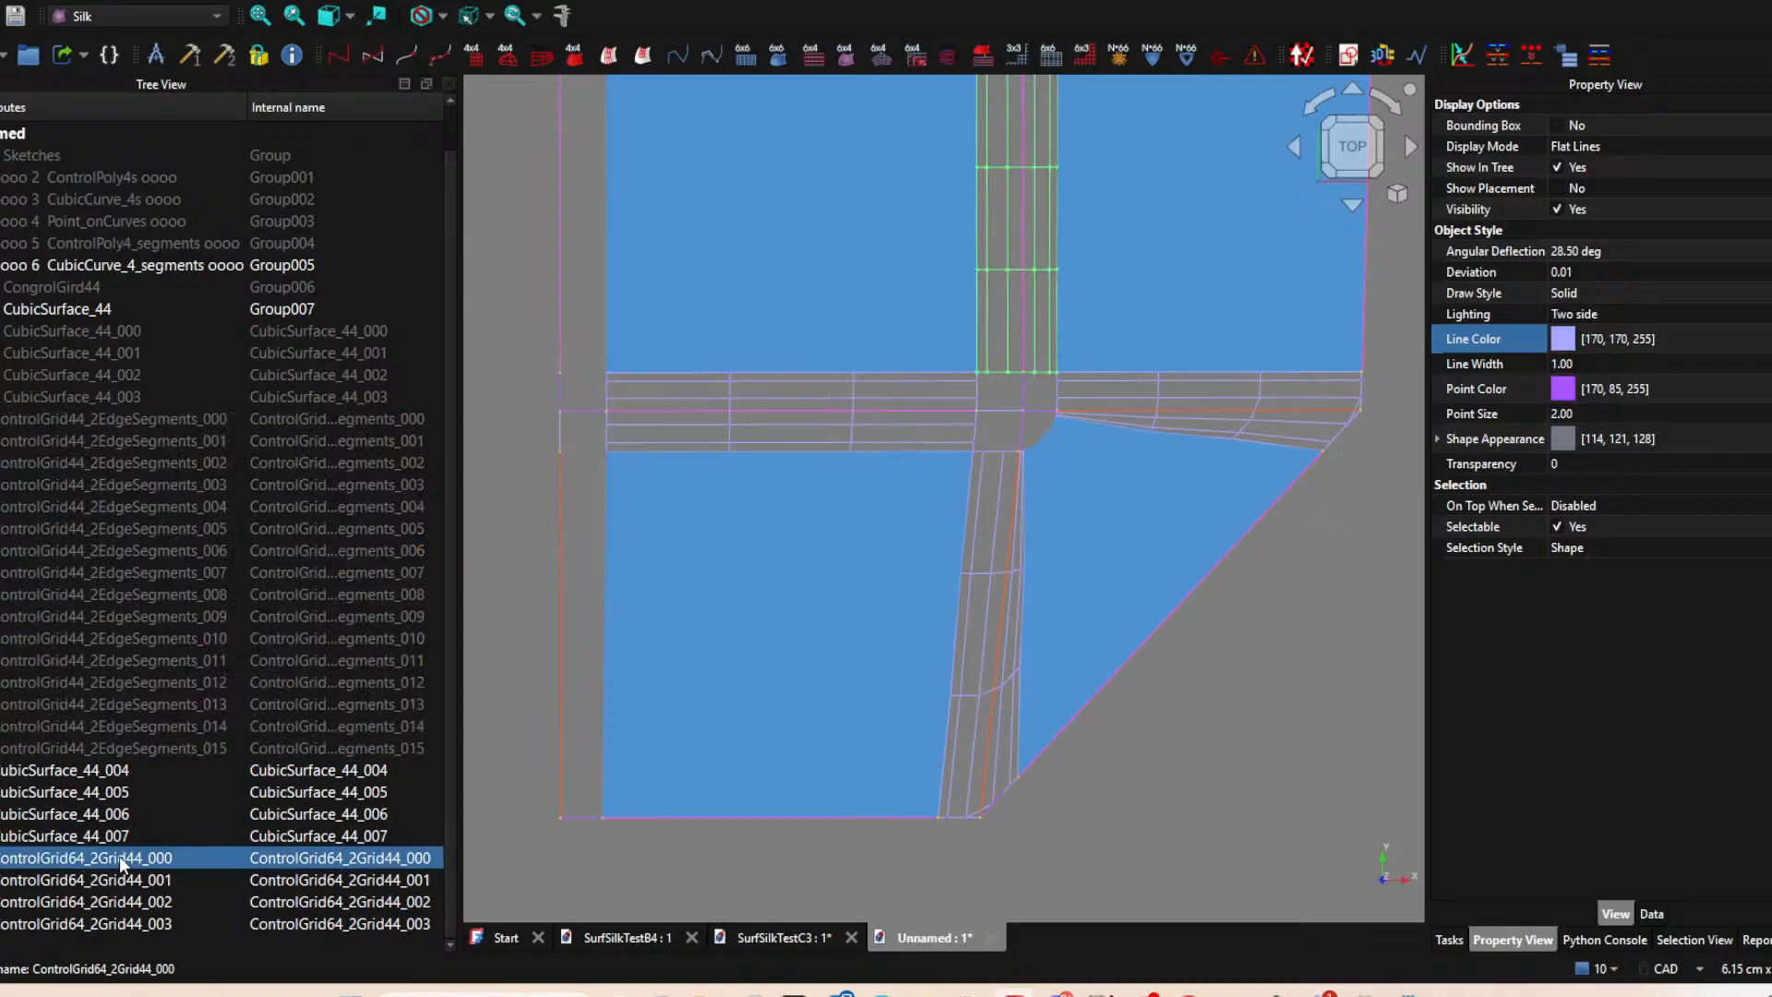
{"action": "left_click", "coordinate": [843, 57]}
{"action": "key", "text": "Down"}
{"action": "left_click", "coordinate": [844, 60]}
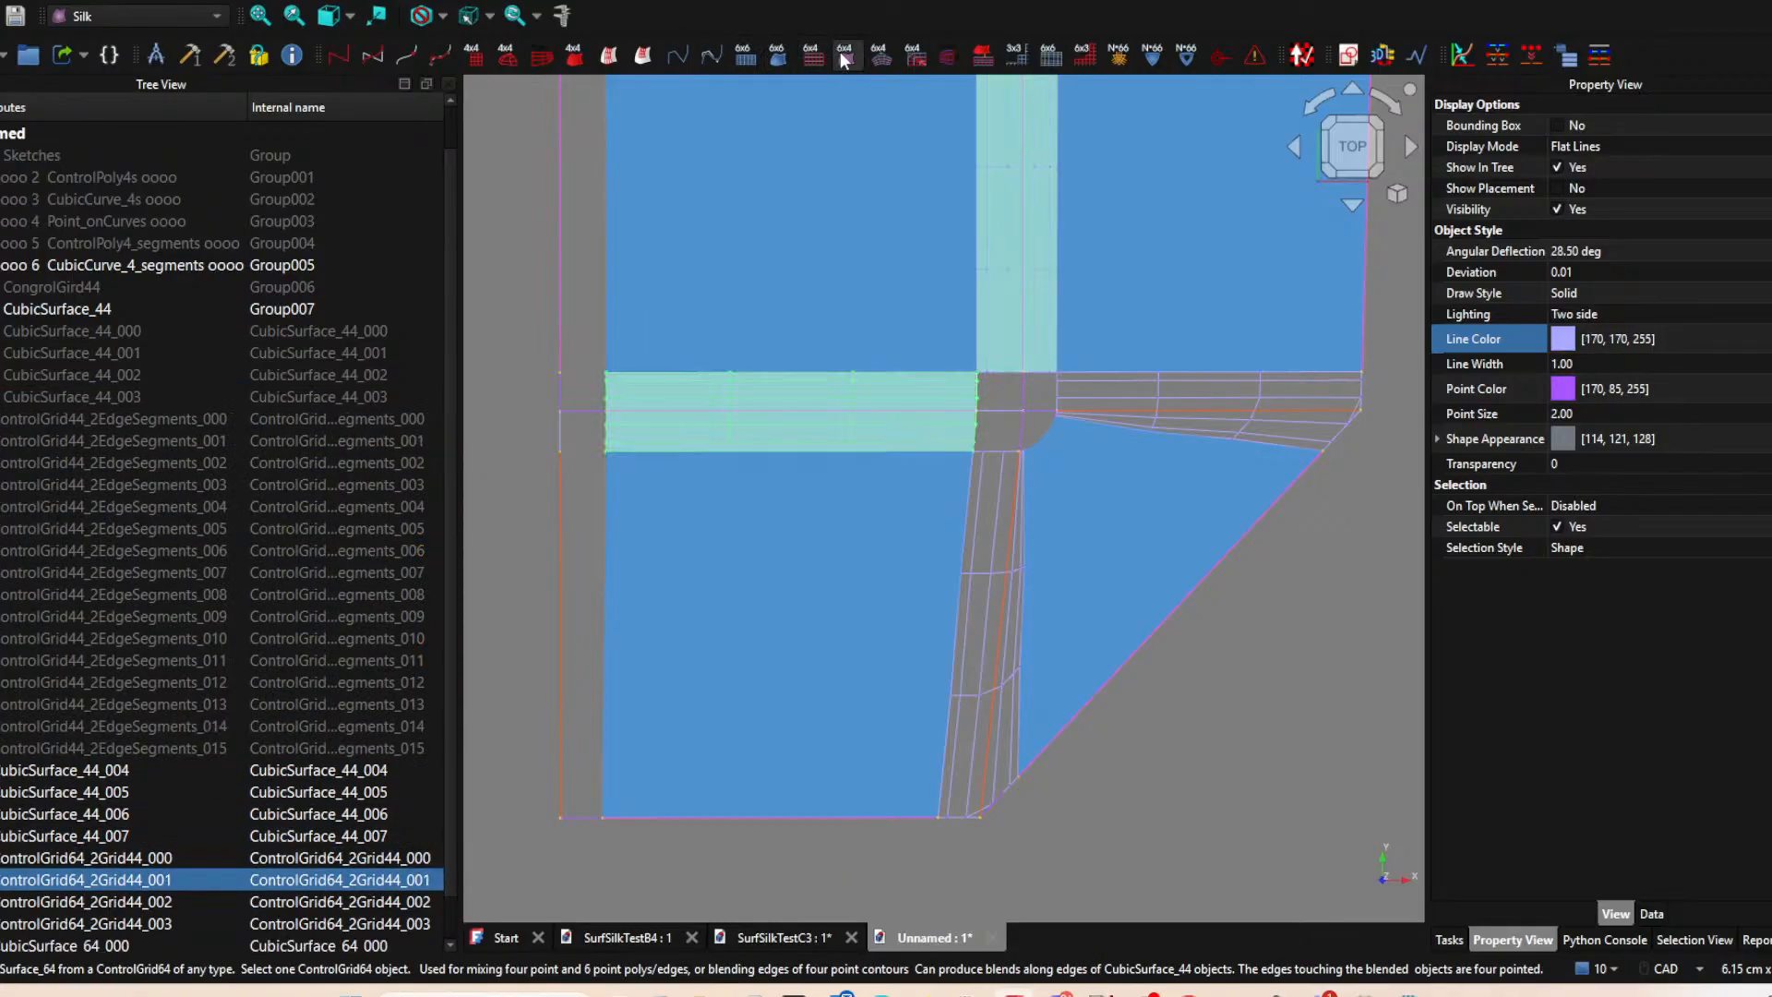
{"action": "key", "text": "Down"}
{"action": "left_click", "coordinate": [843, 60]}
{"action": "key", "text": "Down"}
{"action": "left_click", "coordinate": [841, 53]}
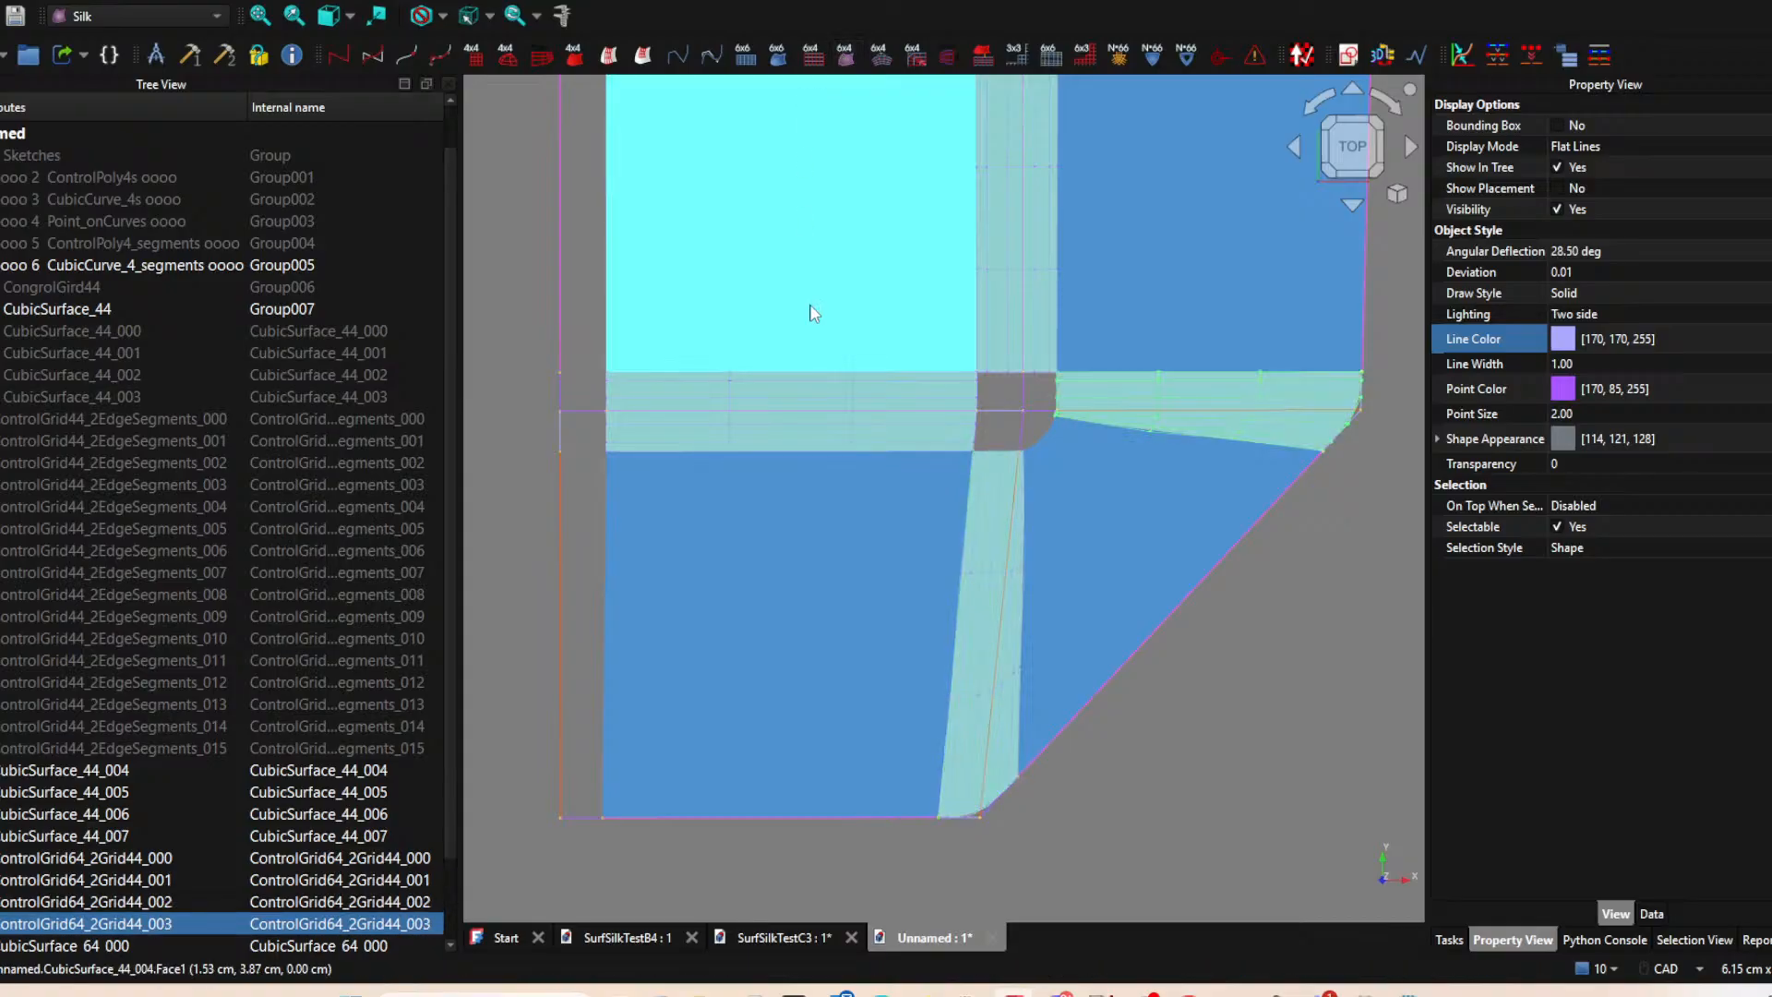
Try to create a SubGrid33_2Grid64 from the blend surfaces bordering the triangular patch, CubicSurface_64_002 and CubicSurface_64_003, and delete it.
{"action": "middle_click_drag", "start_coordinate": [1078, 479], "coordinate": [877, 487]}
{"action": "scroll", "coordinate": [844, 452], "scroll_direction": "up", "scroll_amount": 3}
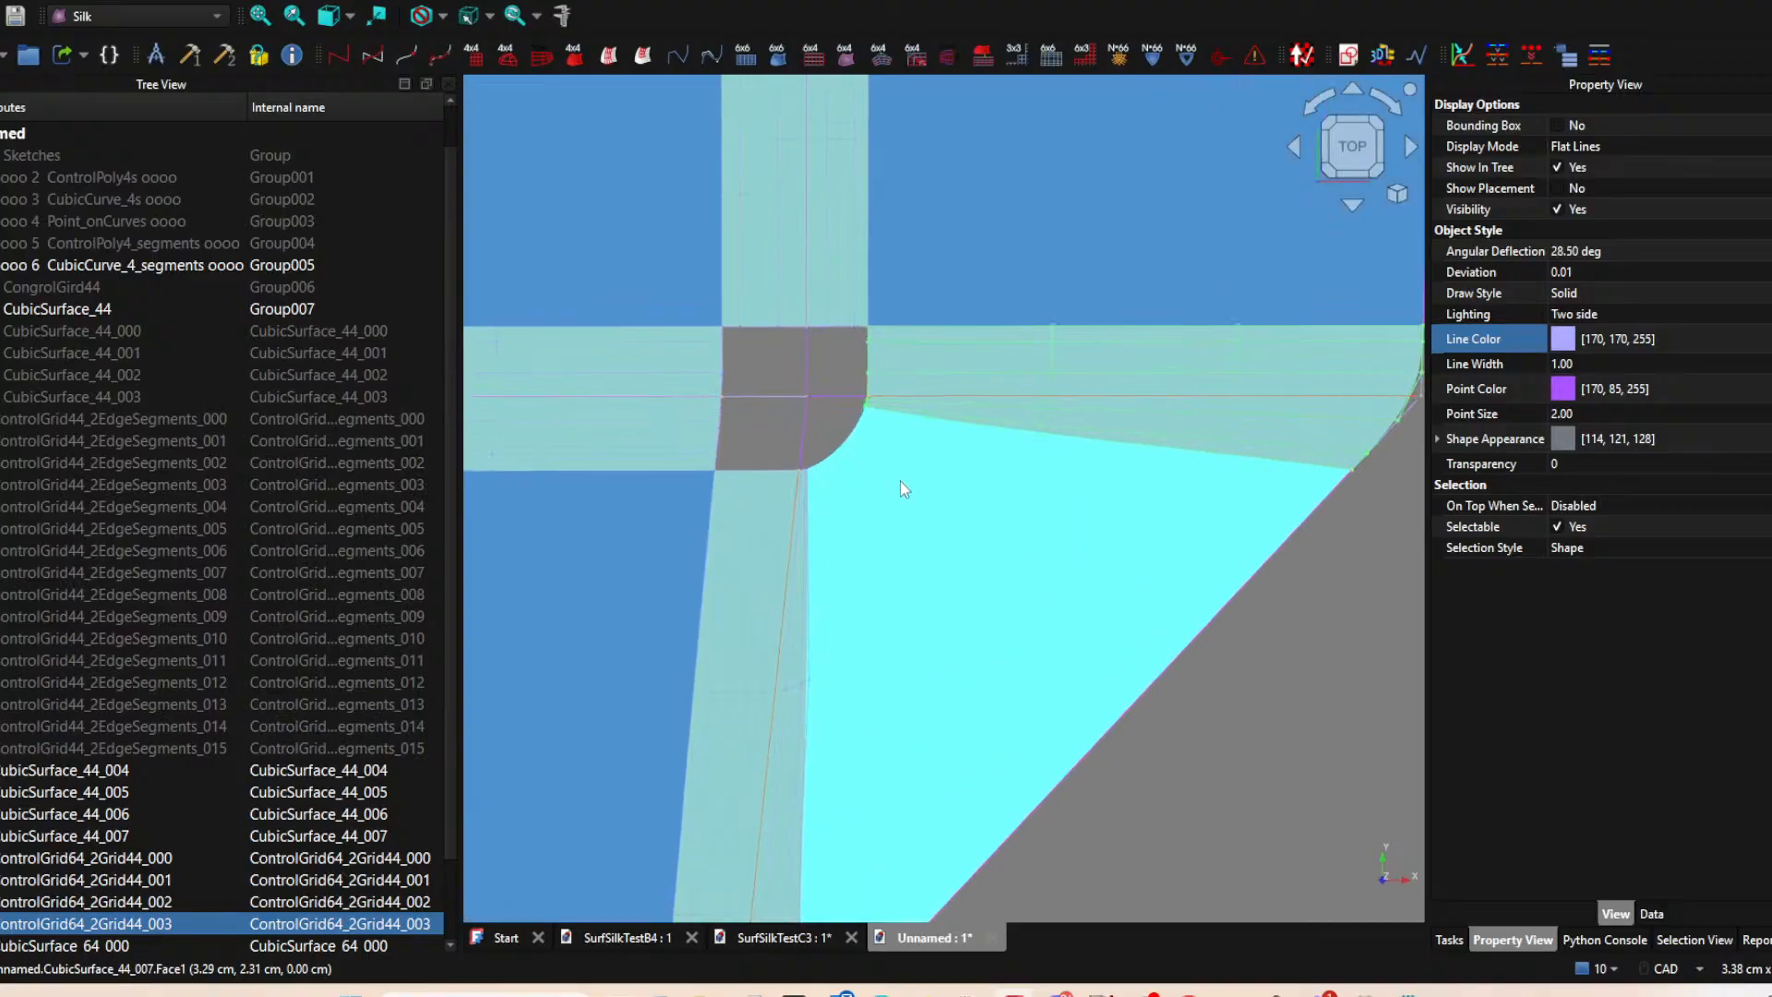
{"action": "scroll", "coordinate": [900, 470], "scroll_direction": "down", "scroll_amount": 2}
{"action": "middle_click_drag", "start_coordinate": [900, 467], "coordinate": [1030, 461]}
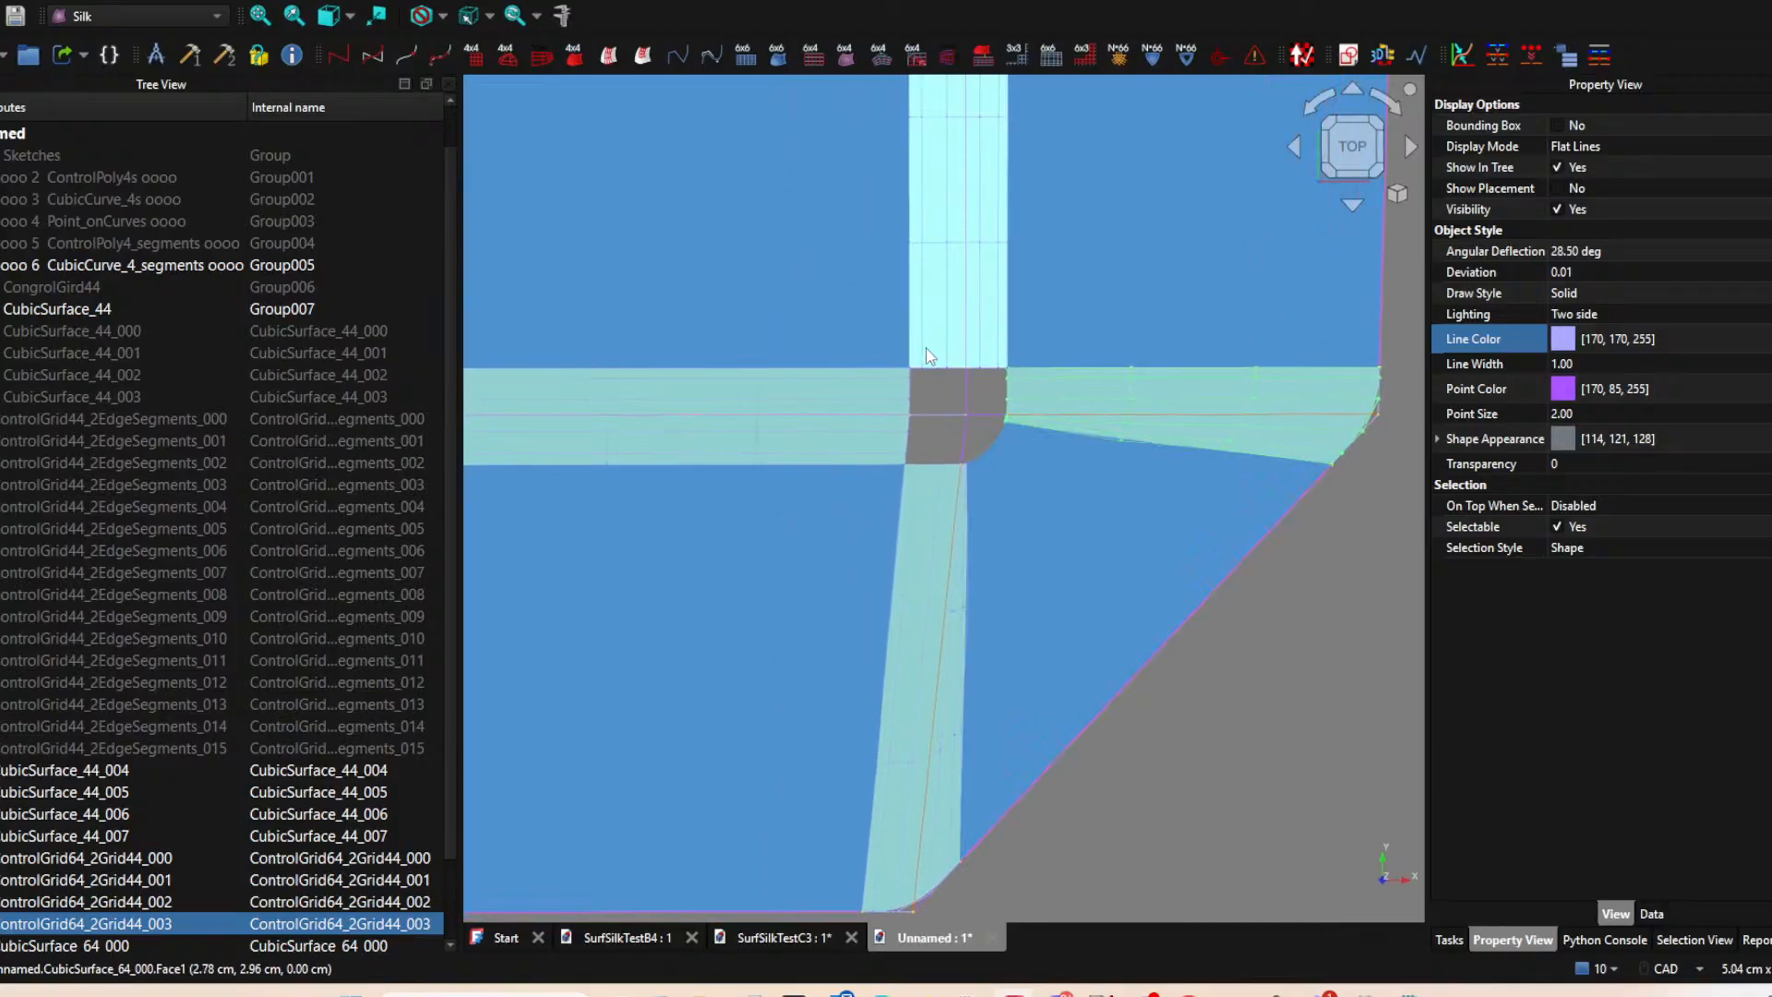
{"action": "scroll", "coordinate": [930, 374], "scroll_direction": "up", "scroll_amount": 3}
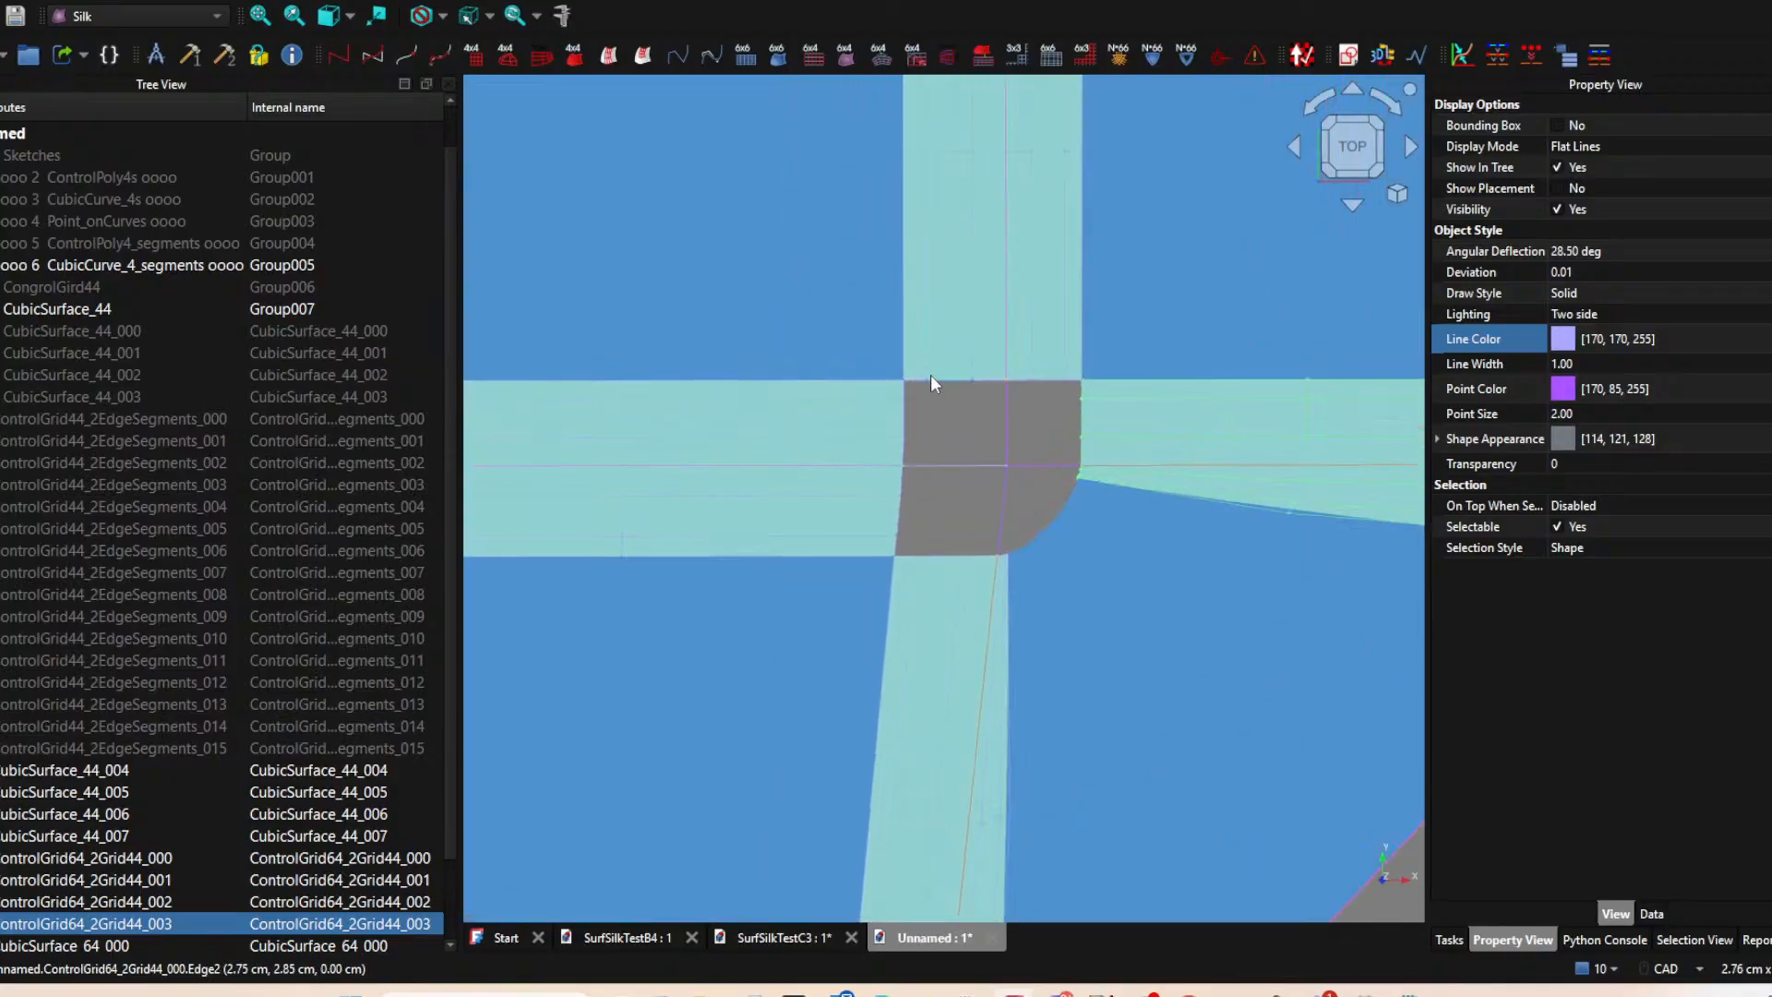
{"action": "left_click", "coordinate": [974, 589]}
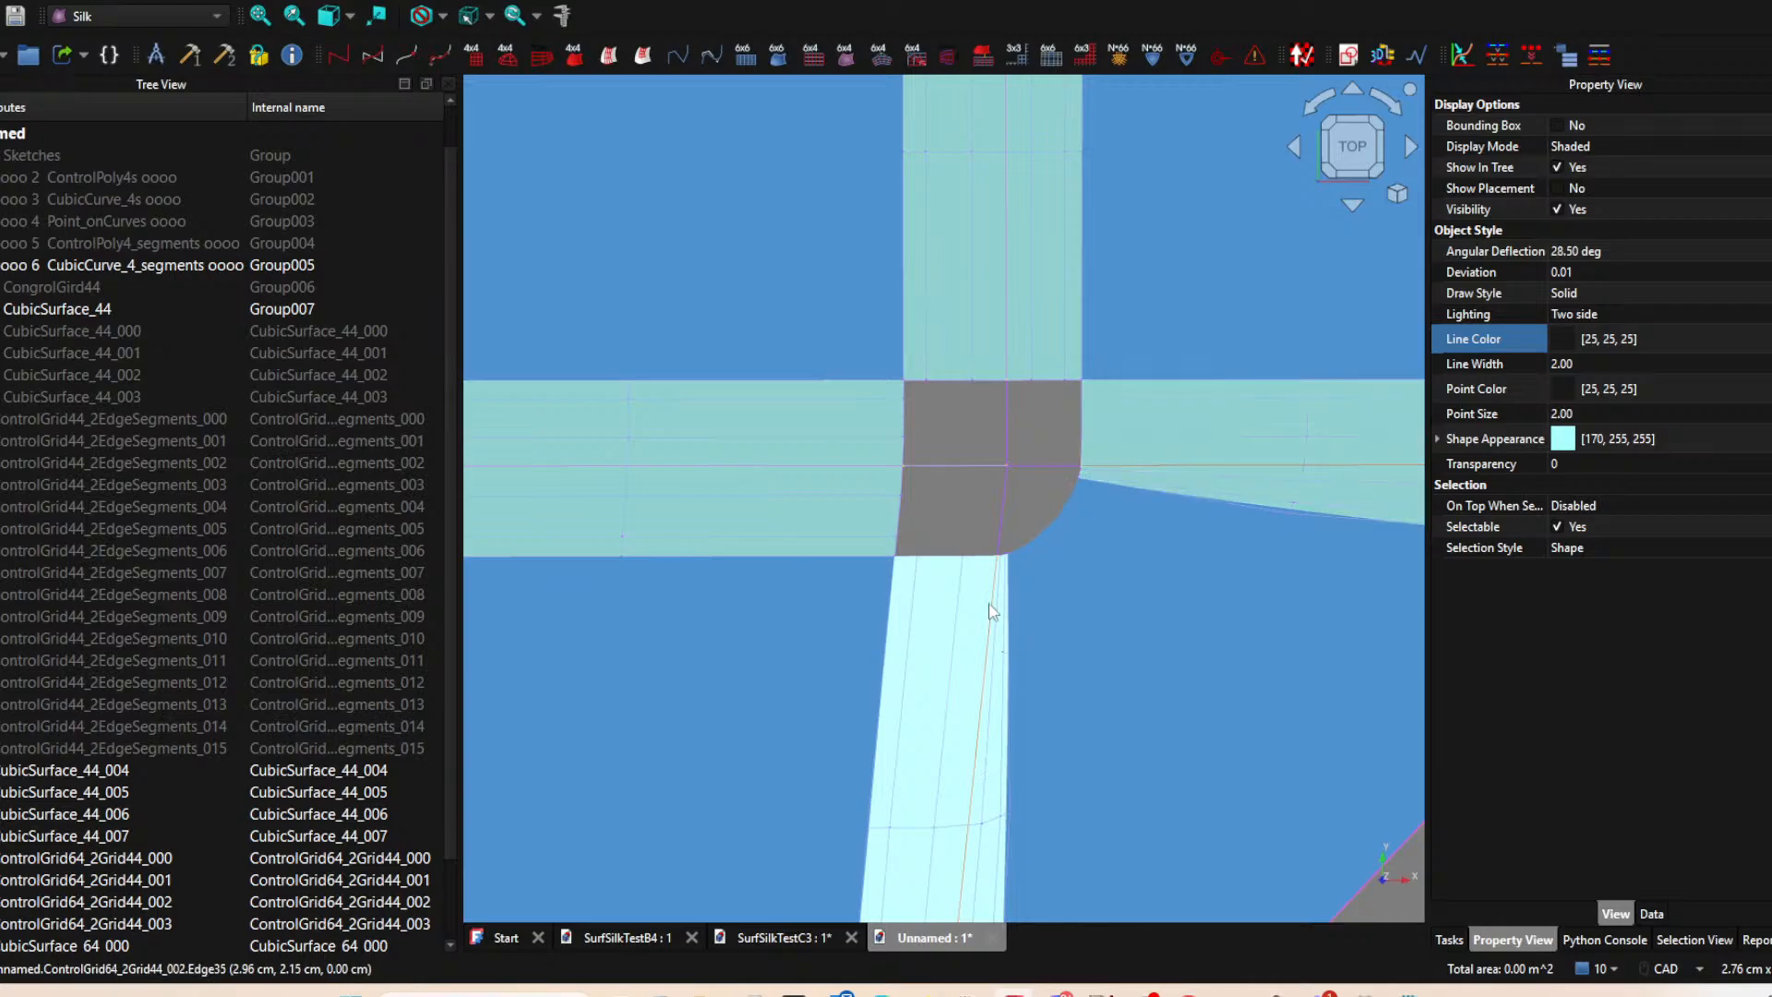
{"action": "left_click", "coordinate": [962, 533]}
{"action": "left_click", "coordinate": [975, 588]}
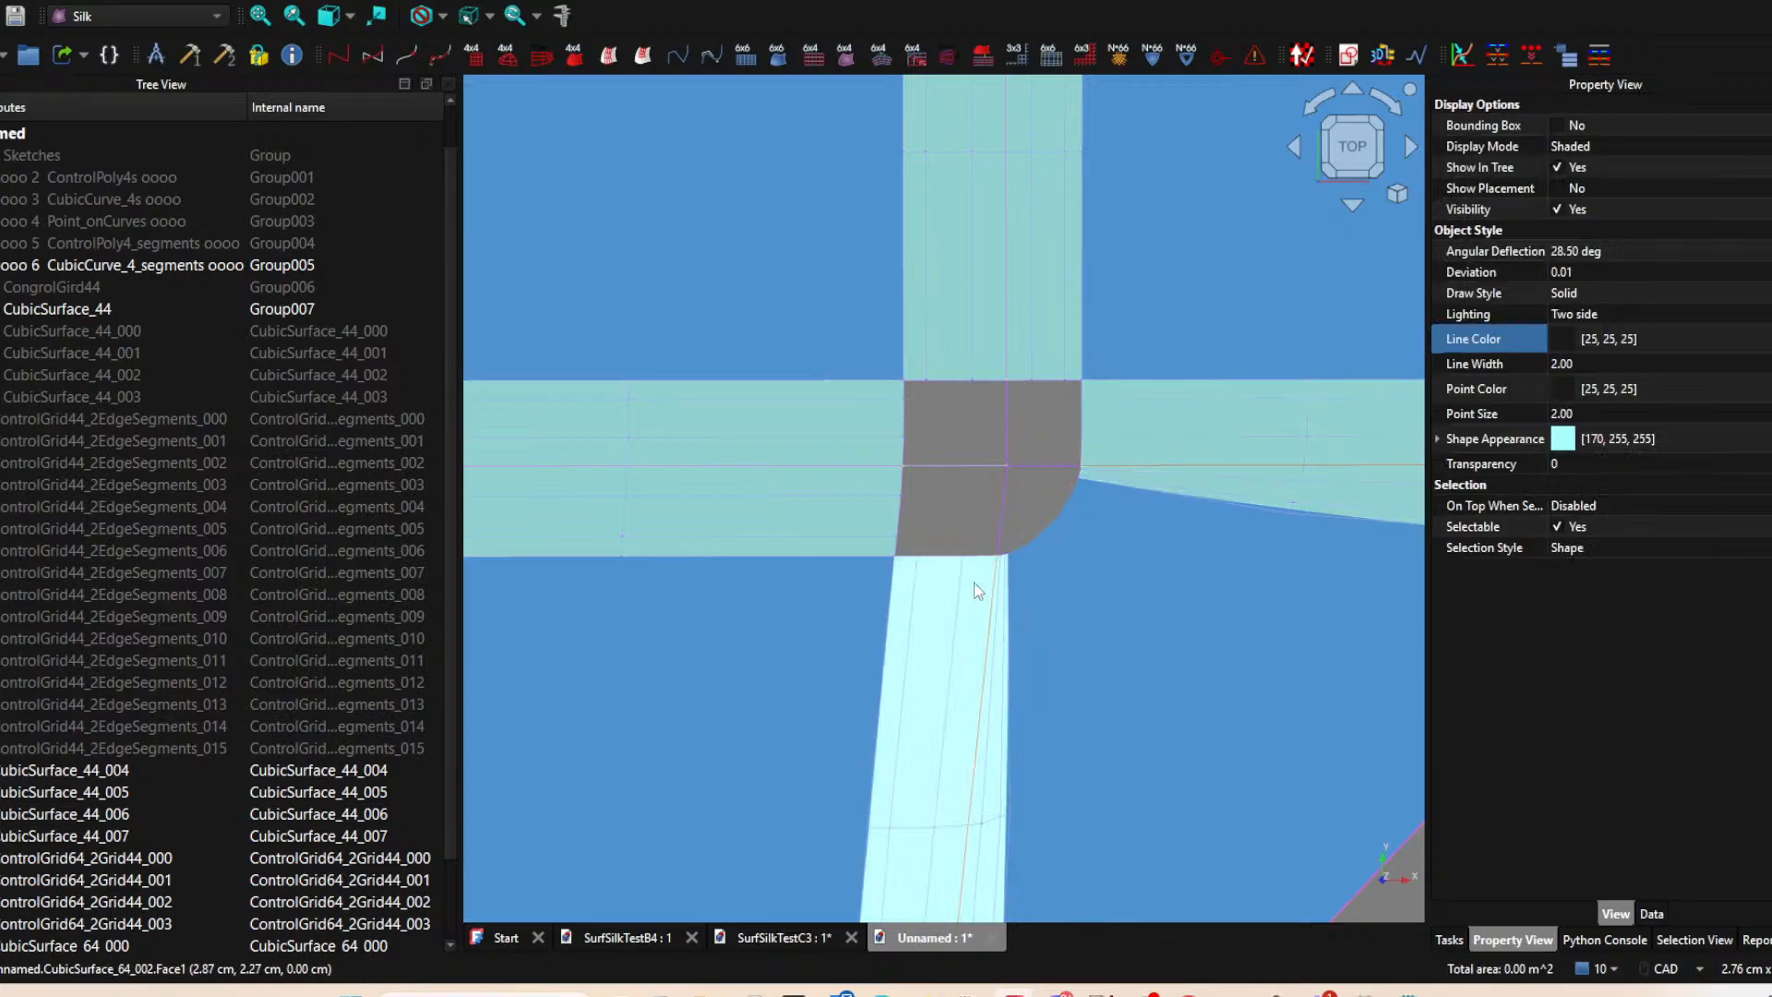
{"action": "scroll", "coordinate": [972, 519], "scroll_direction": "up", "scroll_amount": 3}
{"action": "left_click", "coordinate": [977, 530]}
{"action": "scroll", "coordinate": [976, 534], "scroll_direction": "down", "scroll_amount": 1}
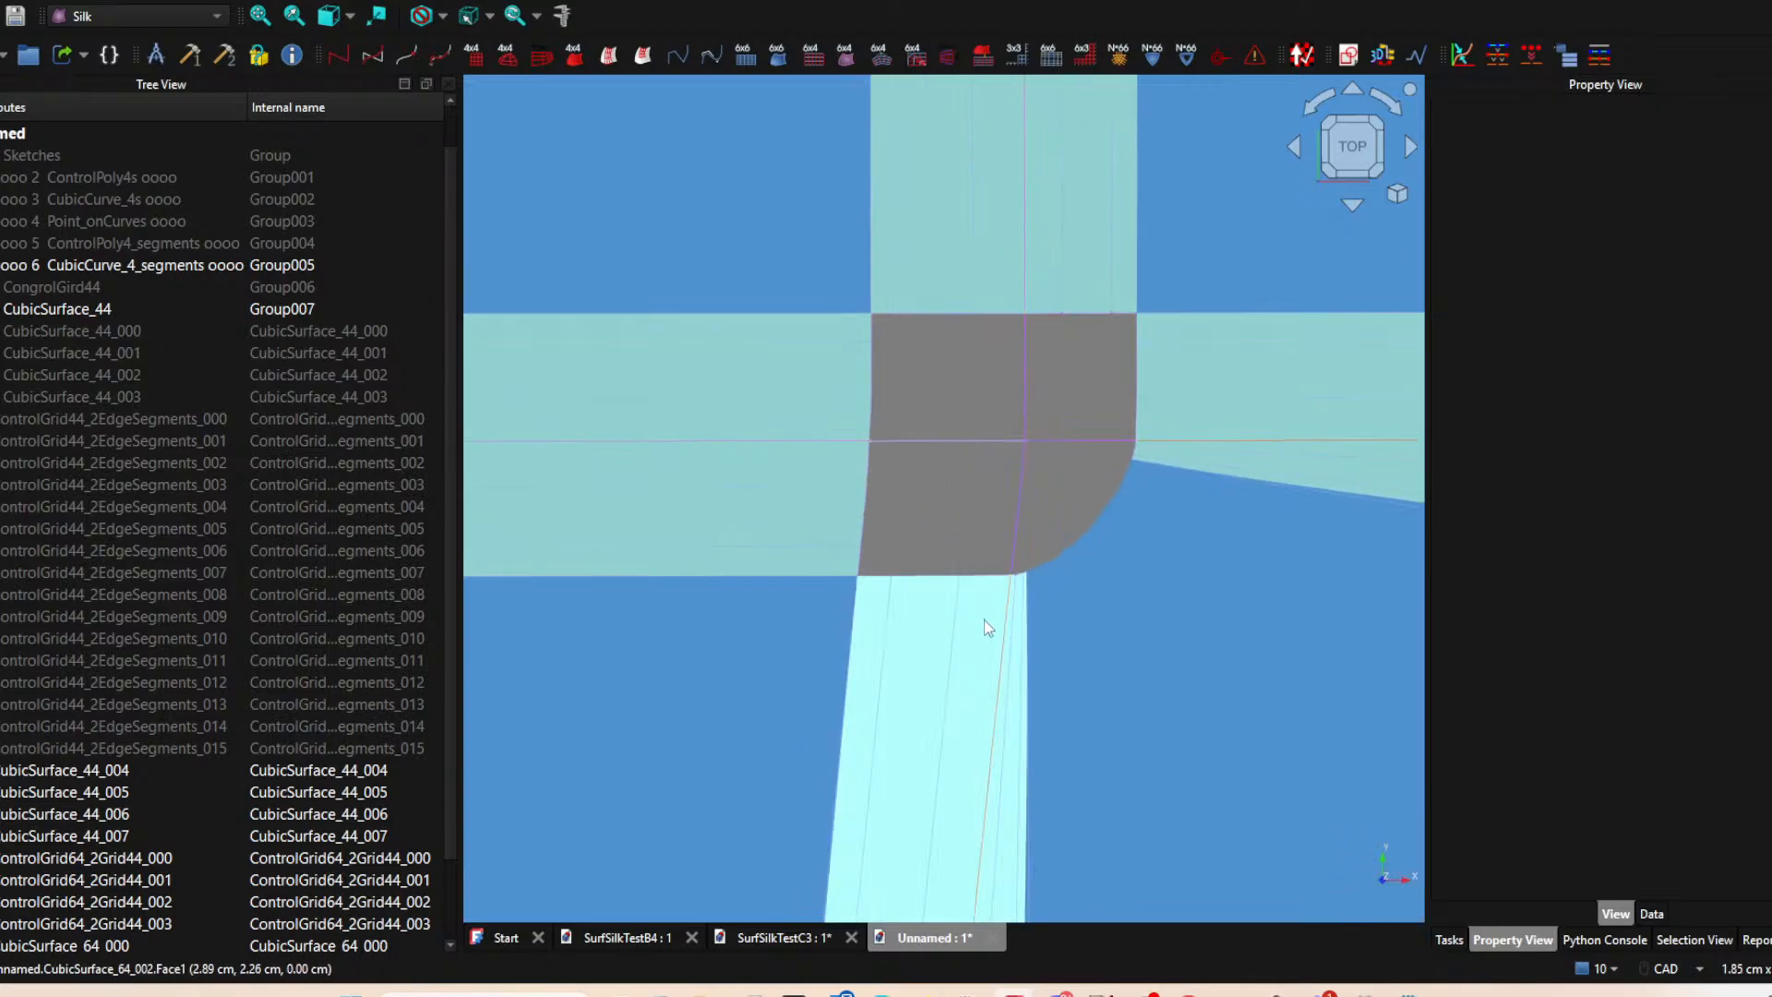
{"action": "left_click", "coordinate": [984, 619]}
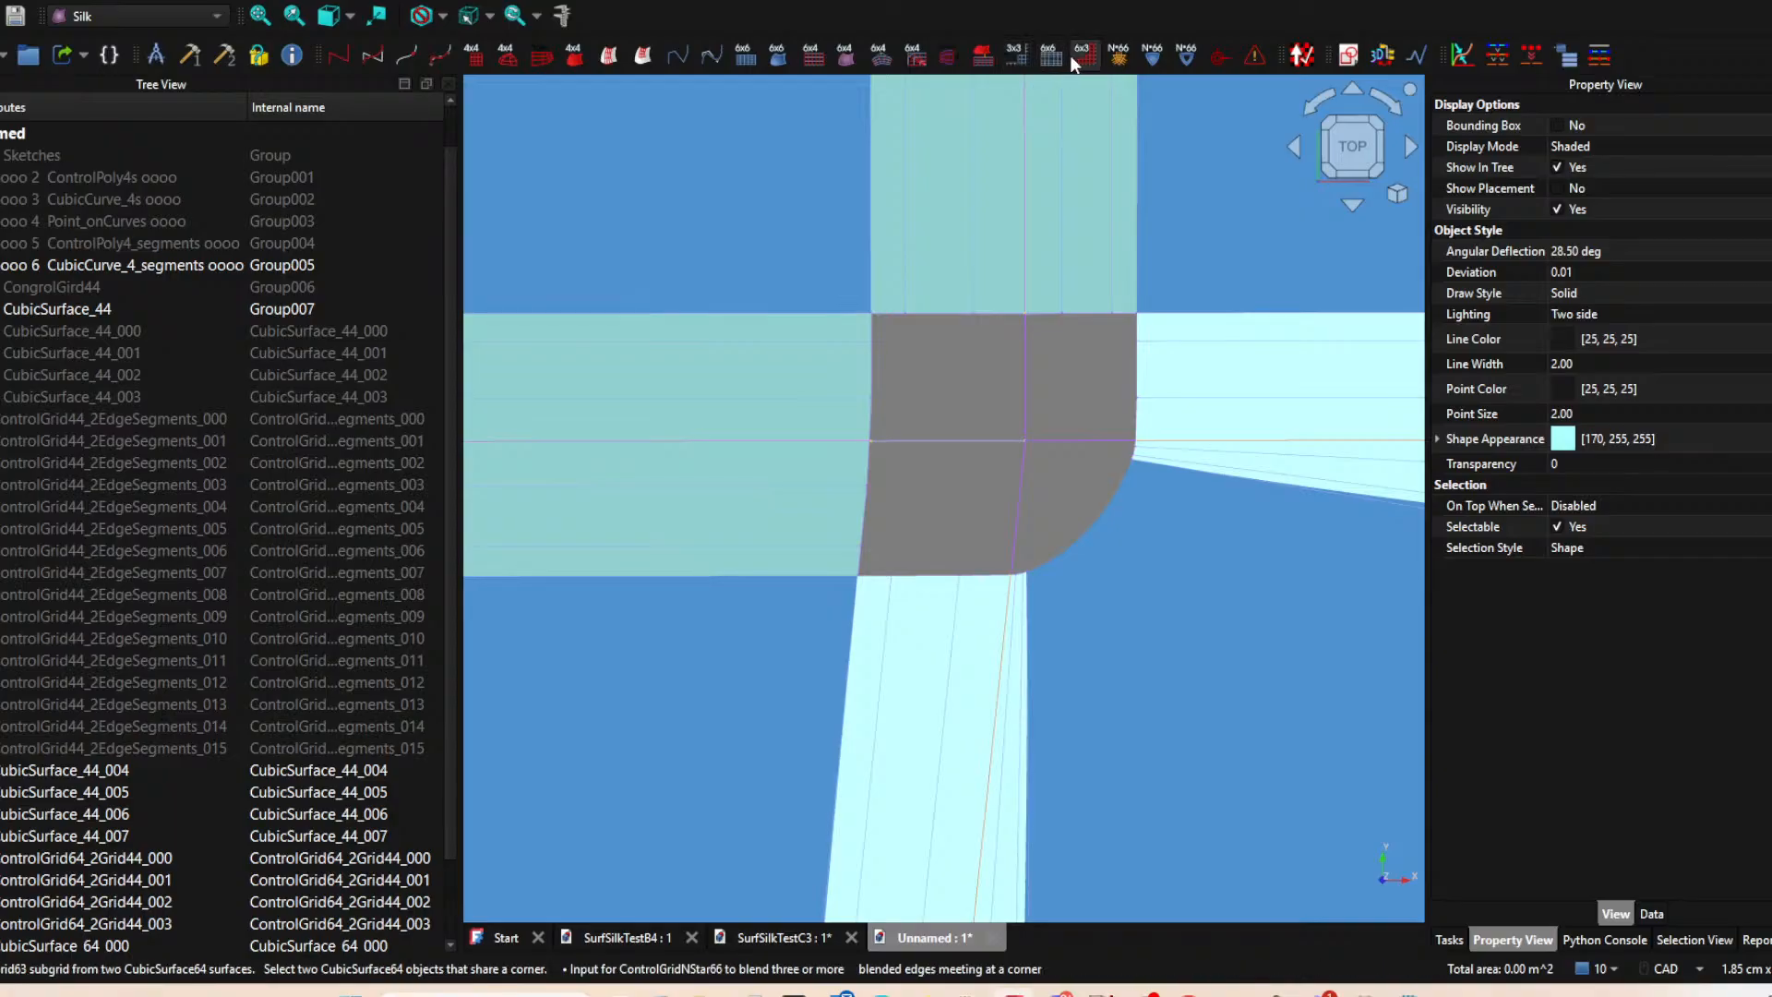
{"action": "left_click", "coordinate": [1014, 57]}
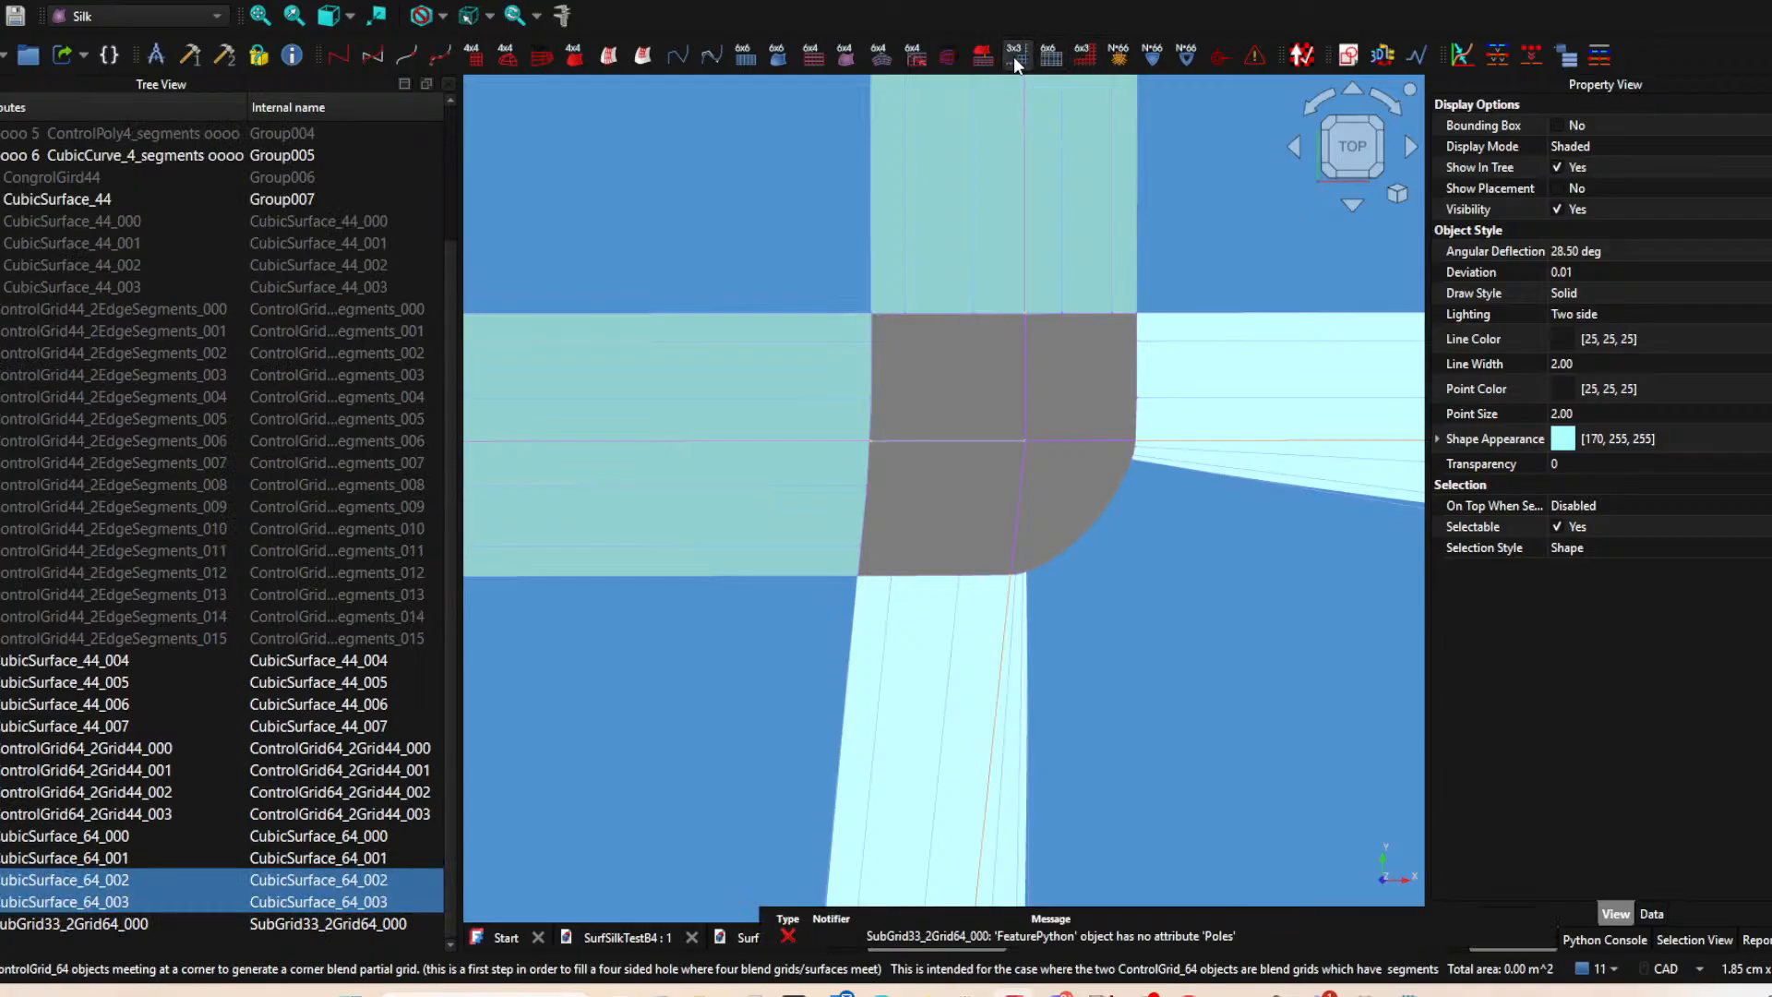
{"action": "left_click", "coordinate": [154, 923]}
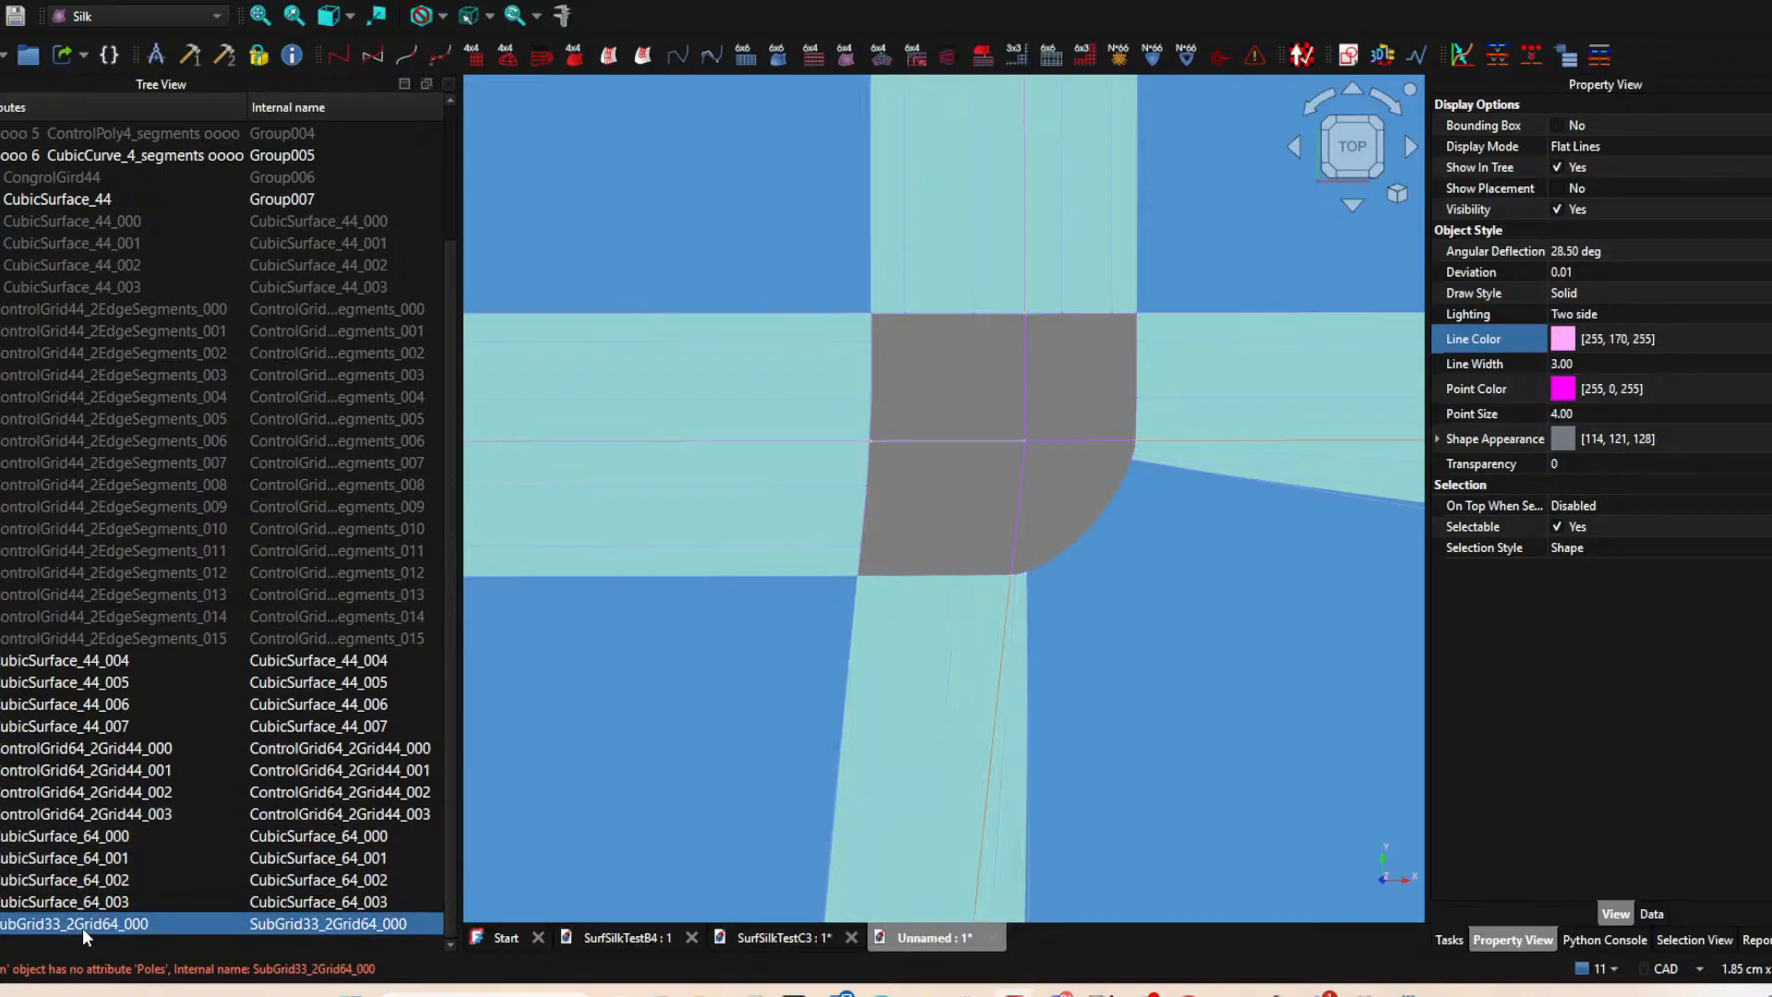
{"action": "key", "text": "Delete"}
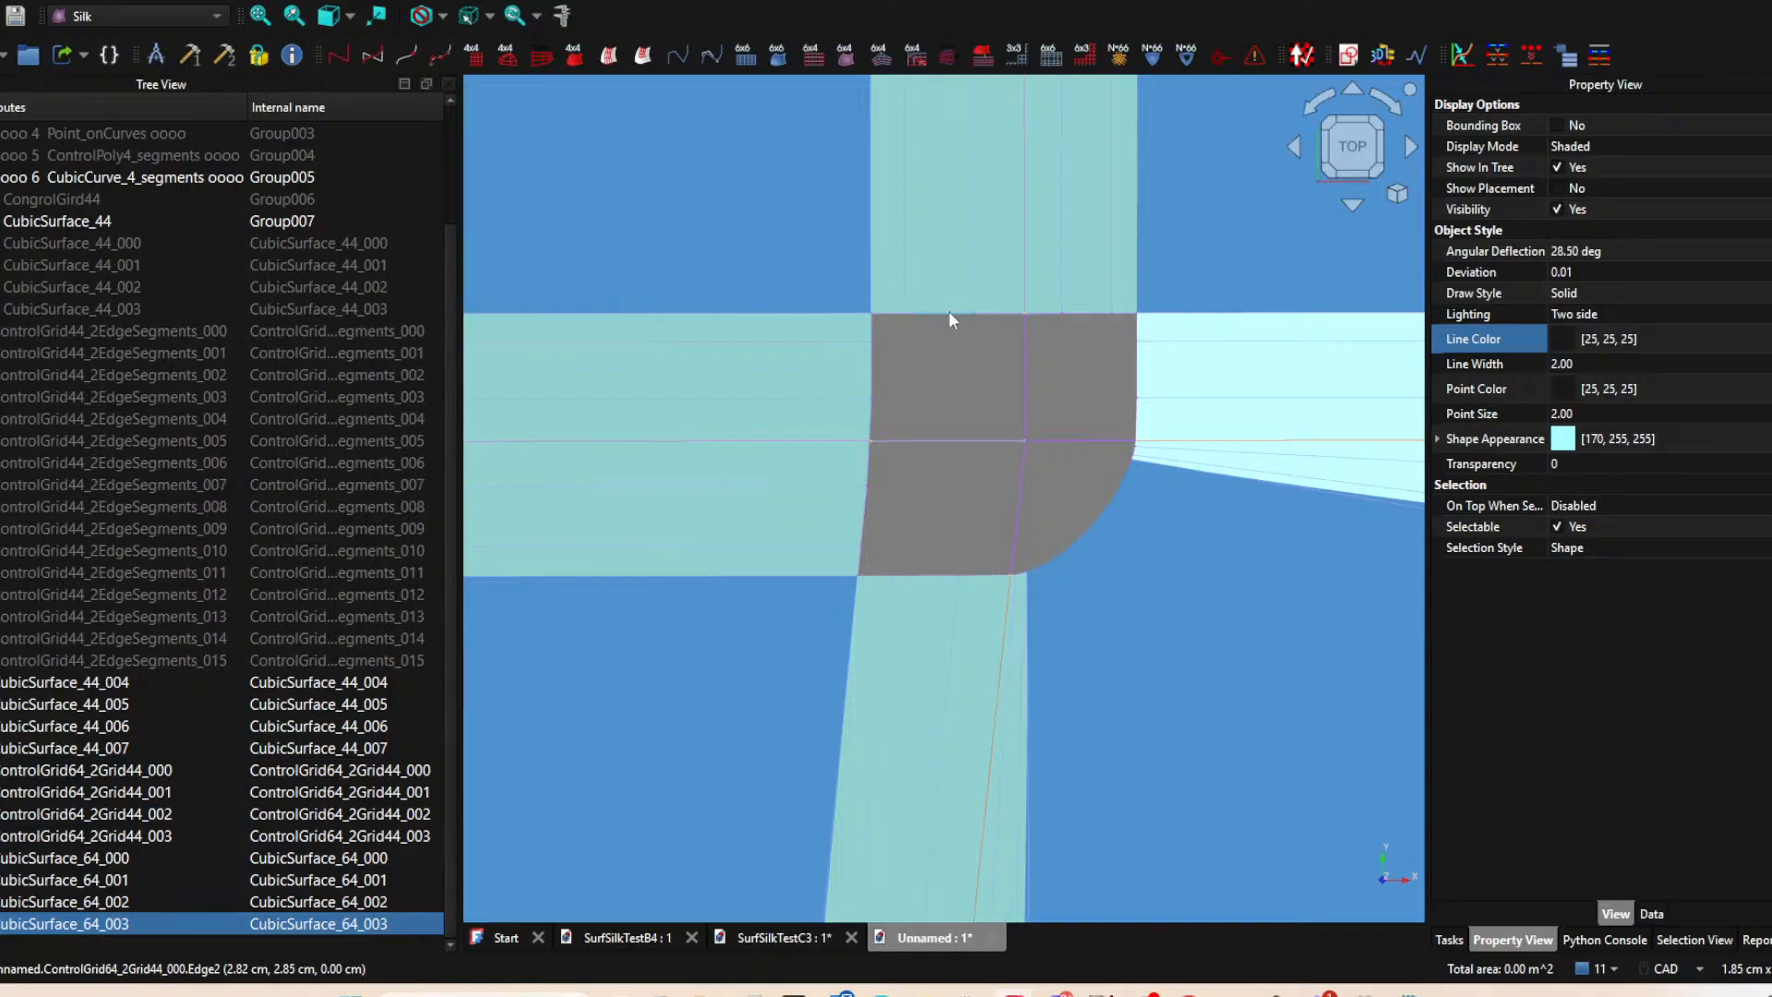
Try to create a SubGrid33_2Grid64 from the blend surfaces bordering the lower-left patch, CubicSurface_64_001 and CubicSurface_64_002, and delete it.
{"action": "left_click", "coordinate": [888, 362]}
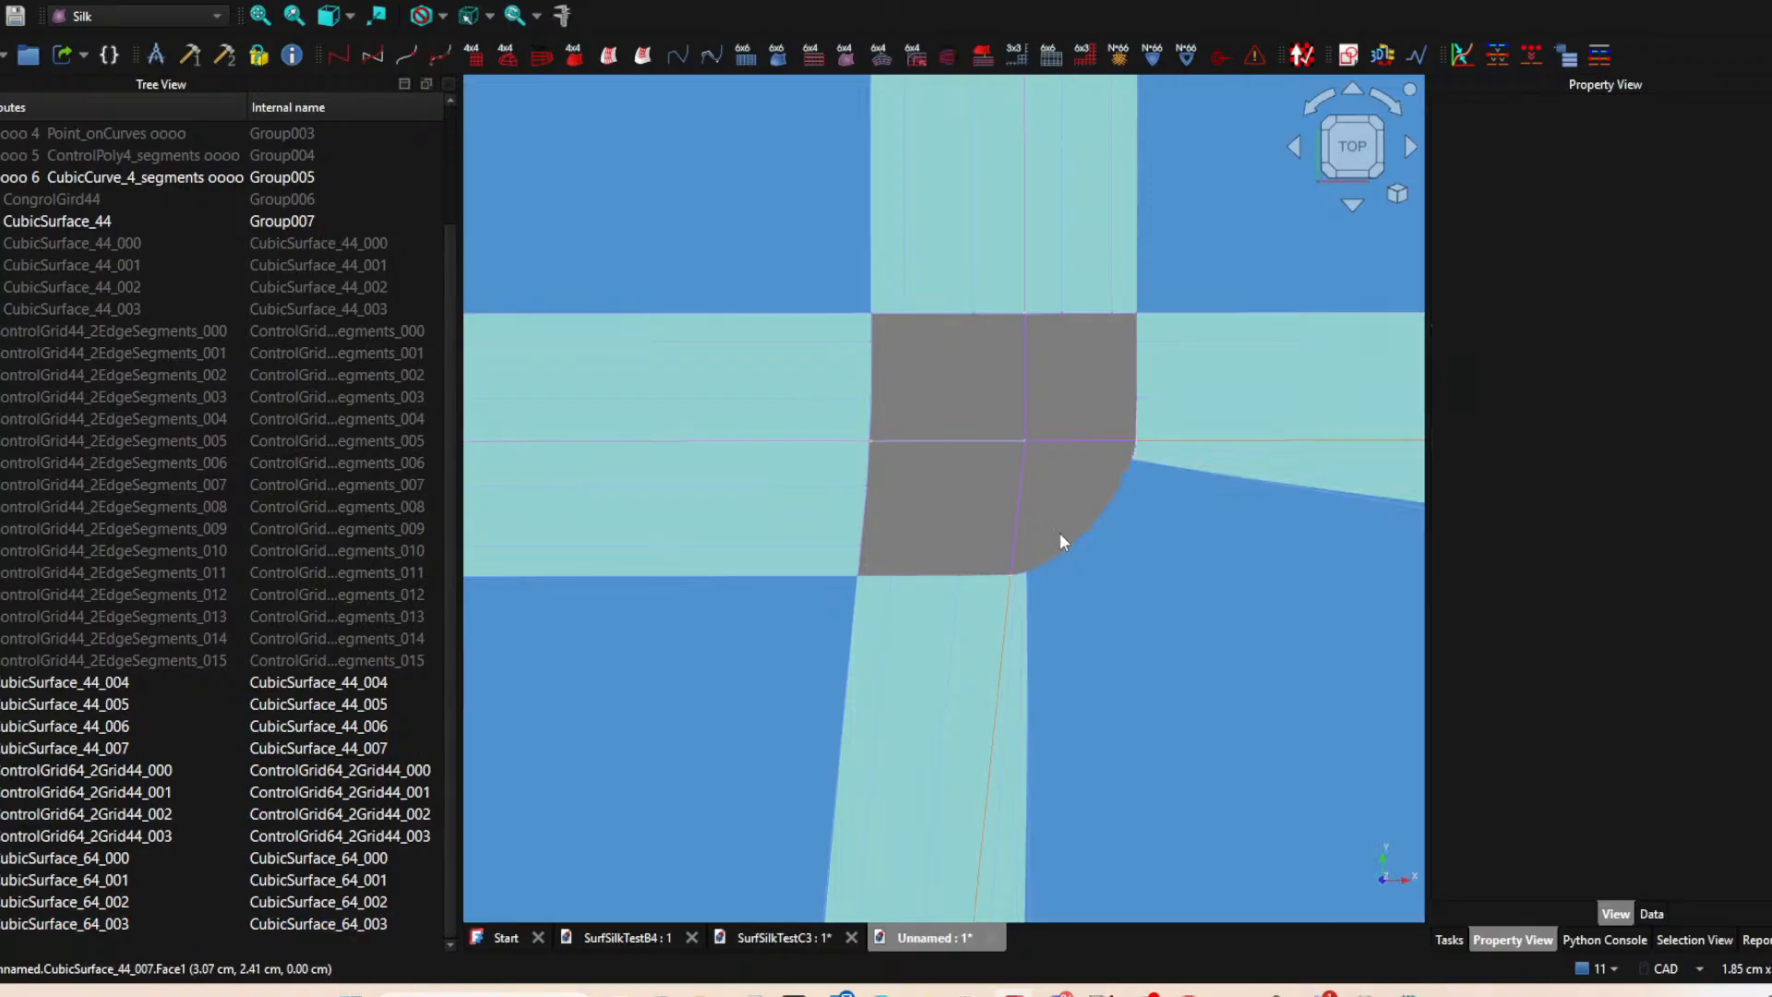
{"action": "left_click", "coordinate": [851, 428]}
{"action": "left_click", "coordinate": [916, 617], "text": "ctrl"}
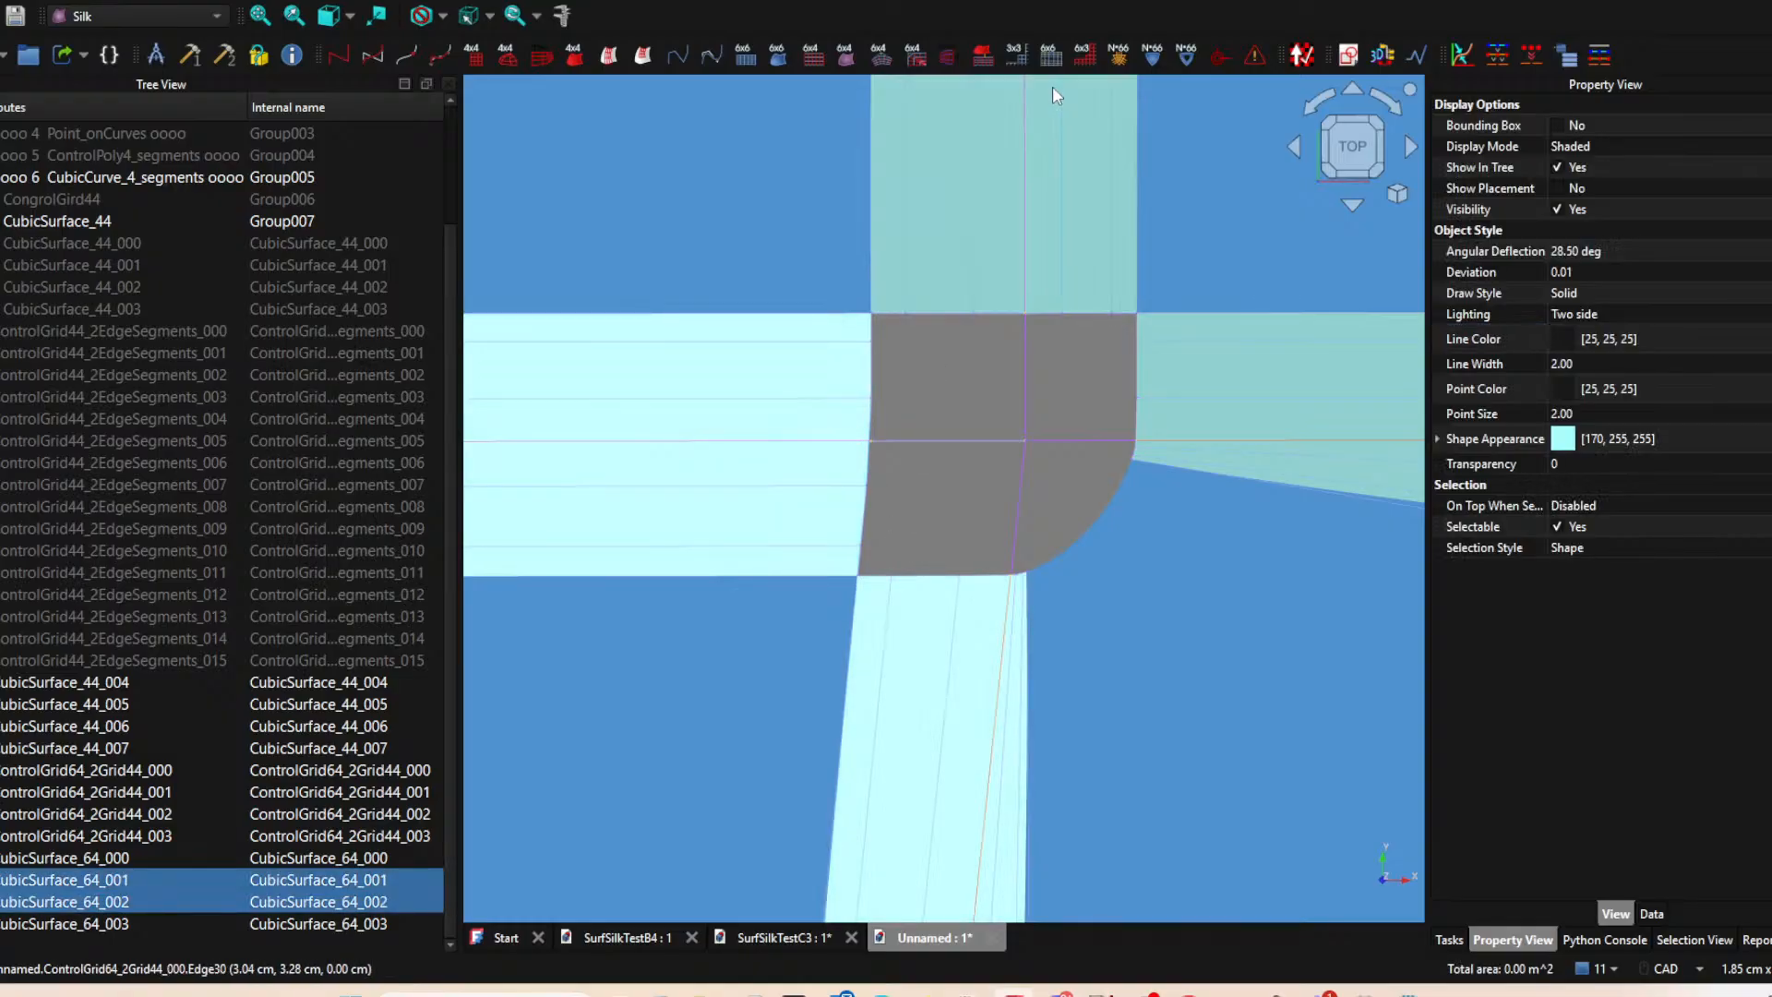
{"action": "left_click", "coordinate": [1015, 51]}
{"action": "left_click", "coordinate": [66, 924]}
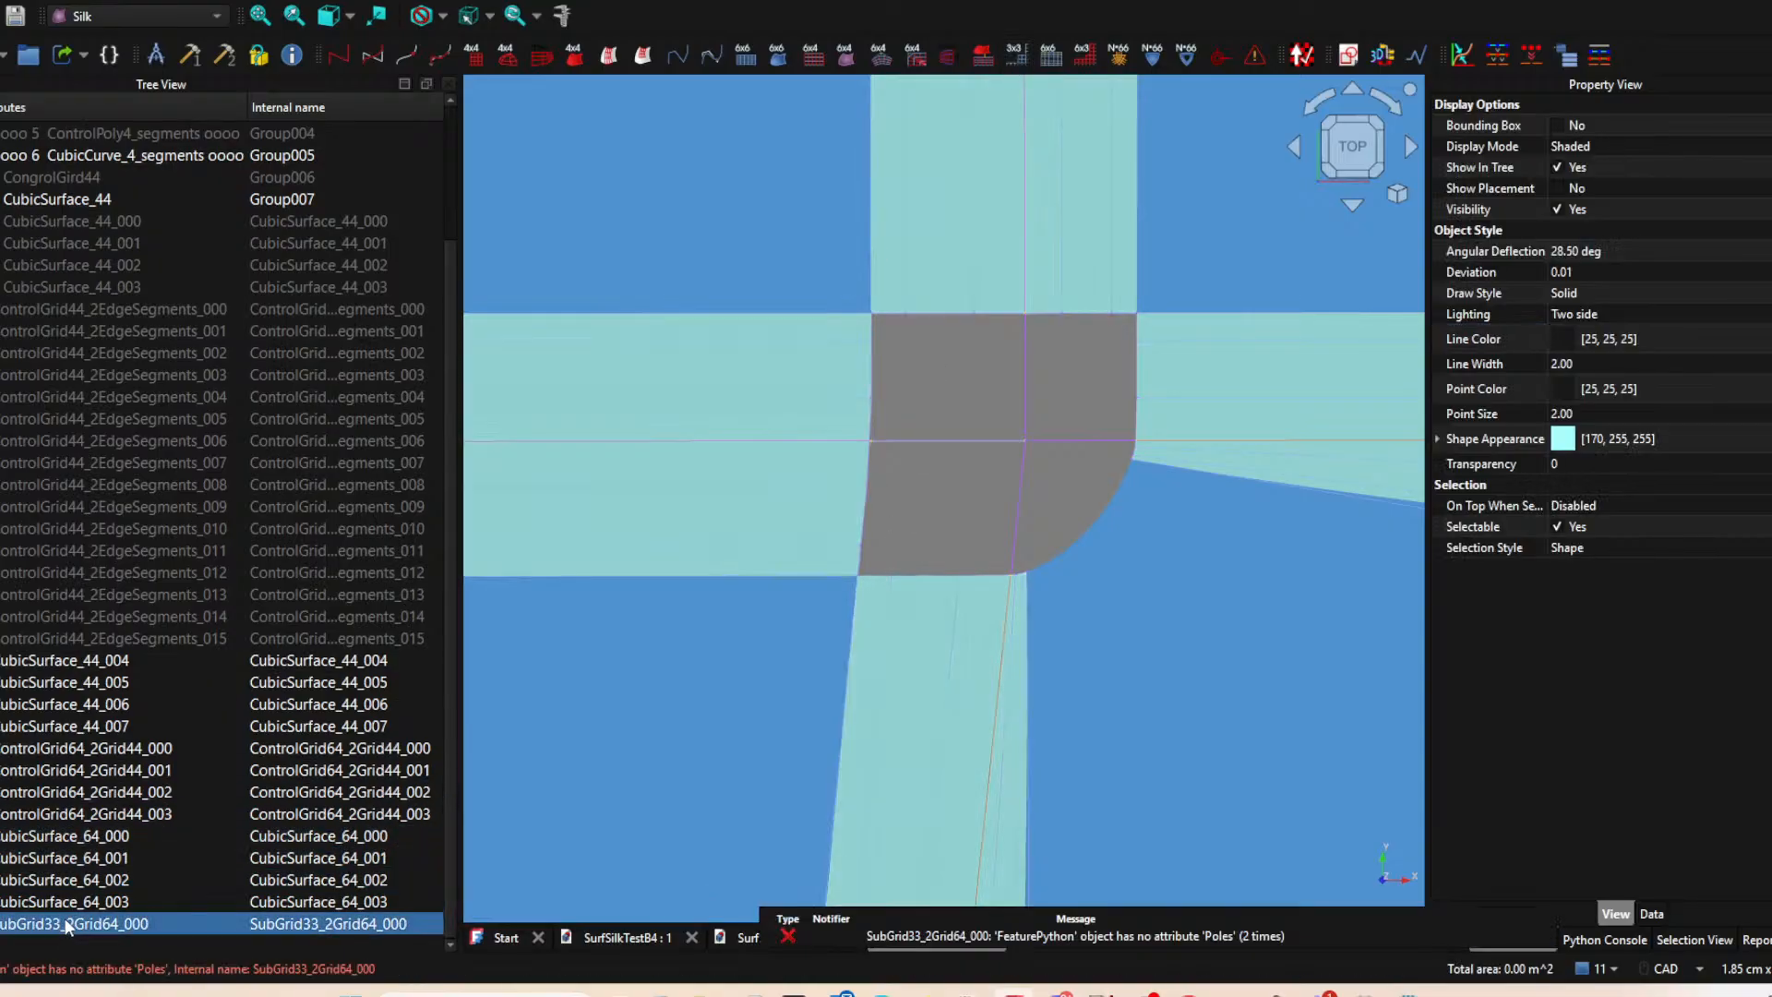
{"action": "key", "text": "Delete"}
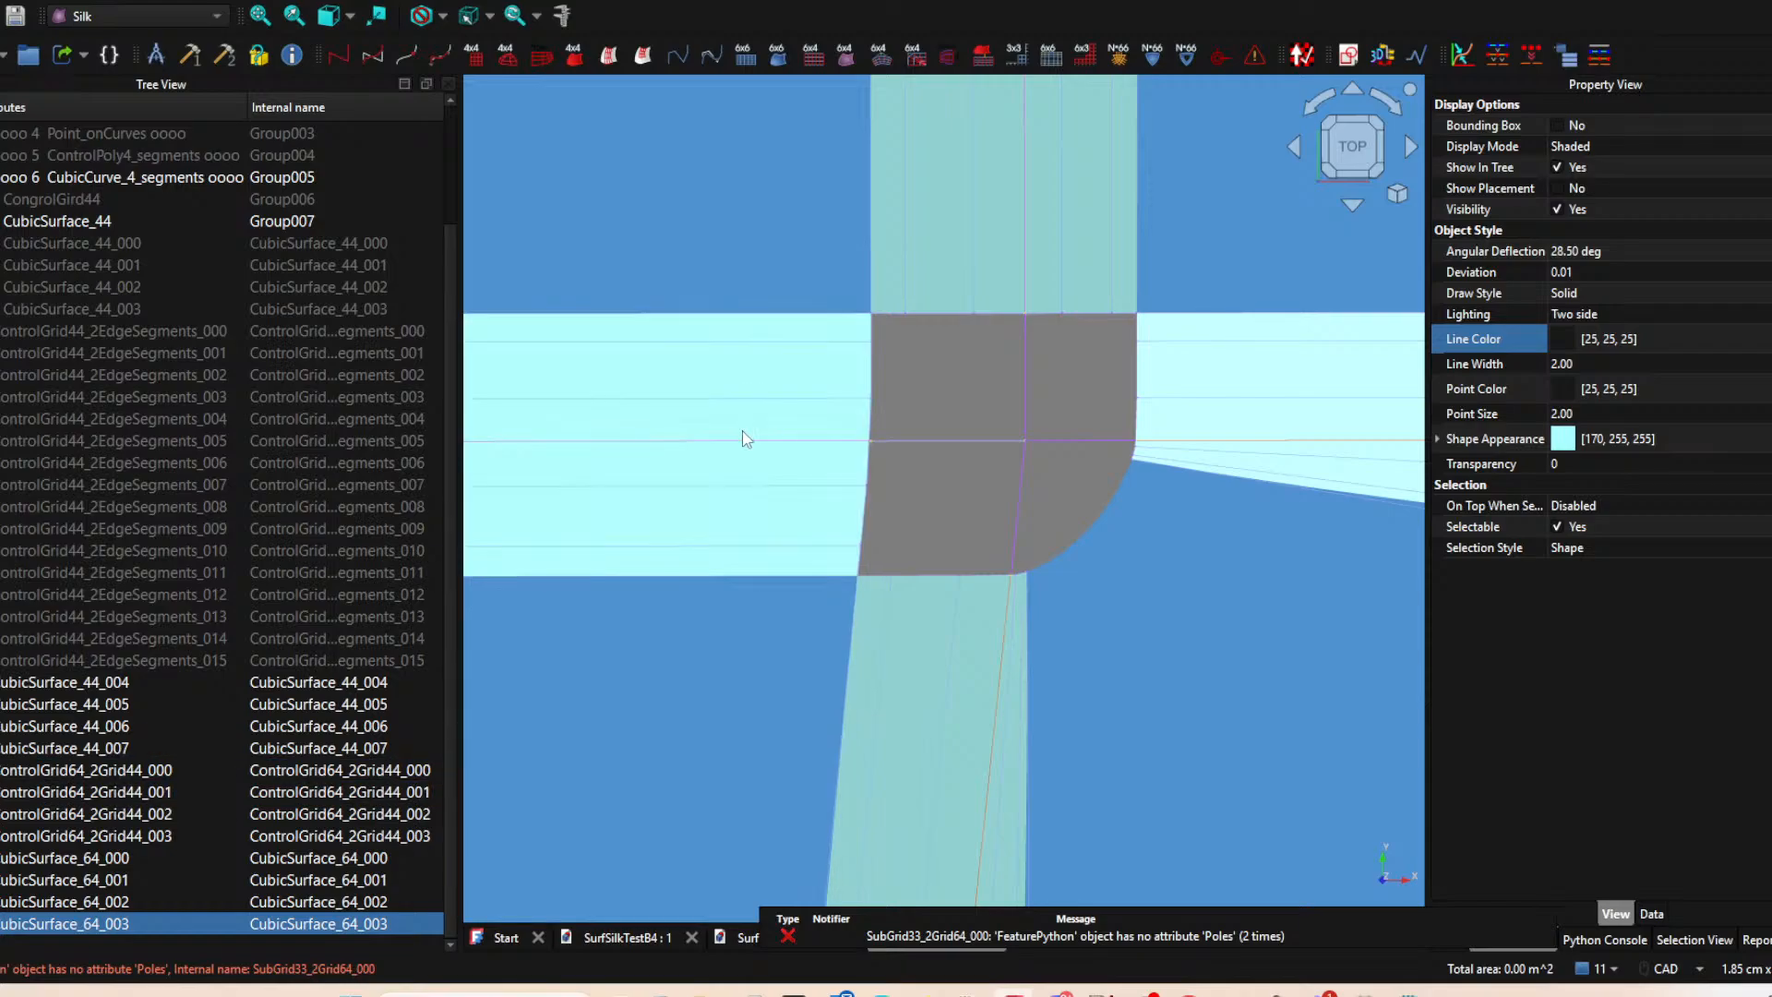
Hide the four CubicSurface_64 blend surfaces so their control grids can be selected.
{"action": "left_click", "coordinate": [848, 367]}
{"action": "key", "text": "space"}
{"action": "left_click", "coordinate": [949, 300]}
{"action": "key", "text": "space"}
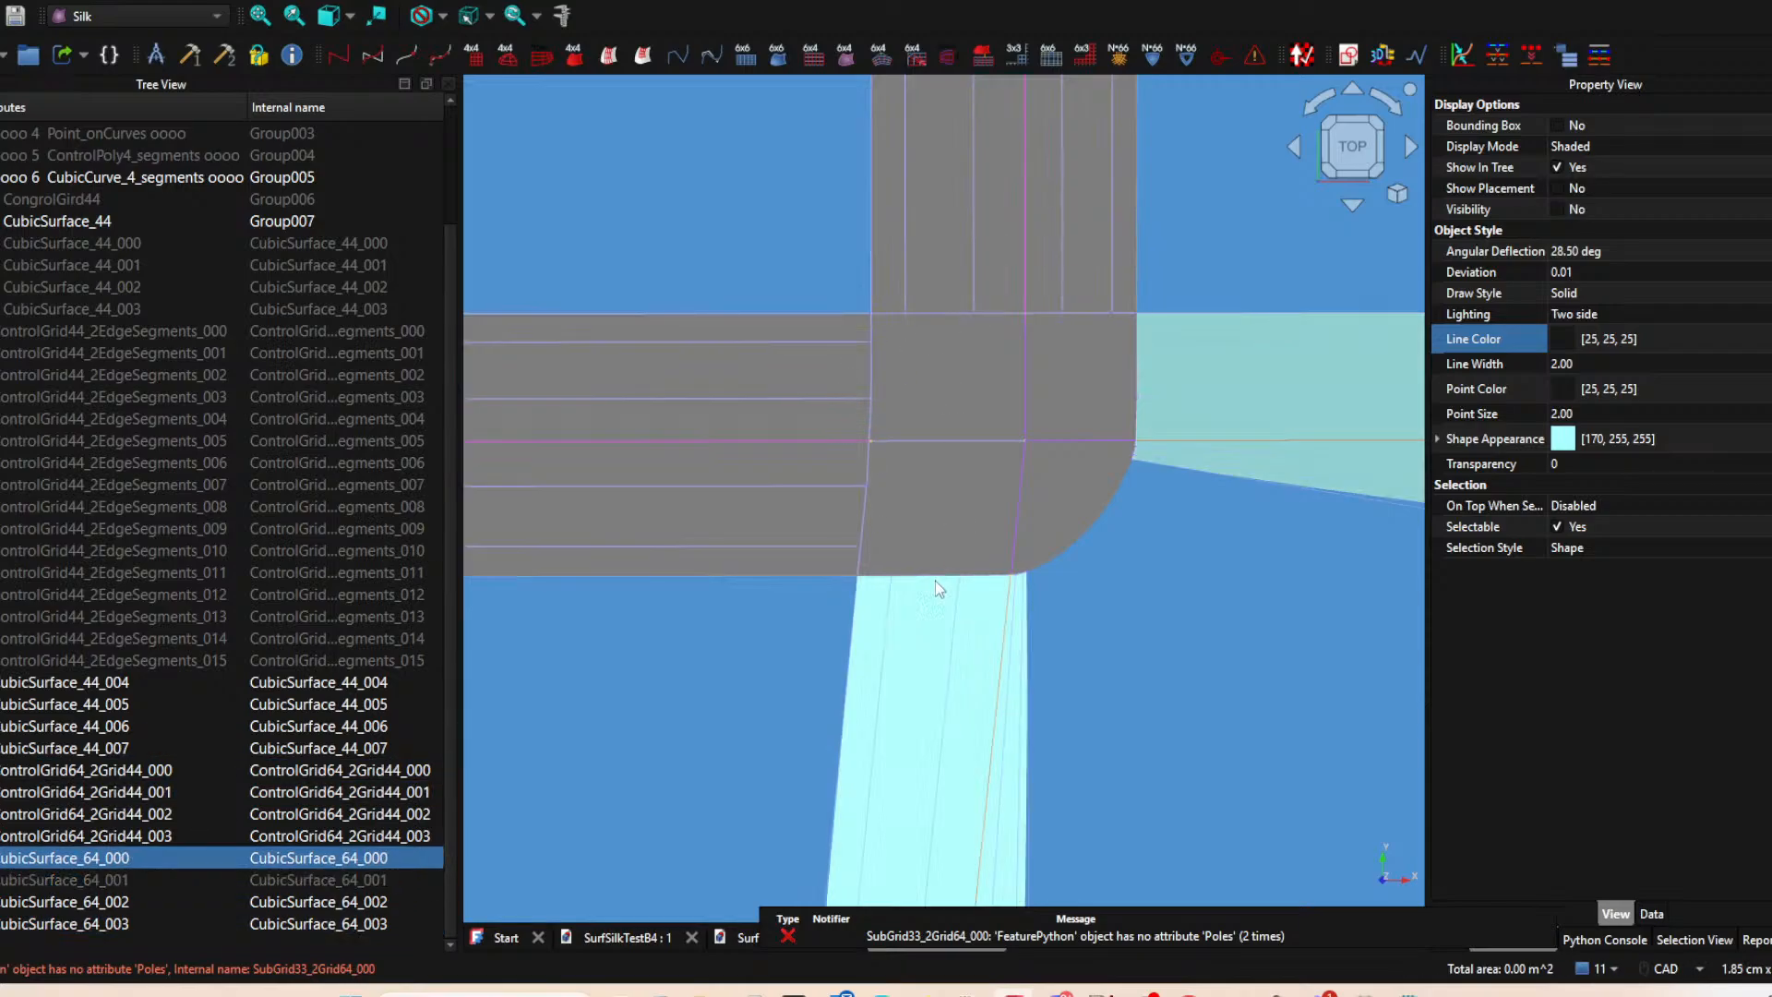
{"action": "left_click", "coordinate": [934, 641]}
{"action": "key", "text": "space"}
{"action": "left_click", "coordinate": [1252, 375]}
{"action": "key", "text": "space"}
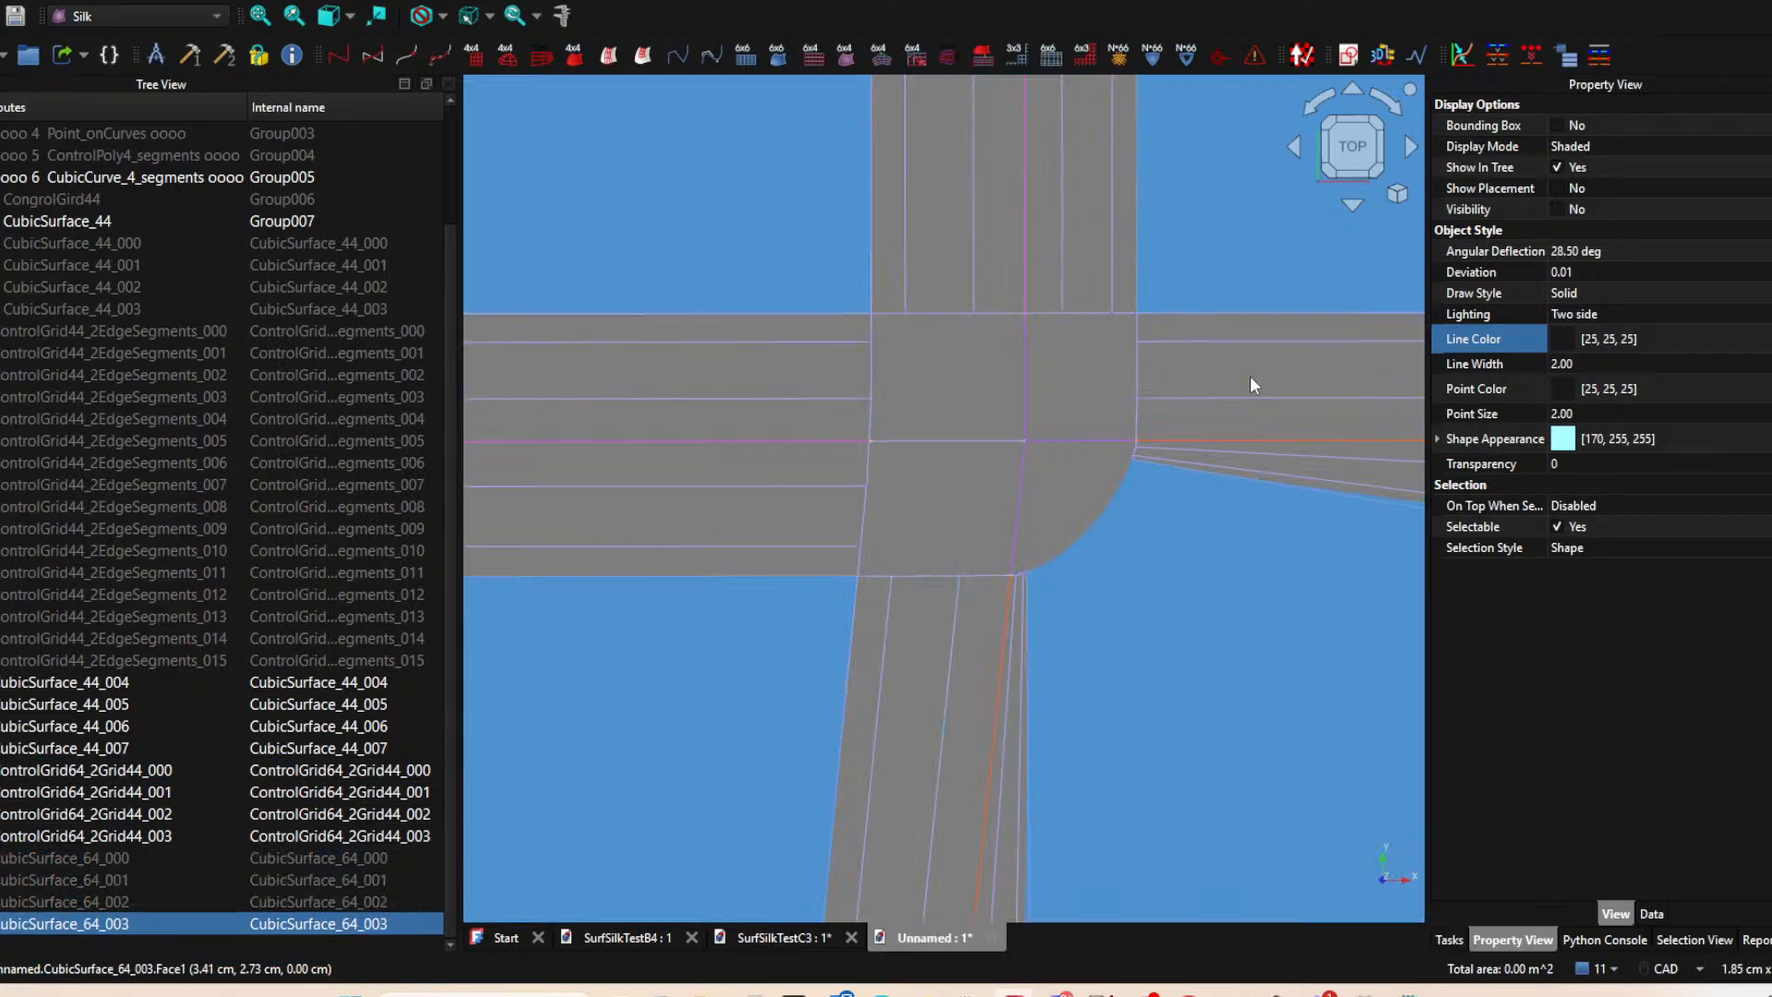
Try to create a SubGrid33_2Grid64 at the rounded corner from ControlGrid64_2Grid44_002 and ControlGrid64_2Grid44_003, and delete it.
{"action": "left_click", "coordinate": [945, 637]}
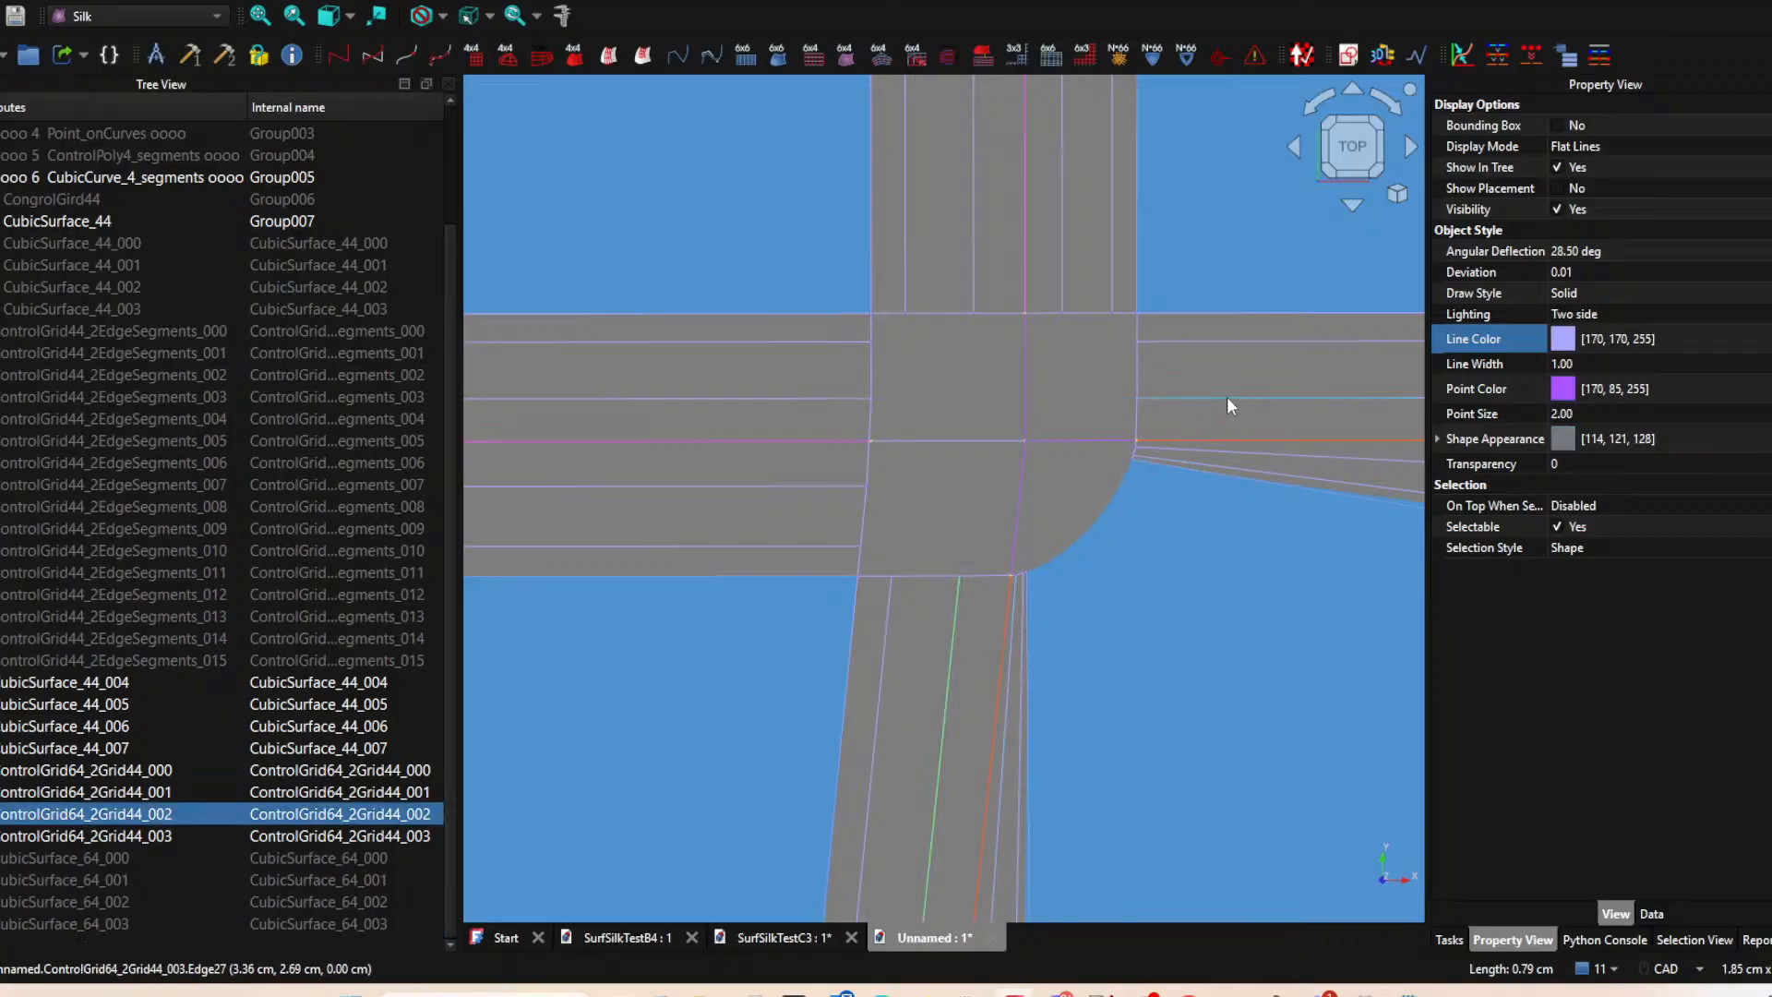
{"action": "left_click", "coordinate": [1216, 398], "text": "ctrl"}
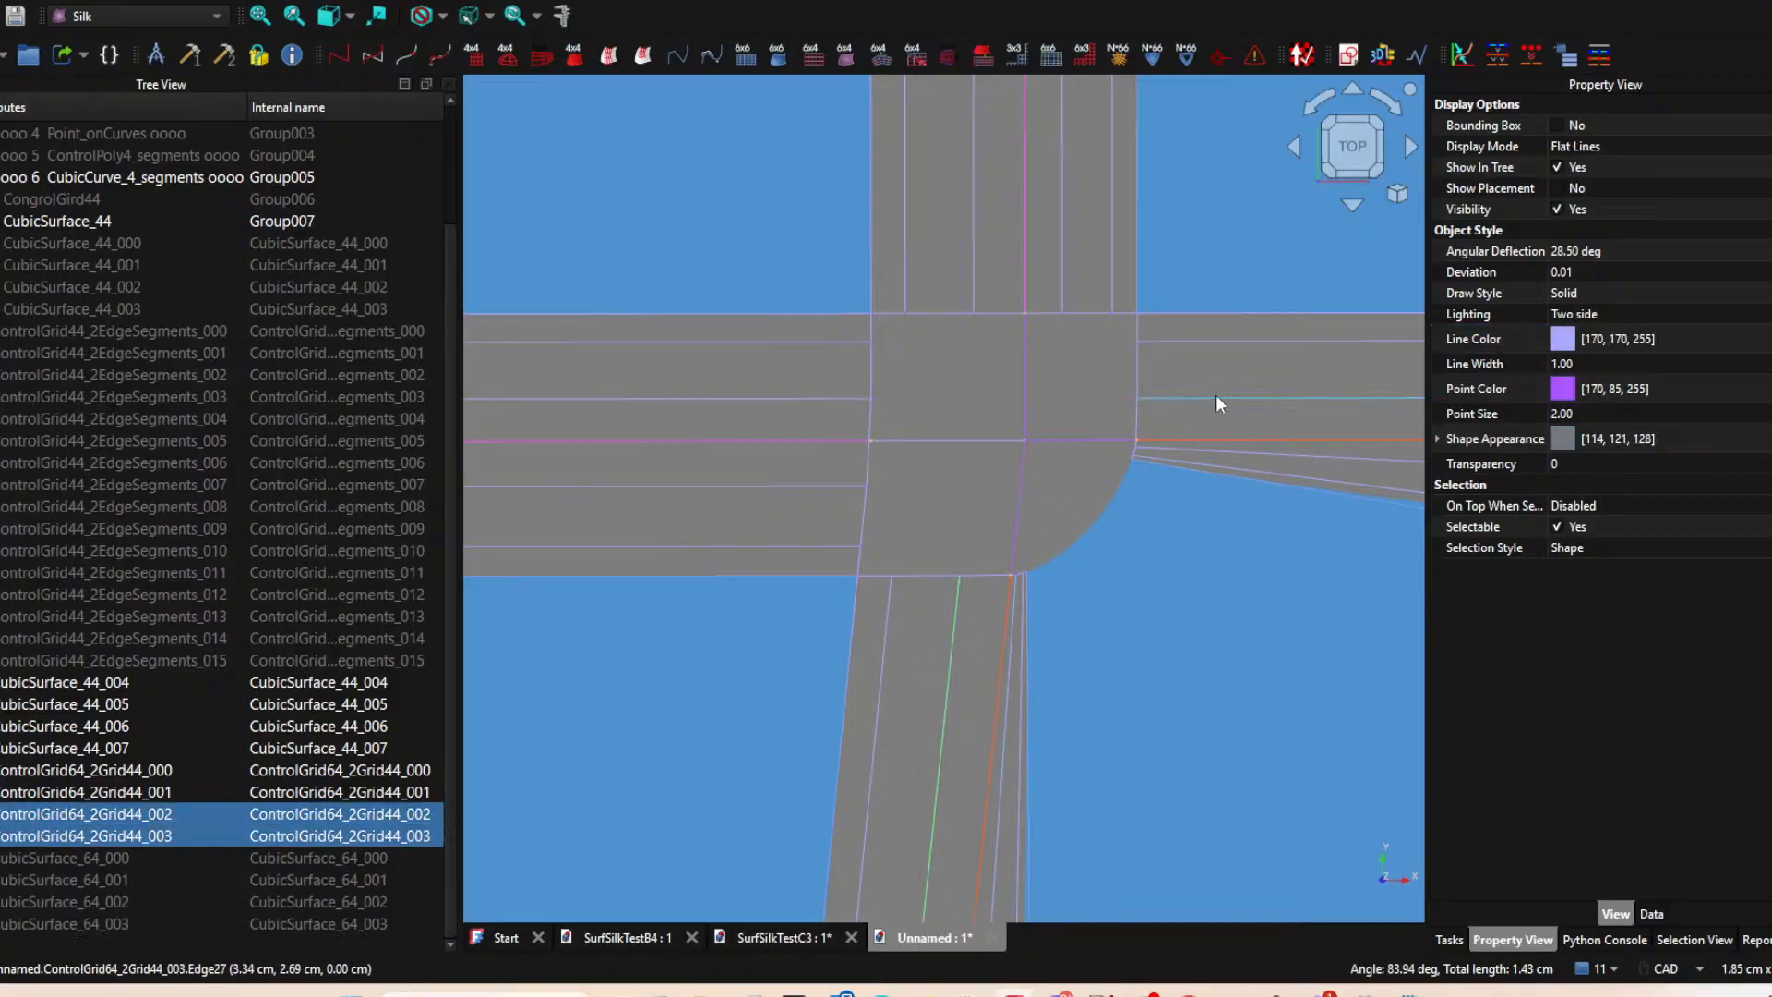
{"action": "left_click", "coordinate": [1014, 52]}
{"action": "left_click", "coordinate": [149, 926]}
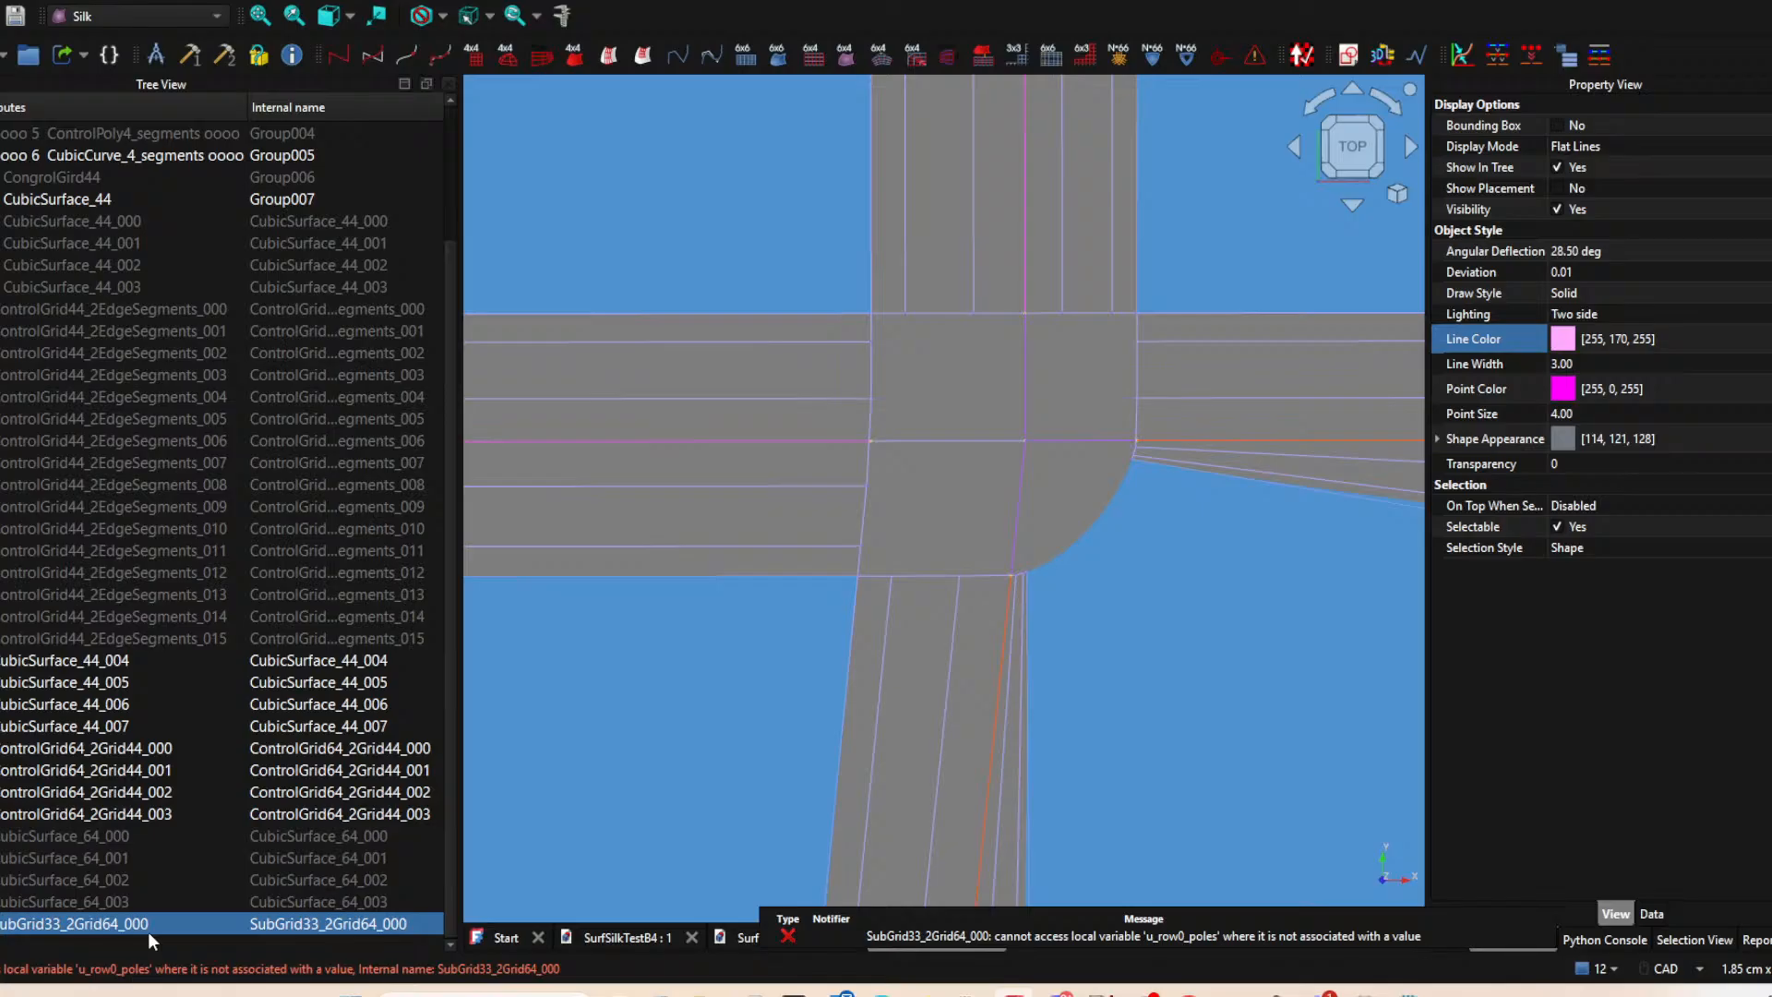
{"action": "key", "text": "Delete"}
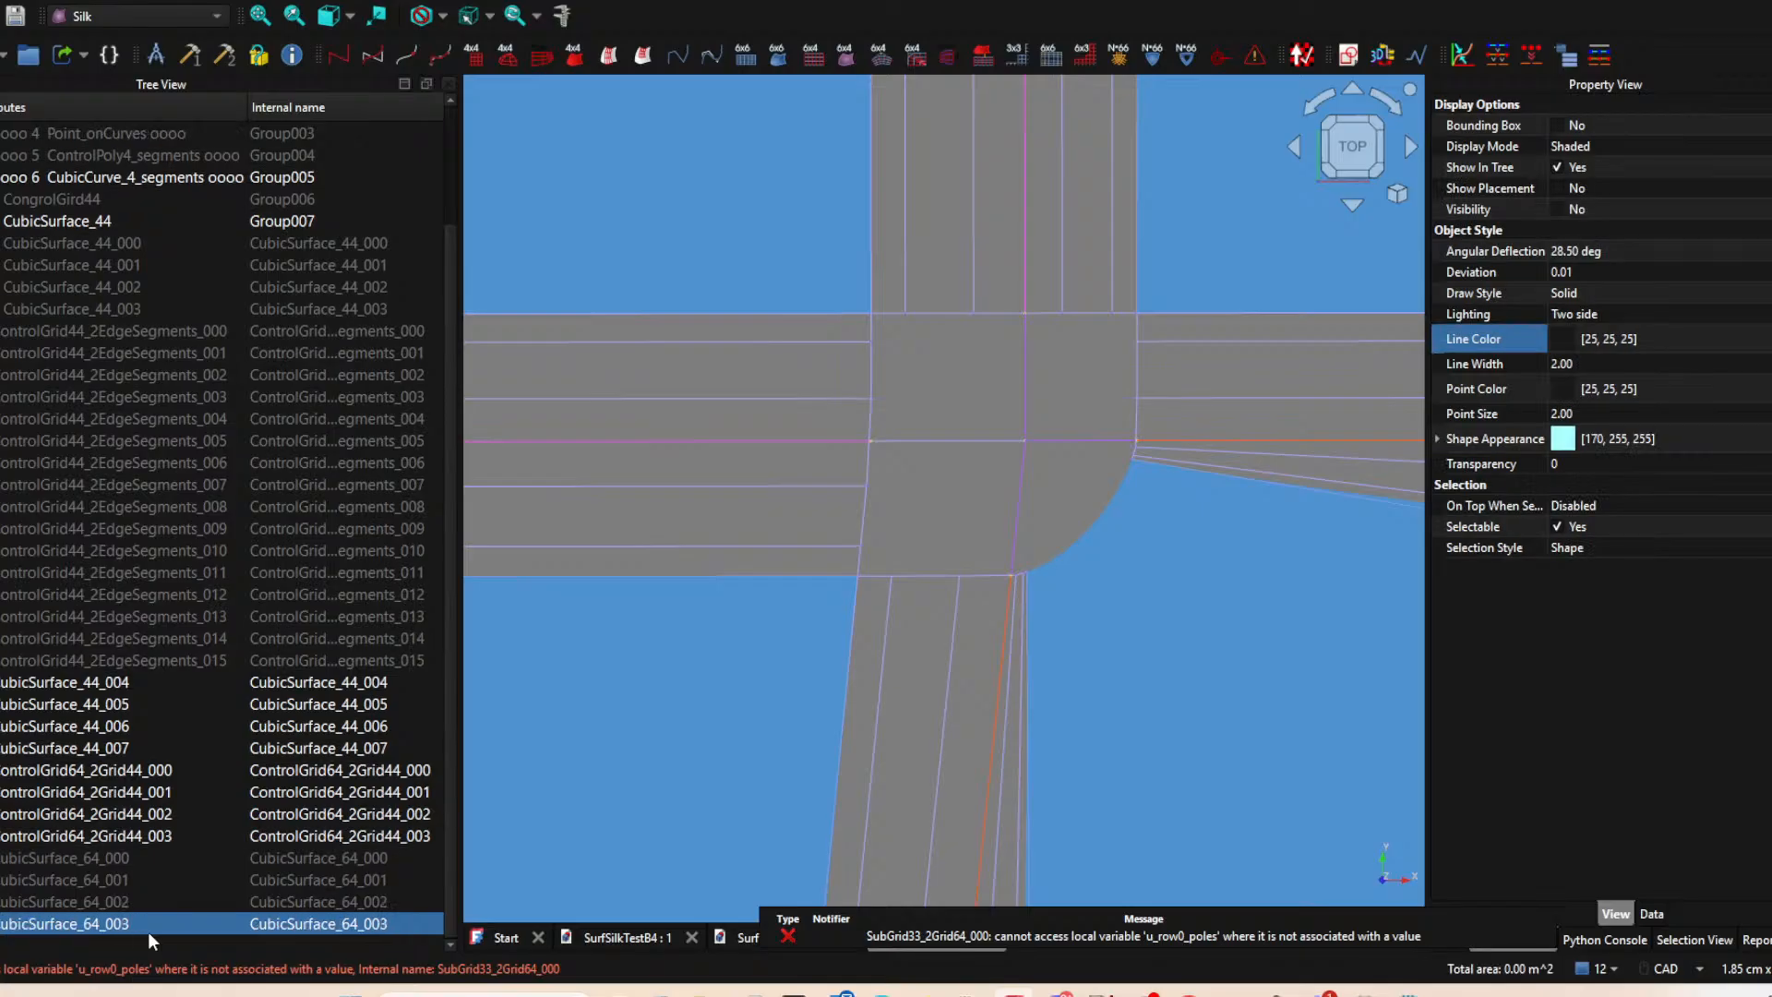
Create a SubGrid33_2Grid64 at the junction's upper-right corner from ControlGrid64_2Grid44_003 and ControlGrid64_2Grid44_000.
{"action": "left_click", "coordinate": [1268, 342]}
{"action": "left_click", "coordinate": [1065, 229], "text": "ctrl"}
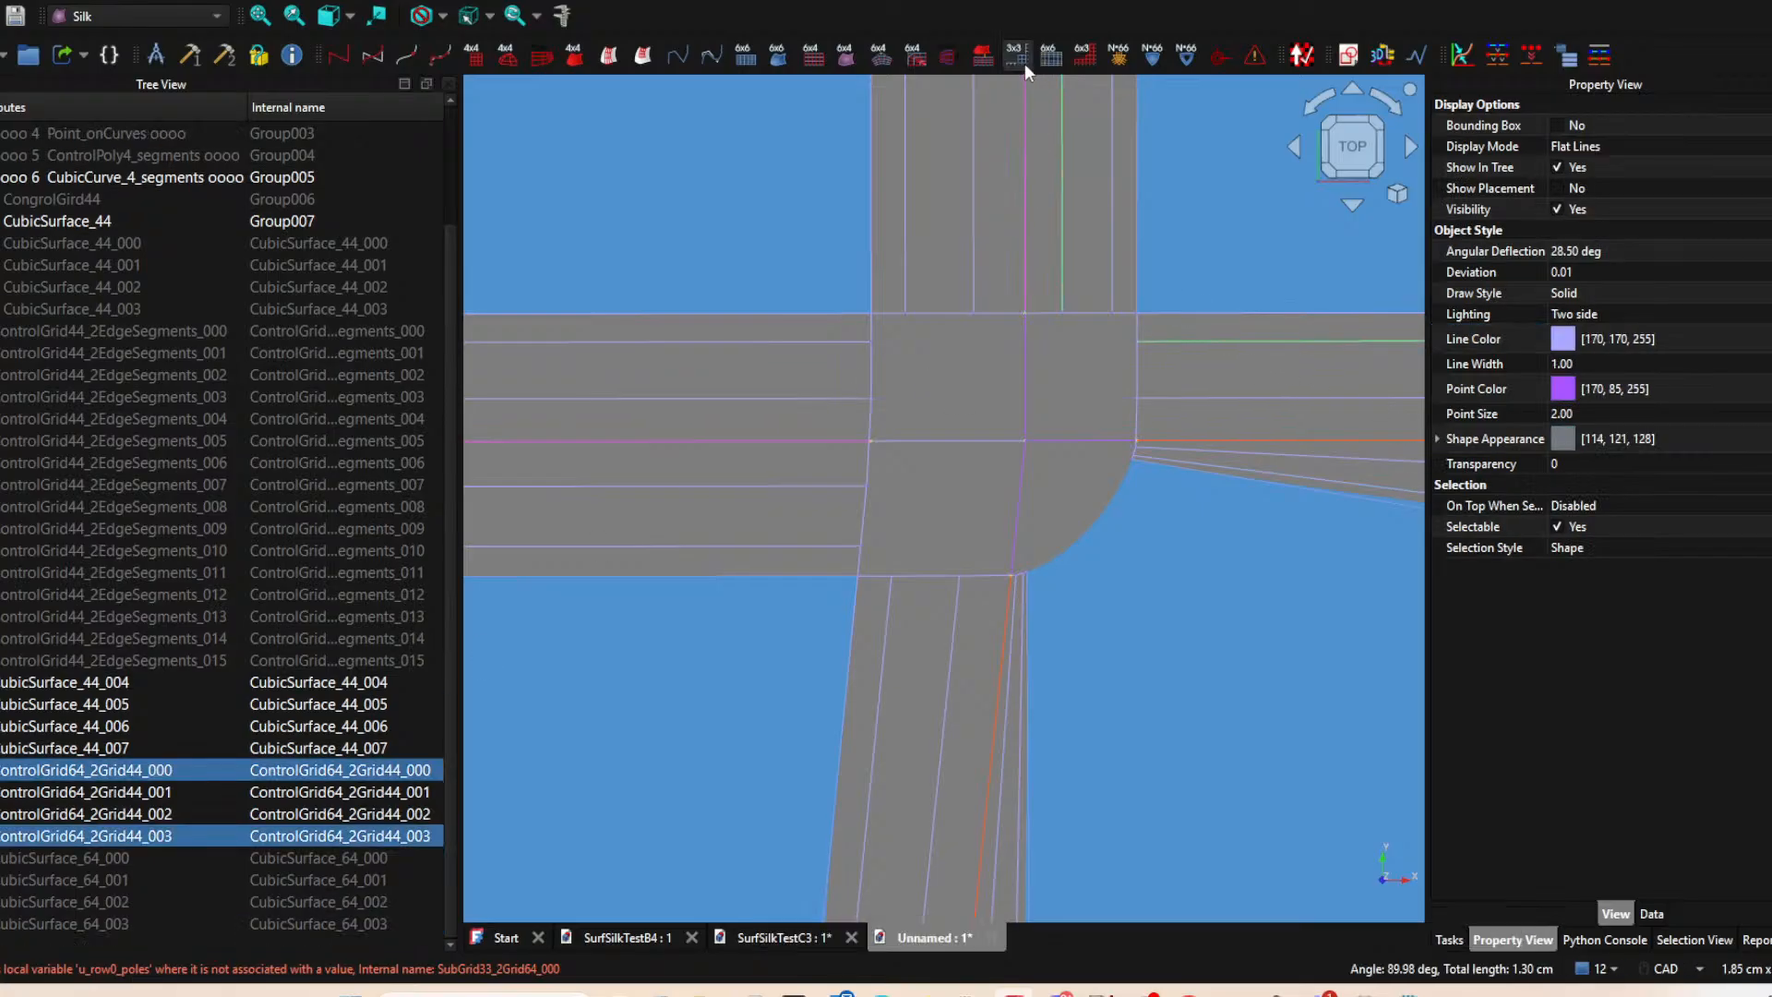
{"action": "left_click", "coordinate": [1016, 54]}
Create a SubGrid33_2Grid64 at the junction's upper-left corner from ControlGrid64_2Grid44_000 and ControlGrid64_2Grid44_001.
{"action": "left_click", "coordinate": [970, 272]}
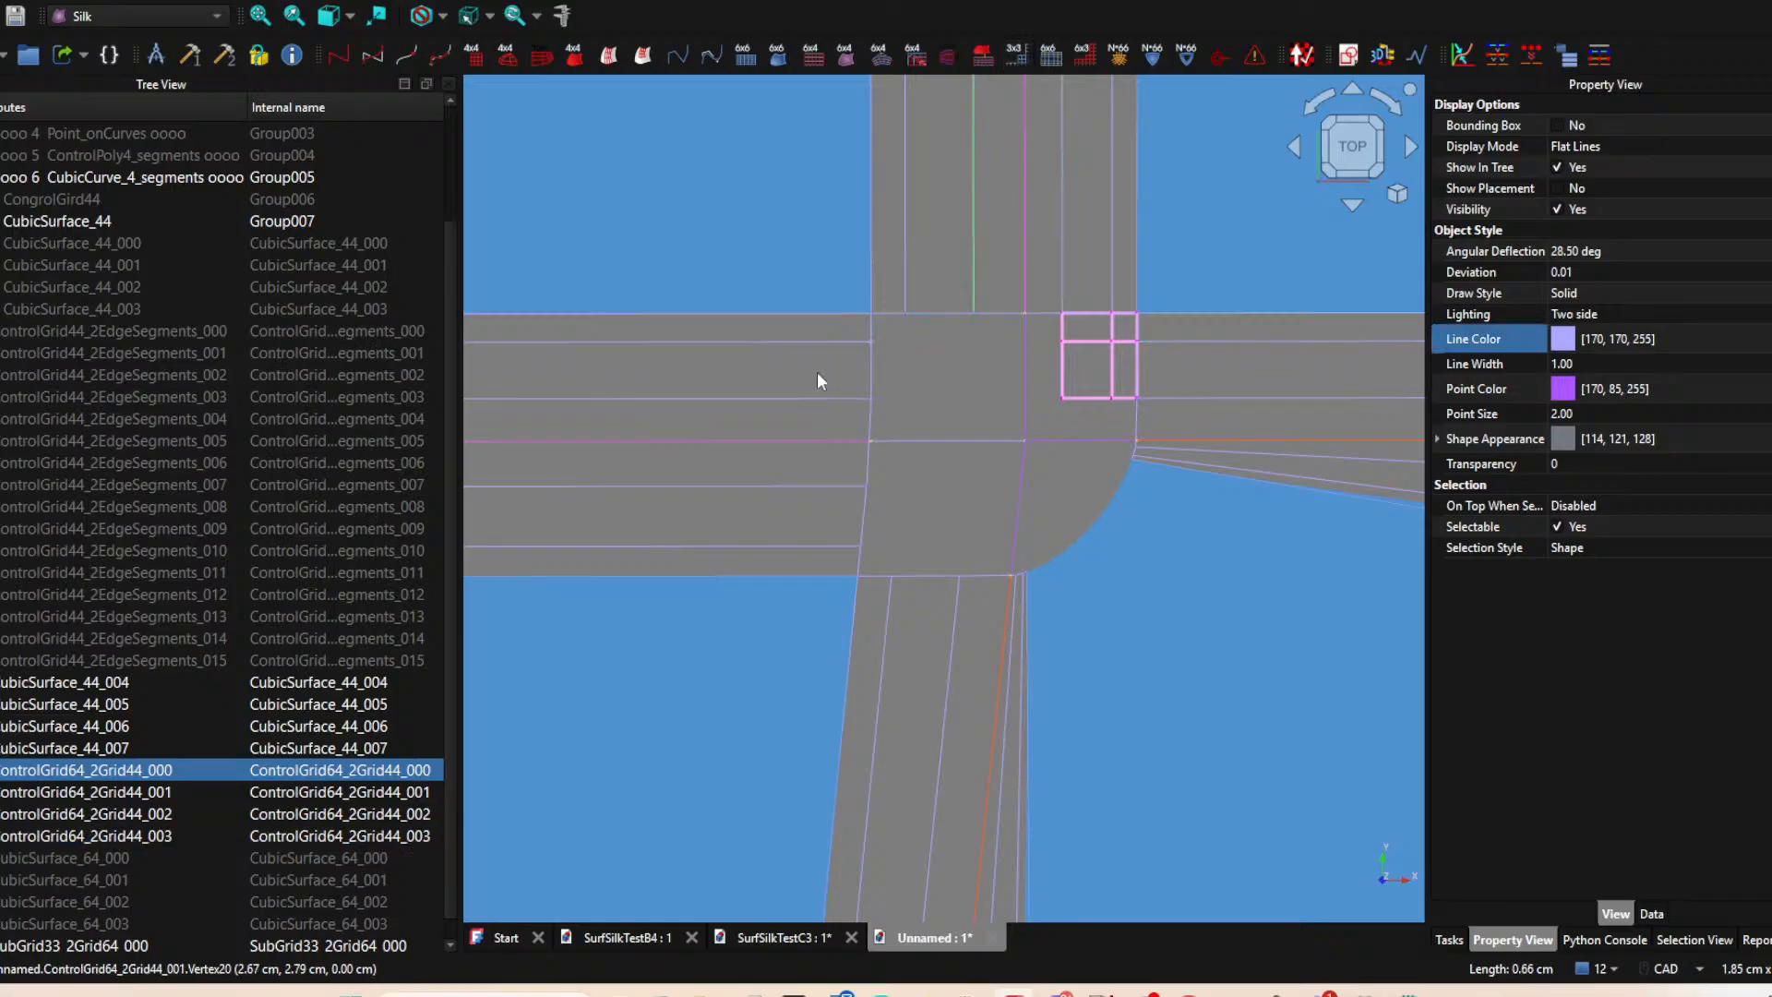
{"action": "left_click", "coordinate": [801, 341], "text": "ctrl"}
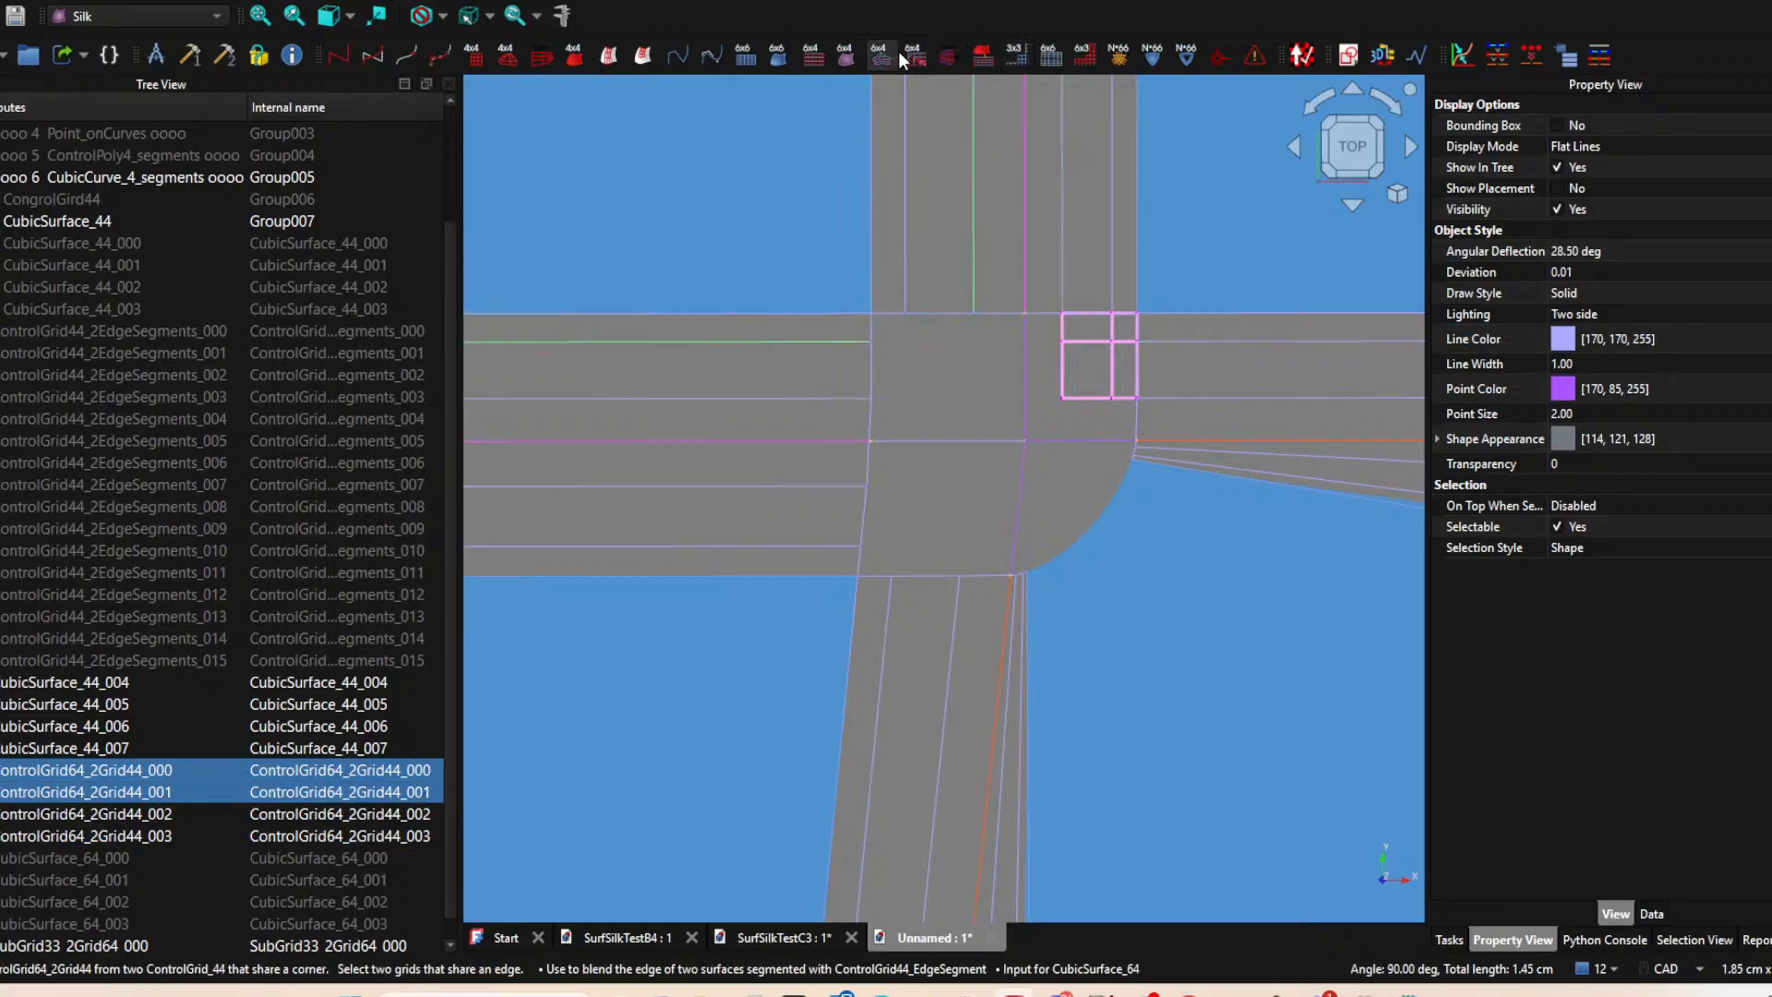
{"action": "left_click", "coordinate": [1014, 53]}
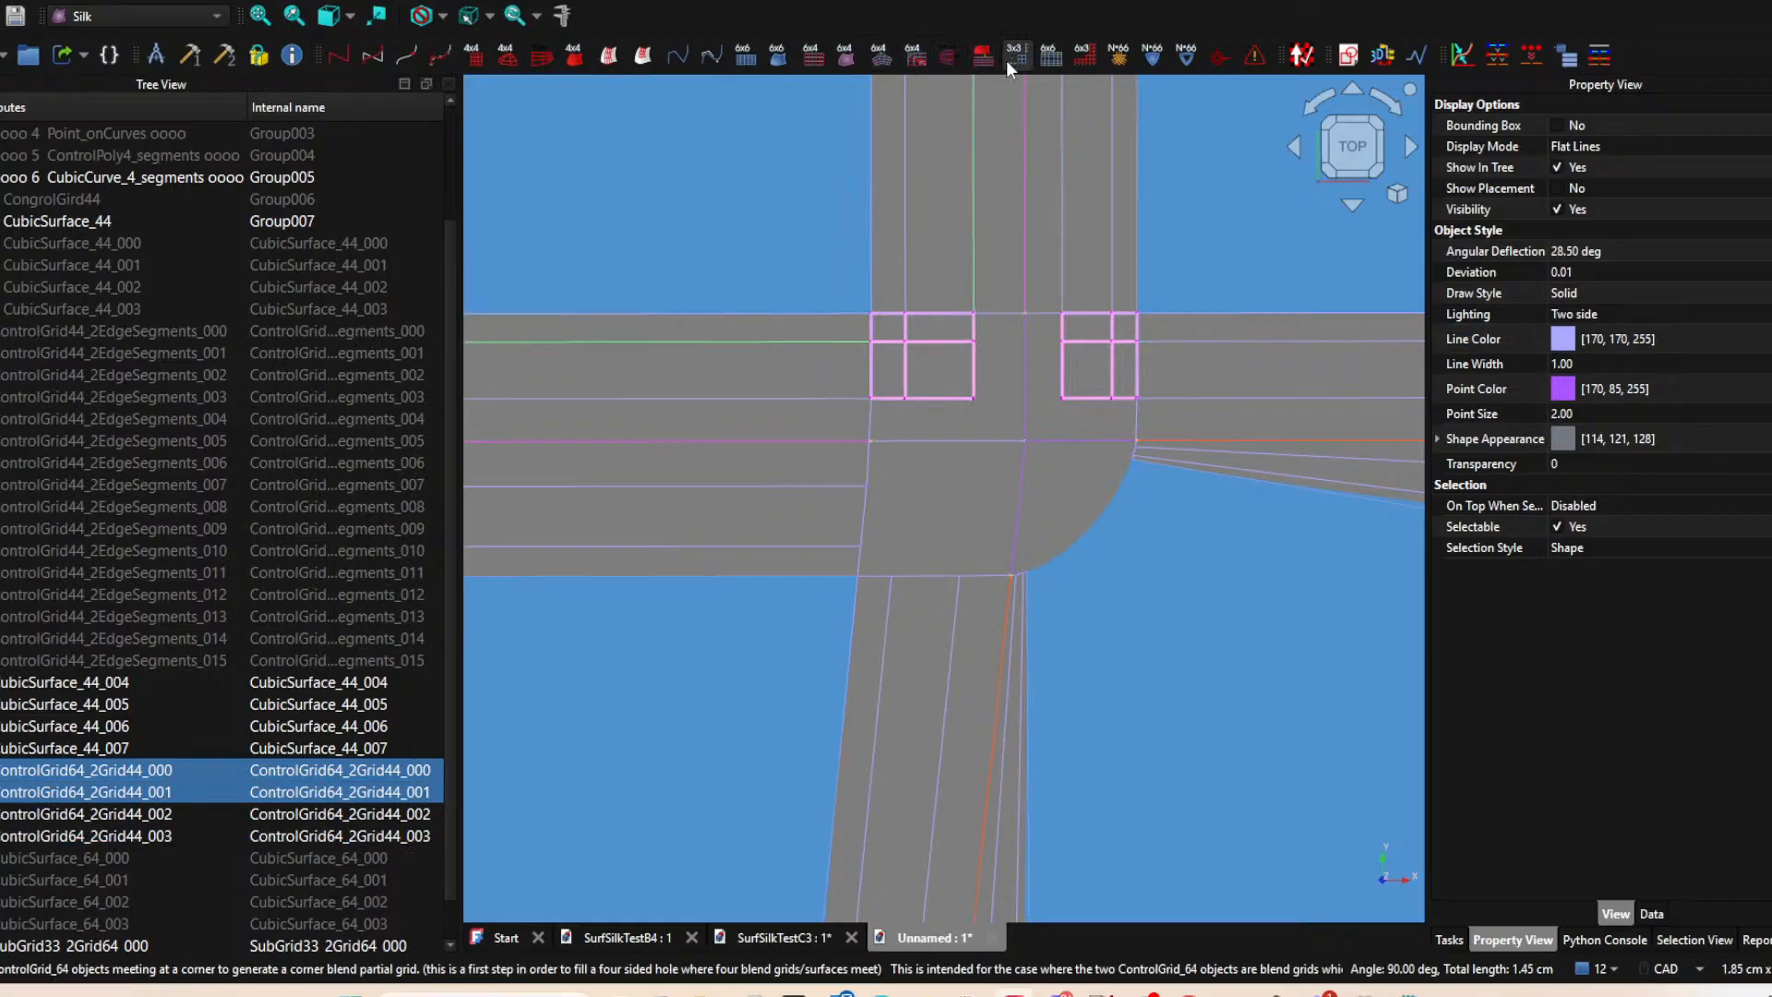
Create a SubGrid33_2Grid64 at the junction's lower-left corner from ControlGrid64_2Grid44_001 and ControlGrid64_2Grid44_002.
{"action": "left_click", "coordinate": [816, 485]}
{"action": "left_click", "coordinate": [913, 575], "text": "ctrl"}
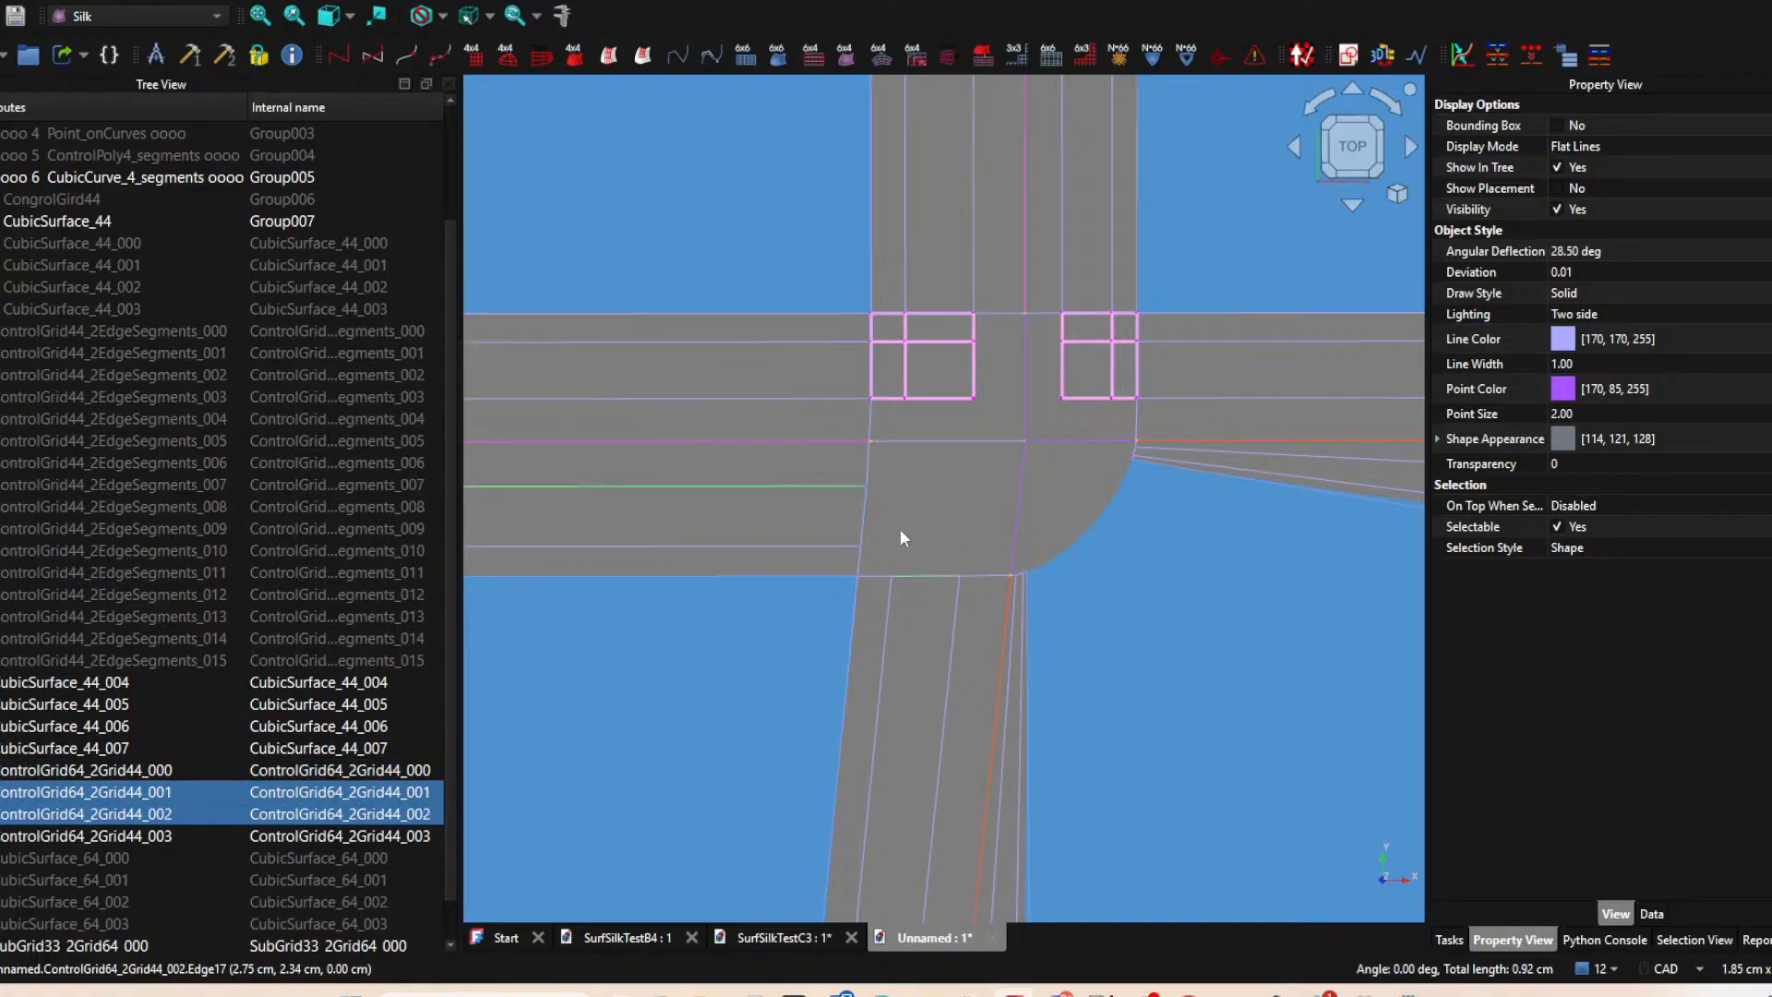
{"action": "left_click", "coordinate": [1015, 54]}
Examine the three corner subgrids and the open rounded corner next to the triangular surface.
{"action": "left_click", "coordinate": [919, 485]}
{"action": "left_click", "coordinate": [972, 360], "text": "ctrl"}
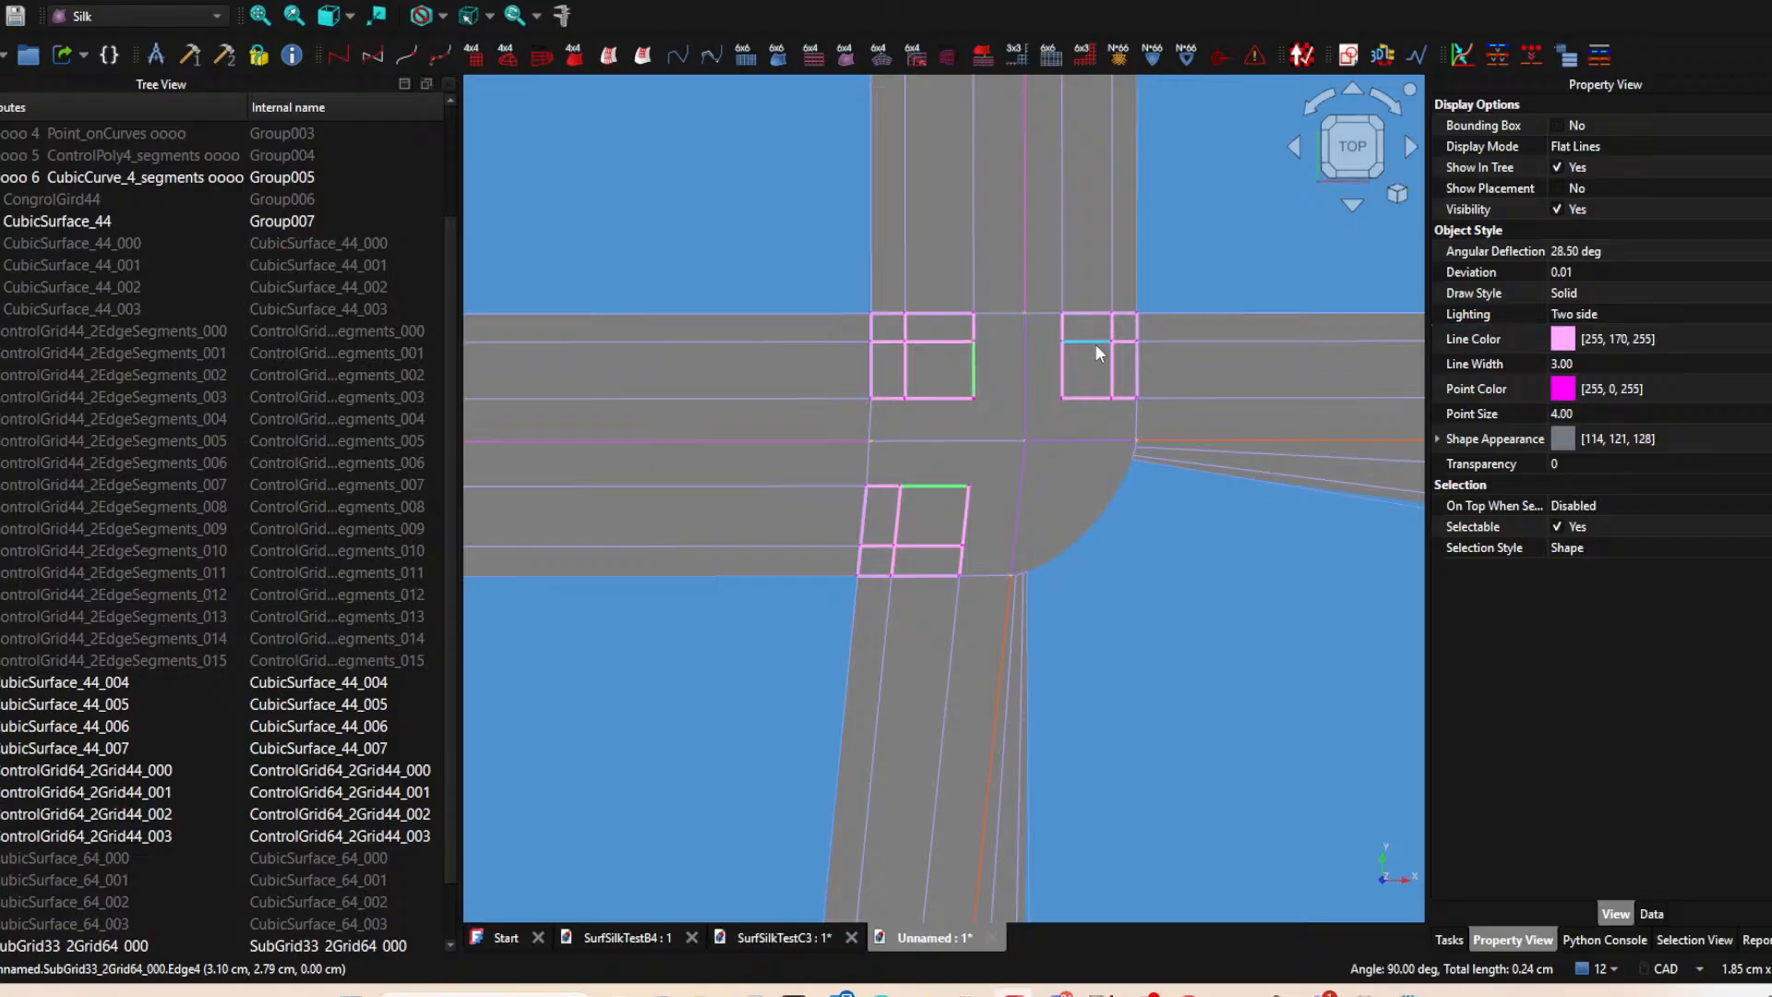
{"action": "left_click", "coordinate": [1096, 343], "text": "ctrl"}
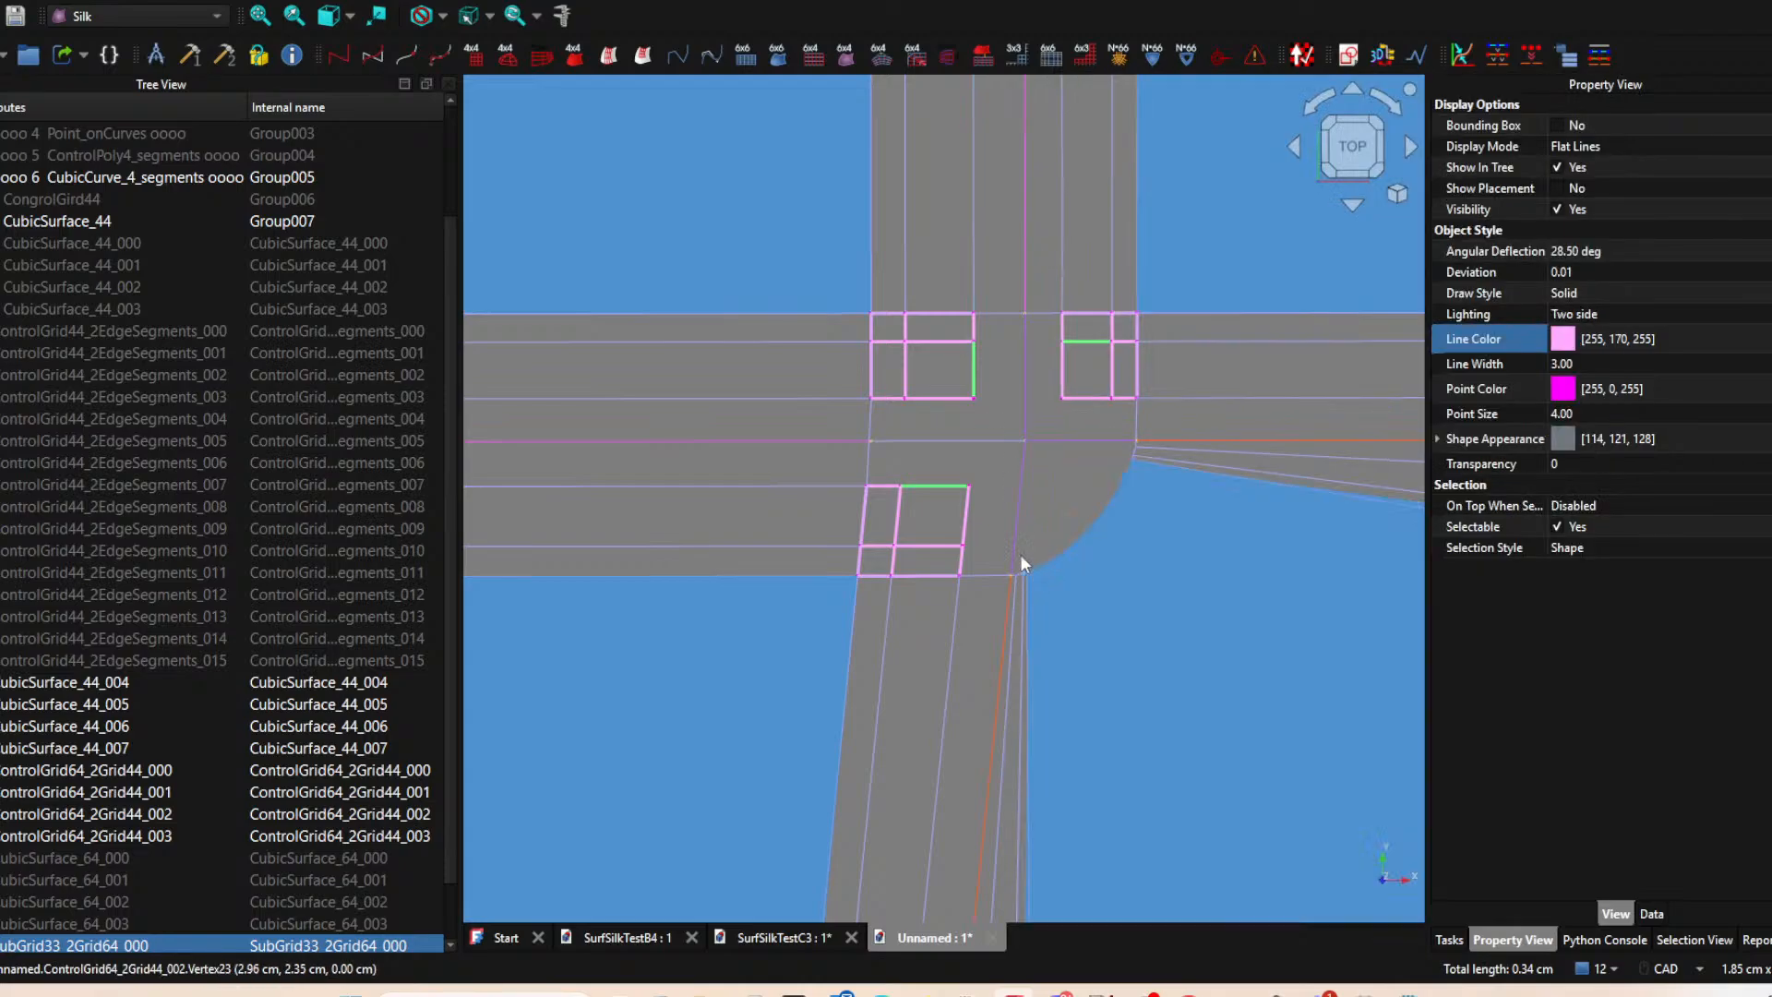
{"action": "left_click", "coordinate": [1070, 501]}
{"action": "middle_click_drag", "start_coordinate": [1127, 462], "coordinate": [866, 473]}
{"action": "scroll", "coordinate": [866, 473], "scroll_direction": "down", "scroll_amount": 2}
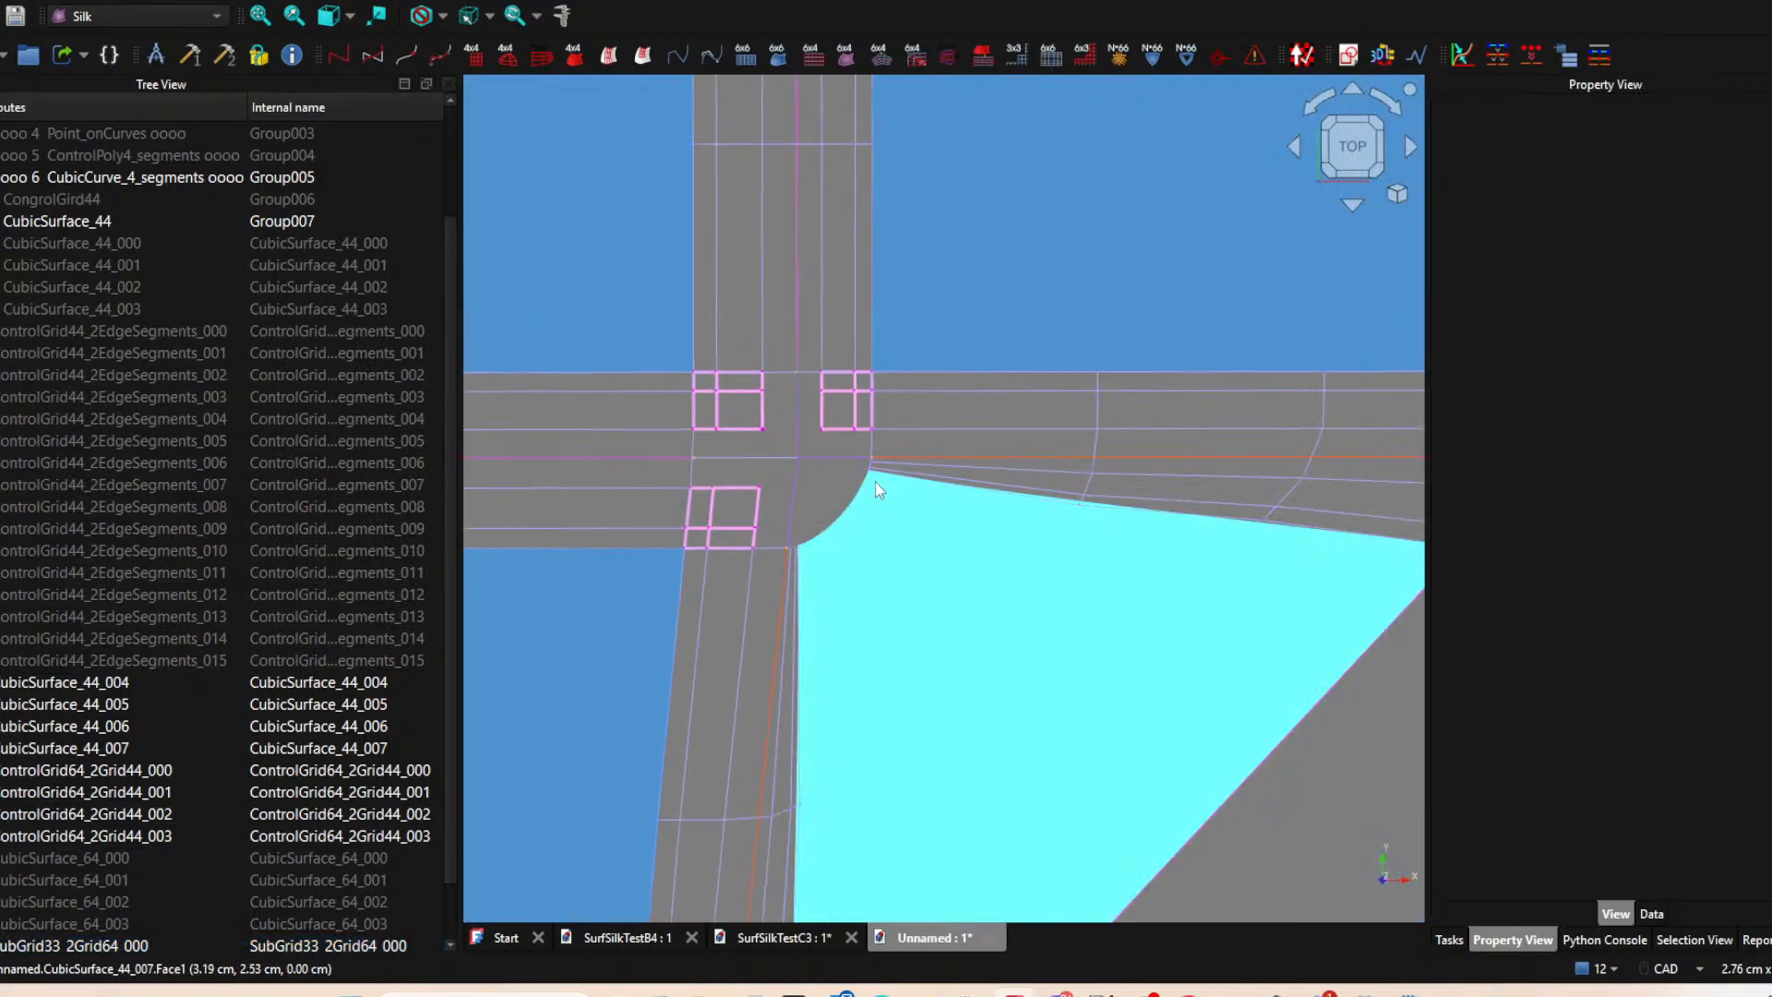
{"action": "scroll", "coordinate": [866, 504], "scroll_direction": "up", "scroll_amount": 4}
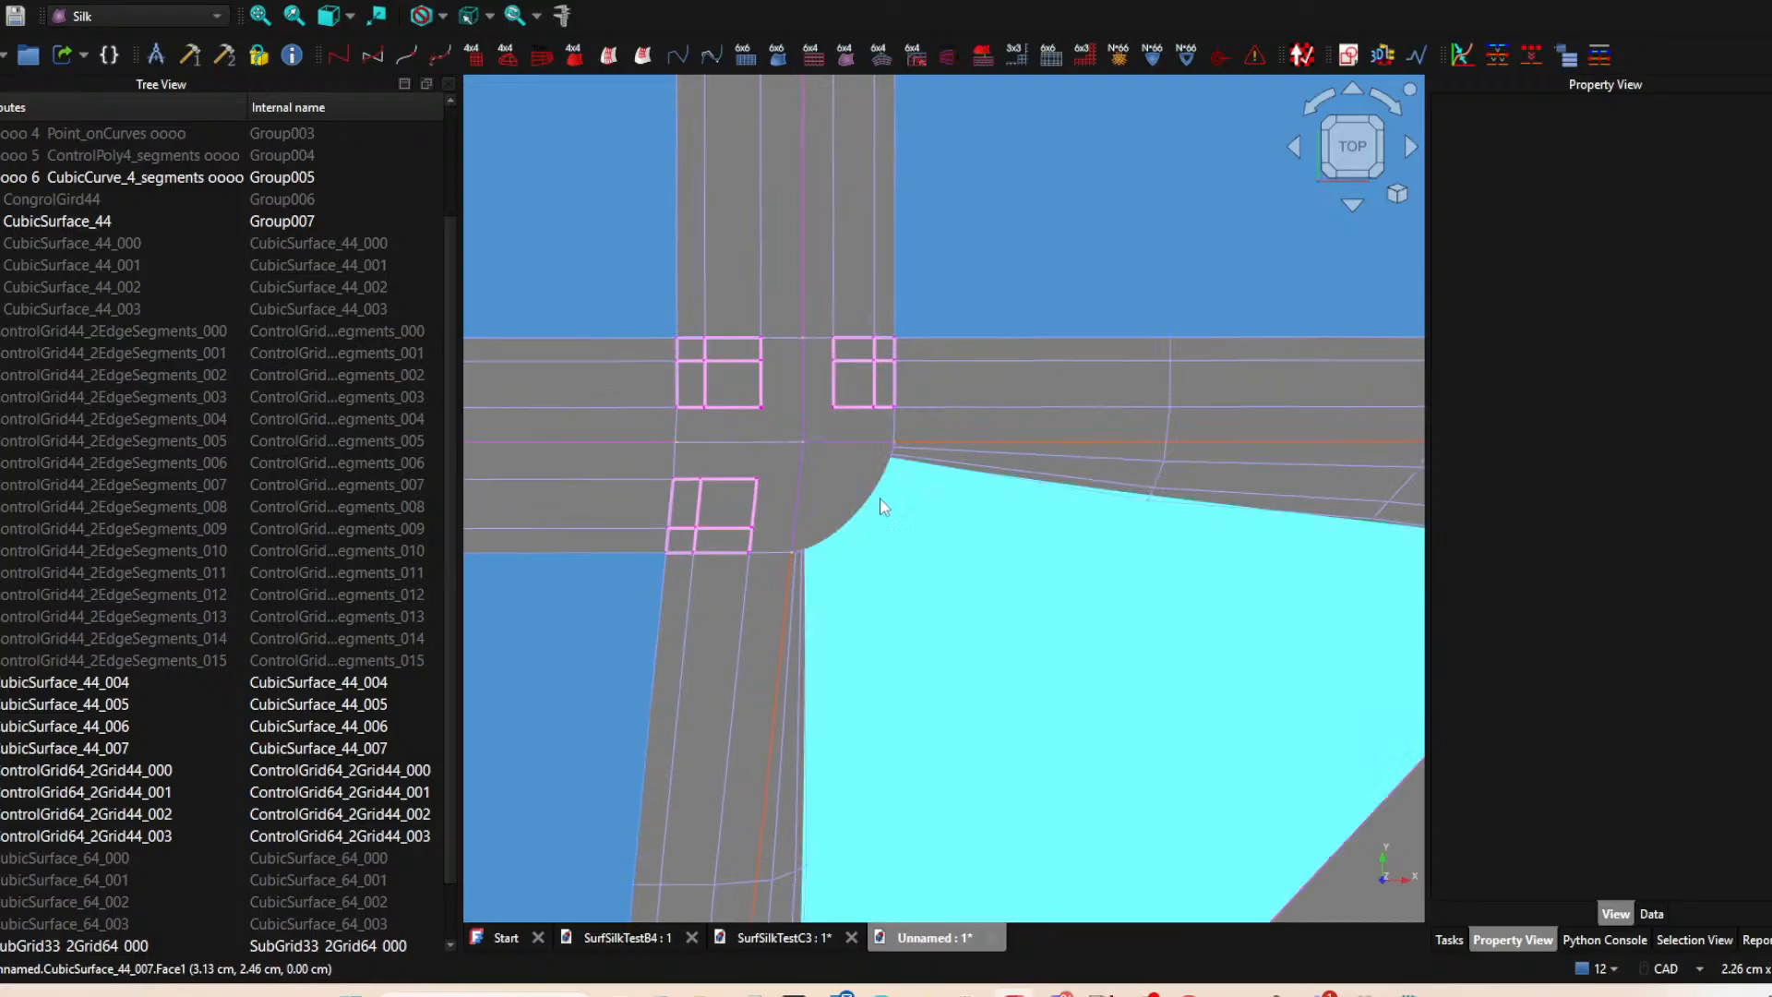
{"action": "scroll", "coordinate": [806, 521], "scroll_direction": "down", "scroll_amount": 11}
{"action": "middle_click_drag", "start_coordinate": [810, 633], "coordinate": [971, 636]}
{"action": "scroll", "coordinate": [940, 591], "scroll_direction": "up", "scroll_amount": 3}
{"action": "scroll", "coordinate": [1169, 543], "scroll_direction": "up", "scroll_amount": 3}
{"action": "middle_click_drag", "start_coordinate": [1169, 542], "coordinate": [1257, 656]}
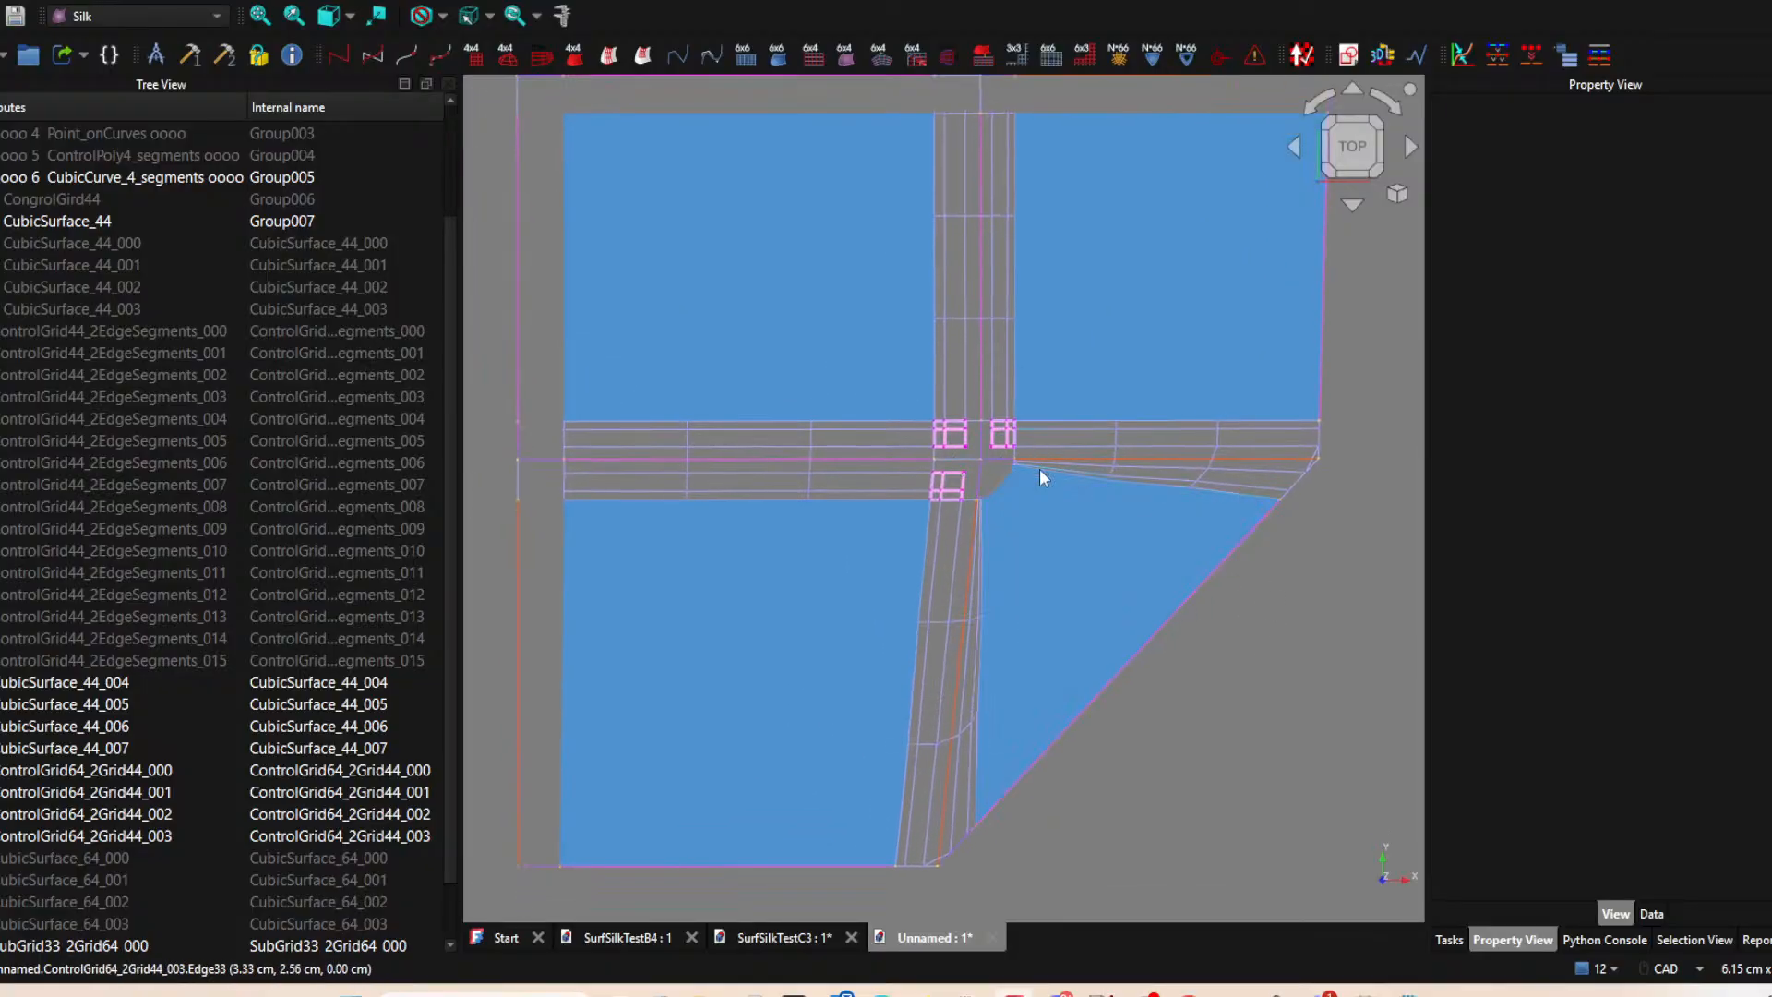
Inspect CubicSurface_44_007's rounded corner and the adjoining edges of ControlGrid64_2Grid44_002 and ControlGrid64_2Grid44_003.
{"action": "scroll", "coordinate": [1047, 480], "scroll_direction": "up", "scroll_amount": 3}
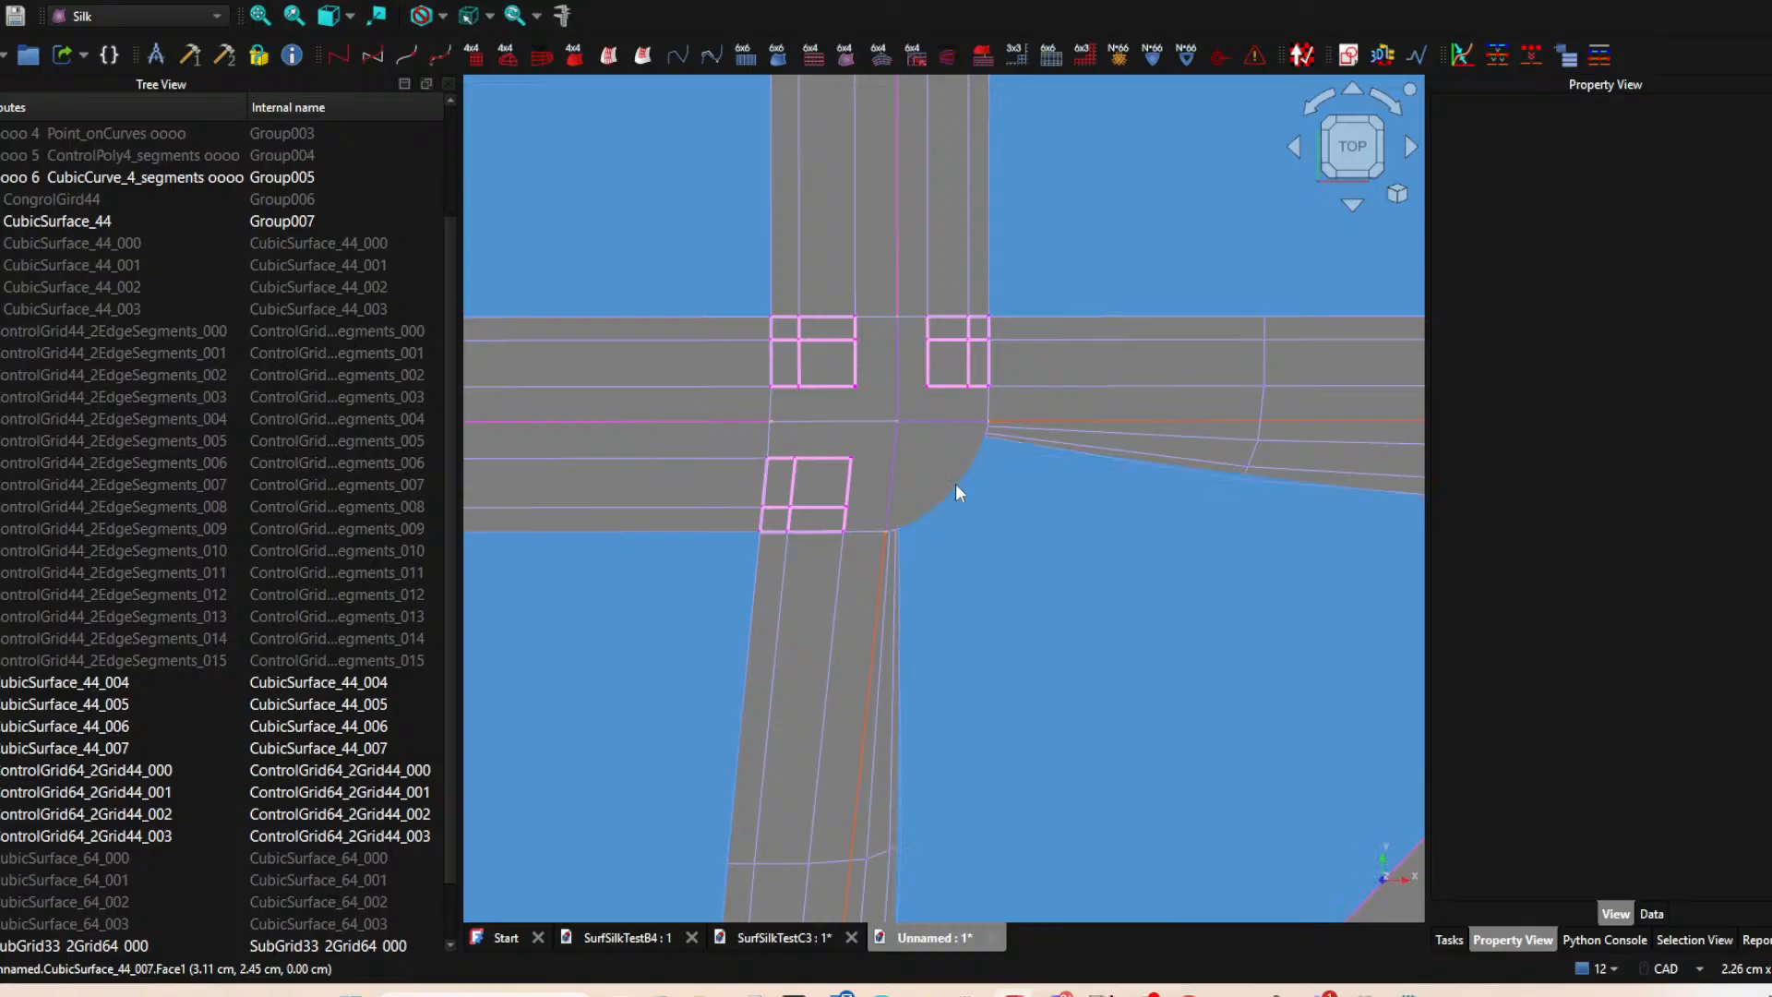
{"action": "scroll", "coordinate": [955, 475], "scroll_direction": "up", "scroll_amount": 5}
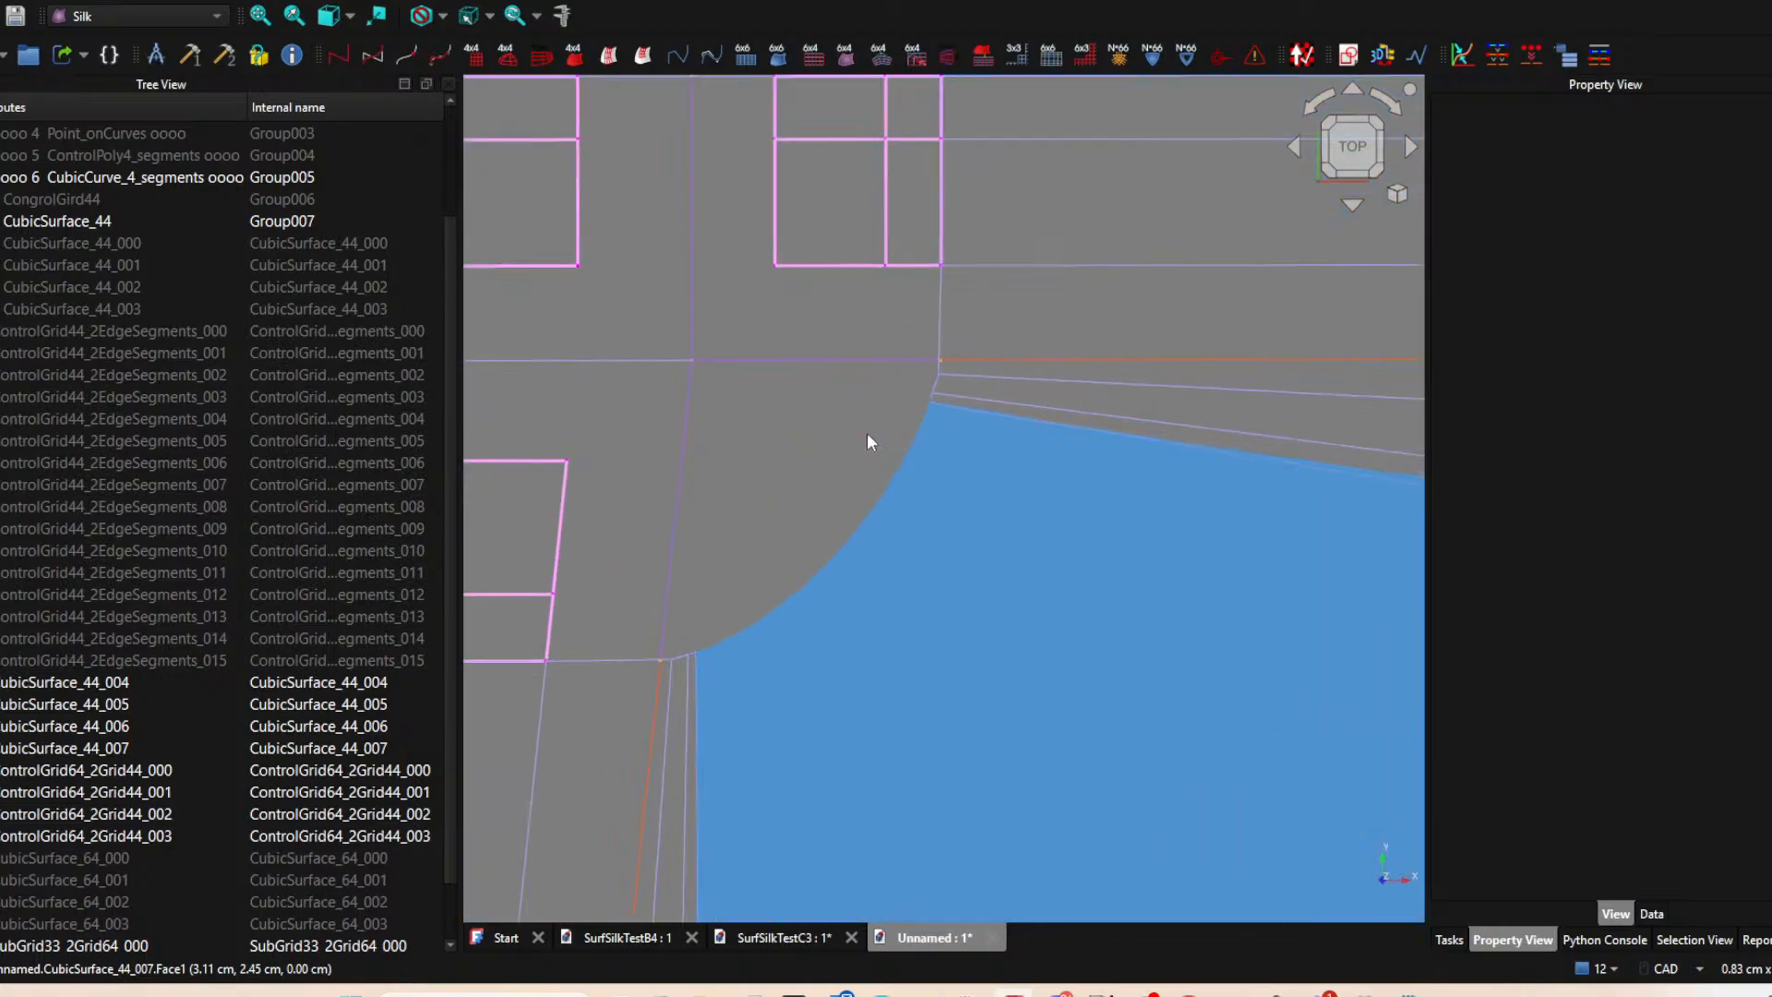
{"action": "scroll", "coordinate": [867, 430], "scroll_direction": "down", "scroll_amount": 5}
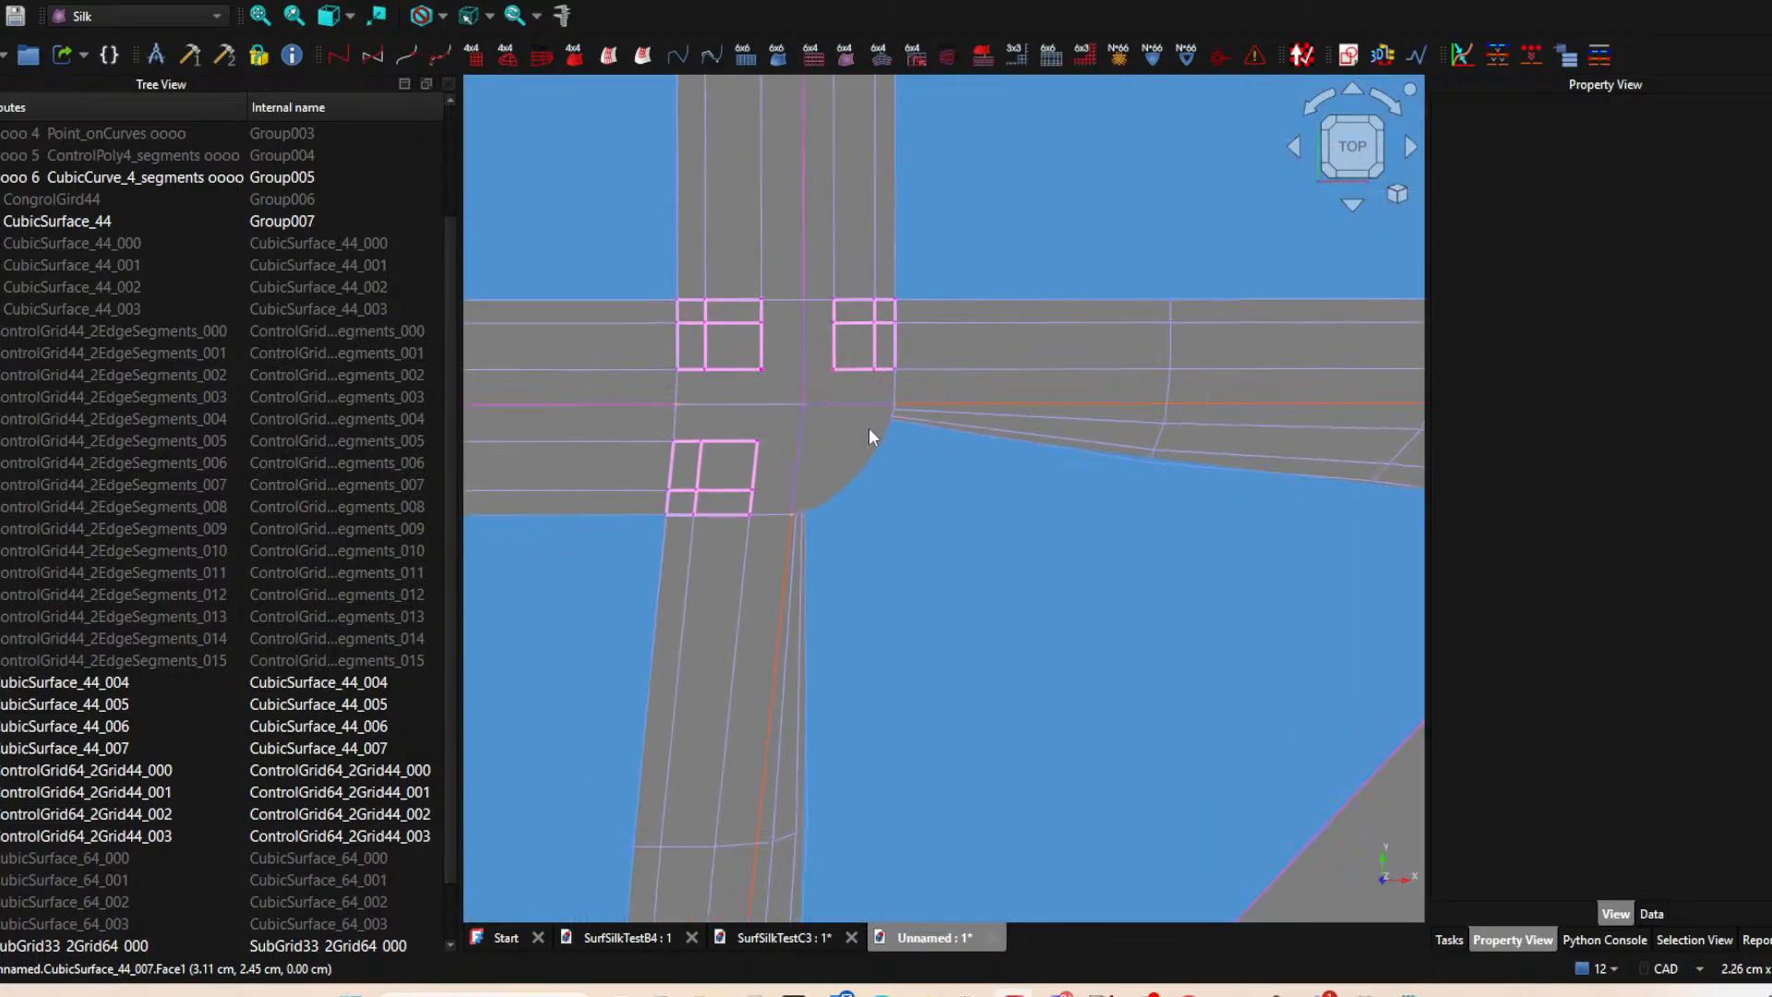
{"action": "scroll", "coordinate": [868, 430], "scroll_direction": "up", "scroll_amount": 3}
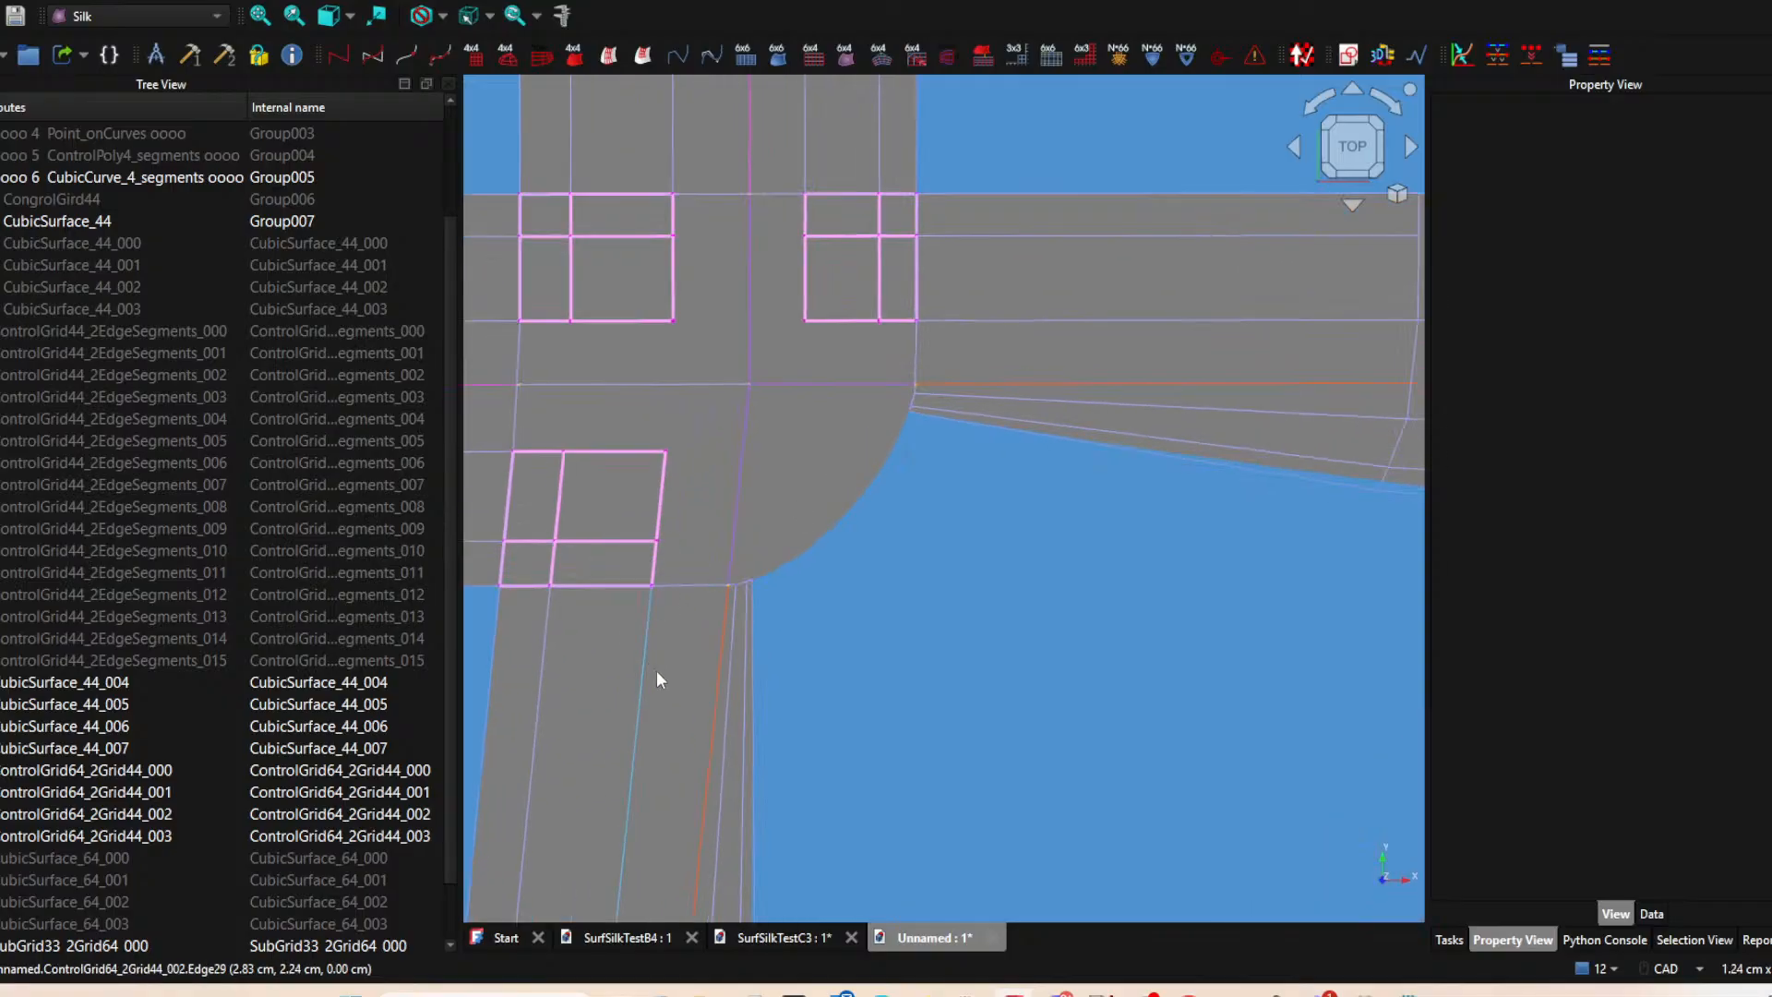
{"action": "left_click", "coordinate": [746, 678]}
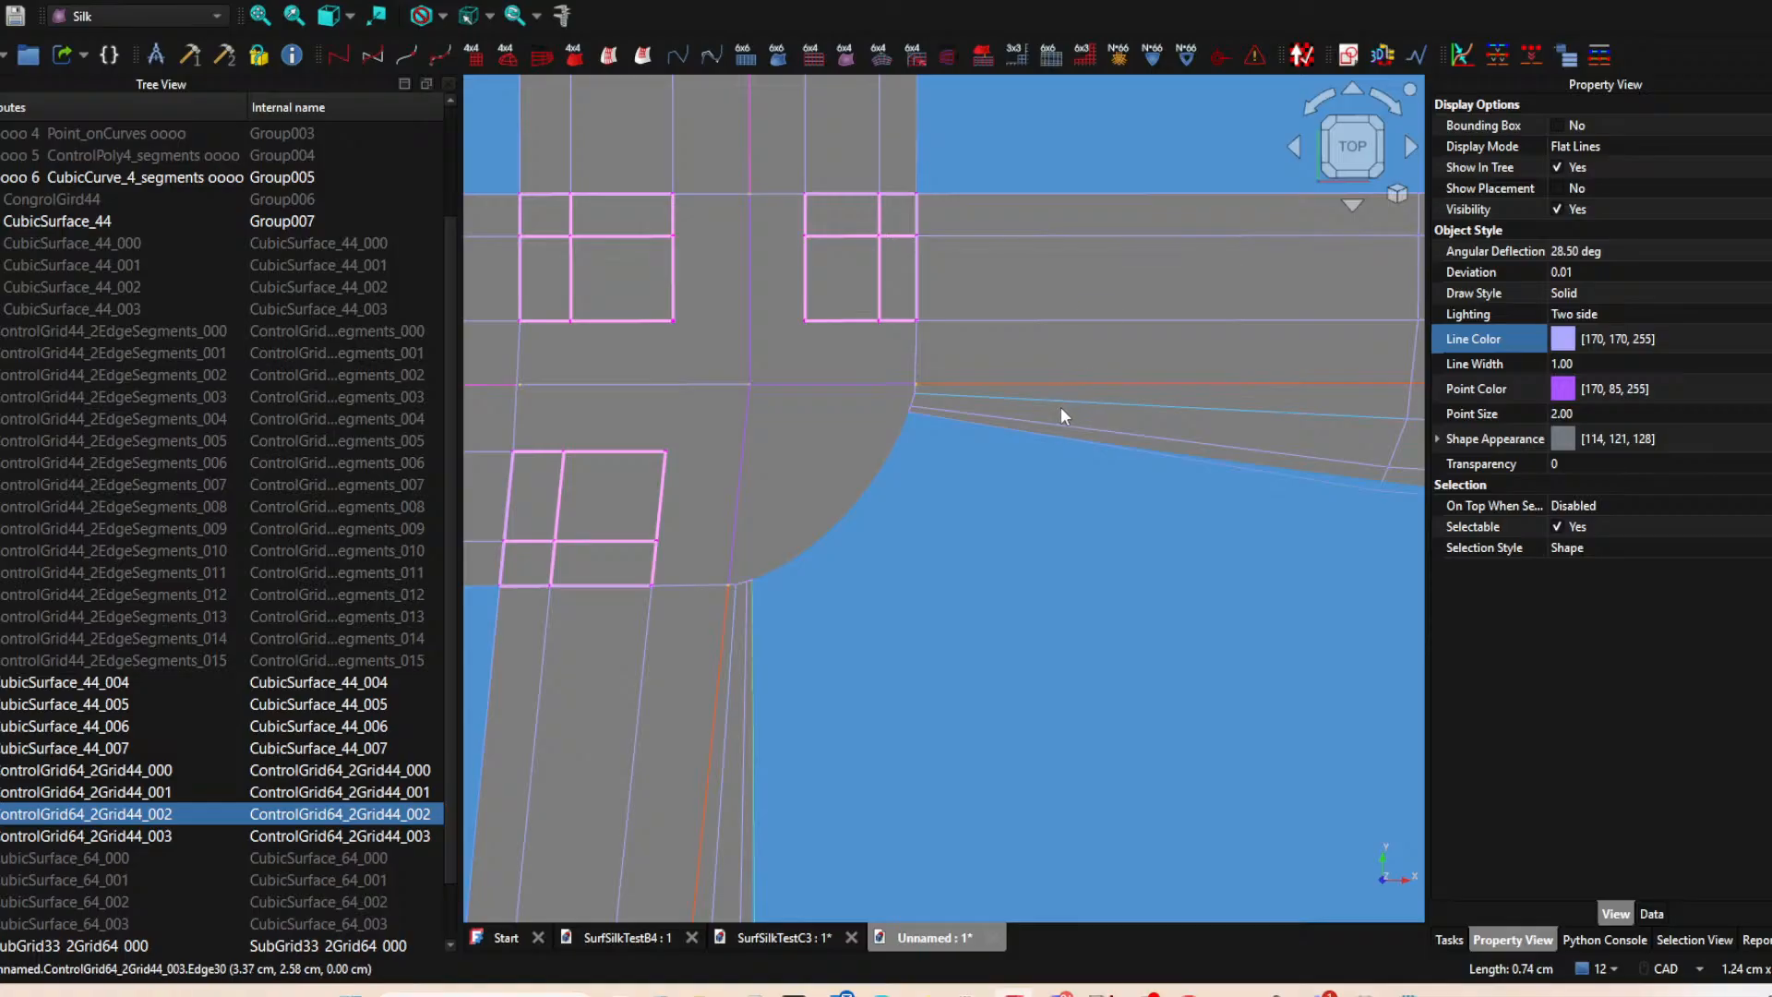
{"action": "left_click", "coordinate": [1062, 411]}
{"action": "left_click", "coordinate": [839, 539]}
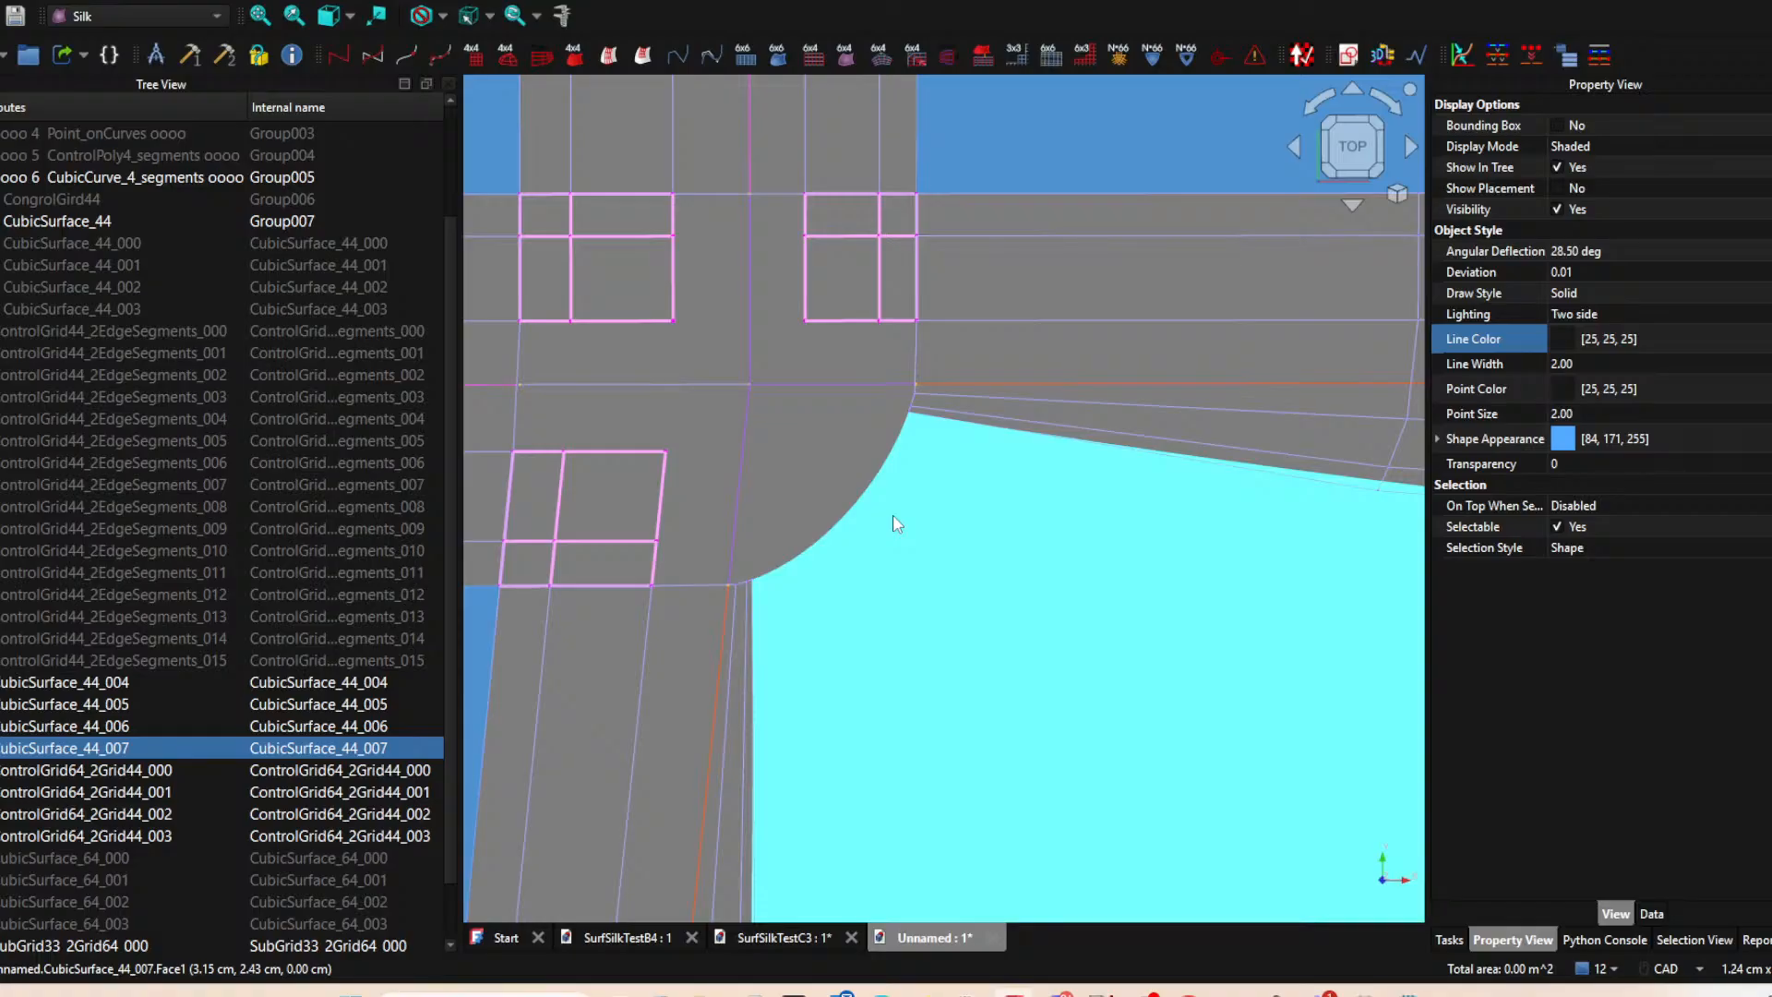
{"action": "scroll", "coordinate": [893, 523], "scroll_direction": "down", "scroll_amount": 2}
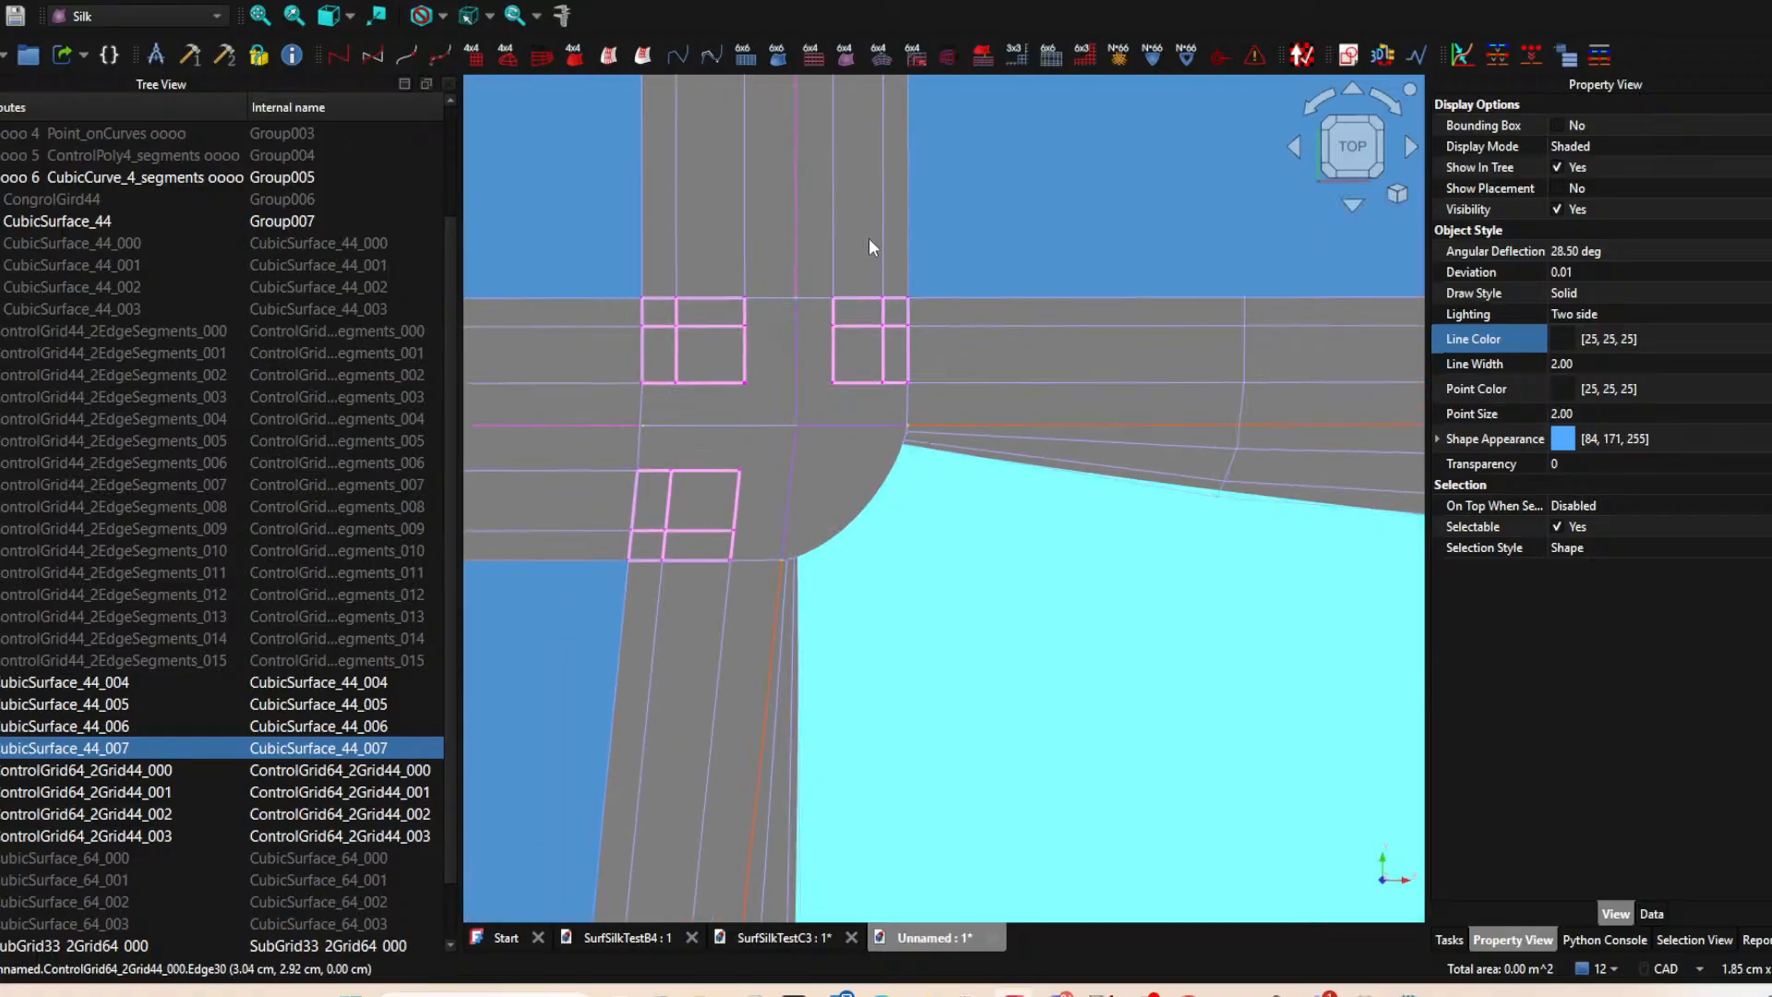
Examine ControlGrid64_2Grid44_000 and the junction's three corner subgrids, and read the description of the SubGrid63_2Surf64 tool.
{"action": "left_click", "coordinate": [831, 223]}
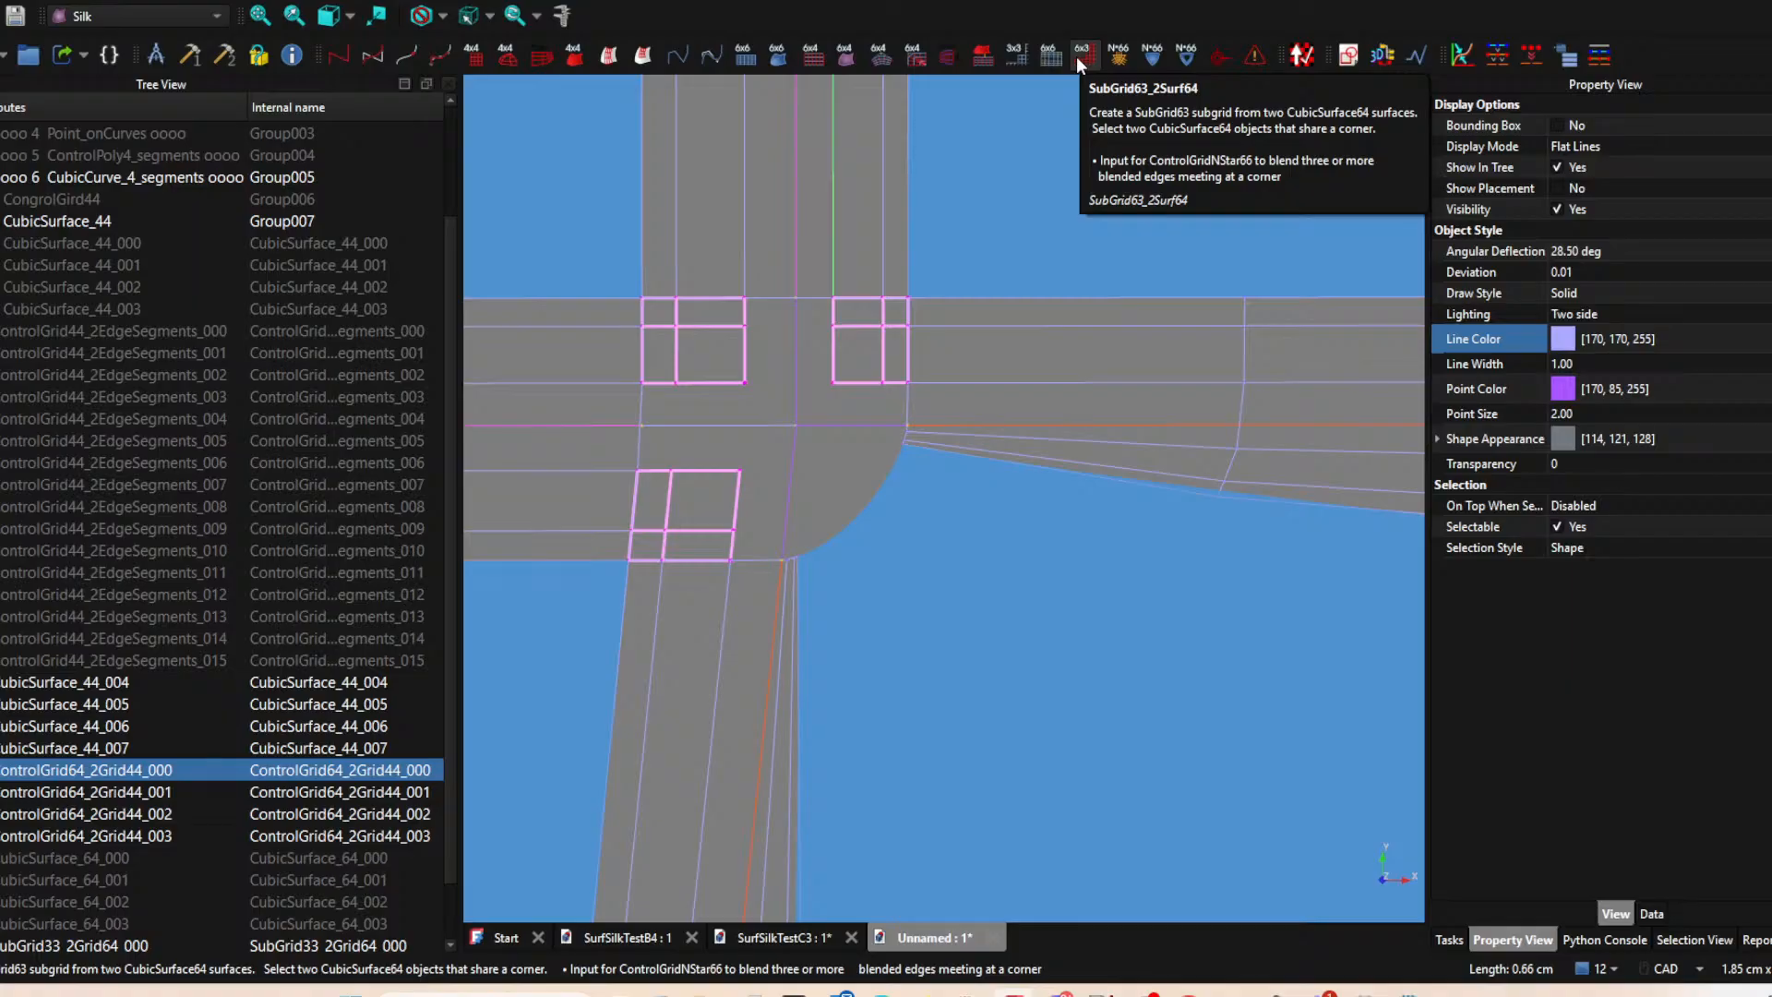
{"action": "scroll", "coordinate": [1044, 558], "scroll_direction": "down", "scroll_amount": 5}
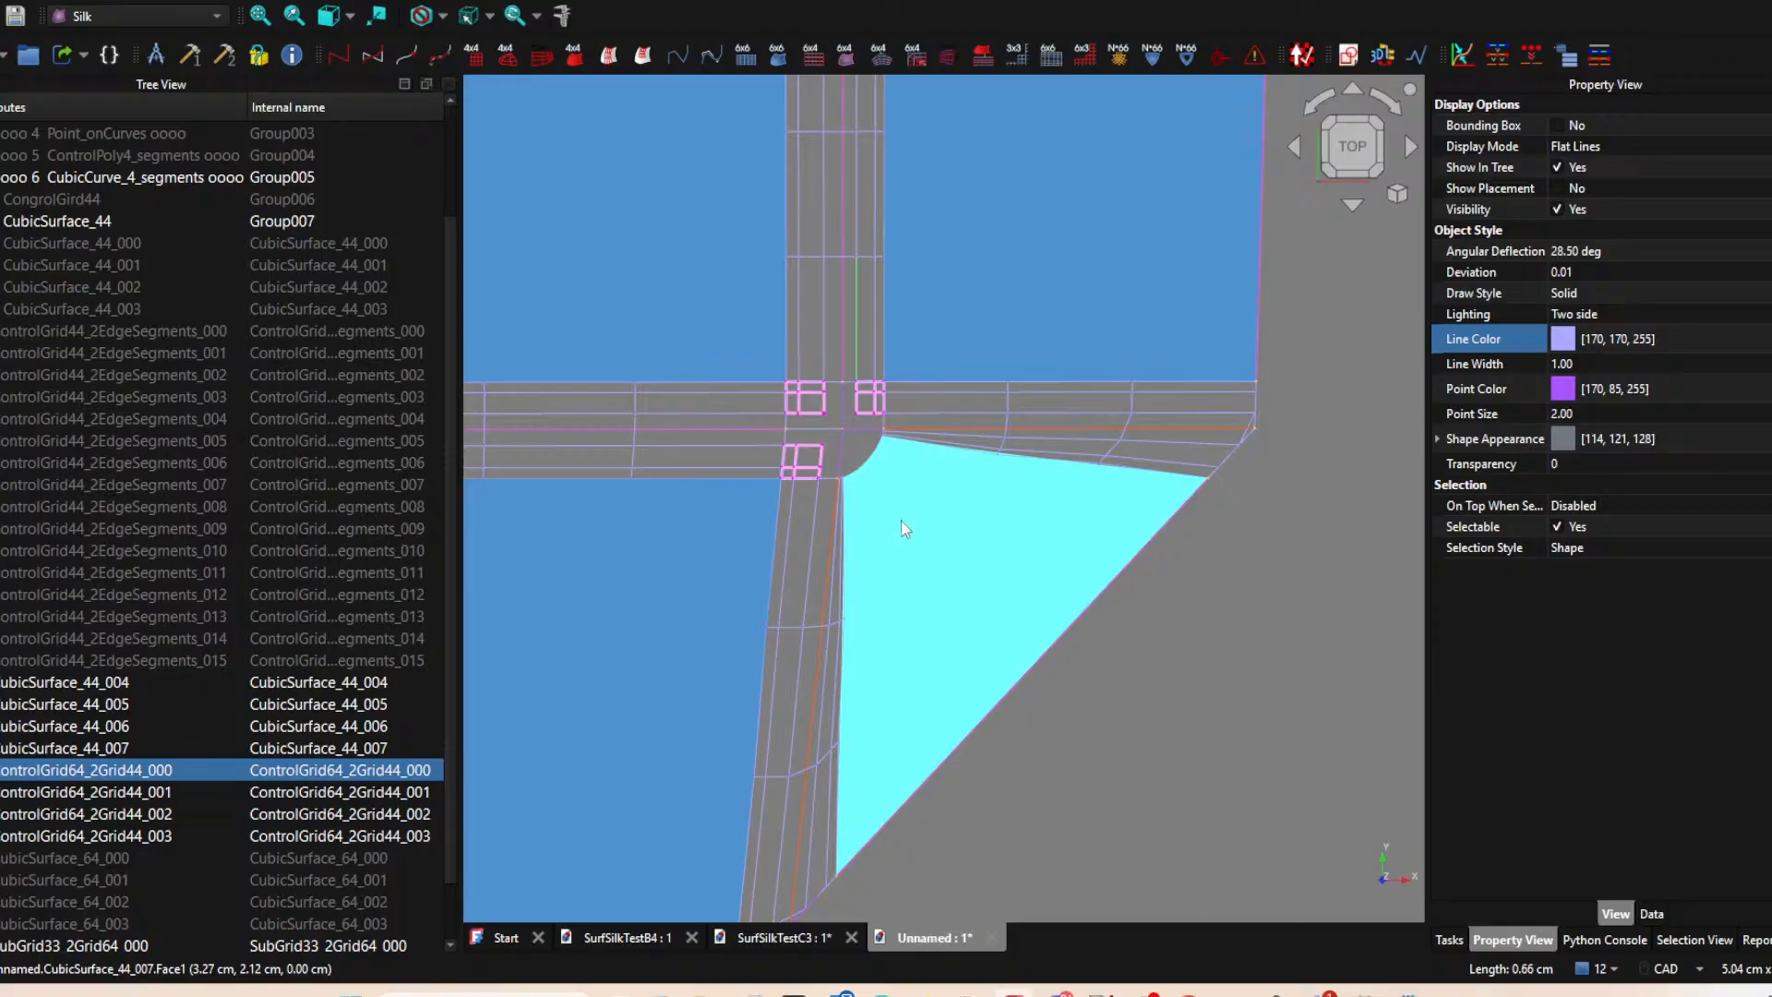
{"action": "scroll", "coordinate": [888, 523], "scroll_direction": "up", "scroll_amount": 4}
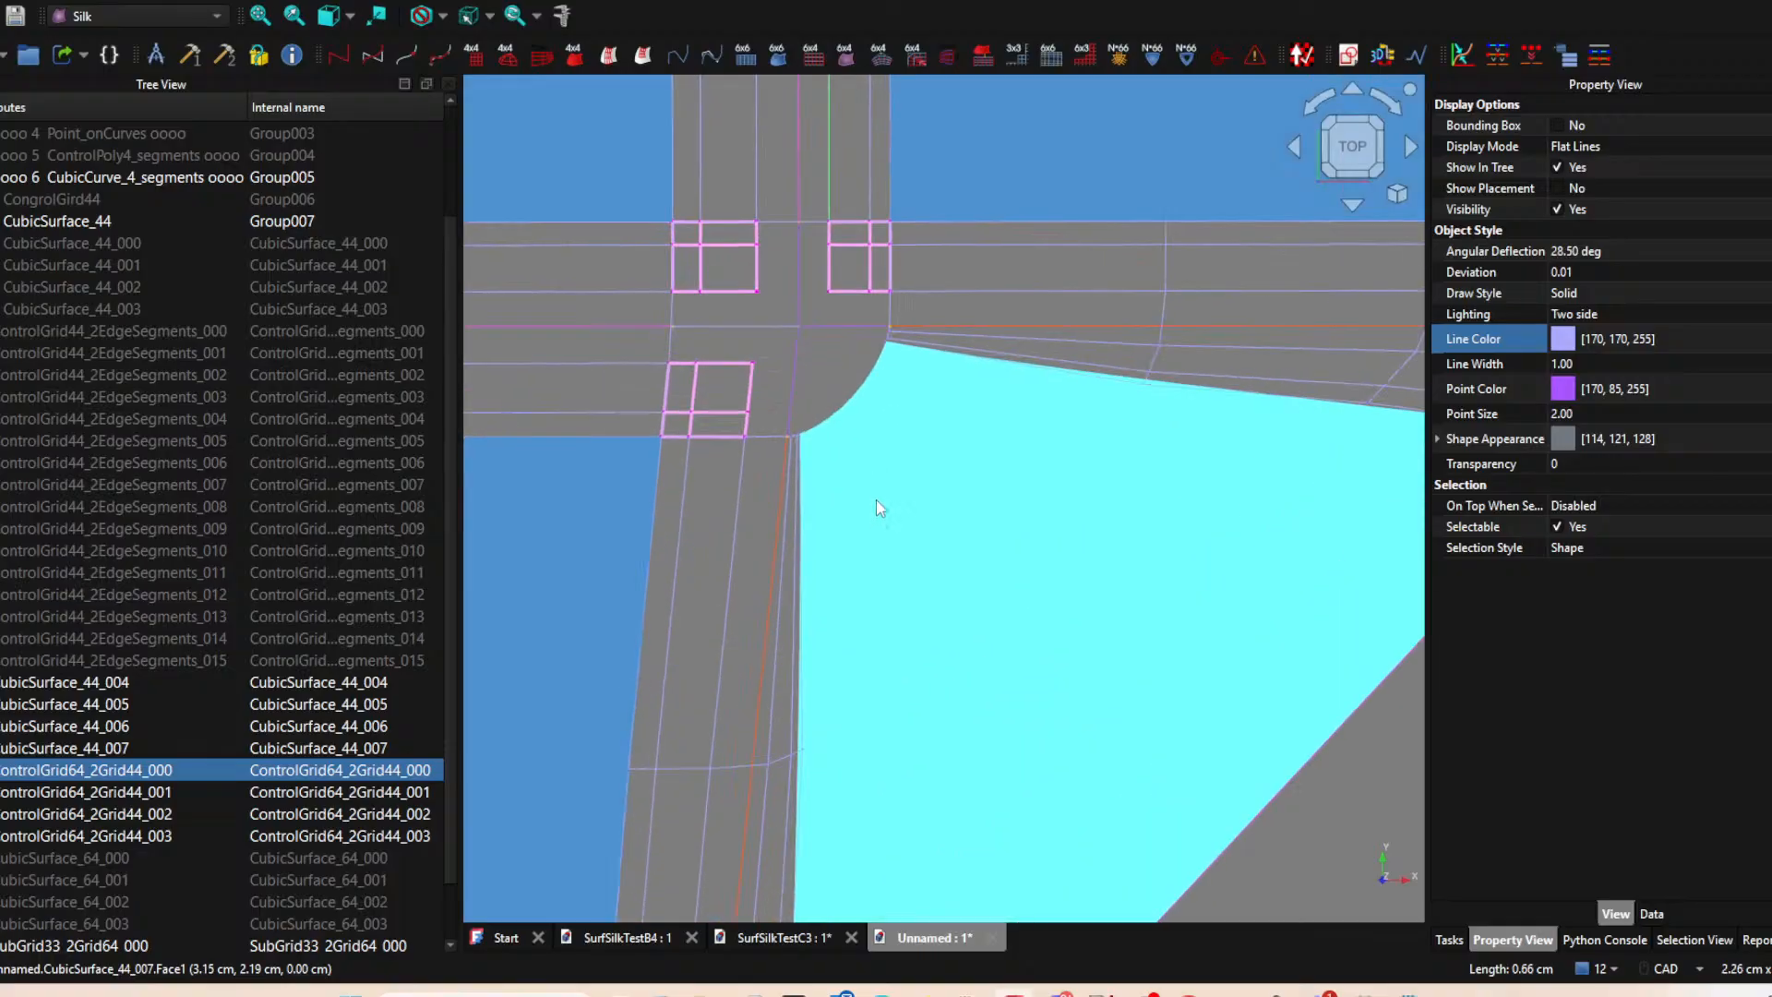
{"action": "scroll", "coordinate": [876, 498], "scroll_direction": "down", "scroll_amount": 4}
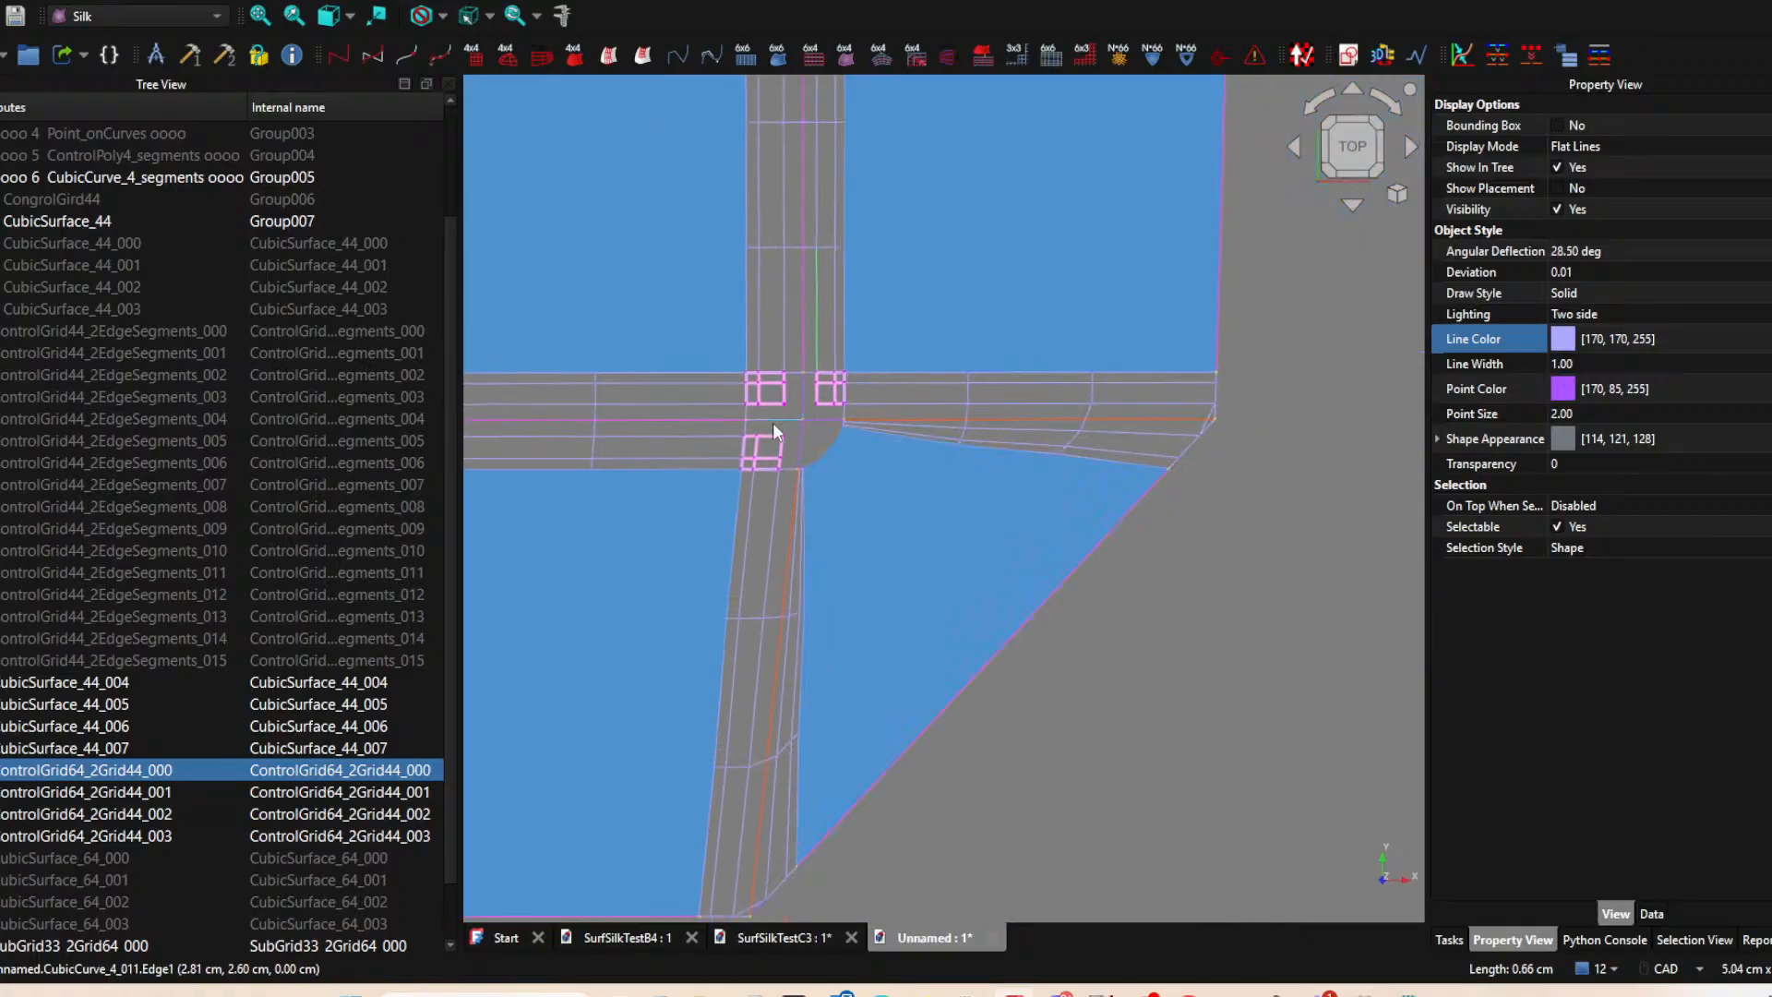
{"action": "scroll", "coordinate": [826, 446], "scroll_direction": "up", "scroll_amount": 2}
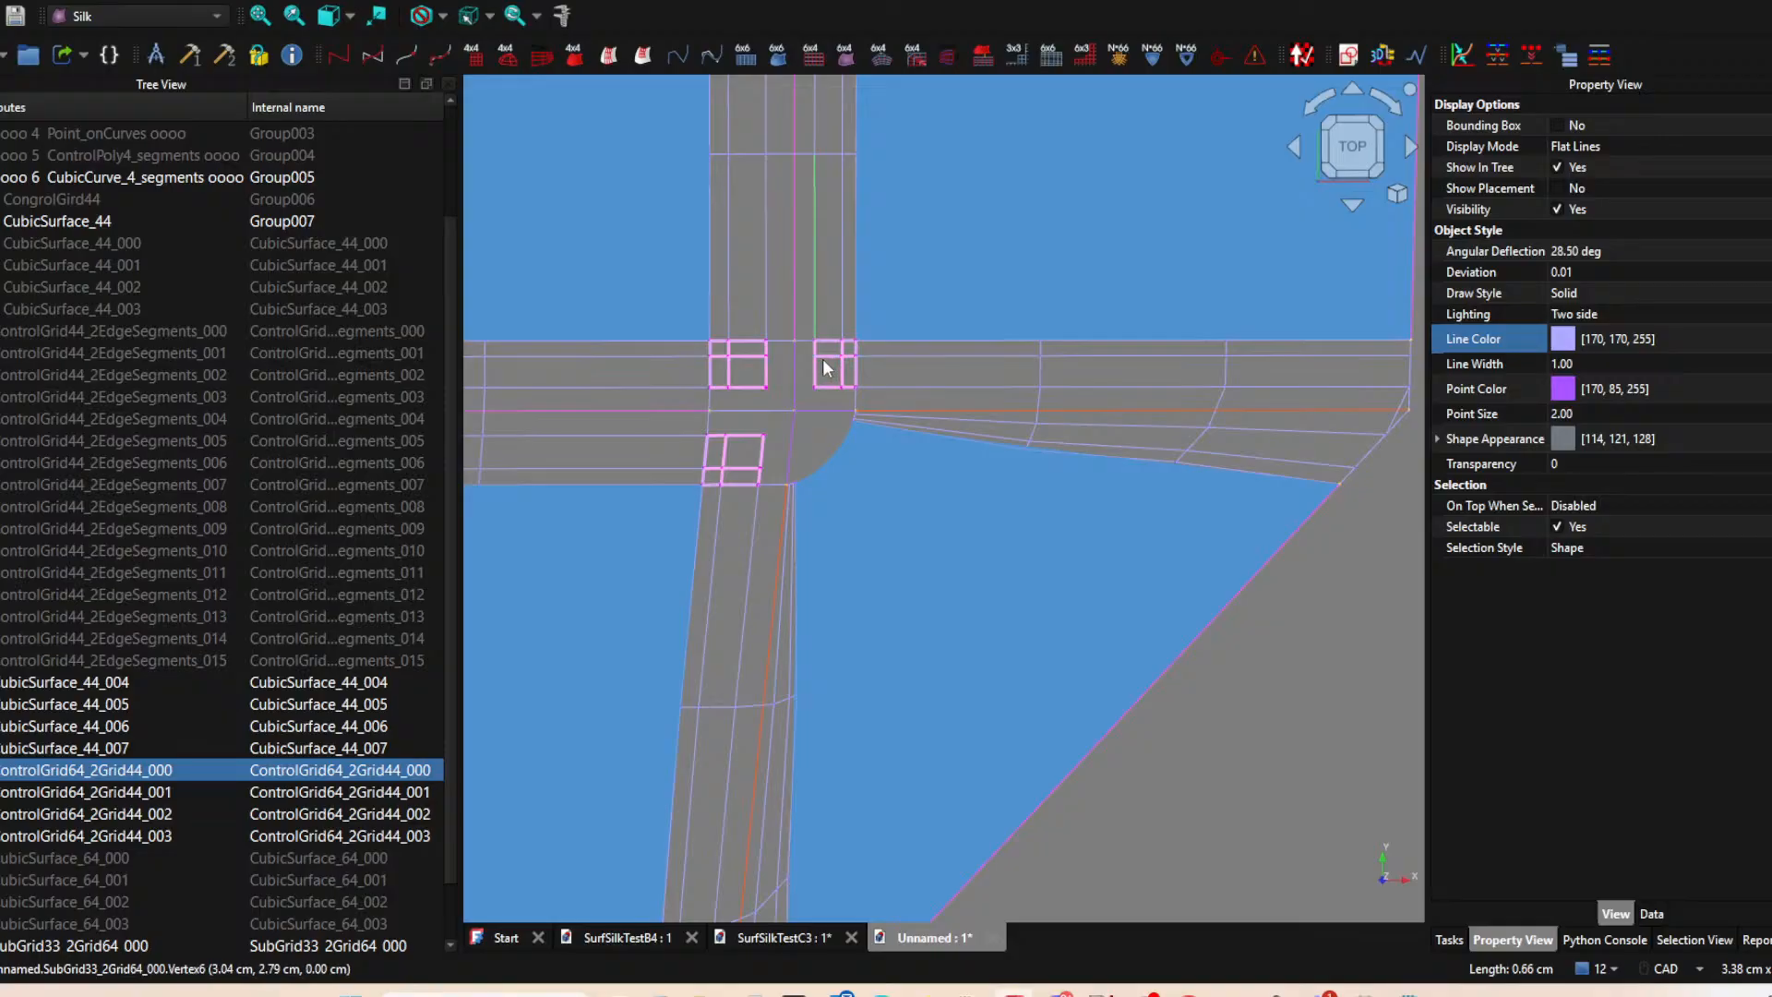
{"action": "scroll", "coordinate": [151, 617], "scroll_direction": "down", "scroll_amount": 1}
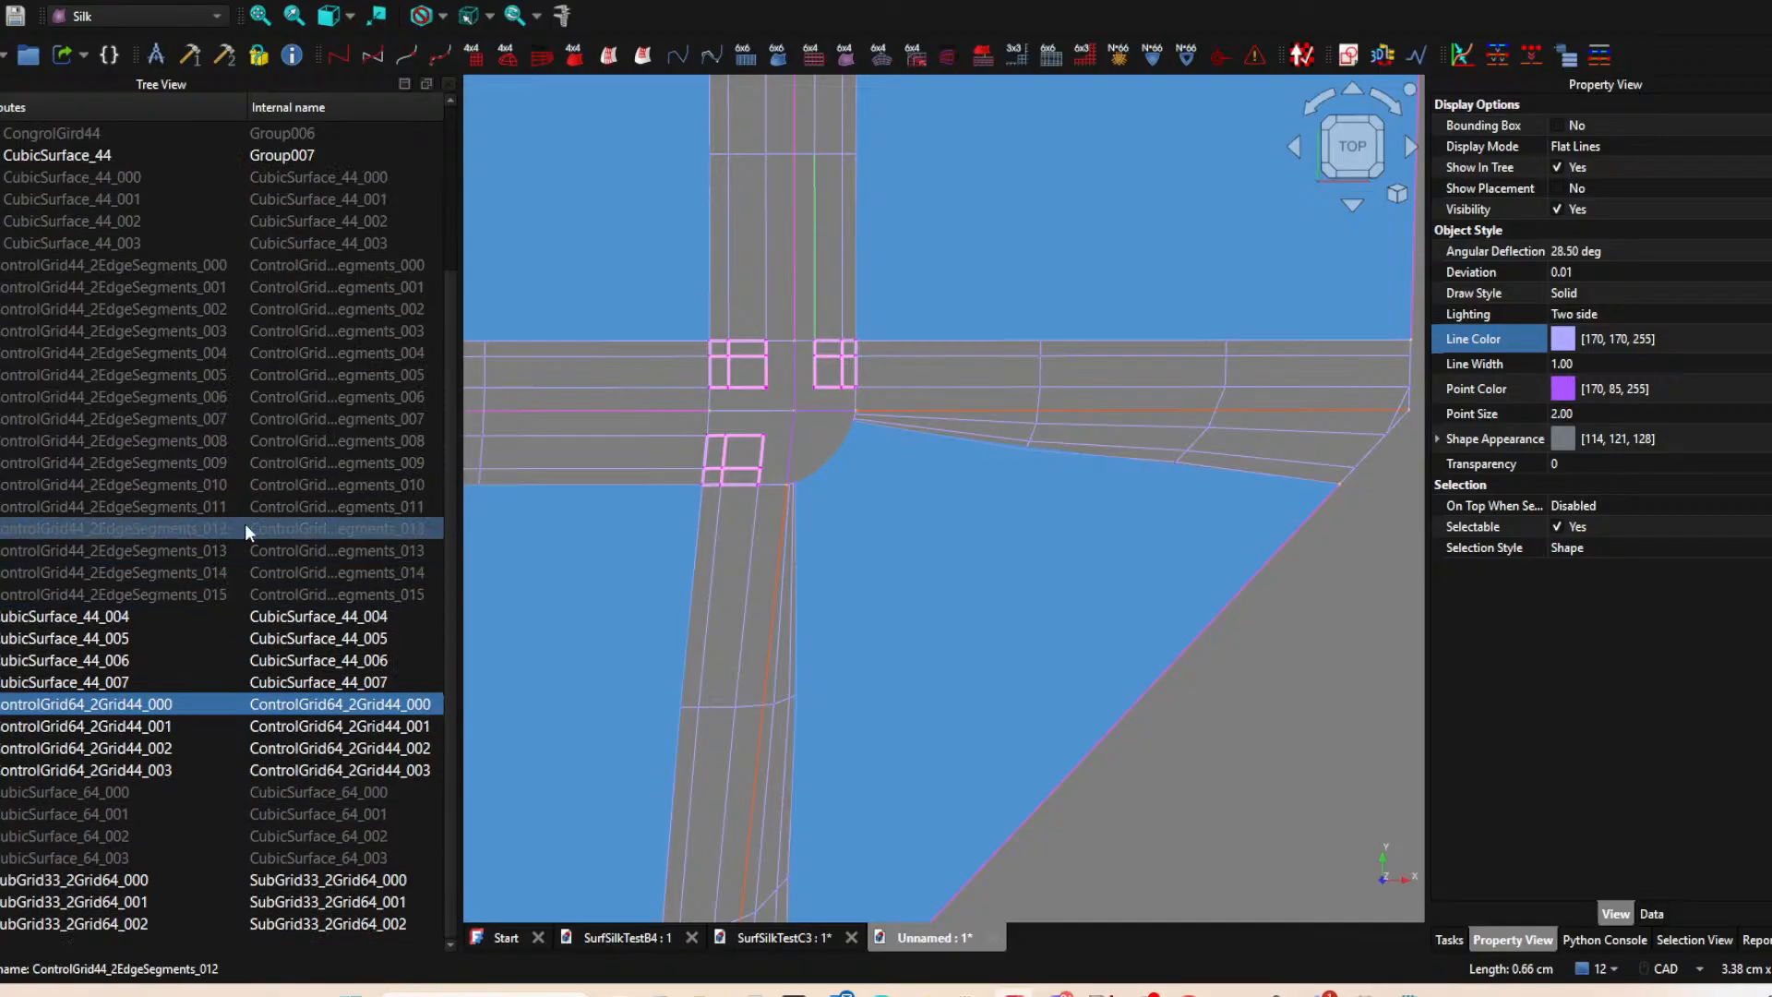
Compare the unfinished central junction with the finished four-patch junctions in the SurfSilkTestC3 document.
{"action": "left_click", "coordinate": [783, 937]}
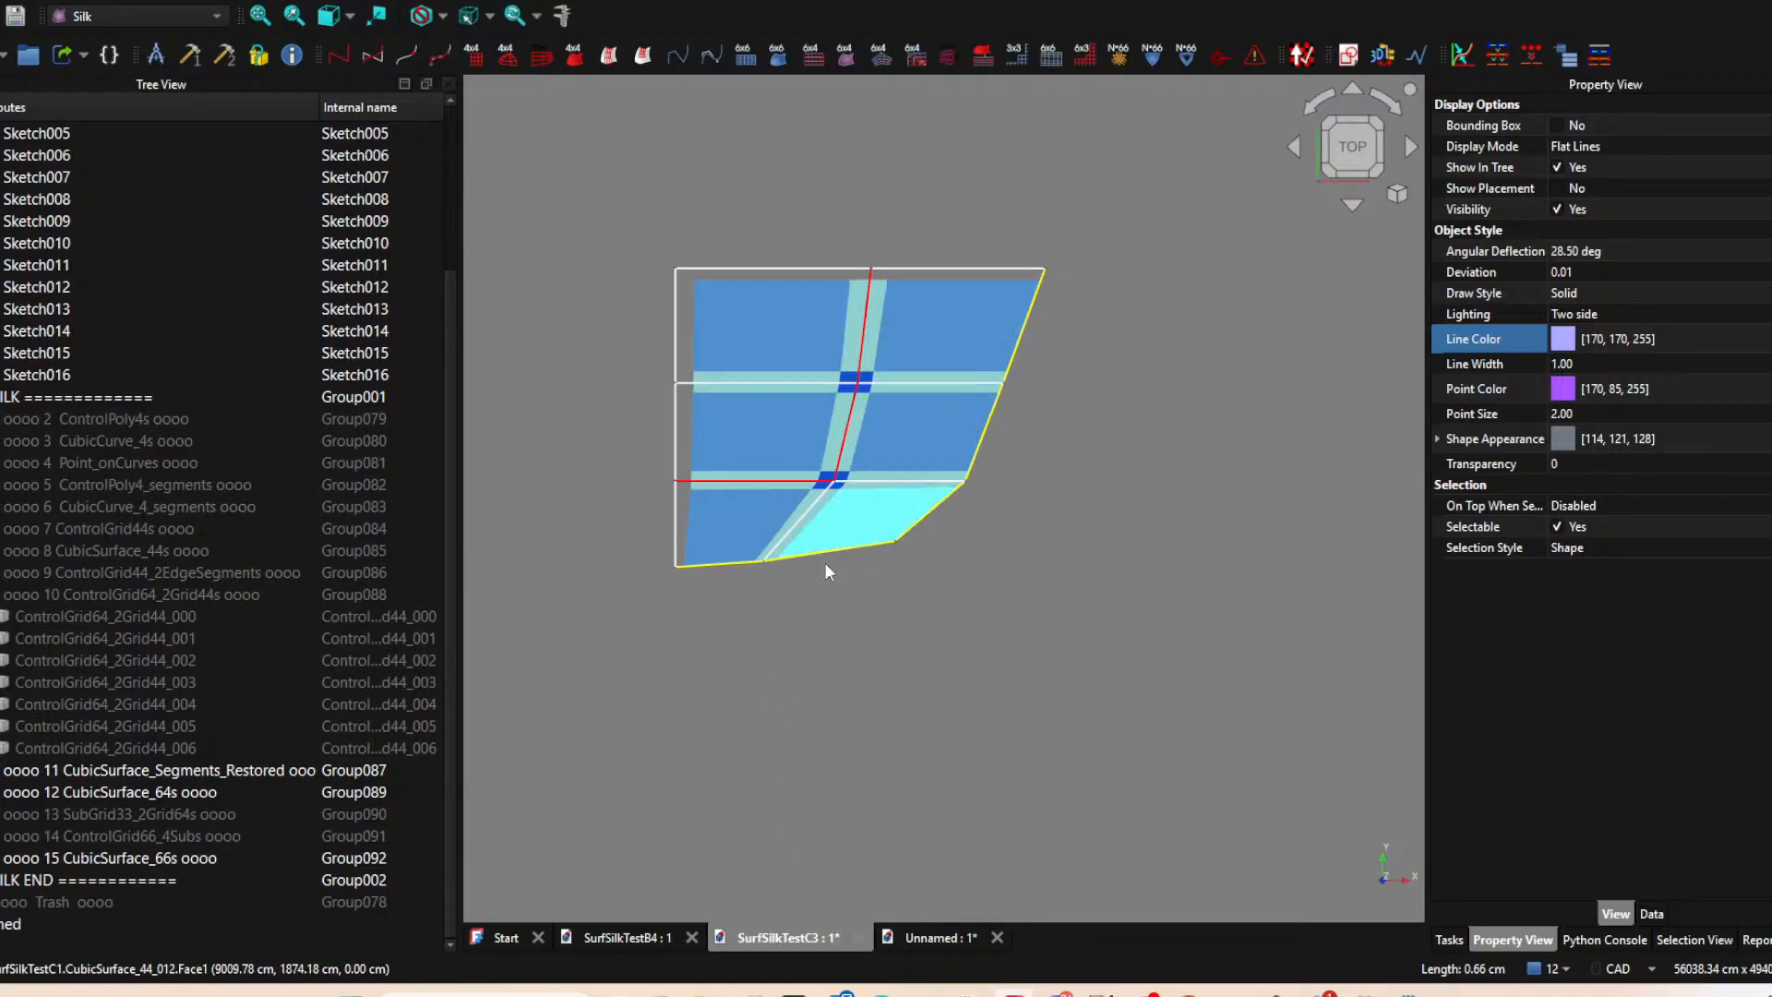
{"action": "left_click", "coordinate": [939, 937]}
{"action": "scroll", "coordinate": [812, 341], "scroll_direction": "down", "scroll_amount": 3}
{"action": "middle_click_drag", "start_coordinate": [794, 379], "coordinate": [998, 506]}
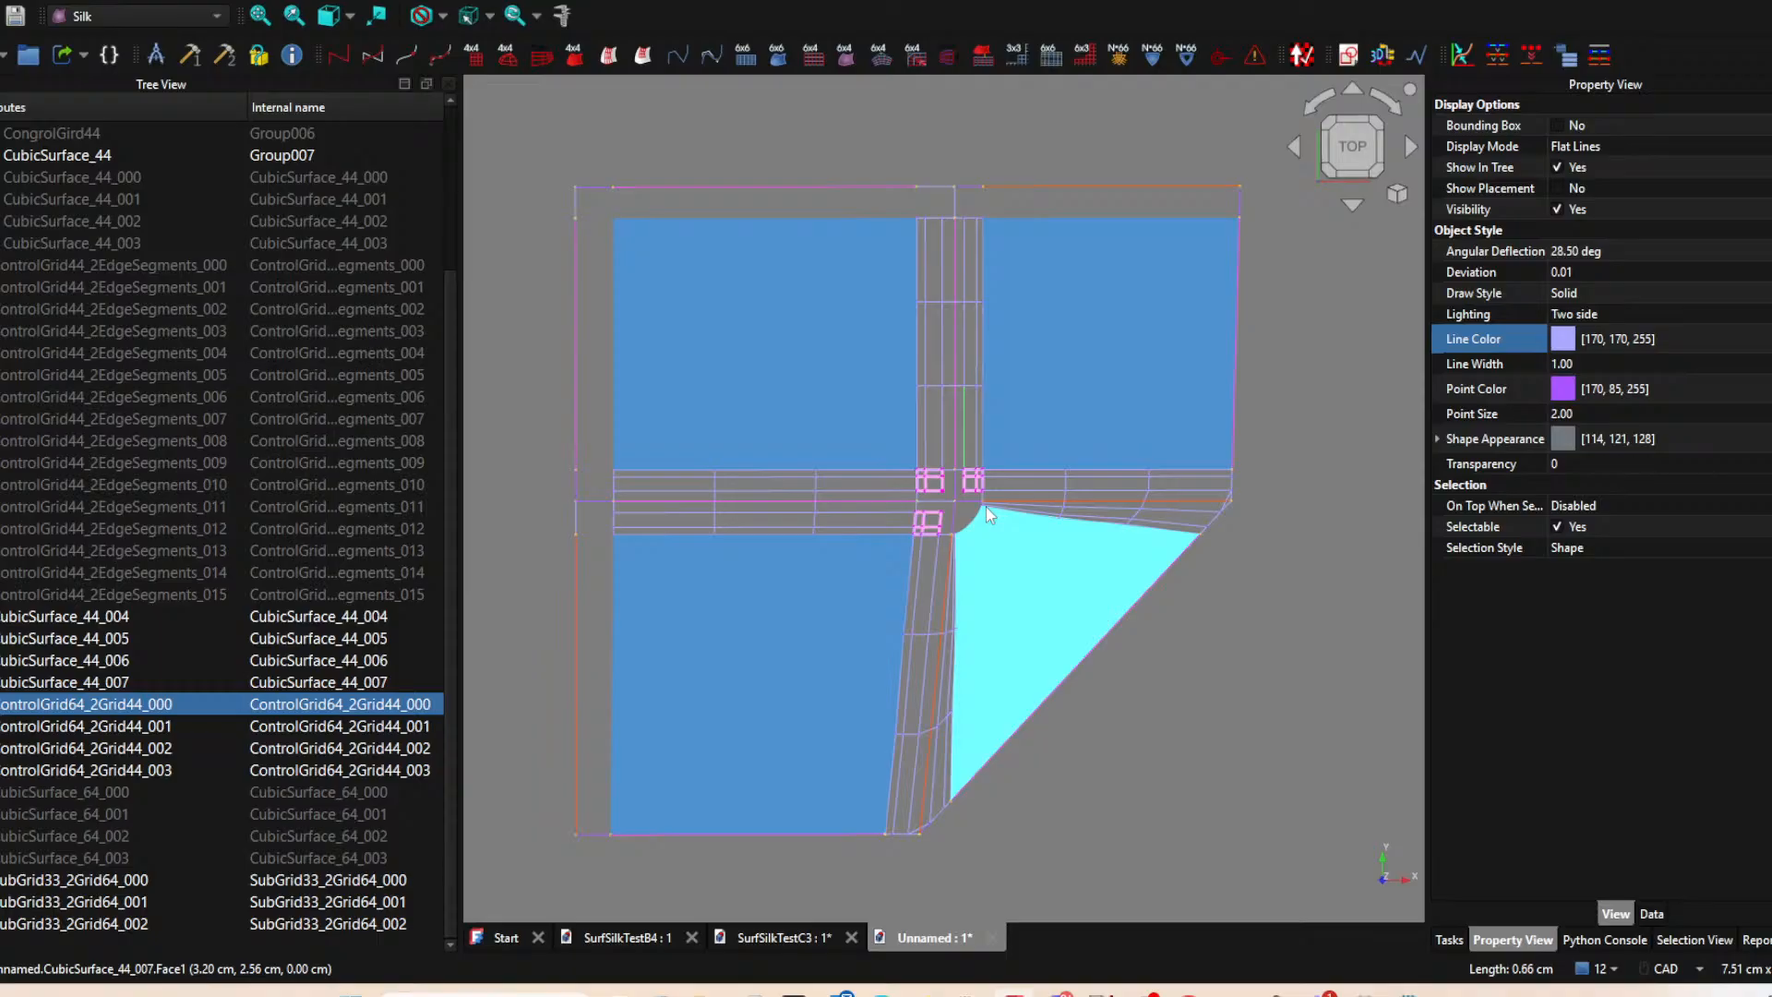
{"action": "scroll", "coordinate": [1062, 489], "scroll_direction": "up", "scroll_amount": 5}
{"action": "scroll", "coordinate": [1064, 466], "scroll_direction": "down", "scroll_amount": 6}
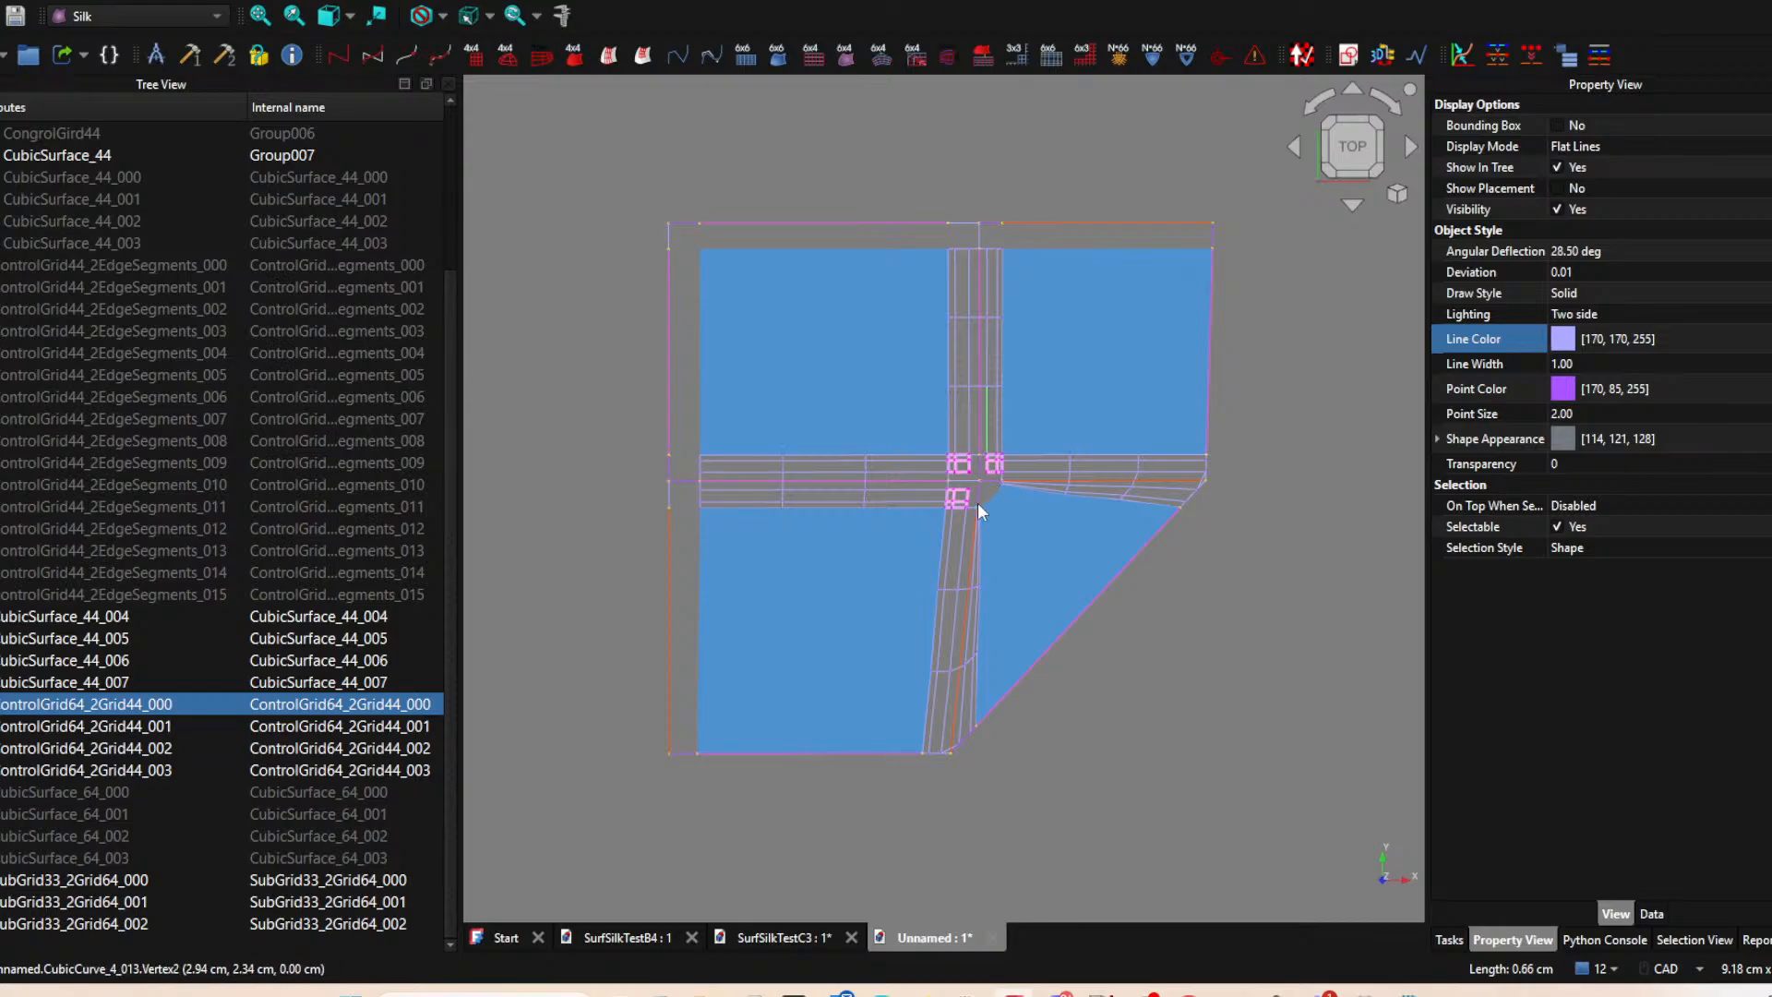
{"action": "scroll", "coordinate": [987, 476], "scroll_direction": "up", "scroll_amount": 4}
{"action": "left_click", "coordinate": [811, 938]}
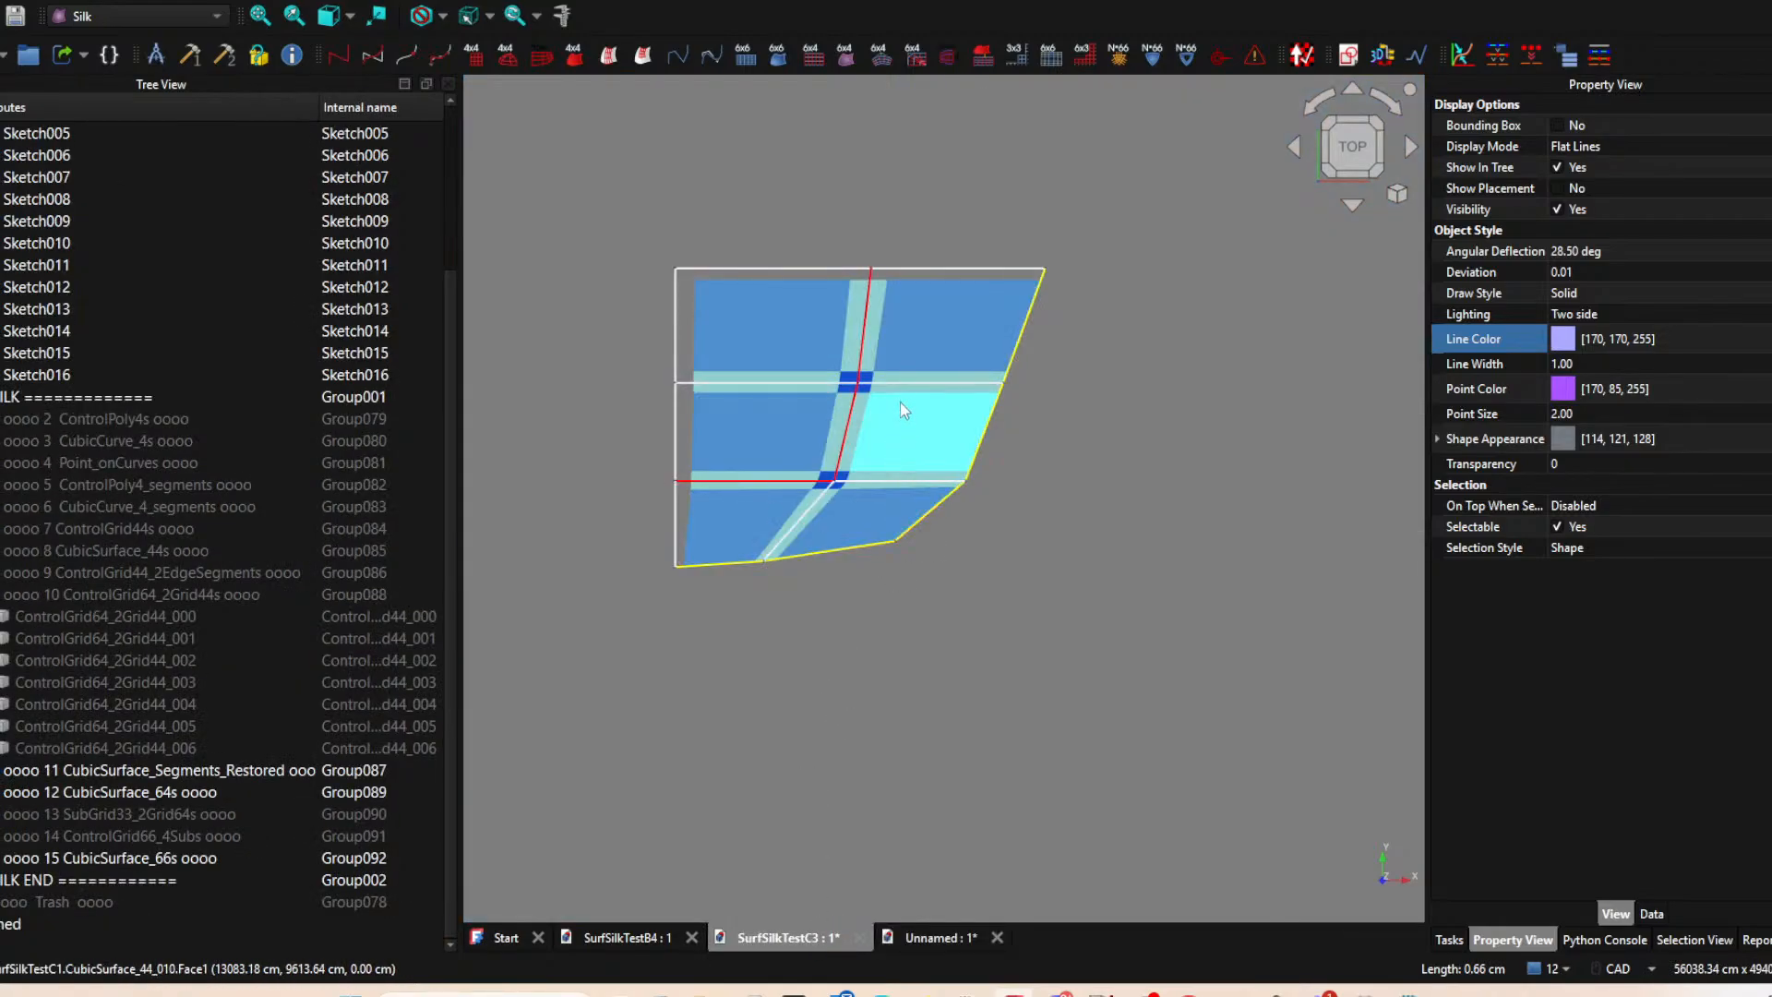
{"action": "left_click", "coordinate": [934, 938]}
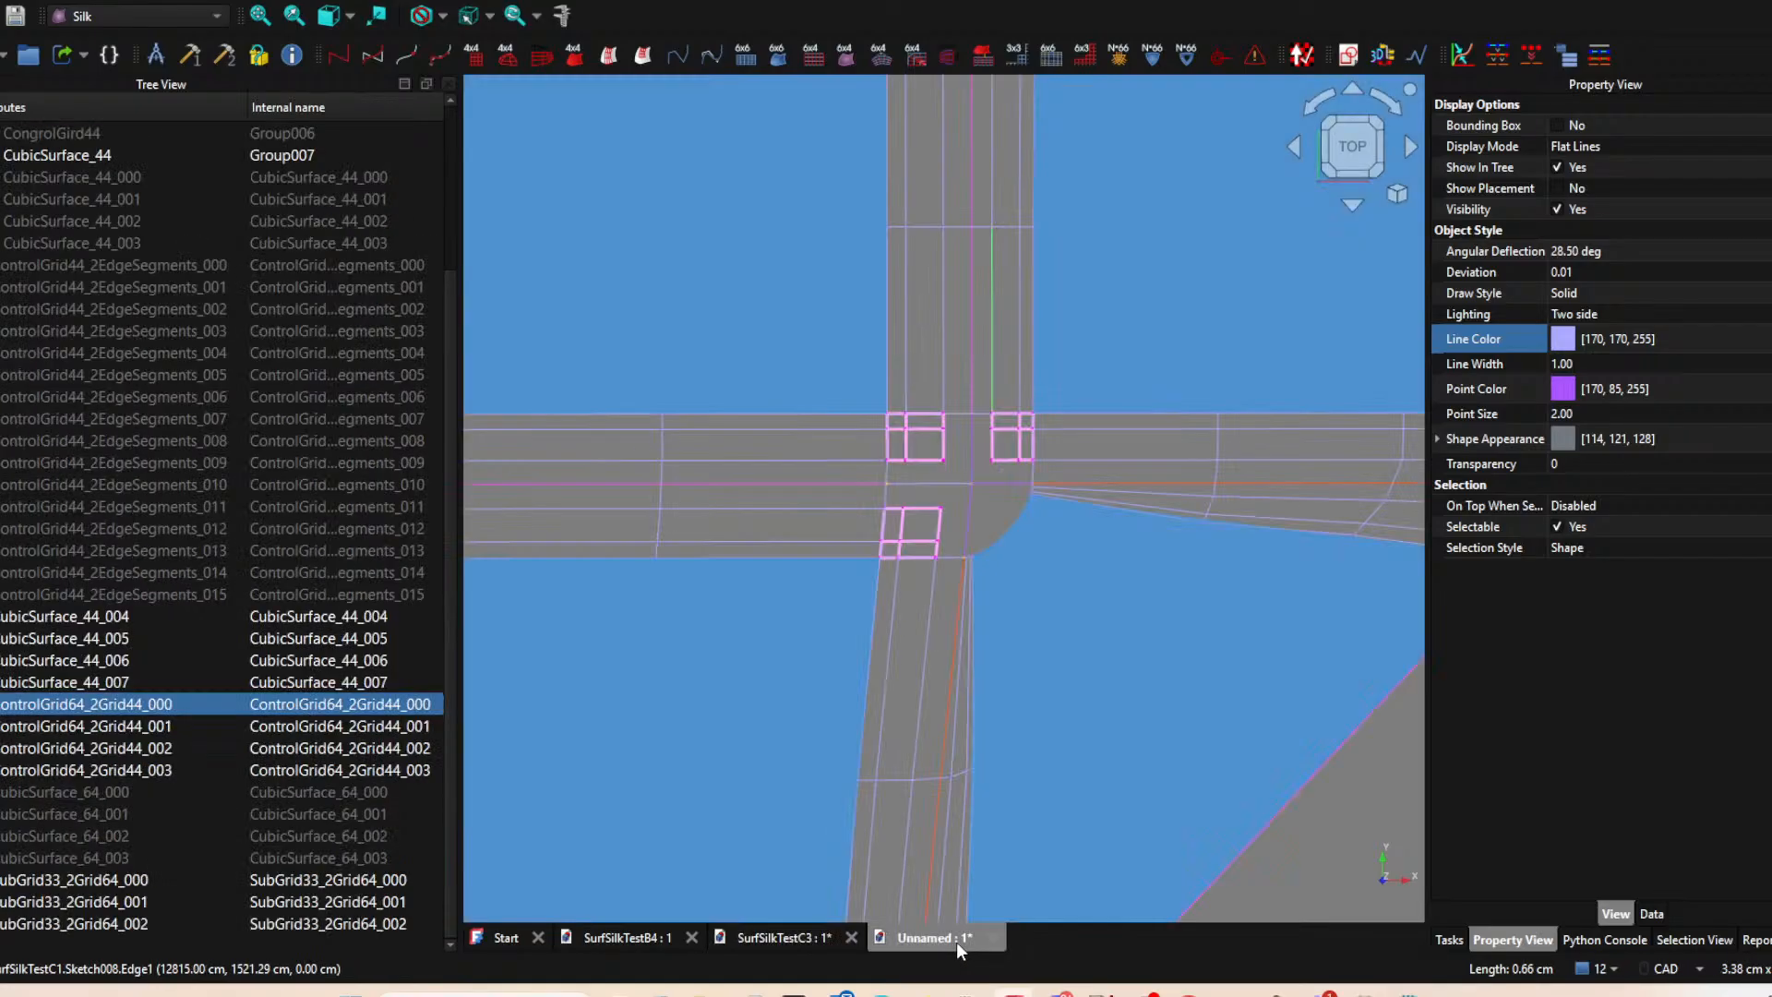
{"action": "left_click", "coordinate": [785, 938]}
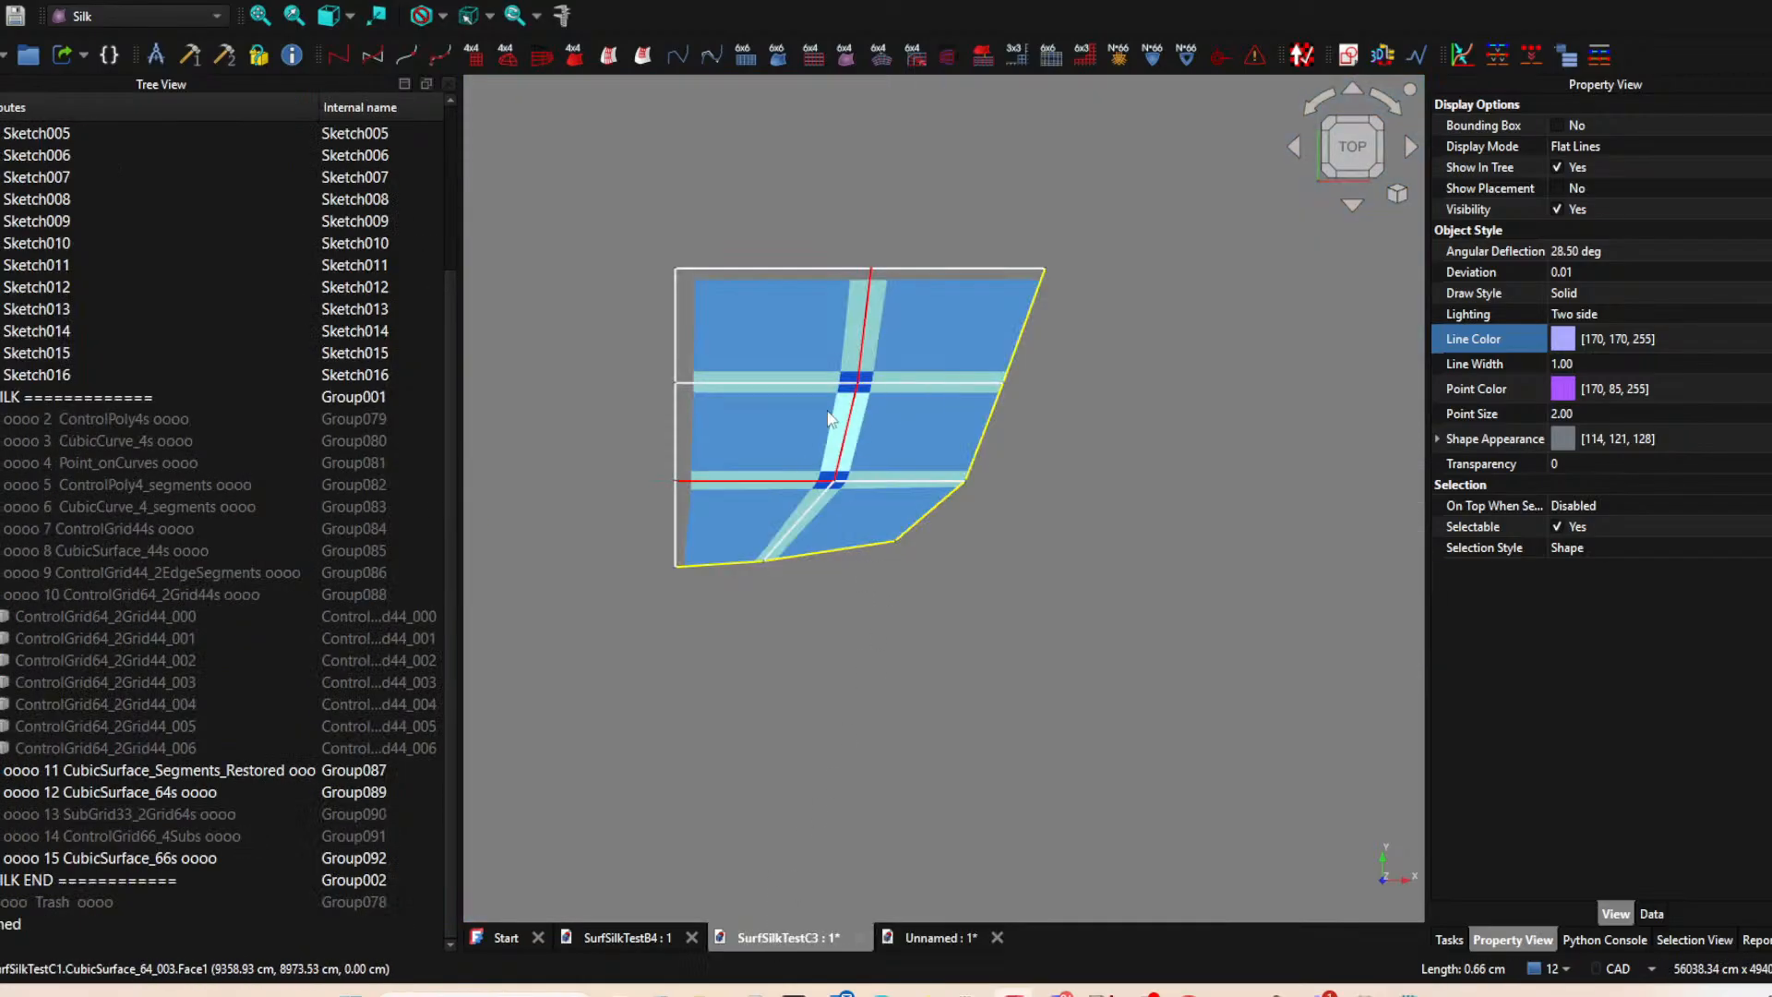
Examine the SurfSilkTestC3 patch layout from an oblique angle and return to the top view.
{"action": "middle_click_drag", "start_coordinate": [955, 605], "coordinate": [851, 483]}
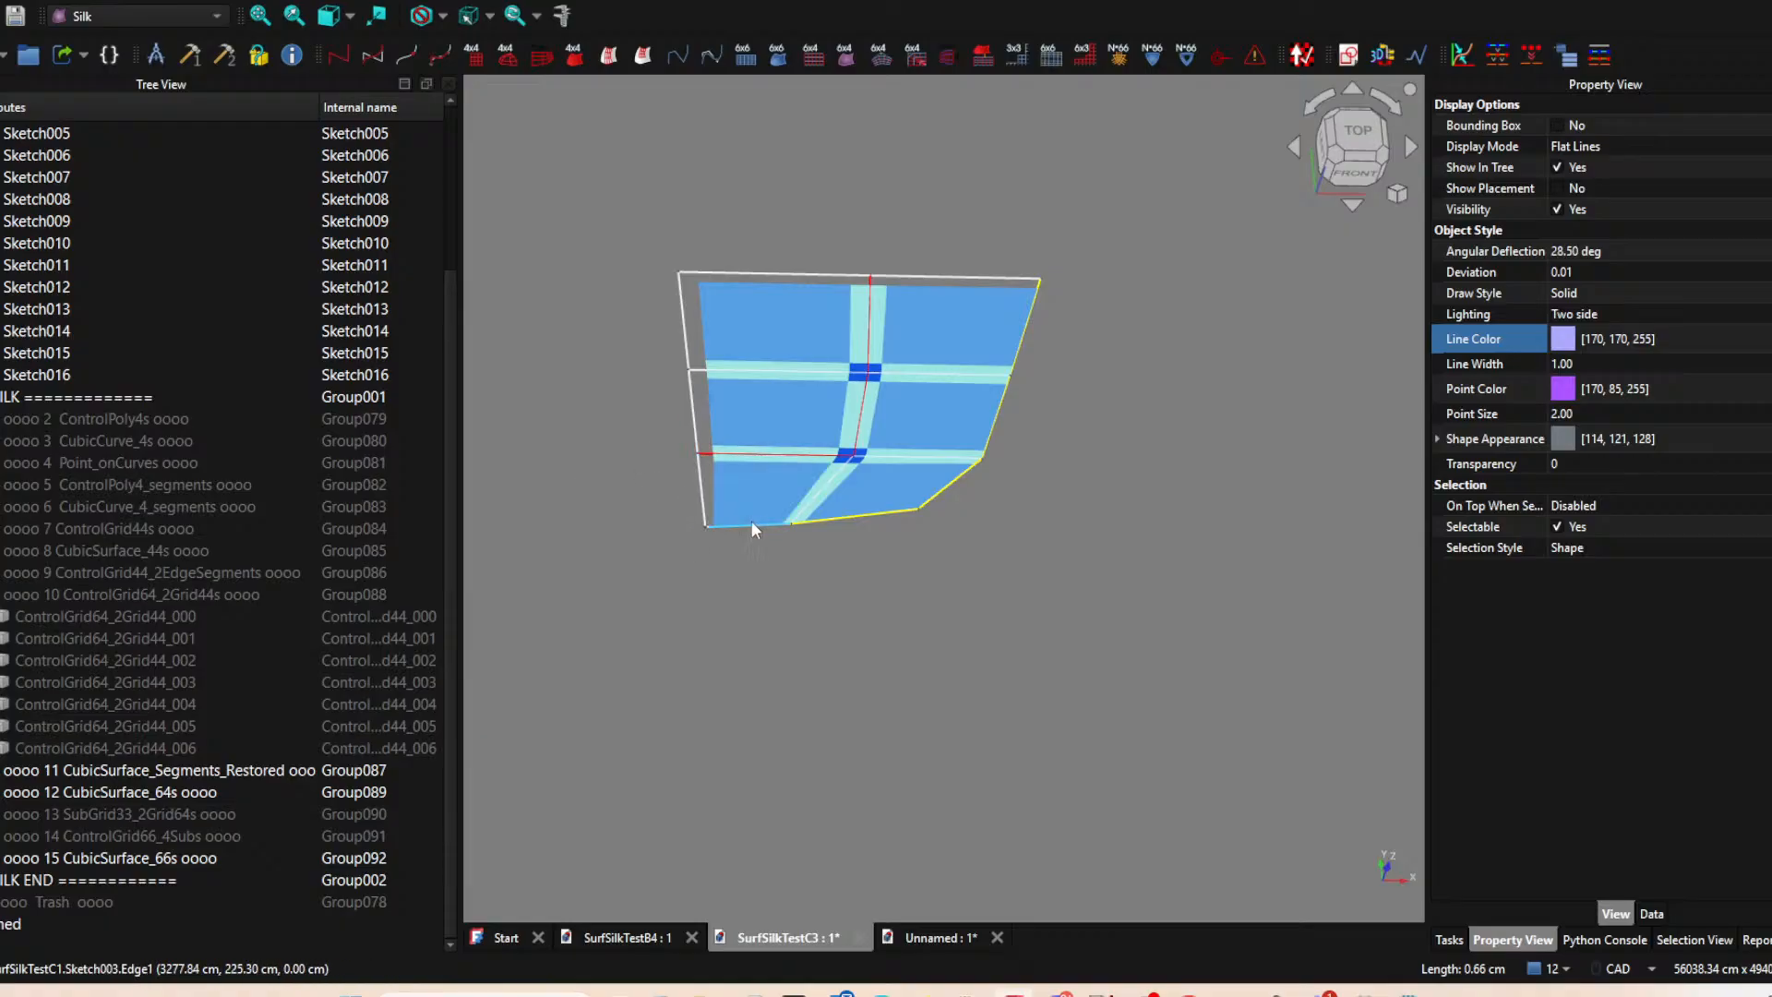
{"action": "scroll", "coordinate": [830, 536], "scroll_direction": "down", "scroll_amount": 2}
{"action": "middle_click_drag", "start_coordinate": [905, 566], "coordinate": [759, 513]}
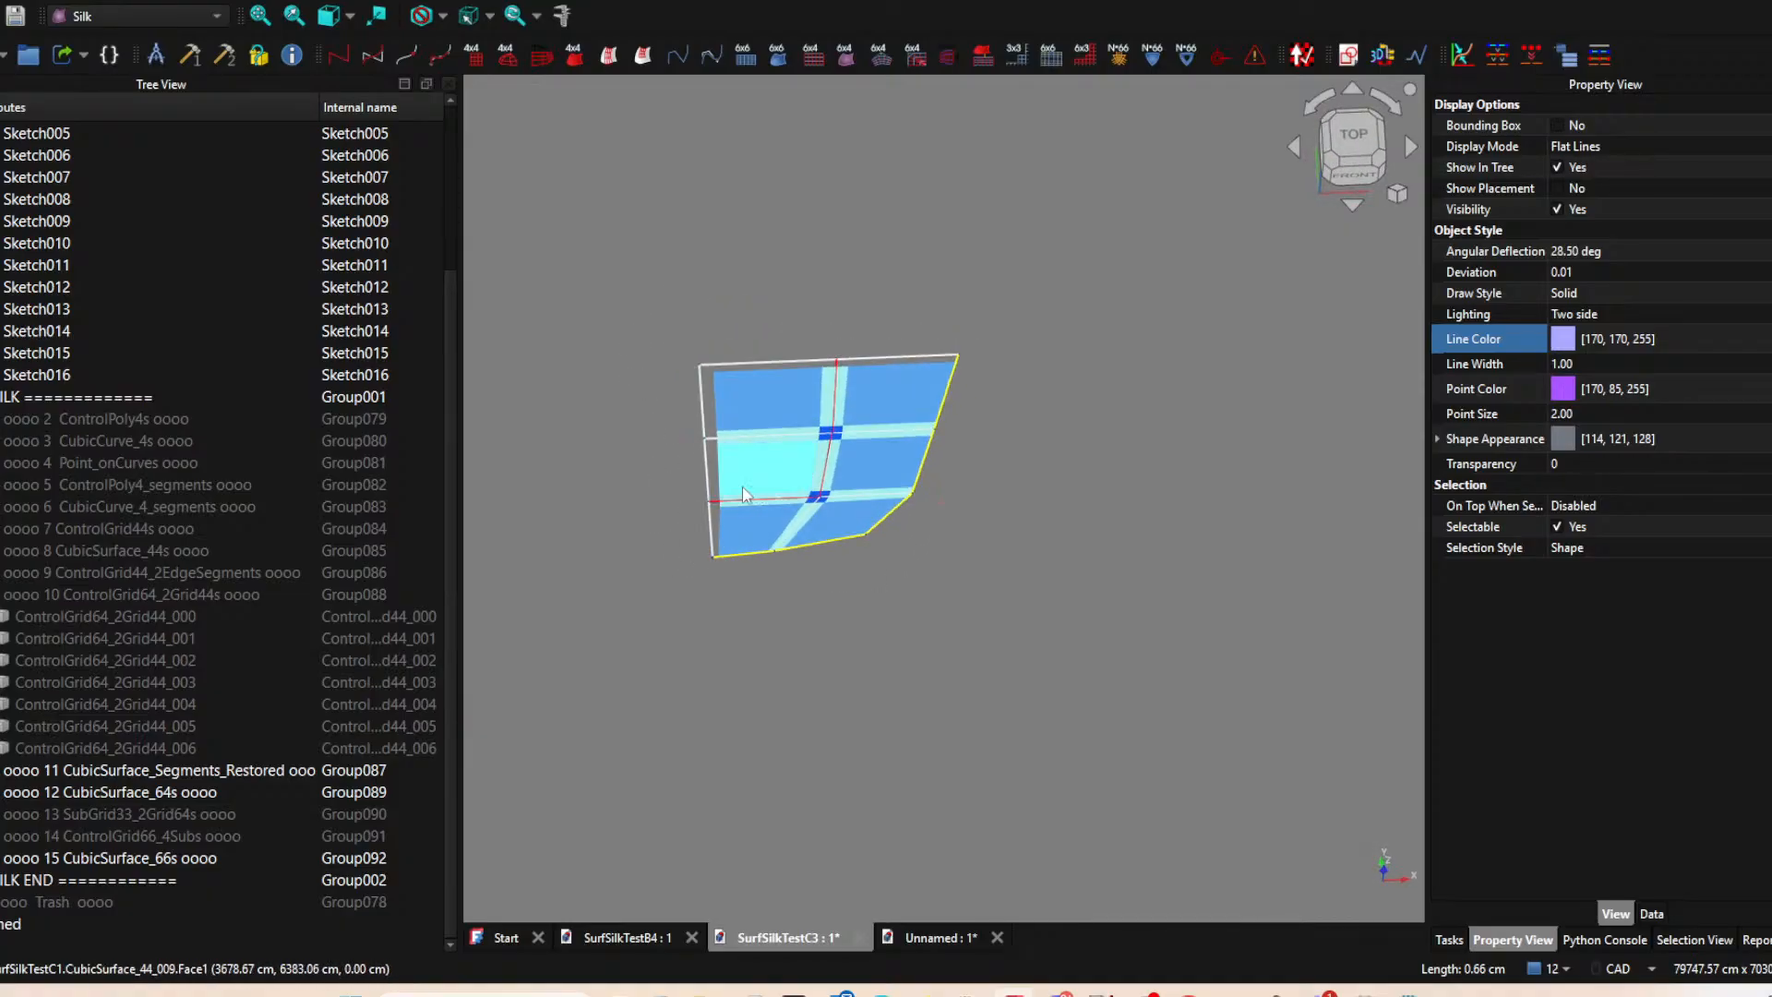
{"action": "middle_click_drag", "start_coordinate": [893, 565], "coordinate": [863, 589]}
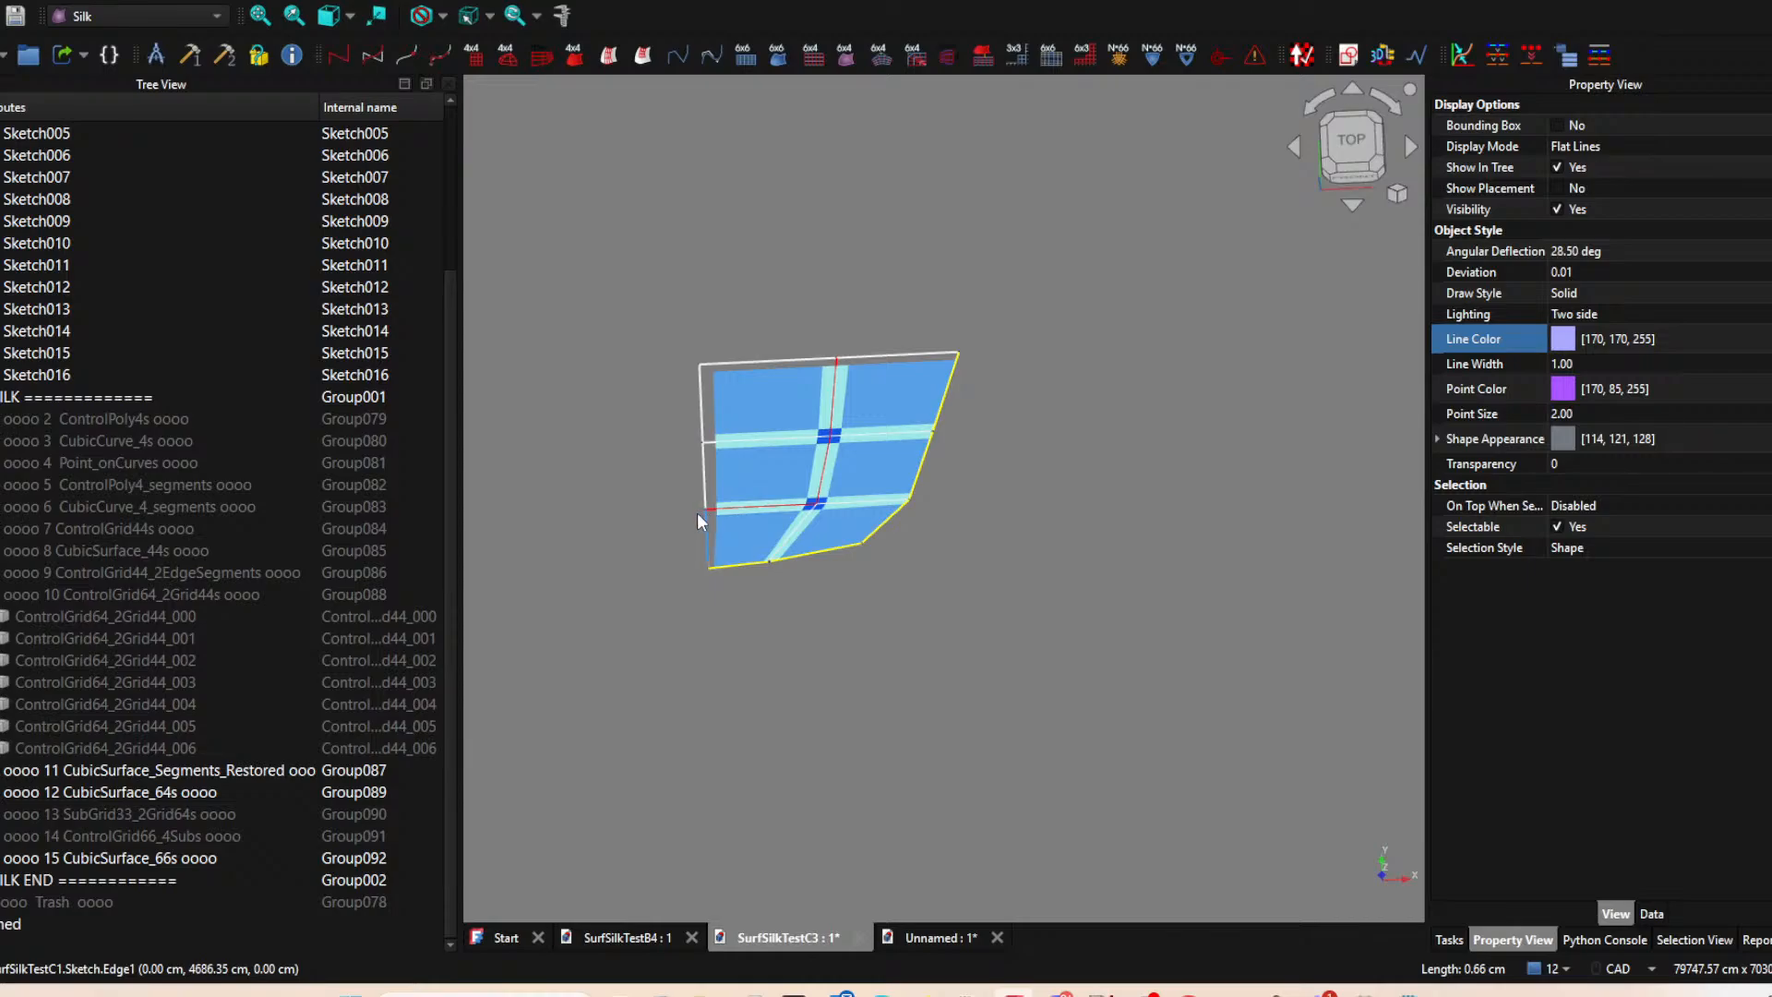
{"action": "left_click", "coordinate": [1354, 138]}
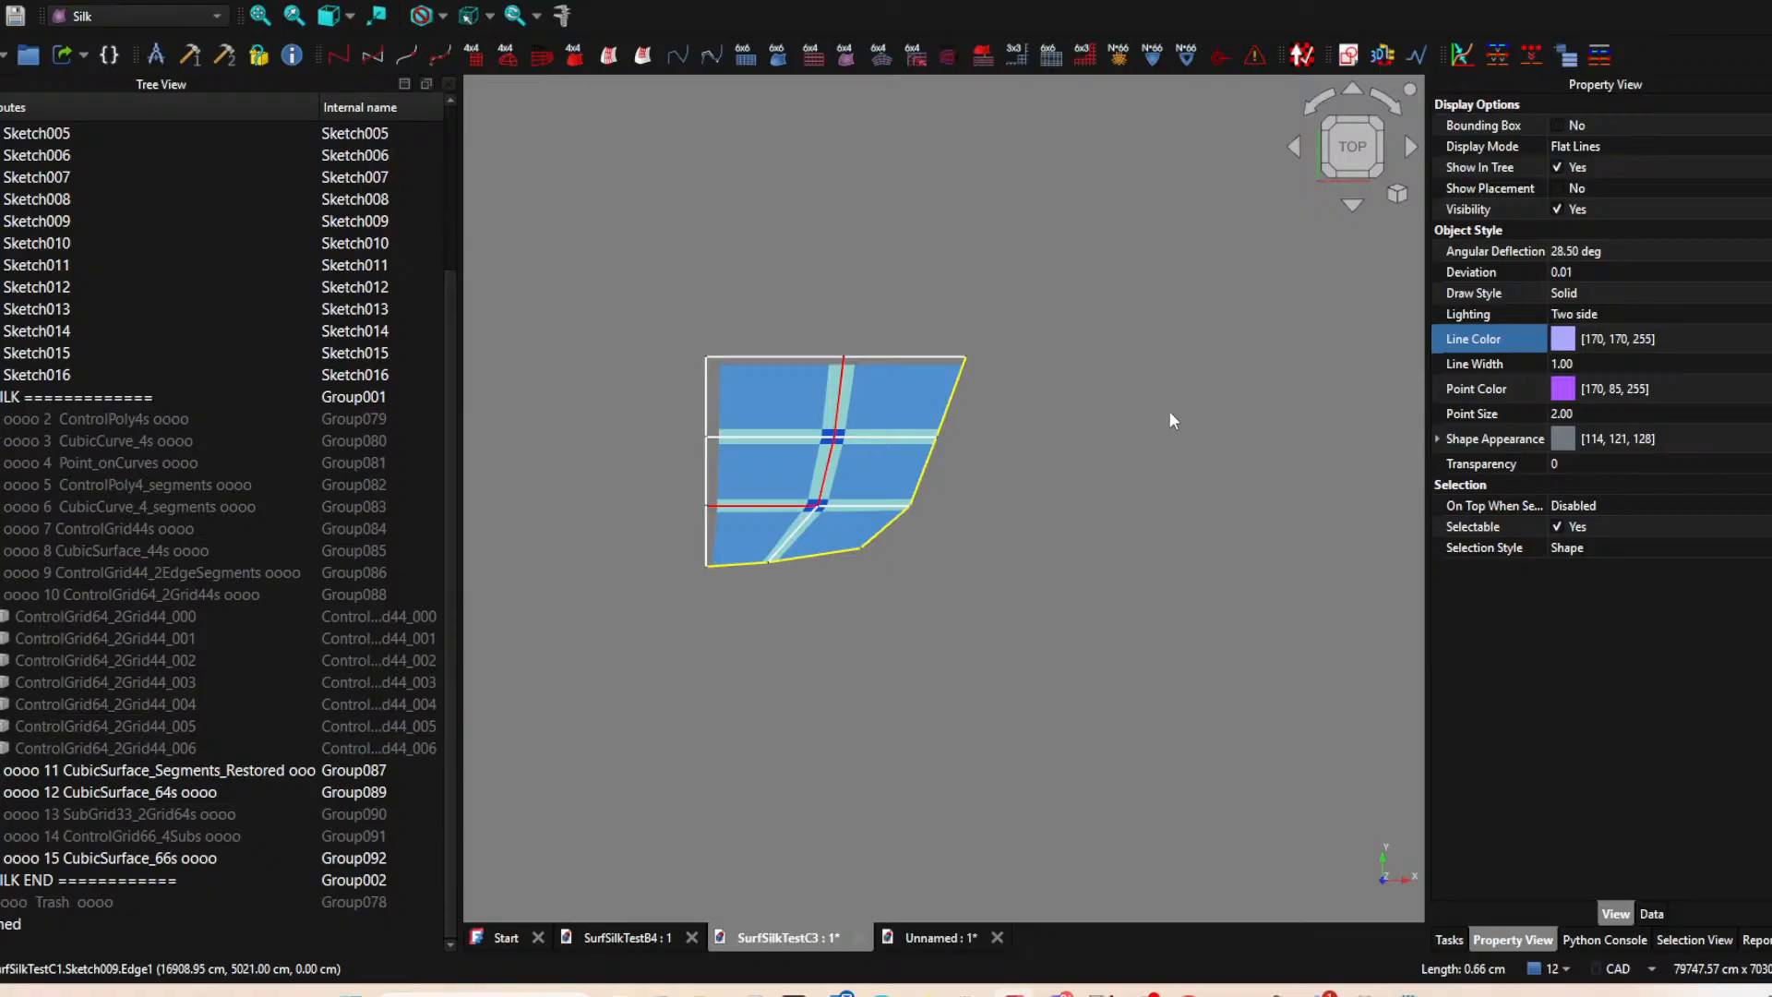
Identify the sketches along the seams between the SurfSilkTestC3 patches, including Sketch009 and Sketch011.
{"action": "left_click", "coordinate": [803, 542]}
{"action": "left_click", "coordinate": [859, 504]}
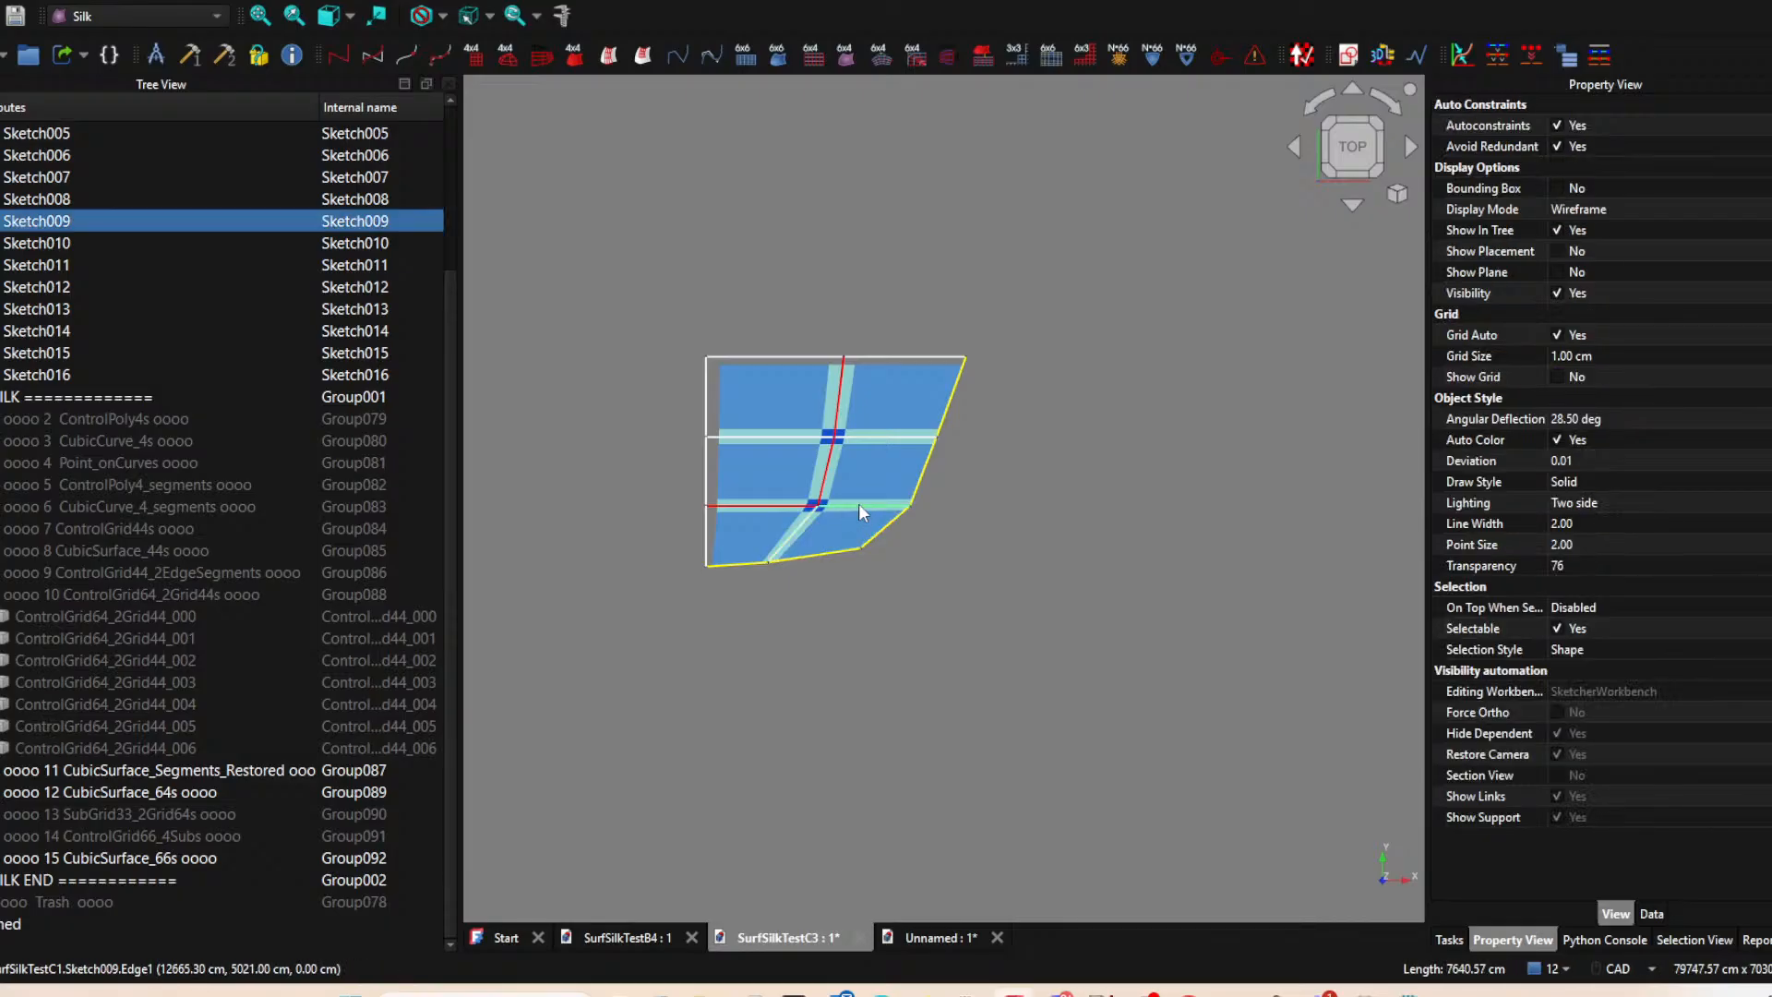
{"action": "left_click", "coordinate": [803, 440]}
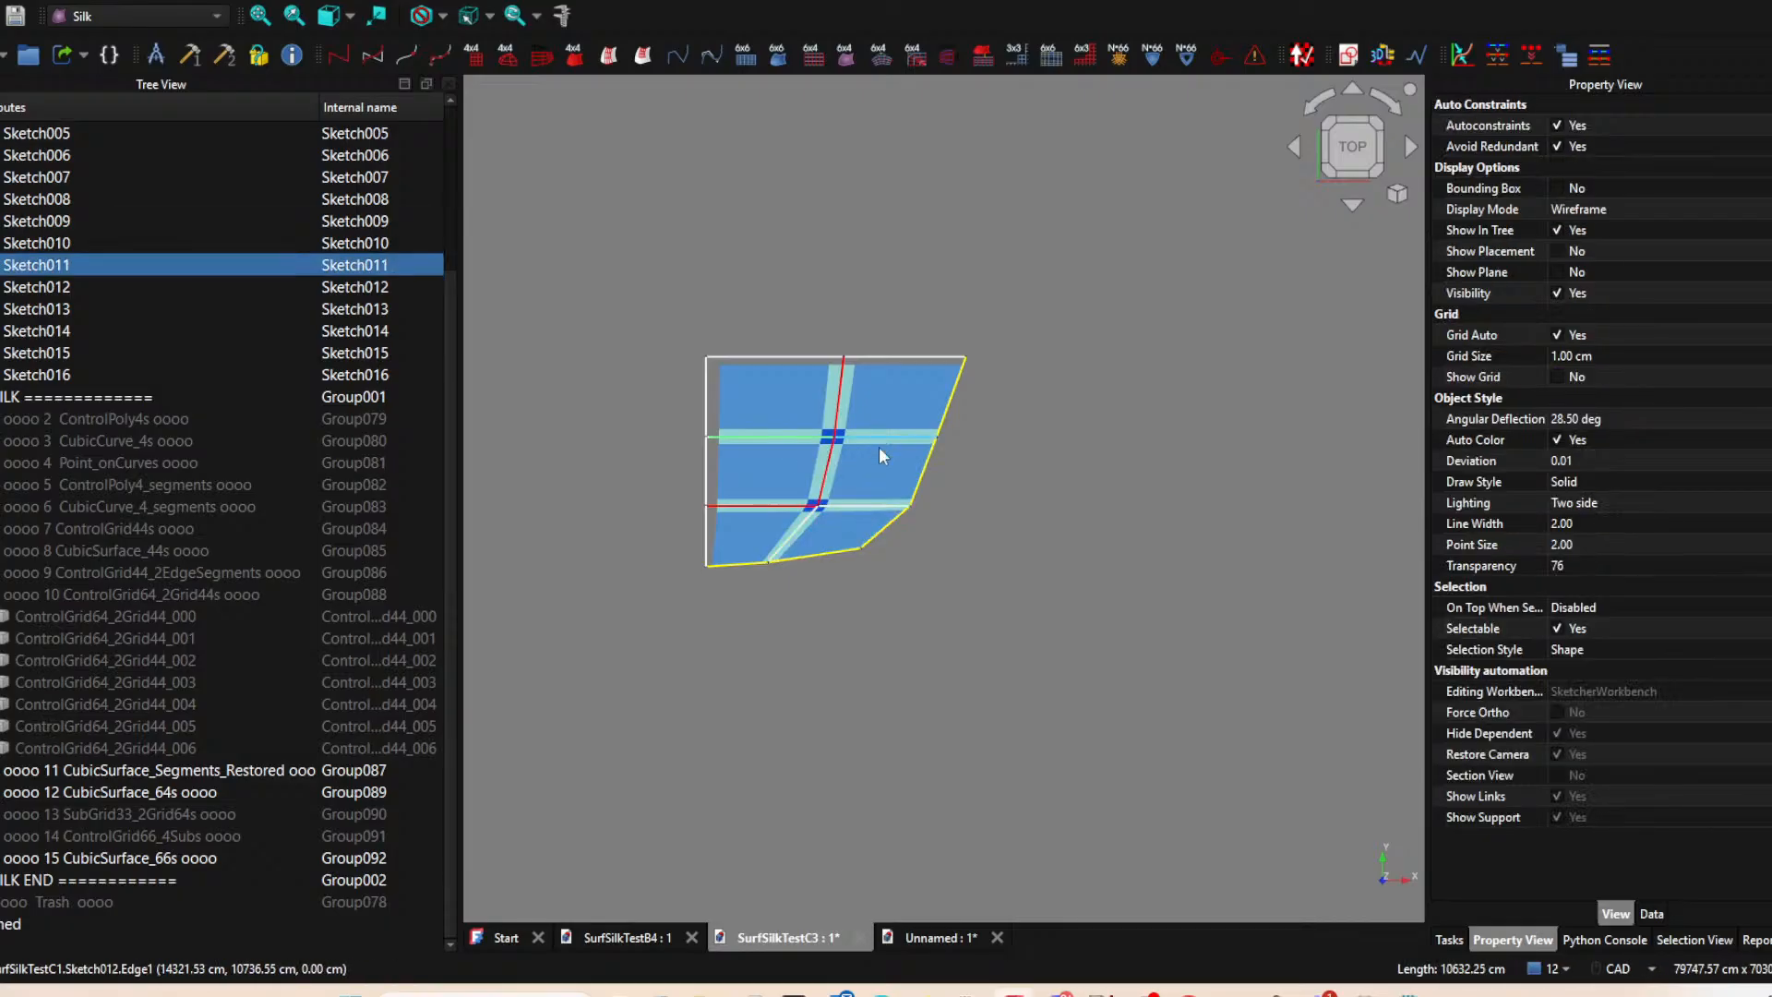
{"action": "left_click", "coordinate": [798, 535]}
{"action": "left_click", "coordinate": [879, 517]}
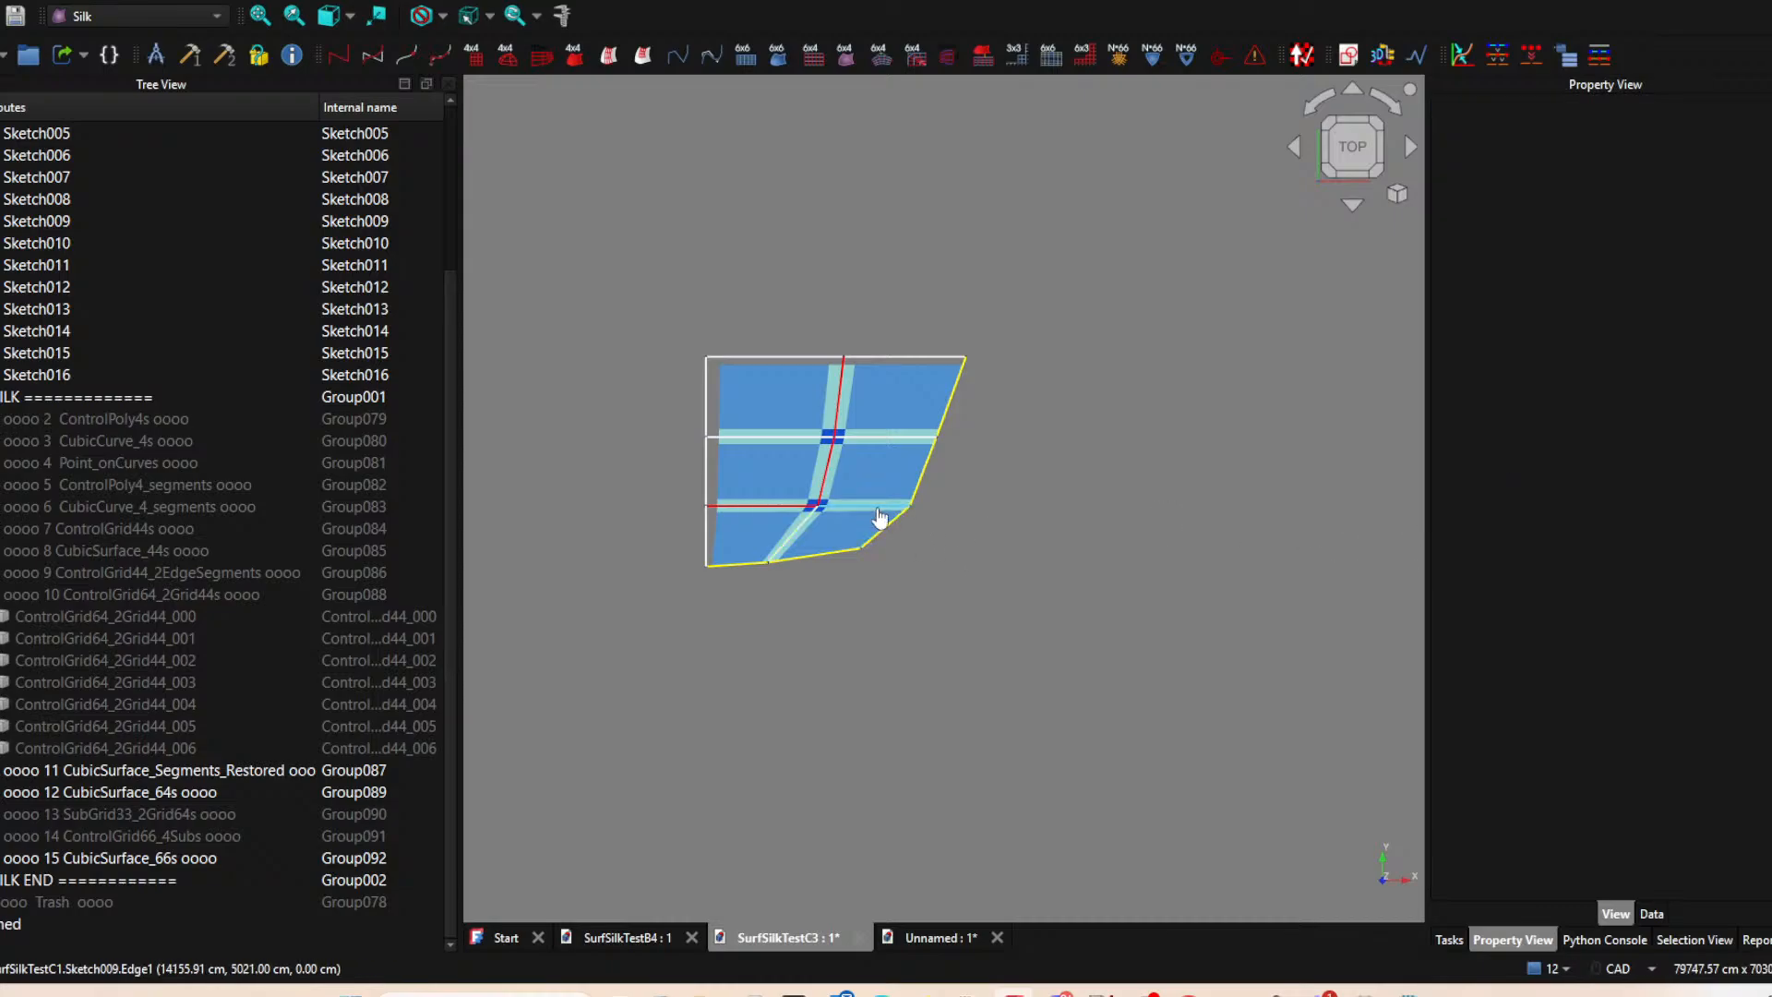
Set the line color of Sketch009, the right-hand segment of the lower horizontal seam, to orange (#ffaa00).
{"action": "left_click", "coordinate": [878, 514]}
{"action": "left_click", "coordinate": [797, 534], "text": "ctrl"}
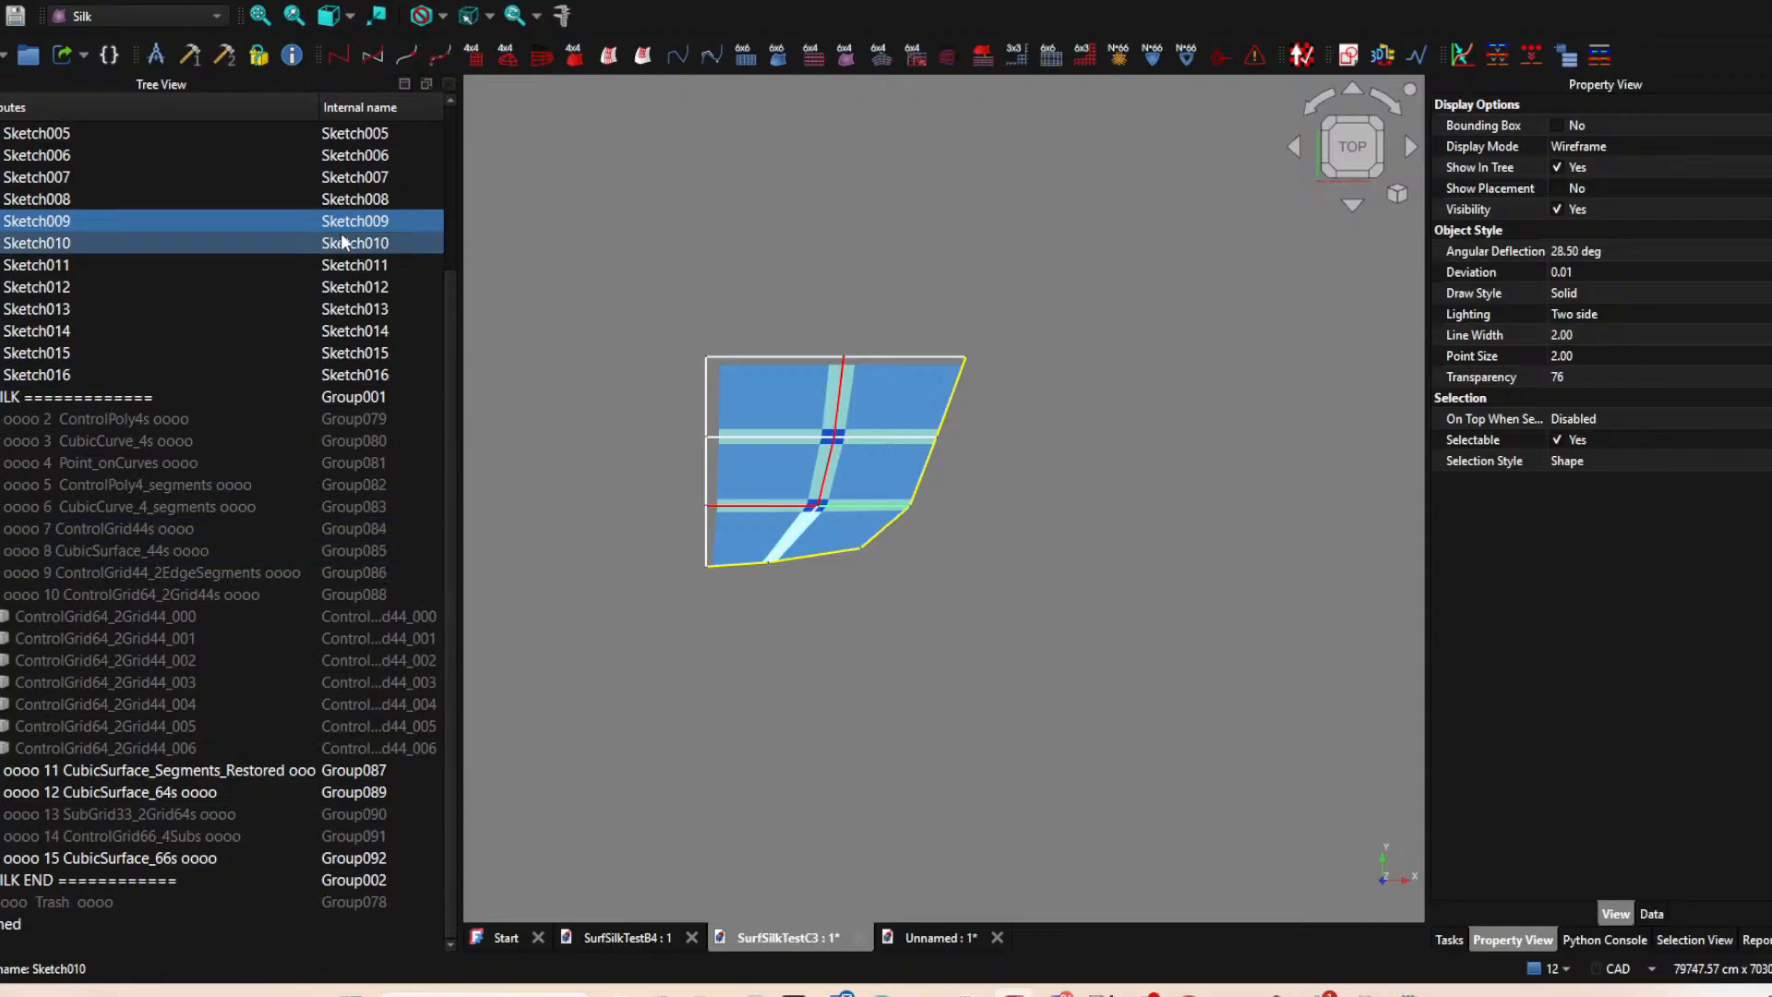
{"action": "right_click", "coordinate": [39, 230]}
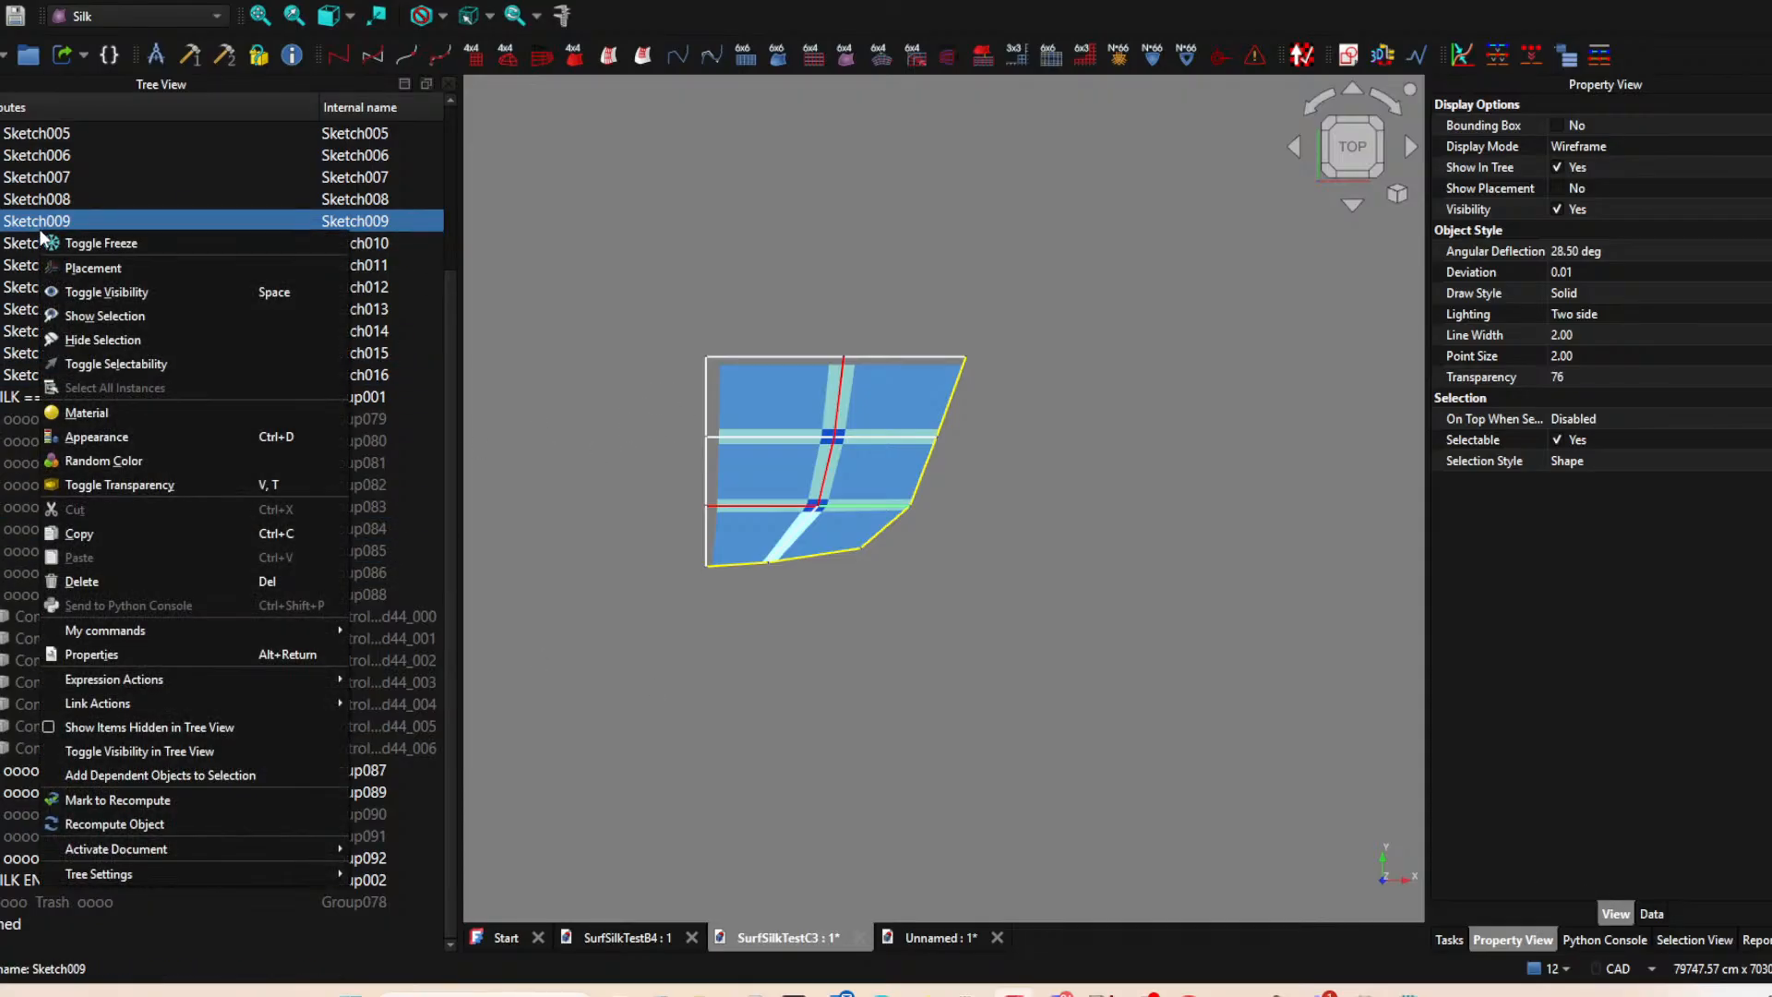
{"action": "left_click", "coordinate": [103, 439]}
{"action": "left_click", "coordinate": [1699, 409]}
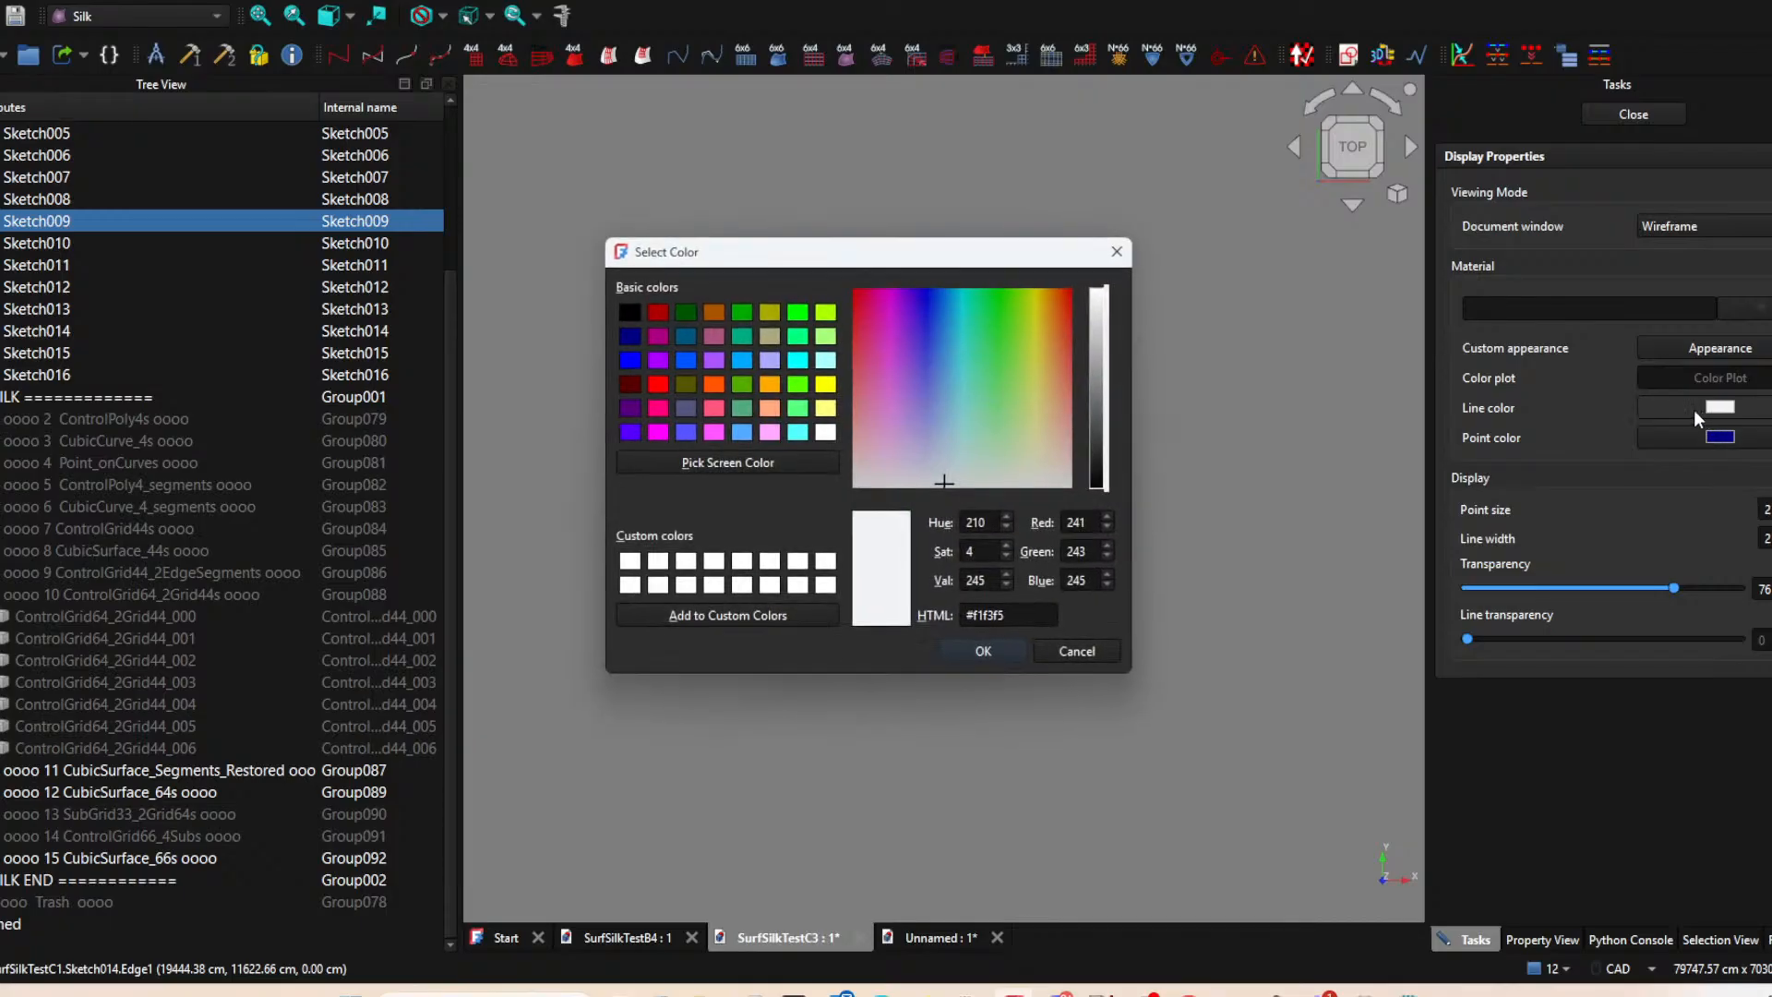
{"action": "left_click", "coordinate": [766, 386]}
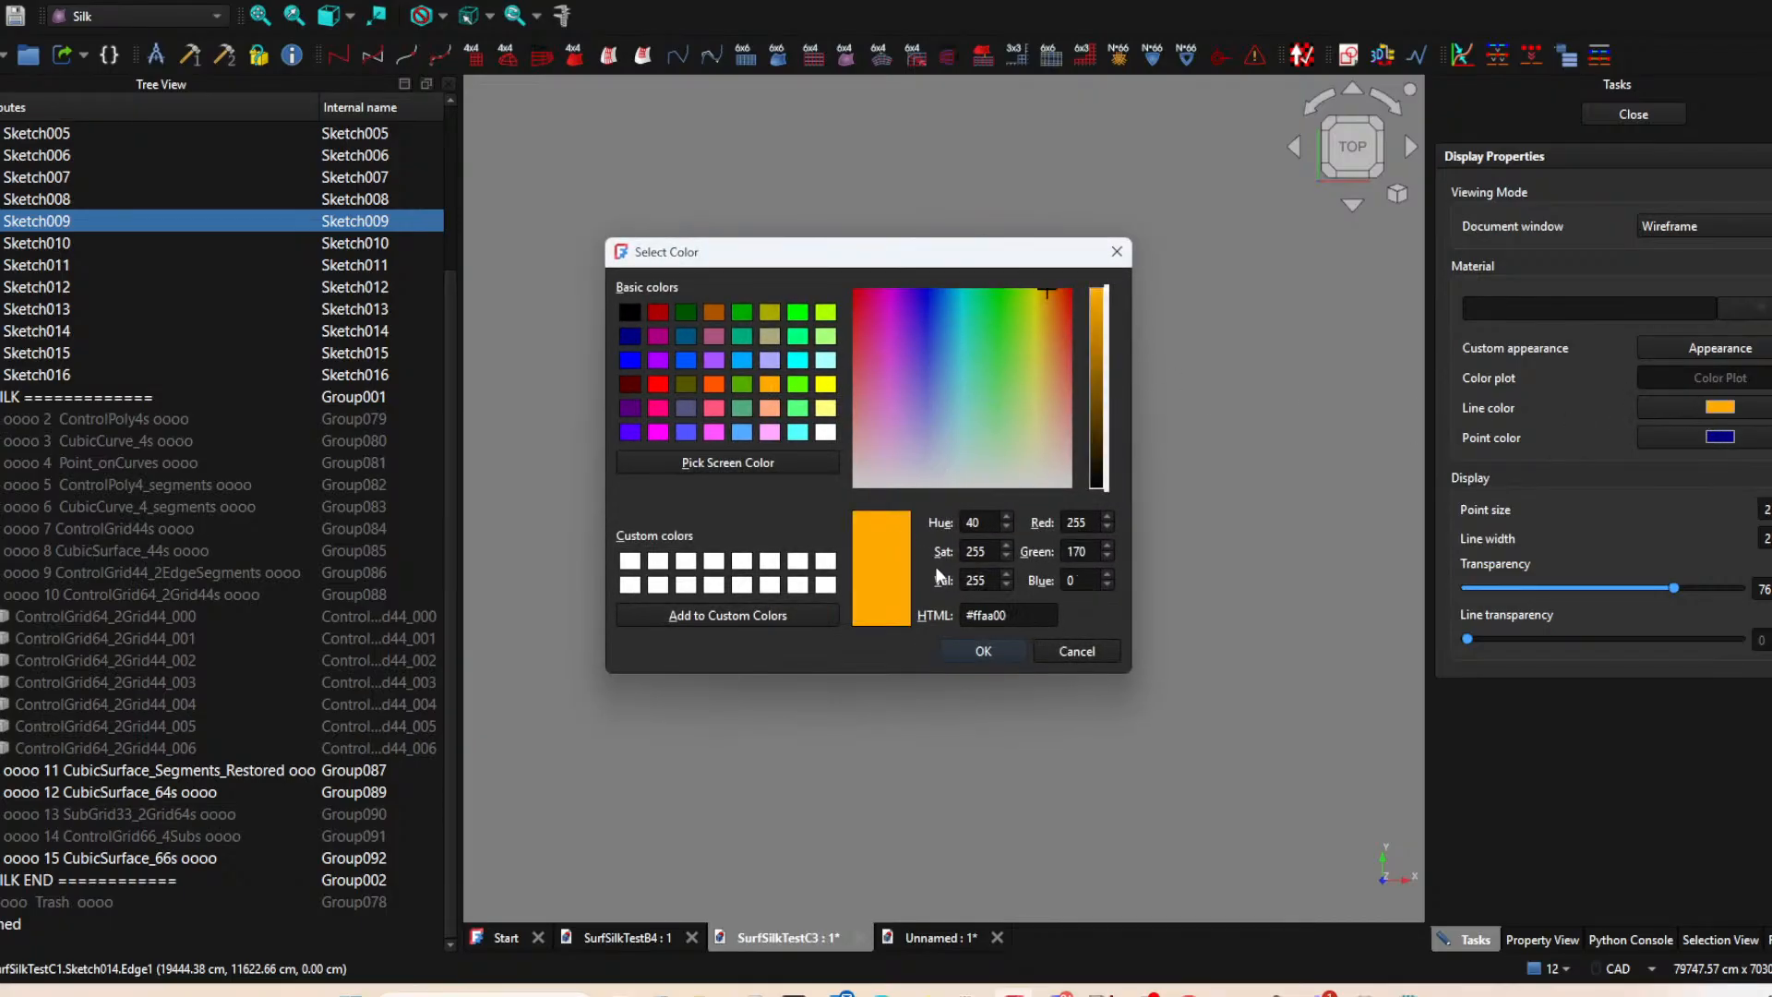
{"action": "left_click", "coordinate": [984, 651]}
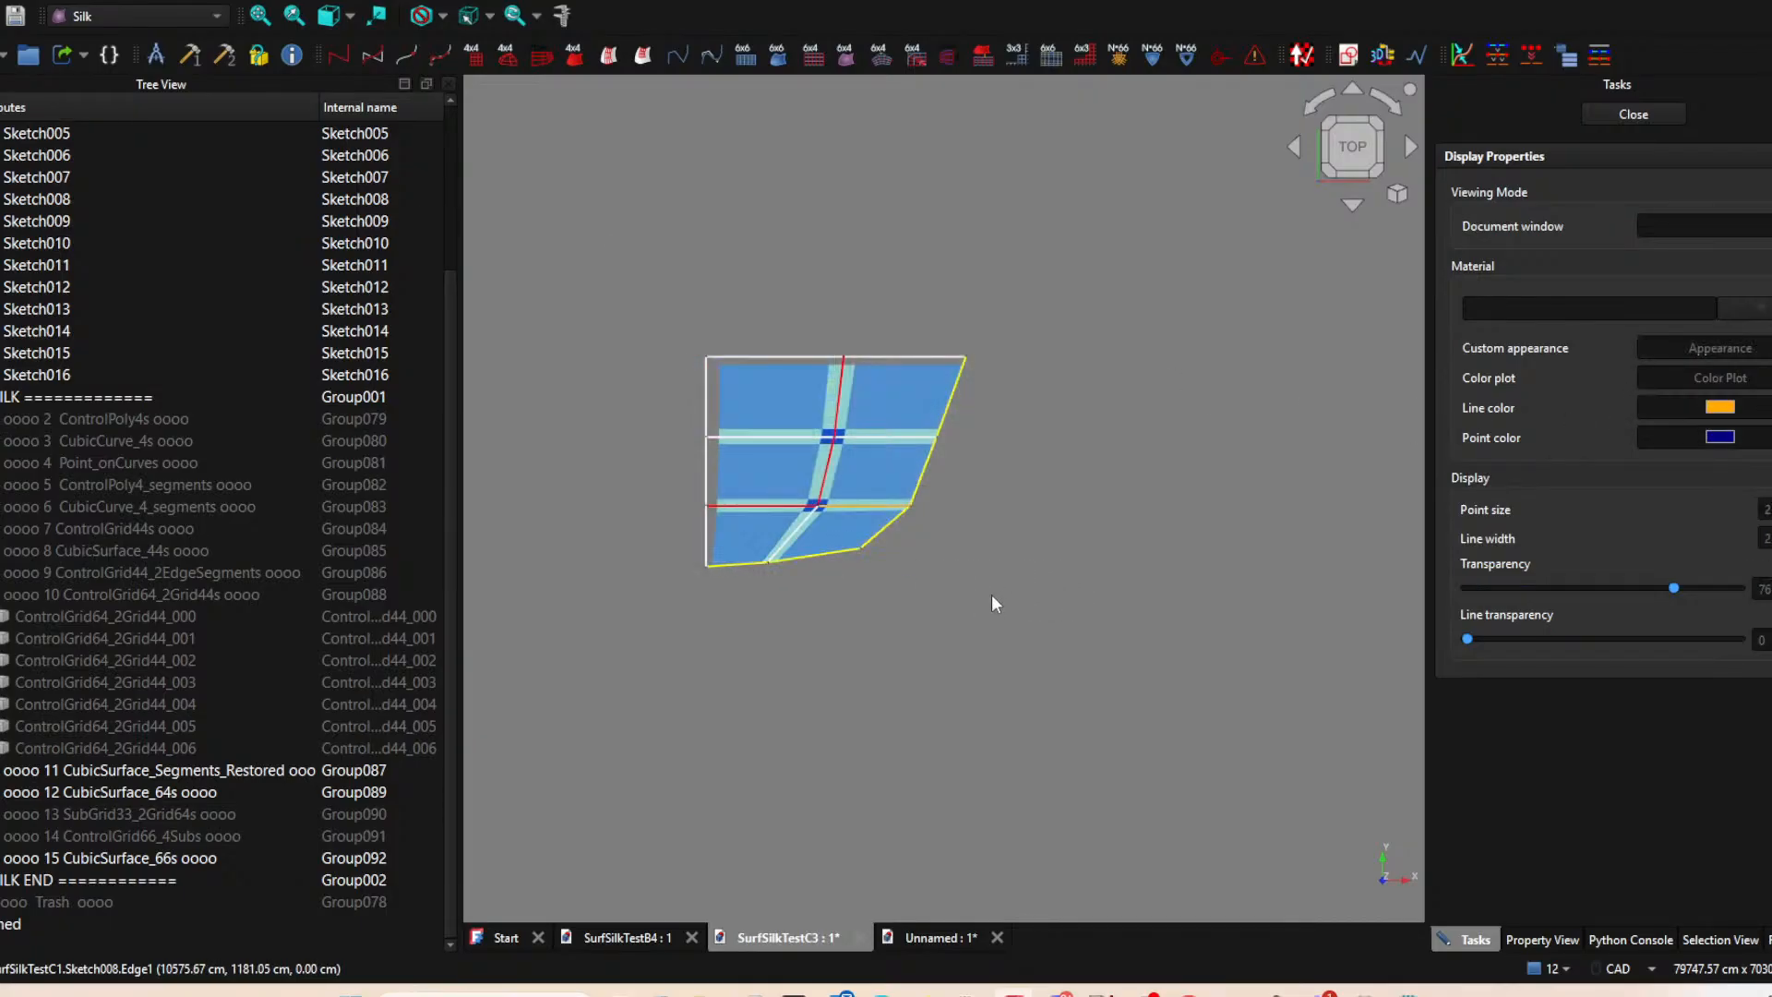
{"action": "left_click", "coordinate": [810, 530]}
{"action": "right_click", "coordinate": [807, 522]}
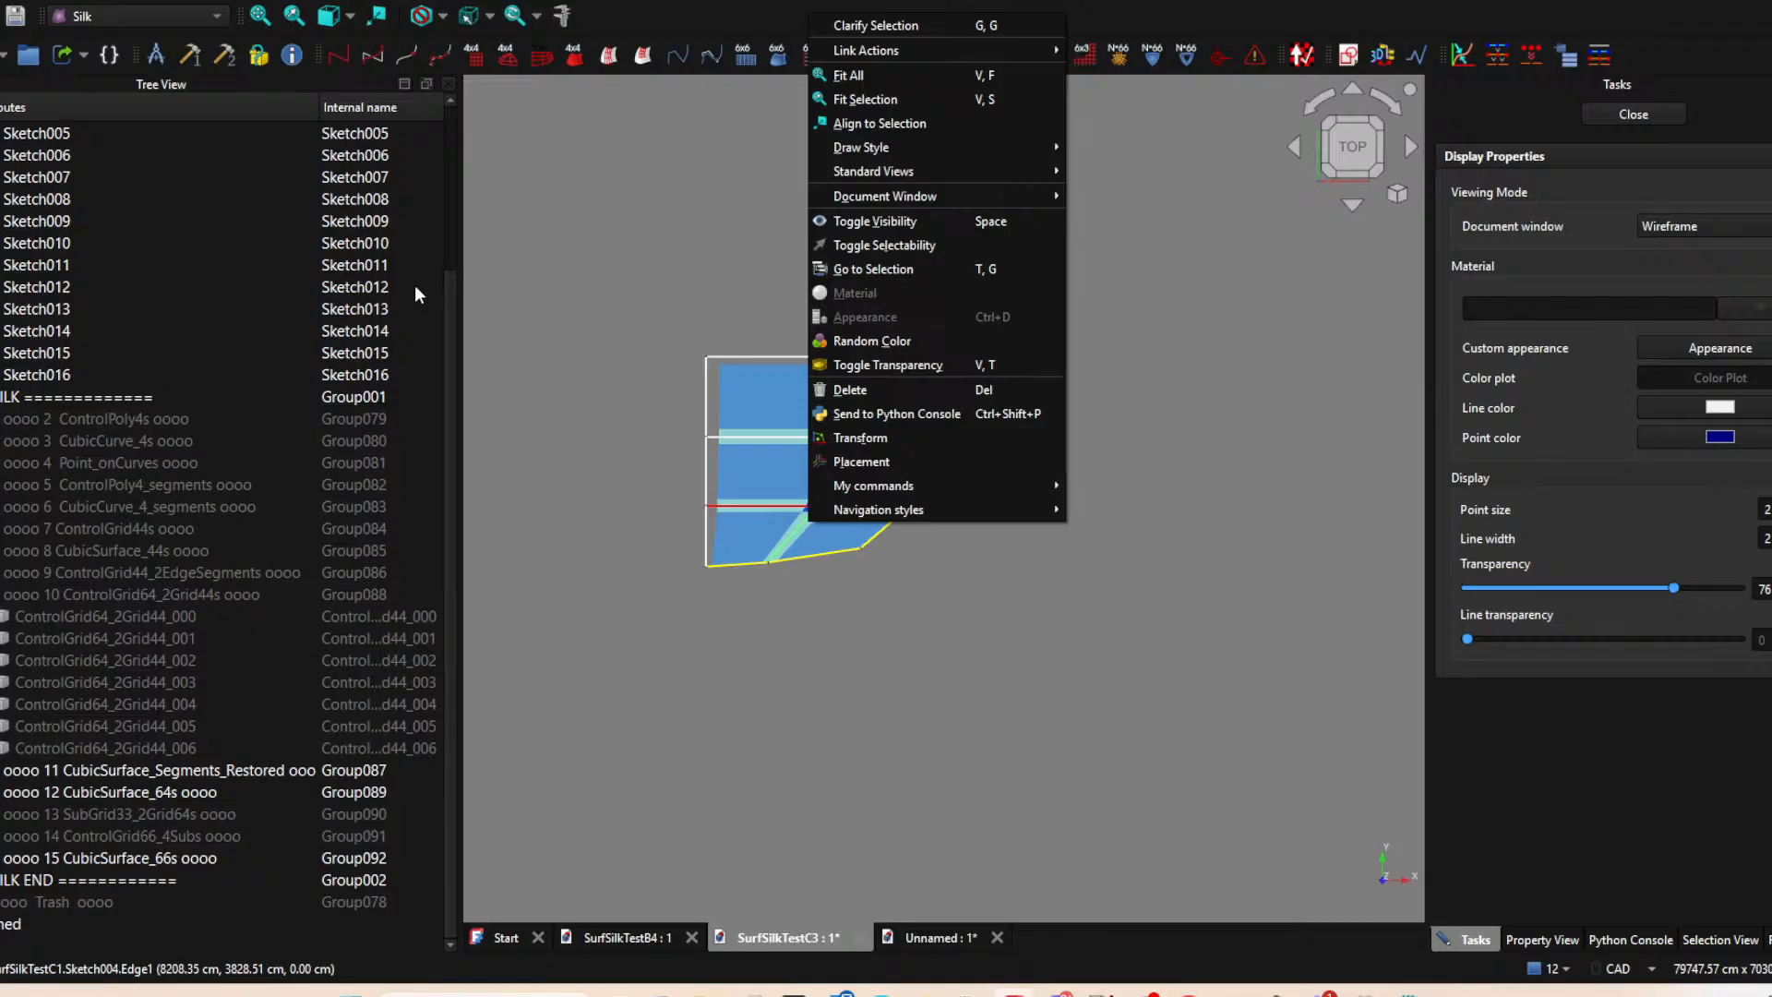
{"action": "left_click", "coordinate": [461, 202]}
{"action": "left_click", "coordinate": [452, 194]}
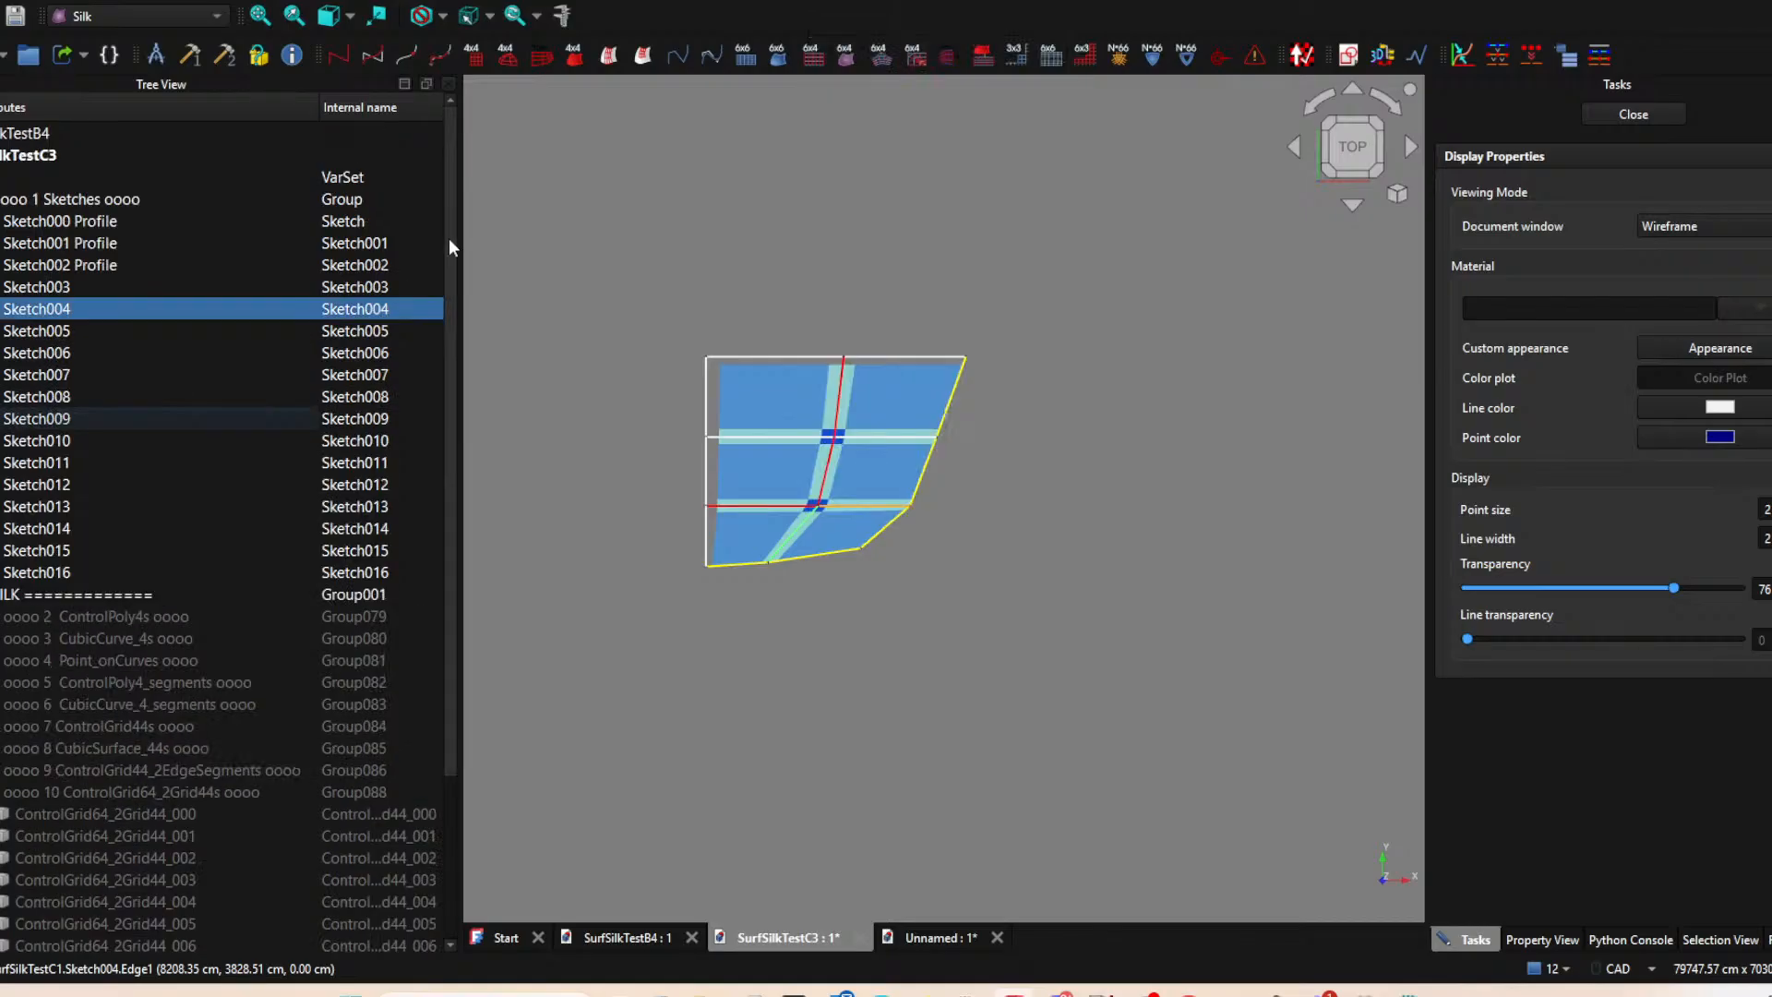
{"action": "right_click", "coordinate": [105, 312]}
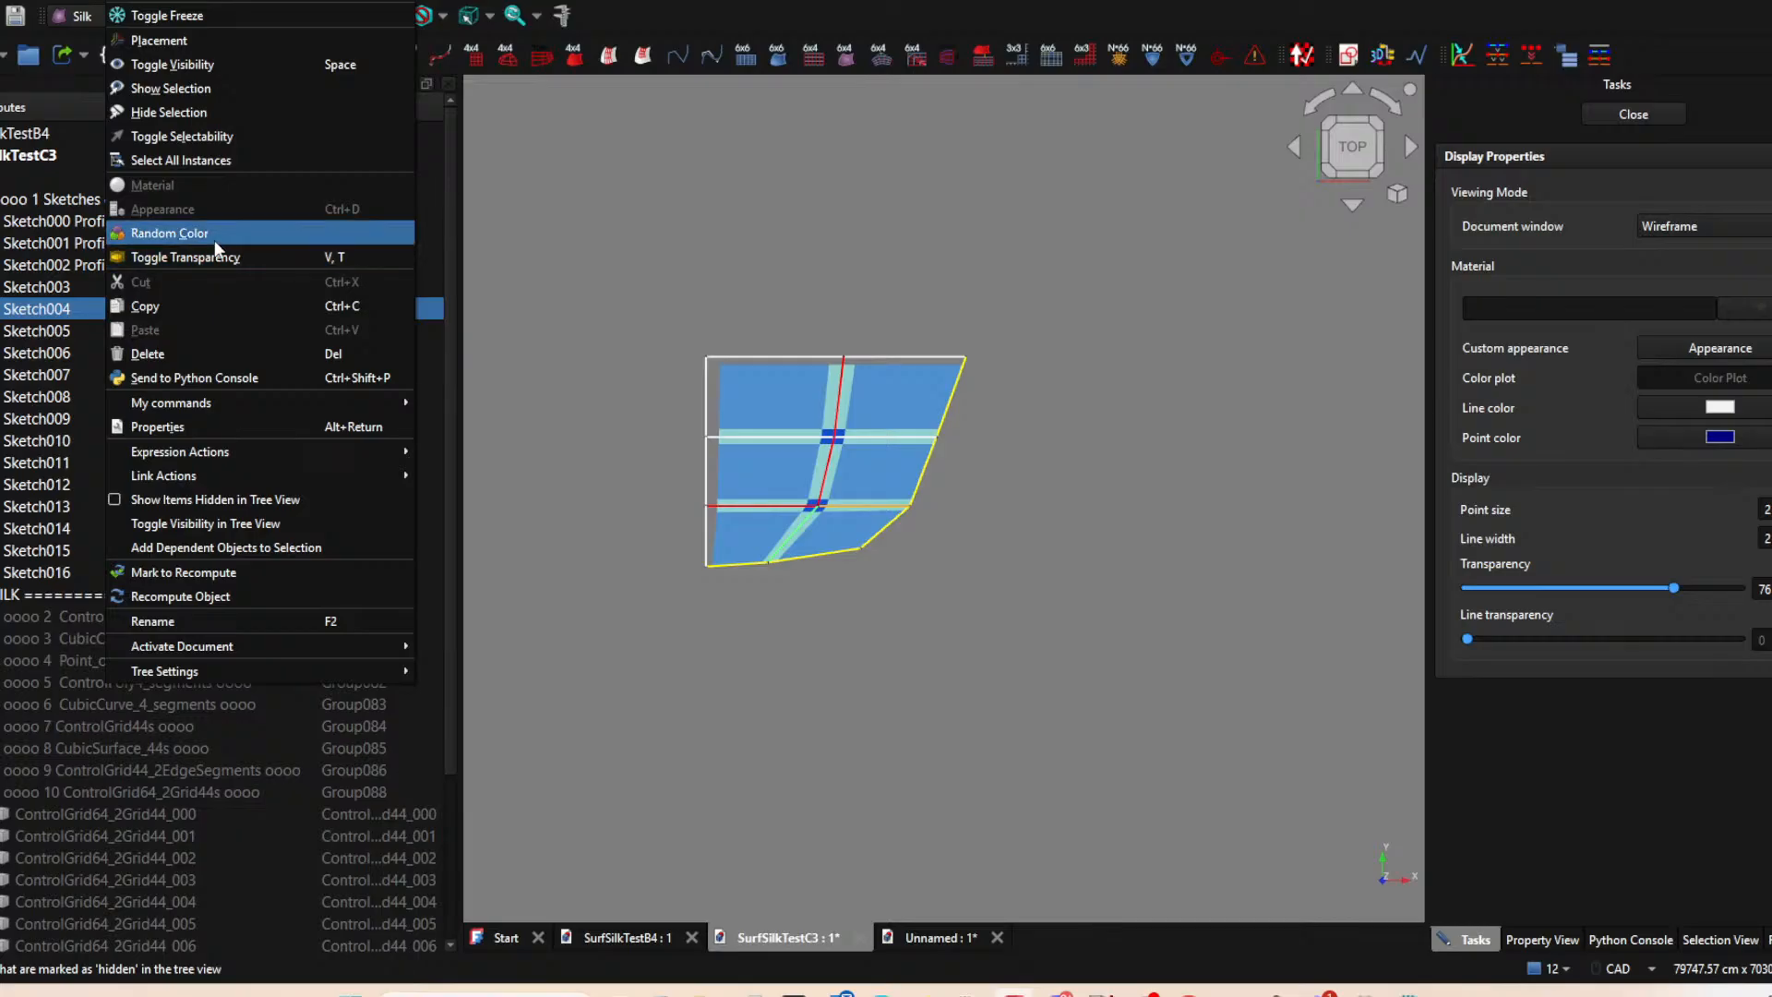
{"action": "left_click", "coordinate": [624, 575]}
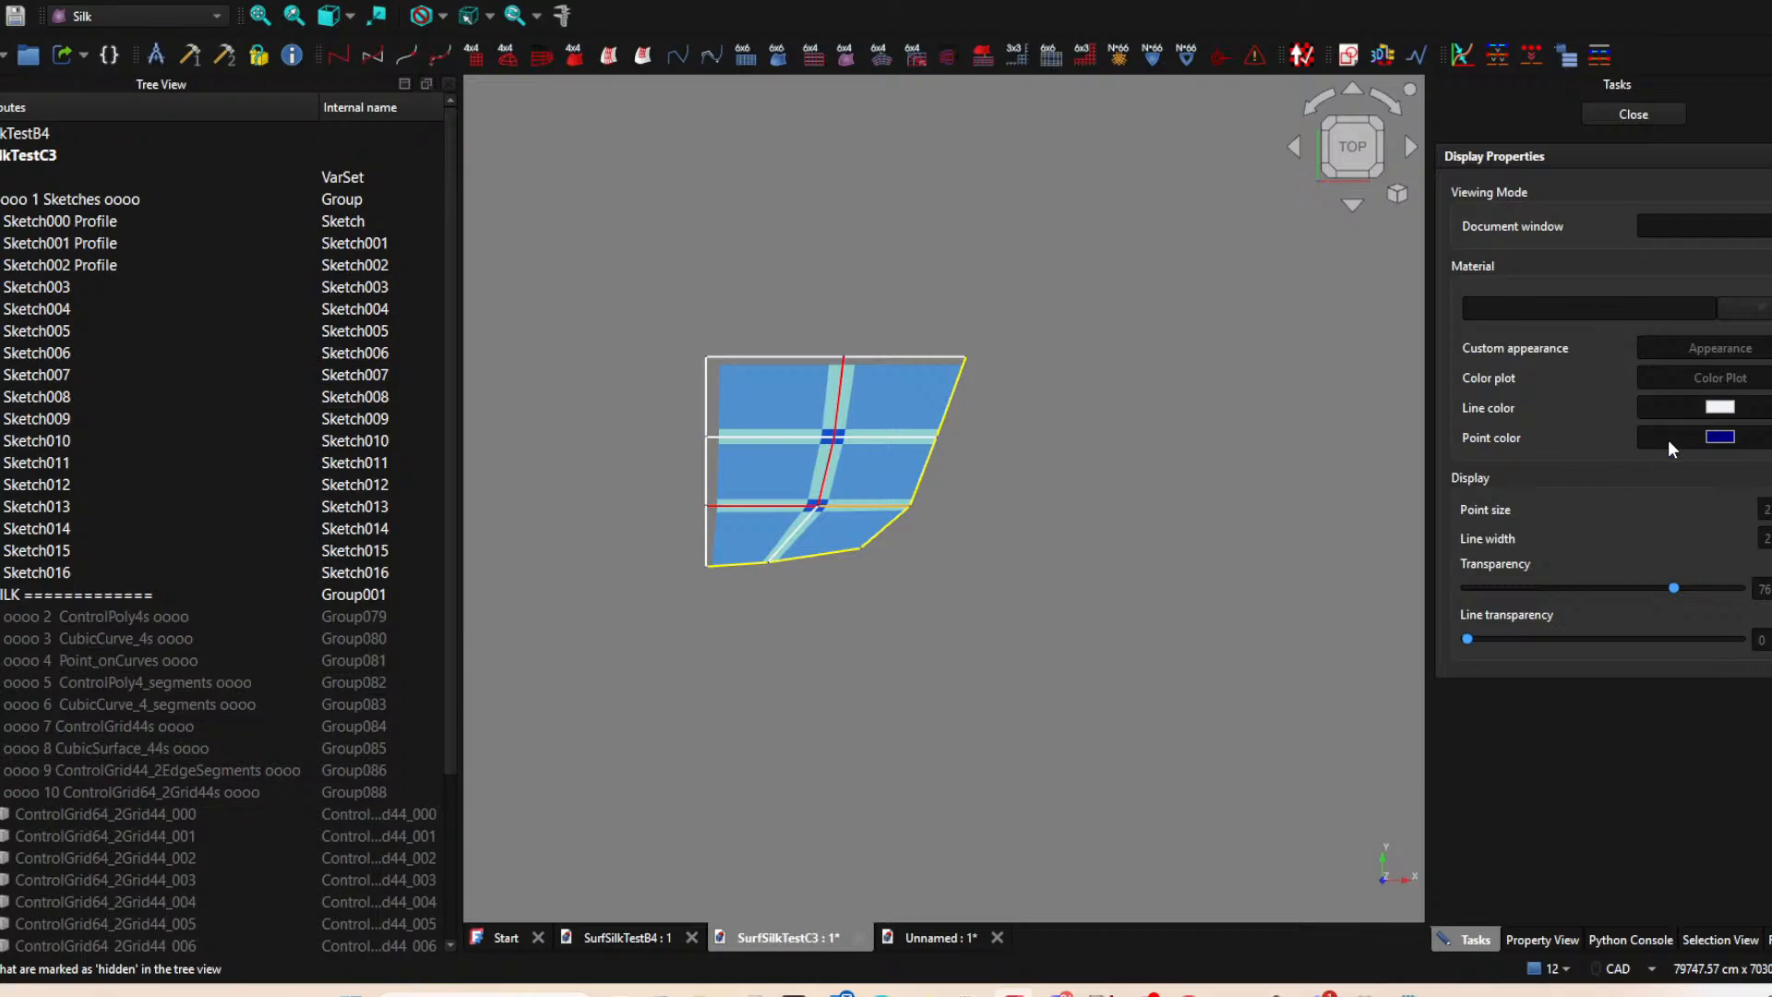
Set the line color of Sketch004, the diagonal seam below the lower junction, to orange-red.
{"action": "left_click", "coordinate": [1633, 109]}
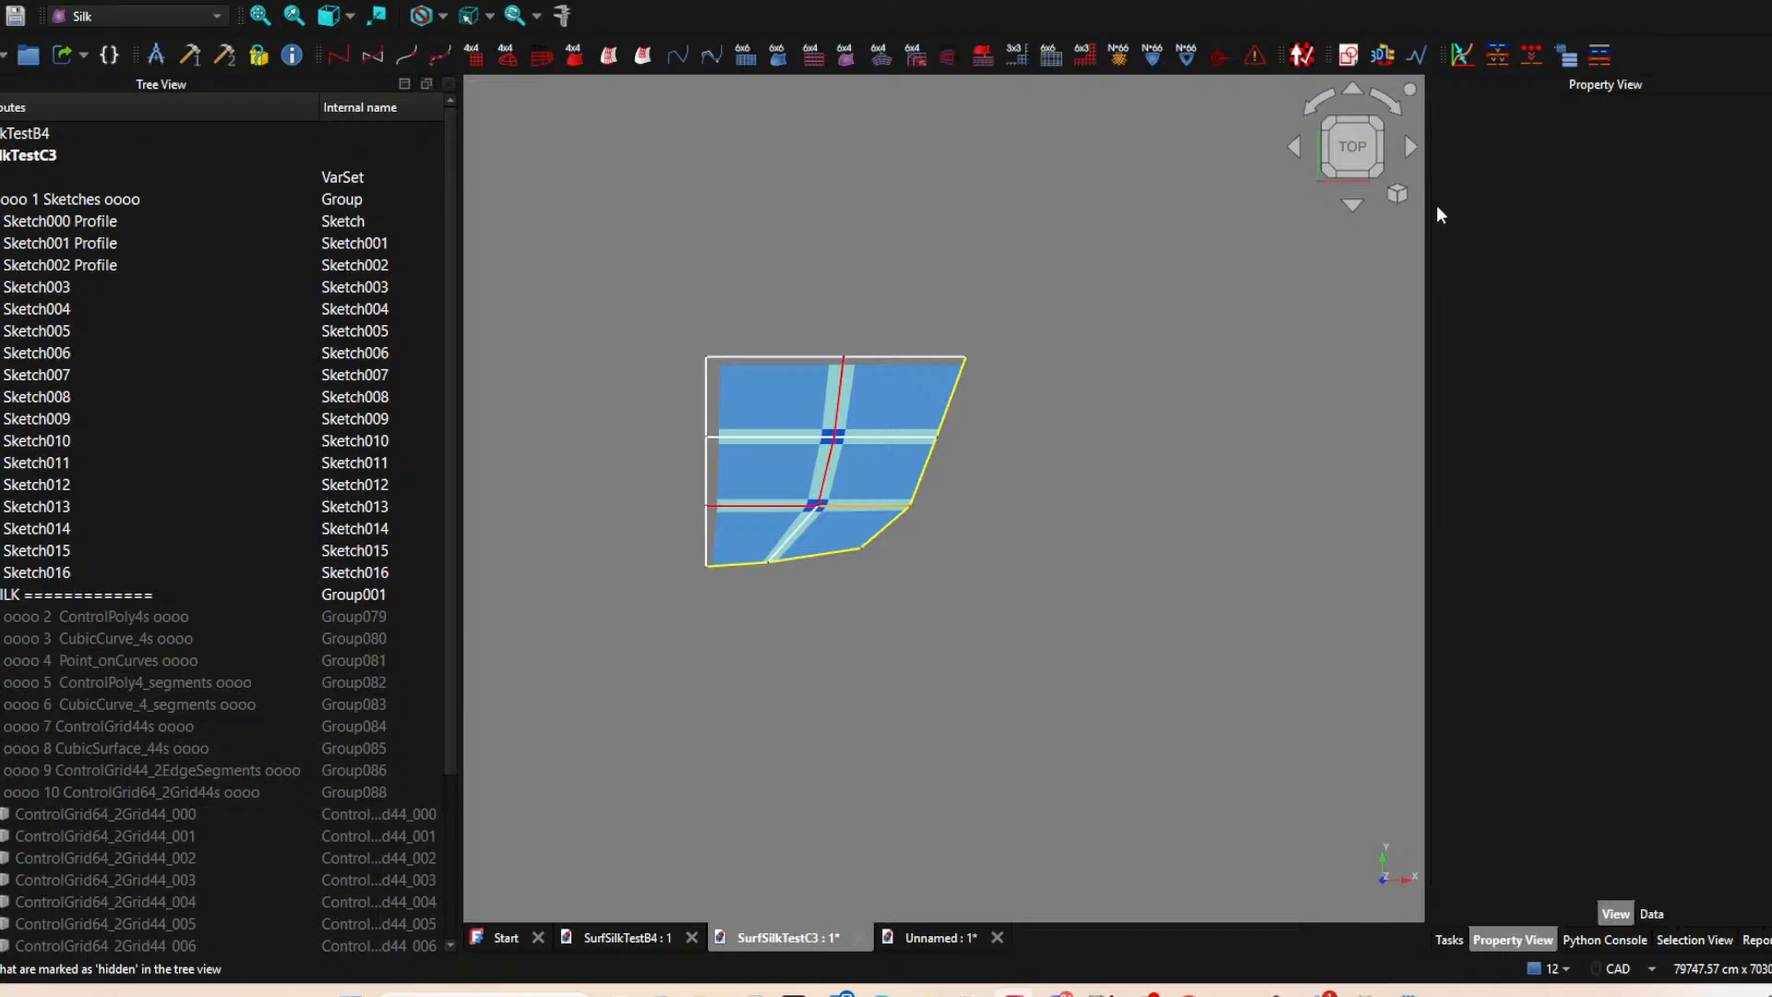
{"action": "left_click", "coordinate": [785, 538]}
{"action": "right_click", "coordinate": [78, 312]}
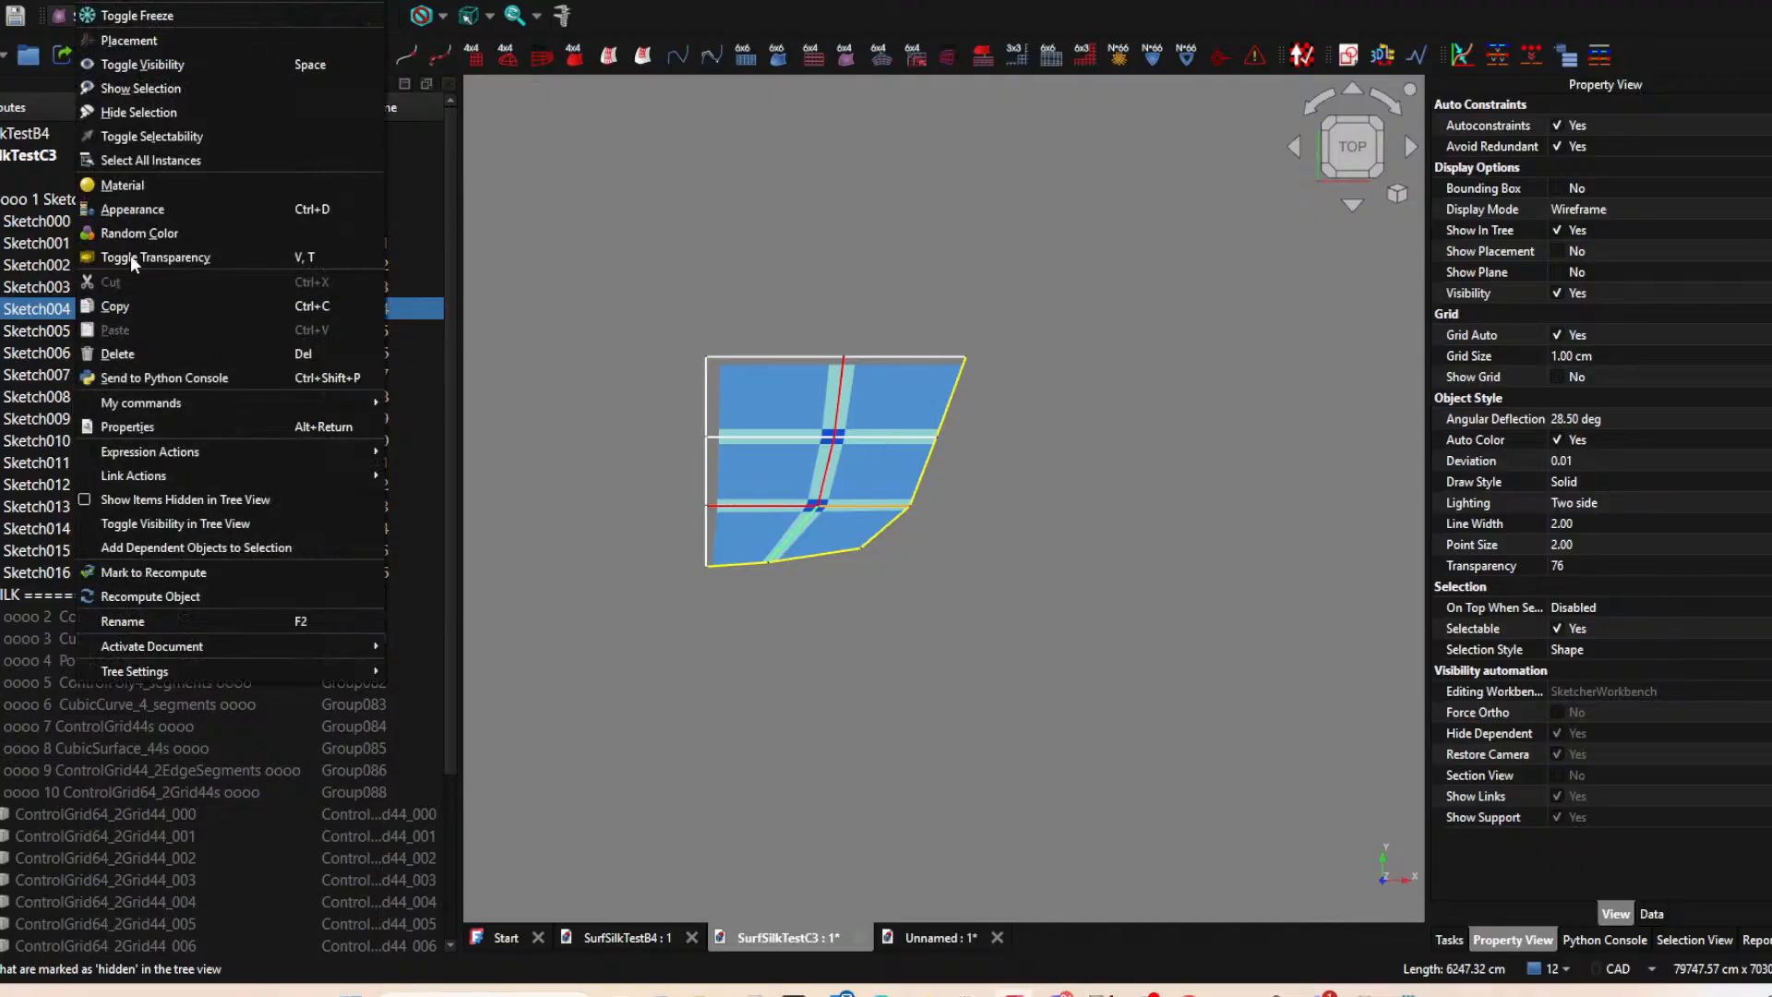
{"action": "left_click", "coordinate": [138, 209]}
{"action": "left_click", "coordinate": [1694, 406]}
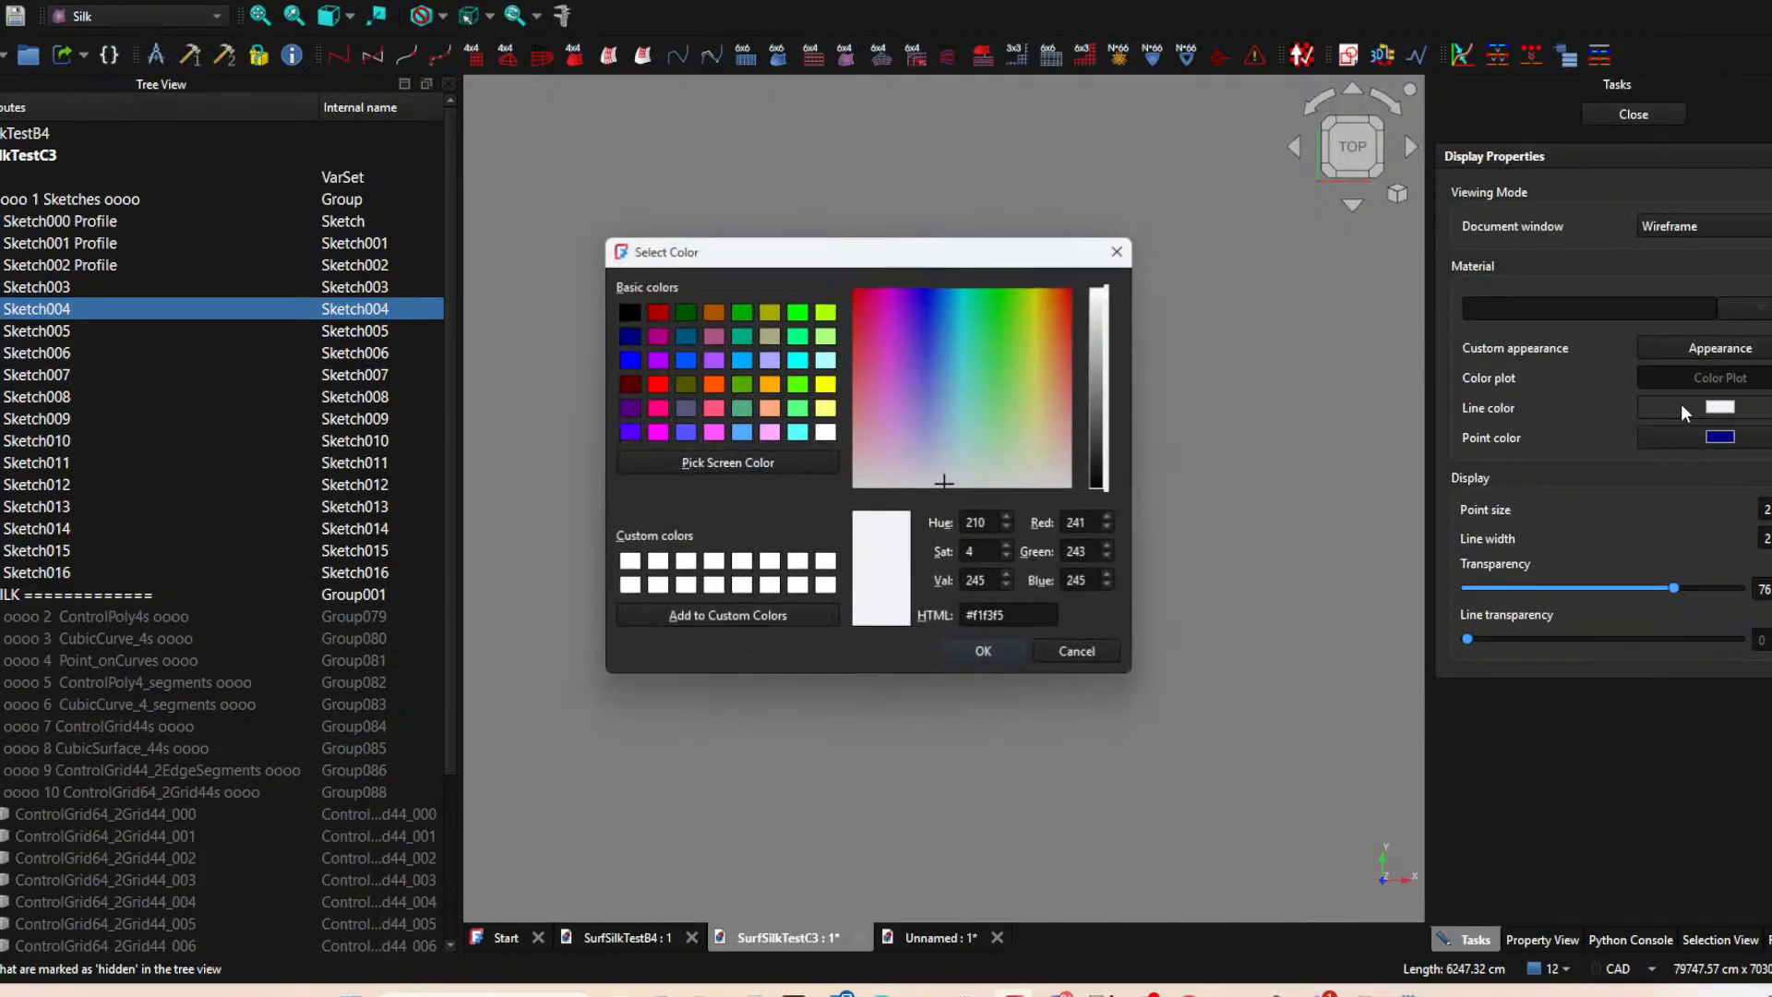
{"action": "left_click", "coordinate": [714, 384]}
{"action": "left_click", "coordinate": [1006, 652]}
{"action": "left_click", "coordinate": [1015, 604]}
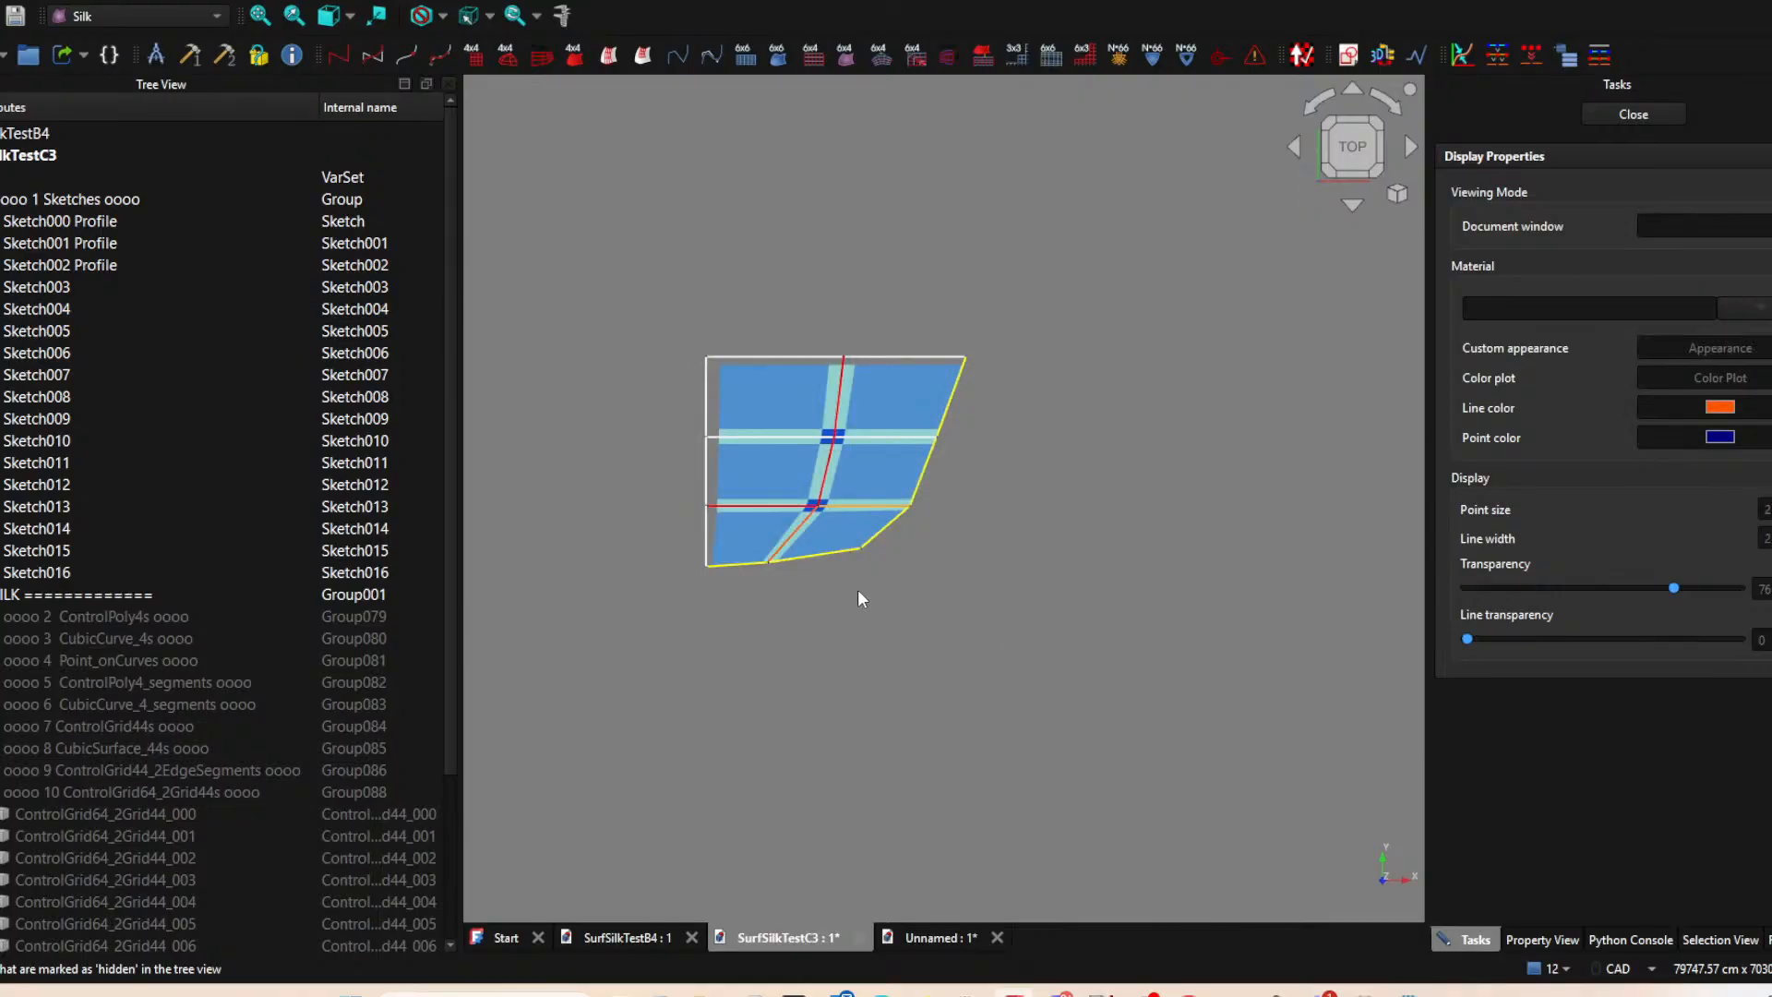
Set the line color of Sketch004 to the same orange as Sketch009 and save the SurfSilkTestC3 document.
{"action": "left_click", "coordinate": [805, 534]}
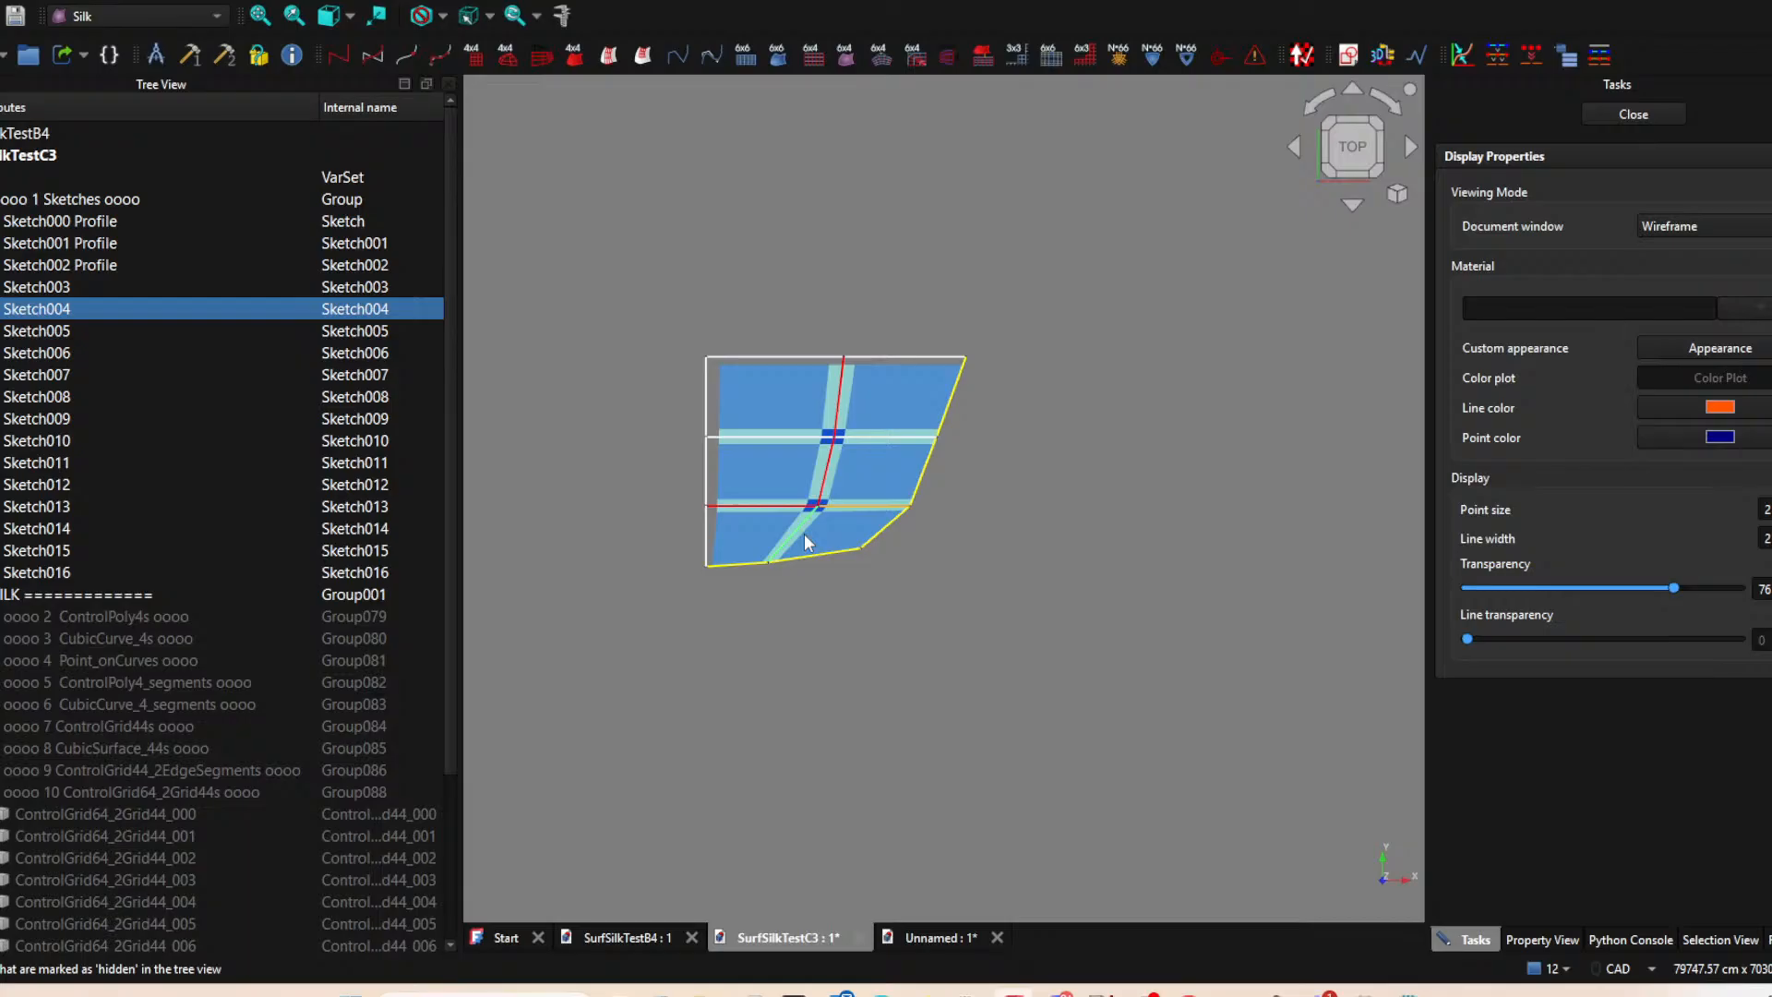
{"action": "left_click", "coordinate": [1720, 407]}
{"action": "left_click", "coordinate": [768, 384]}
{"action": "left_click", "coordinate": [985, 649]}
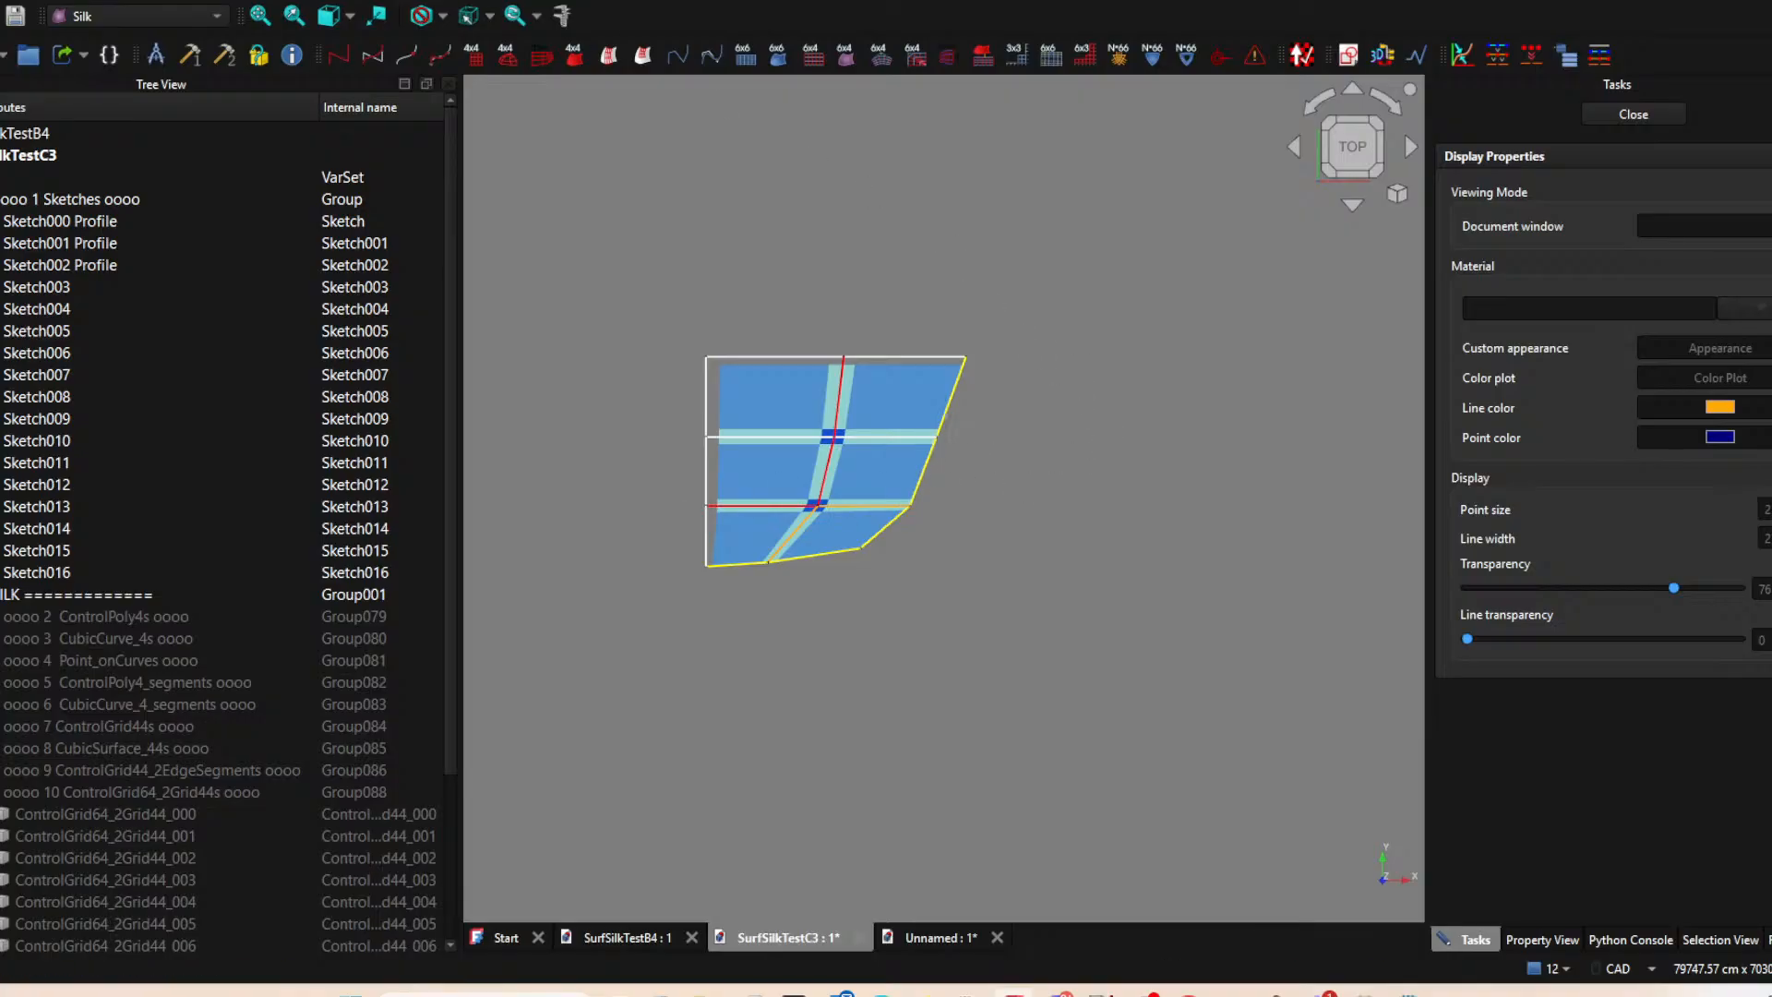
{"action": "left_click", "coordinate": [2, 1]}
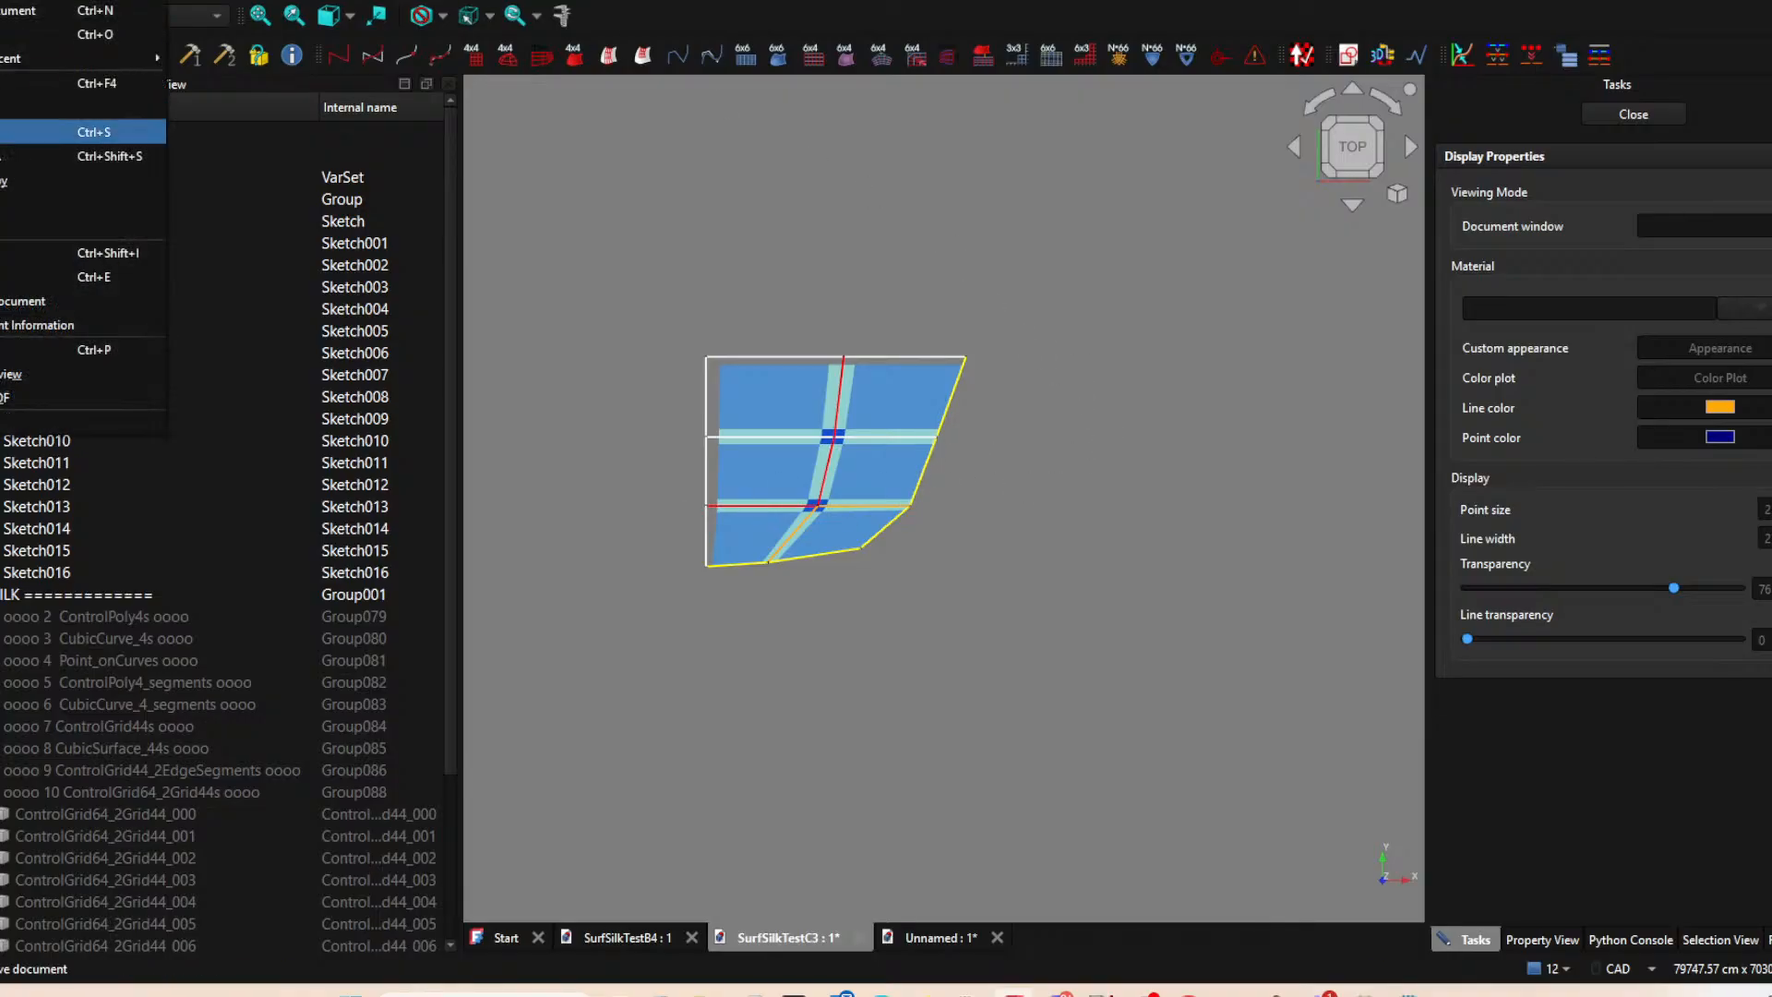
{"action": "left_click", "coordinate": [10, 131]}
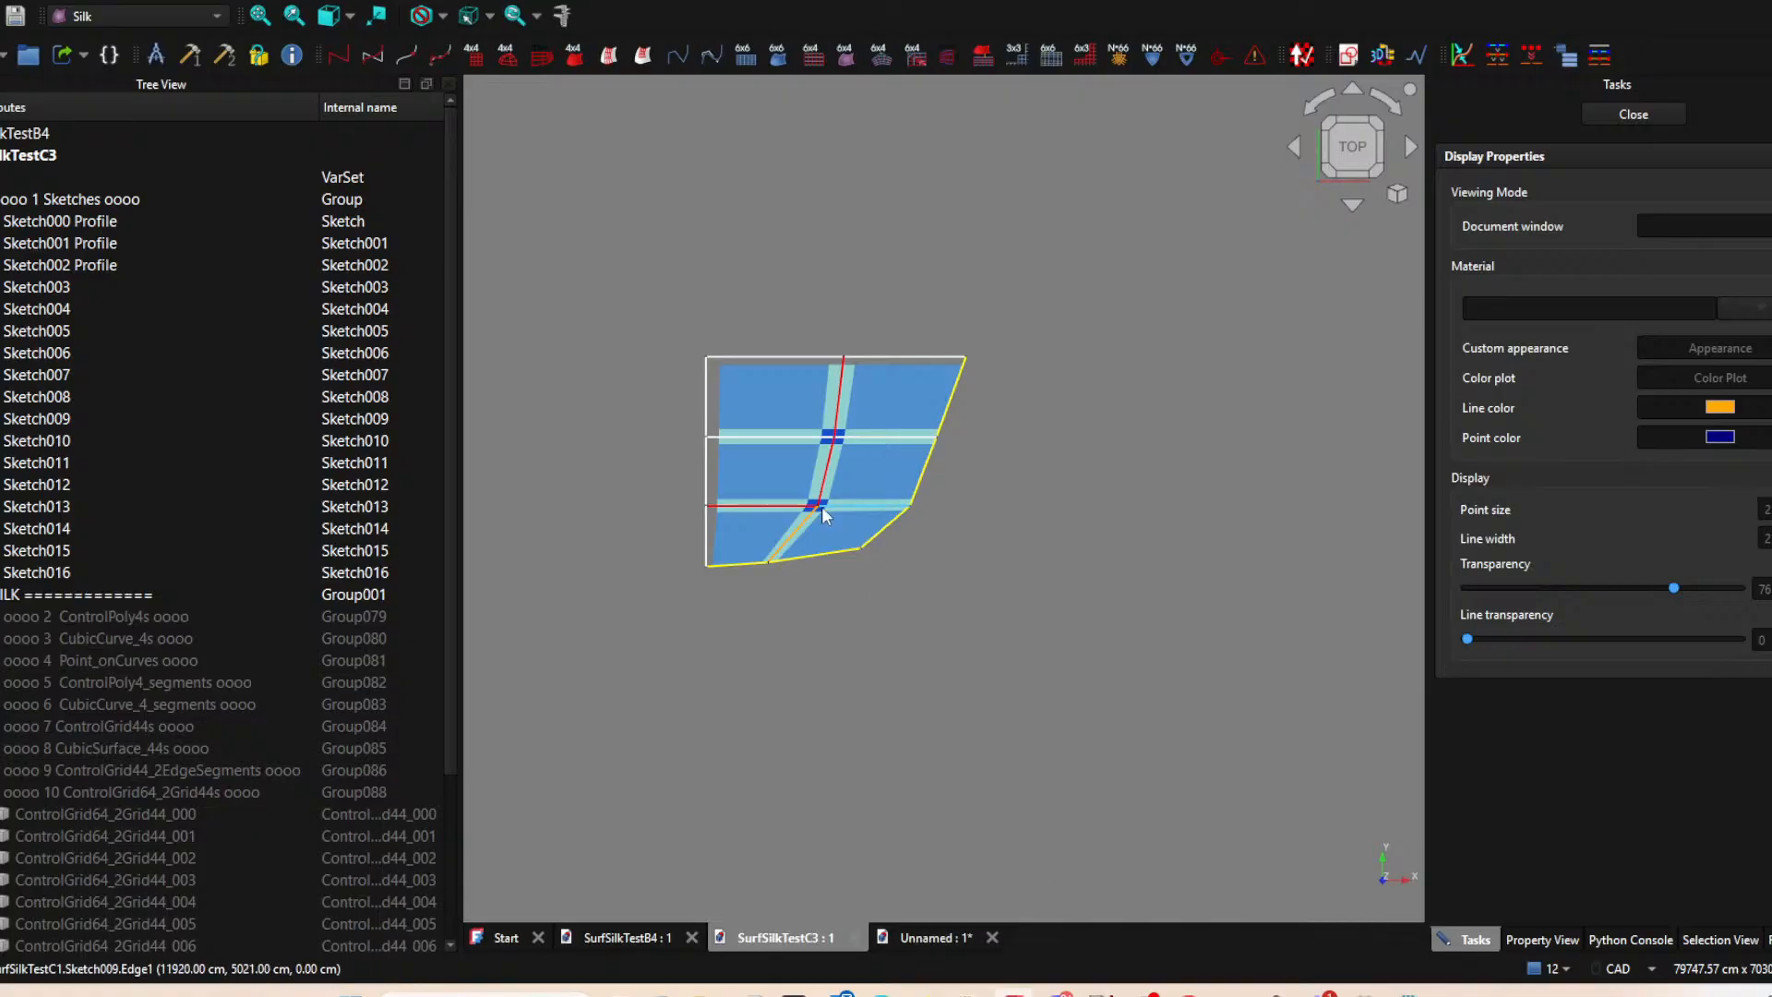
Examine the four patches and the incomplete central junction in the unnamed document, tilted and from the top.
{"action": "left_click", "coordinate": [932, 938]}
{"action": "scroll", "coordinate": [827, 404], "scroll_direction": "down", "scroll_amount": 8}
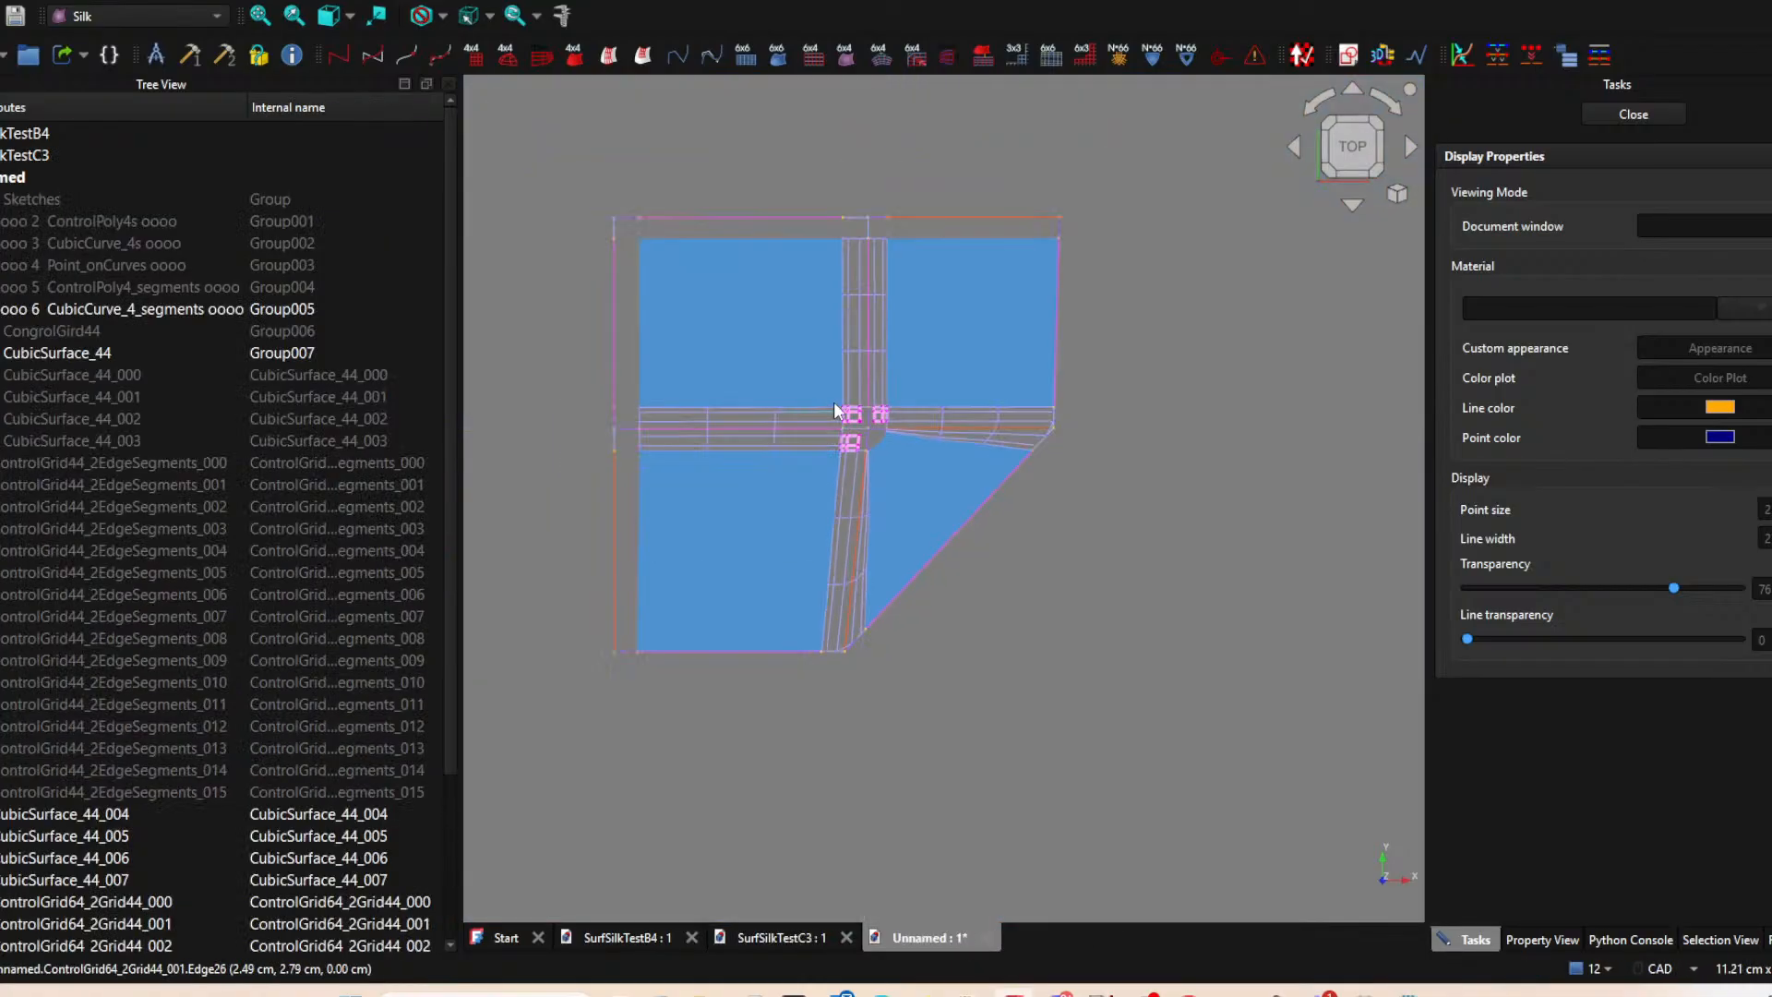
{"action": "middle_click_drag", "start_coordinate": [953, 590], "coordinate": [928, 660]}
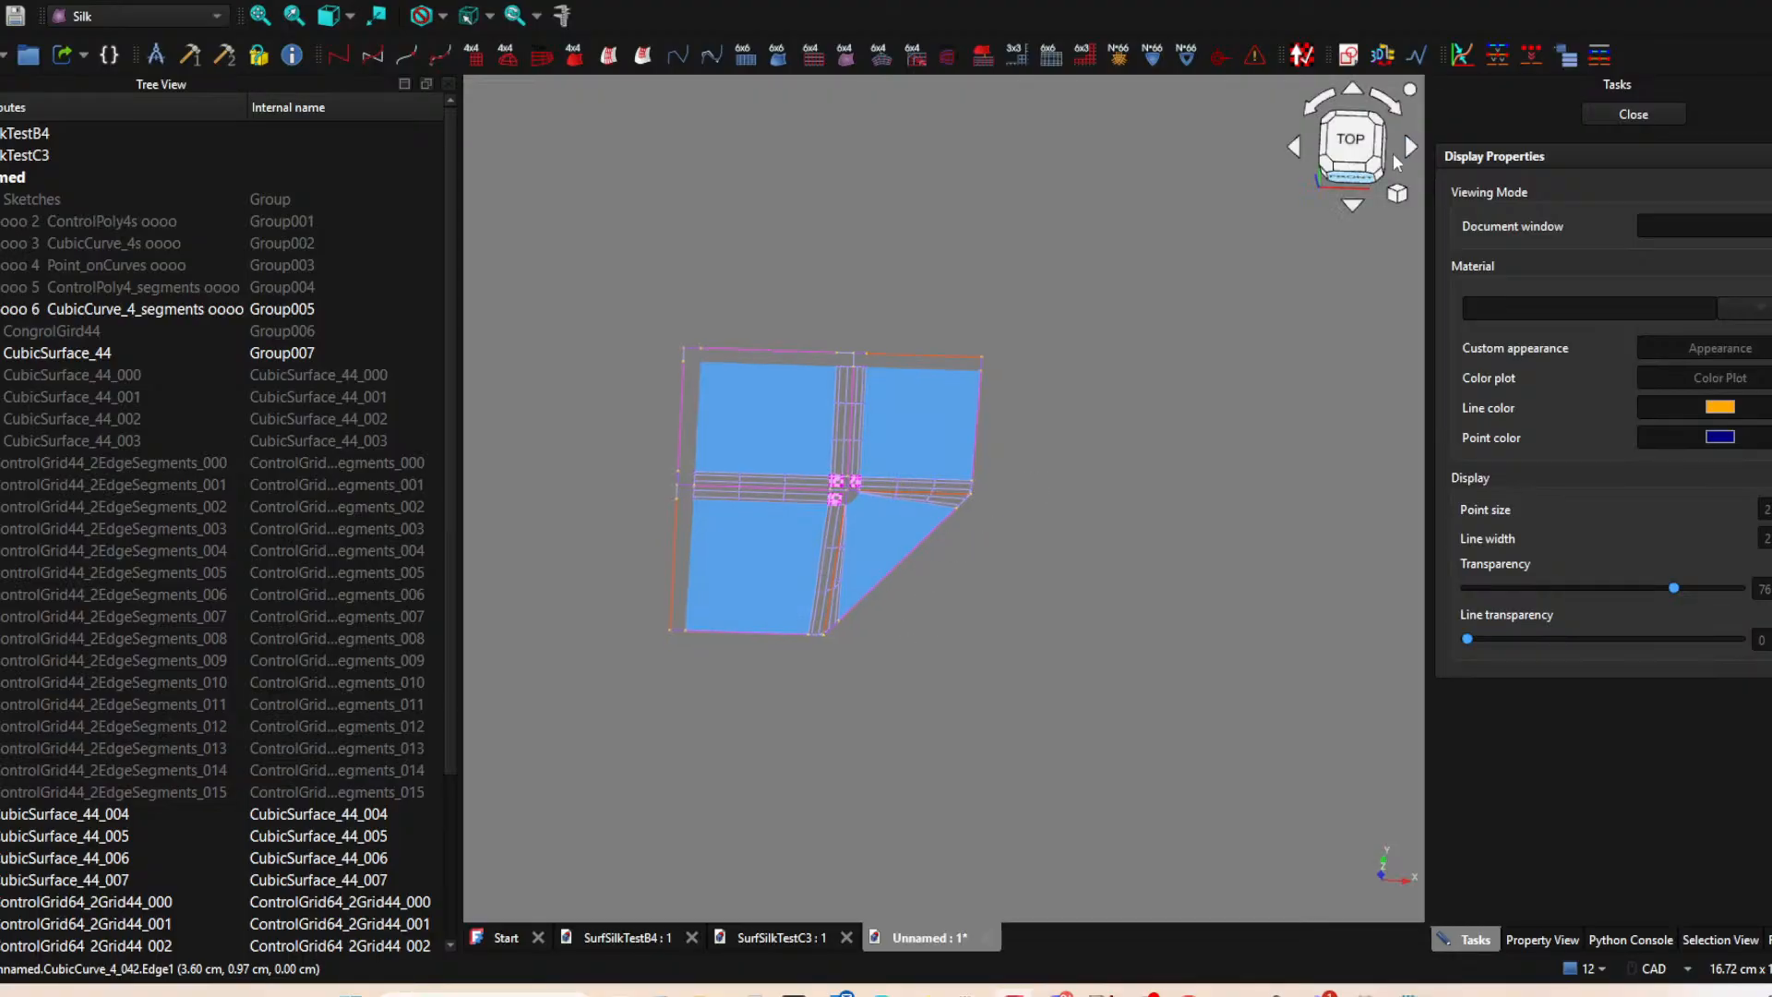
{"action": "left_click", "coordinate": [1351, 144]}
{"action": "scroll", "coordinate": [1076, 424], "scroll_direction": "up", "scroll_amount": 5}
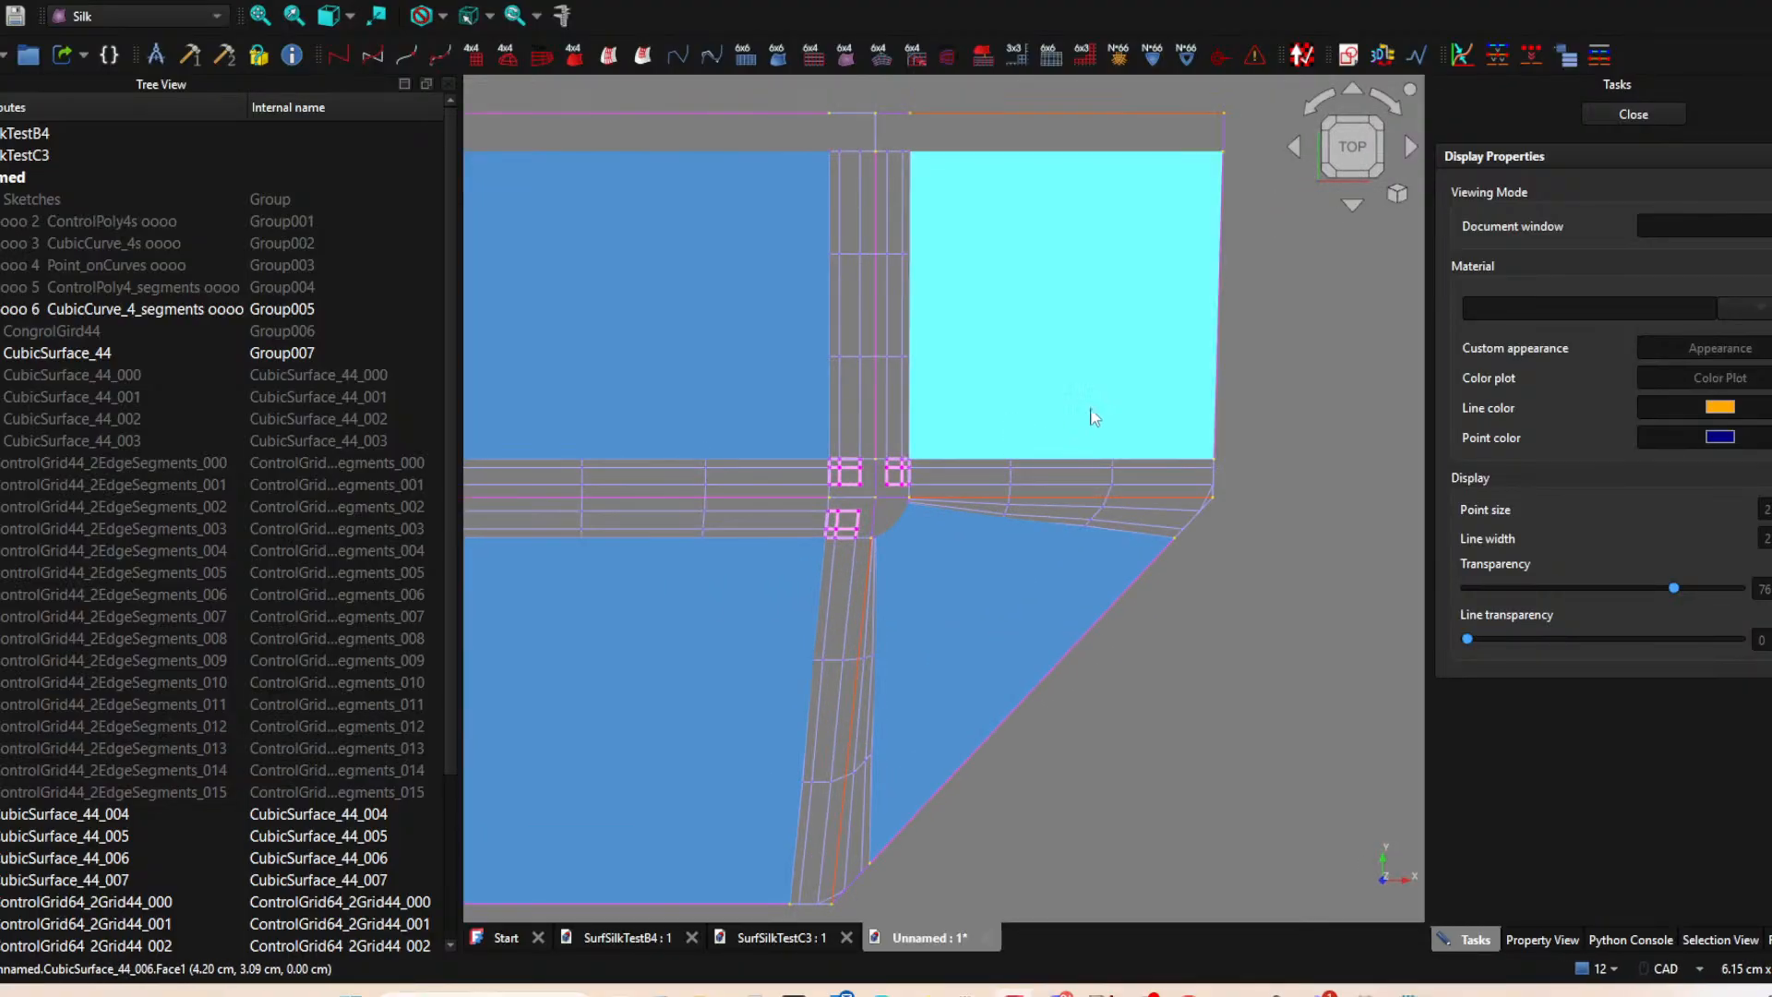
{"action": "scroll", "coordinate": [1076, 423], "scroll_direction": "down", "scroll_amount": 4}
{"action": "scroll", "coordinate": [1110, 486], "scroll_direction": "up", "scroll_amount": 4}
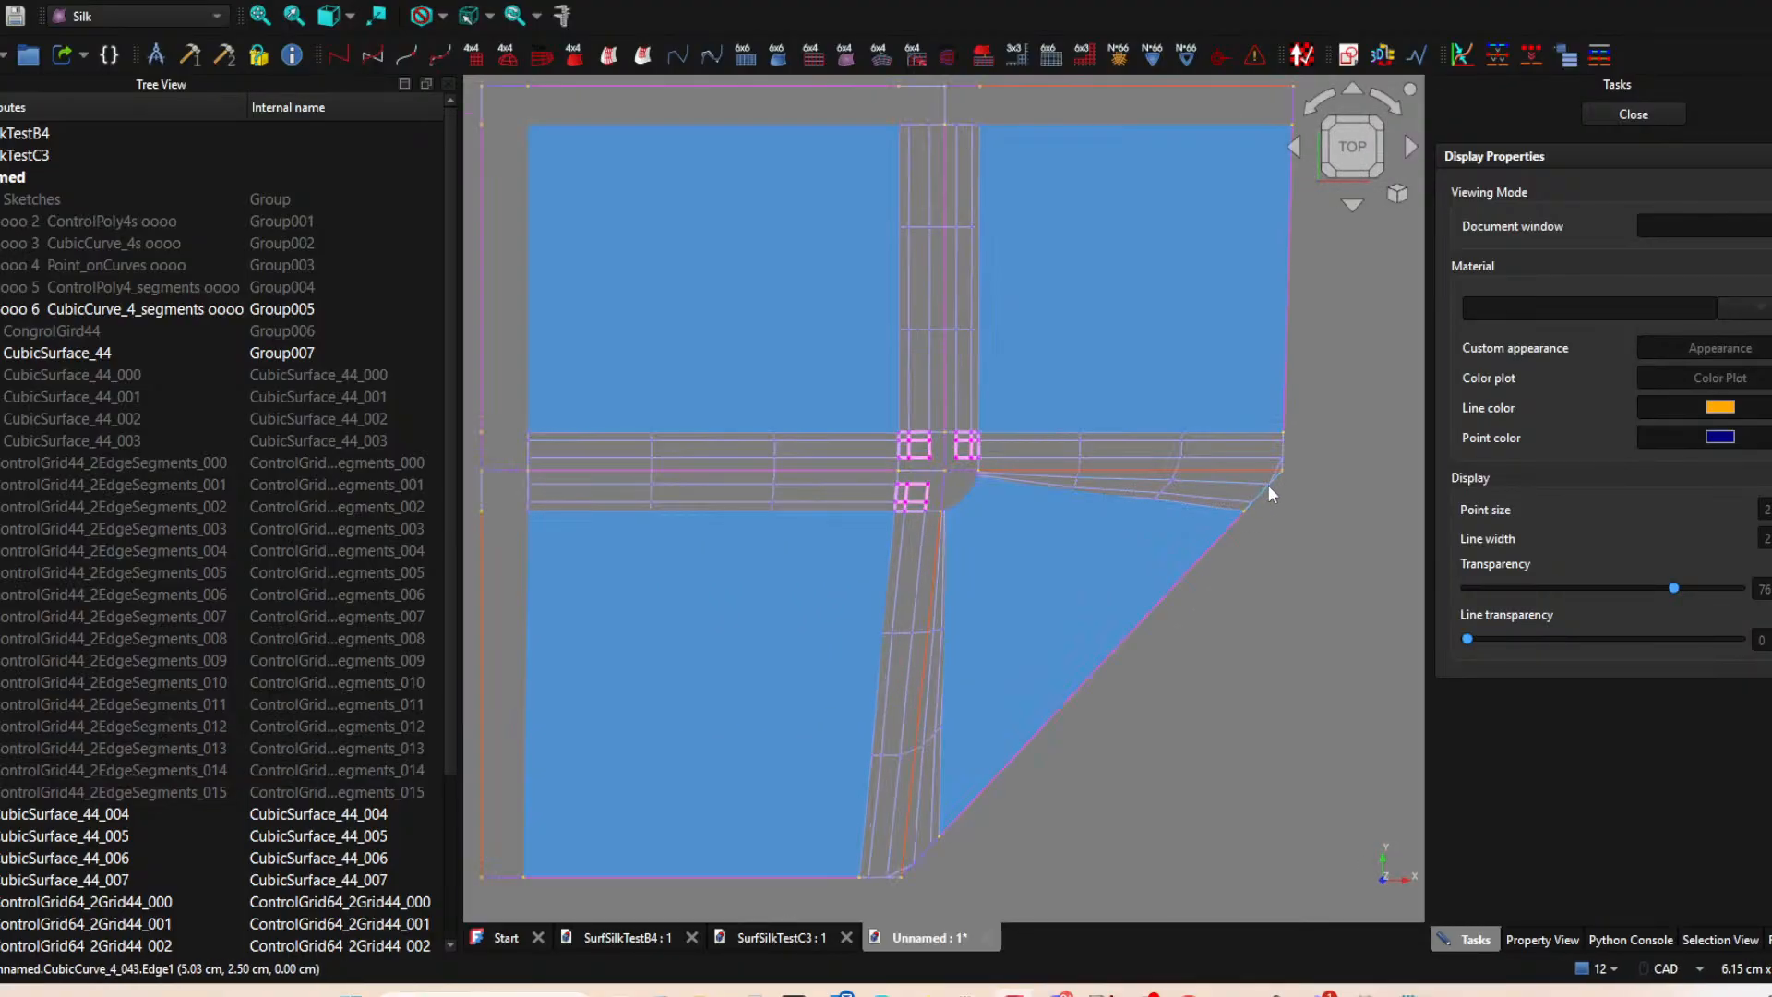
{"action": "scroll", "coordinate": [1277, 628], "scroll_direction": "down", "scroll_amount": 2}
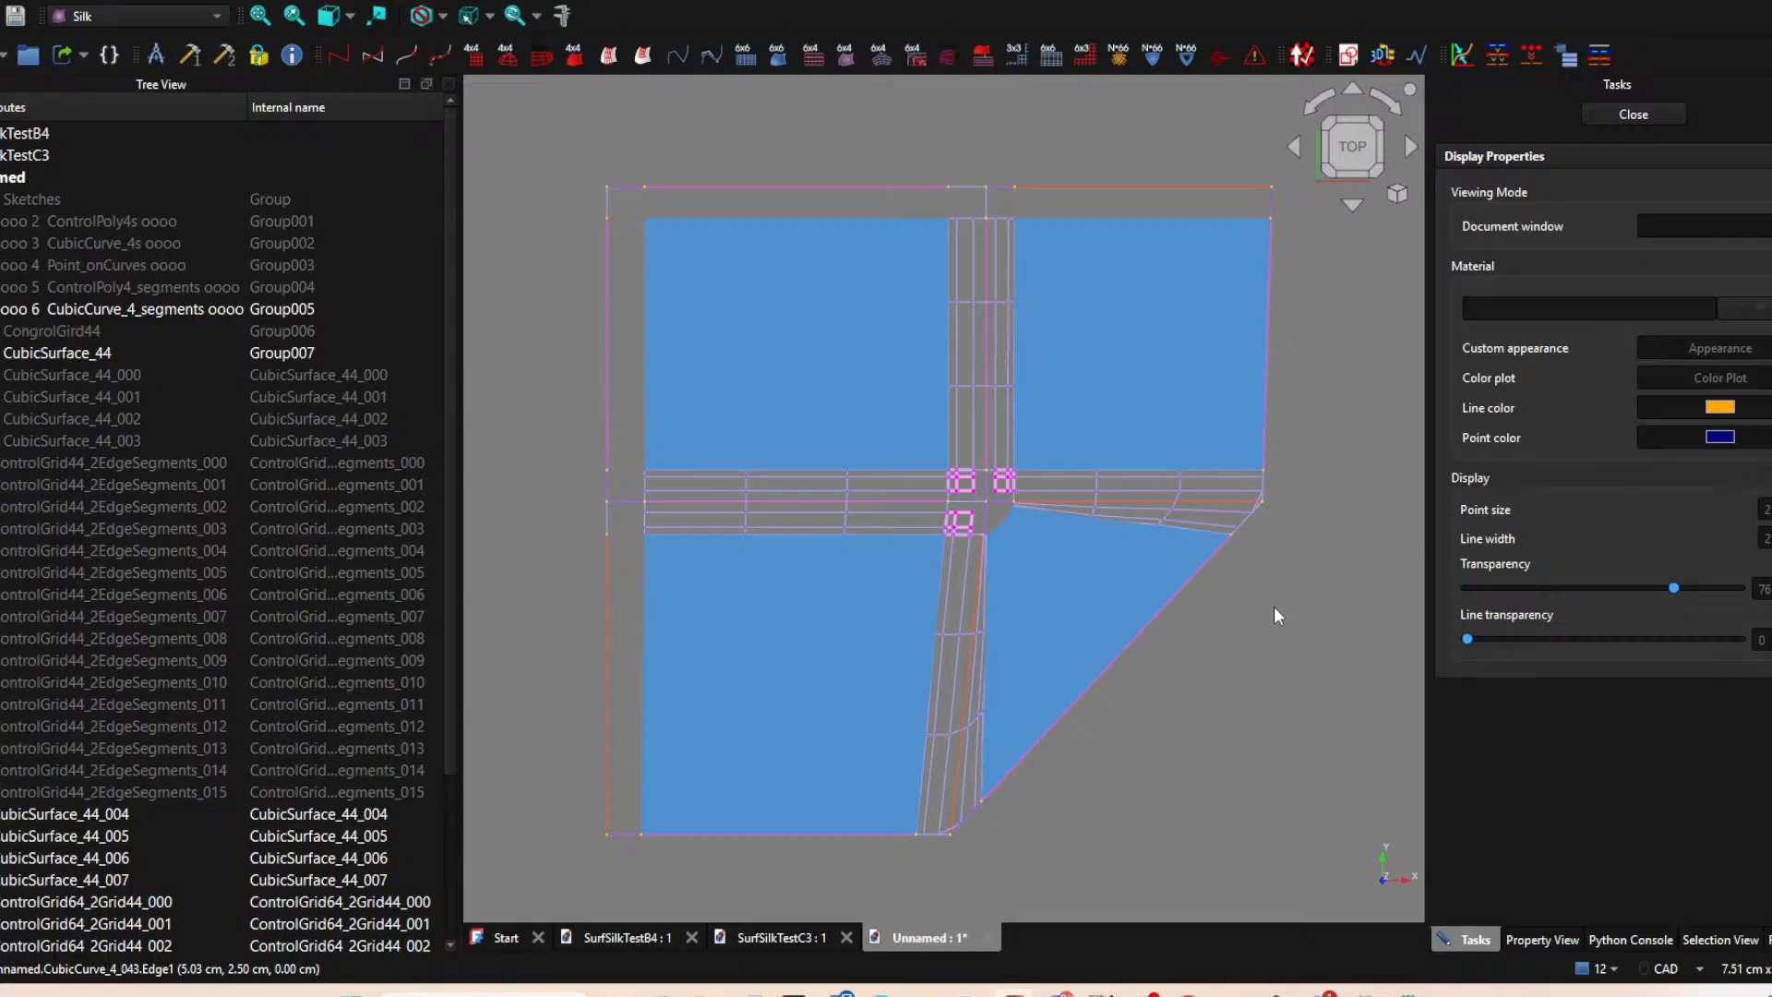
Start saving the unnamed document in the SurfSilkA folder, taking SurfSilkTestC3.FCStd as the base for its file name.
{"action": "left_click", "coordinate": [1662, 118]}
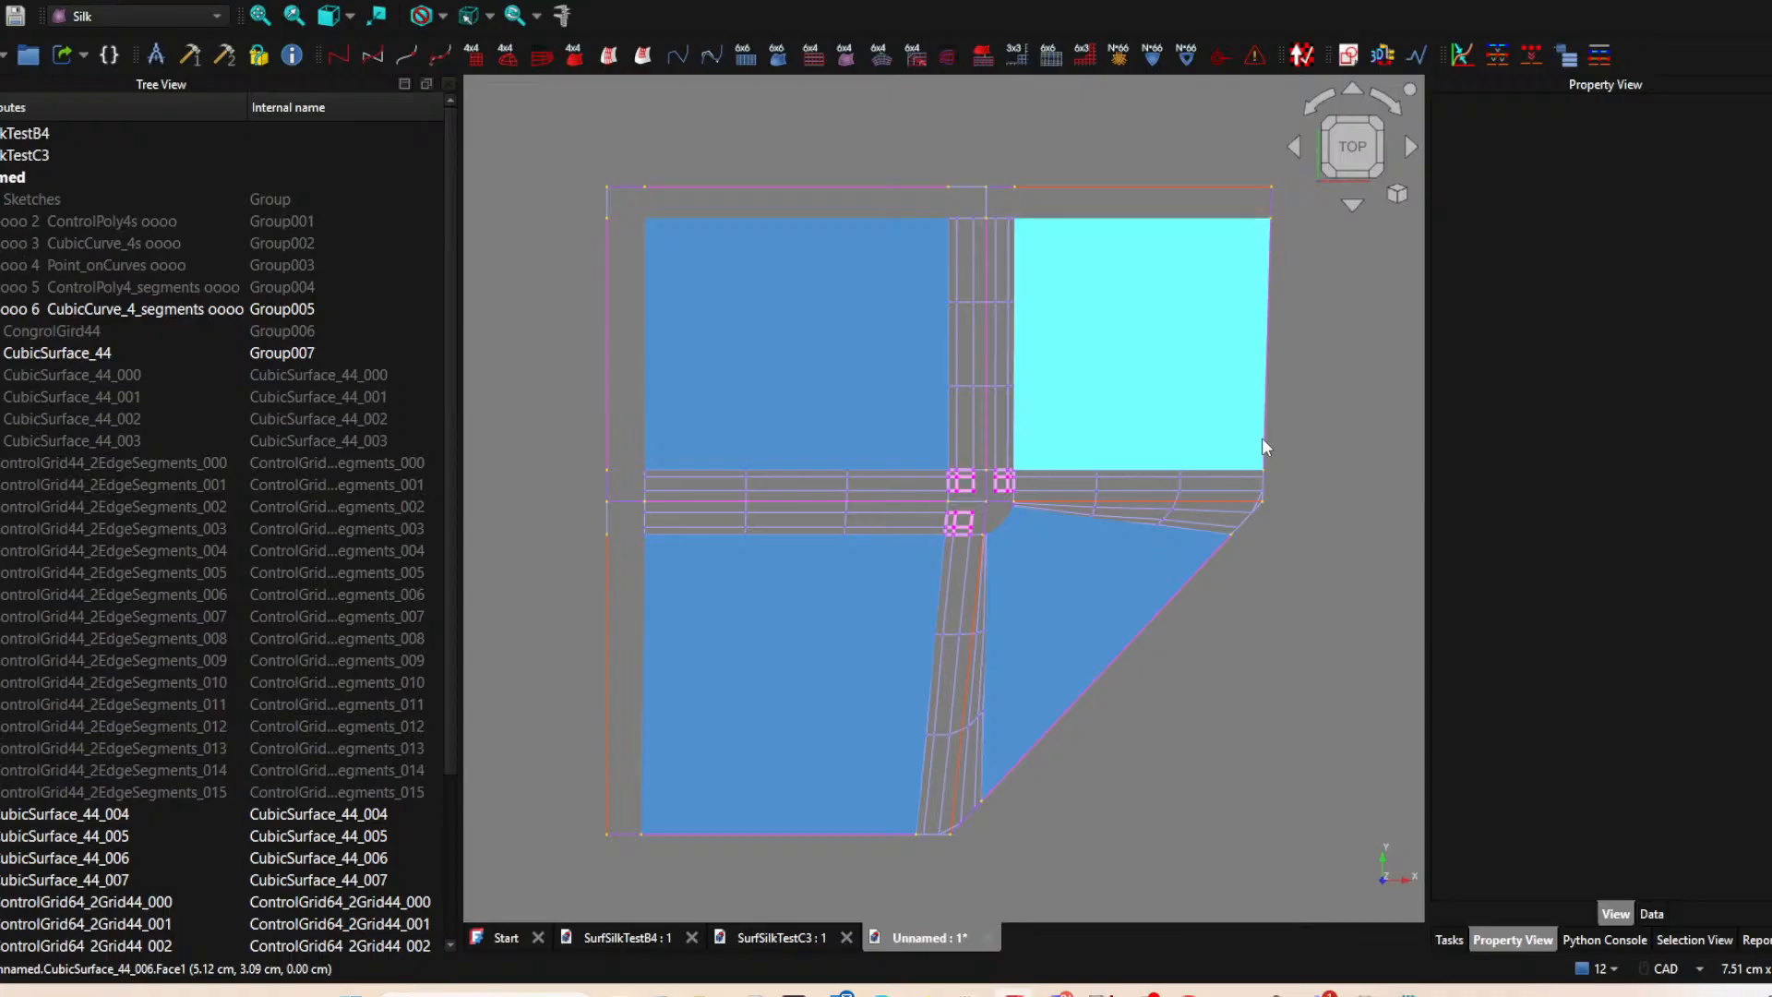
{"action": "left_click", "coordinate": [0, 0]}
{"action": "left_click", "coordinate": [55, 156]}
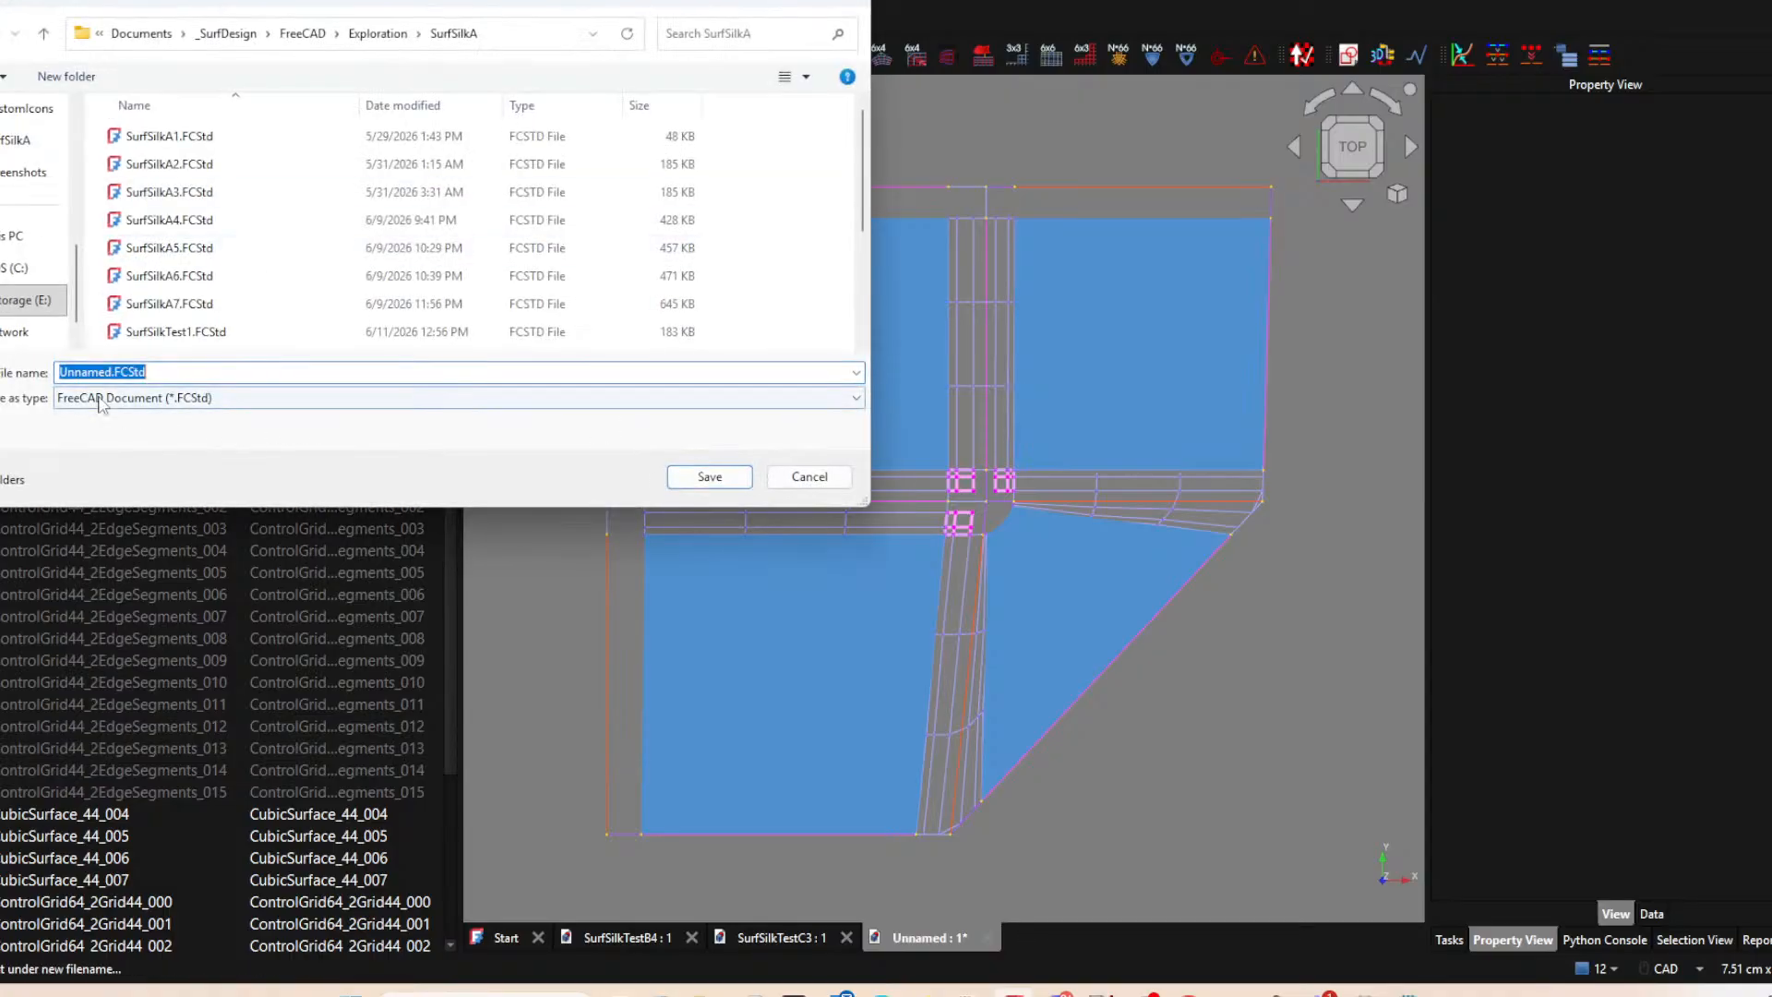
{"action": "scroll", "coordinate": [171, 275], "scroll_direction": "down", "scroll_amount": 2}
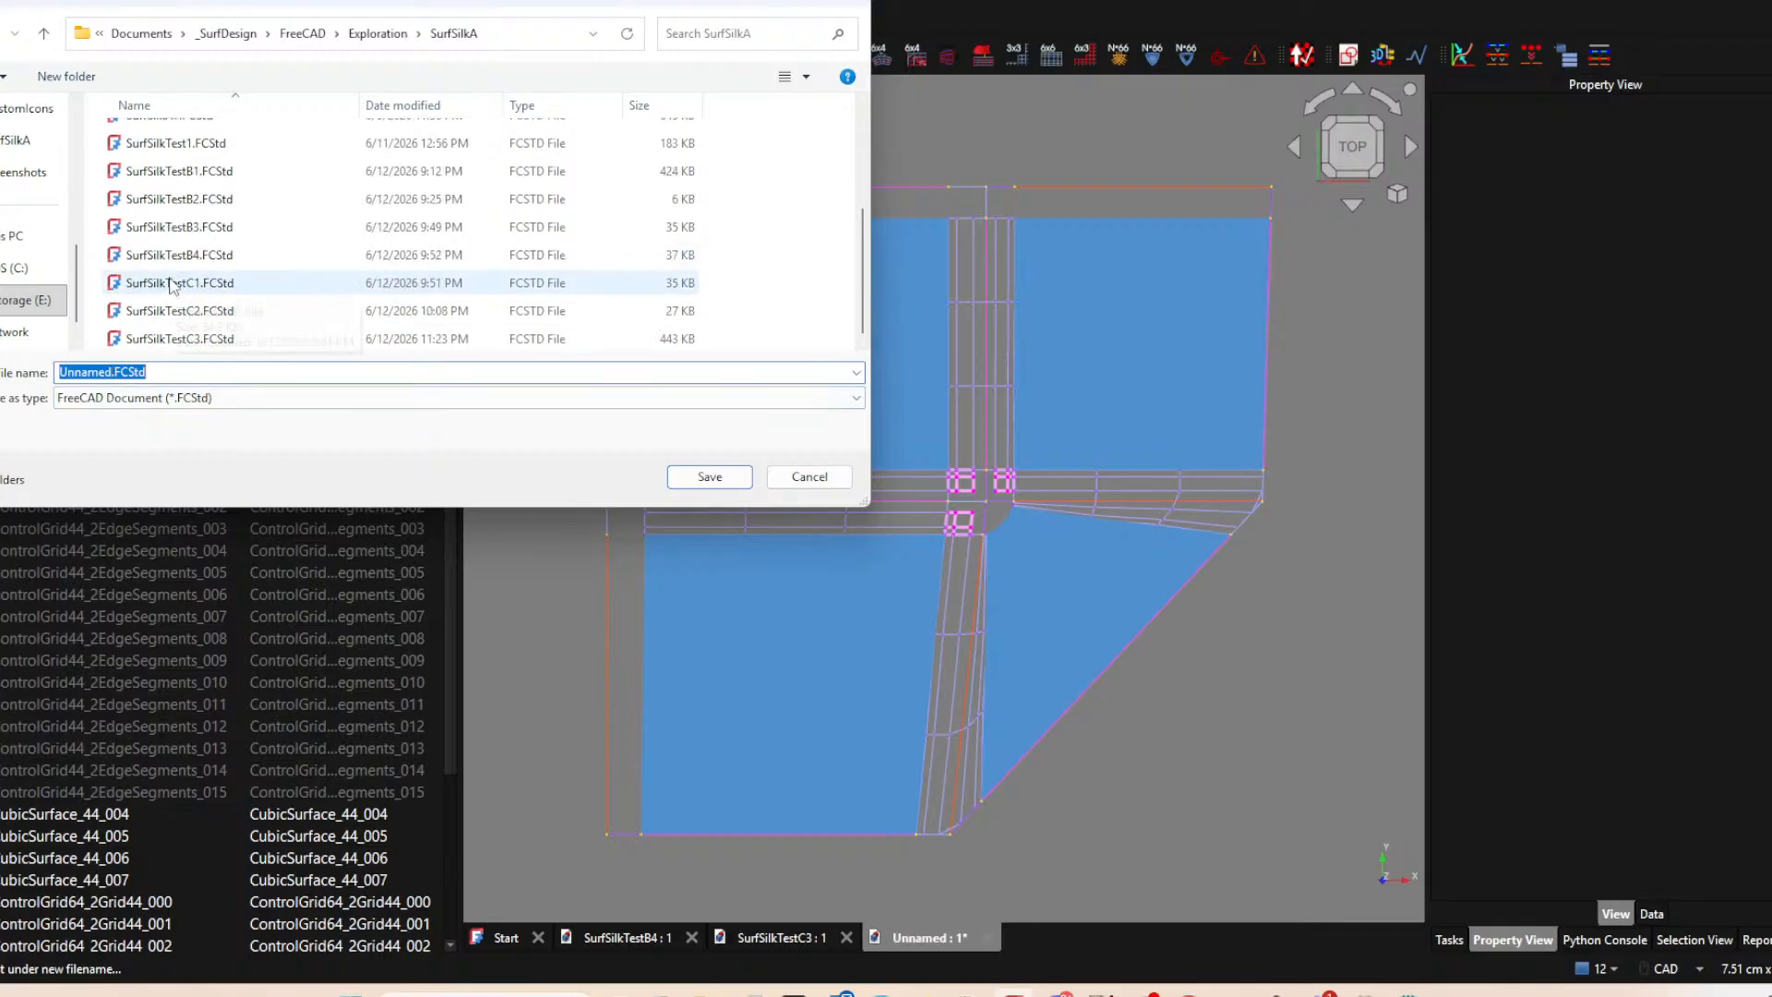
{"action": "scroll", "coordinate": [170, 275], "scroll_direction": "down", "scroll_amount": 1}
{"action": "left_click", "coordinate": [201, 338]}
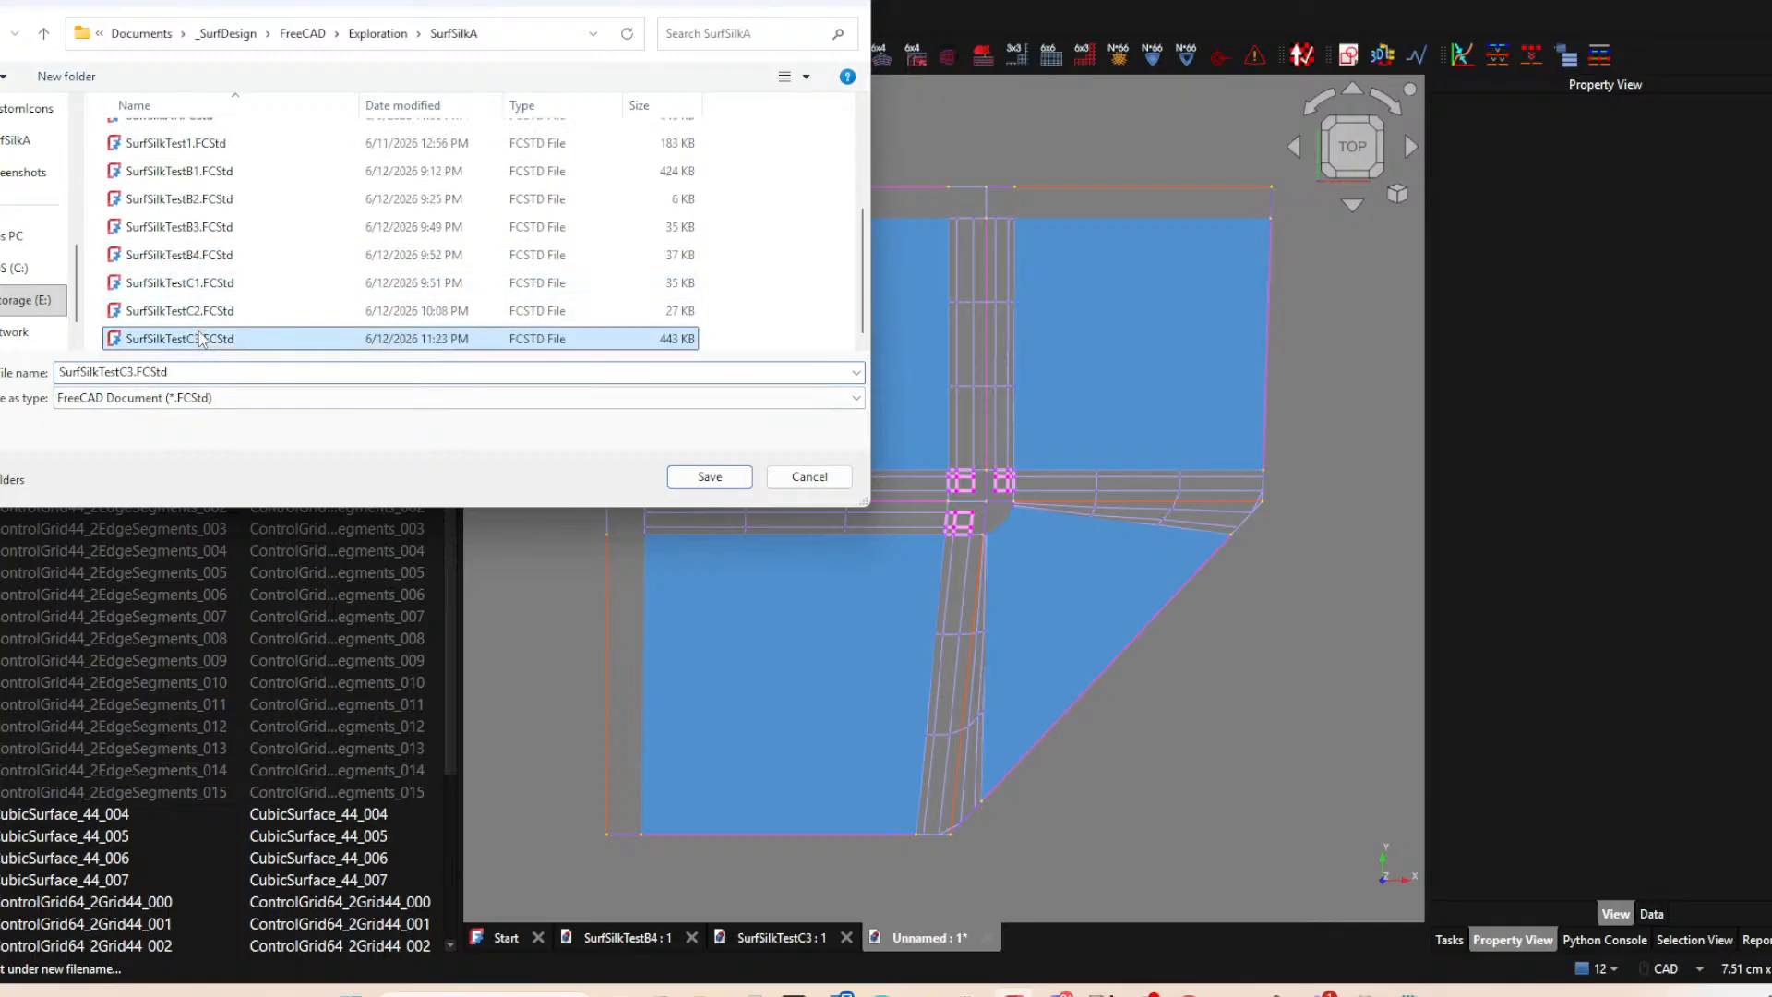
Change the file name to SurfSilkTestD1-RotateBlendTest and save the document.
{"action": "left_click", "coordinate": [131, 374]}
{"action": "left_click_drag", "start_coordinate": [121, 373], "coordinate": [383, 384]}
{"action": "type", "text": "d"}
{"action": "key", "text": "BackSpace"}
{"action": "type", "text": "D"}
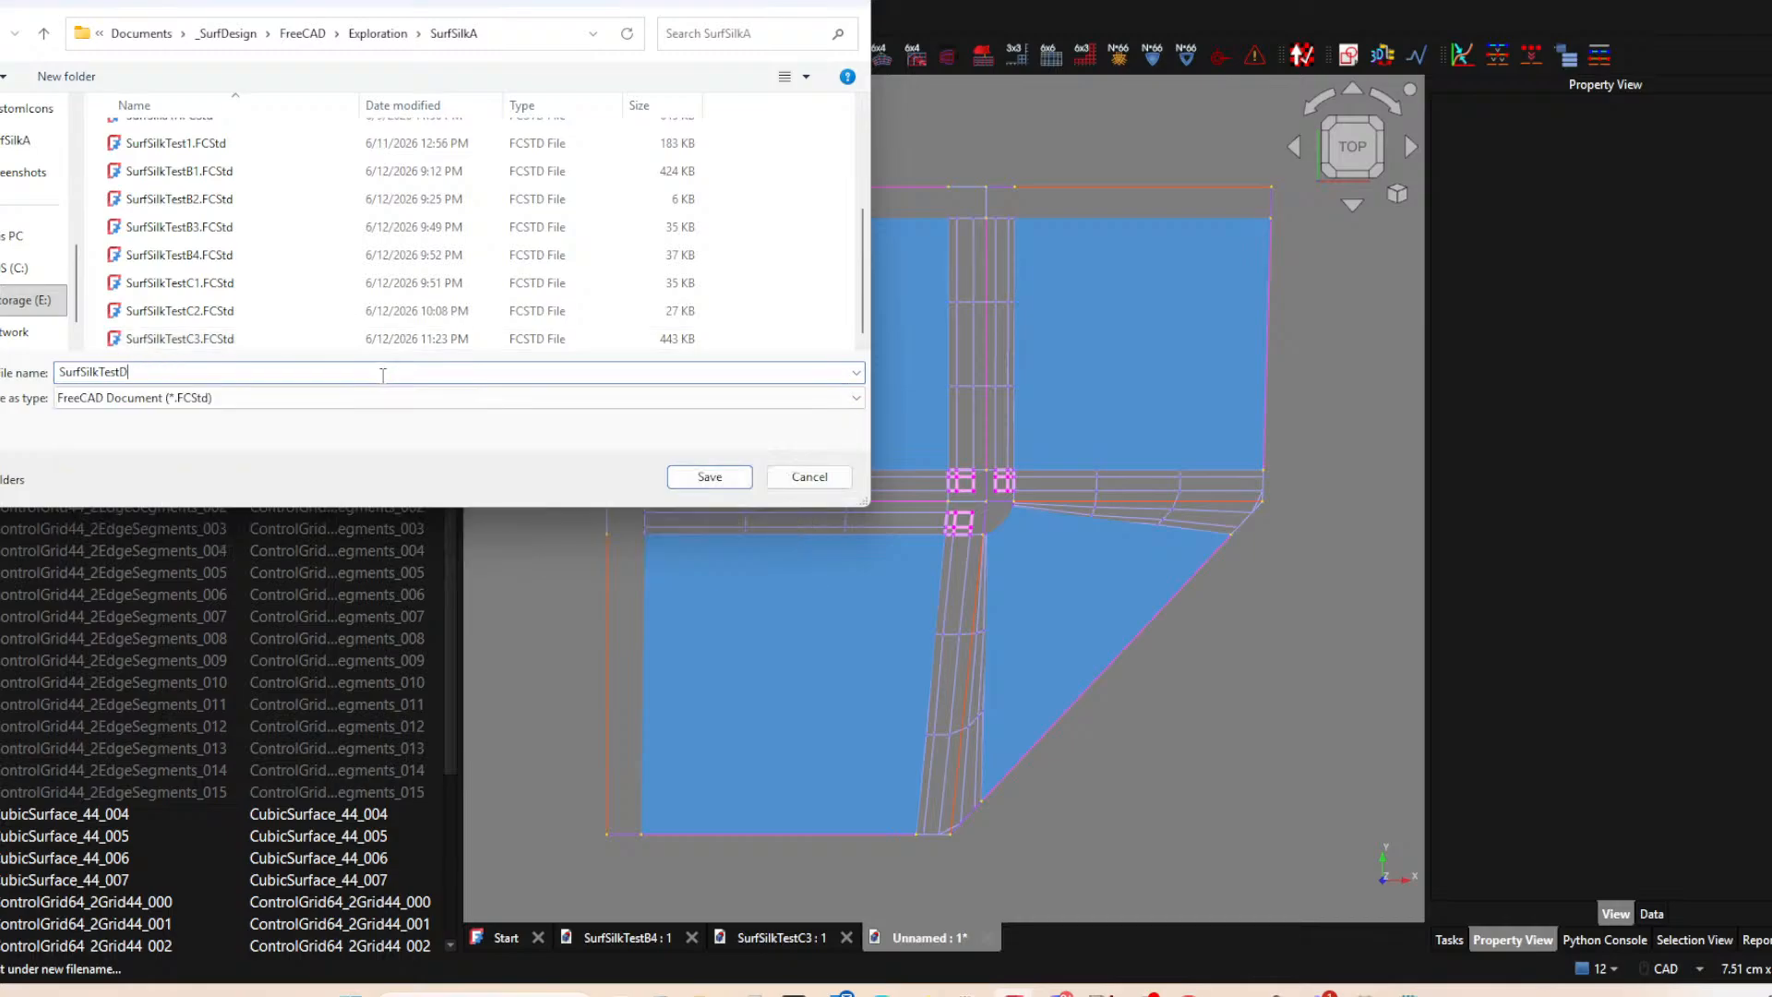
{"action": "type", "text": "1-Testing"}
{"action": "key", "text": "BackSpace"}
{"action": "key", "text": "BackSpace"}
{"action": "key", "text": "BackSpace"}
{"action": "key", "text": "BackSpace"}
{"action": "key", "text": "BackSpace"}
{"action": "key", "text": "BackSpace"}
{"action": "key", "text": "BackSpace"}
{"action": "type", "text": "RotateBlendTest"}
{"action": "key", "text": "Return"}
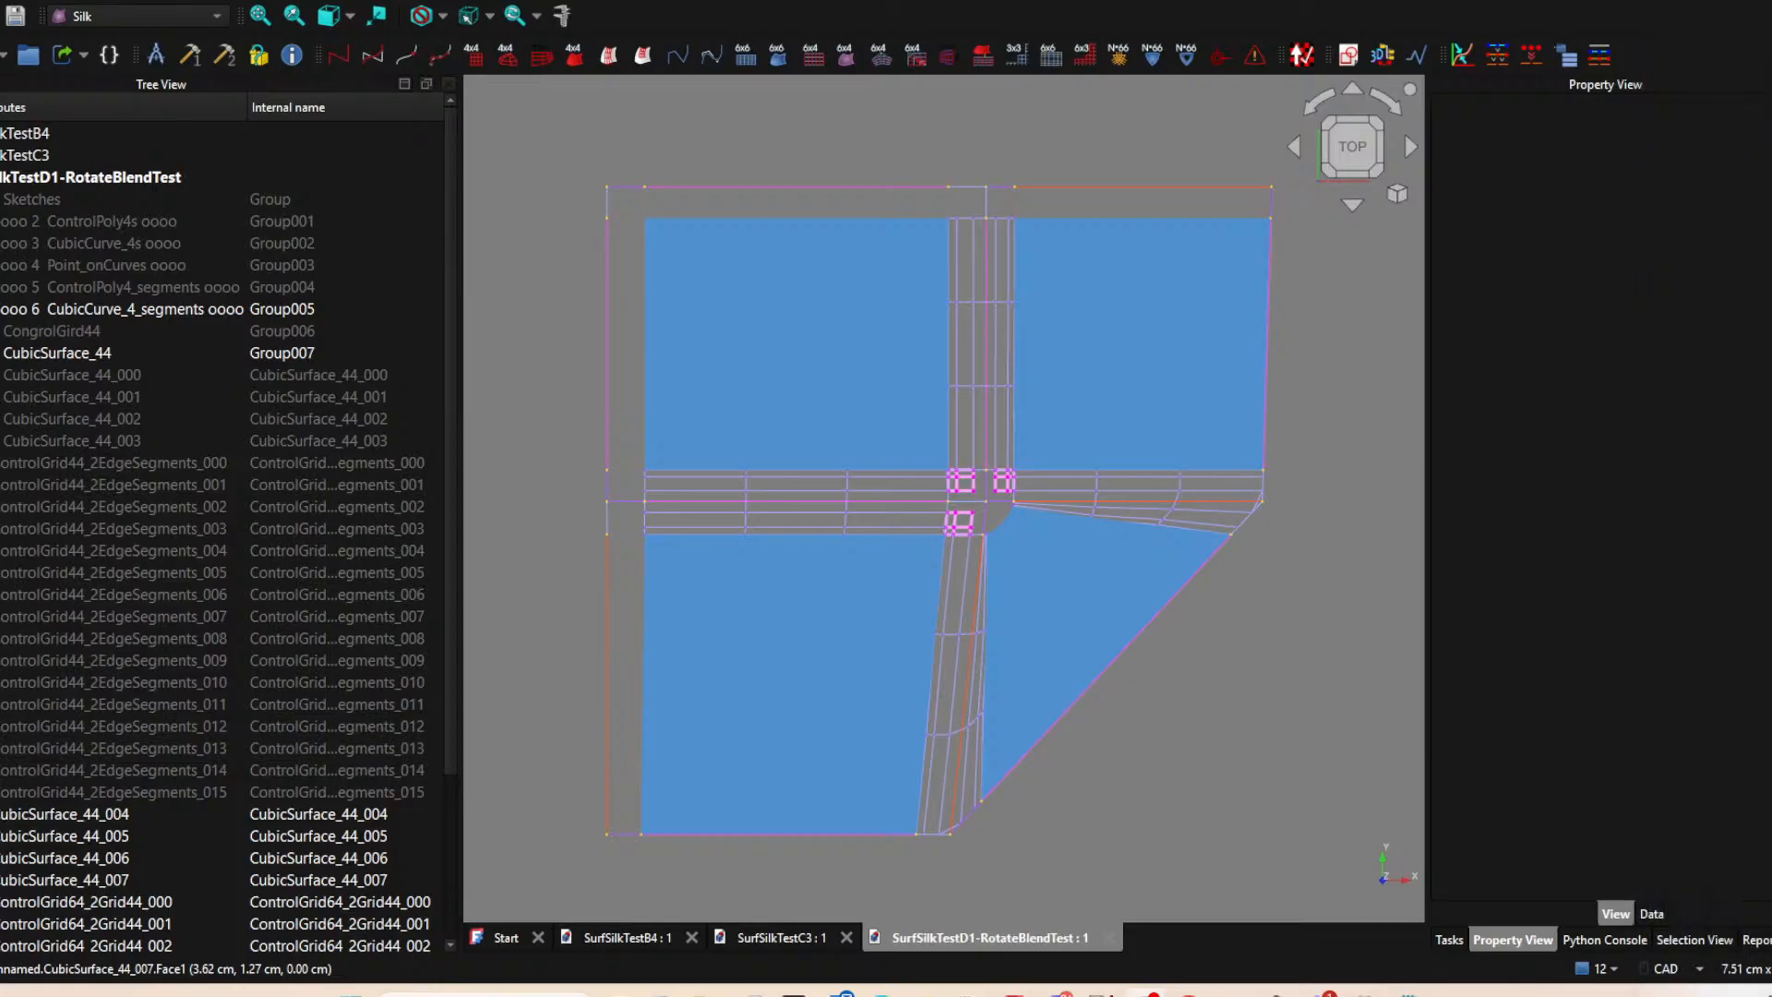
{"action": "key", "text": "alt+Tab"}
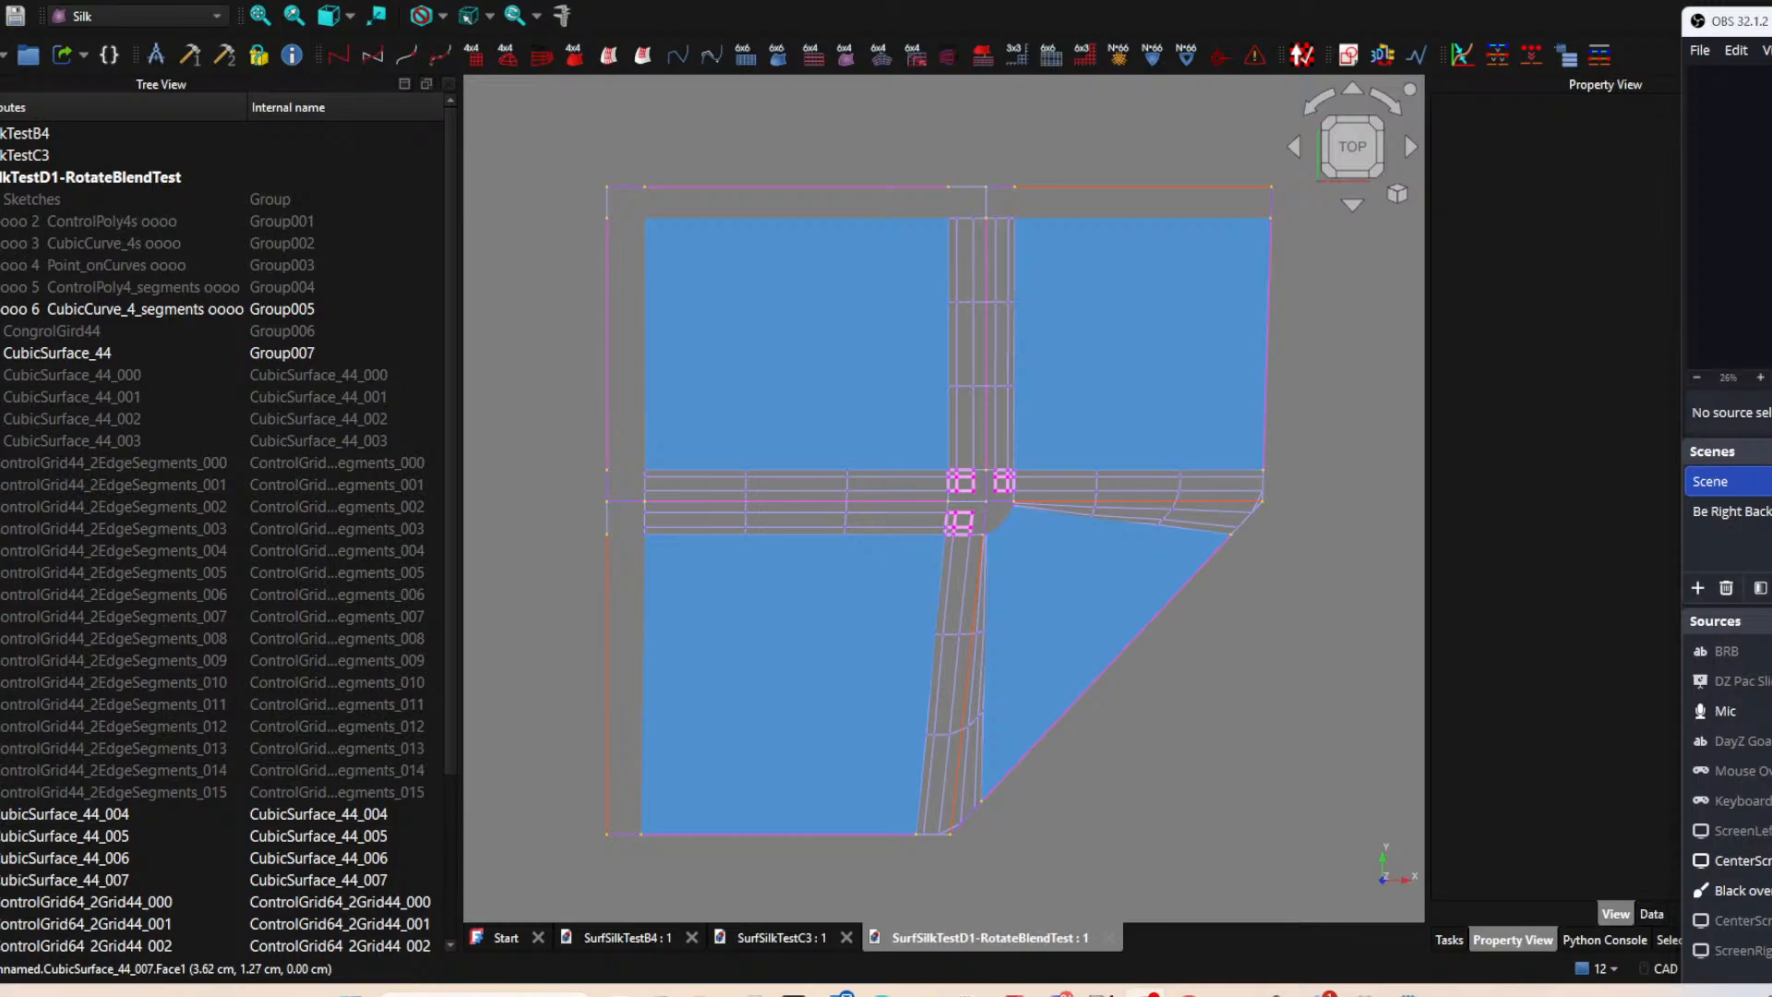
{"action": "key", "text": "super+Down"}
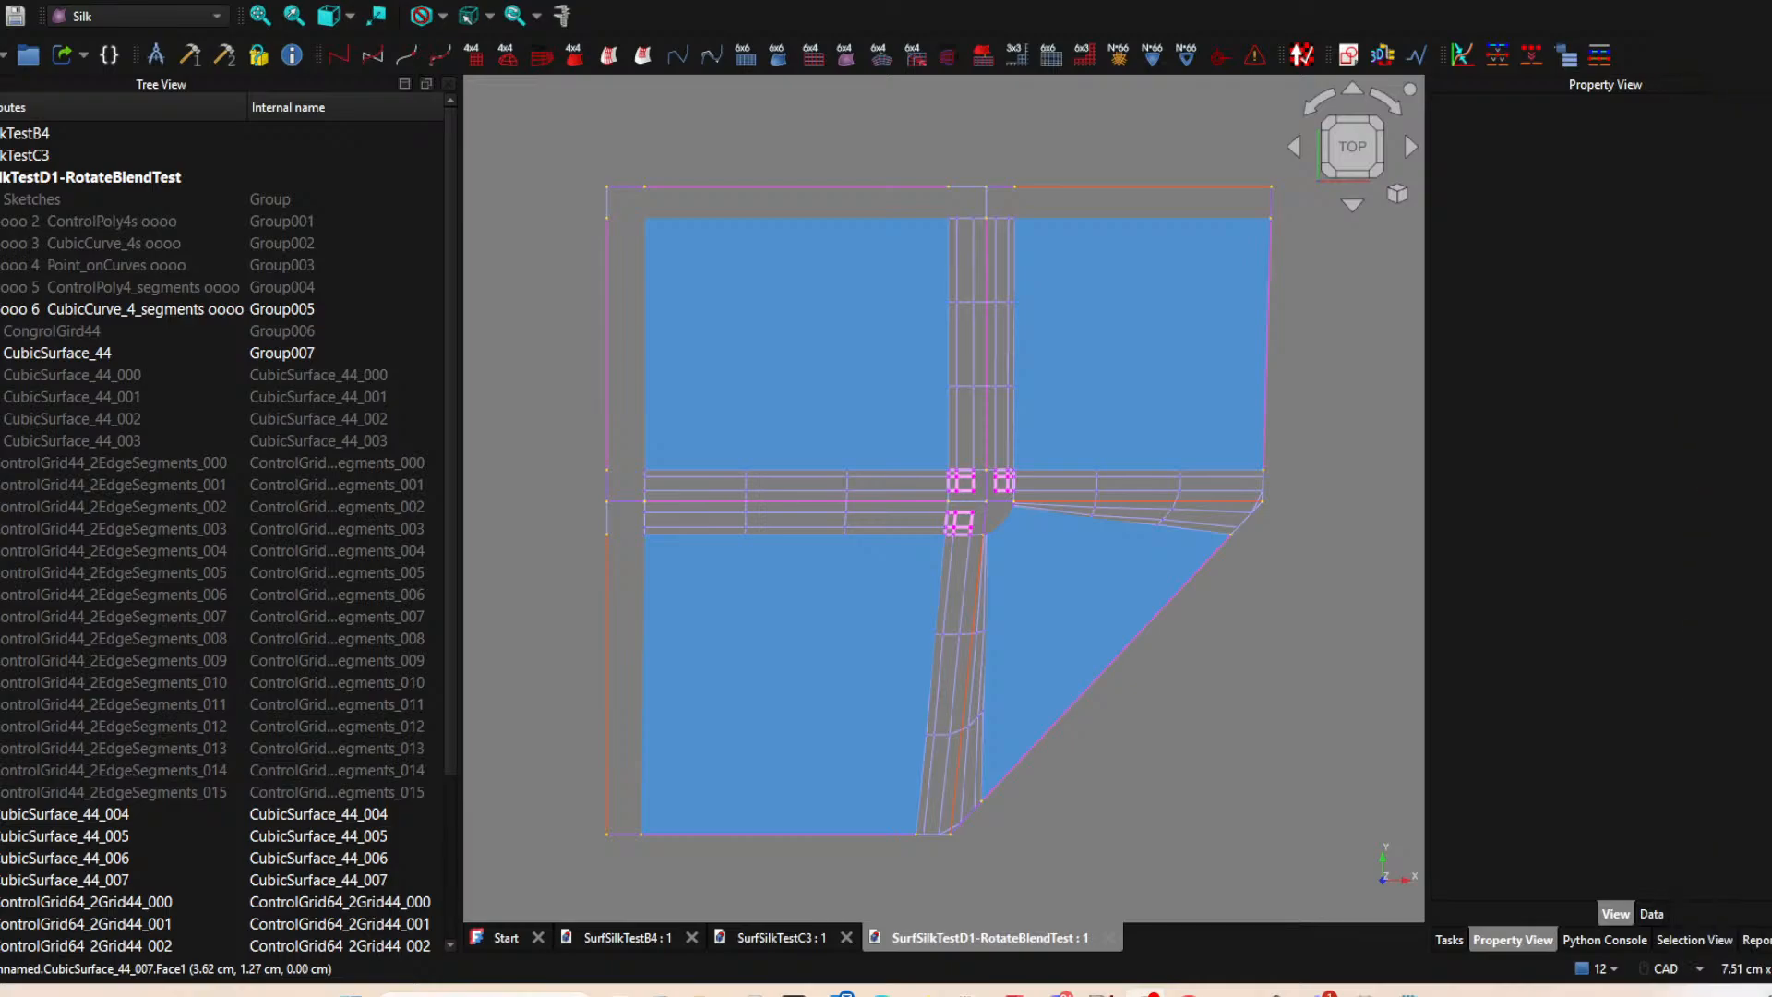
{"action": "key", "text": "alt+Tab"}
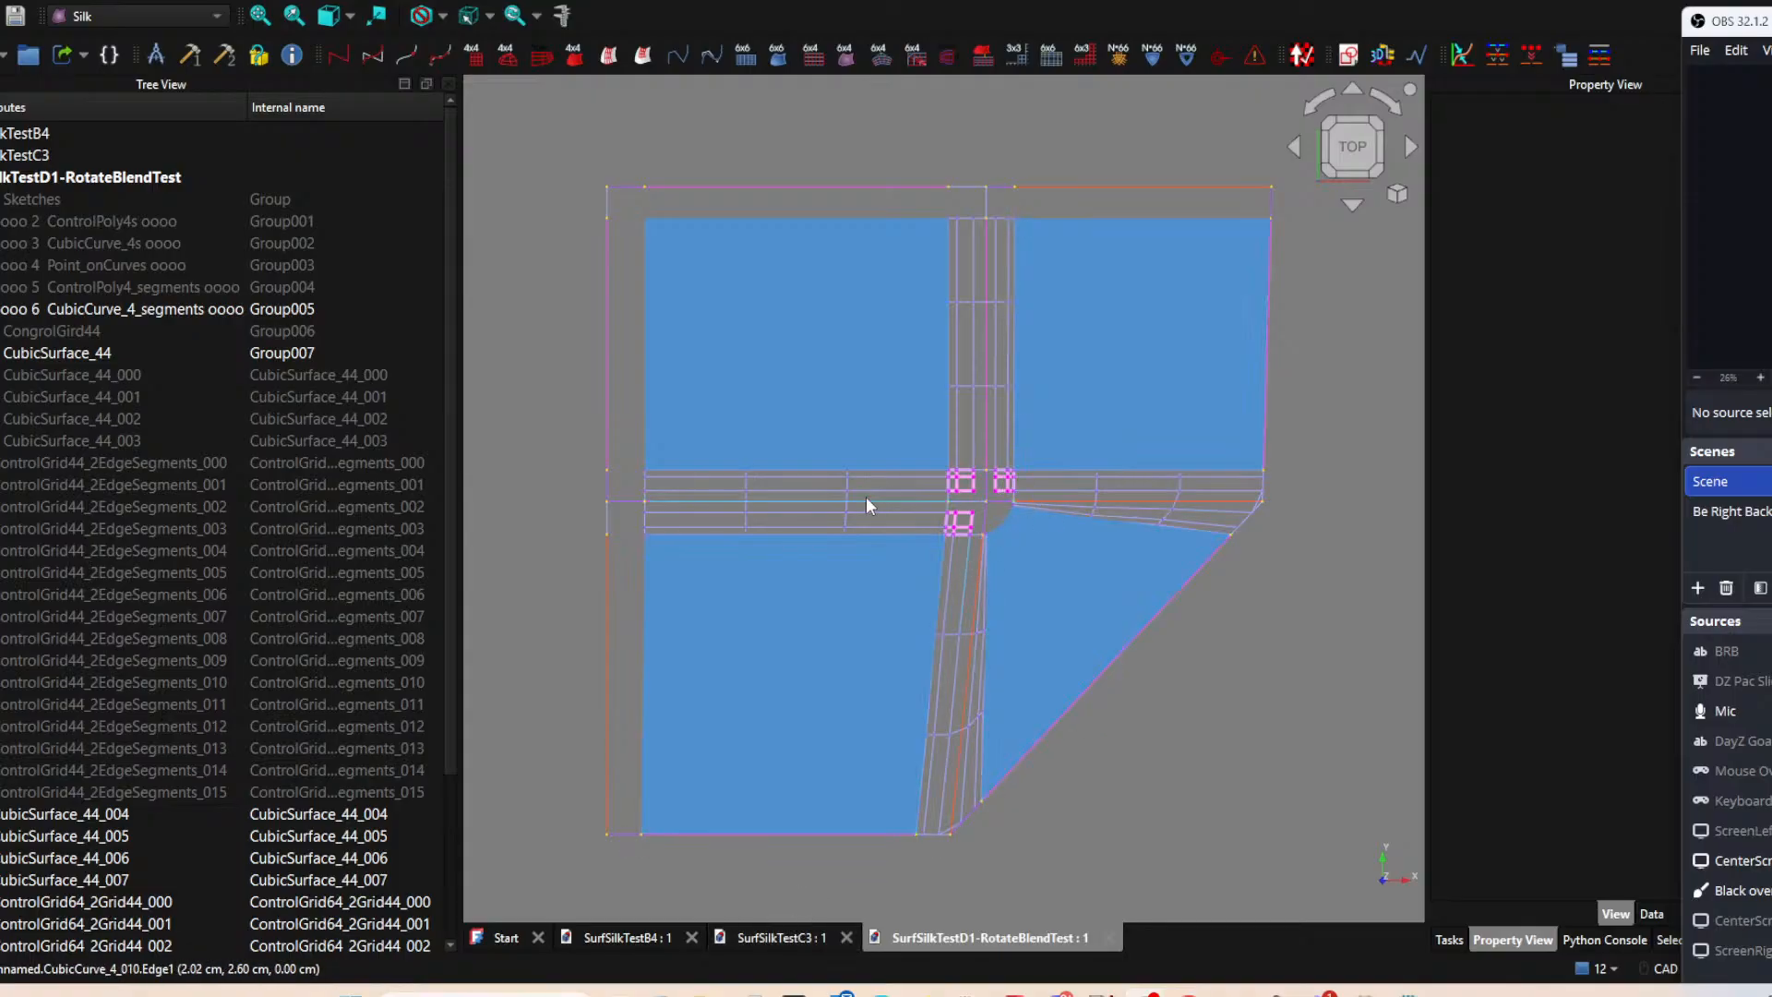
Highlight in turn the four surface patches around the central junction of SurfSilkTestD1-RotateBlendTest.
{"action": "left_click", "coordinate": [1078, 583]}
{"action": "left_click", "coordinate": [1100, 385]}
{"action": "left_click", "coordinate": [888, 380]}
{"action": "left_click", "coordinate": [881, 601]}
{"action": "left_click", "coordinate": [1035, 613]}
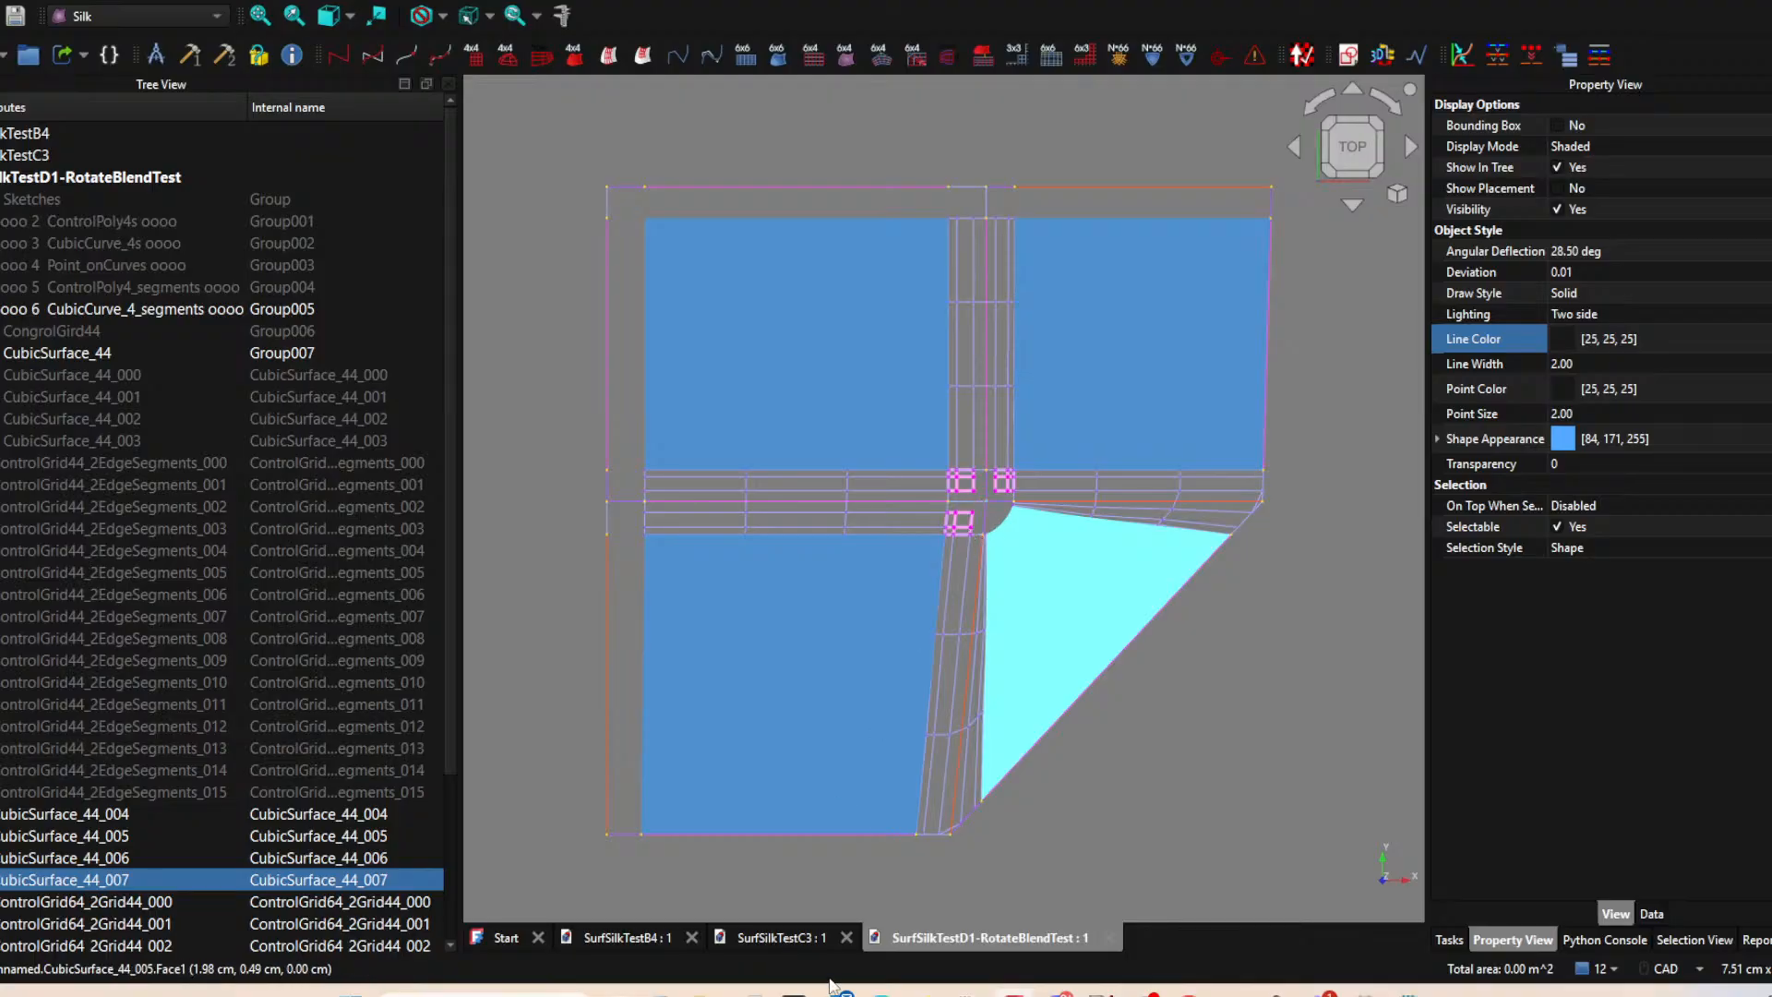
Return to the SurfSilkTestC3 document and examine its lower-right patch beside the orange seams.
{"action": "left_click", "coordinate": [809, 943]}
{"action": "left_click", "coordinate": [766, 617]}
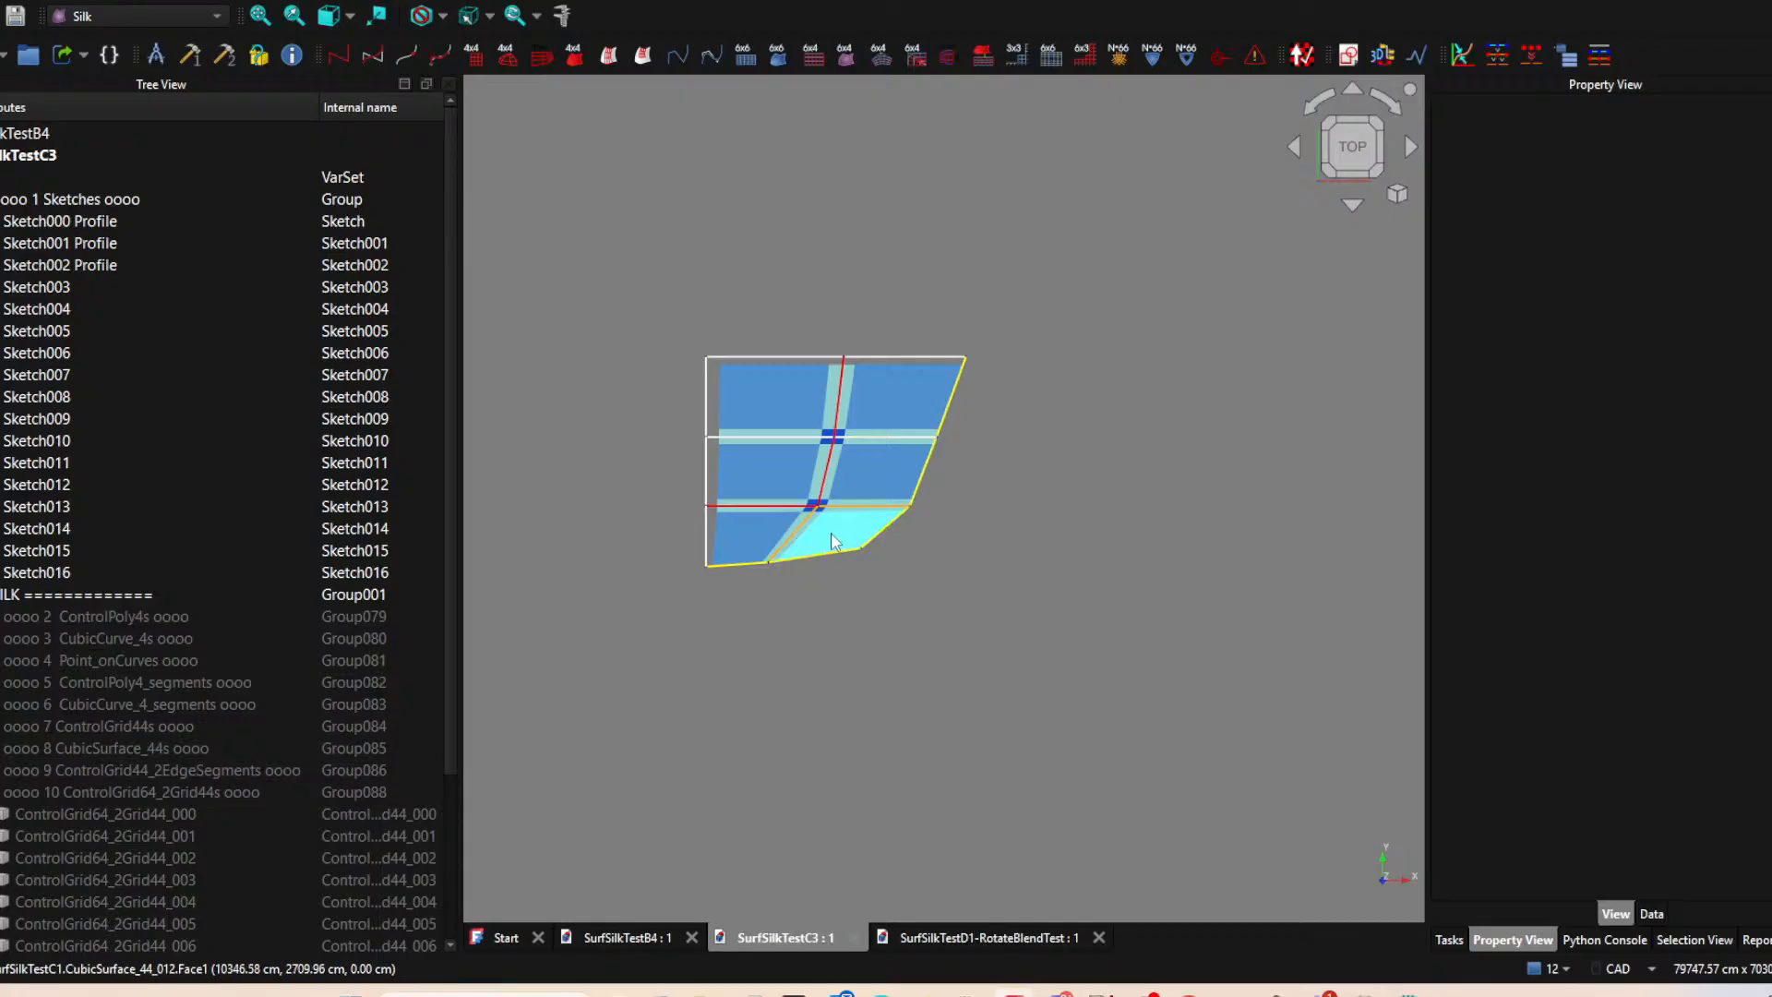
{"action": "right_click", "coordinate": [941, 401]}
{"action": "left_click", "coordinate": [1044, 356]}
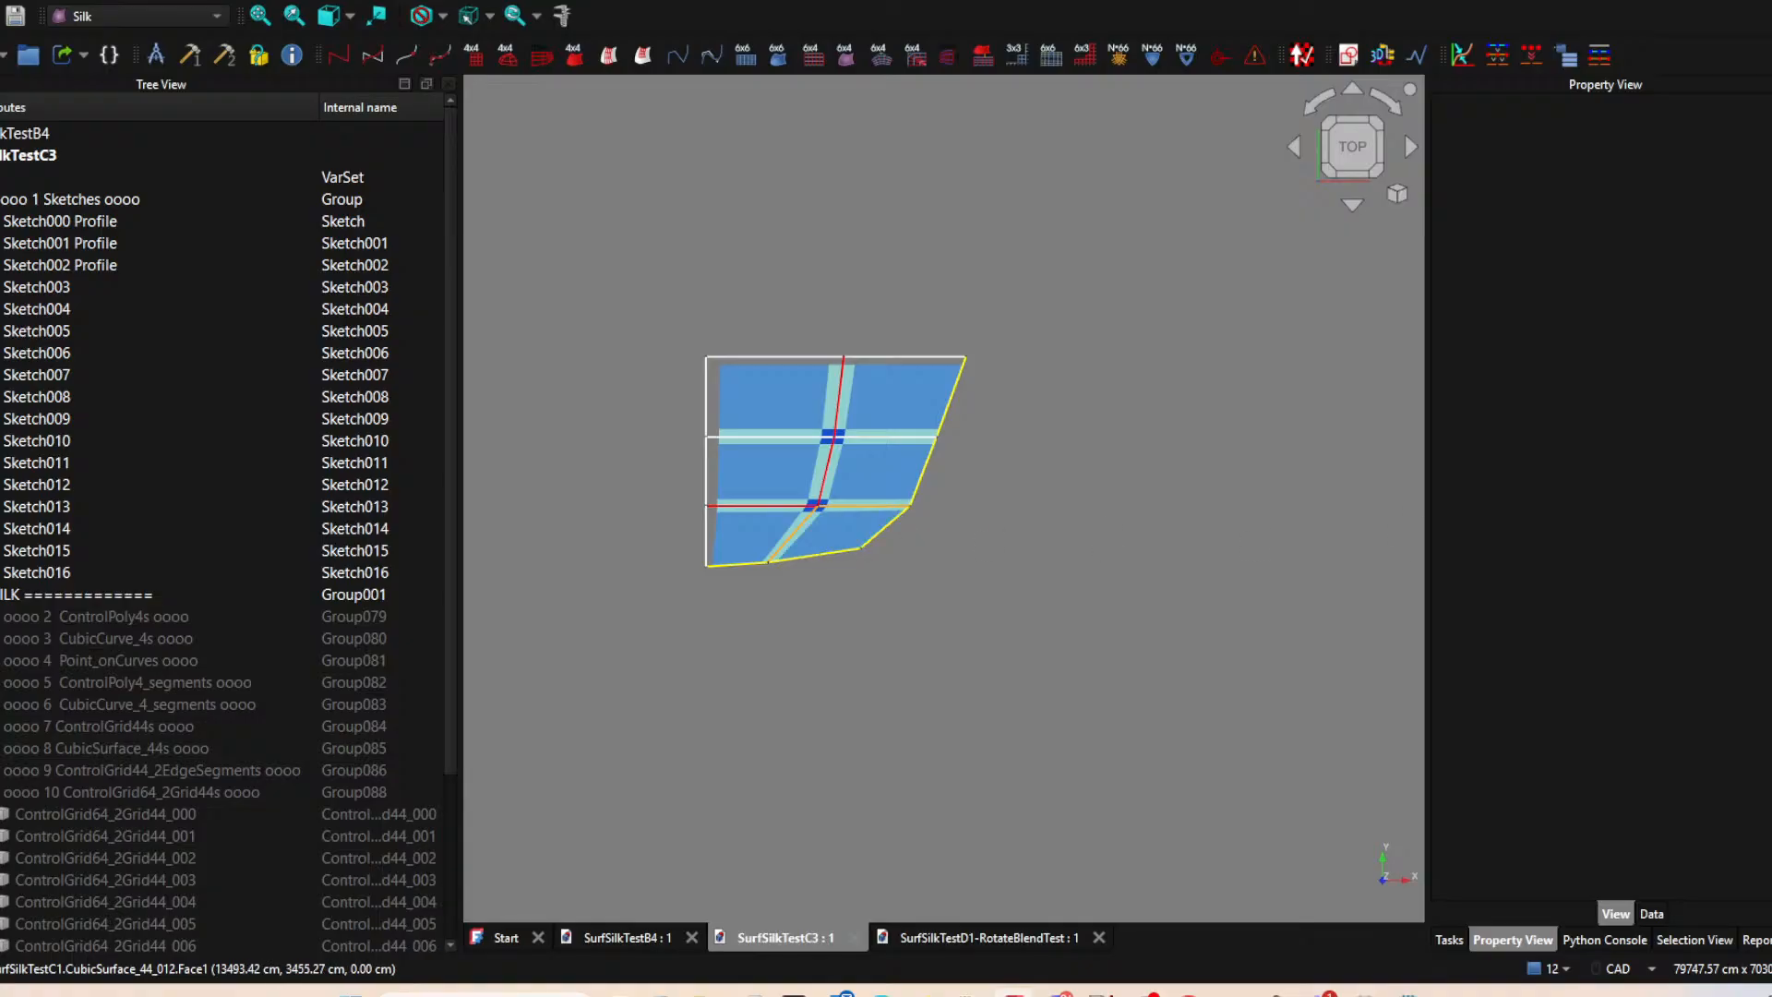
{"action": "key", "text": "alt+Tab"}
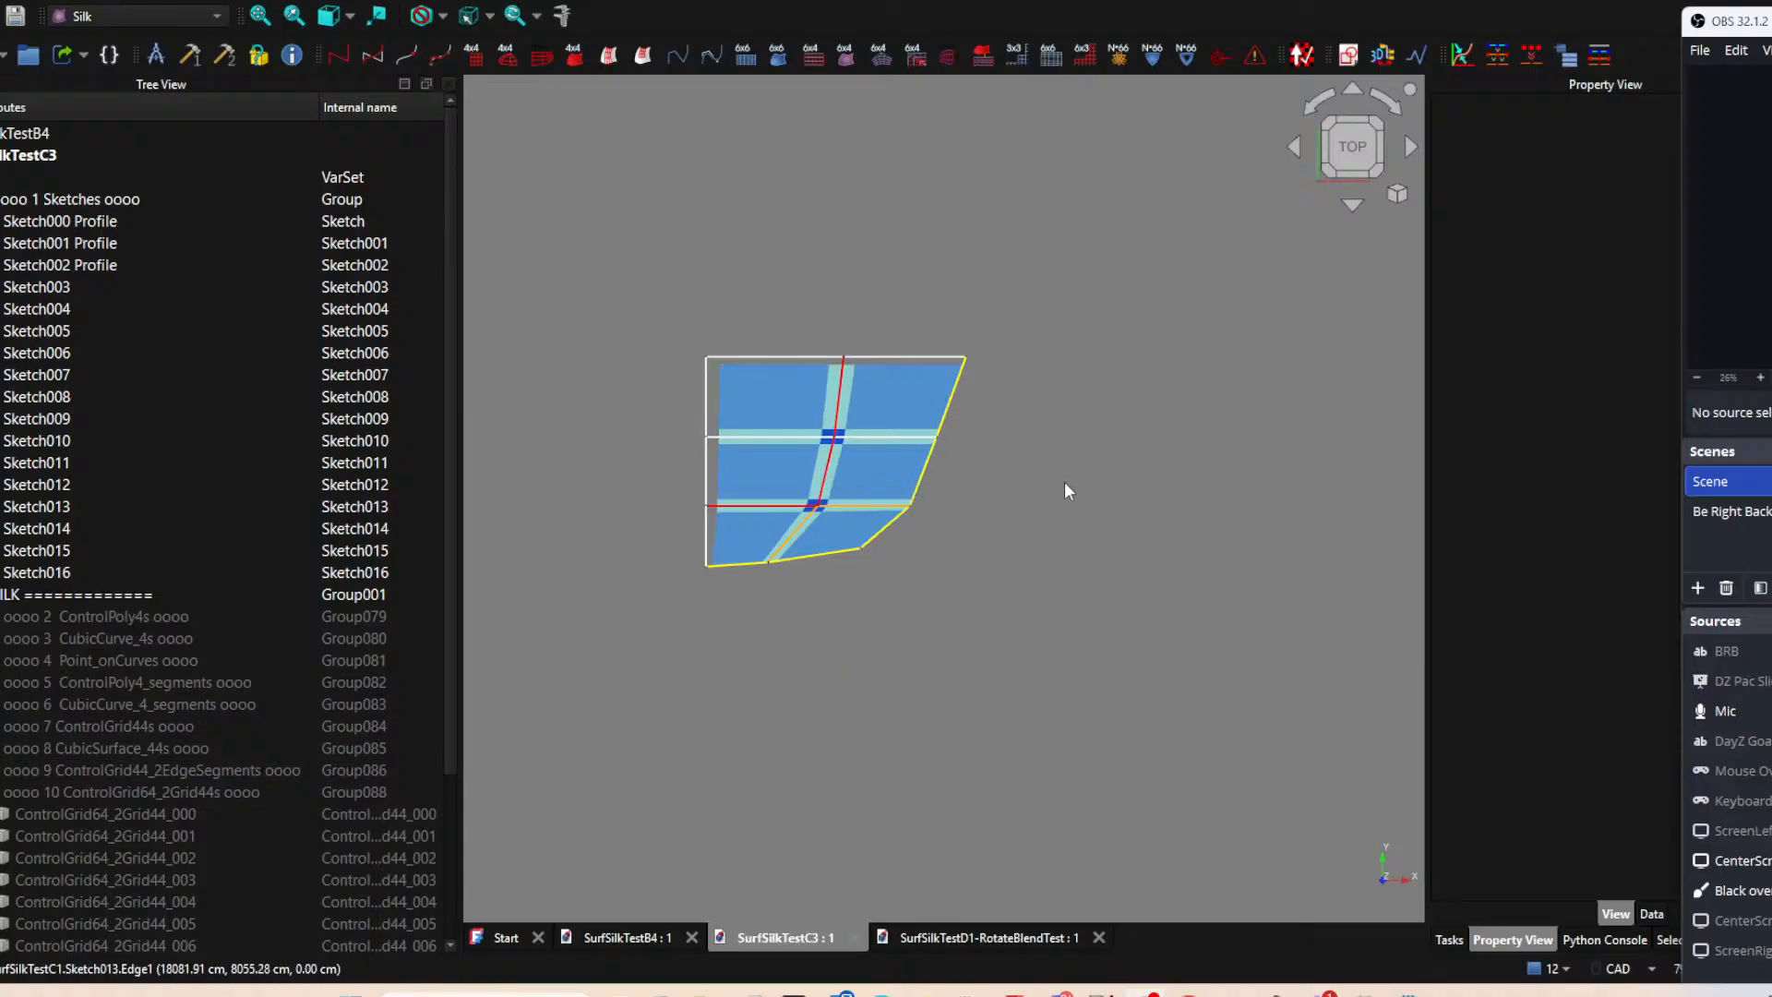
{"action": "left_click", "coordinate": [895, 532], "text": "ctrl"}
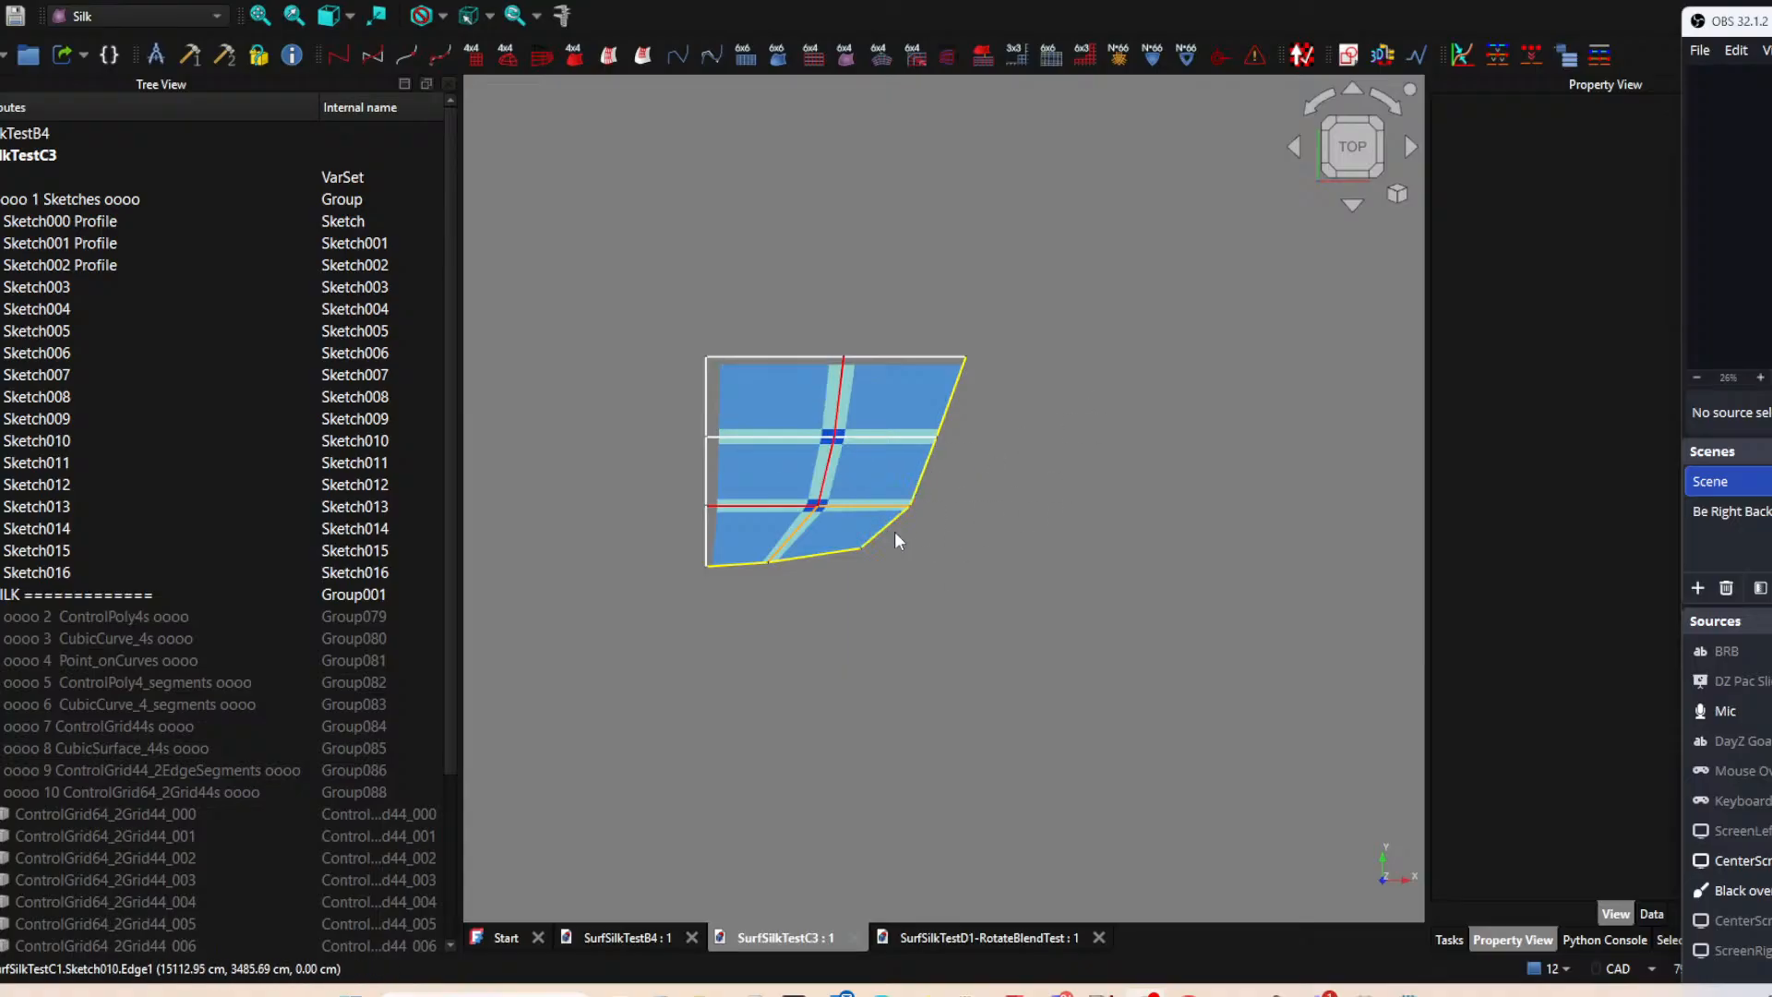